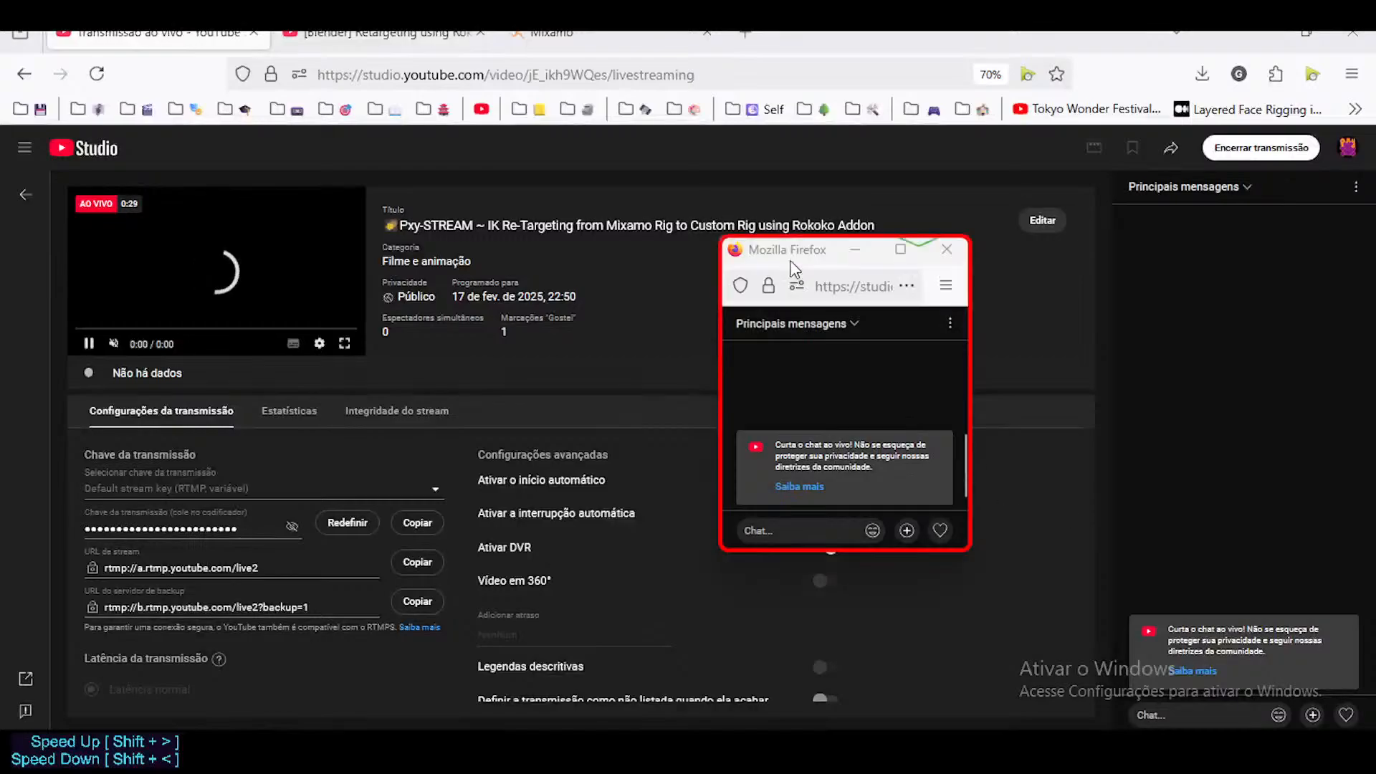
Move the floating chat window away from the stream details and check the live broadcast's statistics and preview
left_click_drag(786, 259, 1043, 130)
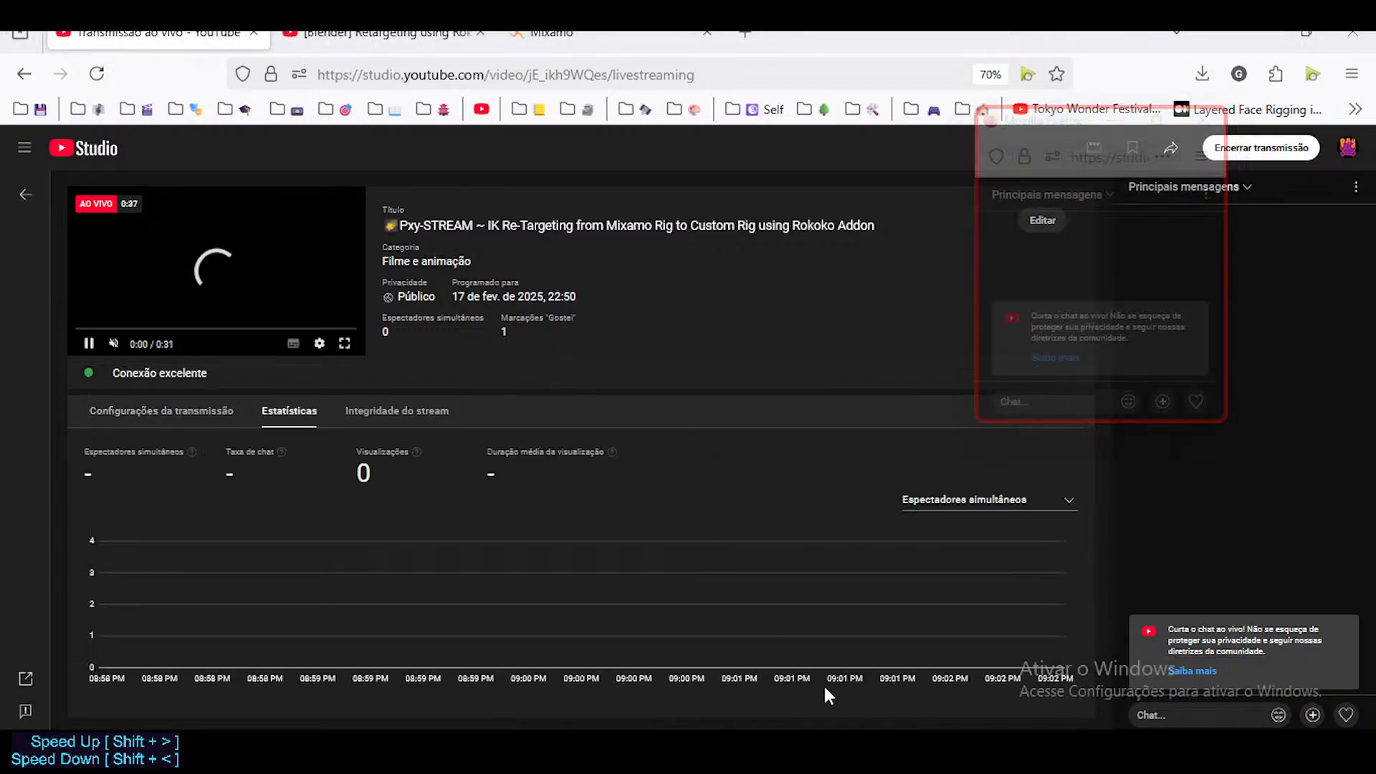
left_click(1019, 747)
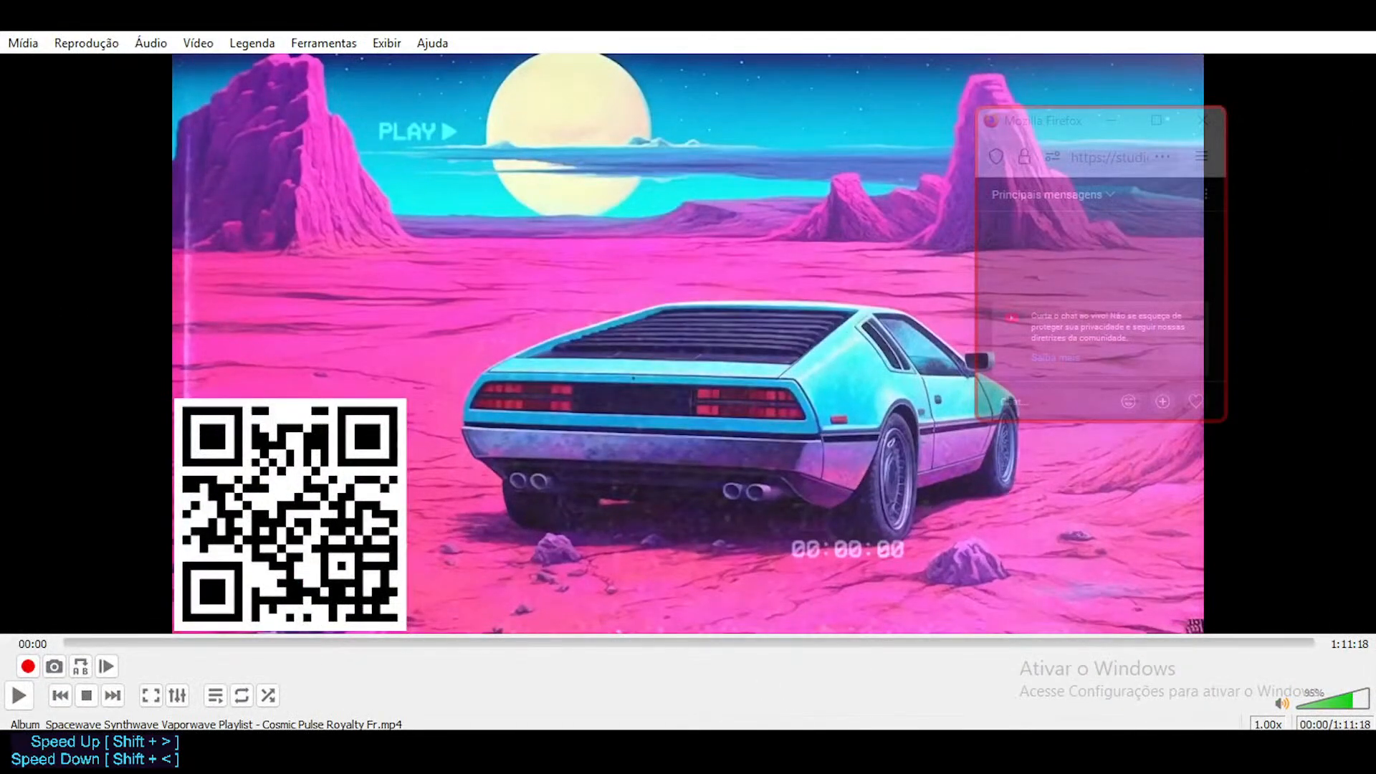
left_click(924, 747)
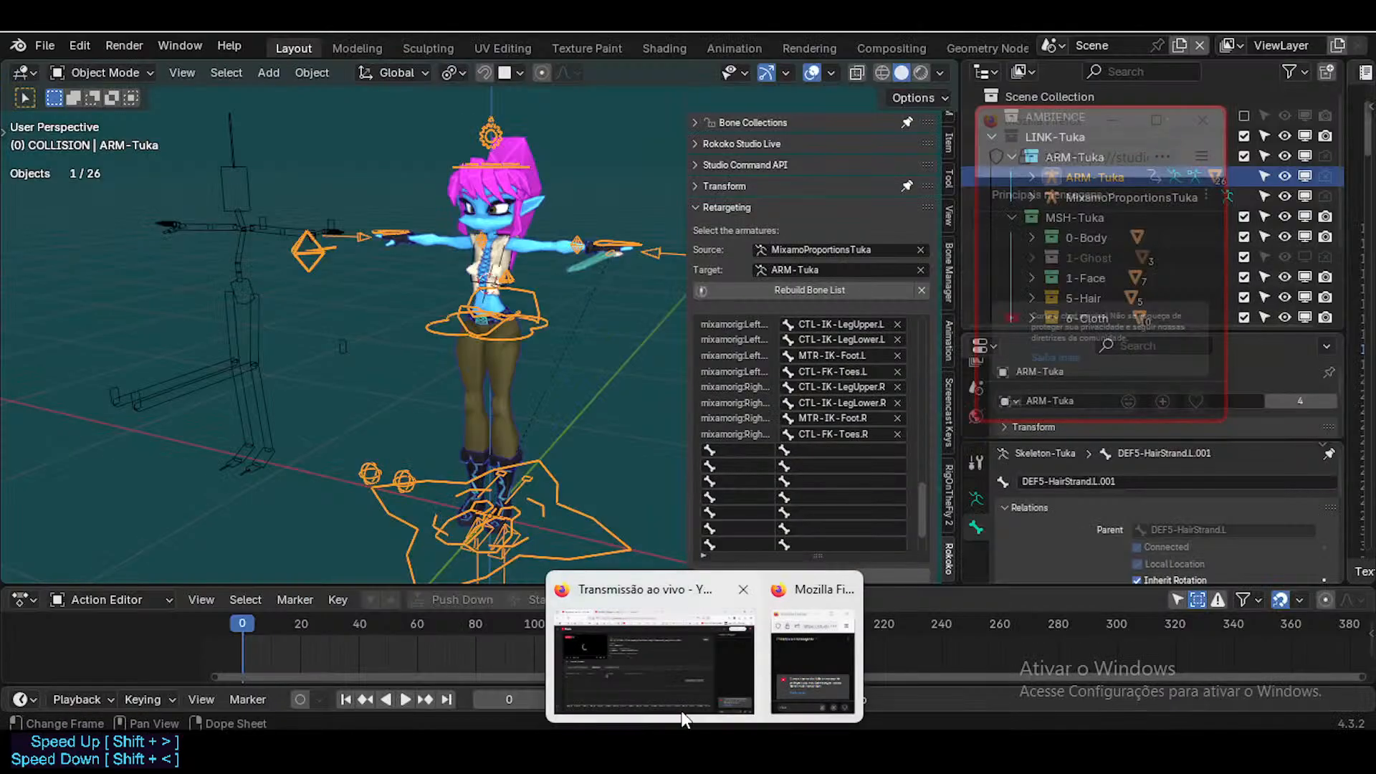
left_click(658, 657)
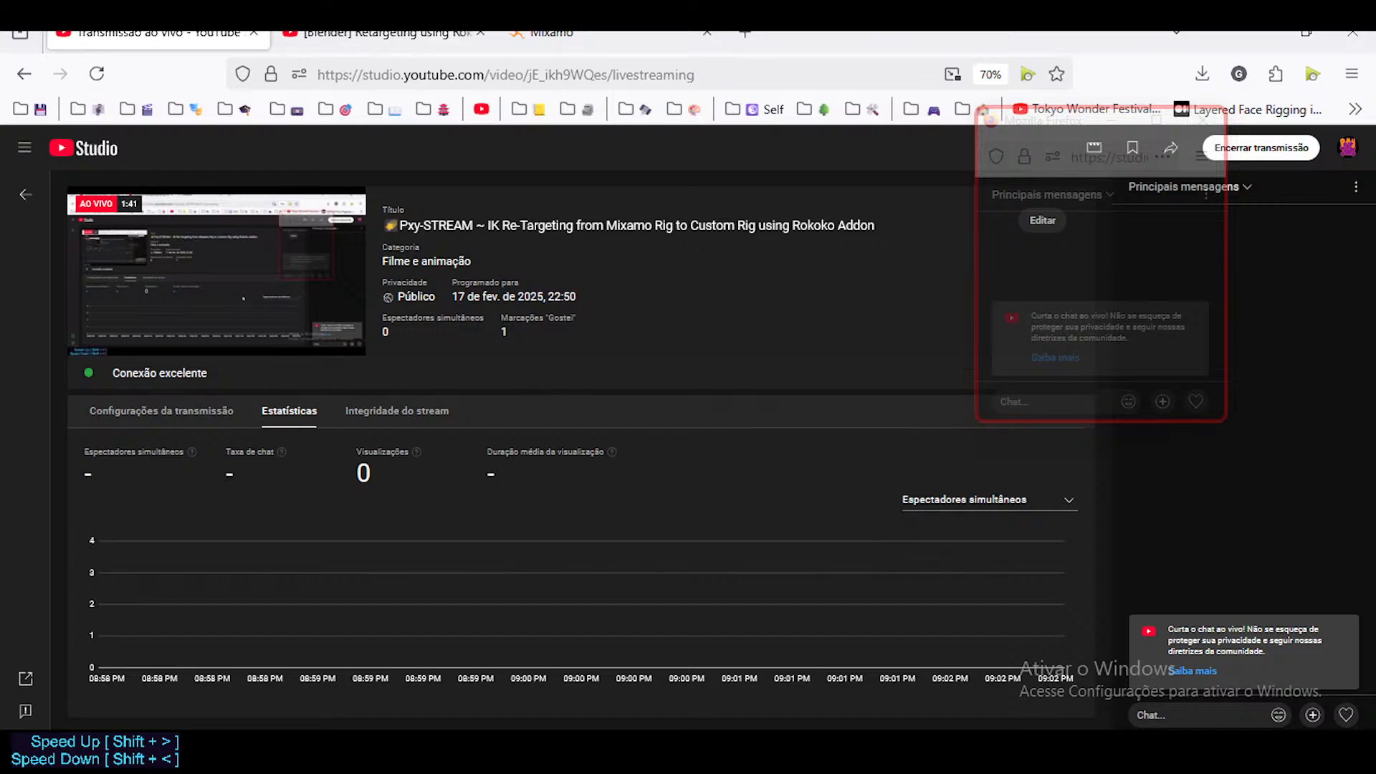
left_click(783, 752)
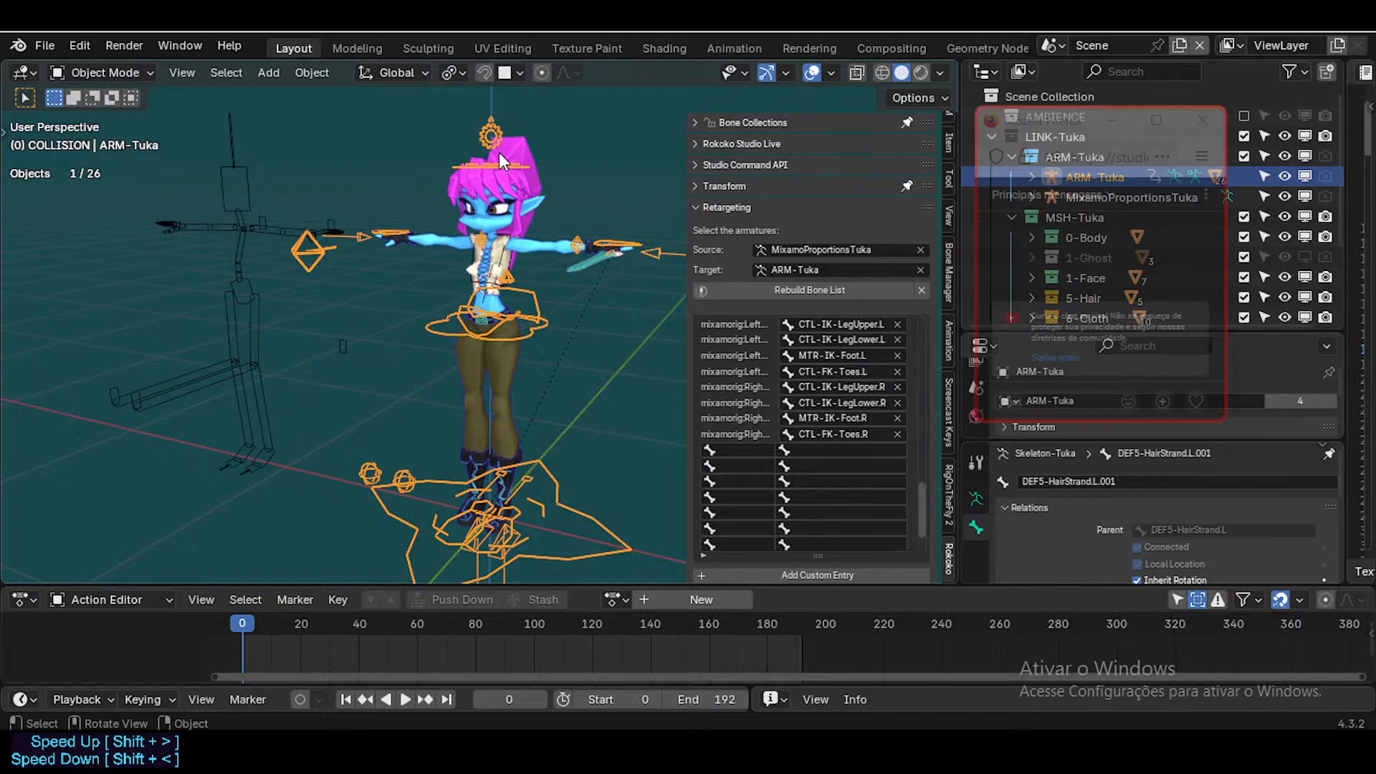
Examine the Tuka character rig and the Mixamo armature standing beside it from several distances and angles
middle_click_drag(456, 236, 429, 382, "shift")
scroll(458, 237, "up", 2)
scroll(388, 298, "up", 1)
scroll(462, 347, "down", 1)
scroll(387, 297, "down", 2)
scroll(471, 414, "up", 2)
scroll(395, 340, "up", 2)
scroll(368, 352, "up", 1)
scroll(367, 344, "up", 1)
scroll(370, 338, "down", 3)
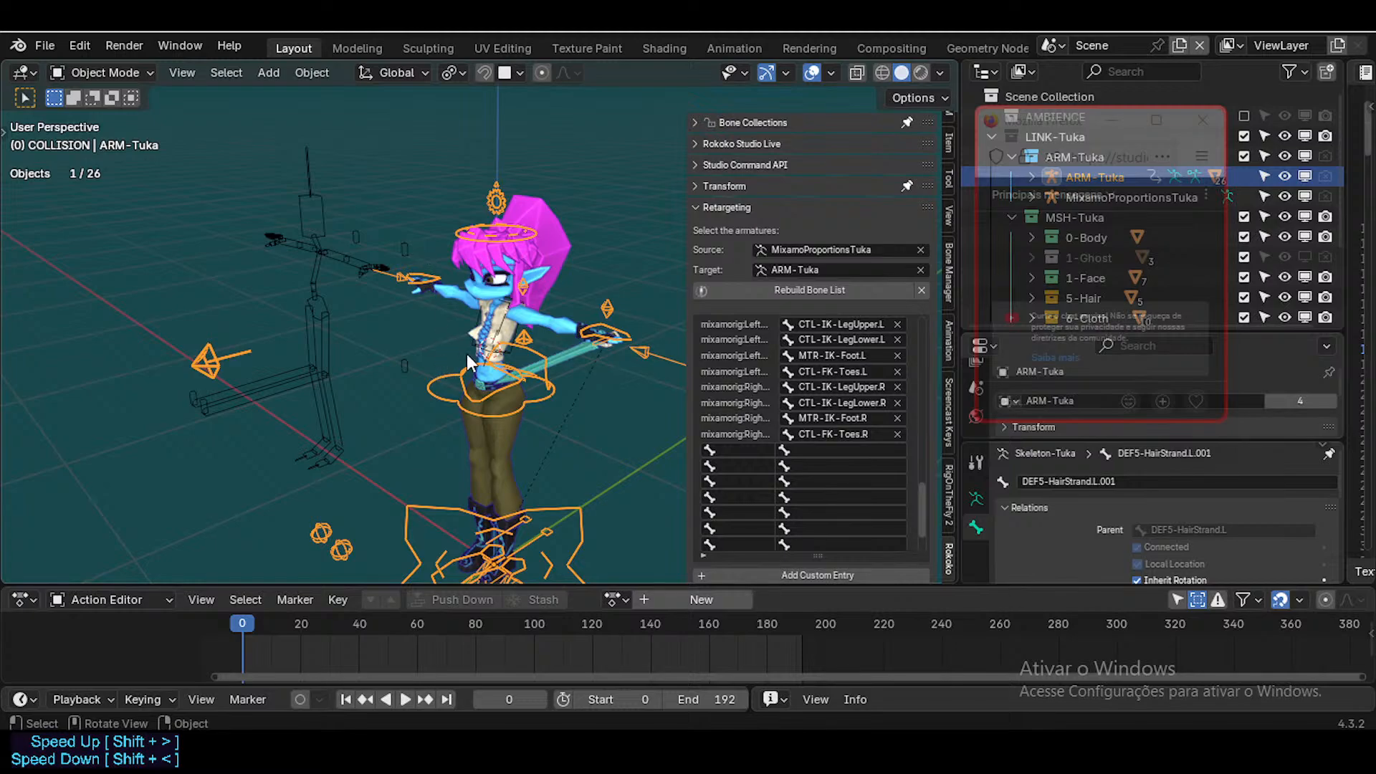
scroll(470, 339, "up", 1)
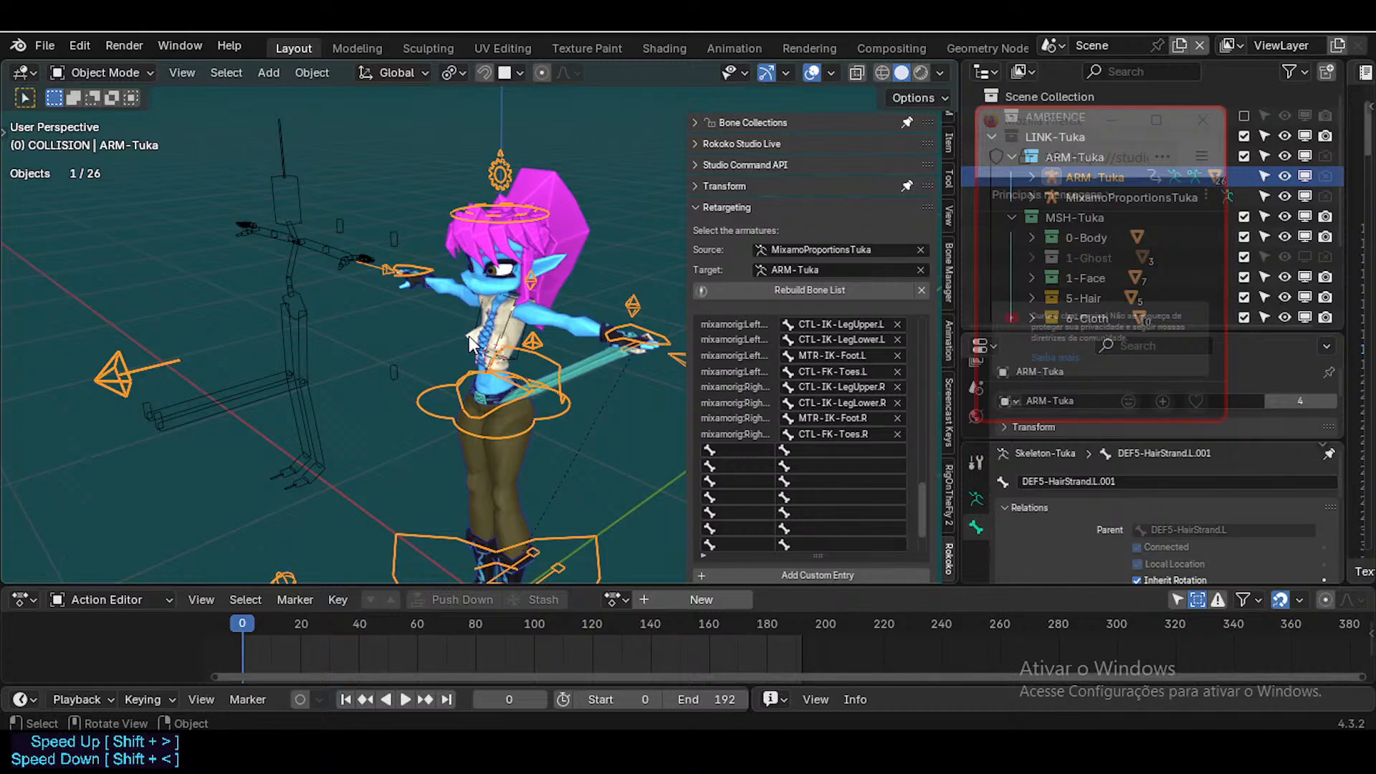
Switch to VLC, start playing the Spacewave Synthwave Vaporwave Playlist video, and return to Blender
left_click(1005, 745)
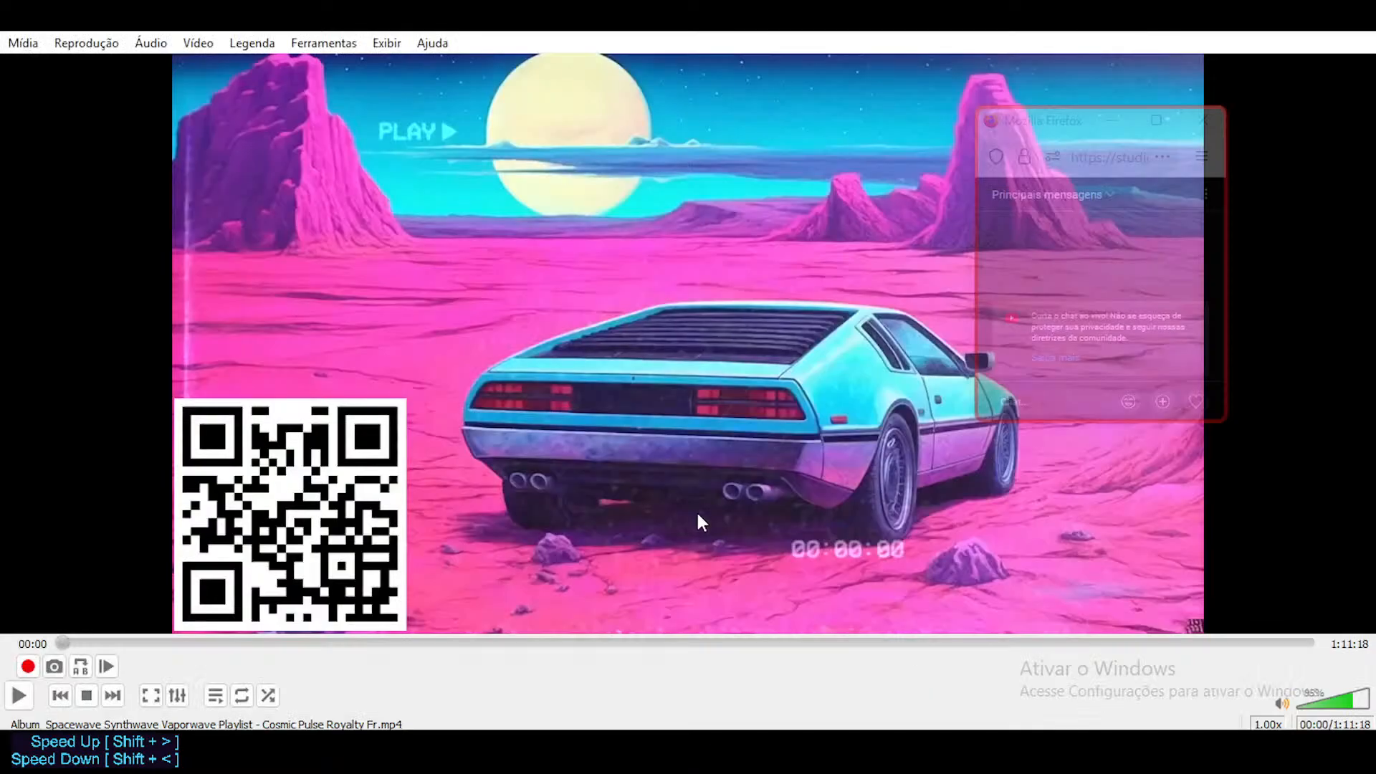
left_click(18, 695)
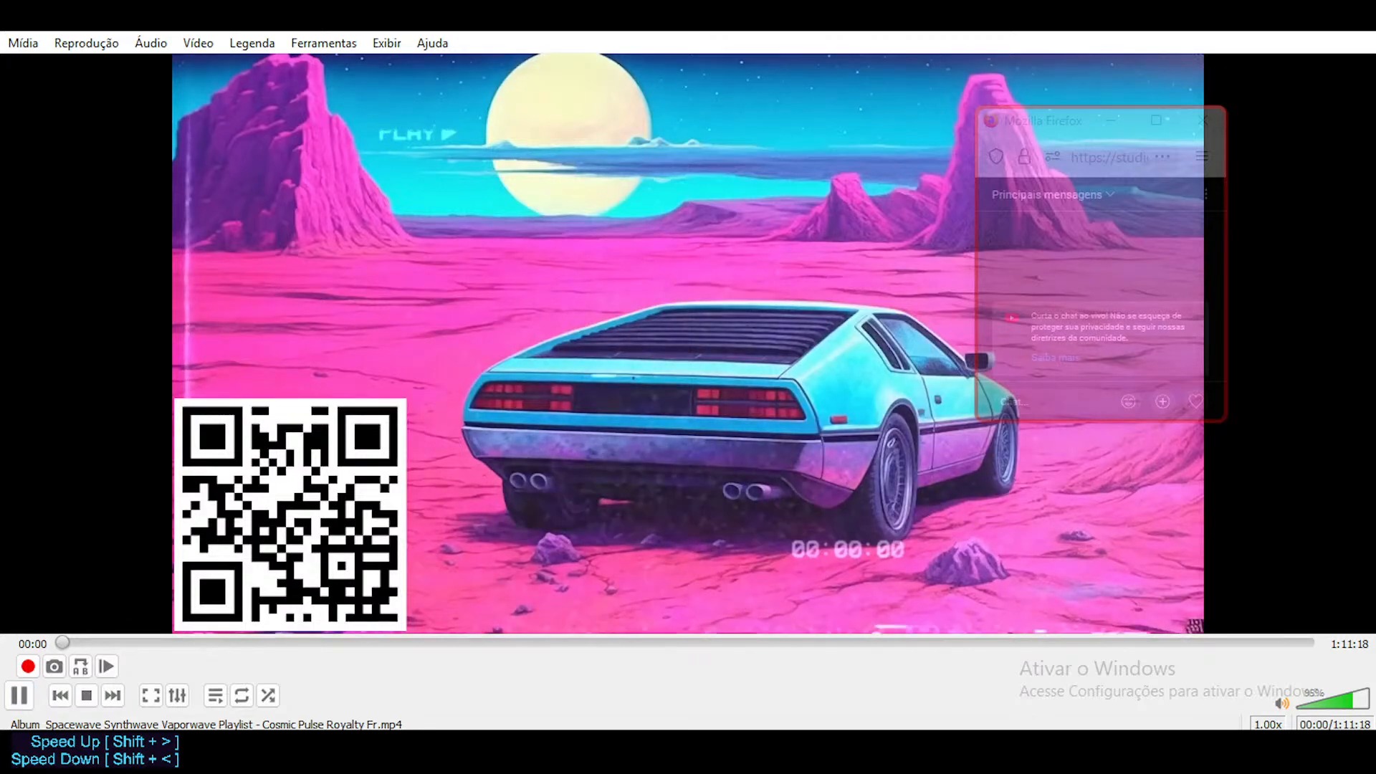
key("alt+Tab")
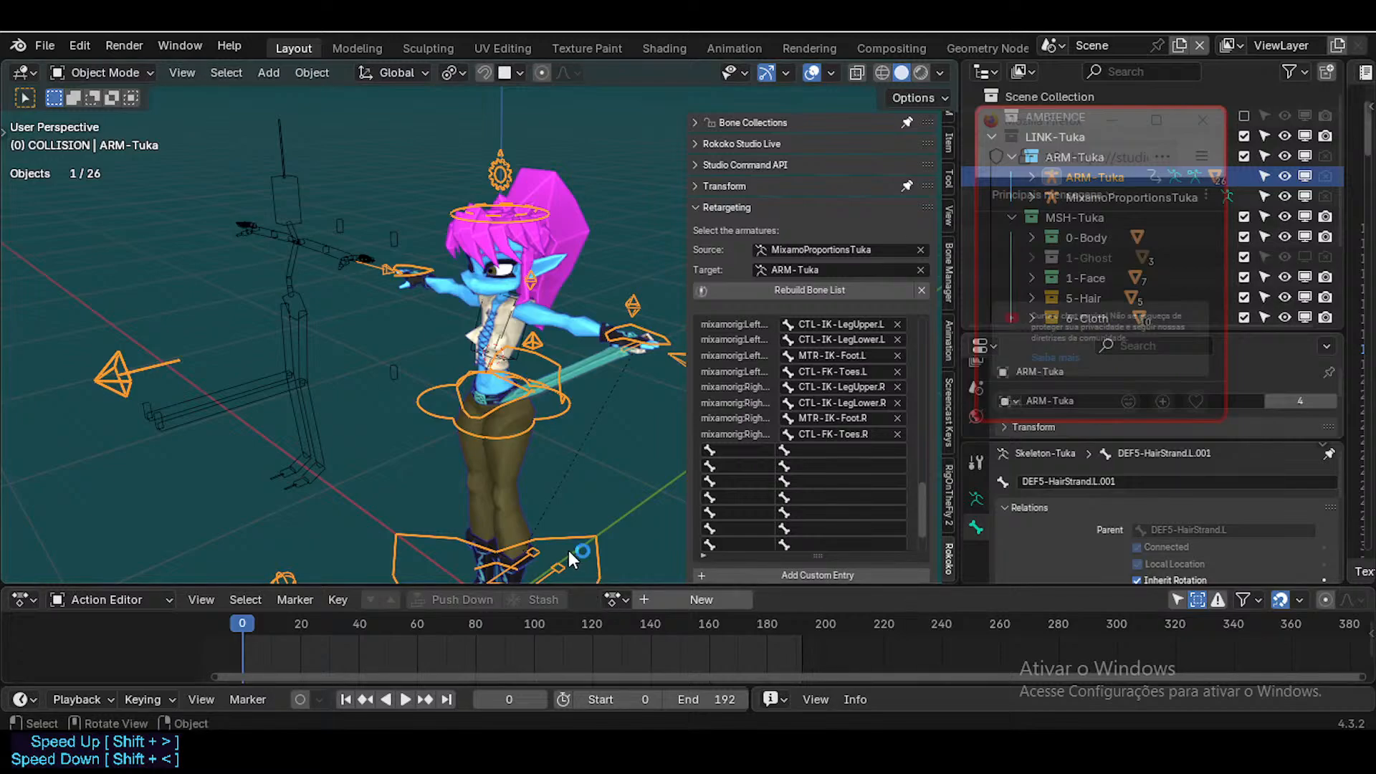
Lower the system volume for the background music
key("XF86AudioLowerVolume")
key("XF86AudioLowerVolume")
key("XF86AudioLowerVolume")
key("XF86AudioLowerVolume")
key("XF86AudioLowerVolume")
key("XF86AudioLowerVolume")
key("XF86AudioLowerVolume")
key("XF86AudioLowerVolume")
key("XF86AudioLowerVolume")
key("XF86AudioLowerVolume")
key("XF86AudioLowerVolume")
key("XF86AudioLowerVolume")
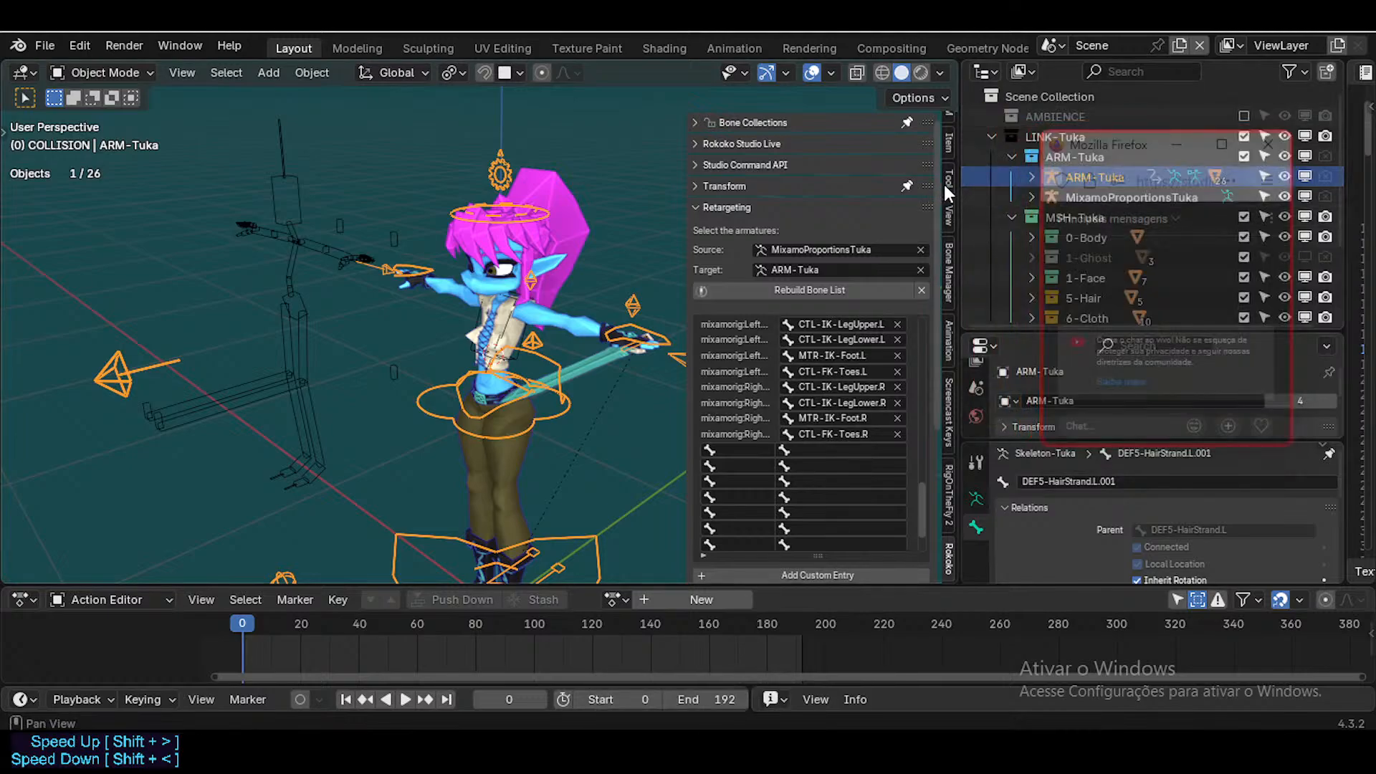
scroll(944, 183, "up", 2)
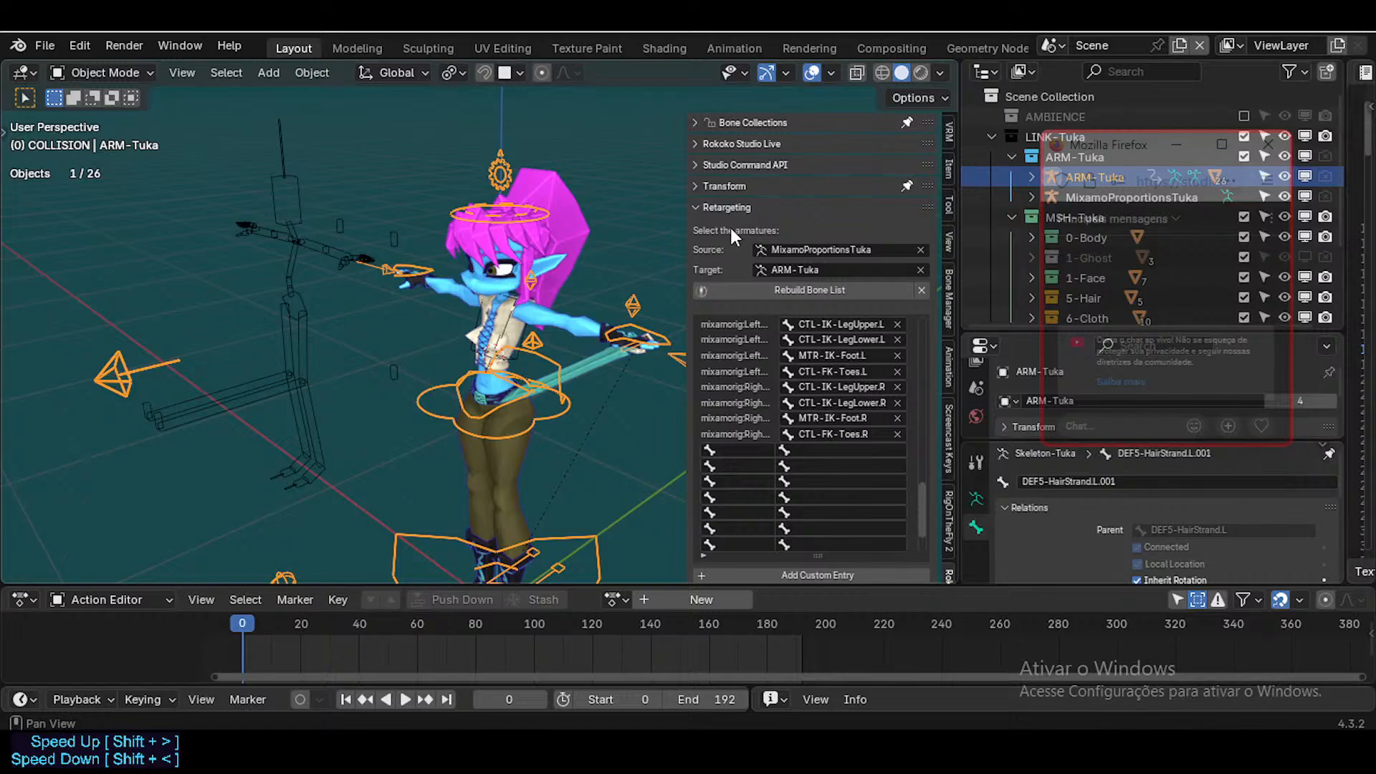
scroll(557, 301, "up", 4)
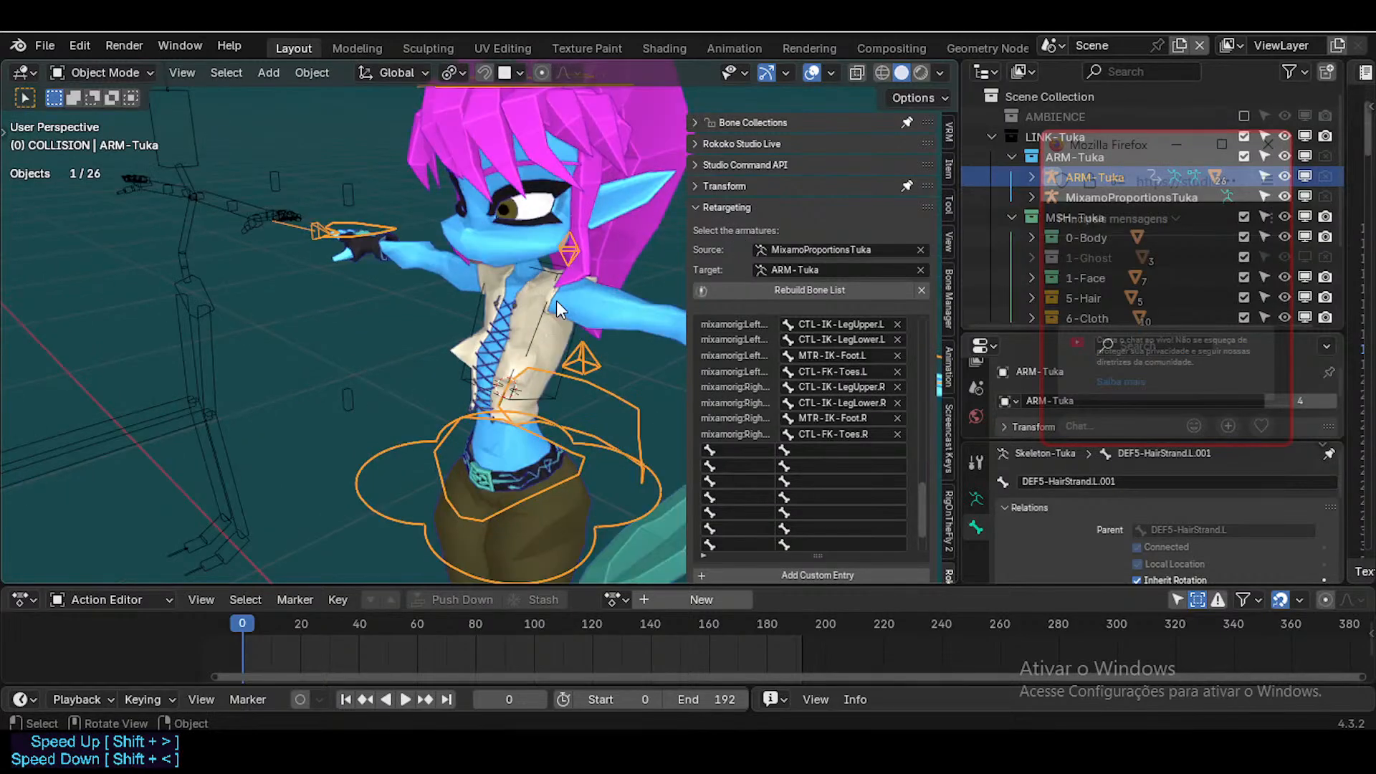
scroll(556, 301, "down", 3)
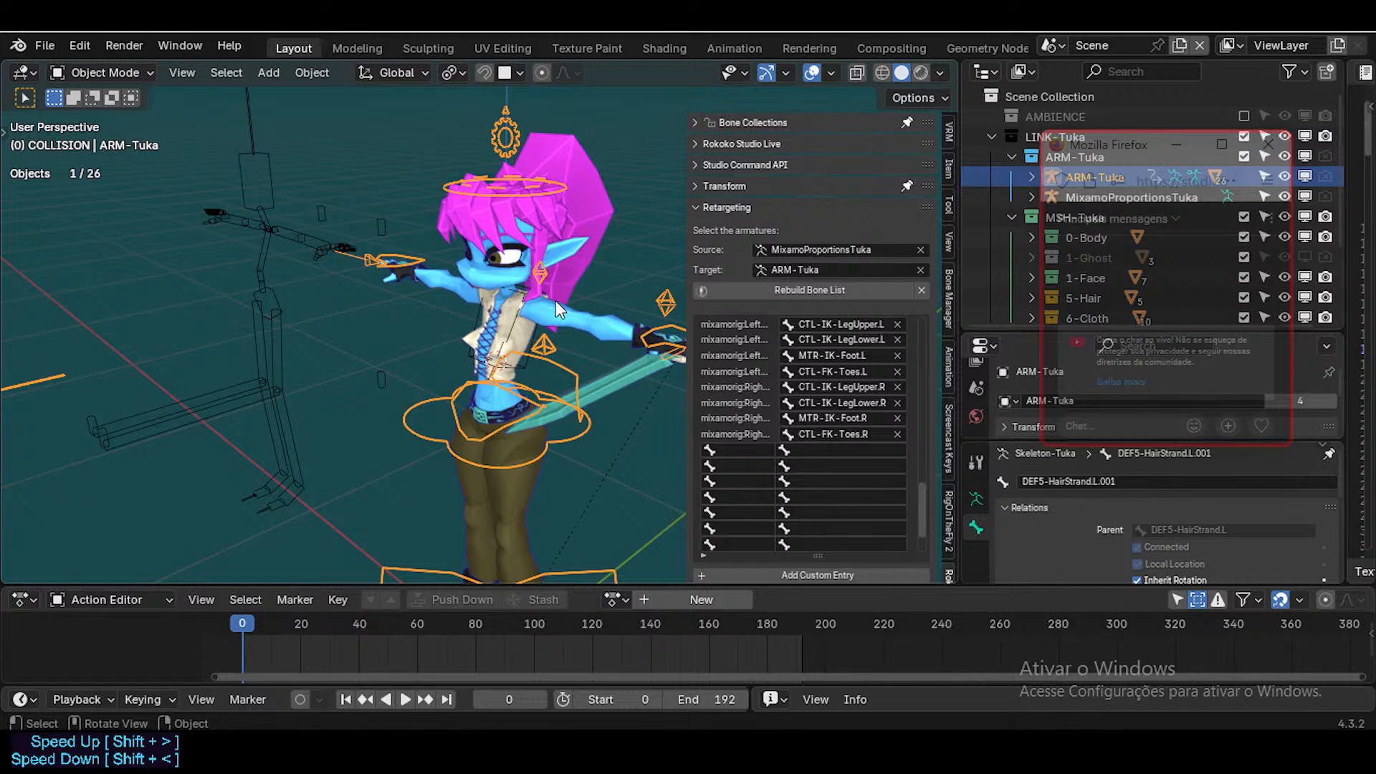
Switch to Firefox and show the YouTube guide "[Blender] Retargeting using Rokoko (COMPLETE guide)"
mouse_move(704, 745)
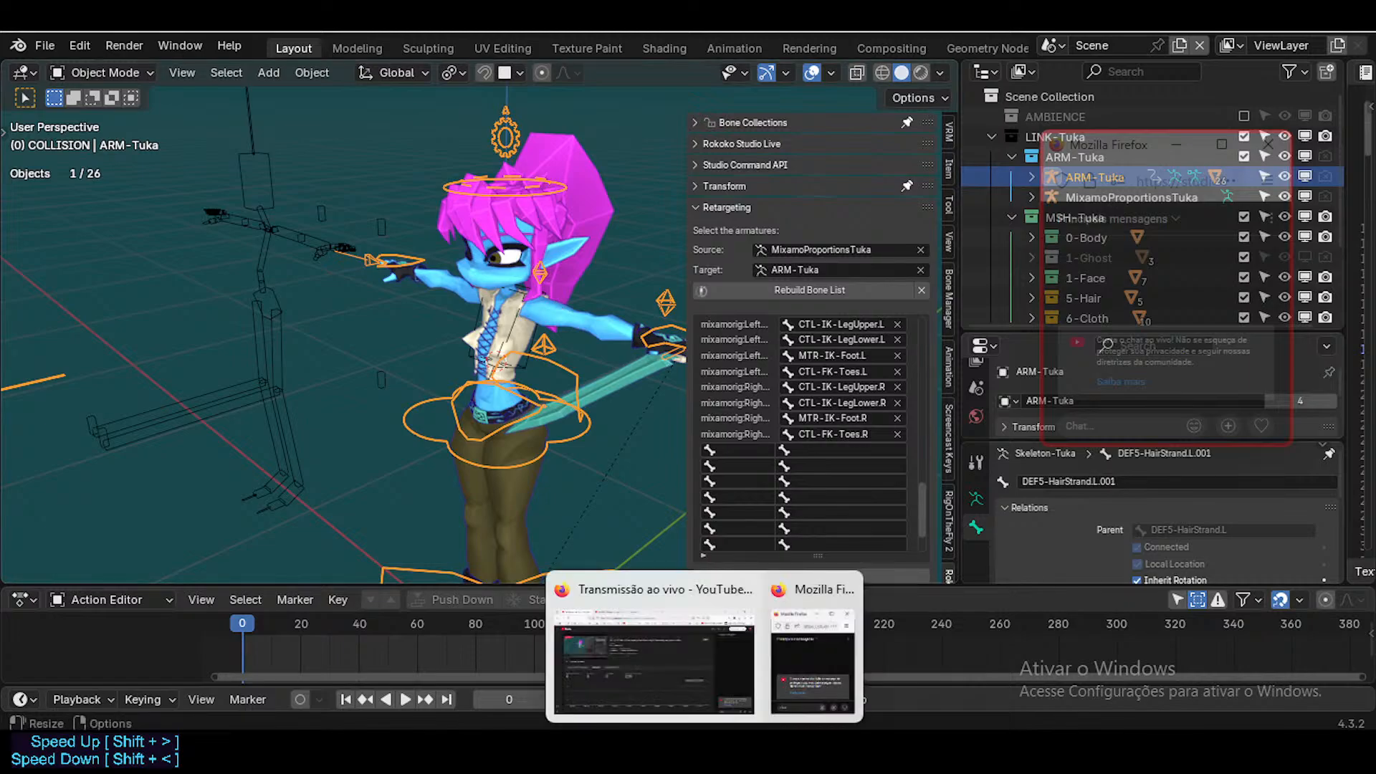
left_click(671, 681)
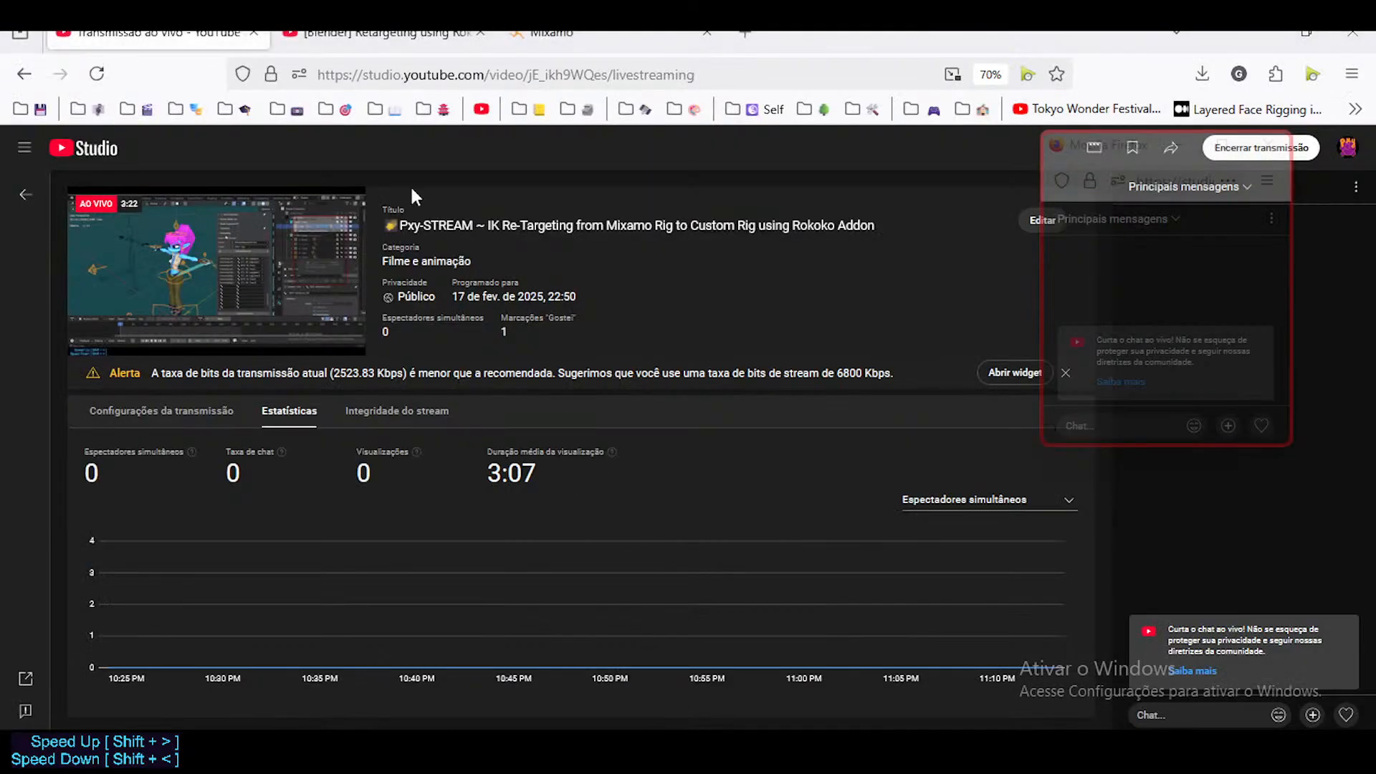
left_click(373, 32)
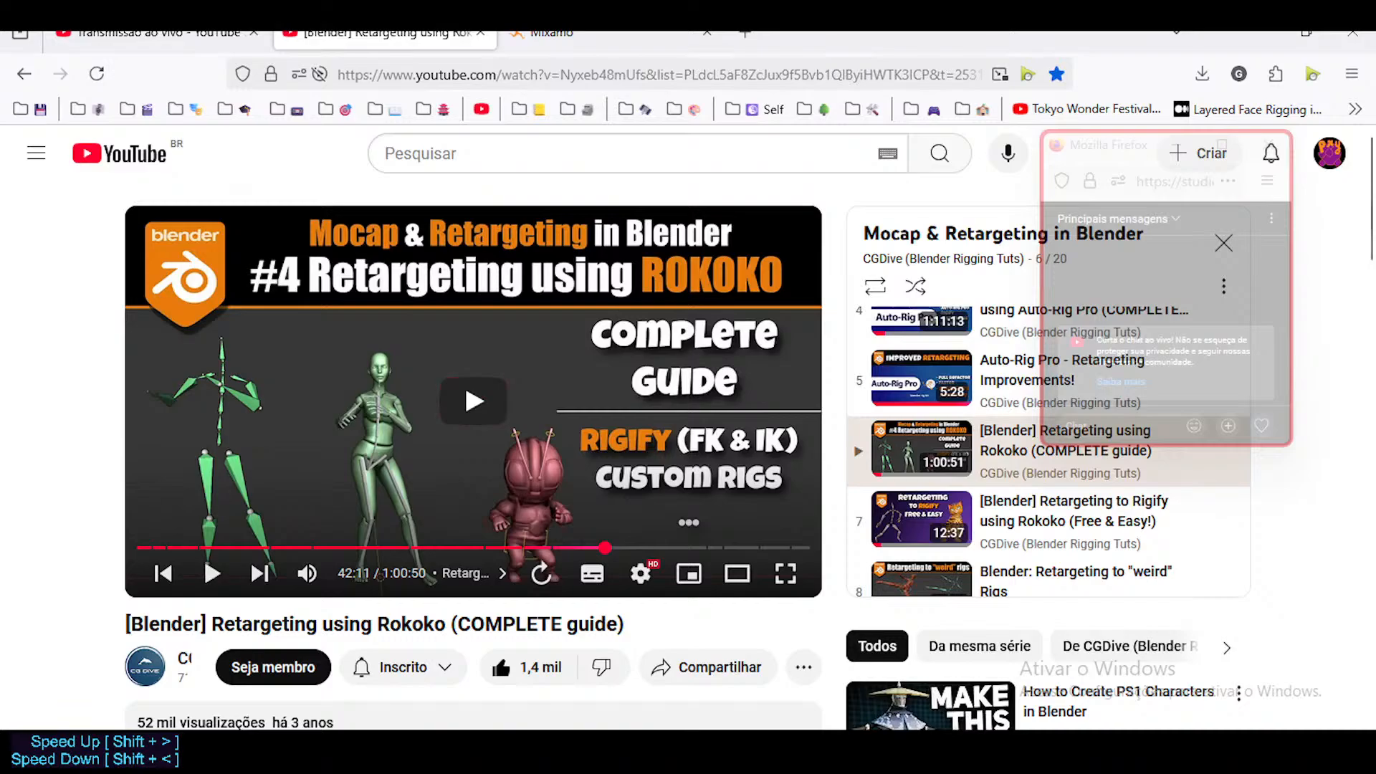
Switch back to Blender and hide the 3D viewport's sidebar
key("alt+Tab")
middle_click_drag(576, 383, 467, 356)
key("n")
key("ctrl+Tab")
key("ctrl+Tab")
key("ctrl+Tab")
key("ctrl+Tab")
Select the MixamoProportionsTuka armature standing beside the character
scroll(429, 332, "up", 2)
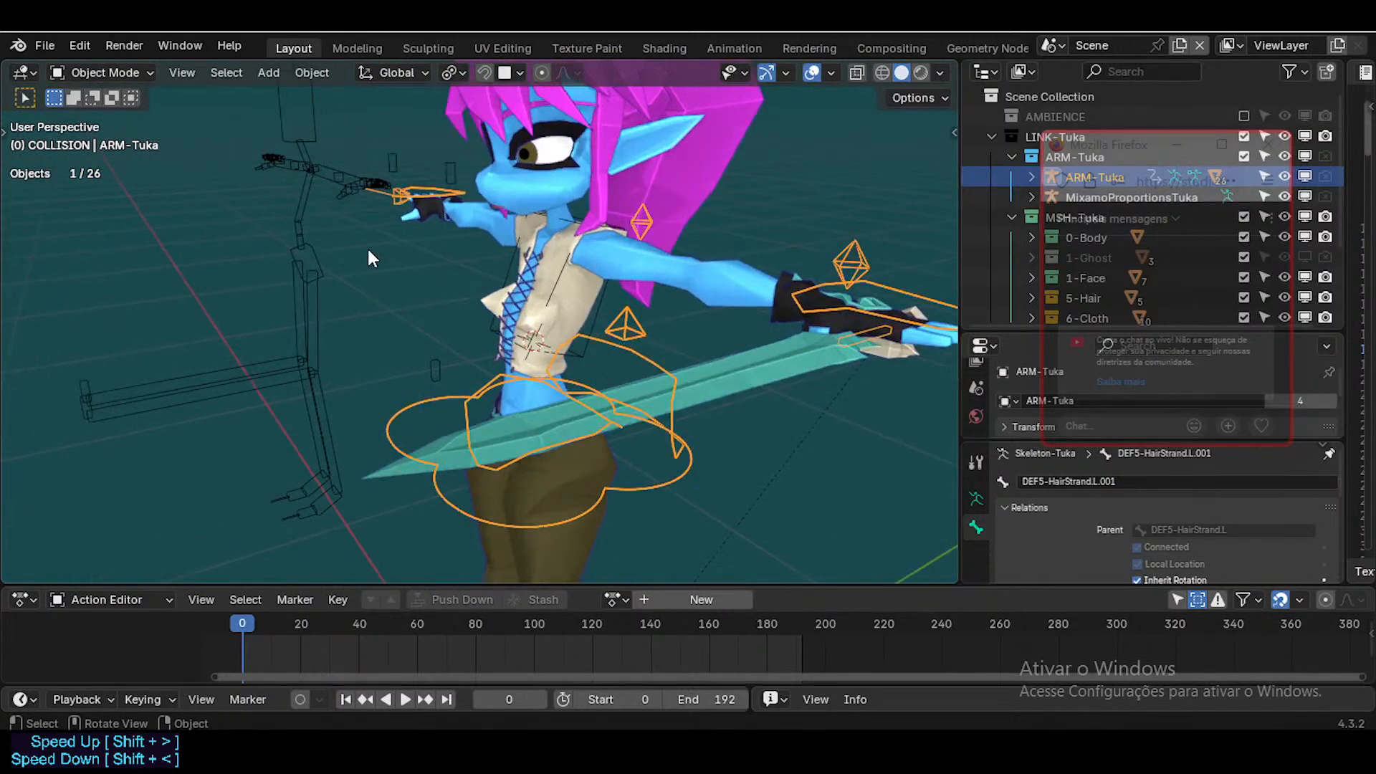
middle_click_drag(286, 266, 462, 355)
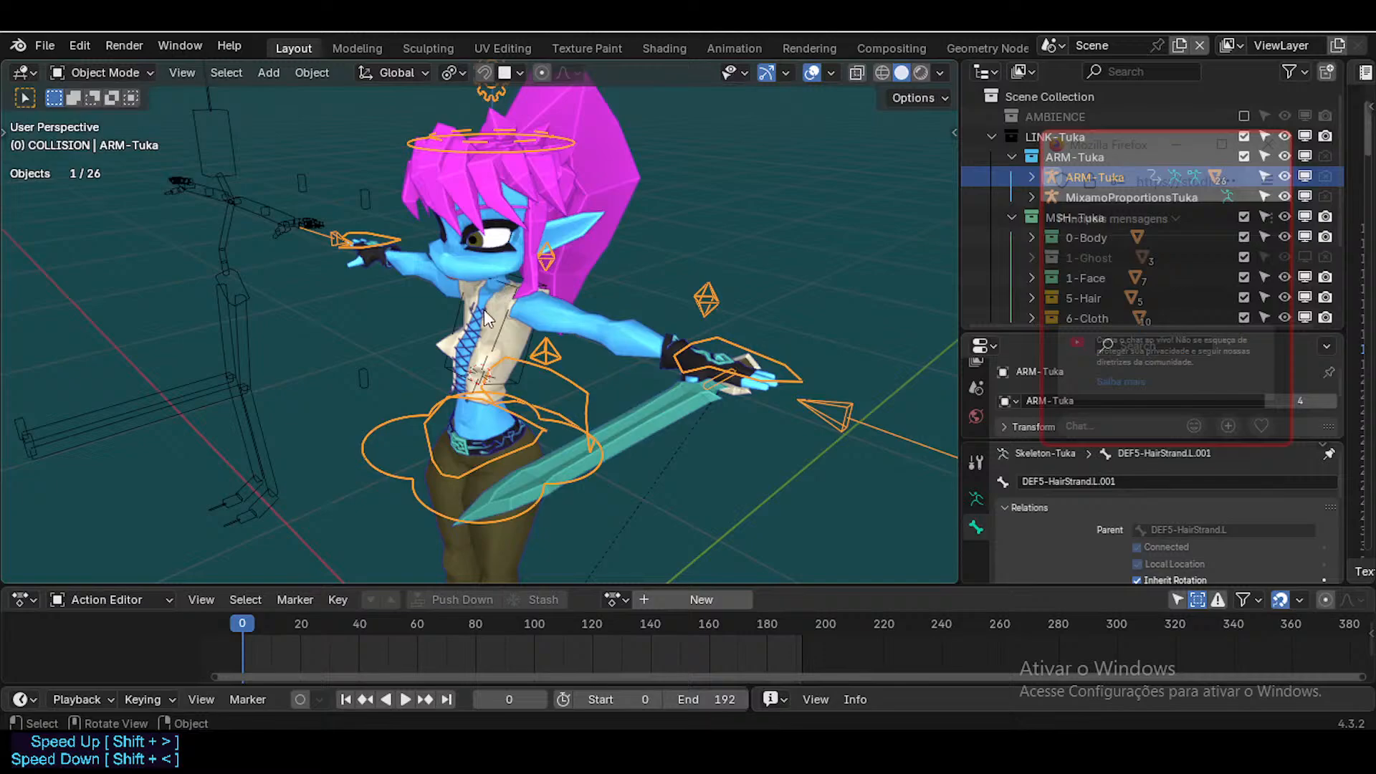
middle_click_drag(484, 310, 472, 399)
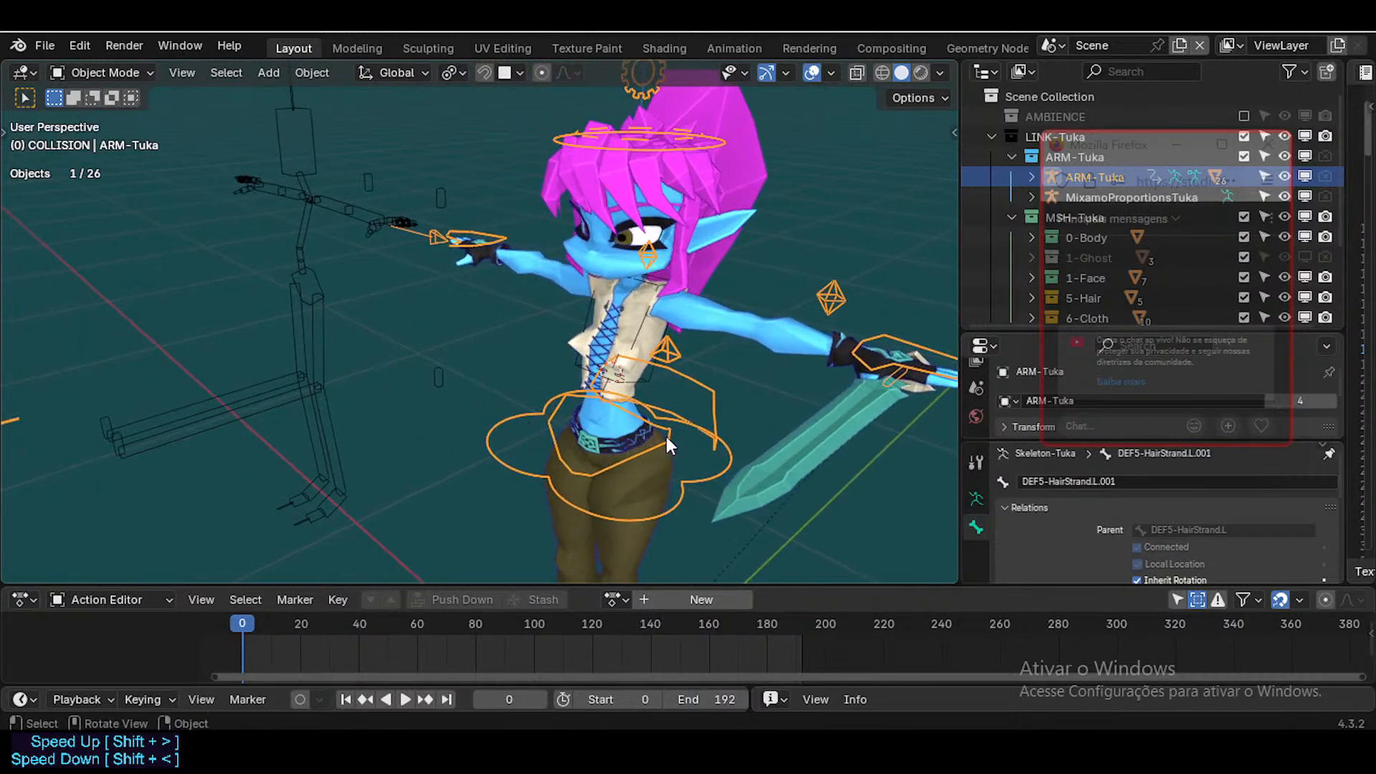
scroll(632, 295, "up", 2)
middle_click_drag(667, 314, 734, 387)
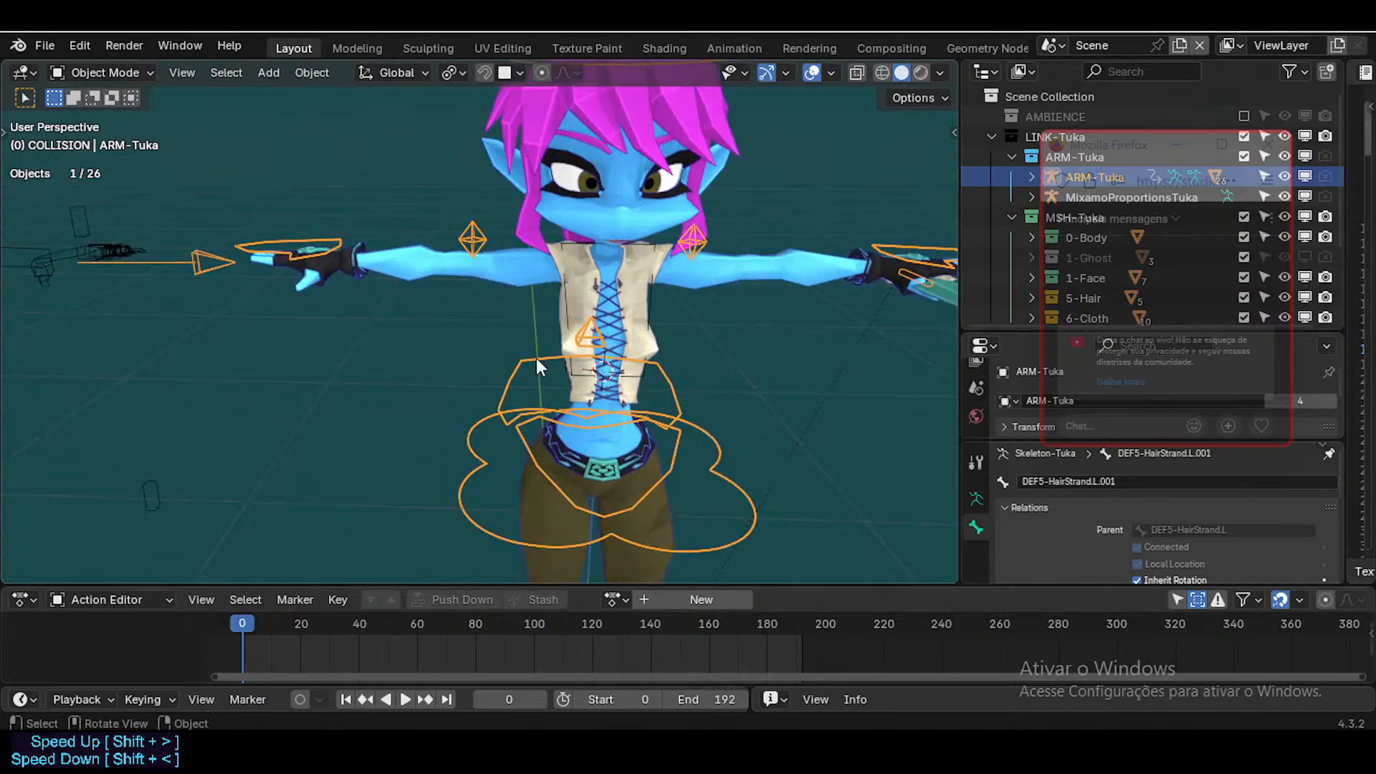
middle_click_drag(536, 359, 261, 244)
left_click(262, 244)
Put the Mixamo armature into Pose Mode, set its bone display type to Octahedral, and deselect all bones
scroll(263, 321, "down", 4)
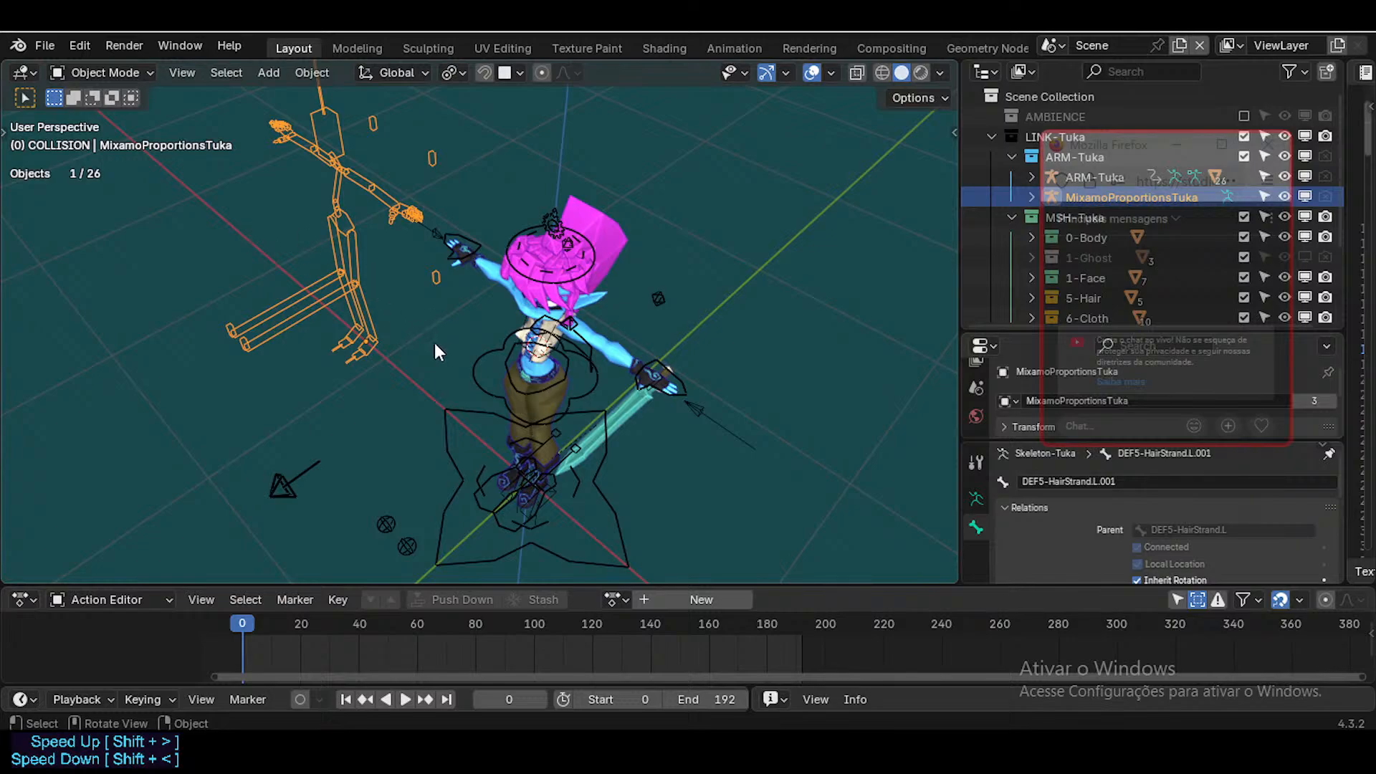
scroll(263, 309, "up", 4)
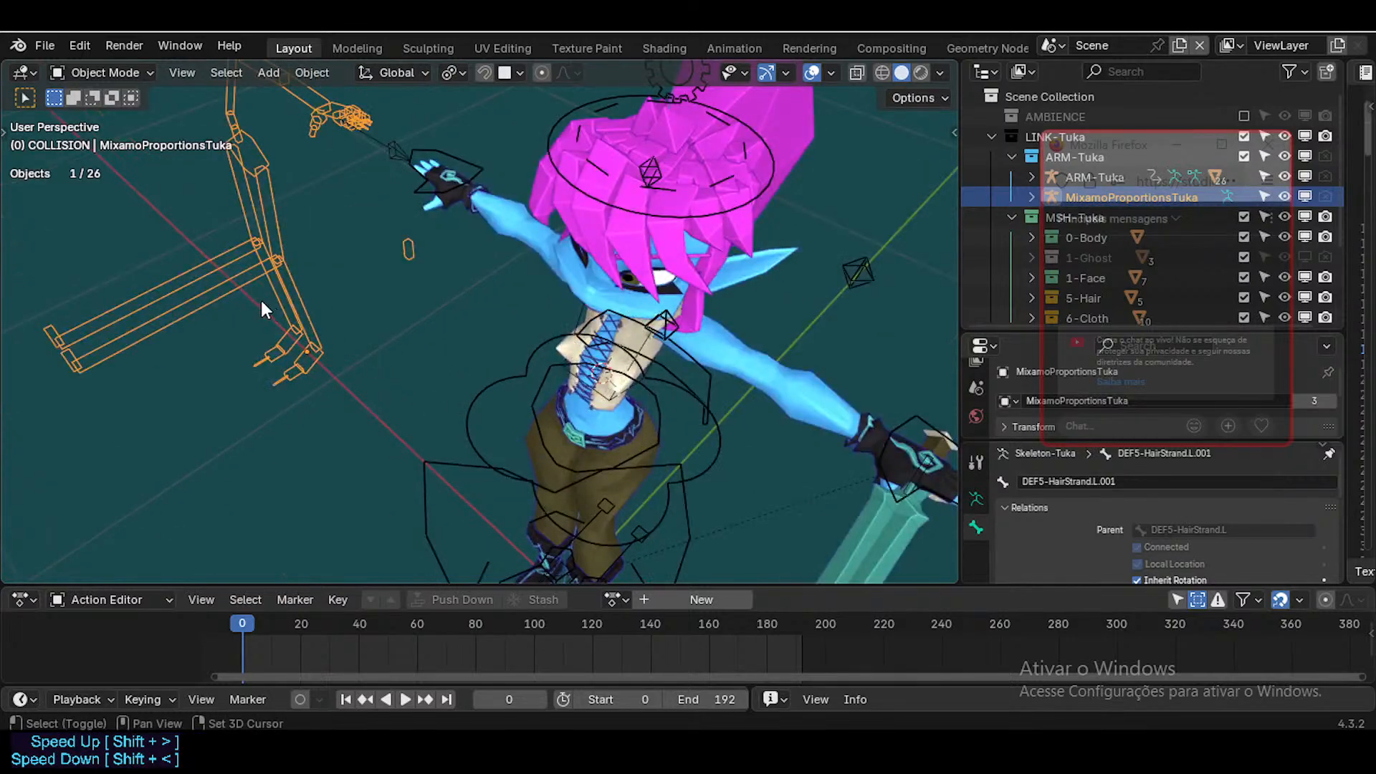
middle_click_drag(330, 296, 506, 364)
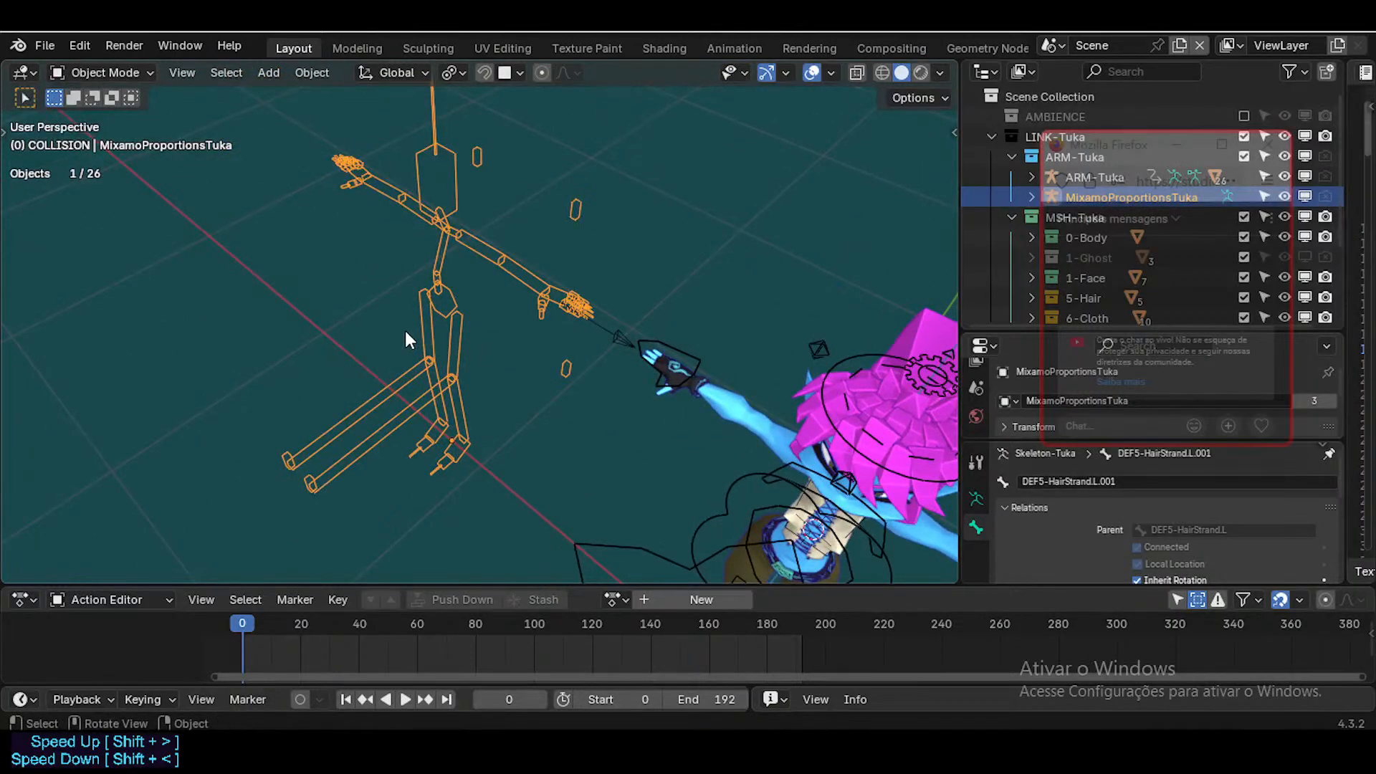
middle_click_drag(406, 330, 473, 125)
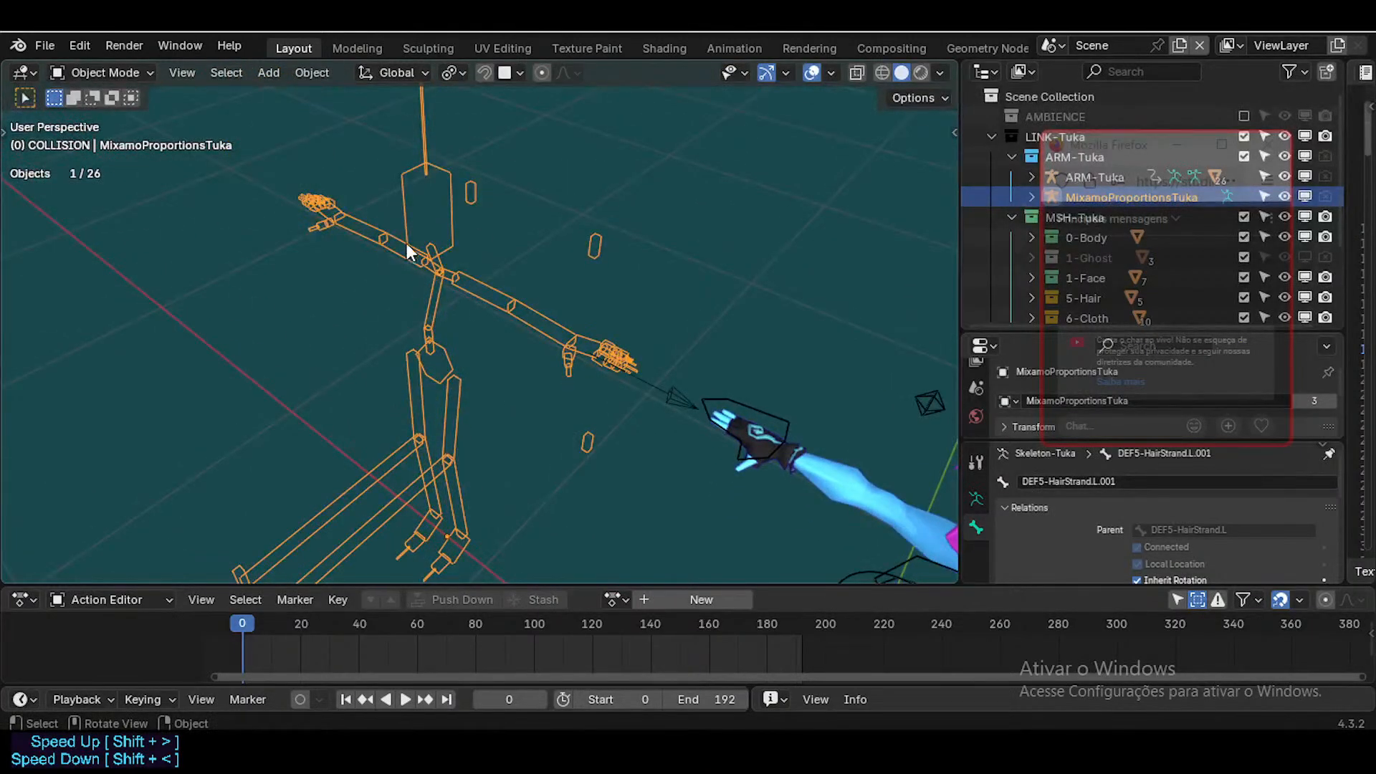
key("ctrl+Tab")
left_click(435, 266)
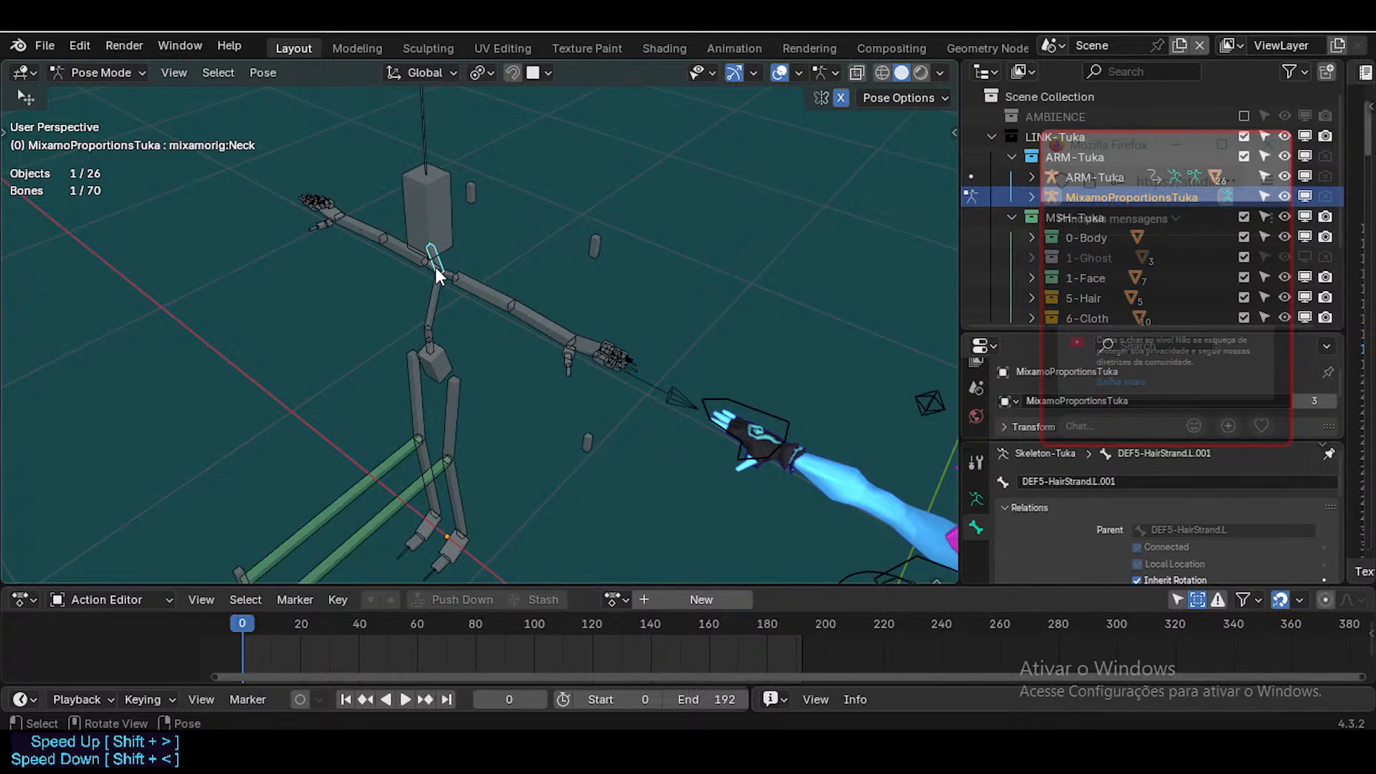
key("shift+ctrl+alt+b")
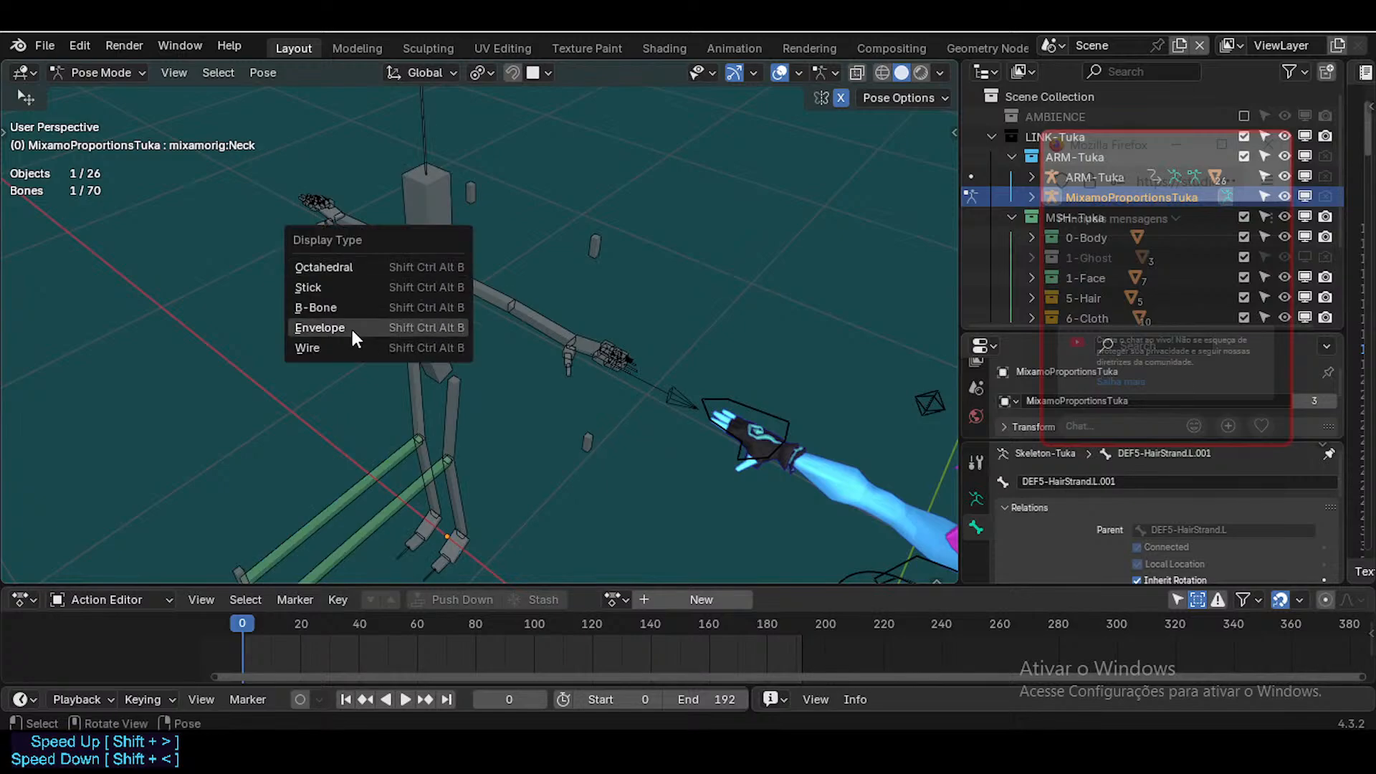
left_click(350, 261)
scroll(432, 377, "down", 3)
key("alt+a")
Examine the Mixamo armature's octahedral bones up close, including the arms and spine, together with the Tuka character in walk navigation
mouse_move(519, 450)
middle_mouse_down()
mouse_move(531, 441)
mouse_move(509, 446)
middle_mouse_up()
key("shift+grave")
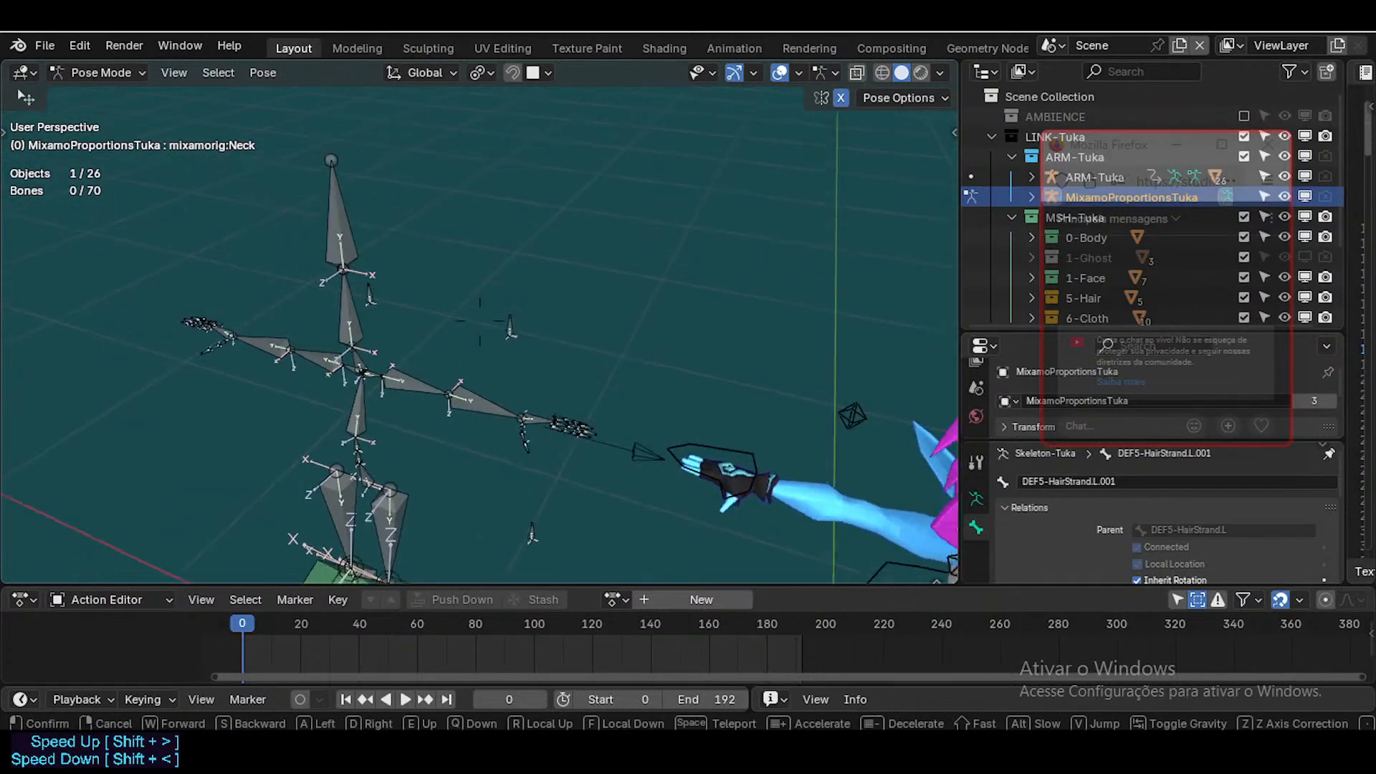
key("w")
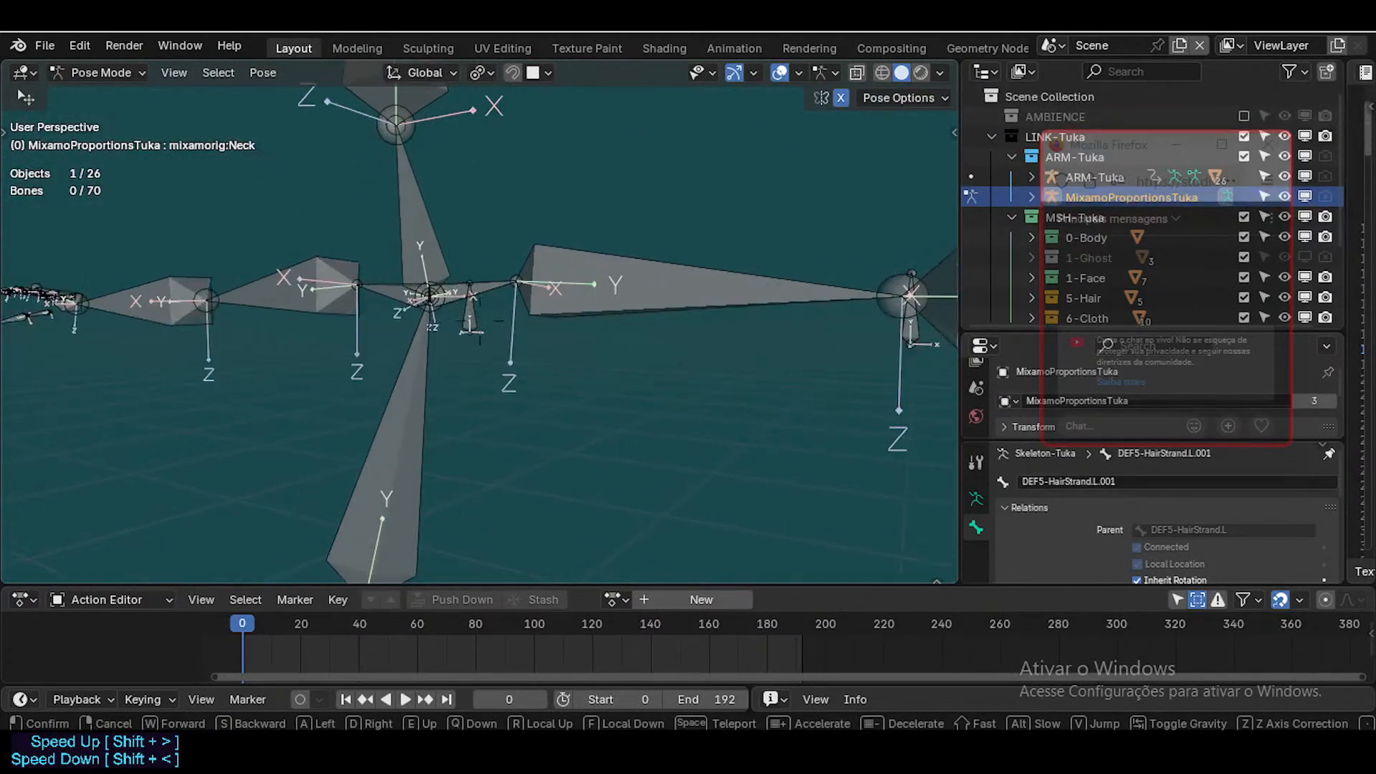
key("s")
key("w")
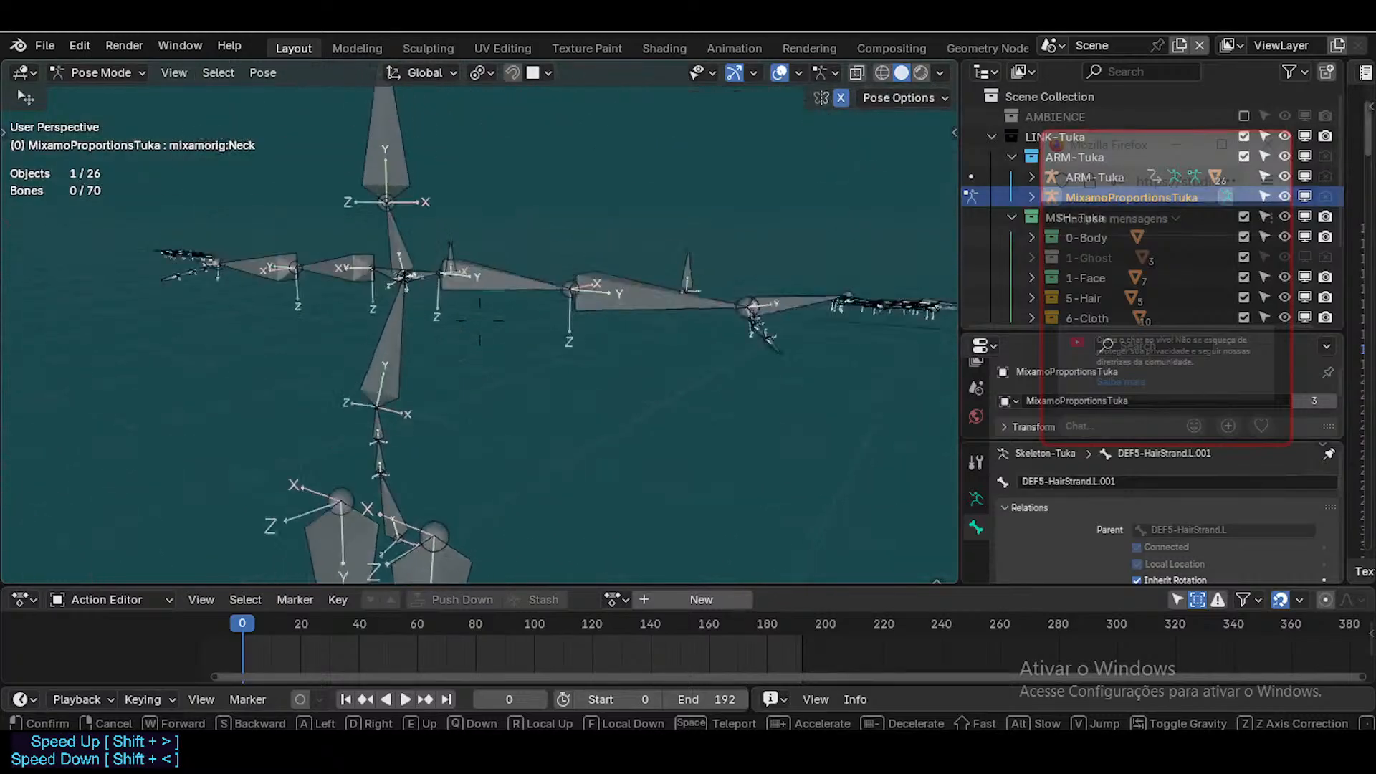
key("s")
key("w")
key("d")
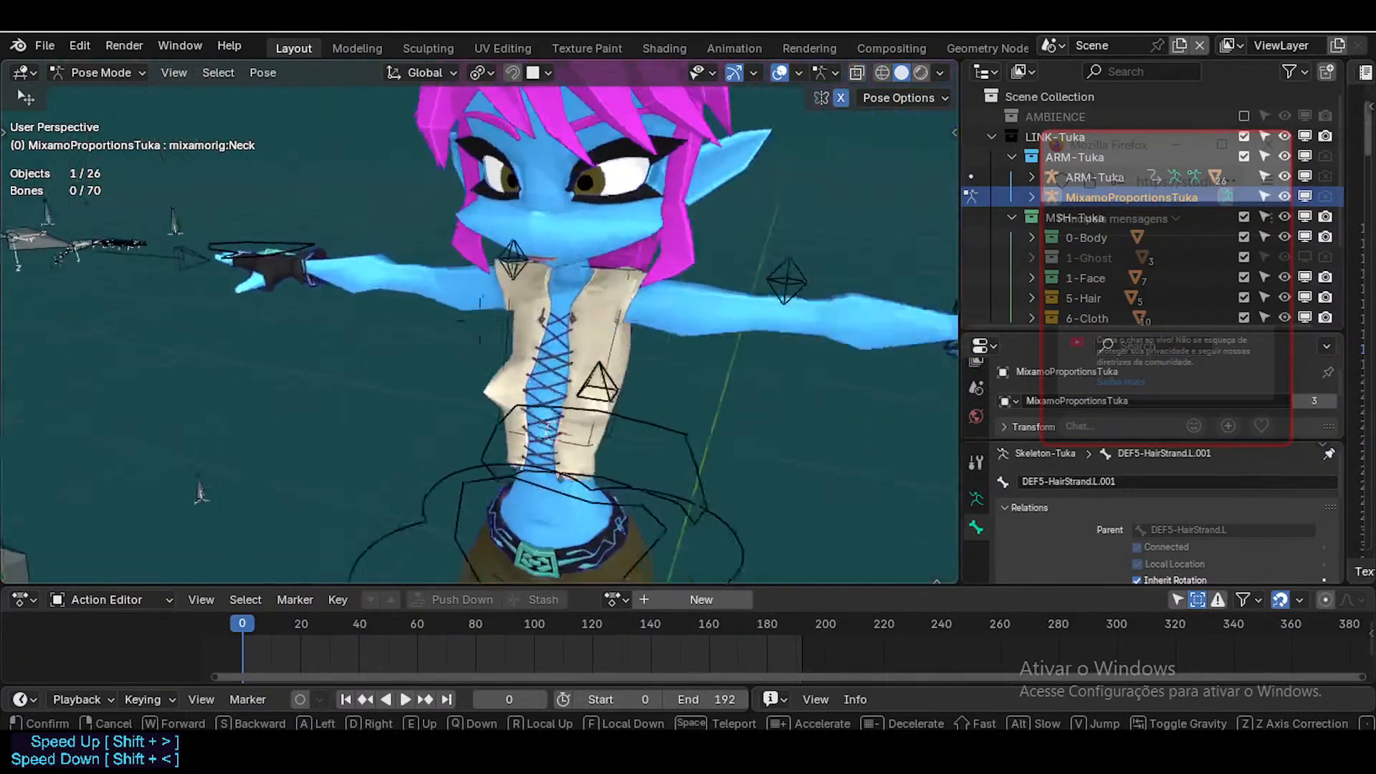
key("s")
key("s")
key("w")
key("s")
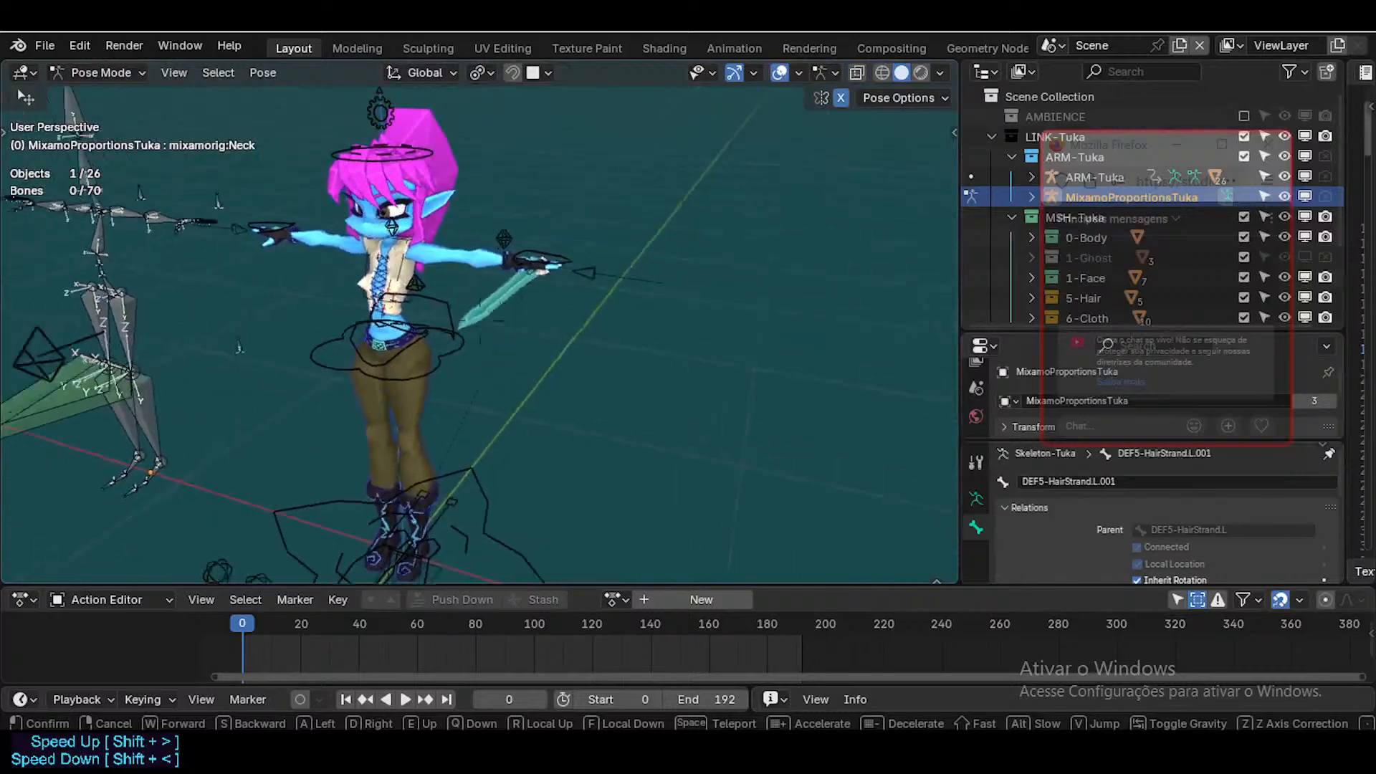
key("w")
key("w")
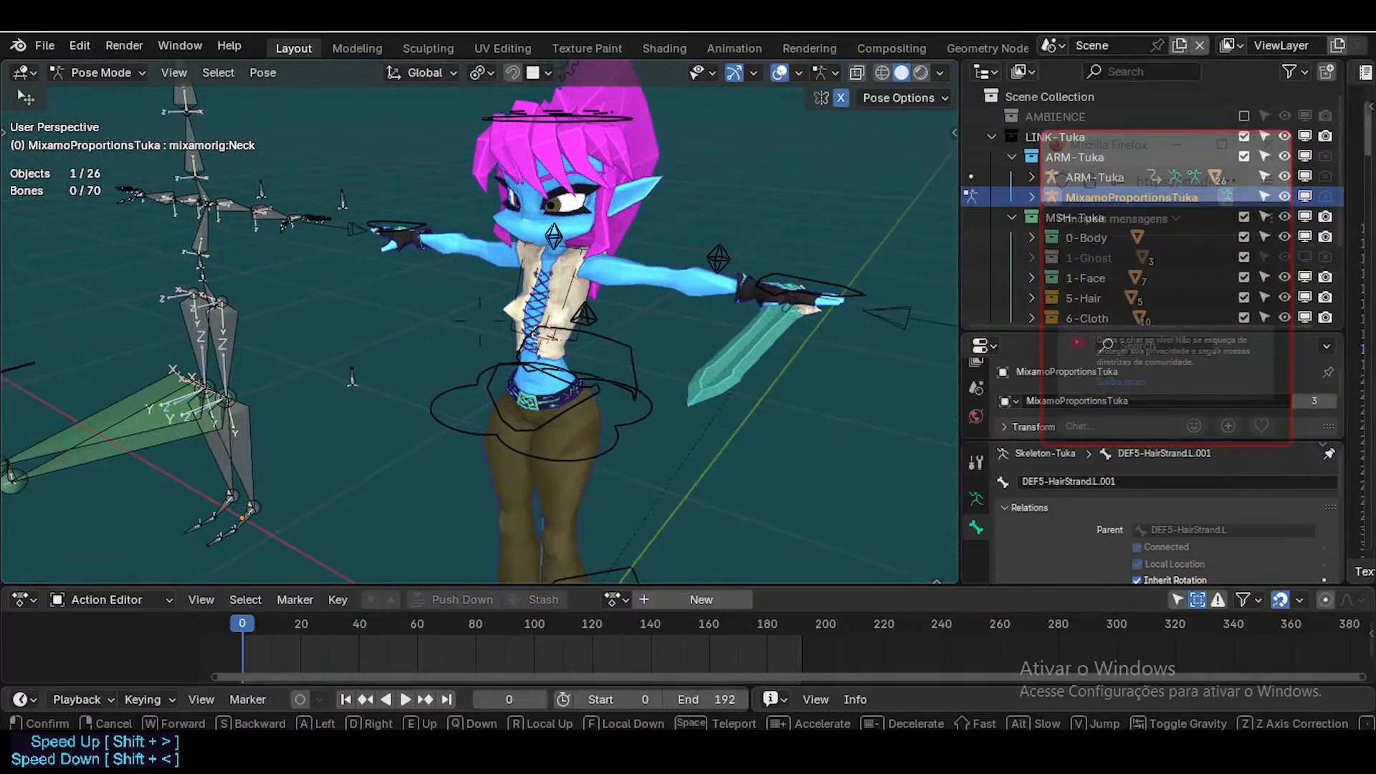
key("w")
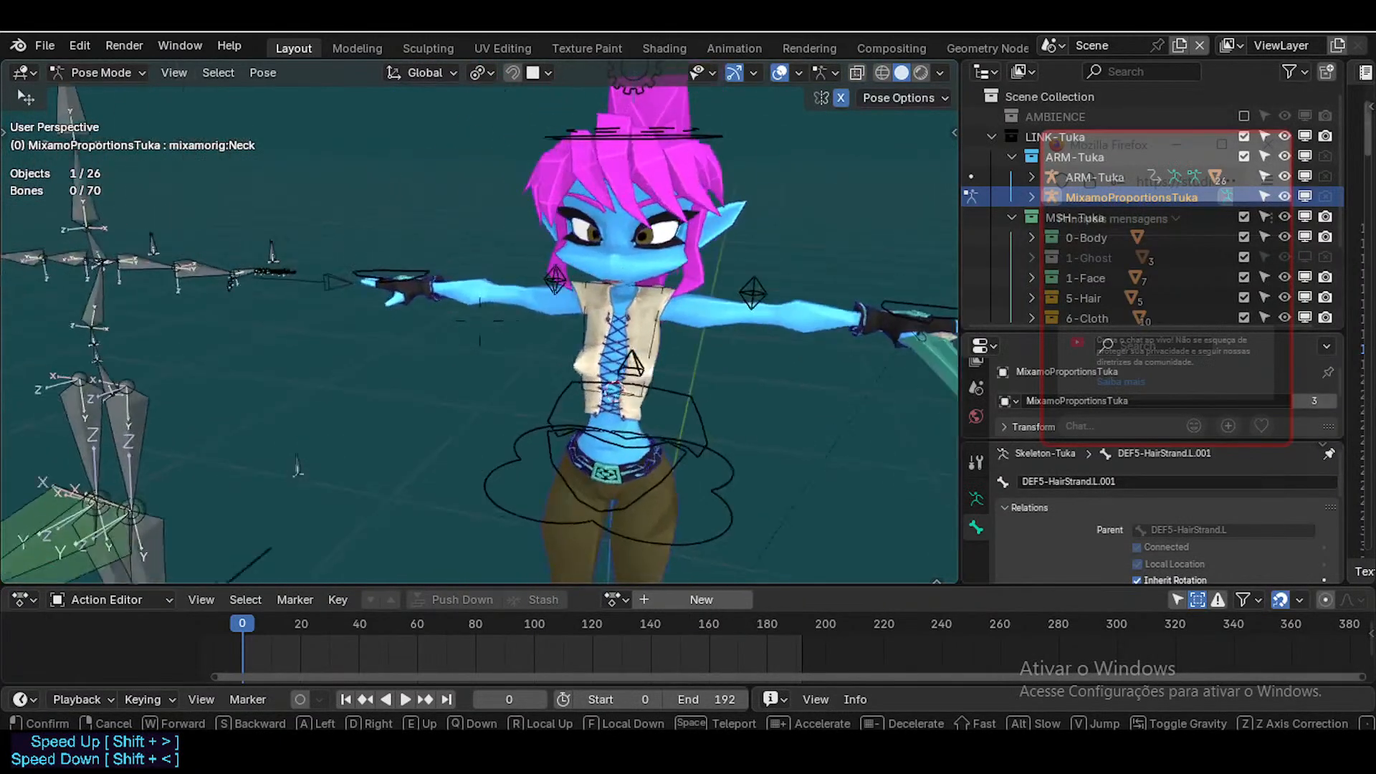
key("d")
key("w")
key("s")
key("e")
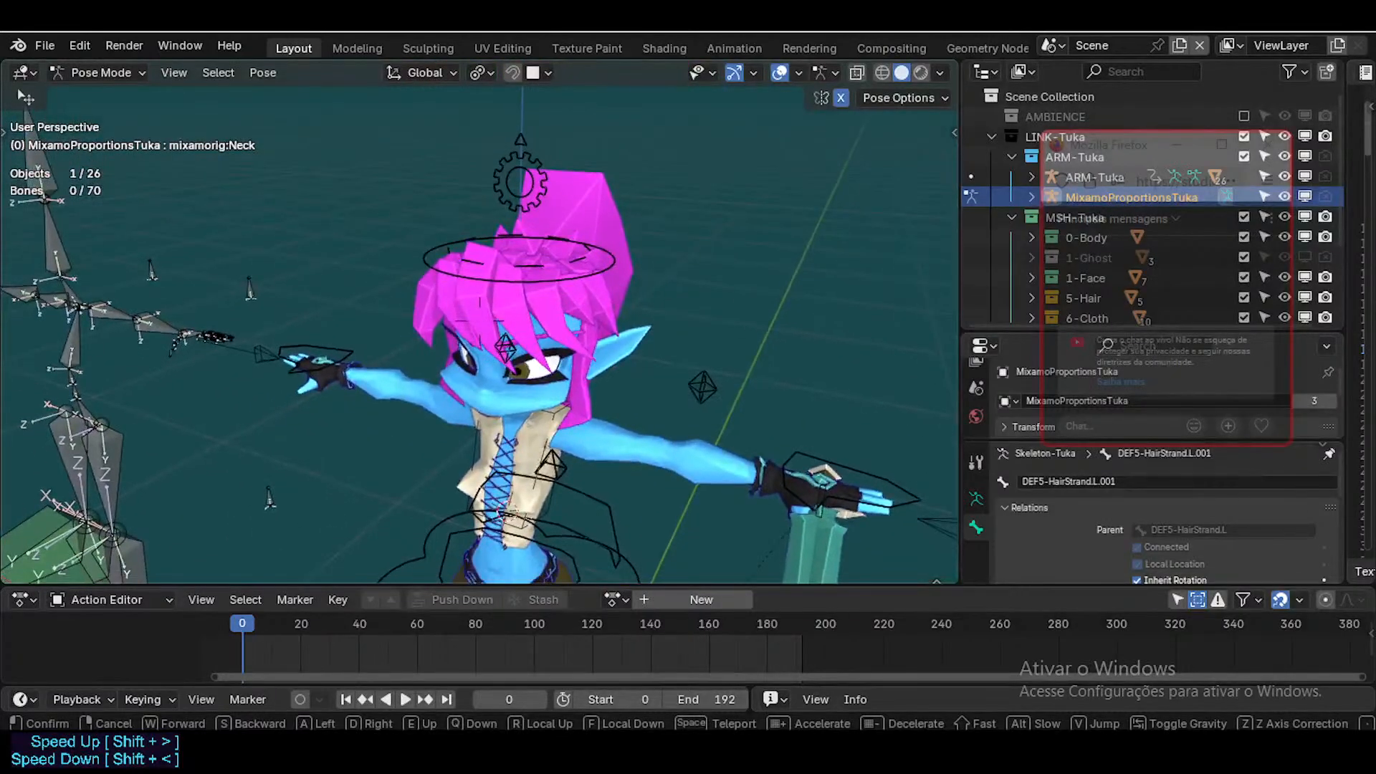
key("s")
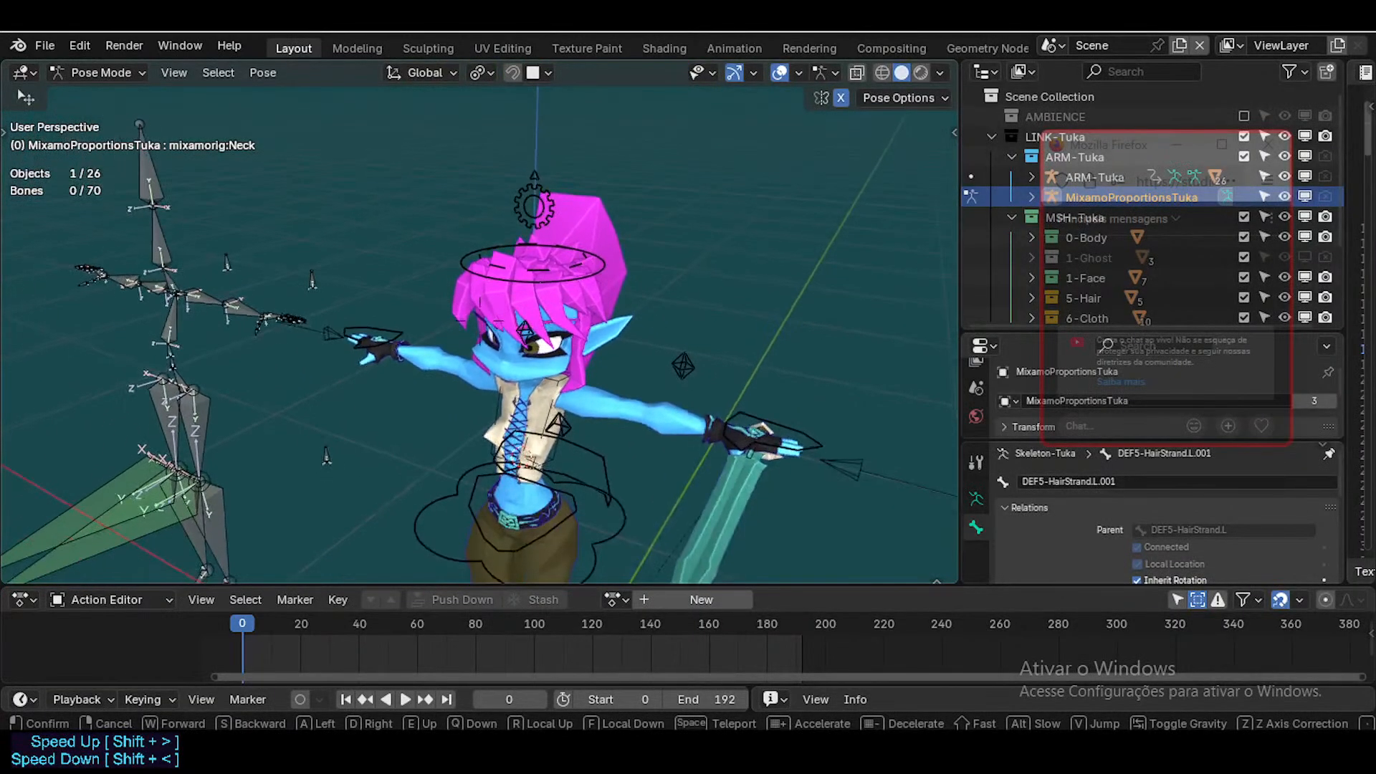
left_click(510, 453)
Compare the Mixamo armature's arm and leg bones with the Tuka character's body and rig controls standing beside it
key("shift+grave")
key("w")
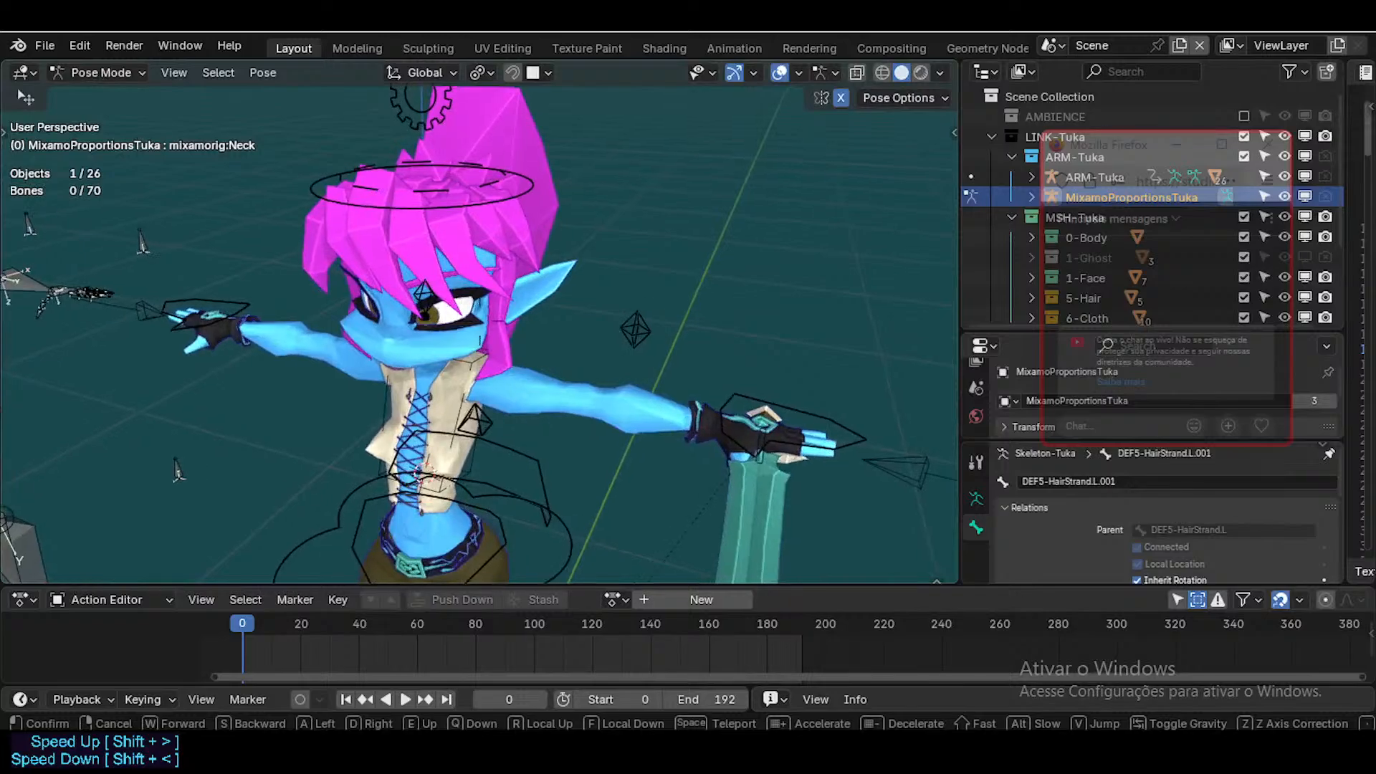
key("a")
key("d")
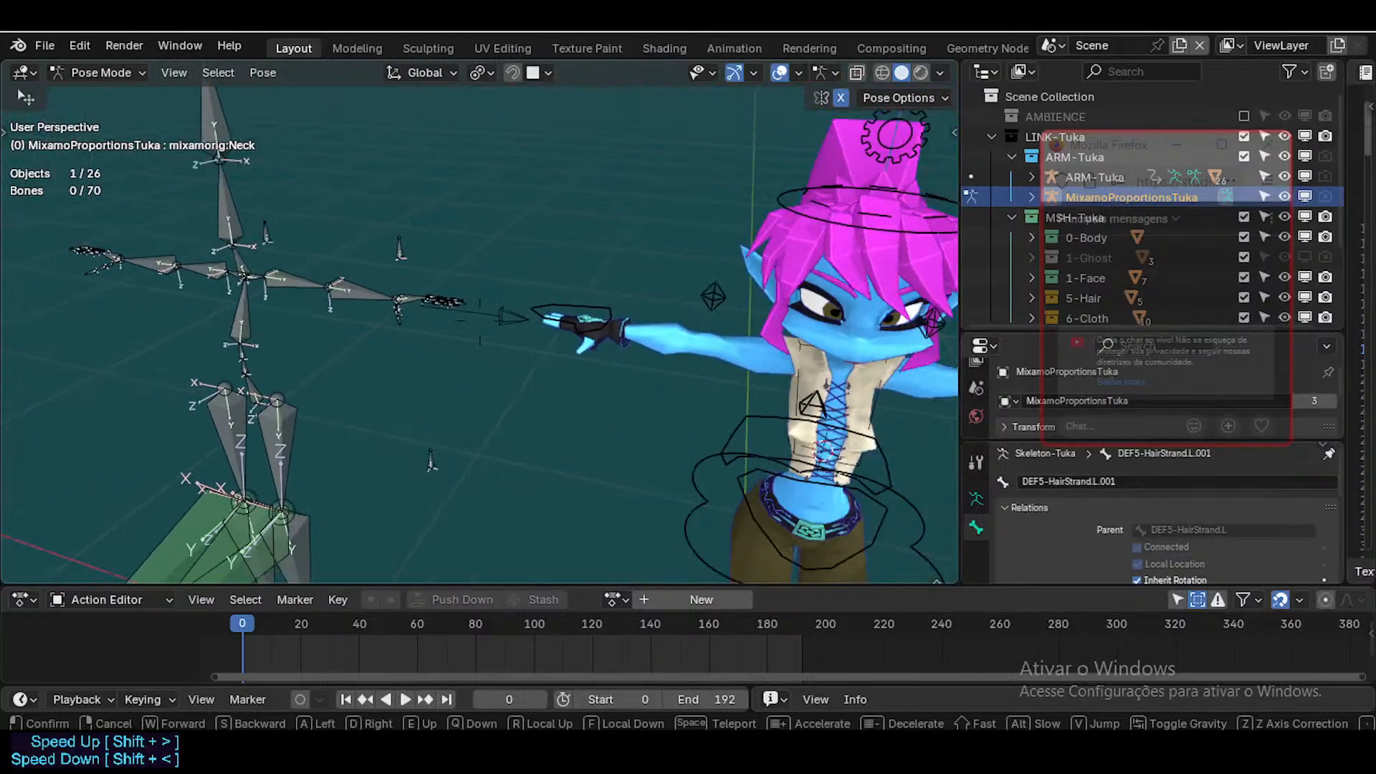
key("a")
key("d")
key("s")
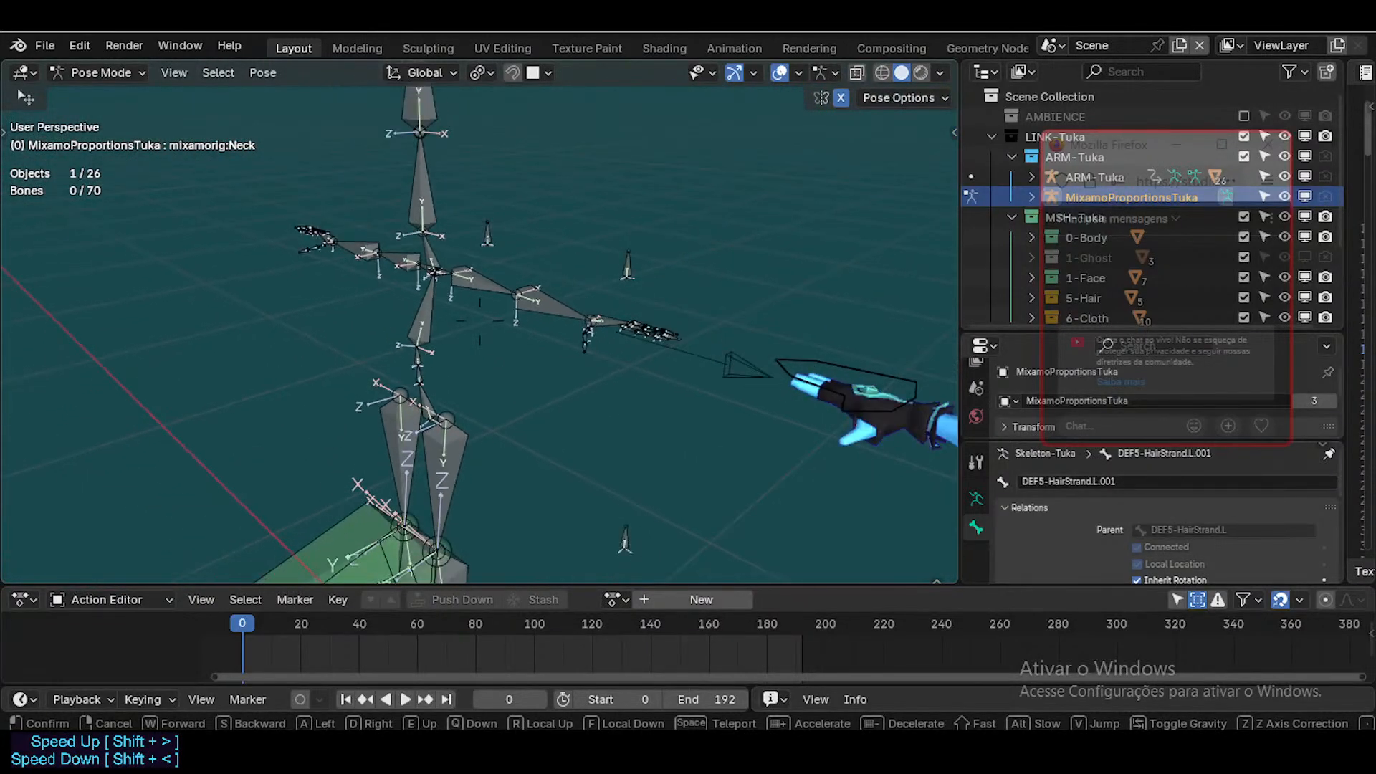
key("w")
key("d")
key("s")
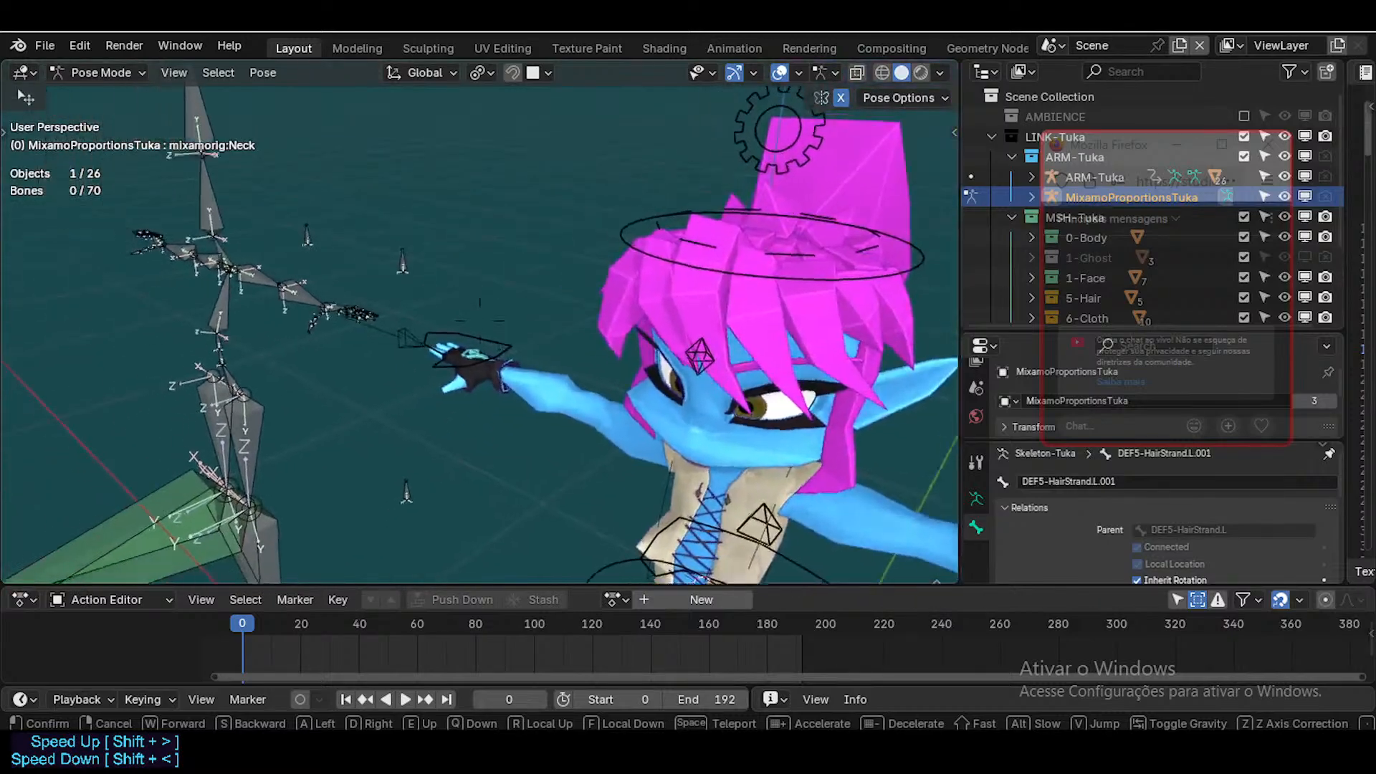
key("w")
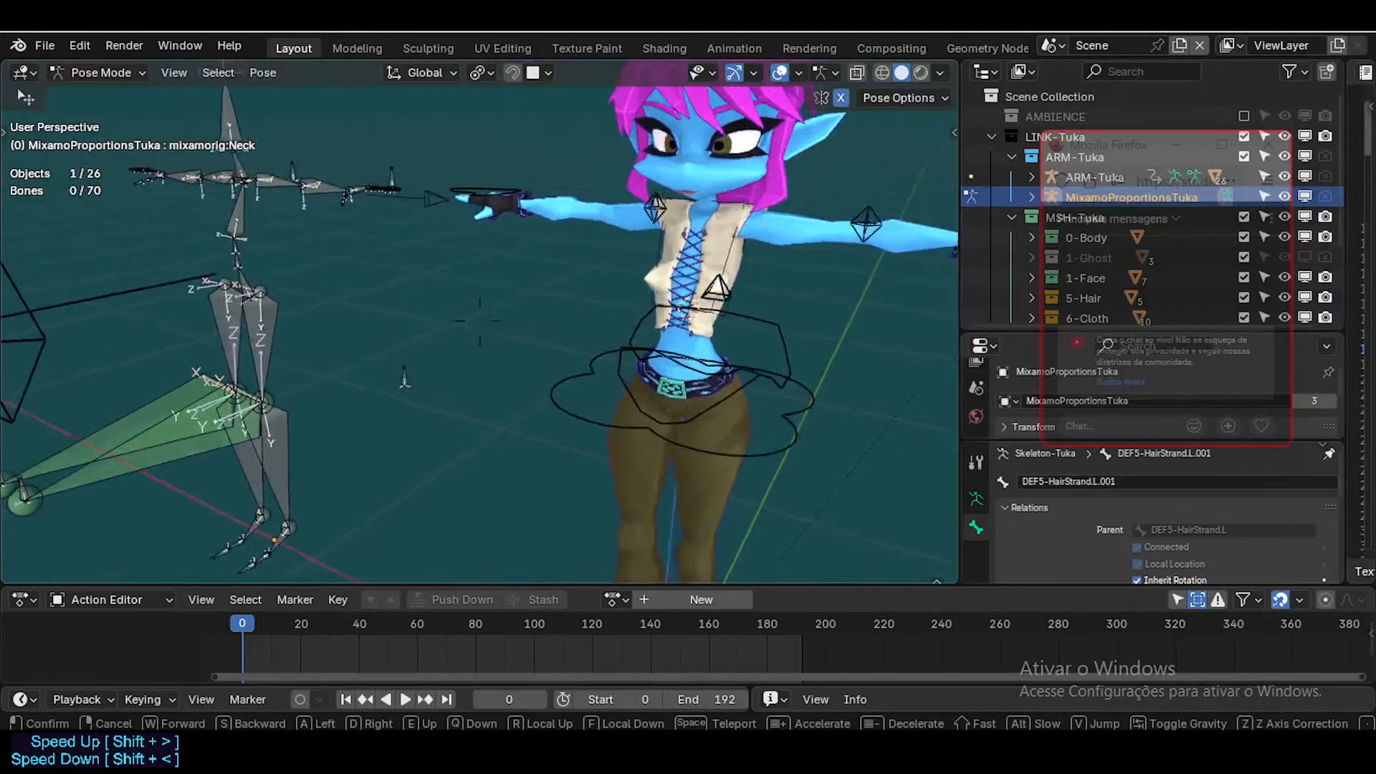
key("a")
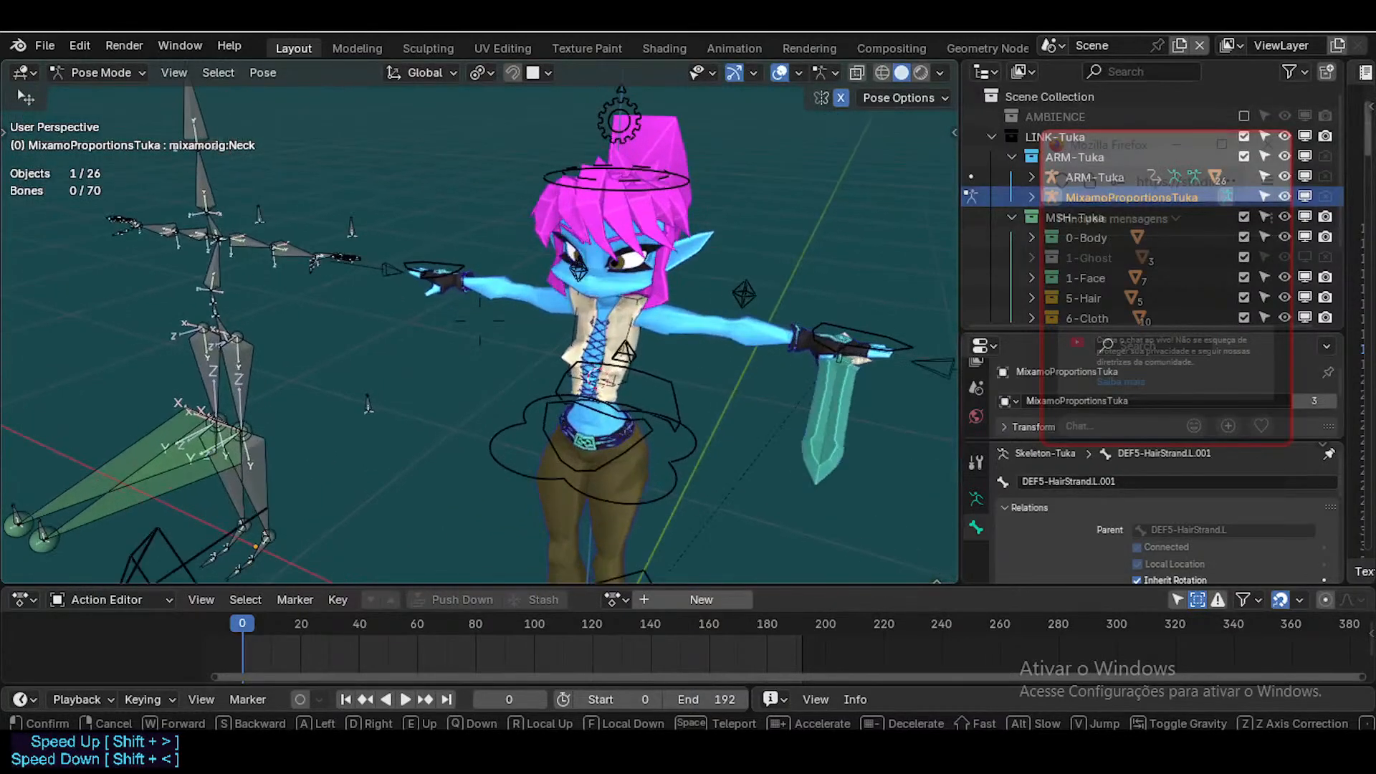
key("w")
key("w")
key("s")
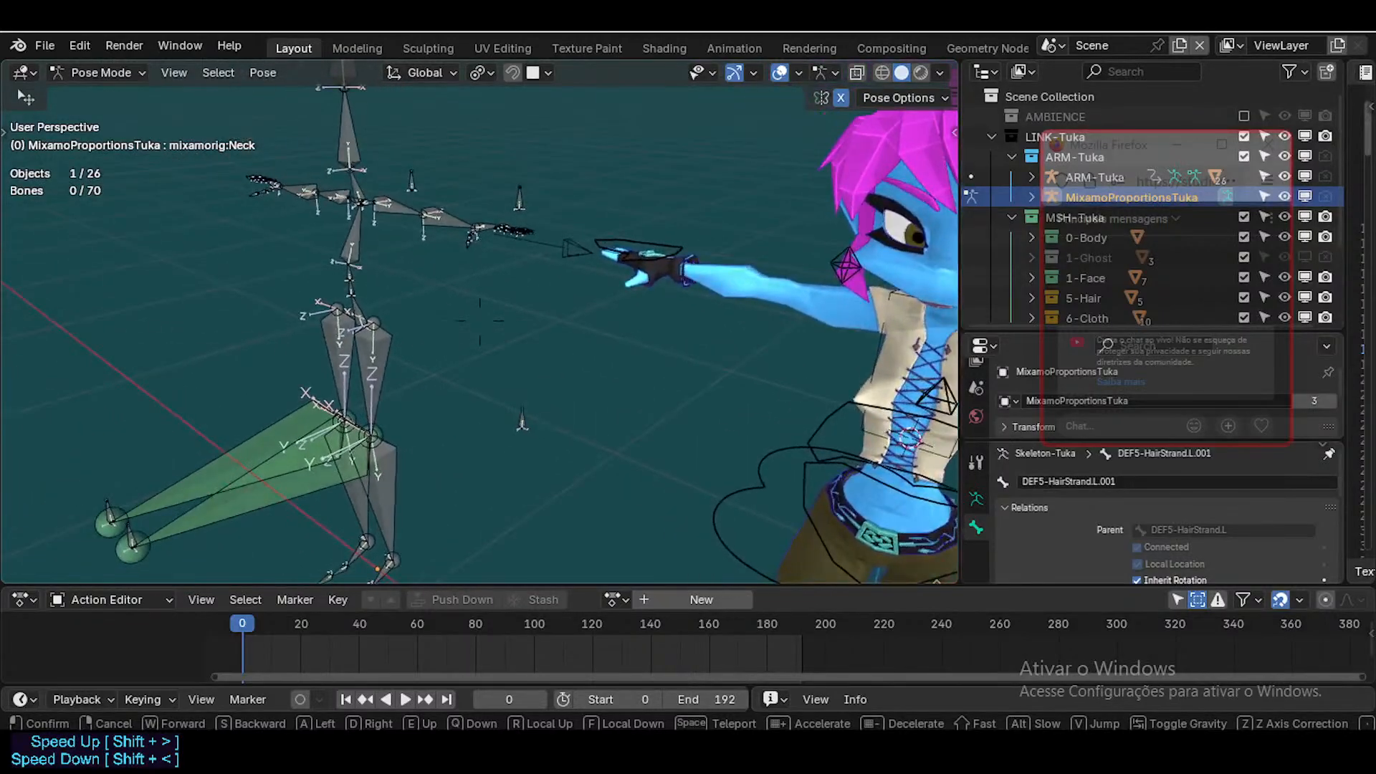
key("w")
key("s")
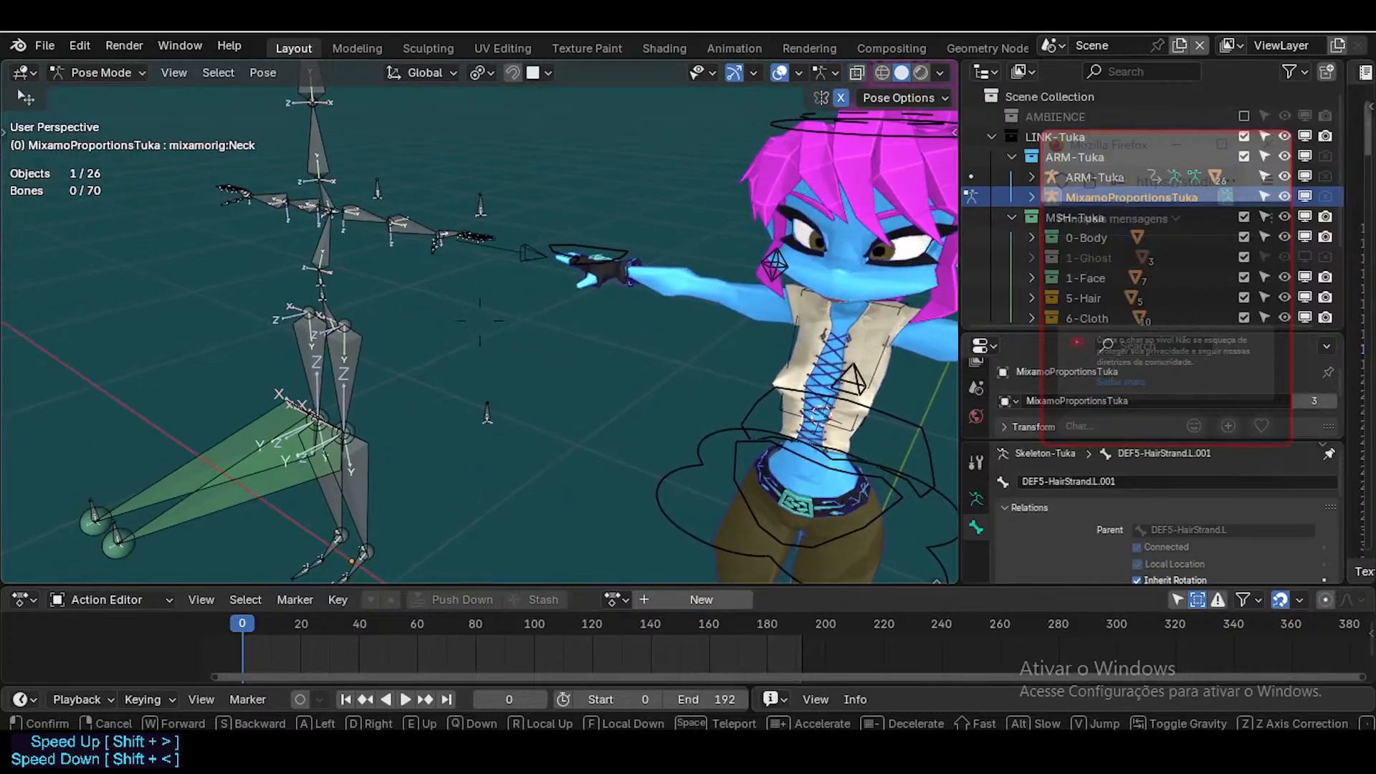
left_click(340, 474)
Highlight the Mixamo armature's LeftUpLeg bone, deselect it, and select the LeftKnee bone instead
left_click(364, 376)
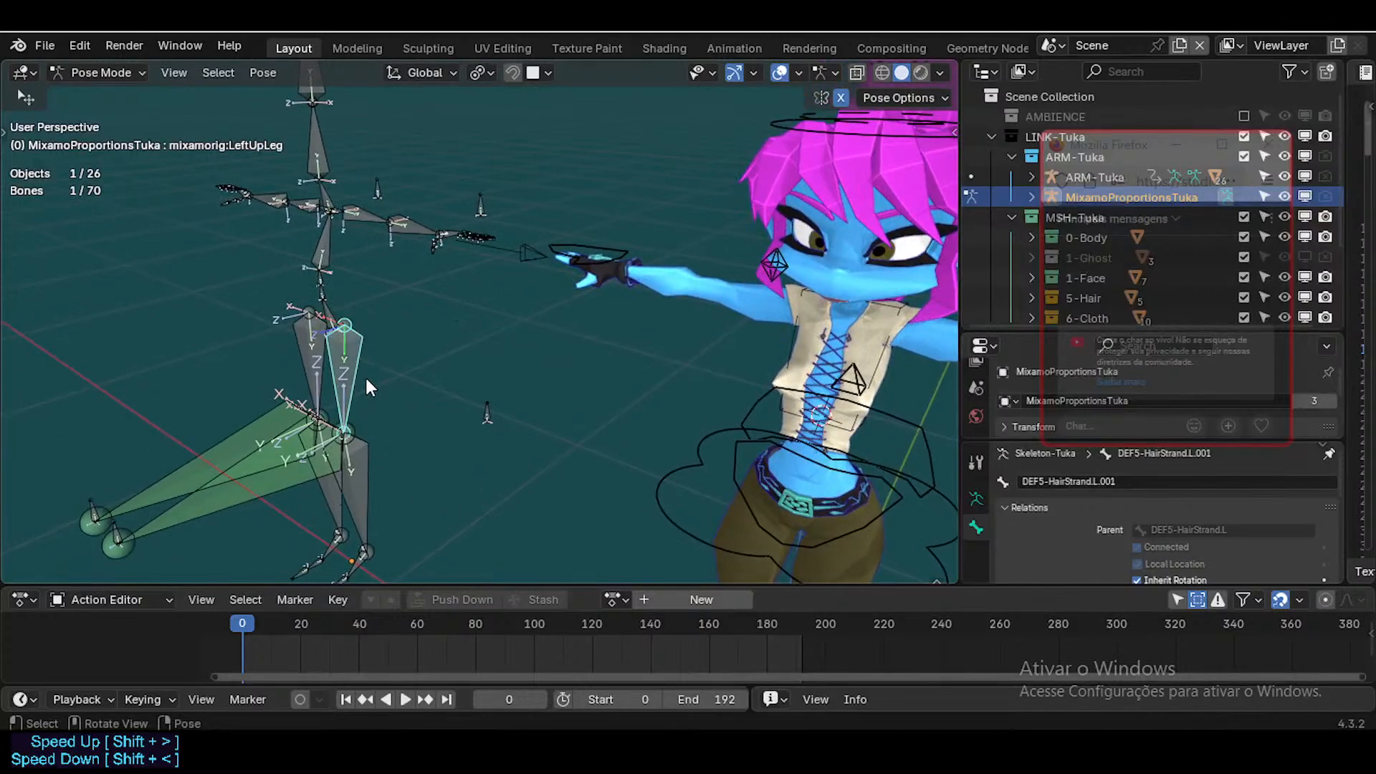
middle_click_drag(360, 377, 320, 386)
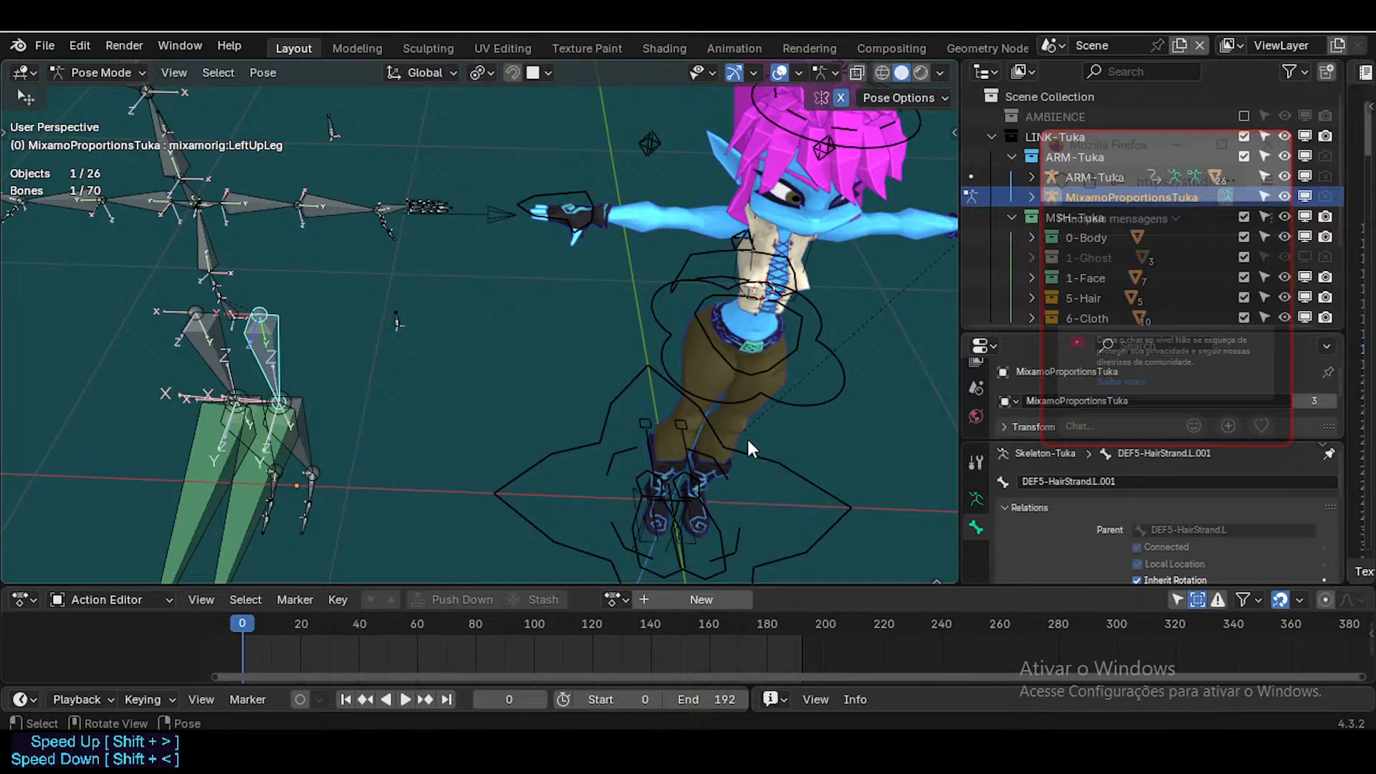
left_click(701, 369)
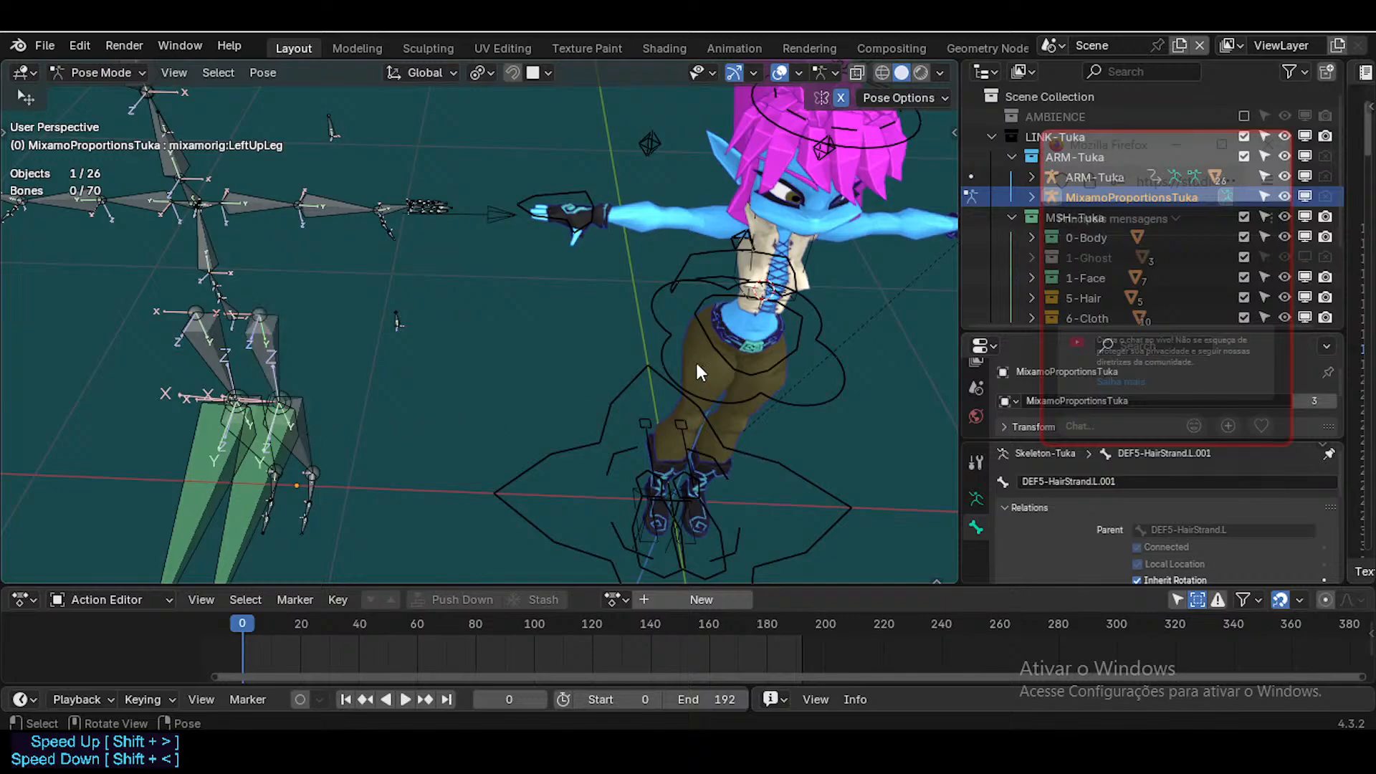
left_click(256, 477)
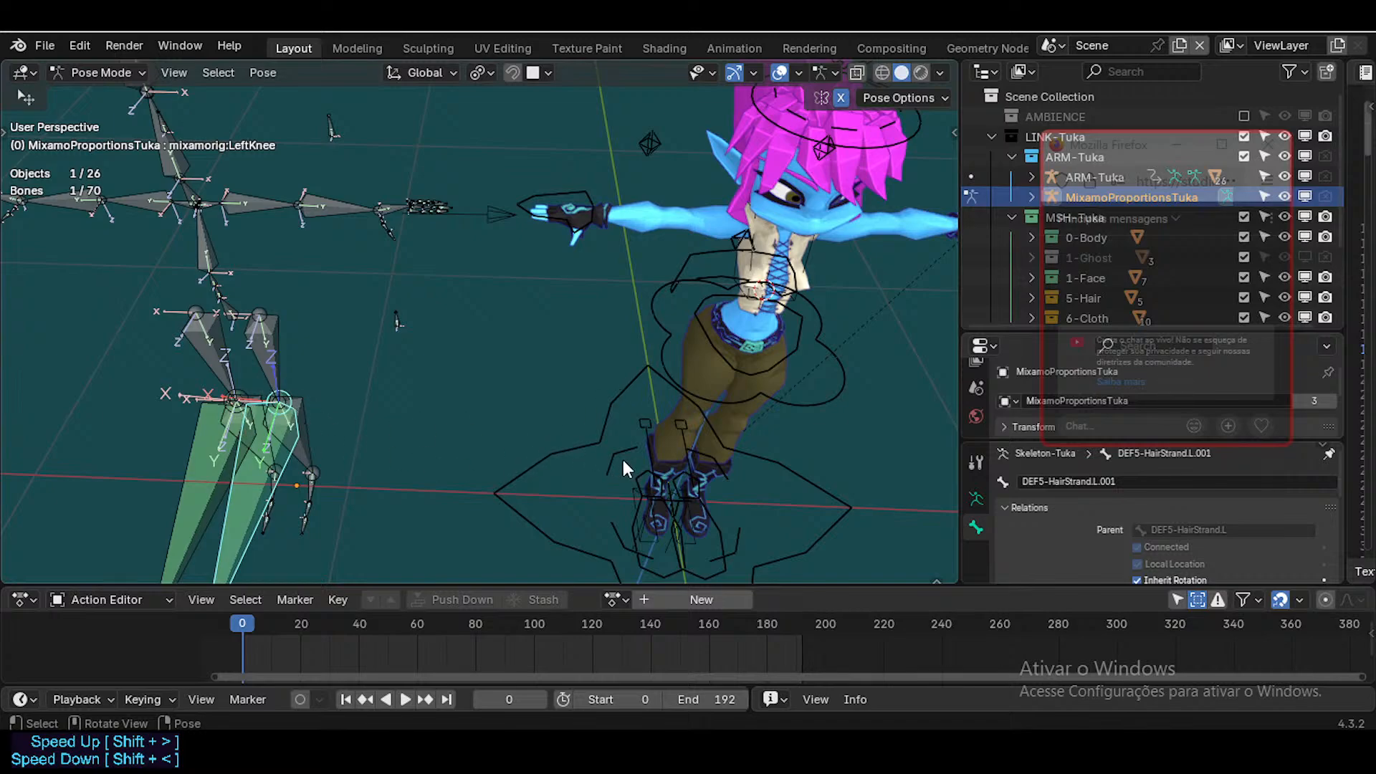
Examine the selected LeftKnee bone and how it sits against the thigh and shin bones from several angles
middle_click_drag(664, 475, 548, 425)
middle_click_drag(587, 273, 501, 410, "shift")
scroll(430, 417, "up", 3)
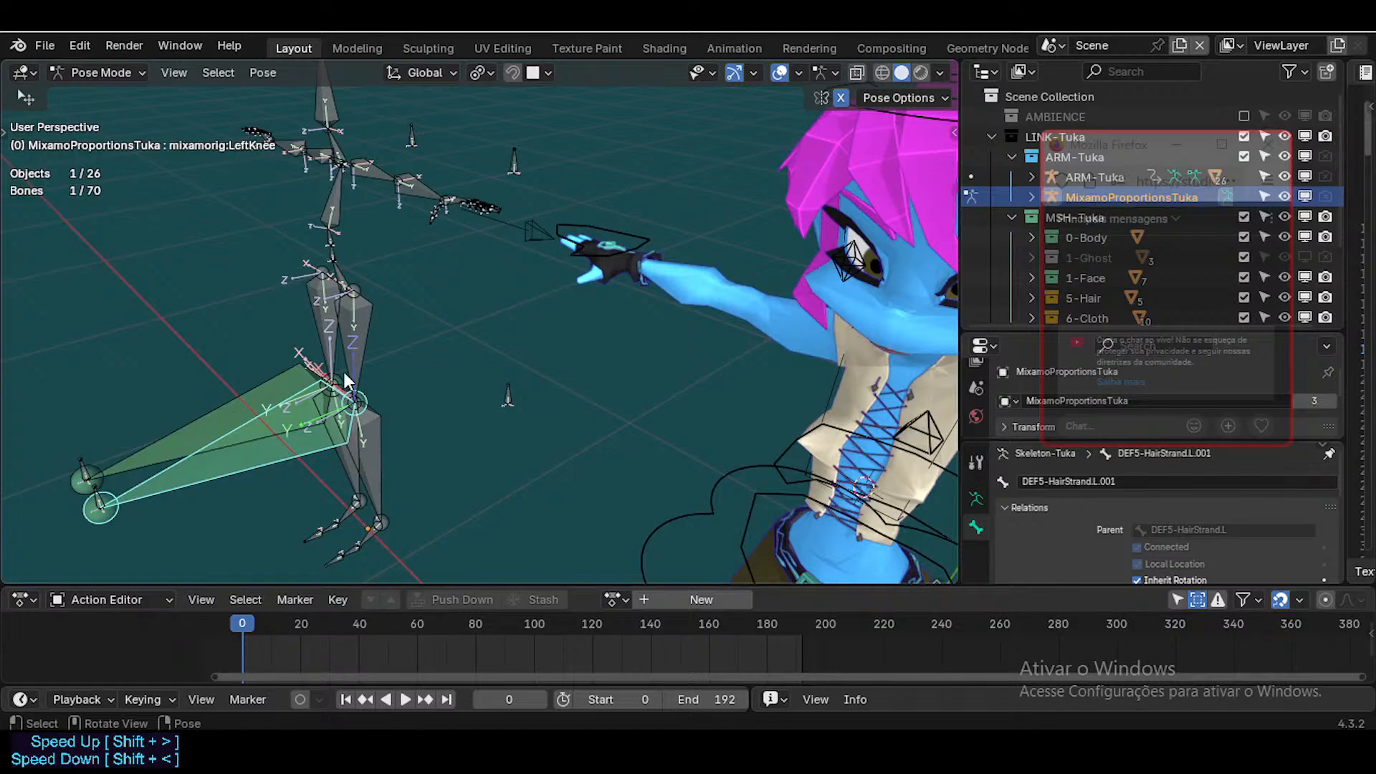
scroll(344, 373, "down", 1)
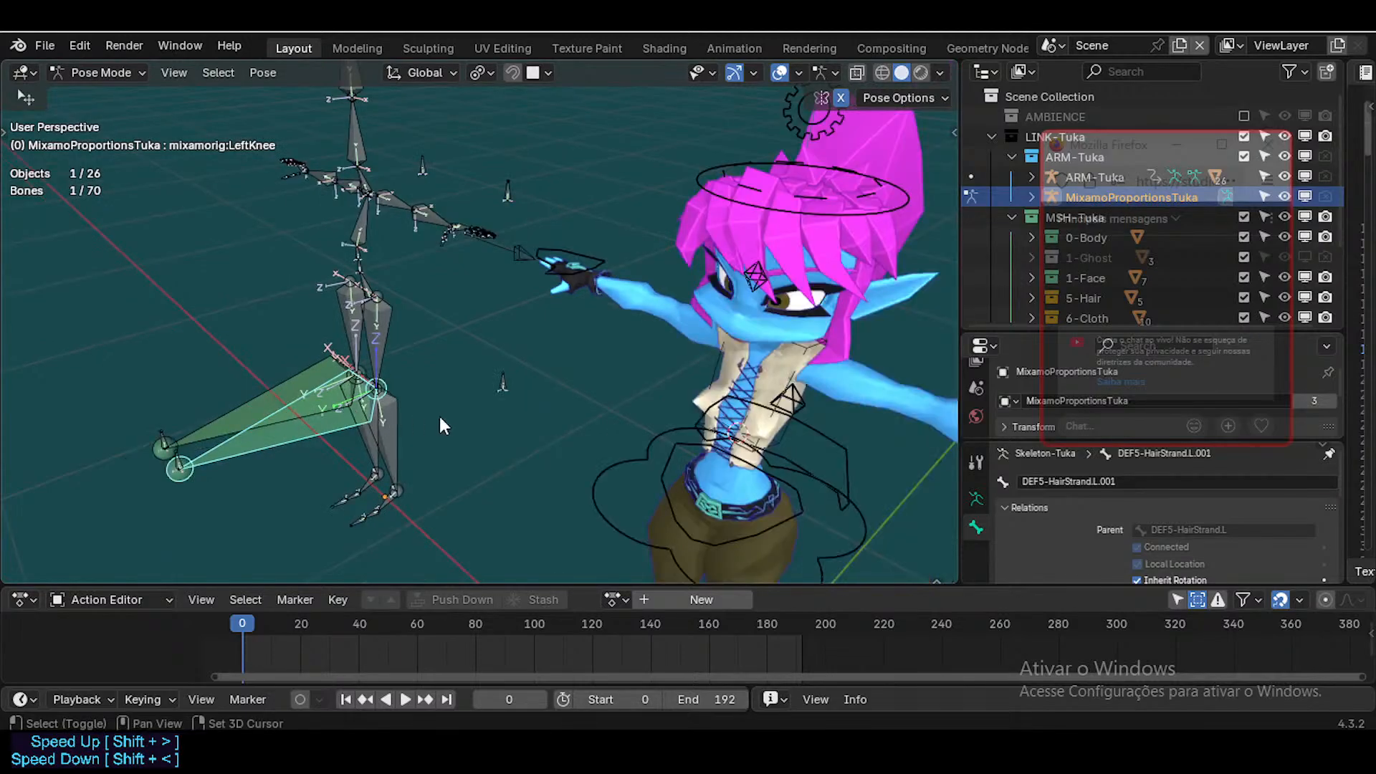
middle_click_drag(407, 388, 519, 382, "shift")
scroll(389, 372, "up", 2)
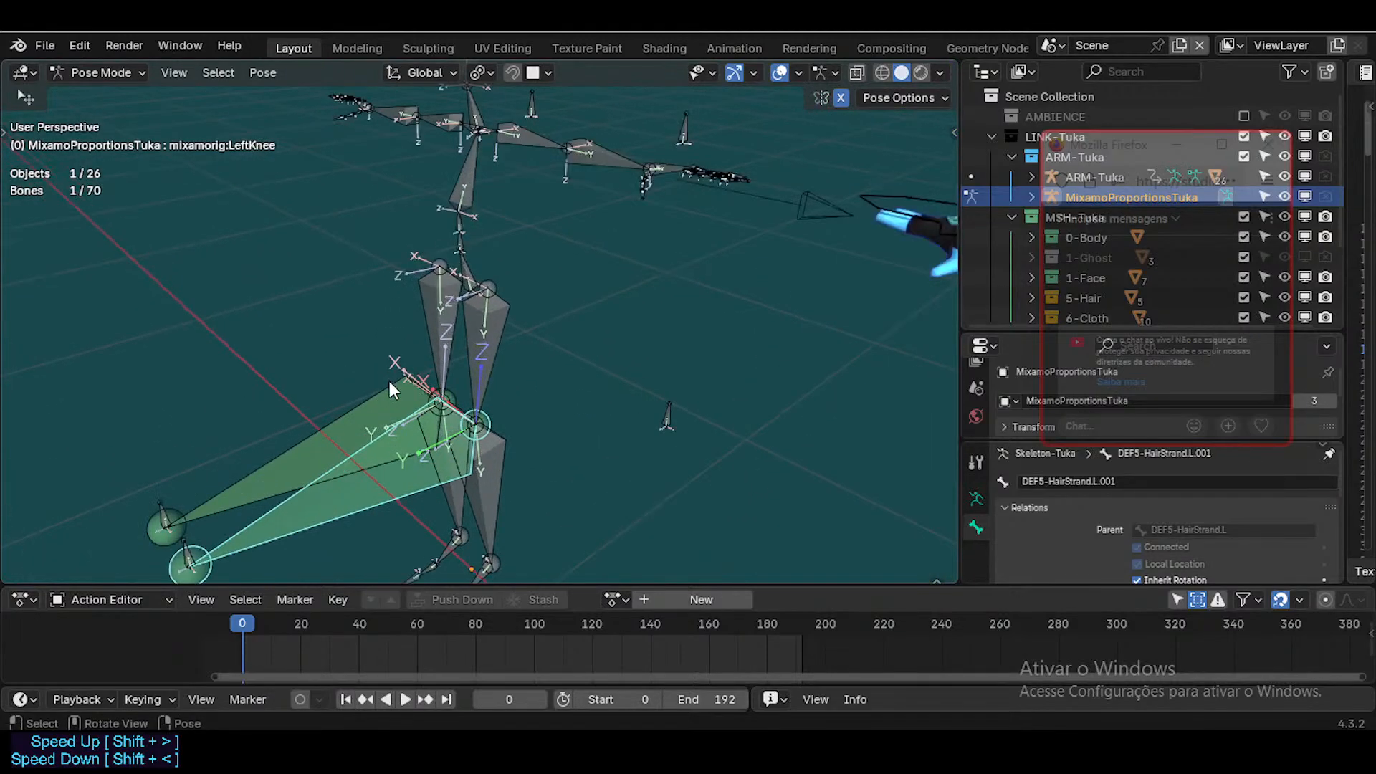
middle_click_drag(390, 381, 354, 367)
scroll(357, 363, "down", 2)
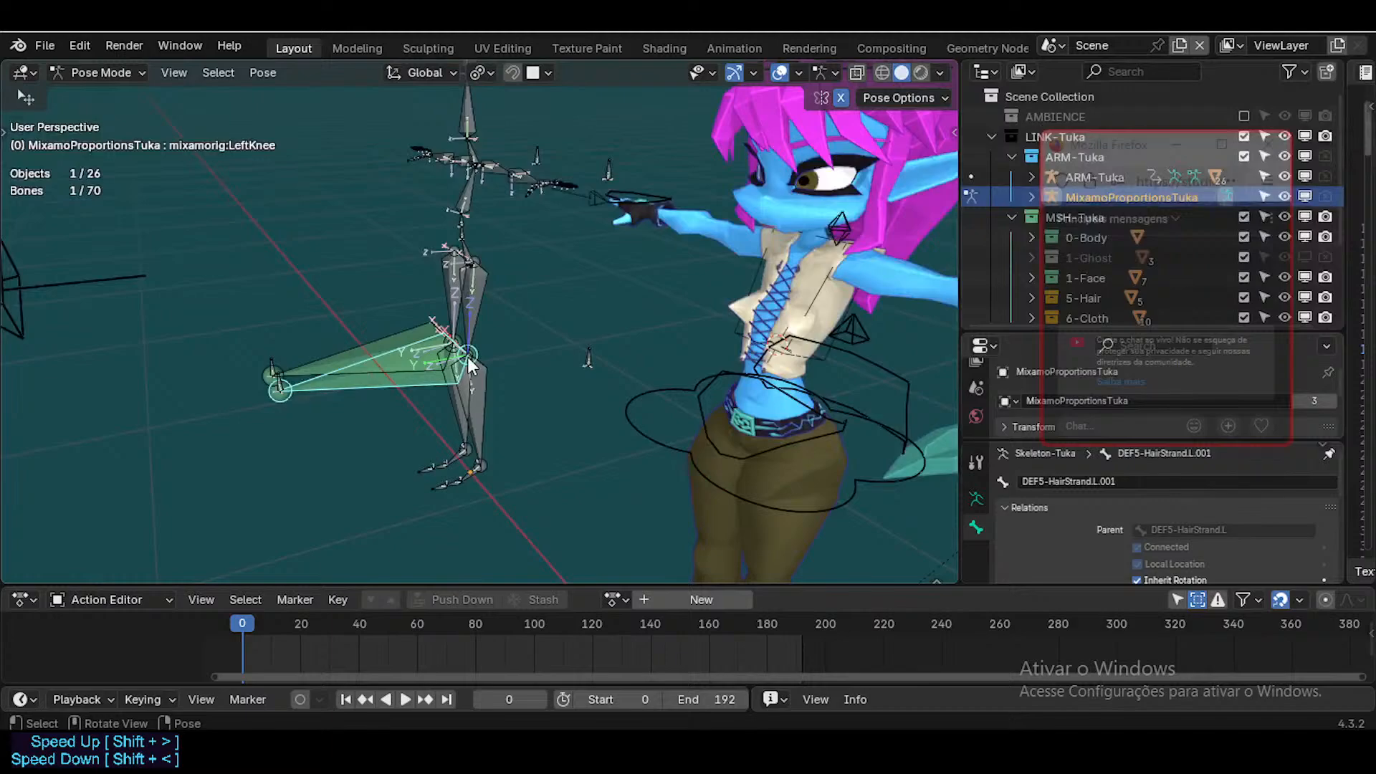
scroll(447, 234, "up", 3)
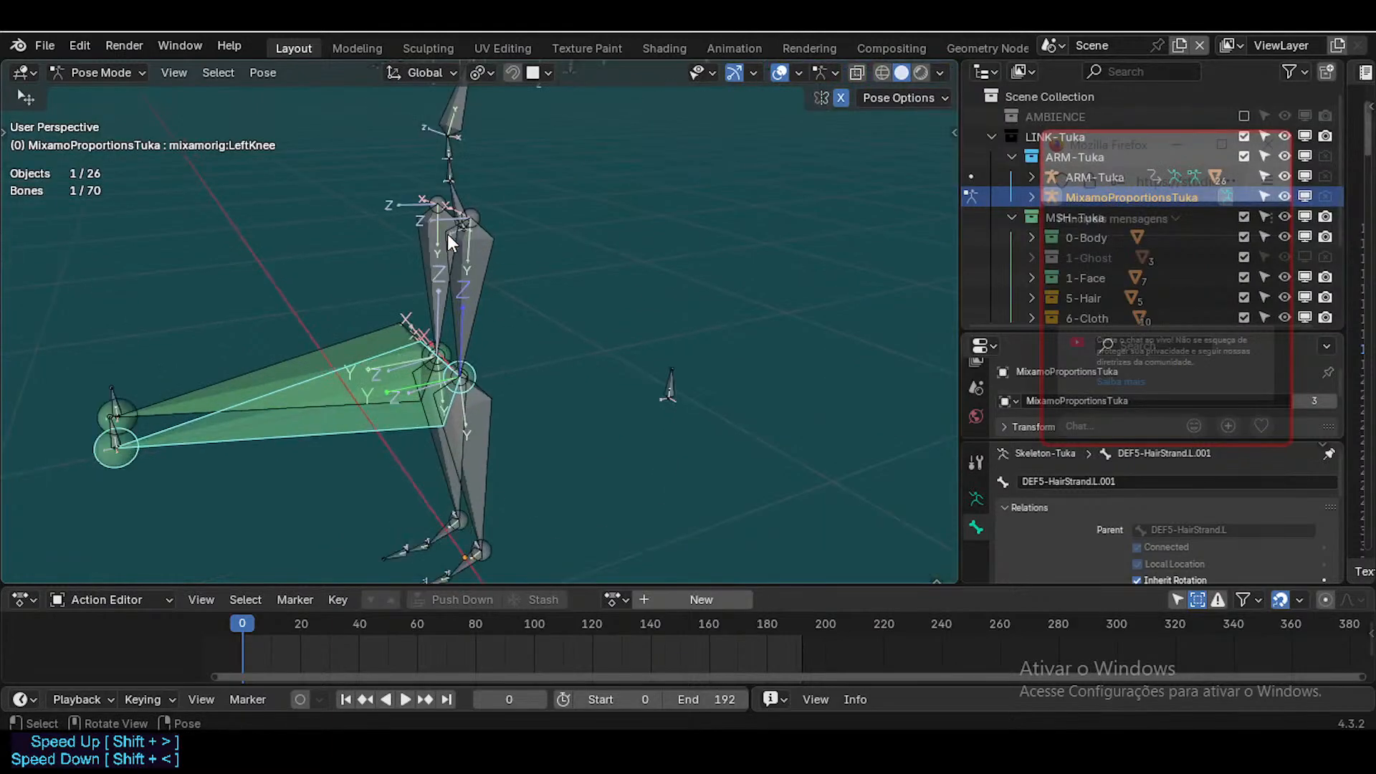
scroll(448, 234, "down", 3)
middle_click_drag(415, 291, 450, 341, "shift")
scroll(491, 358, "up", 1)
scroll(578, 339, "up", 4)
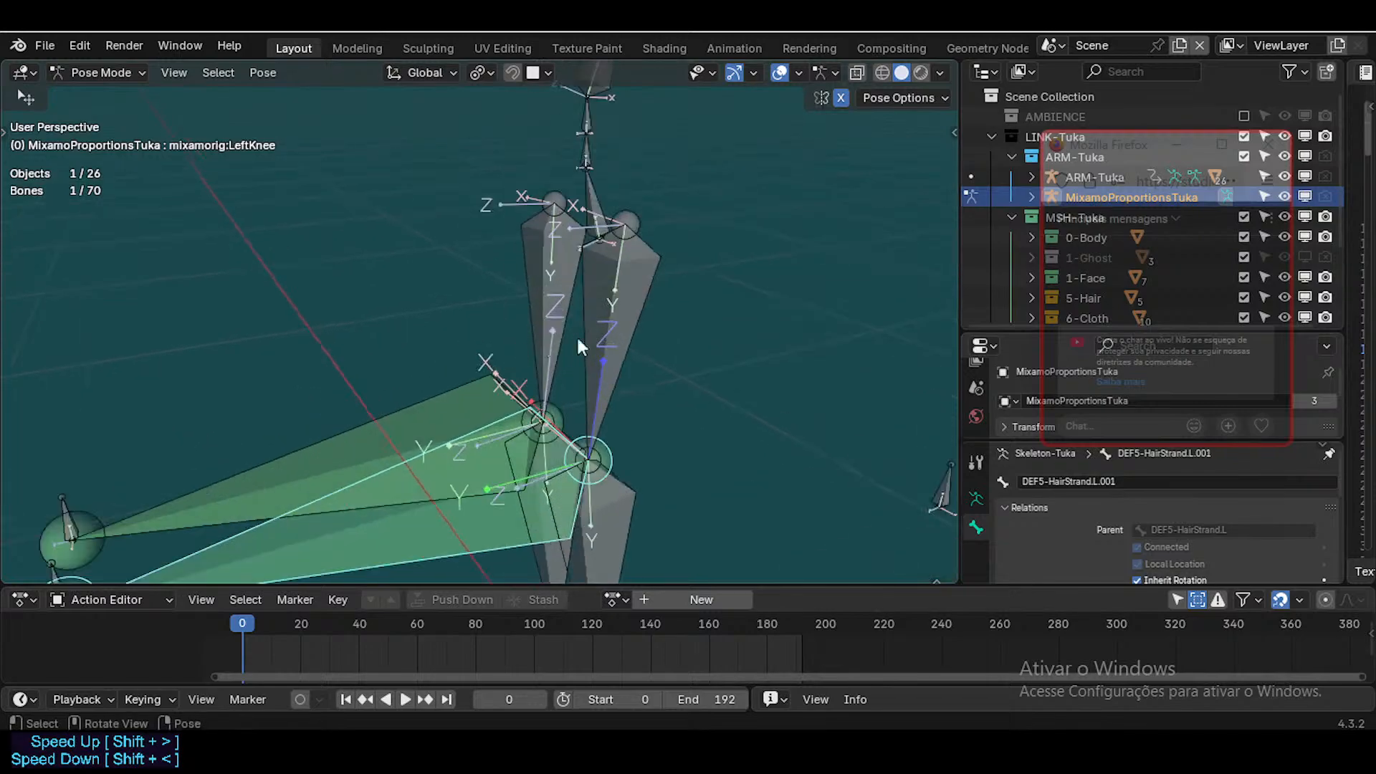
Select the Mixamo armature's LeftUpLeg bone and inspect its axes from the side and from above
left_click(635, 285)
middle_click_drag(710, 268, 697, 288)
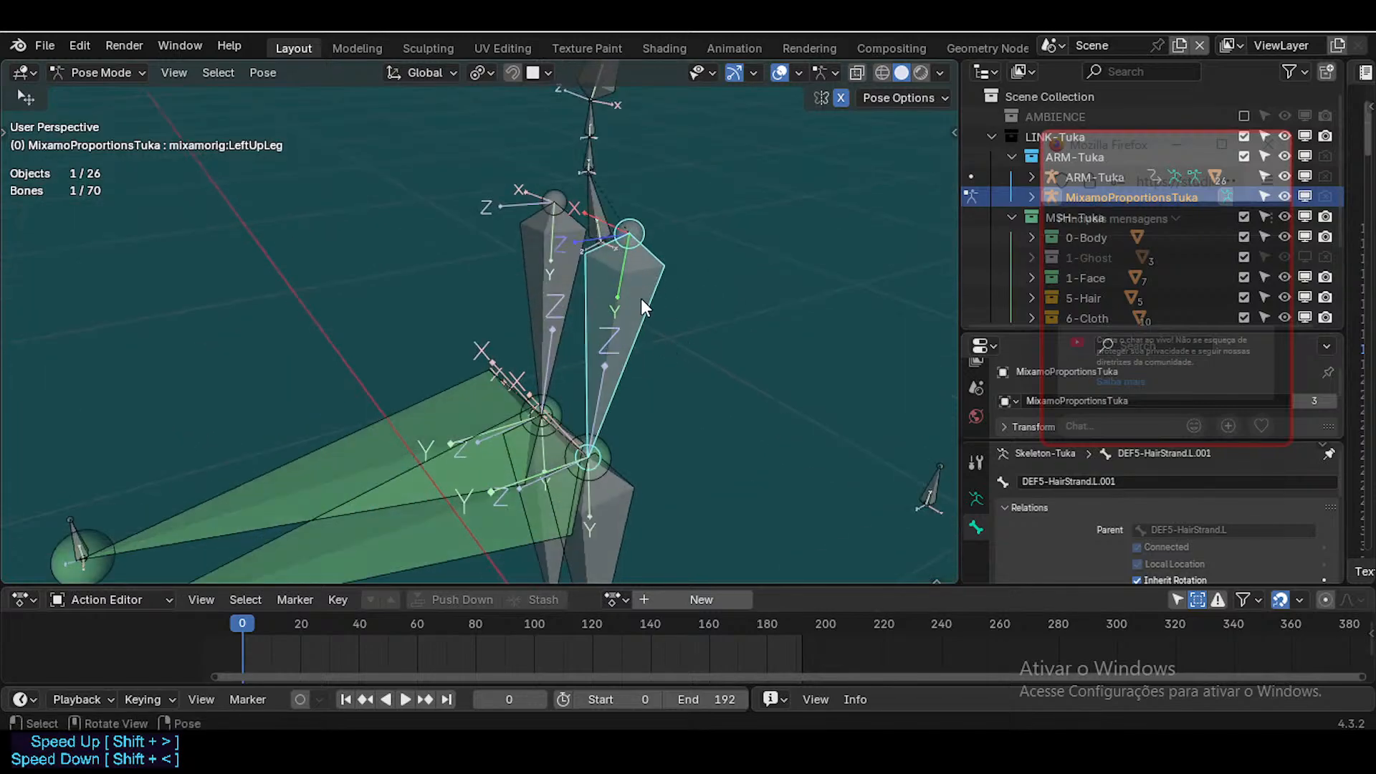
middle_click_drag(524, 175, 565, 271)
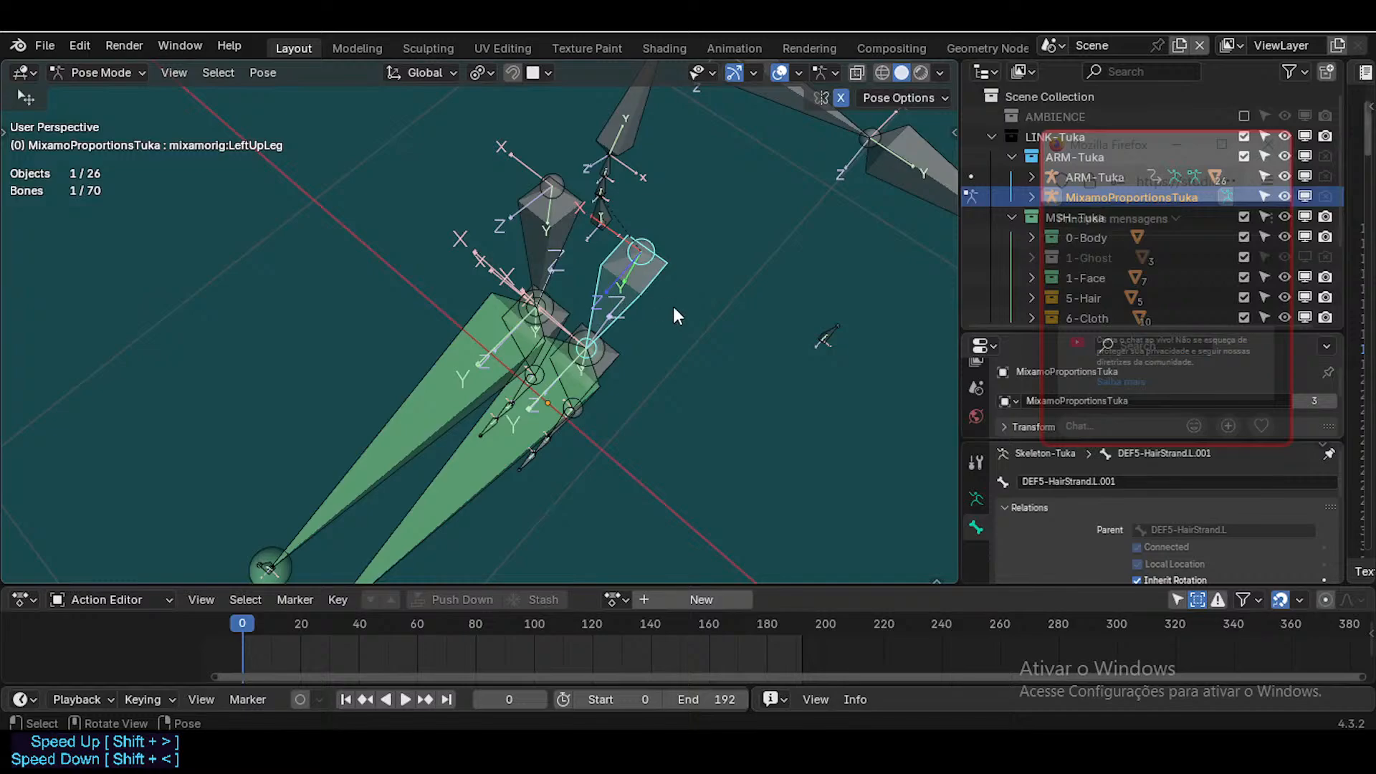
scroll(699, 362, "down", 2)
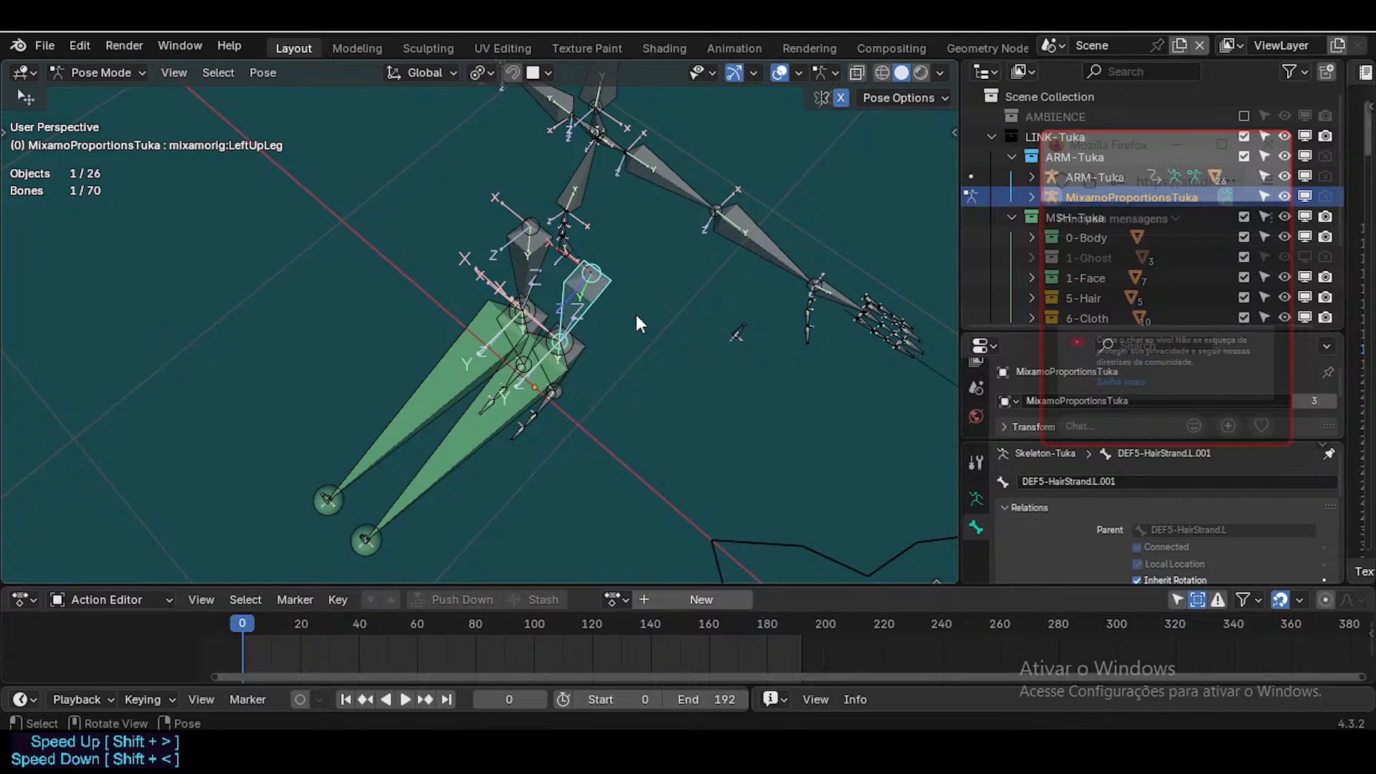
middle_click_drag(857, 440, 635, 402)
Examine the Mixamo armature's leg and knee bones beside the Tuka character's legs and foot controls
scroll(600, 433, "up", 3)
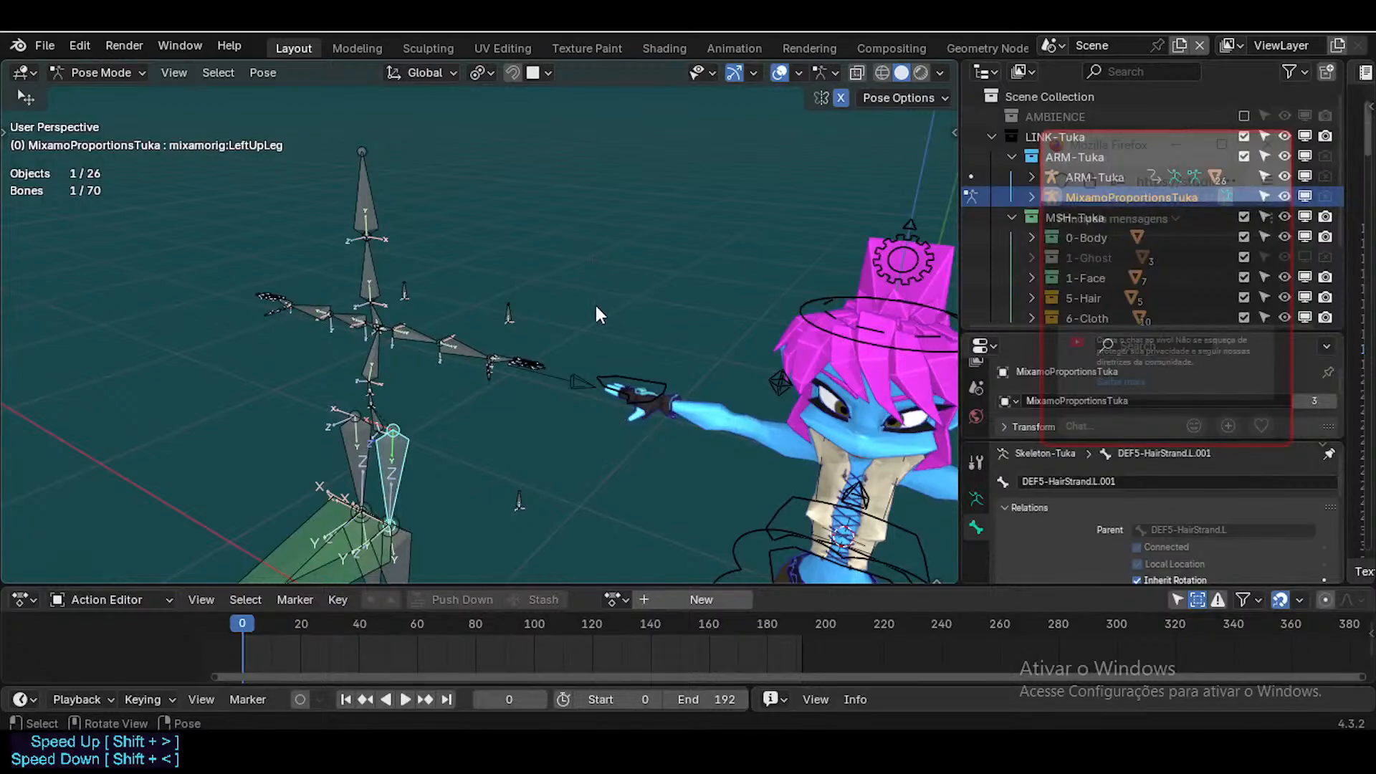
middle_click_drag(595, 305, 571, 377)
scroll(571, 377, "up", 3)
middle_click_drag(477, 346, 502, 310)
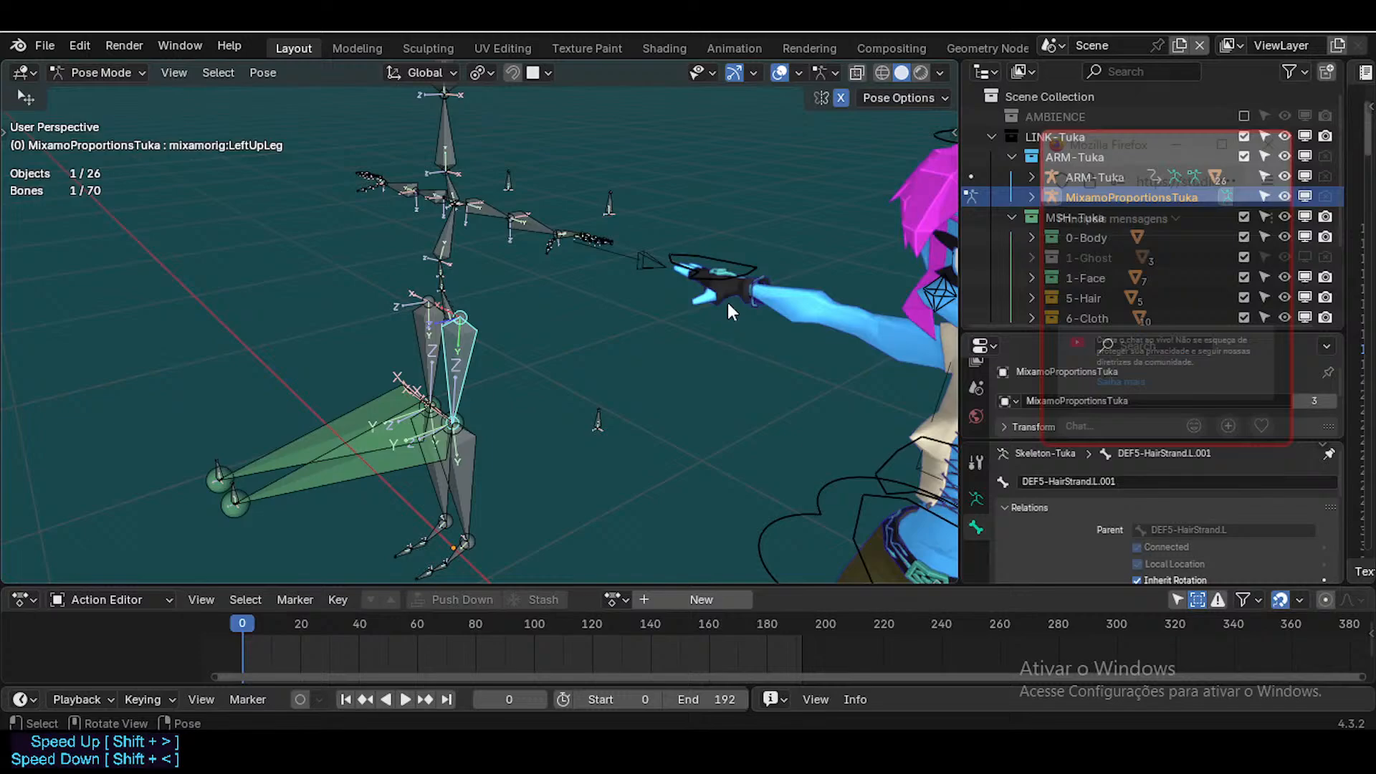
scroll(733, 304, "down", 1)
middle_click_drag(694, 363, 668, 359, "shift")
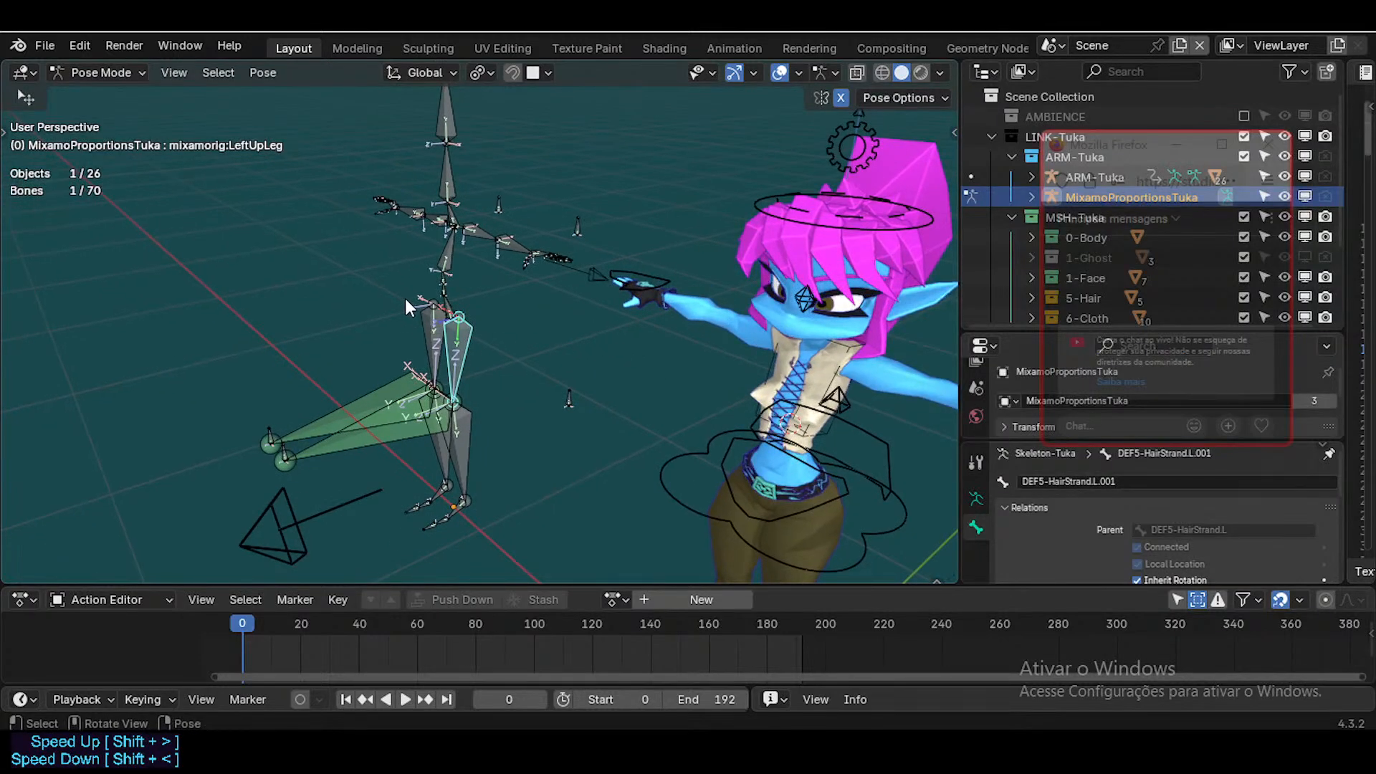
scroll(405, 304, "up", 3)
middle_click_drag(438, 325, 661, 244)
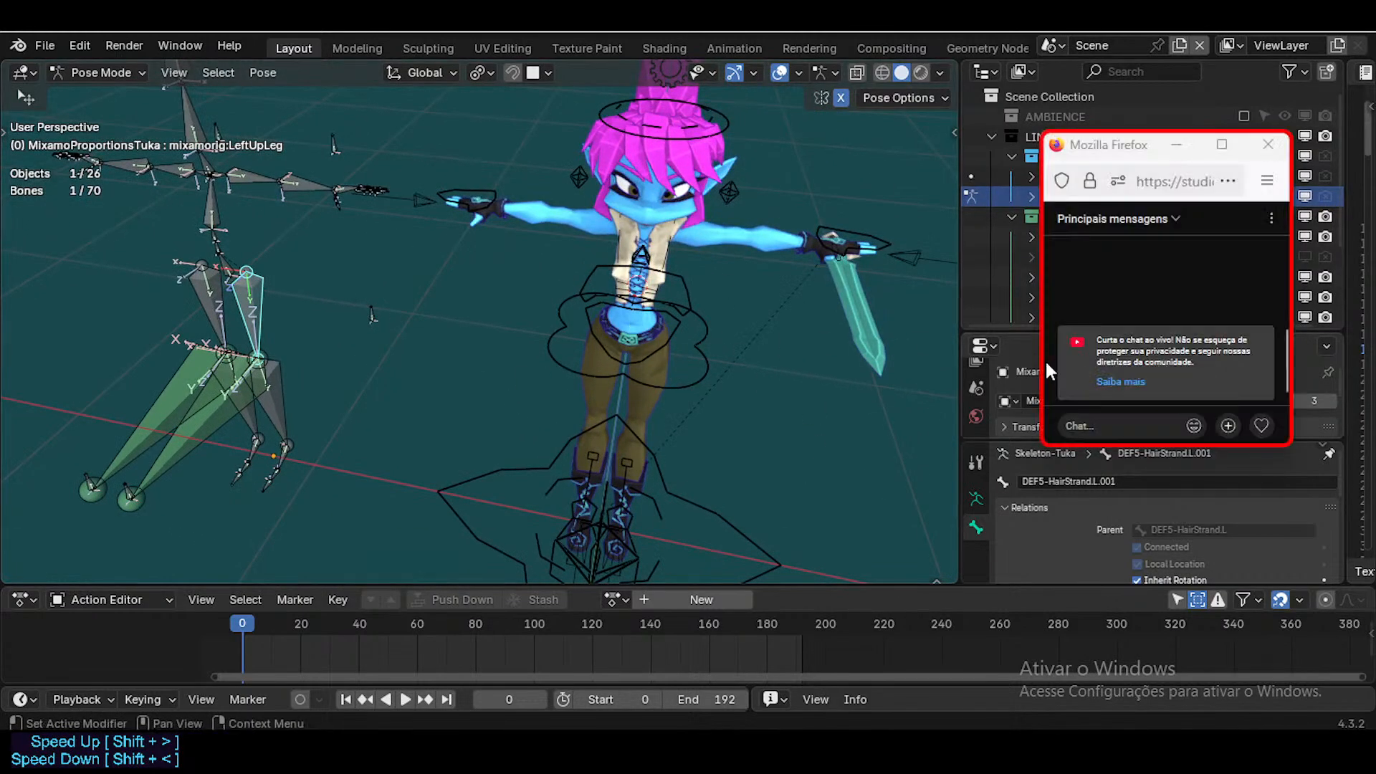
middle_click_drag(569, 308, 604, 342)
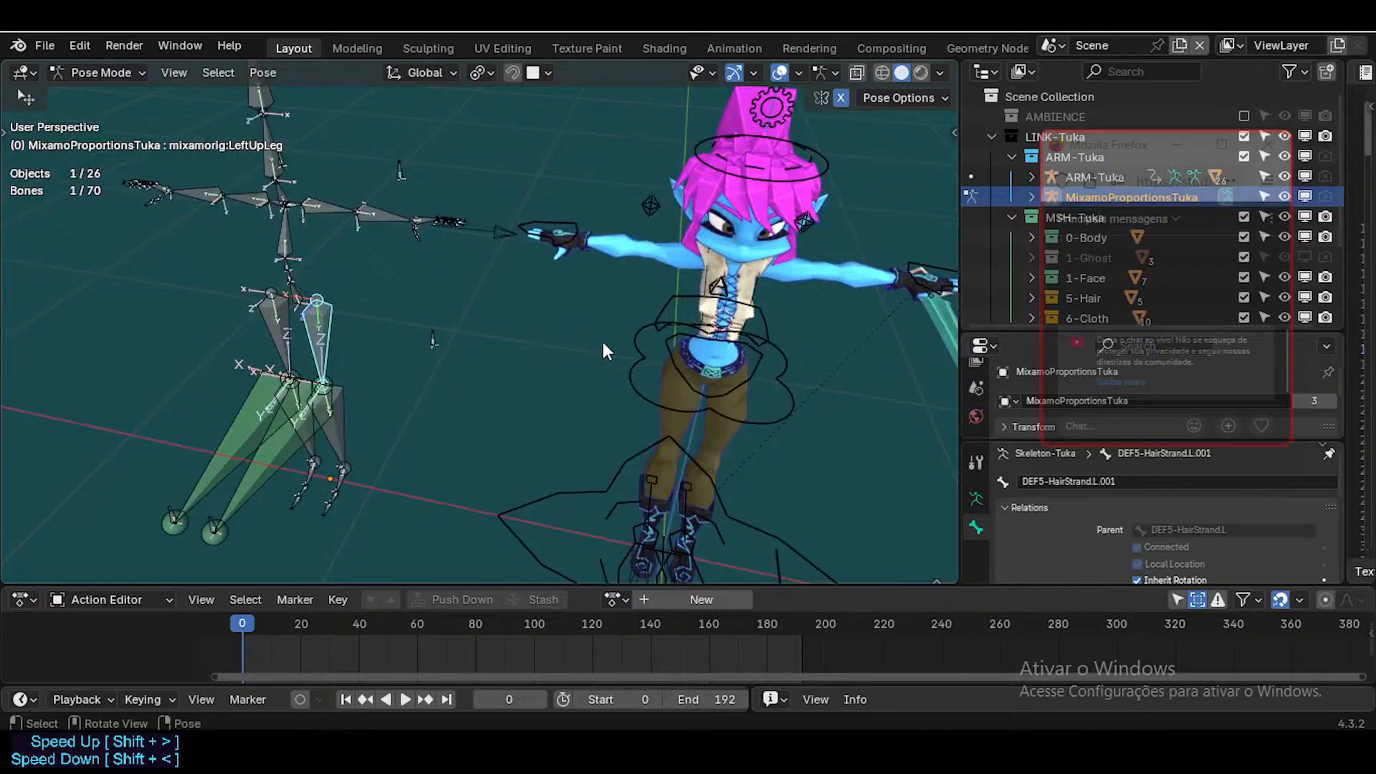
Return the Mixamo armature to Object Mode and compare it with Tuka's rig, keeping the Mixamo armature selected
scroll(611, 344, "up", 3)
scroll(611, 344, "down", 4)
key("ctrl+Tab")
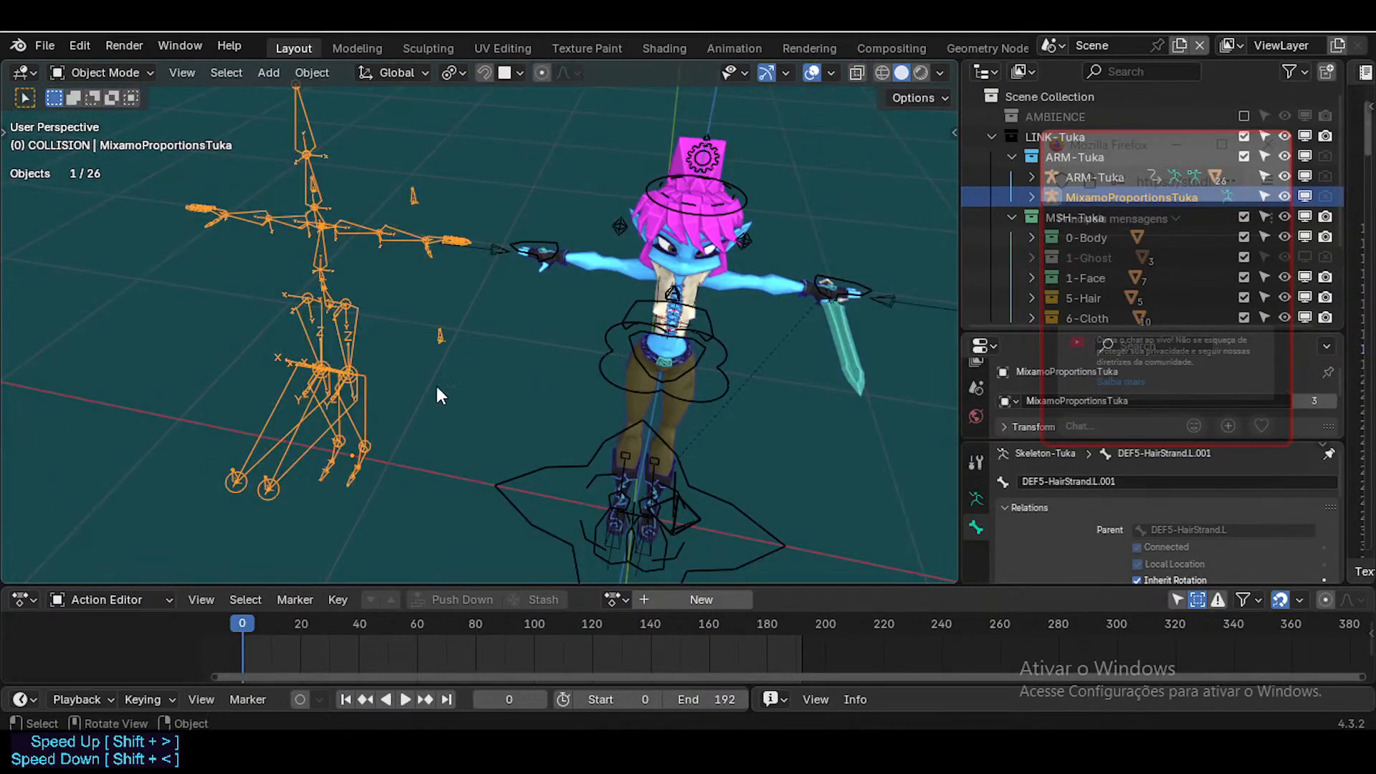
middle_click_drag(430, 390, 415, 385)
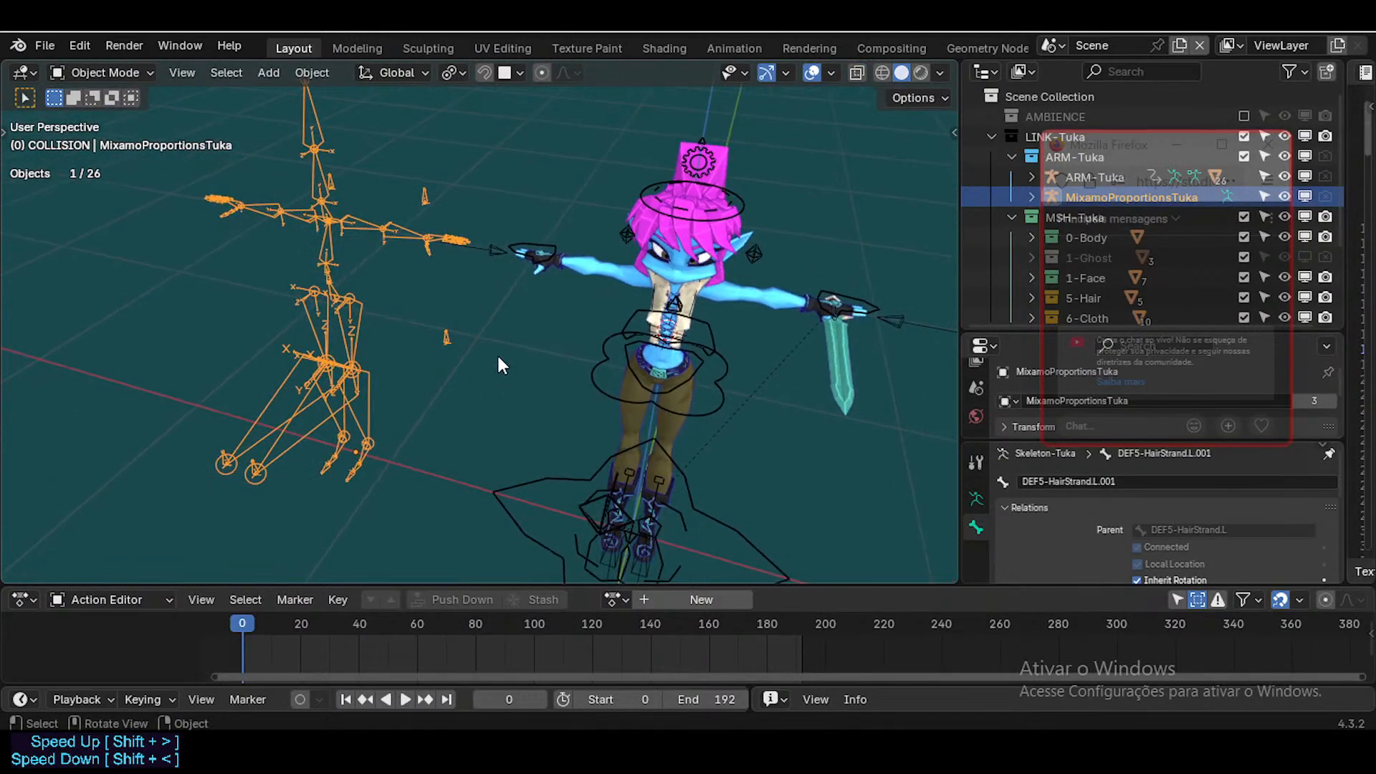
scroll(500, 366, "up", 3)
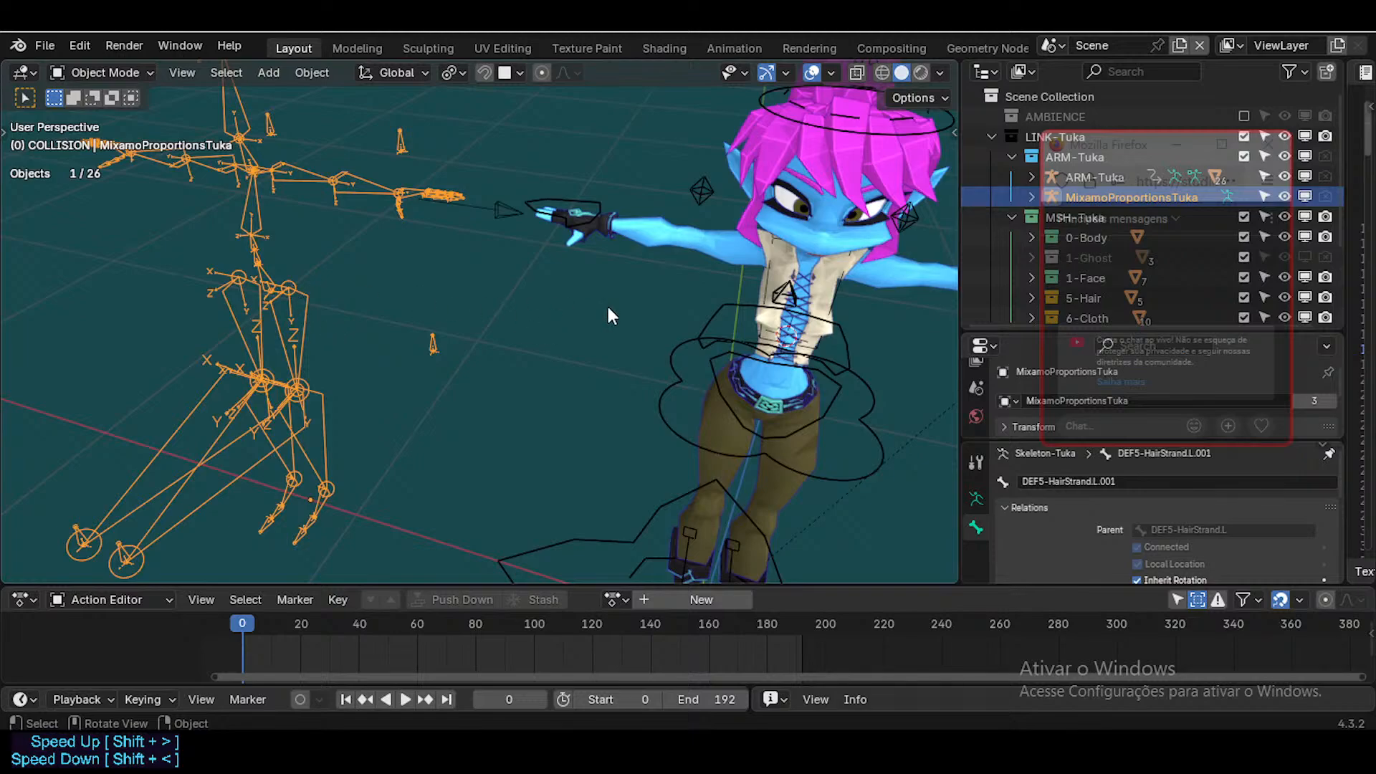
left_click(711, 299)
left_click(321, 198)
scroll(288, 261, "down", 3)
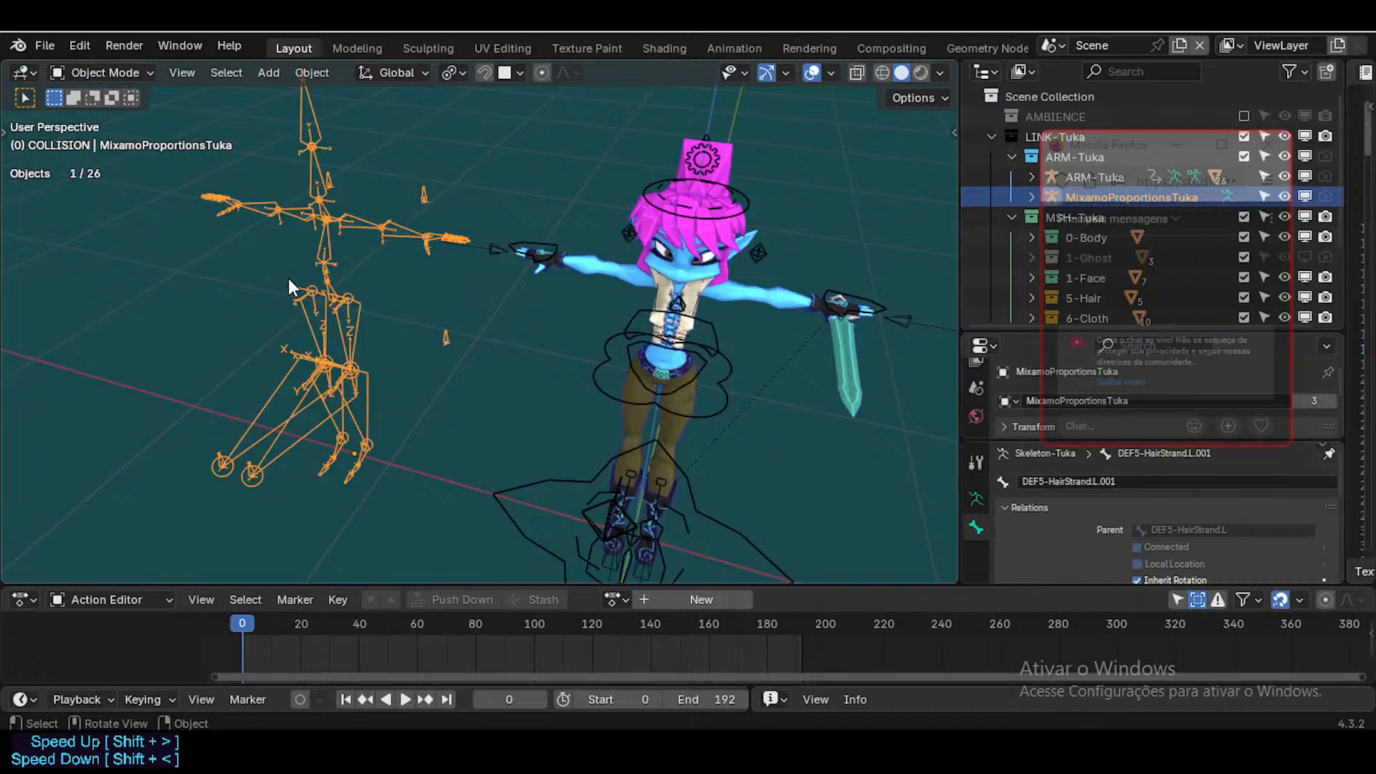
Select the Mixamo armature's RightUpLeg bone in Pose Mode and play the timeline briefly
key("ctrl+Tab")
left_click(325, 334)
key("space")
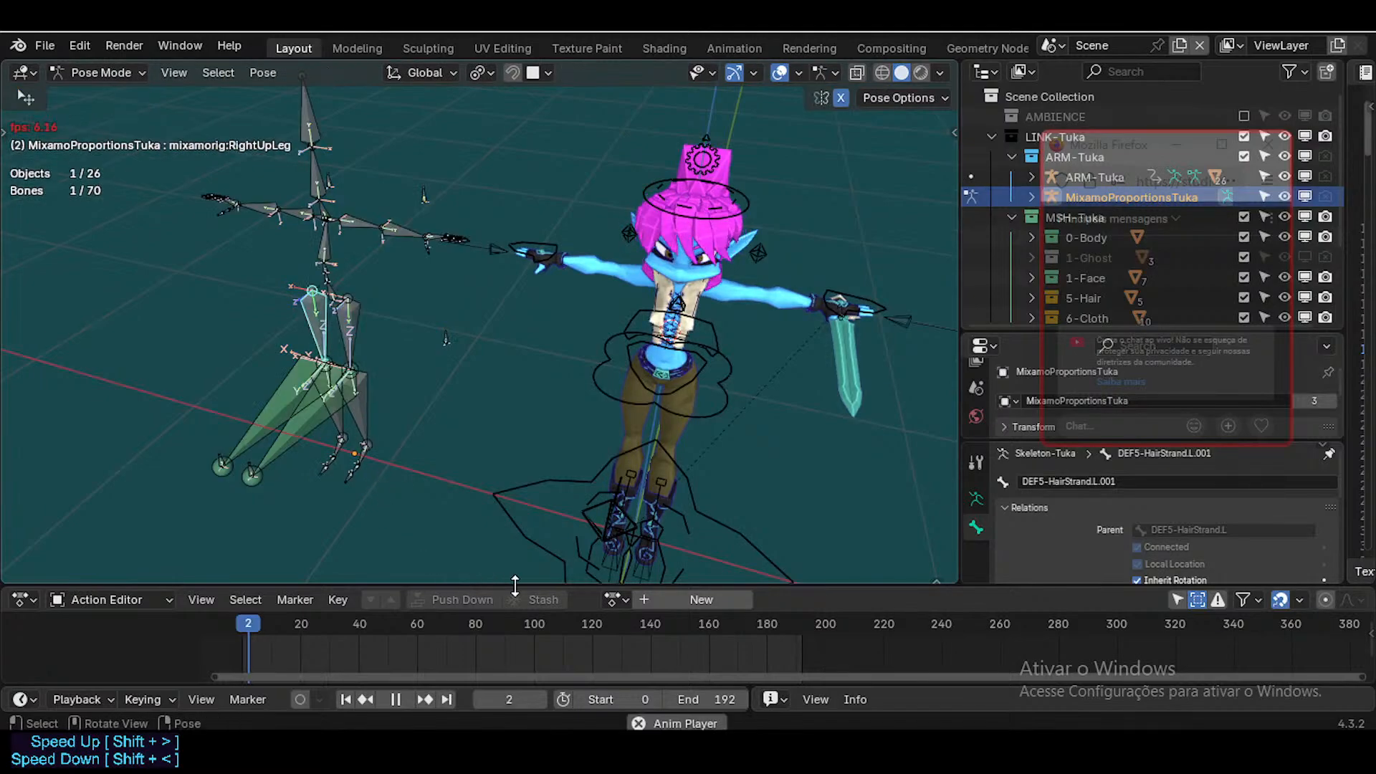
key("space")
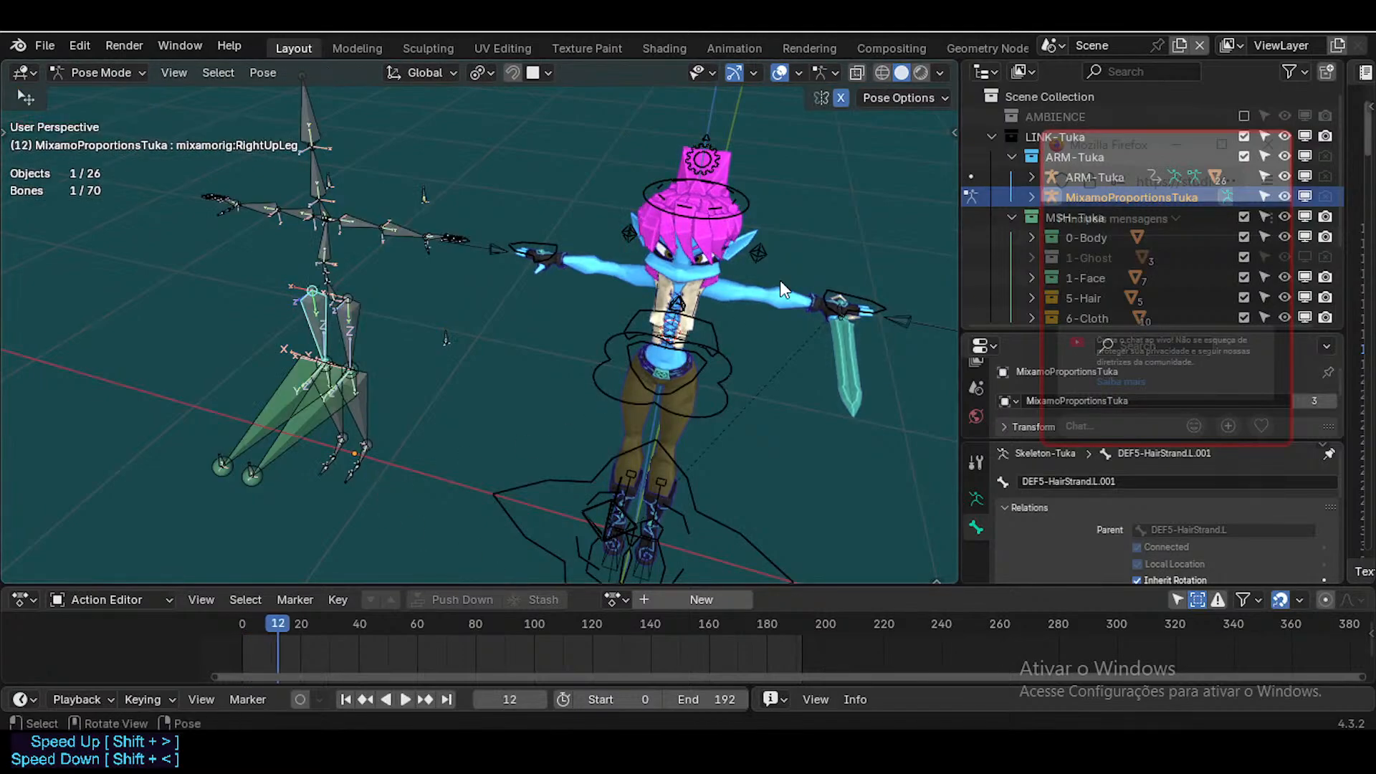
Collapse the Rokoko retargeting settings and mute the Wiggle 2 physics for the scene
key("n")
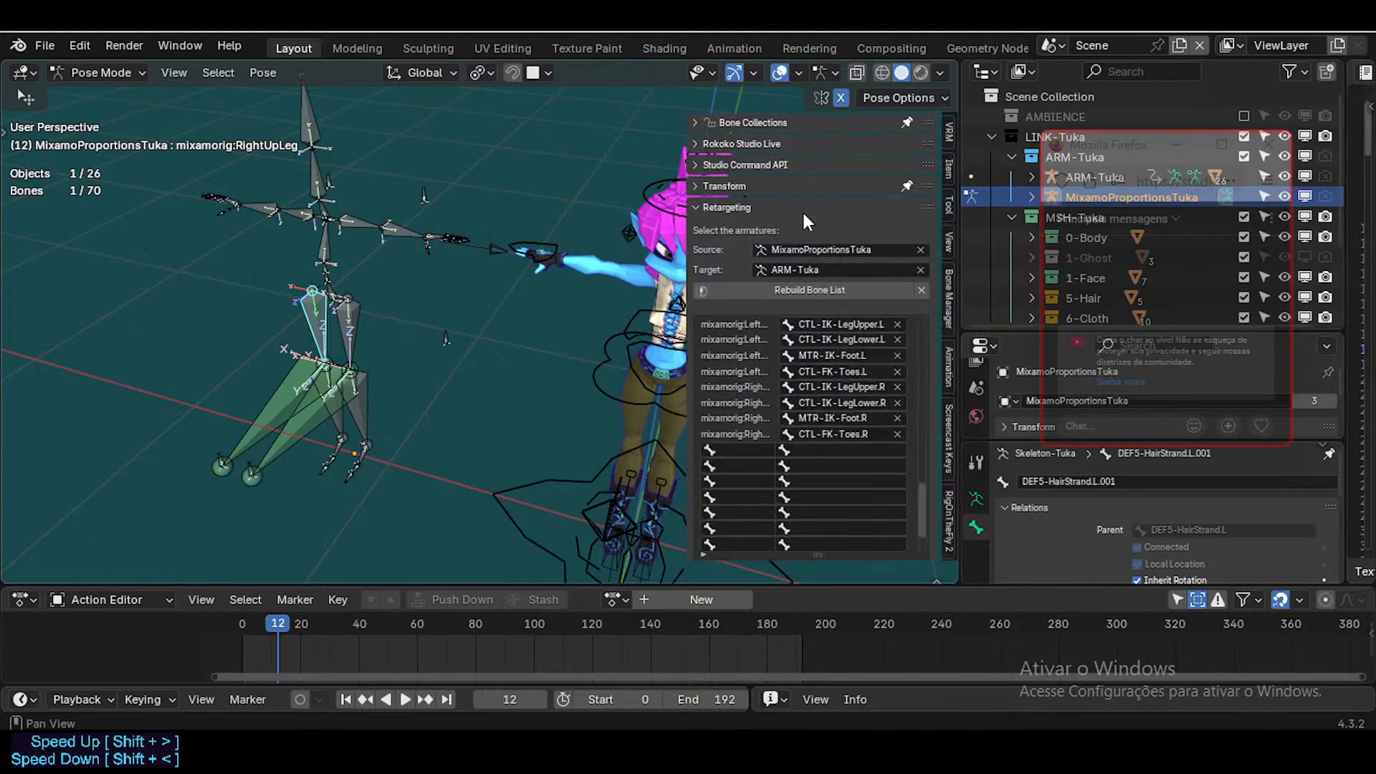
left_click(729, 207)
scroll(944, 438, "down", 2)
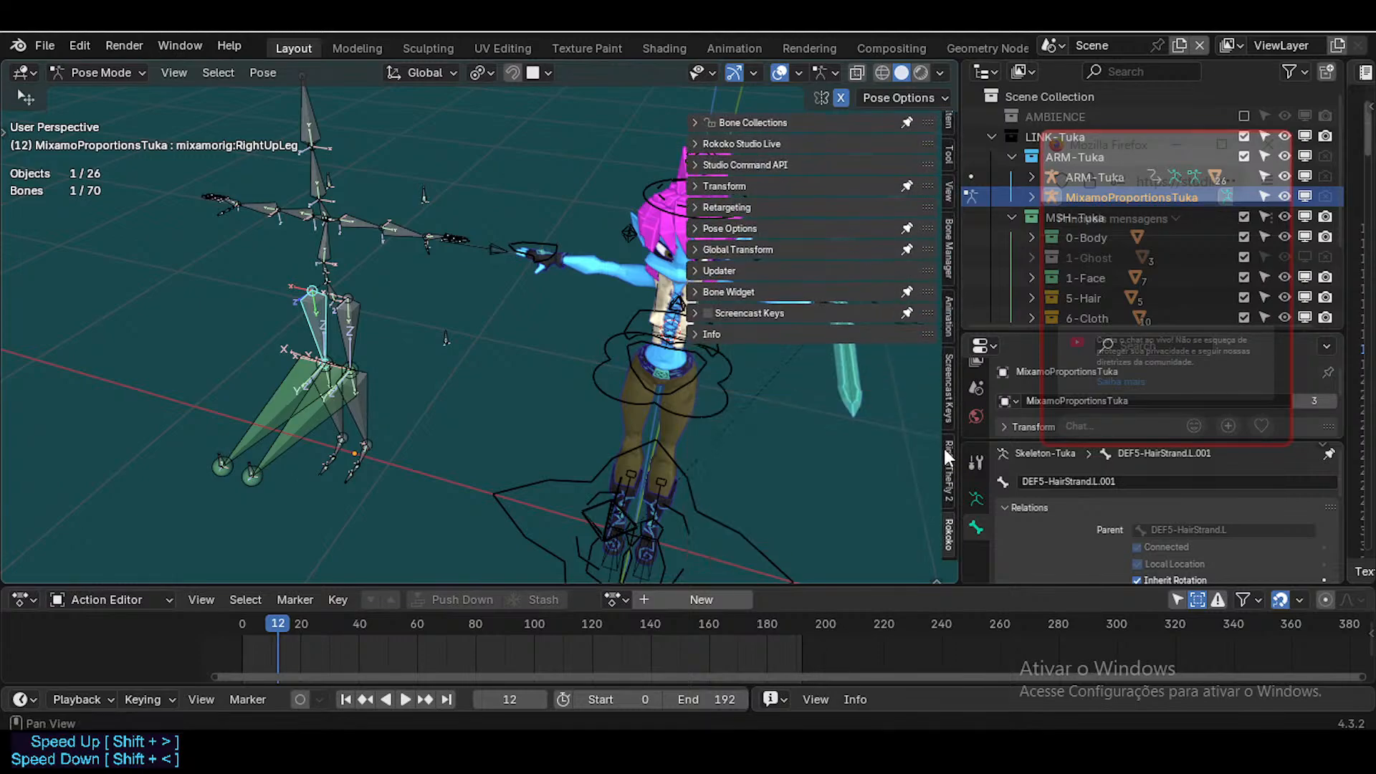
left_click(948, 313)
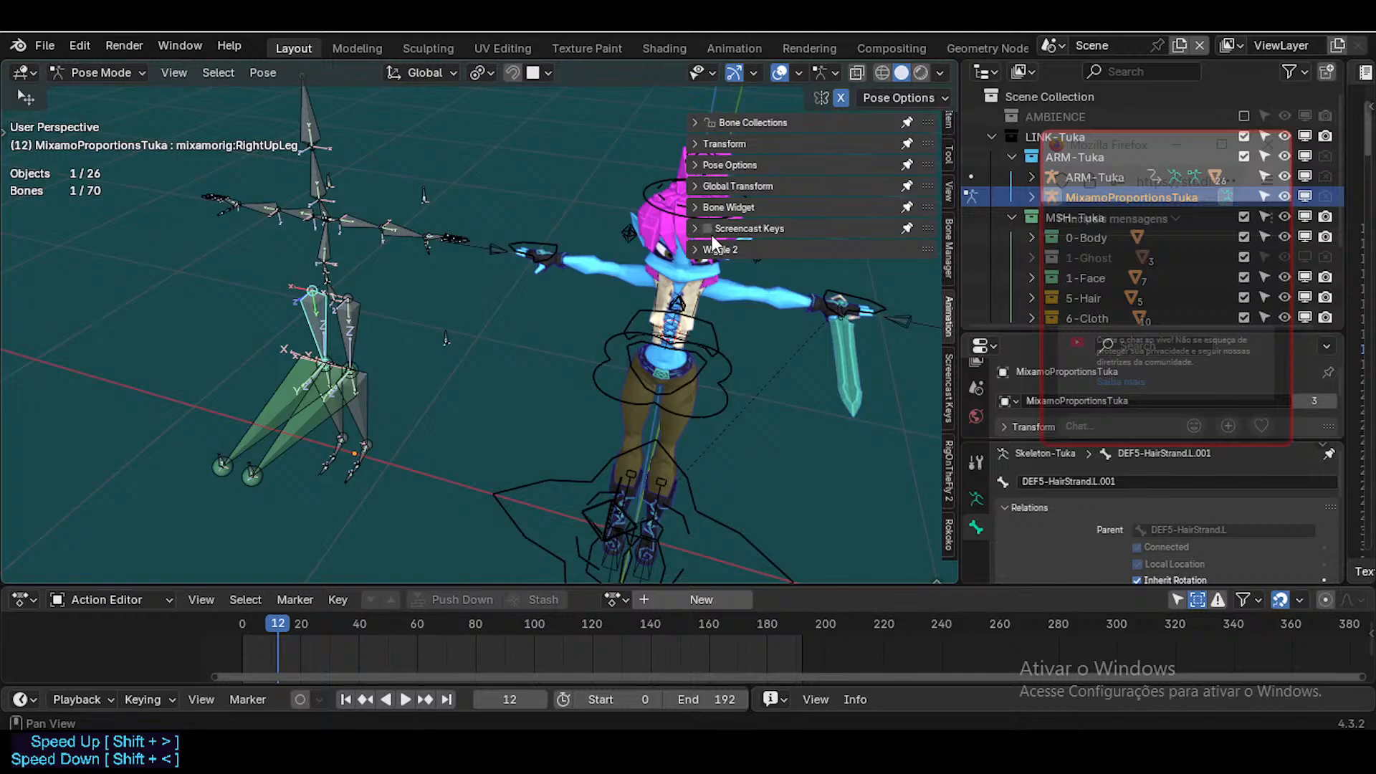
left_click(699, 248)
left_click(700, 271)
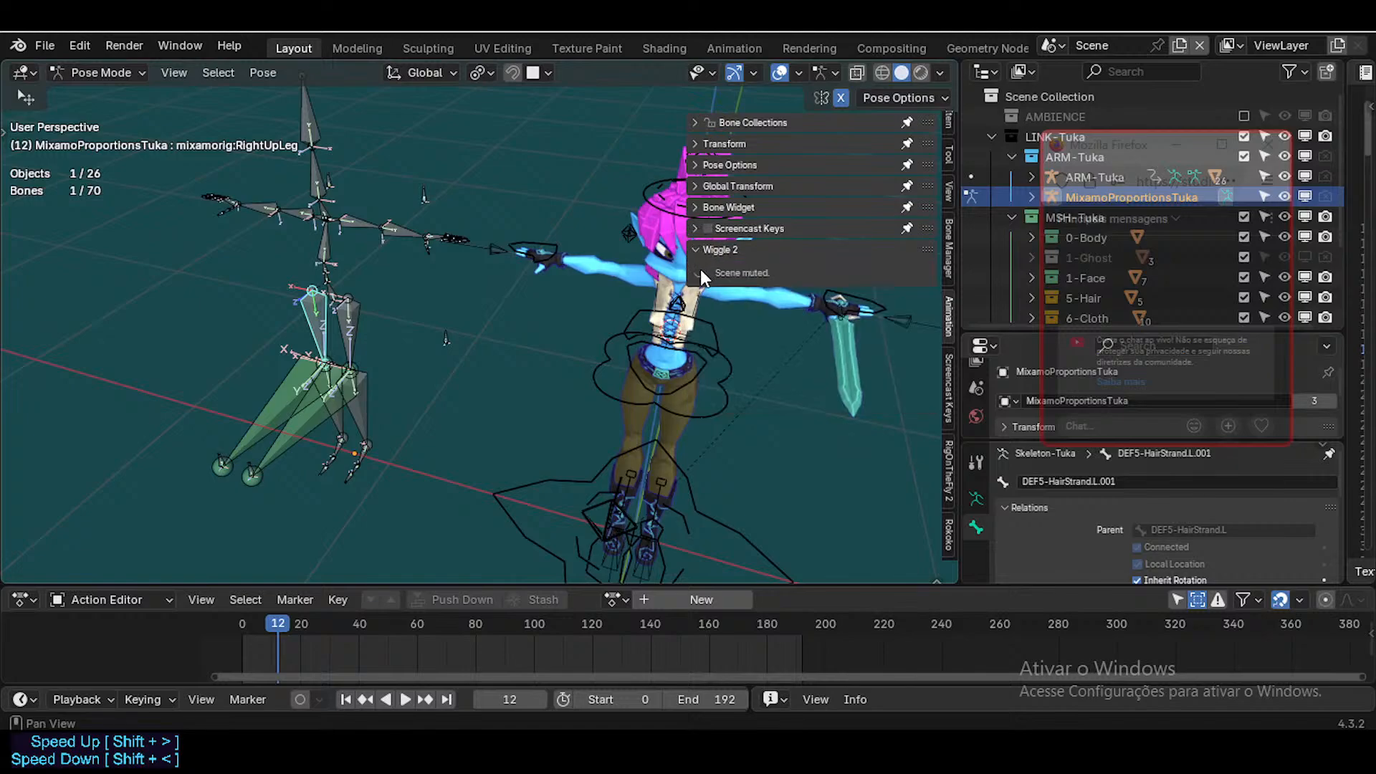
key("n")
Play the timeline briefly again, return to frame 0, and view the armatures in their starting pose
key("space")
key("space")
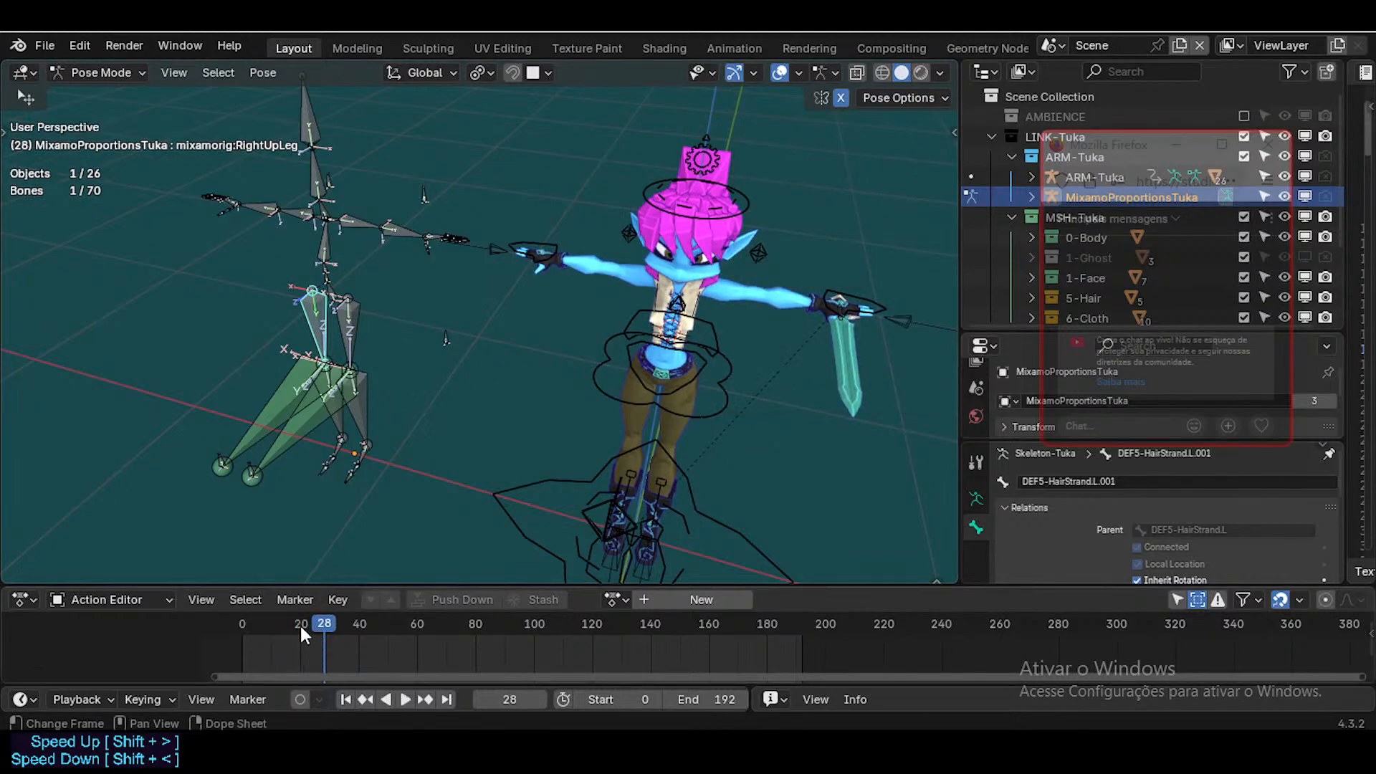
left_click_drag(301, 627, 242, 621)
scroll(422, 214, "up", 2)
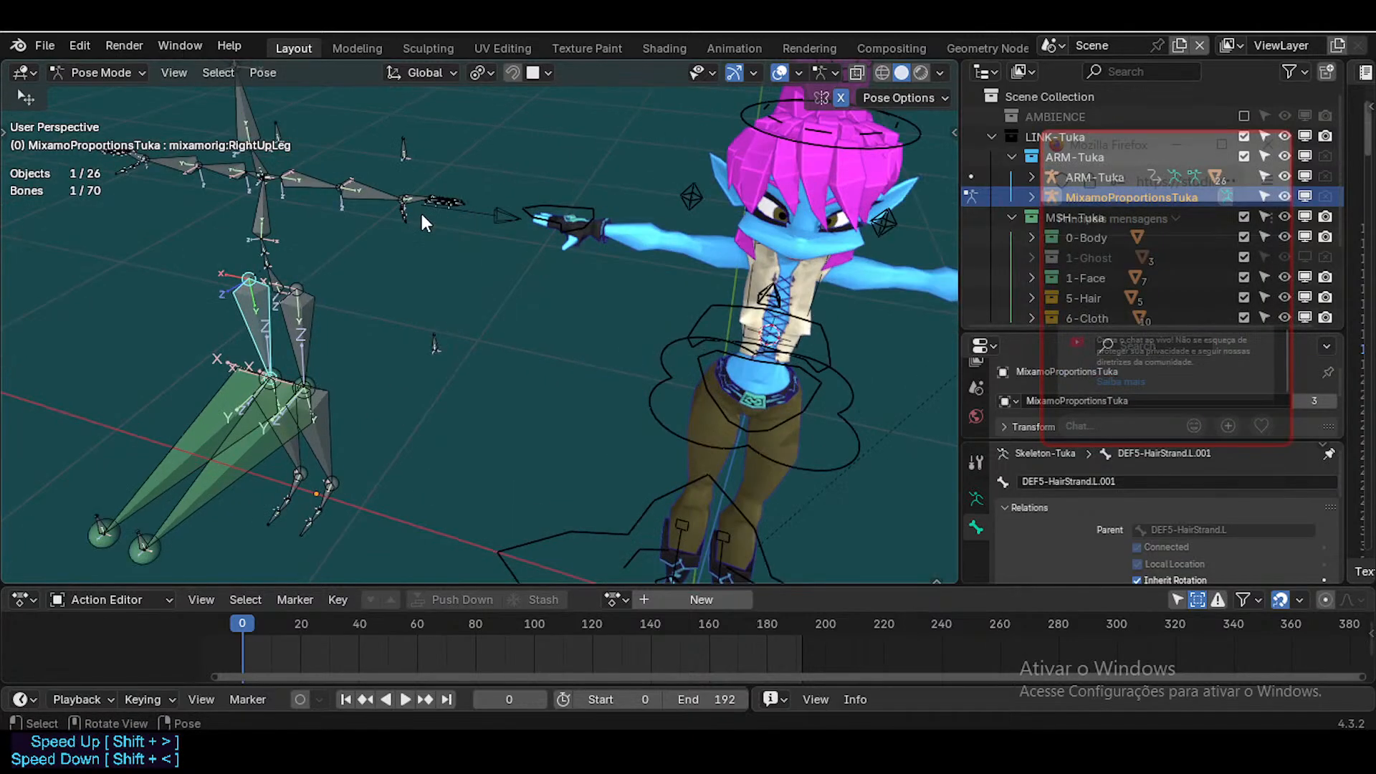
middle_click_drag(422, 223, 205, 173, "shift")
scroll(717, 305, "down", 2)
Put the ARM-Tuka rig in Pose Mode, select its AIM-Hand.L control, and try moving it
key("ctrl+Tab")
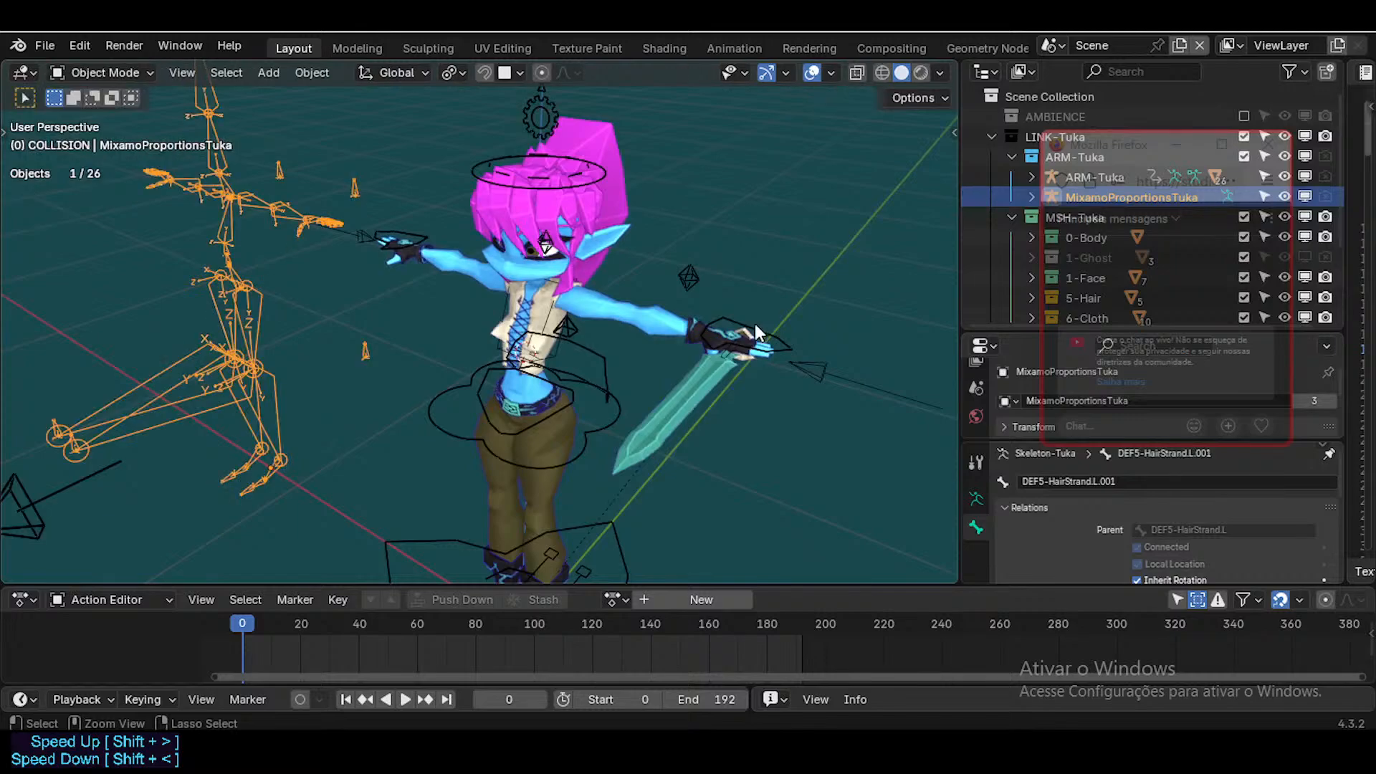
left_click(754, 330)
key("ctrl+Tab")
left_click(730, 319)
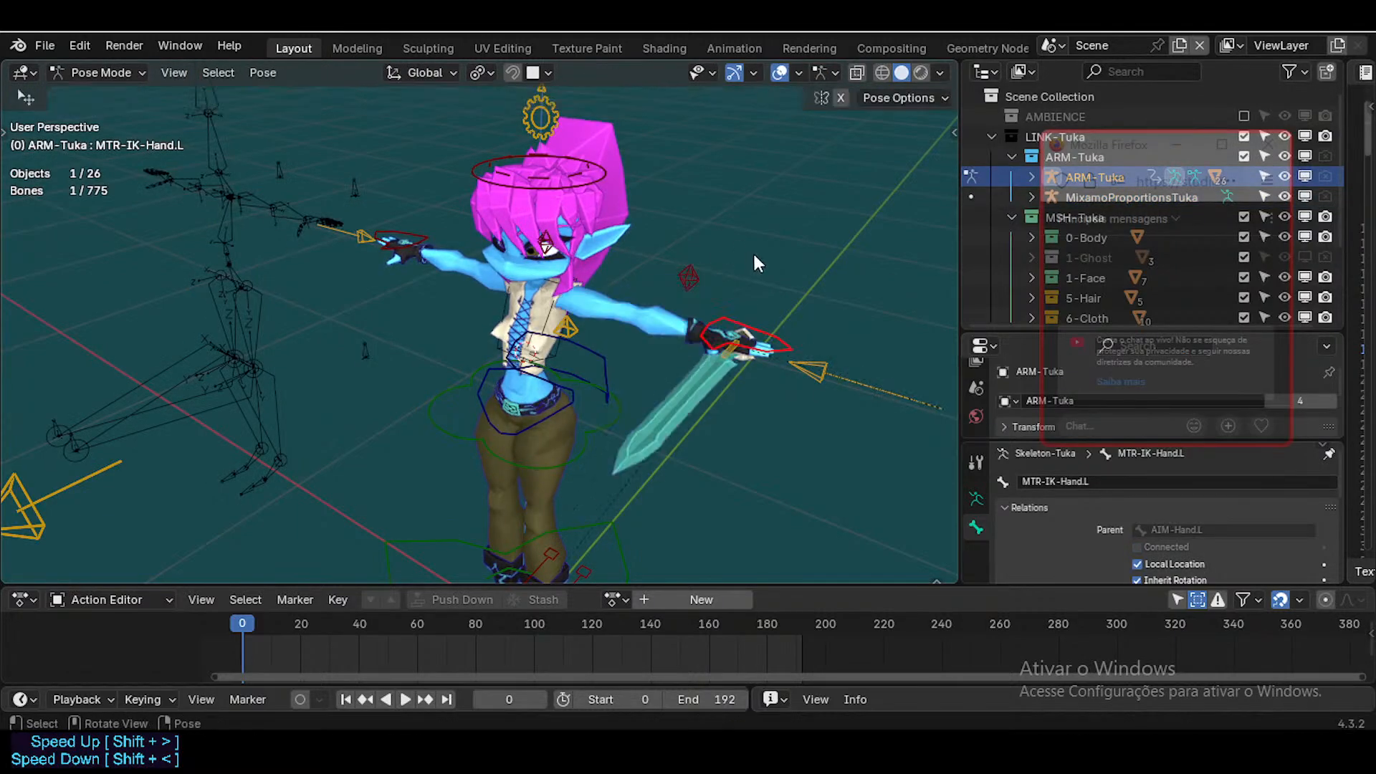
left_click(825, 373)
key("g")
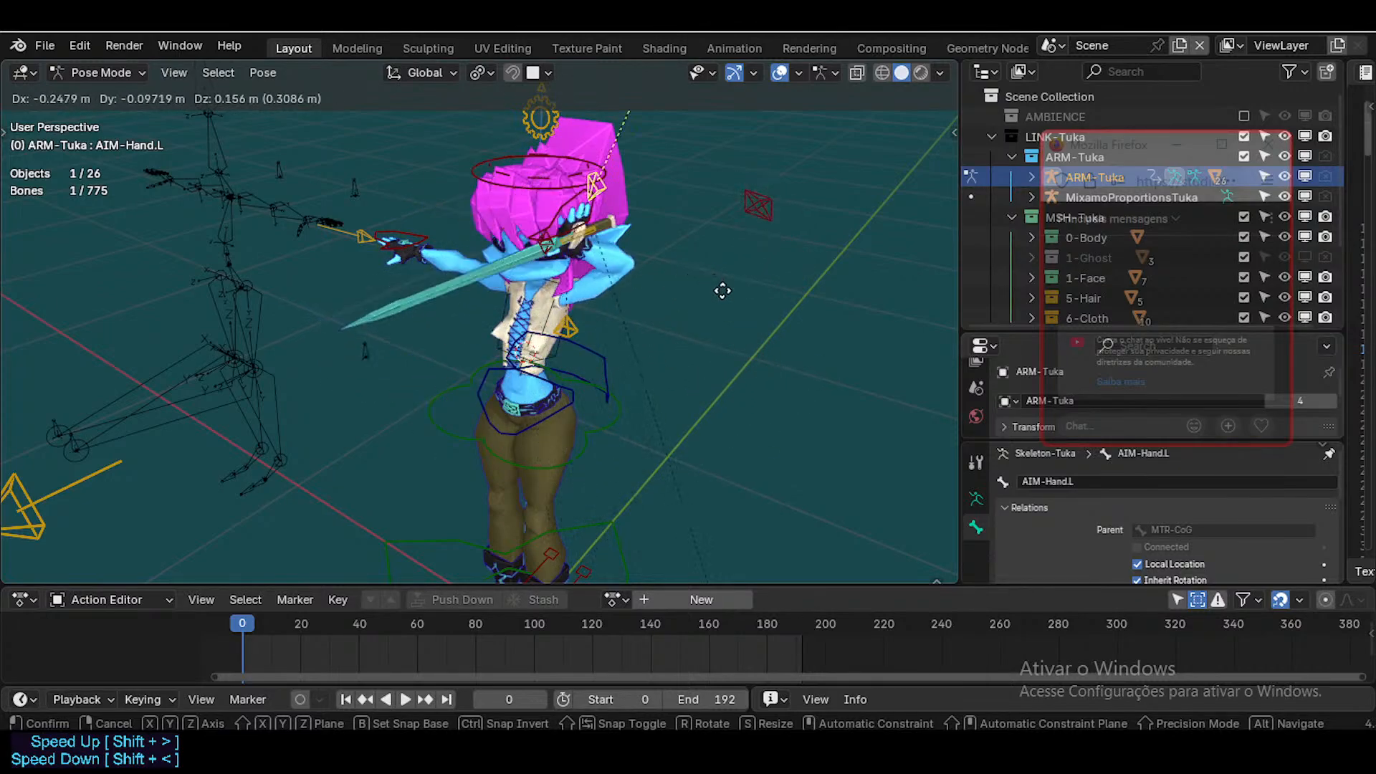
key("Escape")
Examine Tuka's arm and hand controls in relation to the Mixamo armature's arms
mouse_move(567, 264)
middle_mouse_down()
mouse_move(622, 252)
mouse_move(427, 253)
mouse_move(554, 315)
mouse_move(484, 308)
mouse_move(576, 273)
middle_mouse_up()
scroll(530, 317, "up", 4)
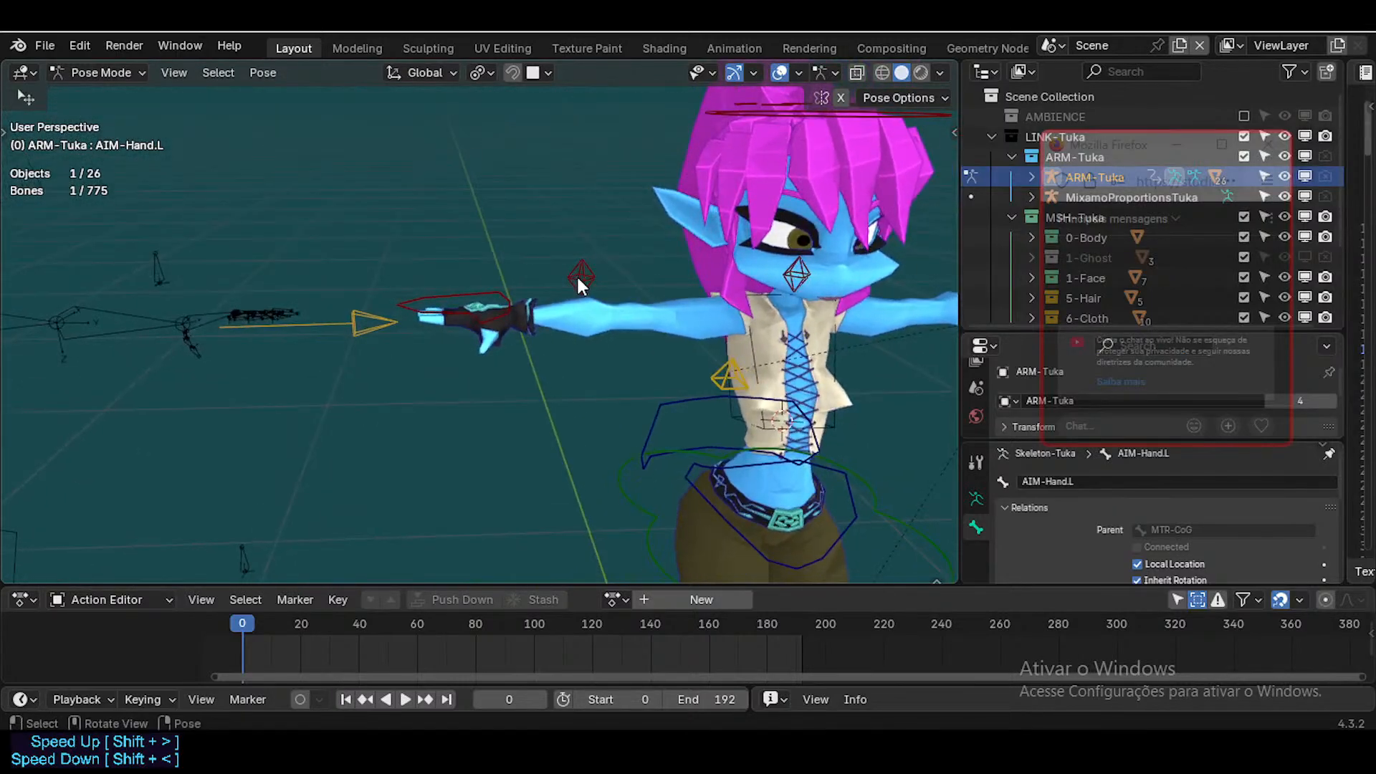
scroll(479, 294, "down", 4)
middle_click_drag(479, 293, 596, 313, "shift")
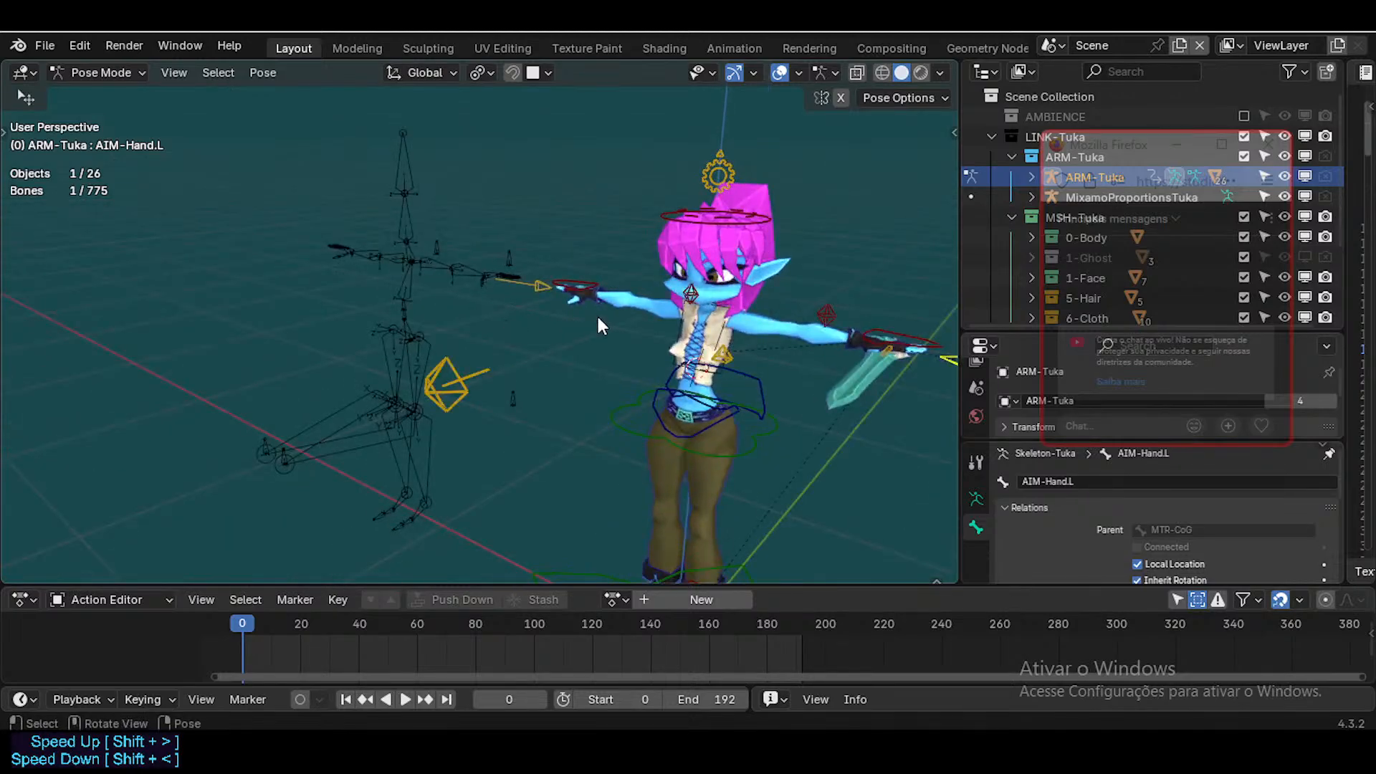
scroll(596, 312, "up", 4)
middle_click_drag(372, 294, 536, 355, "shift")
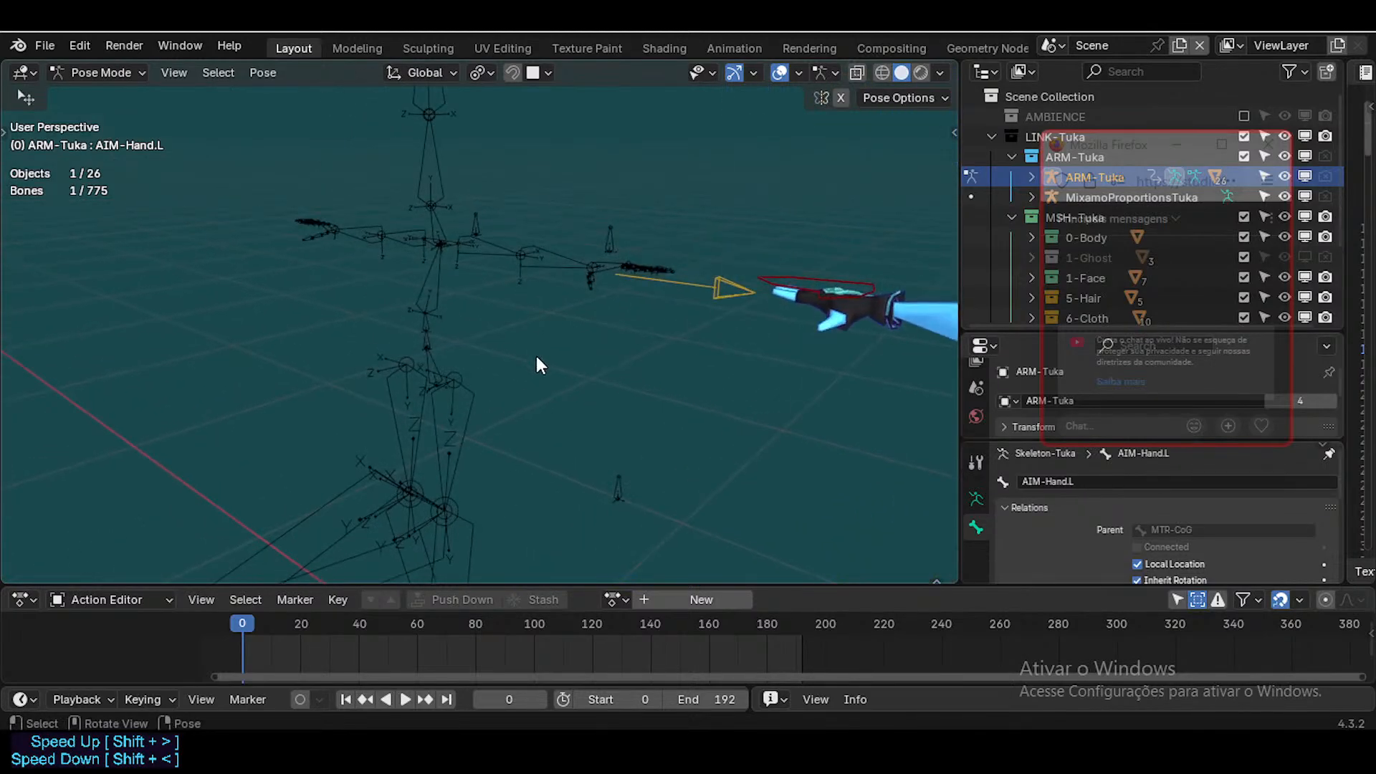
scroll(517, 344, "down", 3)
Return the ARM-Tuka rig to Object Mode and compare its overall layout with the Mixamo armature
key("ctrl+Tab")
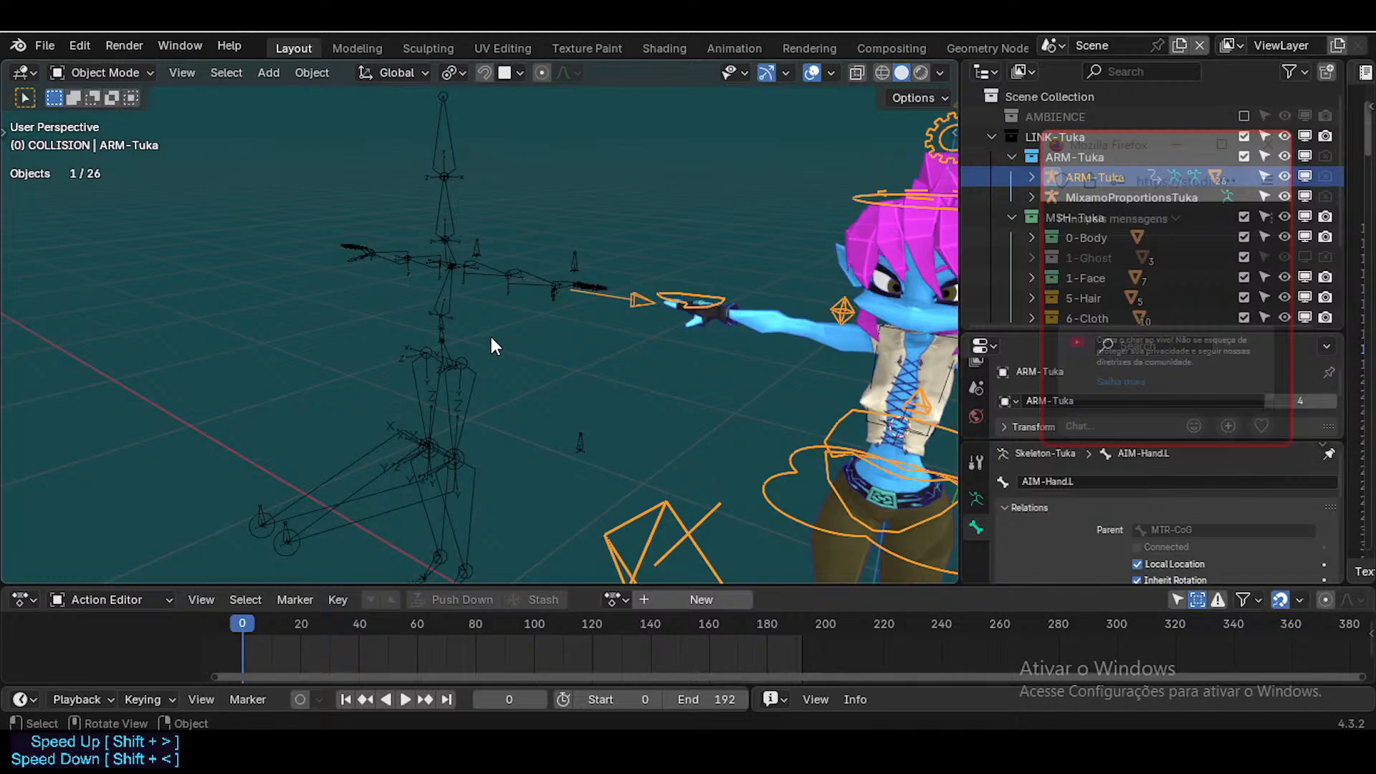
scroll(415, 265, "up", 3)
scroll(425, 262, "down", 4)
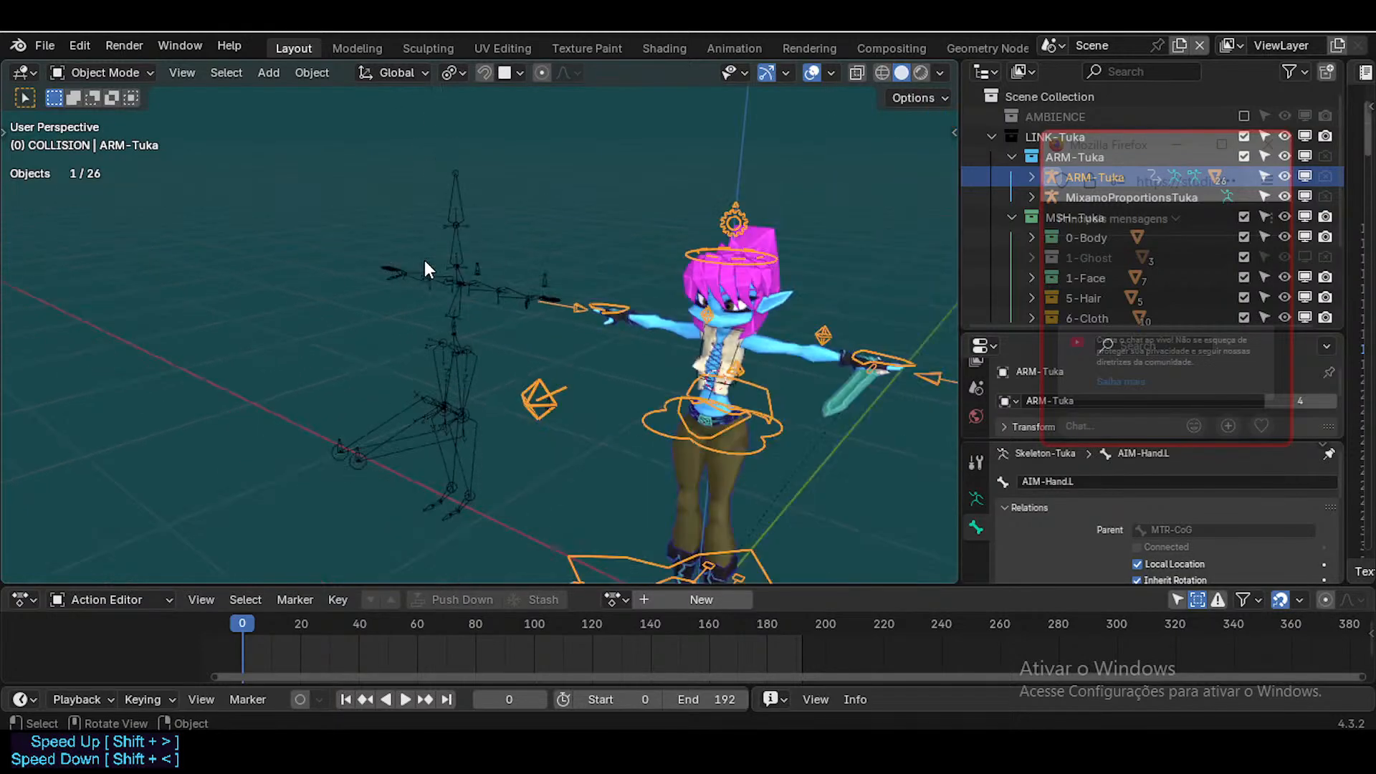
scroll(425, 266, "up", 3)
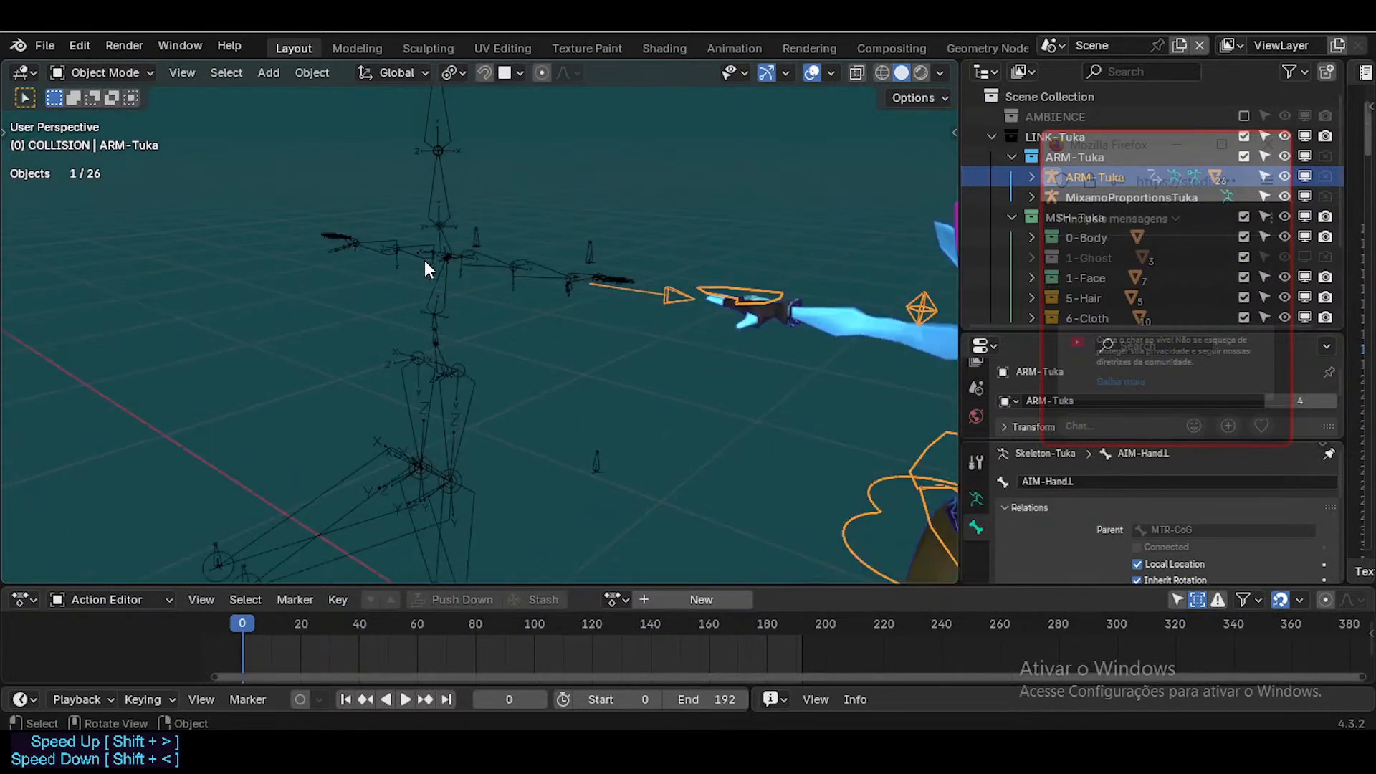
scroll(425, 265, "down", 3)
scroll(426, 265, "up", 1)
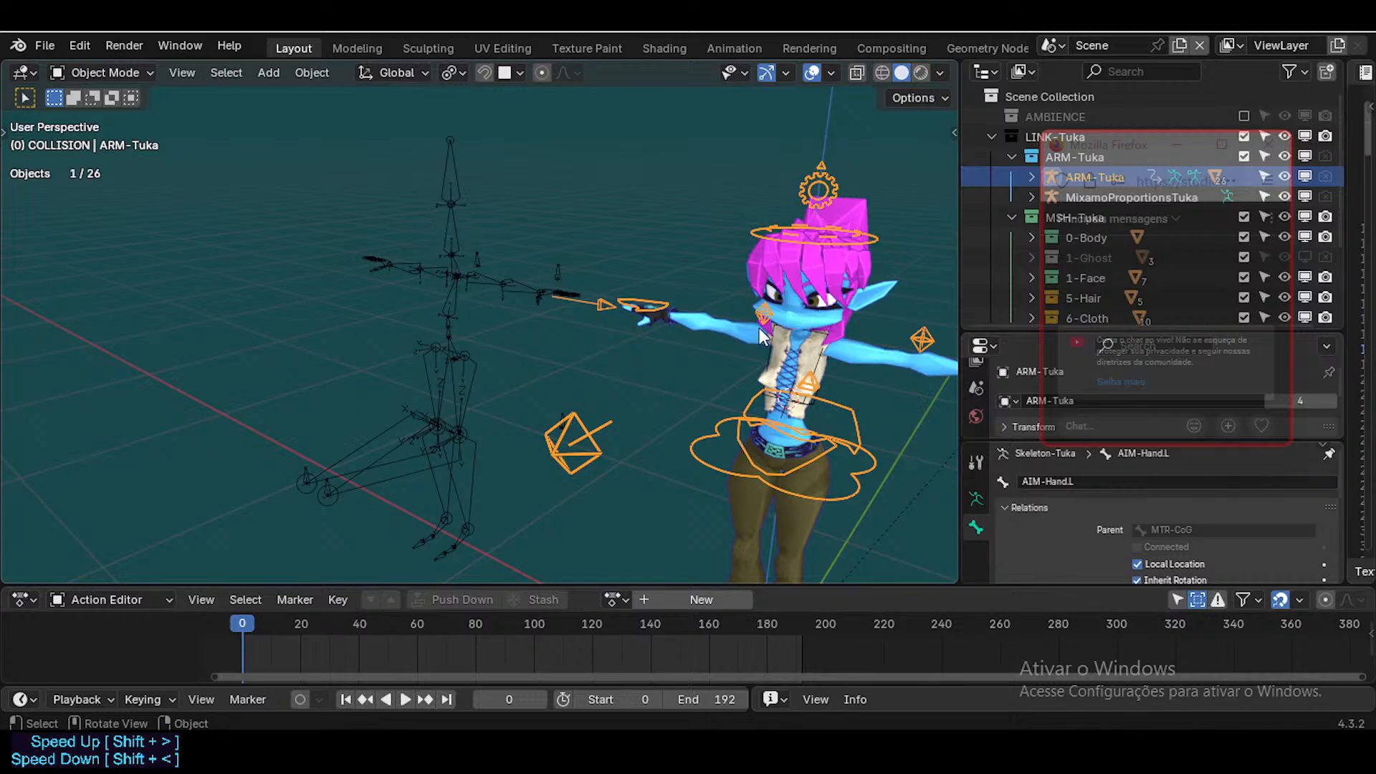
middle_click_drag(442, 222, 415, 316)
scroll(417, 321, "up", 2)
Walk the view around Tuka's torso and arms to examine the rig controls from several sides
key("shift+grave")
key("a")
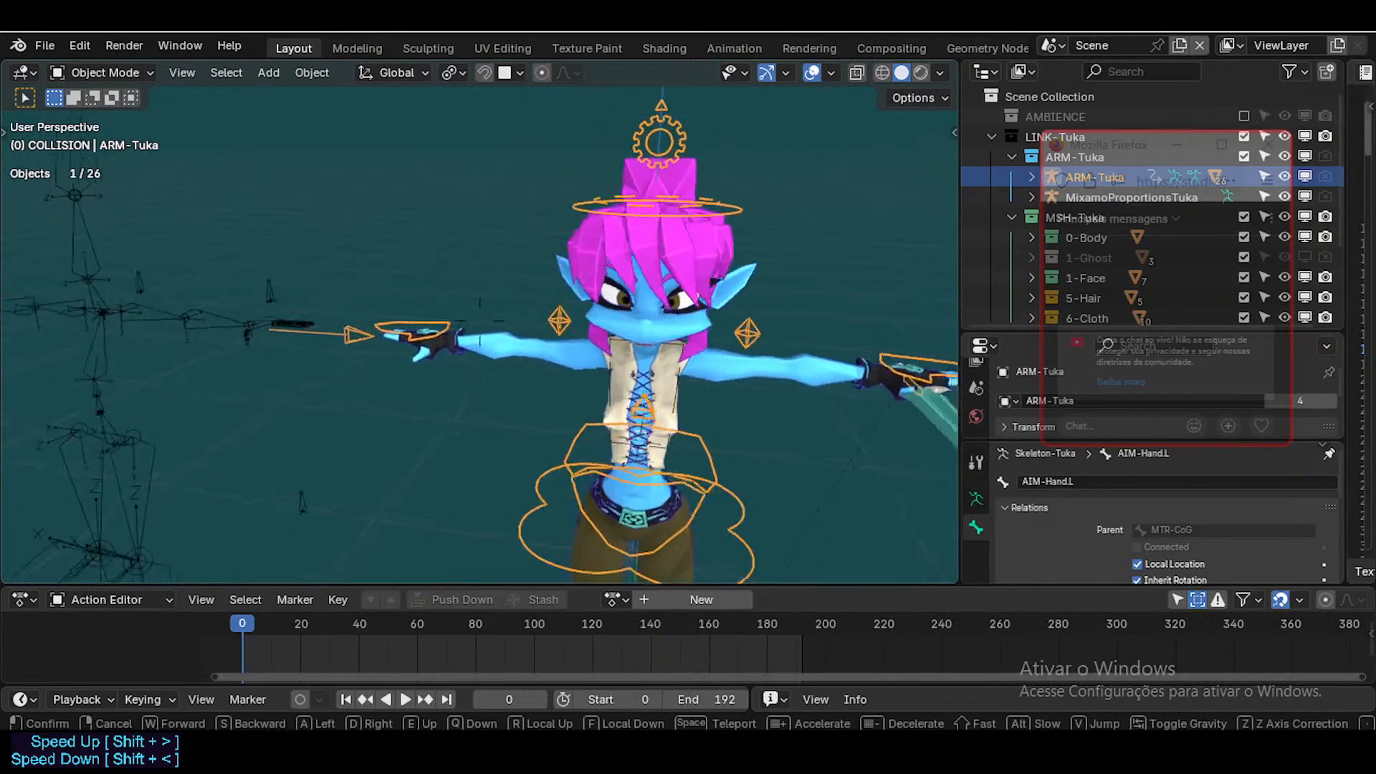
key("w")
key("d")
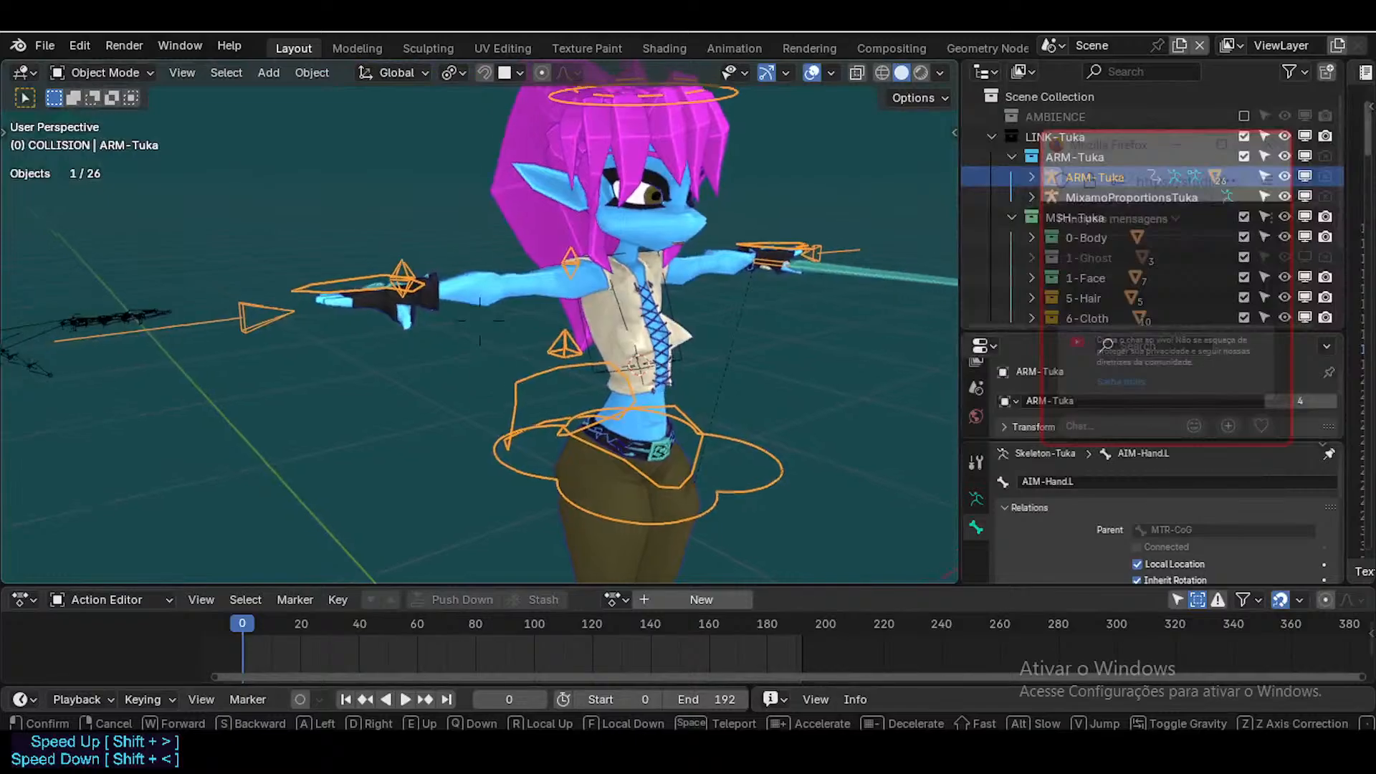
key("d")
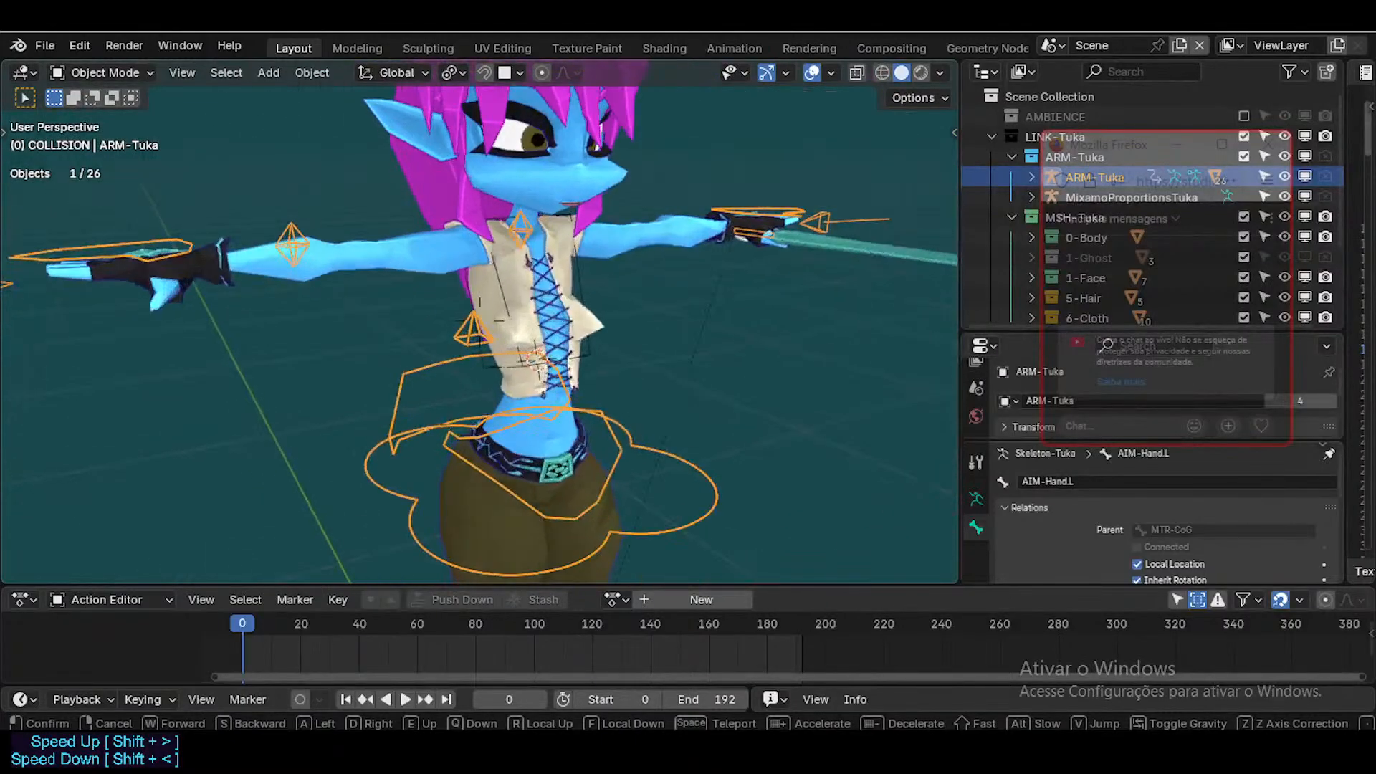
key("w")
key("s")
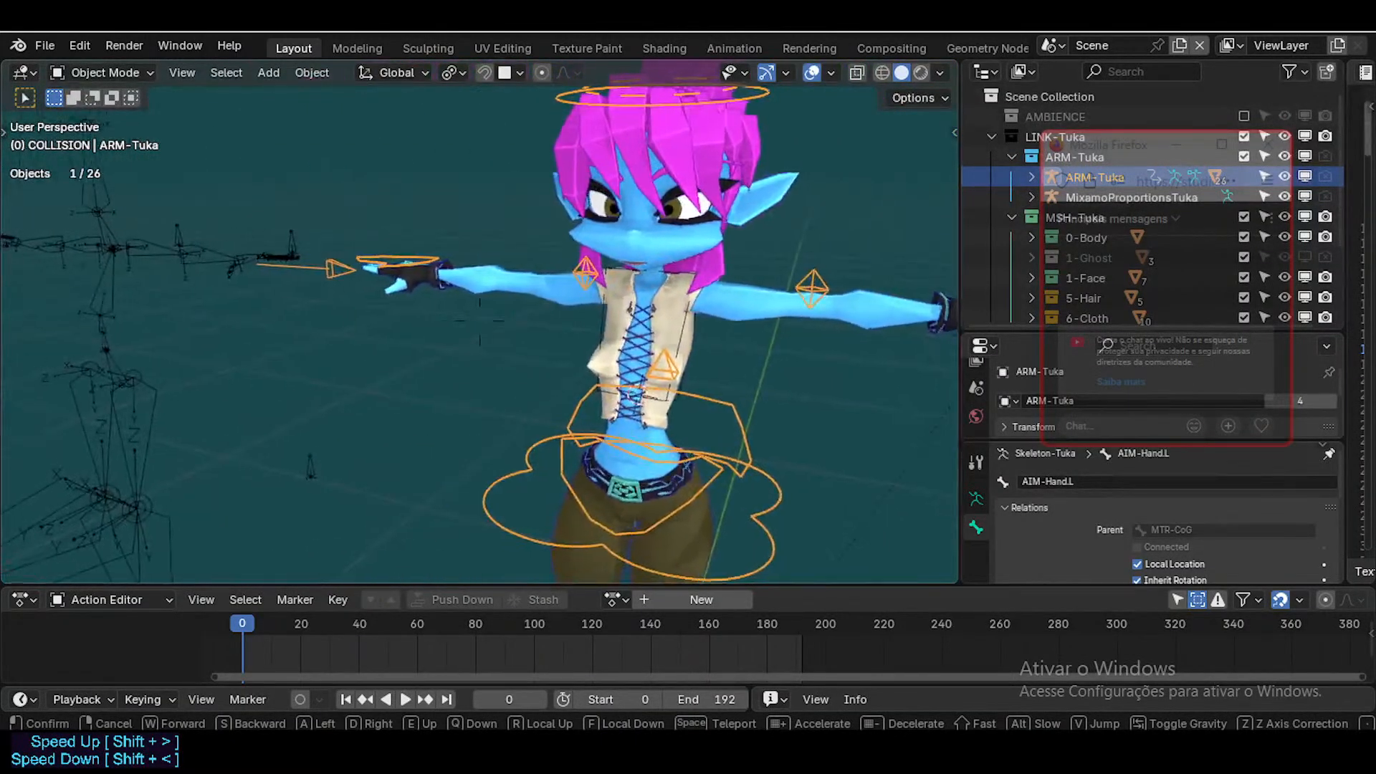
key("Escape")
middle_click_drag(454, 298, 502, 298)
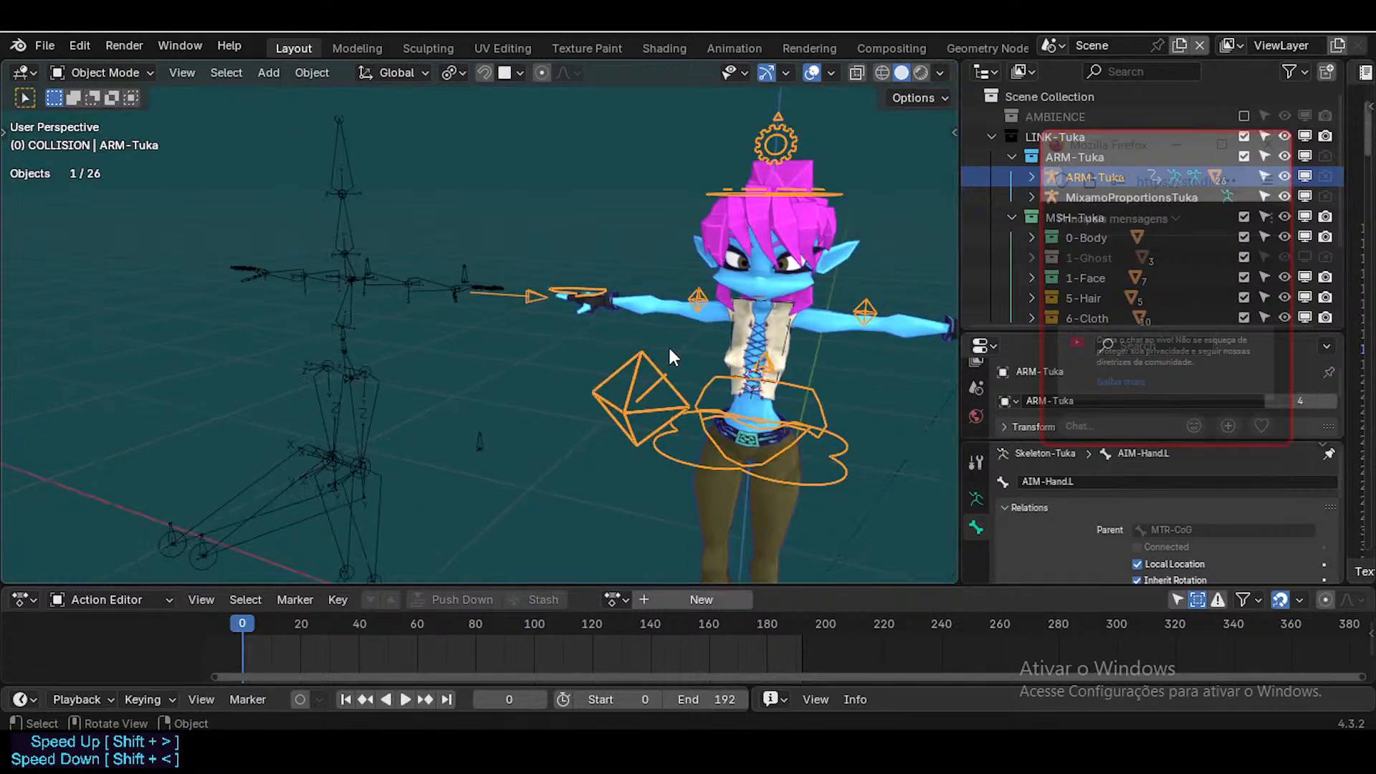
Re-enable the Wiggle 2 physics for the scene
key("n")
left_click(702, 250)
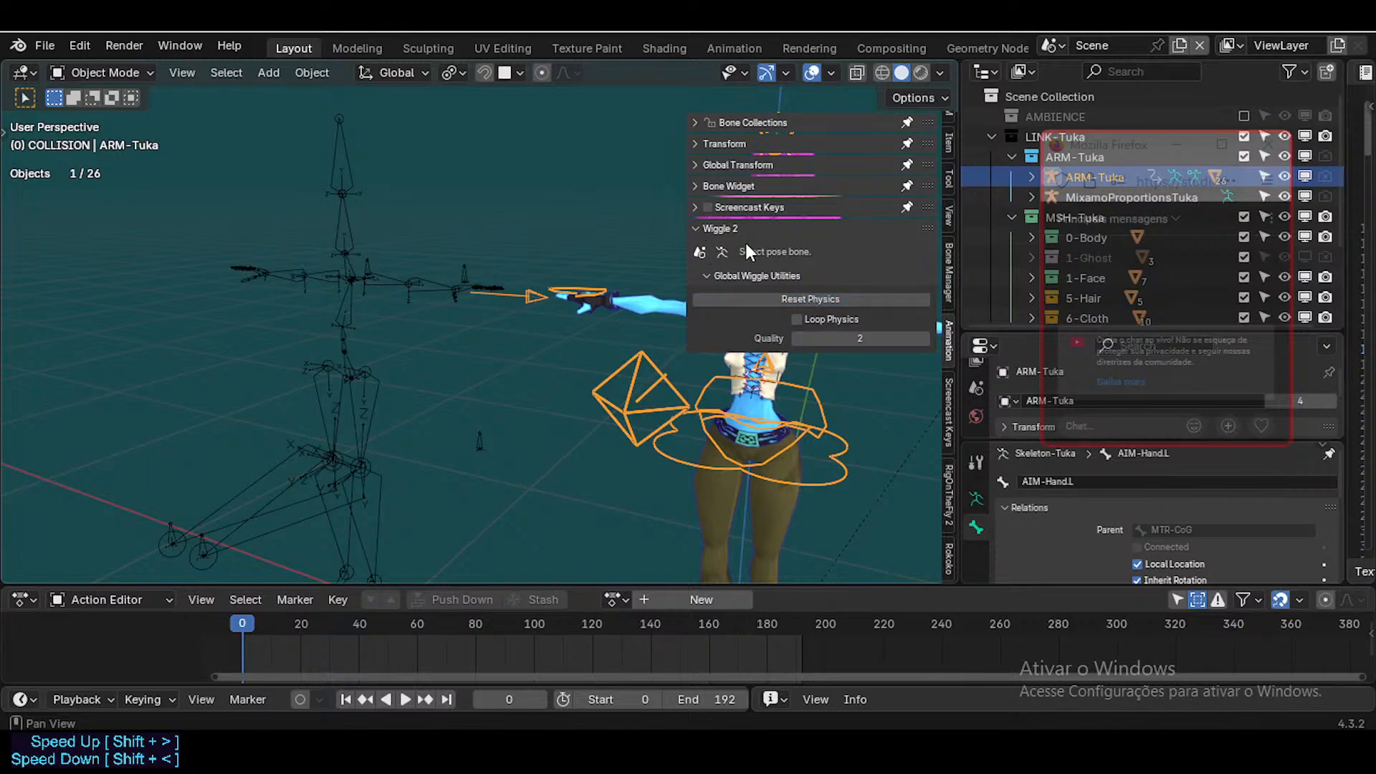
key("n")
Inspect the Mixamo armature's legs and arms up close and make that armature the selected object
key("shift+grave")
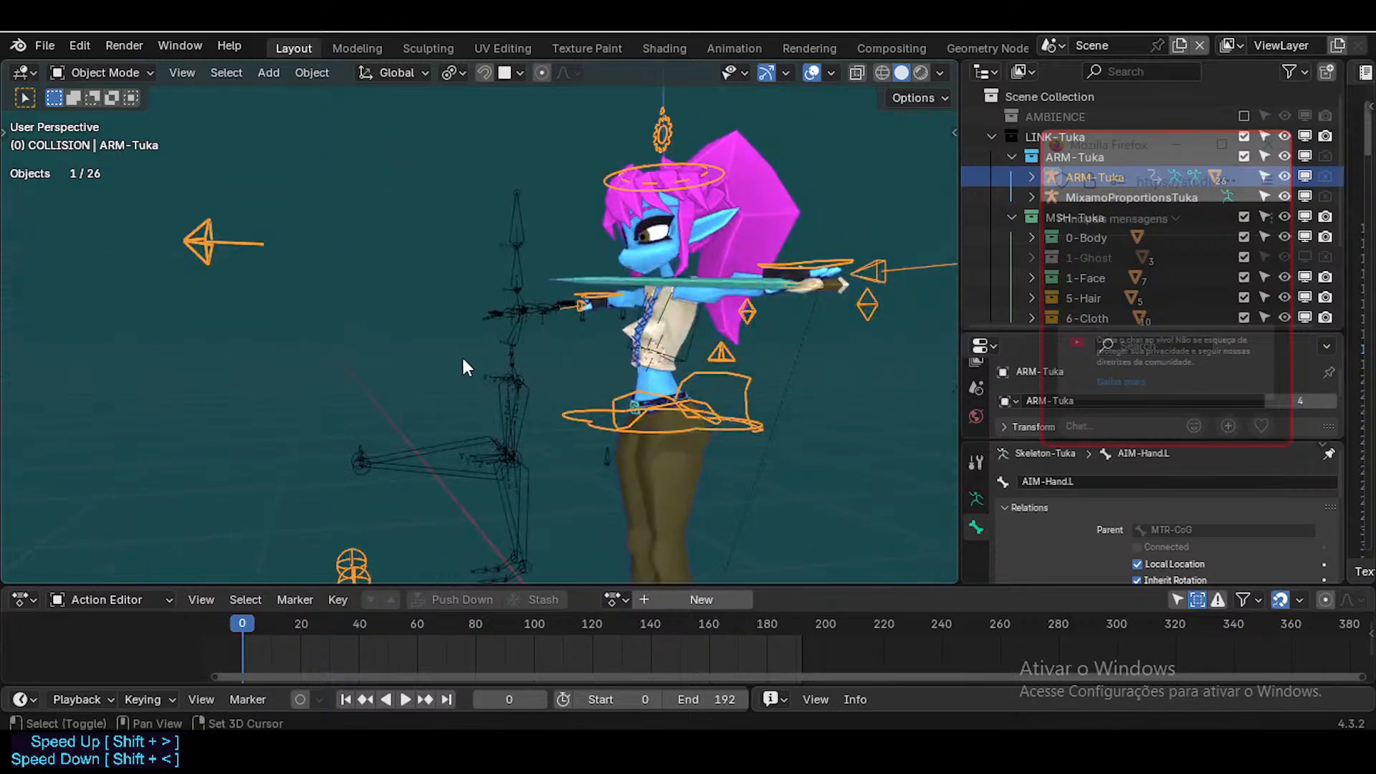
key("w")
key("s")
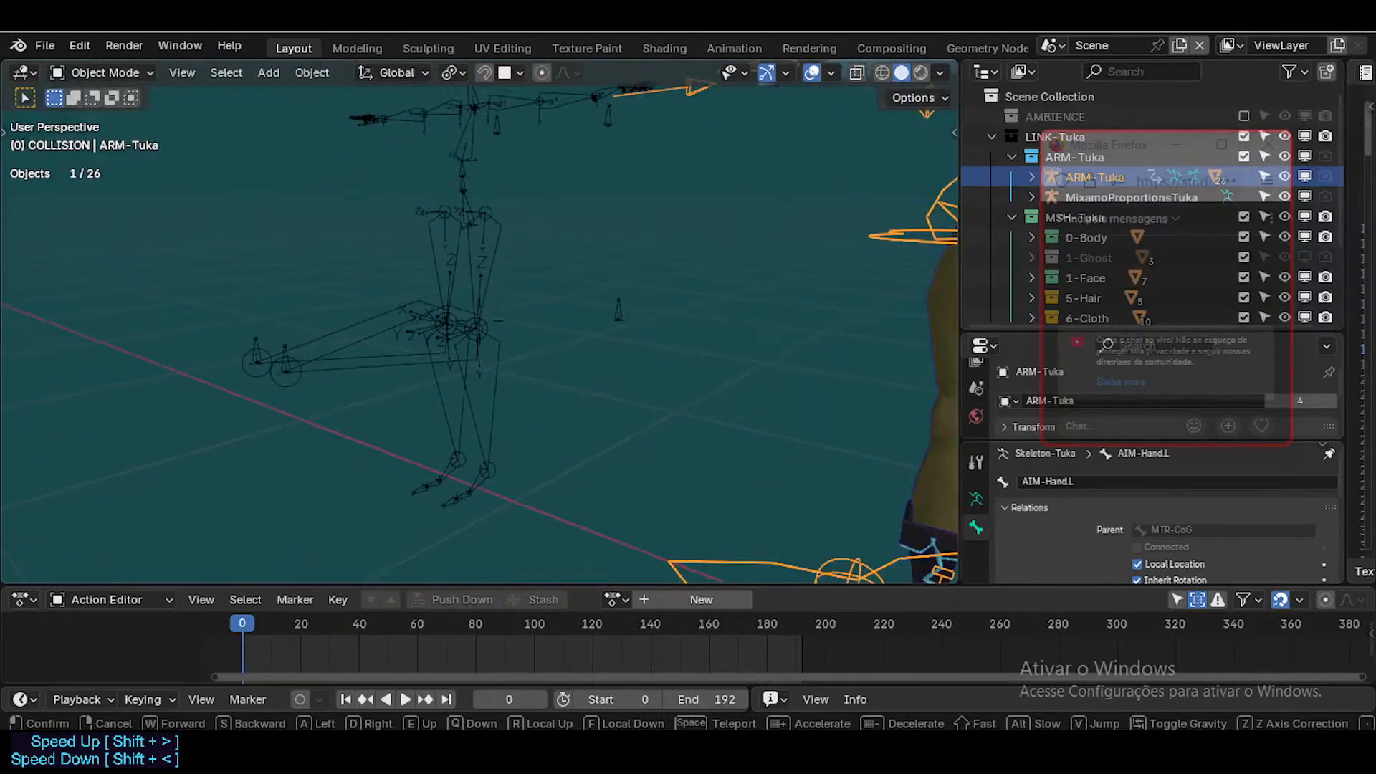
key("a")
key("e")
key("s")
key("d")
left_click(463, 357)
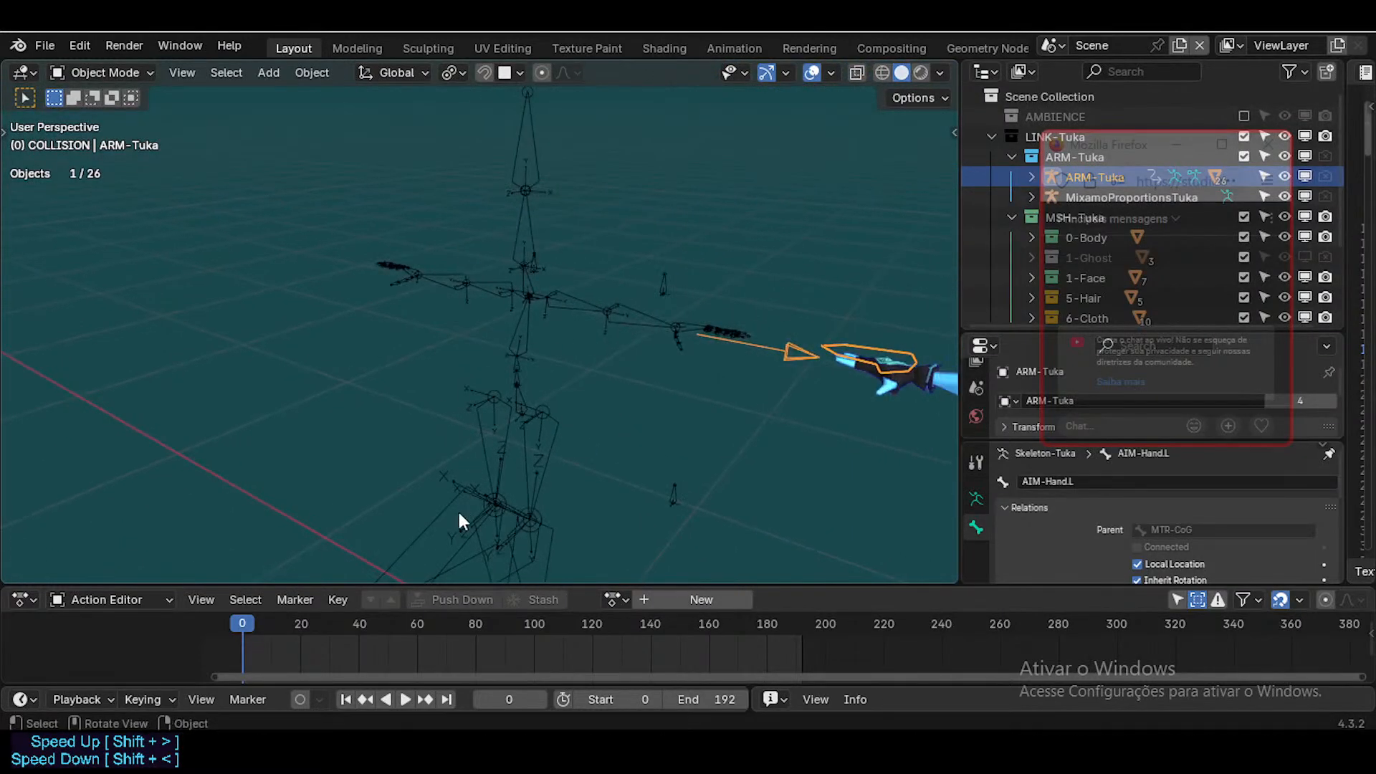
left_click(518, 574)
Switch to the browser to check the "Retargeting using Rokoko (COMPLETE guide)" video page, and return to Blender
key("alt+Tab")
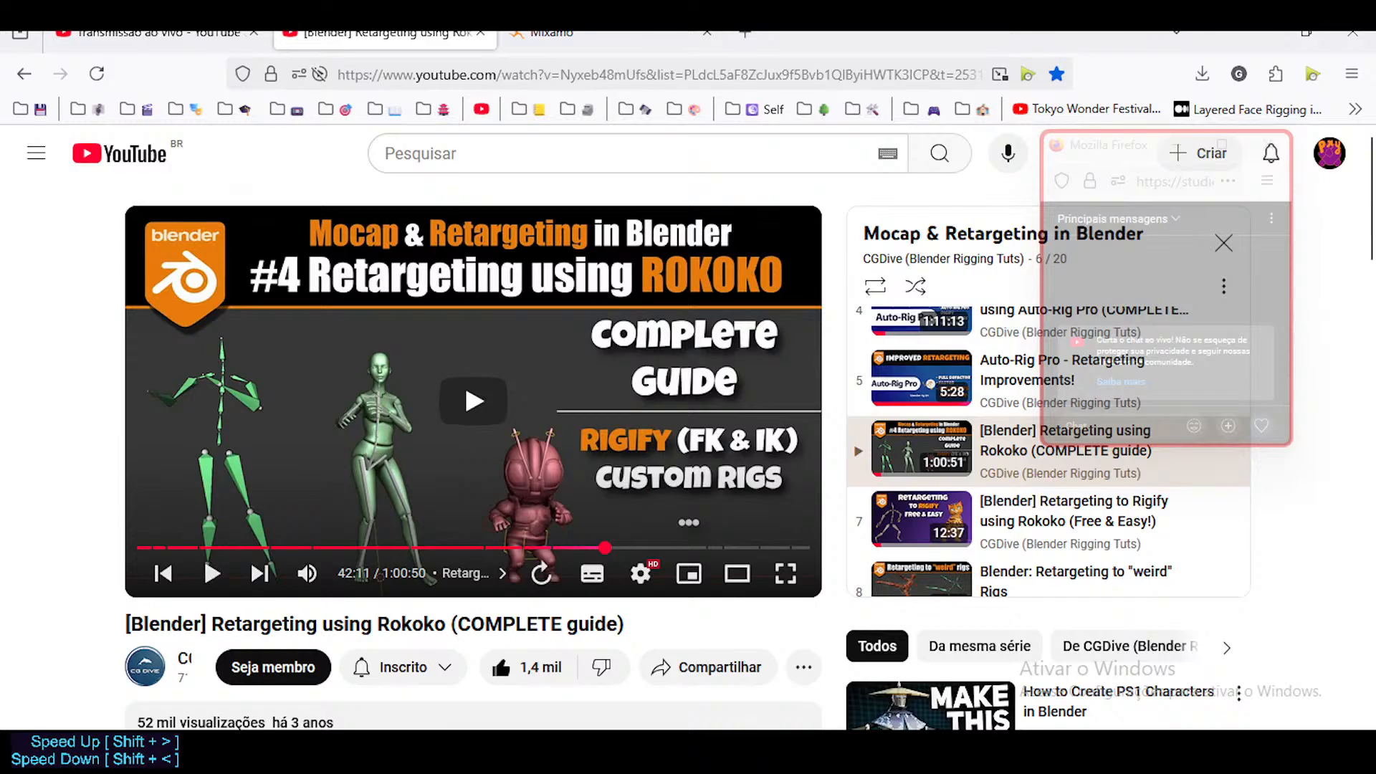
key("alt+Tab")
Put the Mixamo armature in Pose Mode and look over the viewport sidebar's add-on sections
scroll(451, 311, "down", 3)
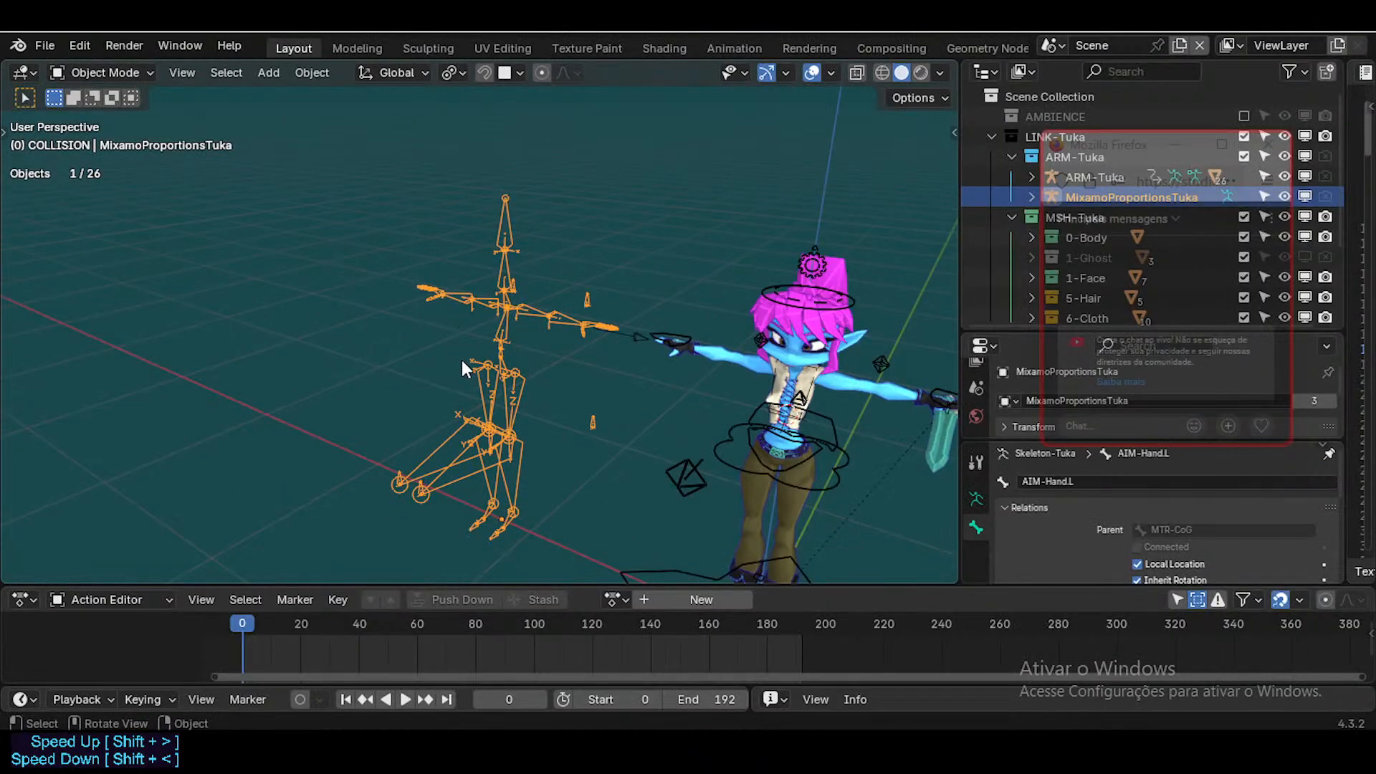
scroll(461, 360, "up", 3)
scroll(497, 367, "down", 1)
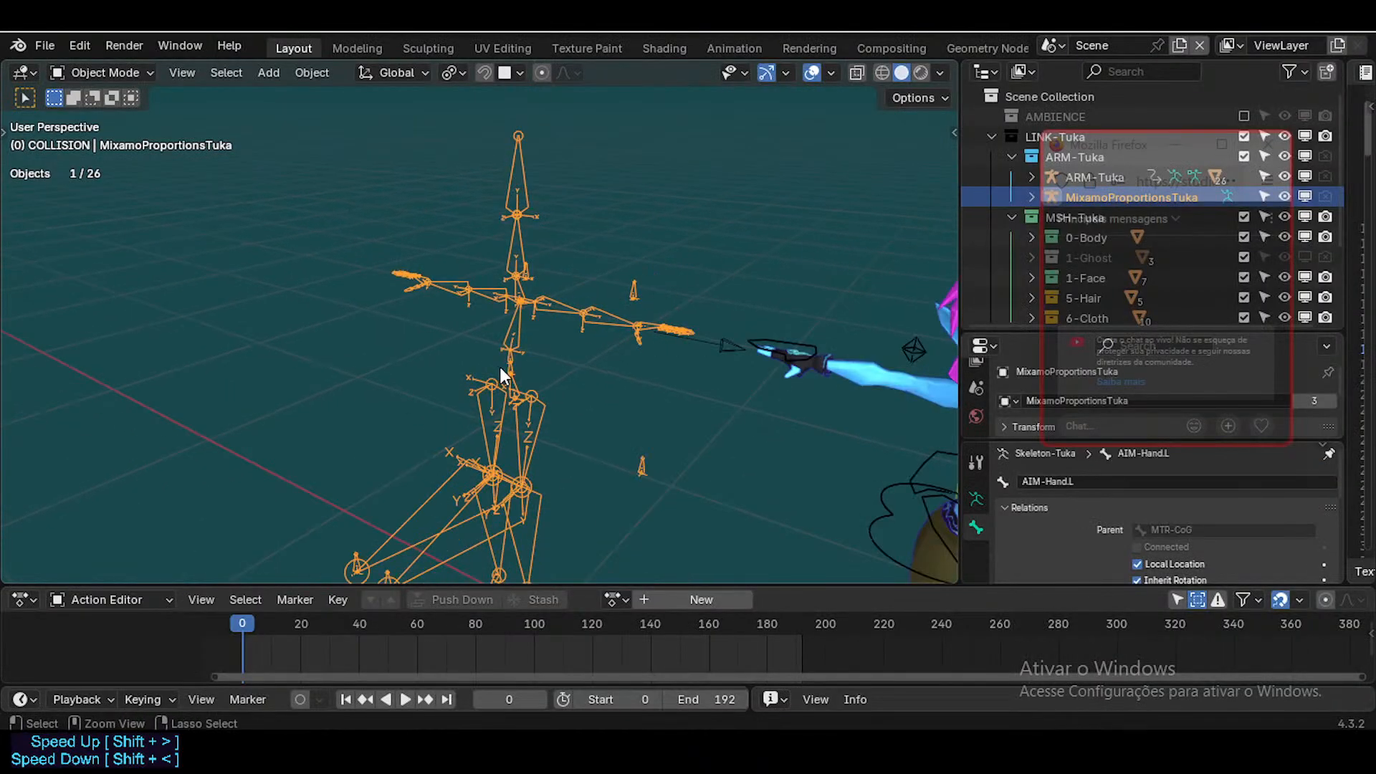
key("ctrl+Tab")
key("n")
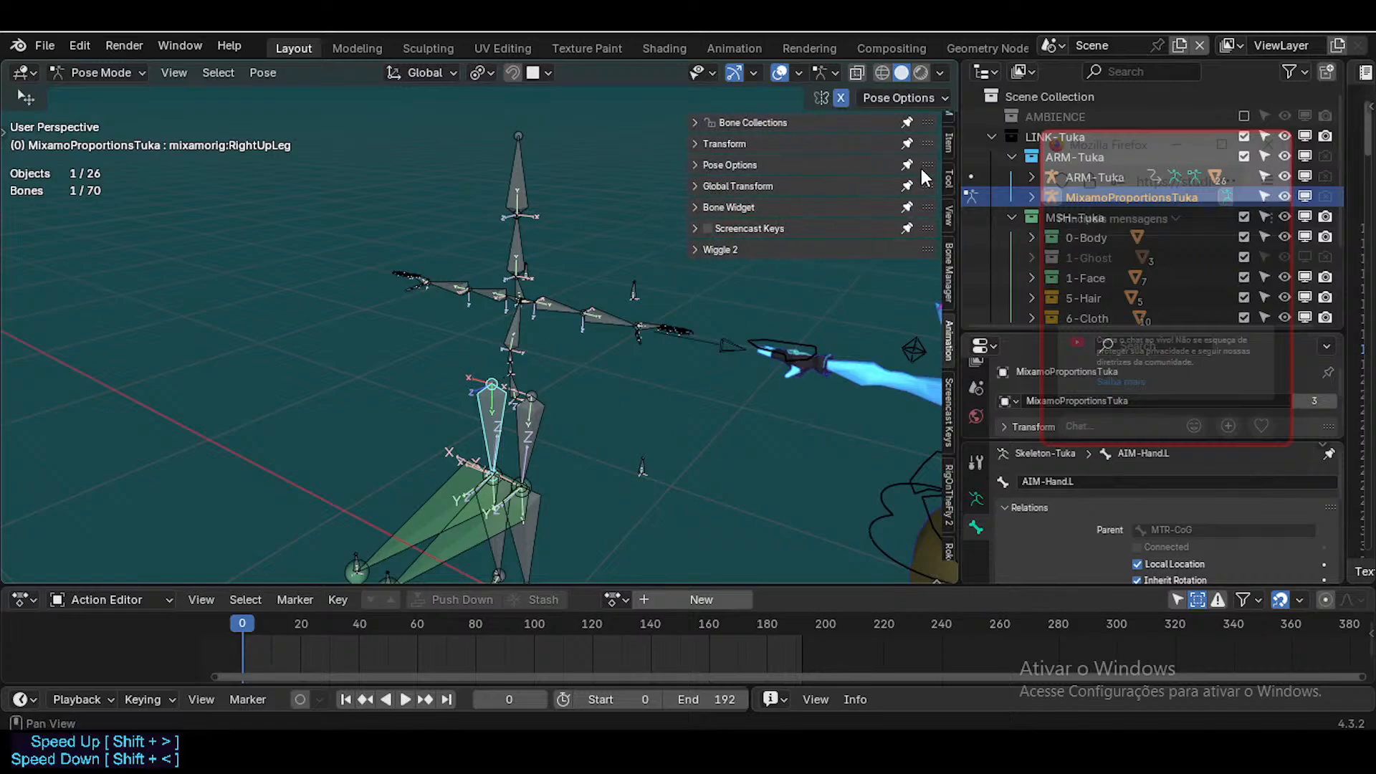
scroll(946, 222, "up", 2)
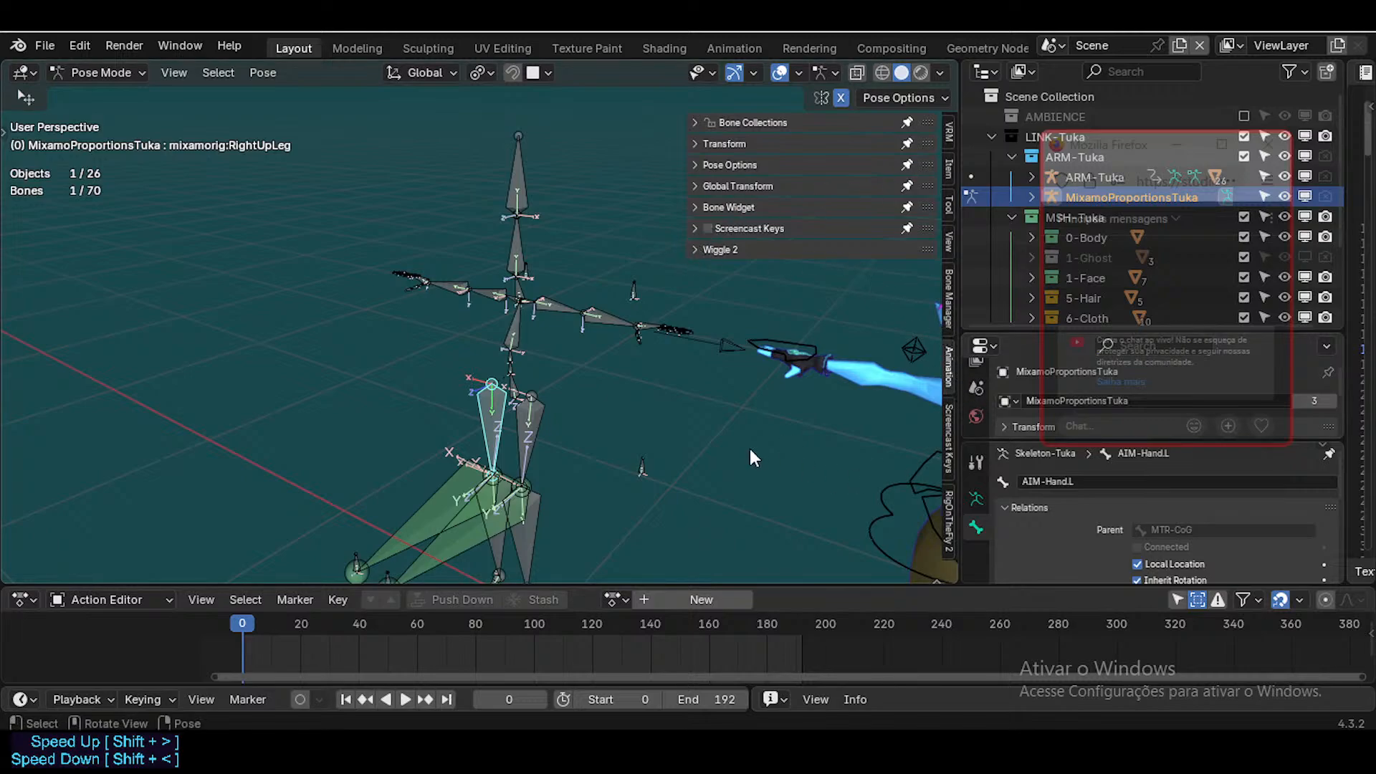
scroll(724, 455, "down", 2)
key("n")
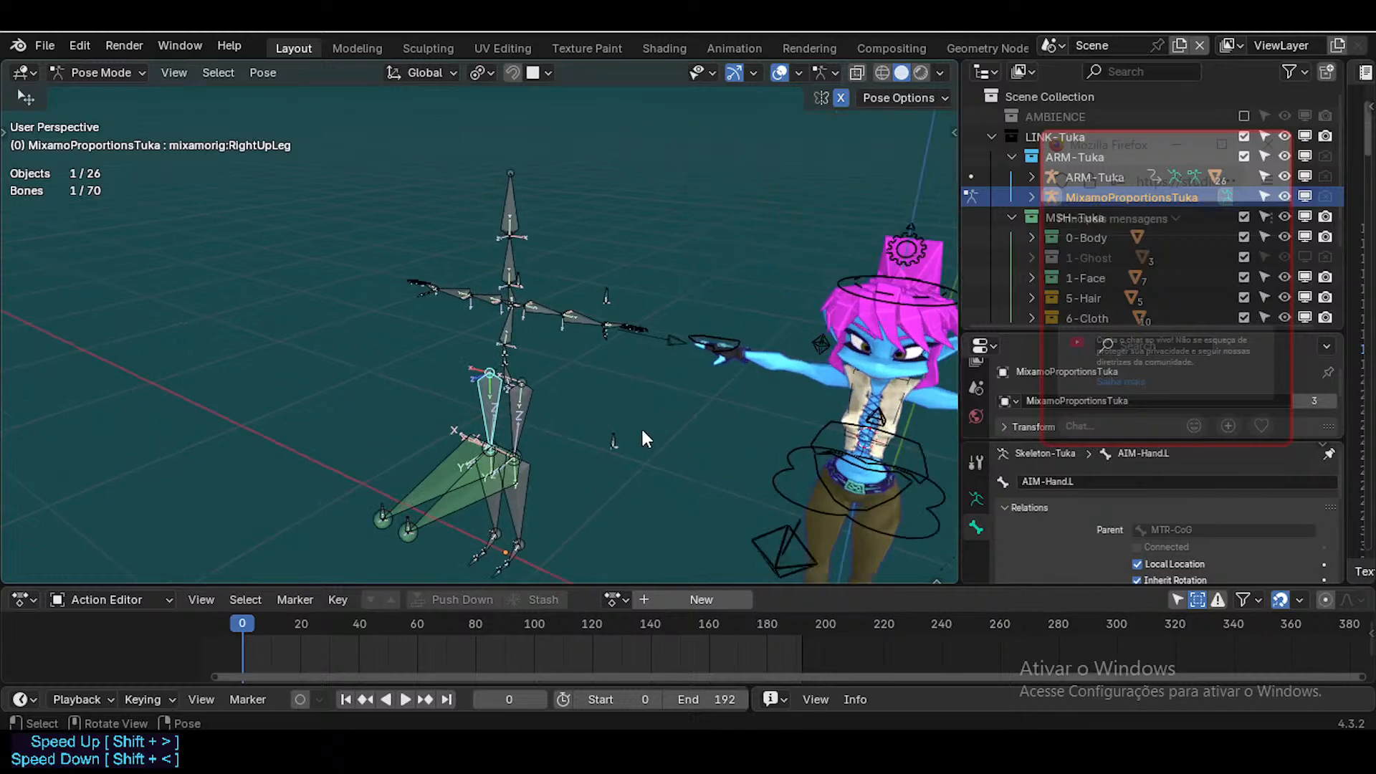
Walk the view between the Mixamo armature and Tuka to compare their arms and proportions from several sides
key("shift+grave")
key("w")
key("a")
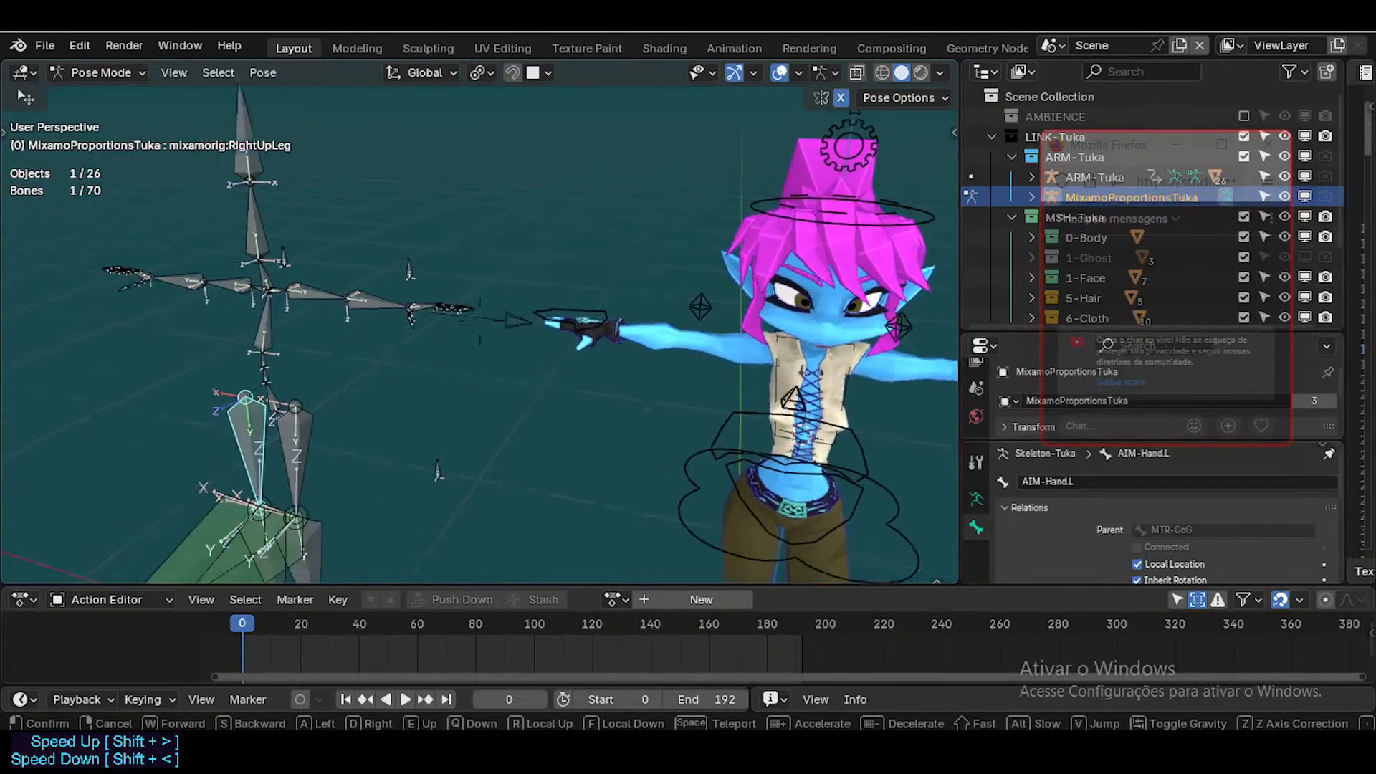
key("w")
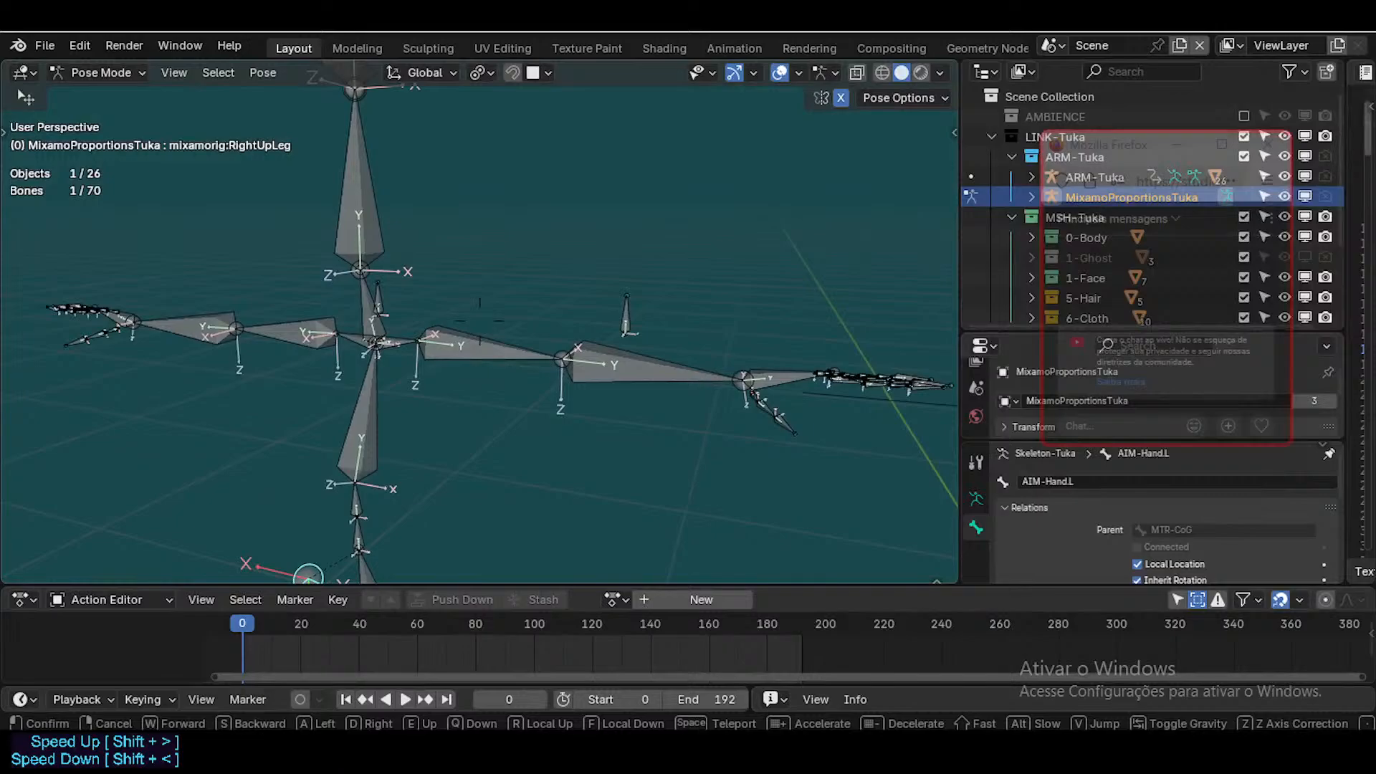
key("s")
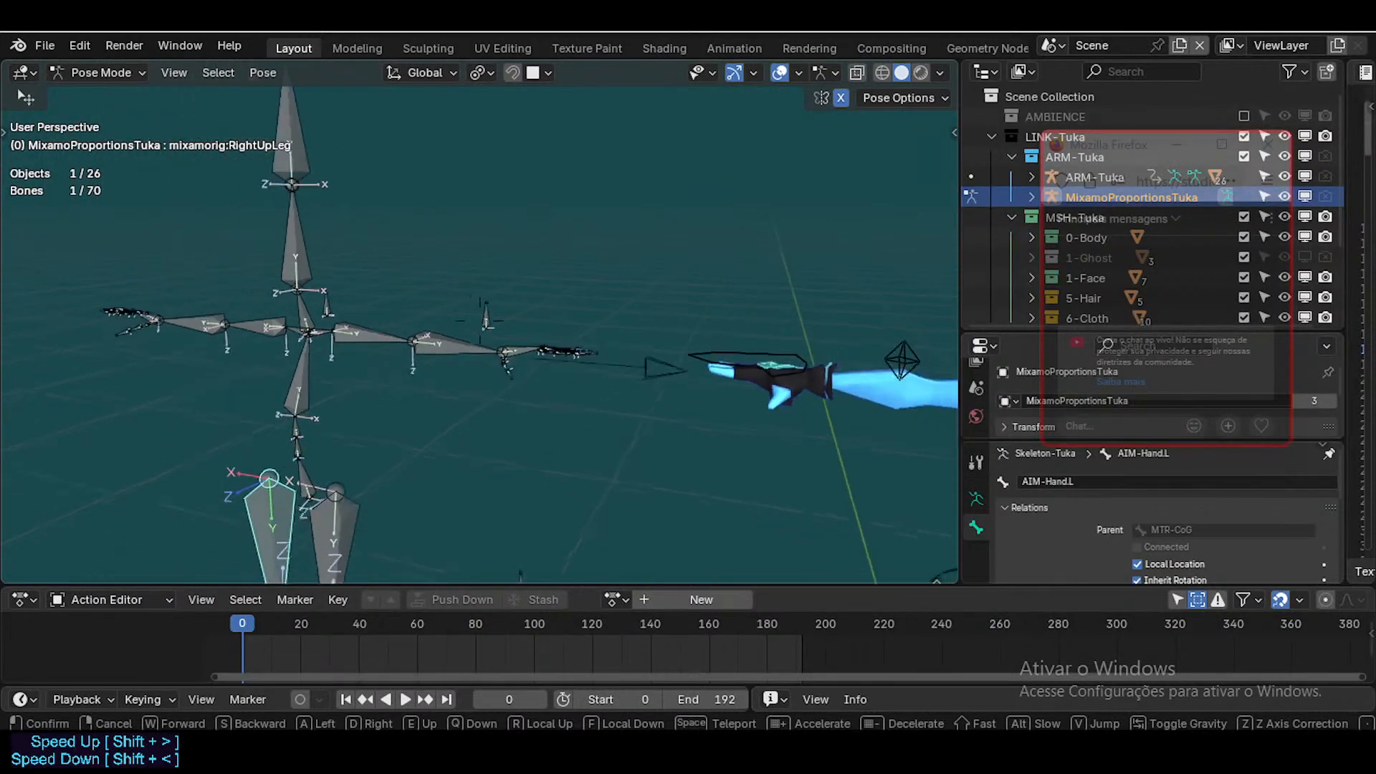
key("w")
key("s")
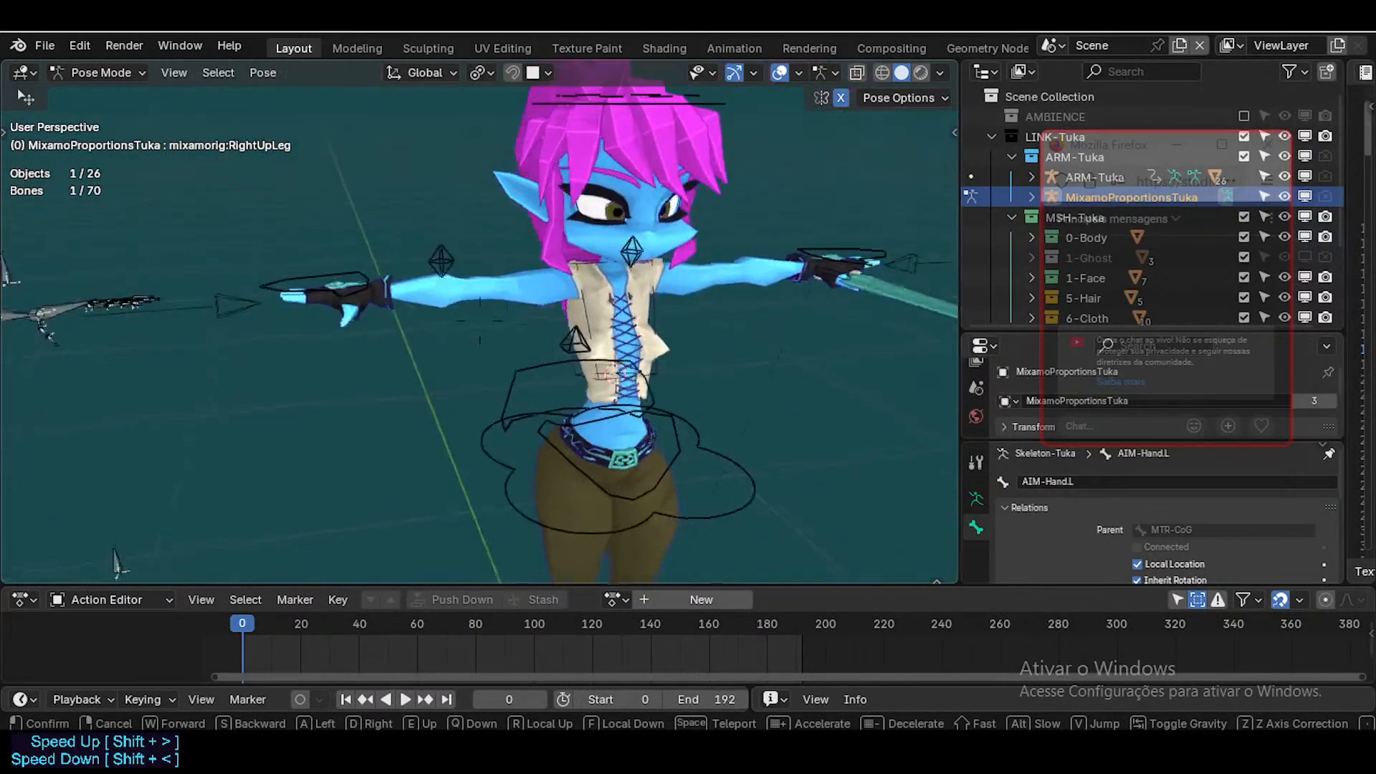
left_click(643, 433)
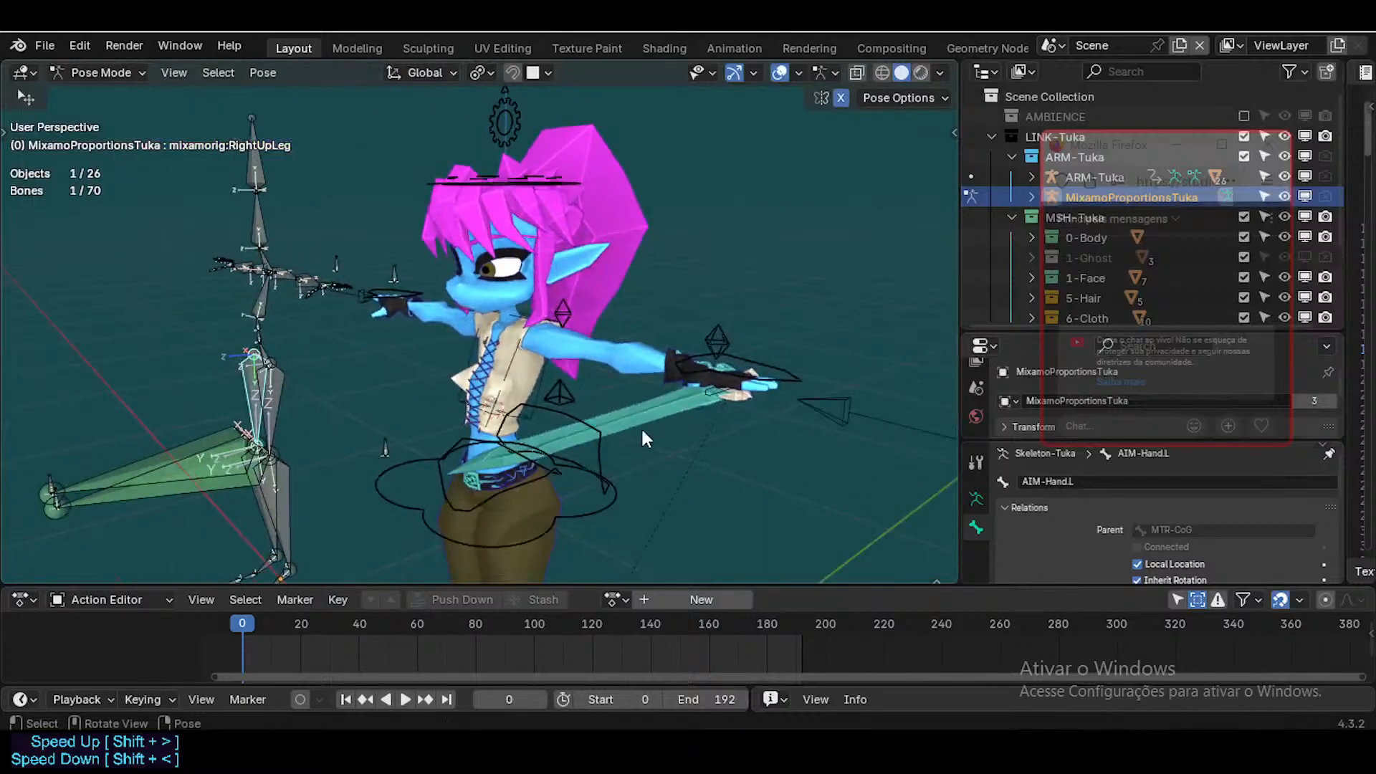
Select Tuka's armature and try moving its POL-Elbow.L control in Pose Mode
key("ctrl+Tab")
left_click(726, 326)
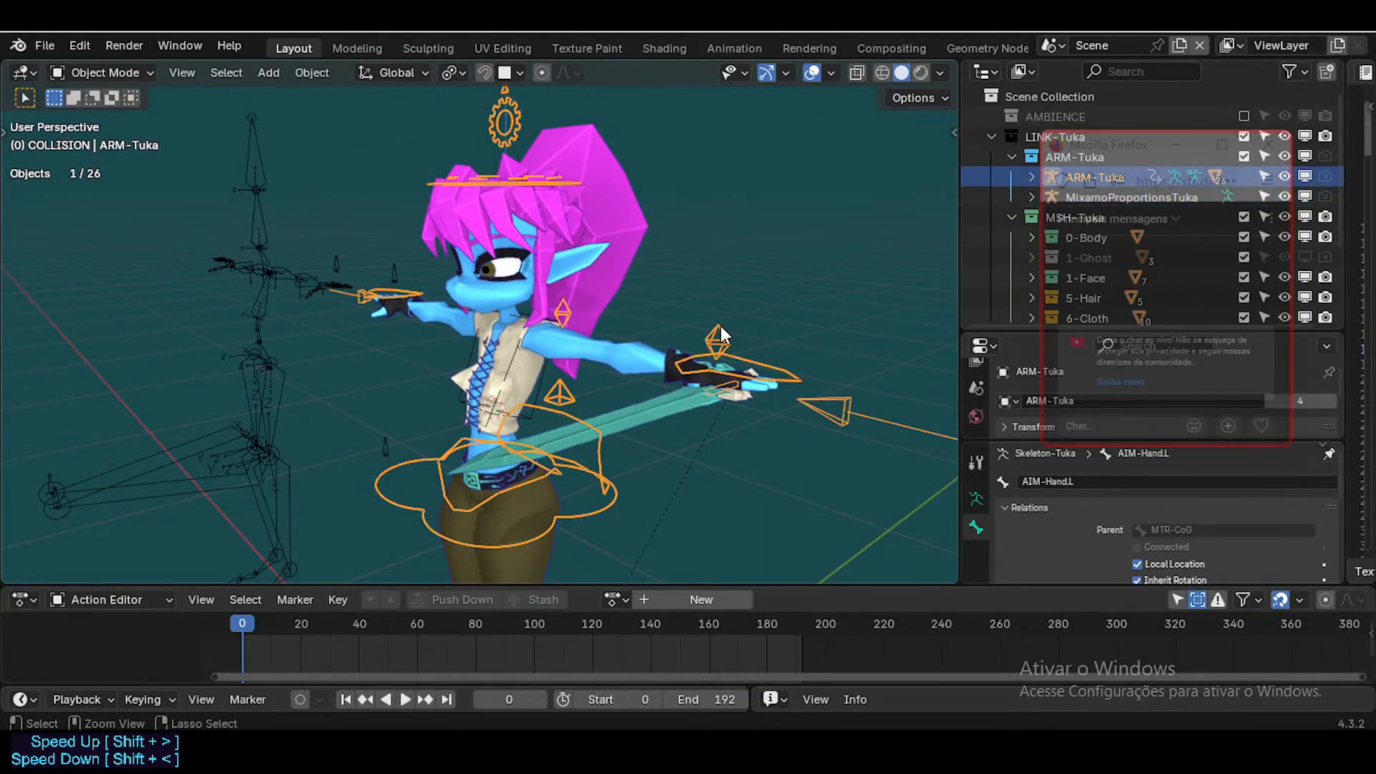
key("ctrl+Tab")
left_click(720, 326)
key("g")
right_click(772, 286)
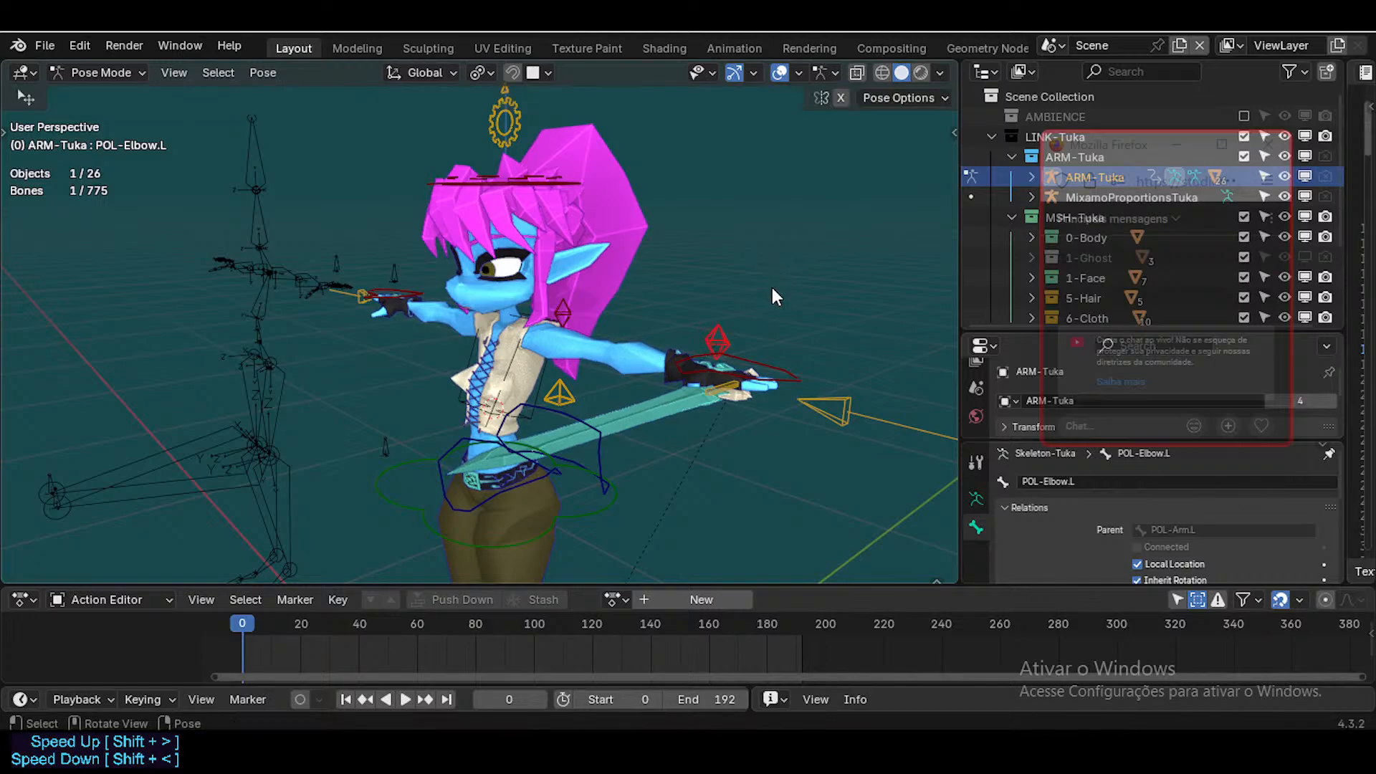
key("ctrl+Tab")
Frame Tuka's full rig beside the Mixamo armature and show the viewport sidebar
key("shift+grave")
key("w")
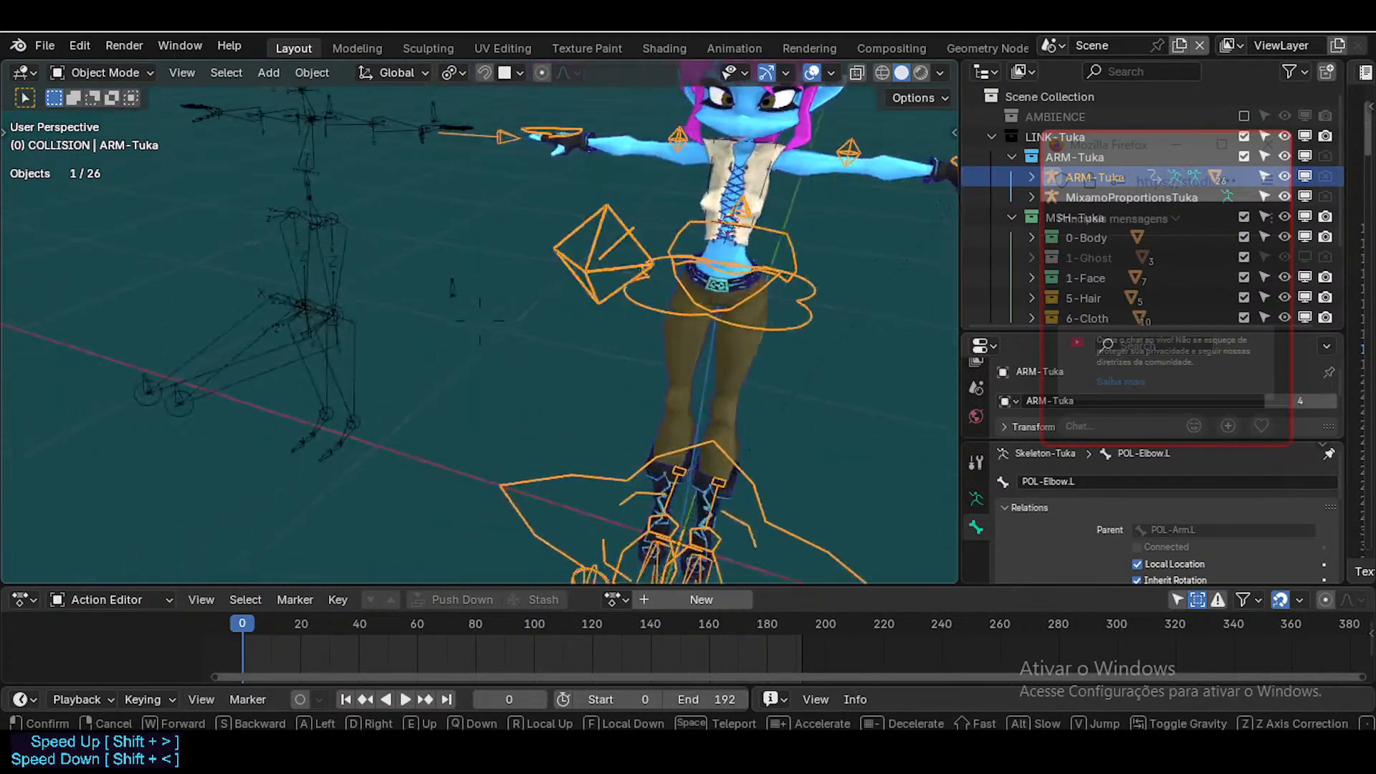
key("s")
left_click(667, 364)
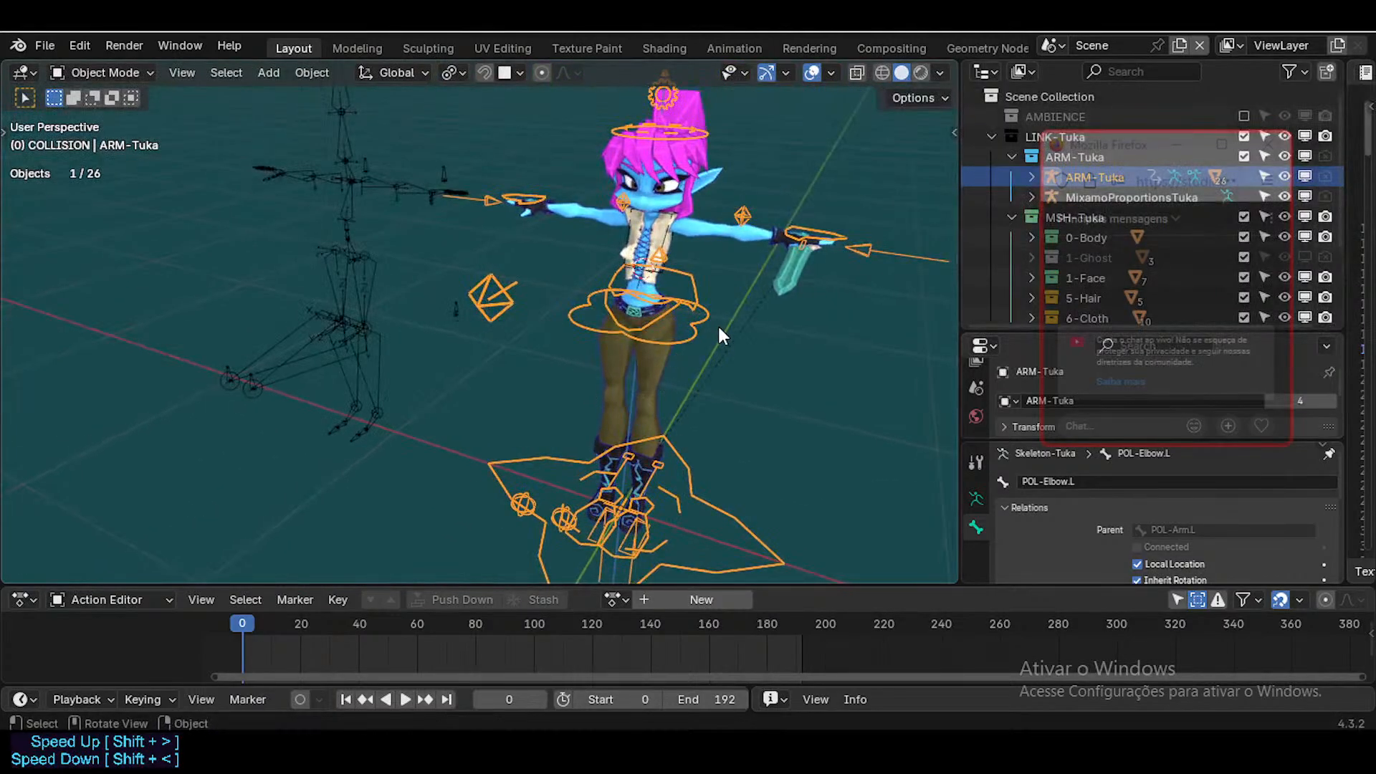
key("n")
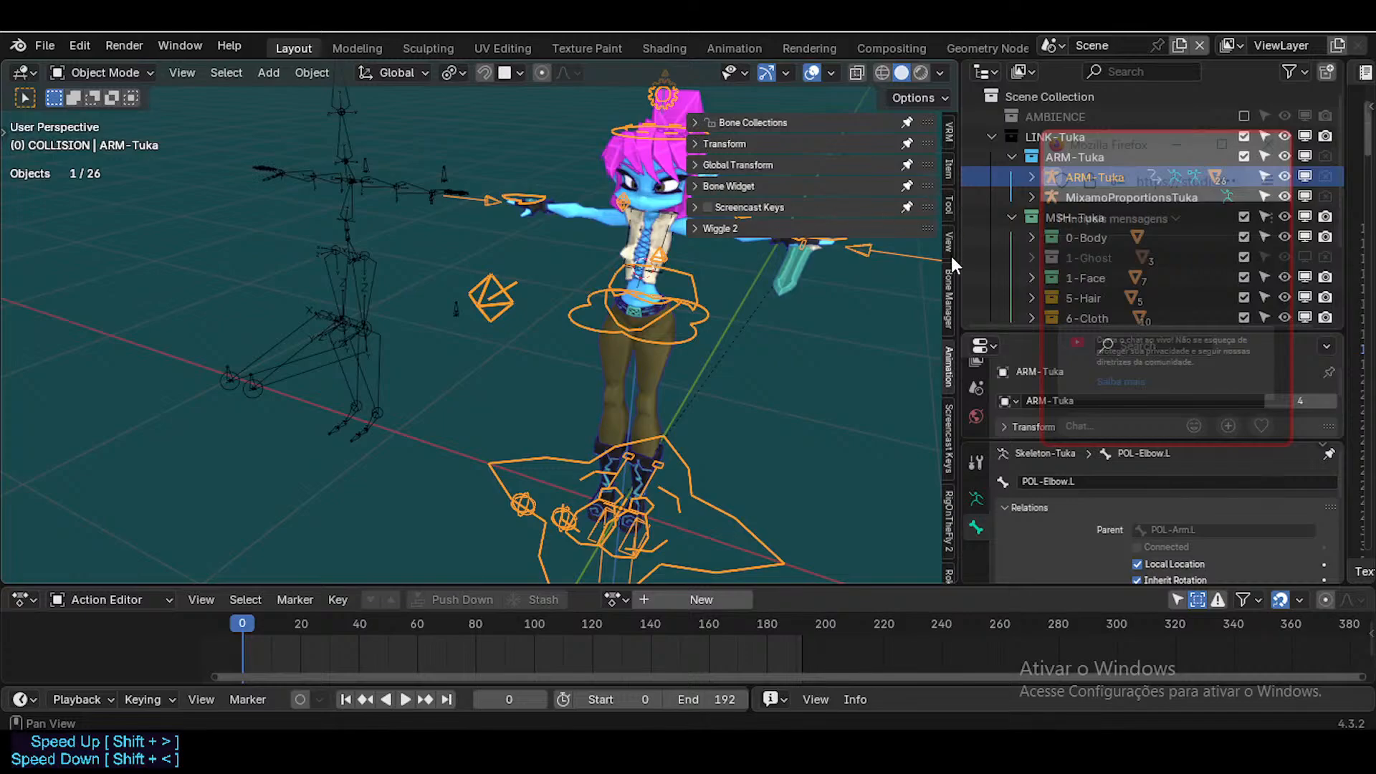
scroll(923, 476, "down", 1)
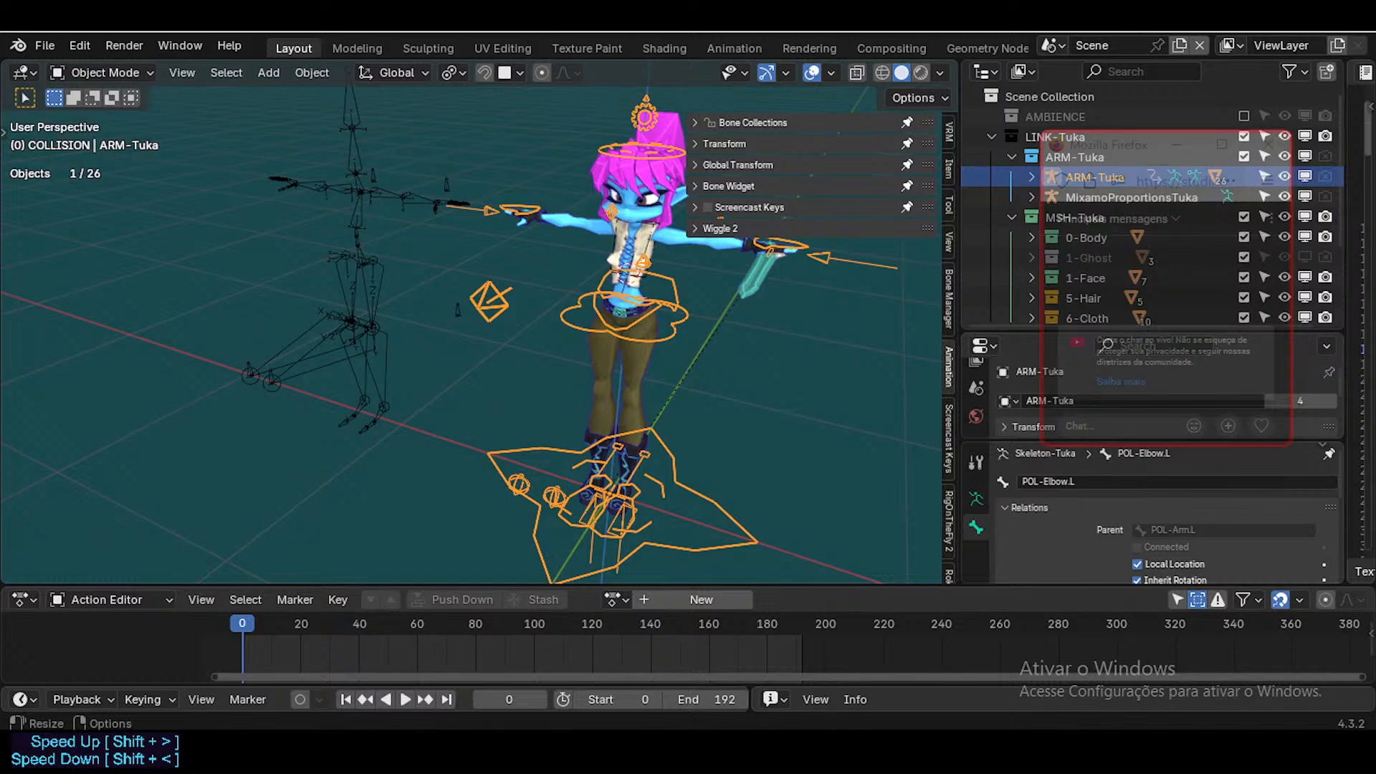
Switch to the Clock app, set the Neocene V timer to 01:00:00, and start it in expanded view
key("alt+Tab")
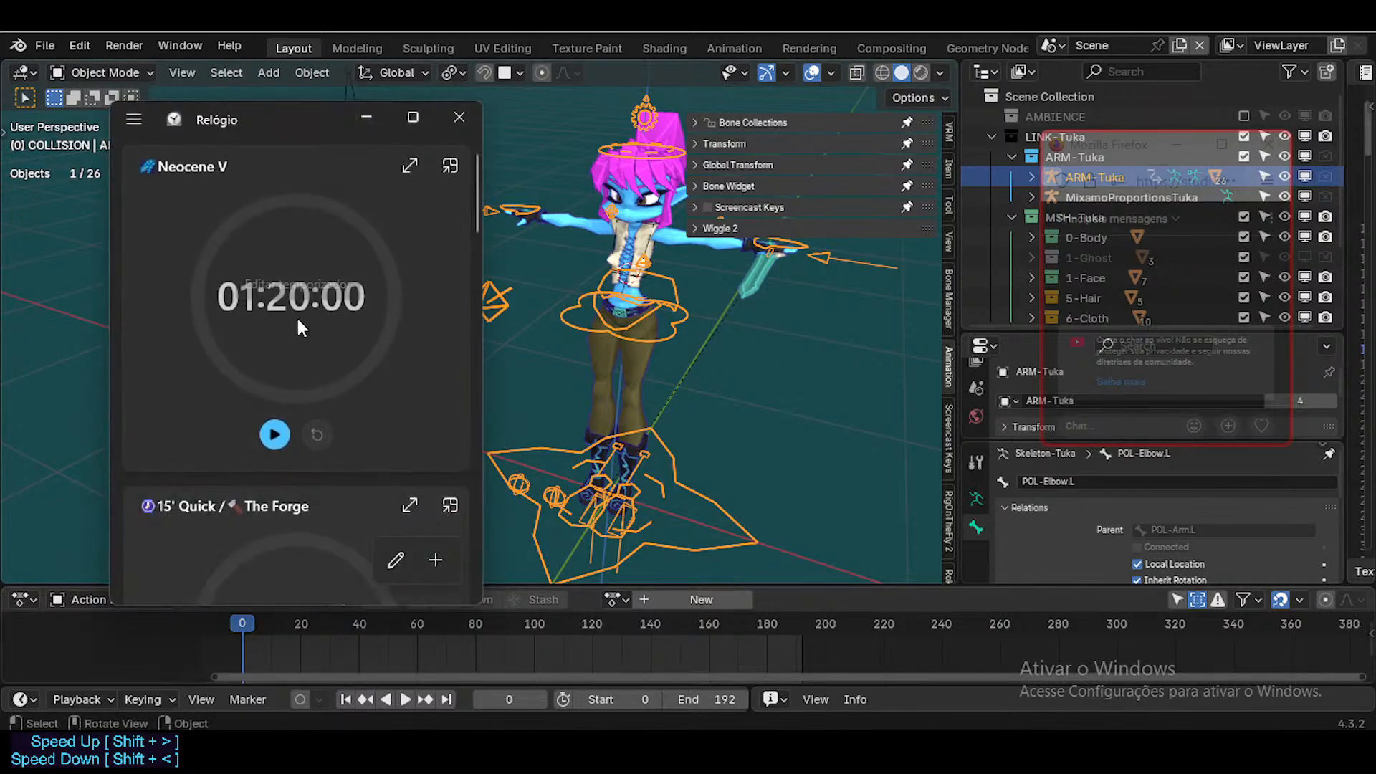
left_click(299, 327)
left_click(277, 320)
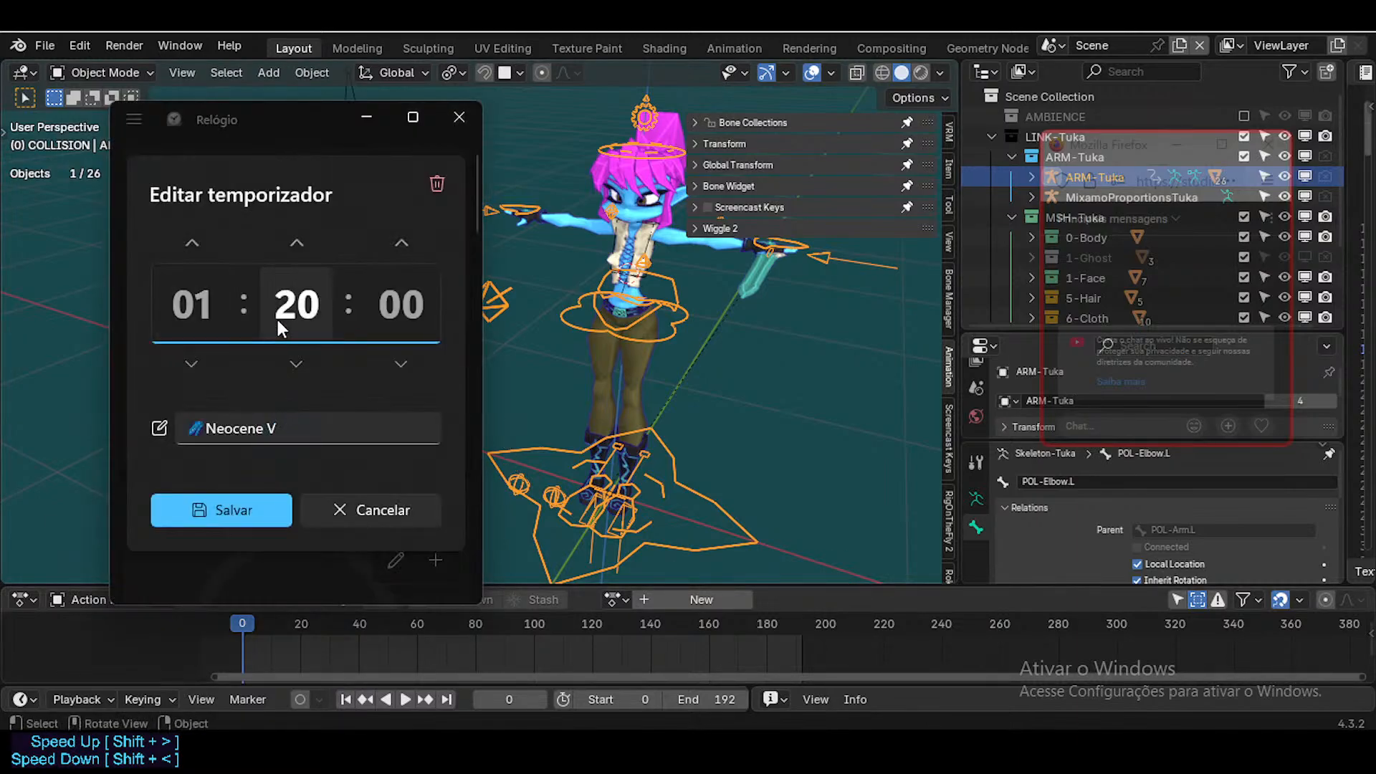
type("00")
left_click(251, 501)
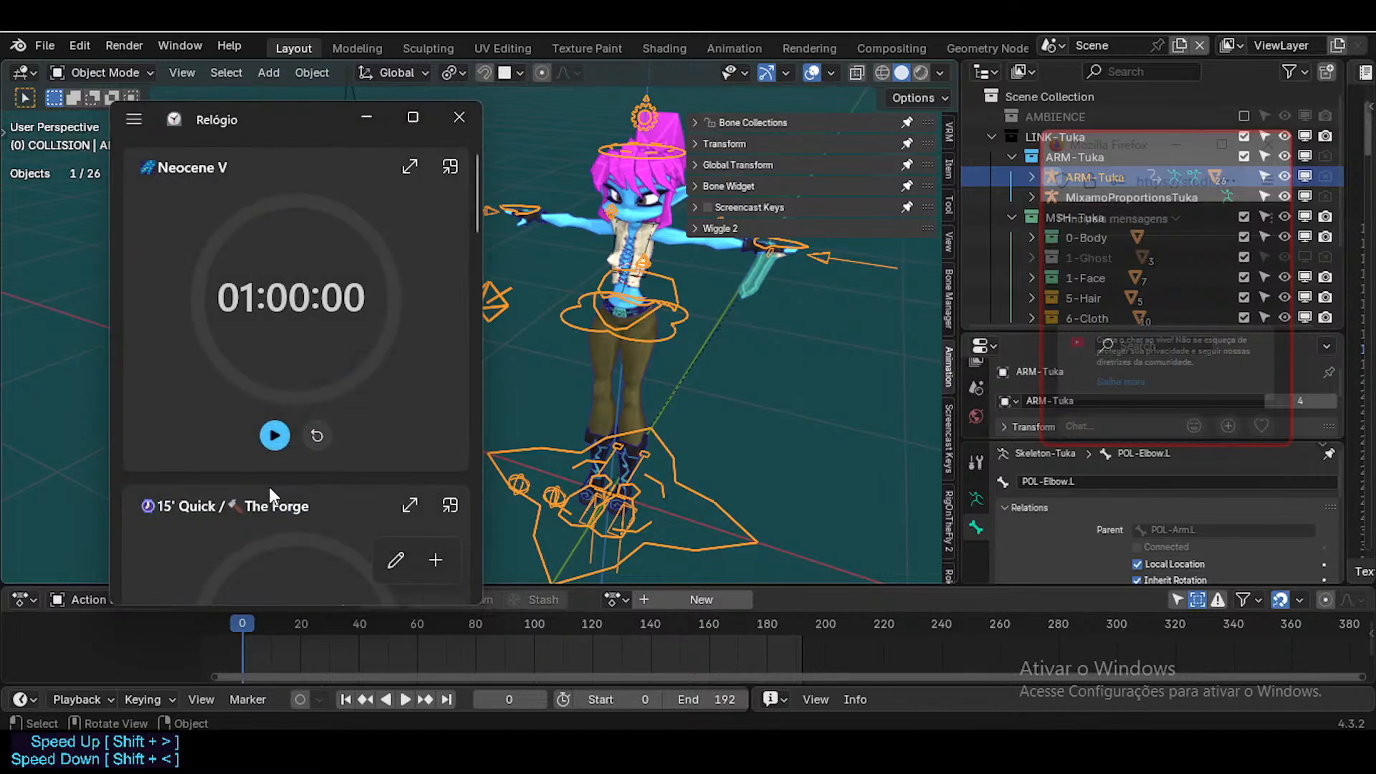
left_click(271, 433)
left_click(412, 166)
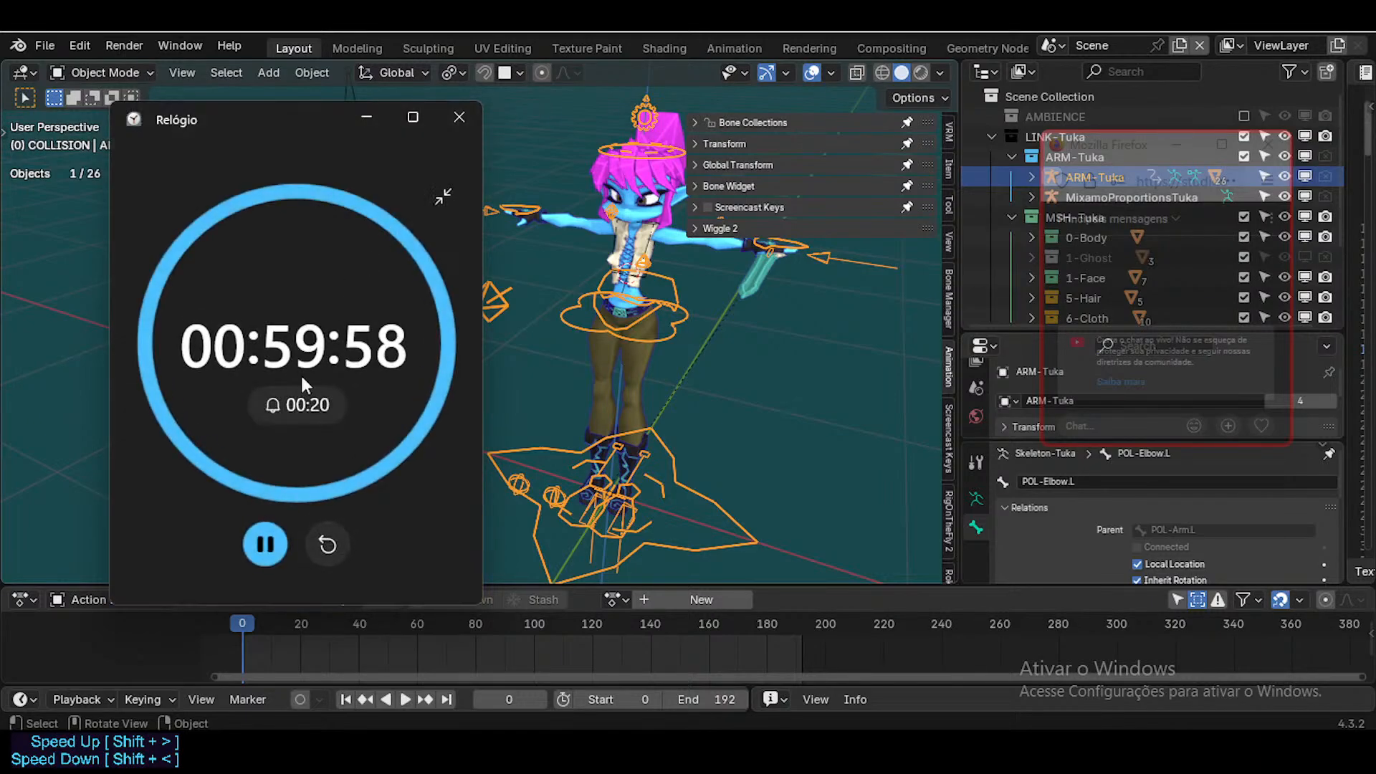
Restart the timer from one hour and move its compact overlay clear of Blender's 3D viewport
left_click(265, 544)
left_click(321, 544)
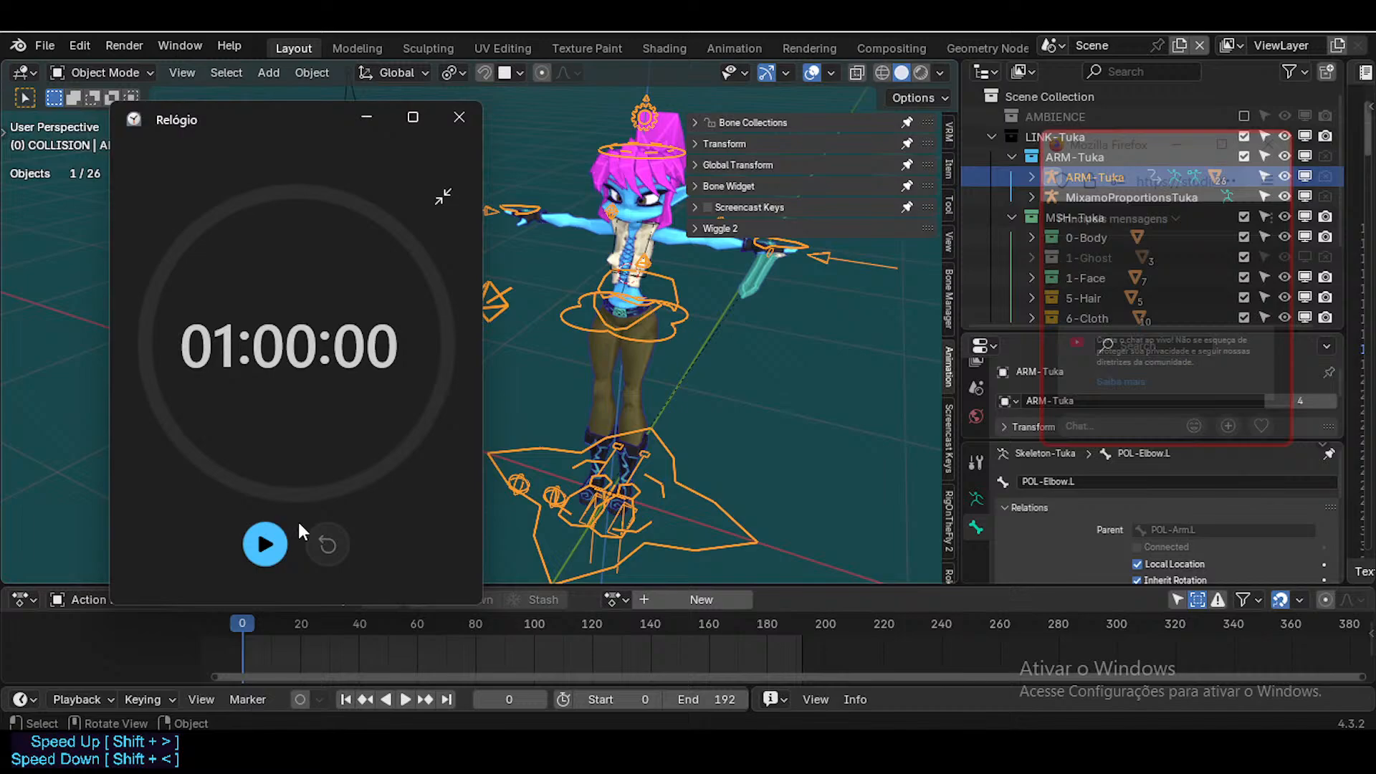
left_click(265, 545)
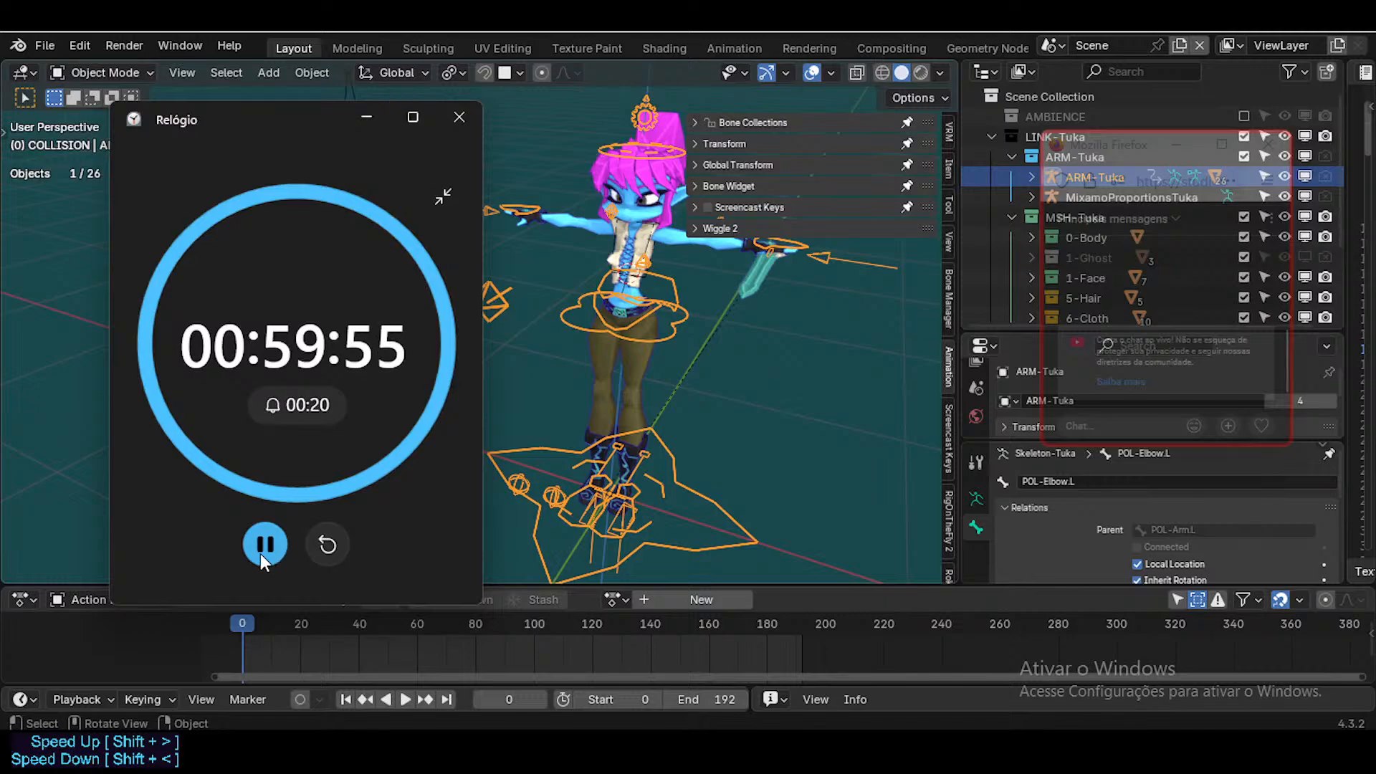
left_click(443, 196)
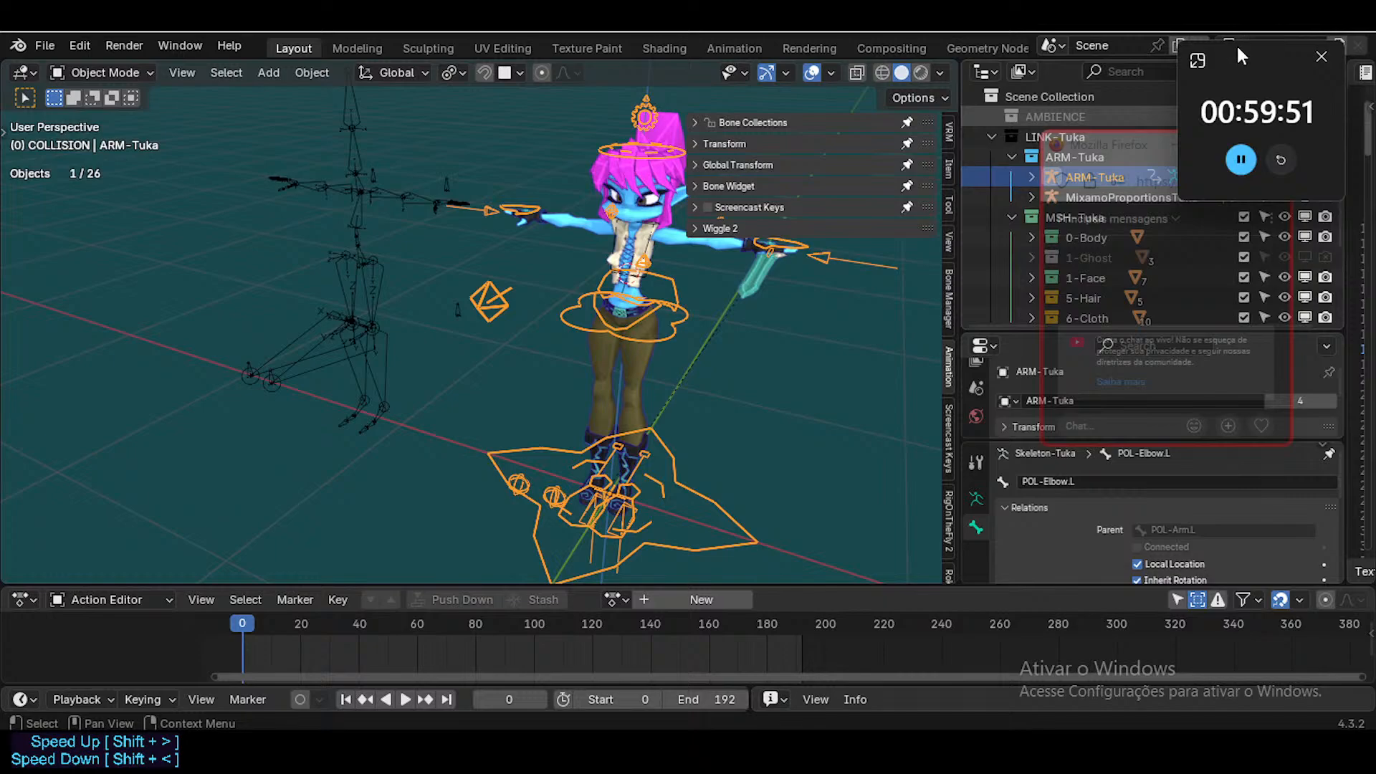
left_click_drag(1242, 56, 50, 680)
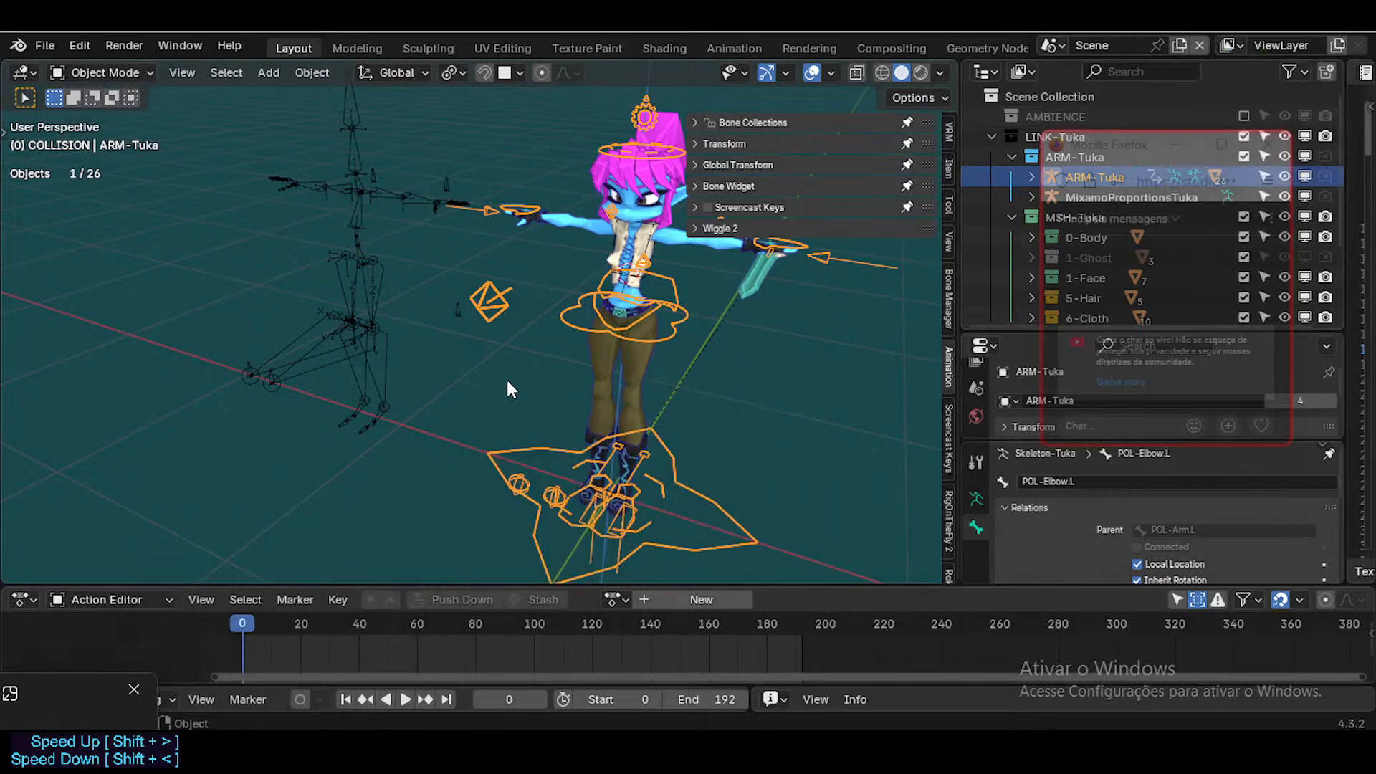
Examine the Mixamo armature next to Tuka's rig from different distances and angles
middle_click_drag(506, 380, 462, 315)
middle_click_drag(453, 248, 458, 287)
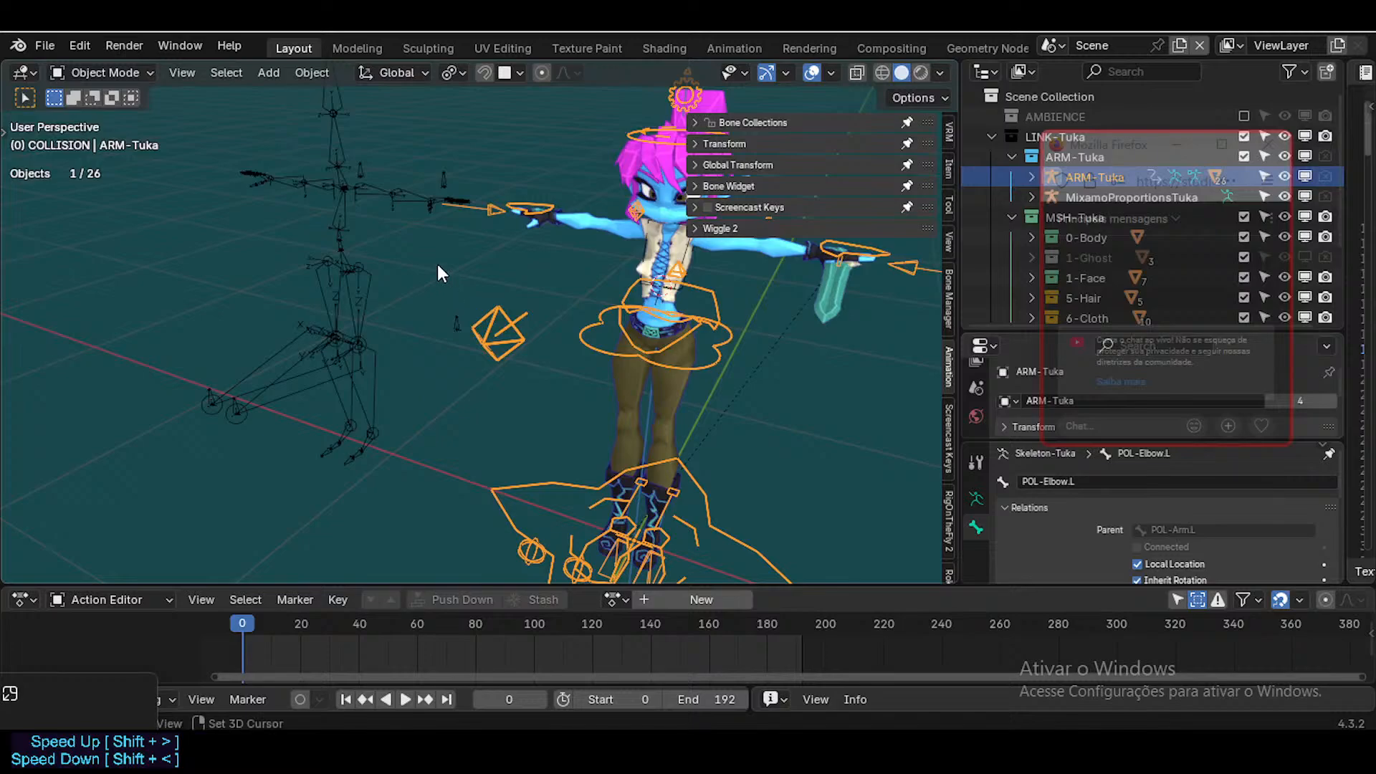
middle_click_drag(437, 264, 469, 433)
scroll(445, 401, "up", 3)
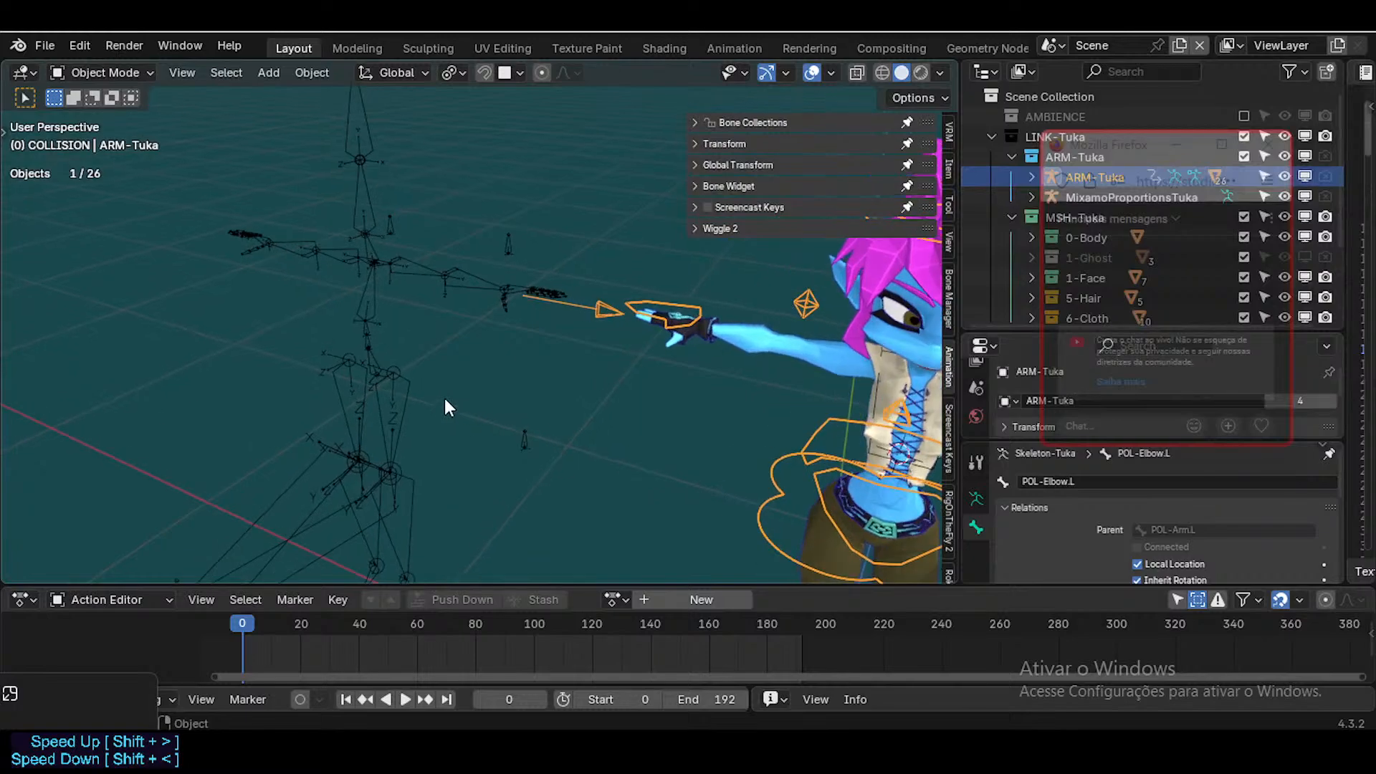
scroll(415, 271, "down", 11)
key("shift+grave")
key("w")
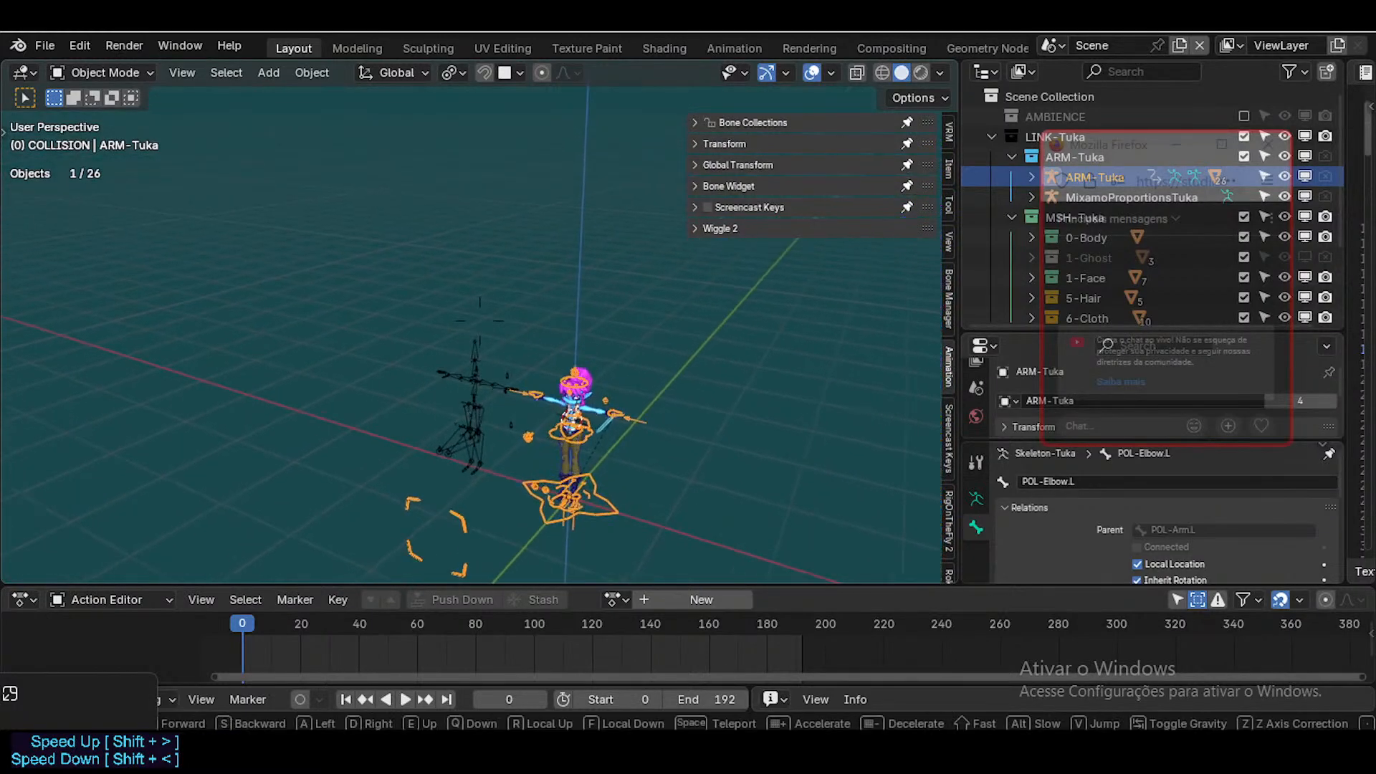
left_click(407, 287)
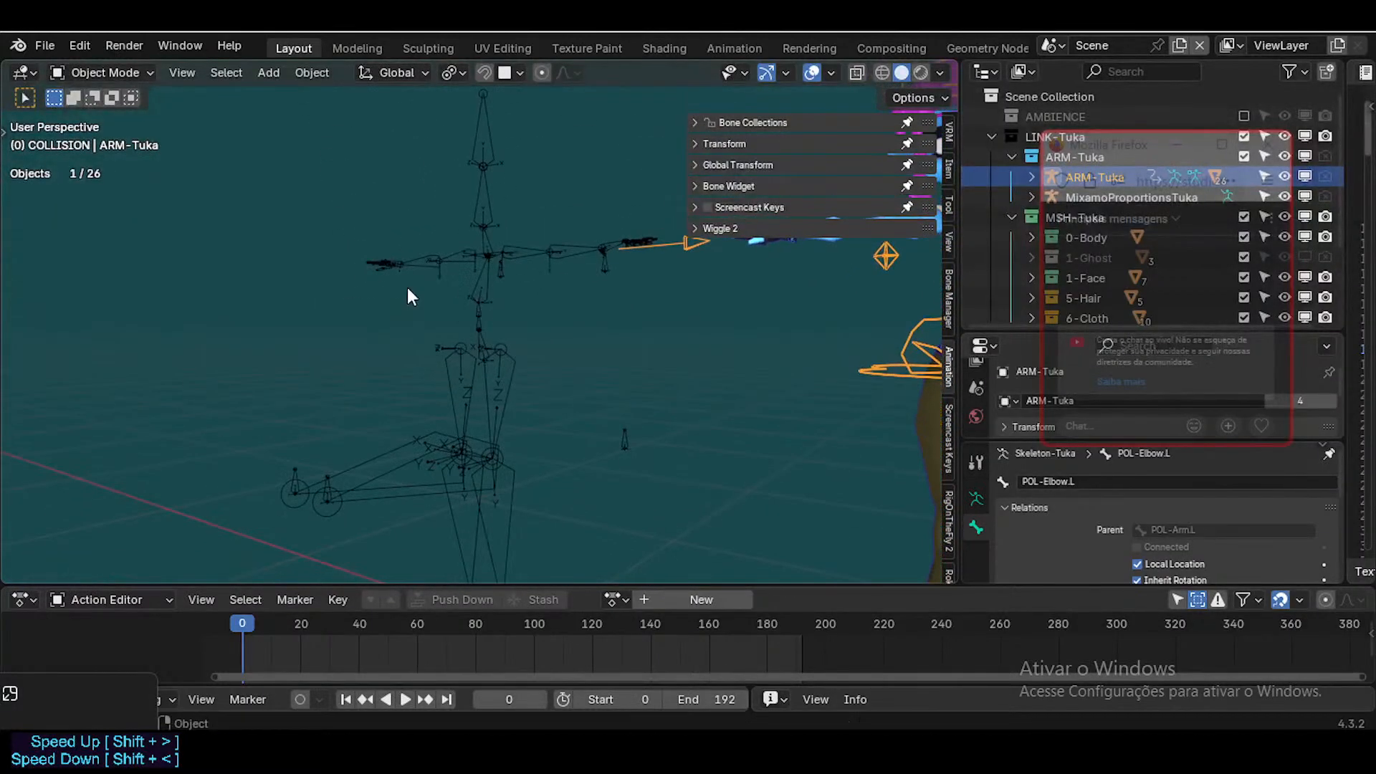
Enable the Screencast Keys overlay, test it in the viewport, and return to Object Mode
key("ctrl+Tab")
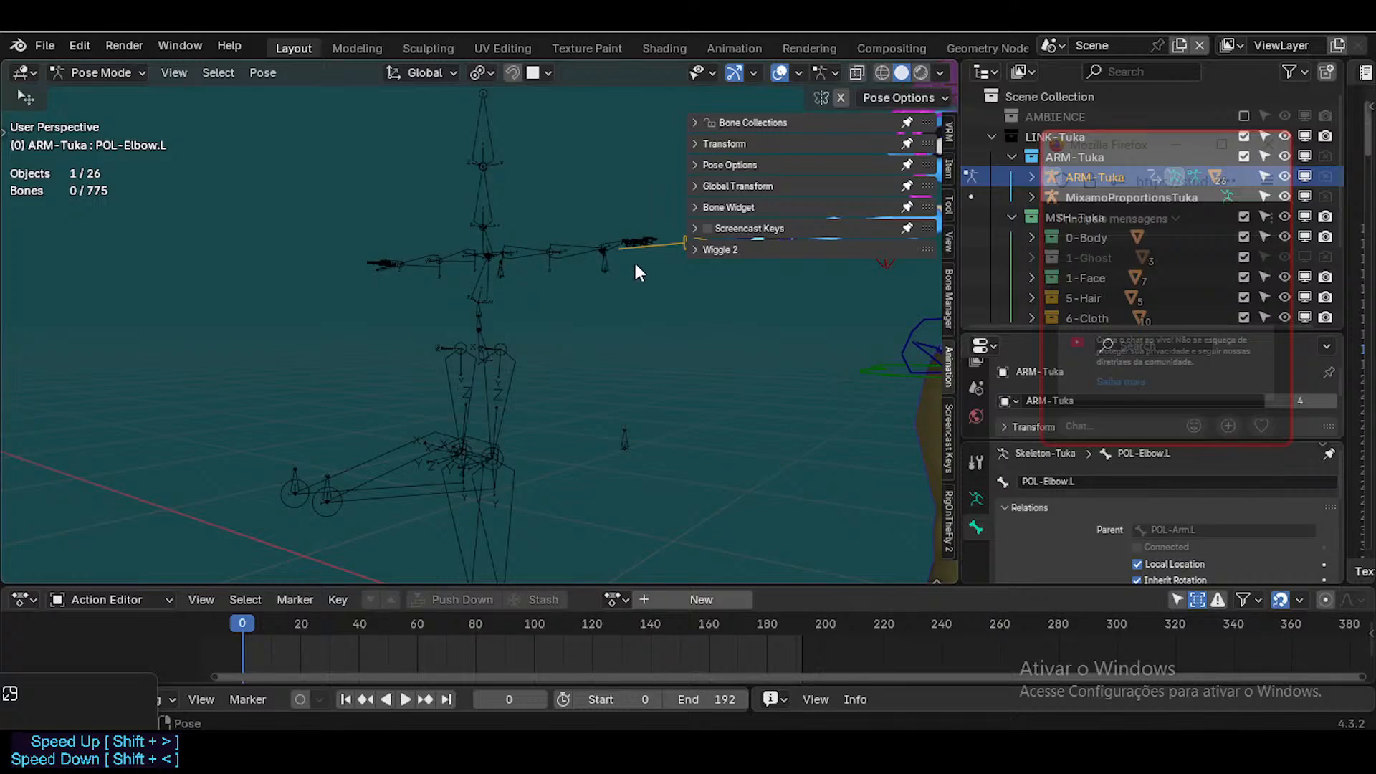
left_click(720, 233)
left_click(510, 286)
left_click(501, 286)
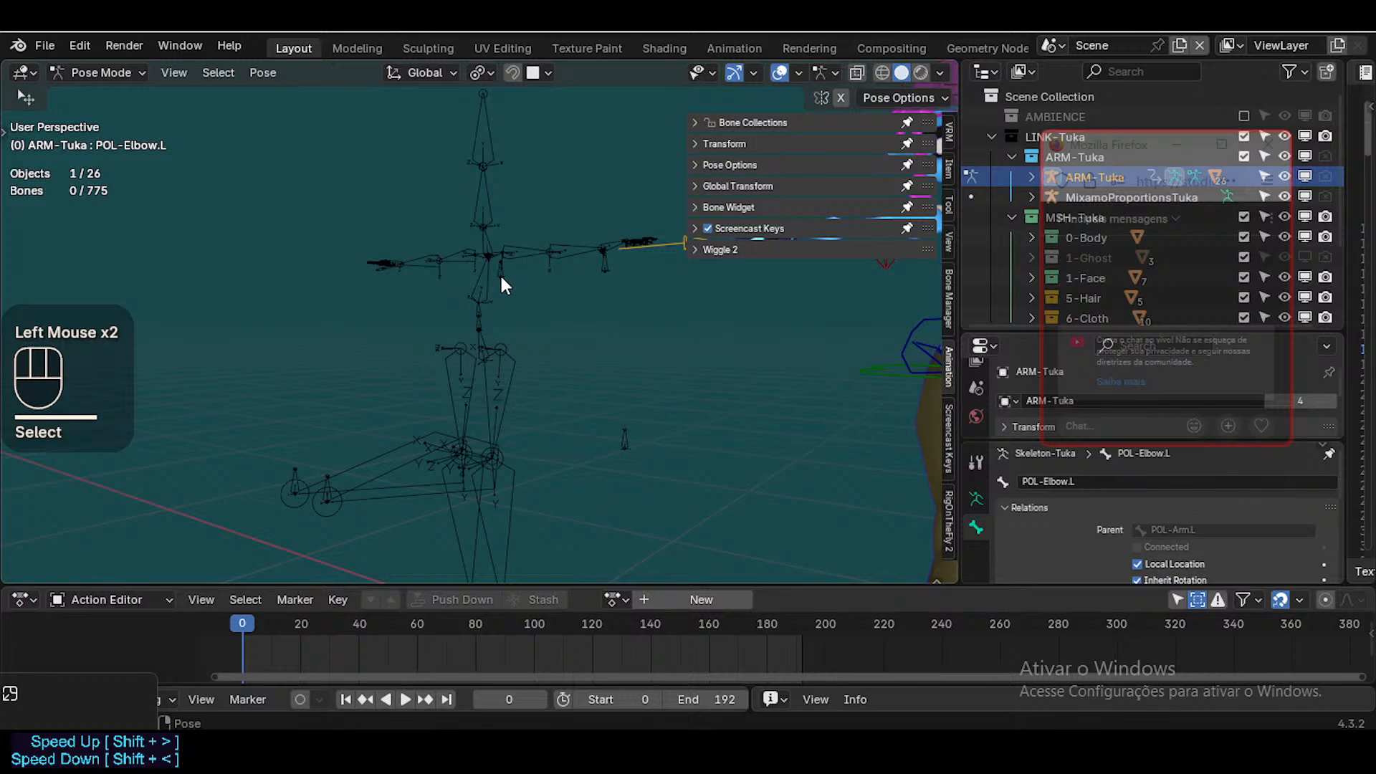
key("ctrl+Tab")
Clear the location of the Mixamo armature and move it along the global X axis to stand beside Tuka
left_click(475, 257)
scroll(550, 347, "down", 2)
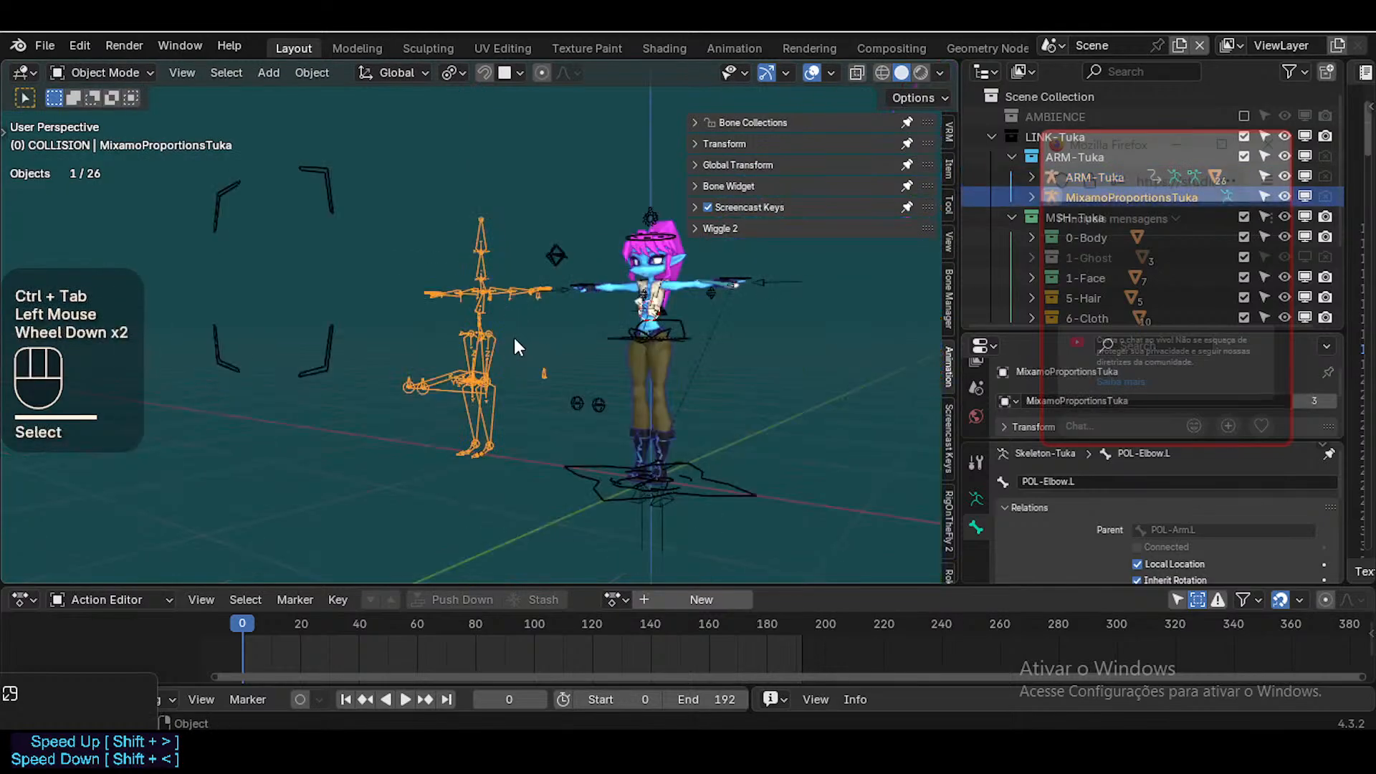
key("q")
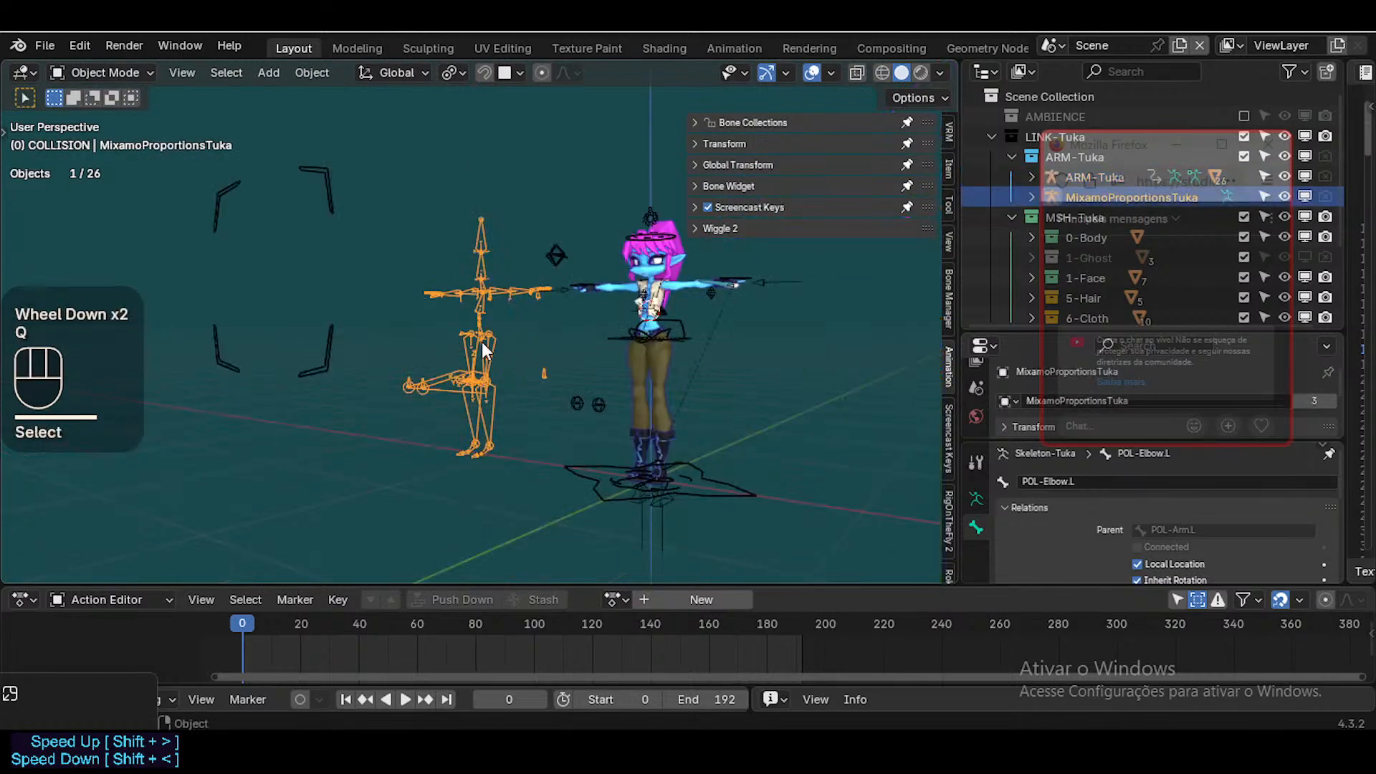
key("alt+g")
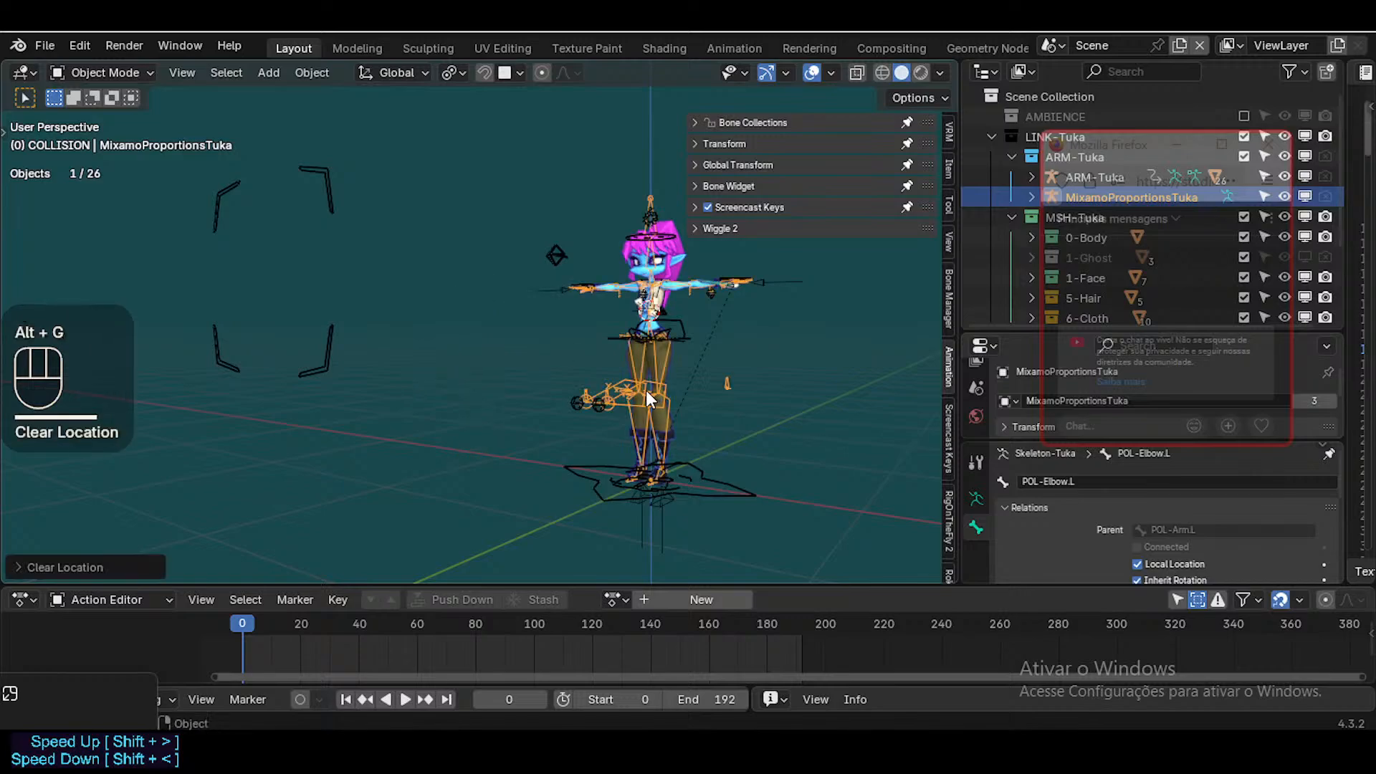
middle_click_drag(646, 390, 715, 422)
key("g")
key("x")
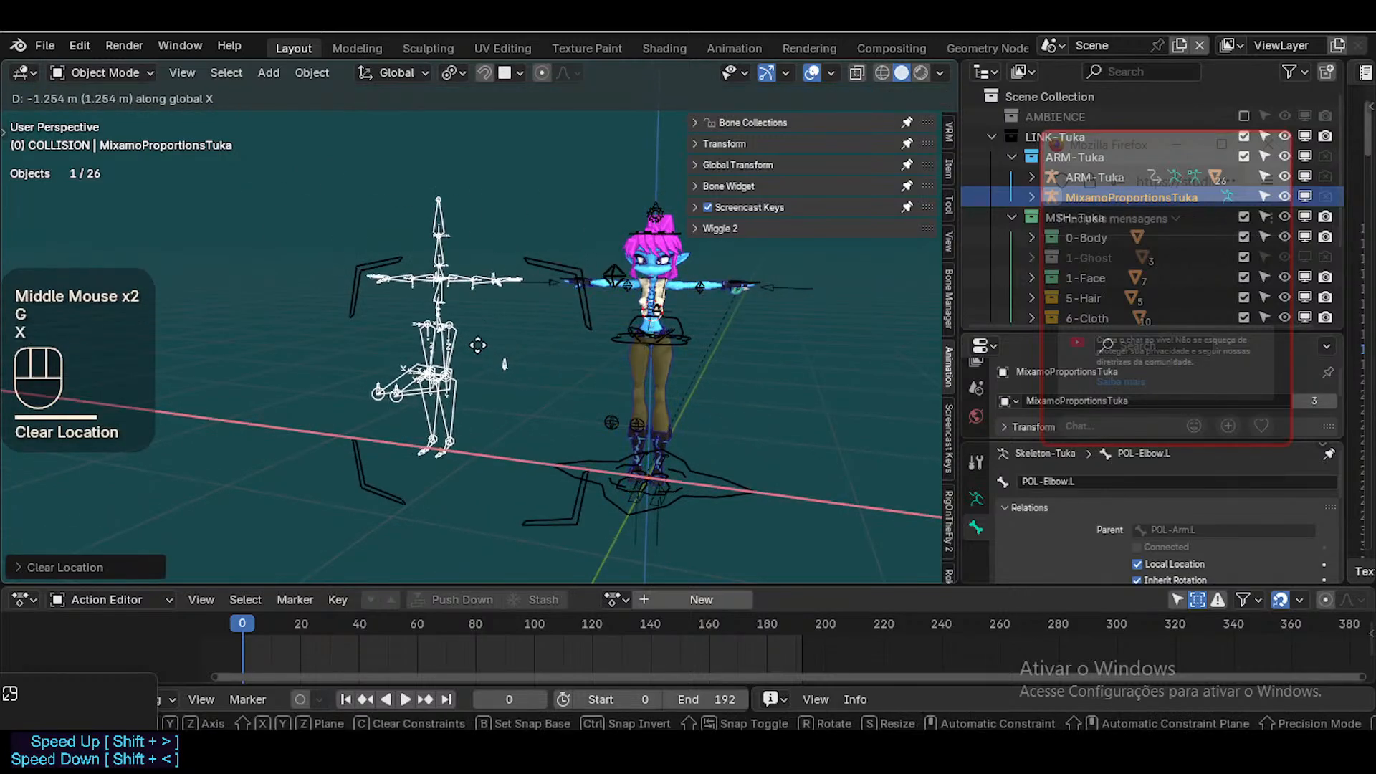
left_click(498, 380)
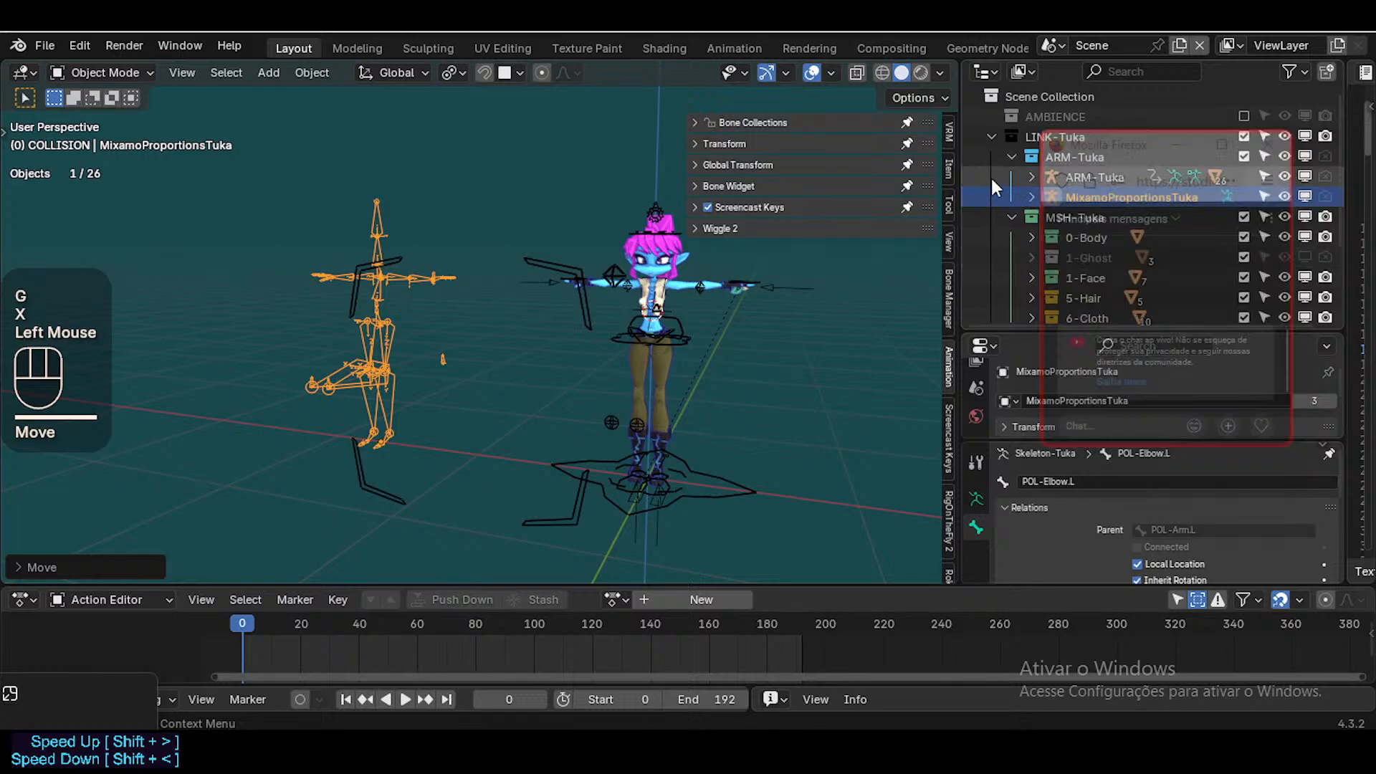
Show the Rokoko add-on's Retargeting settings and keep the Rokoko Studio Live section collapsed
scroll(945, 201, "down", 1)
scroll(945, 215, "down", 3)
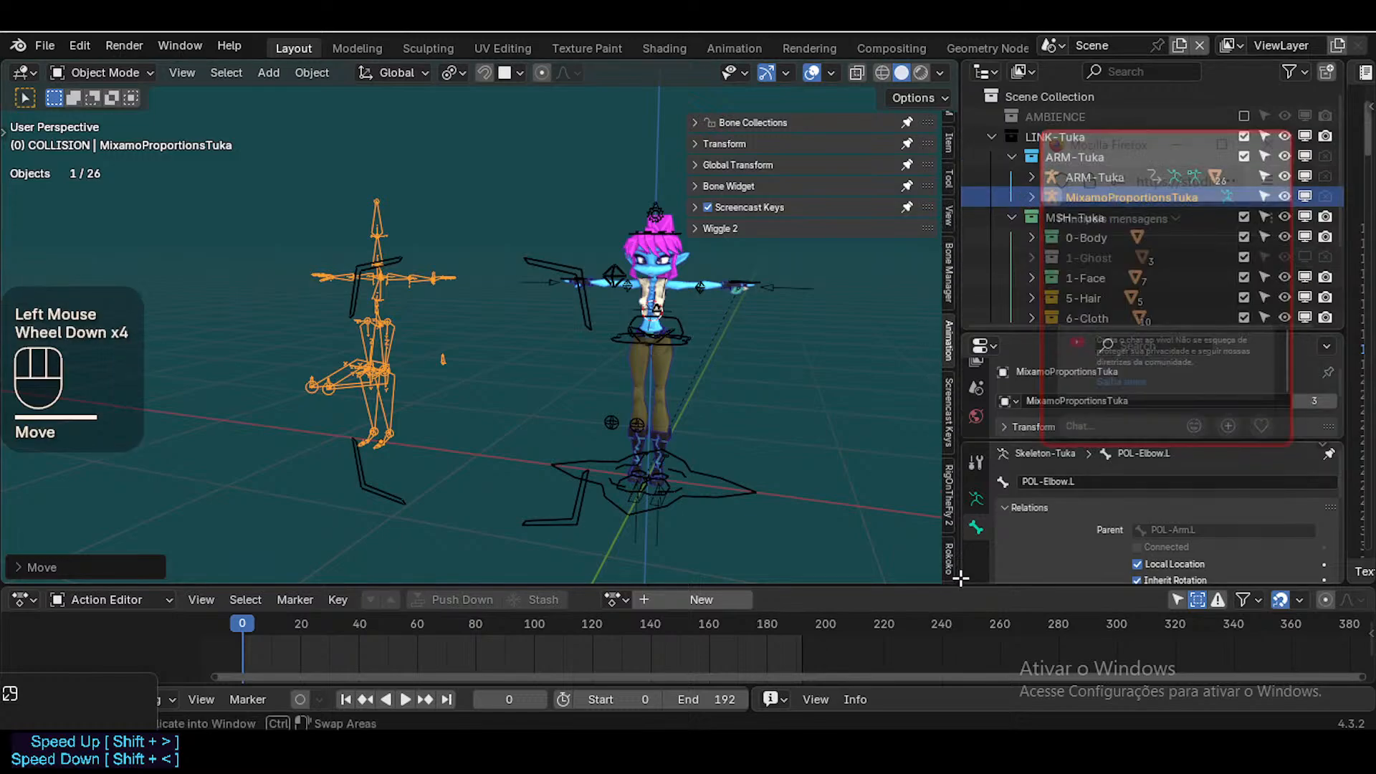
left_click(950, 558)
scroll(711, 309, "up", 1)
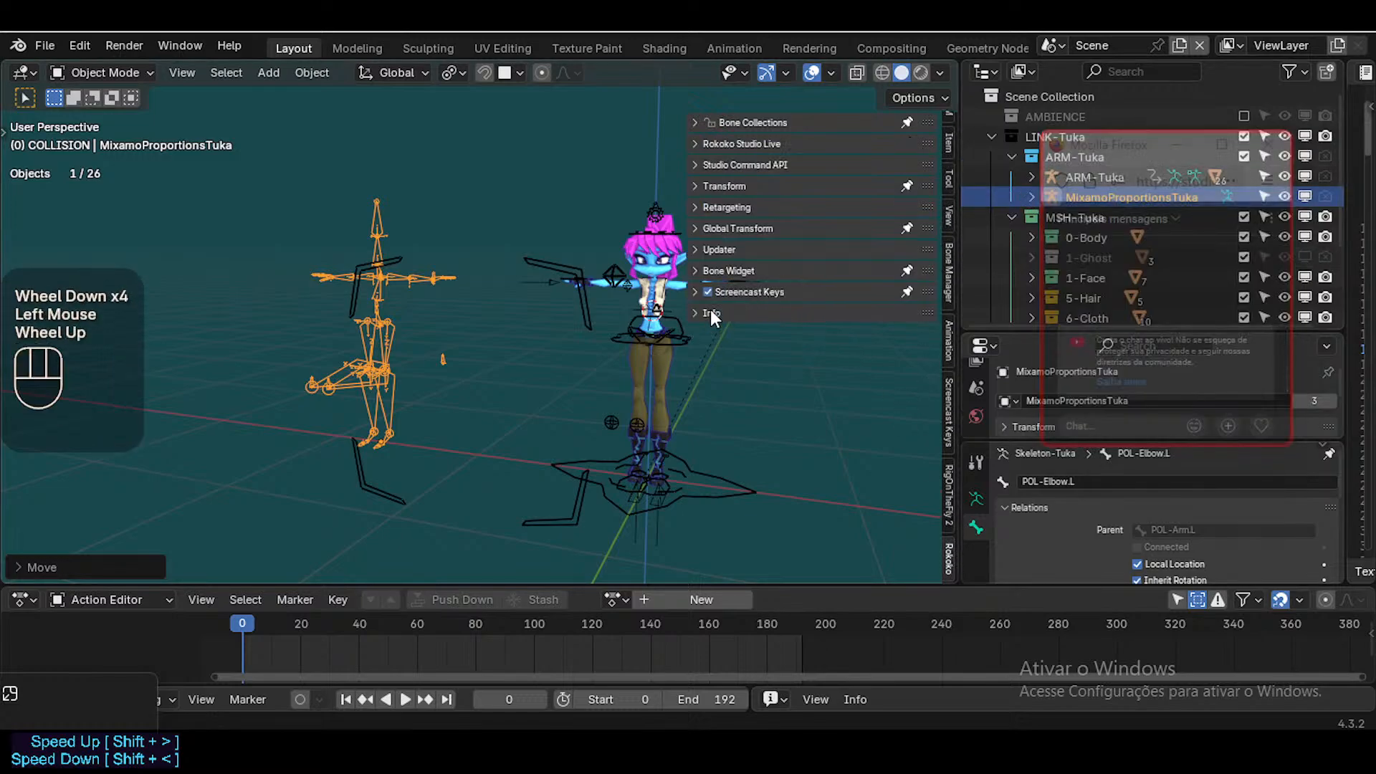
left_click(712, 143)
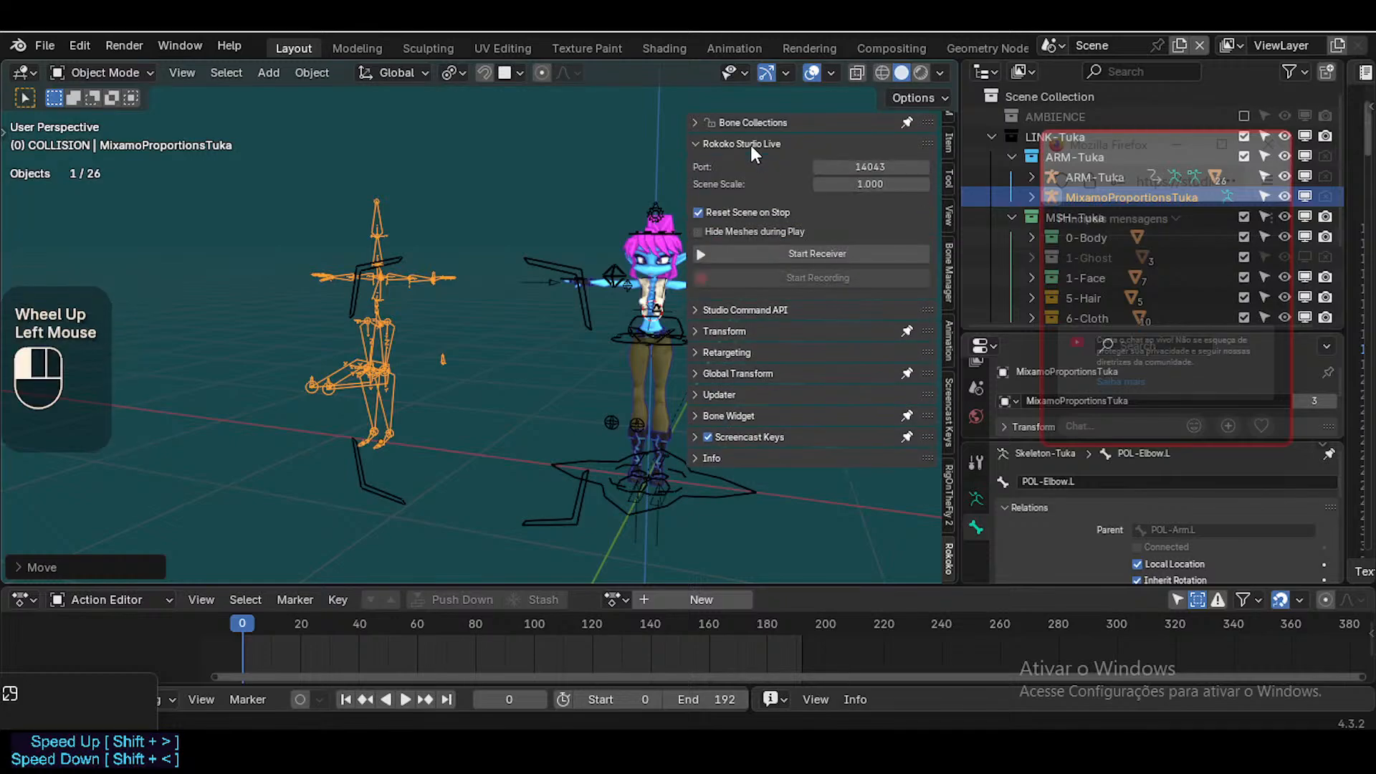
left_click(738, 352)
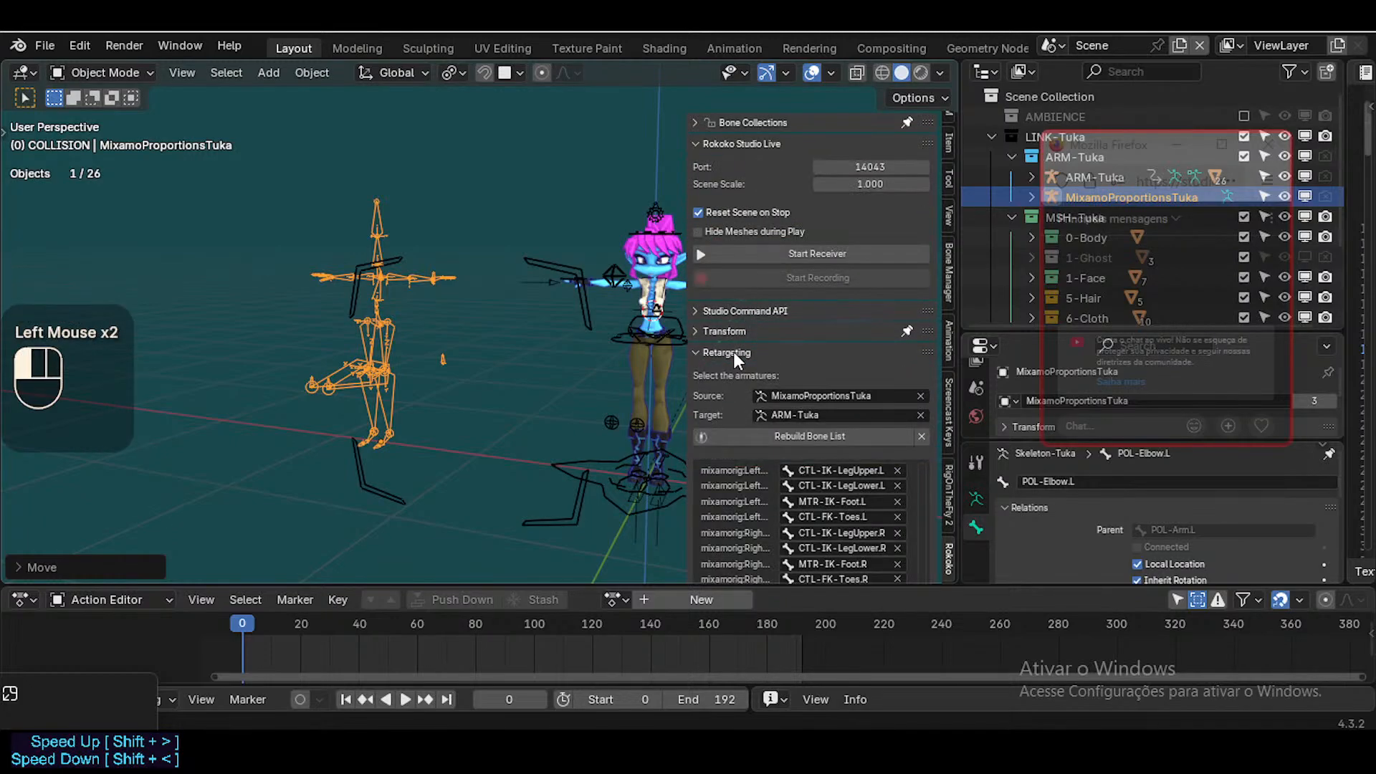
left_click(711, 143)
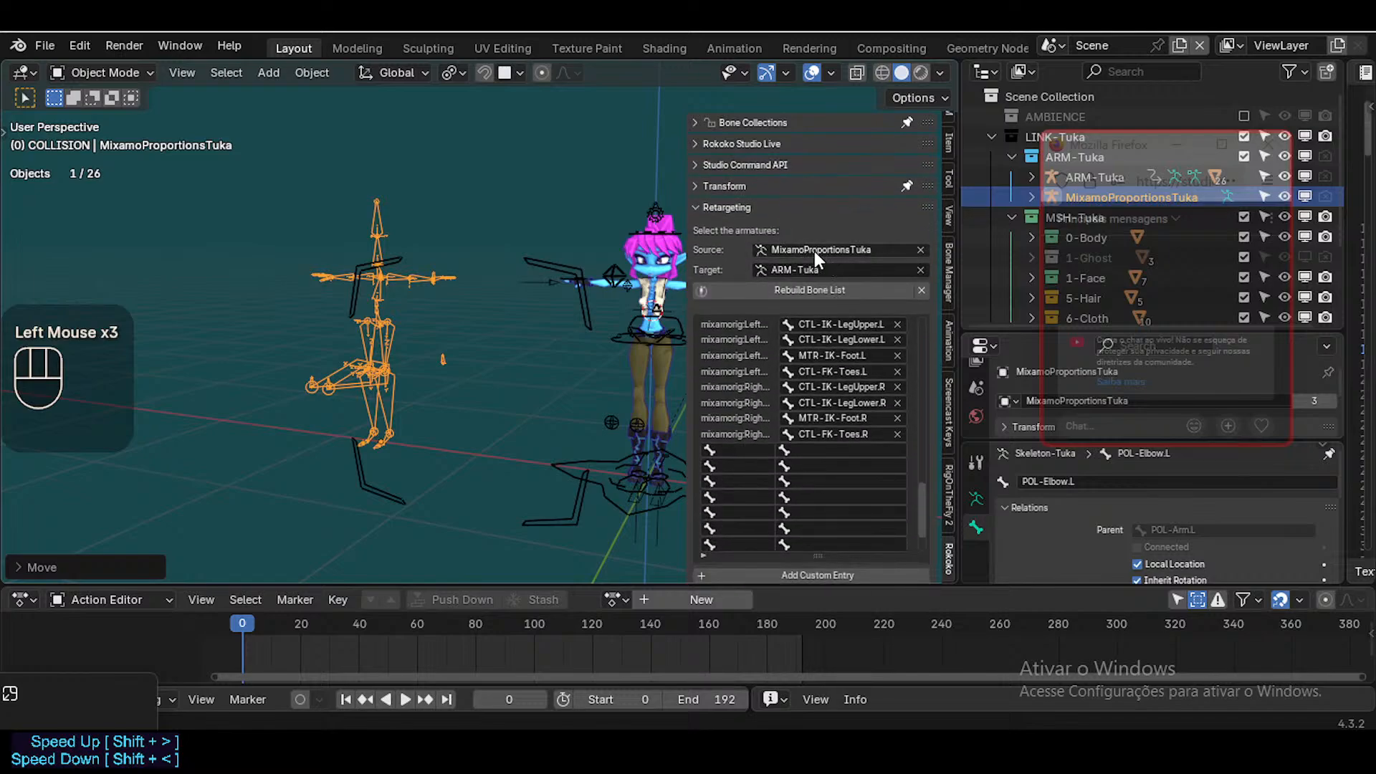
Examine the Mixamo armature in Pose Mode and fly over to Tuka's rig, ending in Object Mode
left_click(382, 283)
scroll(380, 280, "up", 2)
scroll(355, 286, "up", 2)
key("ctrl+Tab")
scroll(313, 290, "down", 1)
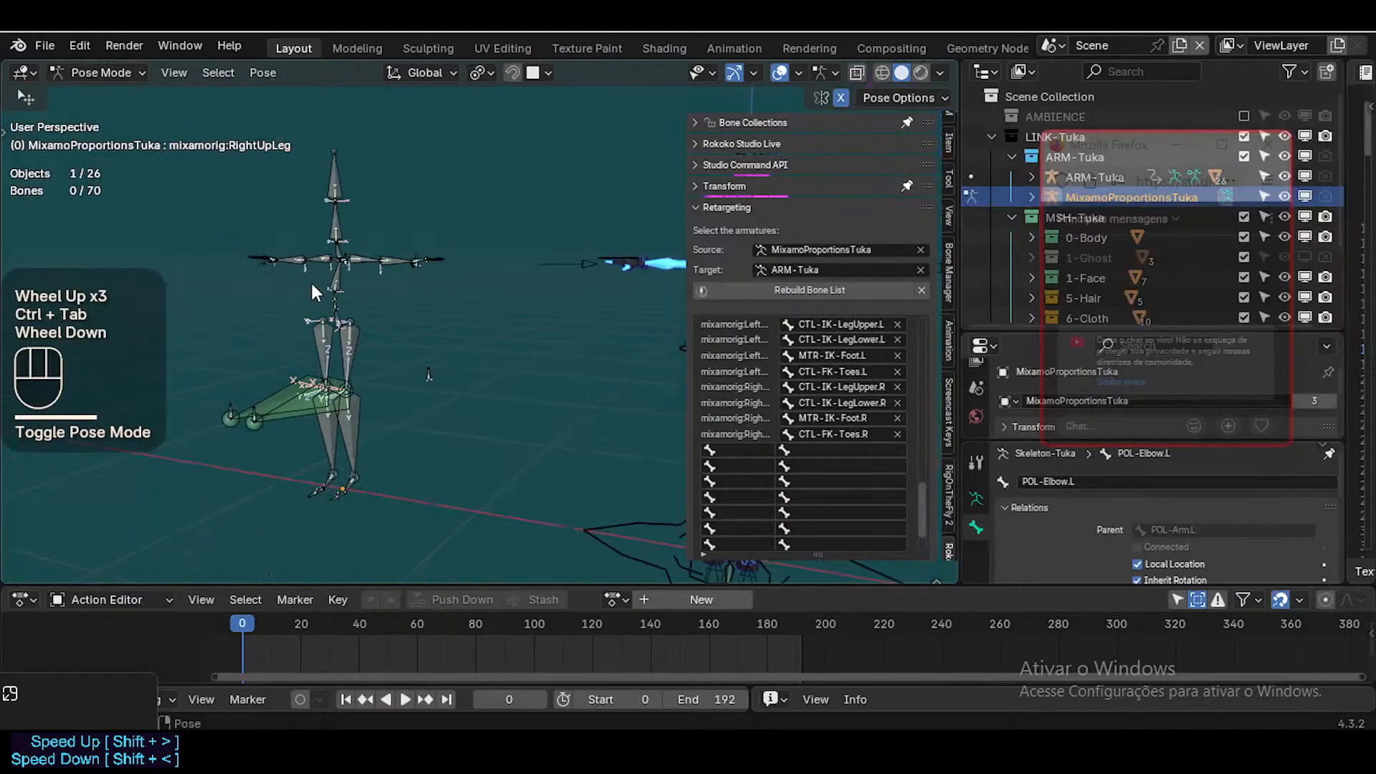
key("shift+grave")
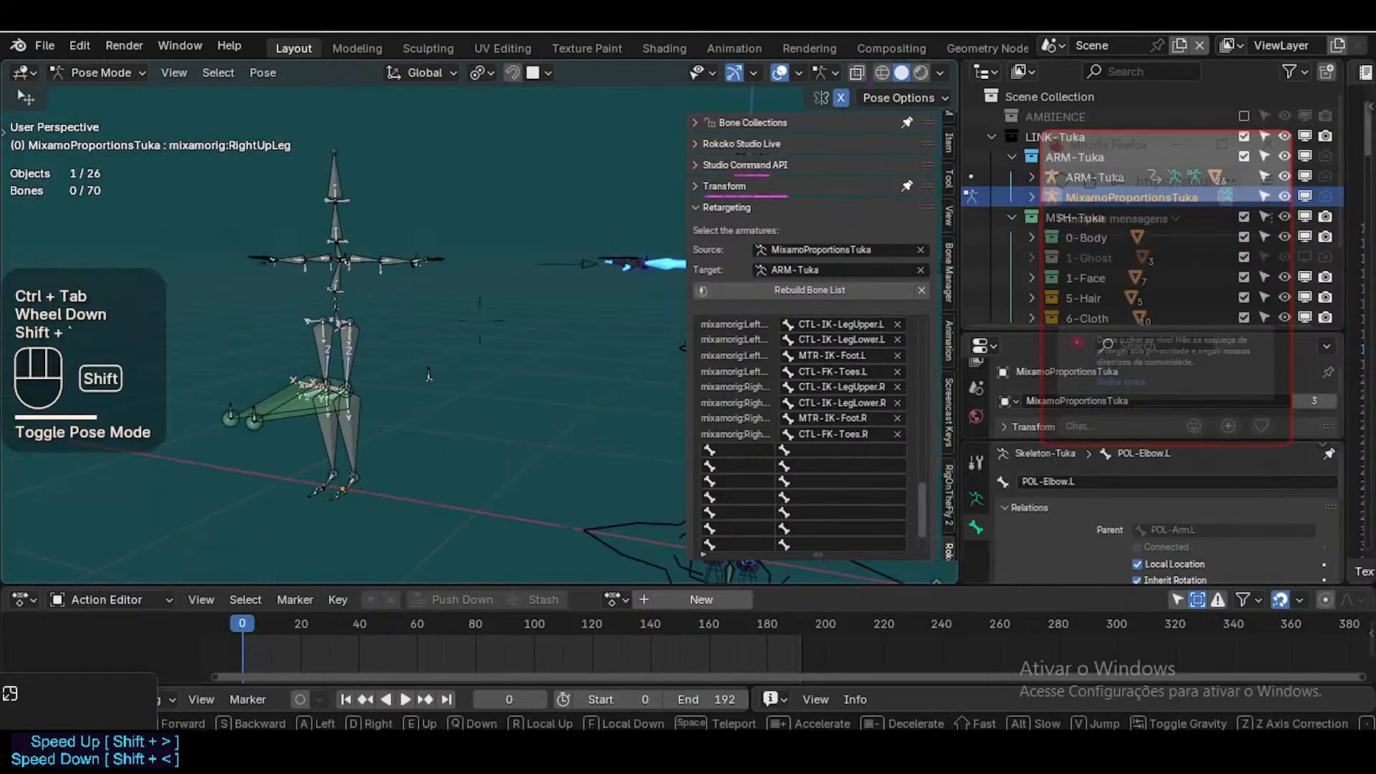
key("d")
key("d")
key("w")
key("w")
key("a")
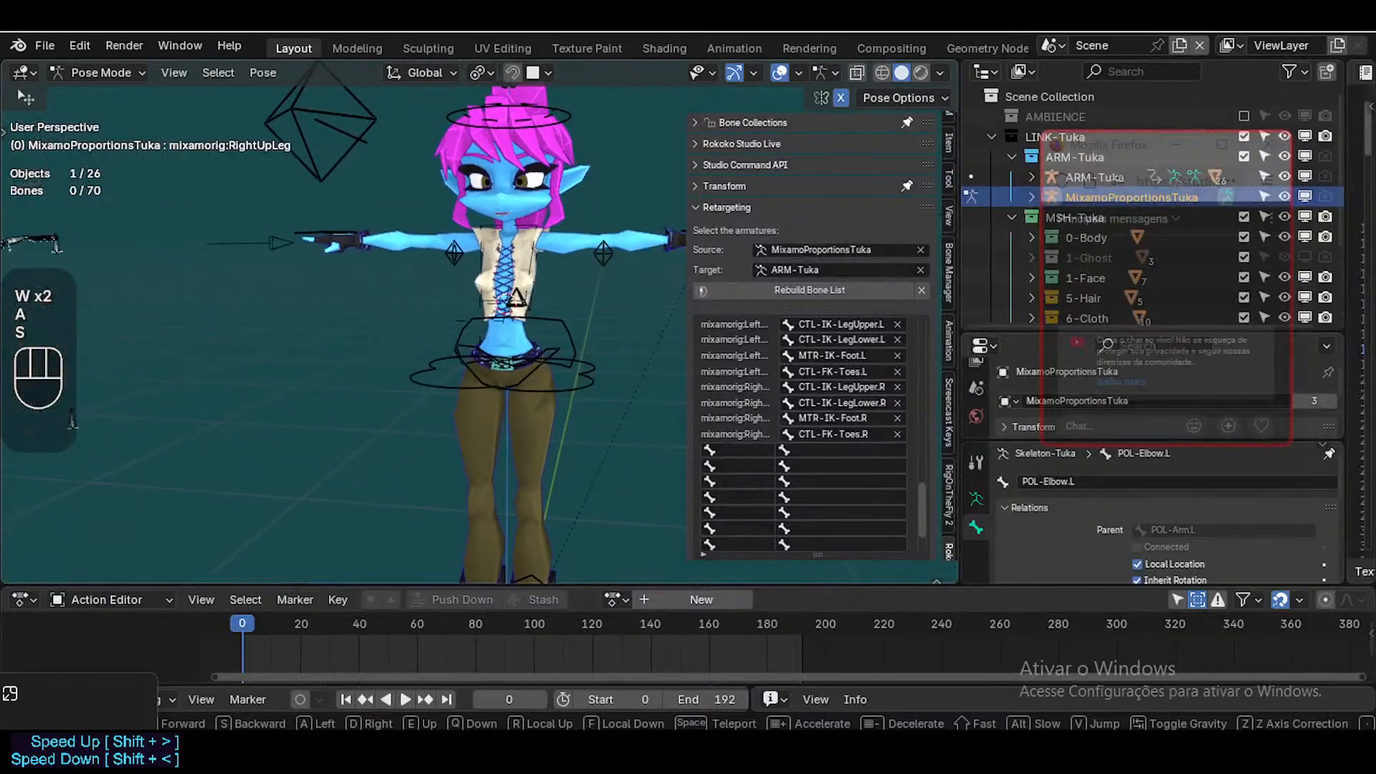
left_click(382, 178)
key("ctrl+Tab")
scroll(432, 179, "down", 1)
key("n")
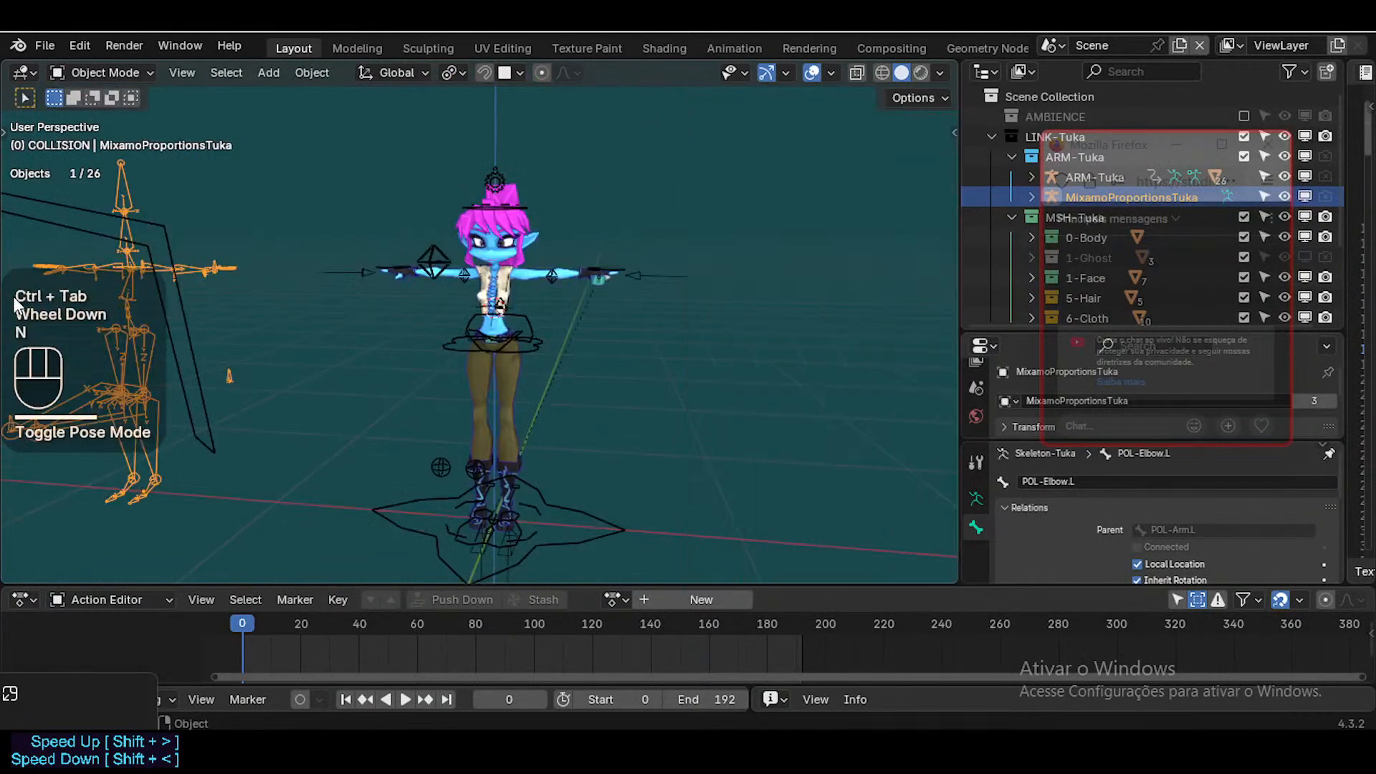
key("n")
key("n")
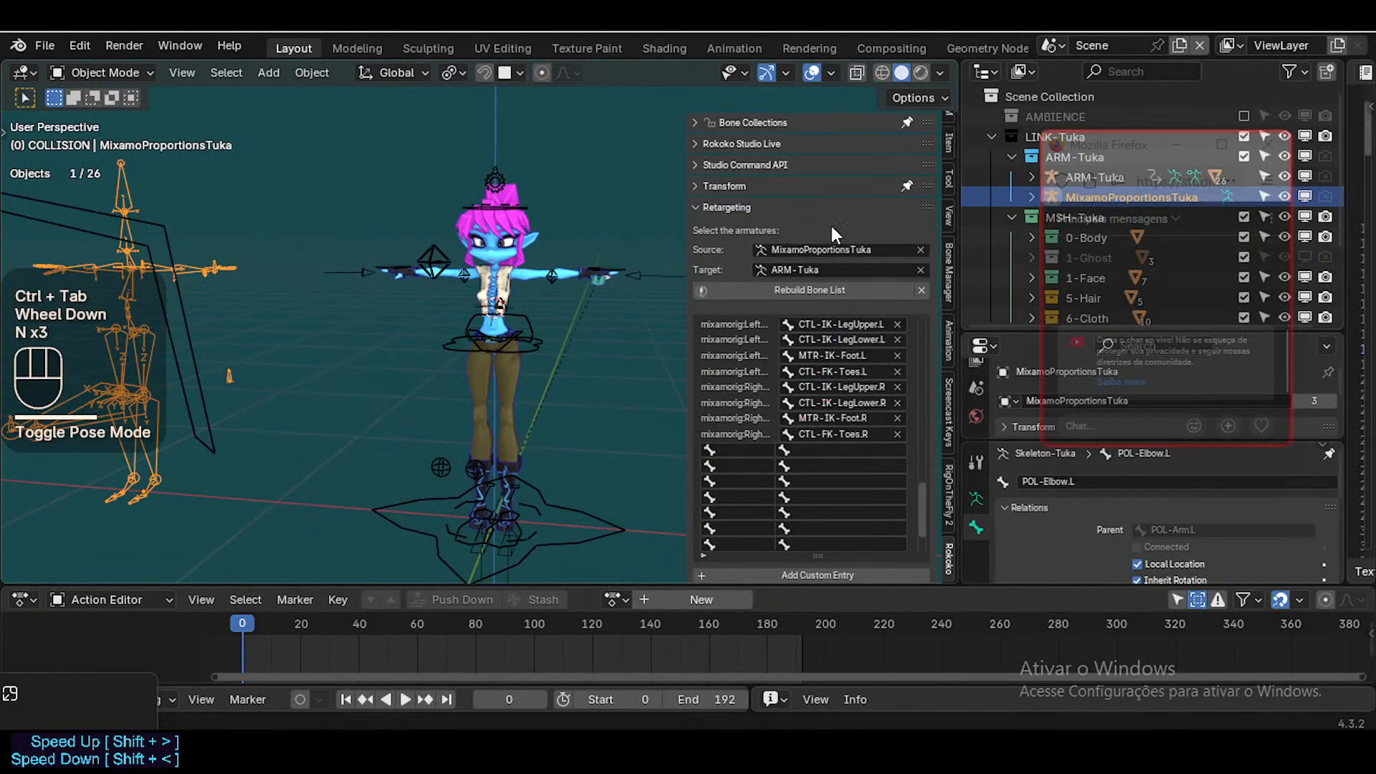
Look through the Rokoko Studio Live, Studio Command API and Bone Collections sections, ending with the Retargeting section open
left_click(727, 207)
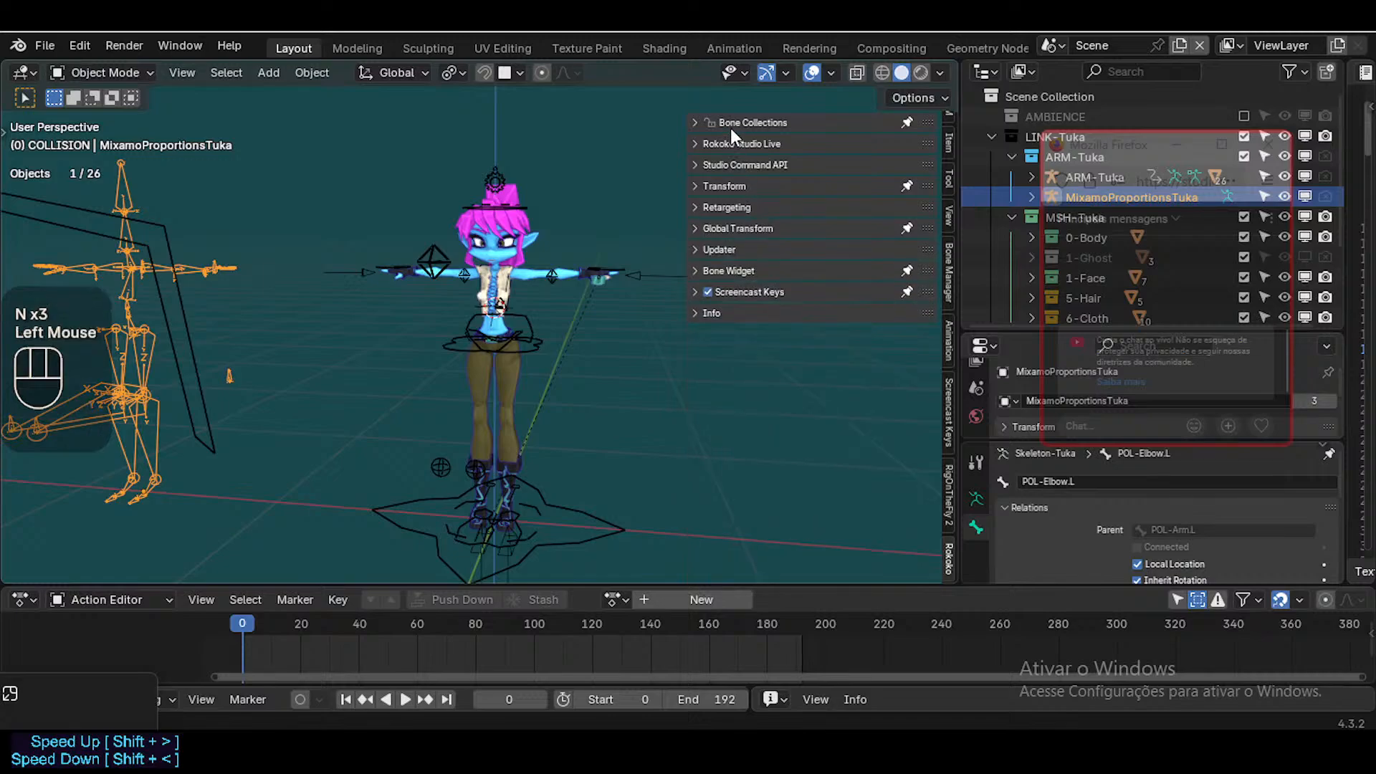
left_click(741, 164)
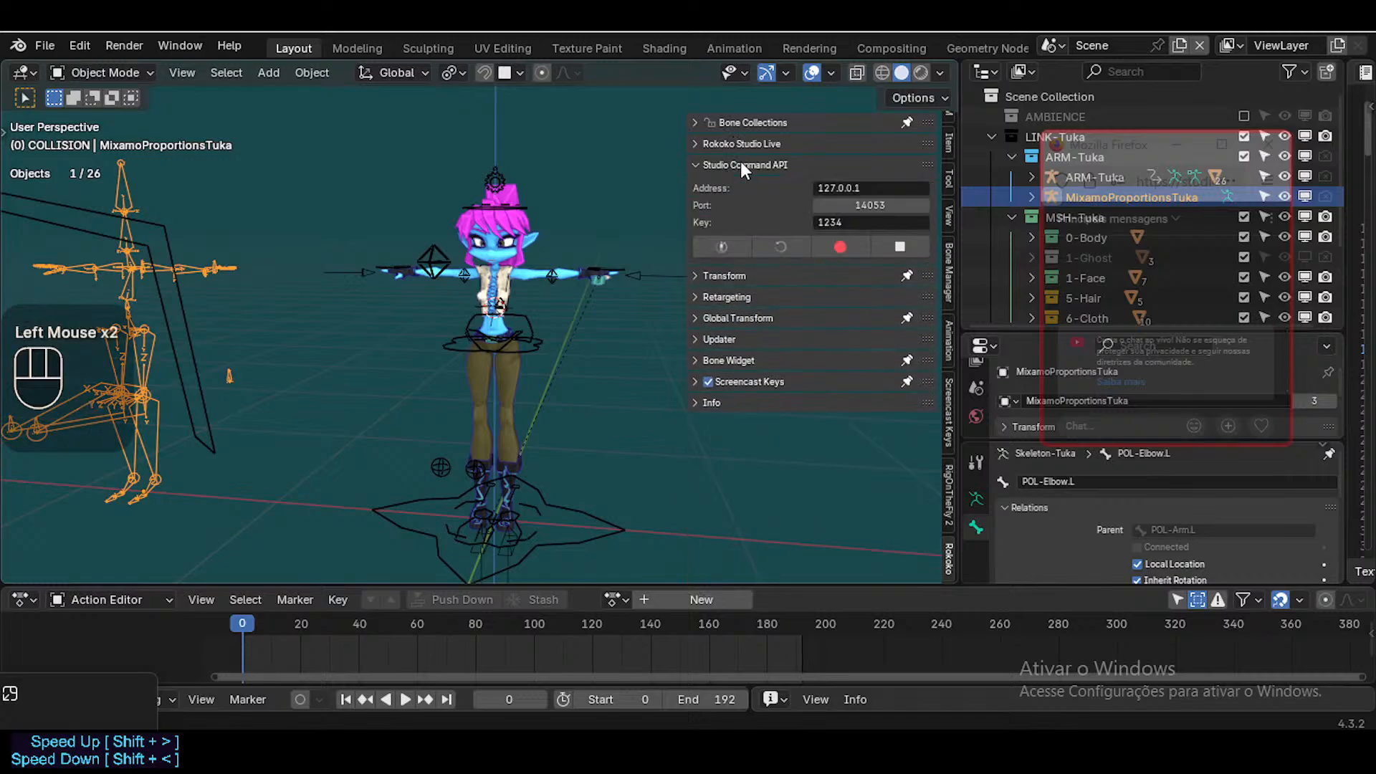
left_click(738, 159)
left_click(729, 143)
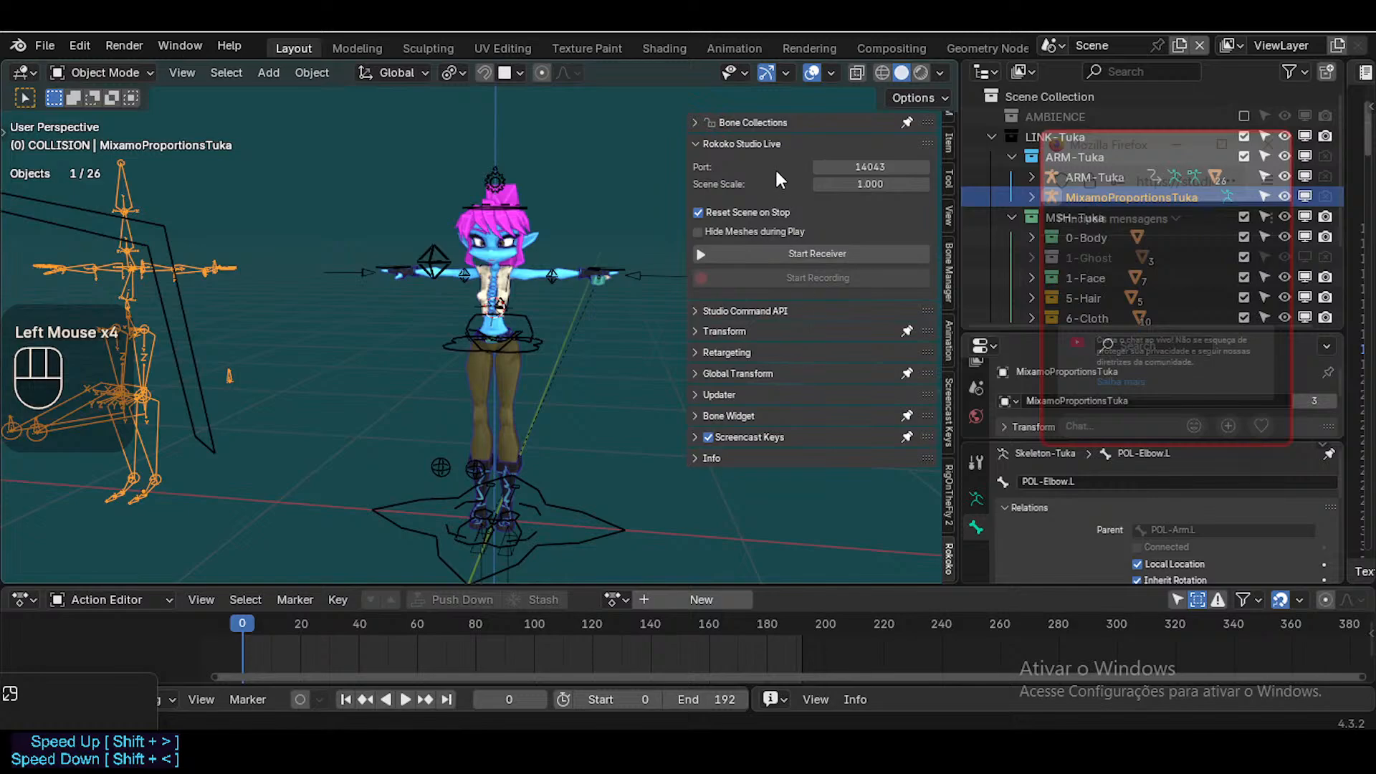
left_click(737, 143)
left_click(738, 122)
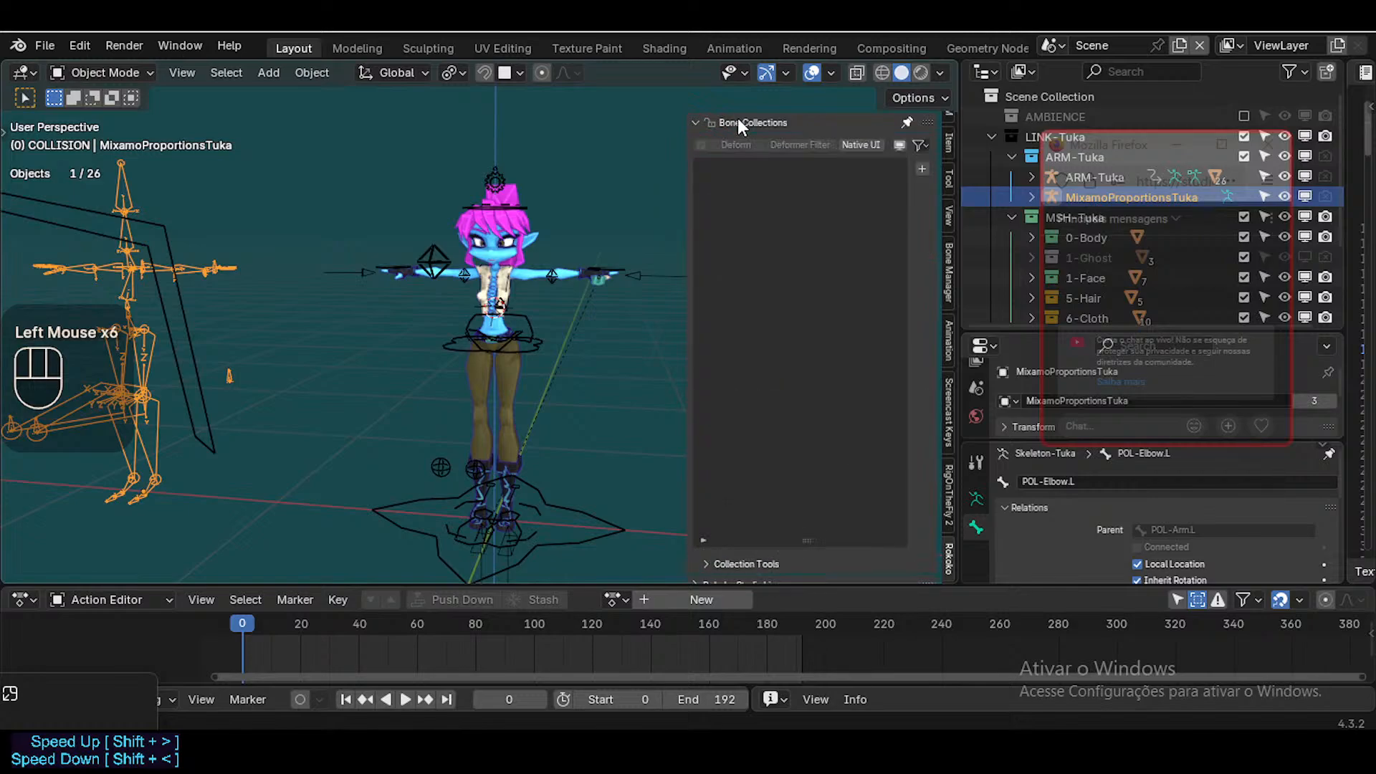
left_click(739, 123)
left_click(748, 142)
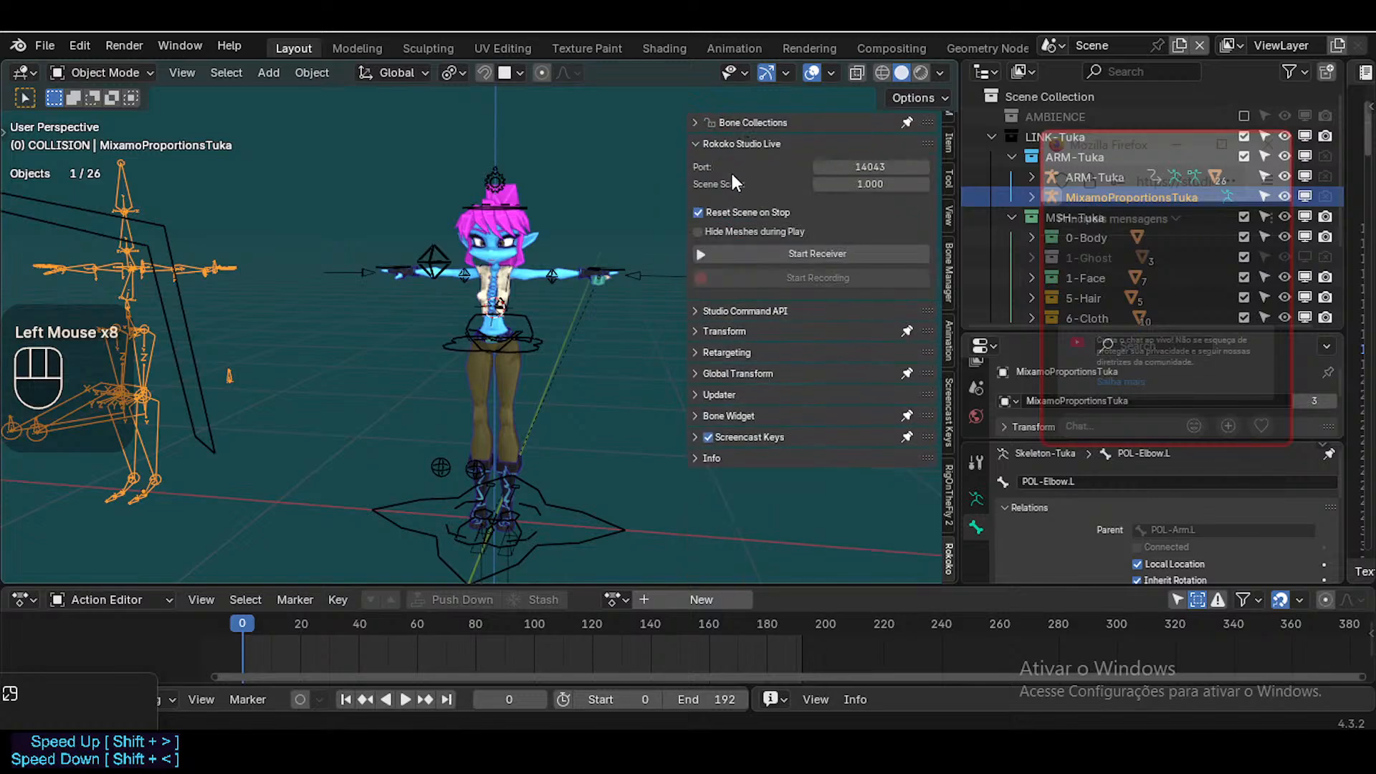
left_click(747, 308)
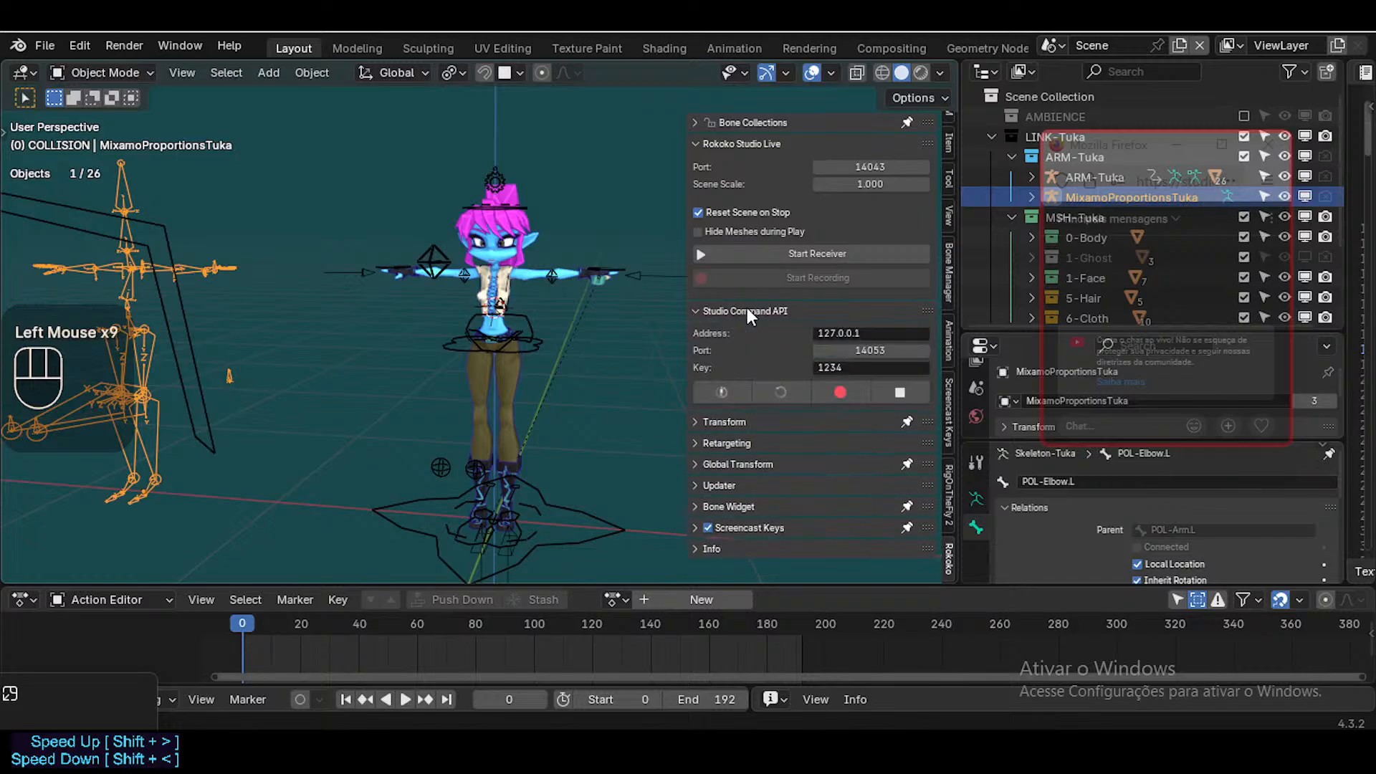
left_click(747, 307)
left_click(739, 329)
left_click(740, 329)
left_click(743, 350)
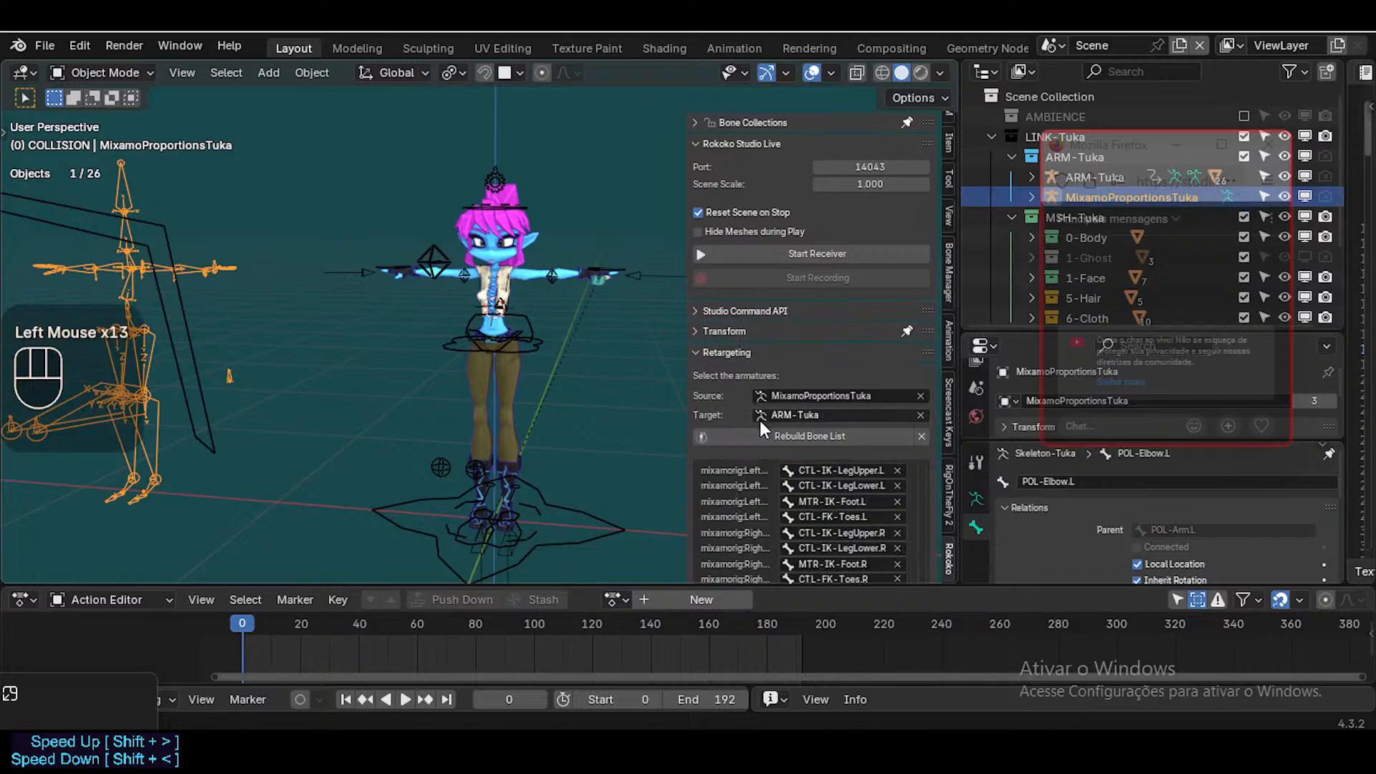
Review the retargeting bone list from MixamoProportionsTuka to ARM-Tuka, widening the sidebar to read the bone names
scroll(760, 420, "down", 4)
scroll(770, 451, "up", 2)
scroll(906, 517, "up", 7)
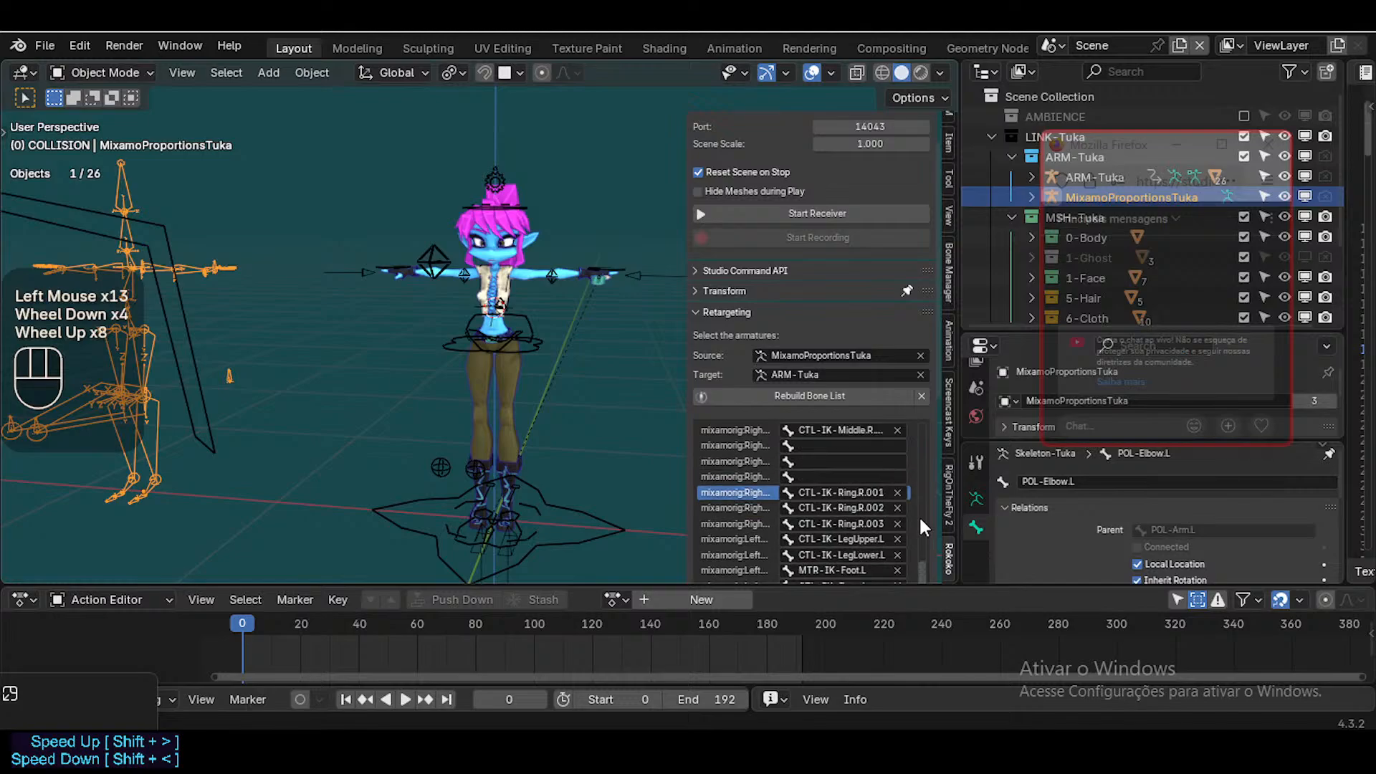
scroll(936, 547, "down", 3)
scroll(832, 434, "up", 9)
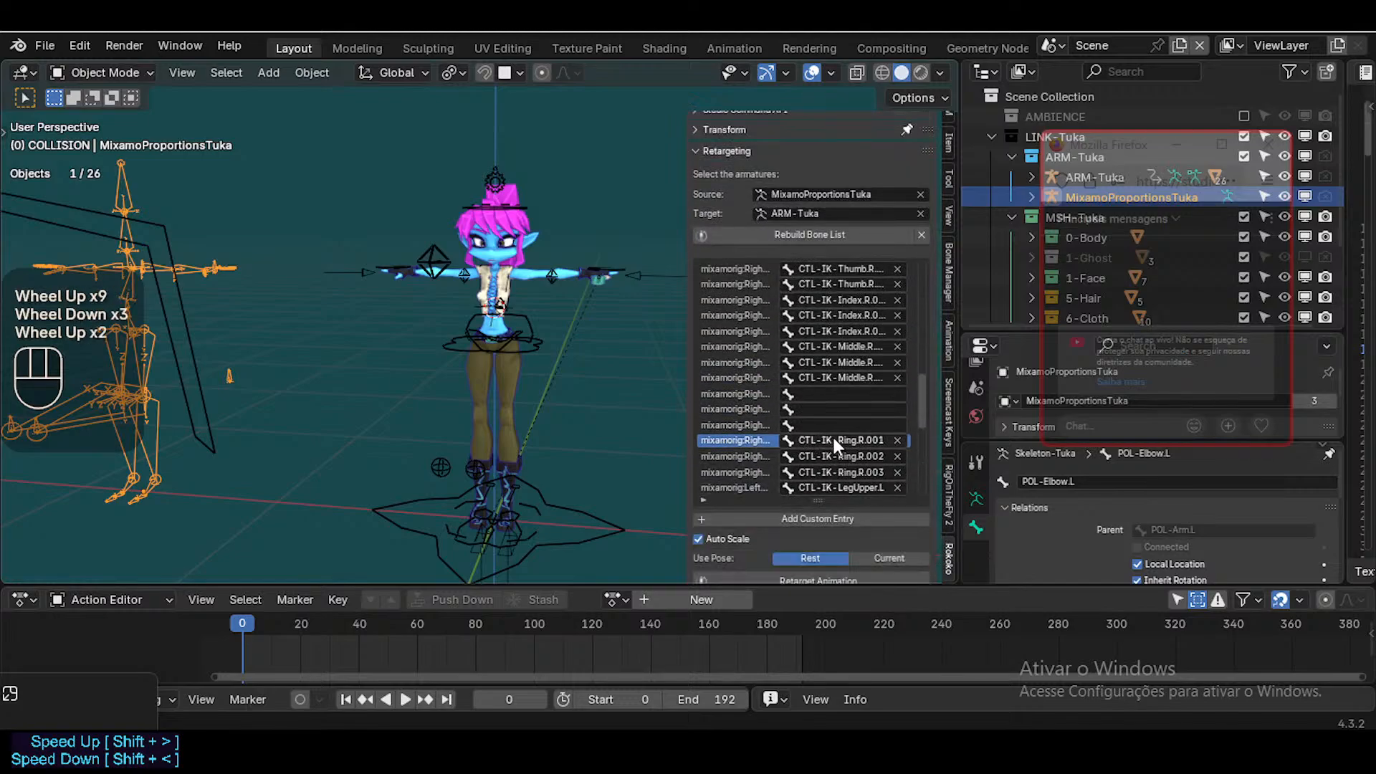
scroll(837, 437, "up", 7)
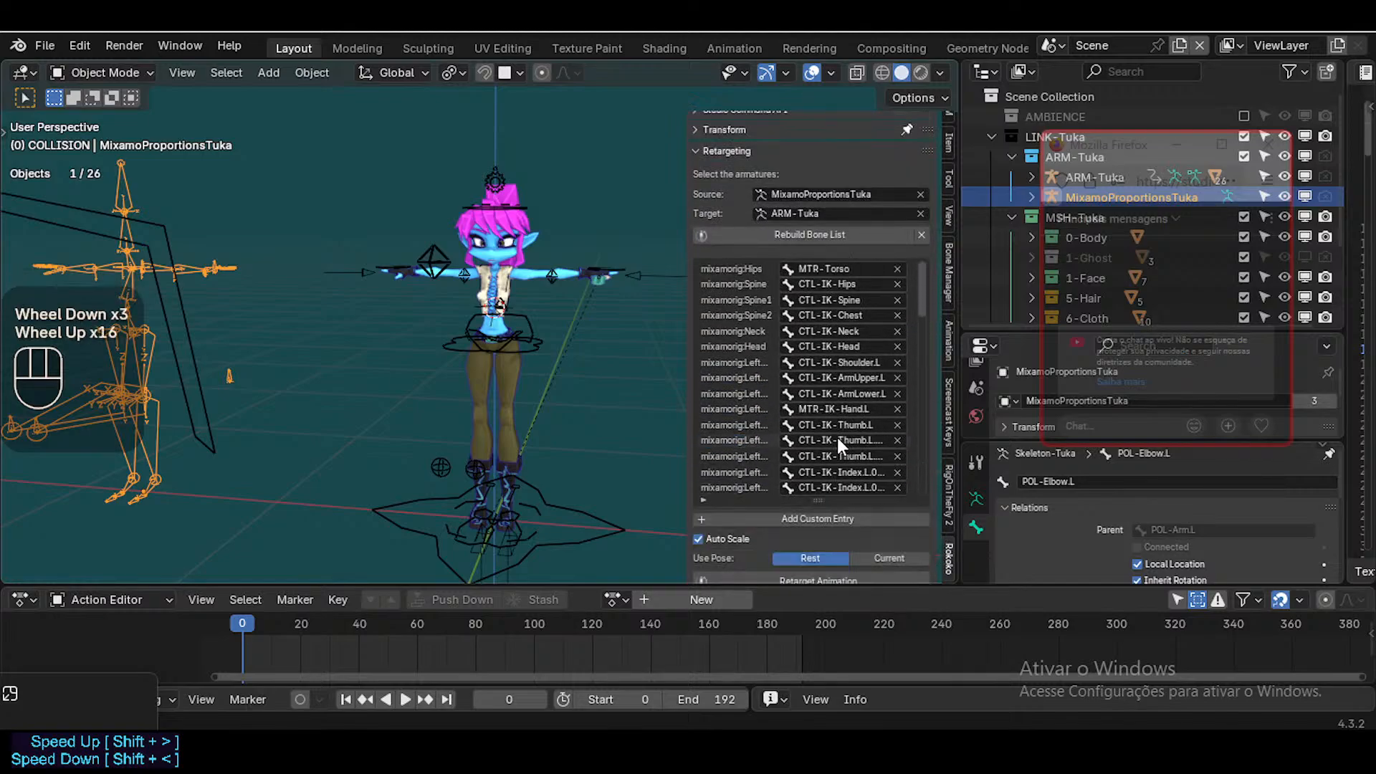
left_click_drag(689, 282, 615, 282)
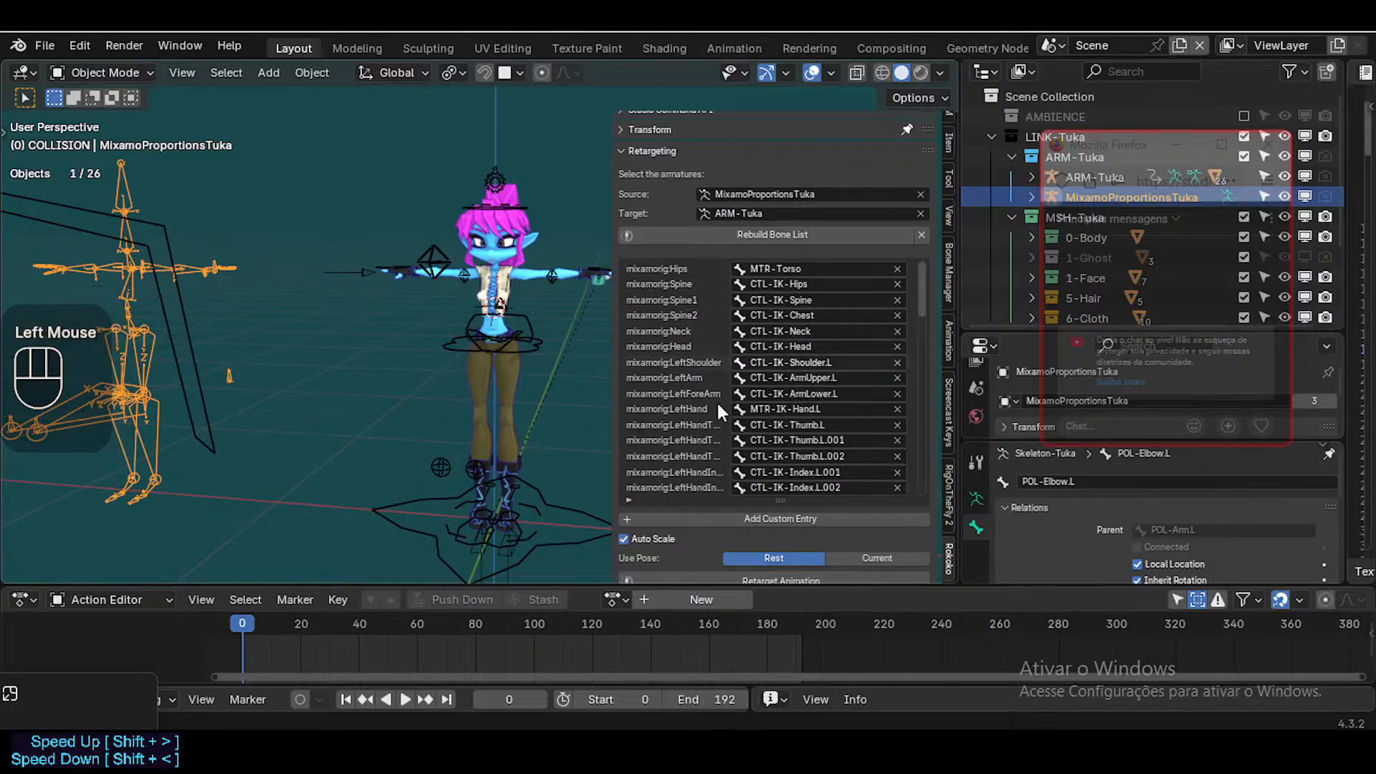
scroll(774, 522, "down", 2)
scroll(807, 474, "up", 1)
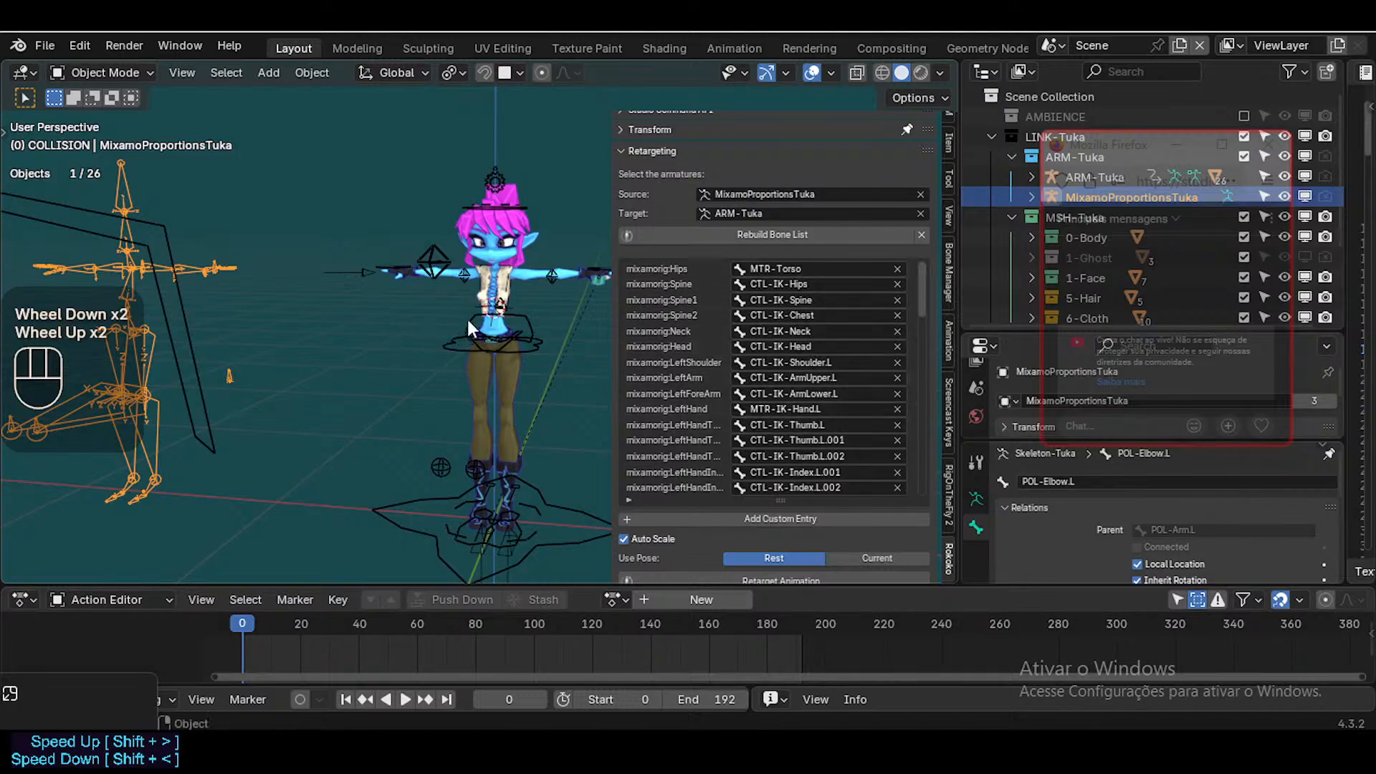
Select the ARM-Tuka rig and display its bone collections
left_click(528, 316)
left_click(528, 317)
key("n")
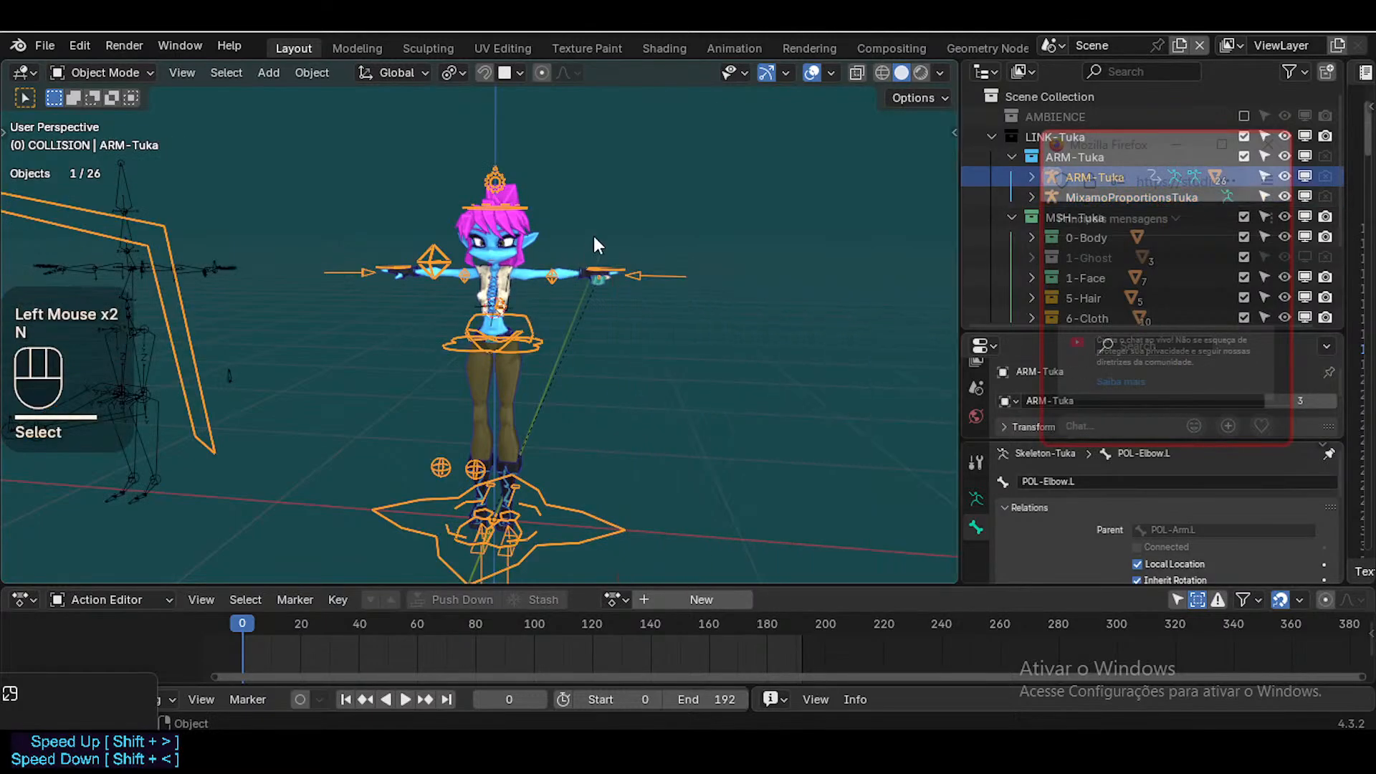
key("n")
key("n")
key("n")
scroll(871, 202, "up", 2)
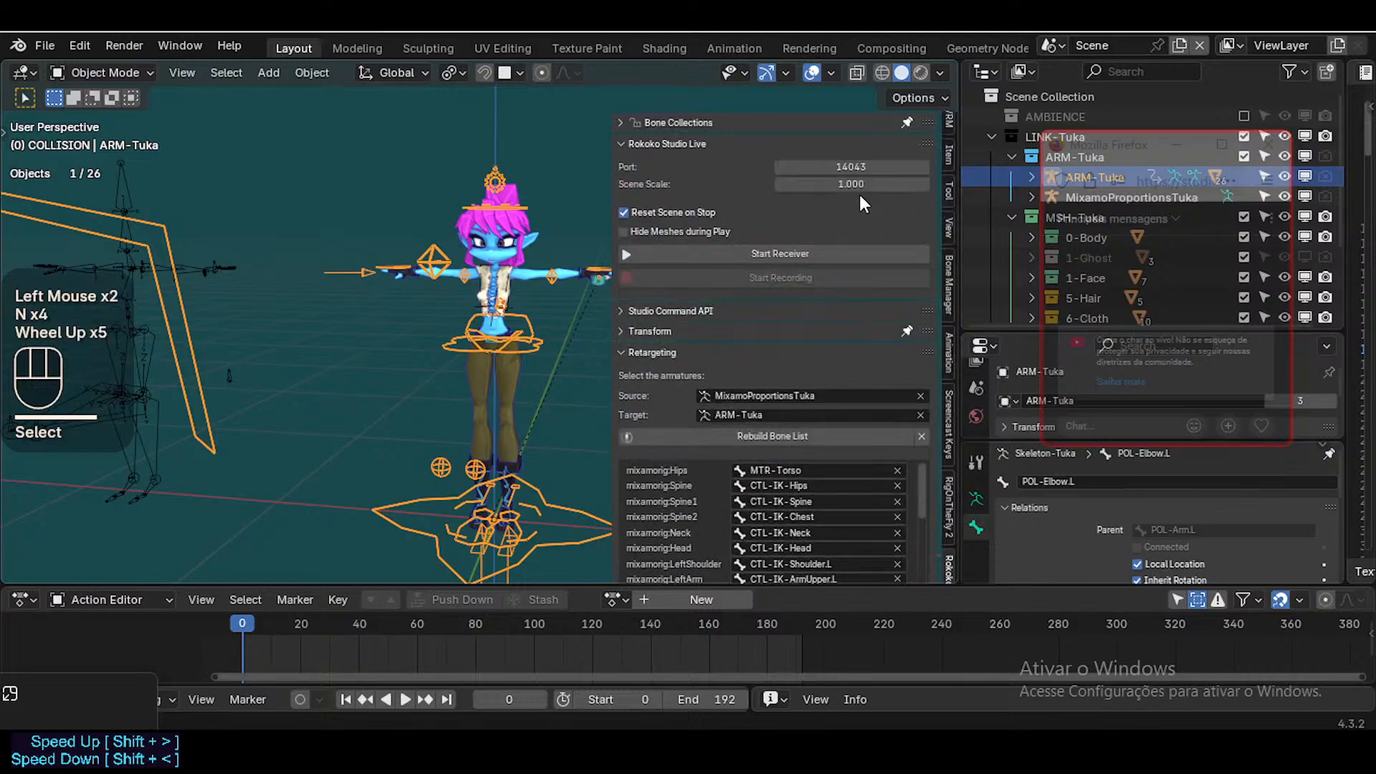
scroll(830, 183, "up", 1)
left_click(672, 125)
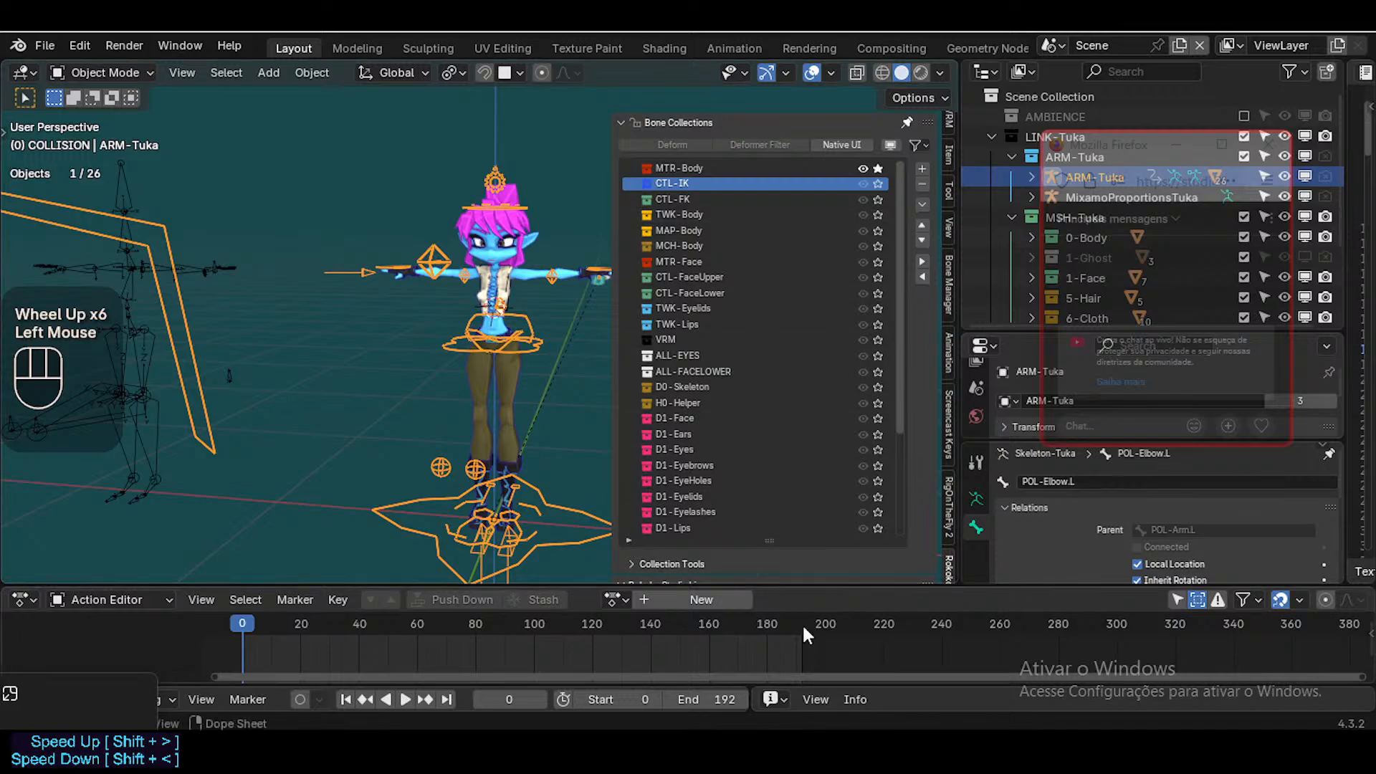
Switch to Firefox to check the YouTube guide on retargeting with Rokoko, and return to Blender
mouse_move(705, 752)
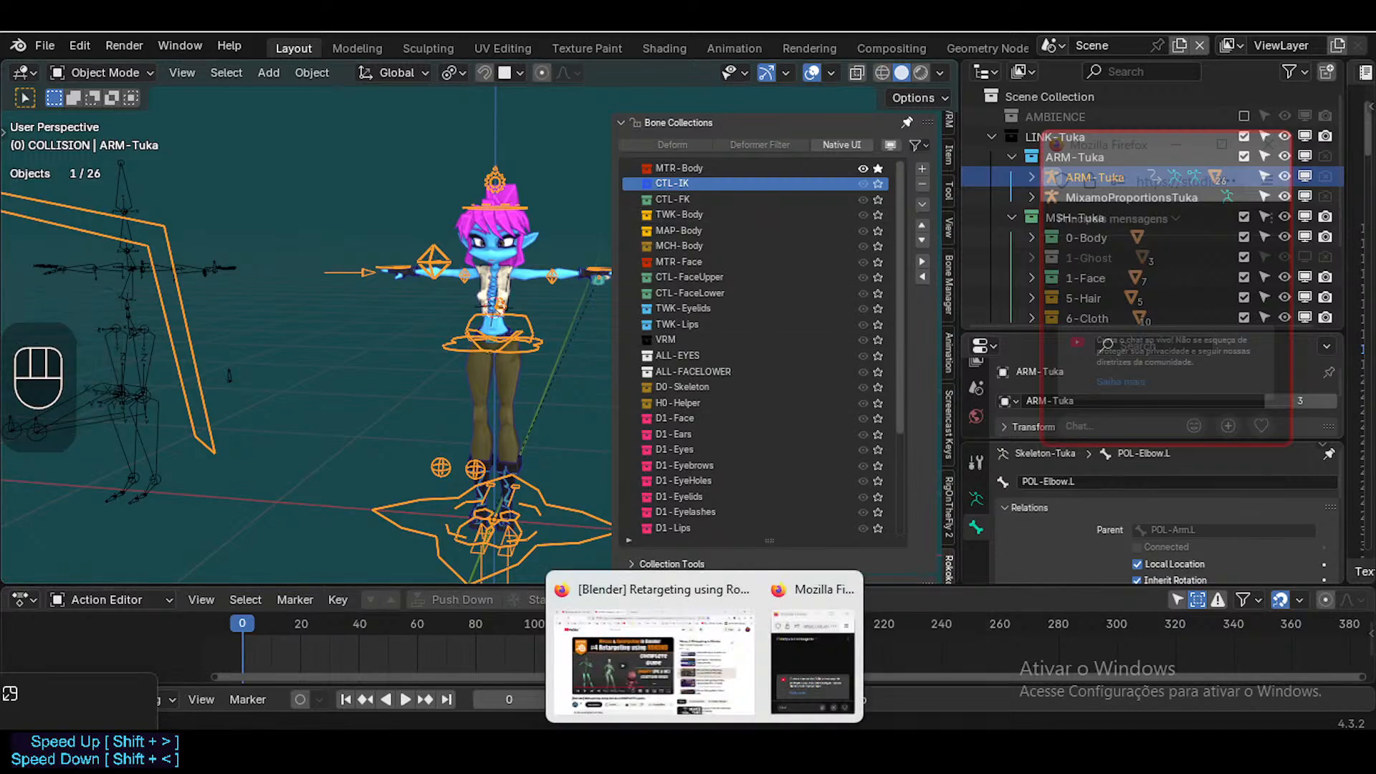
left_click(635, 672)
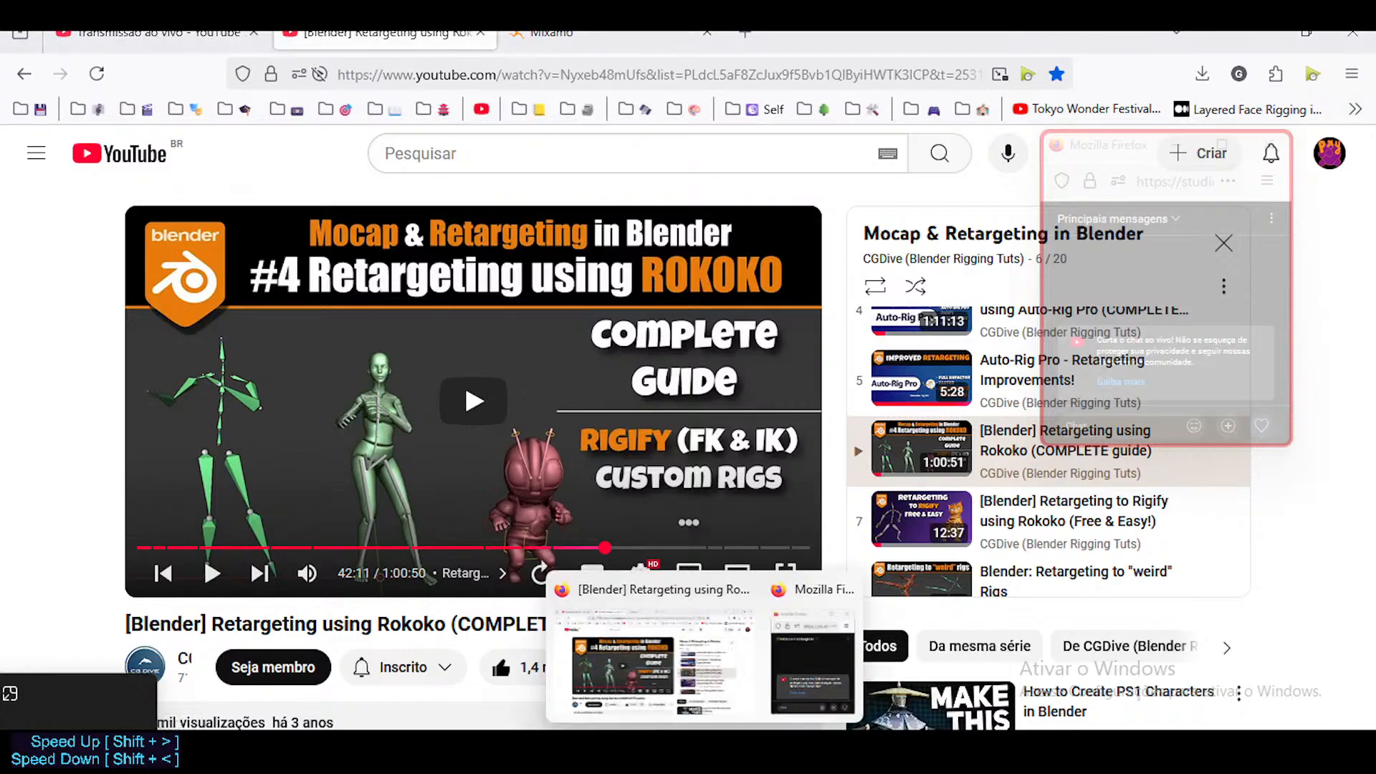
left_click(930, 753)
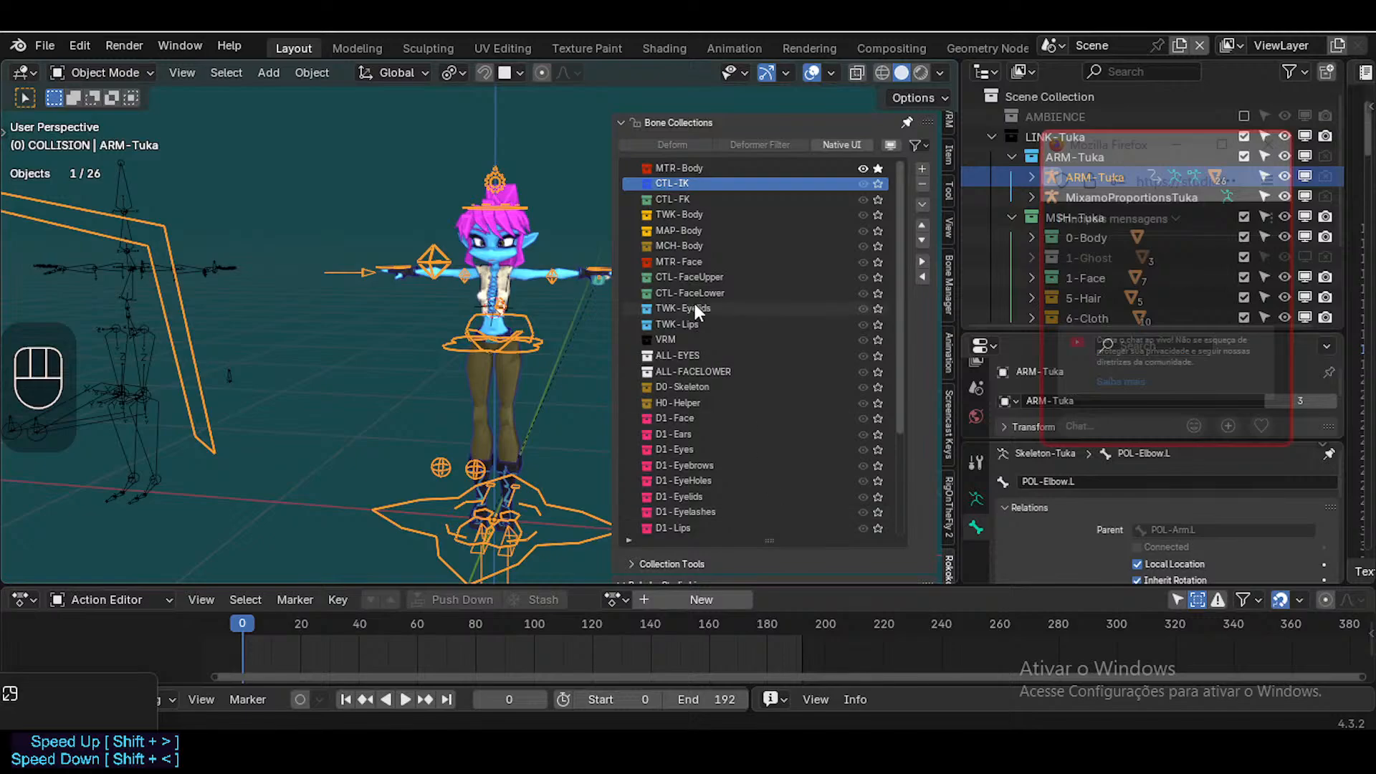
scroll(808, 219, "up", 2)
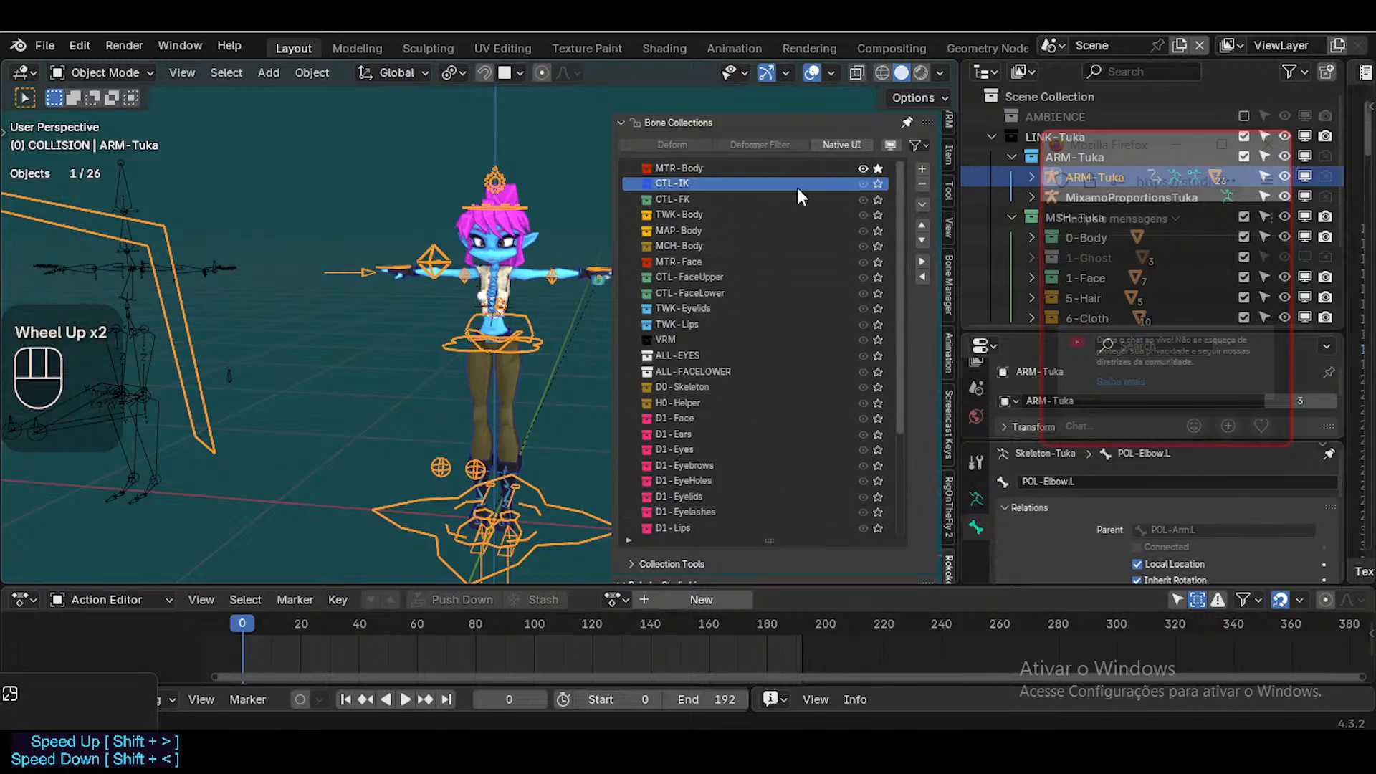
Solo the CTL-IK bone collection in addition to MTR-Body and put the ARM-Tuka rig into Pose Mode
left_click(878, 183)
key("n")
scroll(566, 317, "up", 2)
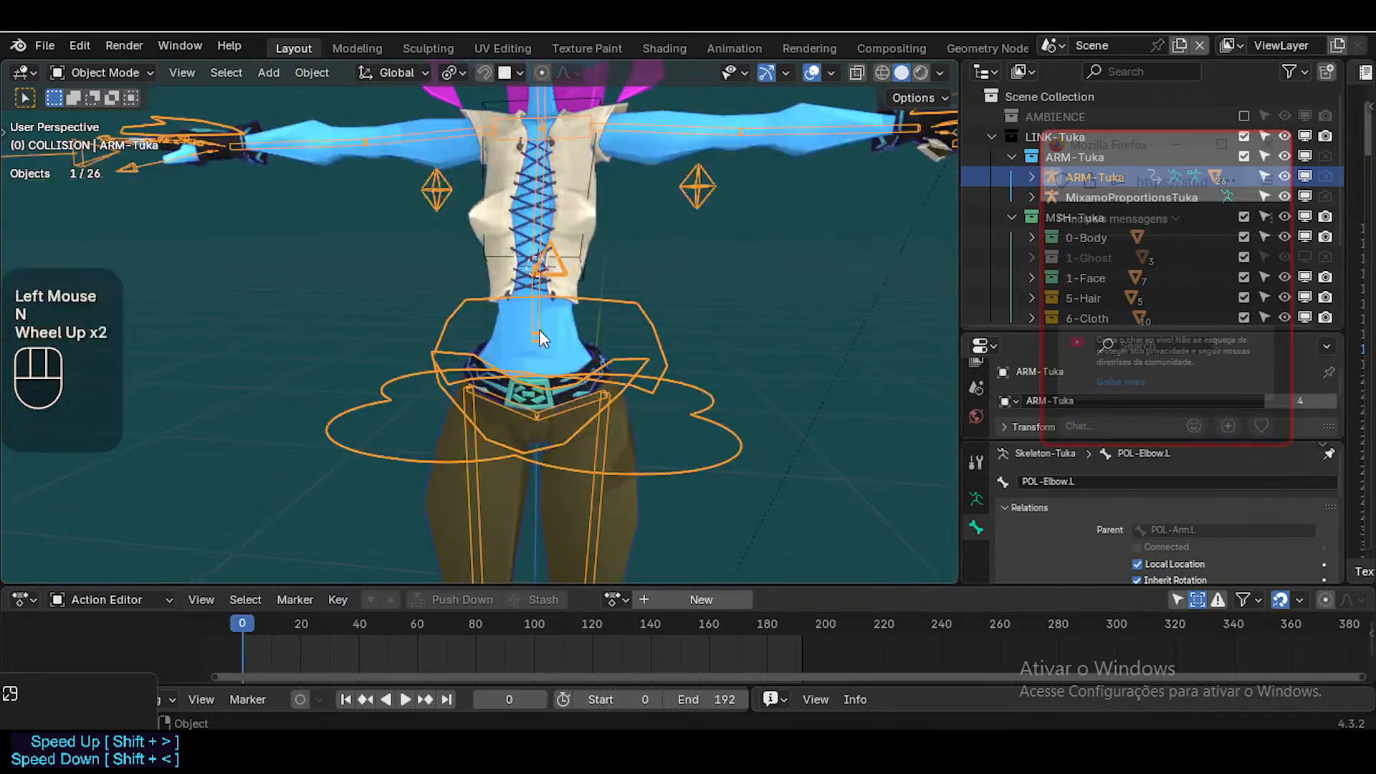
key("n")
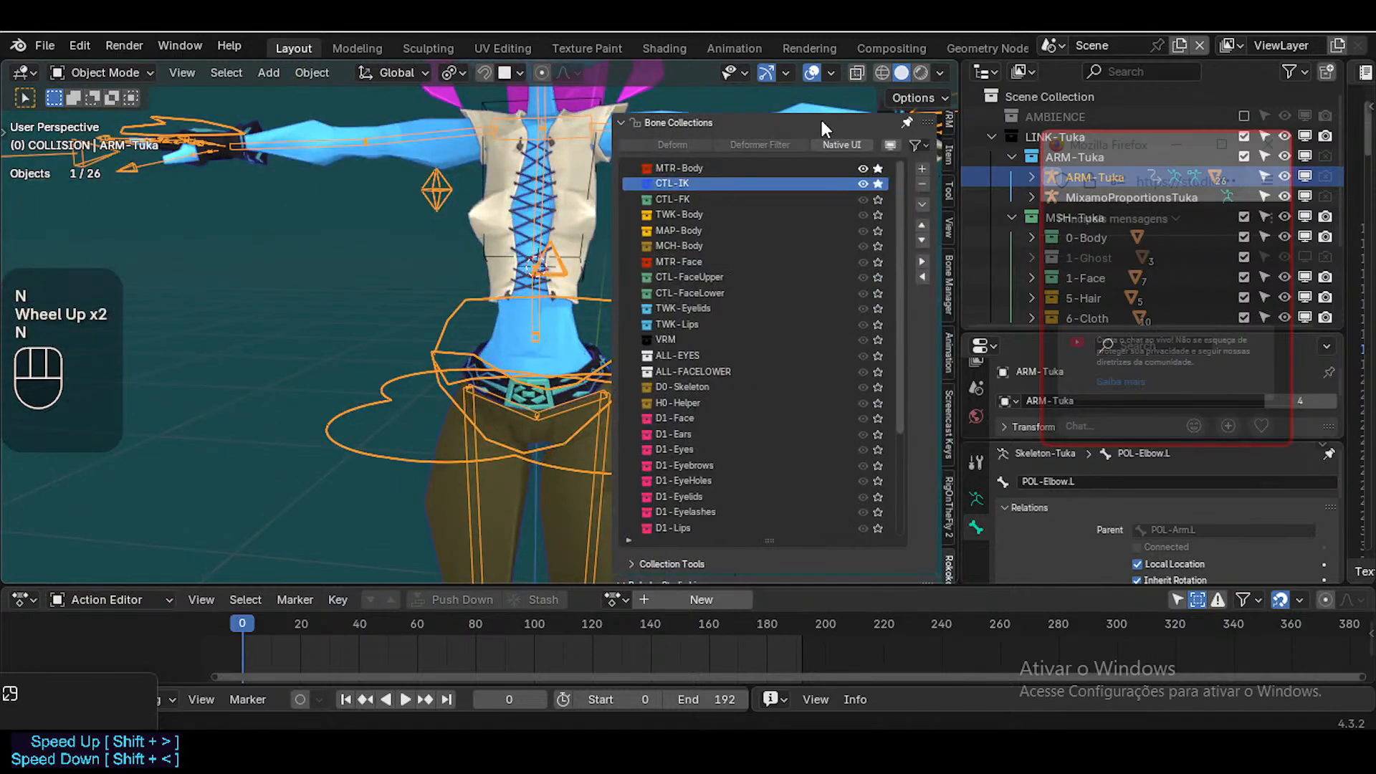
left_click(879, 169)
left_click(879, 169)
key("n")
scroll(645, 287, "down", 1)
key("ctrl+Tab")
scroll(613, 334, "down", 1)
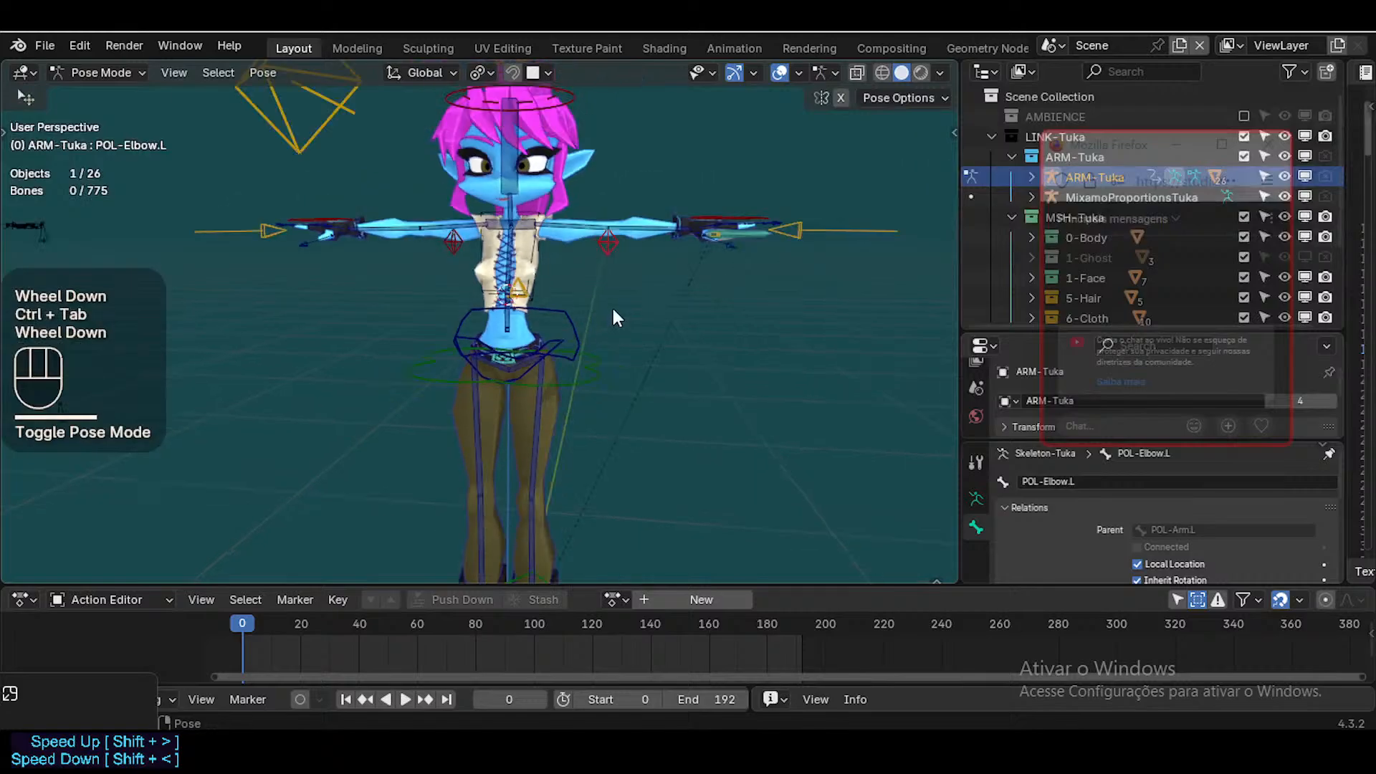
Turn off the custom bone shapes on Tuka's rig
scroll(601, 300, "up", 2)
key("shift+grave")
key("w")
left_click(601, 300)
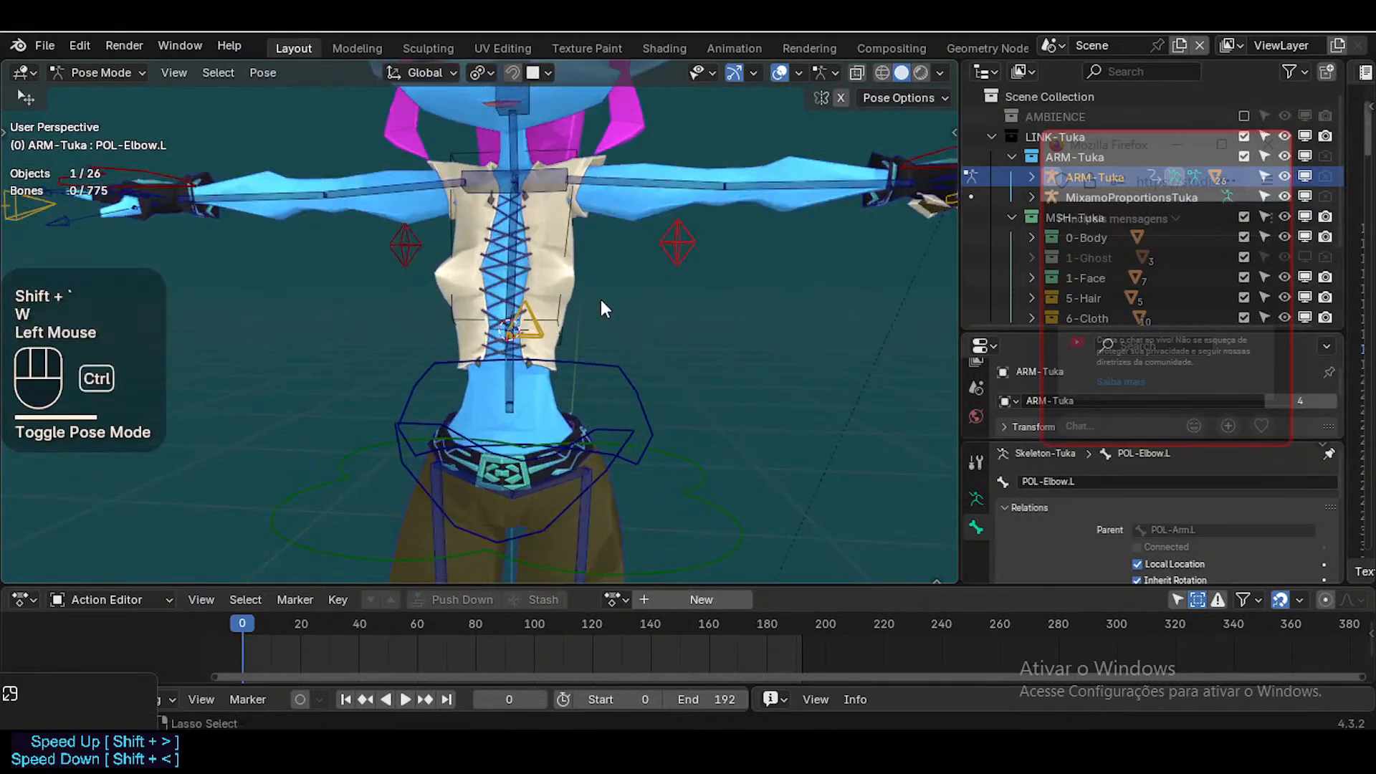
key("ctrl+4")
Select the CTL-IK-ArmUpper.L bone in Tuka's left arm
key("shift+grave")
key("d")
key("e")
key("w")
key("a")
key("s")
key("w")
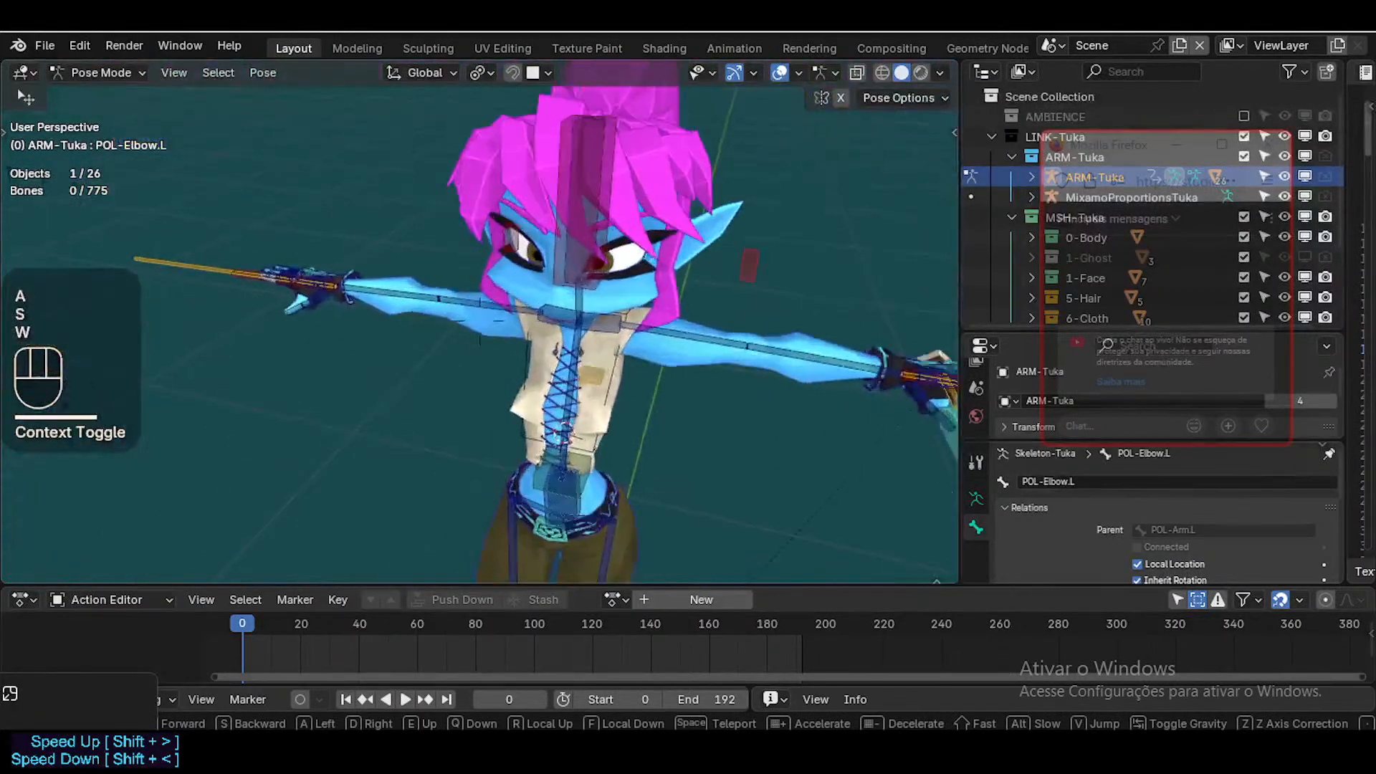
key("w")
key("w")
left_click(598, 300)
left_click(587, 367)
scroll(585, 367, "down", 3)
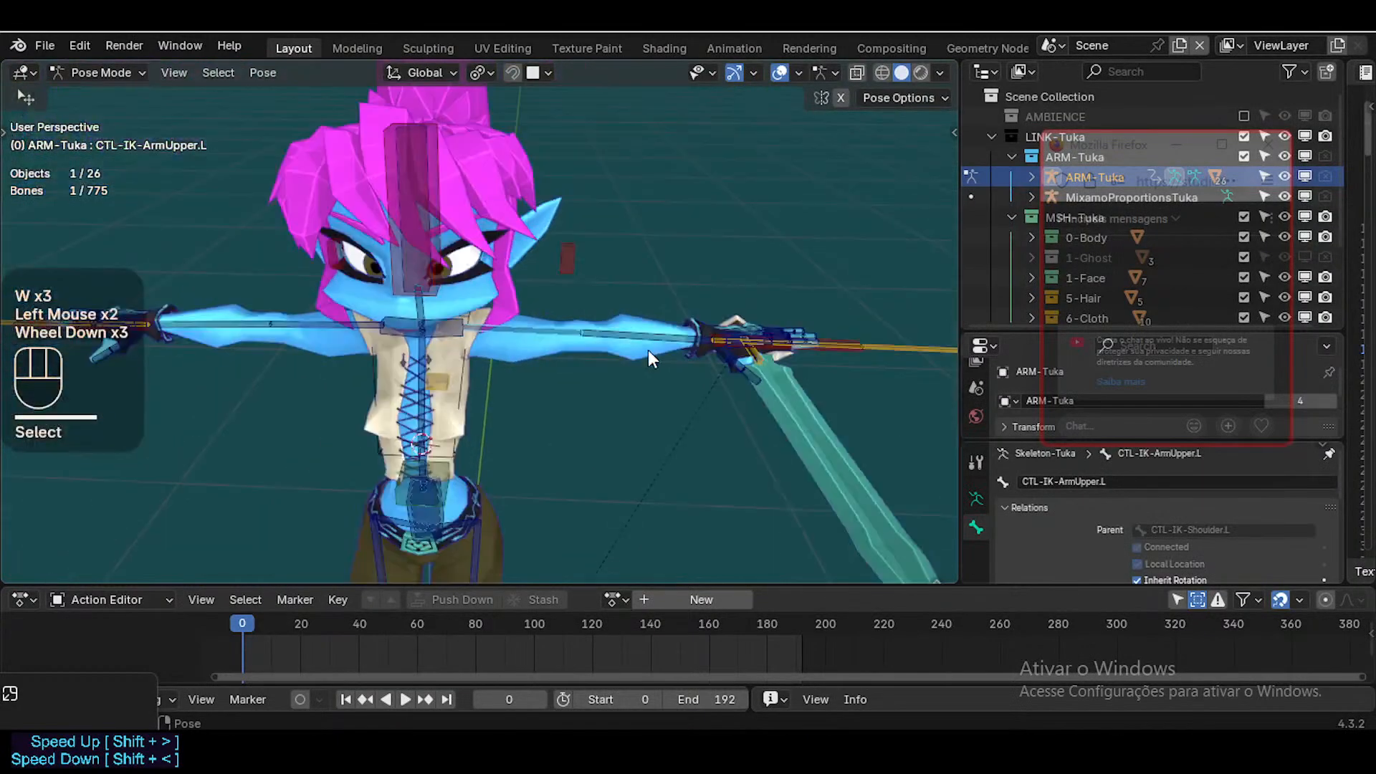
Turn the custom bone shapes back on for Tuka's rig and raise the left hand's MTR-IK-Hand.L control
key("ctrl+4")
left_click(776, 313)
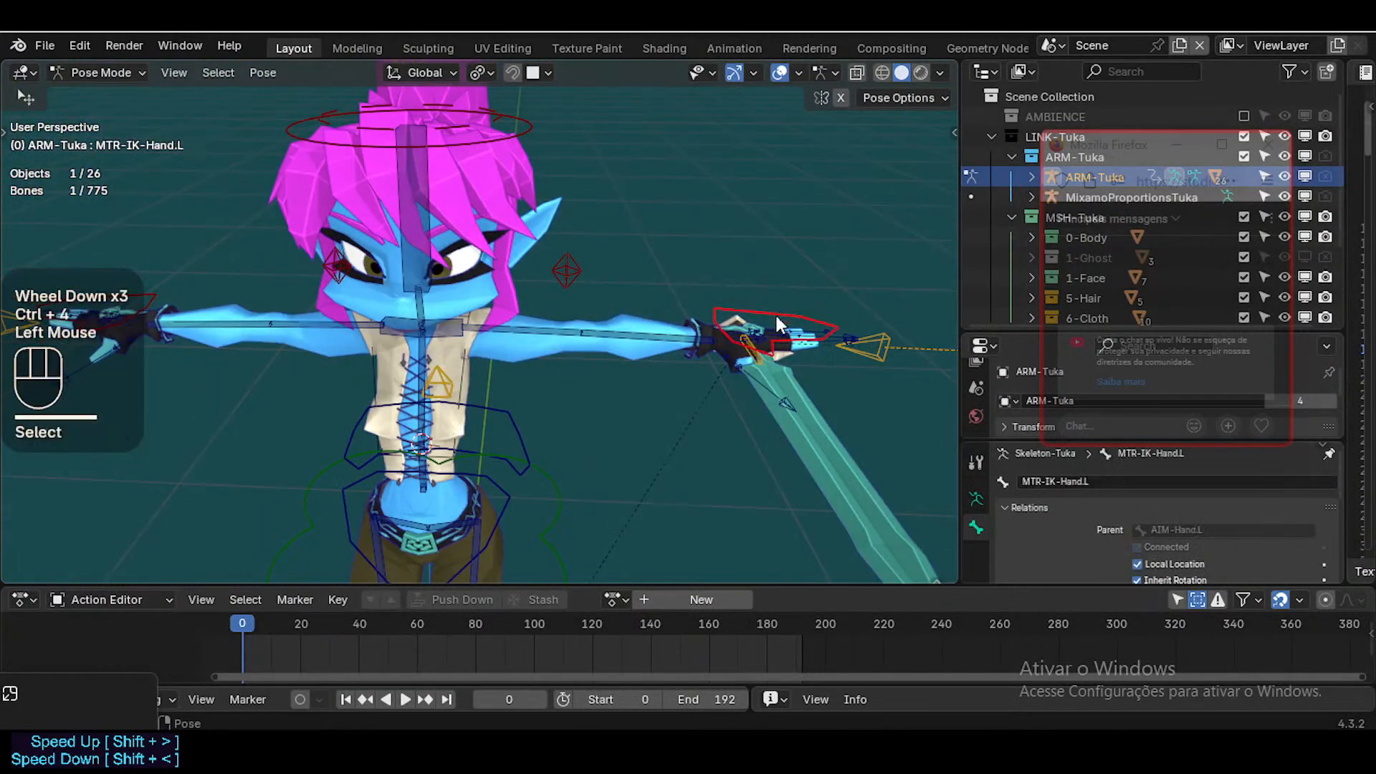
key("g")
left_click(711, 282)
Try to move the left arm's CTL-IK-ArmLower.L and CTL-IK-ArmUpper.L bones
left_click(548, 319)
key("g")
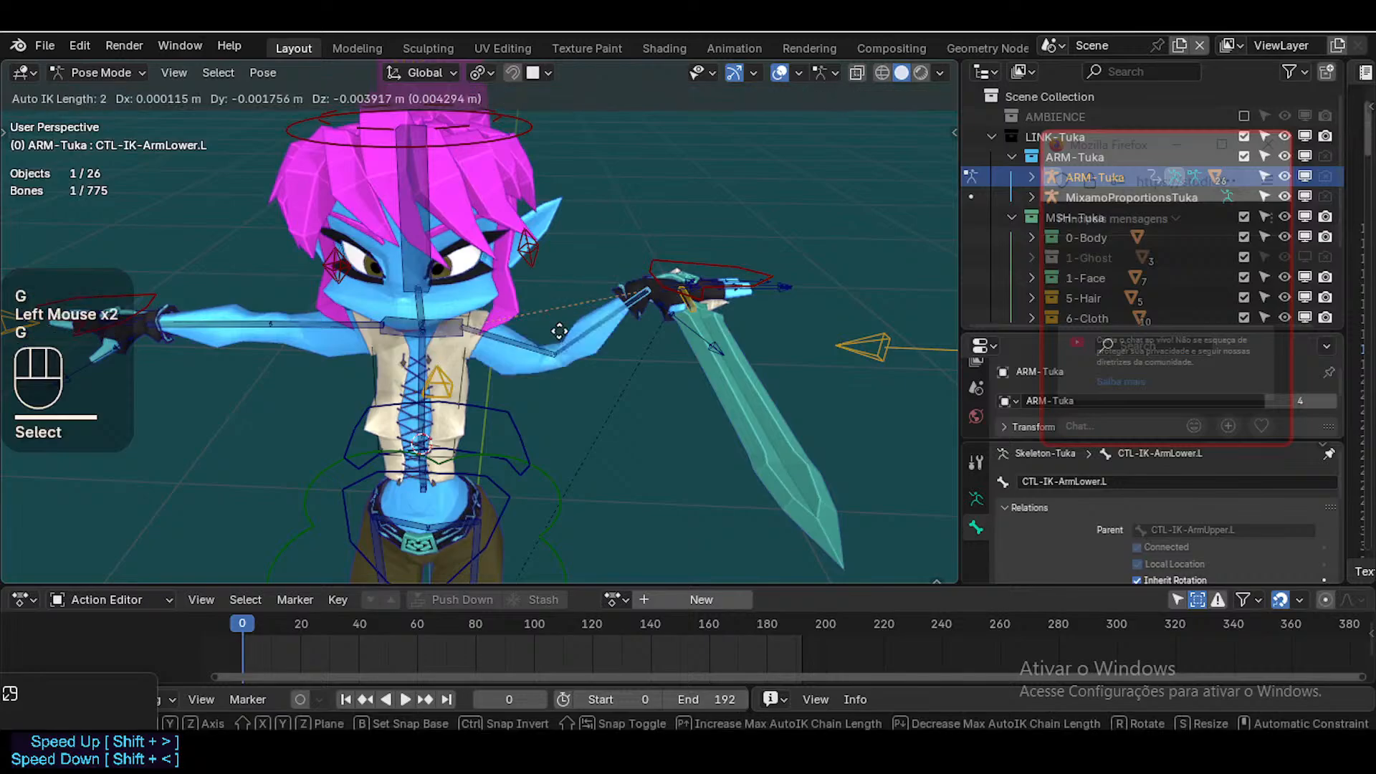
key("Escape")
left_click(504, 319)
key("g")
key("Escape")
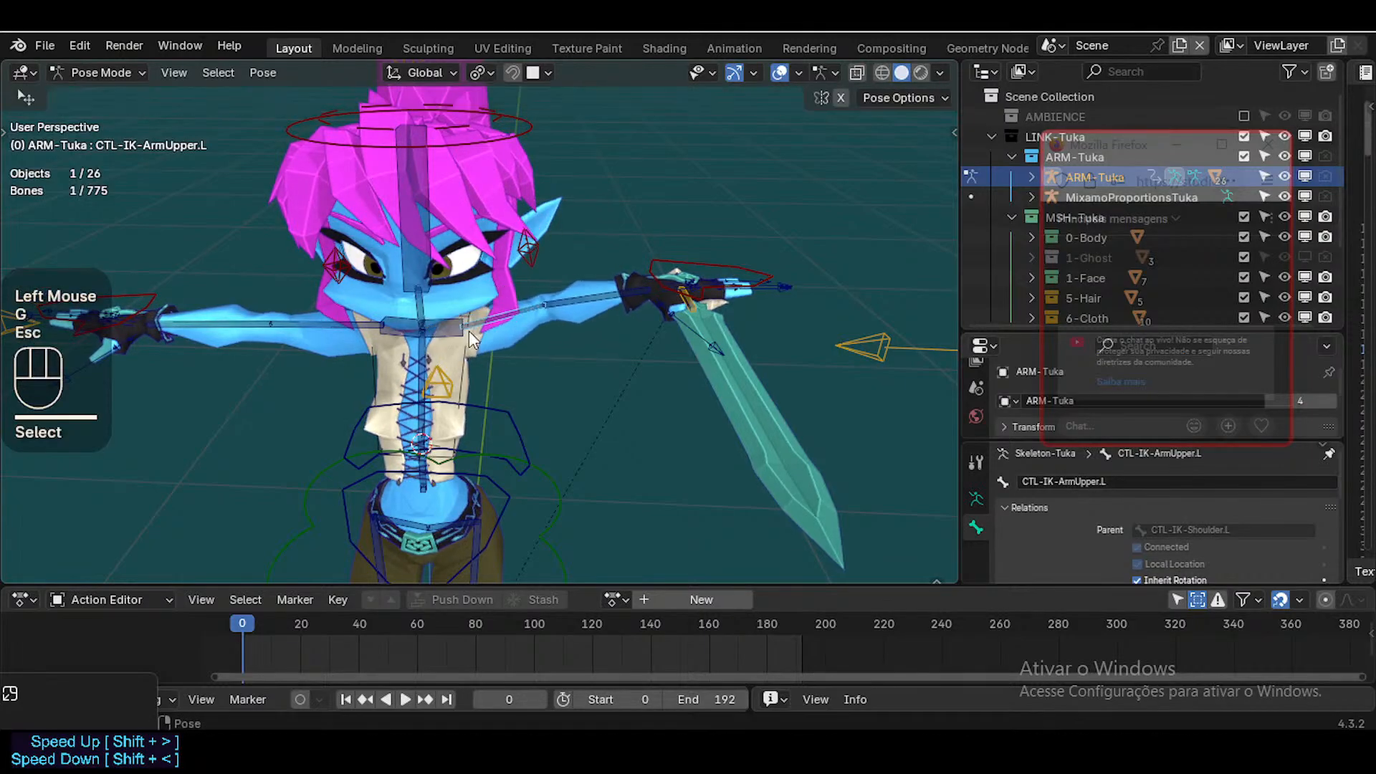
Move the CTL-IK-Shoulder.L bone with Auto IK to pull the chest and neck chain
left_click(461, 337)
scroll(500, 363, "down", 1)
mouse_move(501, 363)
middle_mouse_down()
mouse_move(509, 385)
mouse_move(475, 368)
middle_mouse_up()
key("g")
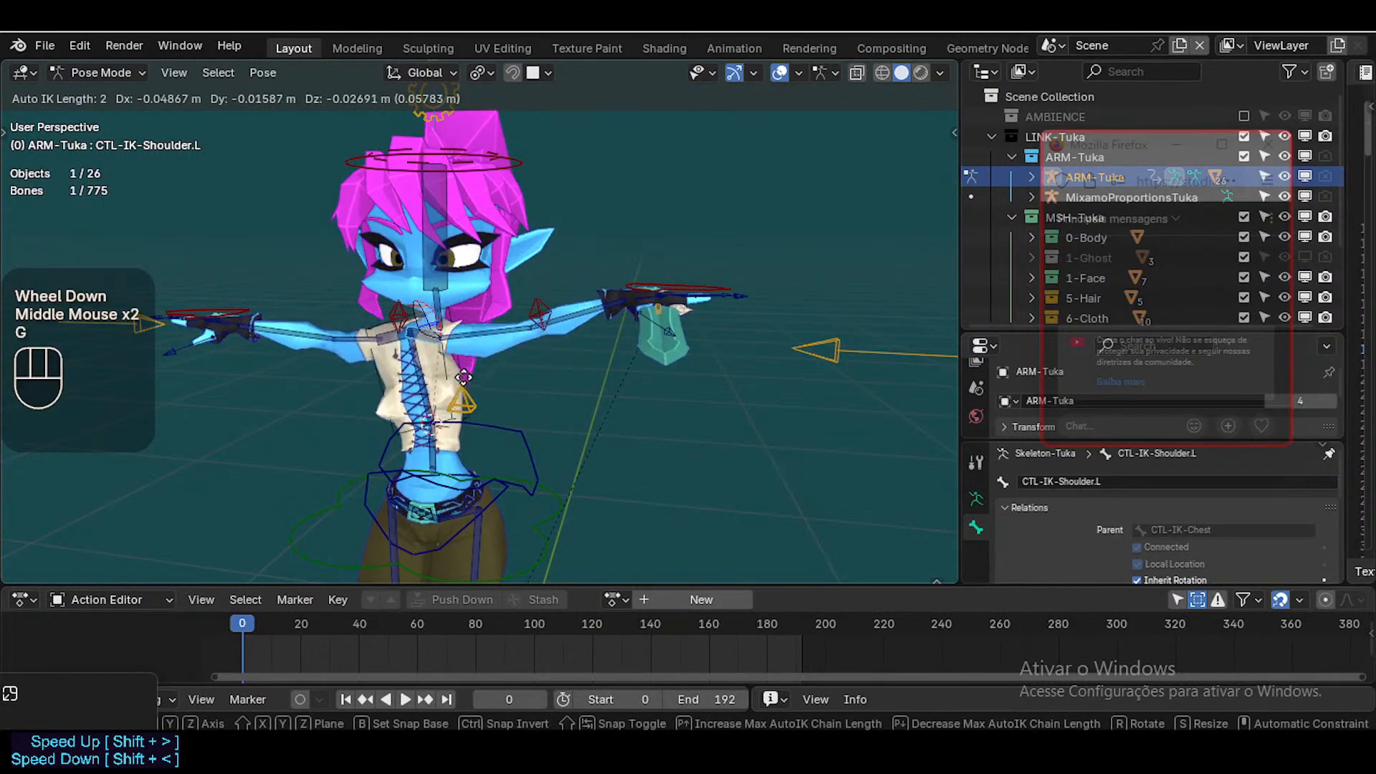
left_click(510, 365)
key("g")
left_click(481, 346)
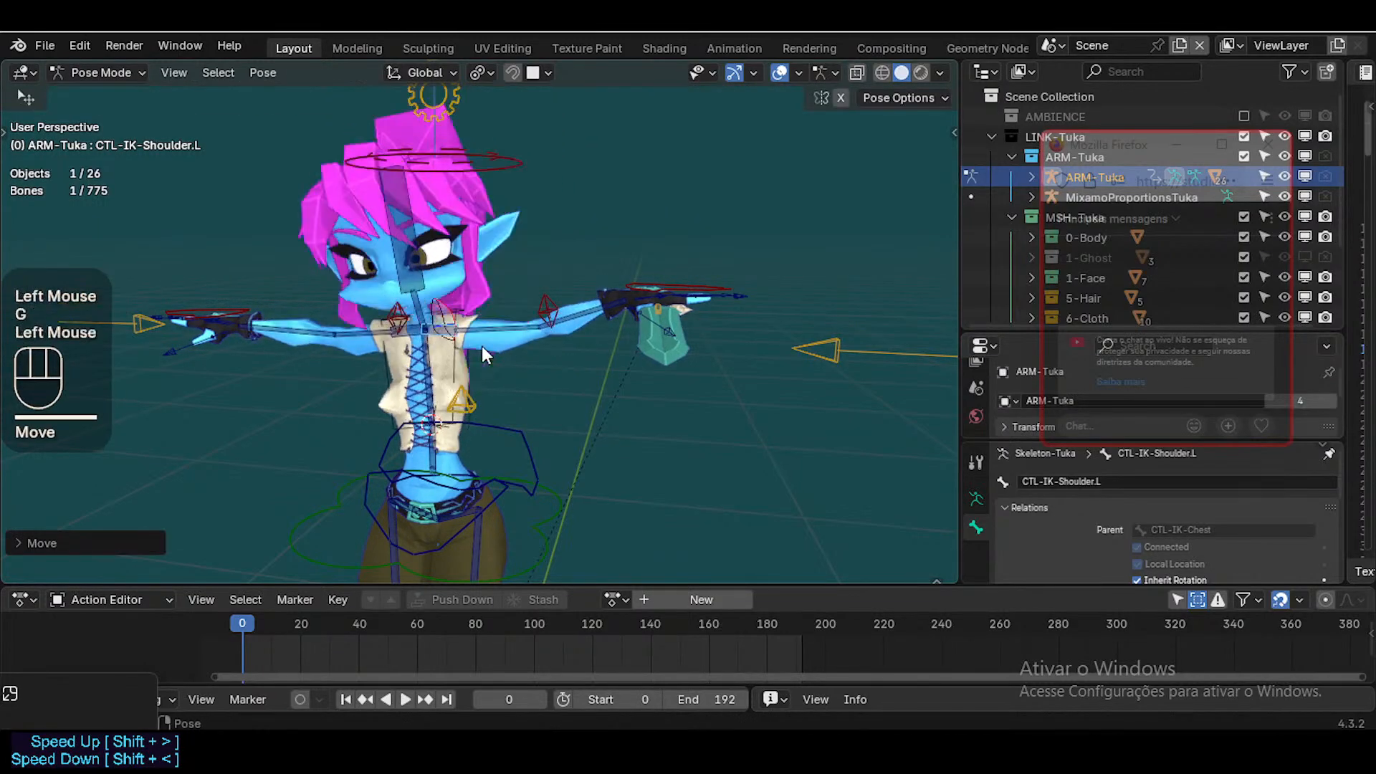
Move the CTL-IK-Head bone with Auto IK to tilt Tuka's head
left_click(420, 224)
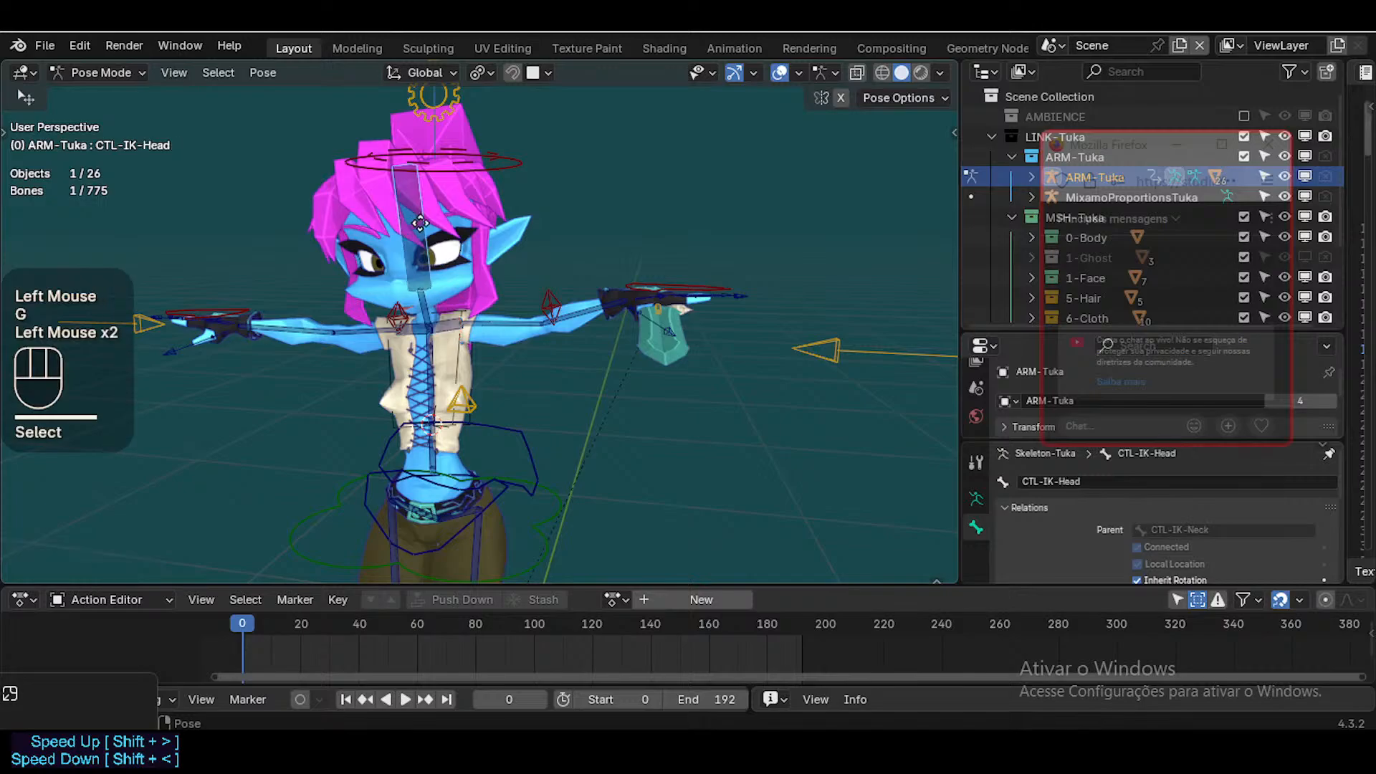
key("g")
left_click(459, 272)
key("g")
left_click(464, 269)
Clear the pose transforms of all visible bones and deselect everything
key("a")
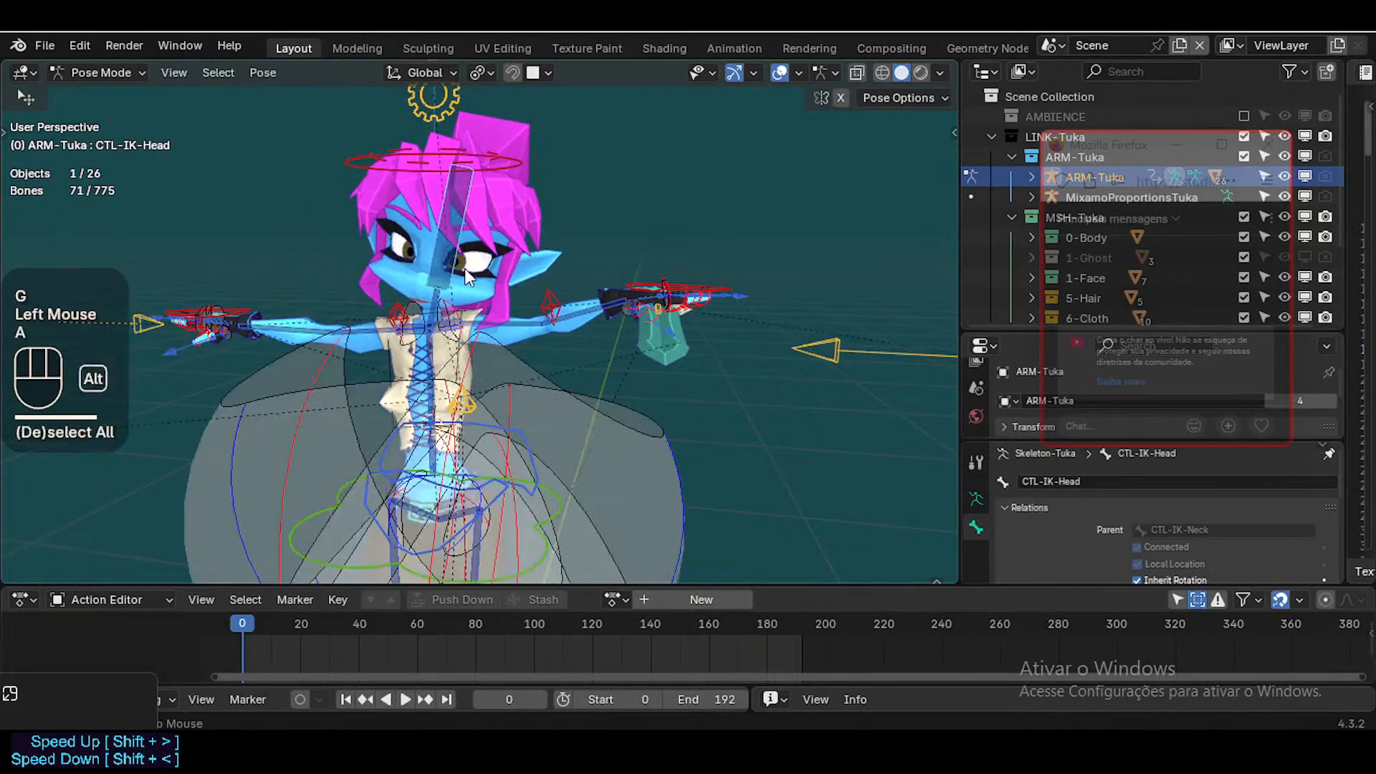
key("alt+q")
middle_click_drag(569, 407, 552, 416)
key("alt+a")
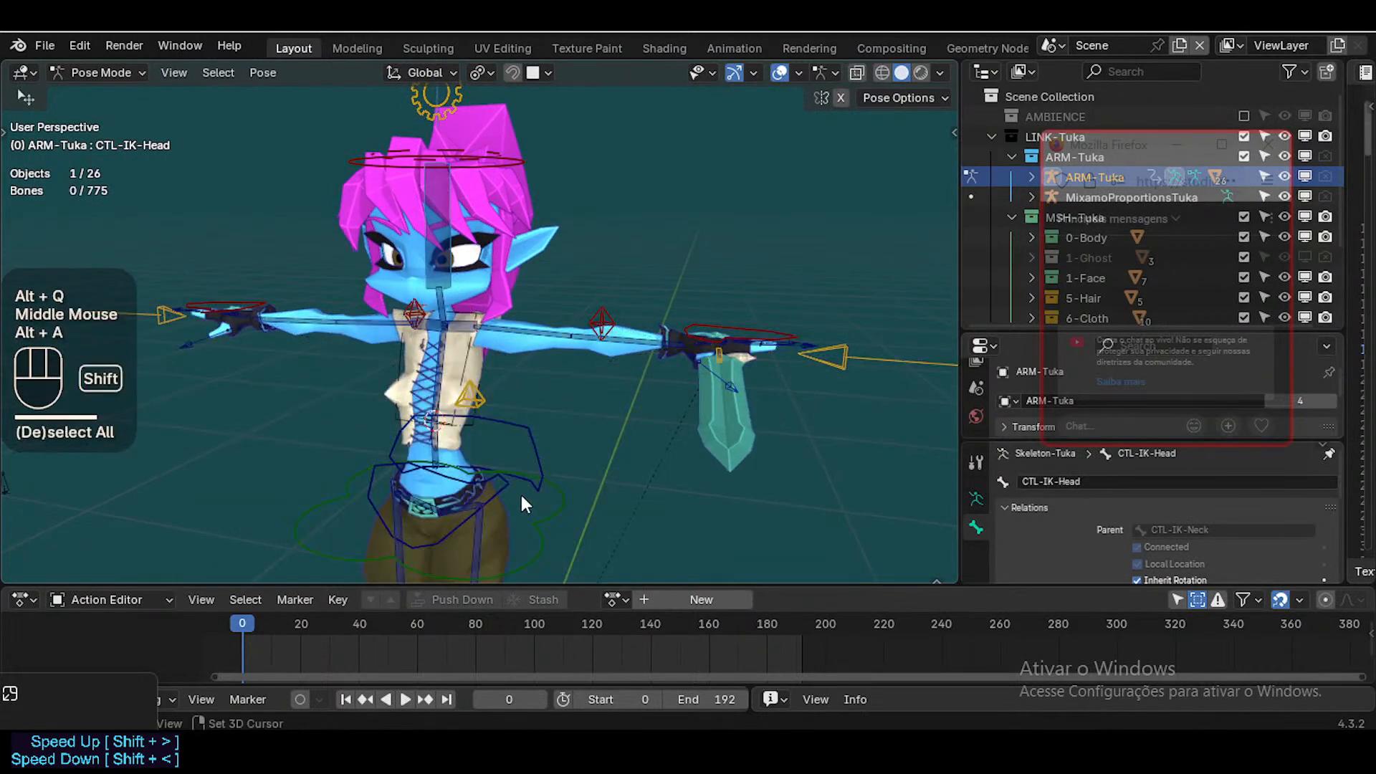
Move the CTL-IK-Head bone while extending the Auto IK chain length to 7 so the torso bends
middle_click_drag(523, 504, 569, 347, "shift")
left_click(439, 205)
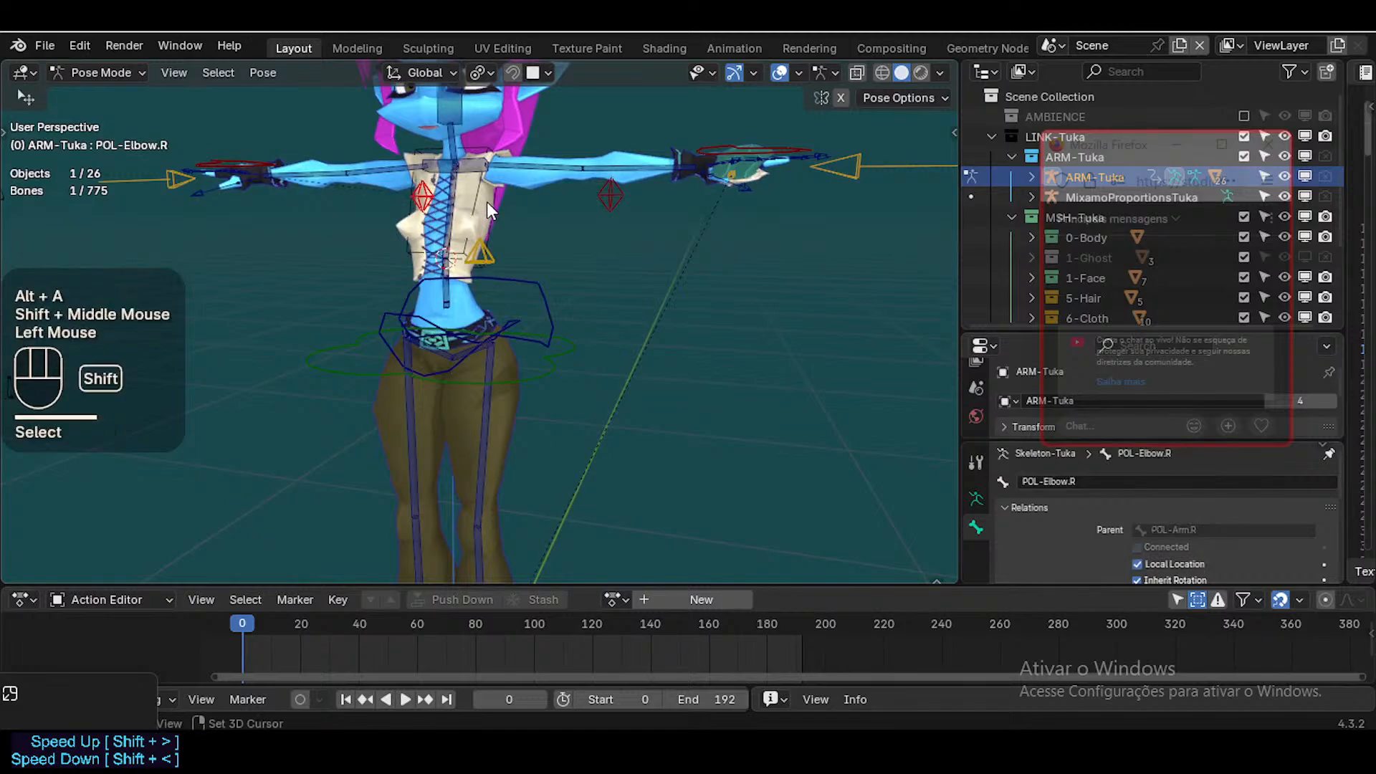
middle_click_drag(501, 271, 501, 332, "shift")
middle_click_drag(509, 165, 509, 194, "shift")
double_click(450, 165)
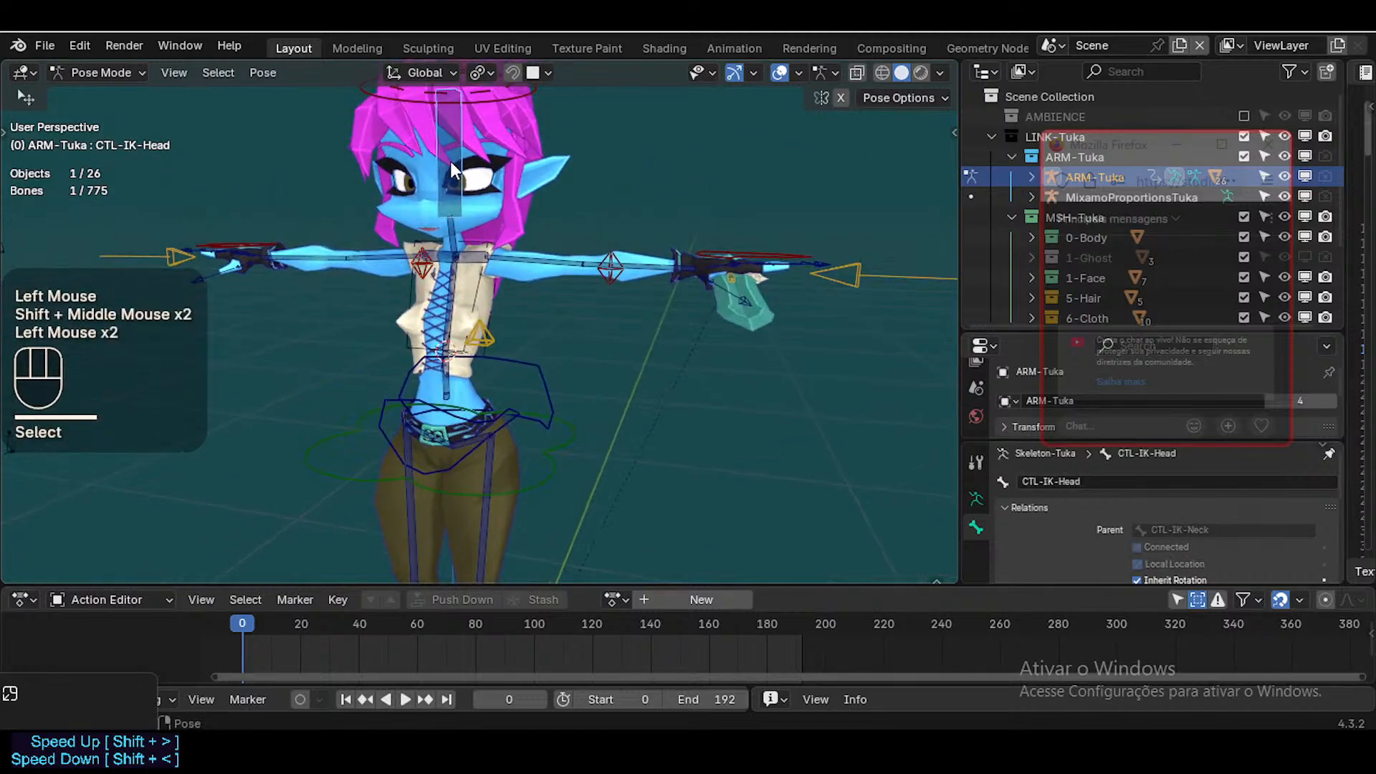
key("g")
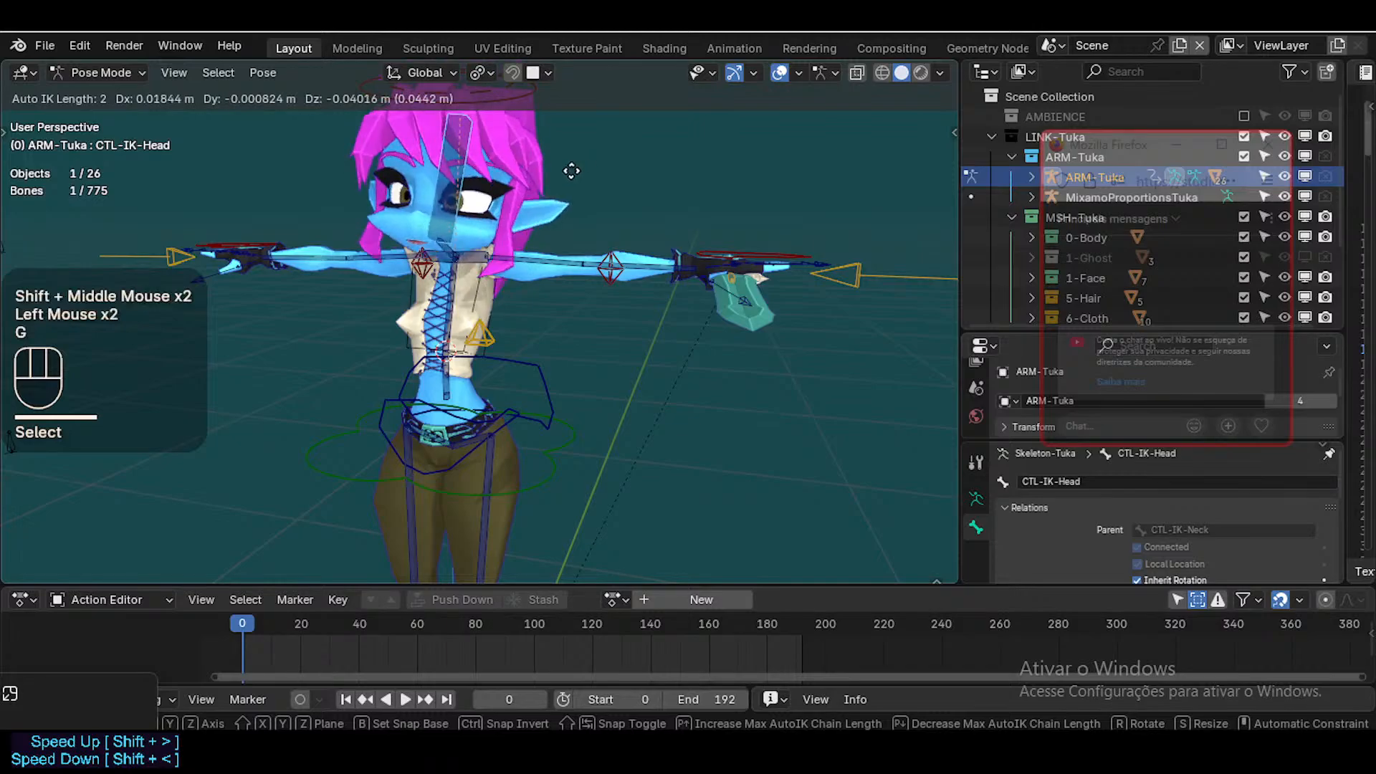
scroll(545, 164, "down", 2)
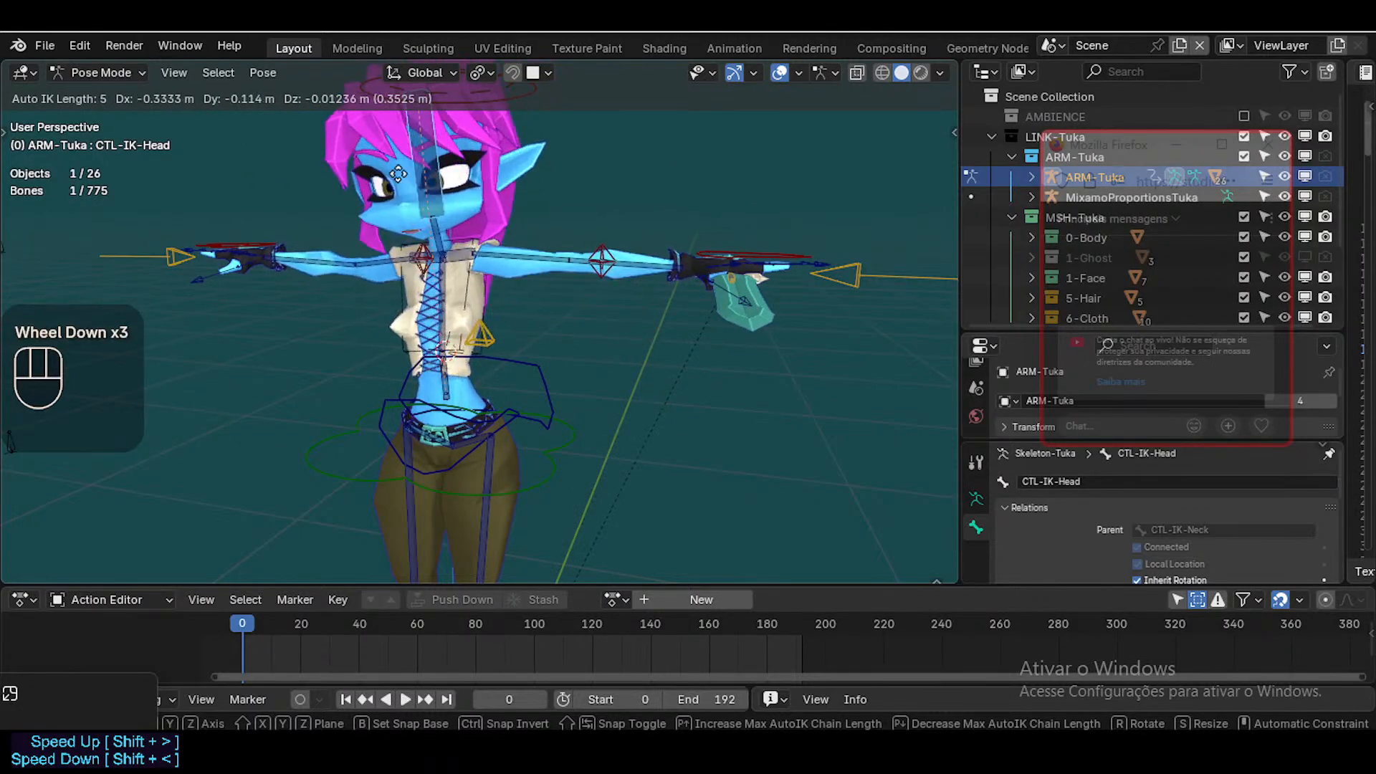
scroll(519, 181, "down", 1)
scroll(509, 183, "up", 1)
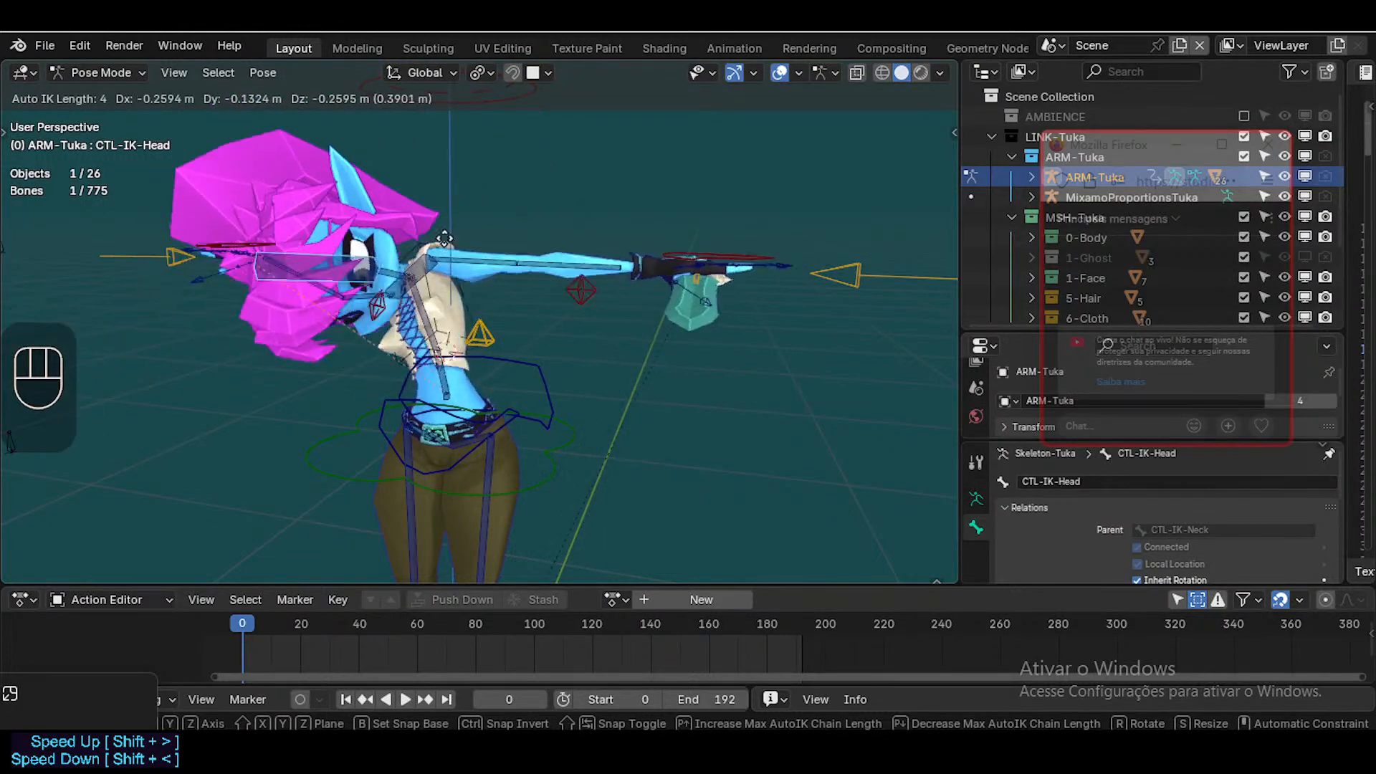
scroll(552, 228, "down", 3)
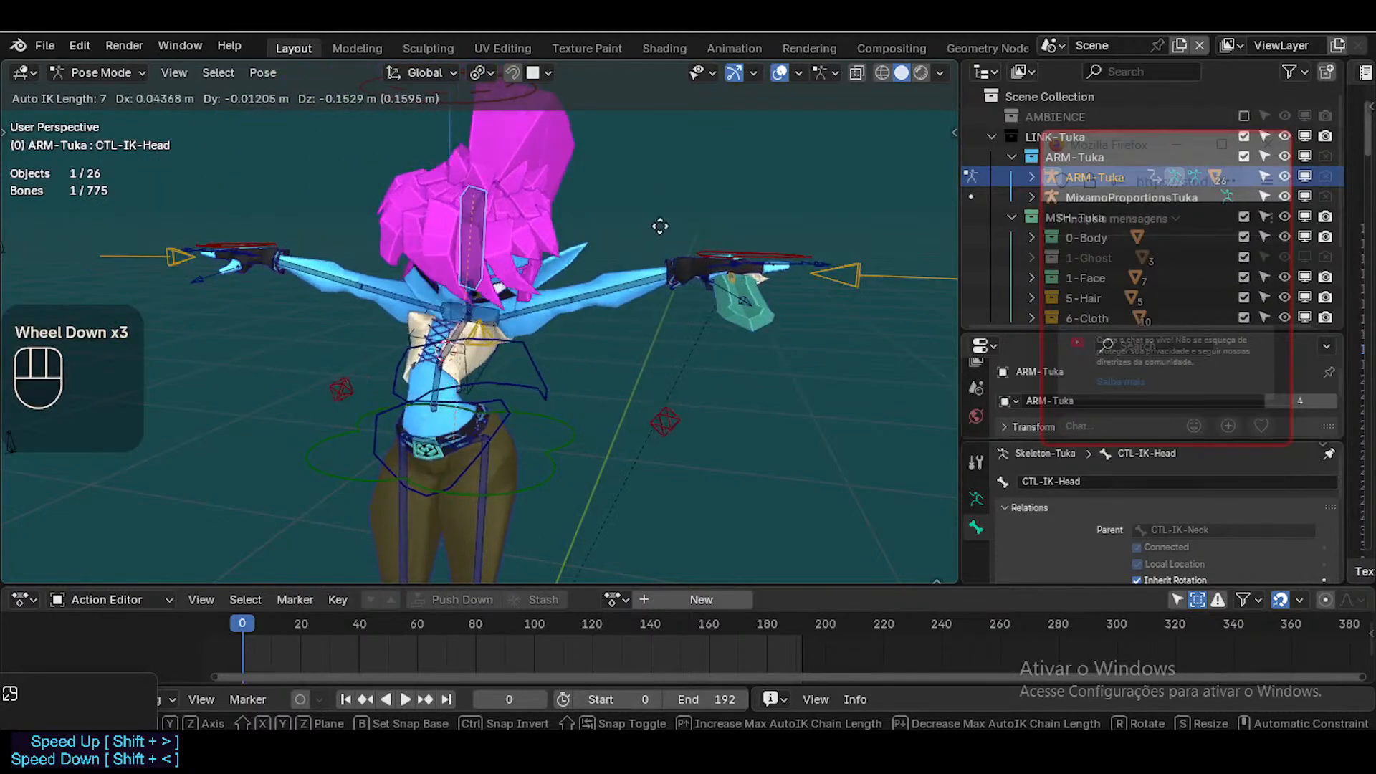
left_click(619, 162)
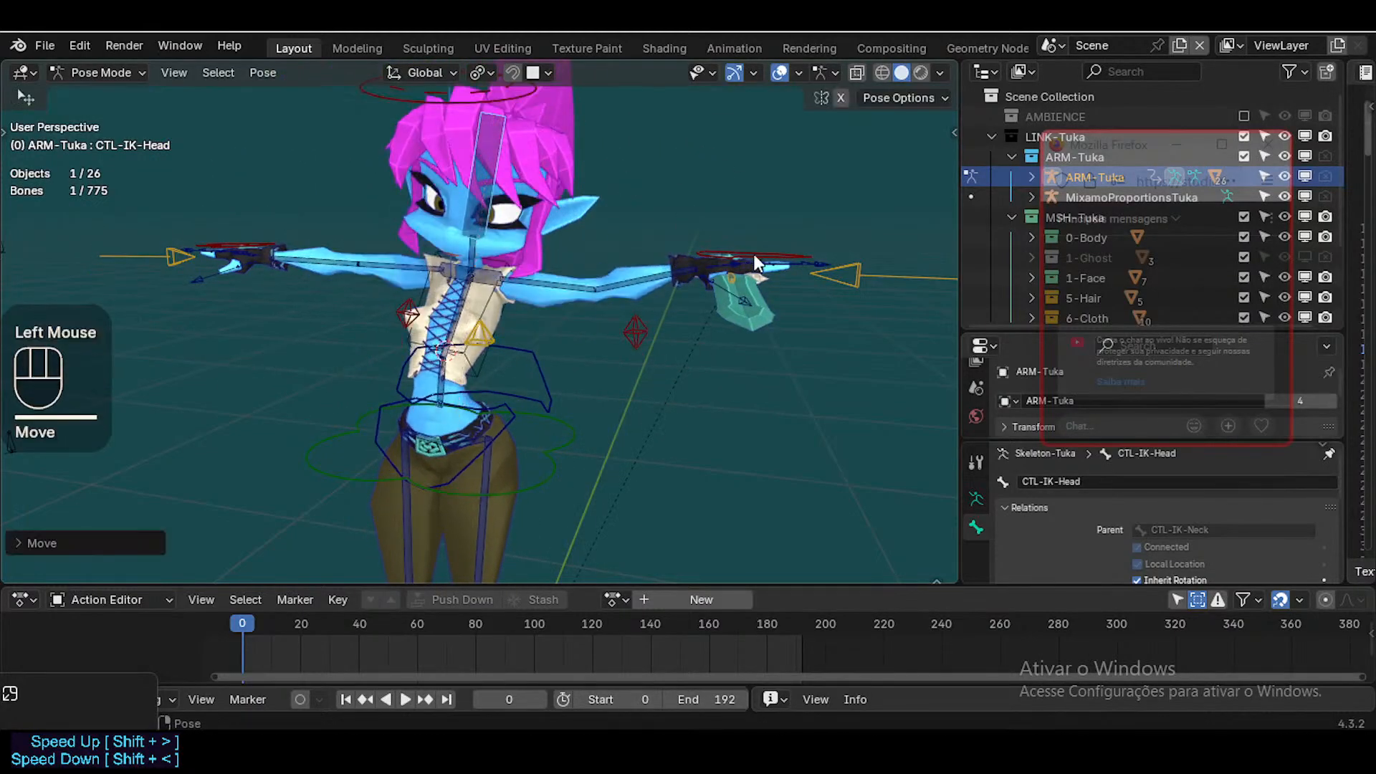
Select the MTR-IK-Hand.L control together with CTL-IK-ArmLower.L and move both to swing the torso and left arm
left_click(754, 254)
left_click(648, 282, "shift")
key("g")
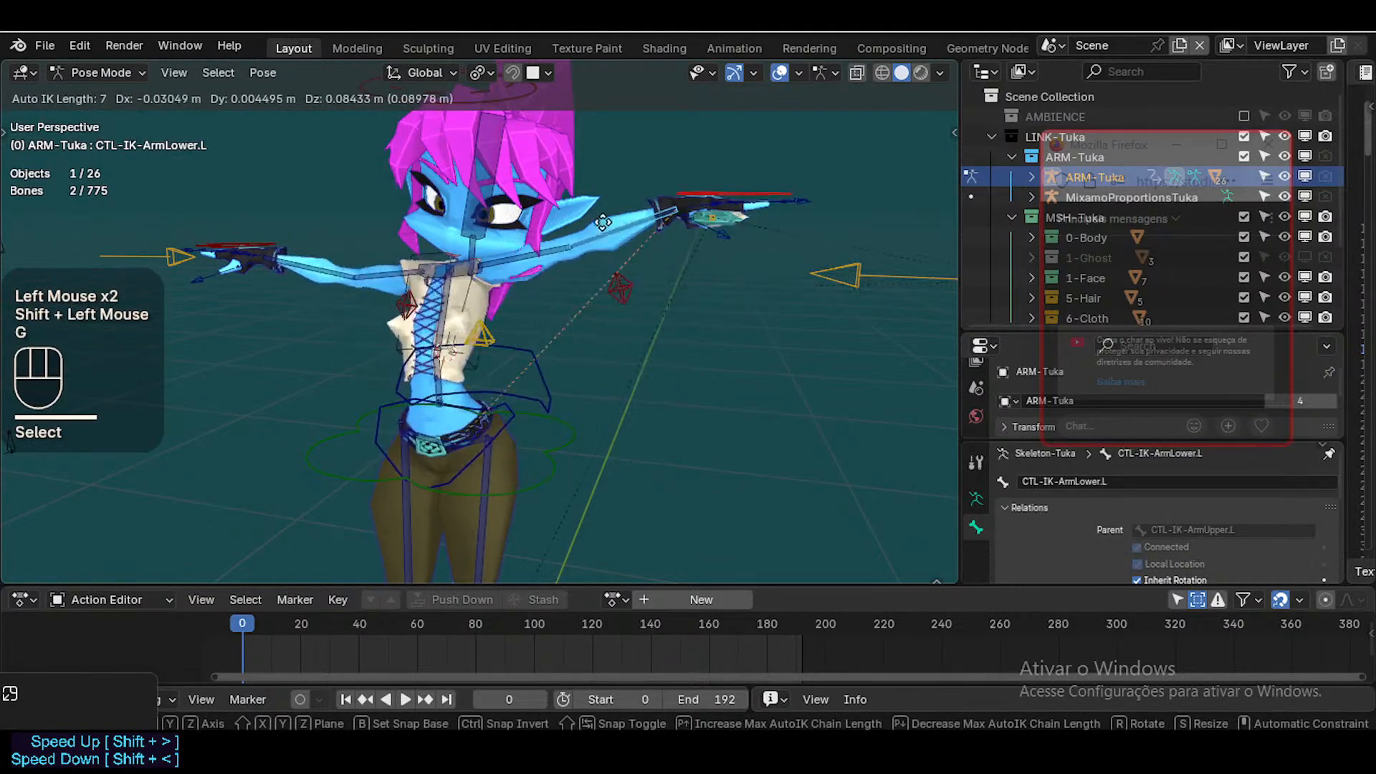
left_click(534, 312)
key("g")
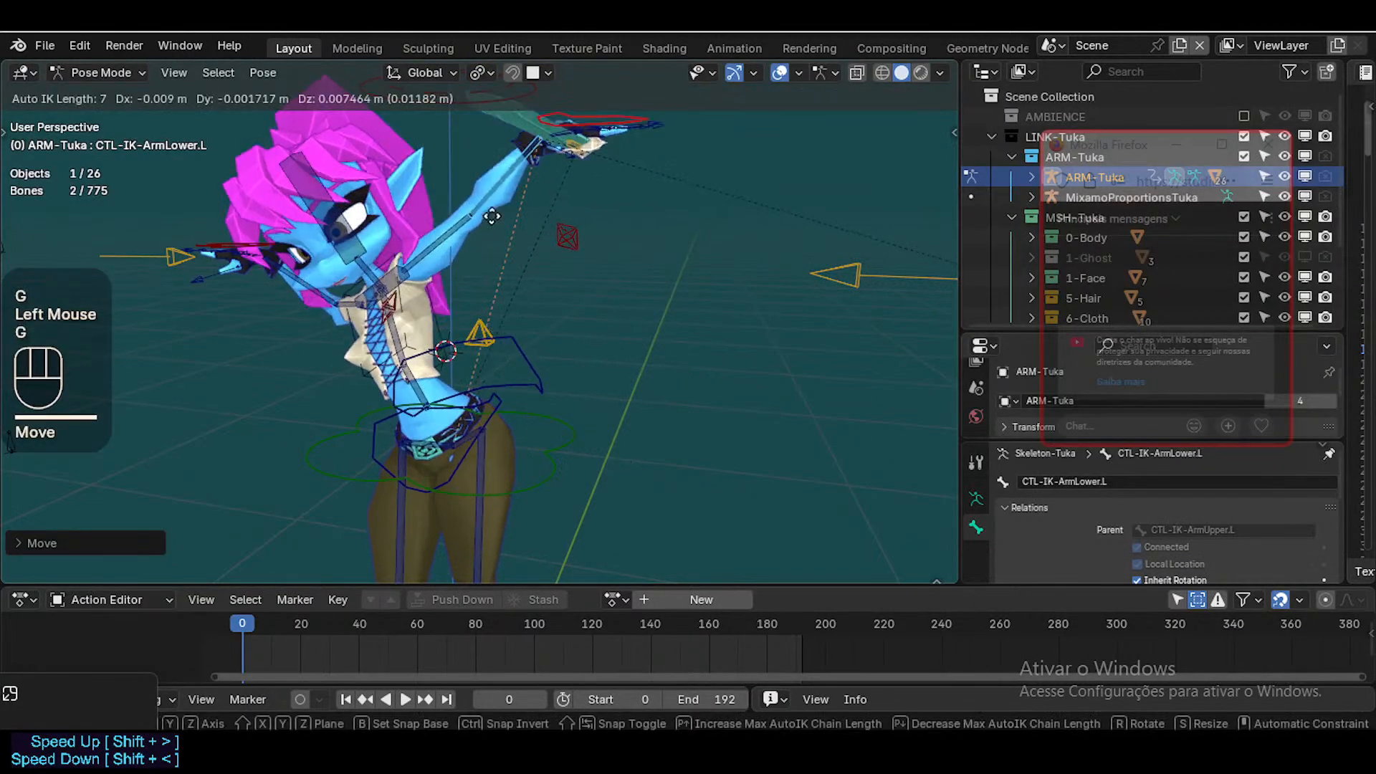
left_click(692, 290)
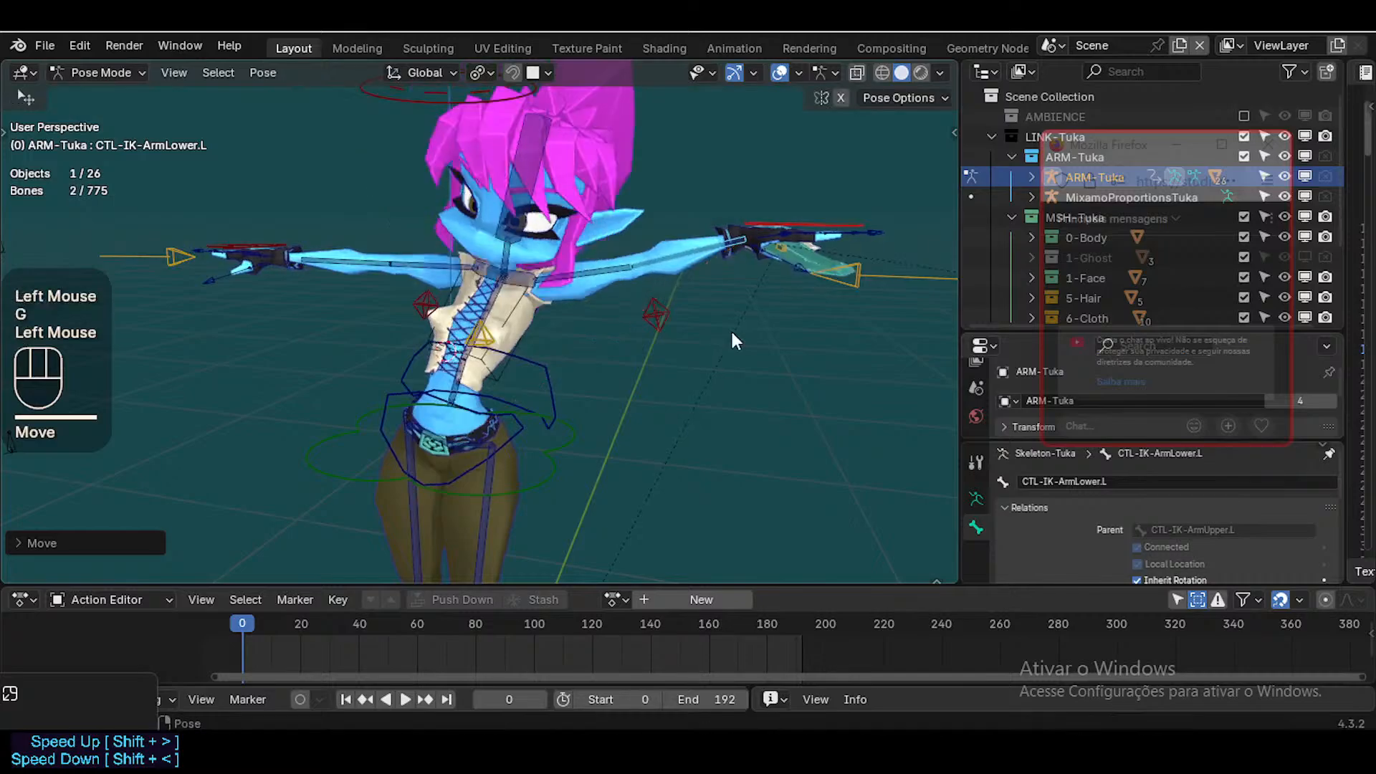
key("g")
left_click(713, 359)
Reset all of Tuka's visible bones to the rest pose, check the bone collections list, and clear the selection
key("a")
key("alt+q")
key("alt+q")
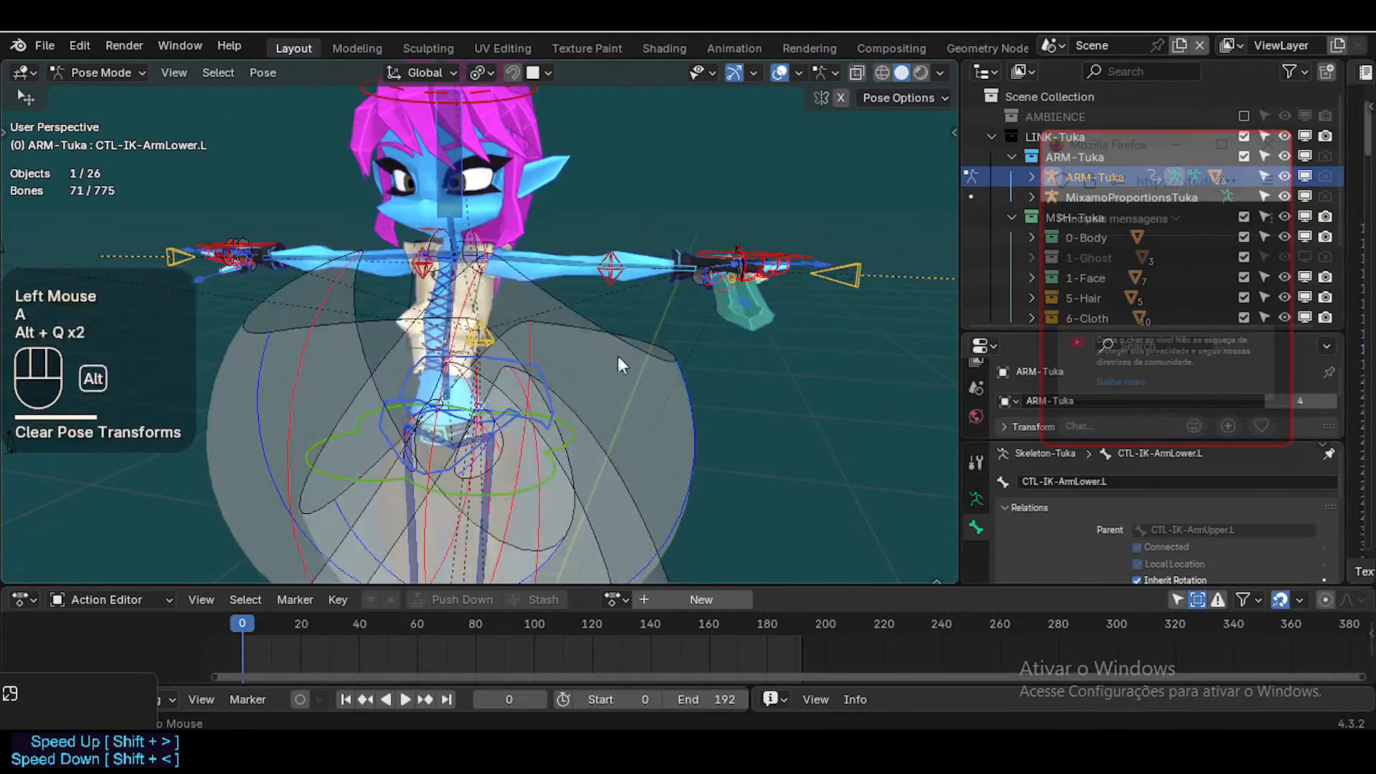
key("n")
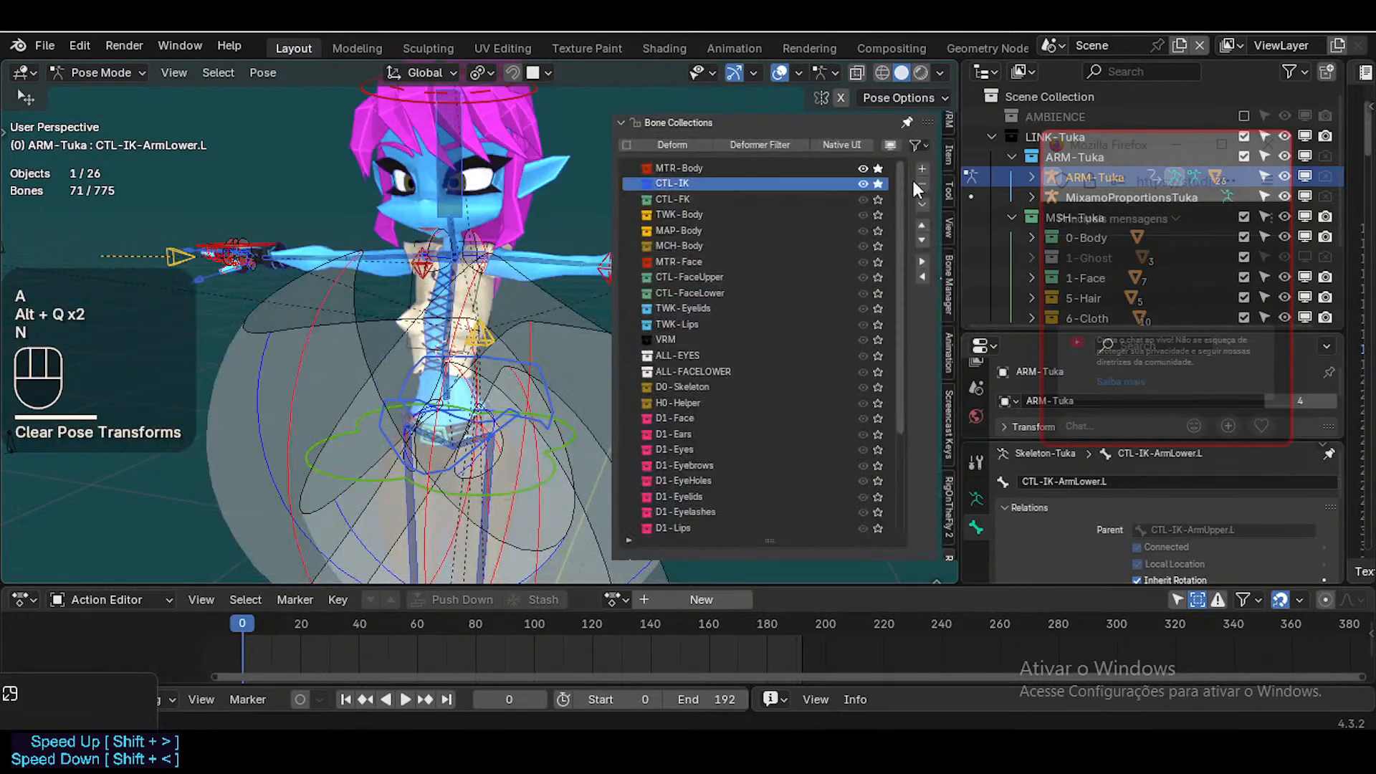
key("n")
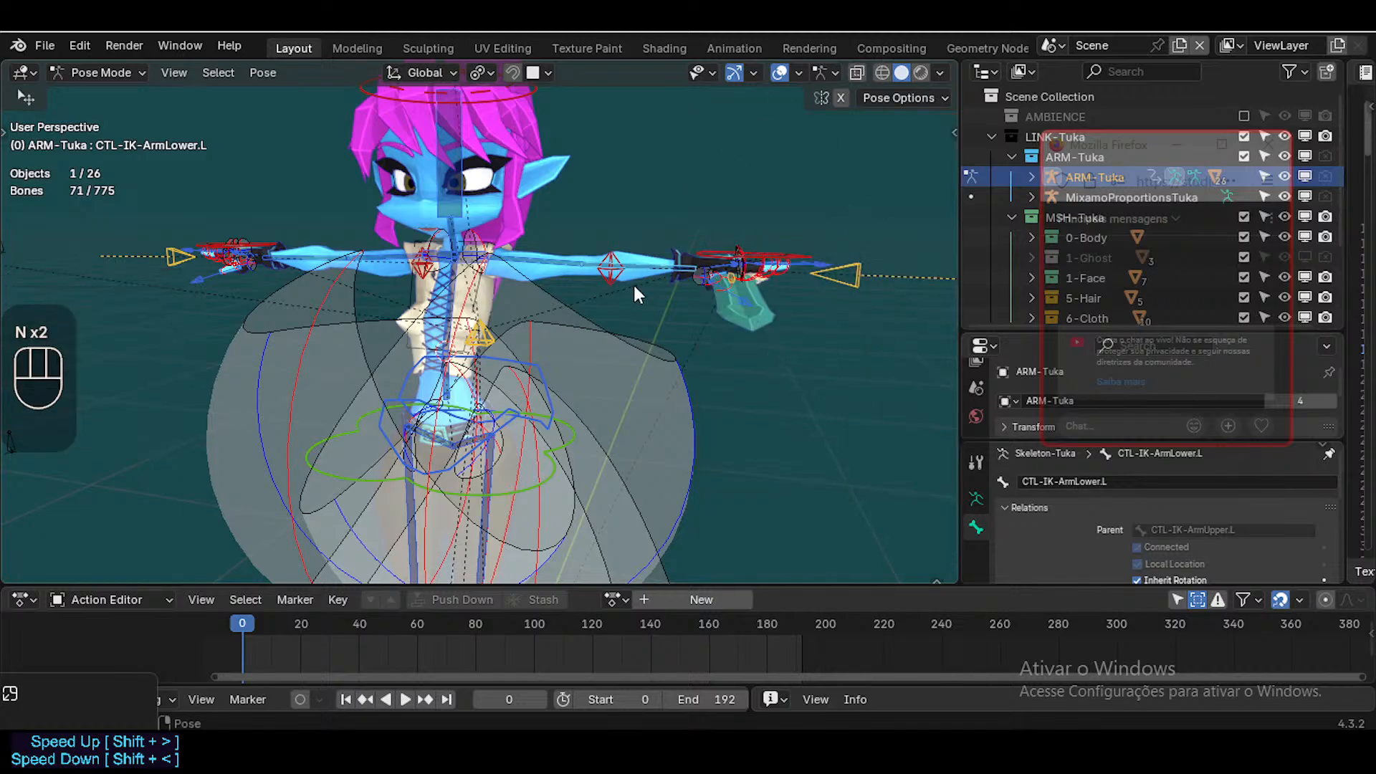
scroll(568, 411, "down", 1)
key("alt+a")
Lift Tuka's left foot by moving the MTR-IK-Foot.L control
scroll(576, 400, "up", 3)
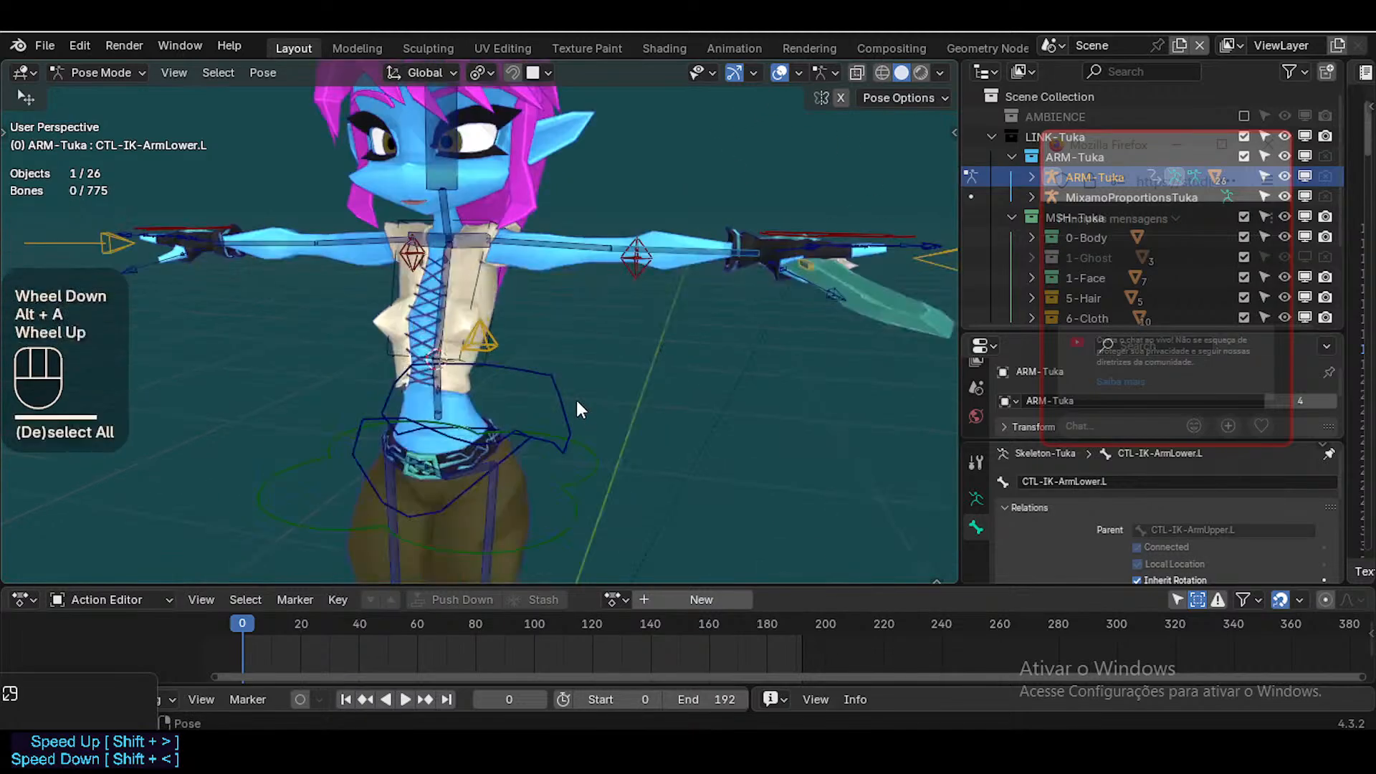
scroll(576, 400, "down", 2)
scroll(557, 405, "down", 1, "shift")
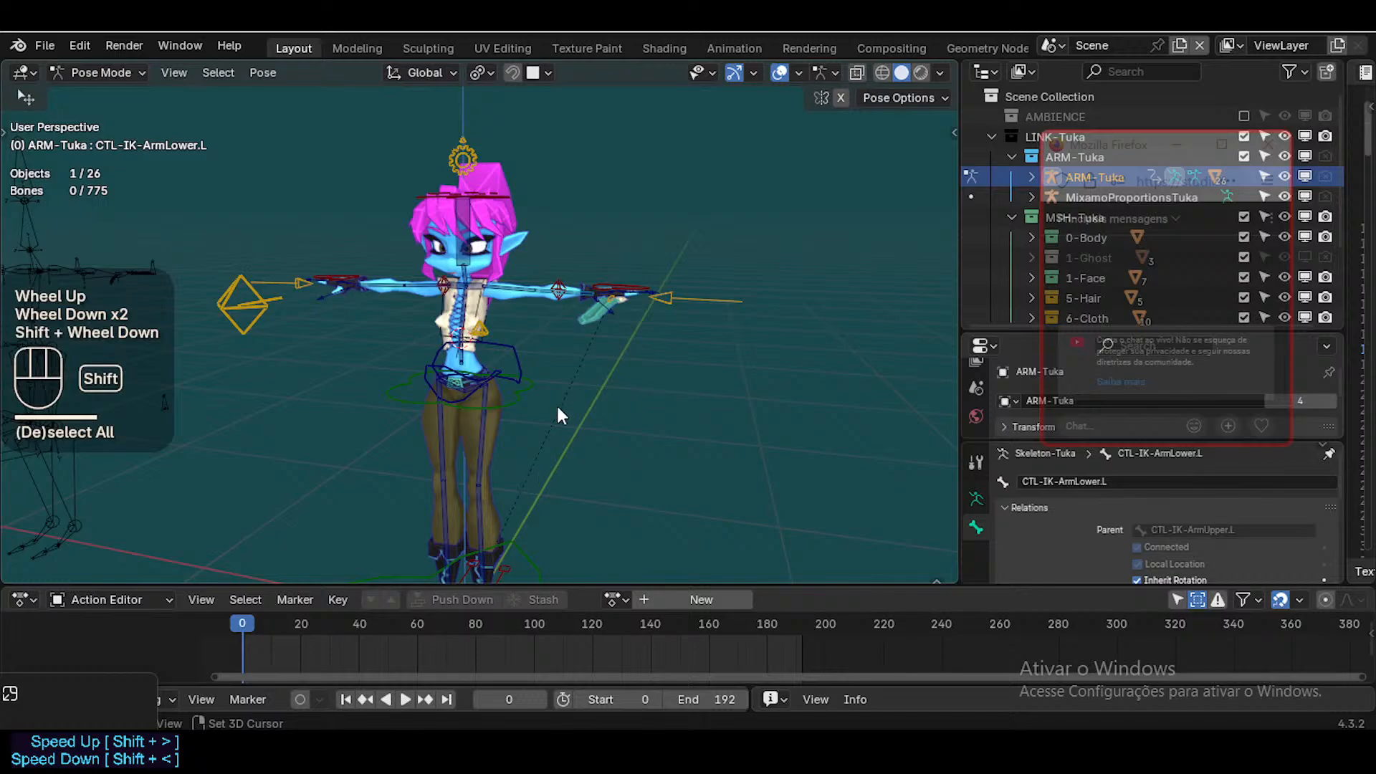
scroll(506, 457, "down", 1)
middle_click_drag(497, 485, 493, 428, "shift")
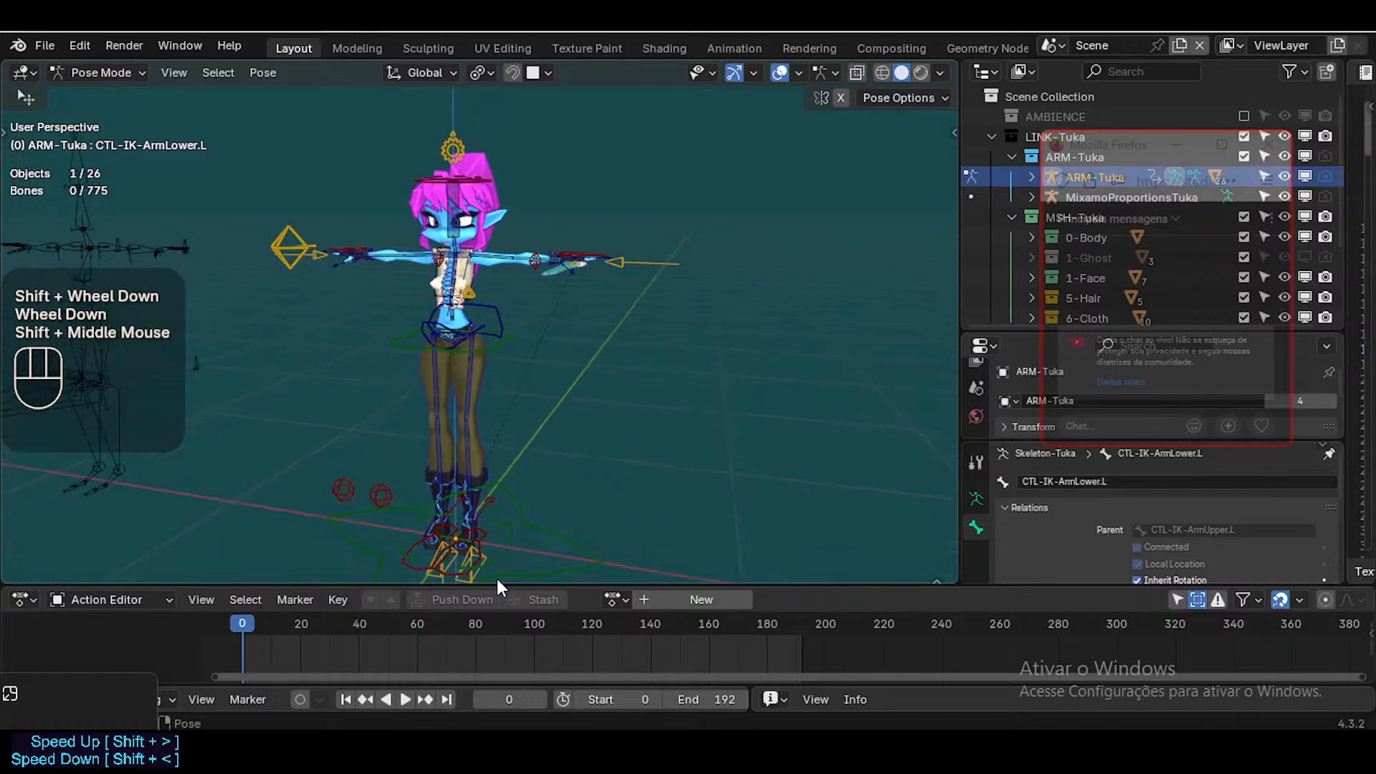
left_click(465, 574)
key("g")
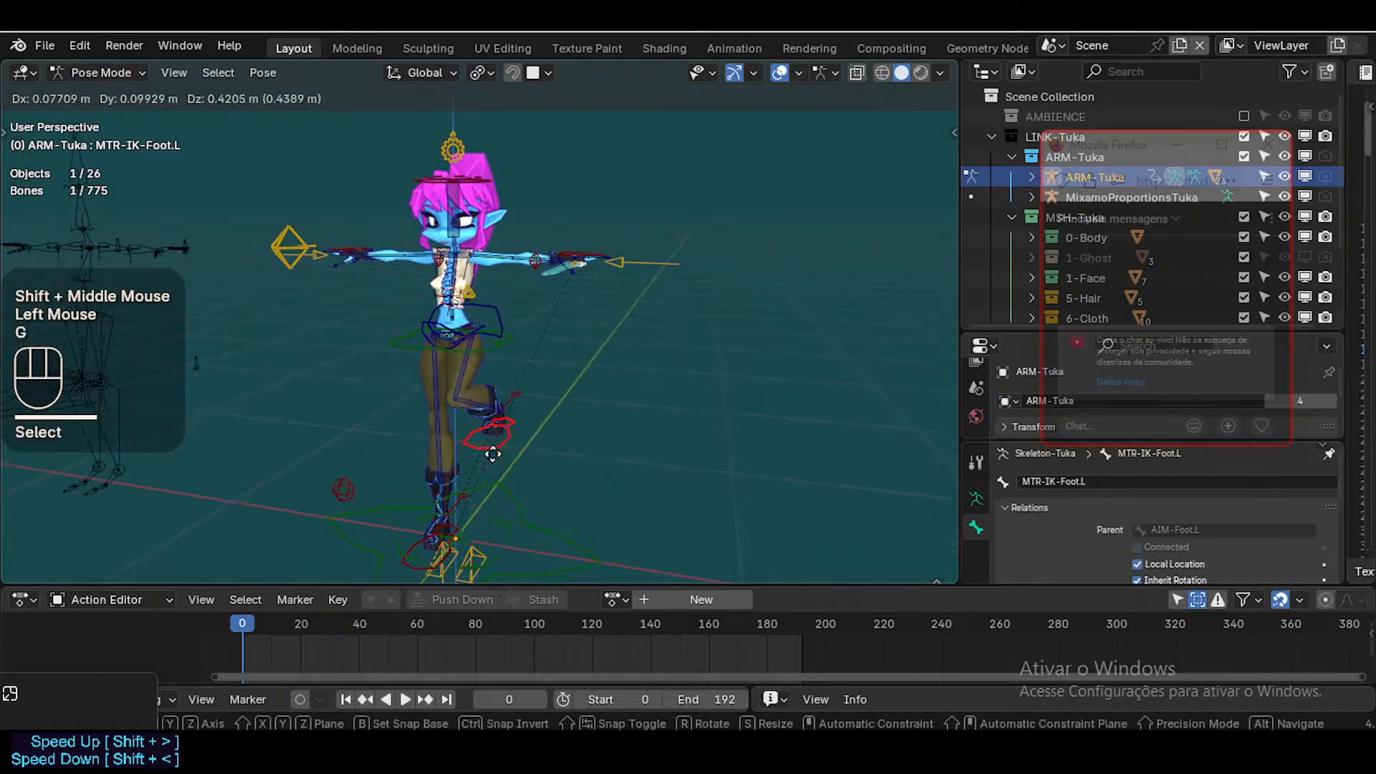
left_click(518, 455)
Rotate the MTR-IK-Foot.L control around X and move it to extend the left leg behind the body
scroll(513, 470, "down", 2)
middle_click_drag(514, 470, 438, 442)
scroll(437, 442, "up", 1)
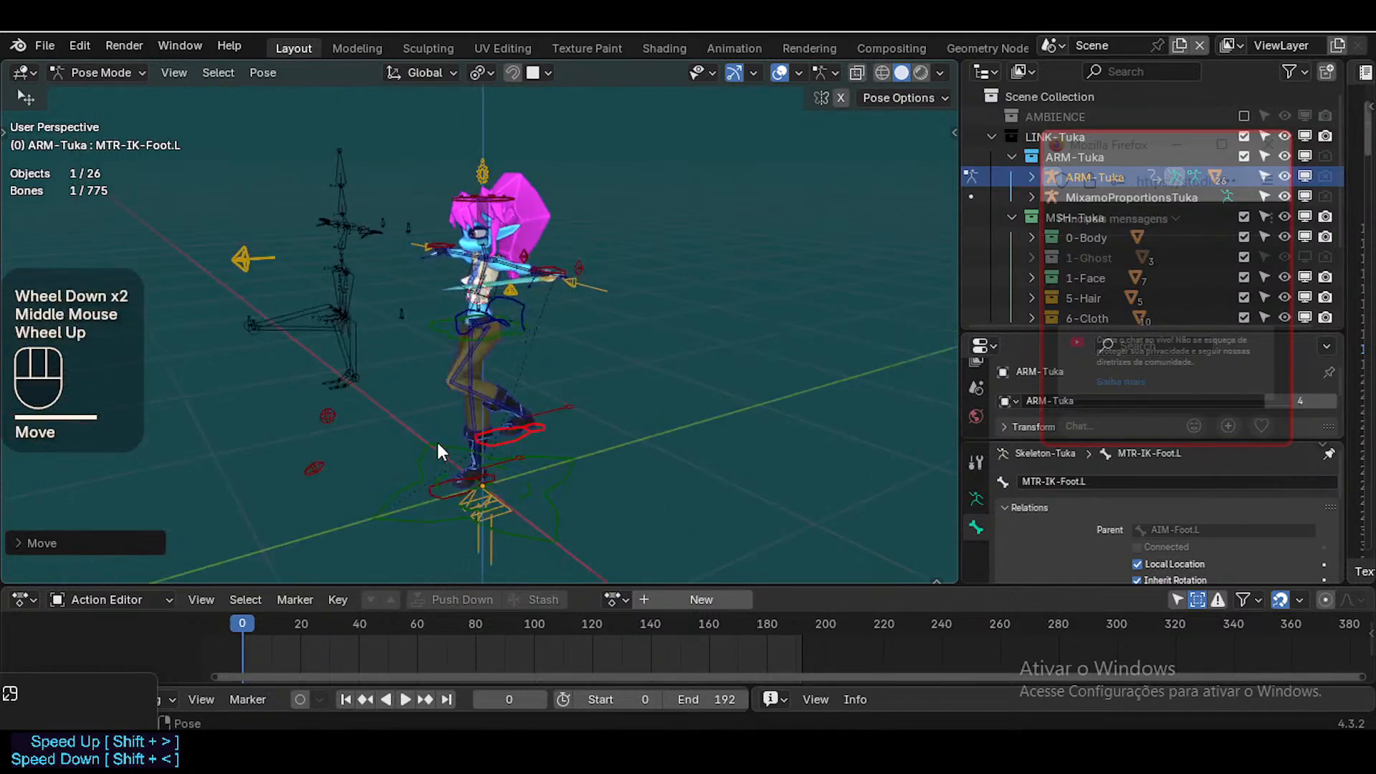
key("r")
key("x")
left_click(634, 448)
key("g")
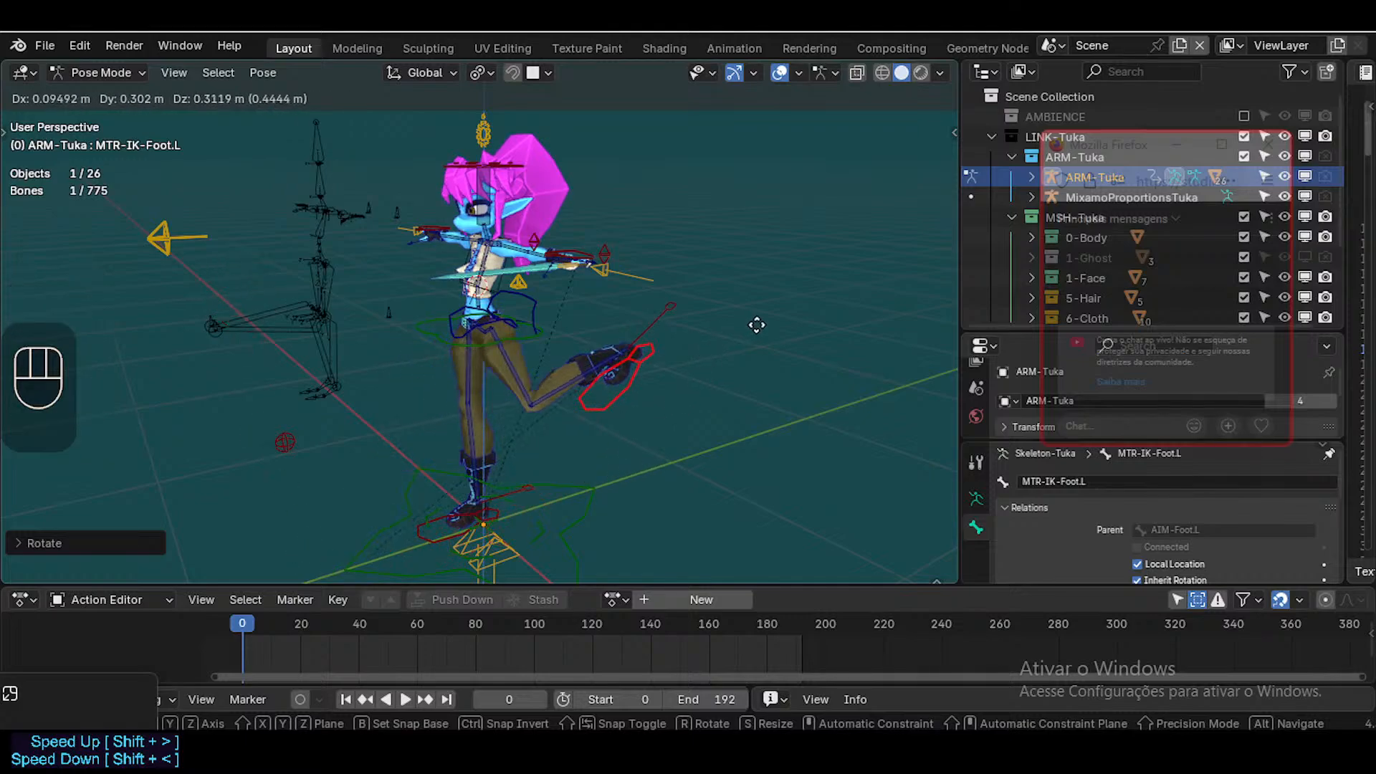
left_click(791, 344)
key("r")
key("x")
left_click(740, 466)
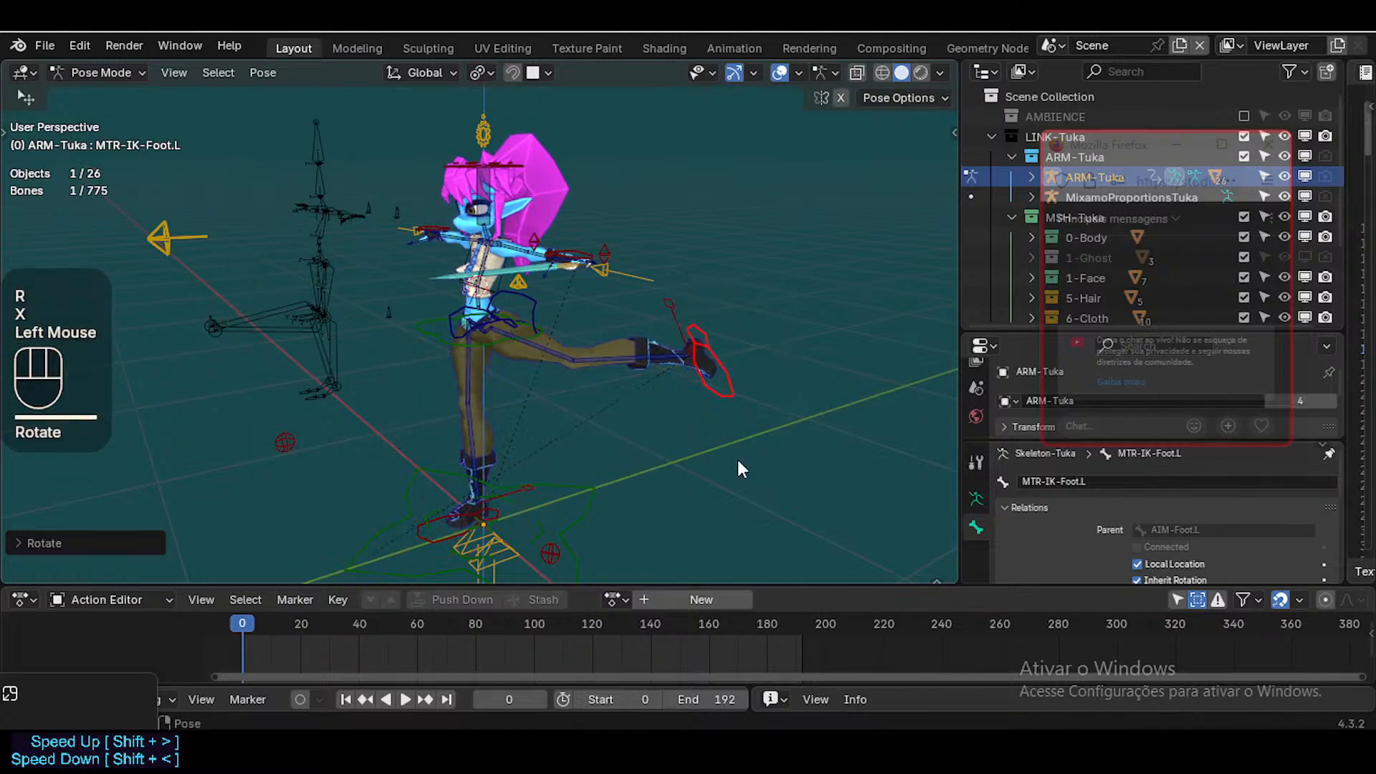
key("g")
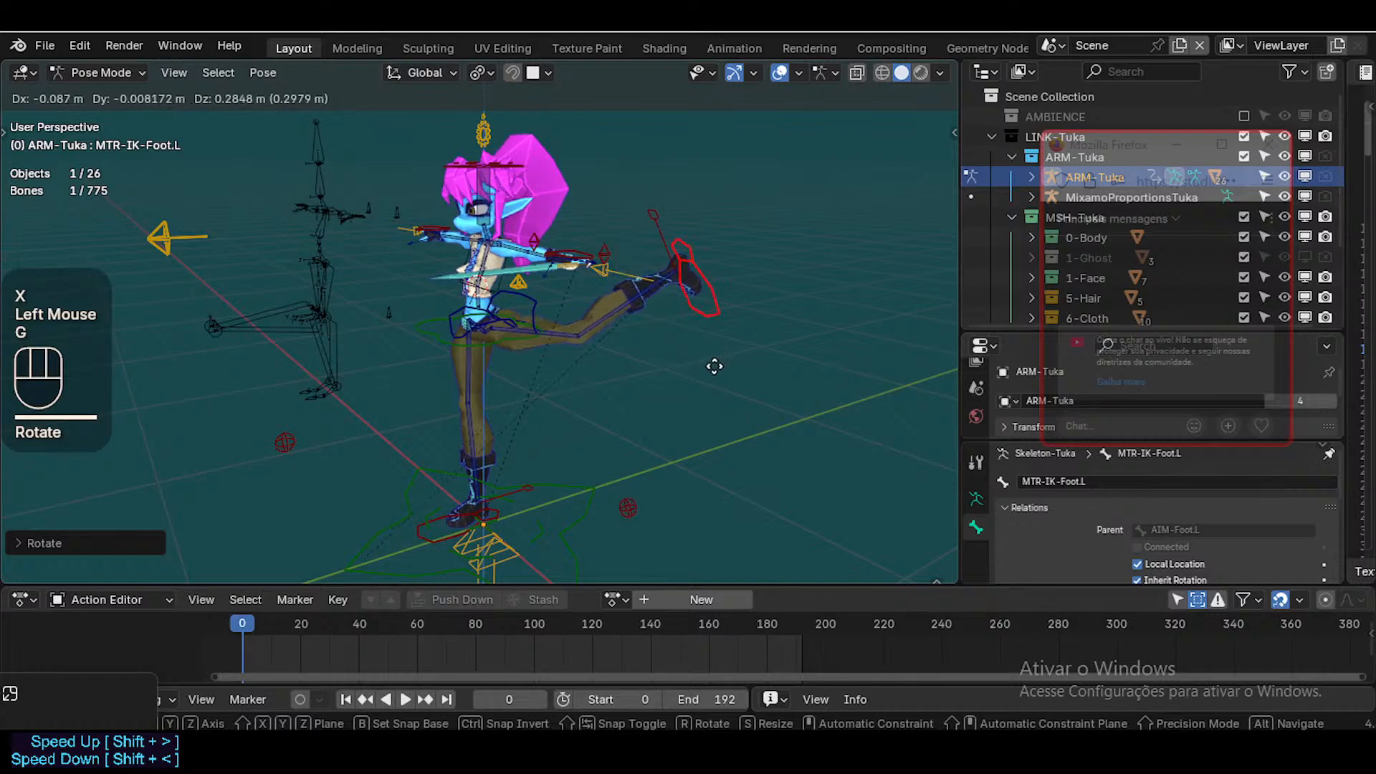
left_click(701, 373)
Clear the leg pose by resetting the transforms of all visible bones and deselect them
key("a")
key("alt+q")
scroll(613, 348, "up", 3)
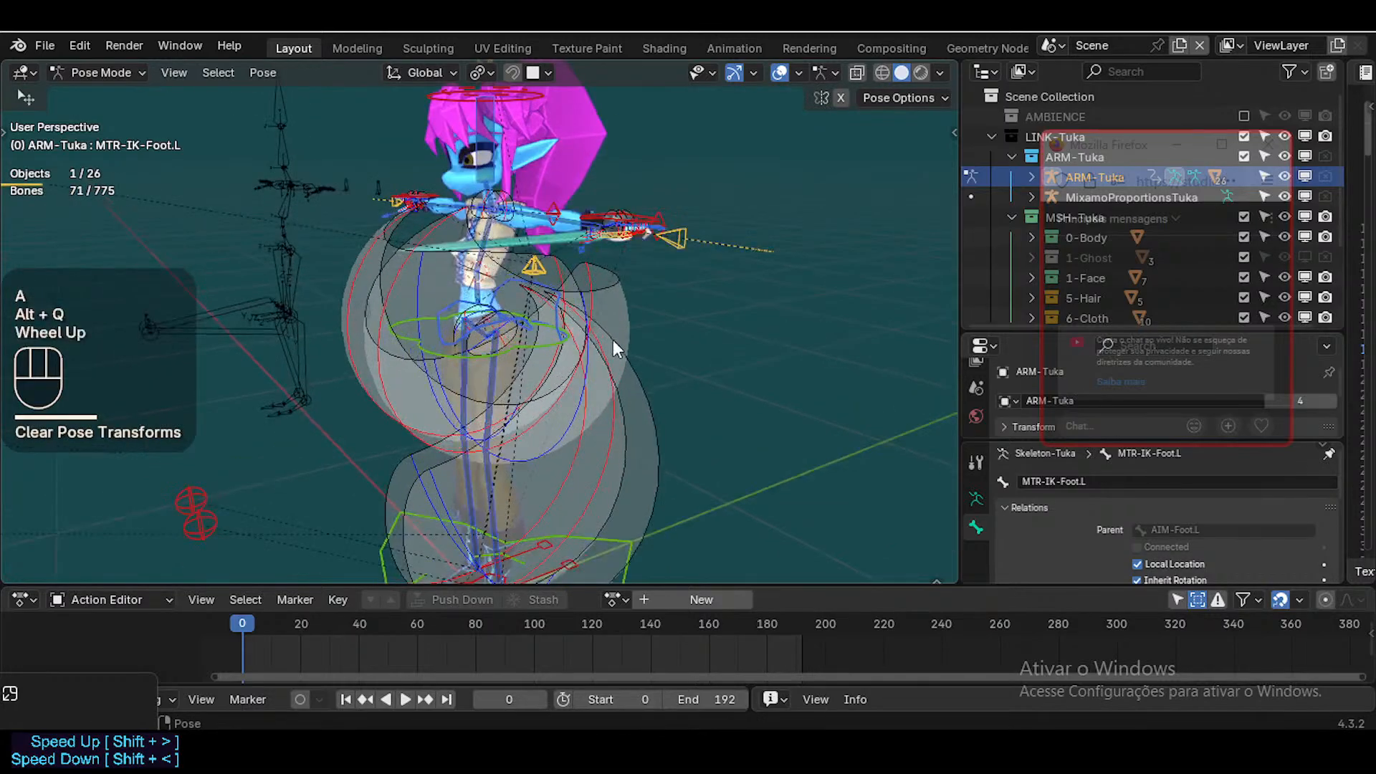
middle_click_drag(581, 237, 723, 322)
scroll(723, 319, "up", 2)
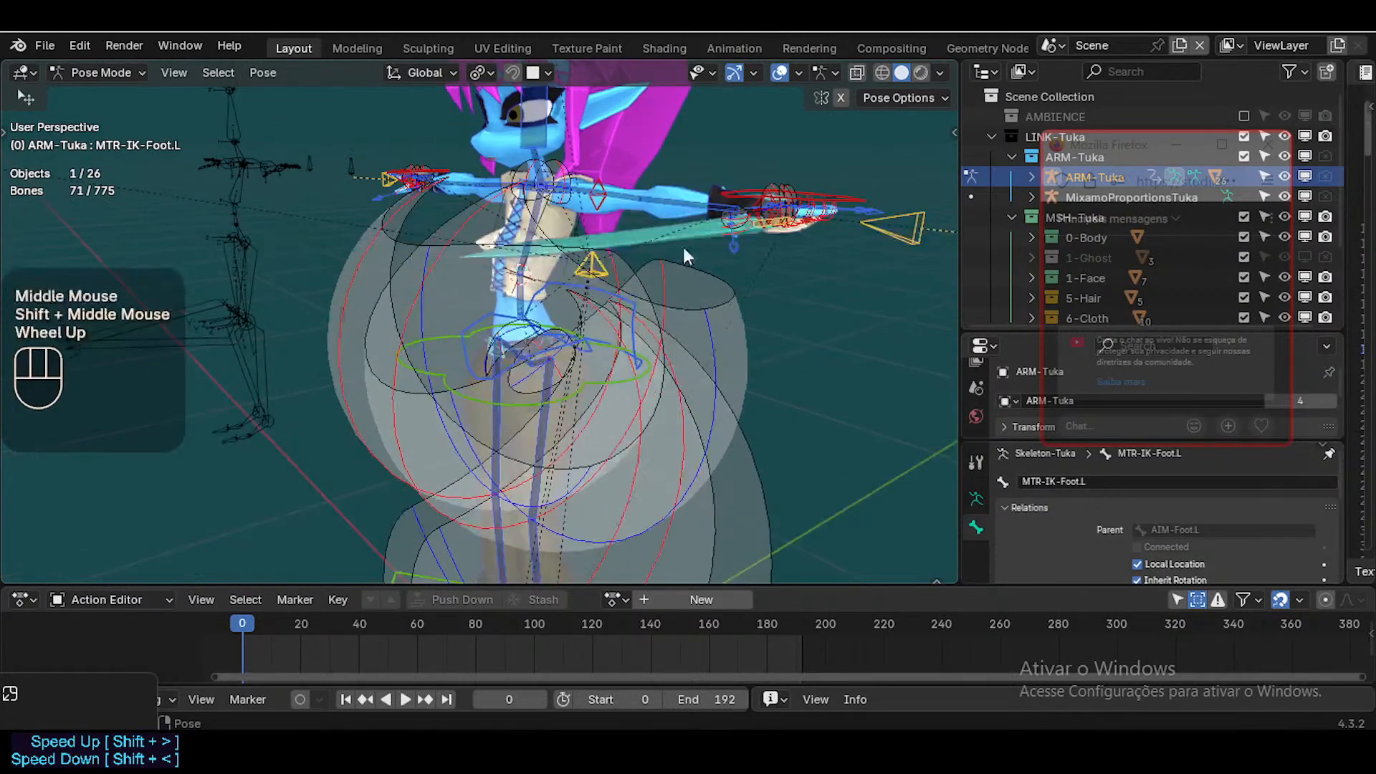
scroll(680, 325, "down", 2)
middle_click_drag(530, 144, 586, 195, "shift")
key("alt+a")
Try to rotate the SWT-Head switch control above Tuka's head
left_click(569, 103)
key("r")
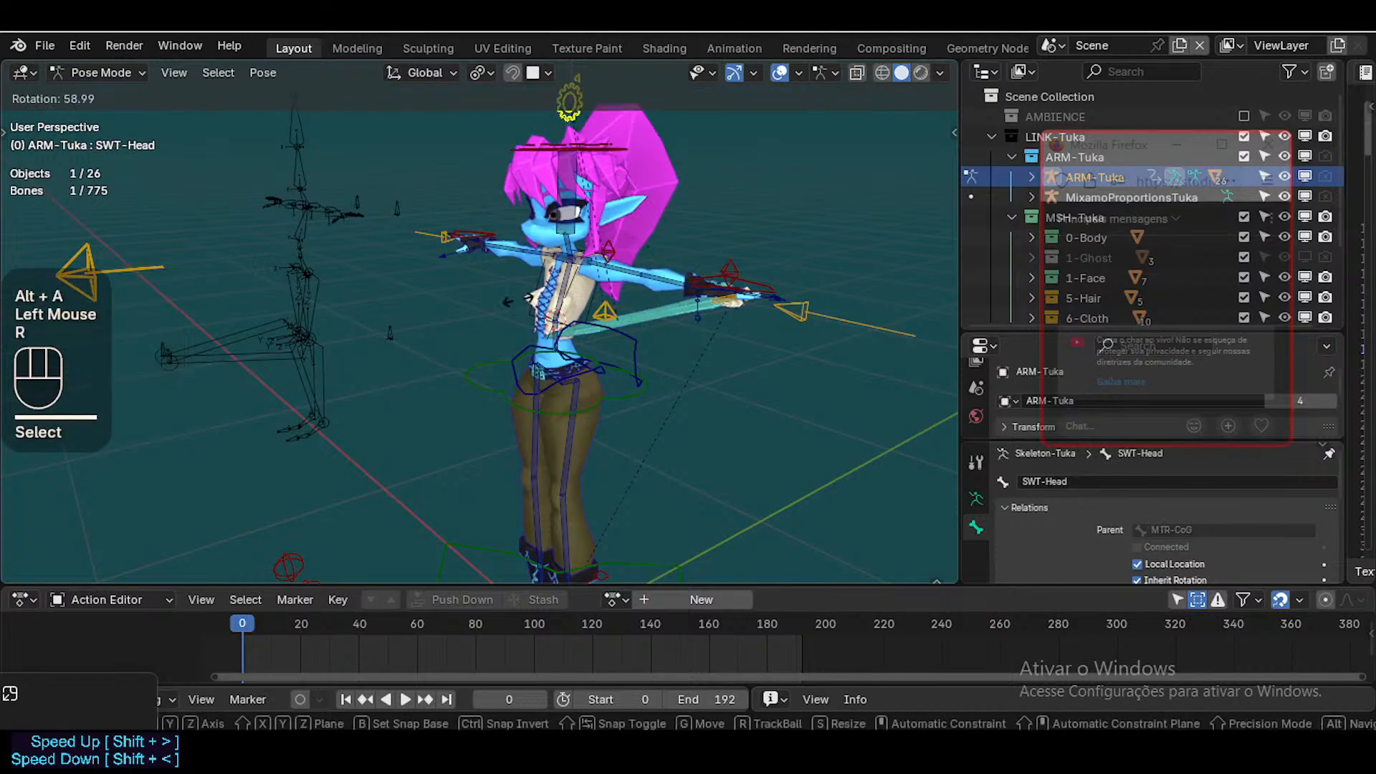
key("Escape")
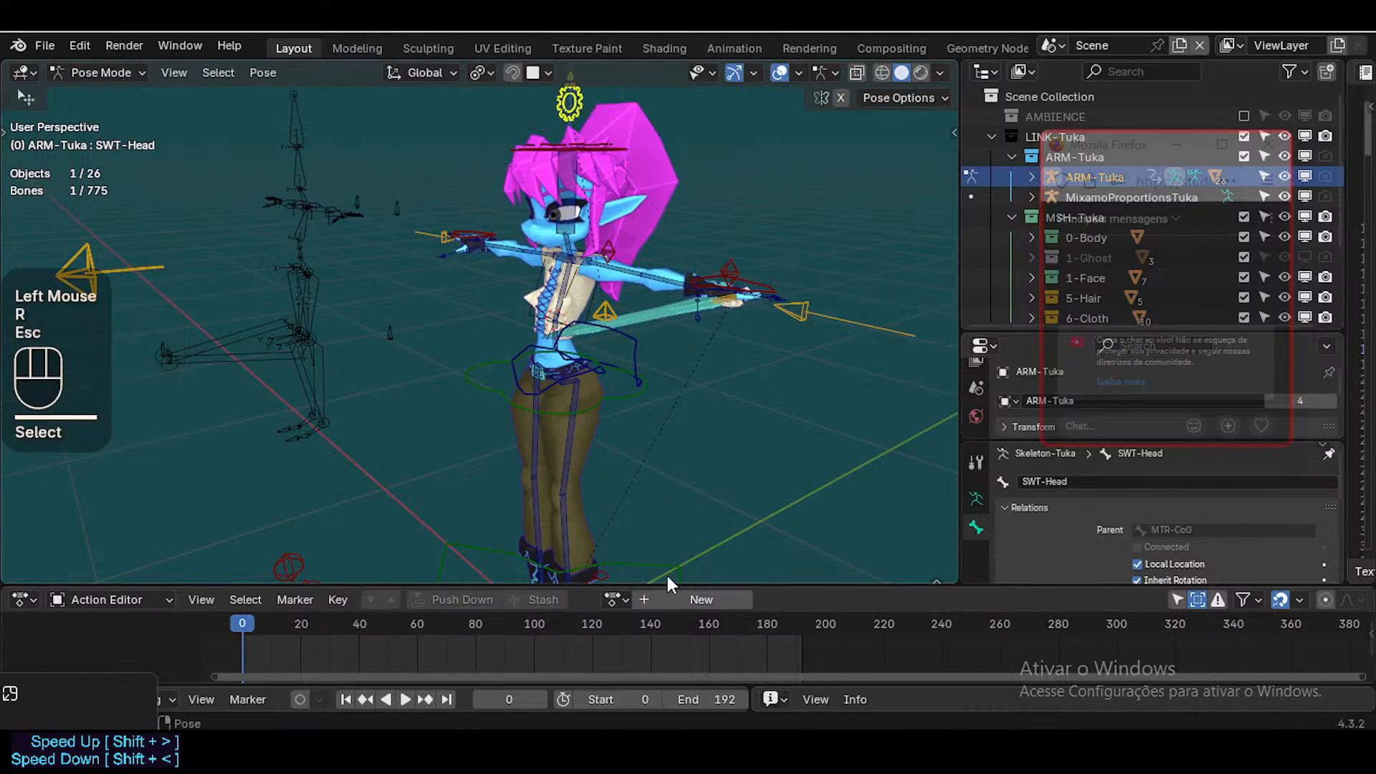
Select the left hand's MTR-IK-Hand.L control and try to move it
left_click(770, 291)
key("g")
key("Escape")
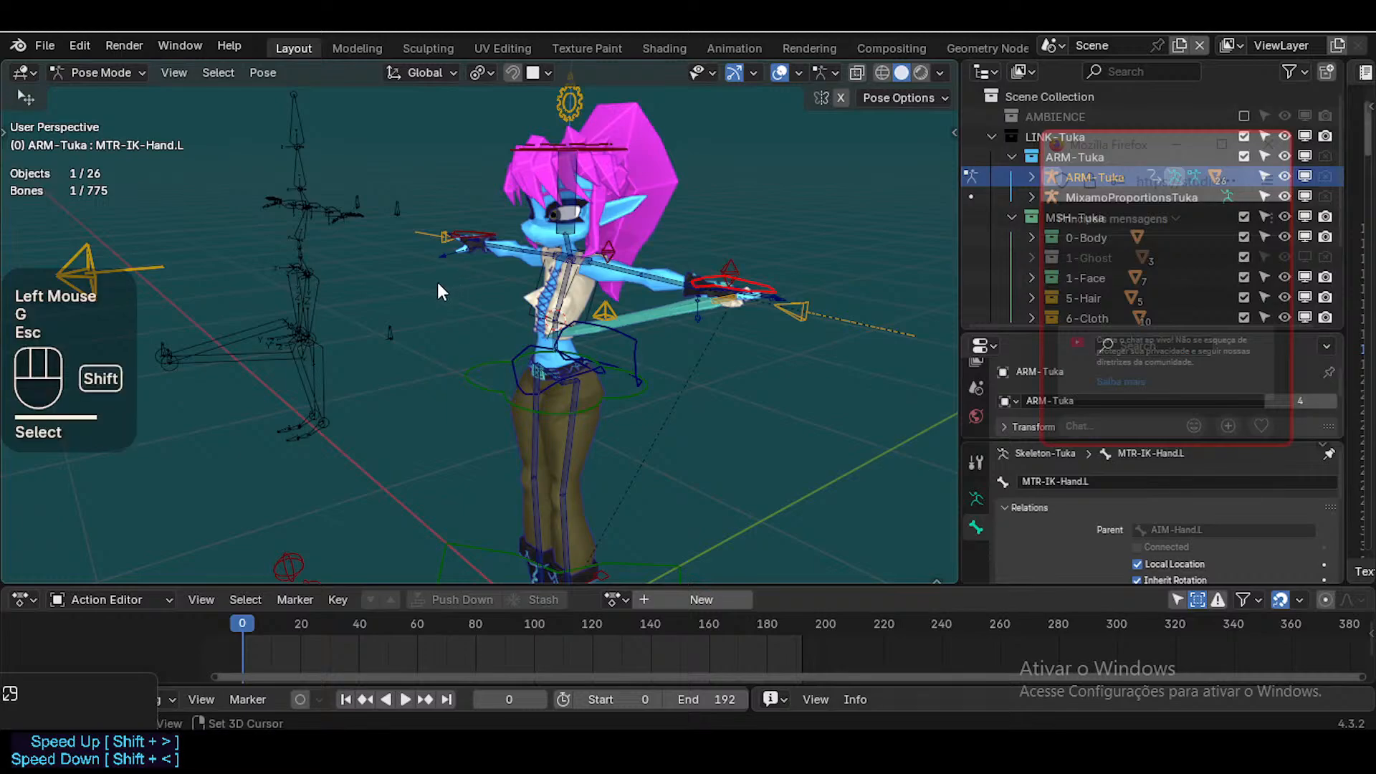
middle_click_drag(595, 320, 517, 354, "shift")
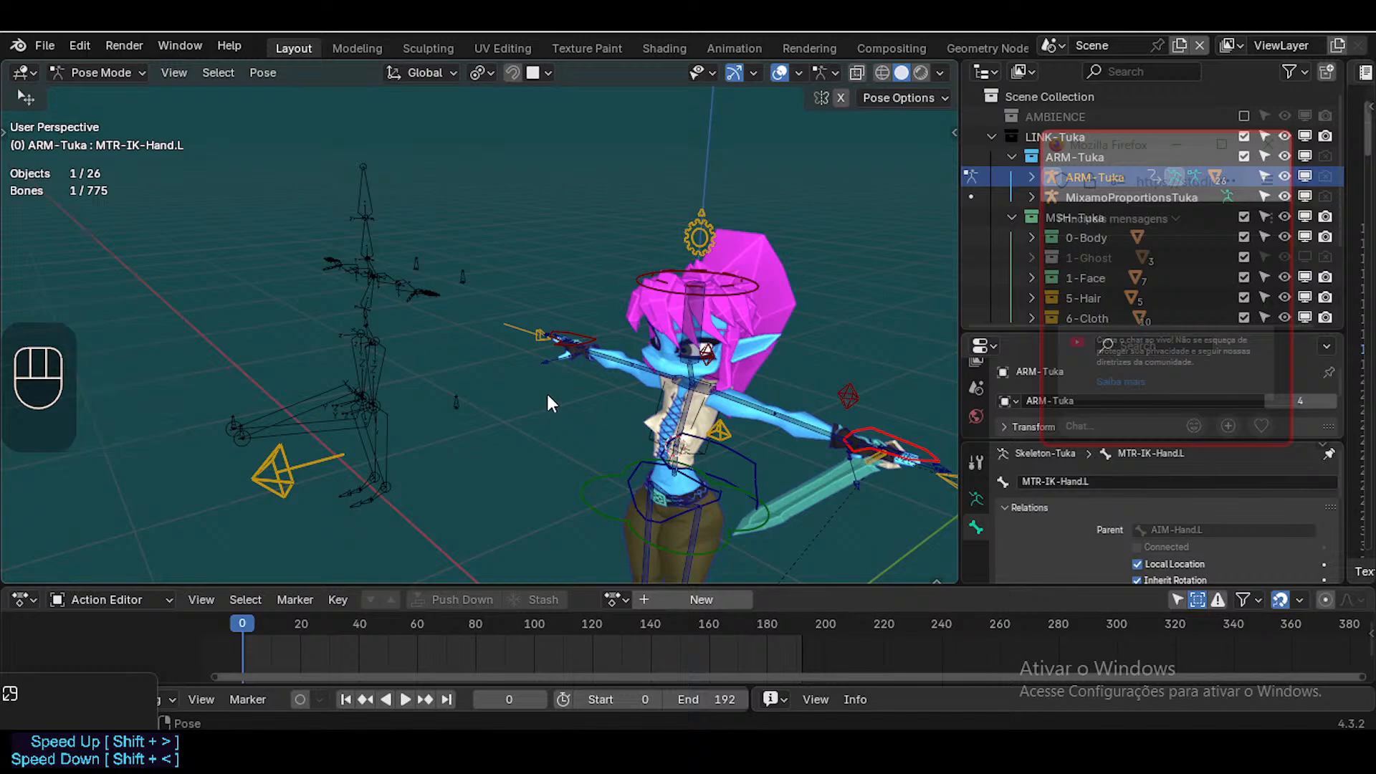
Reset the transforms of all visible bones on Tuka's rig
key("a")
key("alt+q")
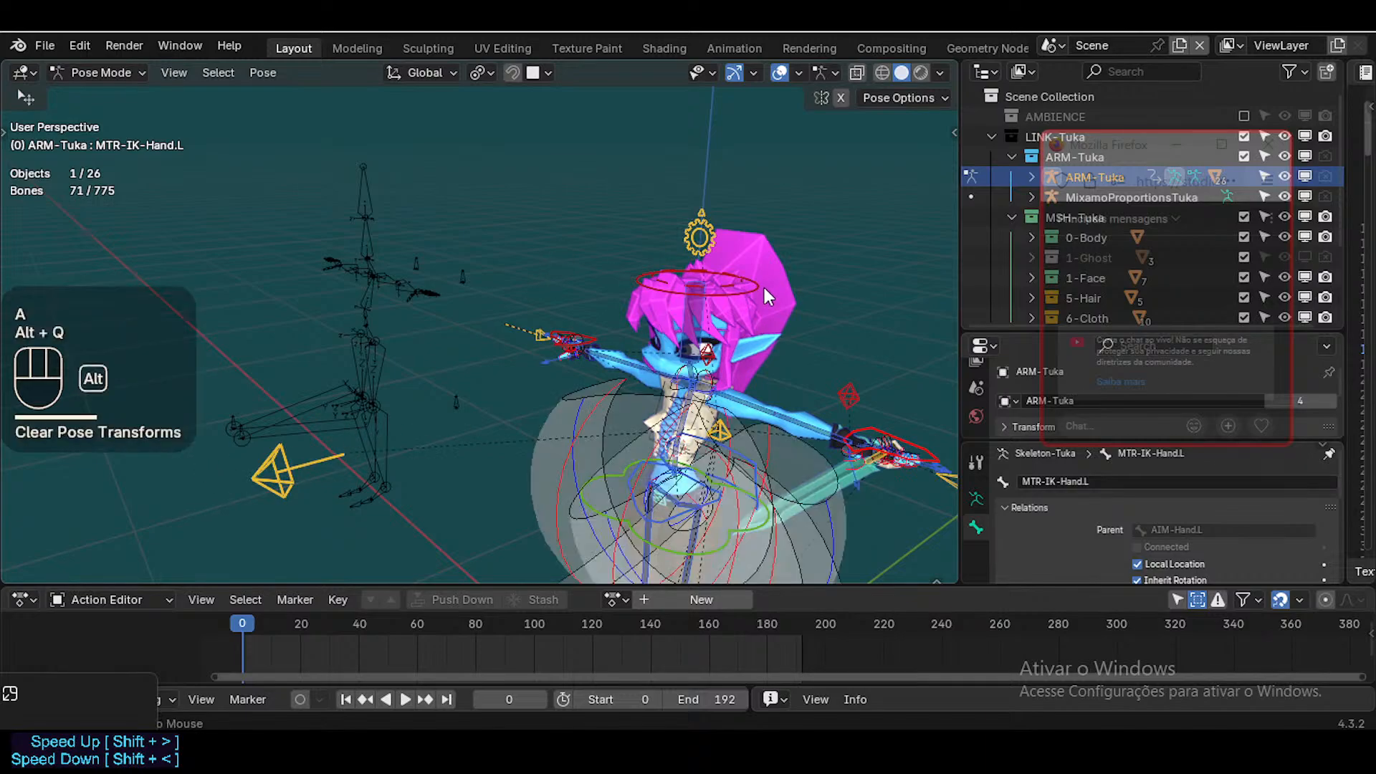
key("alt+q")
key("ctrl+2")
mouse_move(758, 430)
middle_mouse_down()
mouse_move(760, 459)
mouse_move(770, 417)
middle_mouse_up()
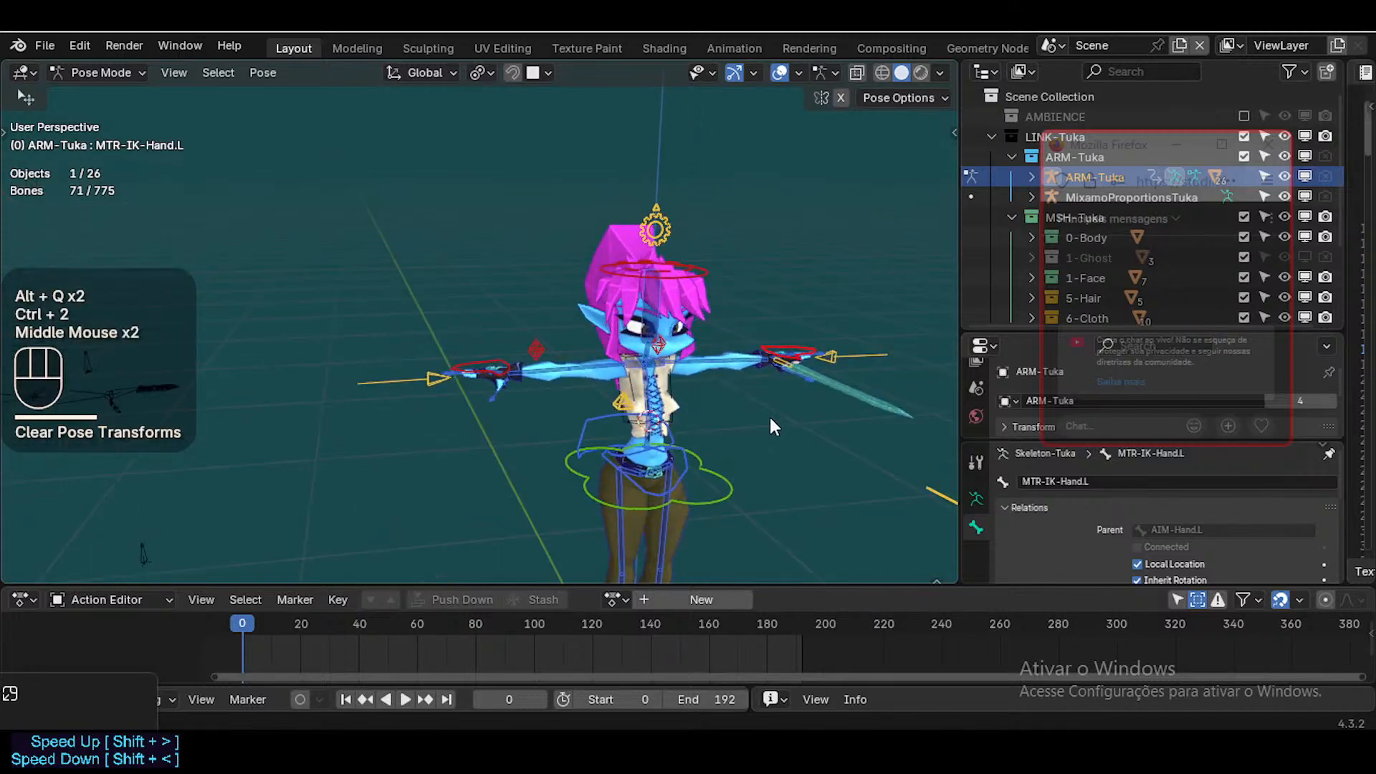
scroll(688, 394, "down", 1, "shift")
middle_click_drag(688, 395, 781, 335, "shift")
scroll(609, 369, "down", 2)
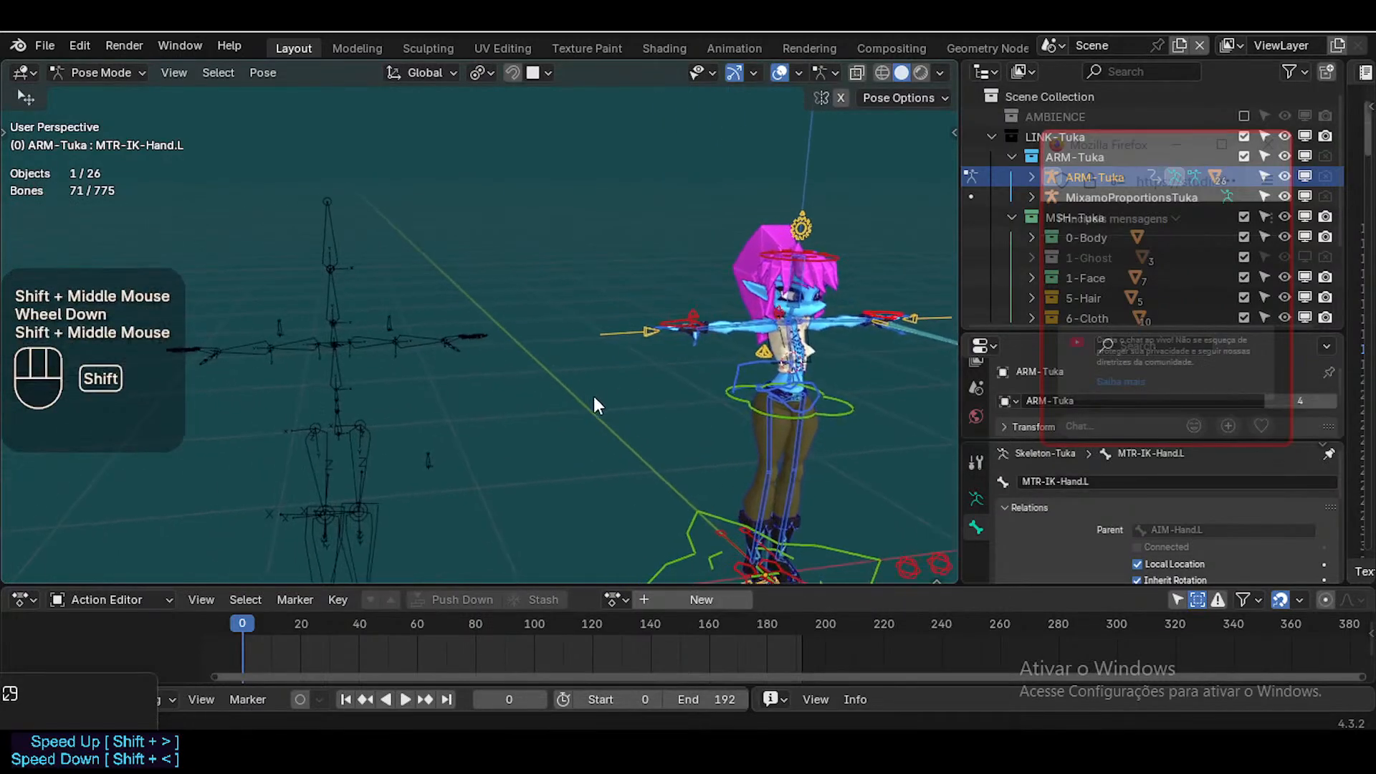
Leave Pose Mode and select the MixamoProportionsTuka armature in Object Mode
left_click(325, 354)
left_click(337, 343)
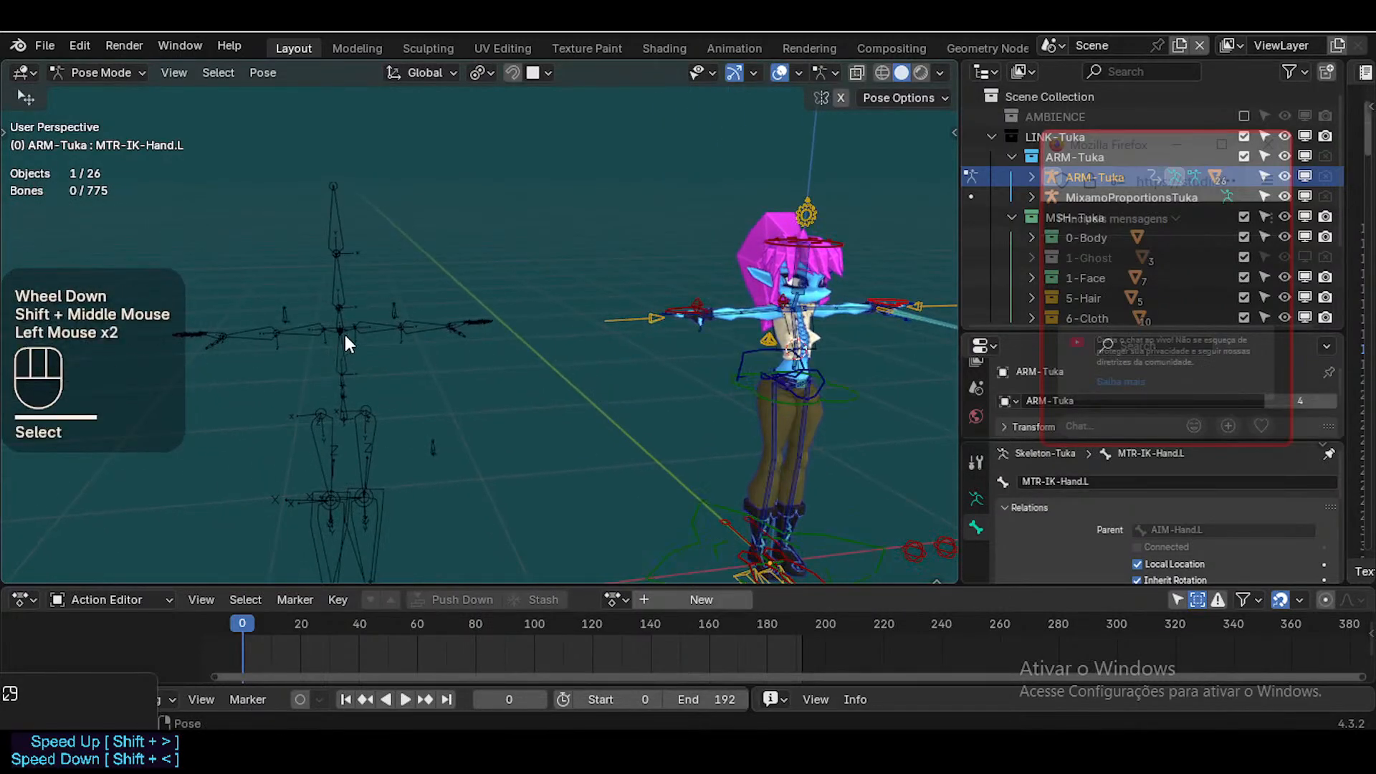
key("ctrl+Tab")
left_click(344, 306)
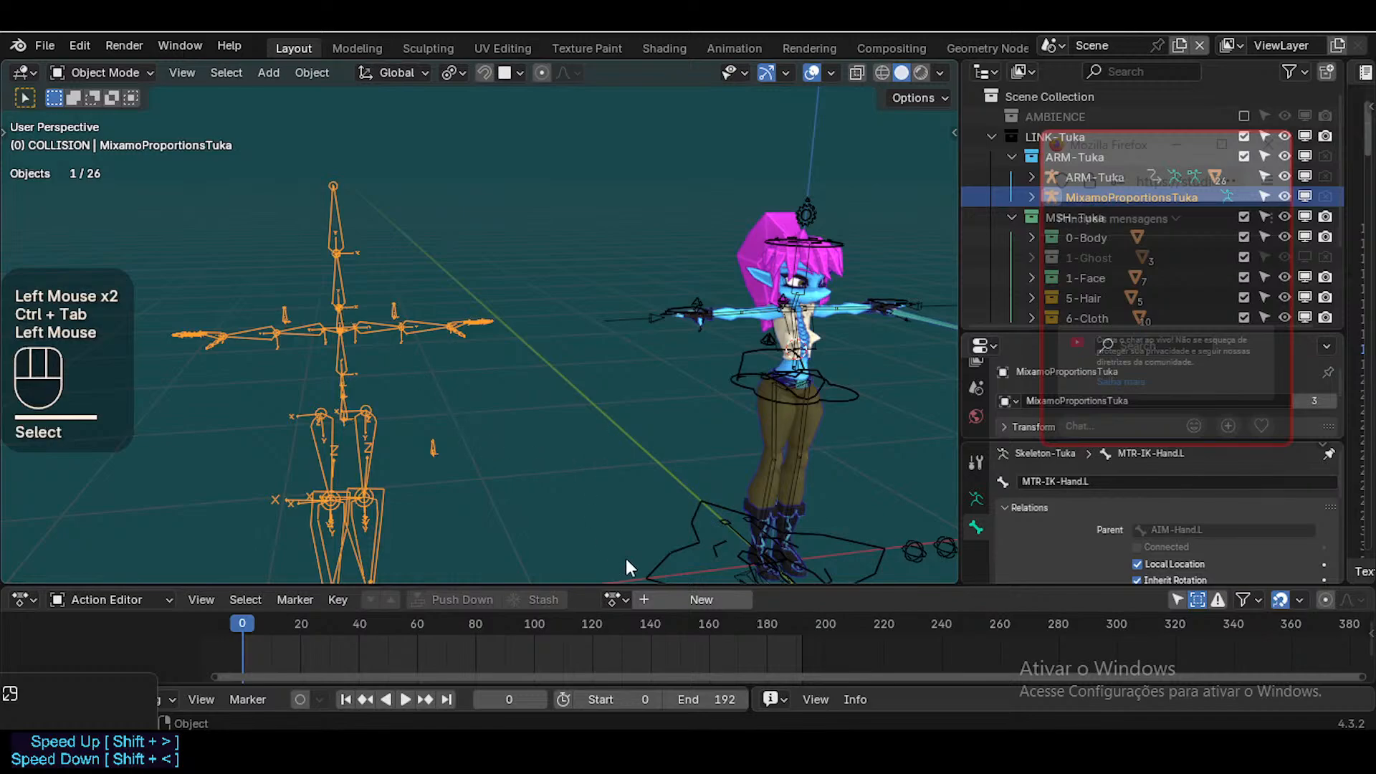
left_click(611, 600)
left_click(610, 599)
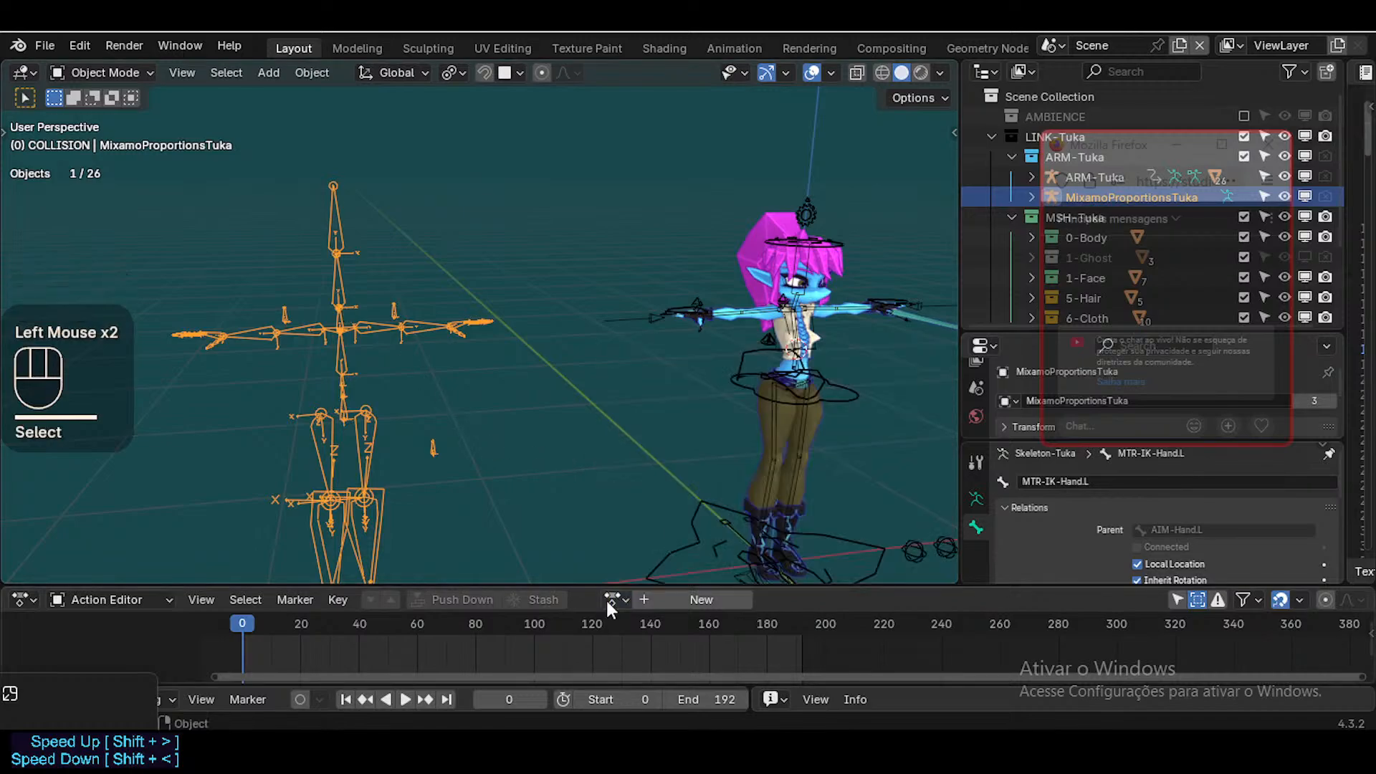
Put the MixamoProportionsTuka armature into Pose Mode and select its MIX-Elbow.L bone
left_click(800, 366)
left_click(325, 308)
key("ctrl+Tab")
left_click(329, 301)
left_click(393, 295)
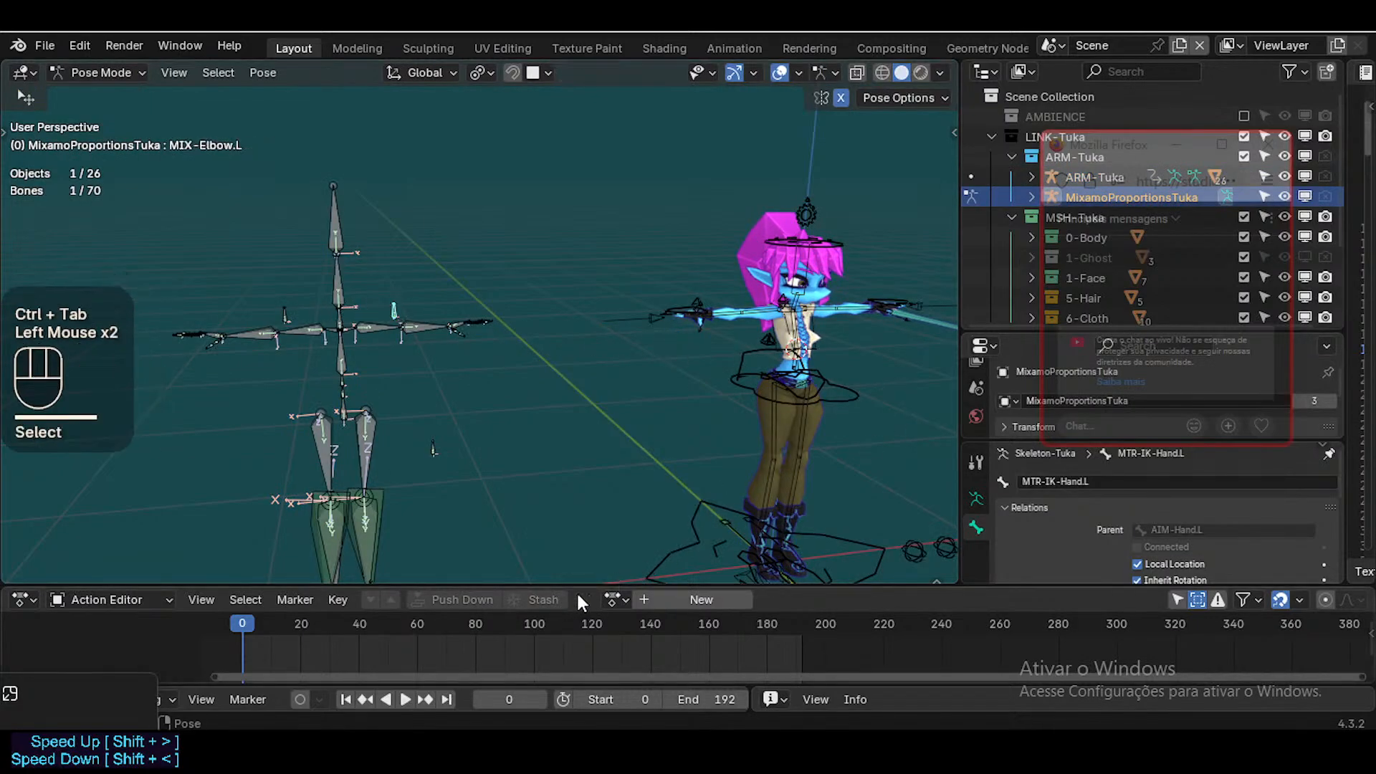
Look through the actions available for the Mixamo armature without assigning one, and return it to Object Mode
left_click(613, 599)
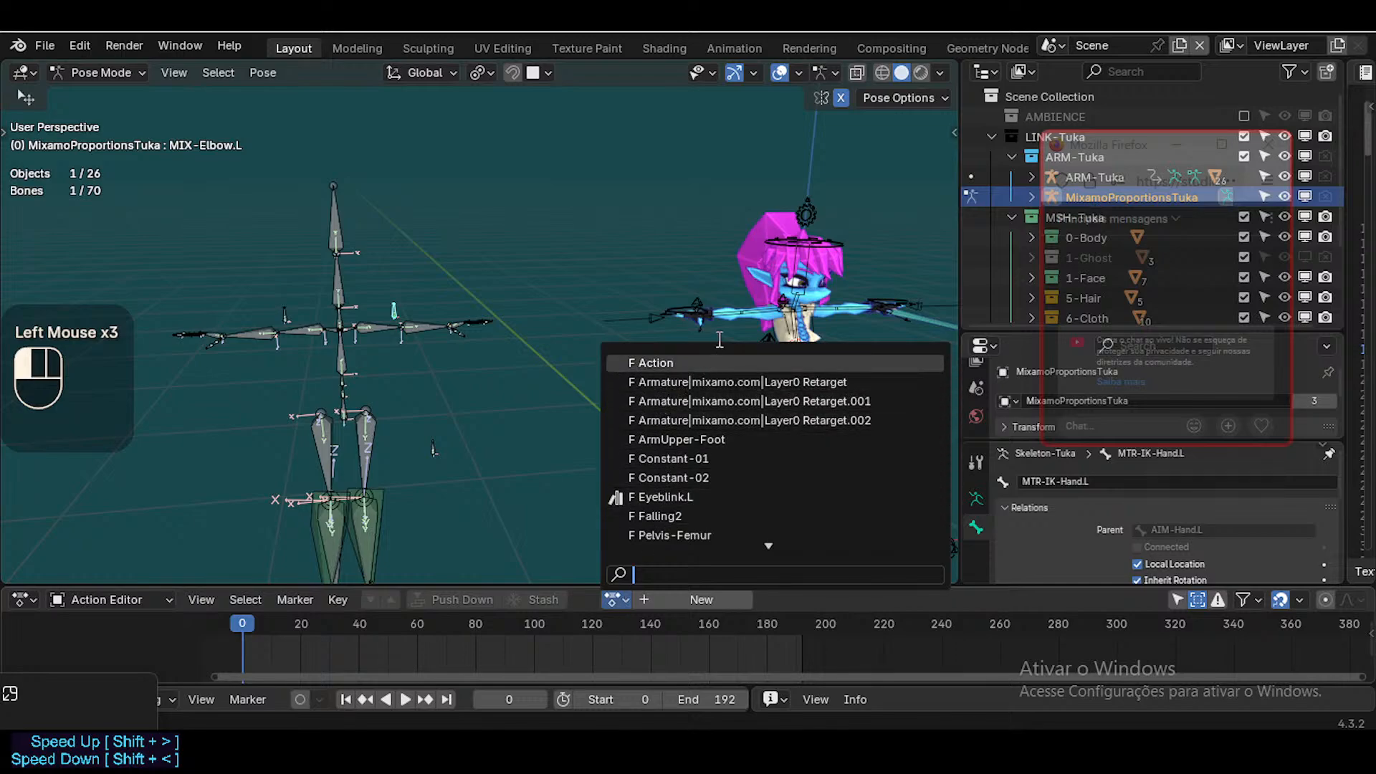
scroll(715, 523, "down", 3)
scroll(728, 531, "down", 2)
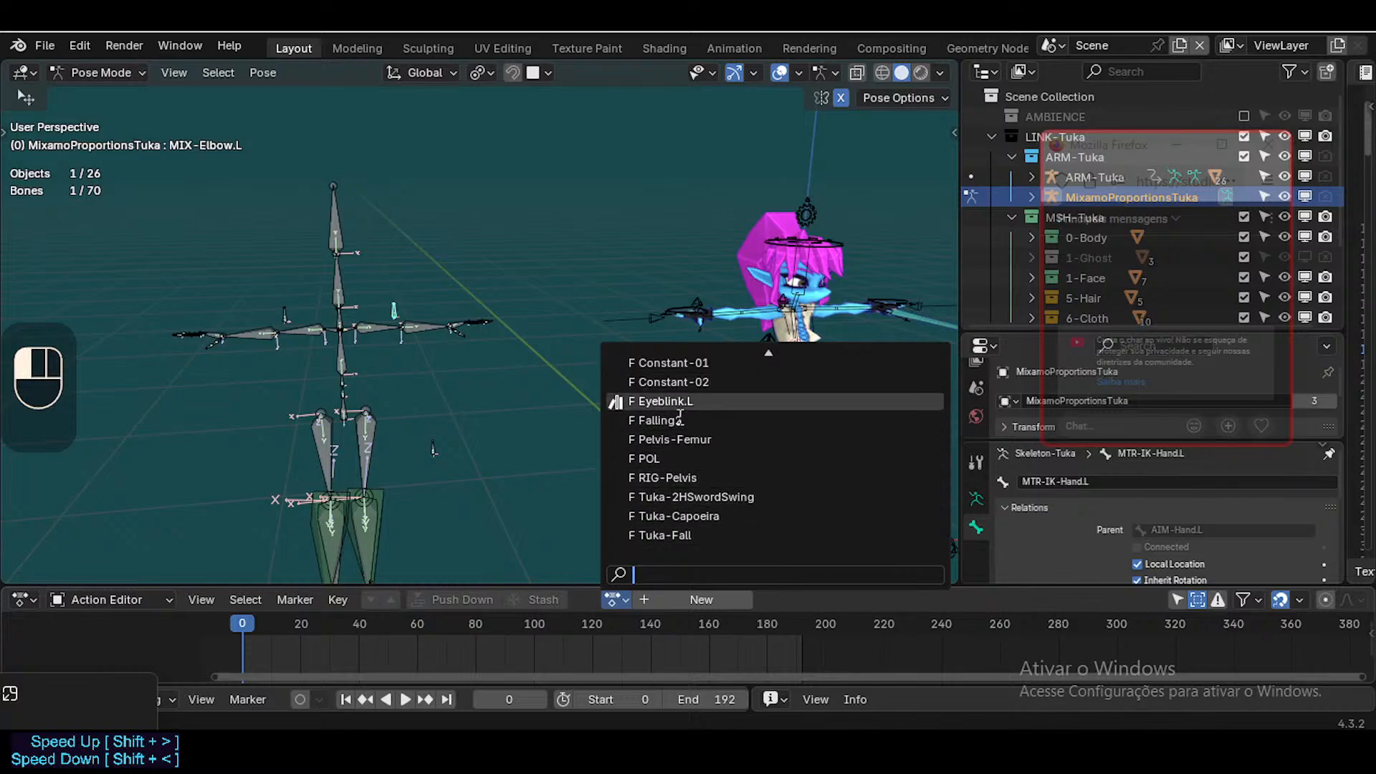
scroll(703, 367, "up", 5)
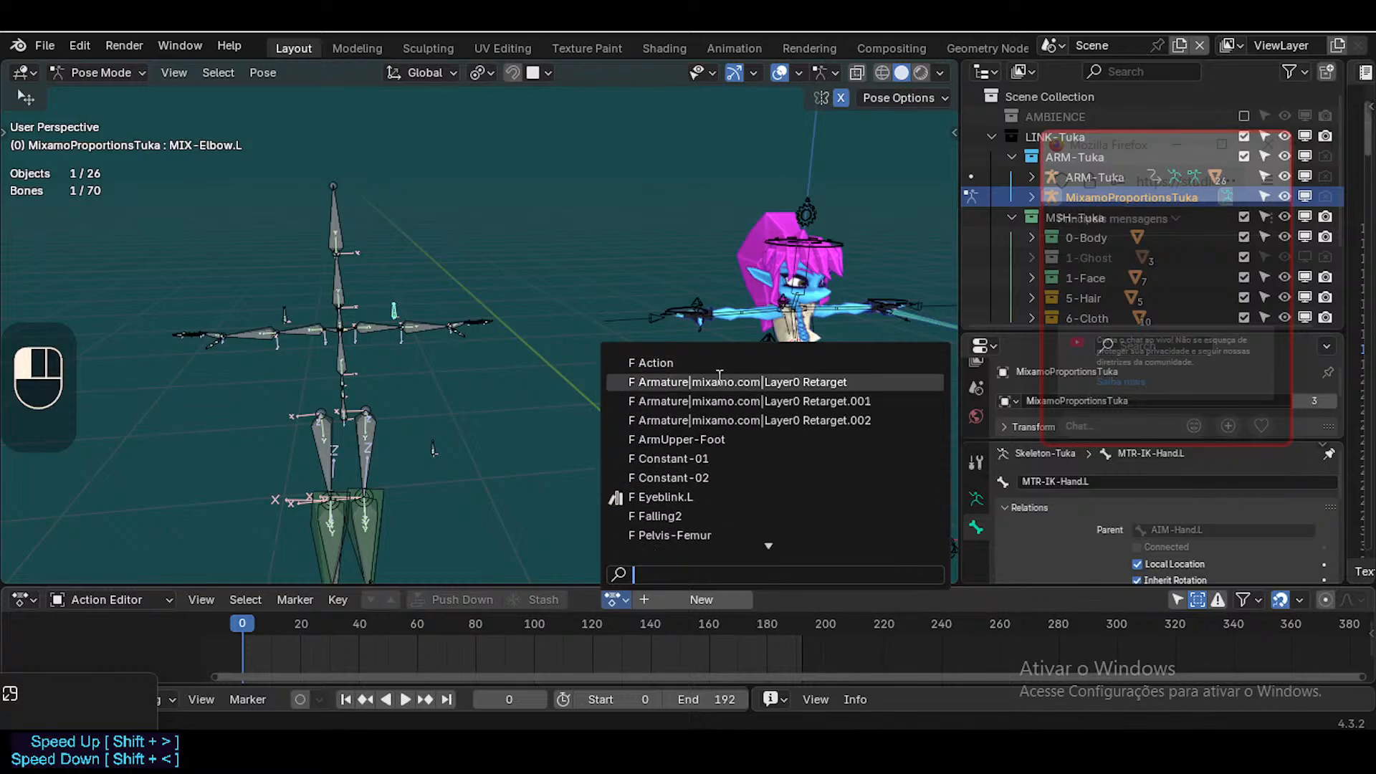
scroll(725, 516, "down", 5)
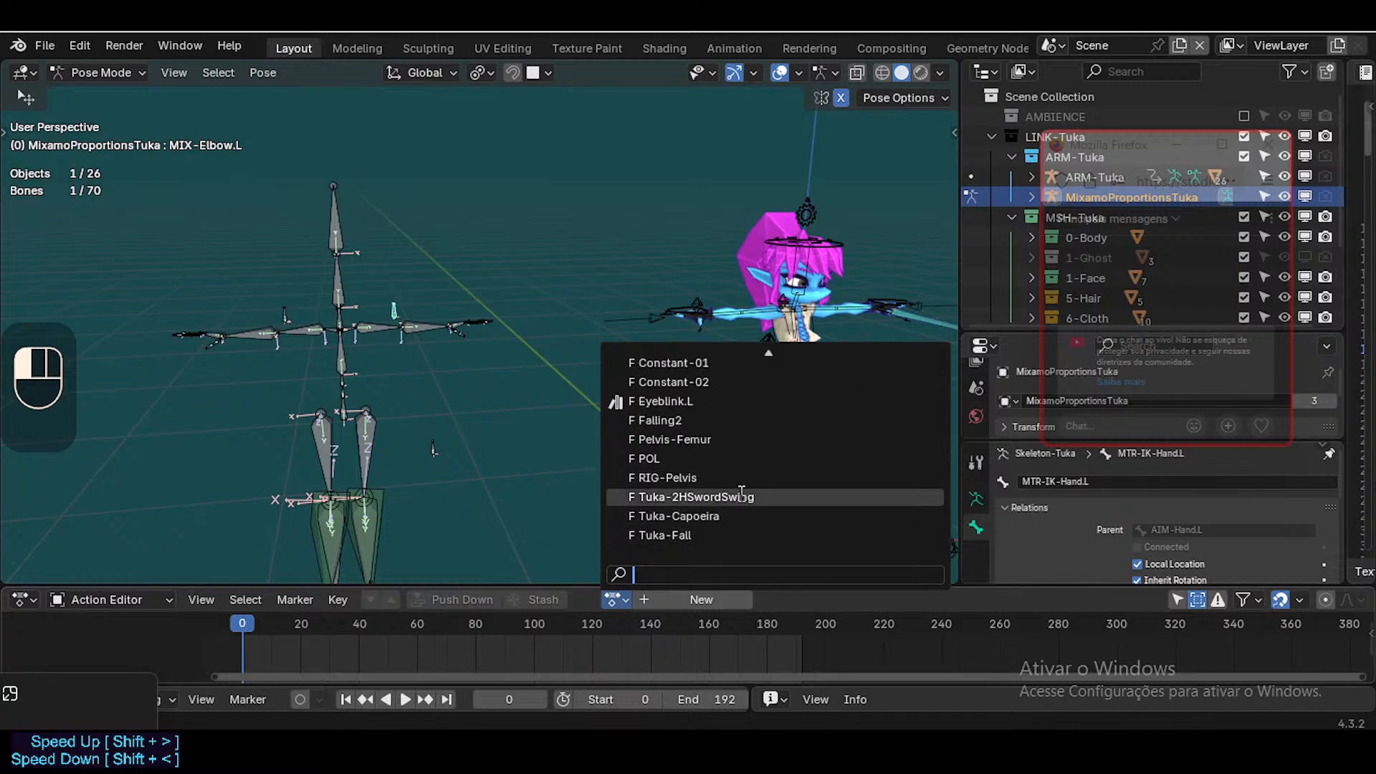
scroll(738, 431, "up", 4)
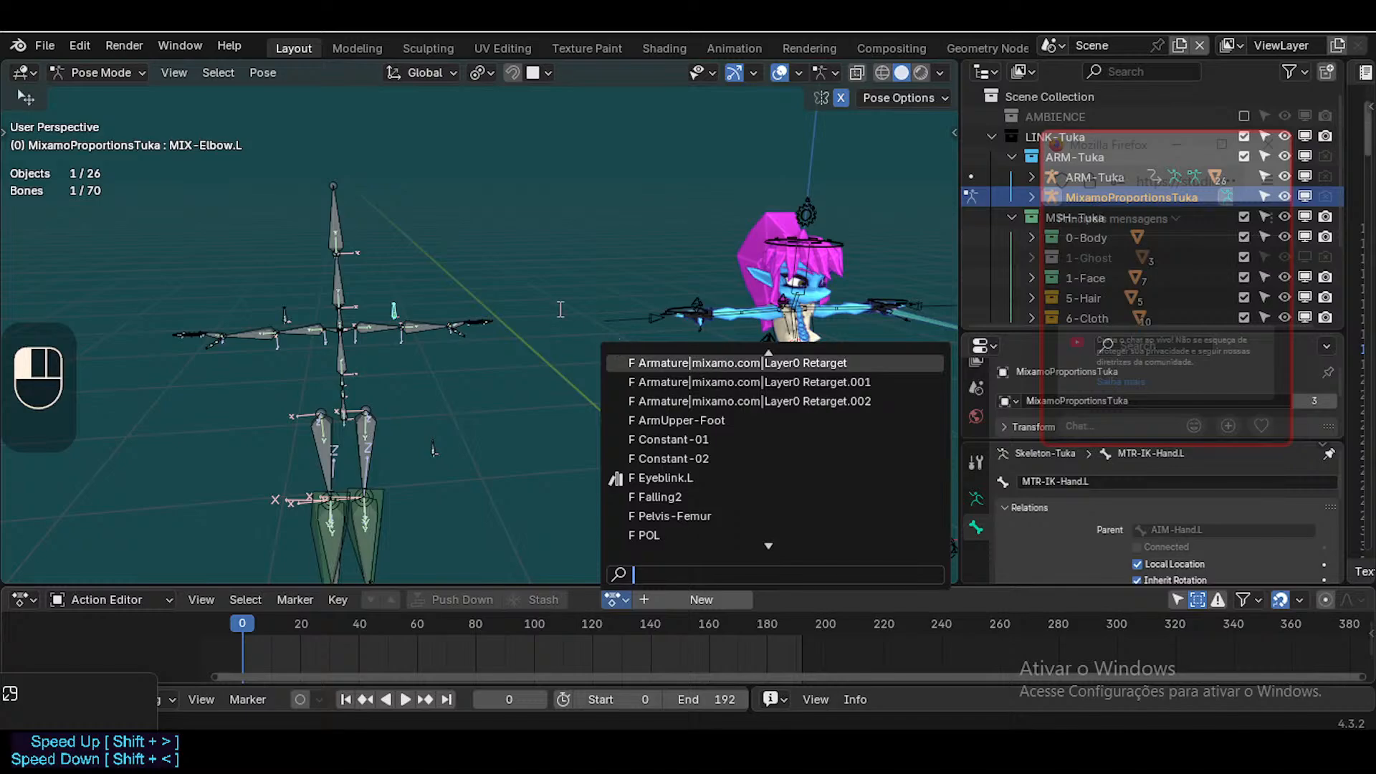
left_click(595, 274)
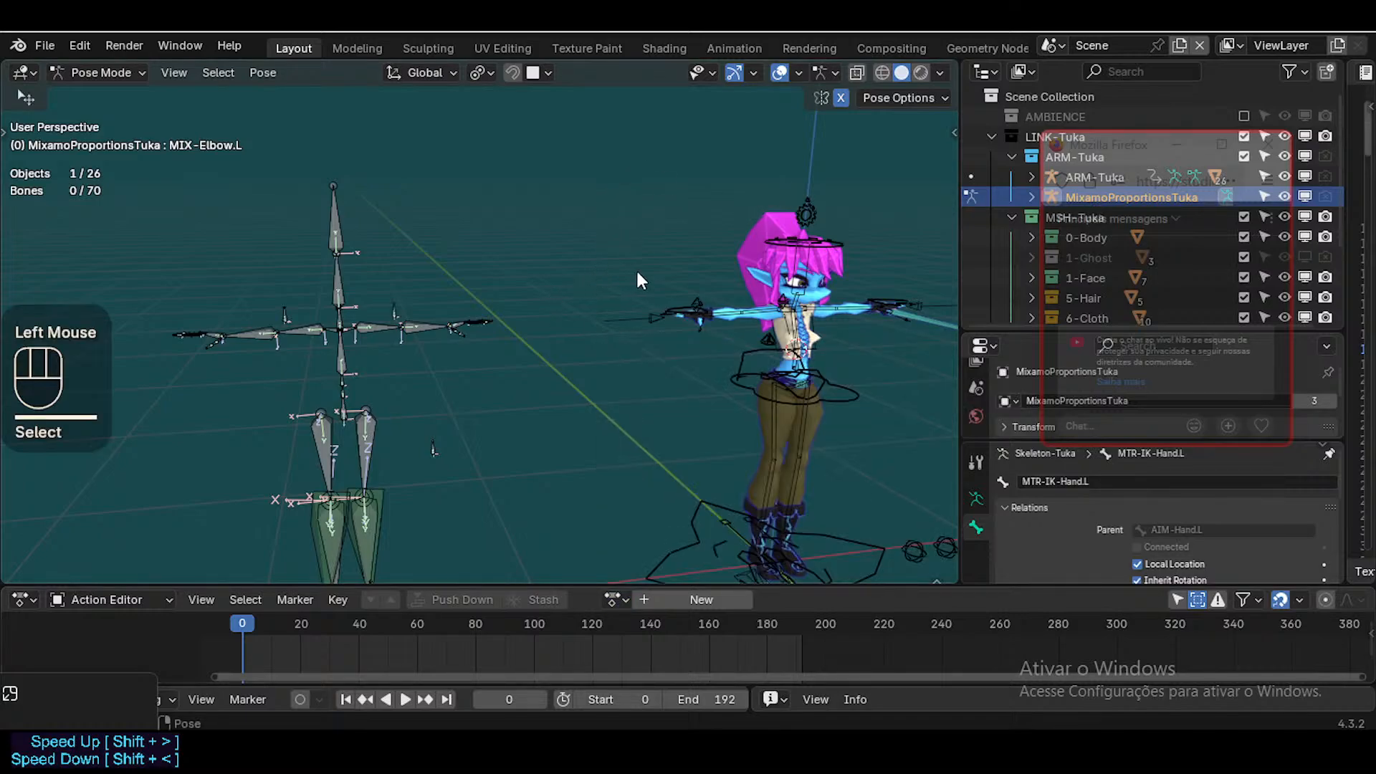
key("ctrl+Tab")
middle_click_drag(665, 290, 612, 289)
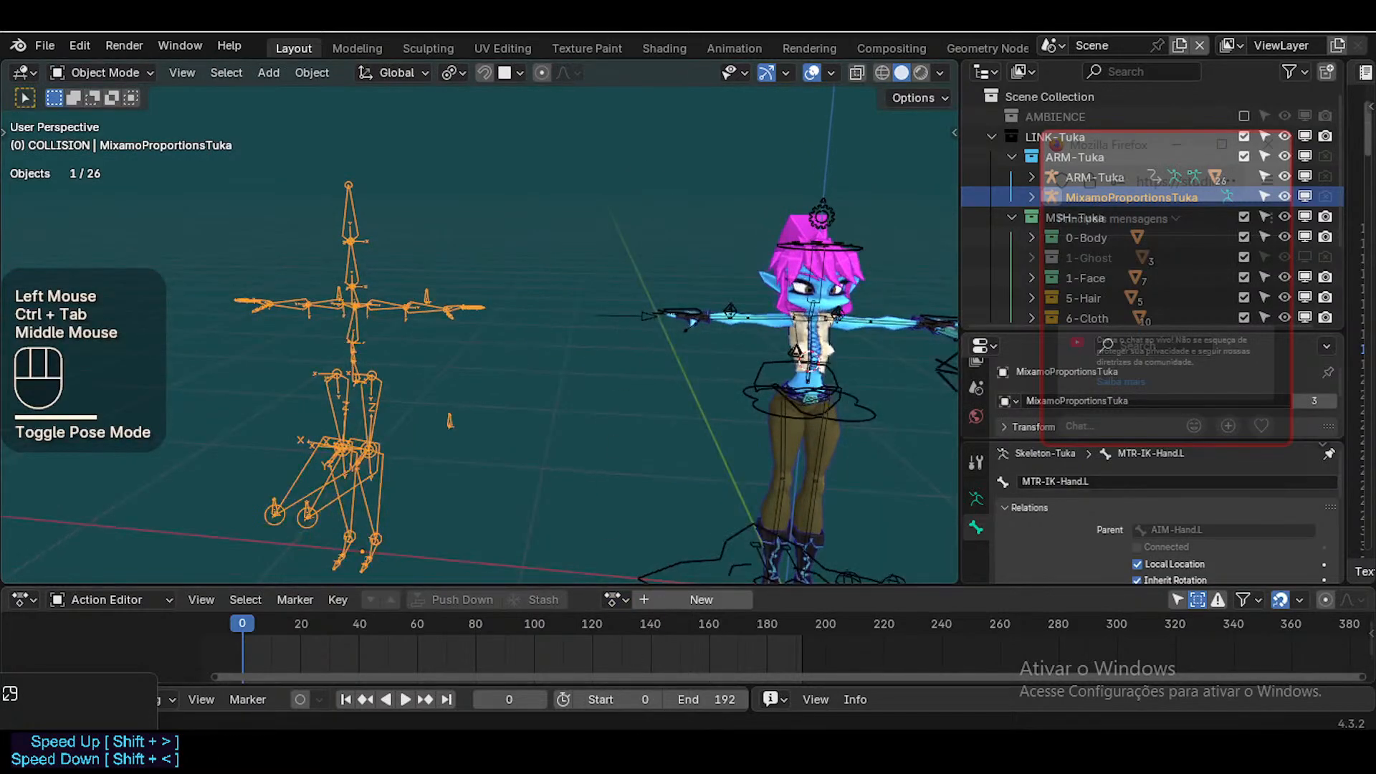
Switch to Firefox and bring up the Mixamo character library
mouse_move(704, 753)
left_click(769, 691)
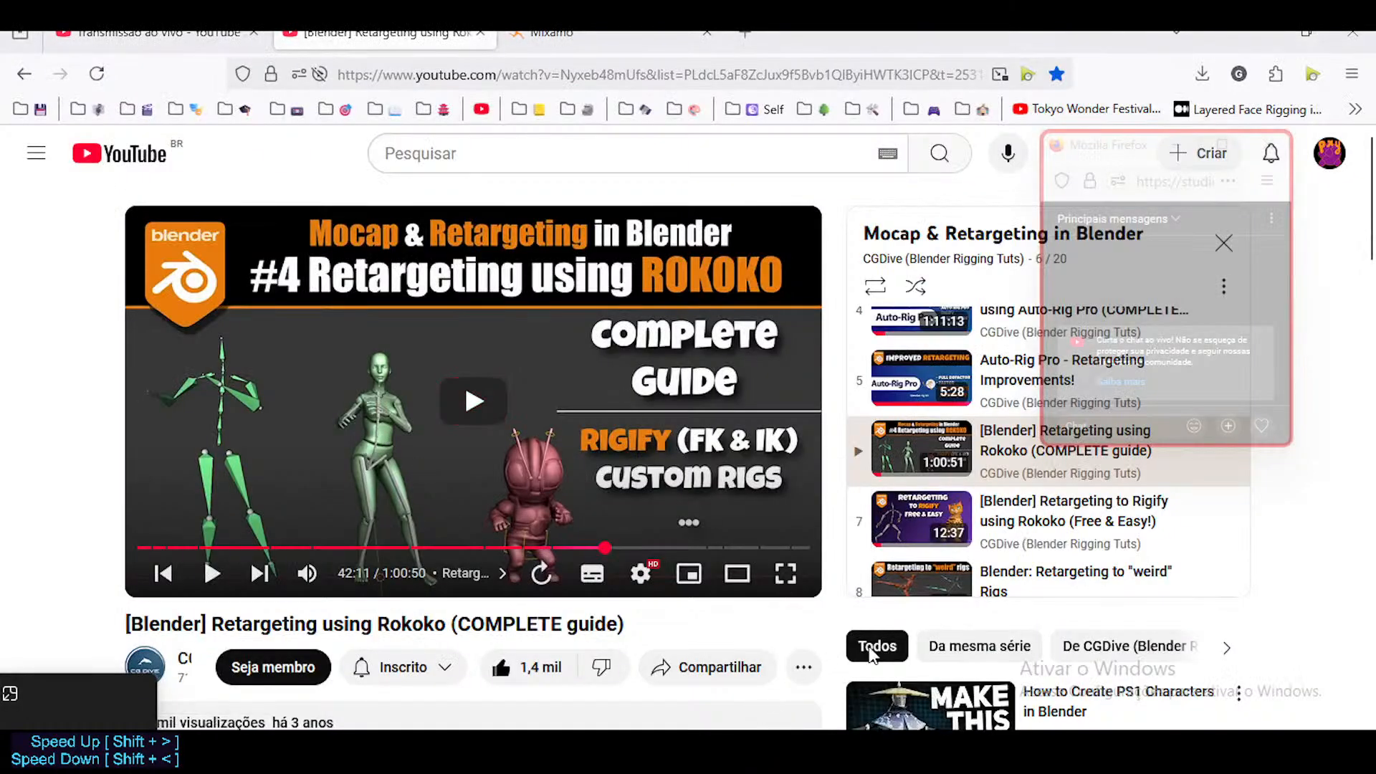
left_click(906, 753)
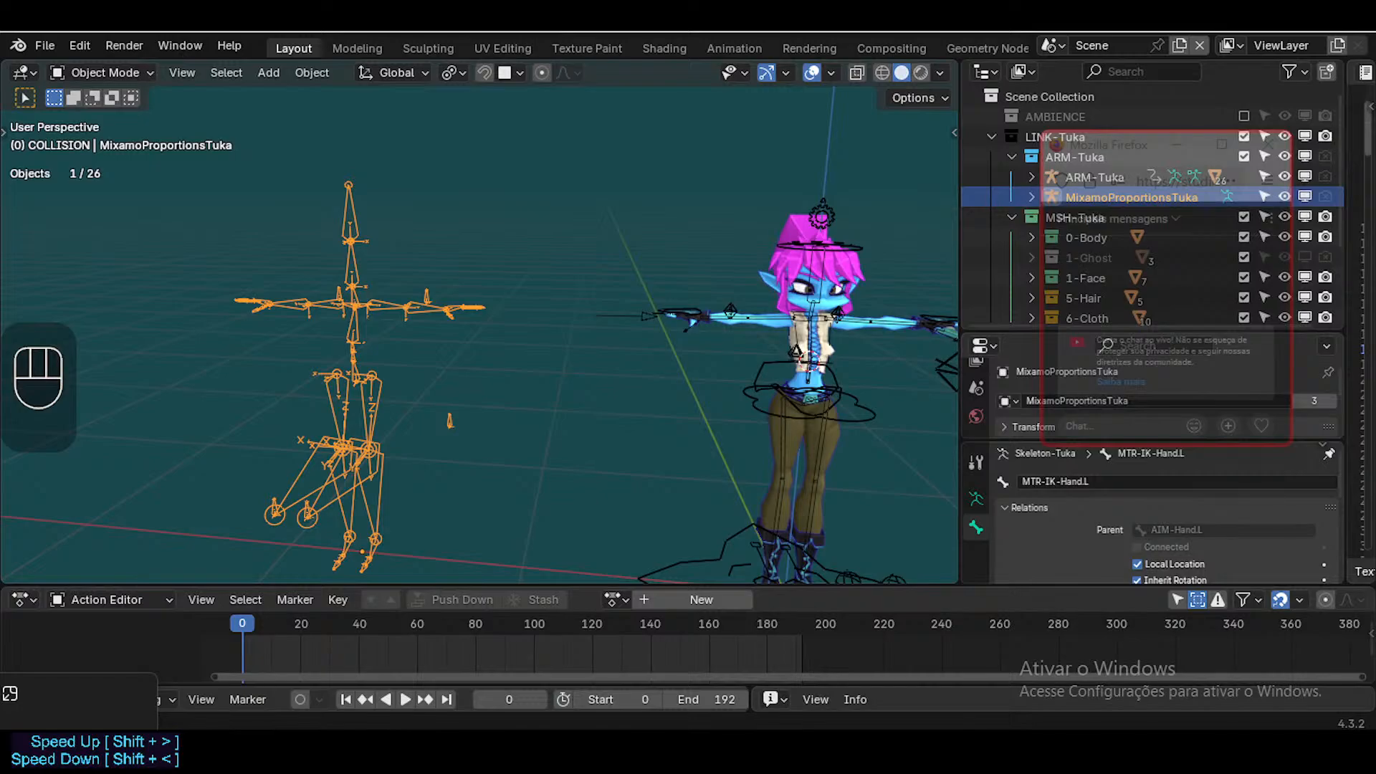
mouse_move(704, 753)
left_click(656, 674)
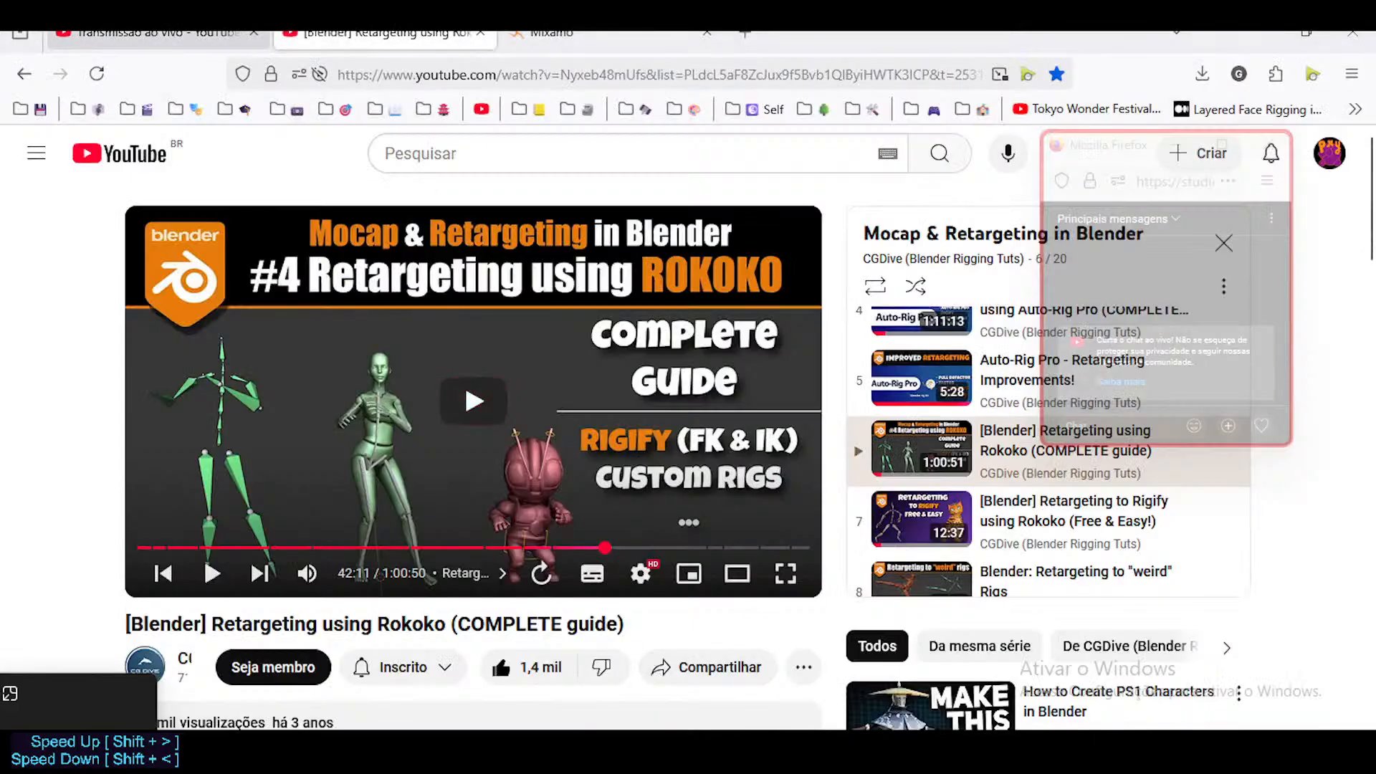
left_click(159, 34)
left_click(619, 42)
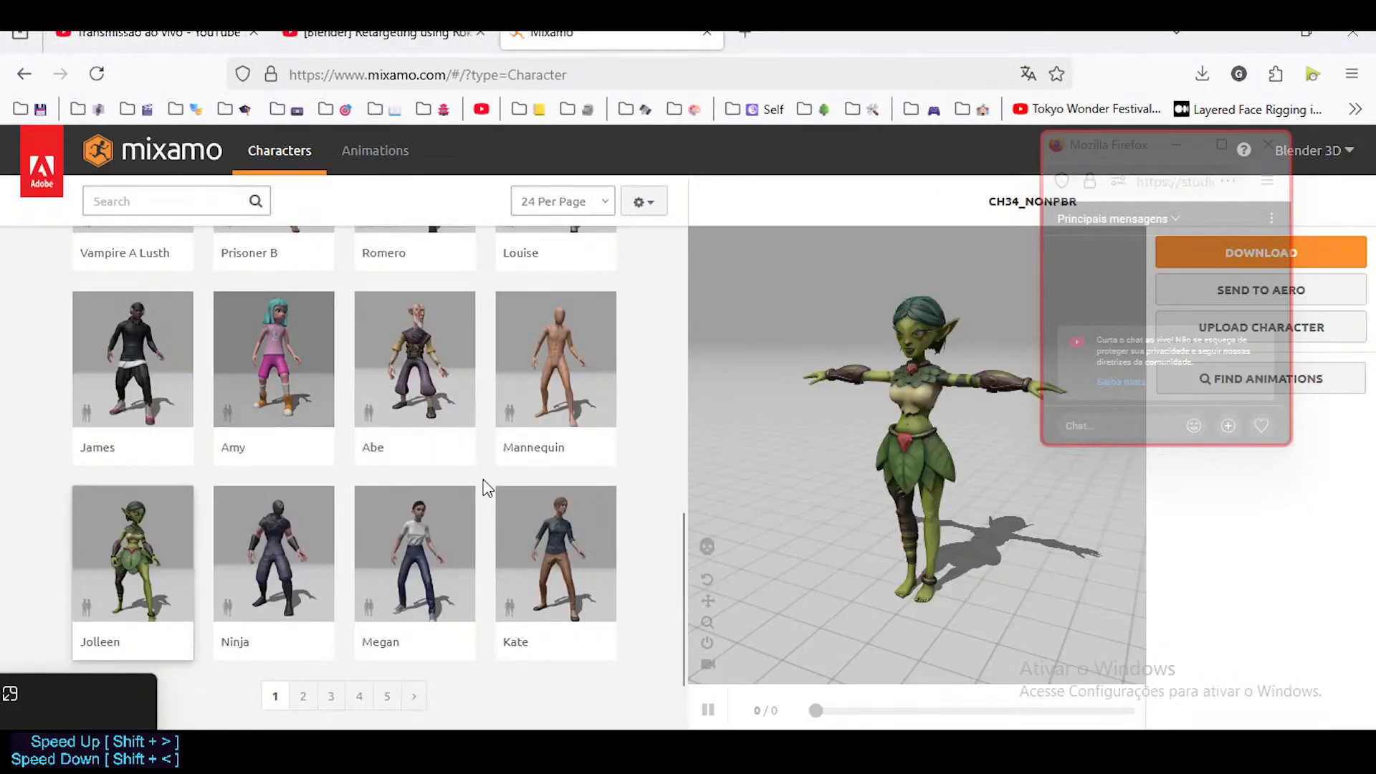
Examine the preset characters on the first page of the Mixamo library
scroll(476, 461, "up", 10)
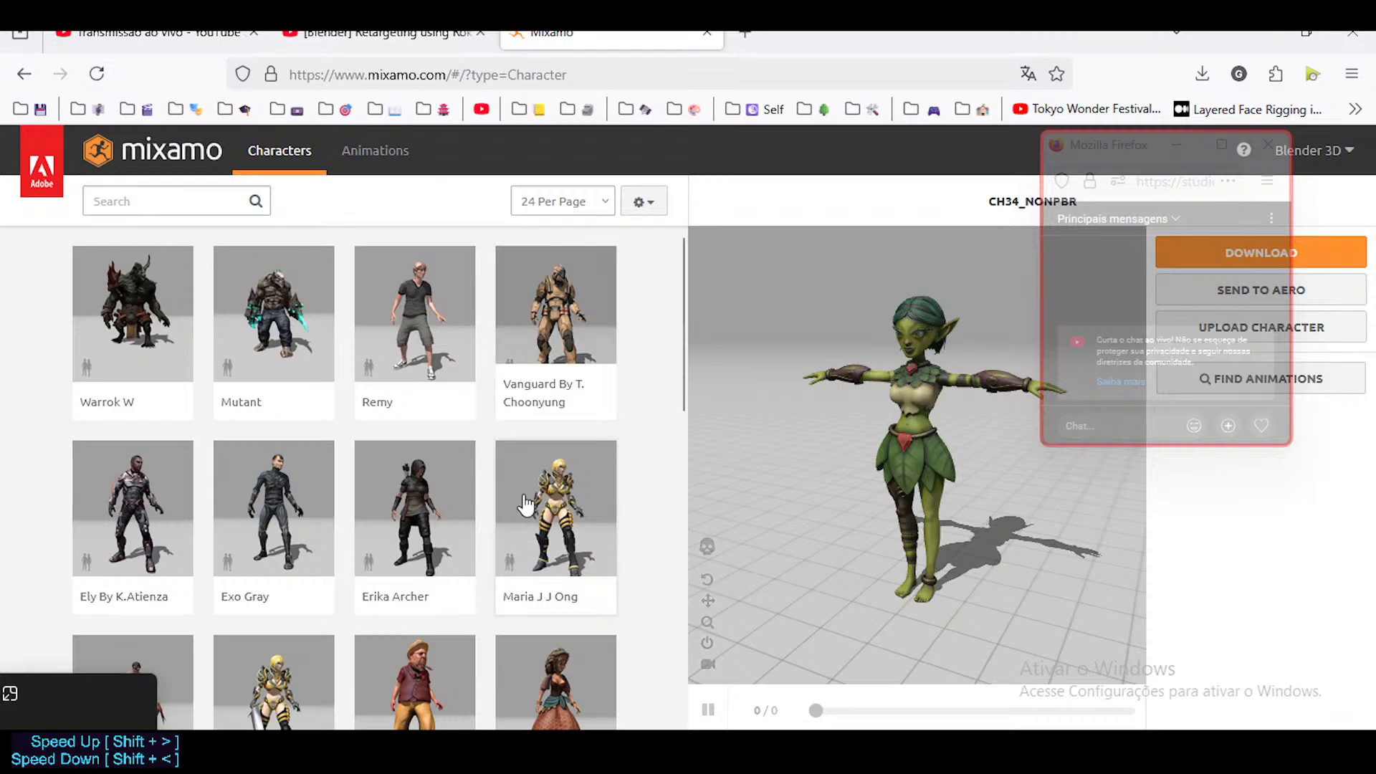
scroll(502, 479, "down", 4)
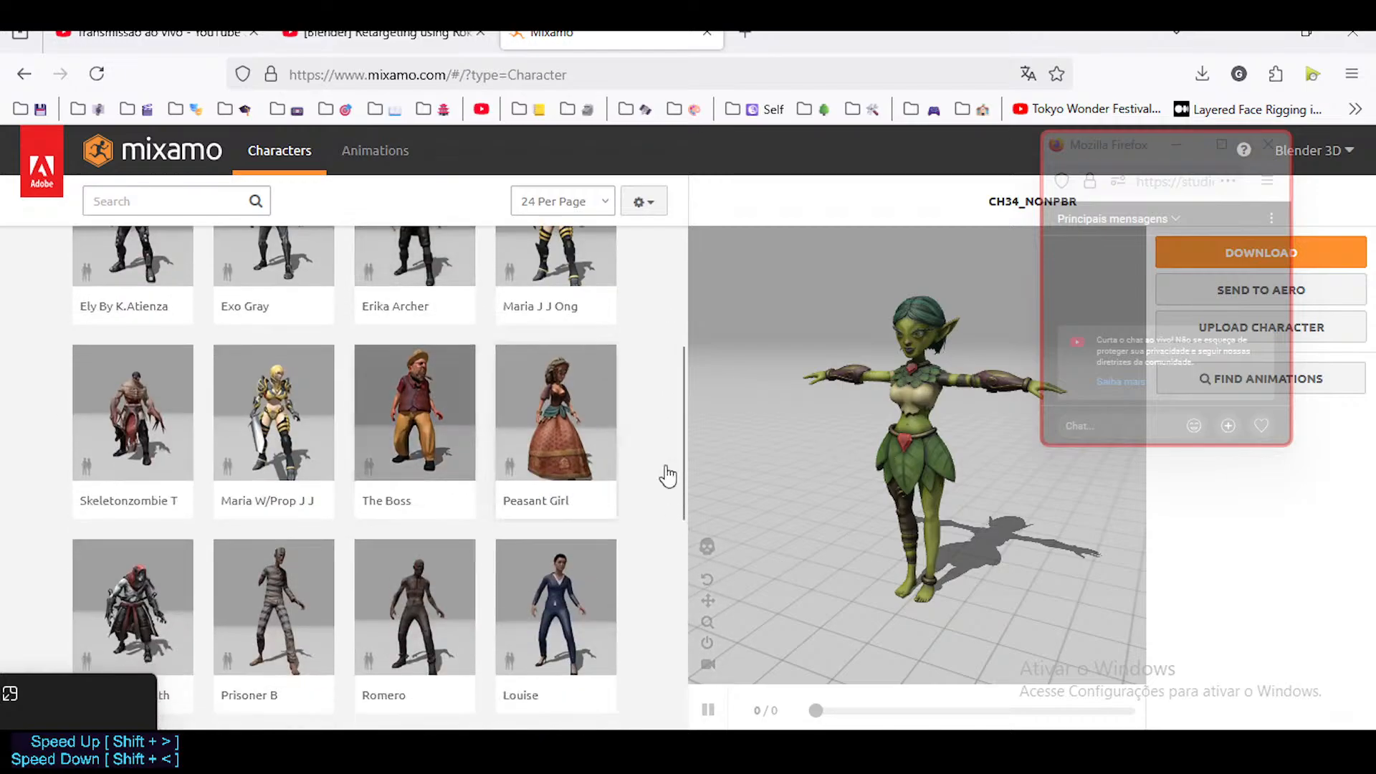
scroll(387, 294, "up", 4)
scroll(175, 449, "down", 12)
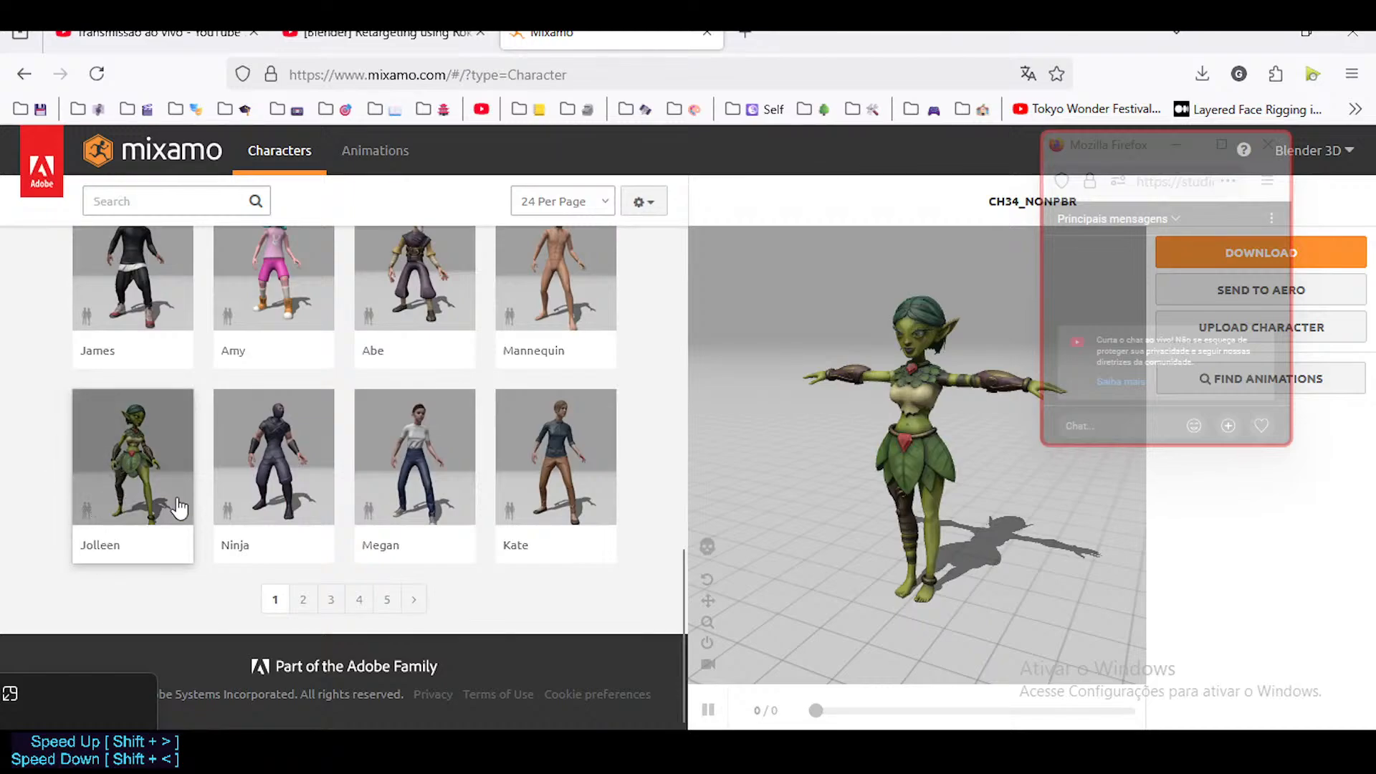
scroll(399, 384, "up", 12)
scroll(391, 398, "down", 4)
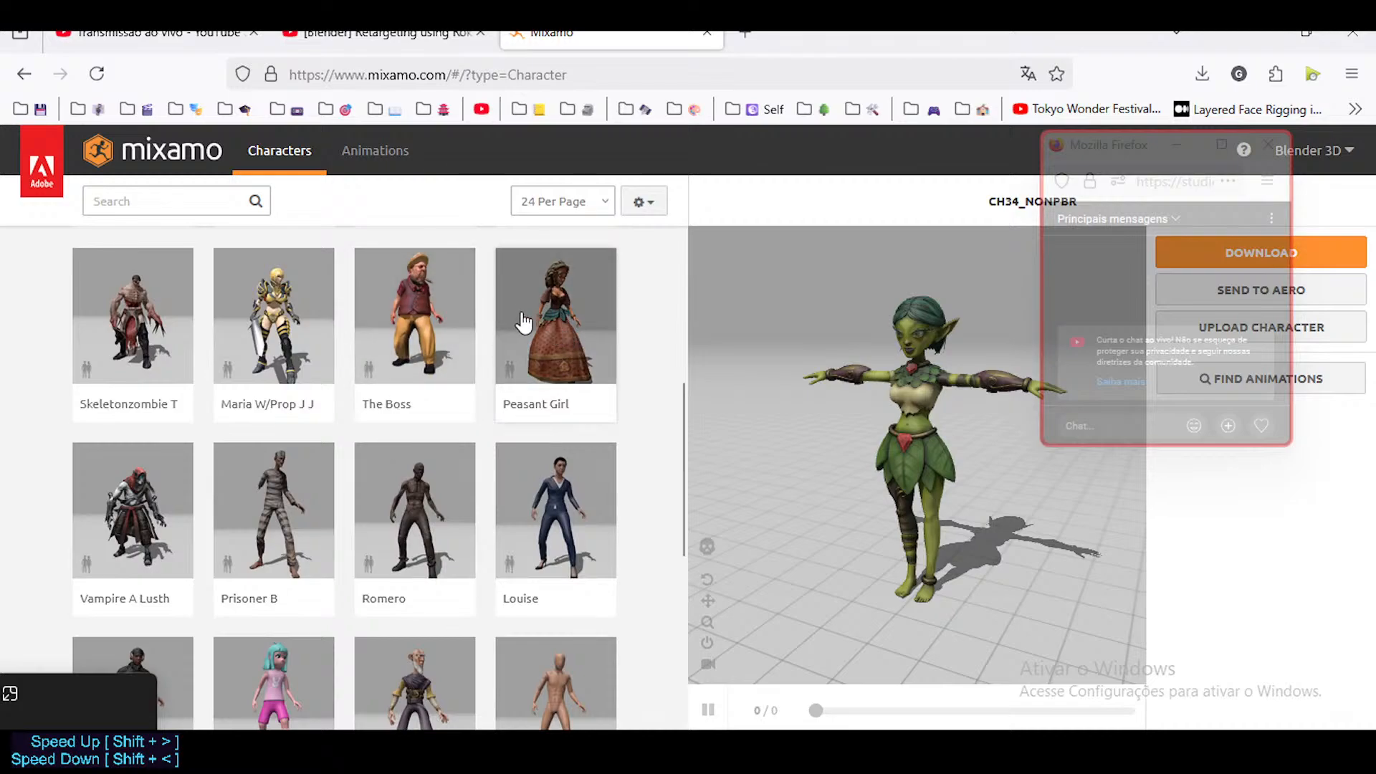
scroll(348, 487, "down", 3)
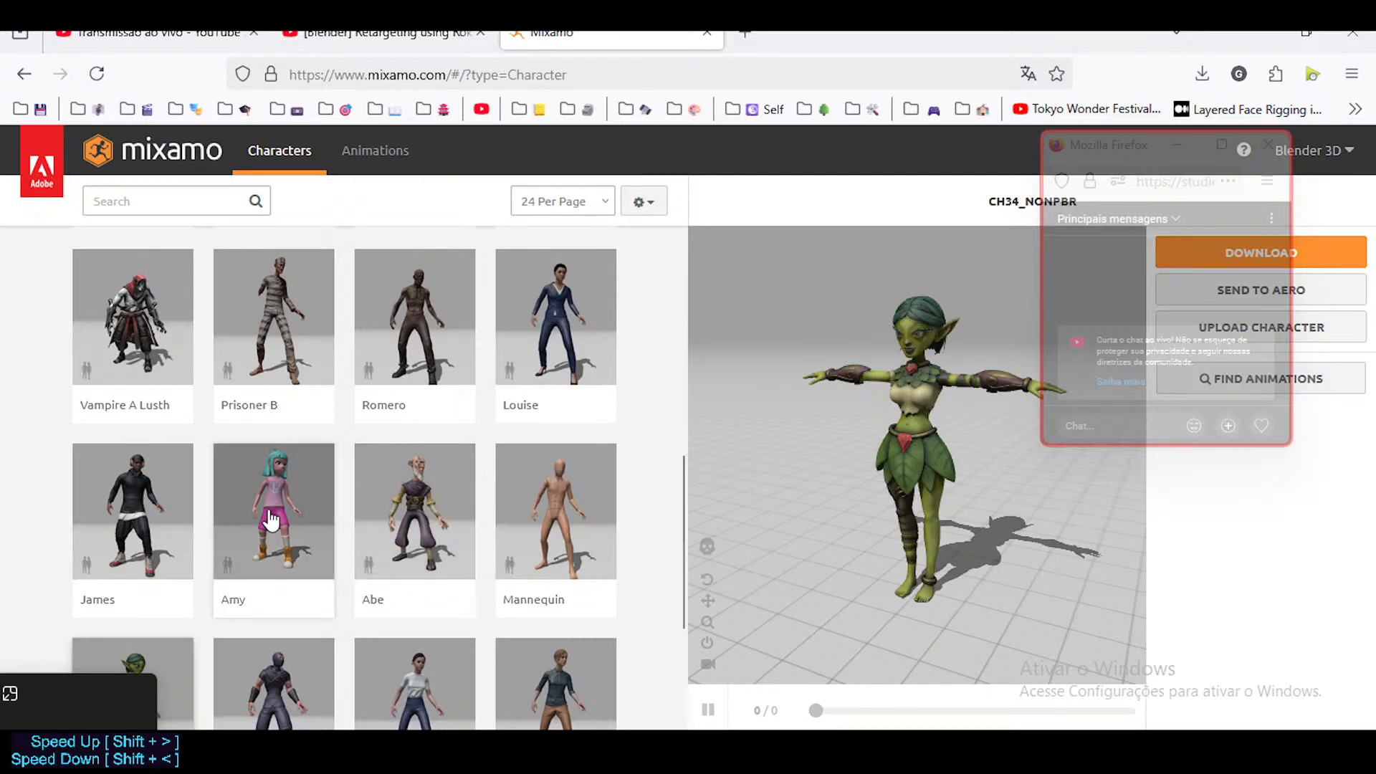
scroll(301, 530, "down", 3)
Go to page 2 of the character library and look through its characters
left_click(303, 599)
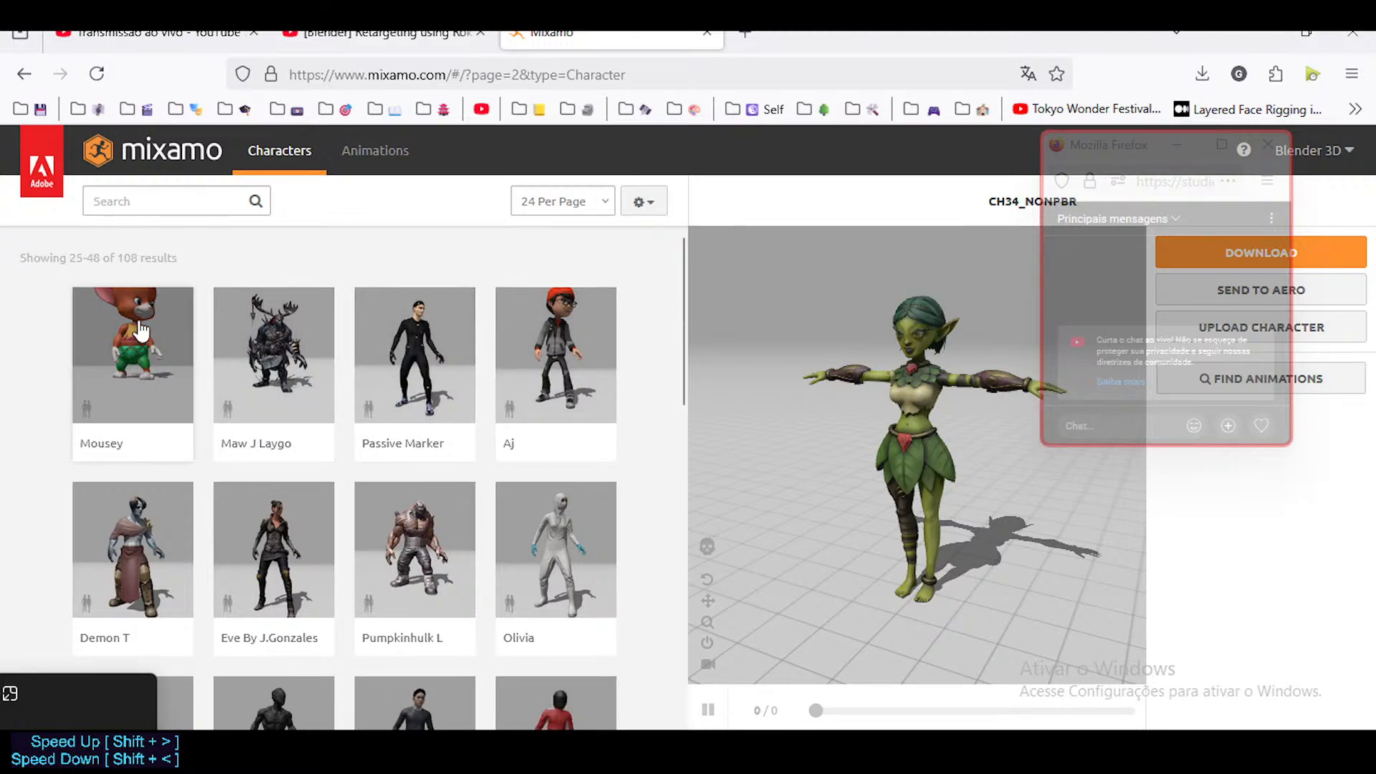
scroll(549, 512, "down", 6)
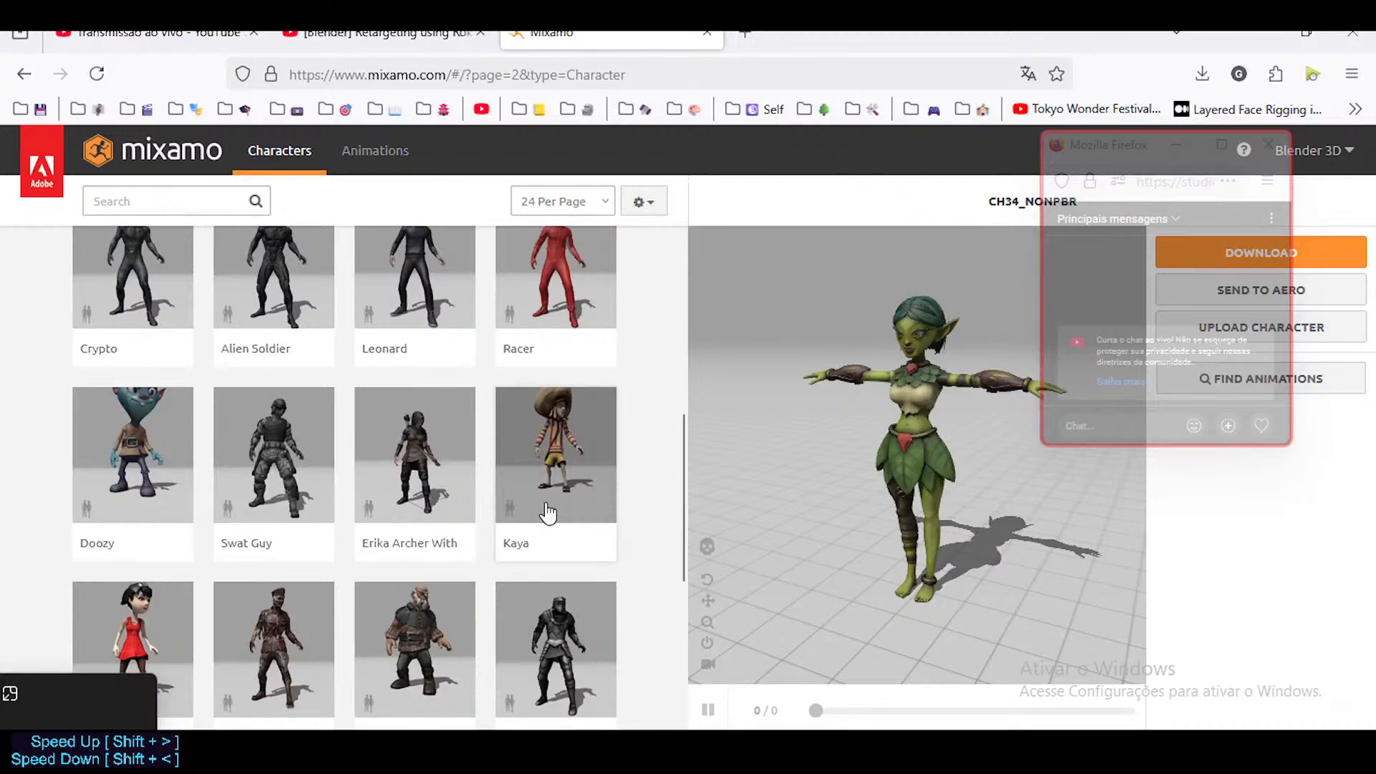
scroll(492, 503, "down", 5)
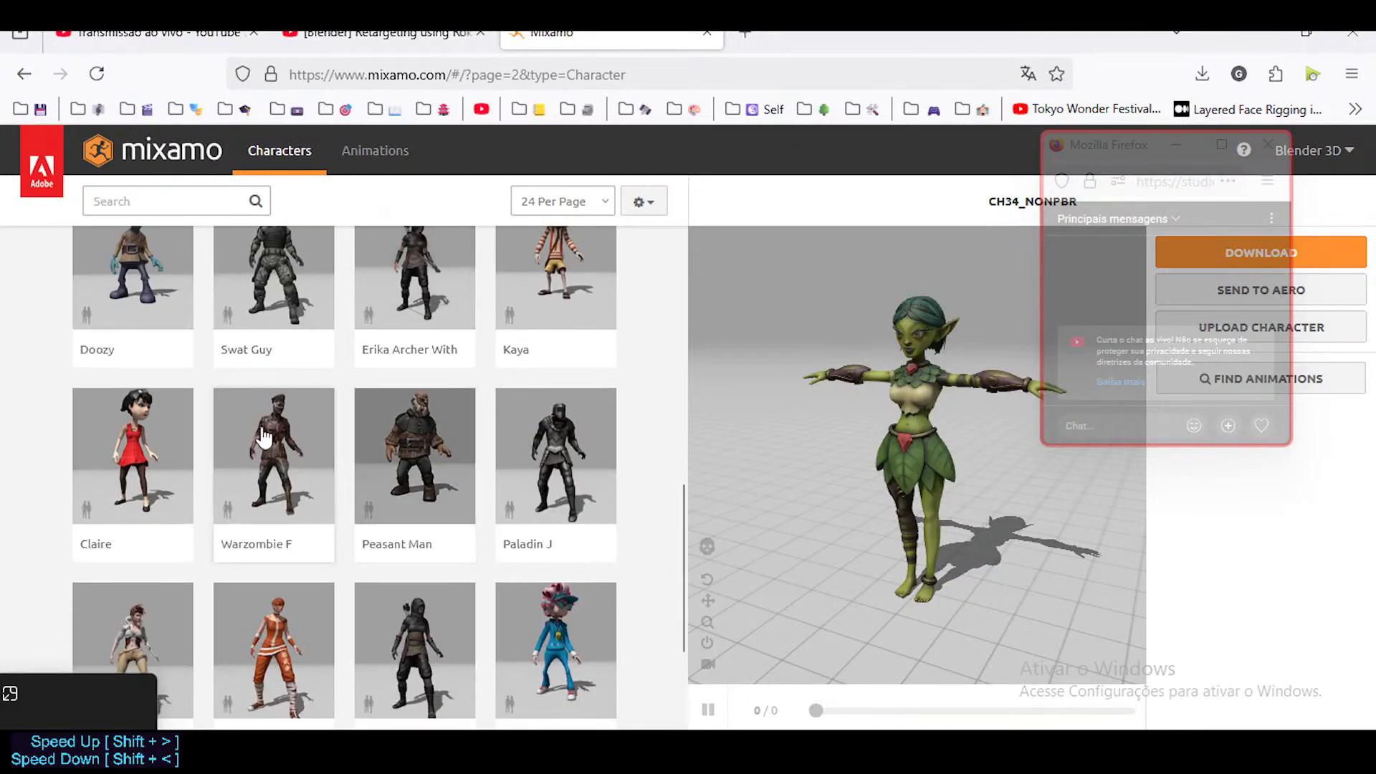
scroll(111, 252, "up", 1)
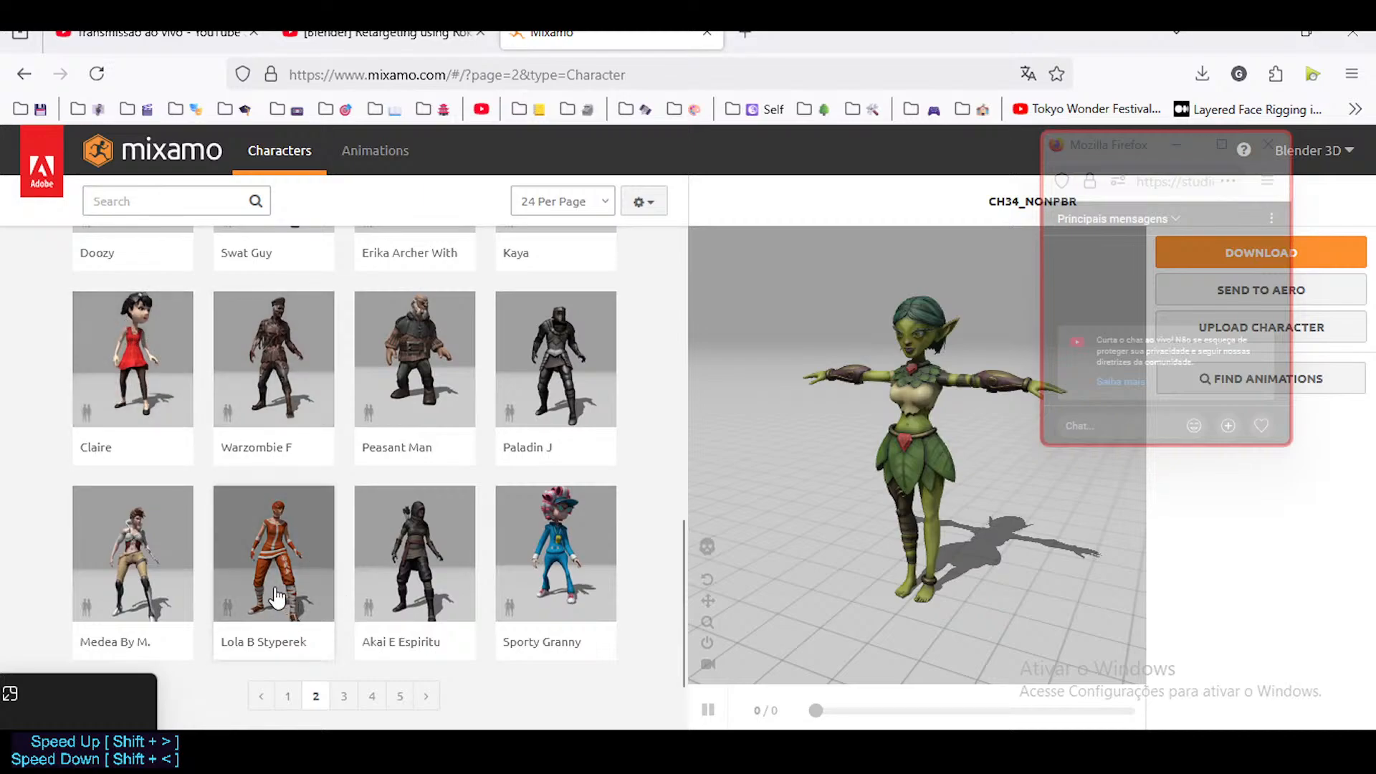
scroll(470, 502, "up", 6)
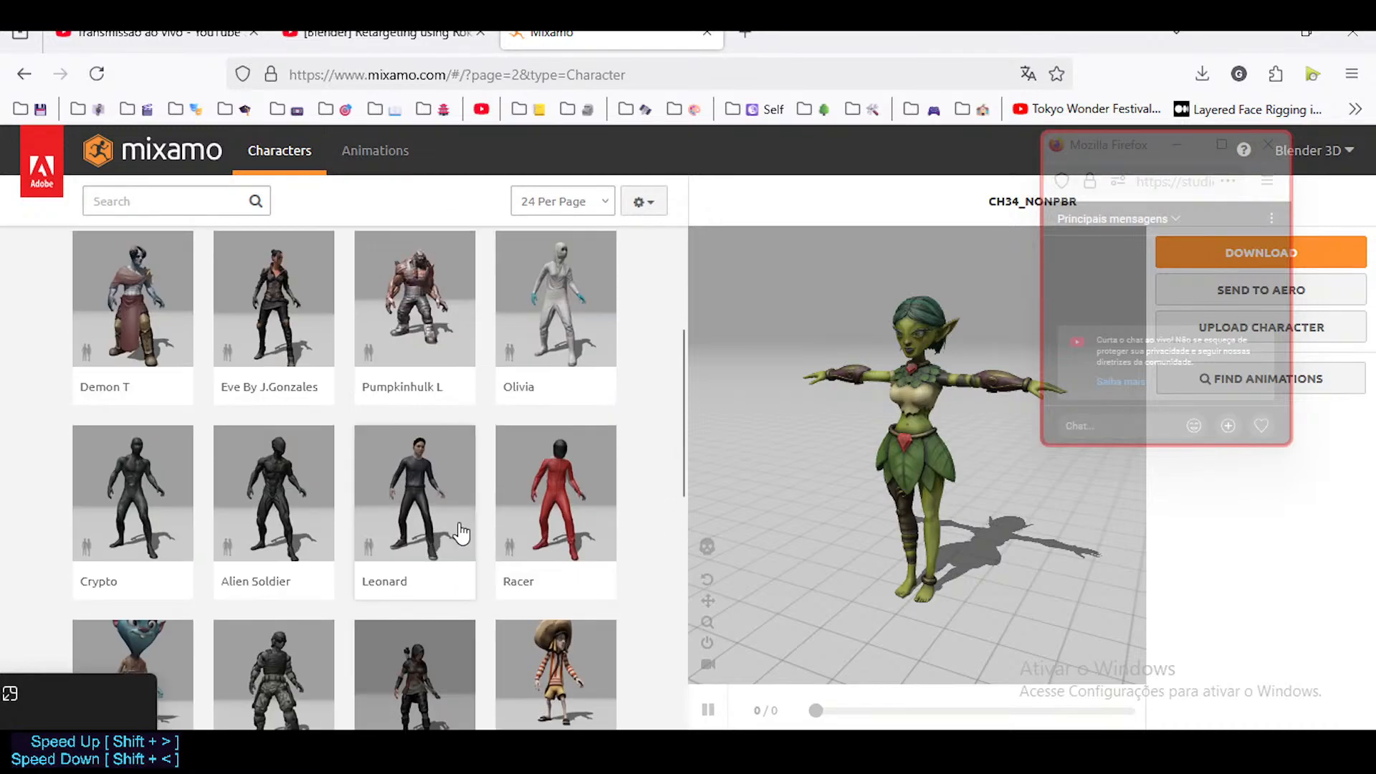
scroll(452, 552, "up", 1)
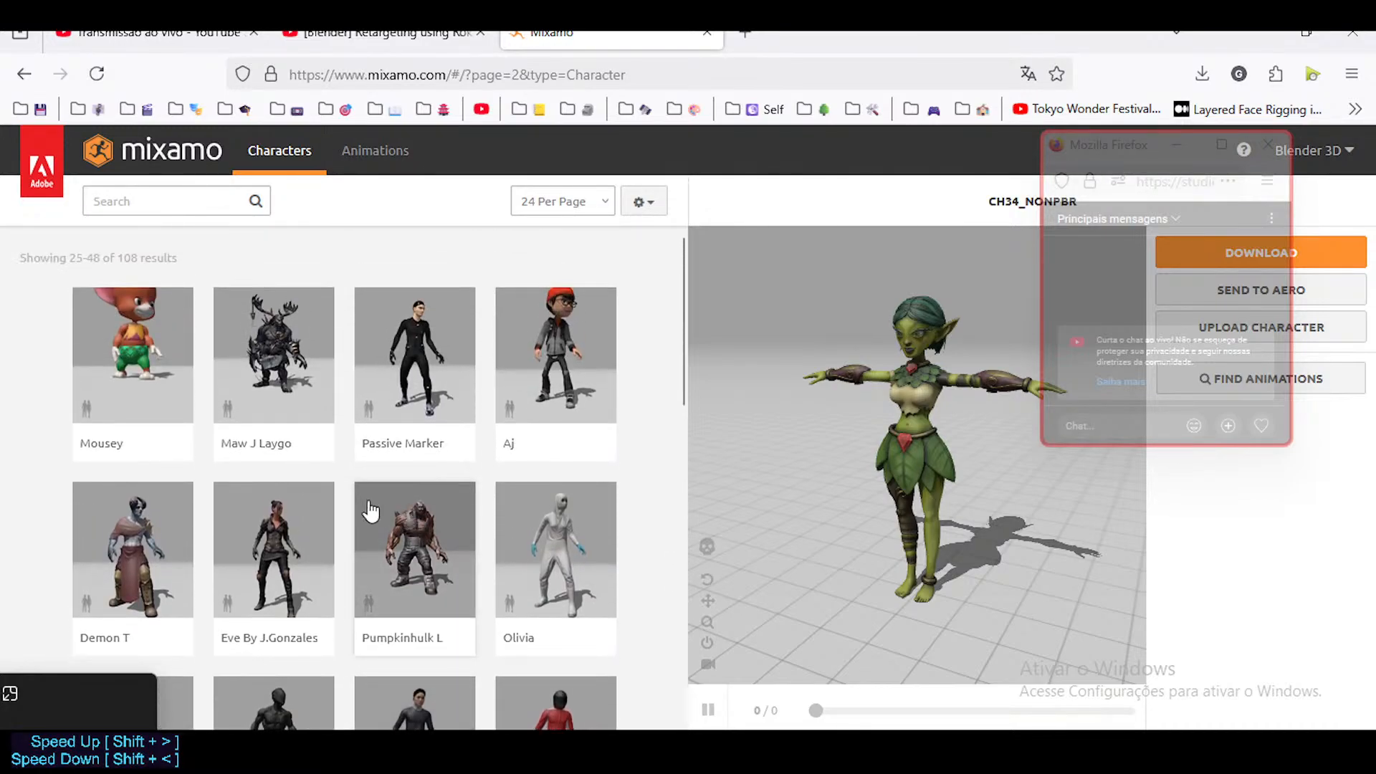
scroll(362, 554, "down", 6)
scroll(362, 553, "down", 3)
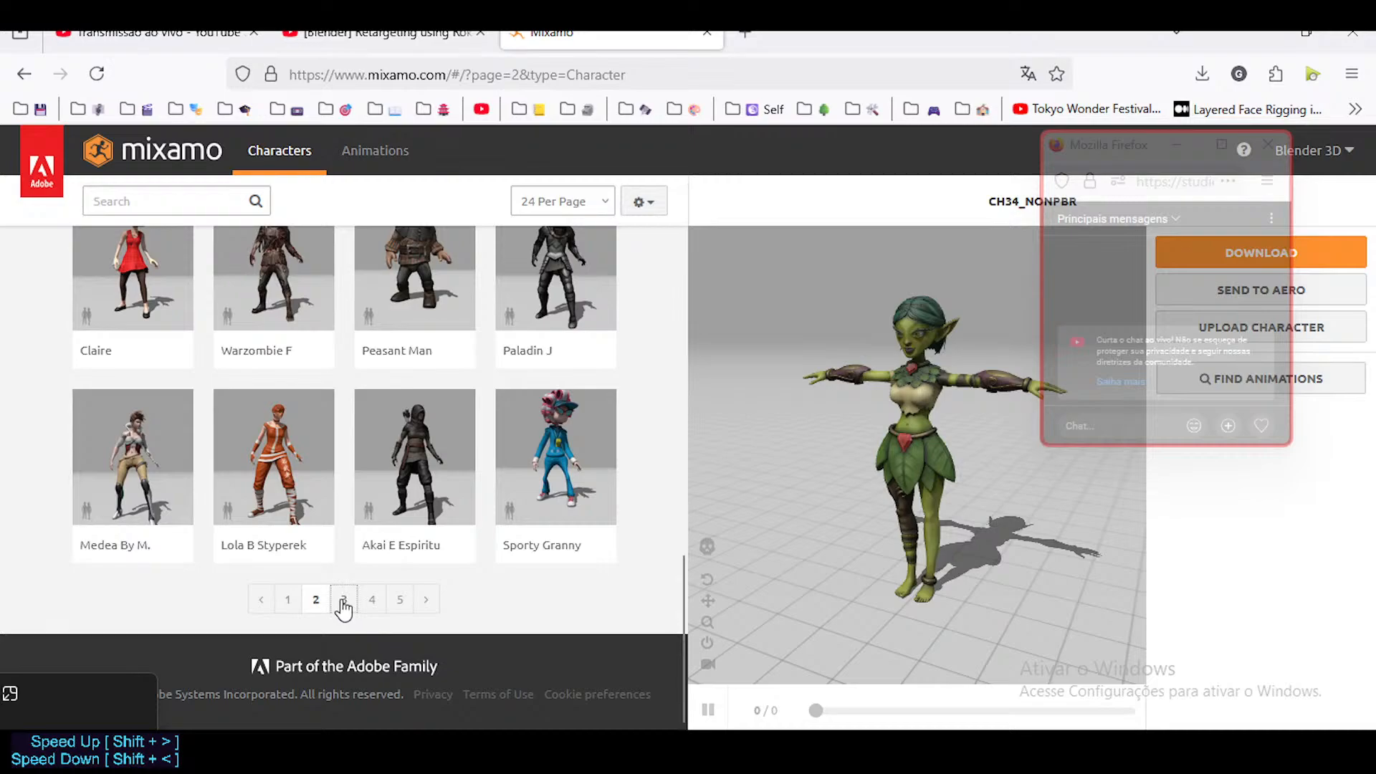
Go to page 3 of the character library and look through its characters
left_click(343, 600)
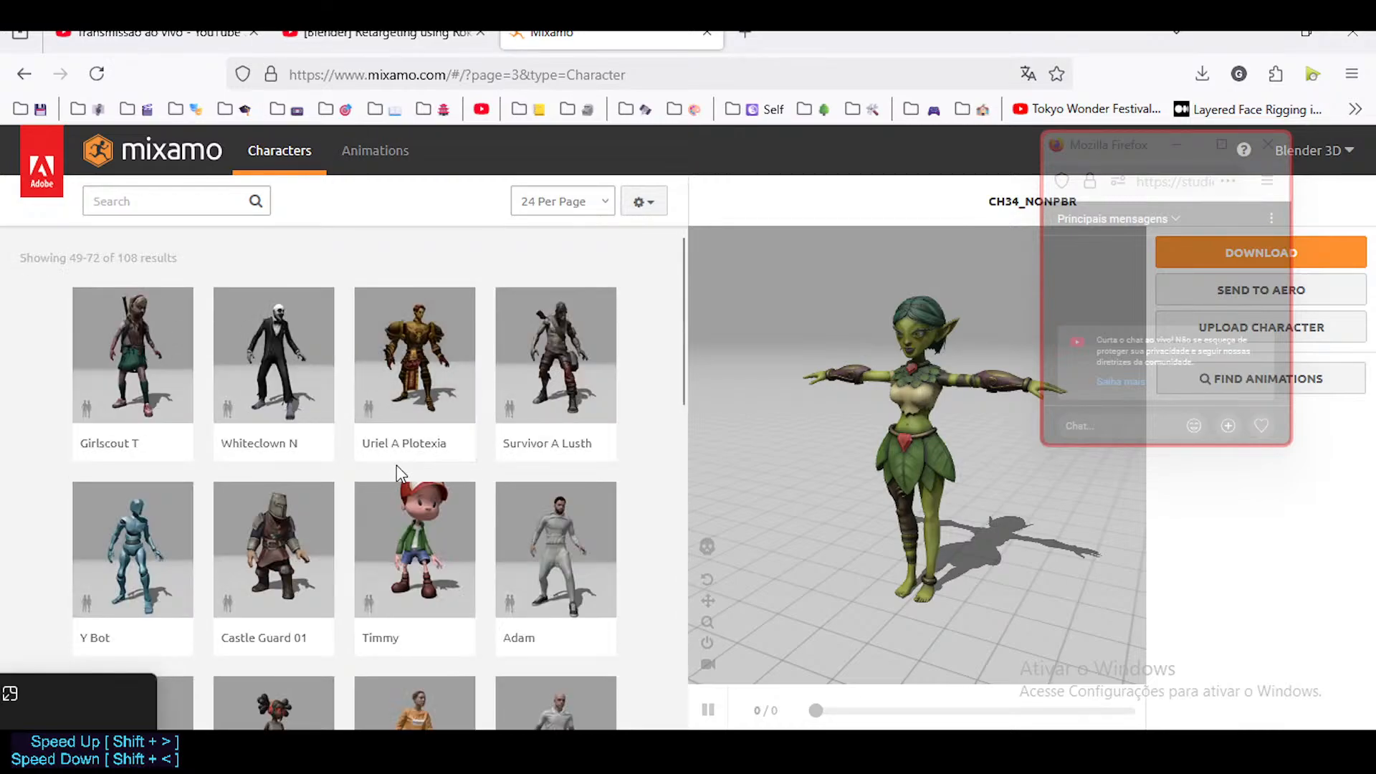
scroll(394, 384, "down", 5)
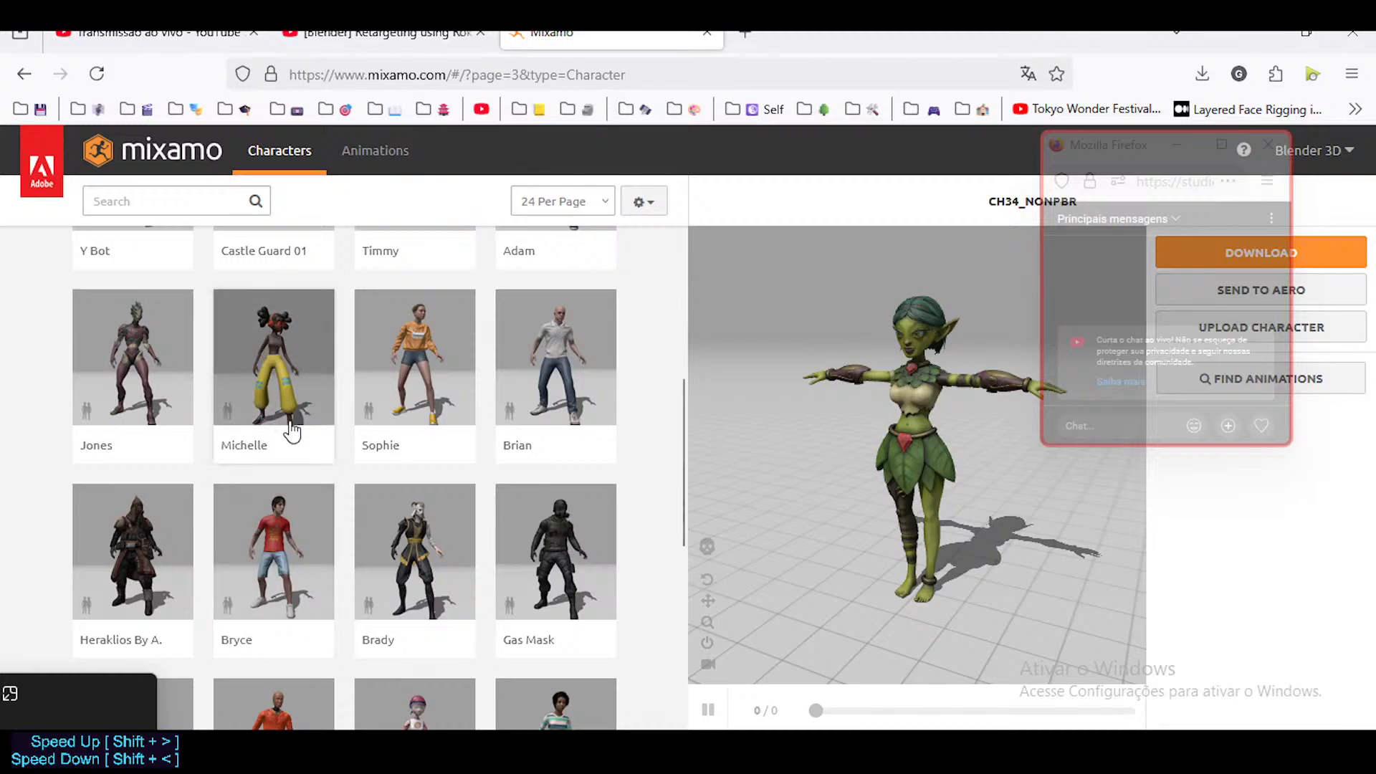
scroll(292, 430, "up", 5)
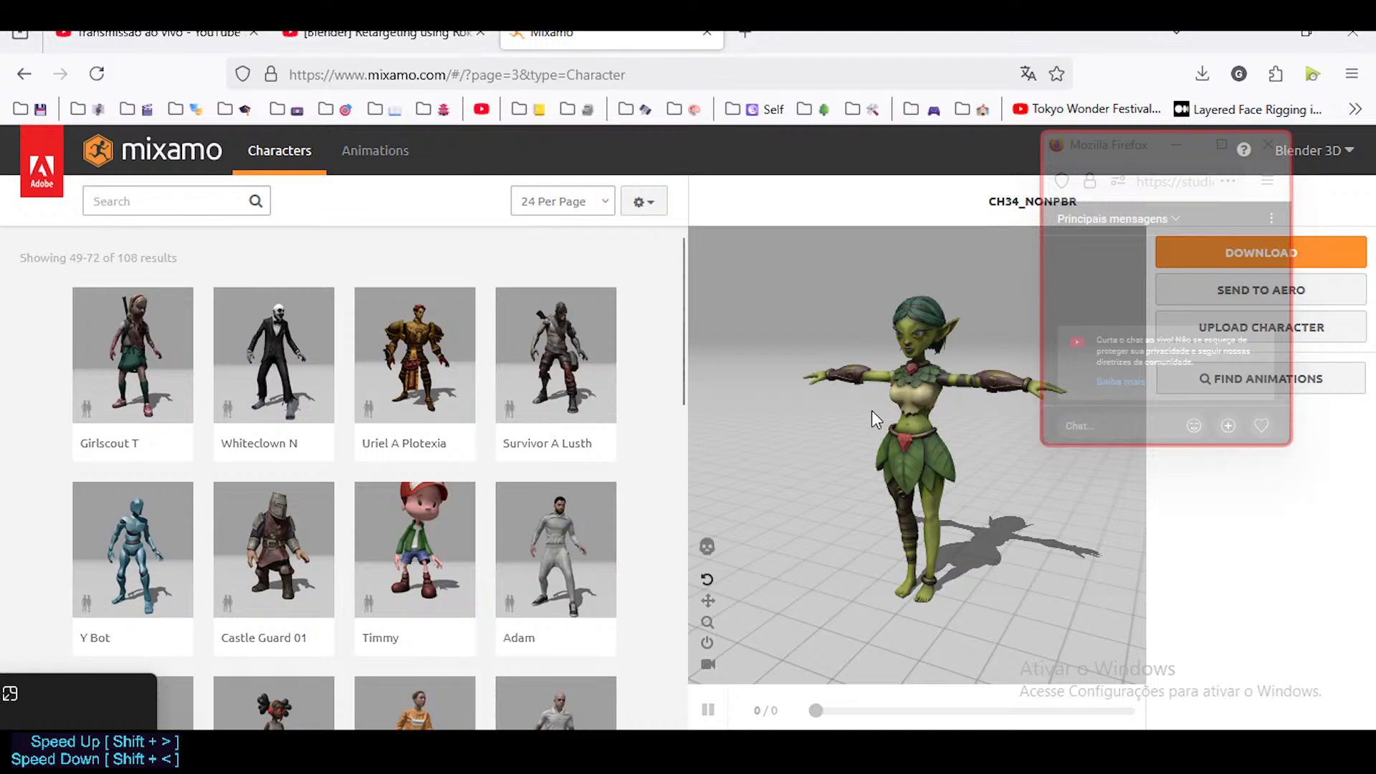
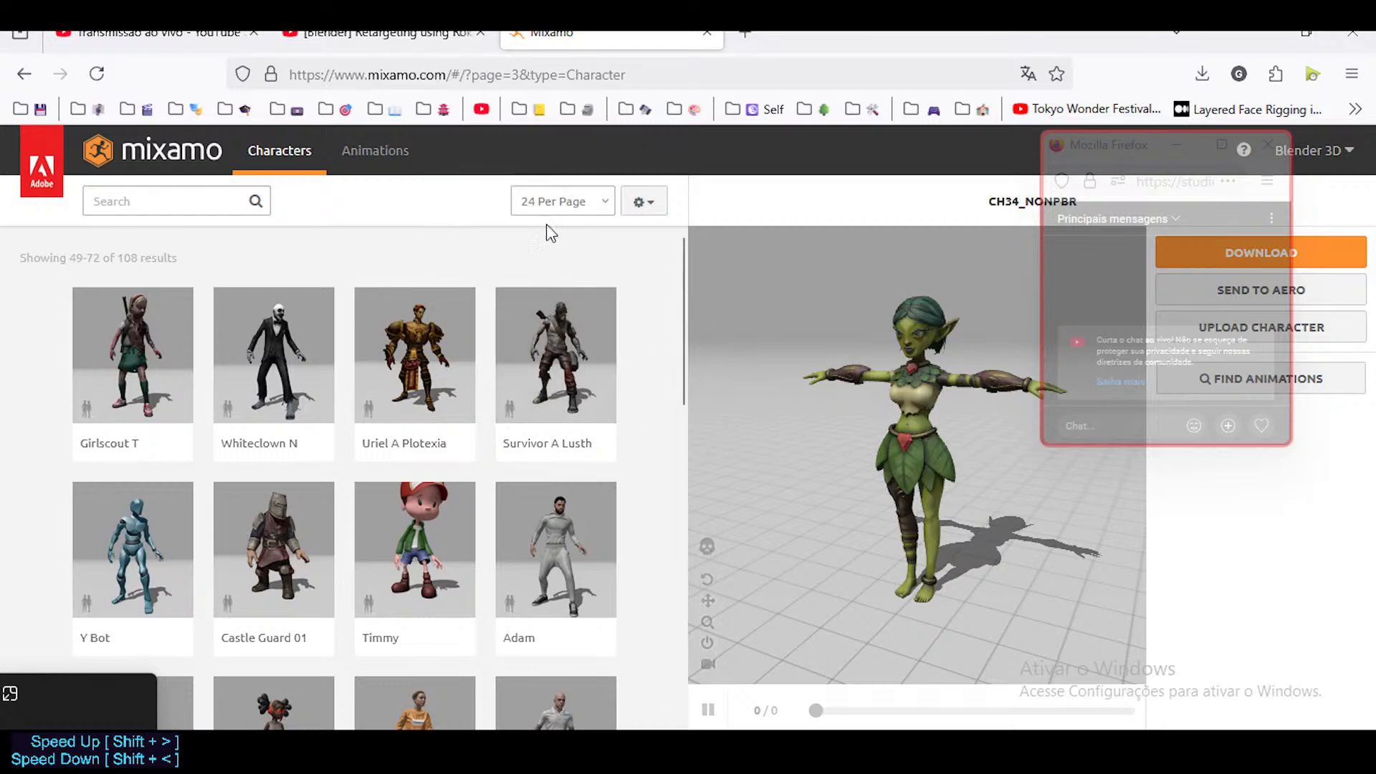
Open Mixamo's animation library, look through the first page of motions, and go to page 2
left_click(376, 149)
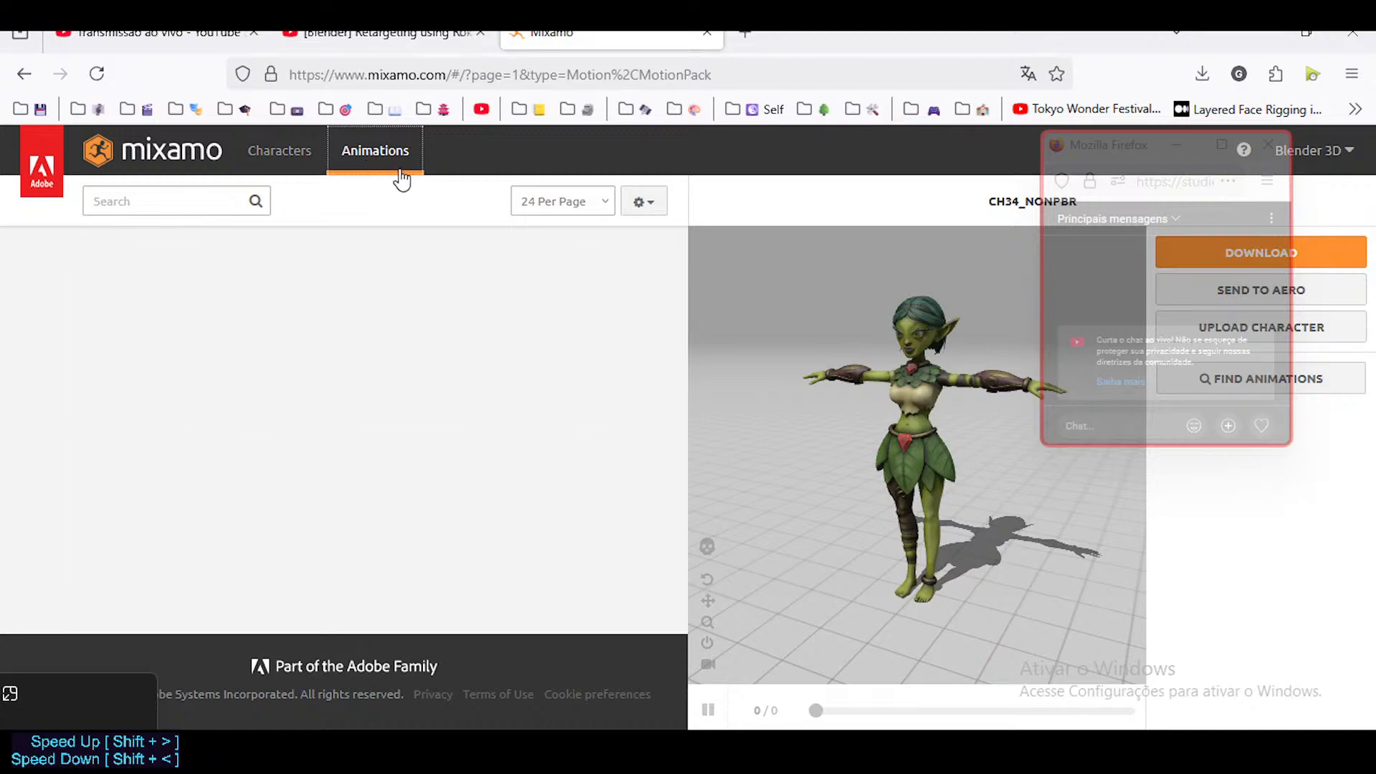
scroll(514, 422, "down", 10)
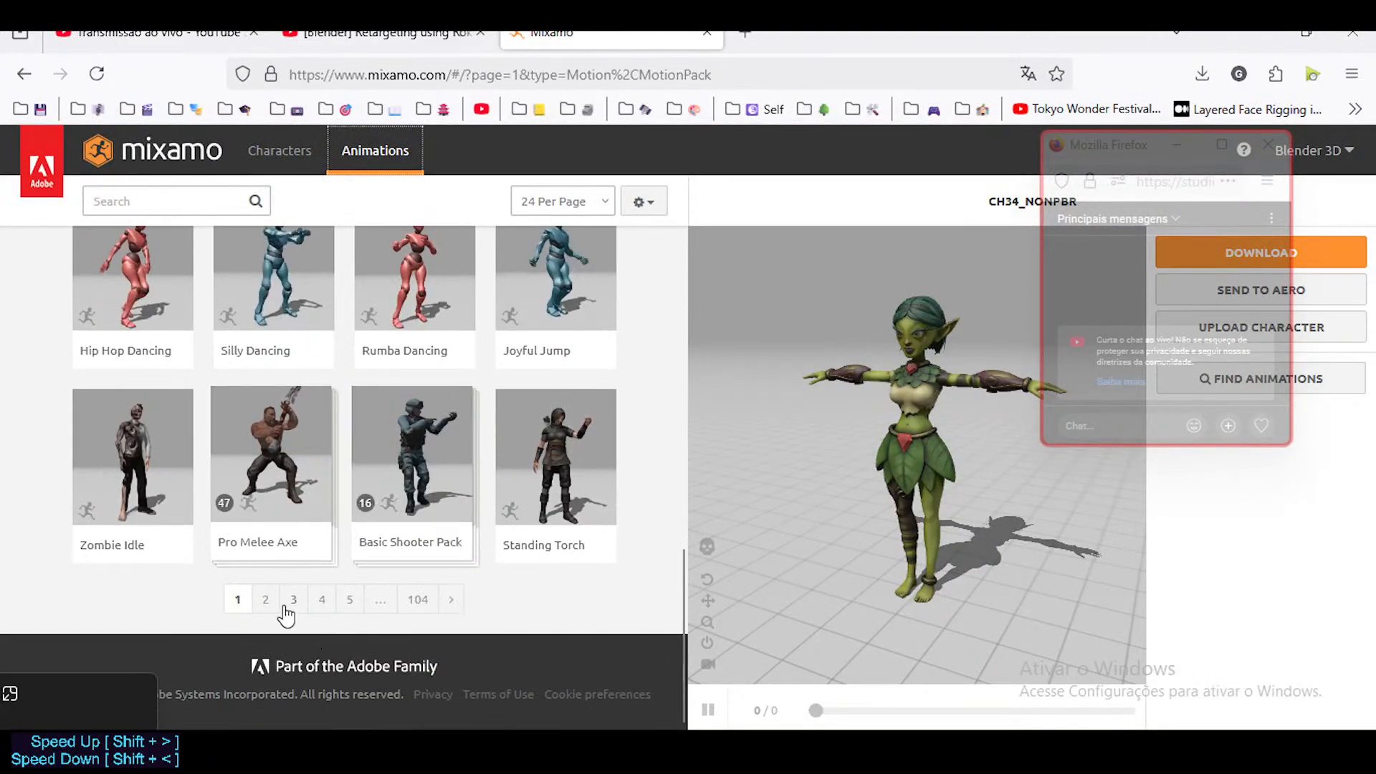
left_click(265, 599)
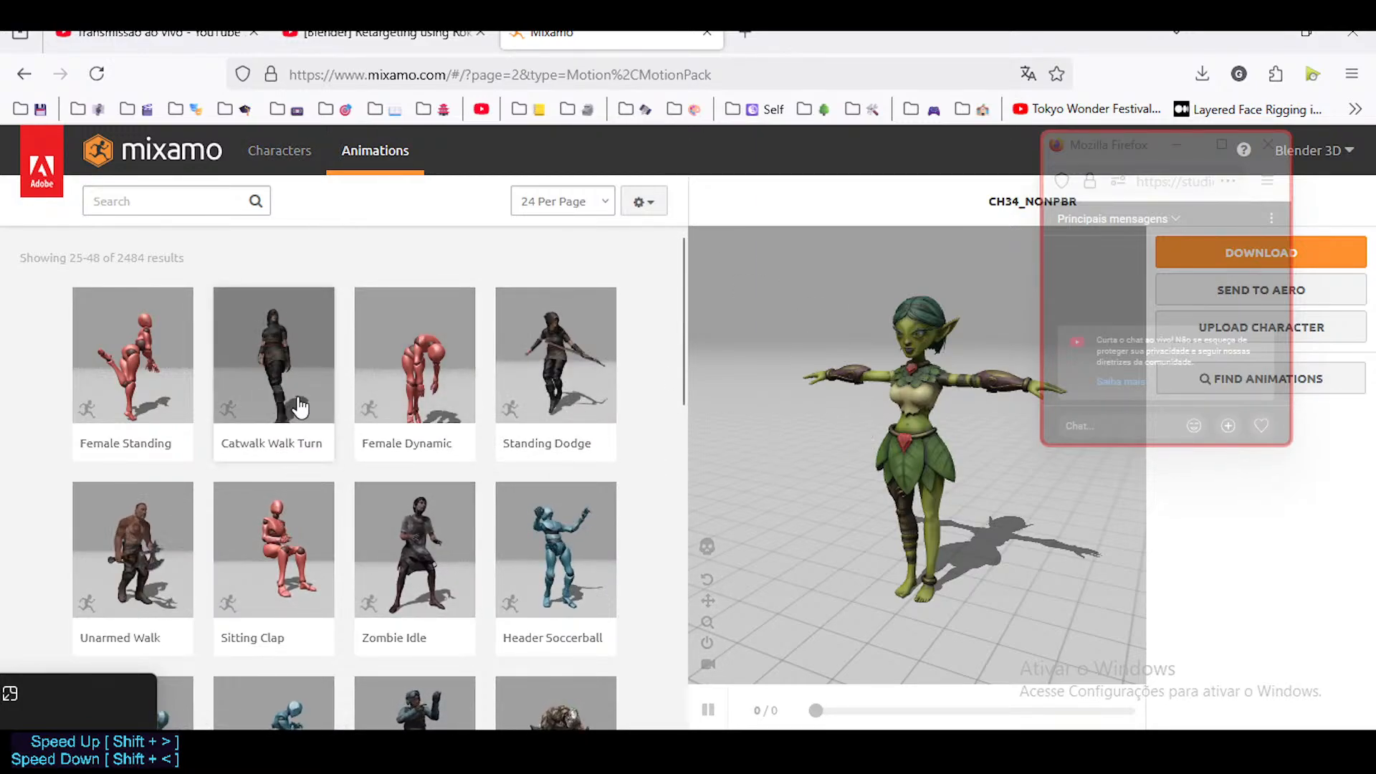
Apply the Catwalk Walk Turn 180 Tight animation to the green fairy character and clear the chat window off the preview
left_click(278, 364)
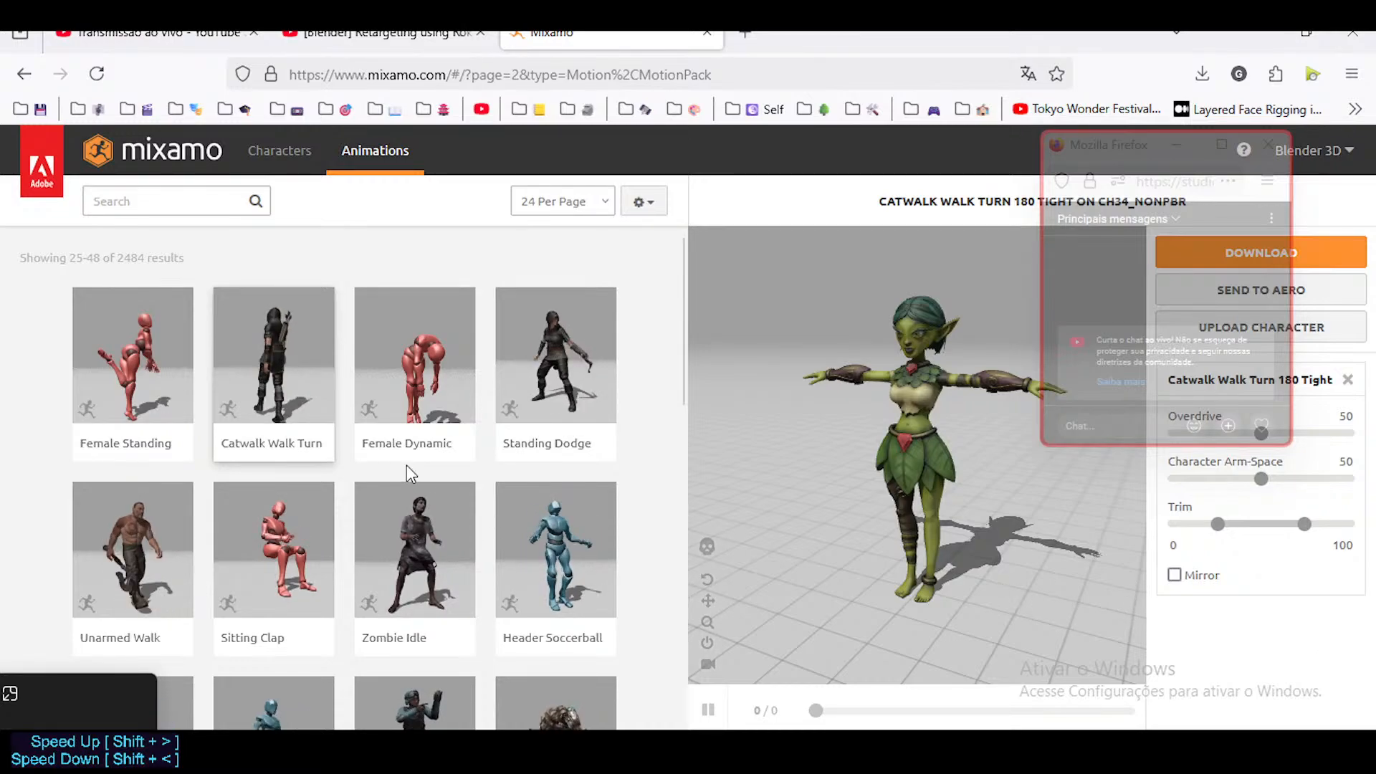
left_click(579, 414)
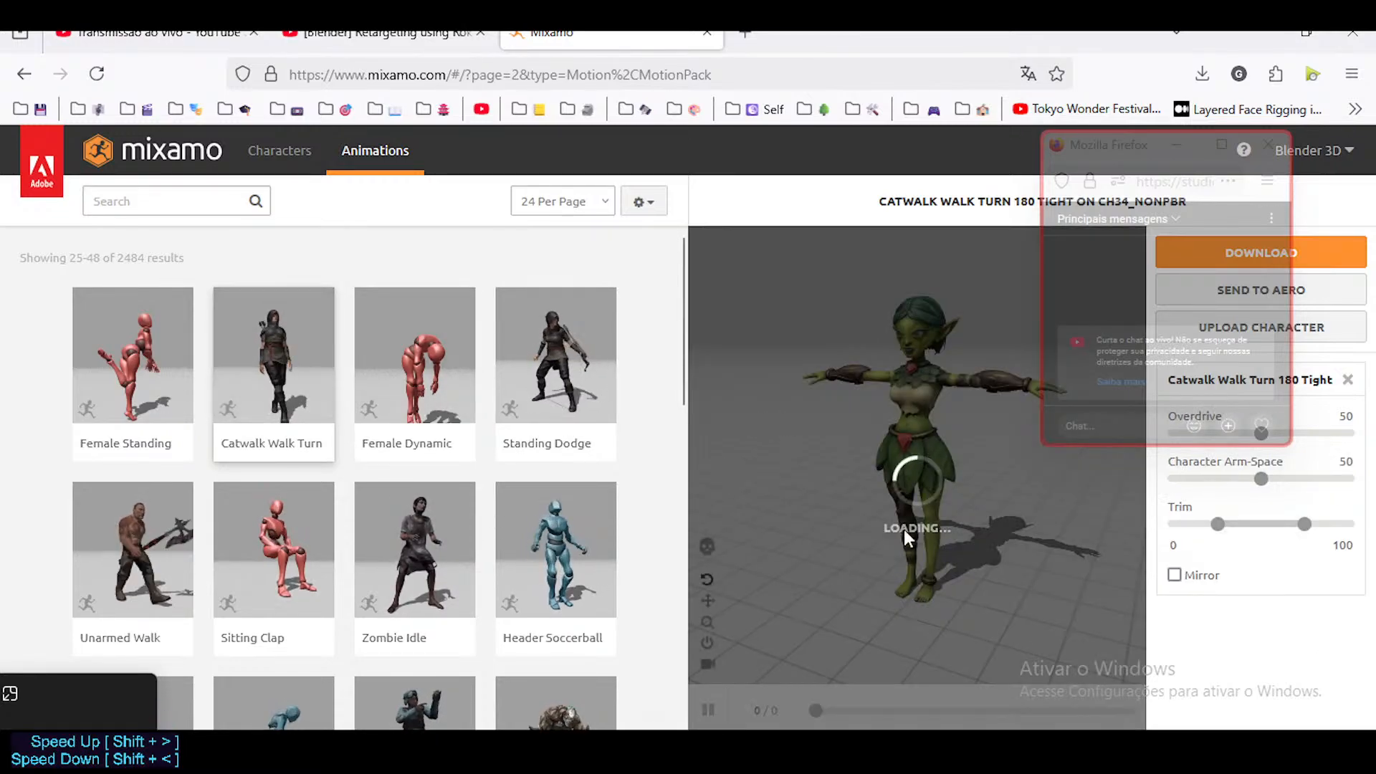
left_click_drag(1090, 145, 556, 238)
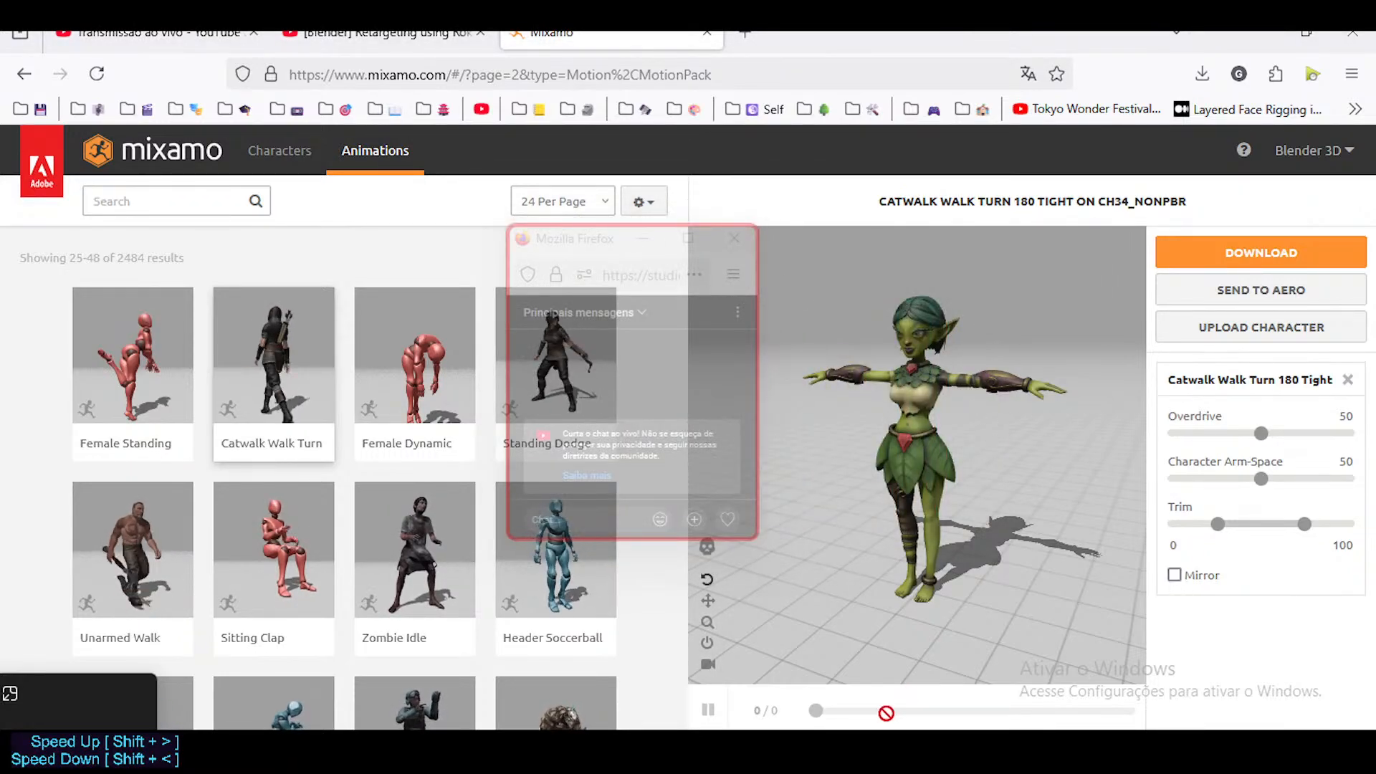
left_click_drag(516, 228, 517, 337)
left_click(265, 366)
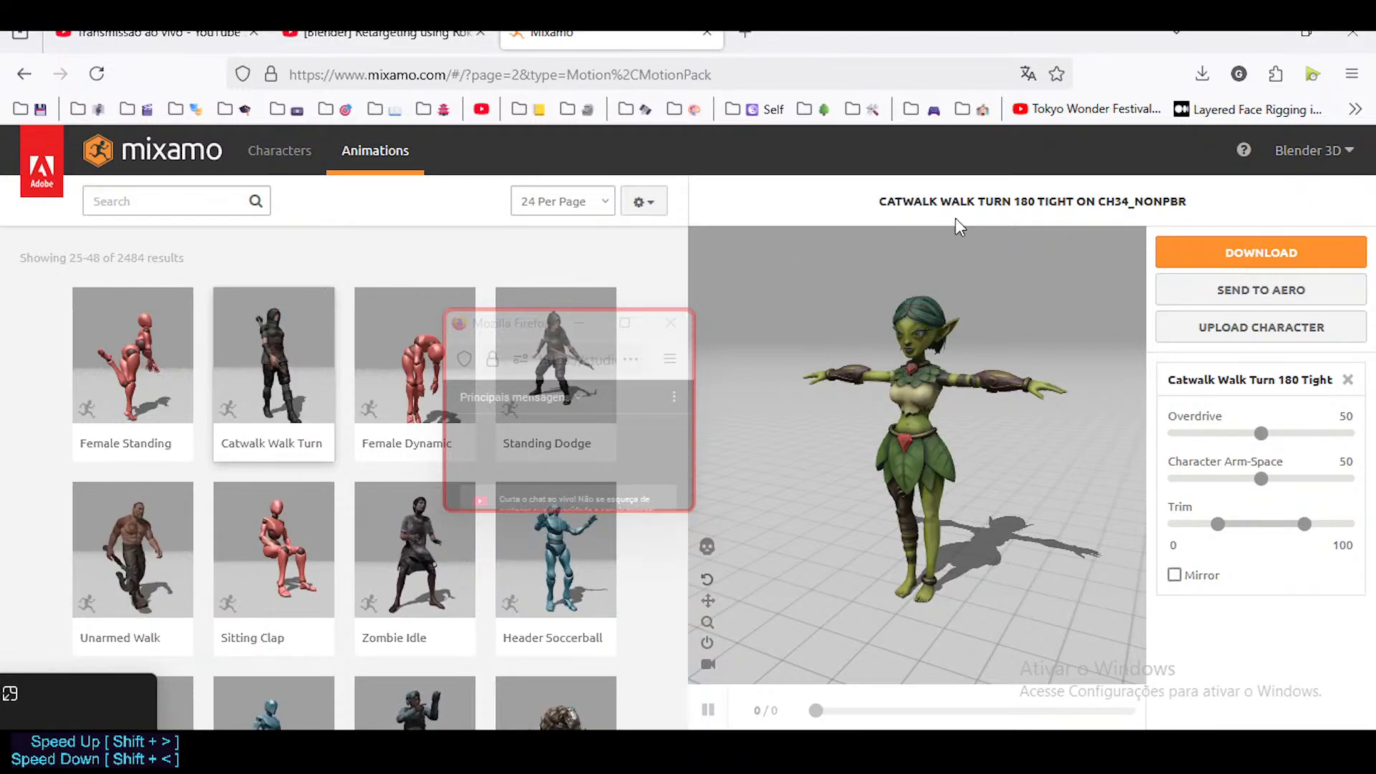
Open the animation's download settings, keep the FBX Binary format, and set the frame rate to 24 frames per second
left_click(1262, 252)
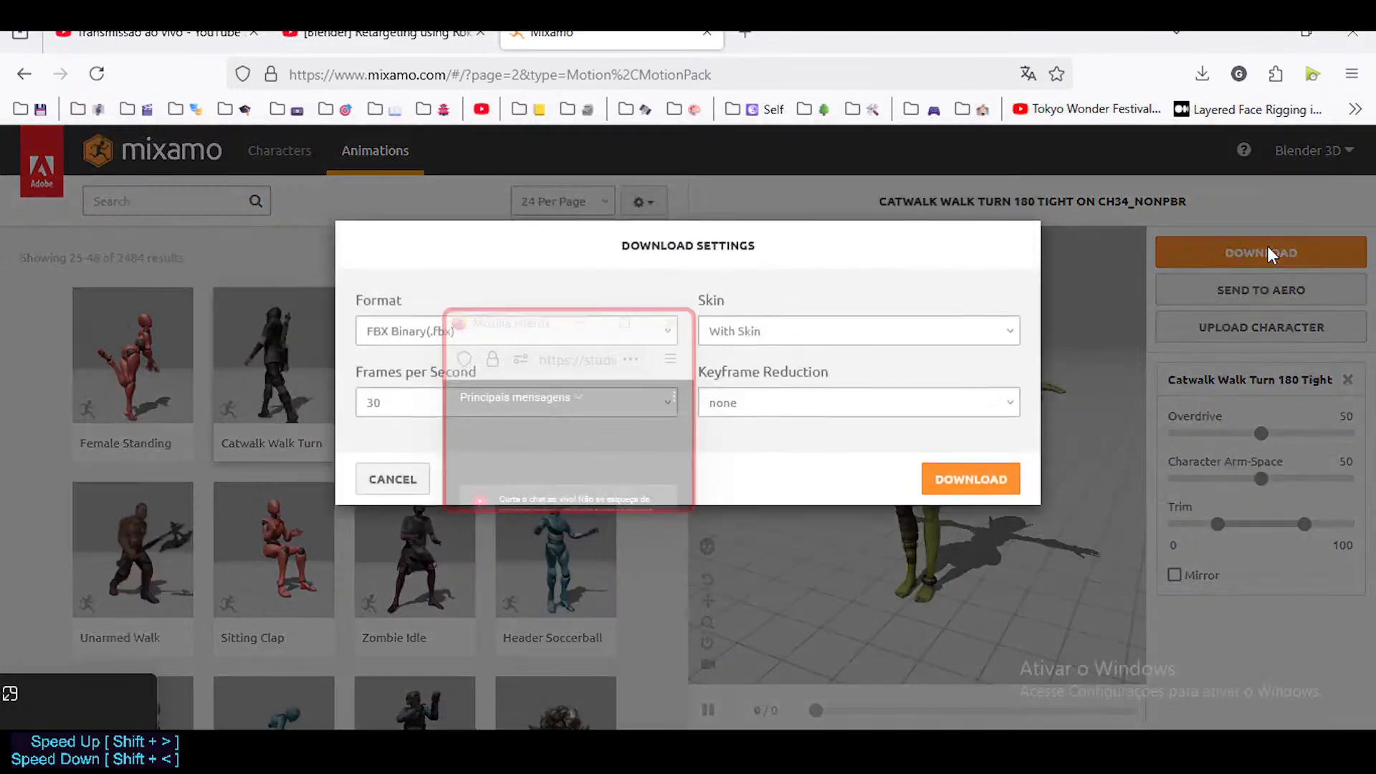
left_click_drag(528, 326, 1194, 248)
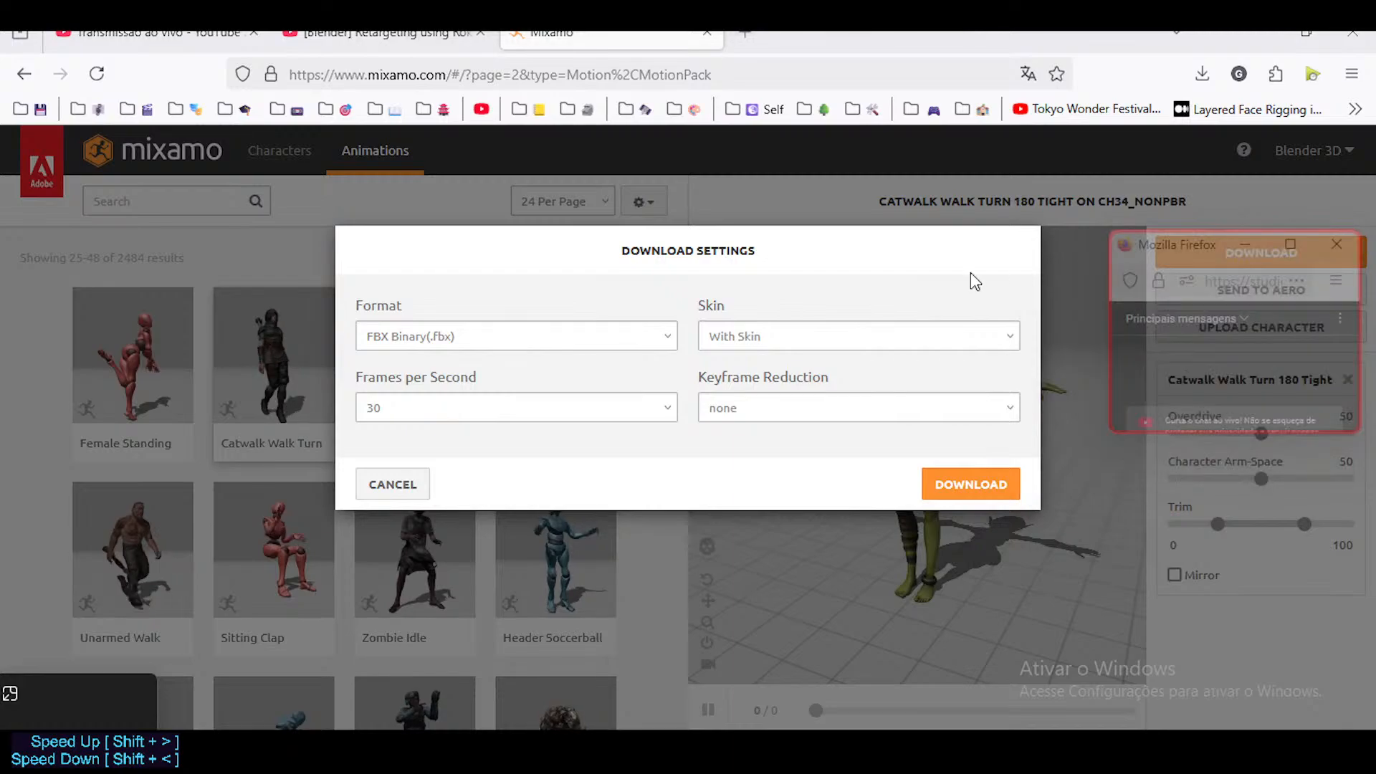
left_click(479, 349)
left_click(471, 349)
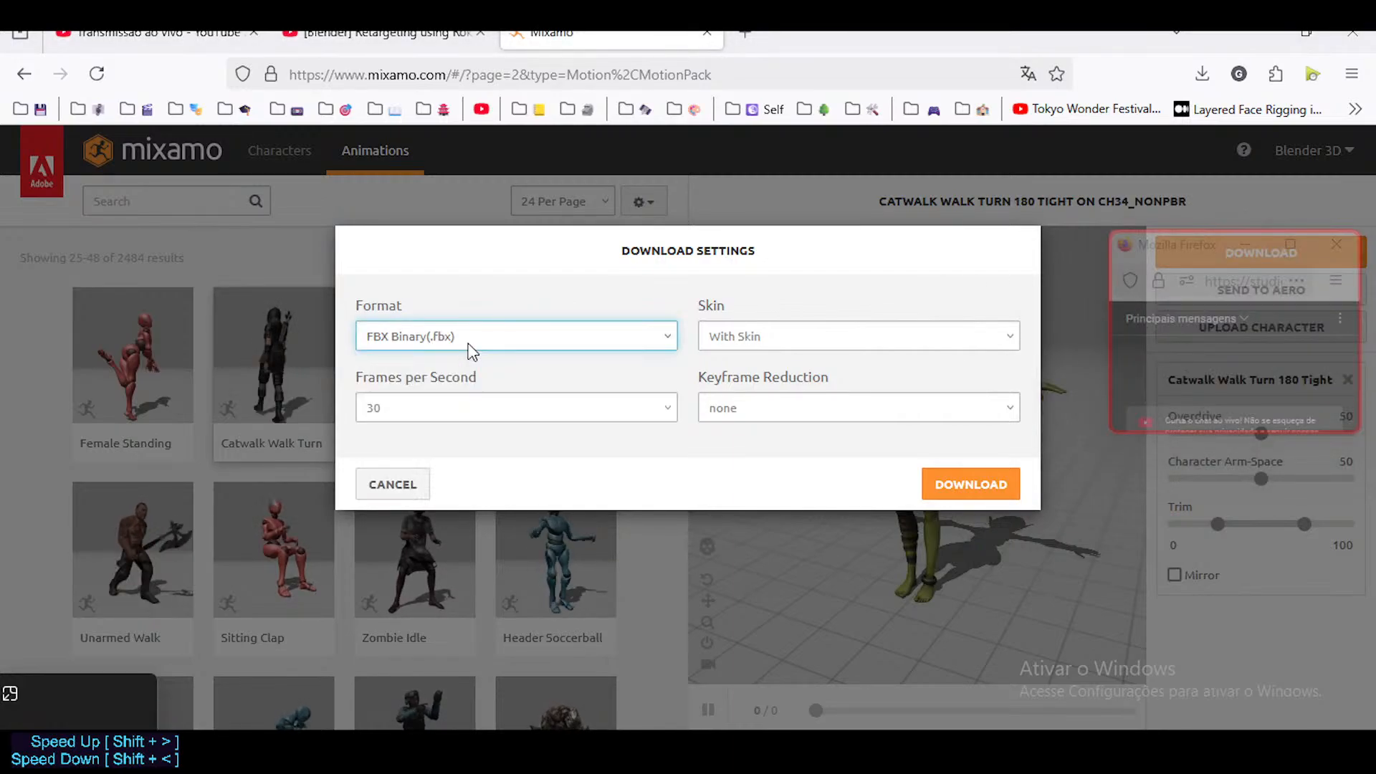
left_click(395, 415)
left_click(379, 440)
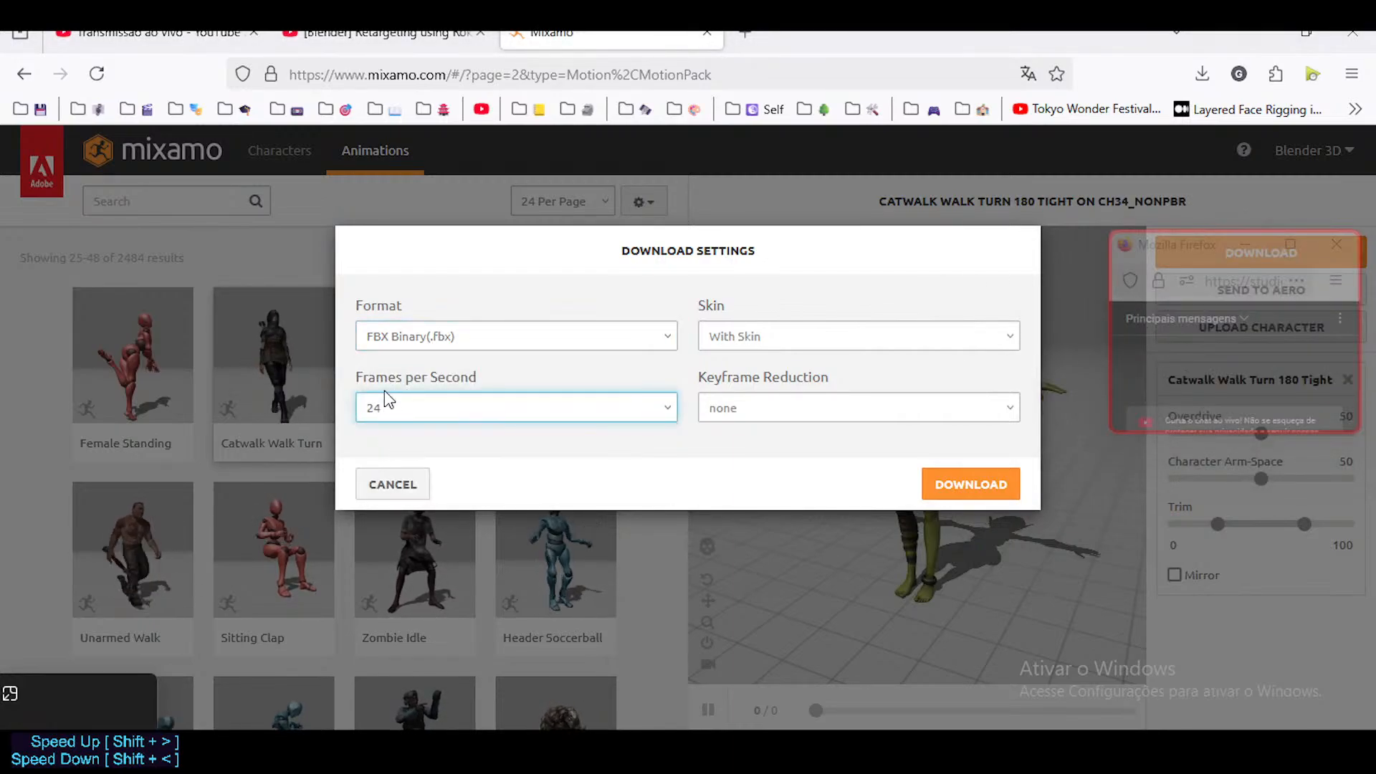
Set the skin option to Without Skin and download the Catwalk Walk Turn 180 Tight animation
left_click(775, 349)
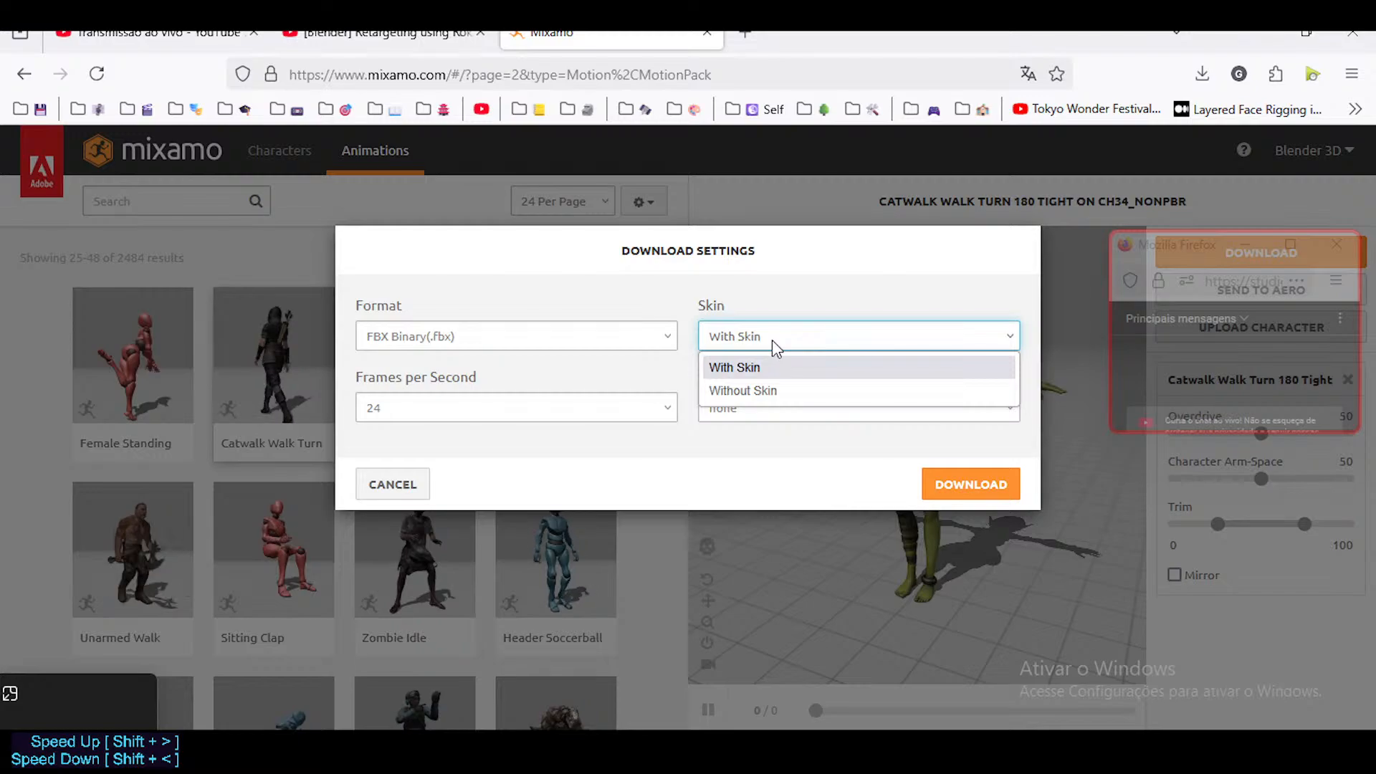
left_click(772, 340)
left_click(772, 339)
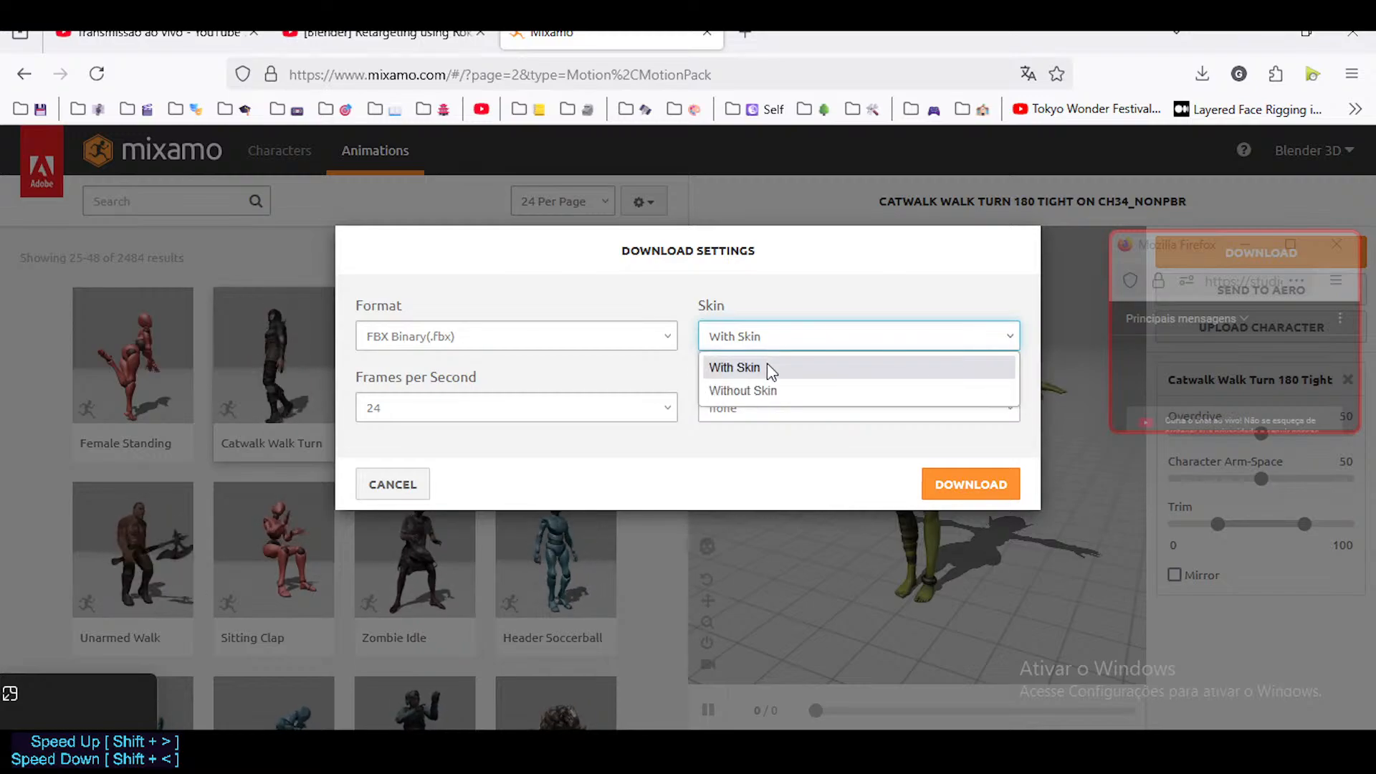
left_click(770, 392)
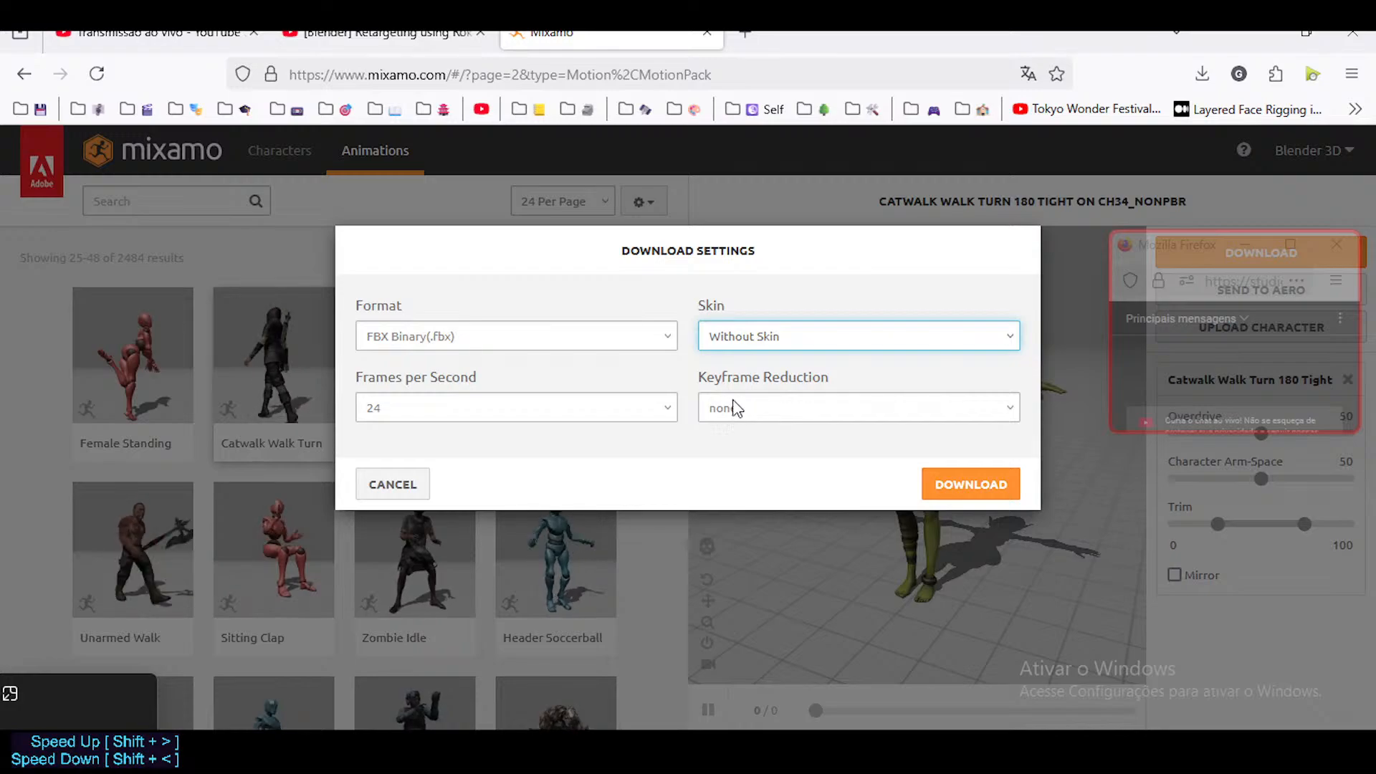
left_click(971, 484)
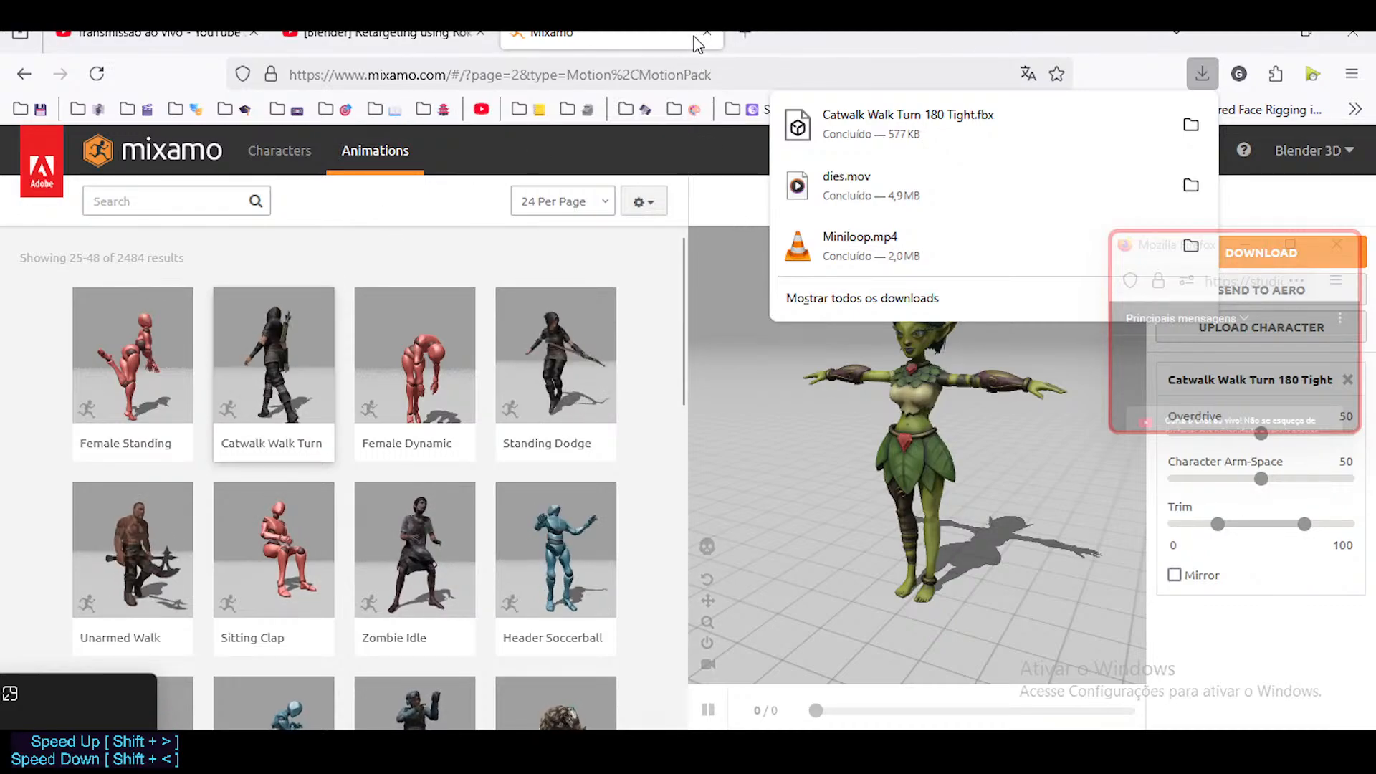
Close the Mixamo page, switch back to Blender, and reposition and enlarge the floating chat window
left_click(705, 34)
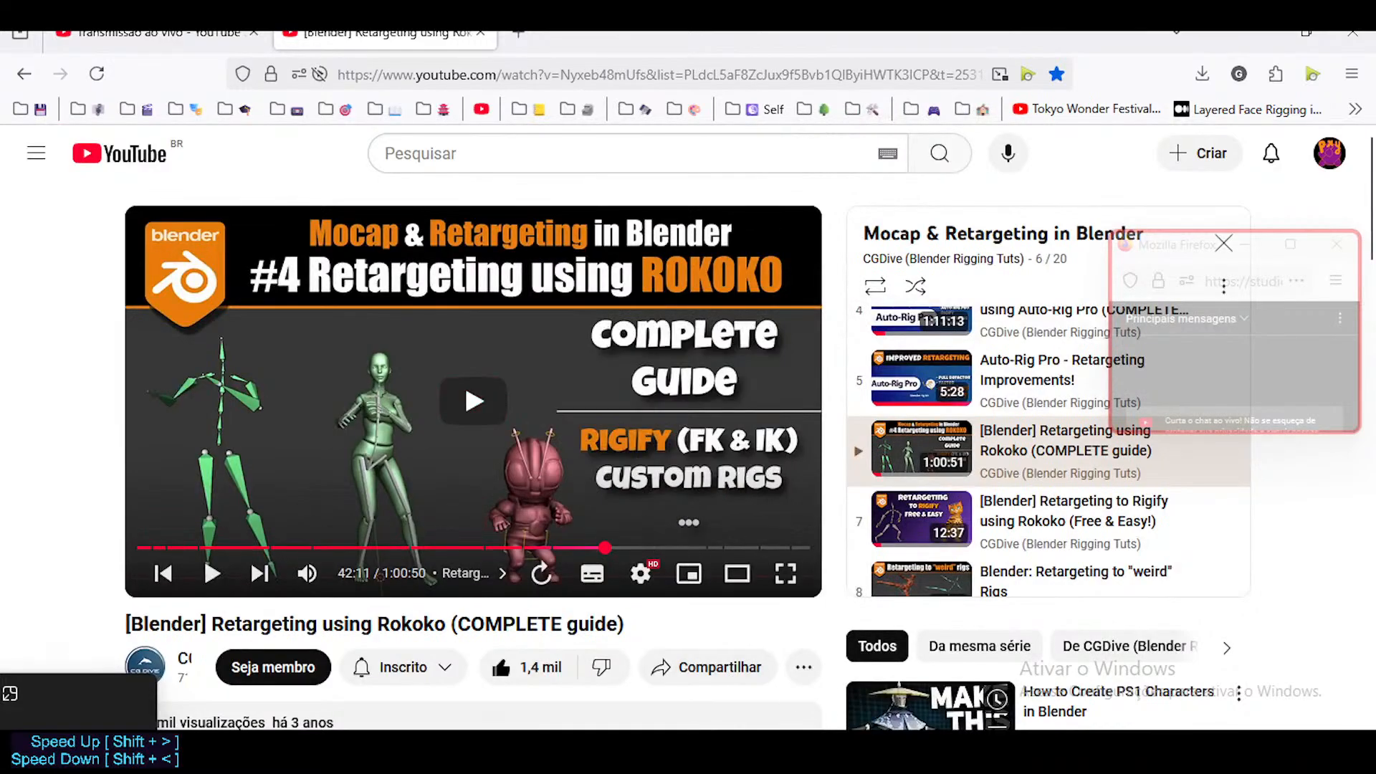
mouse_move(971, 753)
left_click(970, 663)
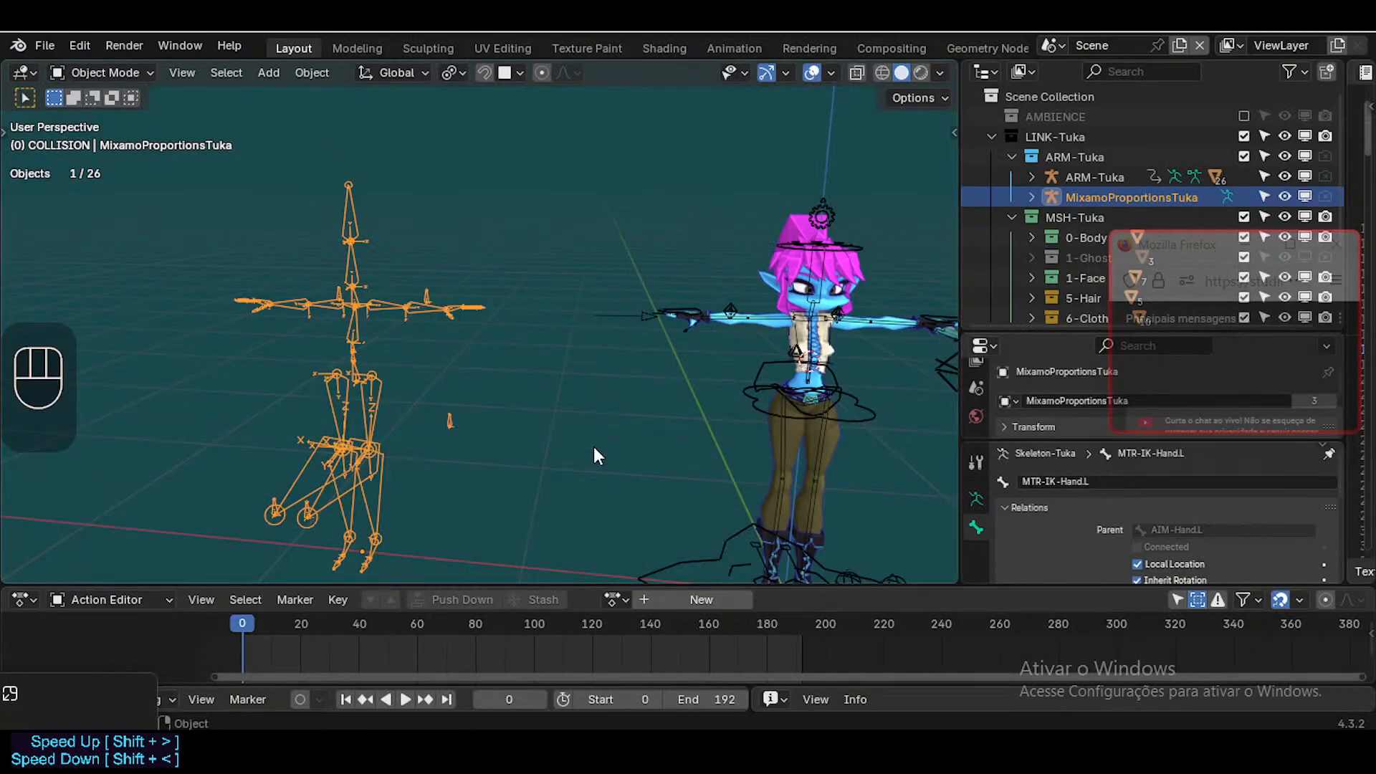
left_click_drag(1229, 263, 1155, 168)
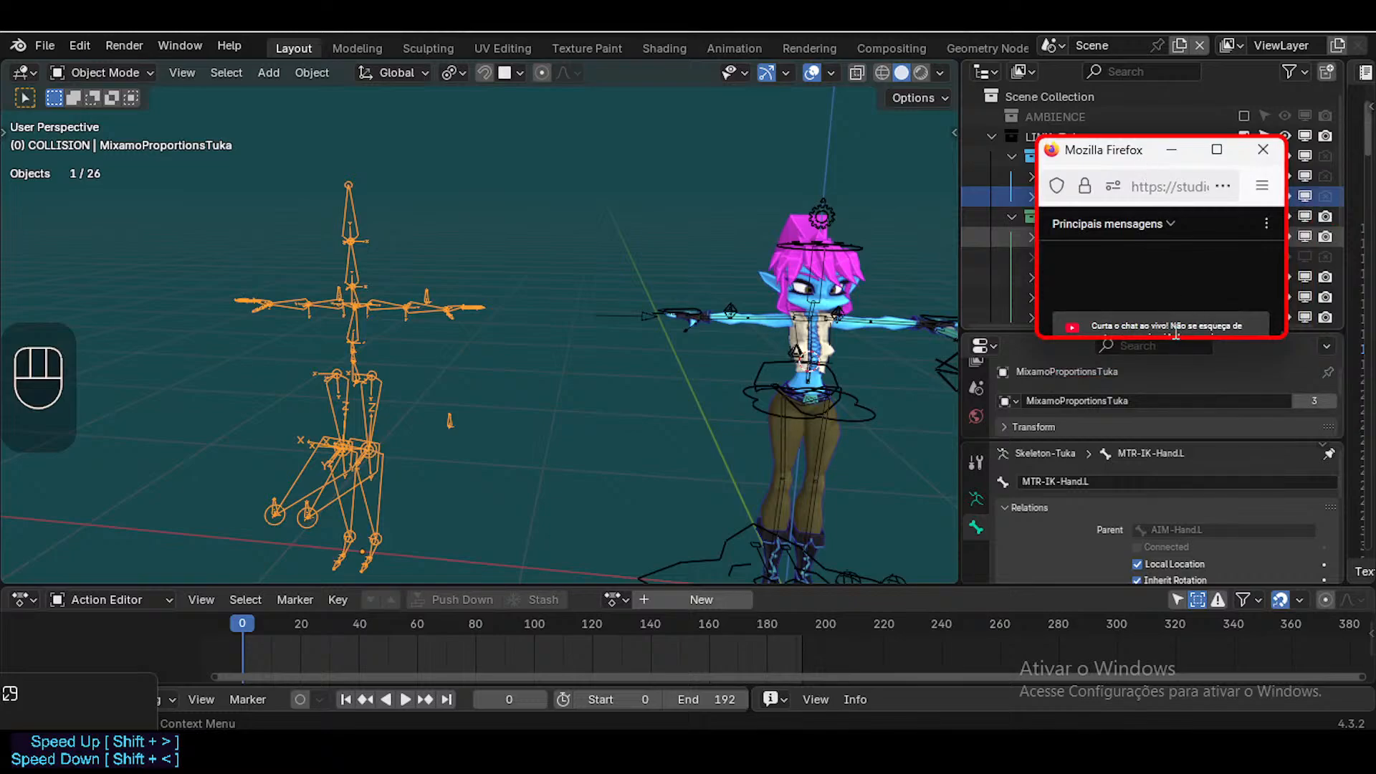
left_click_drag(1187, 340, 1188, 396)
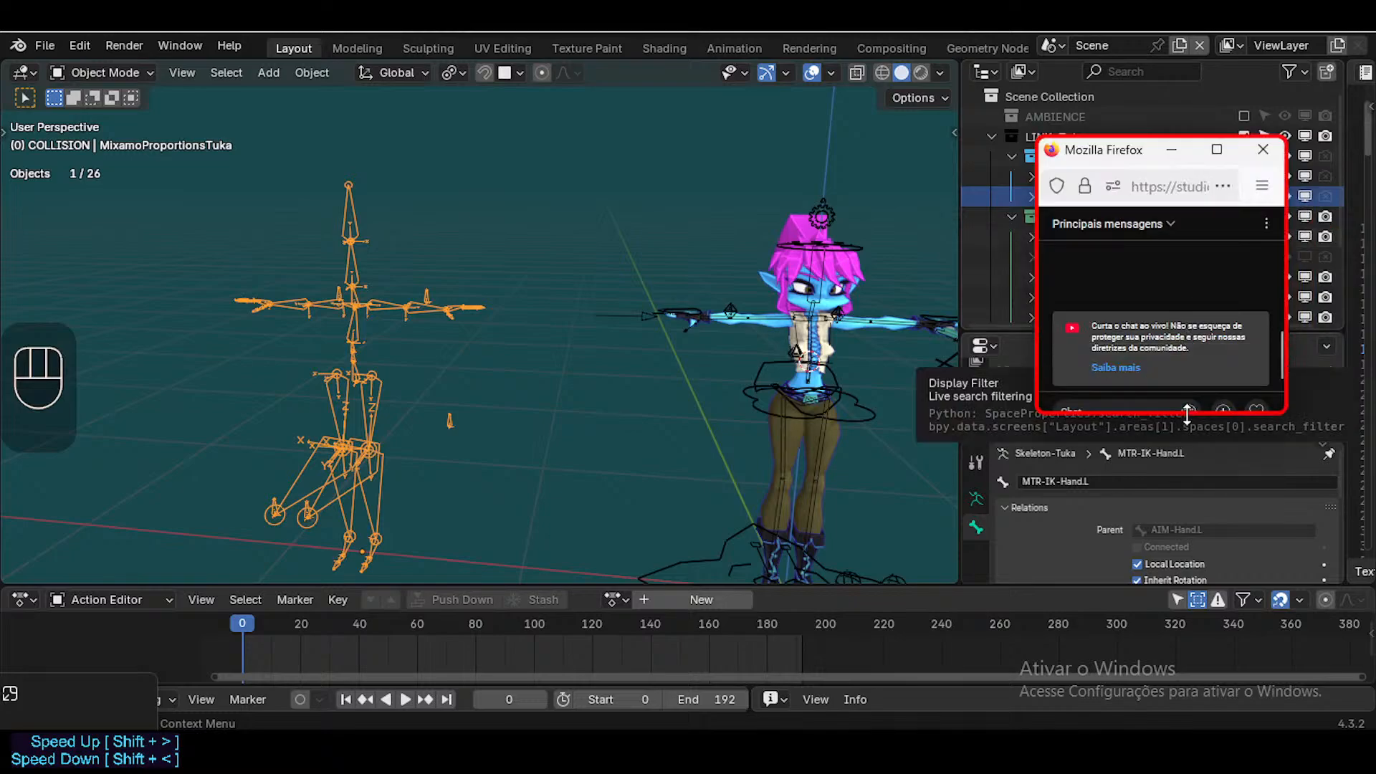
scroll(475, 322, "down", 1)
scroll(456, 337, "up", 2)
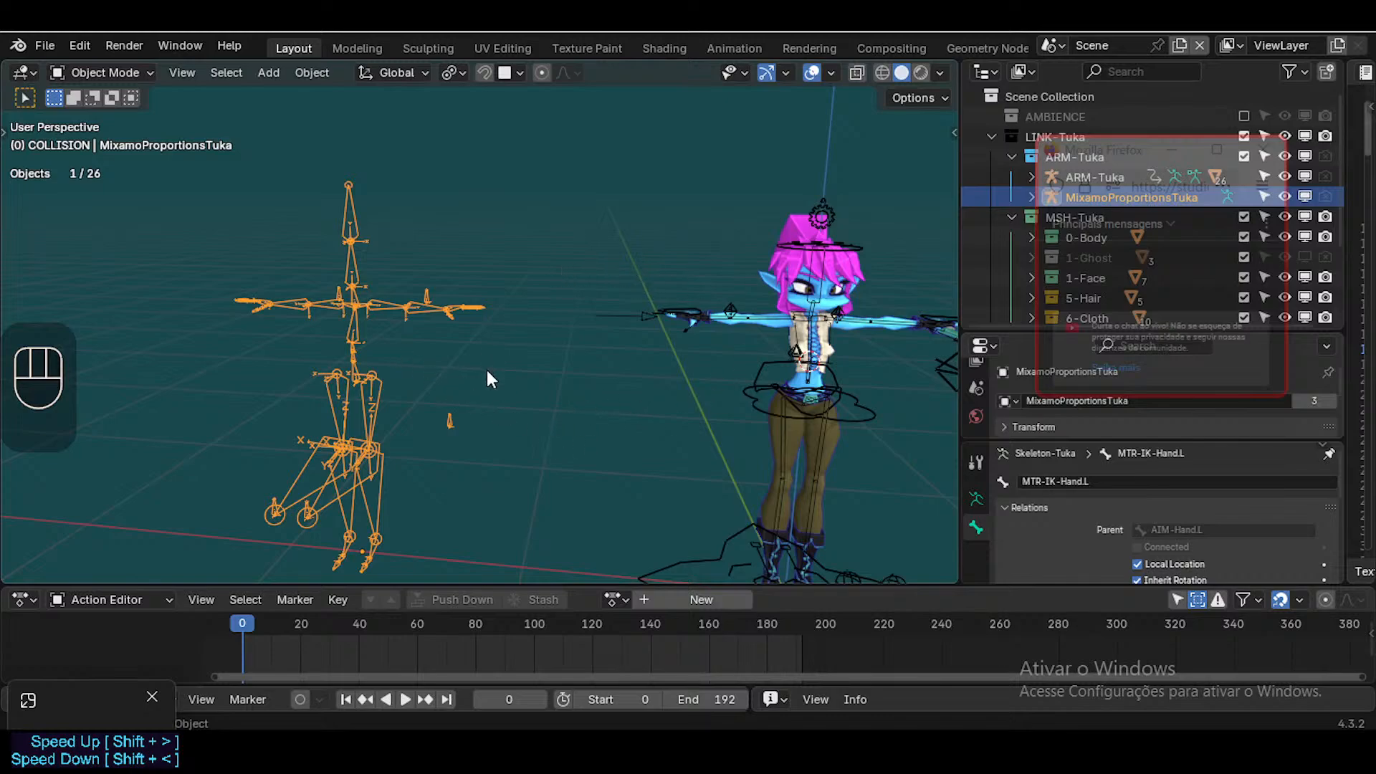
Import Catwalk Walk Turn 180 Tight.fbx from the Downloads folder with the default FBX settings, and undo the import
left_click(512, 281)
left_click(451, 246)
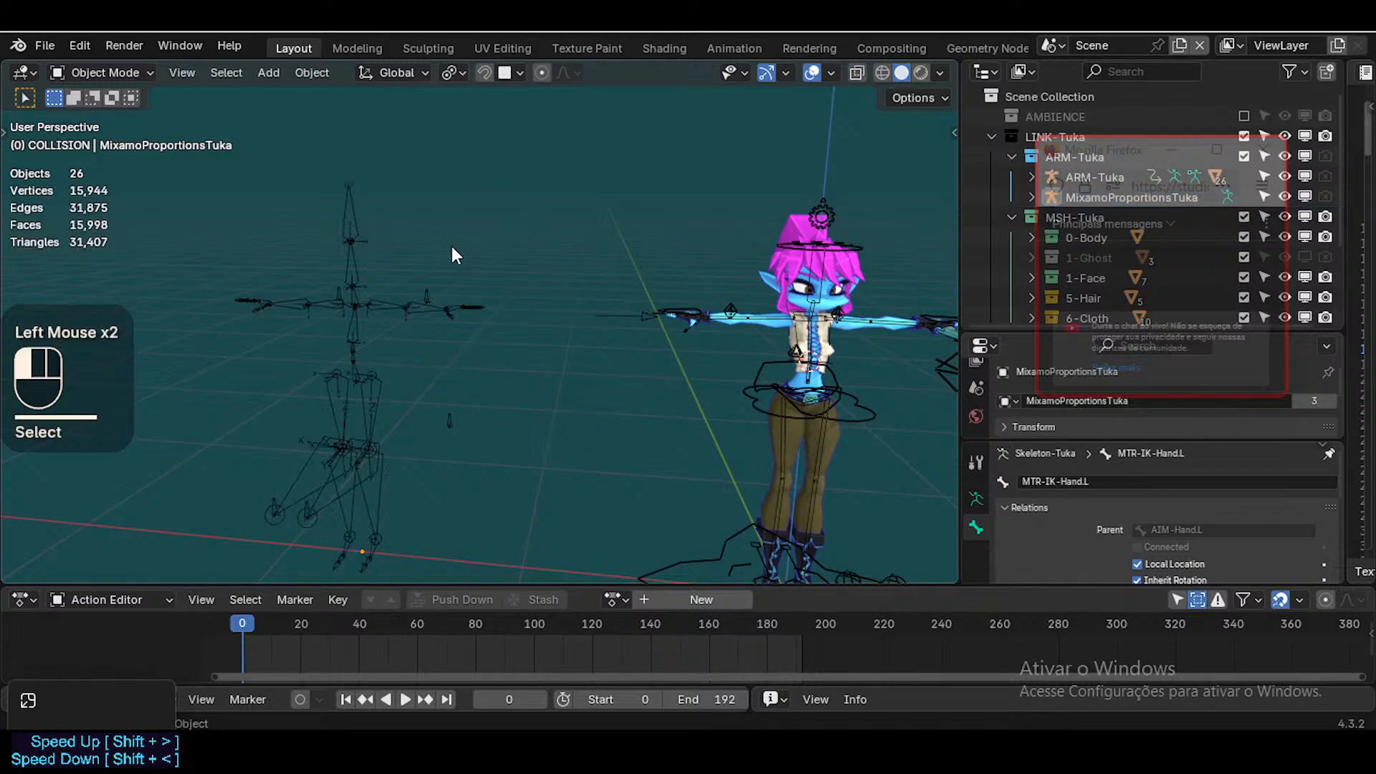
left_click(442, 376)
left_click(44, 45)
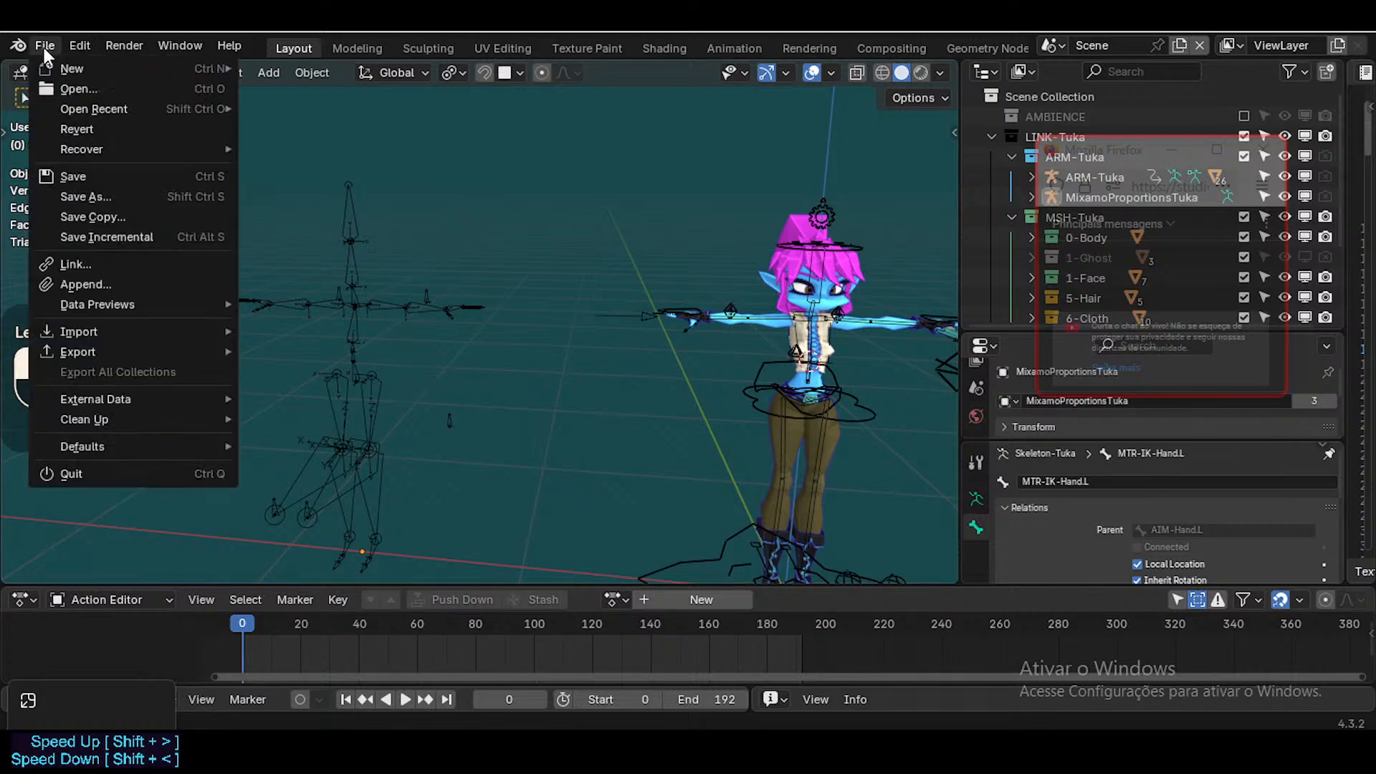
mouse_move(92, 331)
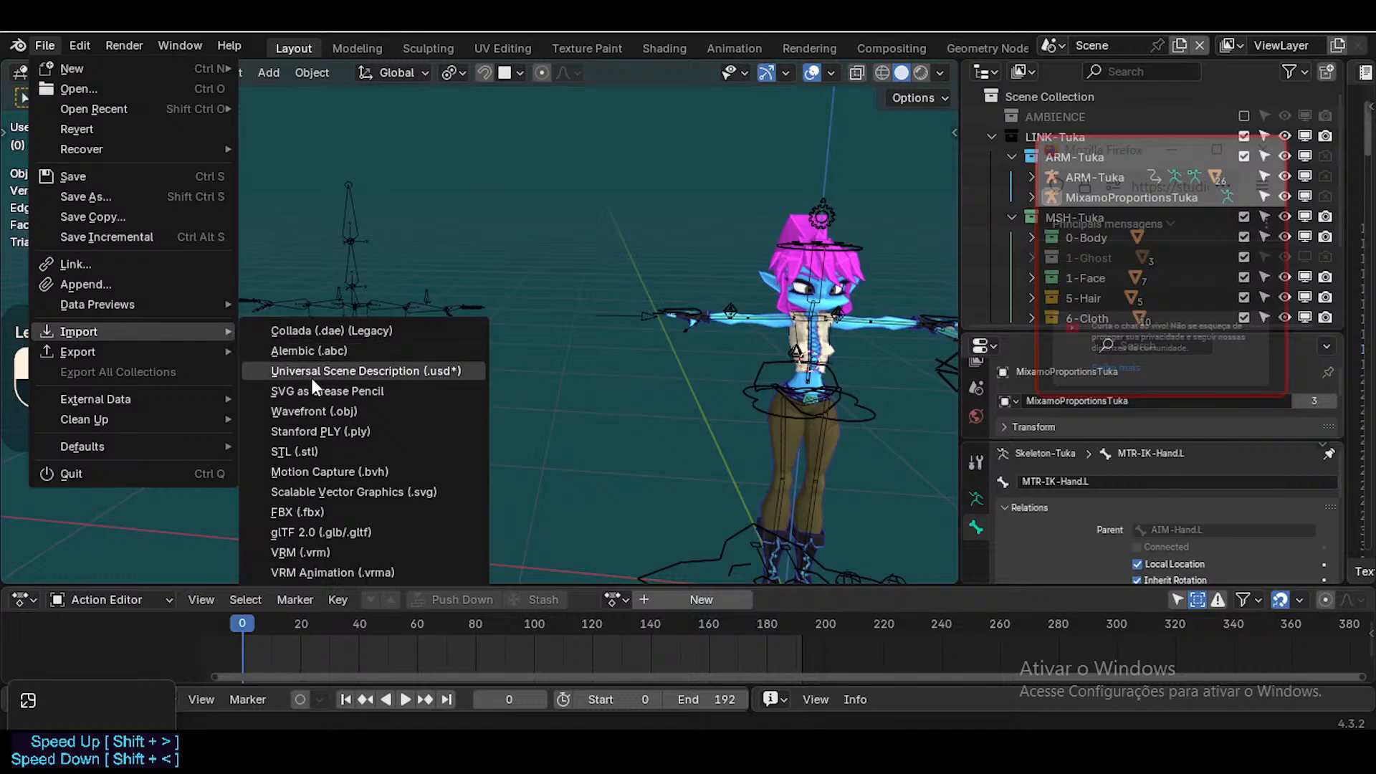
left_click(373, 510)
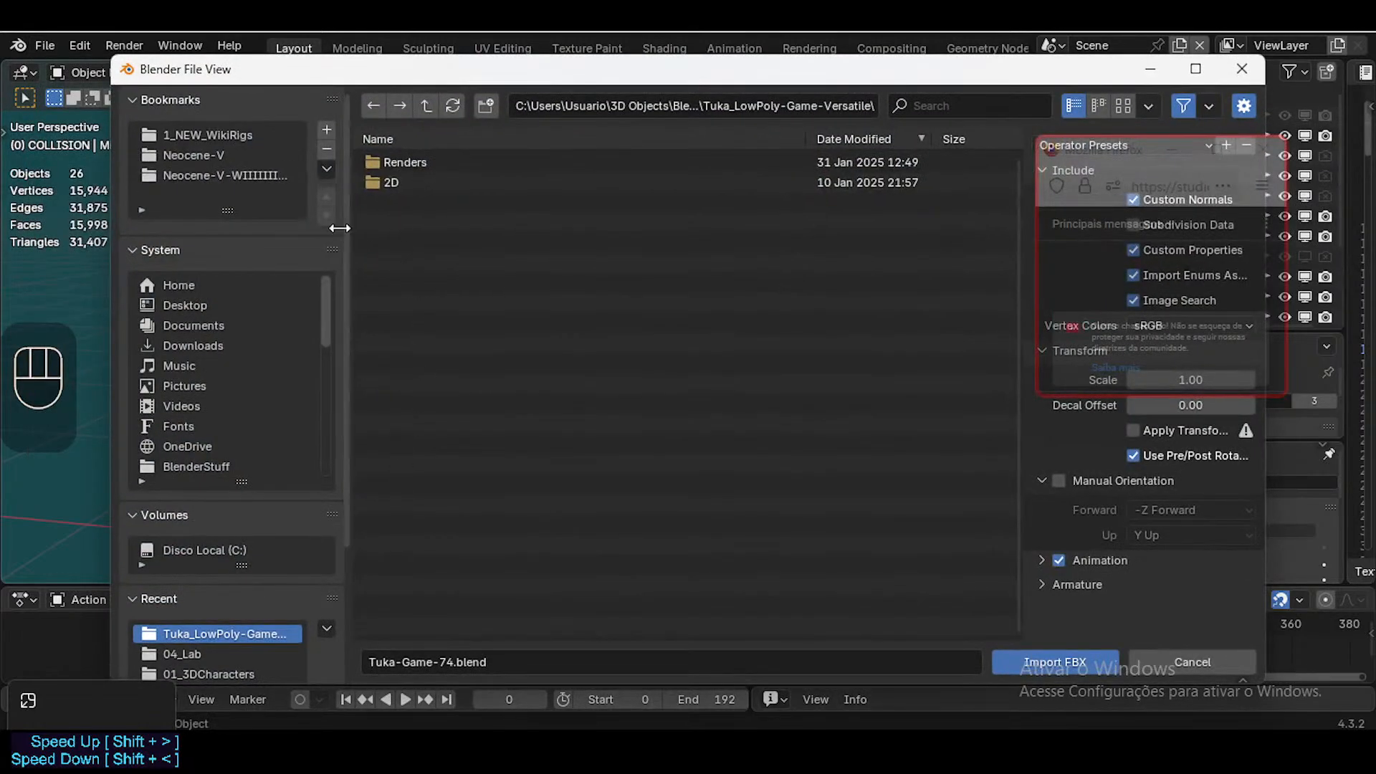
left_click(206, 344)
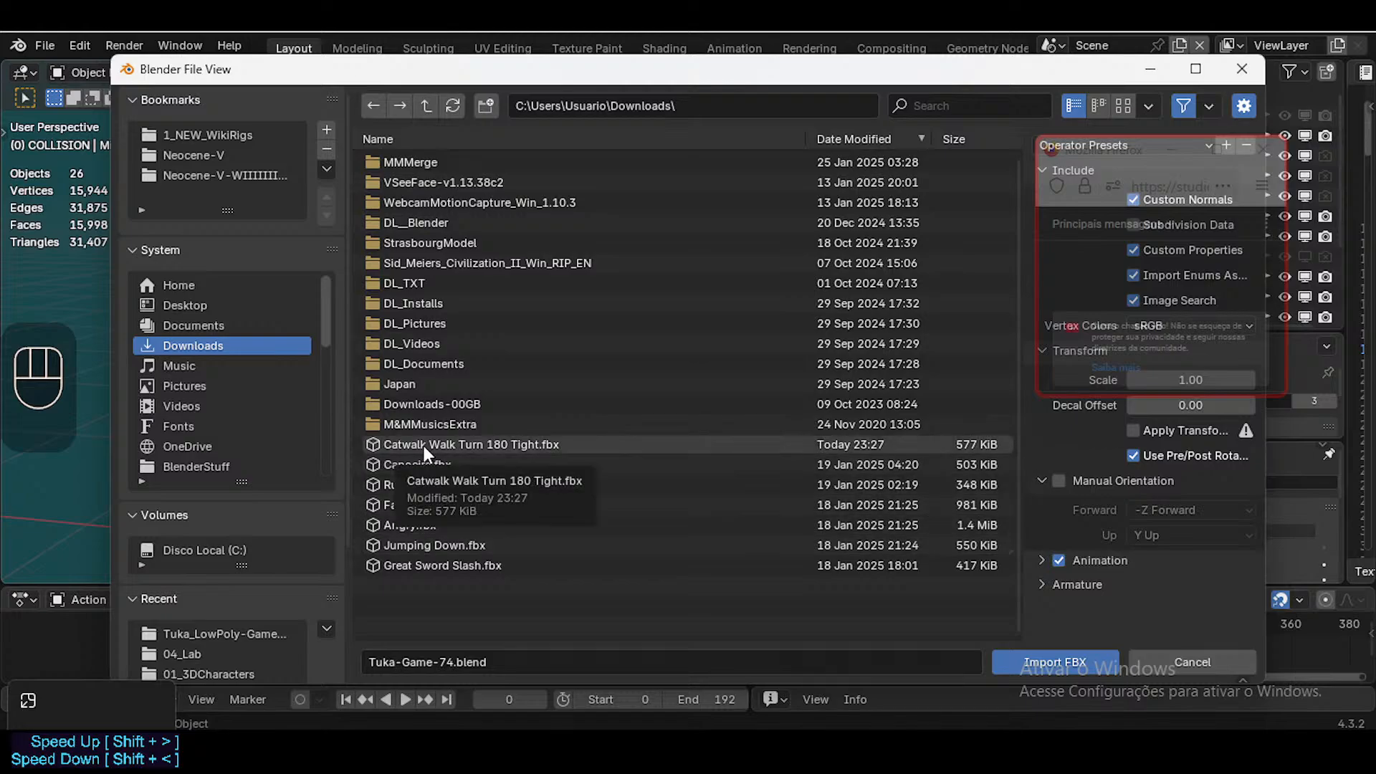
double_click(515, 443)
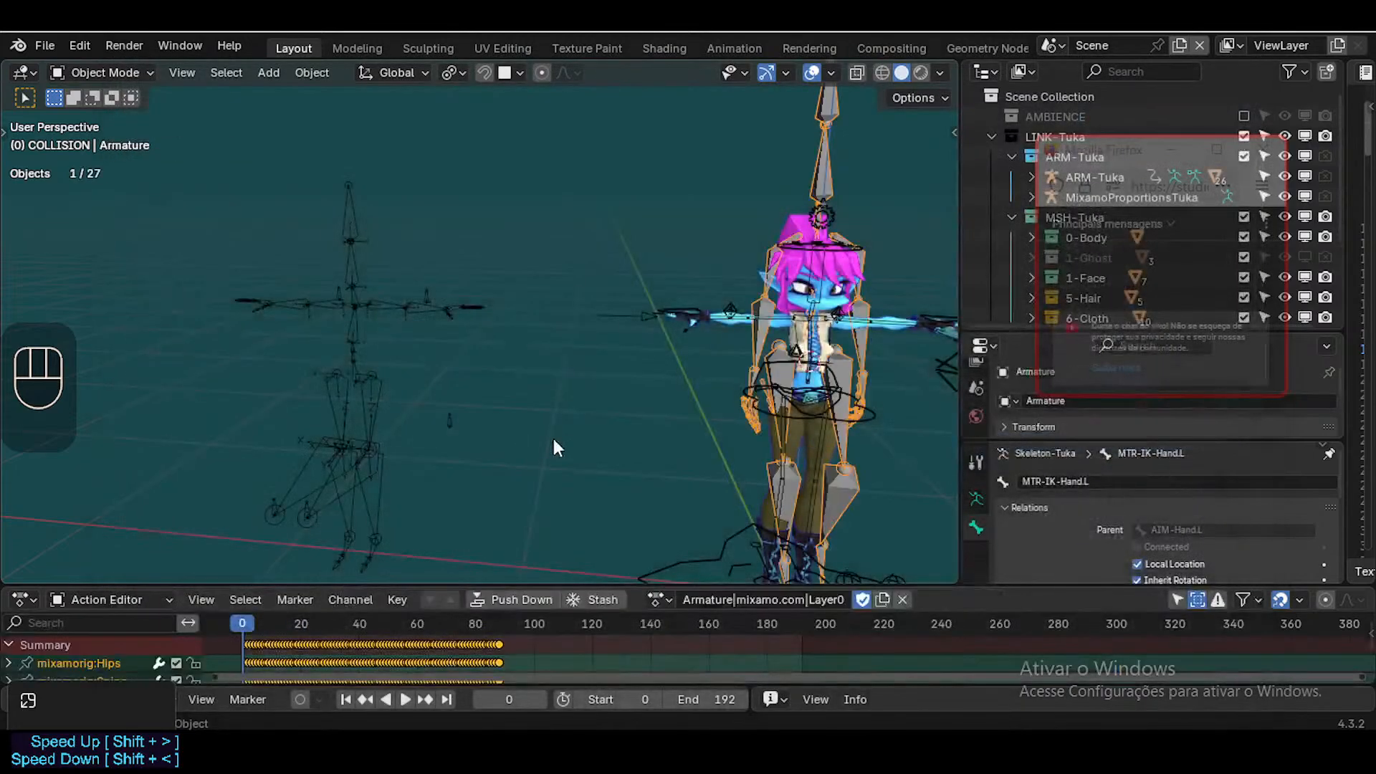
key("ctrl+z")
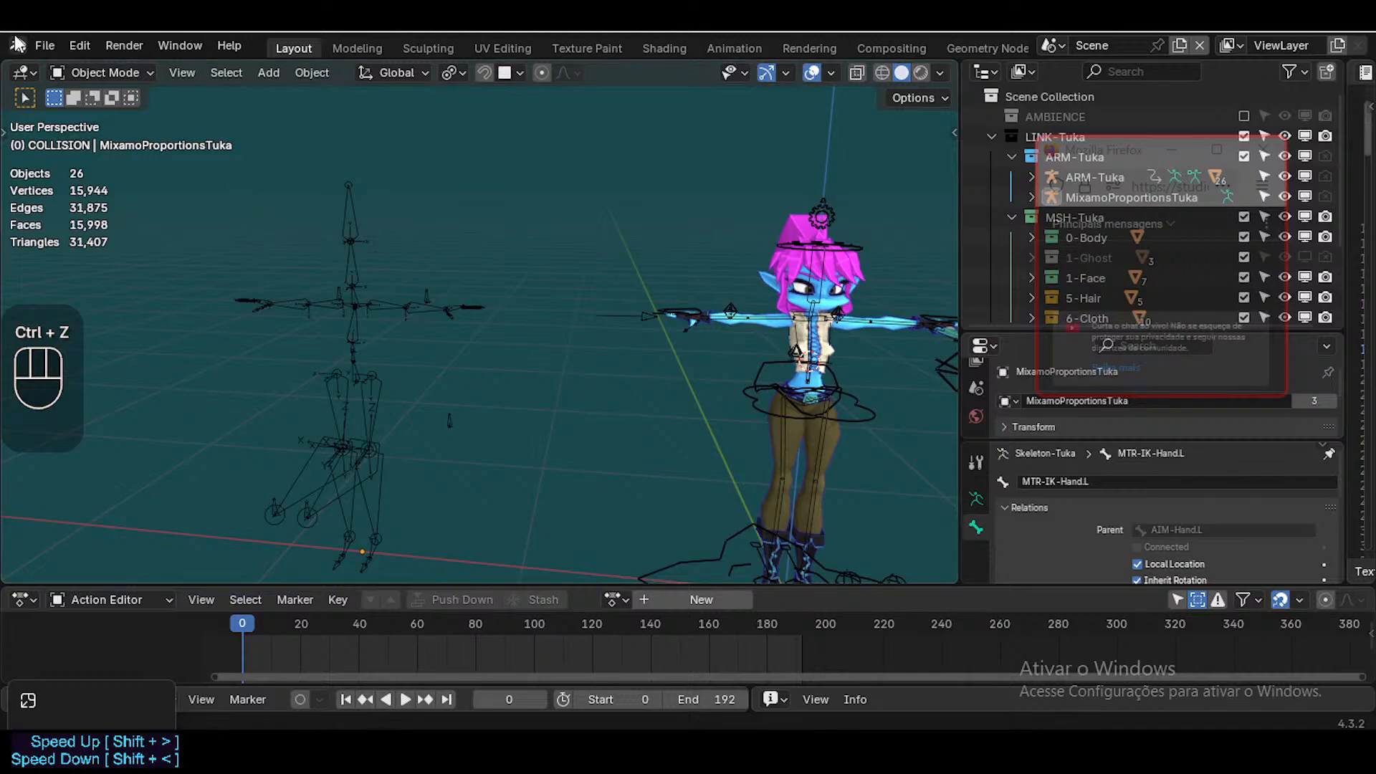
Open the FBX import dialog and reposition the chat window and file browser so the import options are unobstructed
left_click(44, 46)
mouse_move(93, 332)
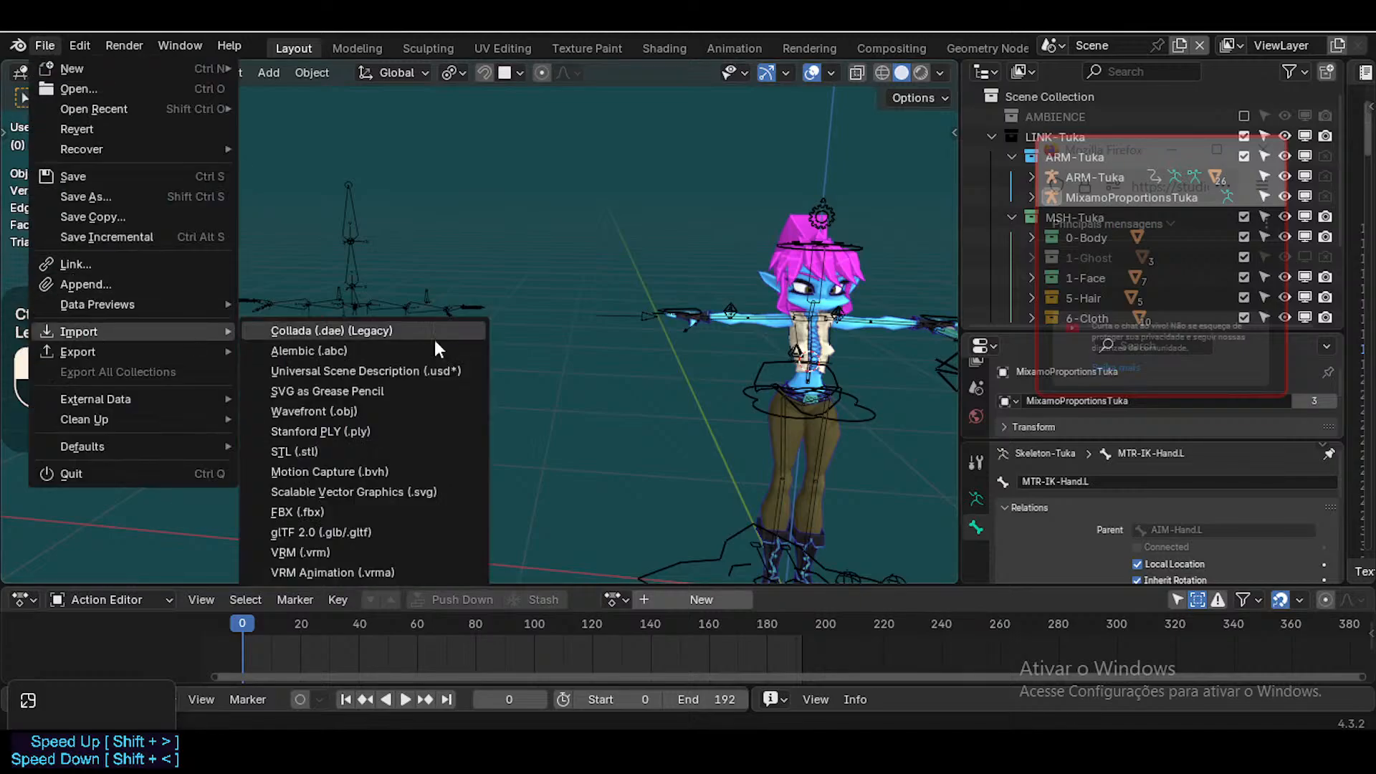
left_click(342, 510)
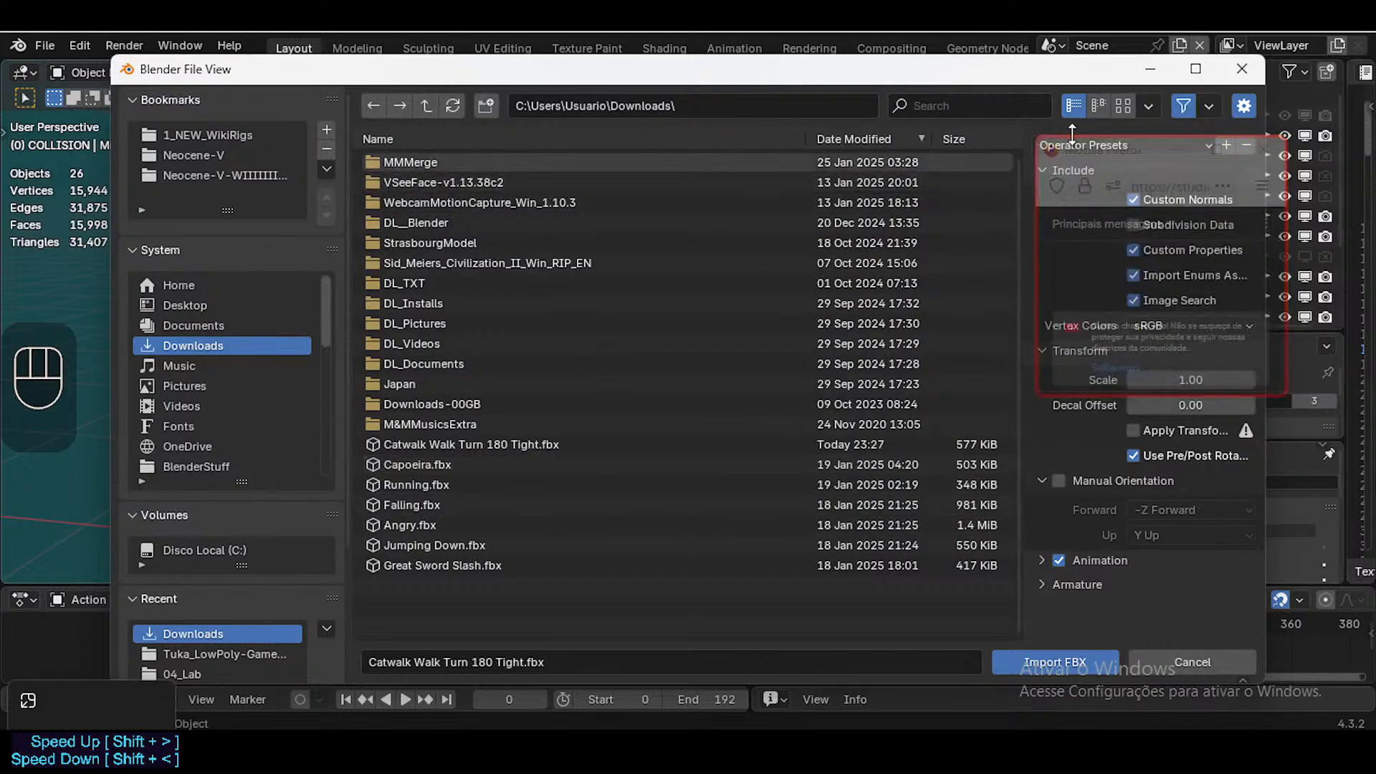
left_click_drag(1096, 155, 1301, 196)
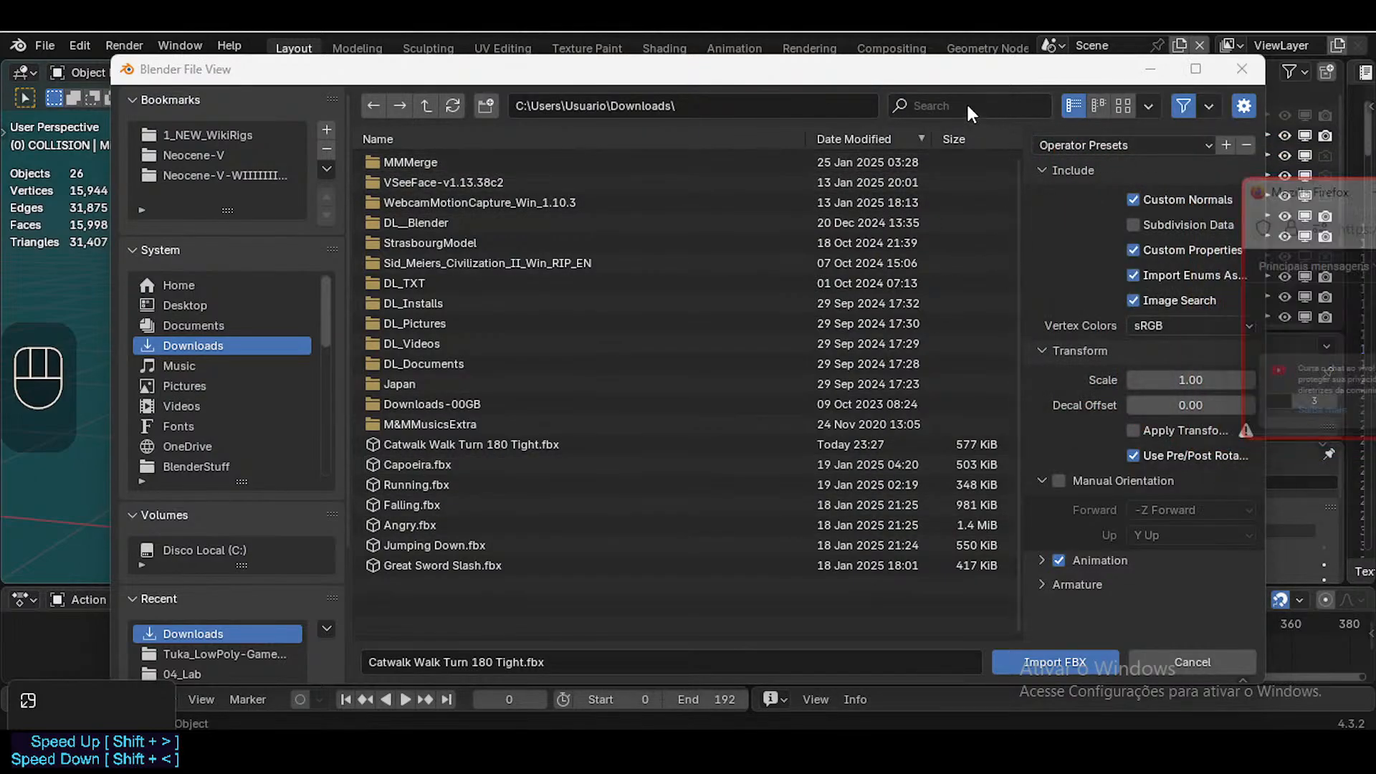
left_click_drag(913, 71, 861, 72)
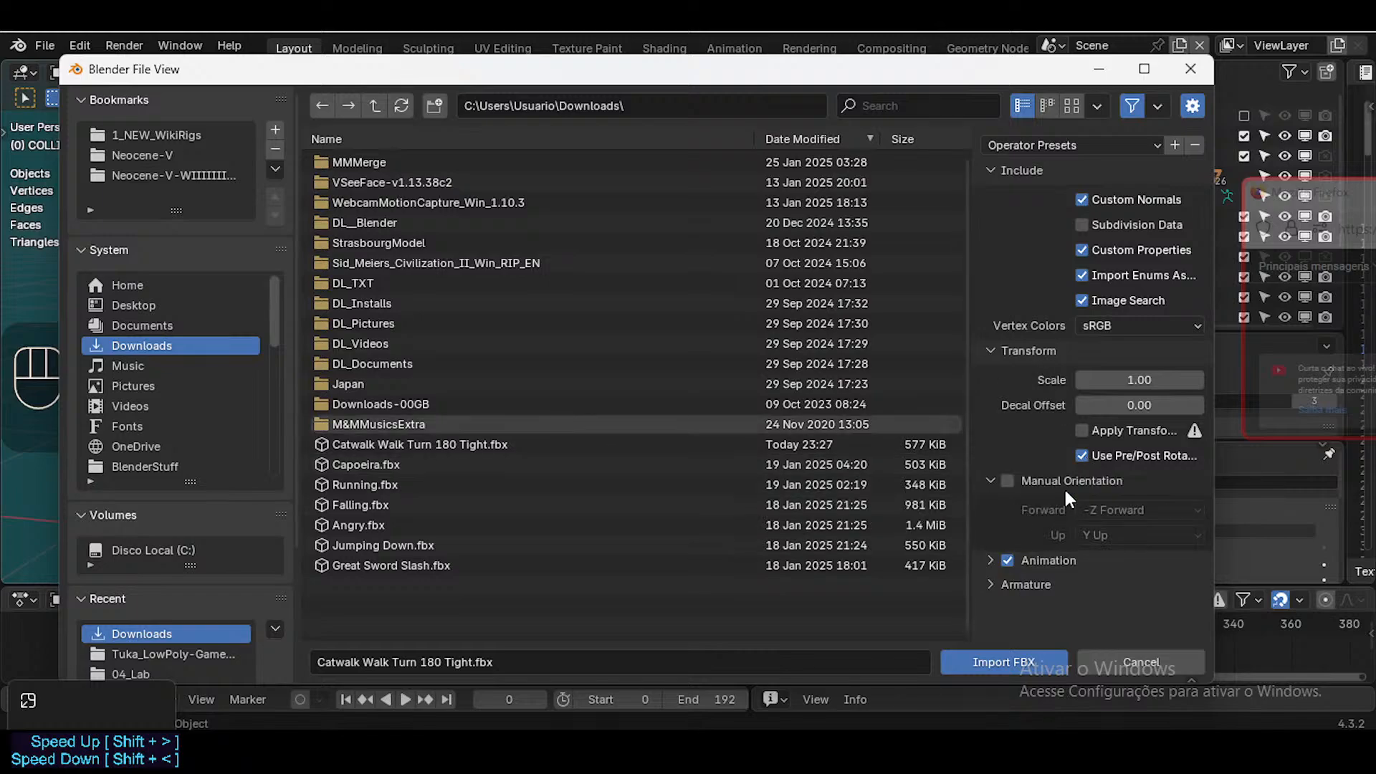
Import Catwalk Walk Turn 180 Tight.fbx with Automatic Bone Orientation enabled in the armature options
left_click(988, 585)
scroll(1046, 552, "down", 3)
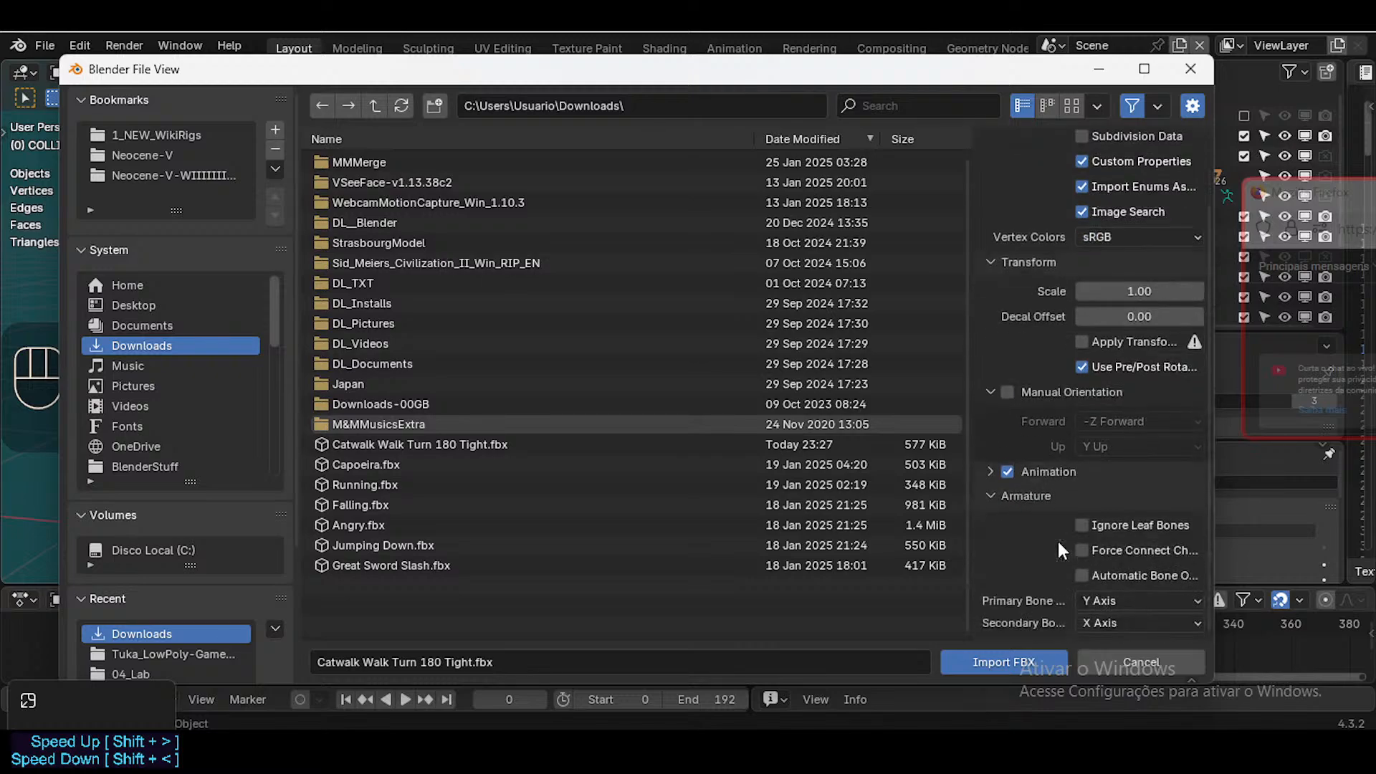
left_click(1080, 576)
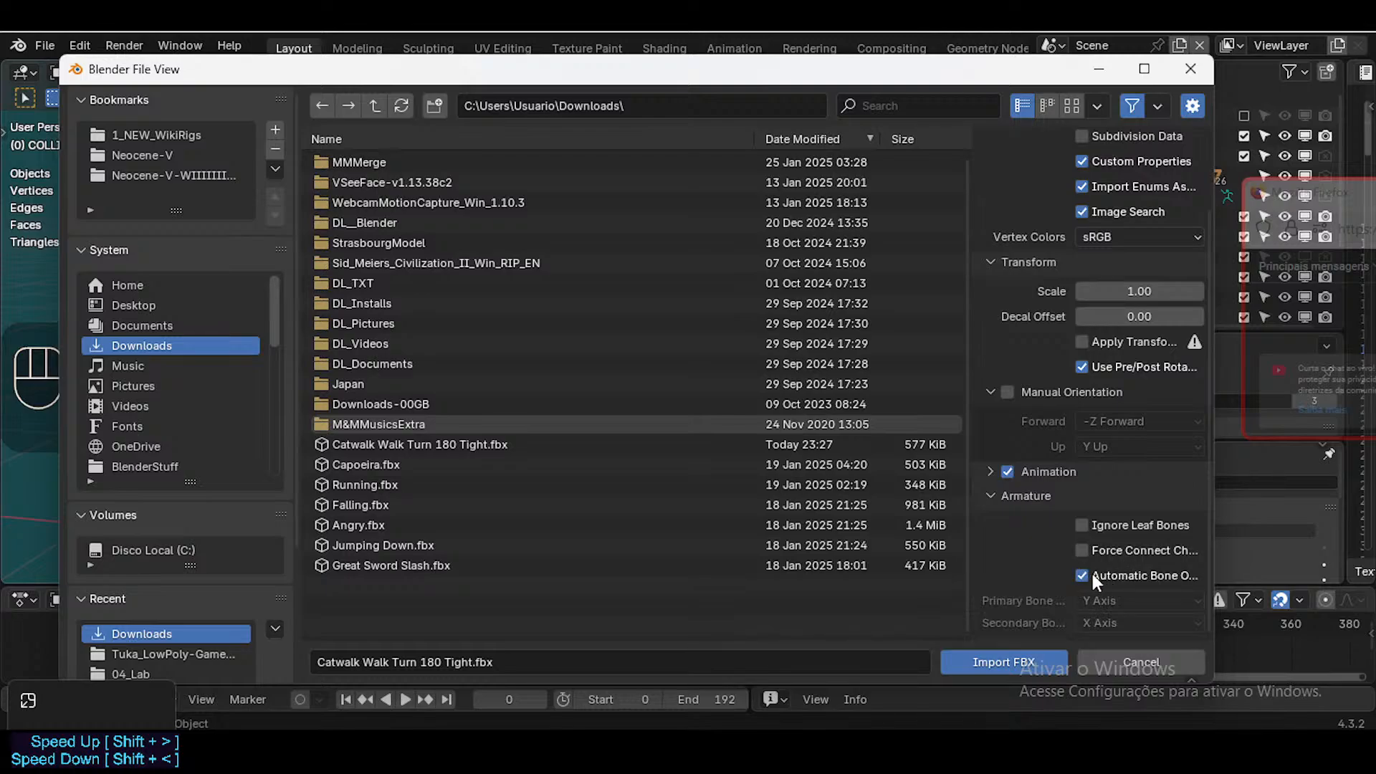
left_click(990, 472)
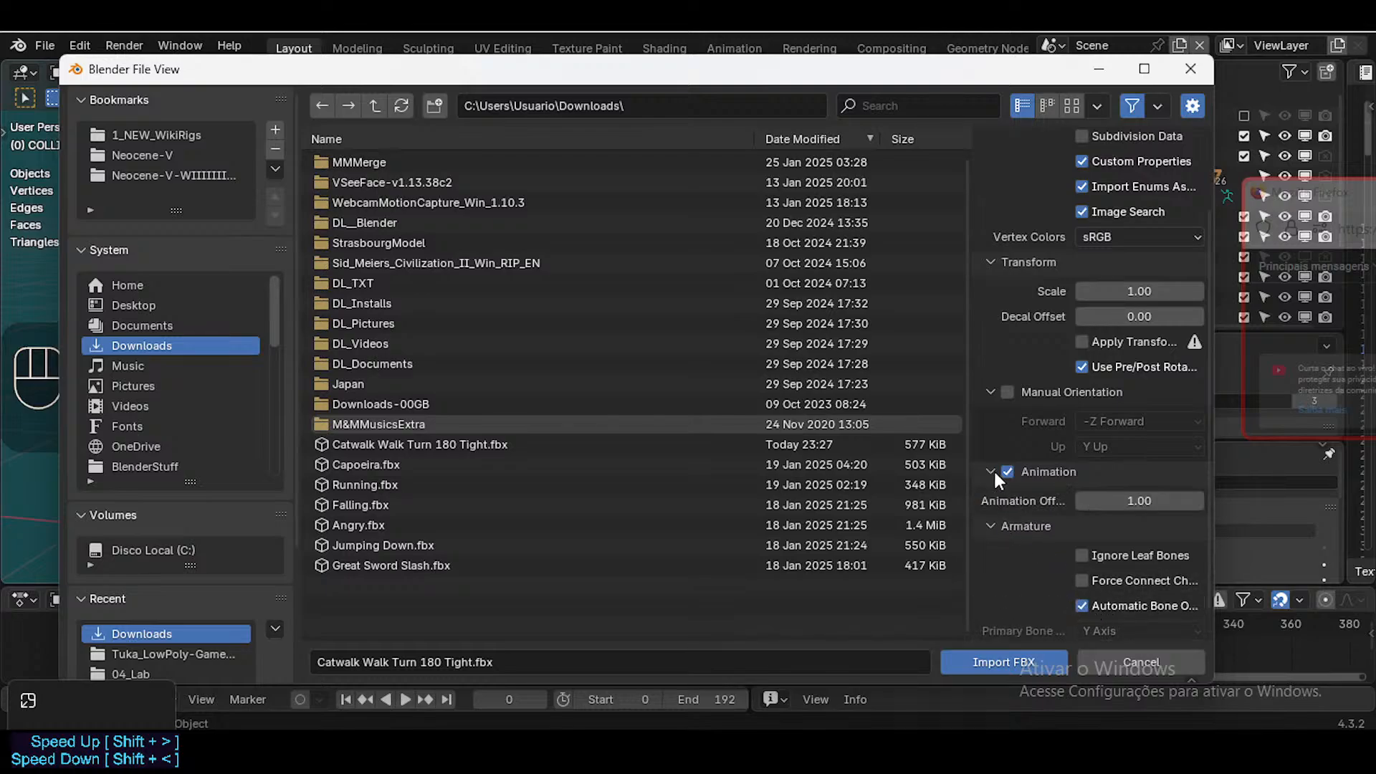
left_click(992, 471)
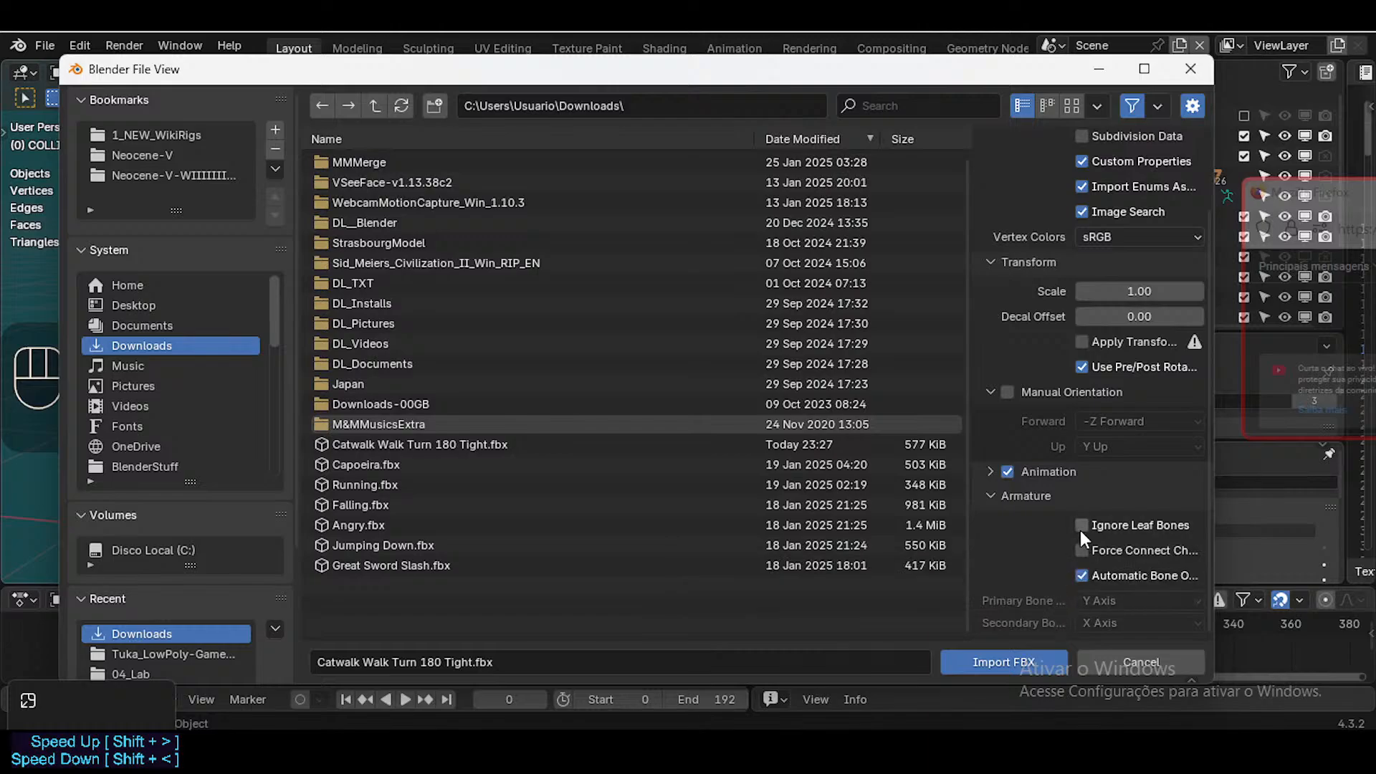
left_click(993, 662)
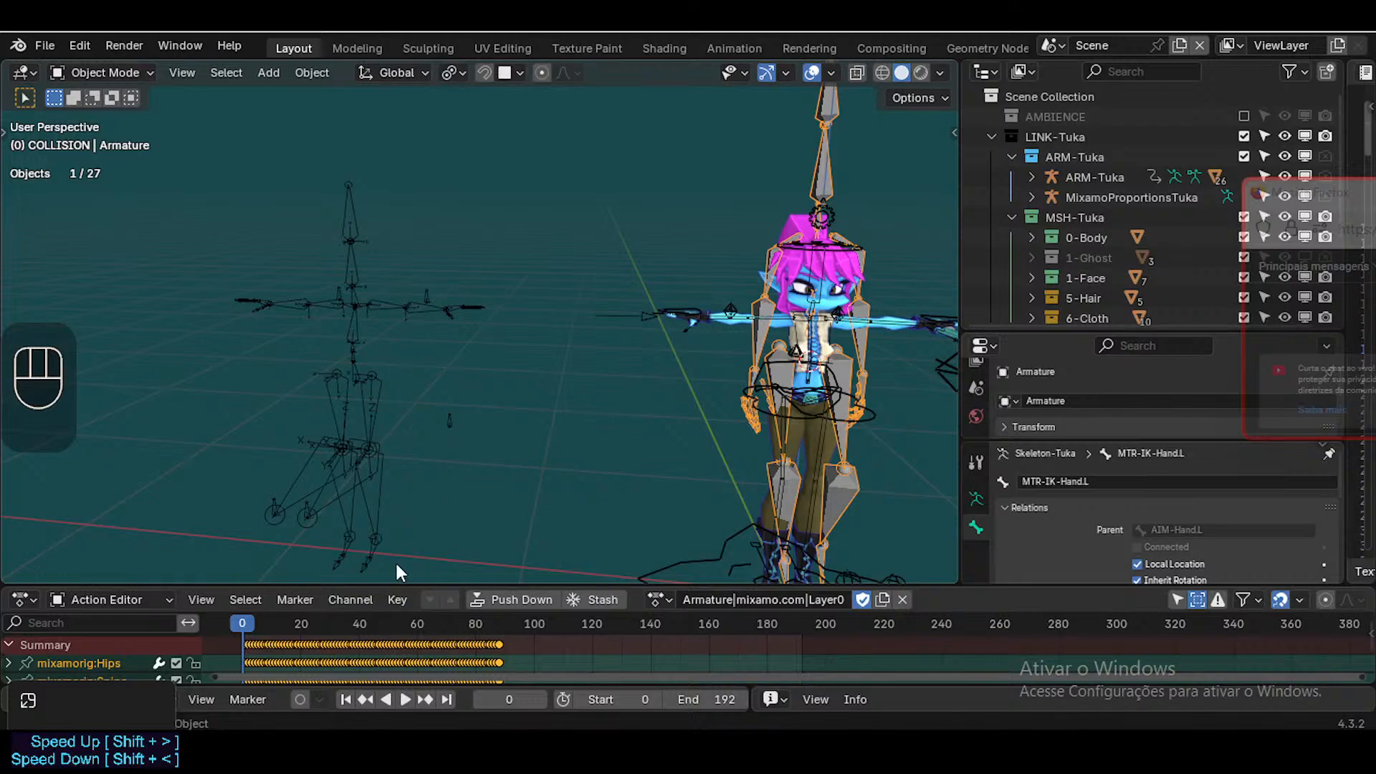
Move the imported armature about 2.66 m in the negative X direction, away from the character, and briefly play its animation
left_click_drag(242, 628, 217, 643)
scroll(407, 388, "down", 1)
left_click(754, 219)
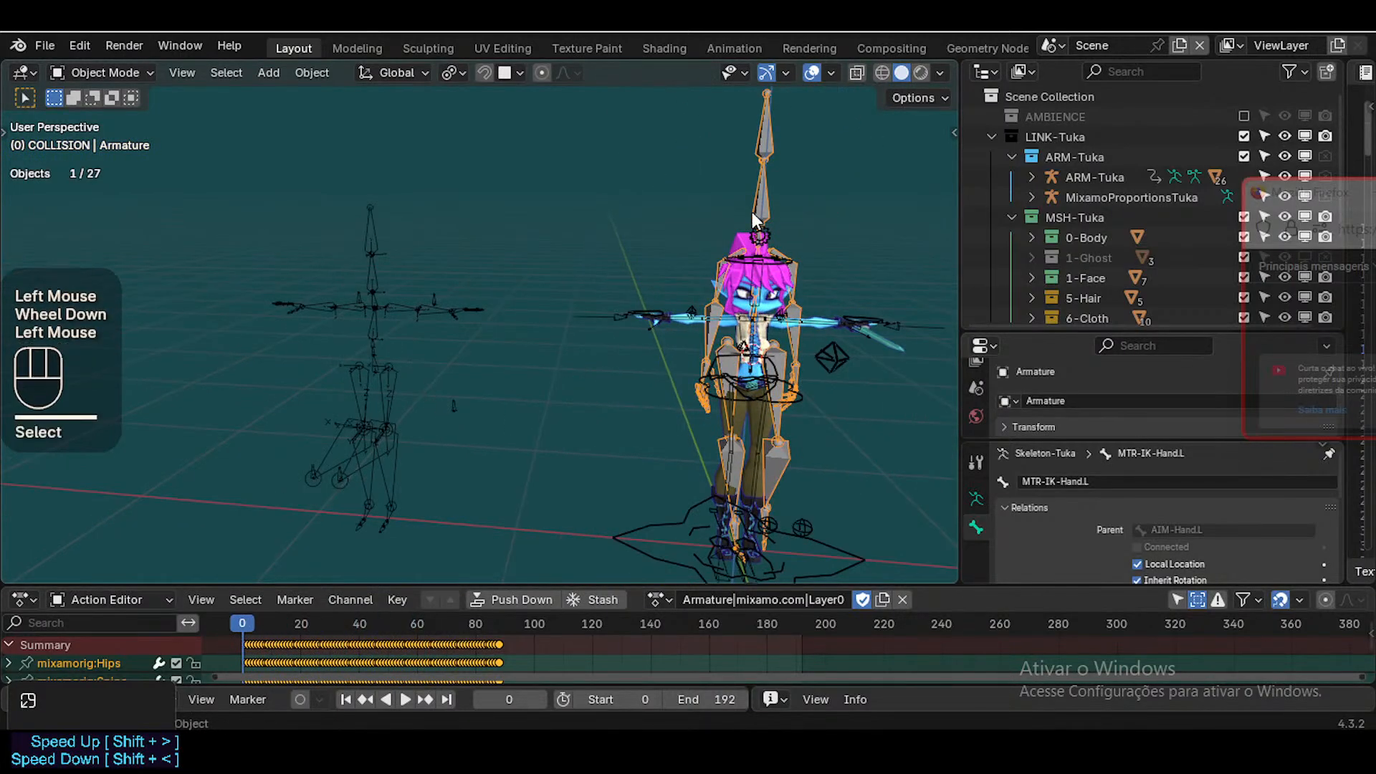
left_click(753, 215)
key("g")
key("x")
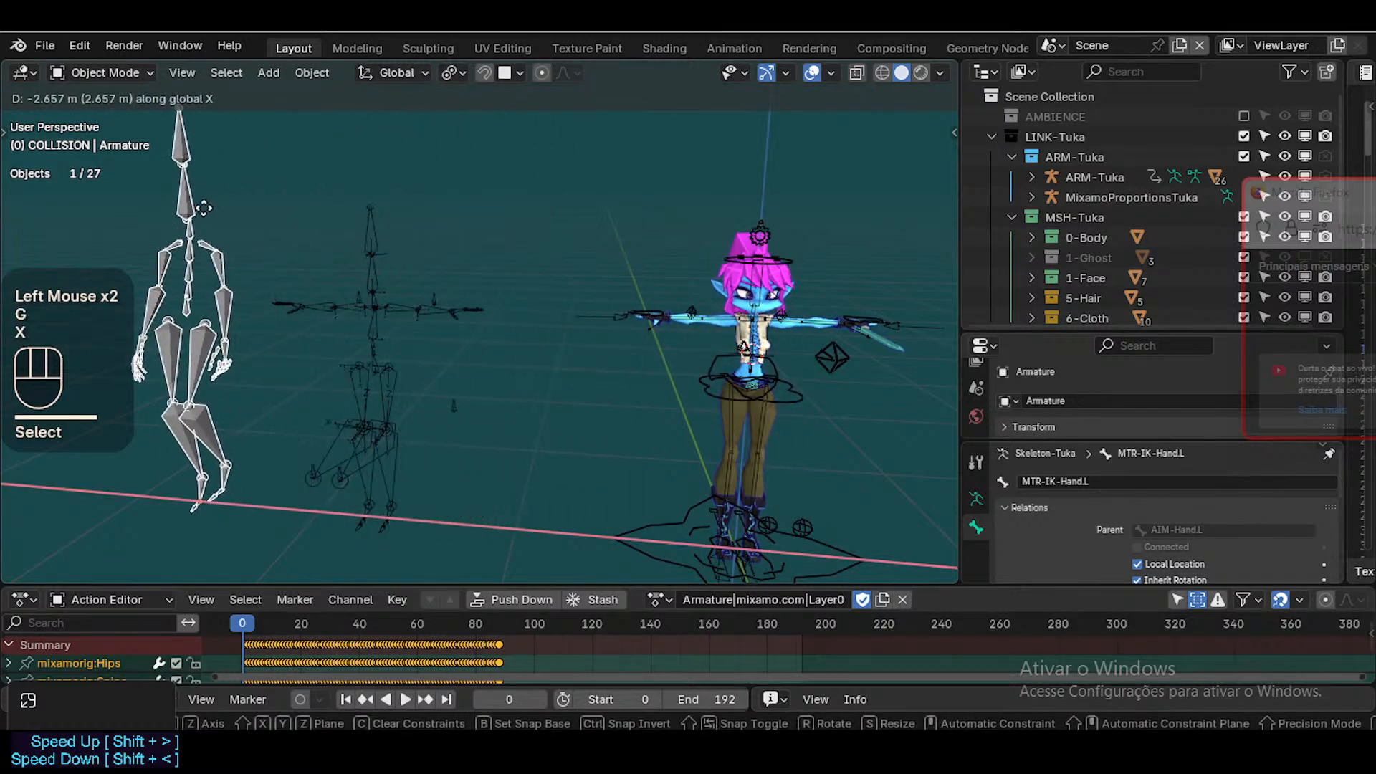
left_click(204, 208)
key("space")
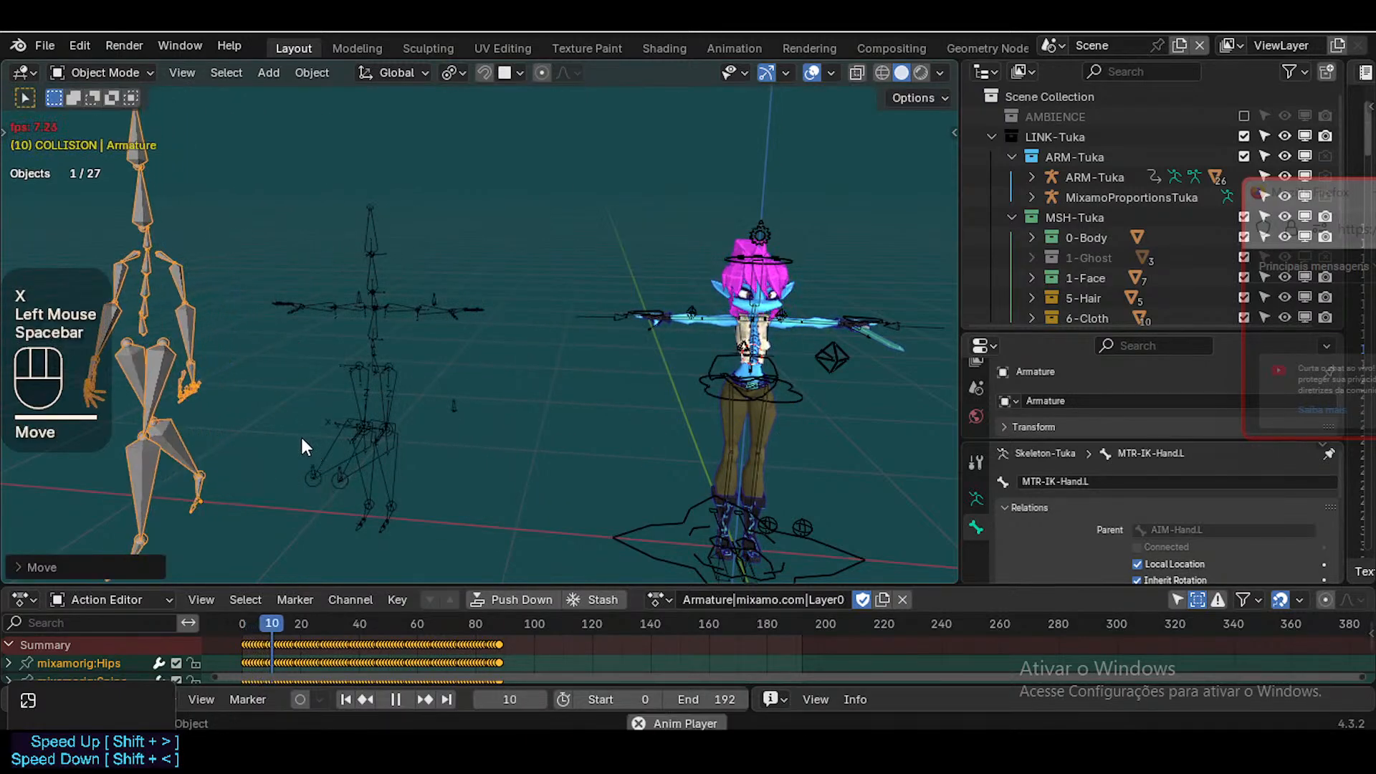
key("space")
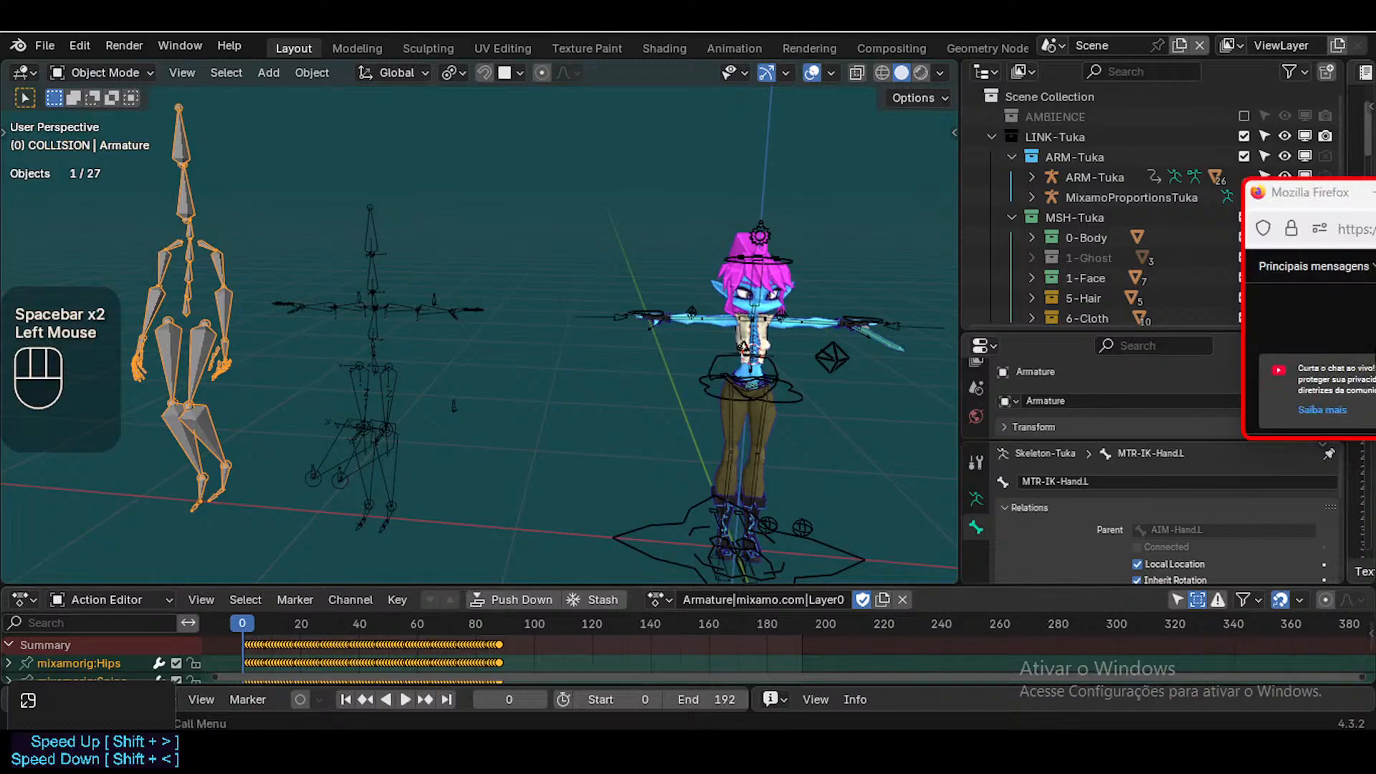
Scale the imported armature down to roughly the proportion rig's height and shift it along X towards that rig
key("alt+a")
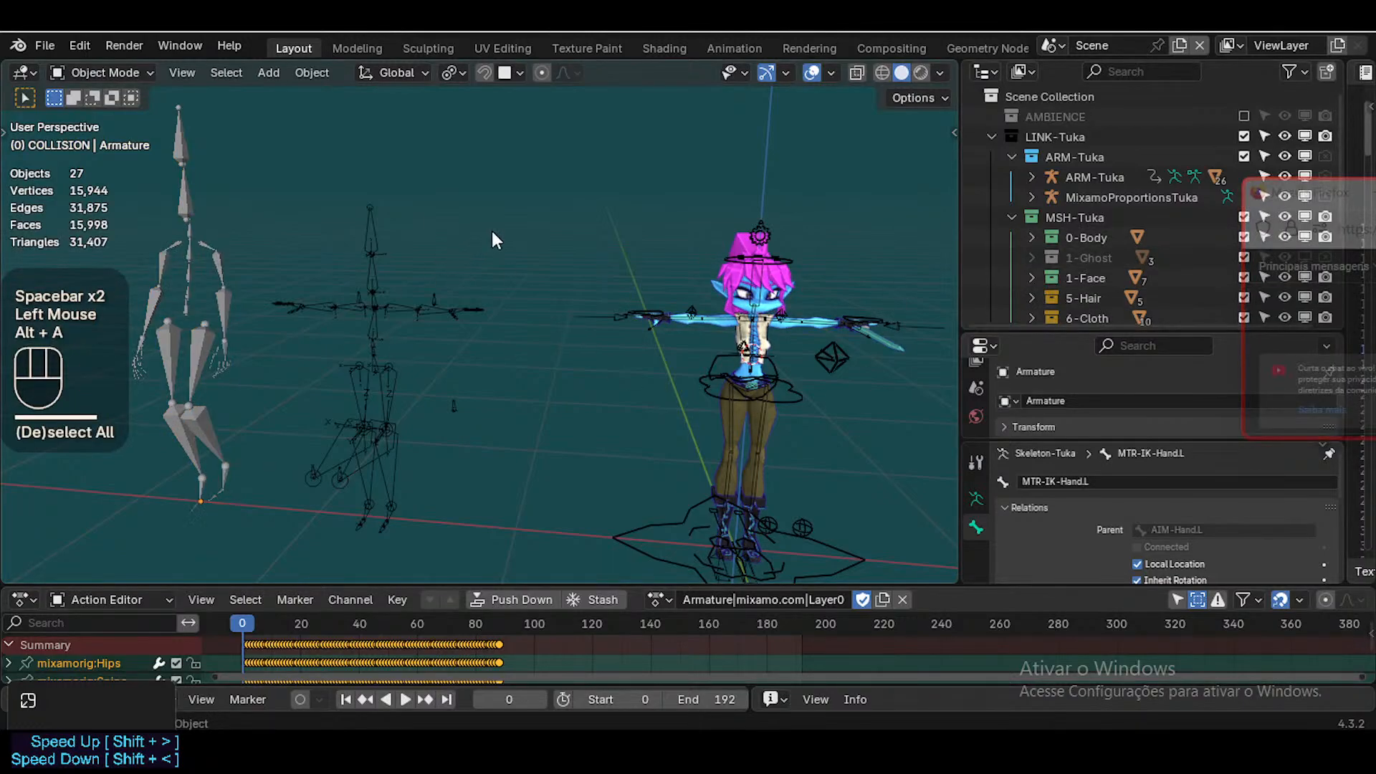
left_click(229, 195)
left_click(184, 199)
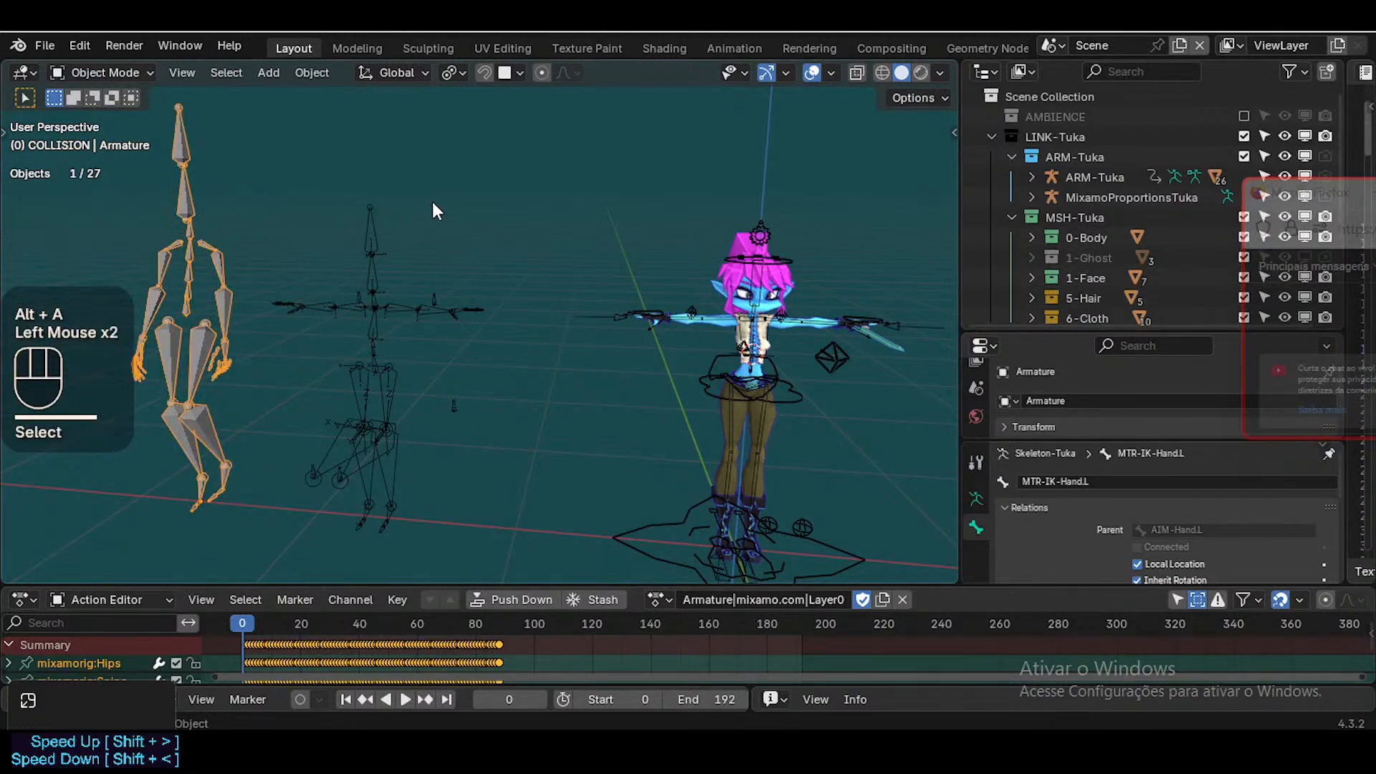
key("s")
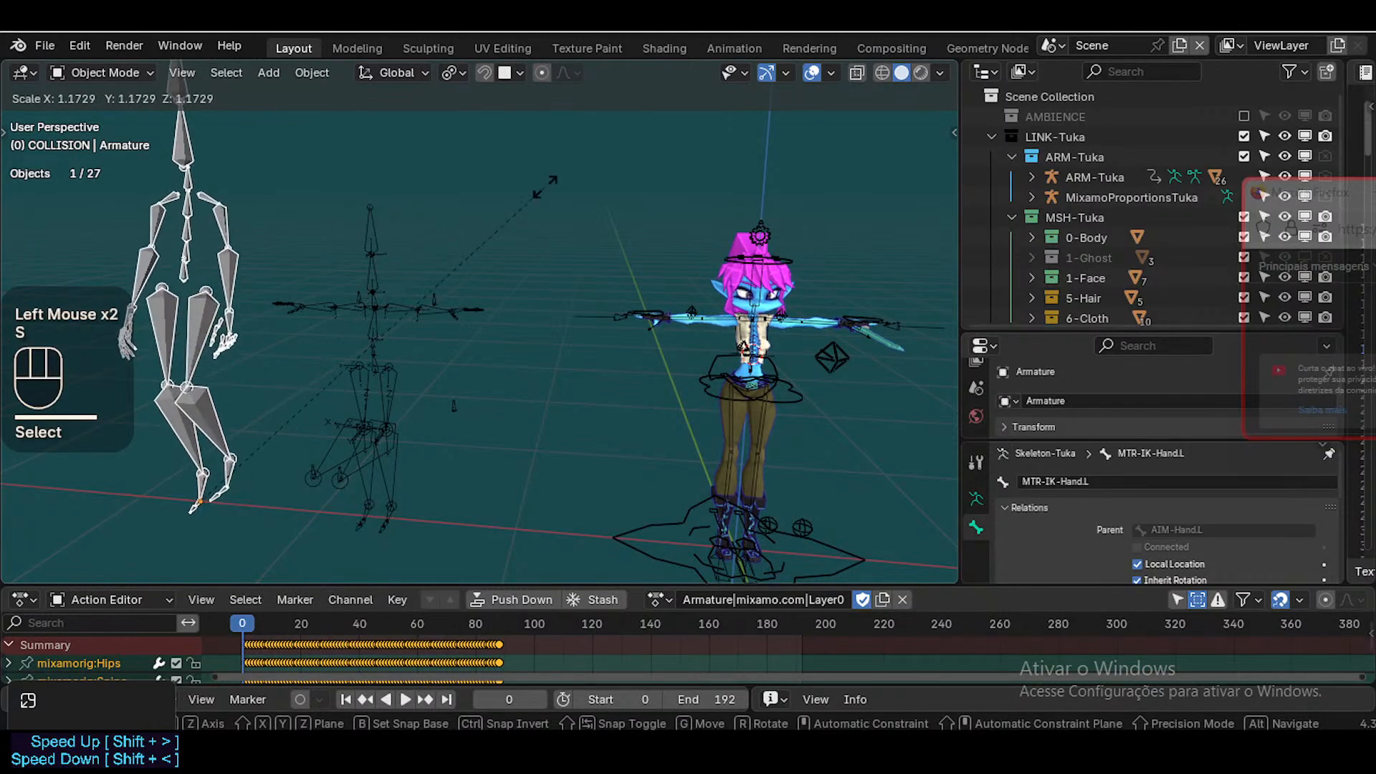
left_click(428, 290)
key("g")
key("x")
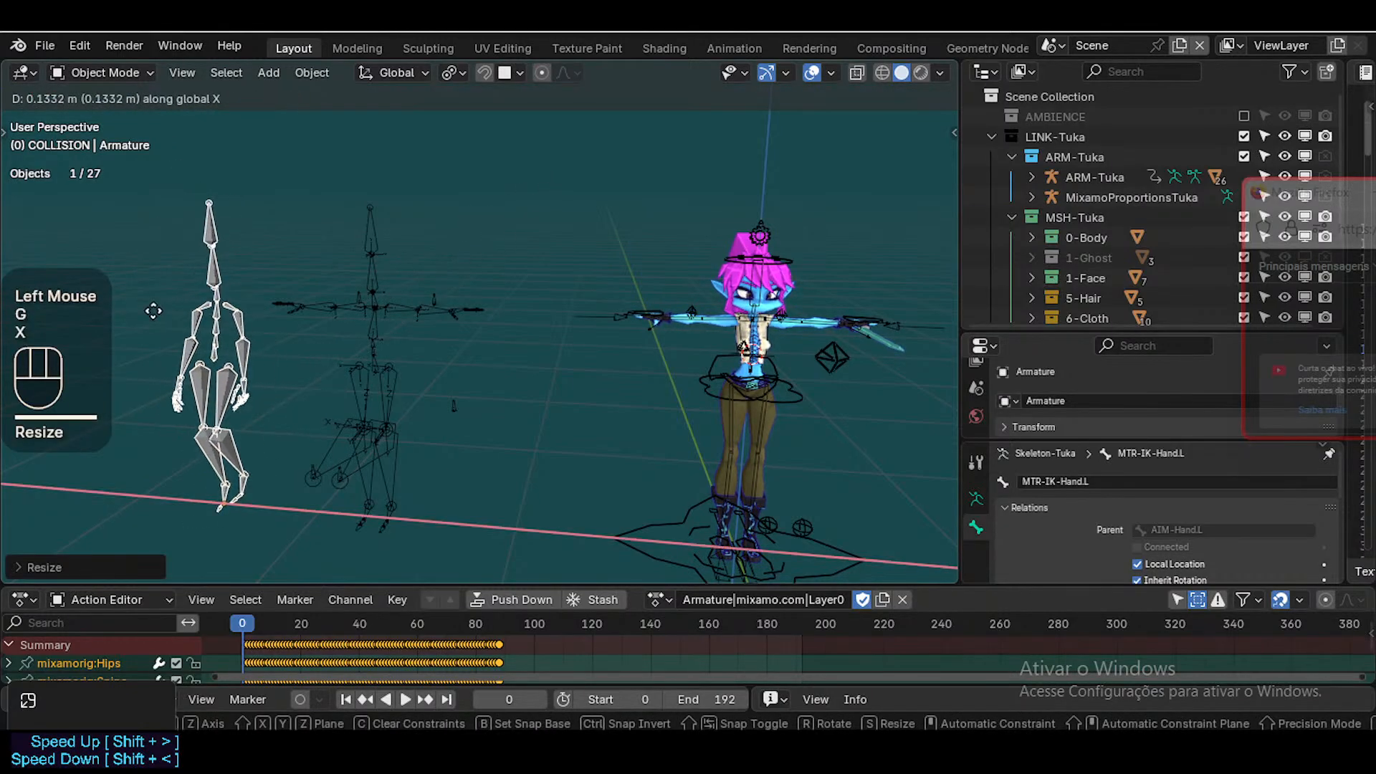
left_click(259, 394)
Examine the imported armature's hand and finger bones up close from several angles
scroll(295, 481, "up", 2)
middle_click_drag(295, 482, 476, 452, "shift")
scroll(476, 452, "down", 1, "shift")
key("shift+grave")
key("w")
key("a")
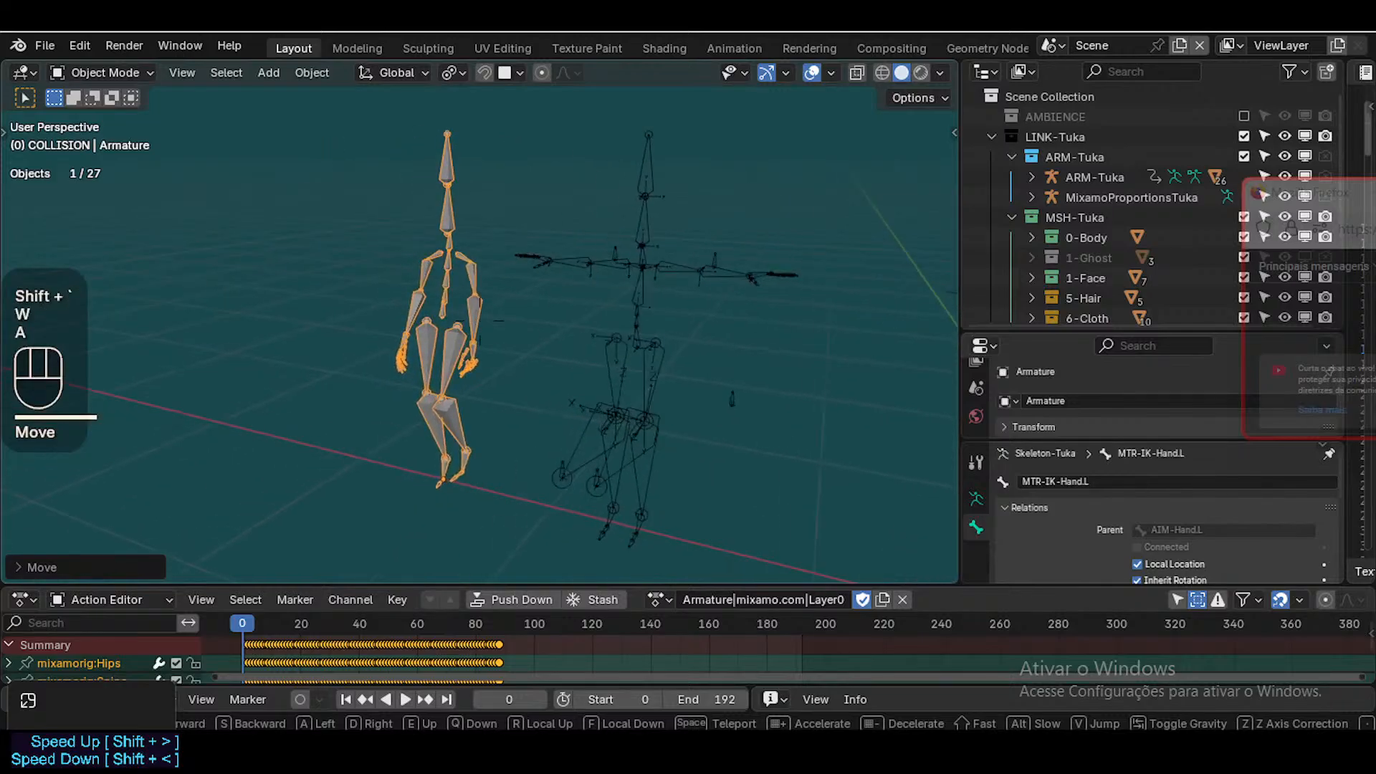
key("a")
key("a")
key("a")
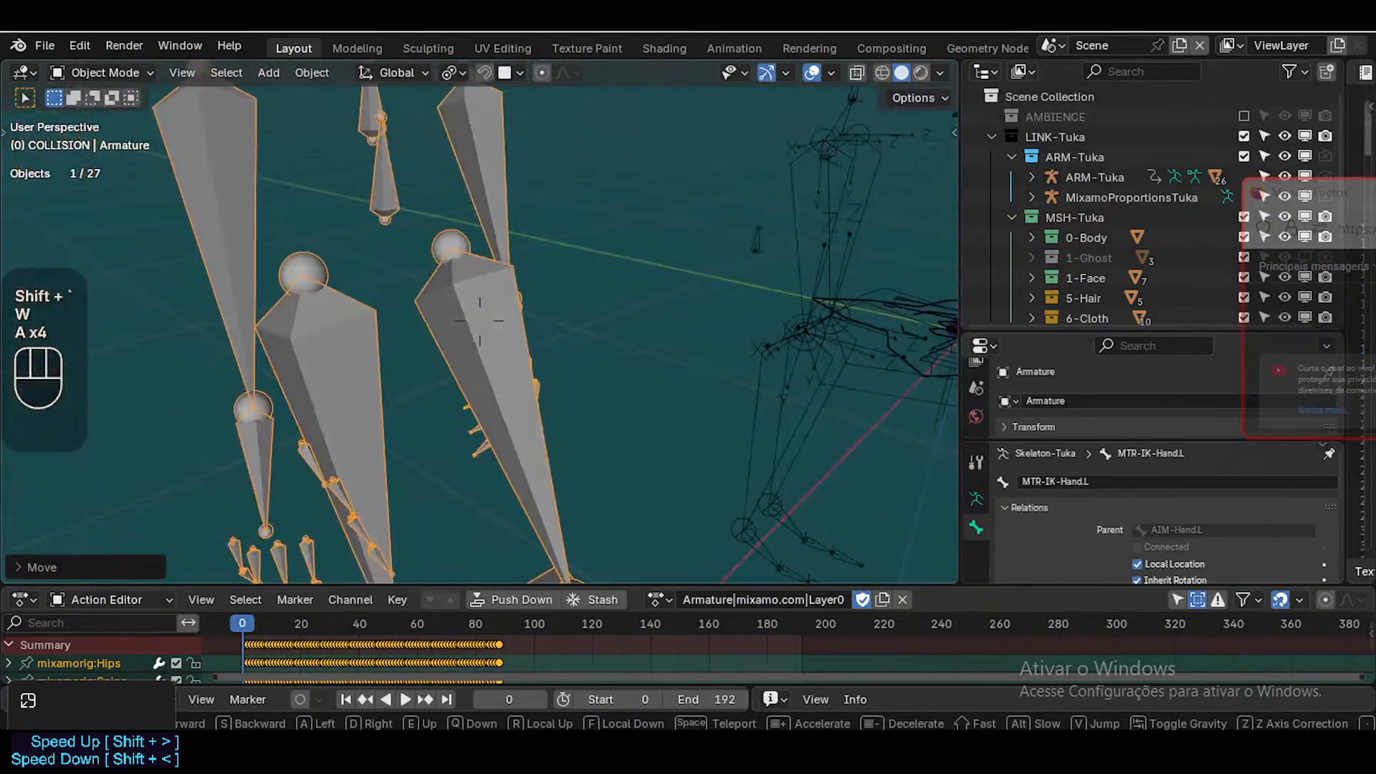
key("d")
key("w")
key("a")
key("d")
key("a")
key("w")
key("d")
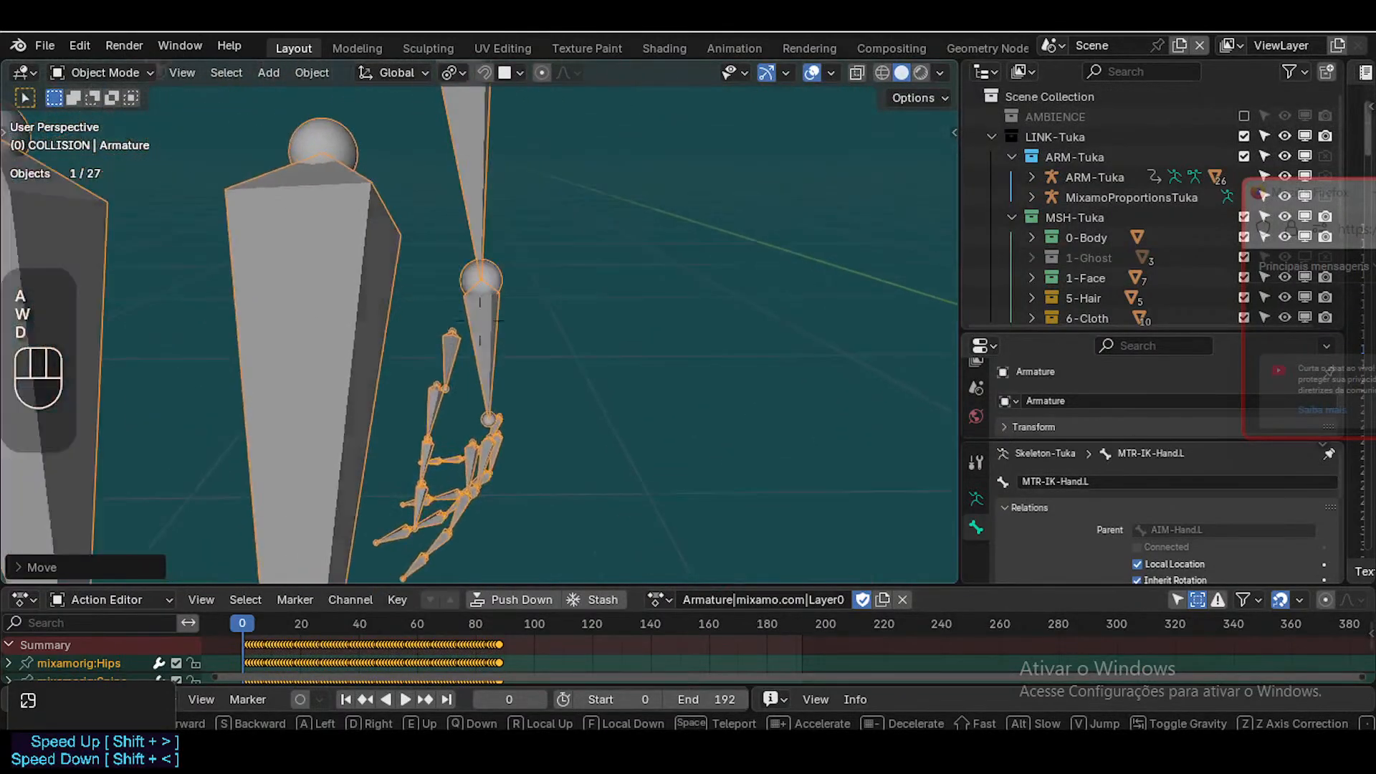
key("d")
key("d")
key("s")
key("w")
key("q")
key("w")
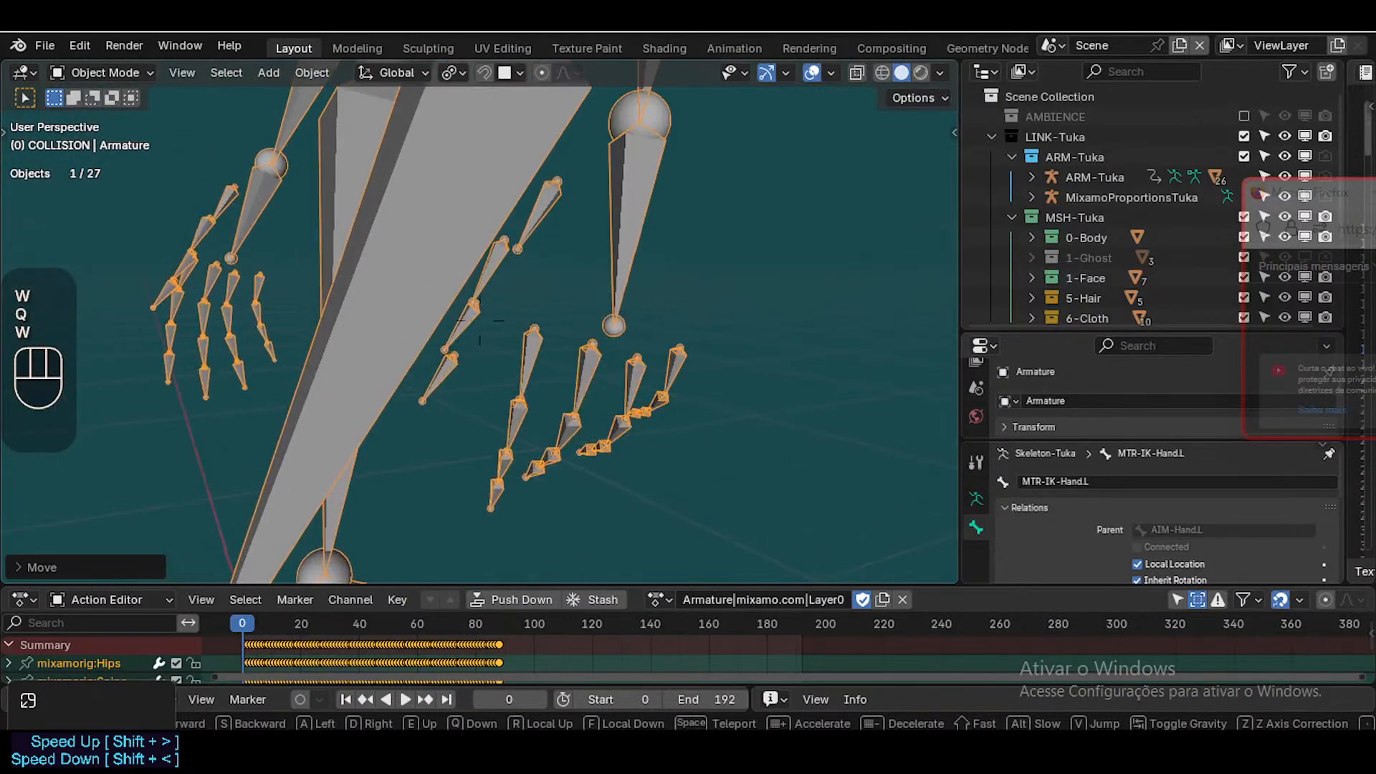
left_click(407, 402)
left_click(442, 367)
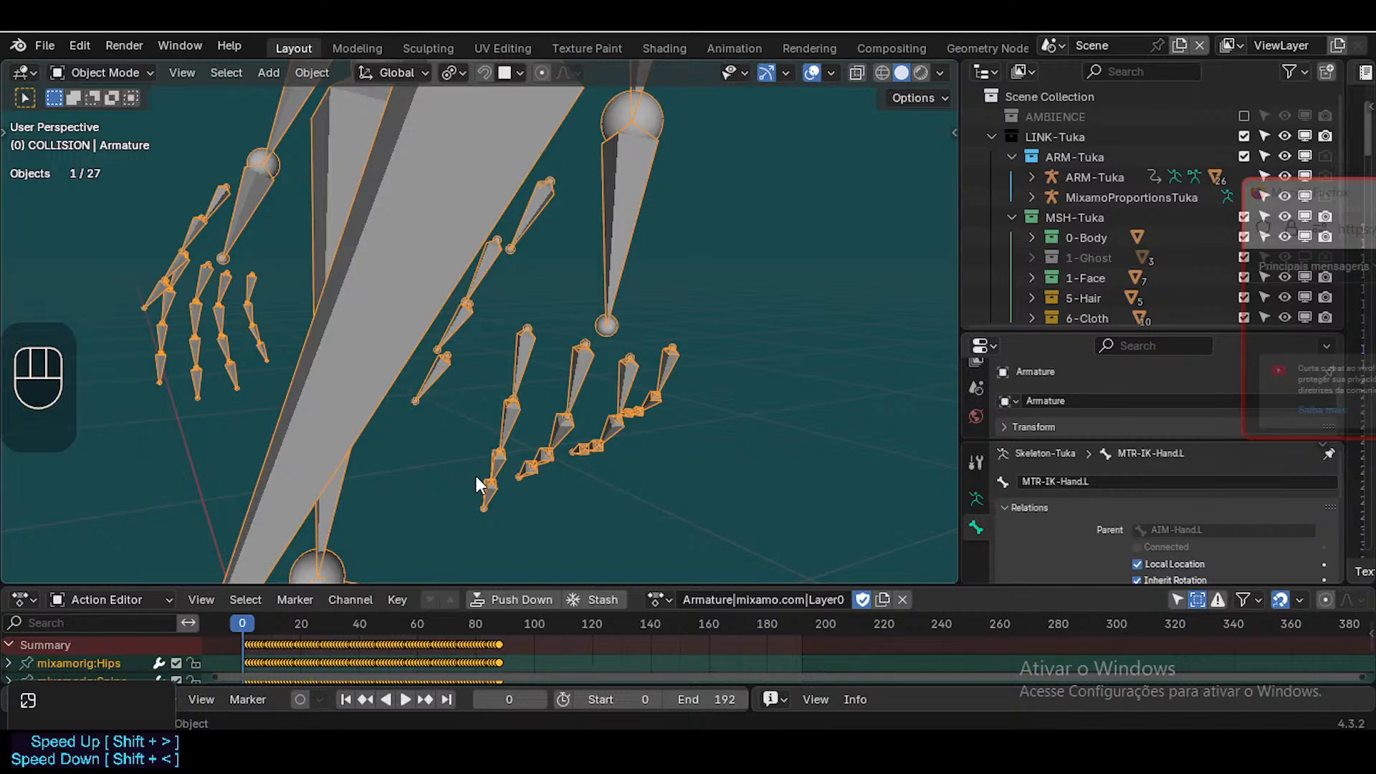
Inspect the left hand's thumb and finger bones one by one in Pose Mode, and return to Object Mode
key("ctrl+Tab")
left_click(427, 364)
left_click(441, 380)
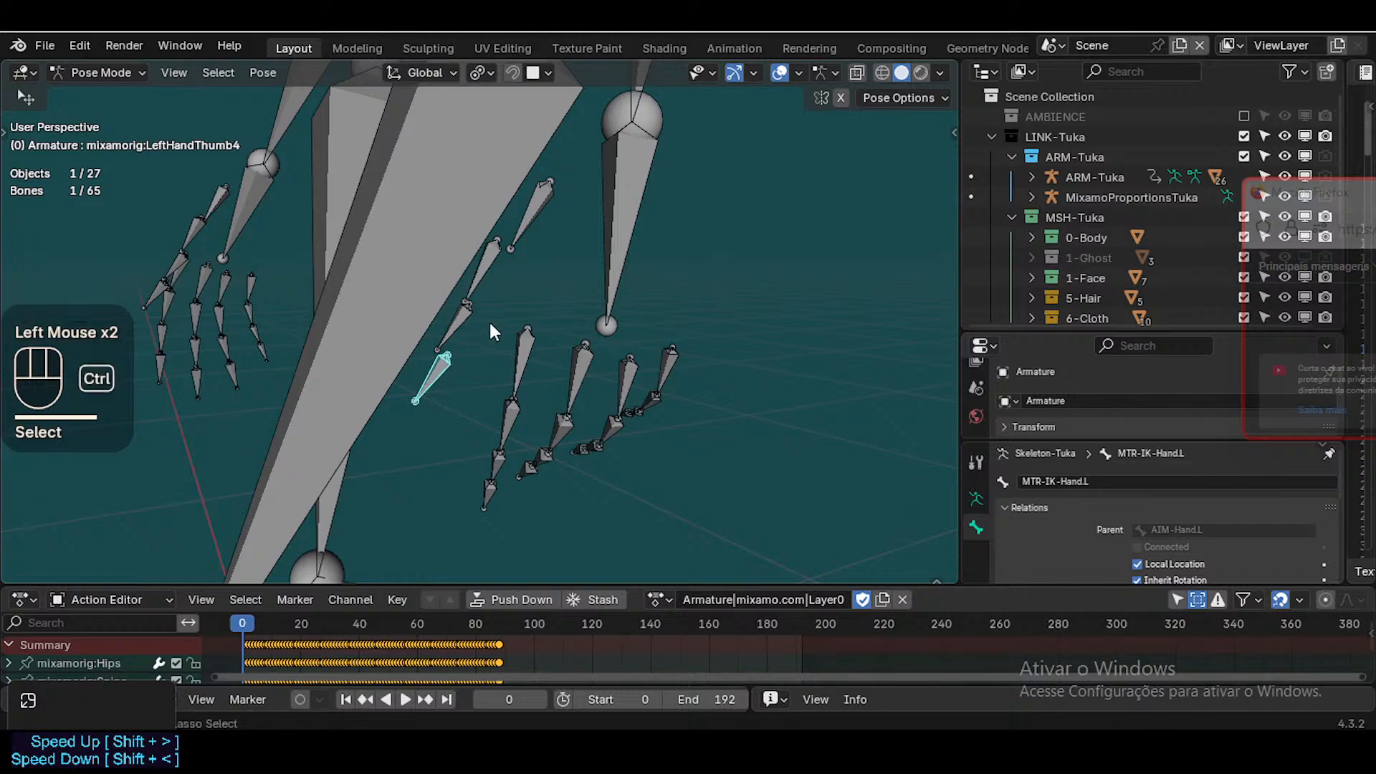
left_click(532, 211)
left_click(541, 359)
left_click(592, 380)
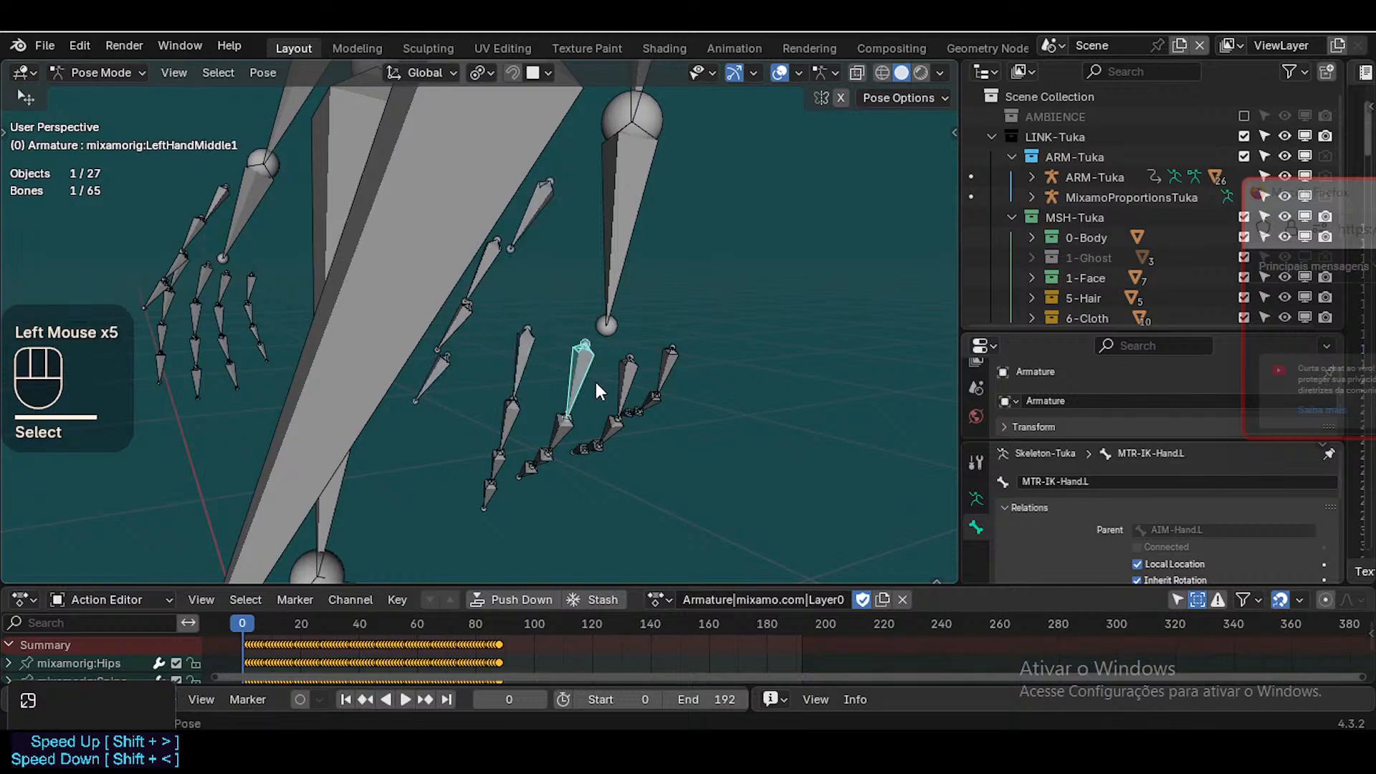
left_click(625, 369)
left_click(667, 362)
key("ctrl+Tab")
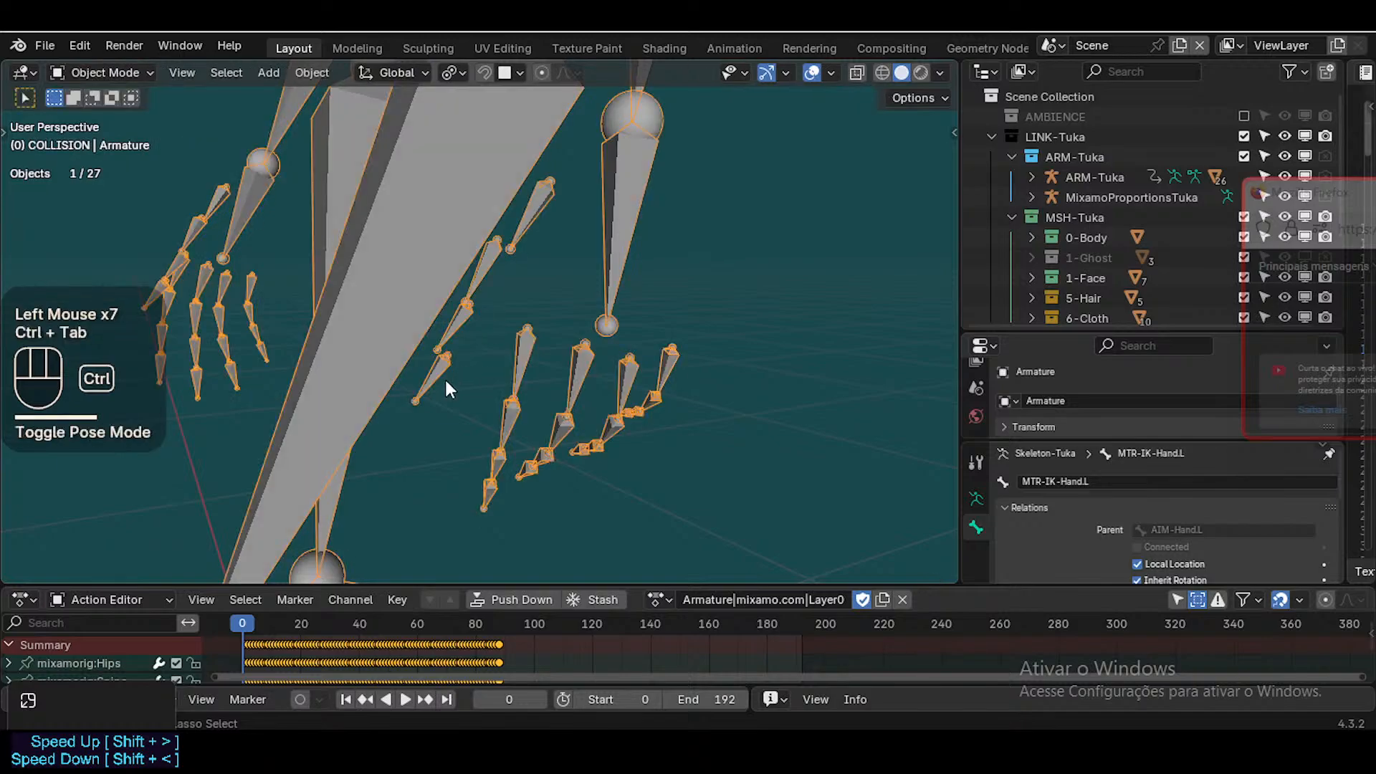
Examine the arm, neck and head bones of the imported armature, up to the bone at the head's tip
left_click(432, 351)
scroll(431, 350, "down", 2)
key("shift+grave")
key("a")
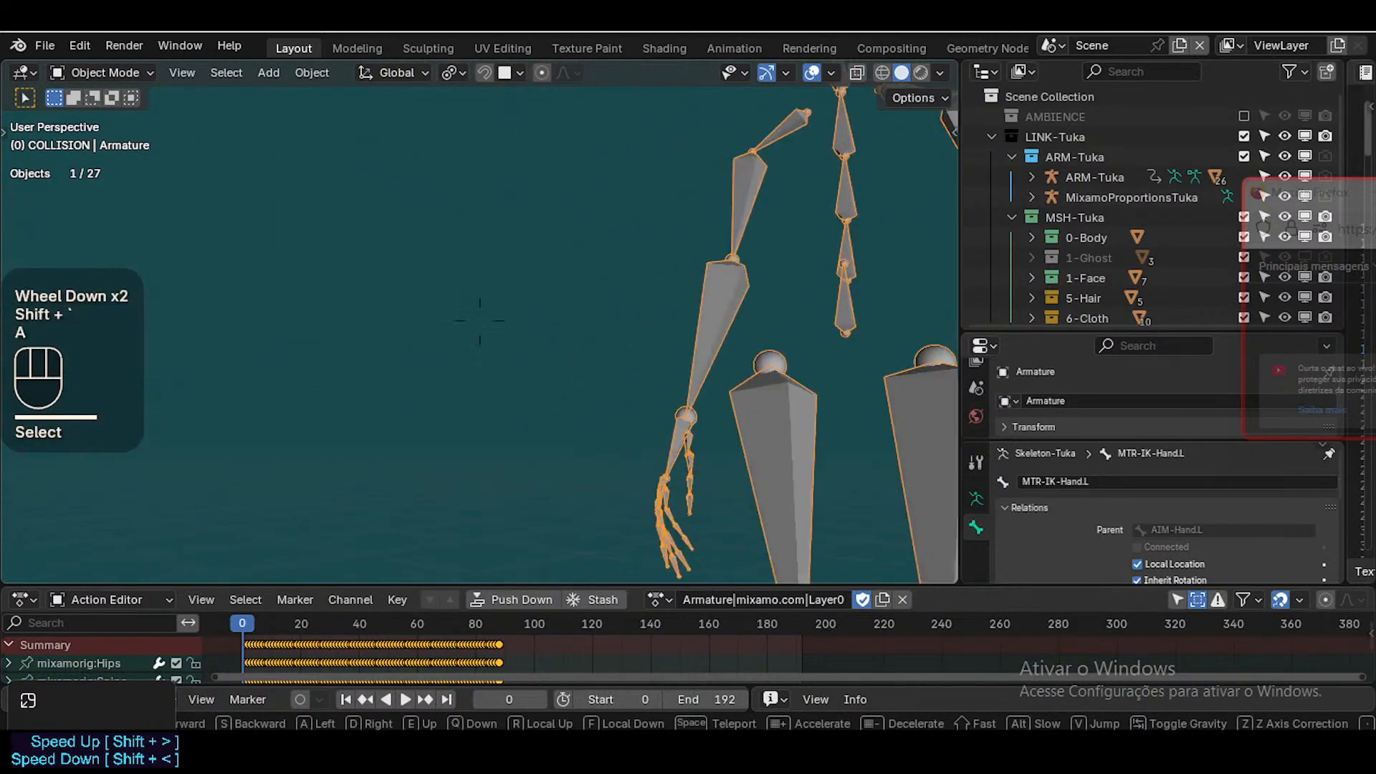
key("e")
left_click(439, 347)
key("shift+grave")
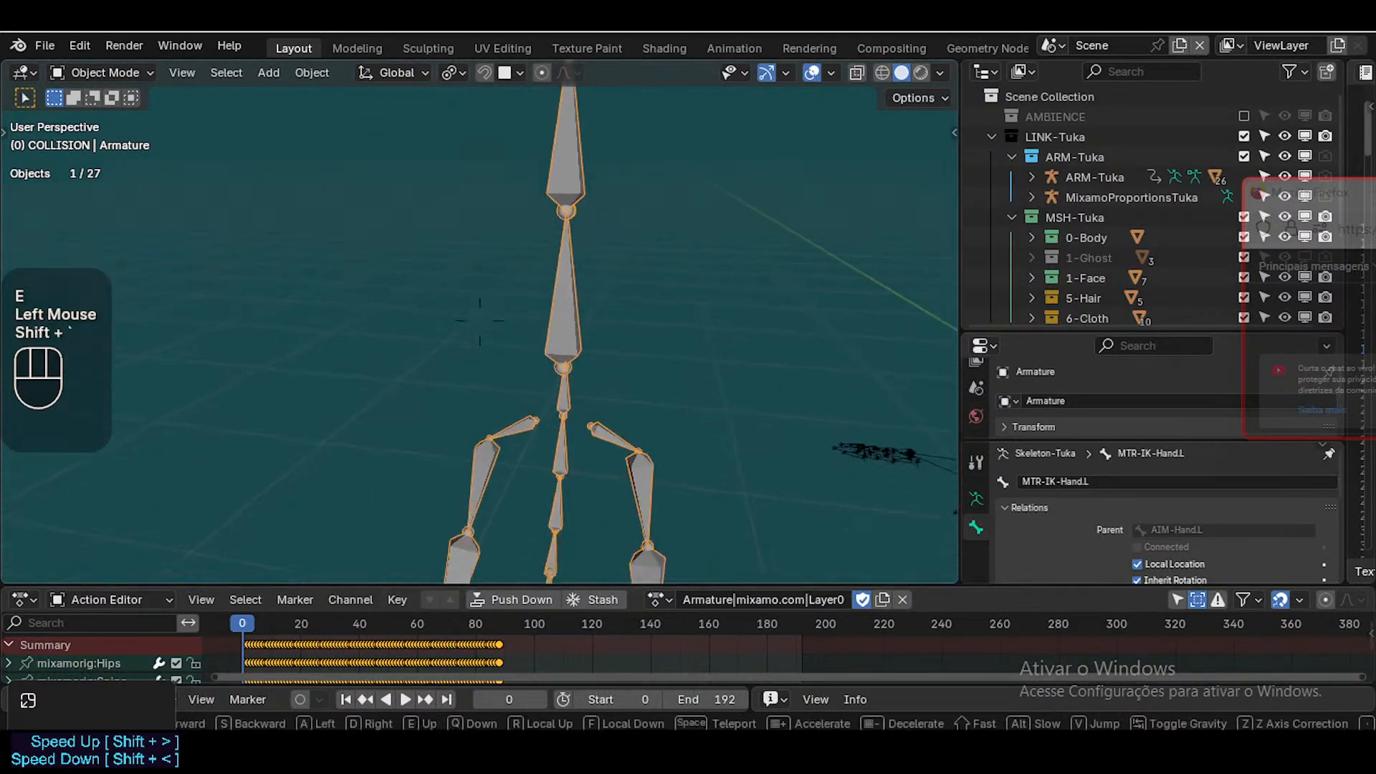
left_click(502, 405)
left_click(471, 390)
left_click(471, 225)
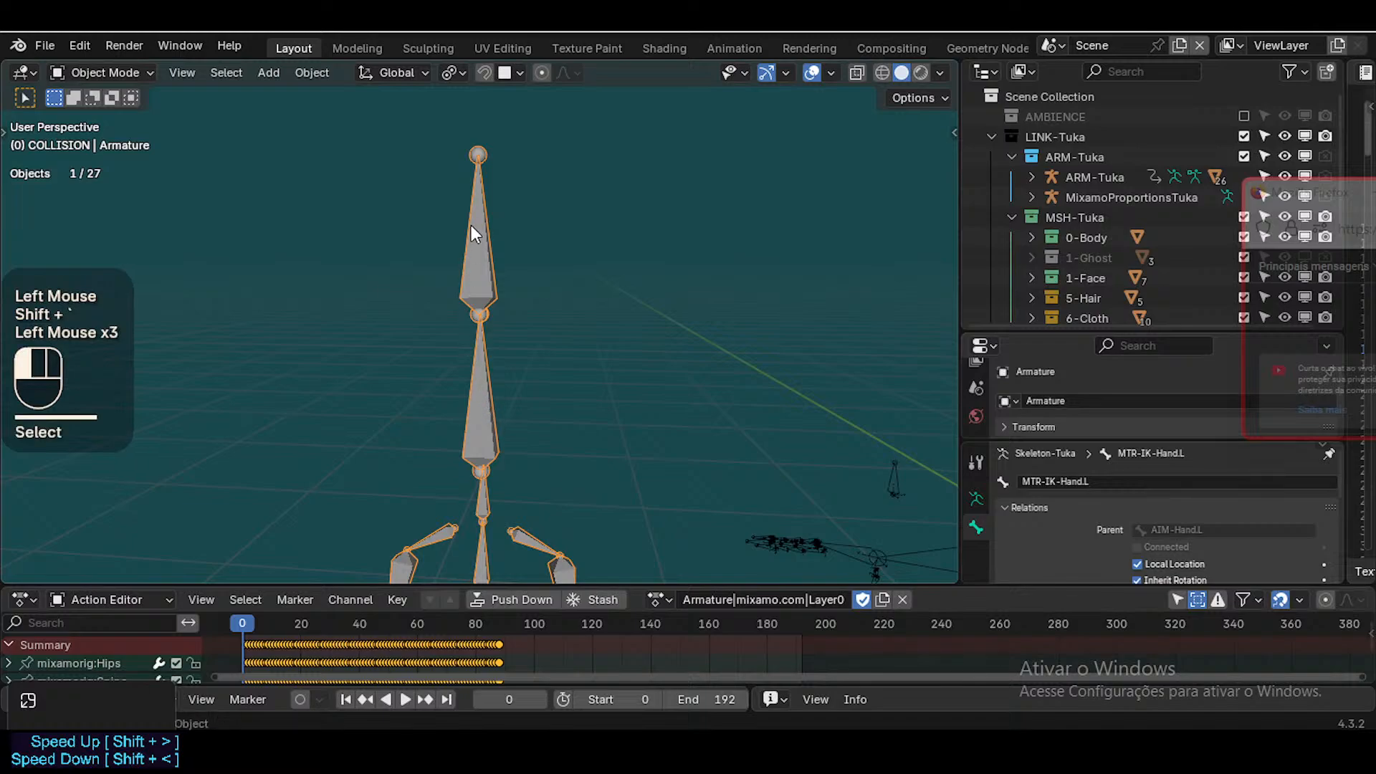
left_click(470, 286)
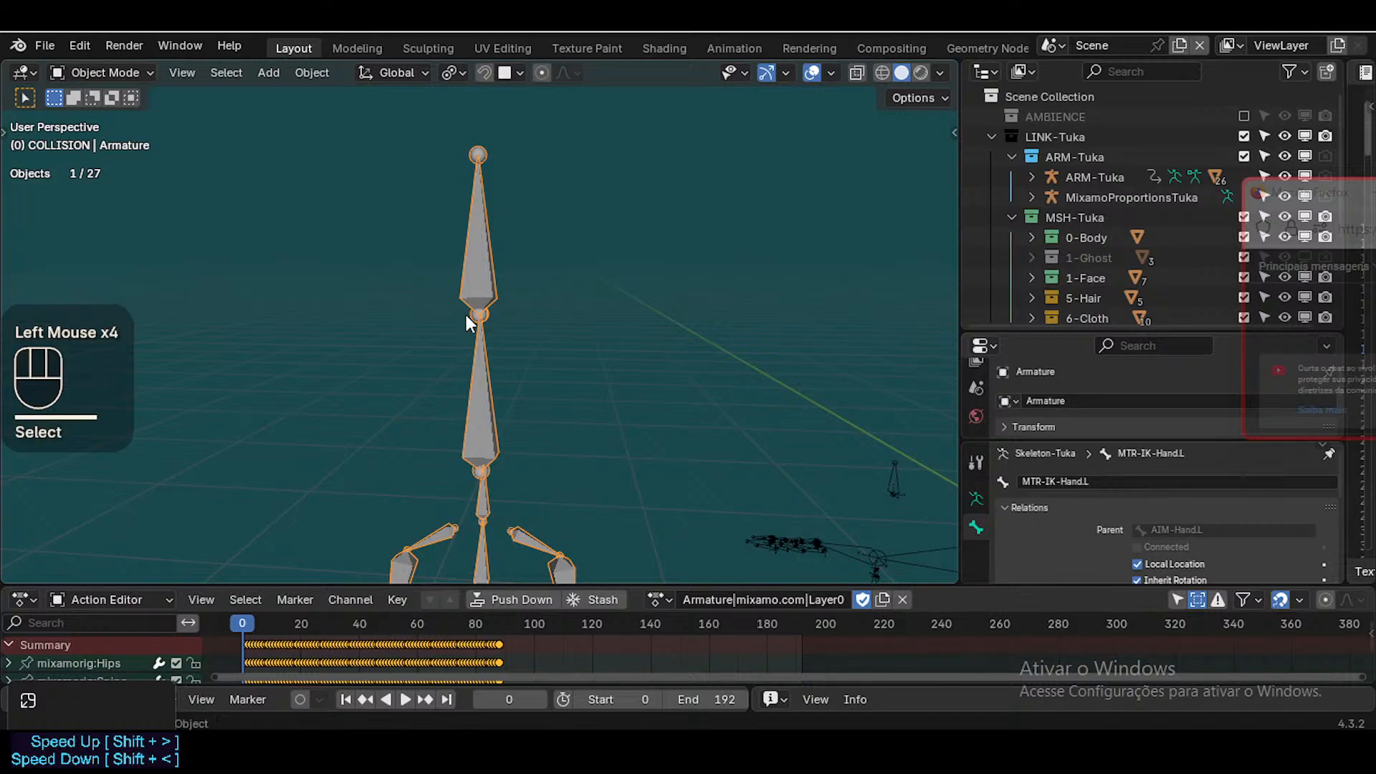
left_click(476, 381)
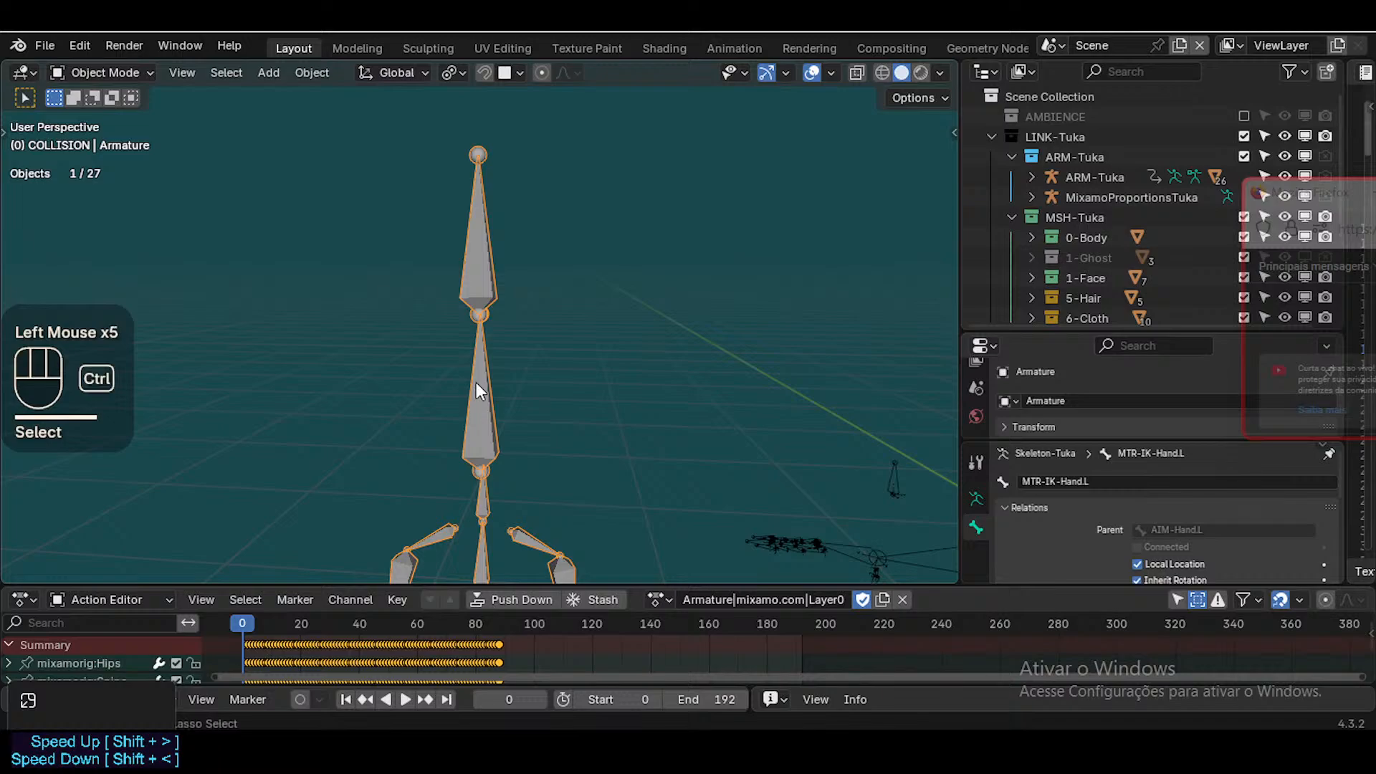
Display the imported armature's bone names, check the Head and HeadTop_End bones in Pose Mode, and return to Object Mode
key("ctrl+Tab")
left_click(483, 390)
key("ctrl+1")
left_click(480, 401)
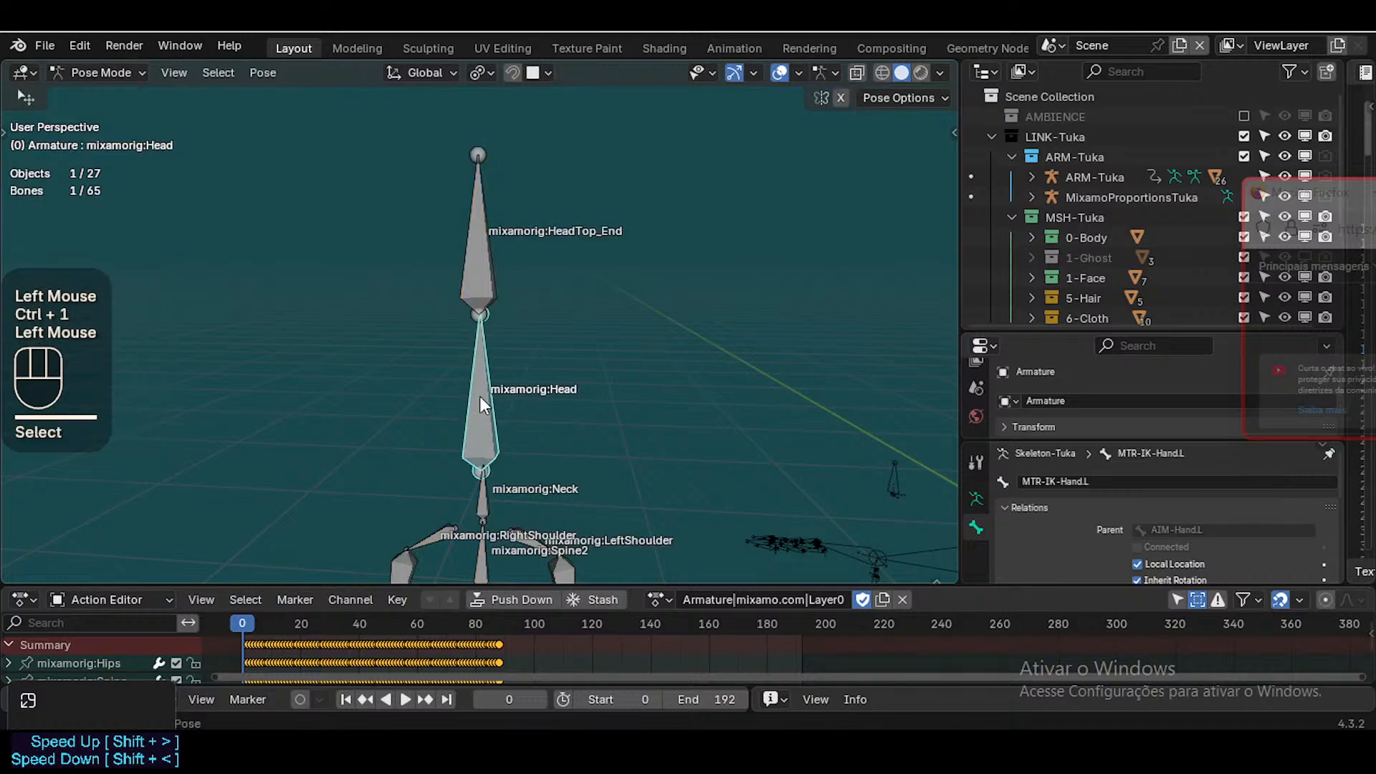
left_click(480, 272)
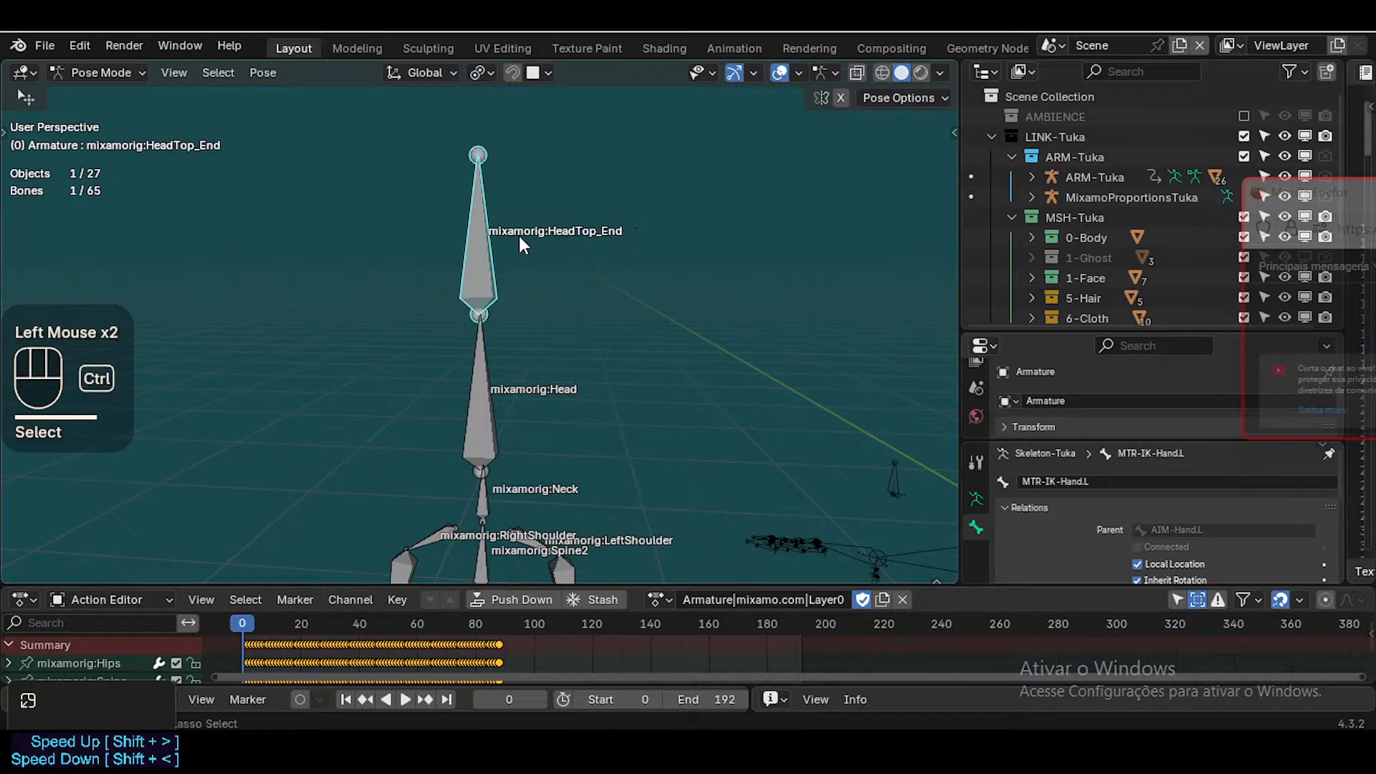
key("ctrl+Tab")
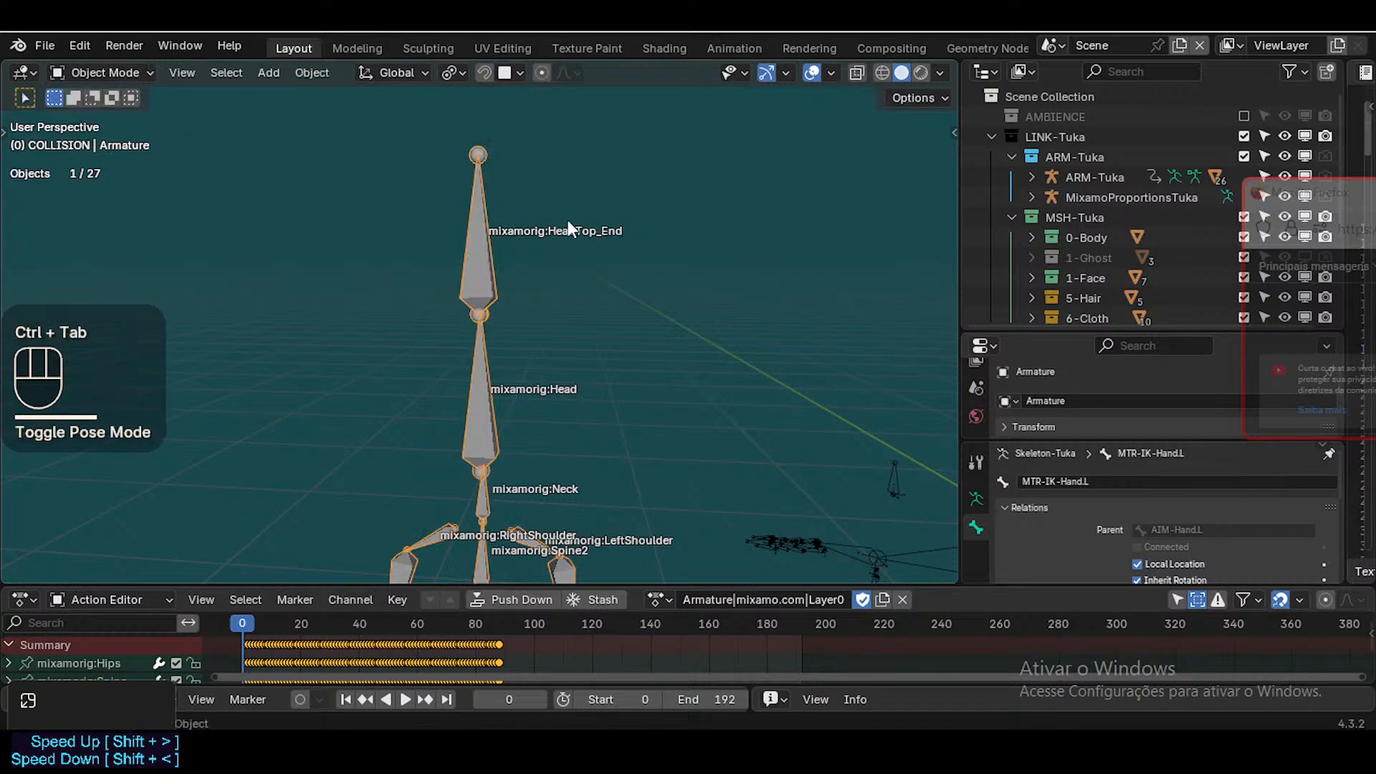
Examine the labelled neck, shoulder, spine and arm bones of the imported armature up close and as a whole
key("shift+grave")
key("d")
key("a")
key("w")
left_click(556, 318)
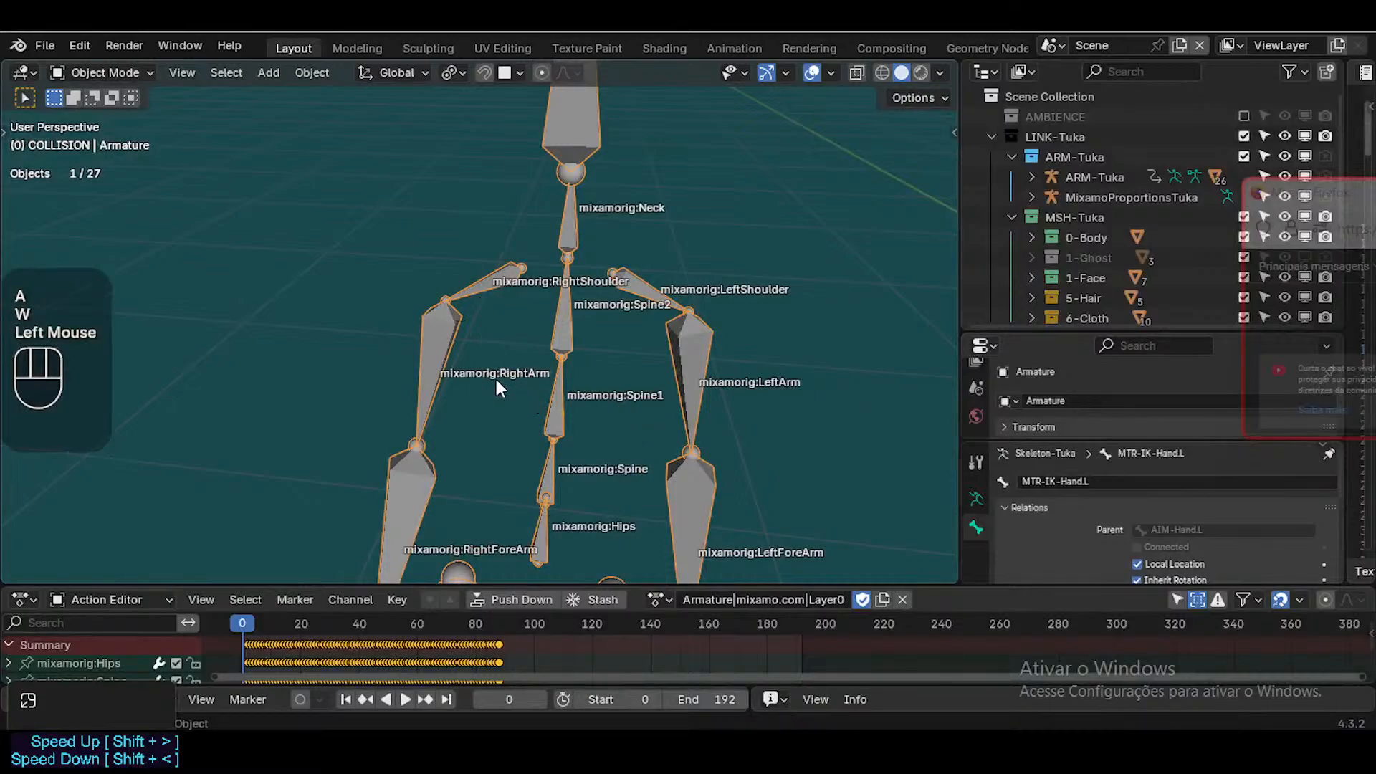
key("shift+grave")
key("d")
key("w")
key("a")
key("s")
key("d")
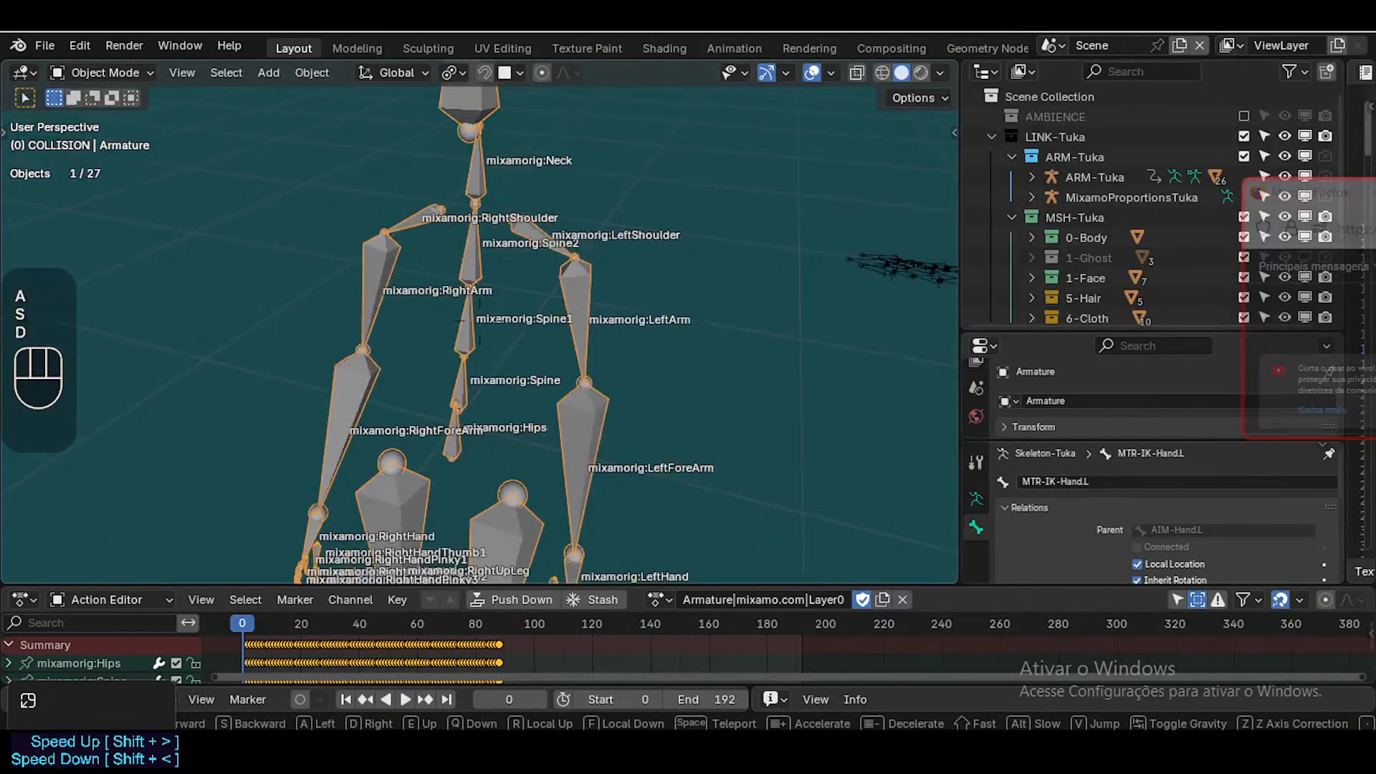
key("w")
key("s")
key("w")
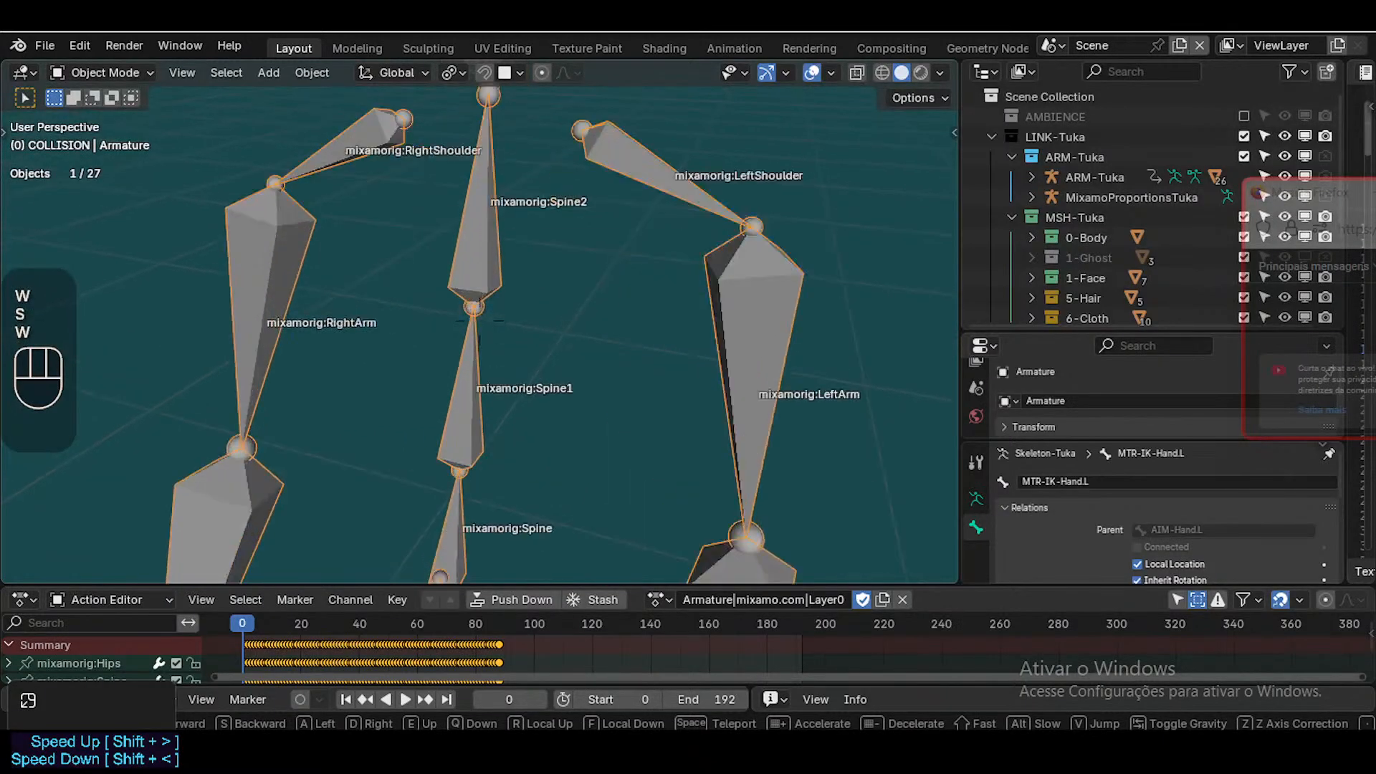
left_click(724, 433)
scroll(509, 298, "down", 5)
key("shift+grave")
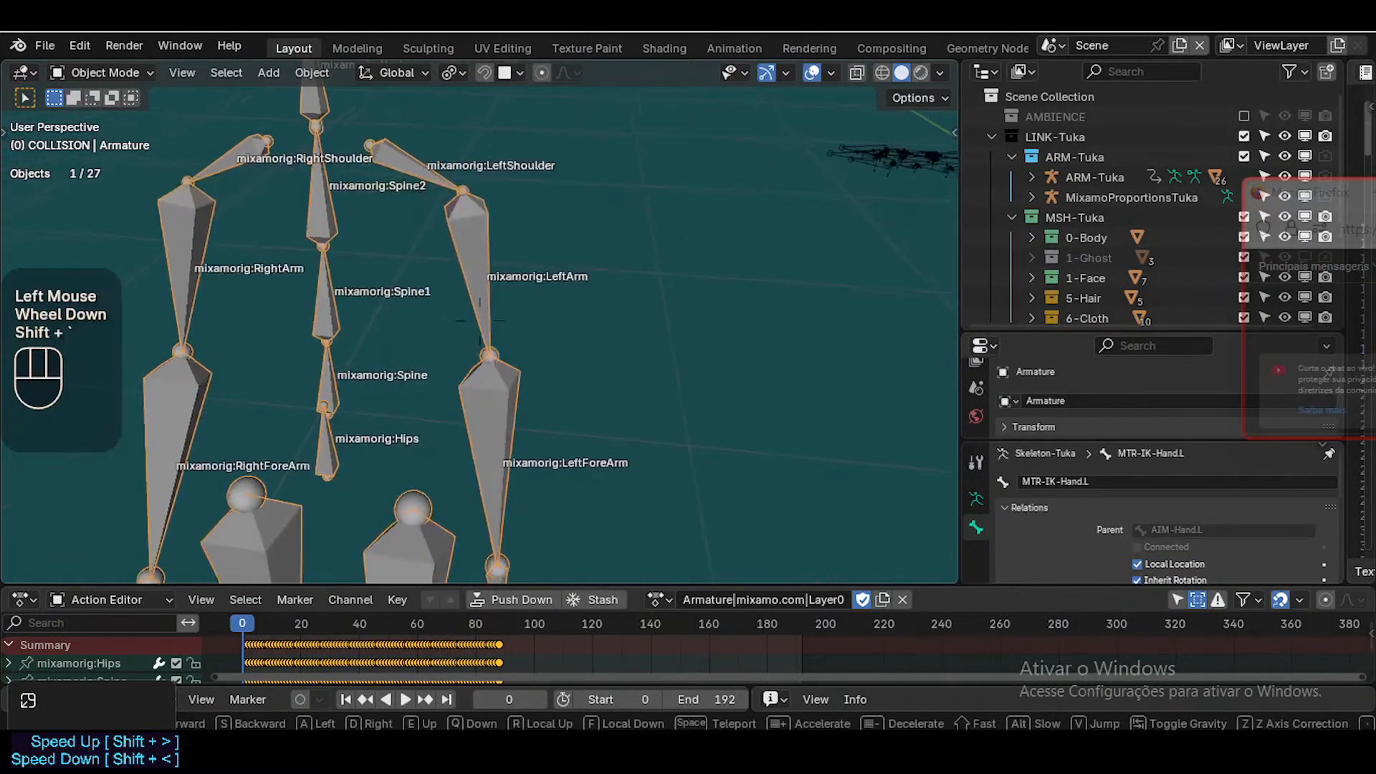
key("d")
key("s")
key("a")
key("w")
left_click(512, 304)
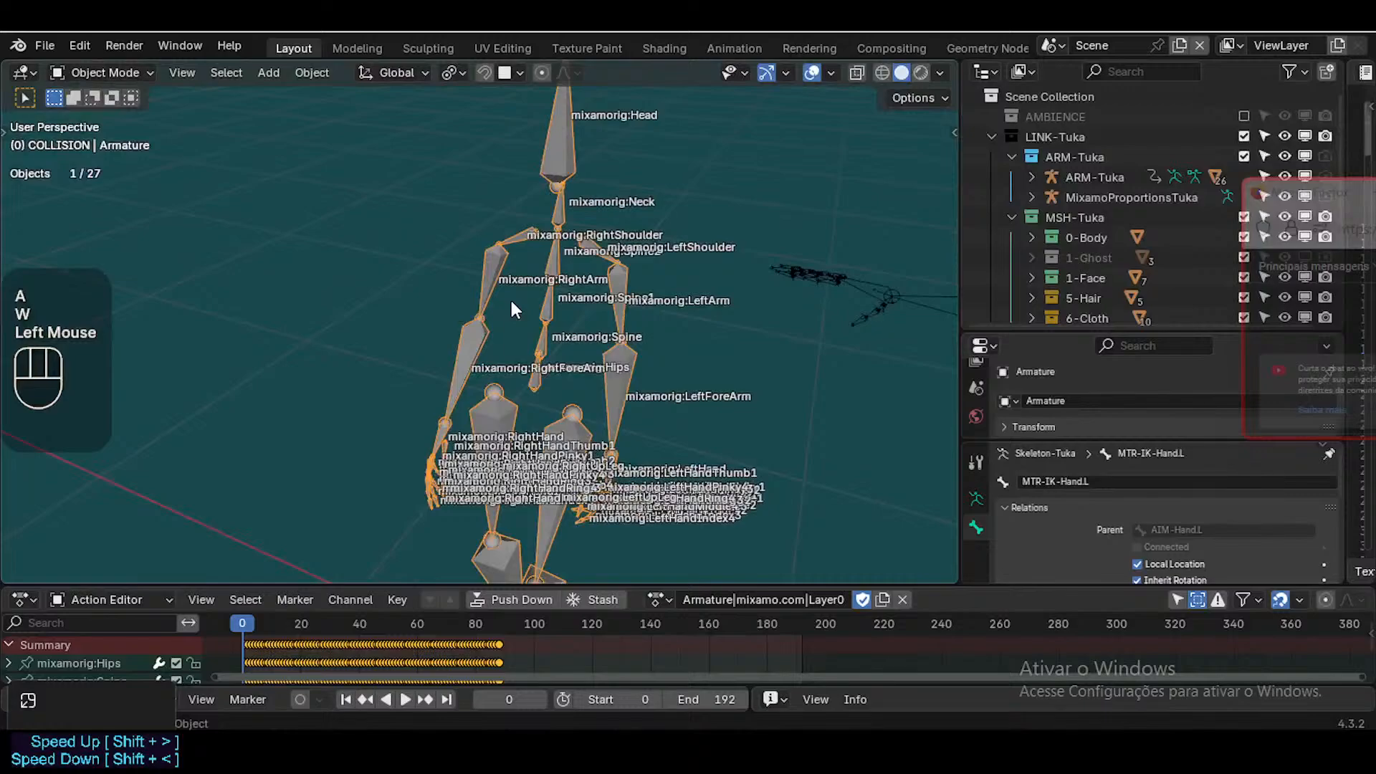
Inspect the shoulder and arm bones of the imported armature one by one in Pose Mode, and return to Object Mode
key("ctrl+Tab")
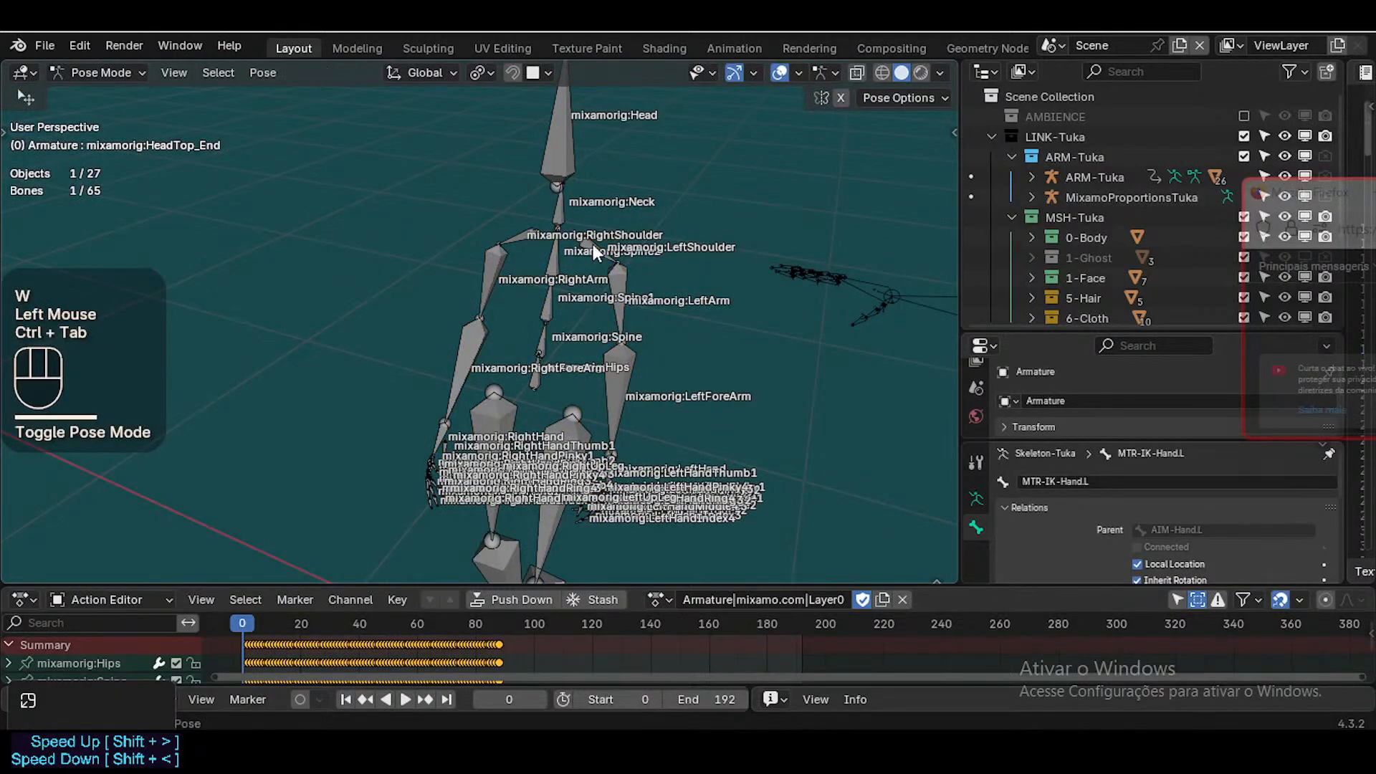
left_click(592, 244)
left_click(520, 235)
left_click(575, 243)
left_click(608, 264)
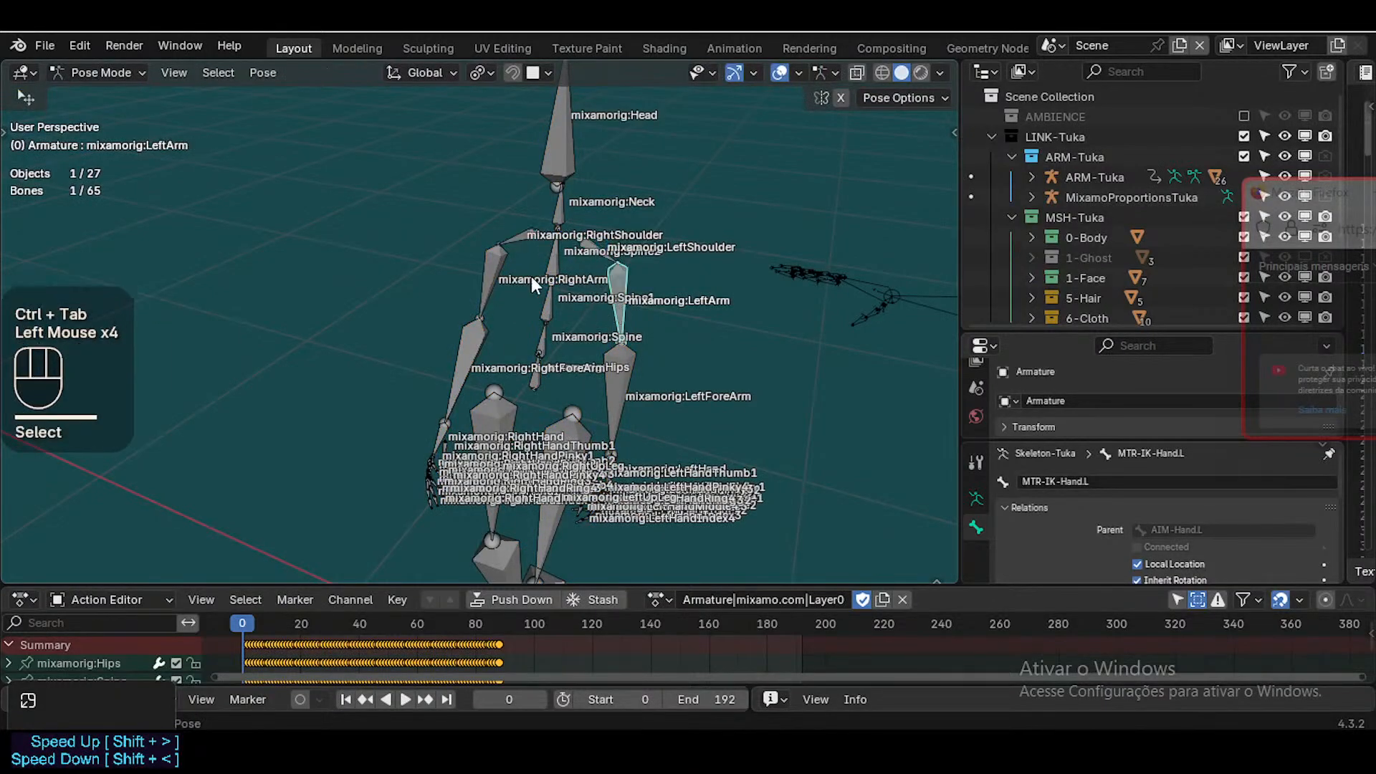
left_click(531, 277)
left_click(621, 381)
key("ctrl+Tab")
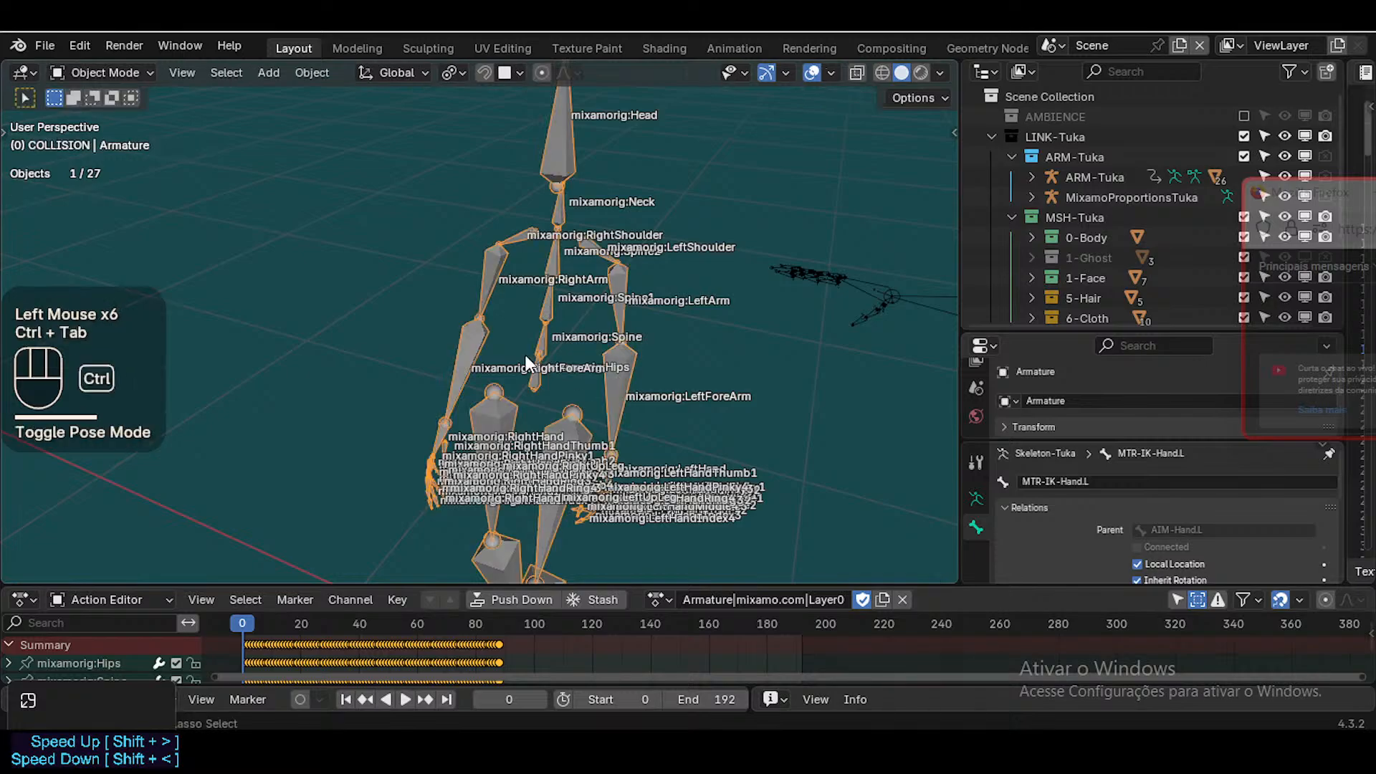
Examine the labelled hip, hand and leg bones of the imported armature
key("shift+grave")
key("d")
key("w")
key("a")
key("w")
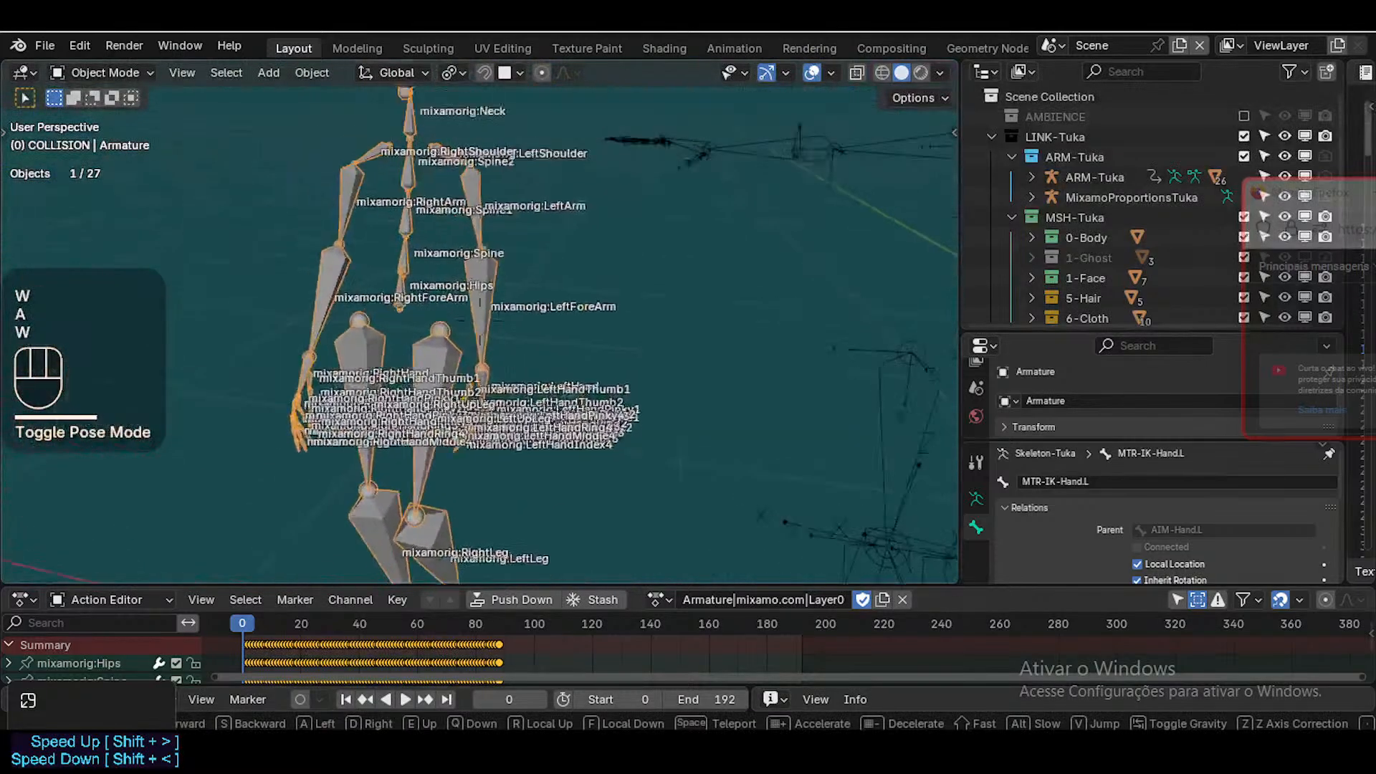
key("w")
key("a")
left_click(479, 334)
Hide the imported armature's bone names and briefly play back its animation
key("ctrl+1")
key("shift+grave")
key("s")
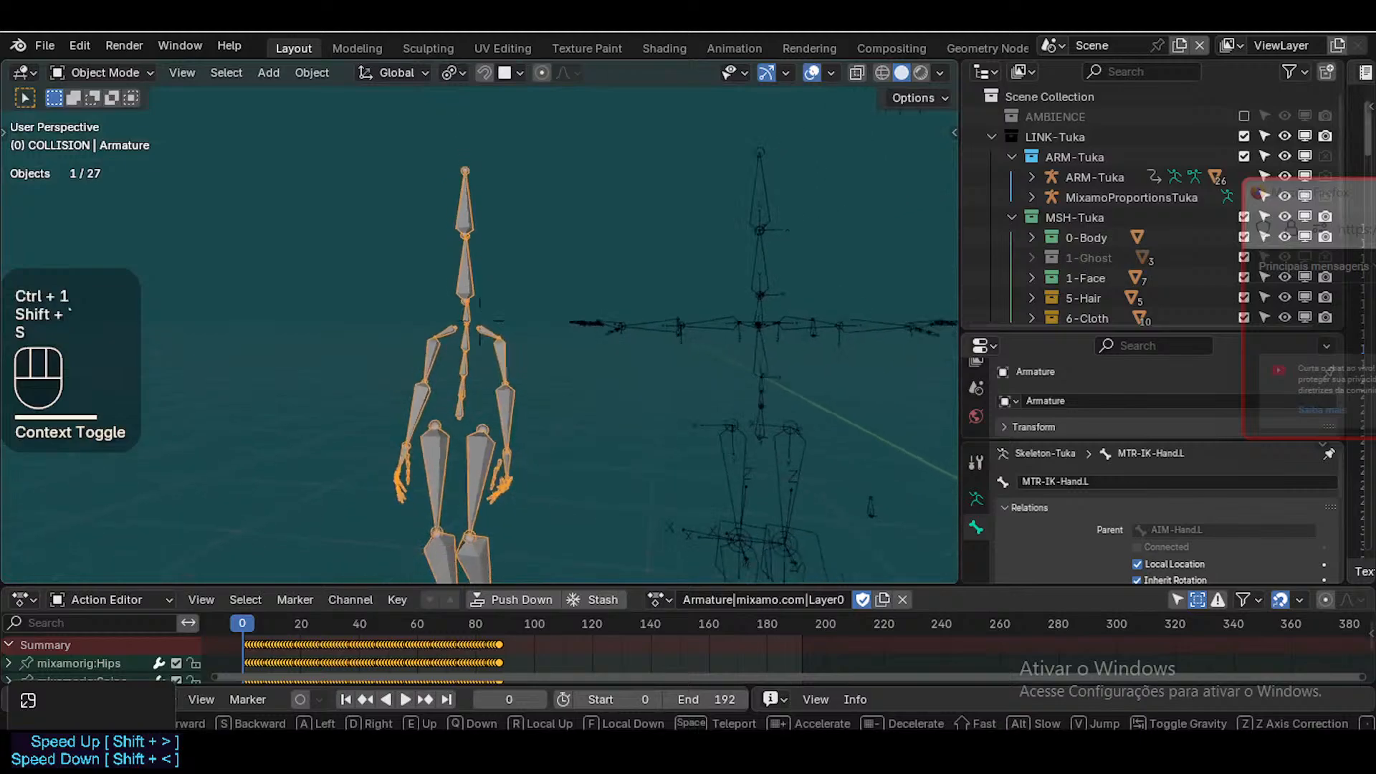
left_click(547, 329)
left_click(460, 239)
scroll(480, 336, "down", 2)
key("space")
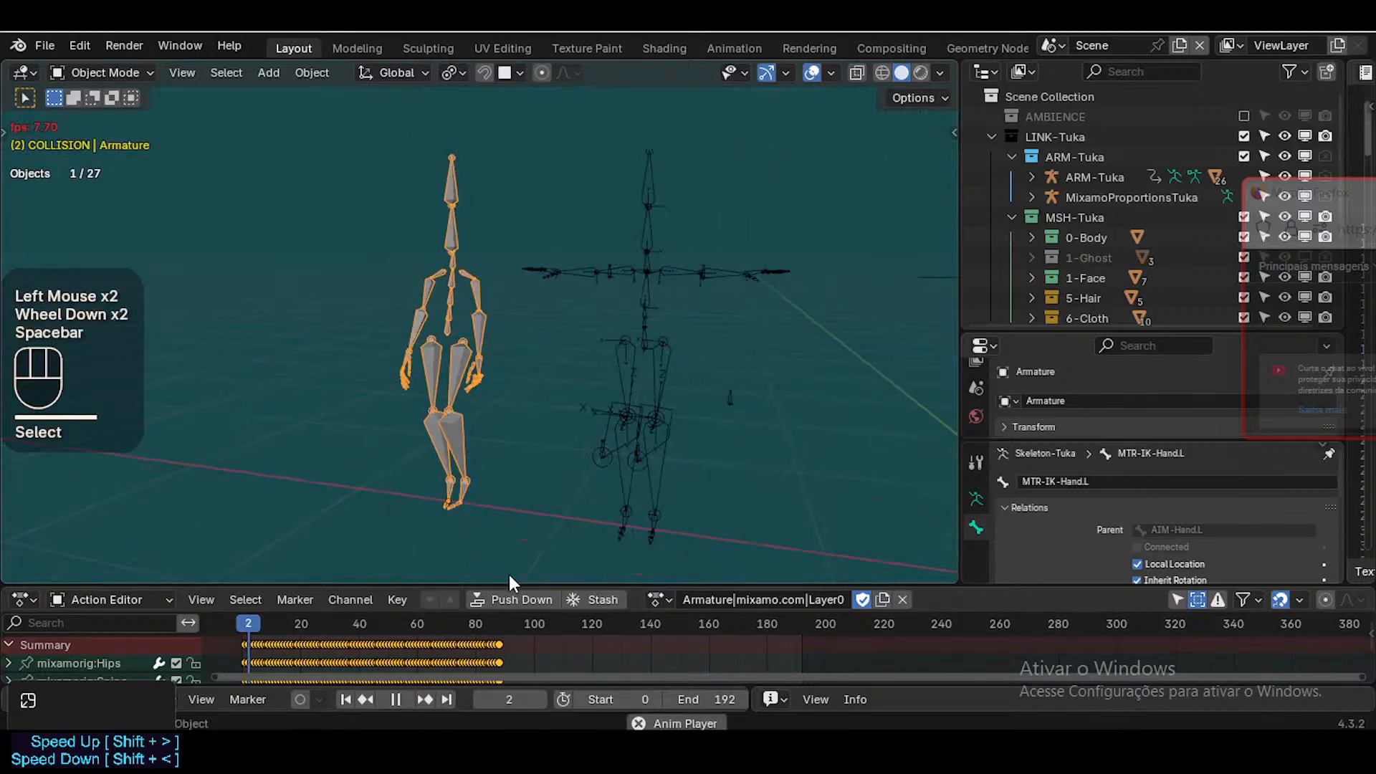
key("space")
Rename the imported armature's action to Catwalk
left_click(699, 597)
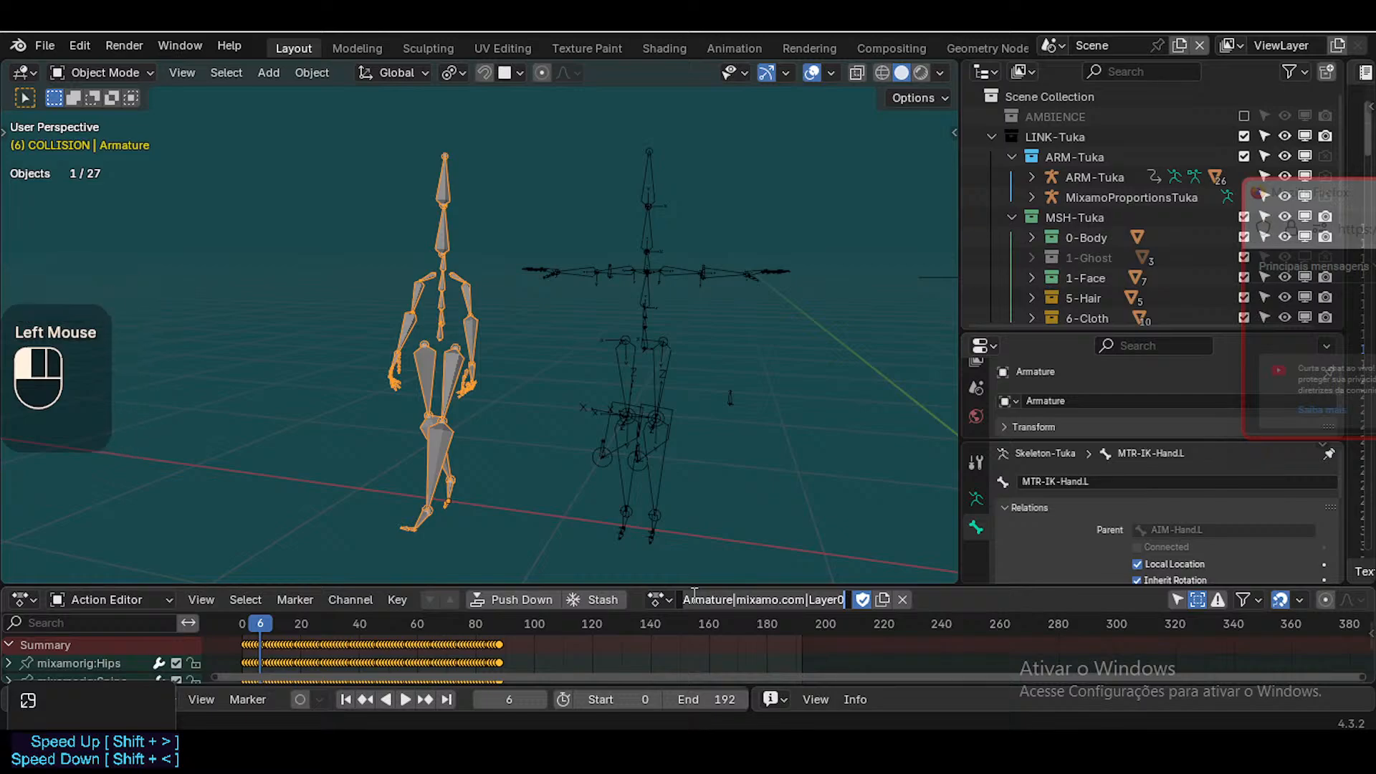
type("WCatwalk")
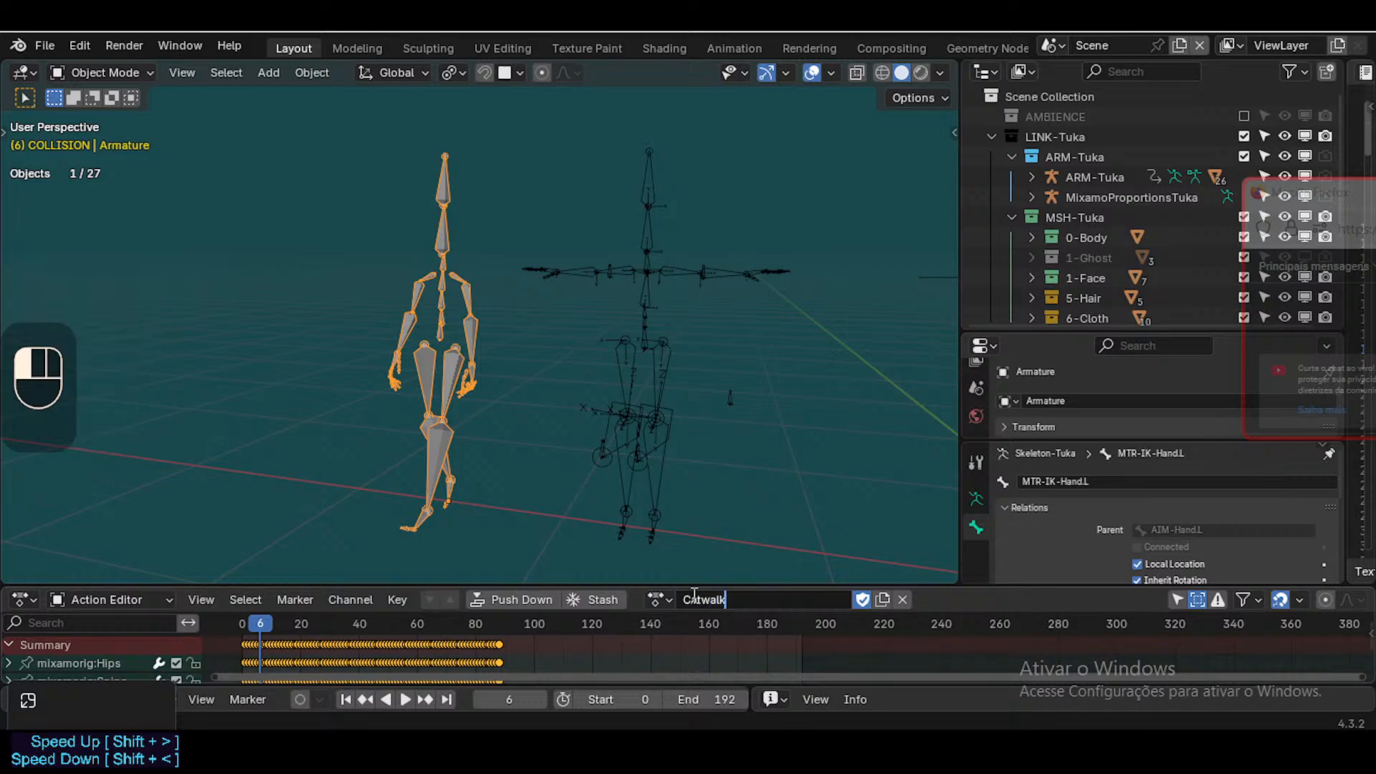
key("Return")
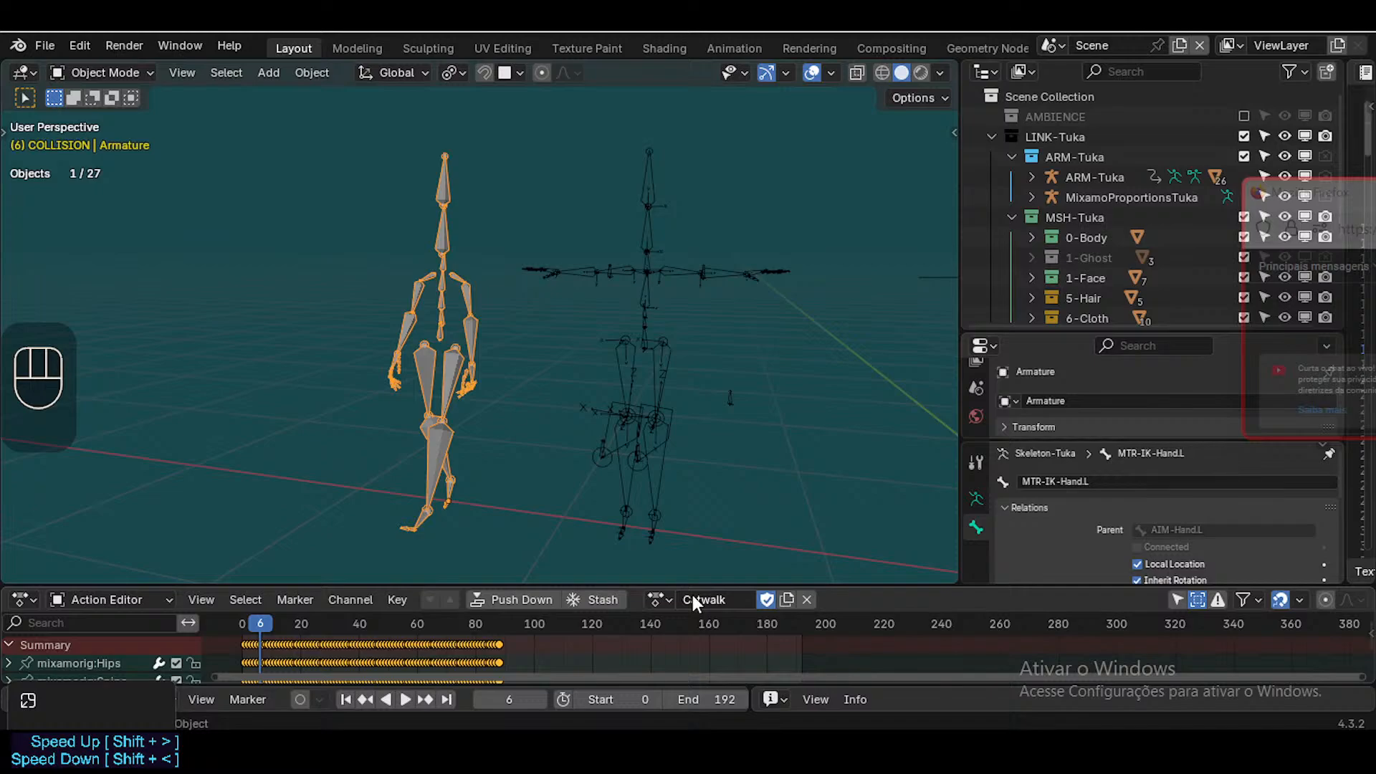
Scrub through the Catwalk action and play it from frame 0
left_click_drag(255, 631, 472, 652)
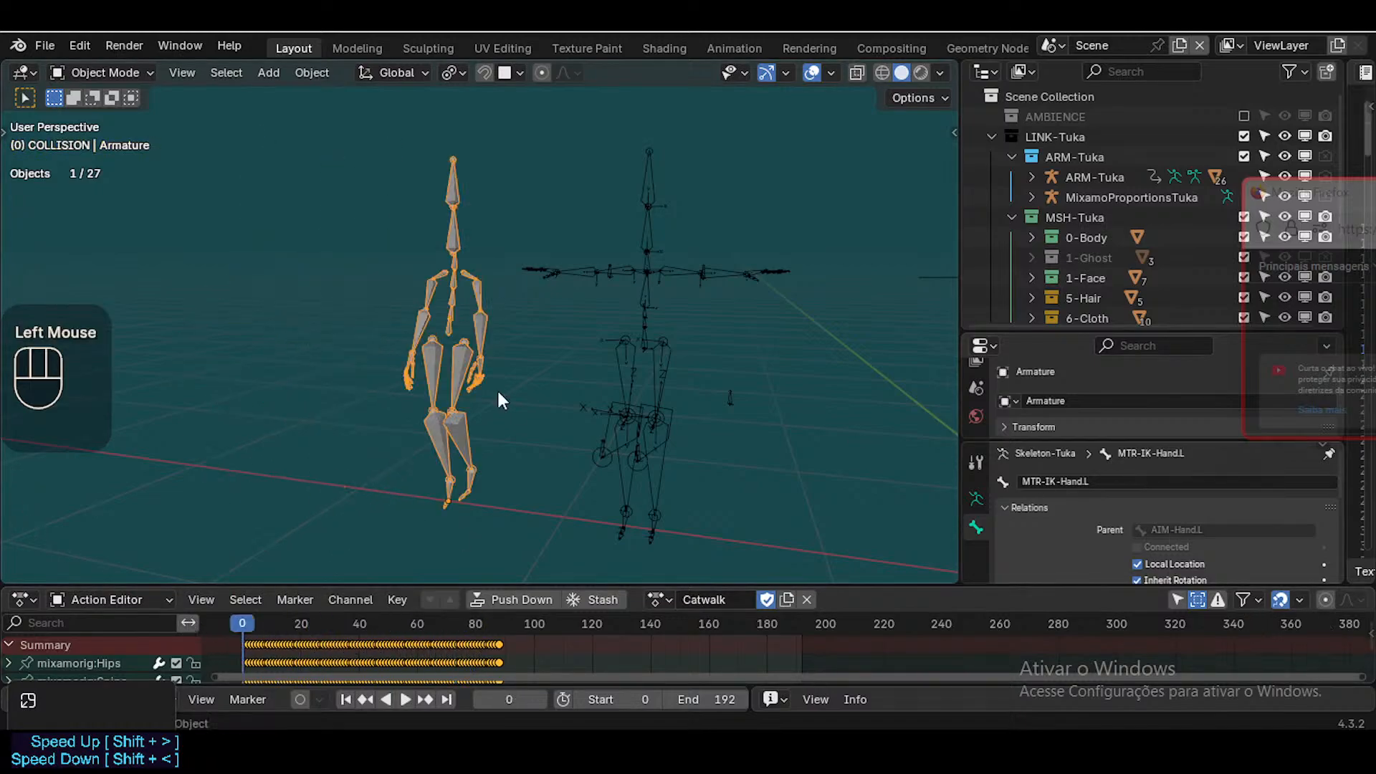
key("space")
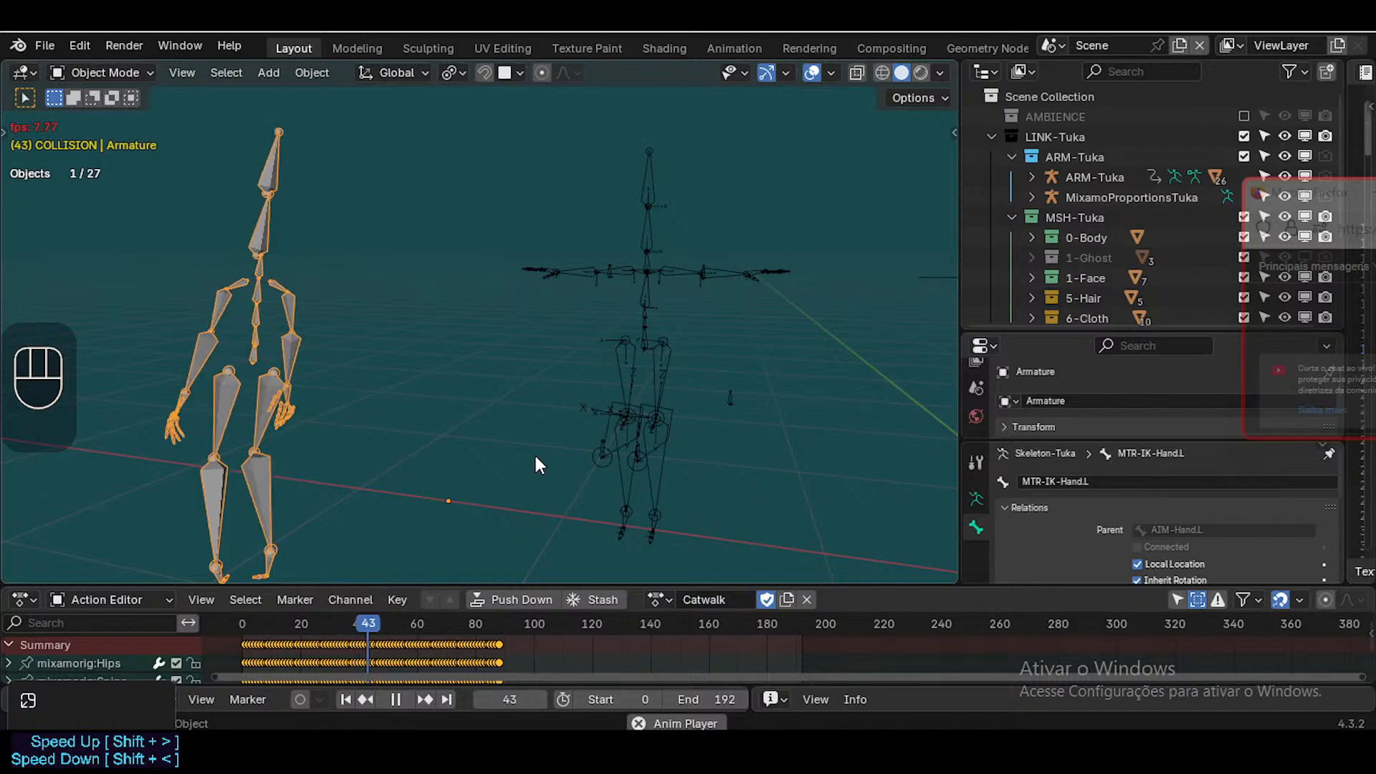
key("space")
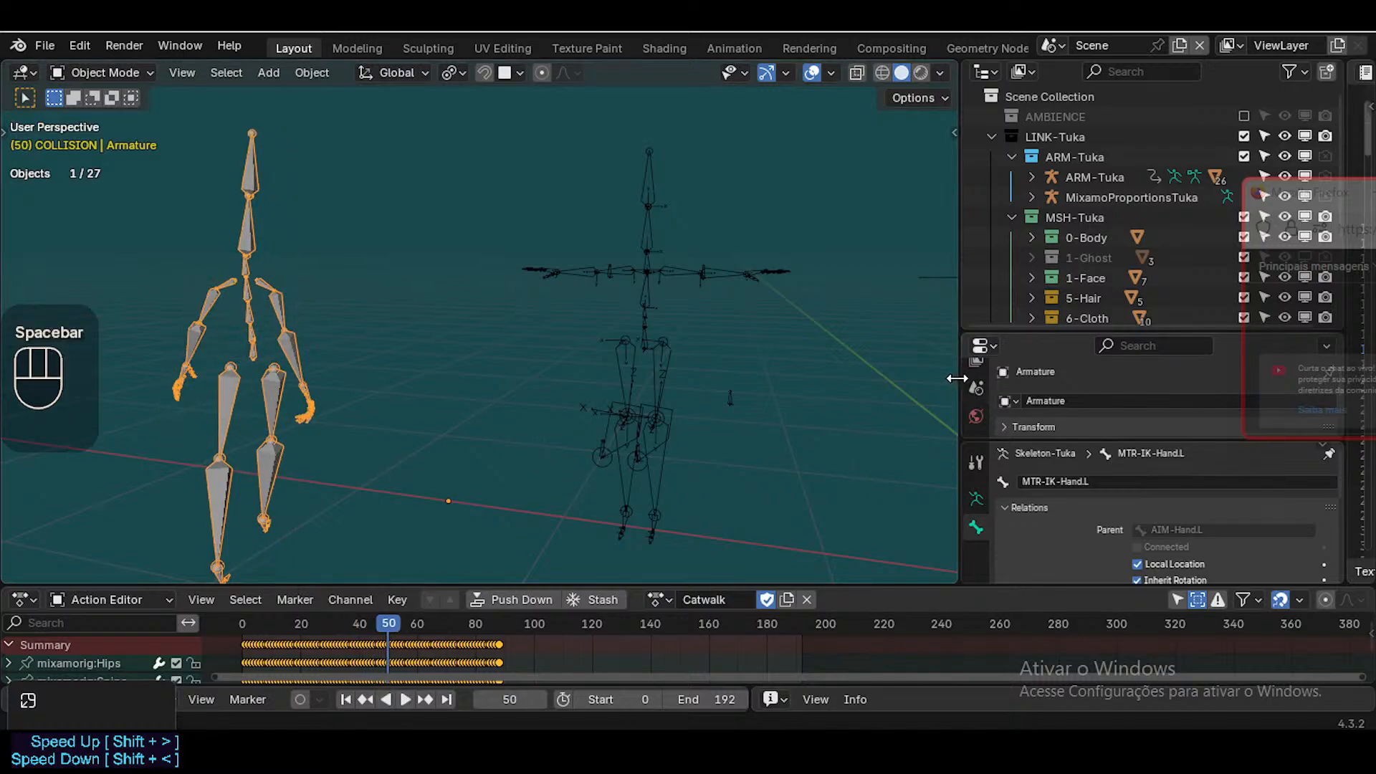
Widen the Outliner and Properties editors, and give the Properties editor more height
left_click_drag(962, 387, 853, 377)
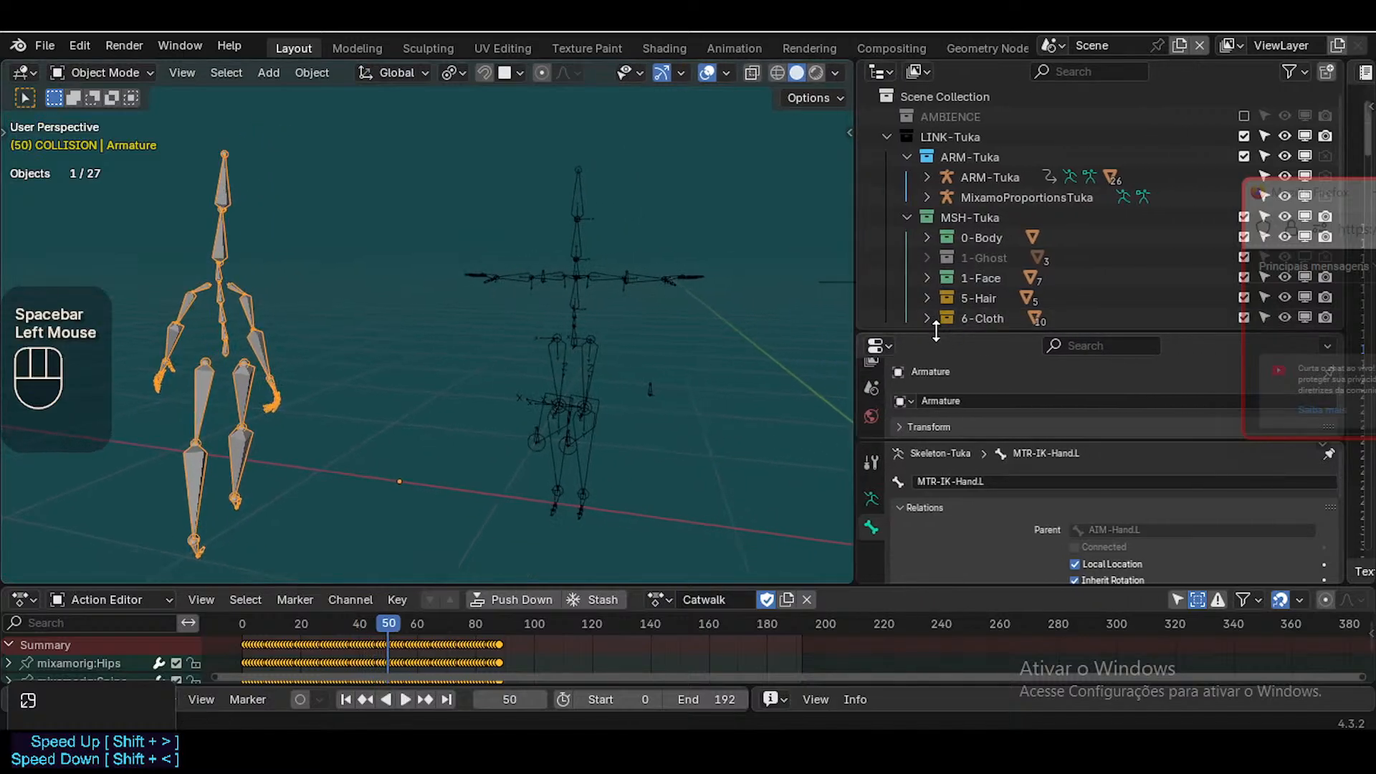
left_click_drag(941, 332, 942, 228)
left_click(926, 344)
scroll(655, 335, "down", 2)
Select Tuka's body mesh and examine its modifier stack
middle_click_drag(651, 322, 466, 266, "shift")
left_click(770, 359)
left_click(750, 312)
scroll(725, 329, "up", 1)
scroll(465, 267, "up", 2)
left_click(618, 173)
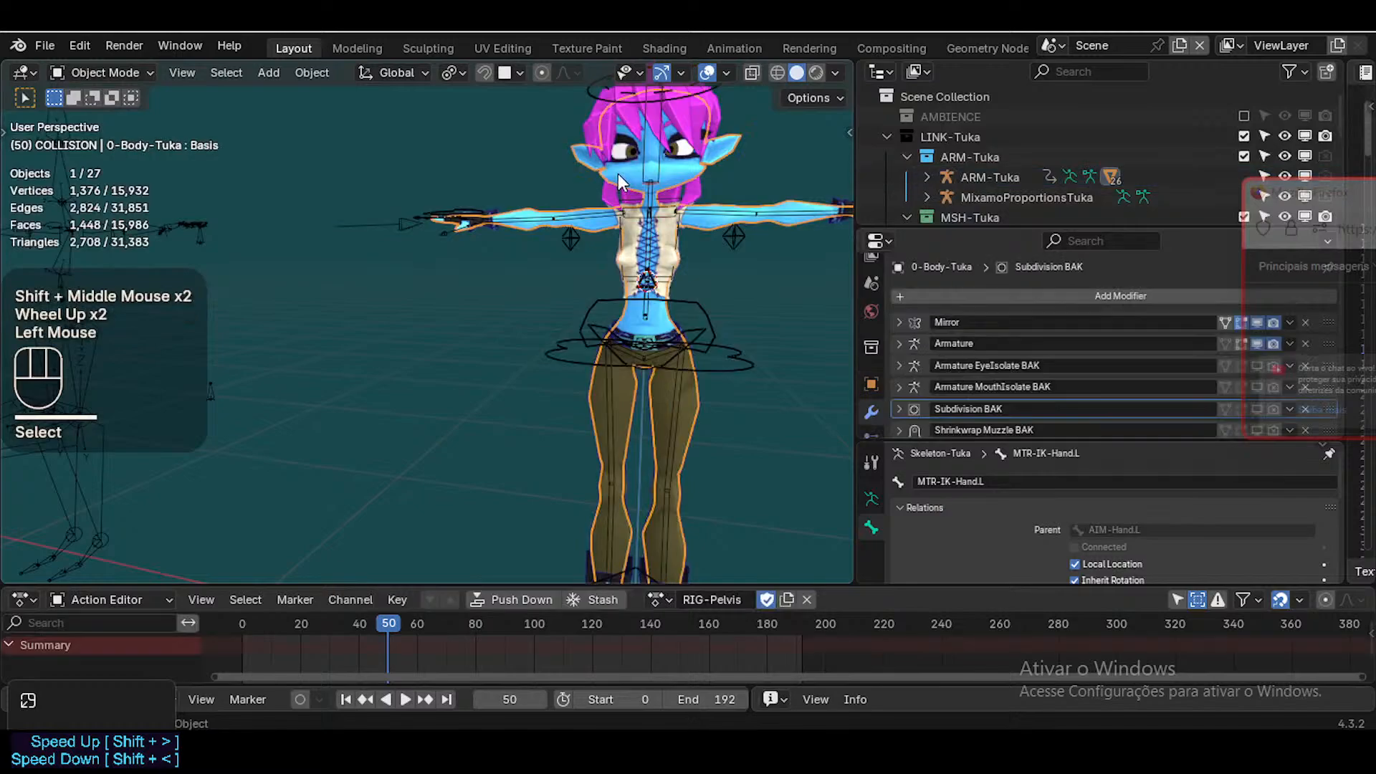
scroll(879, 384, "down", 1)
scroll(1023, 387, "down", 3)
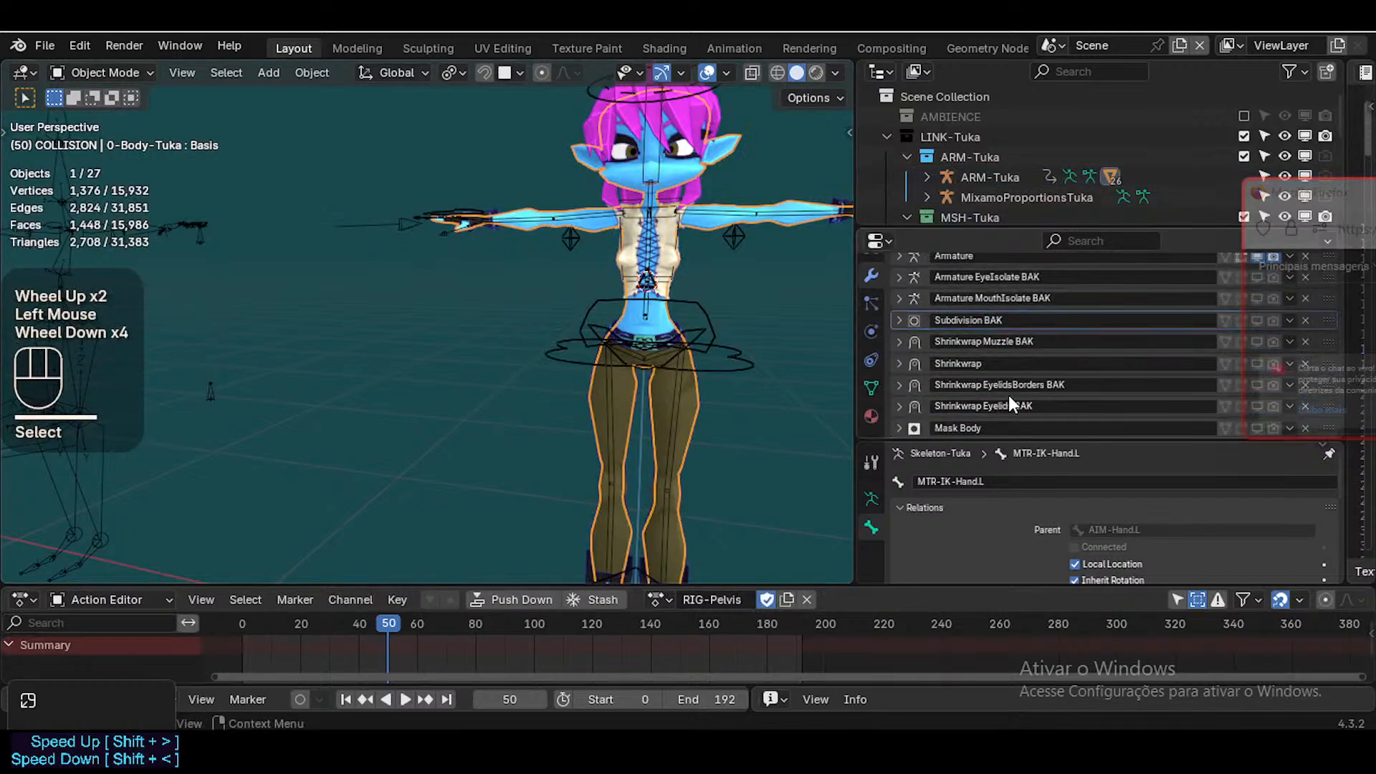
scroll(978, 312, "up", 3)
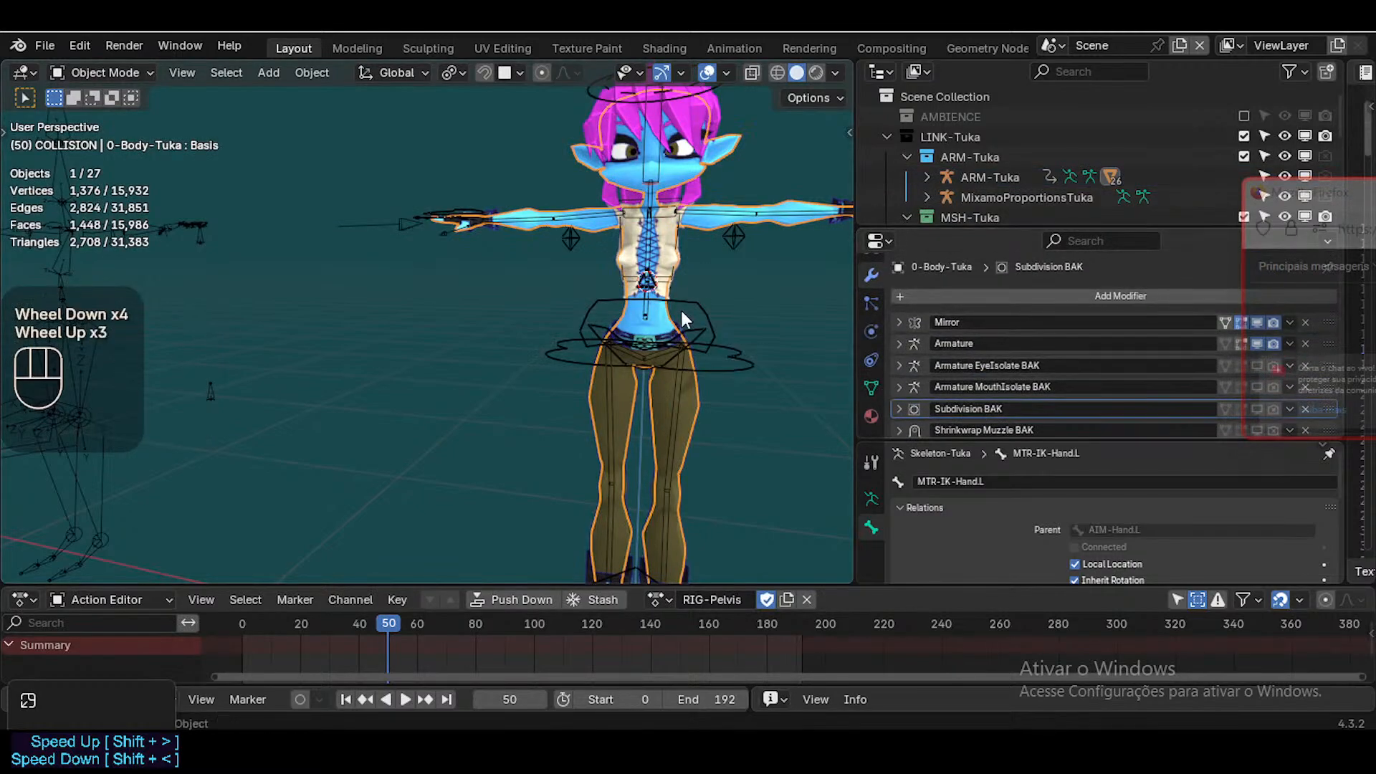
Play the imported armature's walk once more, and return to frame 0 with that armature selected
scroll(273, 326, "down", 2)
middle_click_drag(272, 326, 576, 447, "shift")
scroll(576, 448, "down", 1, "shift")
scroll(277, 429, "up", 1)
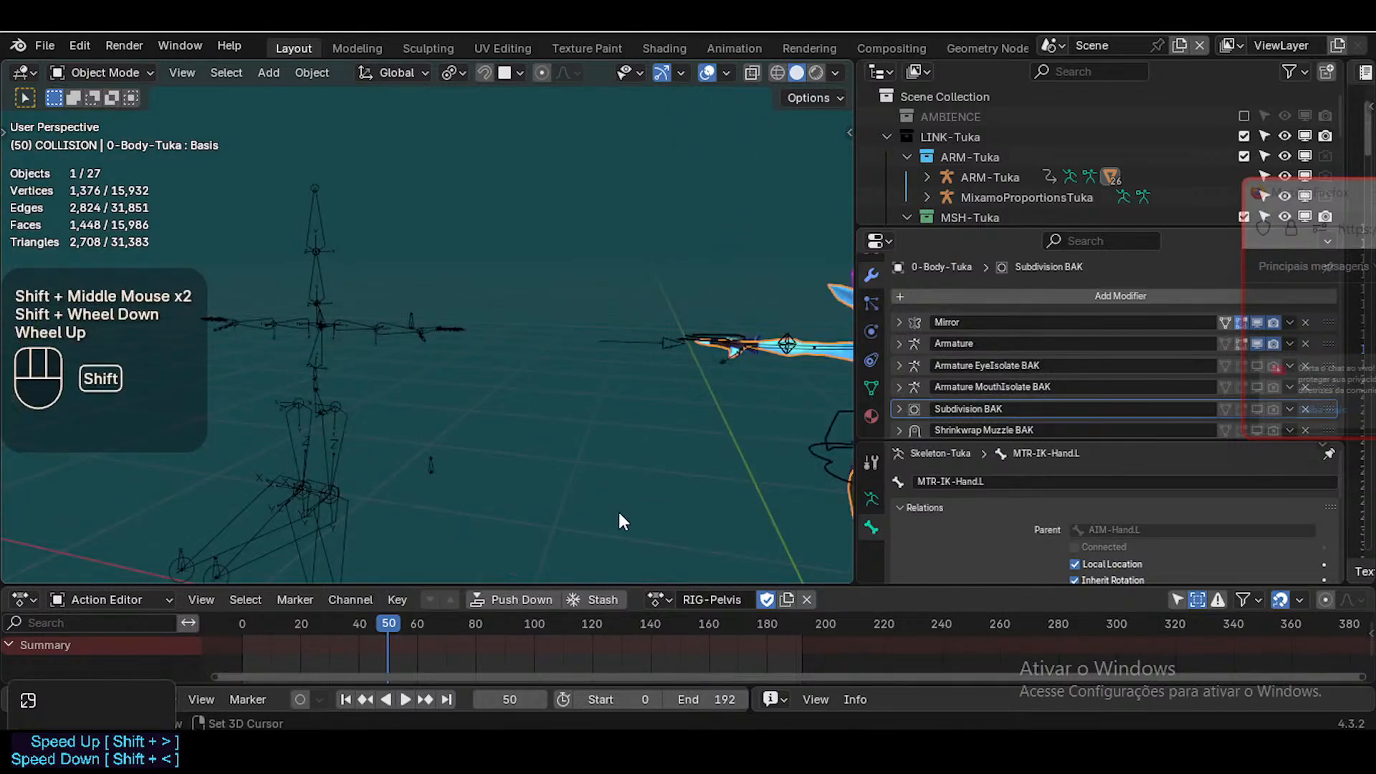
scroll(394, 366, "down", 1)
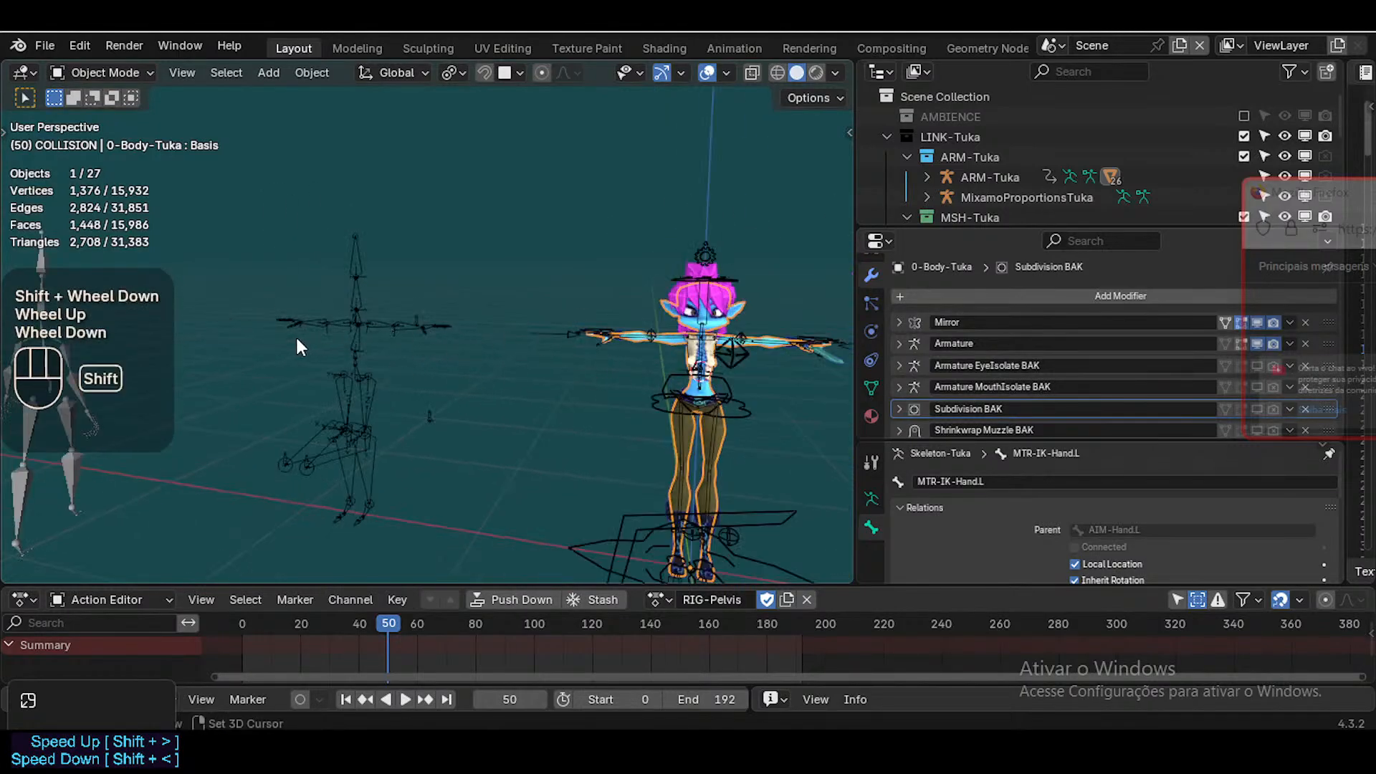
middle_click_drag(298, 344, 97, 410, "shift")
scroll(359, 380, "down", 1, "shift")
middle_click_drag(430, 415, 381, 478, "shift")
scroll(474, 407, "up", 1, "shift")
key("shift+grave")
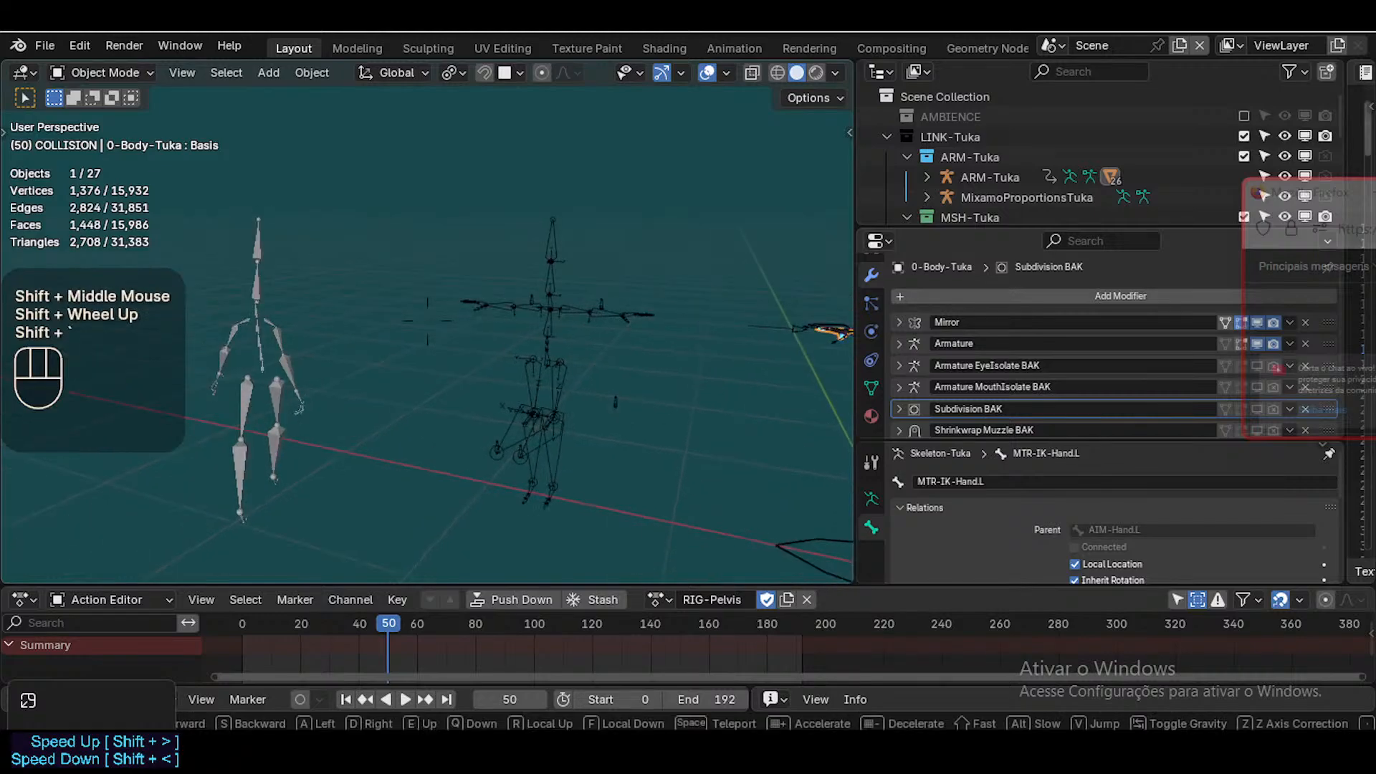
key("w")
key("a")
key("w")
left_click(467, 405)
key("space")
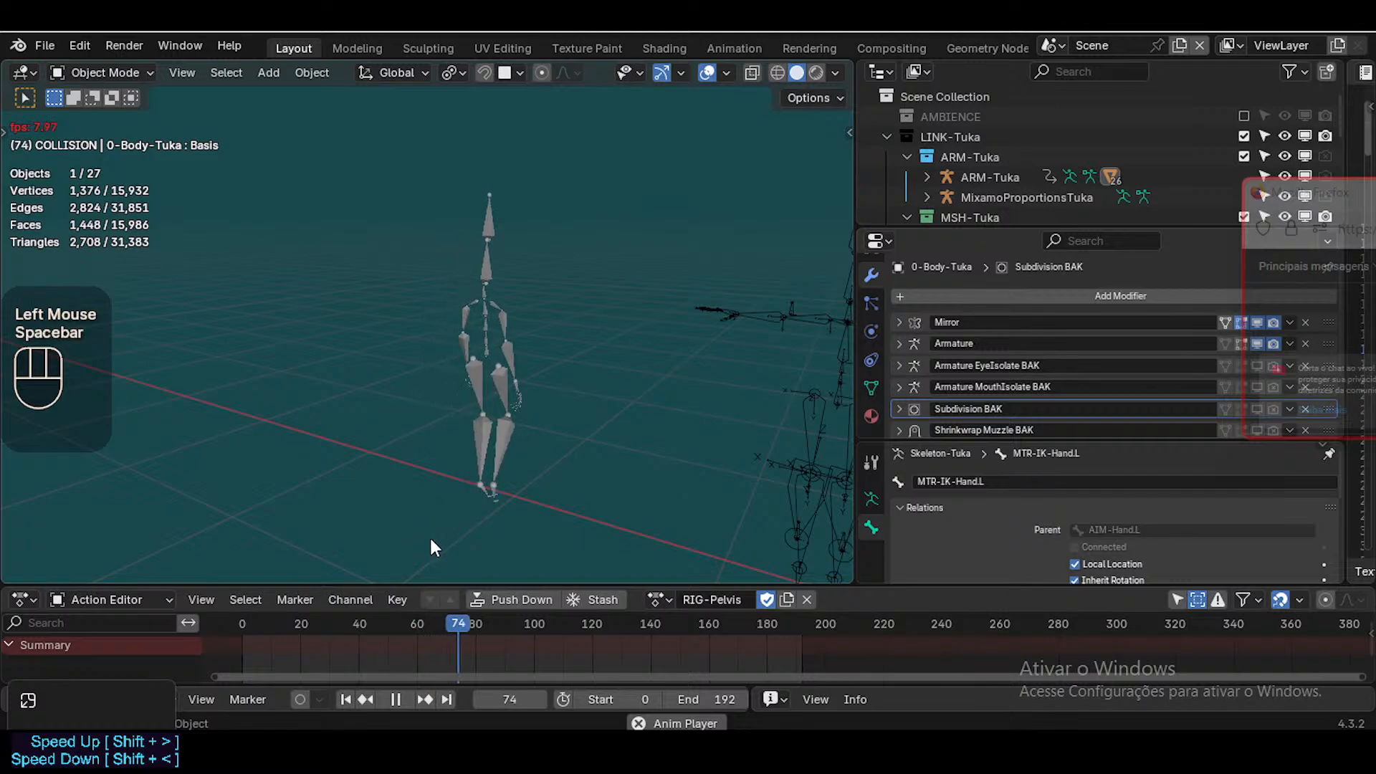
key("space")
left_click(509, 359)
left_click_drag(410, 635, 223, 631)
Heighten the Properties editor further and display the scene's output settings to check the resolution and frame rate
left_click_drag(1284, 186, 615, 232)
scroll(930, 215, "up", 2)
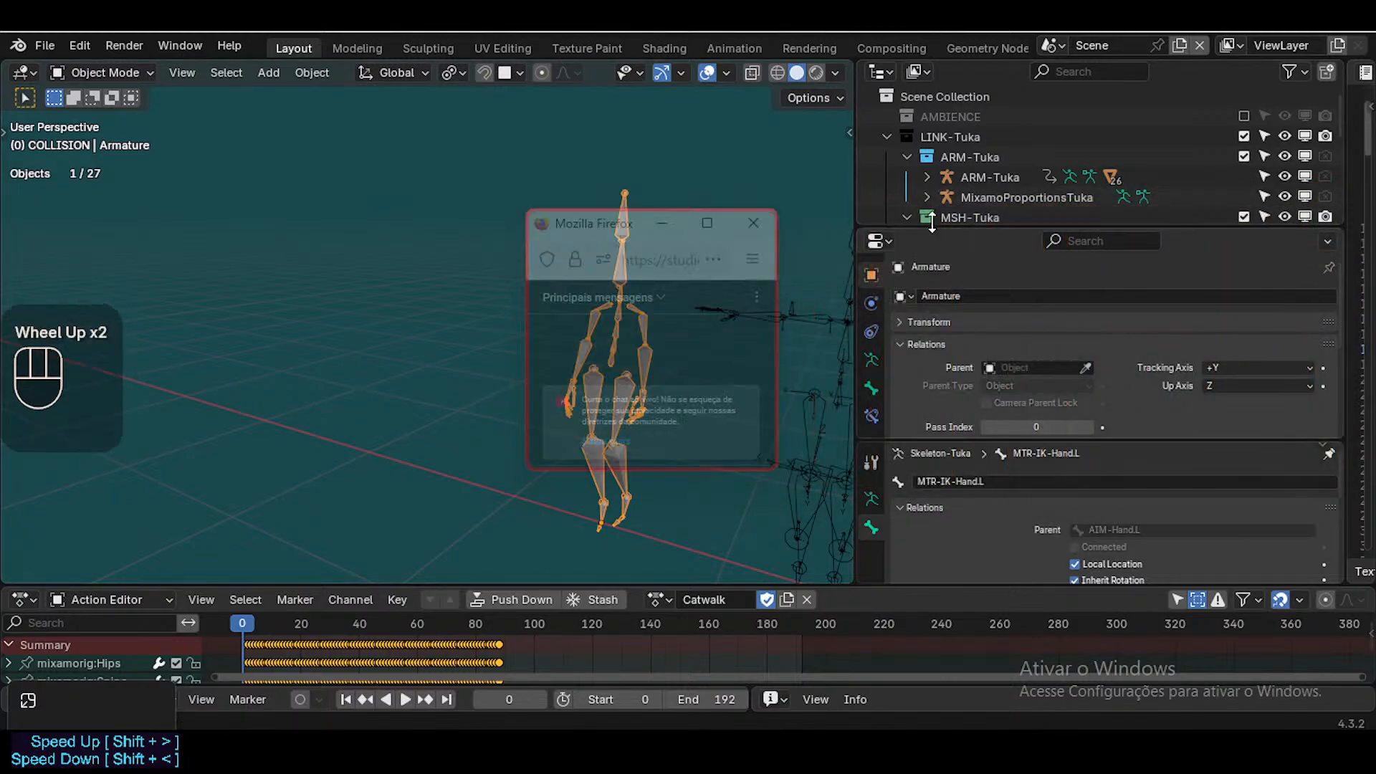
left_click_drag(930, 224, 930, 153)
scroll(866, 265, "up", 1)
scroll(866, 279, "down", 2)
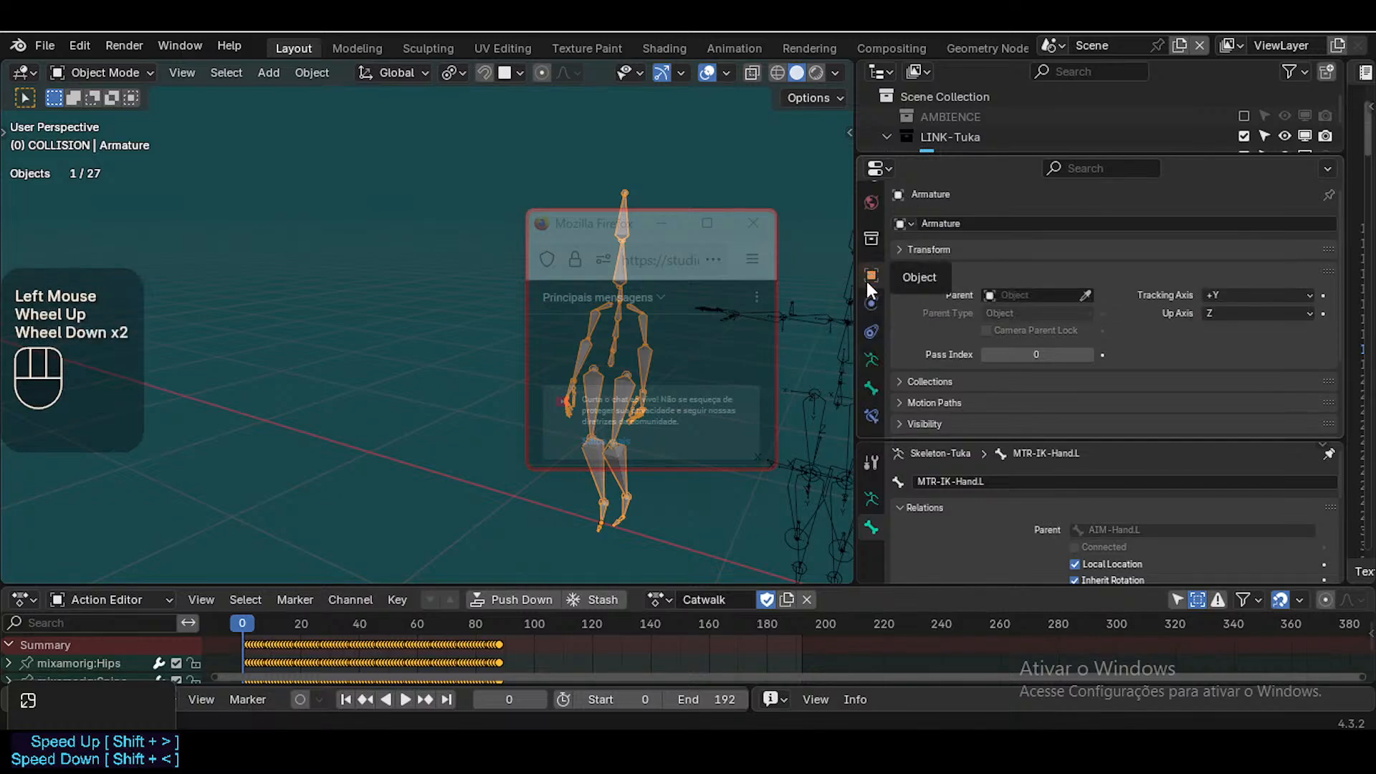
left_click(873, 240)
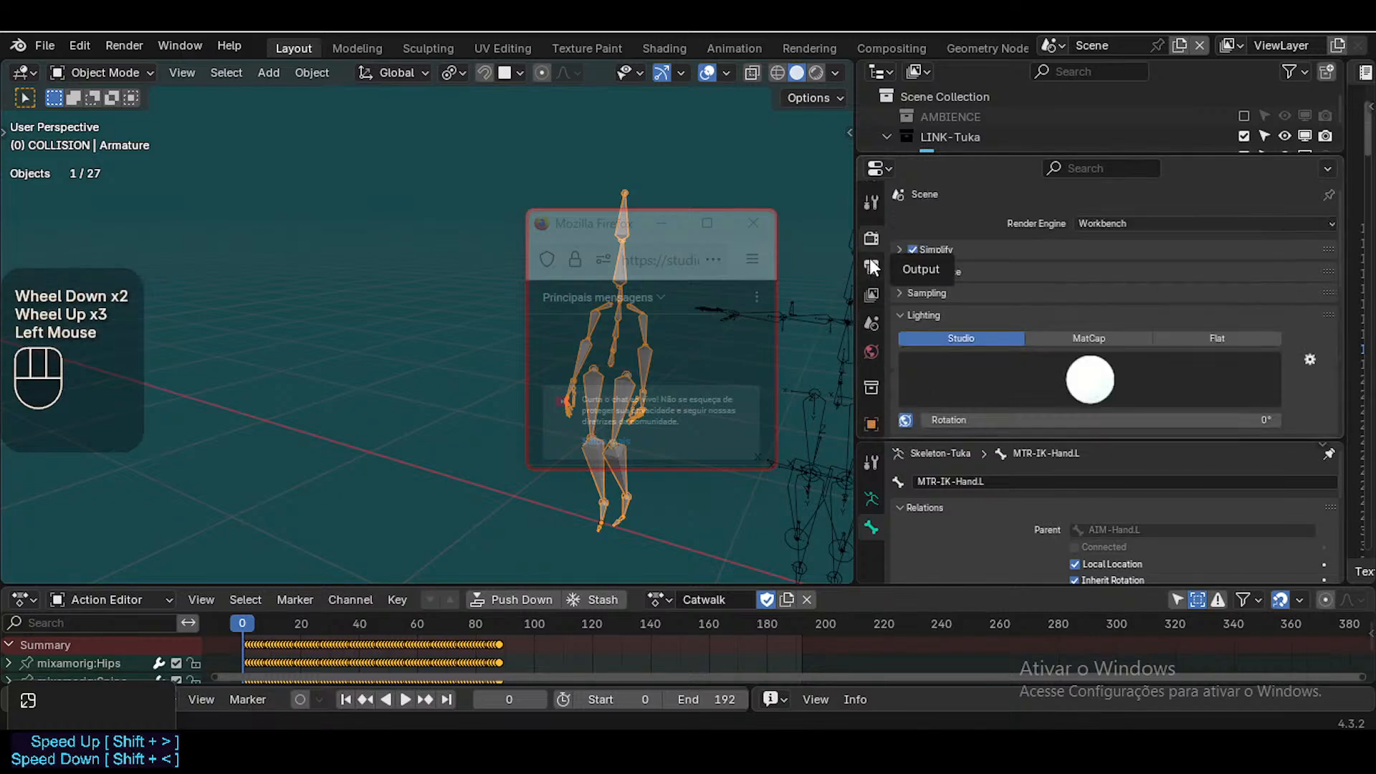
left_click(871, 264)
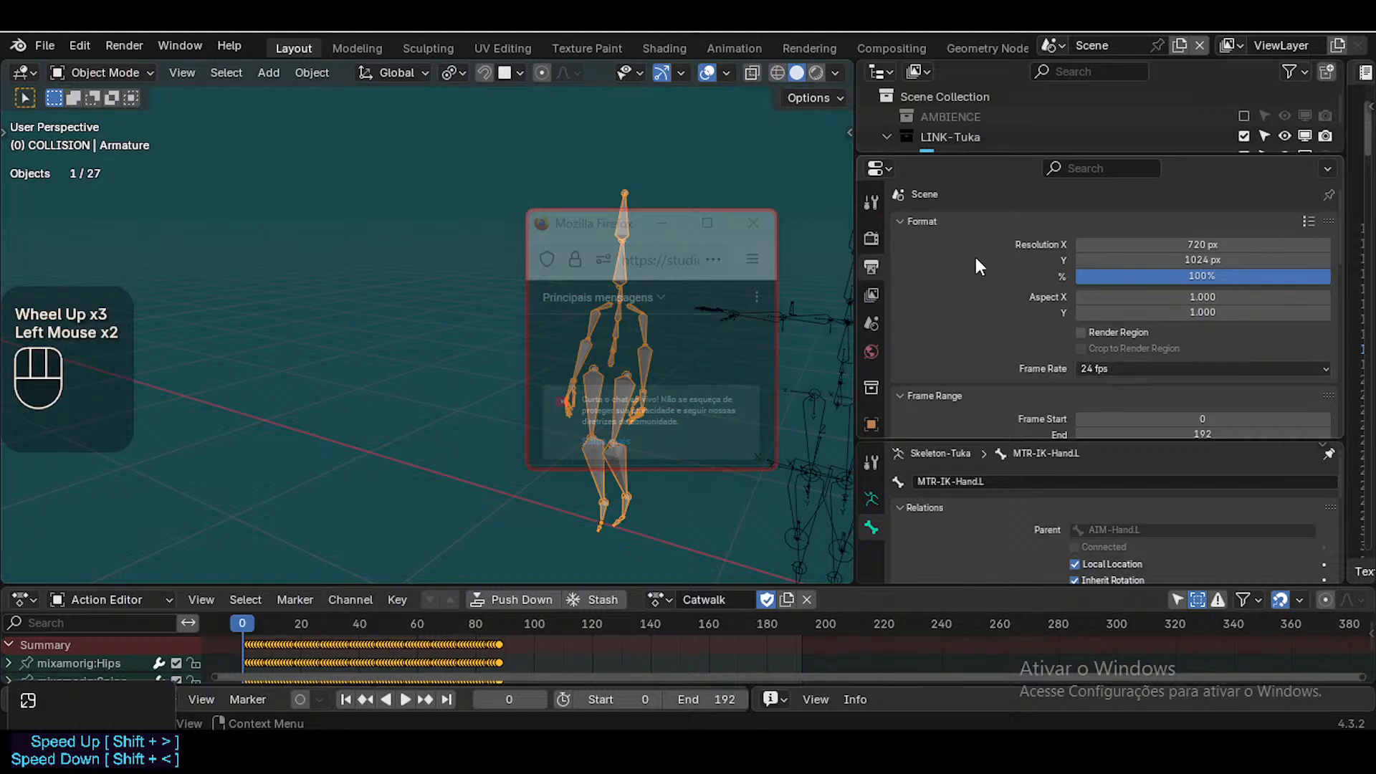
left_click_drag(600, 235, 1101, 147)
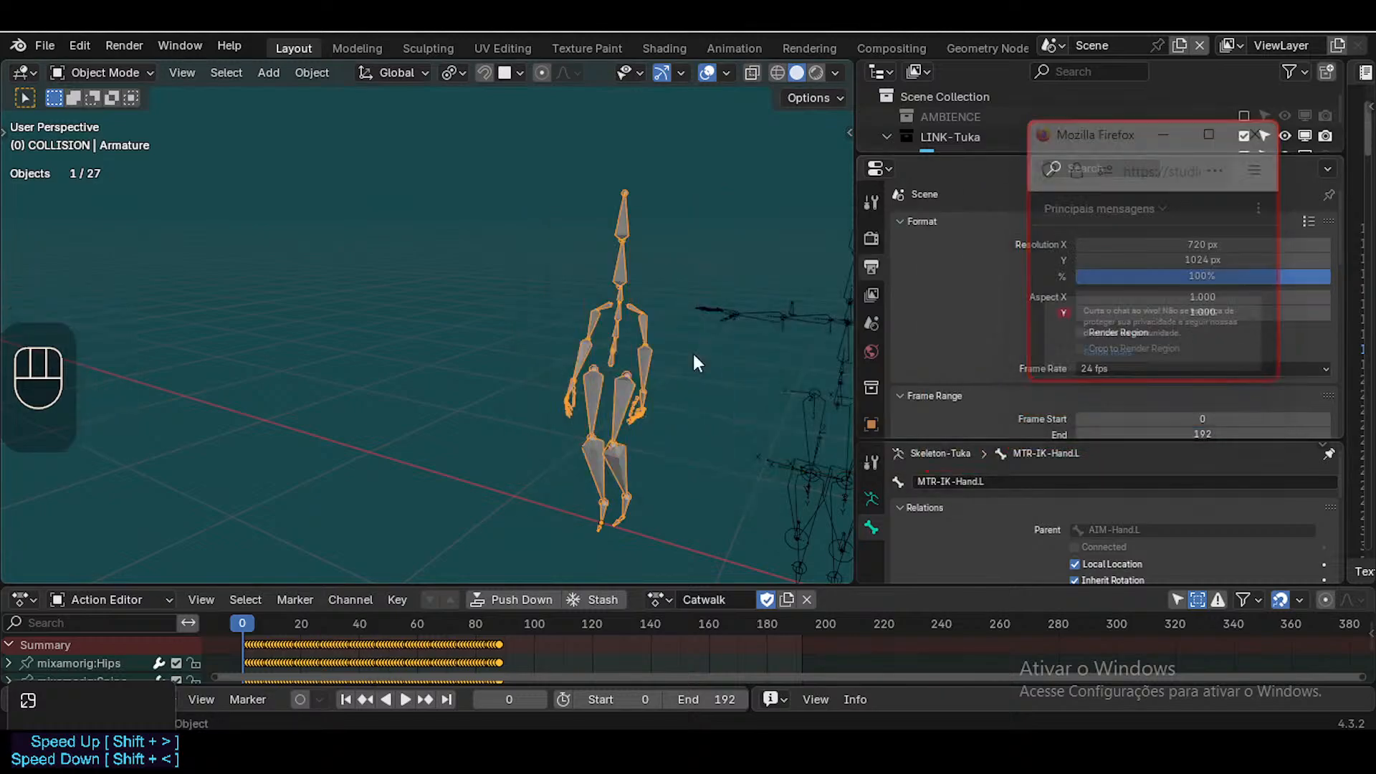
Play the Catwalk action from frame 0 to about frame 64 and stop it
left_click(288, 624)
left_click(243, 625)
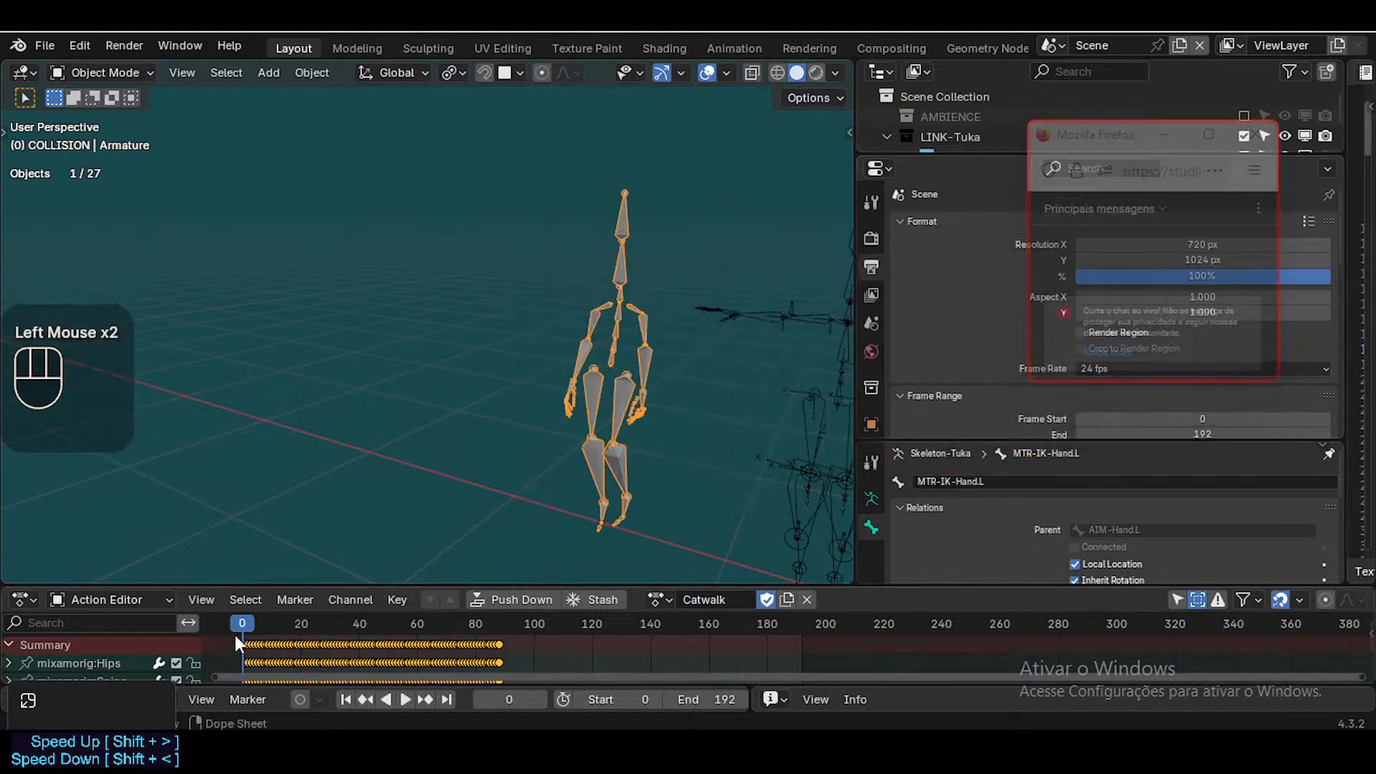
key("space")
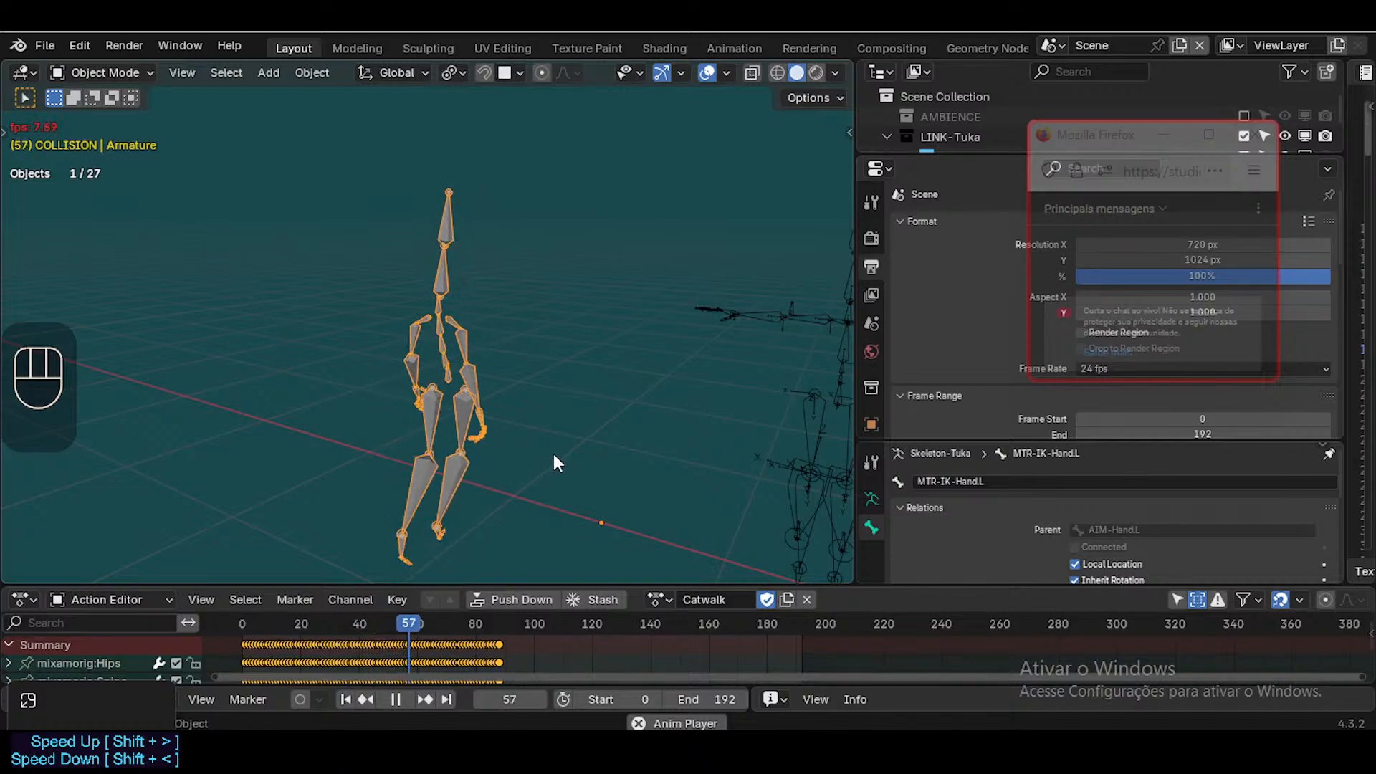
key("space")
Select the MixamoProportionsTuka armature, show the viewport sidebar and collapse its Bone Collections section
scroll(775, 335, "down", 3)
left_click(682, 360)
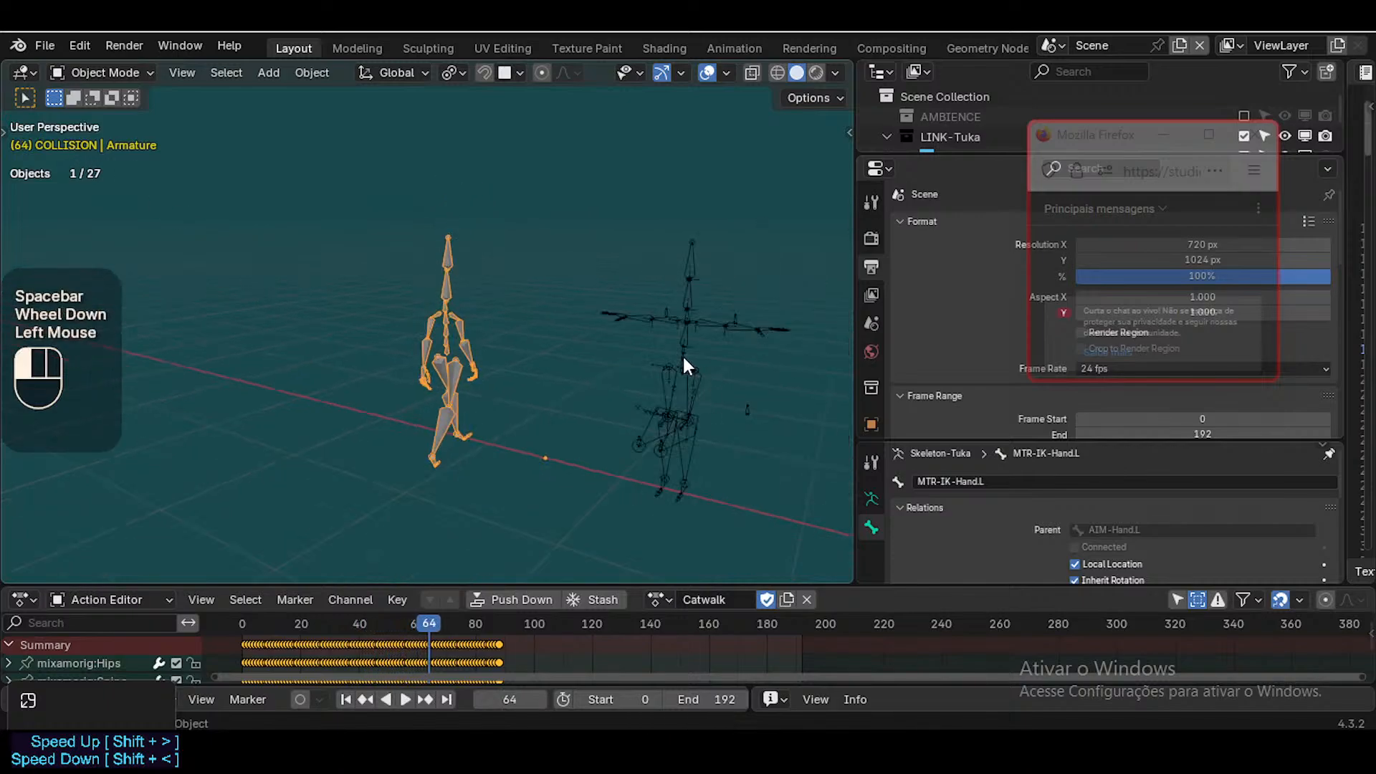
key("n")
key("n")
key("n")
scroll(845, 516, "down", 4)
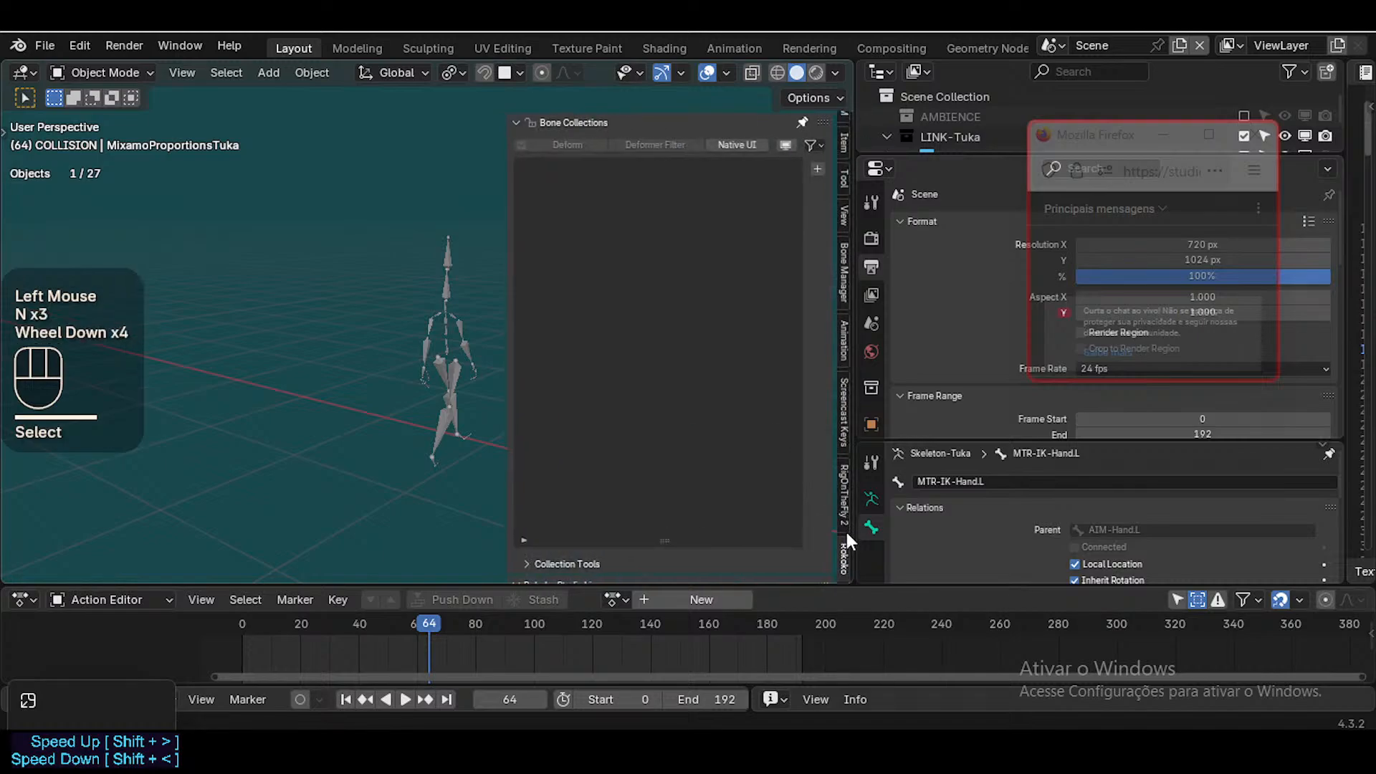
left_click(573, 123)
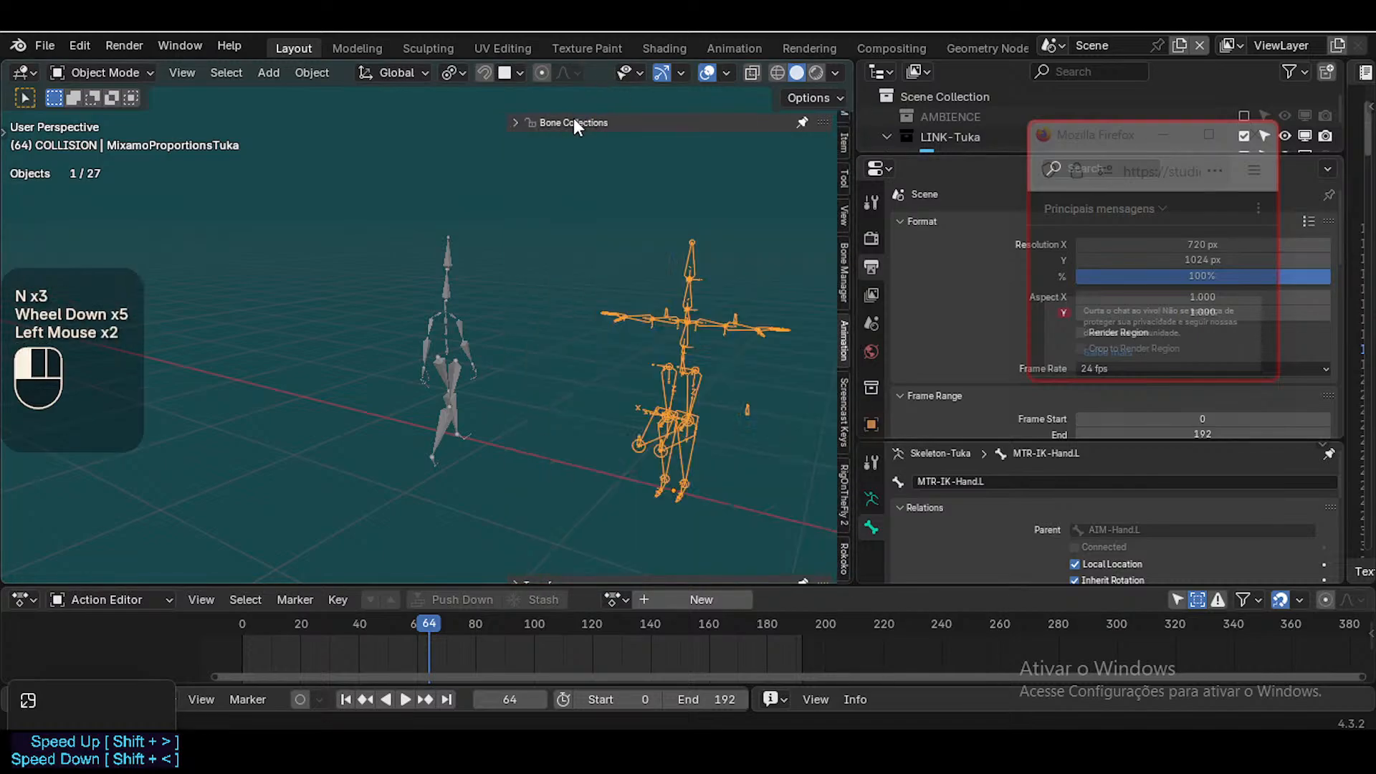
Expand the Wiggle 2 settings, mute its physics for the scene and hide the sidebar
left_click(530, 228)
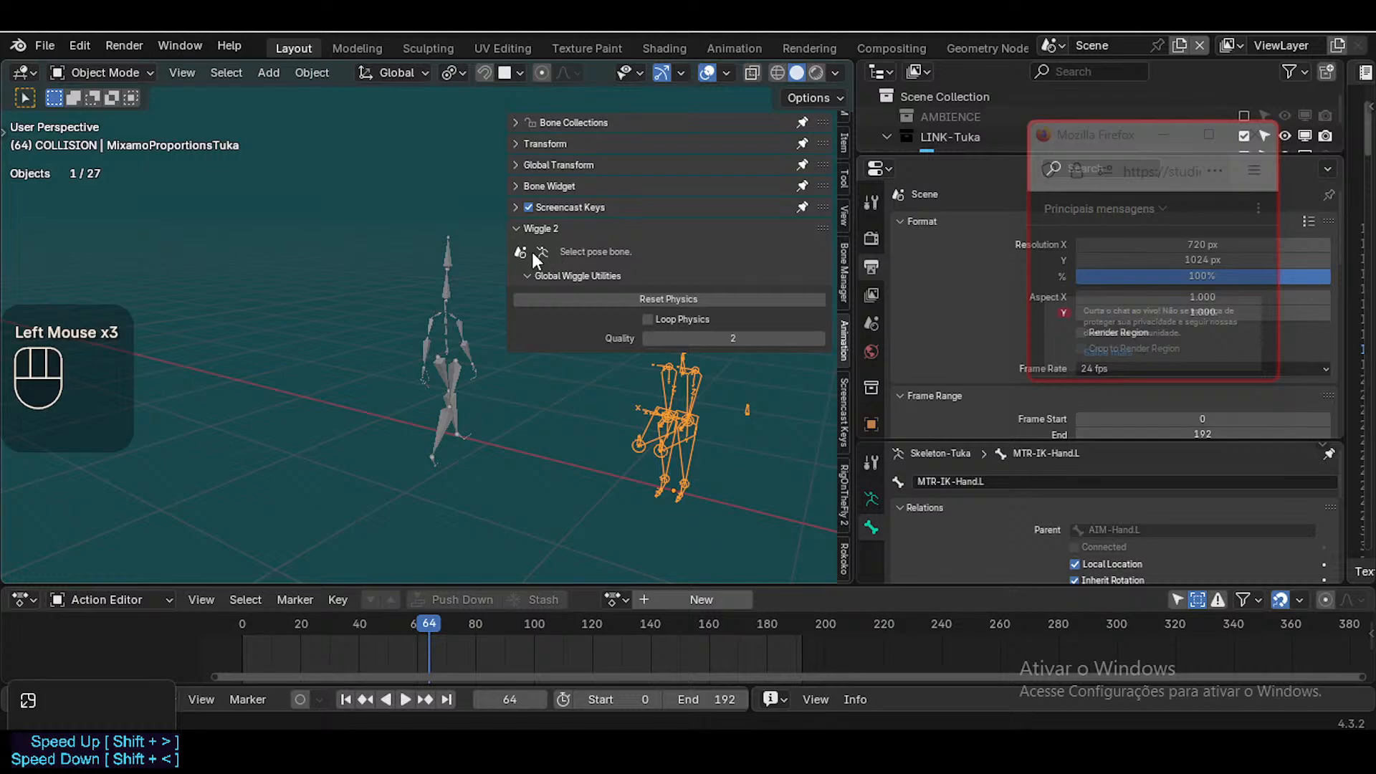
left_click(535, 275)
key("n")
Play the walk, select the imported armature and play its Catwalk action again briefly
key("space")
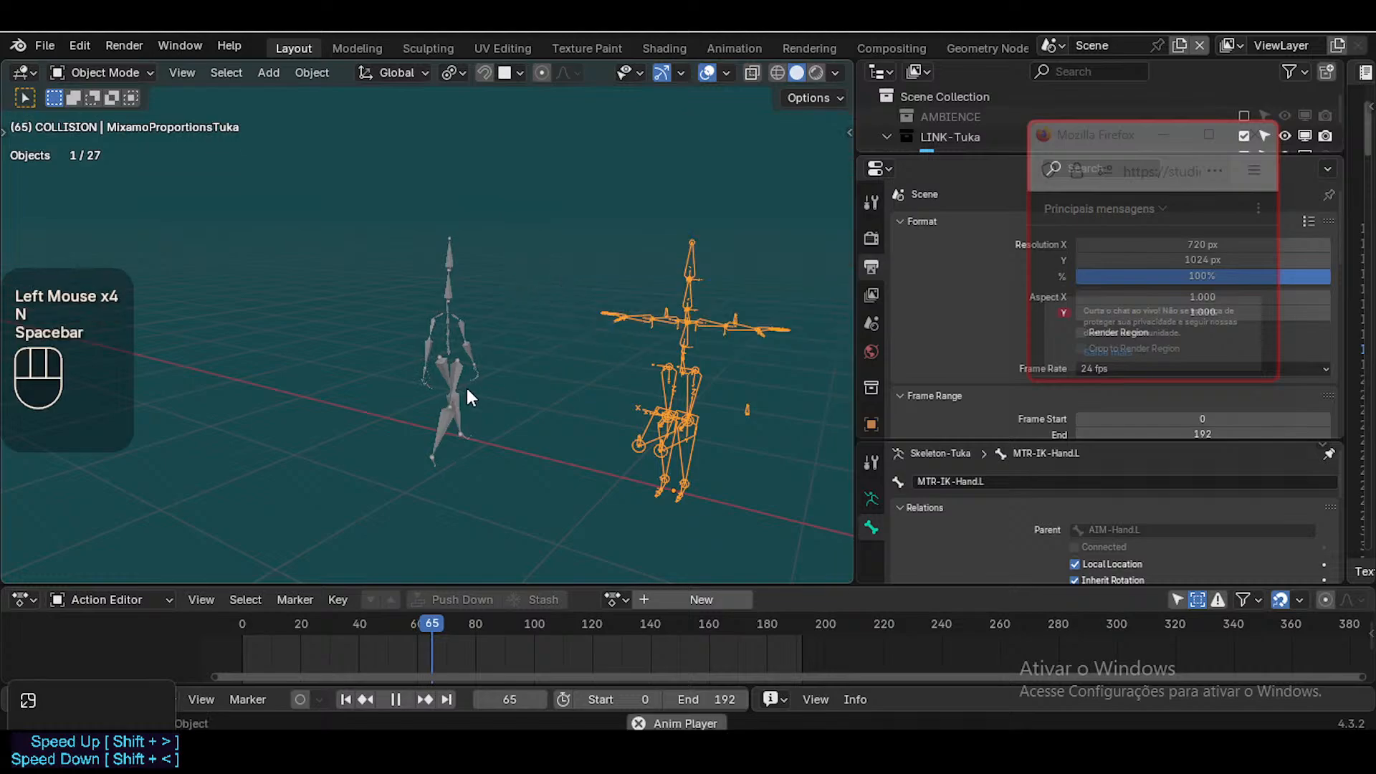
scroll(467, 389, "up", 2)
scroll(467, 389, "down", 2)
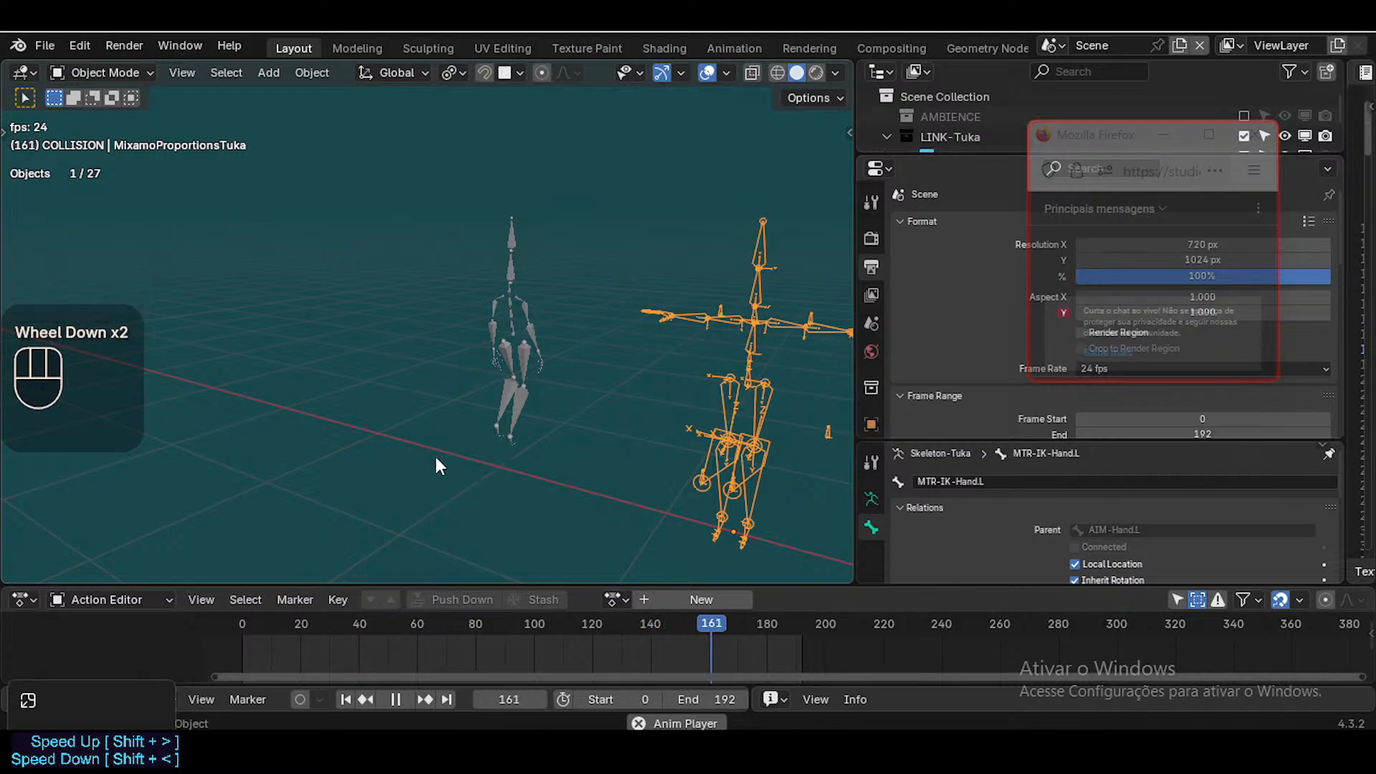
key("space")
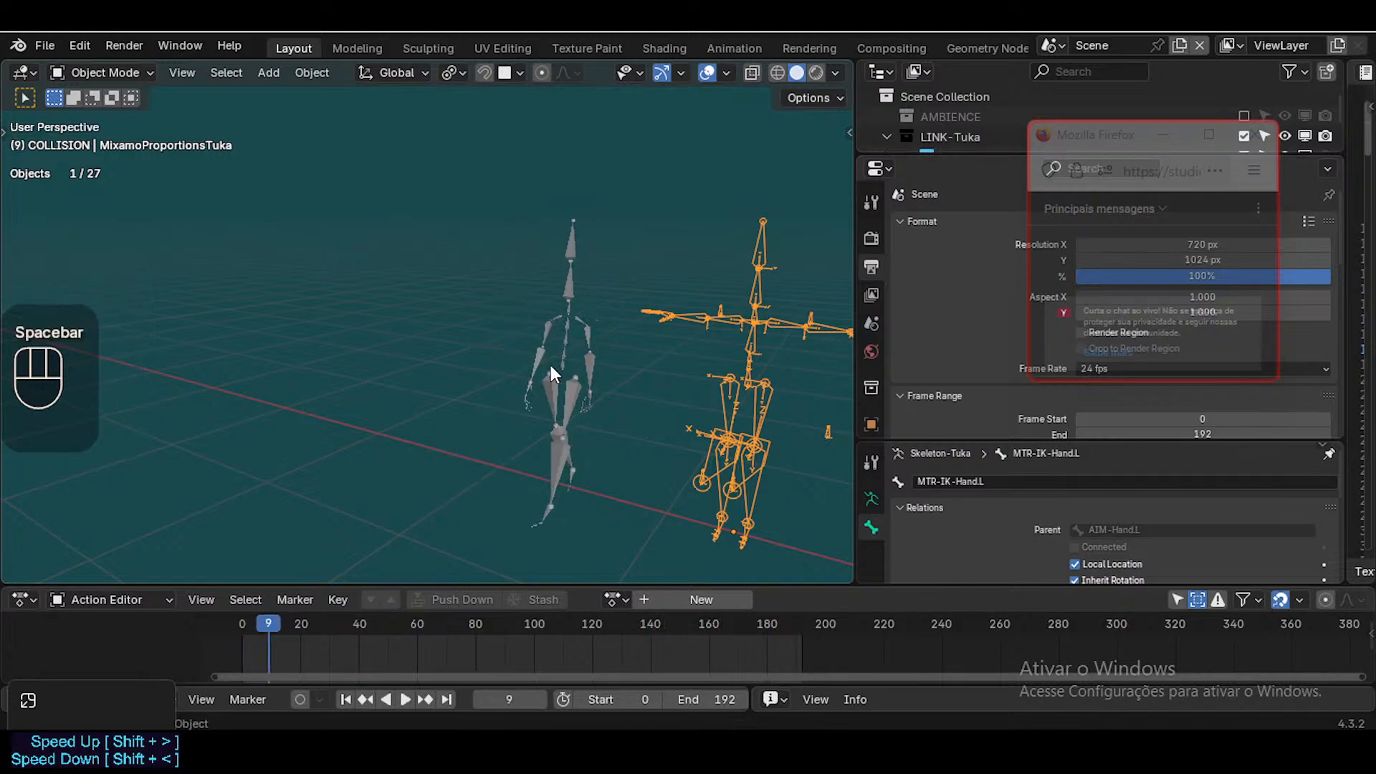
left_click(550, 364)
key("space")
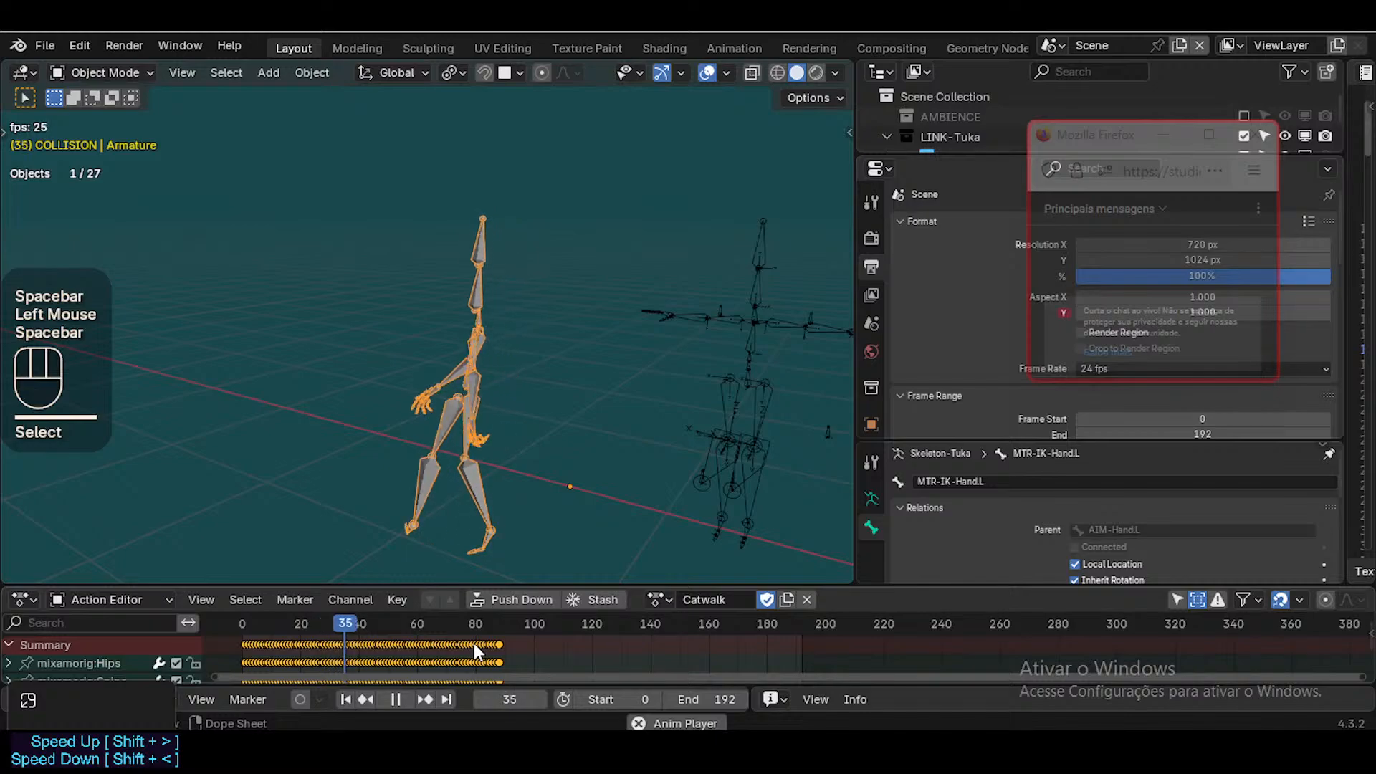
key("space")
Go to the Catwalk action's last keyframe and set the scene's end frame to 88
key("Up")
key("Up")
key("Up")
key("Up")
key("Up")
key("Up")
key("Up")
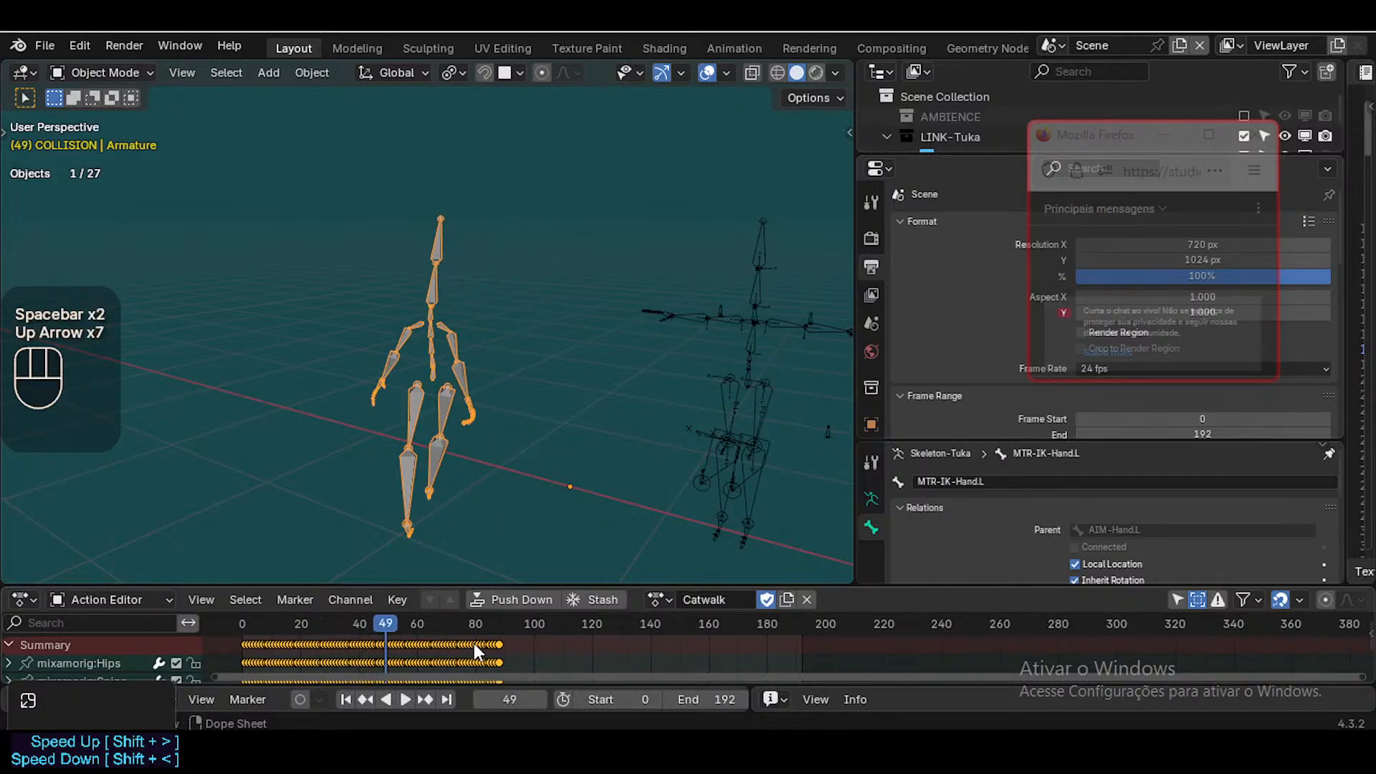
key("Up")
key("Up")
left_click(567, 623)
key("Down")
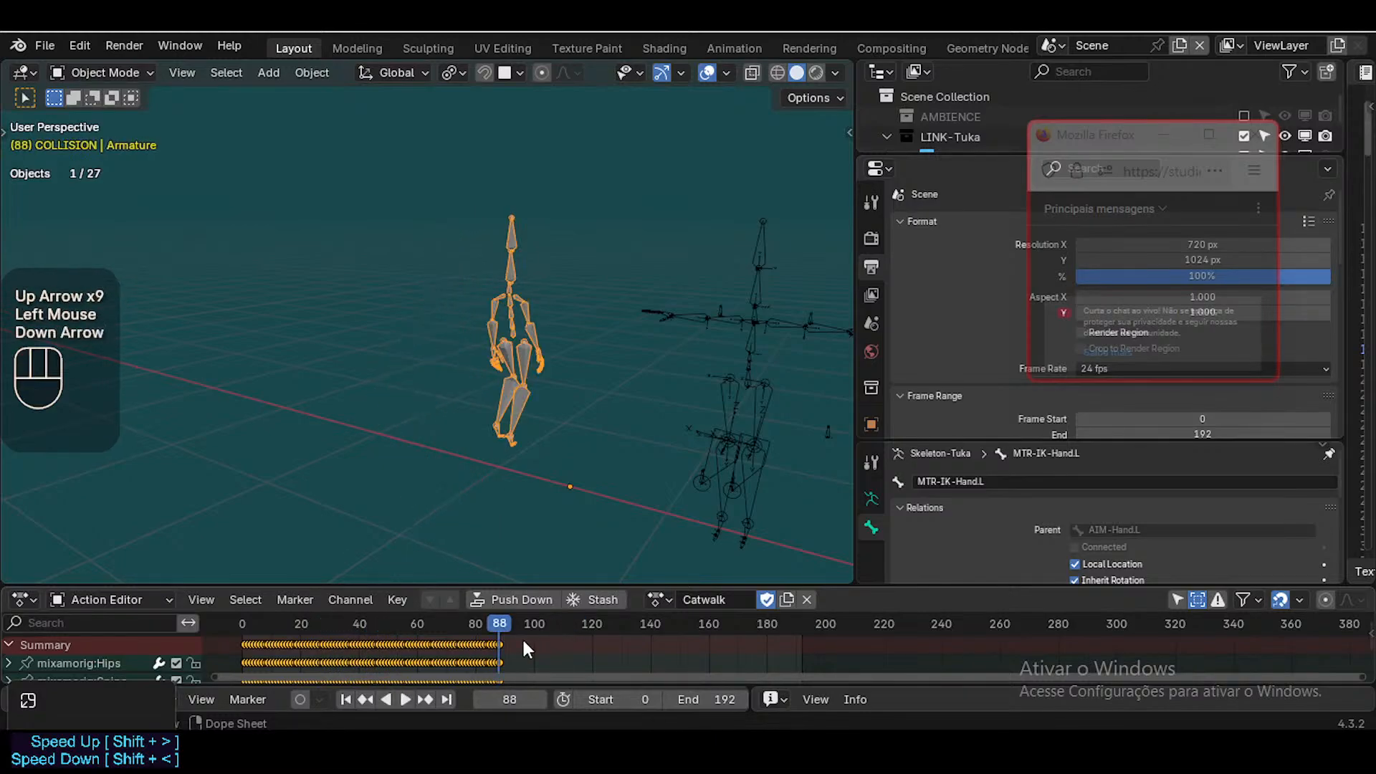
key("ctrl+End")
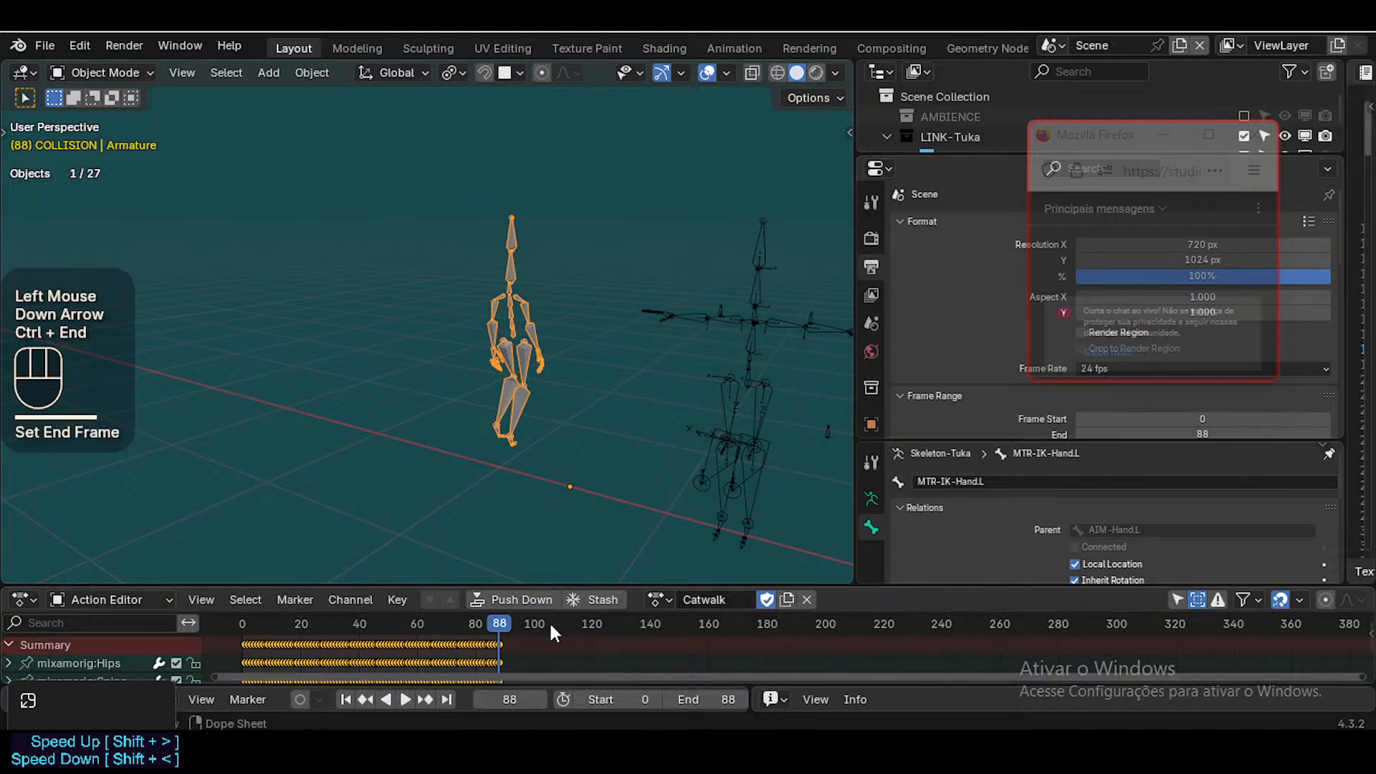
Return to frame 0, play the Catwalk loop and stop it at about frame 18
left_click_drag(512, 626, 432, 632)
key("shift+Left")
key("shift+Right")
key("shift+Left")
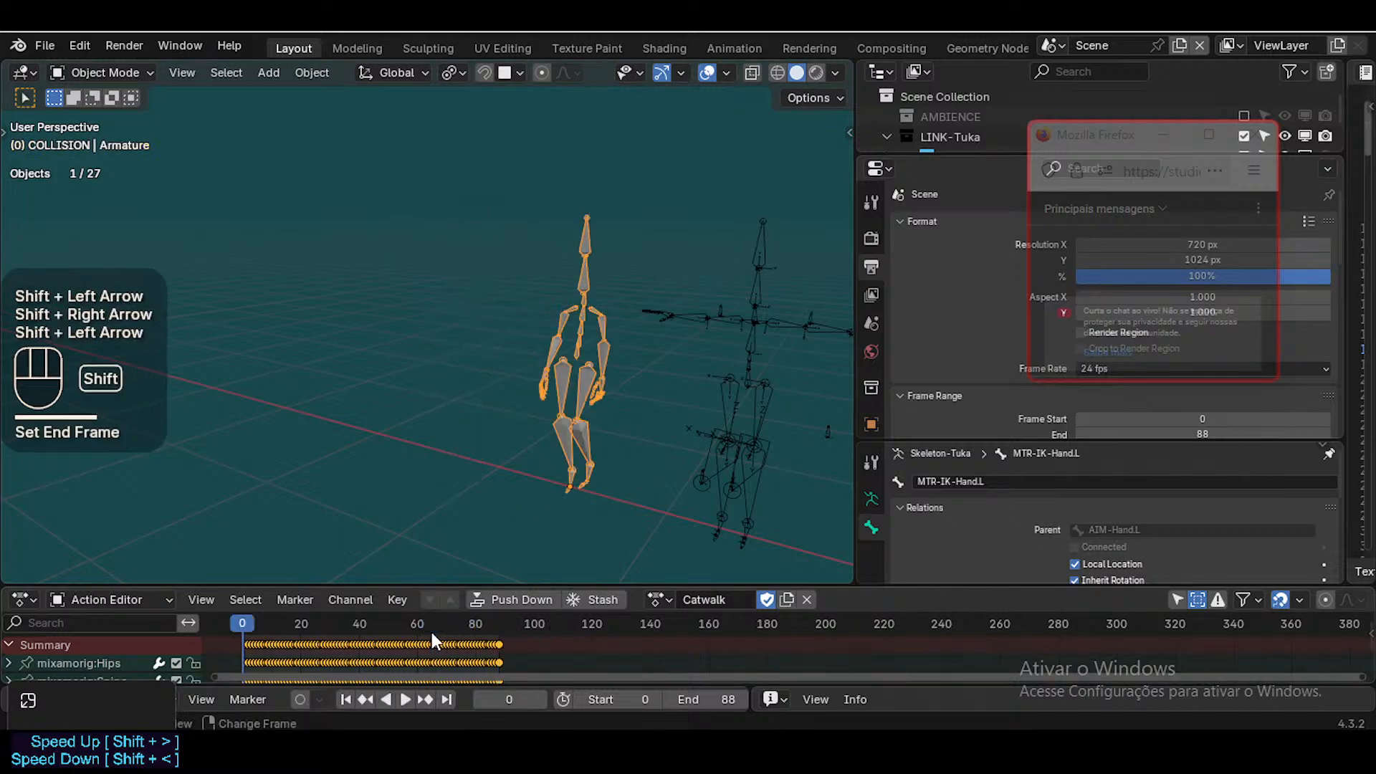
key("space")
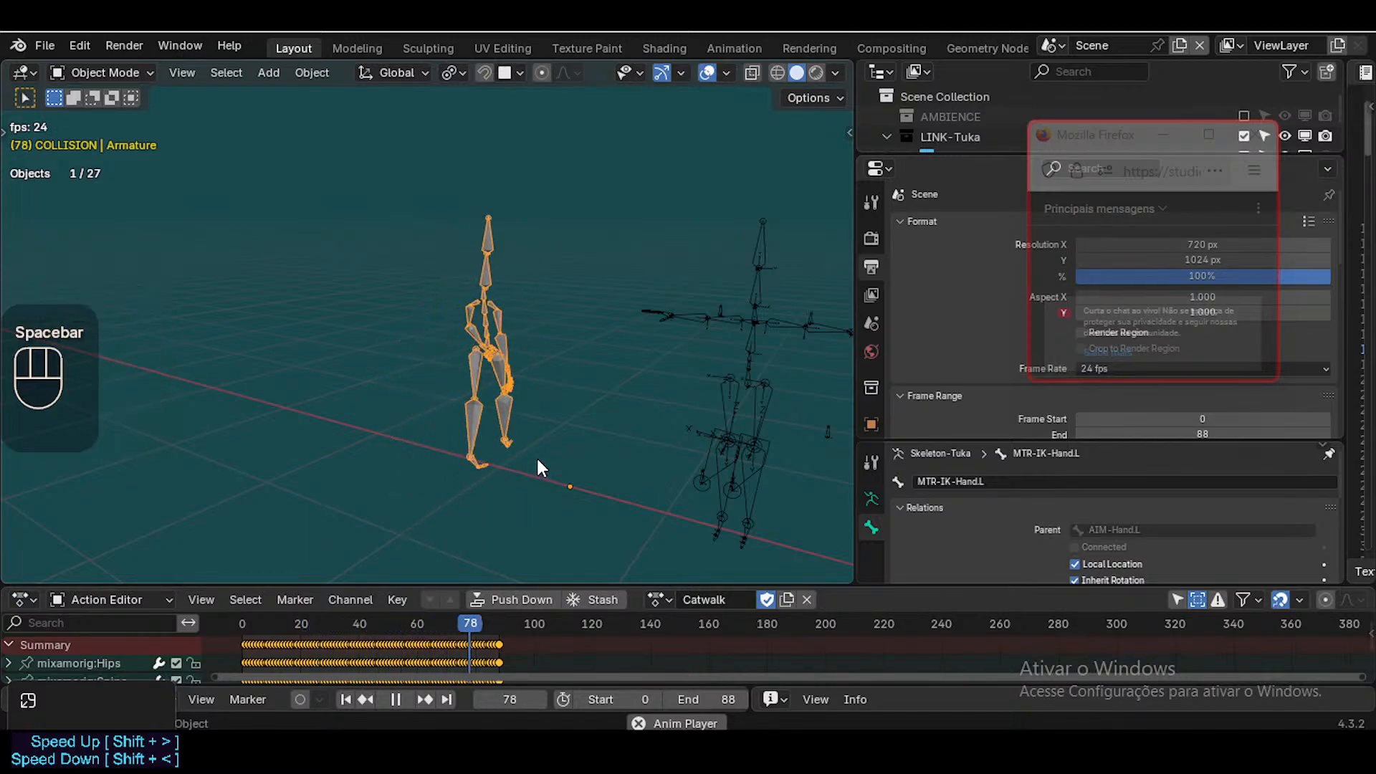
key("space")
Rename the imported, animated armature object as MixamoArmature
scroll(536, 459, "up", 2)
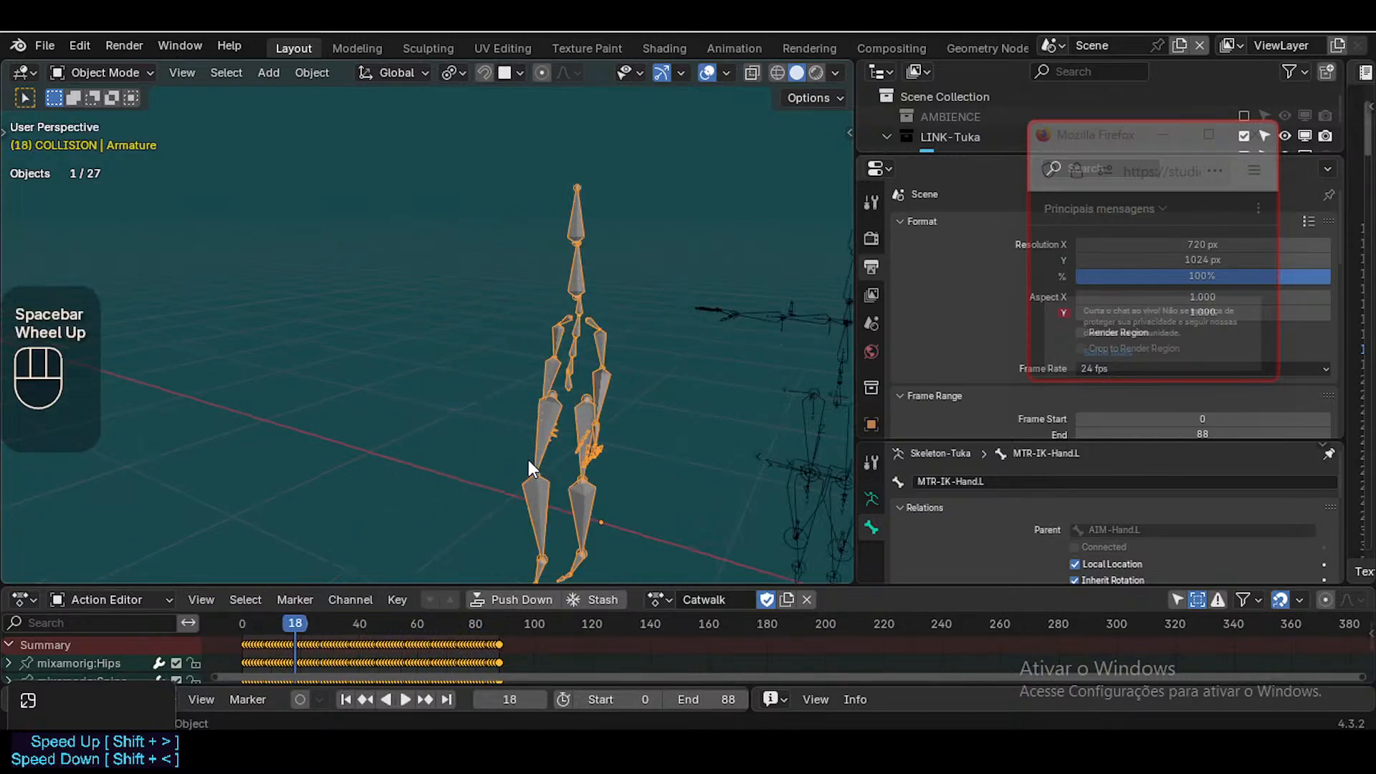
middle_click_drag(527, 458, 587, 420, "shift")
scroll(470, 341, "down", 2, "shift")
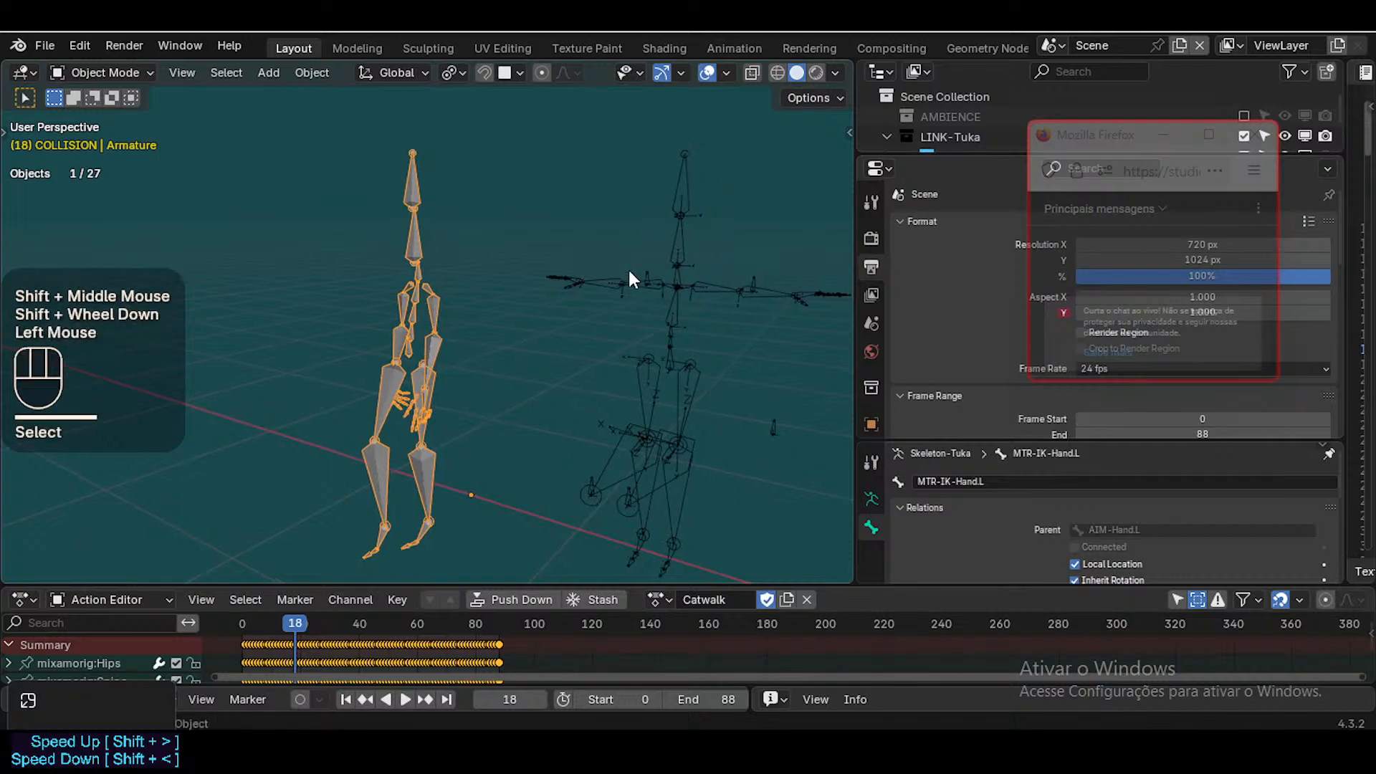
key("F2")
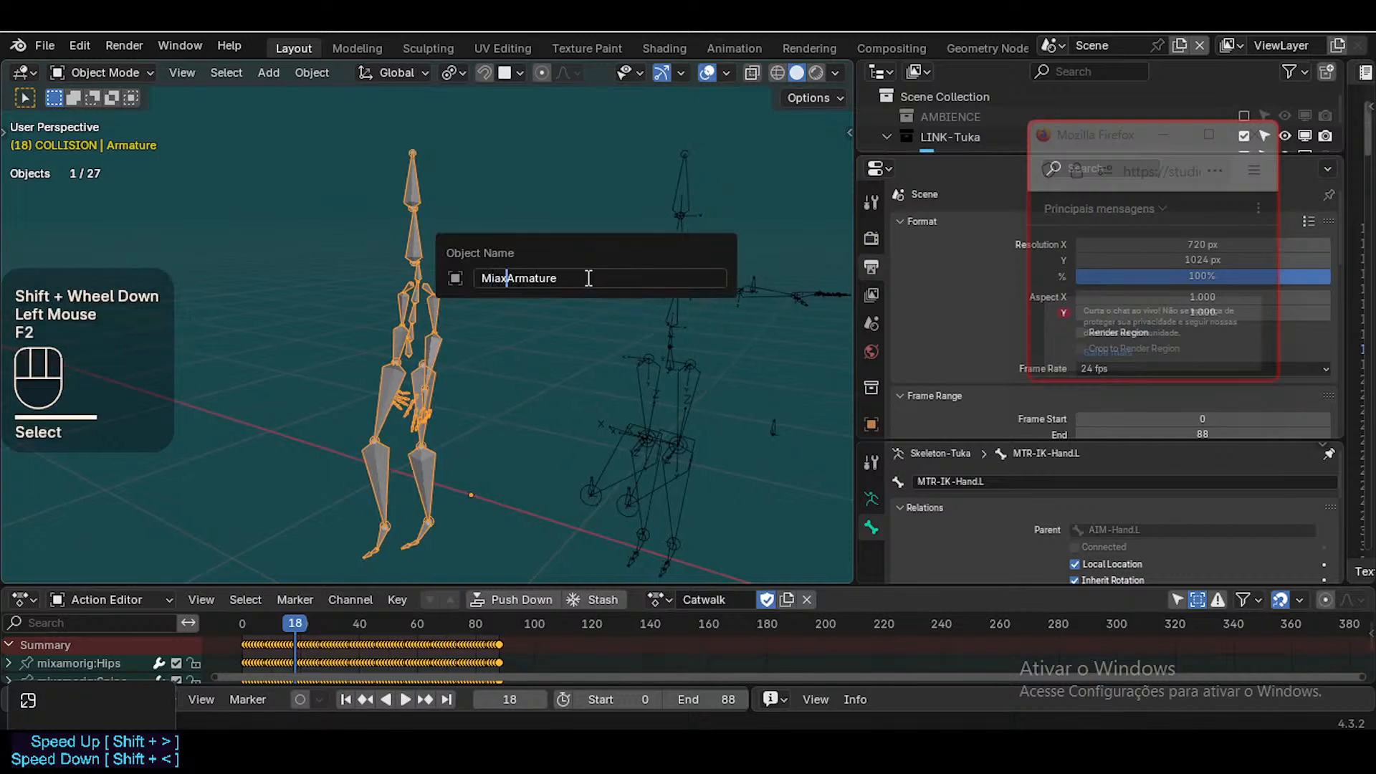
type("Miax")
key("BackSpace")
key("Return")
Rename the T-posed proportions armature as MixamoIntermediateProportionsRig
left_click(671, 260)
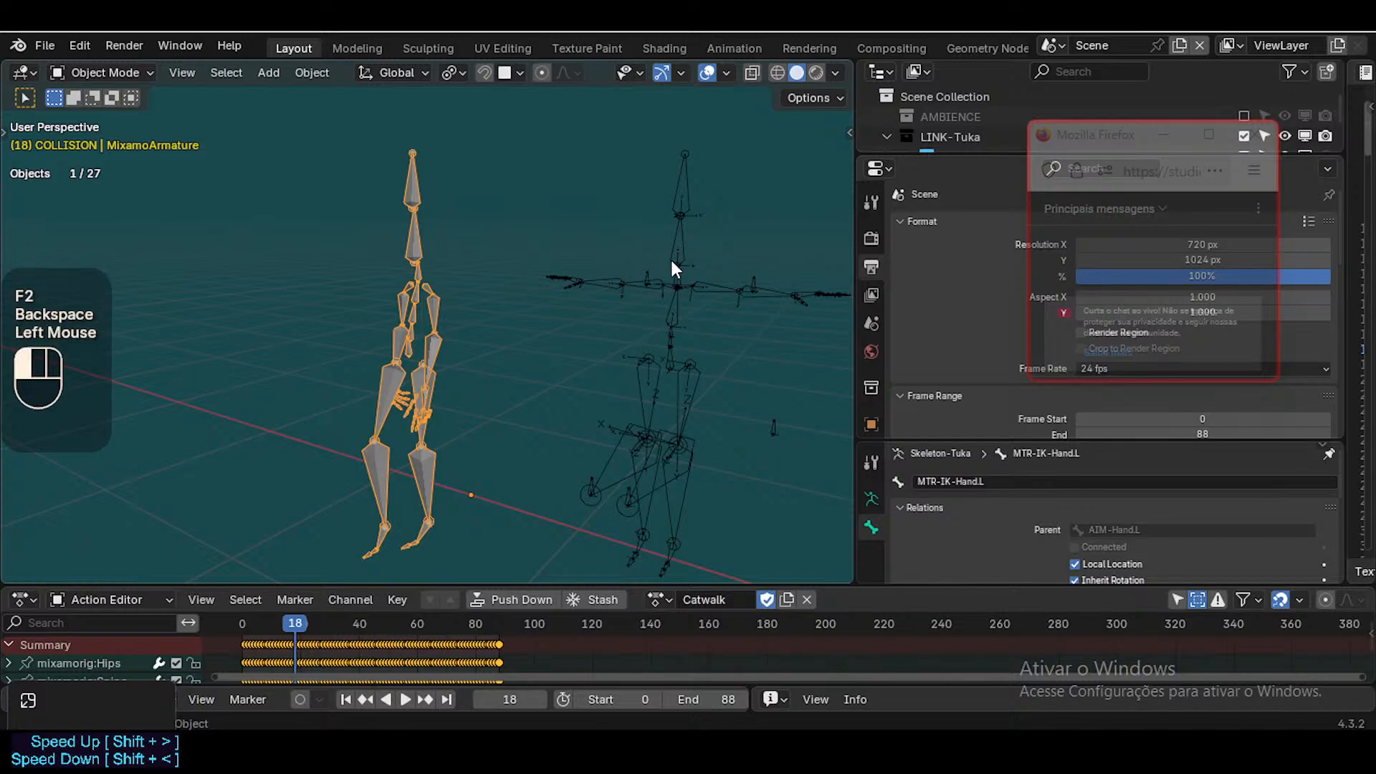
key("F2")
left_click(595, 261)
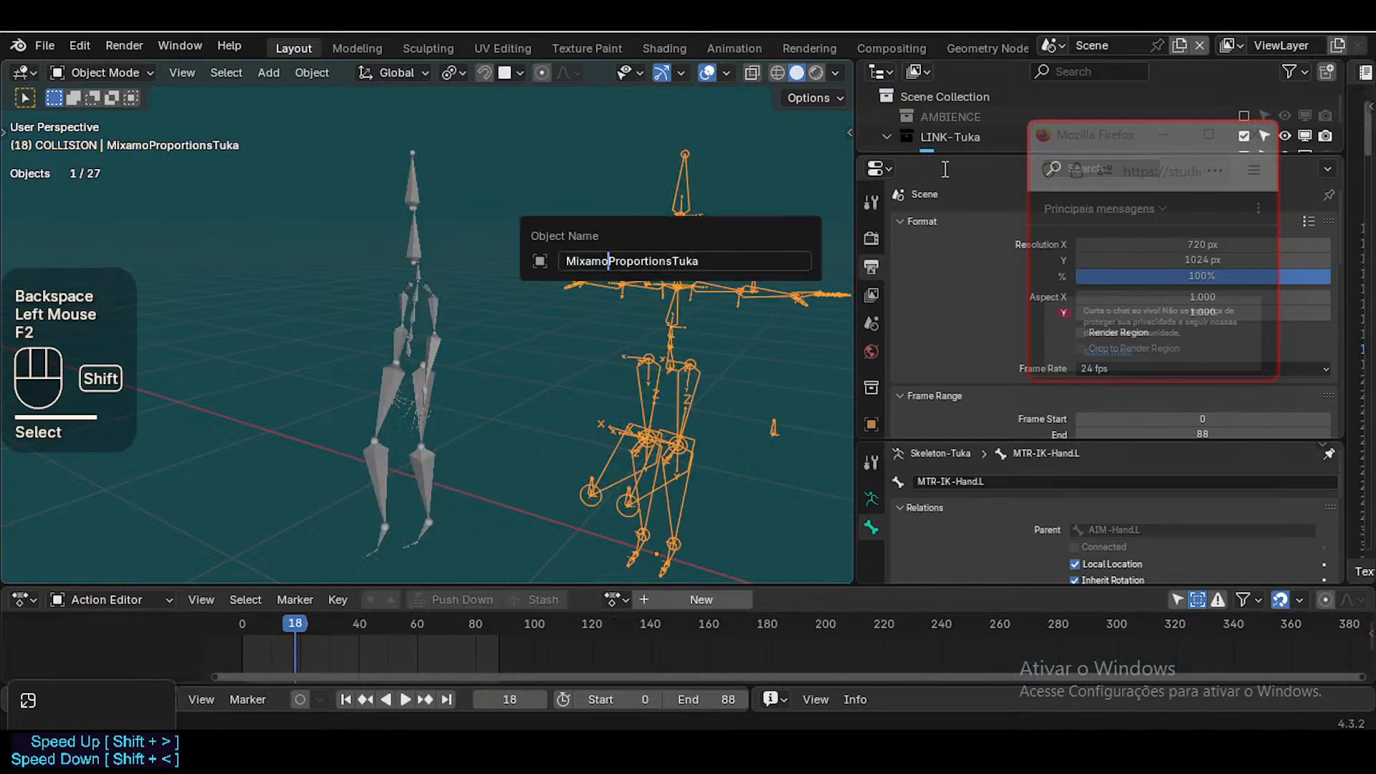
type("Intermediate")
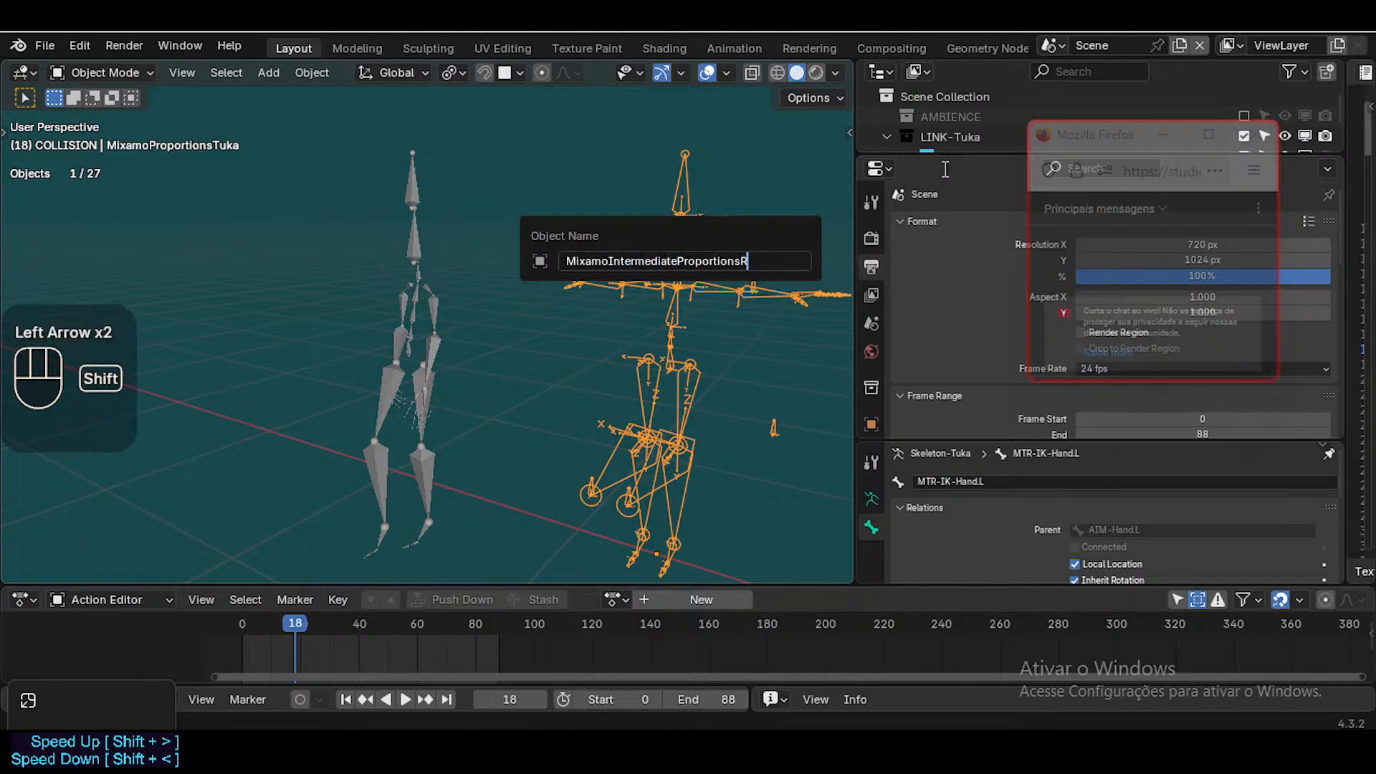
type("ig")
key("Return")
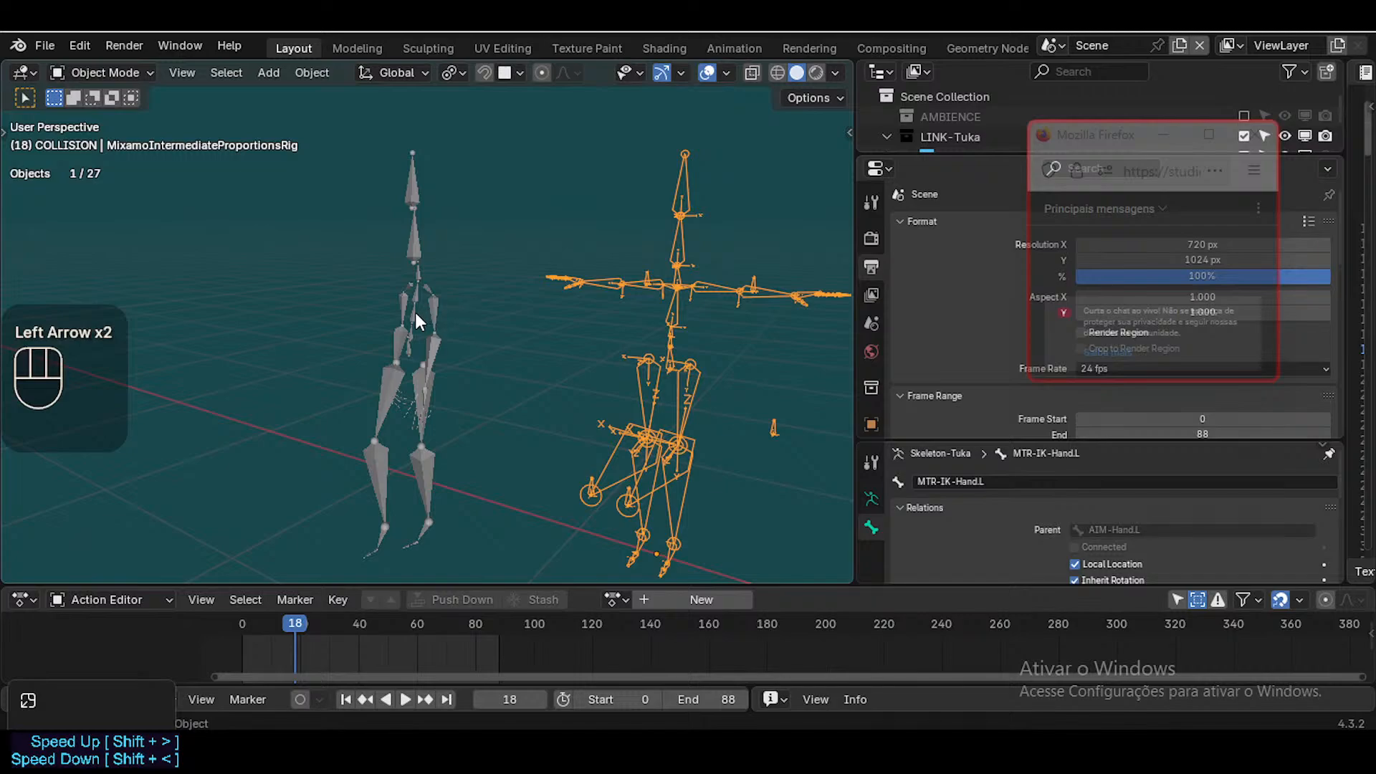
Add Tuka to the T-posed armature's name, making it MixamoIntermediateTukaProportionsRig
left_click(685, 317)
left_click(685, 317)
key("F2")
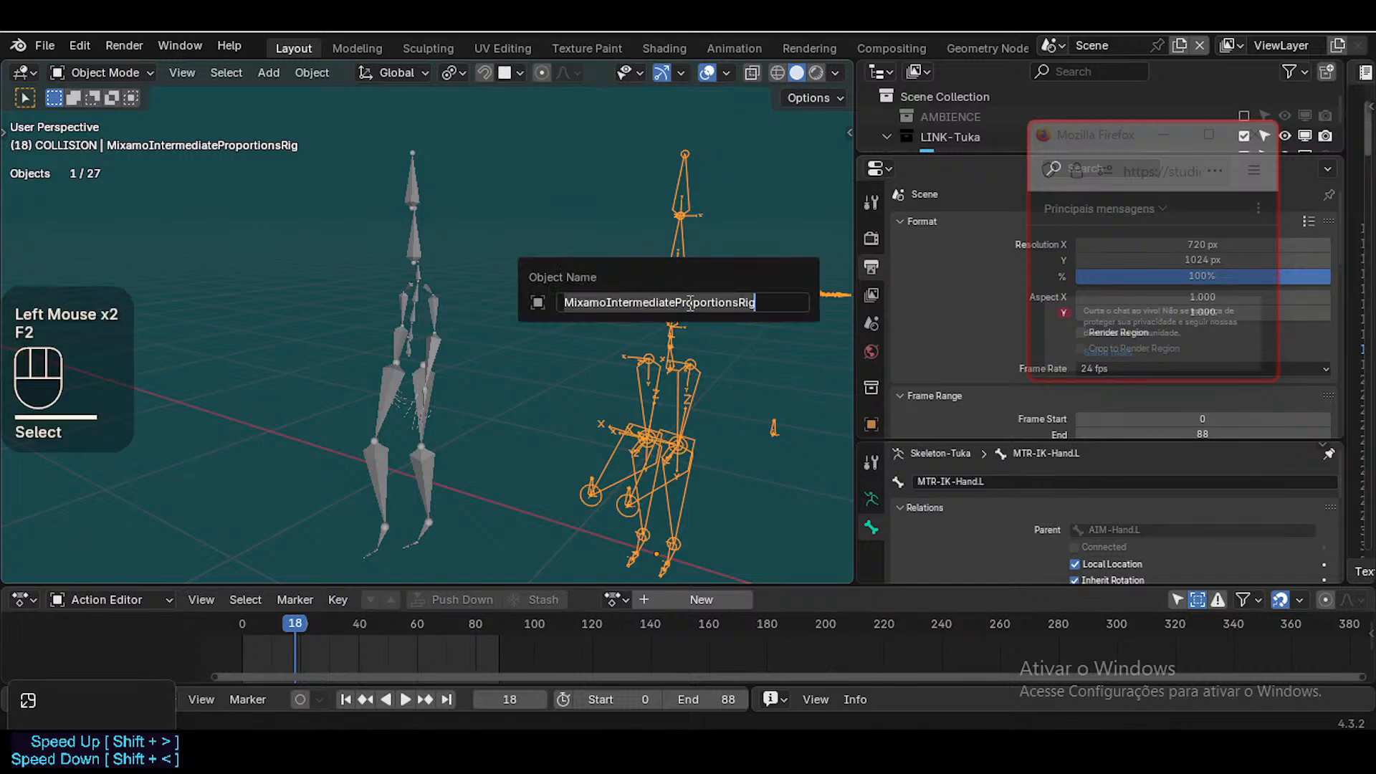
type("Tuka")
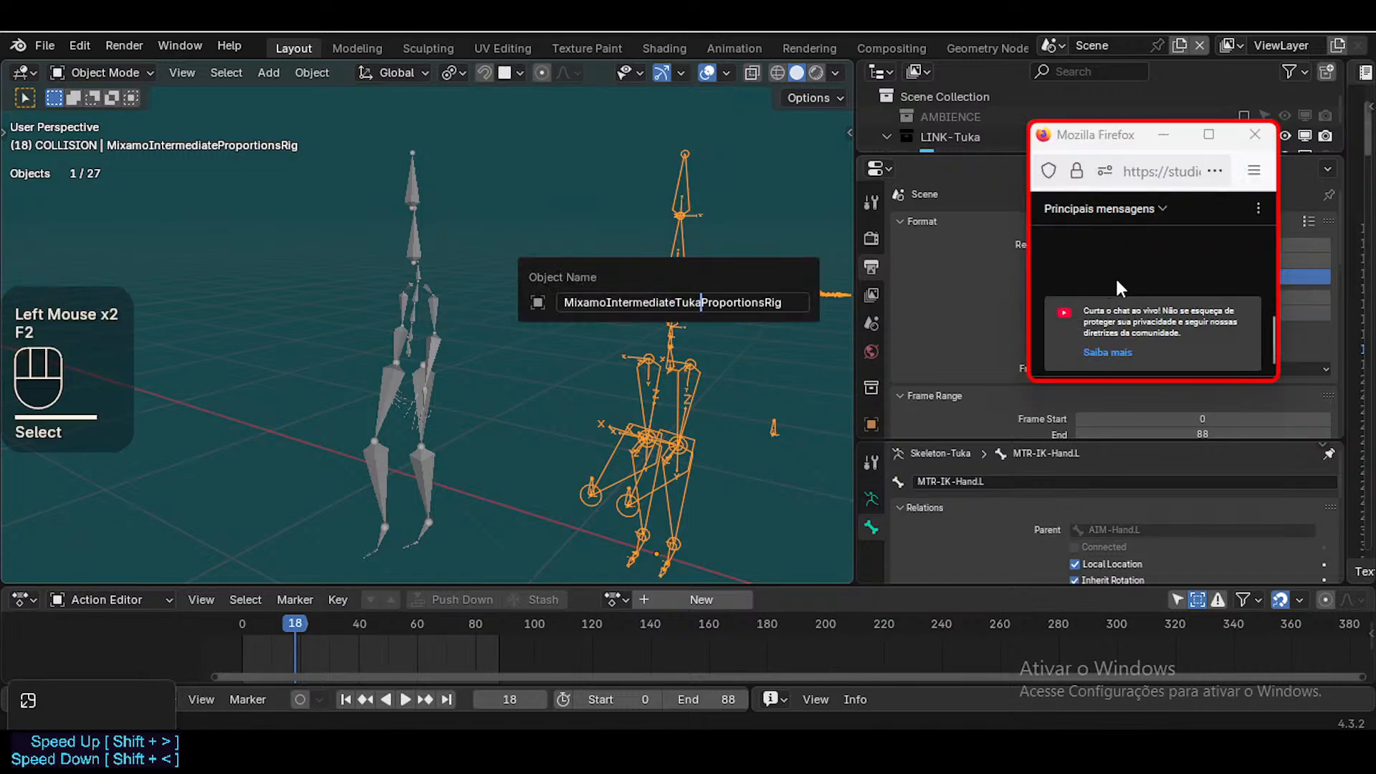
key("Return")
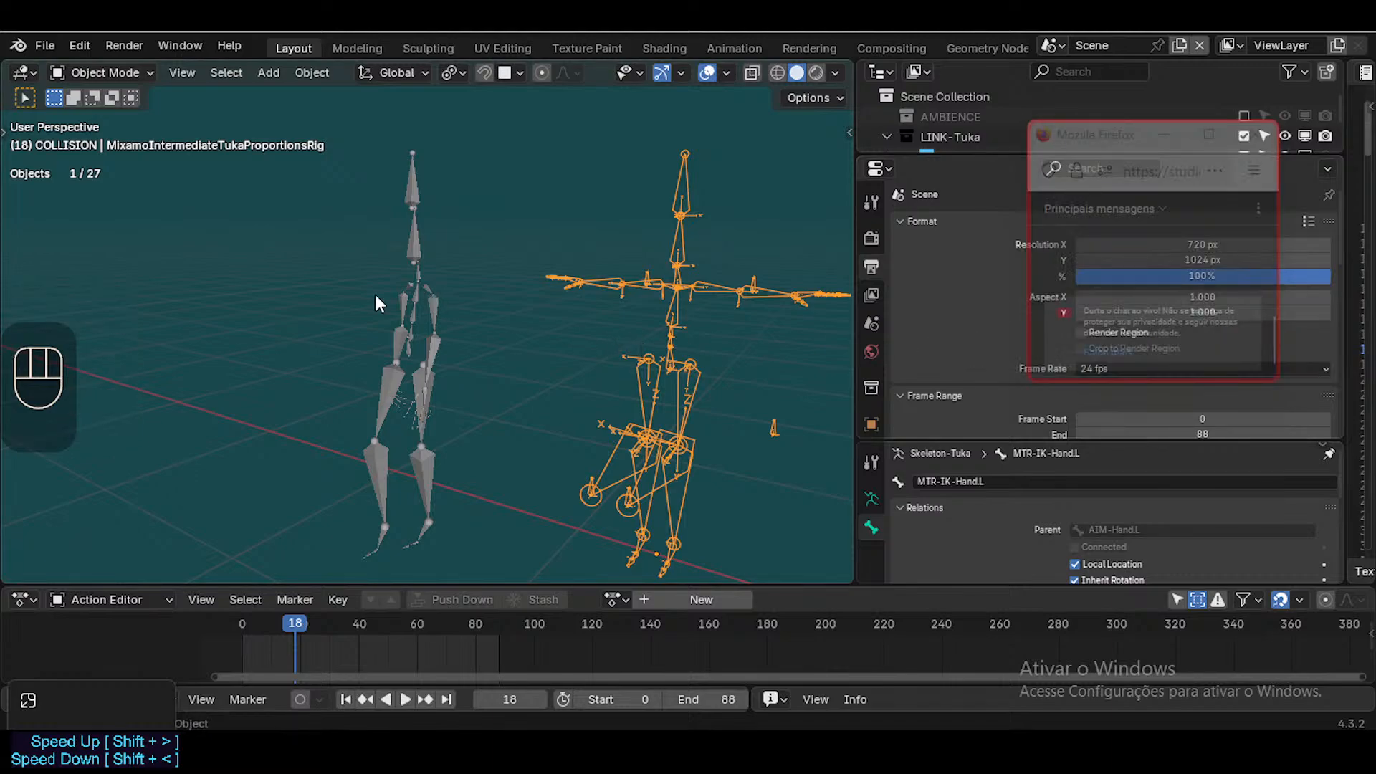
Examine the intermediate rig's arms and hands in Edit Mode beside Tuka's, and return to Object Mode
left_click(375, 294)
left_click(416, 309)
left_click(659, 321)
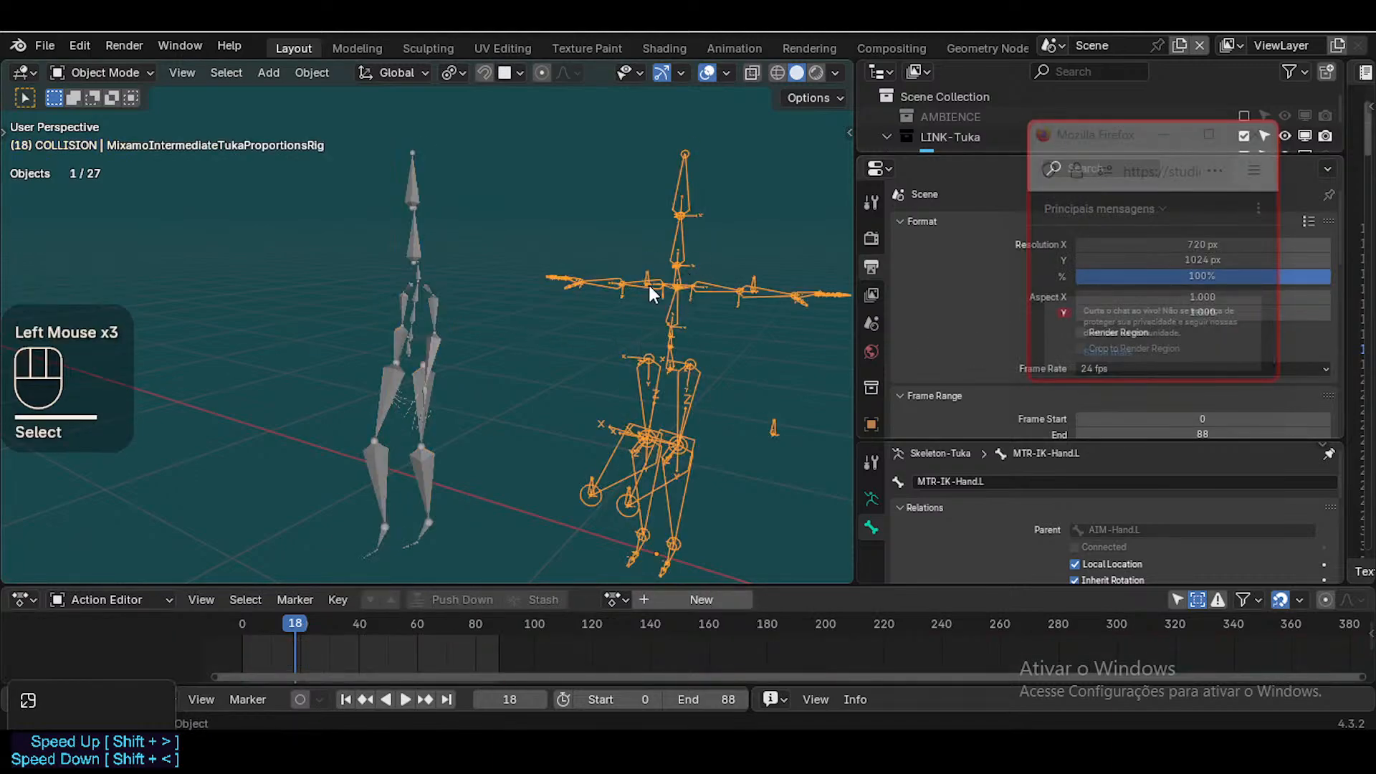
key("Tab")
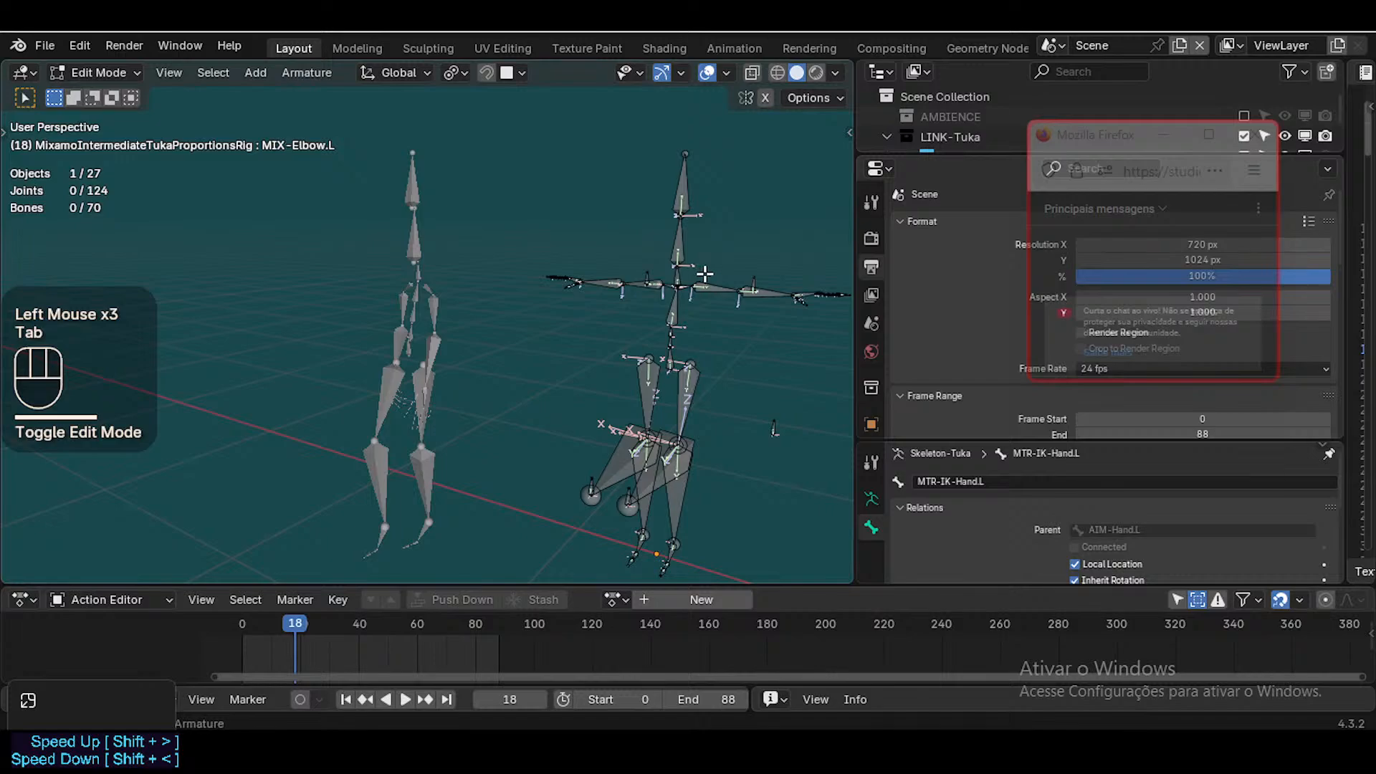
key("shift+grave")
key("w")
key("a")
key("w")
key("w")
key("d")
key("w")
key("w")
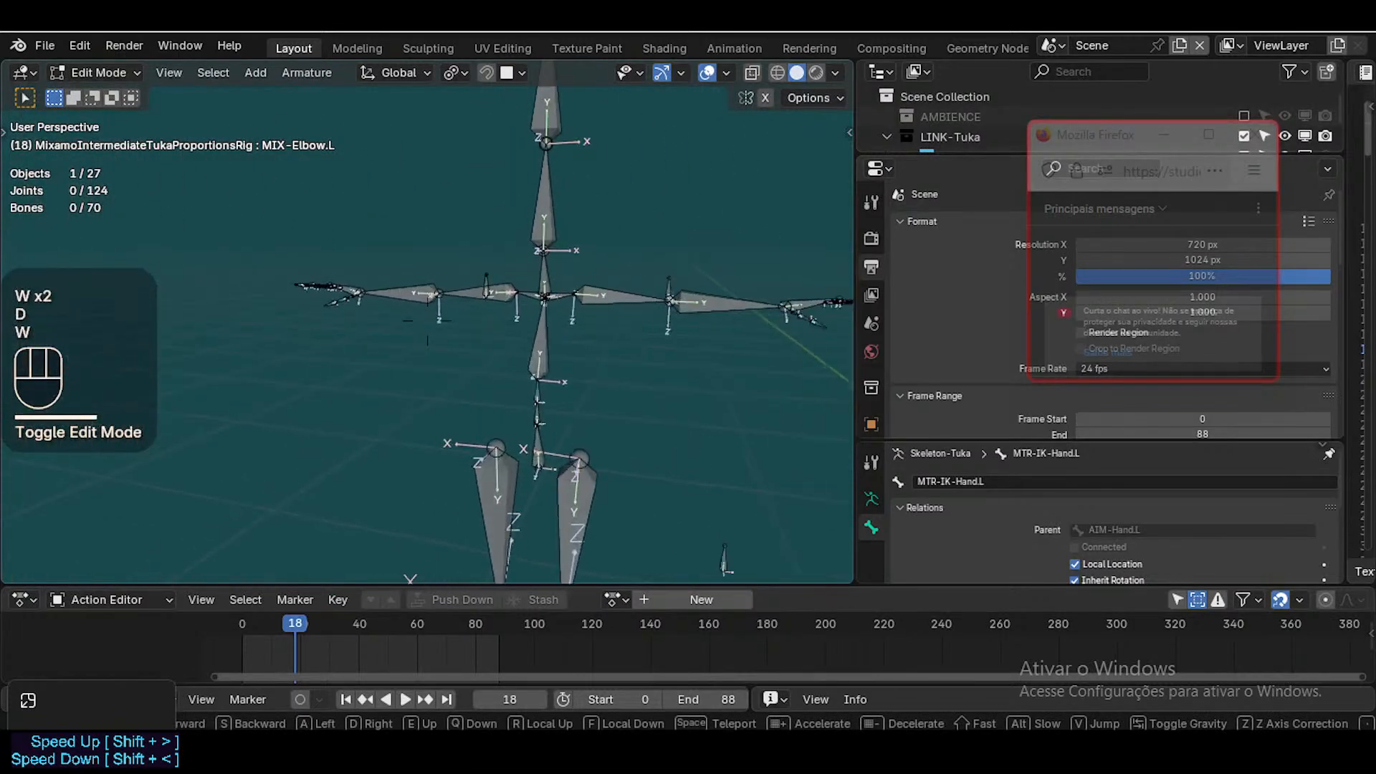
key("d")
key("s")
key("d")
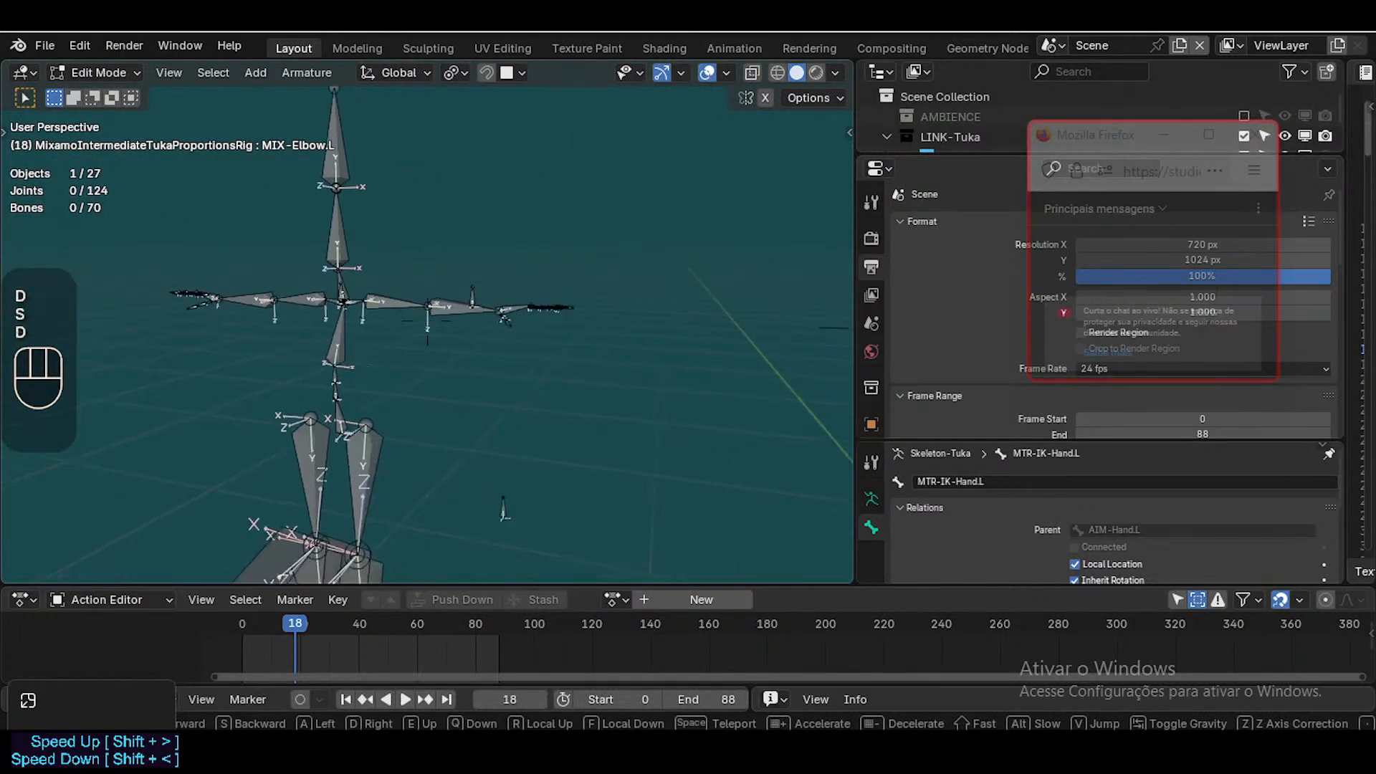
key("a")
key("w")
key("w")
key("d")
key("s")
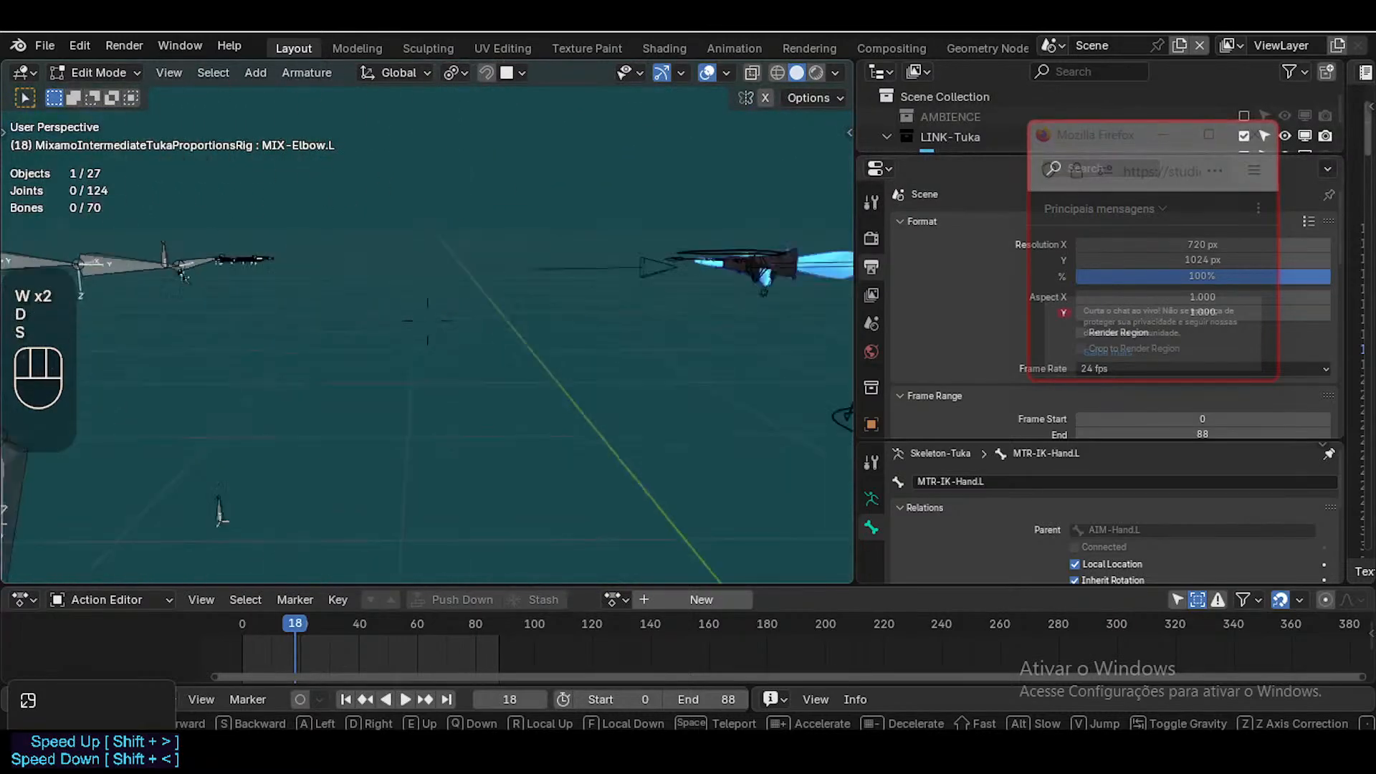
key("w")
key("d")
key("w")
key("s")
key("a")
key("w")
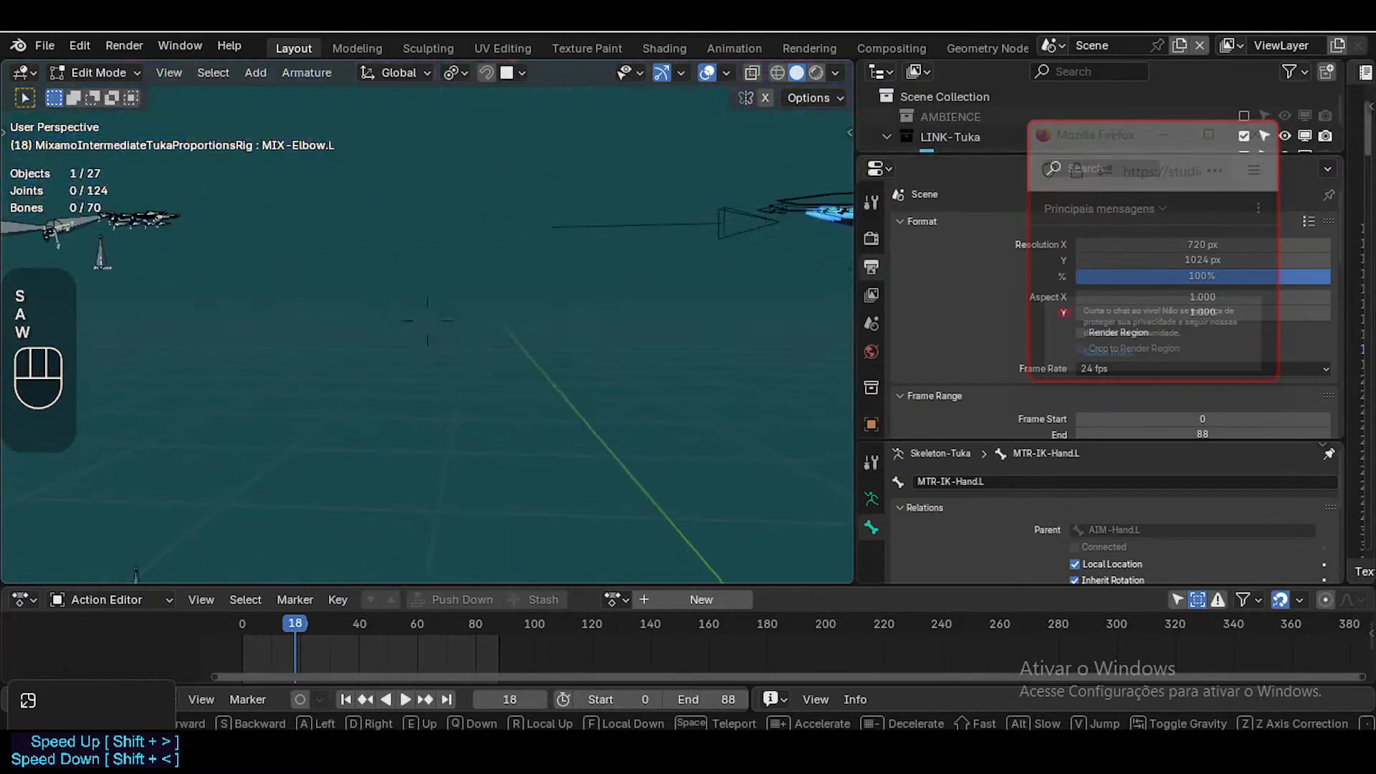
key("a")
key("s")
key("d")
left_click(427, 320)
key("ctrl+Tab")
Move the intermediate rig along the global X axis to stand close beside Tuka
key("shift+grave")
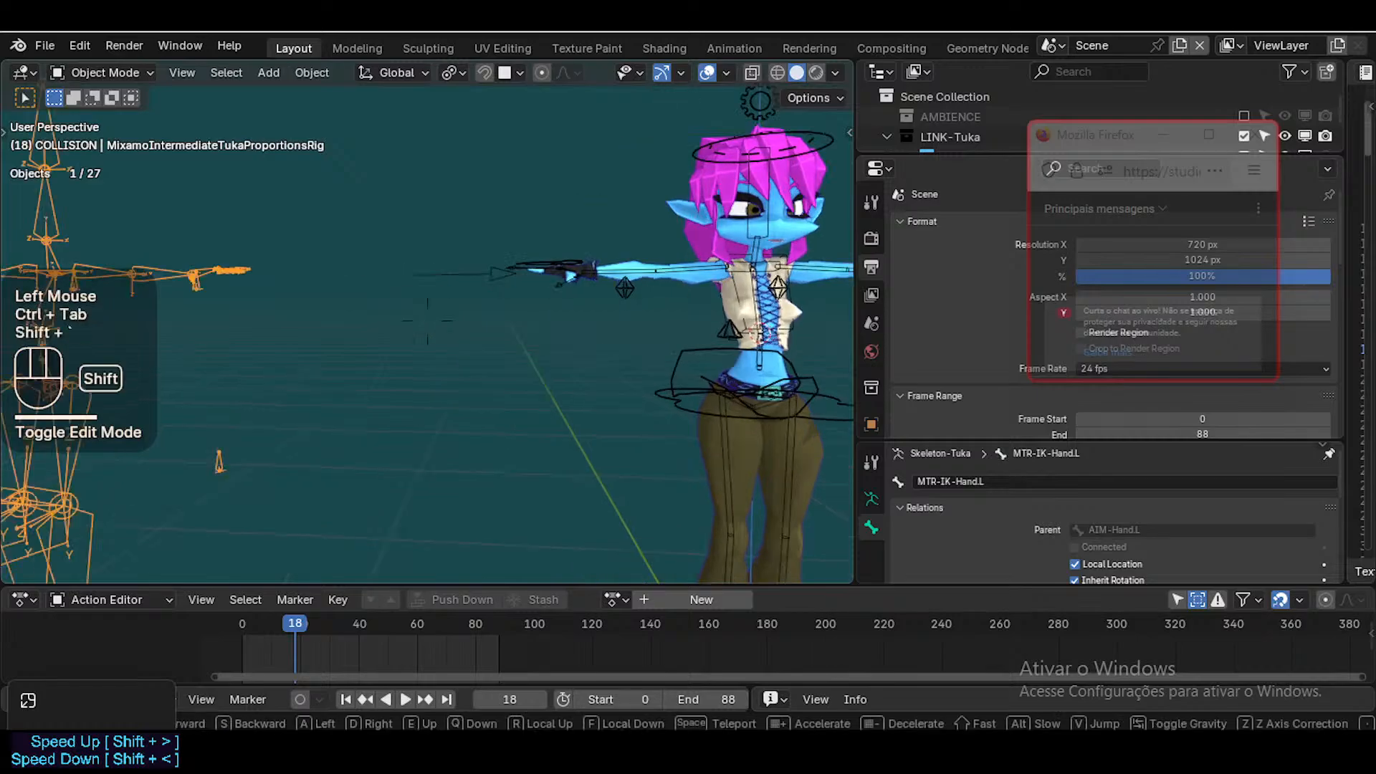
key("s")
key("d")
left_click(427, 320)
left_click(286, 218)
key("g")
key("x")
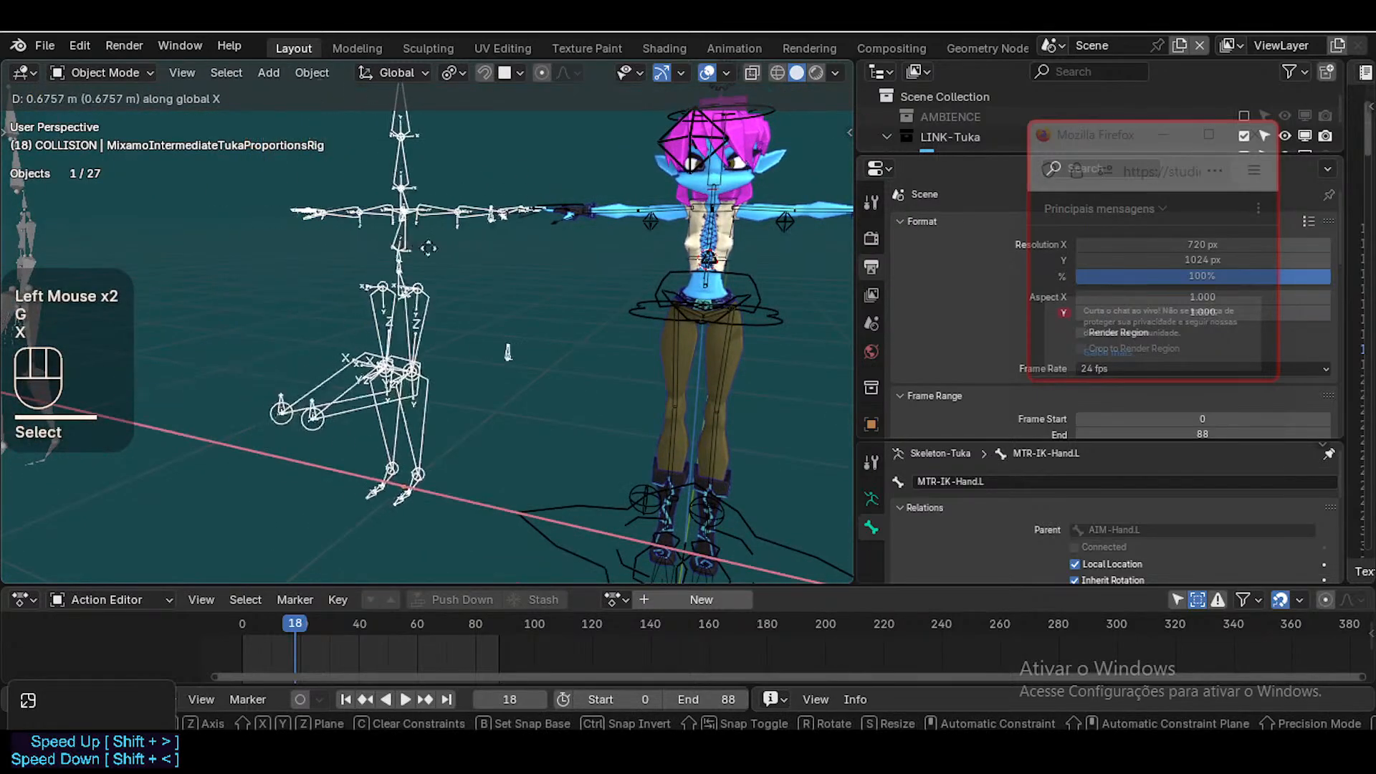
left_click(566, 283)
Shift the intermediate rig along X to Tuka's other side, and along Y until it stands behind her outstretched hand
key("shift+grave")
key("w")
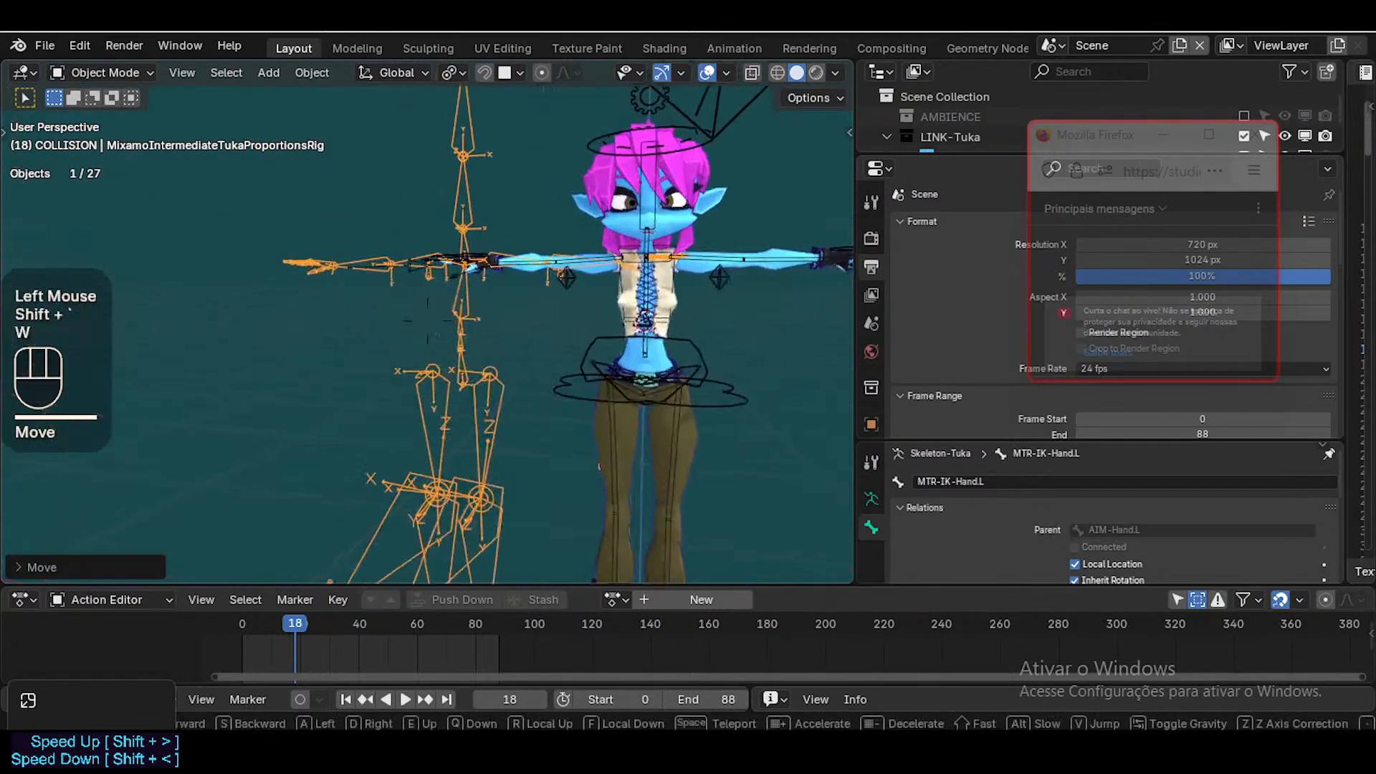
key("a")
key("w")
key("e")
left_click(614, 182)
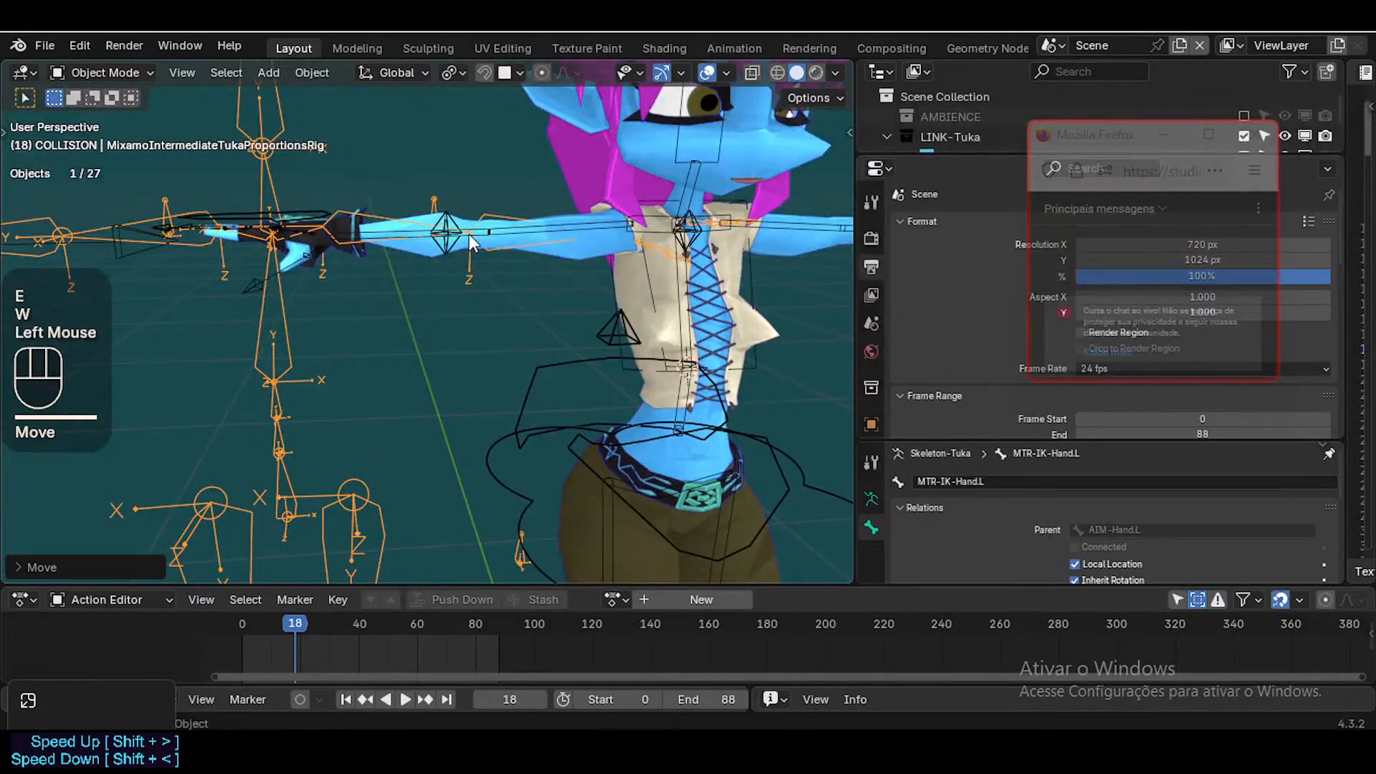
scroll(273, 291, "down", 2)
key("g")
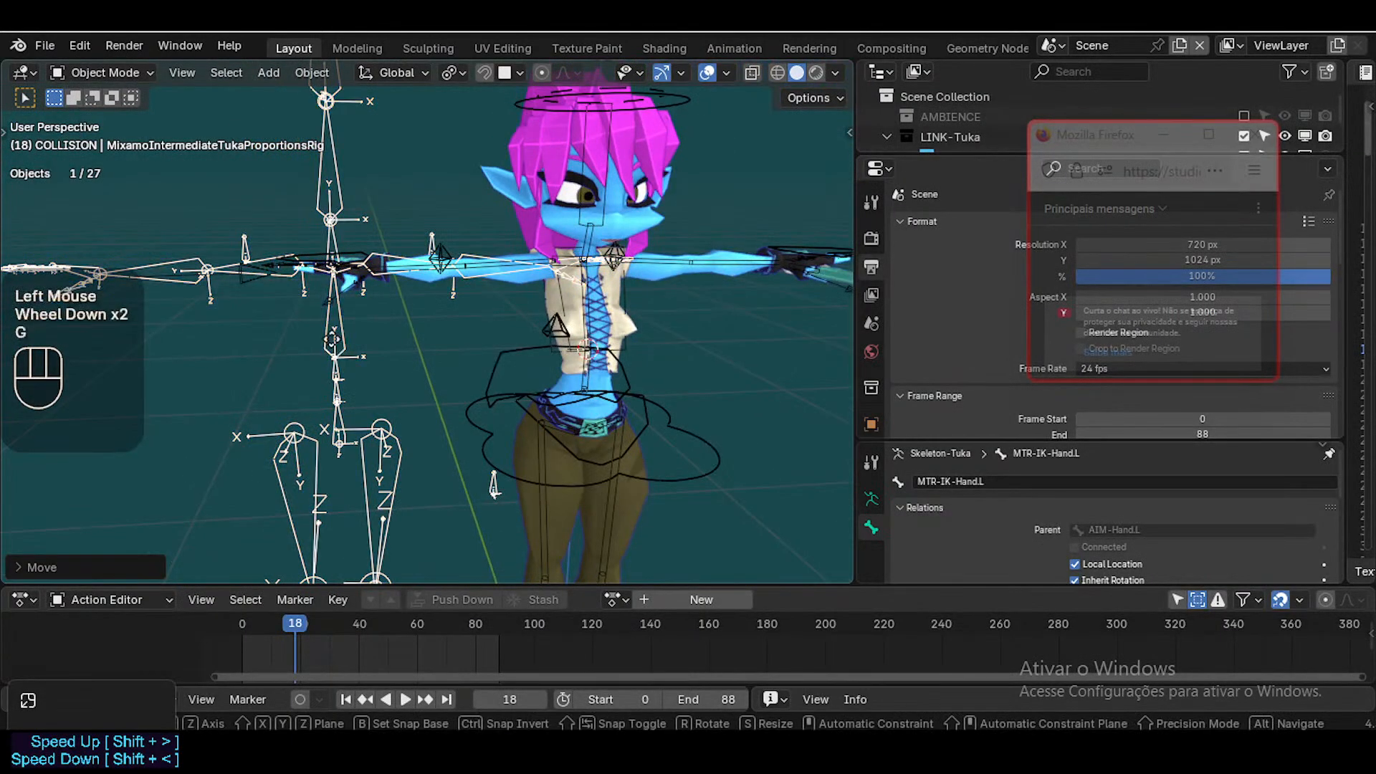
key("x")
key("y")
key("g")
key("x")
left_click(656, 335)
key("g")
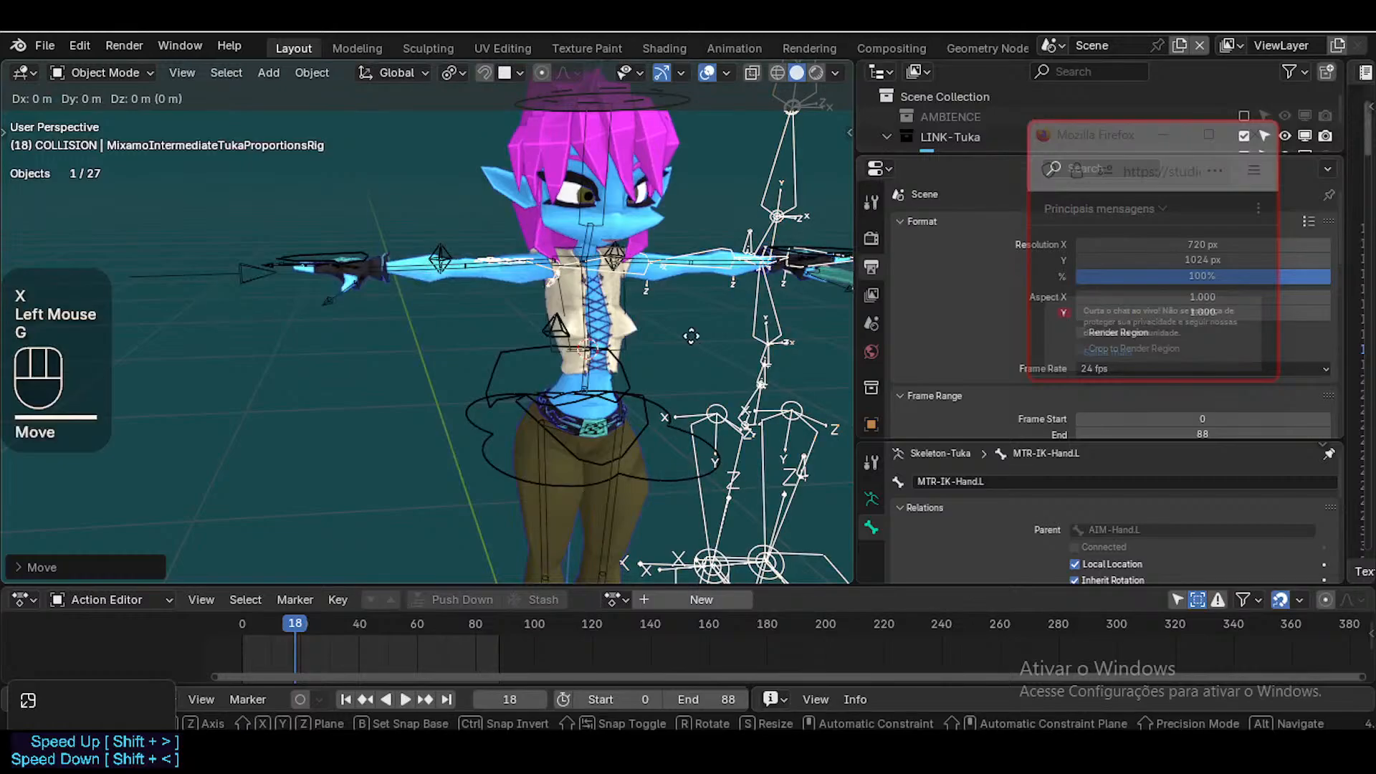
key("y")
left_click(656, 336)
Hide the 66-Sword object at Tuka's outstretched hand
key("shift+grave")
key("d")
key("w")
key("e")
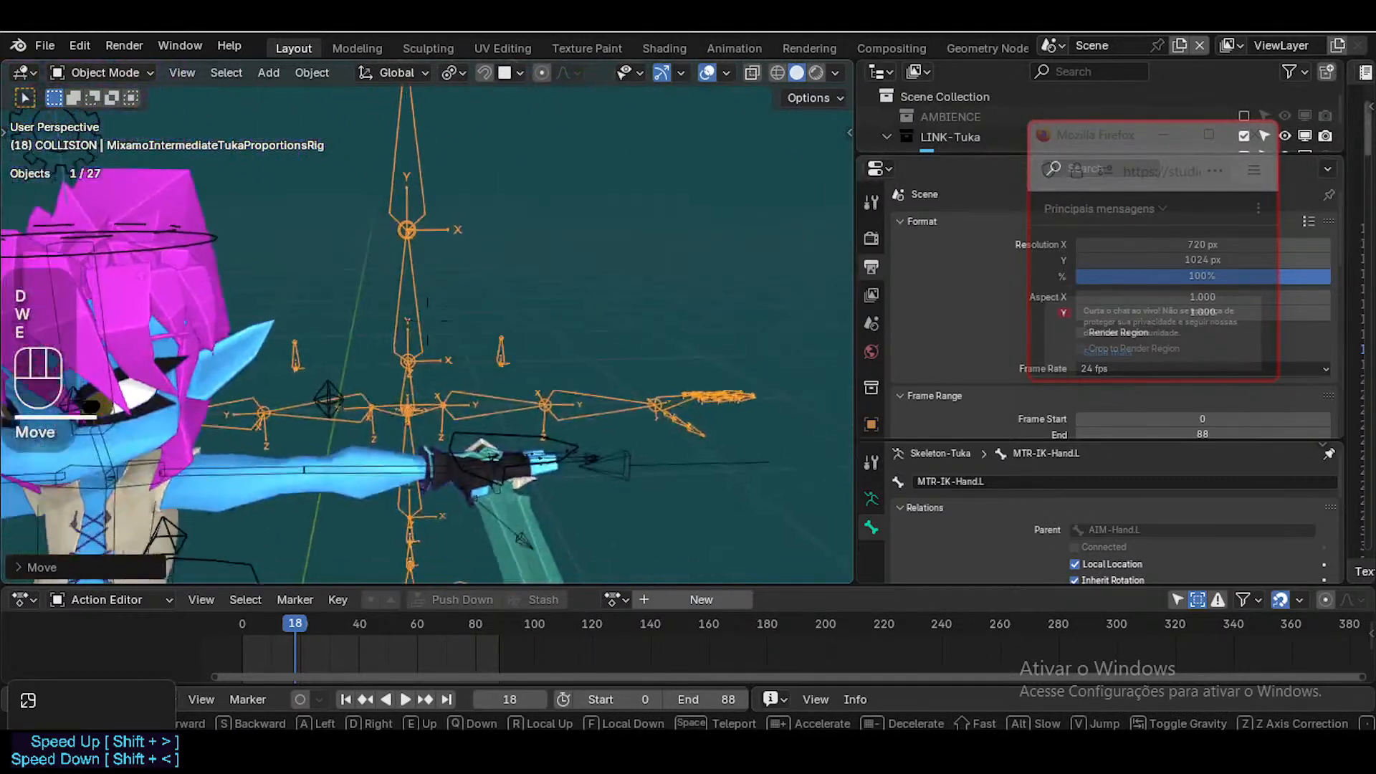
left_click(560, 493)
left_click(556, 499)
key("h")
scroll(544, 438, "up", 1)
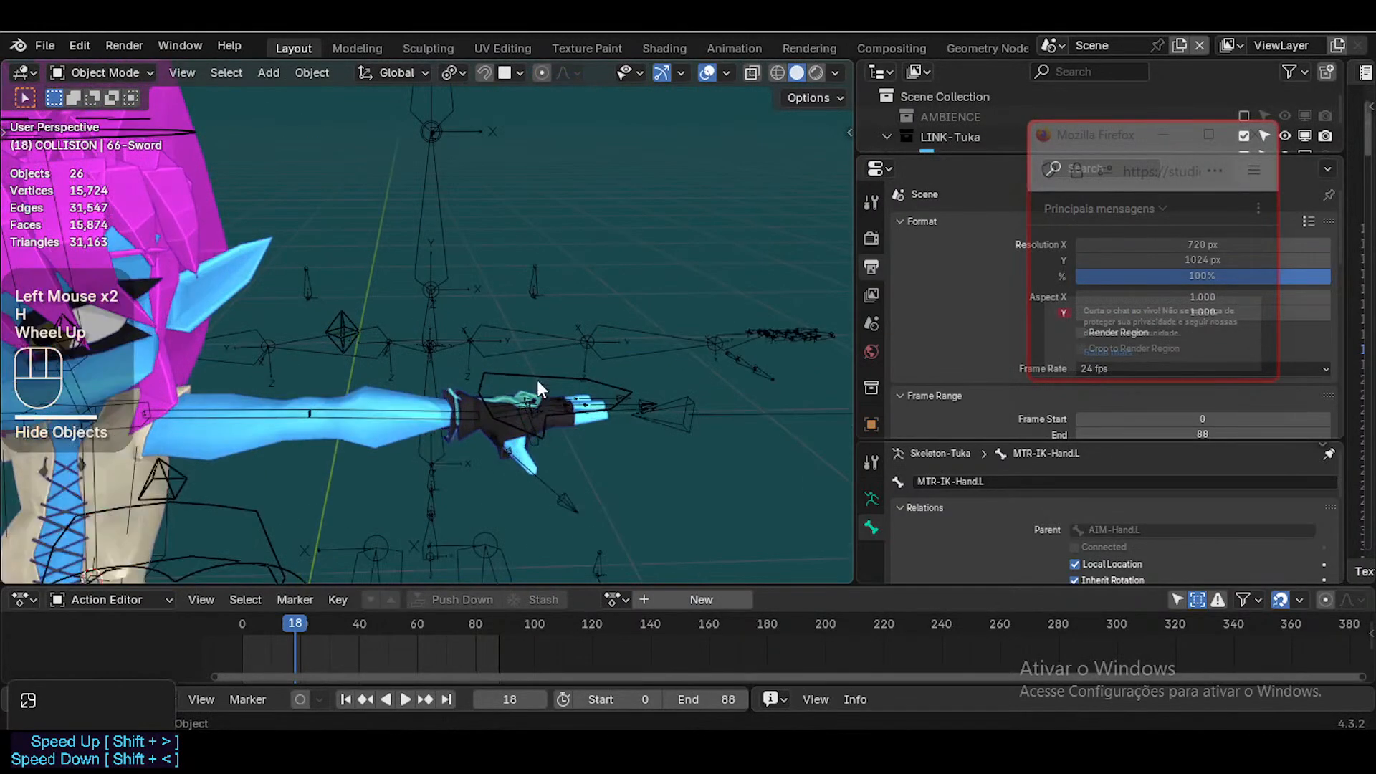
Select the ARM-Tuka armature, expand its Bone Collections in the sidebar and look through the list
left_click(544, 362)
left_click(544, 364)
key("n")
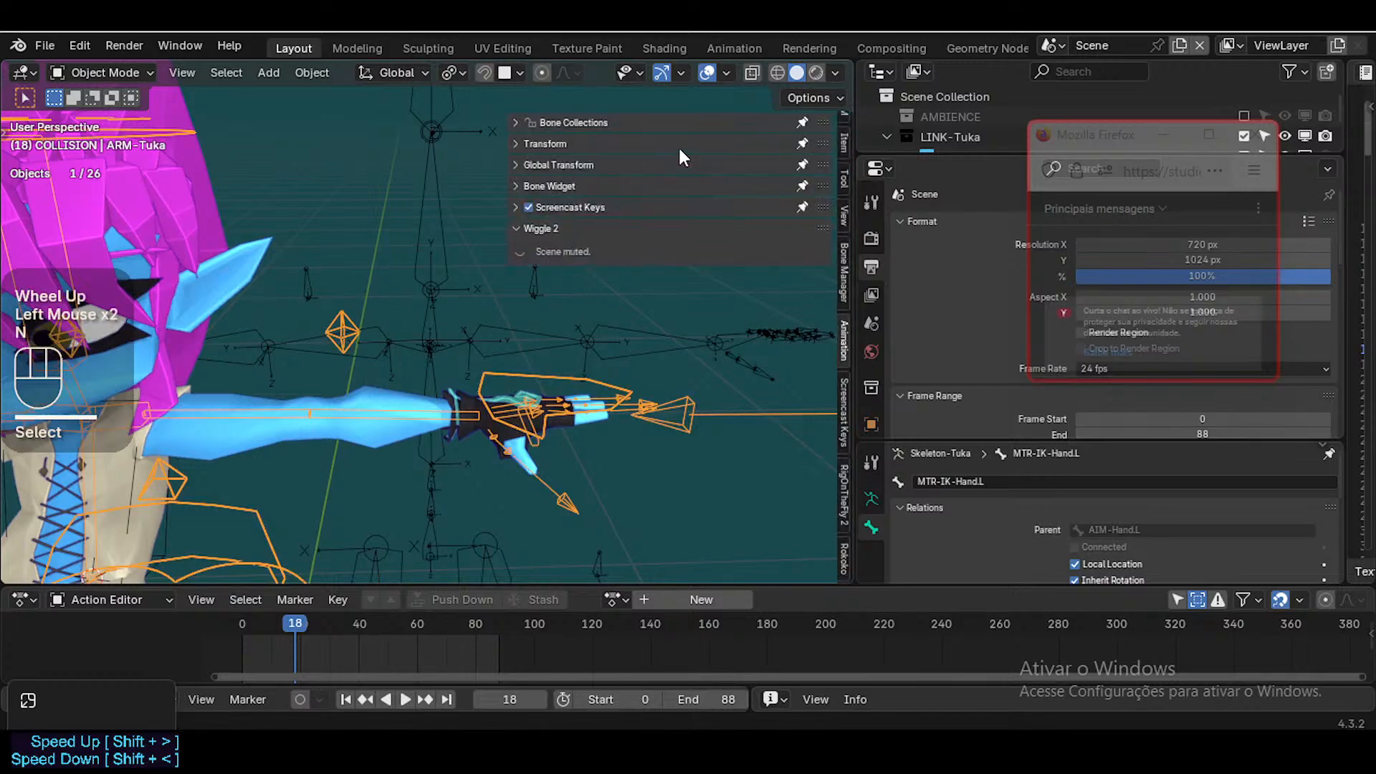
left_click(592, 123)
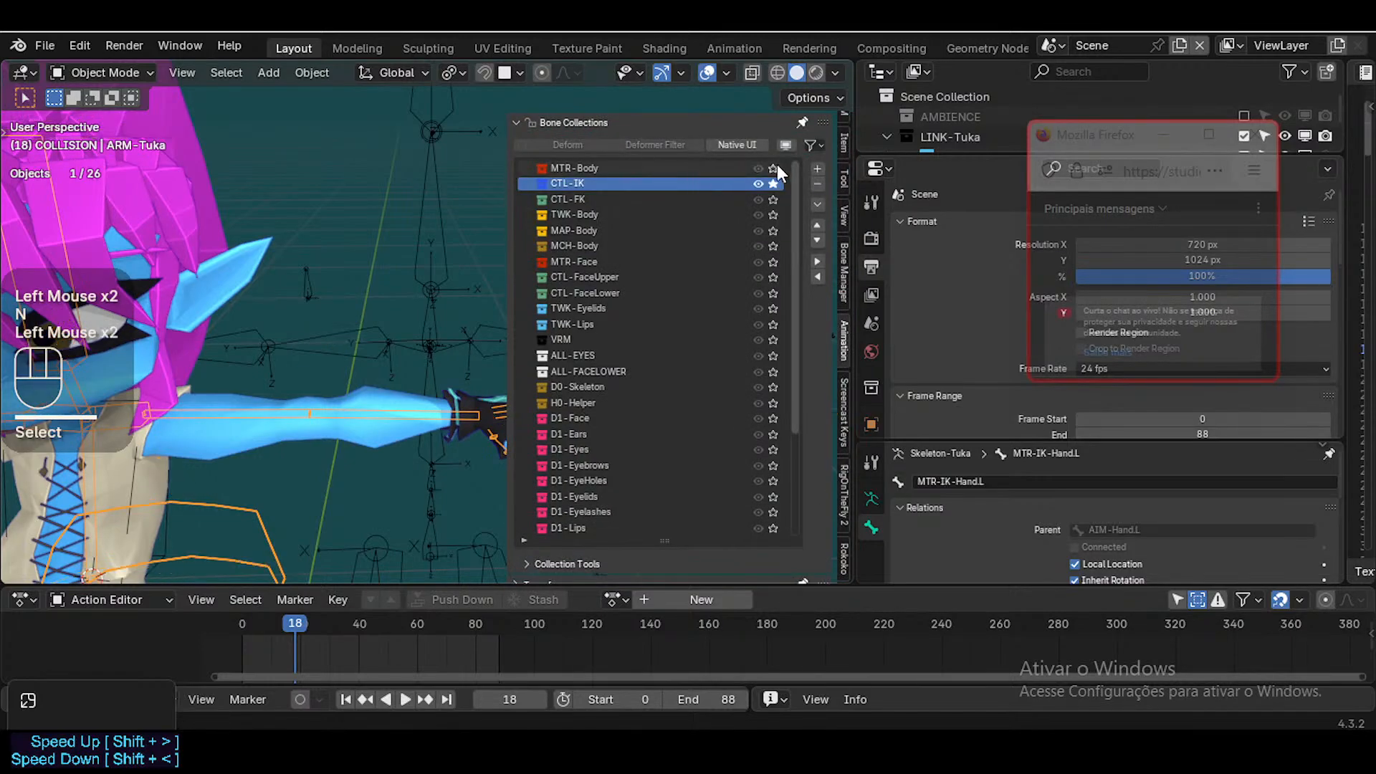
scroll(768, 291, "down", 5)
scroll(762, 294, "up", 2)
scroll(763, 294, "up", 2)
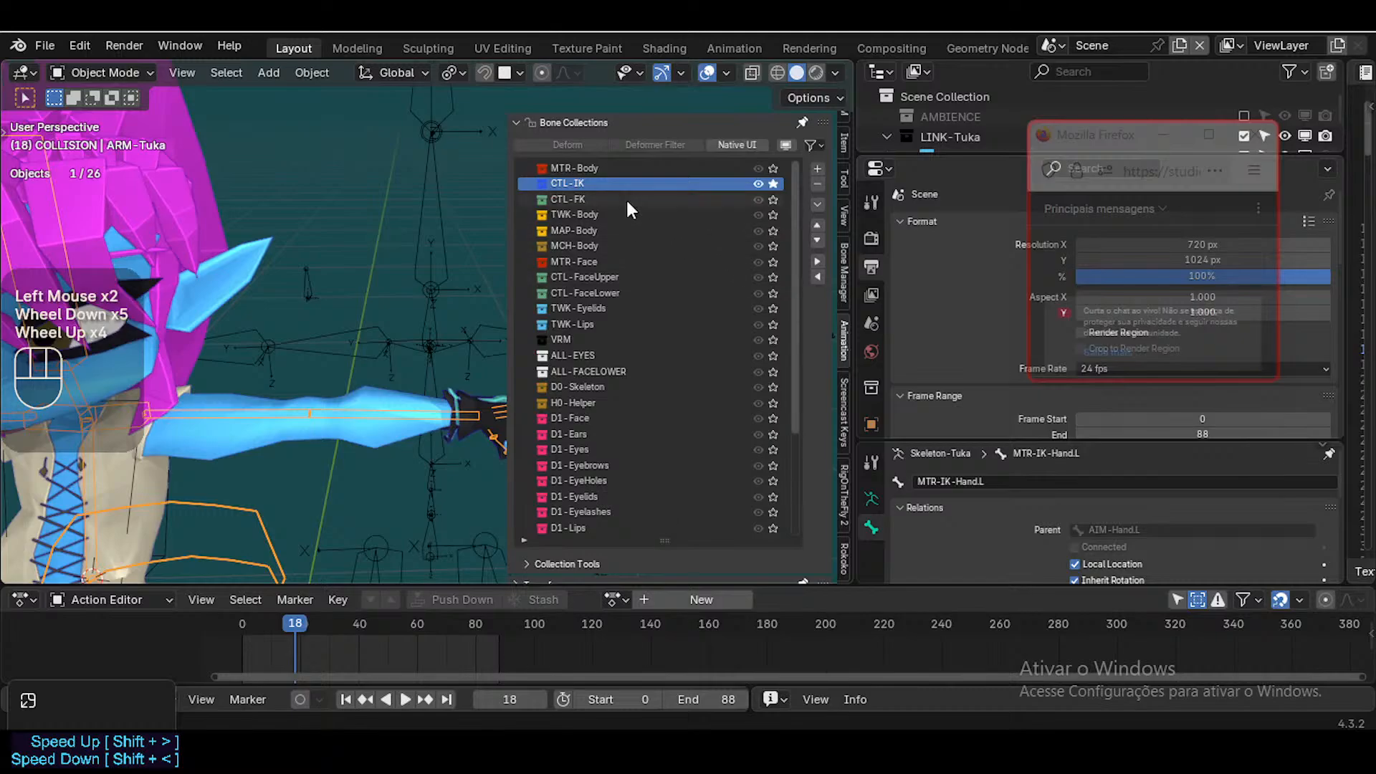
Hide the sidebar, put ARM-Tuka in Pose Mode, turn off custom bone shapes and display the bone axes
key("n")
key("ctrl+Tab")
key("ctrl+4")
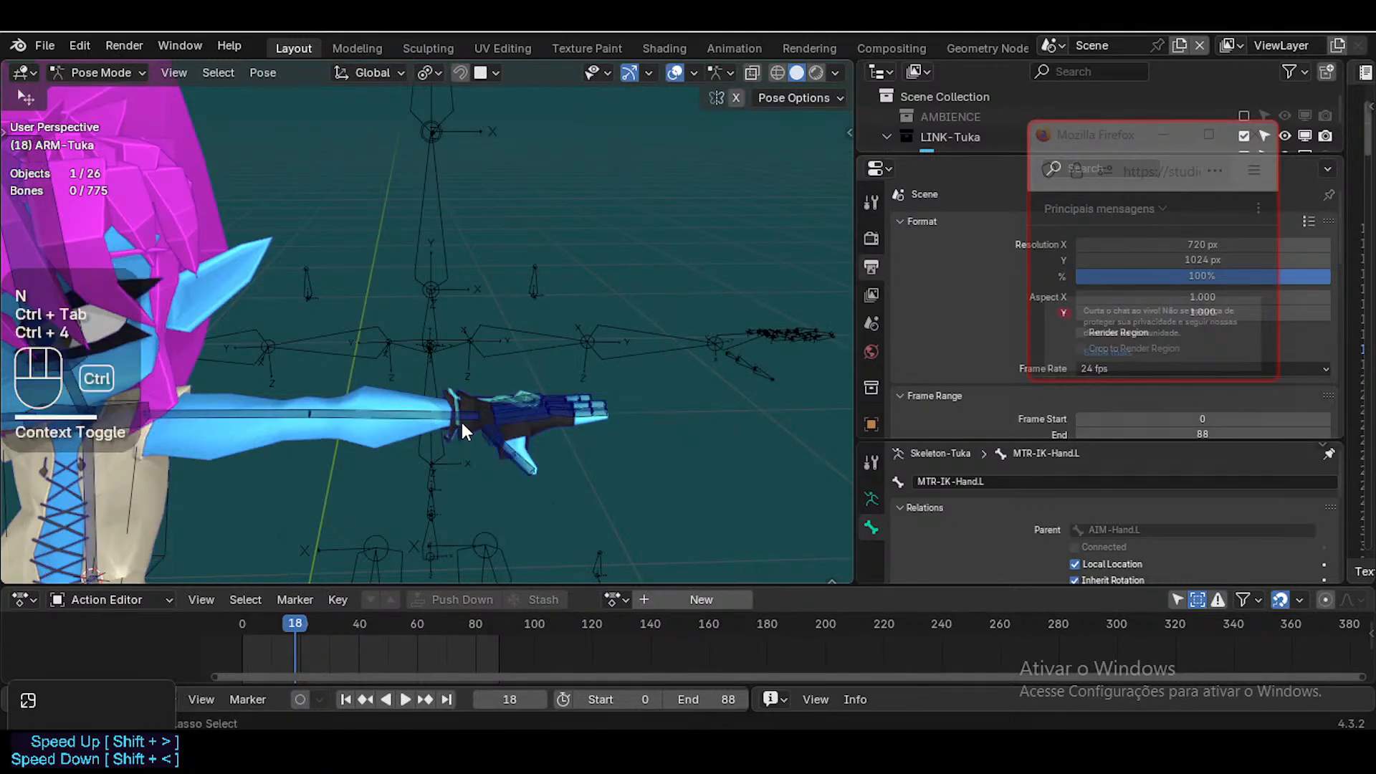
key("ctrl+3")
scroll(554, 427, "up", 1)
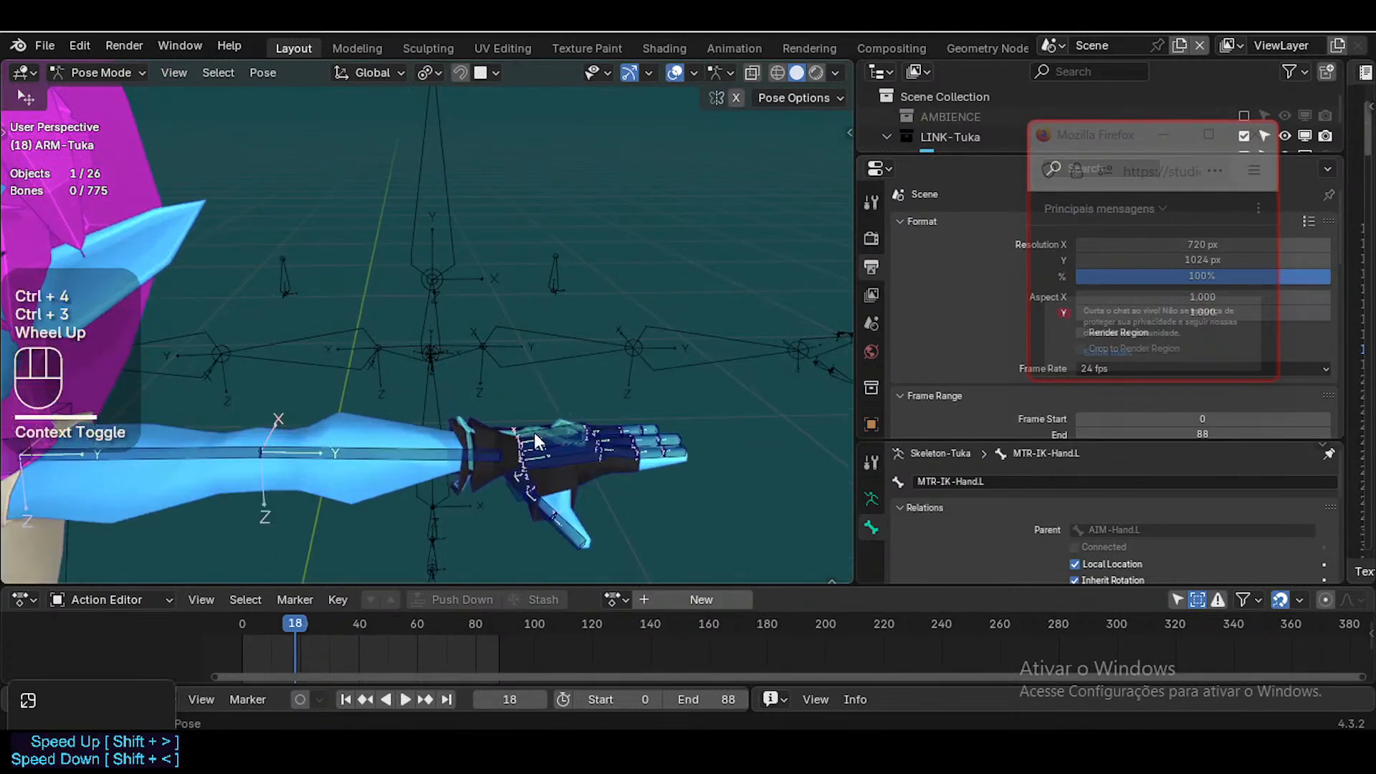
Select the Mixamo intermediate rig together with the character's armature and switch both to Pose Mode
middle_click_drag(535, 433, 590, 465)
key("ctrl+Tab")
left_click(499, 331)
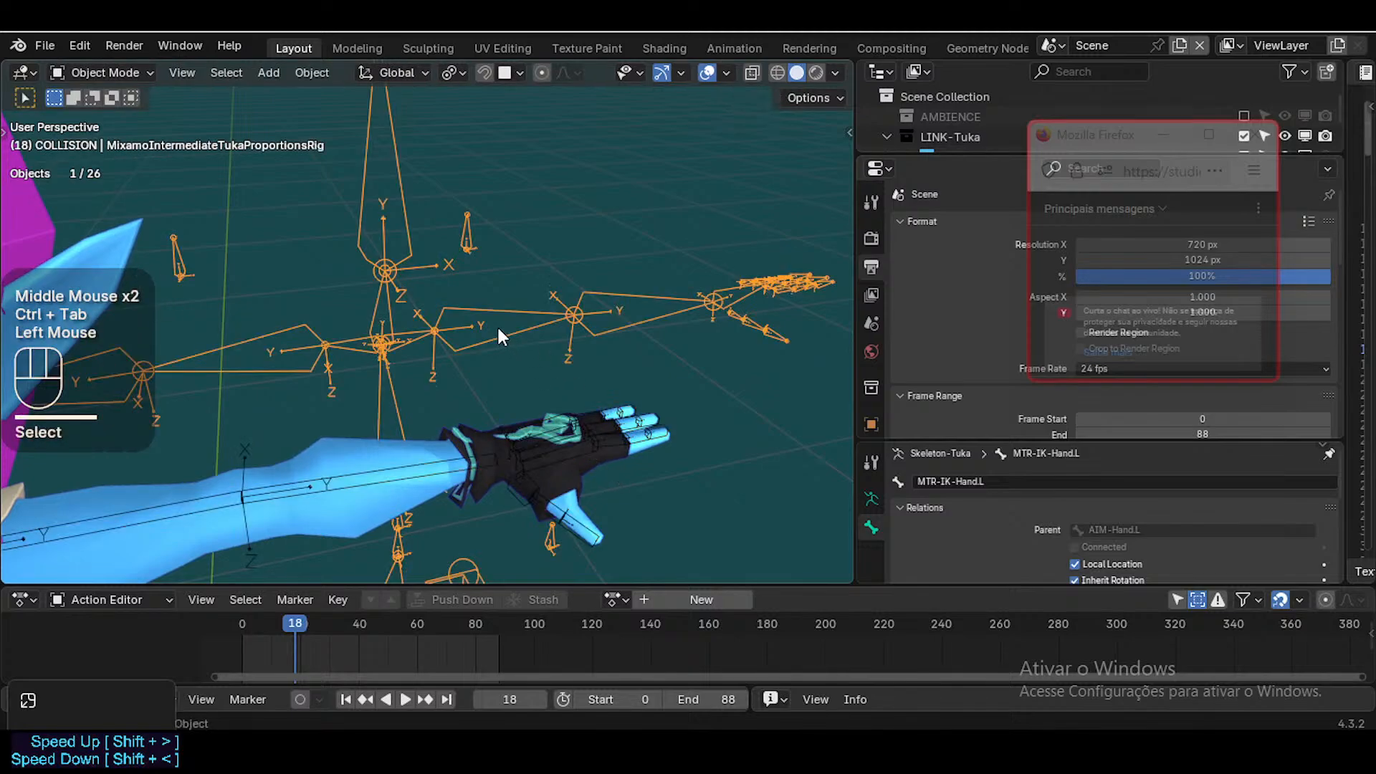
left_click(483, 459, "shift")
key("ctrl+Tab")
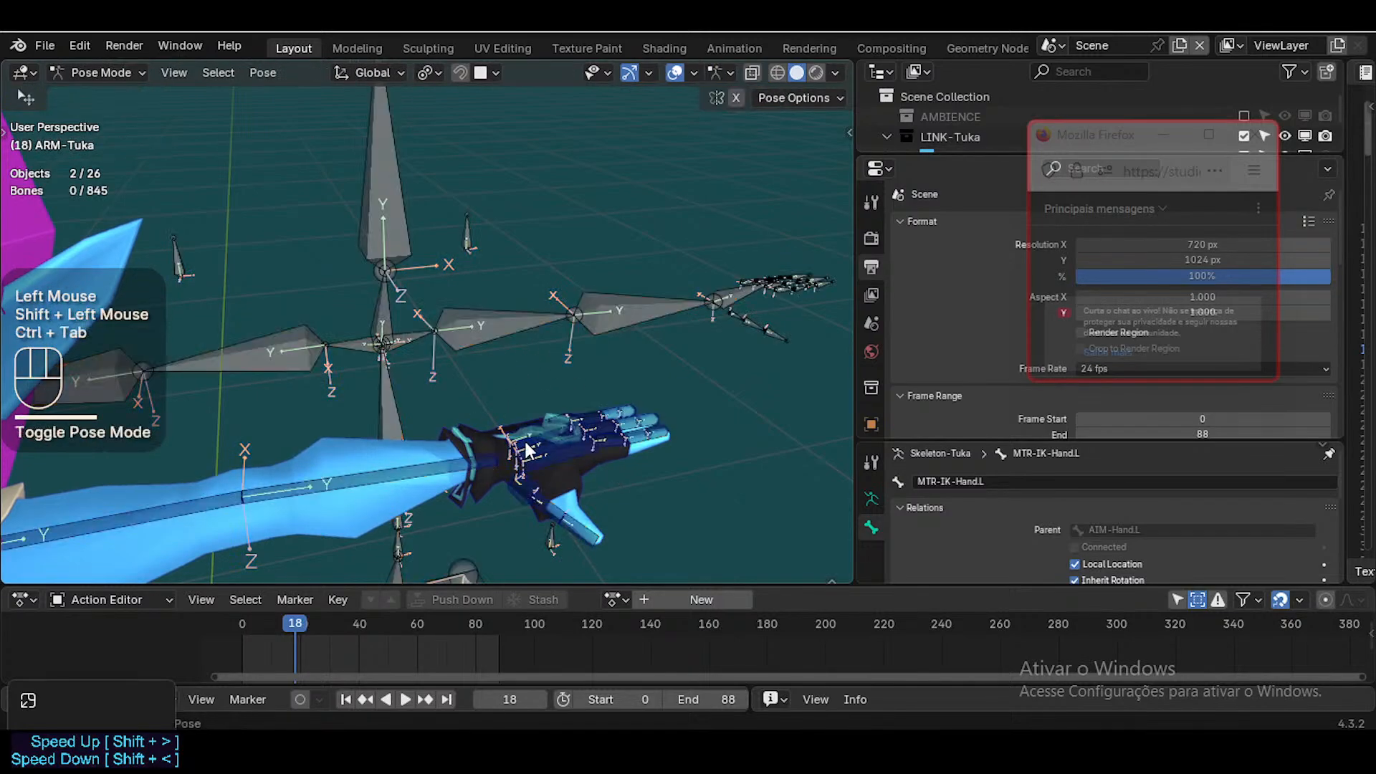
Compare the bone axes of the character's left arm and hand with those of the Mixamo rig's arm
scroll(523, 439, "up", 1)
key("shift+grave")
key("q")
key("e")
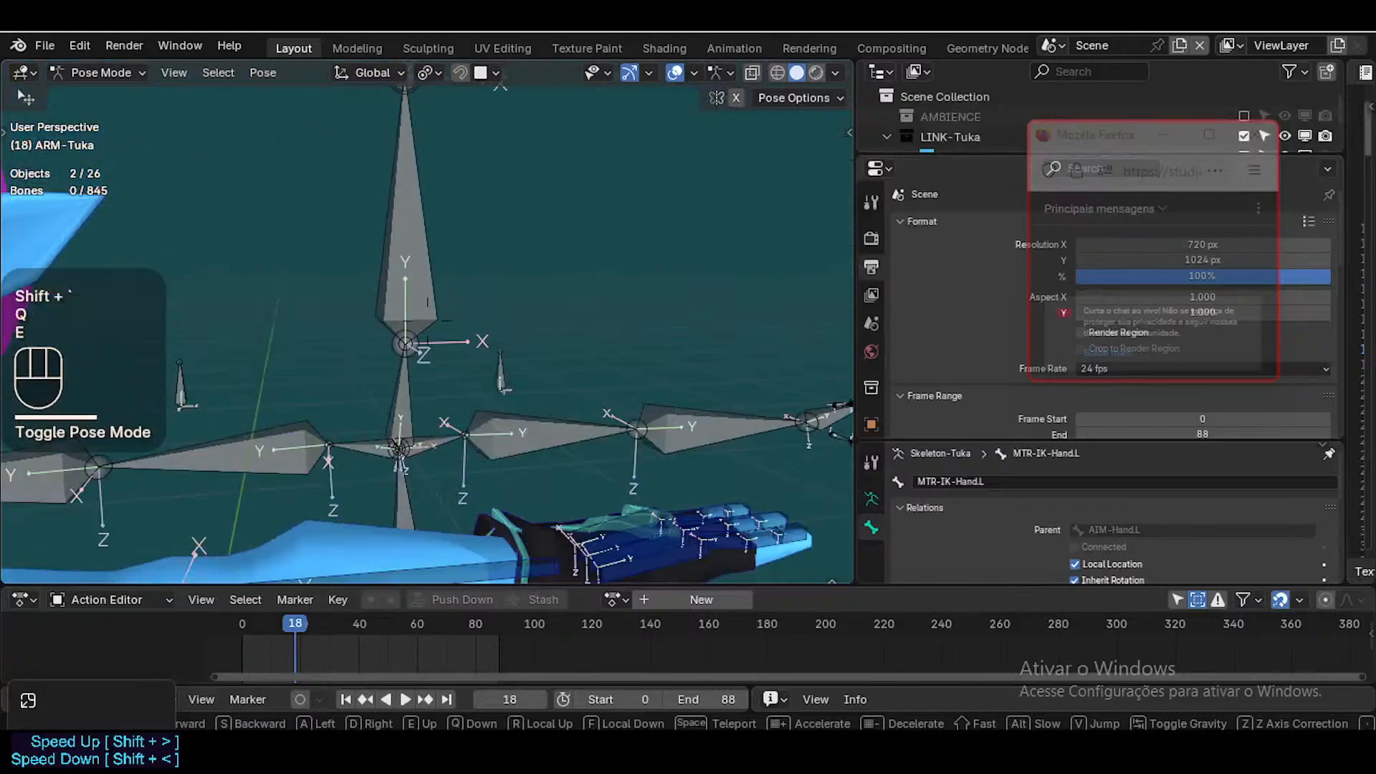
scroll(524, 439, "down", 3)
key("d")
key("d")
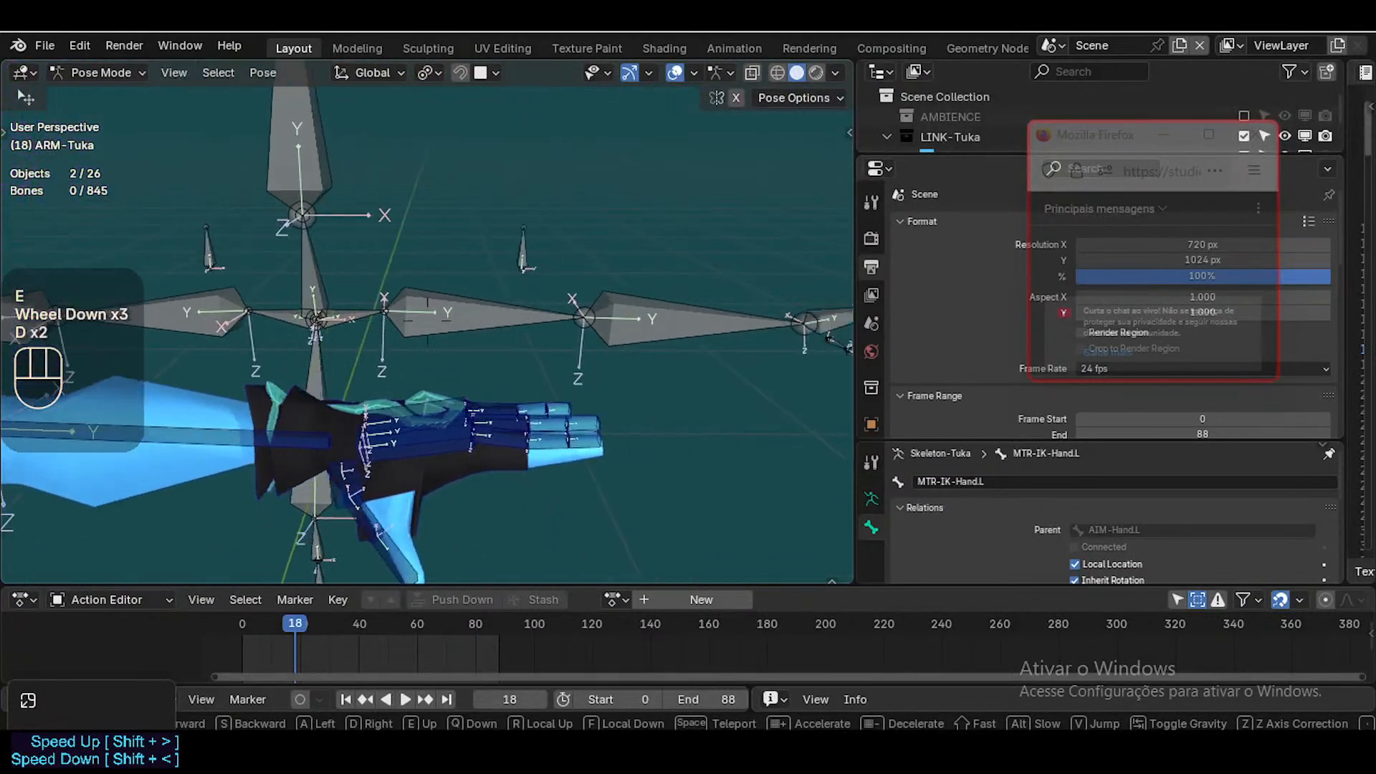
key("d")
key("a")
key("s")
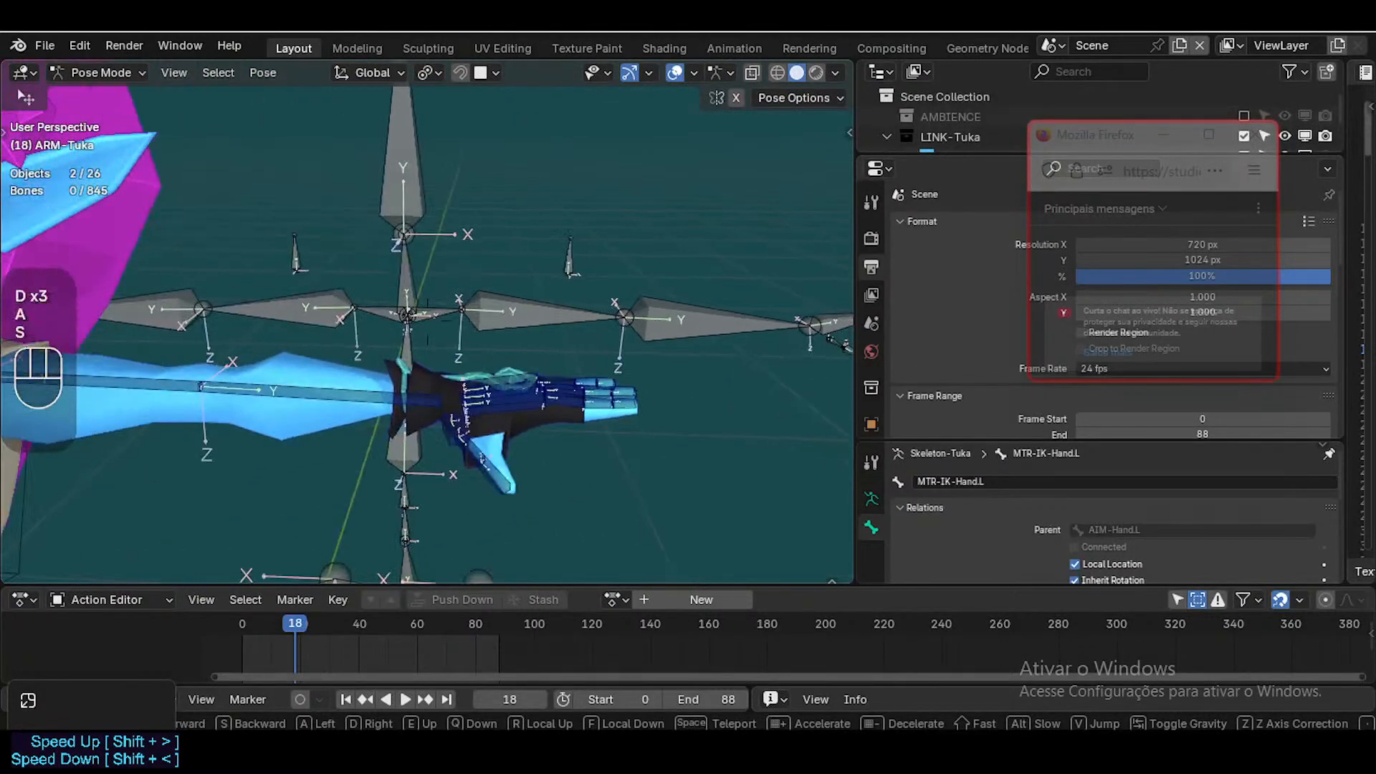
key("d")
key("a")
key("w")
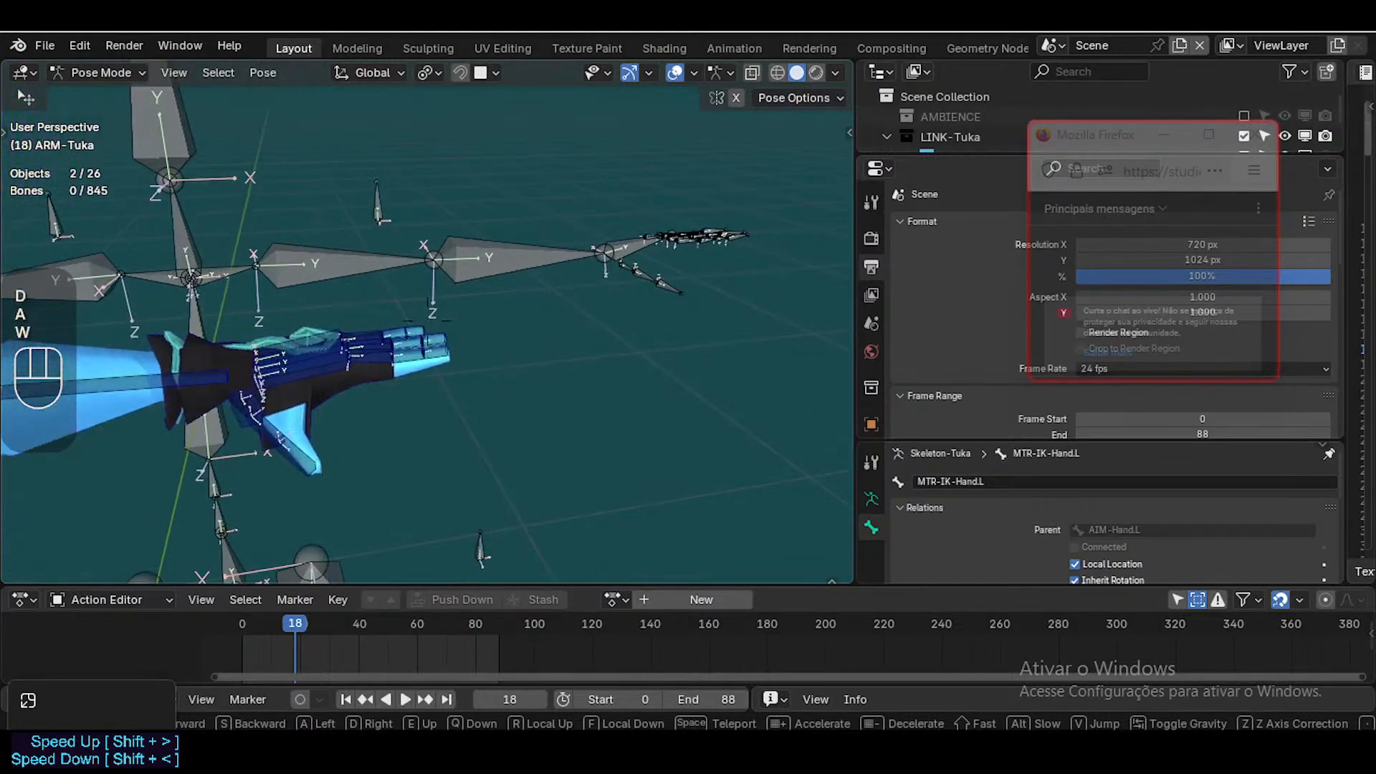
key("w")
key("d")
key("d")
key("w")
key("d")
left_click(529, 450)
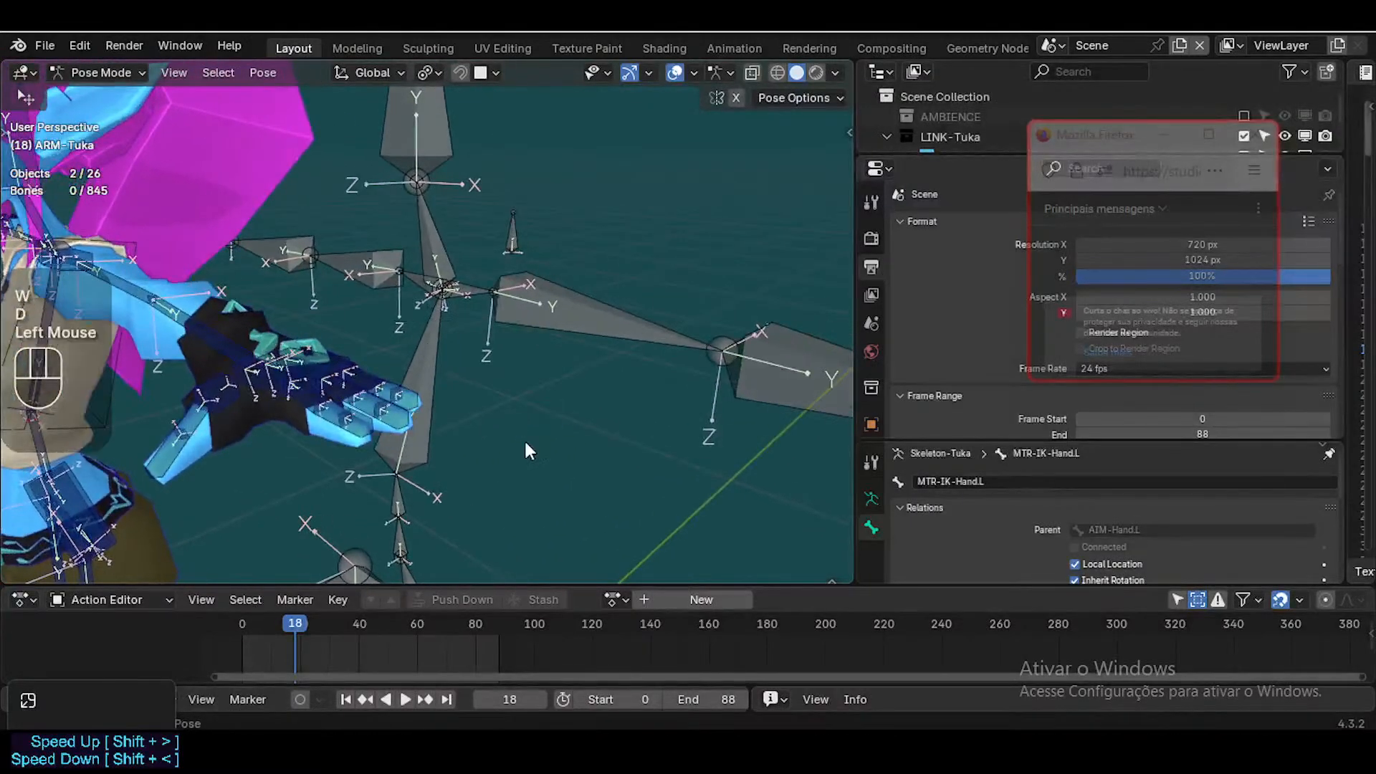
Inspect the left thumb and finger bone axes on the character's hand and on the Mixamo rig's hand
scroll(178, 446, "down", 1)
middle_click_drag(290, 489, 350, 401)
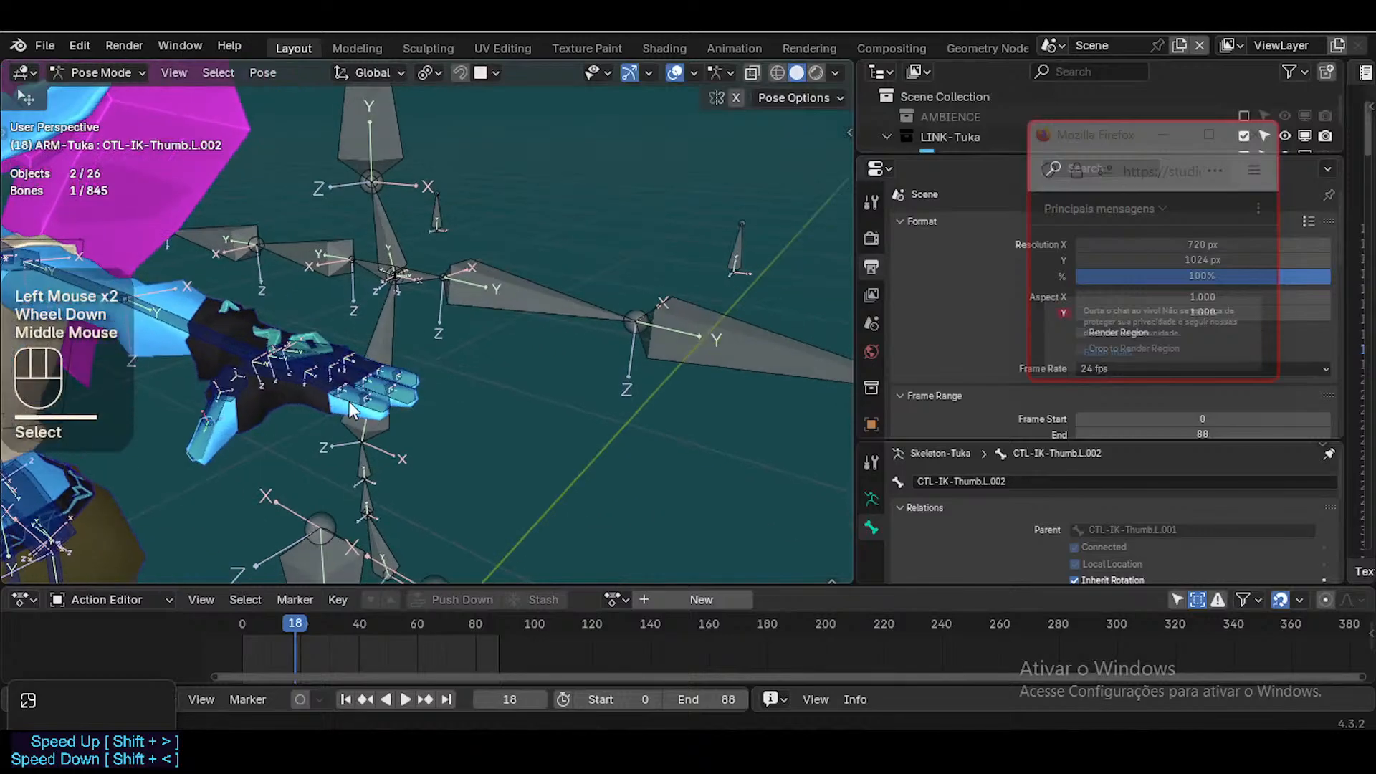
middle_click_drag(432, 358, 618, 374)
key("shift+grave")
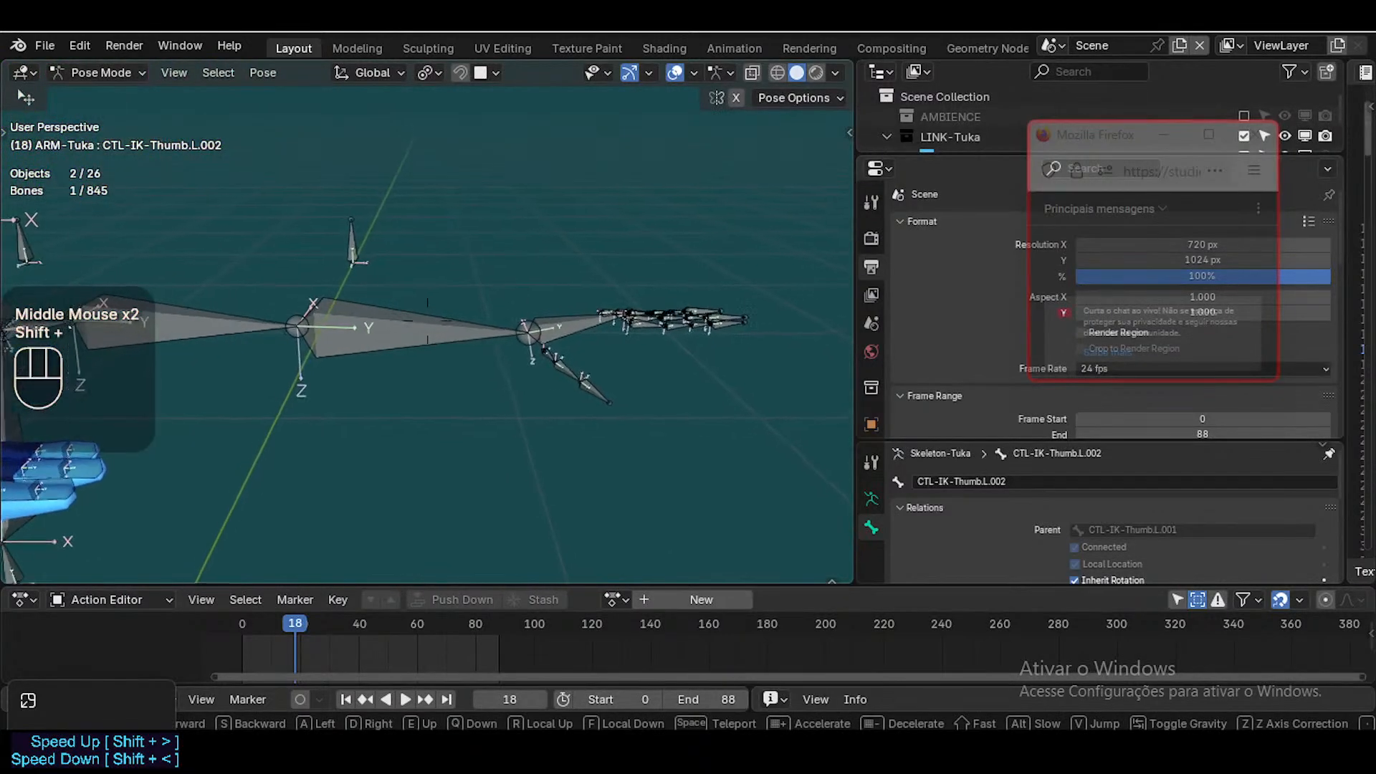
key("a")
key("a")
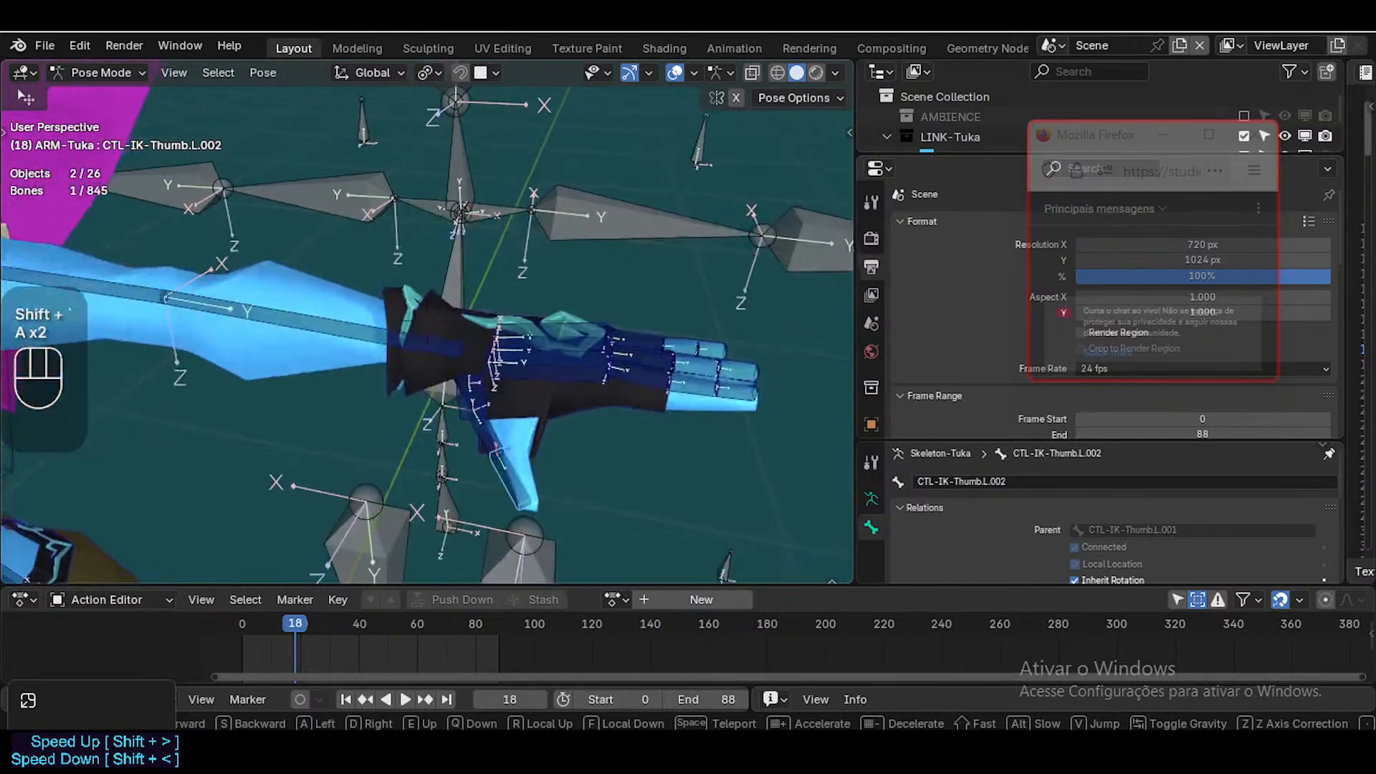
key("d")
key("w")
key("d")
key("d")
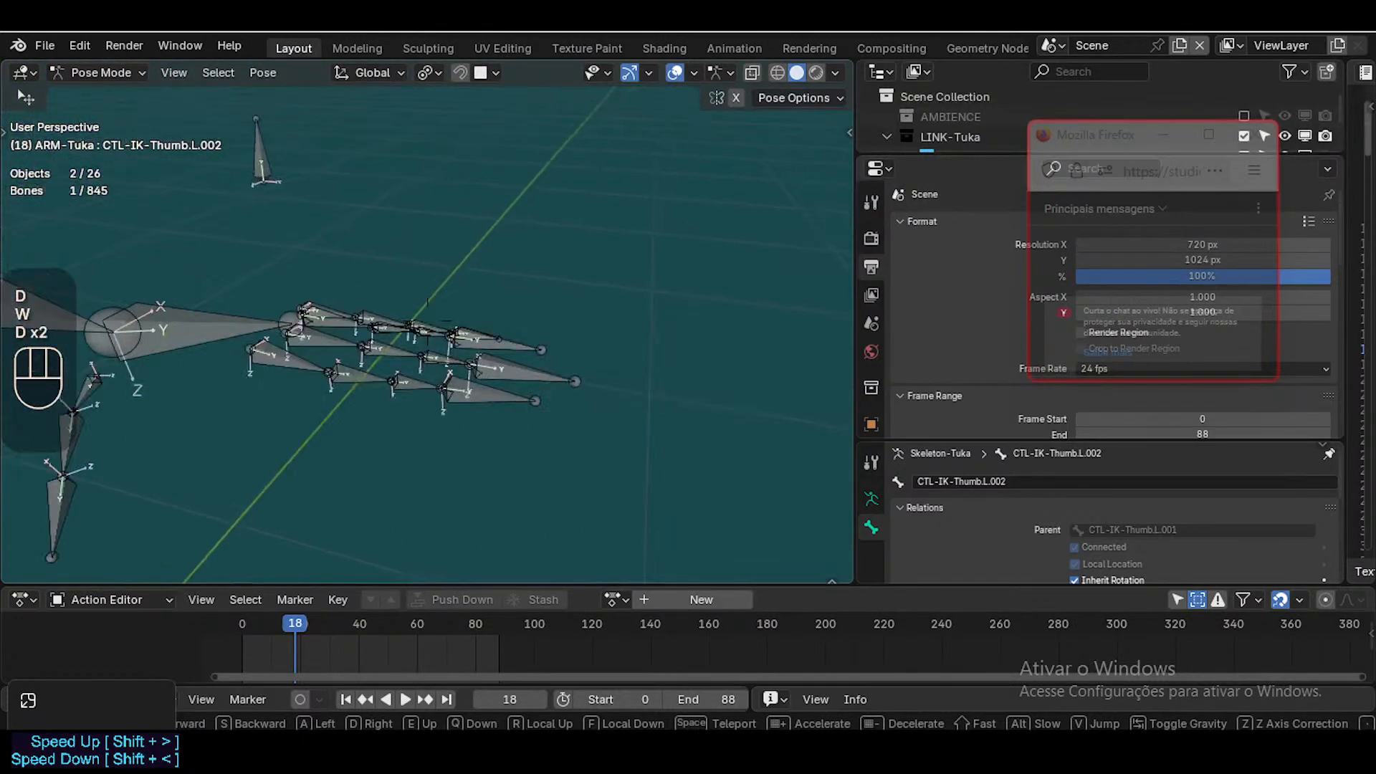
key("a")
key("a")
key("s")
key("a")
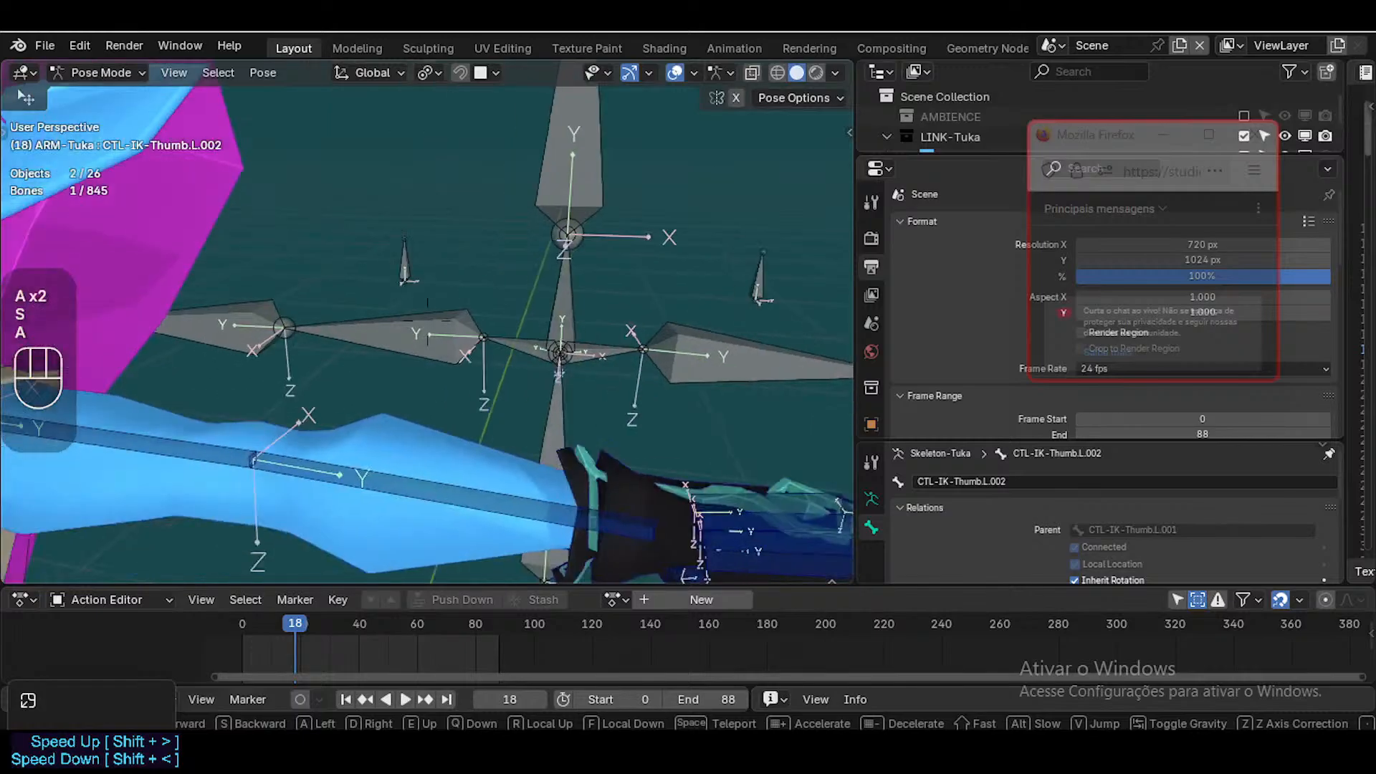
key("d")
key("s")
key("d")
key("a")
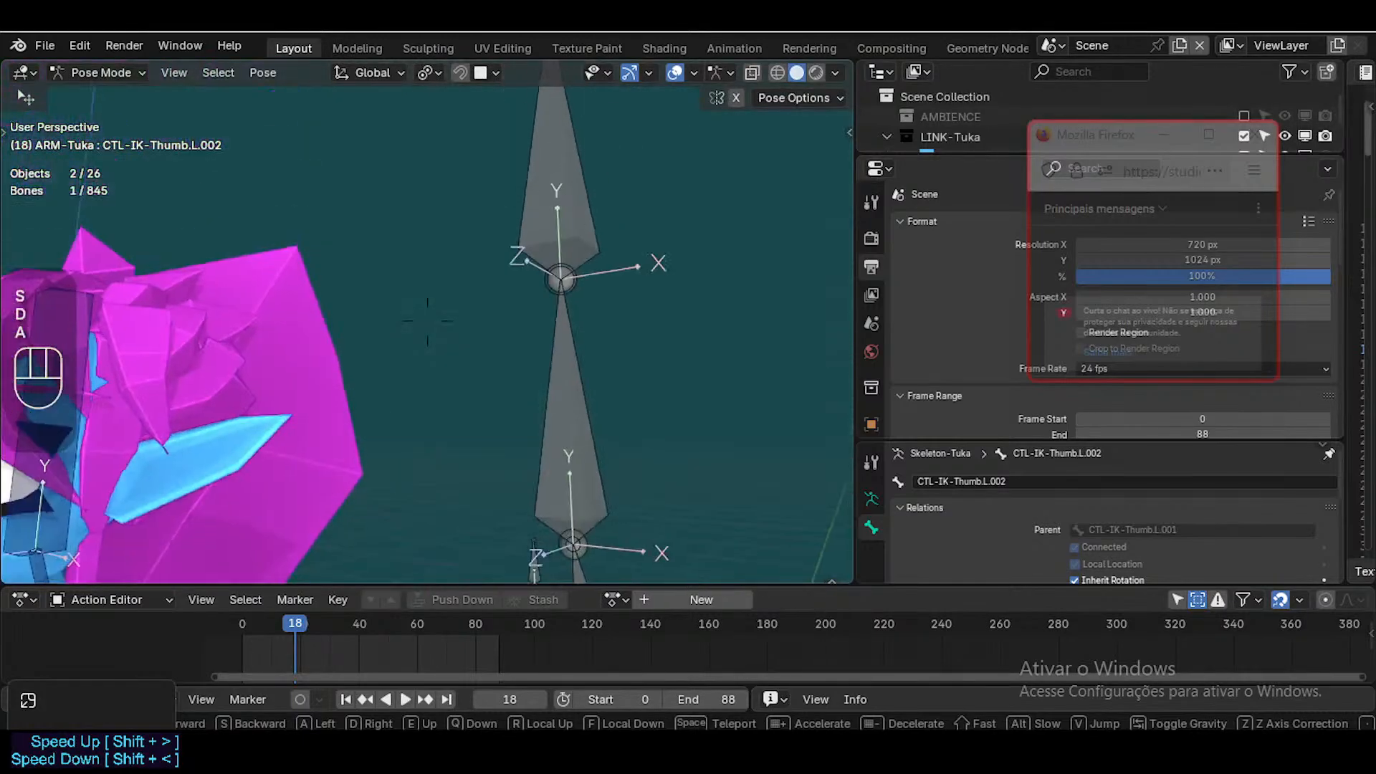
Compare the head, neck, shoulder and spine bone axes between the character and the Mixamo rig
key("e")
key("q")
key("q")
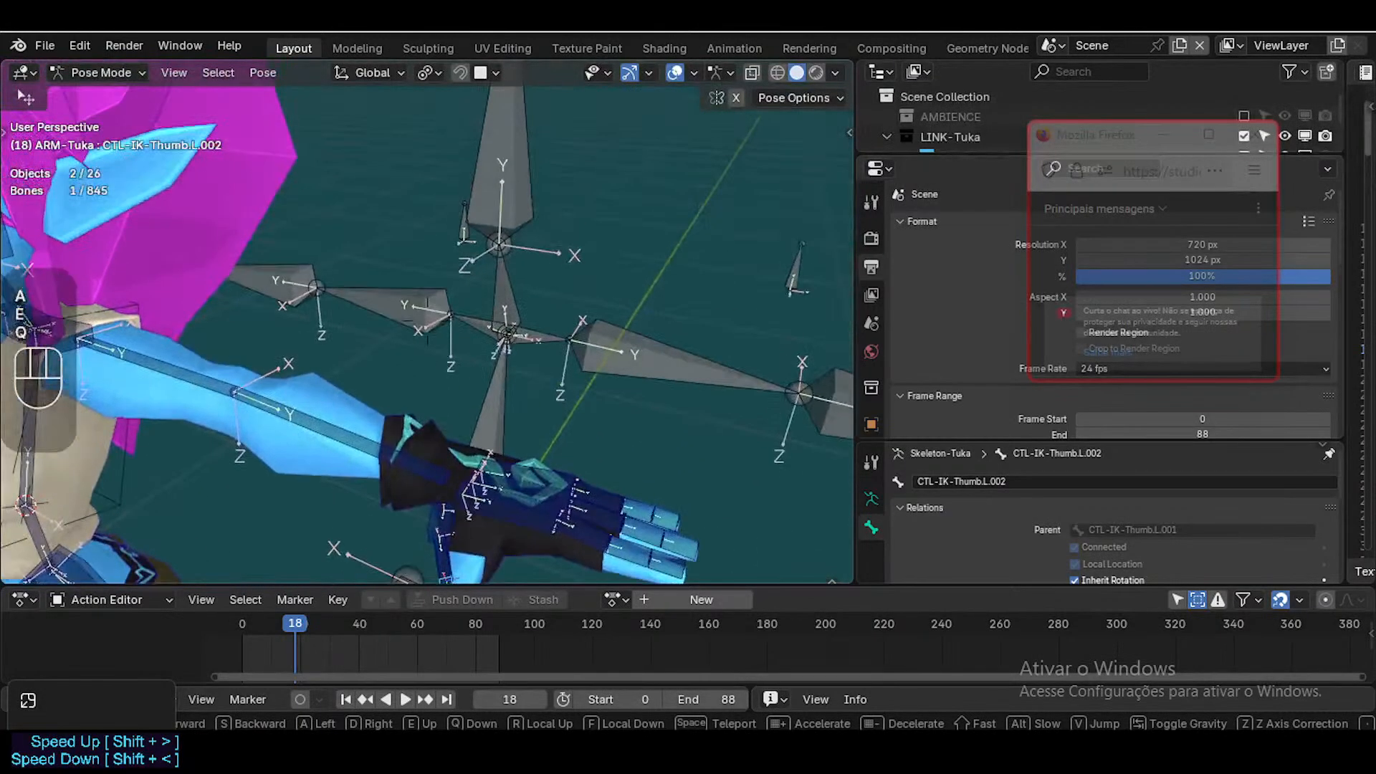
key("e")
key("a")
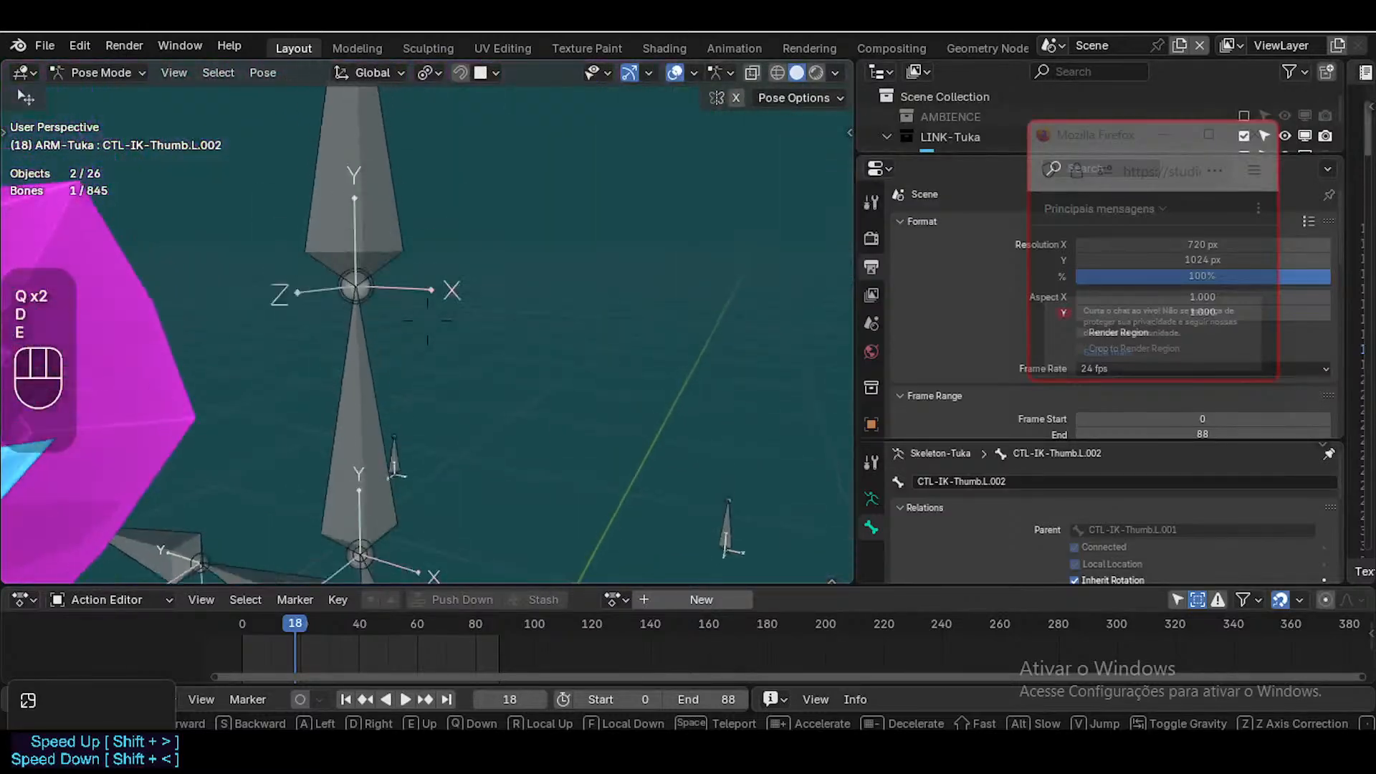
key("w")
key("w")
key("a")
key("s")
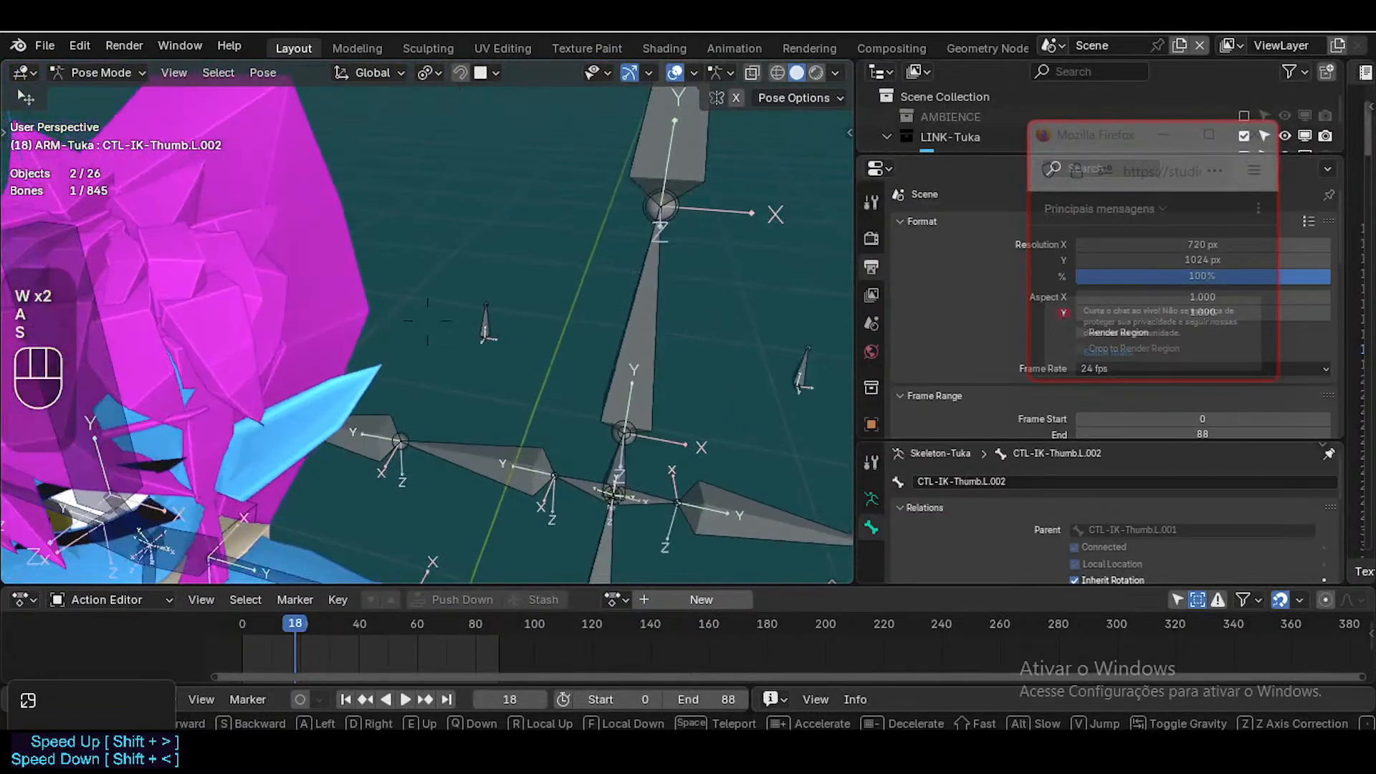
key("d")
key("q")
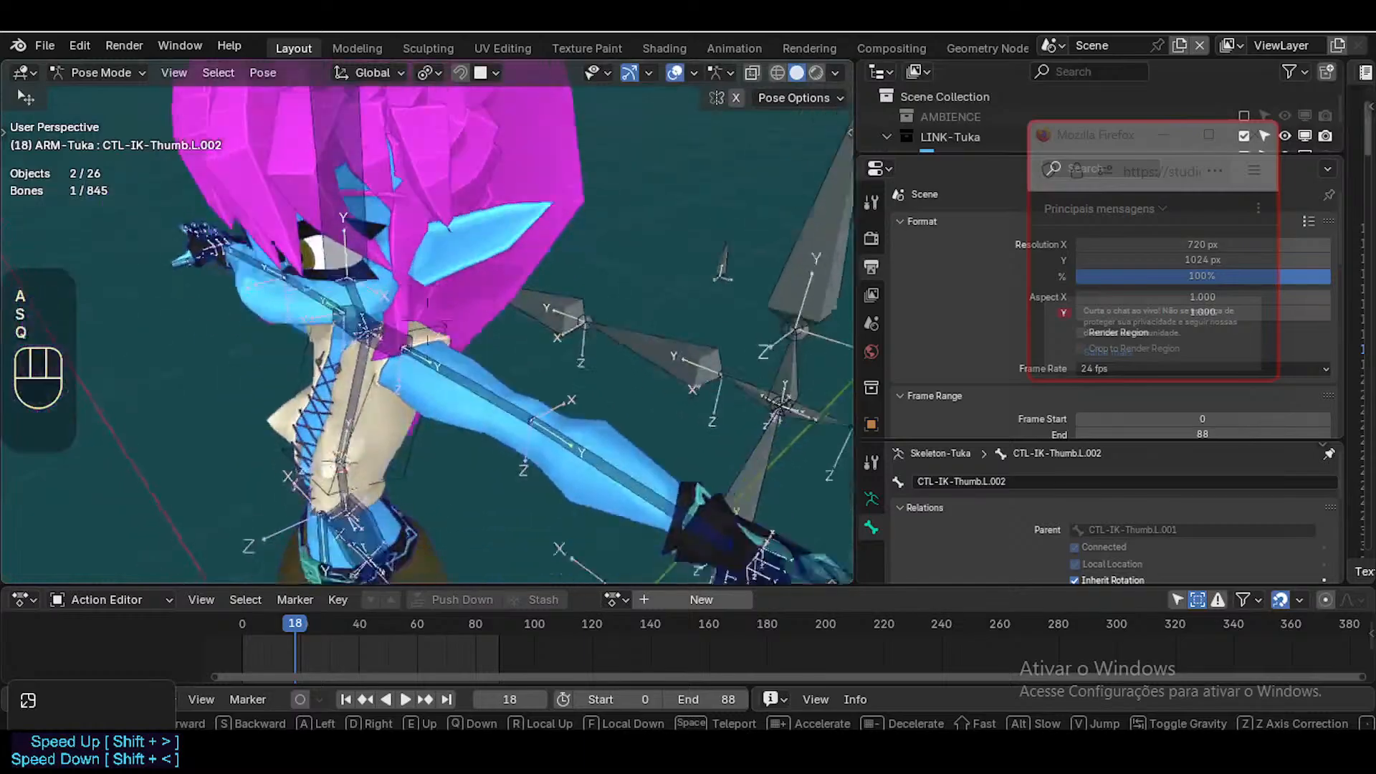
key("w")
key("w")
key("s")
key("q")
key("q")
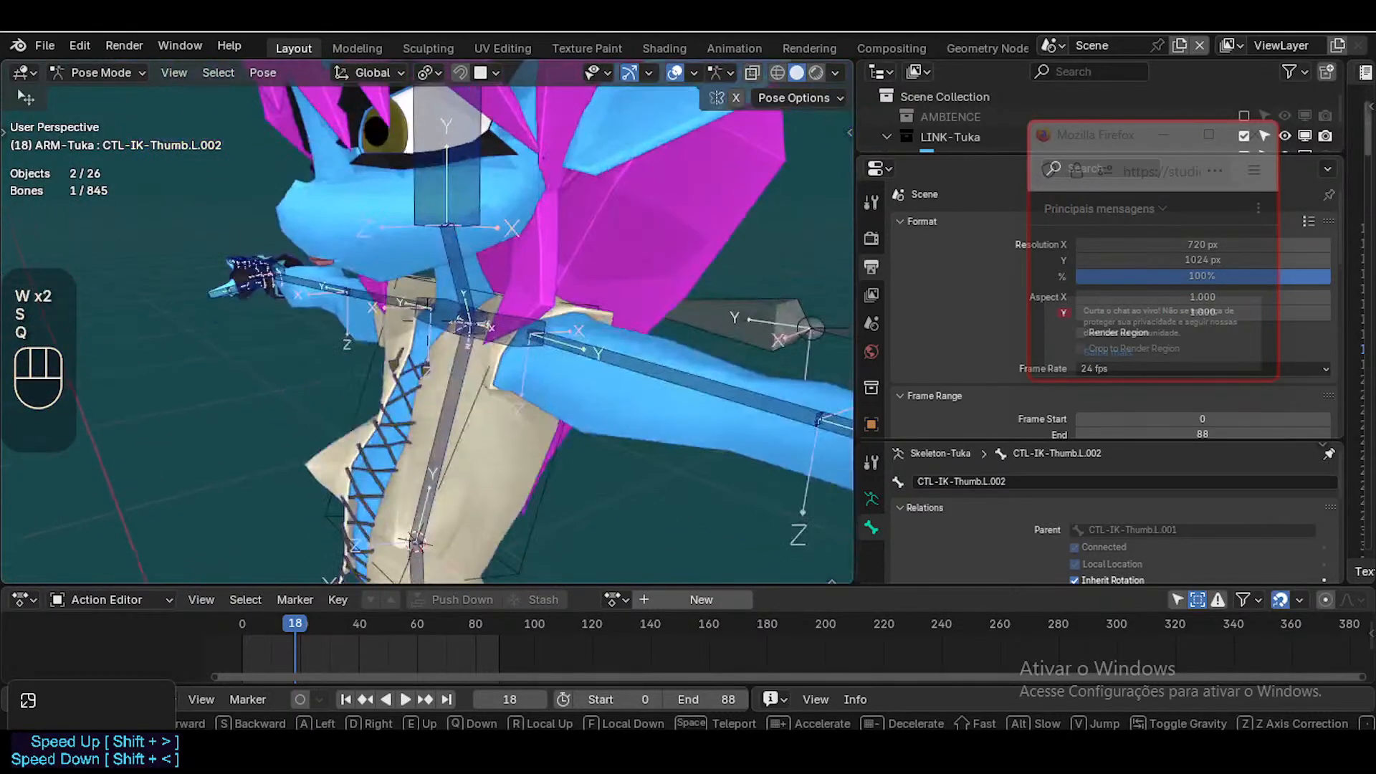
key("s")
key("s")
key("d")
key("w")
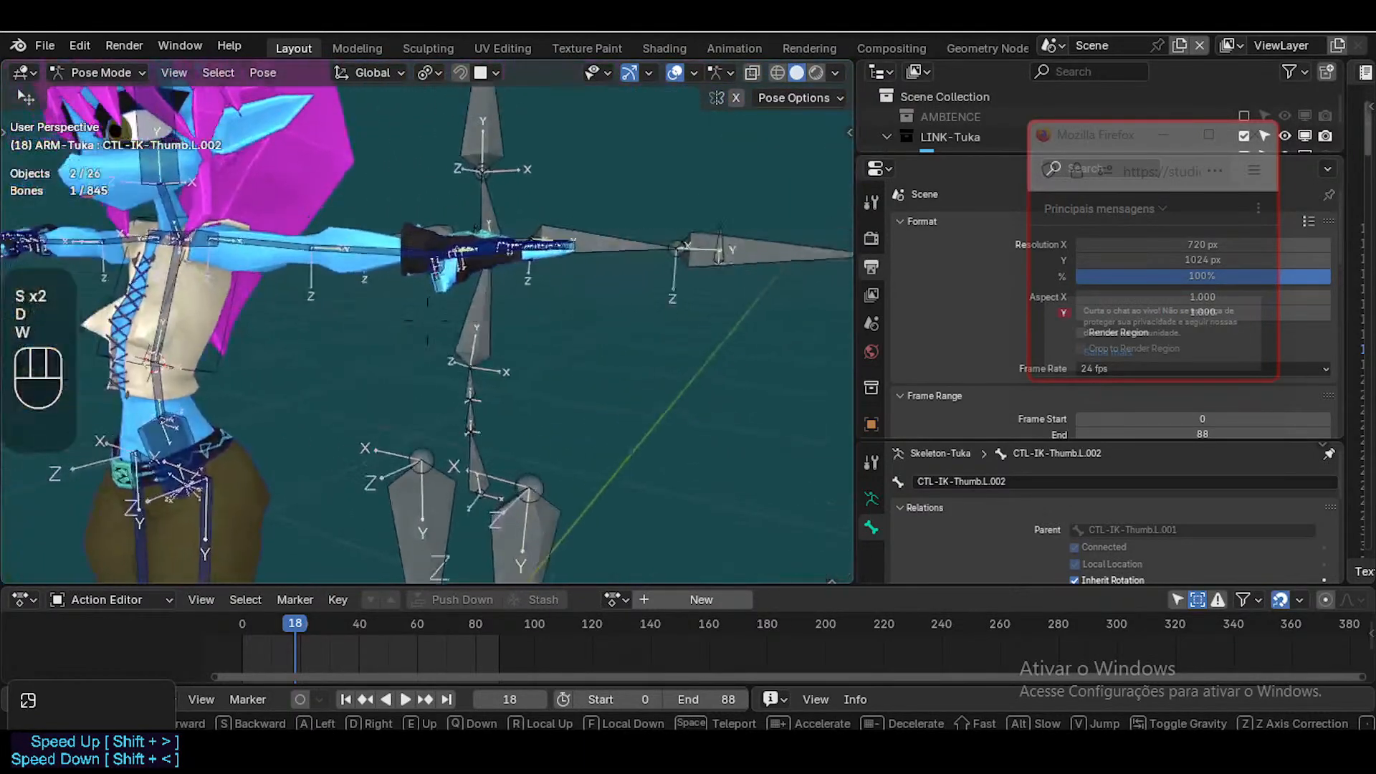
Examine the hip, thigh, shin and foot bone axes on both rigs
key("q")
key("d")
key("w")
key("a")
key("s")
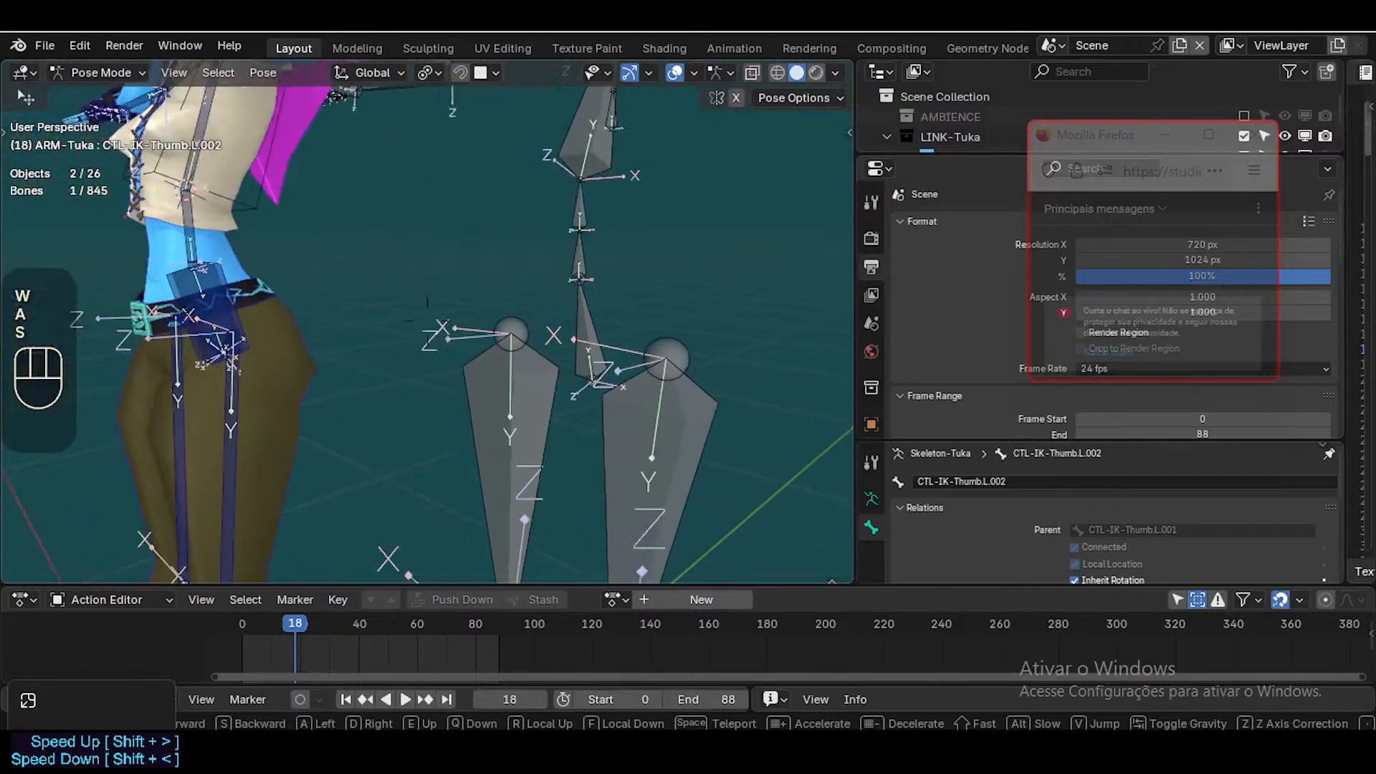
key("s")
key("d")
key("w")
key("w")
key("d")
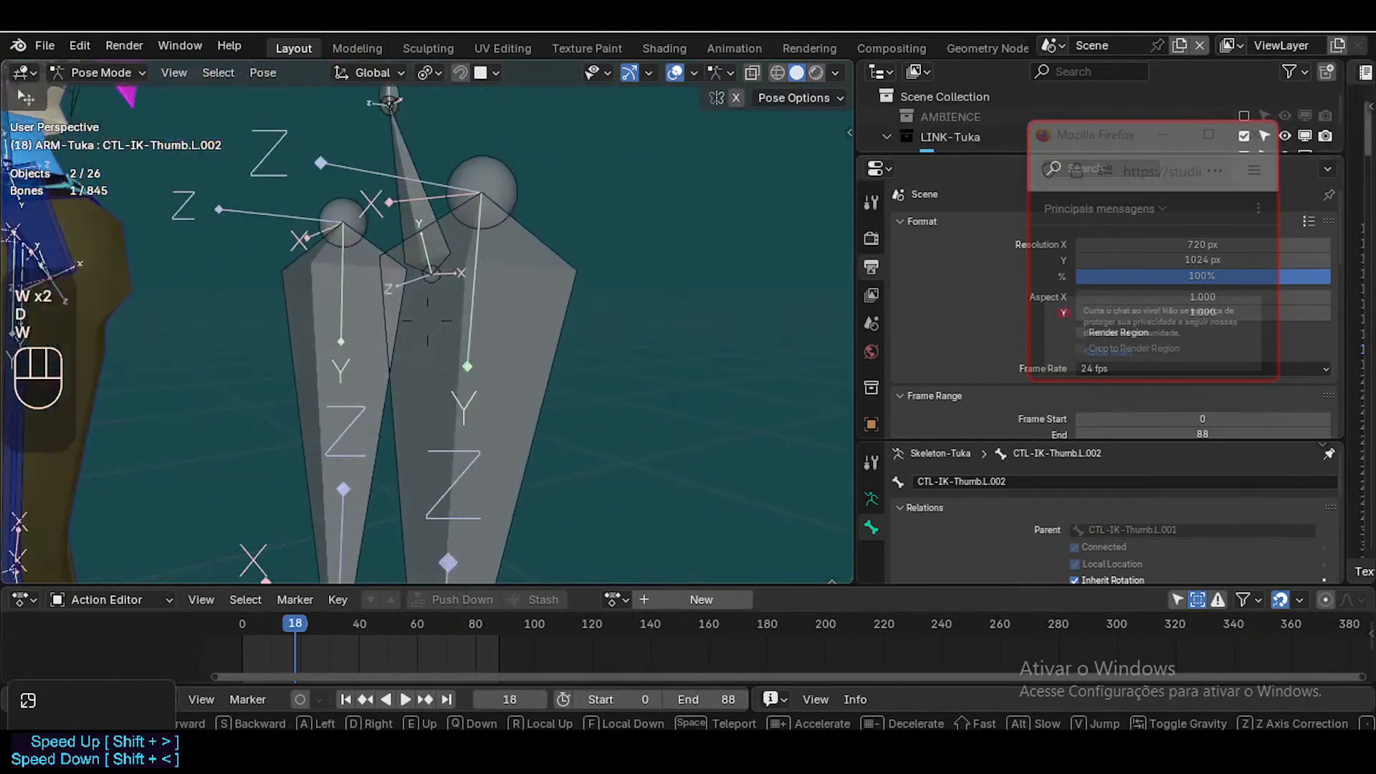
key("a")
key("d")
key("s")
key("a")
key("s")
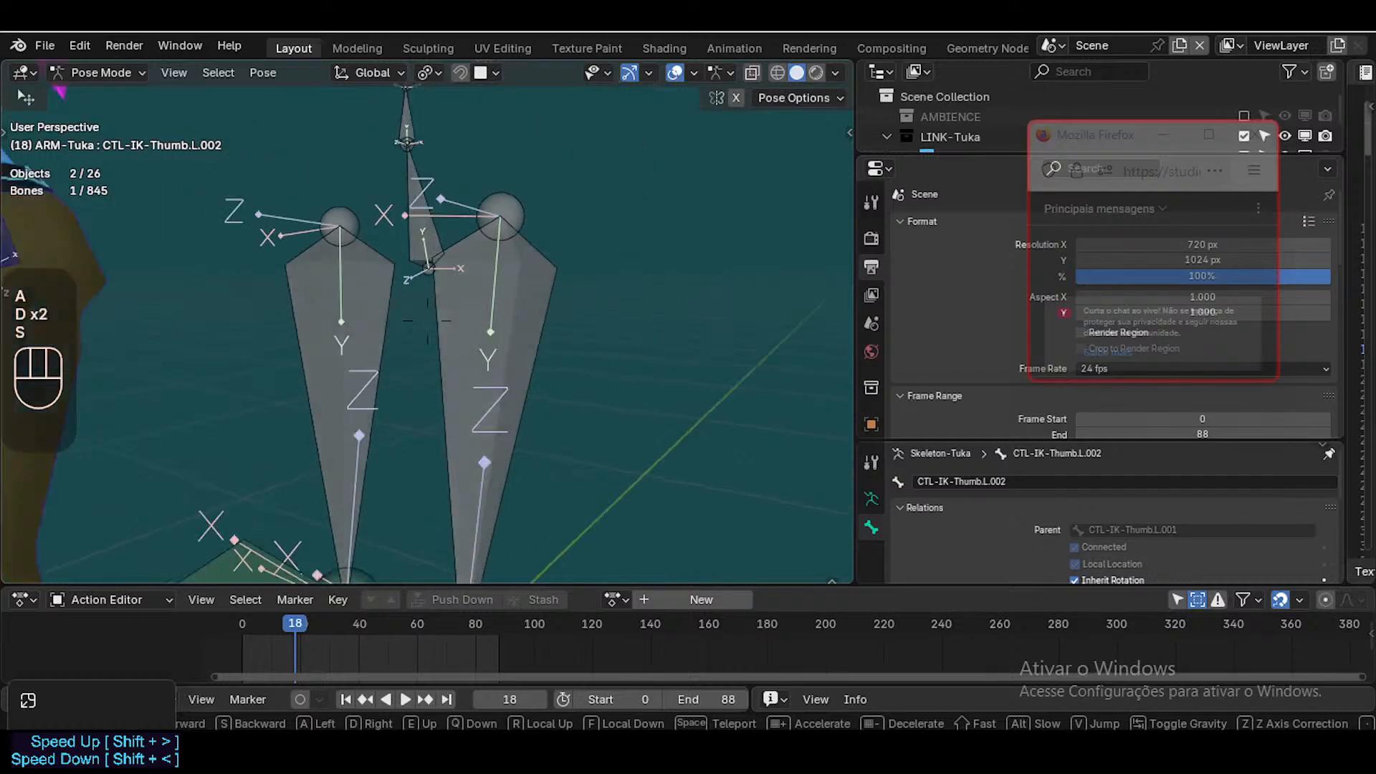
key("s")
key("d")
key("d")
key("q")
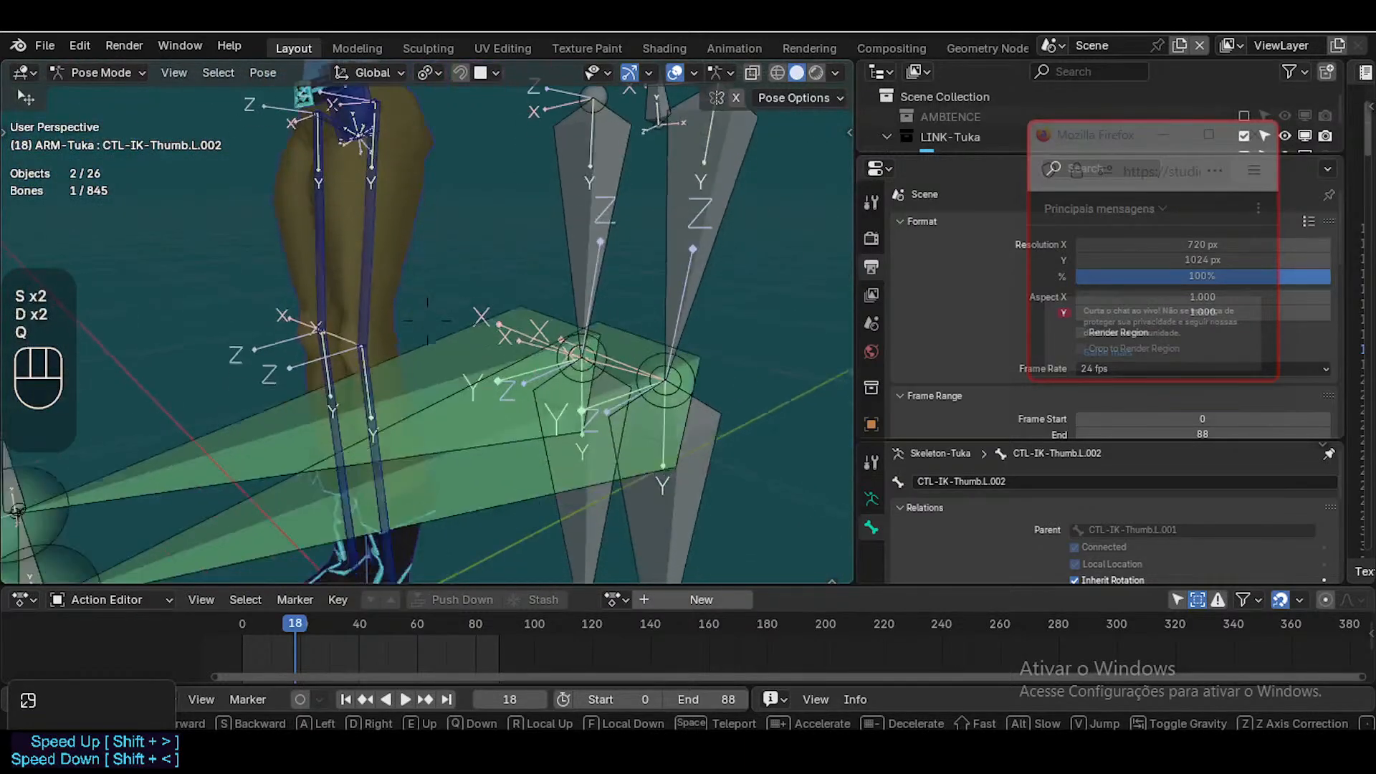
key("d")
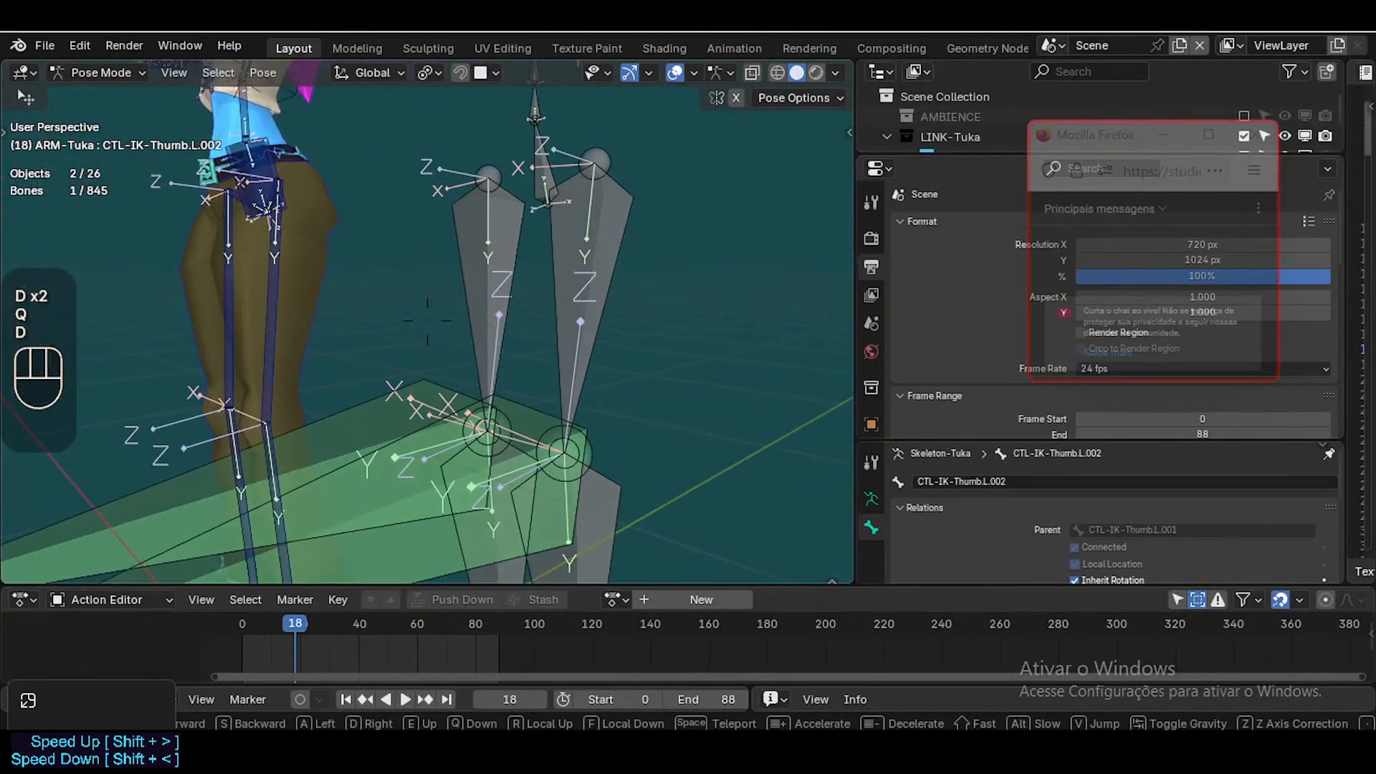
key("q")
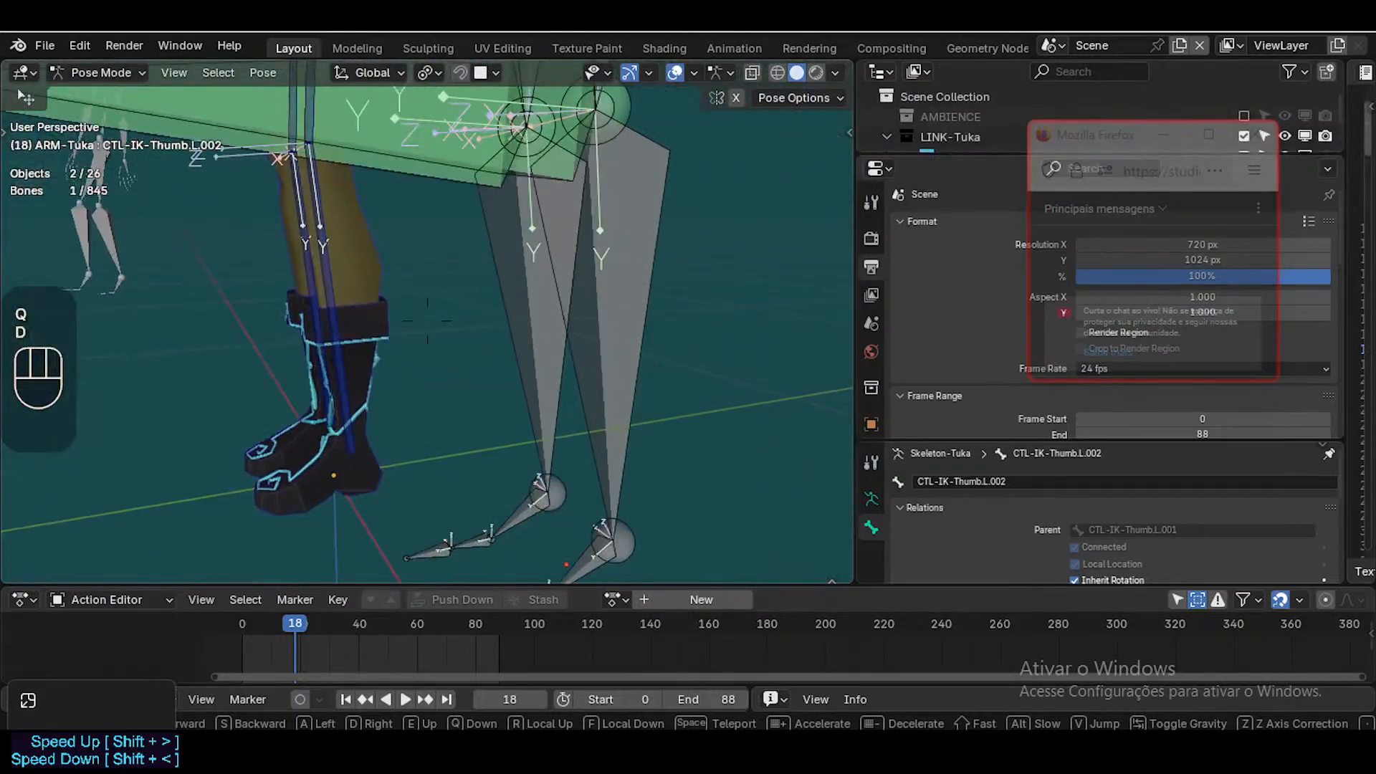
key("q")
key("w")
key("a")
key("w")
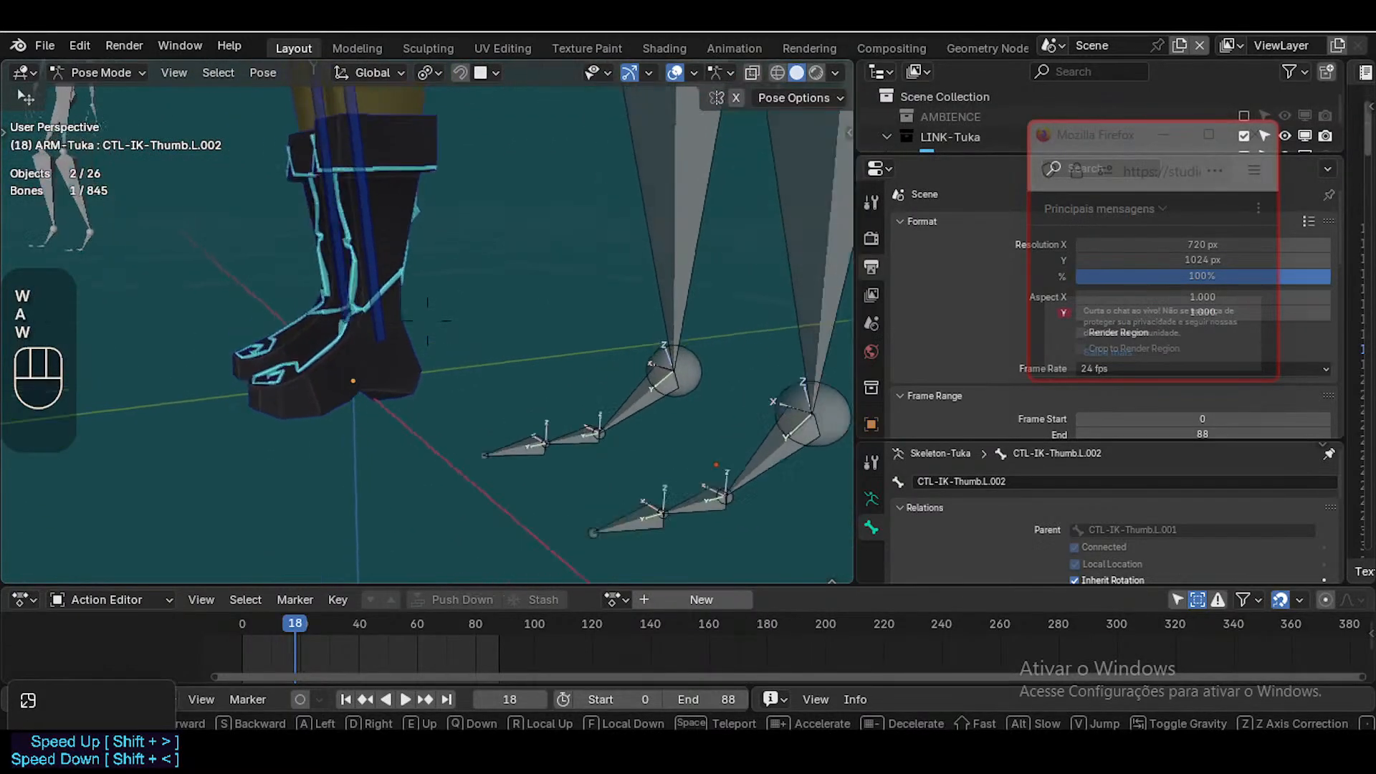
left_click(588, 374)
scroll(635, 348, "down", 2)
Select the Mixamo rig's left foot bone and clear its pose rotation
key("n")
key("n")
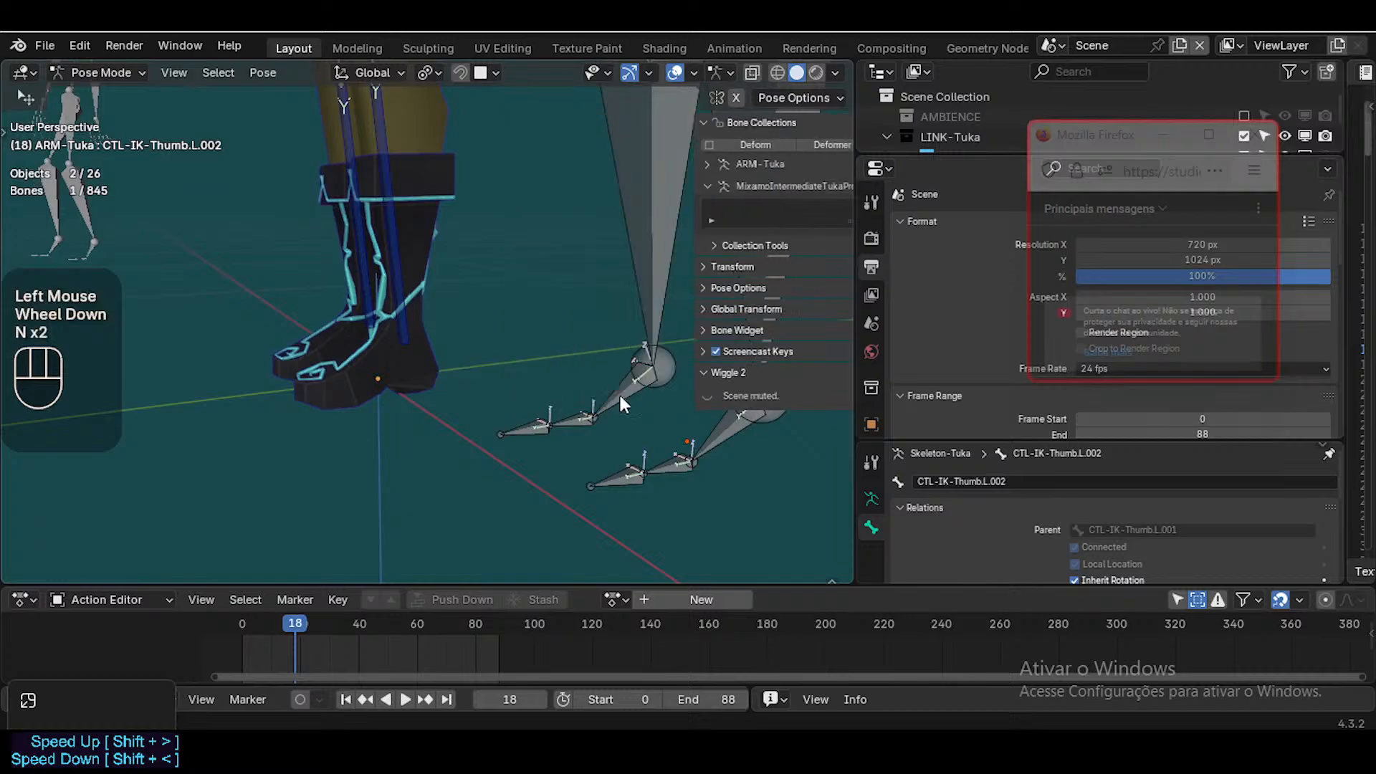
left_click(738, 424)
key("alt+r")
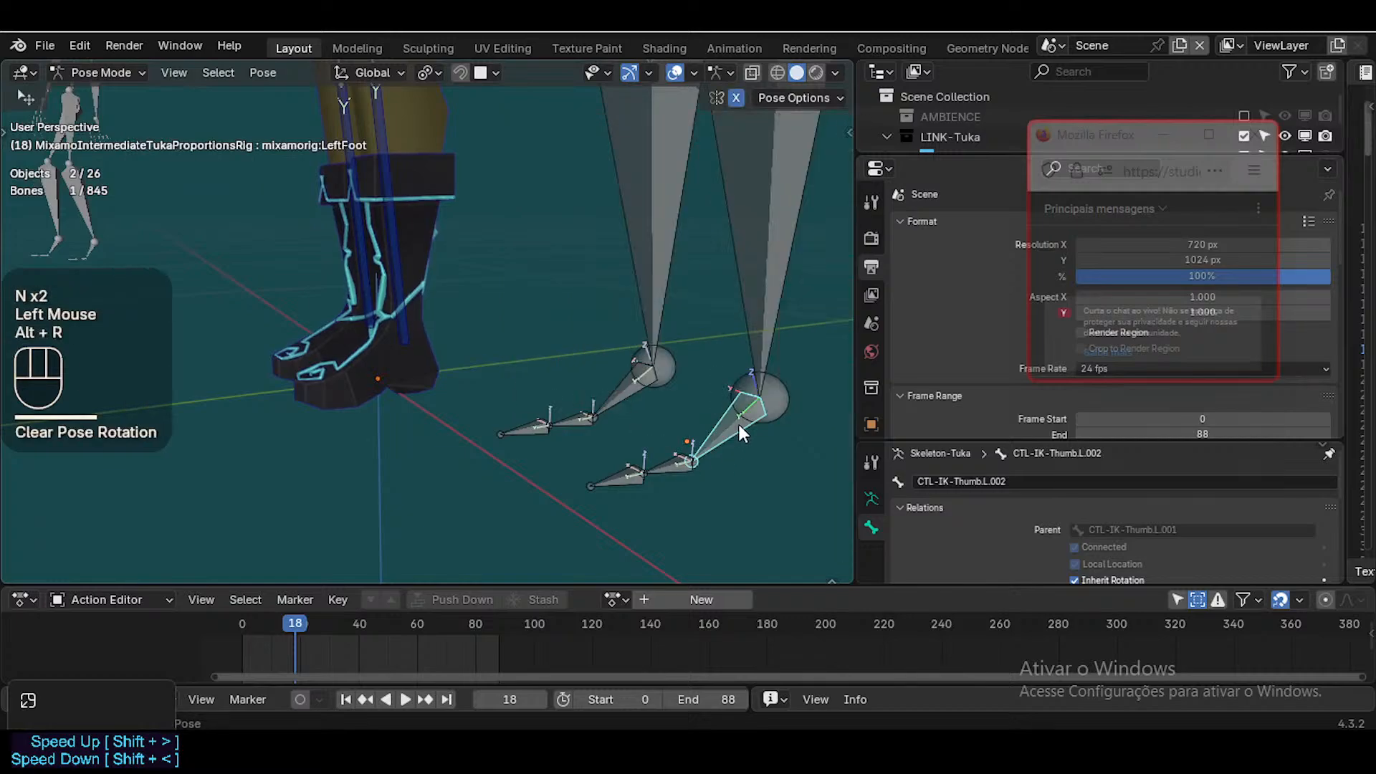
Try clearing the roll of the Mixamo rig's left foot bone in Edit Mode, undoing it each time
key("Tab")
key("alt+r")
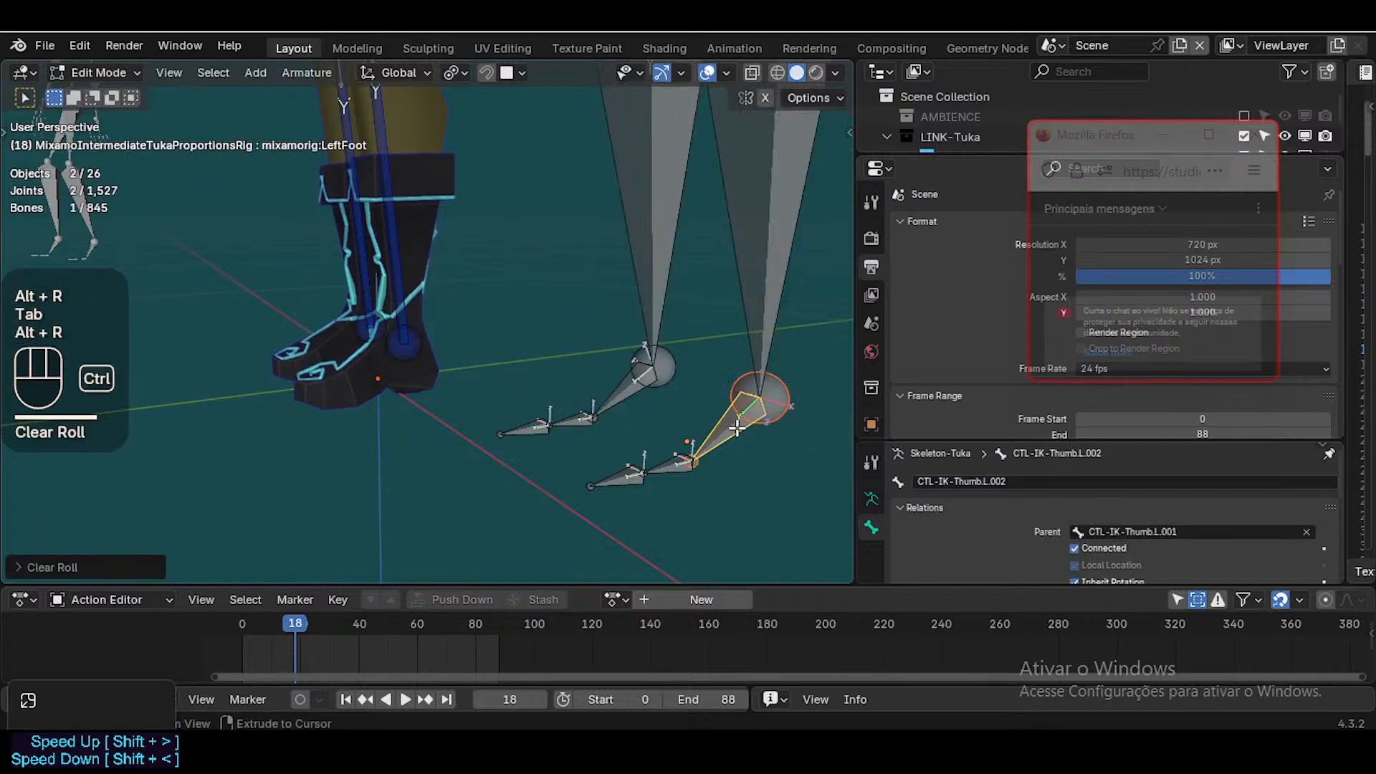
key("ctrl+z")
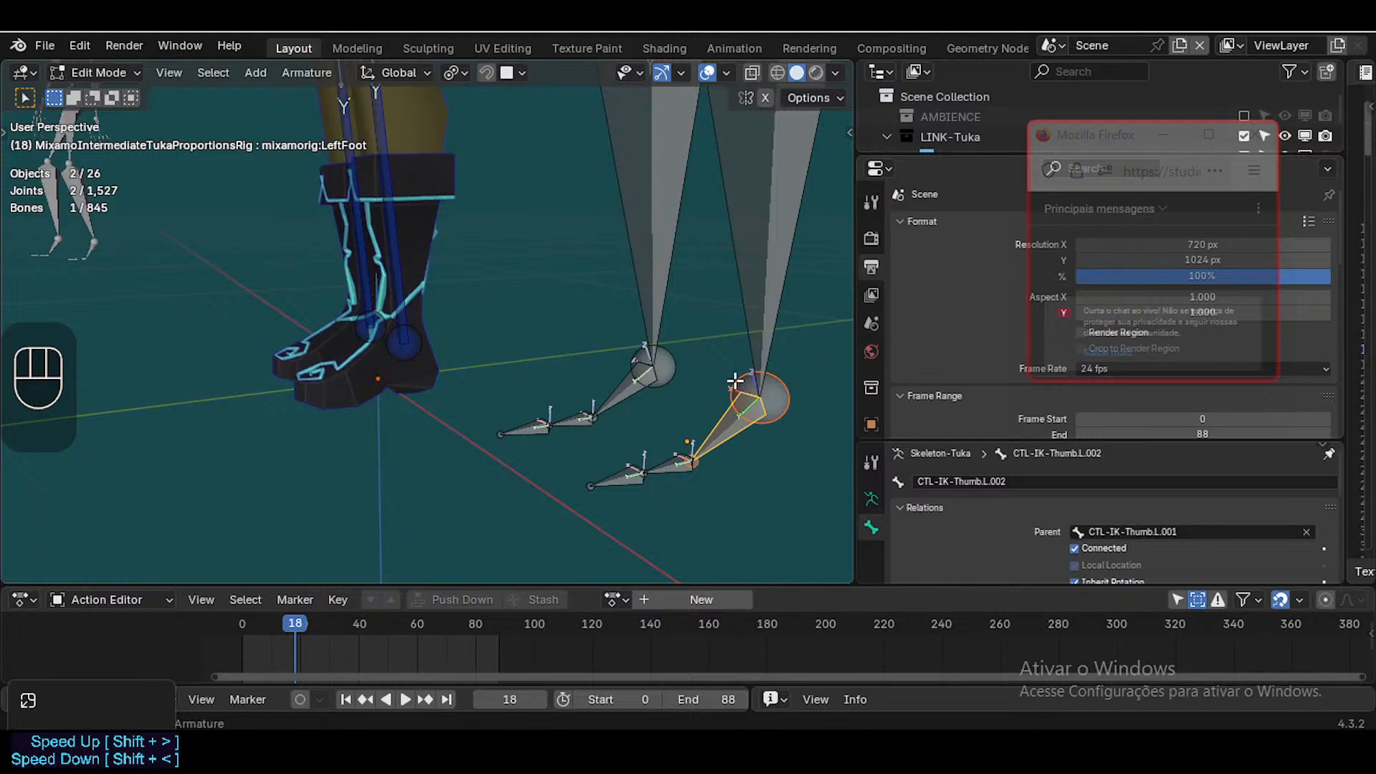
key("Tab")
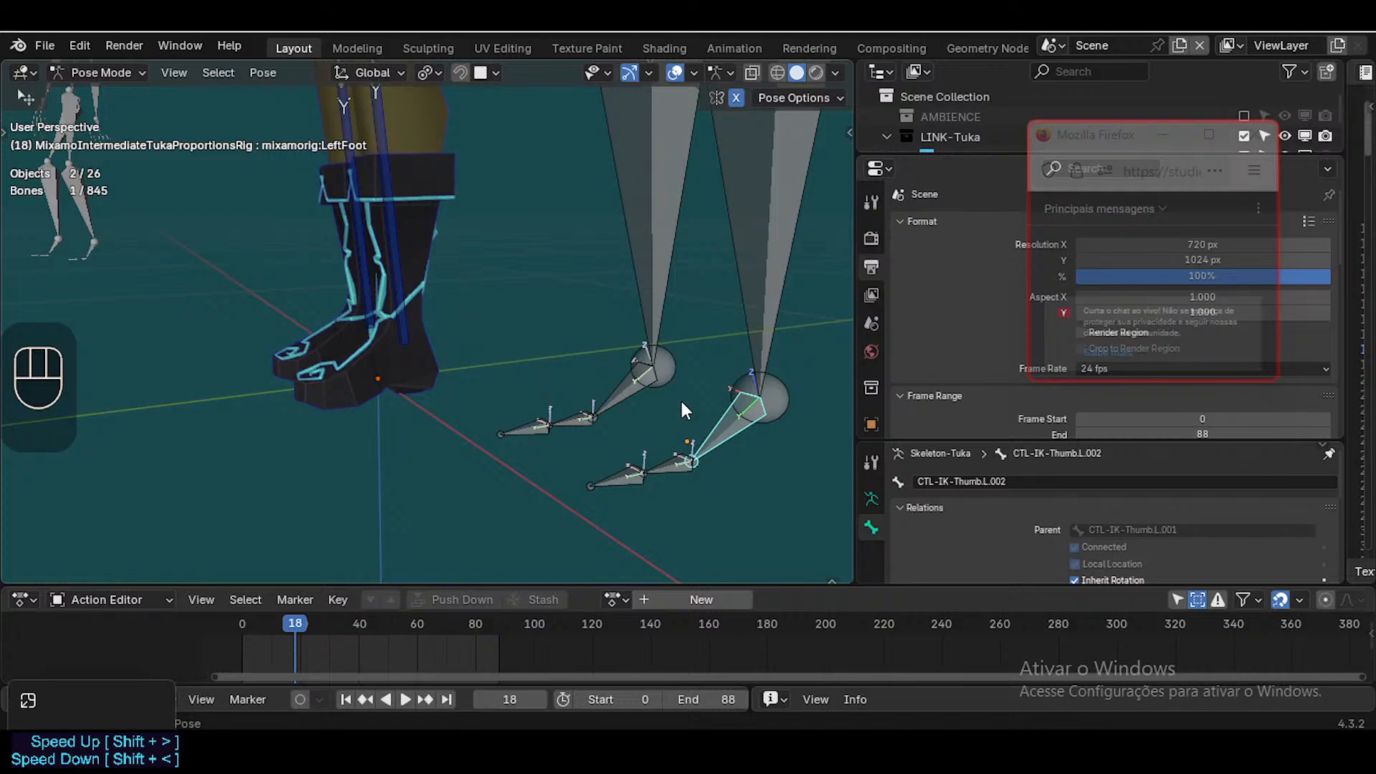
key("Tab")
key("alt+r")
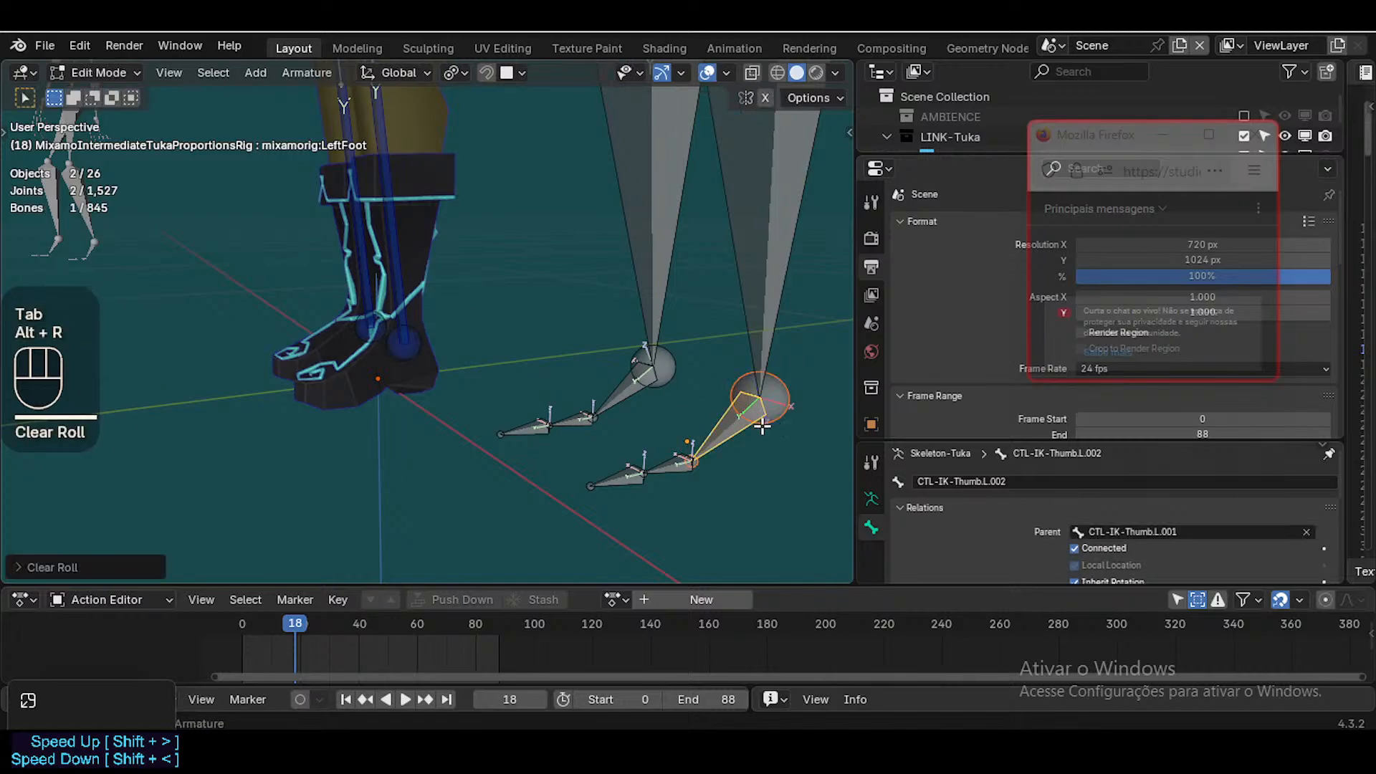
key("ctrl+z")
key("shift+grave")
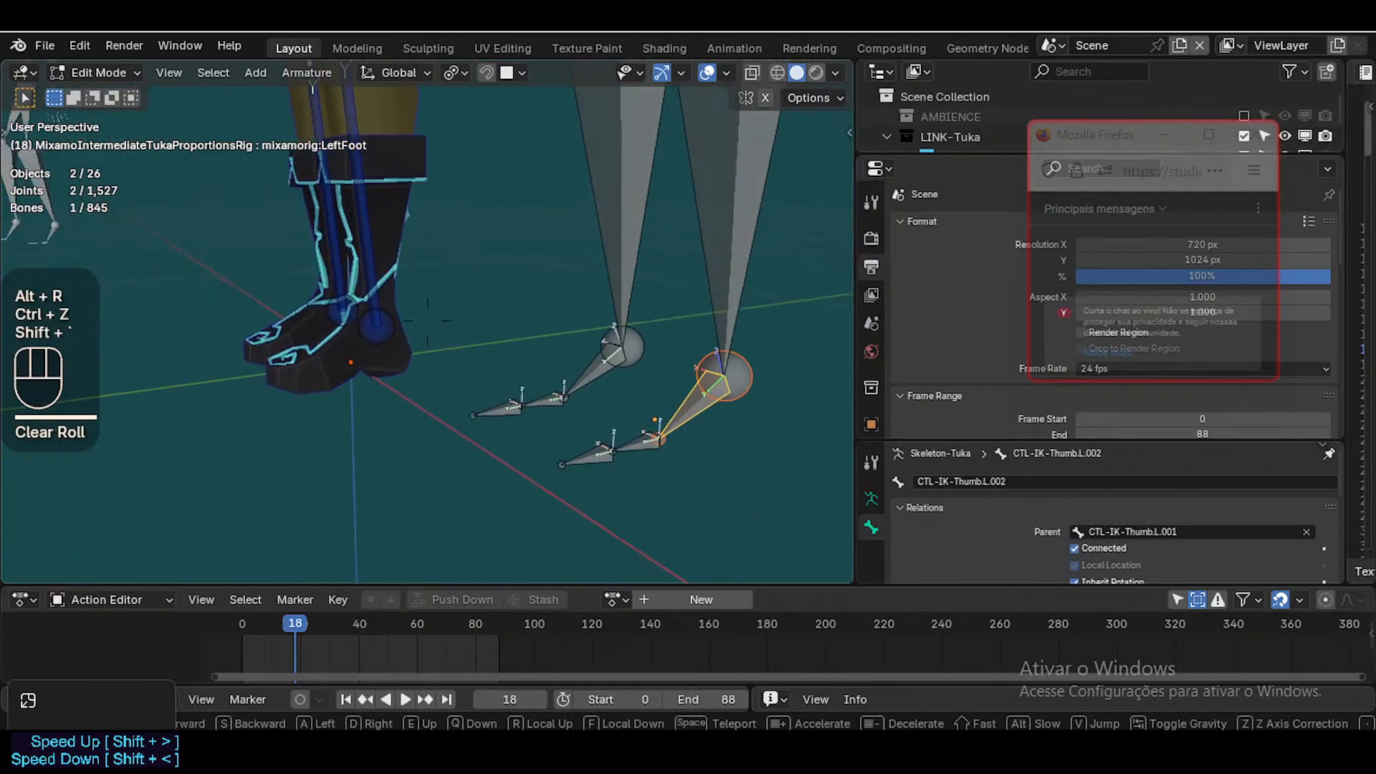
key("a")
left_click(527, 332)
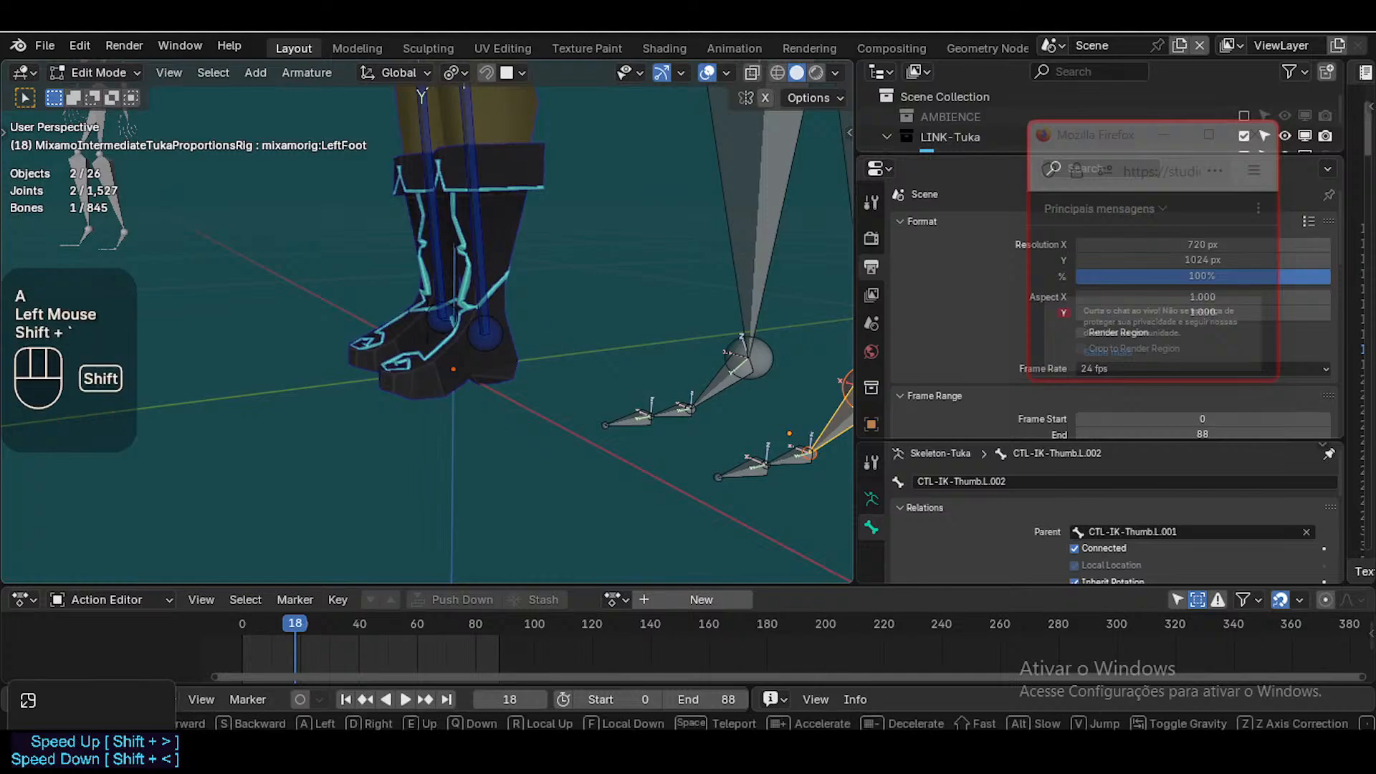
key("shift+s")
key("w")
left_click(567, 347)
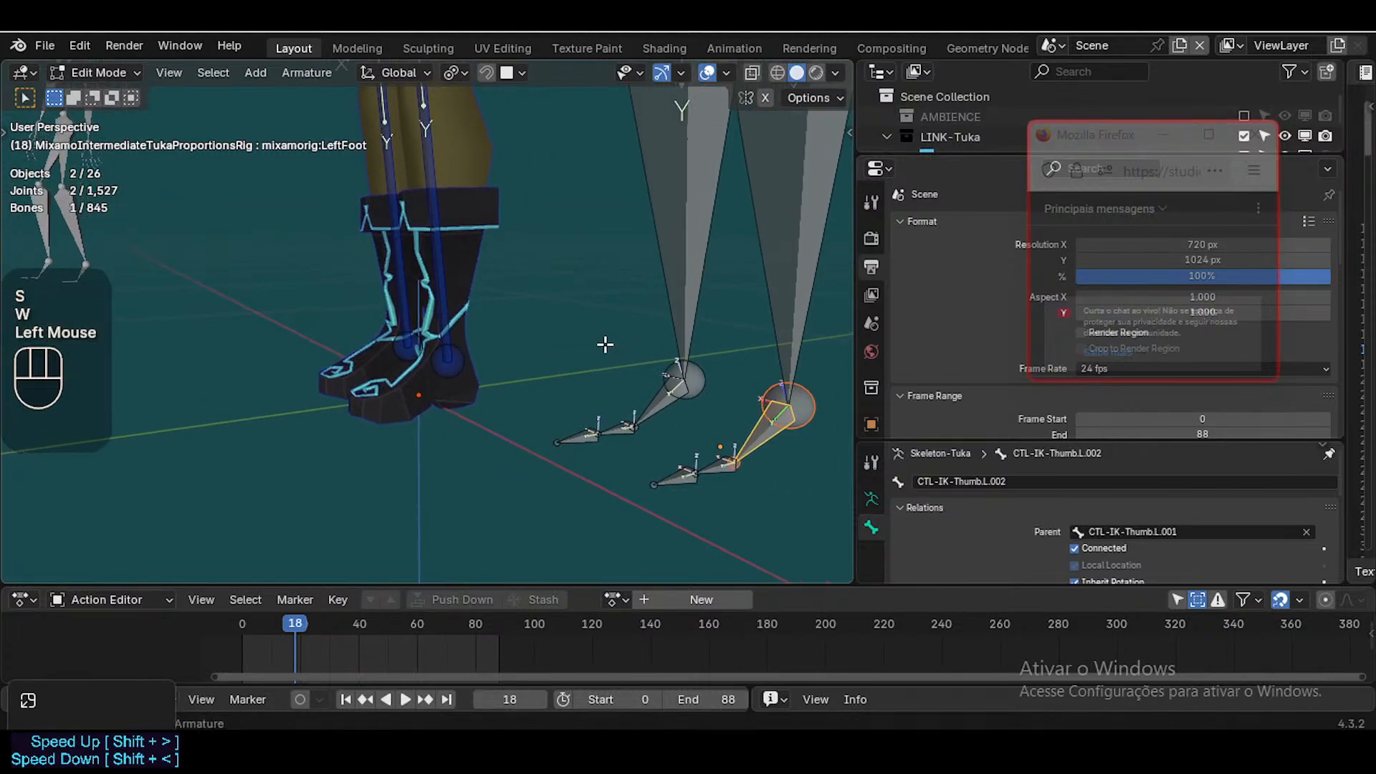
key("n")
key("n")
key("n")
key("n")
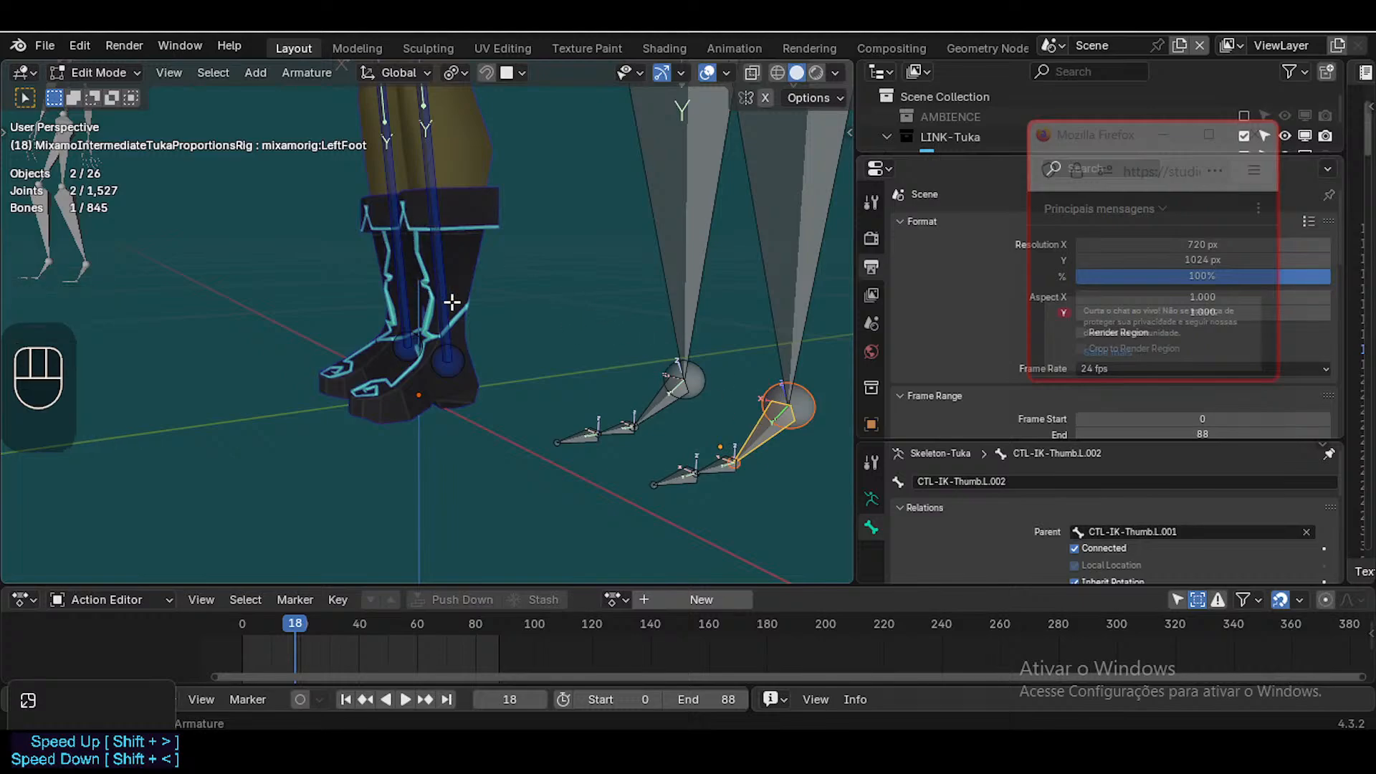
Clear the Mixamo left foot bone's rotation in Pose Mode, and try clearing its roll in Edit Mode, undoing the roll change
key("ctrl+Tab")
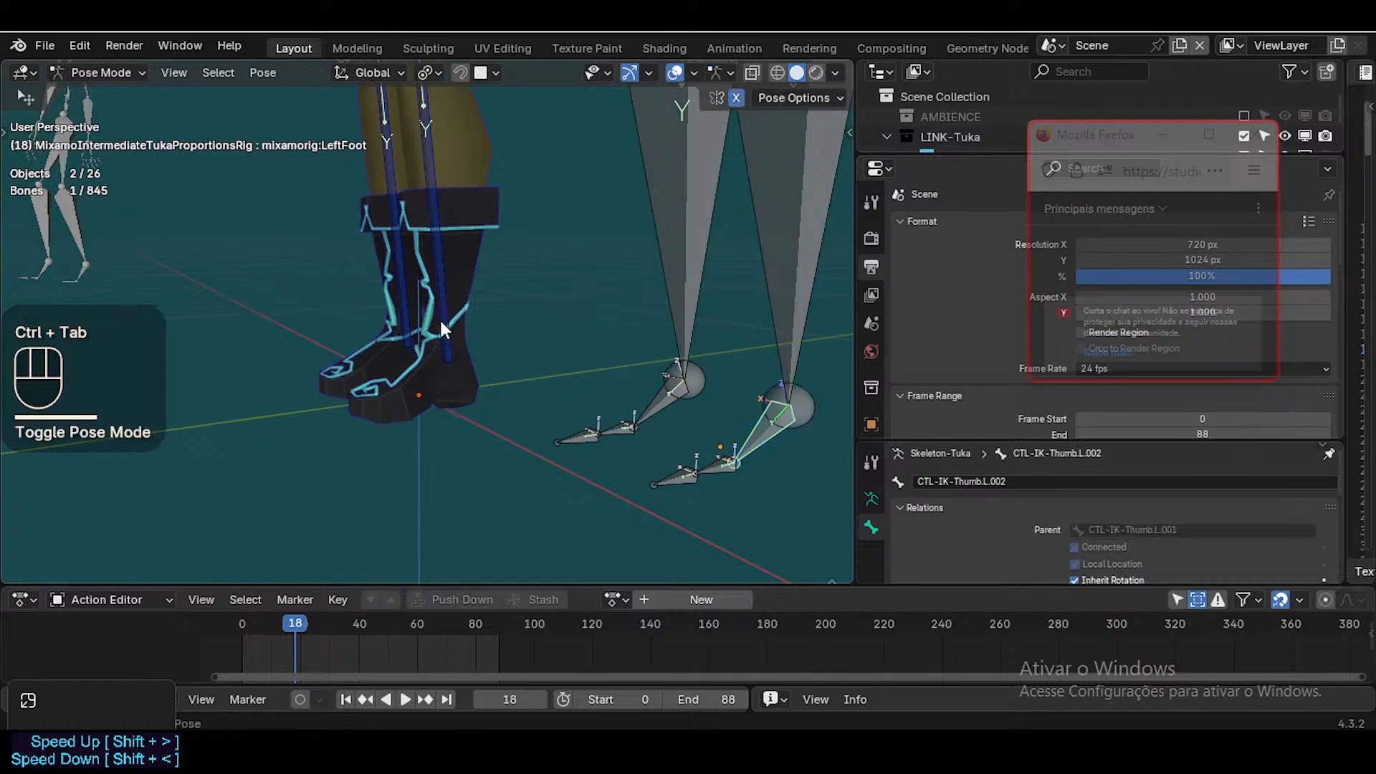
left_click(444, 331)
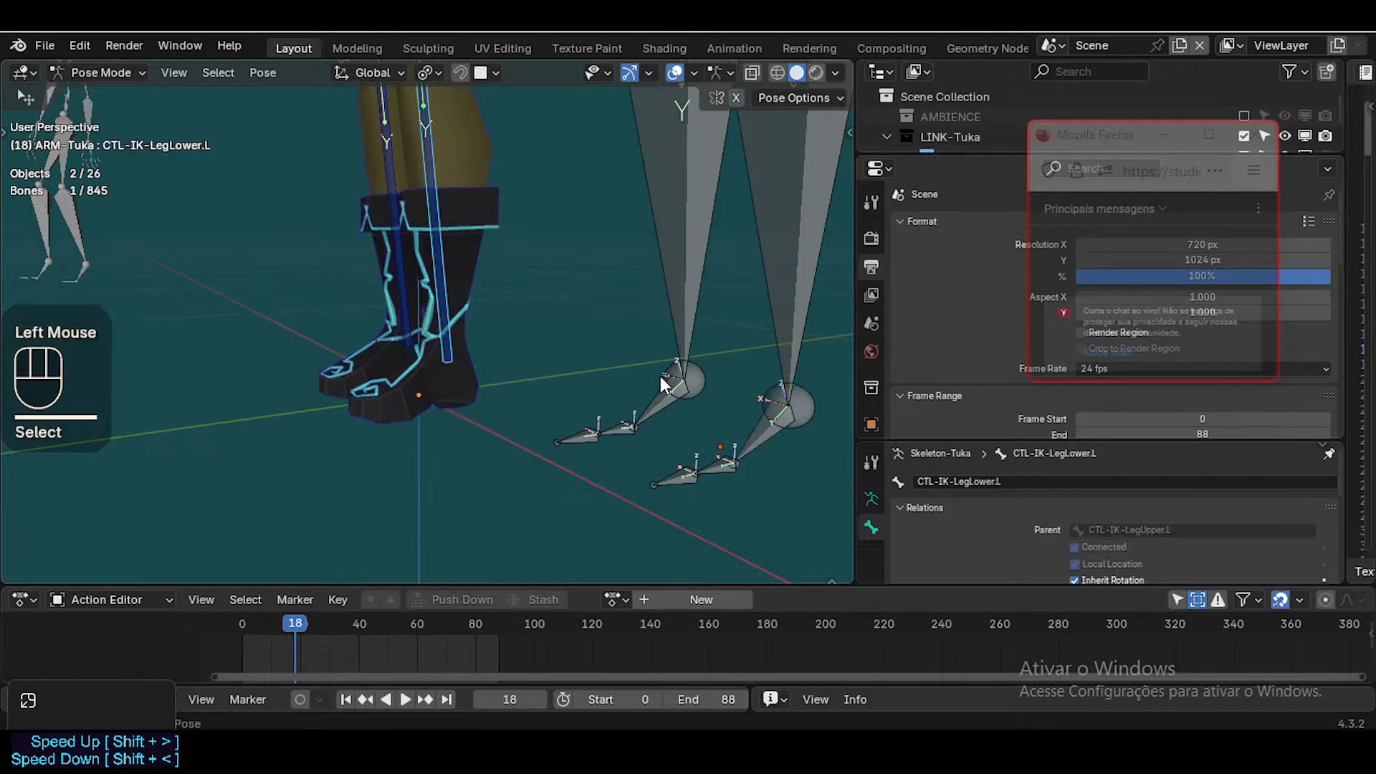
left_click(764, 431)
key("alt+r")
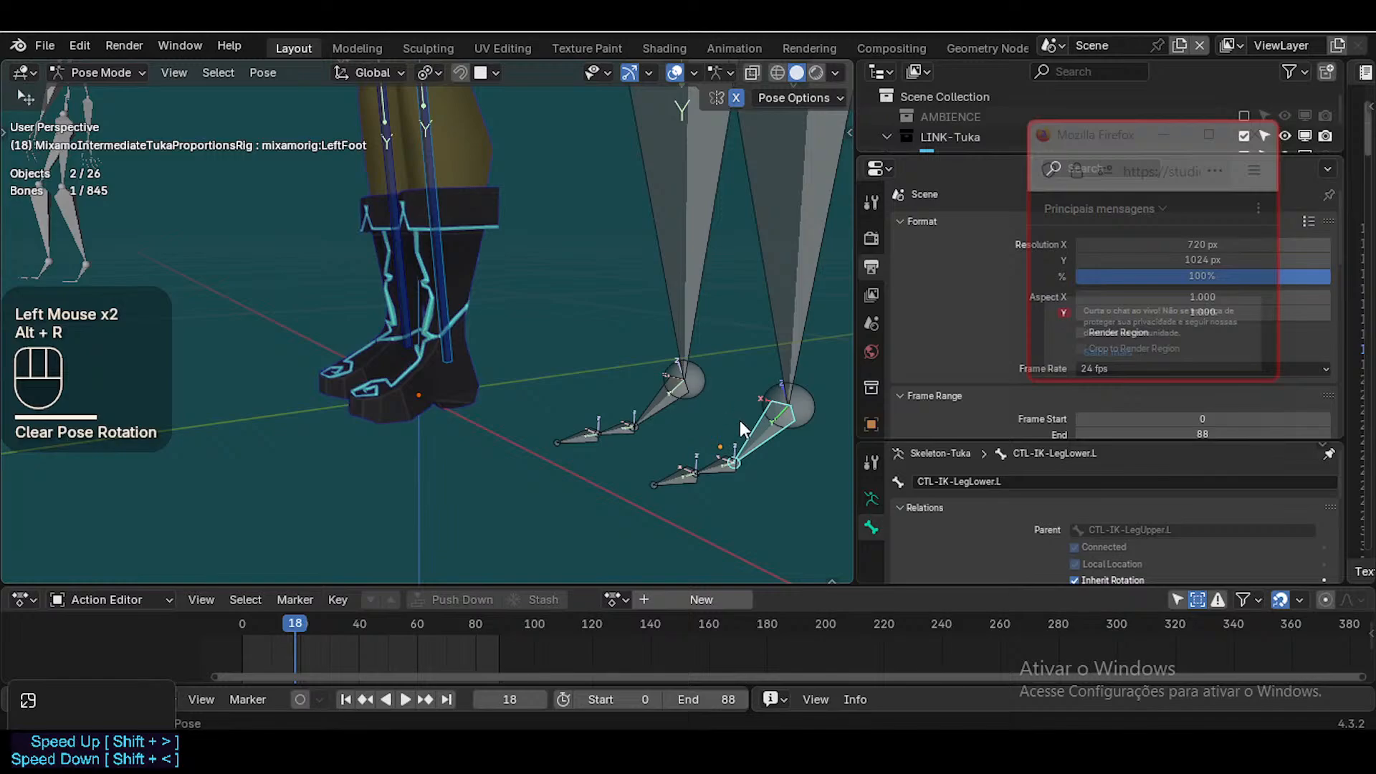
key("Tab")
key("alt+r")
key("ctrl+z")
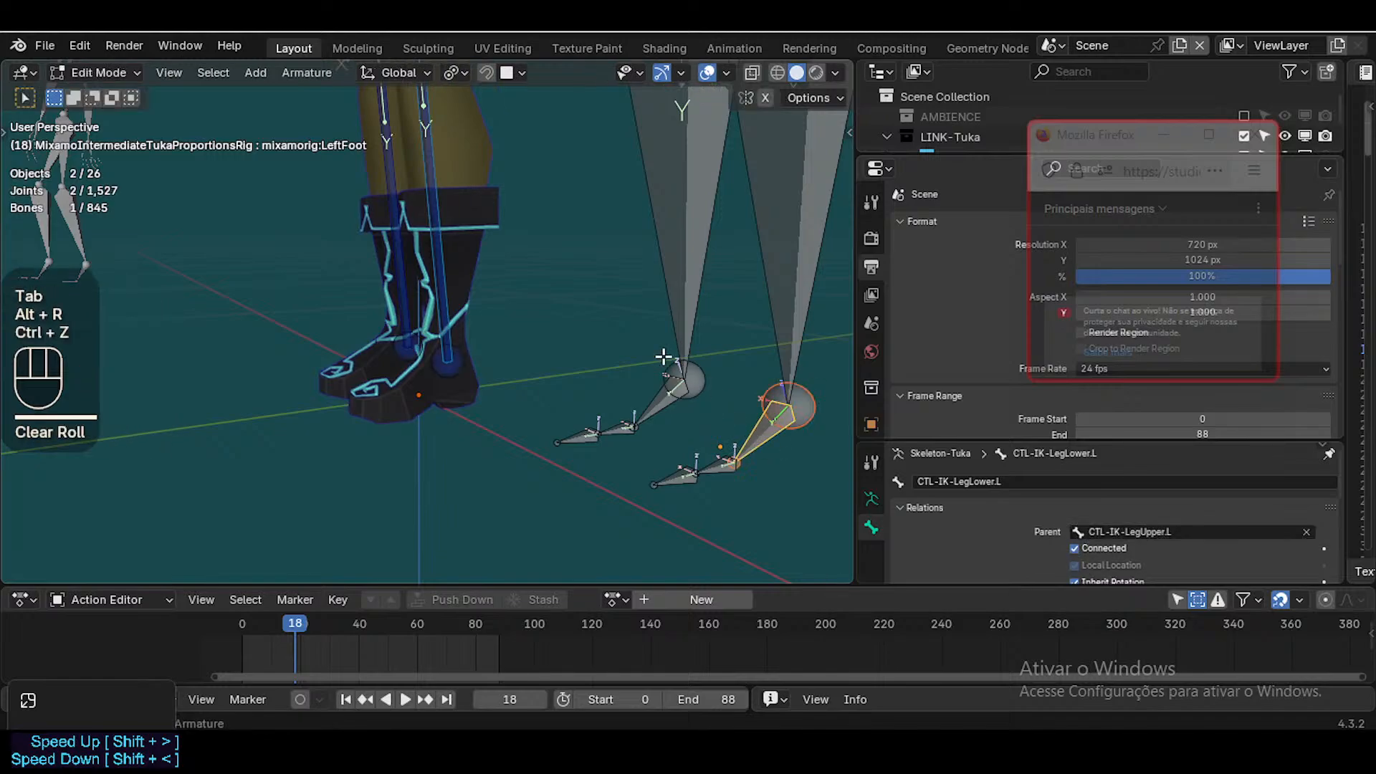
Select all bones of both rigs in Edit Mode and examine the leg and foot bone axes
key("shift+grave")
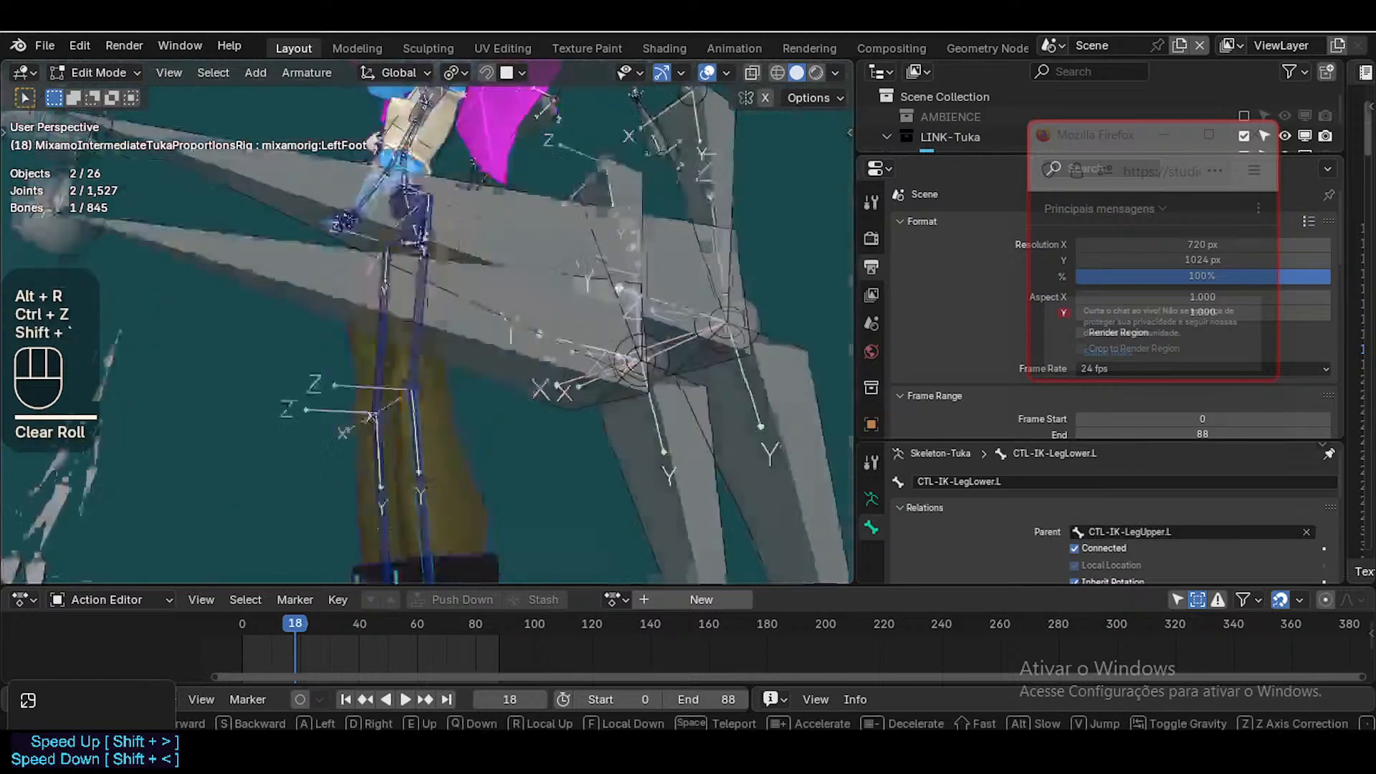
key("a")
left_click(617, 308)
key("a")
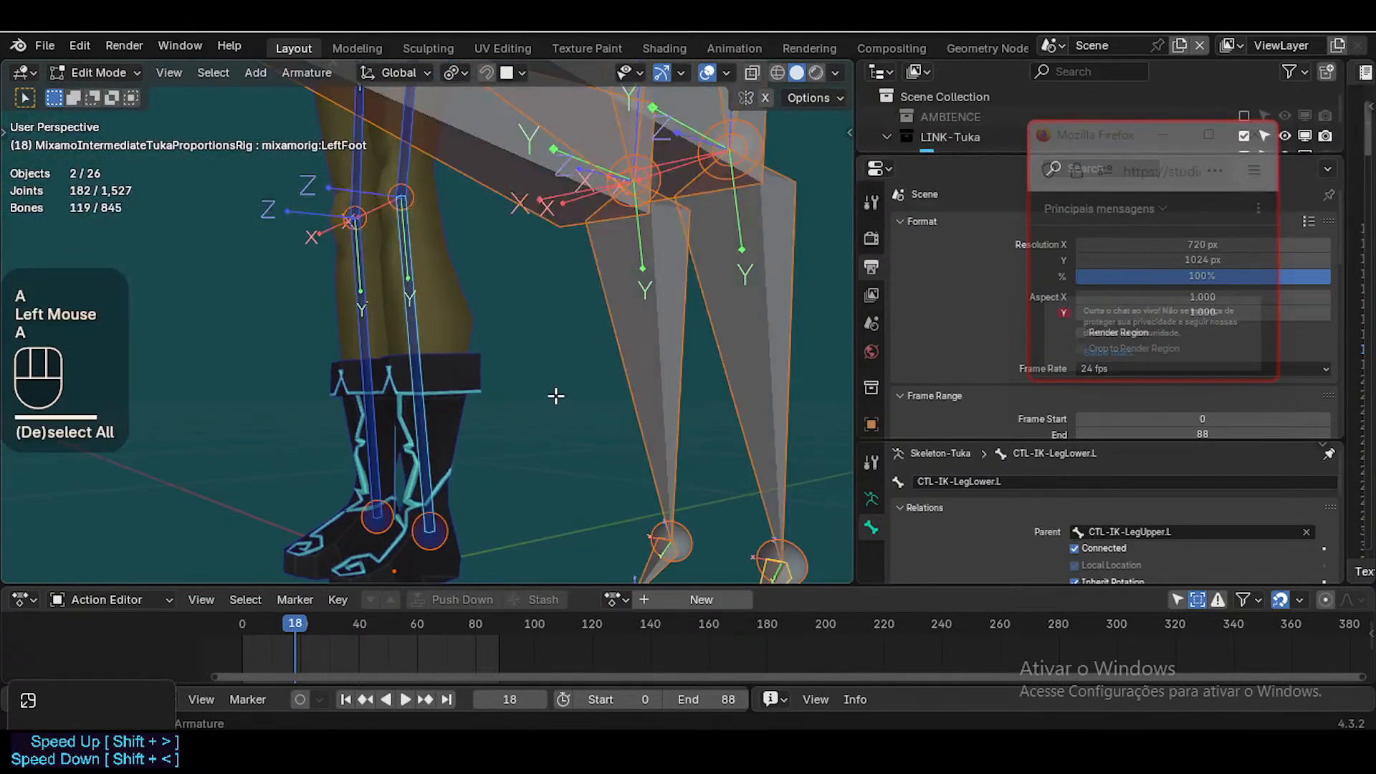
key("shift+grave")
key("s")
key("d")
key("w")
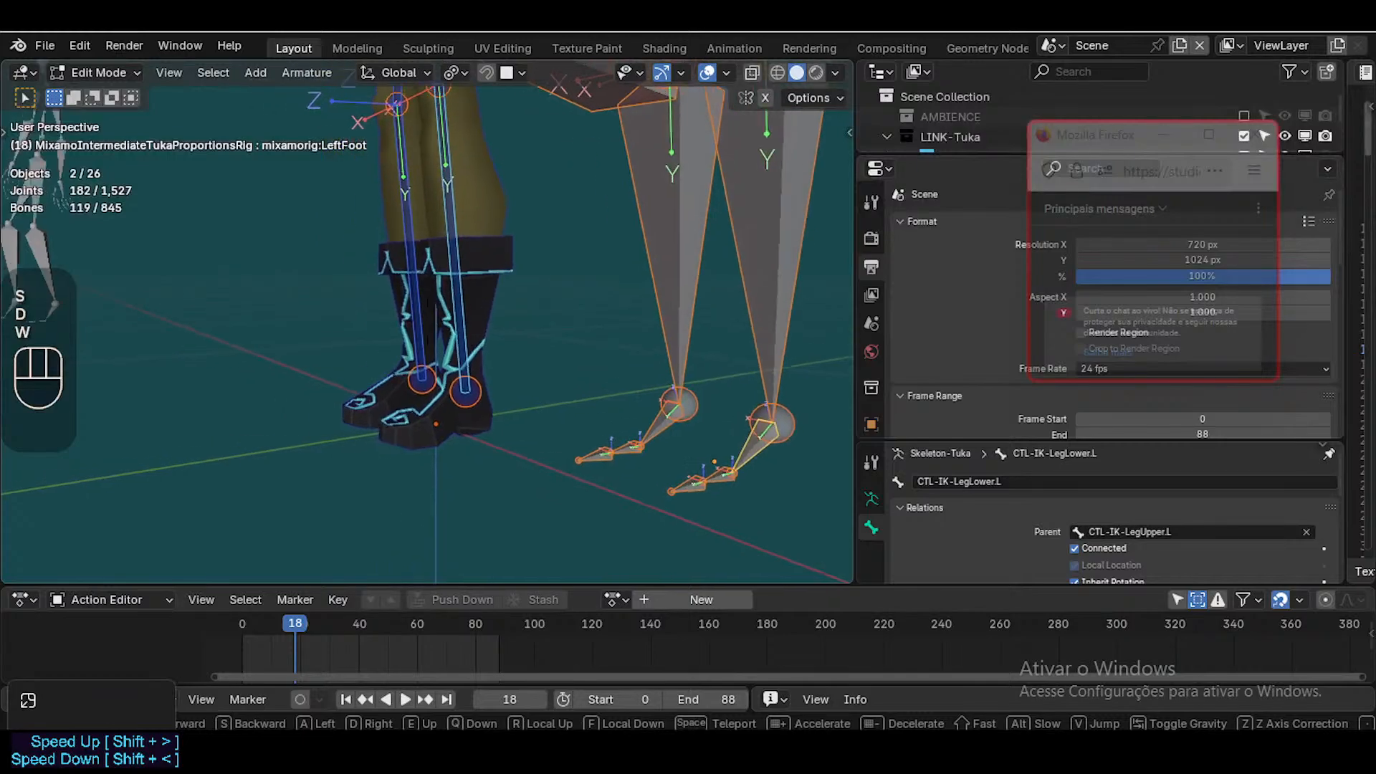
key("w")
key("d")
left_click(635, 427)
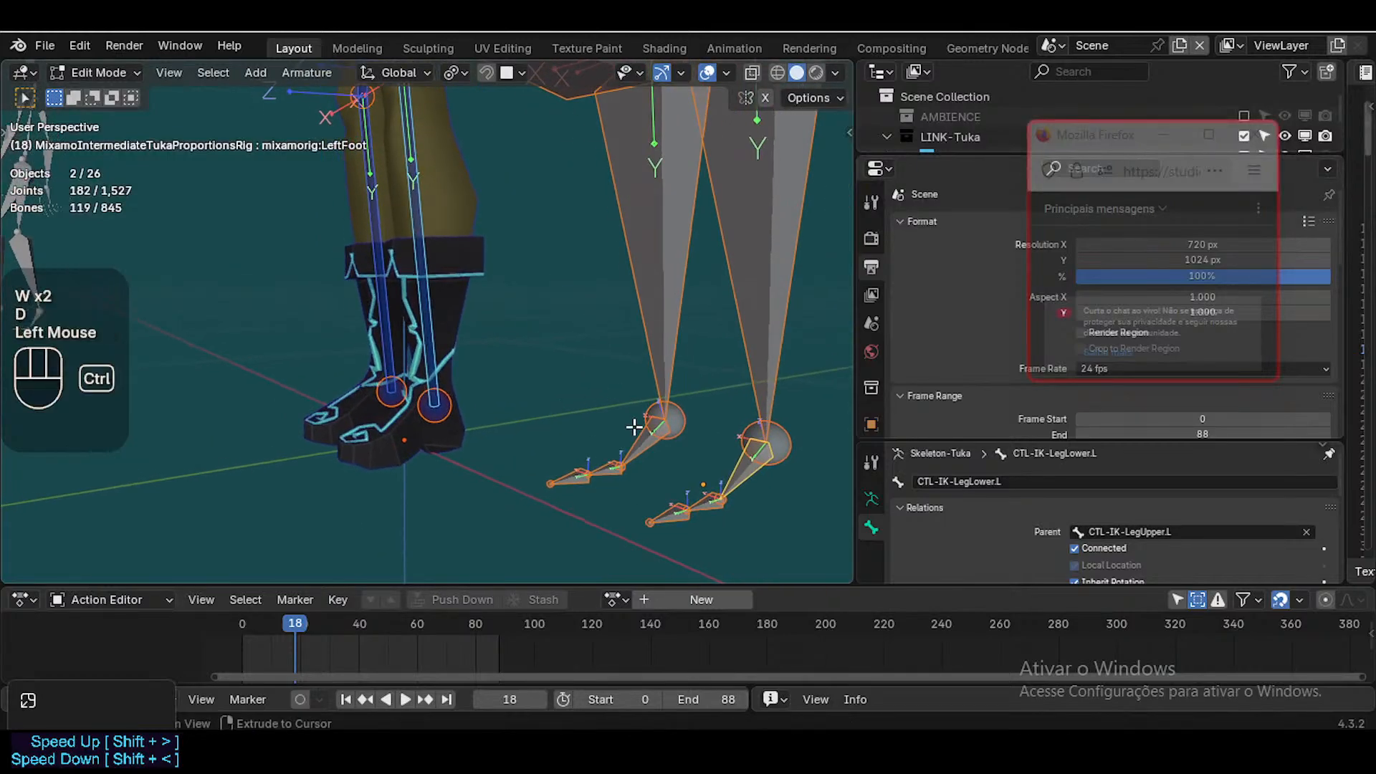
Put only the ARM-Tuka armature into Pose Mode and solo its CTL-FK and D0-Skeleton bone collections alongside CTL-IK
key("ctrl+Tab")
left_click(427, 388)
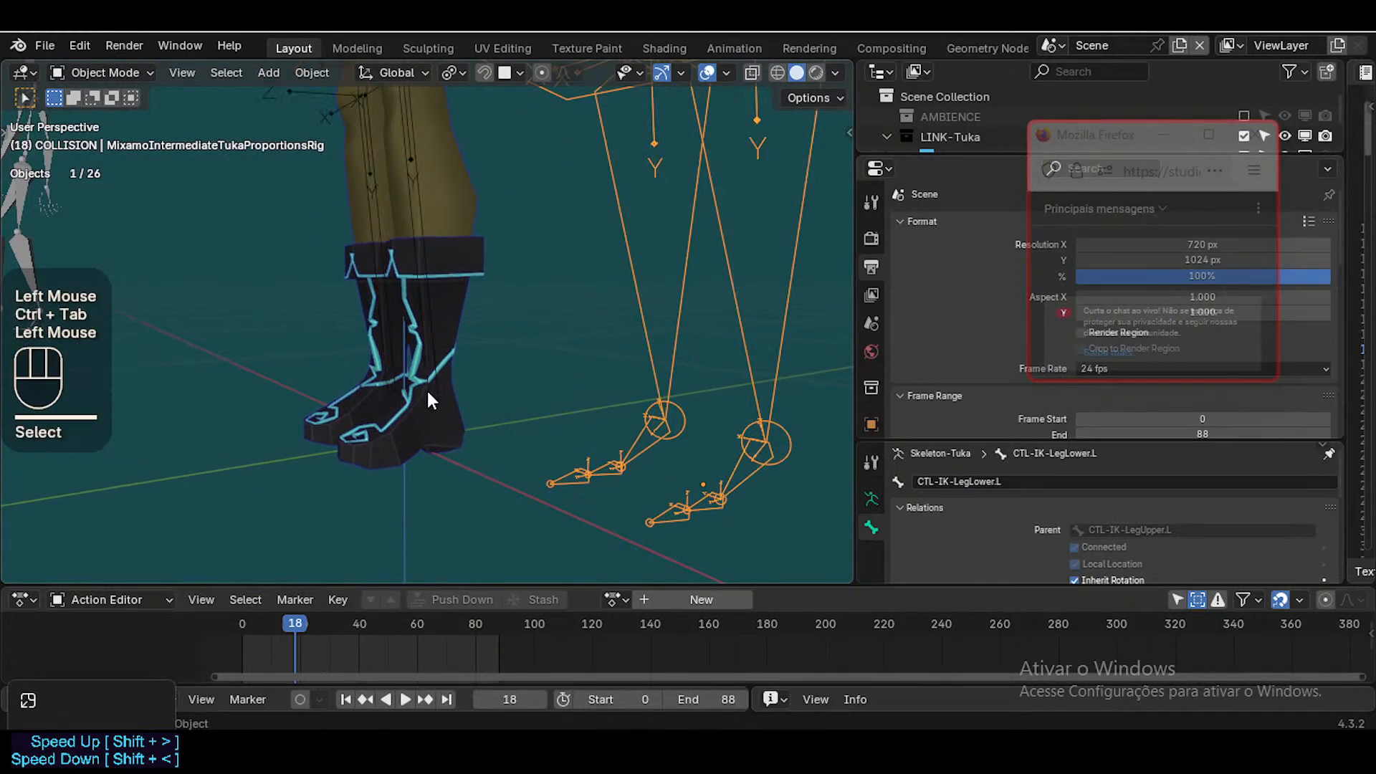
left_click(433, 381)
key("ctrl+Tab")
key("n")
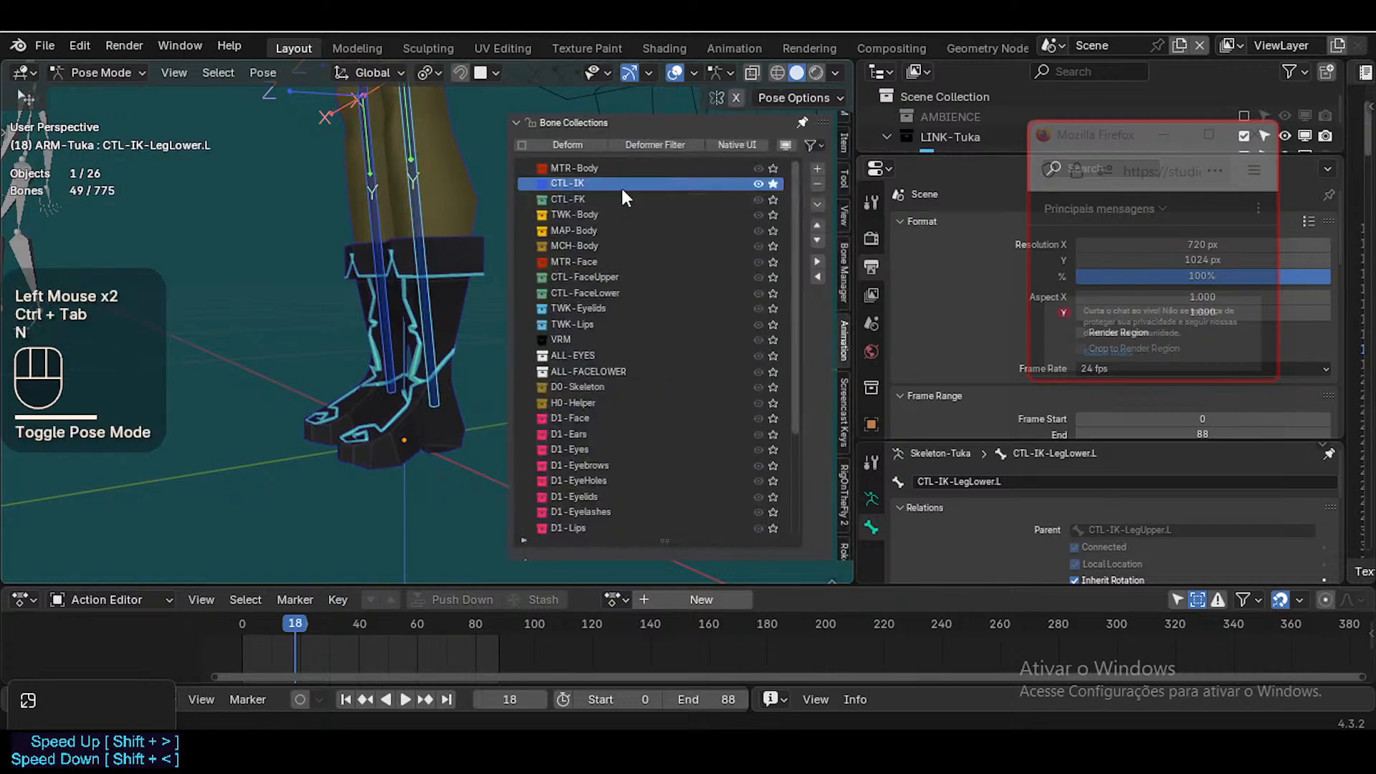
left_click(774, 201)
key("n")
key("n")
scroll(672, 369, "down", 1)
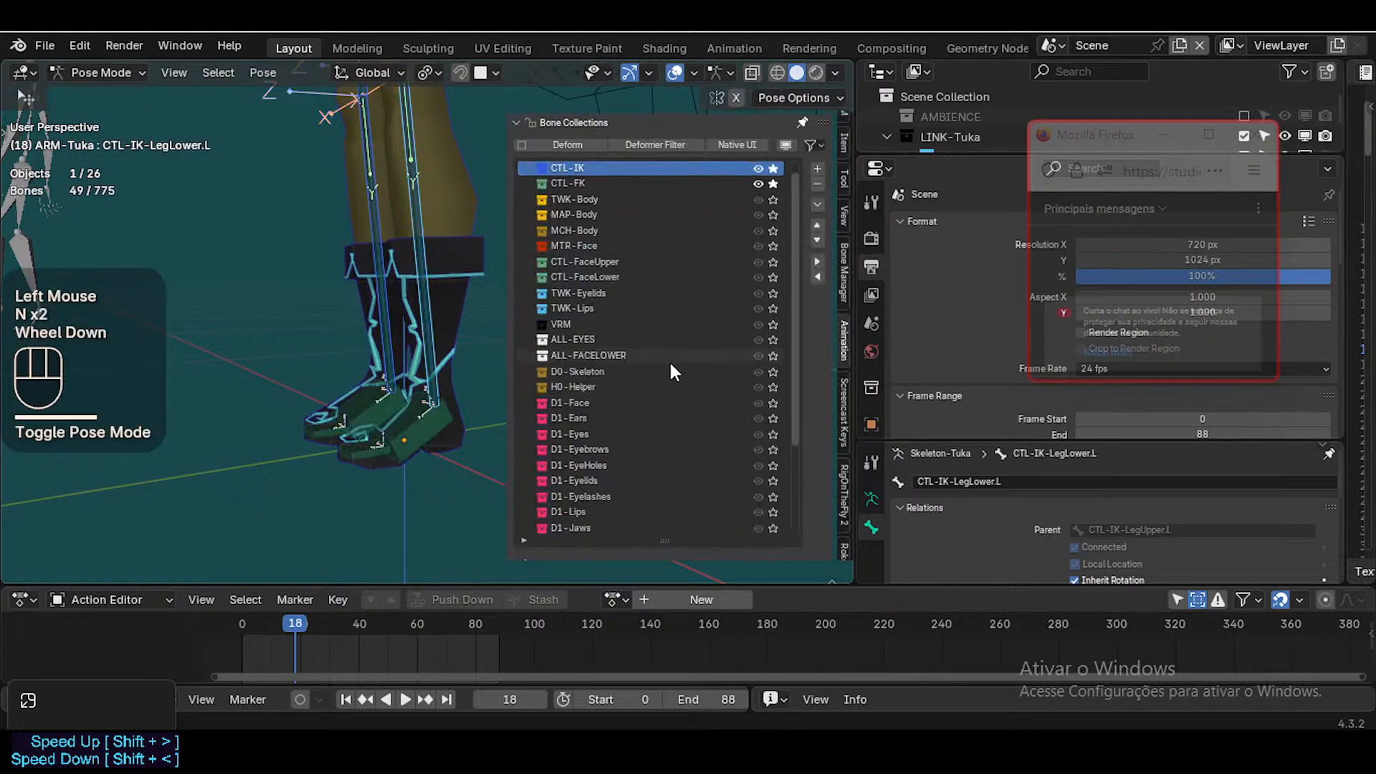
scroll(671, 366, "down", 1)
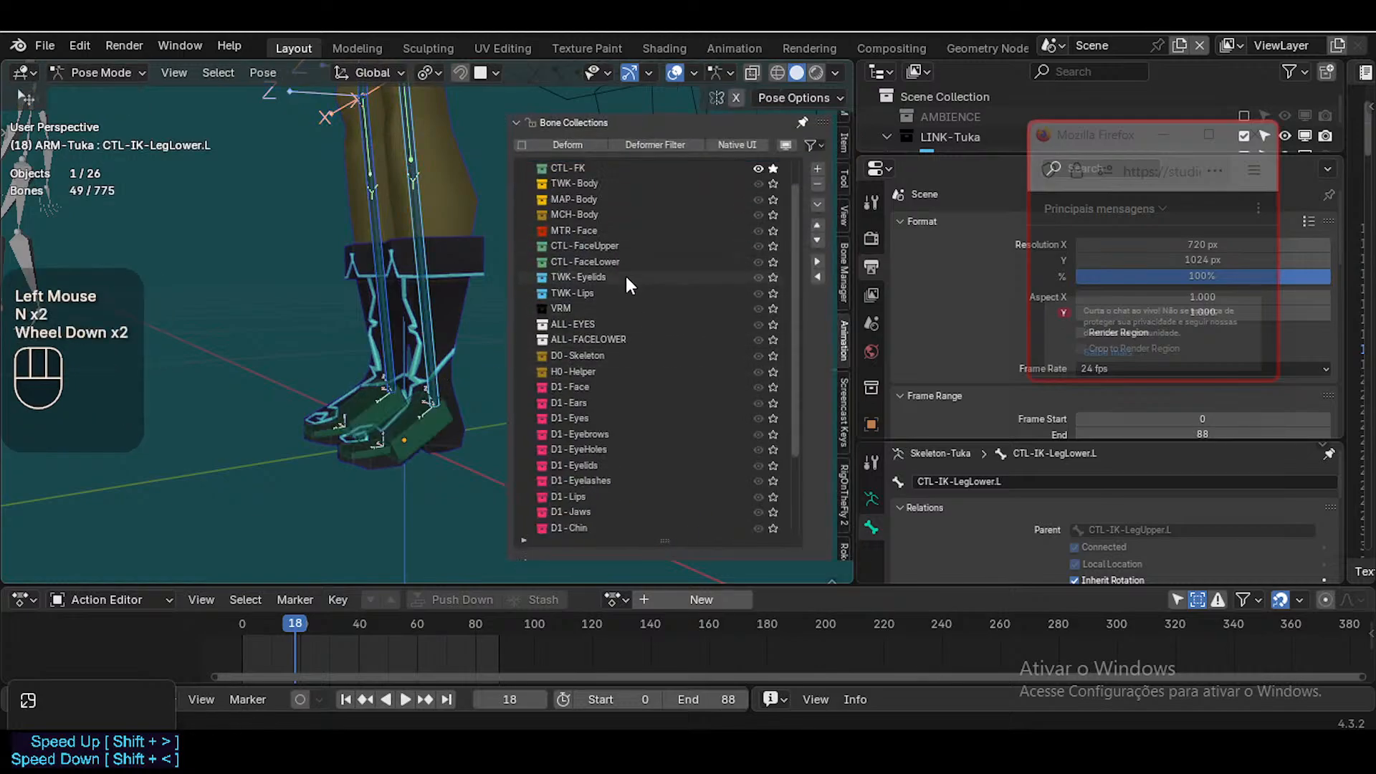
left_click(775, 359)
key("n")
Select the character's DEF3-Foot.L bone and examine its axes up close
left_click(455, 446)
scroll(455, 446, "up", 1)
key("shift+grave")
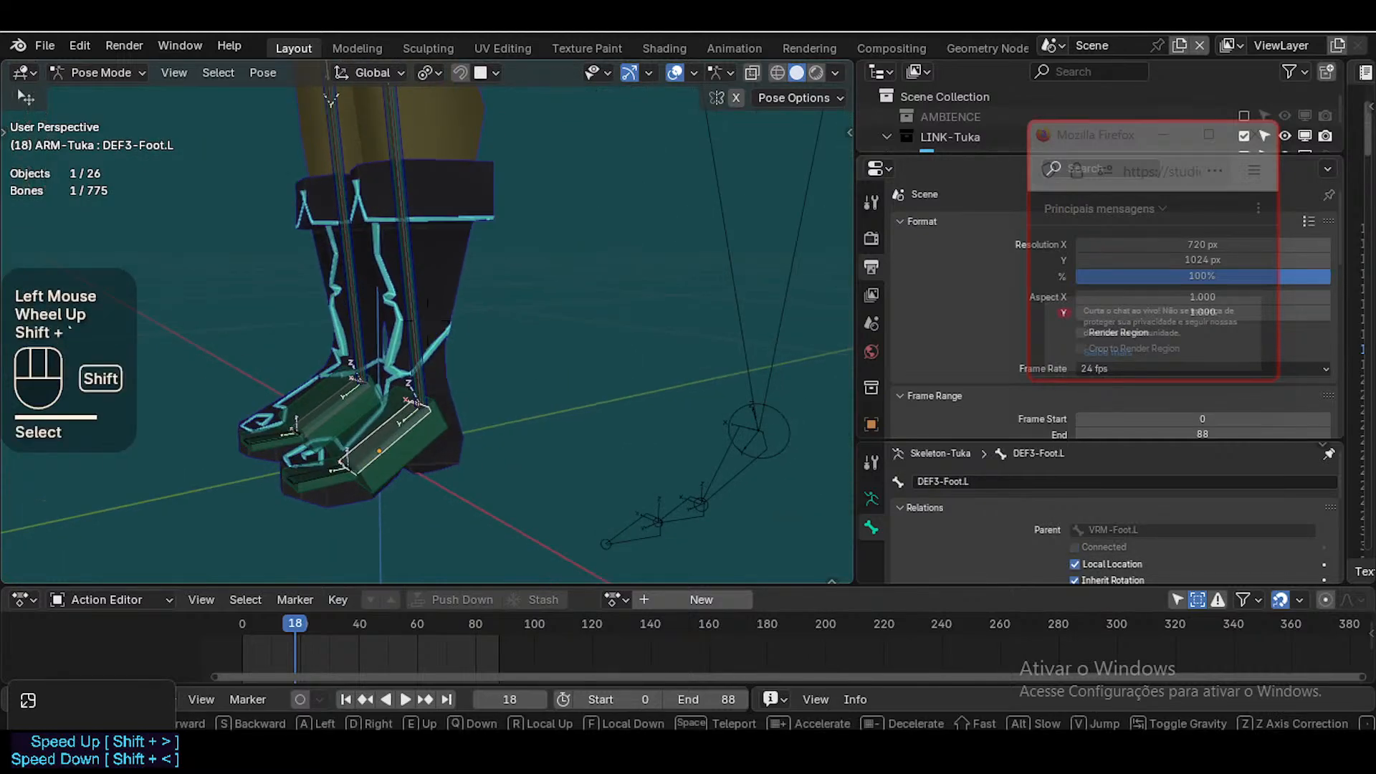
key("q")
key("w")
key("w")
key("w")
key("d")
key("w")
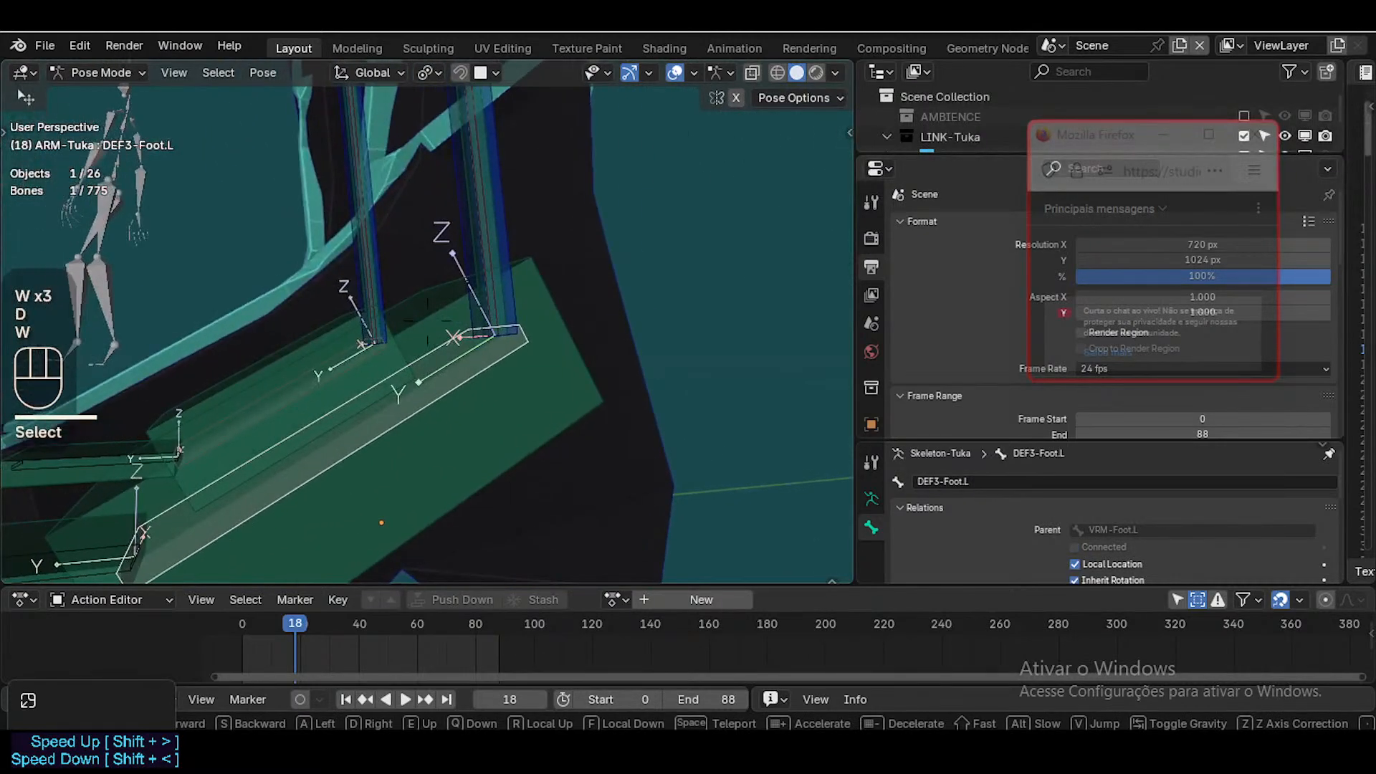
Try clearing the pose rotation of DEF3-Foot.L and its roll in Edit Mode, undoing the roll change
left_click(470, 407)
left_click(462, 363)
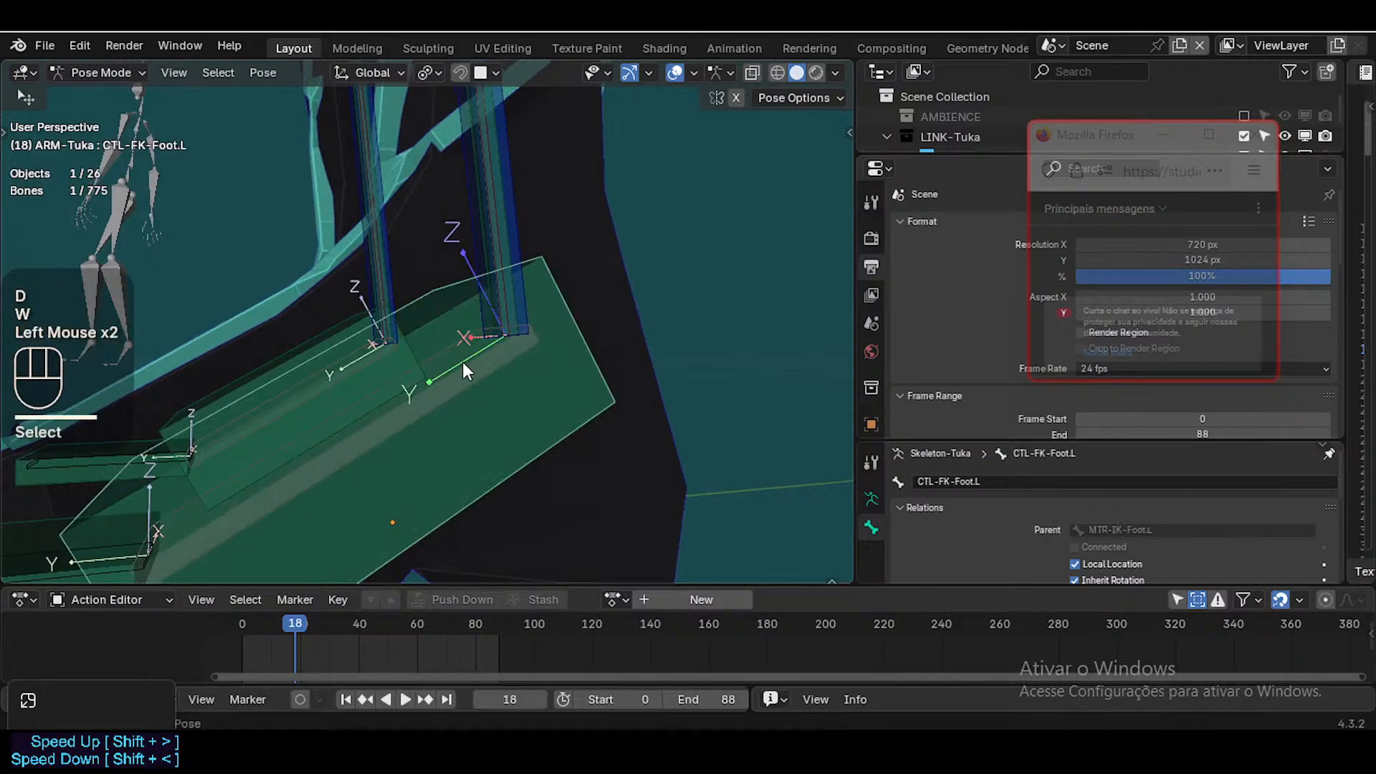
left_click(463, 363)
key("alt+r")
key("Tab")
key("alt+r")
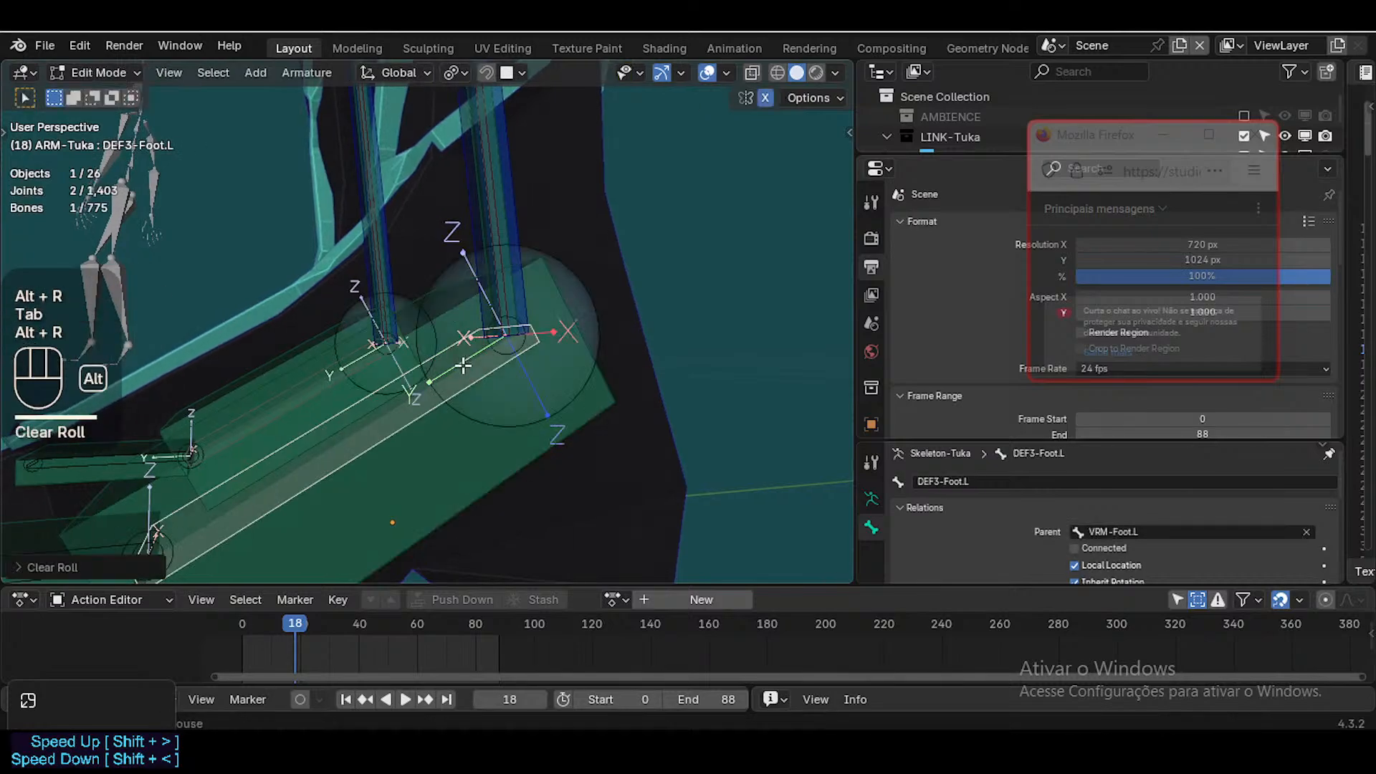
key("ctrl+z")
left_click(463, 365)
Compare the foot bones of both rigs and examine the bone axes of the character's upper body and arm
scroll(463, 367, "down", 4)
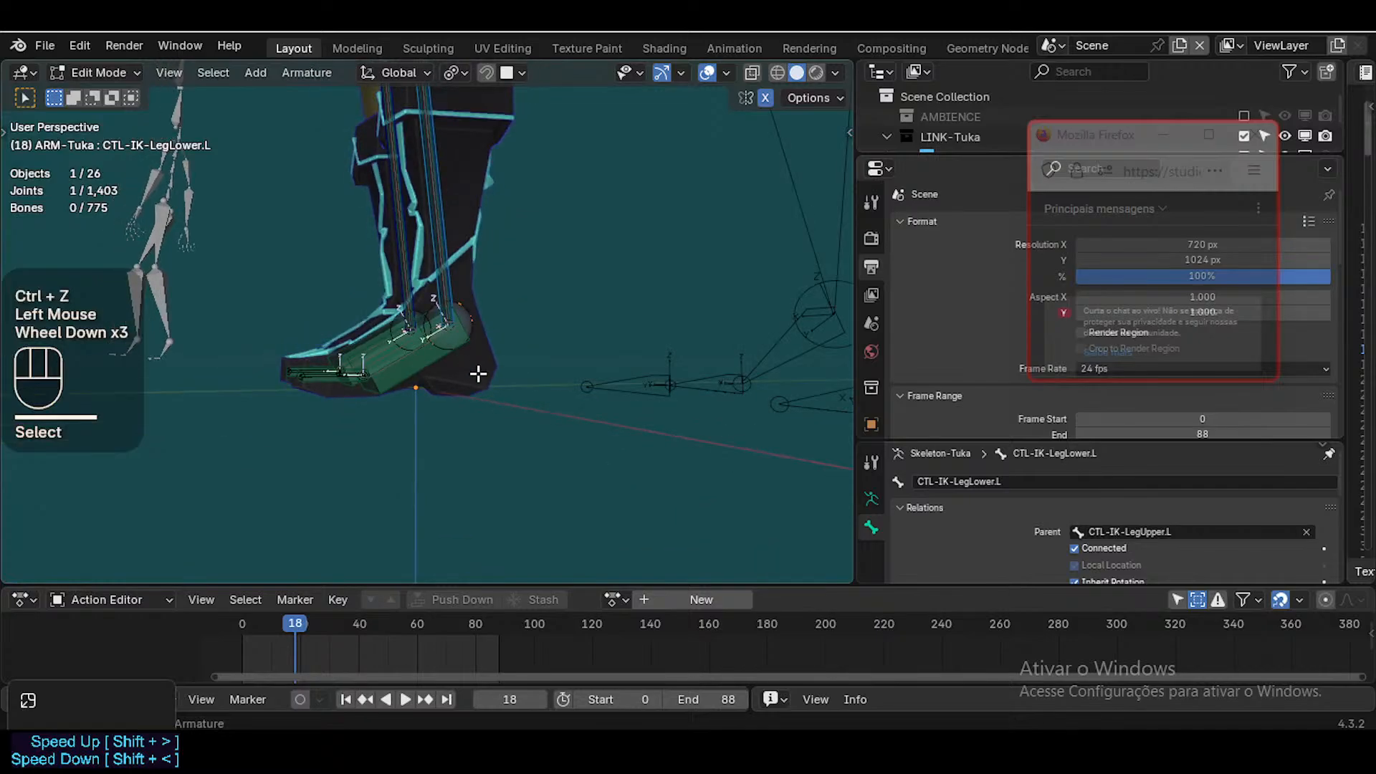
middle_click_drag(538, 396, 638, 439)
key("shift+grave")
key("d")
key("s")
key("d")
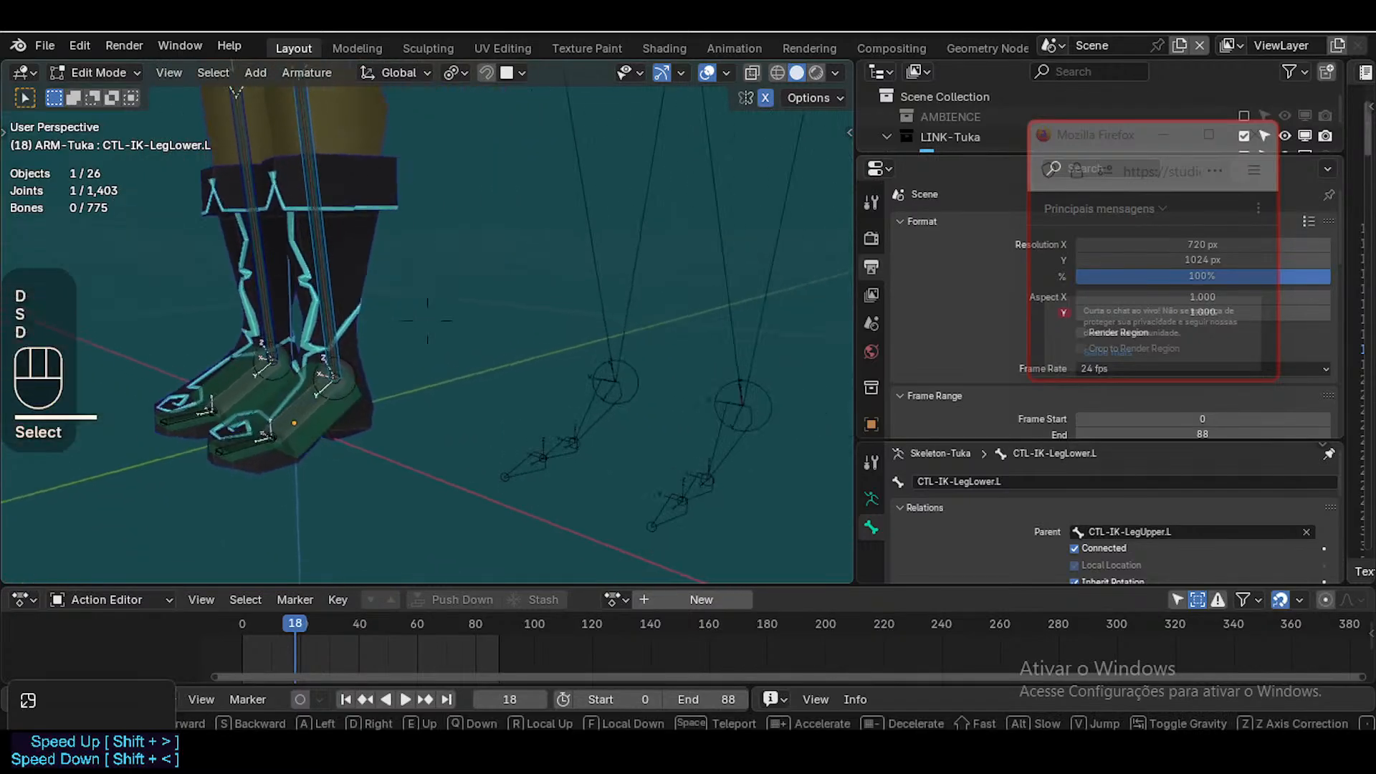
key("w")
key("e")
key("e")
key("e")
key("e")
key("e")
key("e")
key("s")
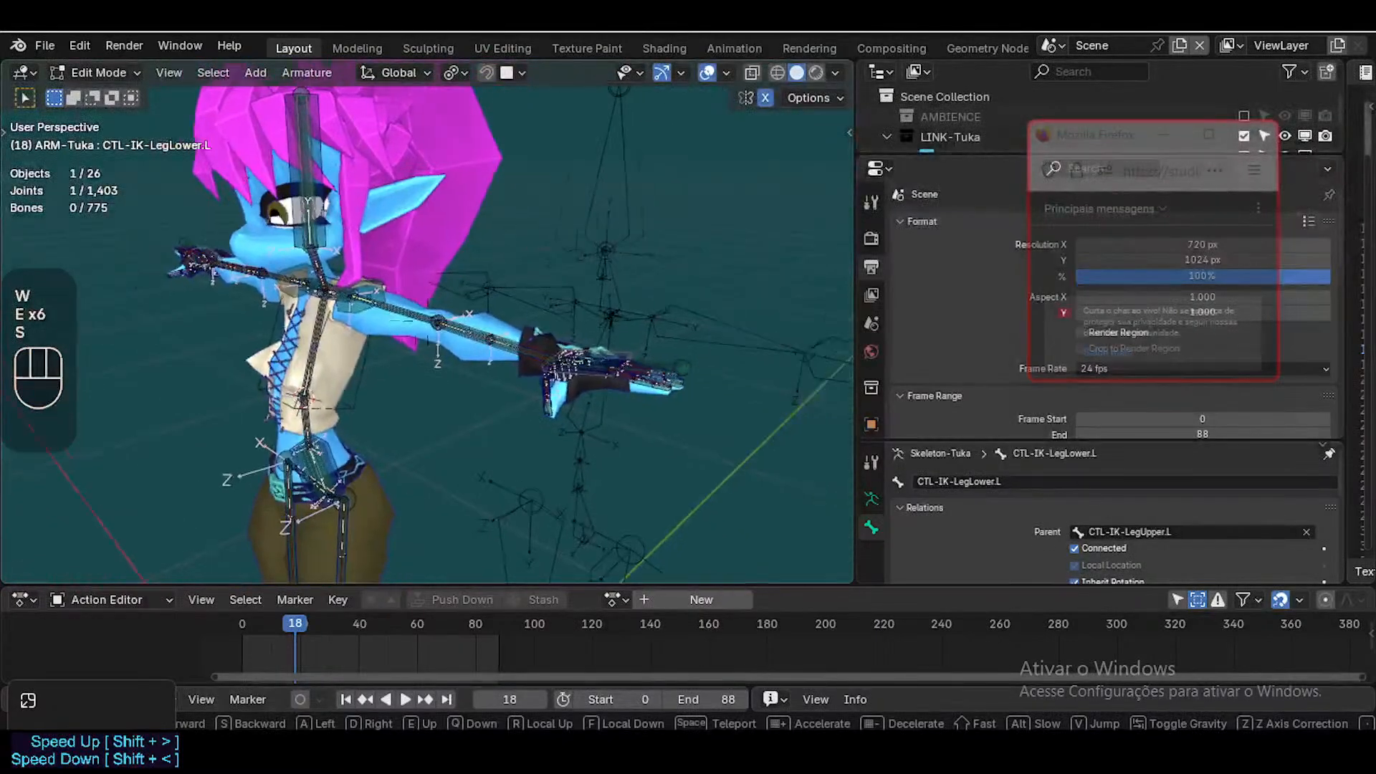
left_click(592, 427)
Leave Edit Mode, check the Mixamo rig's bone collections, and select the ARM-Tuka armature
key("ctrl+Tab")
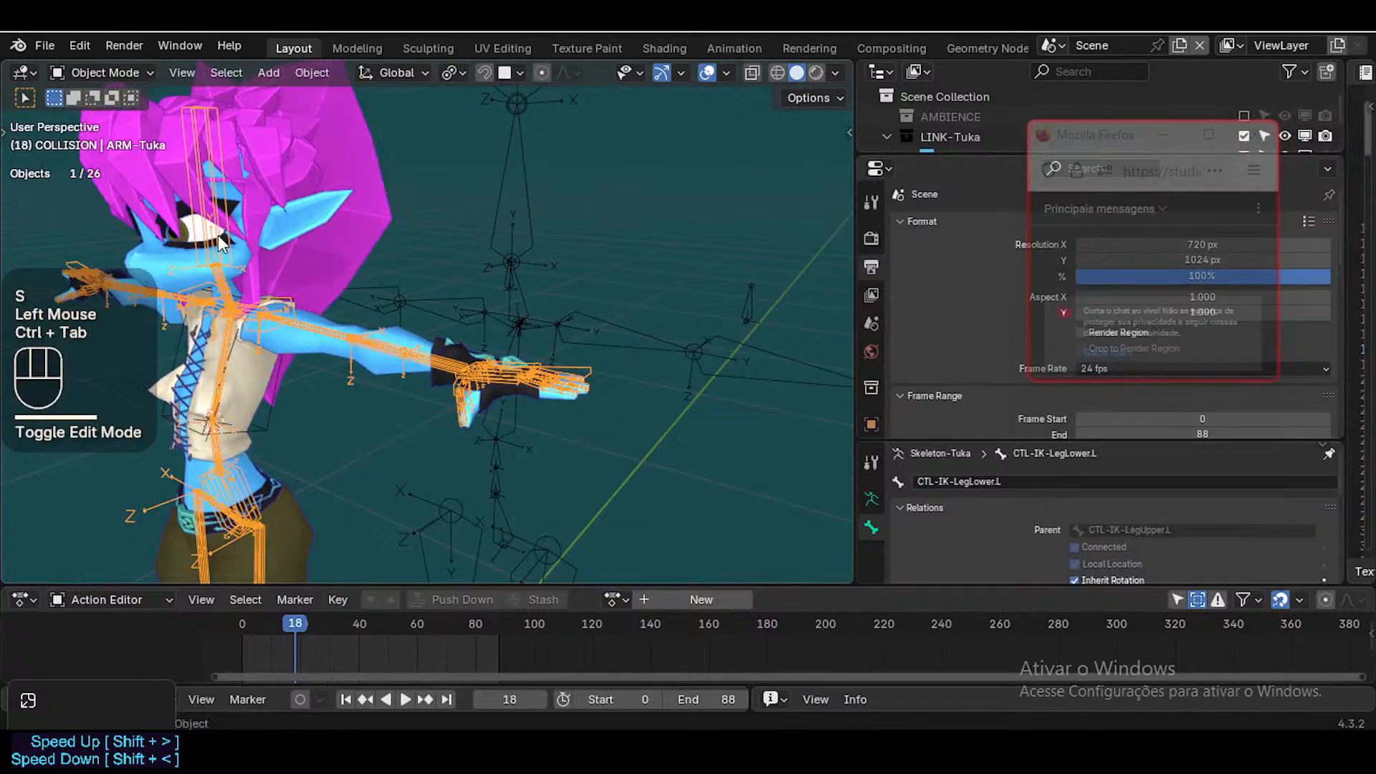
left_click(586, 318)
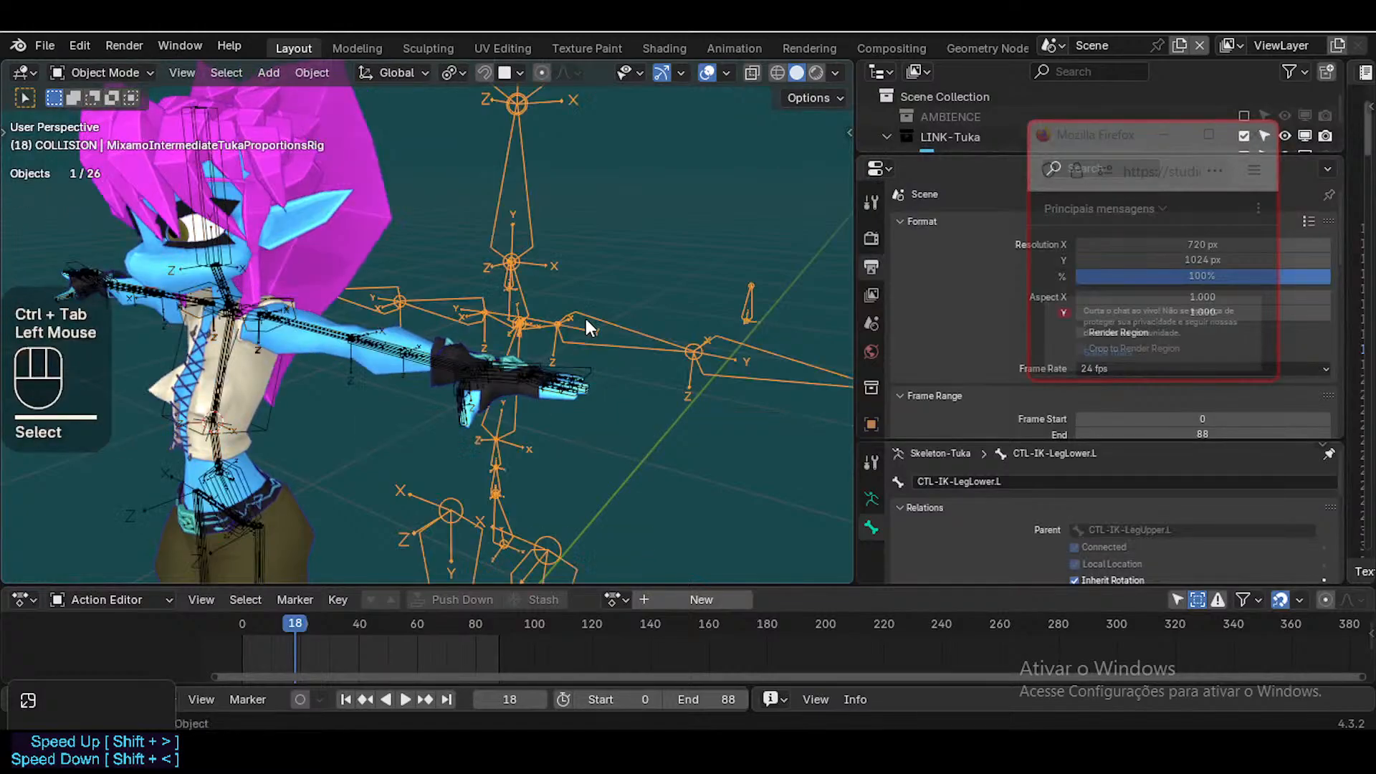
scroll(587, 318, "down", 1)
key("n")
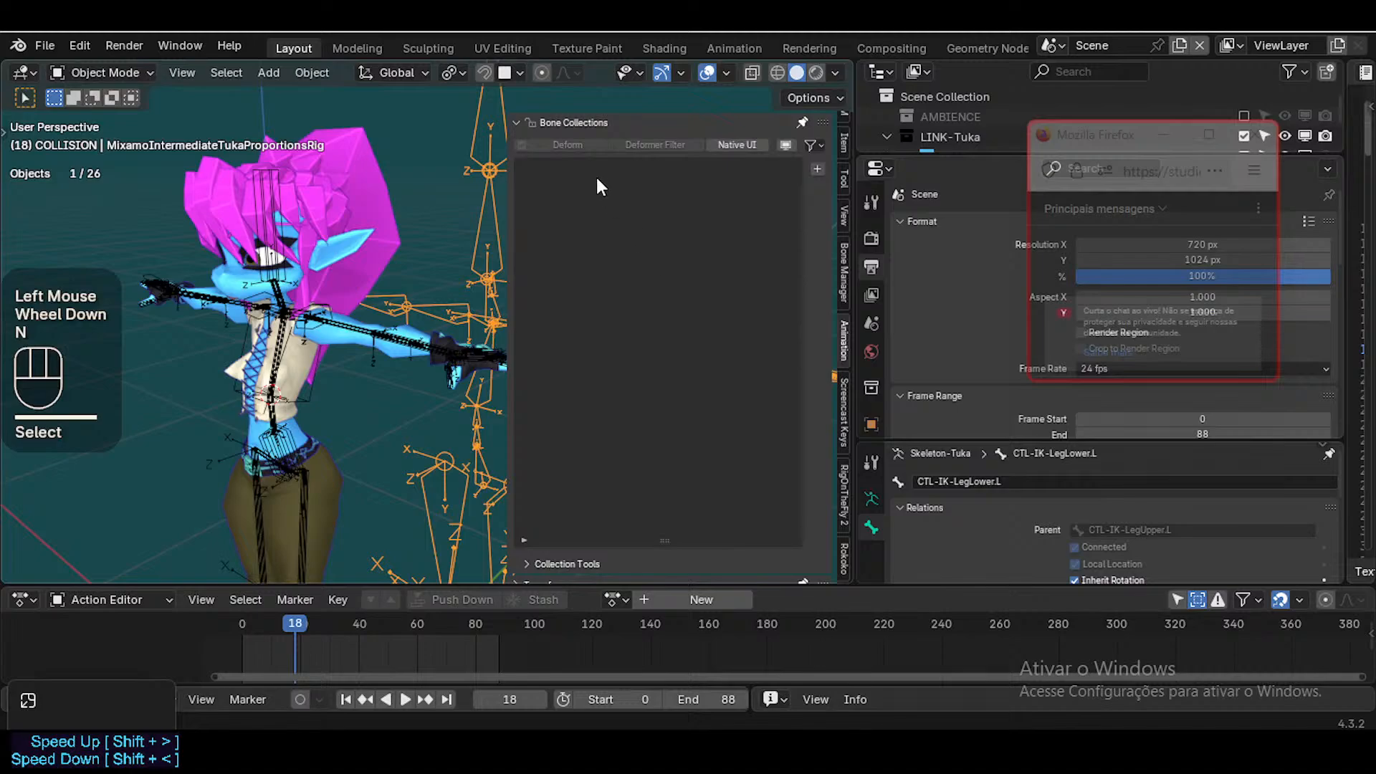
left_click(582, 123)
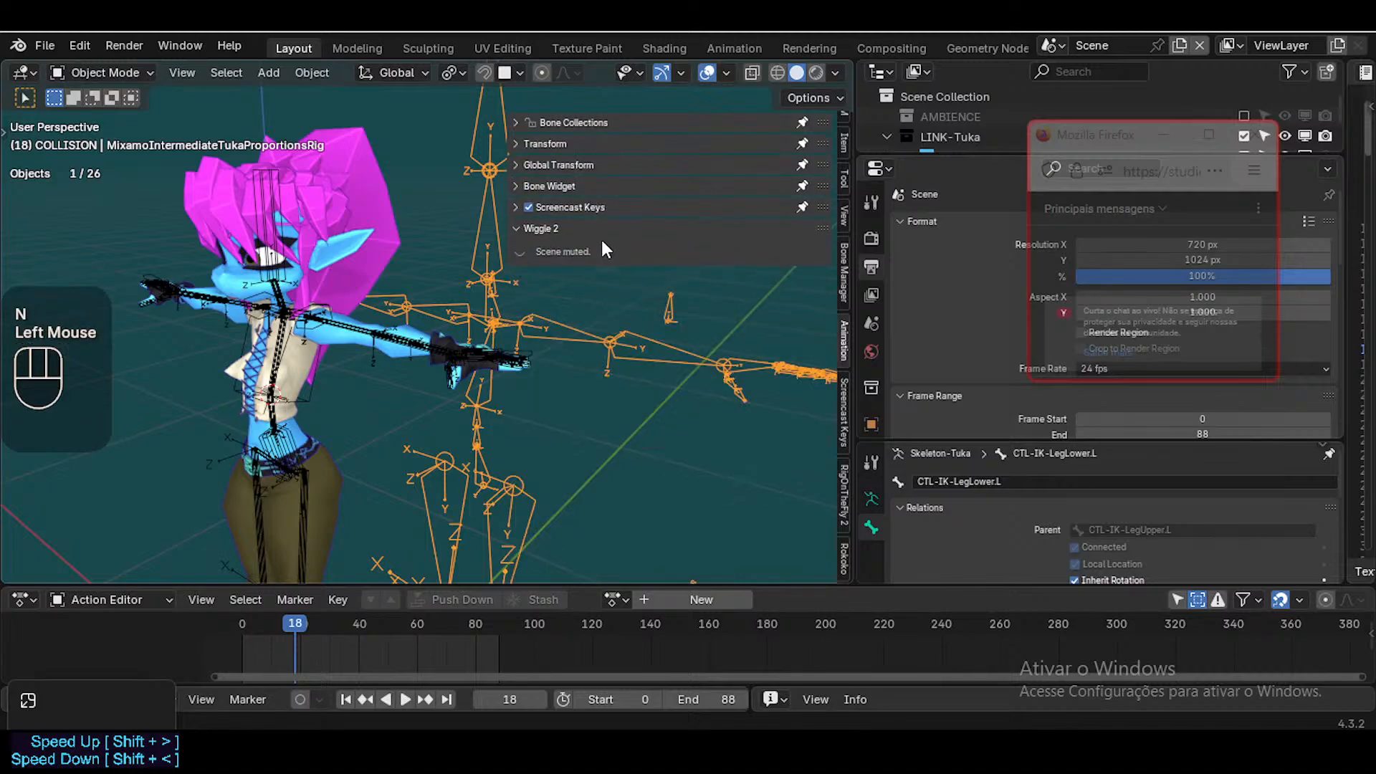
left_click(334, 288)
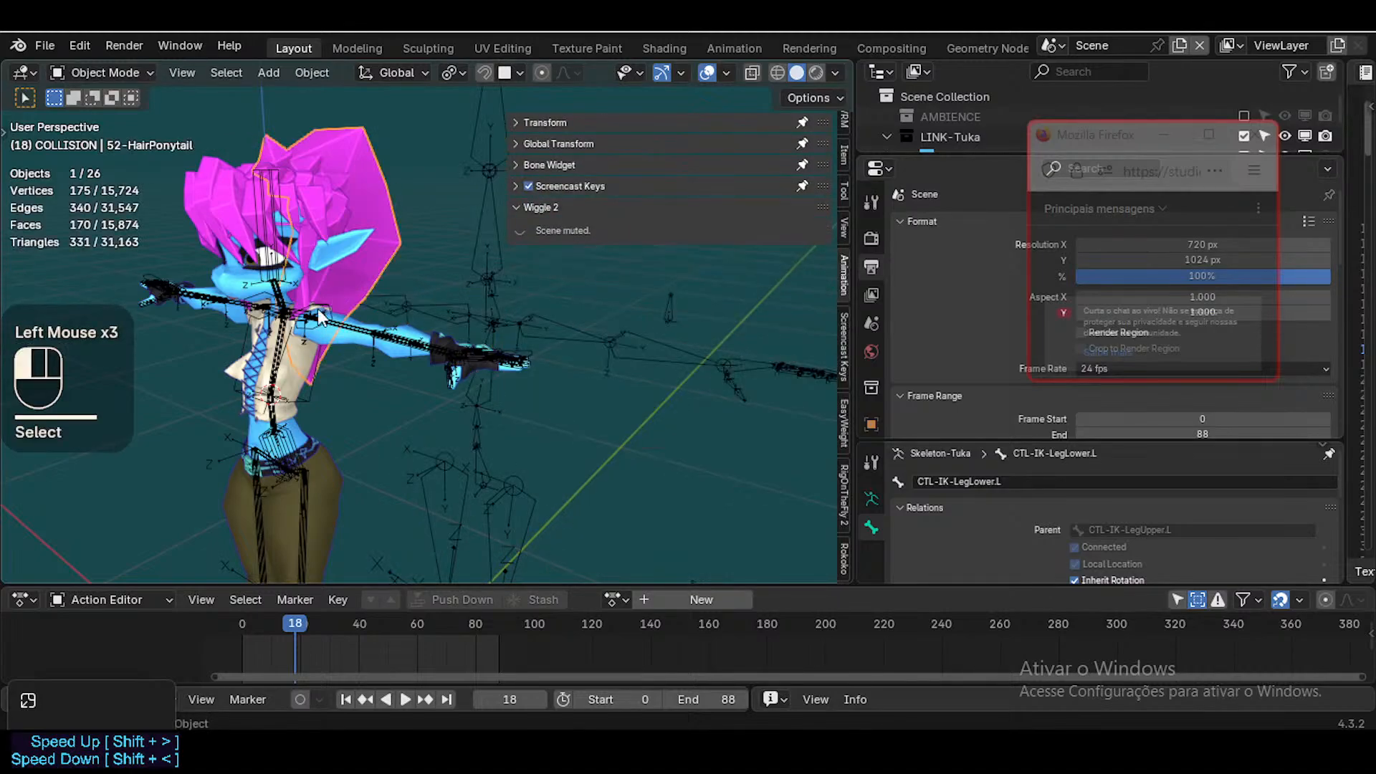
left_click(321, 316)
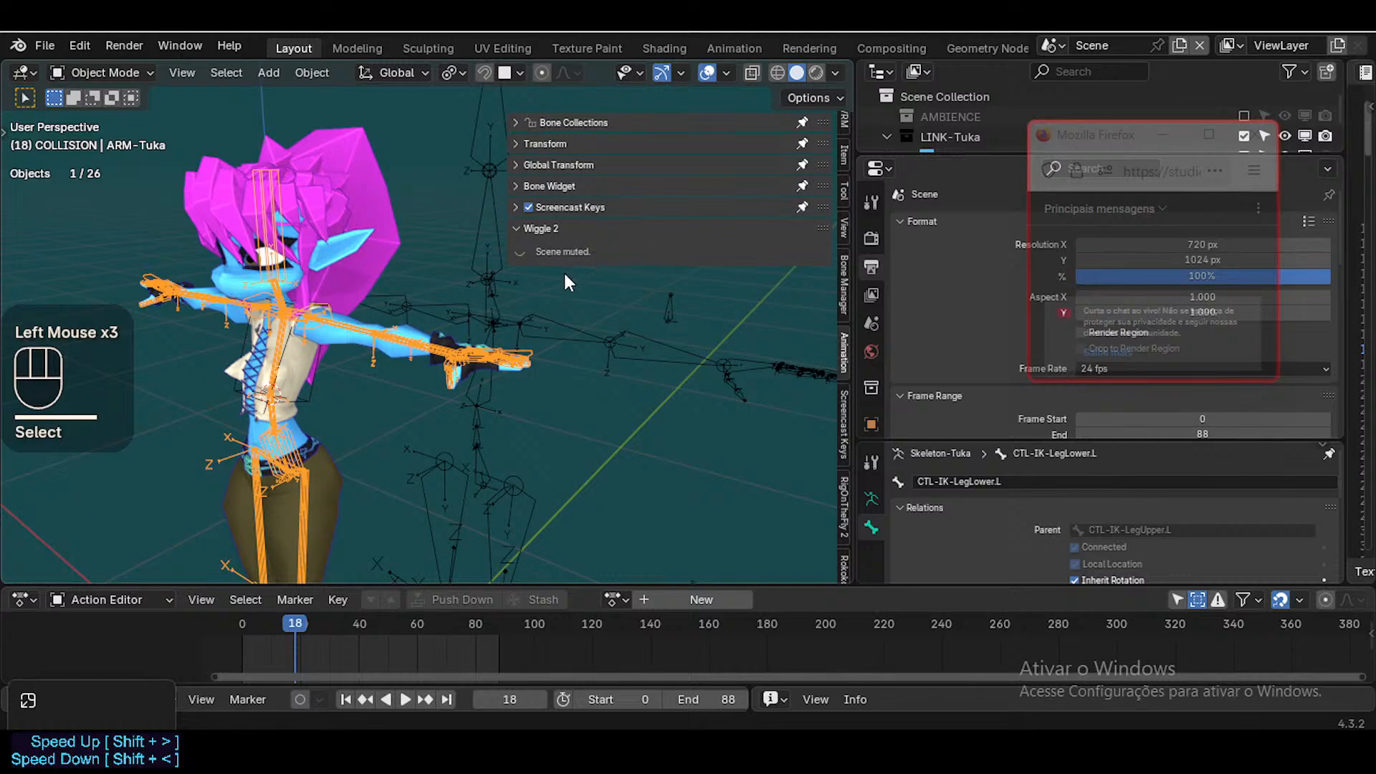
Look over the VRM add-on sections available for ARM-Tuka
scroll(848, 180, "up", 1)
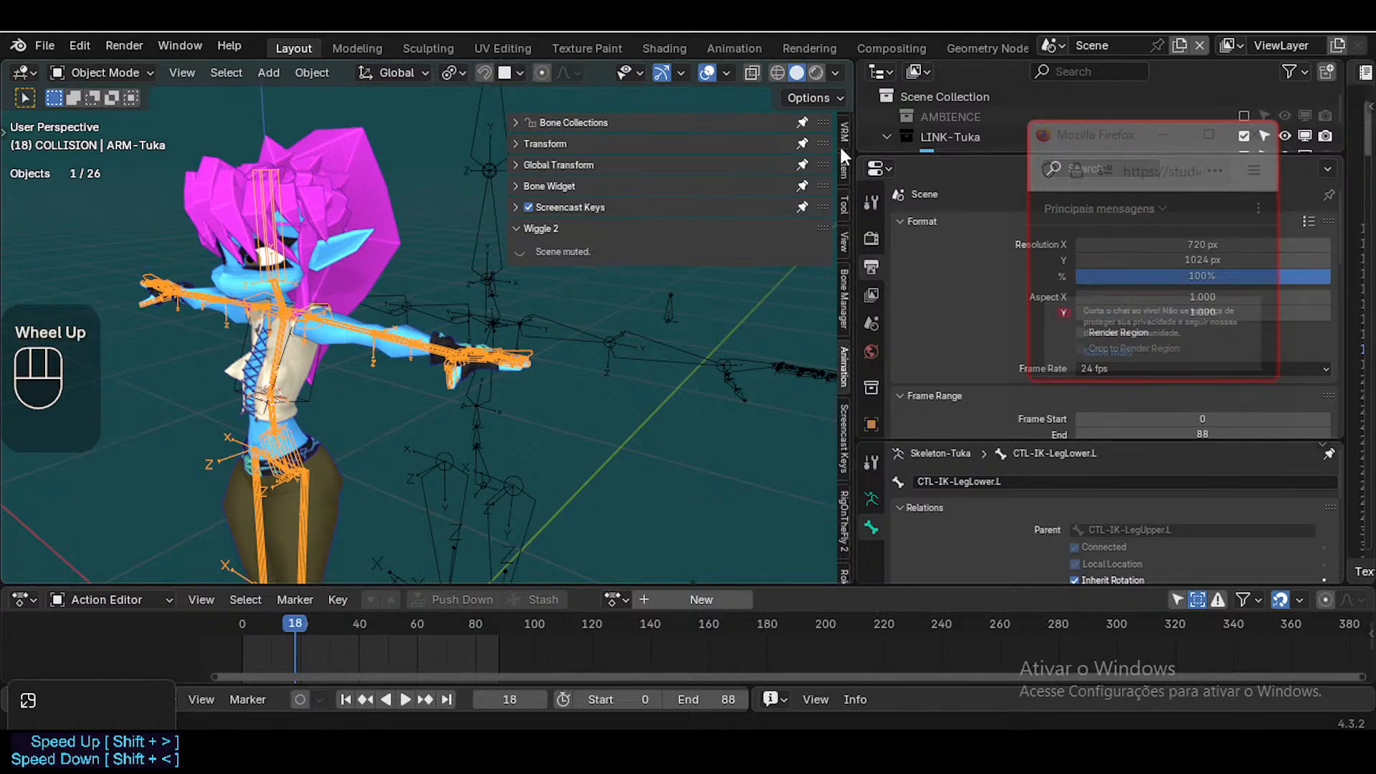
left_click(838, 136)
scroll(513, 225, "up", 1)
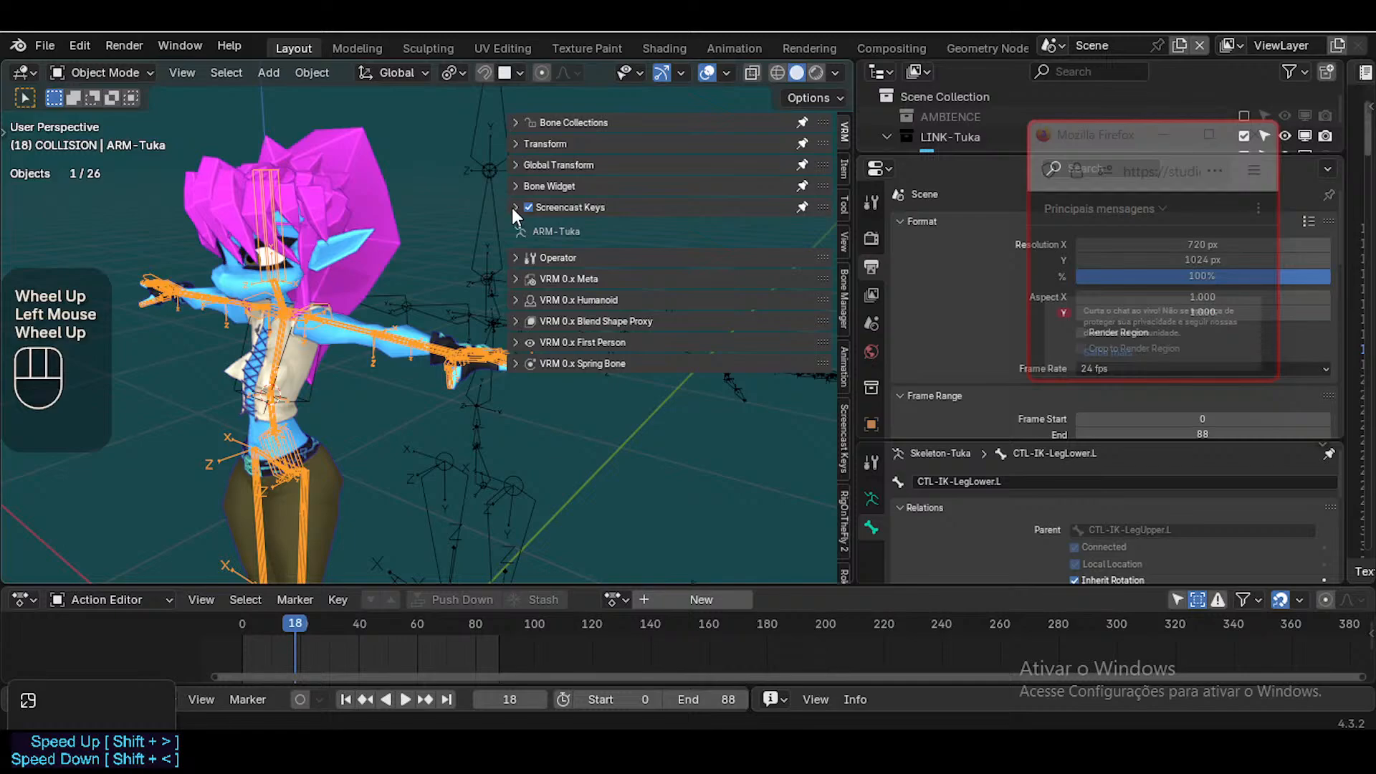
key("n")
left_click(321, 313)
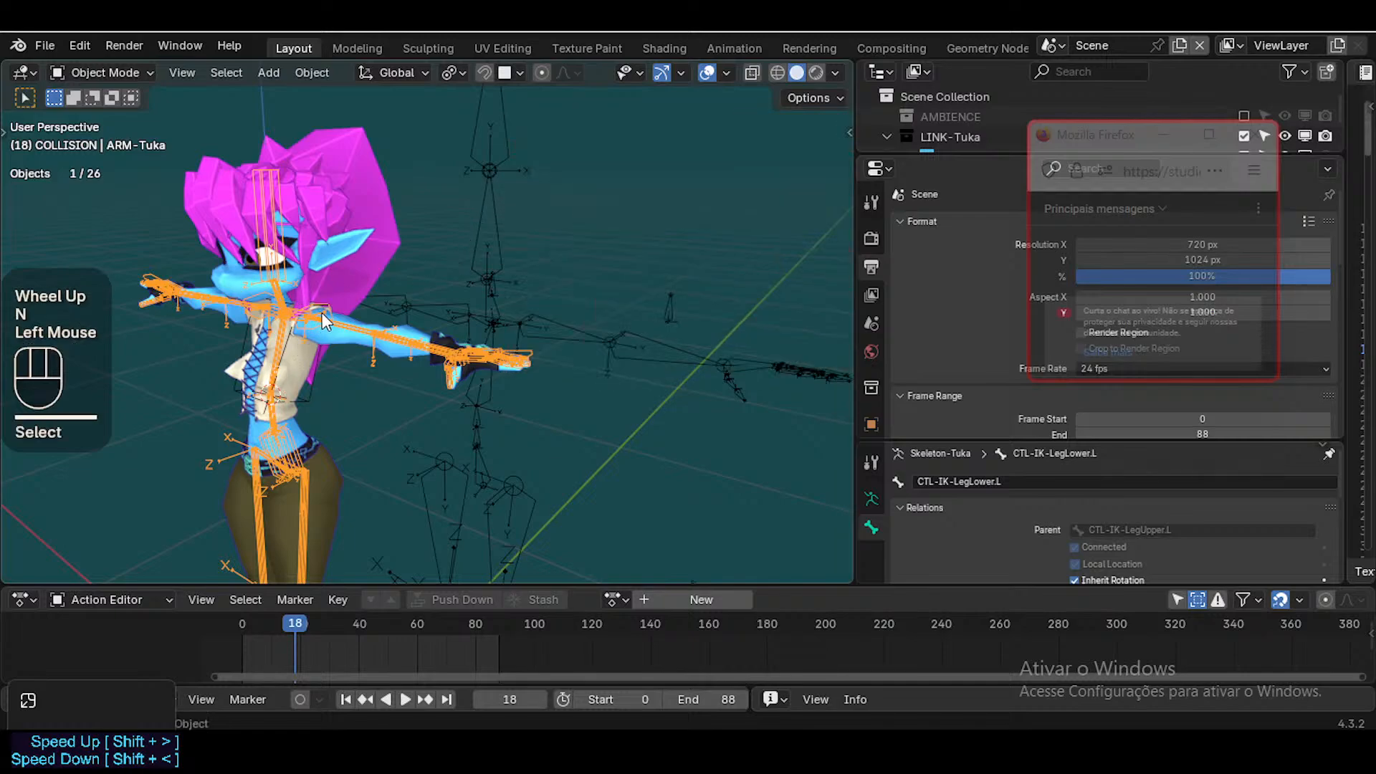
key("n")
left_click(562, 206)
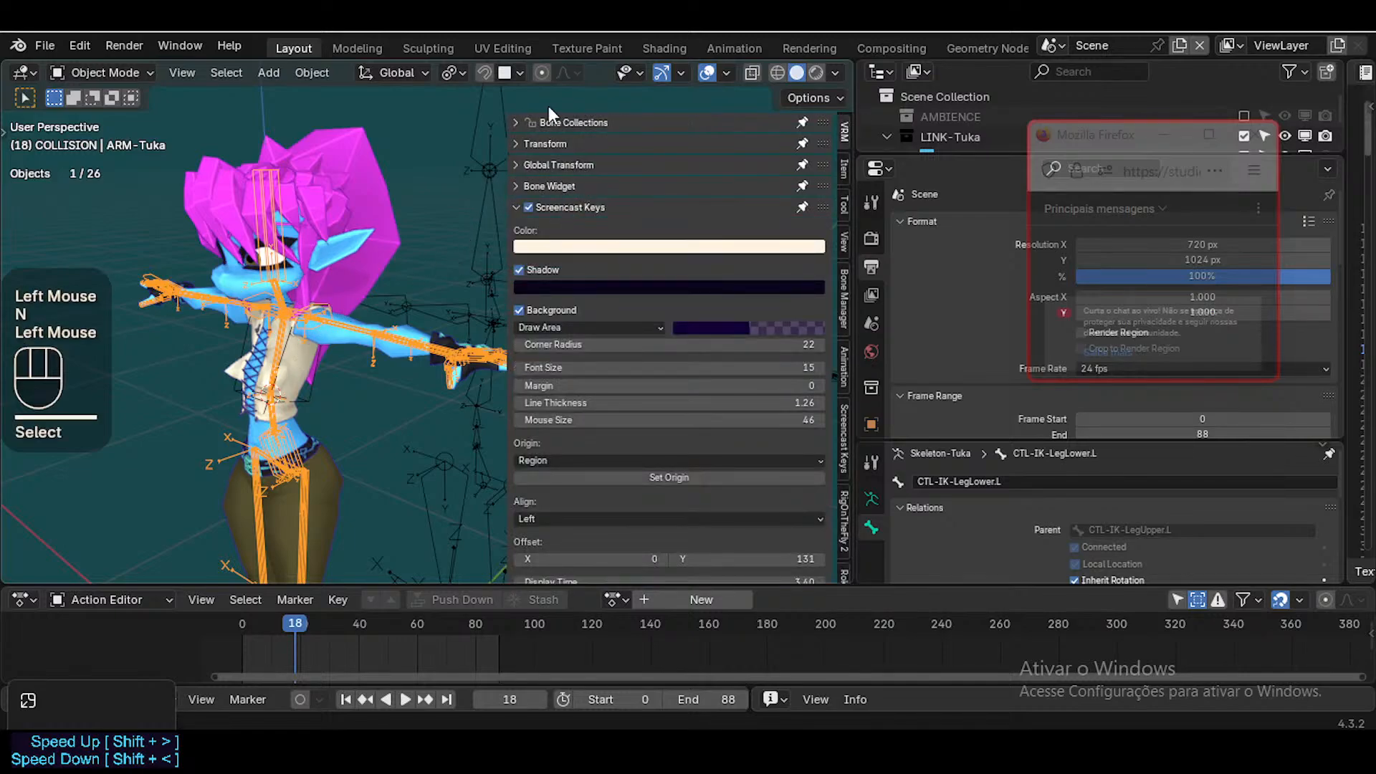
left_click(554, 205)
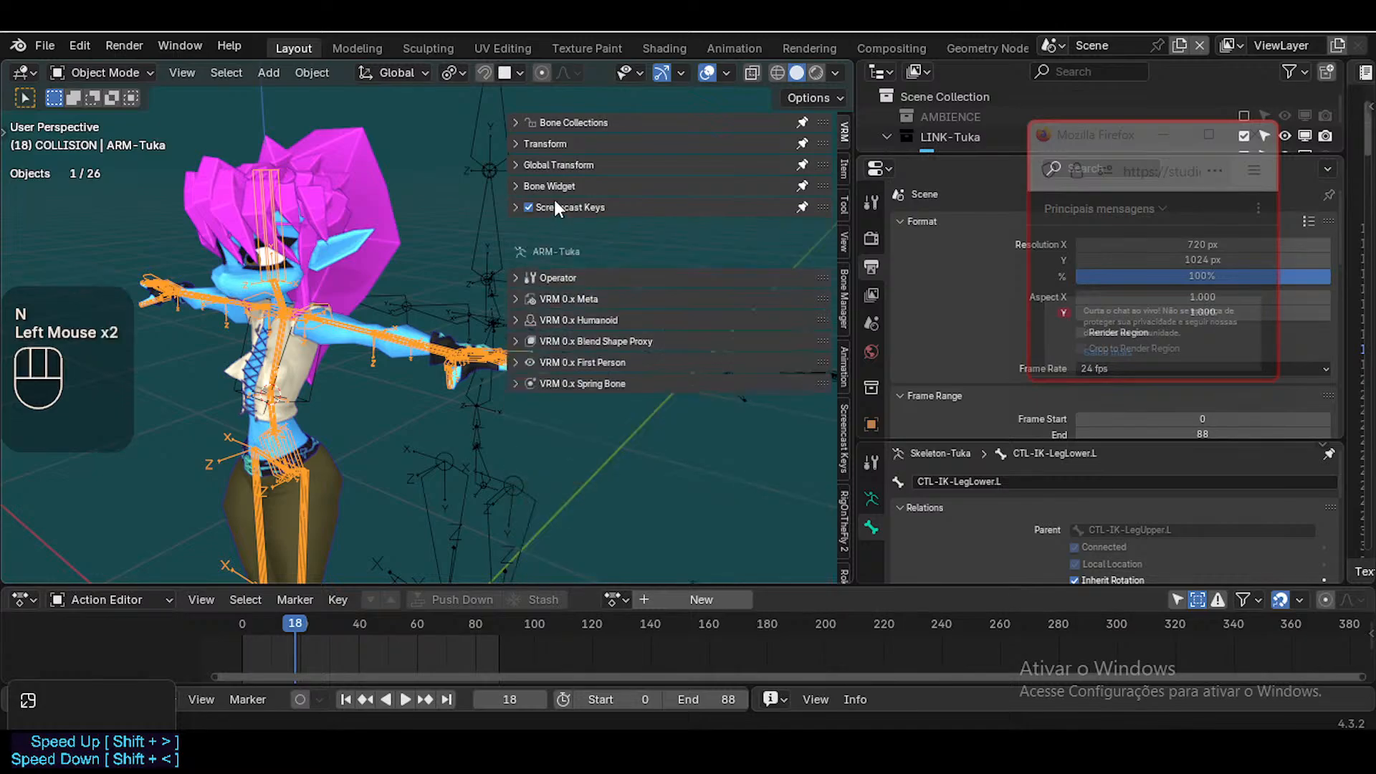
Solo ARM-Tuka's VRM bone collection and turn off soloing for D0-Skeleton, CTL-IK and CTL-FK
left_click(566, 122)
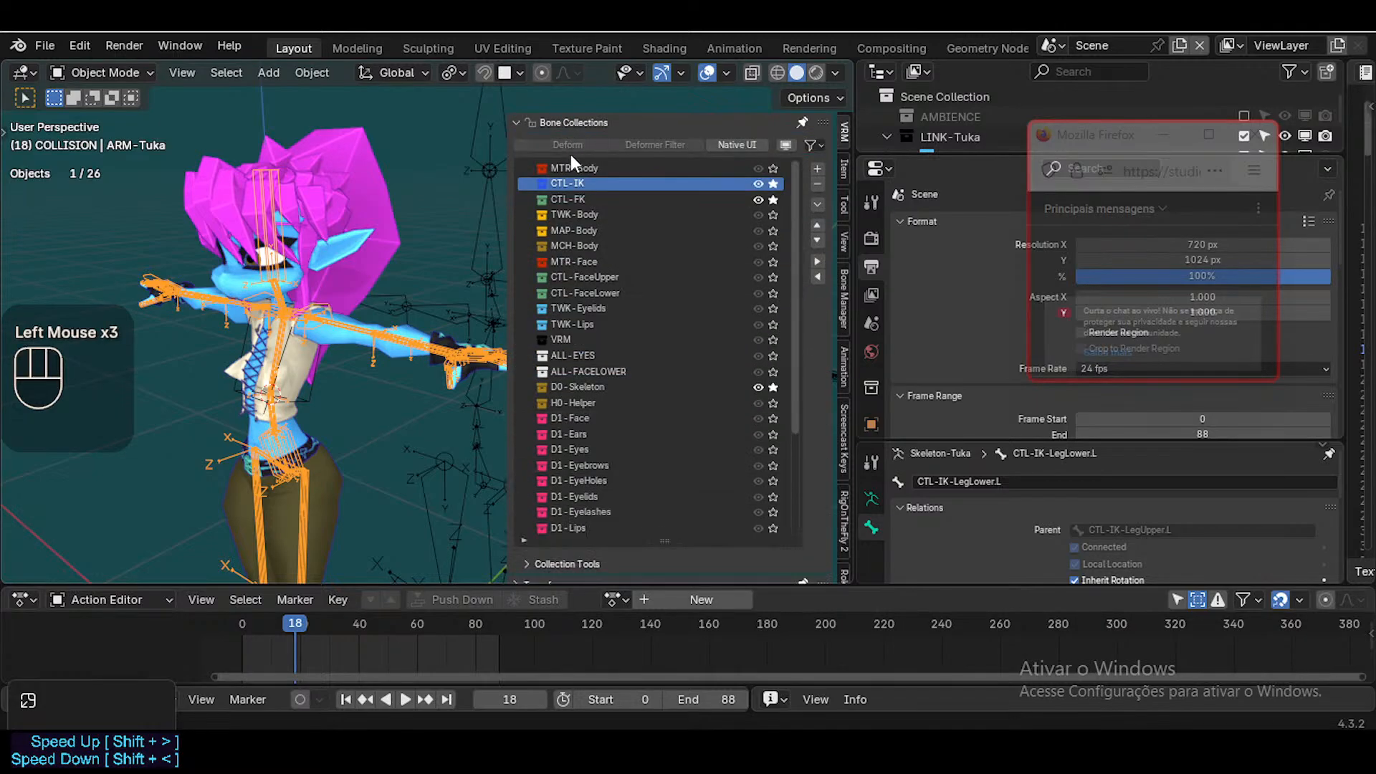
left_click(772, 338)
left_click(773, 387)
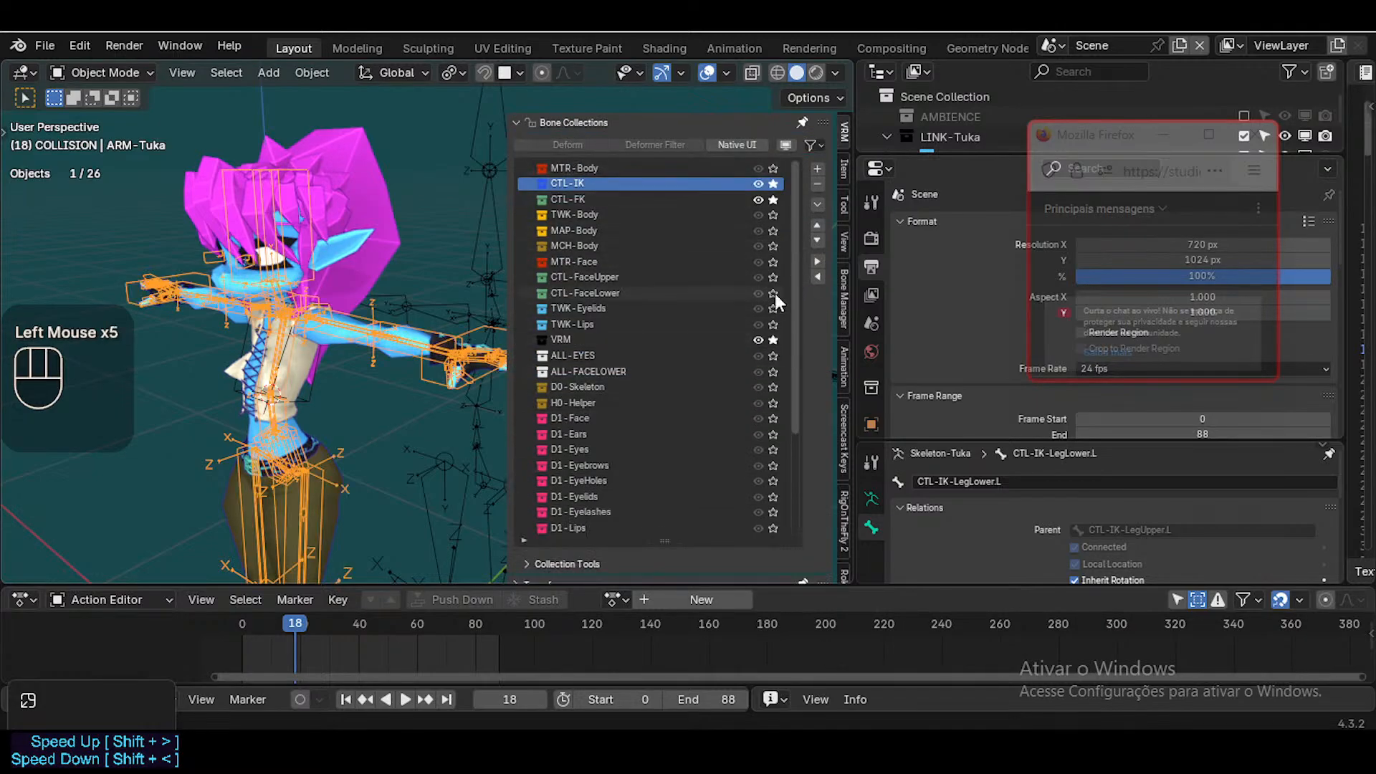
left_click(774, 184)
left_click(773, 199)
key("n")
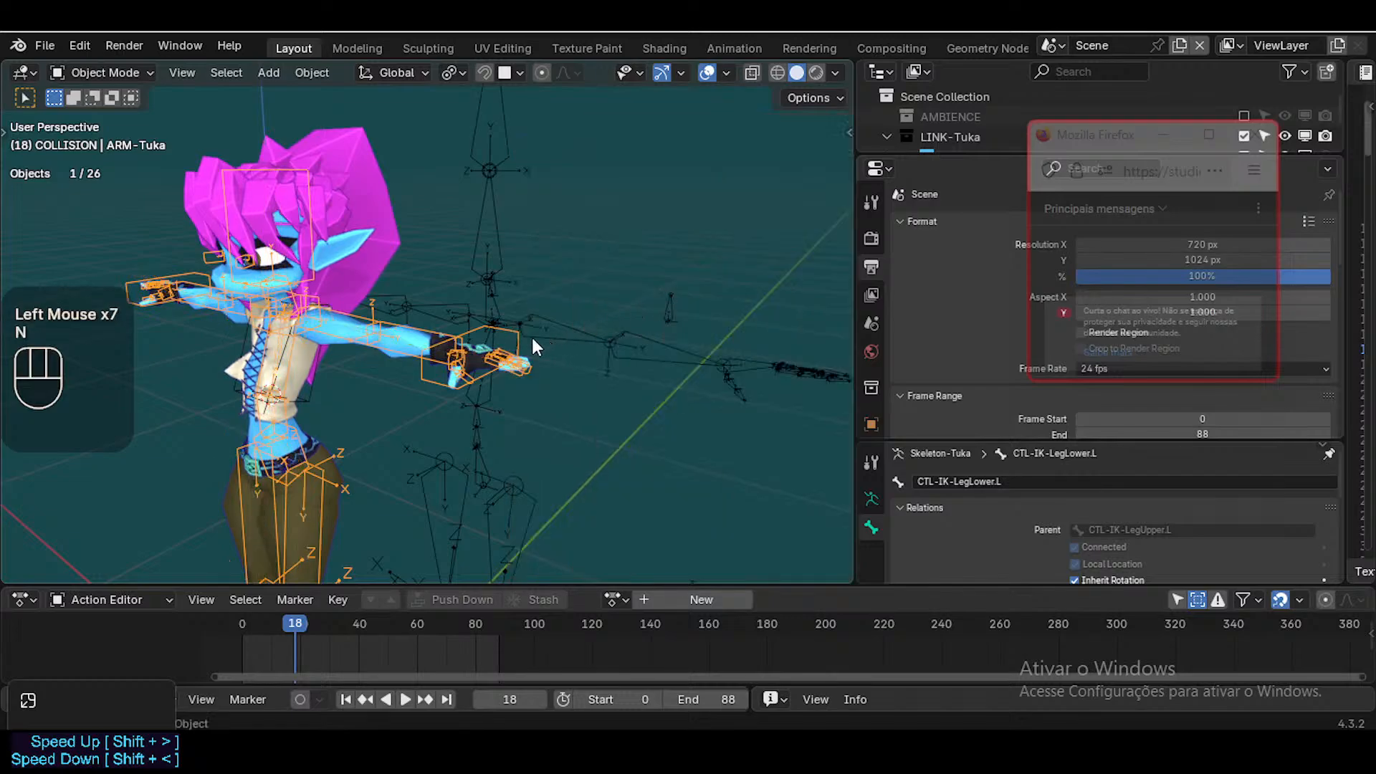
Put ARM-Tuka into Pose Mode with its left arm and hand bones in close view
scroll(523, 338, "up", 3)
scroll(514, 346, "up", 1)
key("ctrl+Tab")
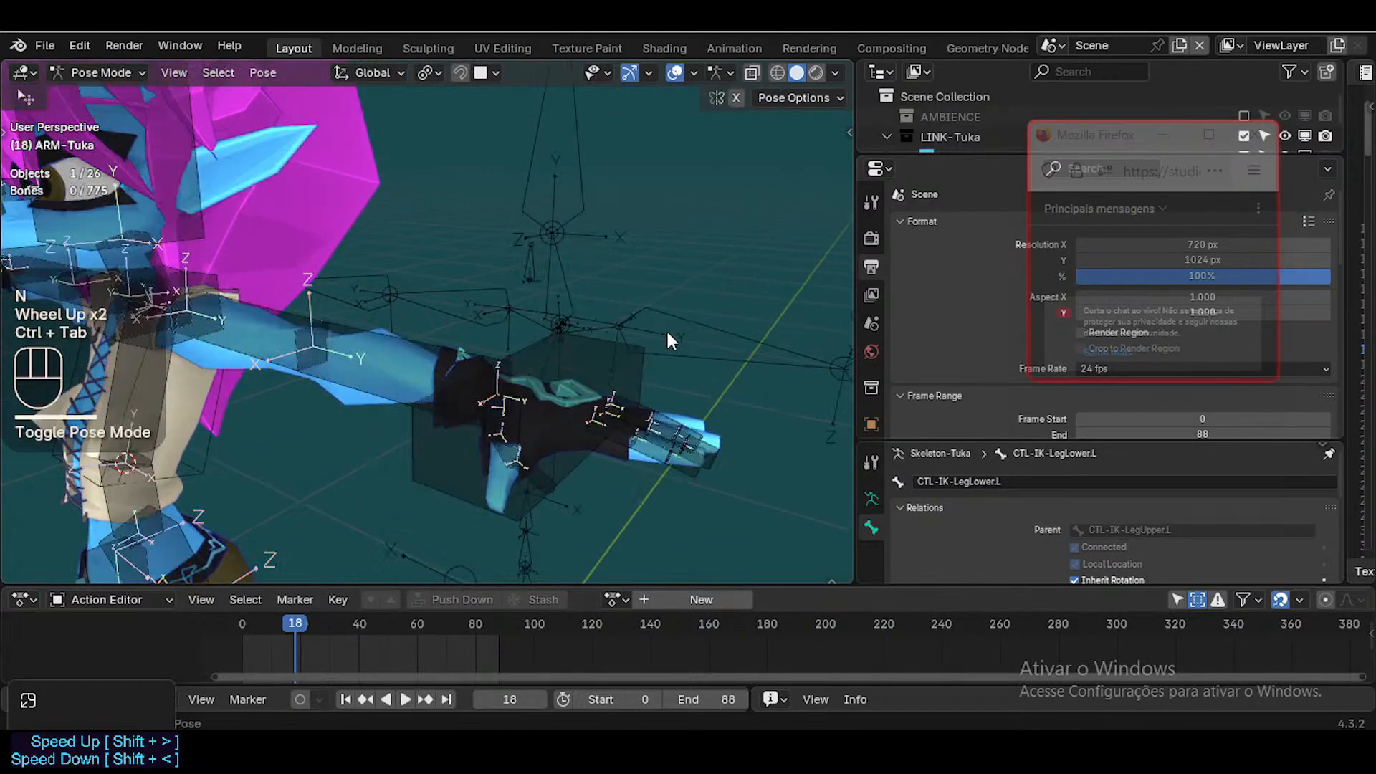
Select the VRM-Hand.L bone and examine the axes of the thumb and finger bones around it up close
left_click(535, 370)
middle_click_drag(461, 394, 579, 410)
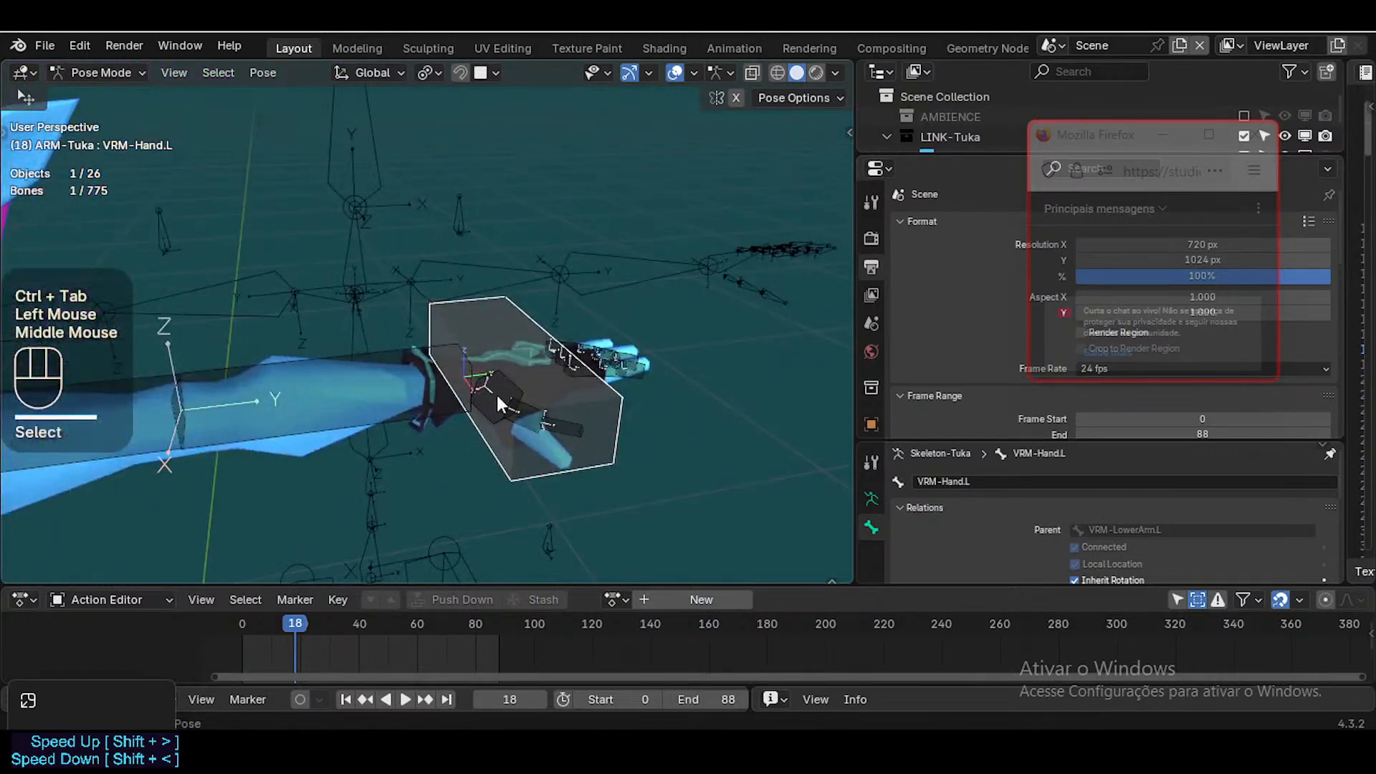
scroll(497, 395, "up", 1)
key("shift+grave")
key("d")
key("w")
key("d")
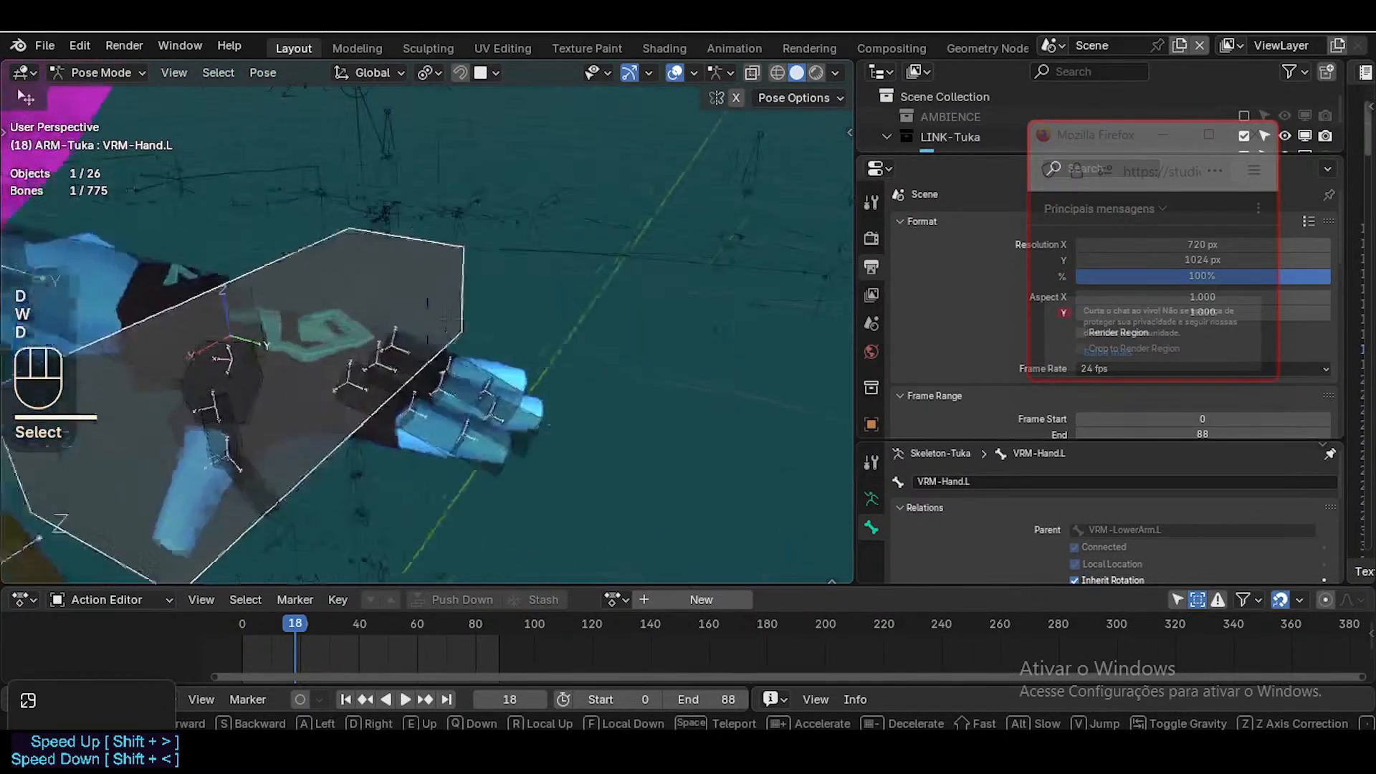
key("q")
key("w")
key("q")
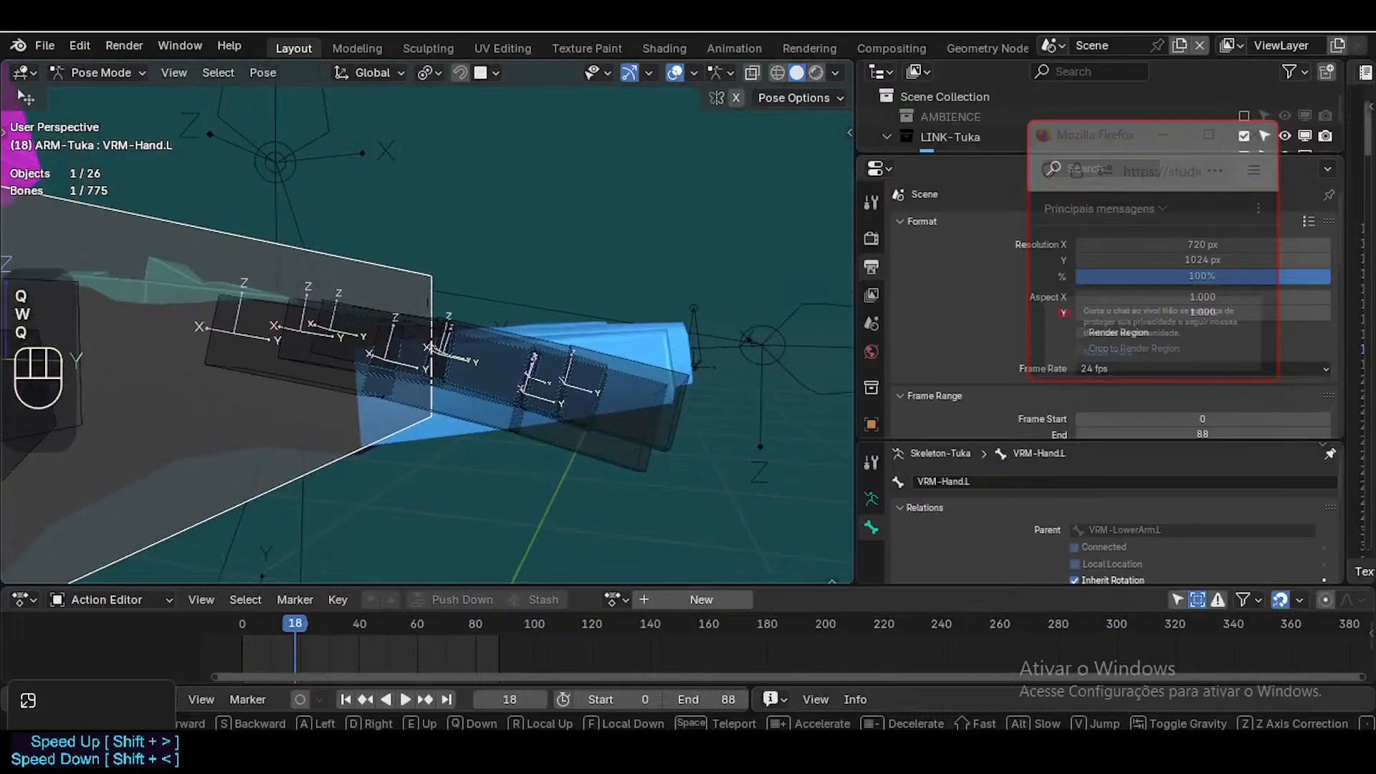
key("a")
key("s")
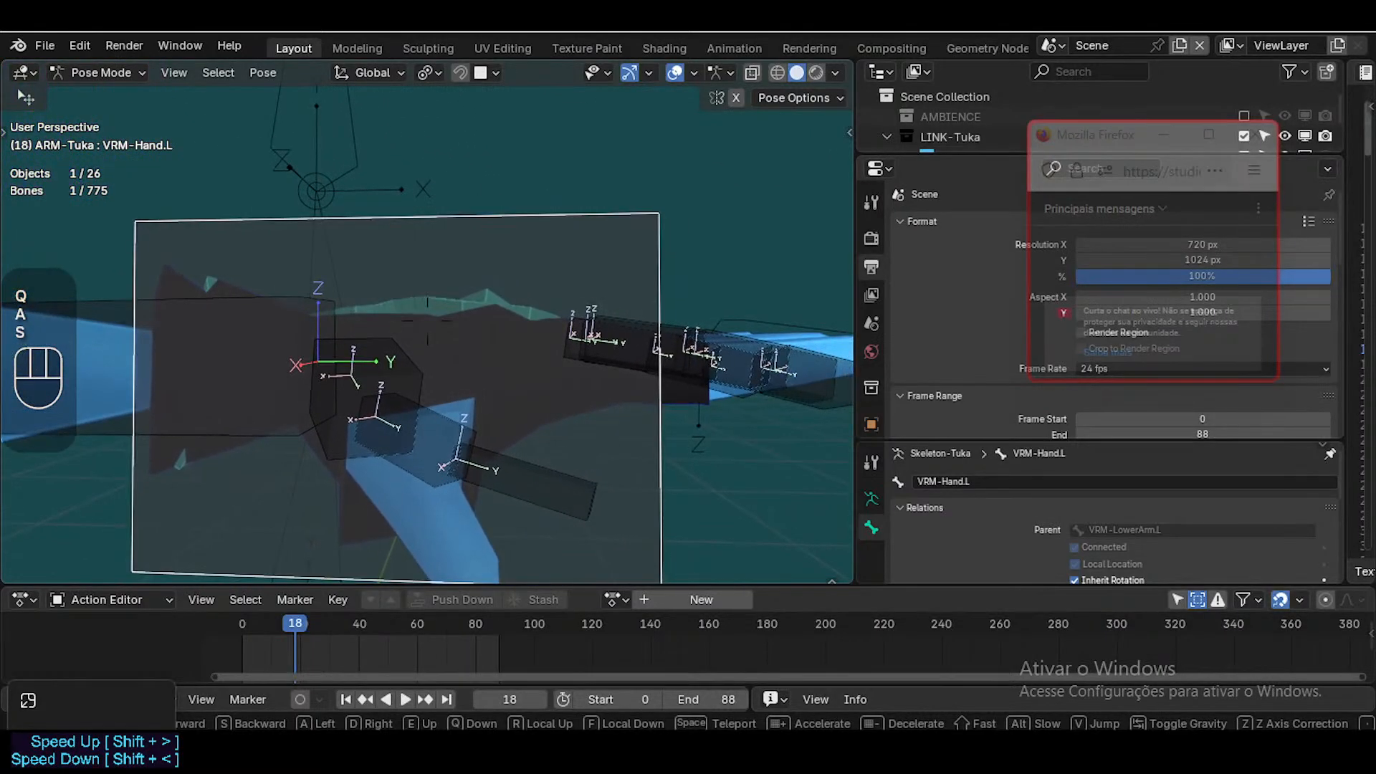
Examine the VRM left arm and hand bones alongside the Mixamo rig's arm from several distances
key("d")
key("s")
key("s")
key("e")
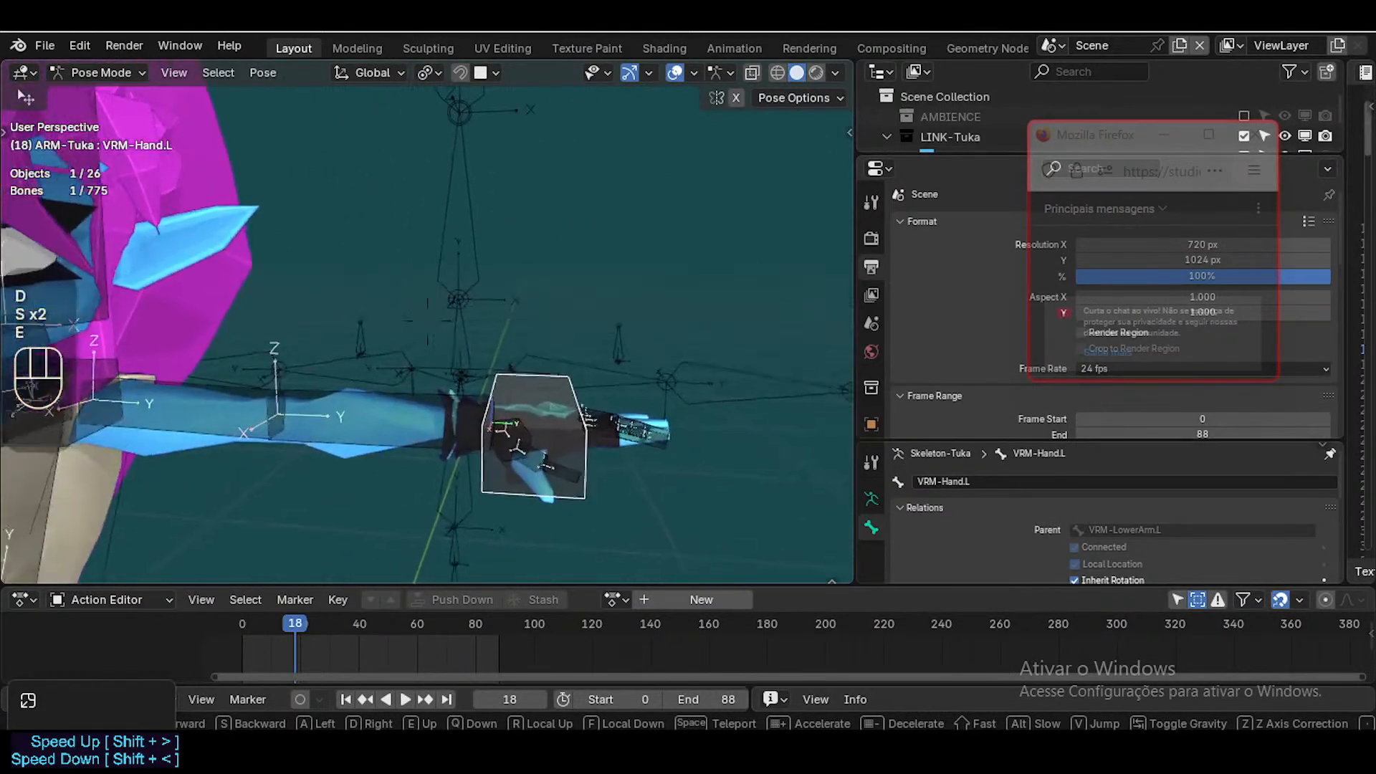
key("w")
key("d")
key("d")
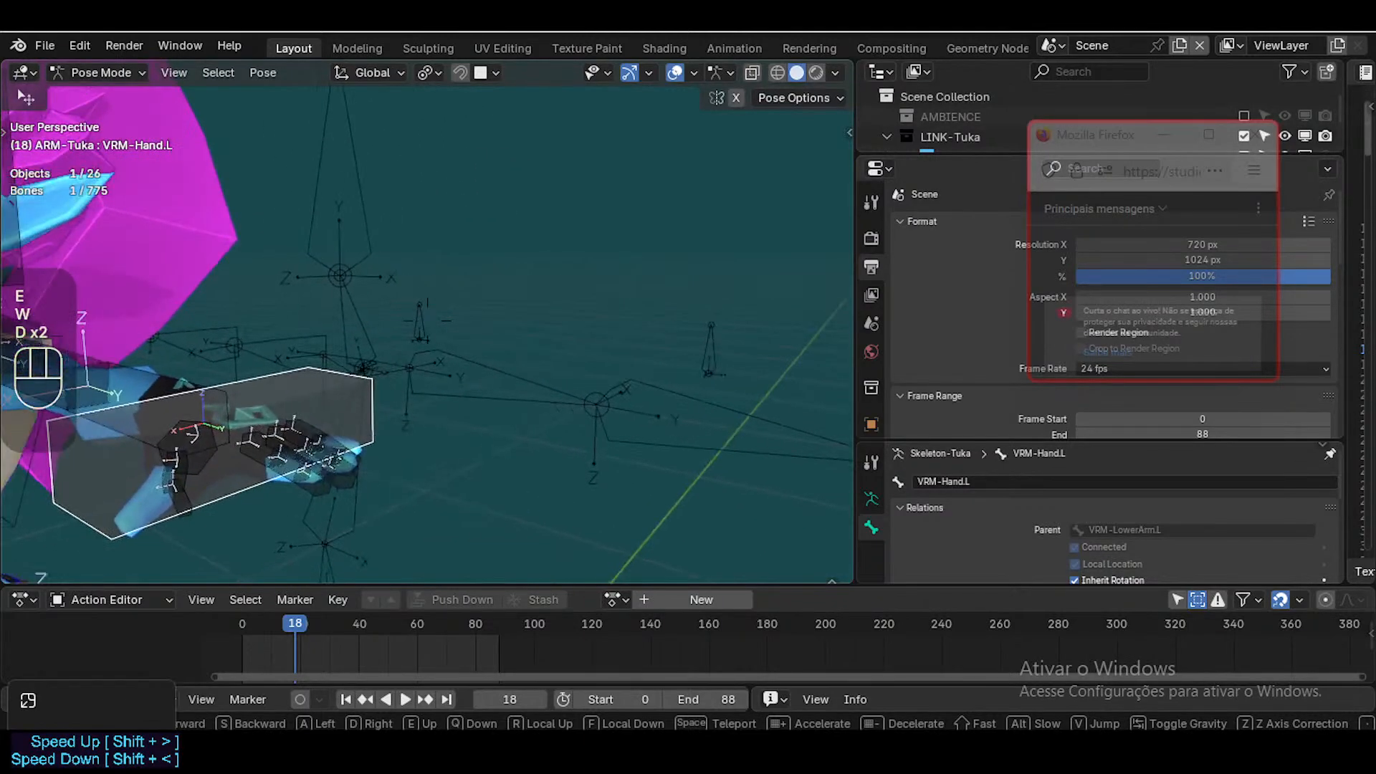
left_click(604, 434)
scroll(402, 363, "down", 1)
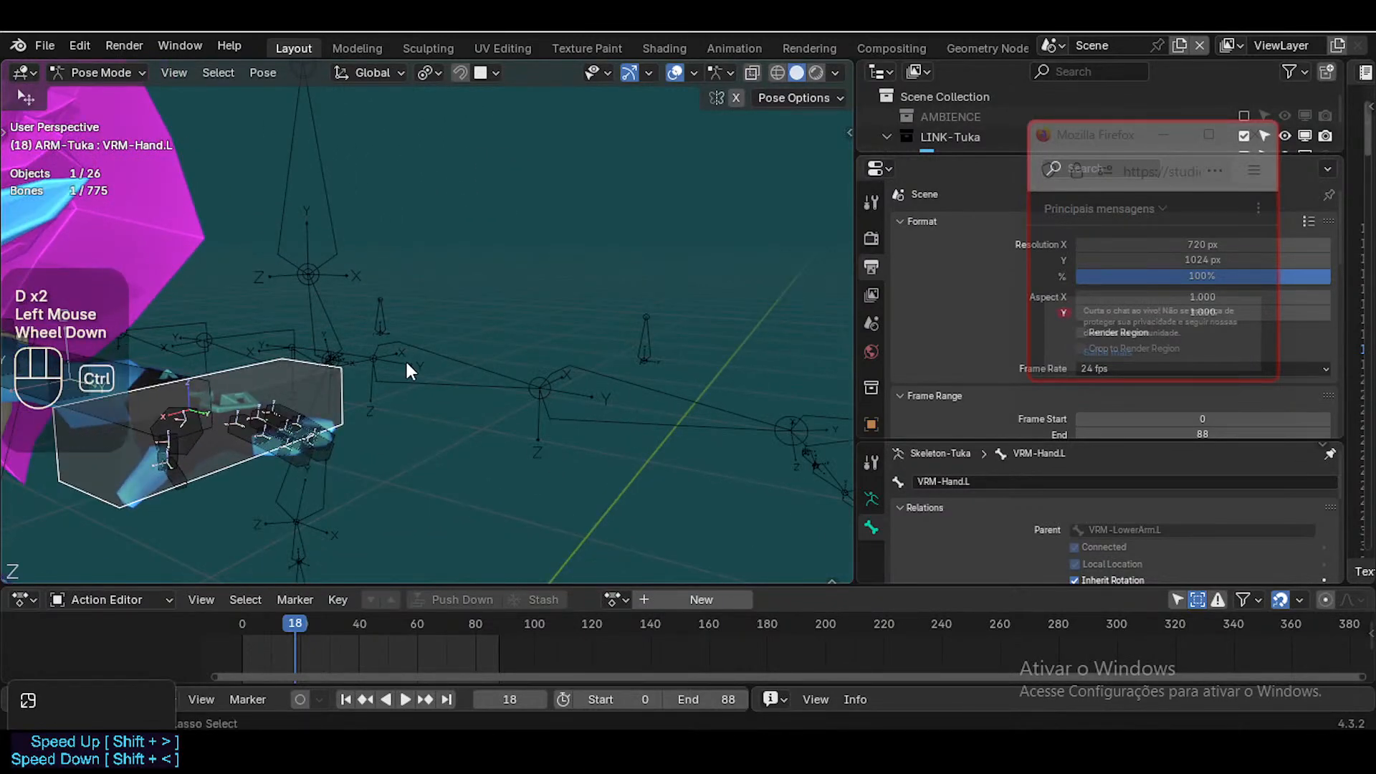
Return ARM-Tuka to Object Mode, put MixamoIntermediateTukaProportionsRig into Pose Mode, and select its mixamorig:LeftArm bone
key("ctrl+Tab")
left_click(414, 351)
key("shift+grave")
key("a")
left_click(421, 357)
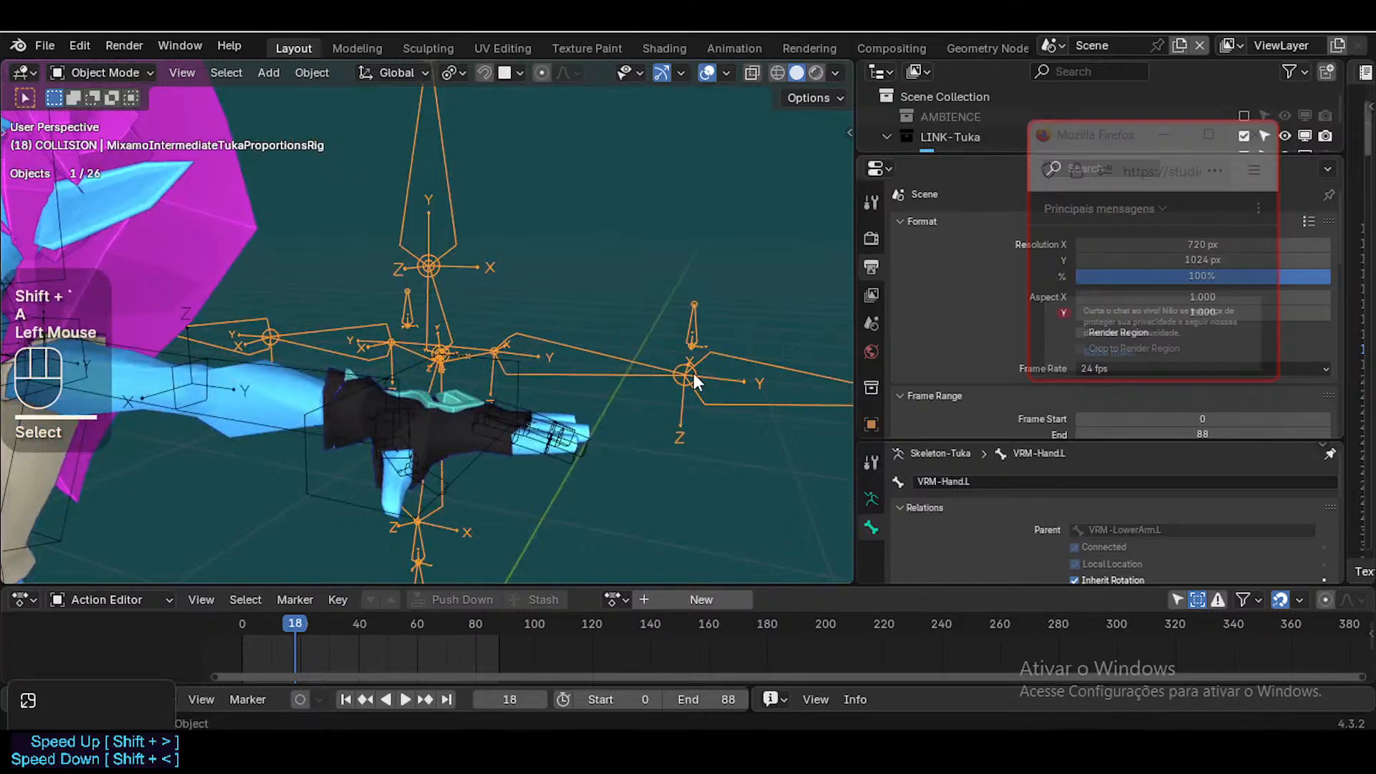
key("ctrl+Tab")
left_click(536, 351)
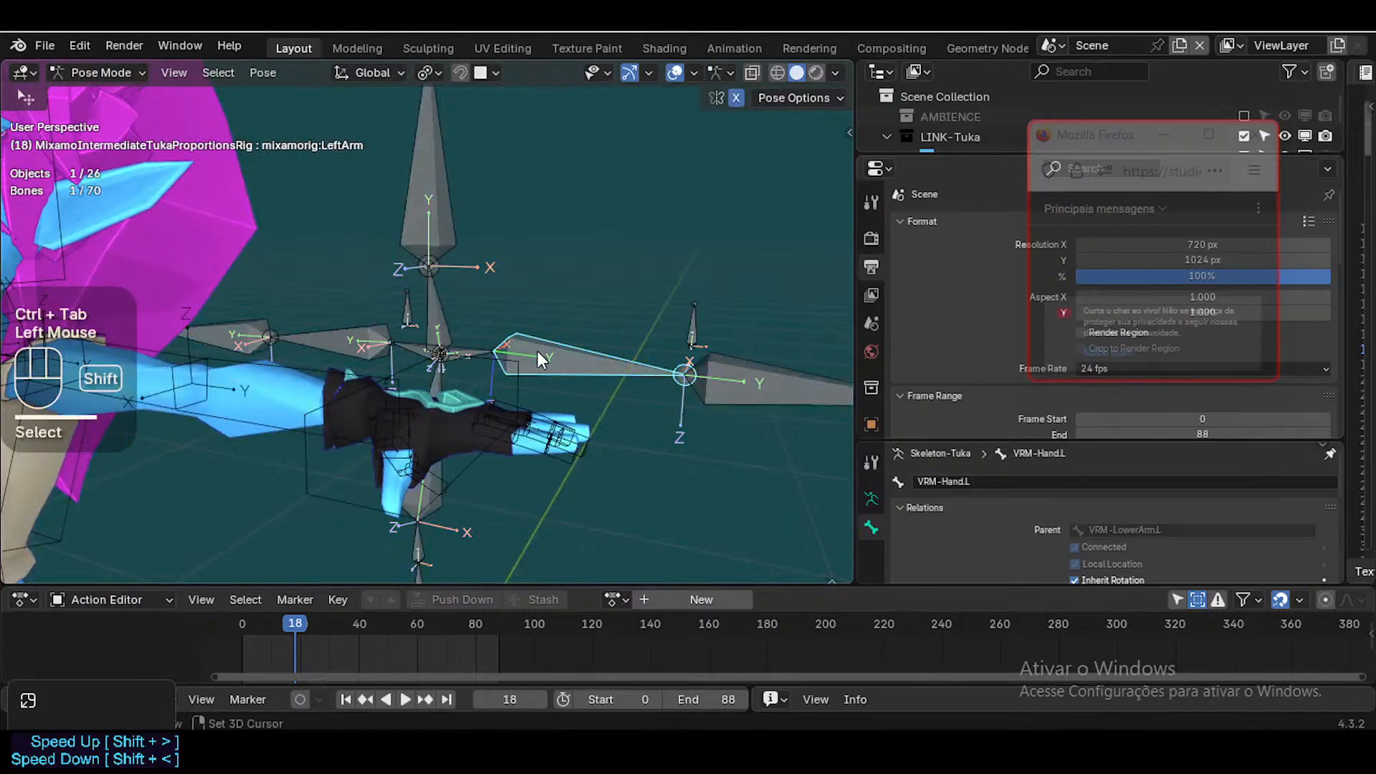
Examine the mixamorig:LeftArm bone's axes relative to the character's left arm from the side and from above
key("shift+grave")
key("d")
left_click(412, 363)
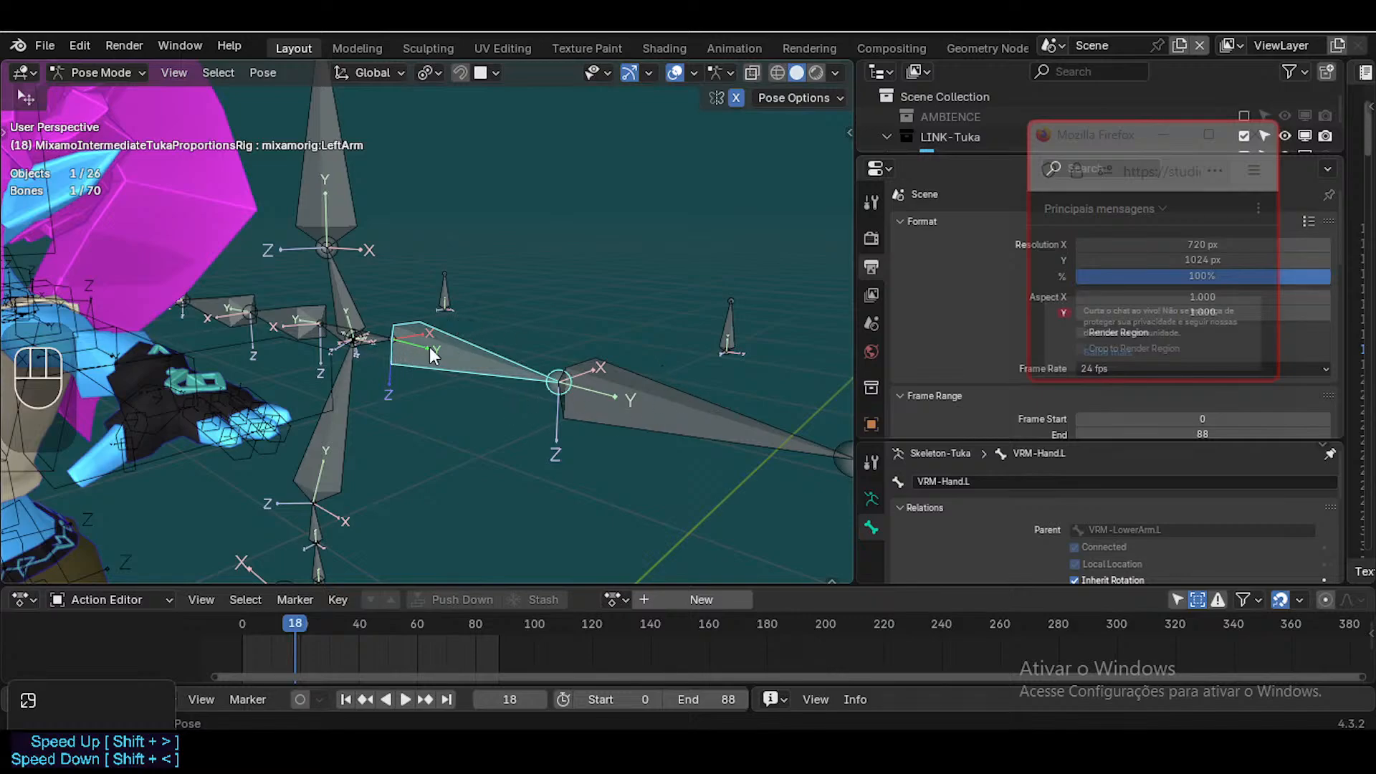
middle_click(569, 380)
scroll(569, 379, "down", 2)
middle_click_drag(570, 380, 496, 387)
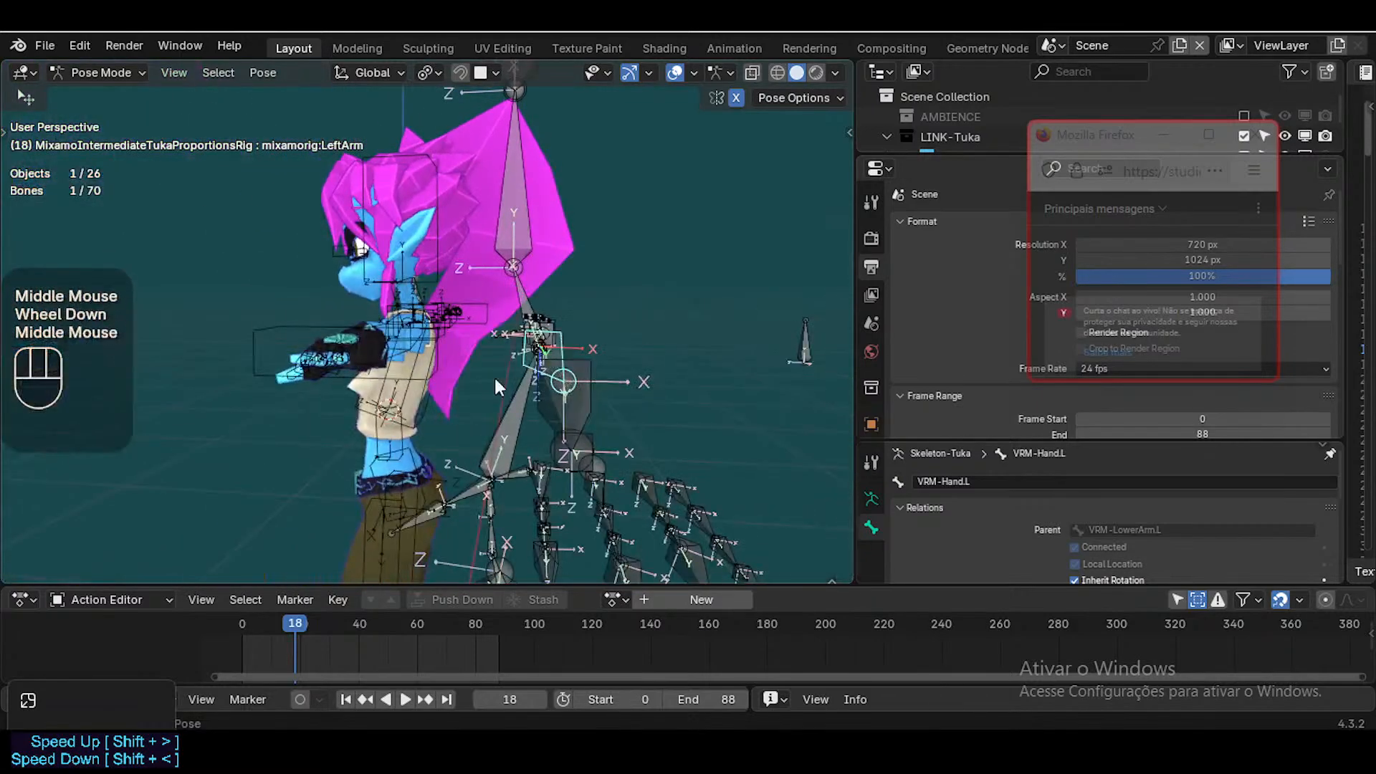
middle_click_drag(248, 371, 522, 448)
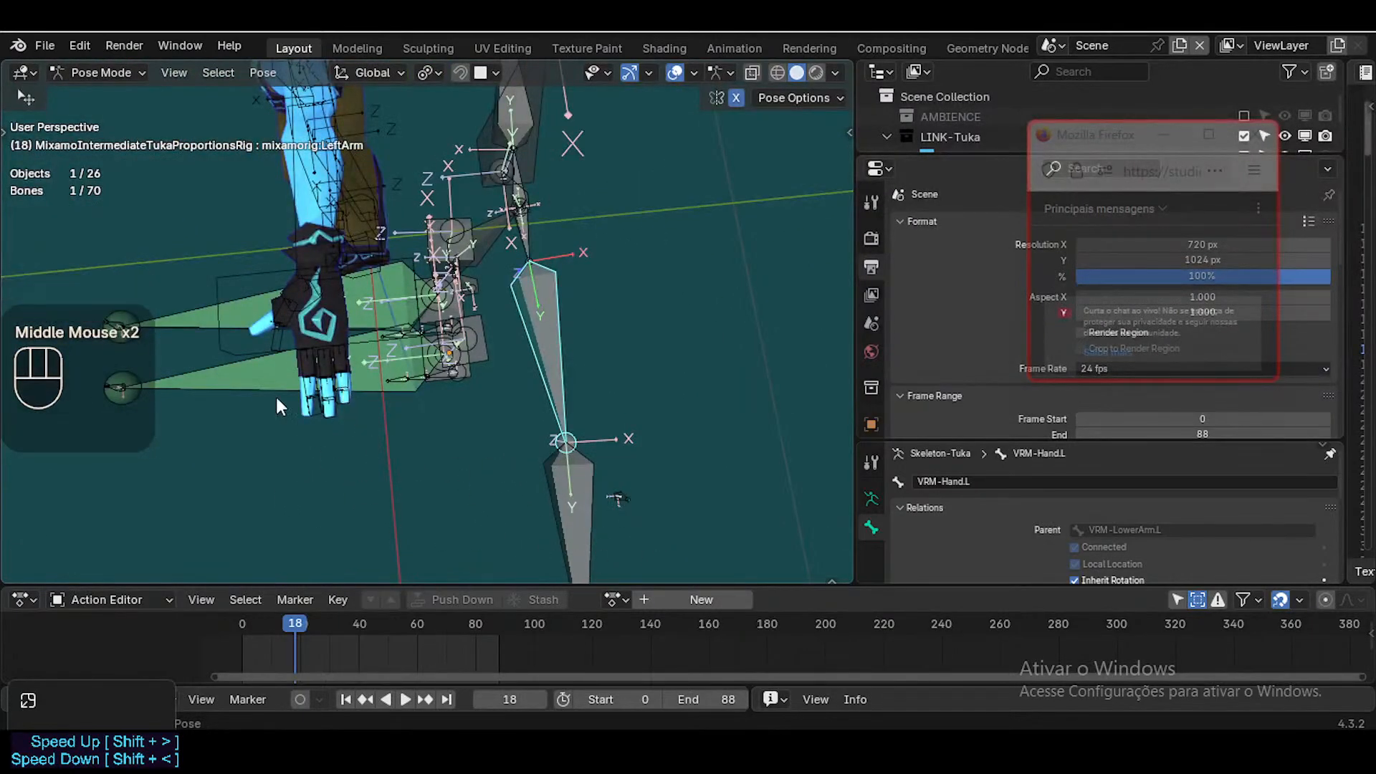
scroll(444, 449, "down", 1)
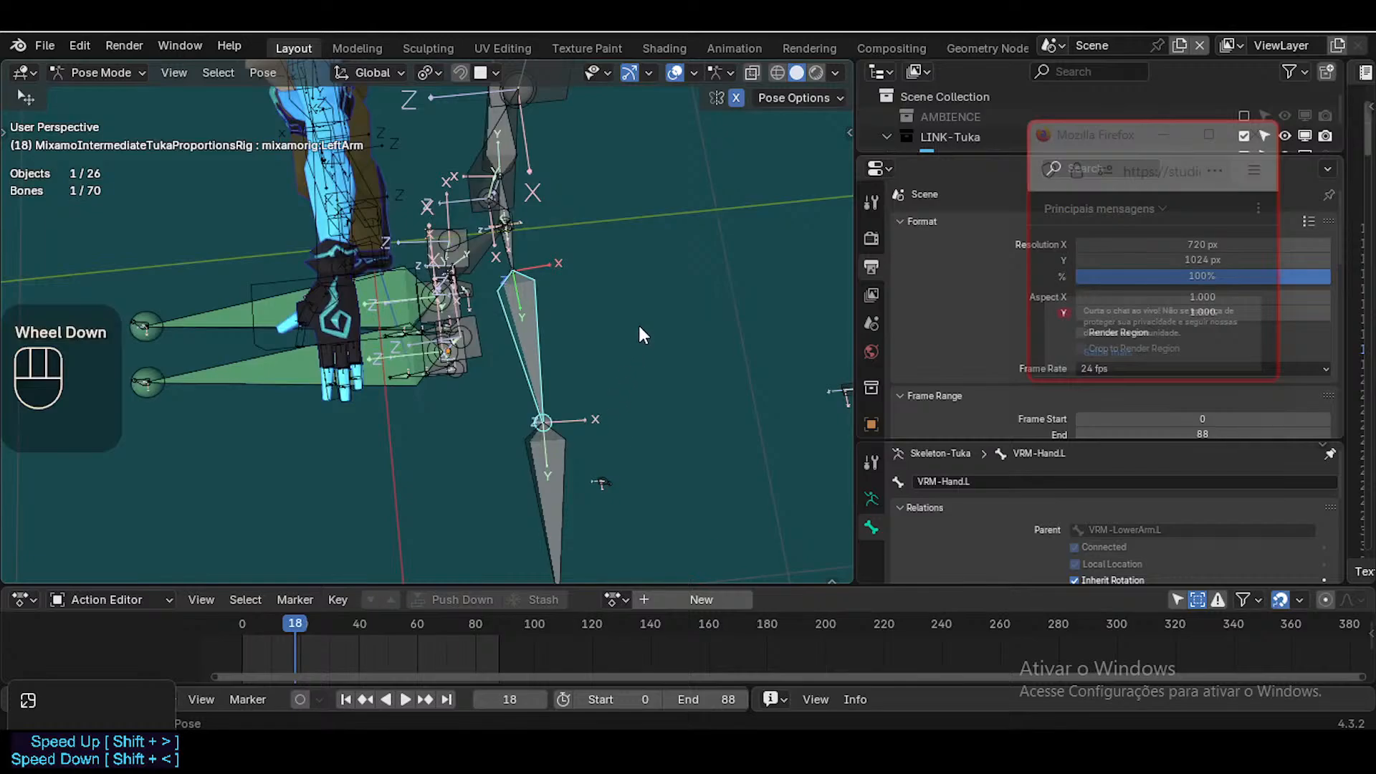
middle_click_drag(605, 321, 590, 327)
scroll(589, 327, "down", 1)
Examine the orientation of the Mixamo left arm chain from the shoulder out to the hand and fingers
key("shift+grave")
key("a")
key("q")
key("q")
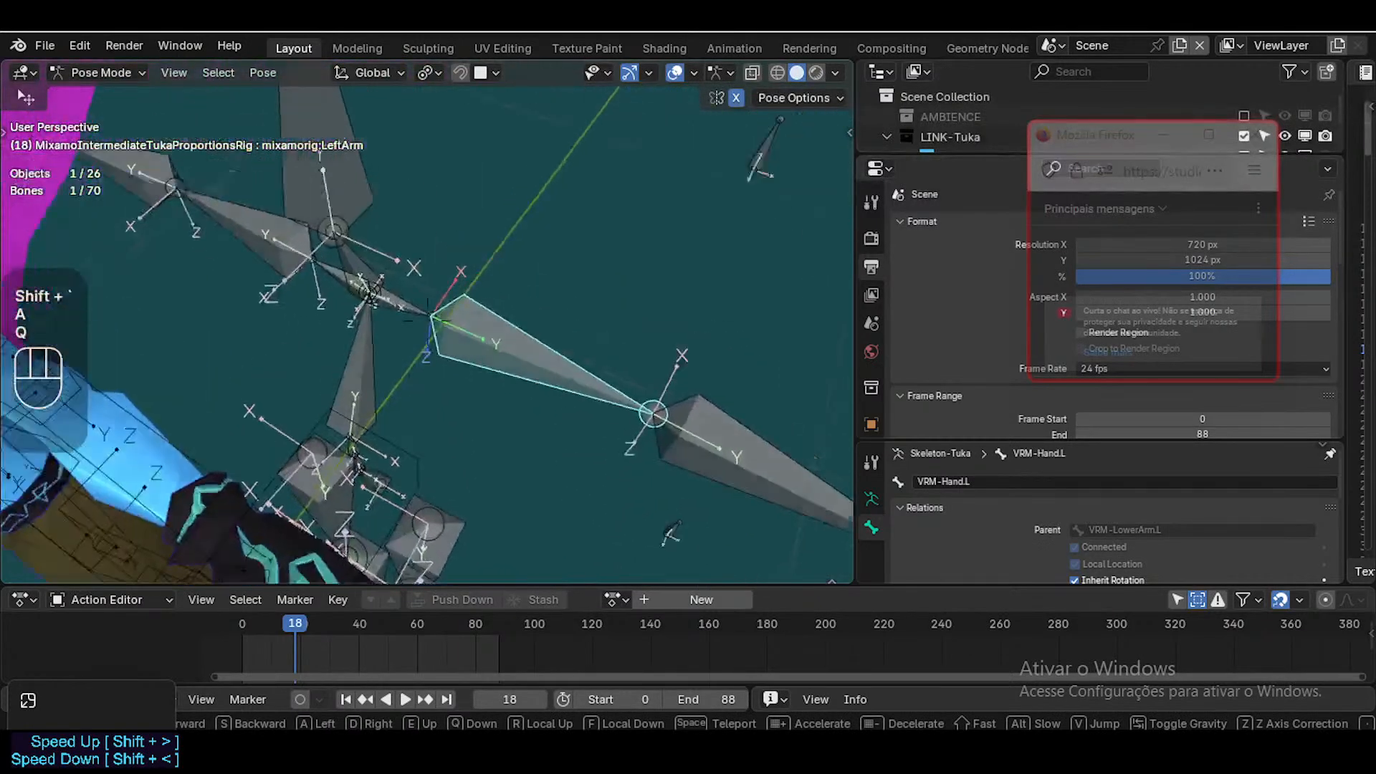
key("d")
key("s")
key("q")
key("q")
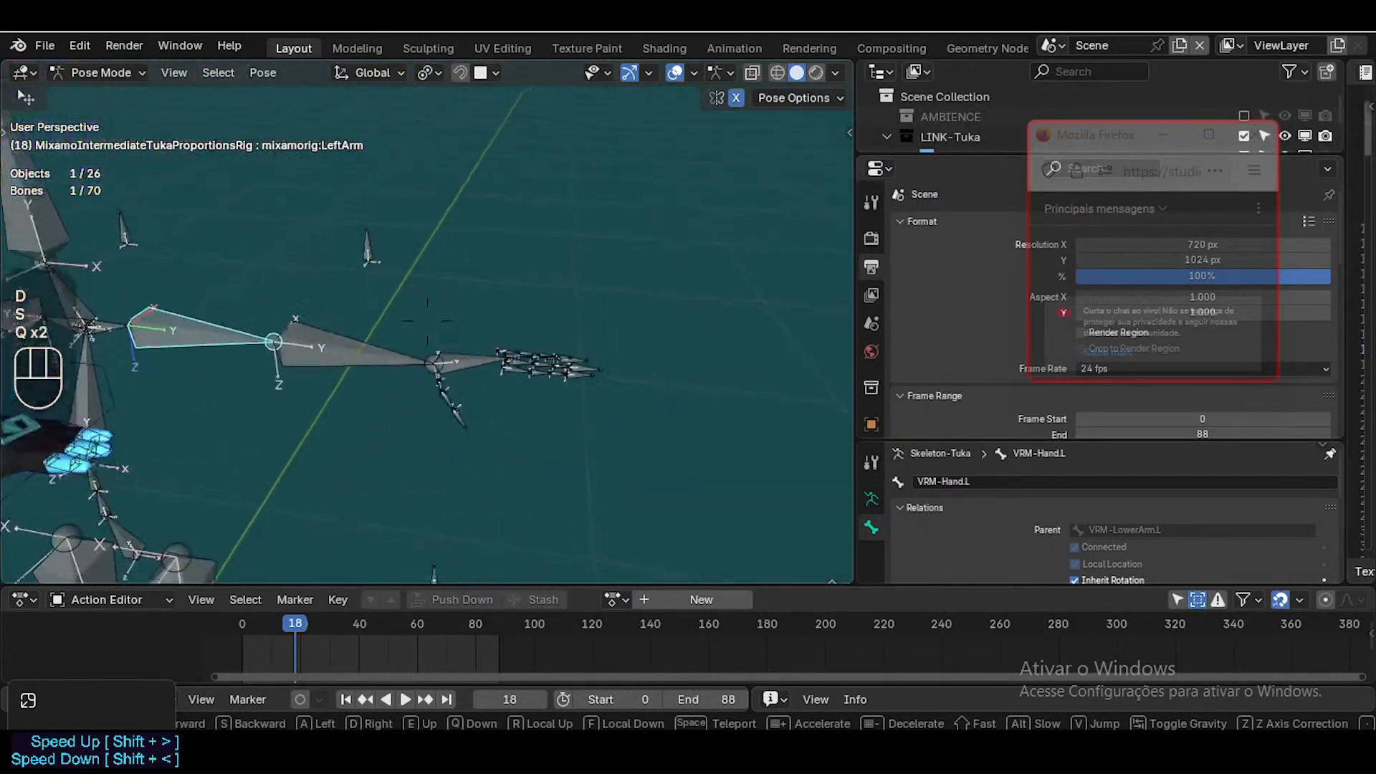
key("w")
key("w")
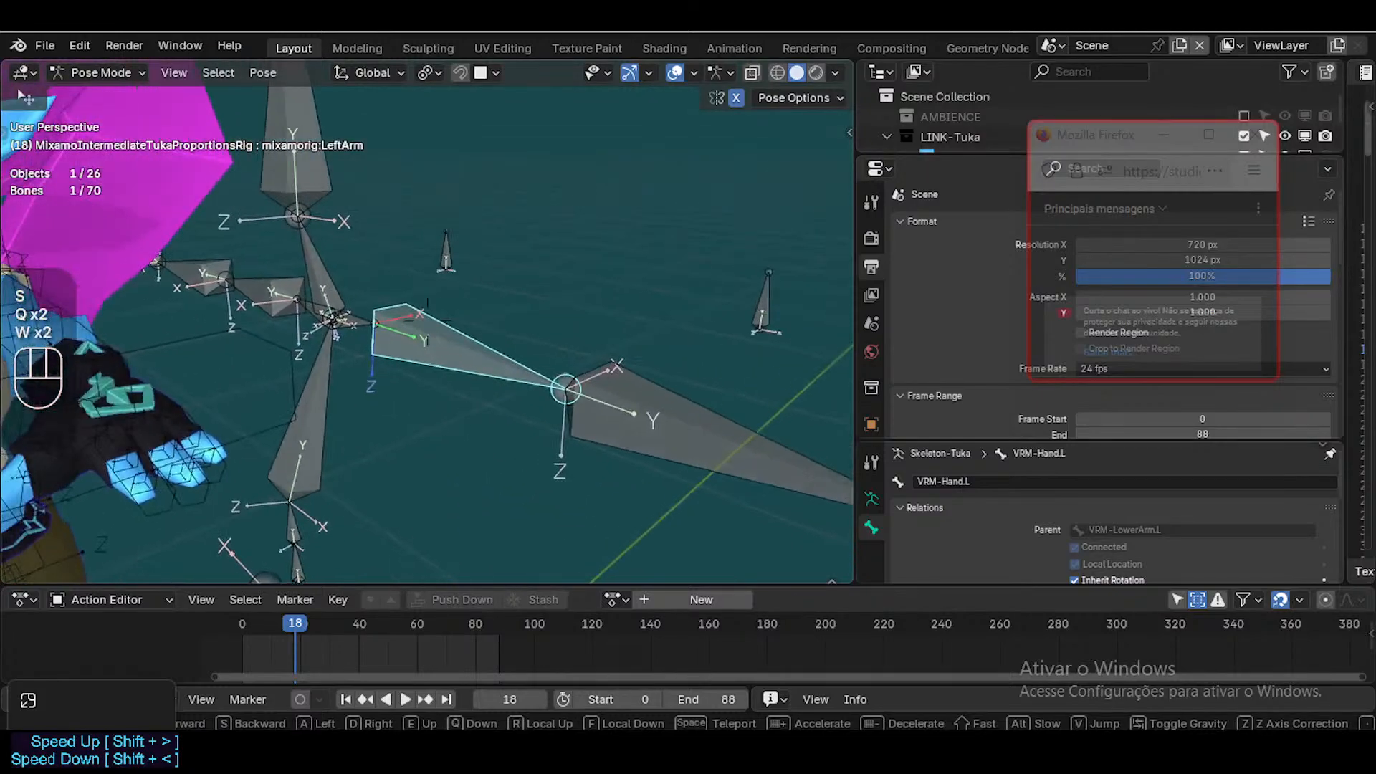
left_click(428, 321)
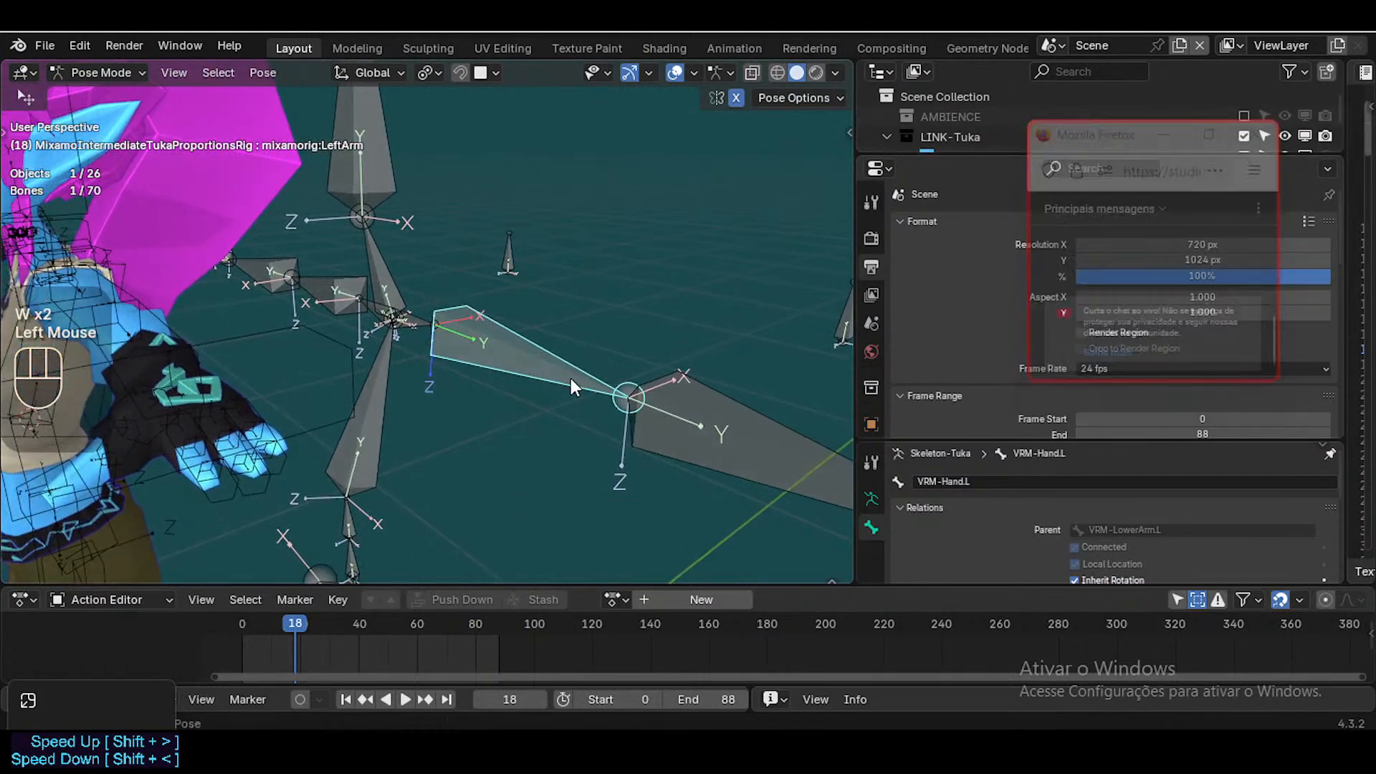
Compare the X, Y and Z axes at the Mixamo upper arm, forearm and hand joints
middle_click_drag(571, 377, 521, 357)
key("shift+grave")
key("s")
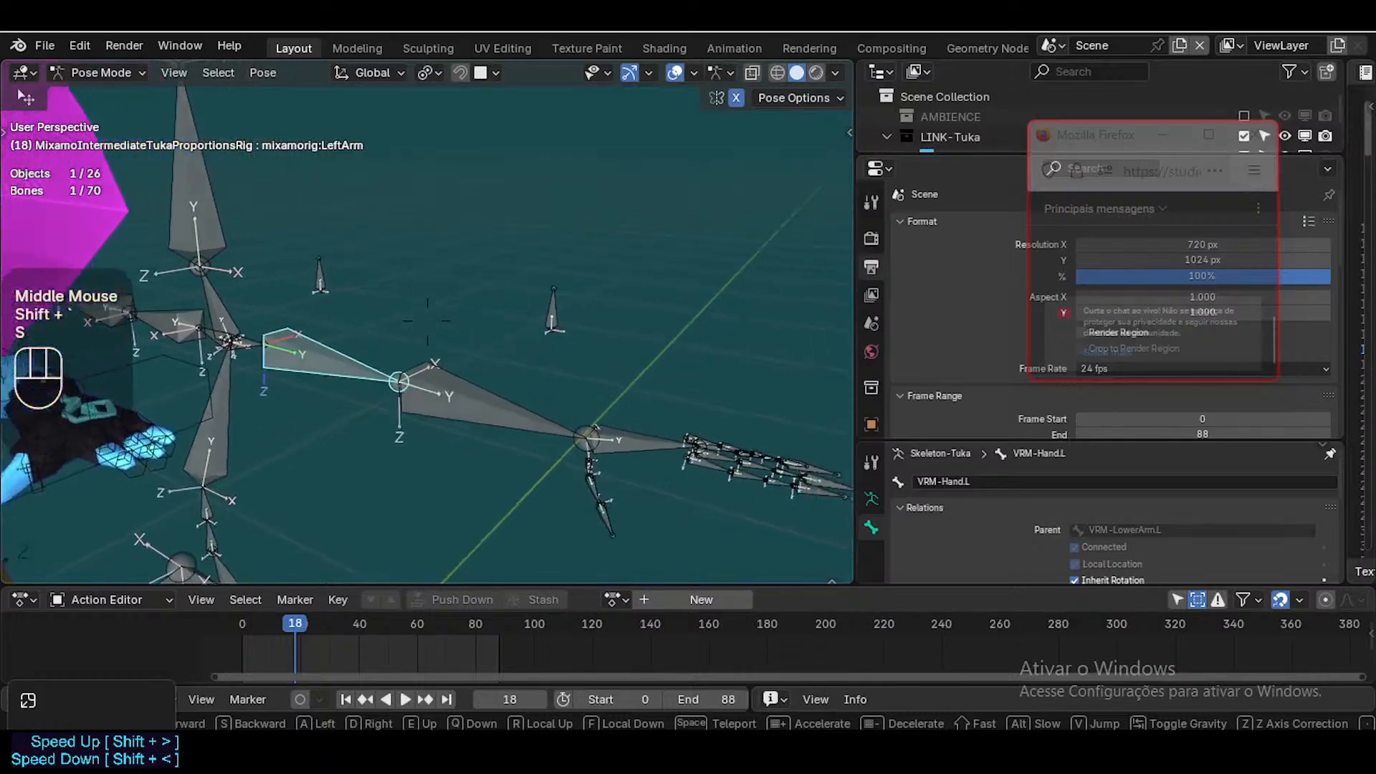
key("q")
key("w")
key("w")
key("s")
left_click(522, 356)
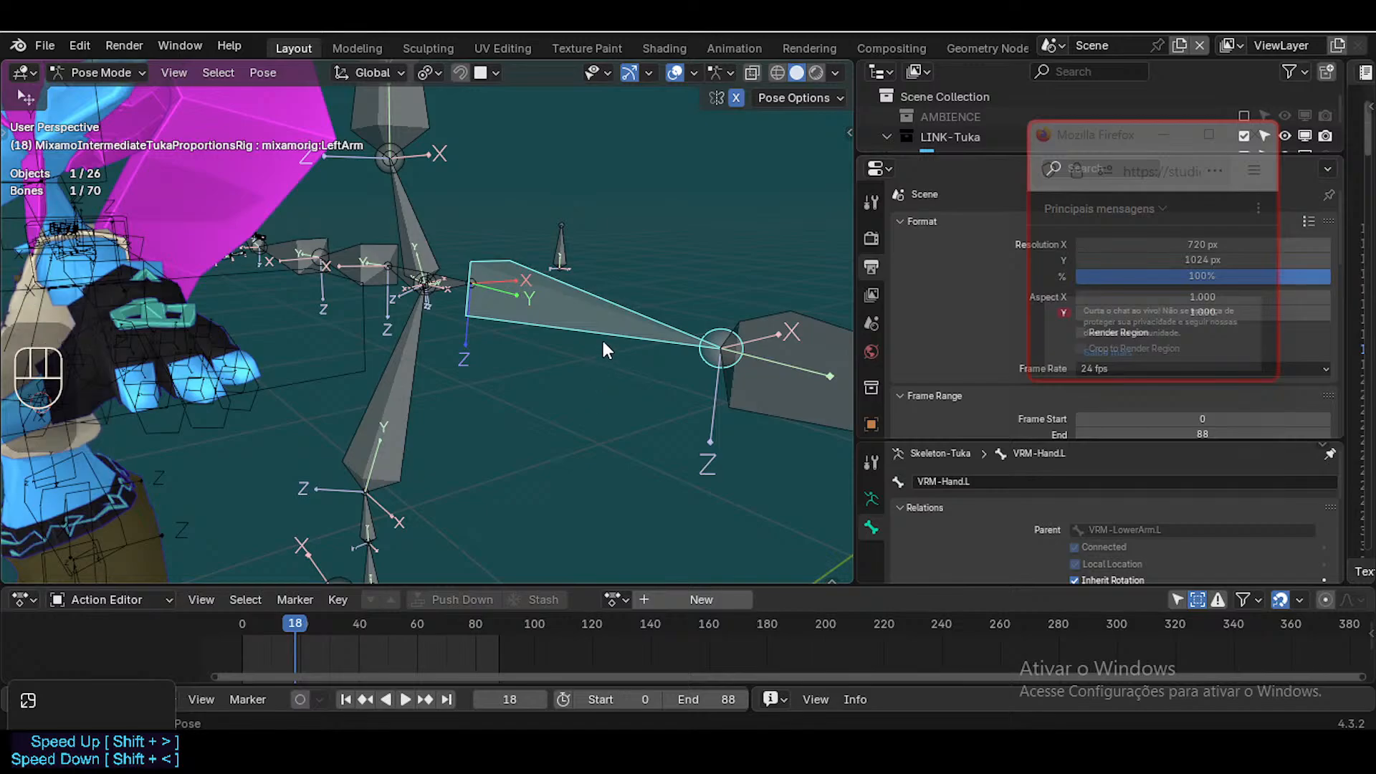
key("shift+grave")
key("d")
key("s")
key("w")
key("w")
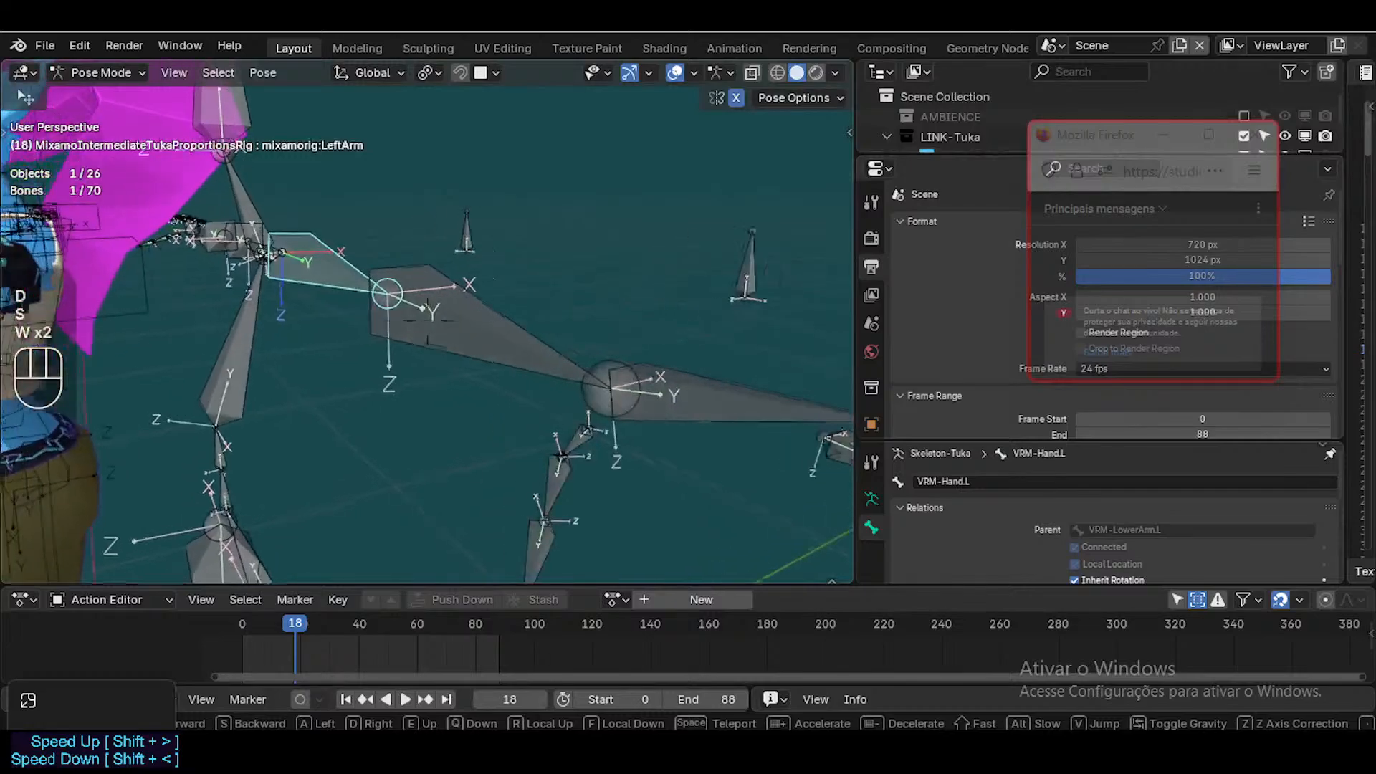
key("w")
key("a")
key("s")
key("e")
key("a")
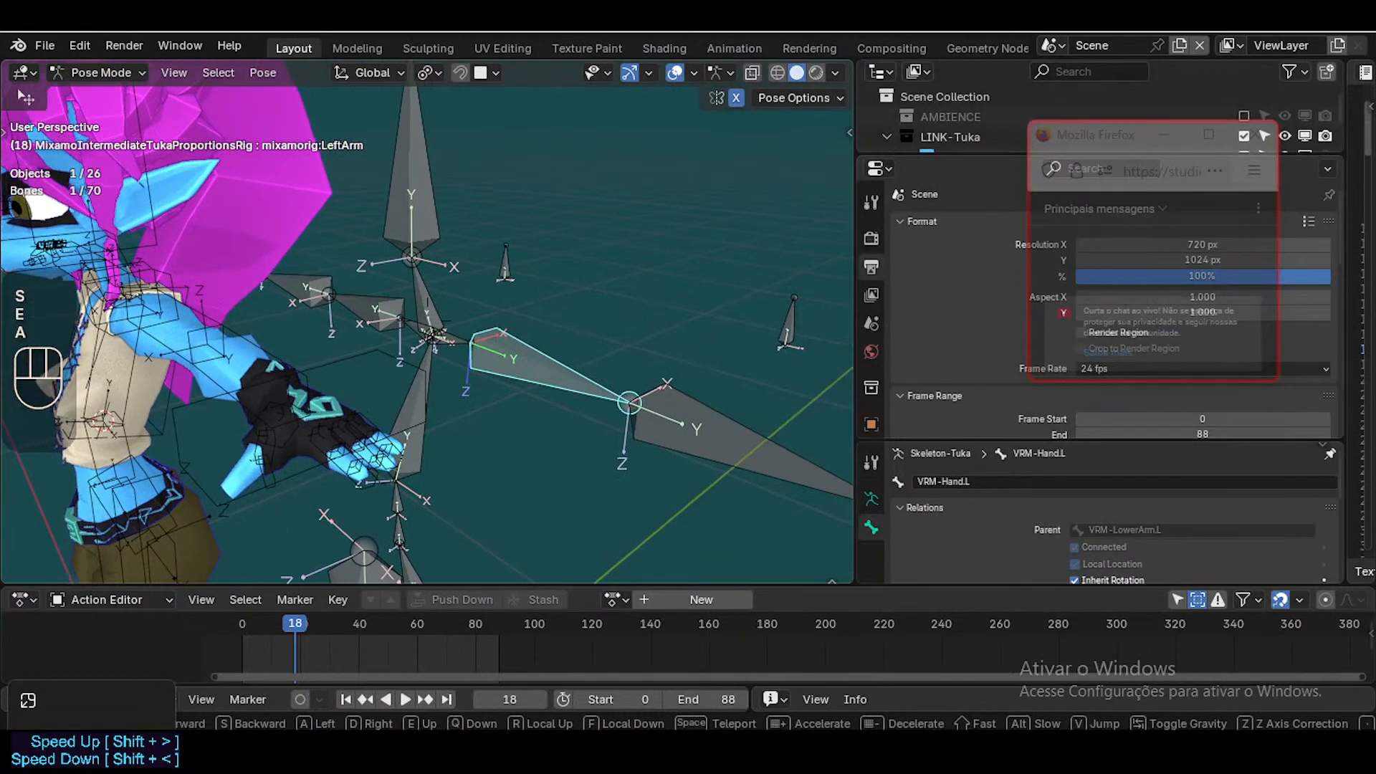
key("d")
key("w")
key("w")
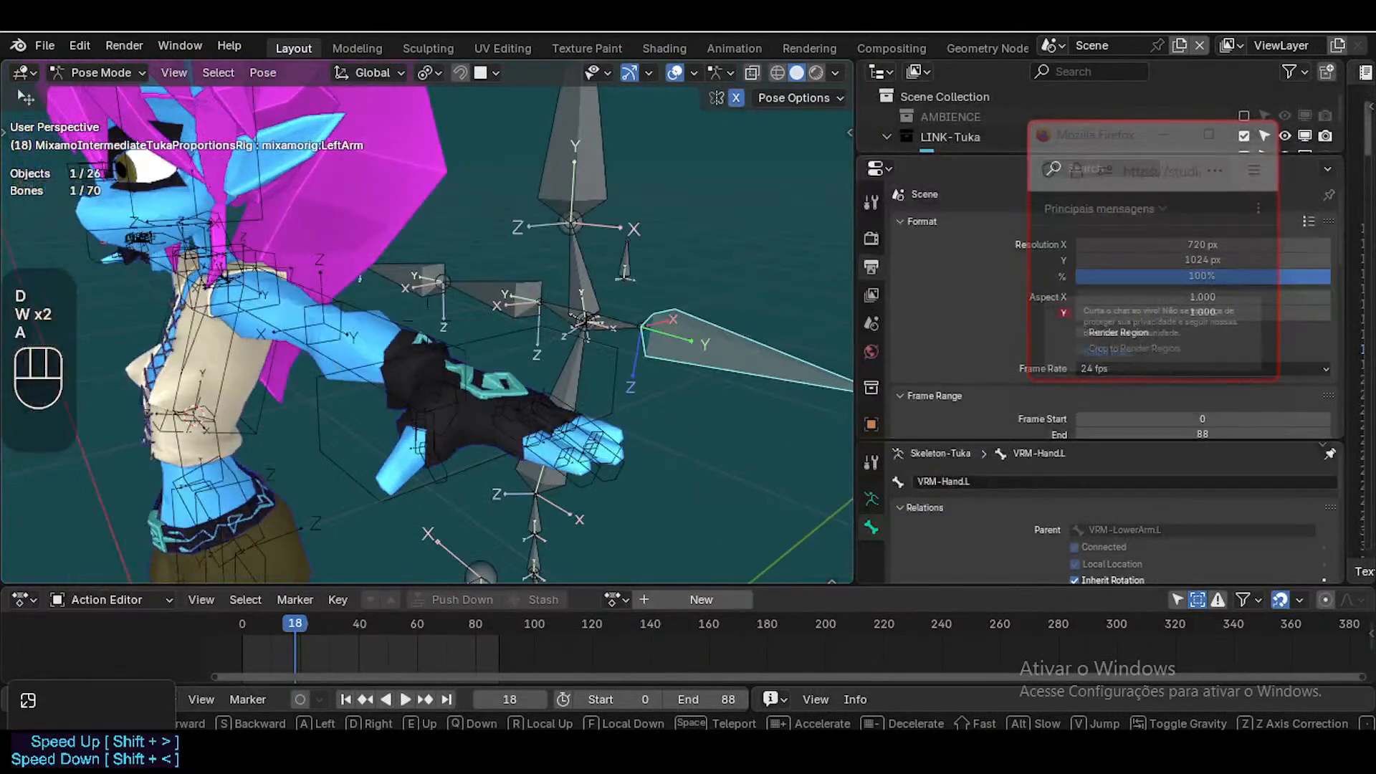
Compare the Mixamo left arm's bone axes with those of the character's VRM arm and hand bones
key("a")
key("d")
key("w")
key("w")
key("s")
key("s")
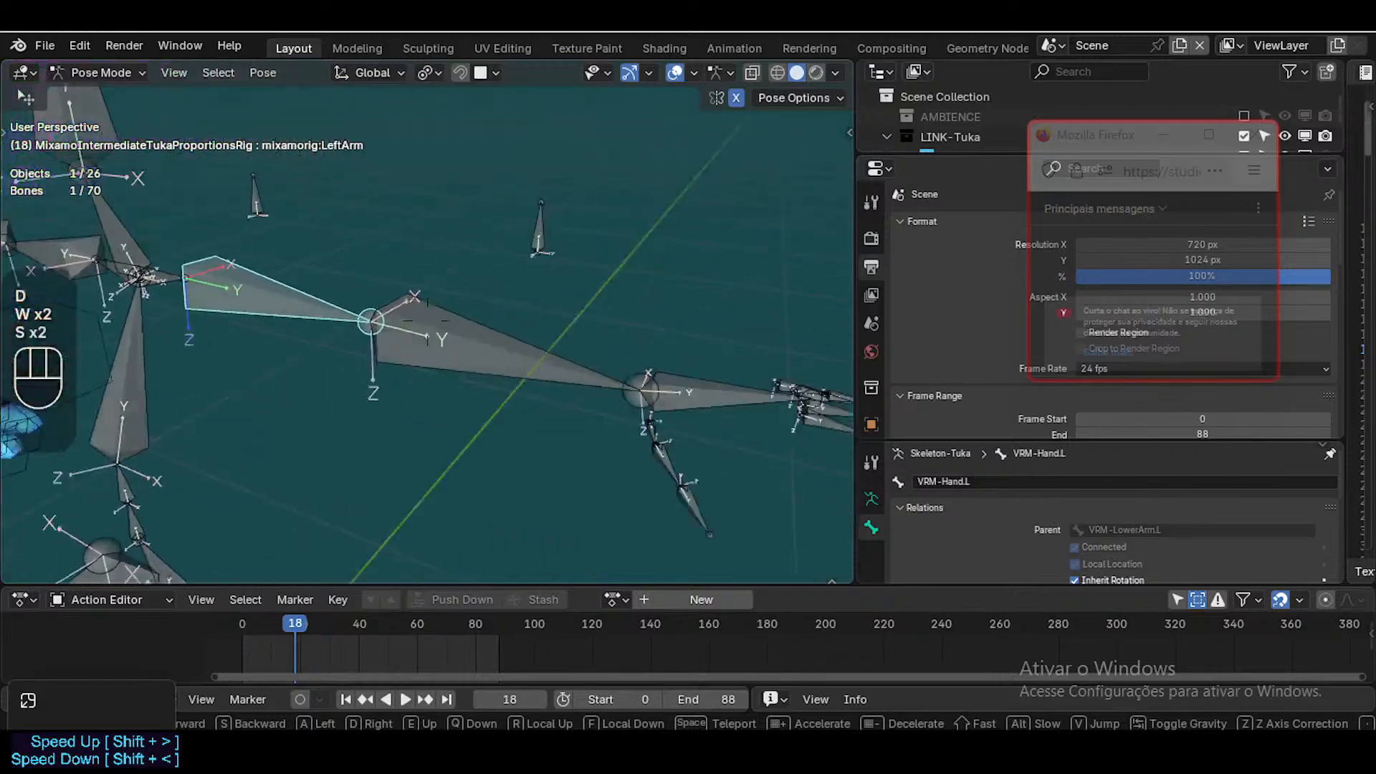
key("d")
key("w")
key("a")
key("w")
key("w")
key("s")
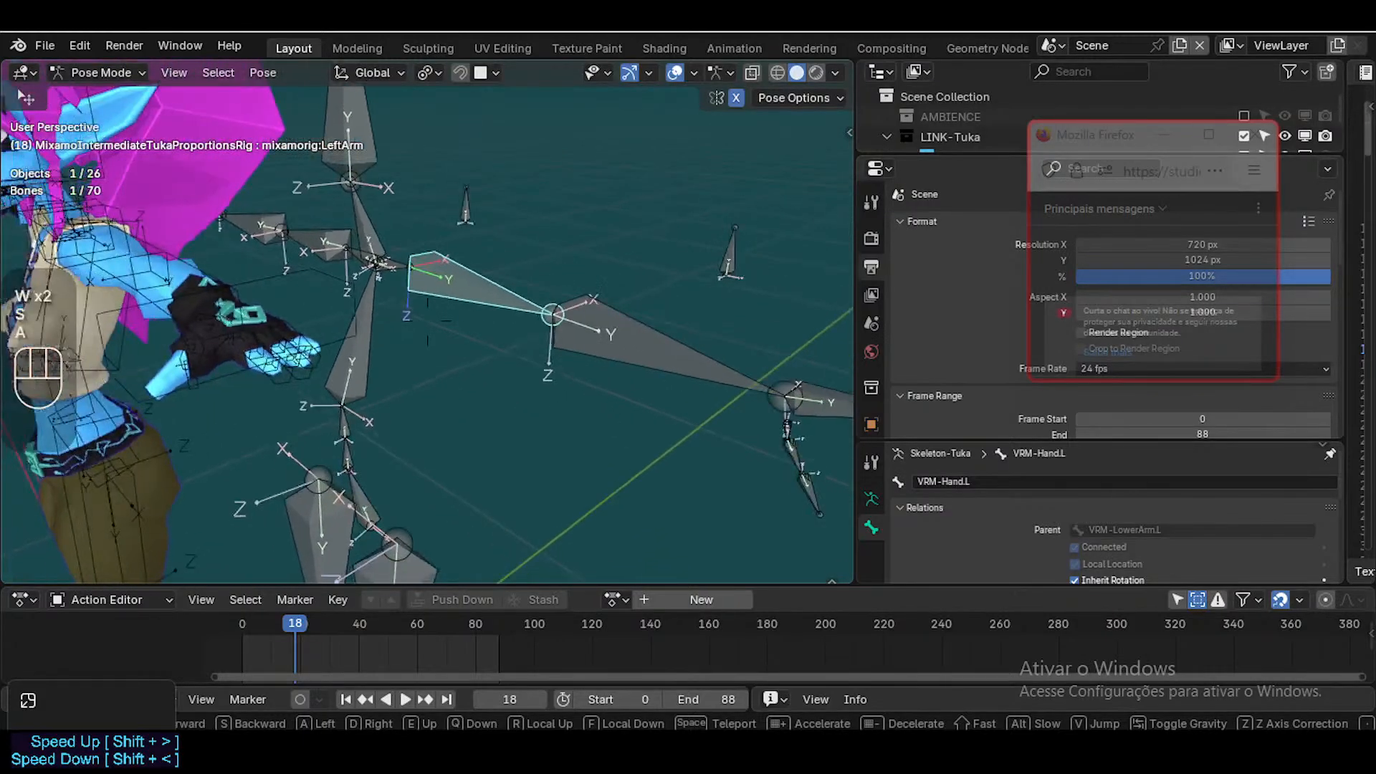
key("a")
key("a")
key("d")
key("w")
key("d")
key("a")
key("w")
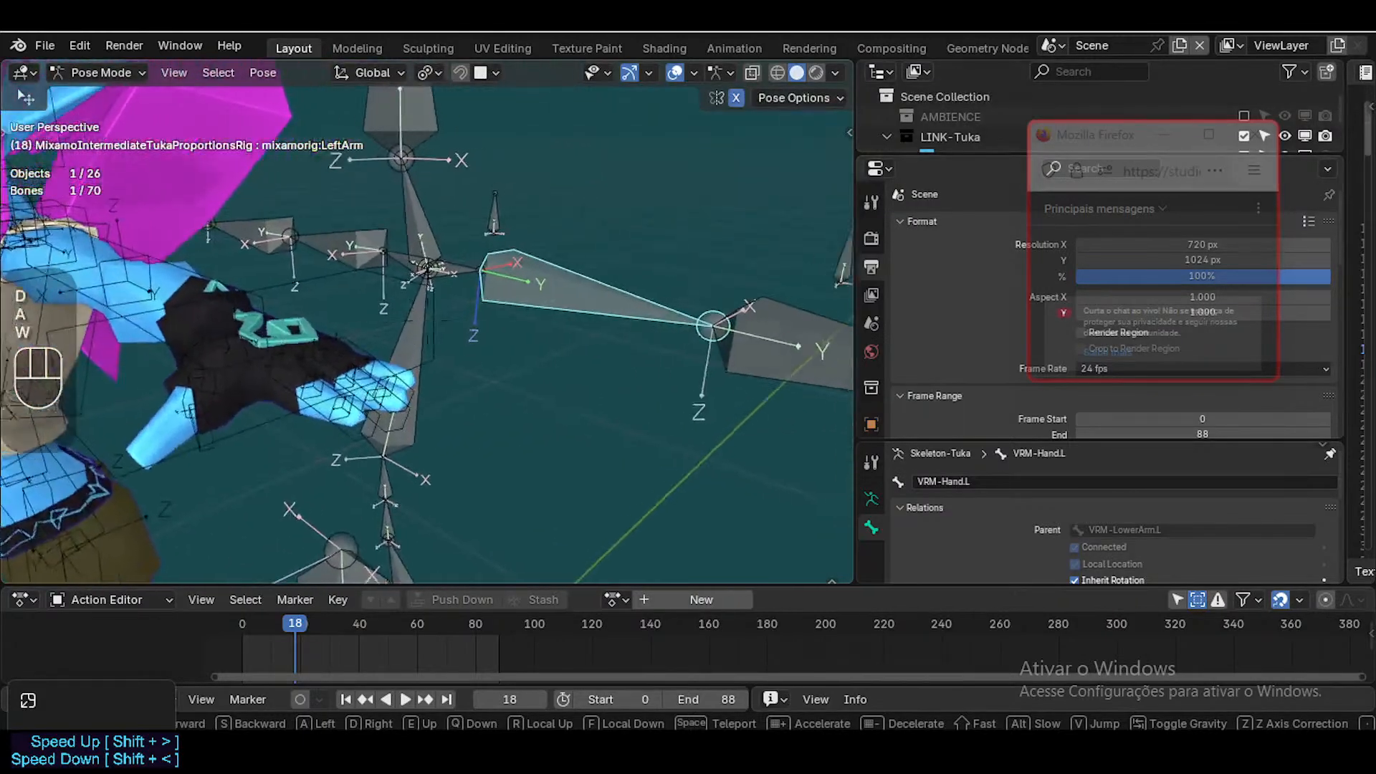
key("s")
key("d")
key("a")
key("s")
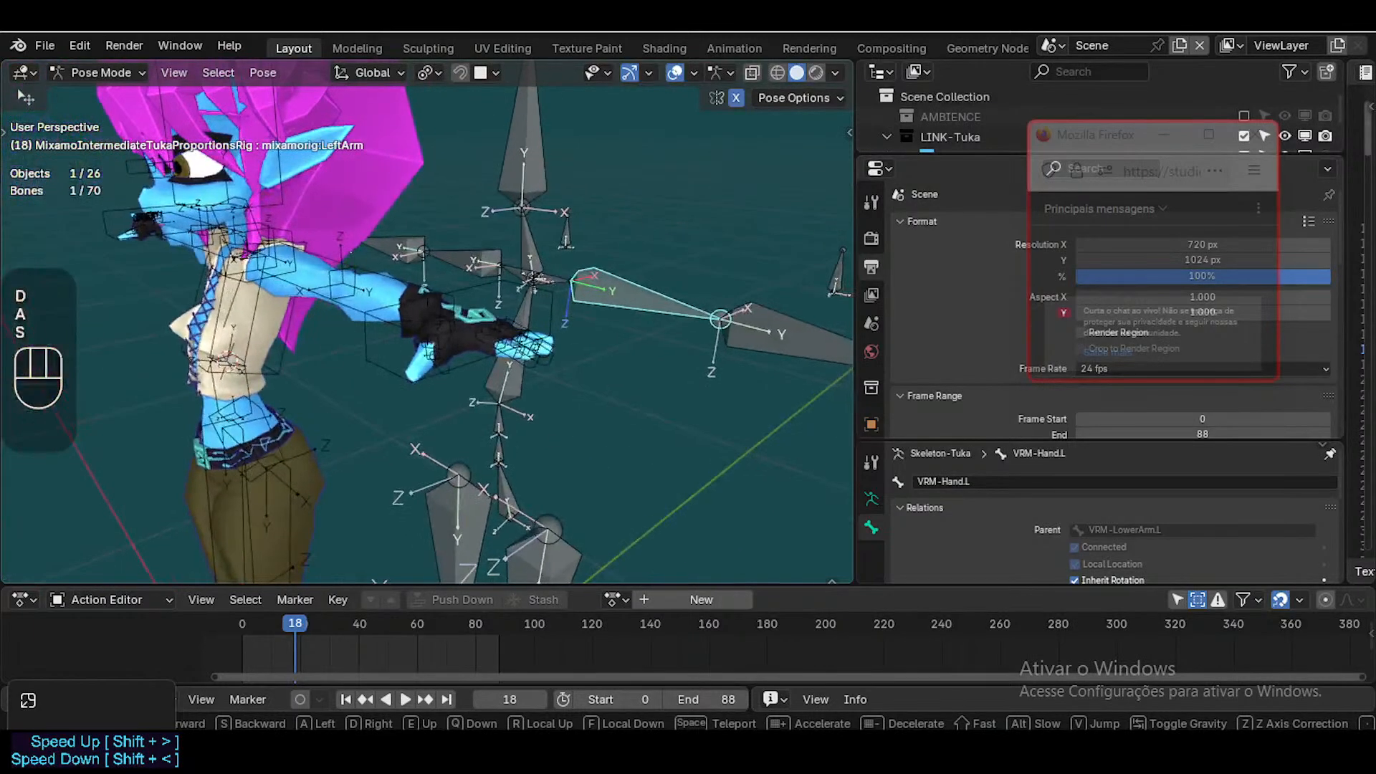
key("a")
left_click(603, 349)
Return the Mixamo rig to Object Mode, select ARM-Tuka, and put it into Edit Mode with its upper body in view
key("ctrl+Tab")
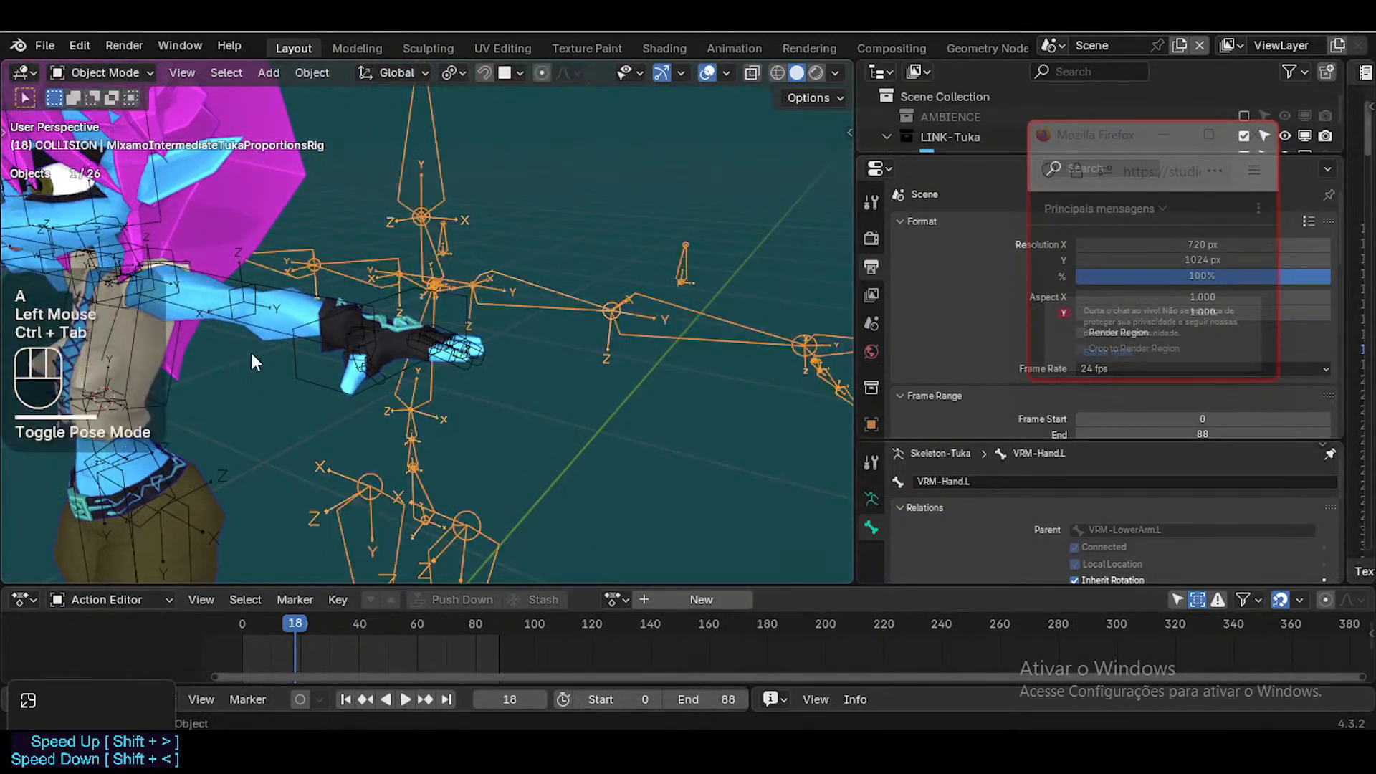
left_click(295, 349)
scroll(296, 345, "down", 1)
key("Tab")
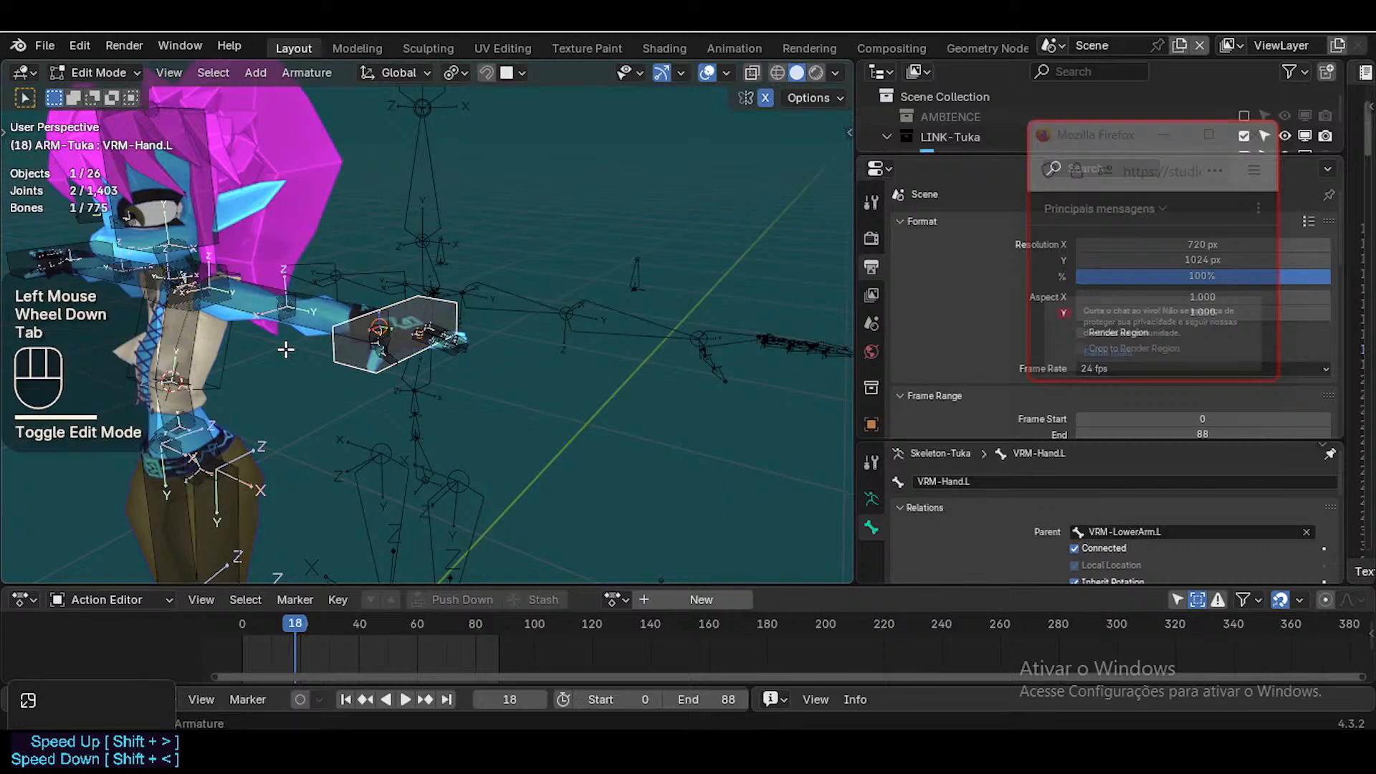
key("shift+grave")
left_click(324, 336)
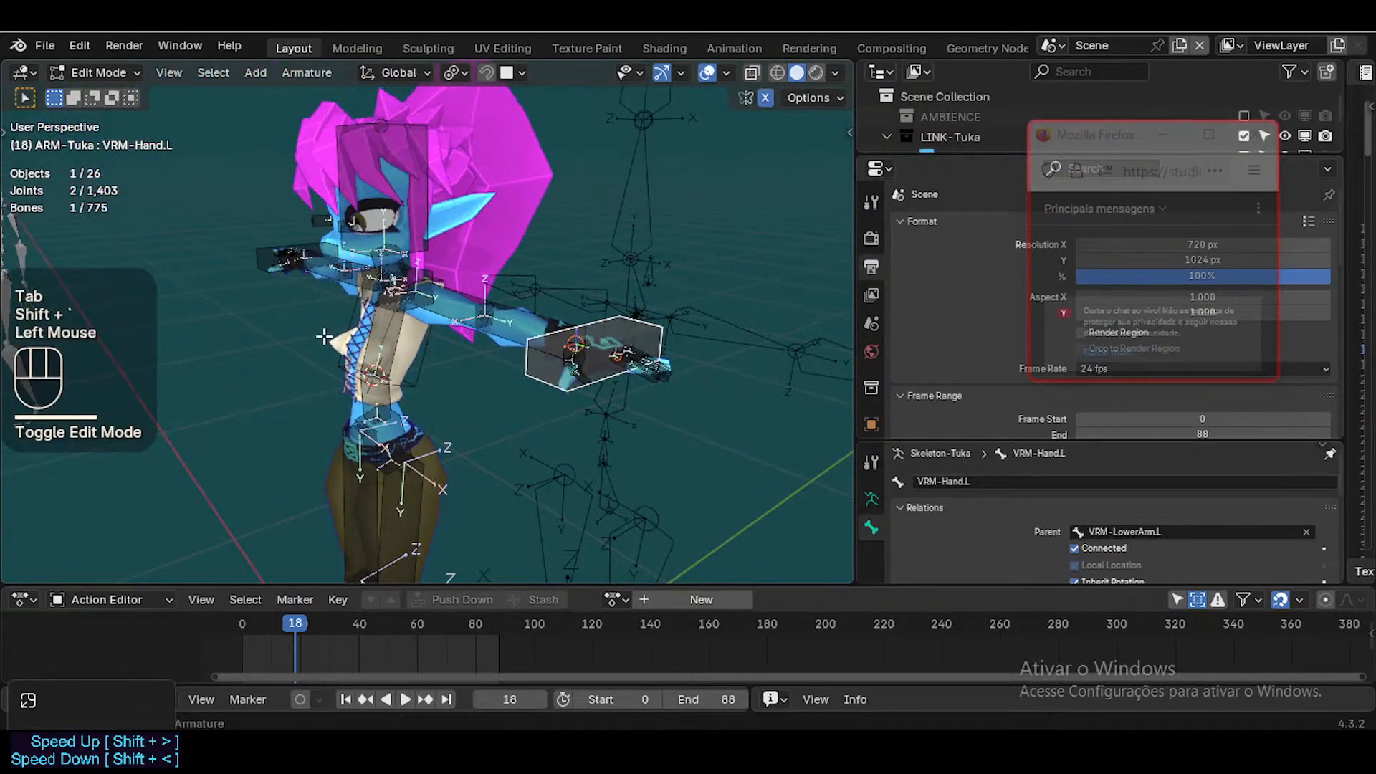
Return ARM-Tuka to Object Mode, deselect everything, and check the armature types available to add, including VRM Humanoid
key("ctrl+Tab")
left_click(299, 341)
left_click(295, 337)
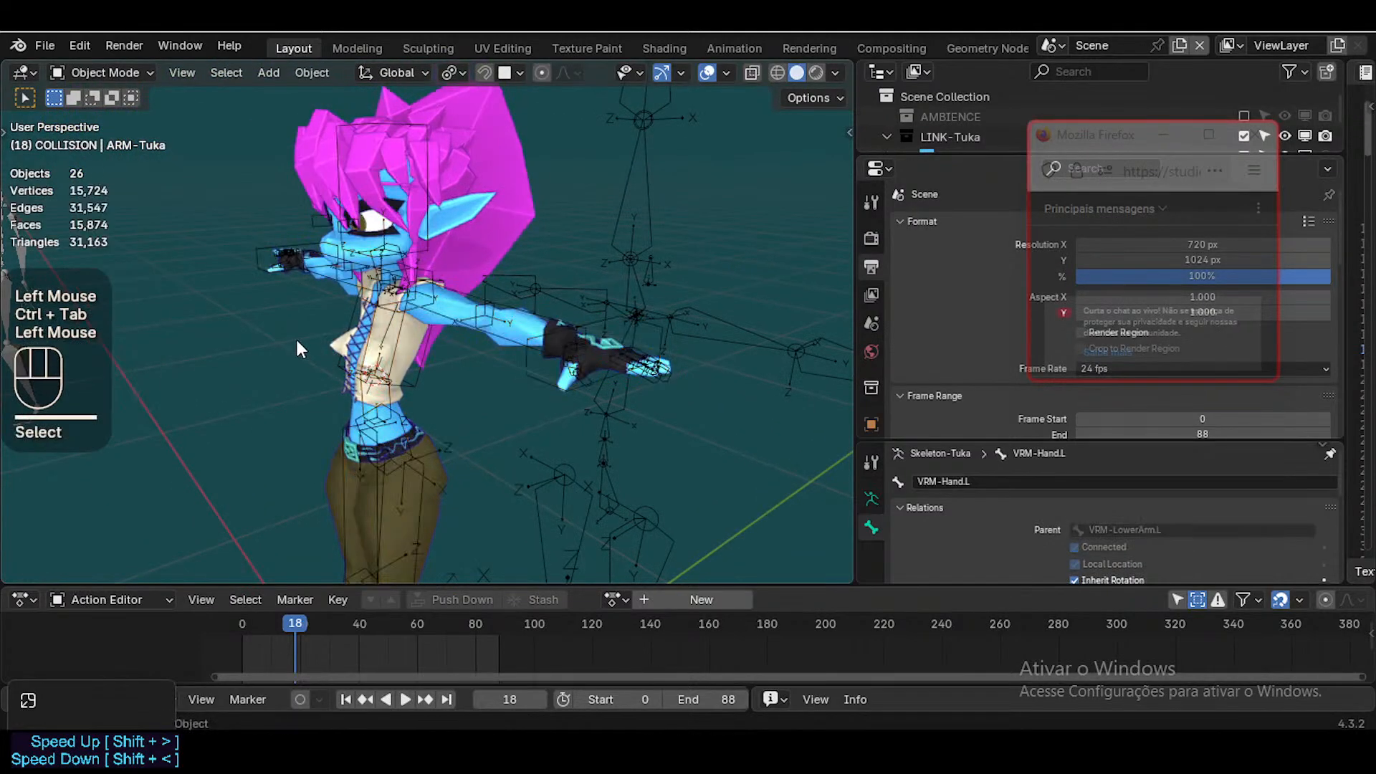
key("shift+a")
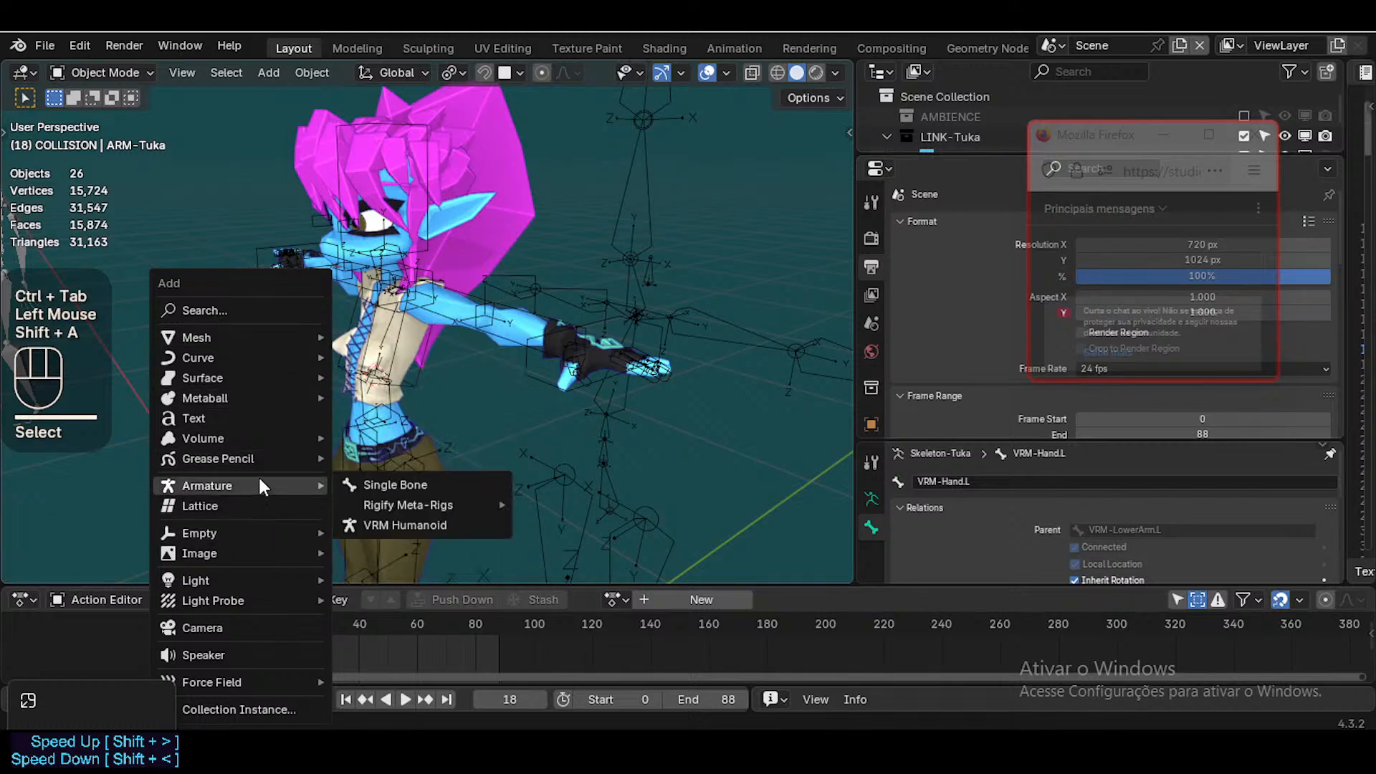
mouse_move(258, 482)
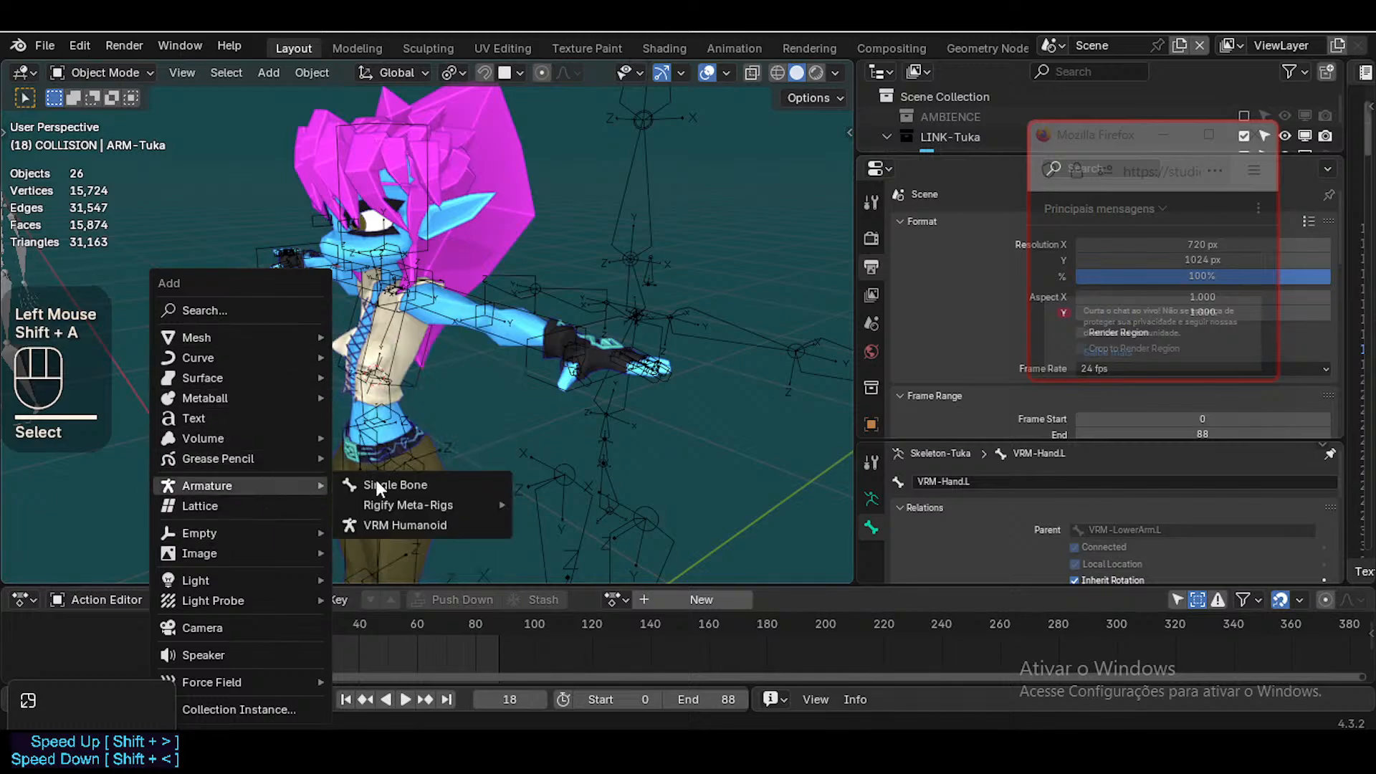
left_click(427, 526)
Select ARM-Tuka again and put it into Edit Mode with its VRM bones and the Mixamo rig in view
left_click(612, 411)
scroll(492, 246, "down", 2)
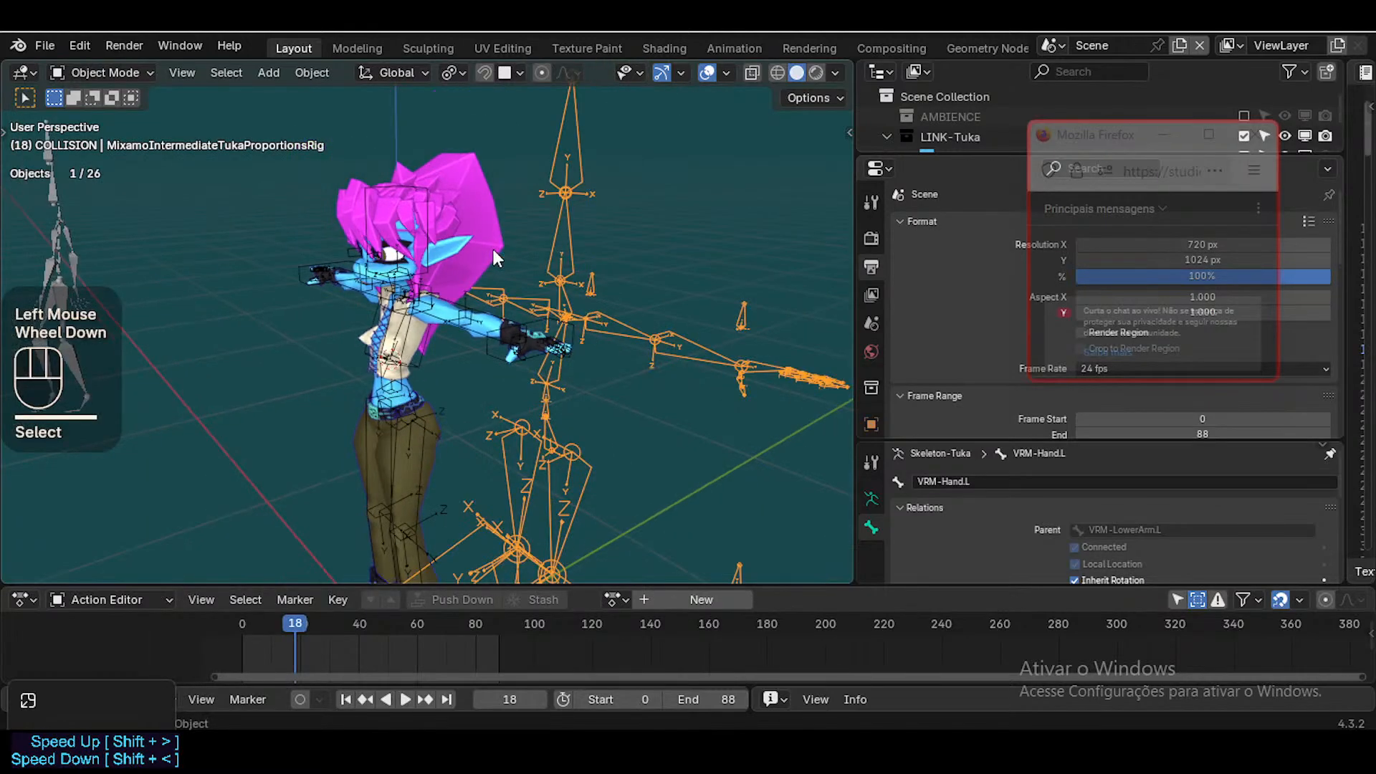
left_click(435, 320)
key("Tab")
scroll(425, 300, "up", 2)
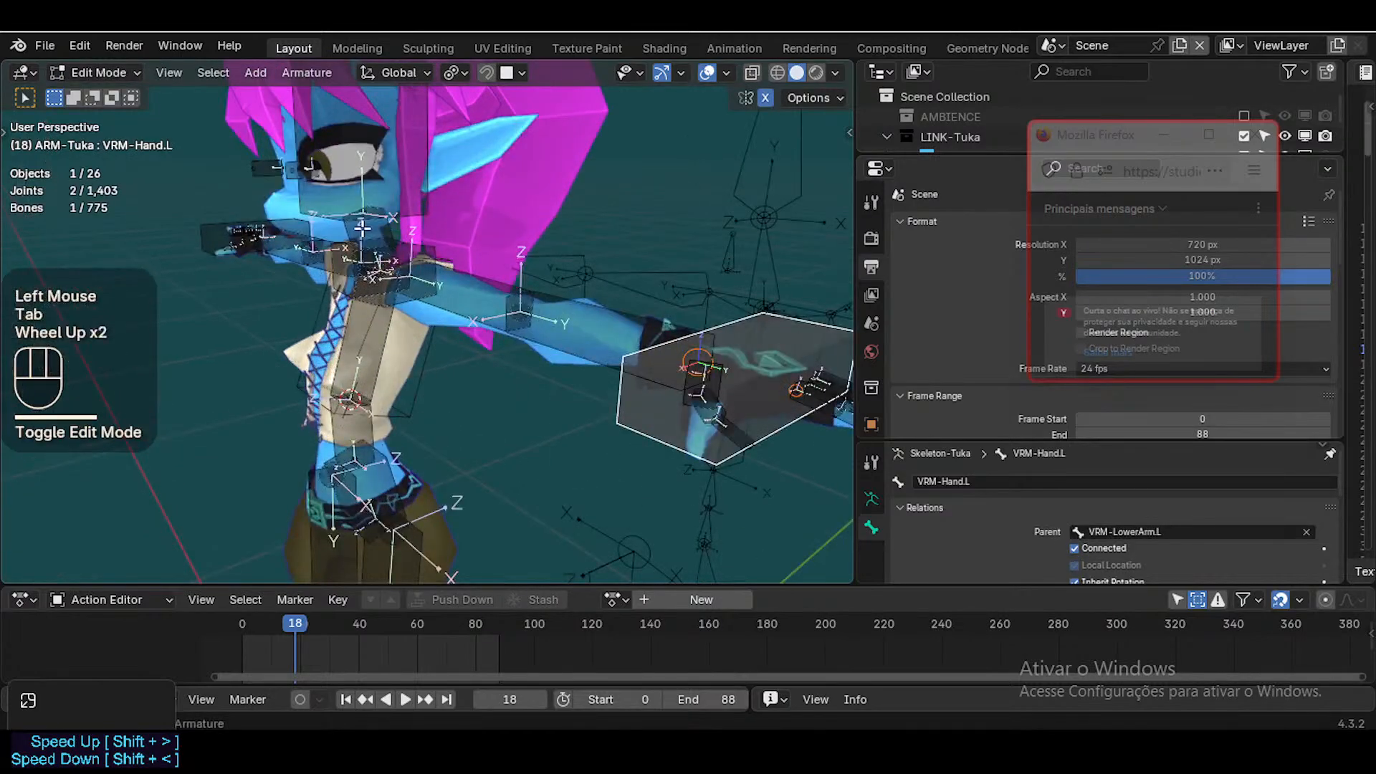
scroll(408, 440, "down", 2)
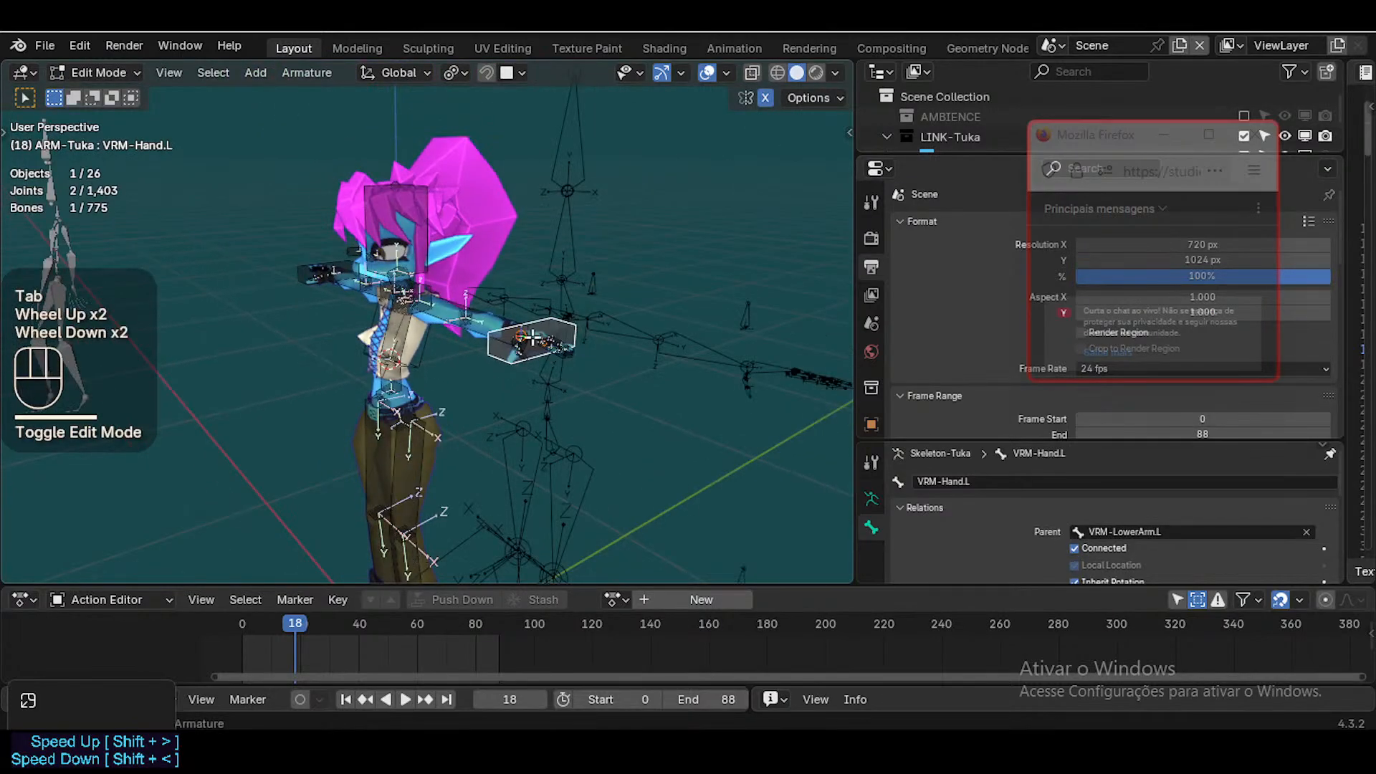
Examine the axes of the VRM hand, finger and arm bones along the character's left arm
scroll(466, 438, "up", 2)
middle_click_drag(466, 322, 473, 324)
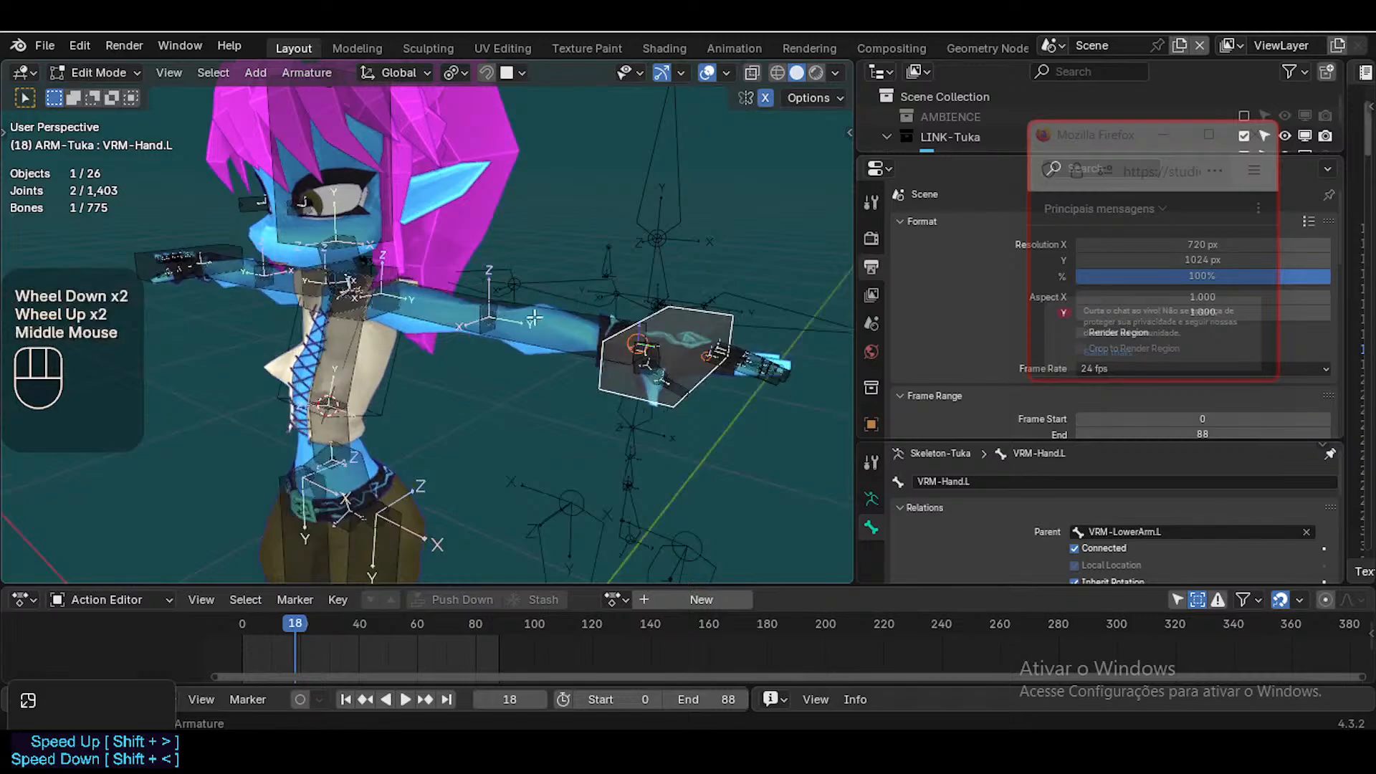
key("shift+grave")
key("w")
key("w")
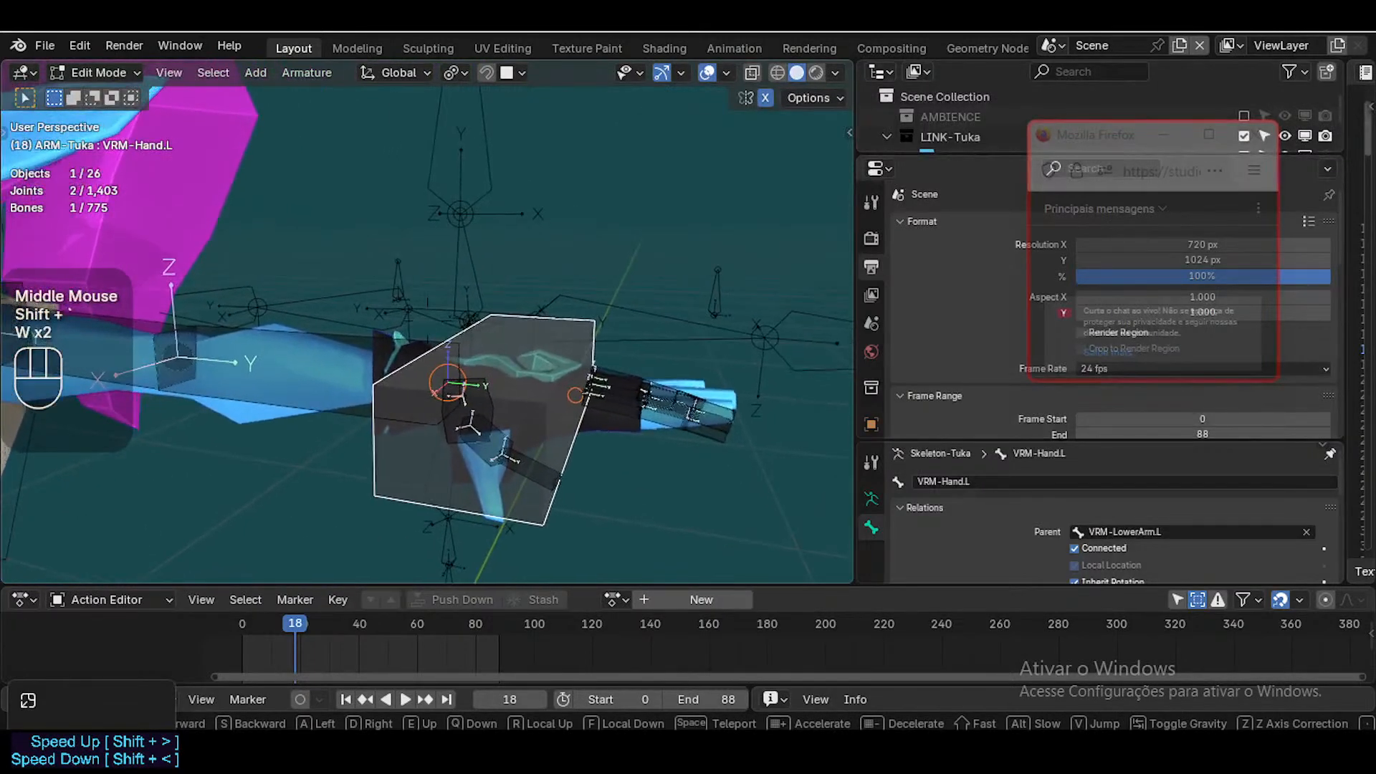
key("w")
key("d")
key("d")
key("a")
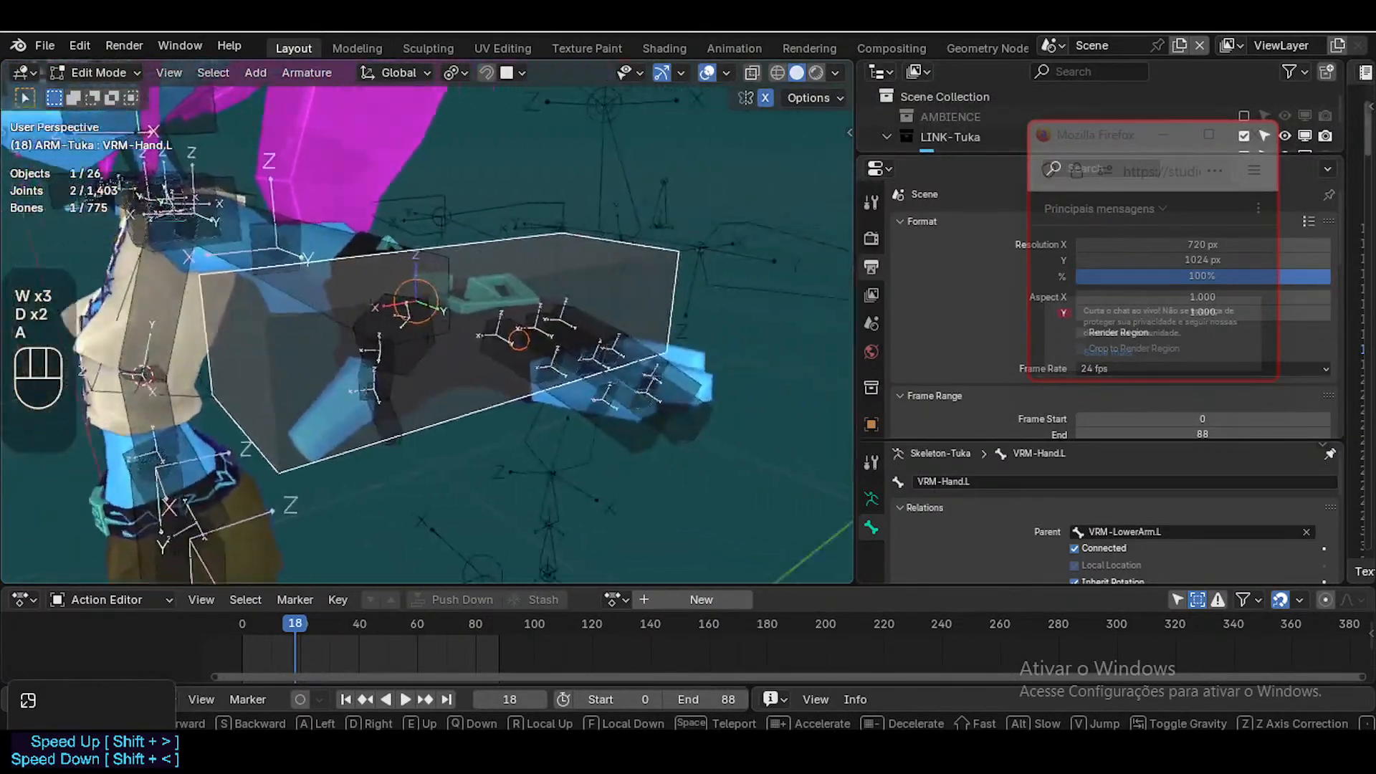
key("w")
key("a")
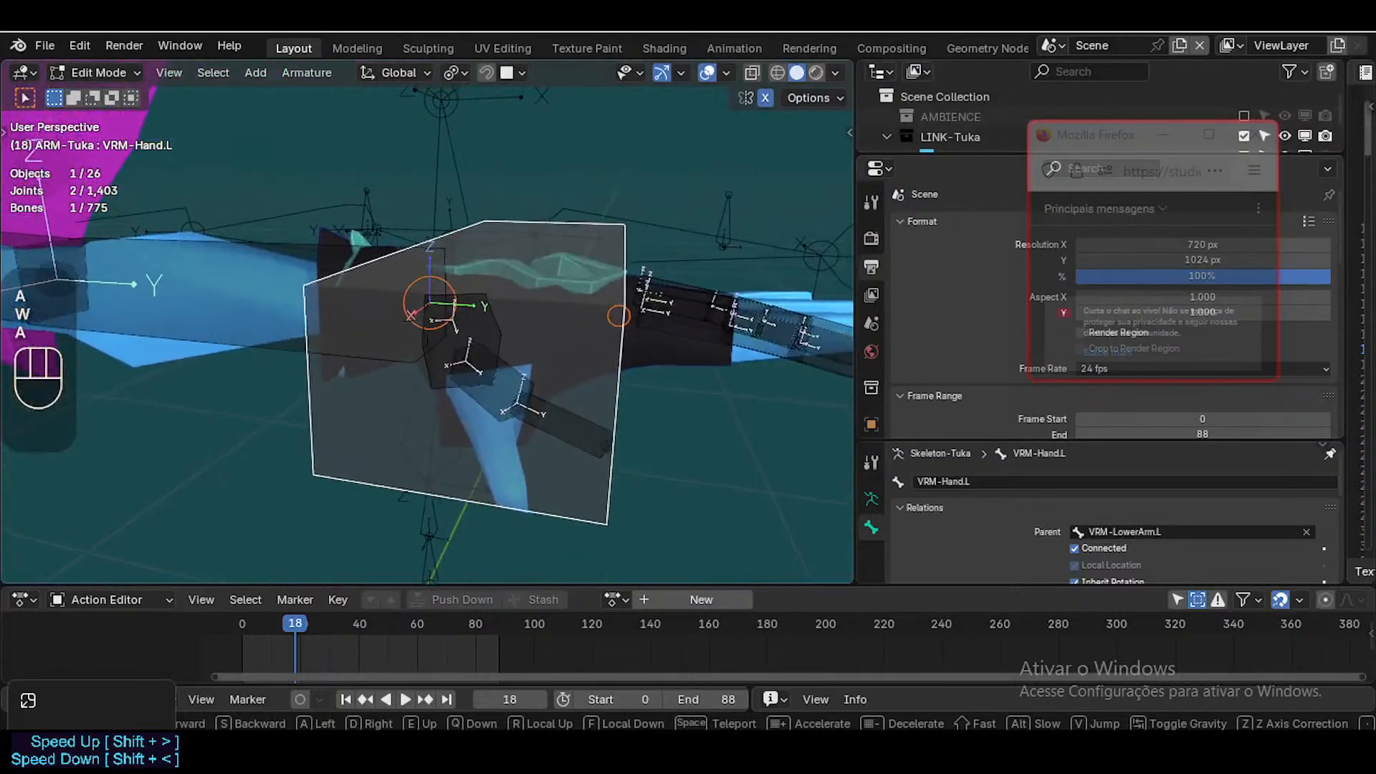
key("d")
key("w")
key("a")
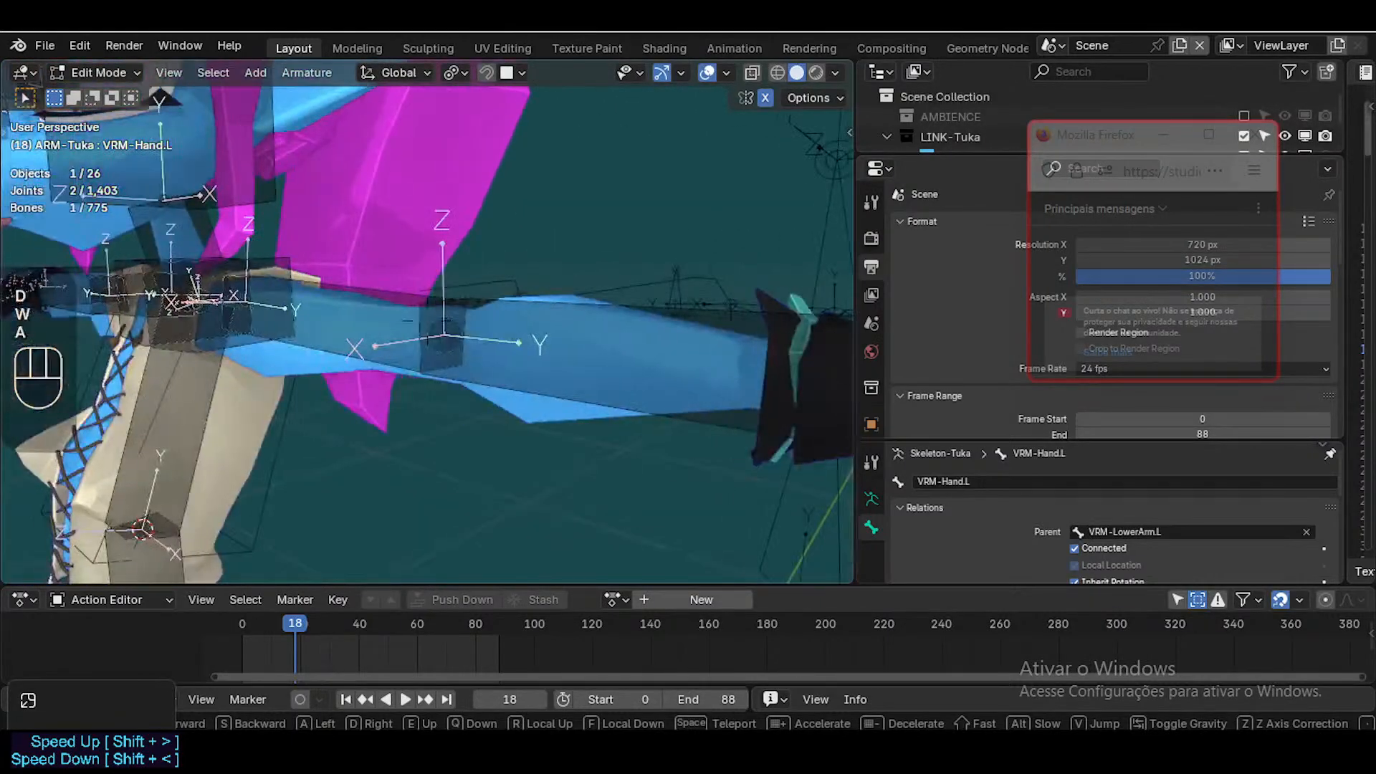
key("d")
key("s")
key("e")
key("a")
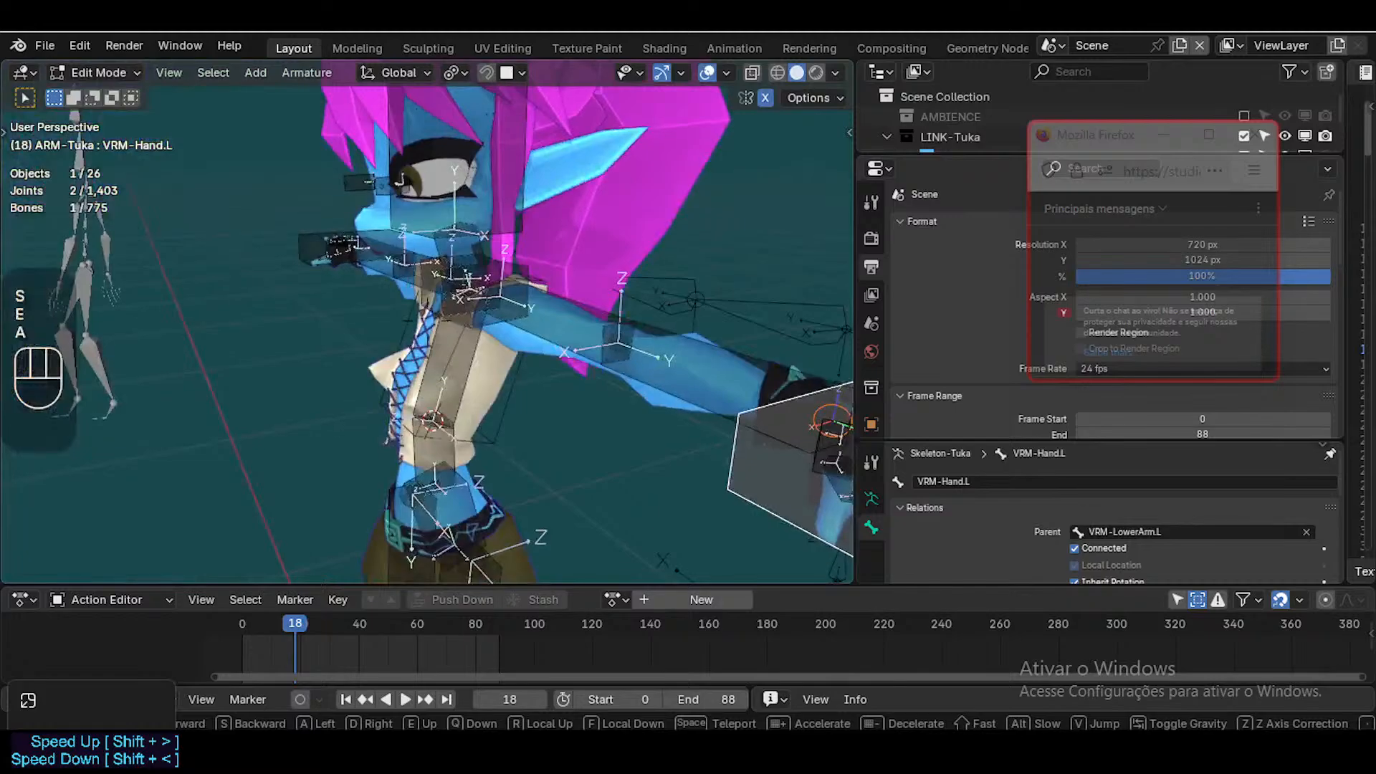
Examine the axes of the VRM shoulder, neck, head and eye bones around the character's face
key("d")
key("a")
key("w")
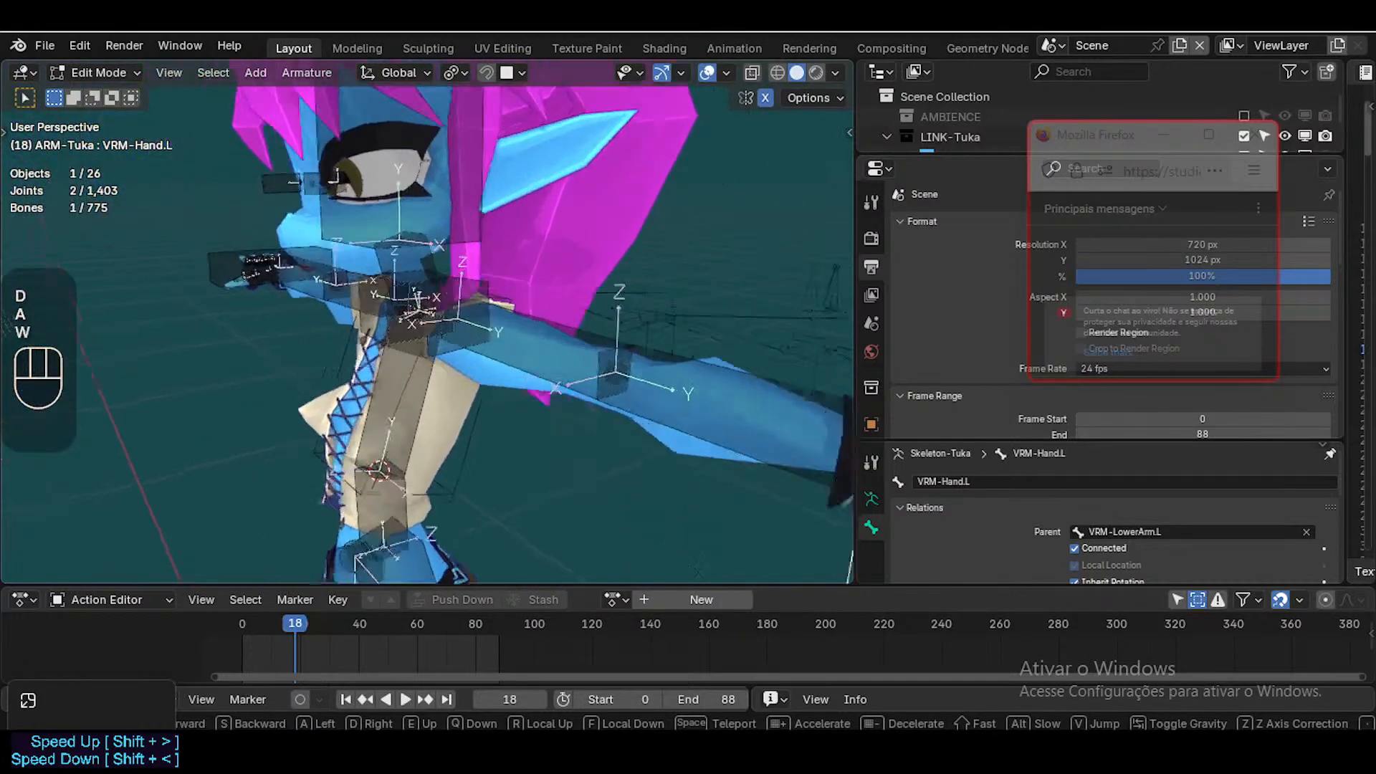
key("d")
key("d")
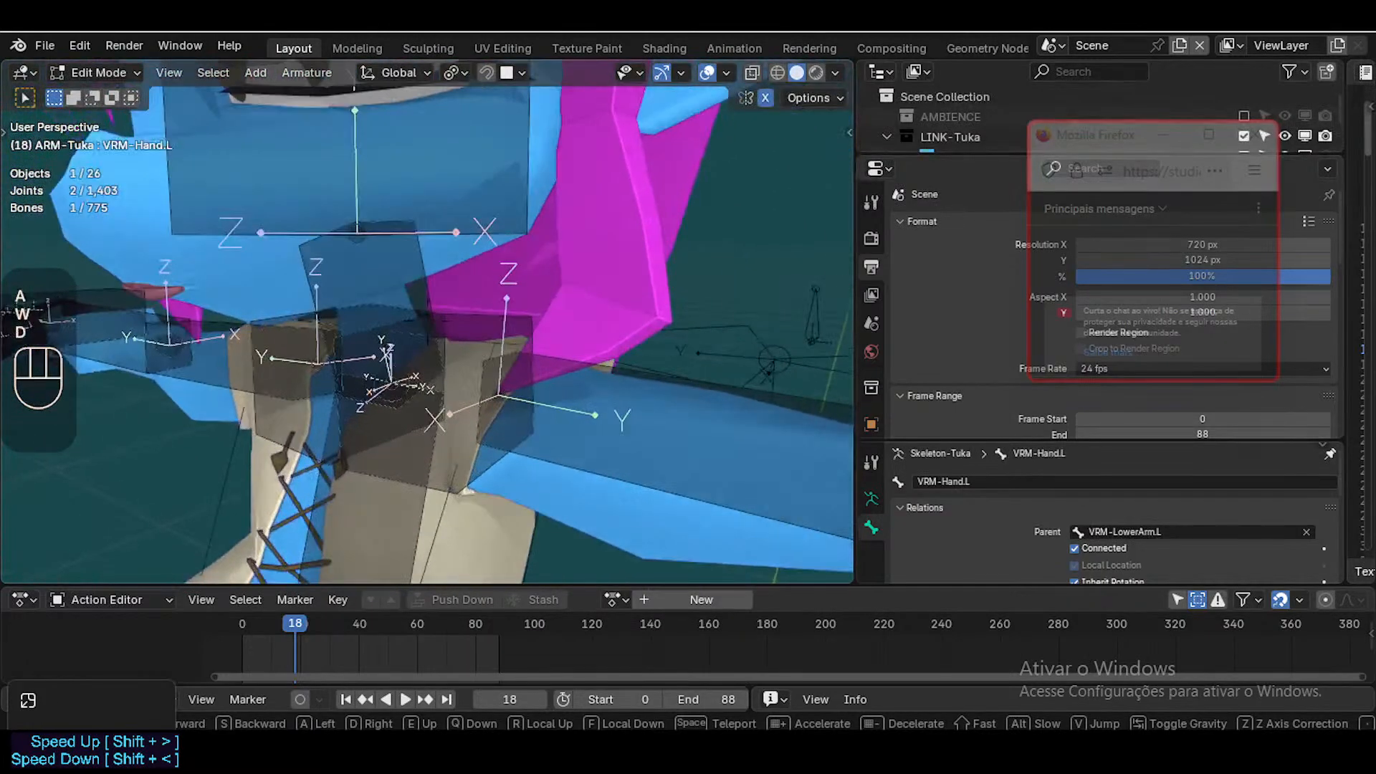
key("s")
key("e")
key("d")
key("w")
key("a")
key("a")
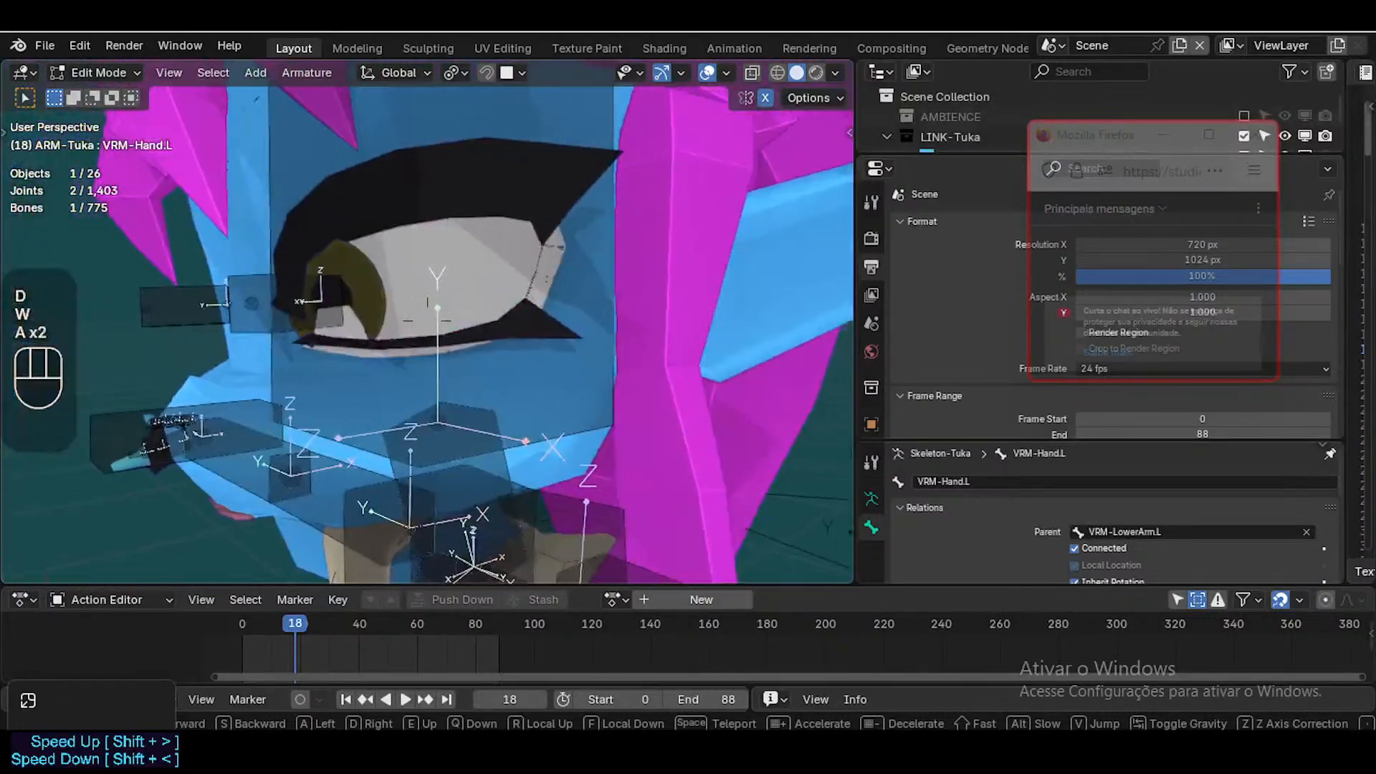
key("s")
key("w")
key("s")
key("s")
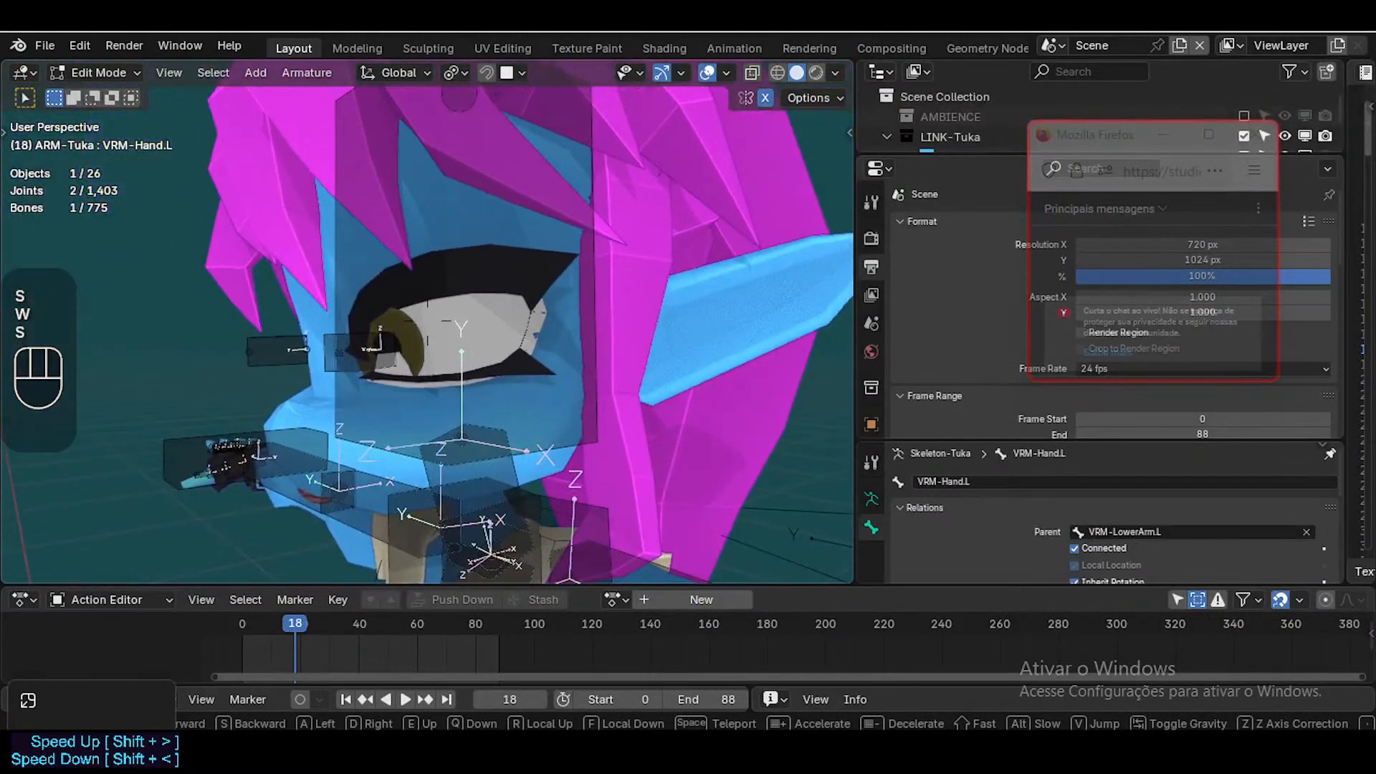
Examine the axes of the VRM spine, hip and leg bones down to both feet
key("q")
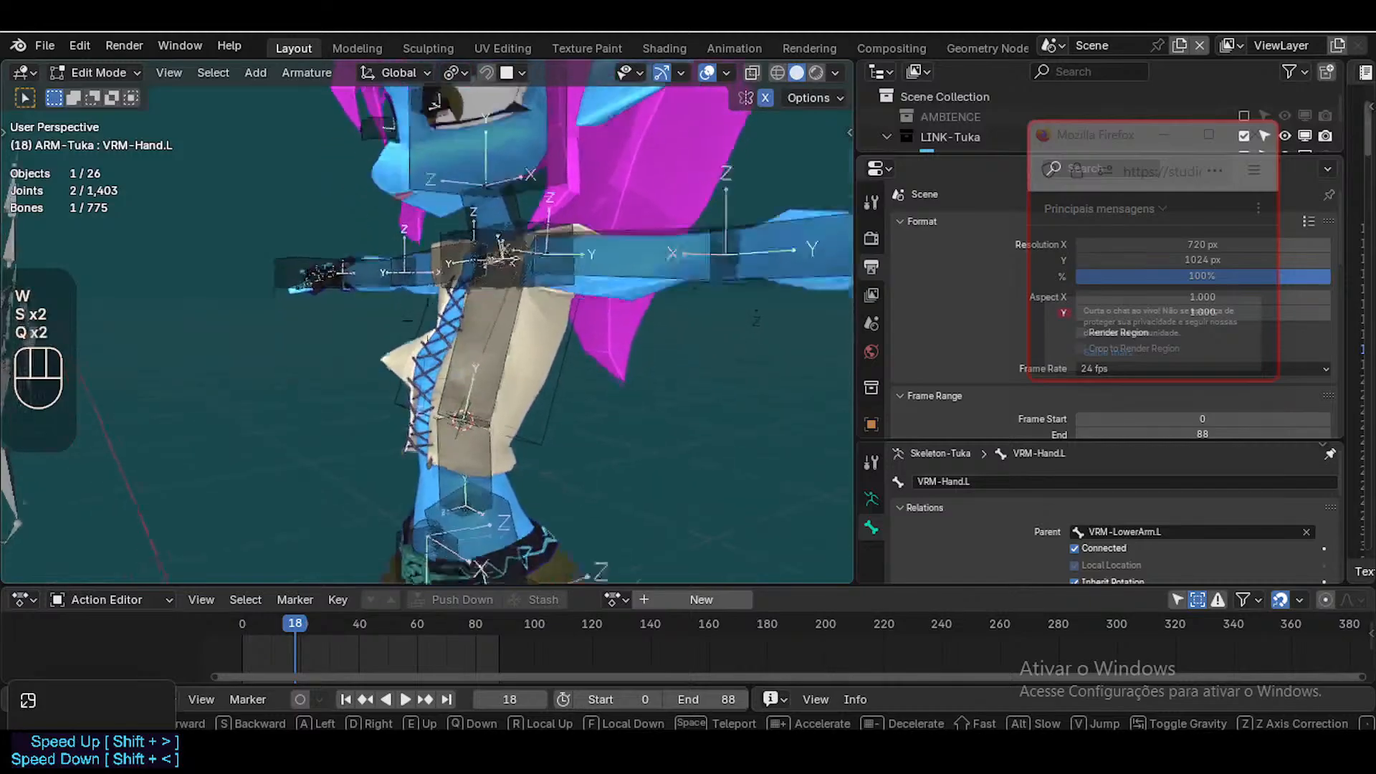
key("q")
key("w")
key("s")
key("d")
key("d")
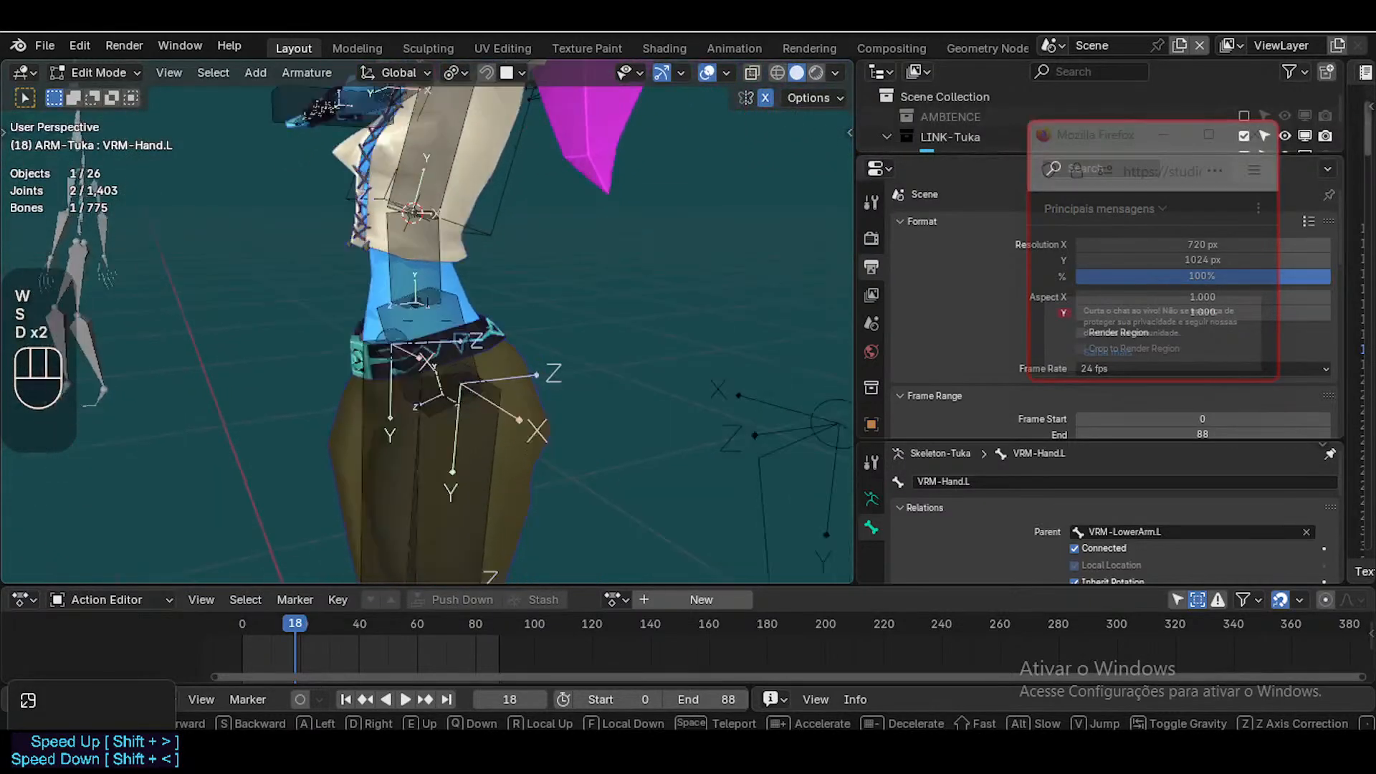
key("w")
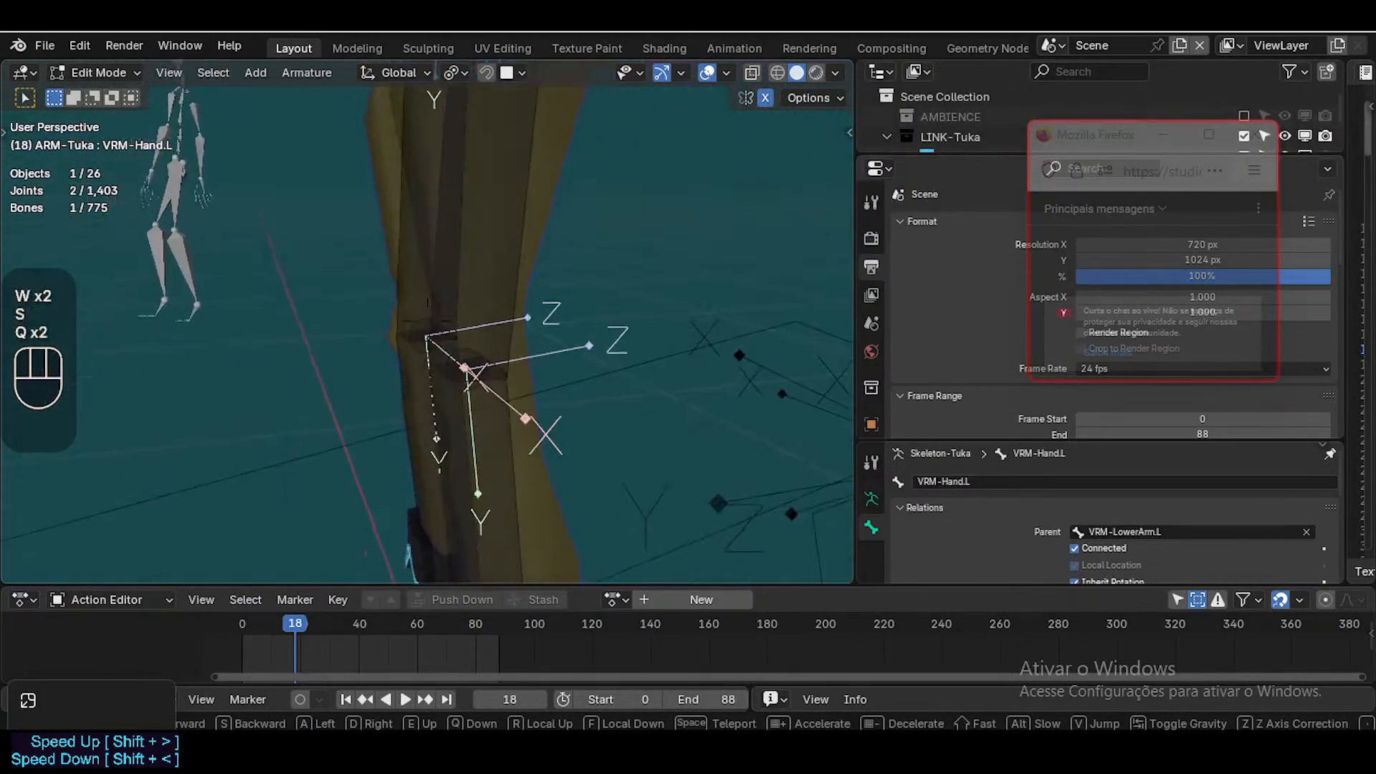
key("a")
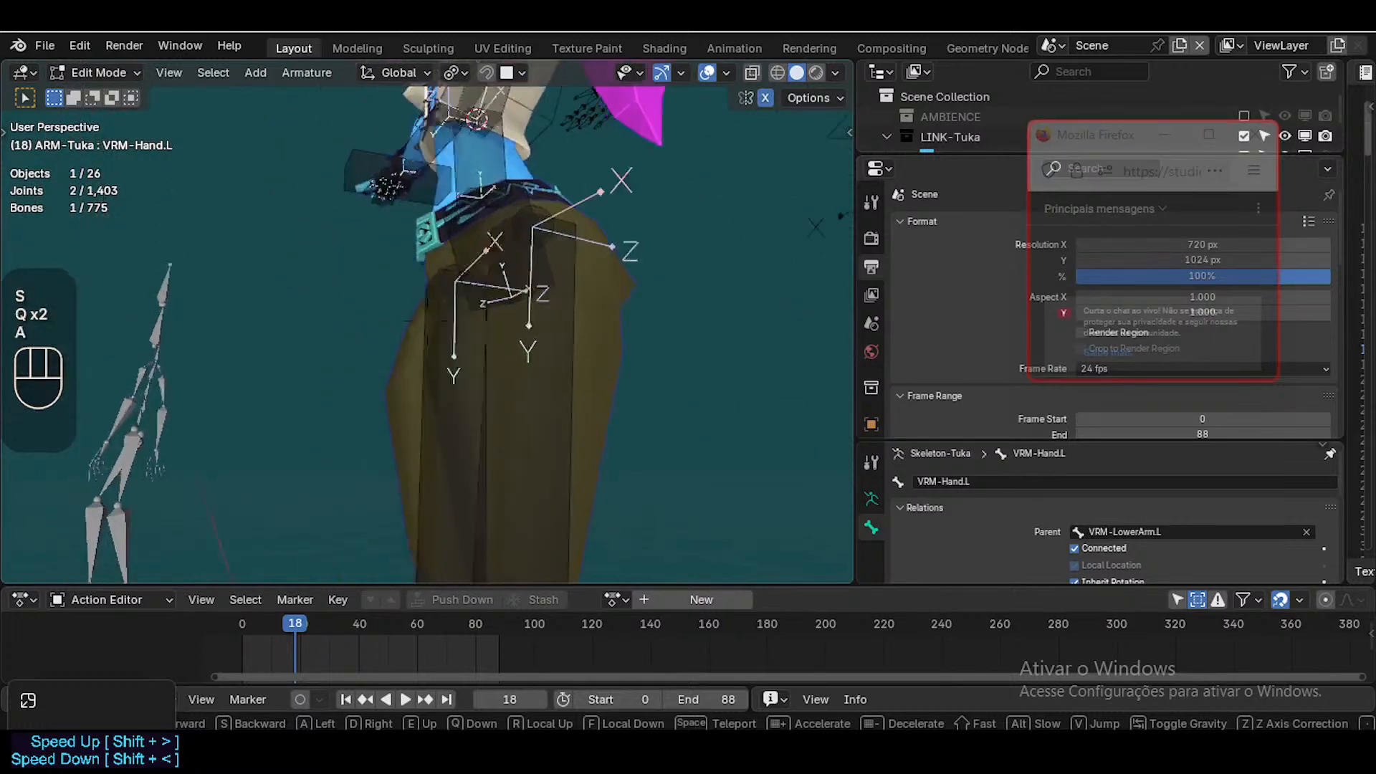
key("q")
key("q")
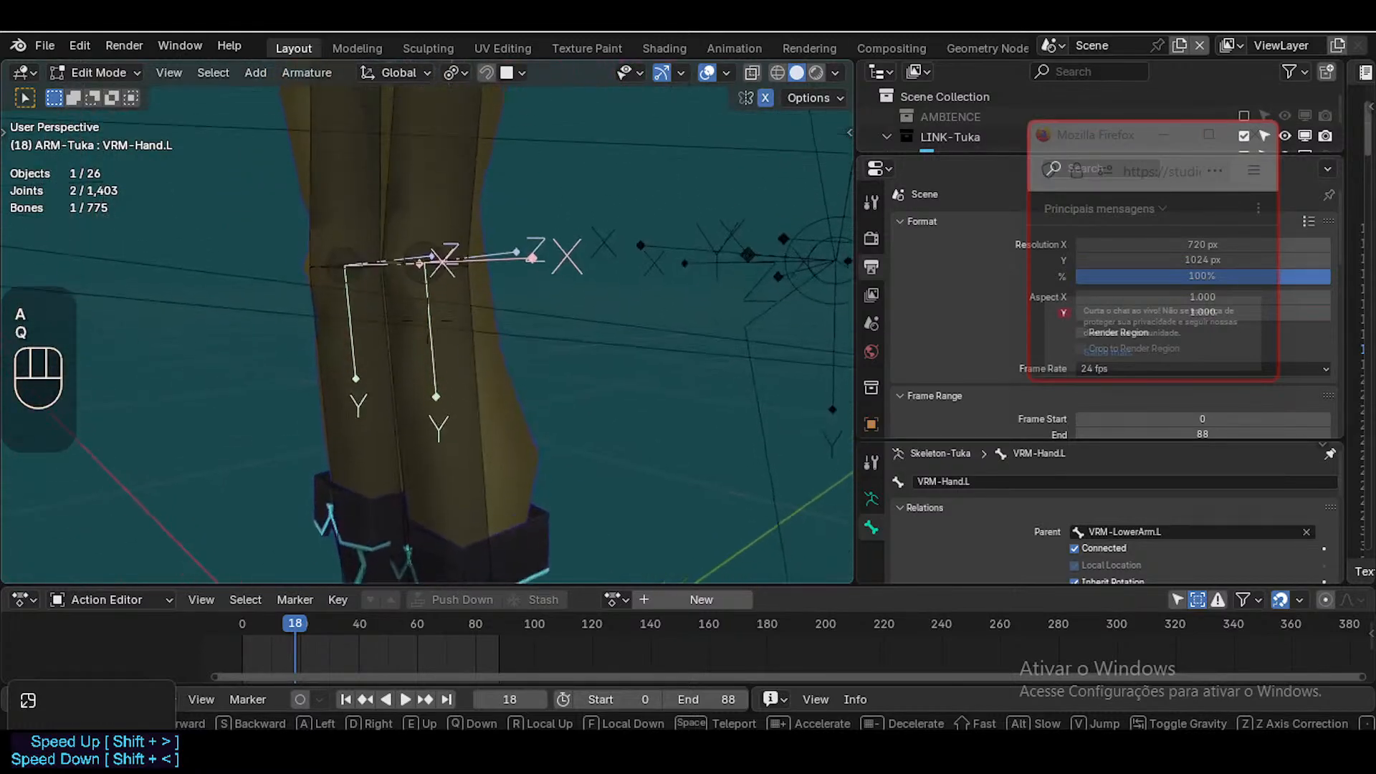
key("q")
key("q")
key("q")
key("q")
key("e")
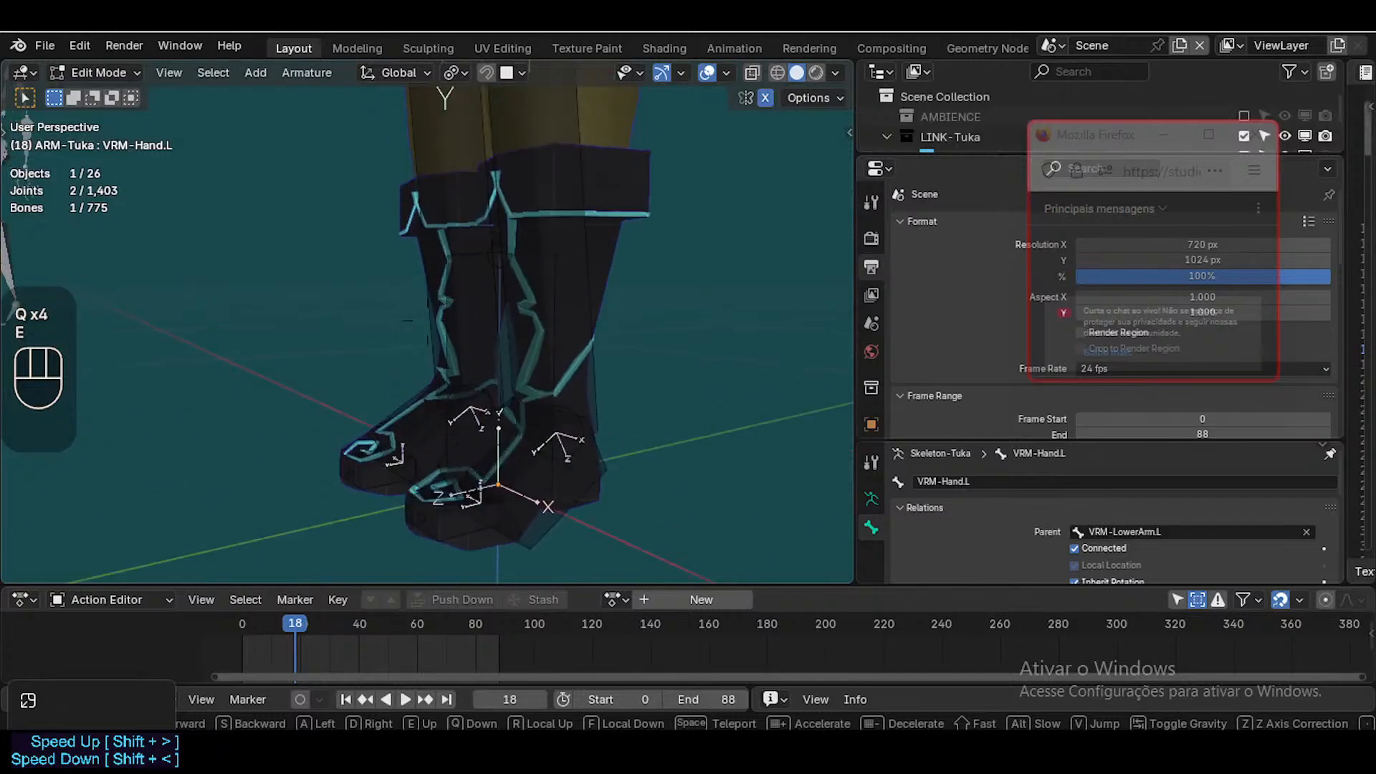
Clear the roll of the VRM-Foot.L bone and select the VRM-Toes.L bone
key("d")
key("w")
key("q")
key("w")
key("d")
left_click(420, 368)
left_click(421, 367)
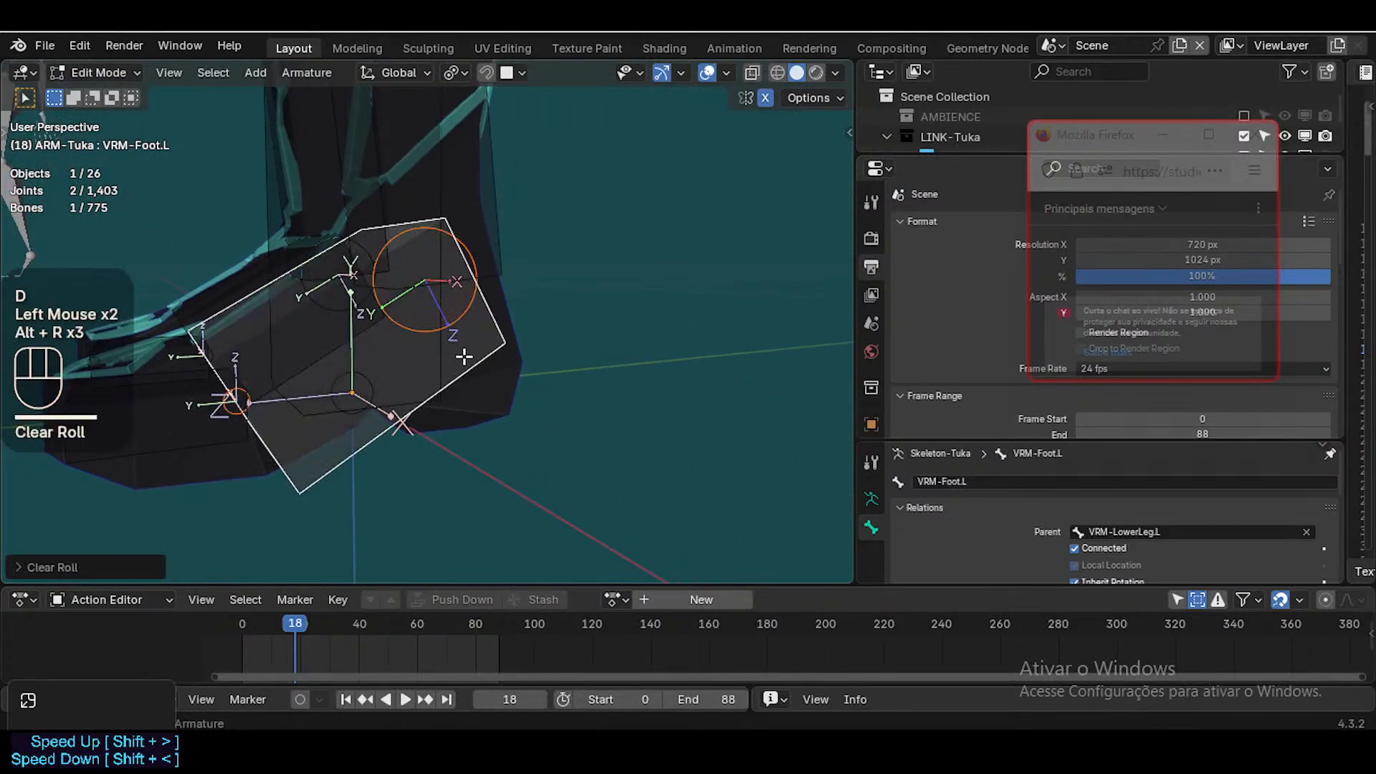
left_click(179, 402)
key("shift+grave")
left_click(267, 467)
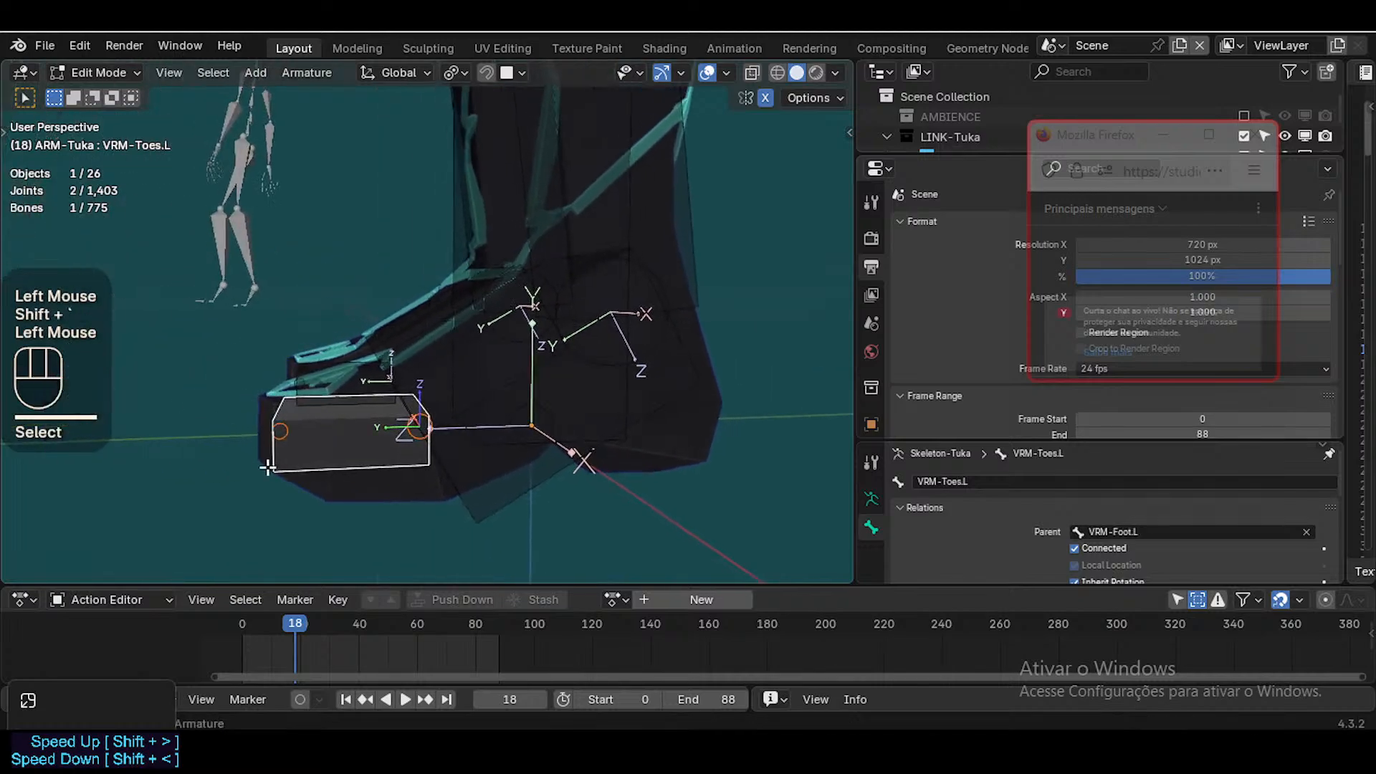
key("alt+r")
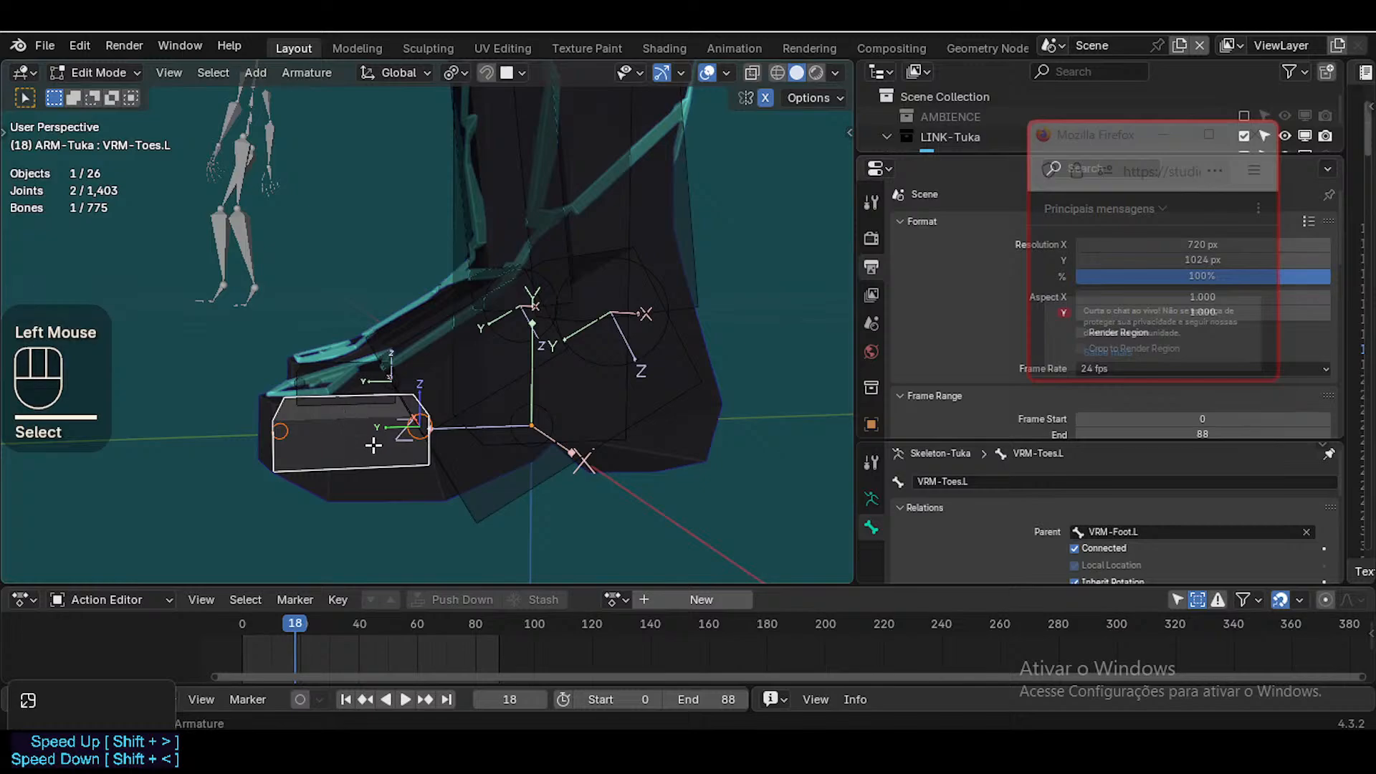
Compare the axes of the character's VRM toe, foot and leg bones with those of the Mixamo rig's legs
key("shift+grave")
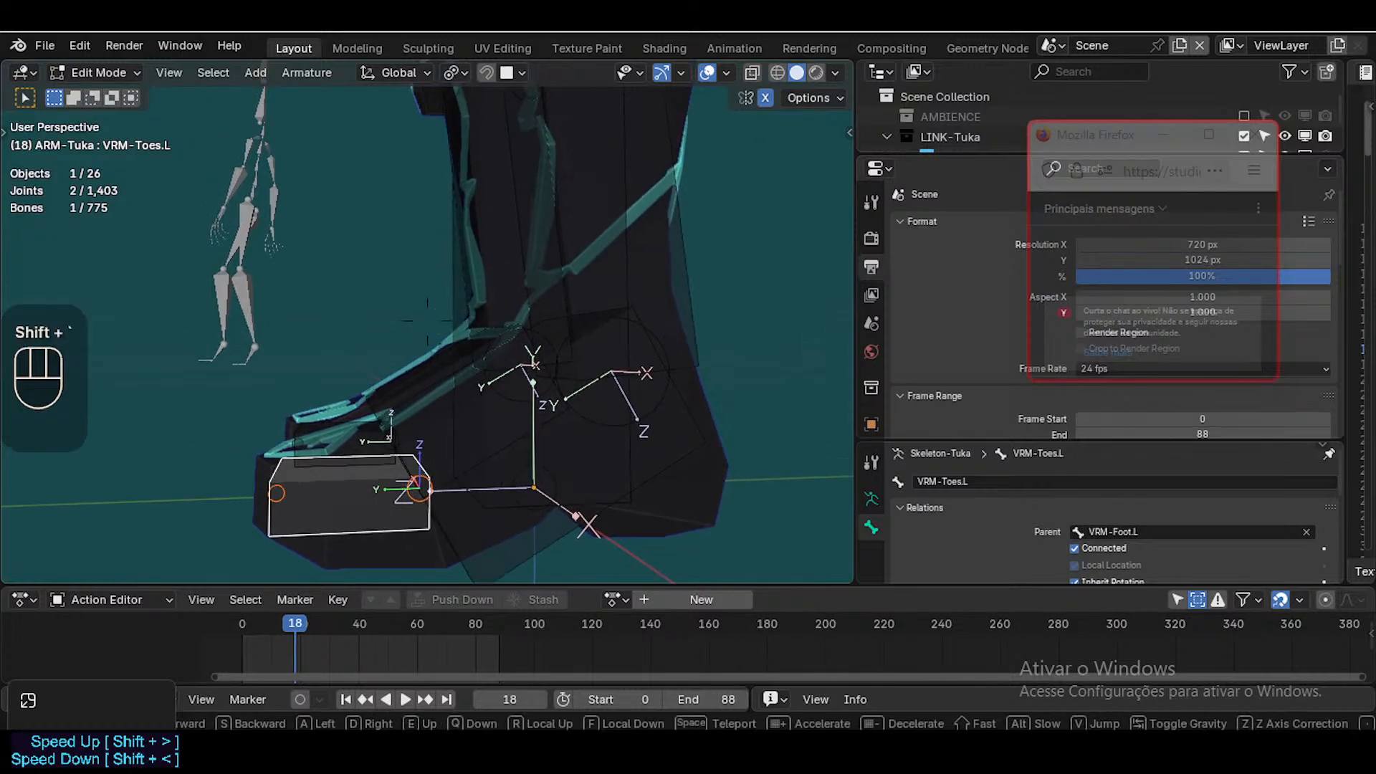
key("e")
key("a")
key("s")
key("d")
key("w")
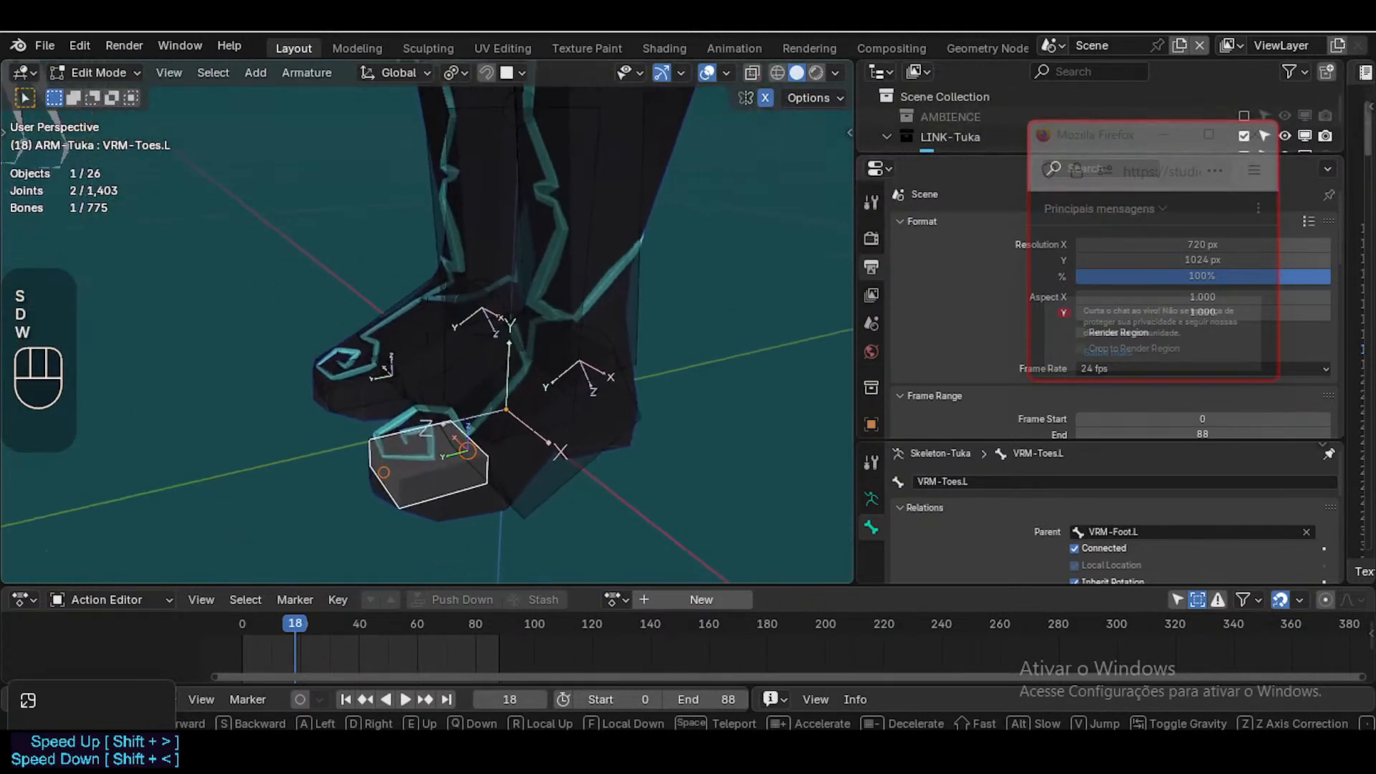
key("e")
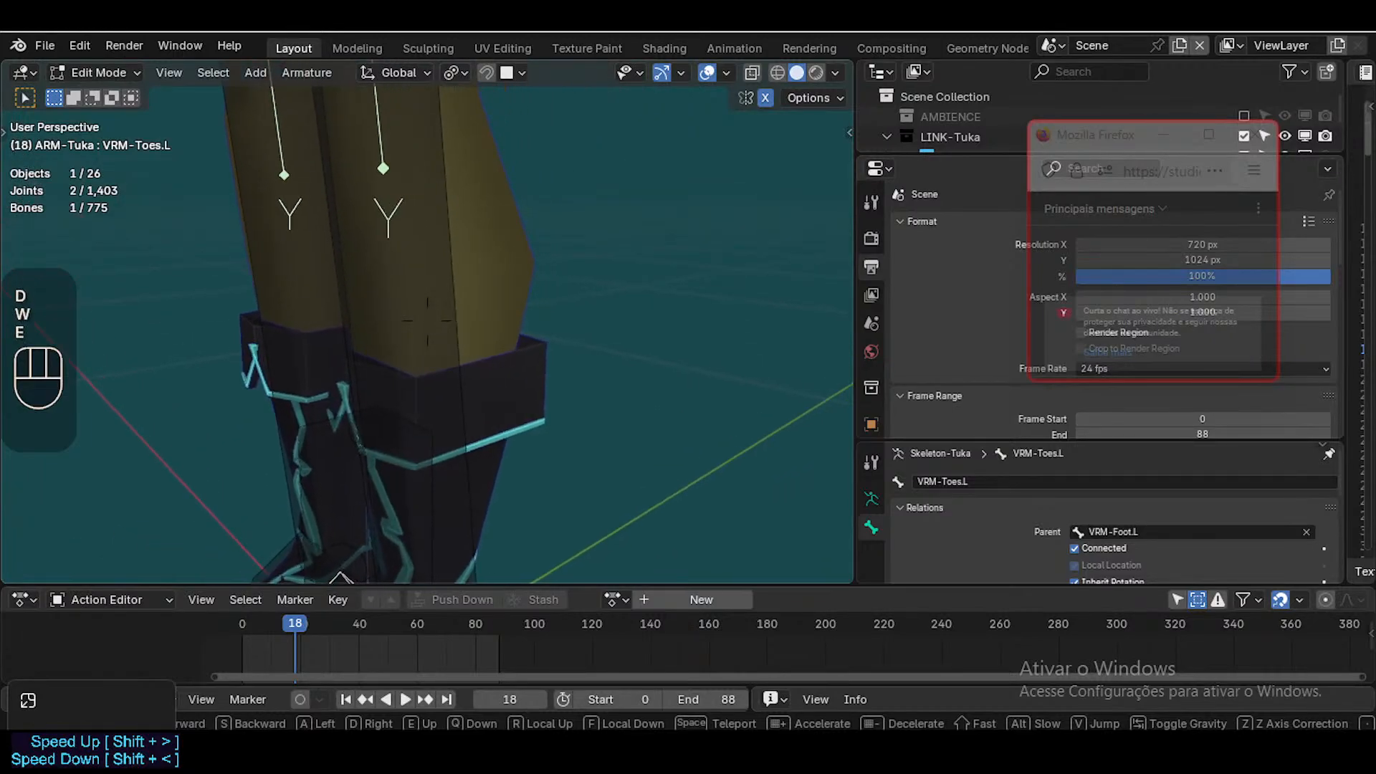
key("a")
key("d")
key("e")
key("s")
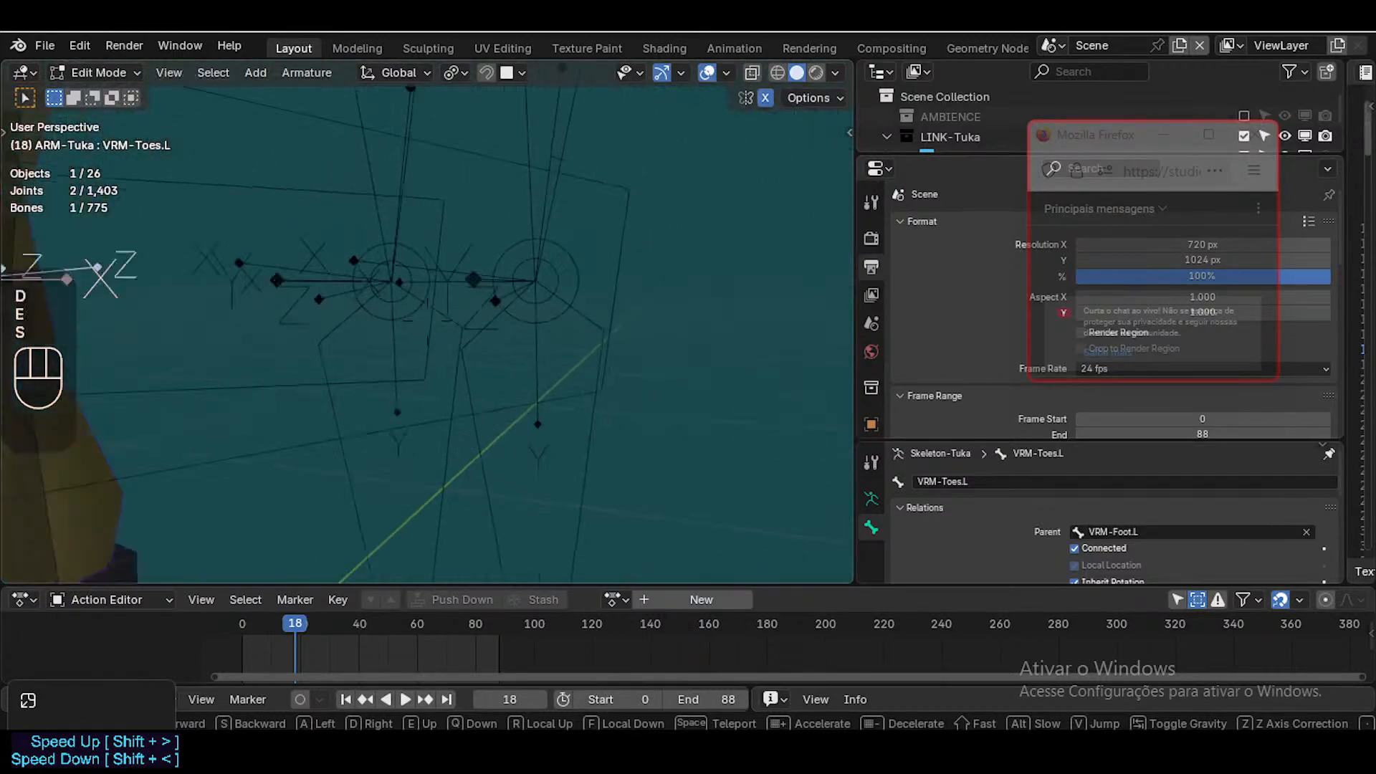
Compare the axes of the Mixamo rig's left arm and hand bones with the nearby VRM hand bones
key("q")
key("s")
key("w")
key("d")
key("e")
key("e")
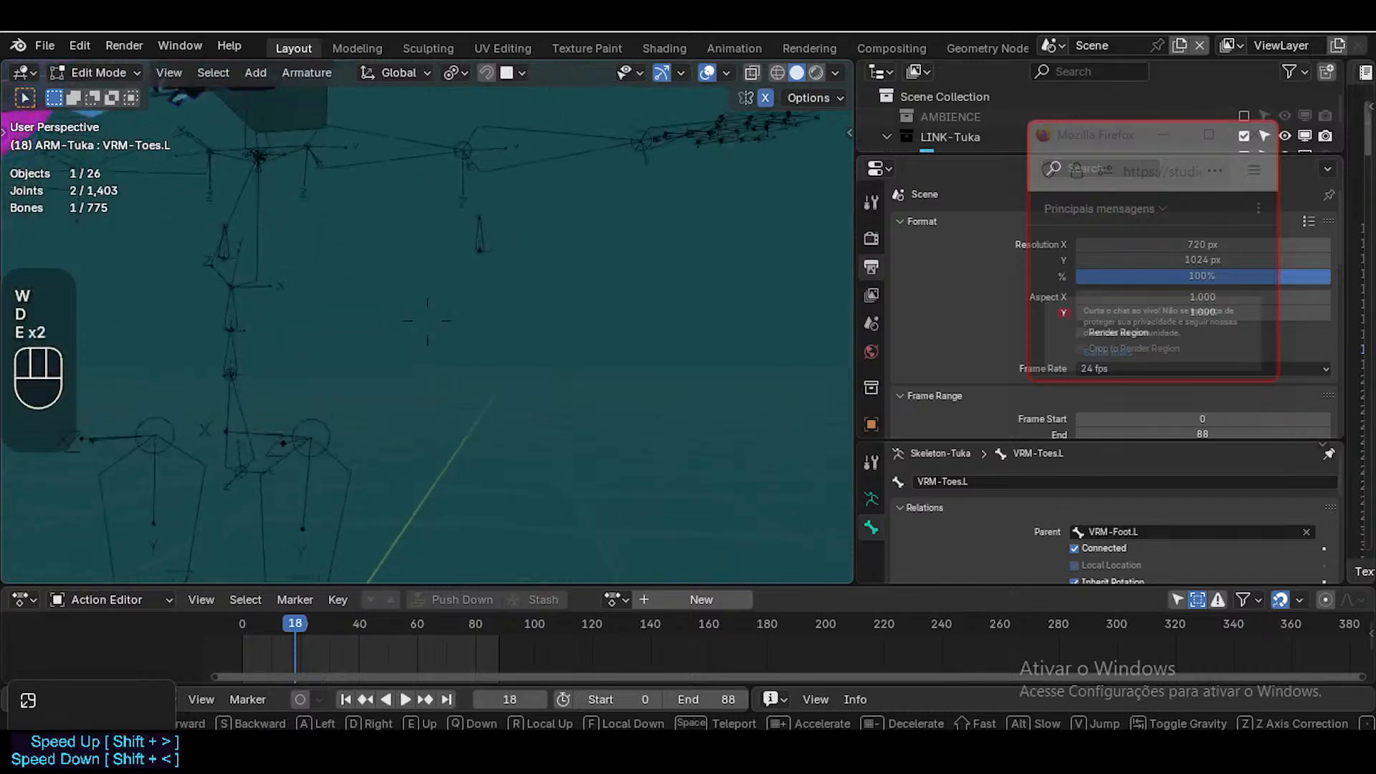
key("e")
key("e")
key("e")
key("e")
key("d")
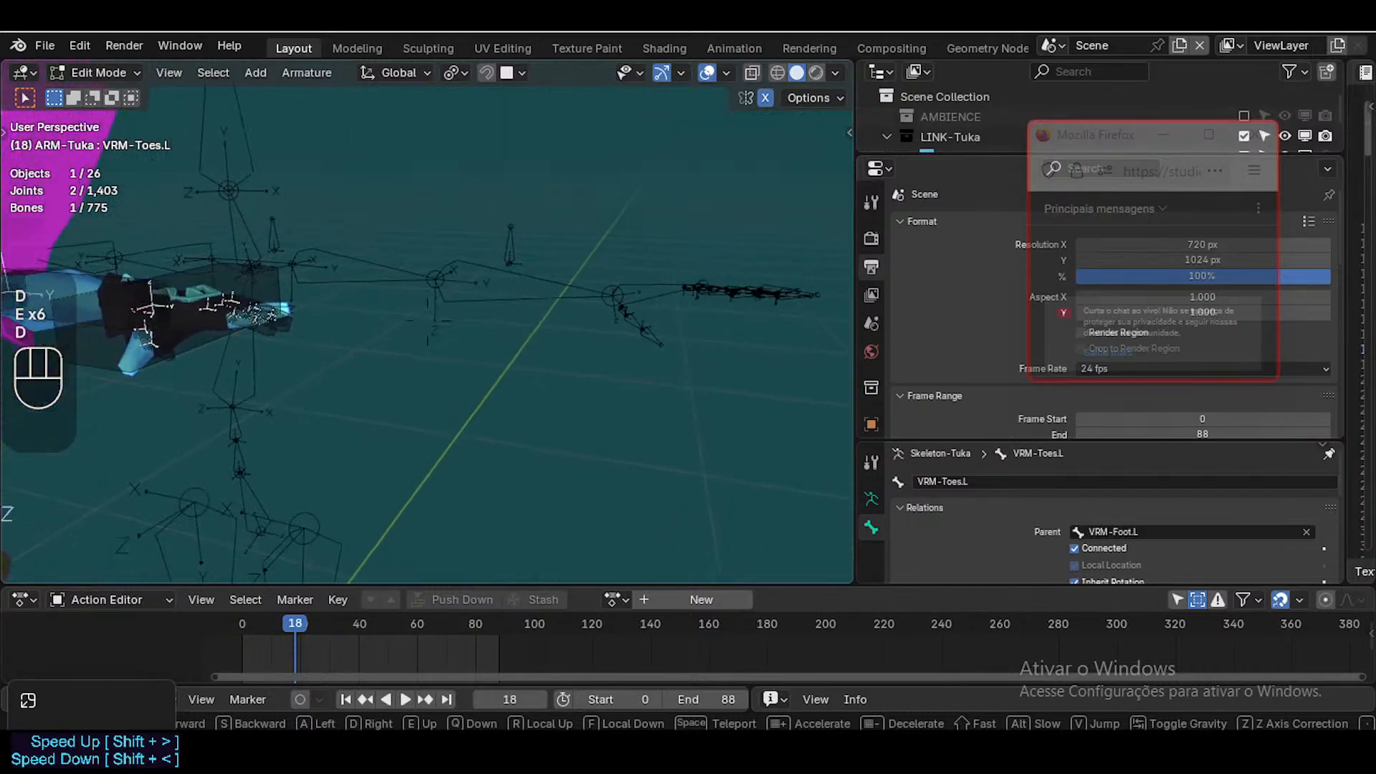
key("w")
key("d")
key("s")
key("a")
key("d")
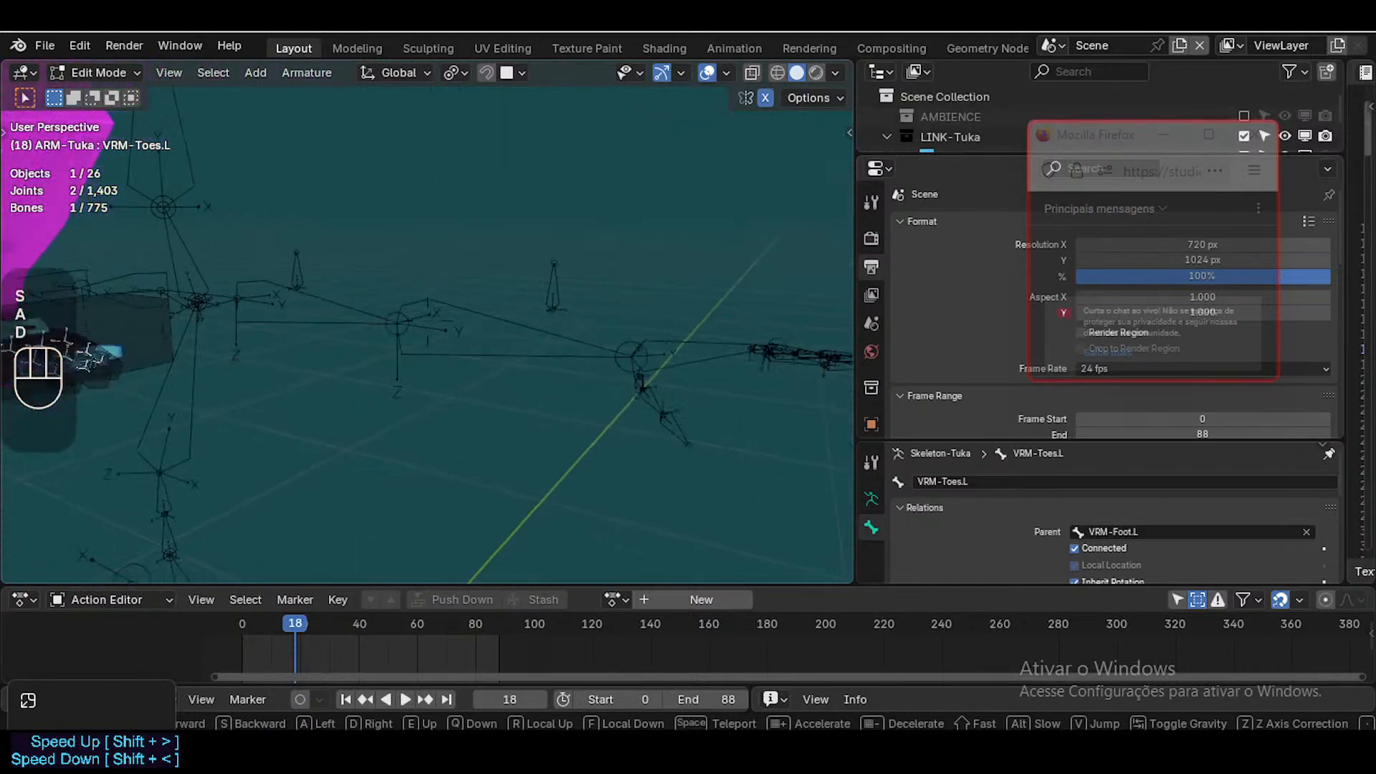
key("w")
key("d")
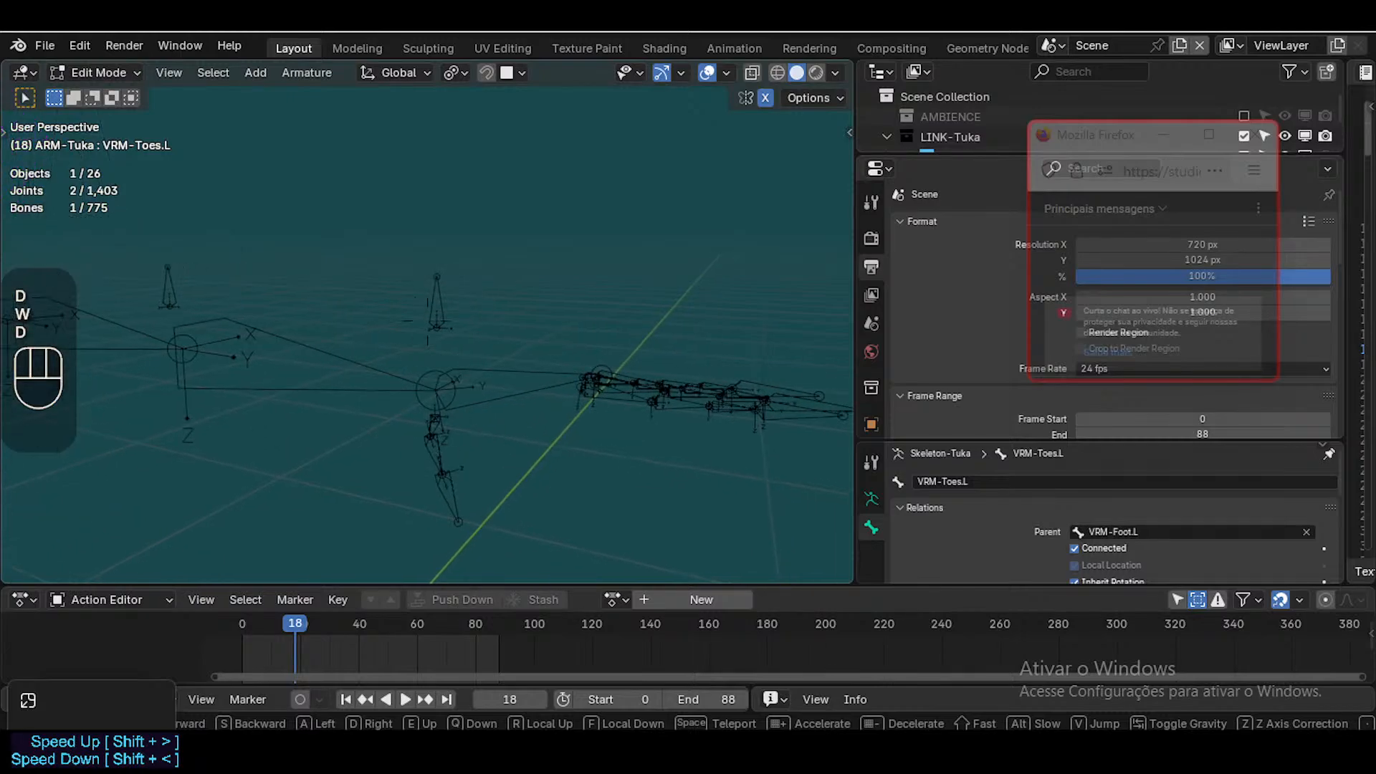
left_click(403, 423)
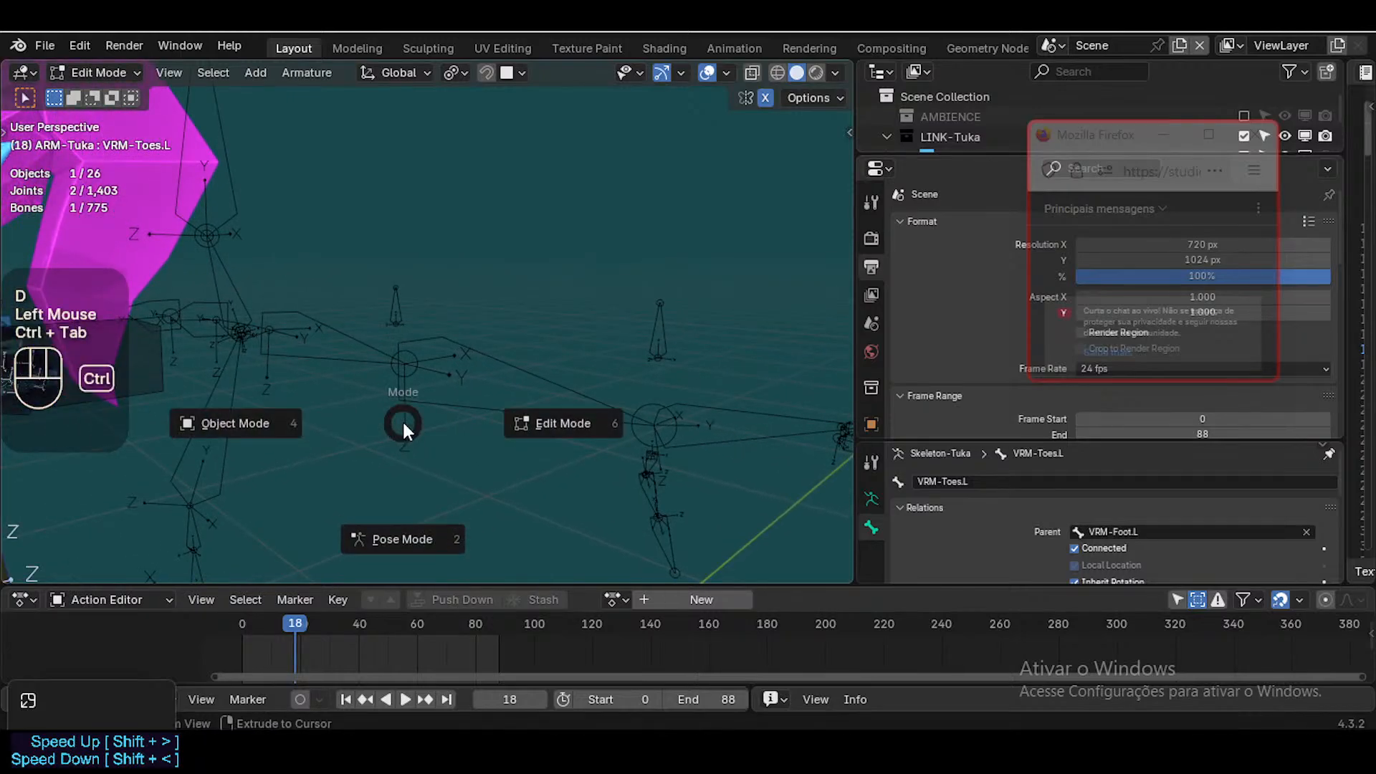
Return ARM-Tuka to Object Mode and select MixamoIntermediateTukaProportionsRig with its legs in view
left_click(406, 421)
left_click(463, 372)
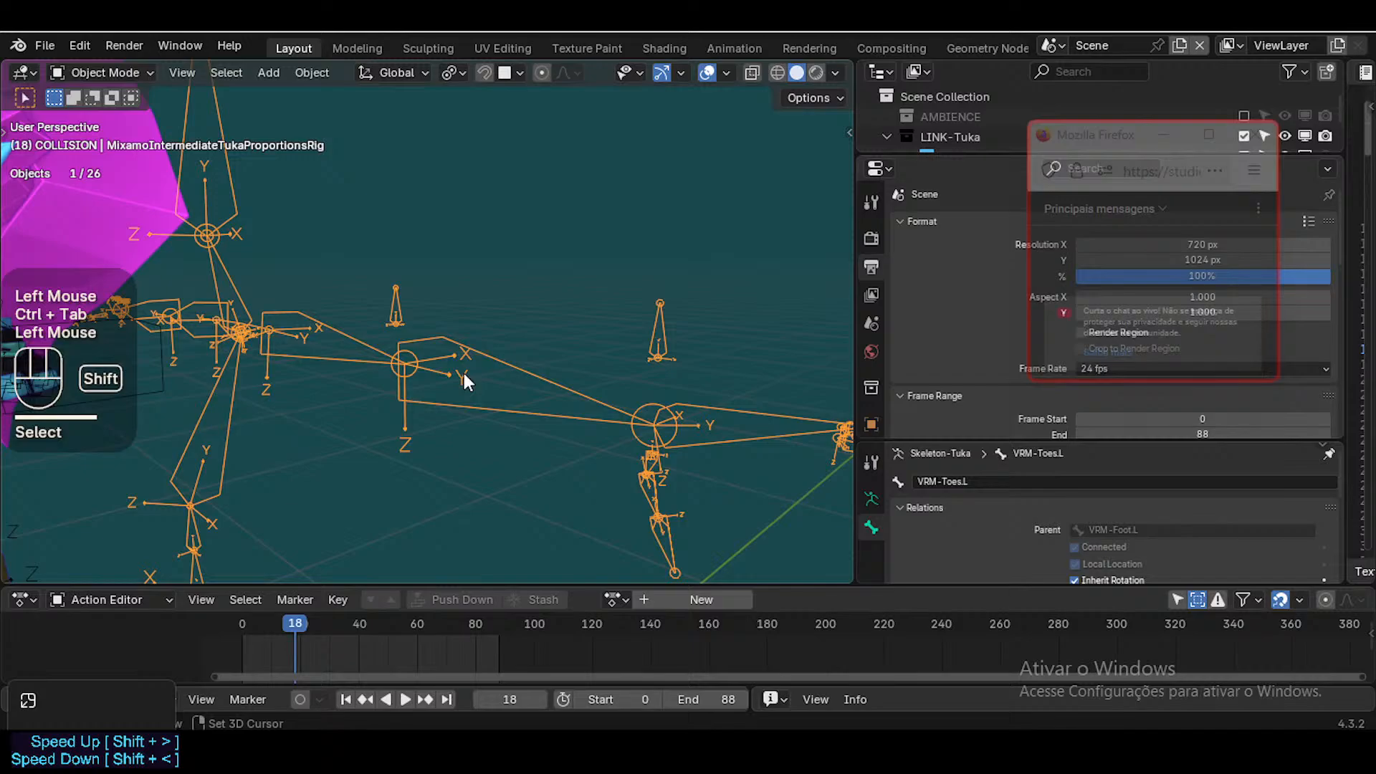
key("shift+grave")
key("q")
left_click(463, 399)
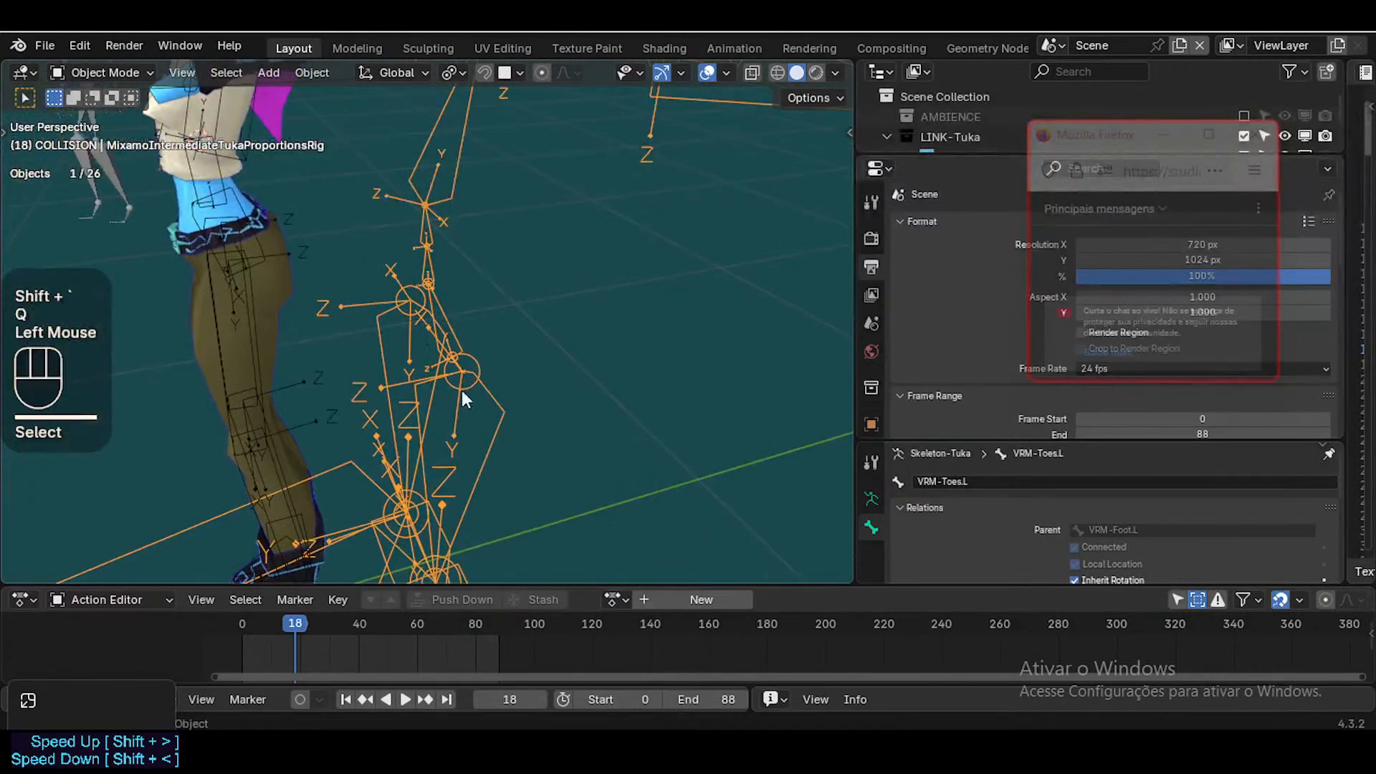
Examine the bone axes of the Mixamo rig's left arm, fingers and feet
key("shift+grave")
key("s")
key("w")
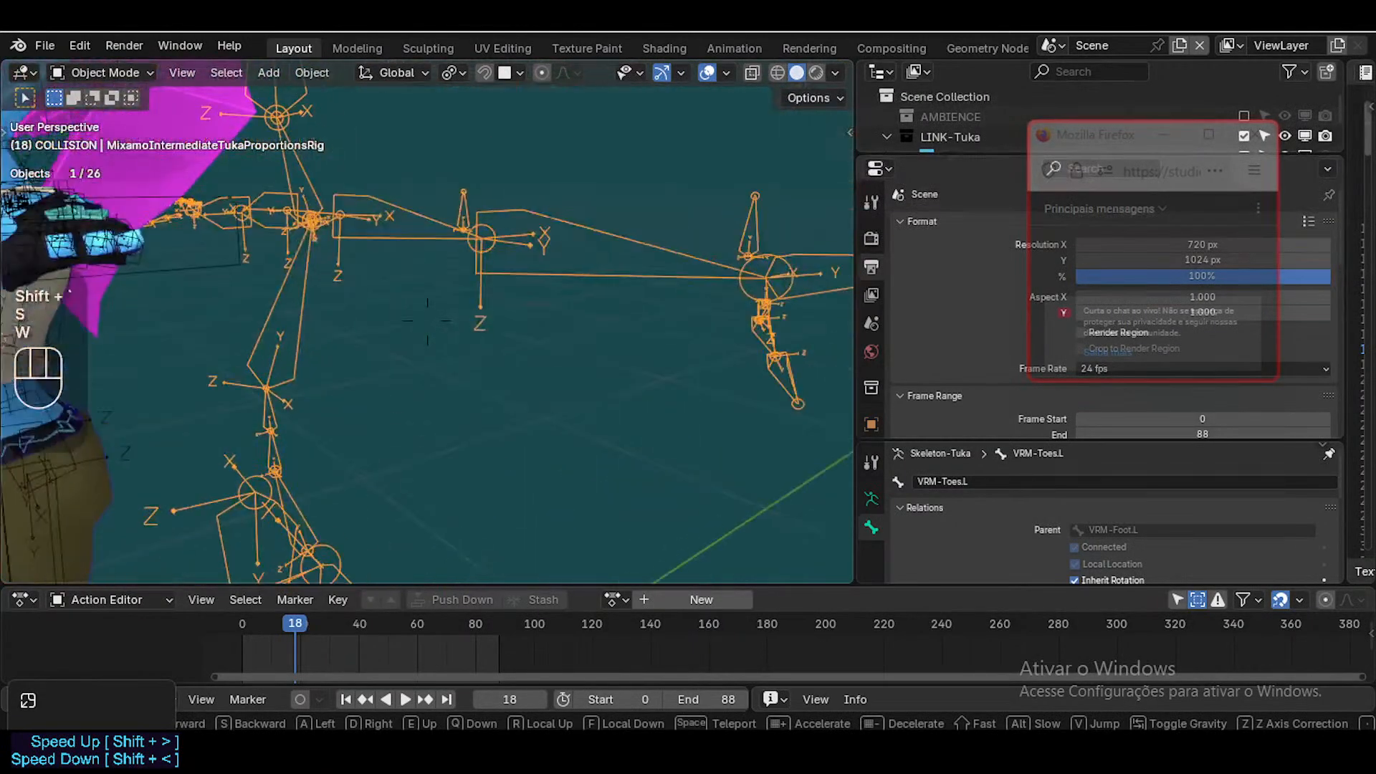
key("e")
key("w")
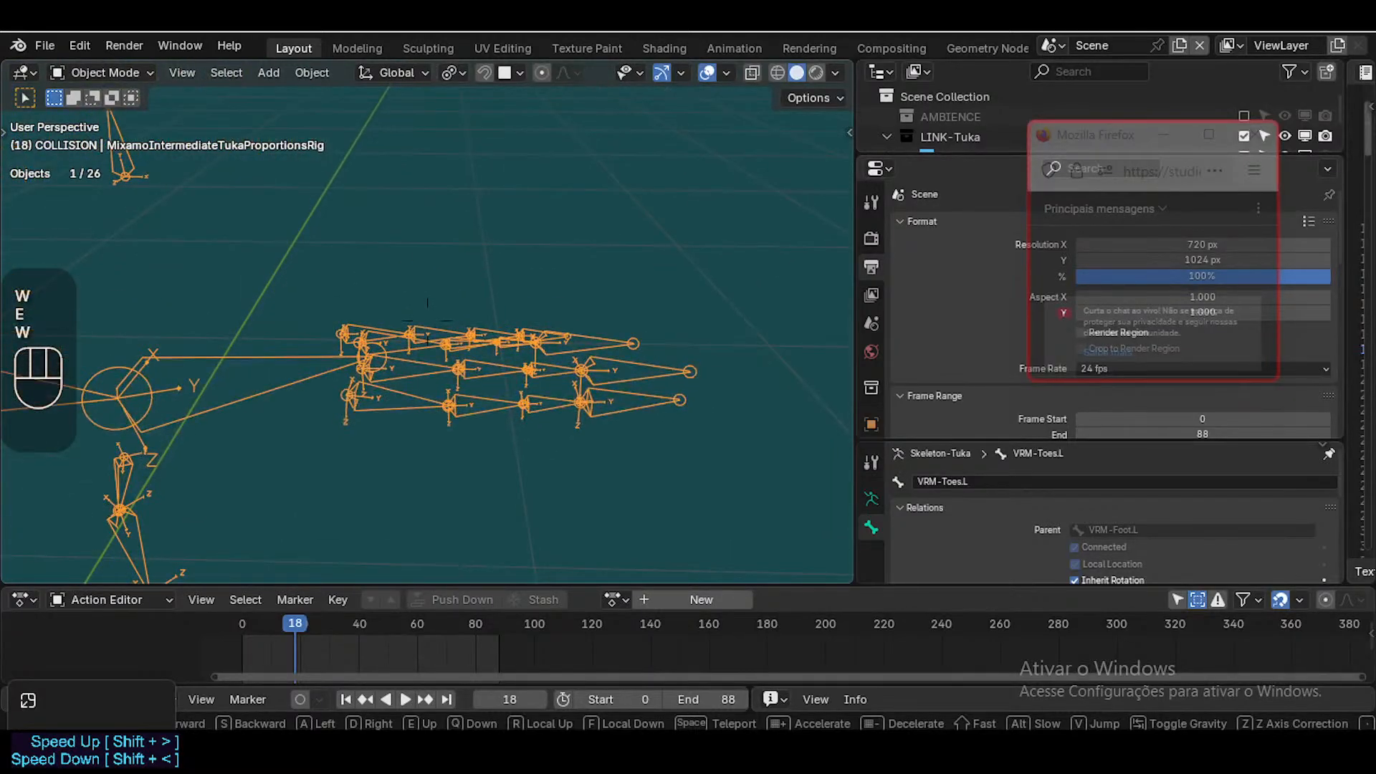
key("a")
key("a")
key("s")
key("q")
key("q")
key("q")
key("q")
key("q")
key("q")
key("q")
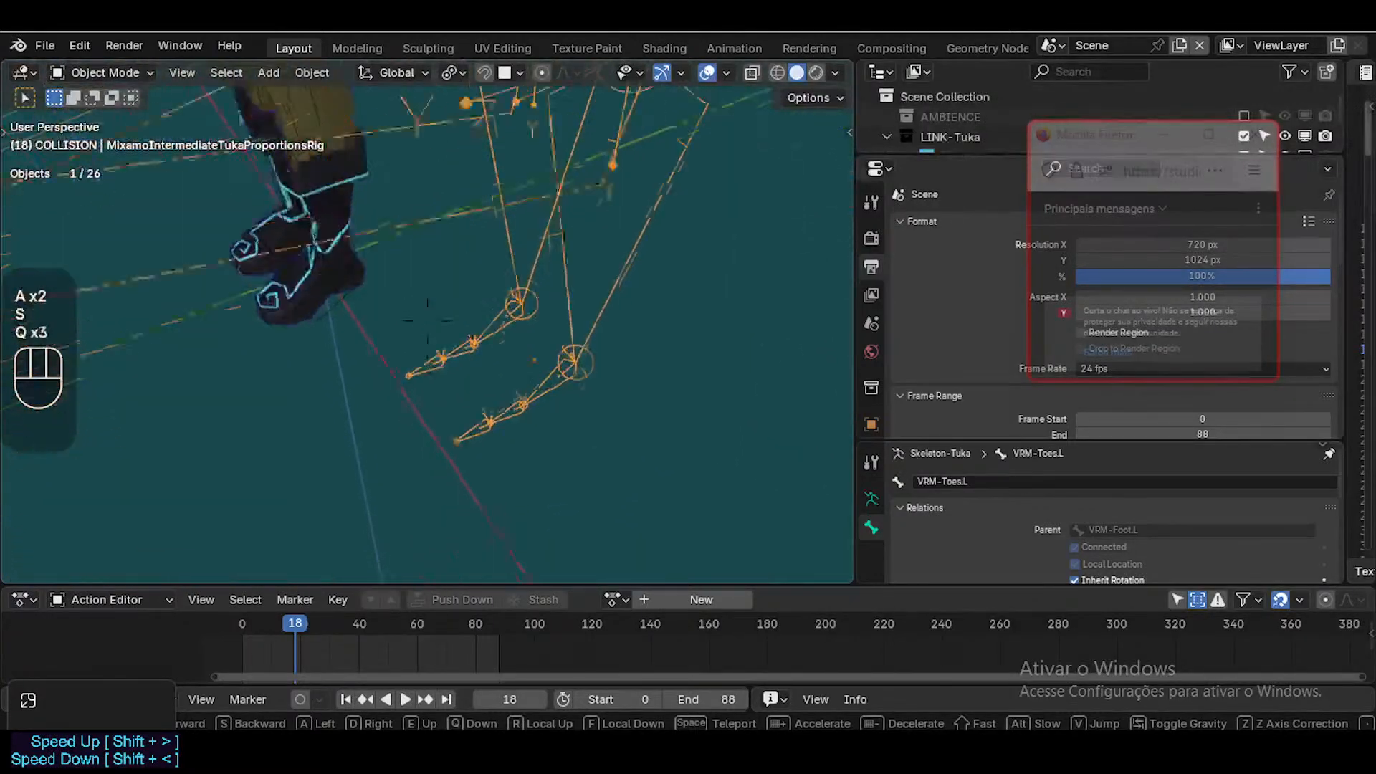
Examine the bone axes of the Mixamo intermediate rig's spine, head and left shoulder
key("w")
key("e")
key("e")
key("e")
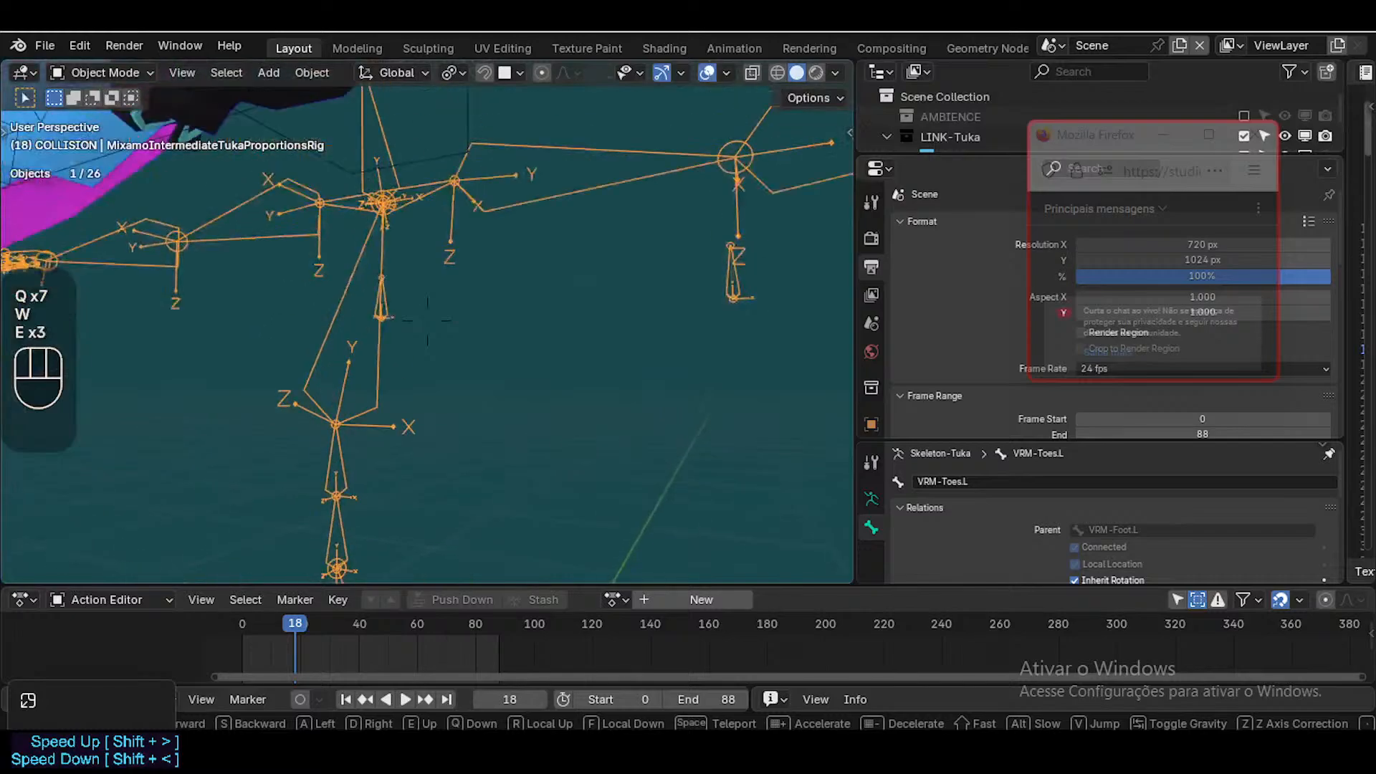
key("d")
key("w")
key("e")
key("s")
key("e")
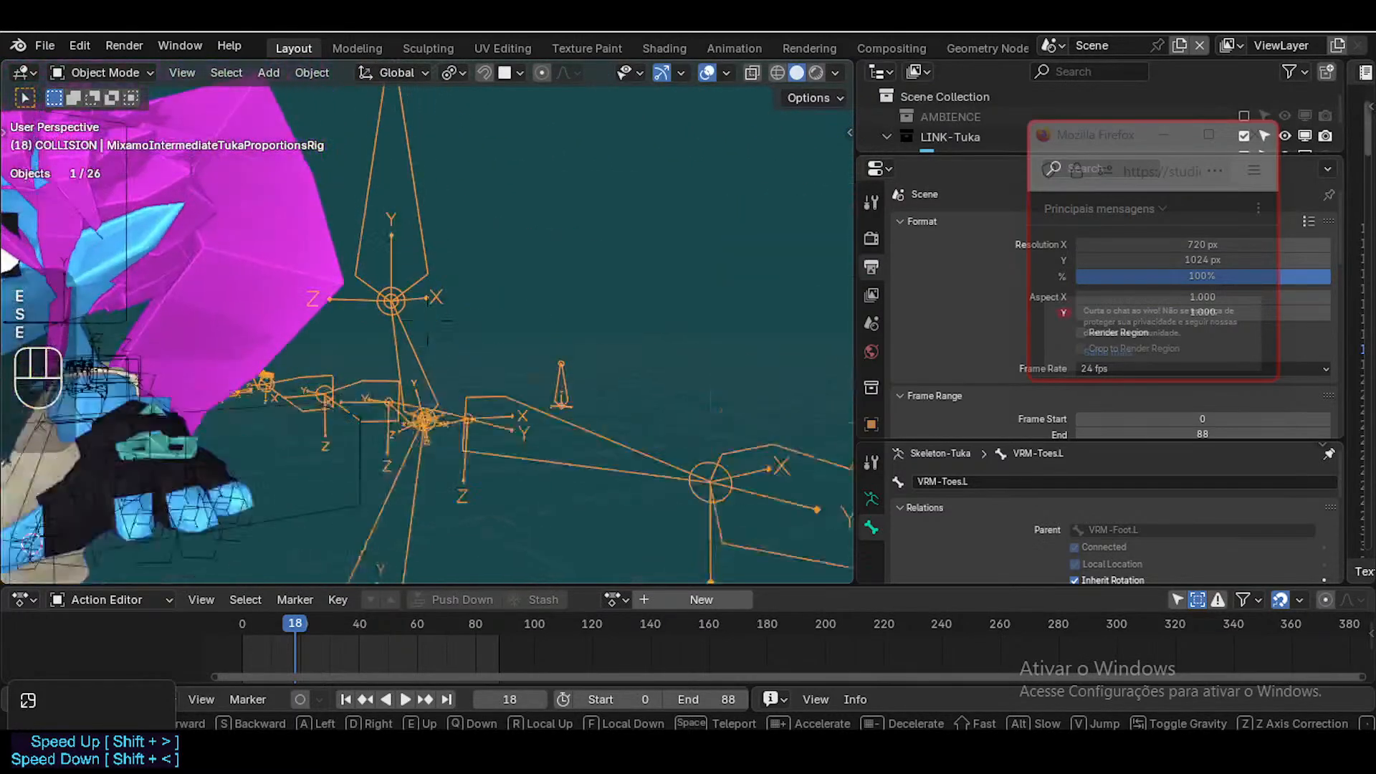
key("w")
key("w")
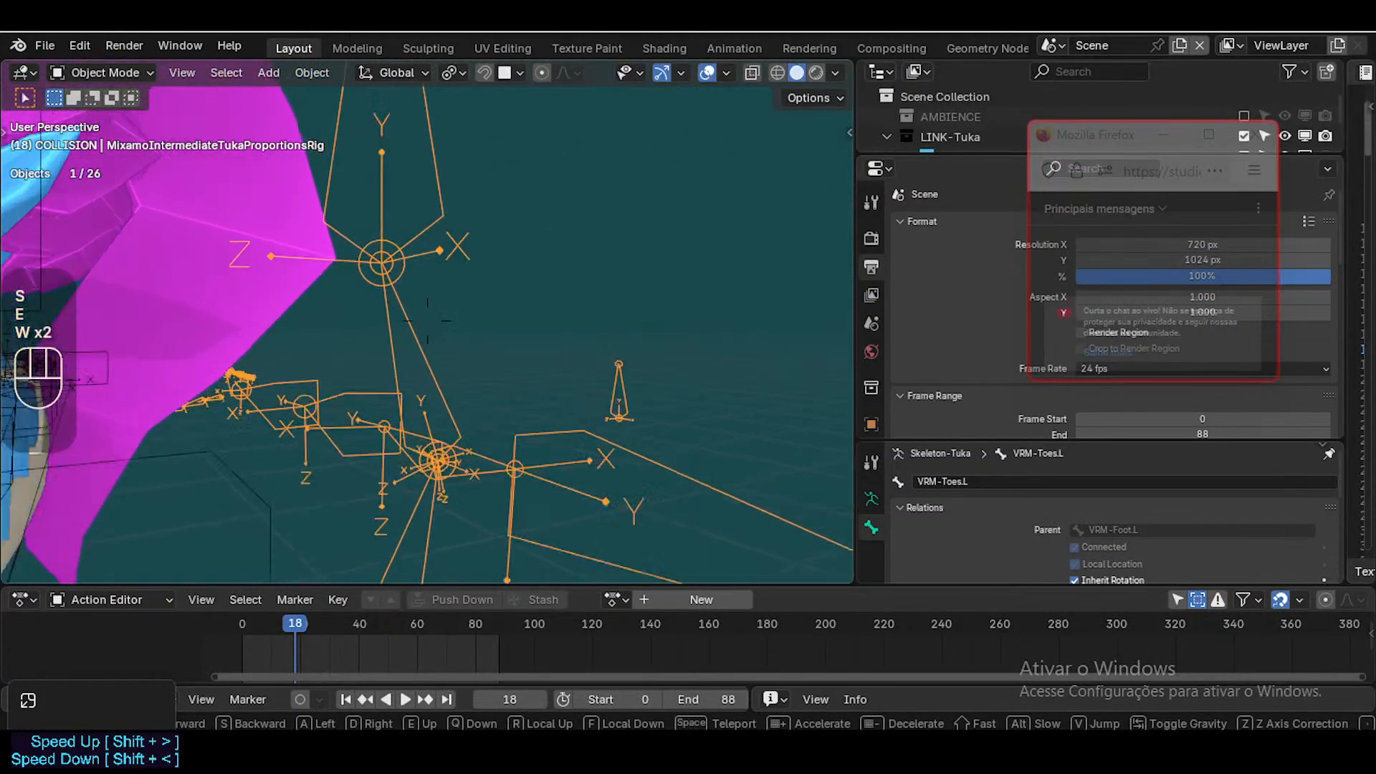
left_click(466, 406)
key("shift+grave")
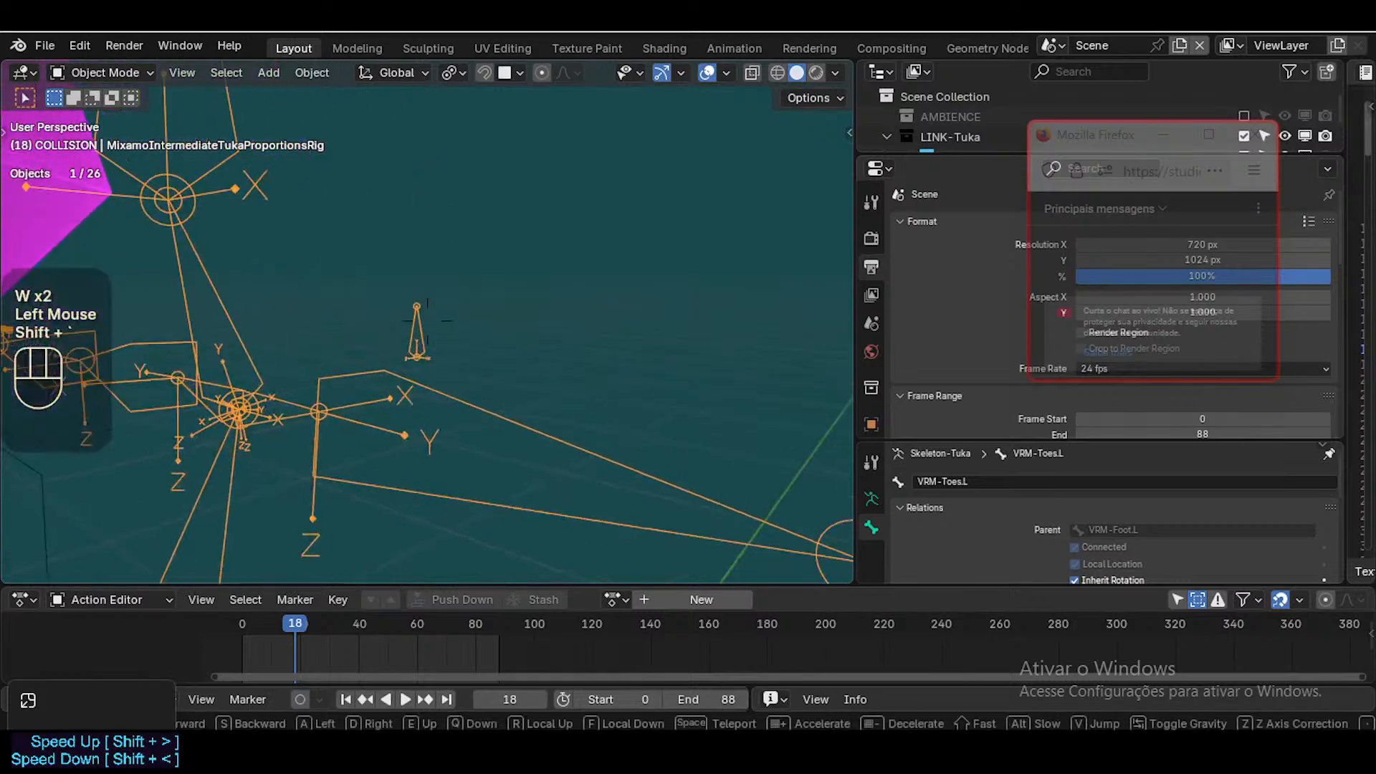
Compare the axes of the Mixamo intermediate rig's left arm, from shoulder to hand, with the character's outstretched arm
key("s")
key("a")
key("d")
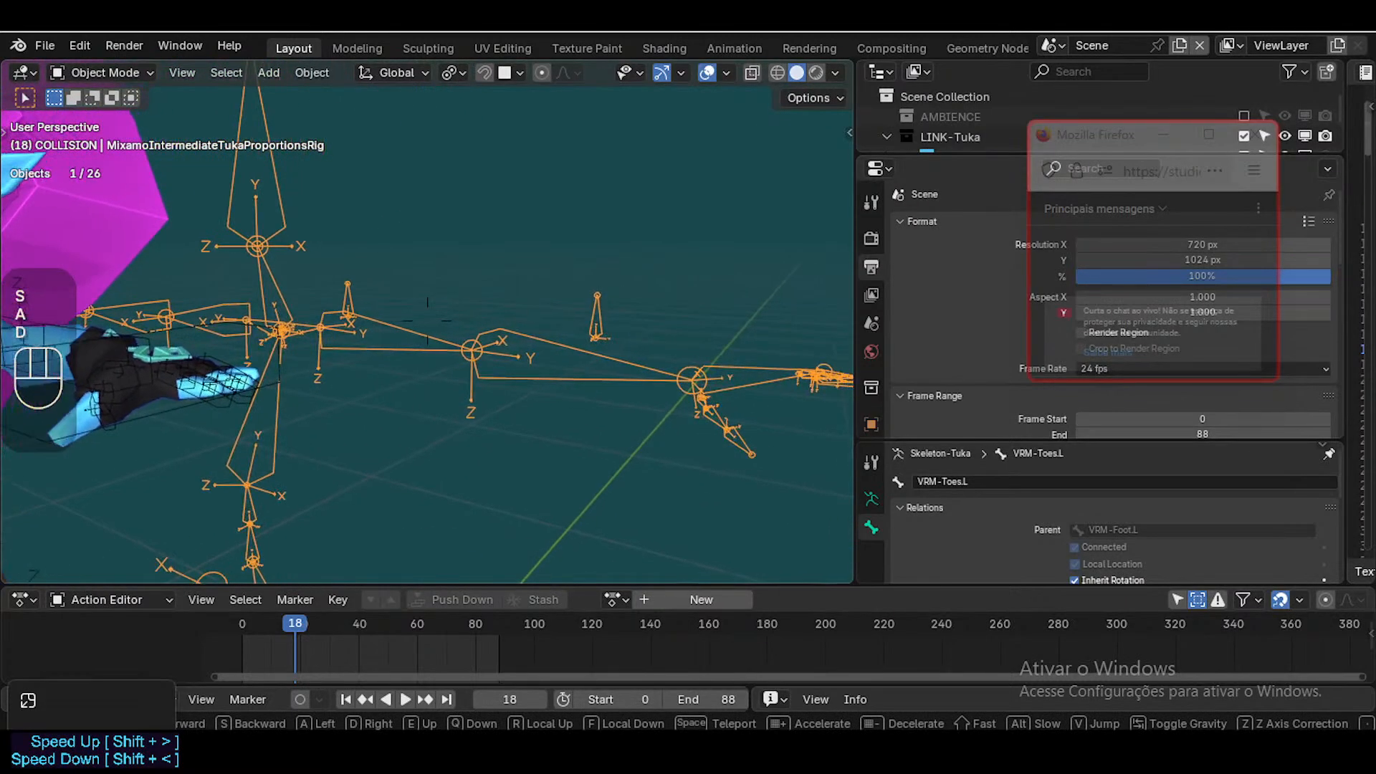
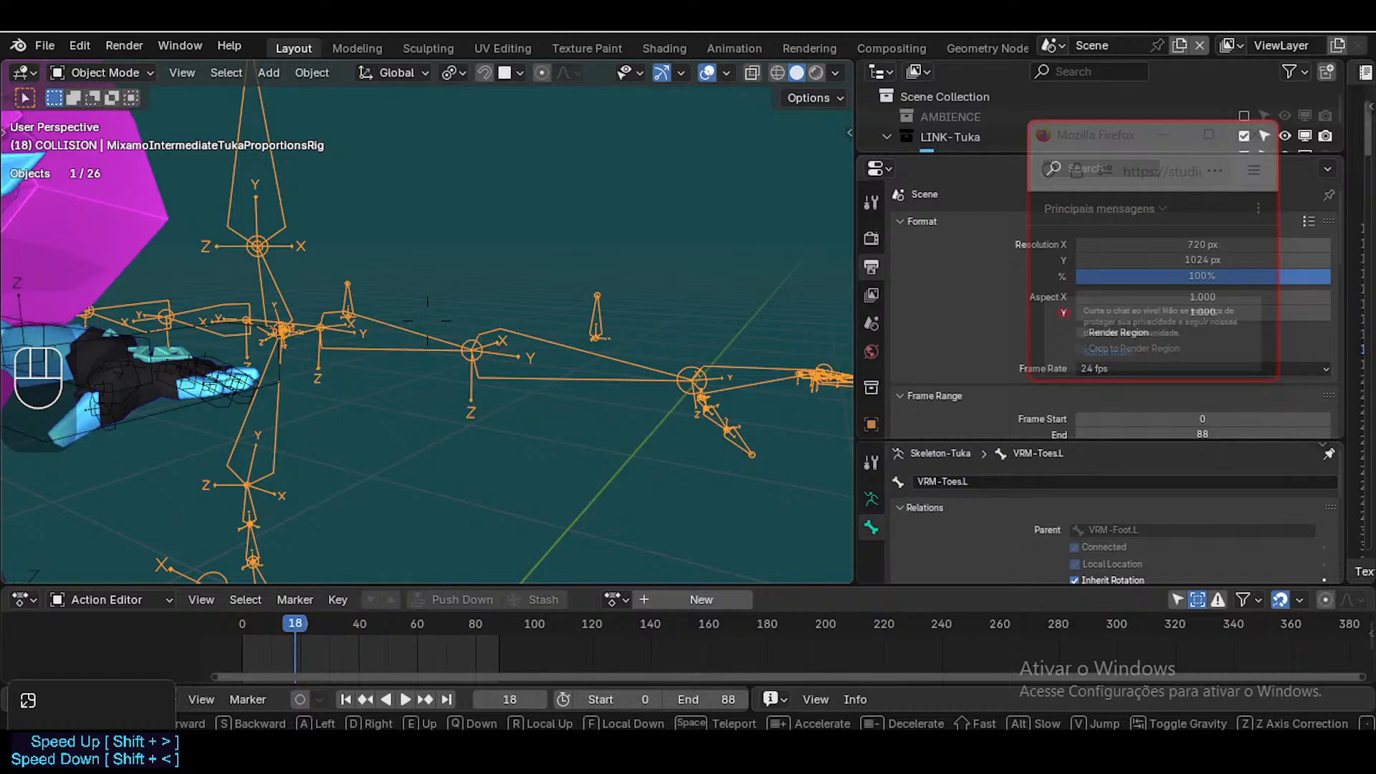
key("d")
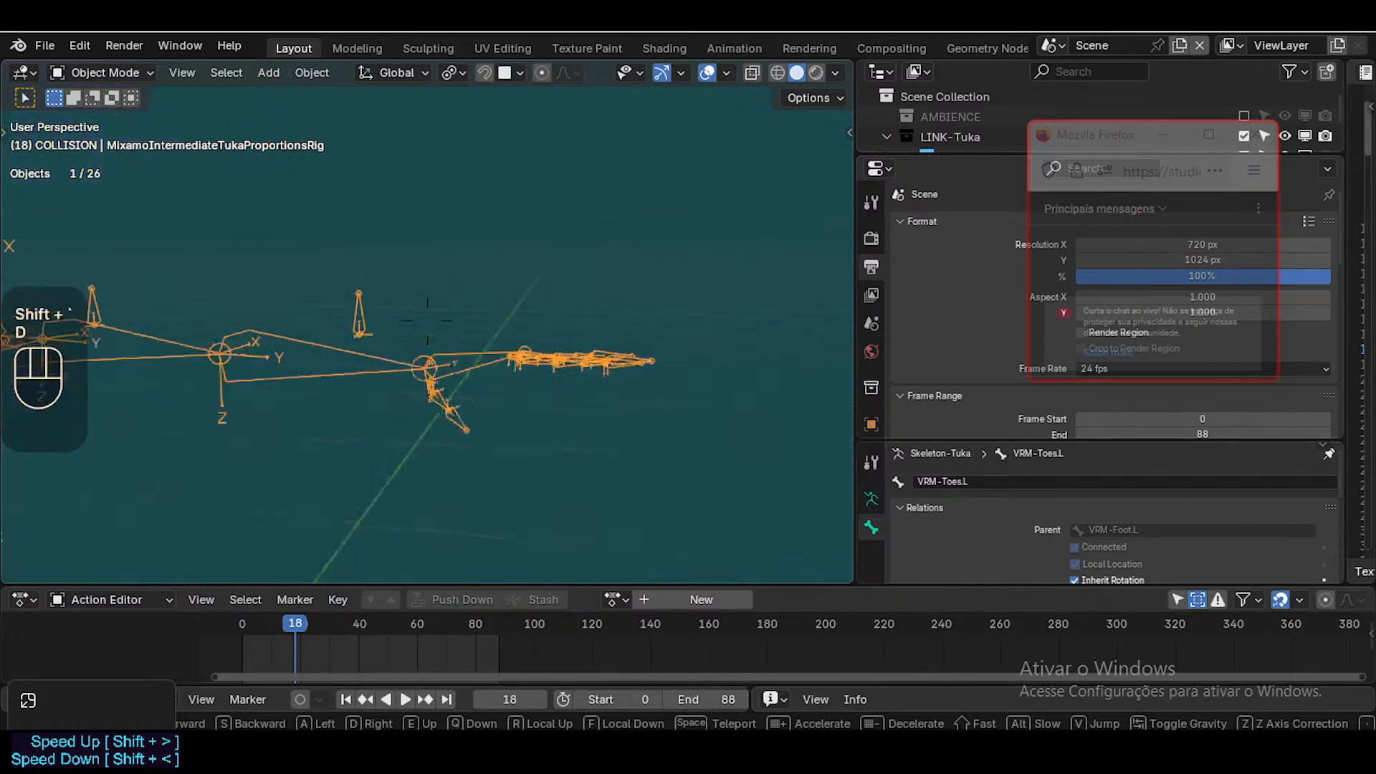
key("a")
key("e")
key("a")
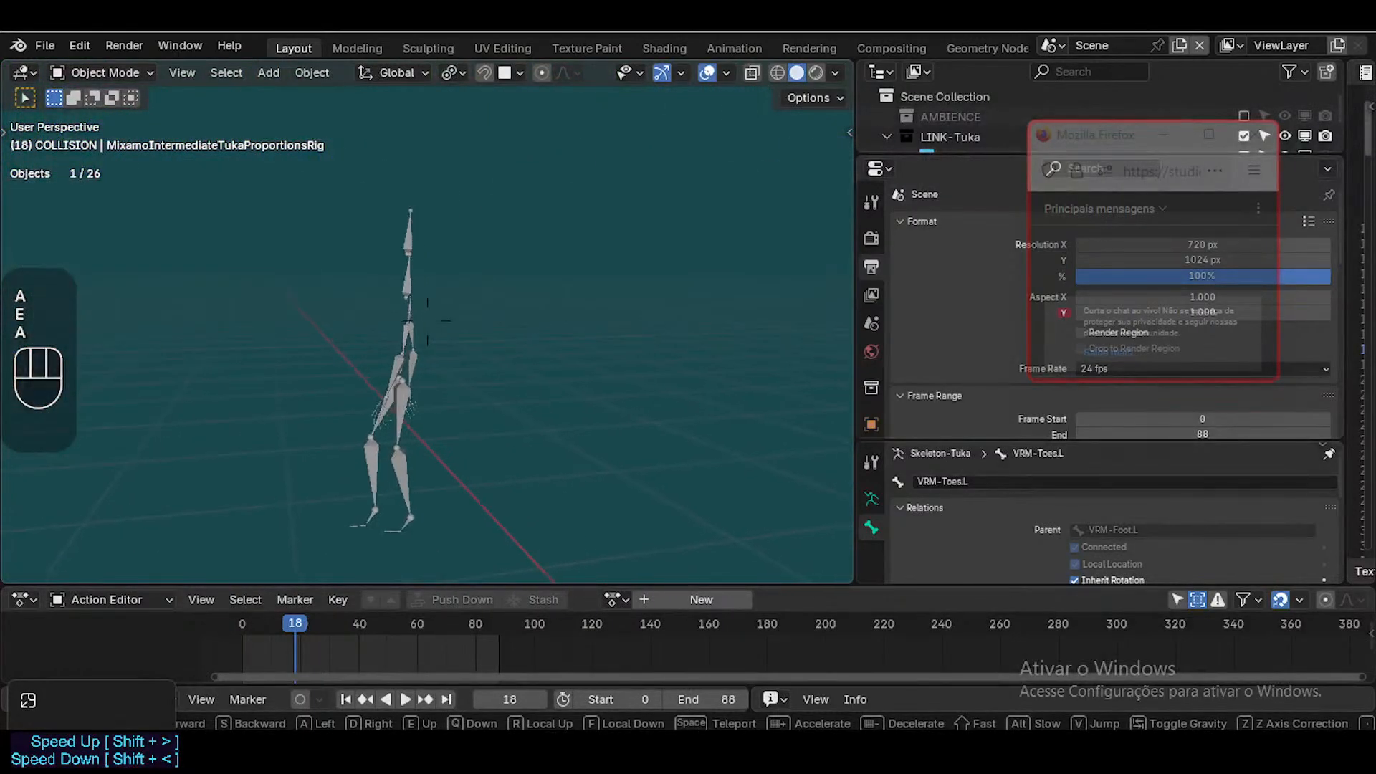
key("d")
key("d")
key("w")
key("d")
key("e")
key("a")
key("d")
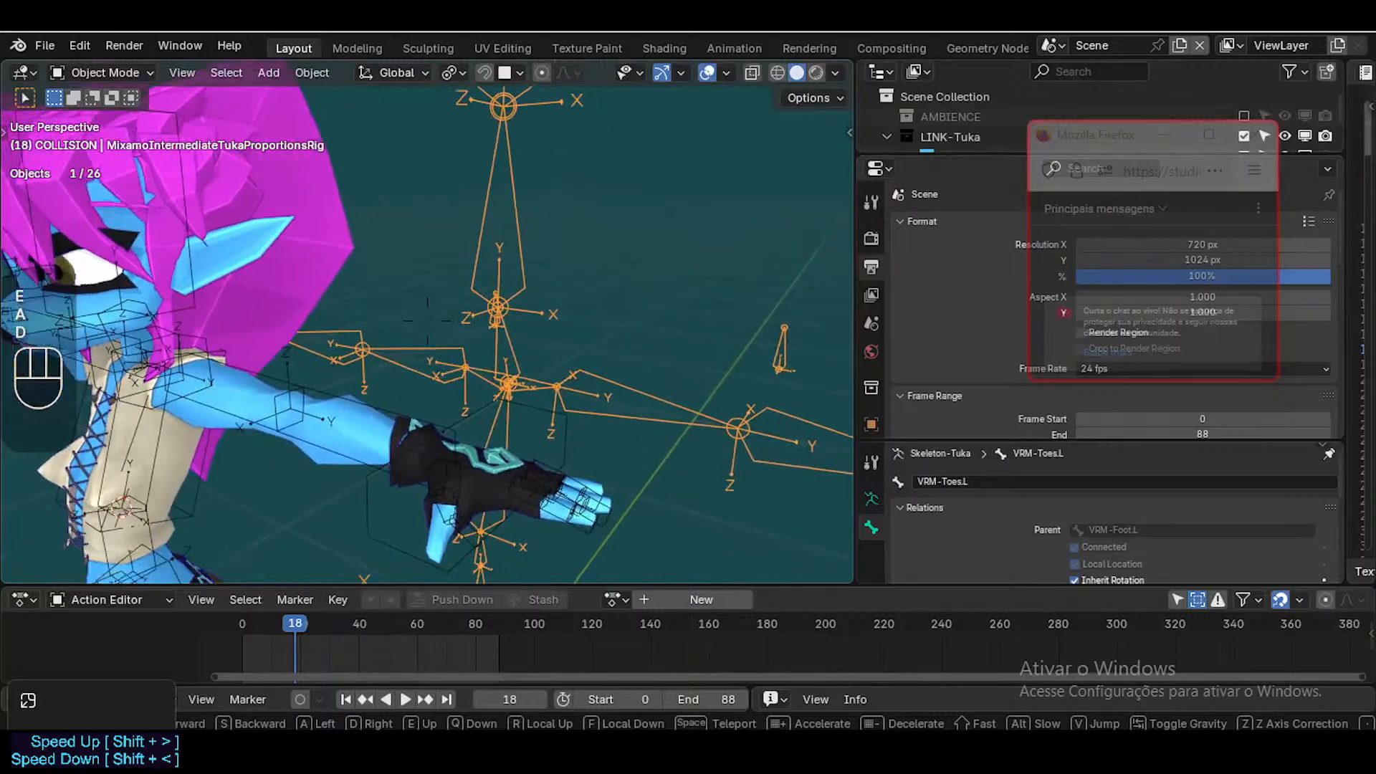
Play the scene animation briefly while viewing Tuka's whole body beside the Mixamo intermediate rig, and stop at frame 81
key("s")
left_click(472, 418)
key("space")
key("shift+grave")
key("a")
key("s")
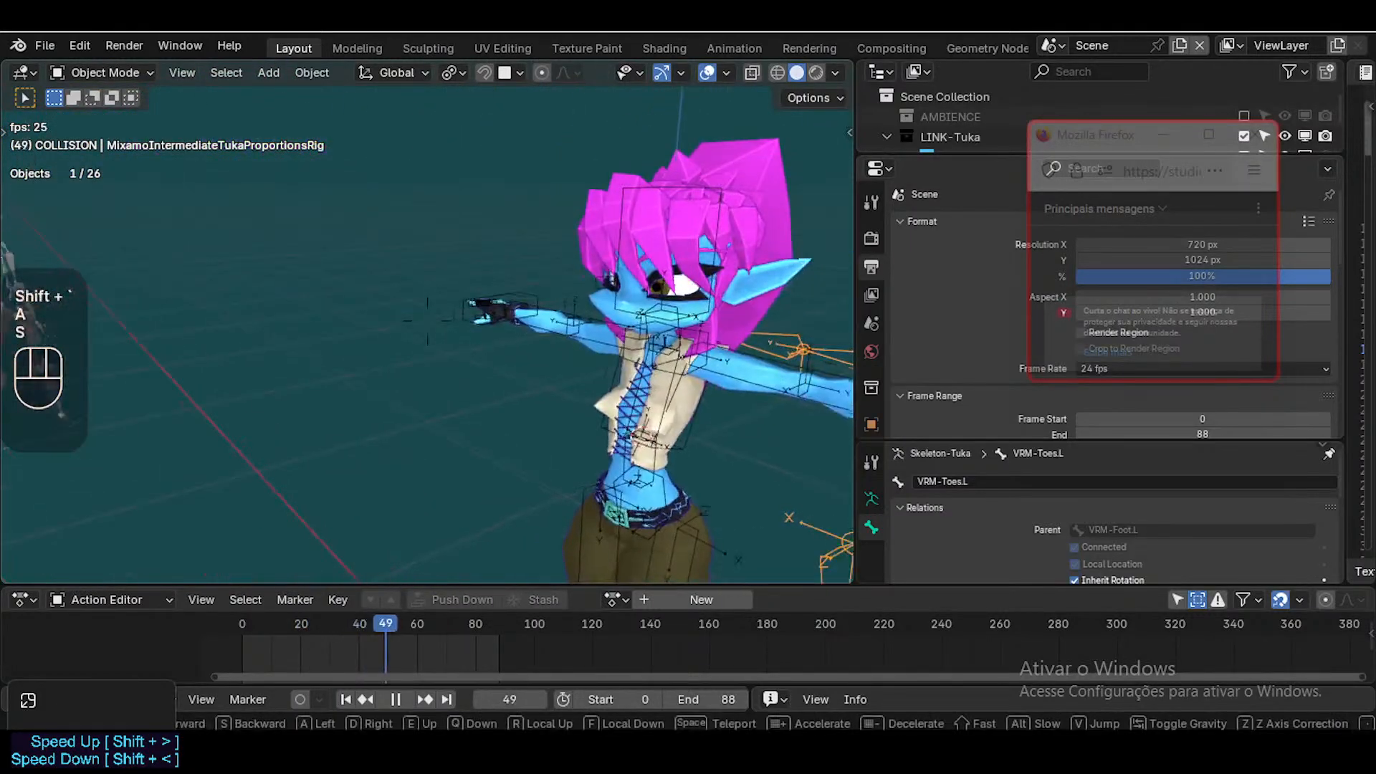
left_click(519, 400)
key("space")
key("shift+grave")
key("a")
key("s")
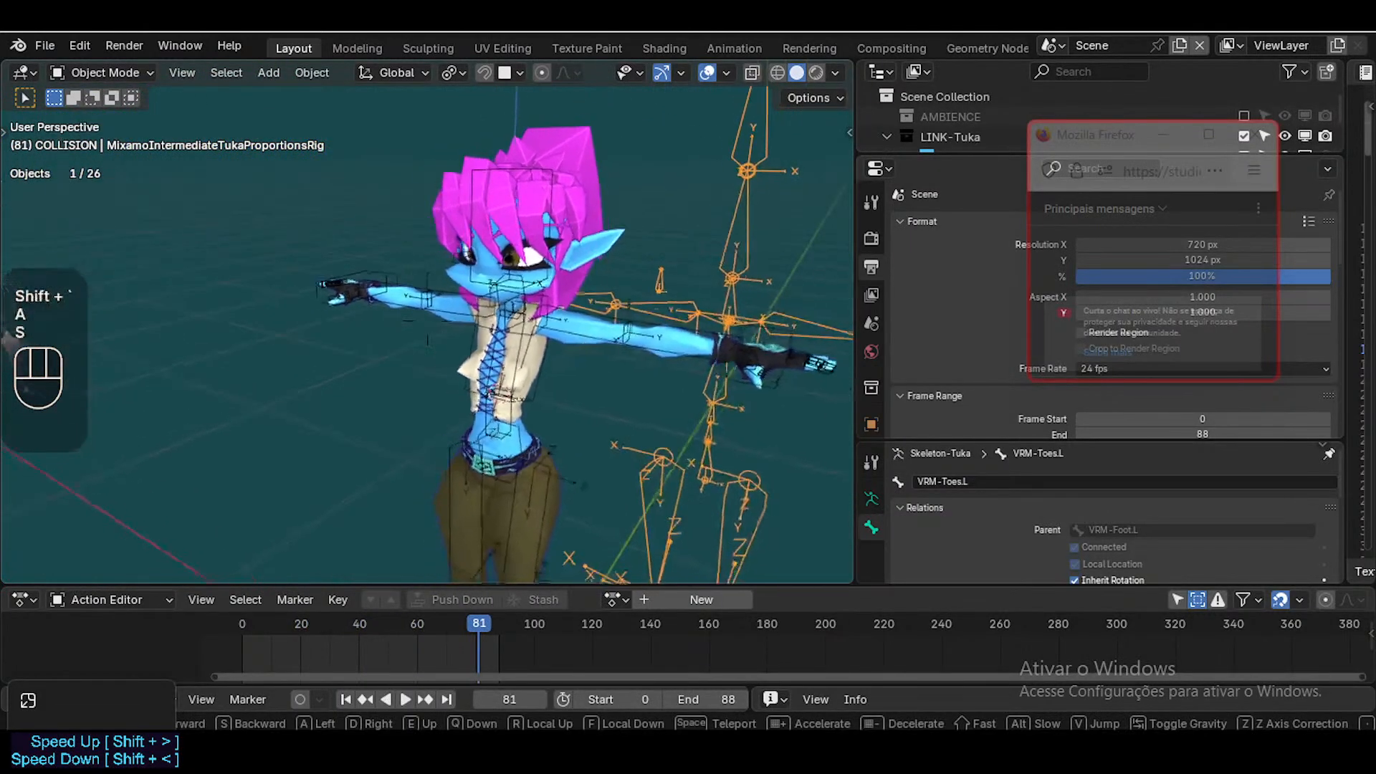
key("a")
left_click(640, 420)
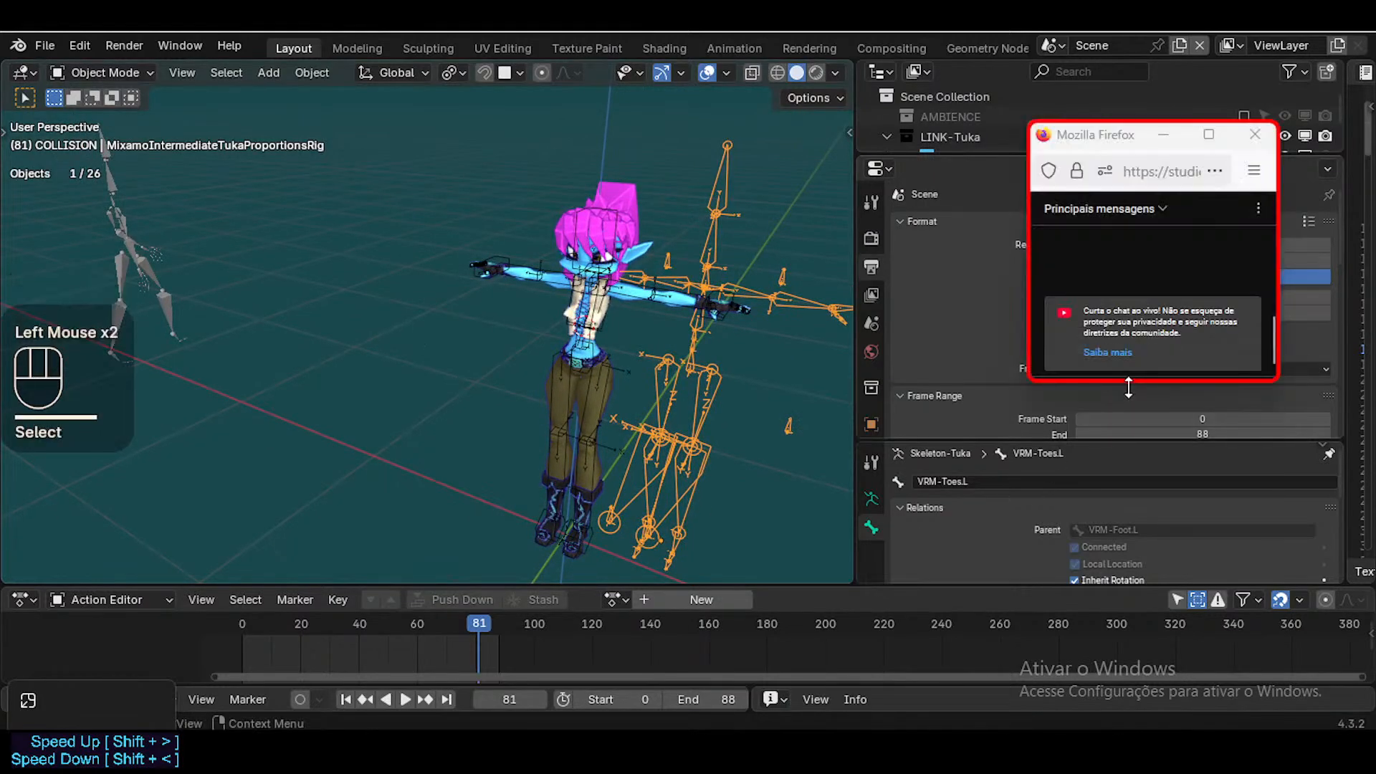
Make the floating live-chat window slightly taller and enlarge the 3D viewport over the Action Editor
left_click_drag(1129, 388, 1130, 398)
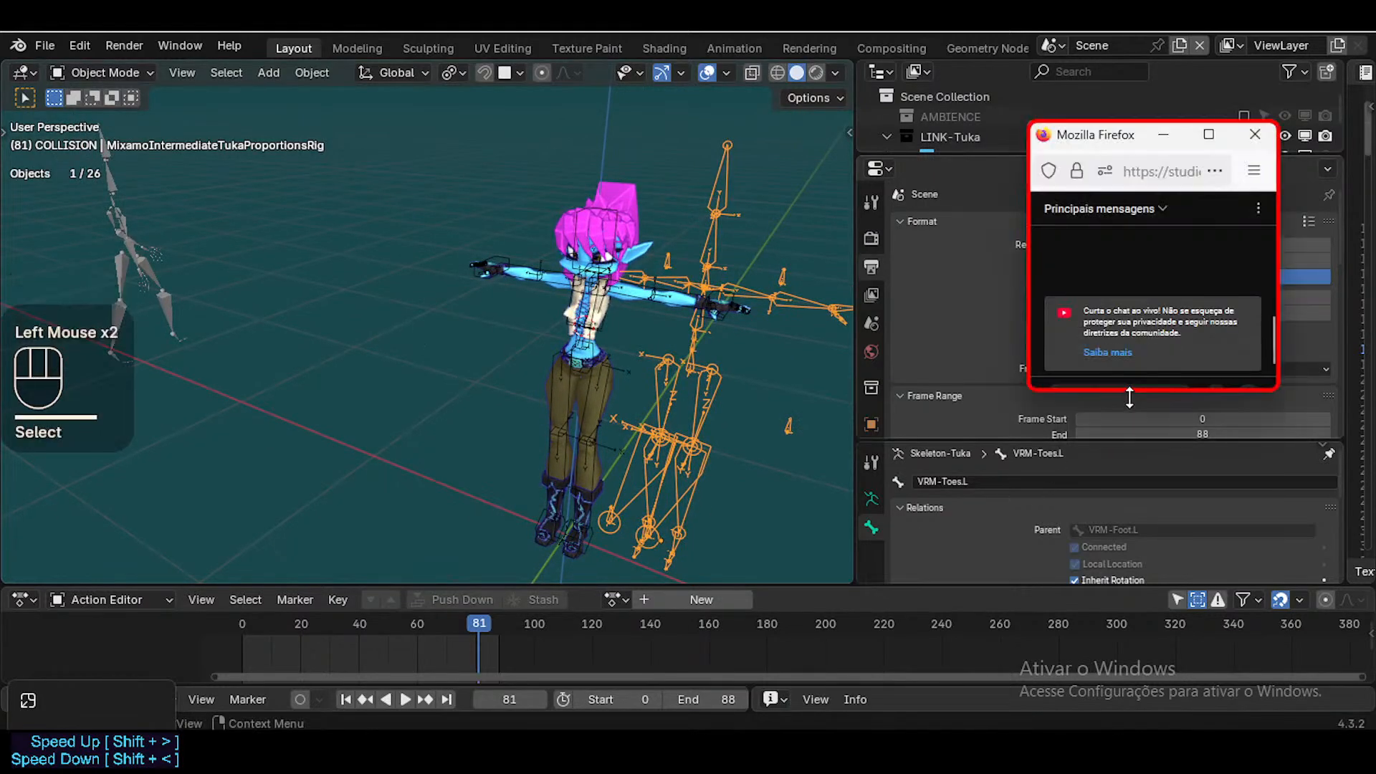
left_click(616, 582)
left_click_drag(618, 583, 614, 605)
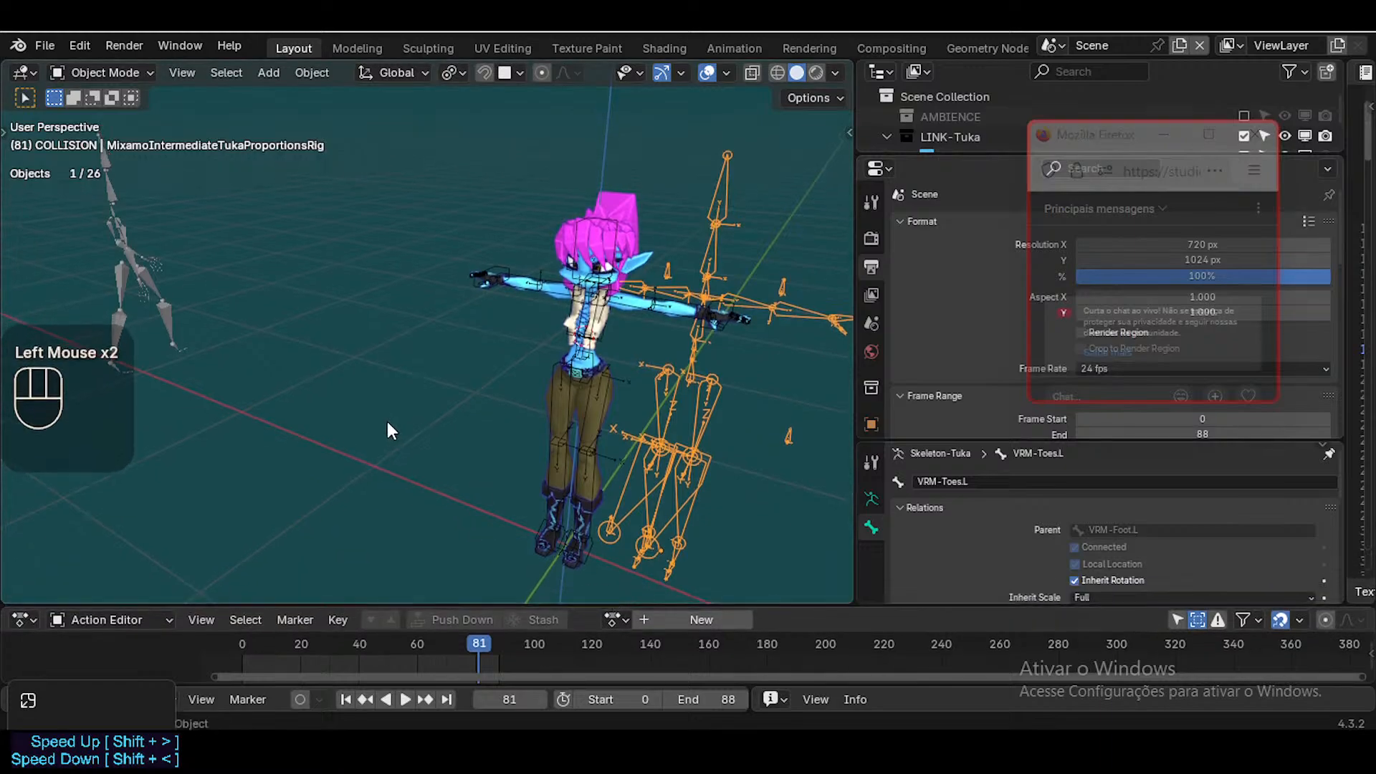
Put MixamoArmature into Pose Mode and play its Catwalk action briefly, stopping at frame 14
left_click(388, 423)
left_click(136, 236)
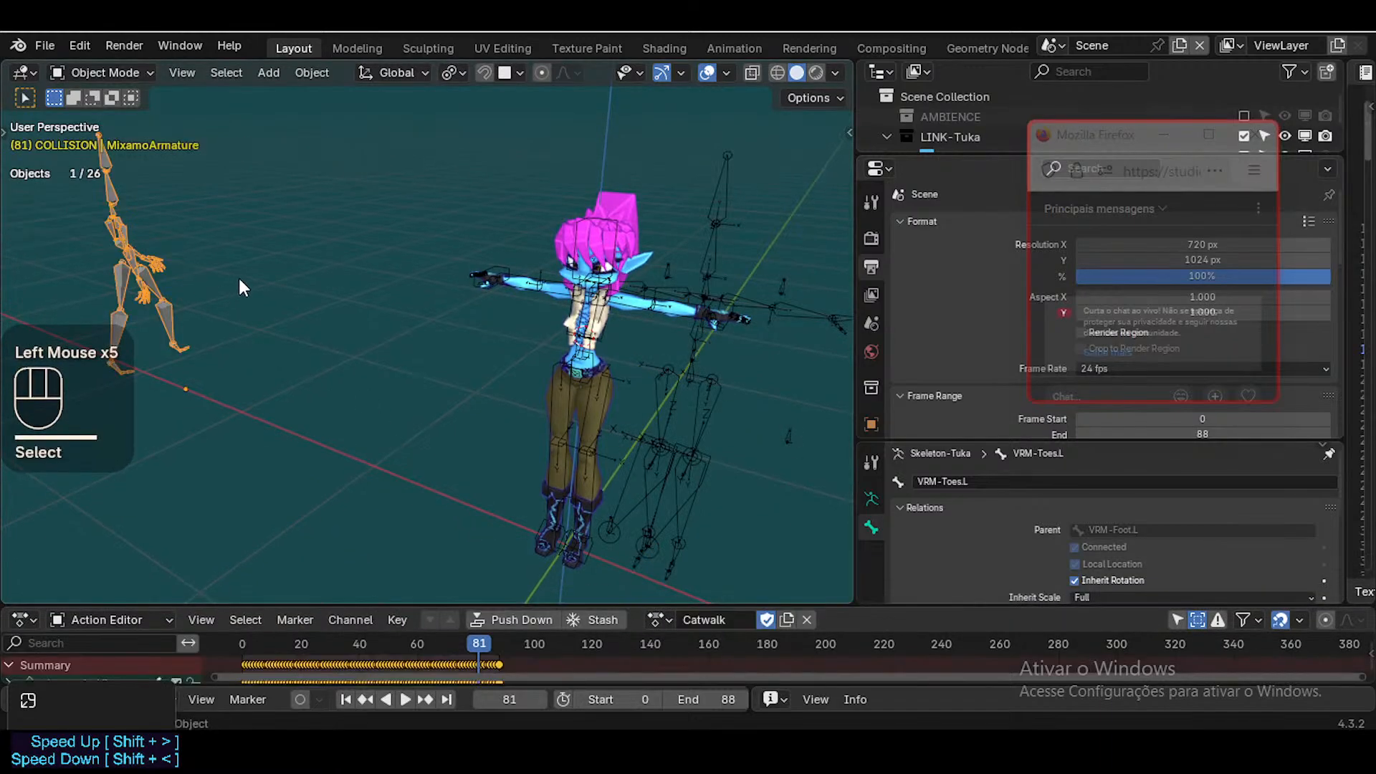
key("ctrl+Tab")
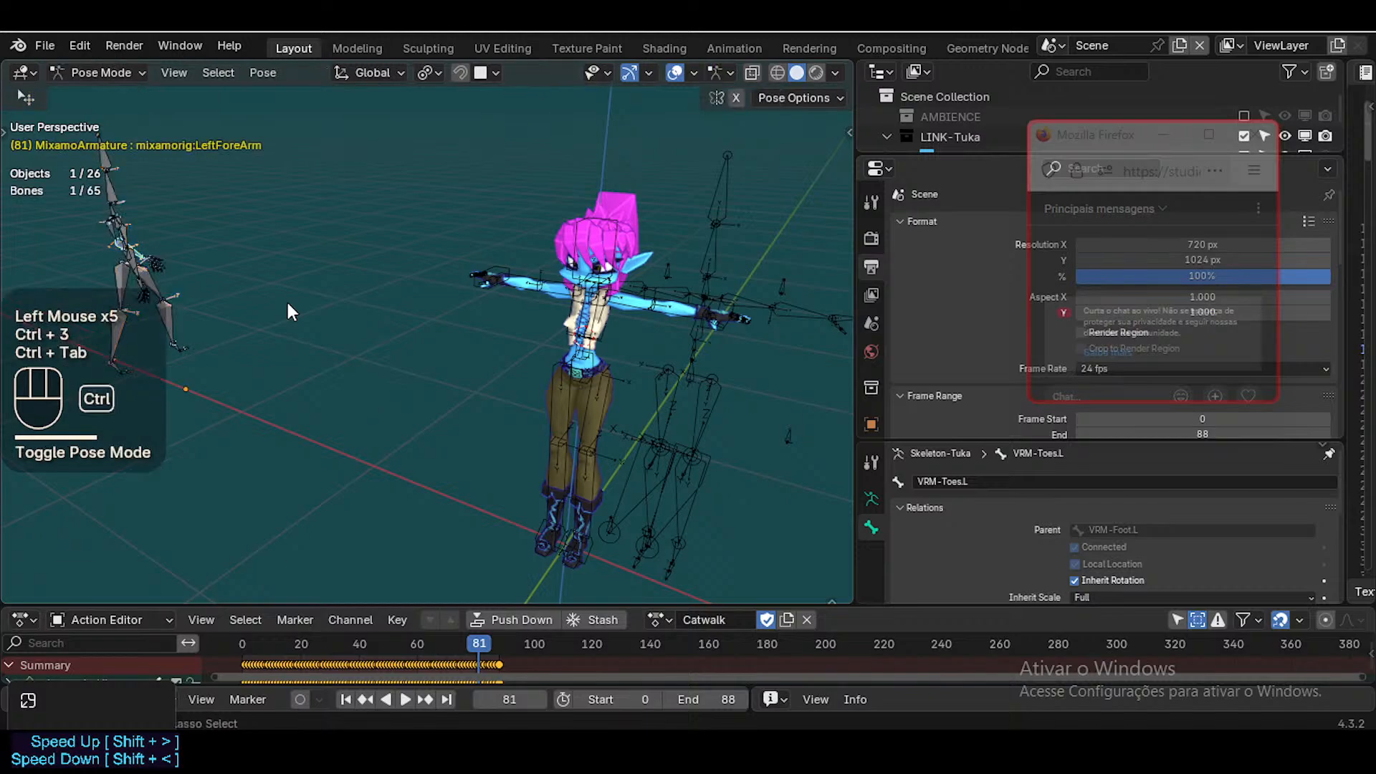
key("space")
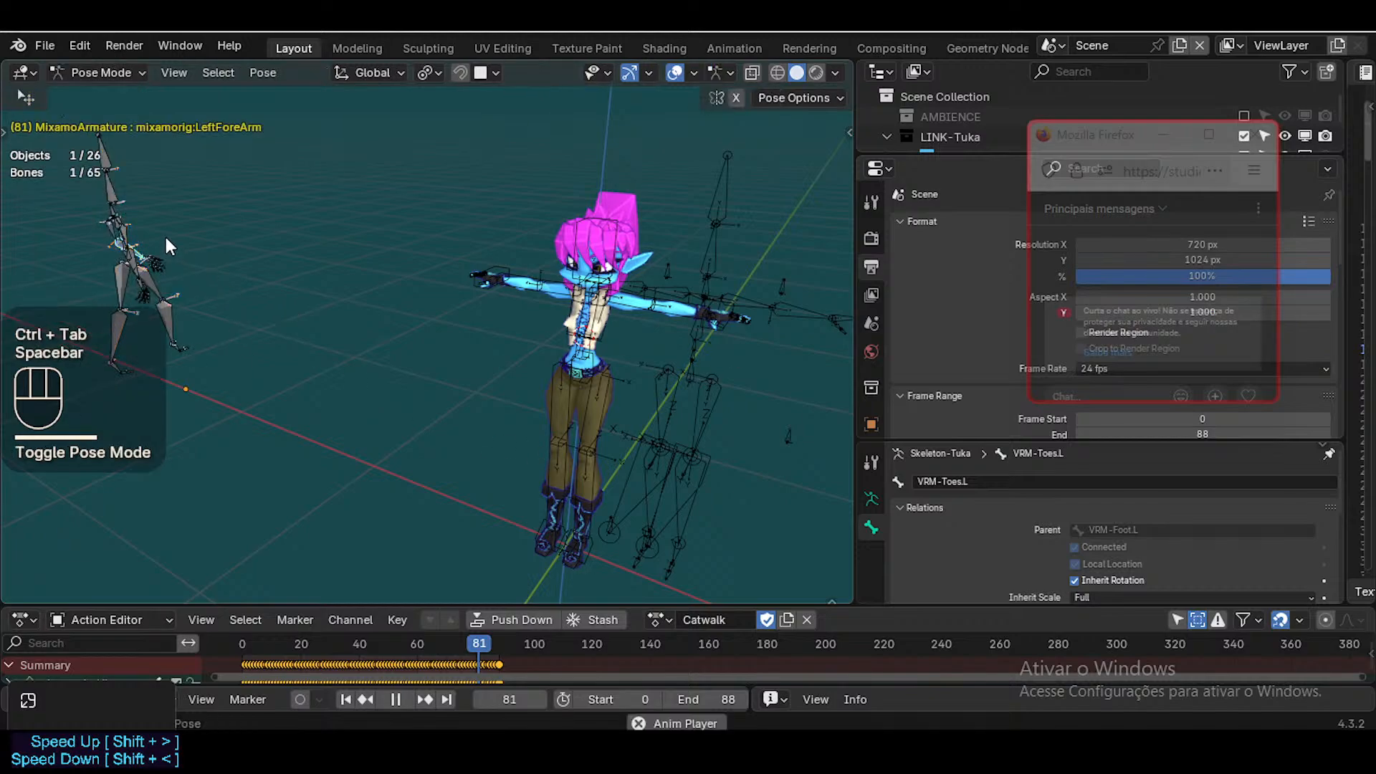
key("space")
Examine the bone axes of MixamoArmature's head, neck, spine and left forearm in the Catwalk pose
key("shift+grave")
key("a")
key("w")
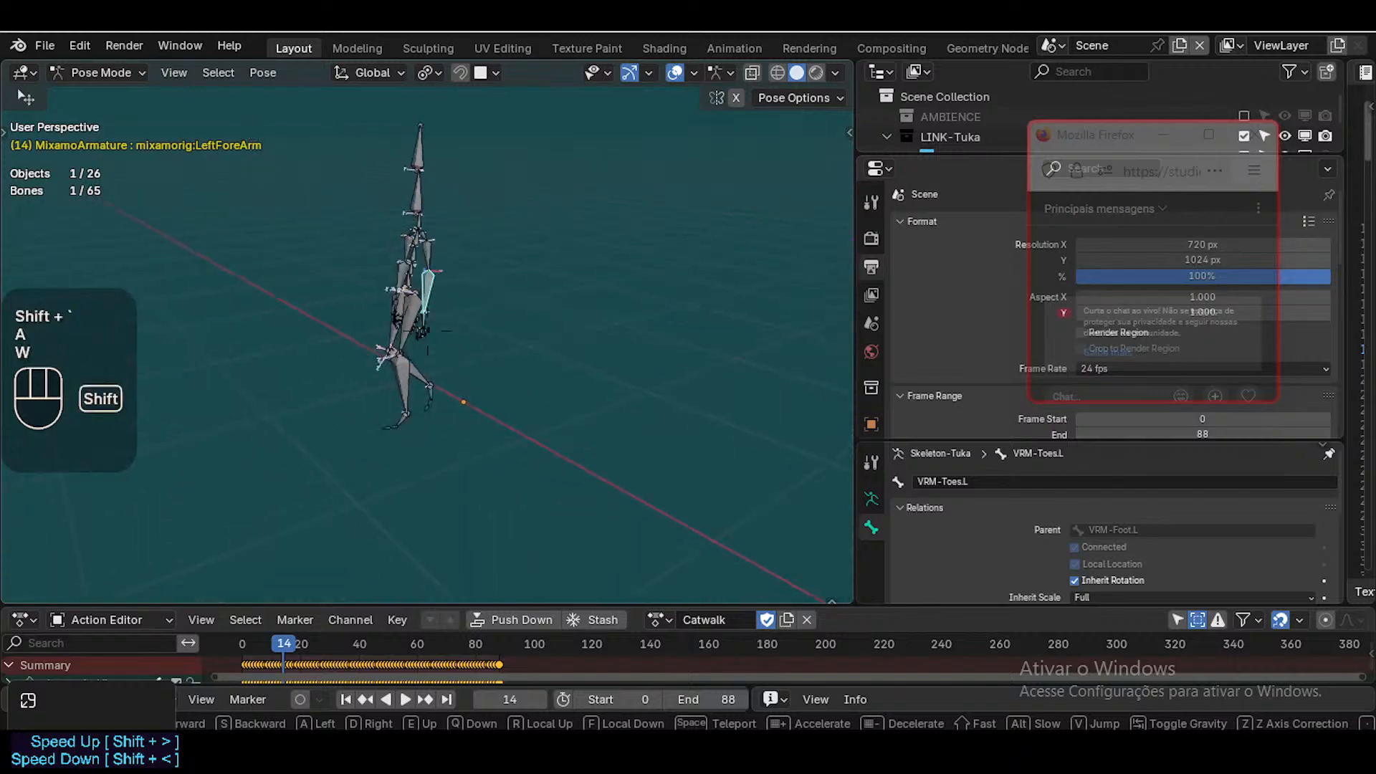
key("w")
key("q")
key("w")
key("e")
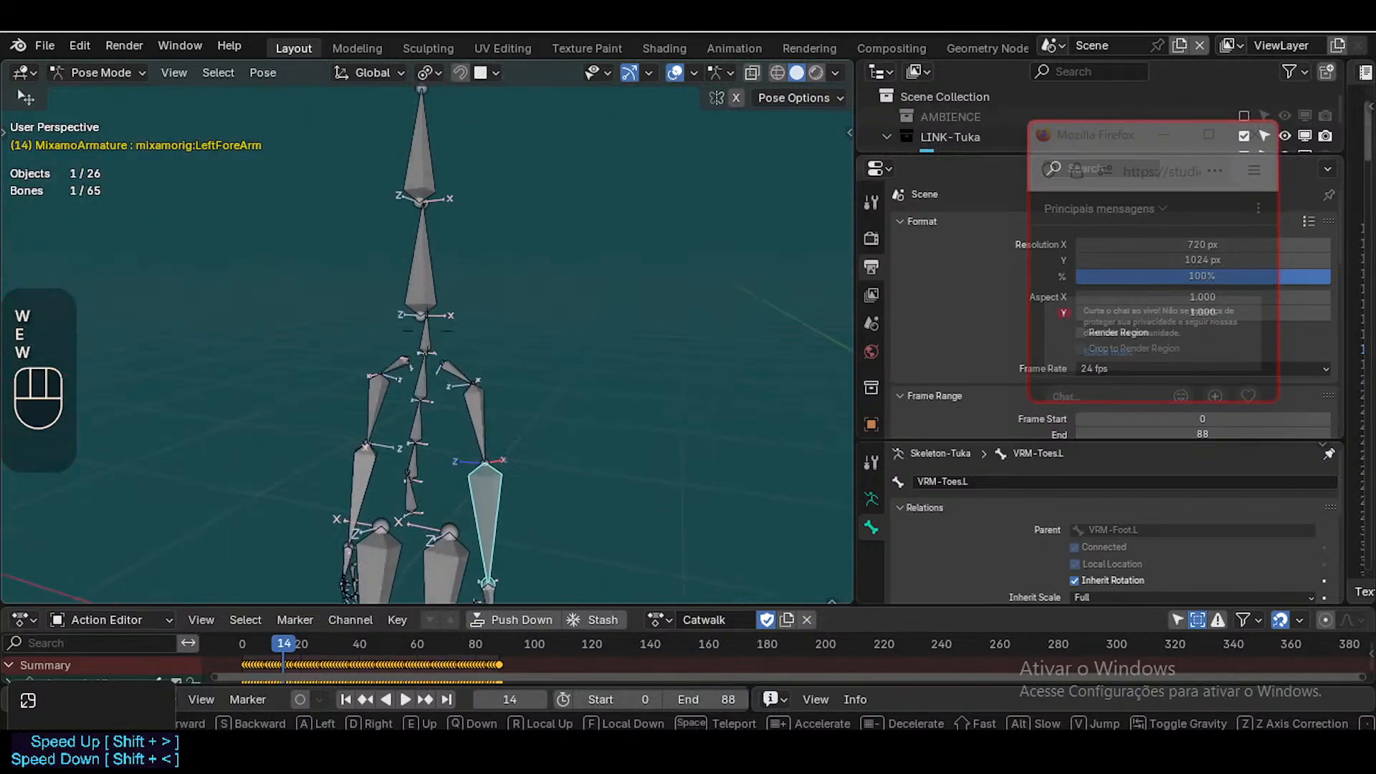
key("w")
key("w")
key("e")
key("w")
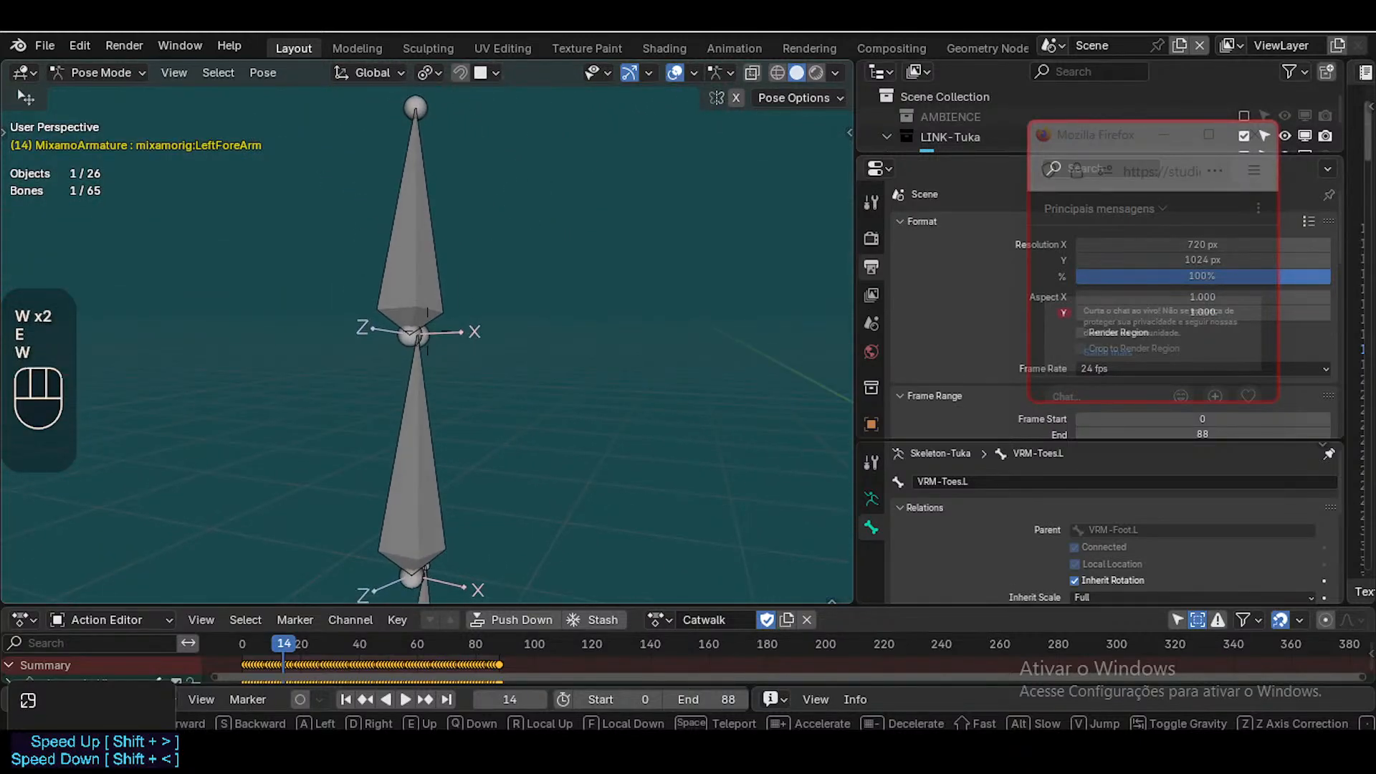
key("s")
key("q")
key("q")
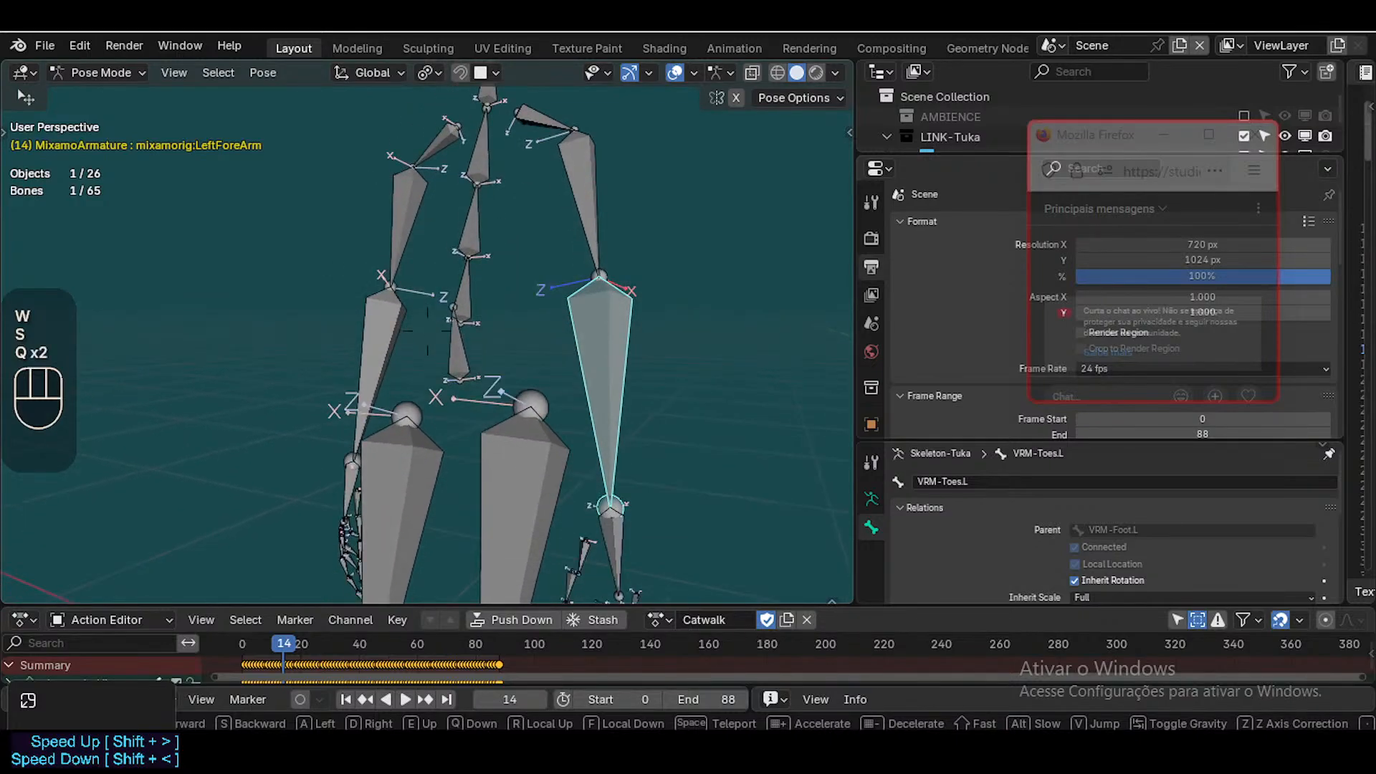
Examine the bone axes of MixamoArmature's upper arms, hips, knees and feet
key("d")
key("w")
key("d")
key("s")
key("s")
key("e")
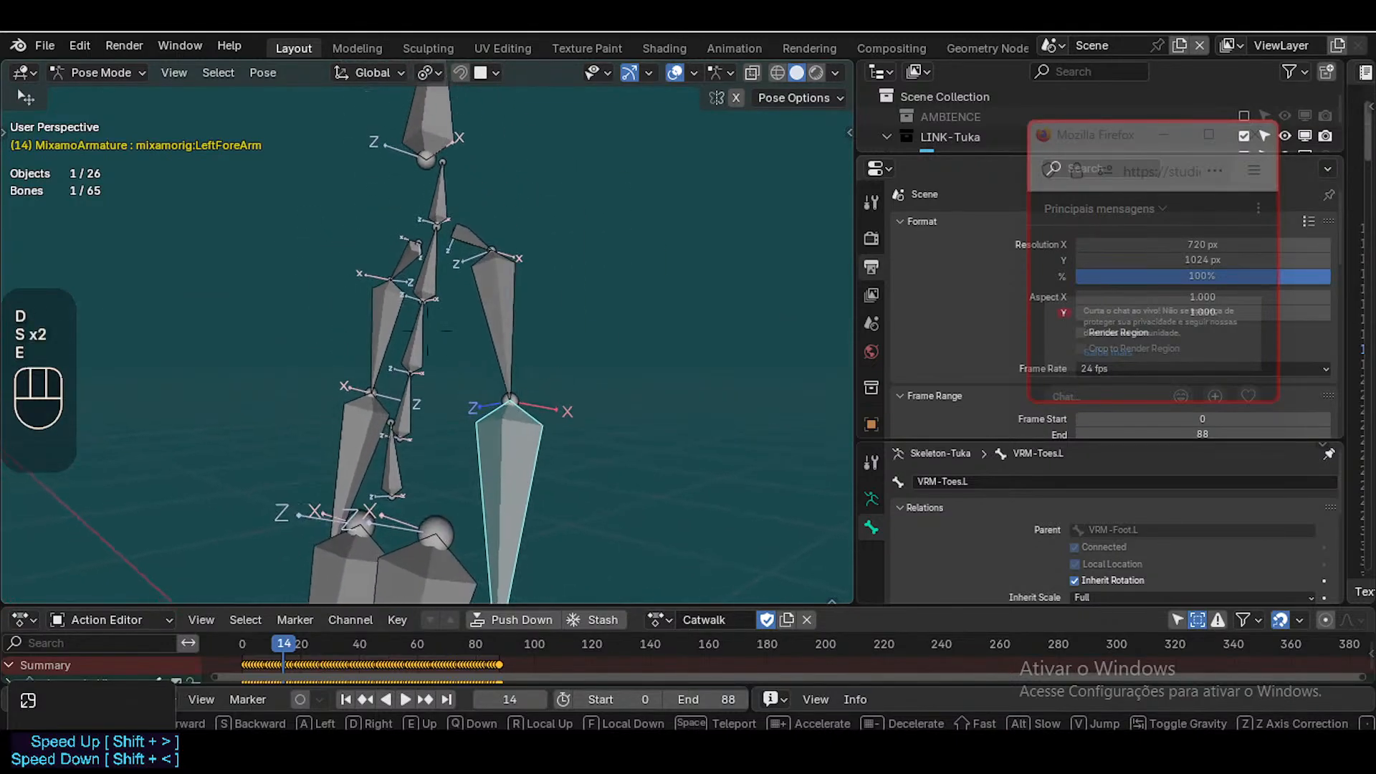
key("w")
key("s")
key("q")
key("s")
left_click(205, 269)
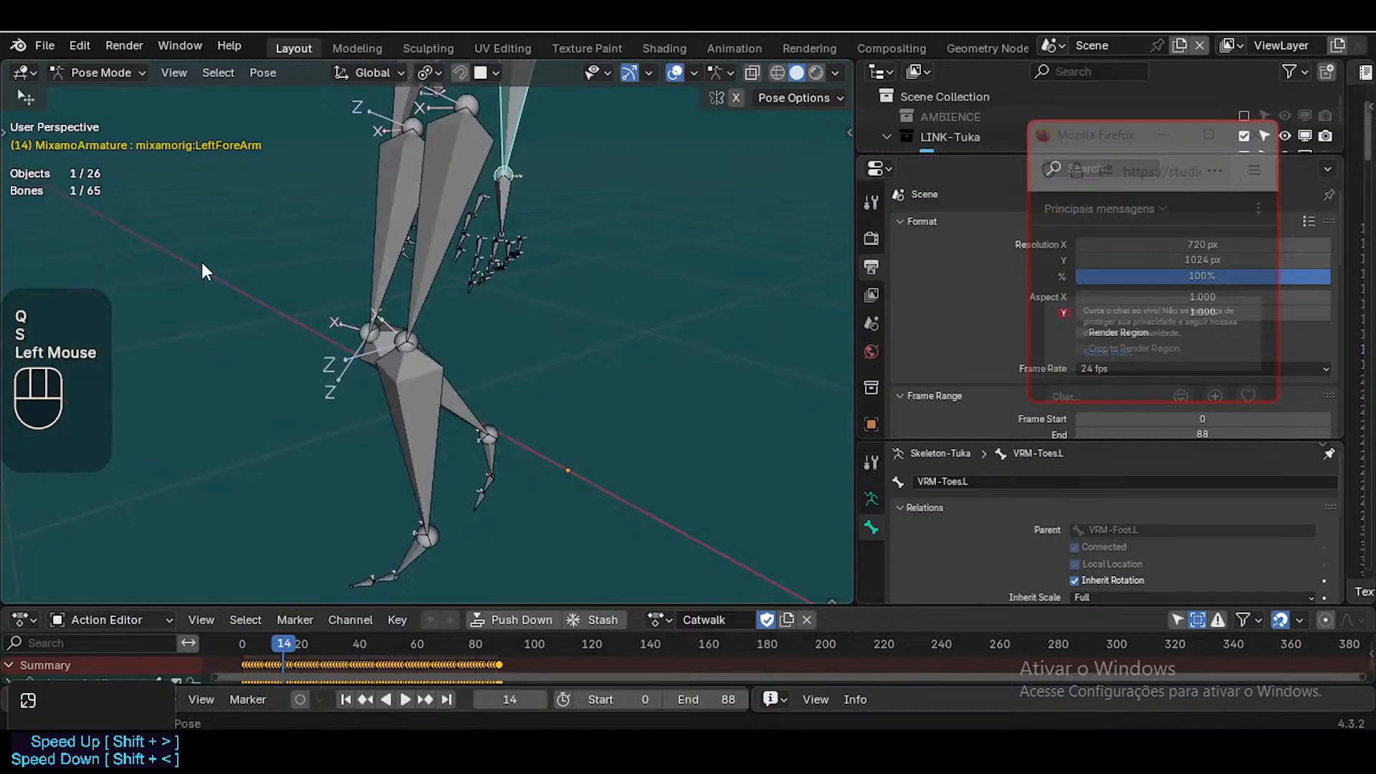
Return MixamoArmature to Object Mode with Tuka and the intermediate rig also in view
key("ctrl+Tab")
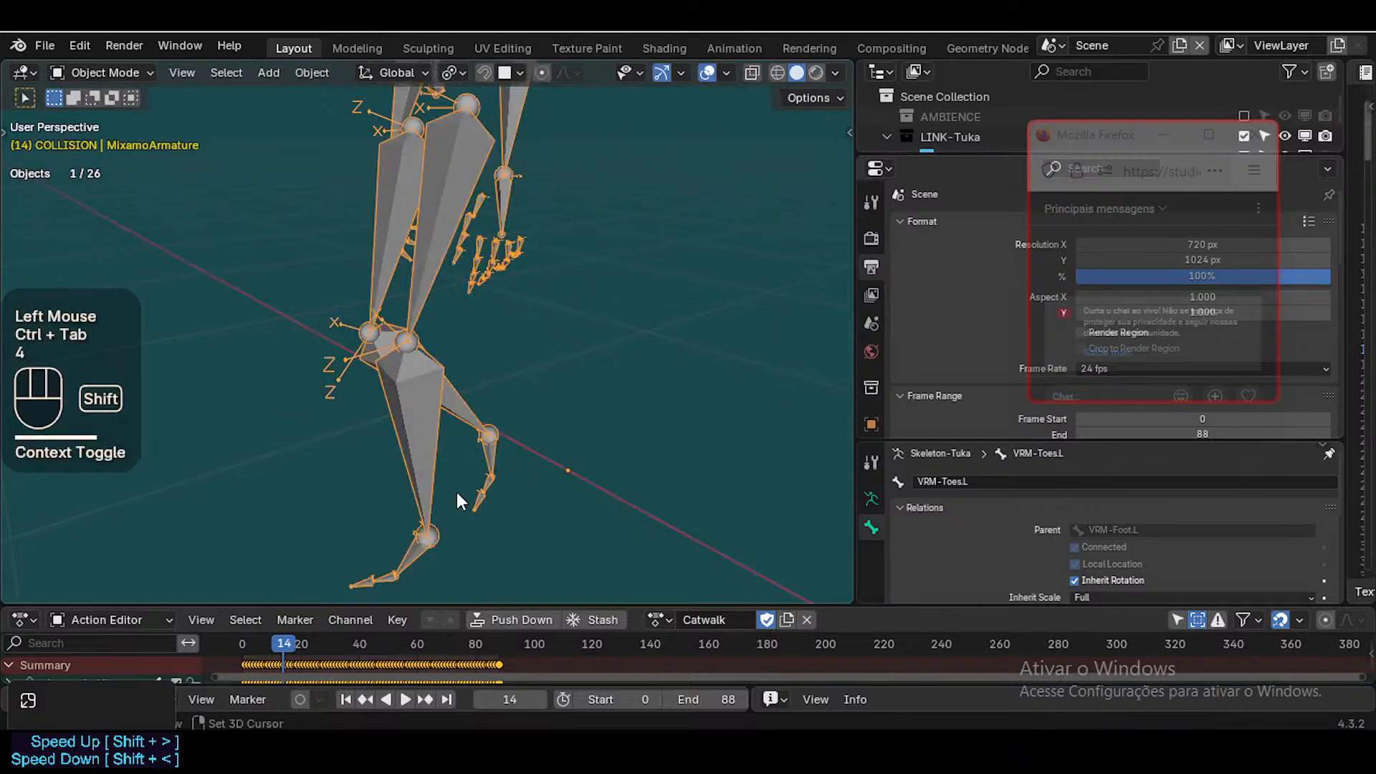
key("shift+grave")
key("s")
key("d")
key("d")
key("d")
key("d")
key("shift+d")
left_click(459, 500)
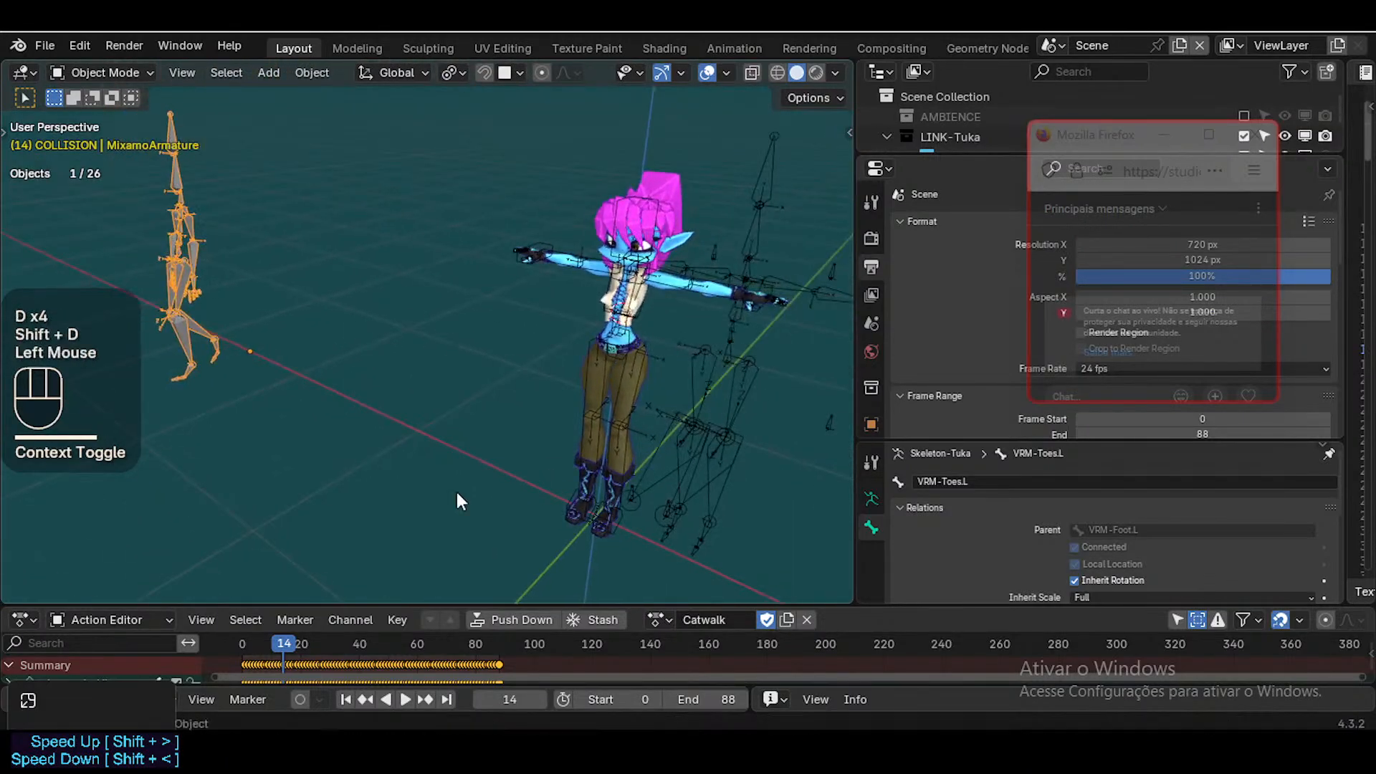
Enlarge the Outliner and set its display mode to Blender File
left_click_drag(1004, 152, 1004, 283)
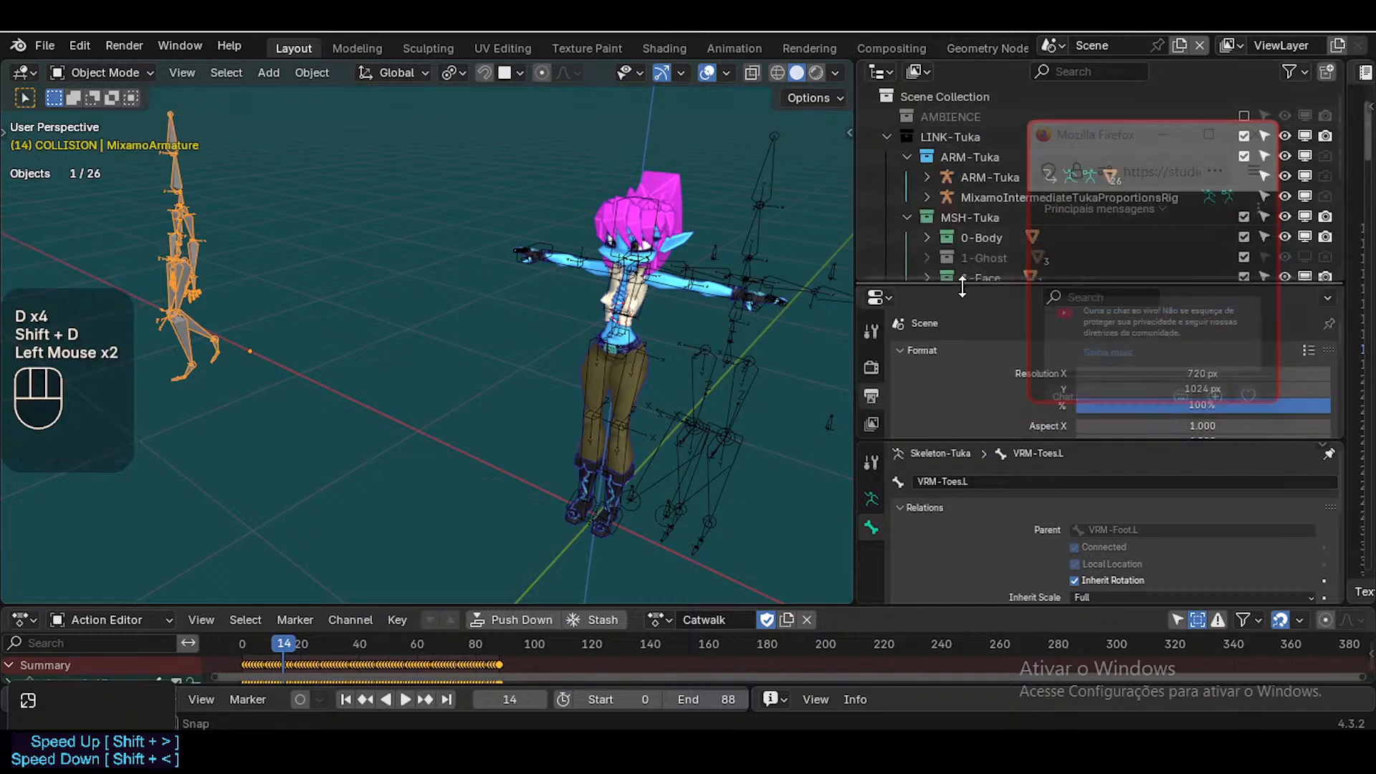
left_click(883, 72)
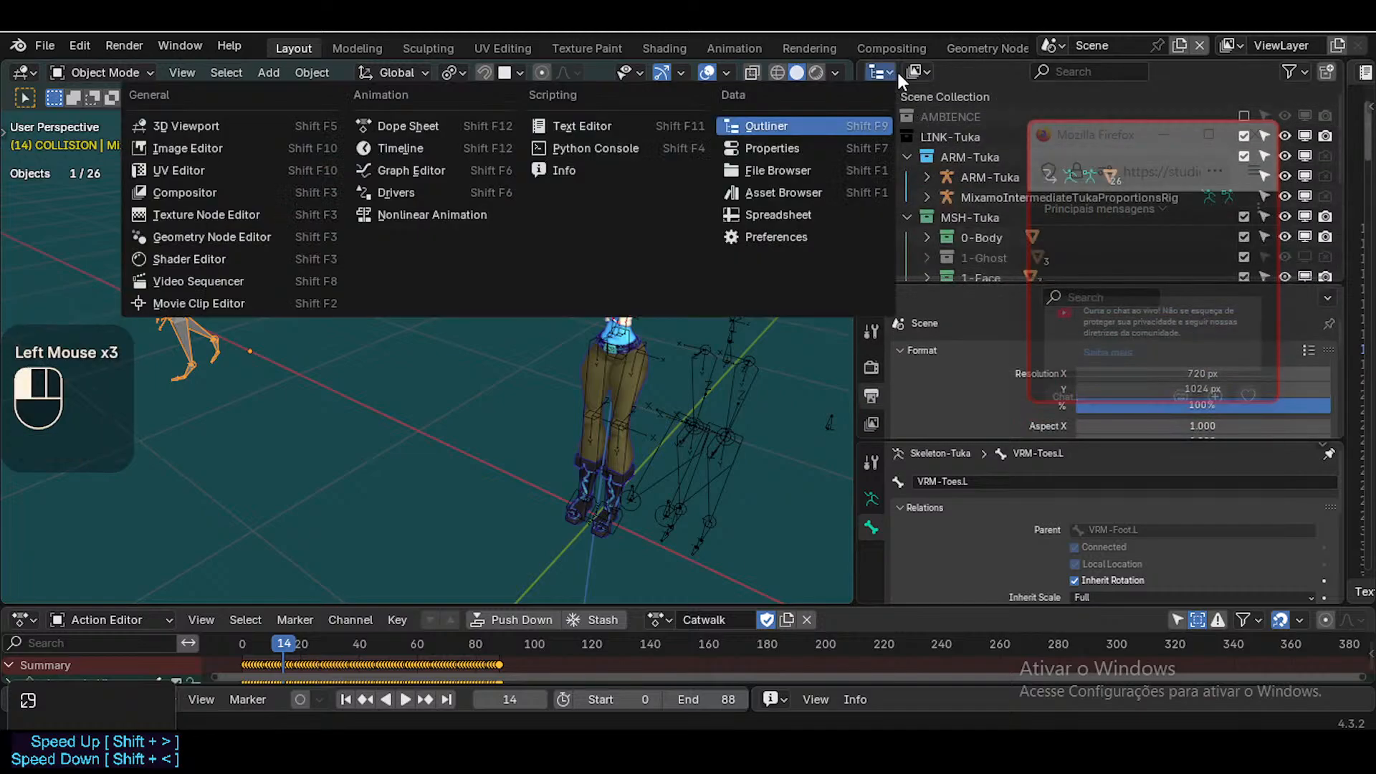
left_click(912, 71)
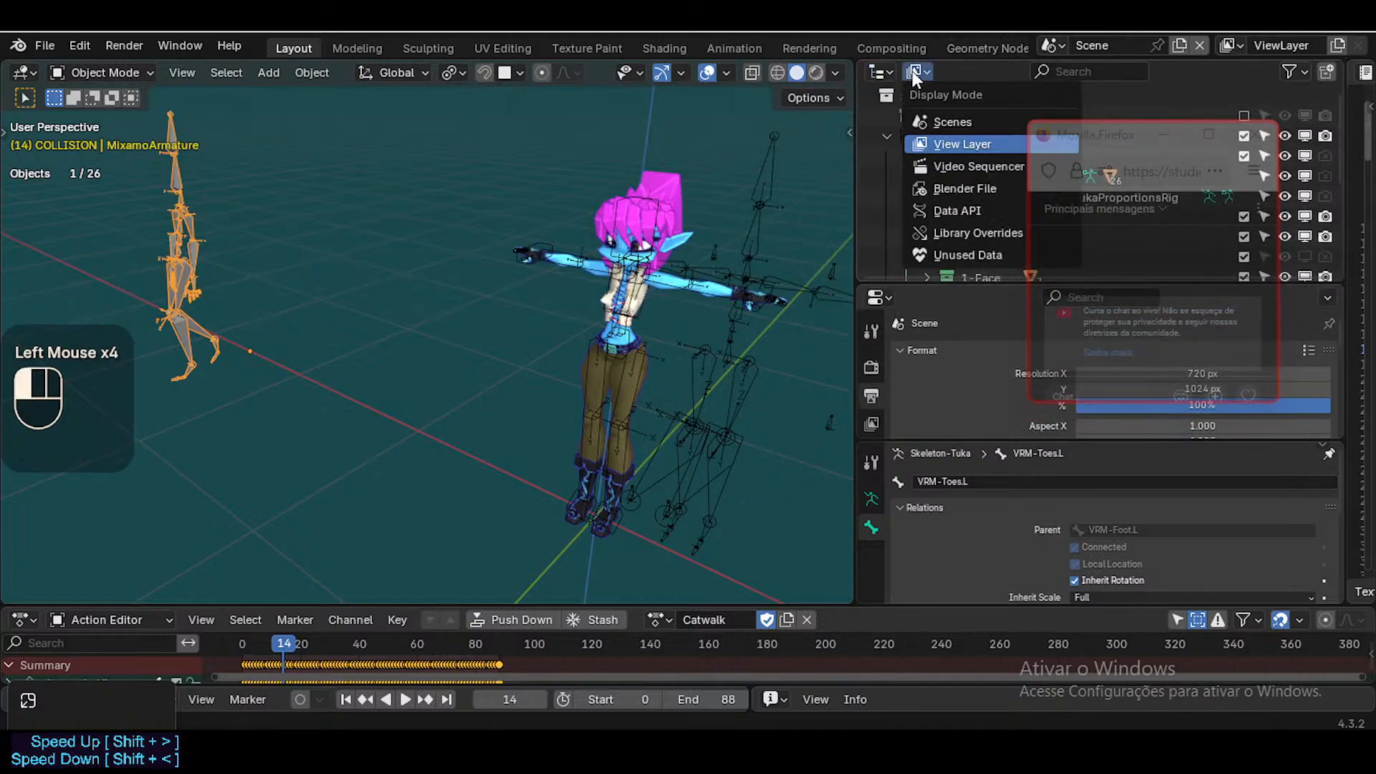
left_click(962, 186)
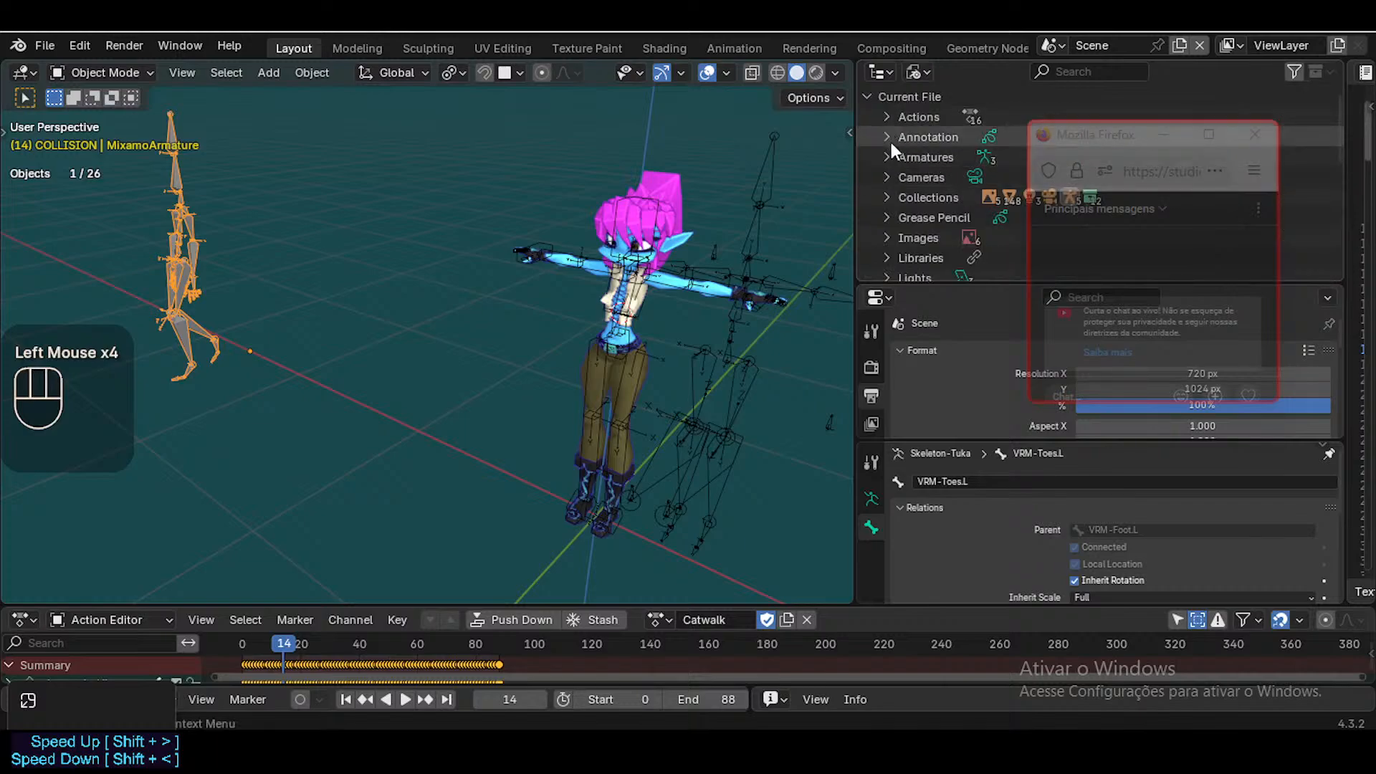
Expand the current file's Actions and select the Catwalk action
scroll(892, 161, "down", 5)
scroll(884, 177, "down", 3)
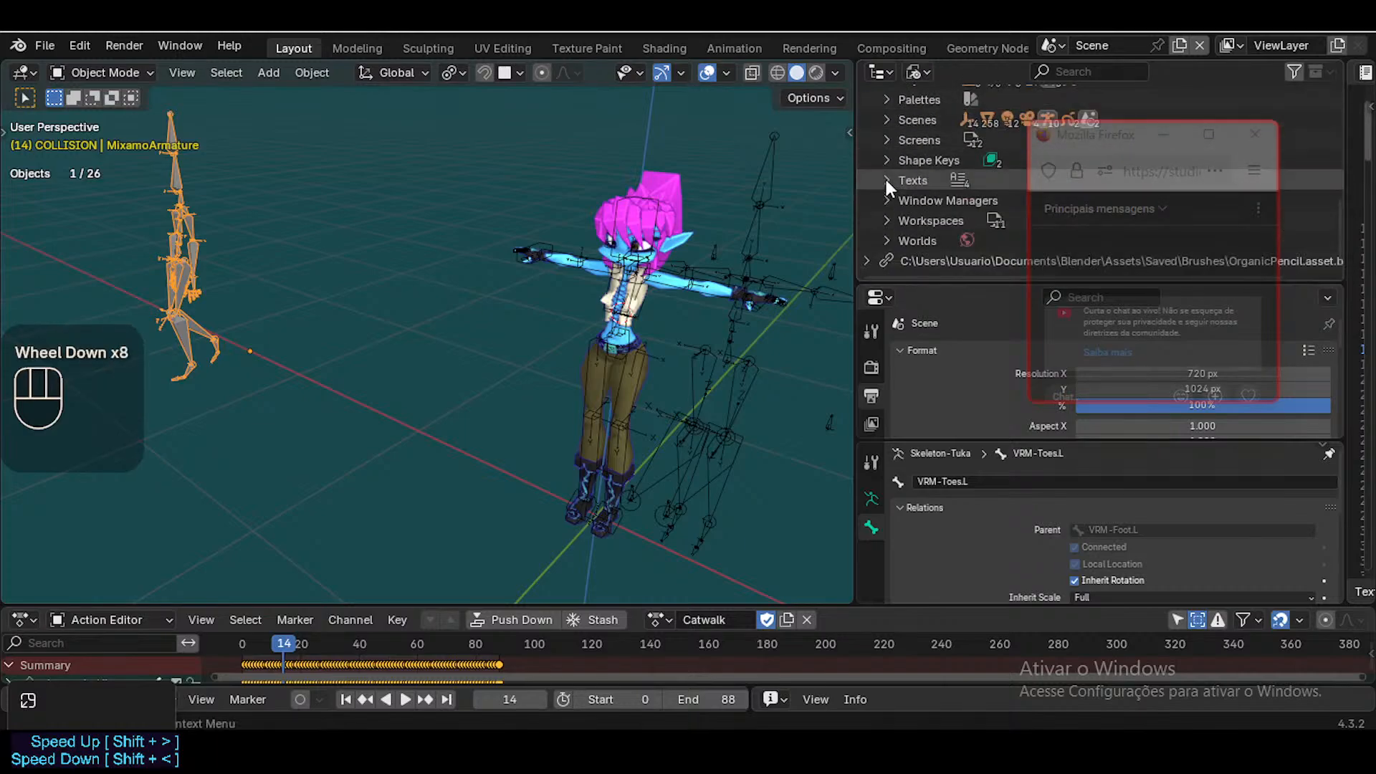
scroll(883, 176, "up", 4)
left_click(880, 112)
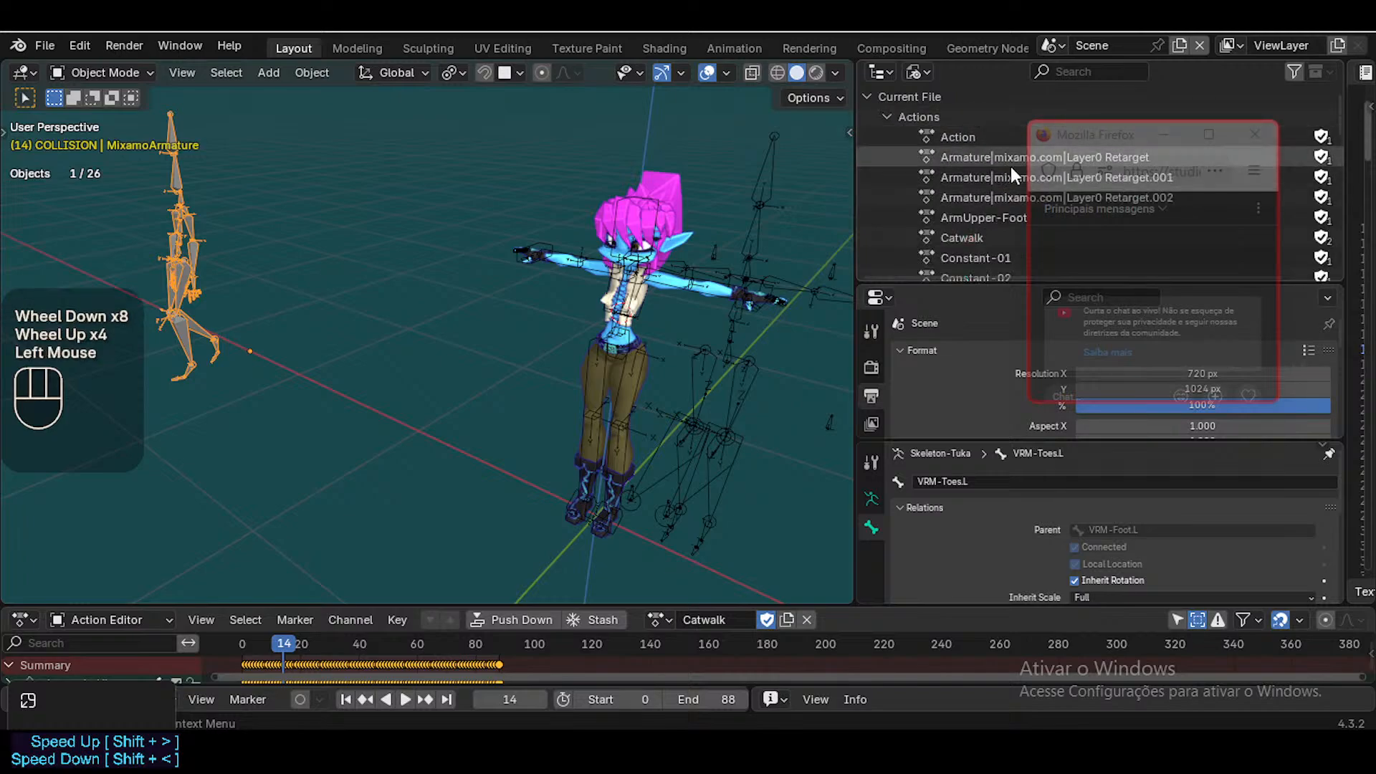
scroll(940, 140, "down", 1)
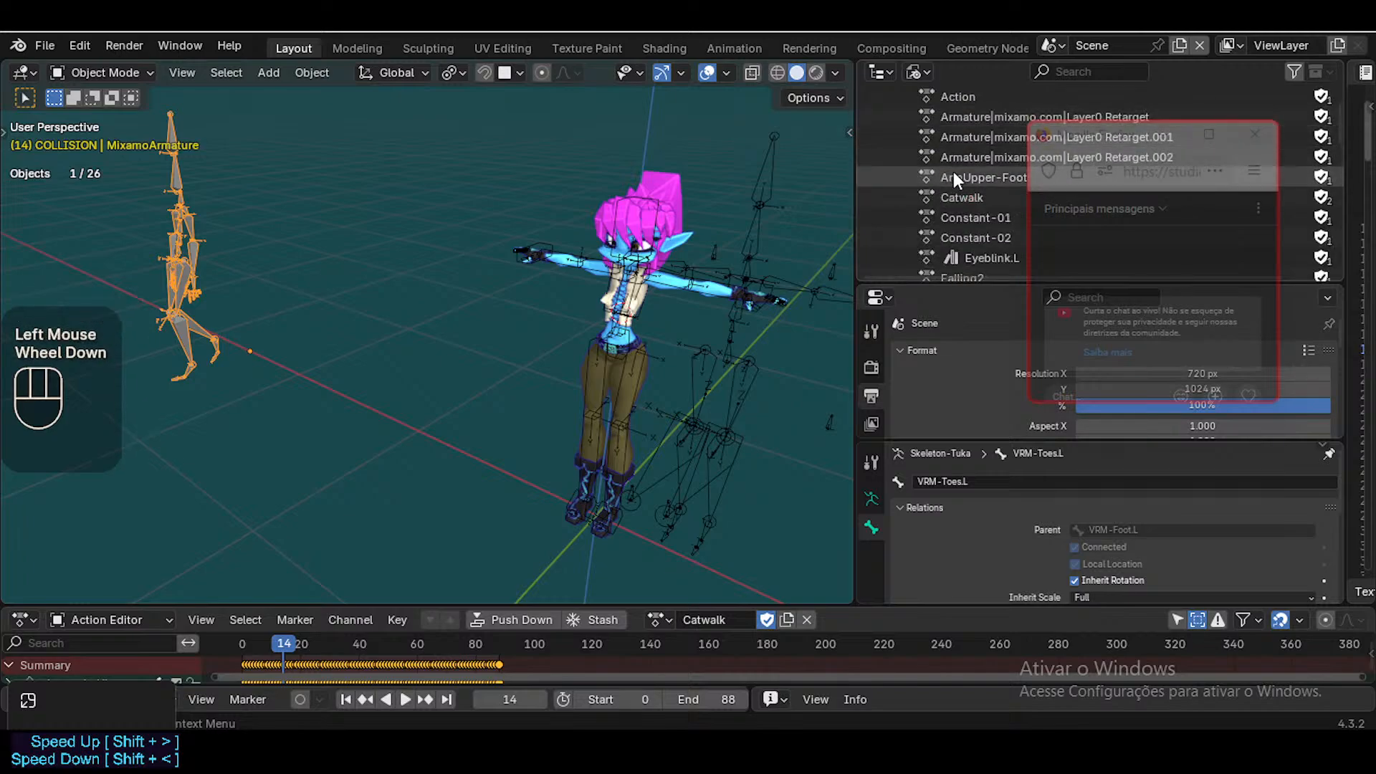
left_click(959, 195)
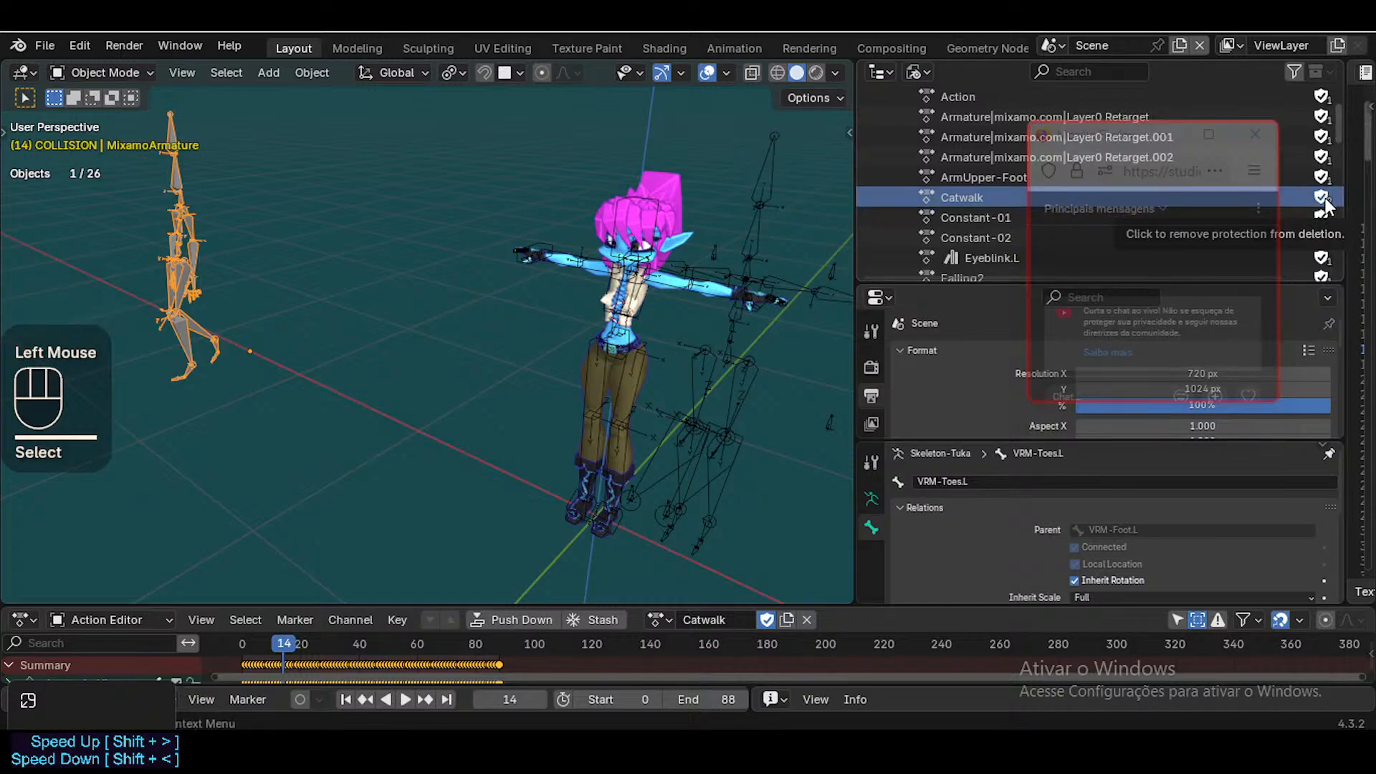
Move the live-chat window clear of the Outliner and collapse the Actions list
left_click_drag(1122, 140, 1130, 295)
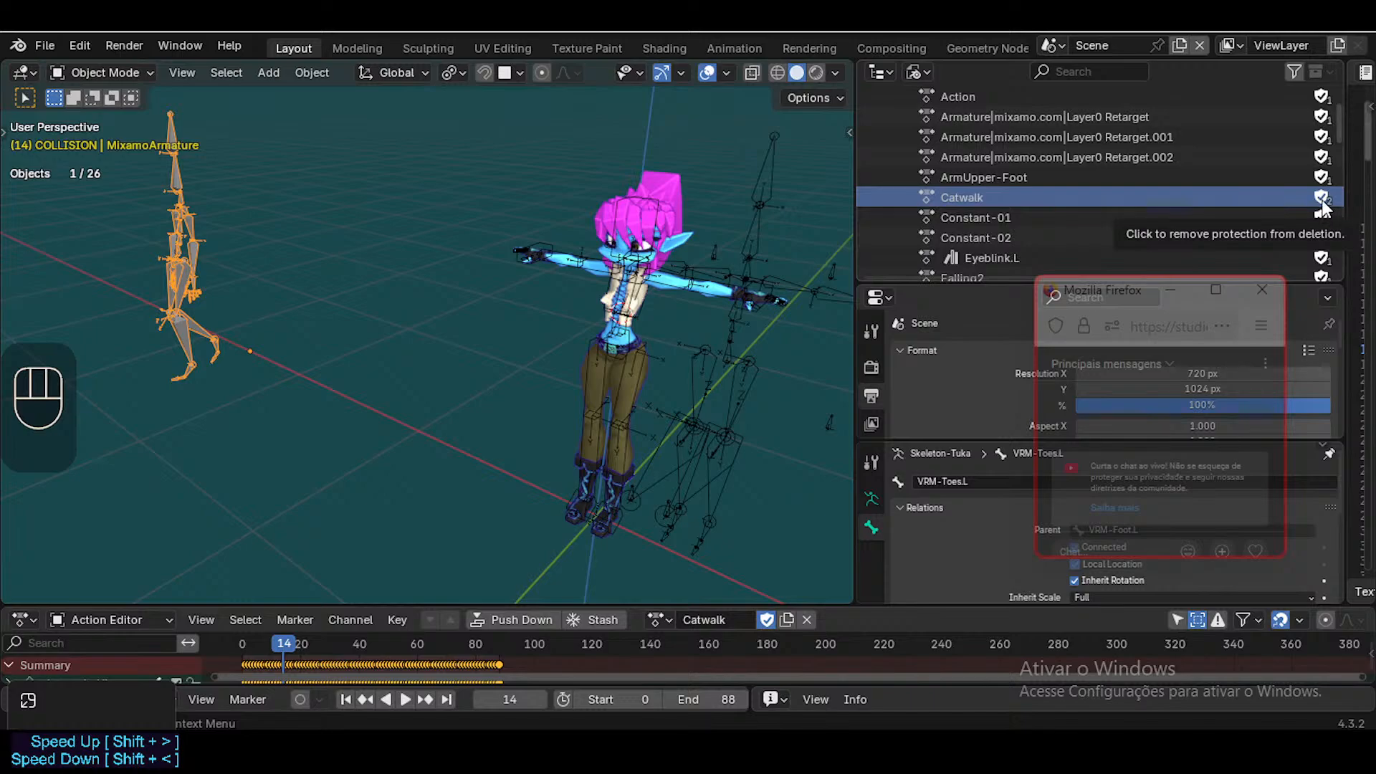
scroll(1018, 151, "up", 4)
left_click(886, 115)
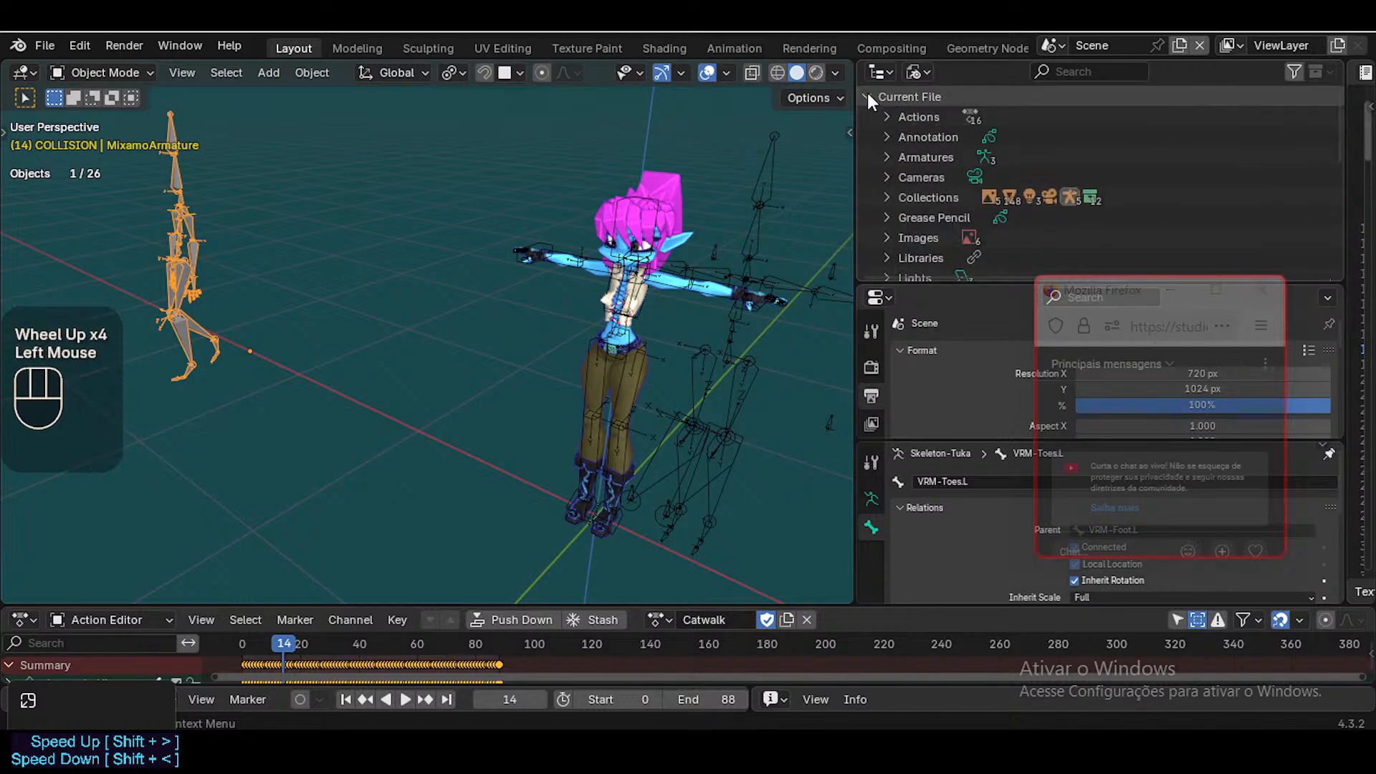
Collapse the current file's data and switch the Outliner back to View Layer display
left_click(869, 97)
left_click(917, 71)
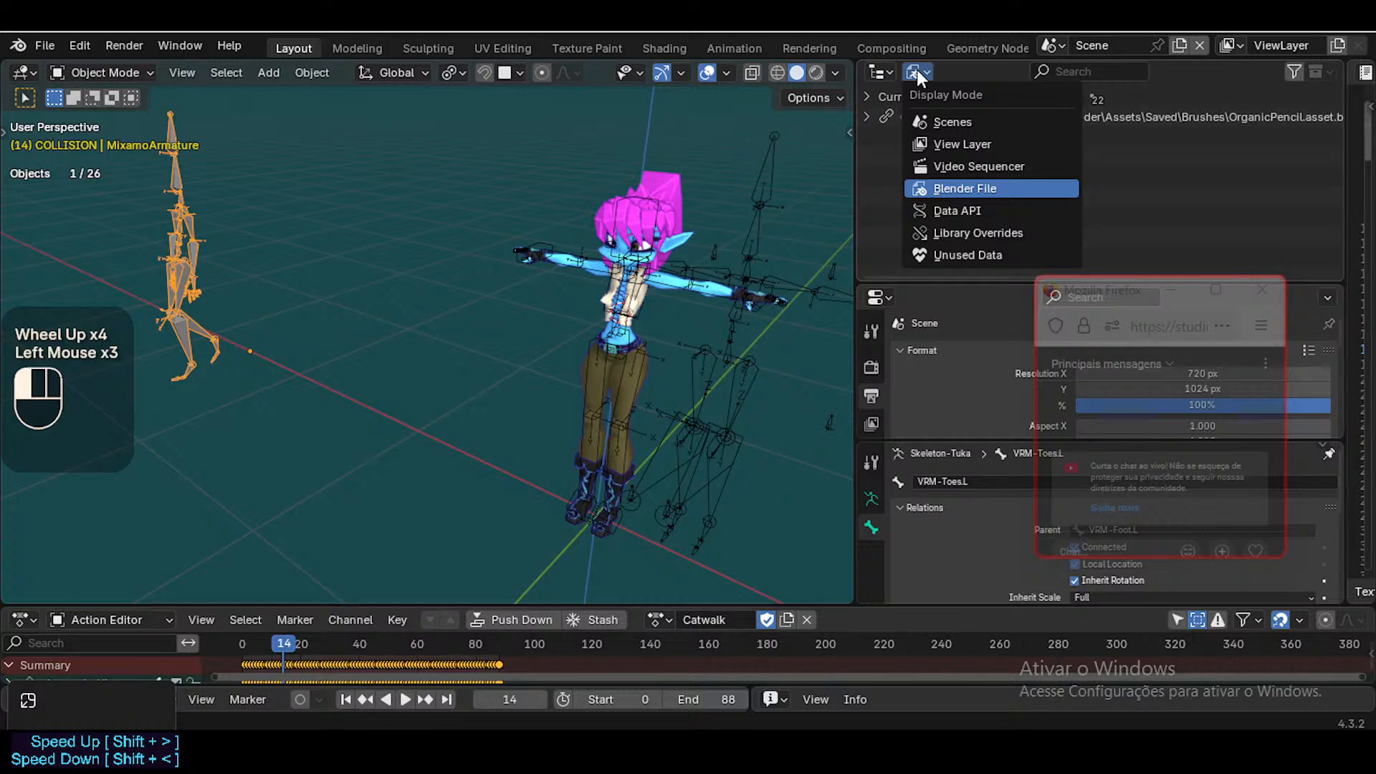
left_click(965, 144)
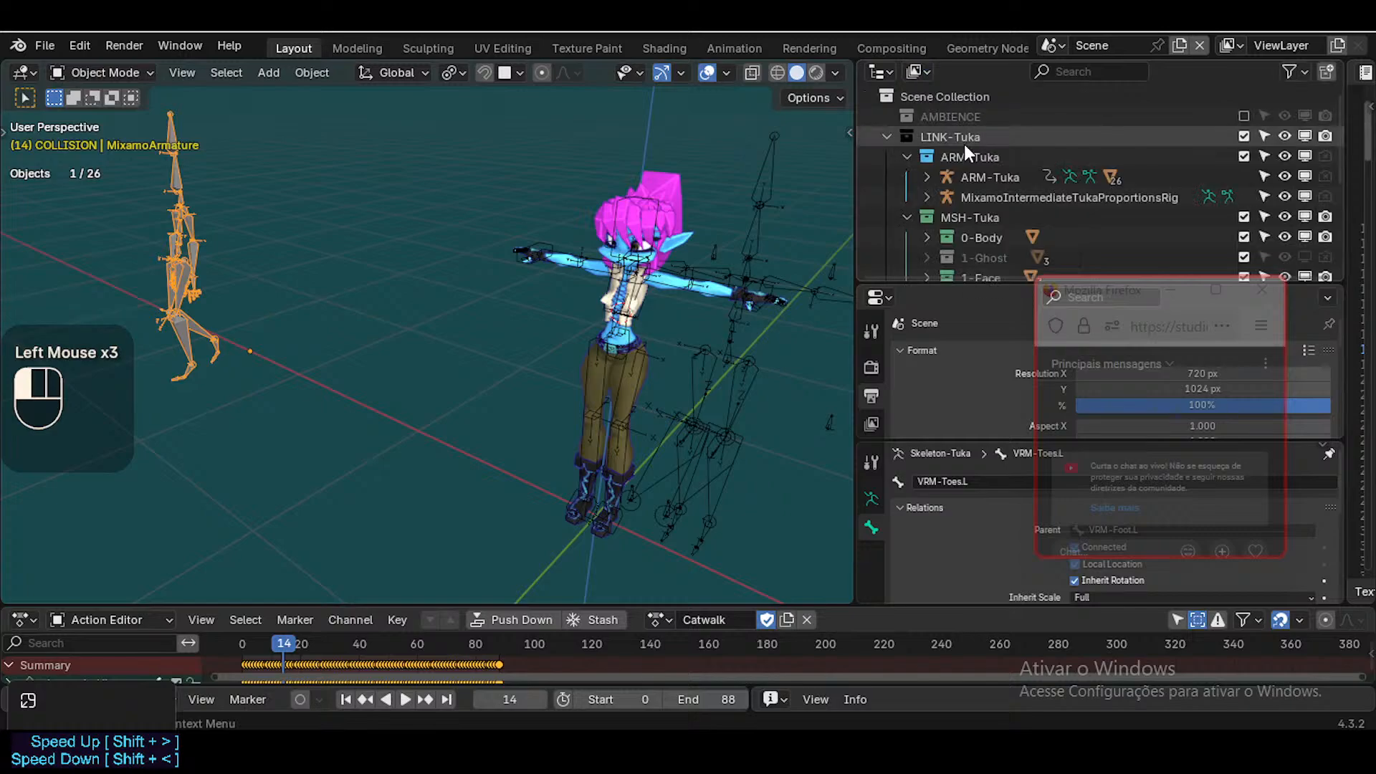
Move MixamoIntermediateTukaProportionsRig along the X axis so it stands beside MixamoArmature
key("shift+grave")
key("w")
left_click(470, 350)
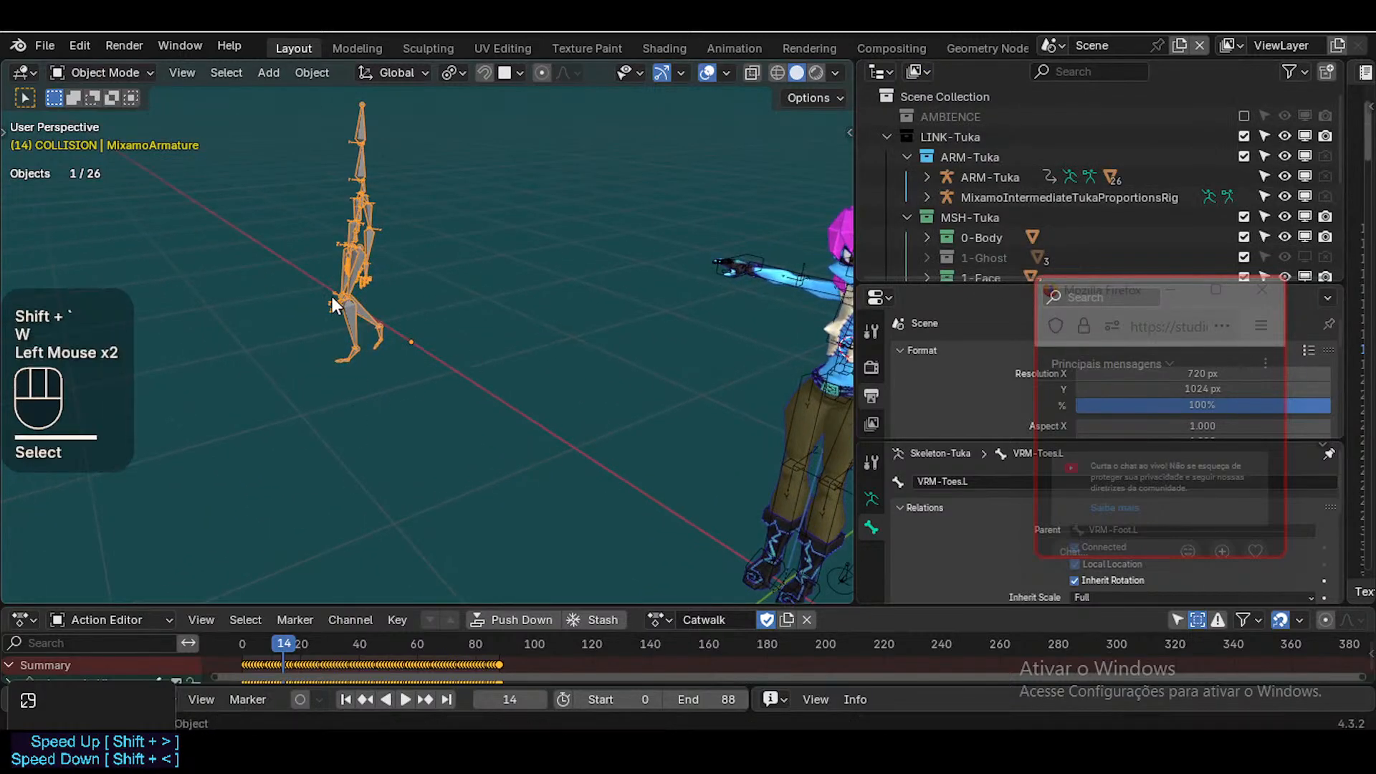
key("shift+grave")
left_click(542, 367)
left_click(538, 364)
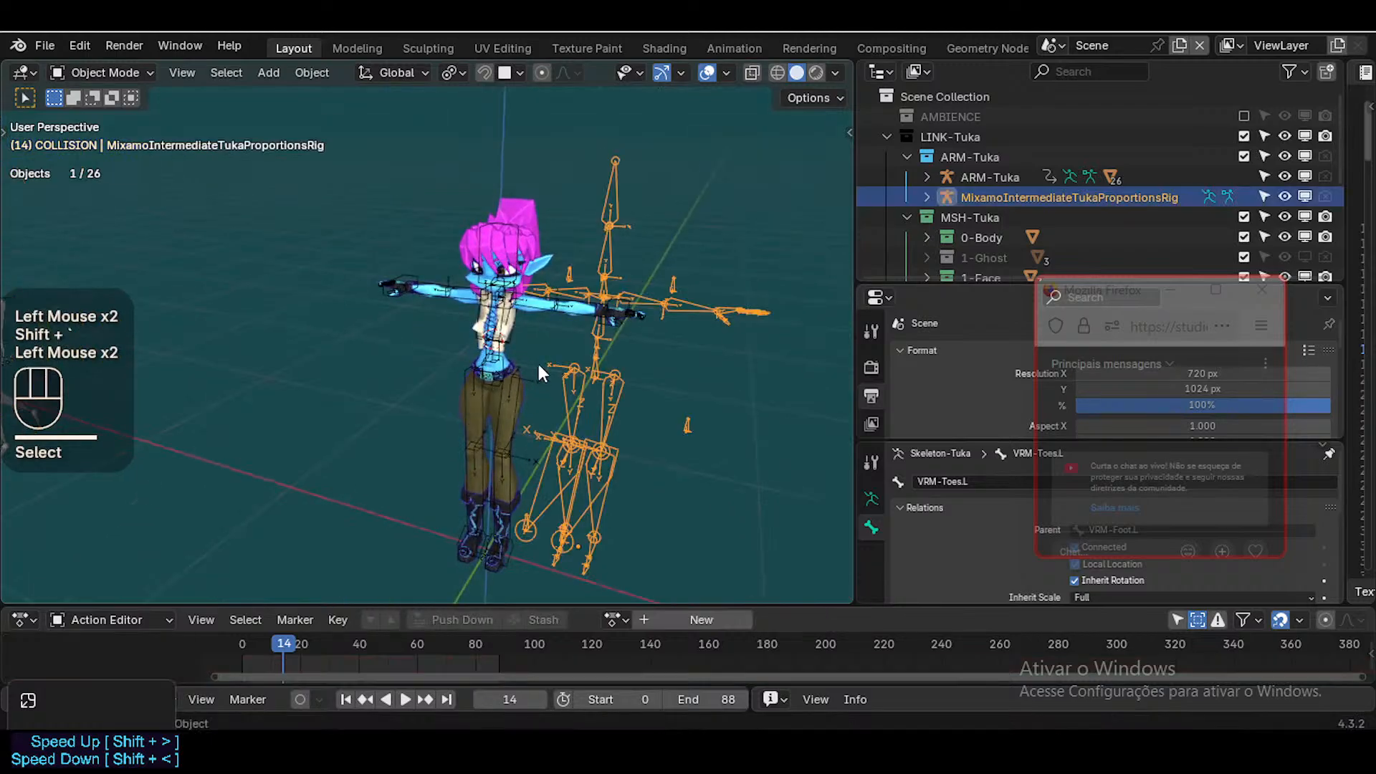
left_click(598, 384)
key("g")
key("x")
left_click(241, 323)
Compare the intermediate rig's pose with MixamoArmature side by side
key("shift+grave")
key("a")
key("w")
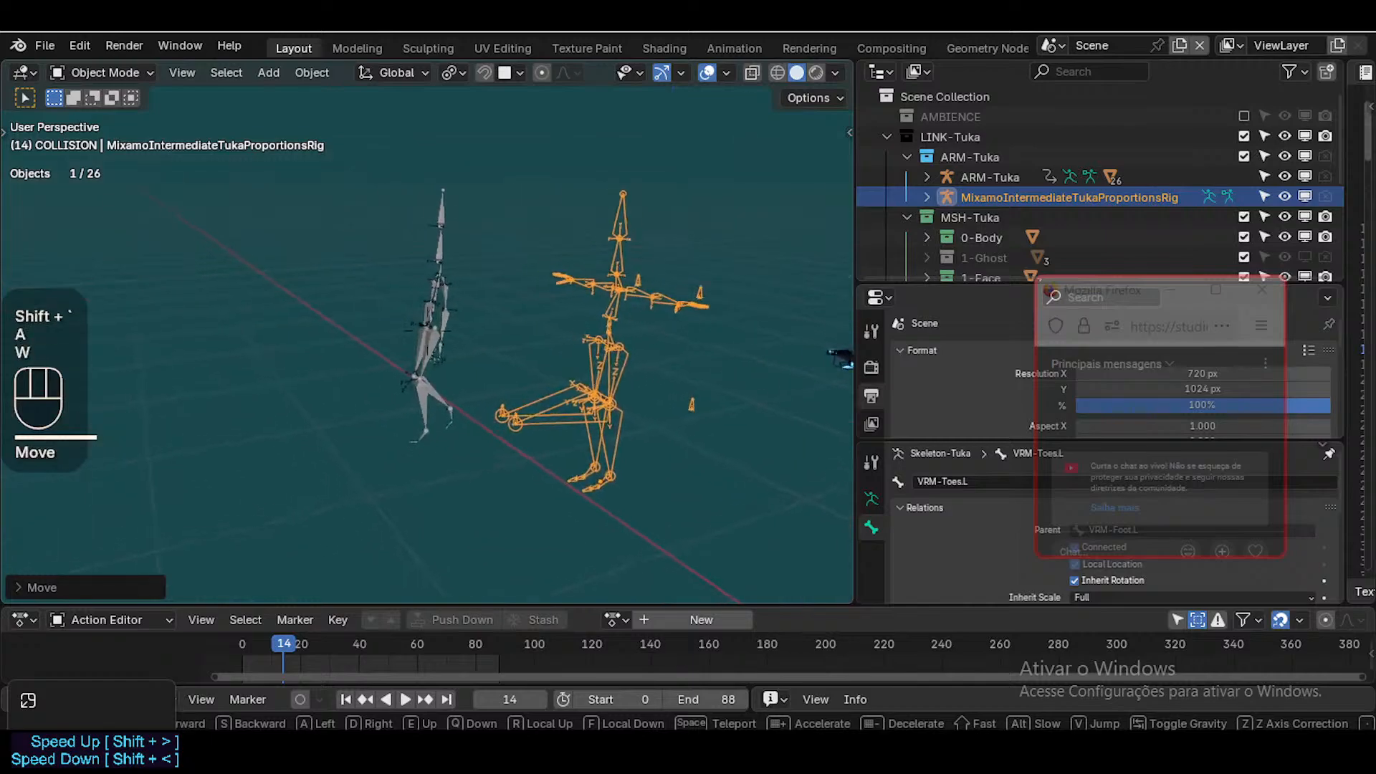
left_click(261, 265)
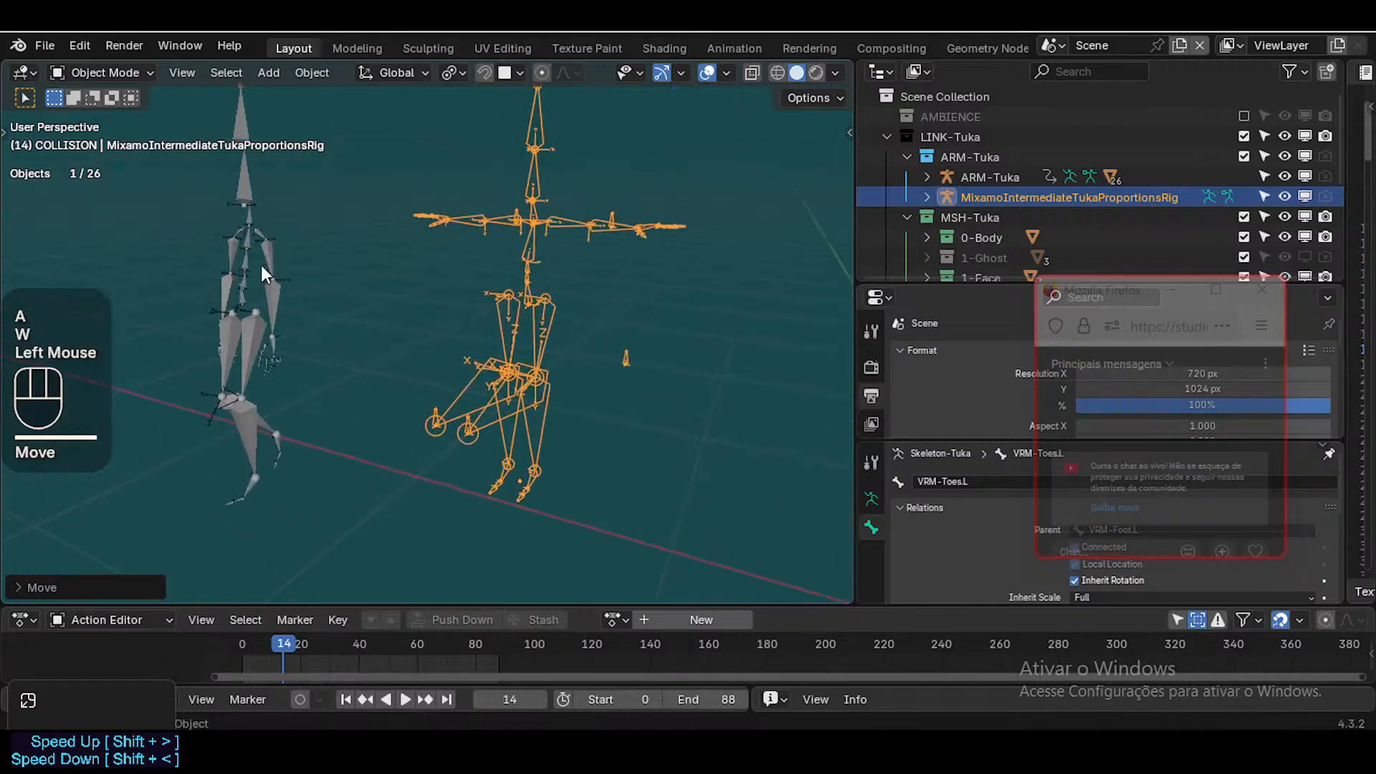
left_click(541, 230)
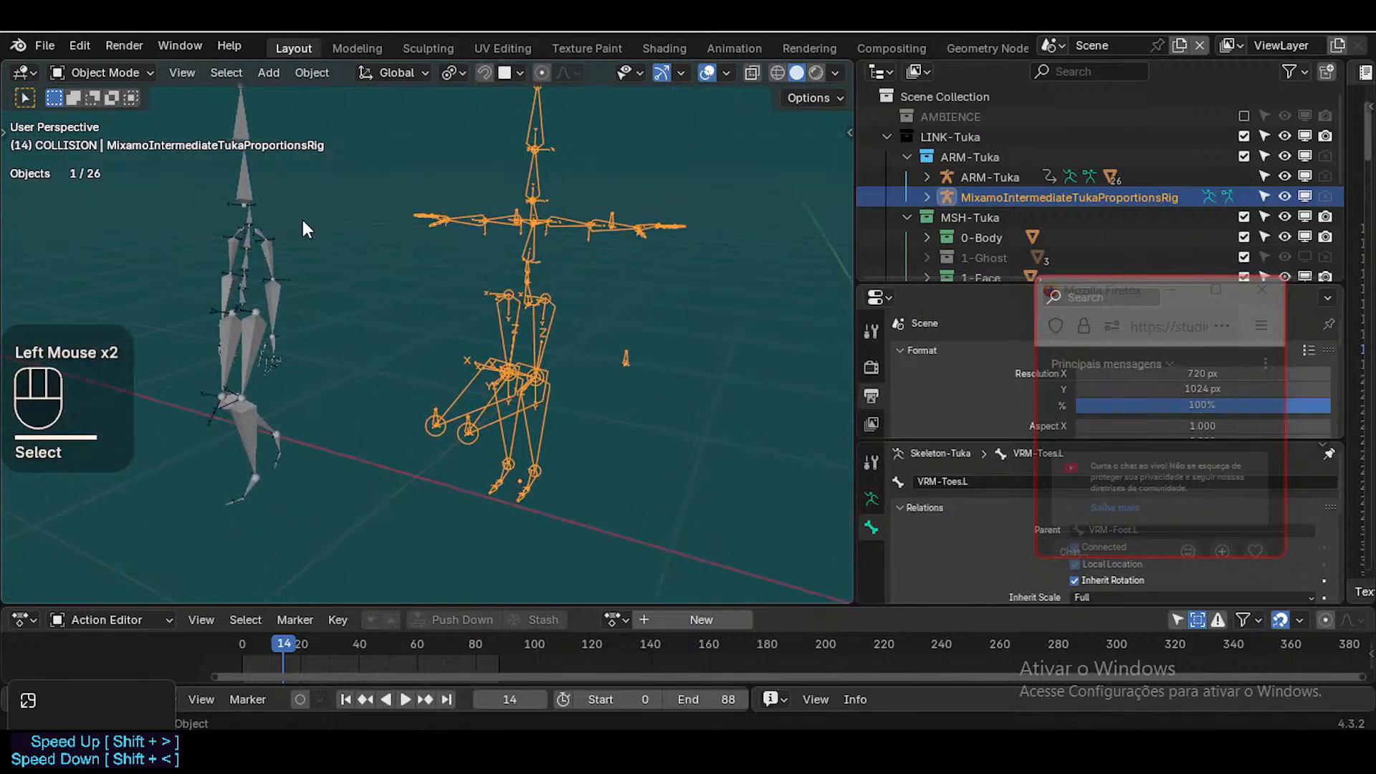
left_click(302, 221)
left_click(527, 221)
Put the intermediate rig in Edit Mode and select its mixamorig:HeadTop_End bone
key("shift+grave")
key("w")
key("w")
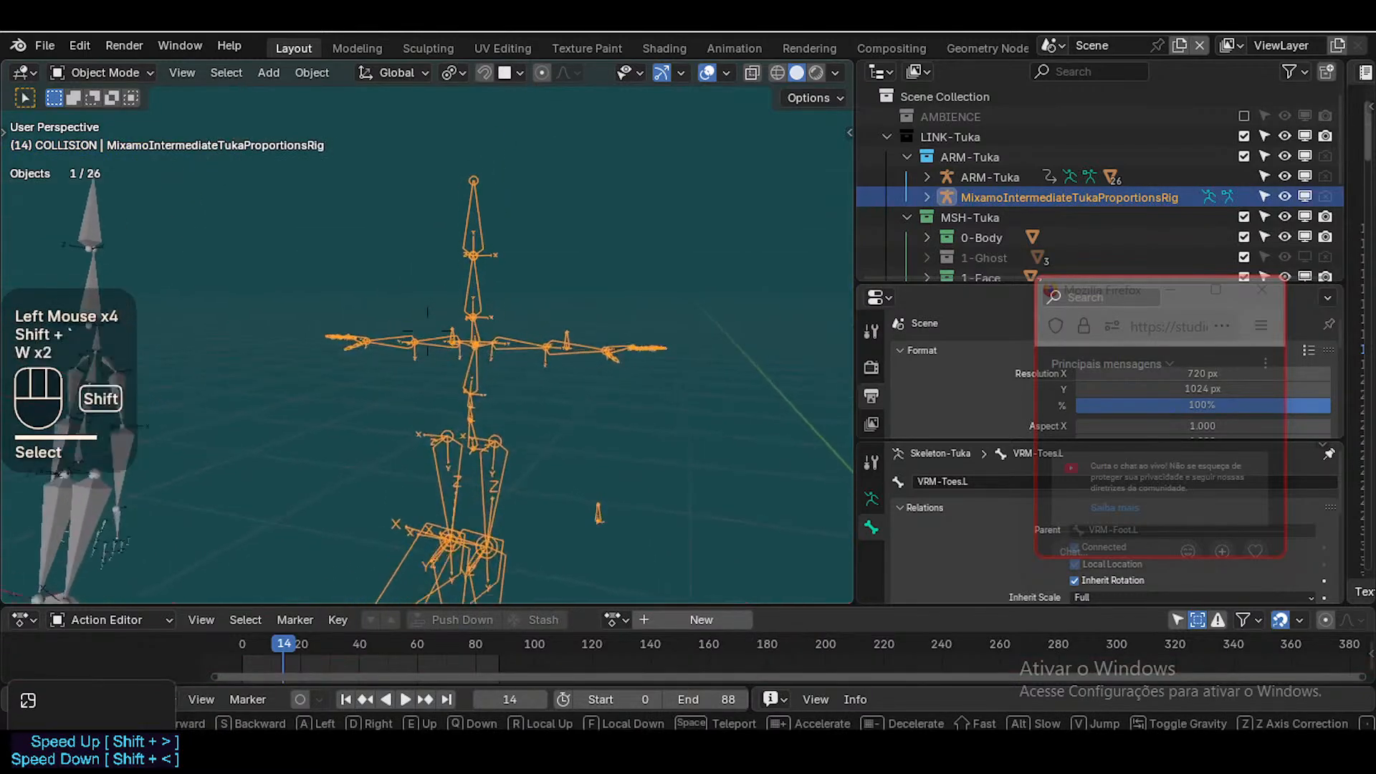
left_click(529, 224)
key("Tab")
left_click(419, 188)
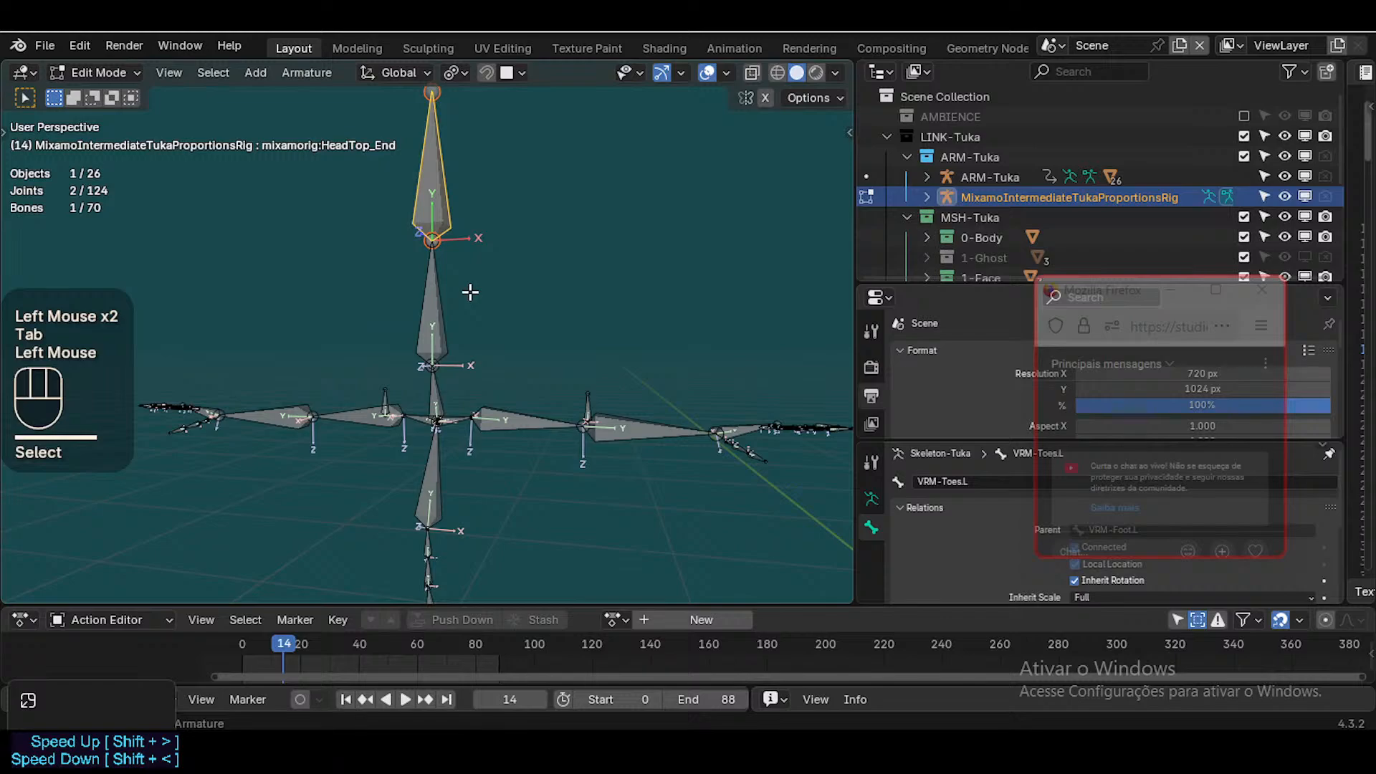
Reveal all hidden bones of the intermediate rig
key("shift+grave")
key("s")
key("d")
key("d")
key("w")
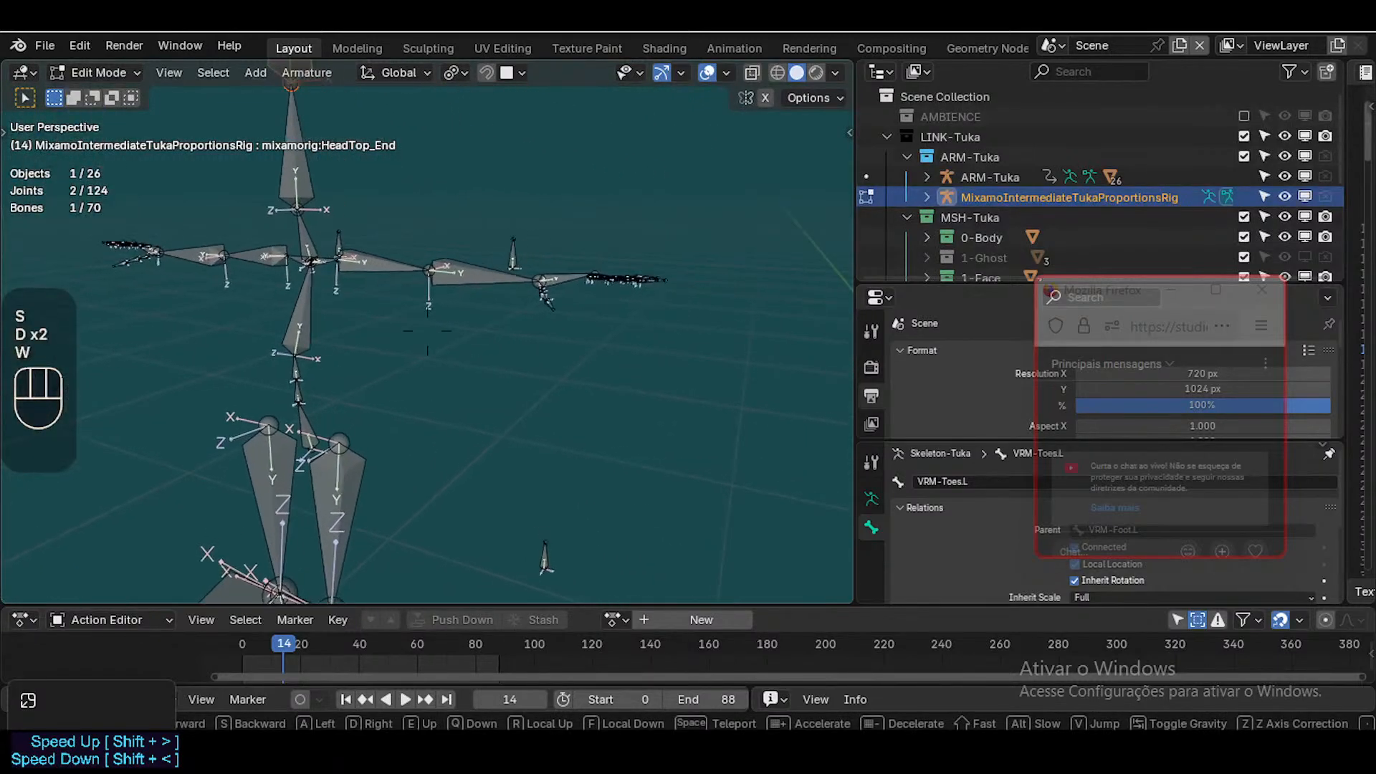
key("s")
left_click(662, 218)
key("alt+h")
Lock the Bone Collections list of the intermediate rig, leaving the sidebar hidden
key("n")
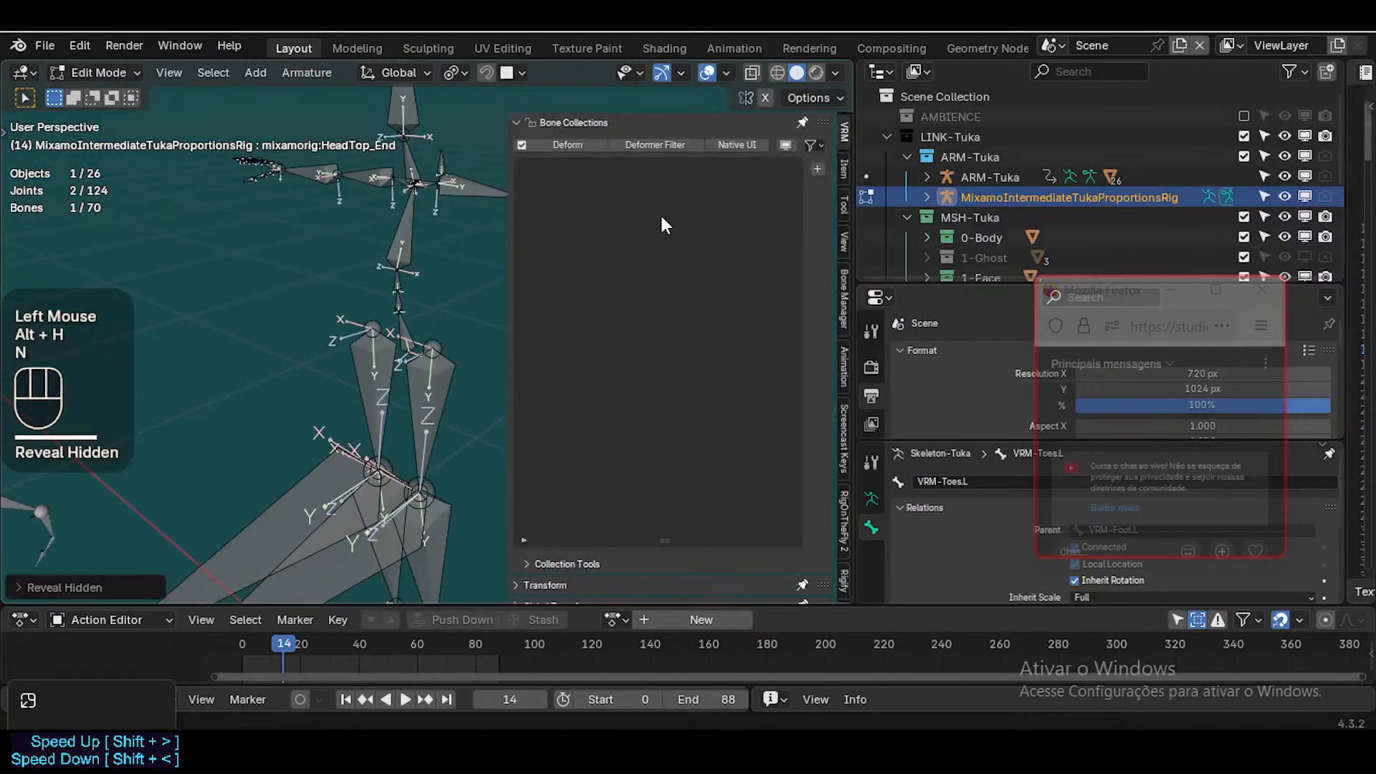
left_click(535, 122)
key("n")
key("n")
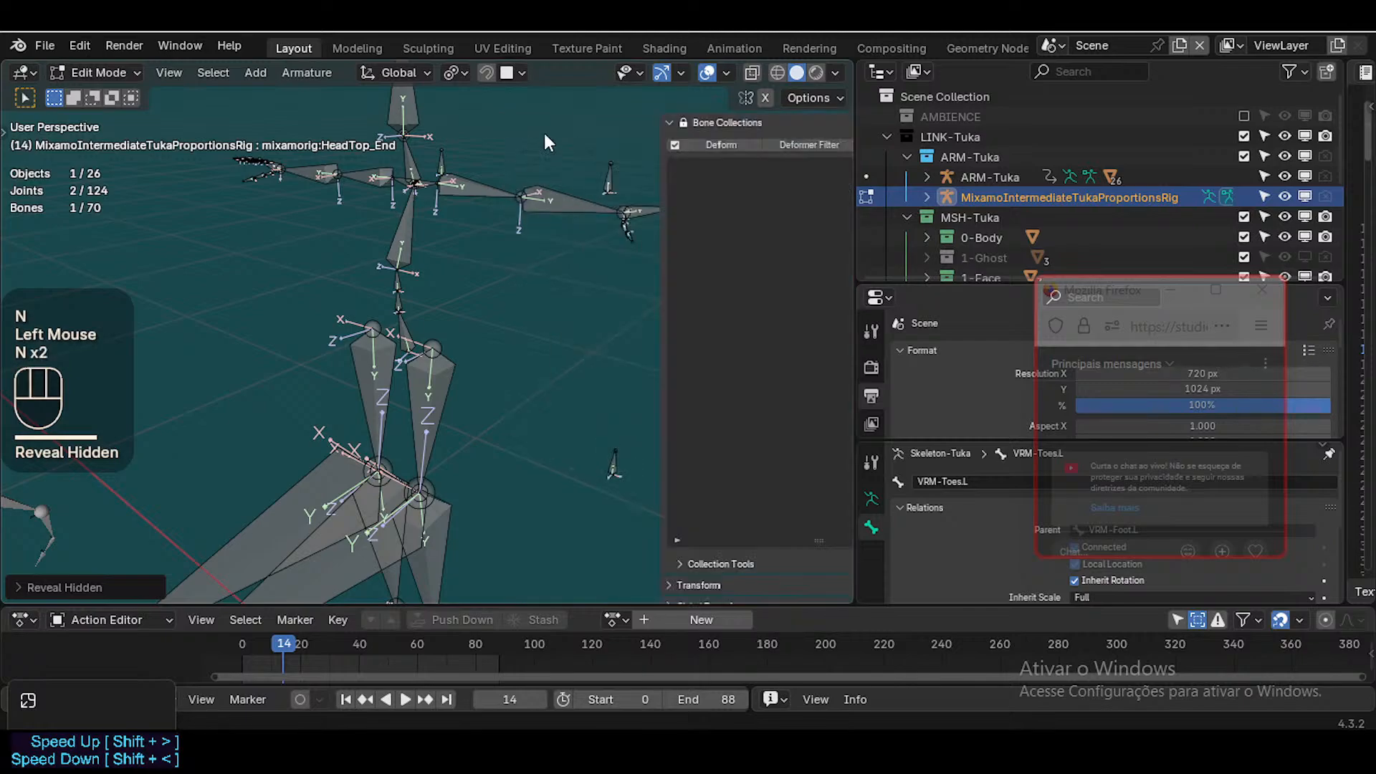
key("n")
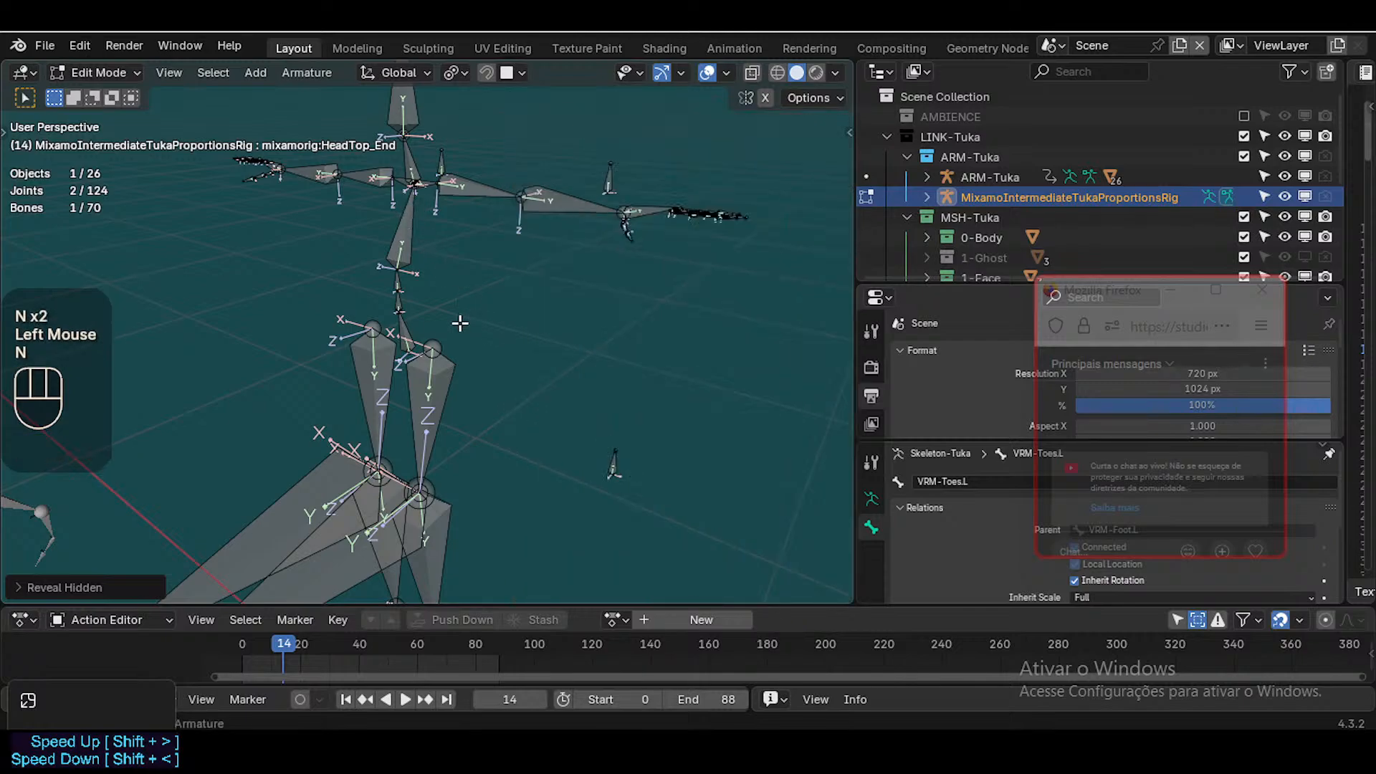
Change the intermediate rig's bone display from octahedral to B-Bone
key("shift+grave")
key("s")
left_click(489, 363)
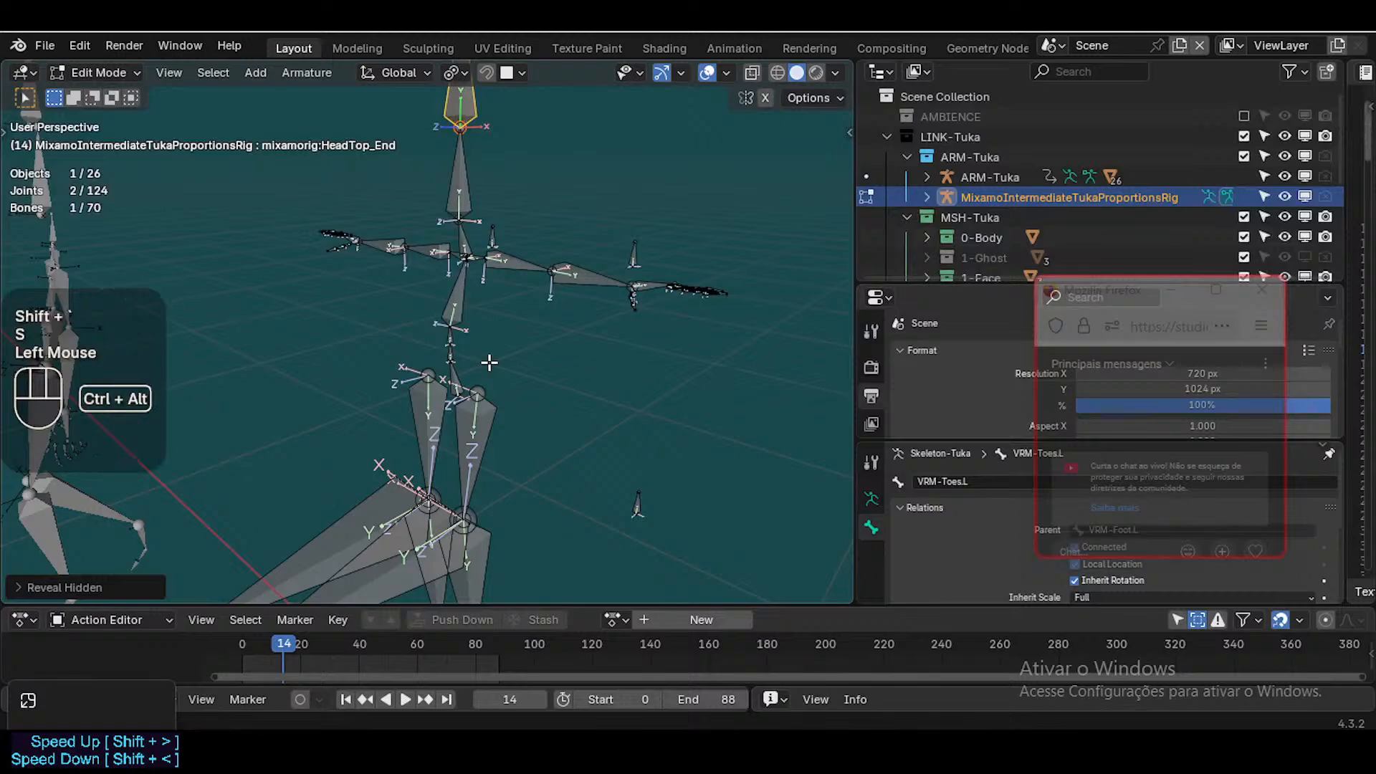
key("shift+ctrl+alt+b")
left_click(435, 400)
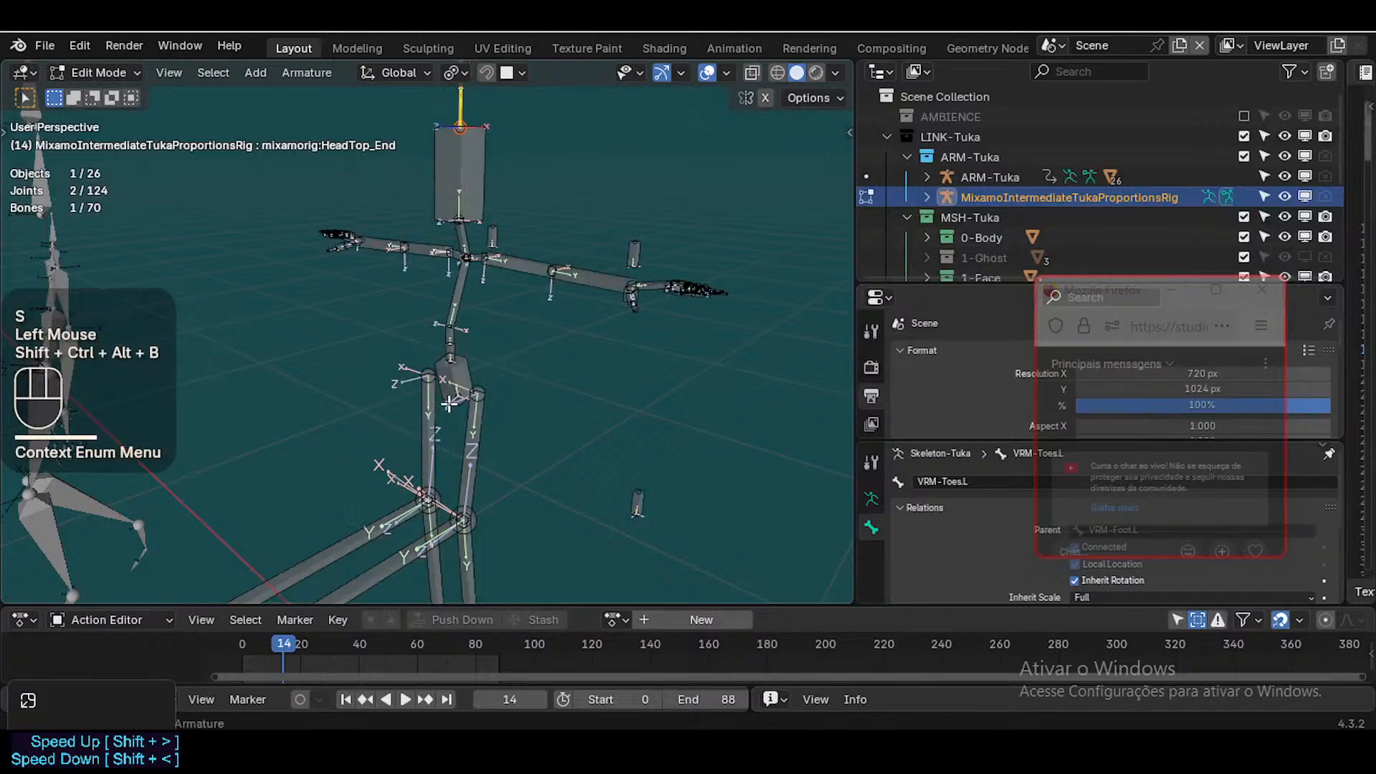
Examine the intermediate rig's bone axes next to MixamoArmature from several viewpoints
key("shift+grave")
key("a")
key("s")
key("d")
key("w")
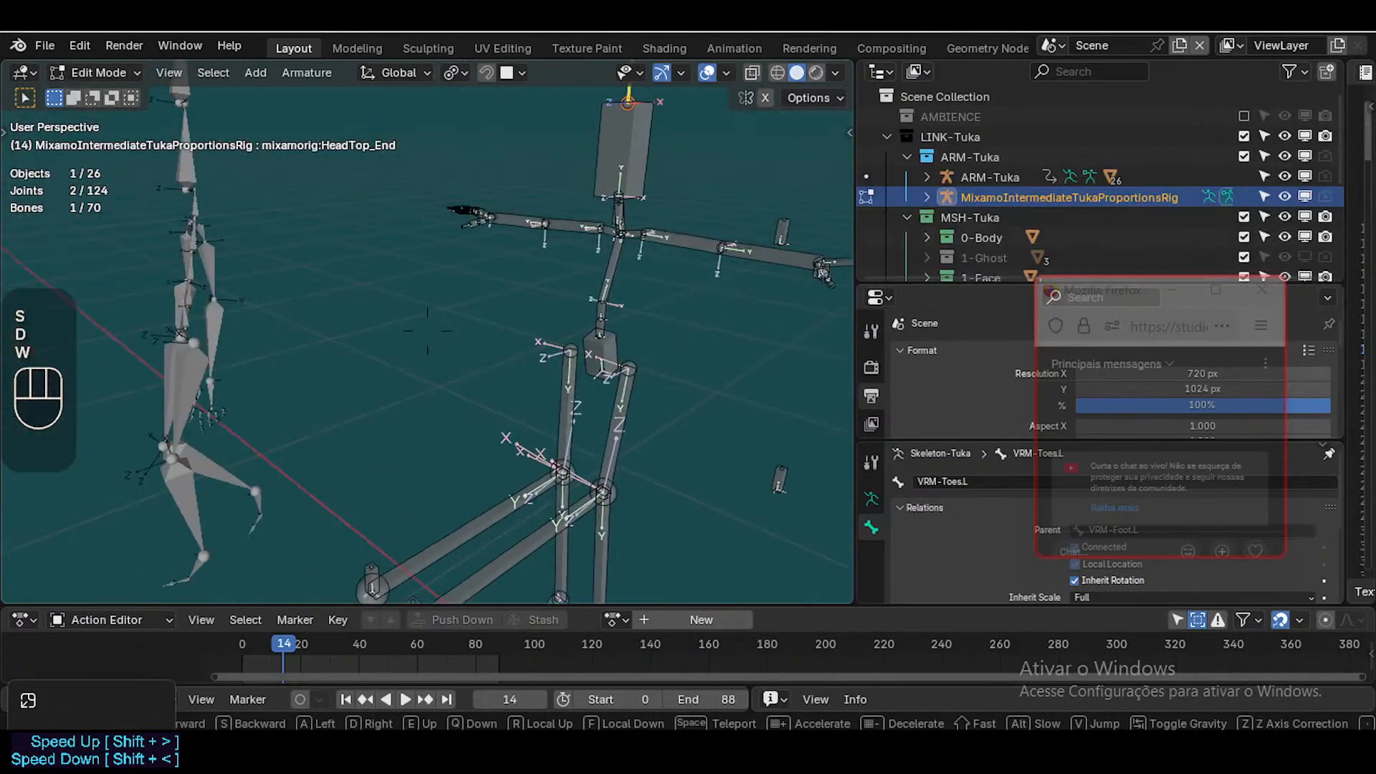
key("a")
key("d")
key("a")
key("w")
key("d")
key("w")
key("w")
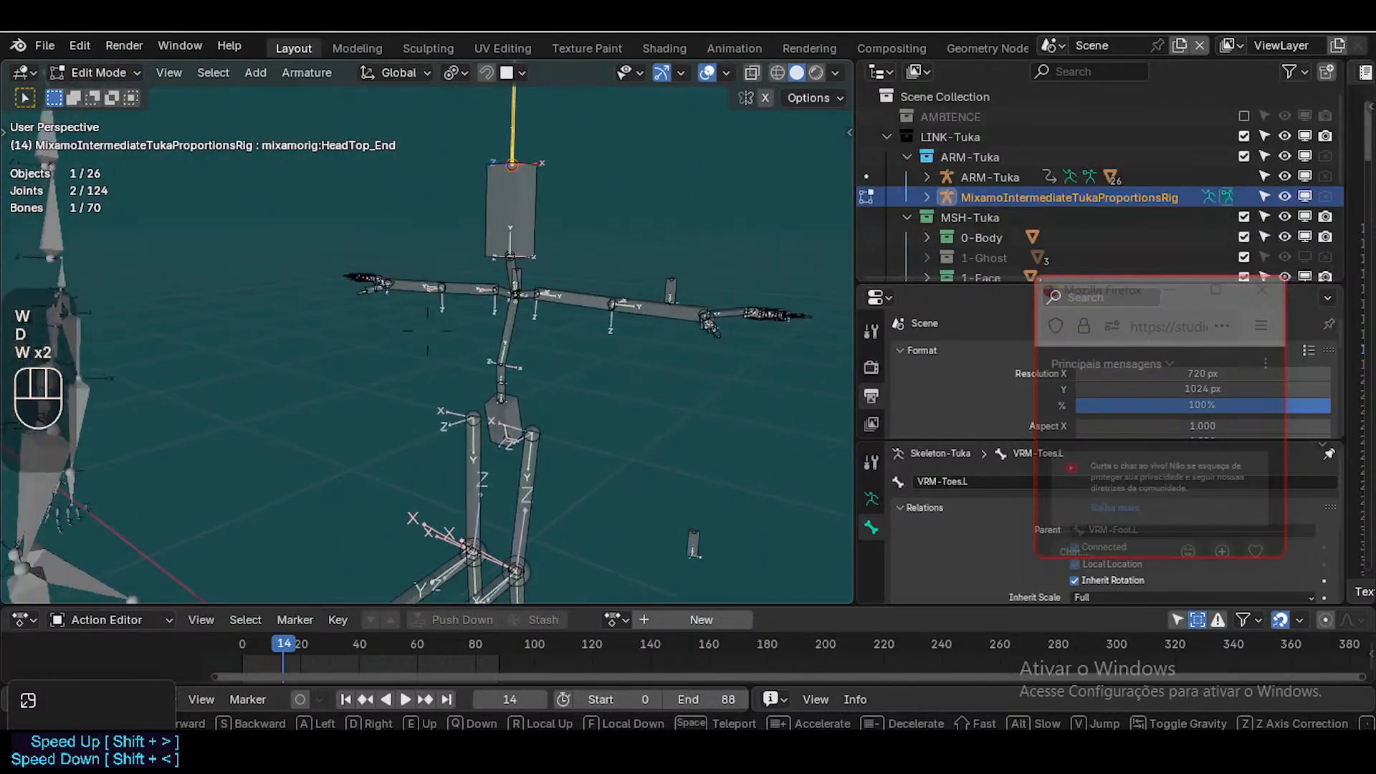
key("e")
left_click(479, 349)
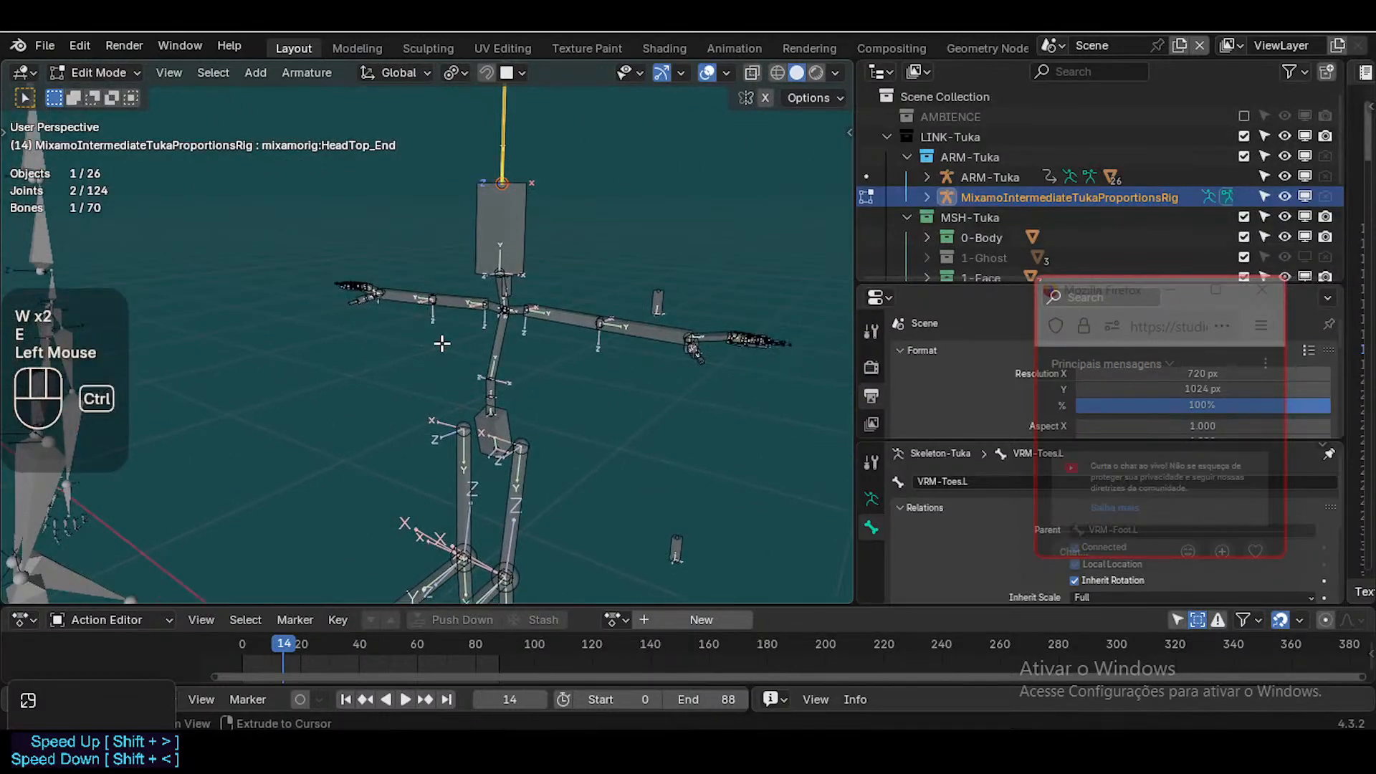
Return the intermediate rig to Object Mode and assign the Catwalk action to it
key("ctrl+Tab")
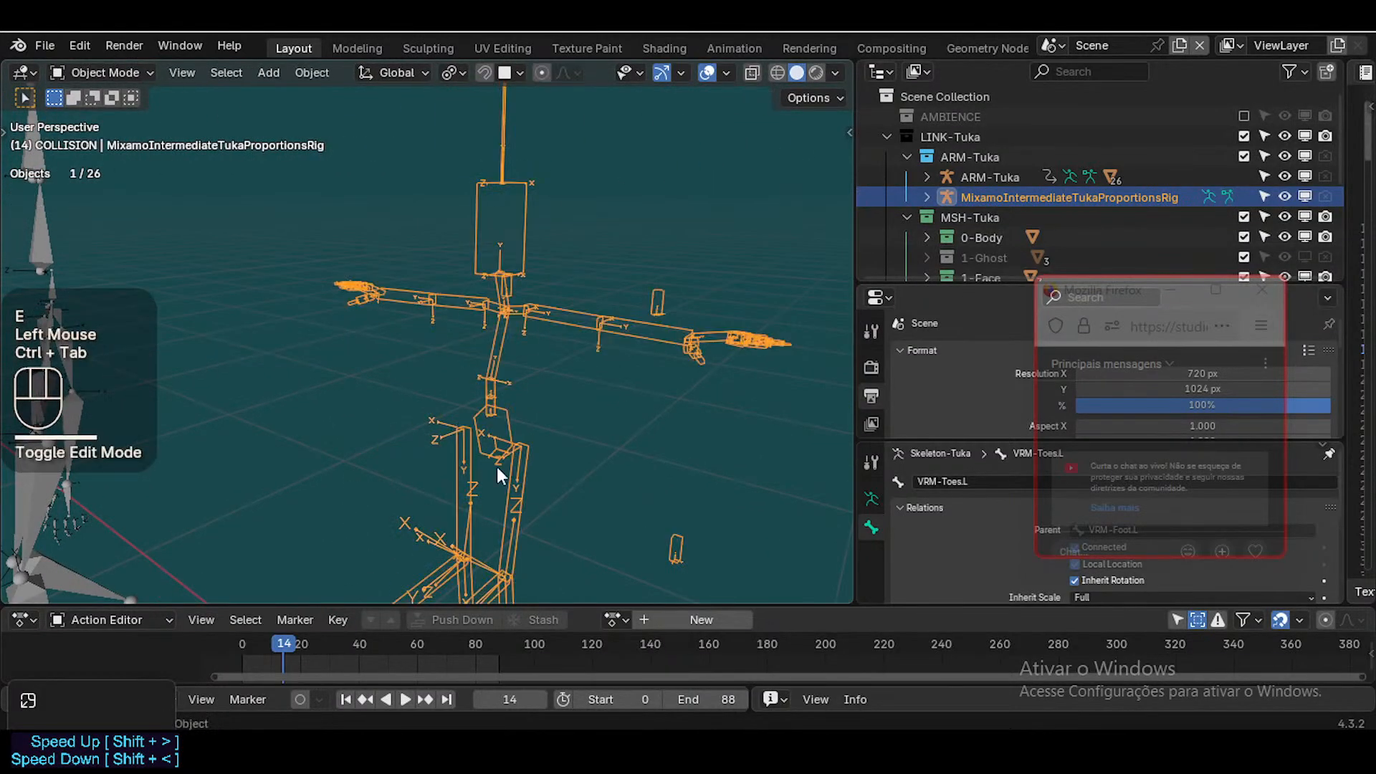
left_click(615, 619)
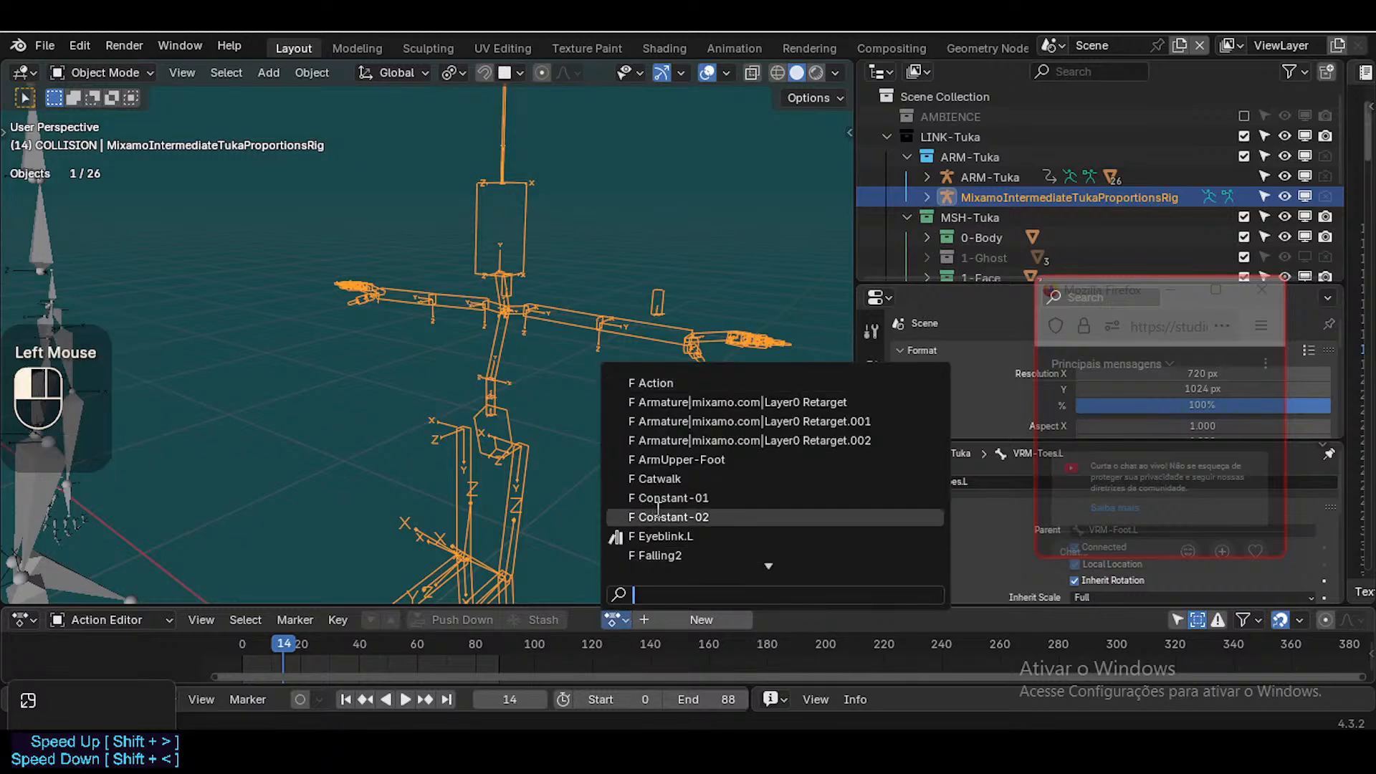
left_click(658, 477)
scroll(418, 471, "down", 2)
scroll(420, 482, "down", 3)
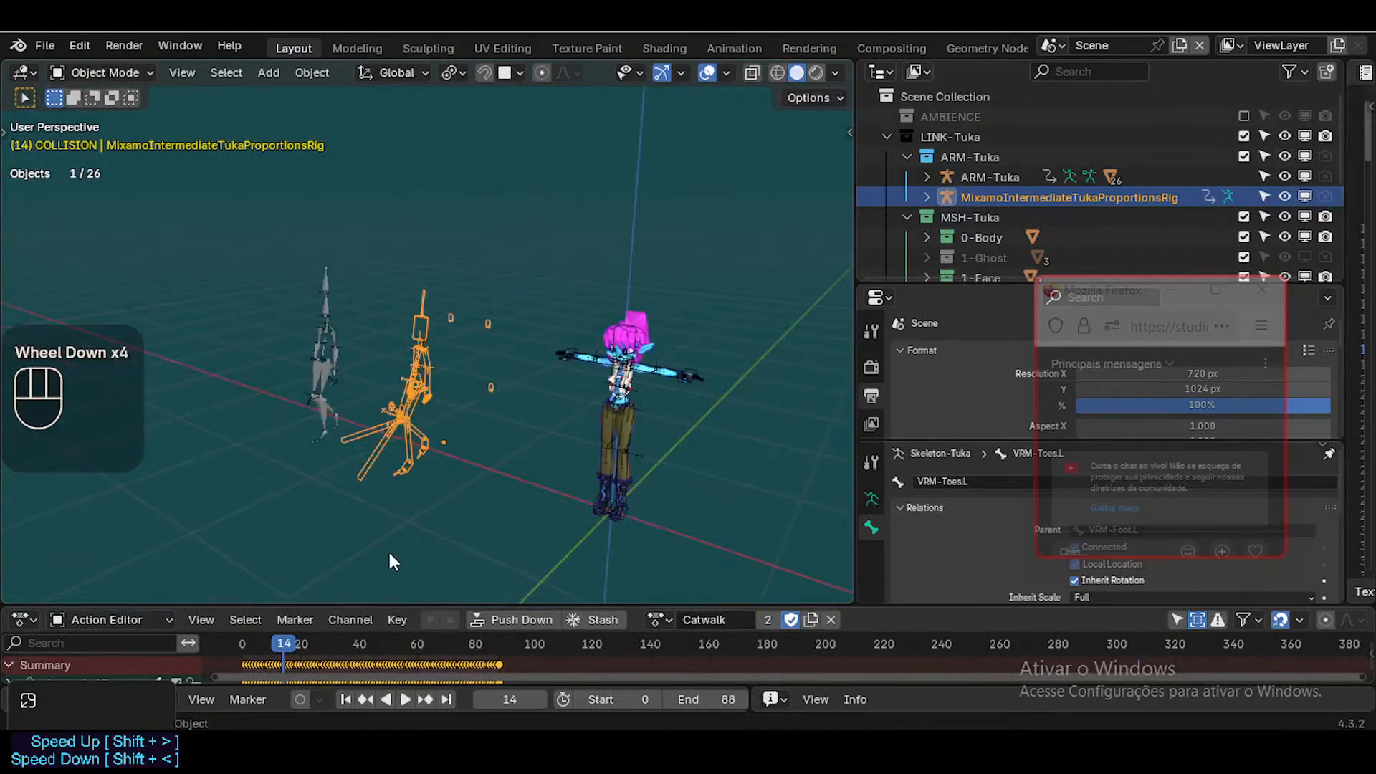
Set the current frame to 0 with both Mixamo rigs framed in view
key("shift+grave")
key("w")
key("q")
key("w")
left_click(416, 479)
left_click_drag(269, 640, 241, 658)
scroll(393, 326, "up", 1)
left_click(535, 214)
scroll(525, 209, "down", 1)
middle_click_drag(505, 265, 526, 258)
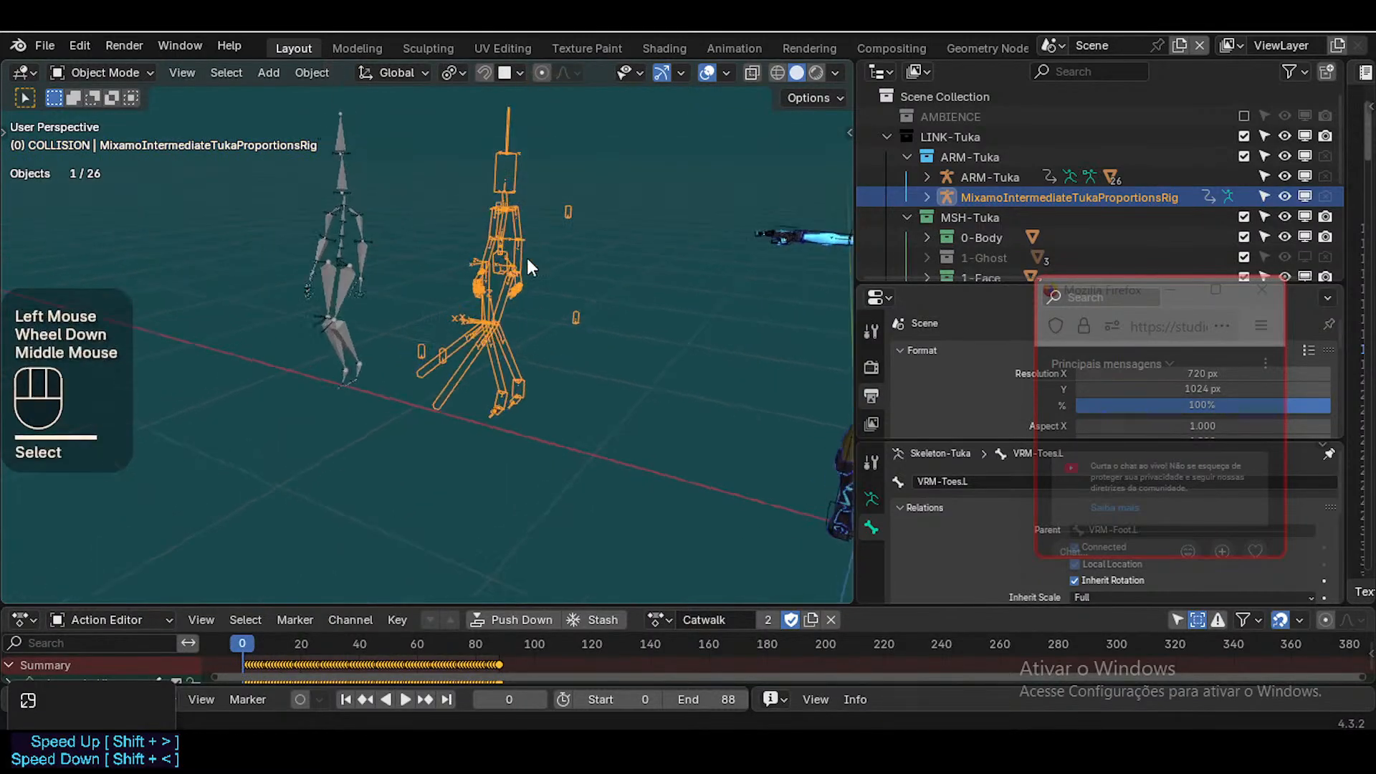
Play the Catwalk animation and compare the intermediate rig's motion with MixamoArmature in perspective
scroll(546, 247, "down", 1)
key("space")
middle_click_drag(544, 334, 463, 323)
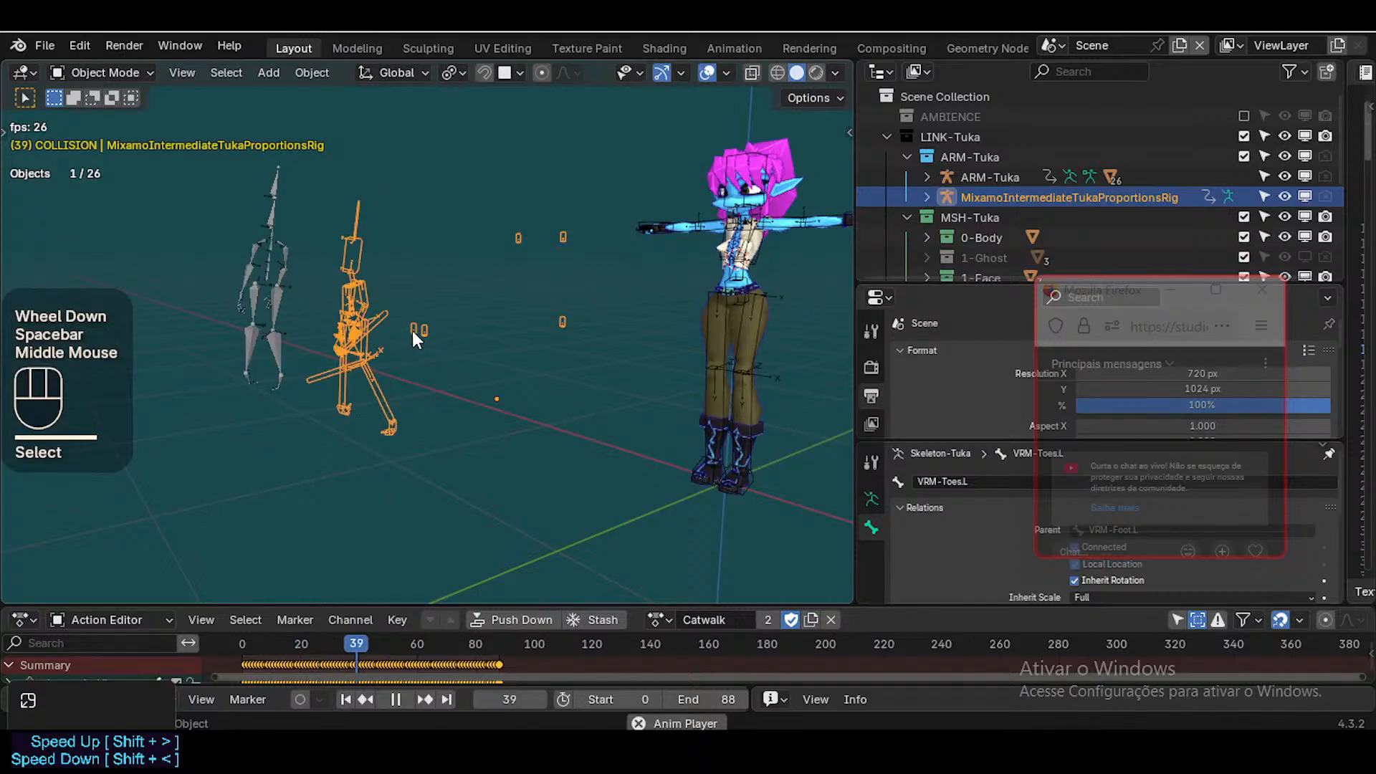
middle_click(398, 375)
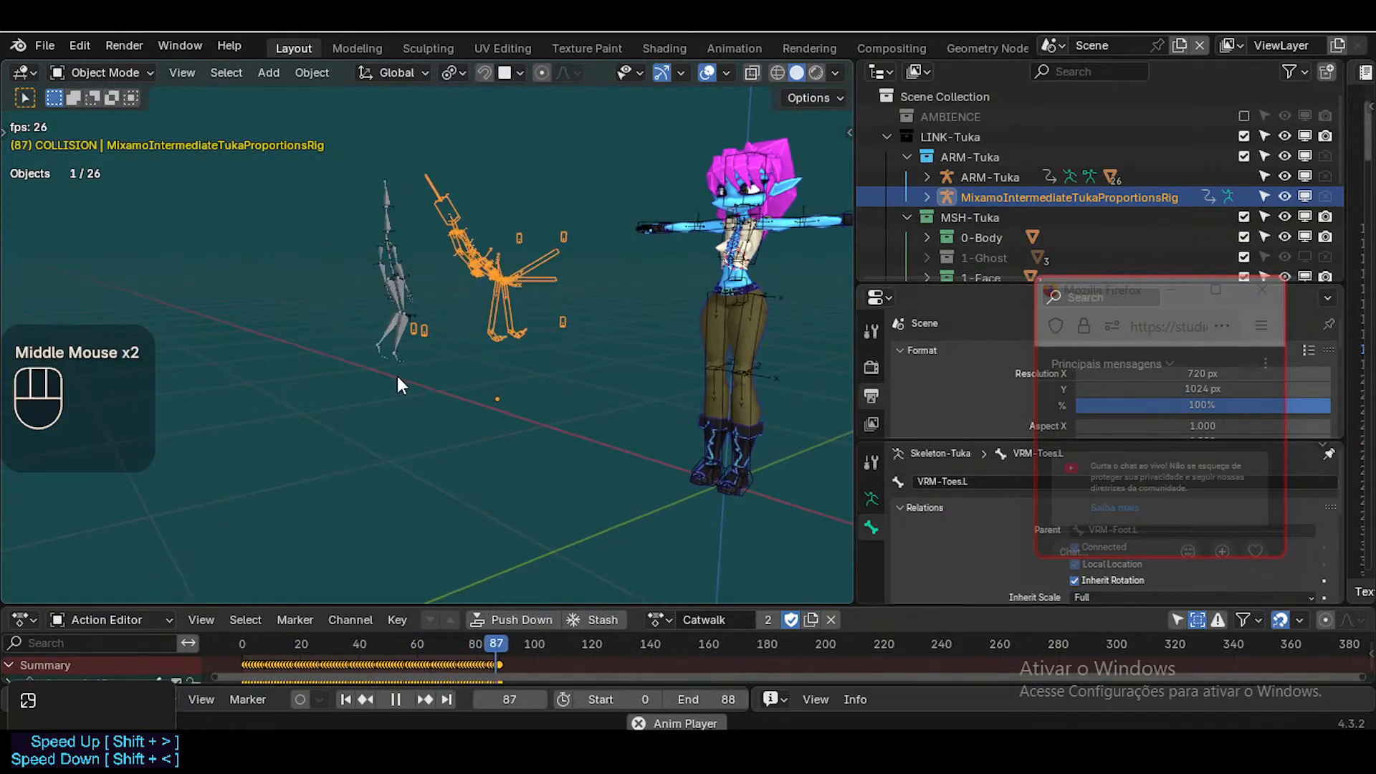
middle_click_drag(397, 376, 377, 371)
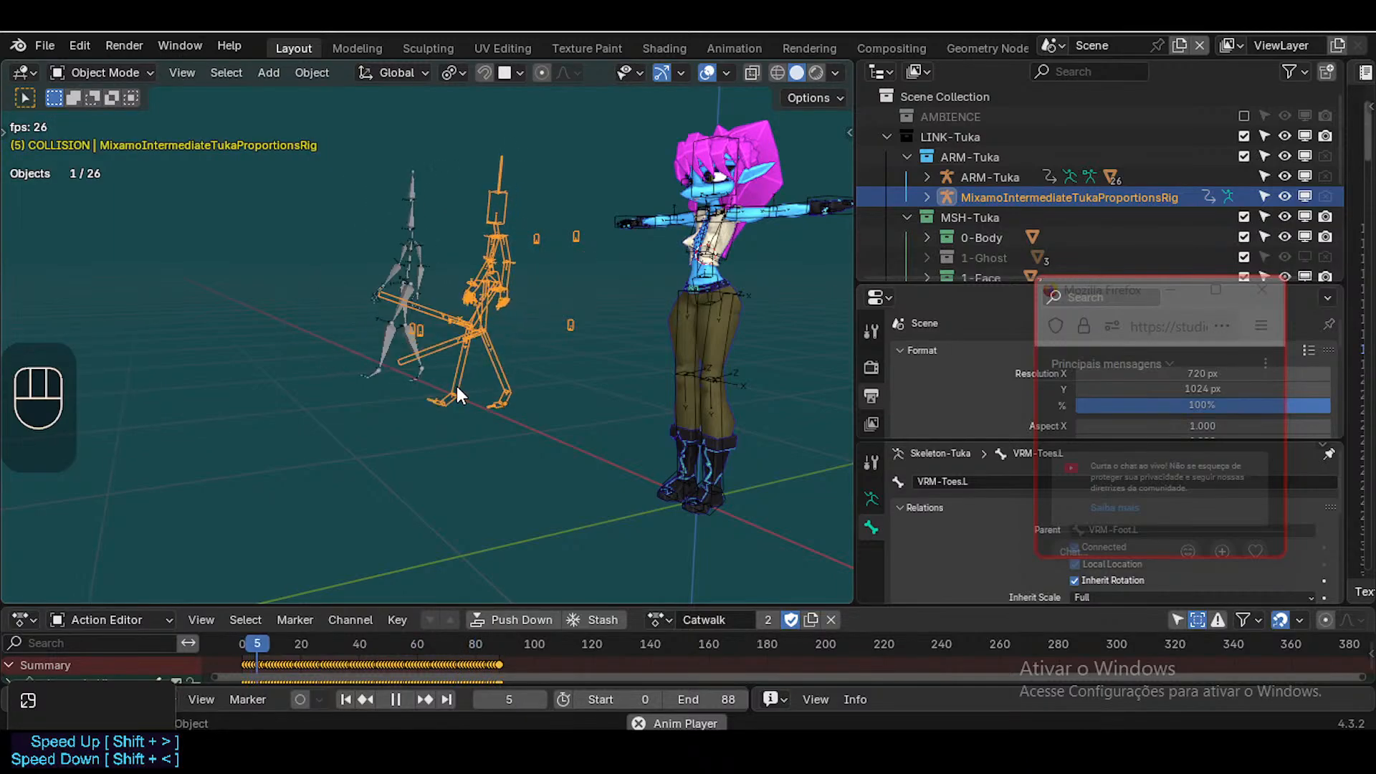
key("space")
middle_click_drag(467, 382, 435, 377)
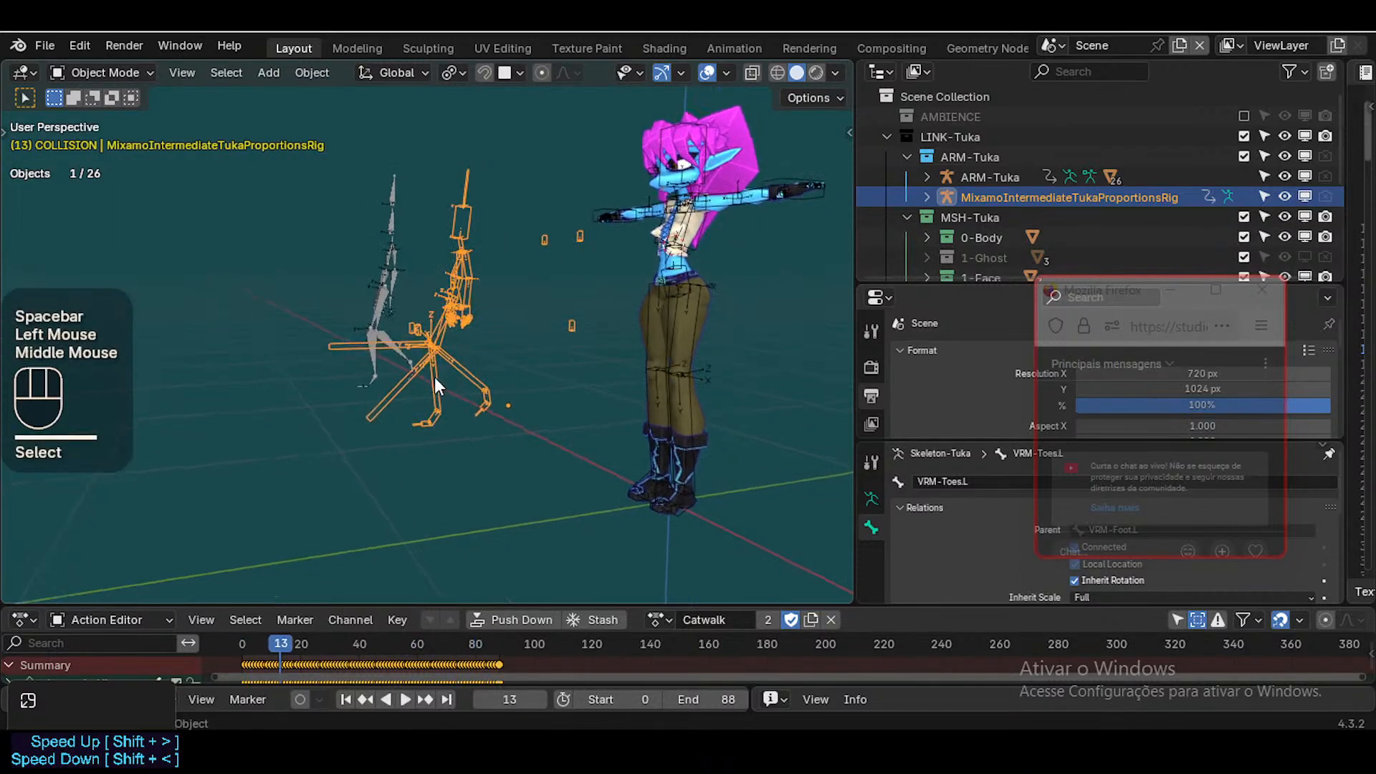
Play the Catwalk animation again in side and front orthographic views to compare both rigs
key("KP_3")
key("space")
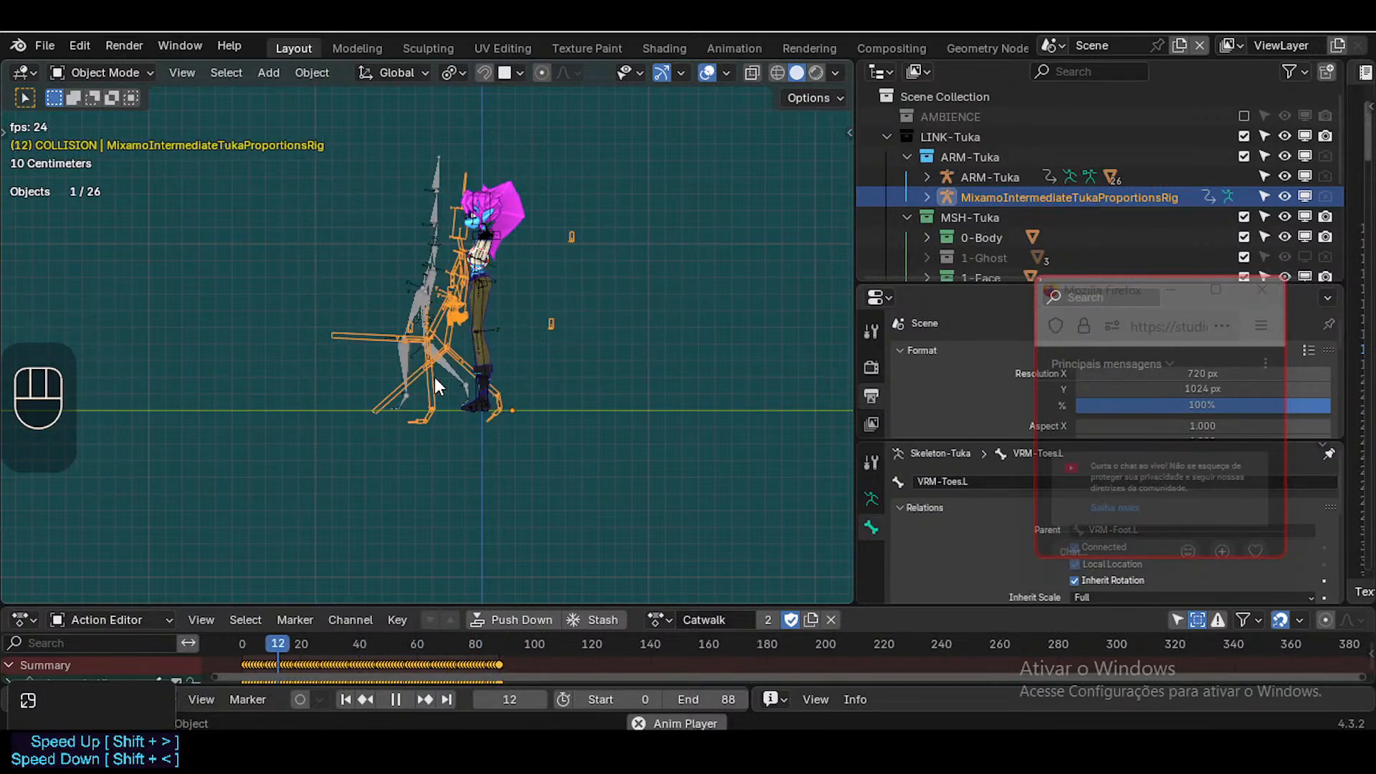
key("KP_1")
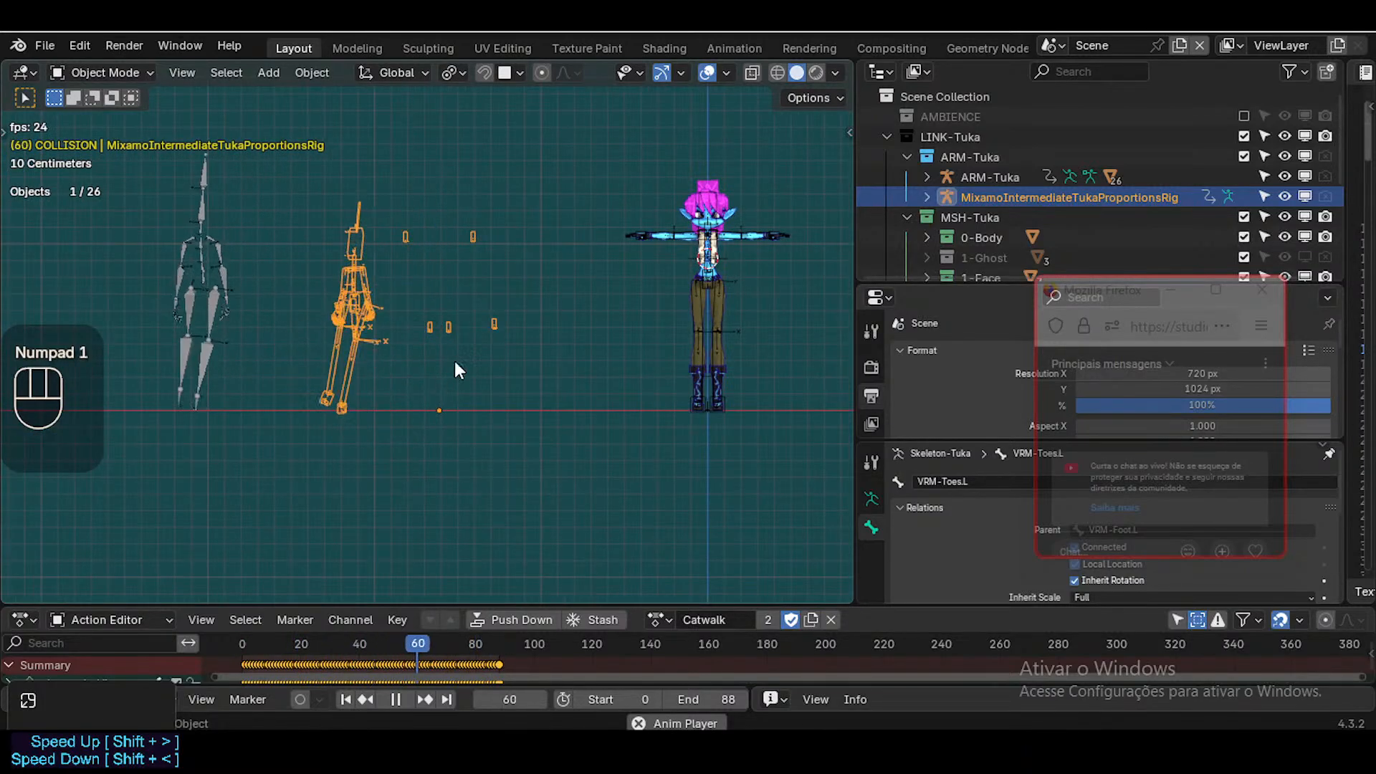
scroll(412, 308, "up", 2)
key("space")
Clear the object rotation and location of the intermediate rig
scroll(413, 318, "down", 1)
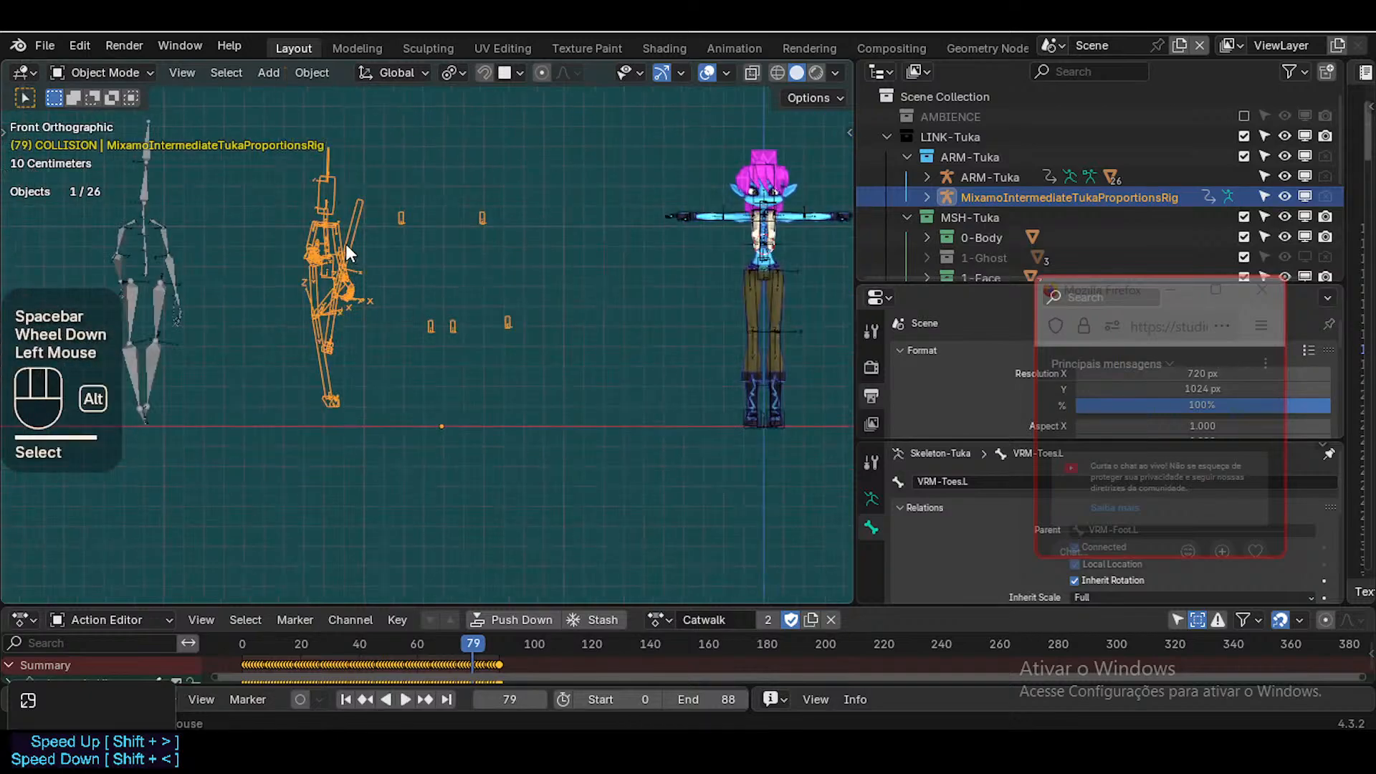
key("alt+r")
key("alt+g")
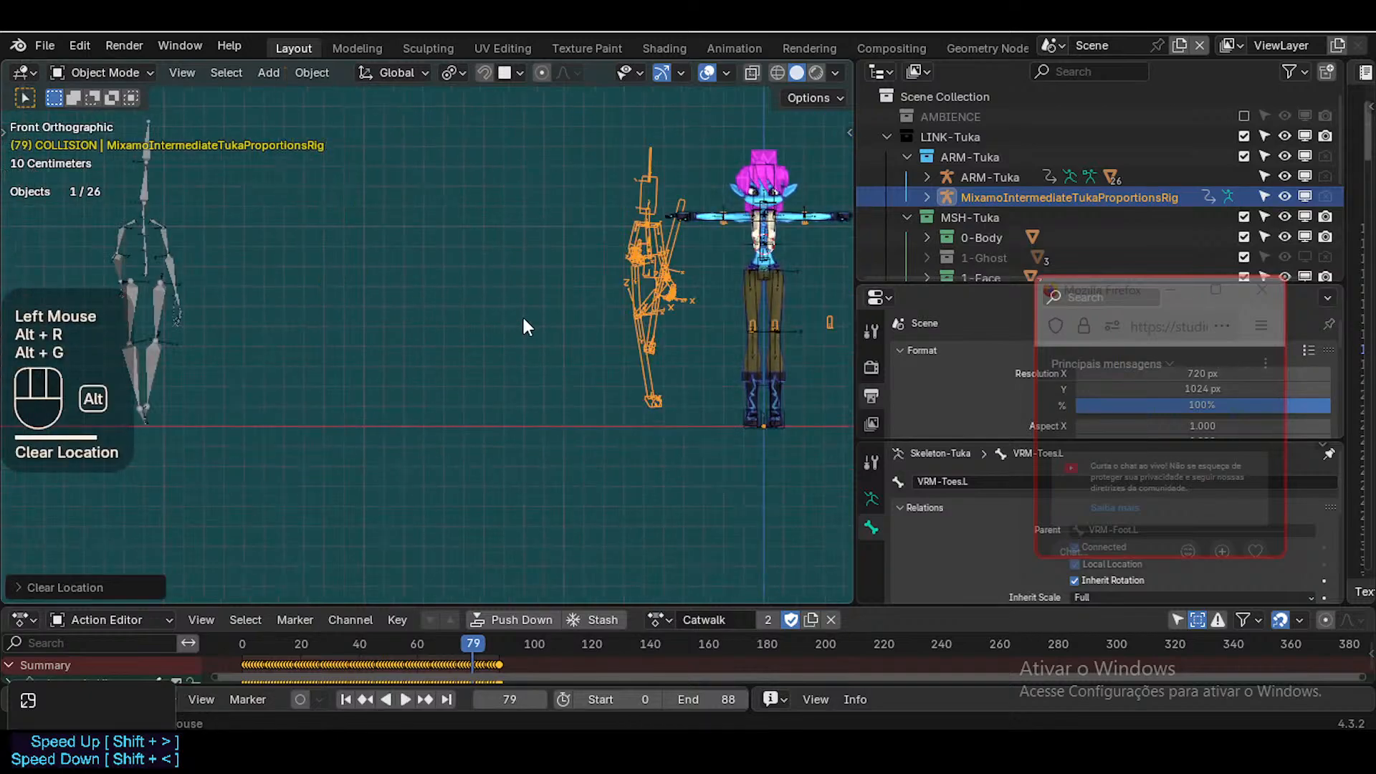
Try clearing the intermediate rig's object scale
key("alt+s")
scroll(583, 330, "down", 7)
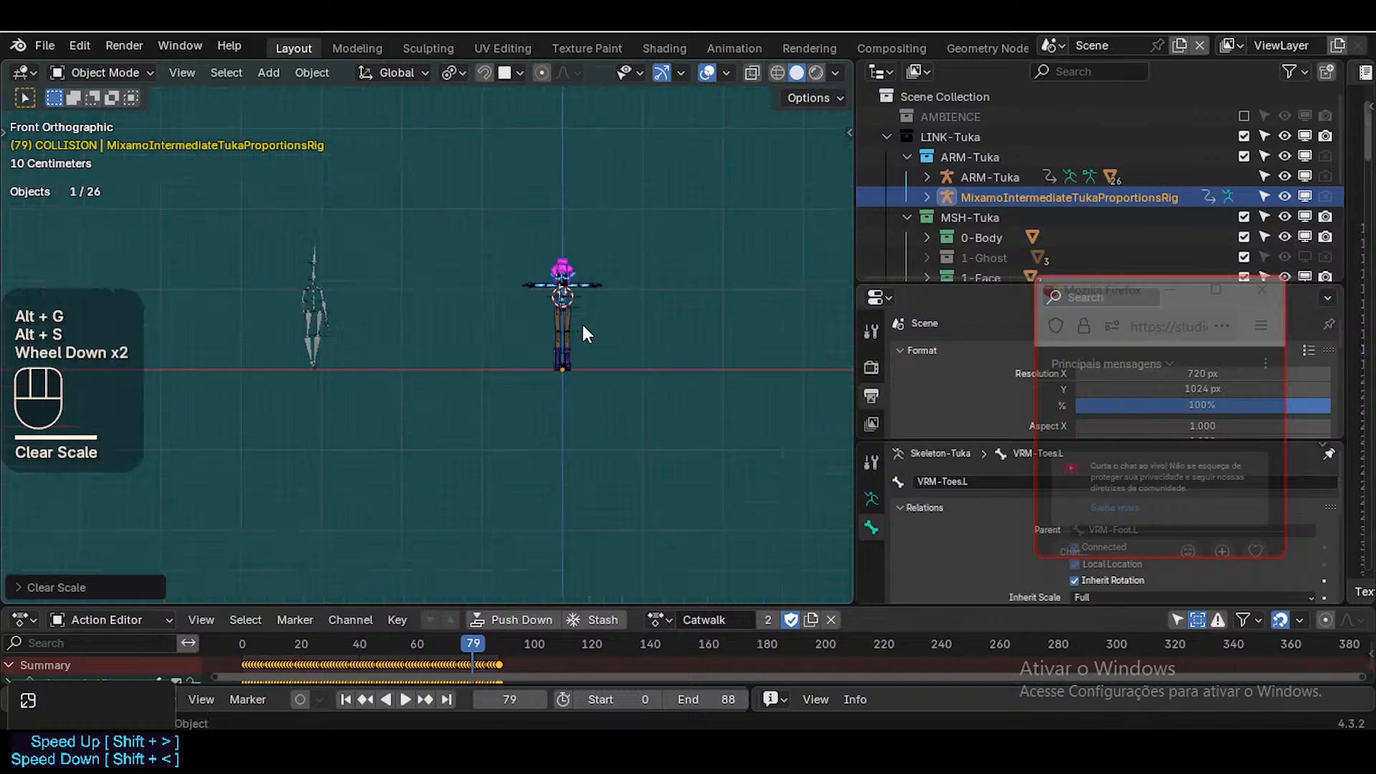
scroll(580, 334, "up", 5)
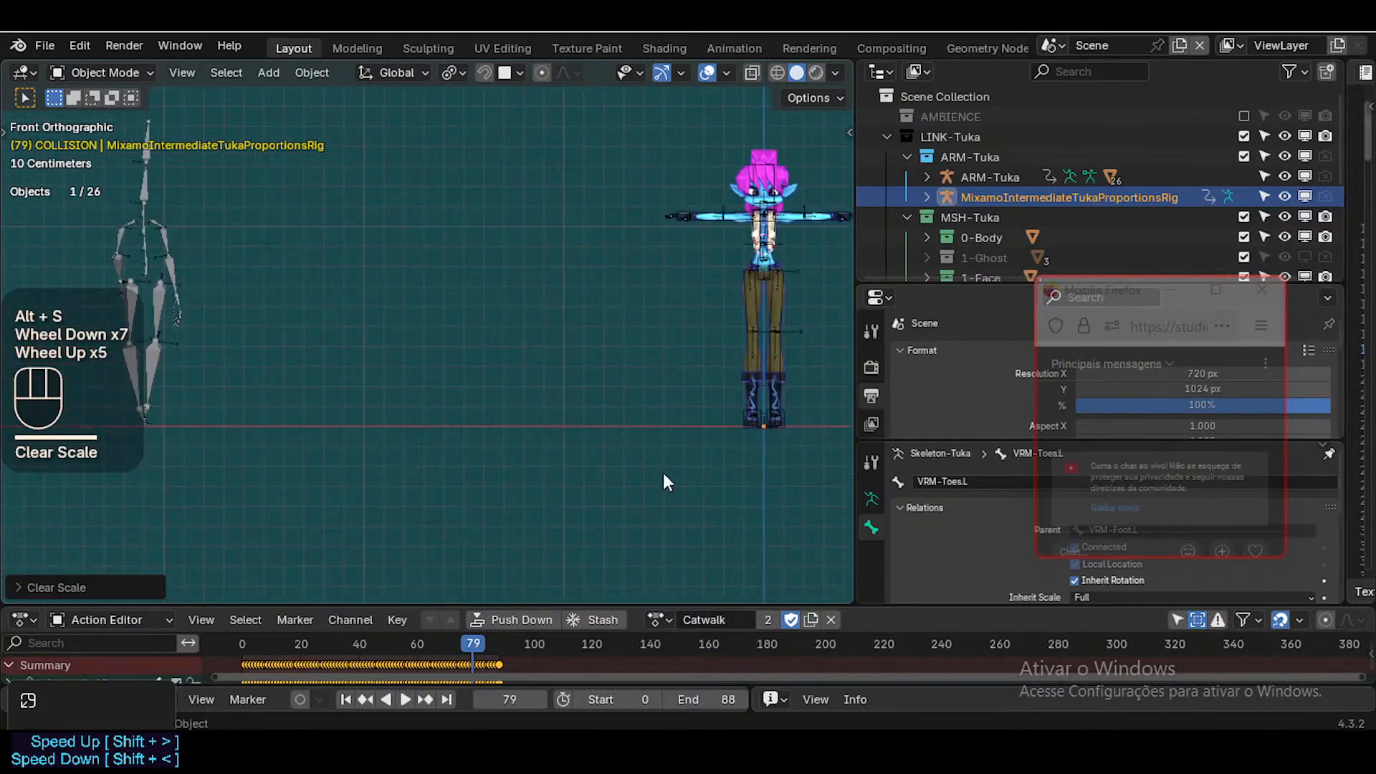
key("s")
key("Escape")
scroll(472, 239, "down", 6)
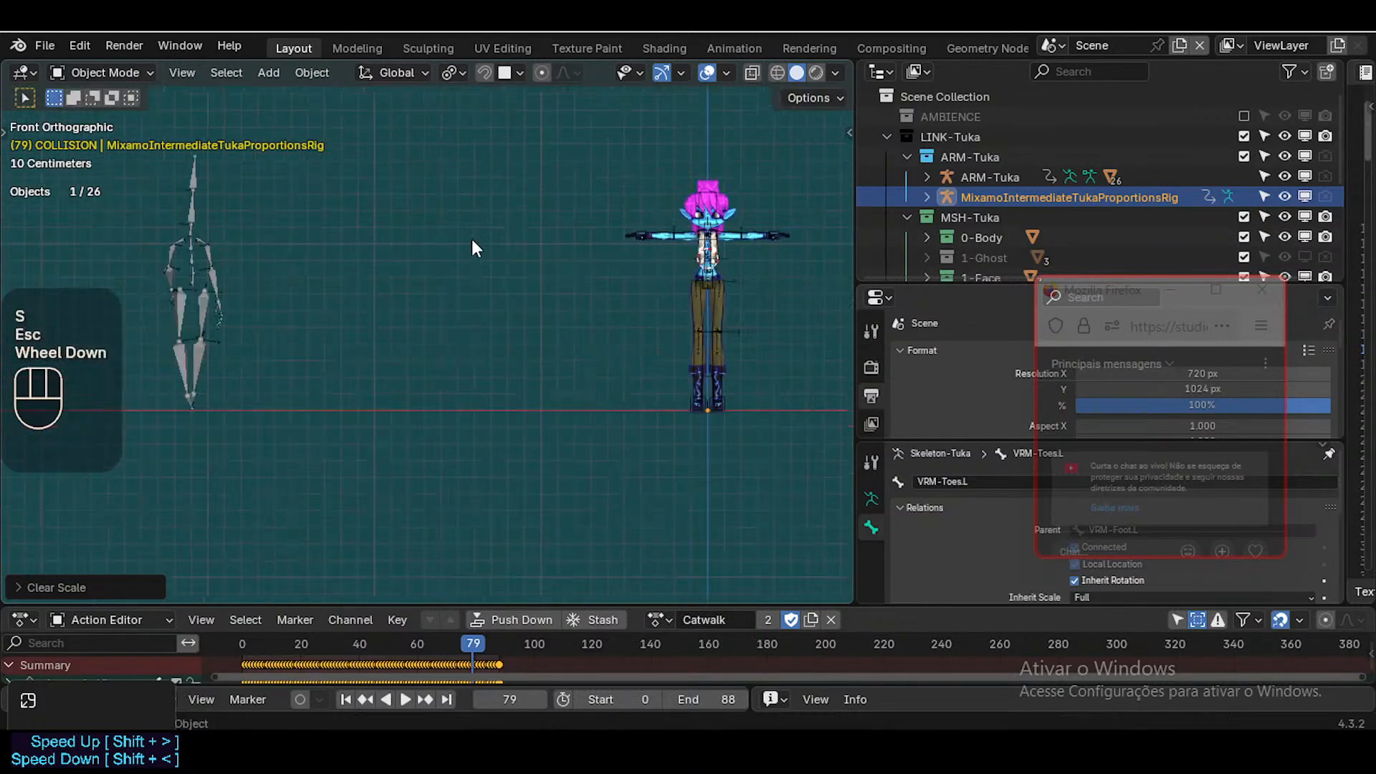
key("ctrl+z")
scroll(368, 457, "up", 7)
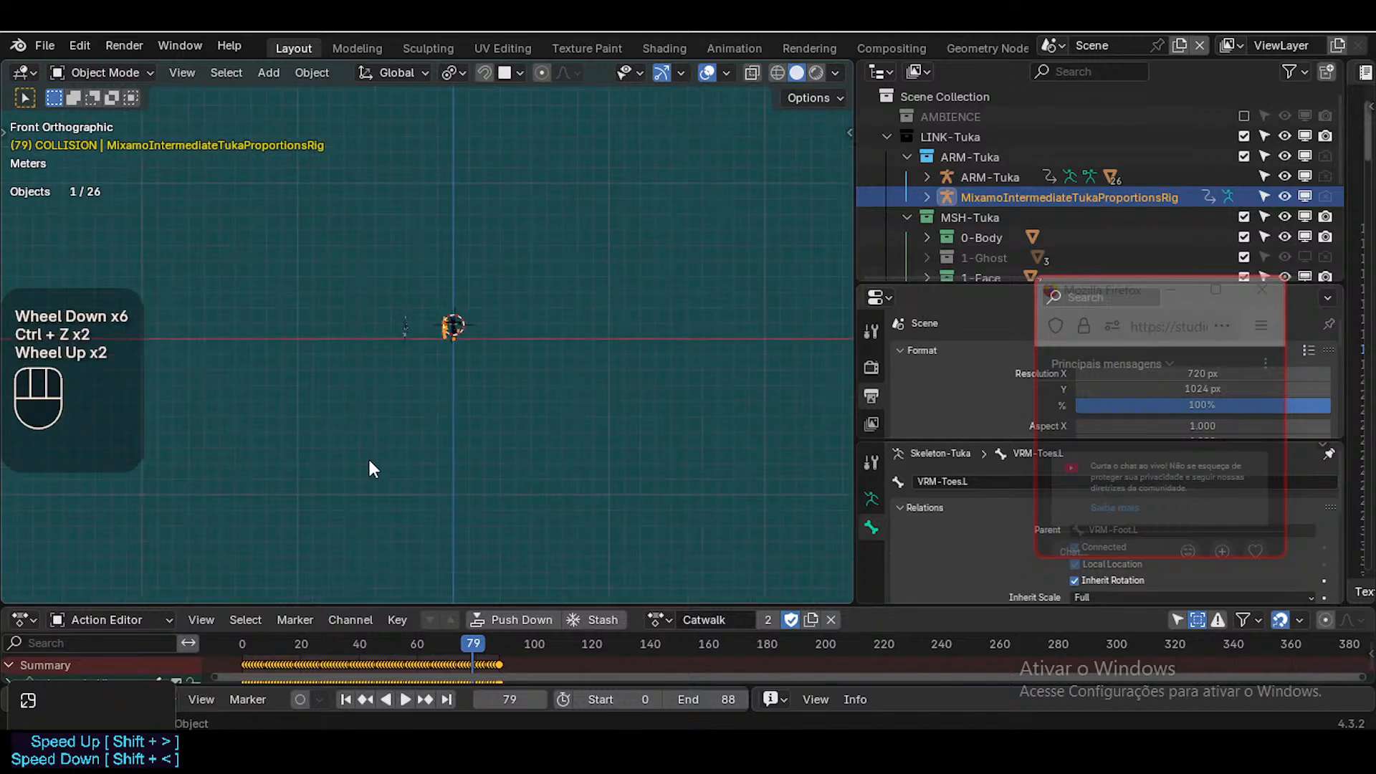
Reapply the rotation and location clear to the intermediate rig at its original scale
key("alt+r")
key("alt+g")
scroll(542, 380, "up", 2)
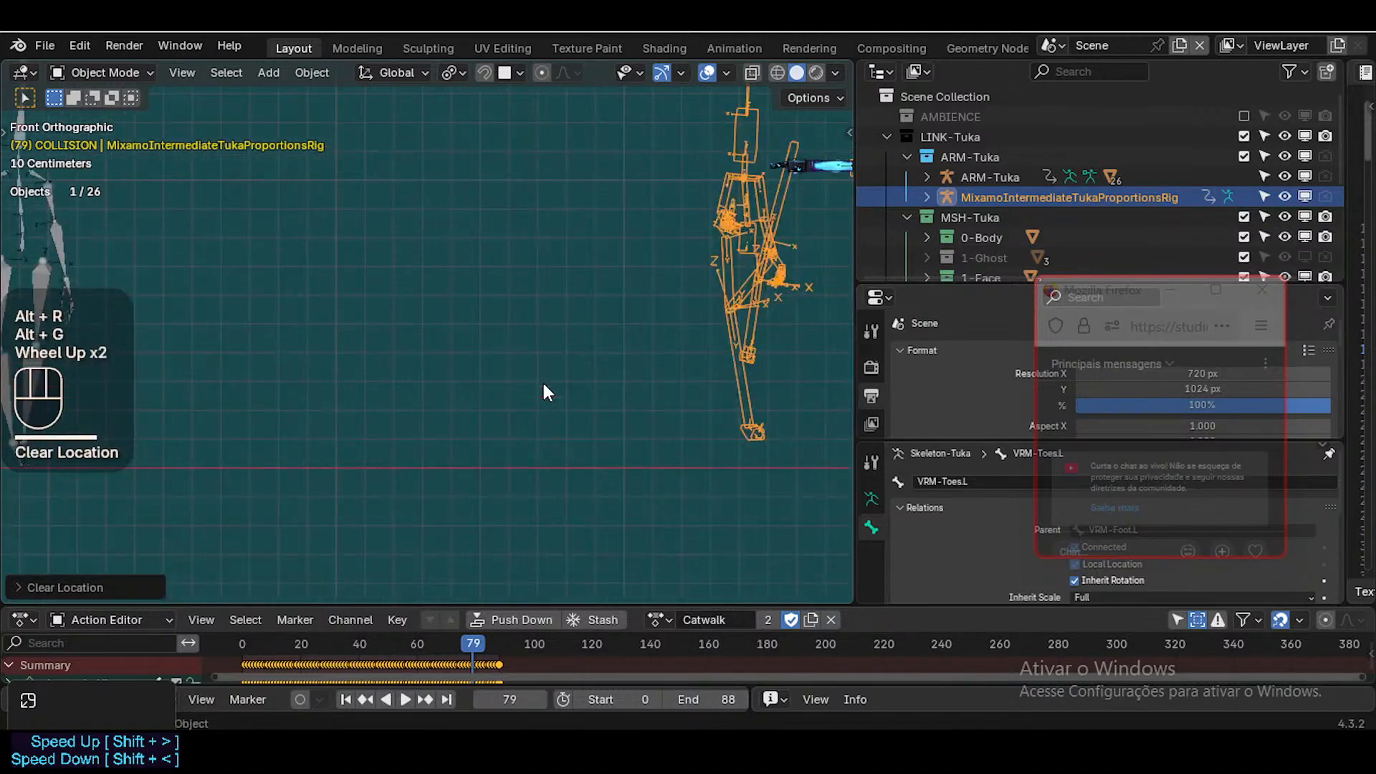
Try clearing the intermediate rig's object scale and snapping it to the 3D cursor at the world origin
key("alt+s")
scroll(314, 381, "down", 4)
scroll(313, 380, "down", 2)
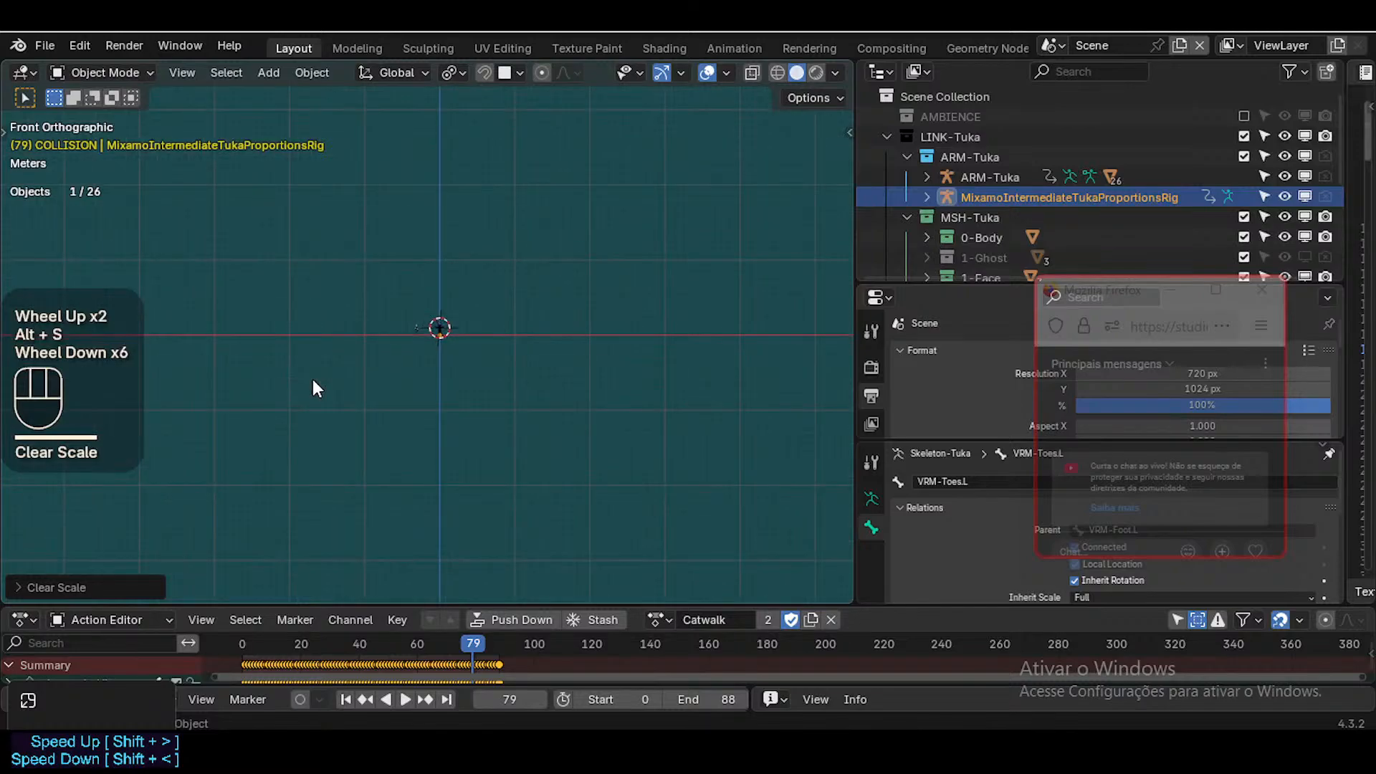
scroll(313, 379, "up", 8)
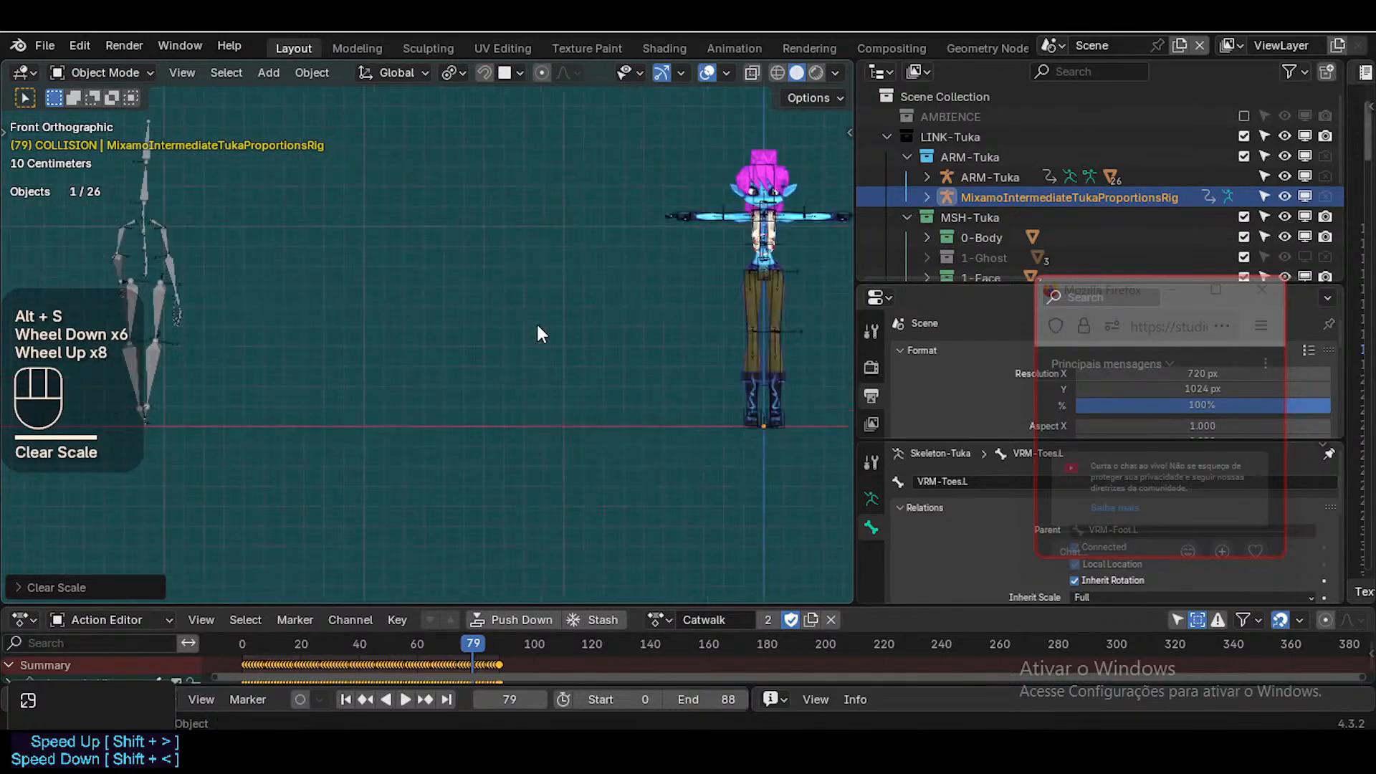
key("shift+s")
key("1")
key("shift+s")
key("8")
scroll(578, 357, "down", 2)
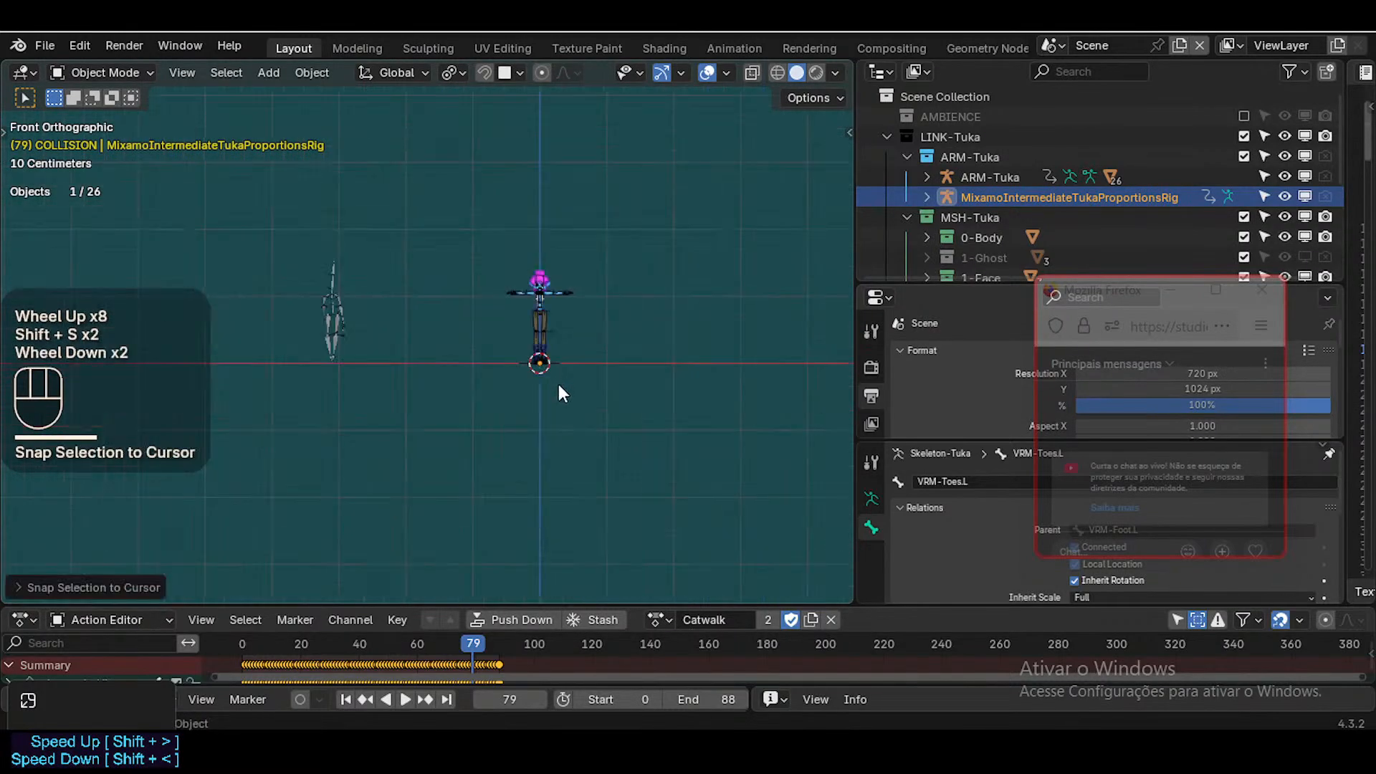
key("s")
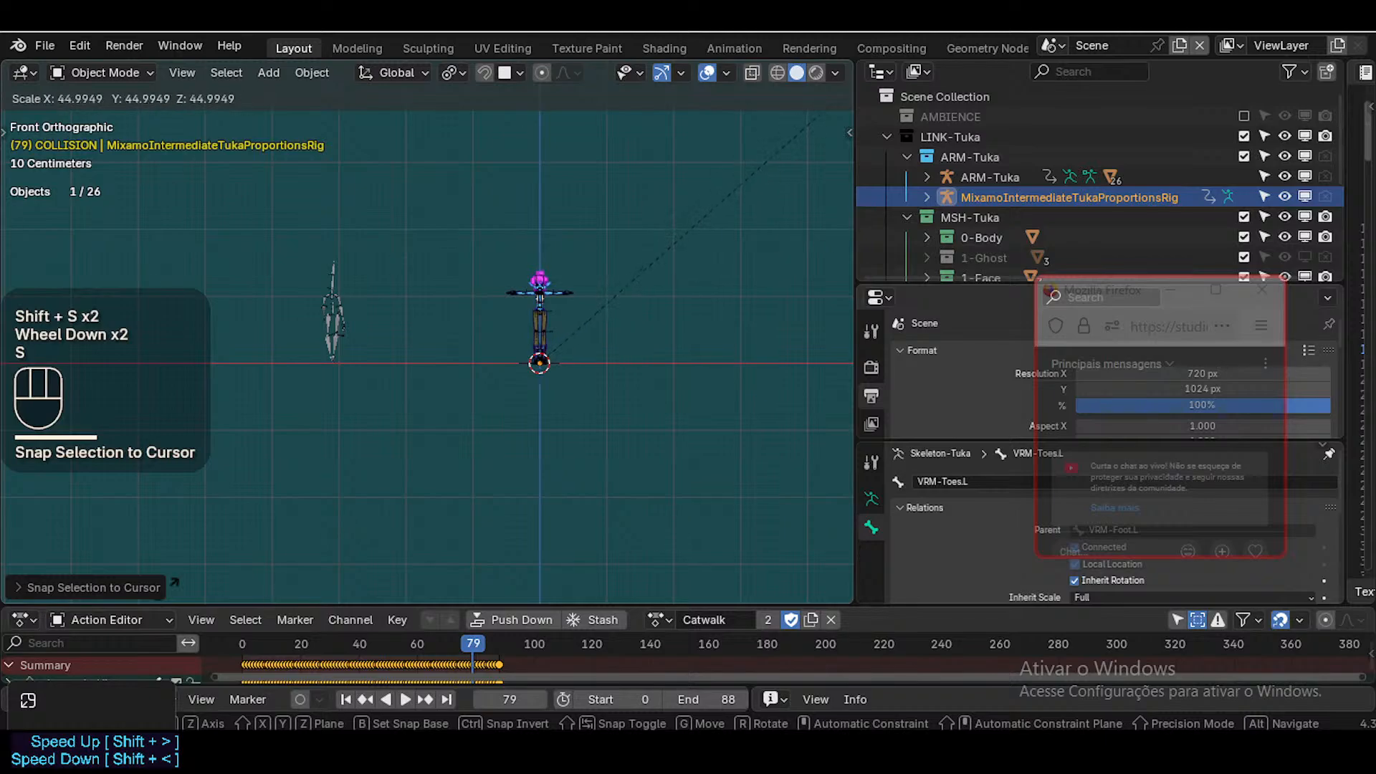
key("Escape")
Undo the snap and the scale clear on the intermediate rig
key("ctrl+z")
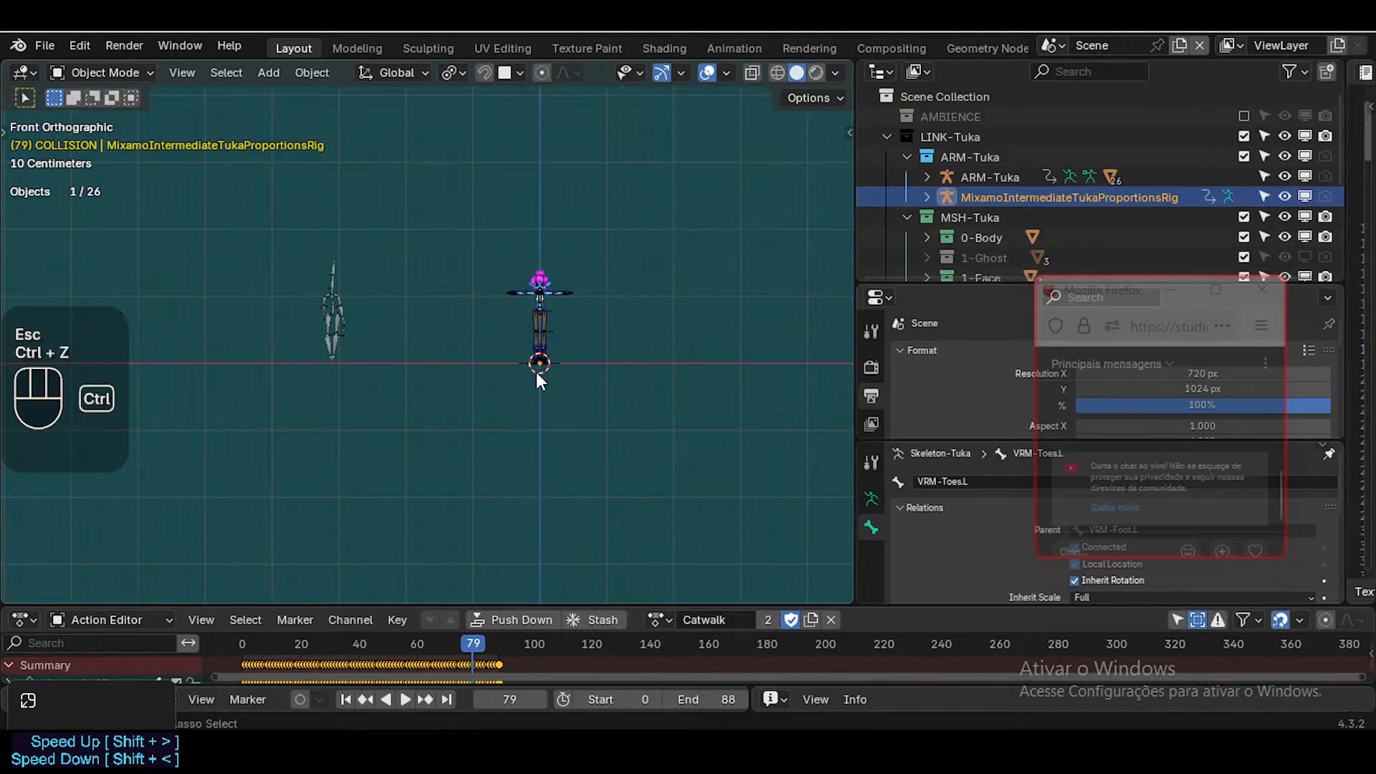
key("ctrl+z")
key("ctrl+z")
scroll(522, 367, "up", 3)
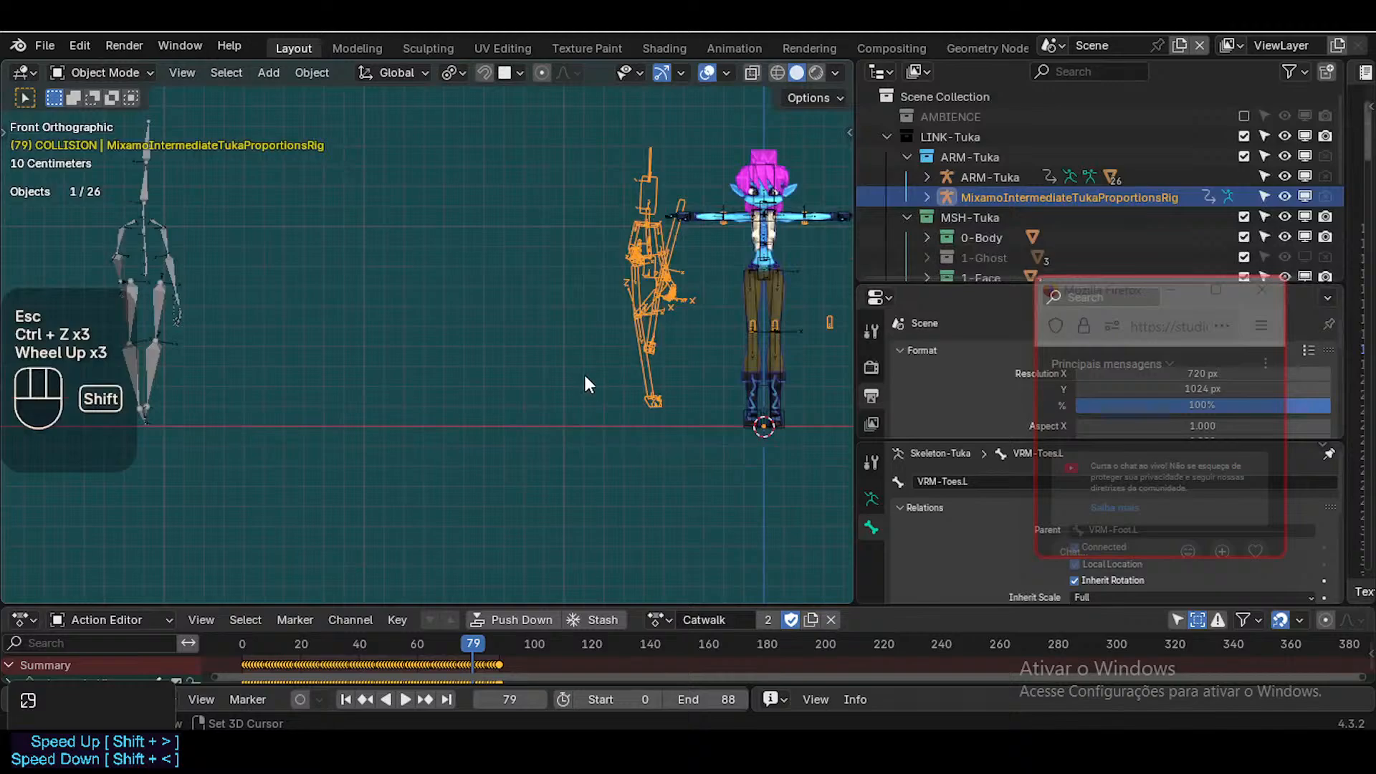
Snap the intermediate rig to the 3D cursor at its original scale and keep it selected
middle_click_drag(585, 376, 558, 368, "shift")
key("shift+s")
key("8")
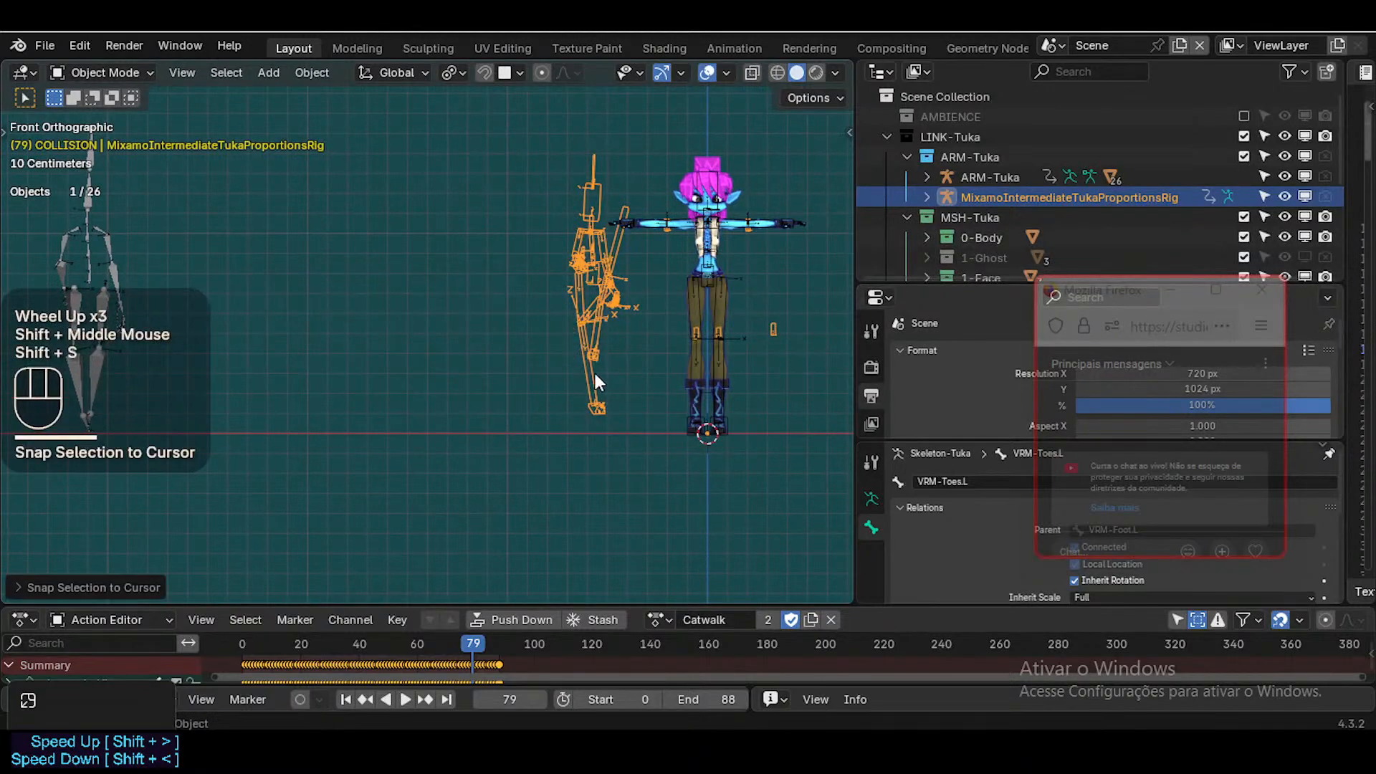
key("shift+s")
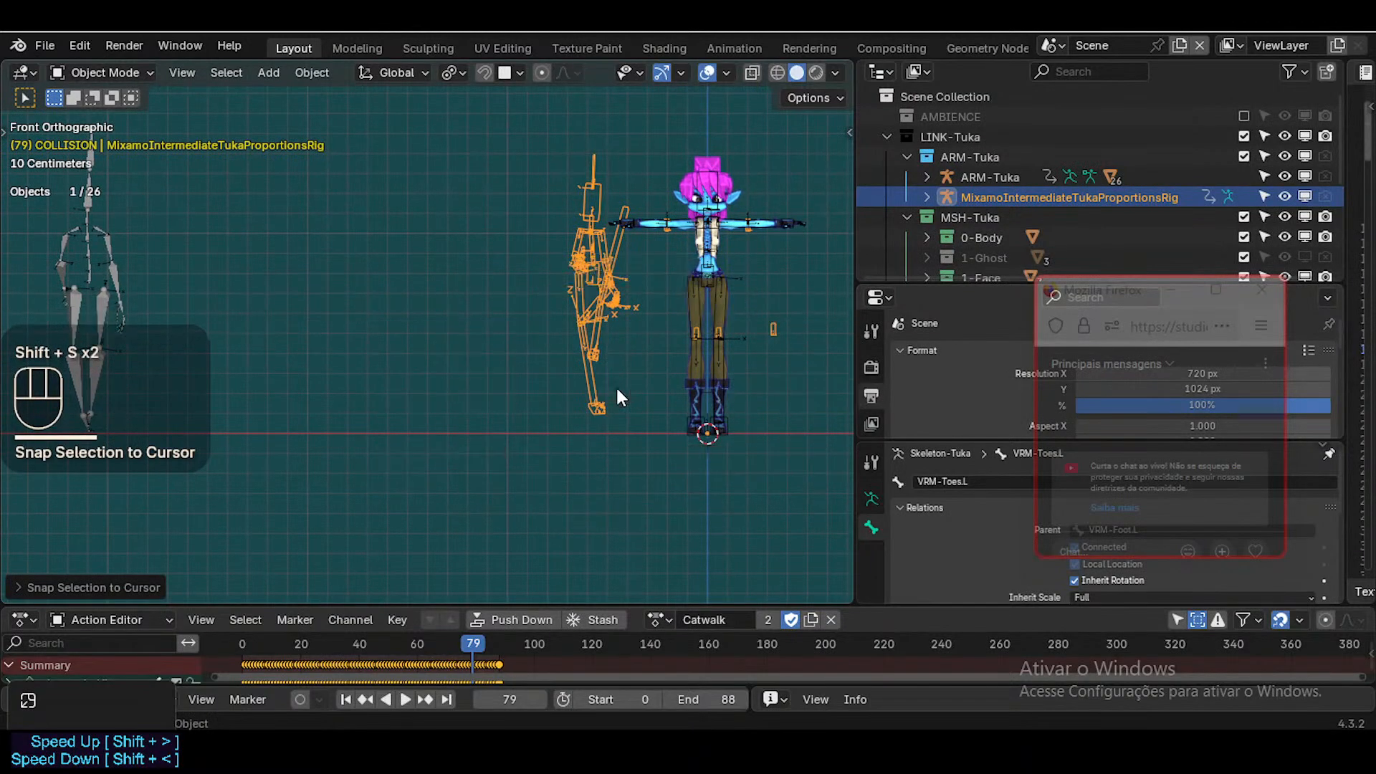
key("g")
key("Escape")
key("alt+a")
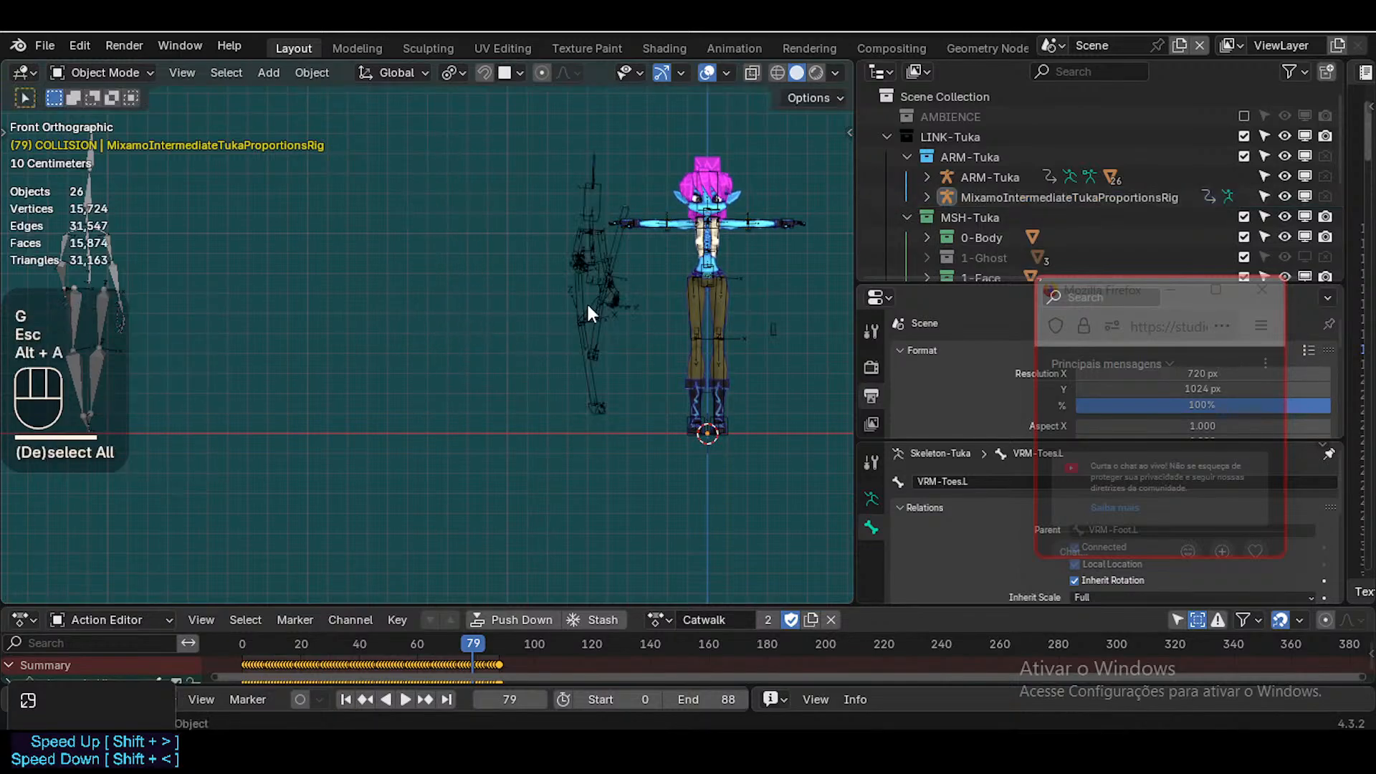
left_click(588, 303)
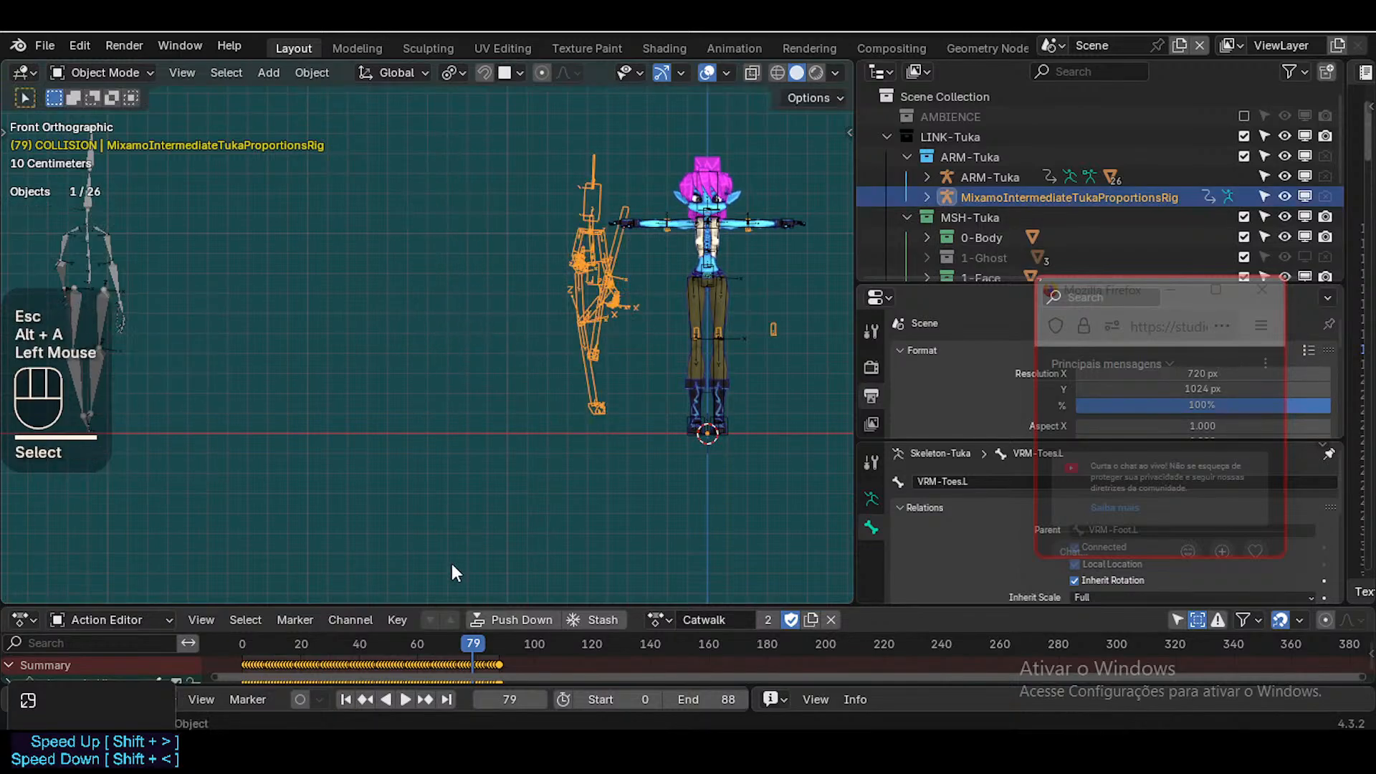
Go to frame 0 and clear the pose transforms of all the intermediate rig's bones, ending in Object Mode
key("shift+Left")
key("ctrl+Tab")
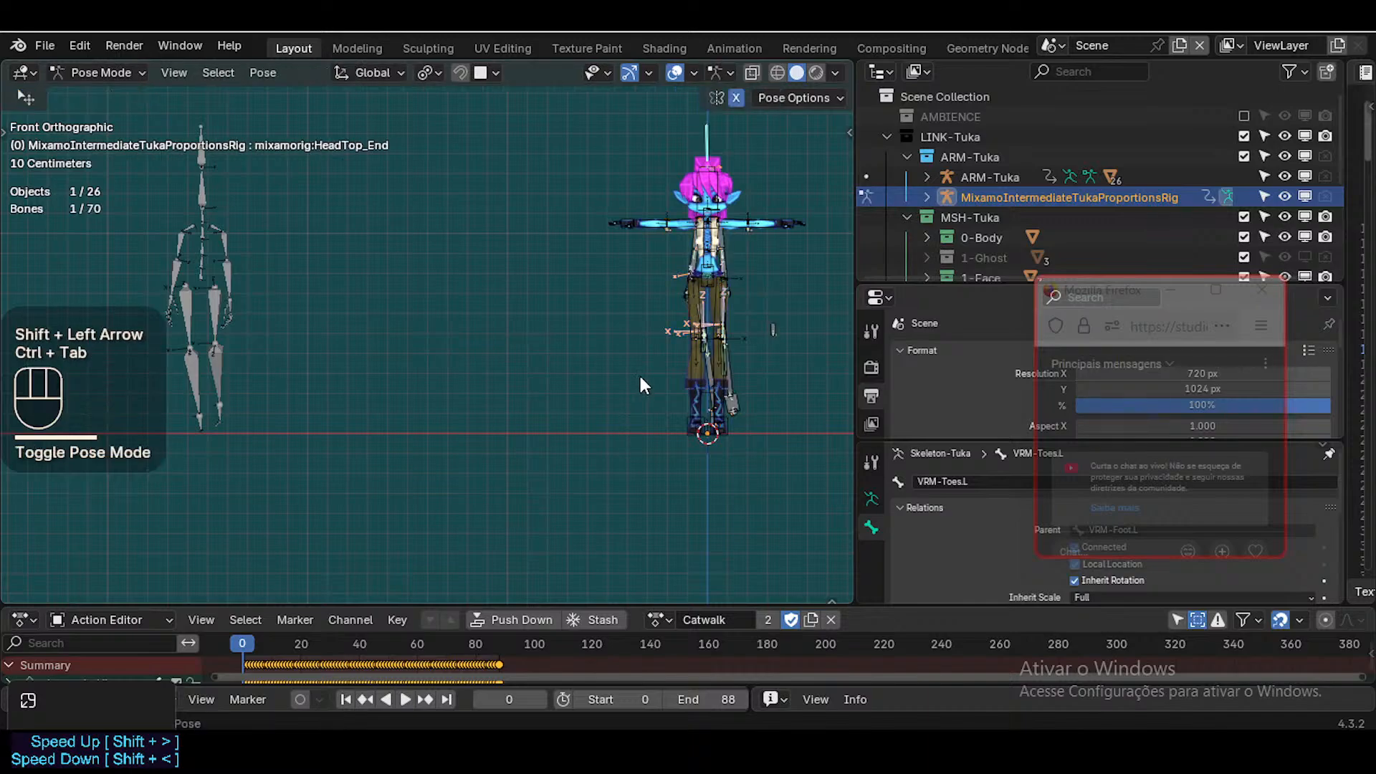
key("a")
key("alt+q")
key("alt+q")
key("alt+q")
key("ctrl+Tab")
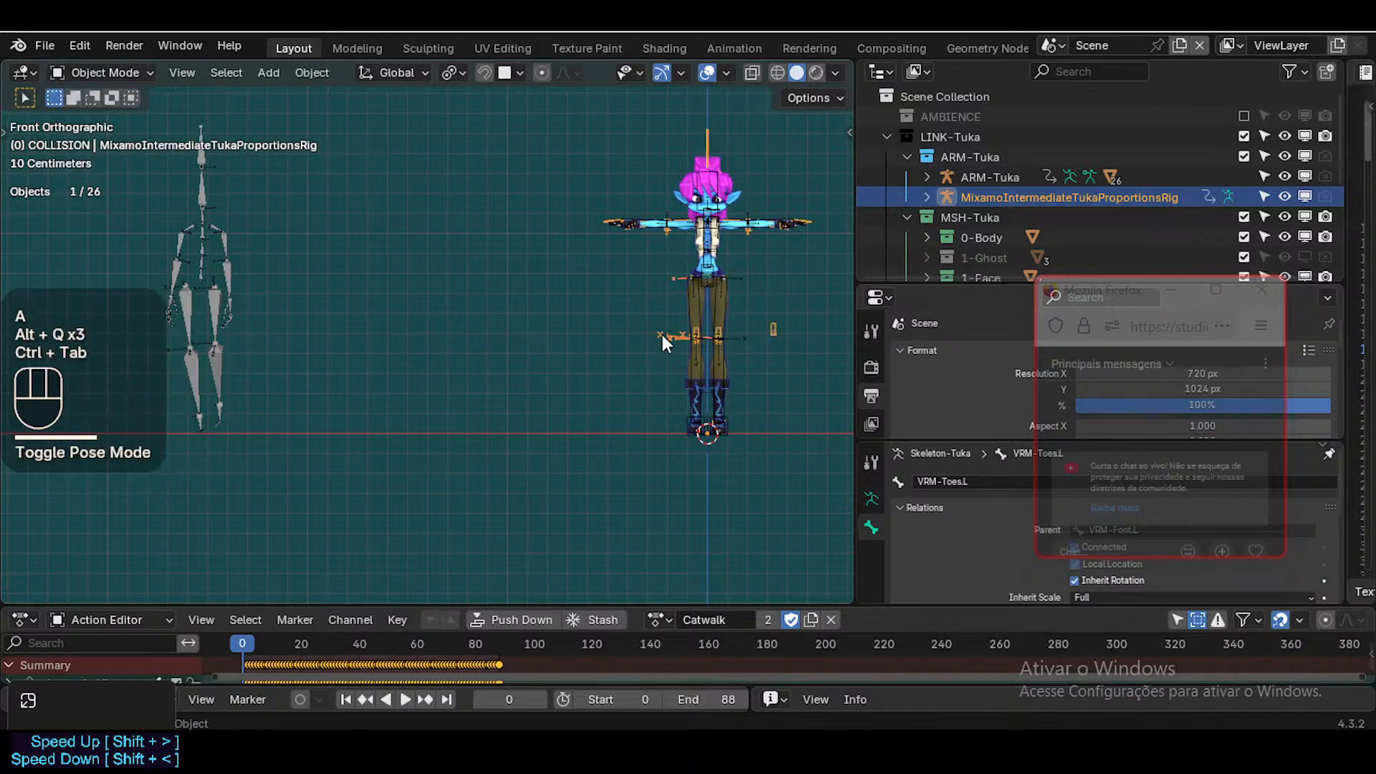
Snap the intermediate rig to the cursor and move it along X to about -1.295 m, between MixamoArmature and Tuka
key("g")
key("x")
left_click(445, 338)
key("shift+s")
left_click(445, 334)
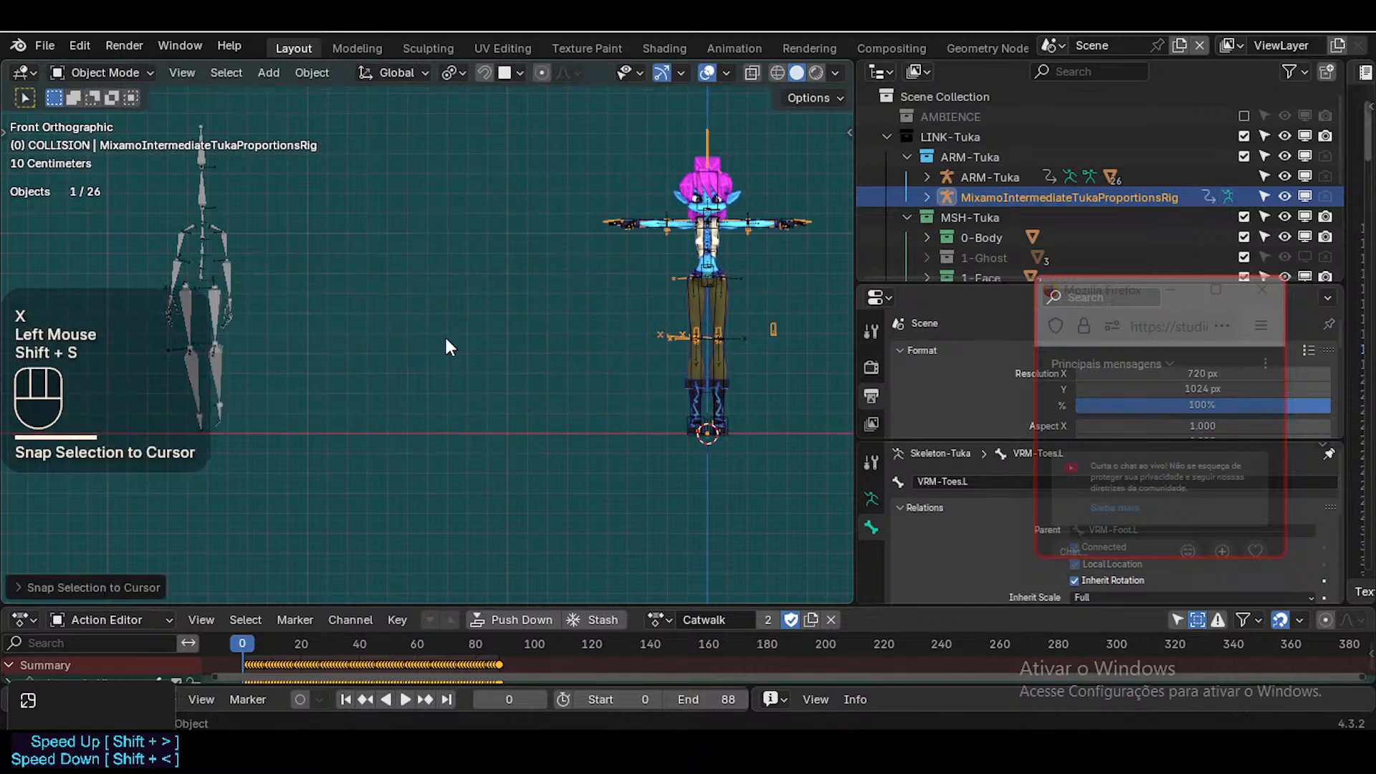
key("g")
key("x")
left_click(392, 360)
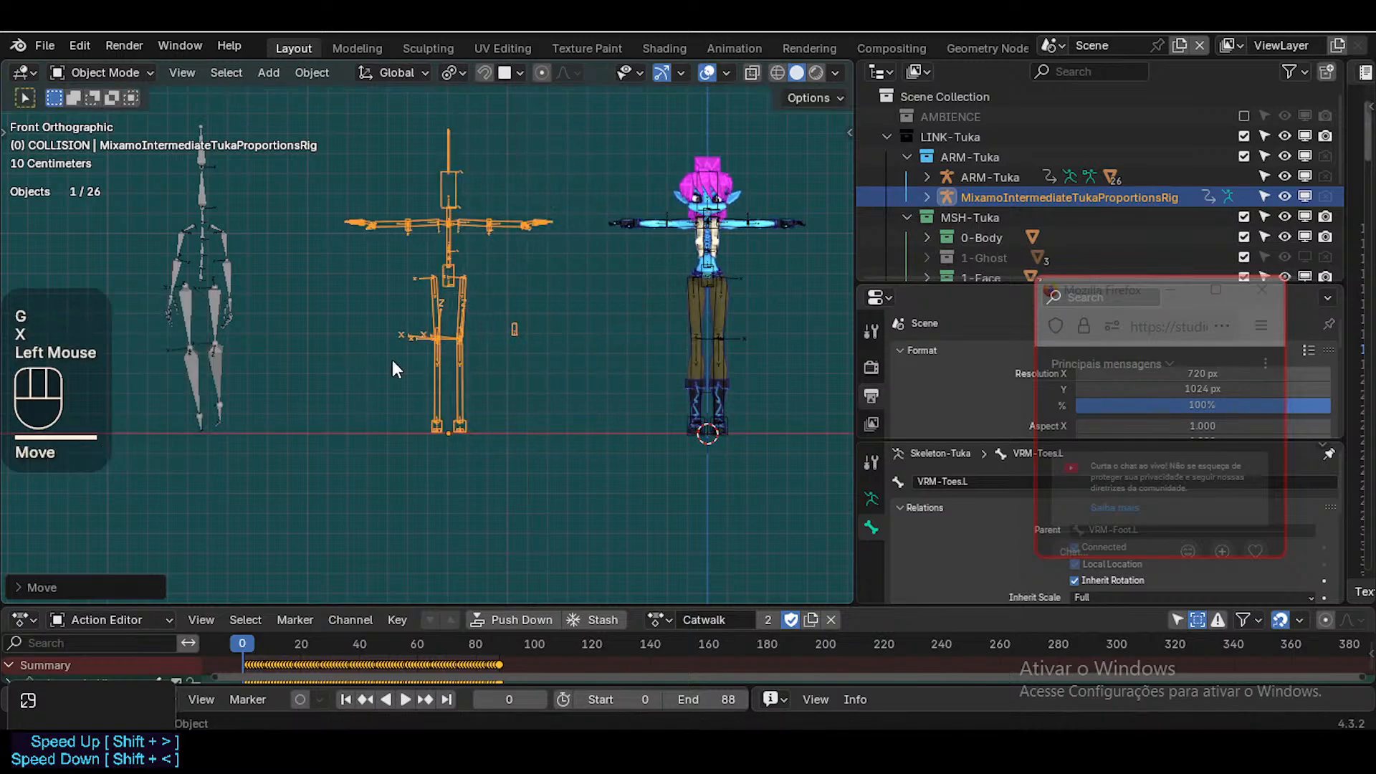
Try clearing the object scale of the intermediate rig in its rest pose, and undo it
key("alt+s")
scroll(463, 301, "down", 6)
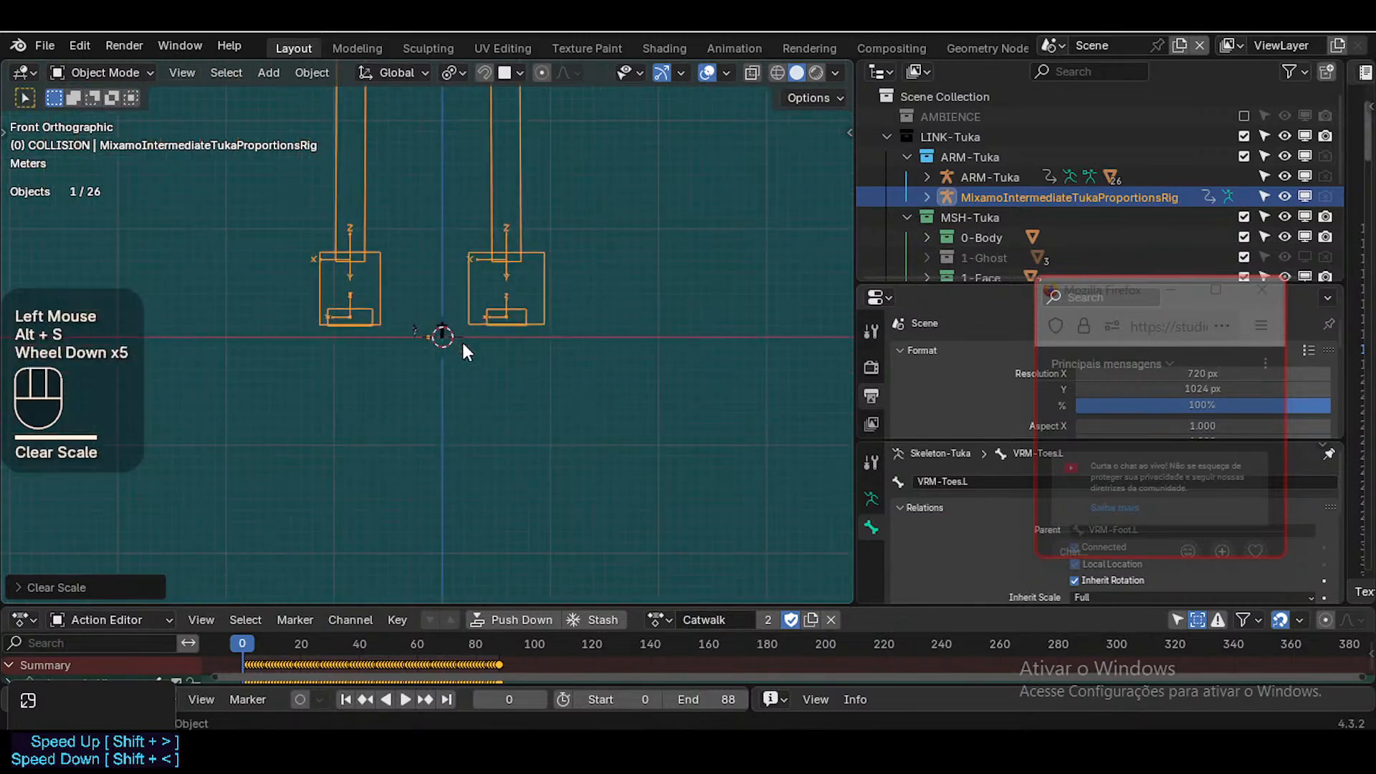
scroll(464, 352, "up", 2)
key("alt+q")
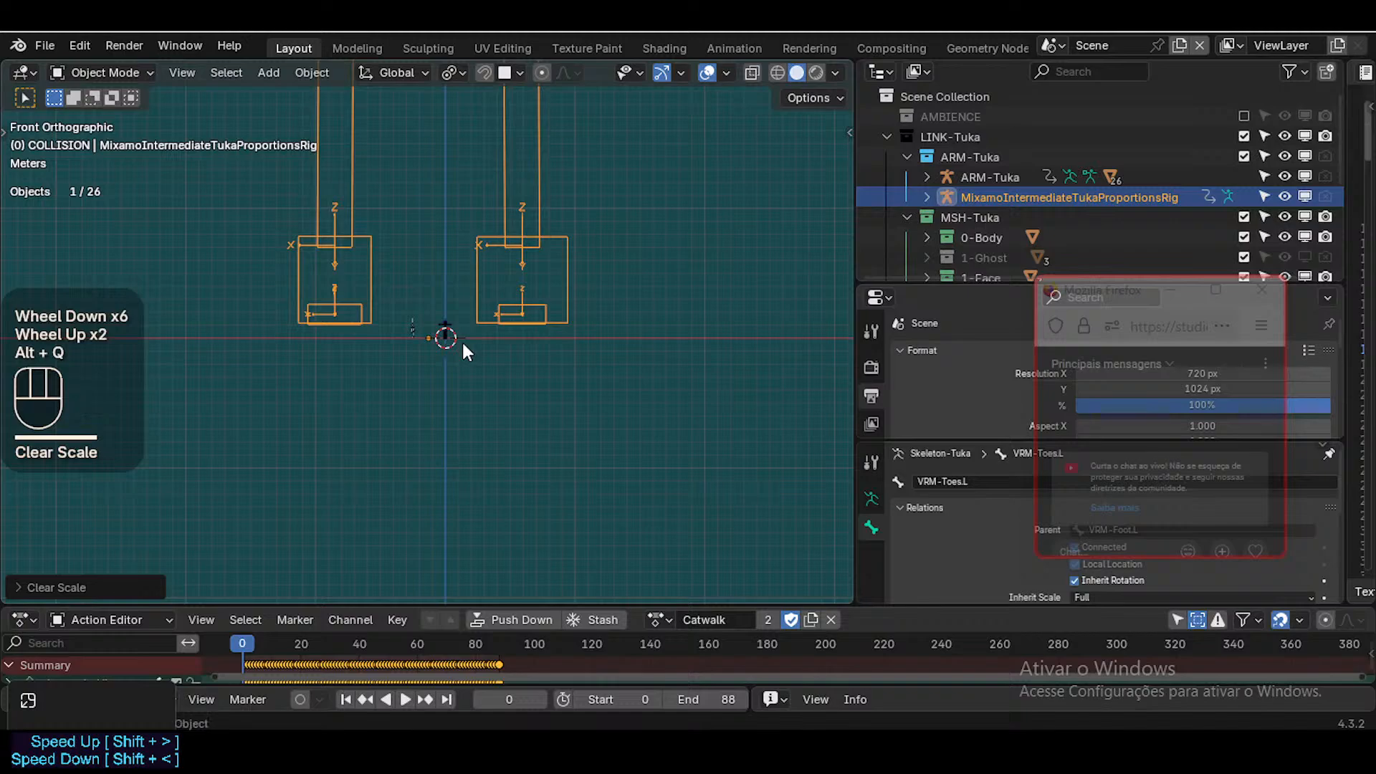
scroll(463, 344, "up", 3)
scroll(466, 345, "down", 2)
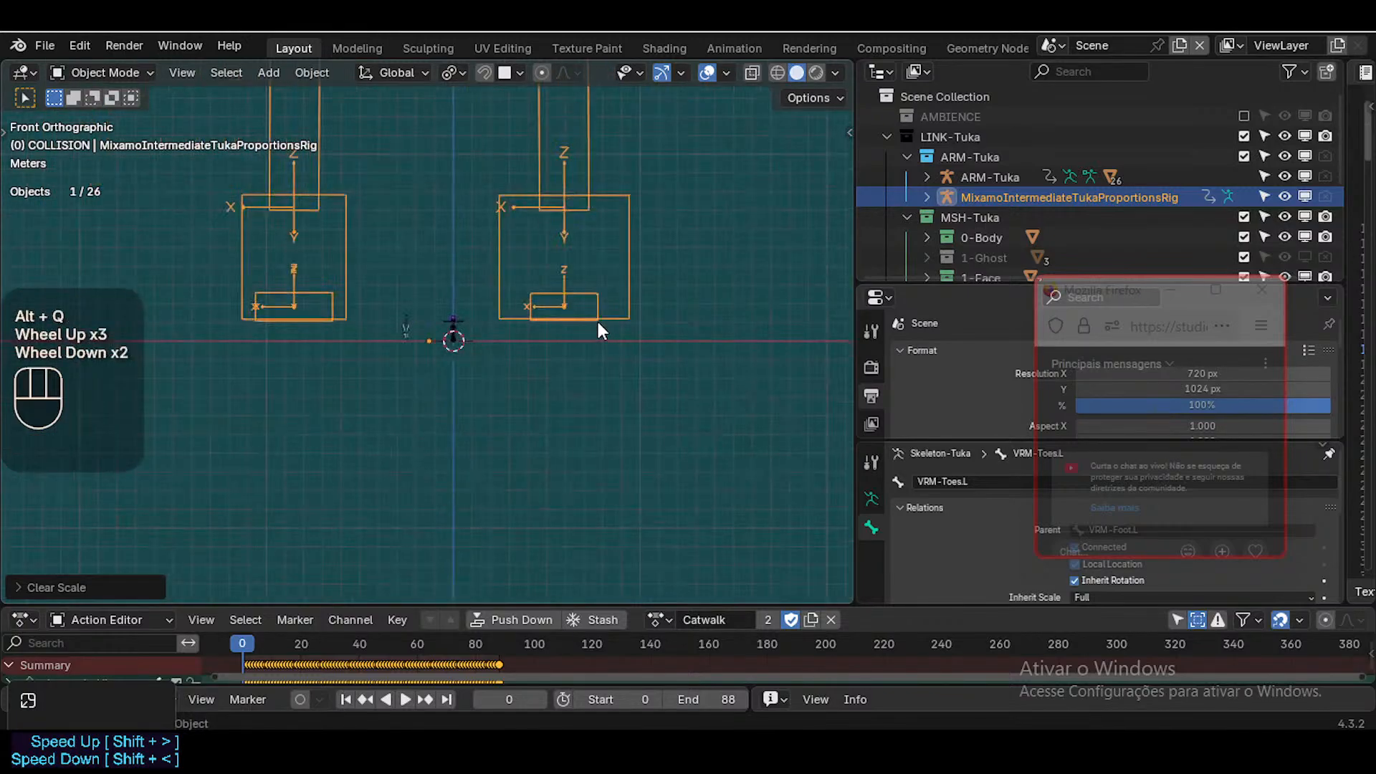
key("ctrl+z")
scroll(566, 355, "up", 5)
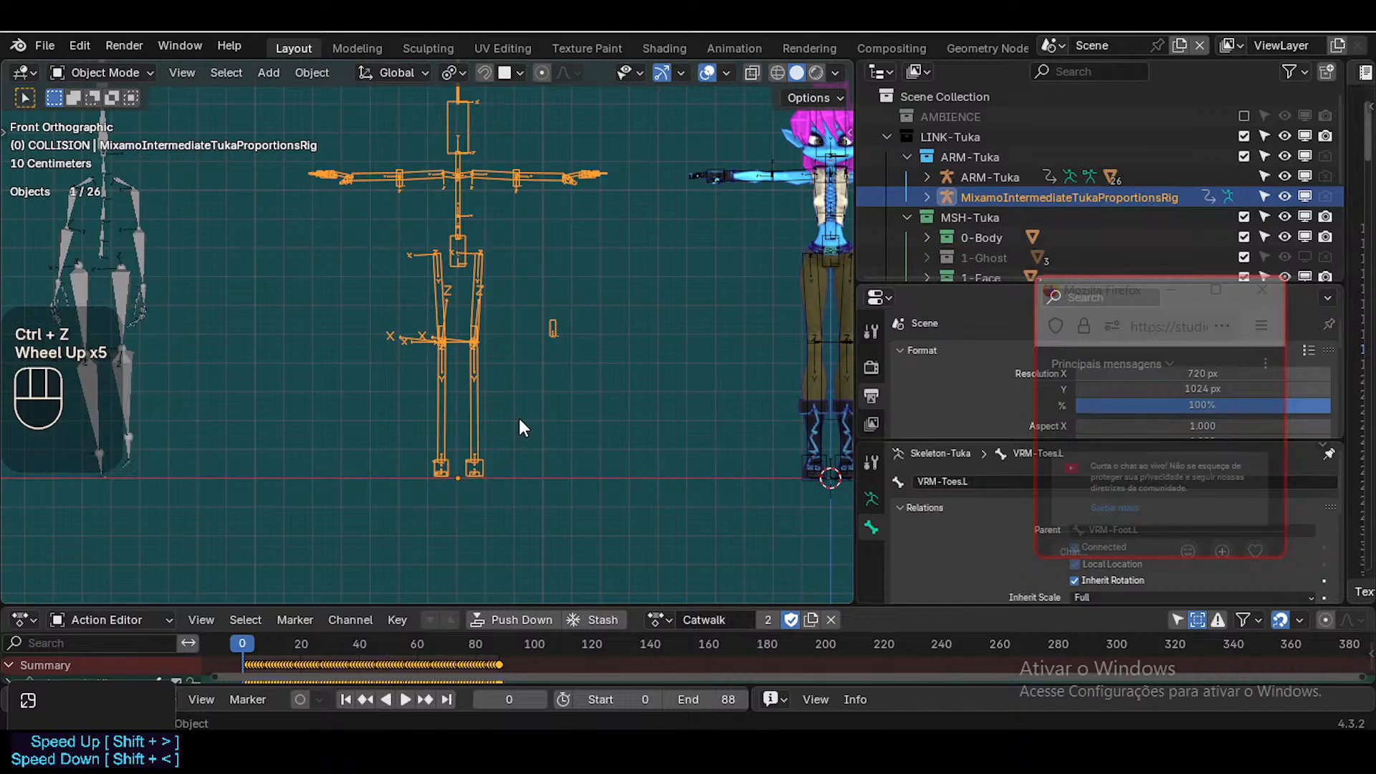
Examine the intermediate rig's rest pose in right and front orthographic views
key("ctrl+3")
key("ctrl+3")
key("KP_3")
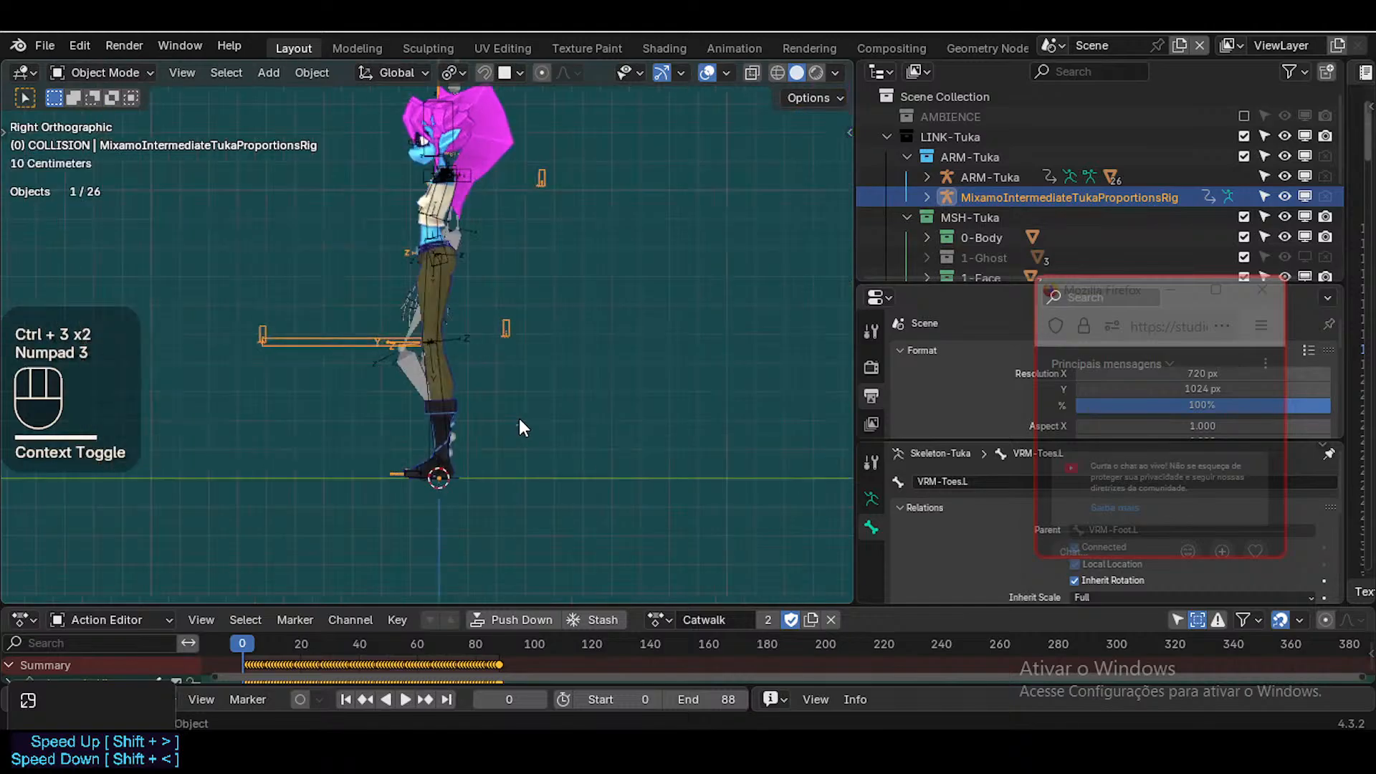
key("KP_1")
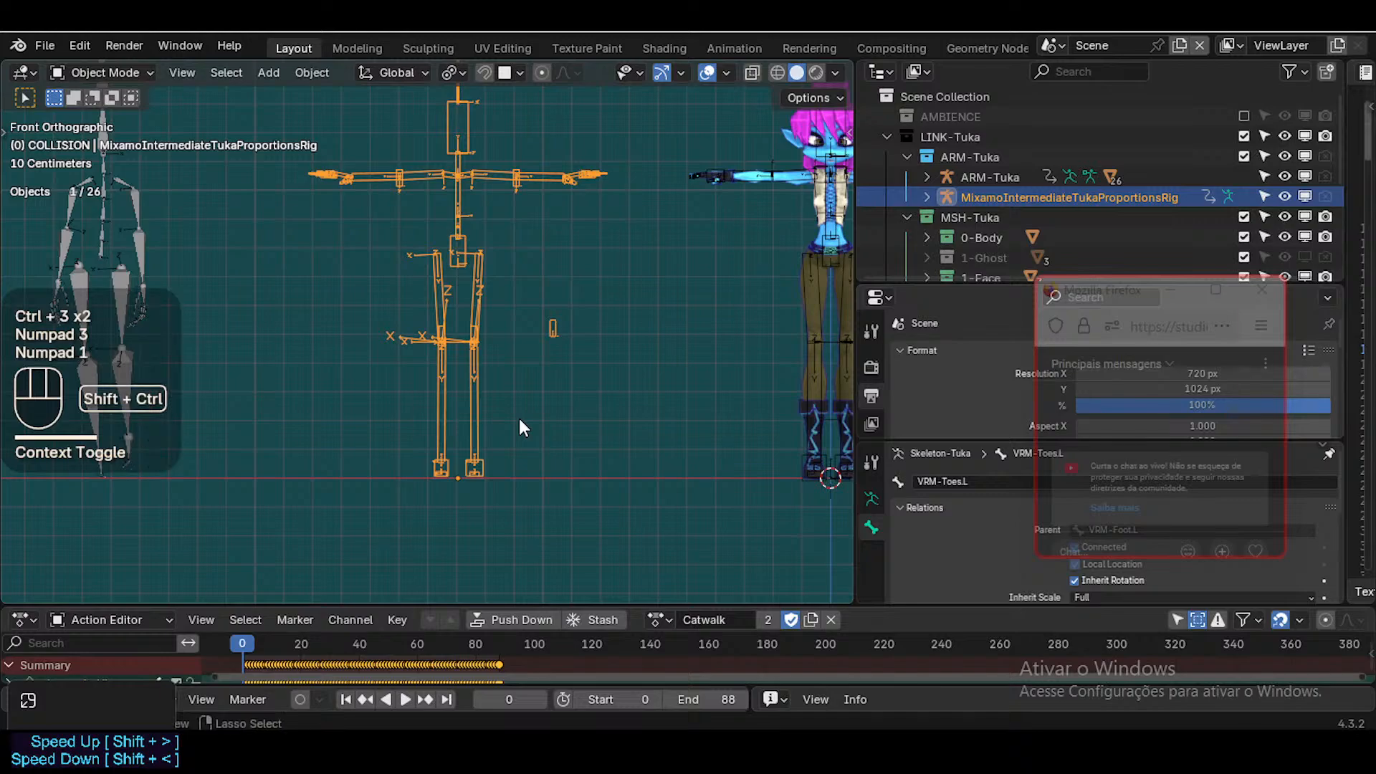
key("ctrl+shift+3")
double_click(523, 415)
key("ctrl+shift+3")
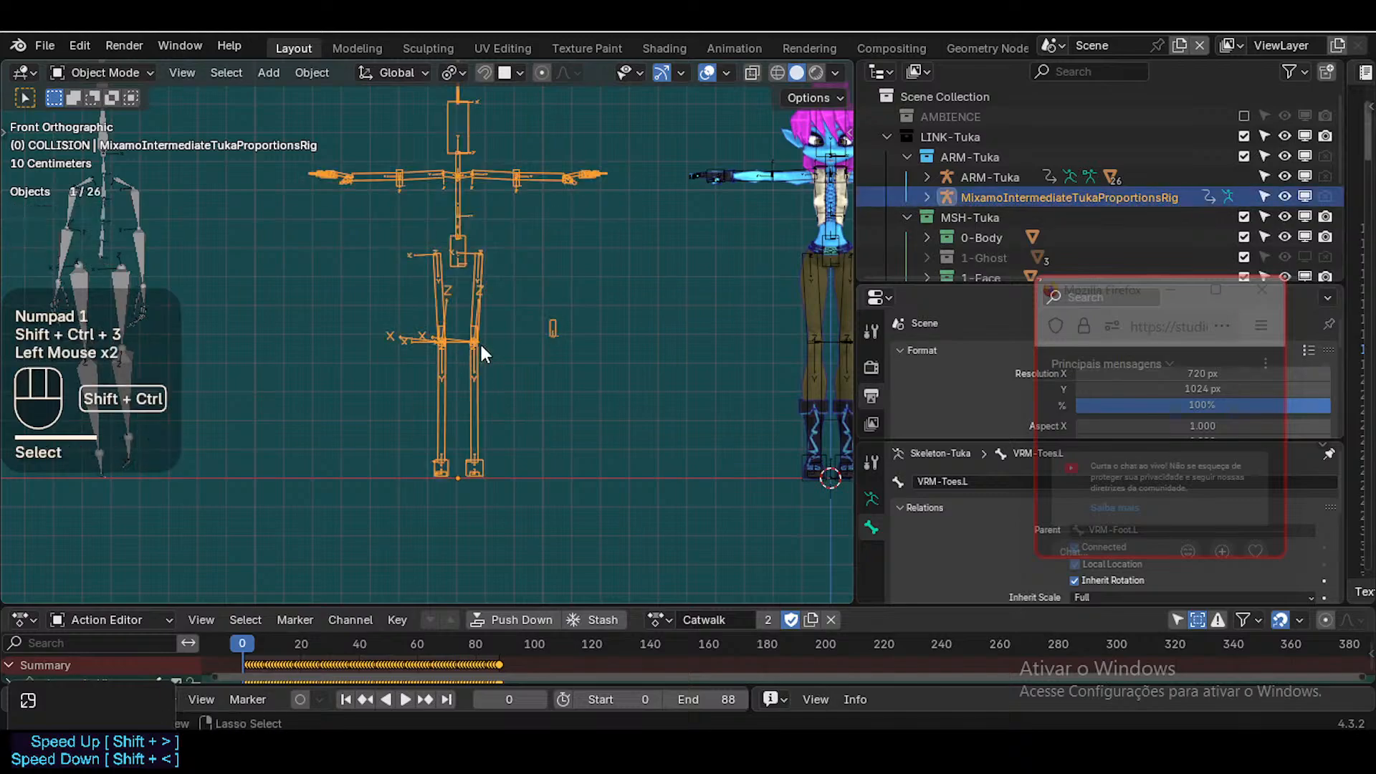
key("ctrl+shift+3")
Inspect the intermediate rig's Transform values, checking its object location, rotation, scale and dimensions
scroll(474, 452, "up", 1)
scroll(470, 498, "up", 1)
middle_click_drag(471, 498, 453, 230, "shift")
middle_click_drag(524, 367, 514, 294, "shift")
middle_click_drag(519, 199, 509, 128, "shift")
key("n")
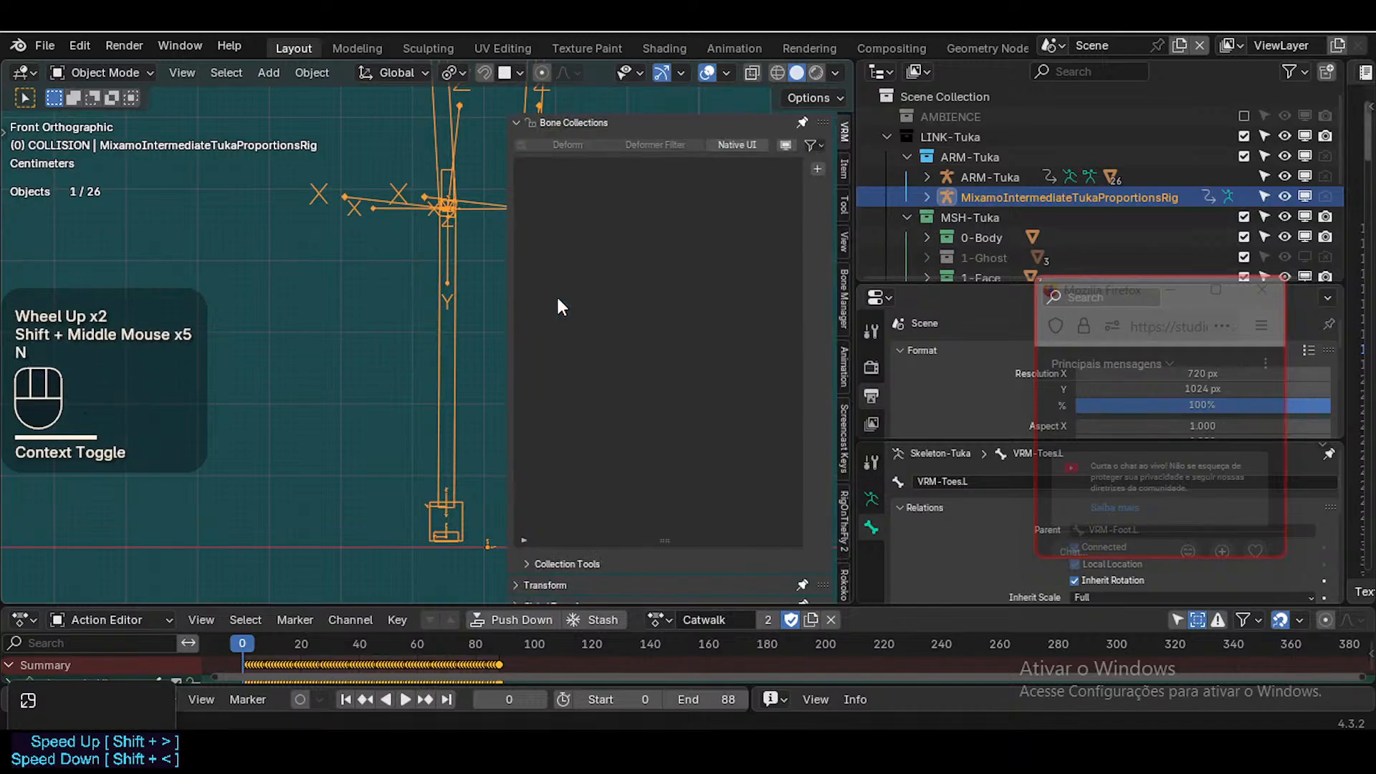
left_click(545, 118)
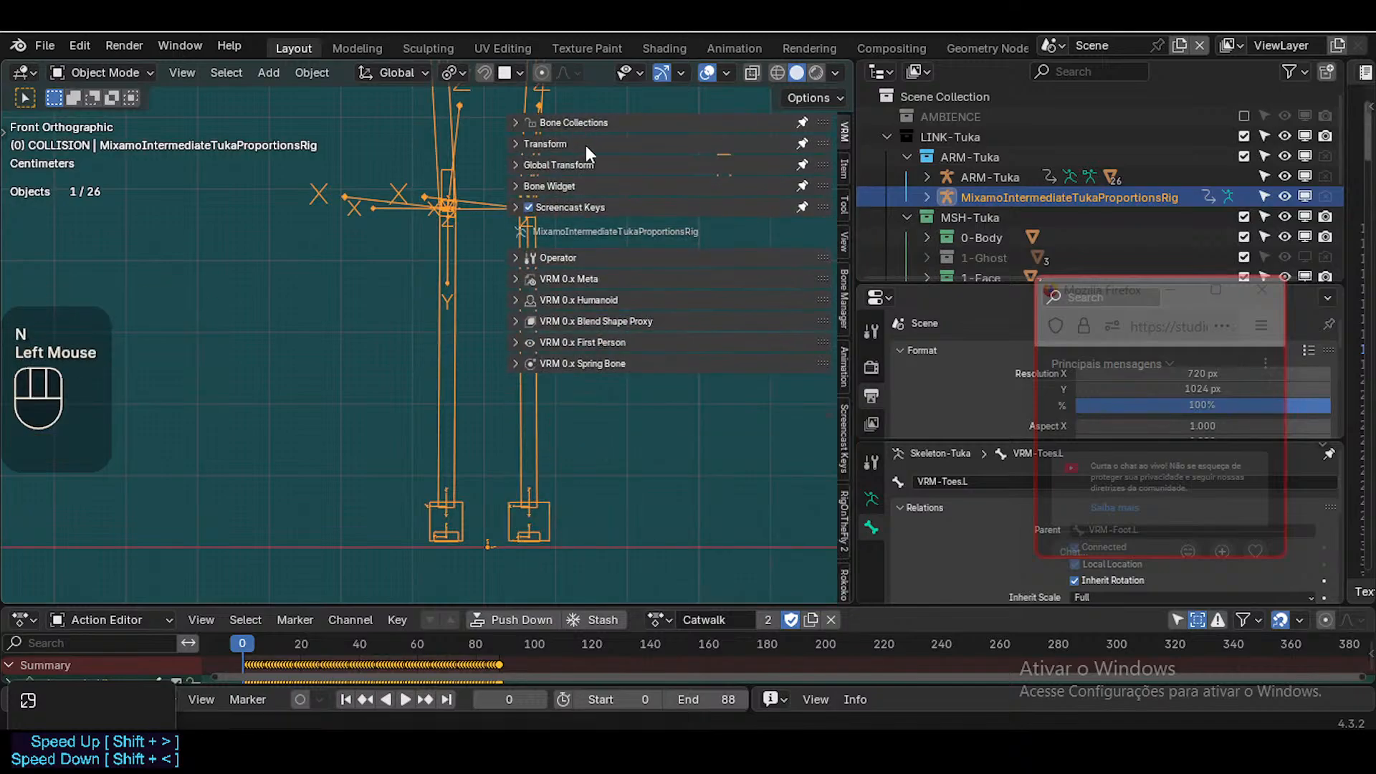
left_click(579, 140)
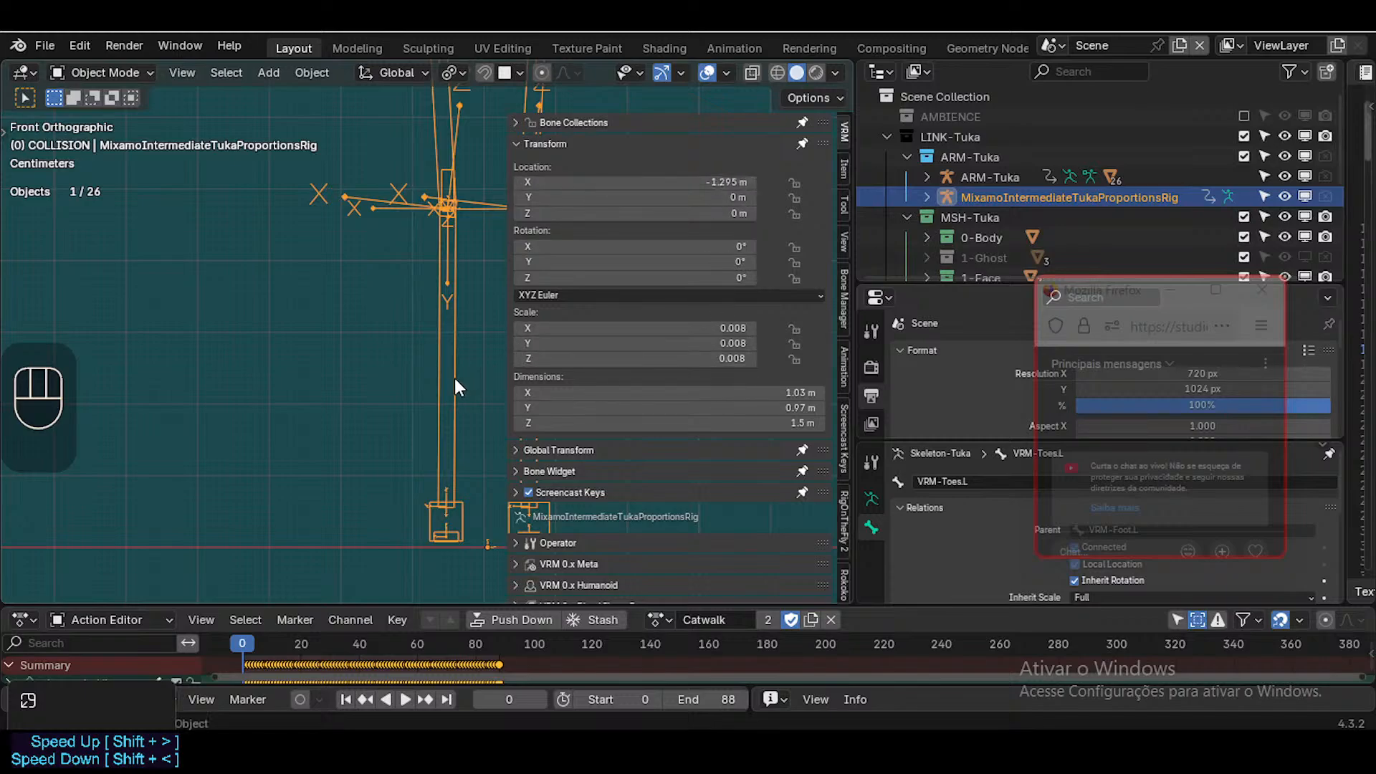
key("n")
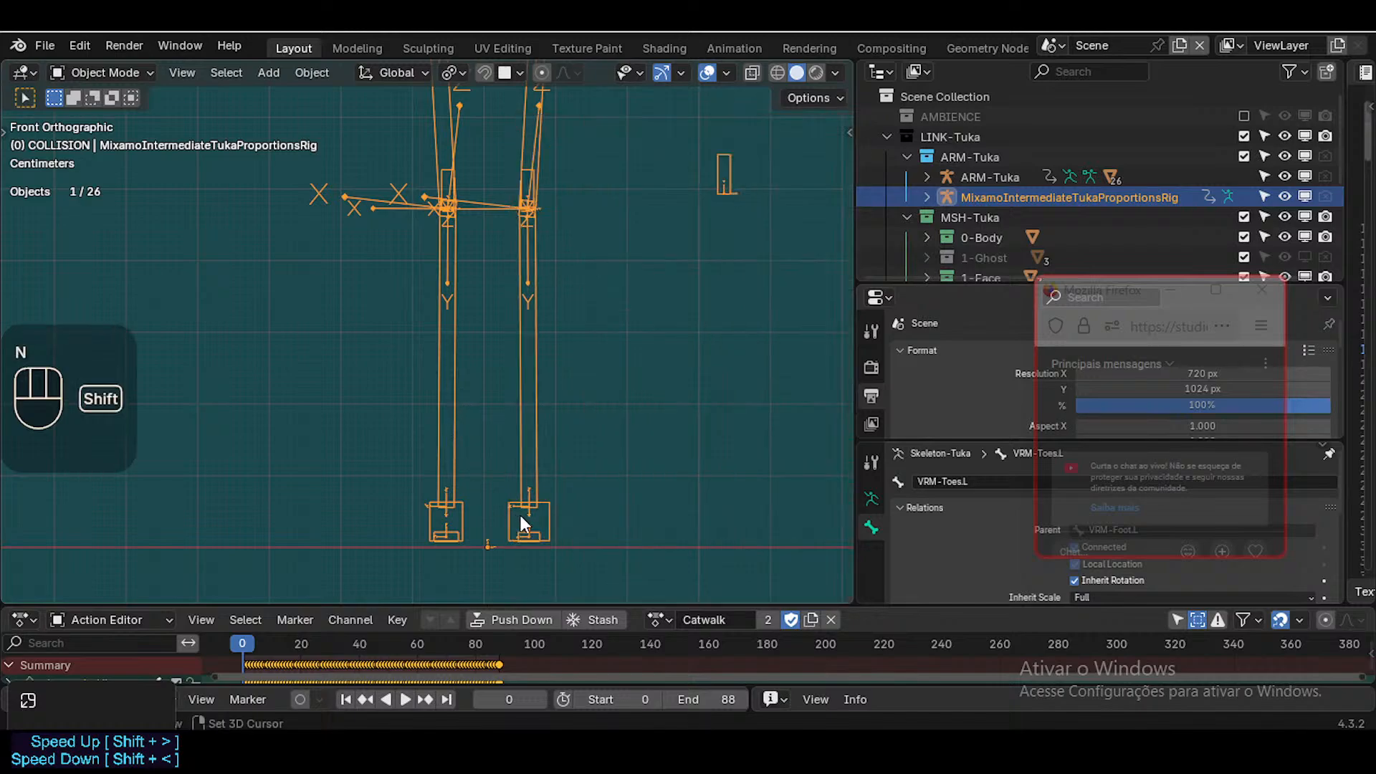
Inspect the intermediate rig's leg and foot bones up close, and re-evaluate the Catwalk pose at frame 0
middle_click_drag(519, 513, 437, 476, "shift")
scroll(418, 340, "up", 2)
scroll(430, 466, "down", 1)
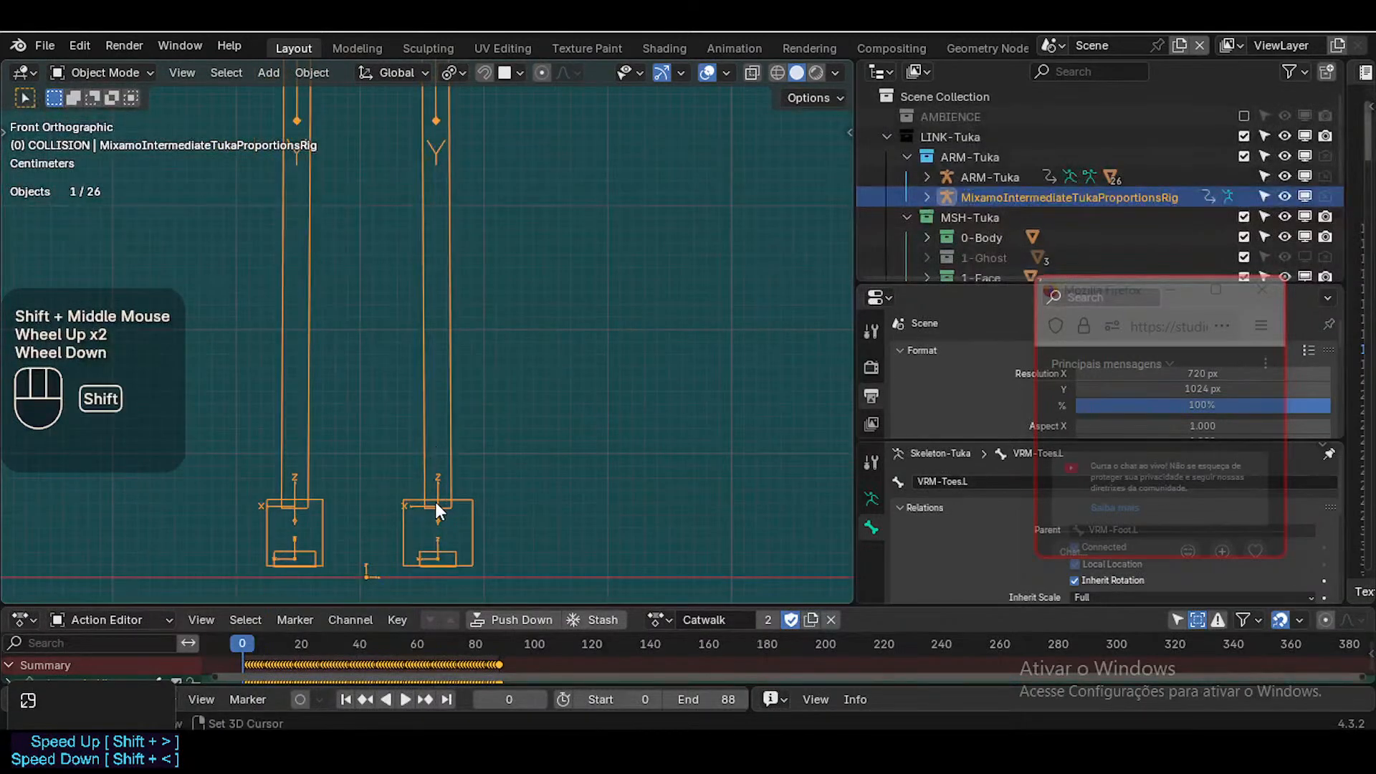
scroll(504, 522, "down", 5)
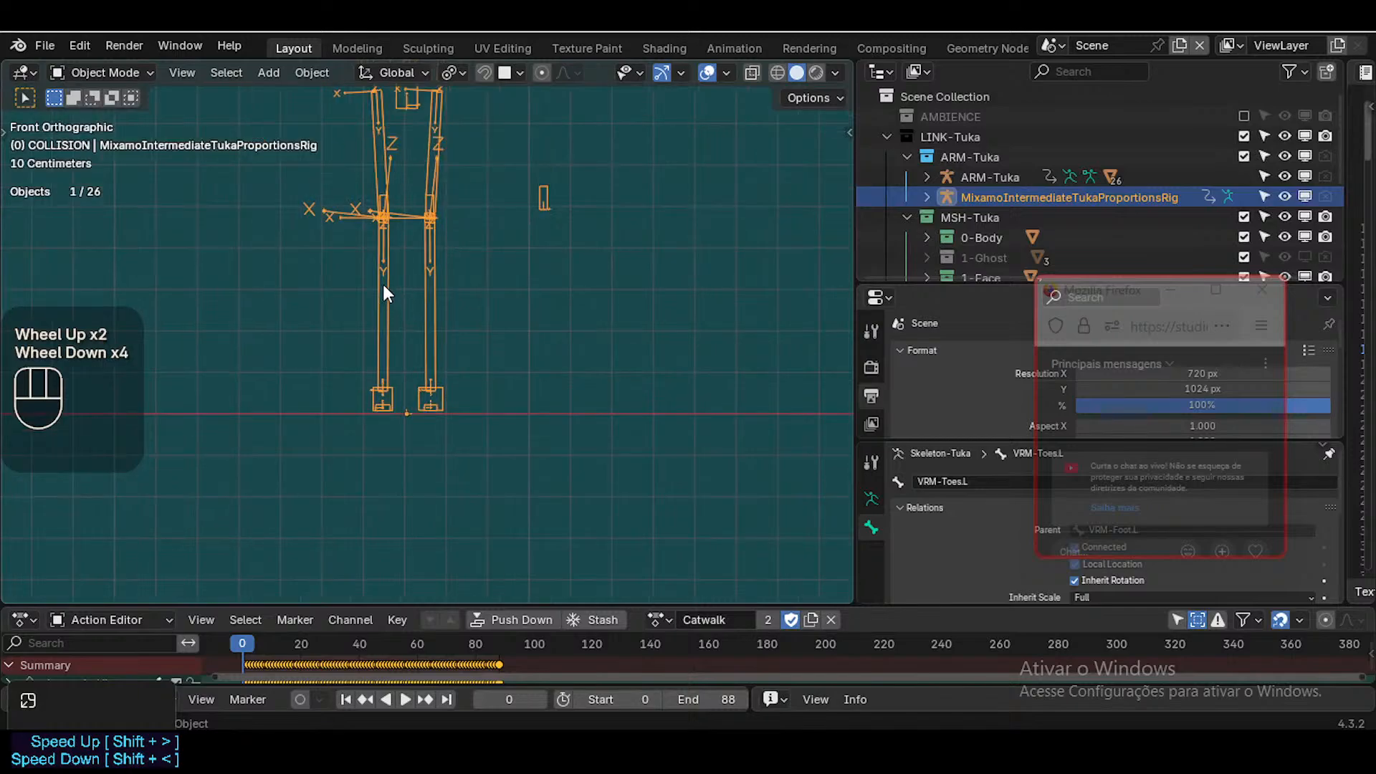
scroll(442, 359, "up", 4)
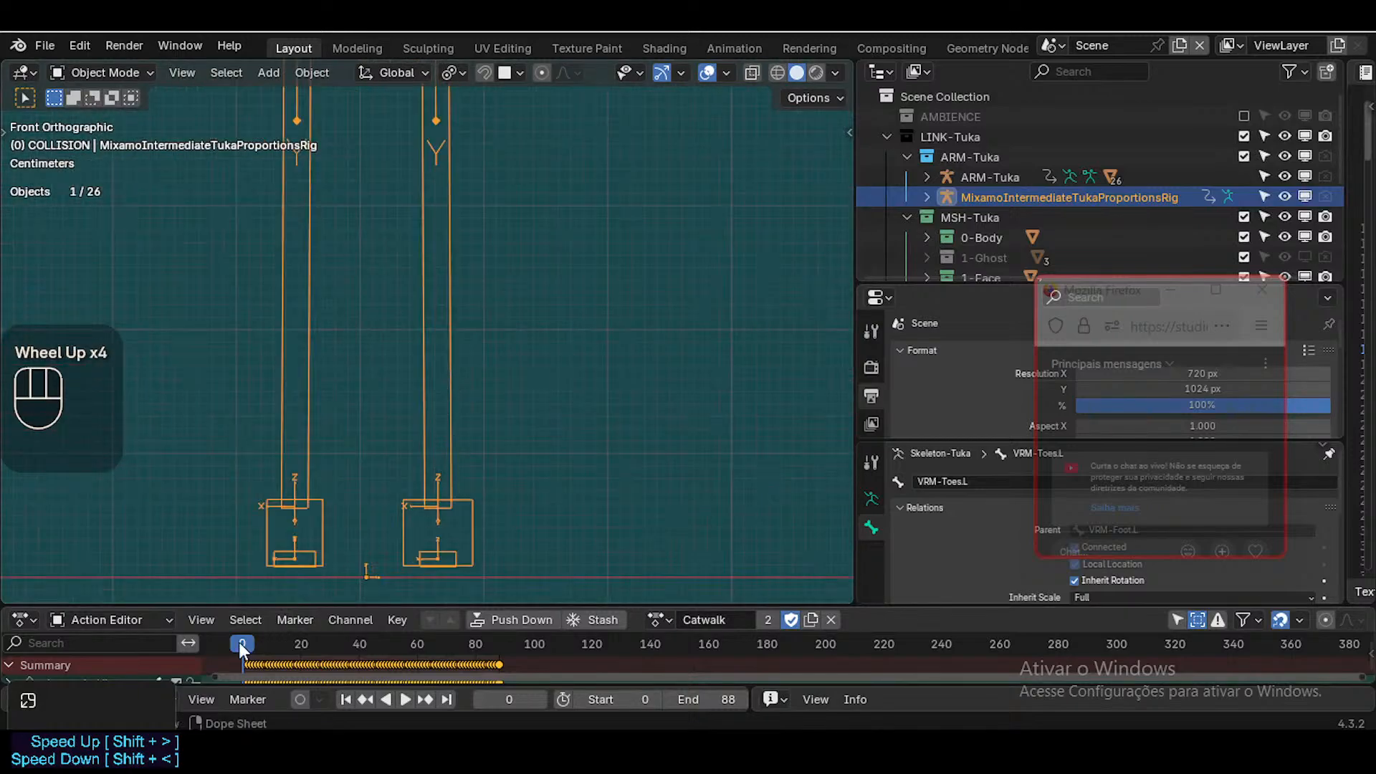
mouse_move(247, 647)
left_mouse_down()
mouse_move(292, 646)
mouse_move(225, 653)
left_mouse_up()
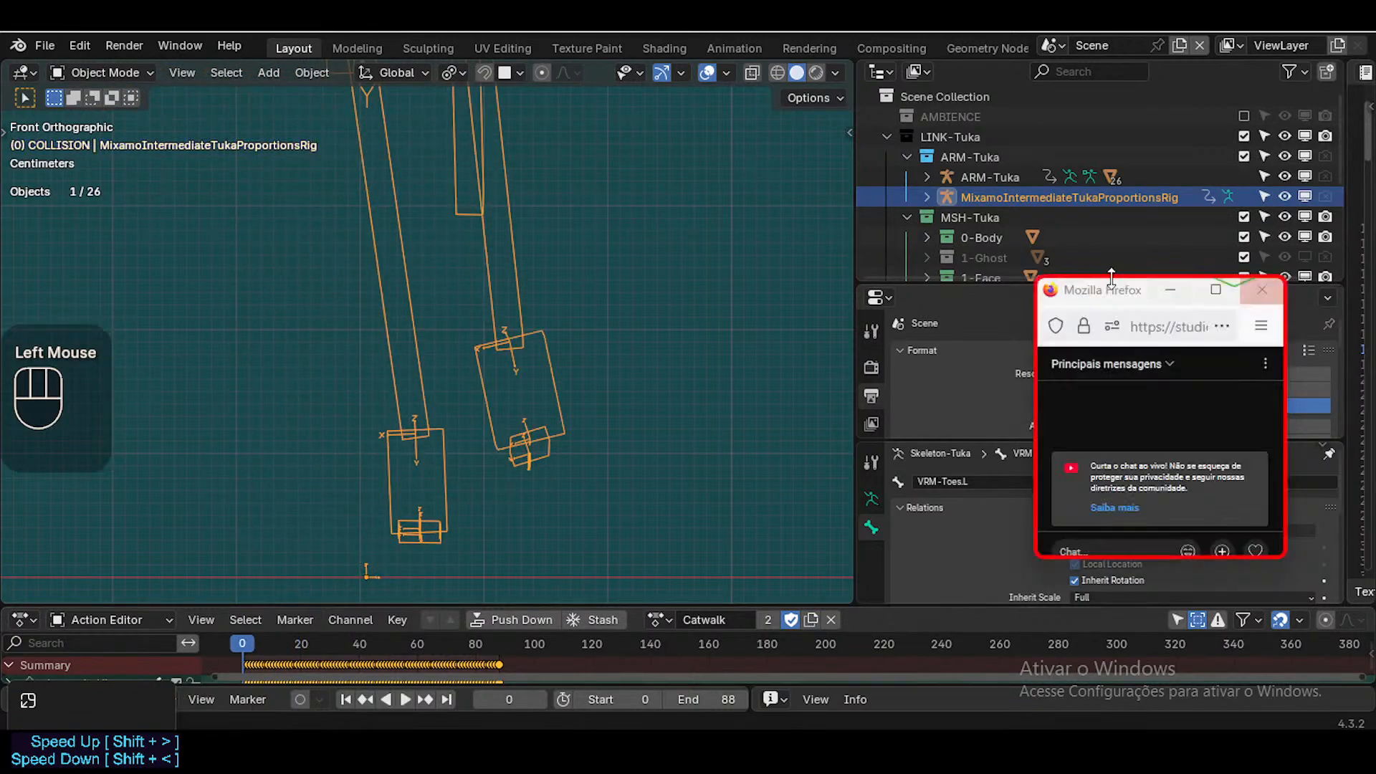
Play the Catwalk animation in right and front orthographic views with the two rigs and Tuka side by side
scroll(661, 303, "down", 2)
middle_click_drag(461, 141, 476, 375, "shift")
scroll(551, 307, "down", 2)
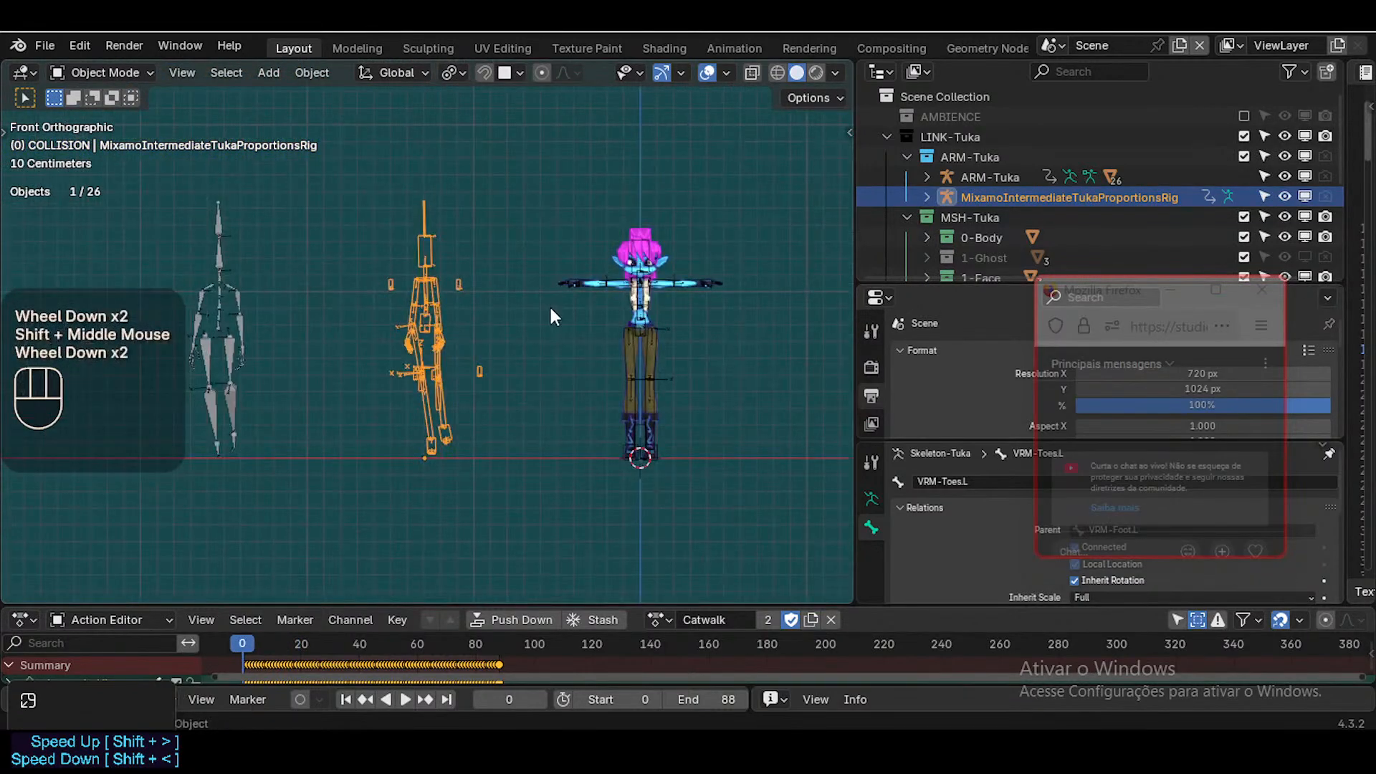
key("KP_3")
key("space")
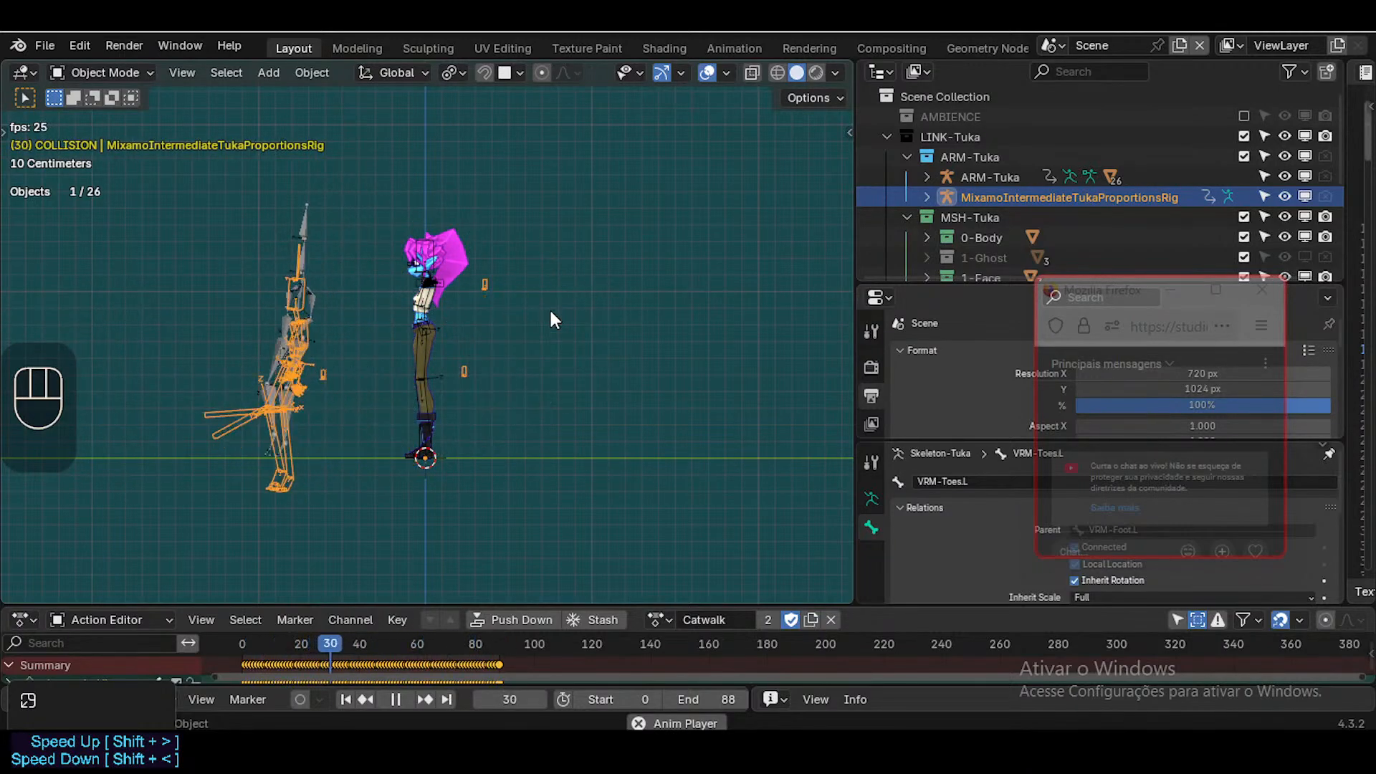
key("KP_1")
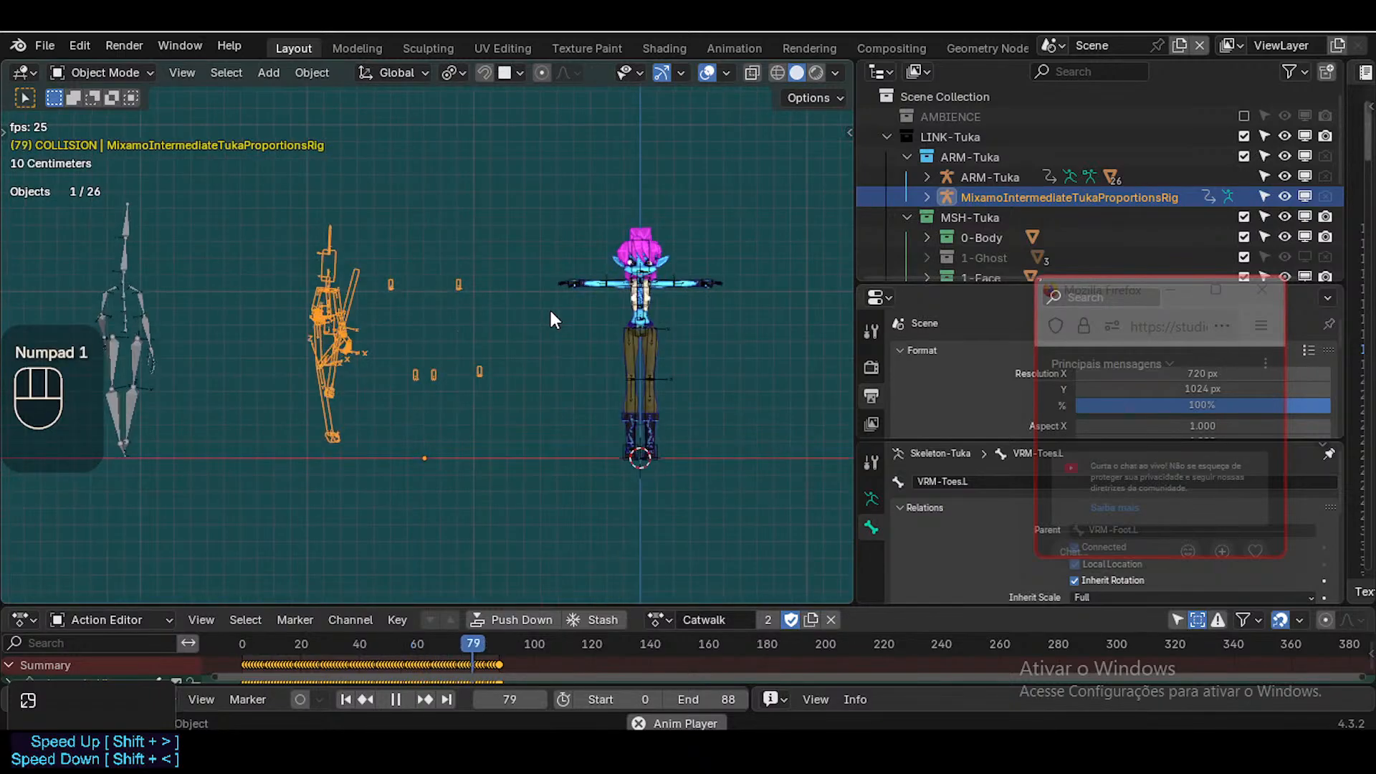
key("space")
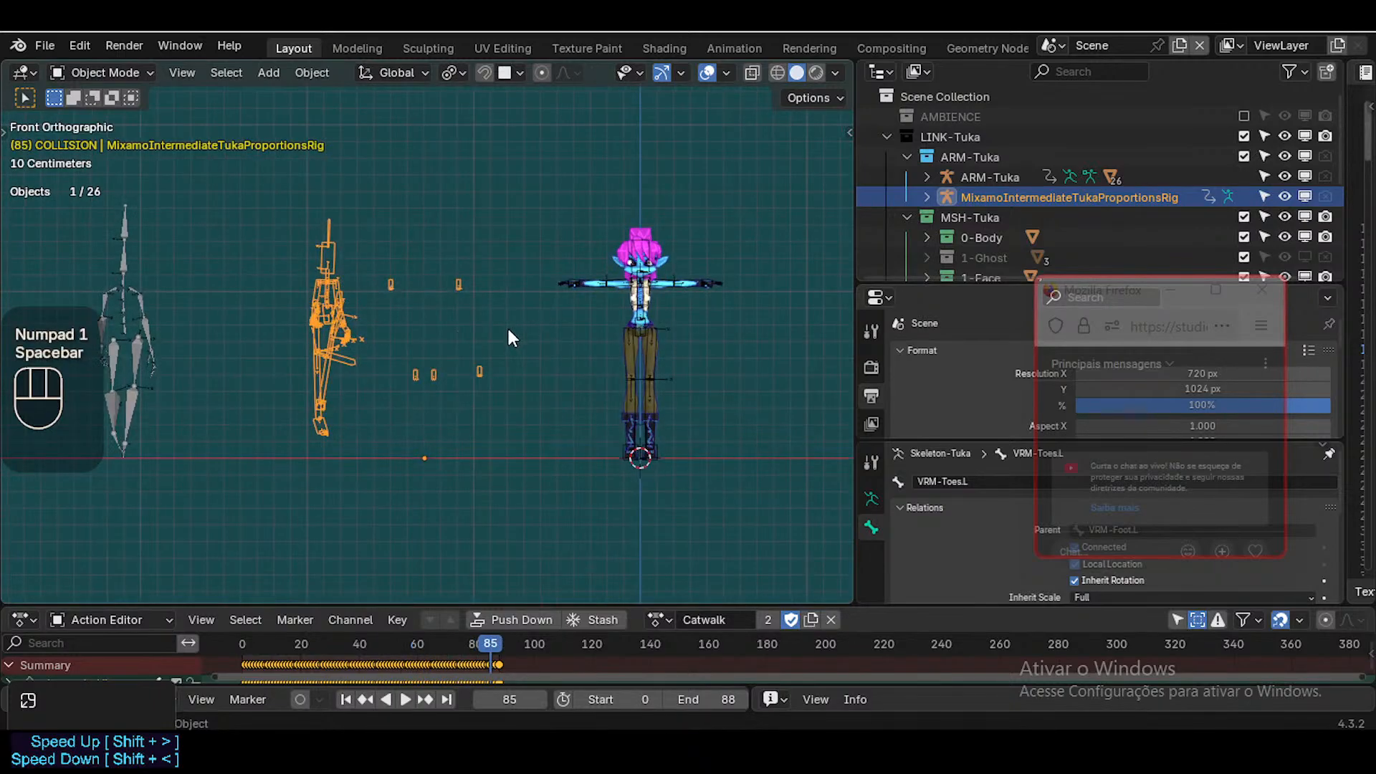
Clear the pose transforms of all 70 intermediate rig bones at frame 85 and return to Object Mode
key("ctrl+Tab")
key("a")
key("alt+q")
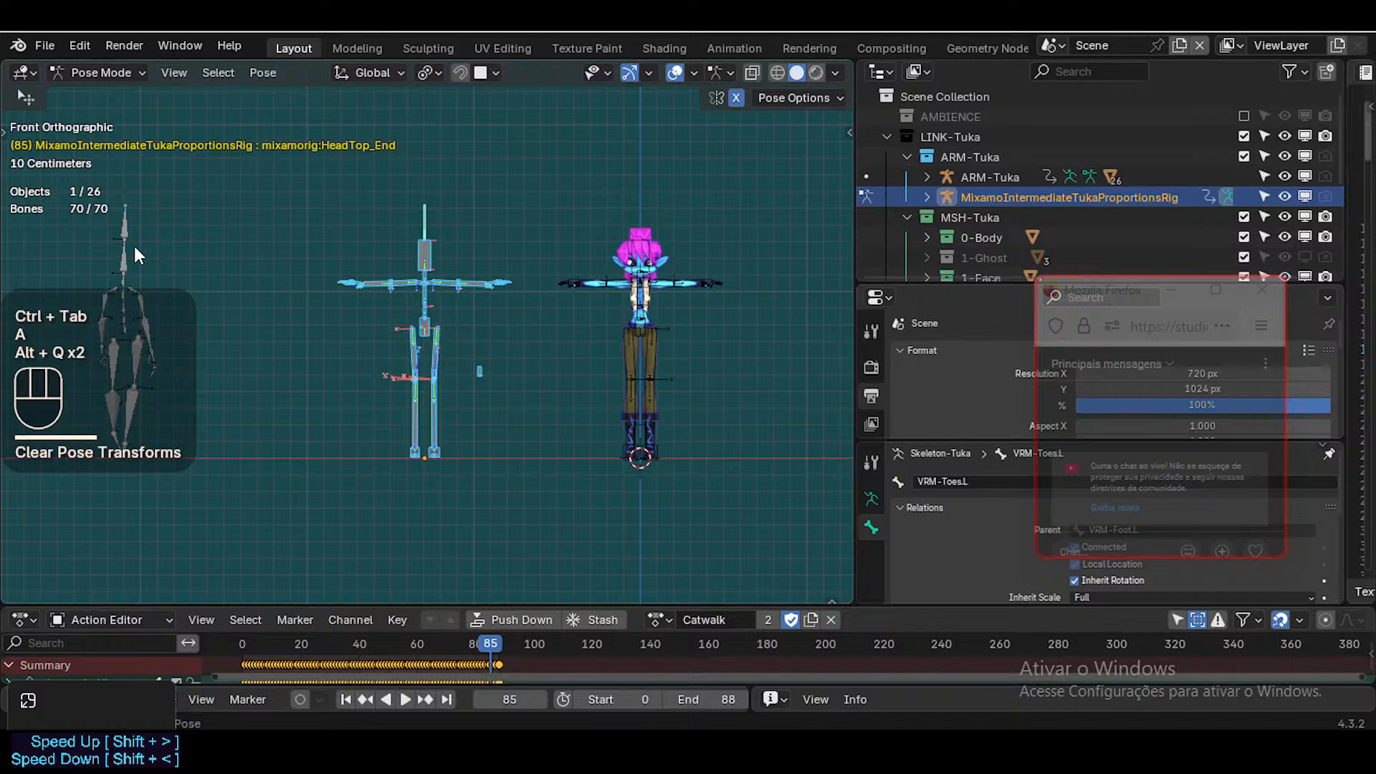
scroll(377, 410, "up", 3)
key("ctrl+Tab")
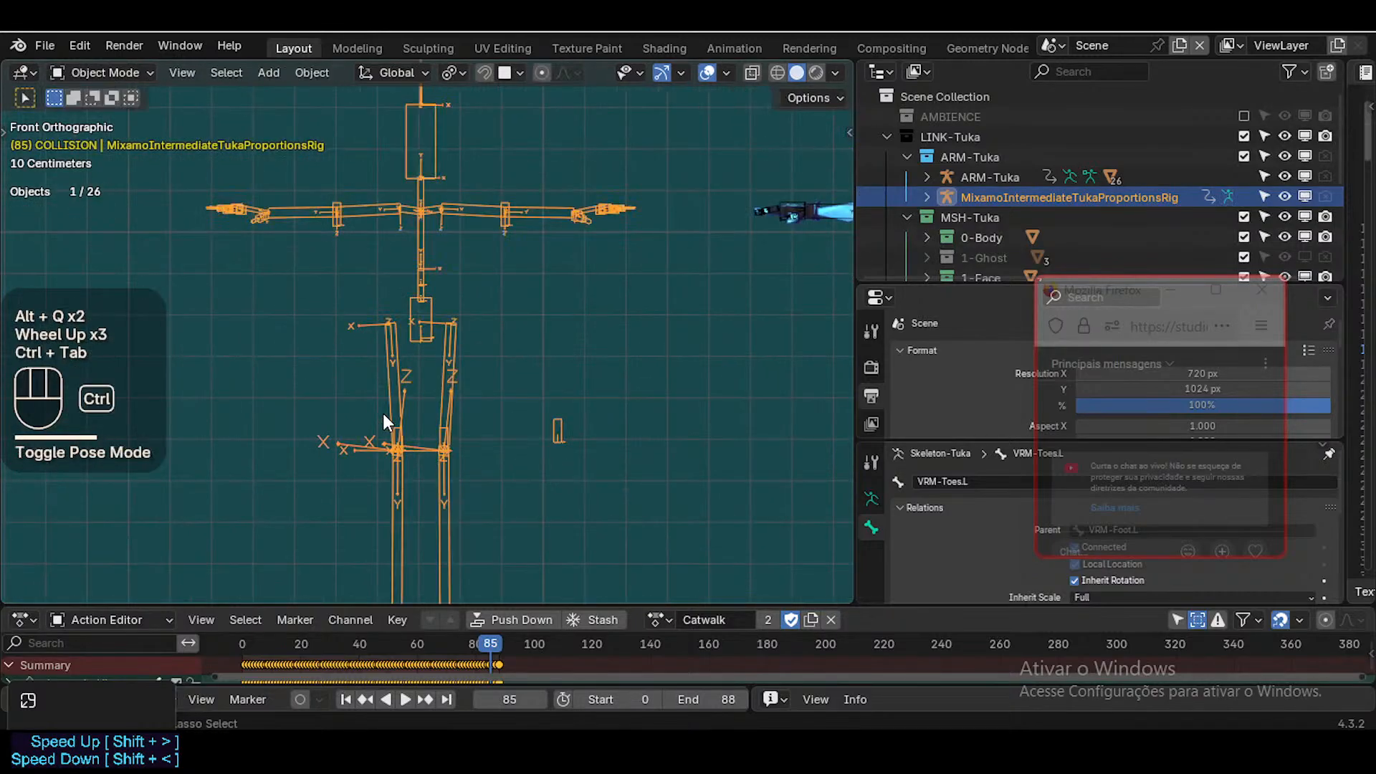
Select MixamoIntermediateTukaProportionsRig and enter Edit Mode on it
scroll(383, 413, "down", 3)
left_click(127, 253)
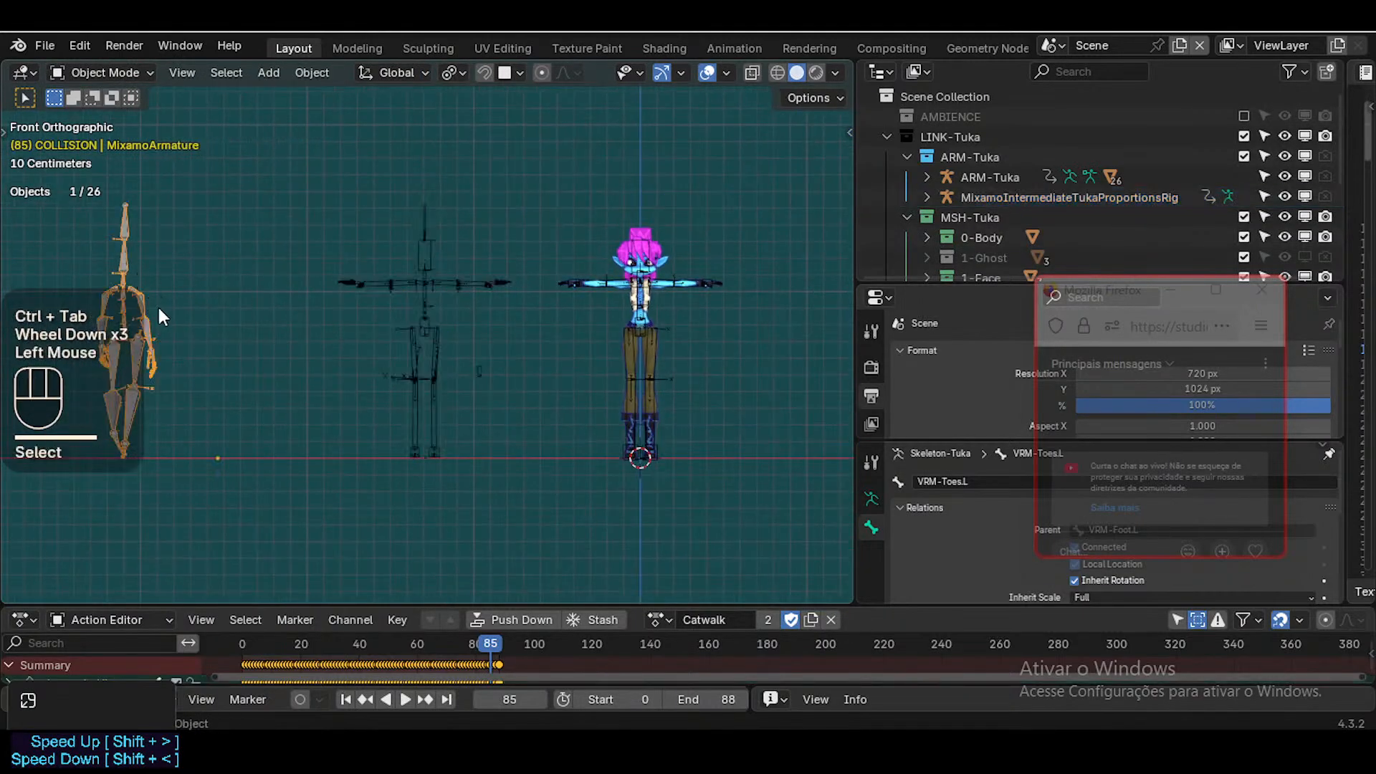
scroll(389, 434, "up", 5)
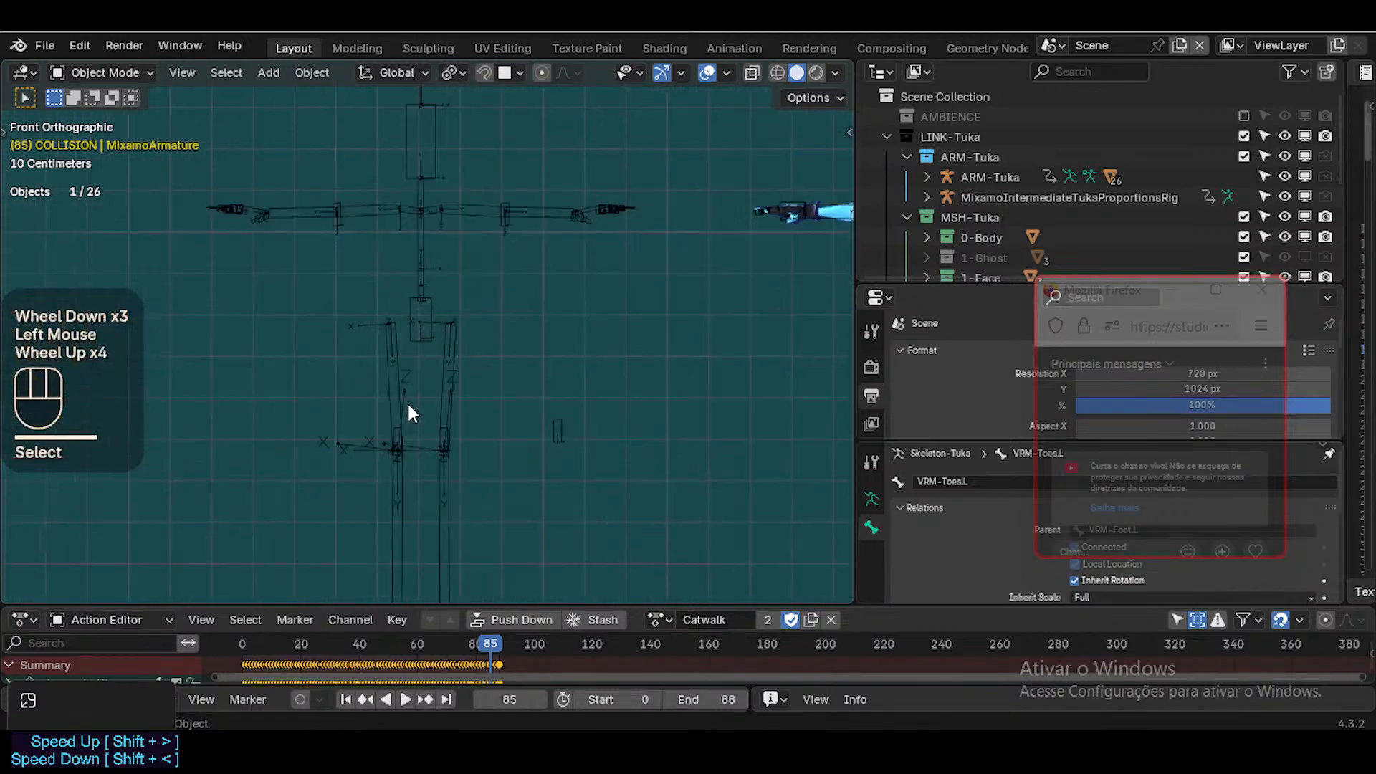
scroll(409, 408, "down", 1)
left_click(442, 406)
key("Tab")
key("Tab")
key("Tab")
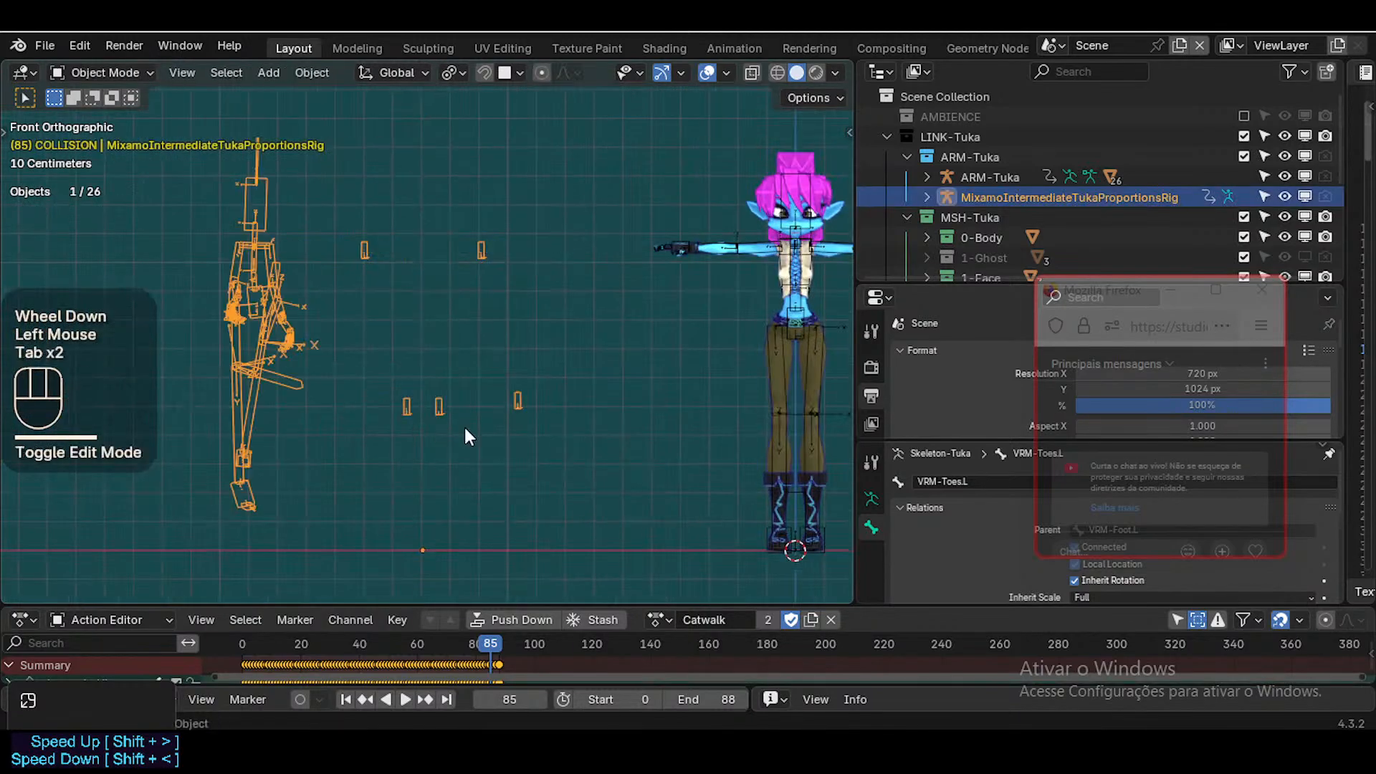
Examine the intermediate rig's rest bones beside Tuka in right, front and perspective views, including the knee bones extending forward
key("KP_3")
key("KP_1")
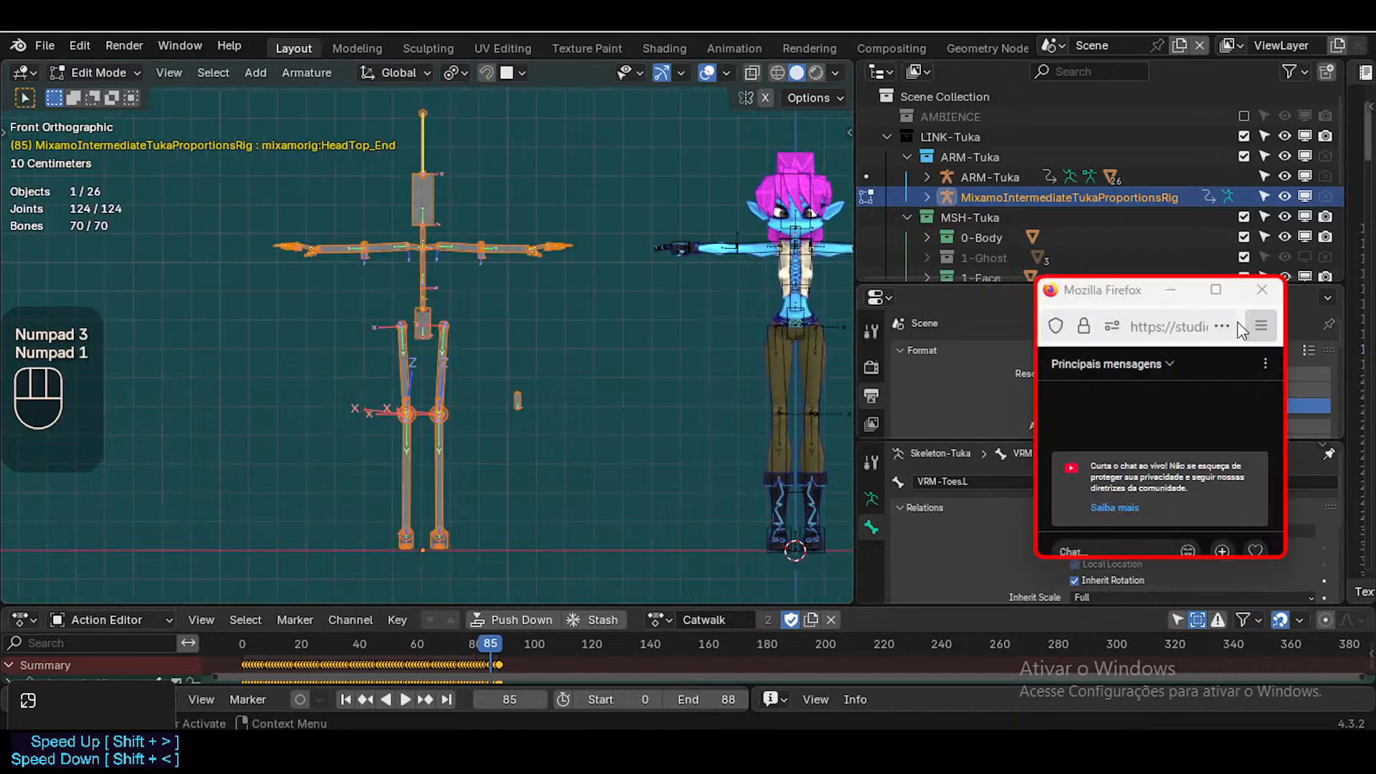
scroll(440, 309, "up", 2)
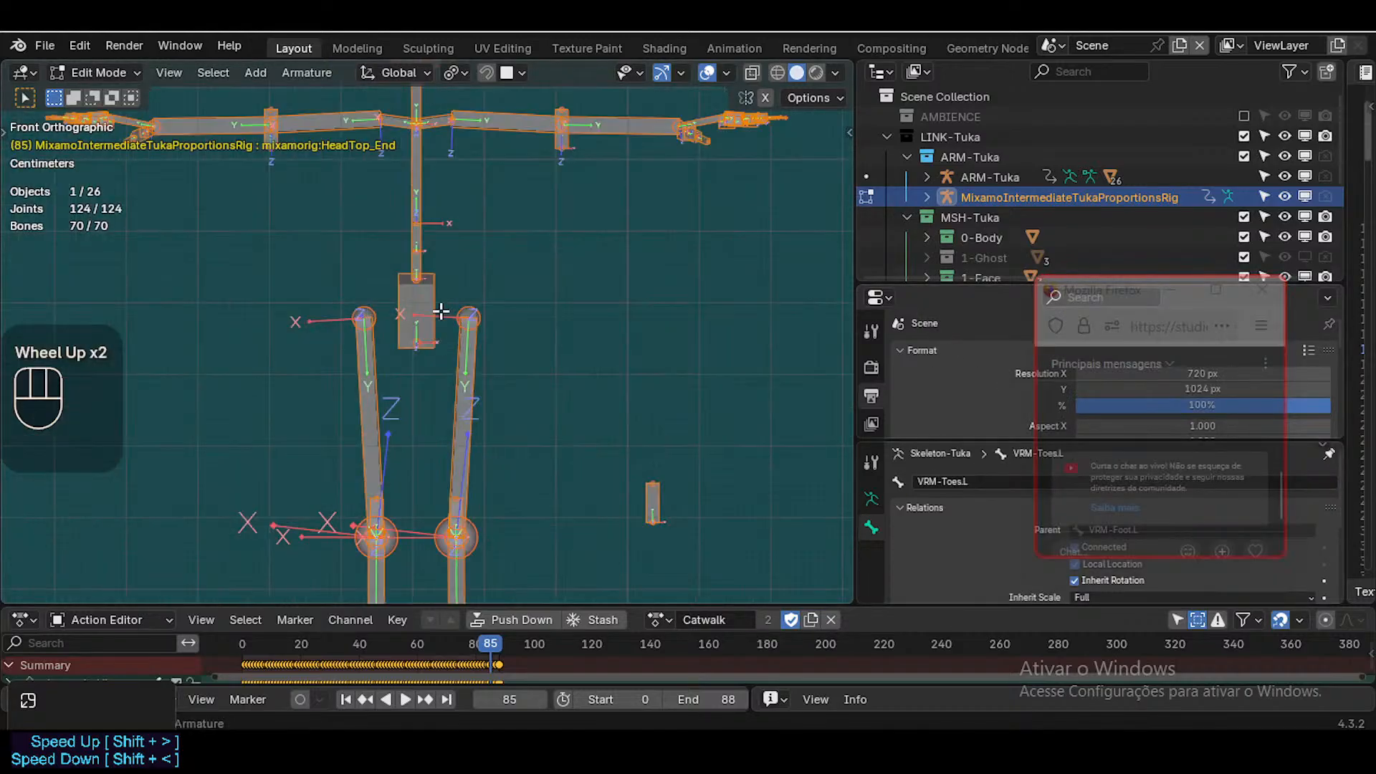
scroll(442, 330, "down", 2)
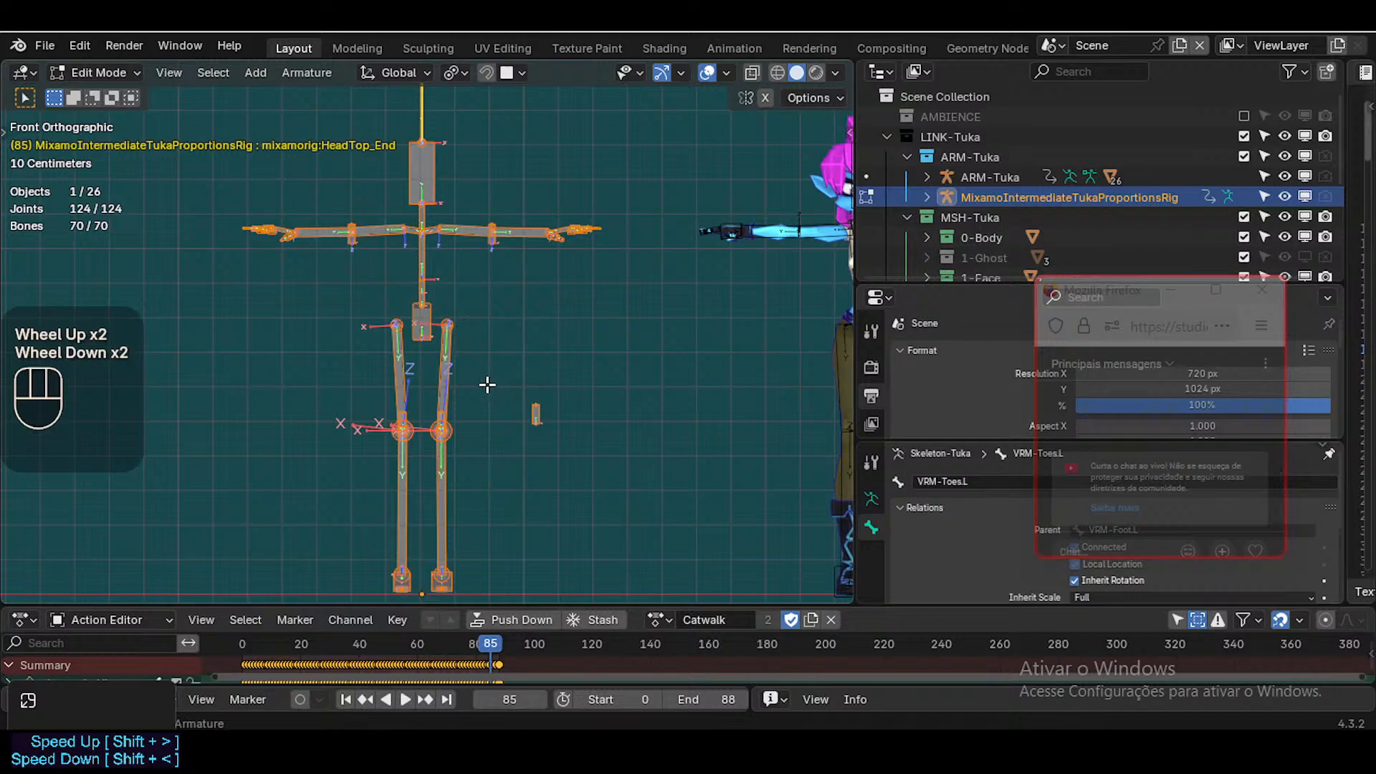
middle_click_drag(509, 414, 576, 463)
scroll(461, 399, "down", 2)
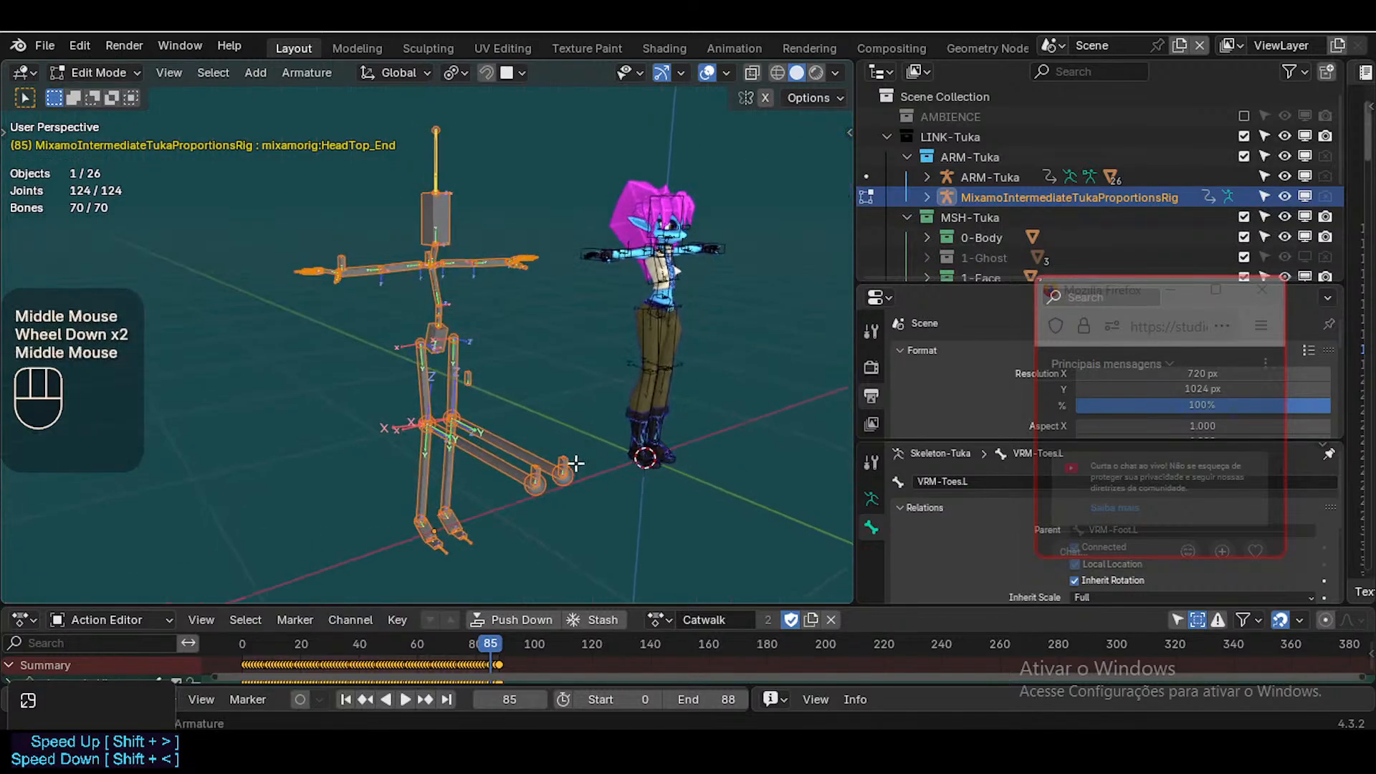
Switch to the browser to check the YouTube guide on retargeting with Rokoko, and return to Blender's rig view
mouse_move(703, 751)
left_click(655, 657)
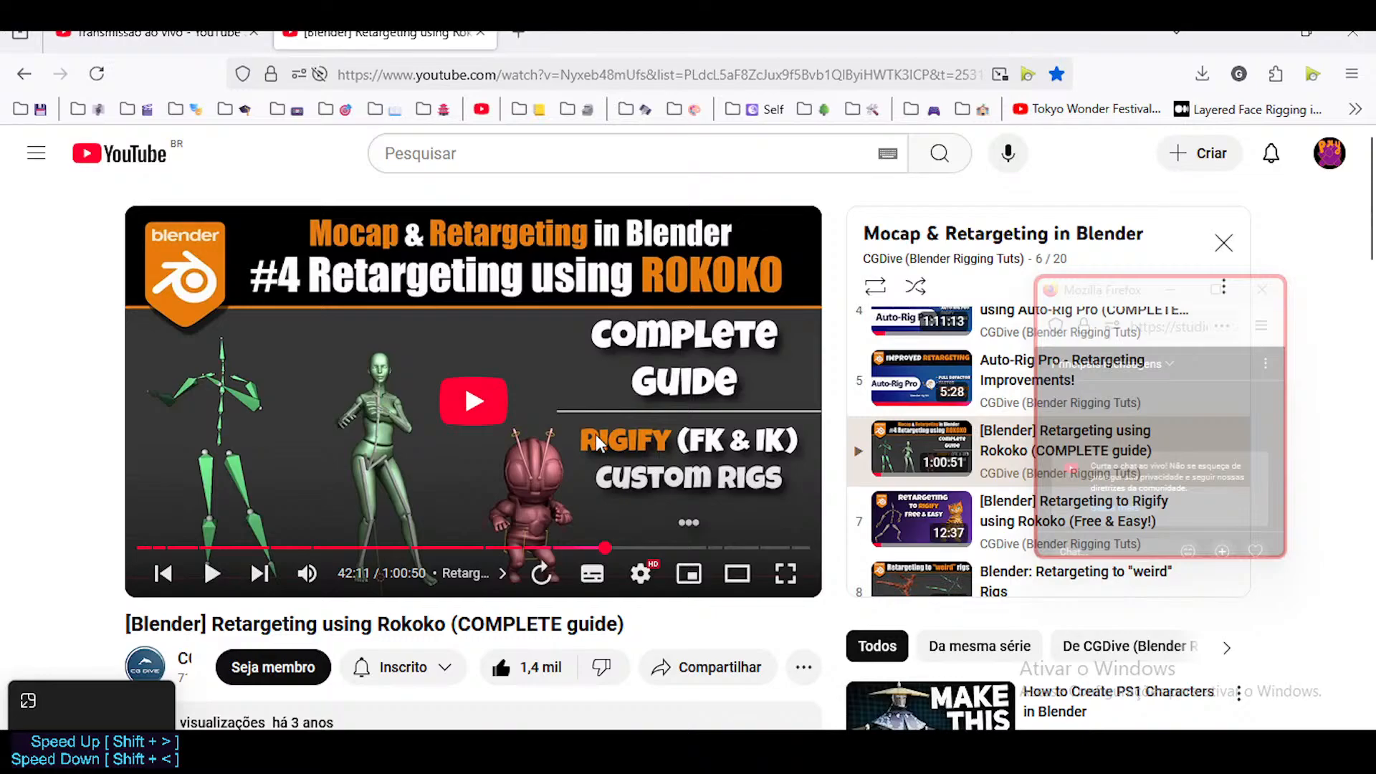
mouse_move(971, 752)
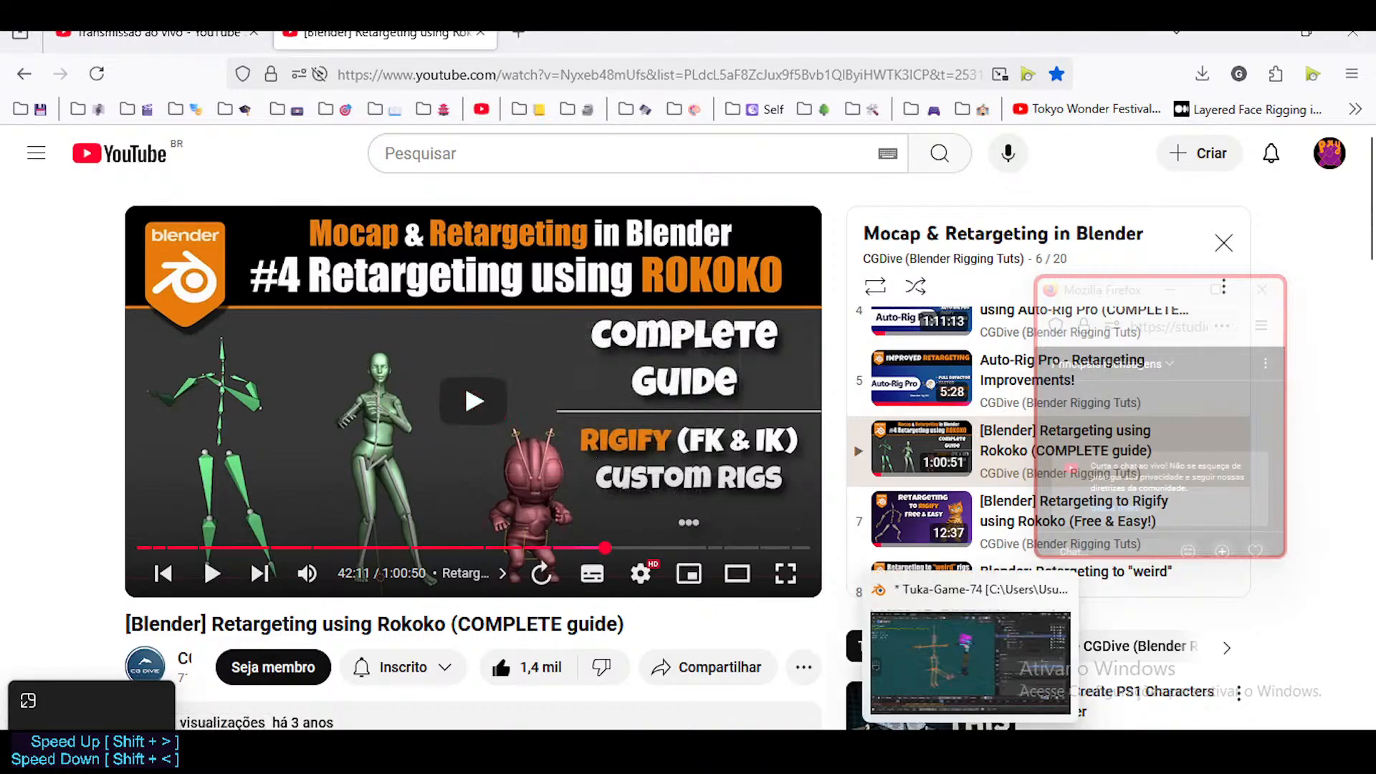
left_click(971, 663)
scroll(458, 352, "up", 5)
scroll(470, 355, "down", 2)
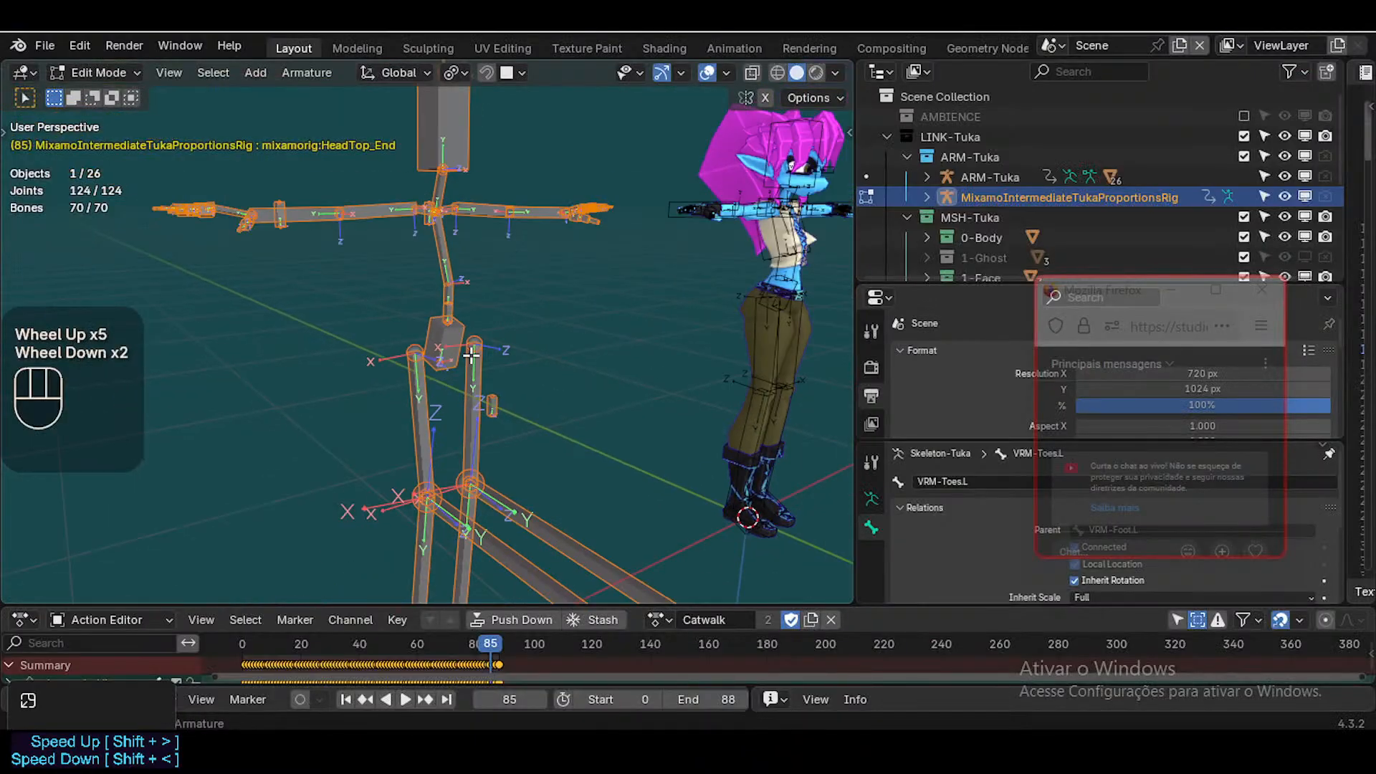
Widen the 3D viewport and show its sidebar, moving the floating chat window clear of the transform values
scroll(470, 355, "down", 2)
key("n")
key("n")
left_click(853, 200)
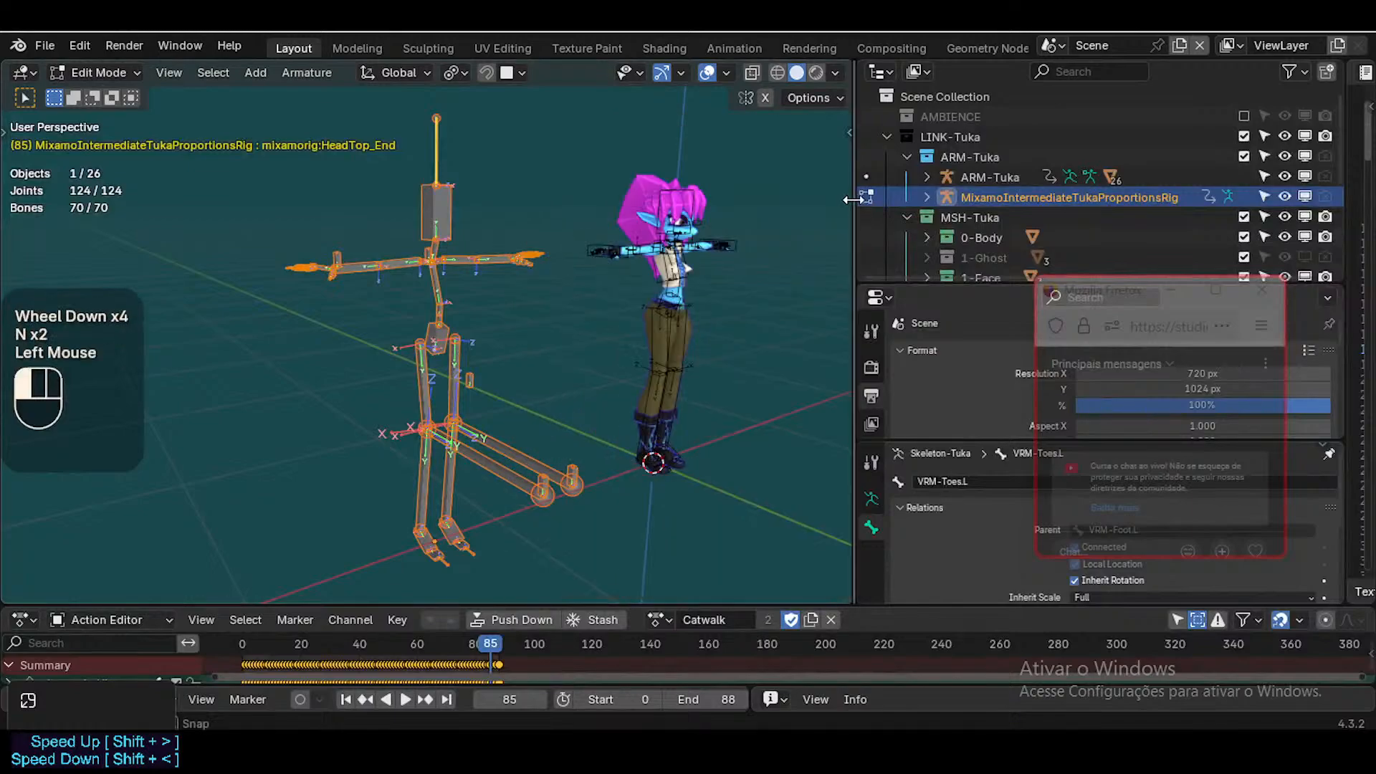
left_click_drag(853, 200, 1156, 200)
key("n")
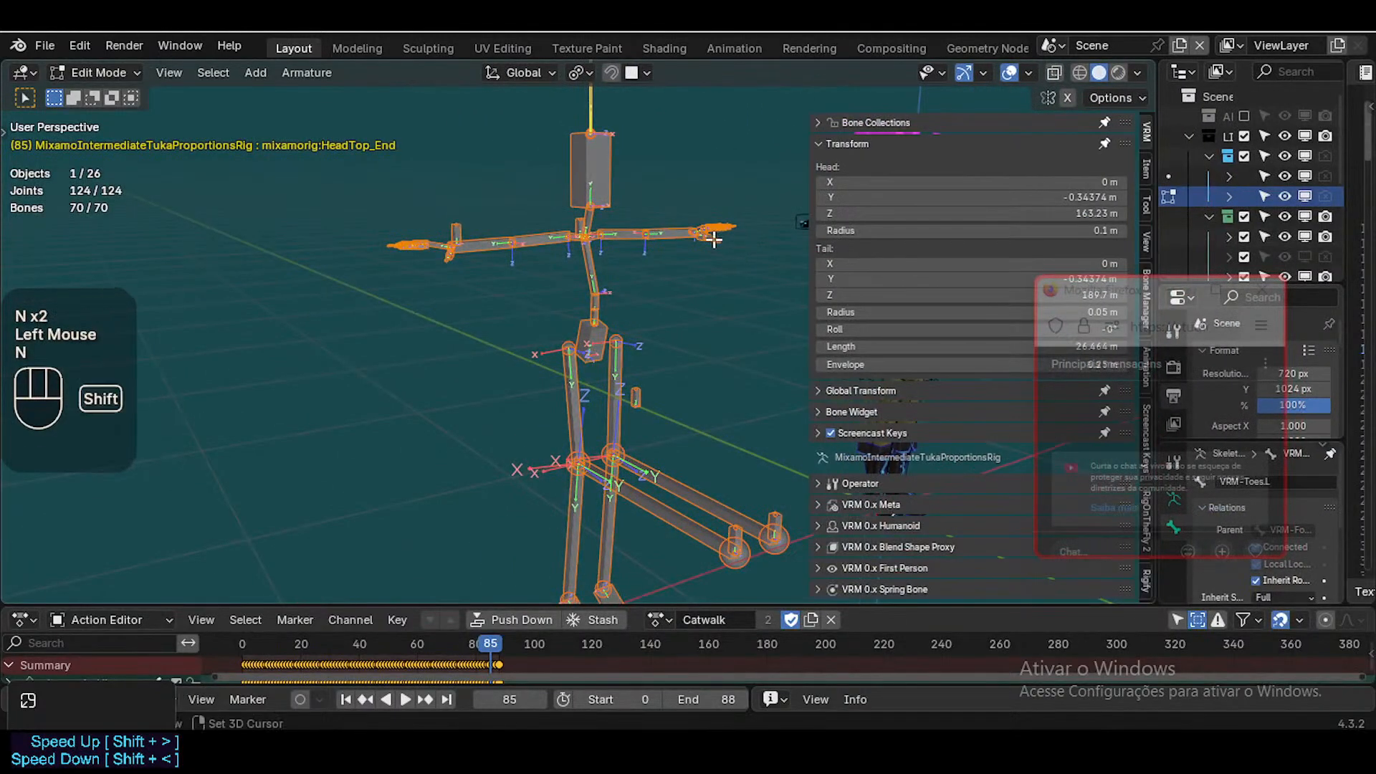
middle_click_drag(714, 240, 495, 253, "shift")
scroll(494, 253, "down", 1)
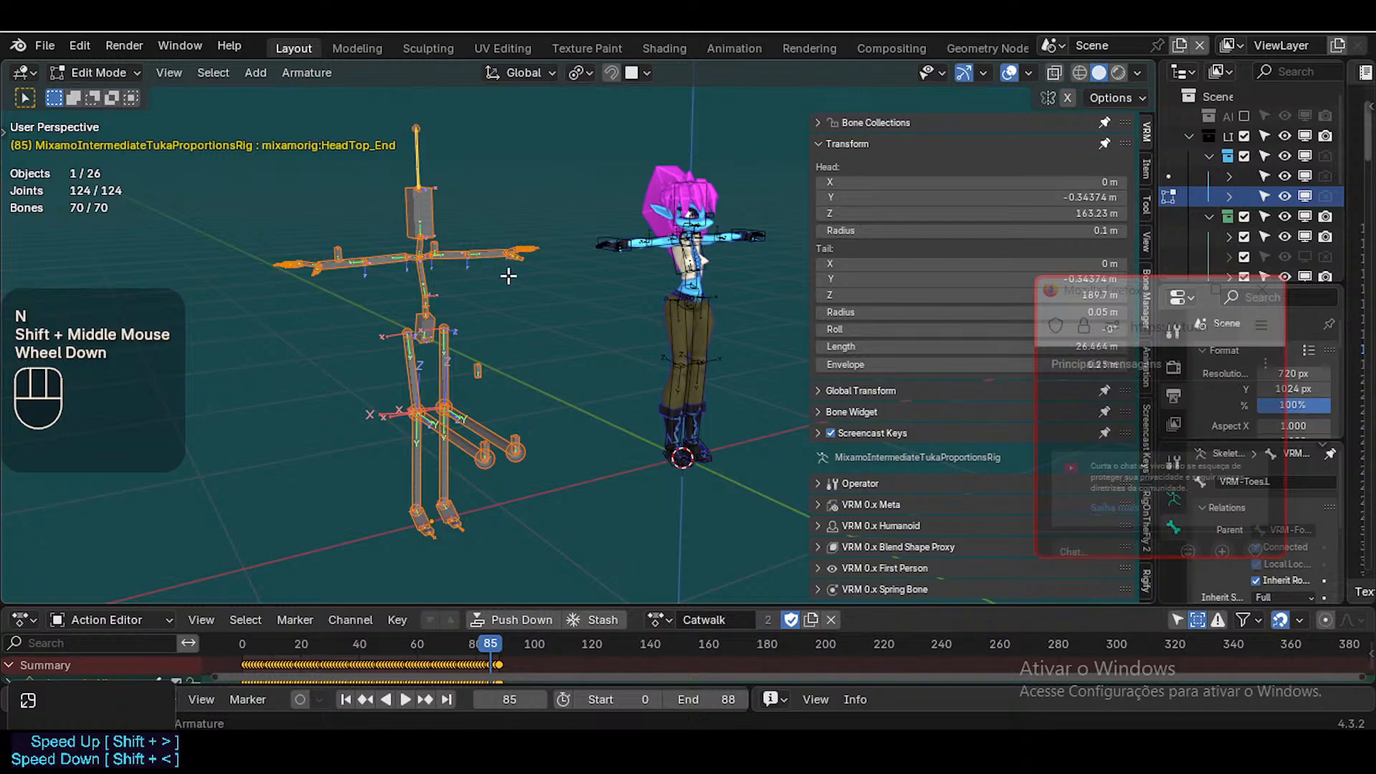
left_click_drag(1100, 300, 1239, 294)
scroll(975, 202, "down", 3)
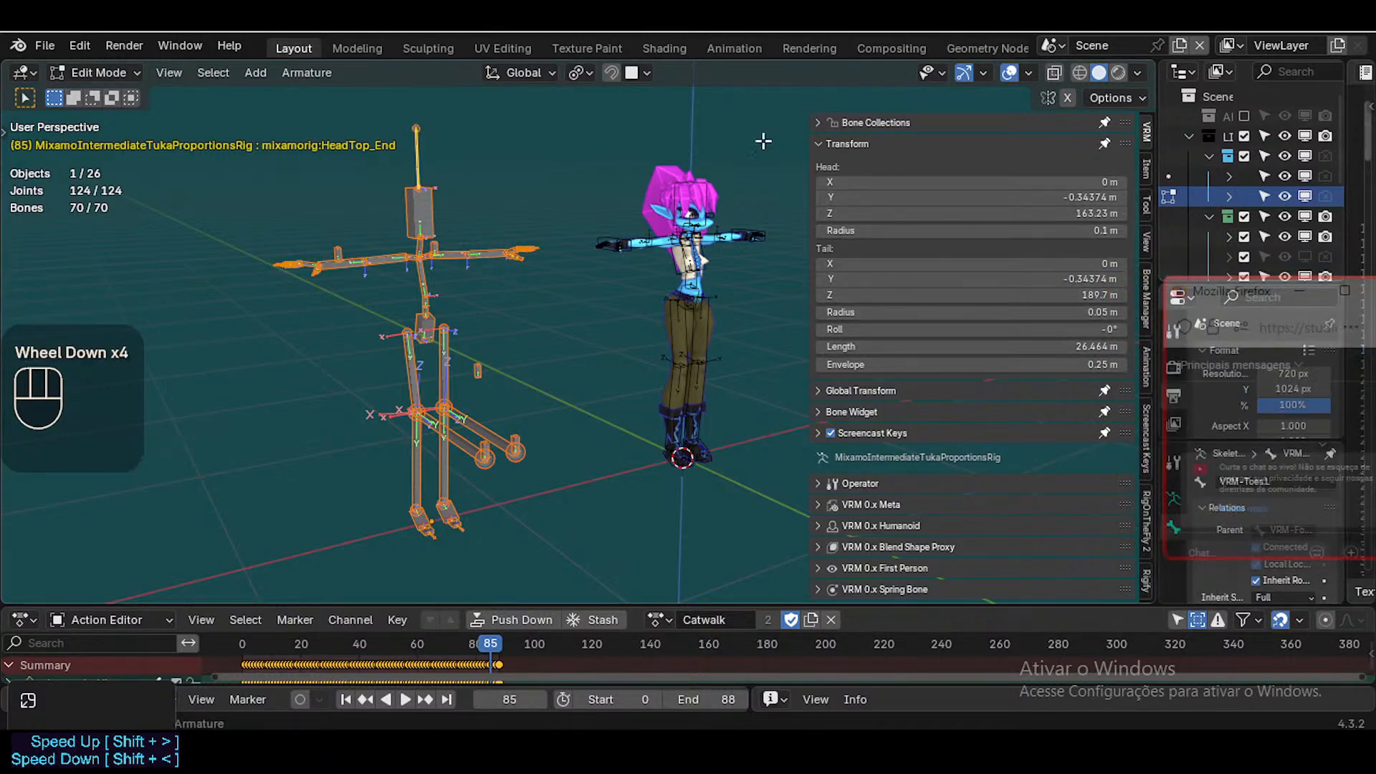
Inspect the edit-mode transforms of the left knee bone and the knee target bones MIX-Knee.L.001 and MIX-Knee.R.001
scroll(517, 397, "up", 1)
left_click(453, 483)
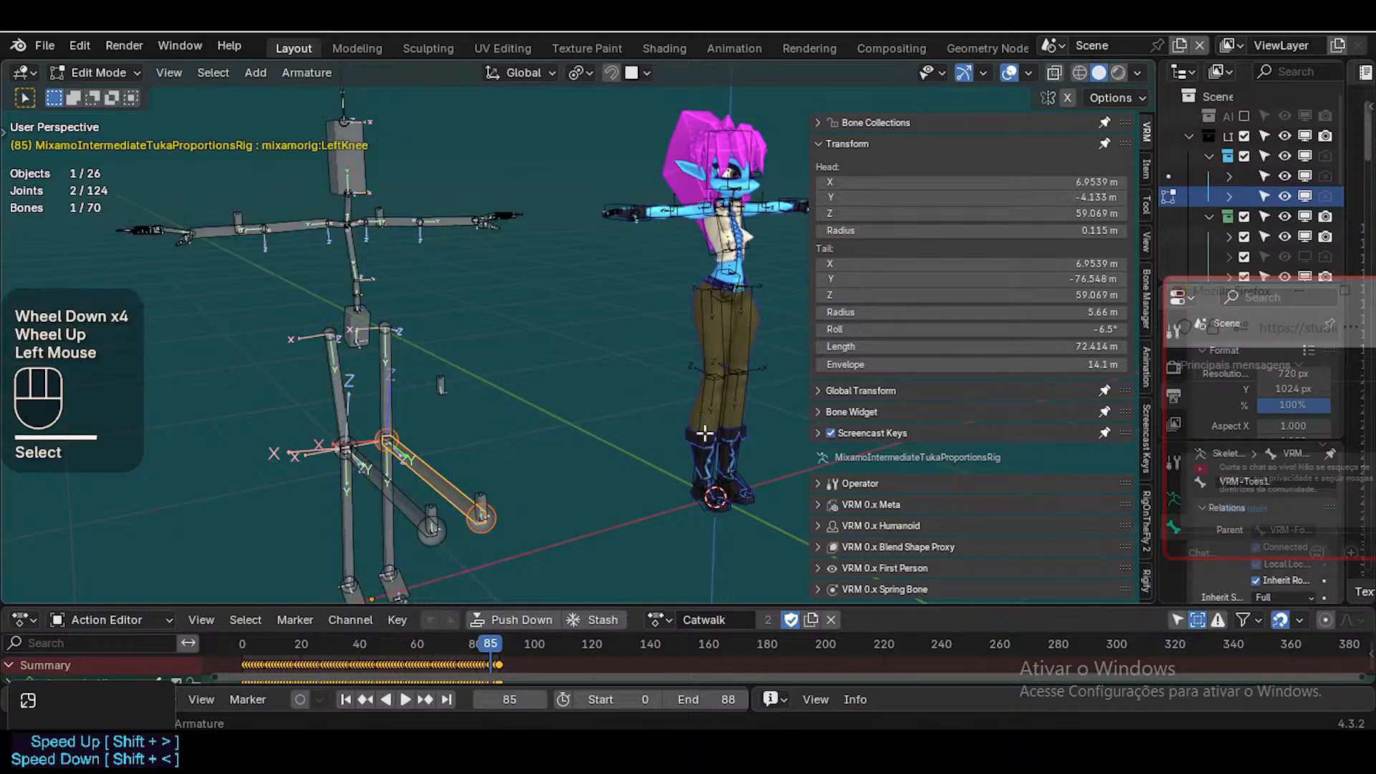
left_click(494, 502)
scroll(529, 448, "down", 1)
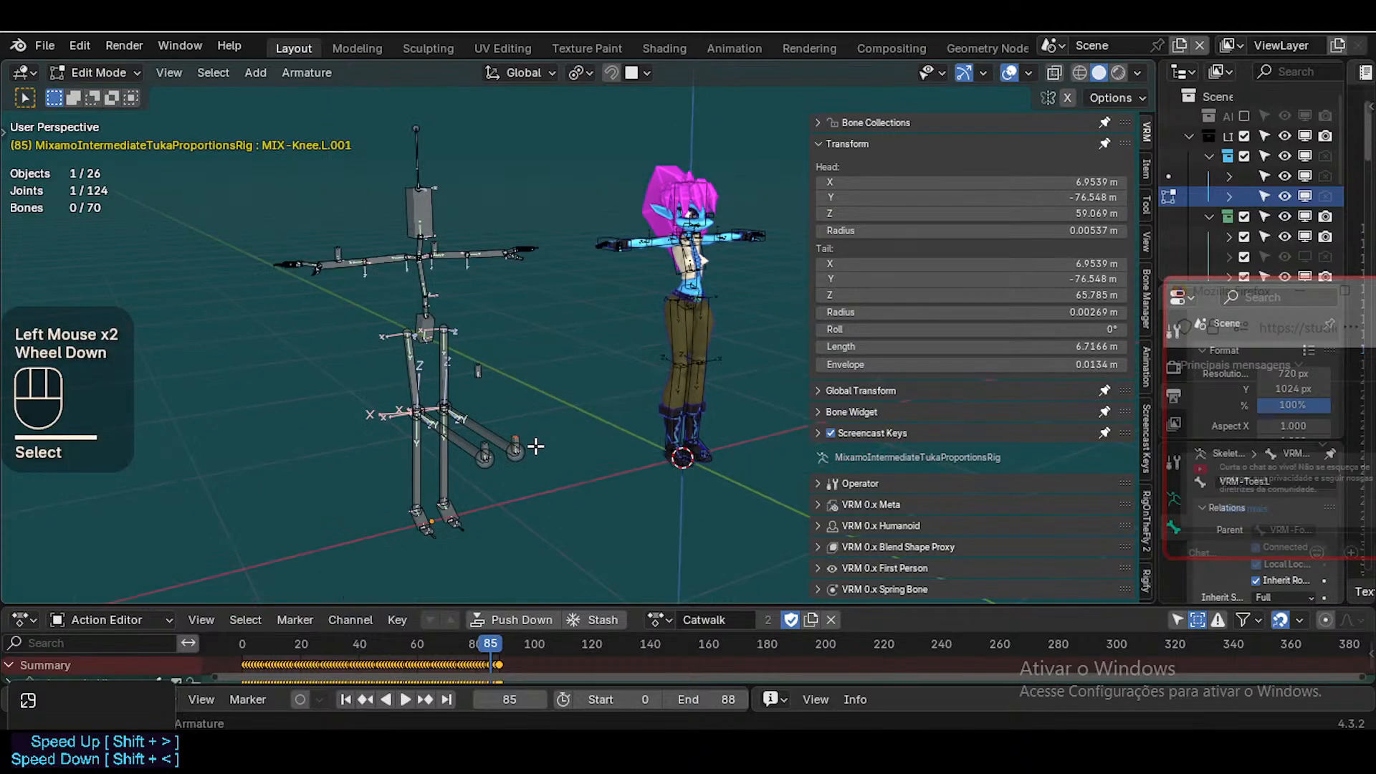
scroll(537, 444, "up", 1)
scroll(537, 444, "down", 2)
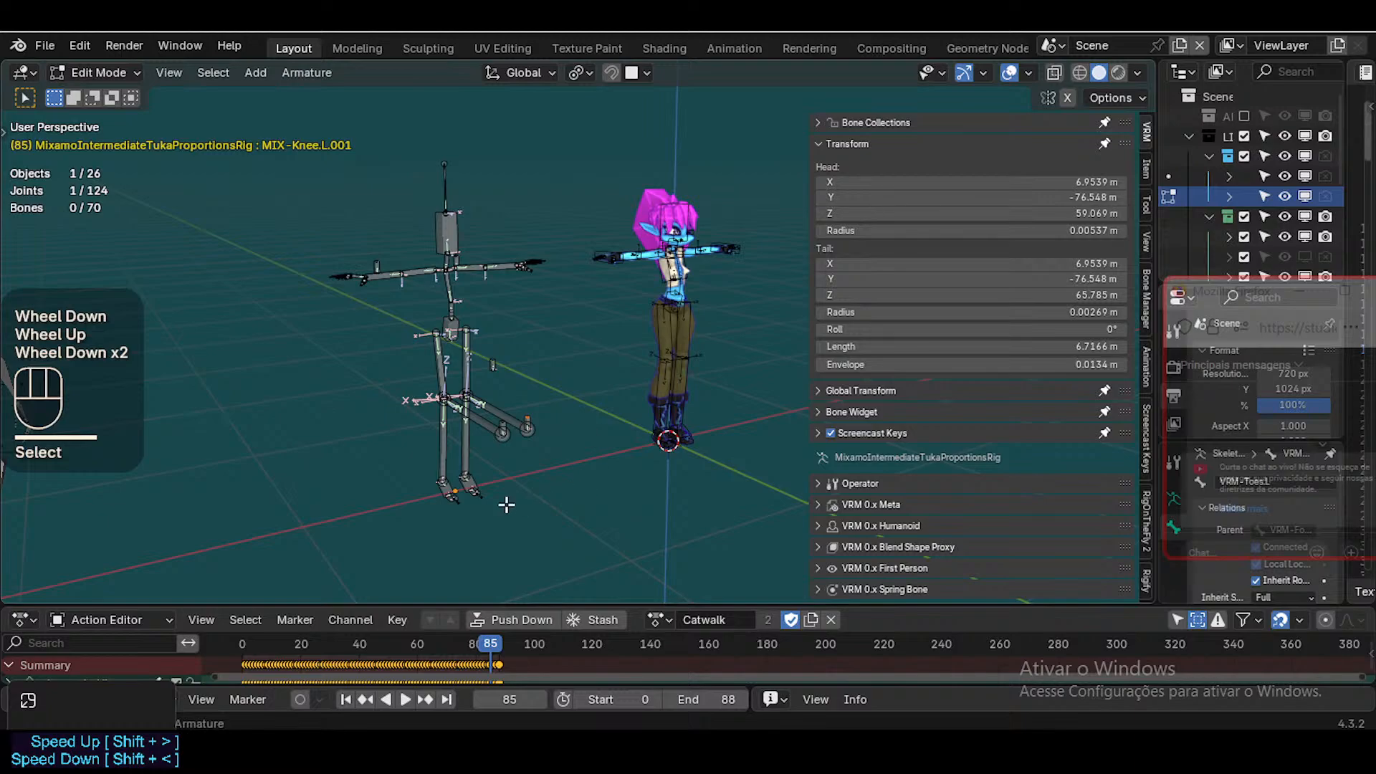
scroll(476, 394, "up", 1)
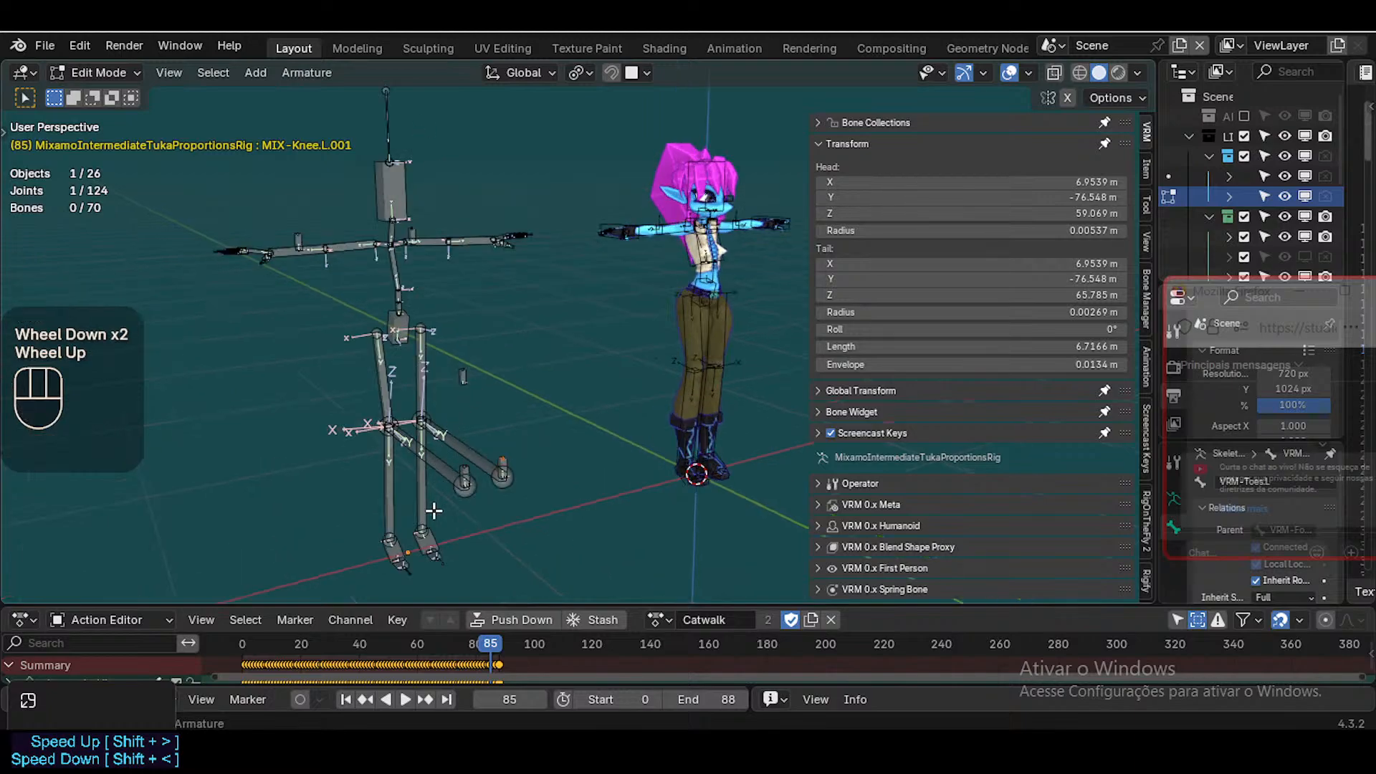
left_click(462, 470)
left_click(465, 477)
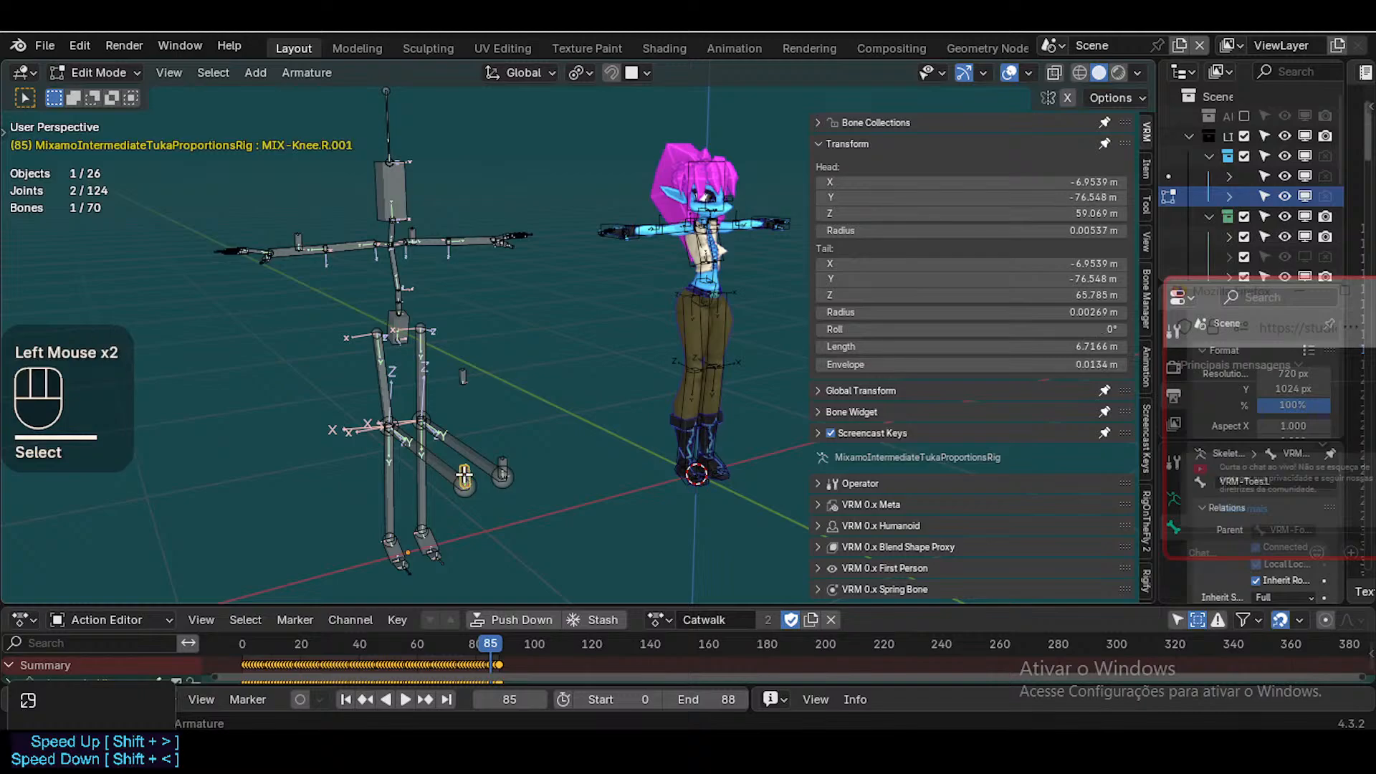
left_click(502, 467)
left_click(465, 471)
left_click(466, 471)
scroll(896, 215, "up", 2)
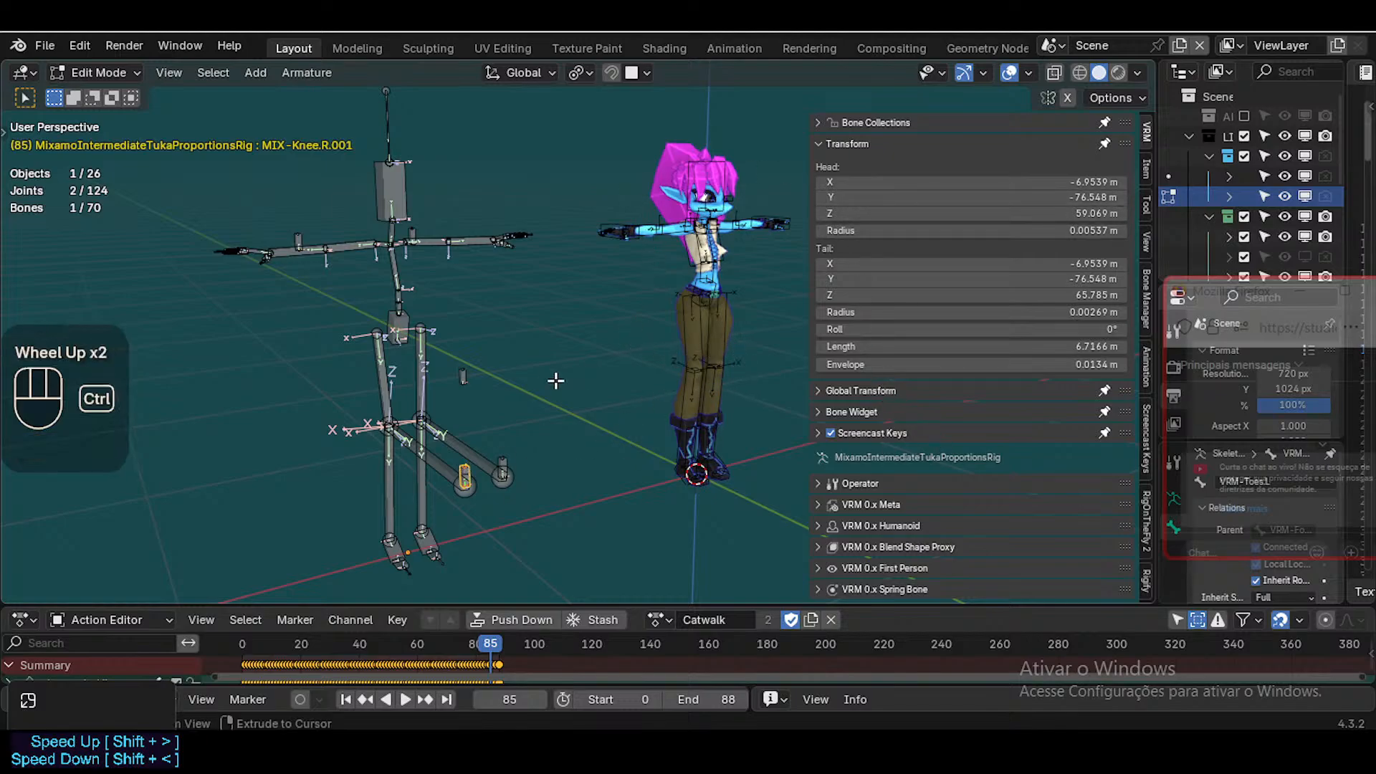
Leave Edit Mode, clear the pose transforms of all the intermediate rig's bones in Pose Mode, and return to Object Mode
key("ctrl+Tab")
left_click(665, 344)
left_click(239, 302)
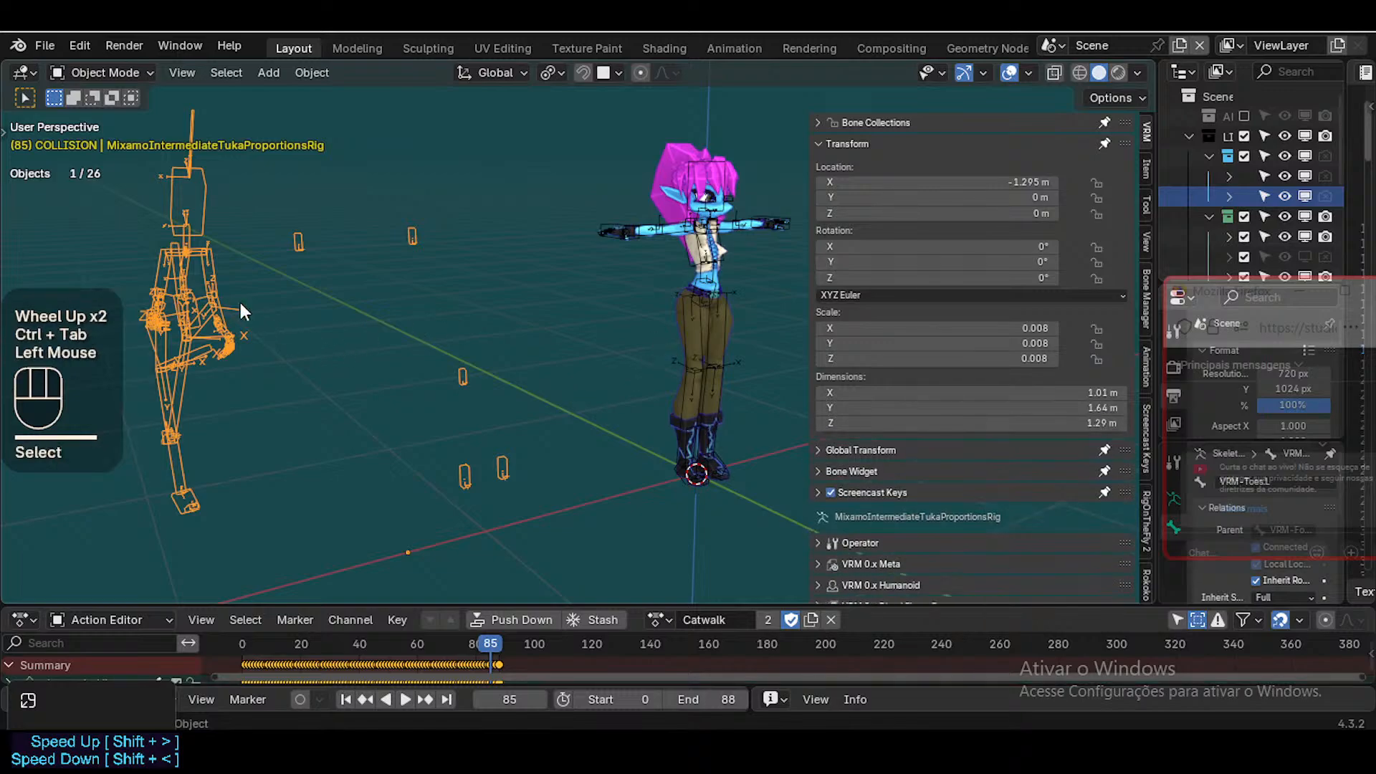
key("ctrl+Tab")
key("a")
key("alt+q")
key("alt+q")
key("ctrl+Tab")
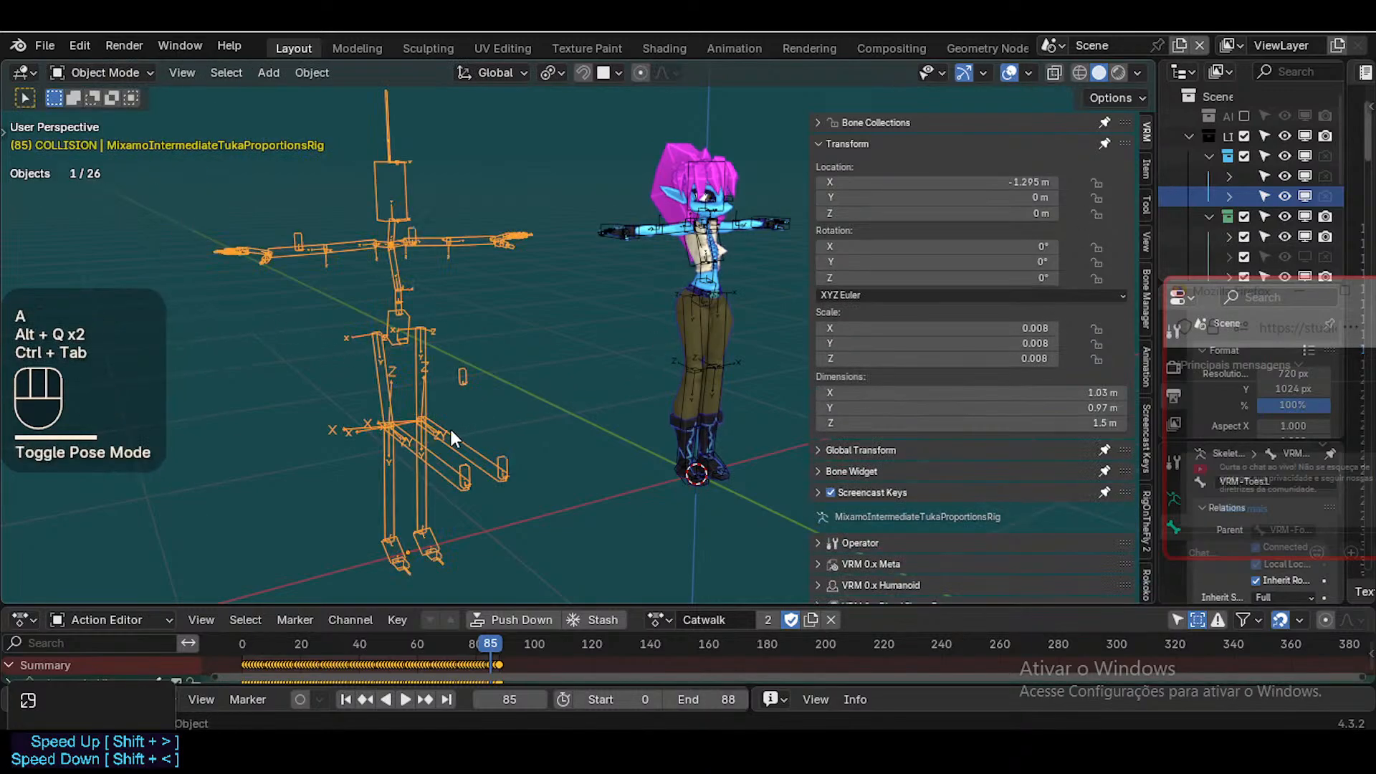
Collapse the intermediate rig's Transform section and bring up the Rokoko retargeting settings
left_click(450, 429)
scroll(880, 123, "up", 1)
left_click(861, 147)
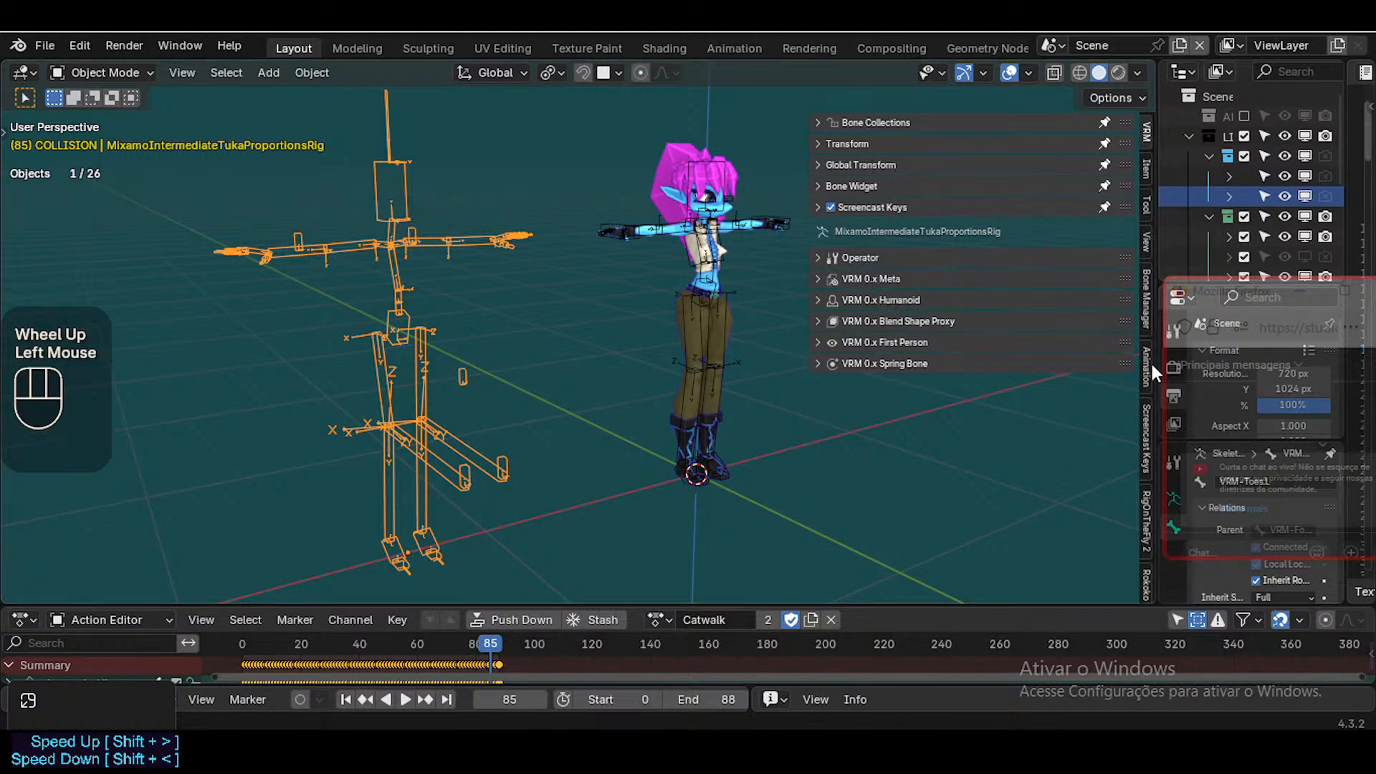
scroll(1147, 373, "down", 5)
left_click(1146, 572)
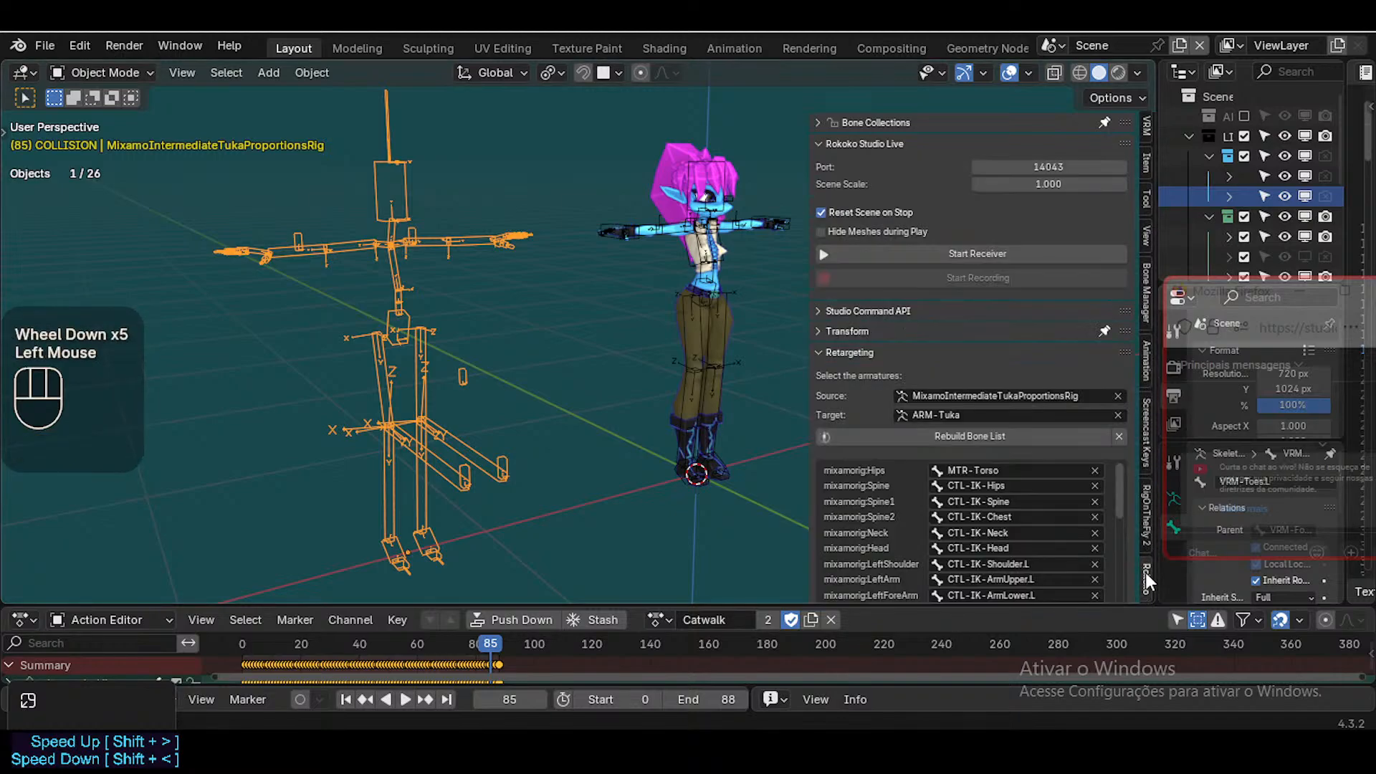
Examine the Rokoko bone mapping from the intermediate rig to ARM-Tuka, checking the hand, leg and empty custom entries
scroll(884, 279, "down", 6)
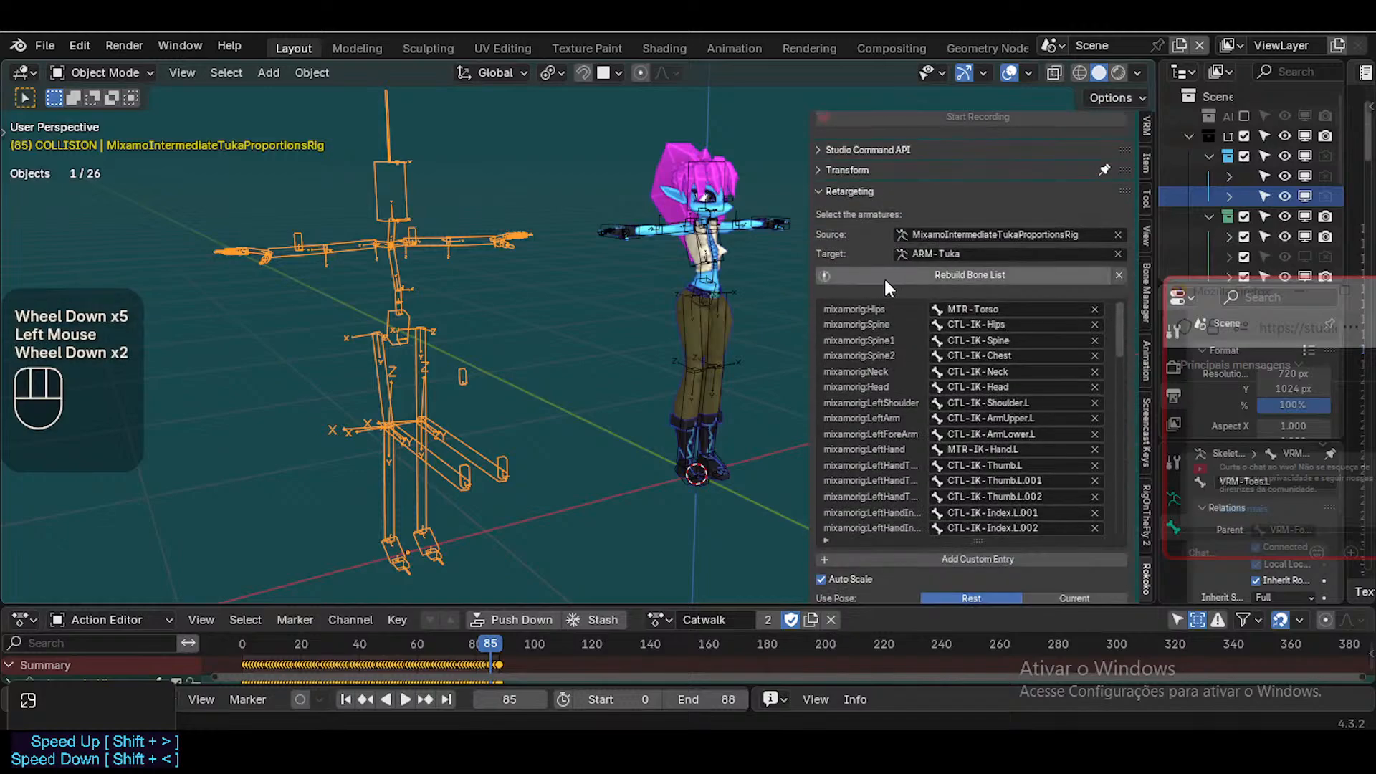
scroll(874, 376, "down", 14)
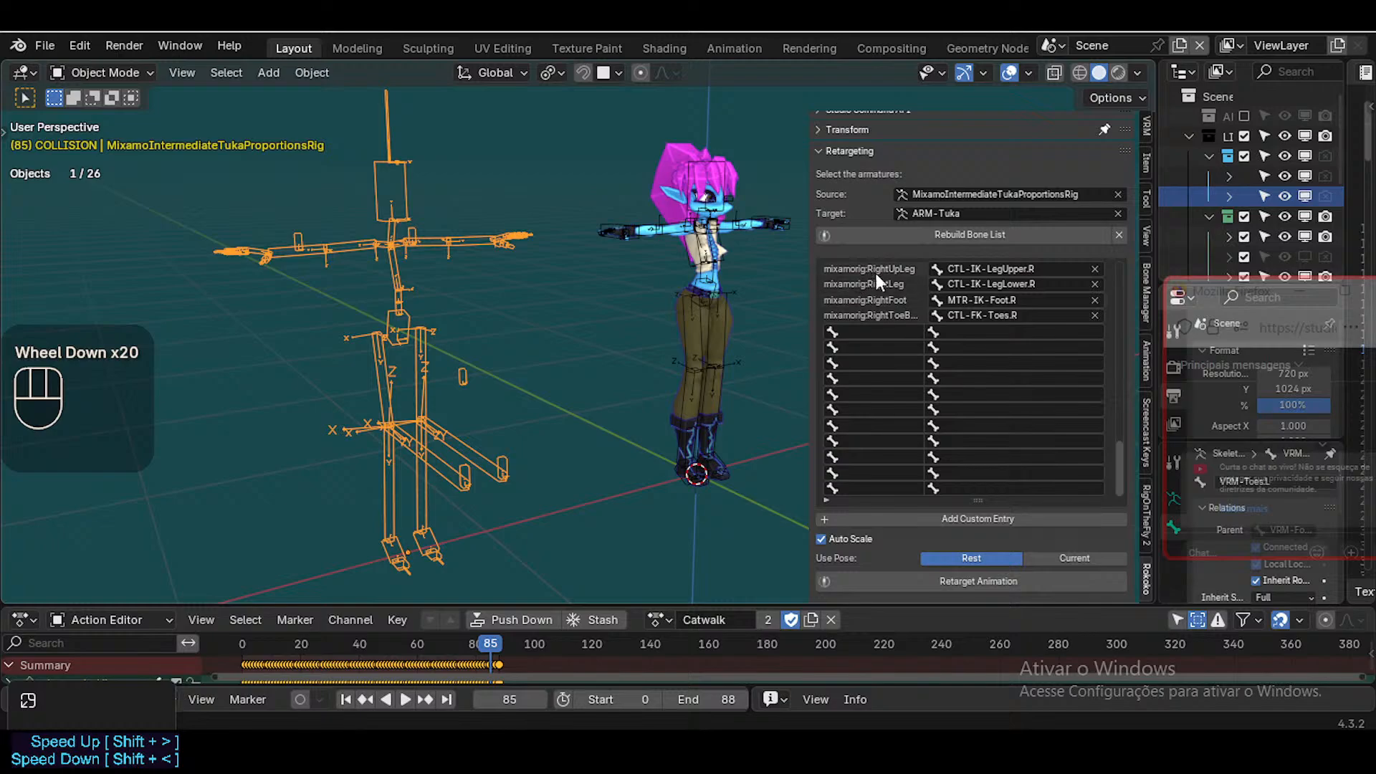
left_click(872, 332)
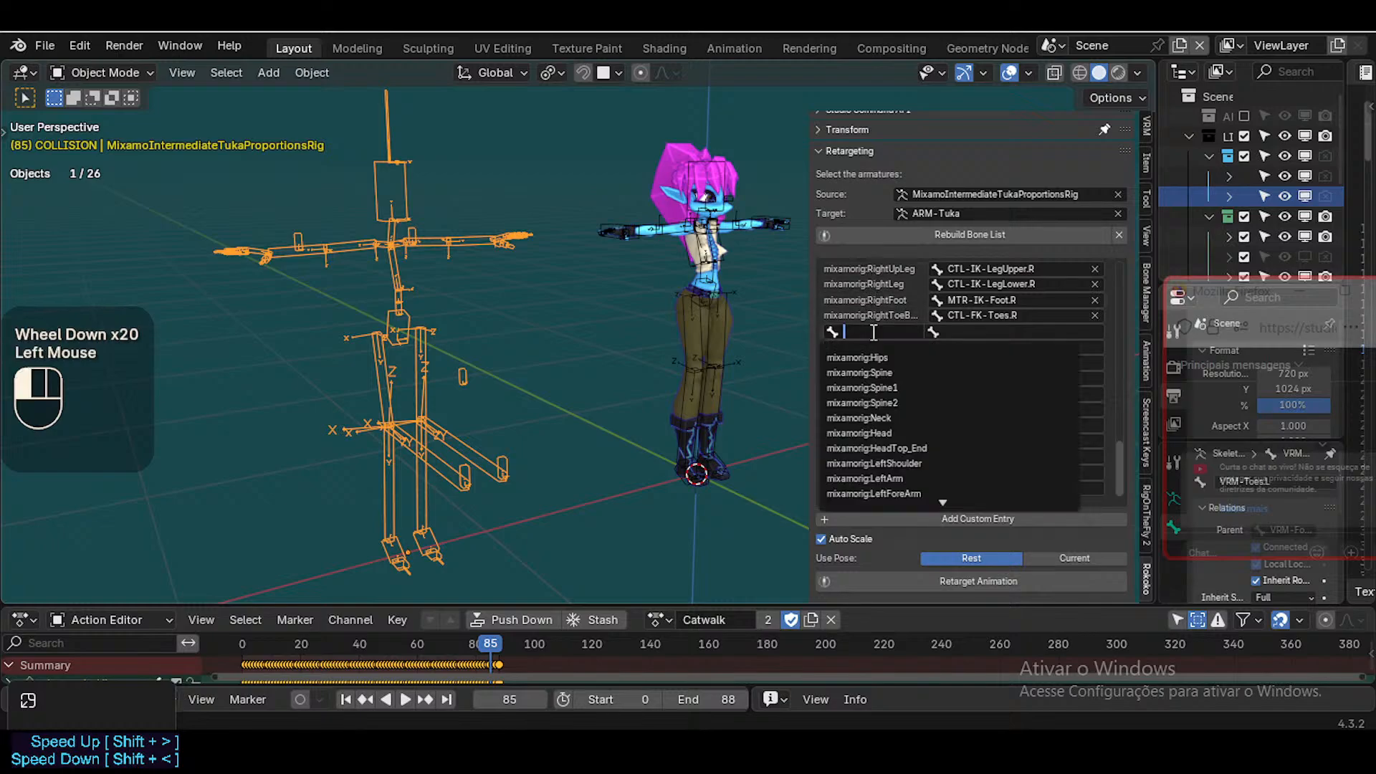
scroll(859, 332, "up", 2)
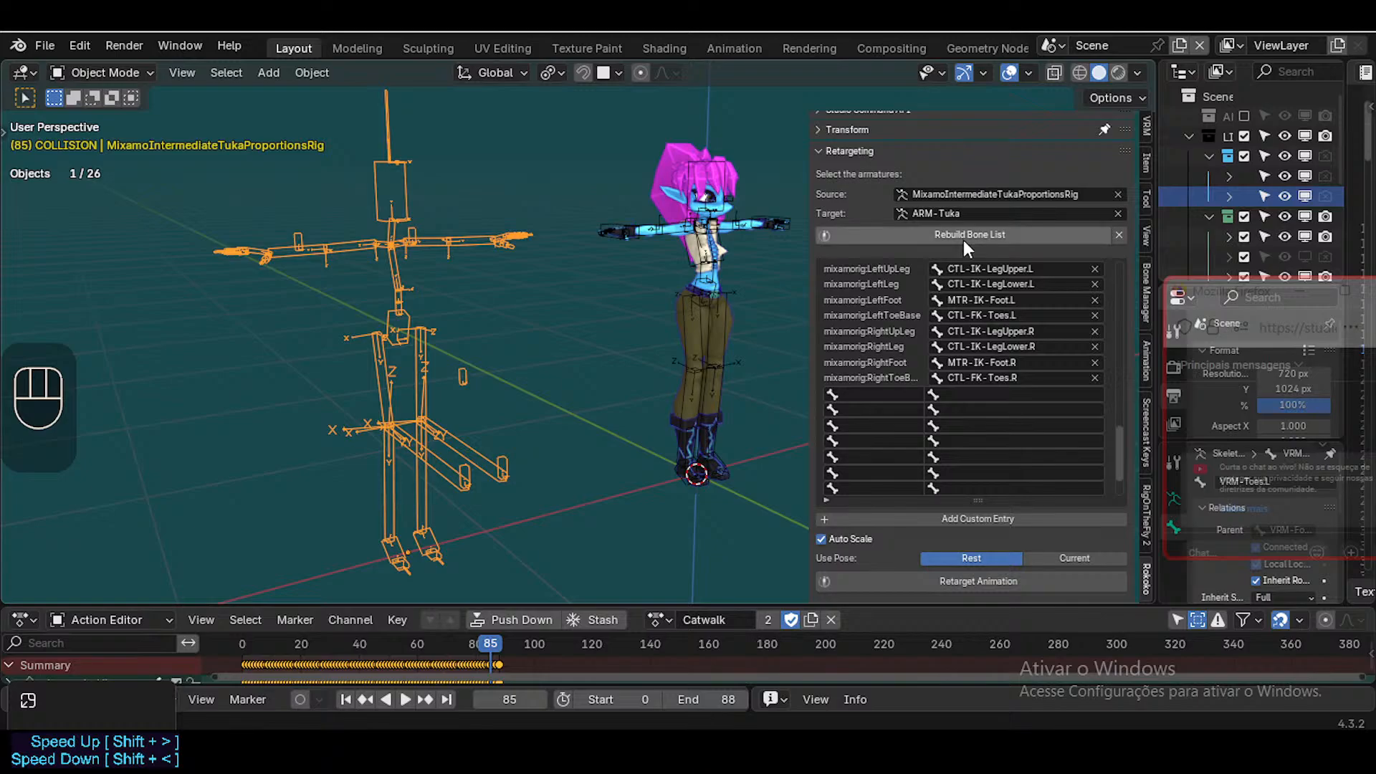
scroll(1026, 373, "up", 3)
scroll(1026, 368, "up", 2)
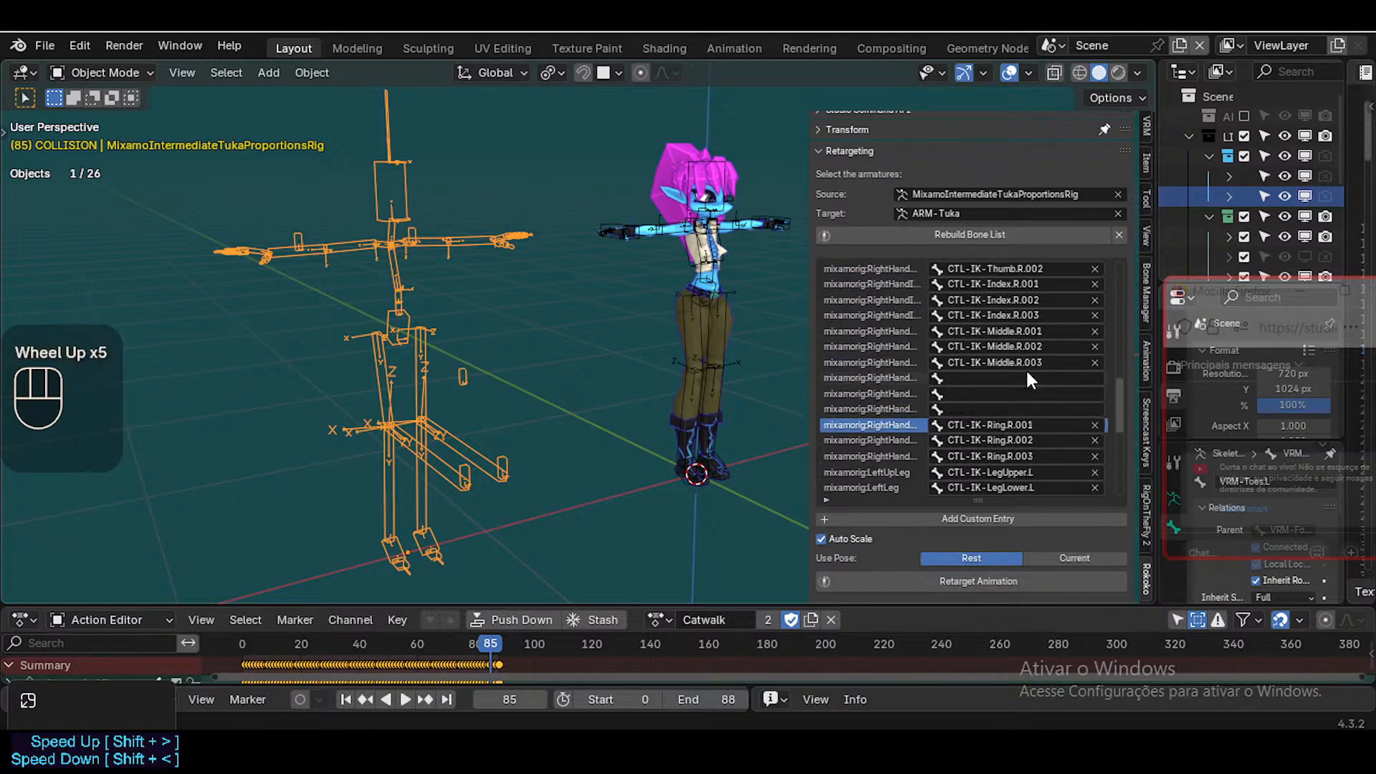
scroll(1030, 346, "down", 4)
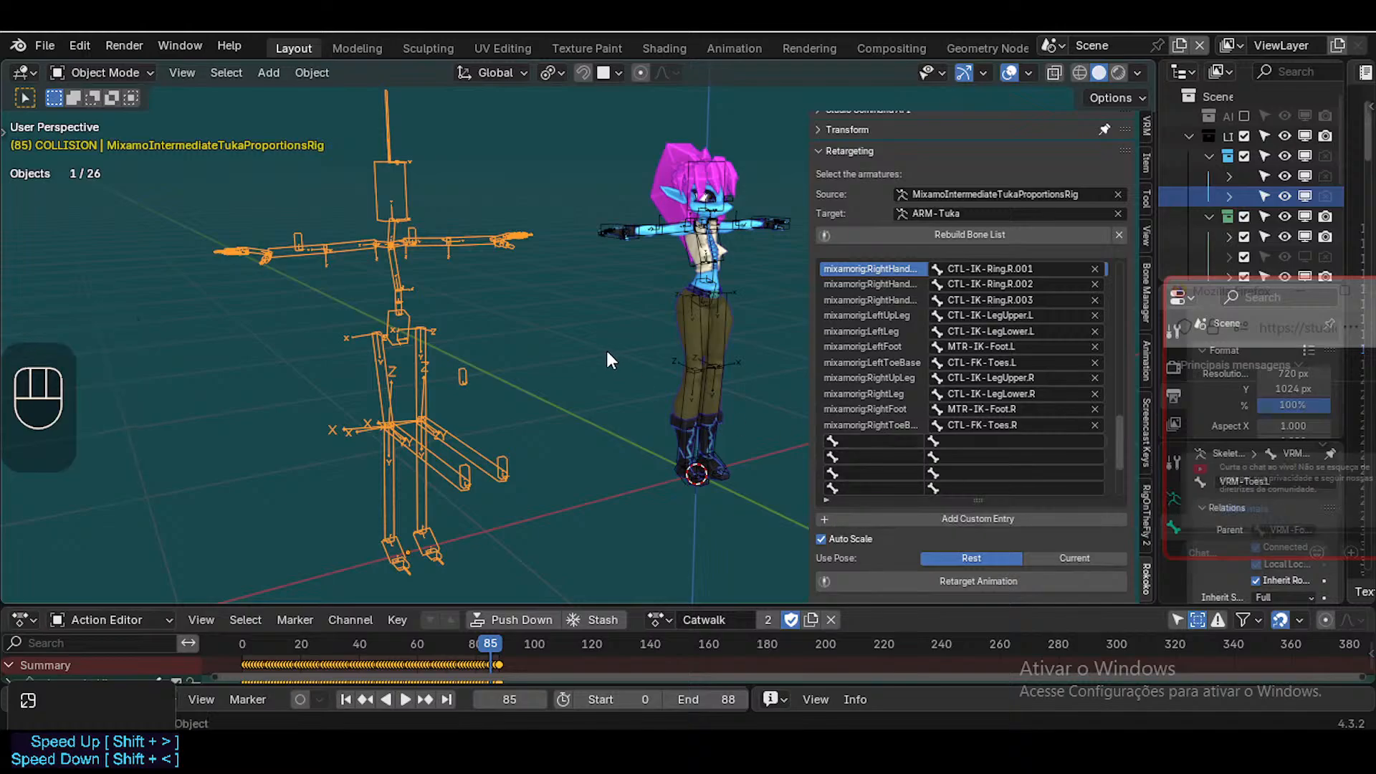
Enter Pose Mode on the intermediate rig, select the left knee target bone MIX-Knee.L.001, and display the bone names
scroll(508, 359, "up", 2)
scroll(504, 354, "down", 3)
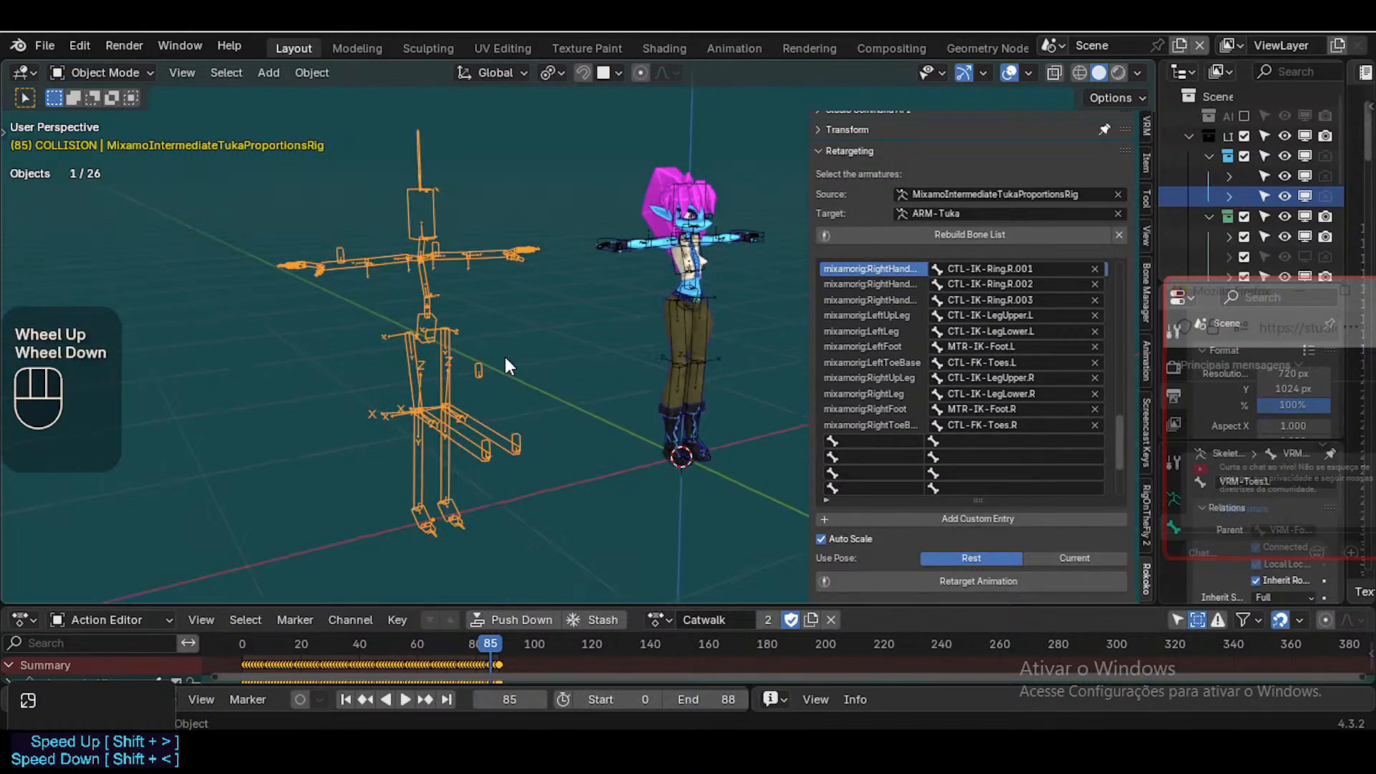
left_click(486, 448)
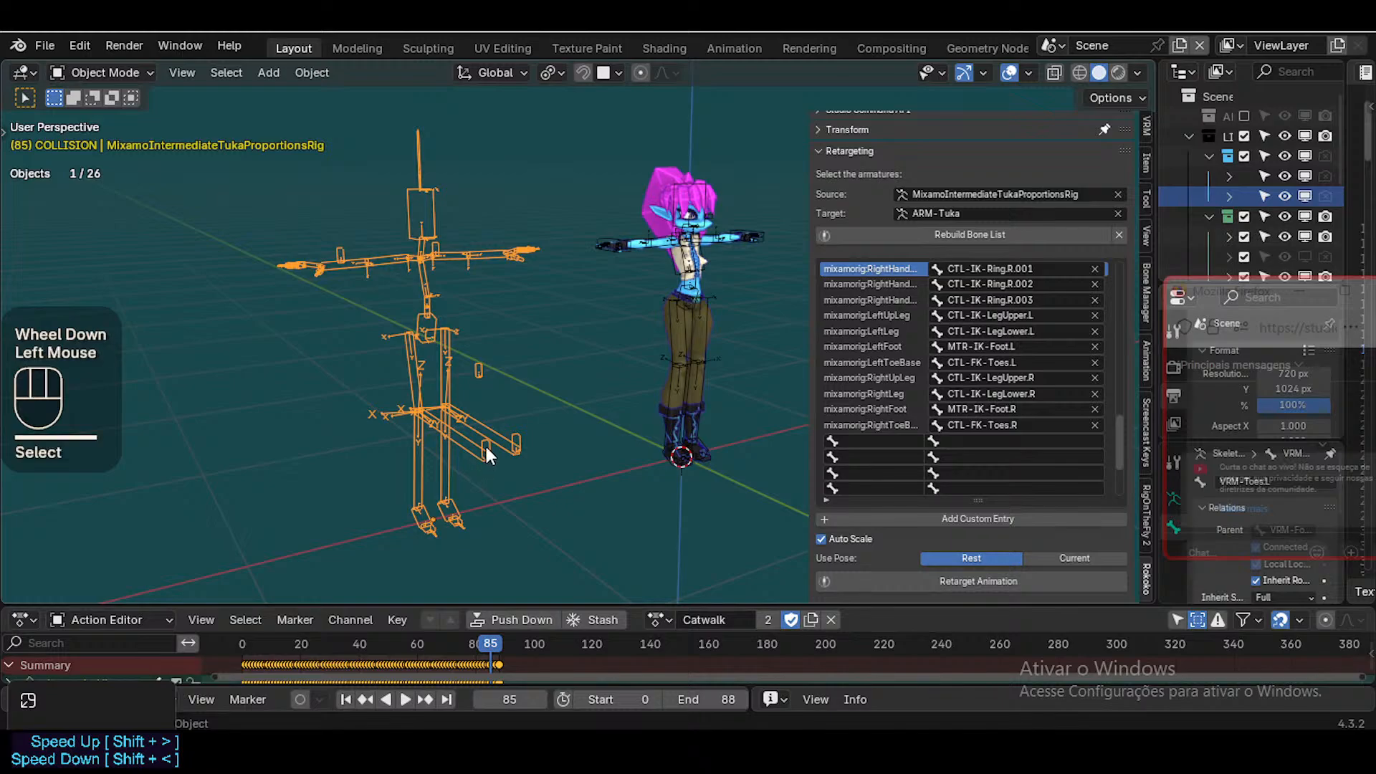
scroll(486, 448, "up", 2)
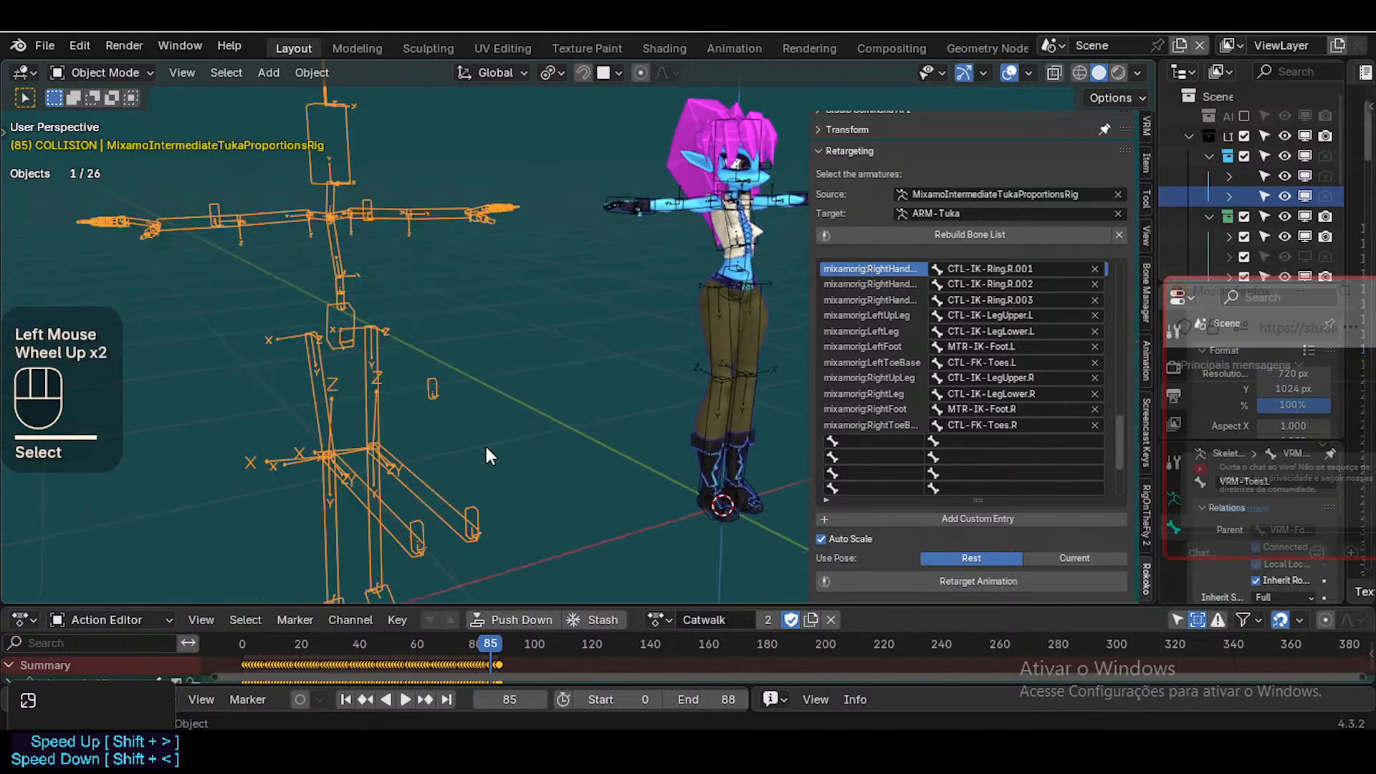
left_click(410, 522)
key("ctrl+Tab")
left_click(423, 529)
left_click(474, 518)
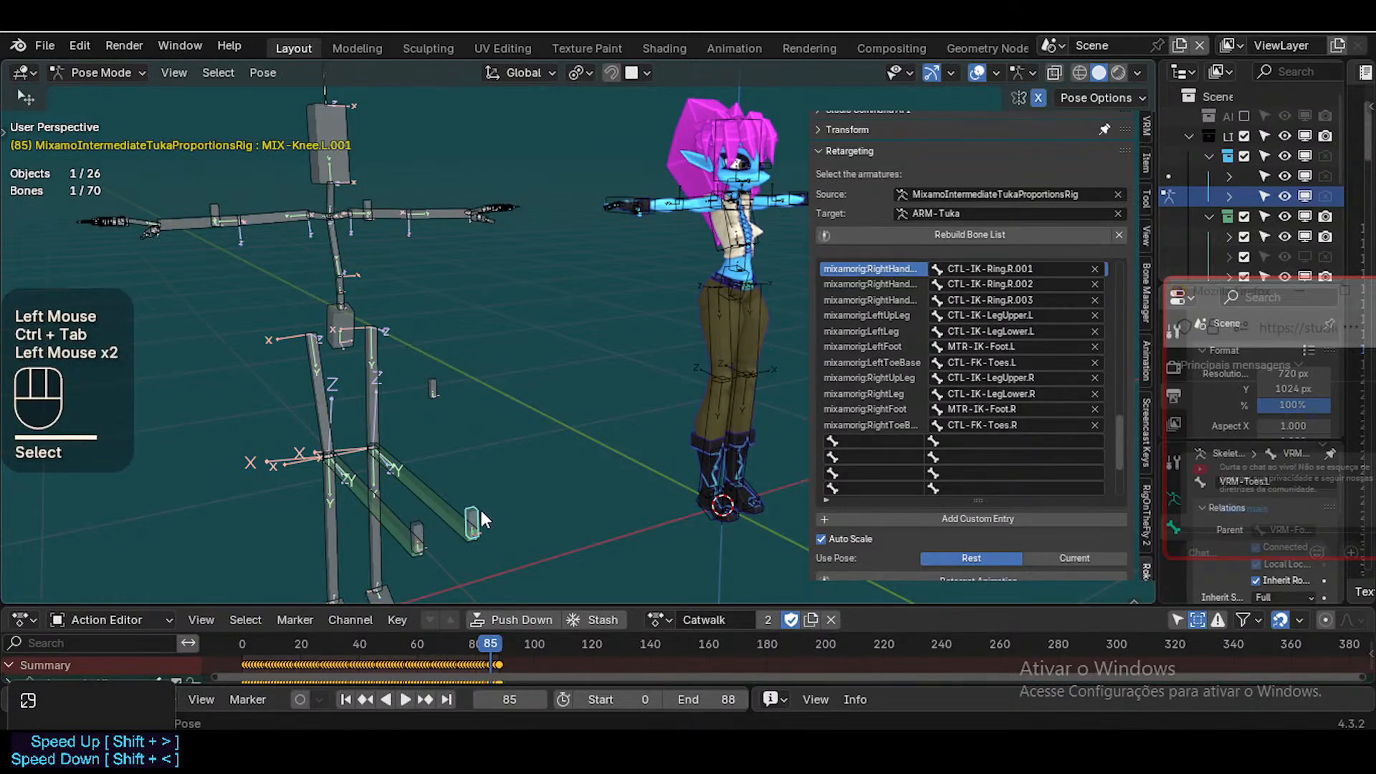
key("ctrl+1")
left_click(482, 516)
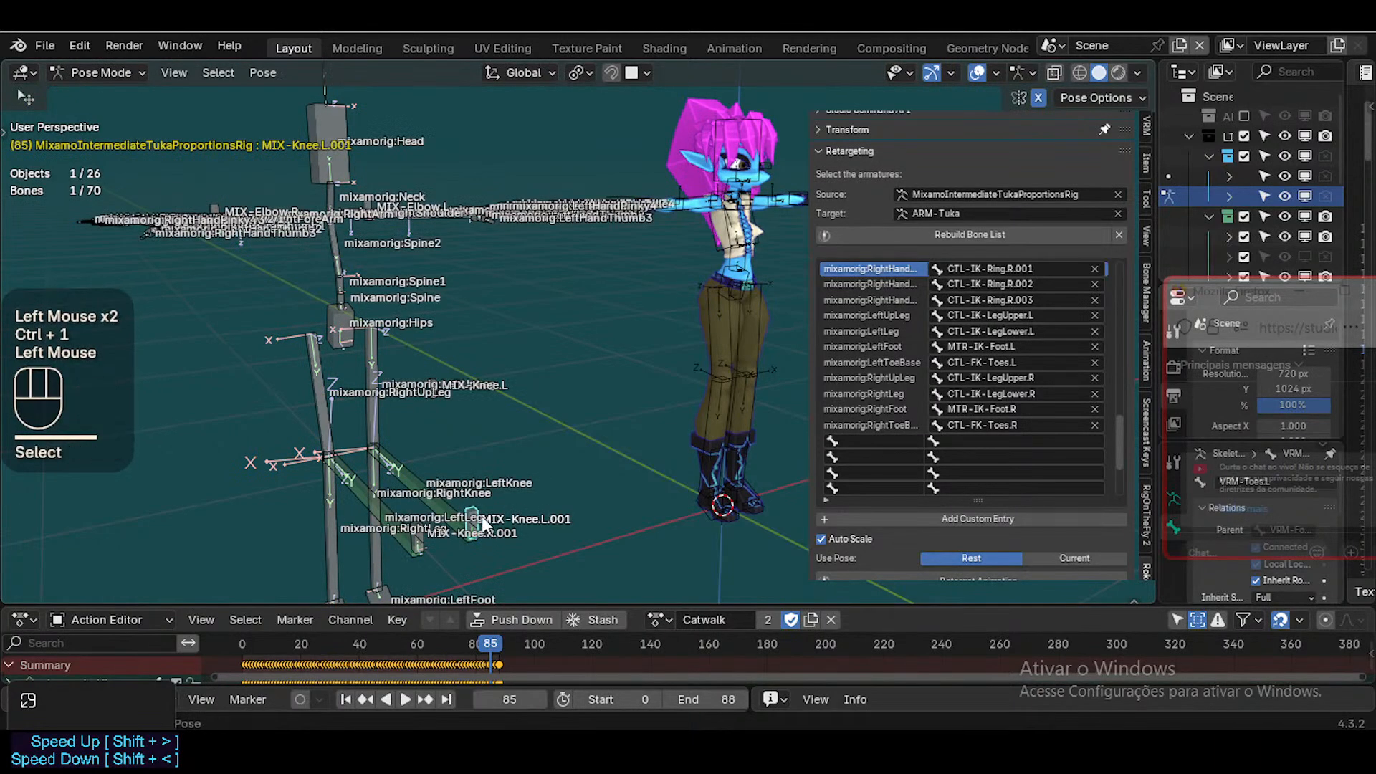
Hide the bone names and open the left knee target bone's name for checking, leaving it as it is
key("ctrl+1")
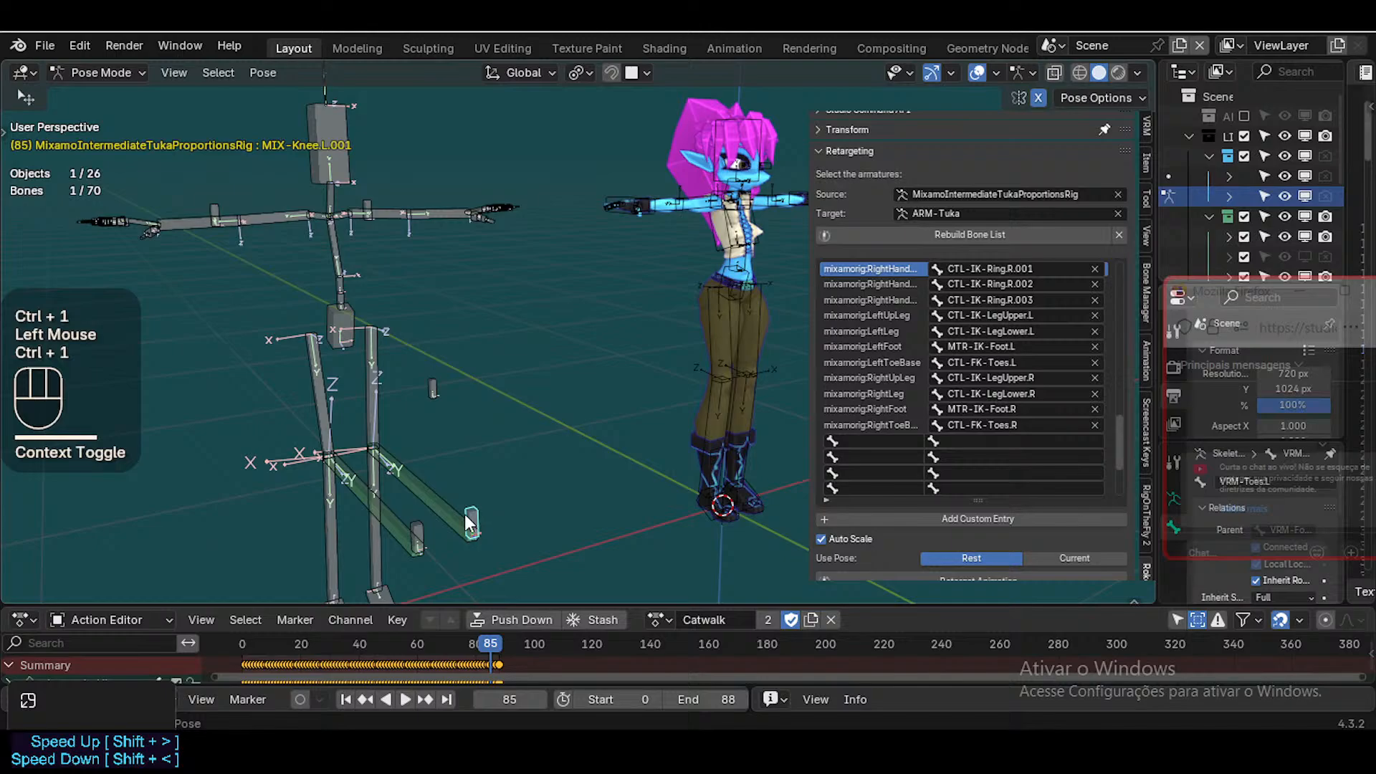
key("F2")
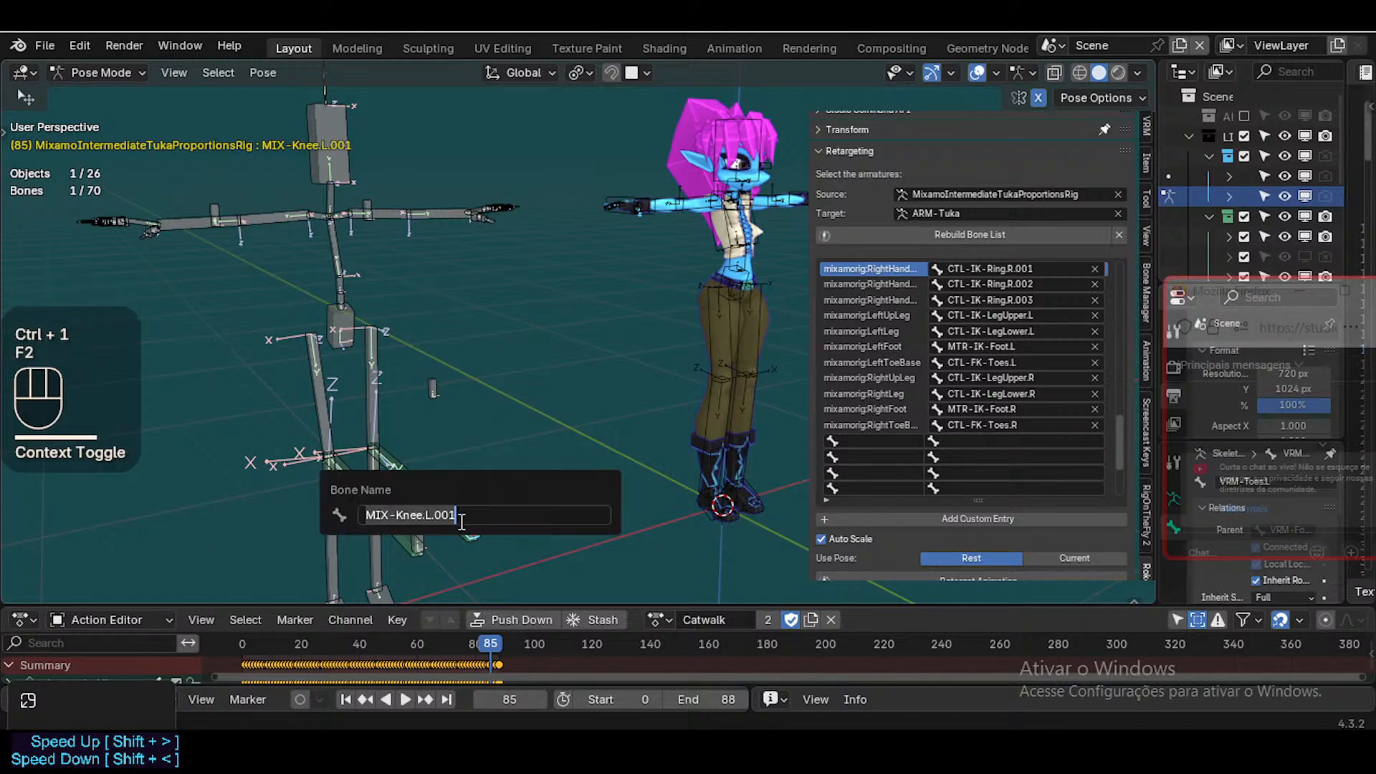
left_click(379, 515)
left_click_drag(470, 515, 350, 513)
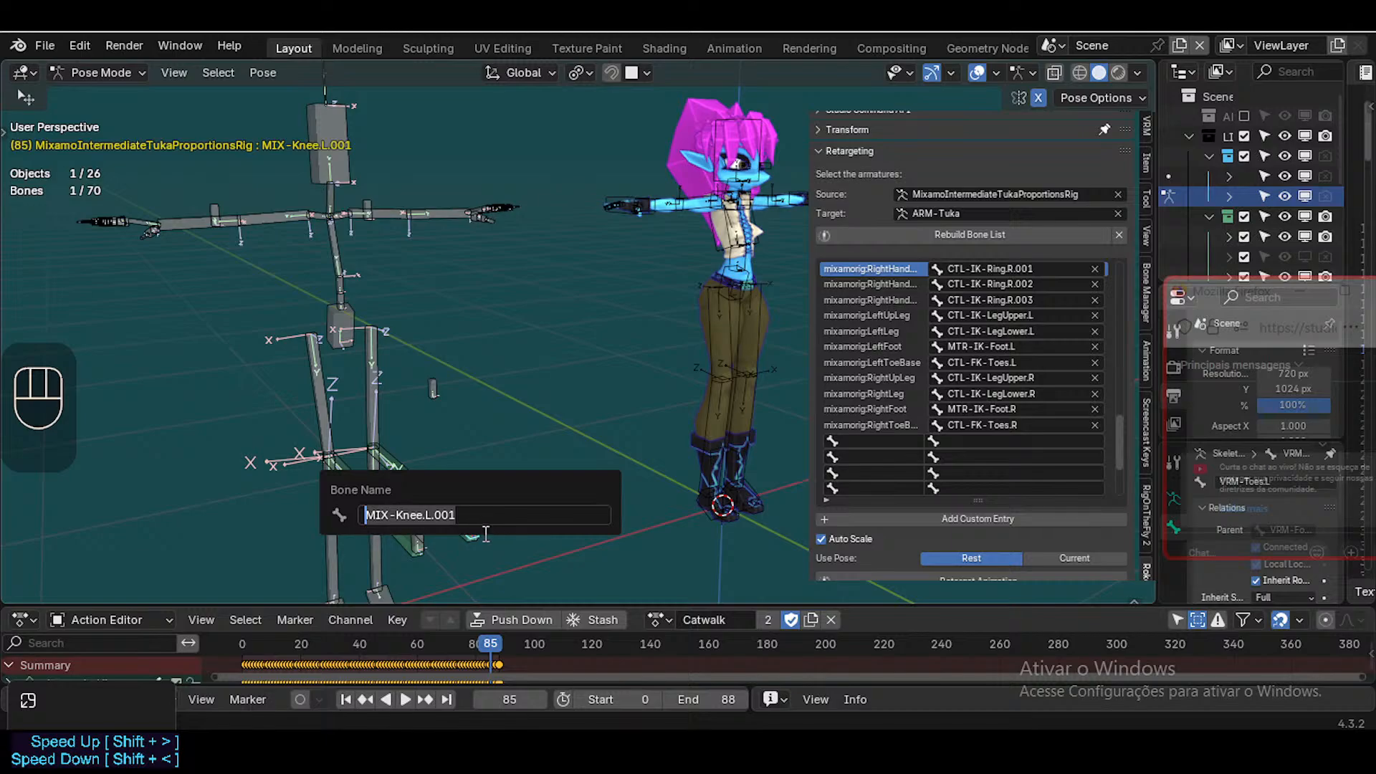
key("Escape")
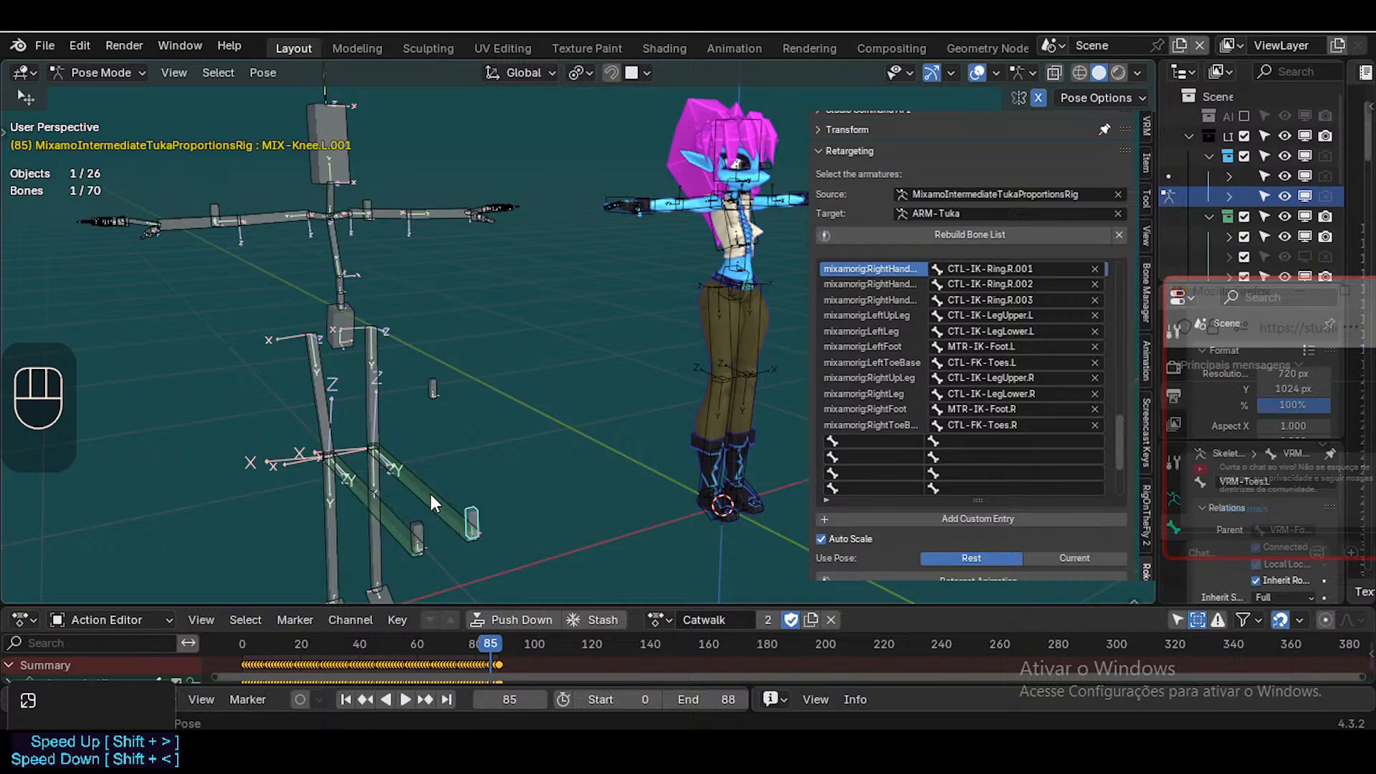
Check the names of the left and right knee bones and reselect mixamorig:LeftKnee
left_click(433, 503)
key("F2")
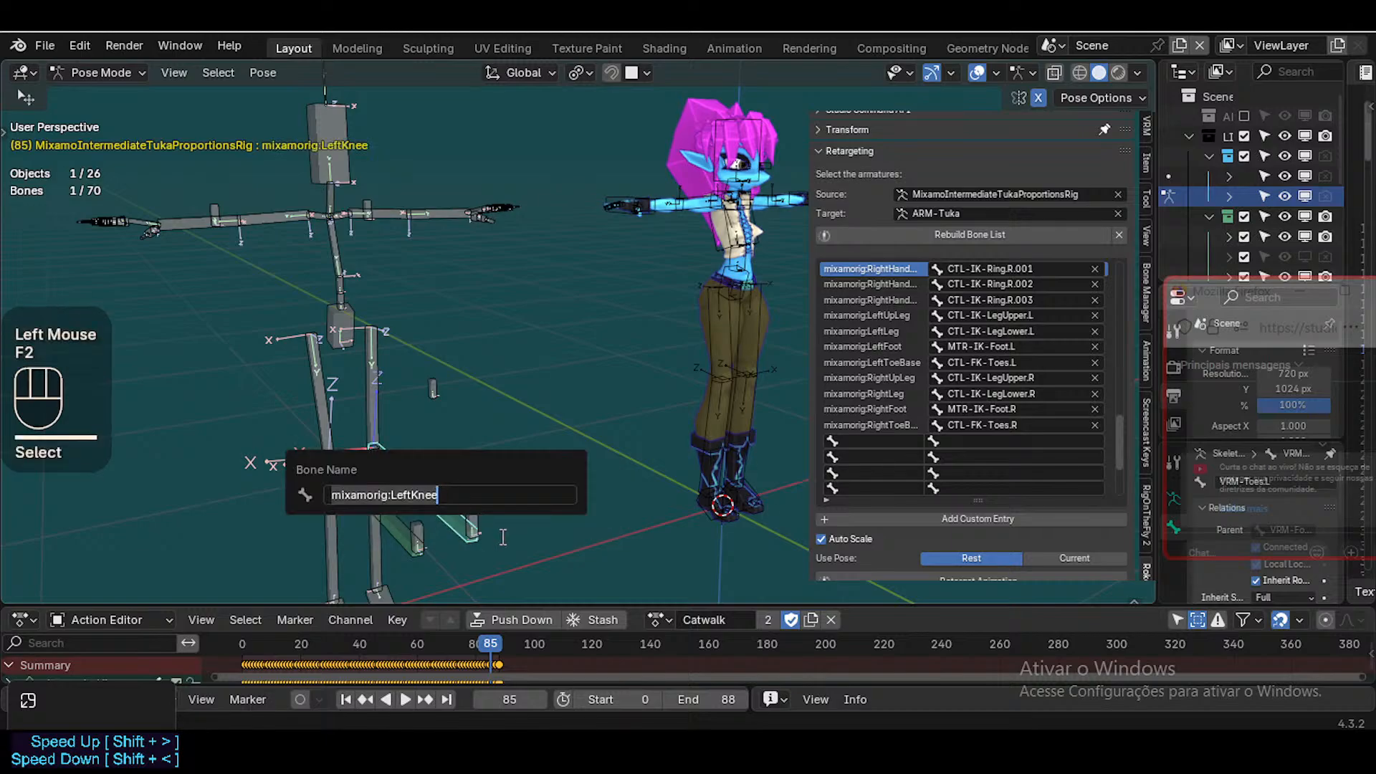
key("Escape")
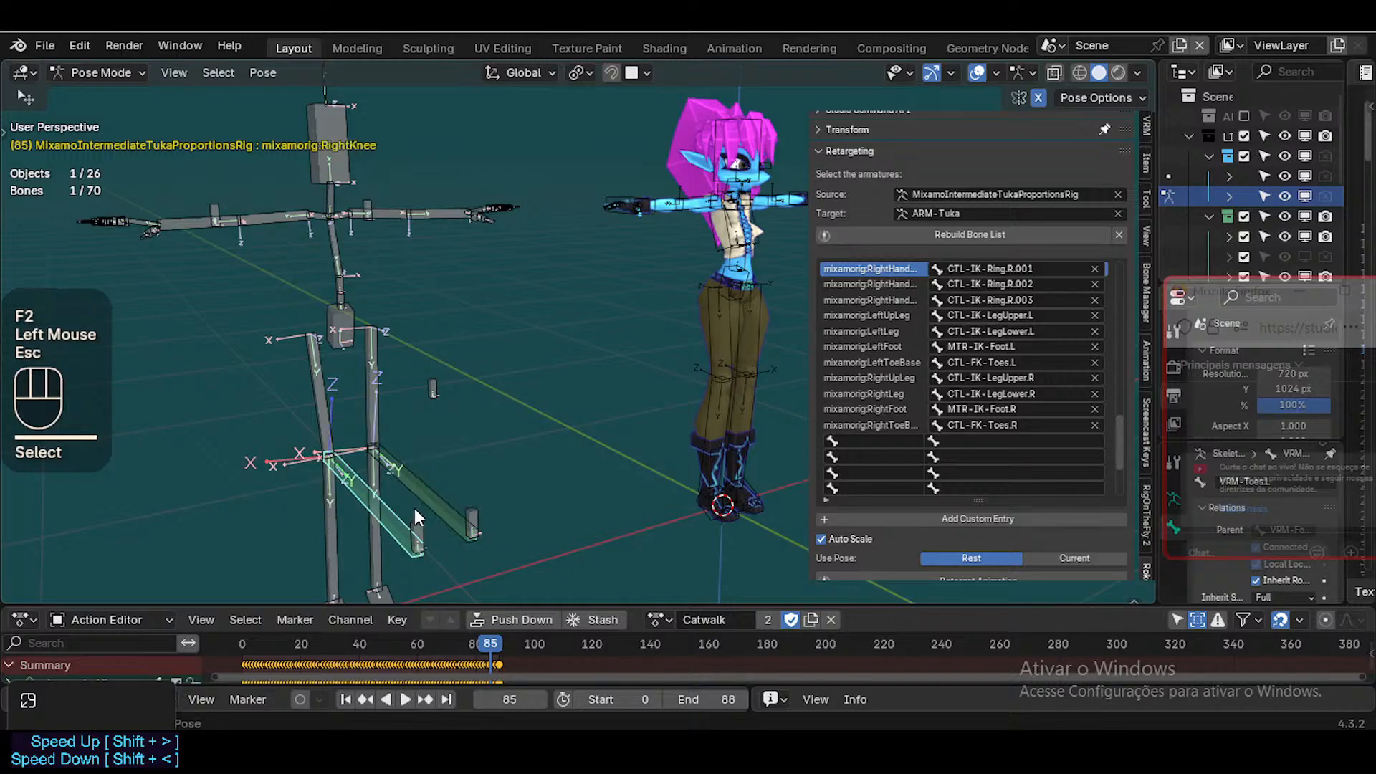
key("F2")
left_click(398, 519)
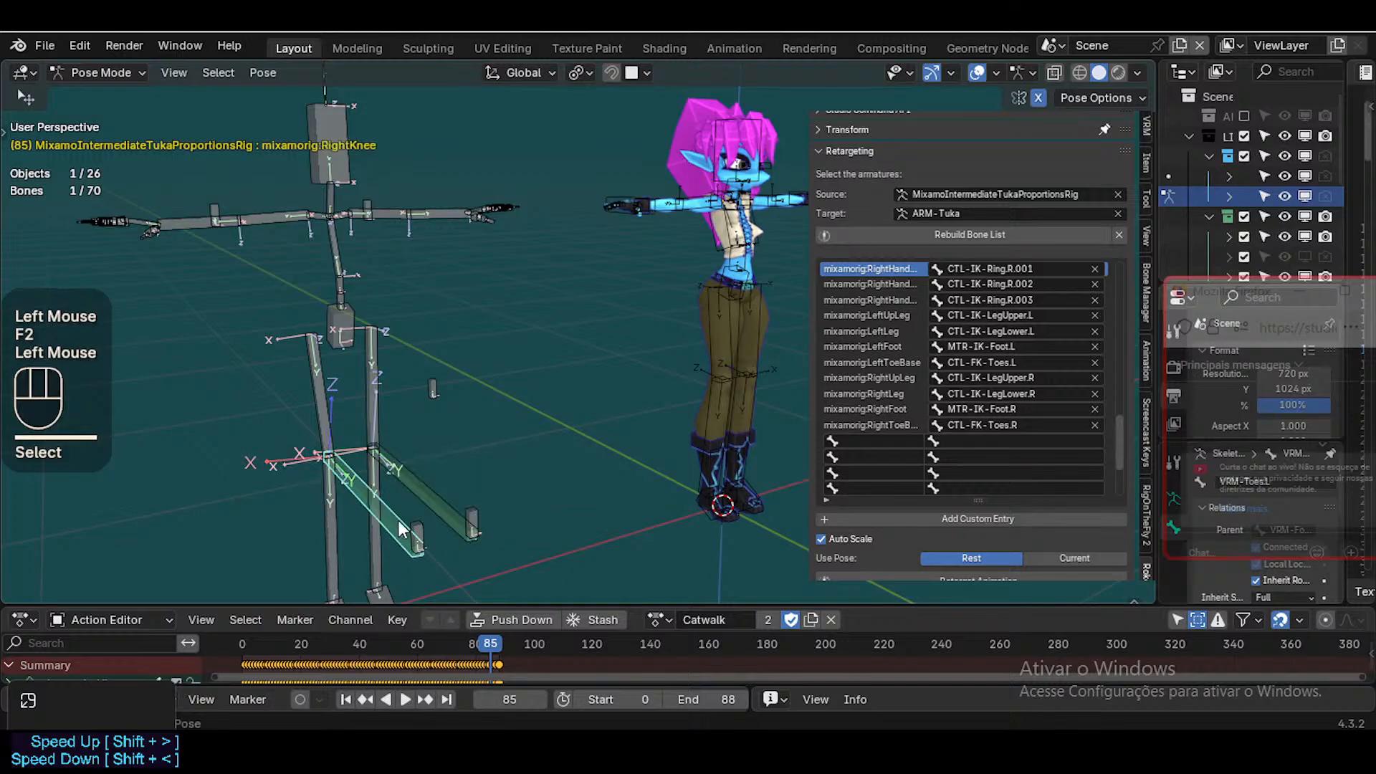
left_click(419, 502)
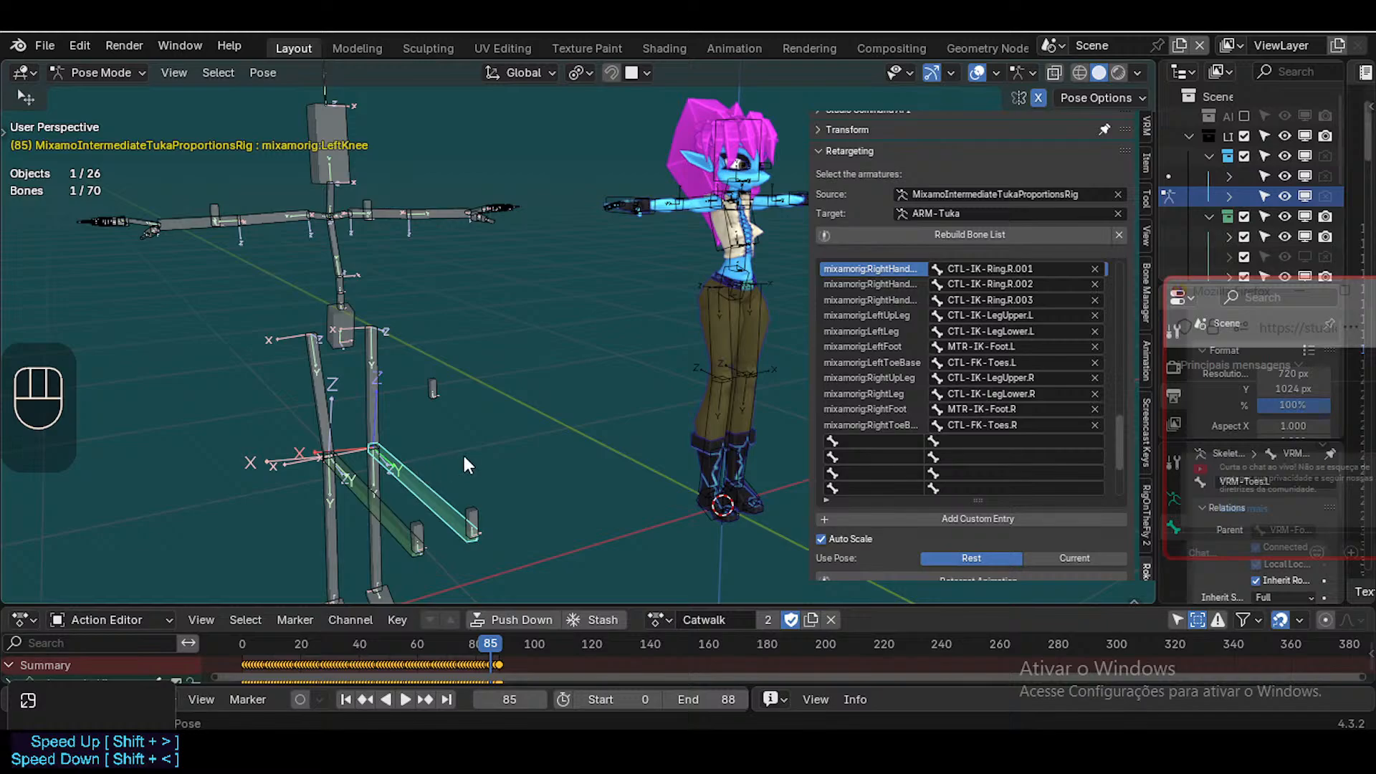
left_click(424, 497)
left_click(433, 496)
Examine the intermediate rig's knee bones and their target bones from several distances and angles
scroll(459, 445, "down", 2)
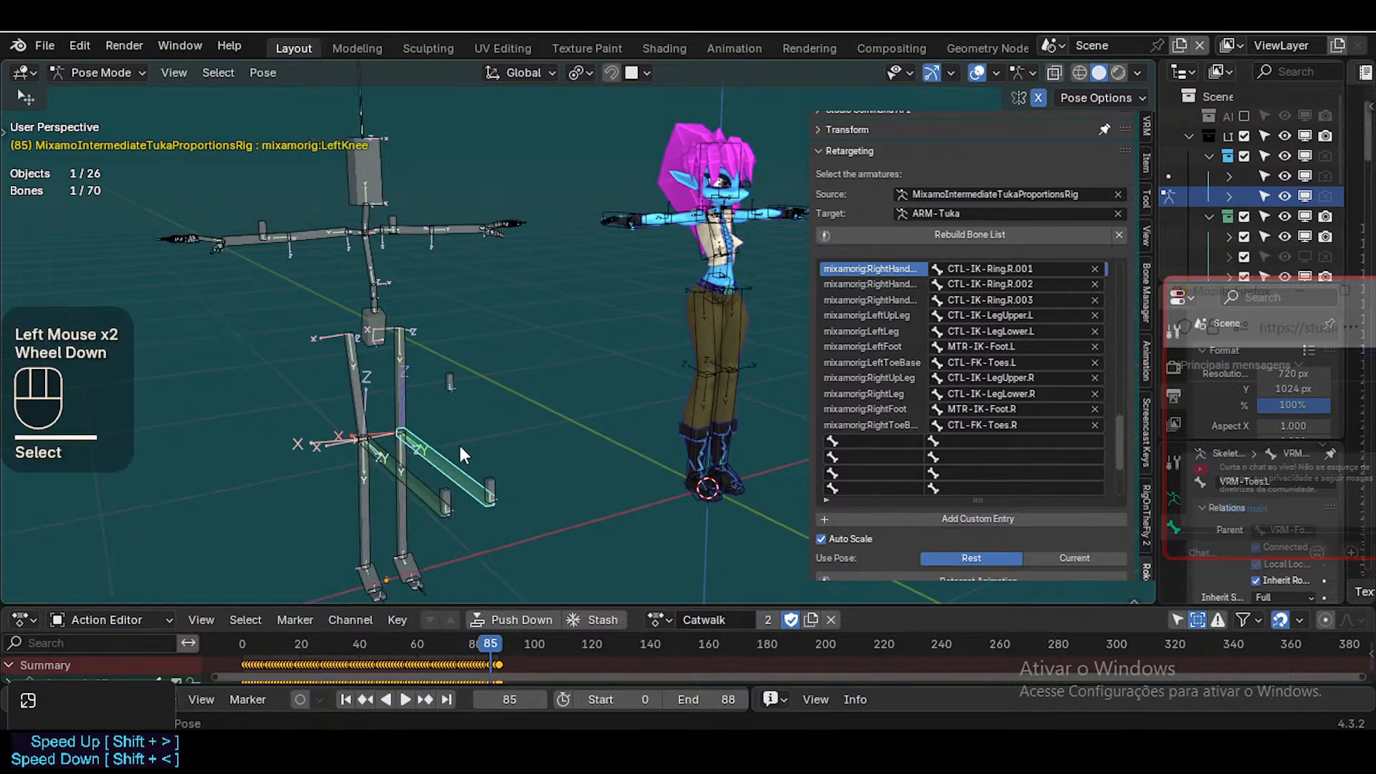
scroll(444, 482, "up", 2)
scroll(502, 473, "up", 1)
scroll(411, 486, "down", 2)
scroll(497, 501, "down", 1)
middle_click_drag(412, 486, 506, 470)
scroll(467, 526, "up", 2)
scroll(514, 428, "up", 2)
scroll(430, 454, "up", 1)
scroll(430, 454, "down", 1)
scroll(459, 466, "up", 1)
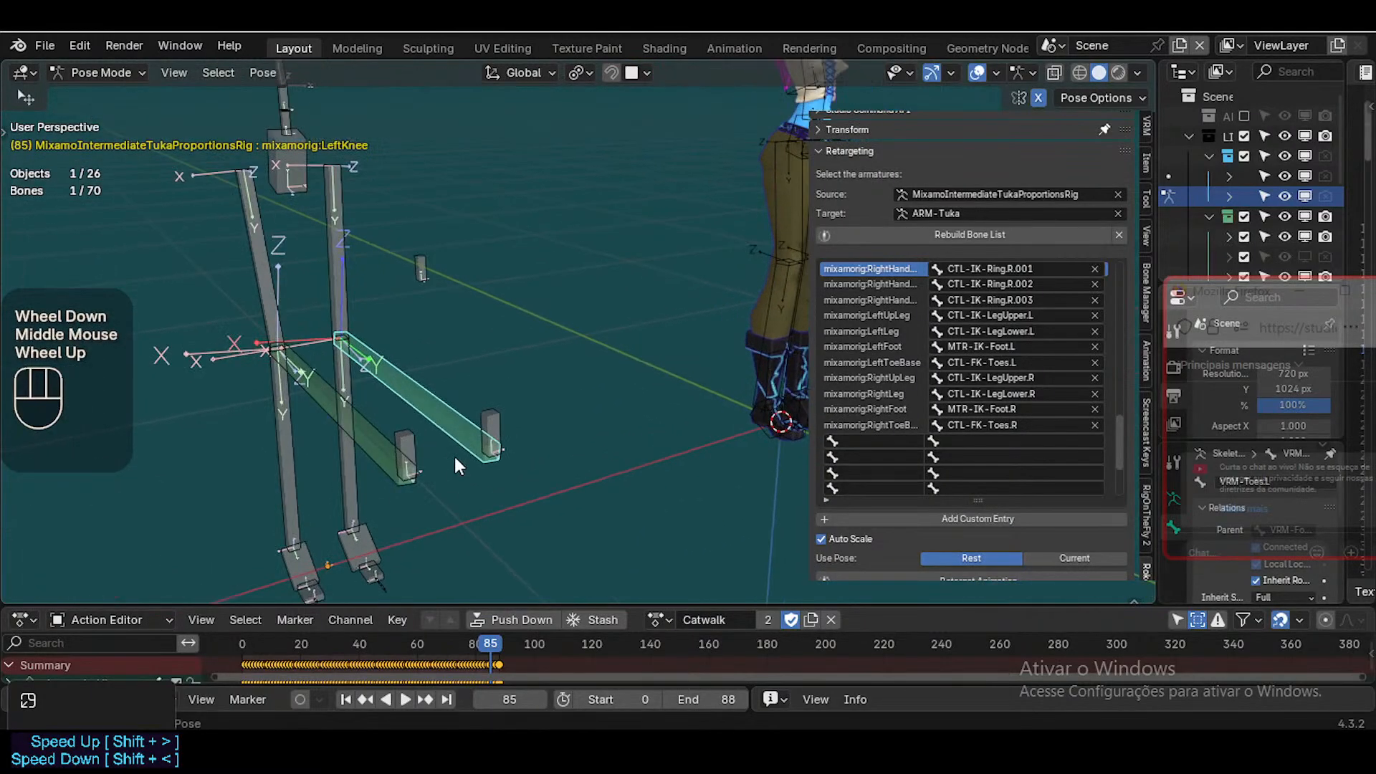
key("shift+grave")
key("a")
key("a")
key("s")
key("a")
key("w")
key("q")
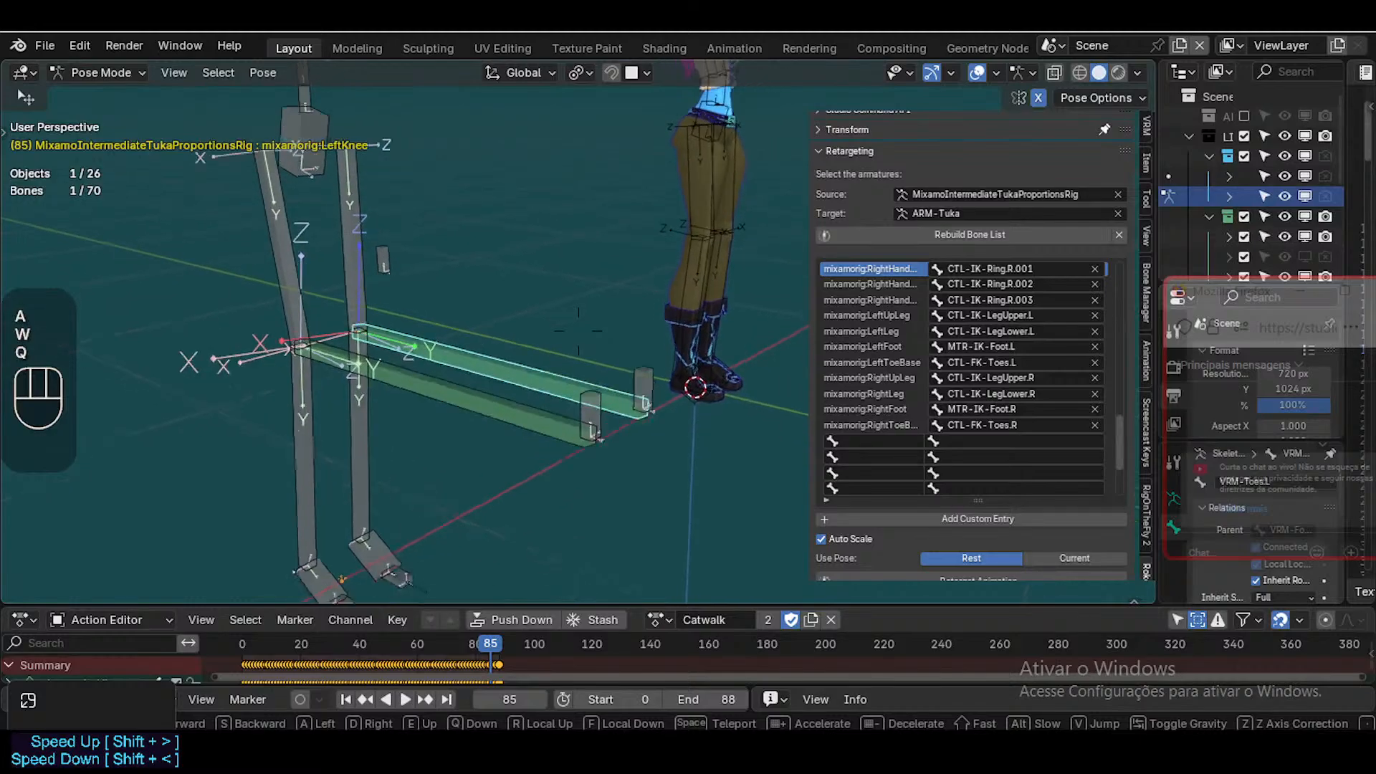
key("d")
key("w")
key("w")
key("d")
key("e")
key("d")
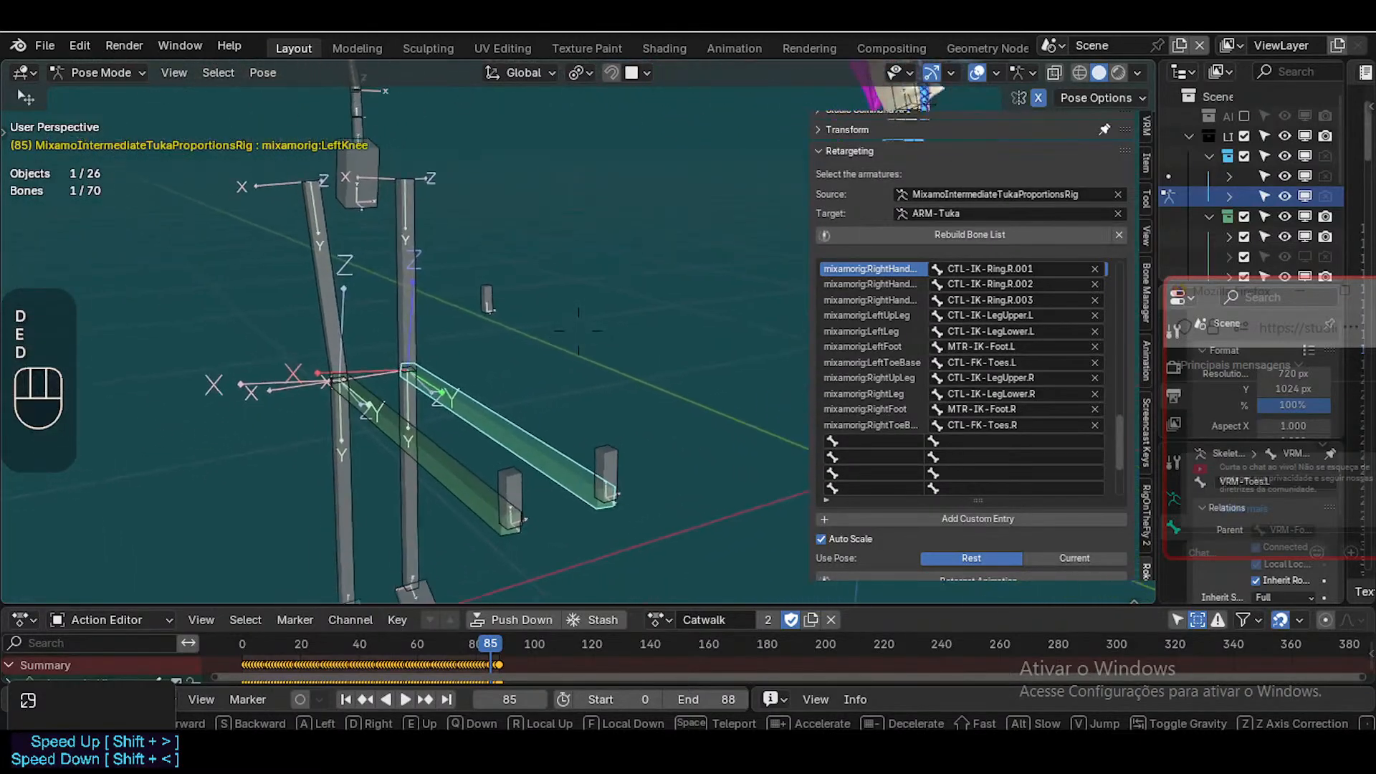
key("s")
key("s")
key("a")
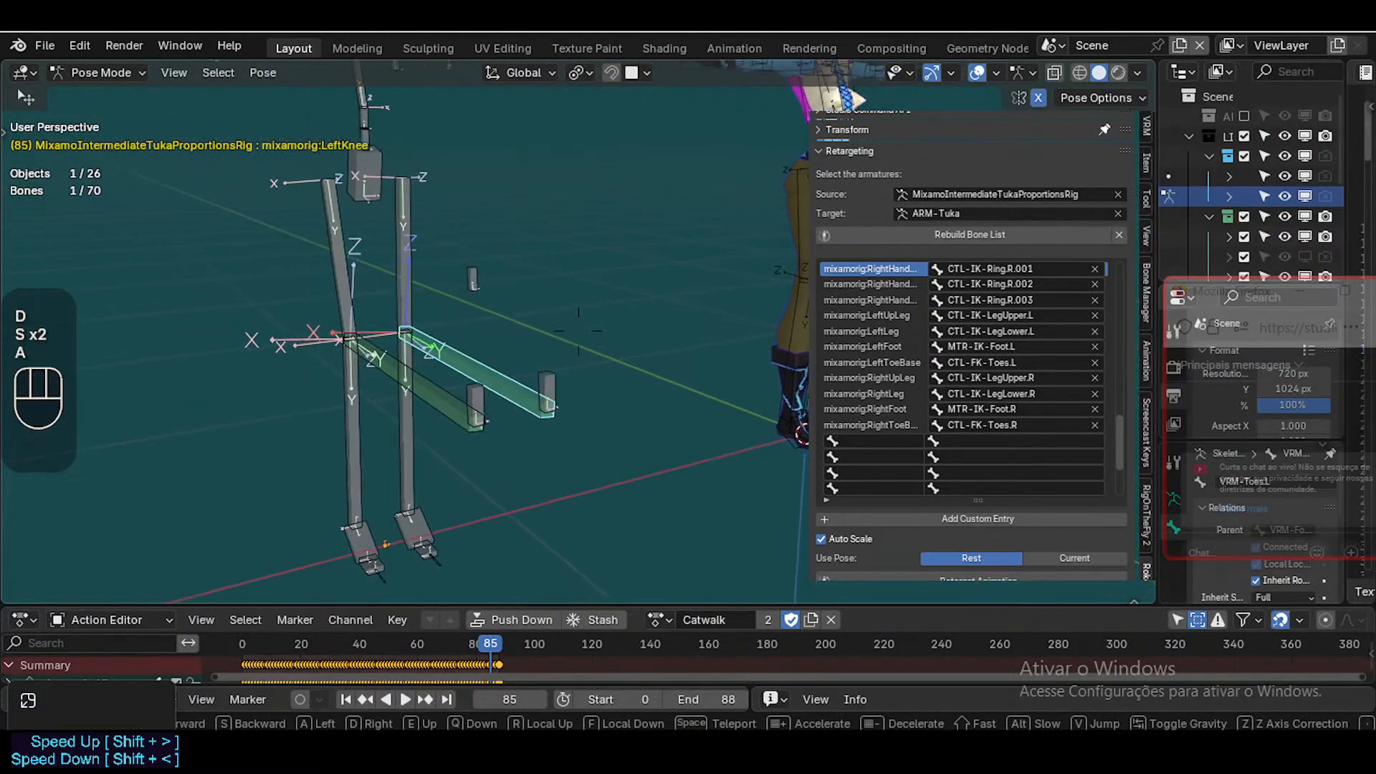
key("a")
key("e")
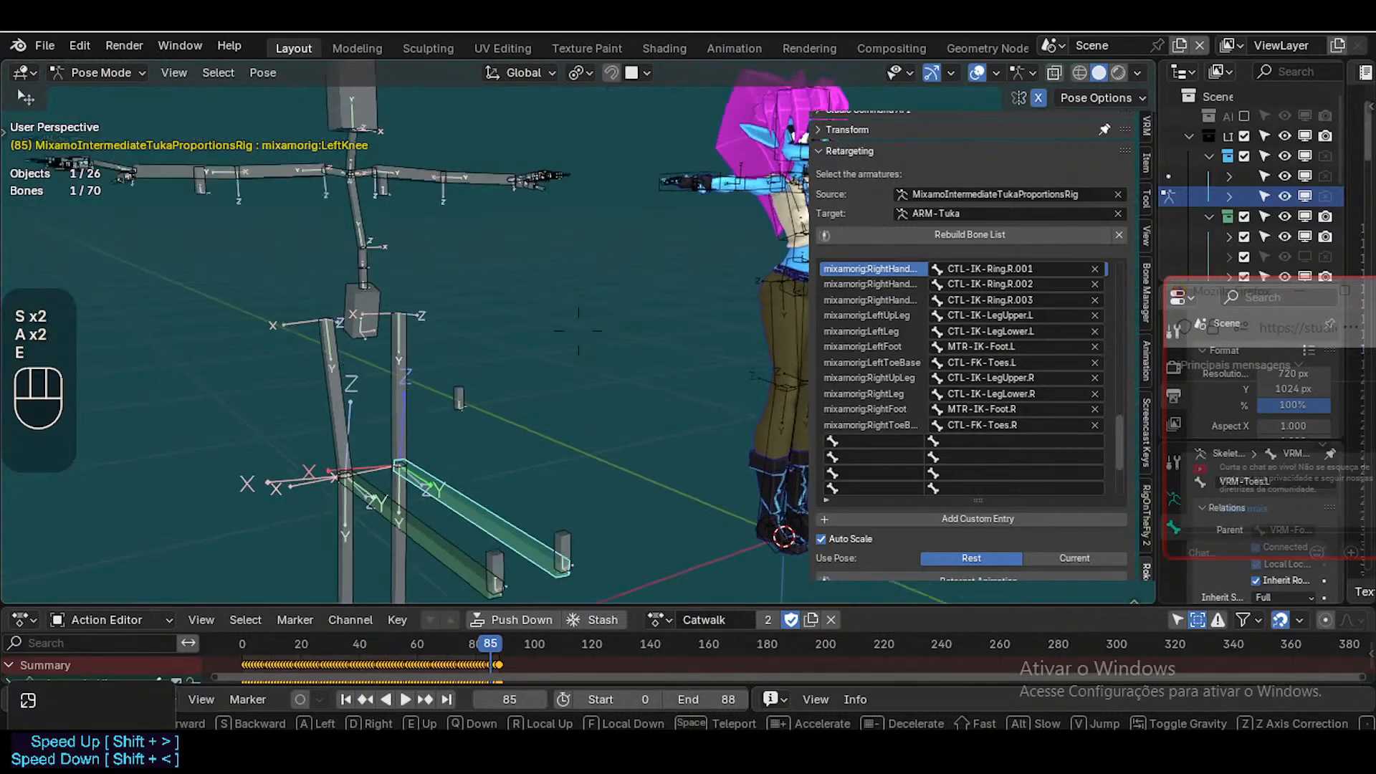
key("s")
Compare mixamorig:LeftKnee with its target bone MIX-Knee.L.001 by selecting each, ending on the knee bone
left_click(450, 444)
left_click(452, 456)
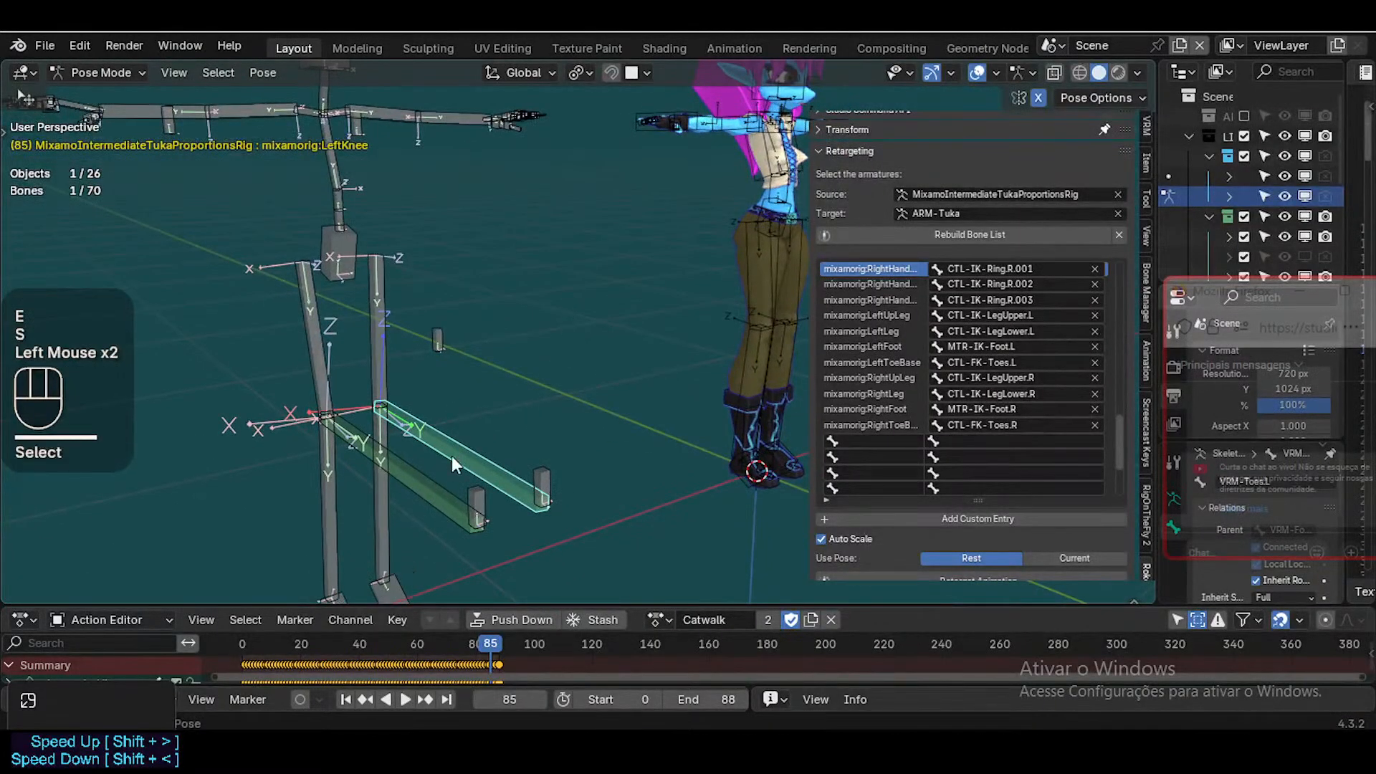
left_click(444, 448)
left_click(456, 448)
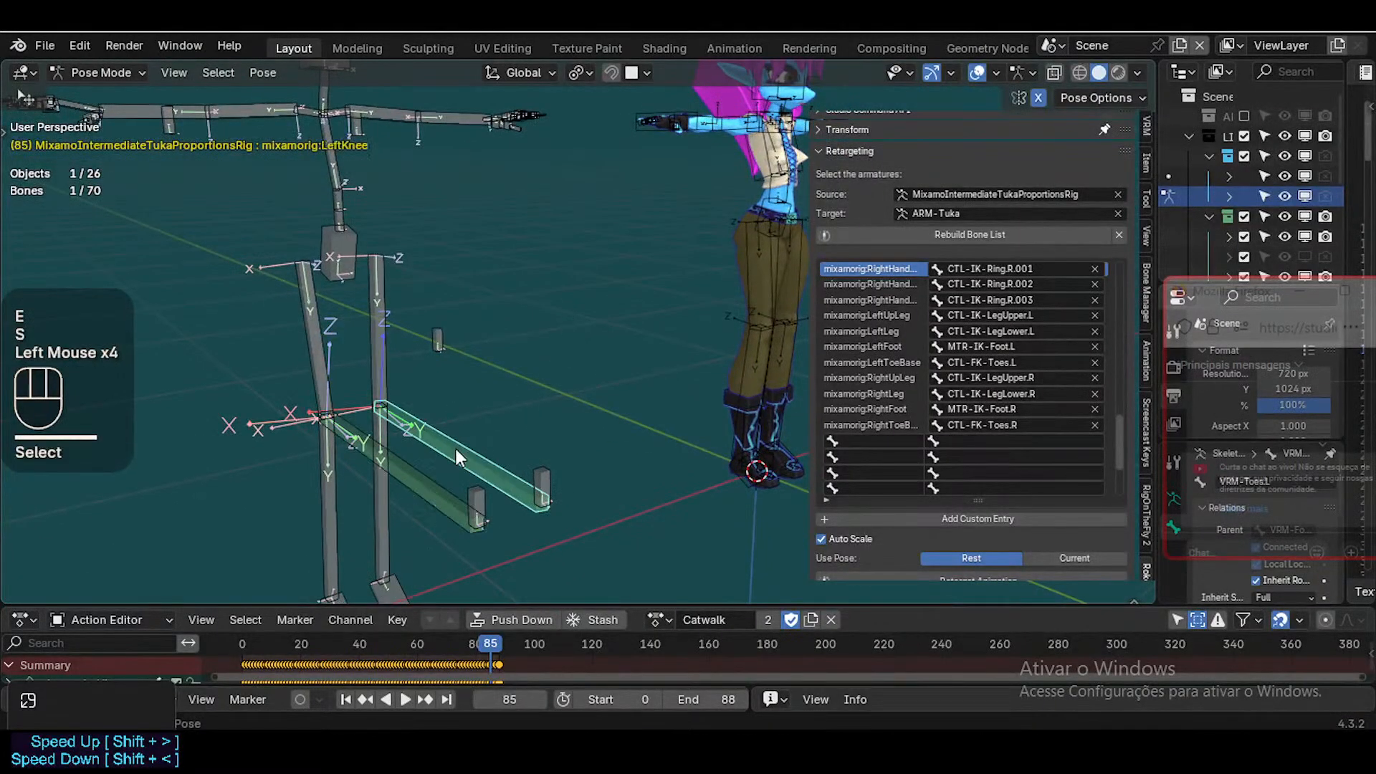
left_click(549, 488)
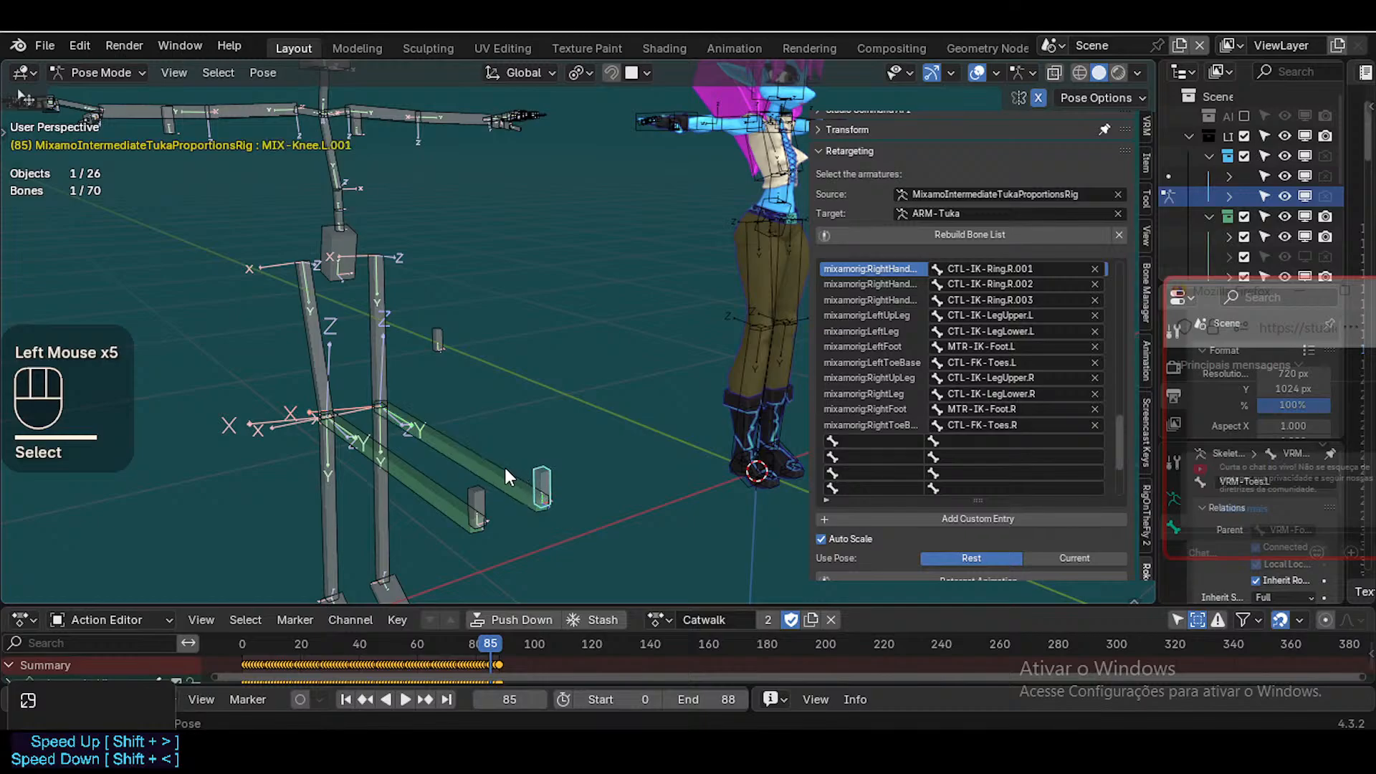
left_click(484, 451)
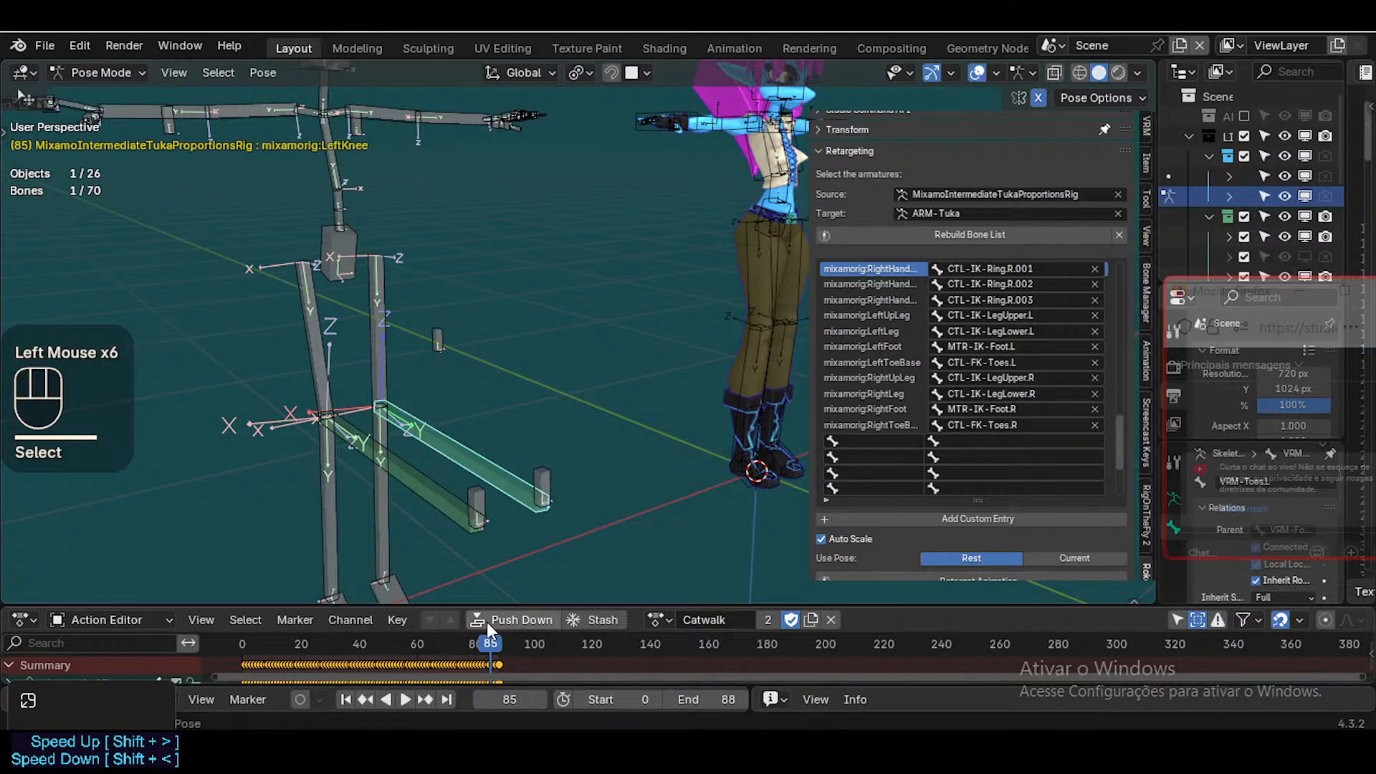
Go to frame 0 of the Catwalk animation with the intermediate rig's knees in view
key("shift+Left")
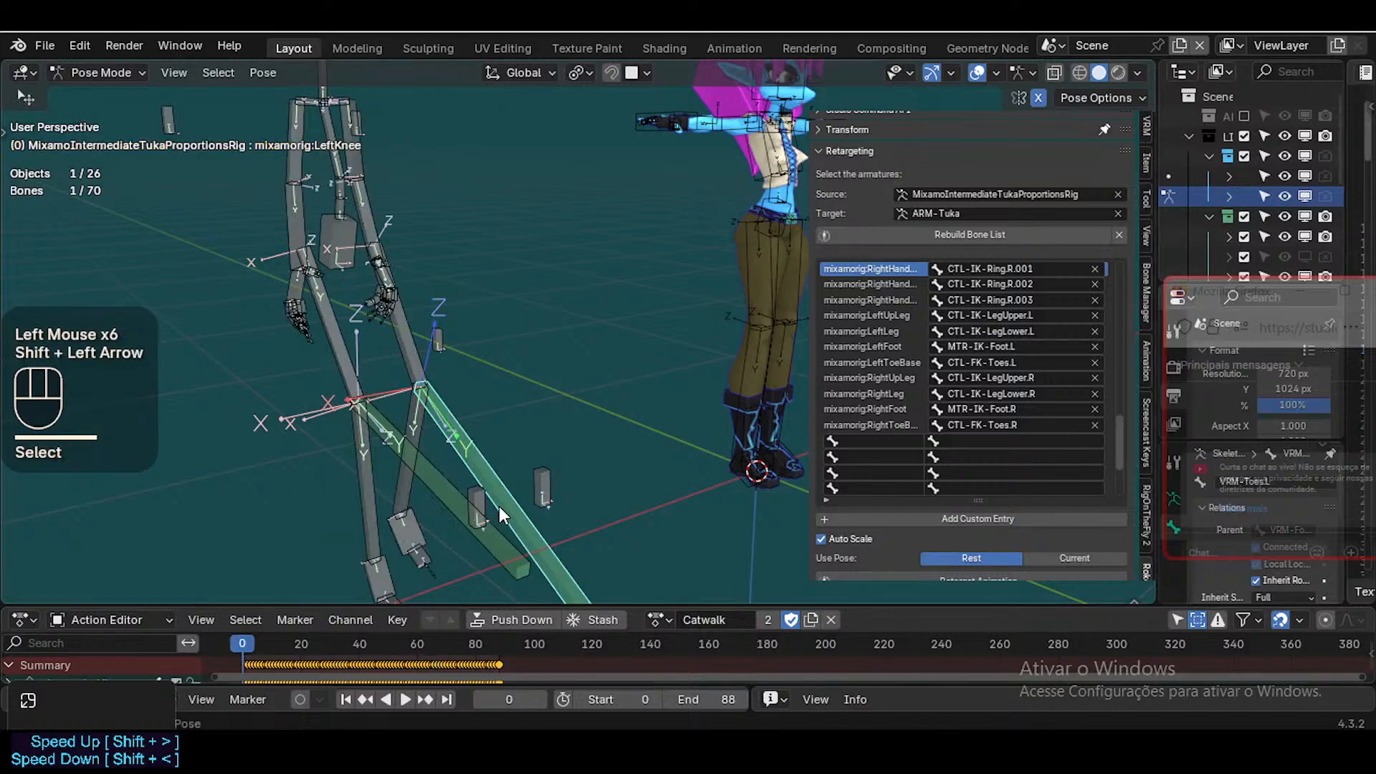
scroll(498, 503, "down", 2)
scroll(494, 499, "down", 1)
middle_click_drag(494, 499, 431, 366)
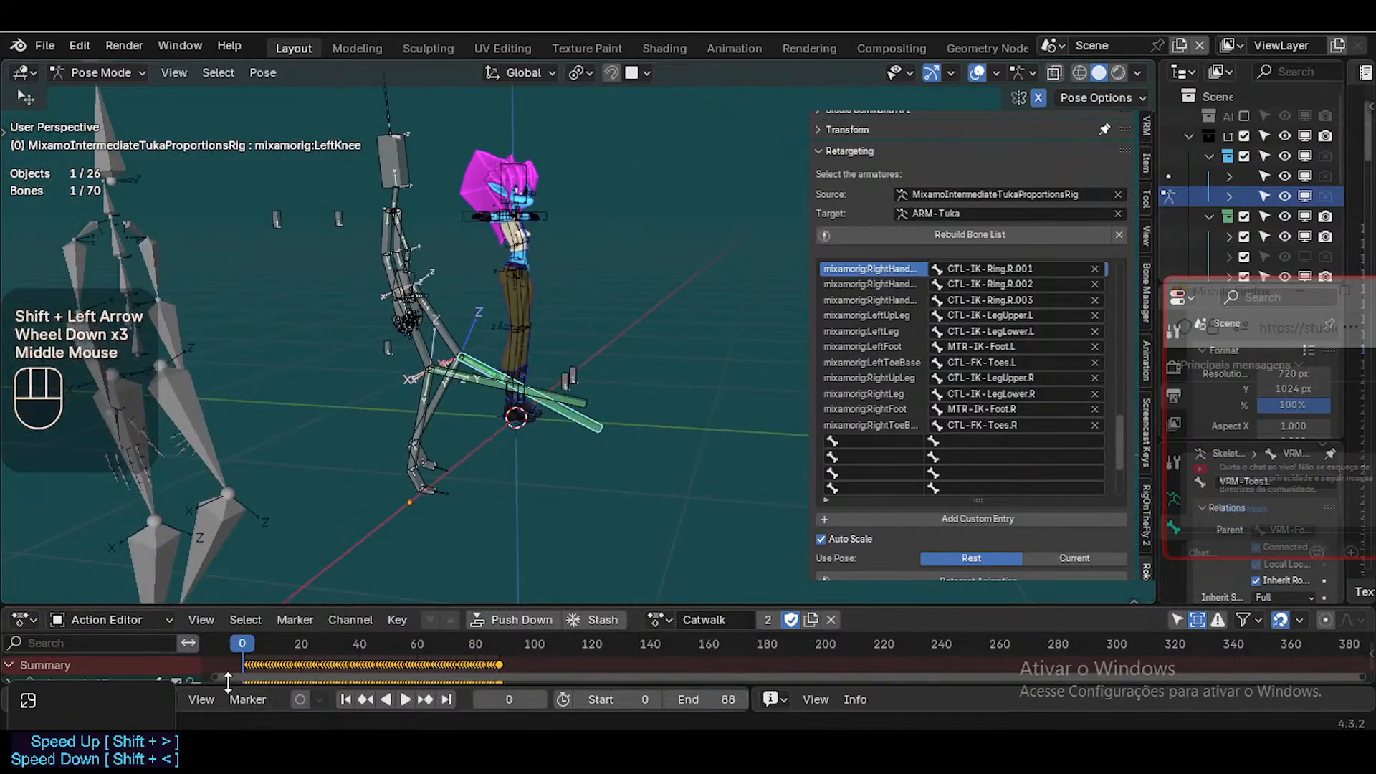
left_click(256, 640)
left_click_drag(256, 638, 207, 638)
scroll(478, 490, "up", 2)
Examine the legs, knees and origin of the posed intermediate rig alongside the source armature and Tuka
key("shift+grave")
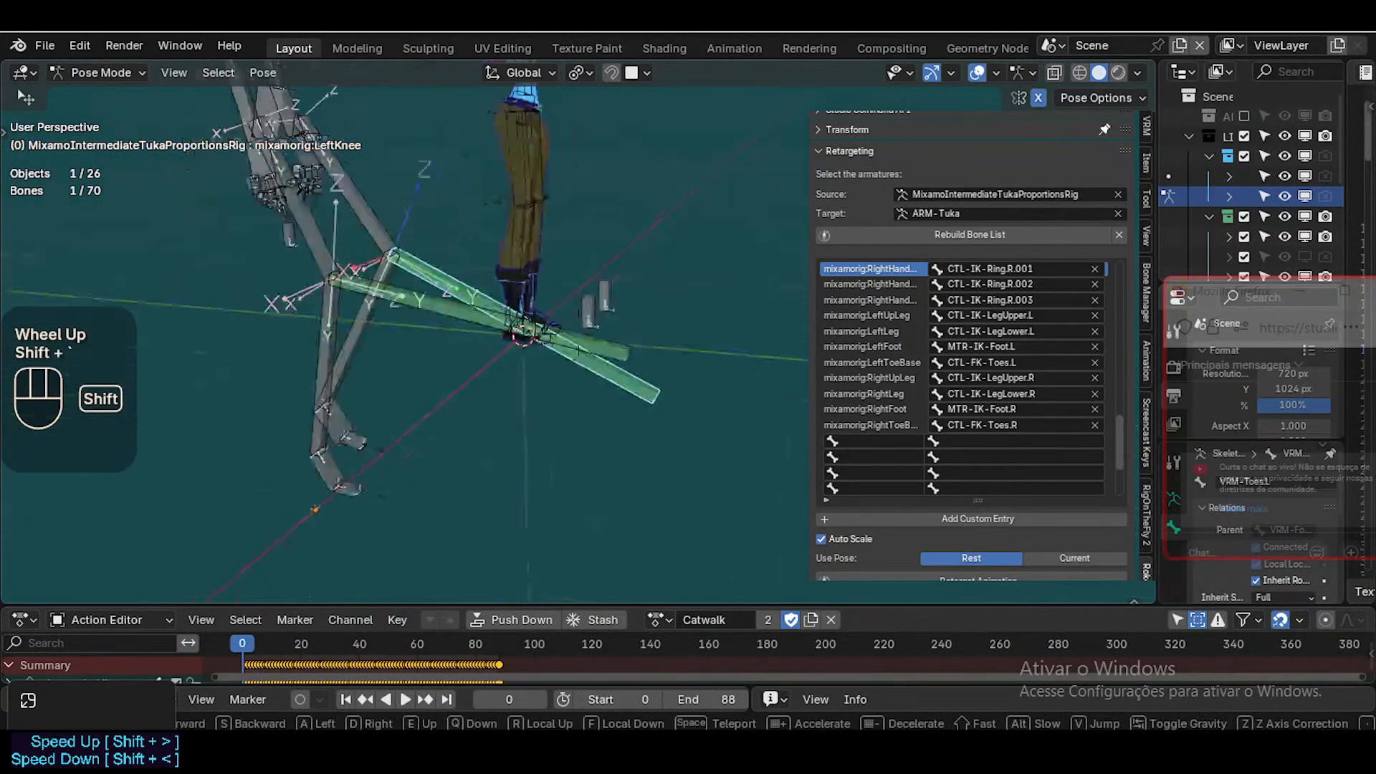
key("q")
key("w")
key("a")
key("w")
key("w")
key("w")
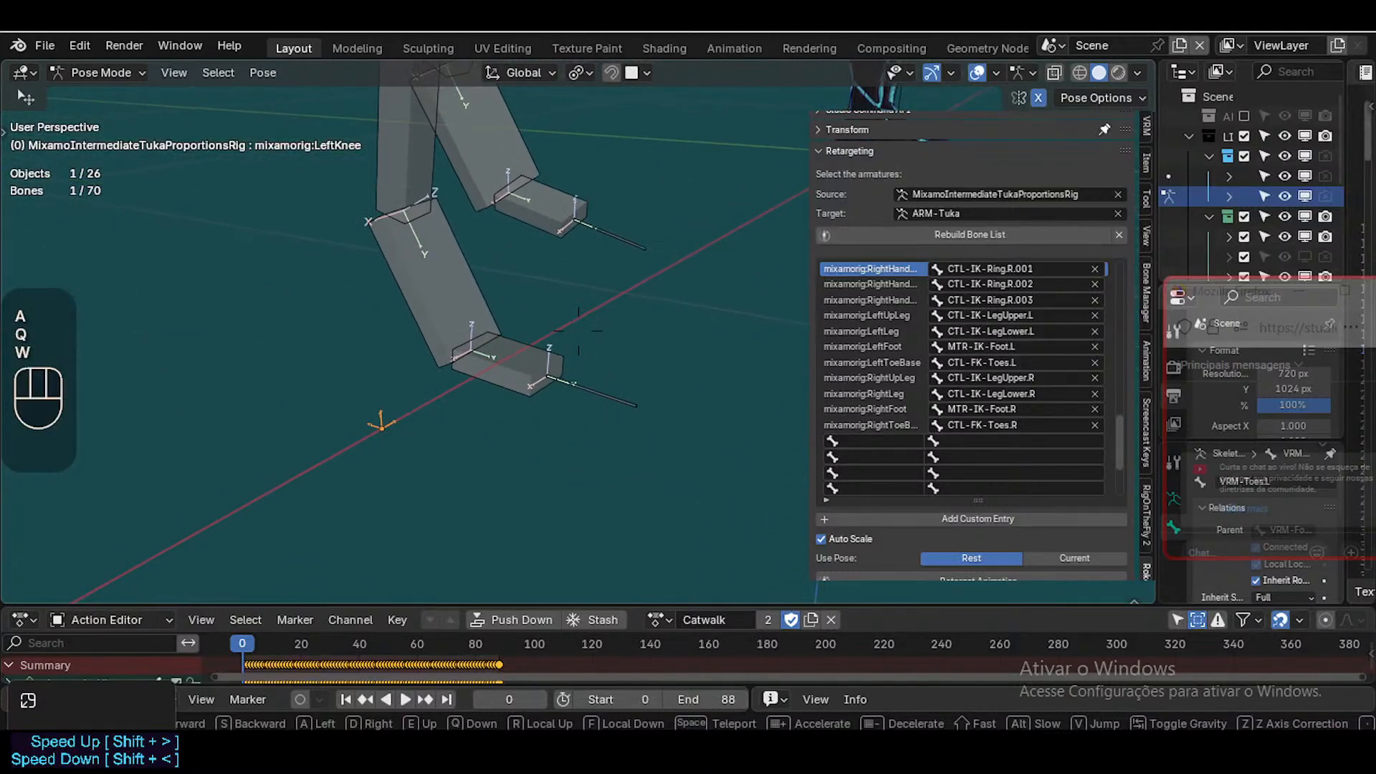
key("q")
key("a")
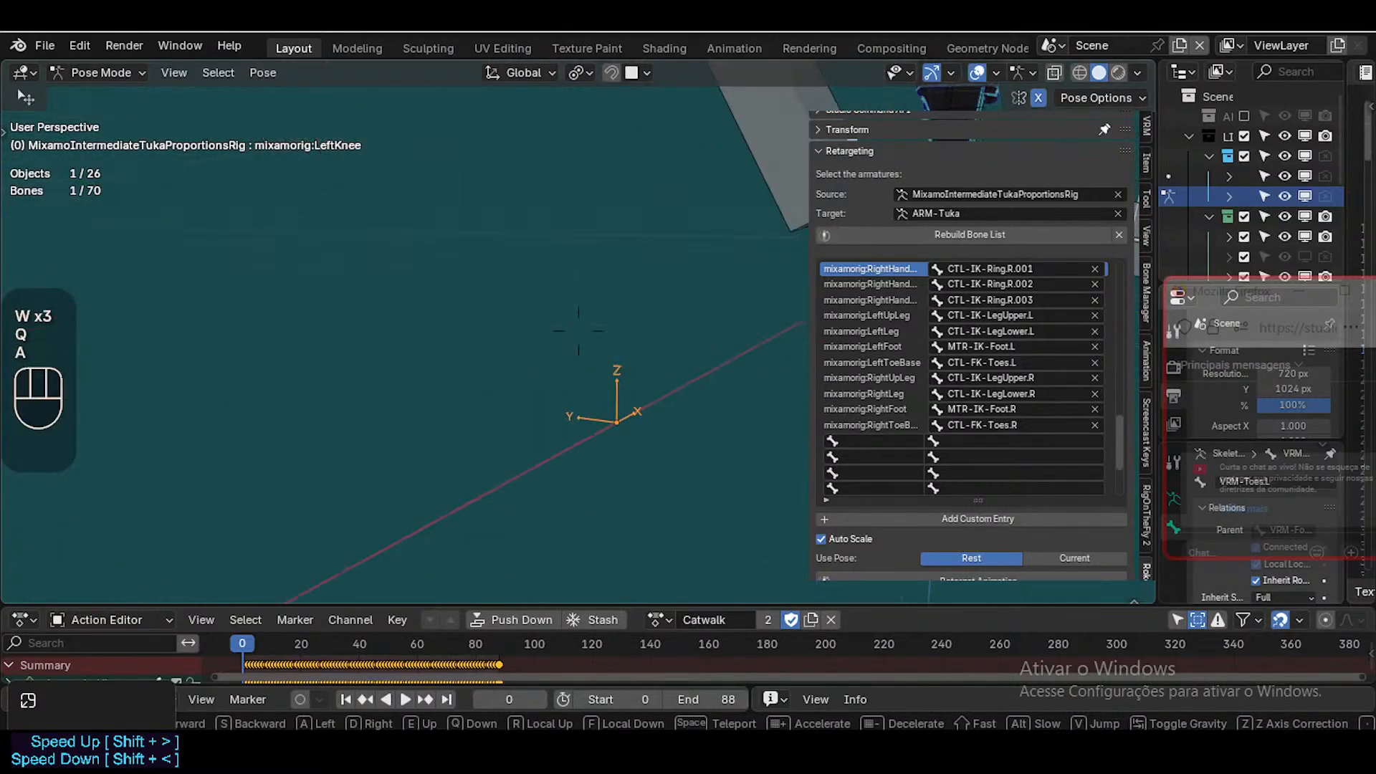
key("s")
key("a")
key("e")
key("d")
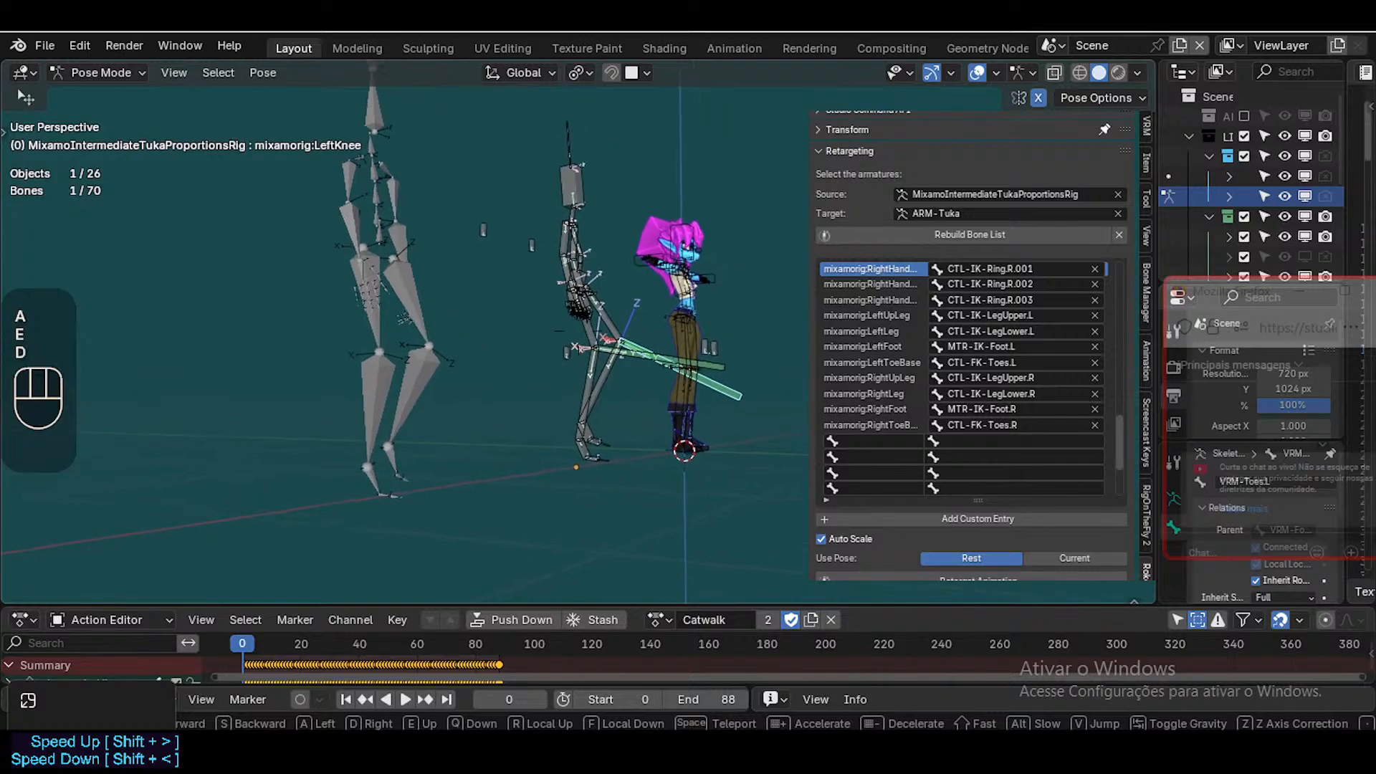
key("w")
key("d")
key("w")
key("shift")
key("s")
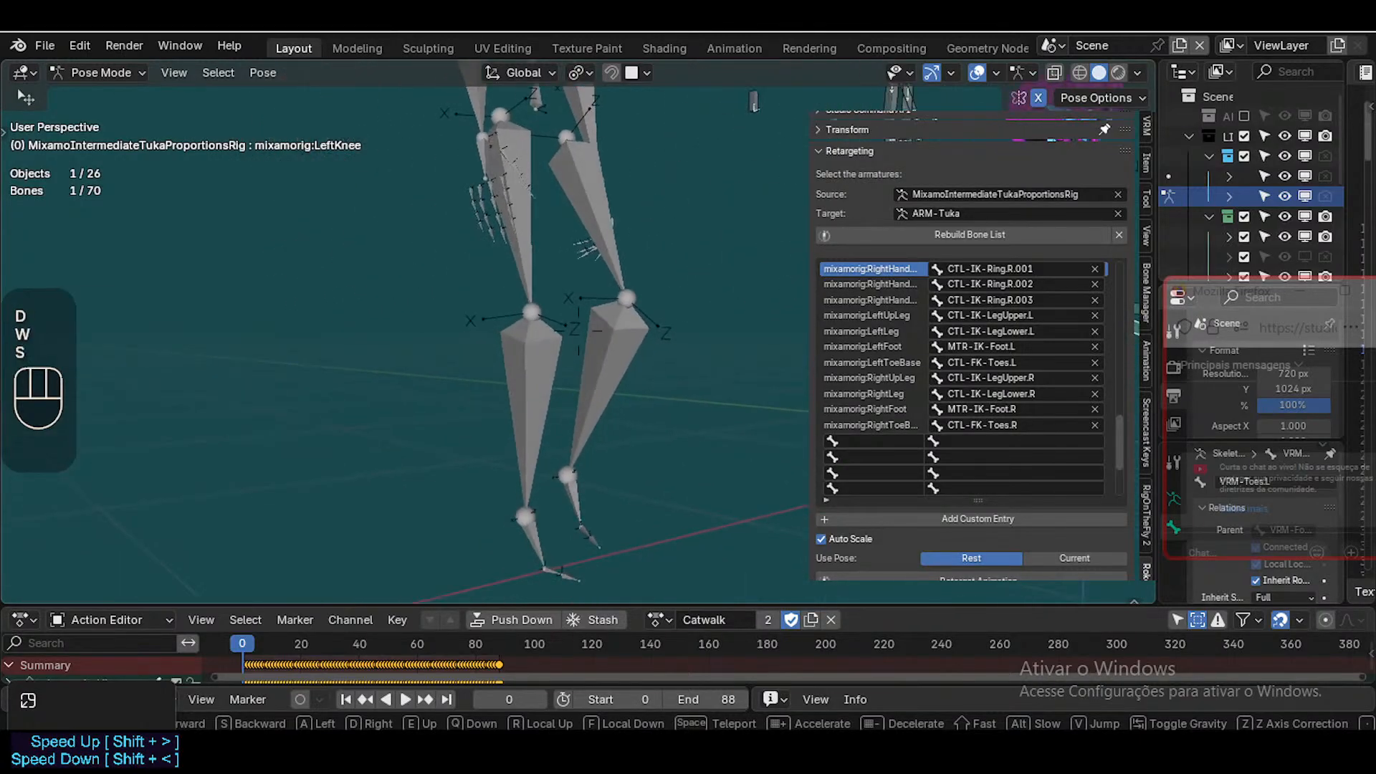
key("q")
key("w")
key("q")
key("shift+e")
key("shift+s")
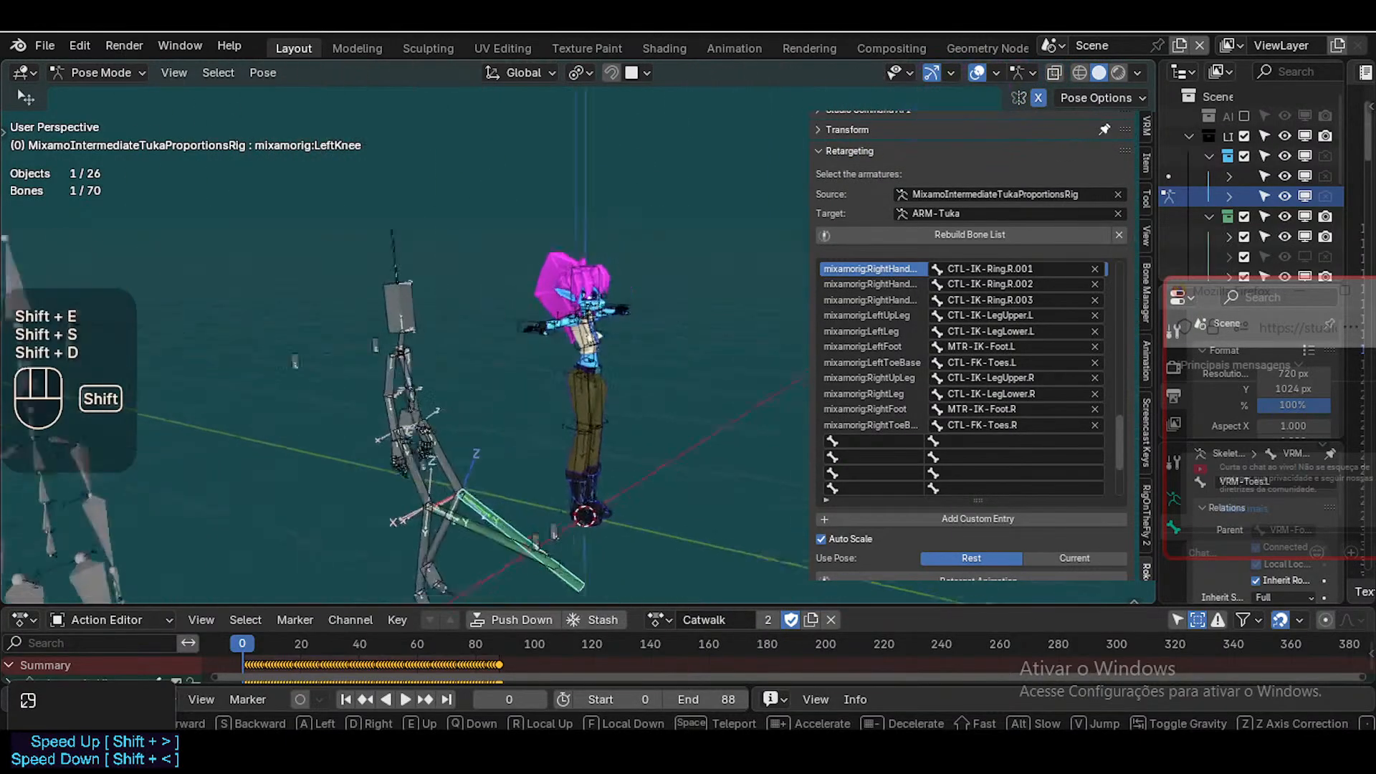
key("shift+d")
key("shift+q")
key("s")
left_click(473, 504)
Return to Object Mode and unlink the Catwalk action from the intermediate rig
key("ctrl+Tab")
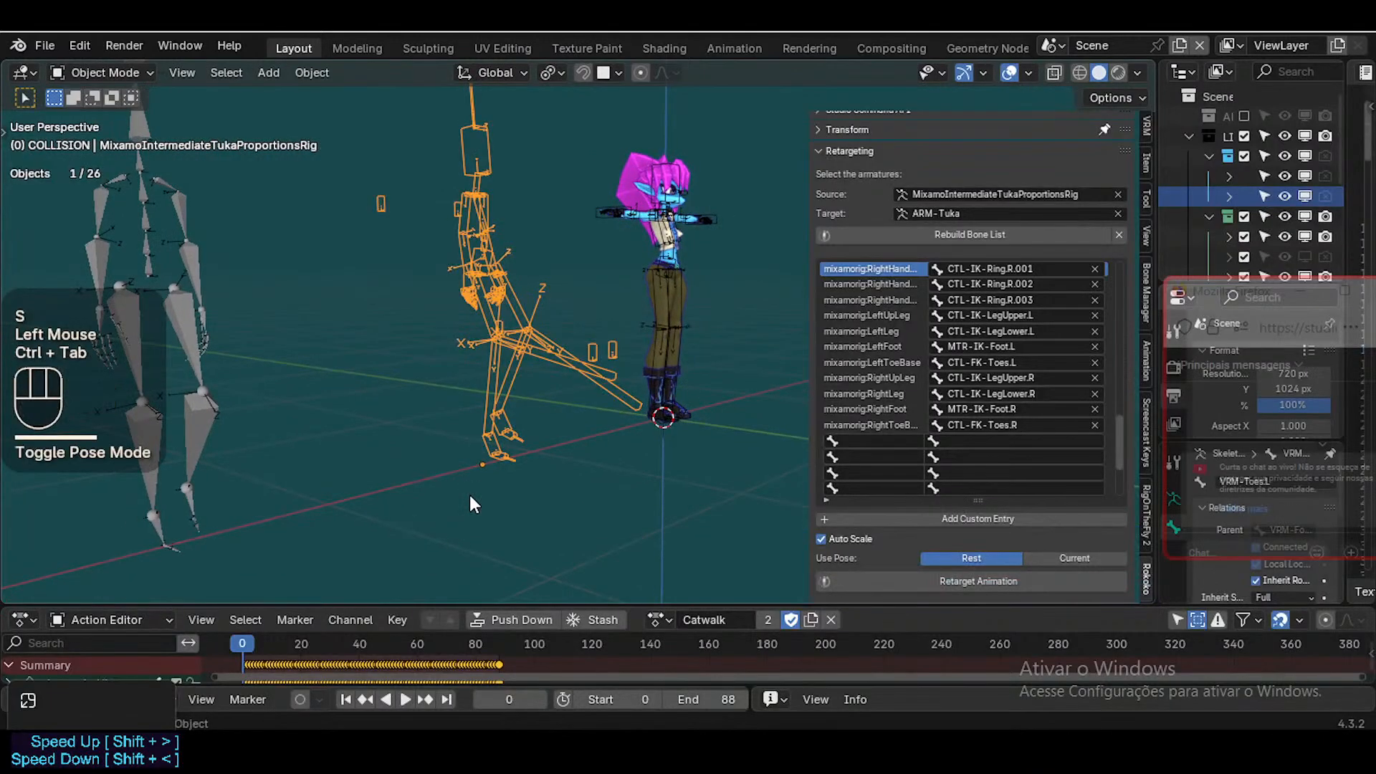
left_click(518, 325)
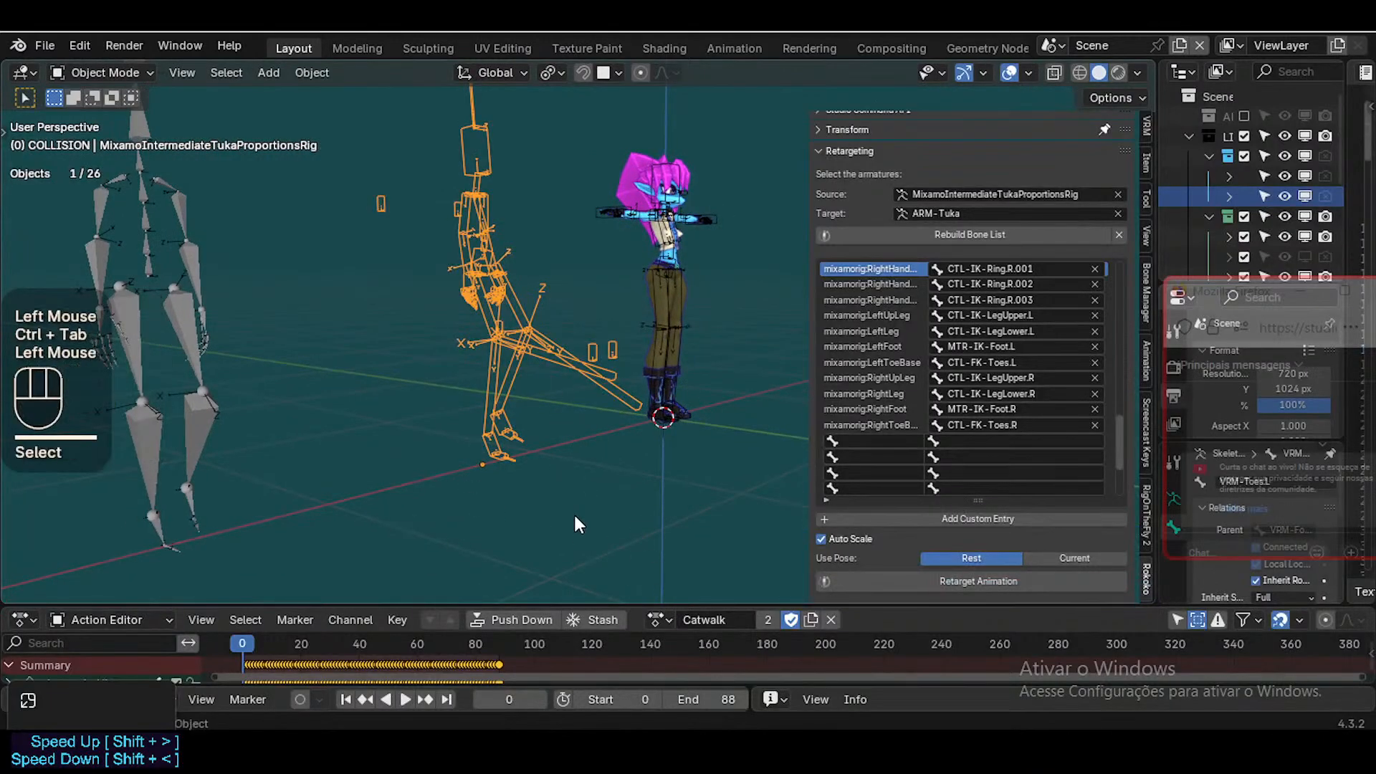
left_click(832, 620)
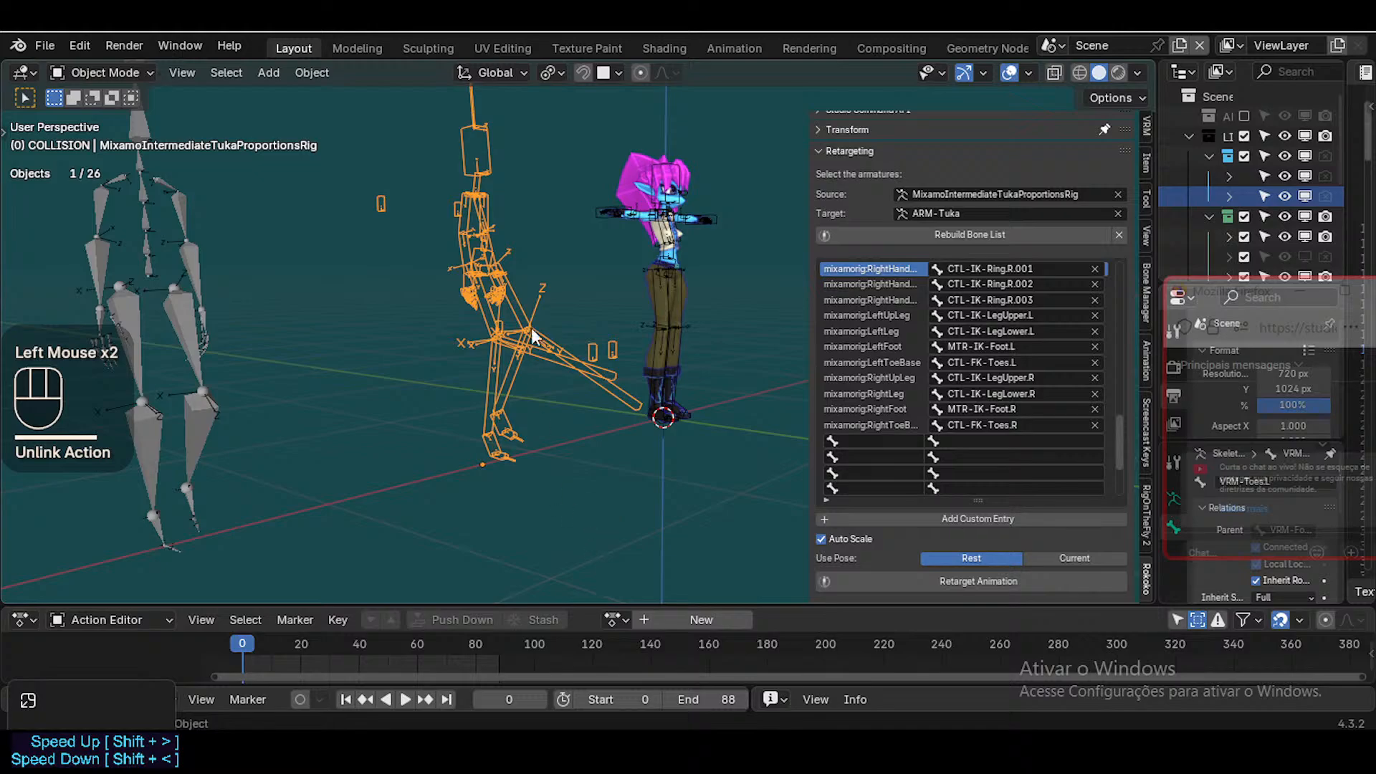
Clear the pose transforms of all the intermediate rig's bones in Pose Mode and return to Object Mode
key("ctrl+Tab")
key("a")
key("alt+q")
key("alt+q")
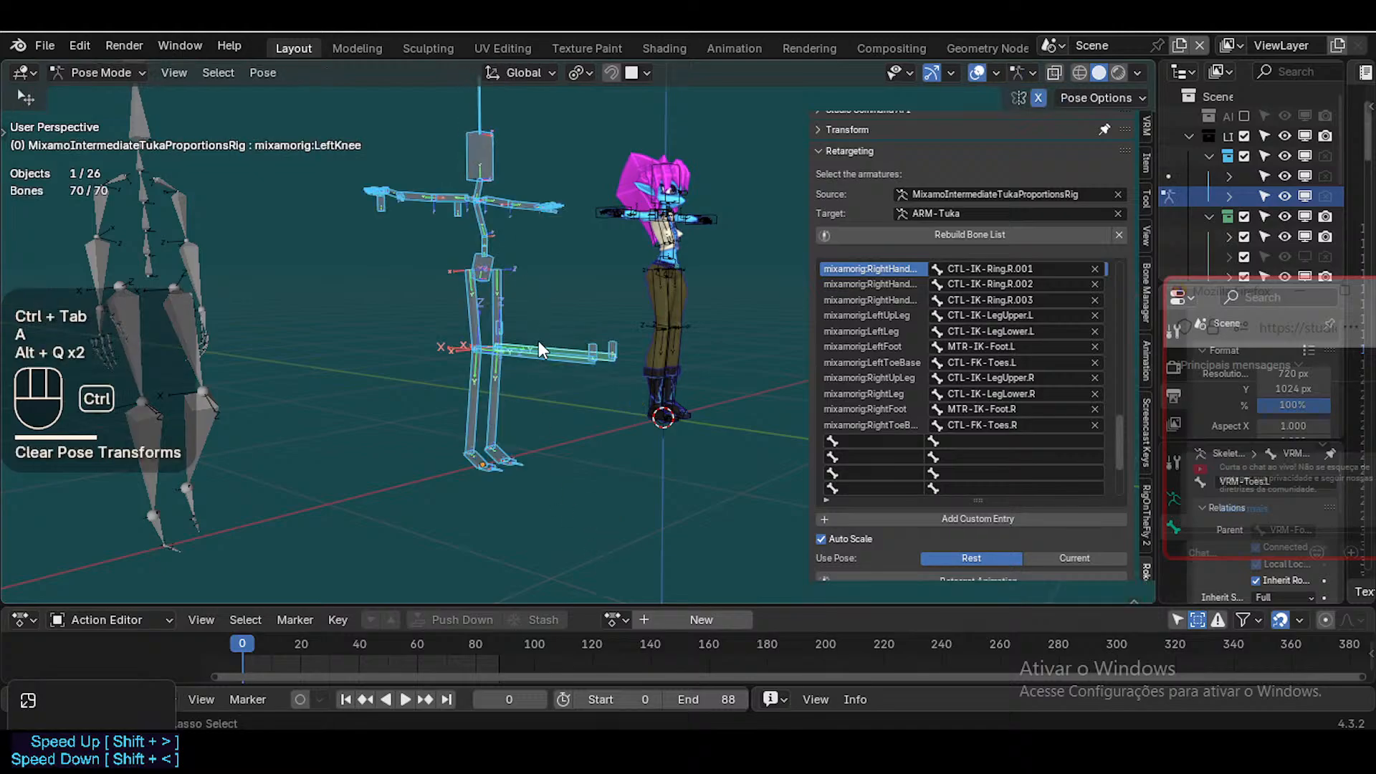
key("ctrl+Tab")
Select the large source armature beside the intermediate rig and delete it
key("shift+grave")
key("s")
key("e")
left_click(539, 341)
left_click(546, 303)
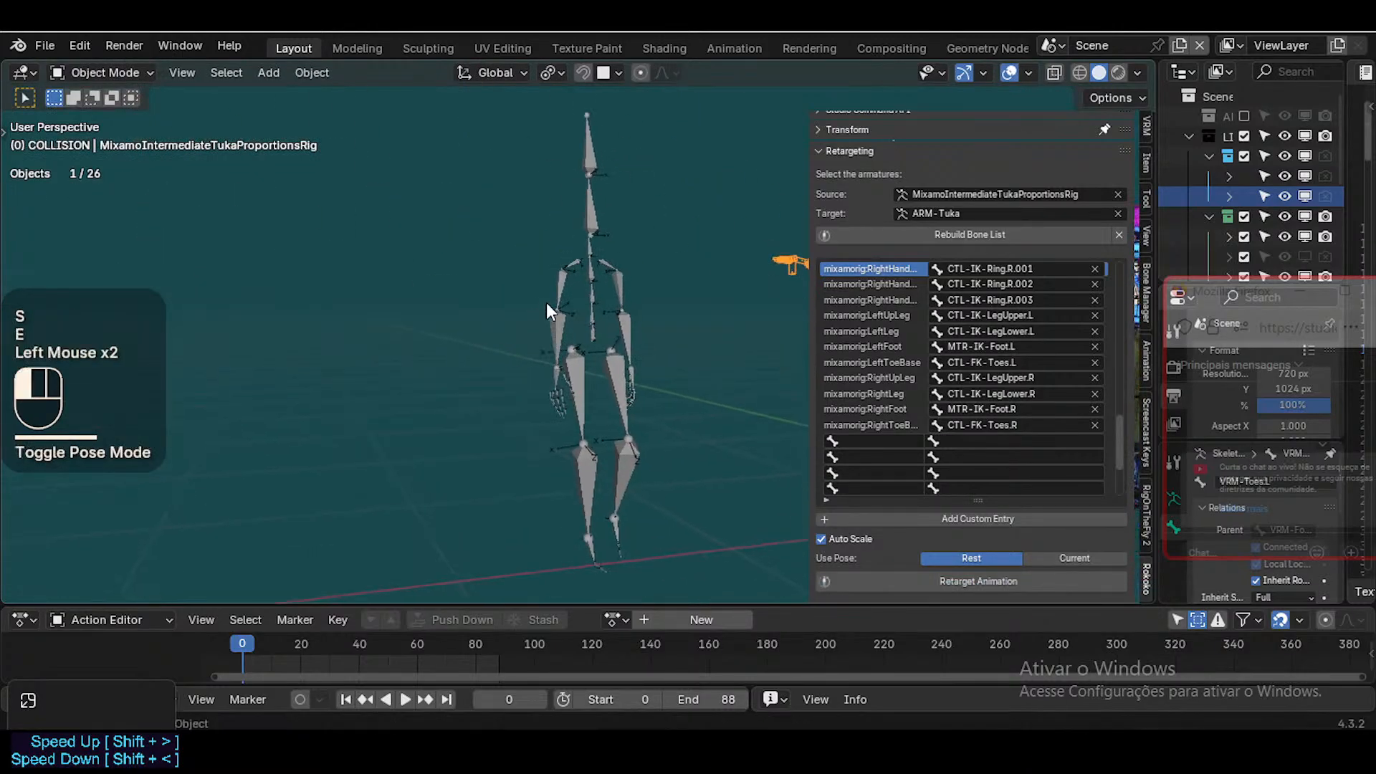
key("x")
left_click(557, 302)
key("shift+grave")
key("d")
key("s")
left_click(559, 309)
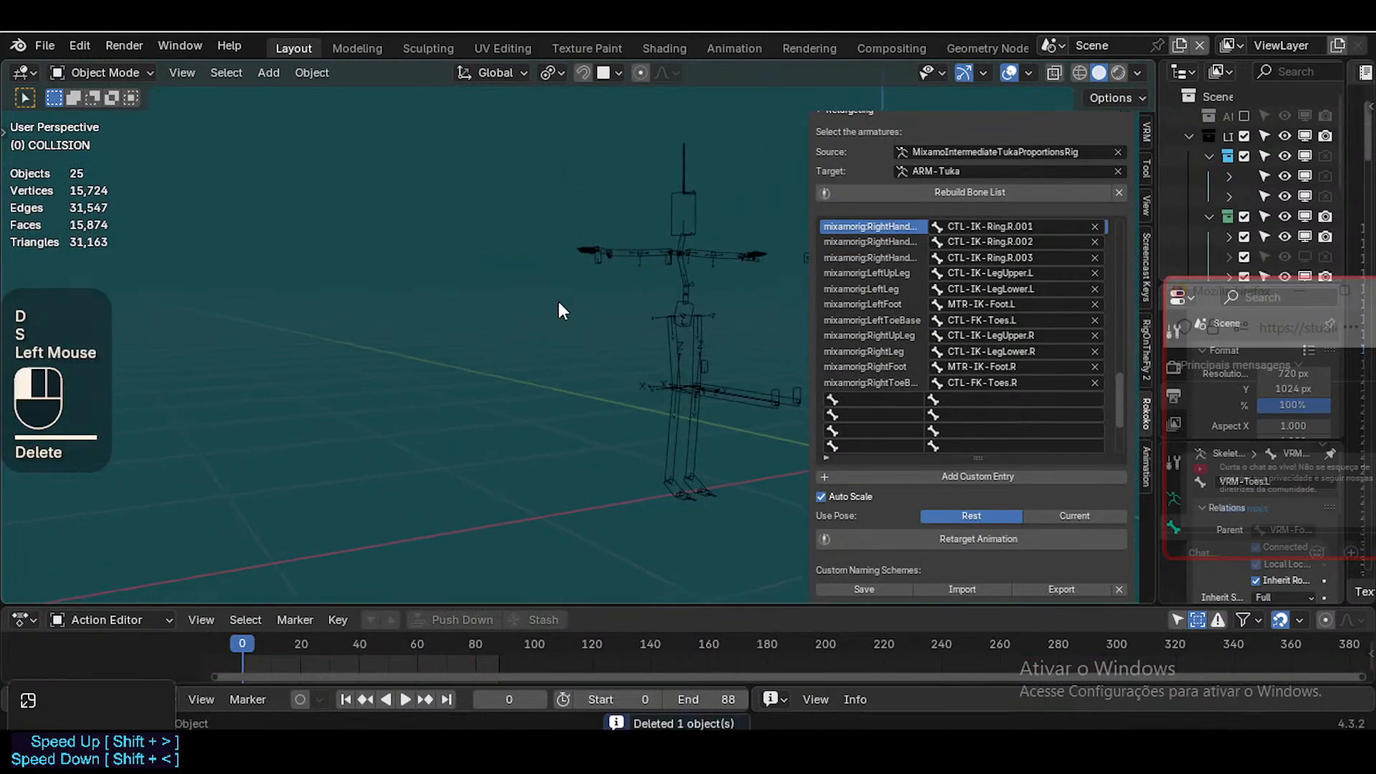
Hide the sidebar and show the toolbar in the 3D viewport
key("n")
left_click(377, 228)
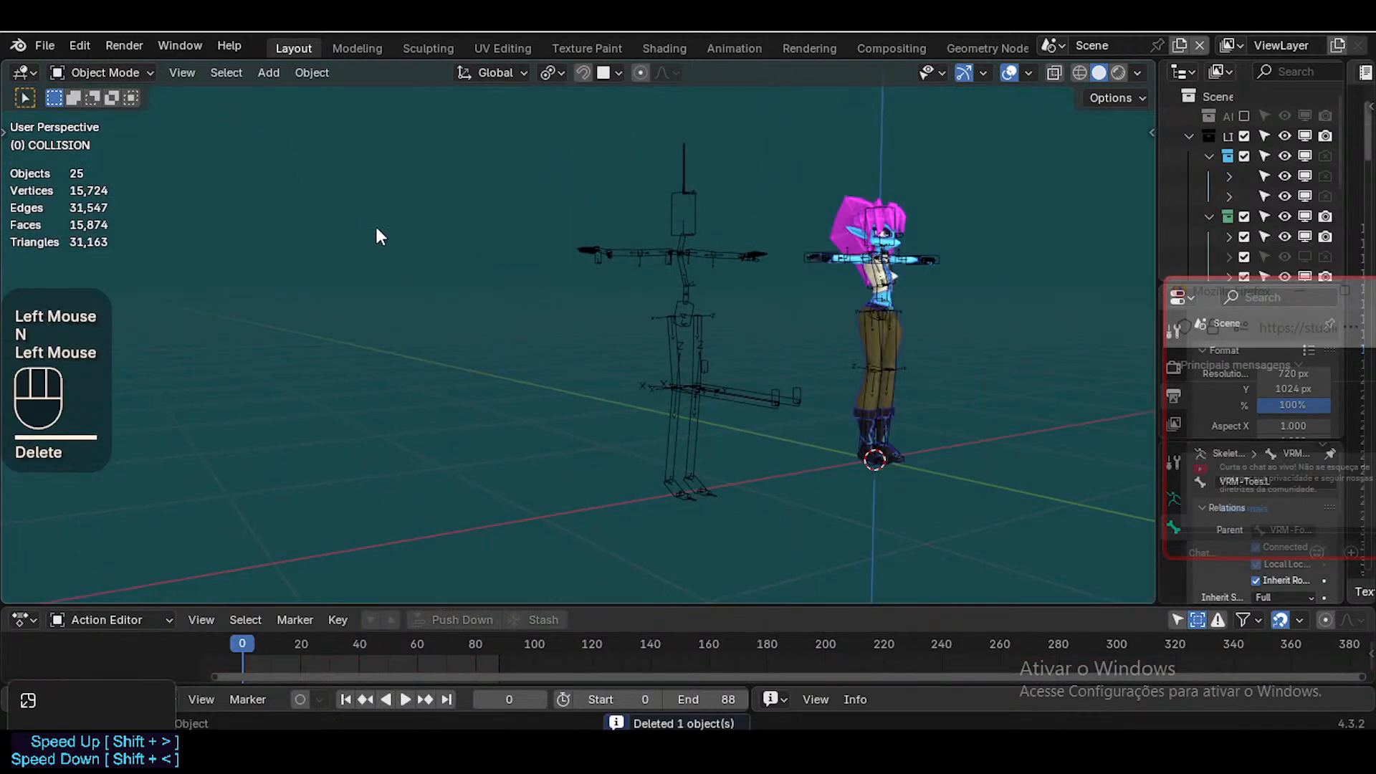
key("t")
Import Catwalk Walk Turn 180 Tight.fbx with Automatic Bone Orientation disabled in the armature options
left_click(32, 42)
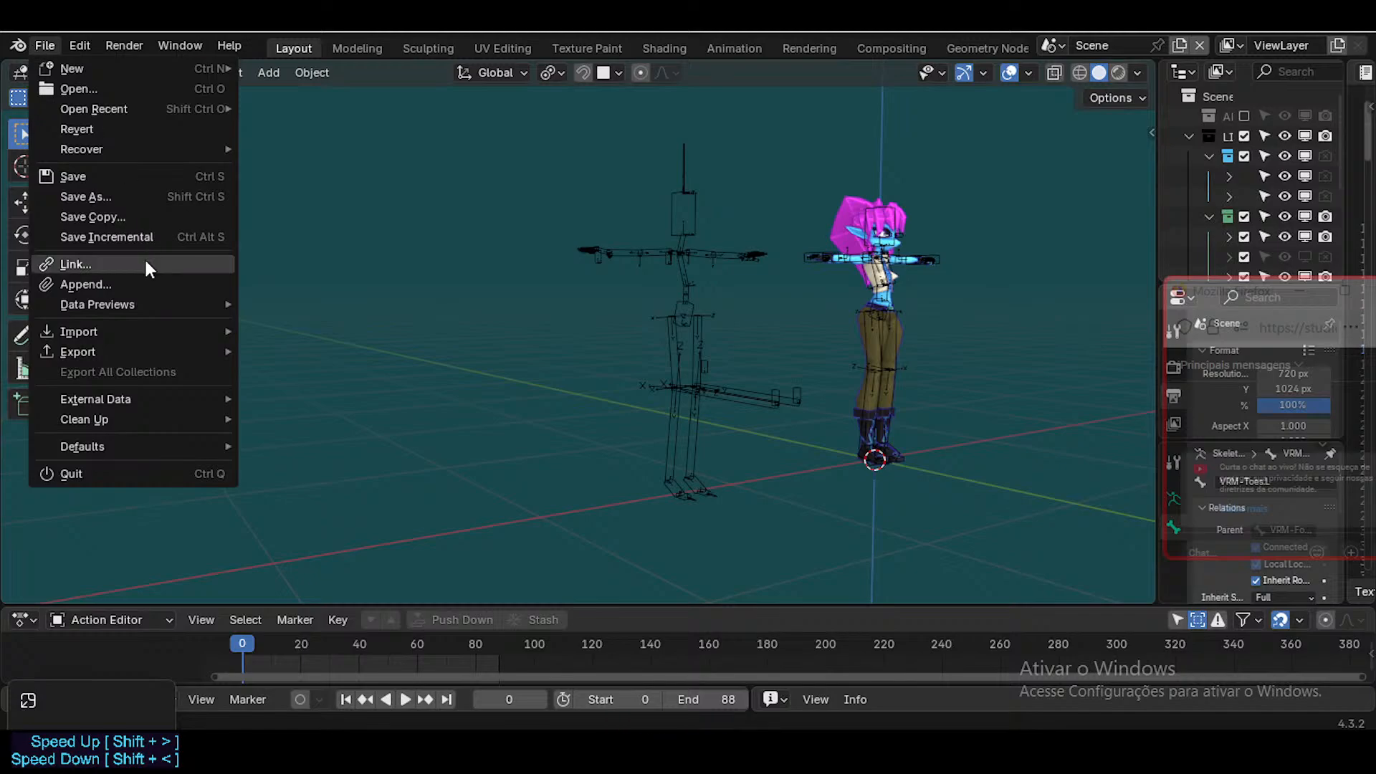
mouse_move(109, 322)
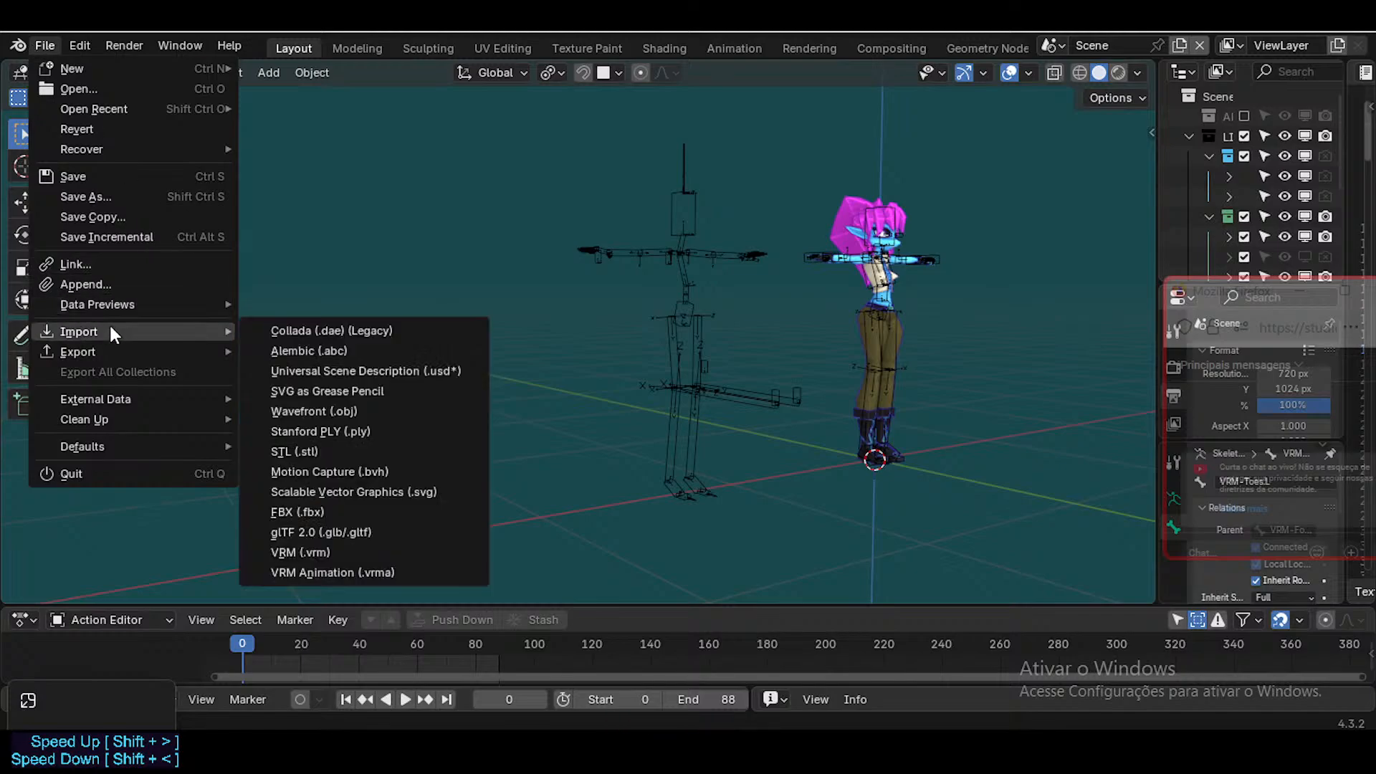
left_click(312, 514)
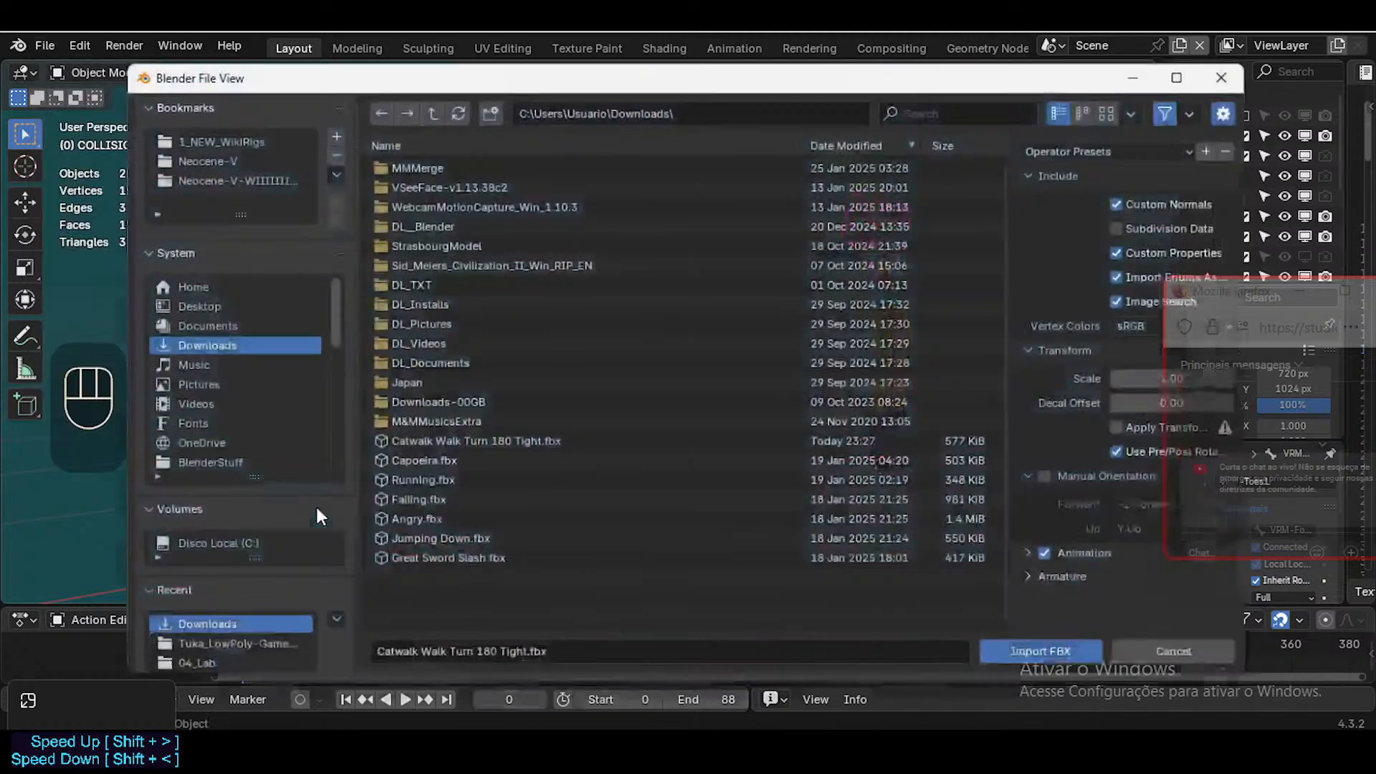
left_click(437, 445)
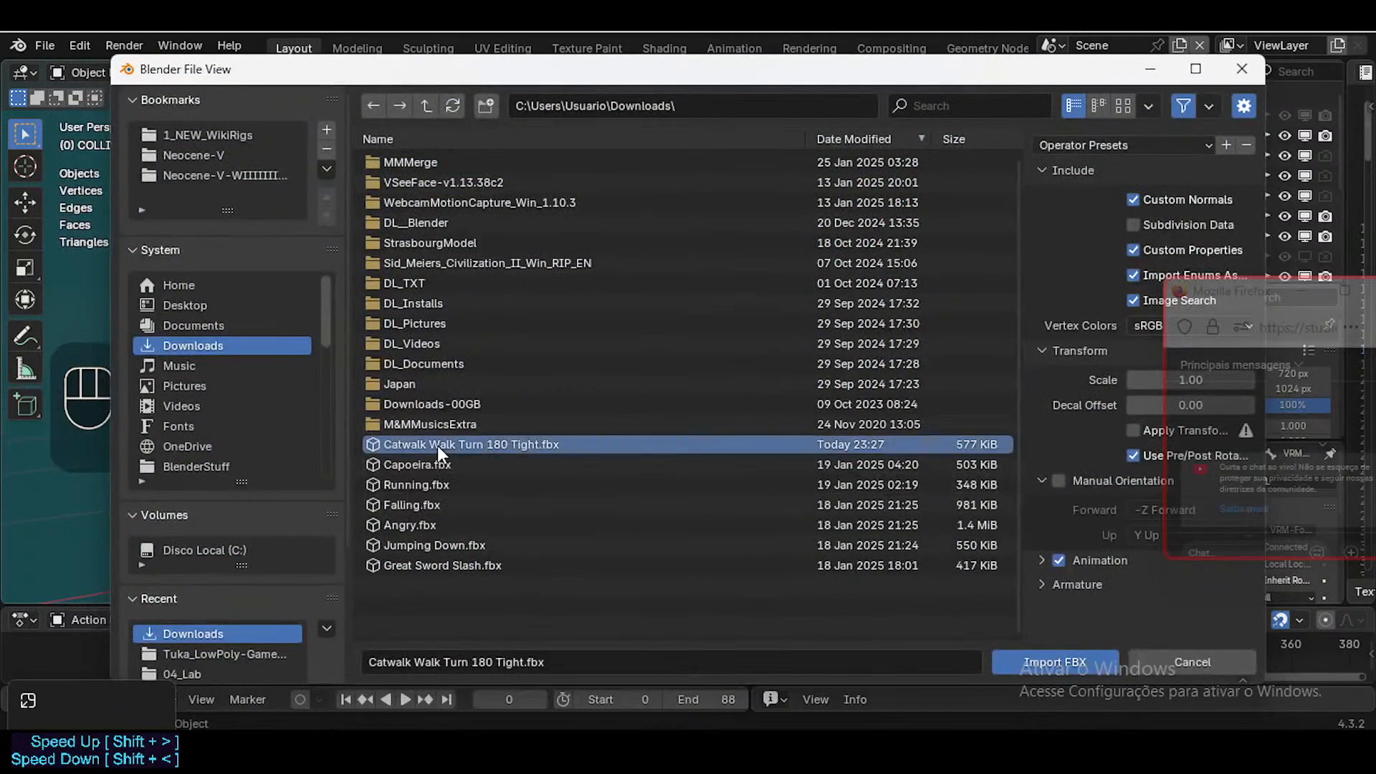
left_click(1043, 584)
scroll(1095, 552, "down", 3)
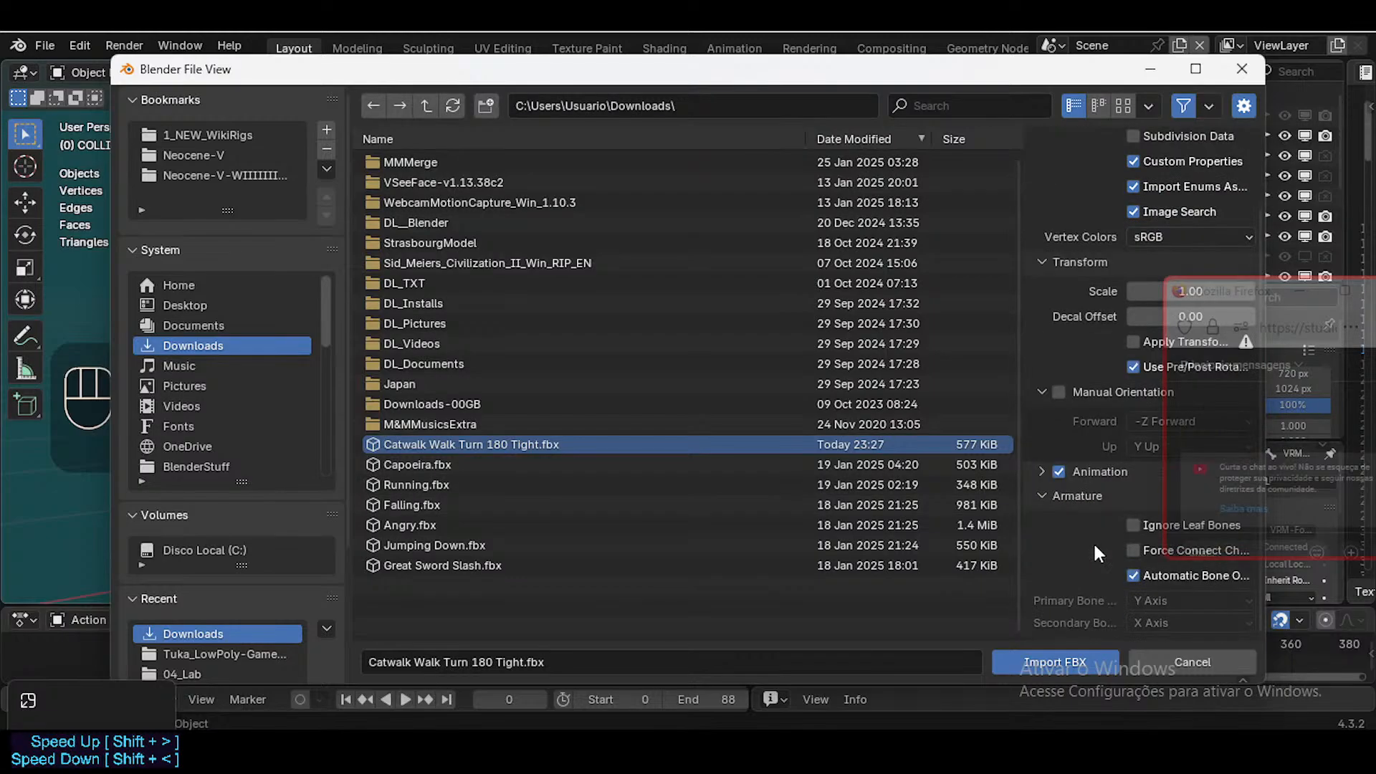
left_click(1131, 575)
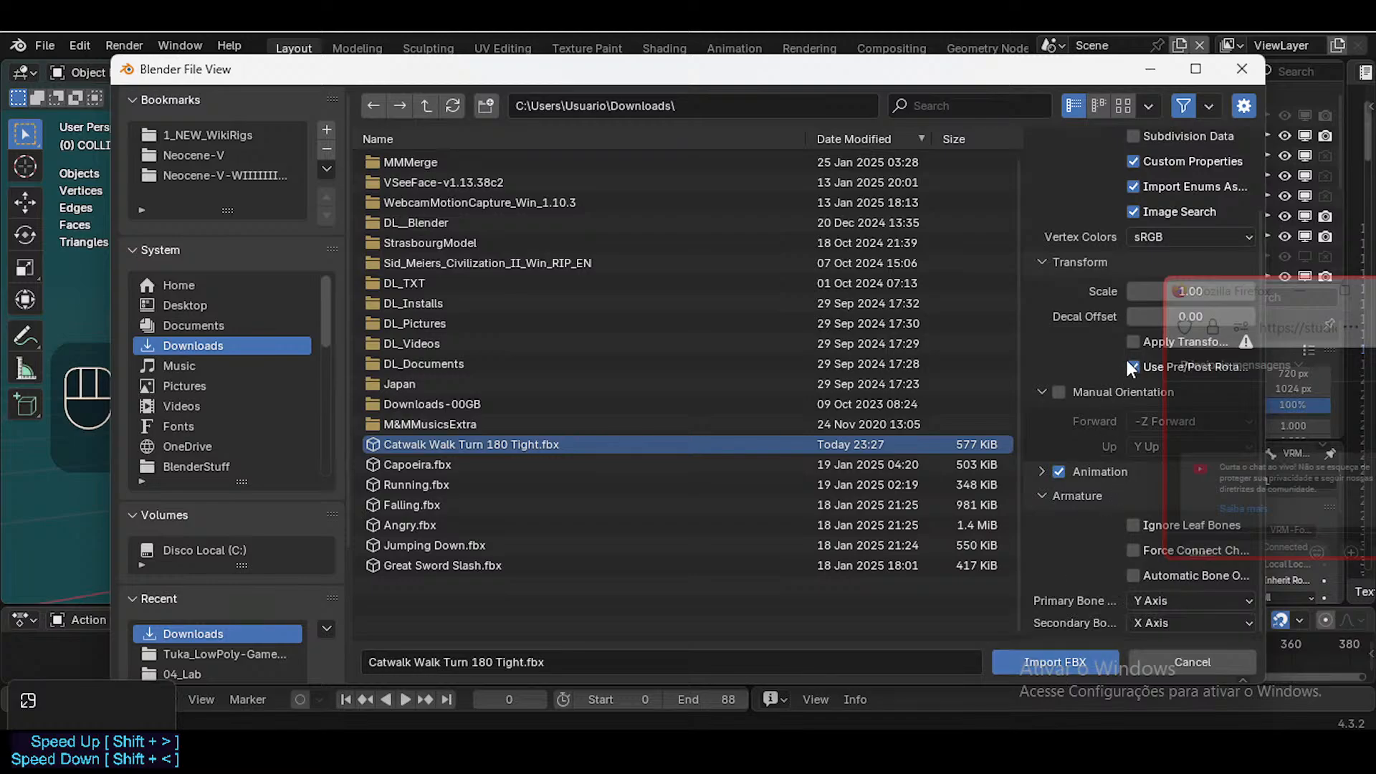
left_click(1056, 660)
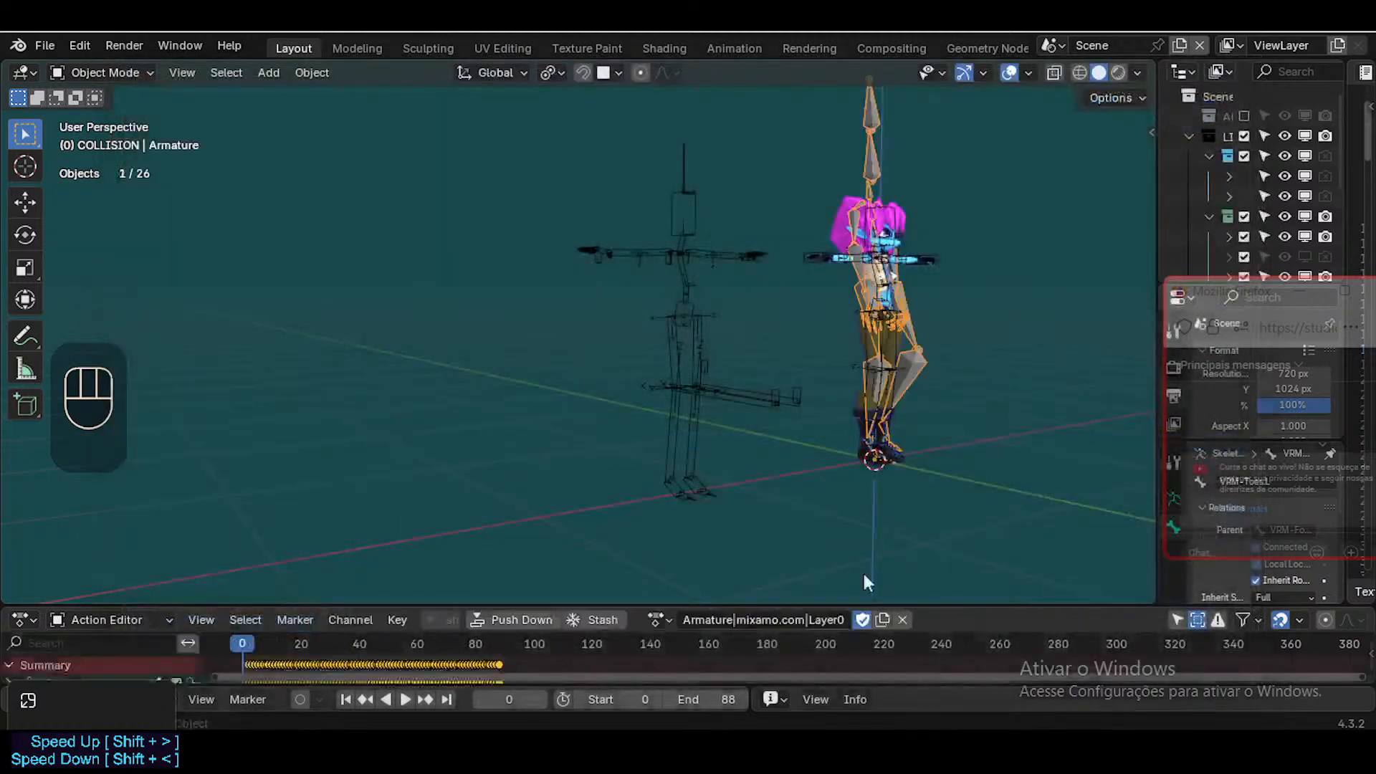
Move the imported armature along the X axis to the far side of the intermediate rig, away from Tuka
key("g")
key("x")
left_click(409, 351)
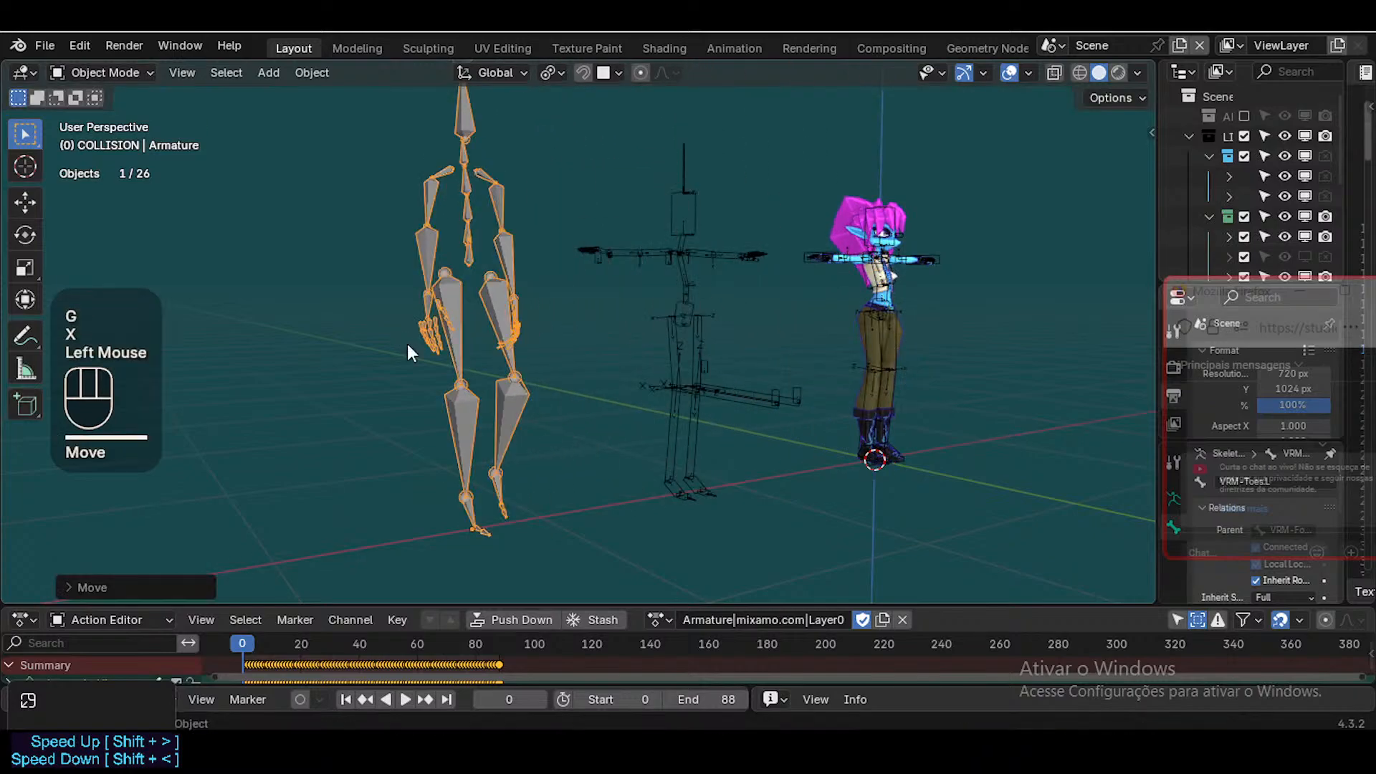
left_click(680, 292)
left_click(535, 275)
left_click(515, 368)
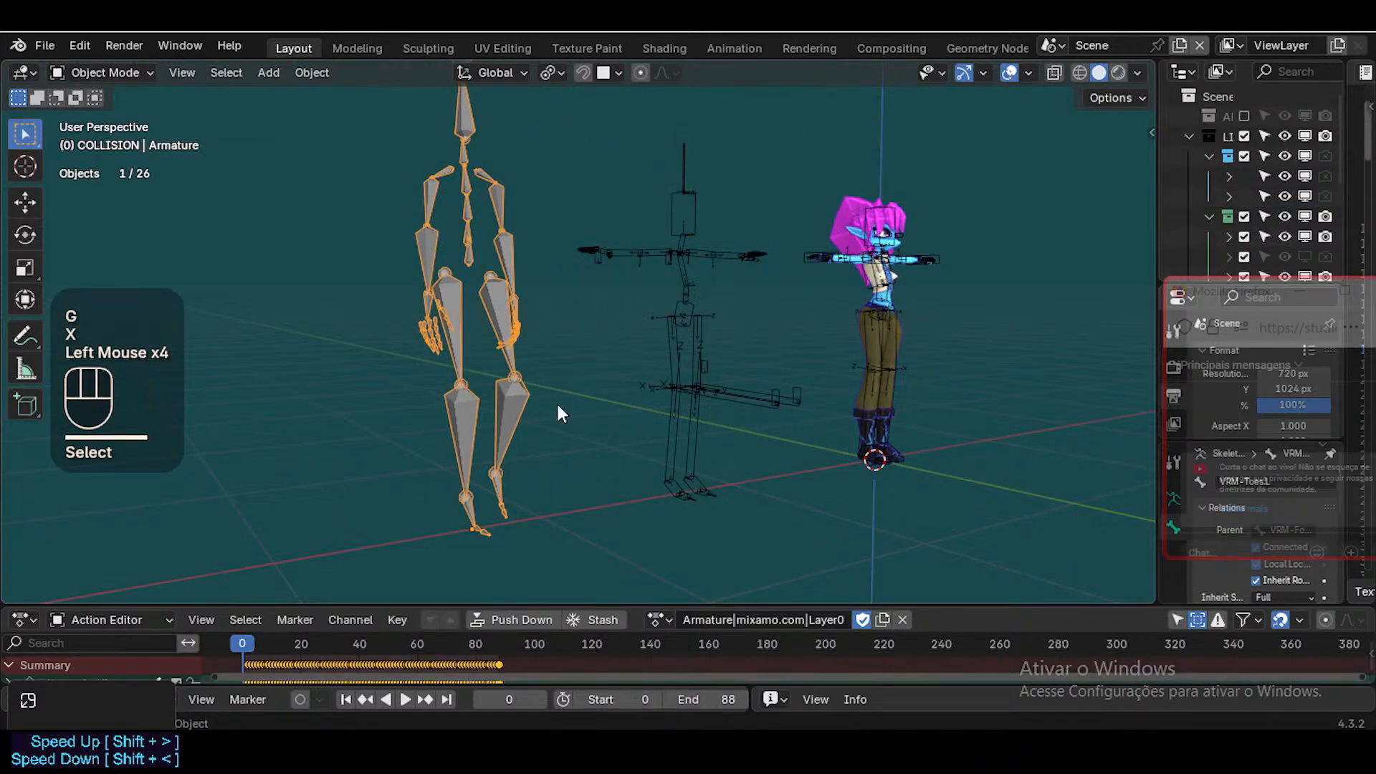
Rename the imported armature's action as Catwalk2
left_click(745, 622)
type("Catw")
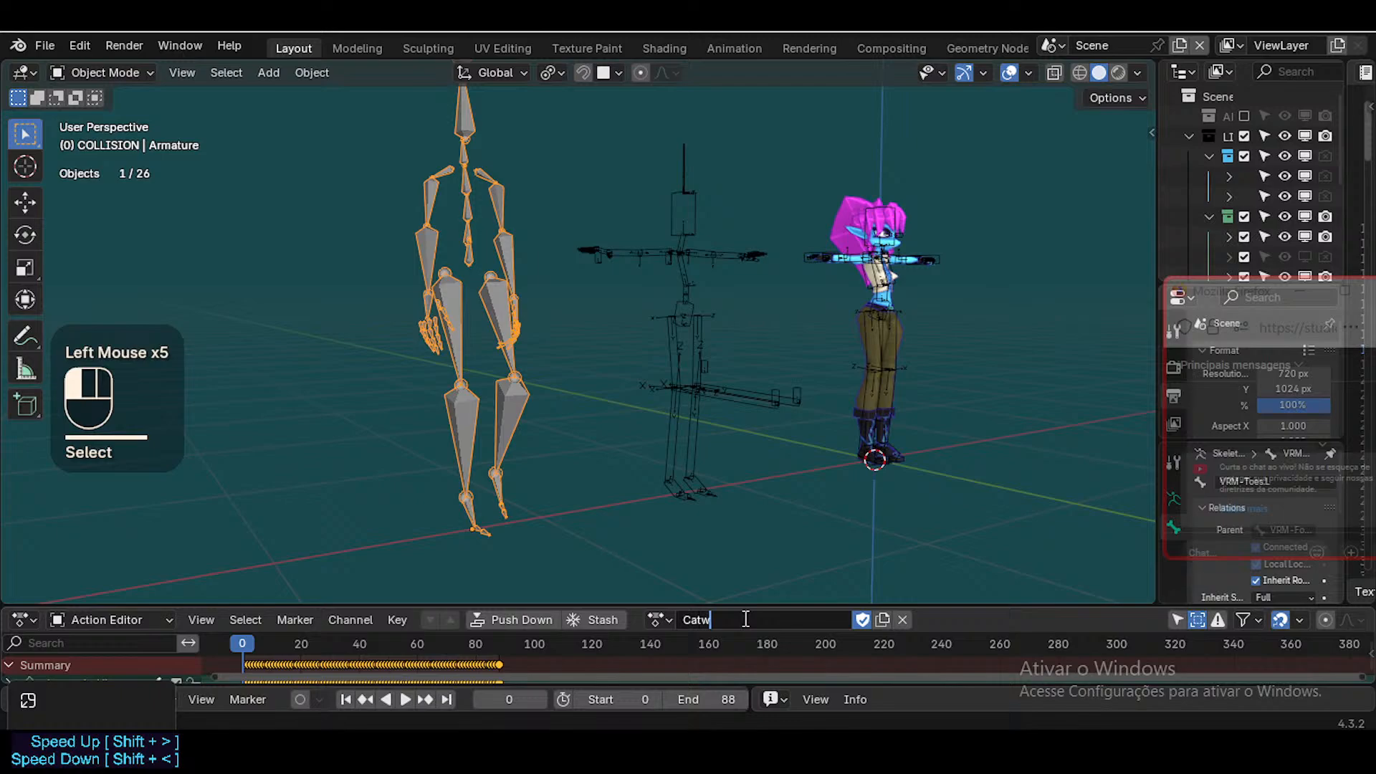
type("alk2")
key("Return")
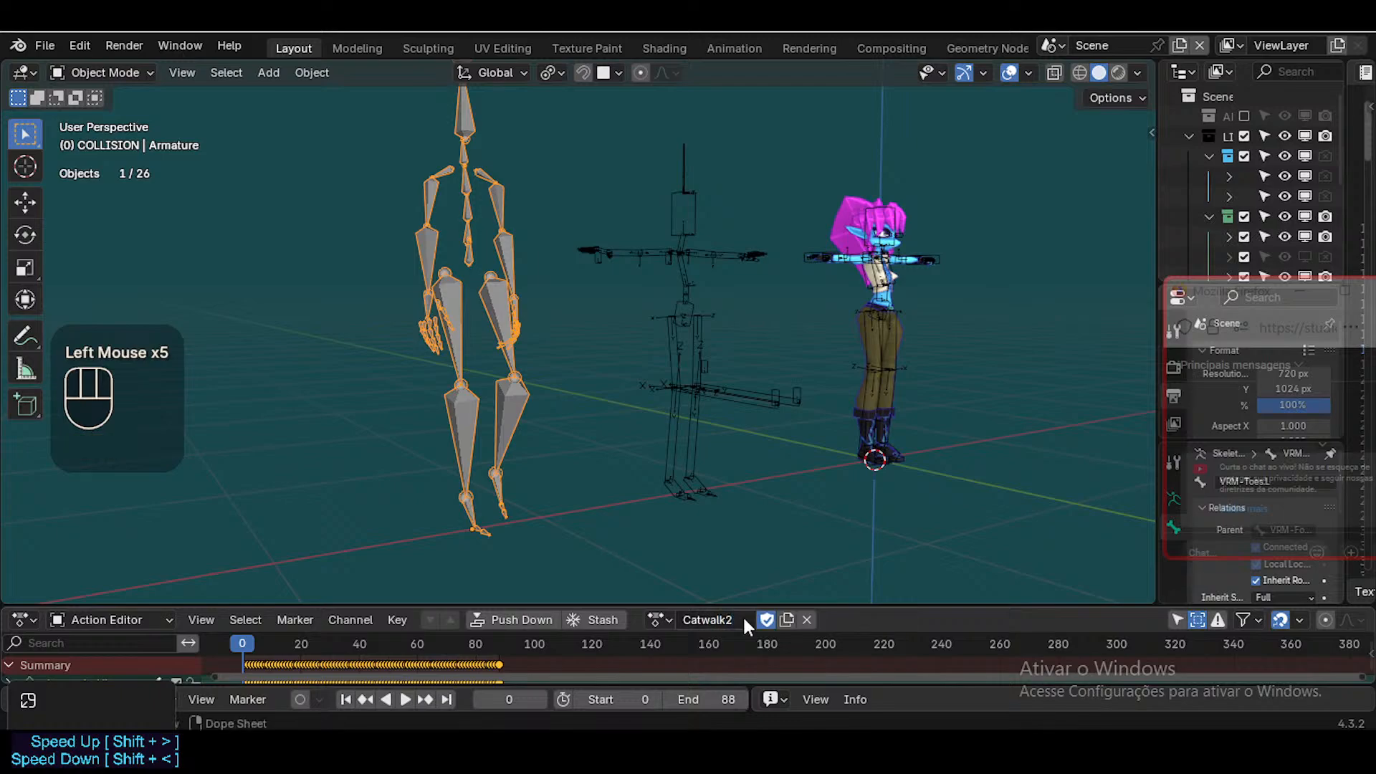
Assign the Catwalk2 action to the intermediate rig and play the animation briefly
left_click(677, 361)
left_click(616, 619)
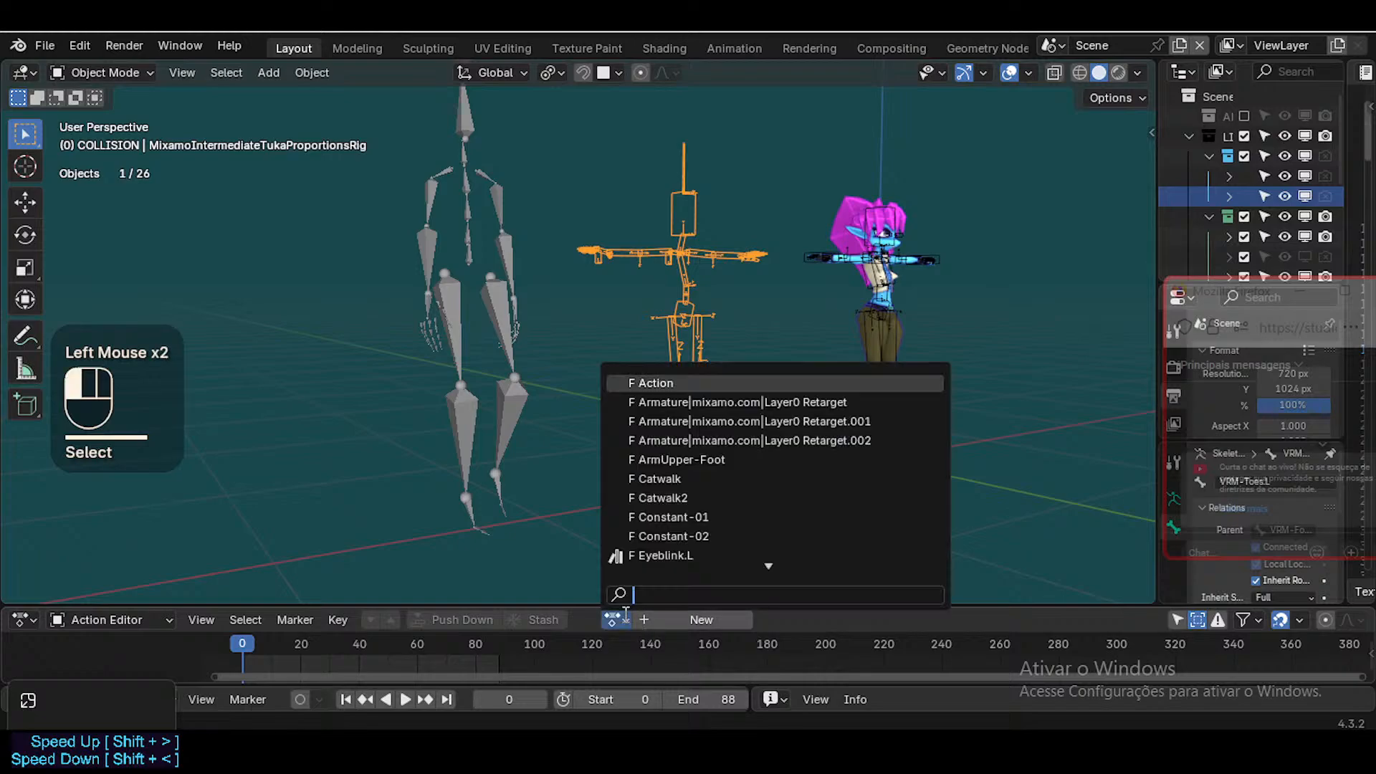
left_click(659, 497)
key("space")
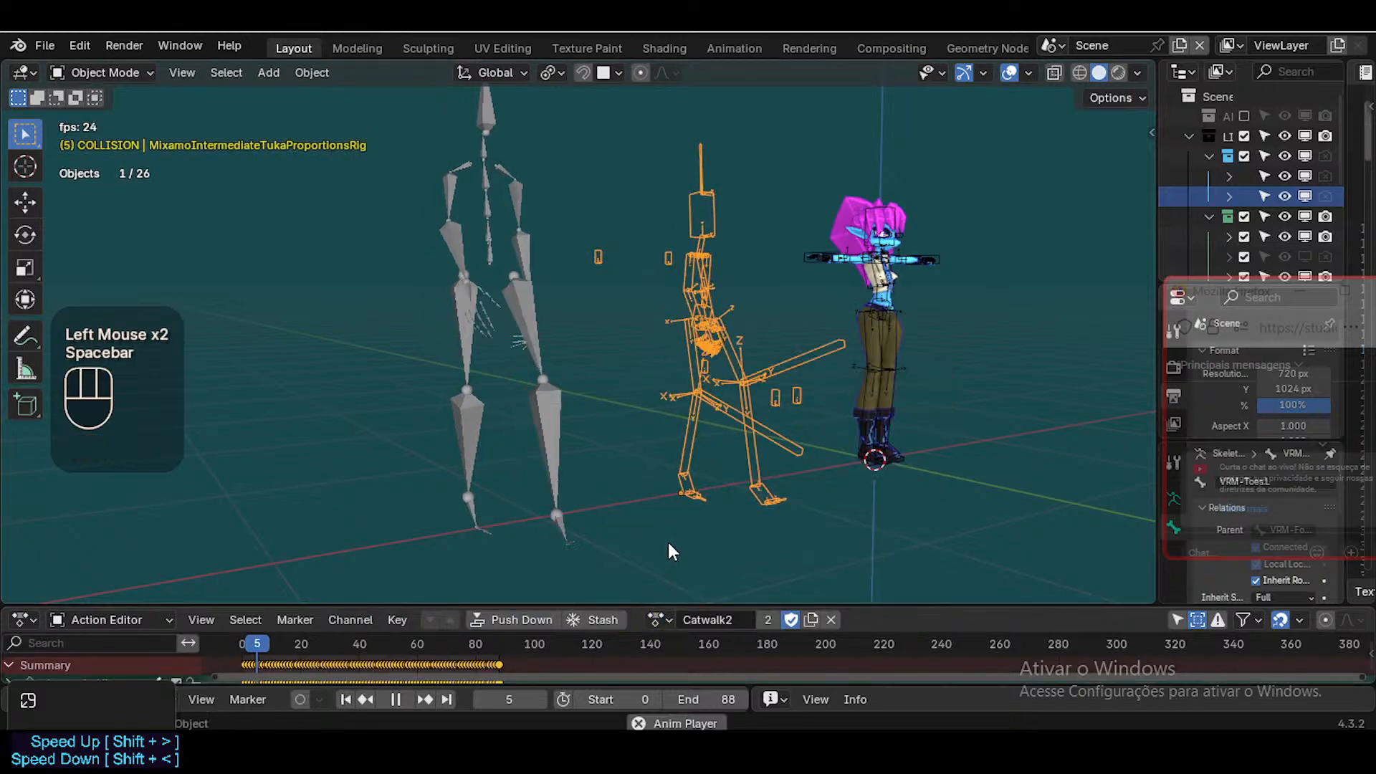
key("space")
scroll(717, 515, "down", 1)
Compare the imported armature with the intermediate rig, and unlink the Catwalk2 action from the intermediate rig
left_click(600, 355)
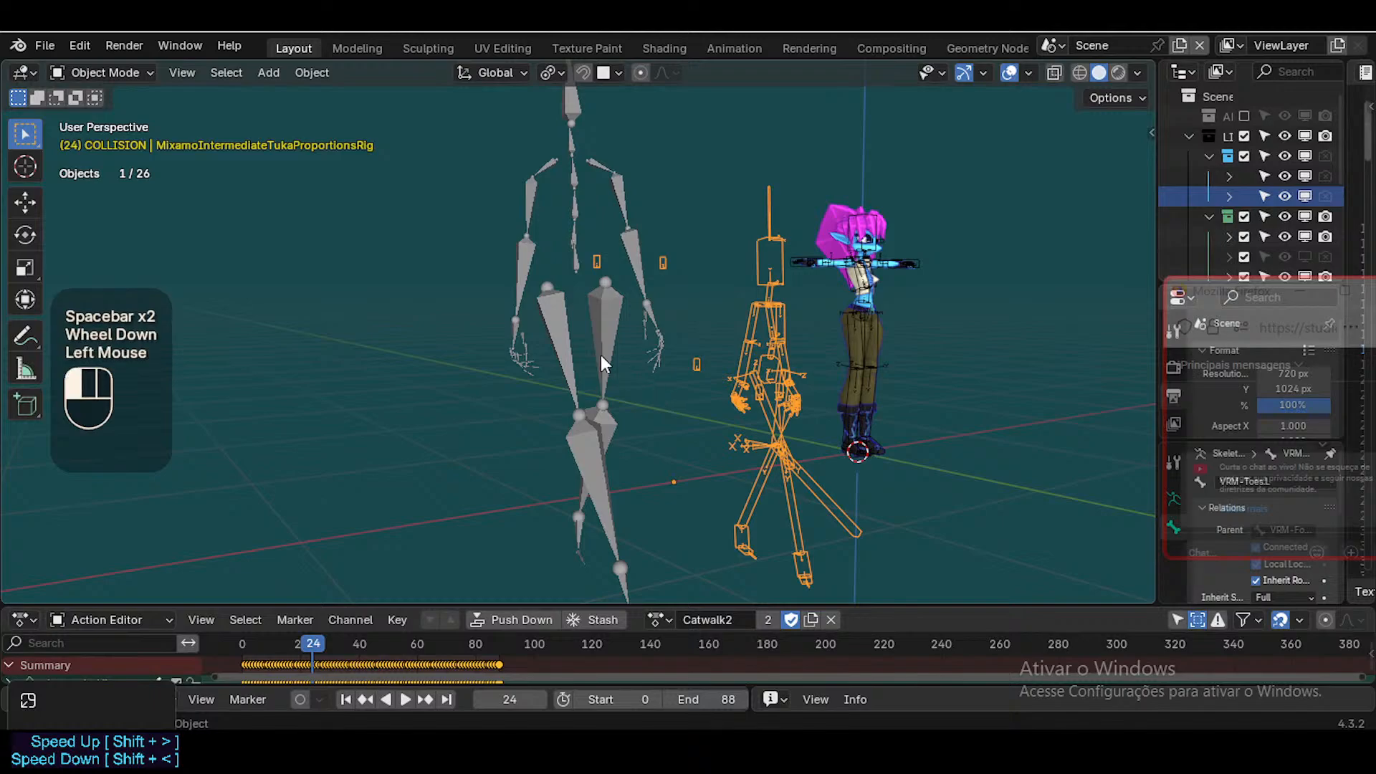
left_click(747, 335)
left_click(615, 310)
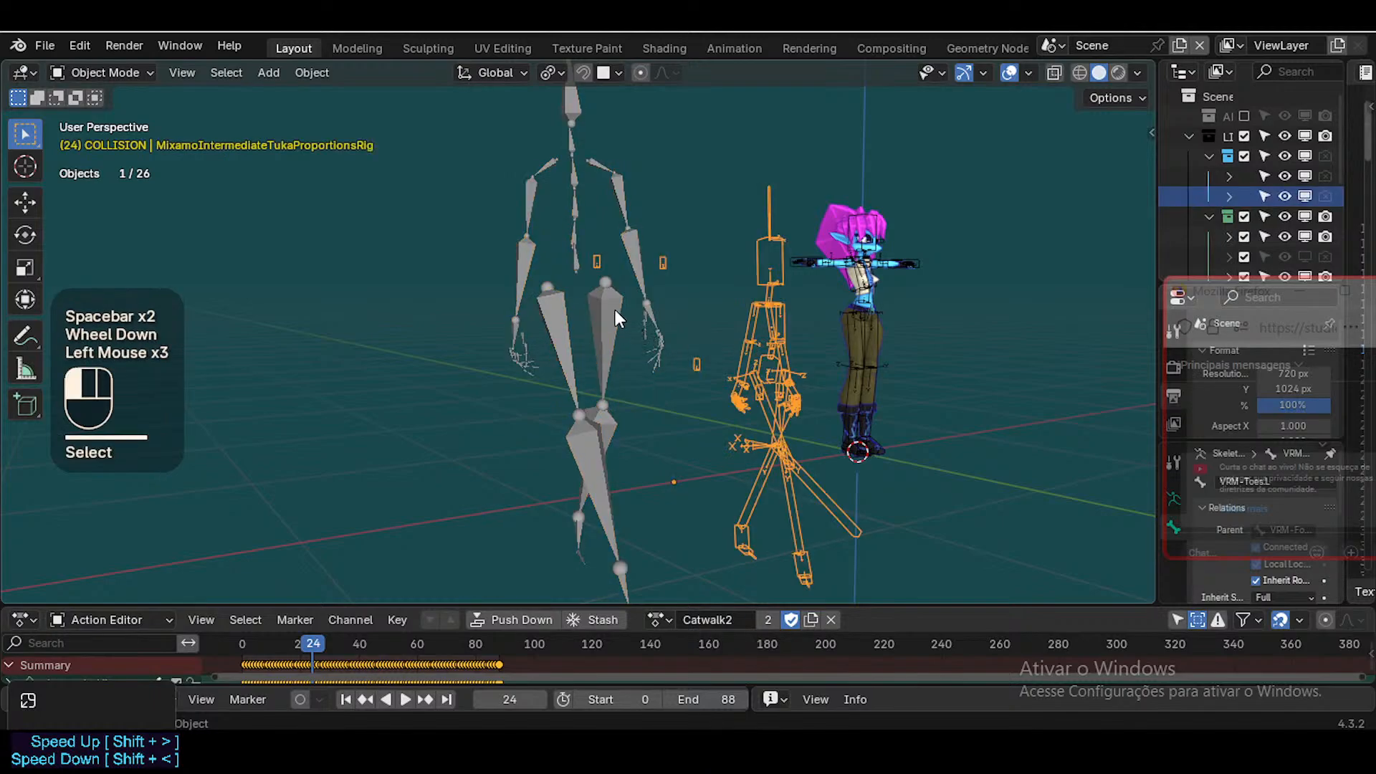
left_click(758, 324)
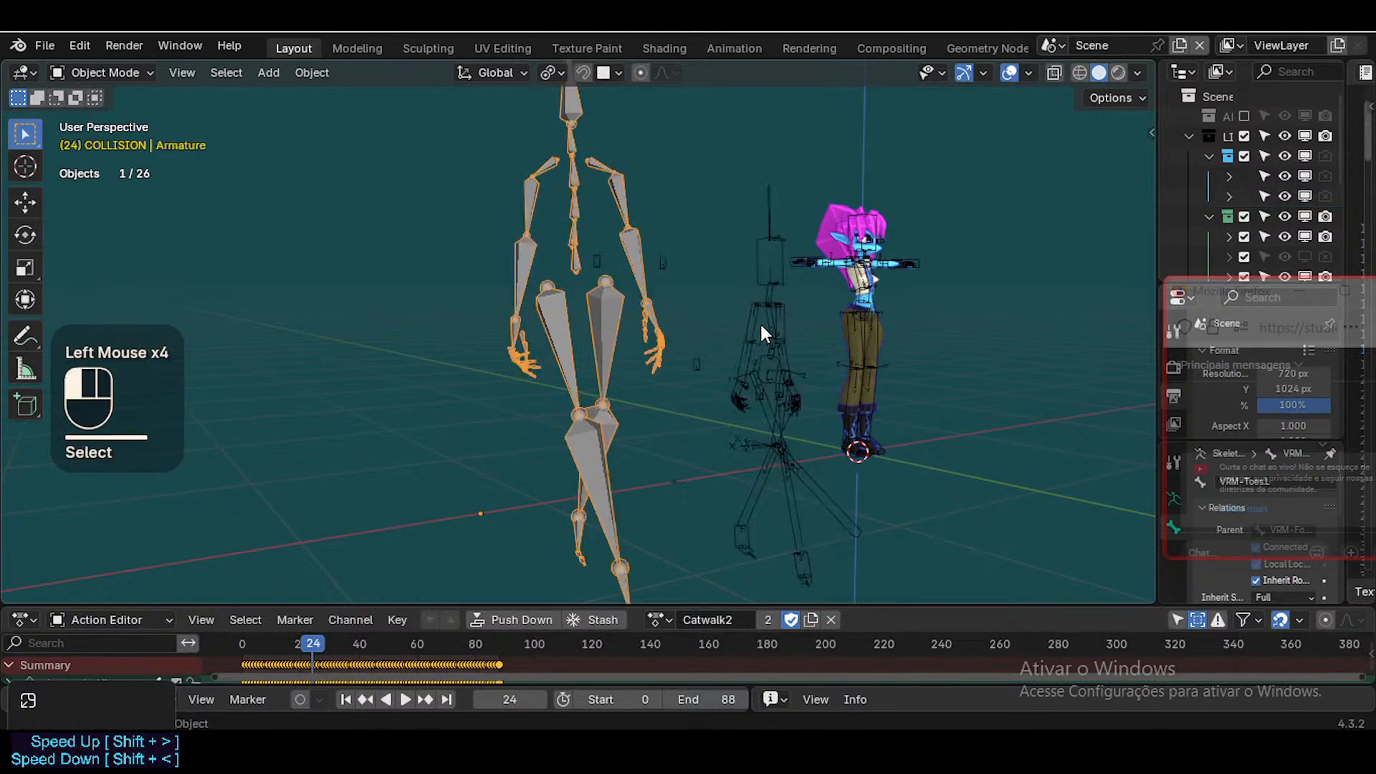
left_click(581, 268)
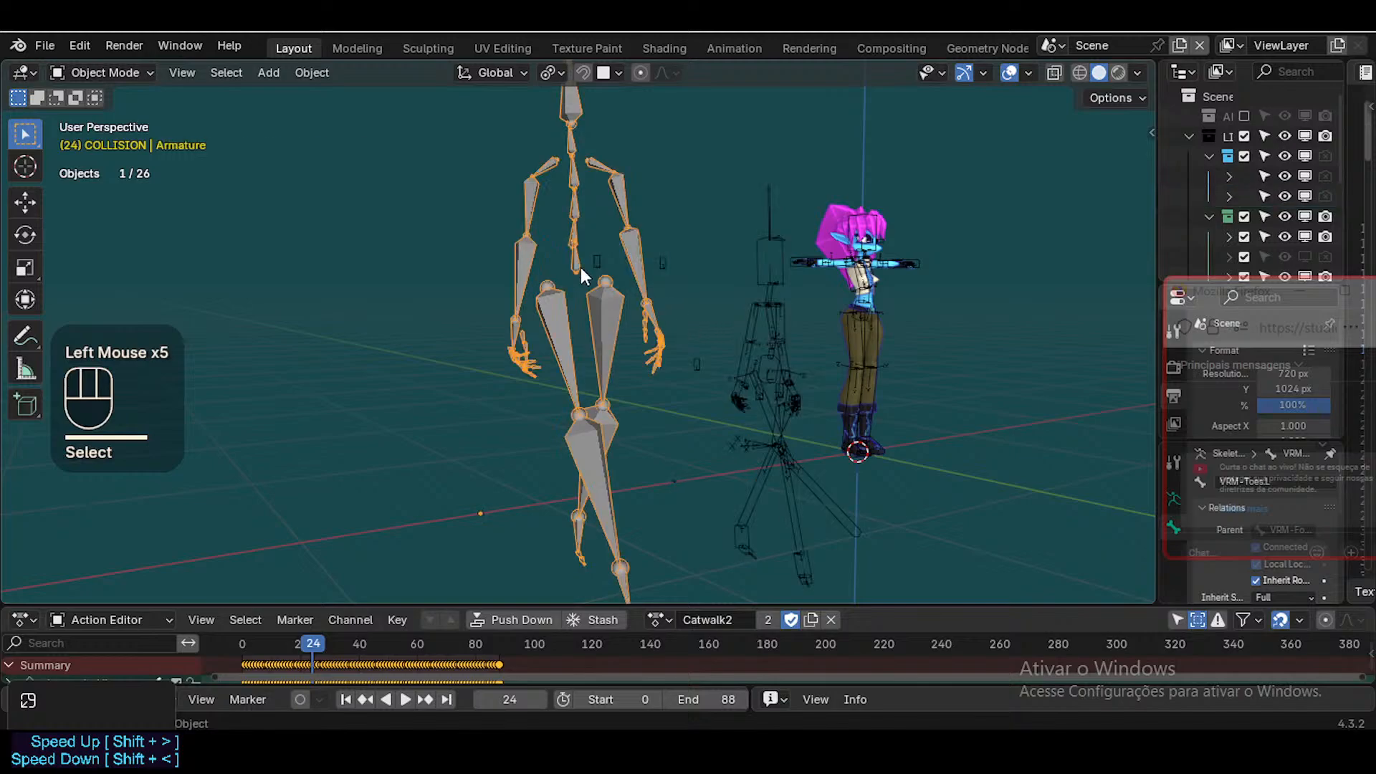
left_click(738, 338)
left_click(832, 619)
Select the imported armature beside the intermediate rig and delete it
left_click(595, 339)
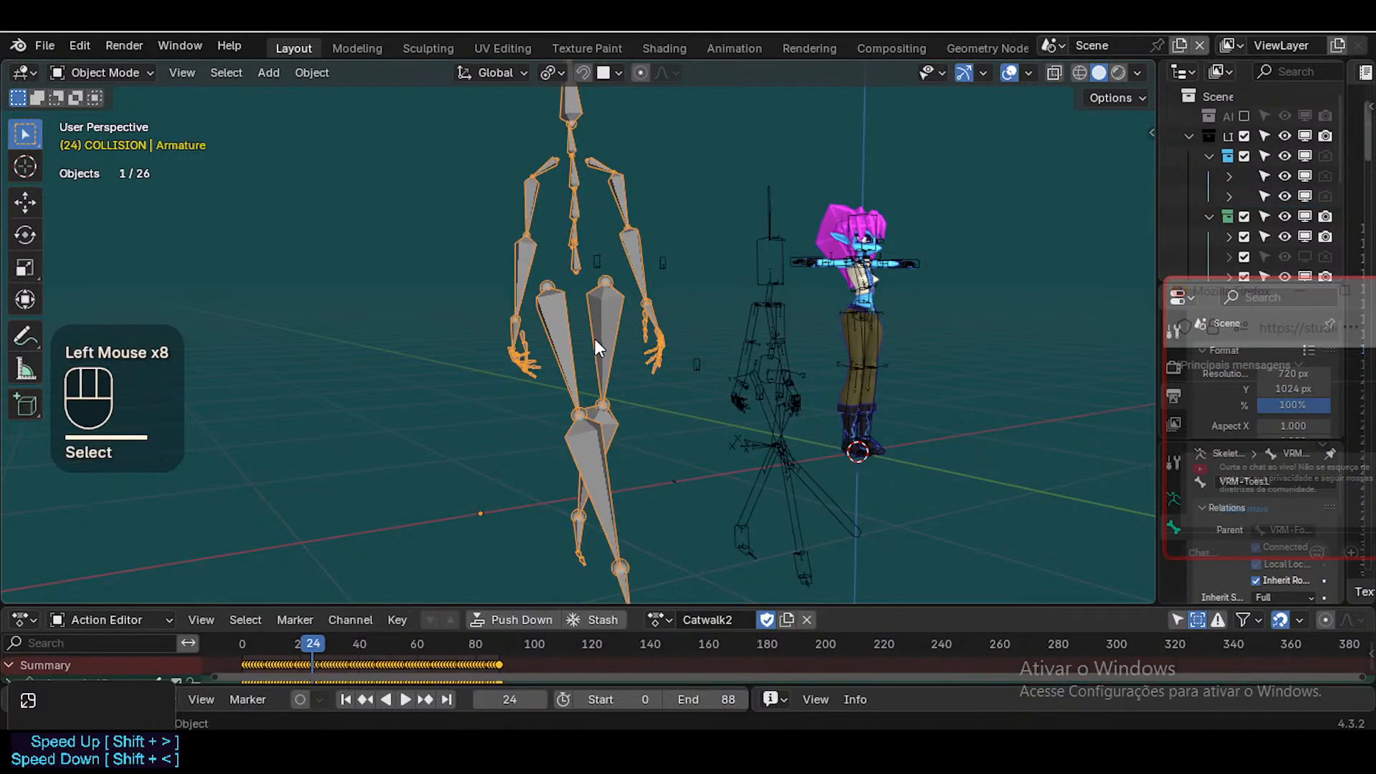
key("x")
left_click(593, 336)
left_click(509, 205)
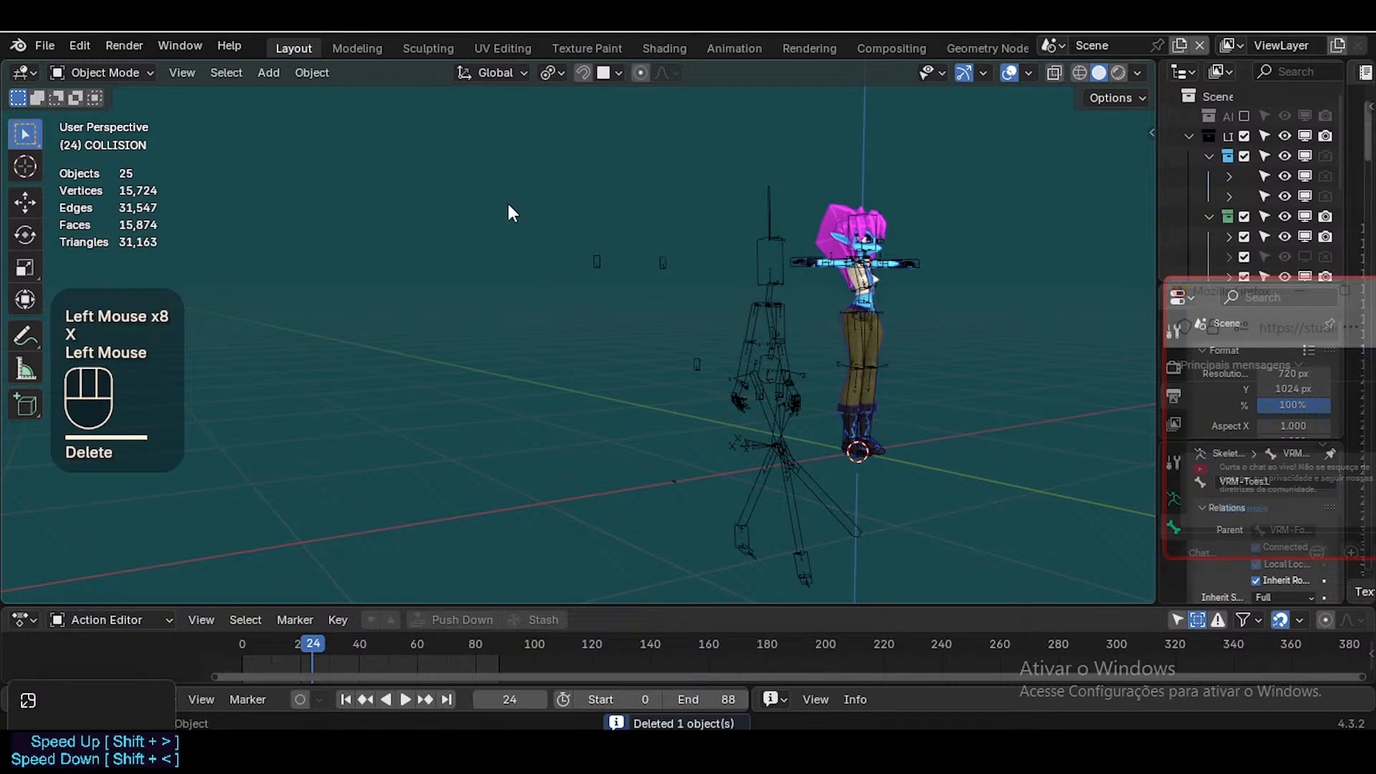
Clear the pose transforms of all the intermediate rig's bones in Pose Mode, return to Object Mode and deselect it
left_click(756, 334)
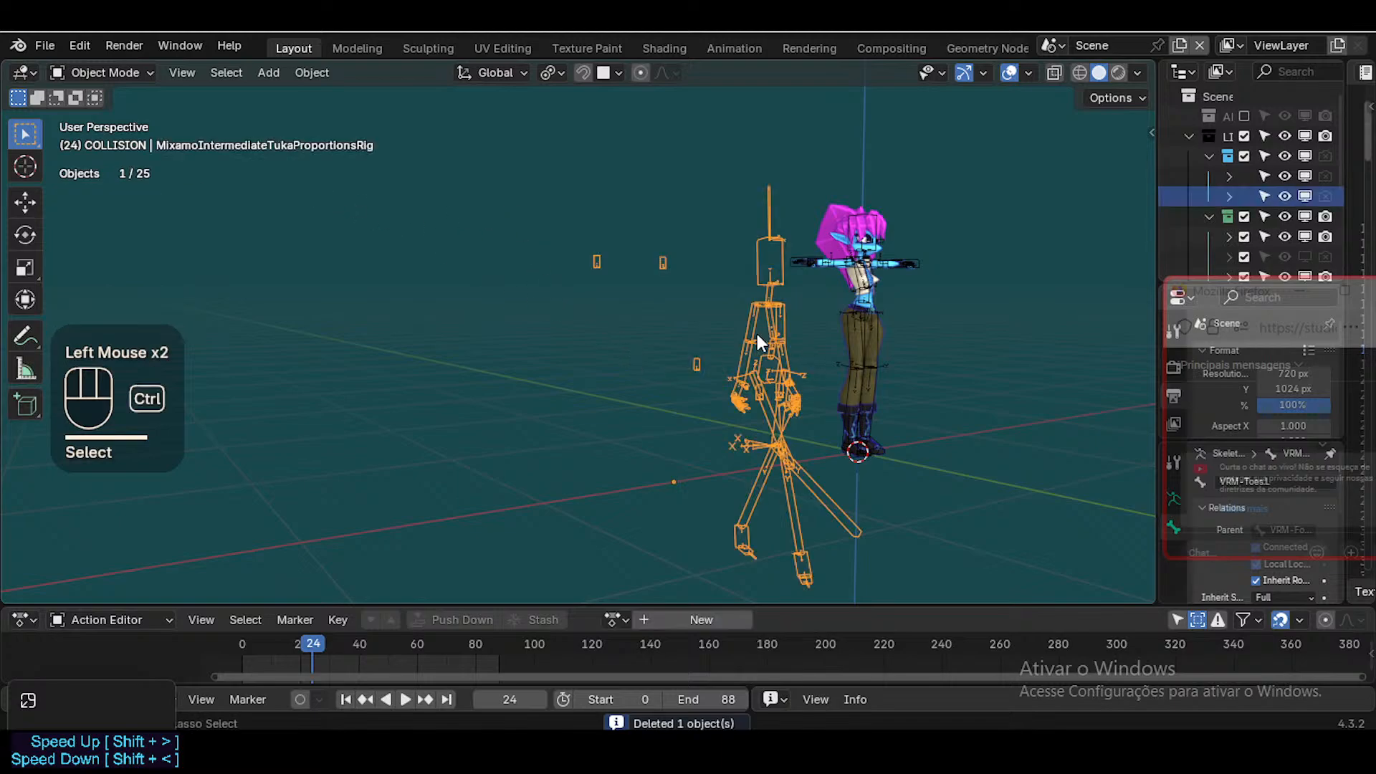
key("ctrl+Tab")
key("a")
key("alt+q")
key("alt+q")
key("ctrl+Tab")
left_click(474, 287)
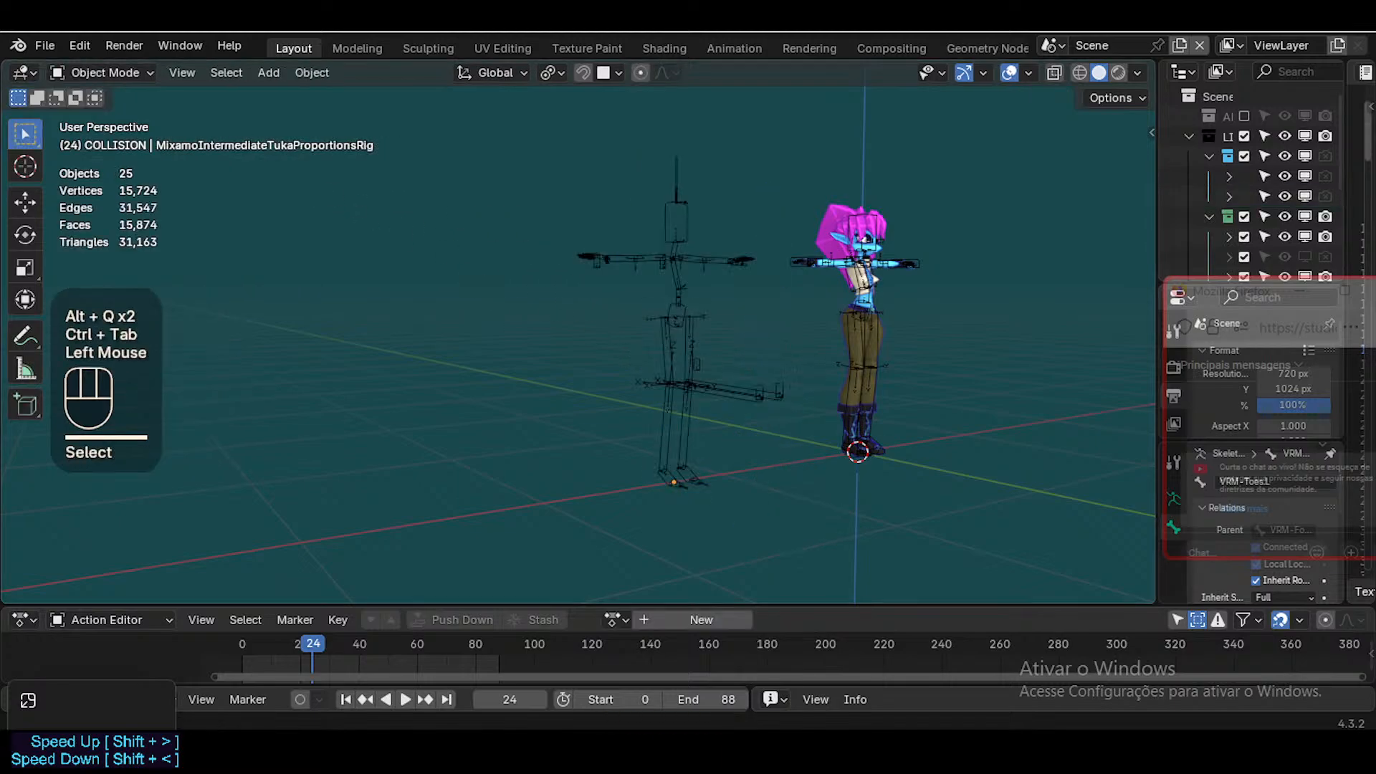
Set up another FBX import of Catwalk Walk Turn 180 Tight.fbx with Automatic Bone Orientation enabled
left_click(39, 45)
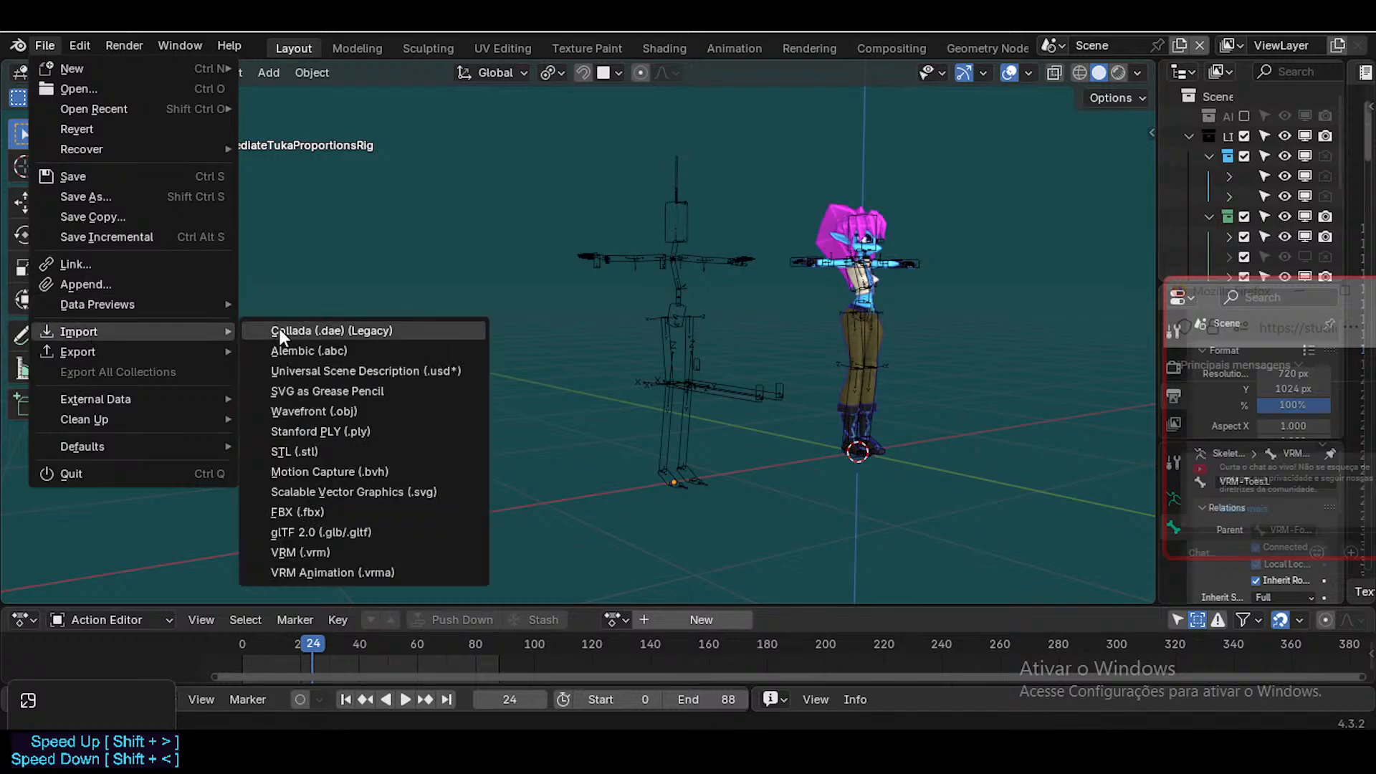
left_click(328, 512)
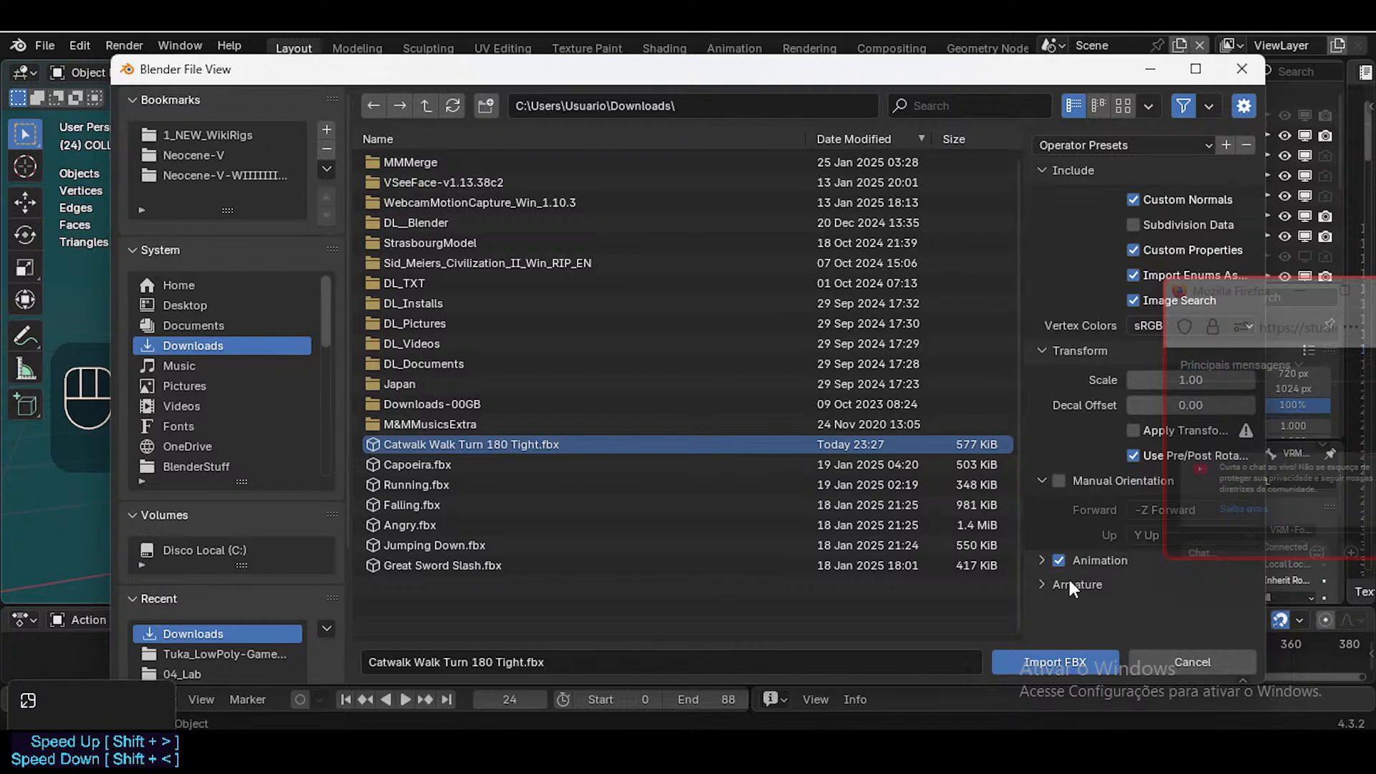
left_click(1043, 585)
scroll(1137, 580, "down", 3)
left_click(1135, 576)
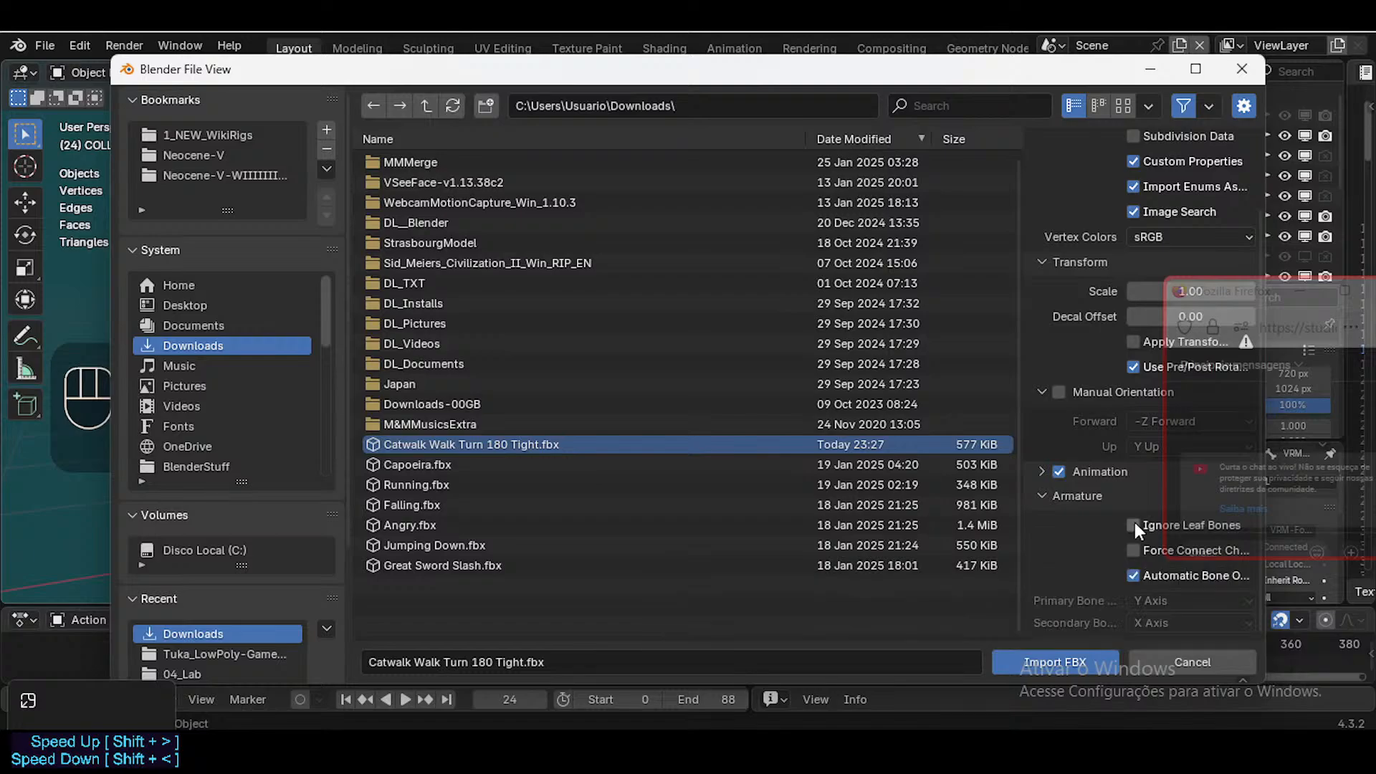
Review the animation and transform import options, disable Use Pre/Post Rotation and import the FBX
left_click(1041, 470)
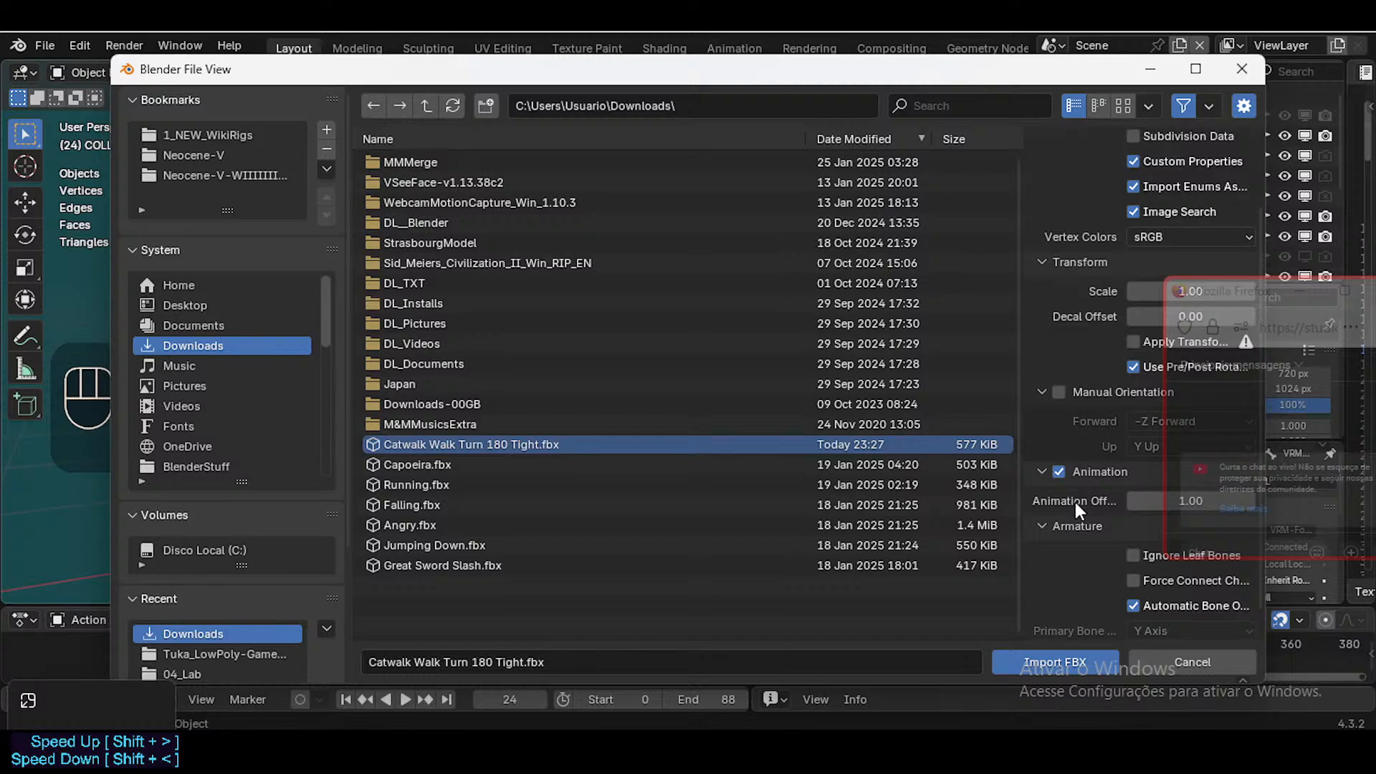
left_click_drag(1020, 493, 989, 495)
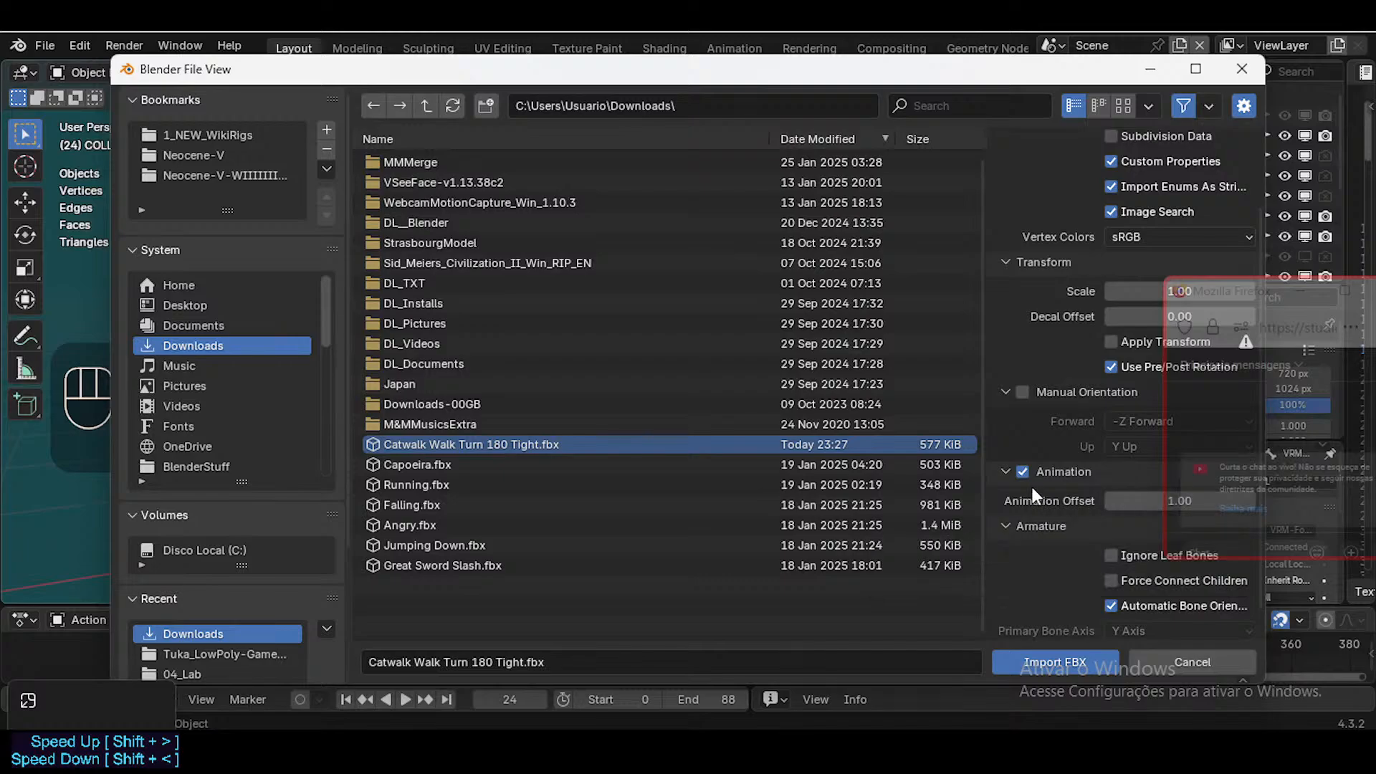
left_click(1002, 470)
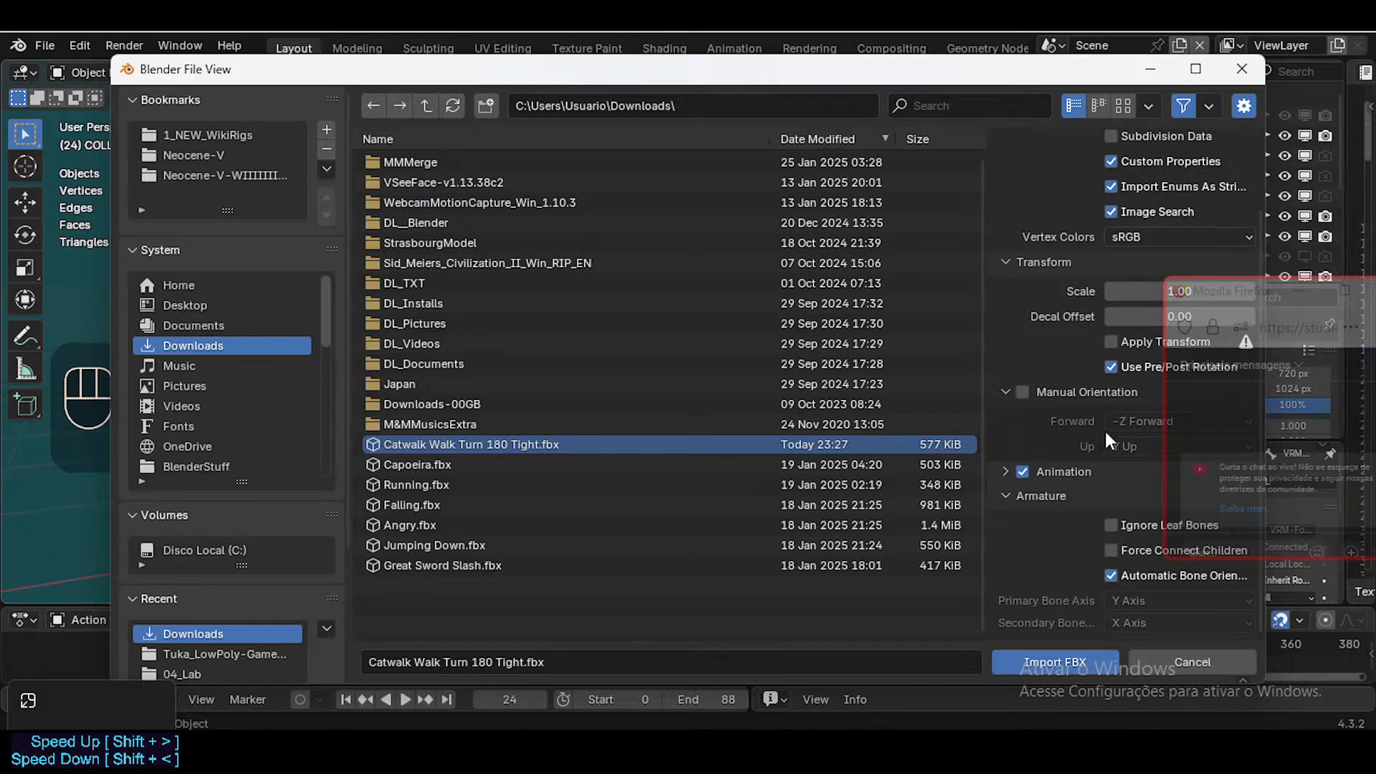
scroll(1005, 389, "up", 2)
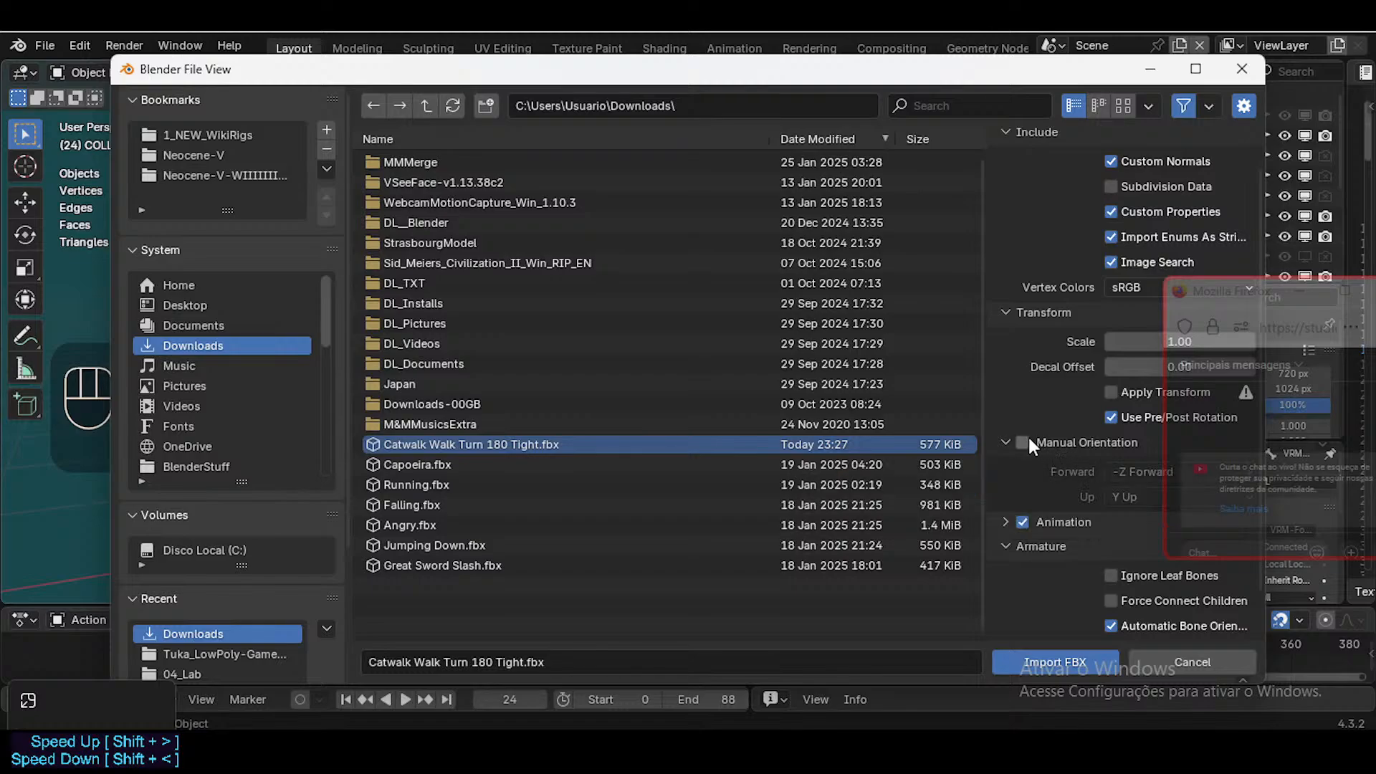
left_click_drag(1202, 294, 1211, 448)
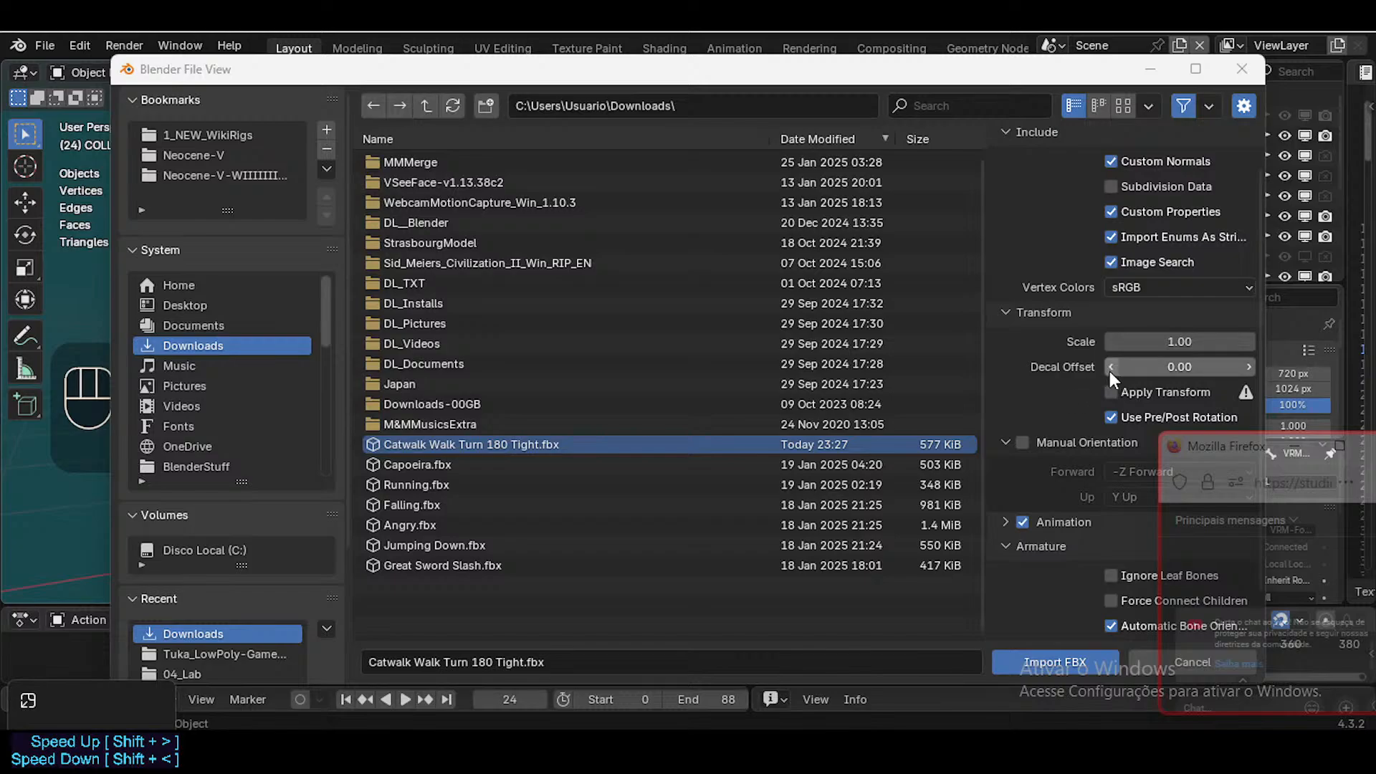
left_click(1110, 418)
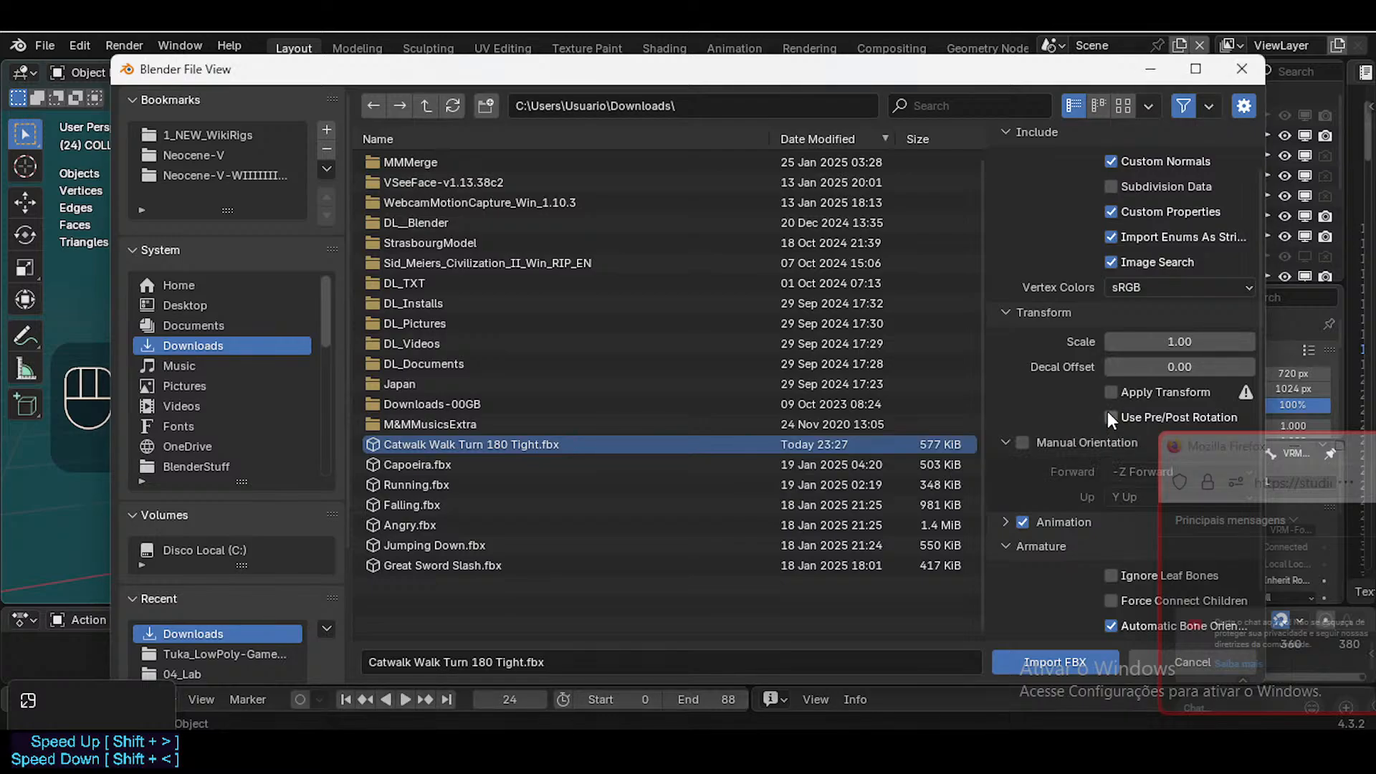
left_click(1053, 663)
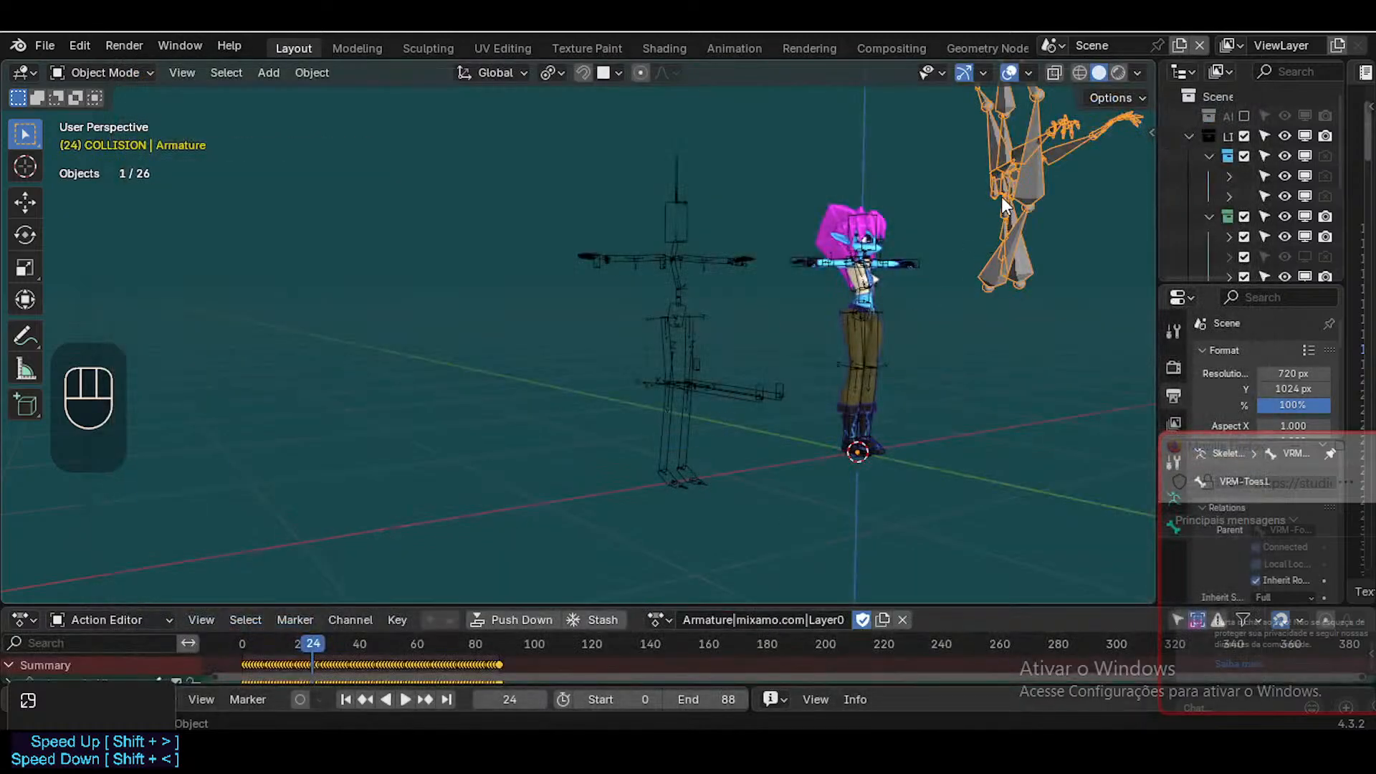
Rename the imported armature's action to Catwalk3
scroll(866, 258, "down", 2)
scroll(900, 277, "up", 1)
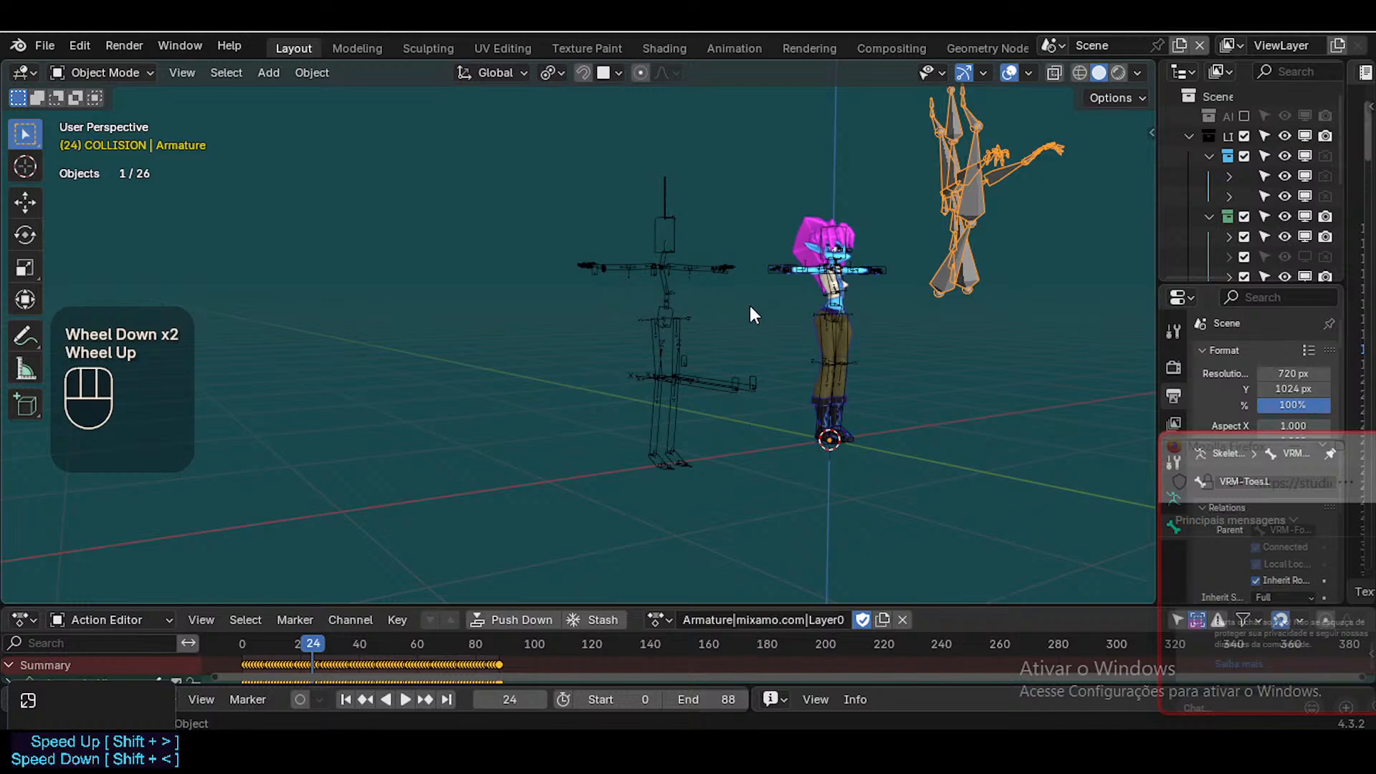
left_click(993, 199)
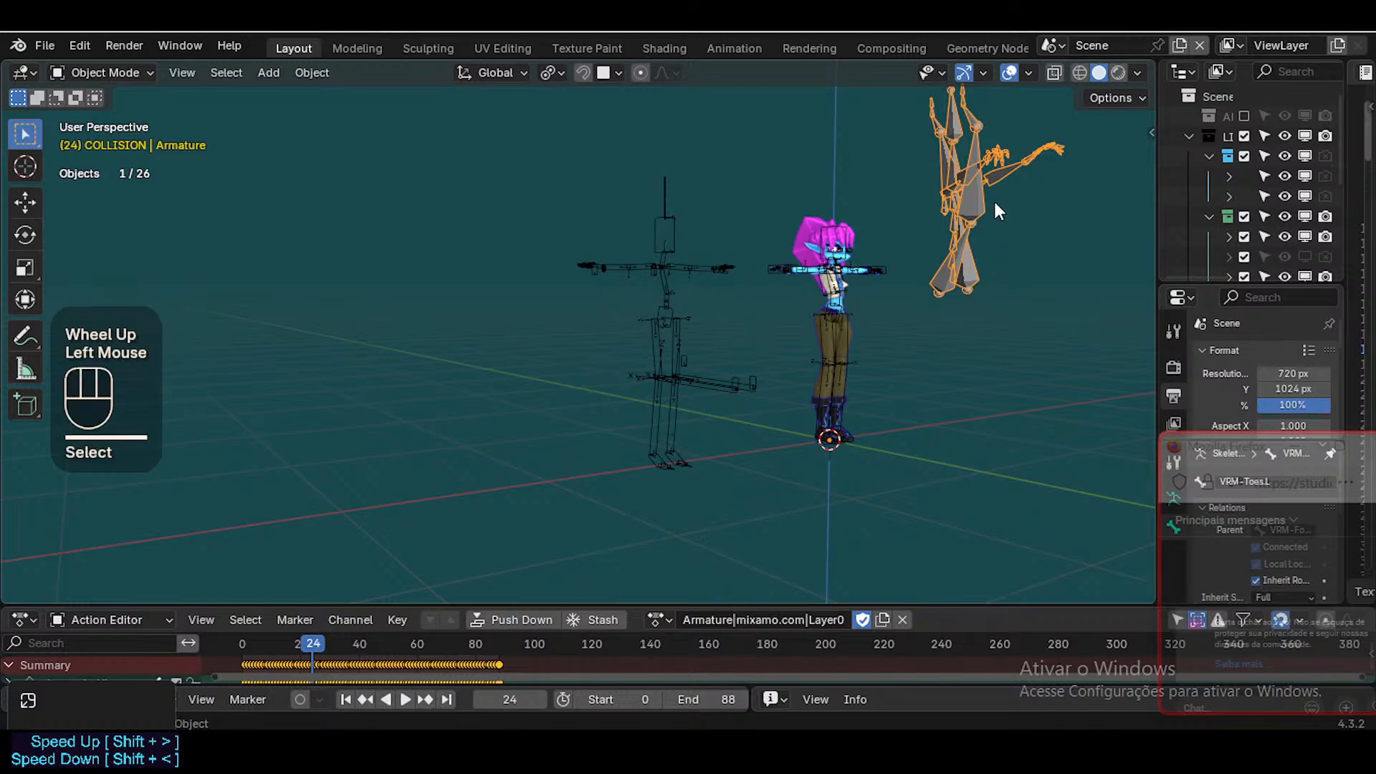
left_click(806, 618)
type("Catwalk")
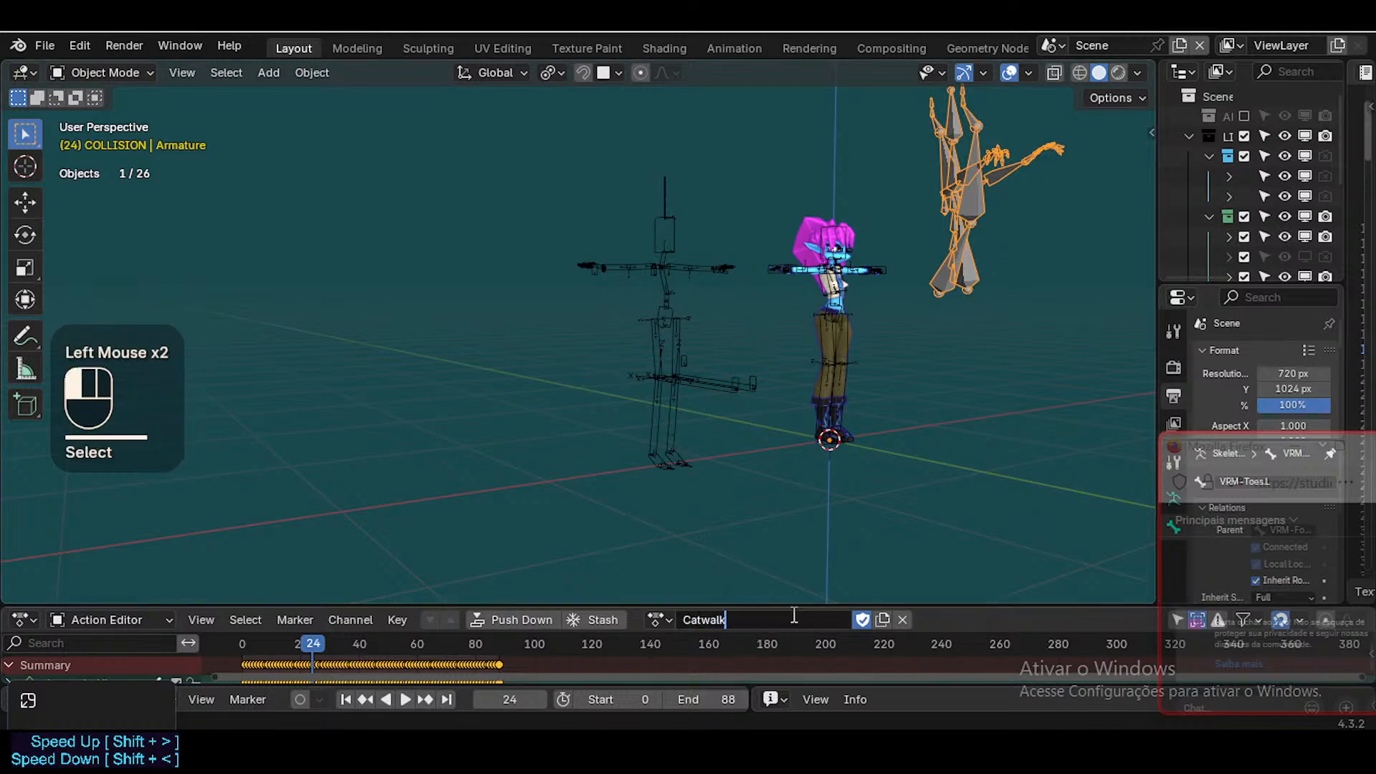
type("3")
key("Return")
Select the intermediate rig and assign it the Catwalk3 action
left_click(688, 388)
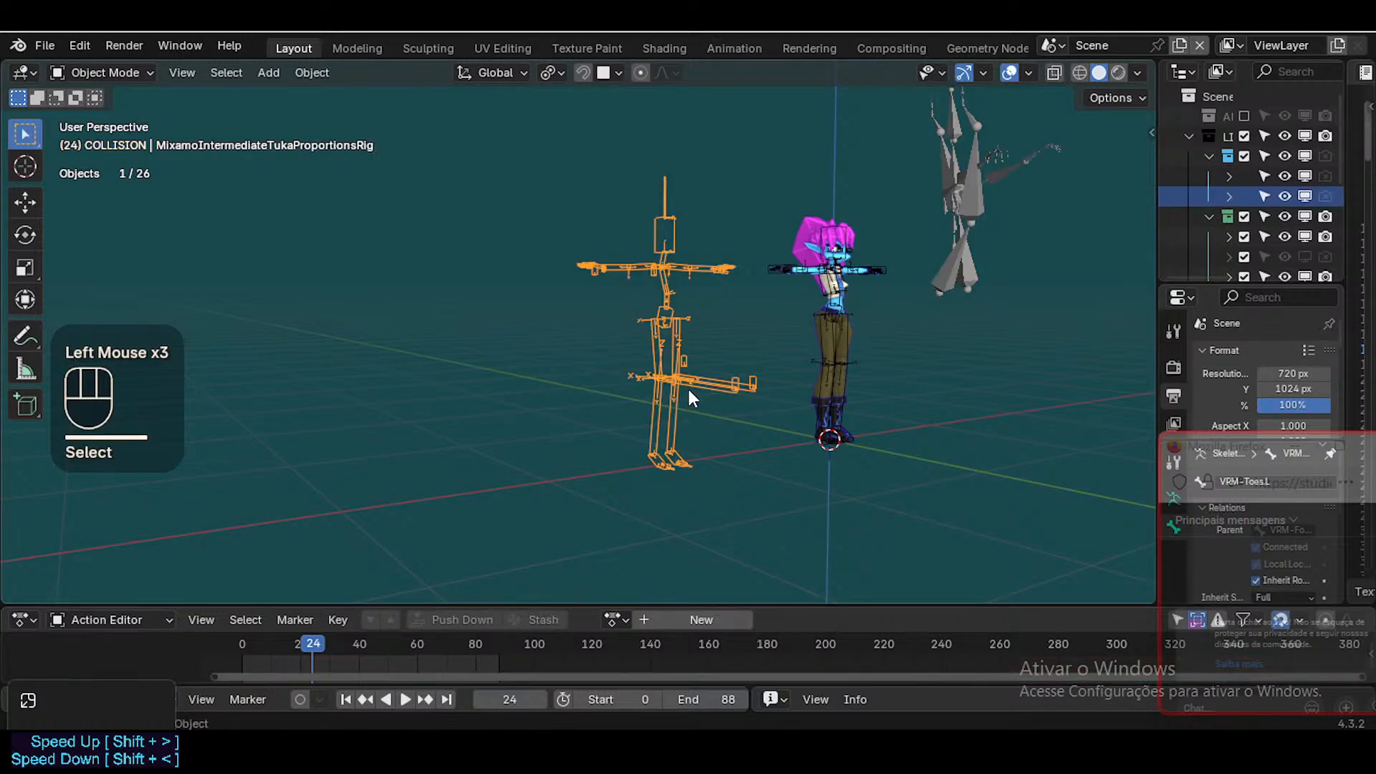
left_click(626, 618)
type("c")
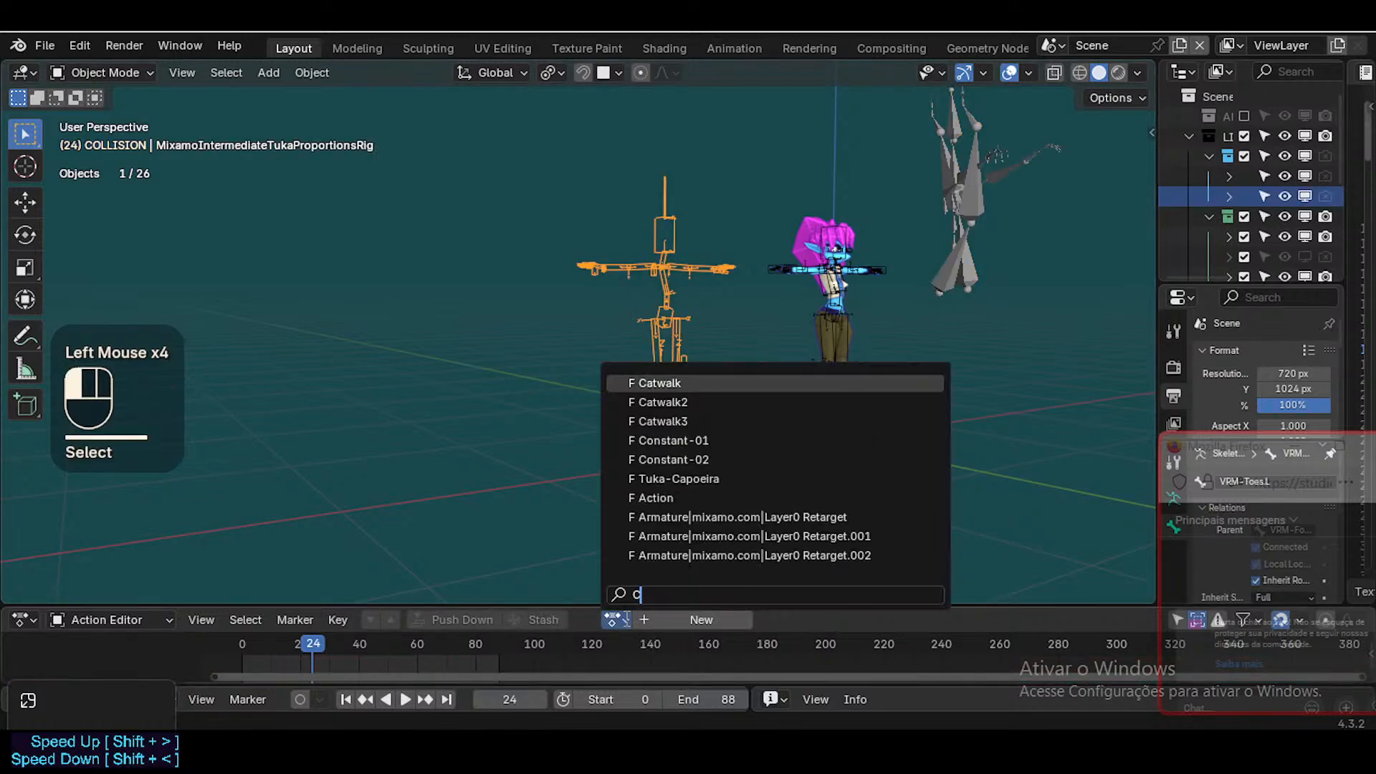
key("Down")
key("Down")
key("Return")
Play the animation to check the intermediate rig's motion, stop it and return to the first frame
key("space")
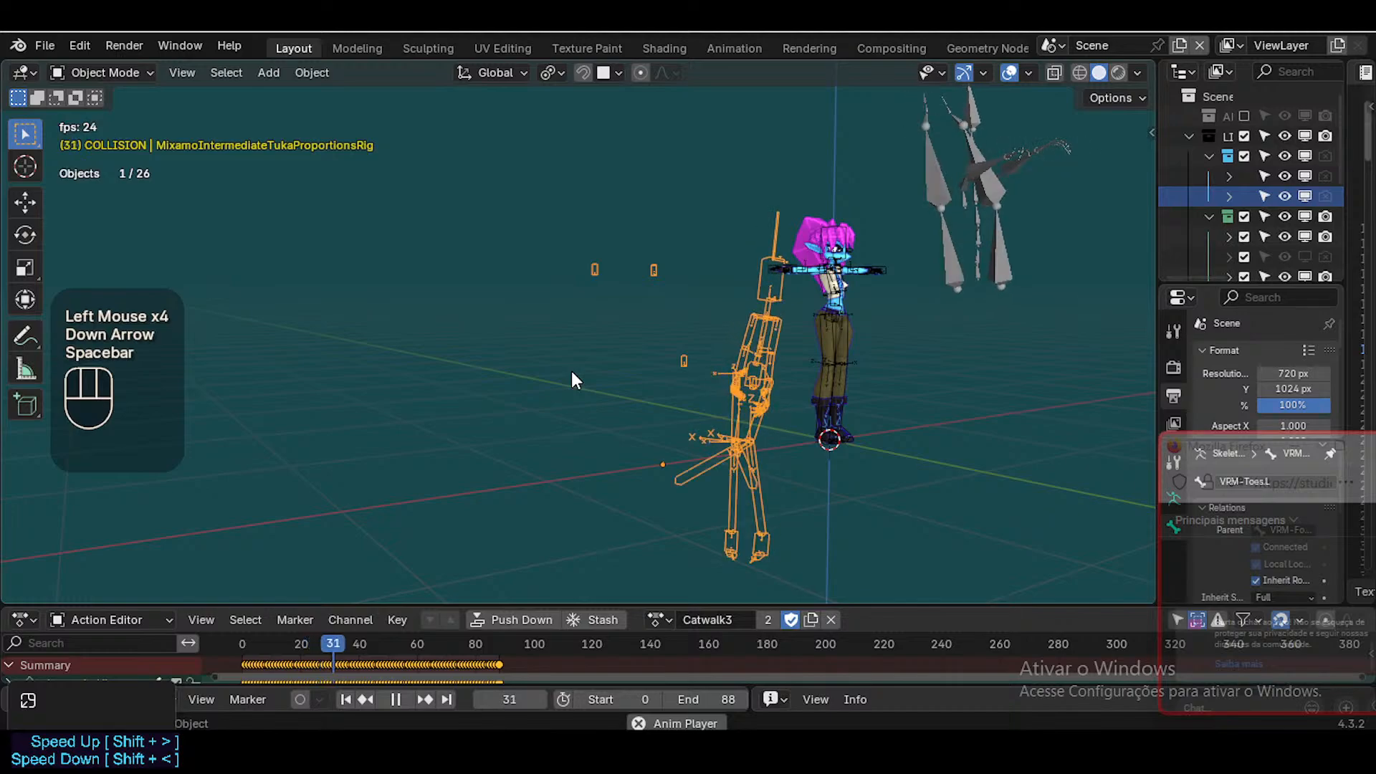
scroll(581, 380, "down", 1)
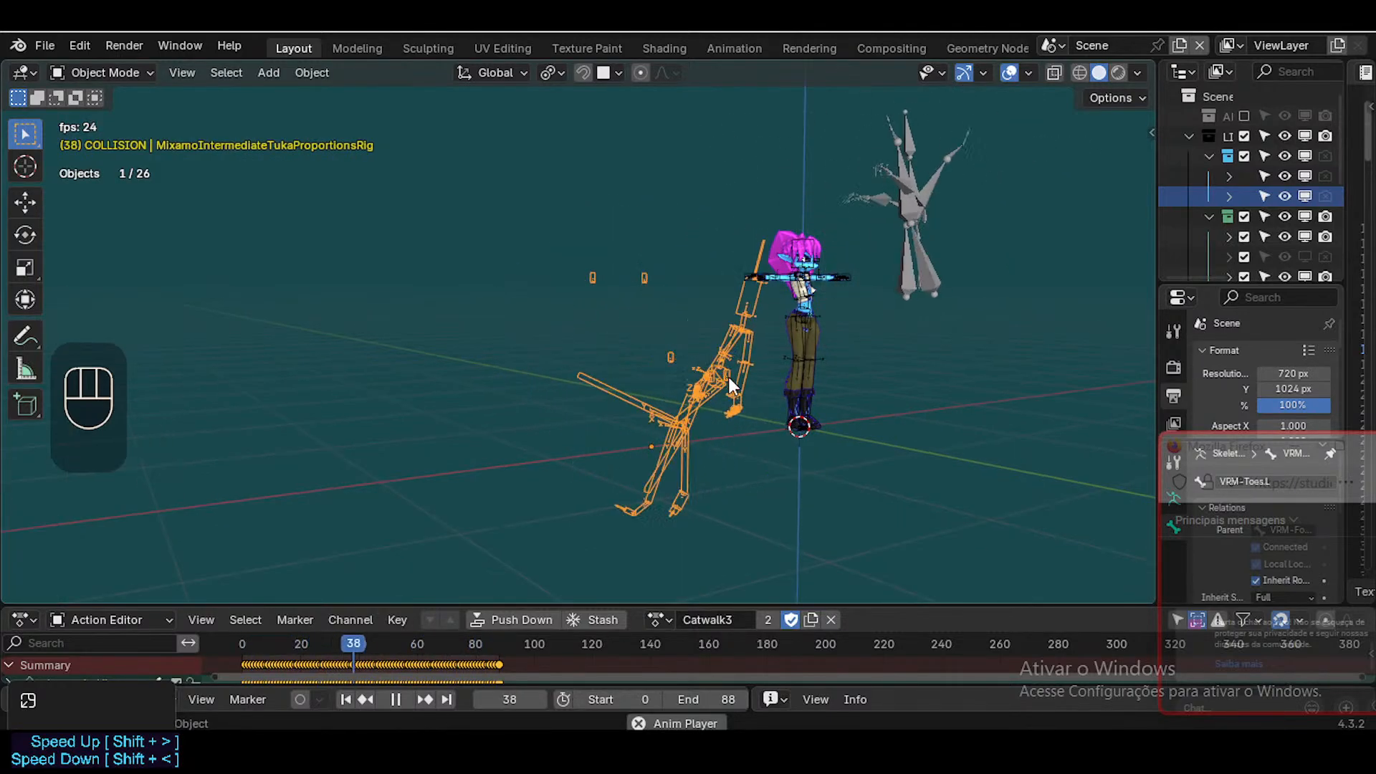
key("space")
key("shift+Left")
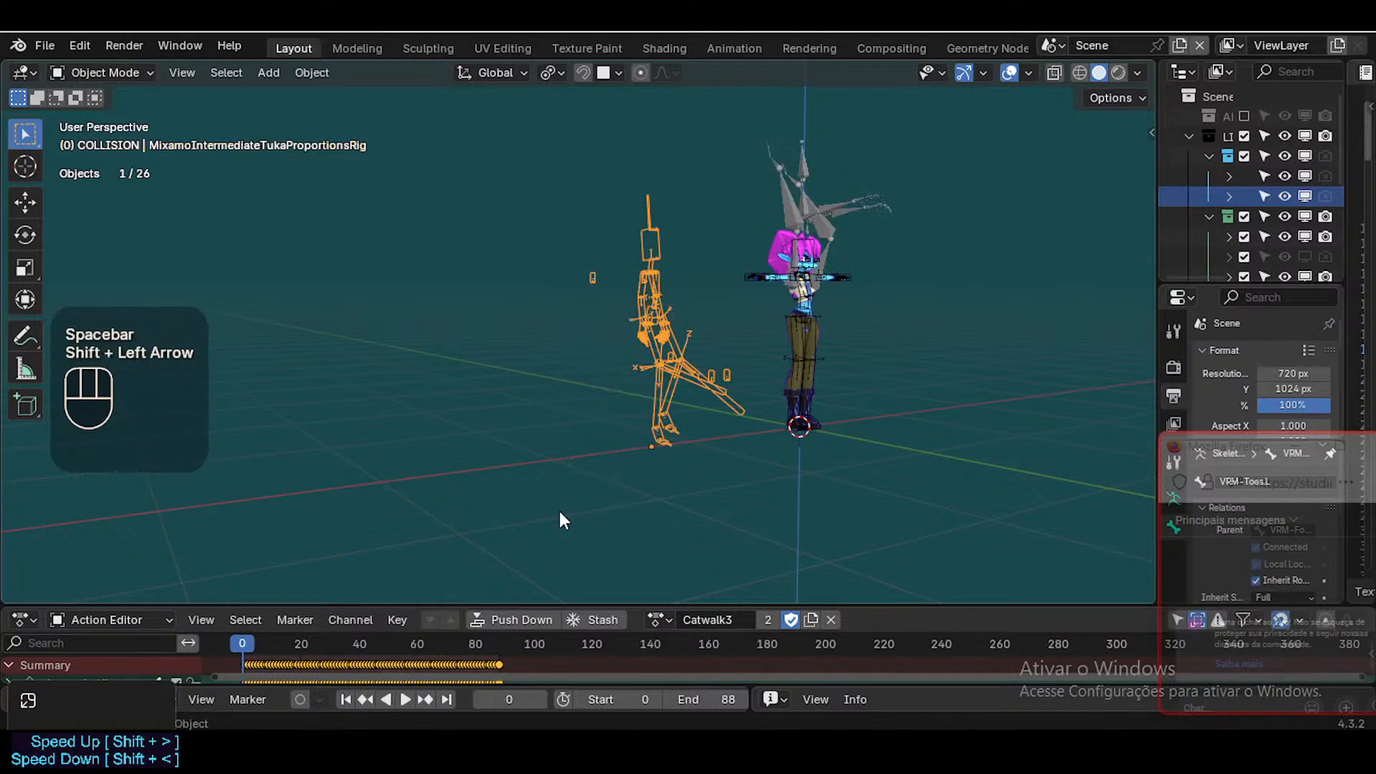
Unlink Catwalk3 from the intermediate rig and delete the imported armature
left_click(837, 625)
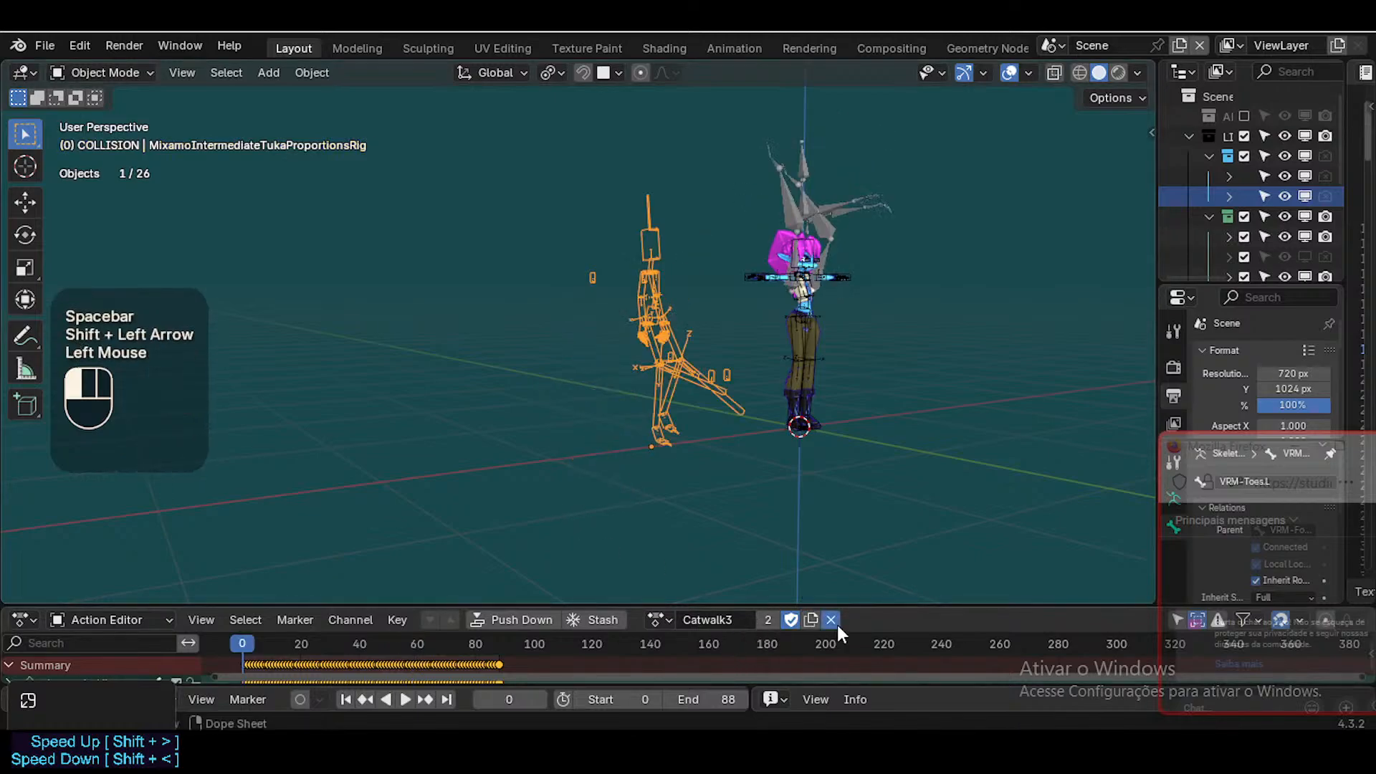
double_click(793, 185)
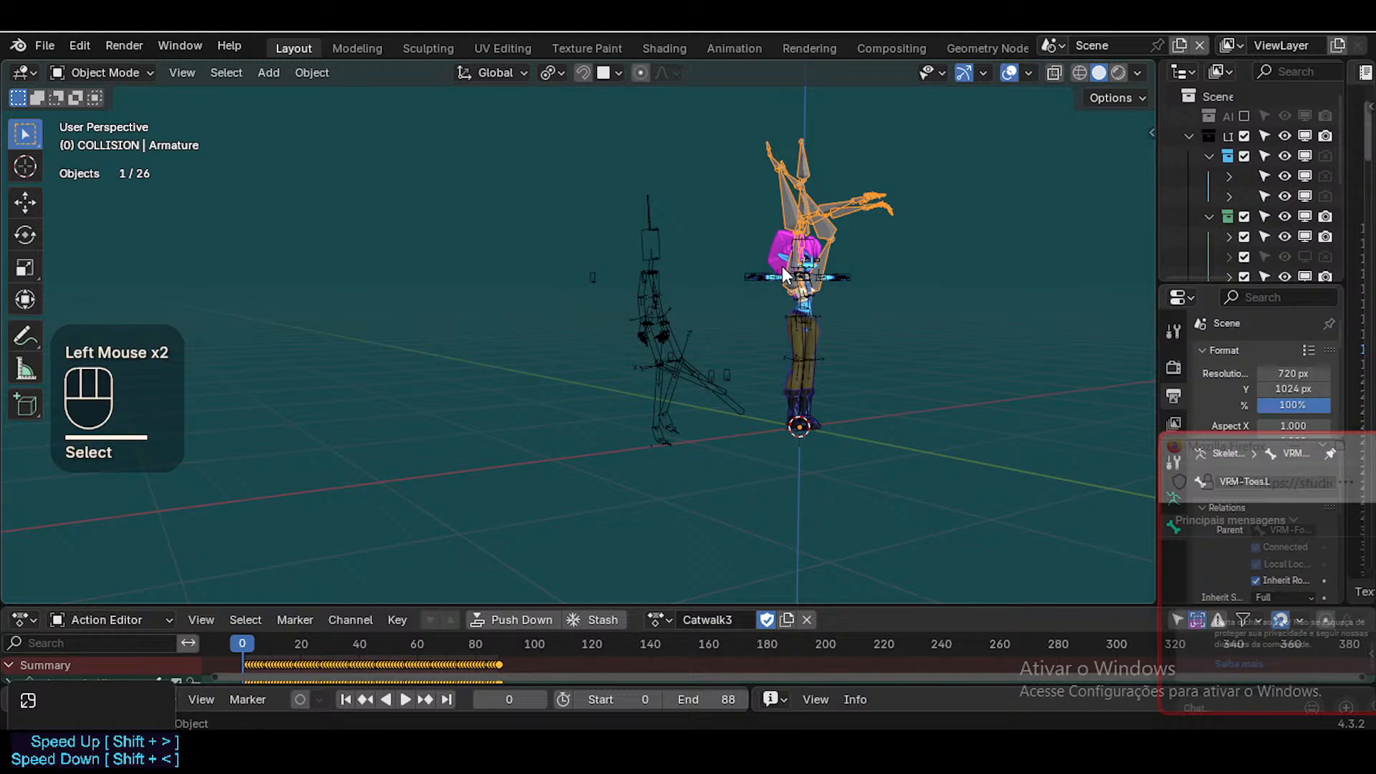
key("Delete")
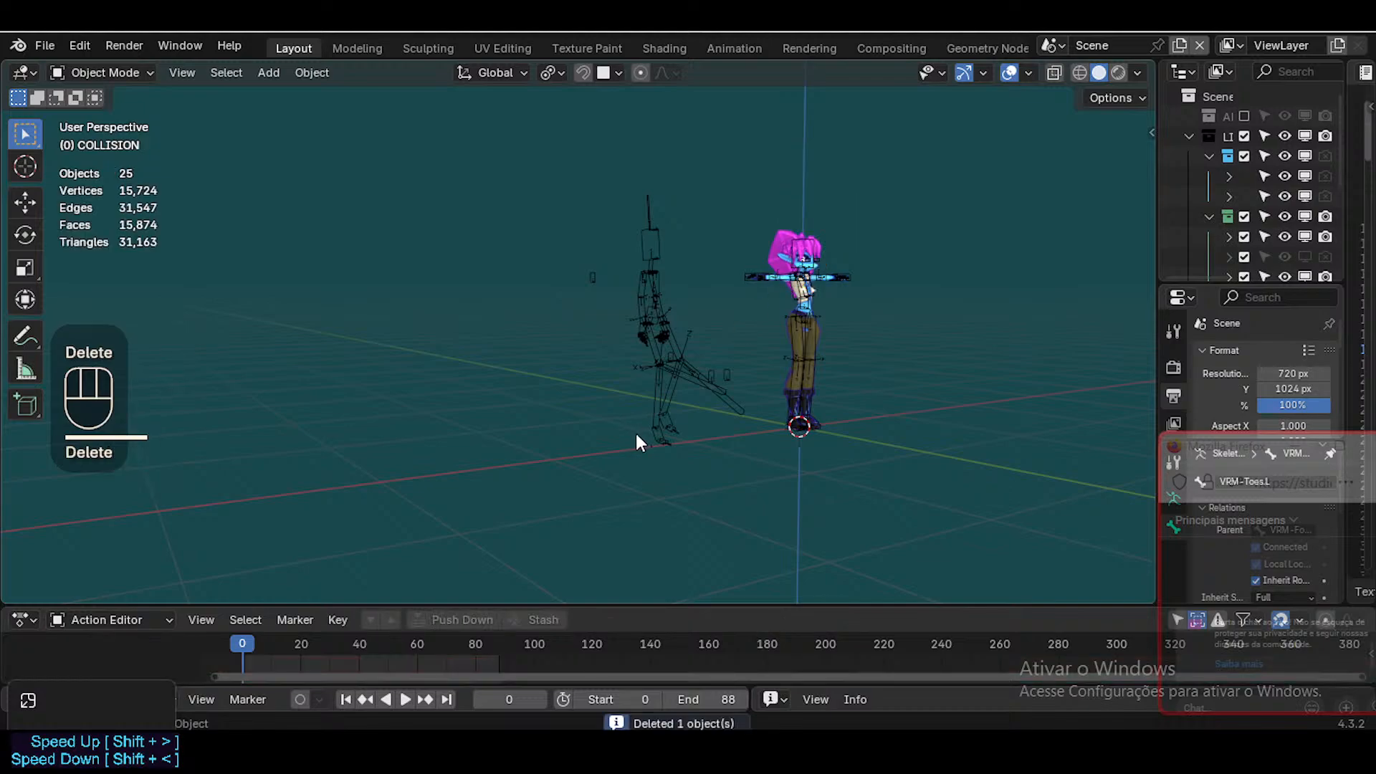
left_click(621, 374)
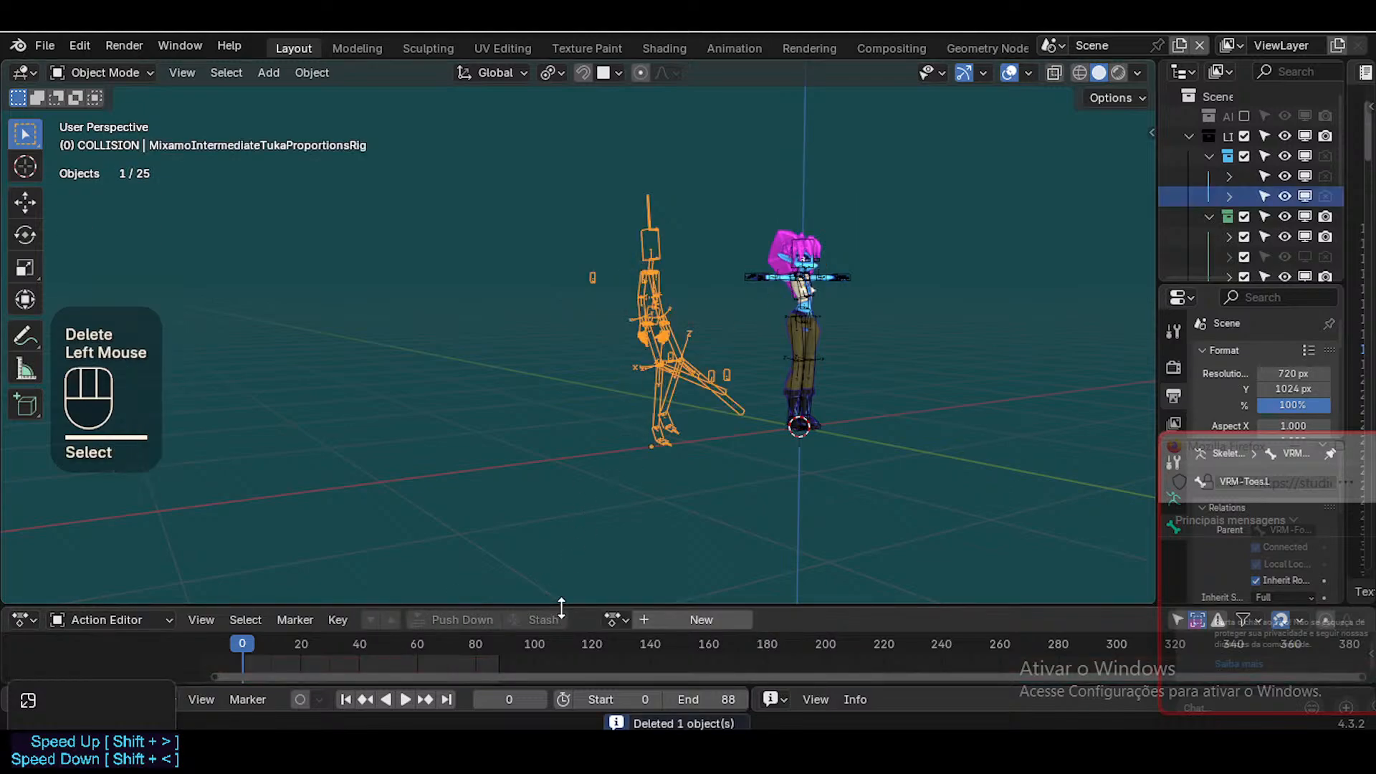
left_click(613, 620)
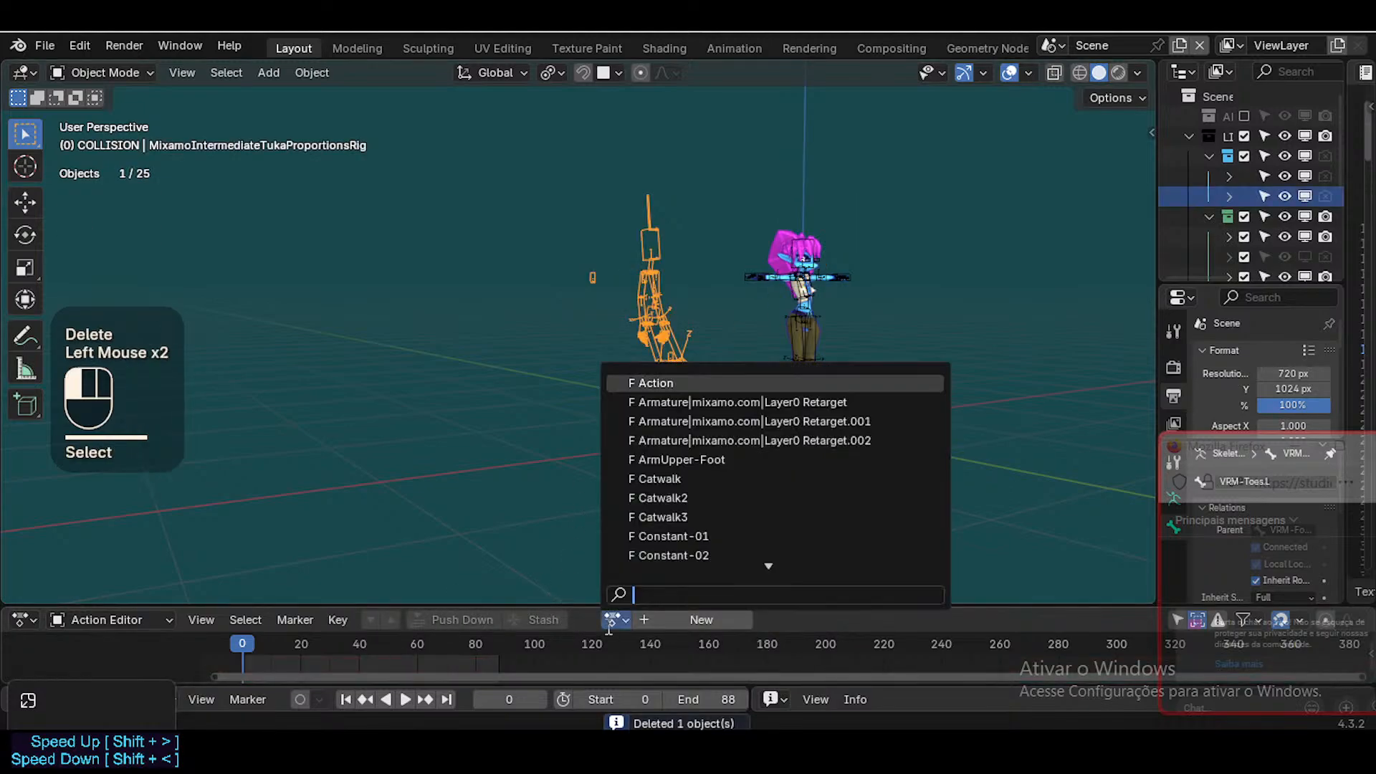
left_click(674, 536)
left_click(481, 225)
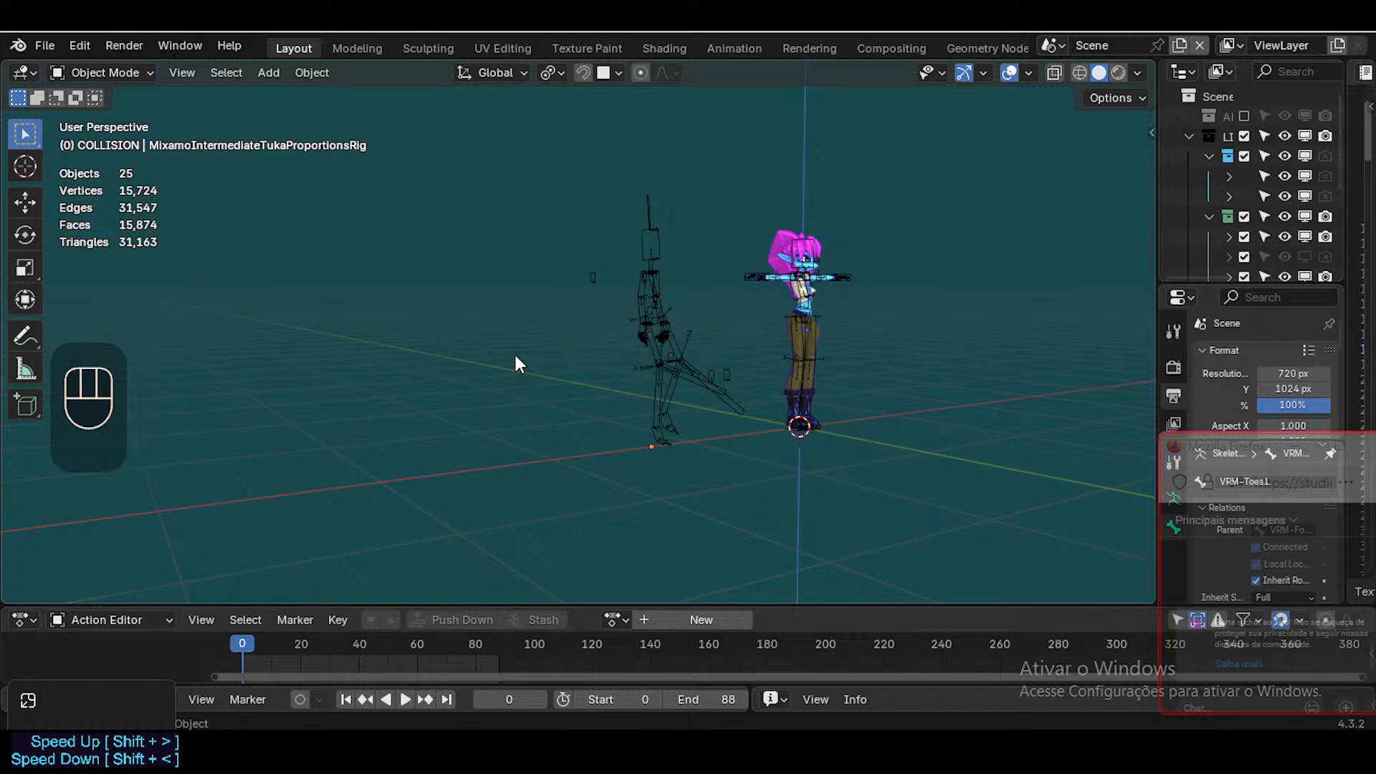
Clear the pose transforms of all the intermediate rig's bones in Pose Mode, then deselect the rig in Object Mode
left_click(639, 318)
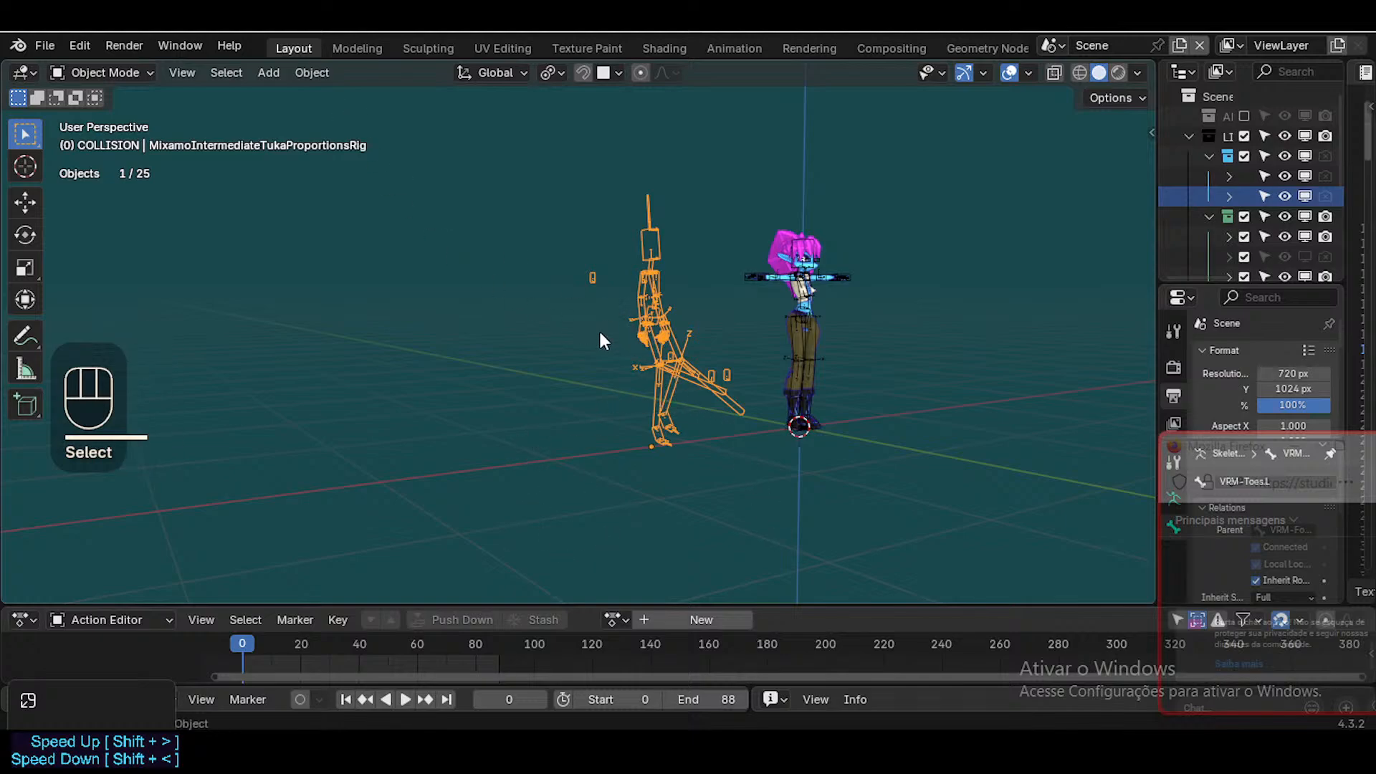
key("ctrl+Tab")
key("a")
key("alt+q")
key("alt+q")
key("ctrl+Tab")
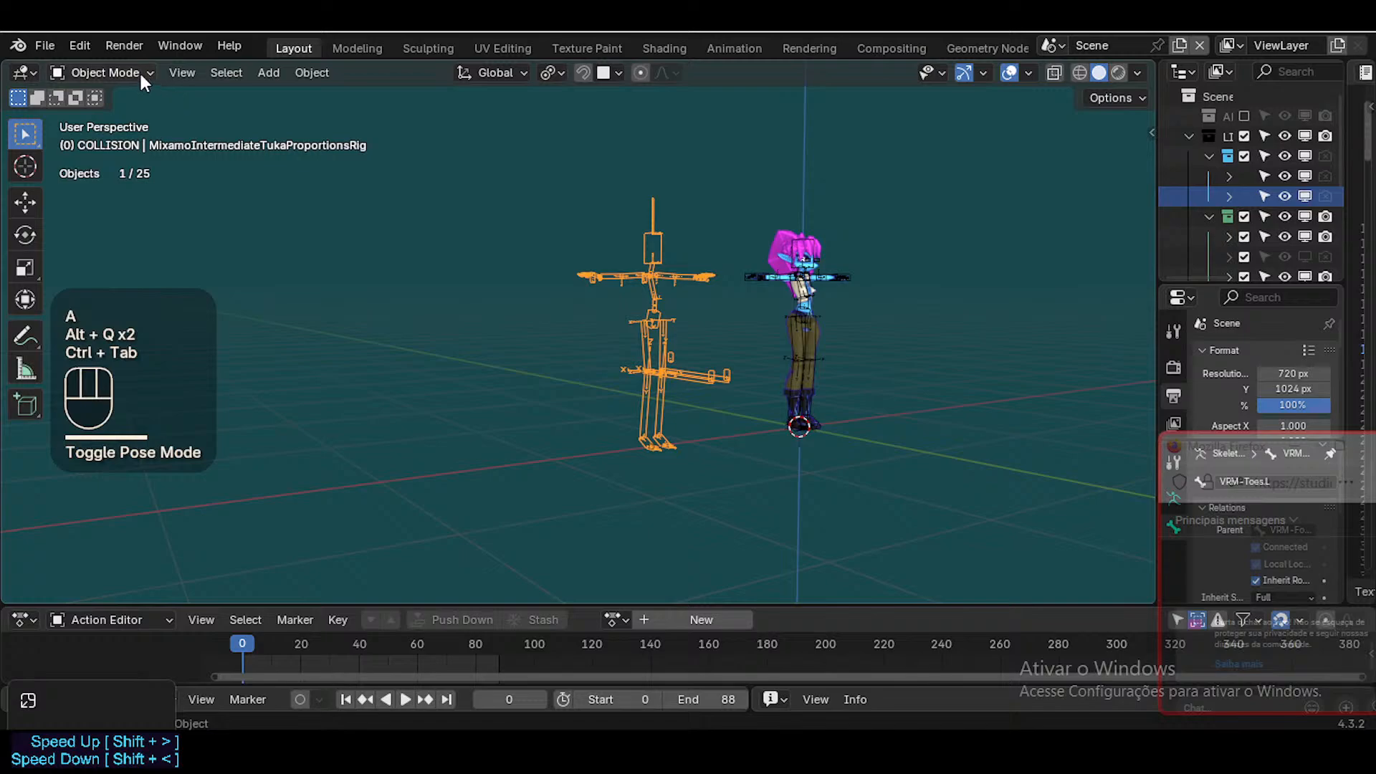
left_click(290, 236)
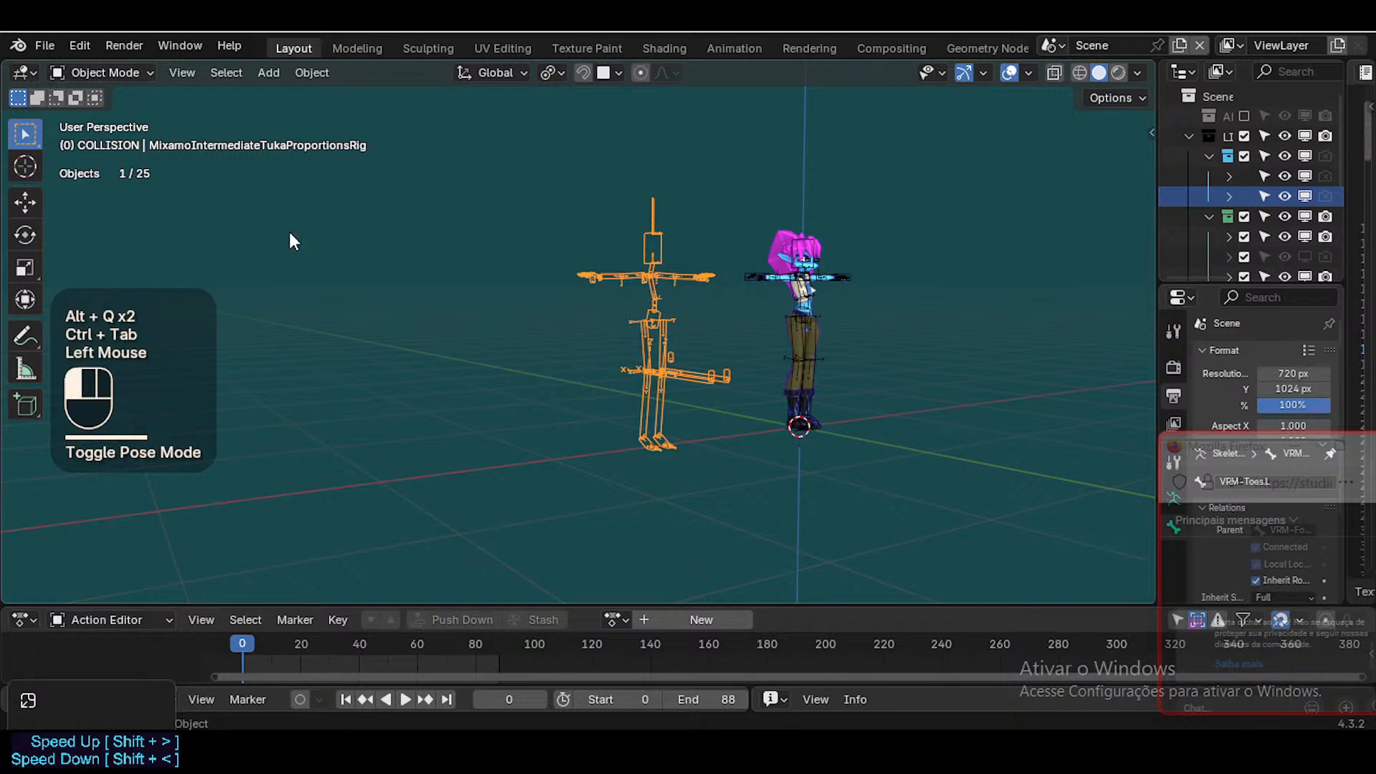
Import Catwalk Walk Turn 180 Tight.fbx with Apply Transform, Use Pre/Post Rotation and Automatic Bone Orientation enabled
left_click(44, 45)
mouse_move(97, 330)
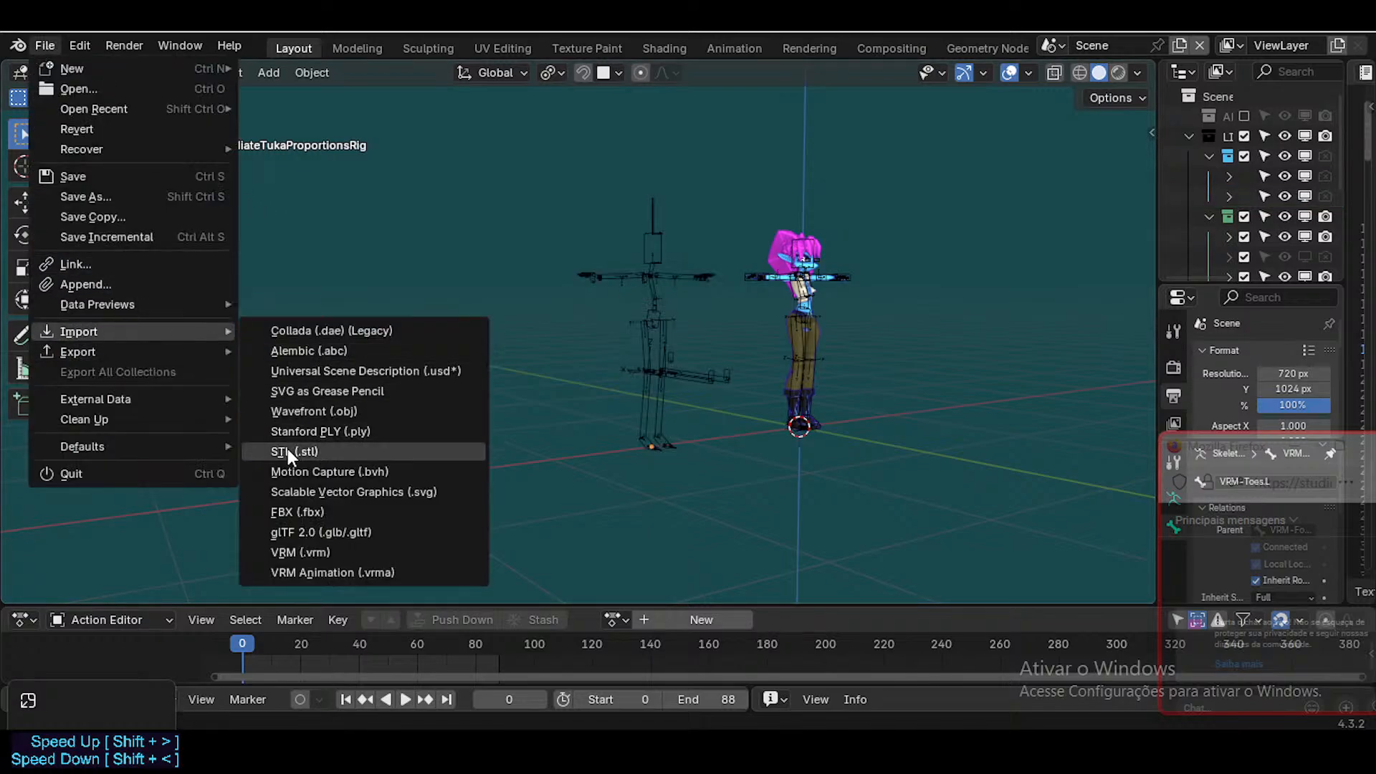
left_click(296, 512)
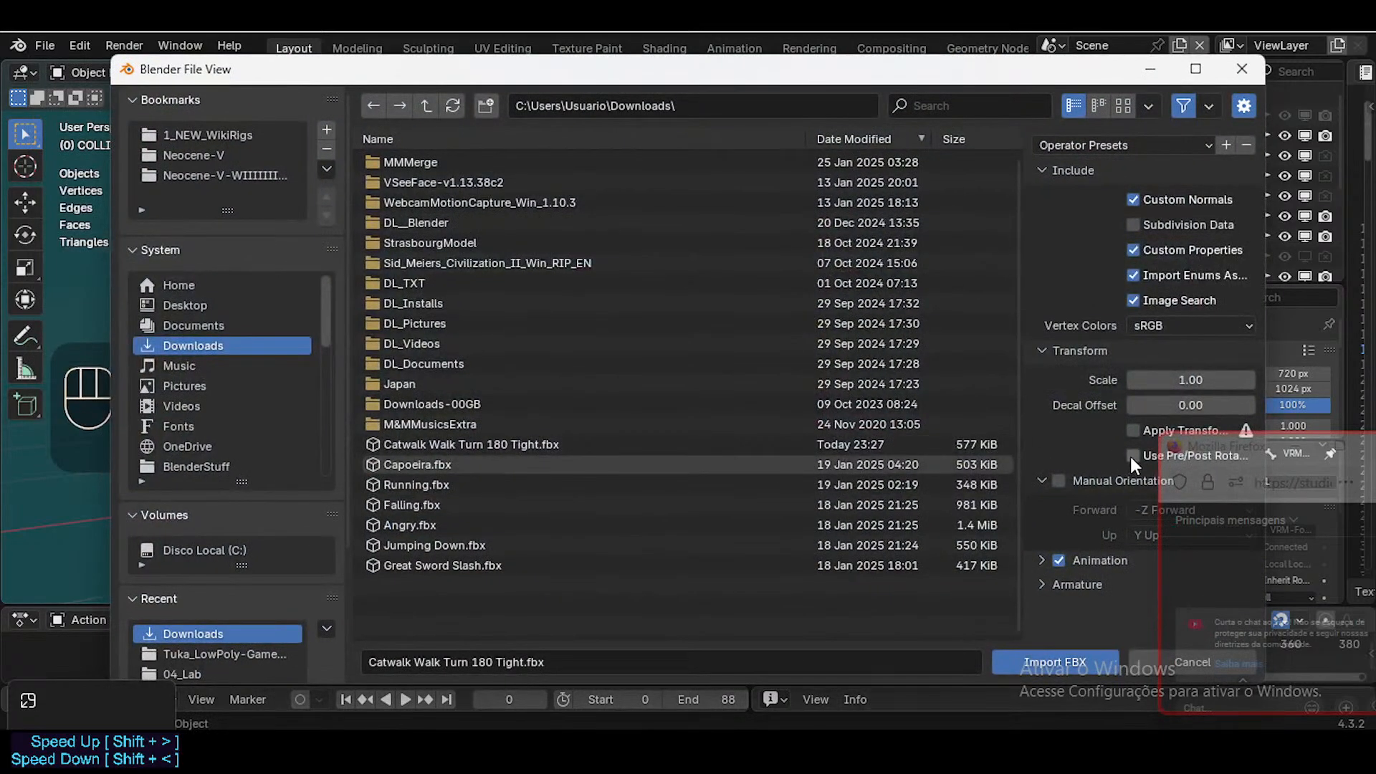
left_click(1131, 431)
left_click(1041, 585)
scroll(1090, 608, "down", 3)
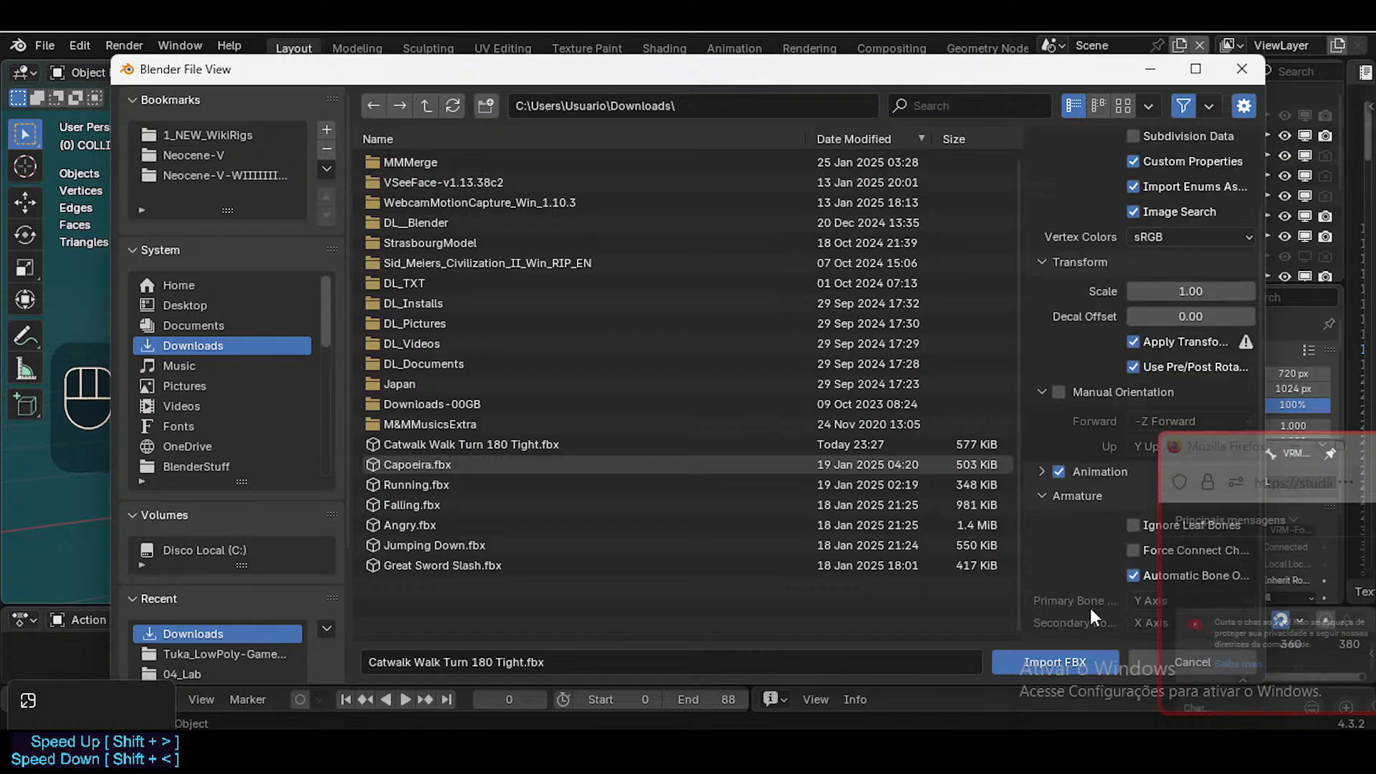
double_click(544, 443)
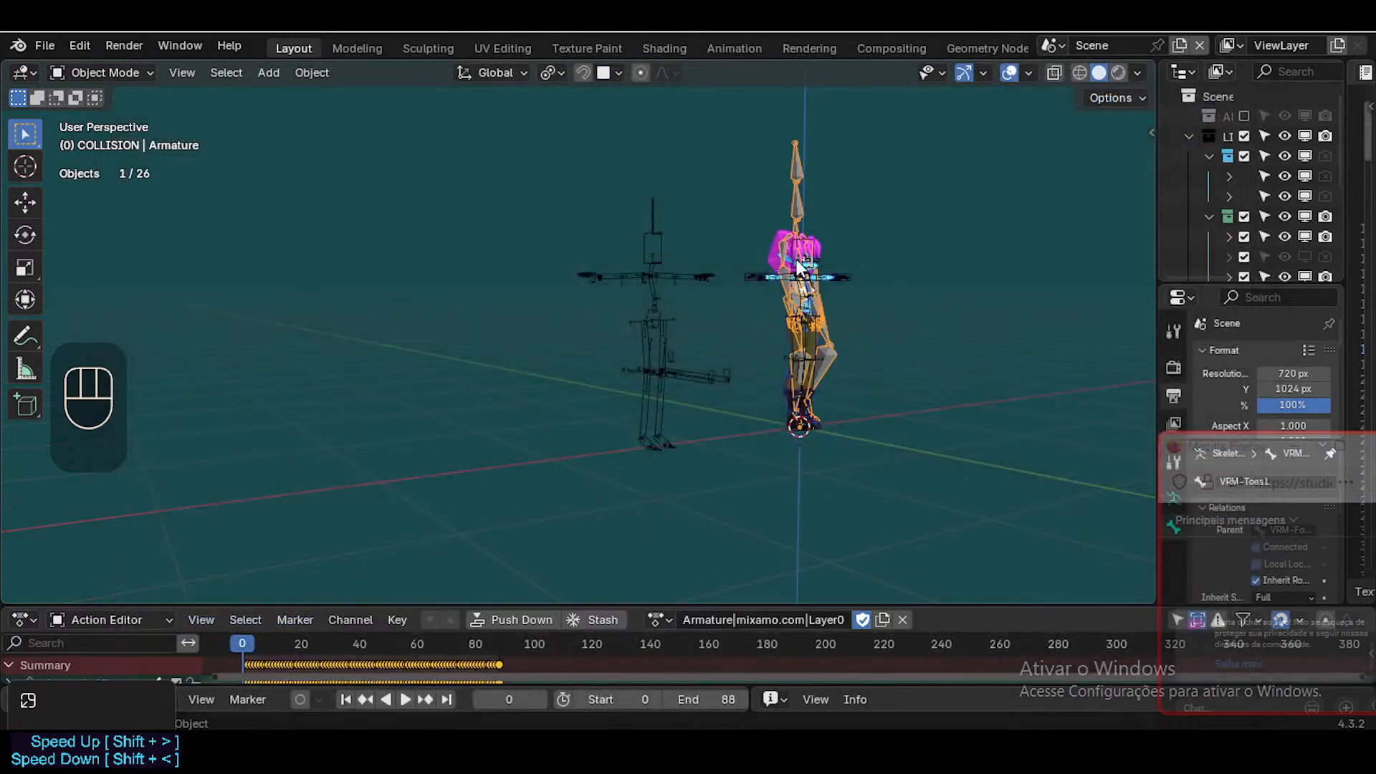
Copy the imported armature's action name, select the intermediate rig and open its list of available actions
left_click(745, 622)
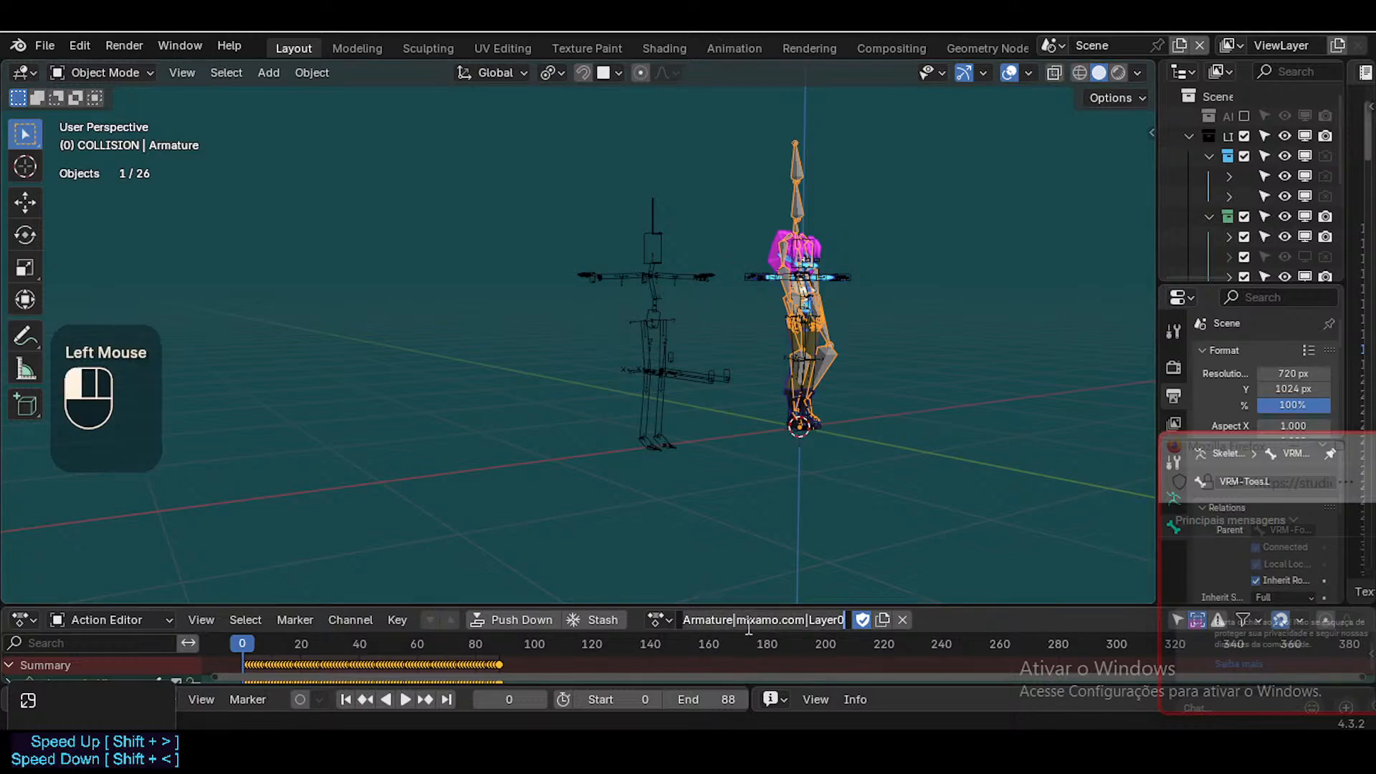
double_click(747, 626)
key("ctrl+c")
key("BackSpace")
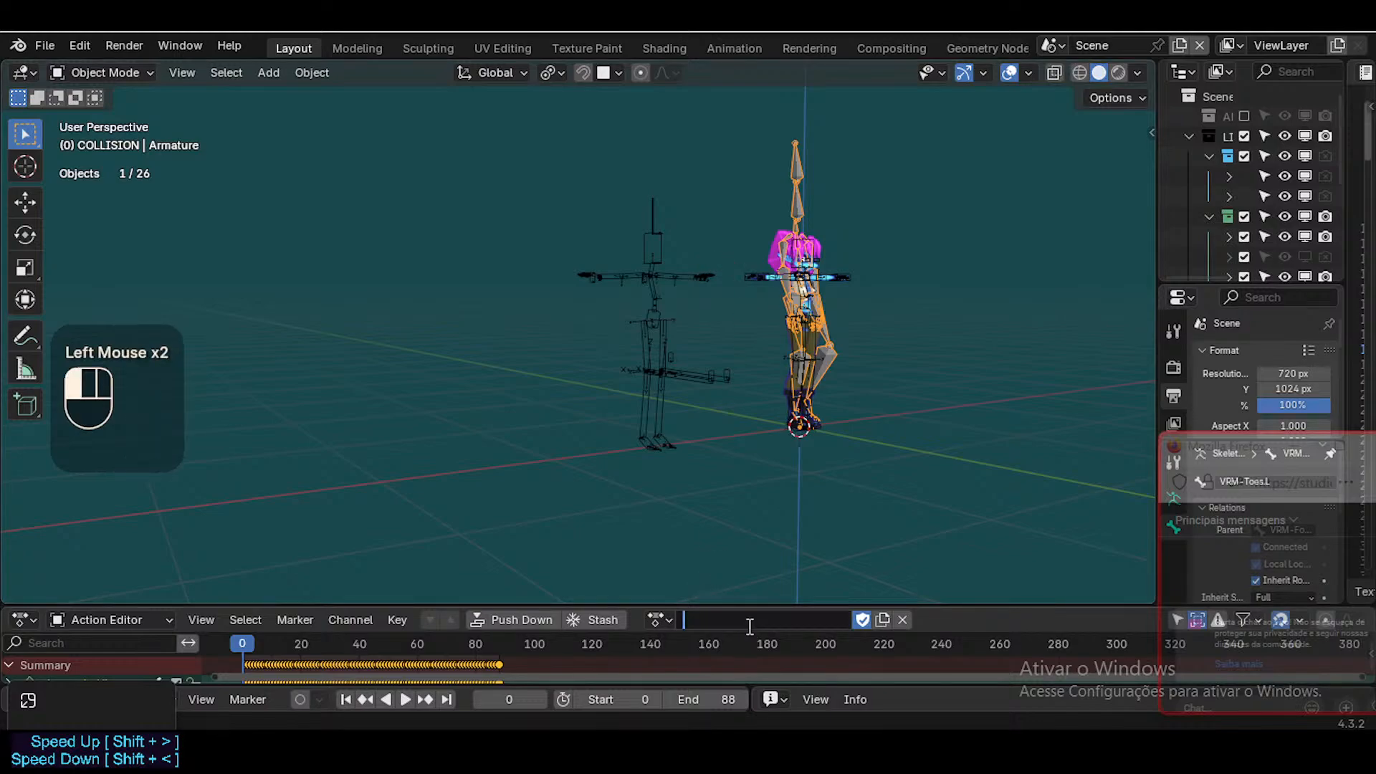
left_click(664, 373)
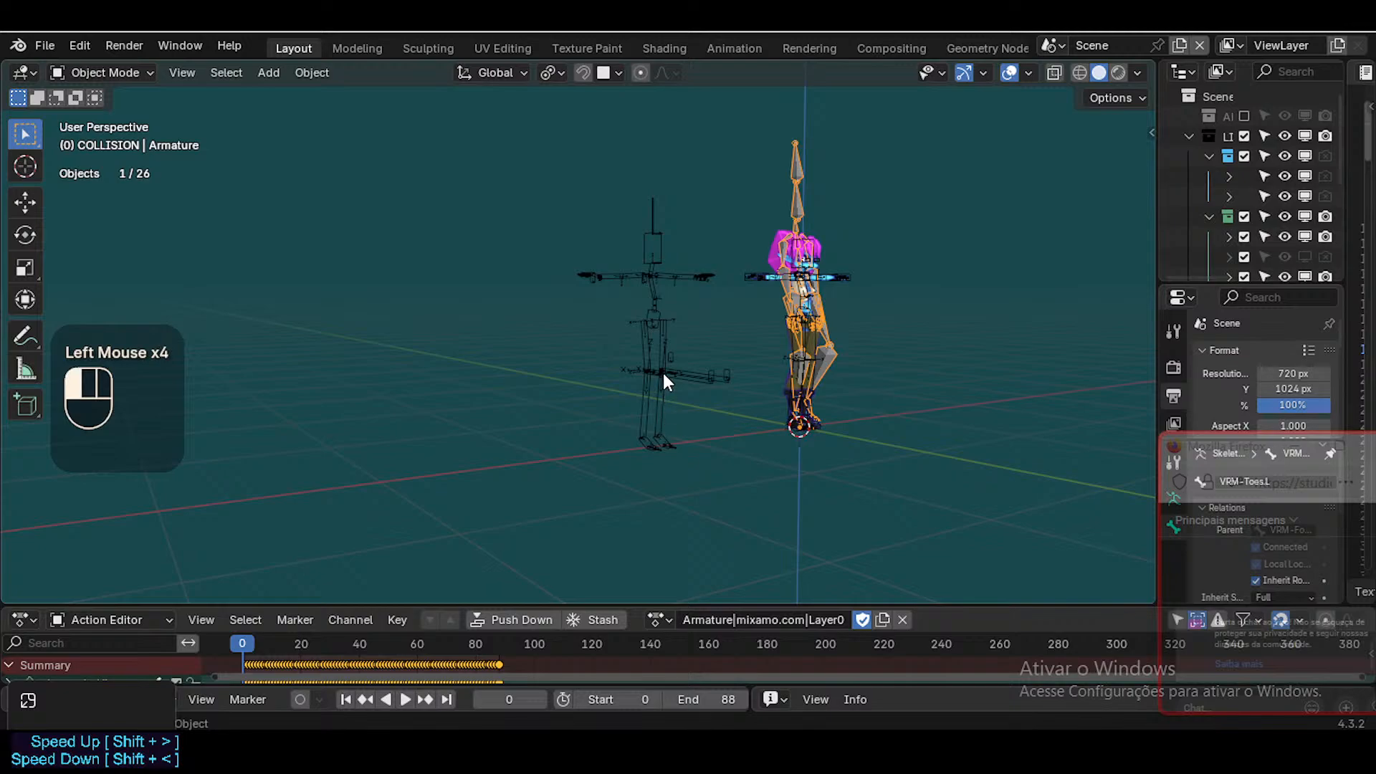
left_click(614, 620)
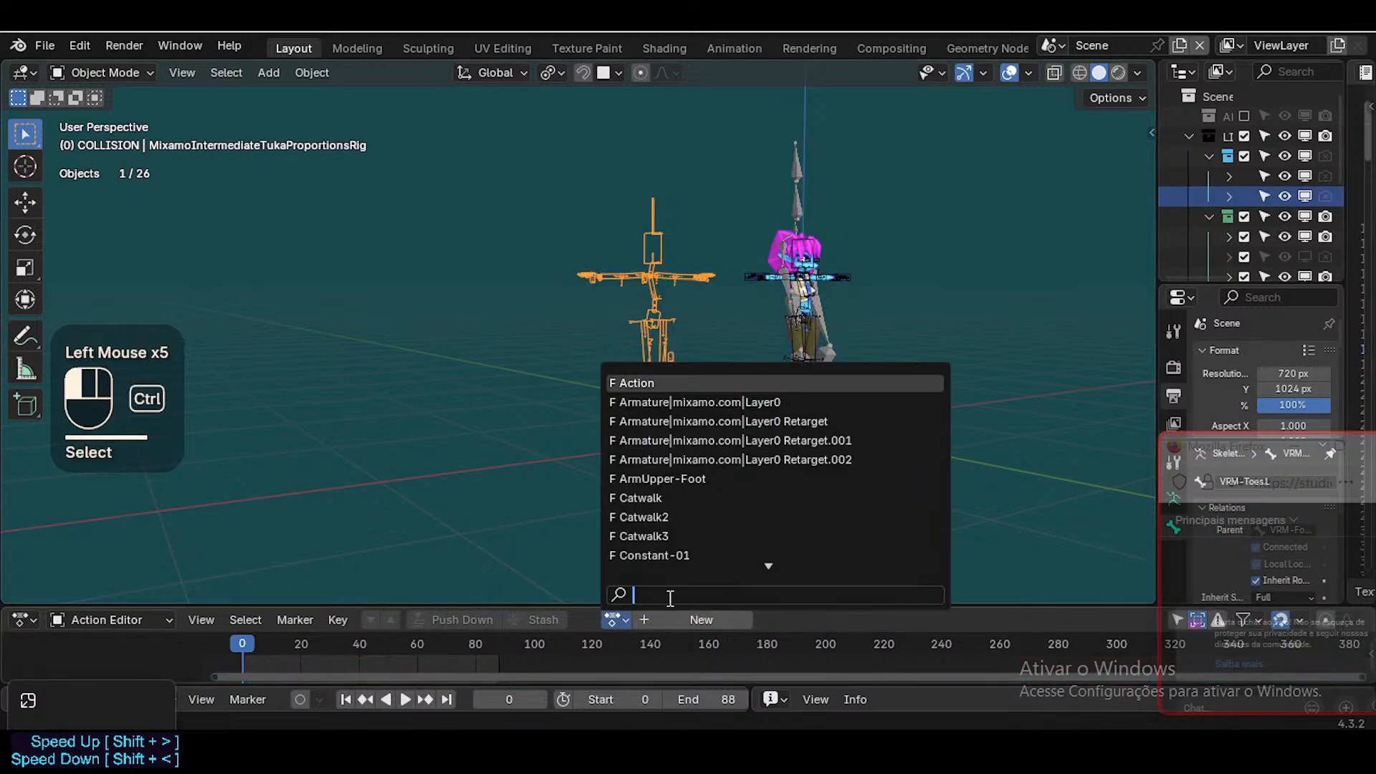
Assign the Armature|mixamo.com|Layer0 action to the Mixamo intermediate rig and play it back beside the imported armature
key("ctrl+v")
key("Return")
key("space")
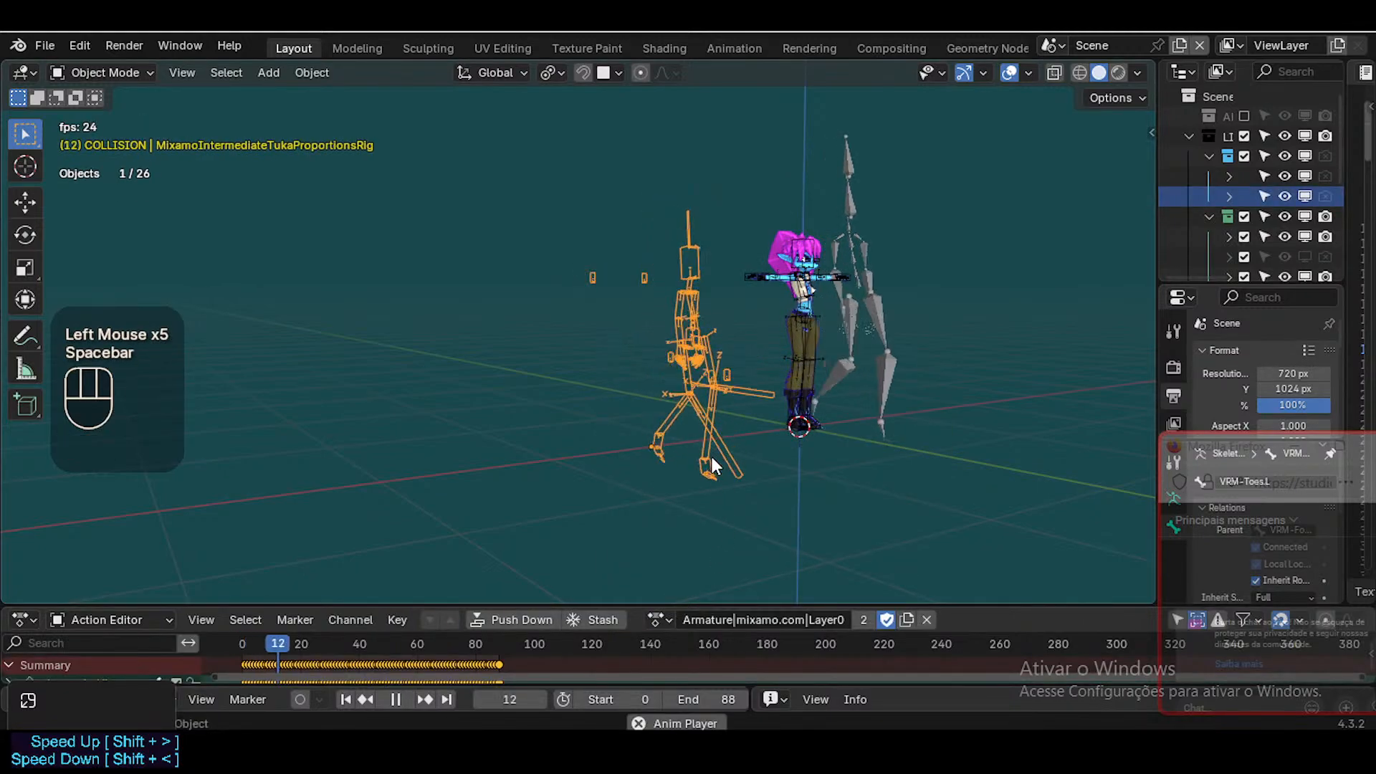
middle_click_drag(708, 459, 374, 376)
key("space")
scroll(384, 384, "up", 1)
scroll(405, 402, "down", 1)
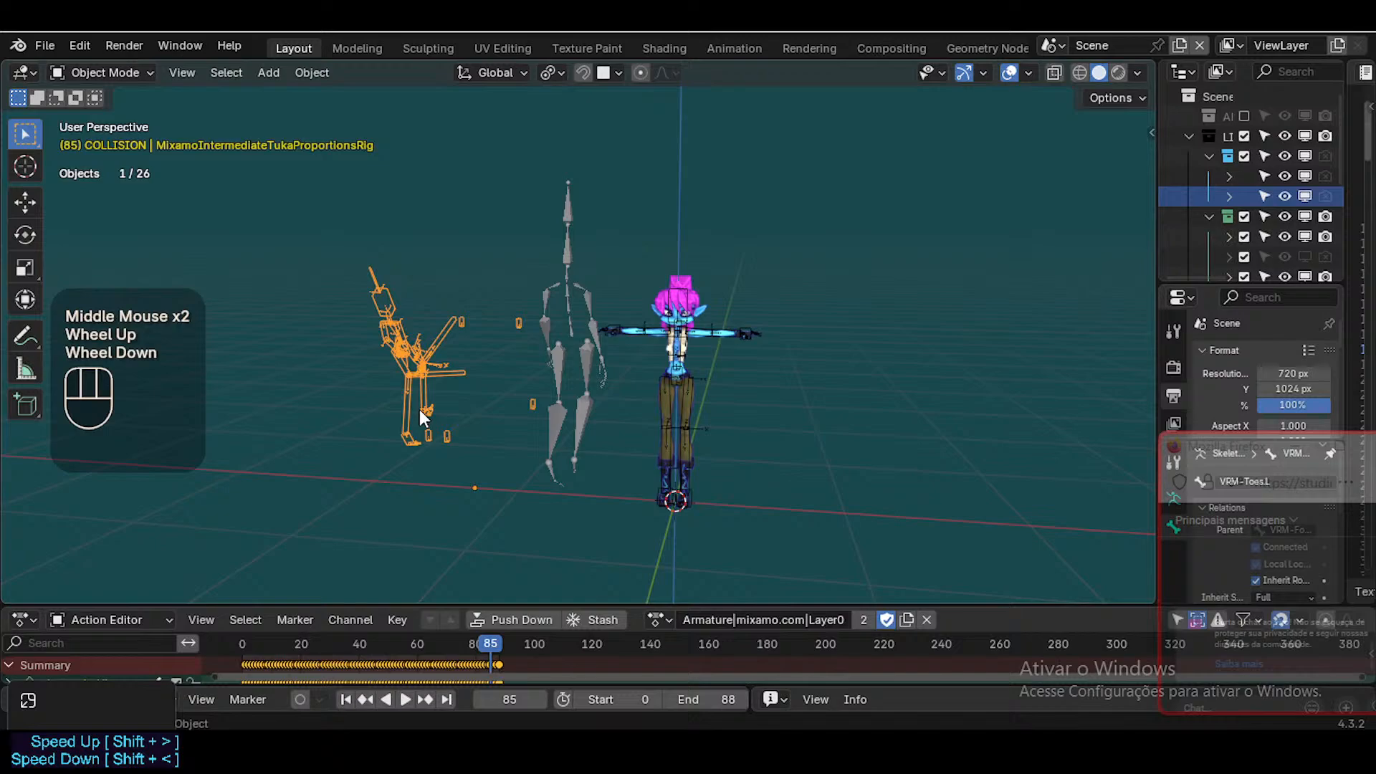
key("space")
key("space")
key("space")
key("space")
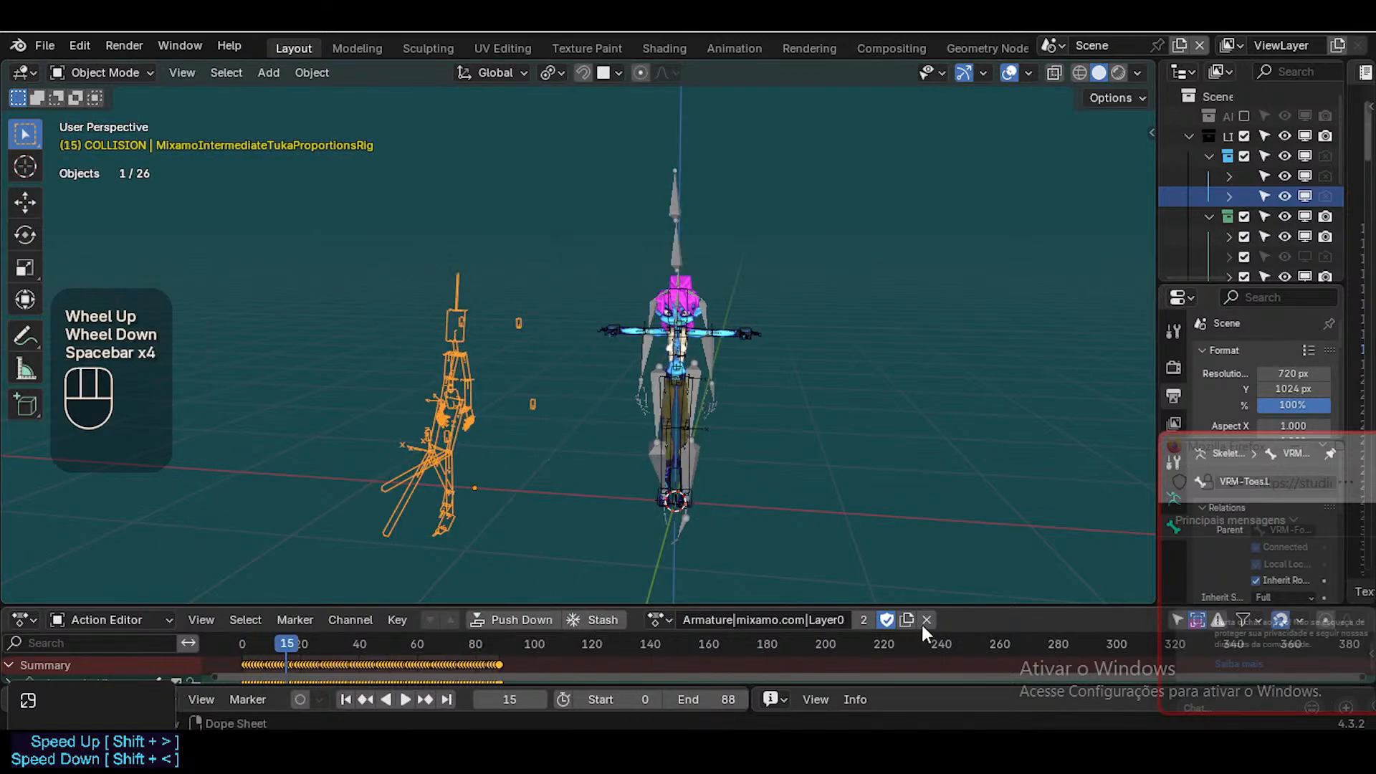
Unlink the action from the Mixamo intermediate rig and delete the imported grey Armature object
left_click(928, 619)
left_click(673, 231)
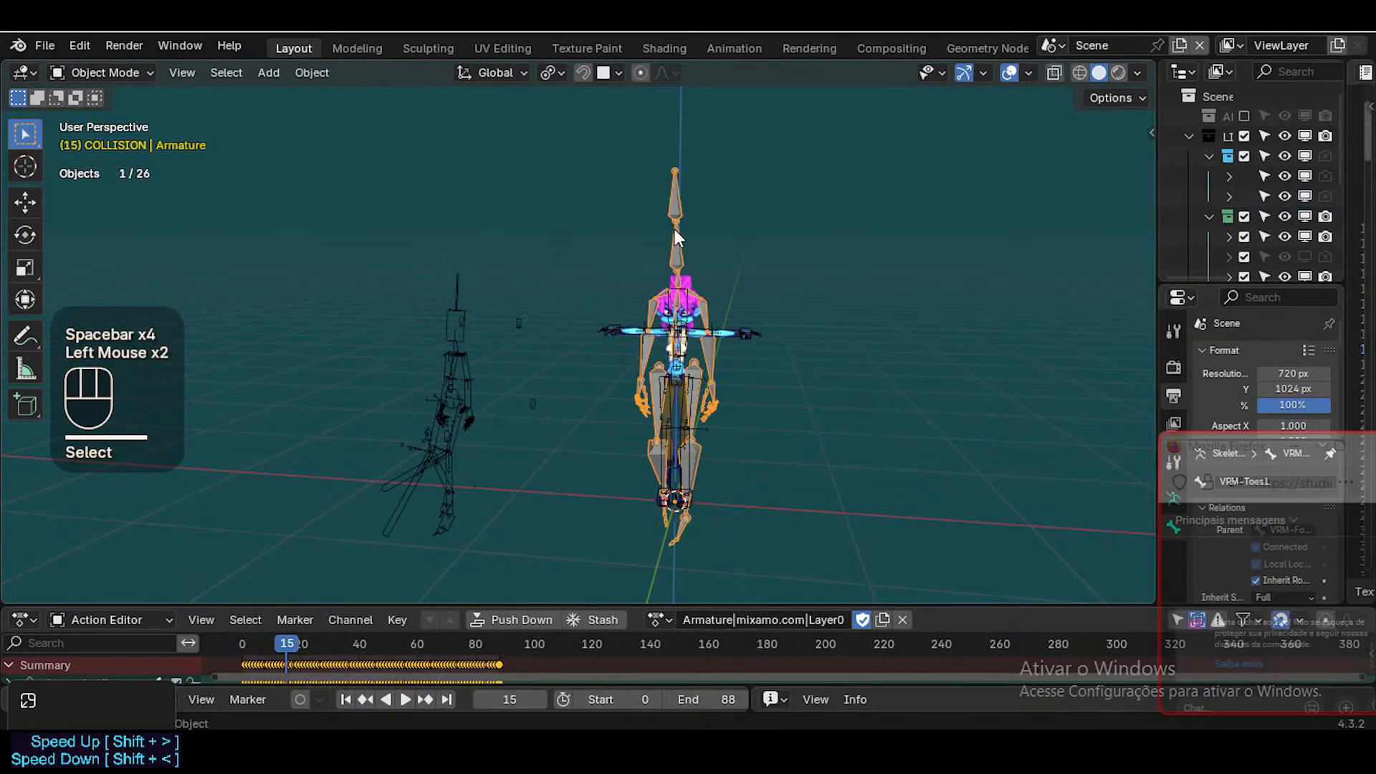
key("Delete")
Clear the pose transforms on all bones of the Mixamo intermediate rig, return to Object Mode and deselect it
left_click(449, 316)
key("ctrl+Tab")
key("a")
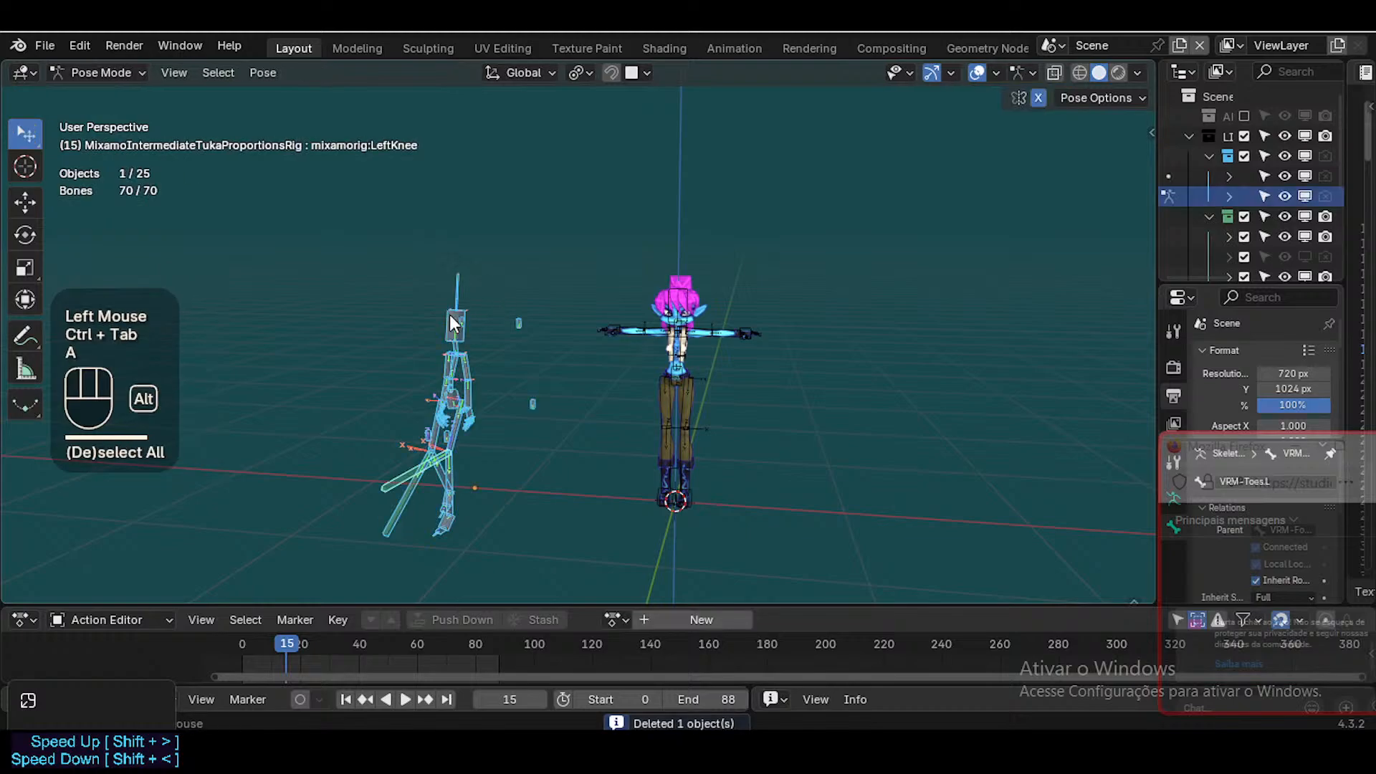
key("alt+g")
key("alt+g")
key("ctrl+Tab")
scroll(470, 395, "up", 2)
left_click(405, 192)
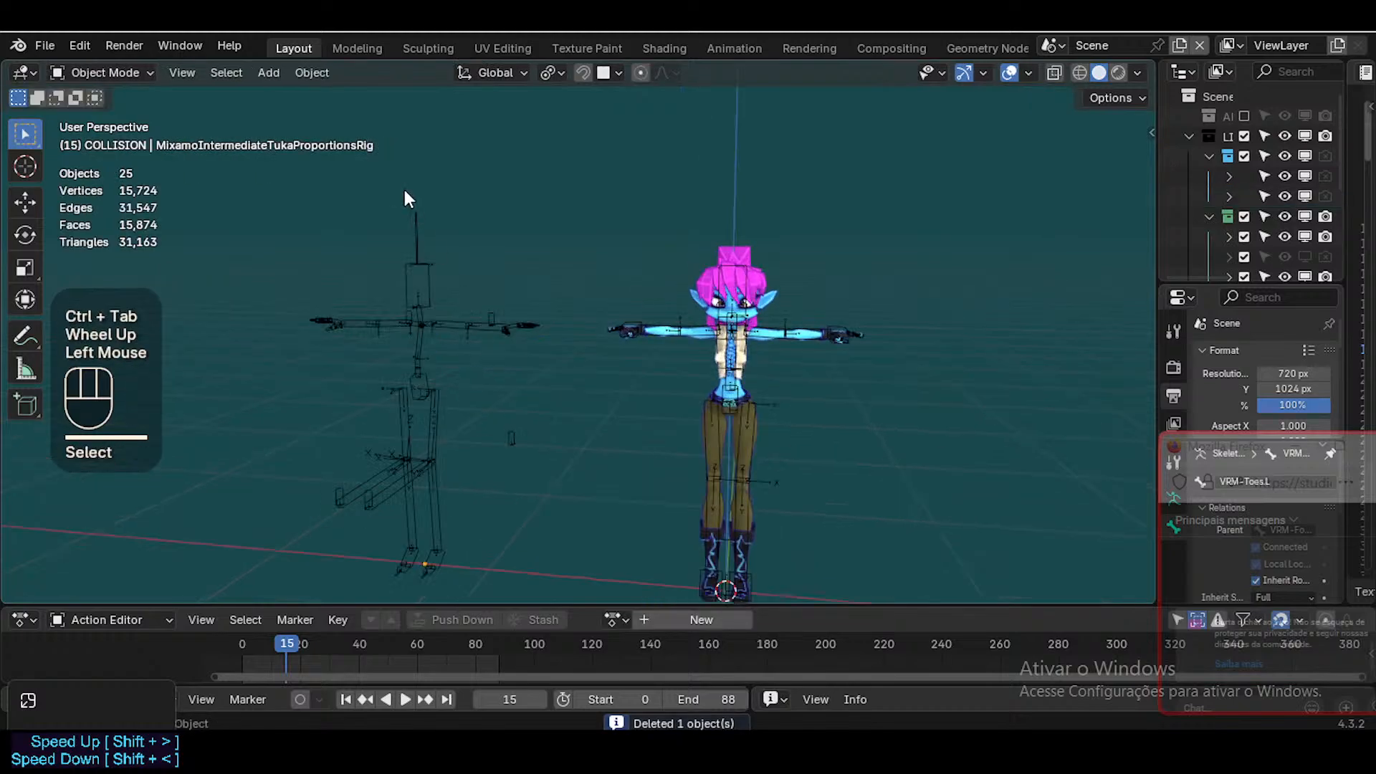
Set up an FBX import with Manual Orientation and Automatic Bone Orientation on, and Apply Transform and Use Pre/Post Rotation off
left_click(43, 44)
mouse_move(79, 74)
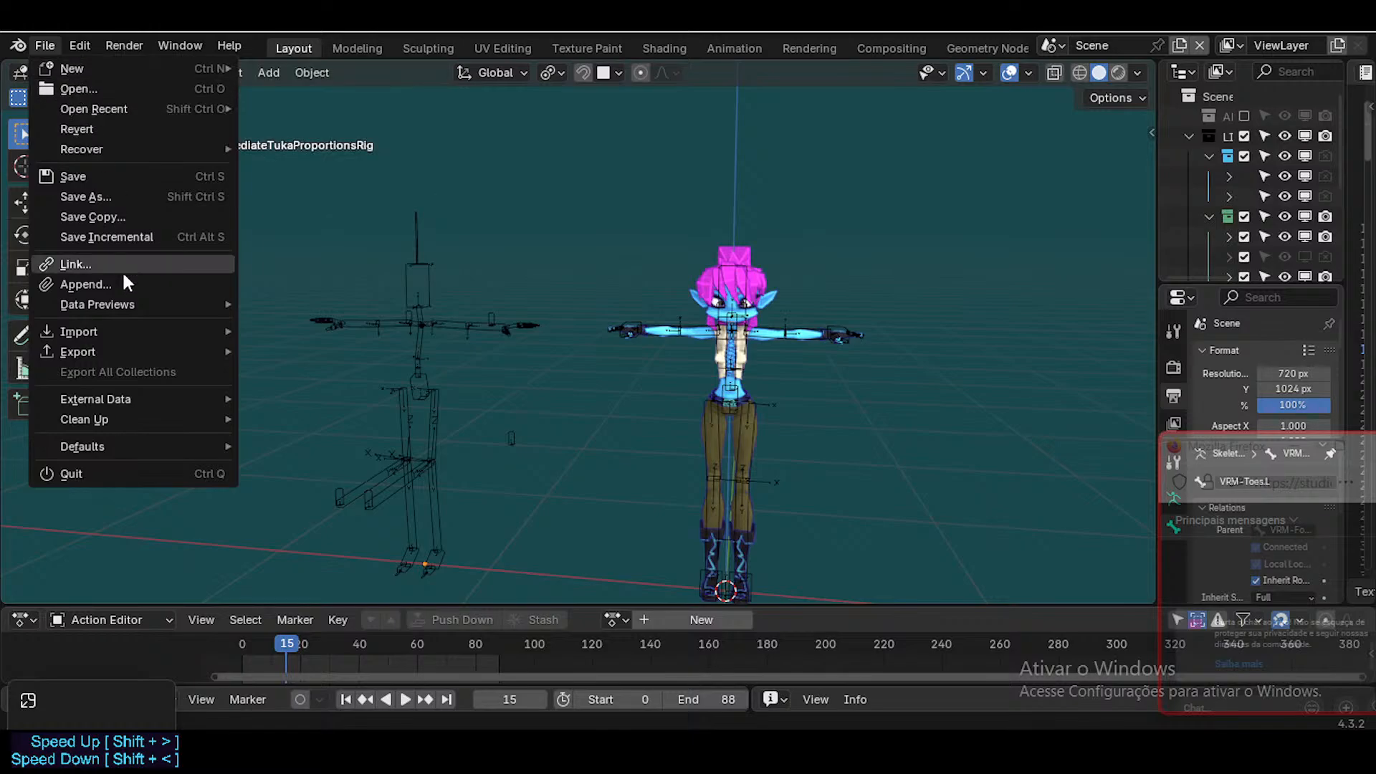
mouse_move(108, 331)
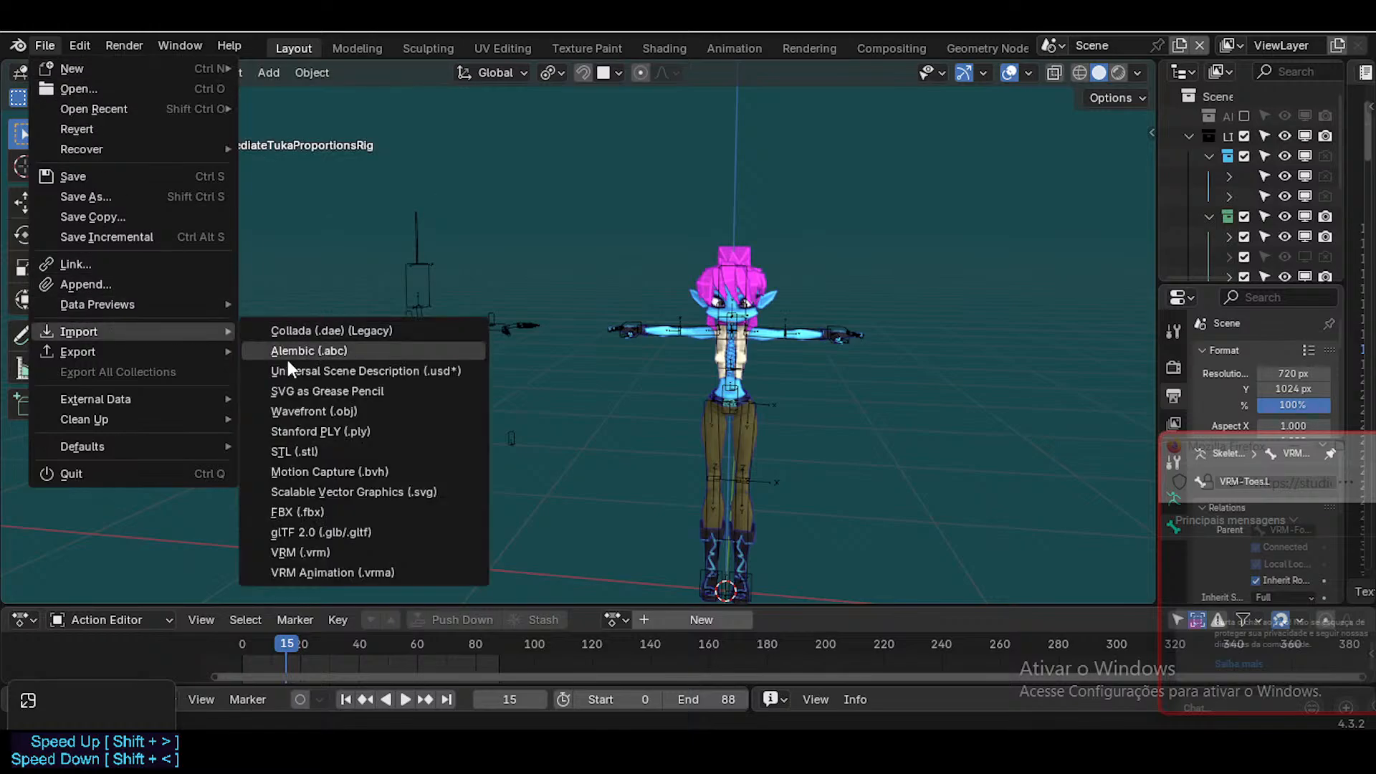
left_click(338, 513)
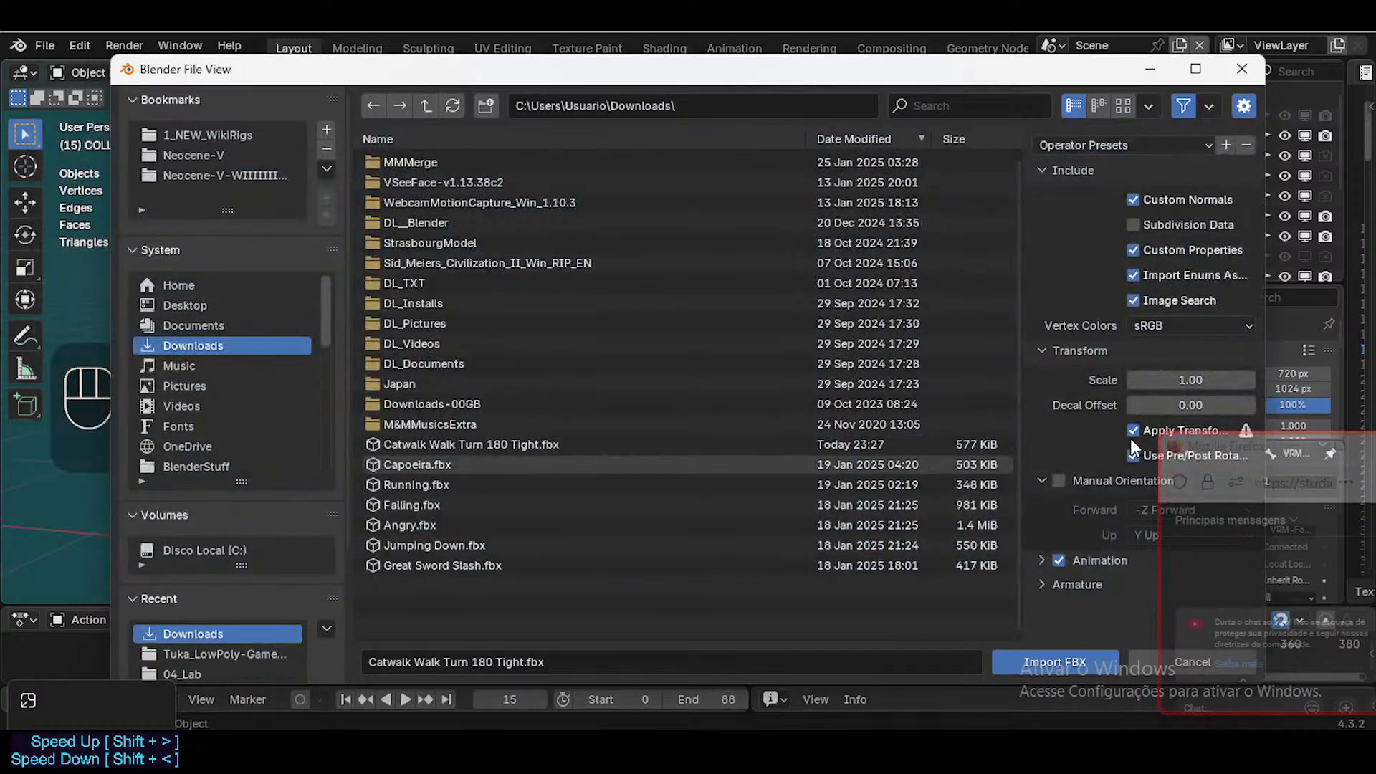
left_click(1059, 481)
left_click_drag(1223, 448, 1221, 629)
left_click(1063, 588)
scroll(1063, 588, "down", 2)
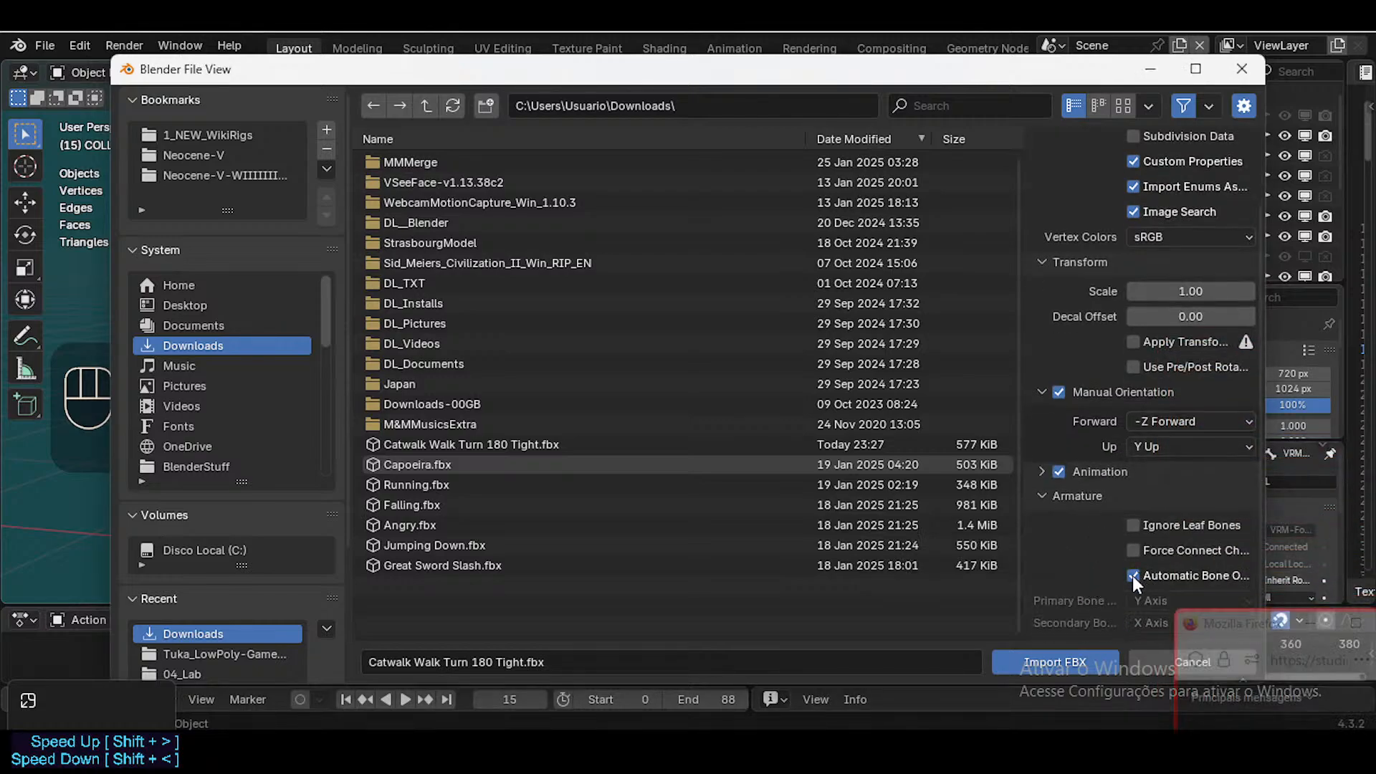
Set the import orientation to -Y Forward with Z Up and import Catwalk Walk Turn 180 Tight.fbx
left_click(1147, 422)
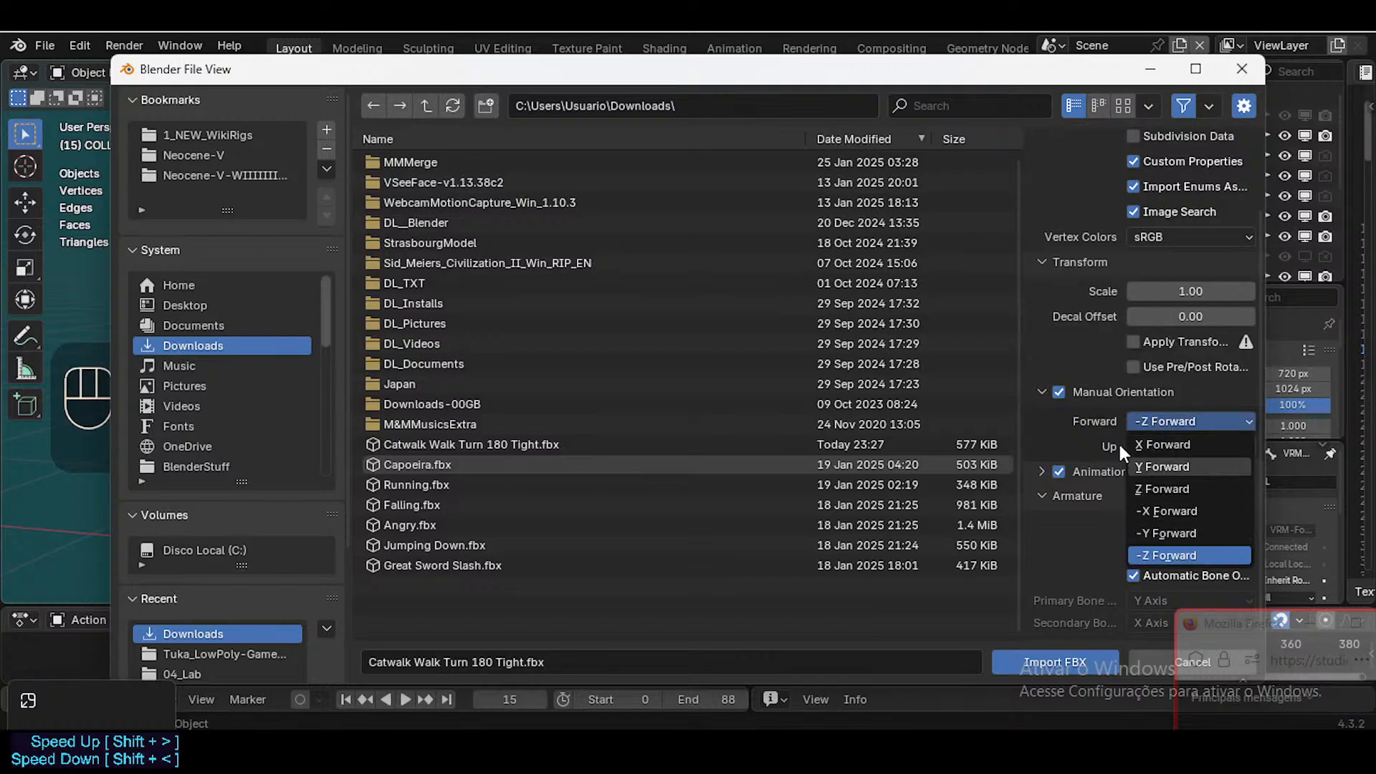
left_click(1183, 533)
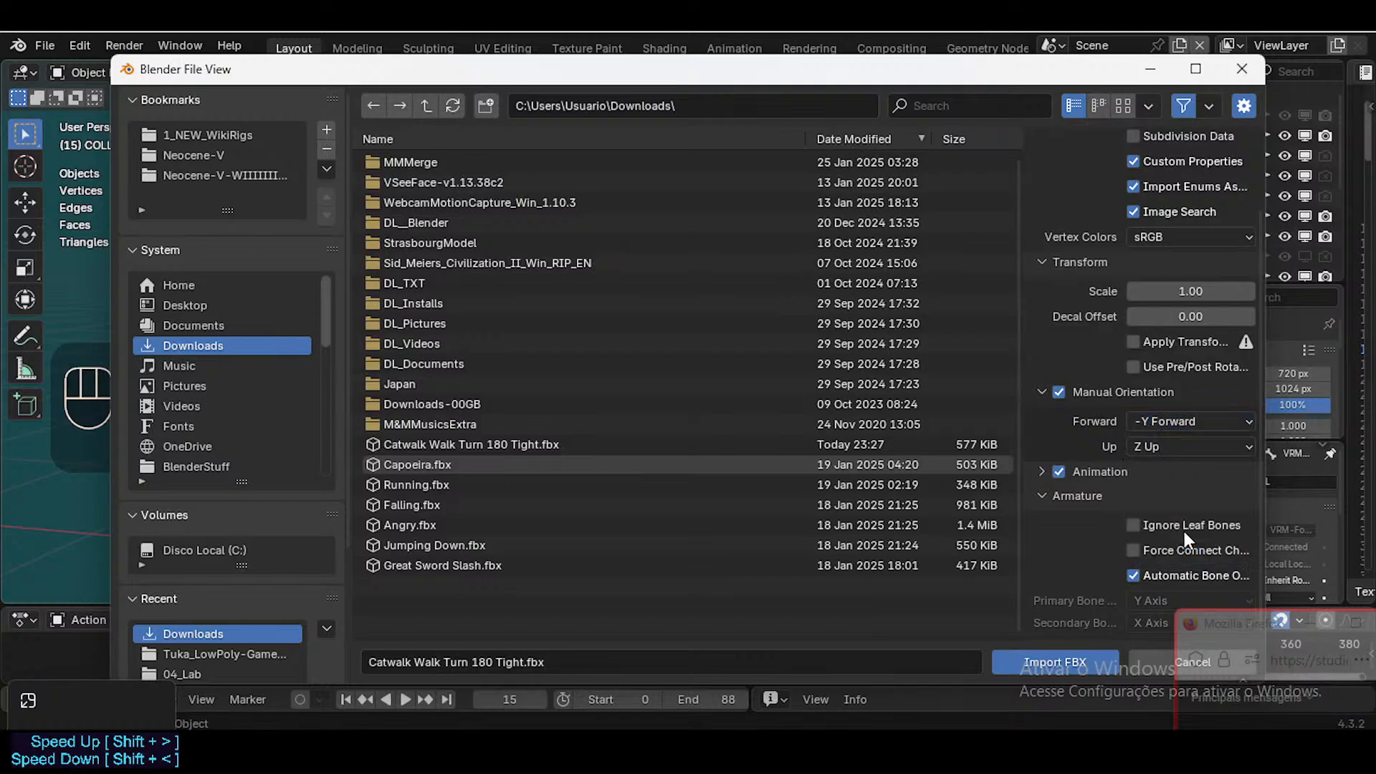
left_click(1166, 446)
left_click(1166, 445)
left_click(1094, 653)
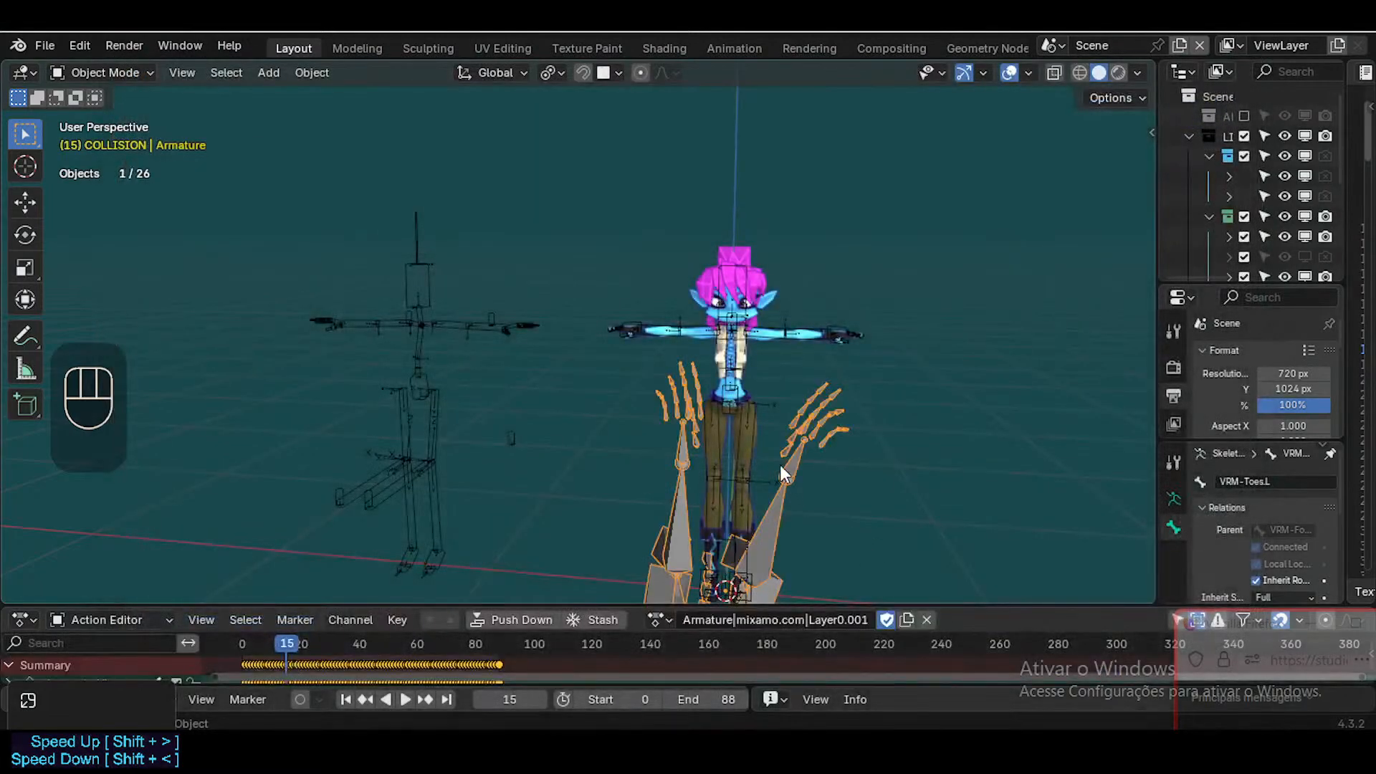
Assign the imported armature's action, Armature|mixamo.com|Layer0.001, to the Mixamo intermediate rig
scroll(681, 436, "down", 3)
scroll(631, 466, "up", 1)
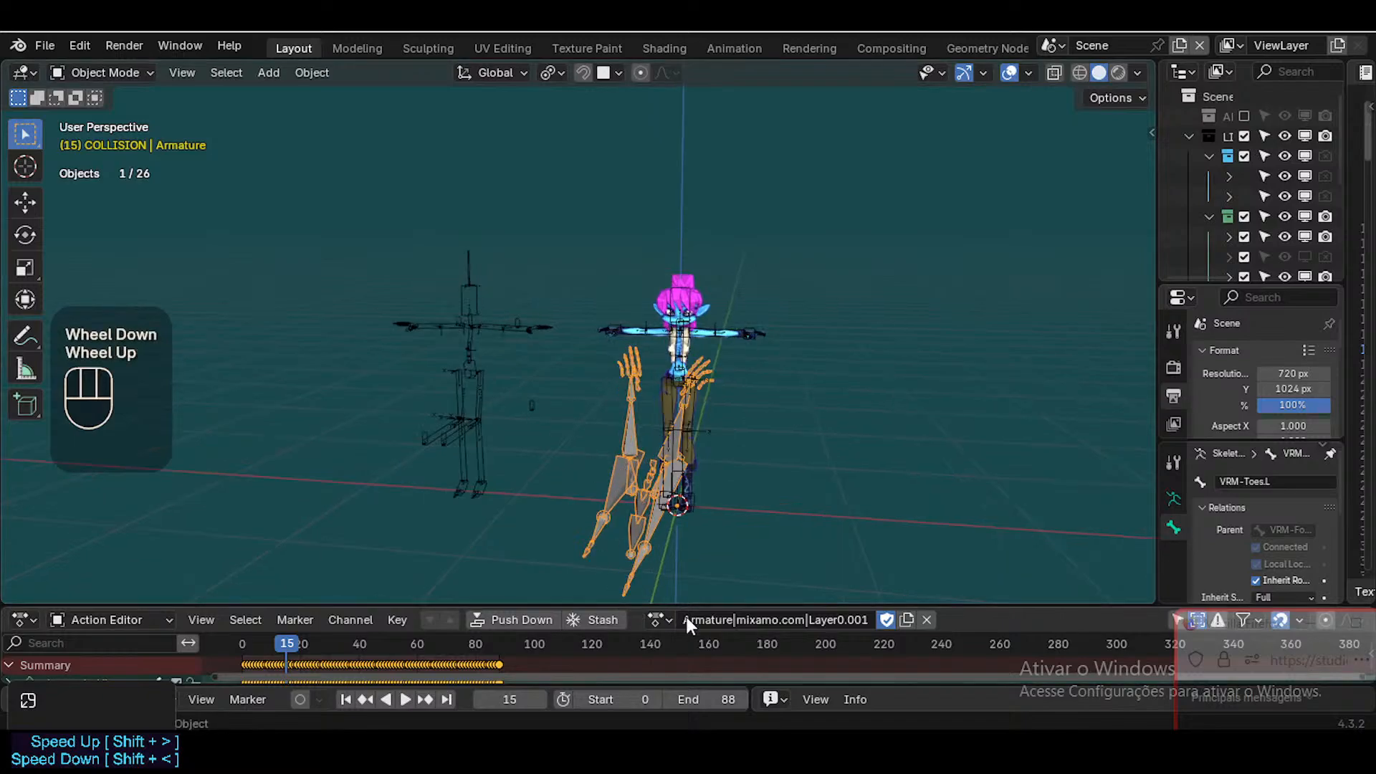
left_click(731, 620)
key("ctrl+c")
left_click(458, 407)
left_click(459, 408)
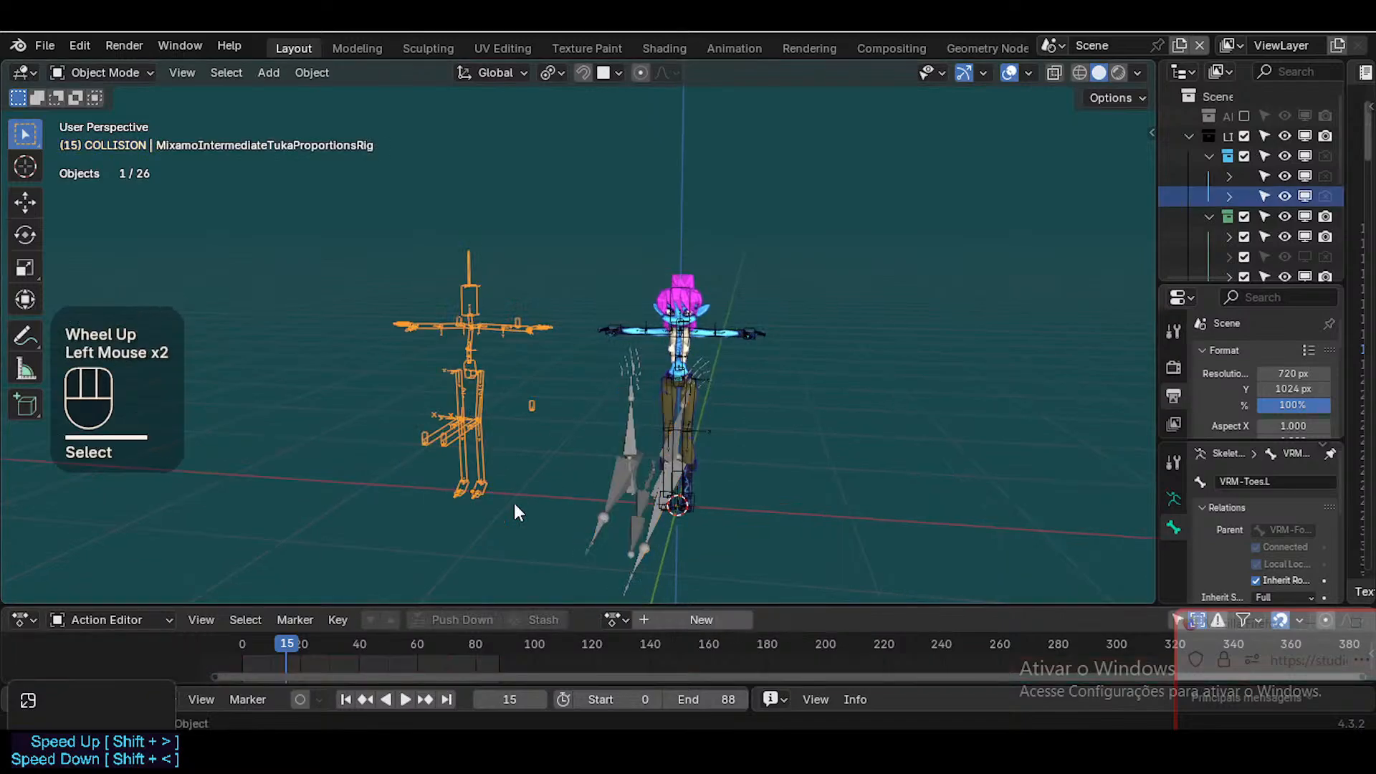
left_click(617, 618)
key("ctrl+v")
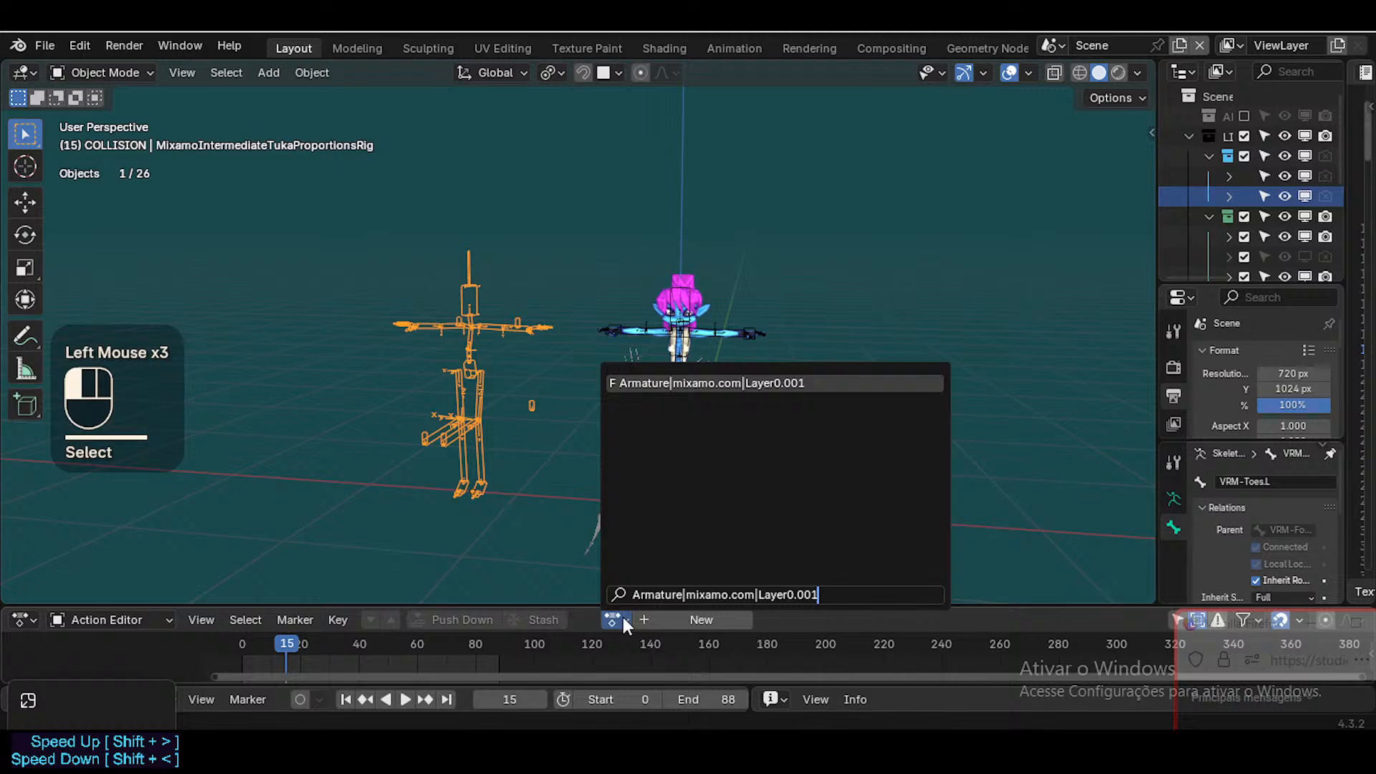
key("Return")
Play back the animation to compare the motion of the intermediate rig with the imported armature
key("space")
scroll(540, 480, "down", 1)
middle_click_drag(540, 480, 377, 437)
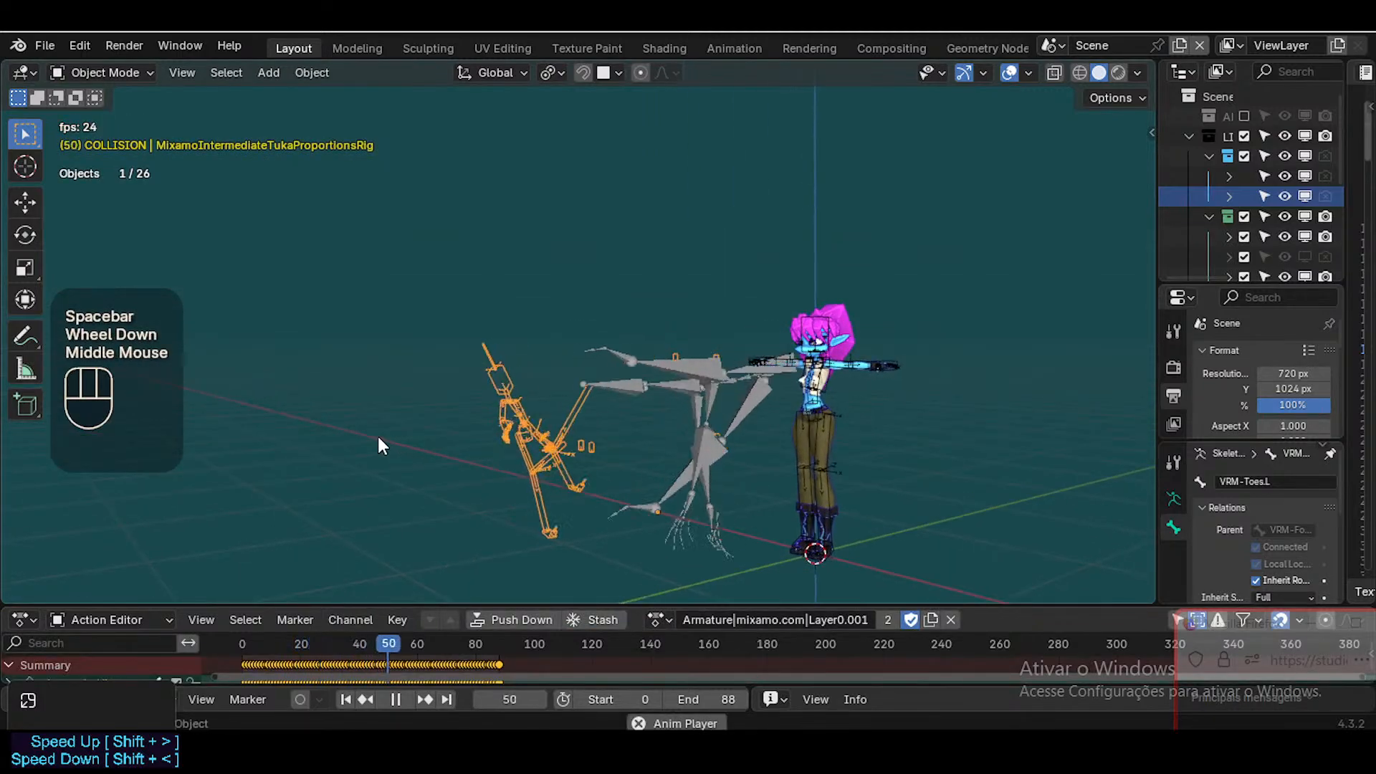
key("space")
scroll(611, 432, "down", 4)
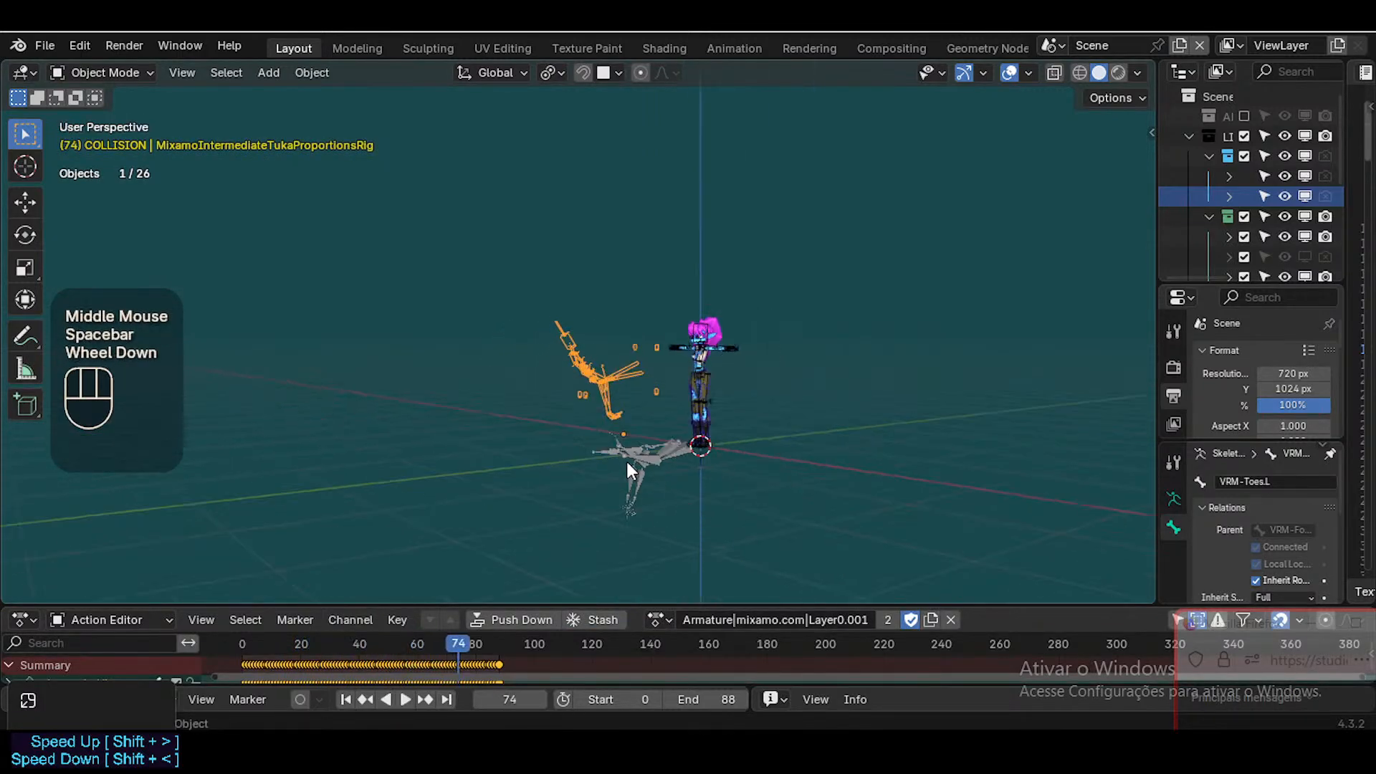
Delete the newly imported armature and unlink the Layer0.001 action from the Mixamo intermediate rig
scroll(630, 466, "up", 1)
left_click(664, 489)
key("x")
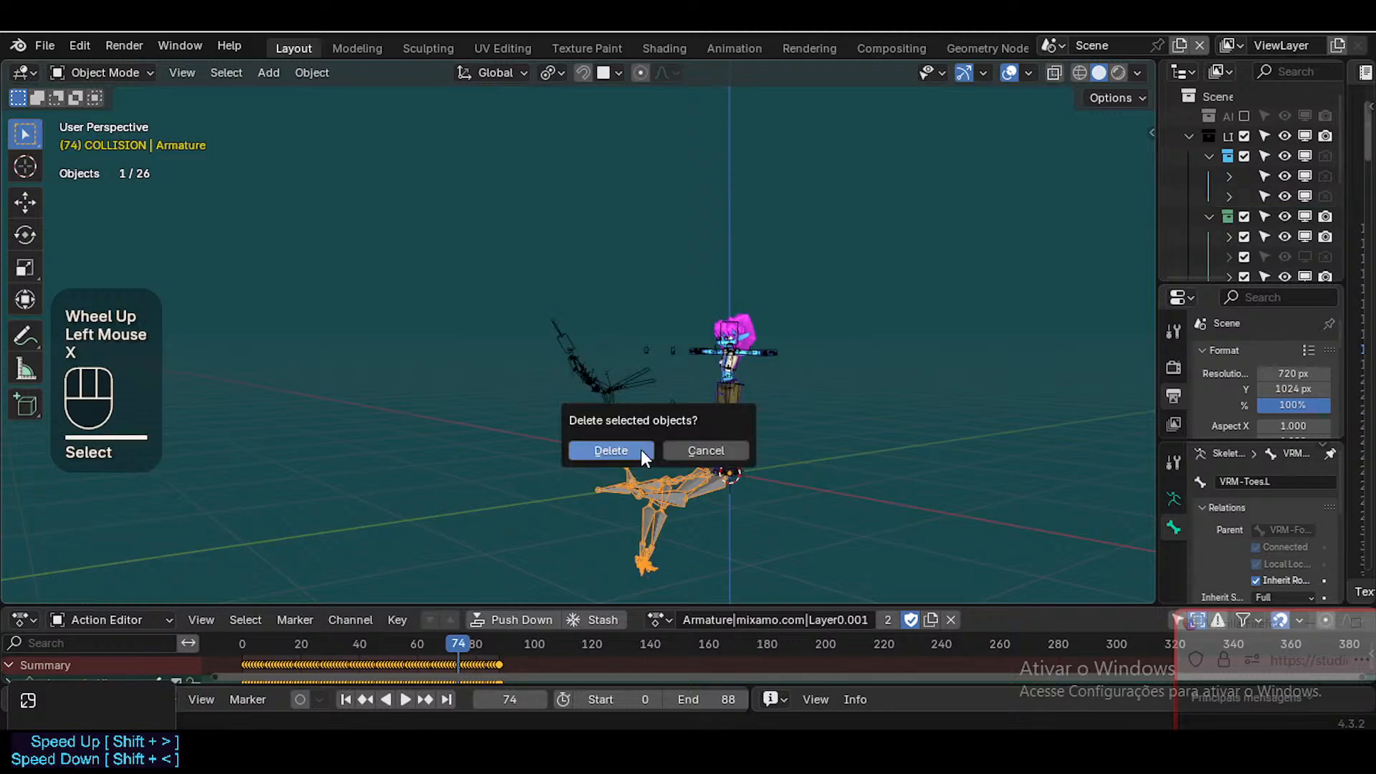
left_click(640, 450)
left_click(612, 398)
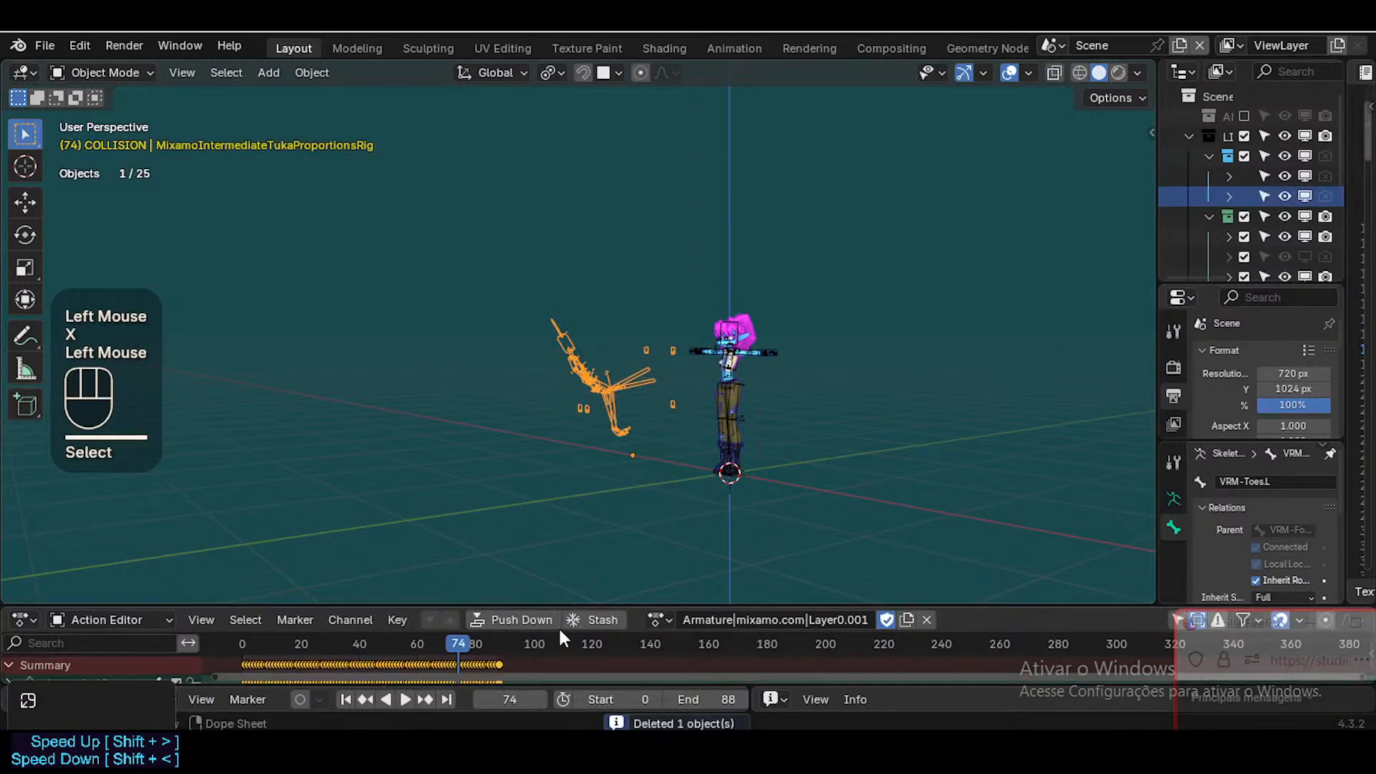
double_click(927, 619)
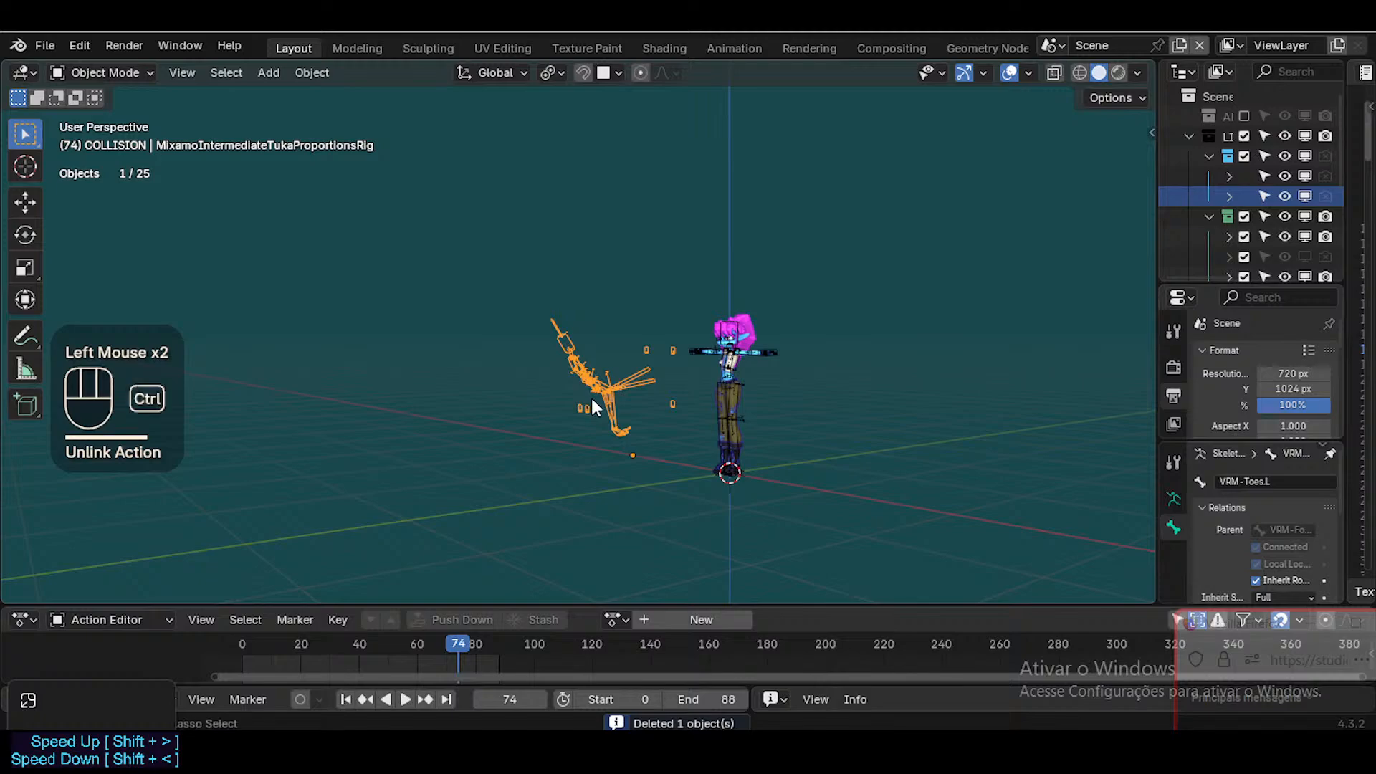
Reset the pose of all bones in the Mixamo intermediate rig and go back to Object Mode with the rig selected
key("ctrl+Tab")
key("a")
key("alt+q")
key("alt+q")
middle_click_drag(645, 445, 611, 485)
scroll(695, 439, "up", 2)
scroll(695, 439, "down", 1, "shift")
scroll(533, 441, "up", 1)
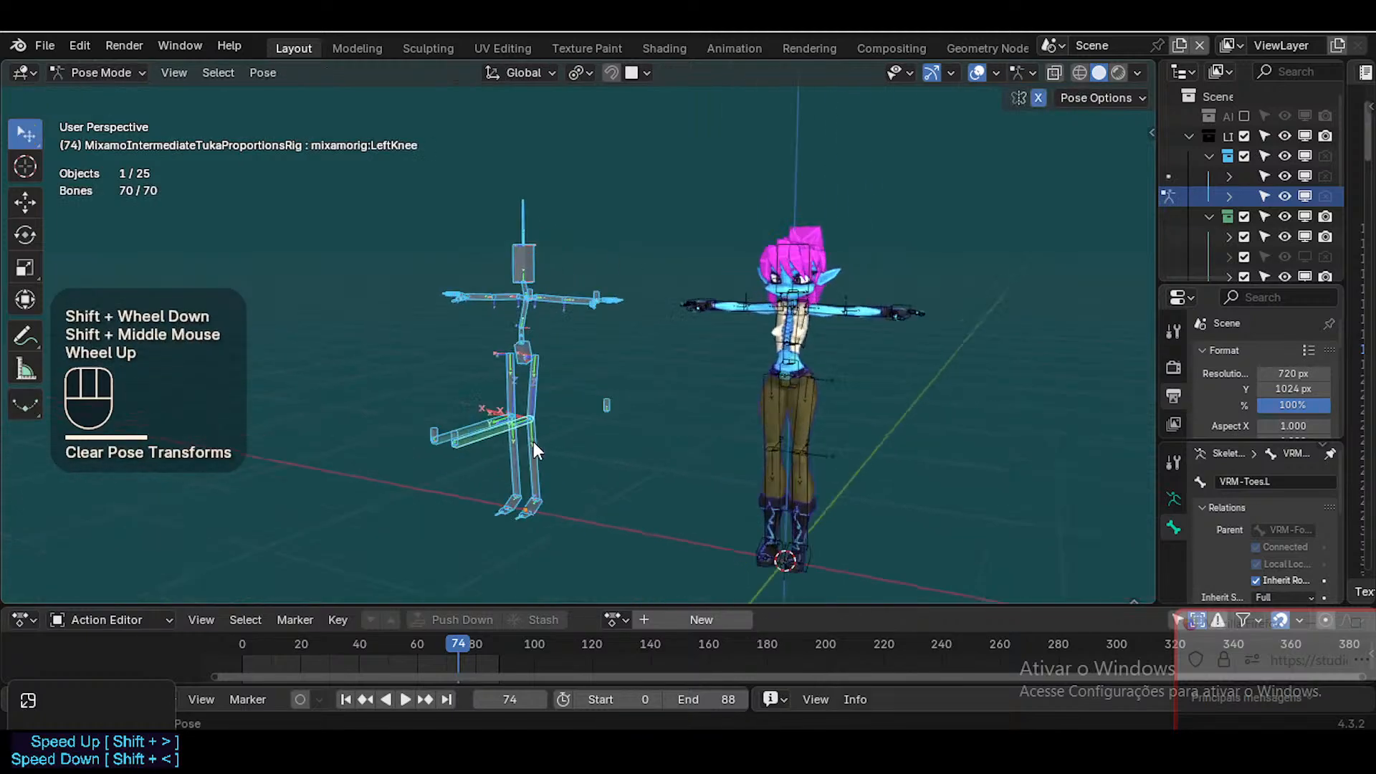
key("ctrl+Tab")
left_click(569, 248)
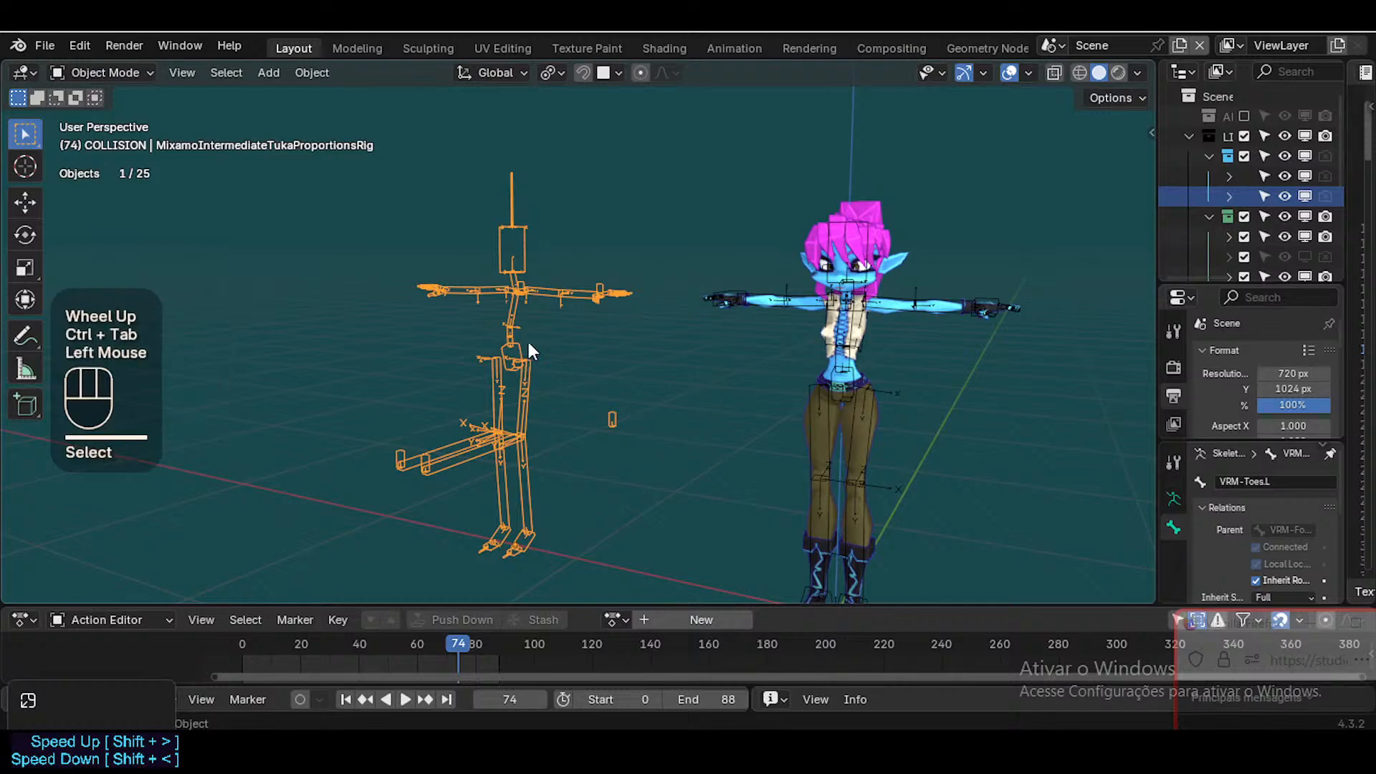
left_click(615, 620)
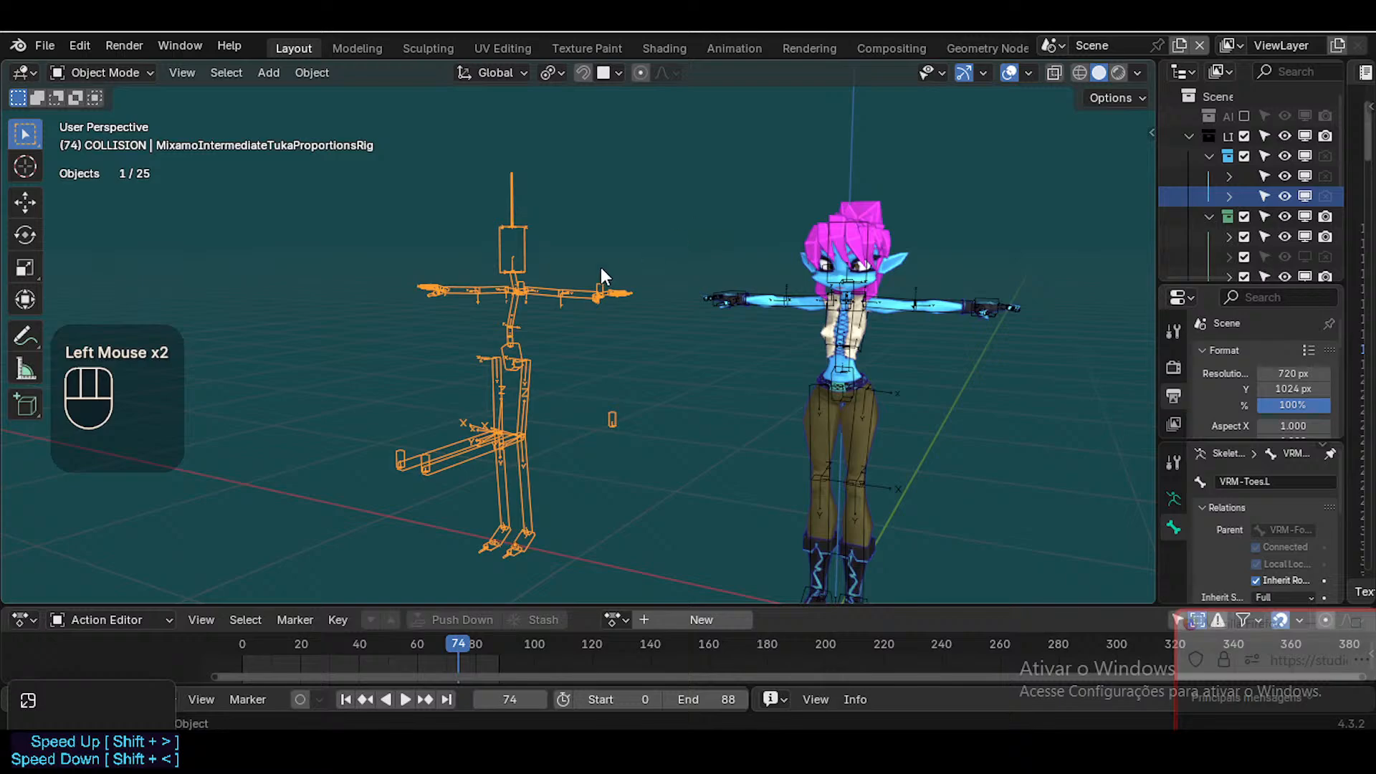
scroll(556, 278, "up", 2)
scroll(562, 290, "down", 1)
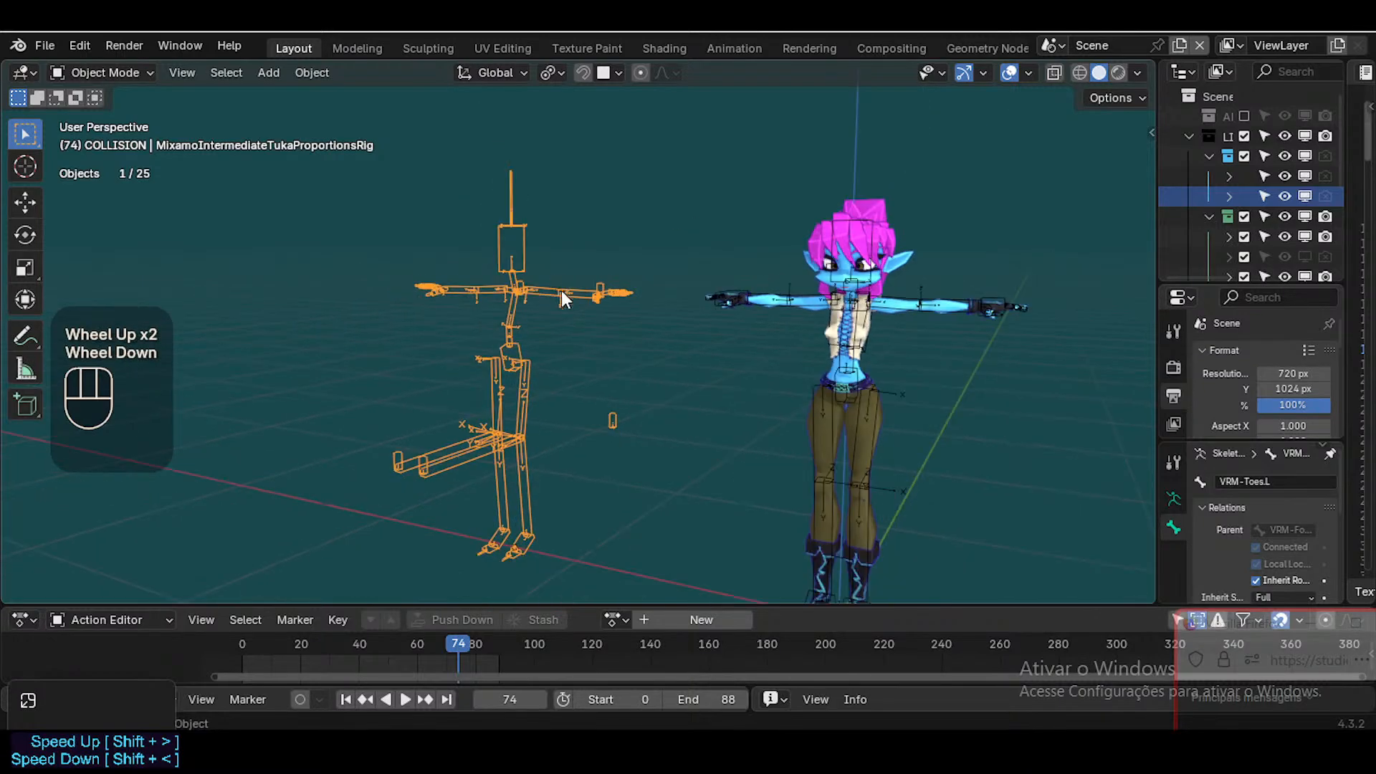
scroll(558, 317, "up", 1)
scroll(560, 322, "up", 1)
scroll(470, 220, "down", 2)
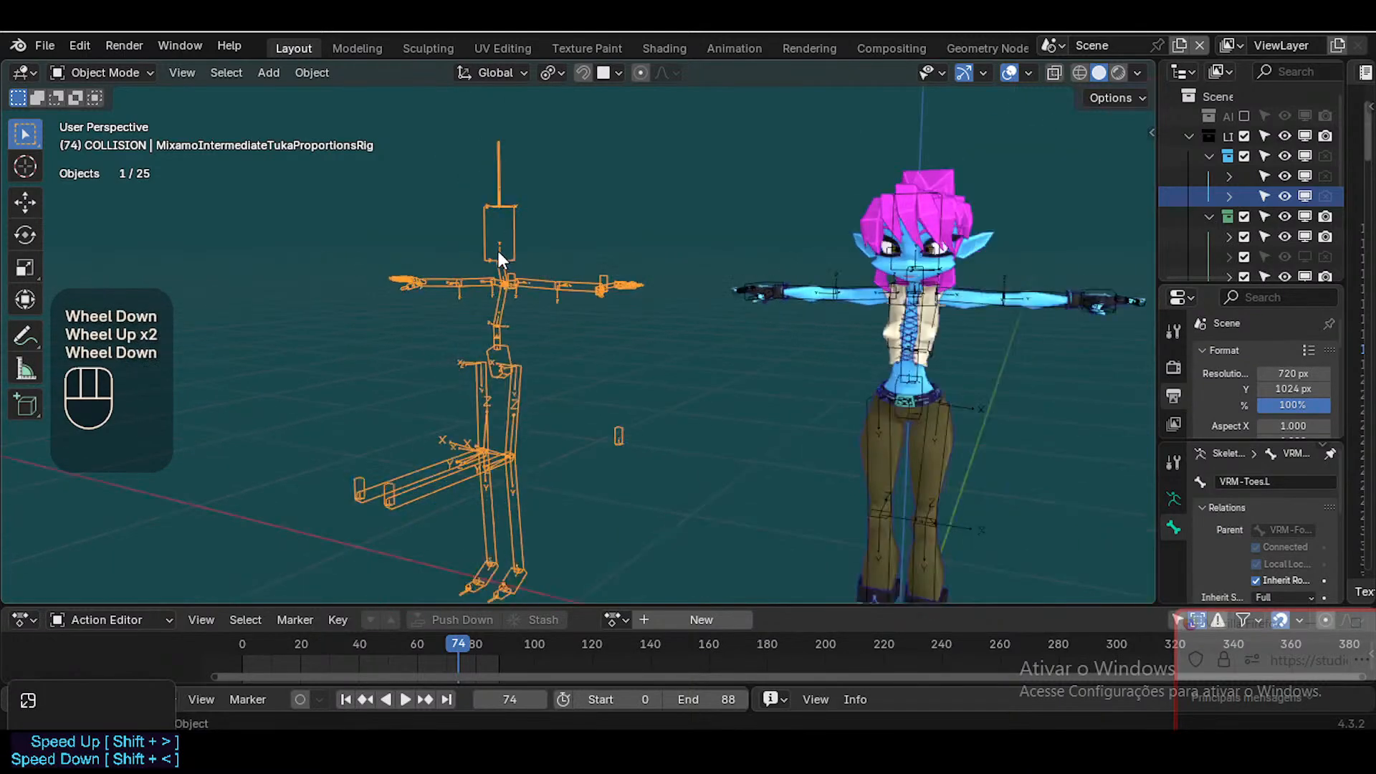
Switch to Firefox and open the Mixamo website in a new tab
left_click(654, 712)
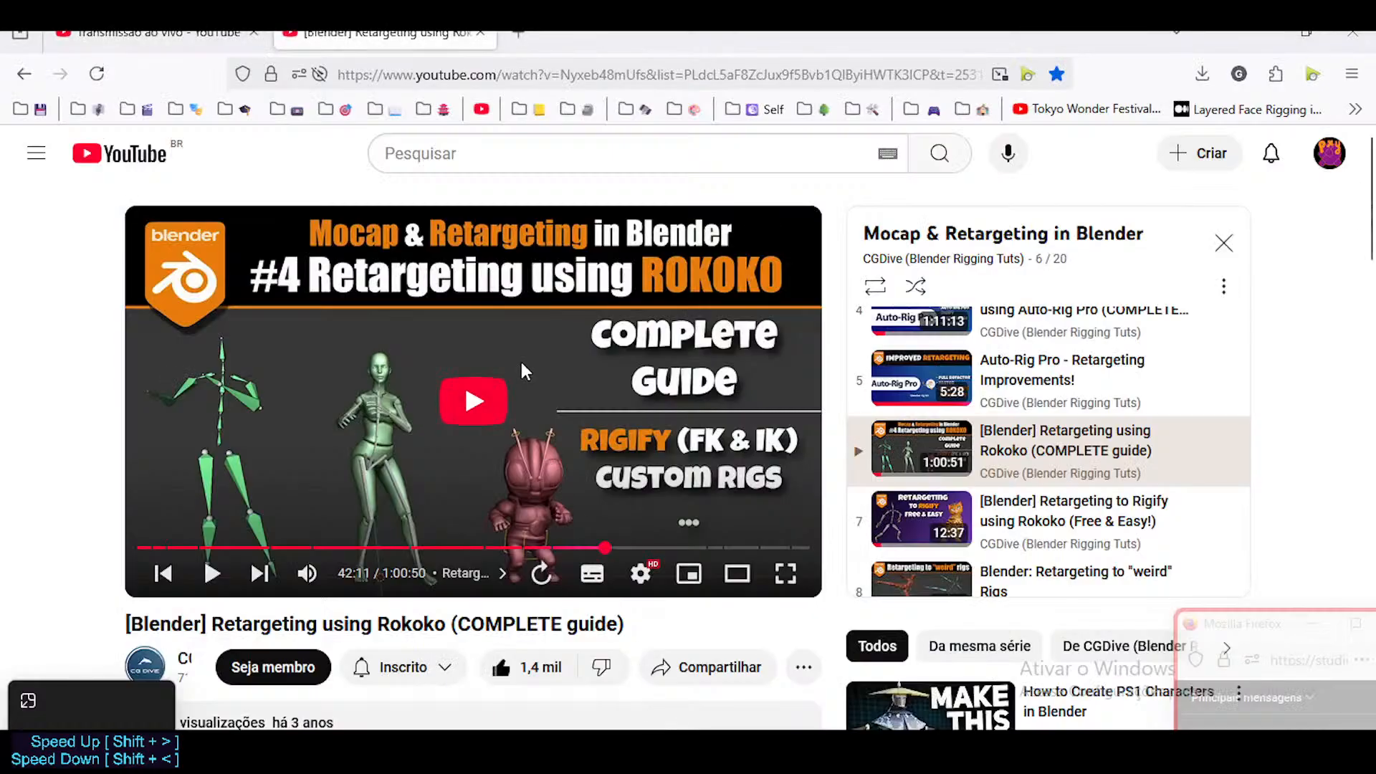
left_click(166, 42)
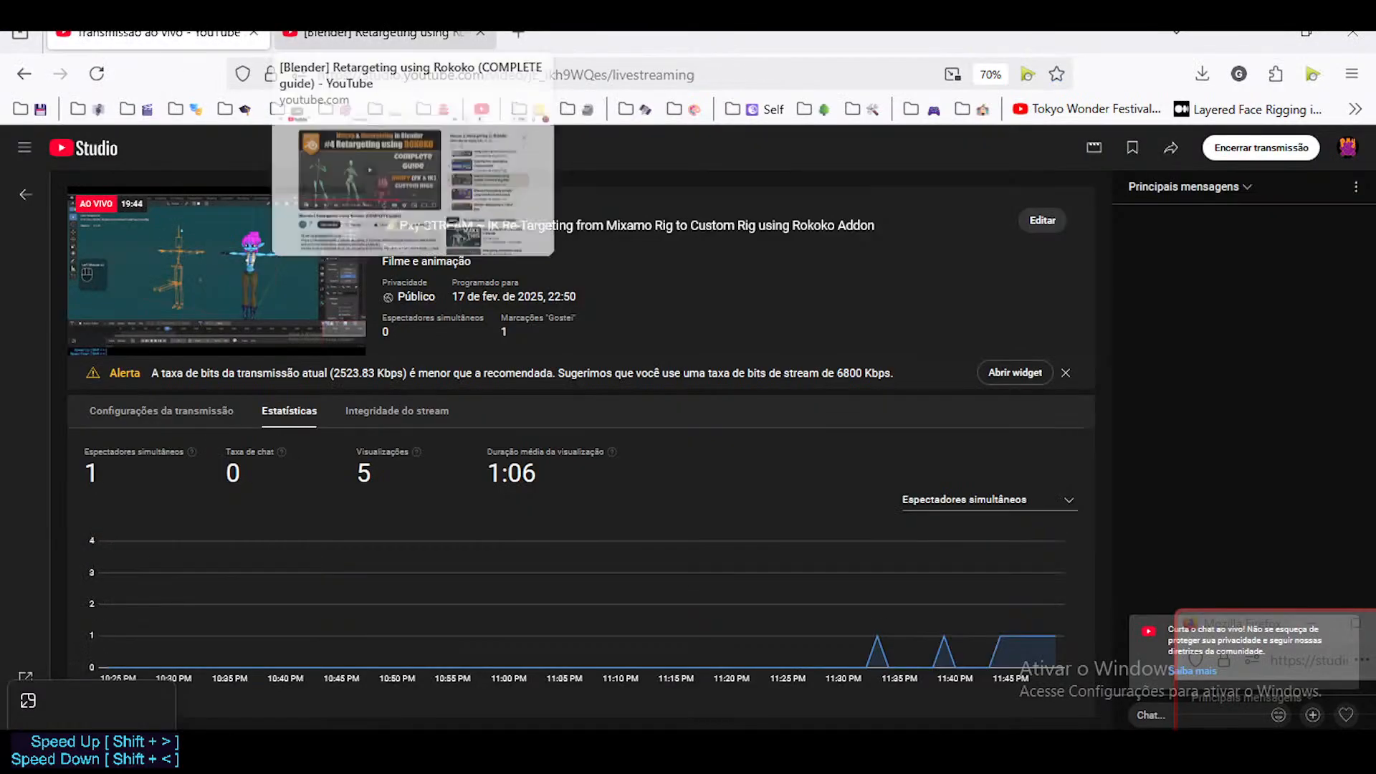
left_click(380, 33)
key("ctrl+t")
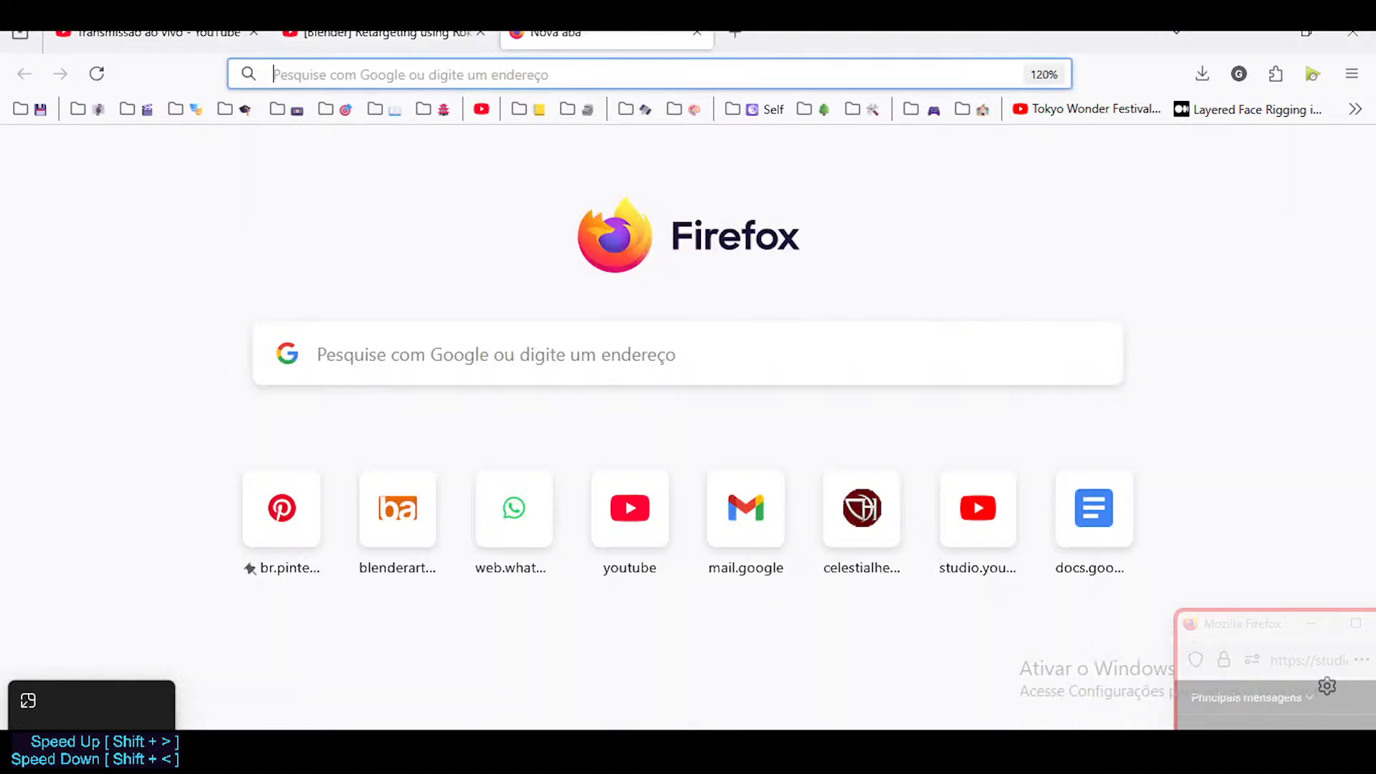
type("*mixamo")
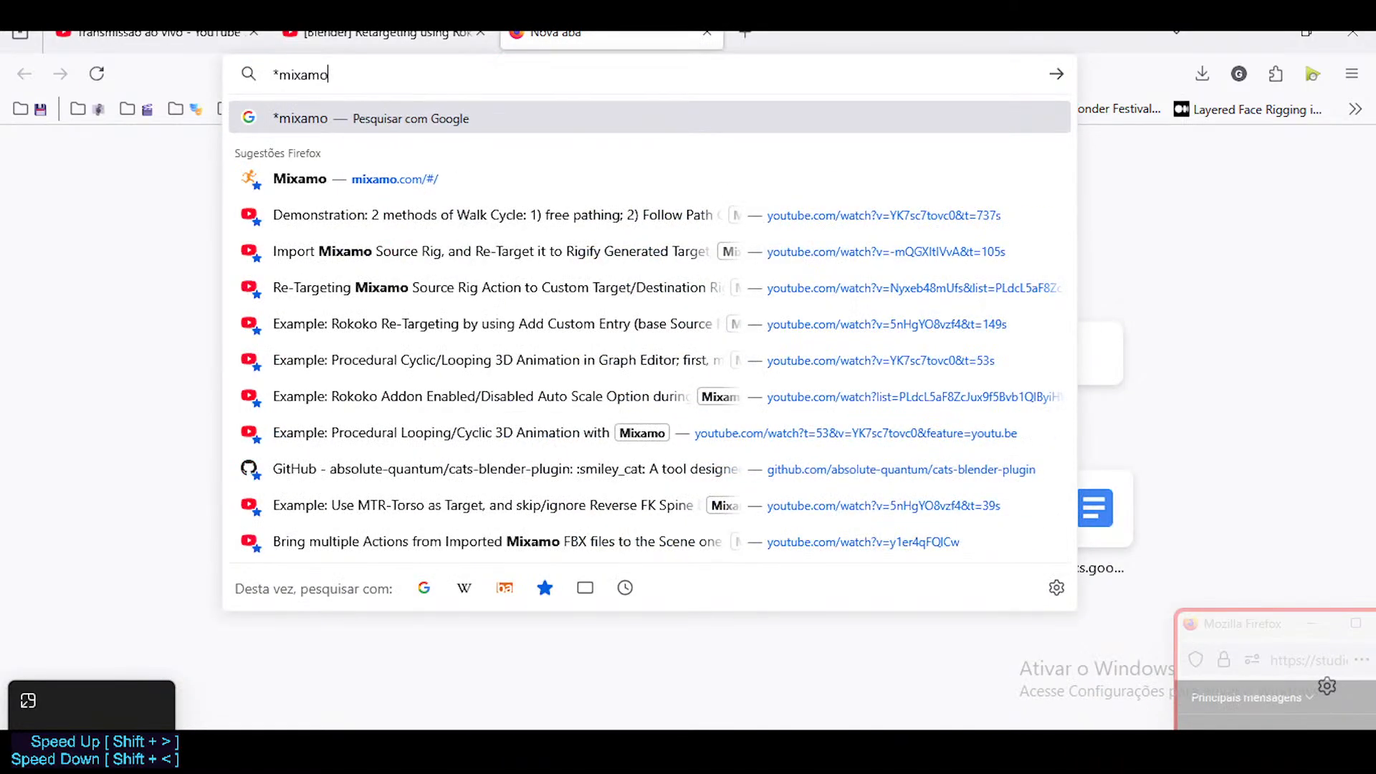
key("Down")
key("Return")
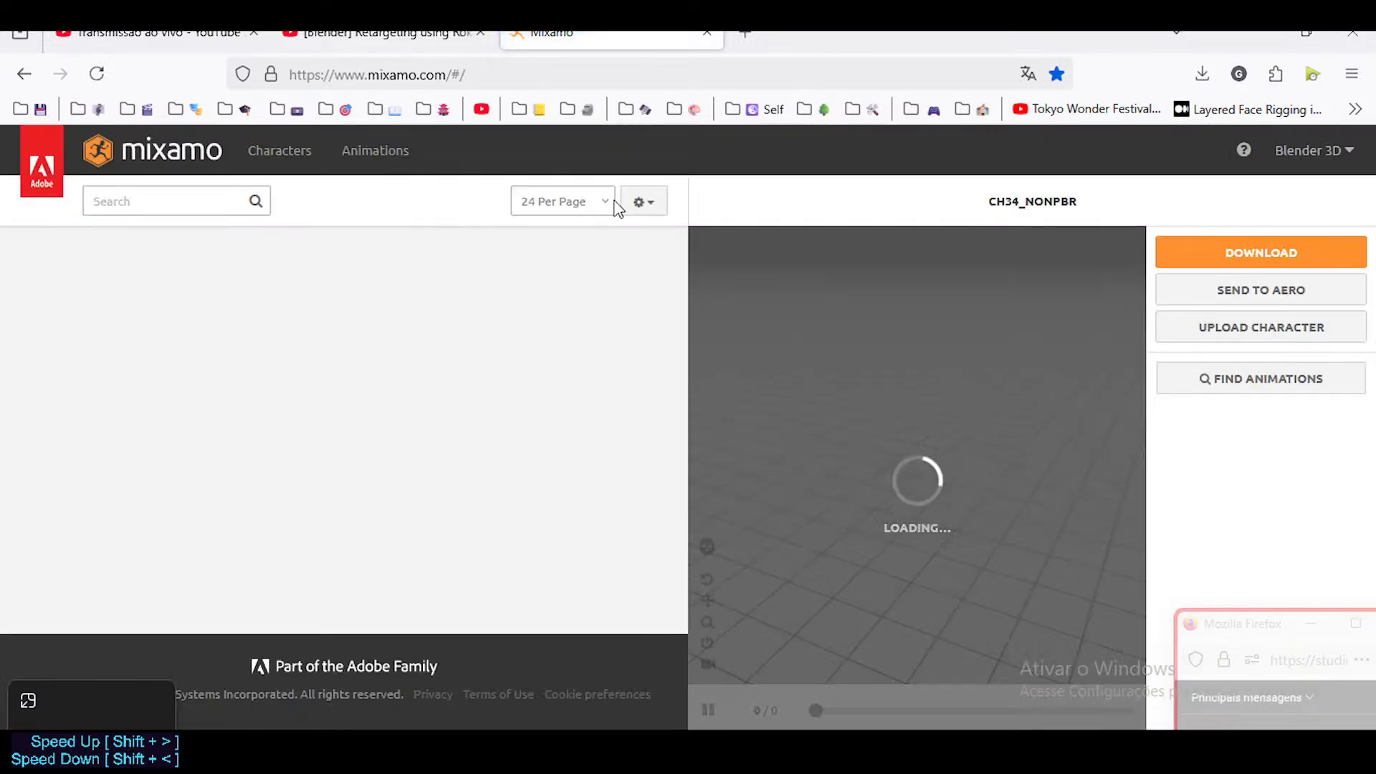
Browse the first two pages of Mixamo animations and preview Standing Taunt Battlecry on the loaded character
left_click(377, 150)
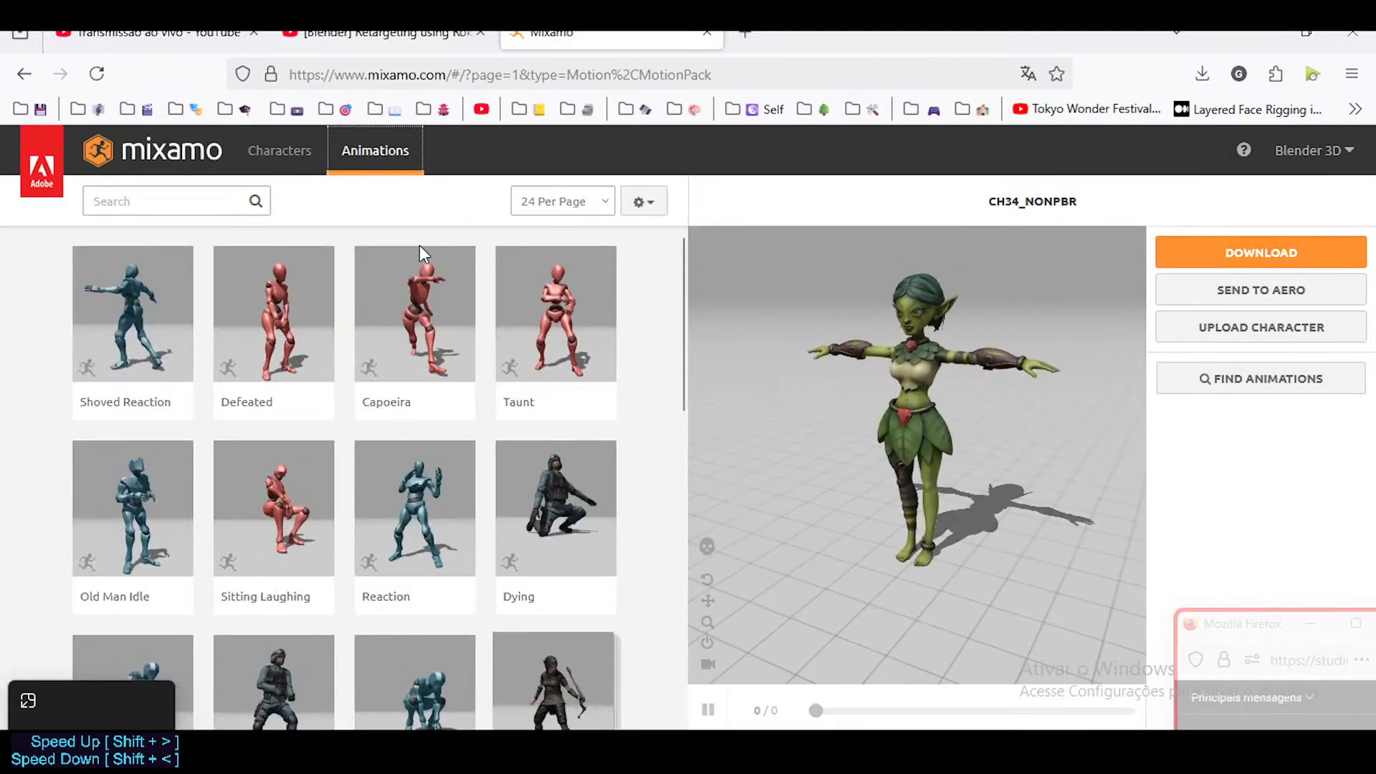
scroll(360, 451, "down", 4)
scroll(416, 428, "up", 3)
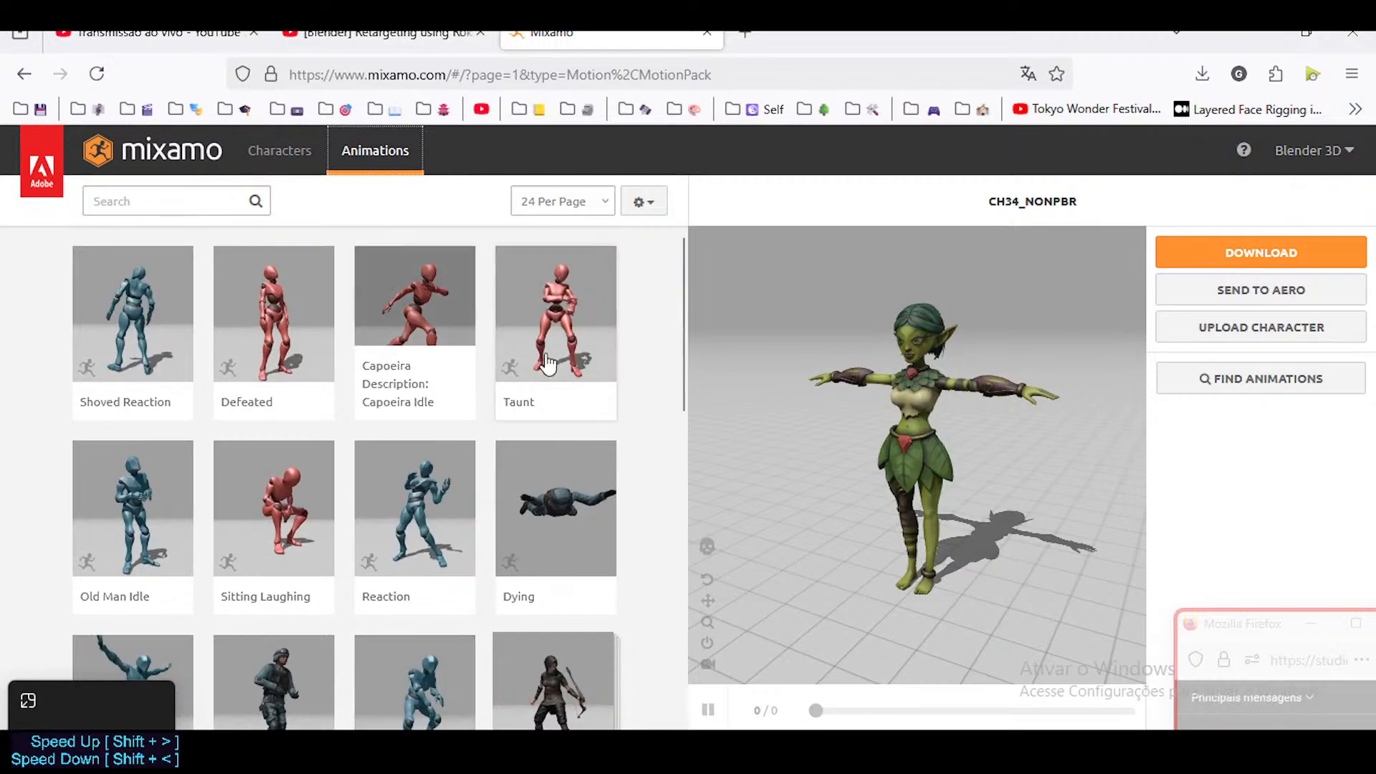
scroll(132, 502, "down", 3)
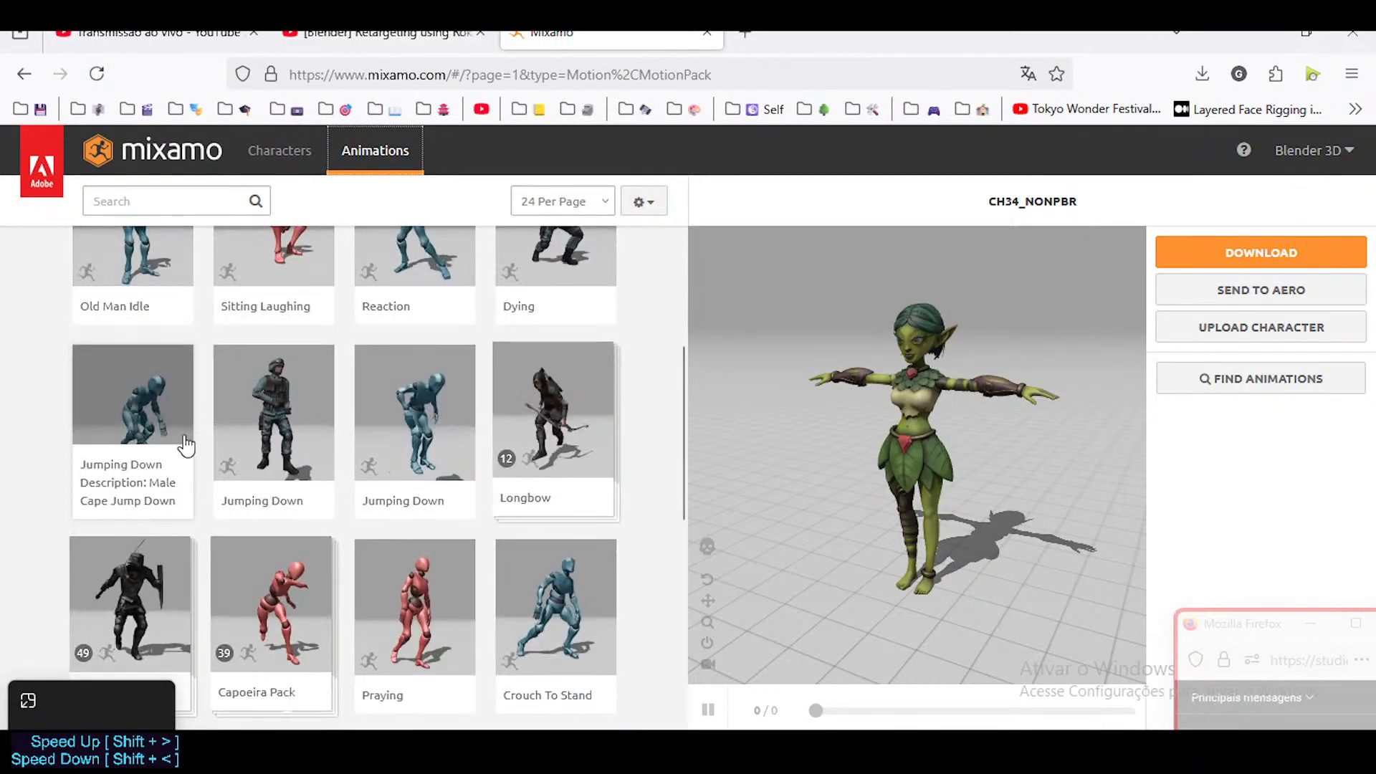
scroll(463, 426, "down", 1)
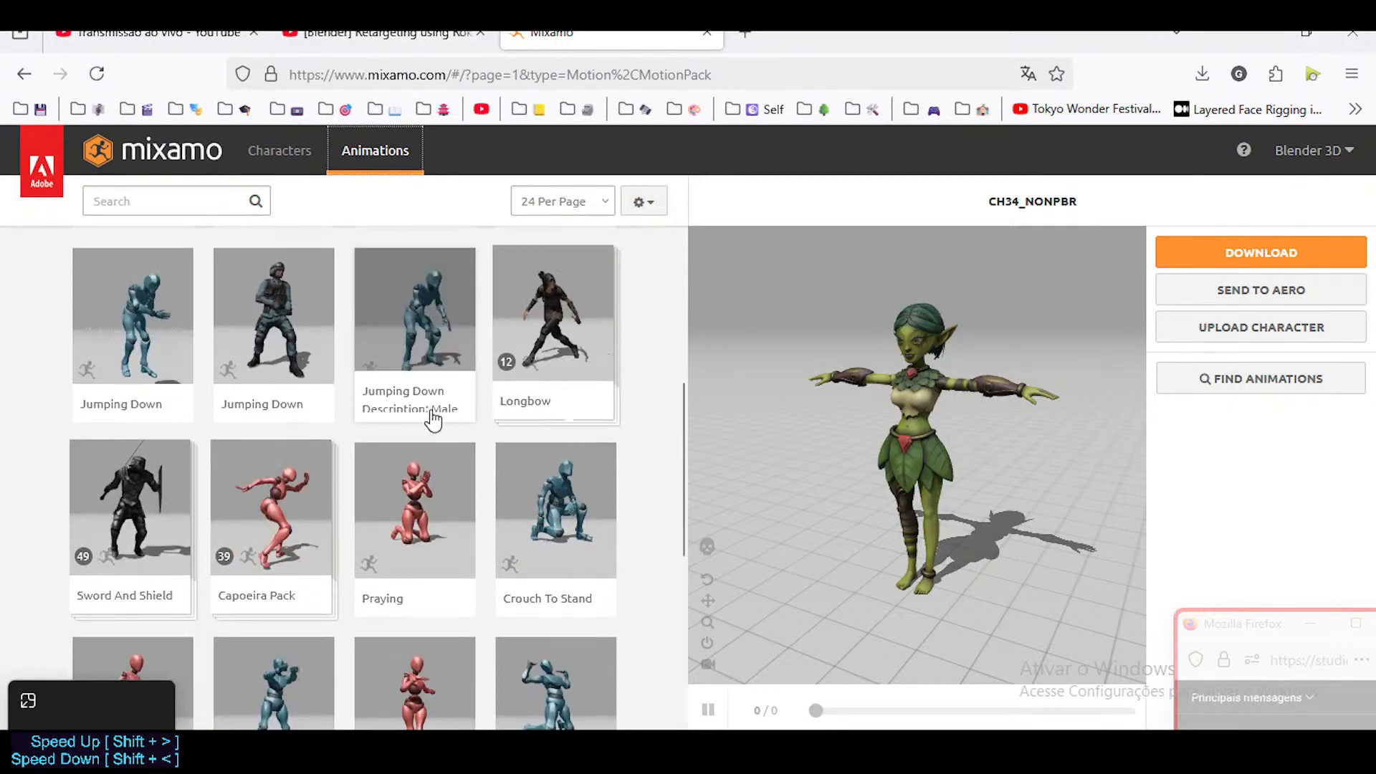
scroll(369, 473, "down", 2)
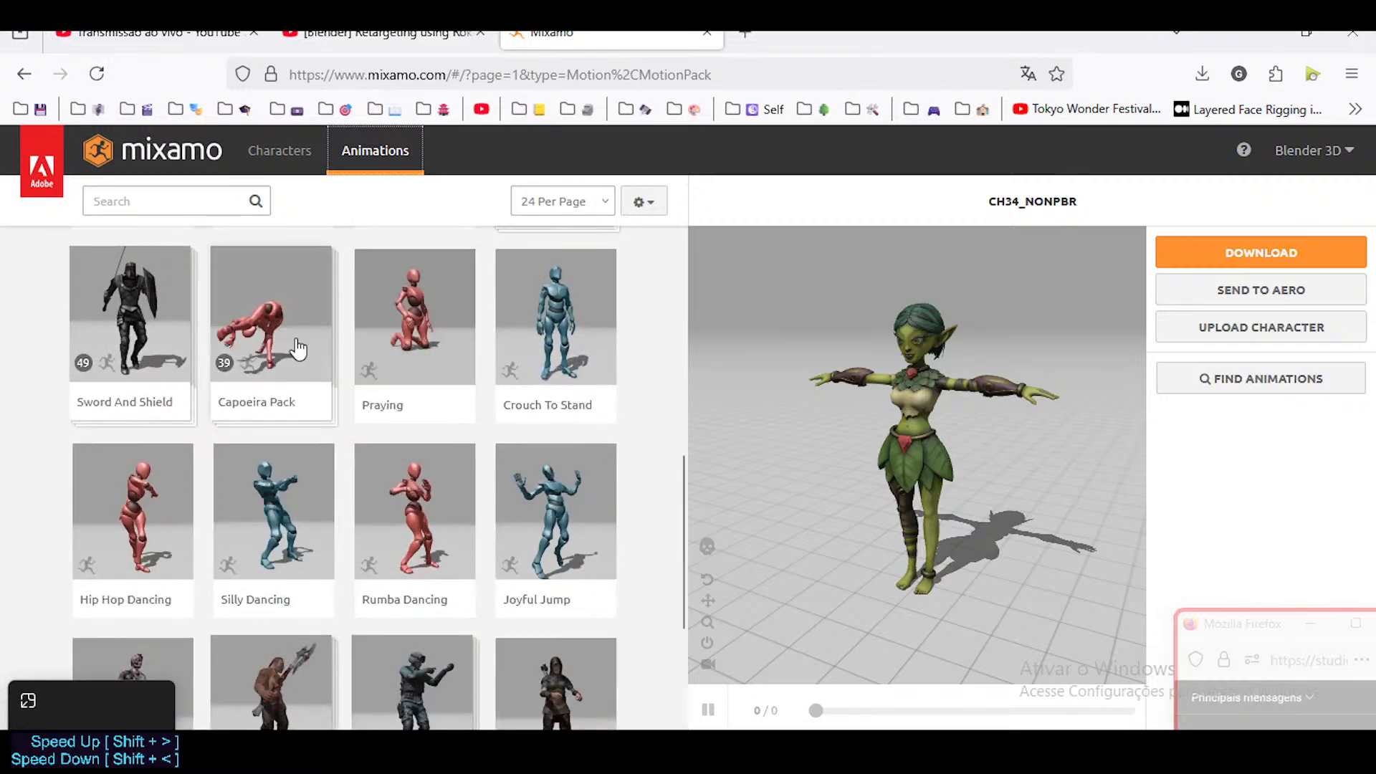
scroll(346, 383, "down", 2)
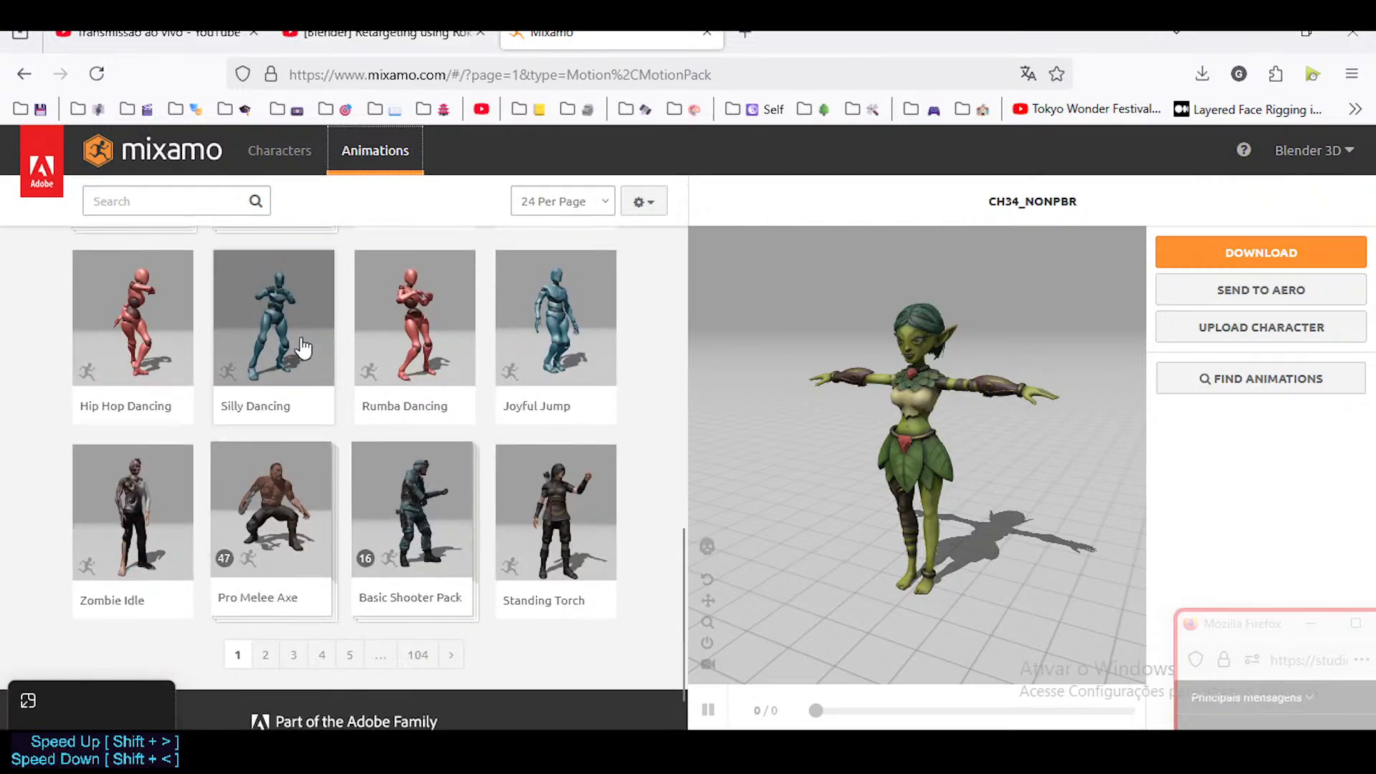
left_click(266, 653)
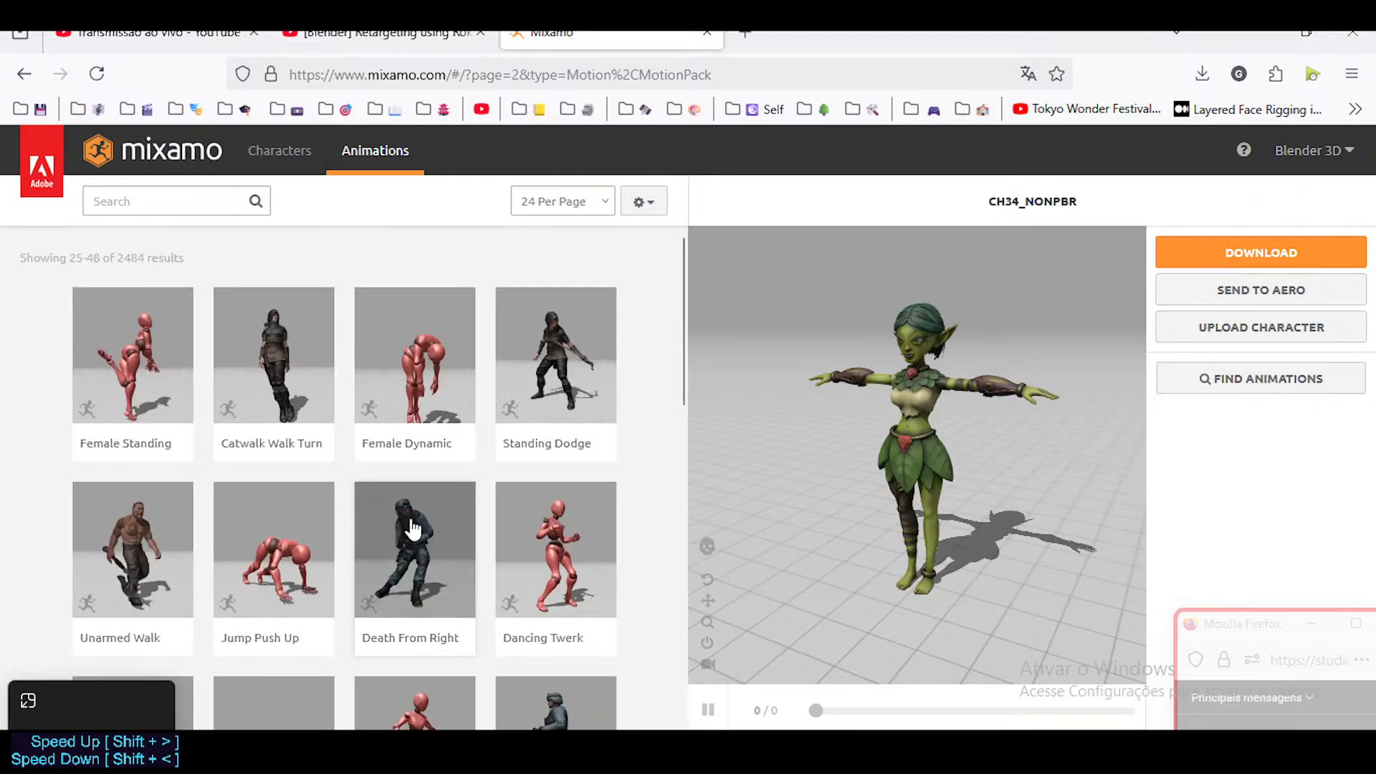
scroll(510, 545, "down", 3)
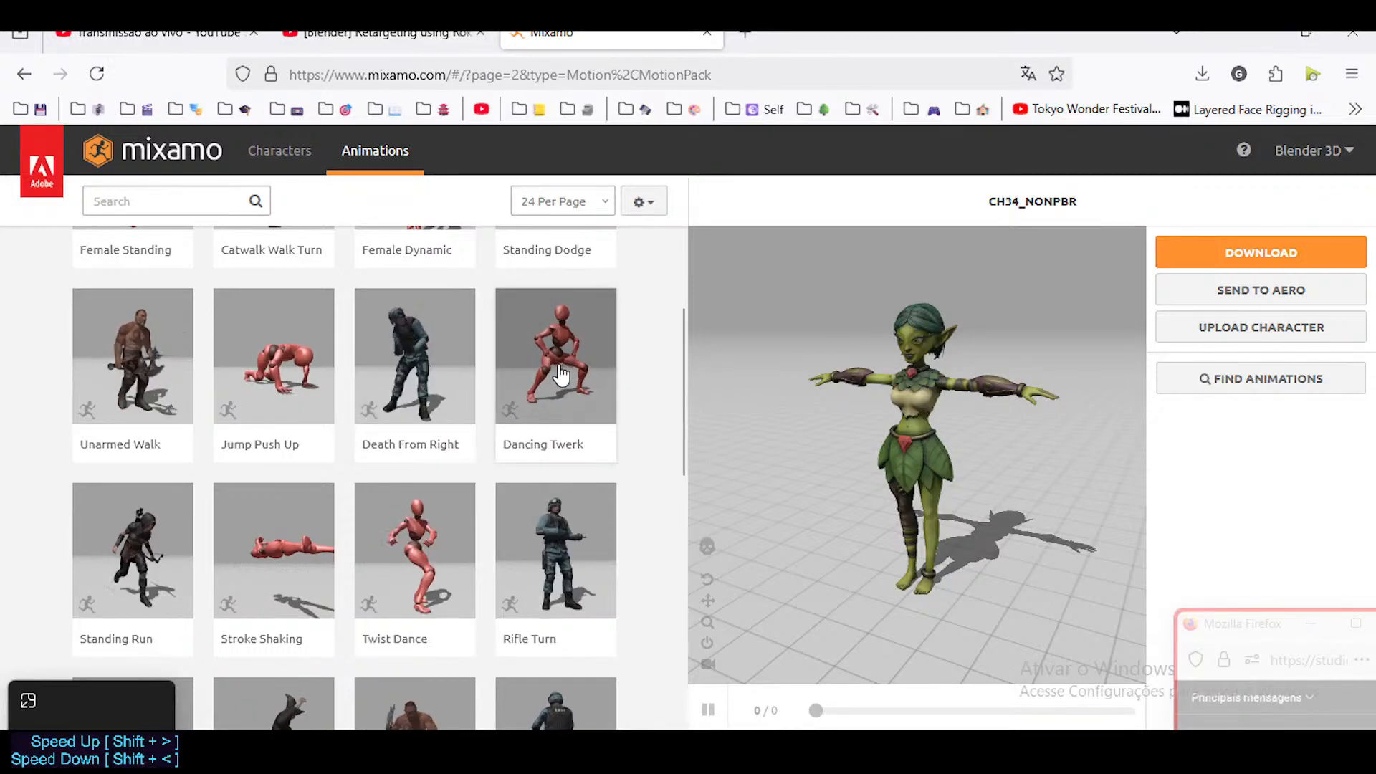
scroll(502, 416, "down", 3)
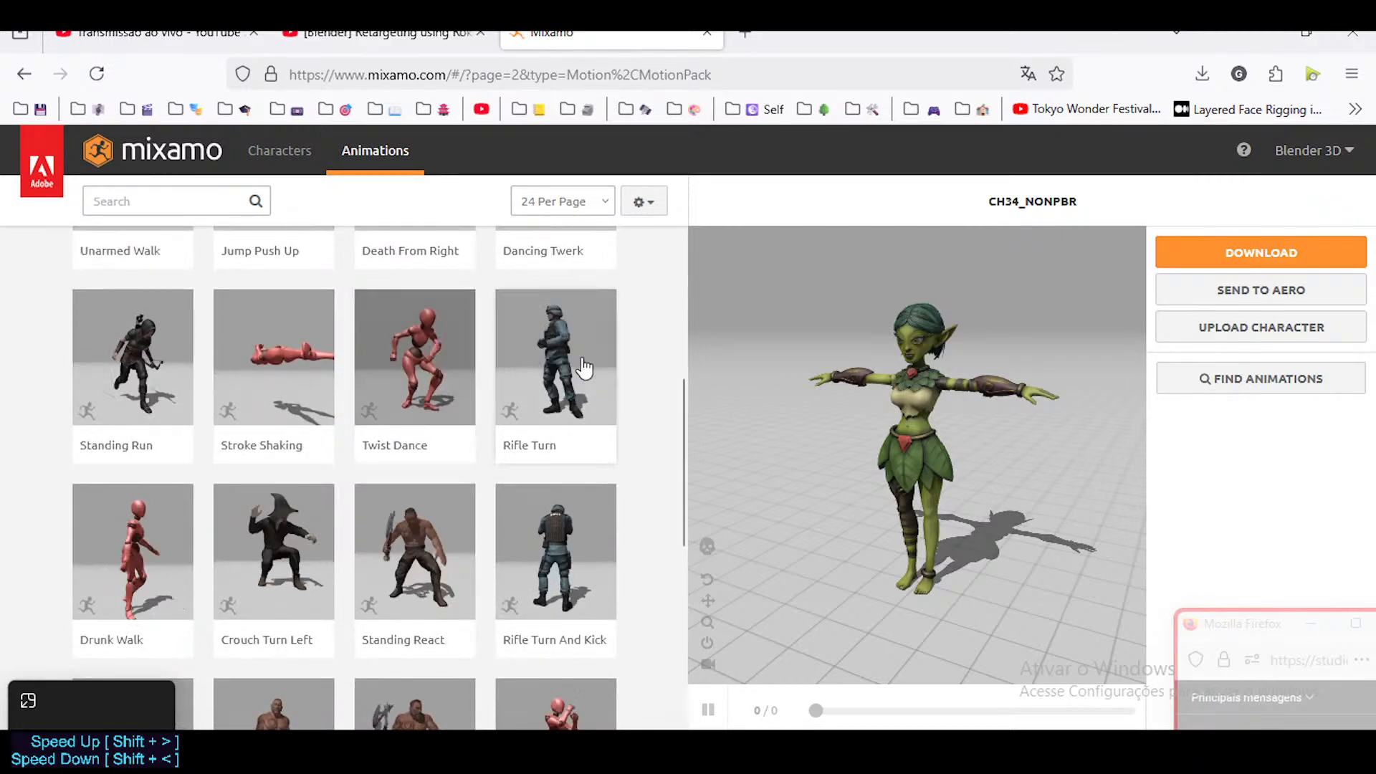
scroll(387, 493, "down", 3)
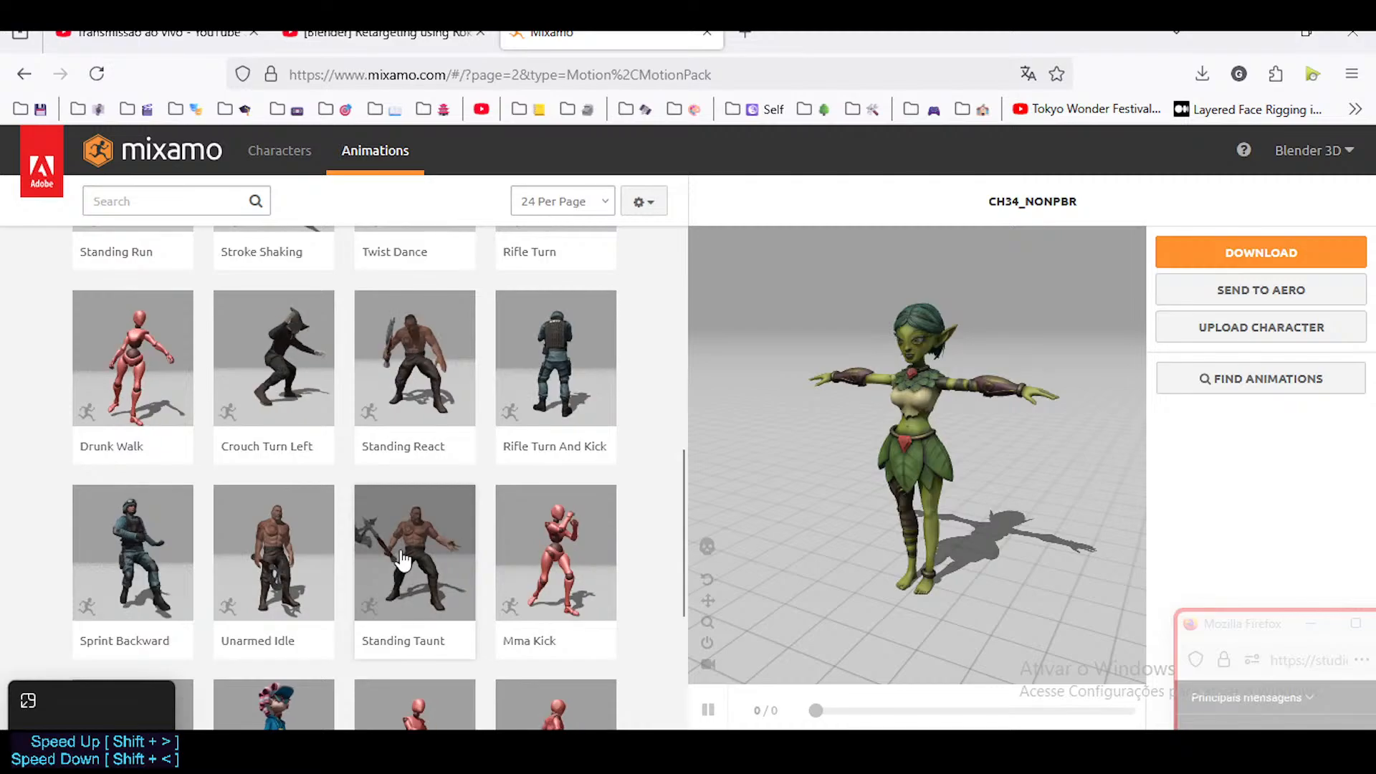
scroll(409, 546, "down", 3)
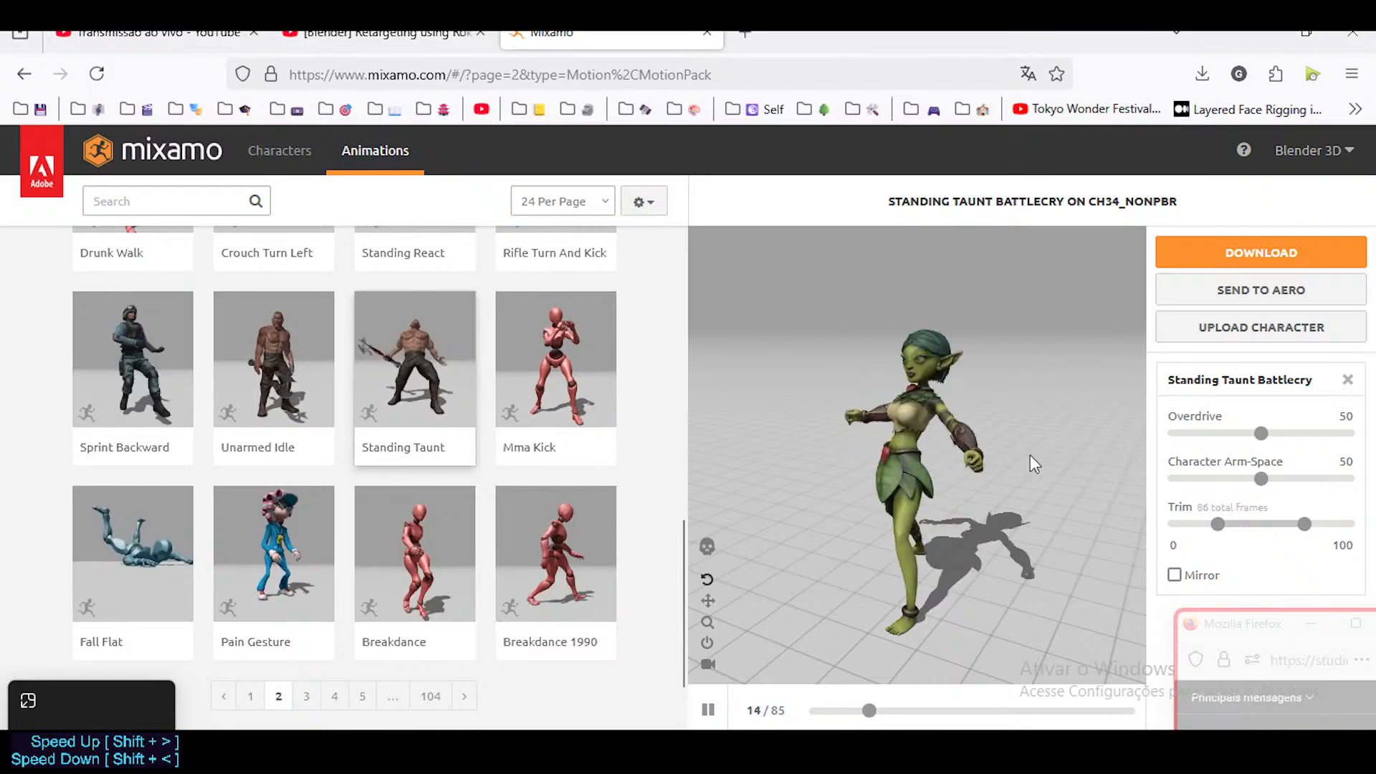
Download Standing Taunt Battlecry as FBX Binary with skin at 24 frames per second
left_click(1222, 253)
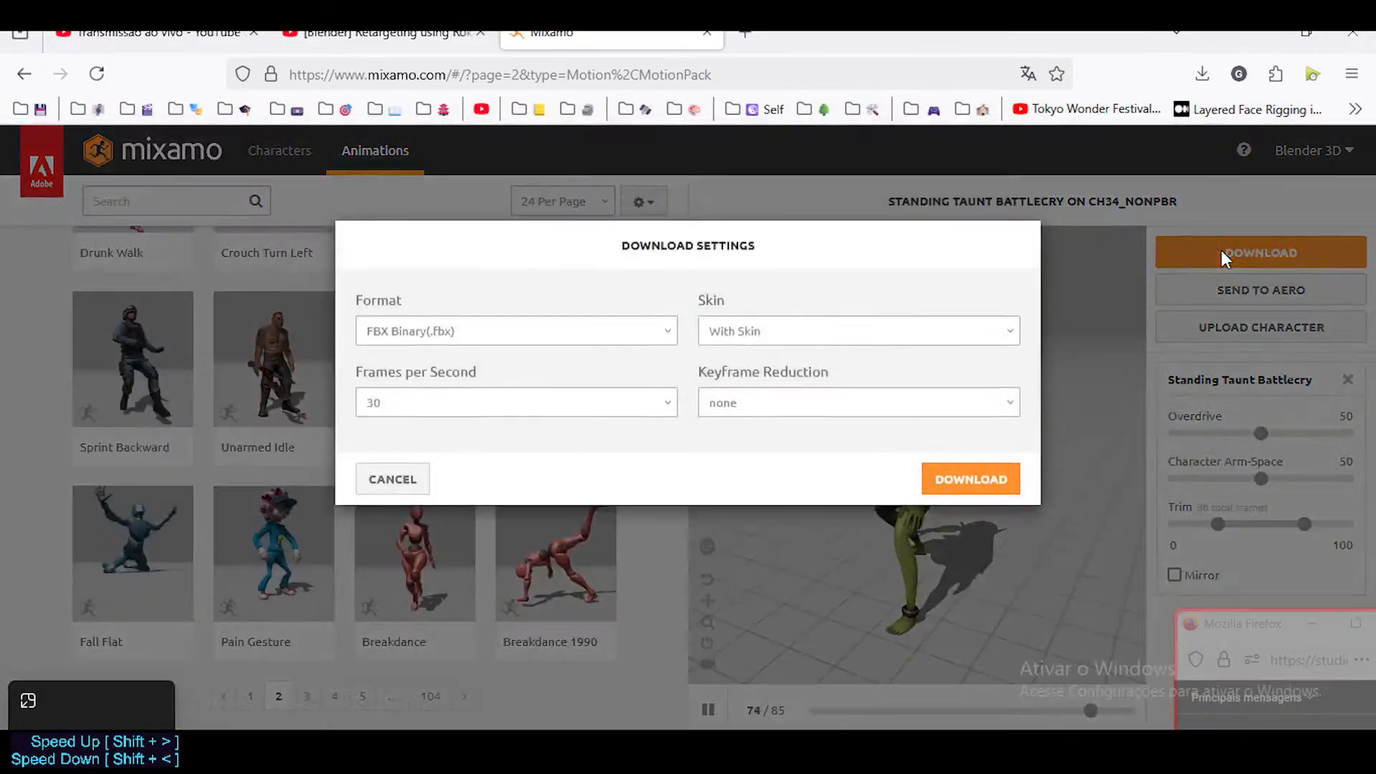
left_click(449, 401)
left_click(448, 437)
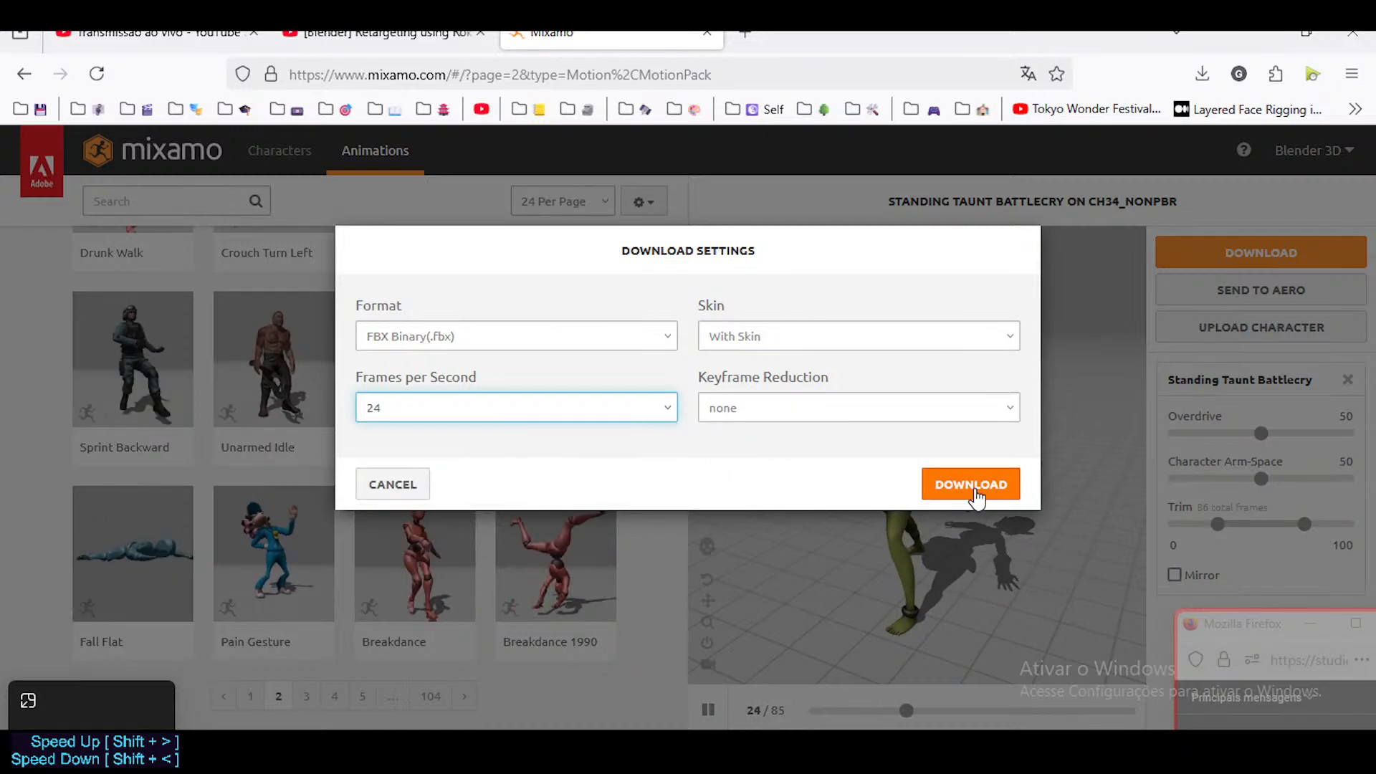
left_click(975, 491)
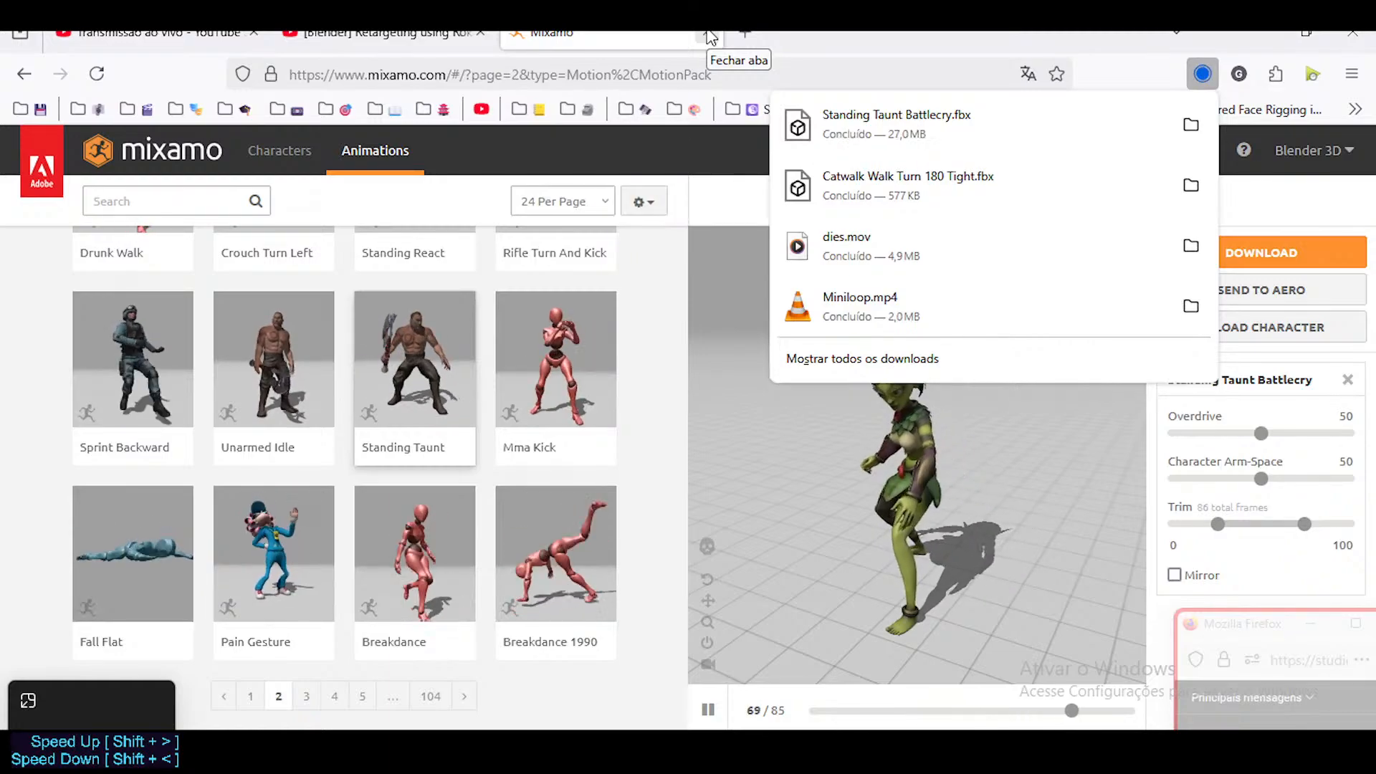
Close the Mixamo page, switch back to Blender and reposition the floating chat window
left_click(709, 36)
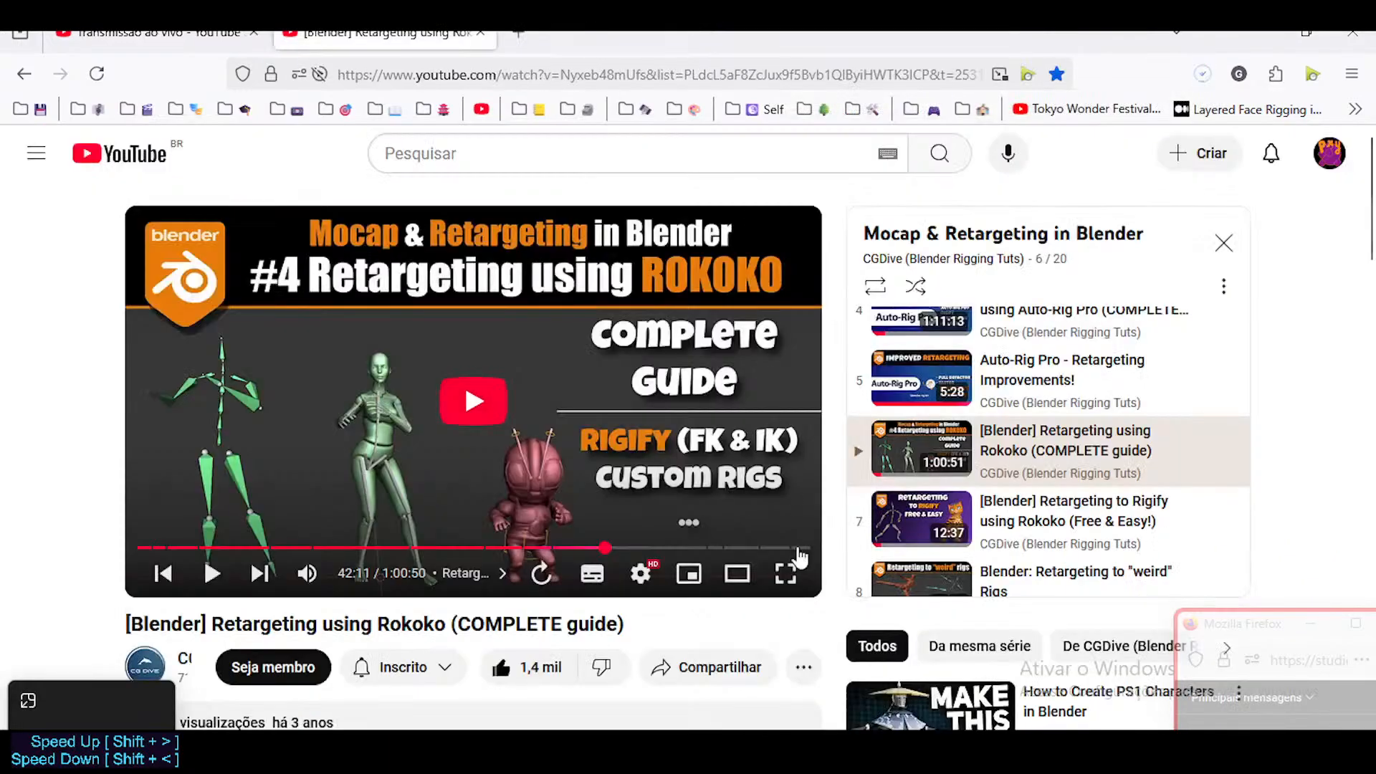
key("alt+Tab")
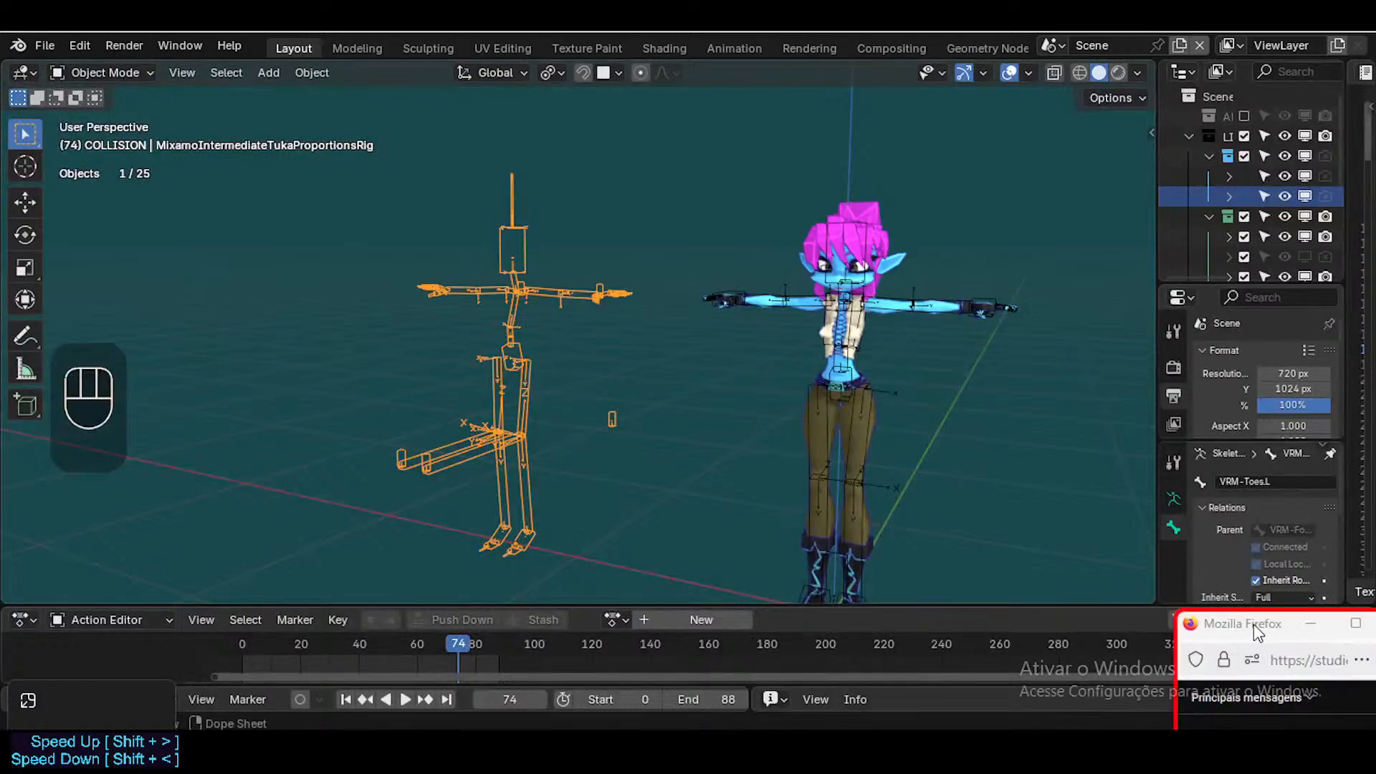
left_click_drag(1255, 630, 1056, 153)
scroll(500, 325, "up", 2)
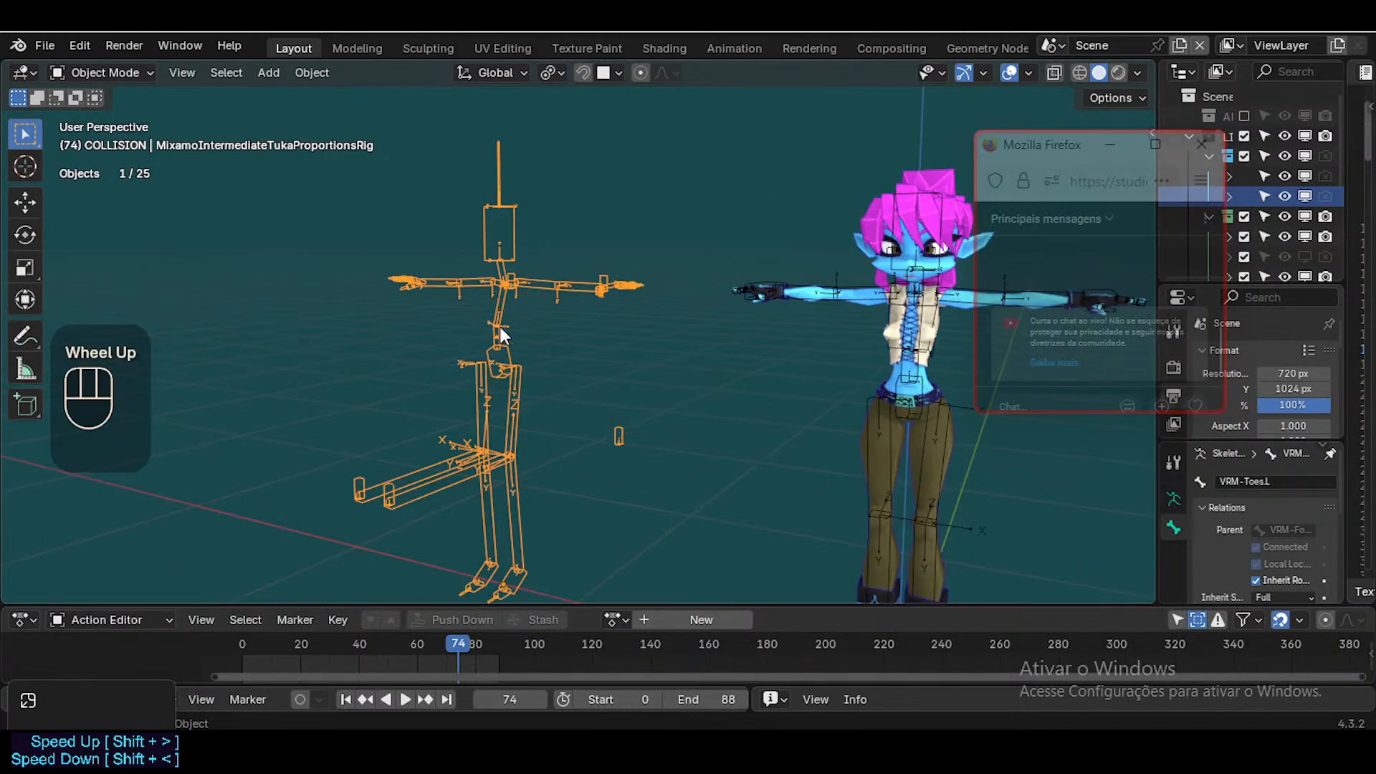
middle_click_drag(590, 370, 368, 341)
scroll(397, 322, "up", 1)
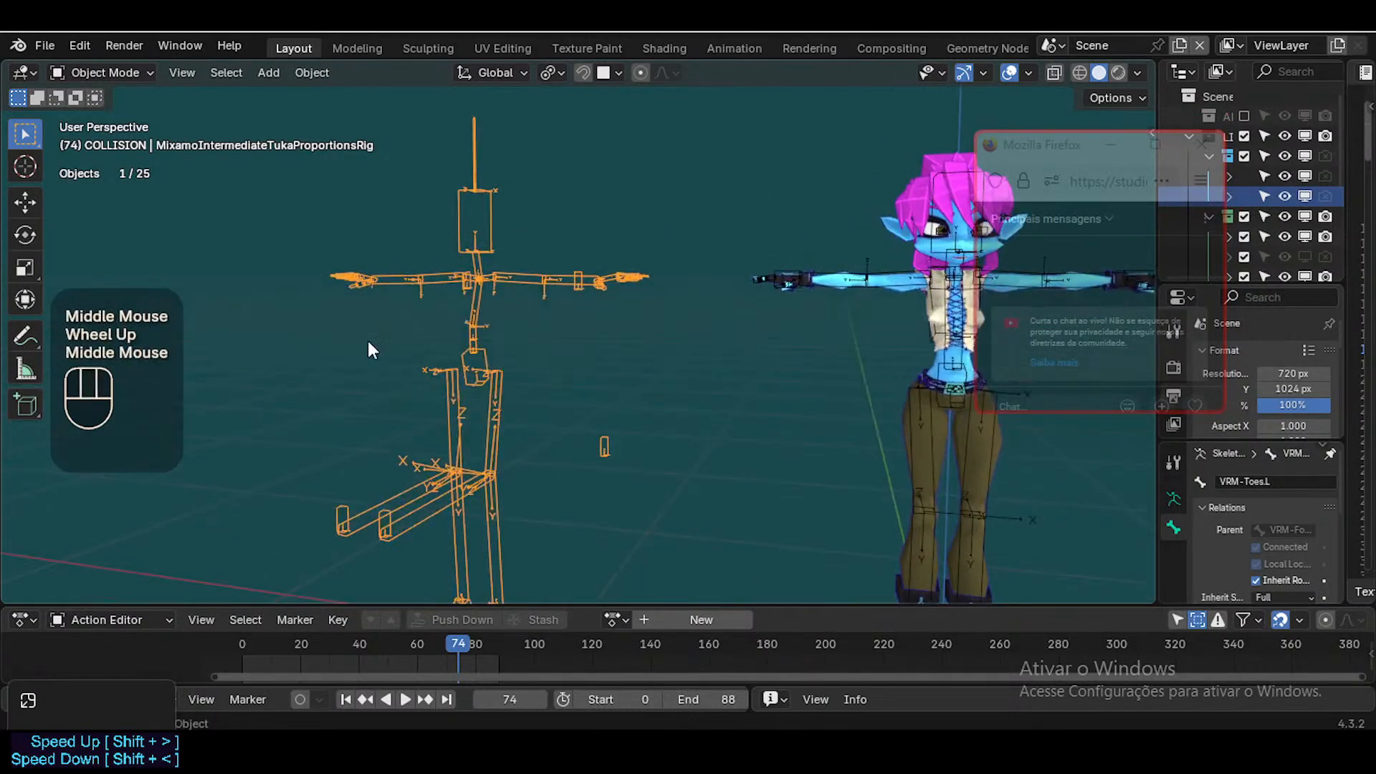
scroll(377, 341, "down", 1)
key("shift+grave")
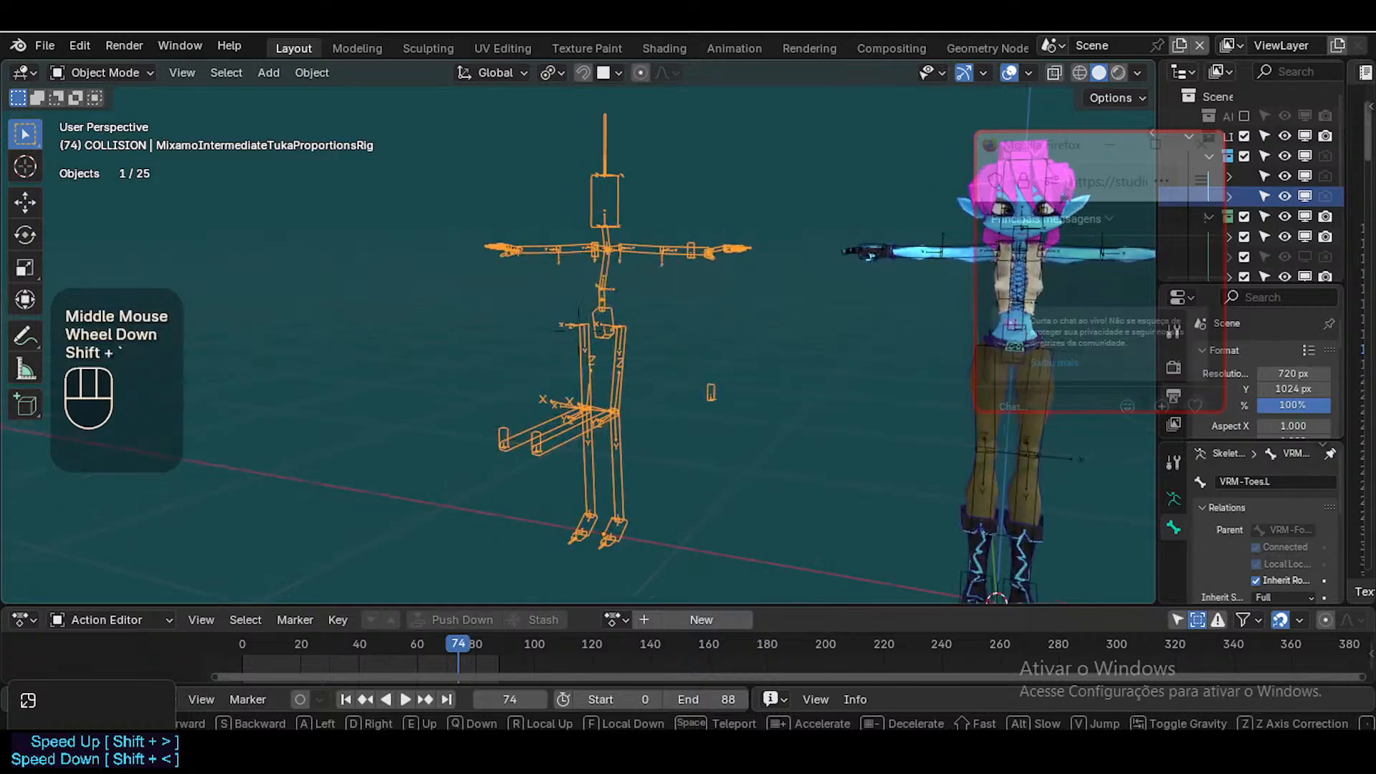
key("w")
key("d")
key("w")
key("d")
key("d")
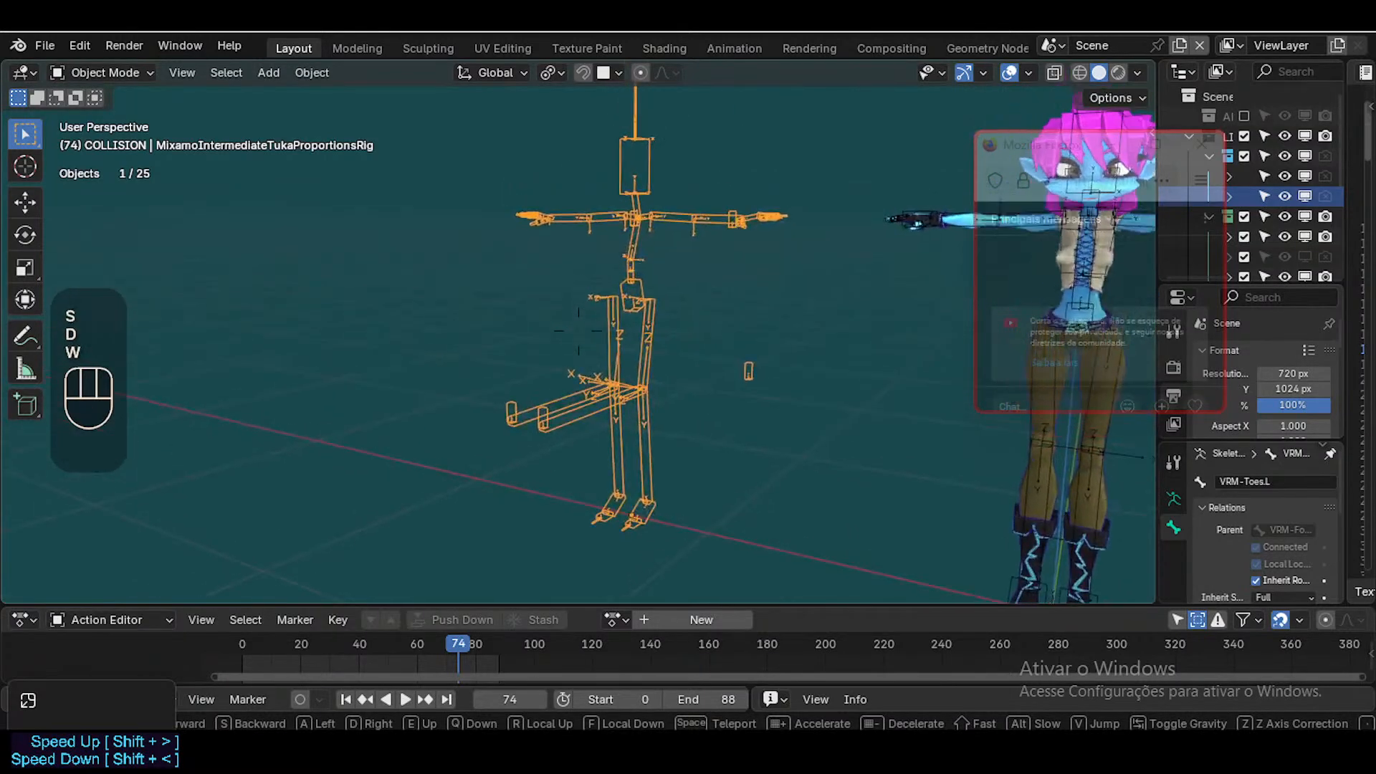
key("a")
key("w")
key("a")
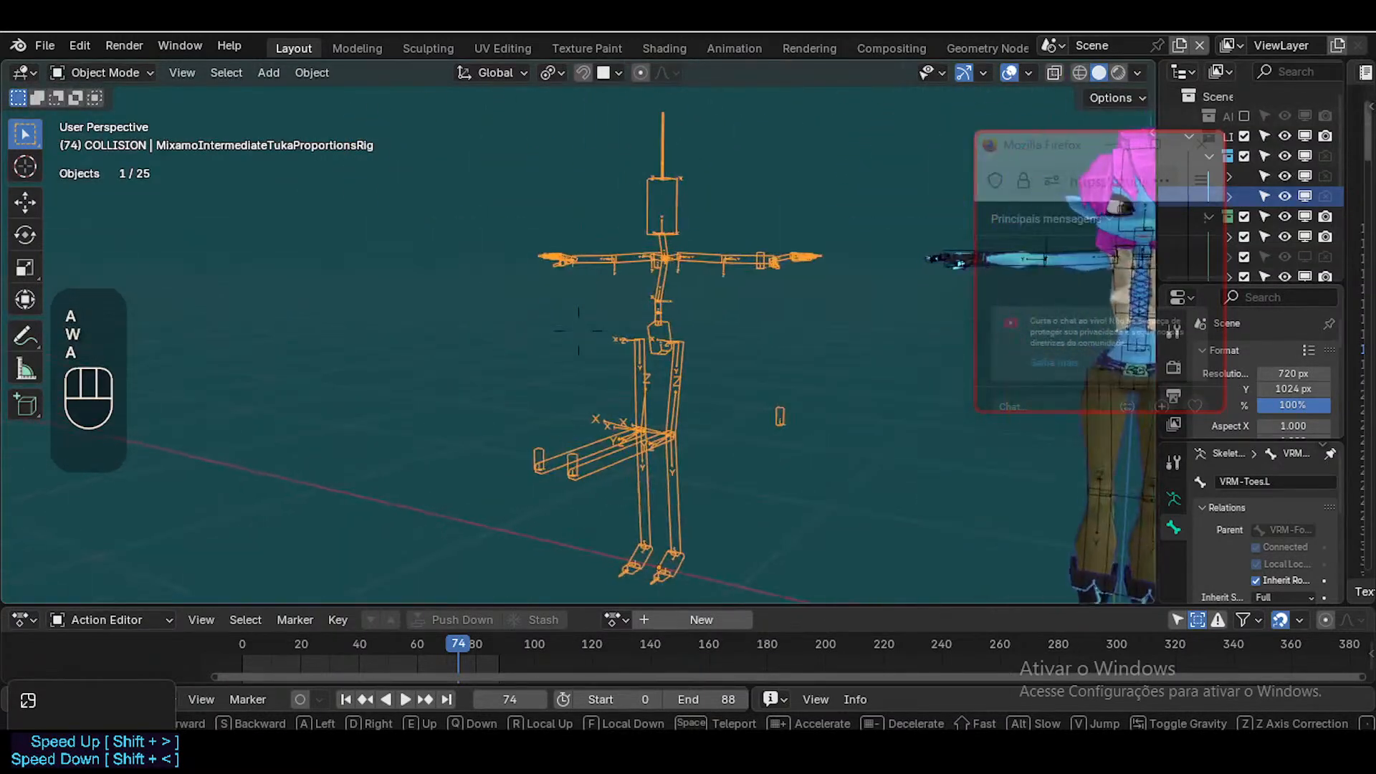
left_click(506, 365)
key("shift+grave")
key("a")
key("s")
key("a")
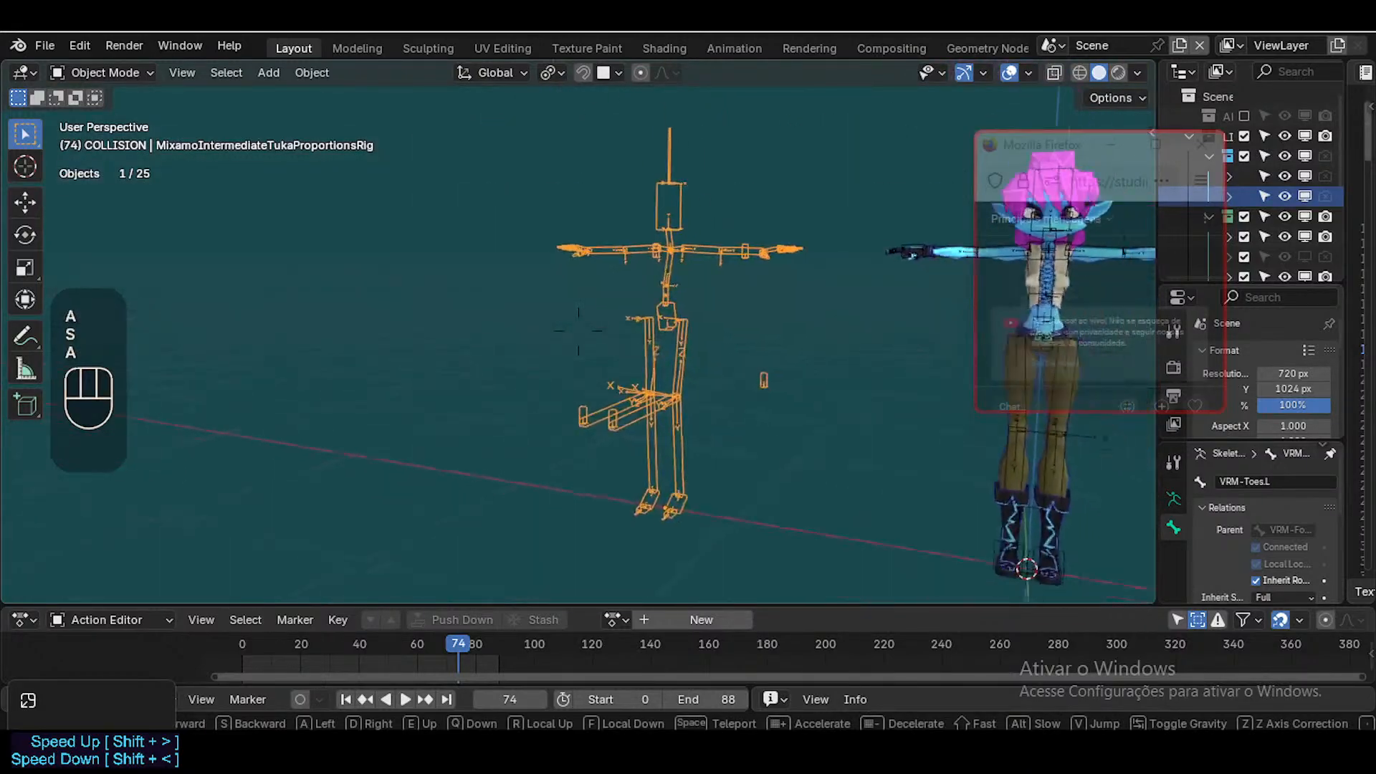
Start an FBX import and choose Standing Taunt Battlecry.fbx from the Downloads folder
left_click(88, 46)
left_click(44, 46)
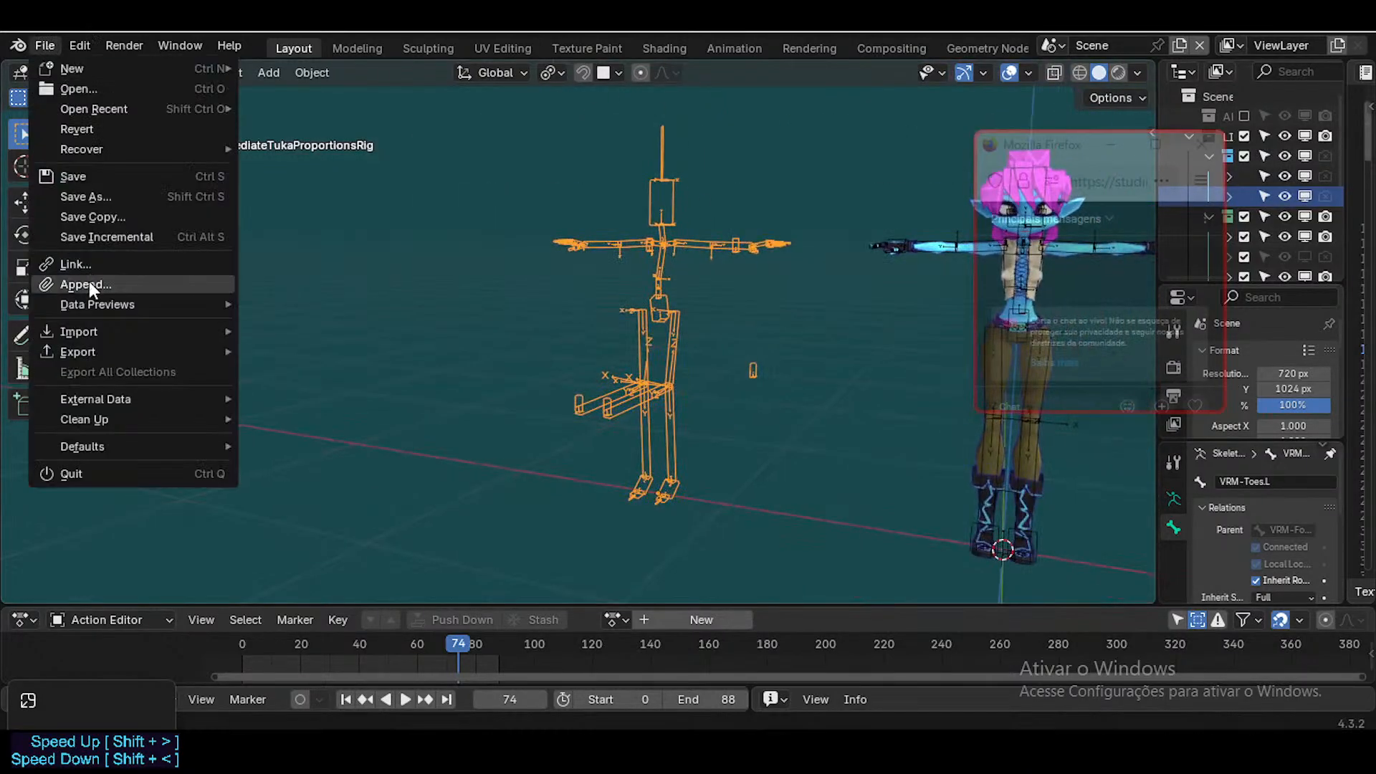
mouse_move(107, 334)
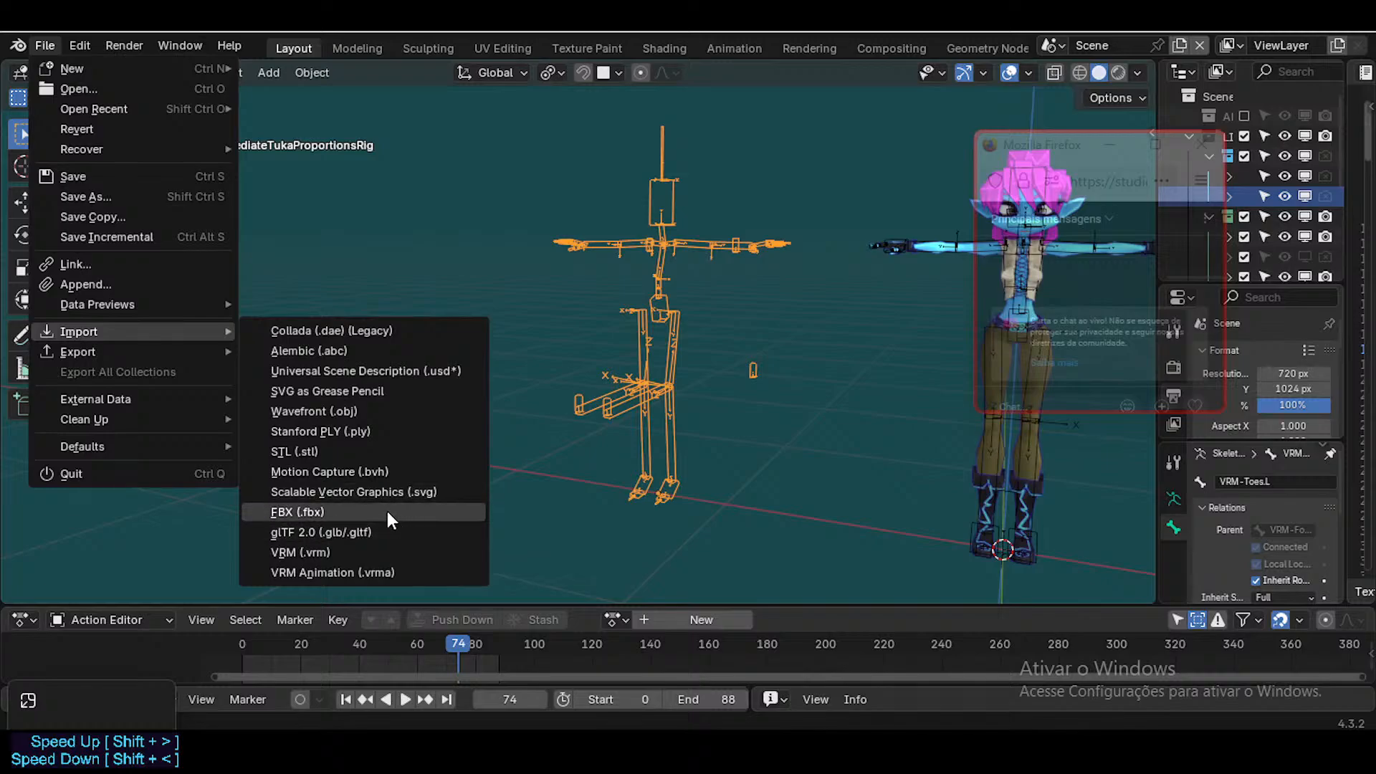
left_click(387, 511)
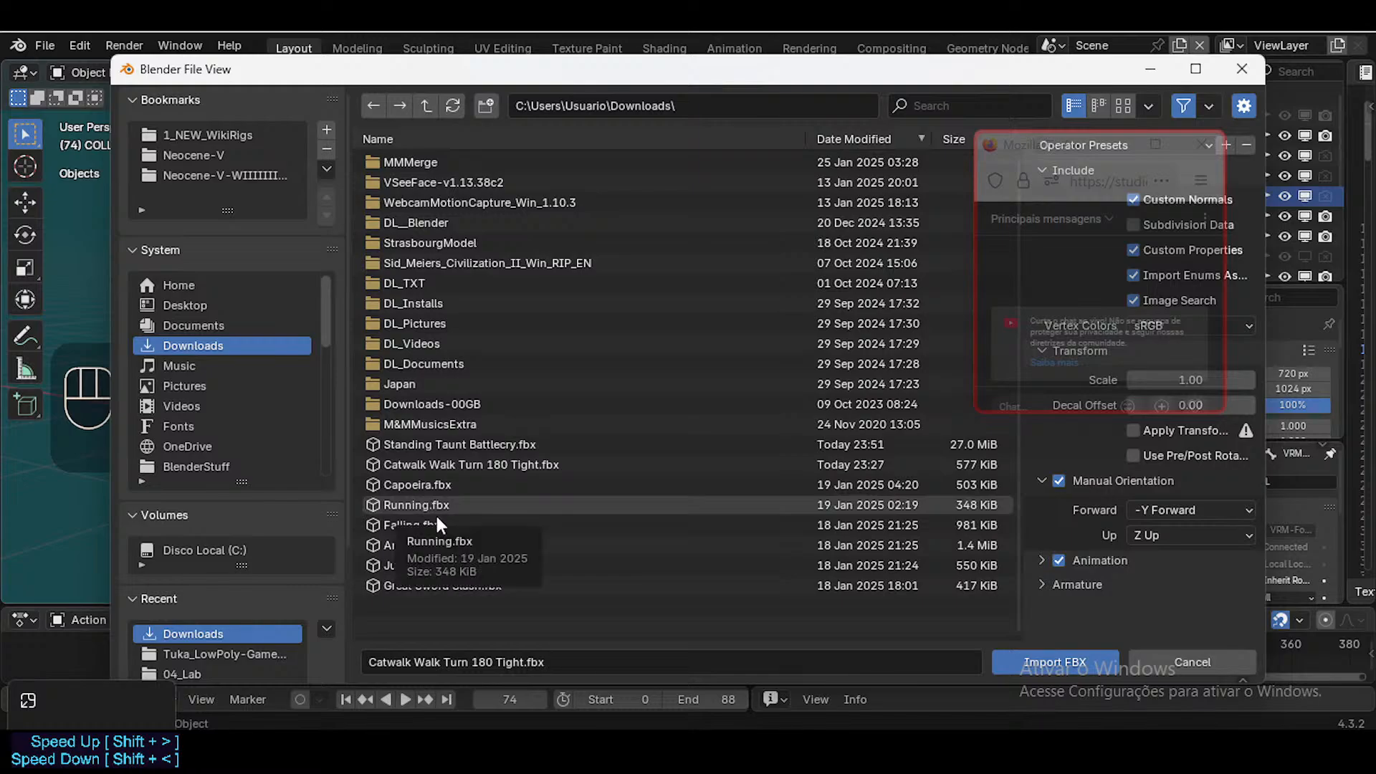
left_click(457, 445)
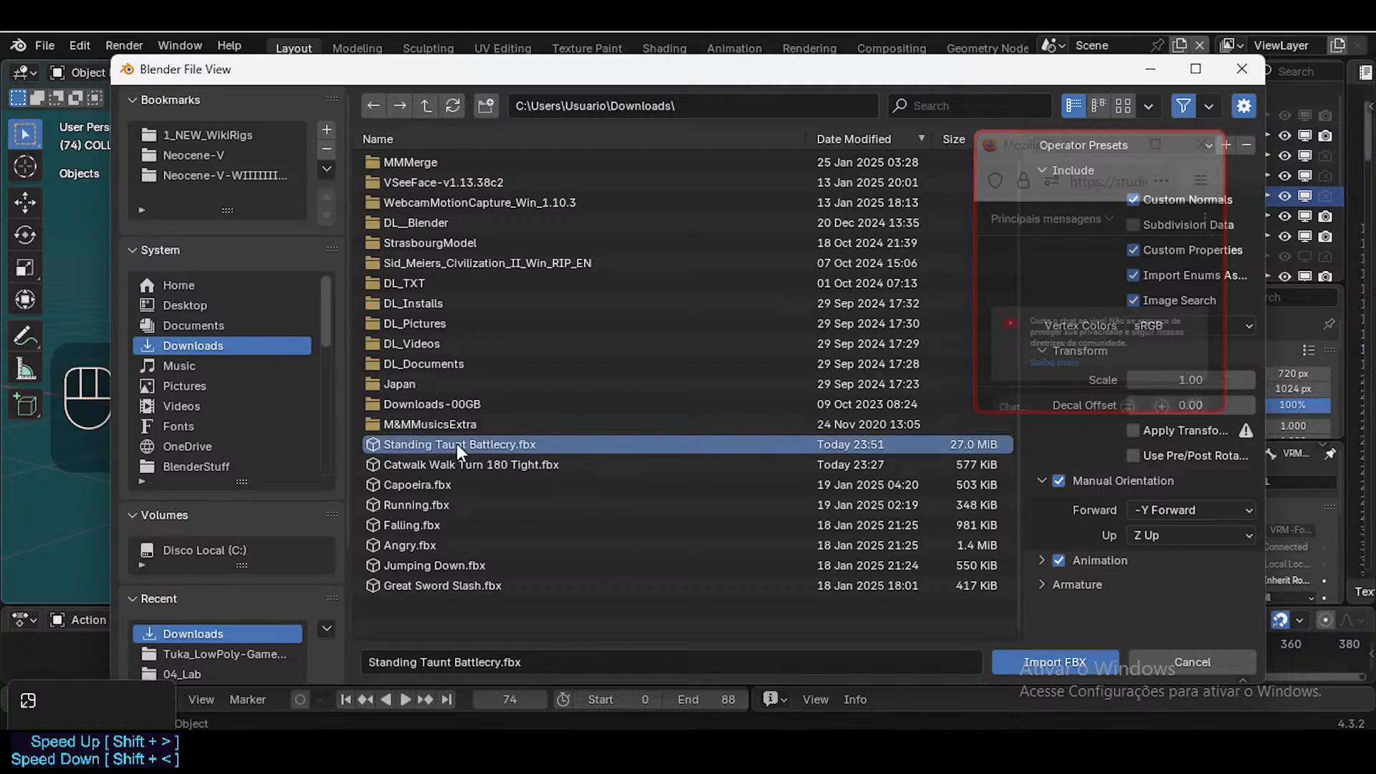
Reset the import orientation to -Z Forward and Y Up, and disable Manual Orientation
left_click_drag(1053, 144, 613, 139)
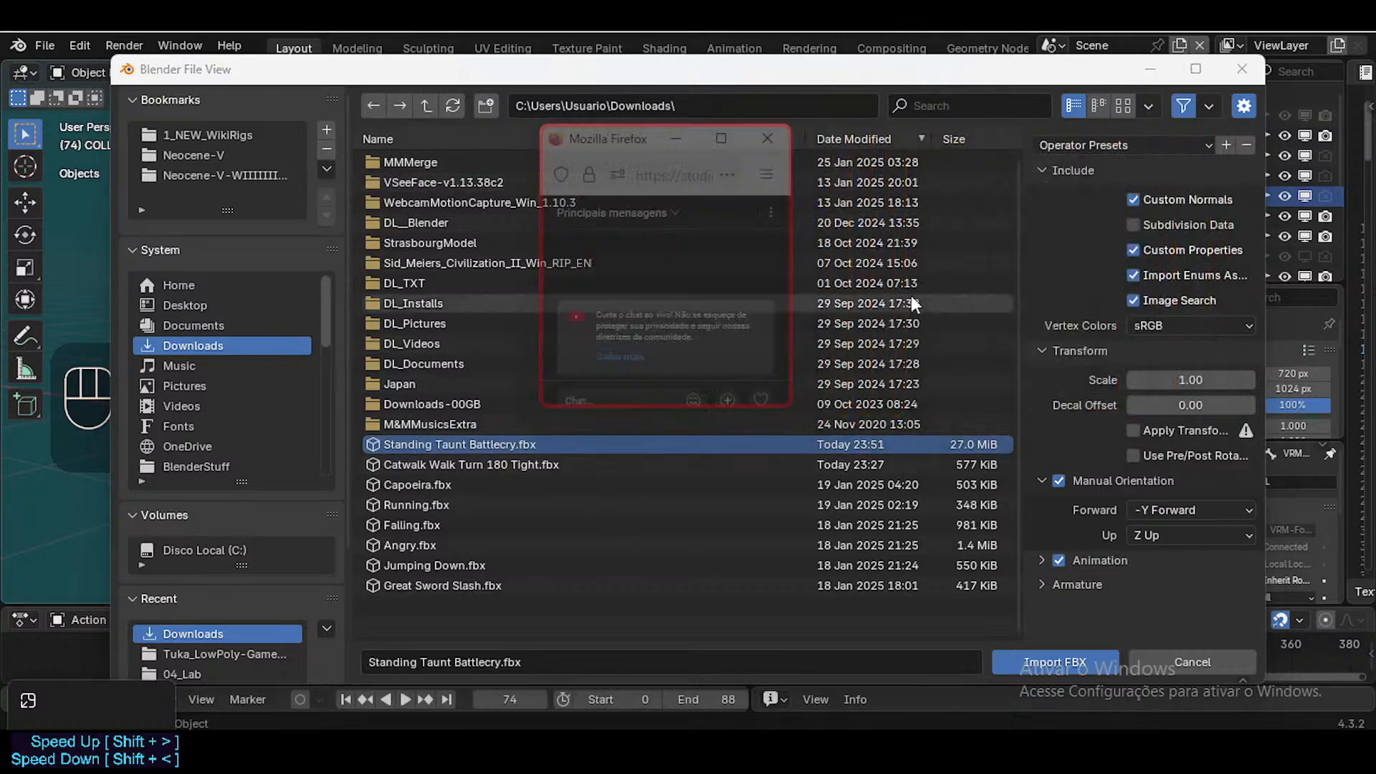
left_click(1061, 481)
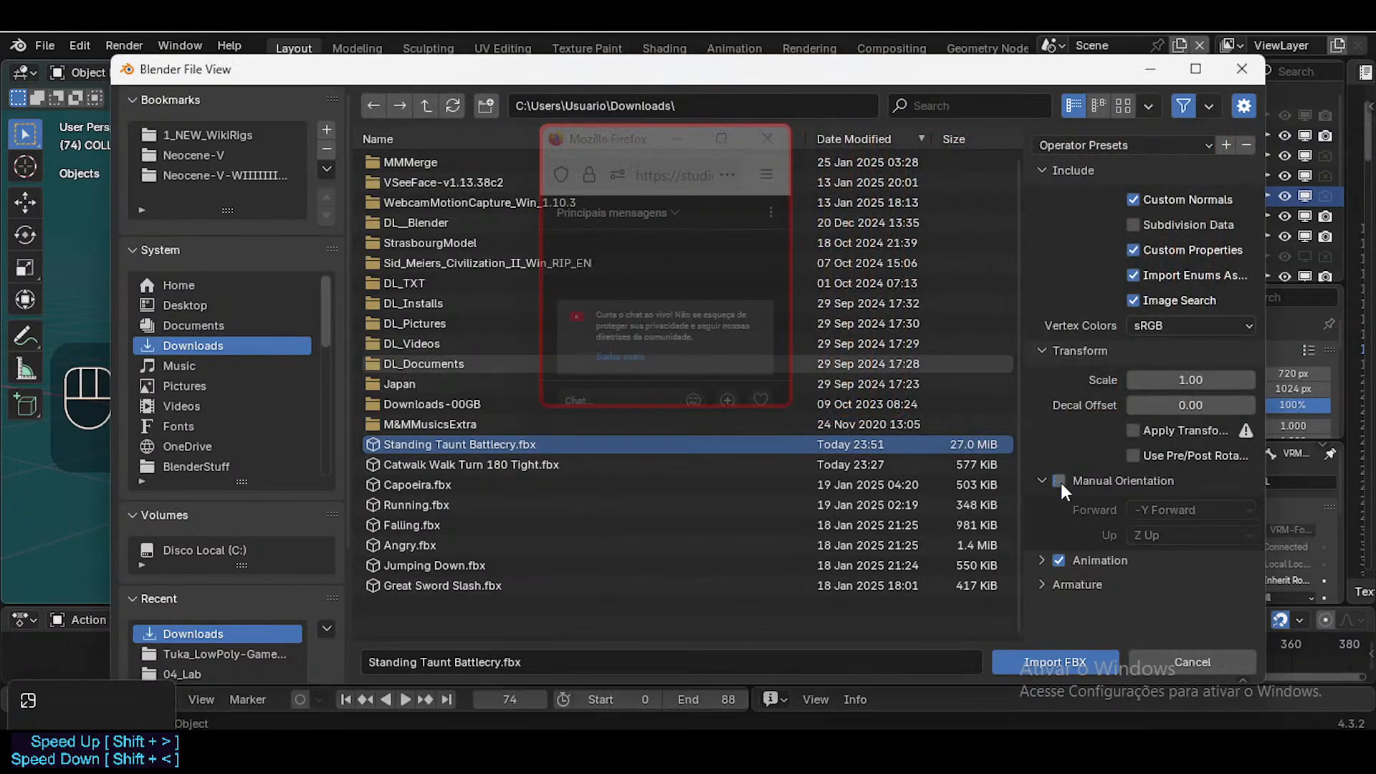
left_click(1061, 482)
key("BackSpace")
key("BackSpace")
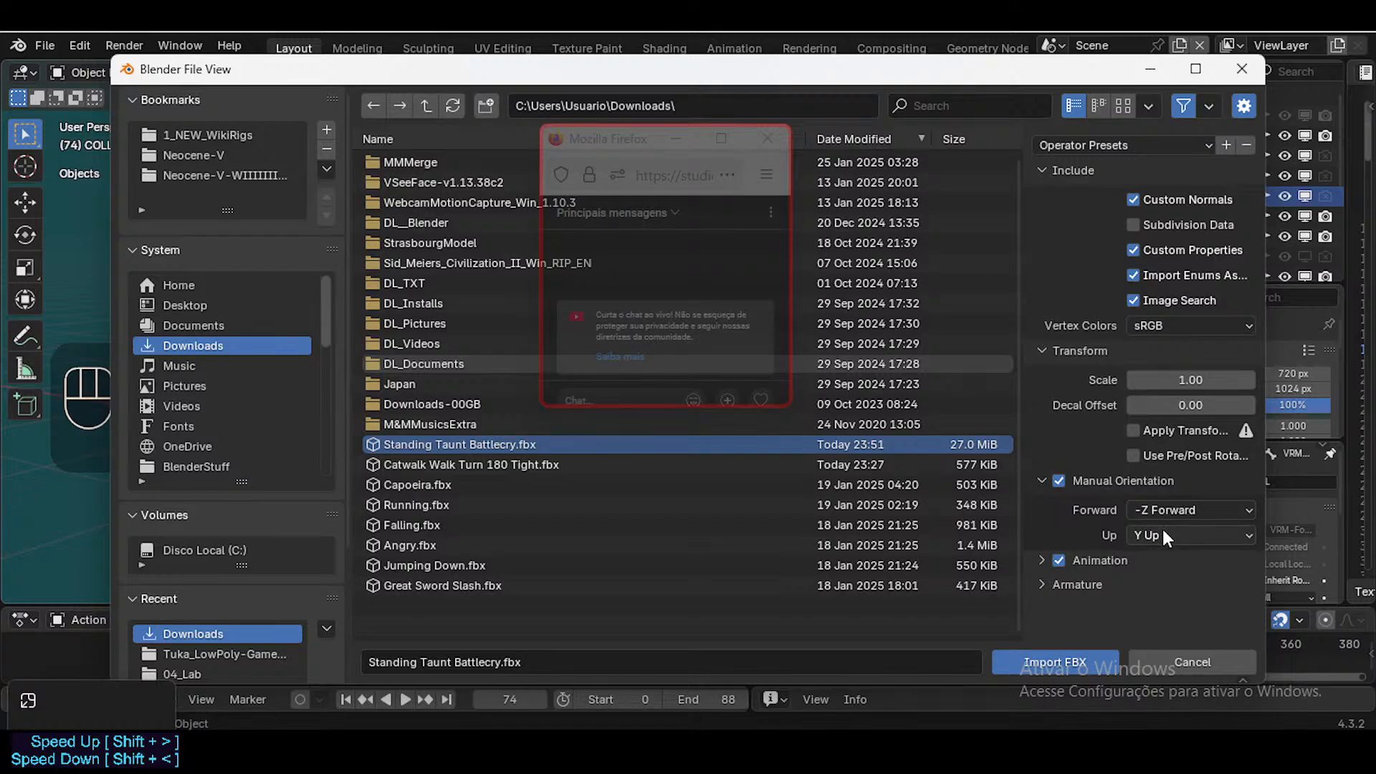
left_click(1059, 482)
Enable Automatic Bone Orientation in the armature import settings and collapse the Transform settings
left_click(1040, 477)
left_click(1040, 531)
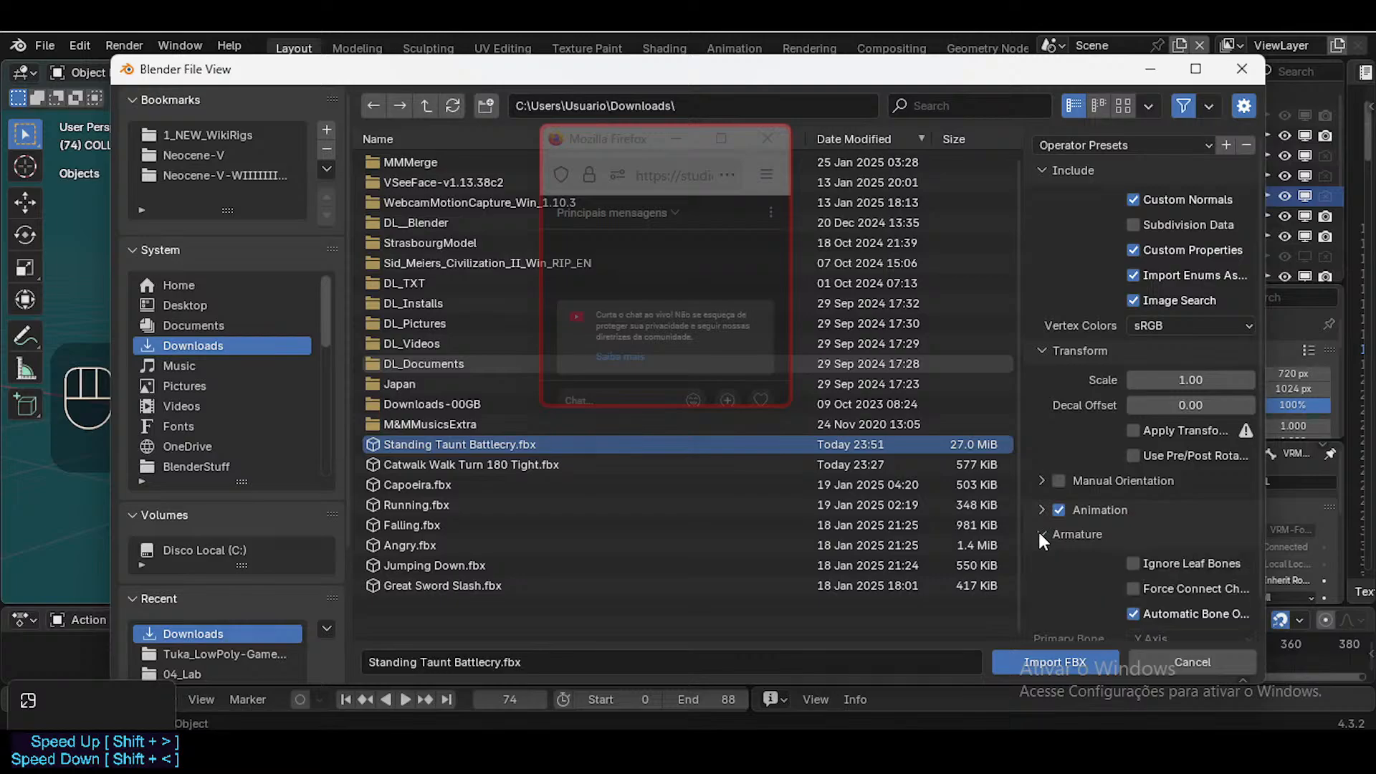
scroll(1115, 570, "down", 1)
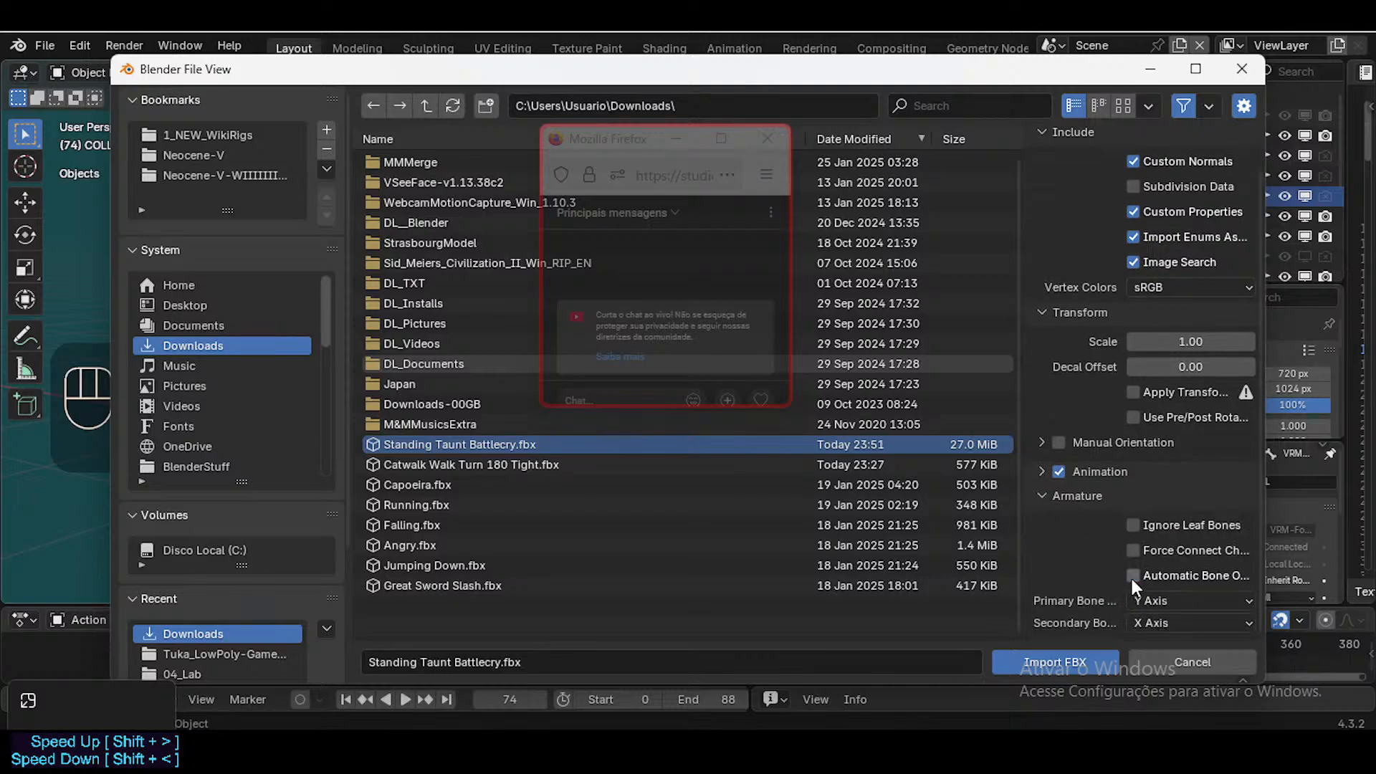
left_click(1133, 576)
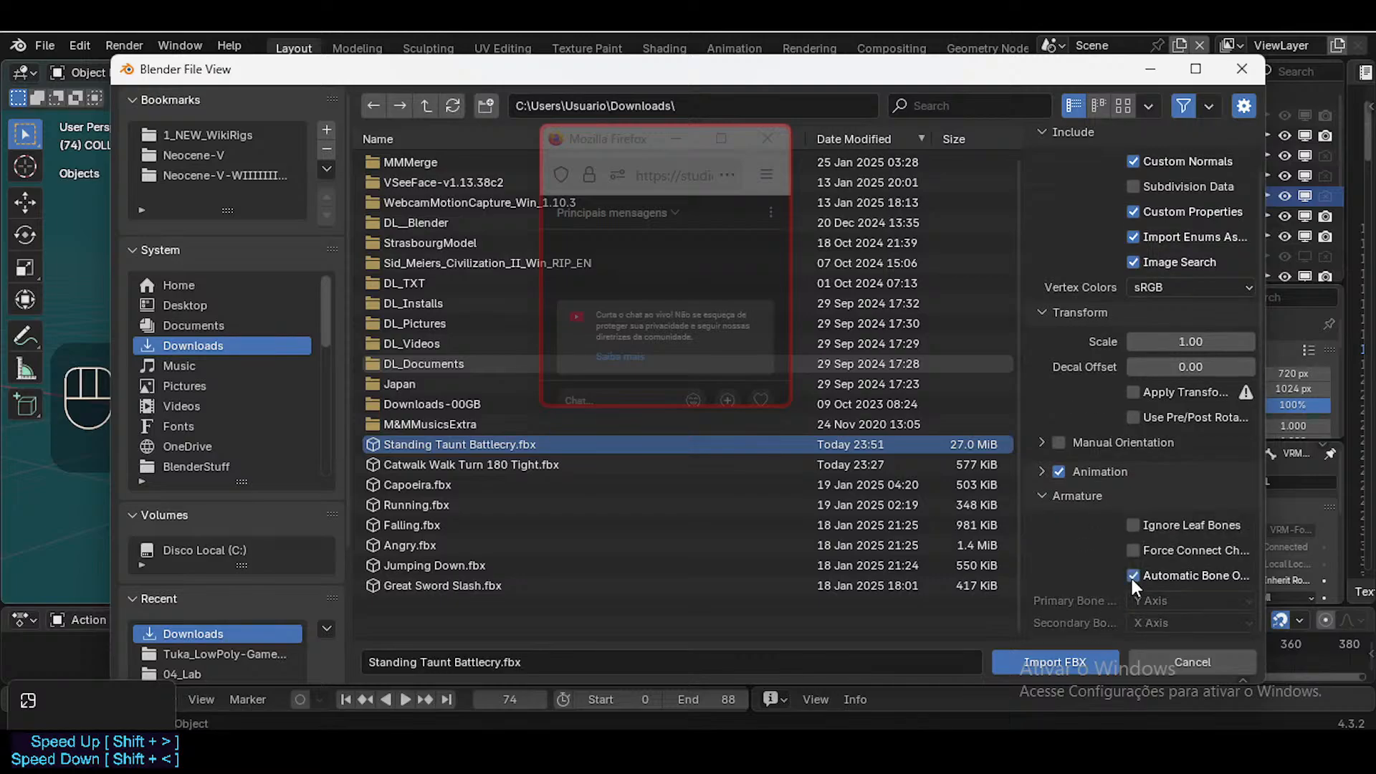
left_click(1053, 312)
scroll(1068, 464, "up", 1)
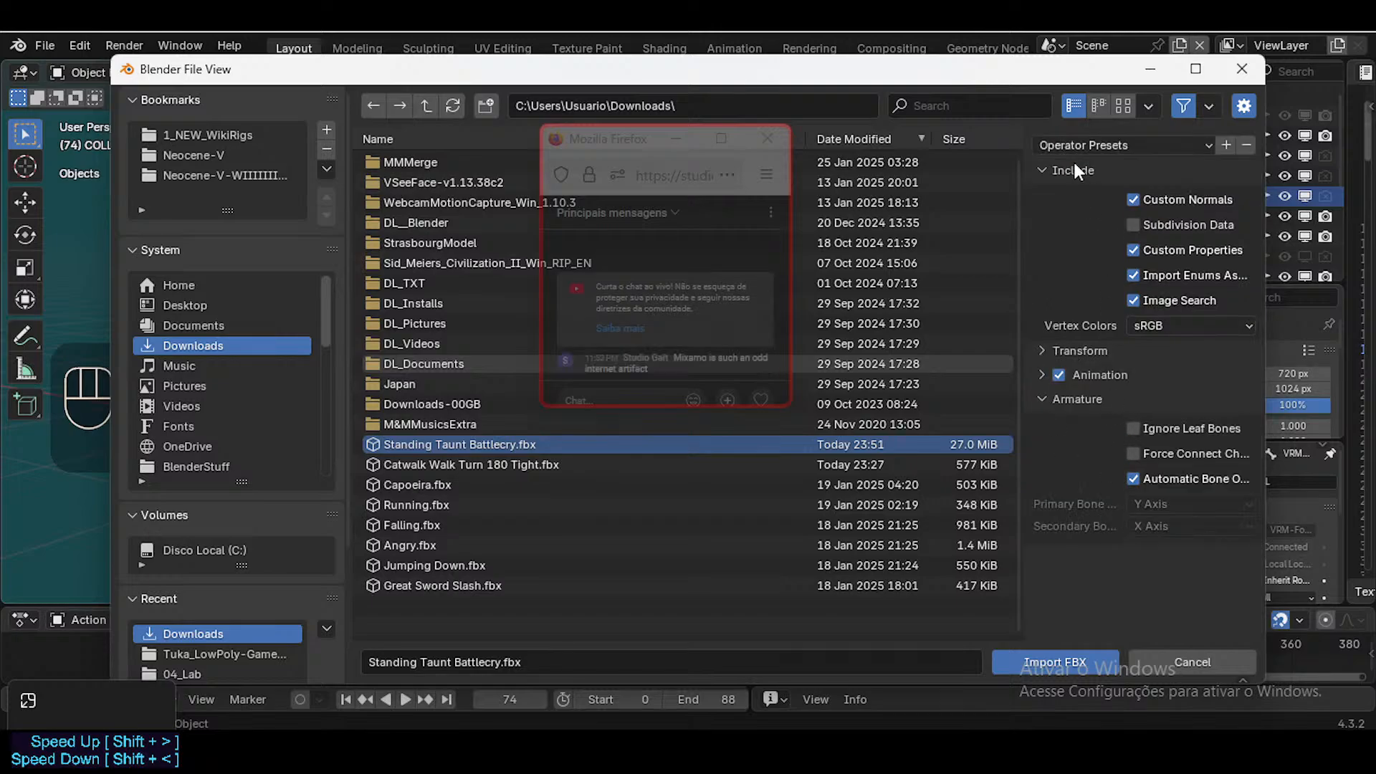
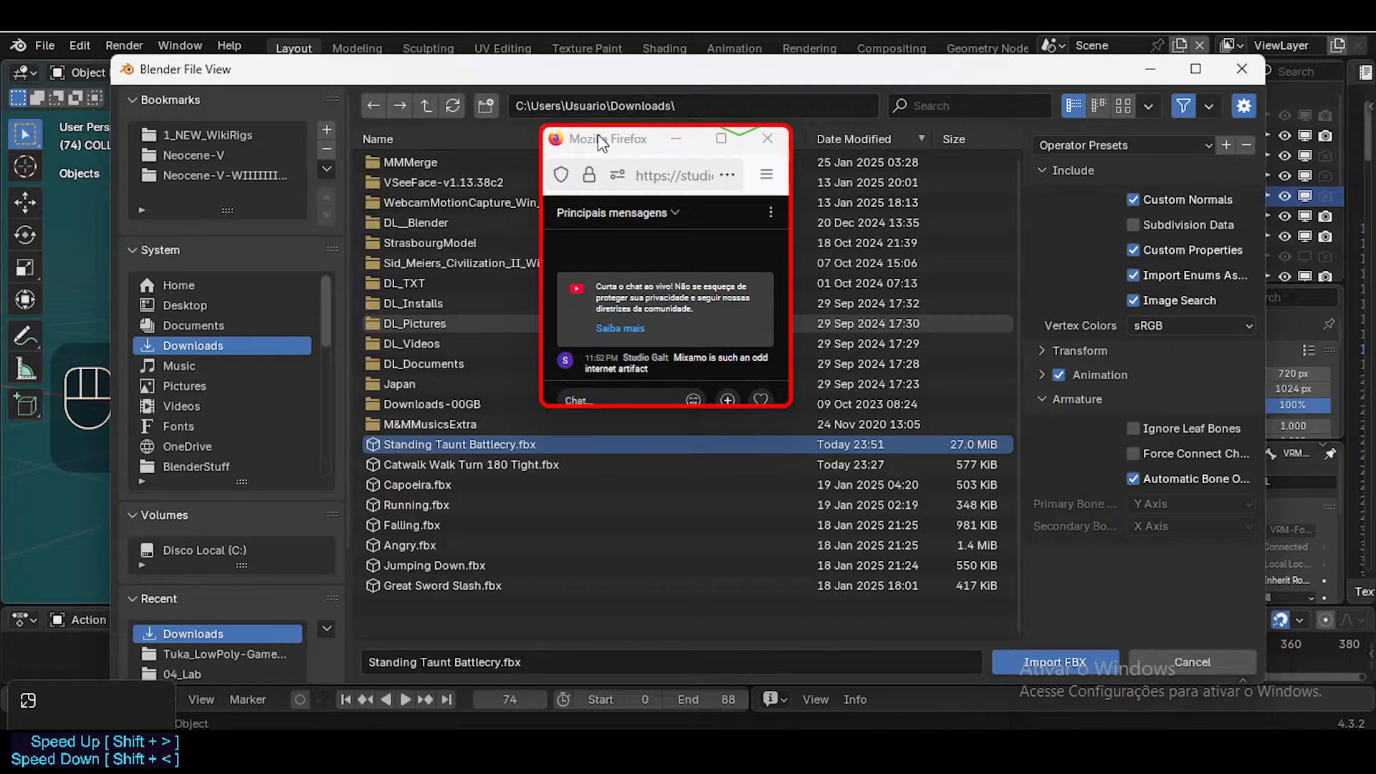
left_click_drag(598, 135, 833, 180)
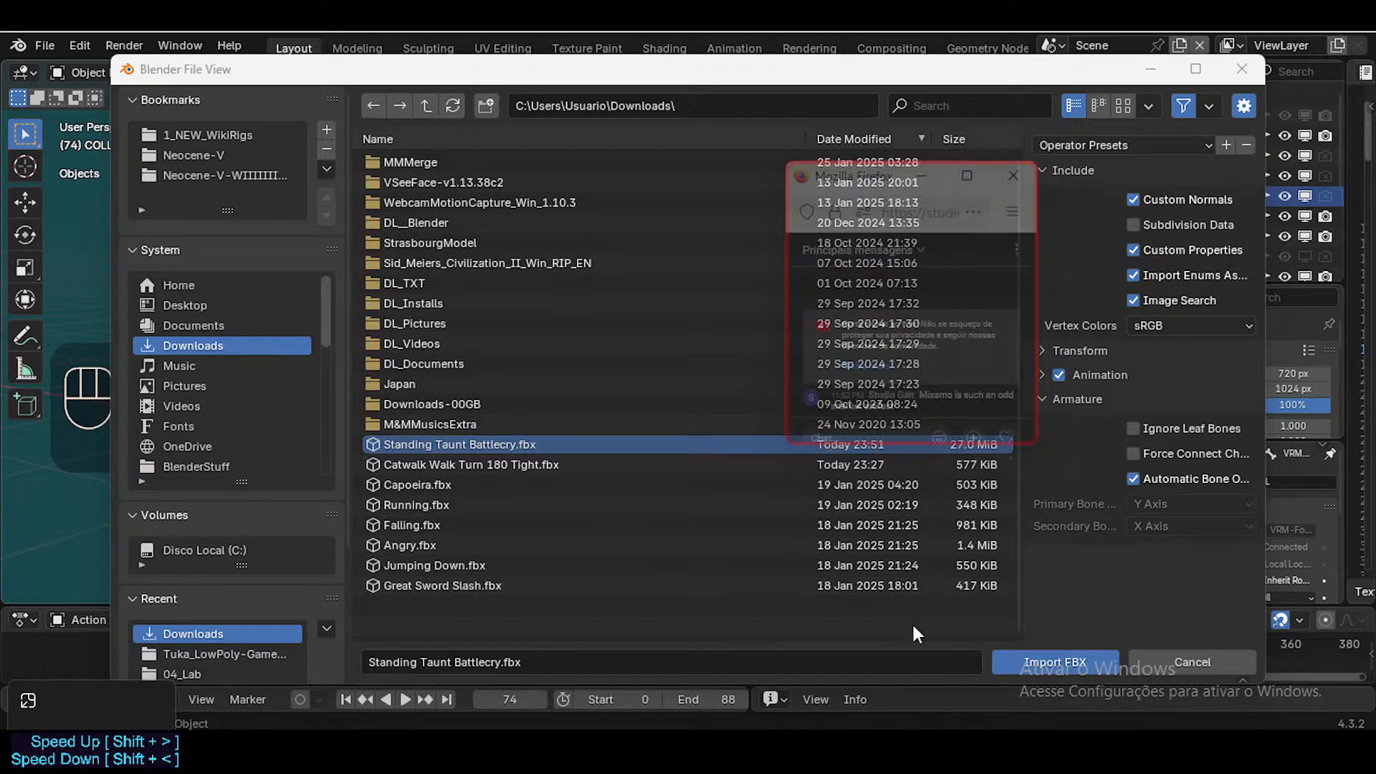
Import Standing Taunt Battlecry.fbx with the chosen settings and move the floating chat window off the imported character
left_click(1068, 665)
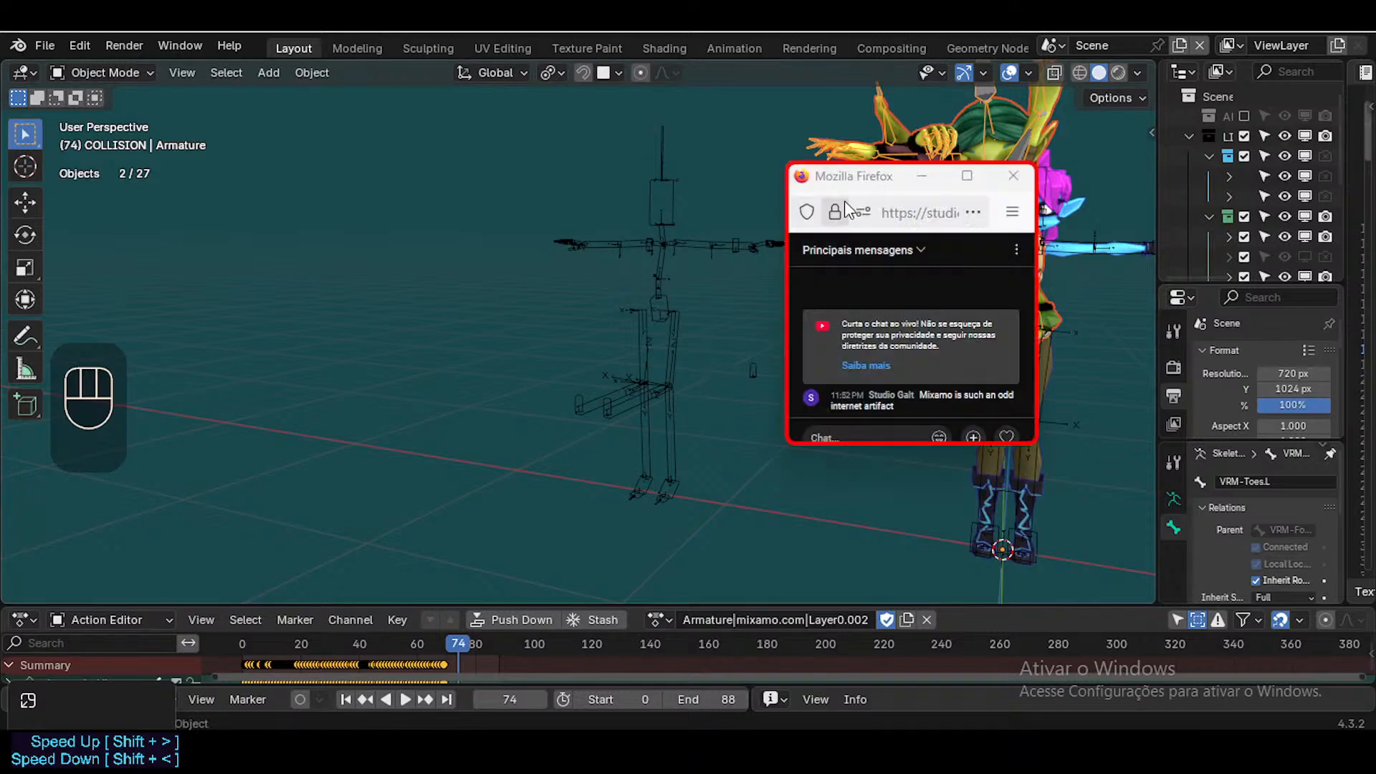
left_click_drag(846, 200, 1089, 207)
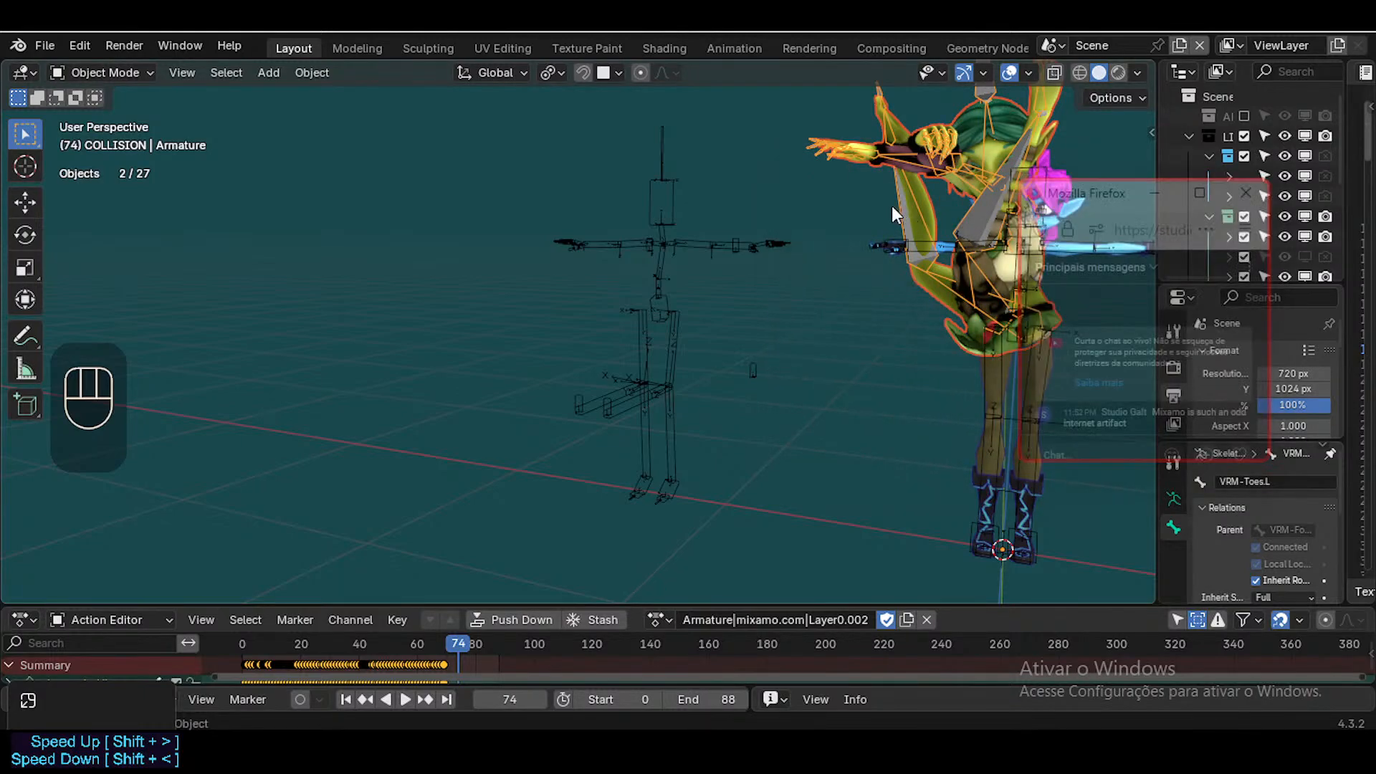
Play the animation on the imported Mixamo character to check its motion and stop the playback
middle_click_drag(892, 205, 649, 299, "shift")
scroll(582, 294, "up", 2)
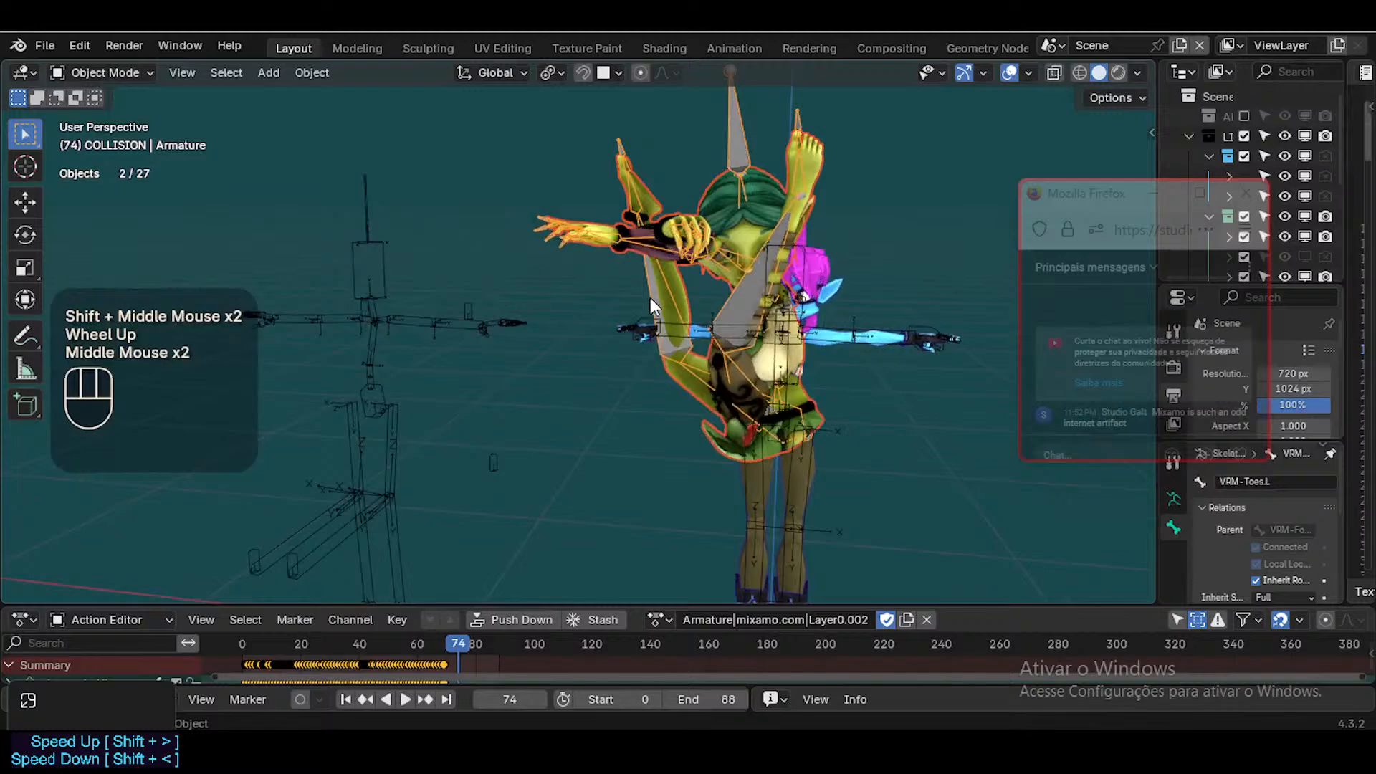
middle_click_drag(737, 266, 722, 332)
scroll(721, 333, "down", 1)
scroll(721, 332, "up", 1)
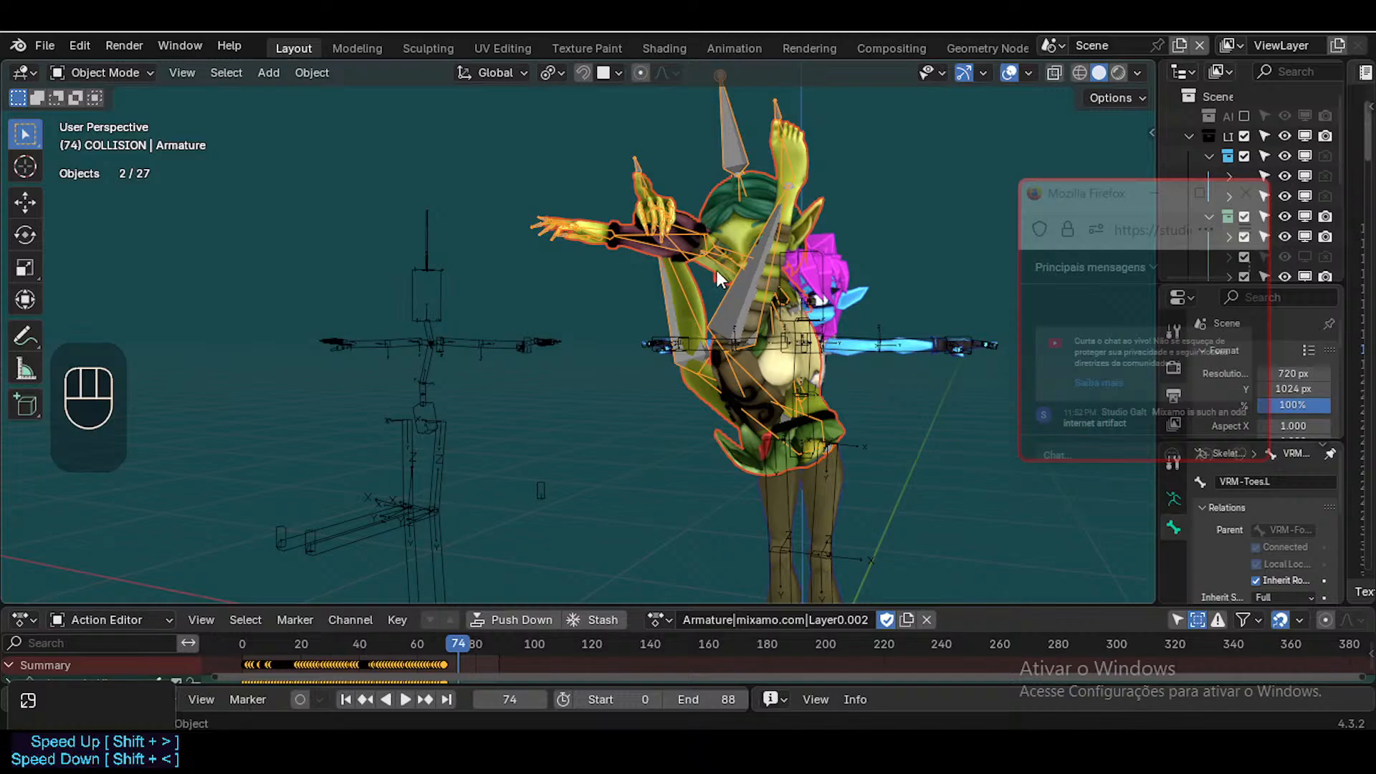
key("space")
key("space")
key("space")
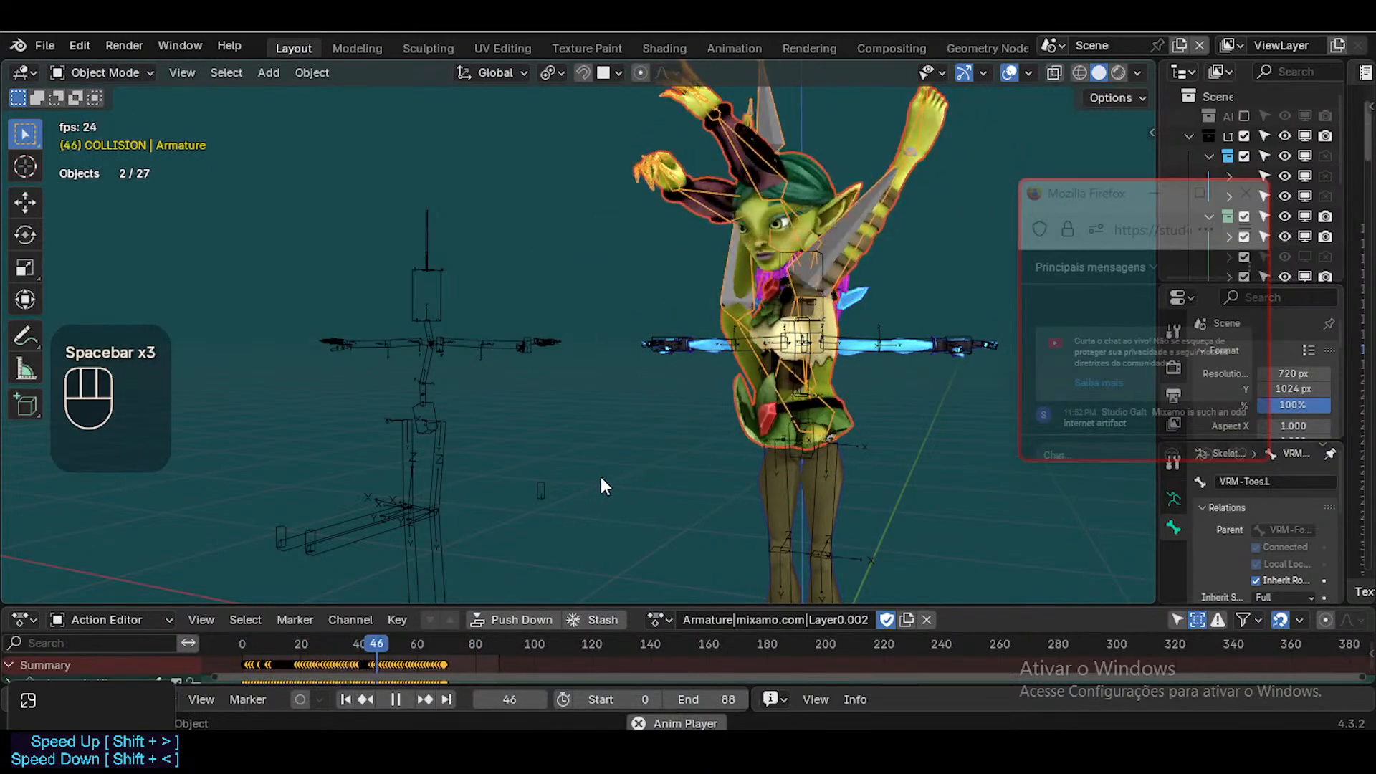
key("space")
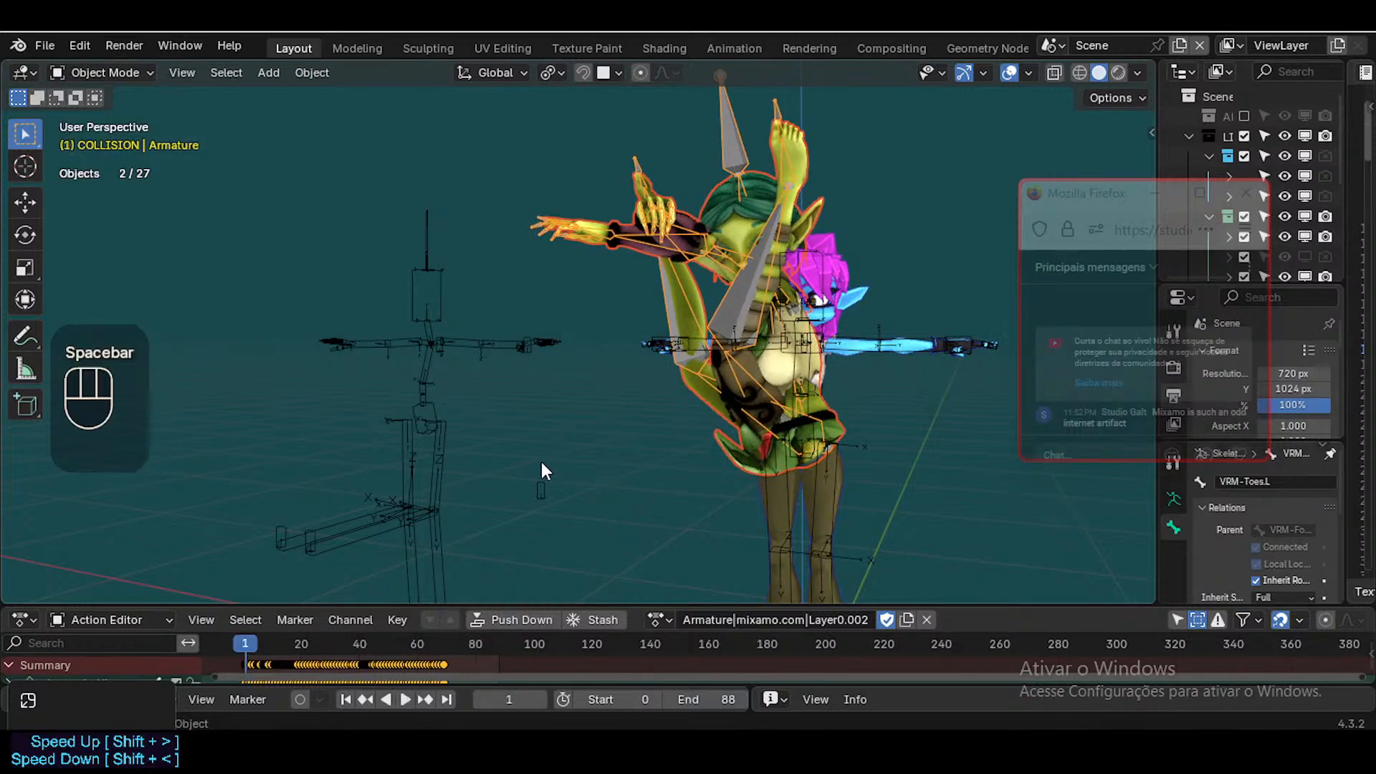
key("space")
key("space")
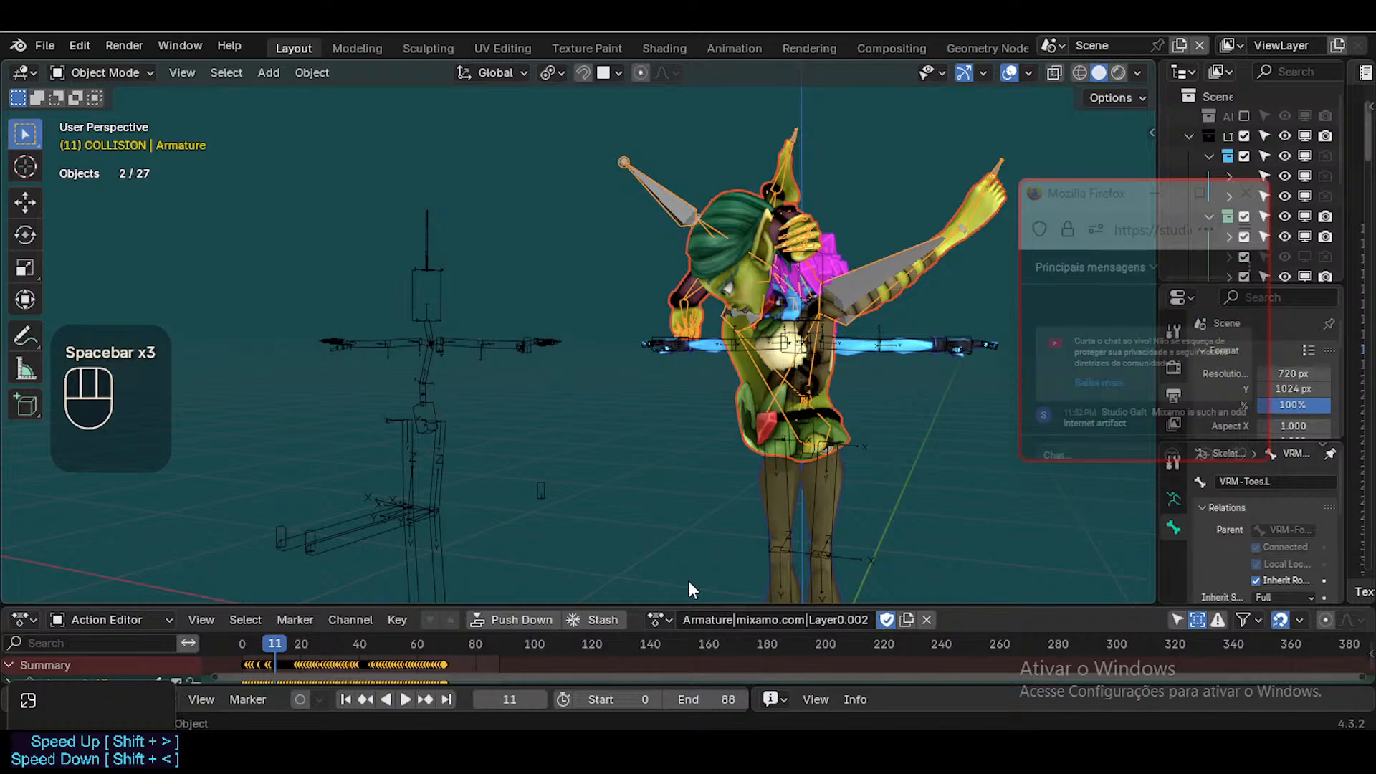
Assign the action Armature|mixamo.com|Layer0.002 to MixamoIntermediateTukaProportionsRig and play it back
left_click(435, 350)
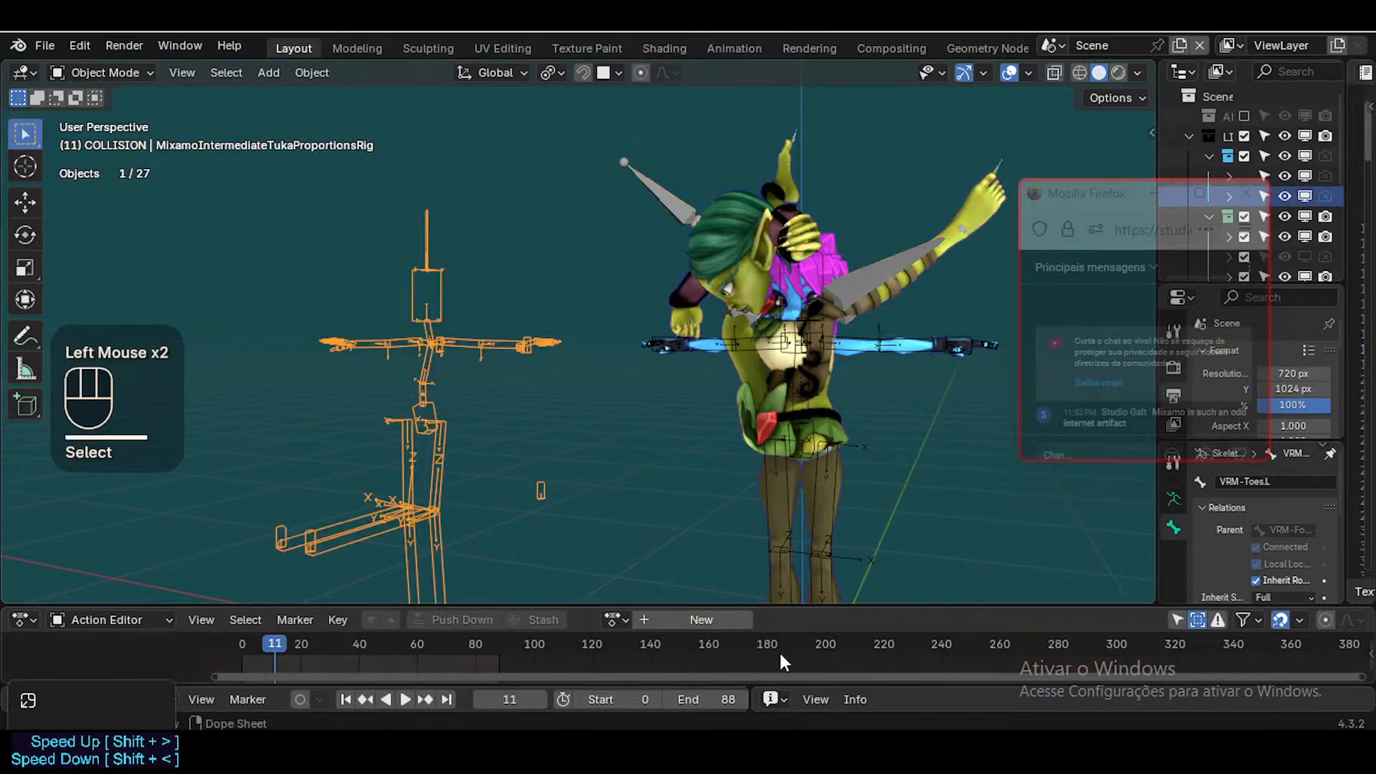
left_click(617, 619)
type("Armature|mixamo.com|Layer0.002")
key("Return")
scroll(524, 390, "down", 1)
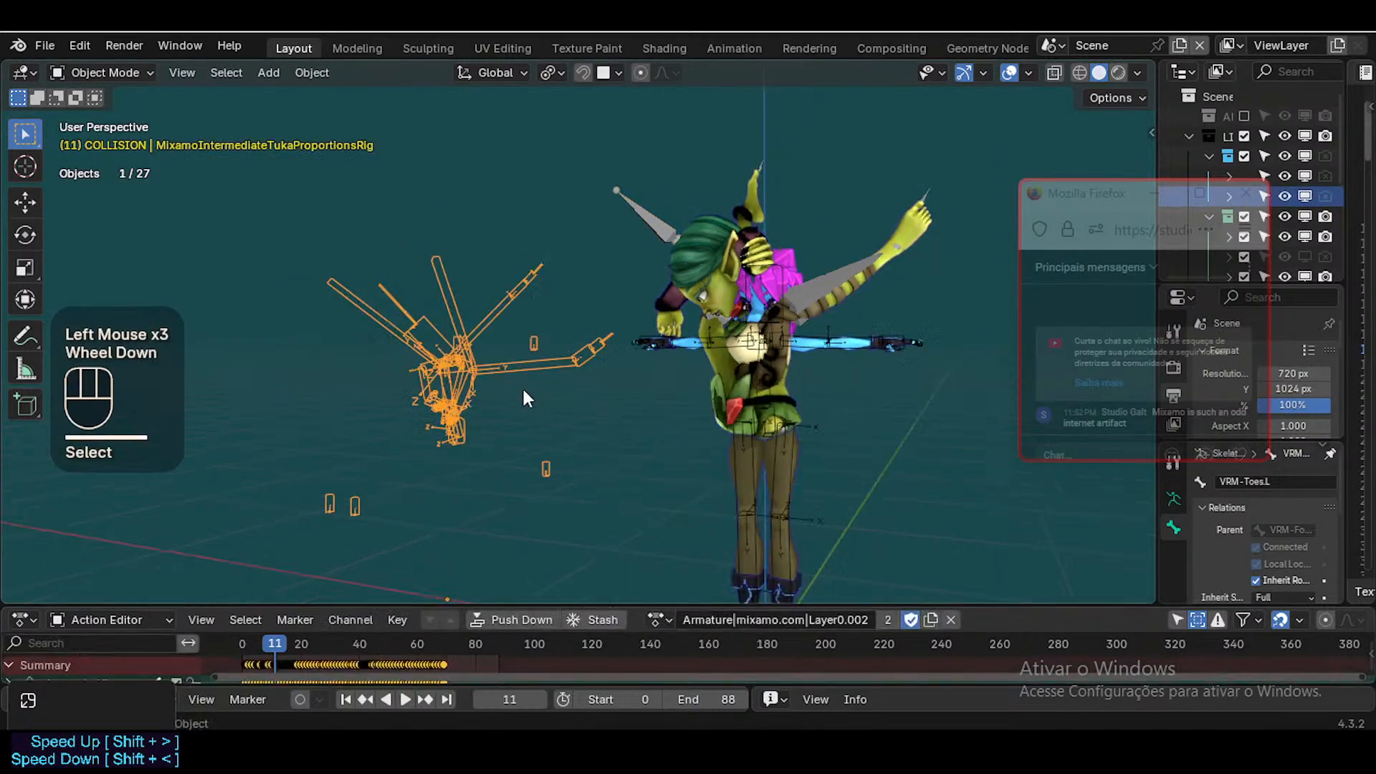
key("space")
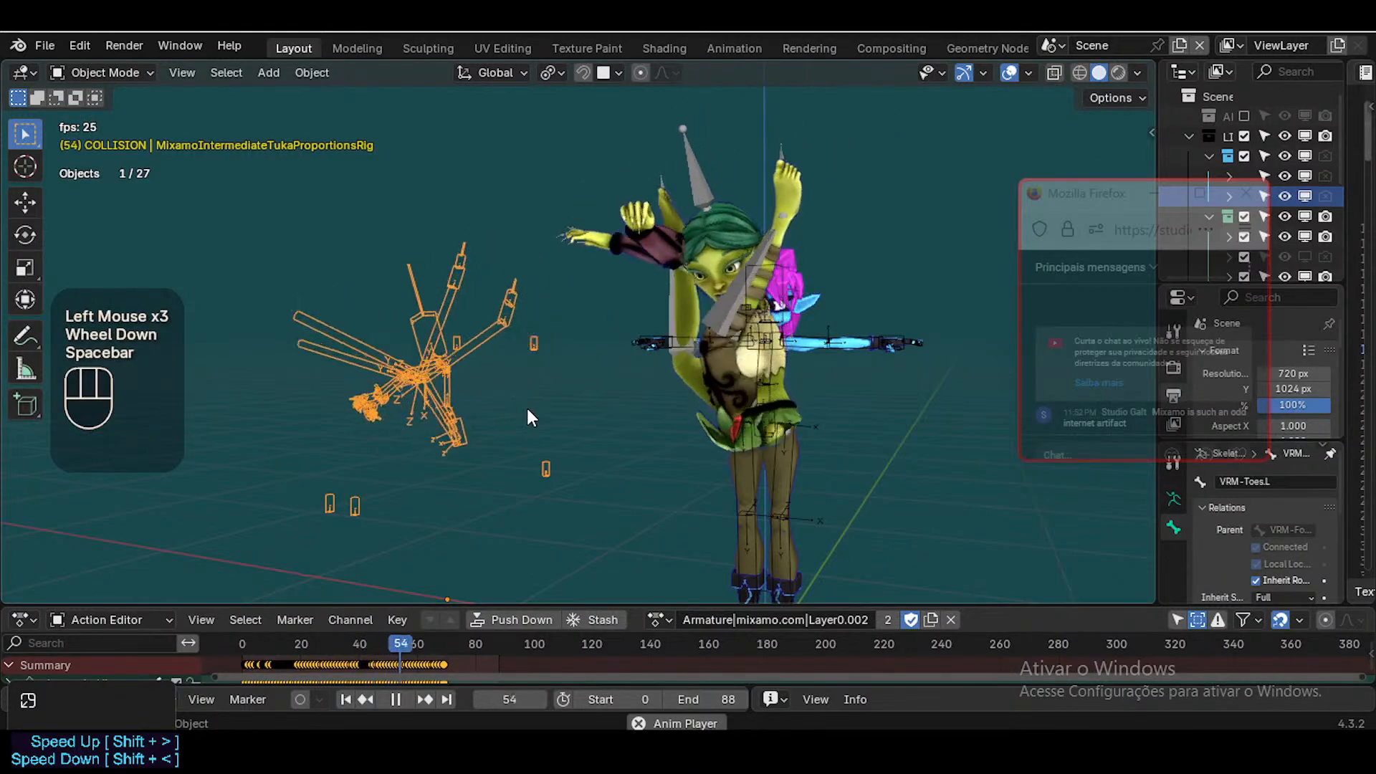
key("space")
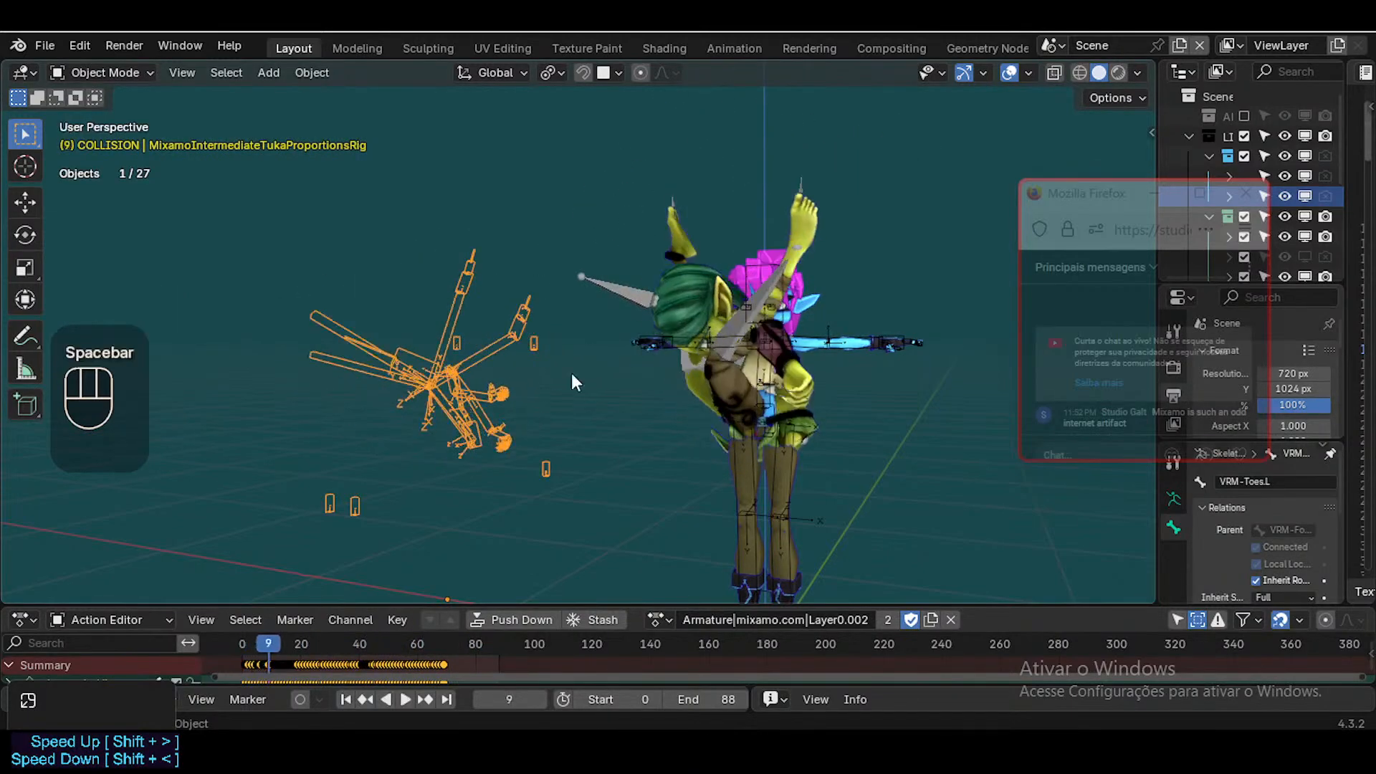
Return the intermediate rig from Pose Mode to Object Mode and delete the imported armature
key("ctrl+Tab")
left_click(646, 281)
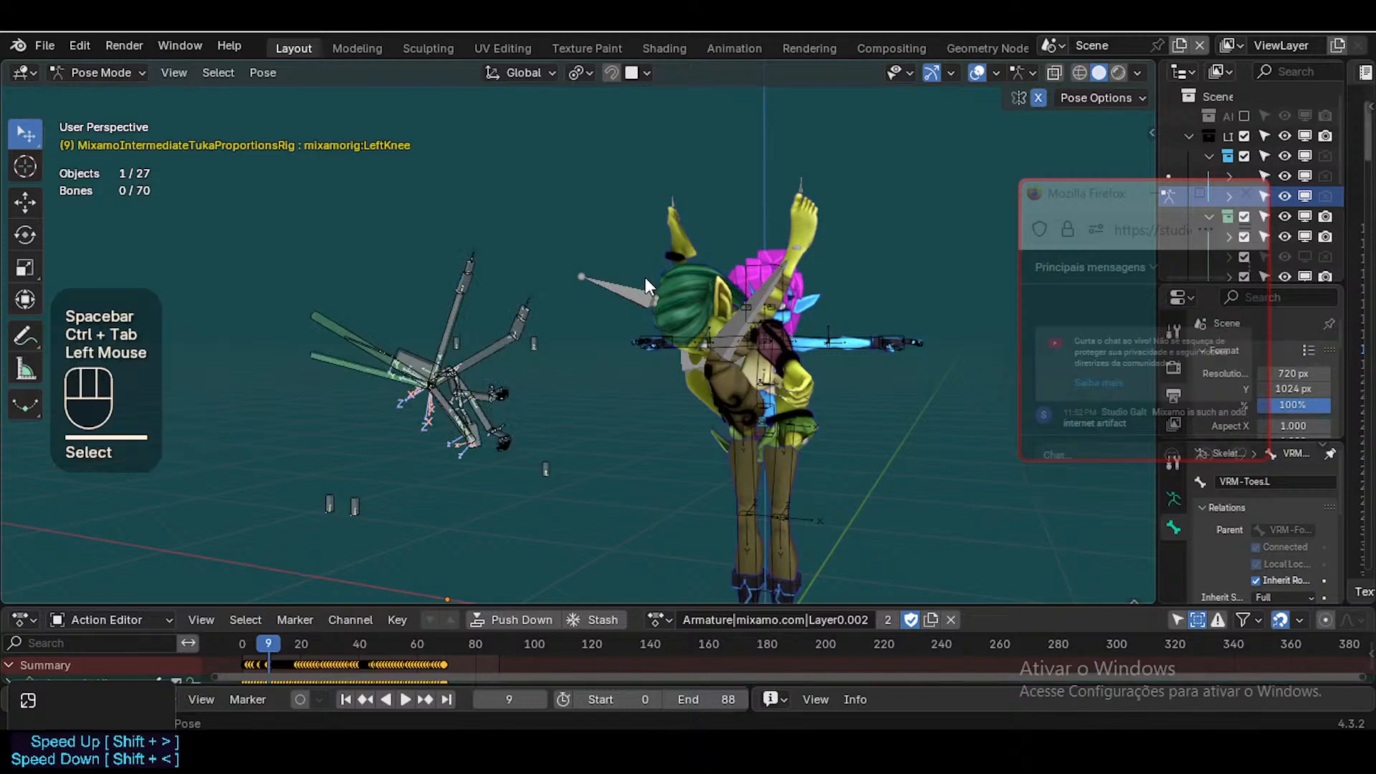
left_click(624, 281)
key("ctrl+Tab")
left_click(624, 284)
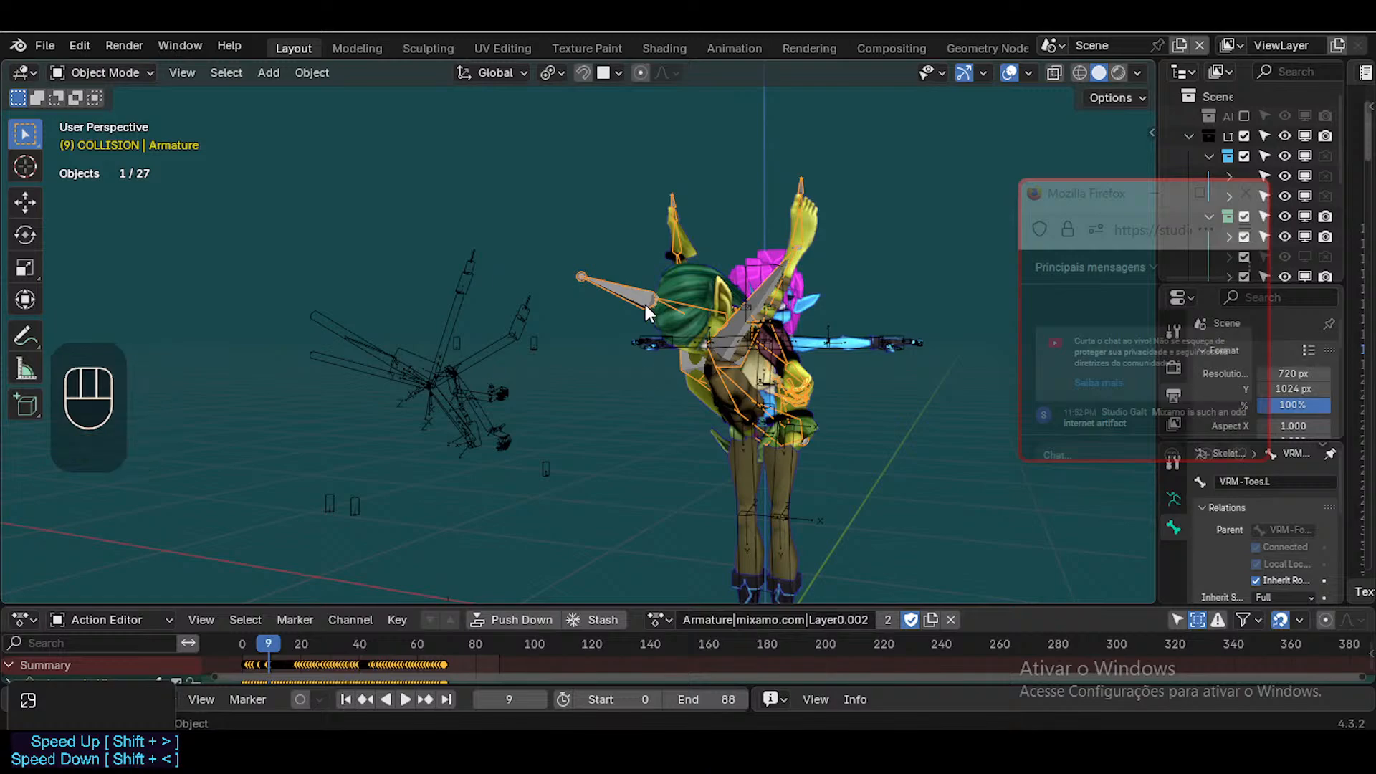
key("Delete")
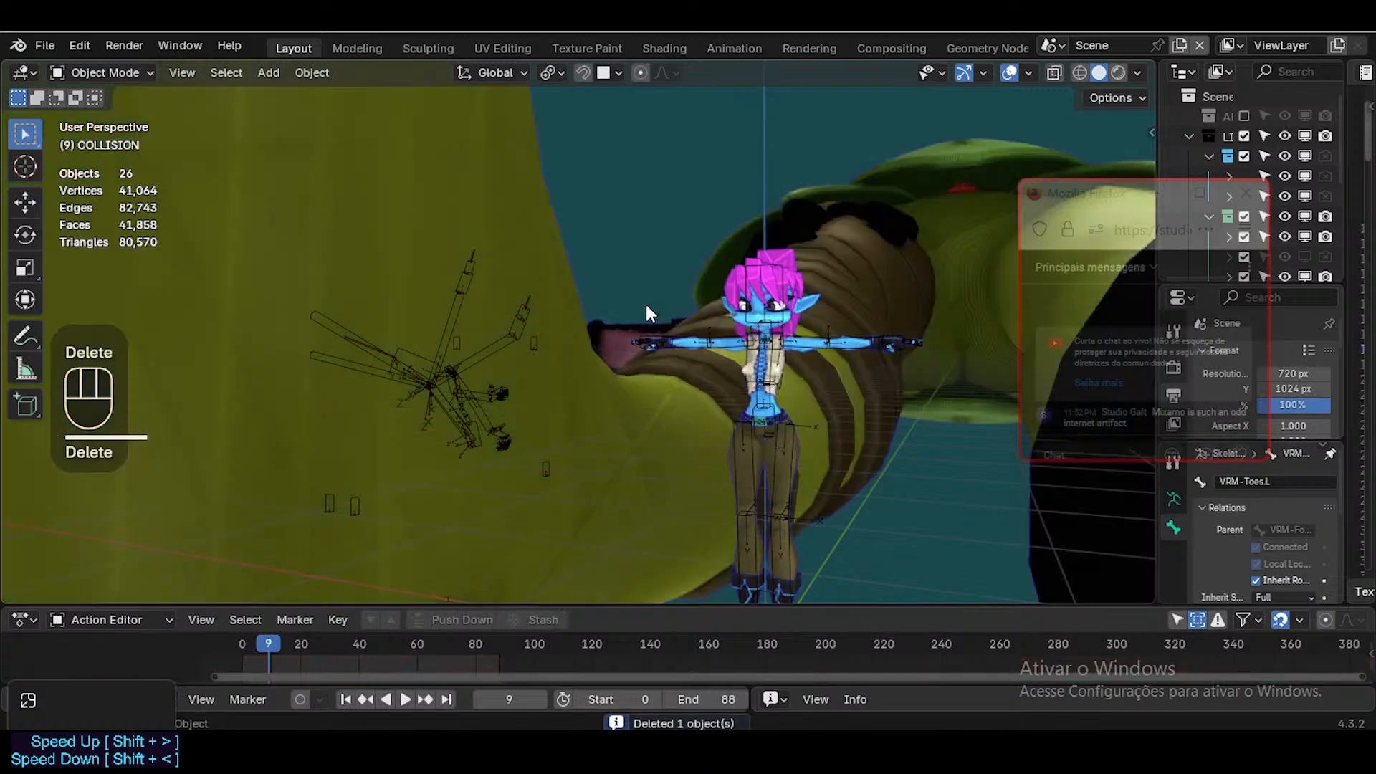
Undo the armature deletion, the action assignment and the FBX import
key("ctrl+z")
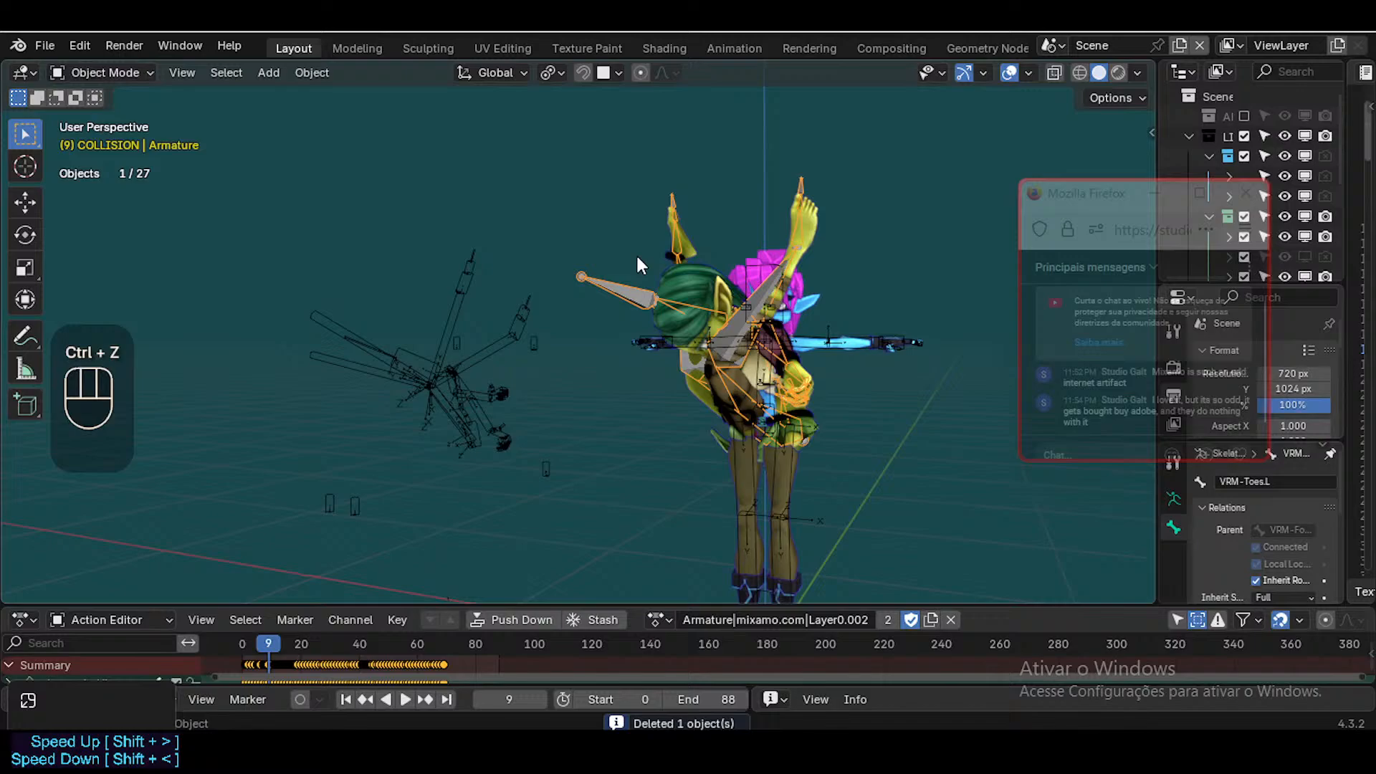
key("ctrl+z")
key("ctrl+z")
key("ctrl+z")
key("ctrl+z")
key("ctrl+z")
key("ctrl+z")
key("ctrl+z")
key("ctrl+z")
key("ctrl+z")
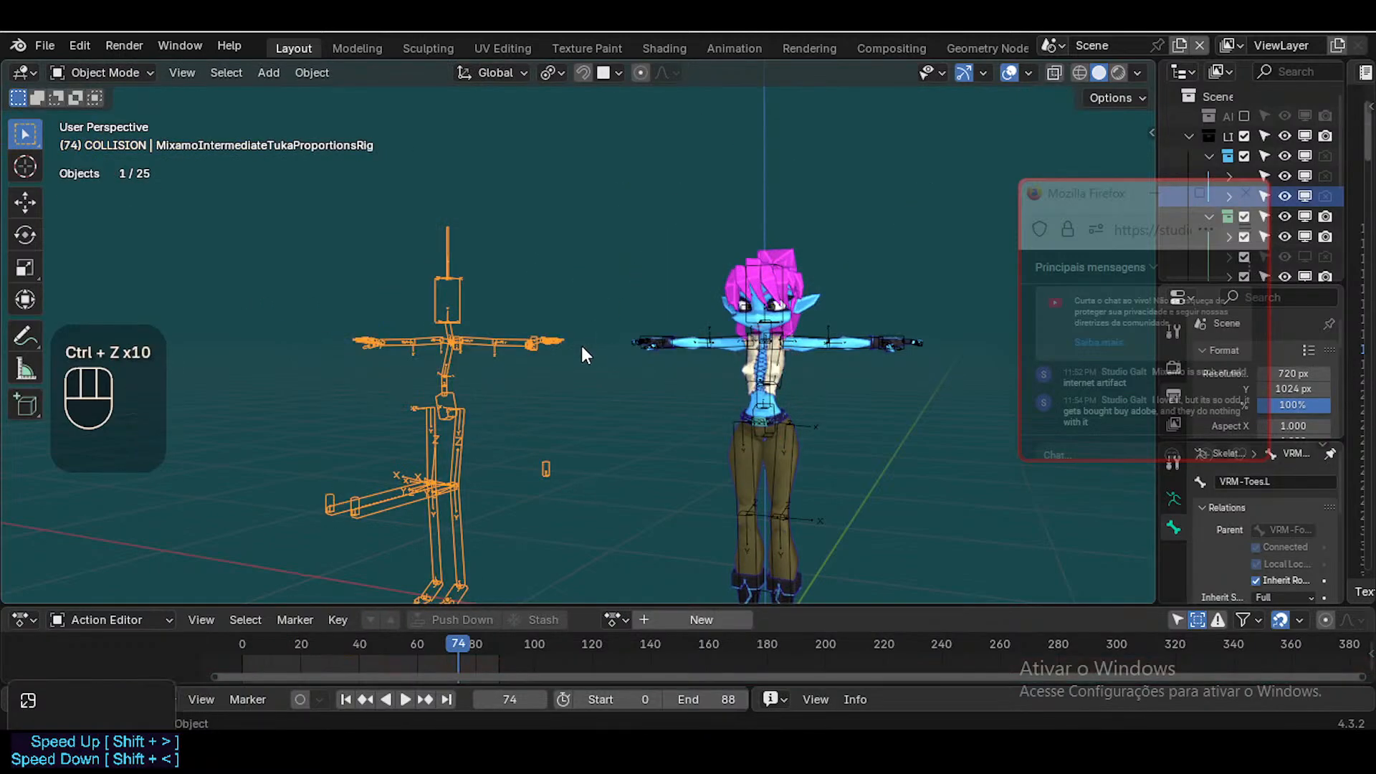
Switch to Firefox, open the Mixamo site in a new tab and show its animations
scroll(582, 346, "down", 2)
key("alt+Tab")
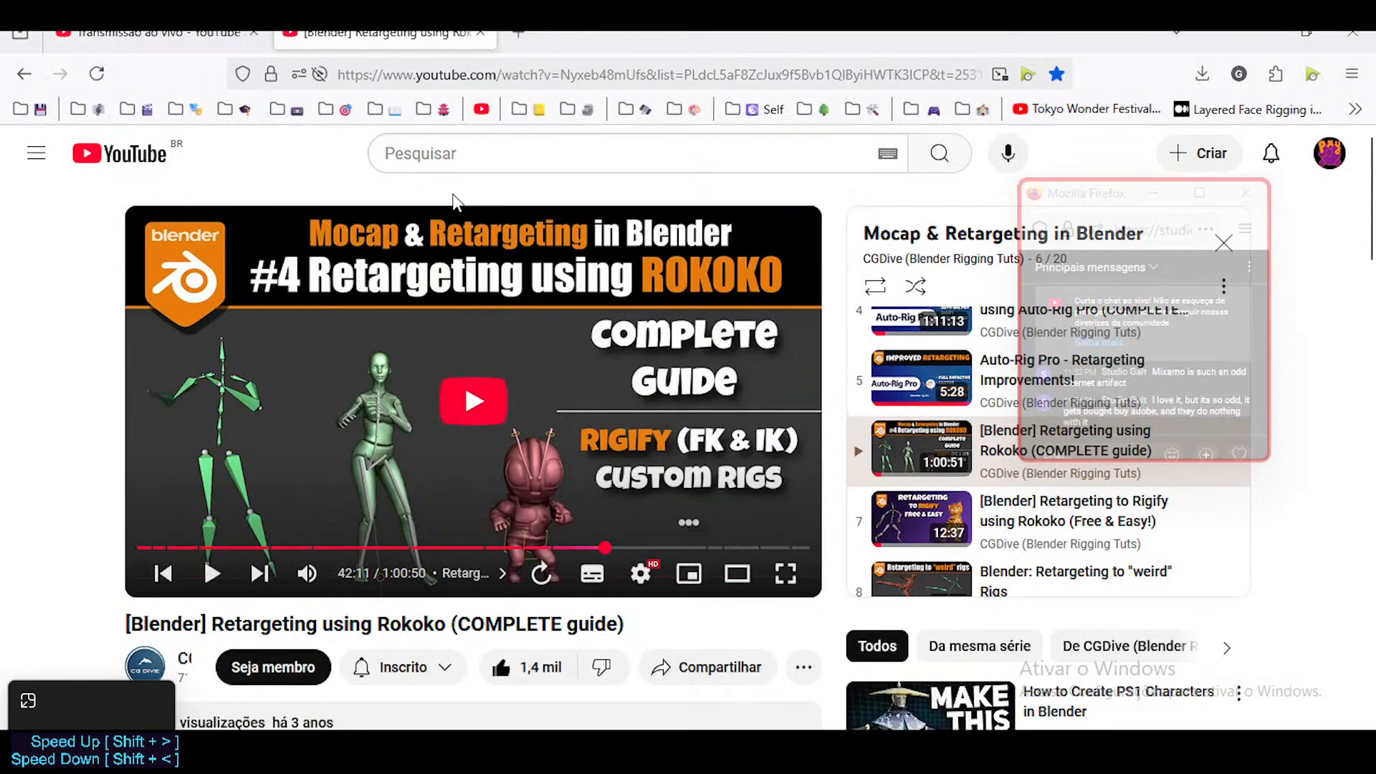
left_click(520, 39)
type("*mixamo")
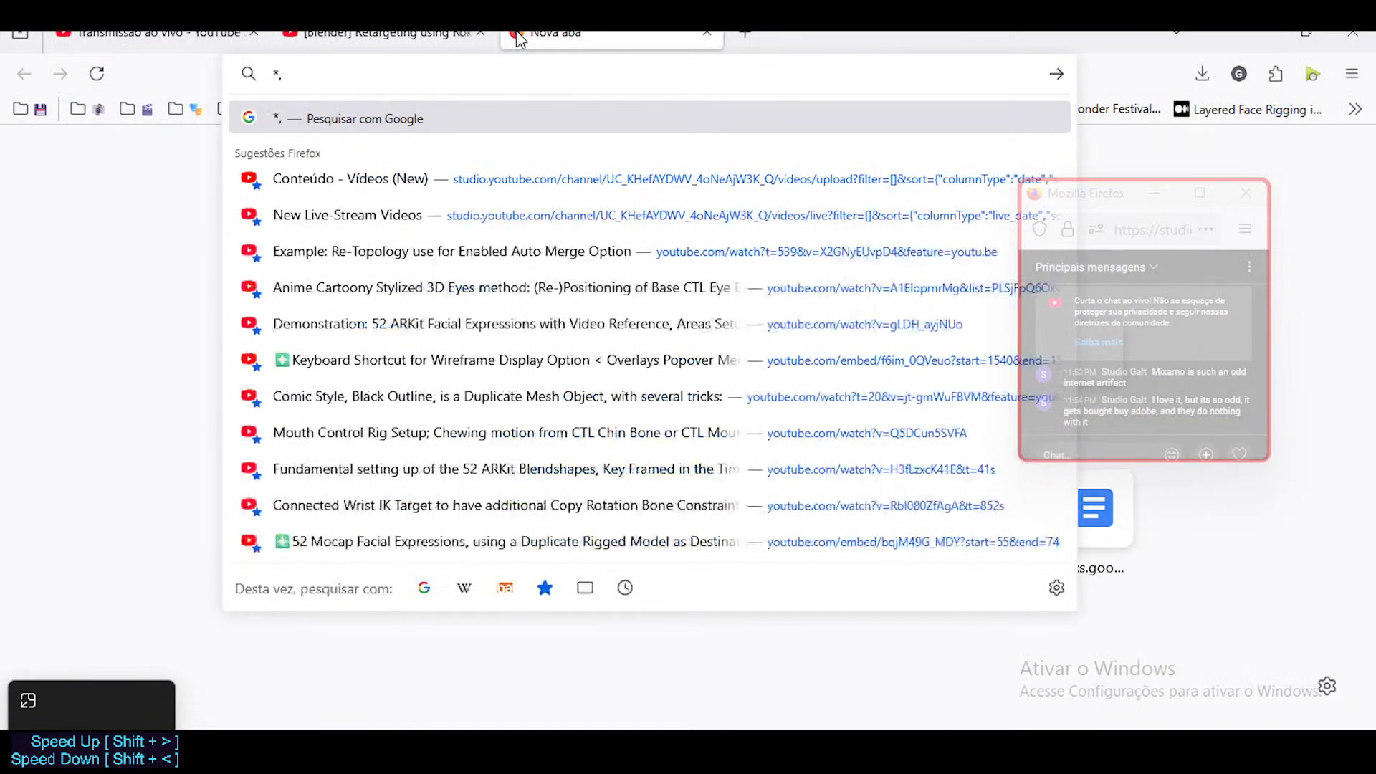
key("Down")
key("Return")
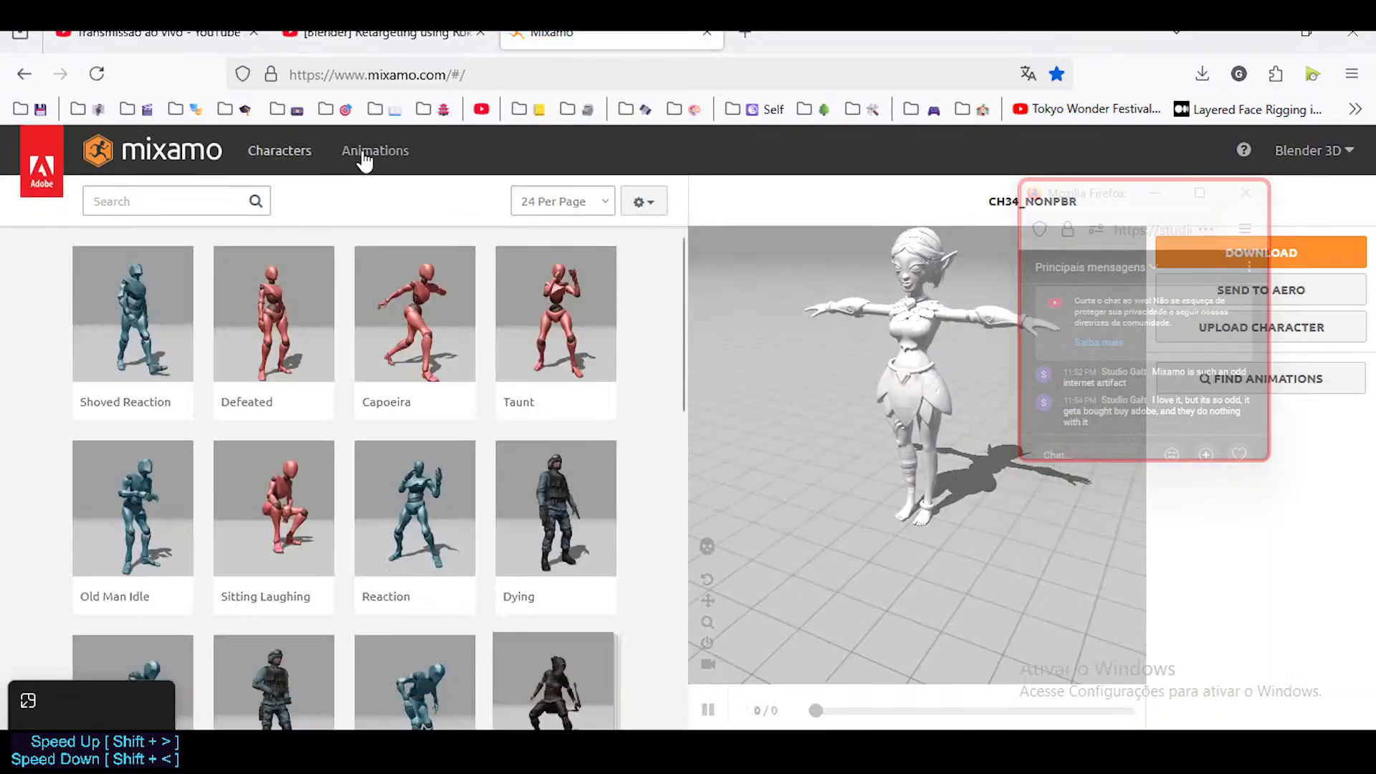
left_click(369, 151)
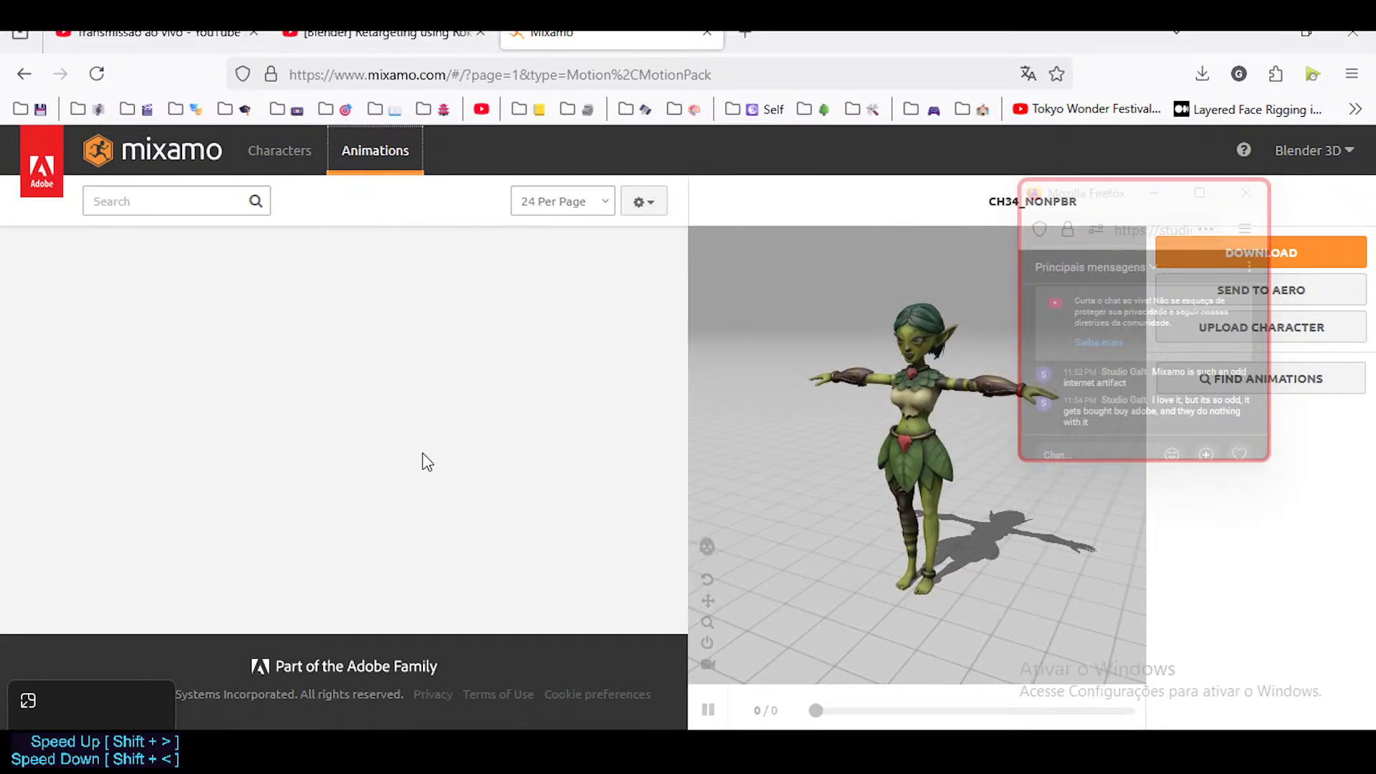
Look through the first page of animations and select the Pro Melee Axe pack for the character
scroll(415, 556, "down", 7)
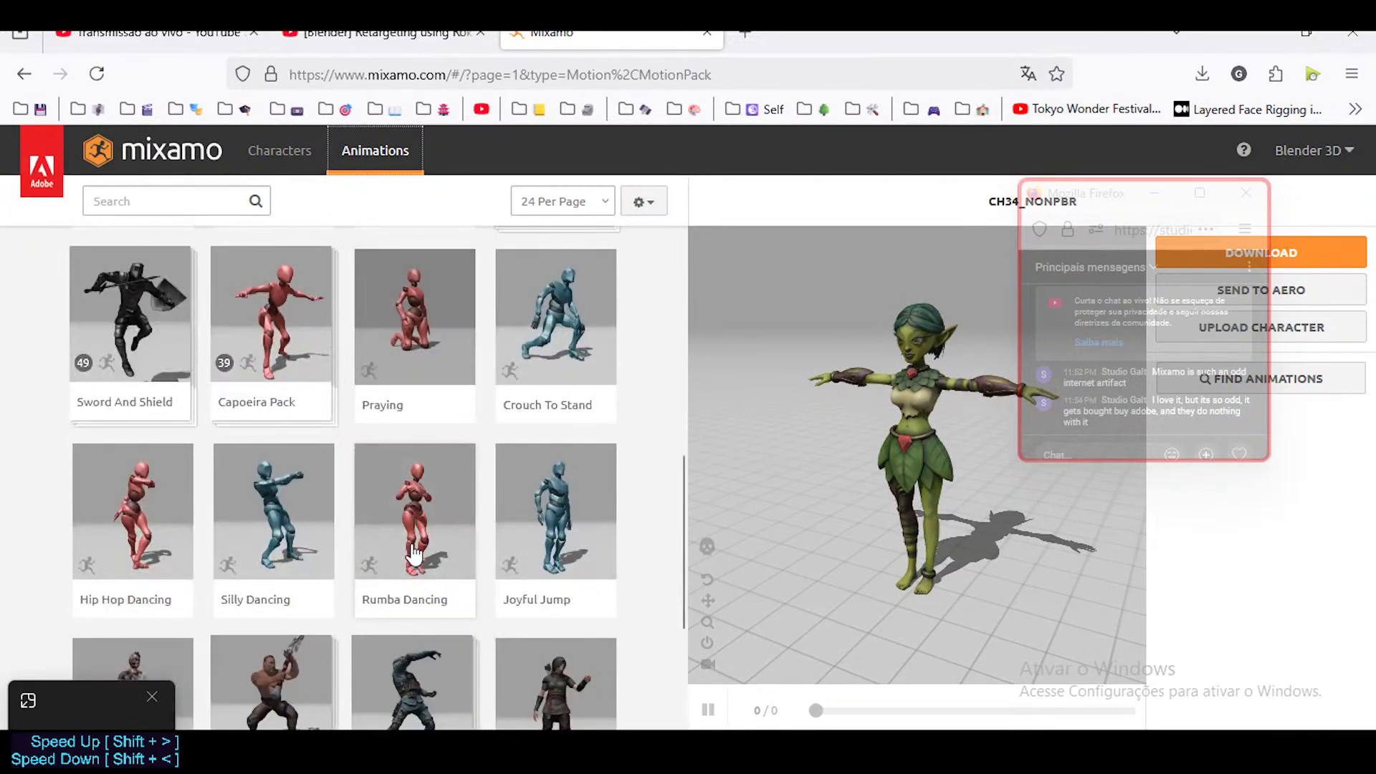
scroll(415, 555, "down", 3)
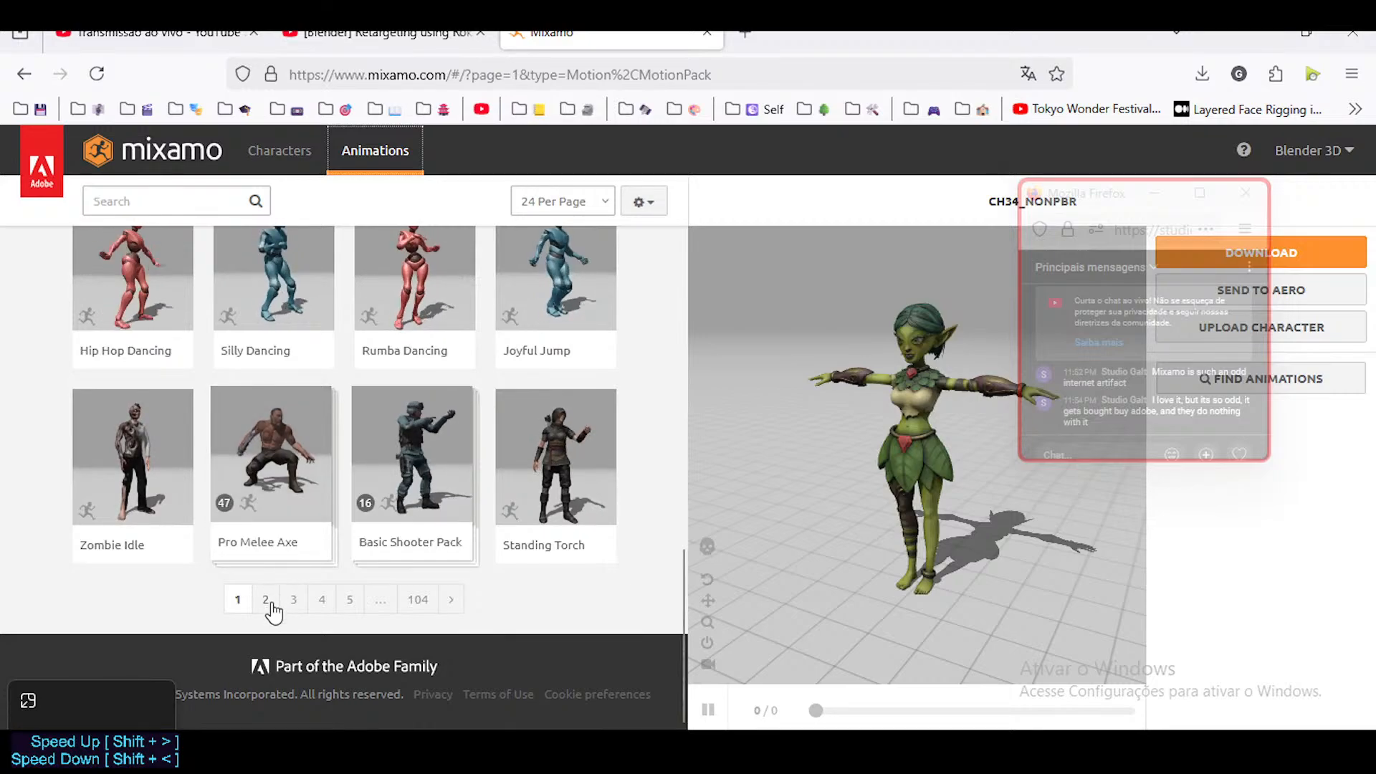
left_click_drag(271, 604, 127, 613)
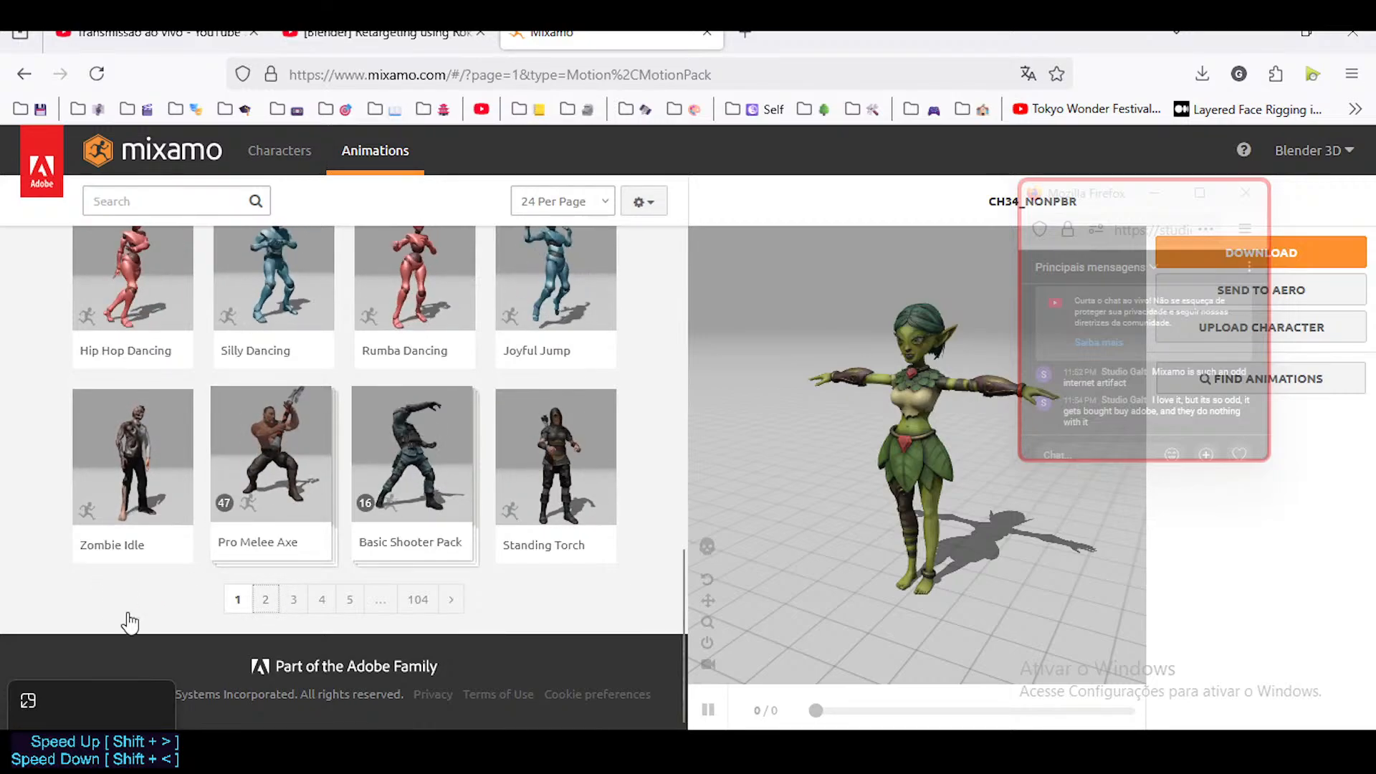
left_click(296, 479)
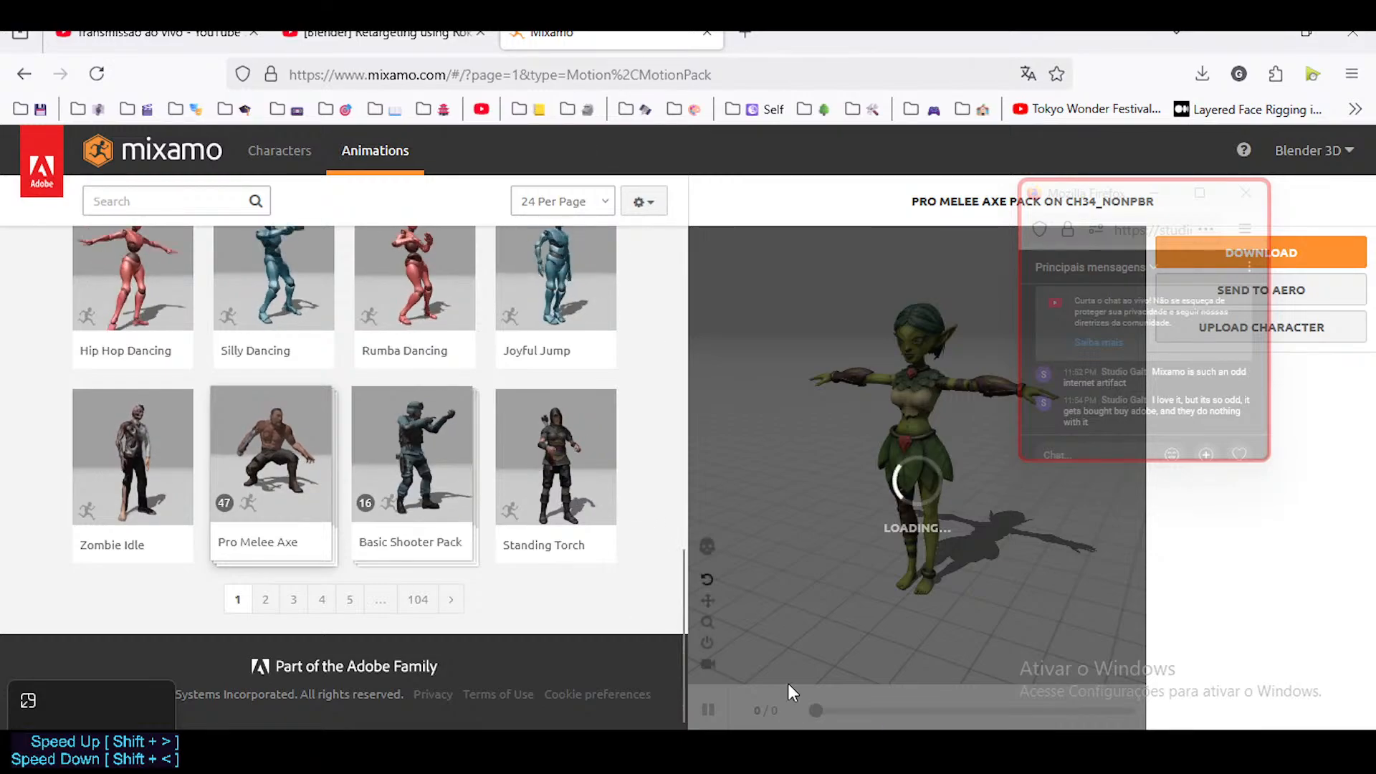
Switch back to Blender and reposition the floating chat window over the 3D viewport
left_click(970, 753)
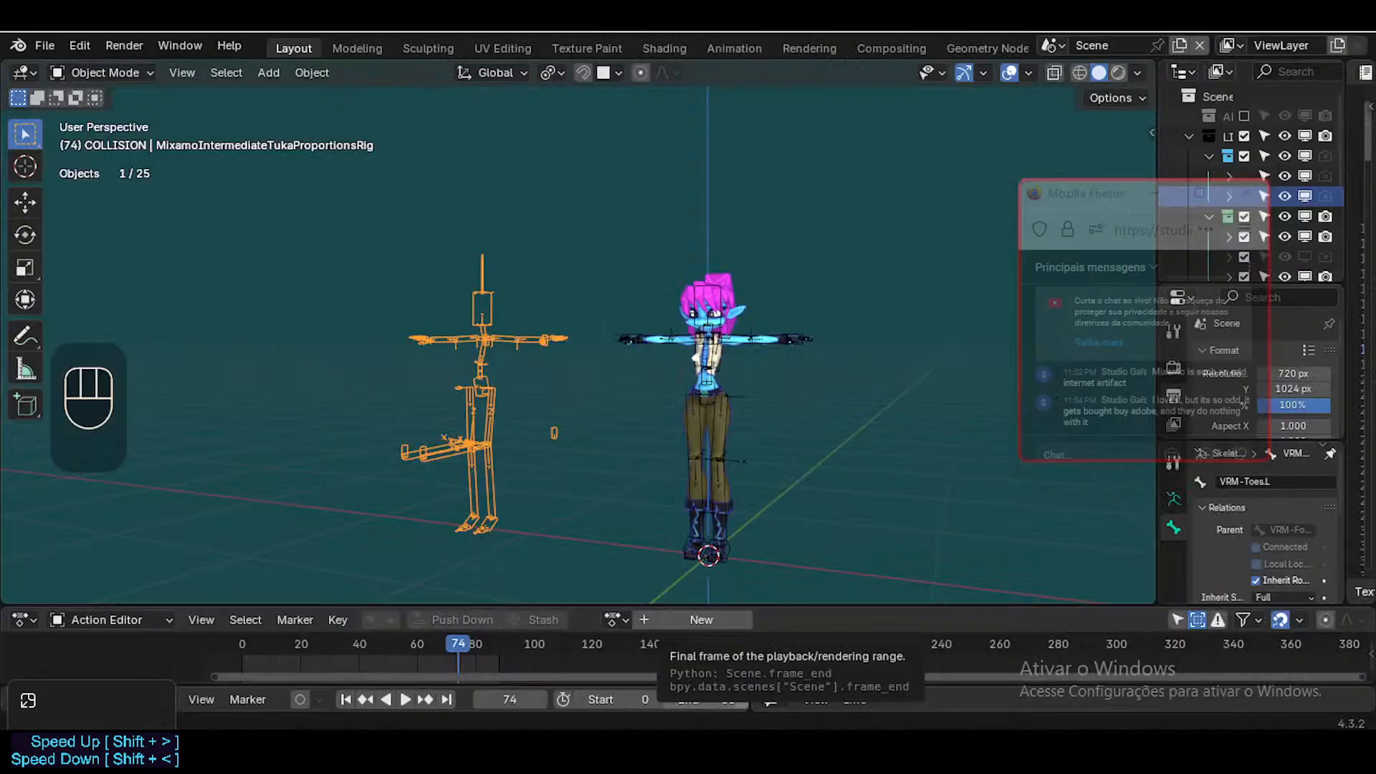
left_click_drag(1079, 203, 1001, 169)
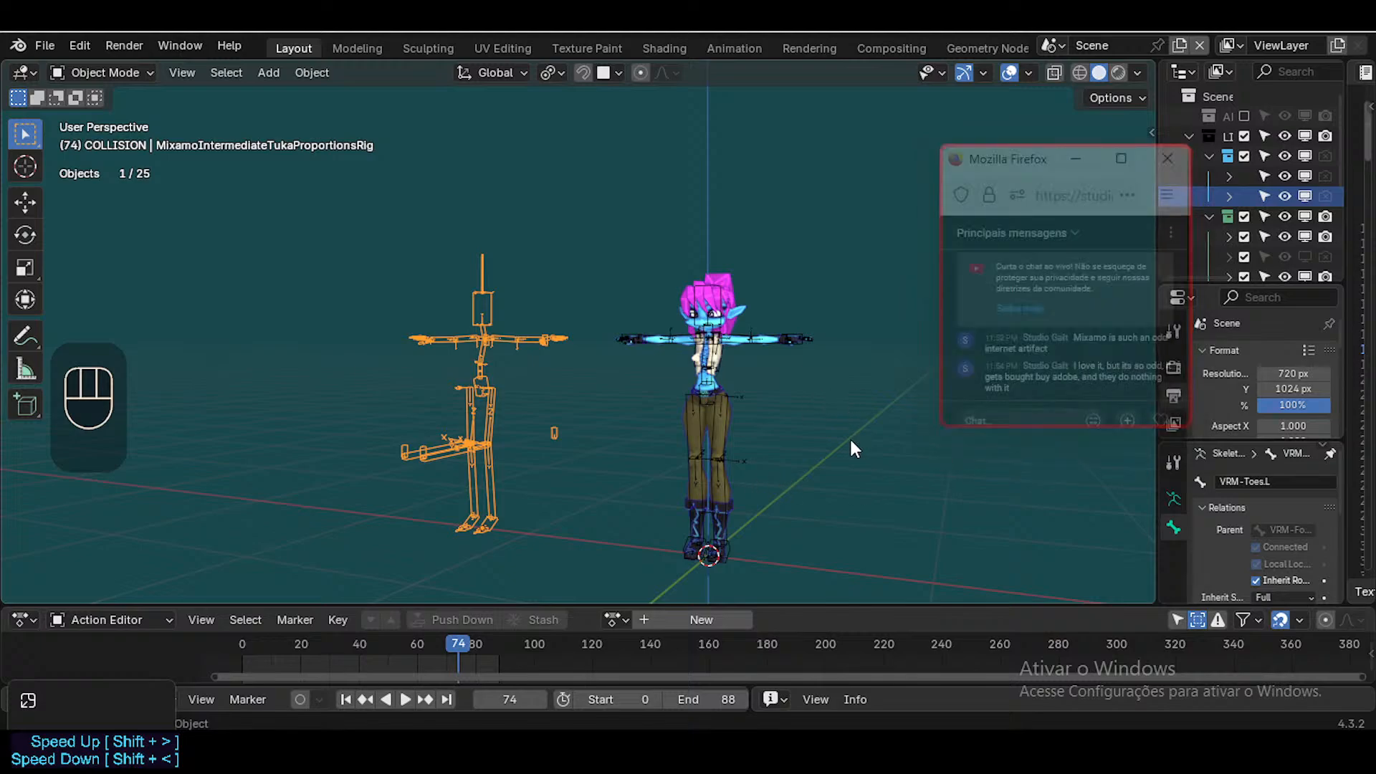
Examine the intermediate Mixamo rig and the custom character standing side by side
middle_click_drag(849, 442, 810, 389)
middle_click_drag(790, 455, 619, 439, "shift")
scroll(674, 395, "up", 2)
scroll(674, 395, "up", 1)
scroll(618, 462, "up", 1)
scroll(618, 470, "down", 1)
middle_click_drag(618, 439, 617, 390, "shift")
scroll(605, 452, "up", 1)
middle_click_drag(605, 452, 549, 477, "shift")
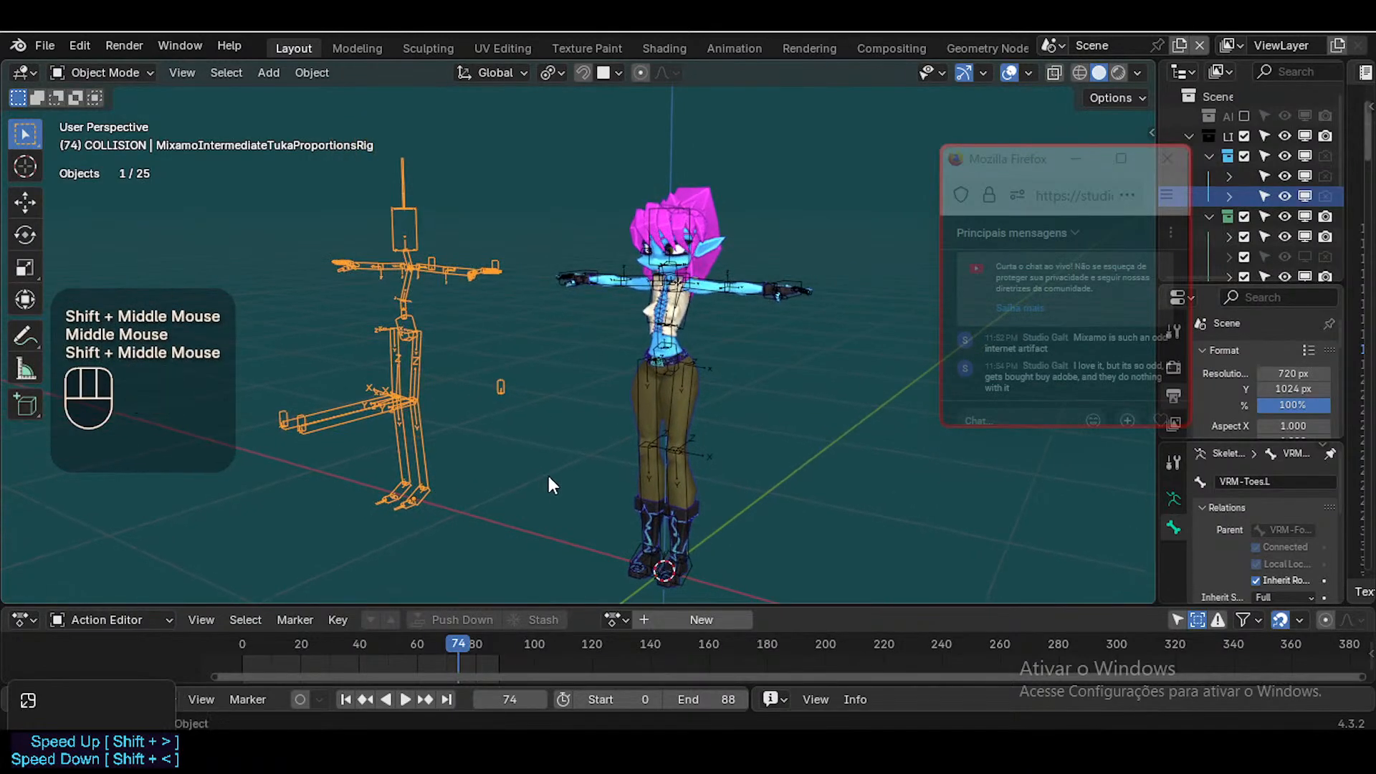
scroll(549, 477, "down", 1)
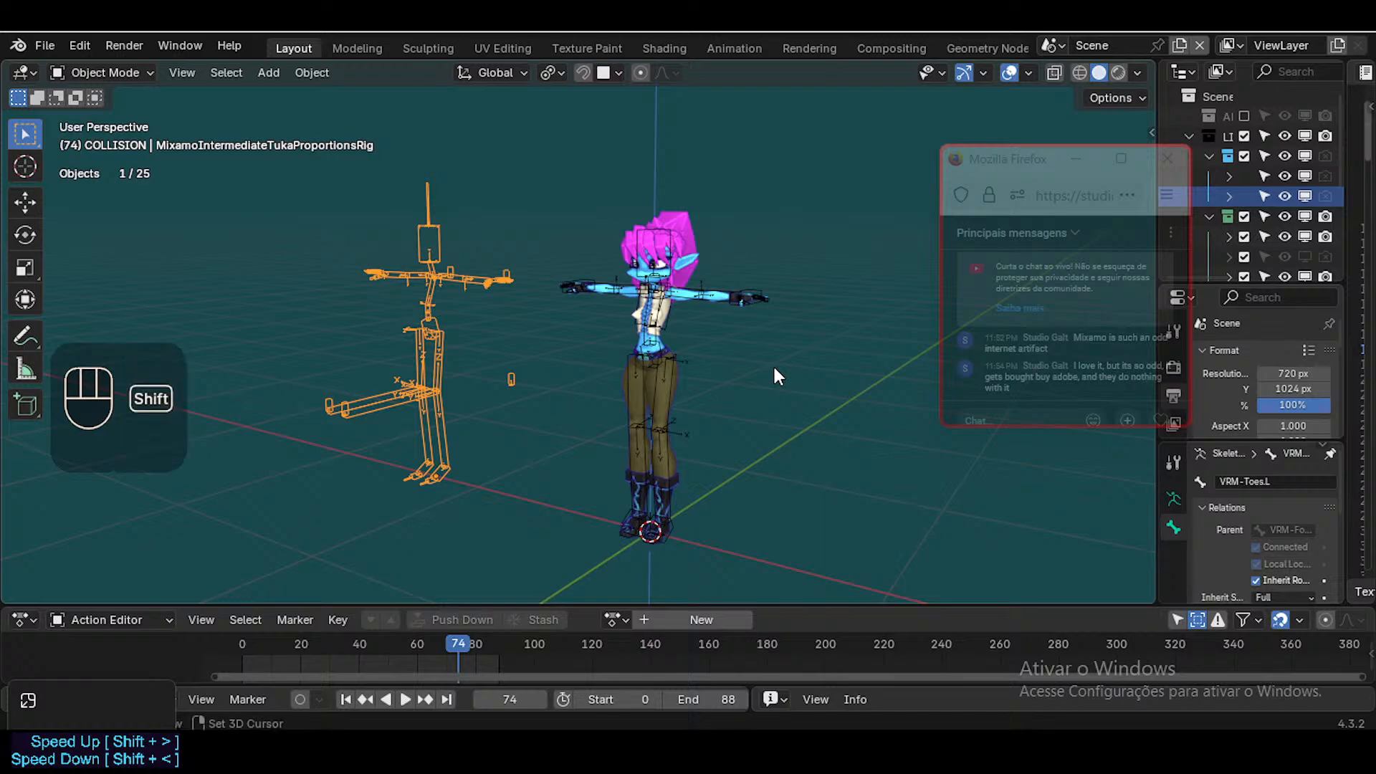
Move around both rigs with Walk Navigation to view them from different positions, ending on a side view
key("shift+grave")
key("d")
key("w")
key("w")
key("e")
key("w")
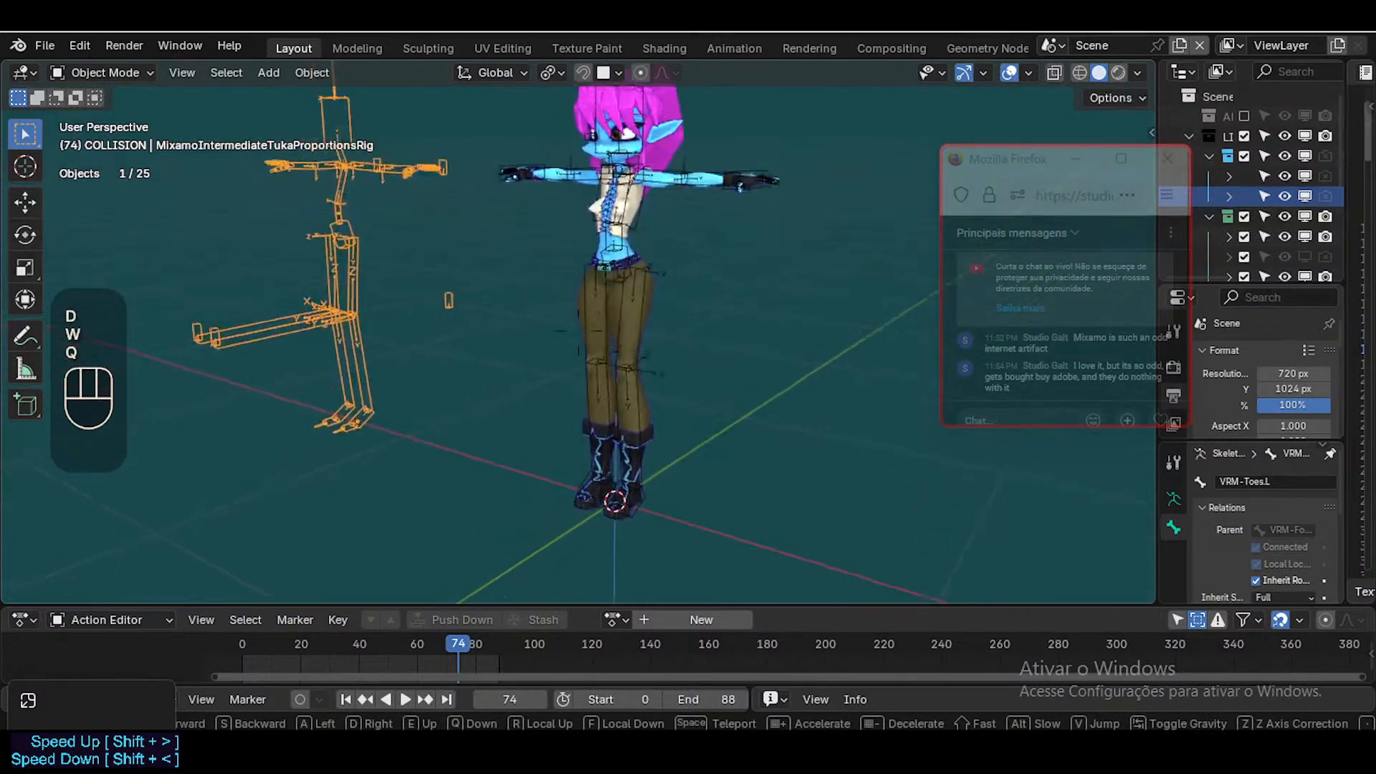
key("q")
key("shift+w")
key("shift+a")
key("shift+s")
key("shift+e")
key("shift+d")
key("shift+w")
key("shift+q")
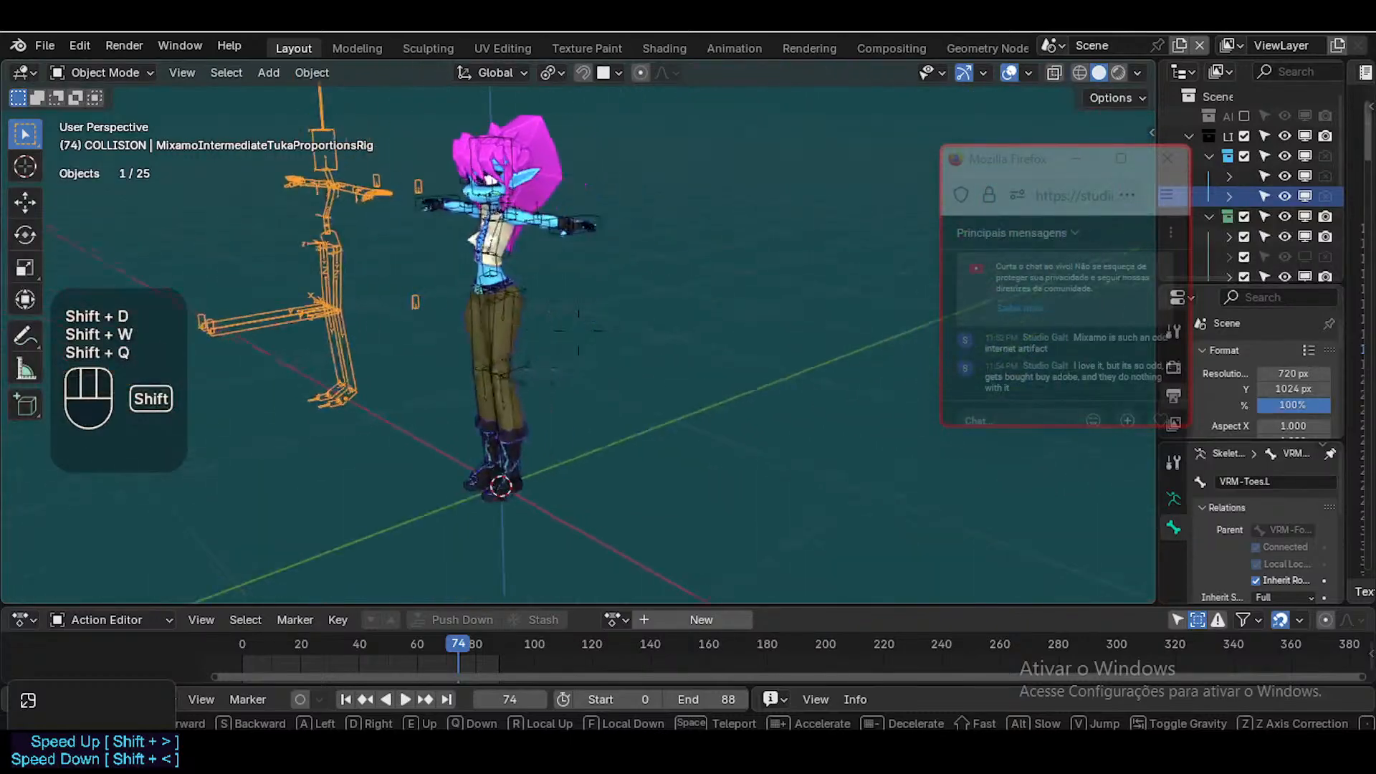
key("w")
key("w")
left_click(780, 377)
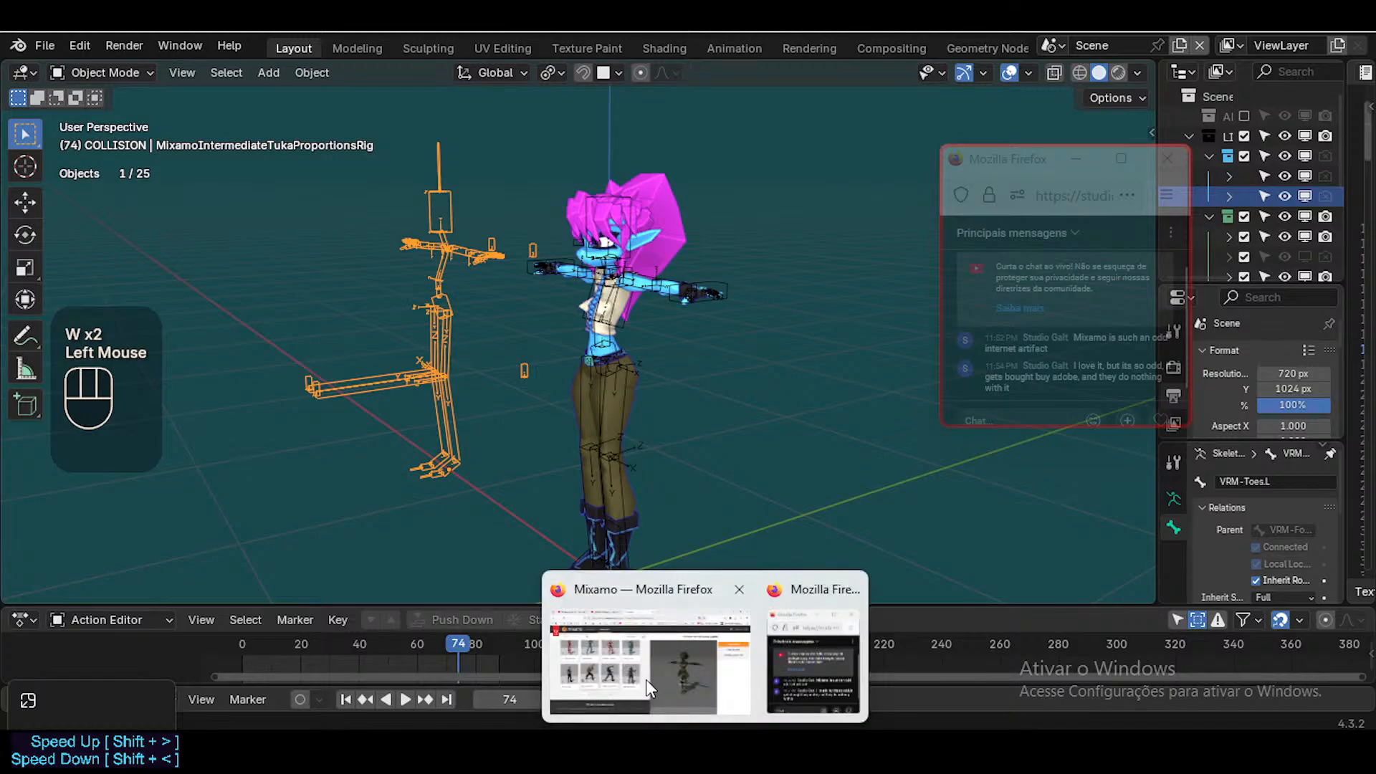
Switch back to the Mixamo page in Firefox and look through the first page of animations
left_click(647, 680)
scroll(420, 313, "up", 5)
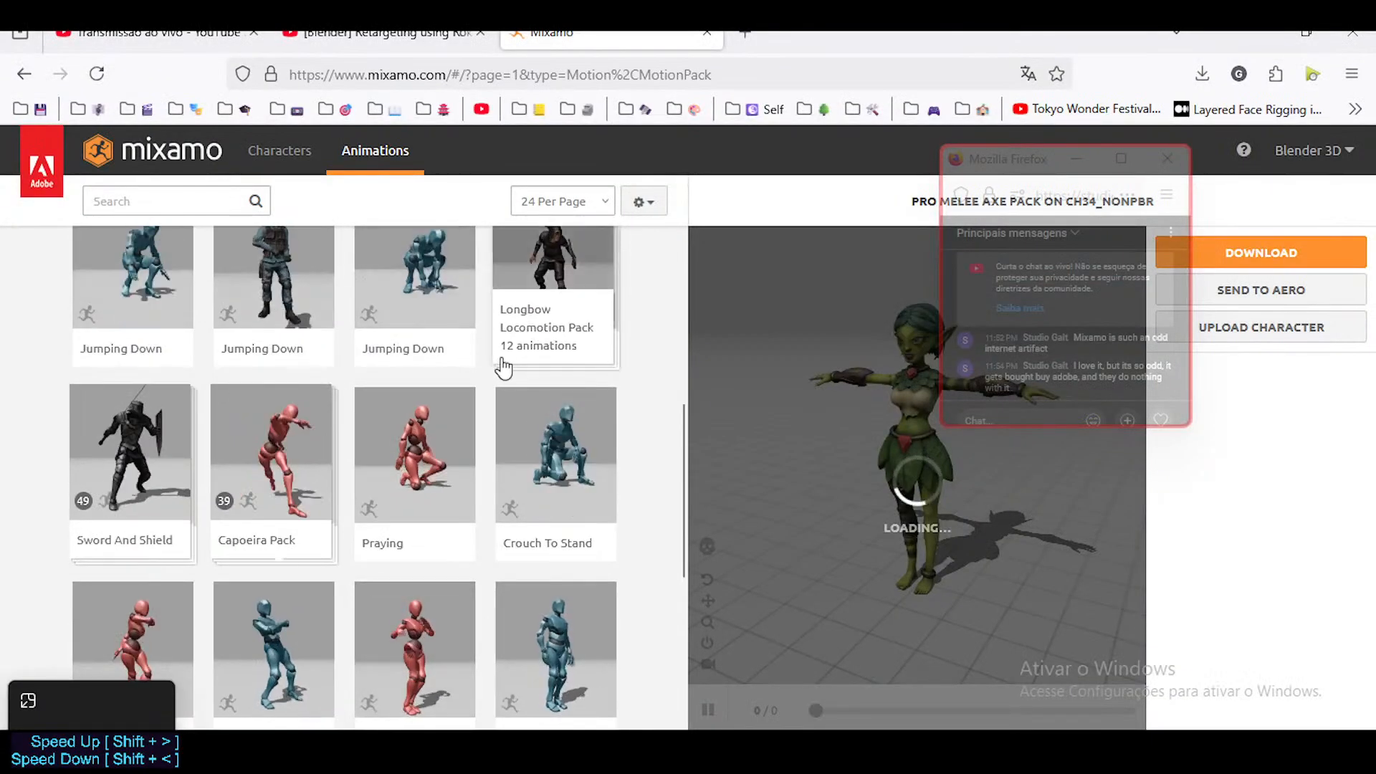
scroll(399, 451, "down", 5)
scroll(399, 452, "up", 8)
scroll(430, 435, "up", 3)
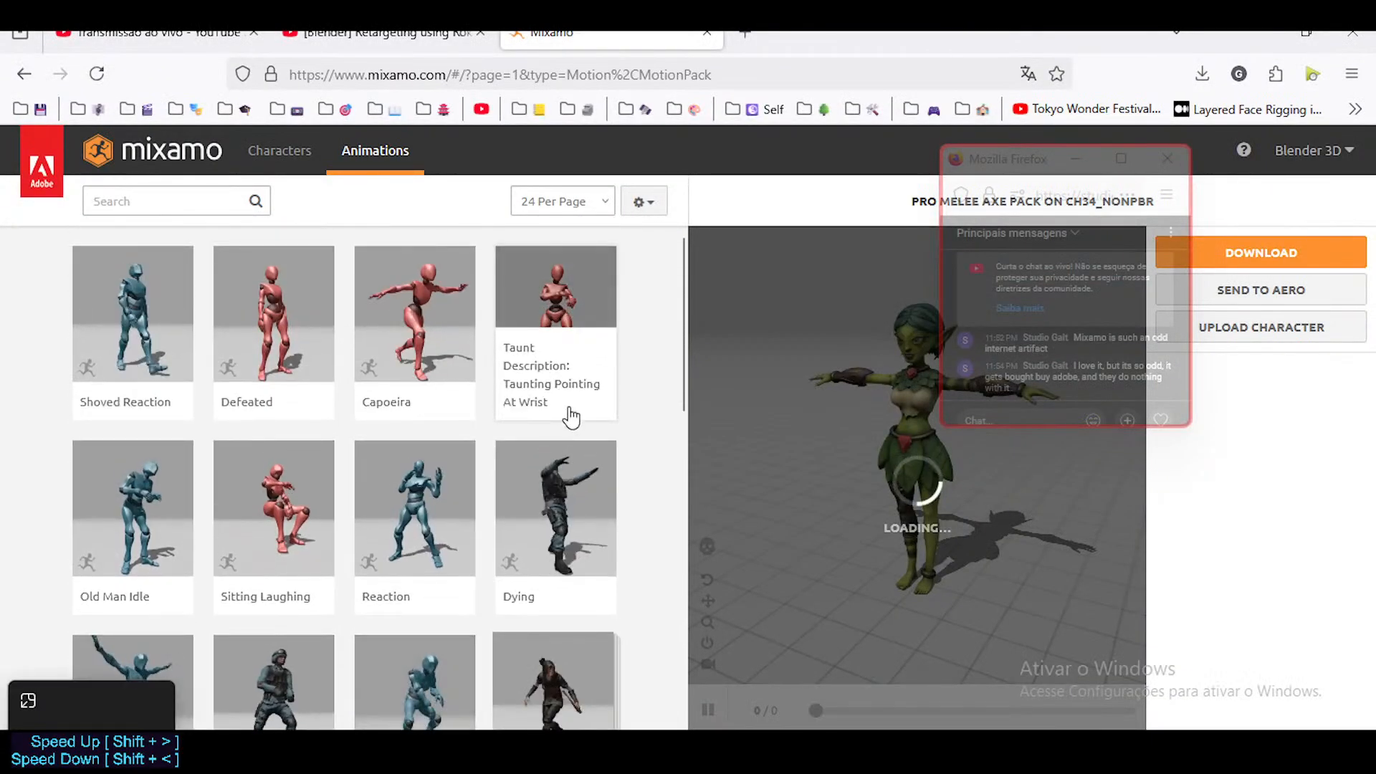
scroll(451, 539, "down", 5)
scroll(444, 541, "down", 4)
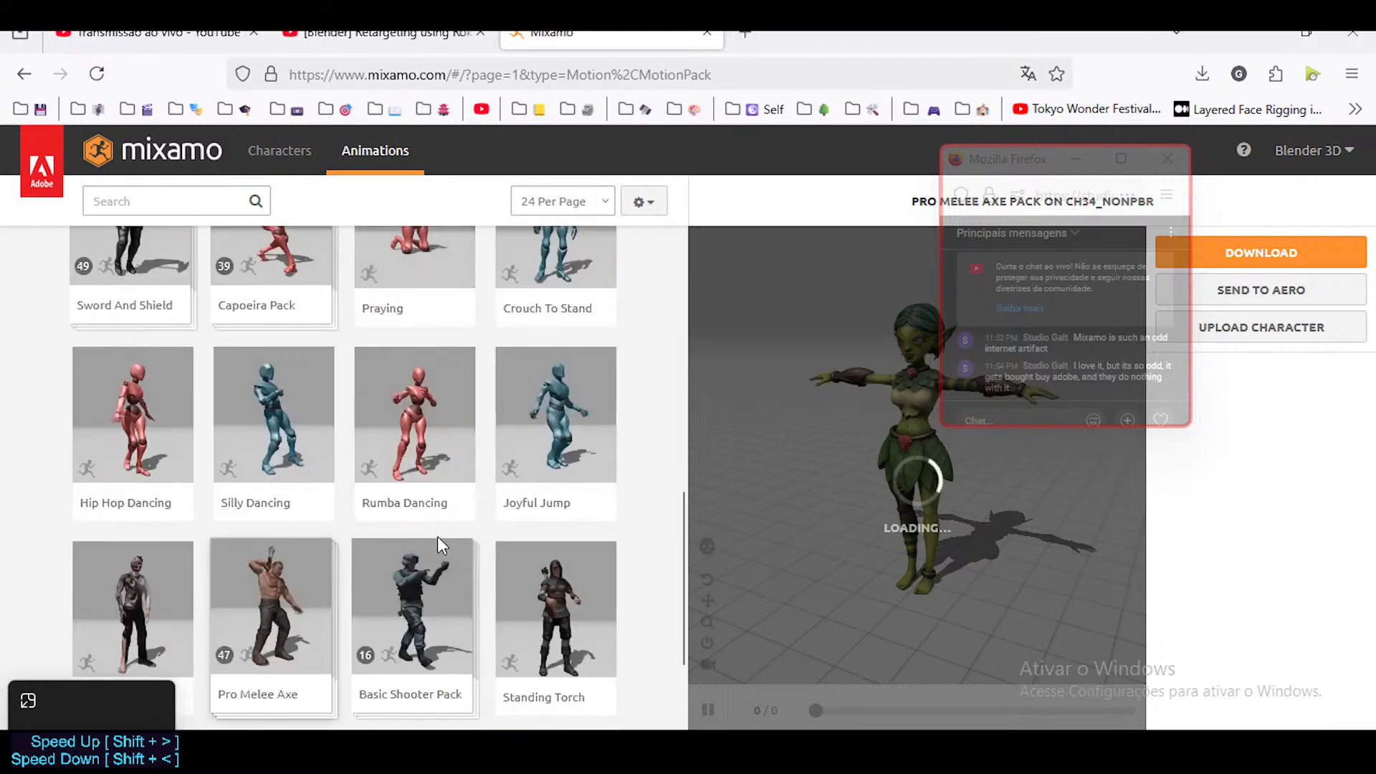
scroll(526, 548, "down", 3)
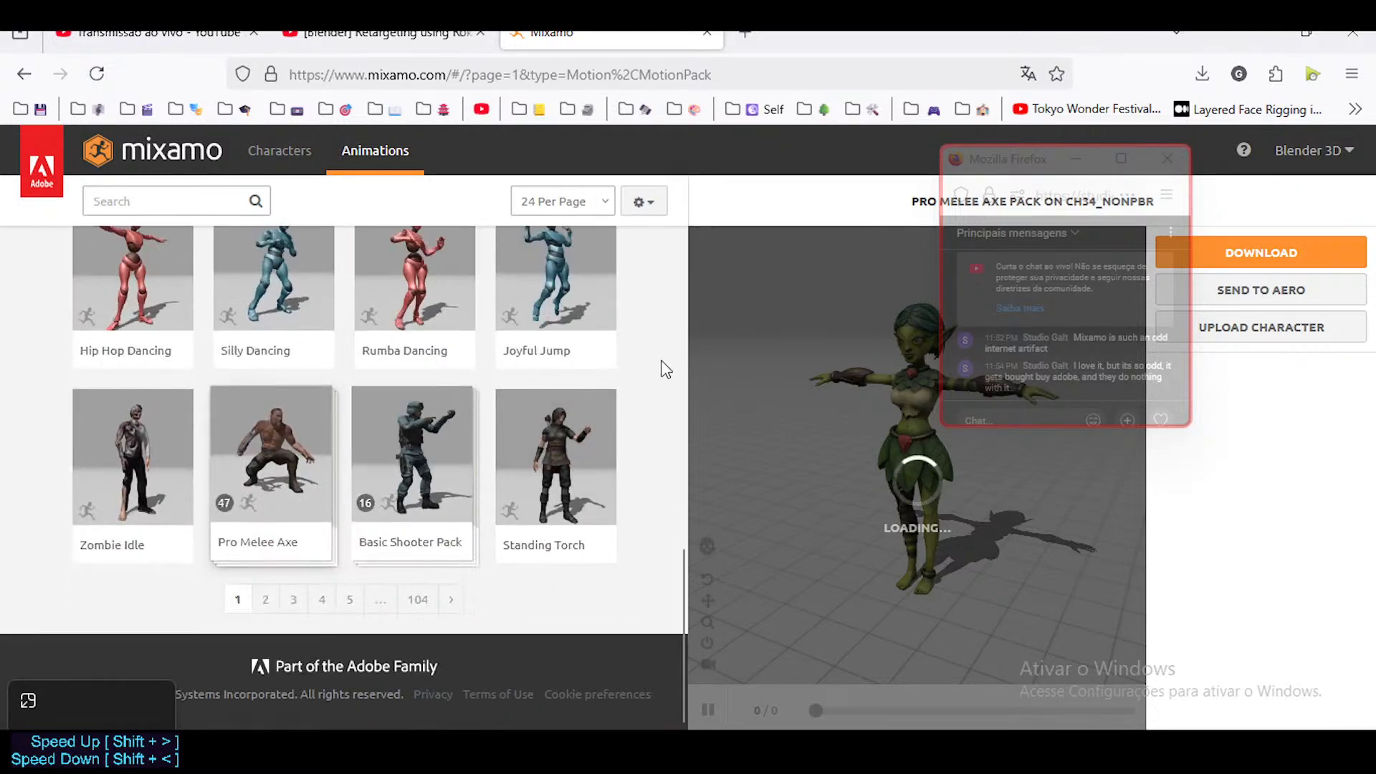
Look through the first page of Mixamo animations again for a suitable motion
scroll(663, 387, "up", 7)
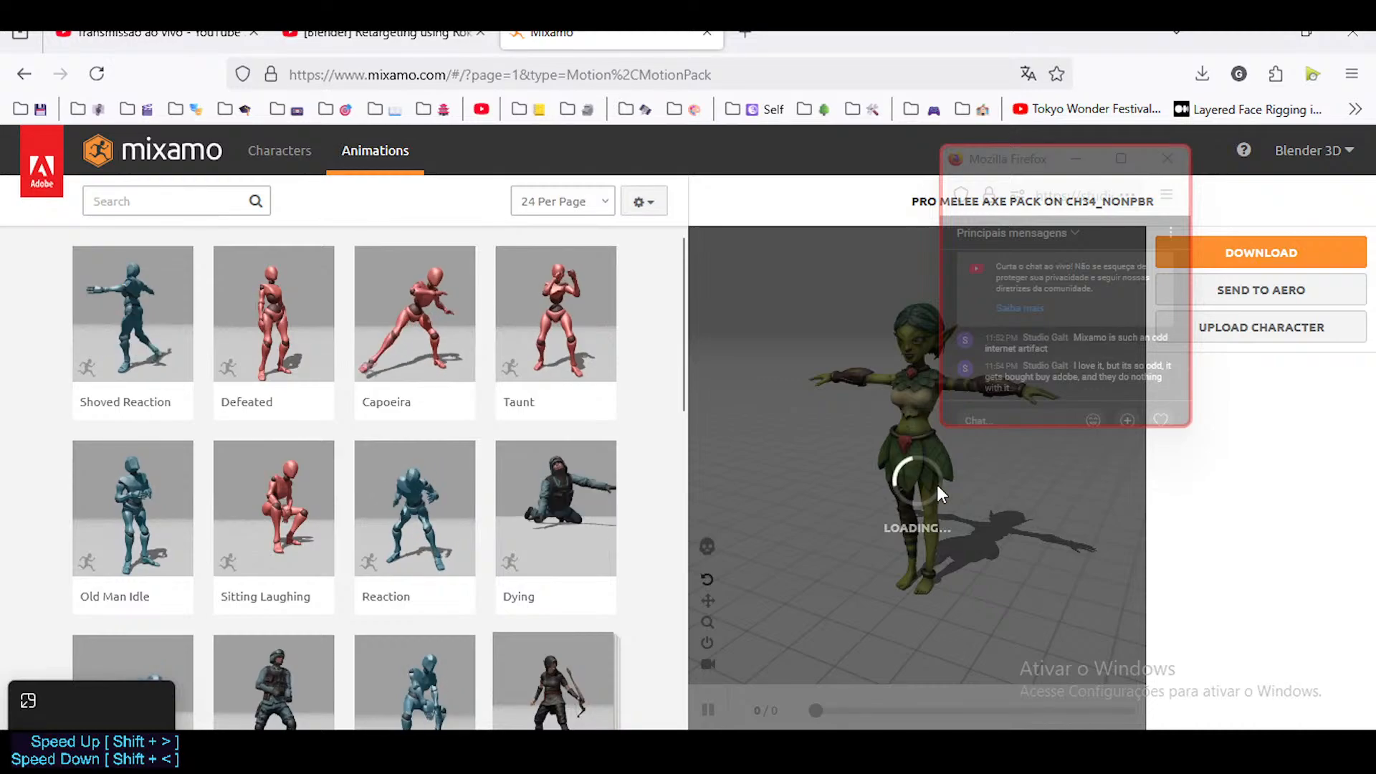
scroll(547, 476, "down", 3)
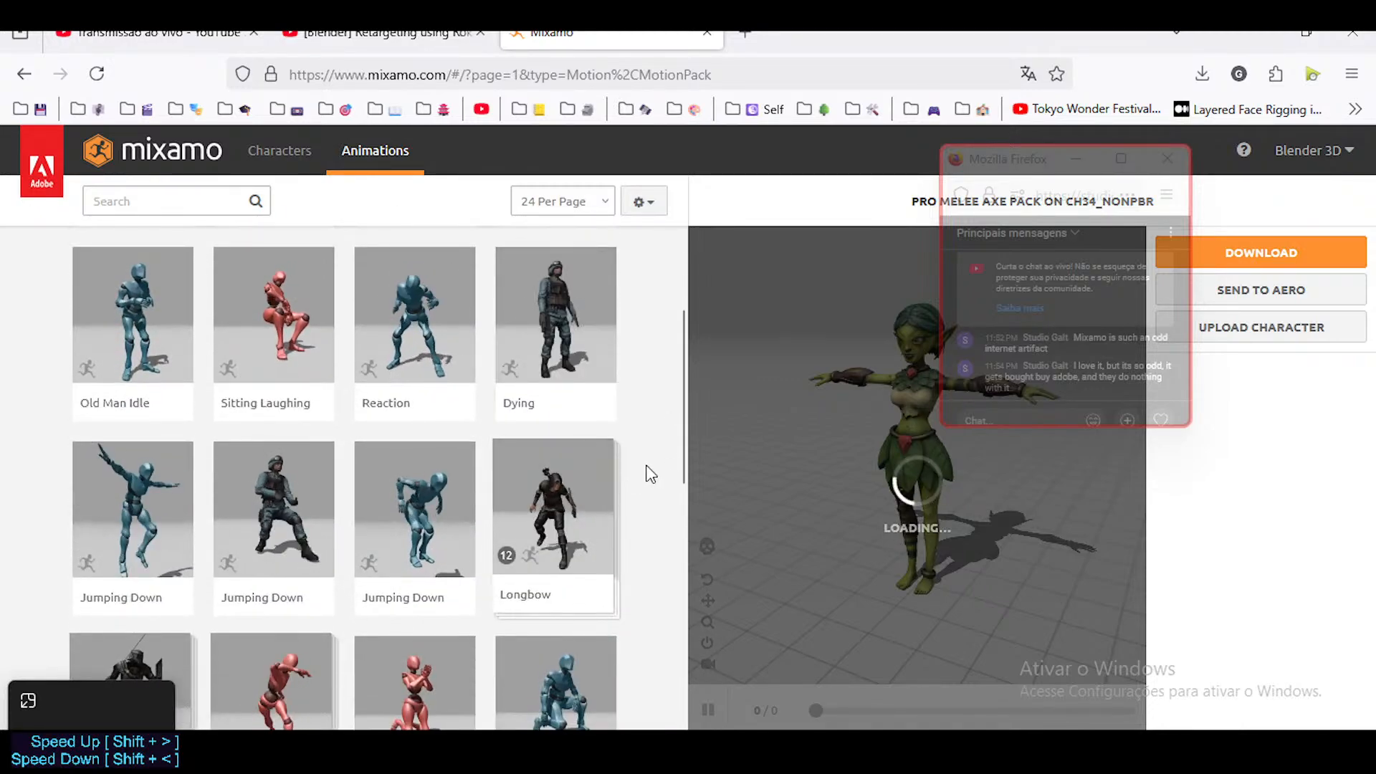
scroll(631, 495, "down", 3)
scroll(448, 473, "up", 2)
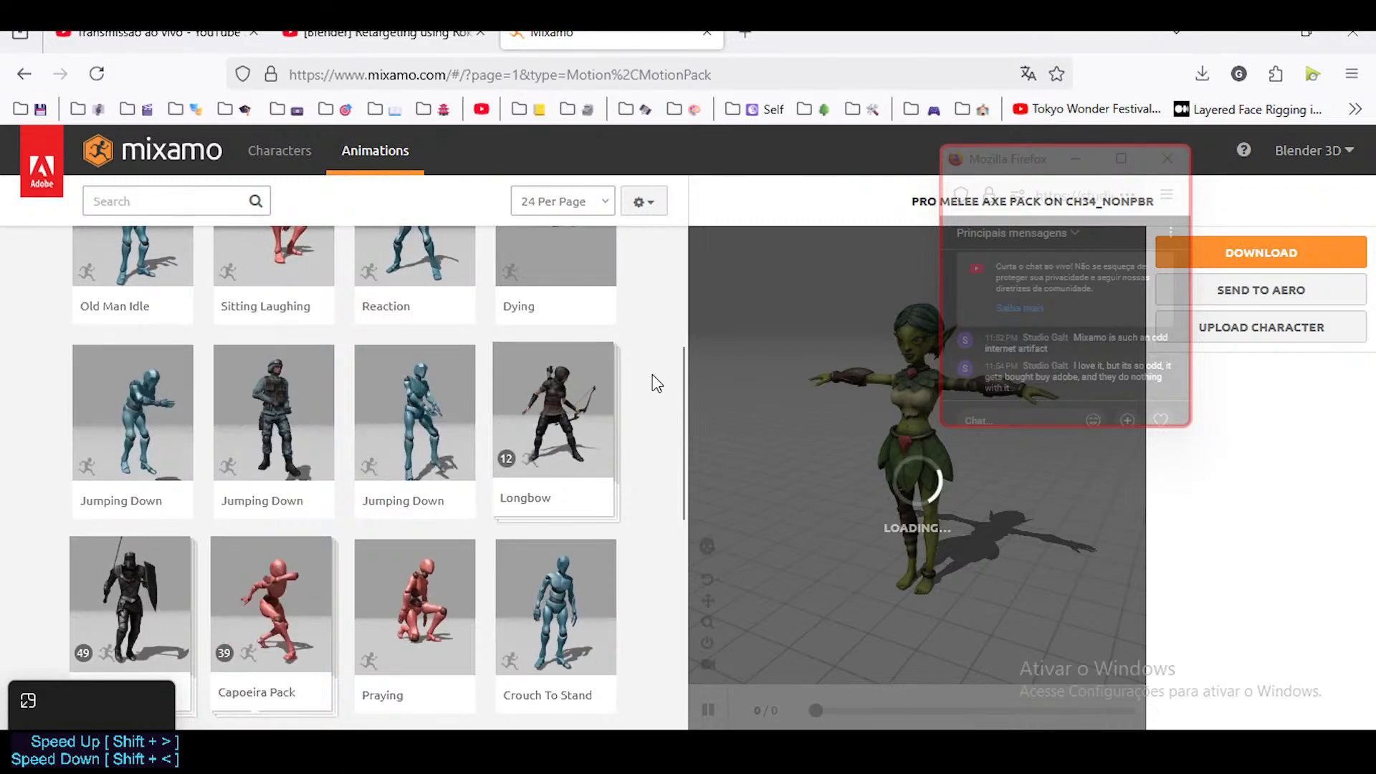
scroll(654, 381, "down", 5)
scroll(430, 444, "down", 2)
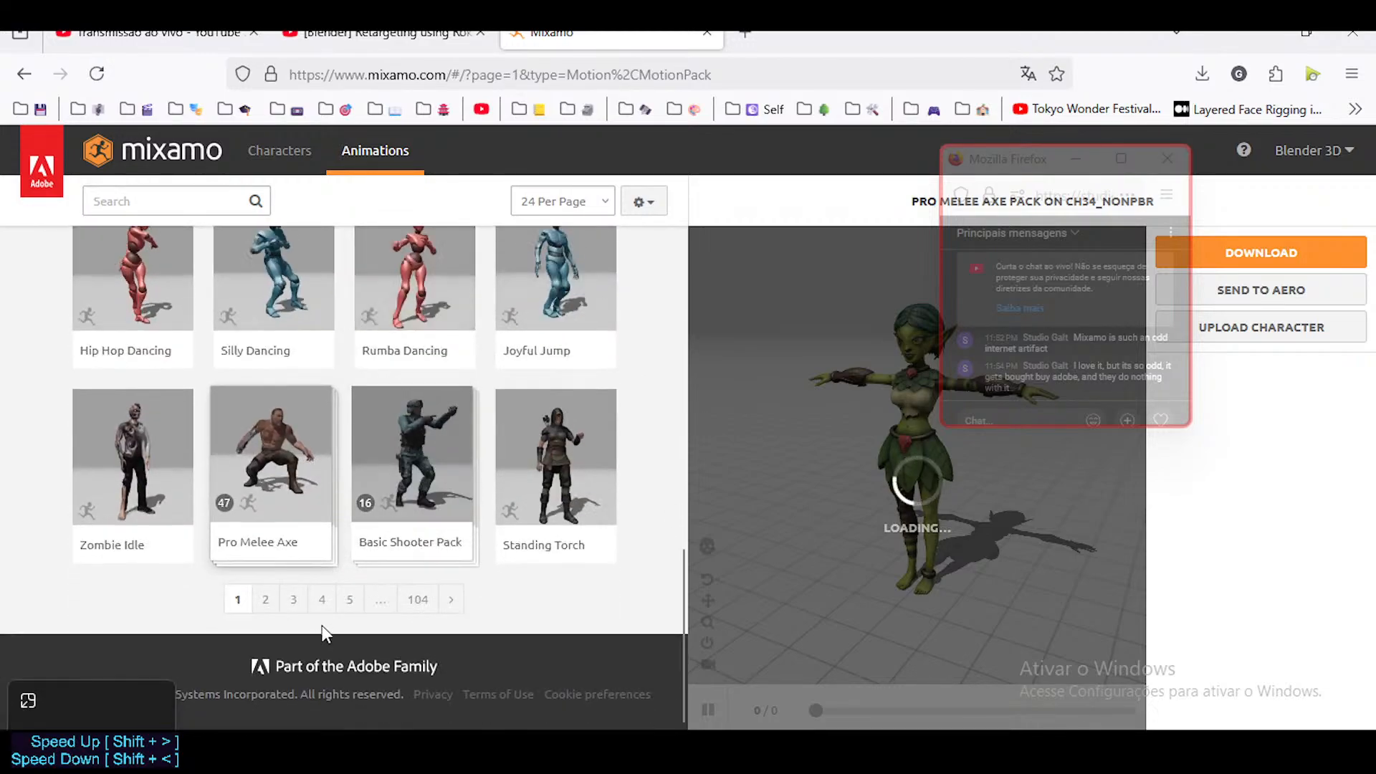
Go to page 3 of the animation list and look through all of its animations
left_click(293, 600)
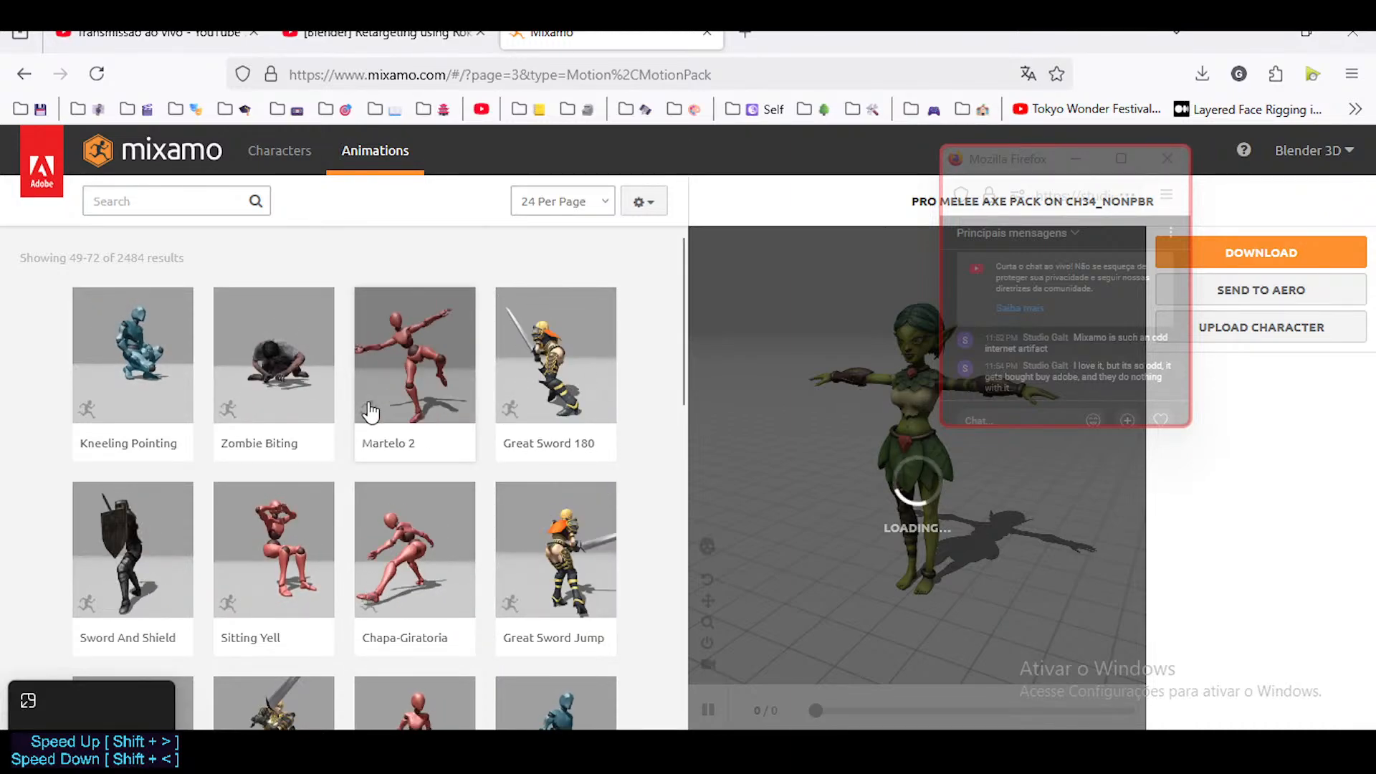
scroll(370, 452, "down", 3)
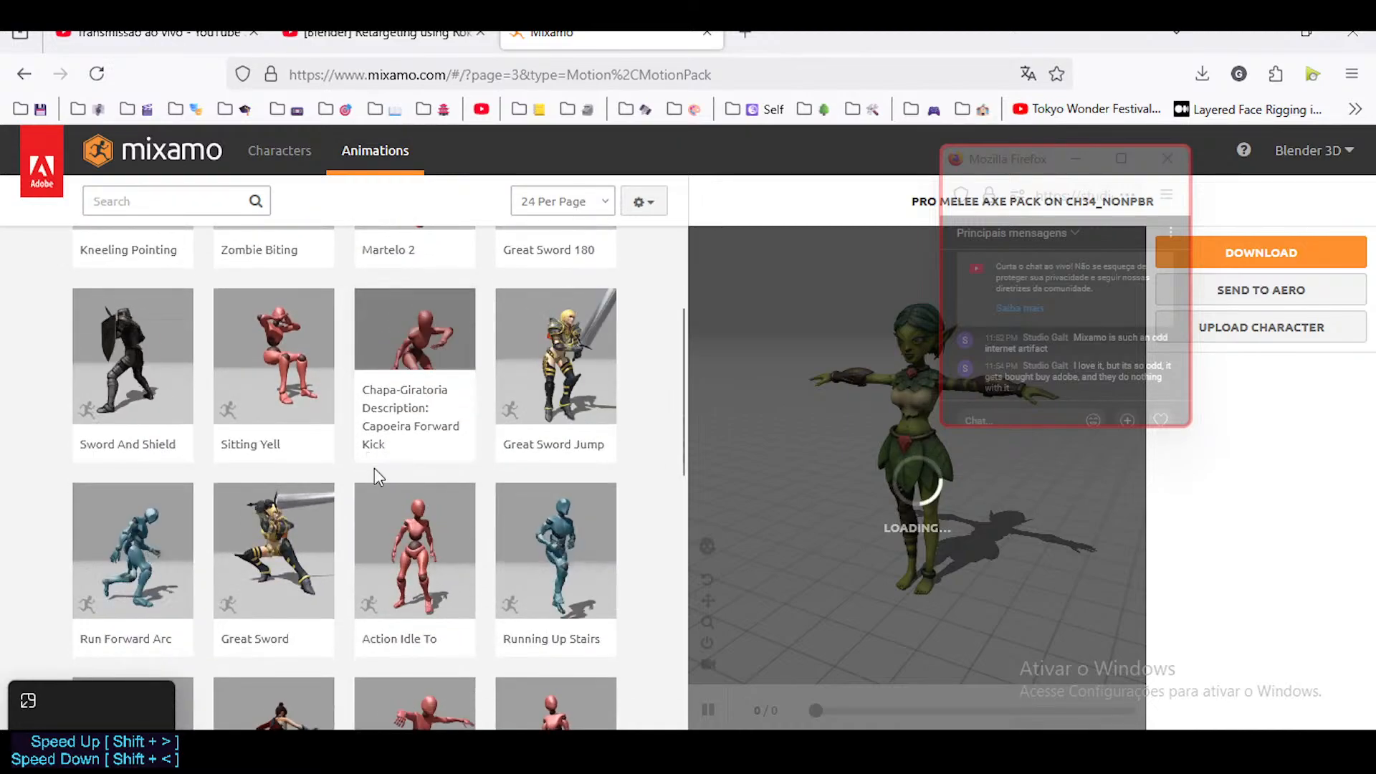
scroll(375, 475, "down", 3)
scroll(424, 515, "up", 6)
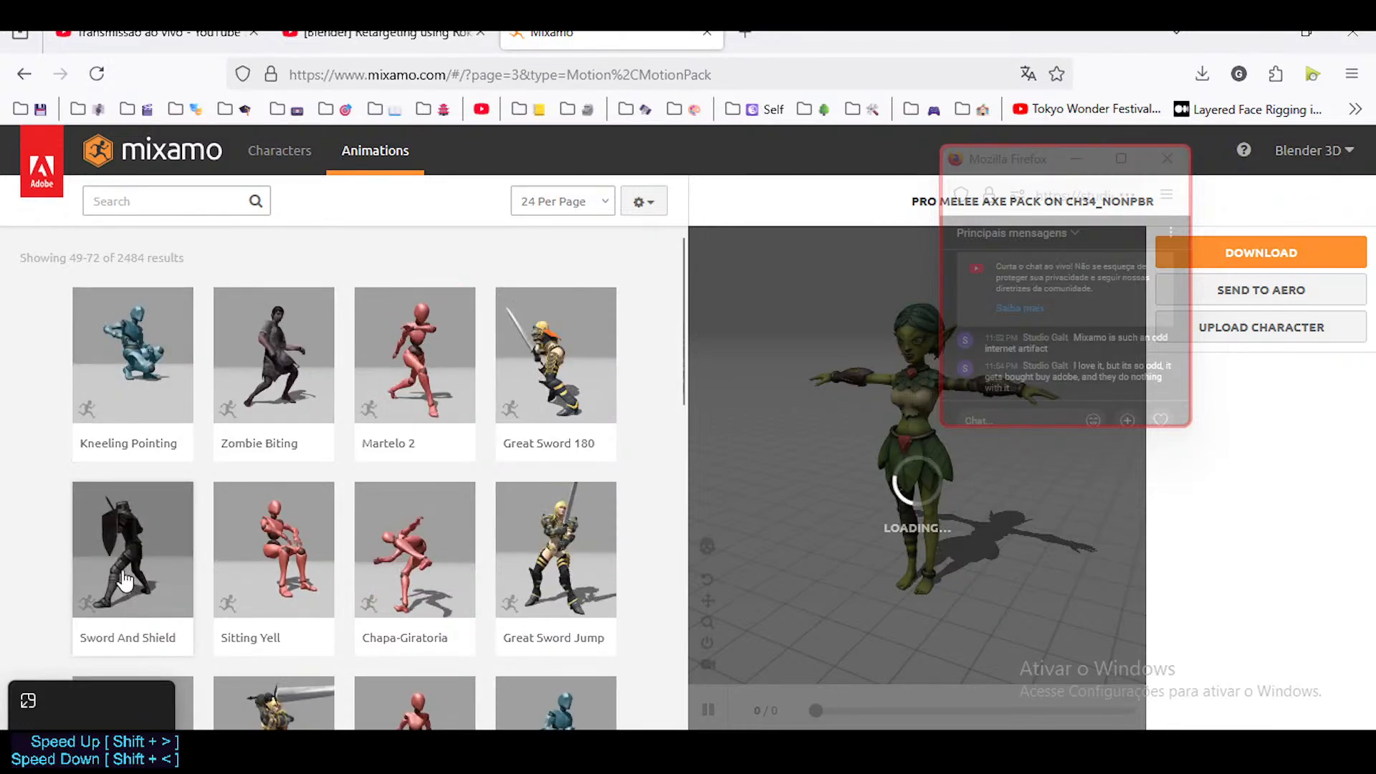
scroll(154, 577, "down", 5)
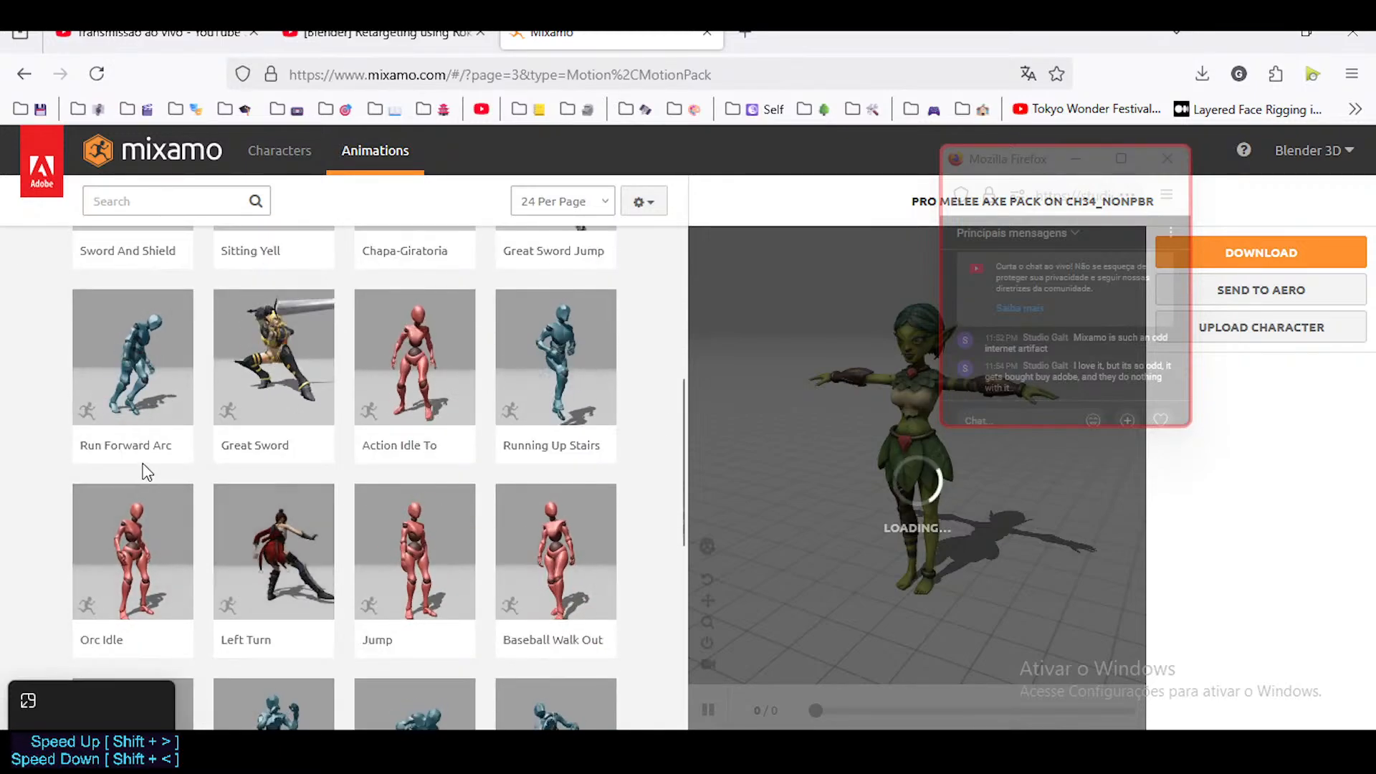
scroll(136, 470, "down", 5)
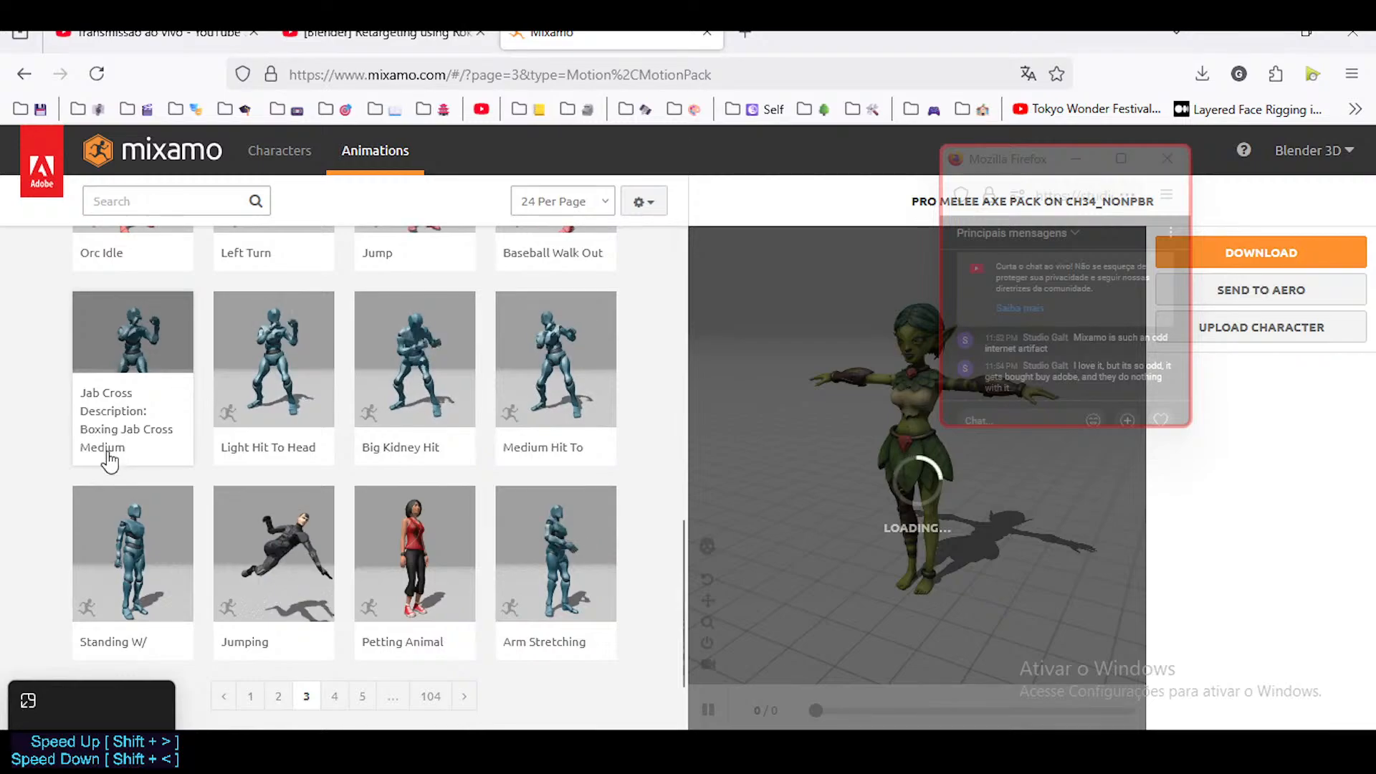
scroll(63, 270, "up", 10)
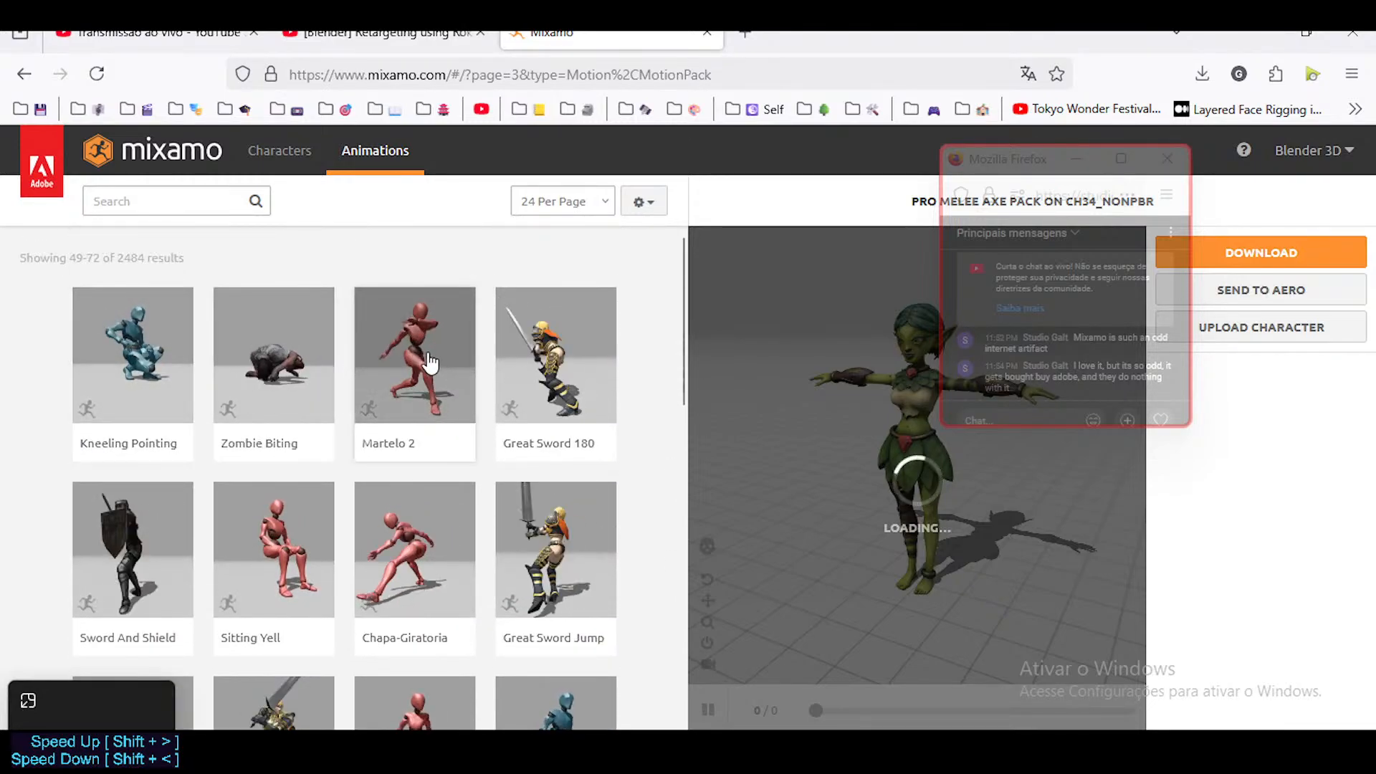
Download the Martelo 2 animation as FBX Binary without skin at 24 frames per second, and switch back to Blender
left_click(431, 370)
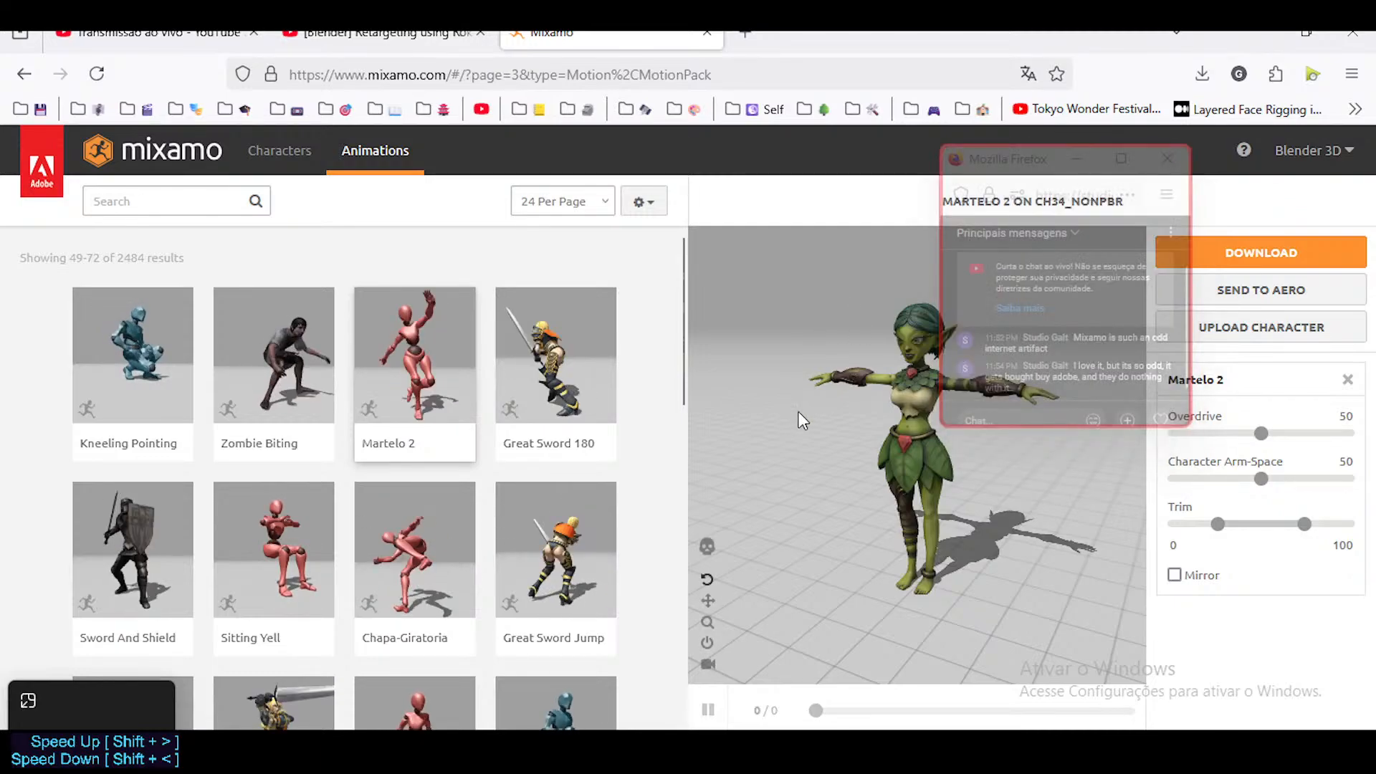
left_click(386, 358)
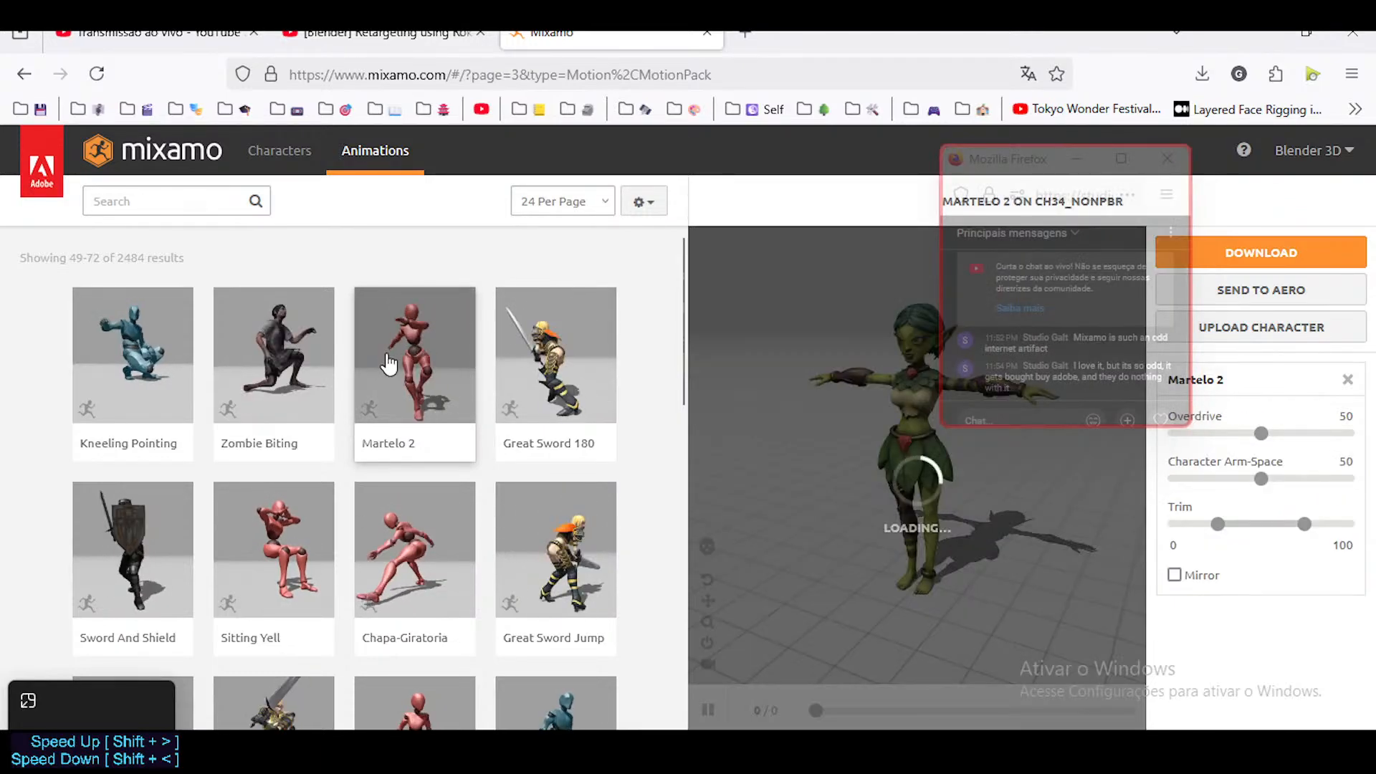
left_click(1211, 254)
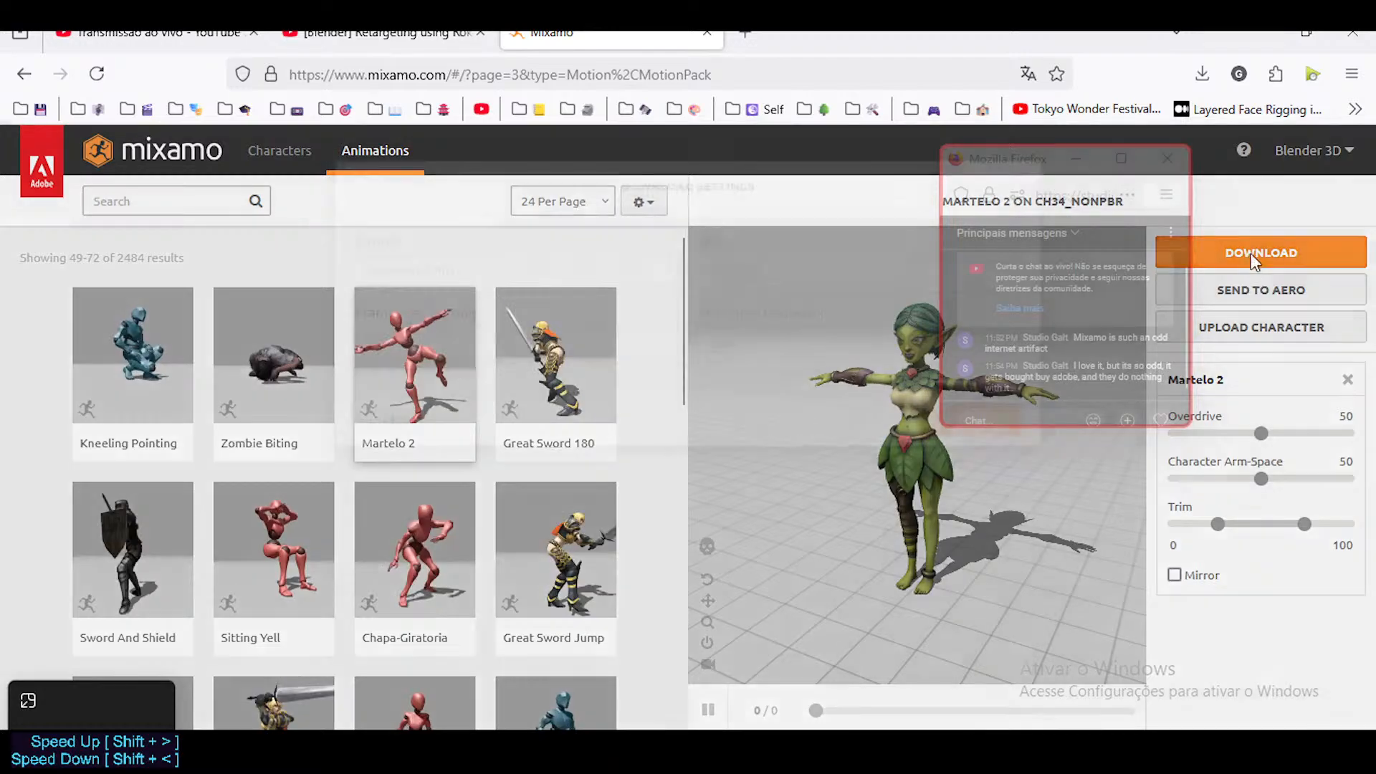
left_click(717, 336)
left_click(728, 393)
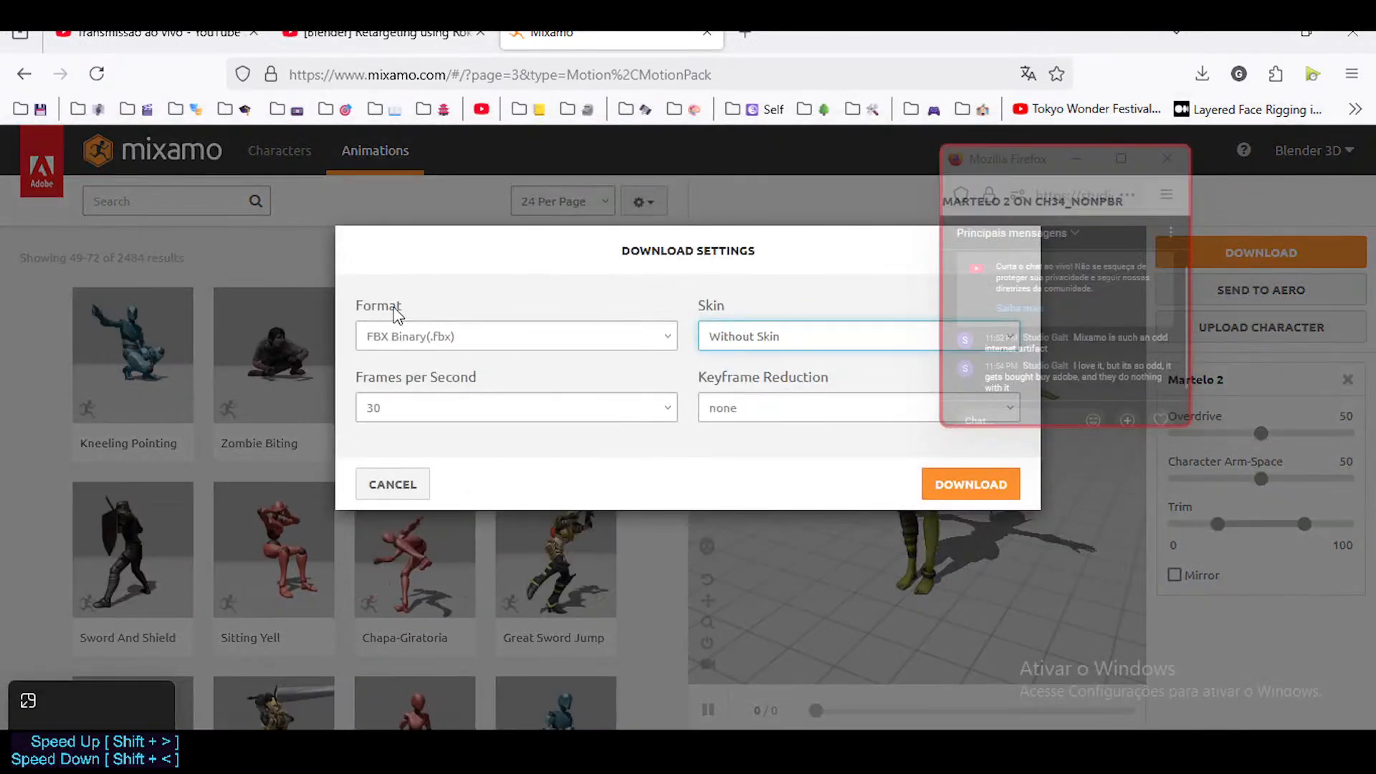
left_click(466, 332)
left_click(459, 326)
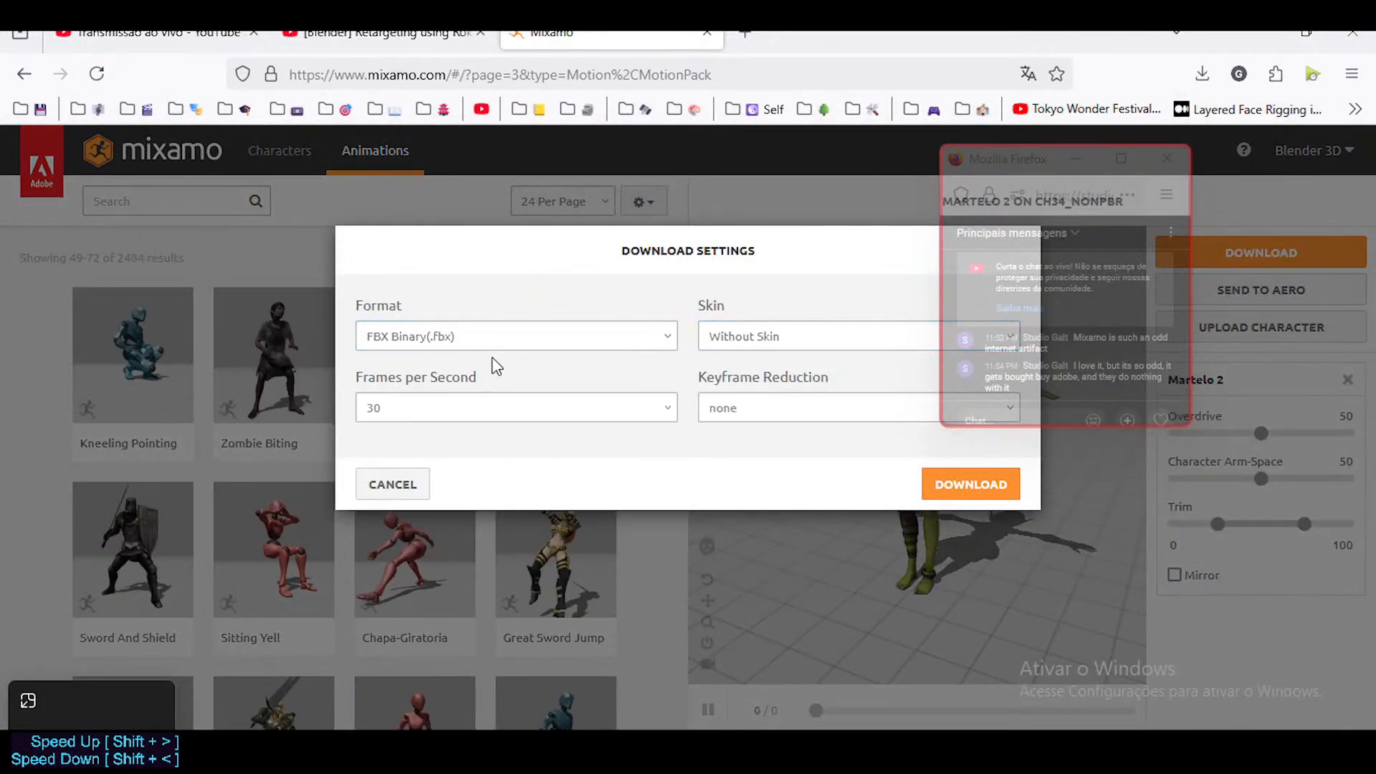
left_click(567, 407)
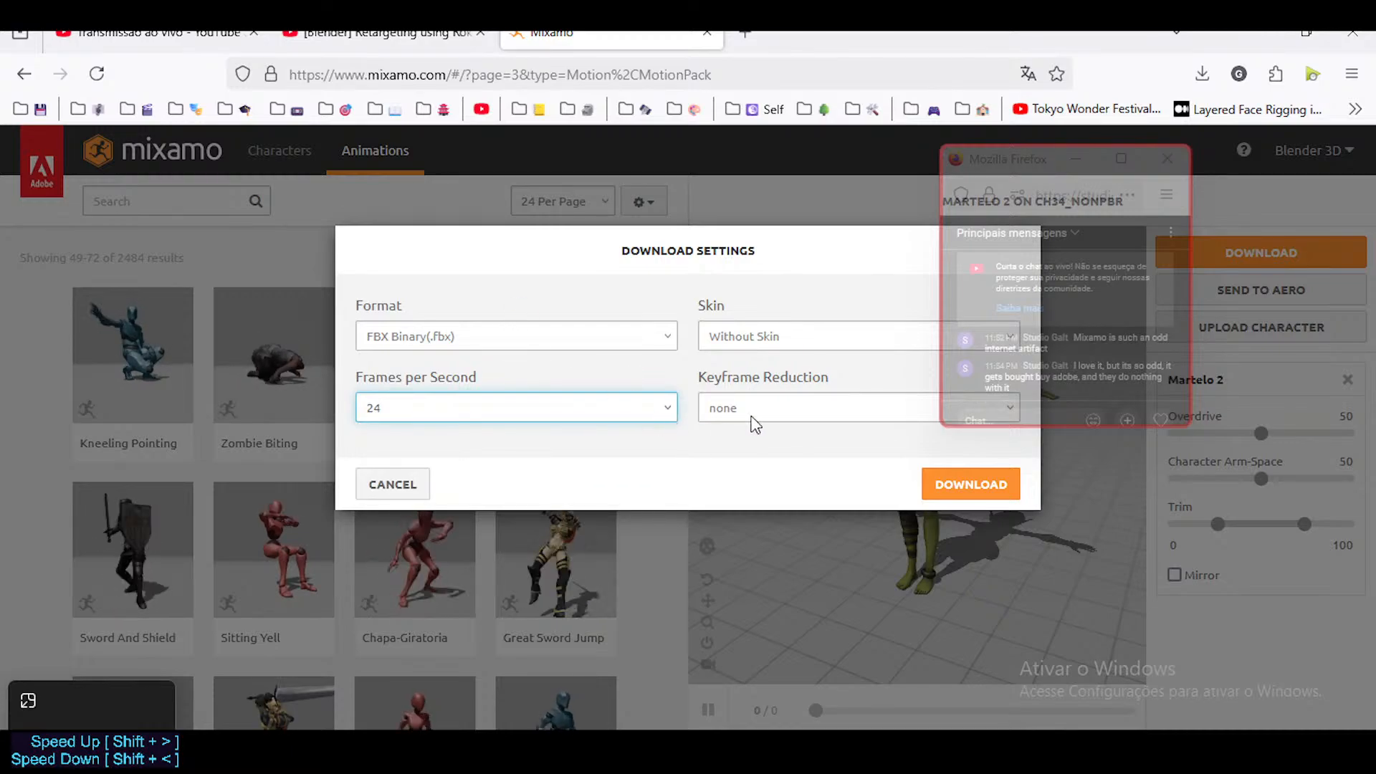
left_click(971, 484)
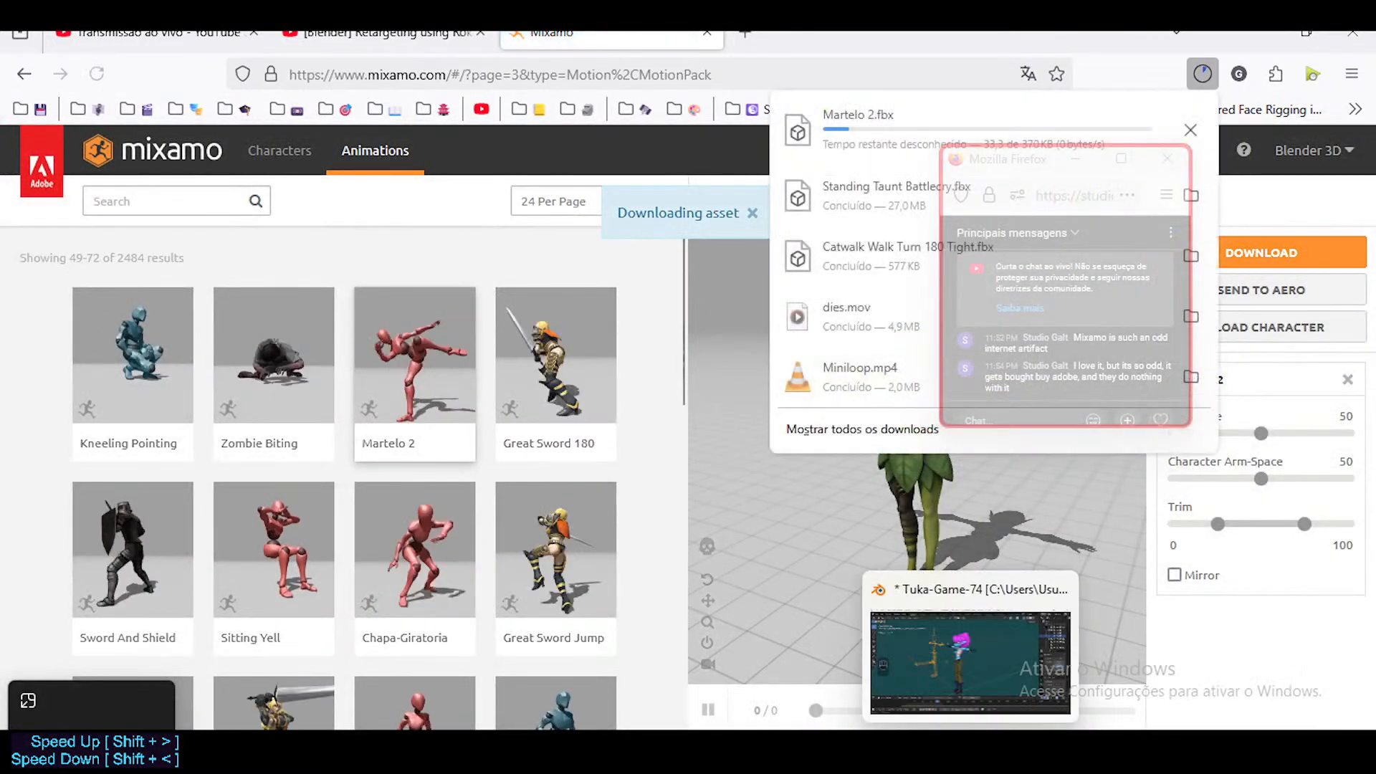
left_click(1007, 745)
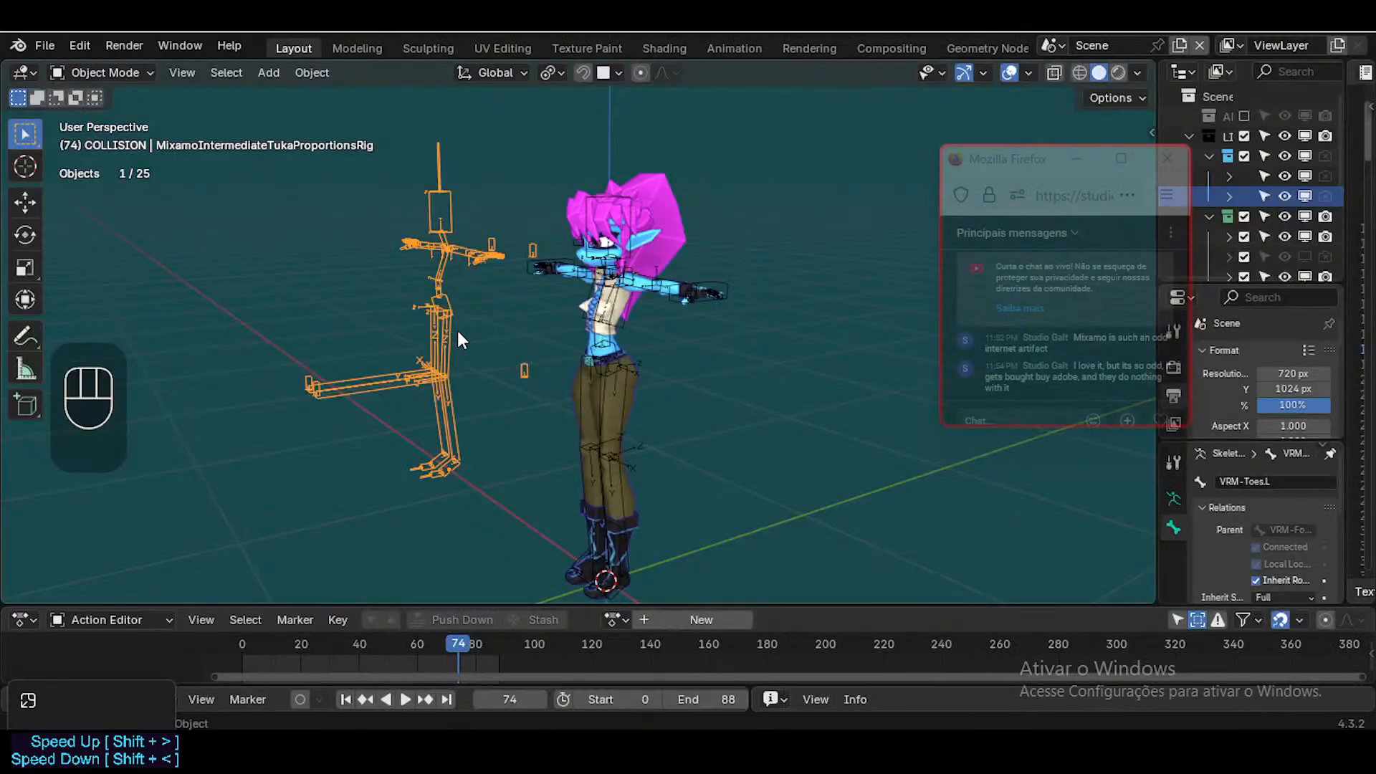
Import Martelo 2.fbx from the Downloads folder as FBX with Automatic Bone Orientation disabled
left_click(46, 45)
mouse_move(108, 328)
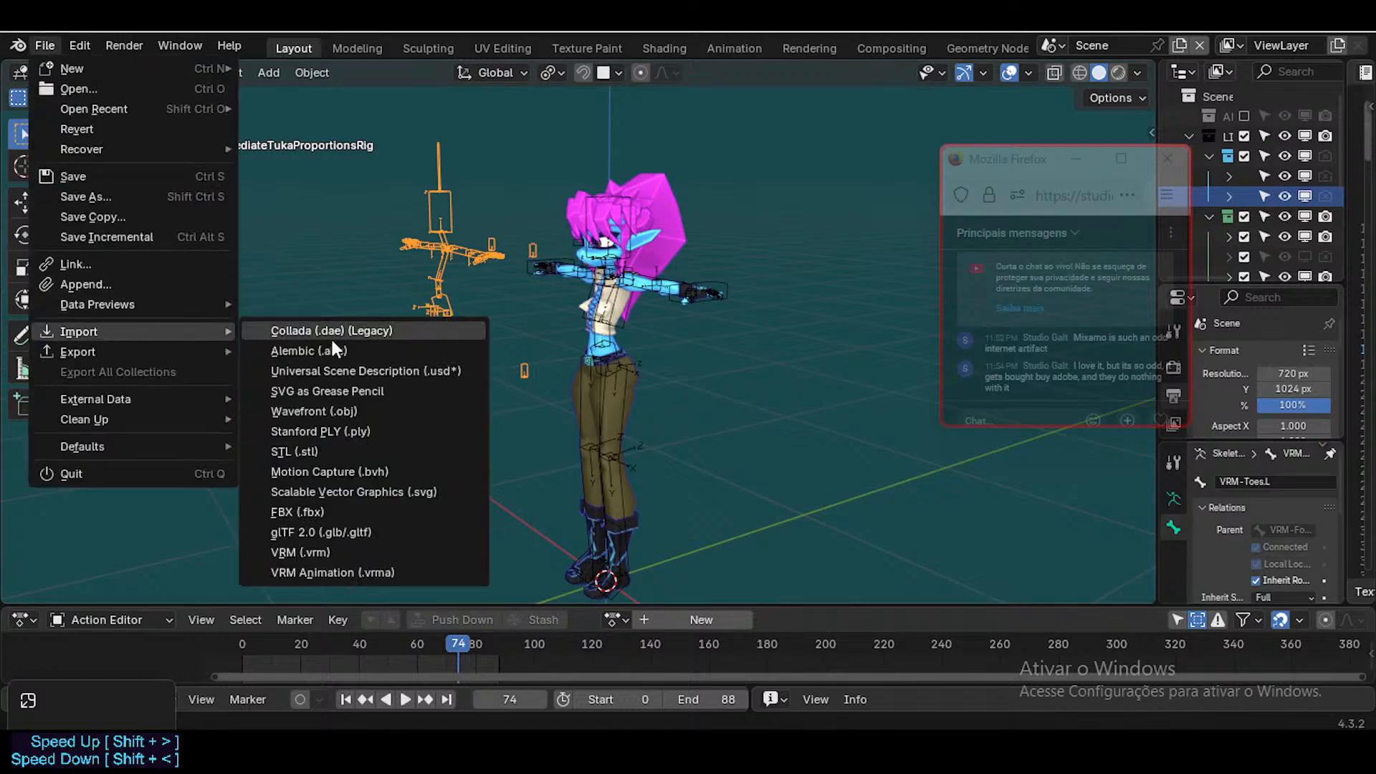
left_click(331, 510)
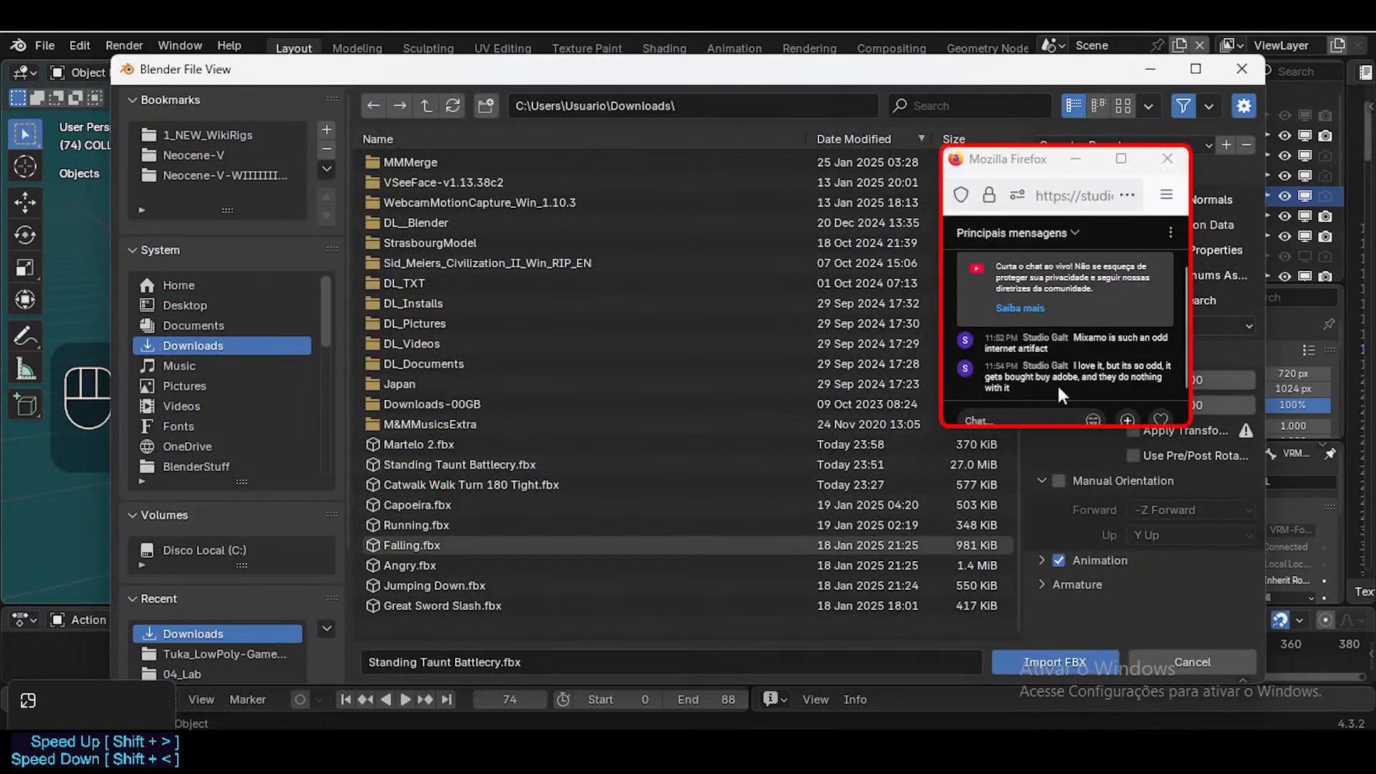
left_click(1068, 582)
scroll(1068, 582, "down", 3)
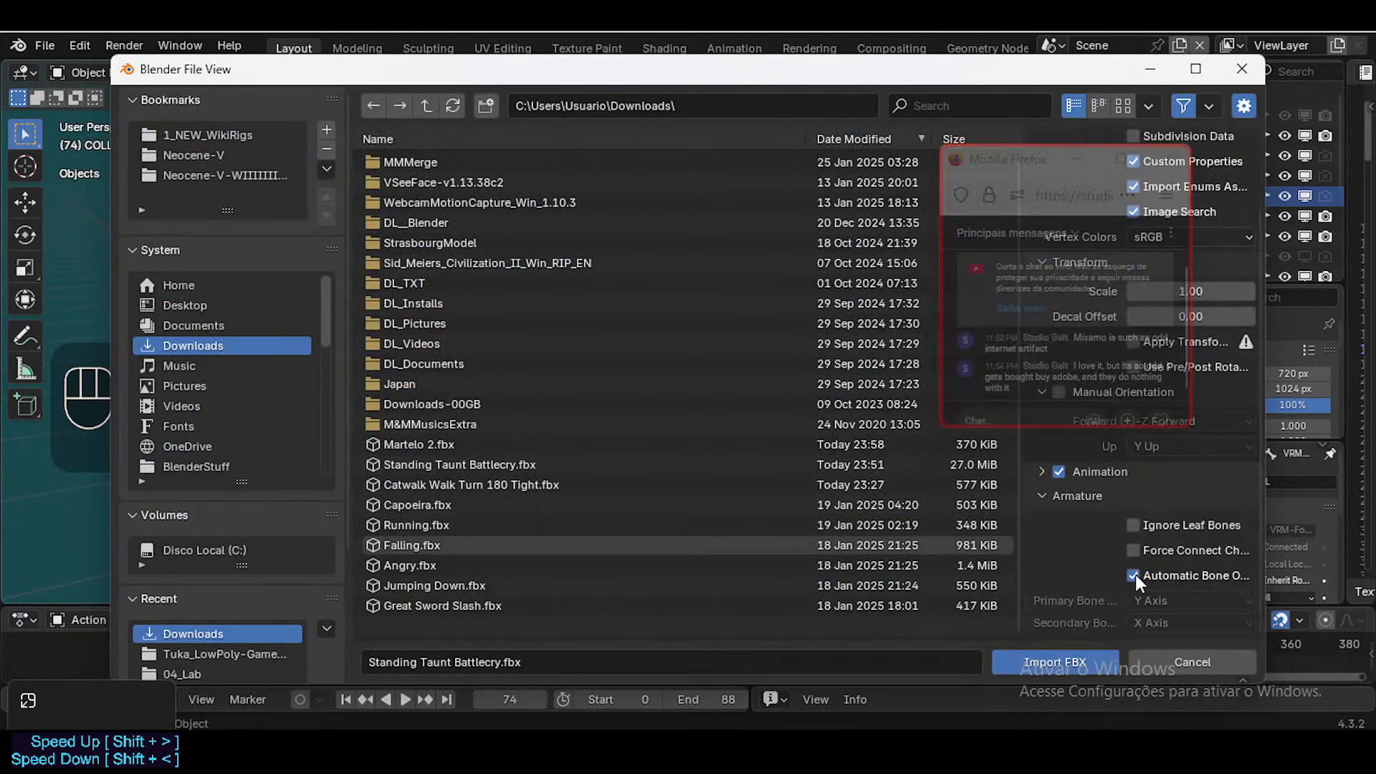
left_click(1134, 575)
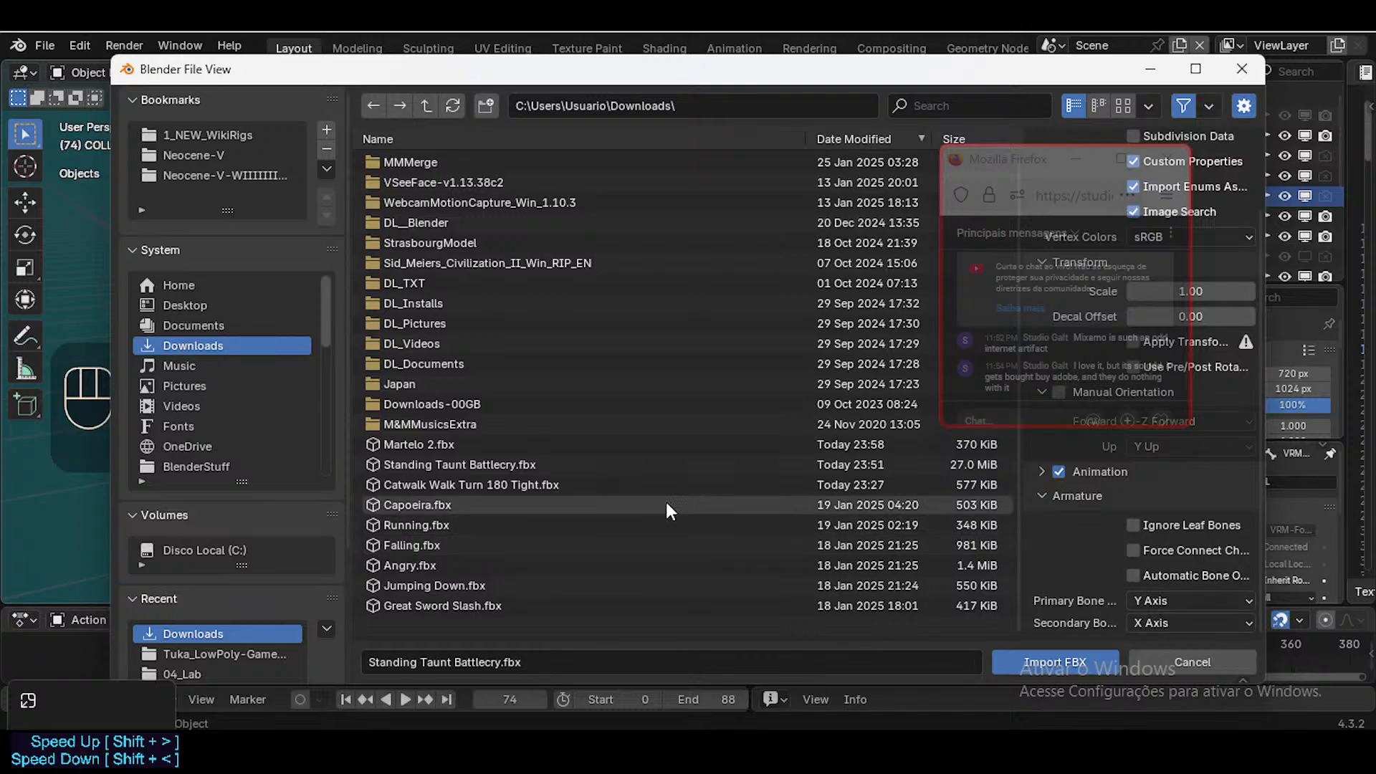
left_click(420, 444)
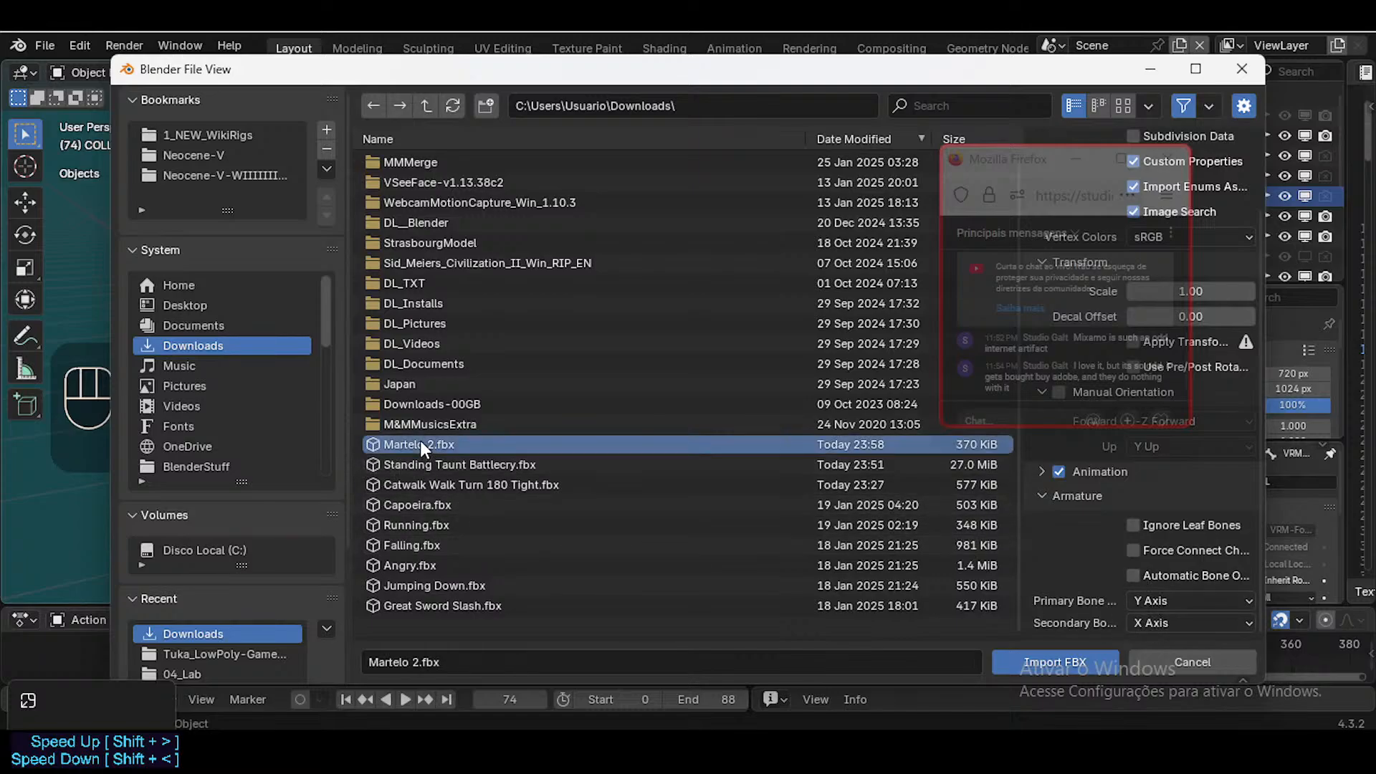
left_click(1034, 657)
Move the imported armature along the global X axis to the outer side of the intermediate rig
scroll(502, 324, "down", 3)
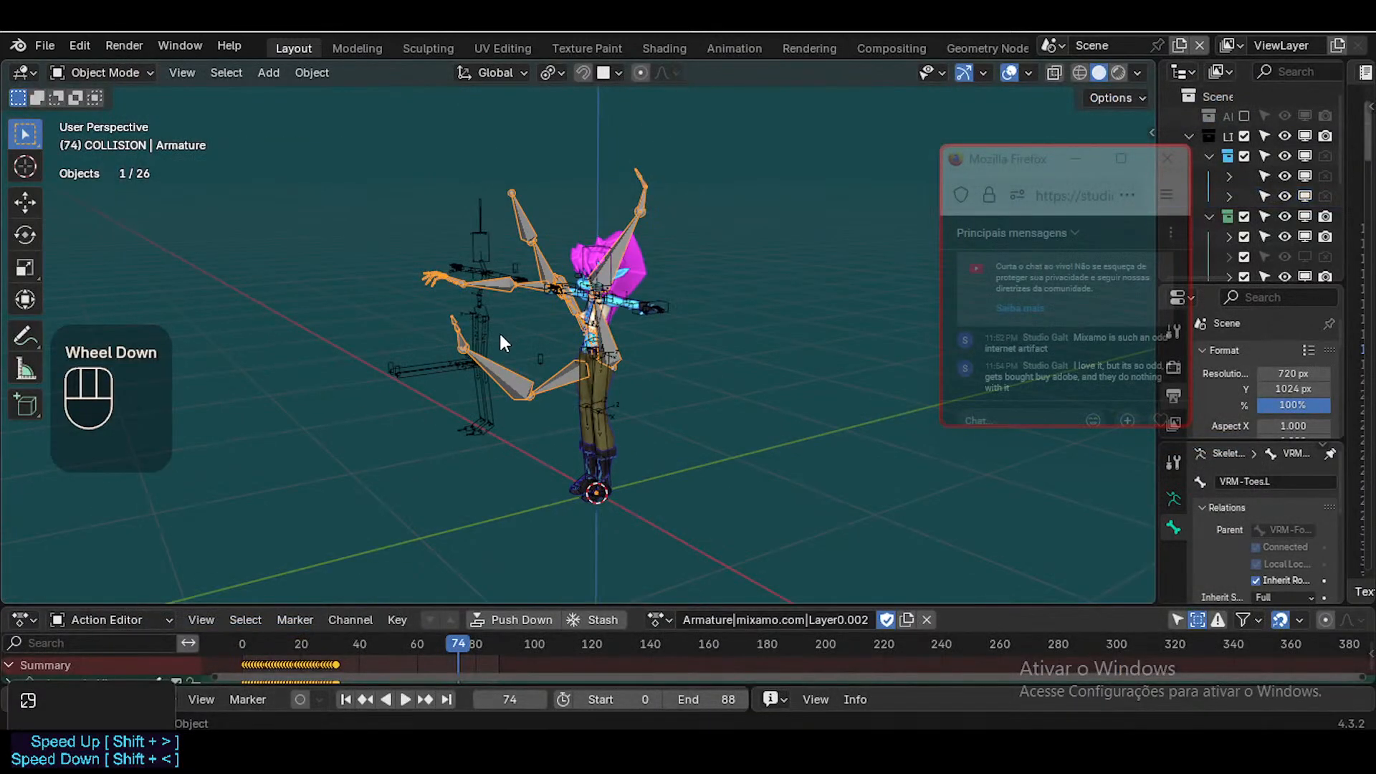
middle_click_drag(500, 329, 653, 356)
scroll(663, 362, "up", 3)
key("g")
key("x")
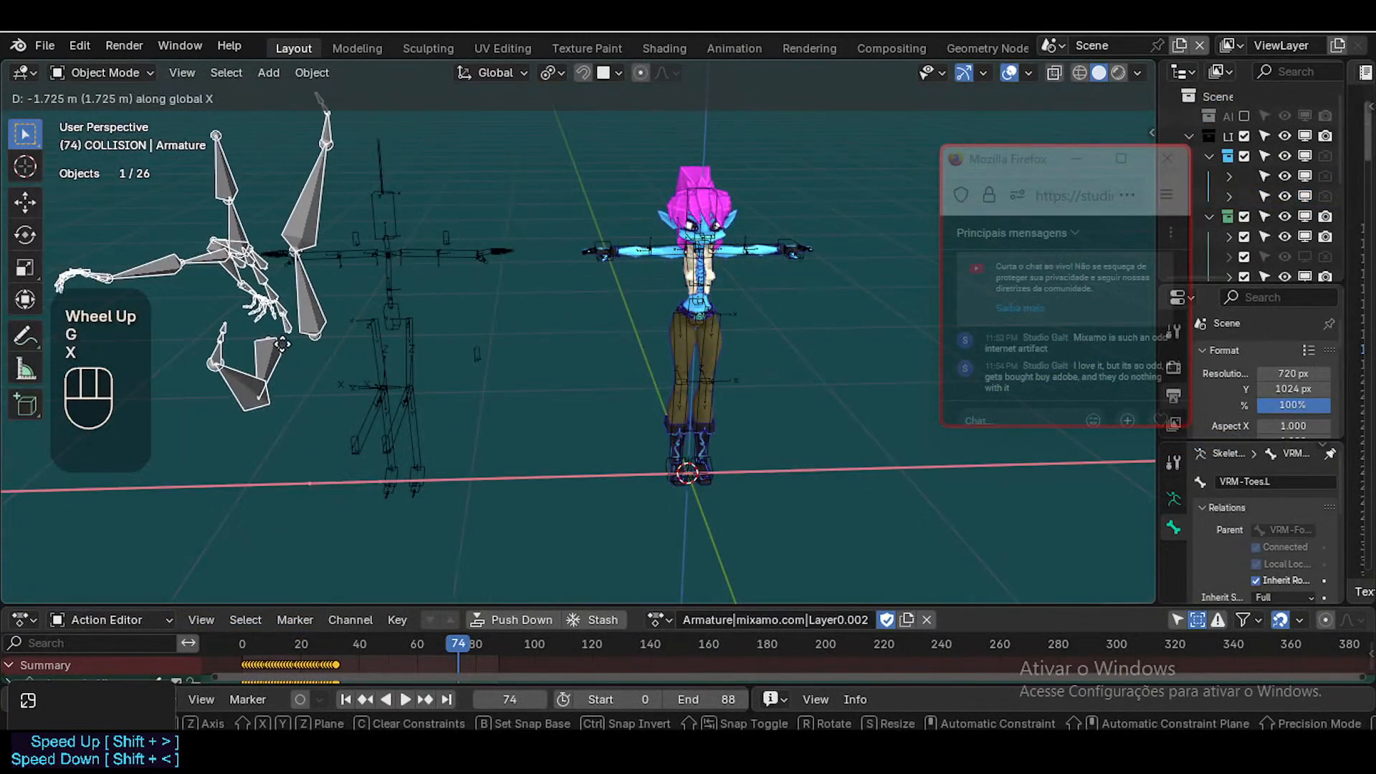
left_click(313, 347)
Examine the bone orientation of the imported armature from several angles next to the intermediate rig
middle_click_drag(313, 347, 469, 466, "shift")
scroll(418, 429, "up", 2)
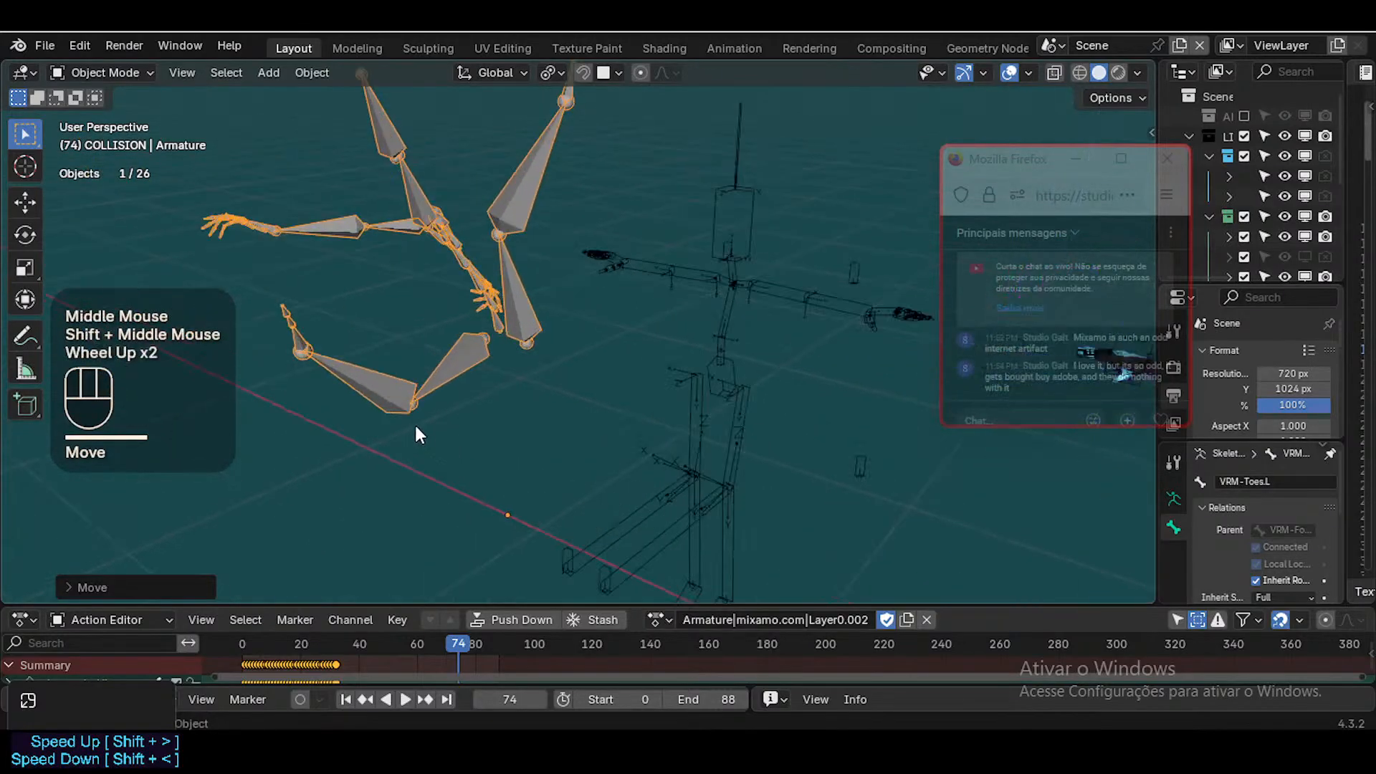
scroll(425, 413, "down", 2)
middle_click_drag(439, 382, 514, 349)
scroll(509, 355, "up", 5)
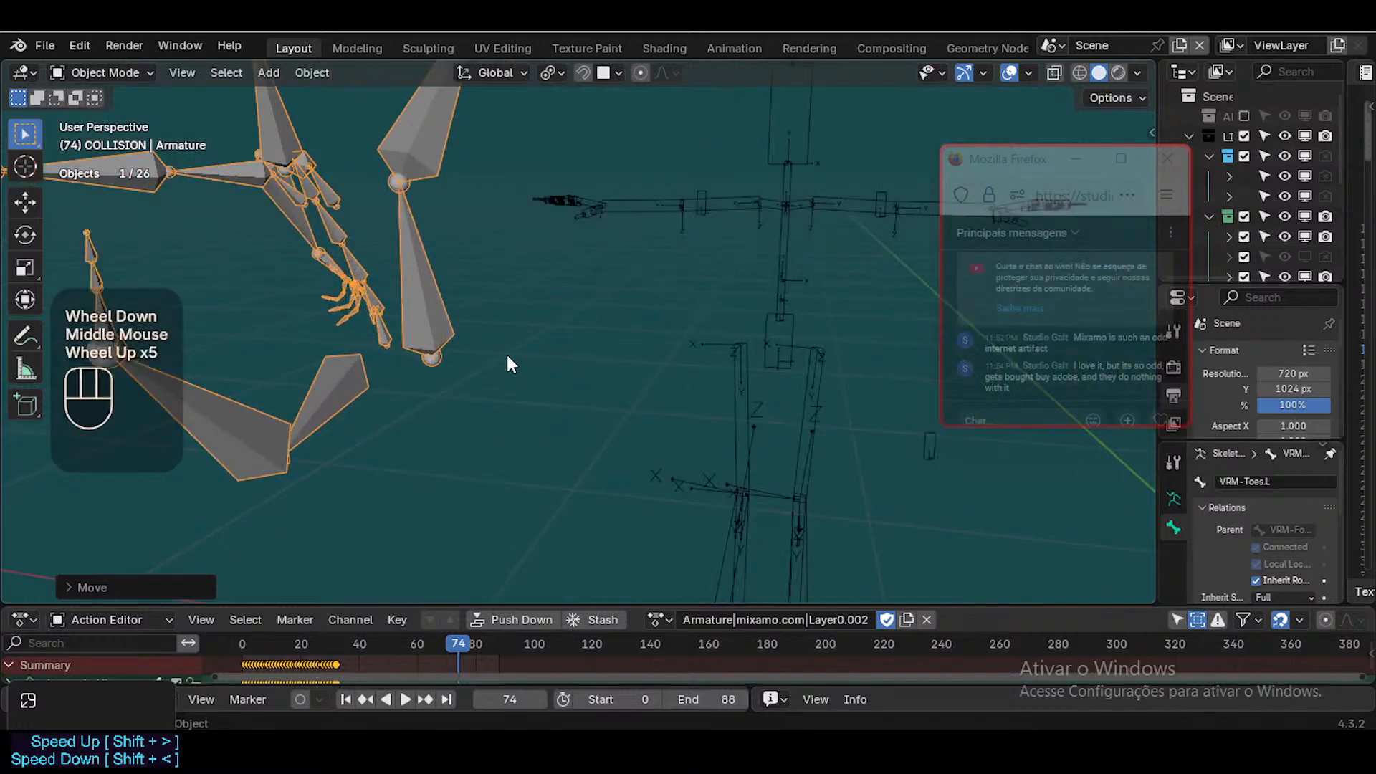
scroll(507, 365, "down", 2)
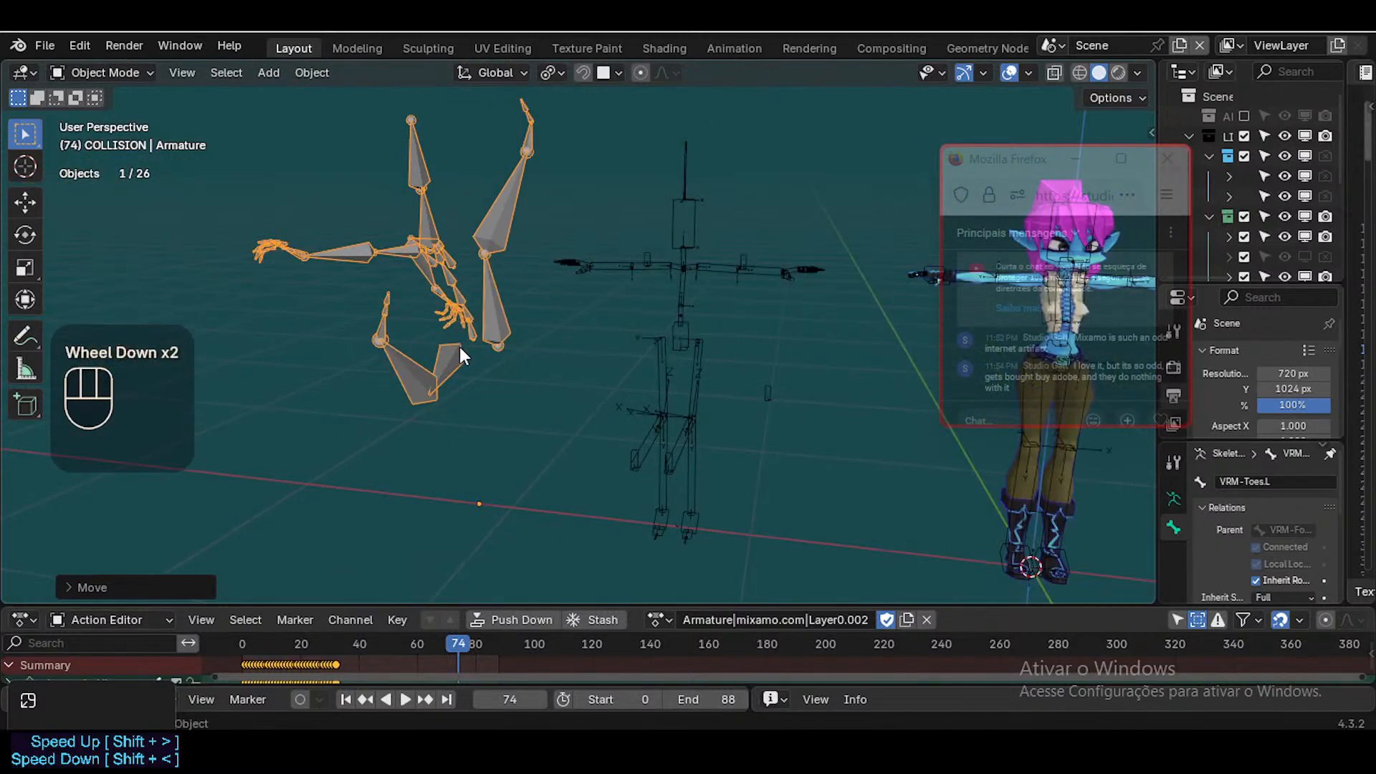
middle_click_drag(484, 374, 396, 350)
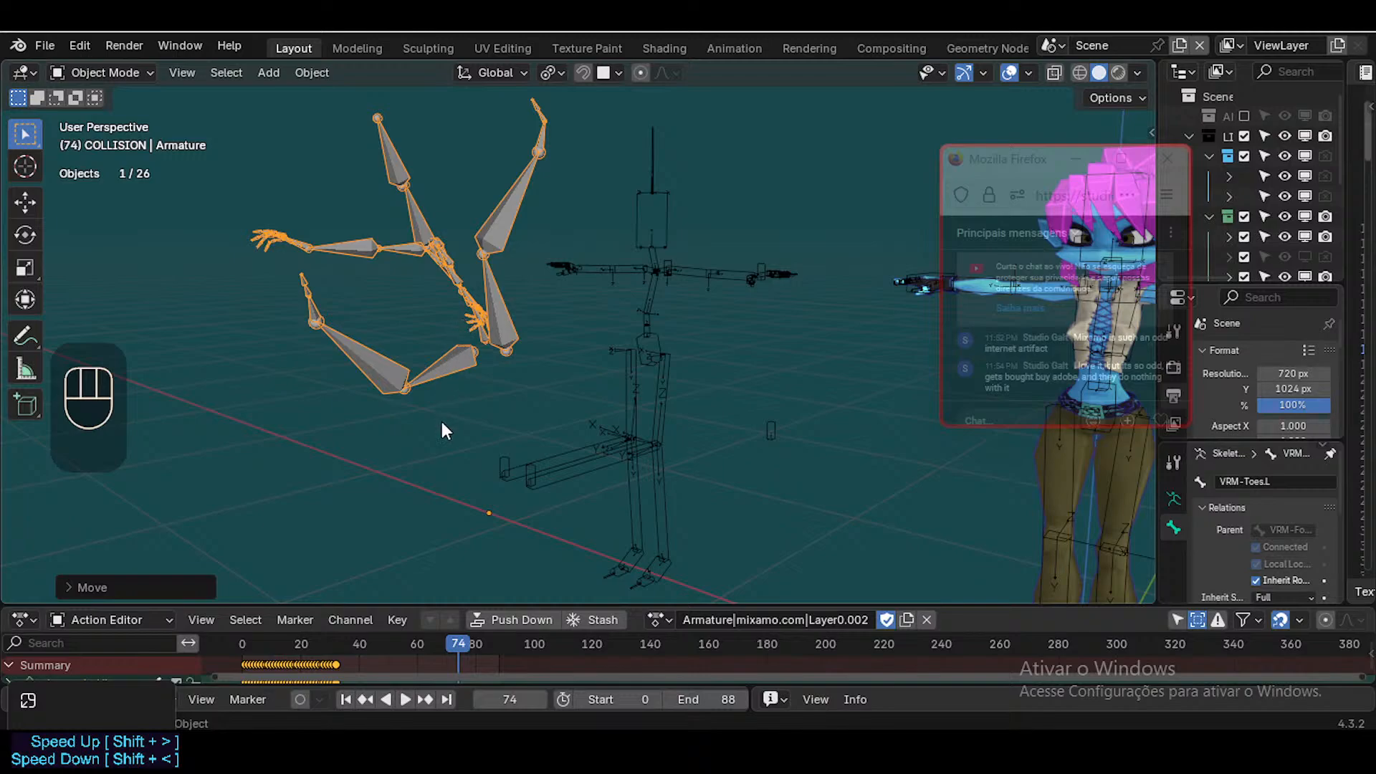
scroll(446, 308, "down", 1)
scroll(439, 322, "up", 1)
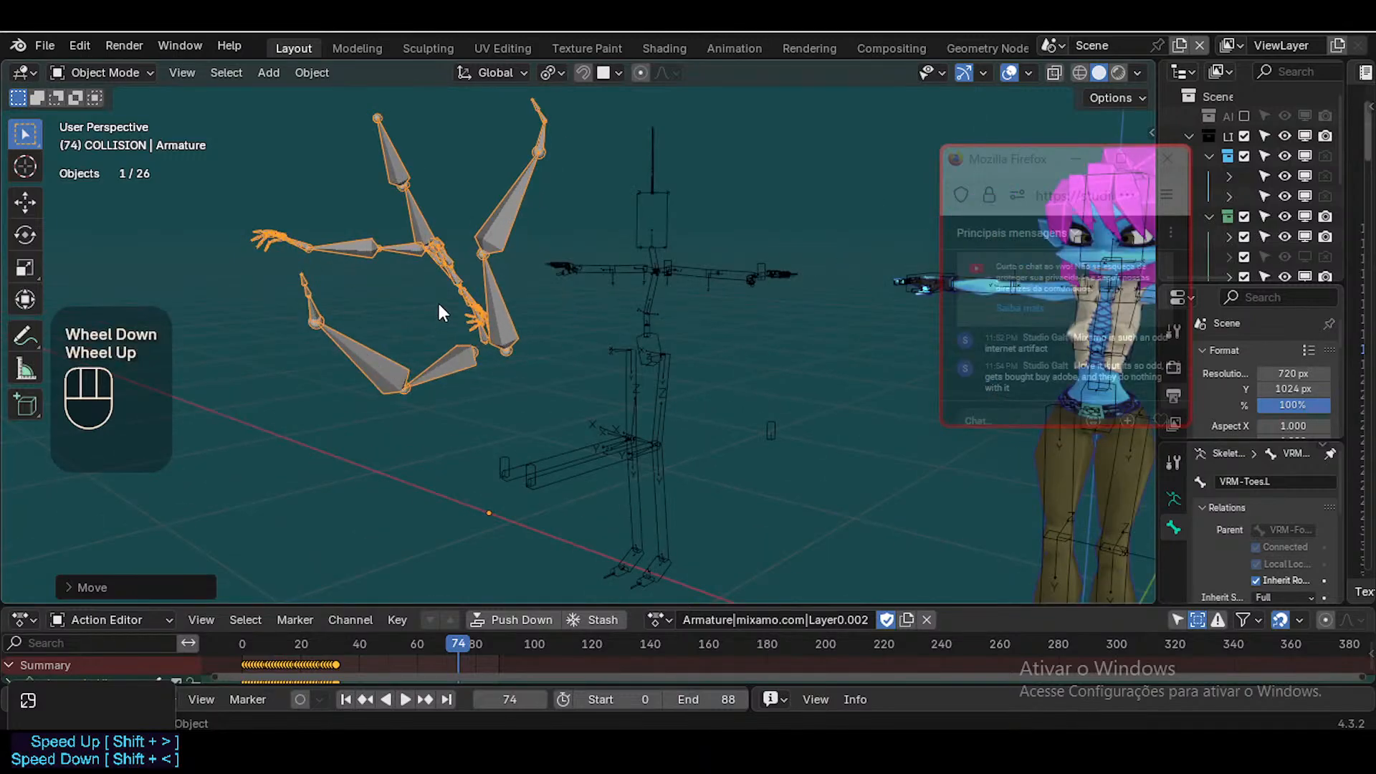
Delete the imported armature and import Martelo 2.fbx again with Automatic Bone Orientation enabled
key("x")
left_click(440, 302)
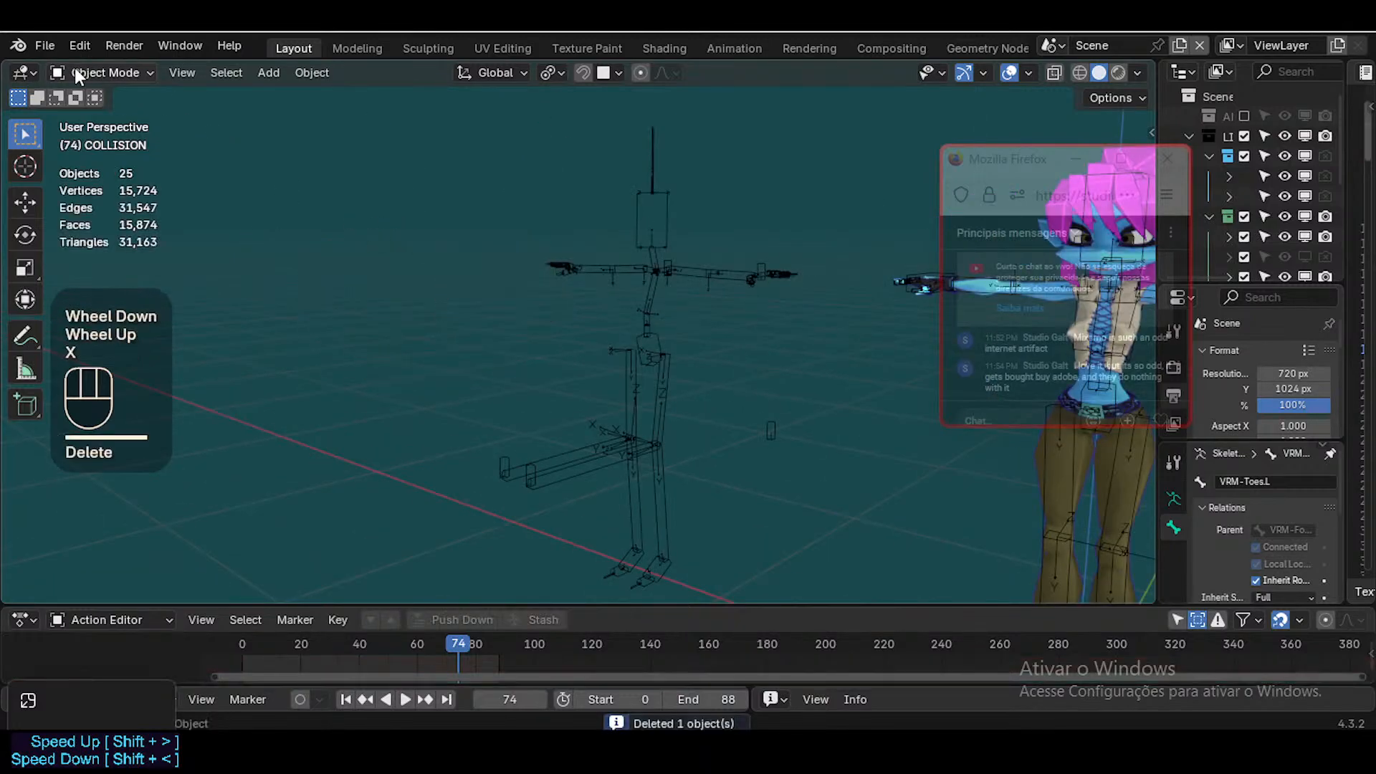
left_click(33, 43)
mouse_move(95, 328)
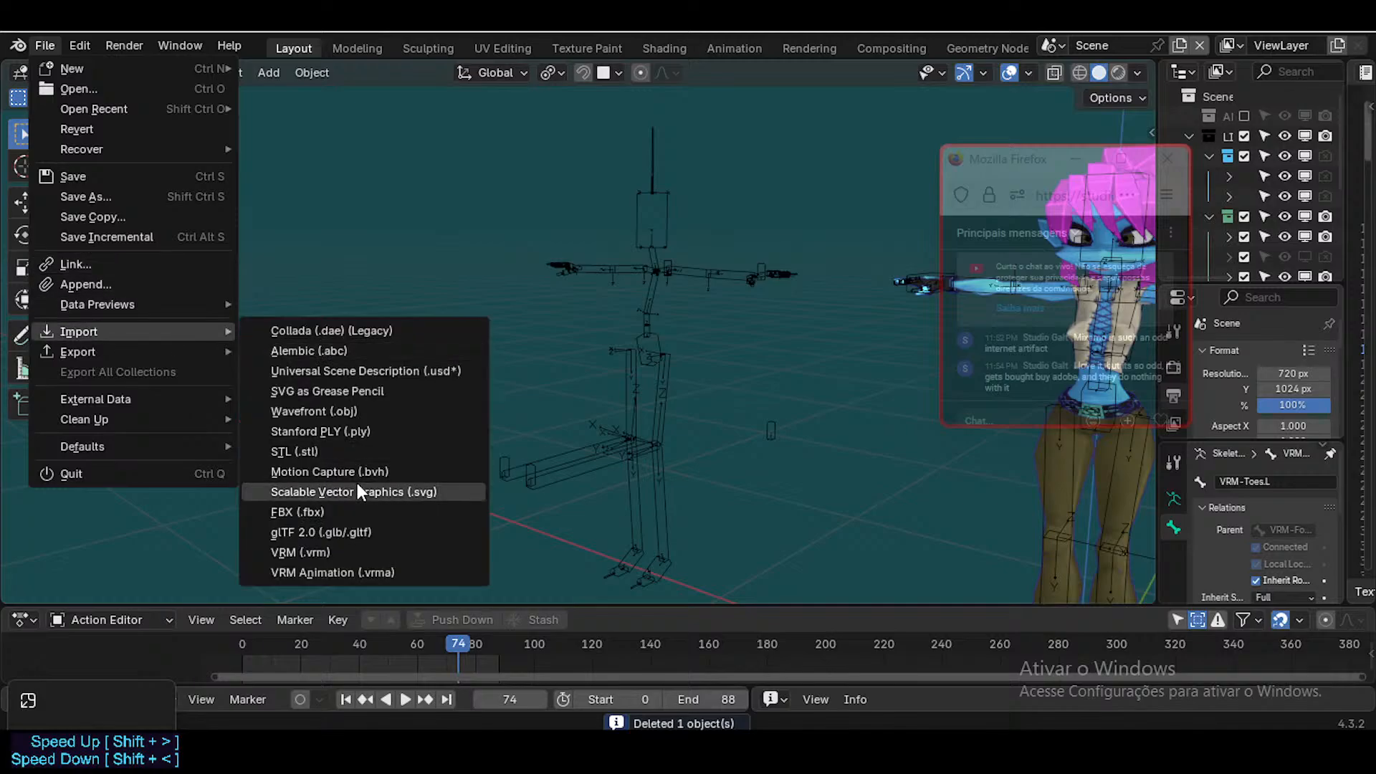
left_click(332, 511)
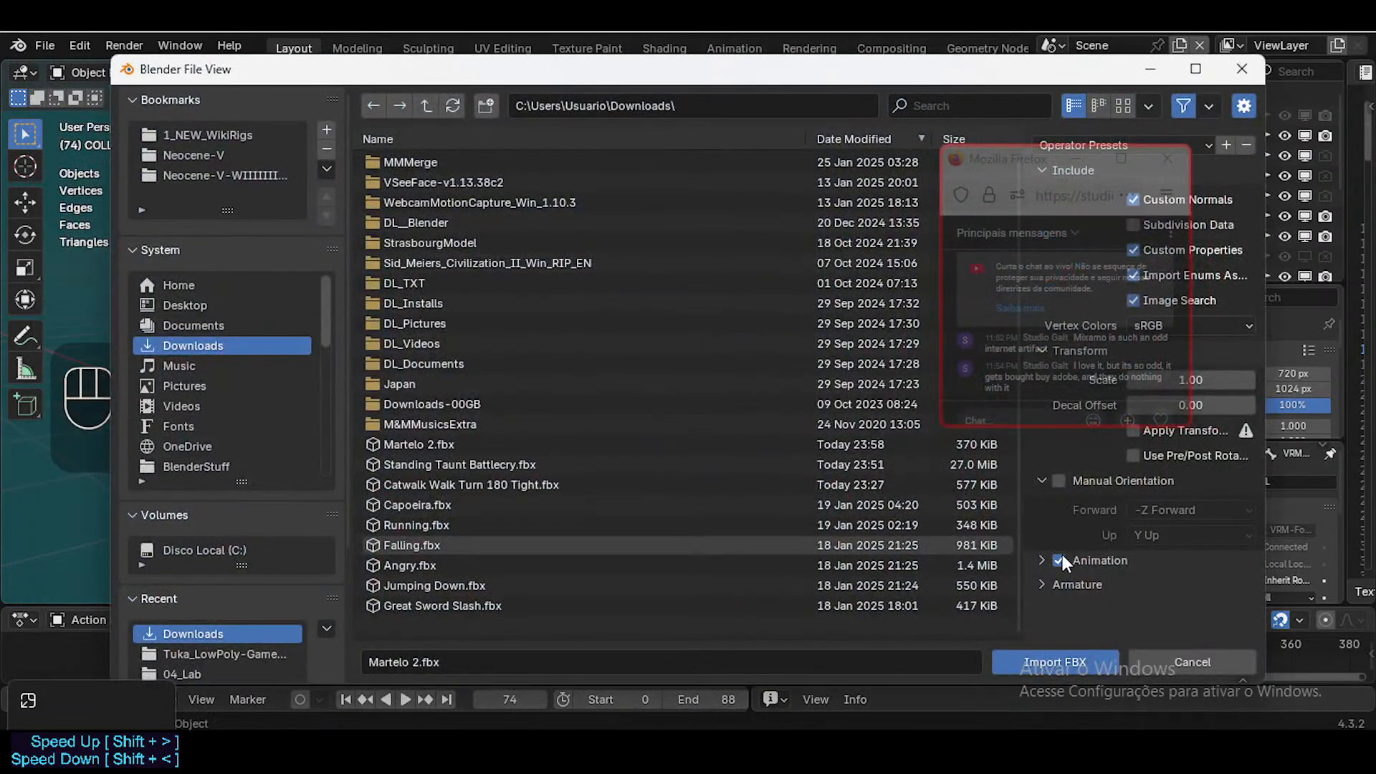
left_click(1041, 585)
scroll(1118, 581, "down", 3)
left_click(1134, 573)
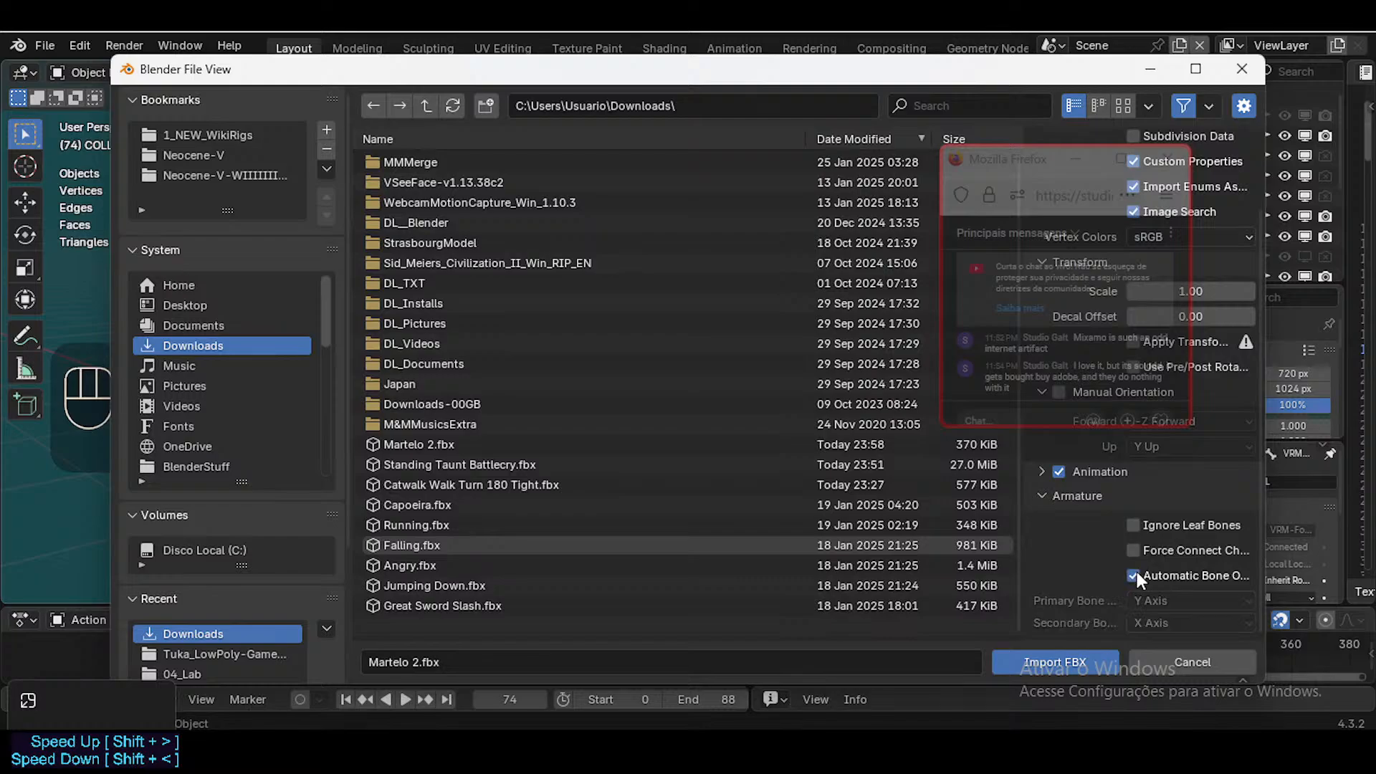
left_click(1086, 662)
scroll(574, 362, "down", 3)
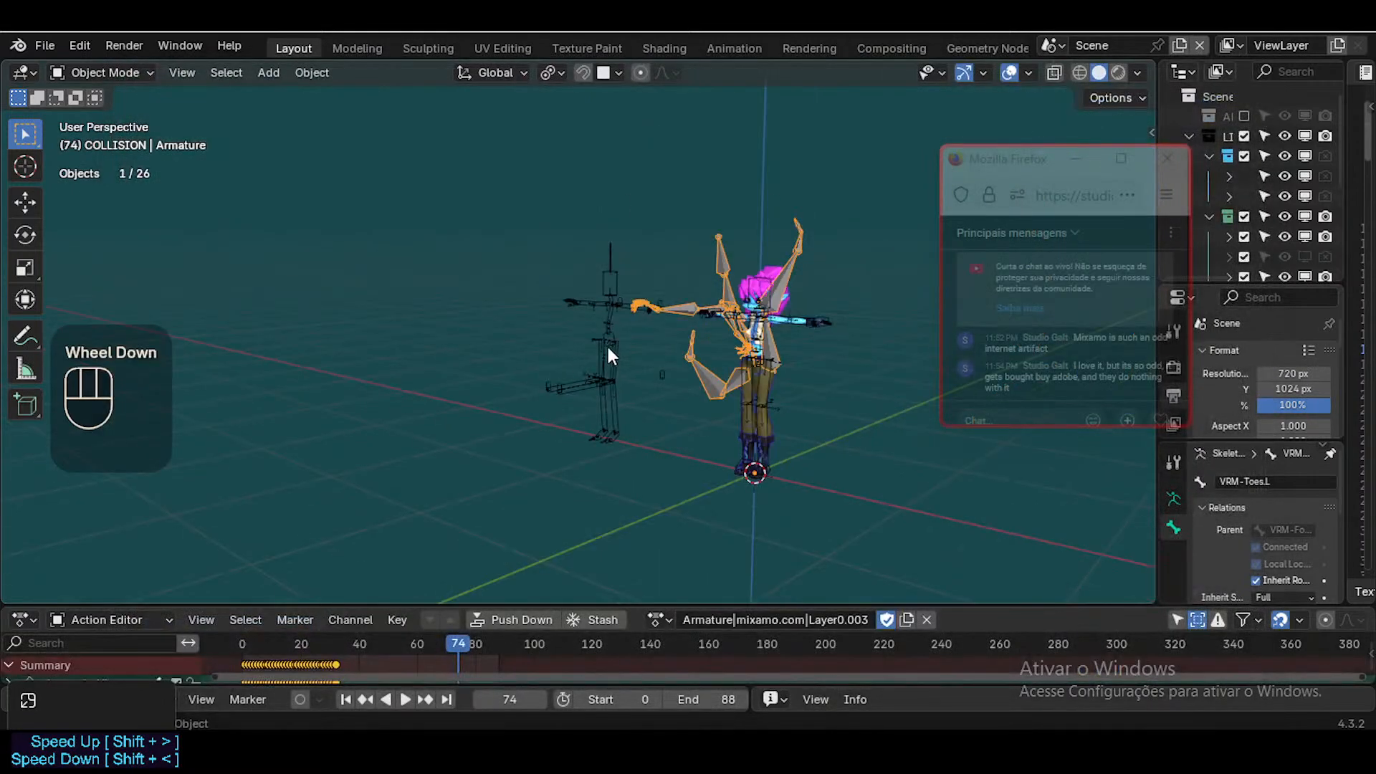
Delete the distorted Martelo 2 armature that overlaps the character
key("x")
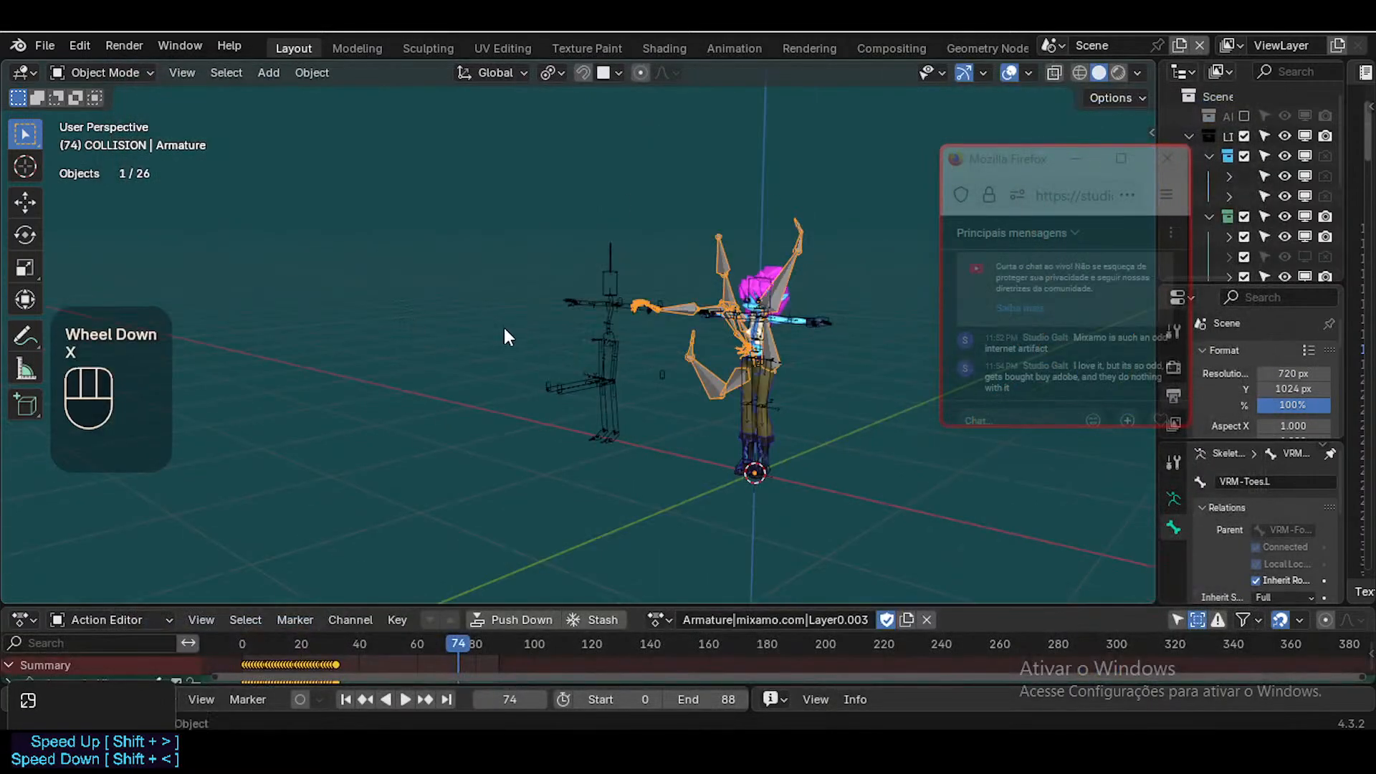
key("x")
left_click(663, 337)
key("shift+a")
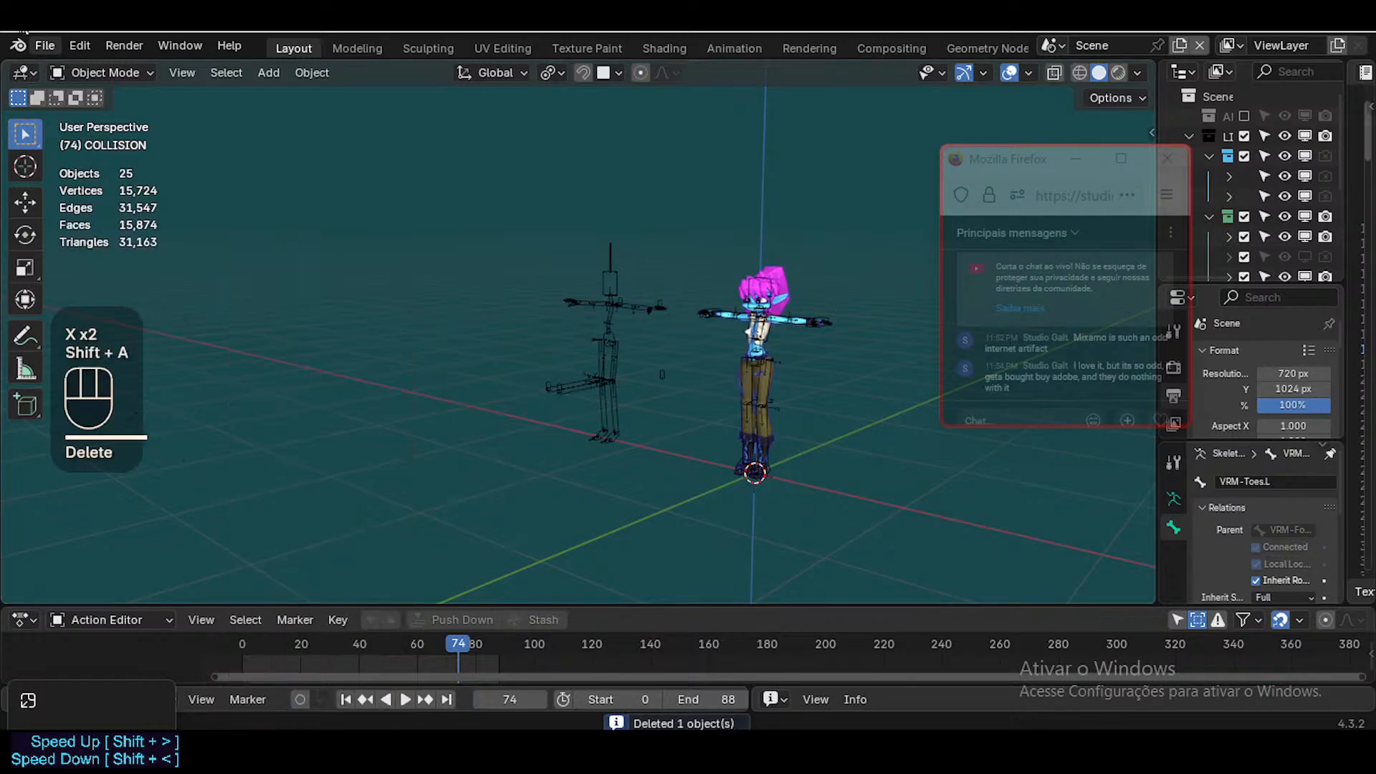
Import Martelo 2.fbx from the Downloads folder again as FBX, and delete the resulting armature
left_click(44, 45)
mouse_move(84, 336)
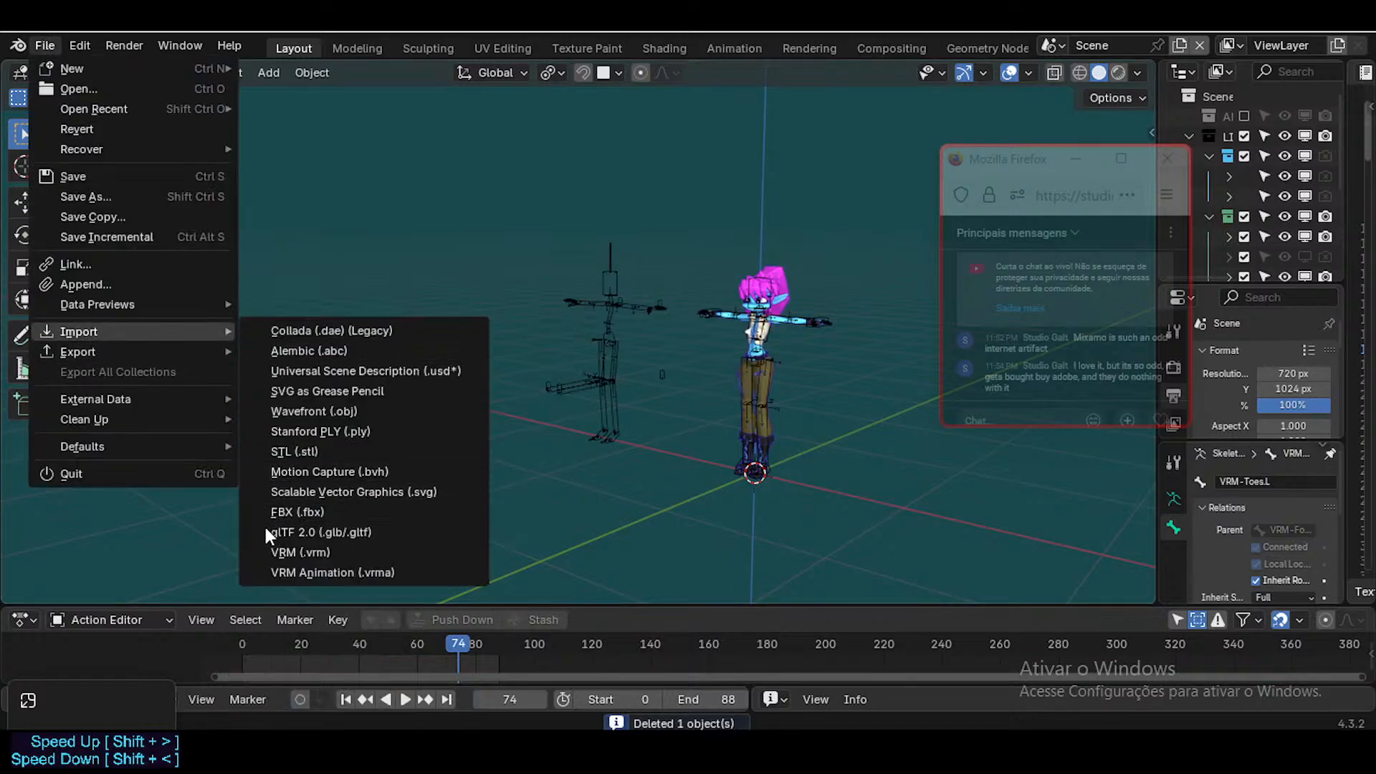
left_click(283, 511)
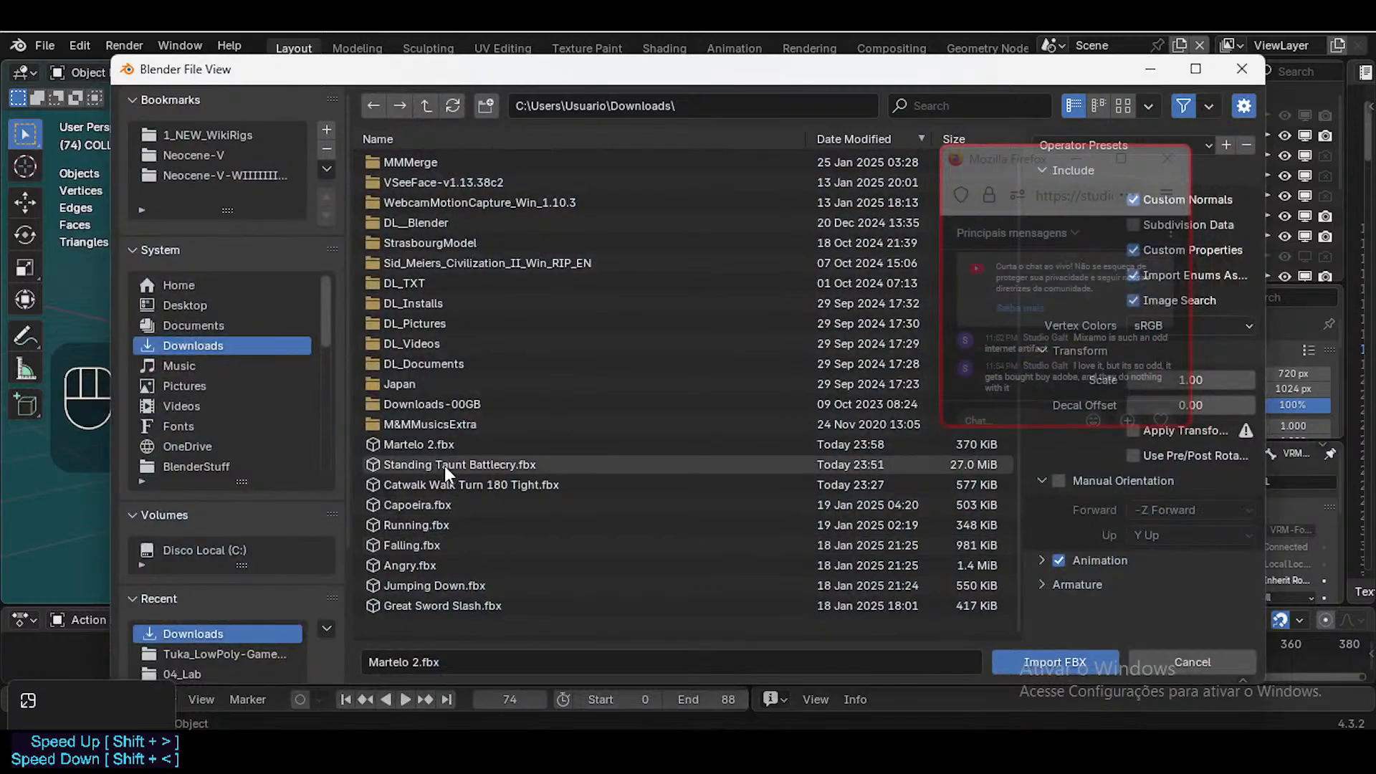
double_click(444, 445)
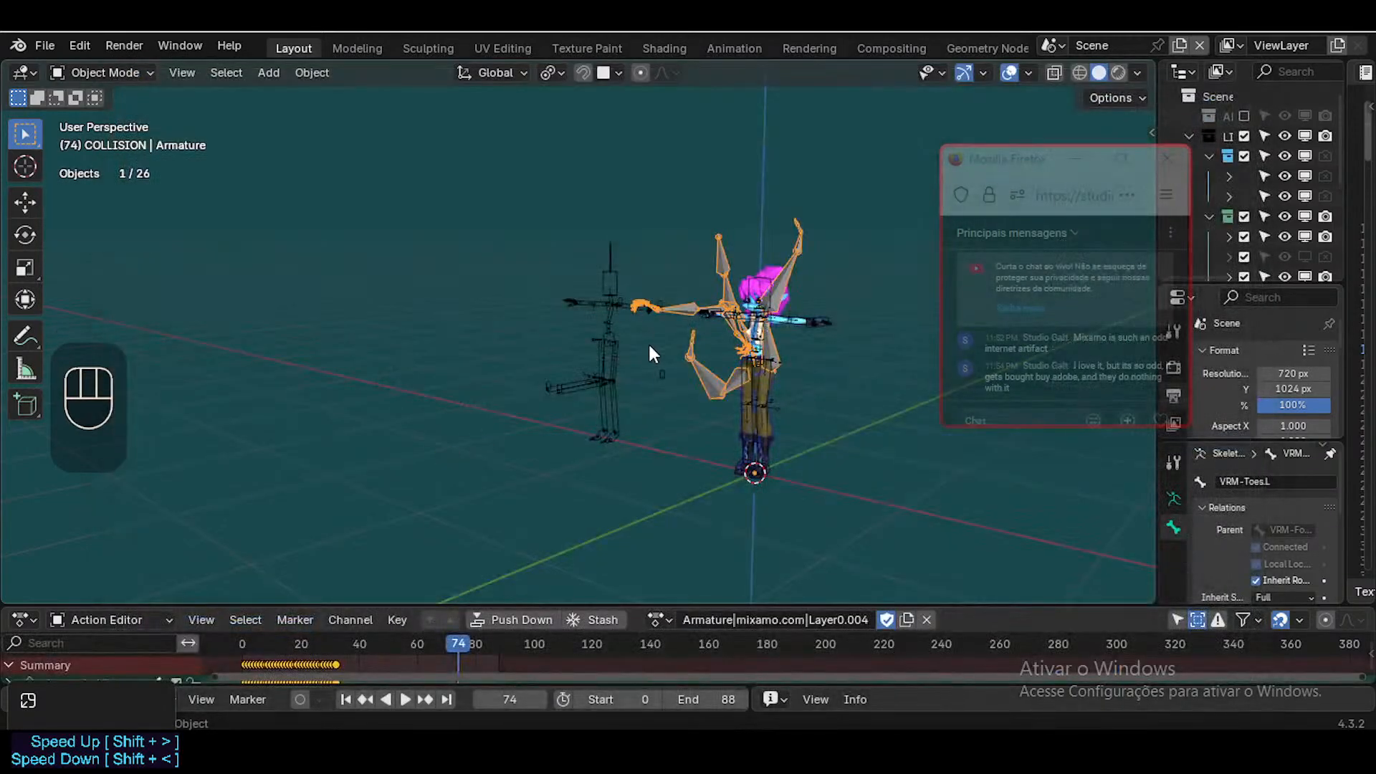
key("x")
left_click(644, 346)
Import Martelo 2.fbx from the Downloads folder as FBX with Apply Transform and Use Pre/Post Rotation enabled
left_click(45, 45)
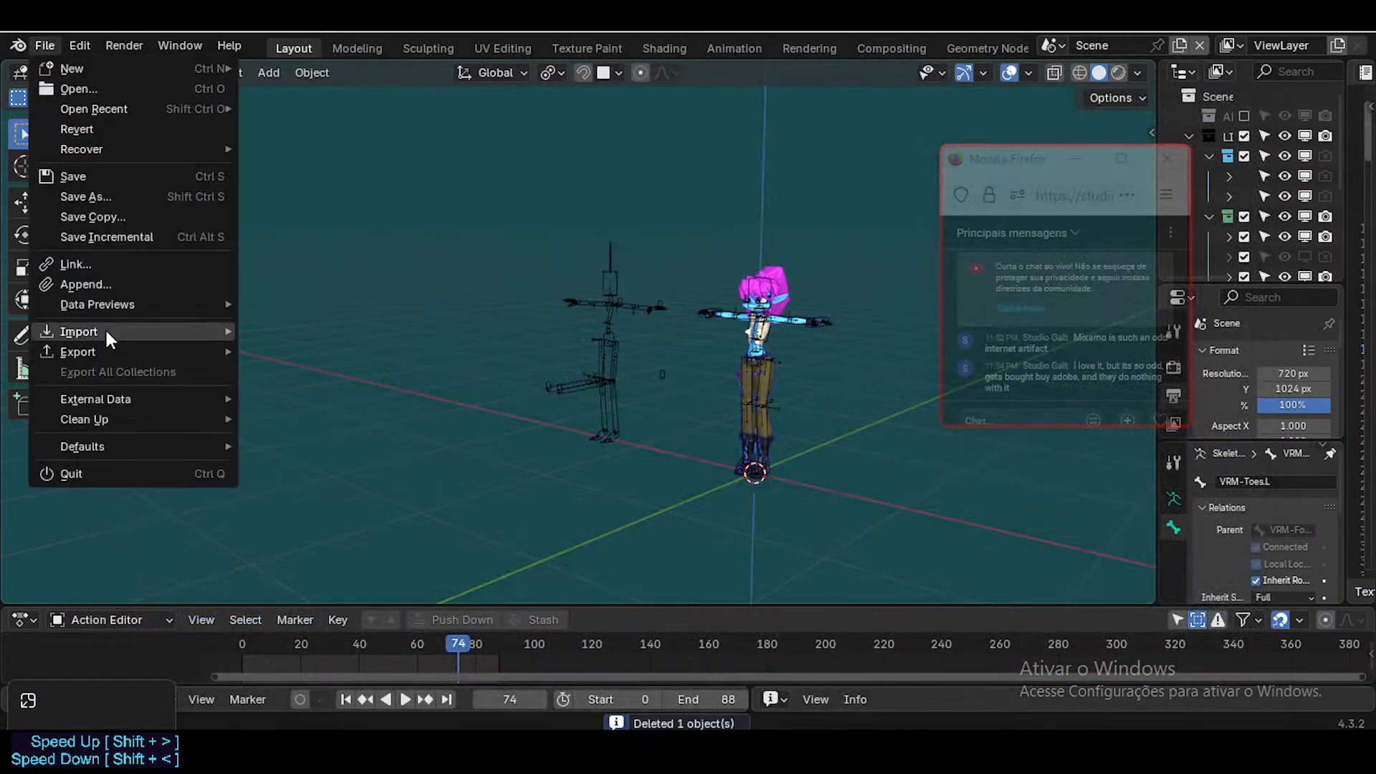
mouse_move(105, 332)
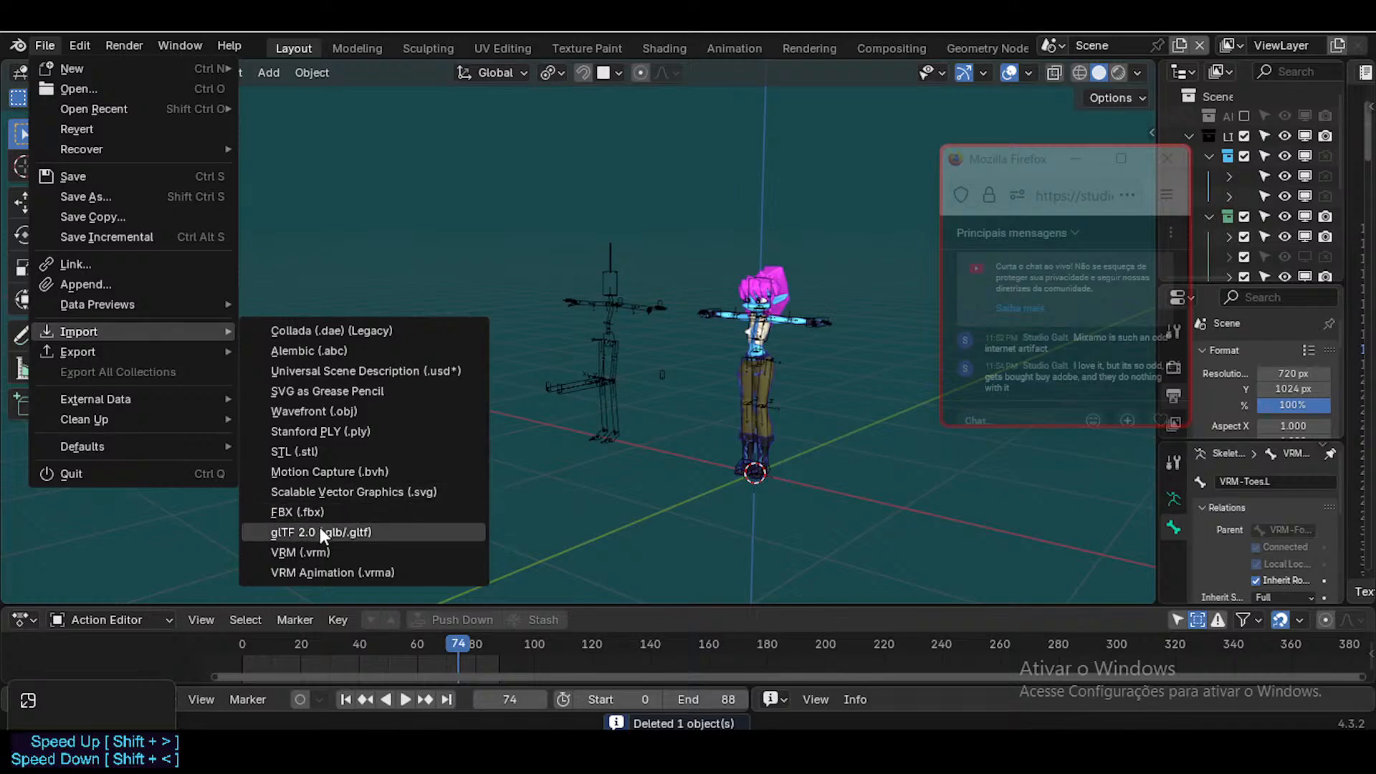
left_click(317, 513)
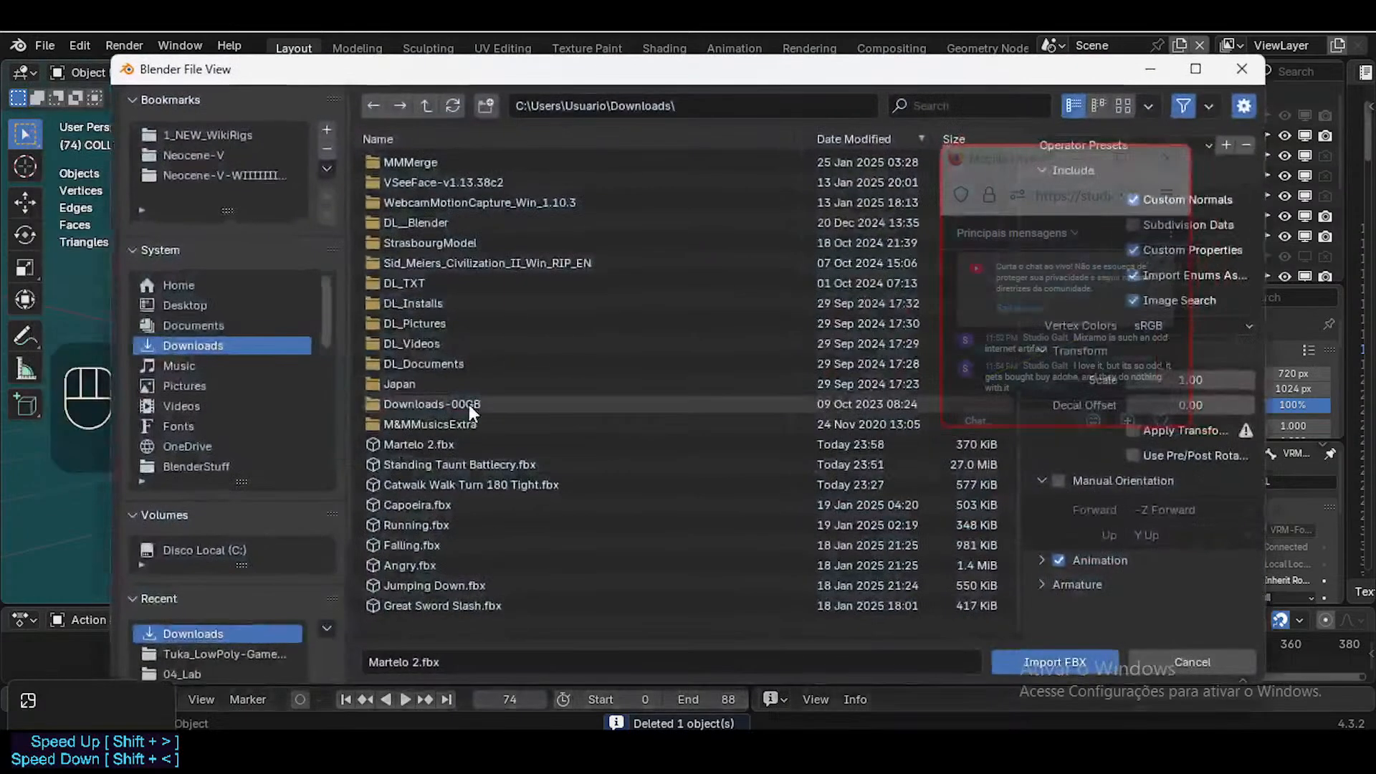
left_click(420, 444)
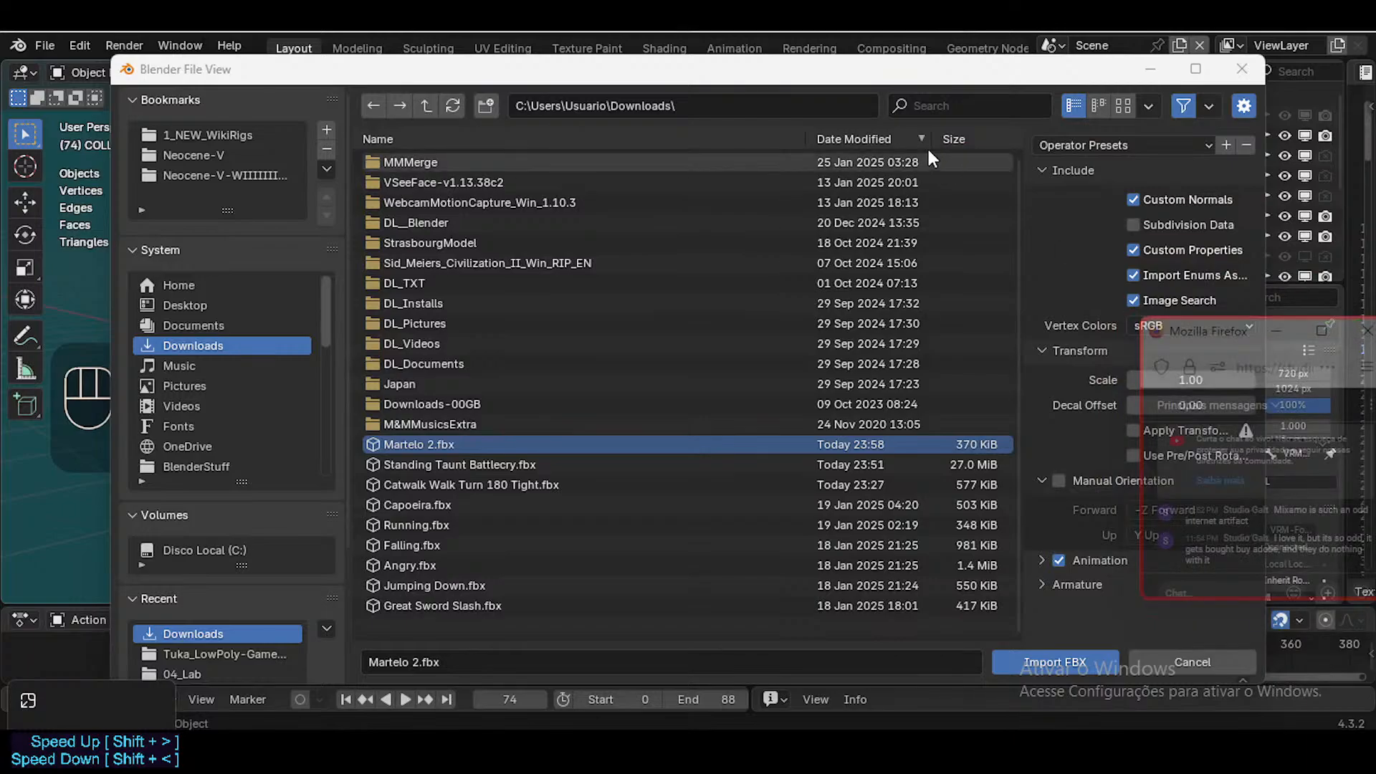
left_click_drag(848, 74, 743, 68)
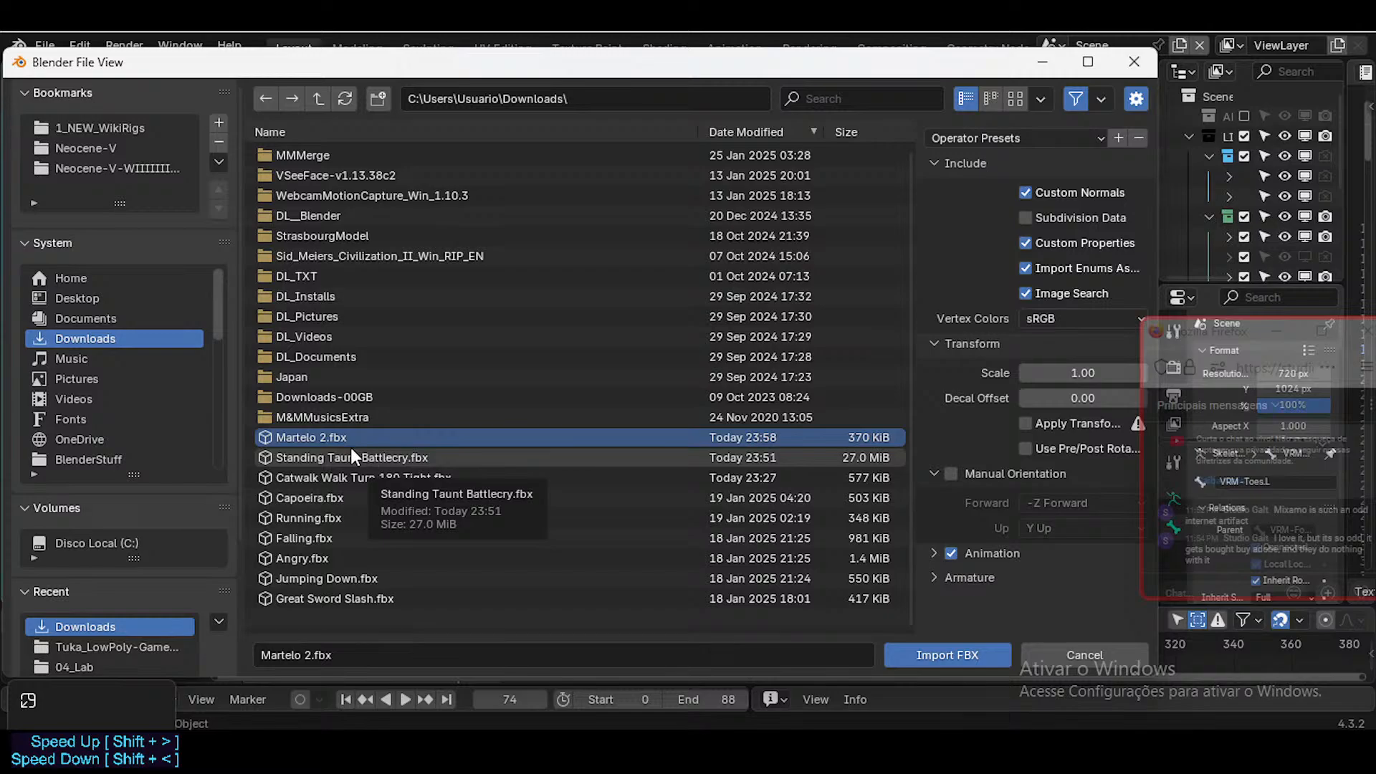
left_click(318, 459)
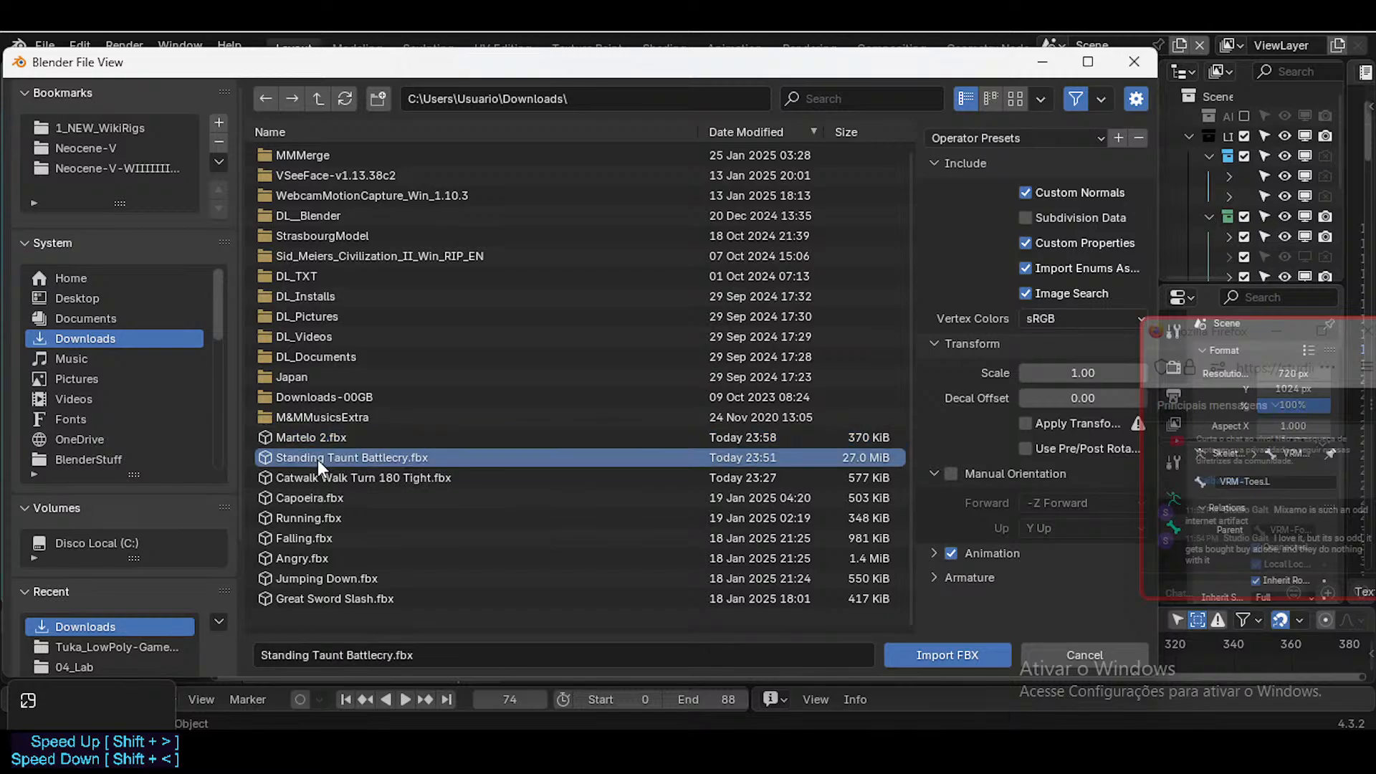
left_click(355, 480)
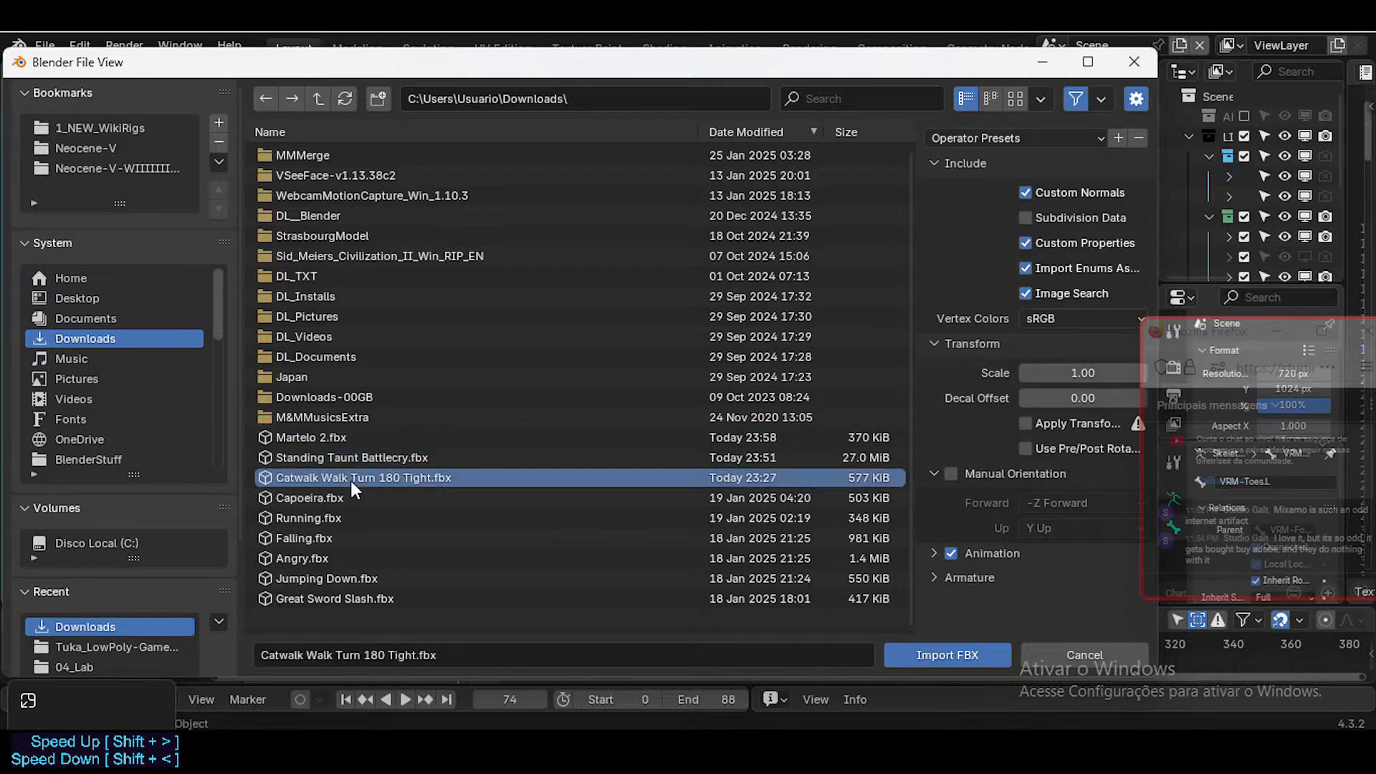
left_click(320, 441)
left_click(935, 578)
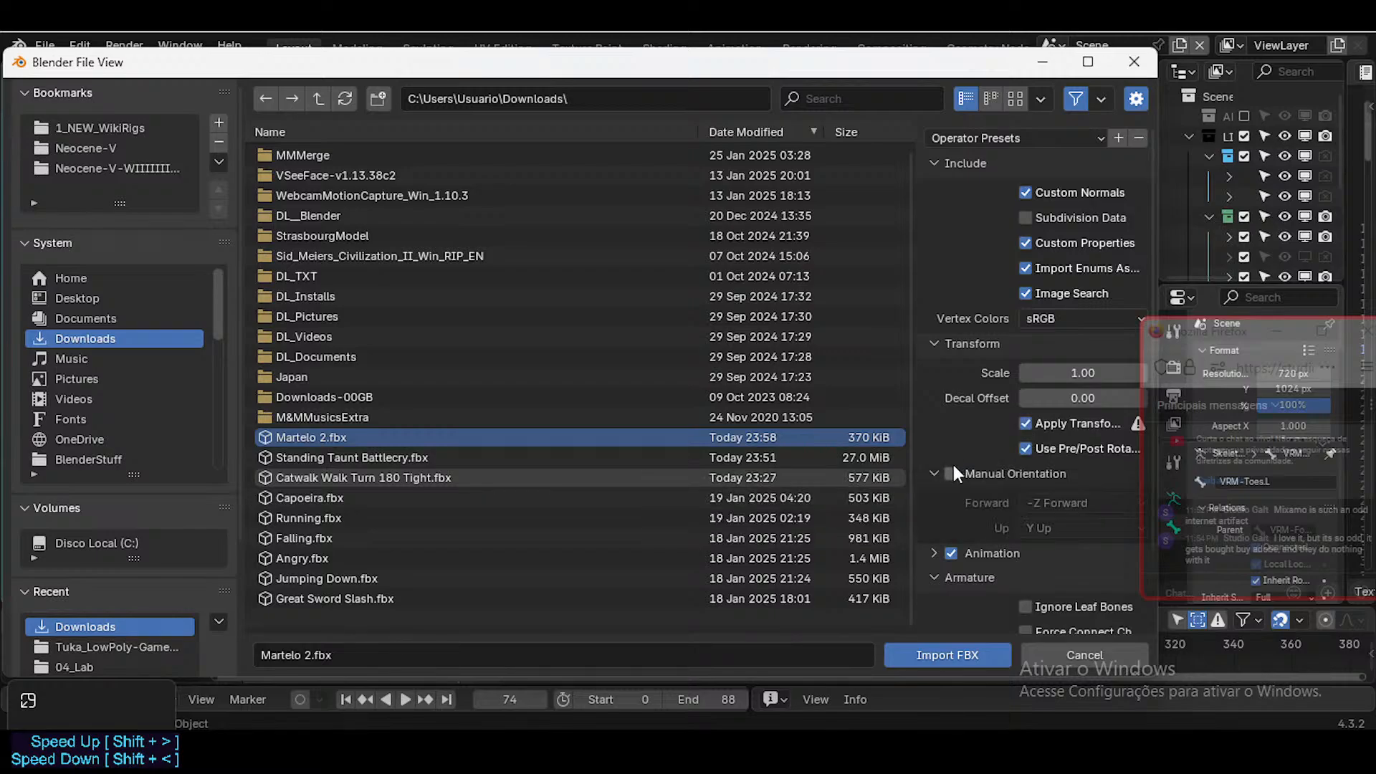
left_click(989, 654)
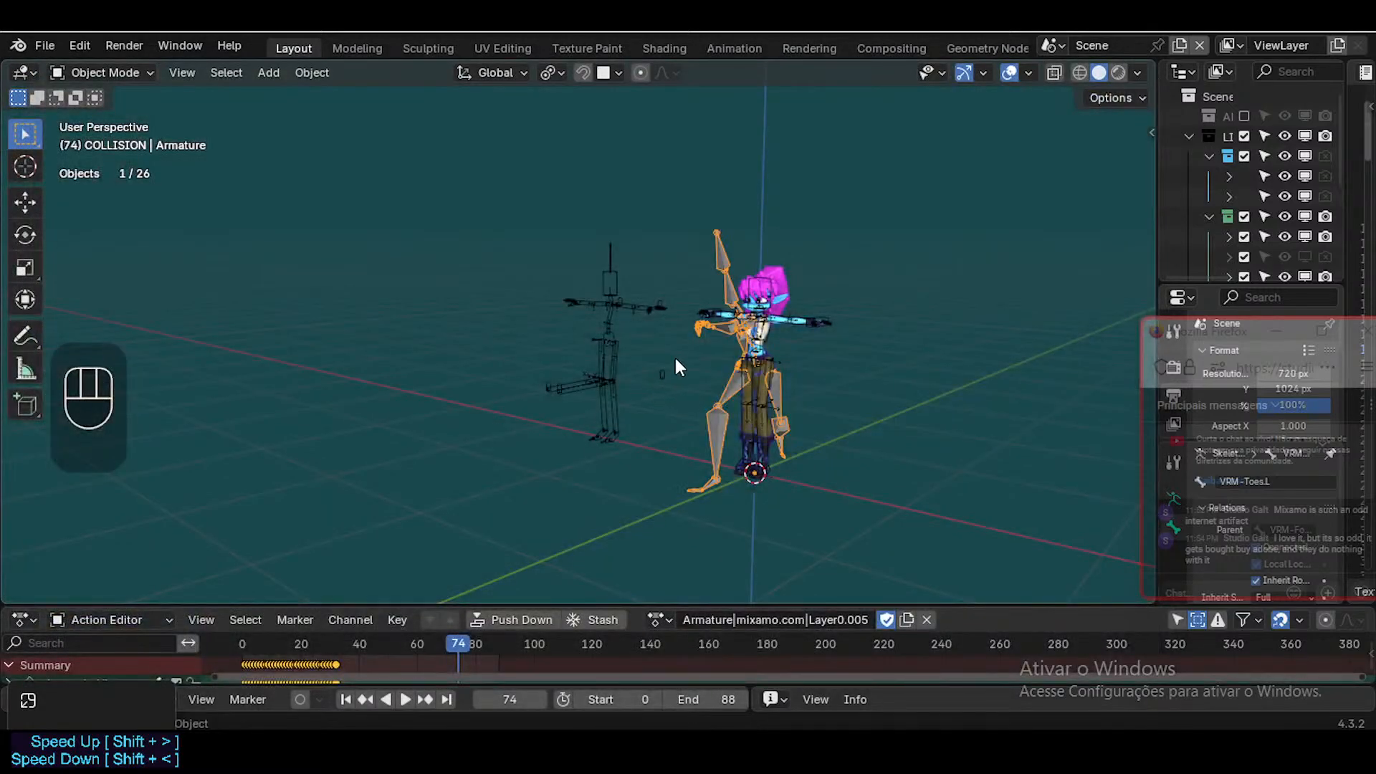
Move the imported armature along the global X axis past the intermediate rig, and undo both the move and the import
scroll(678, 368, "up", 1)
key("g")
key("x")
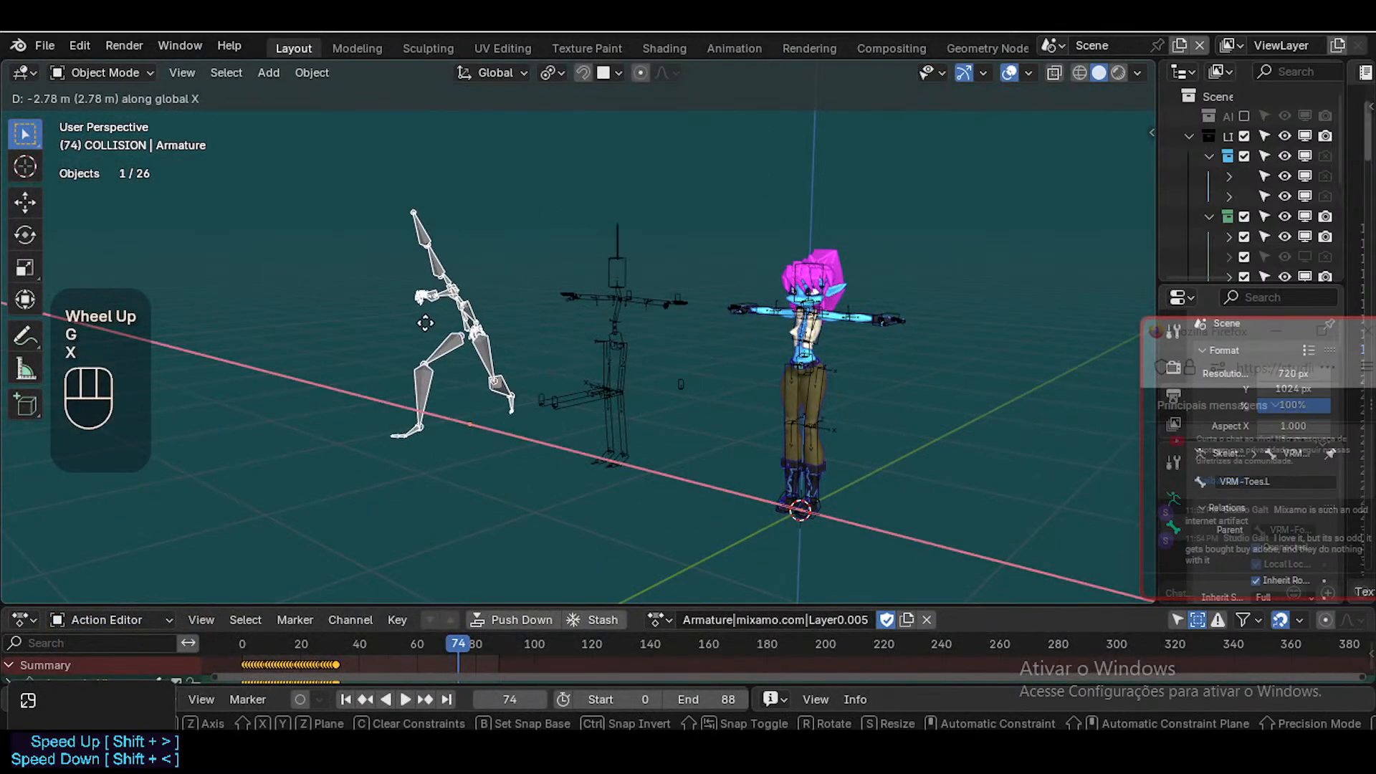
left_click(457, 354)
key("ctrl+z")
key("ctrl+z")
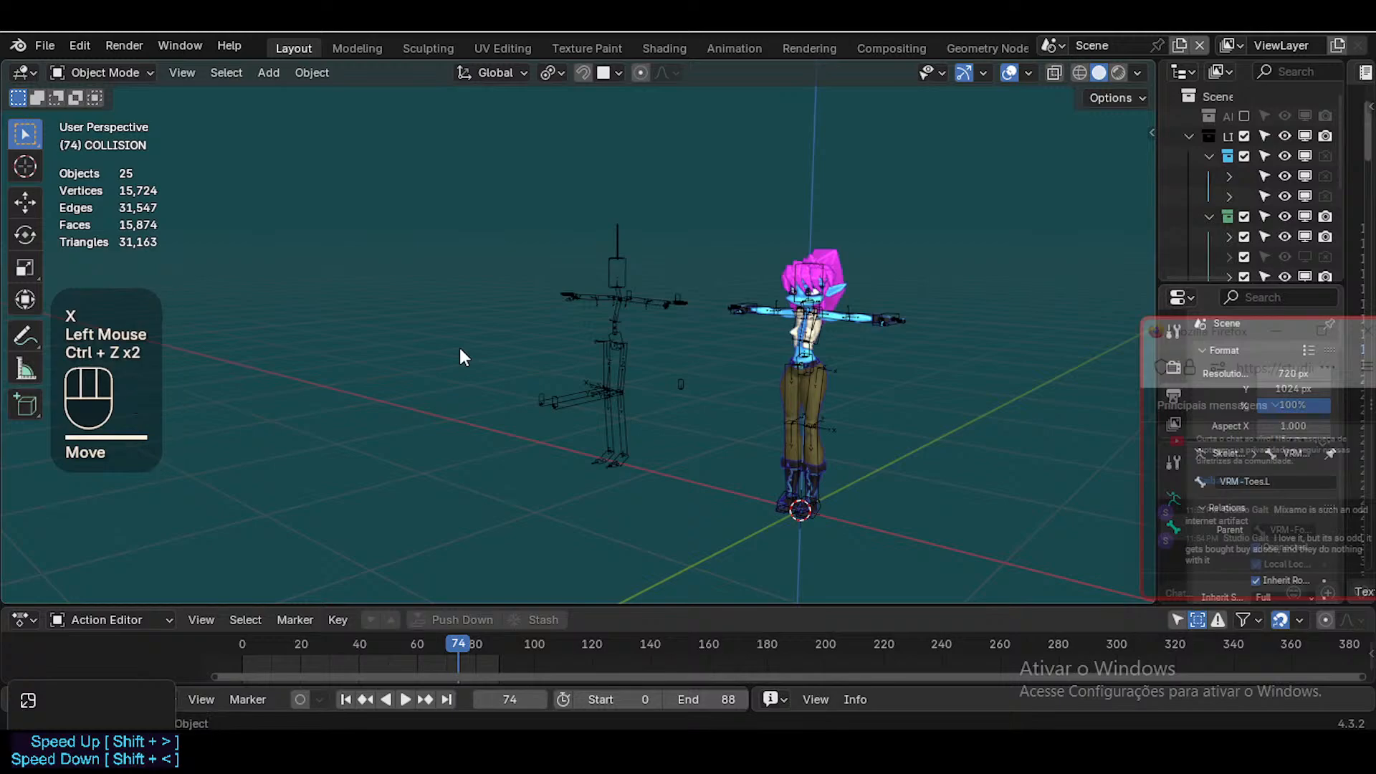
Import Martelo 2.fbx with Apply Transform disabled and Use Pre/Post Rotation enabled, and undo the import
left_click(44, 46)
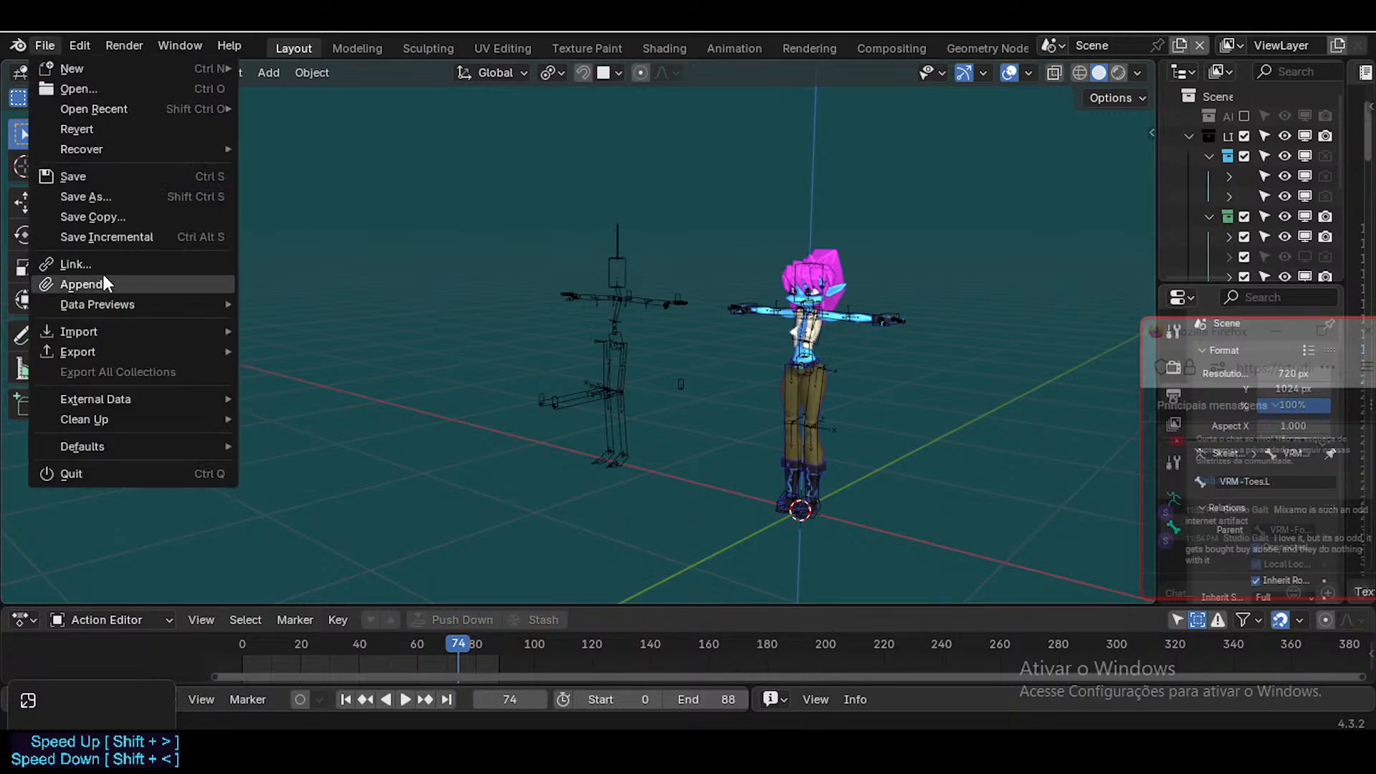
mouse_move(131, 332)
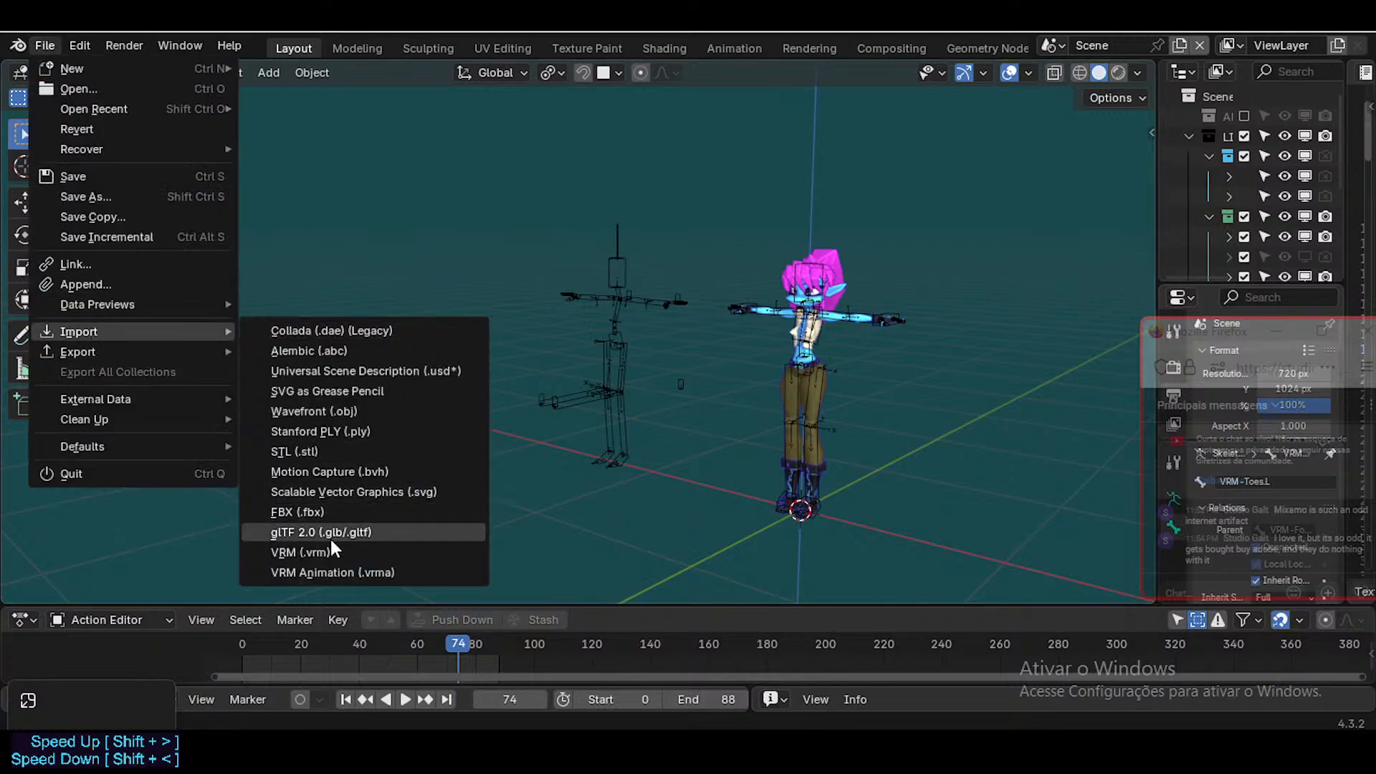
left_click(317, 518)
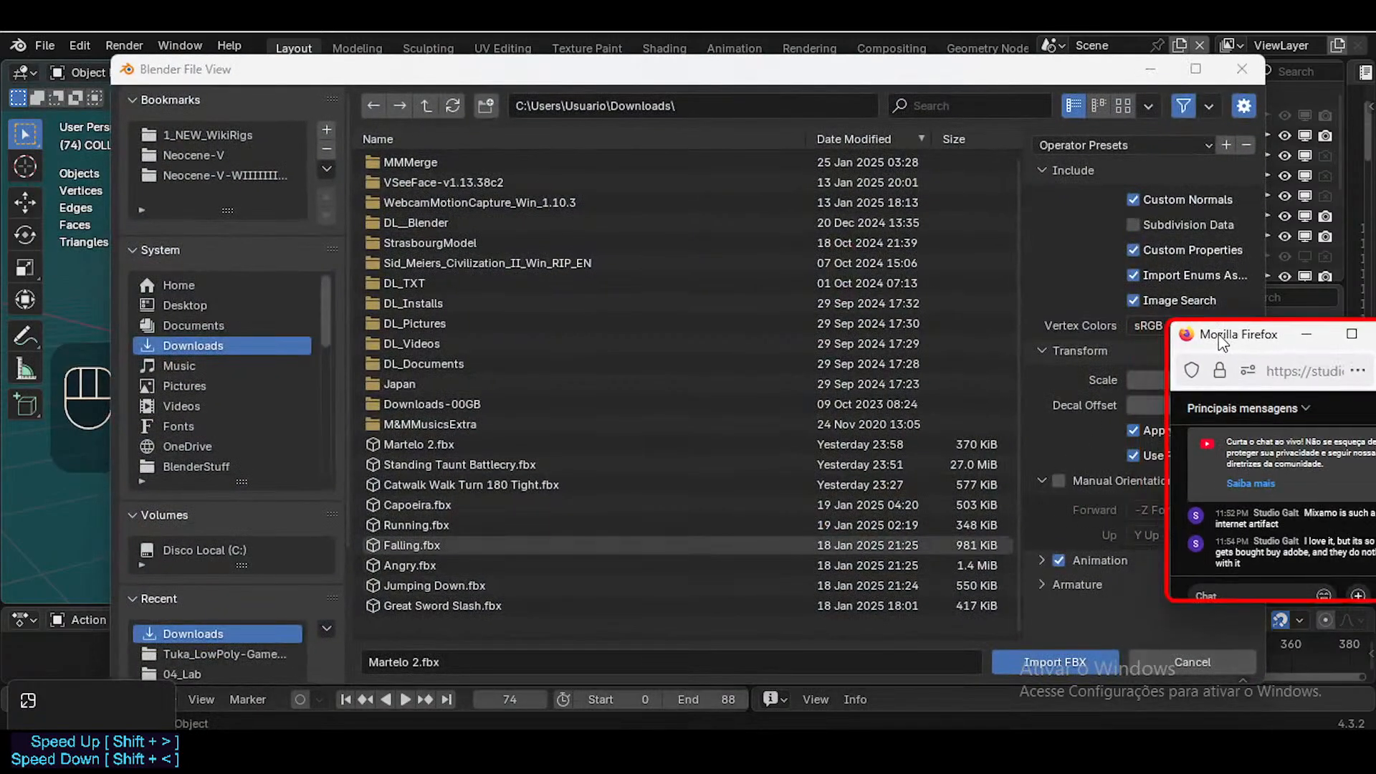
left_click(1135, 432)
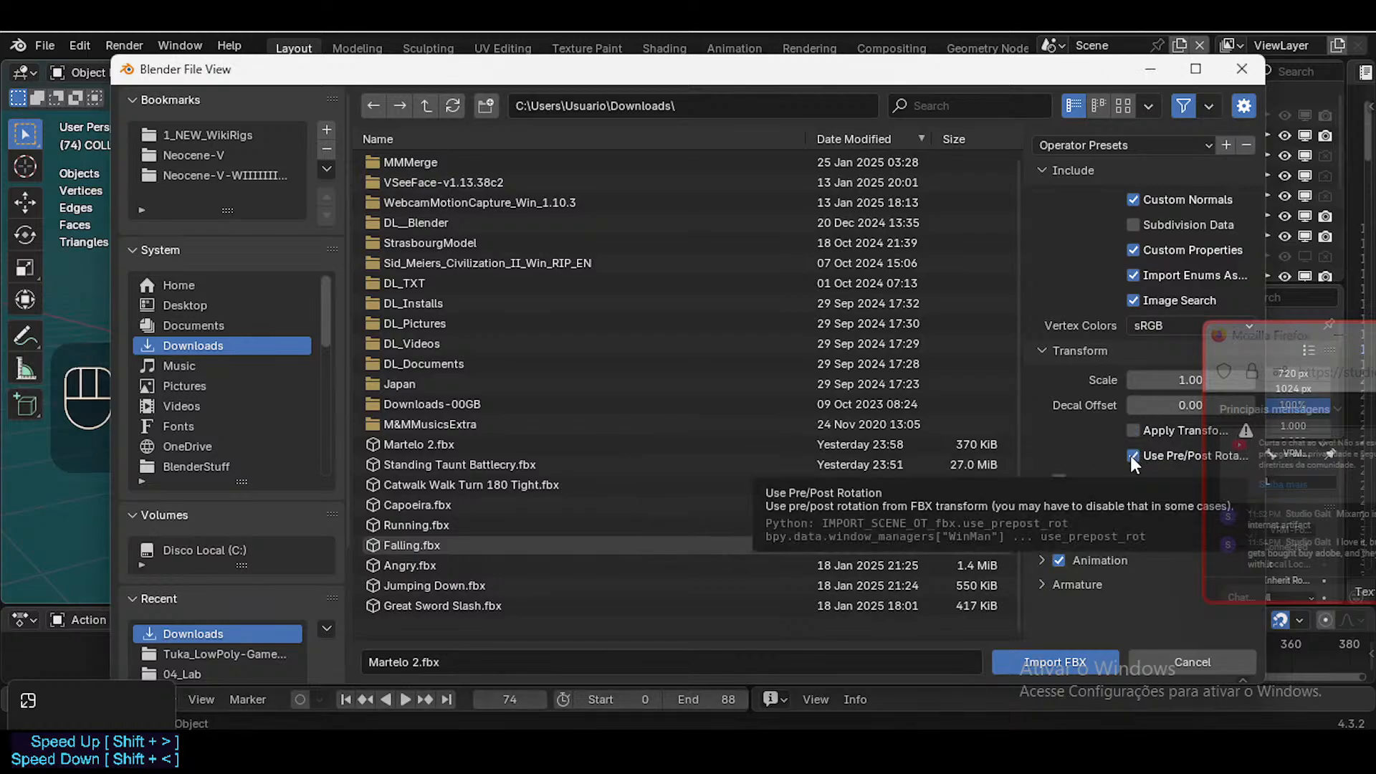
left_click(1055, 658)
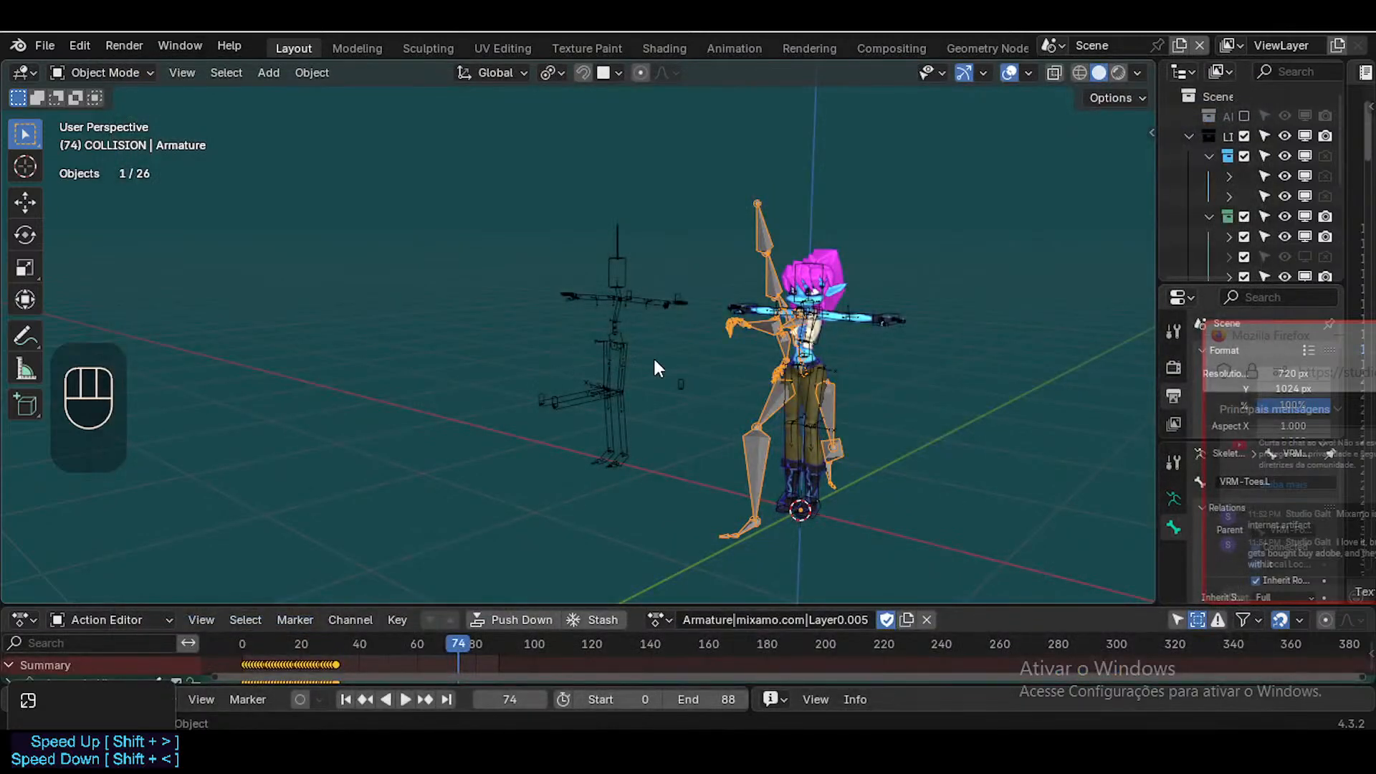
key("ctrl+z")
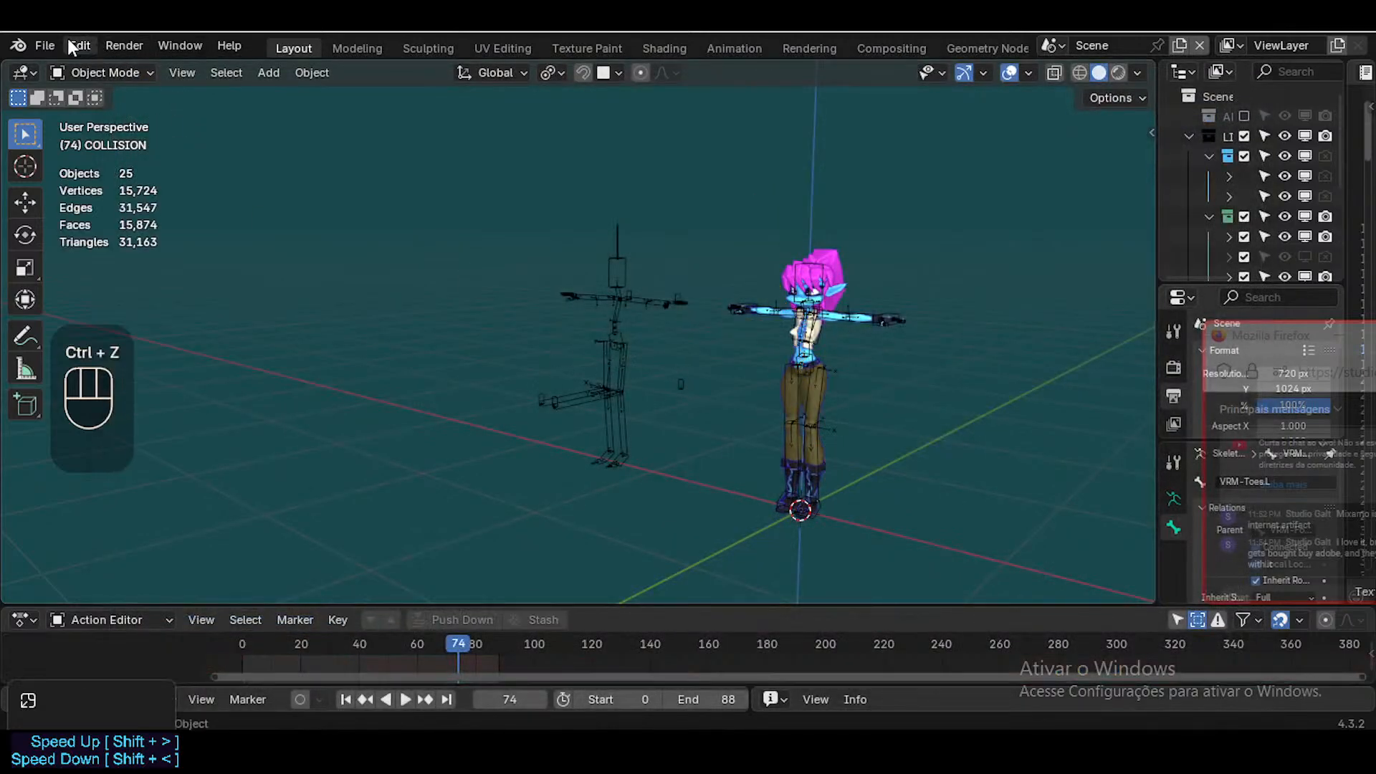
Try importing Martelo 2.fbx with Automatic Bone Orientation disabled, and undo the import
left_click(45, 44)
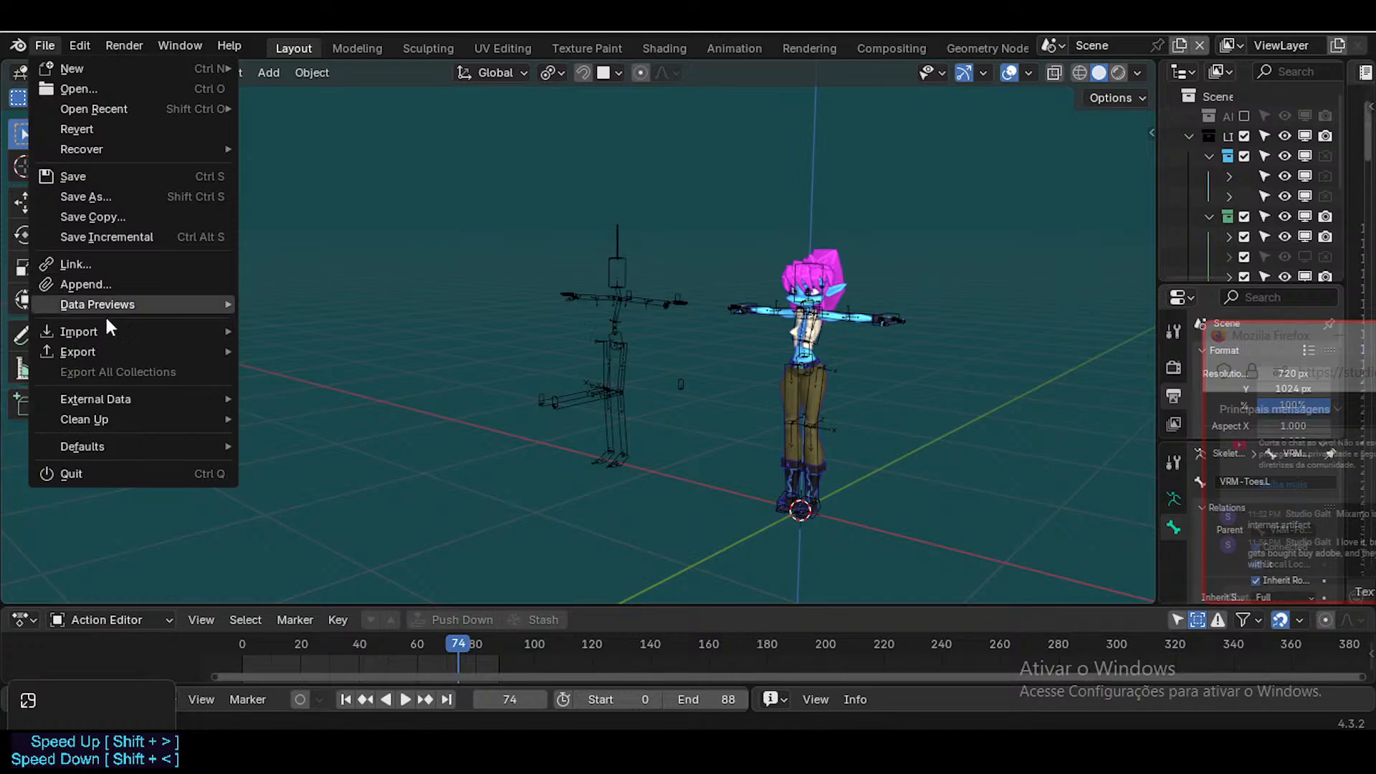
mouse_move(106, 334)
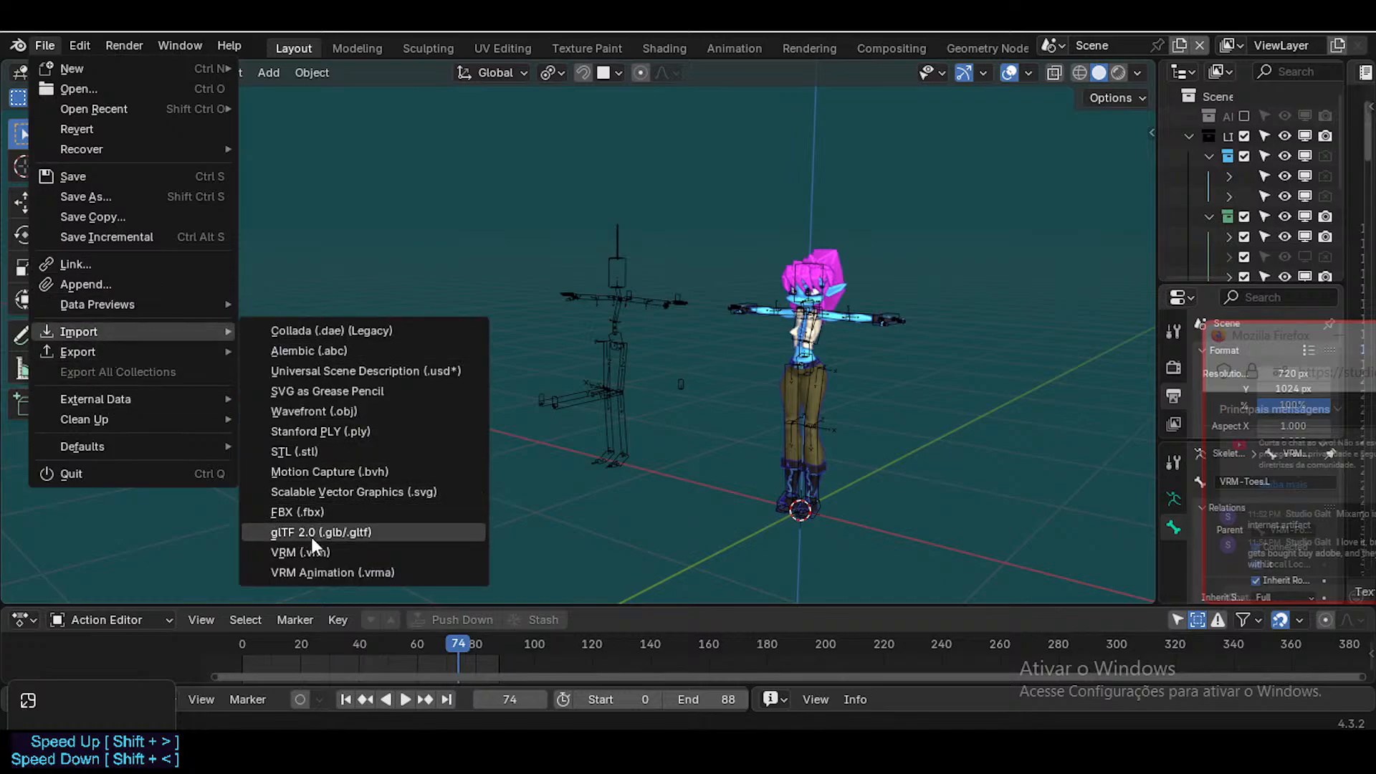
left_click(311, 516)
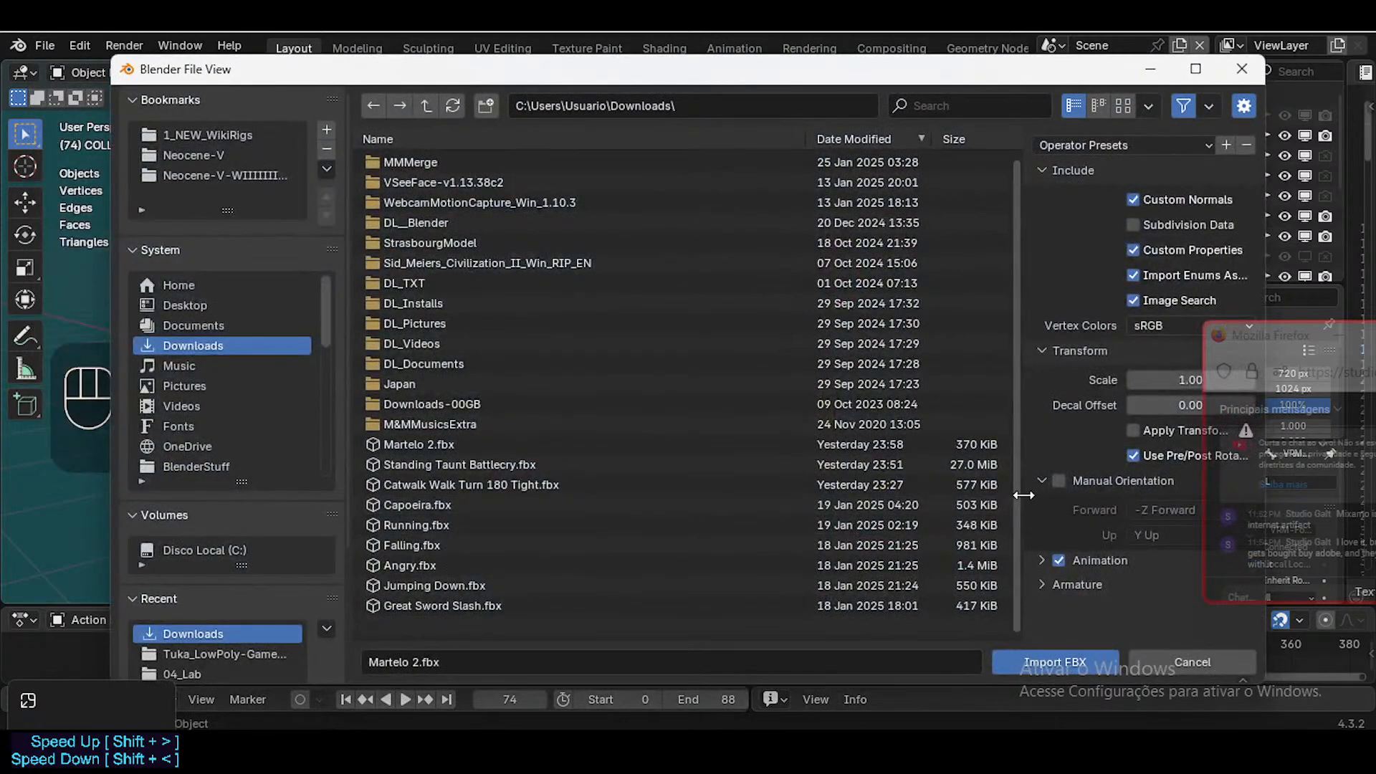
left_click(1068, 582)
scroll(1140, 598, "down", 3)
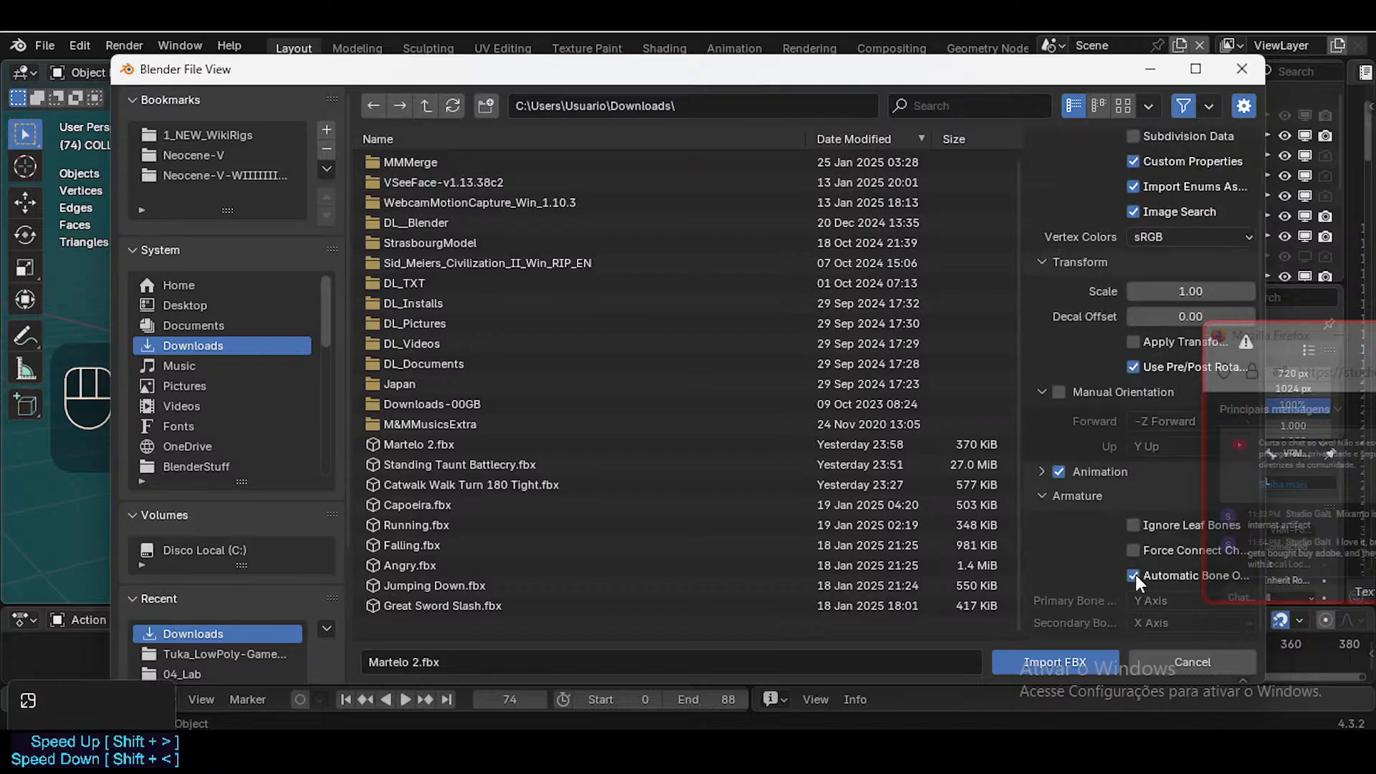
left_click(1133, 575)
left_click(1091, 658)
key("ctrl+z")
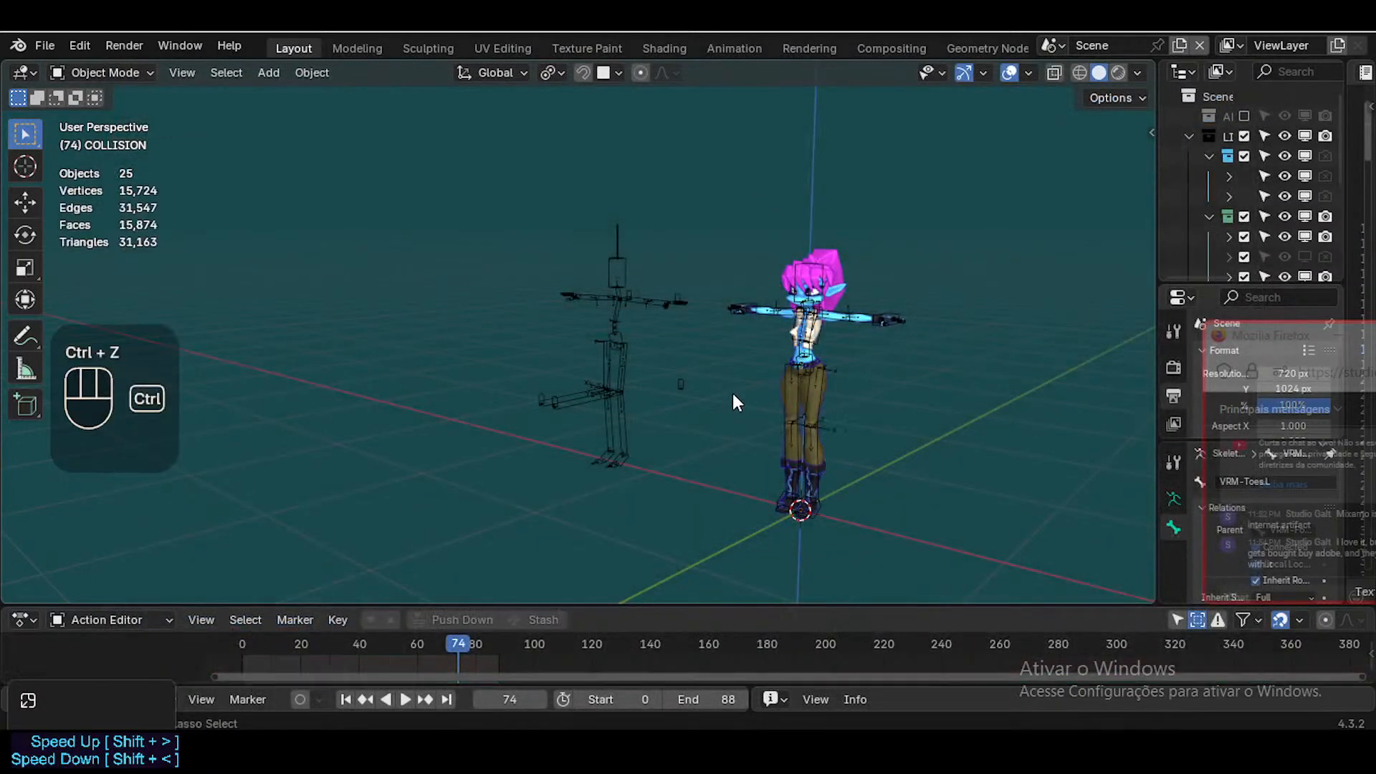
left_click(46, 45)
left_click(375, 229)
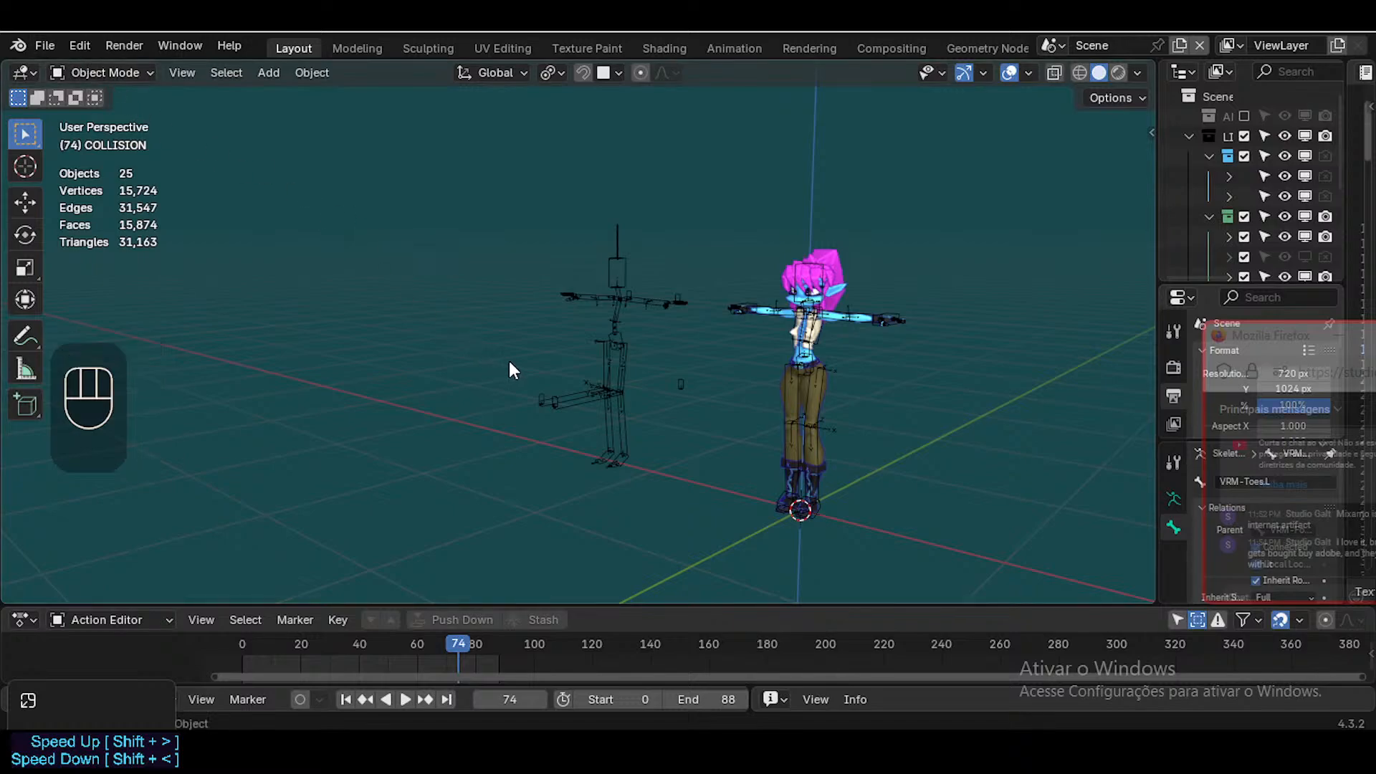
Move the intermediate rig along the global X axis slightly closer to the character
left_click(601, 343)
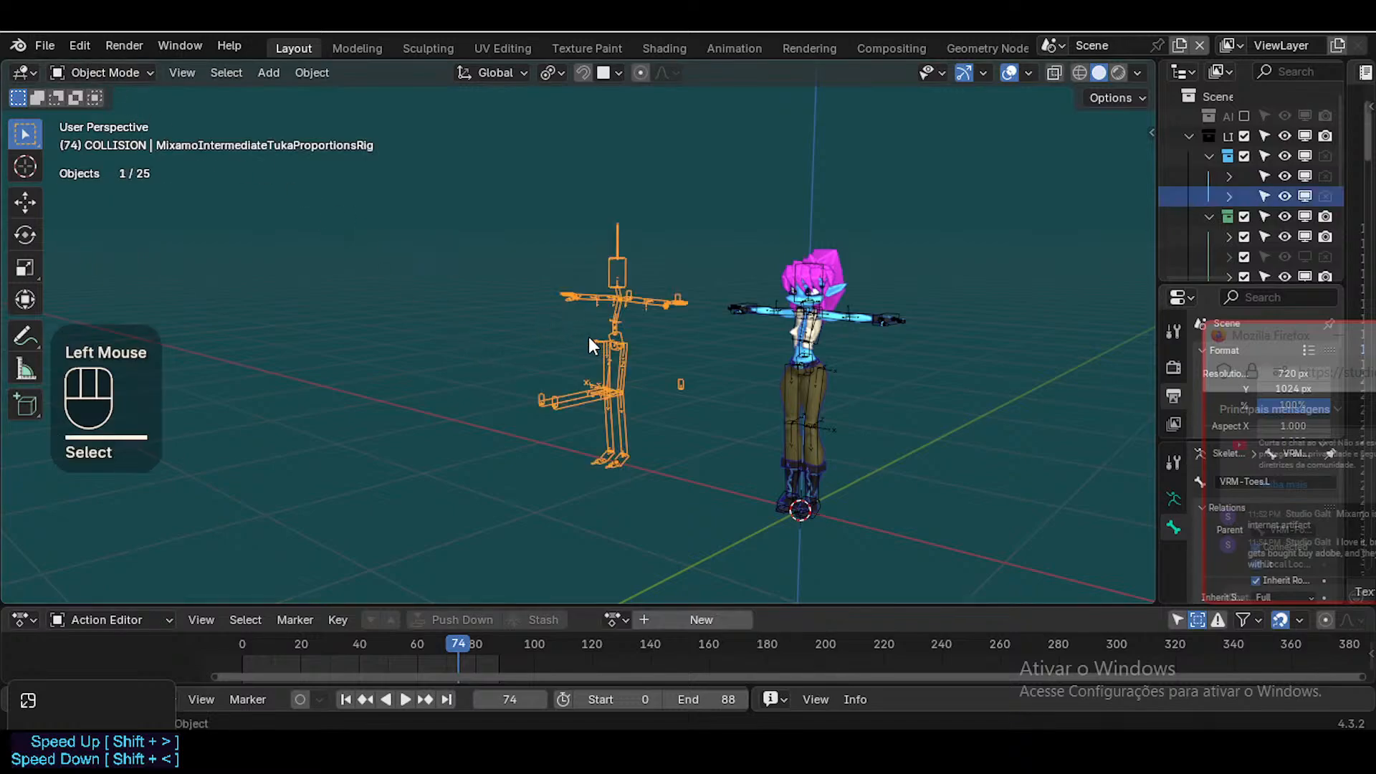
key("g")
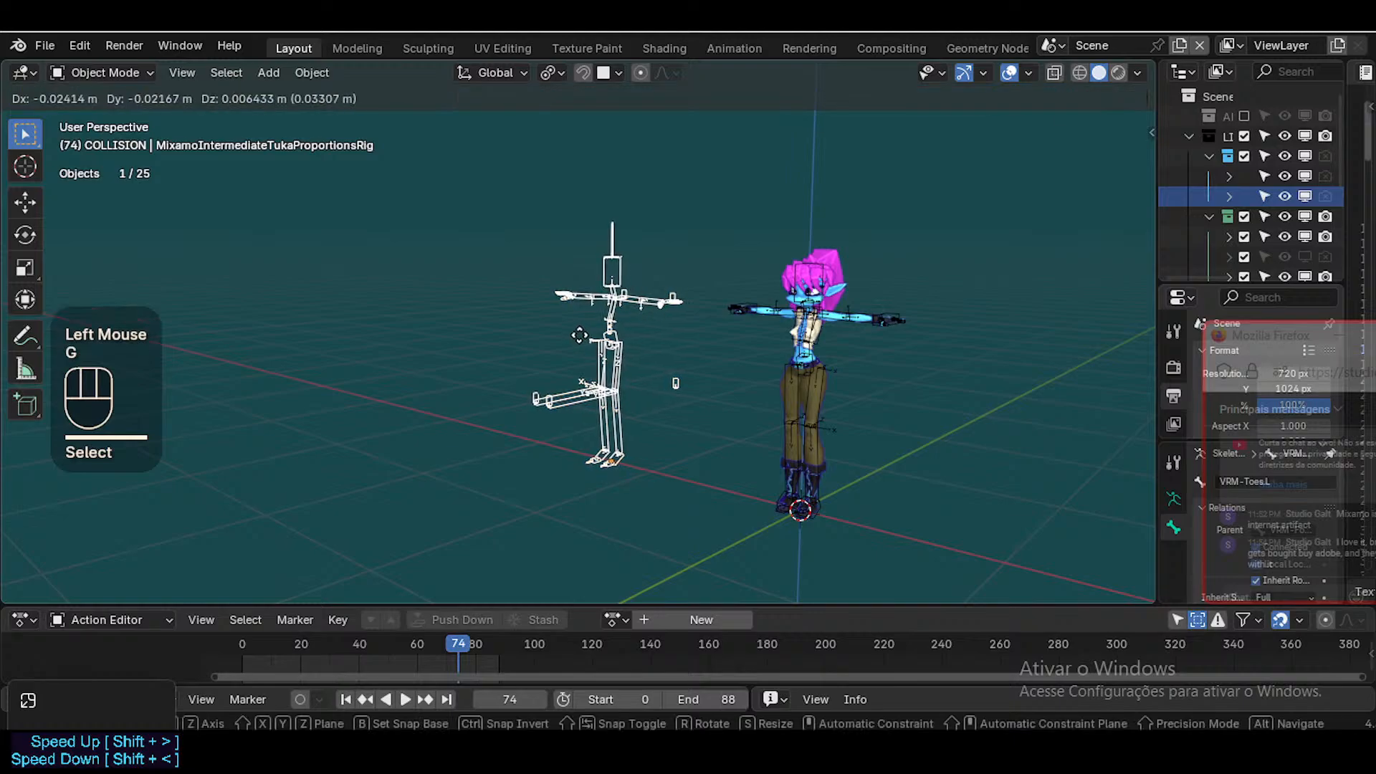
key("x")
left_click(597, 355)
Check the armature import options and import Martelo 2.fbx as FBX with Use Pre/Post Rotation enabled and Apply Transform disabled
left_click(45, 45)
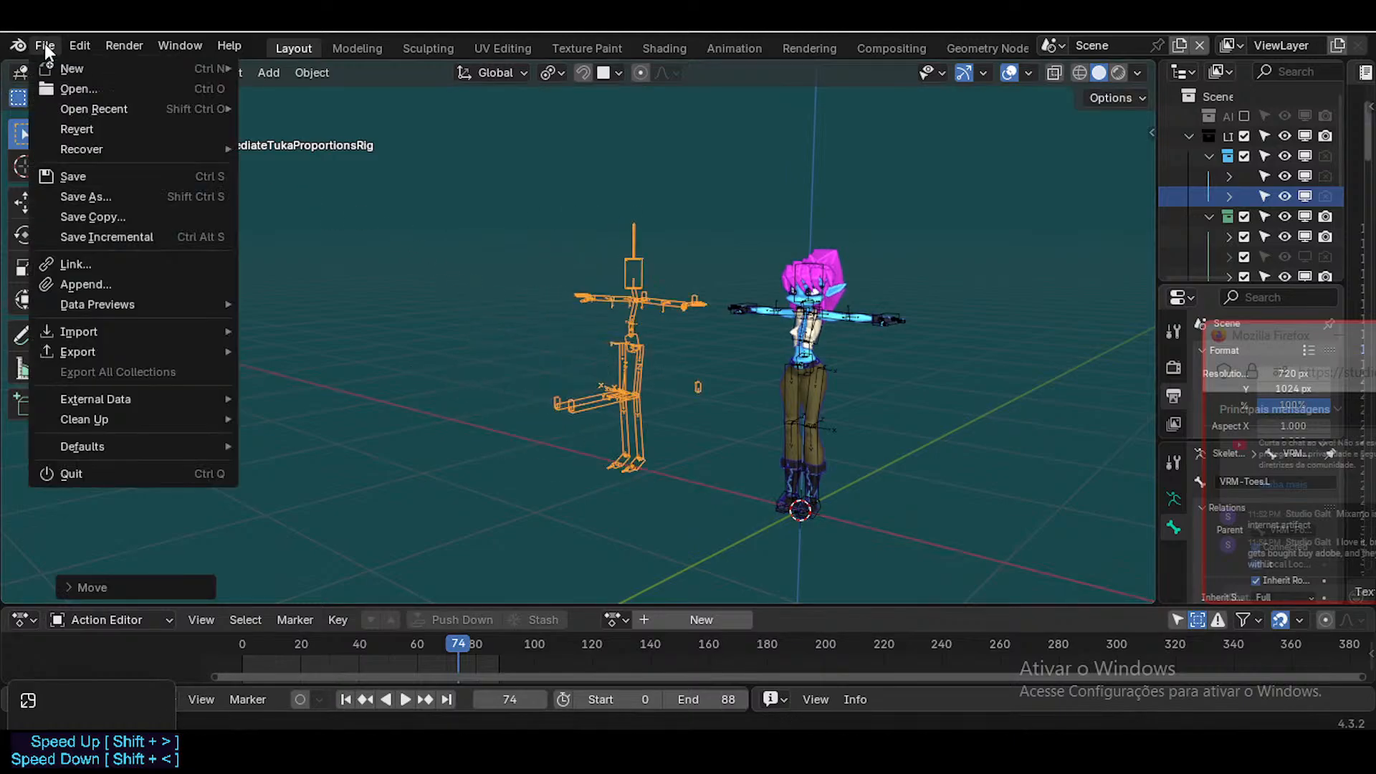
mouse_move(105, 328)
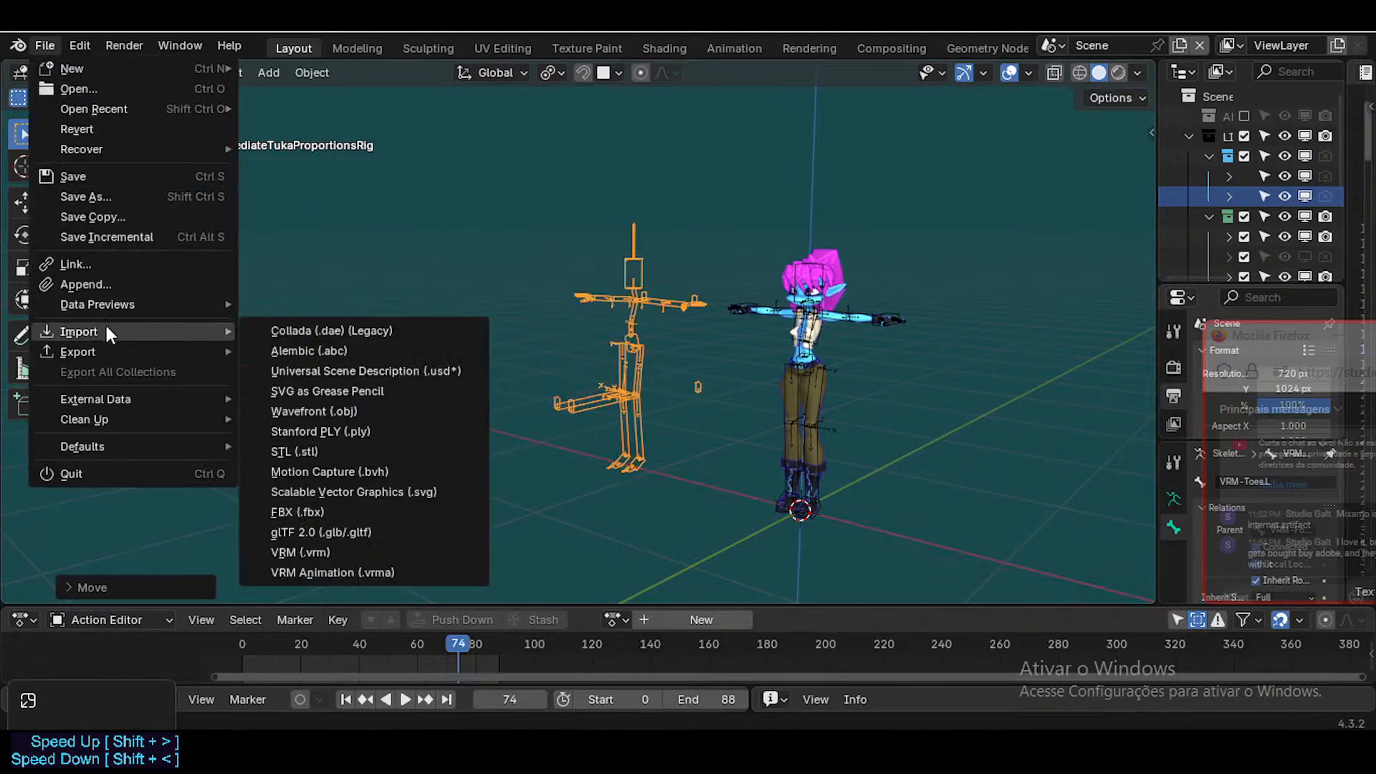
left_click(353, 515)
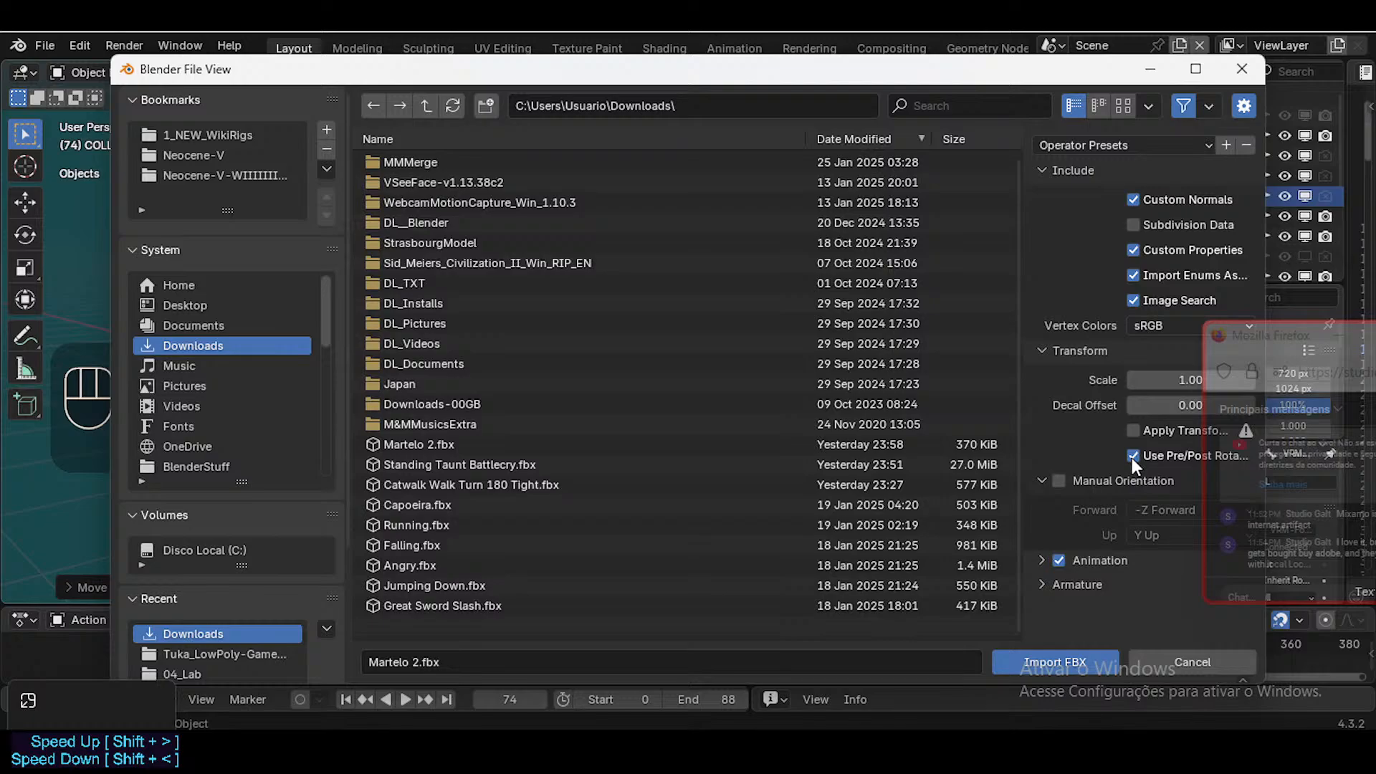
left_click(1062, 583)
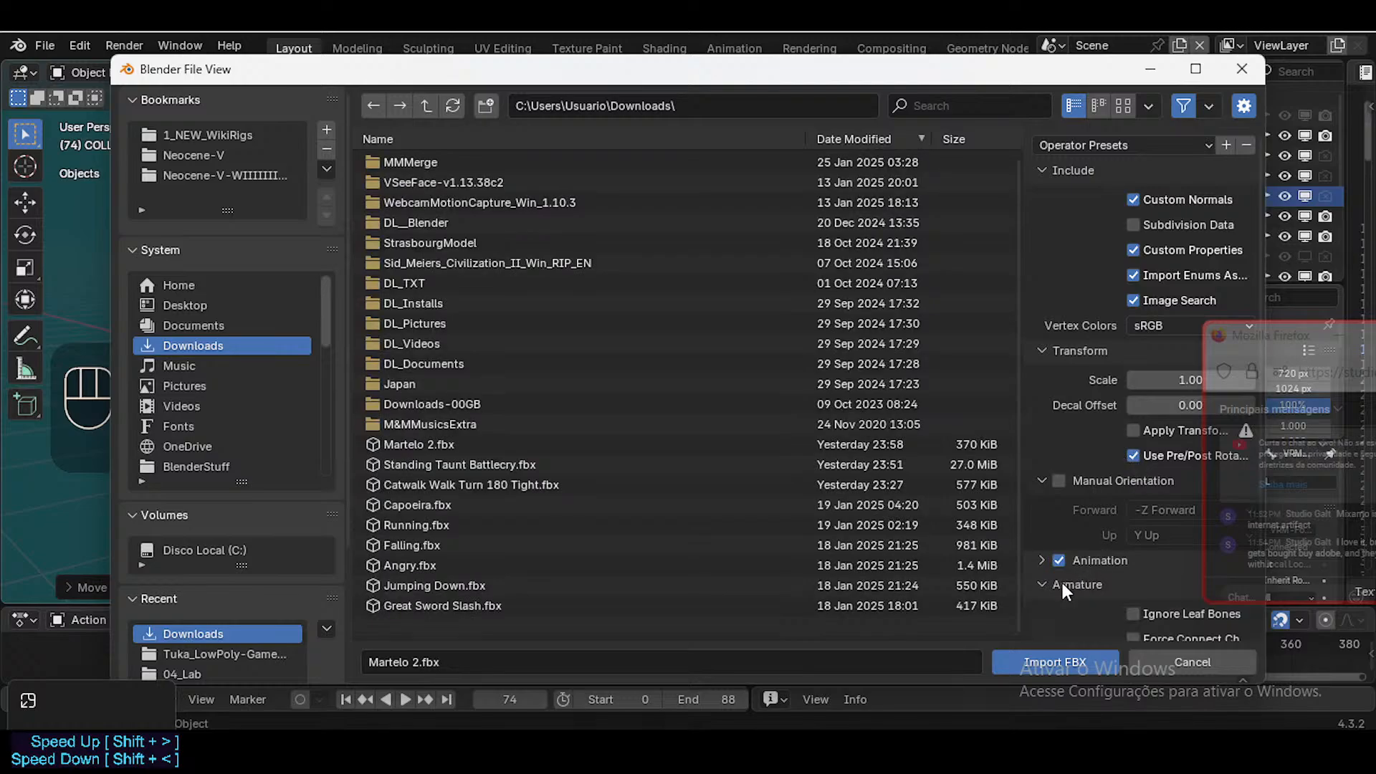
scroll(1075, 563, "down", 3)
scroll(1090, 497, "up", 3)
left_click(1034, 658)
Move the imported Martelo armature about -2.658 m along the global X axis and preview its animation
key("g")
key("x")
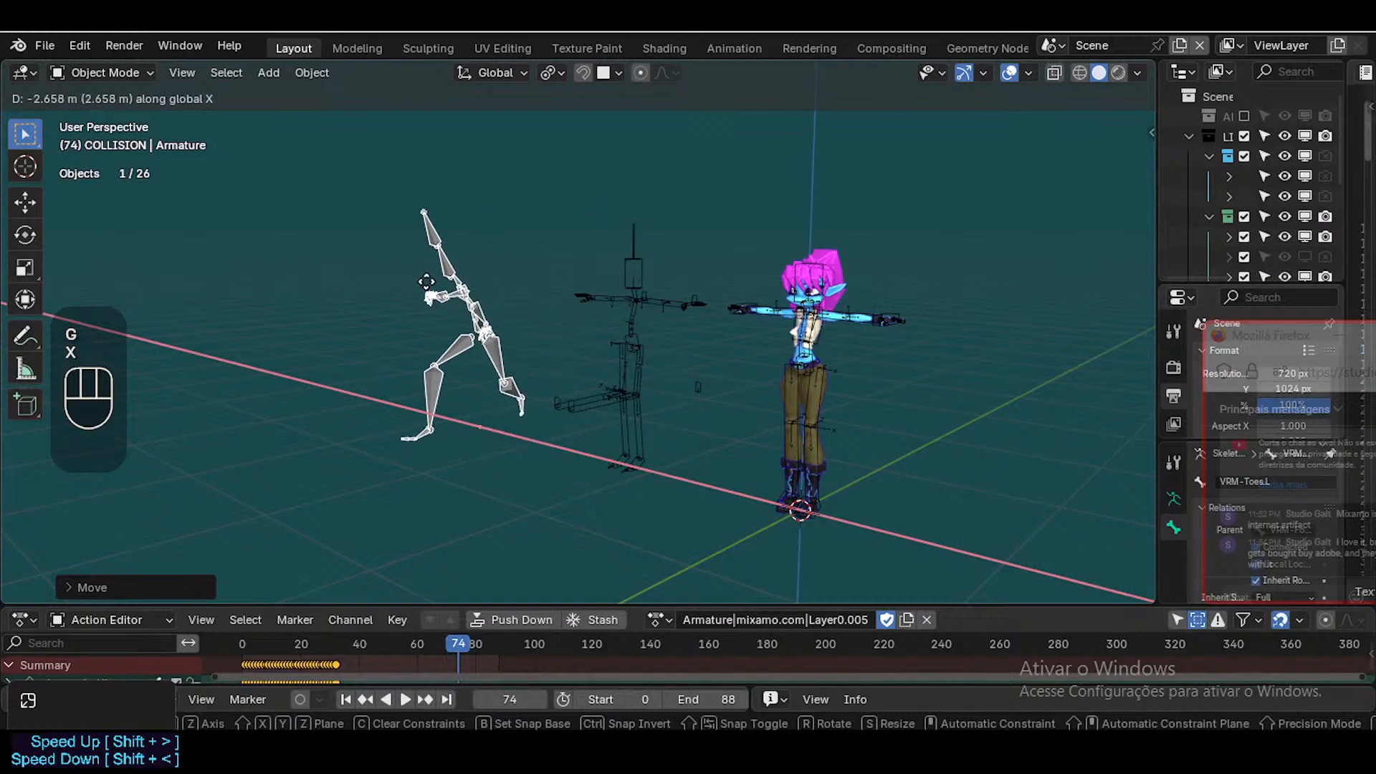
left_click(466, 312)
key("space")
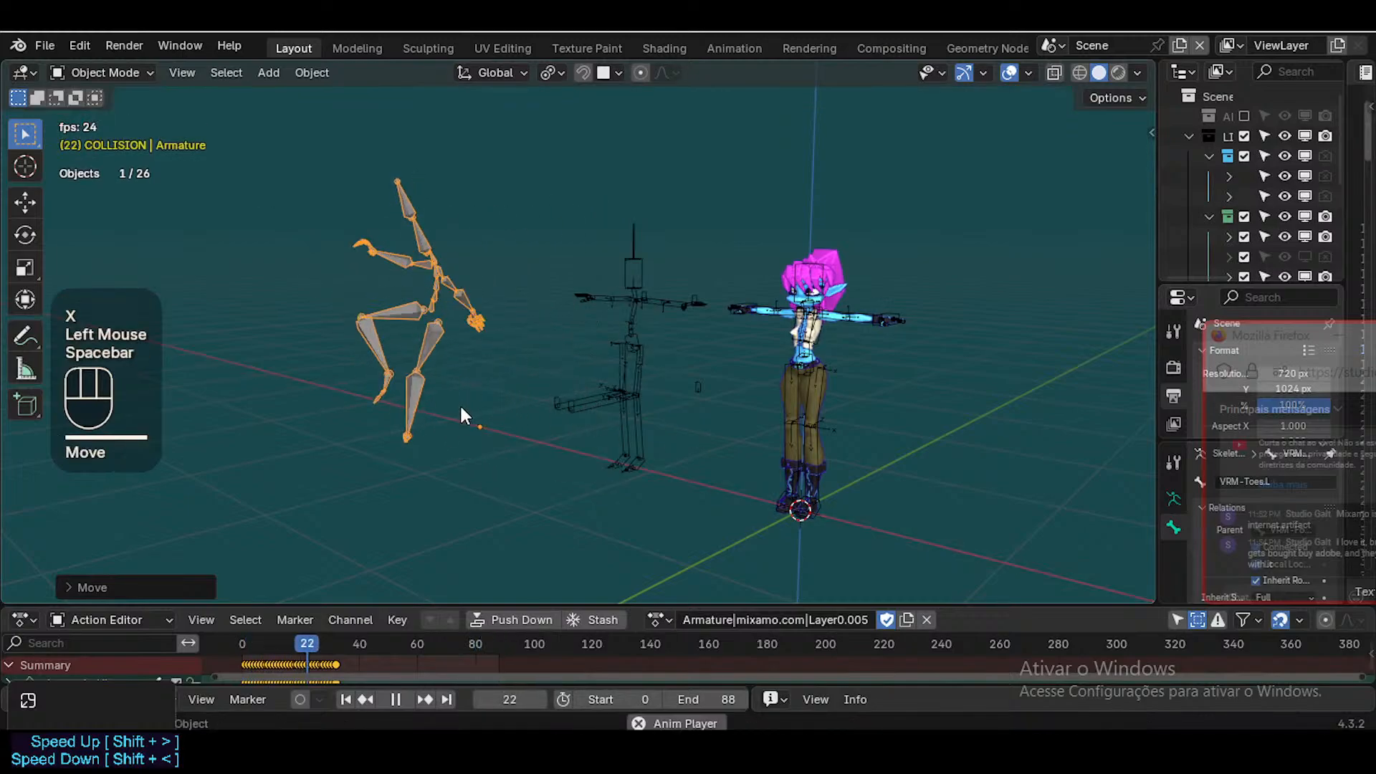
key("space")
key("space")
Set the scene's end frame to 32 to match the armature's last keyframe and play the animation
left_click(406, 652)
key("Down")
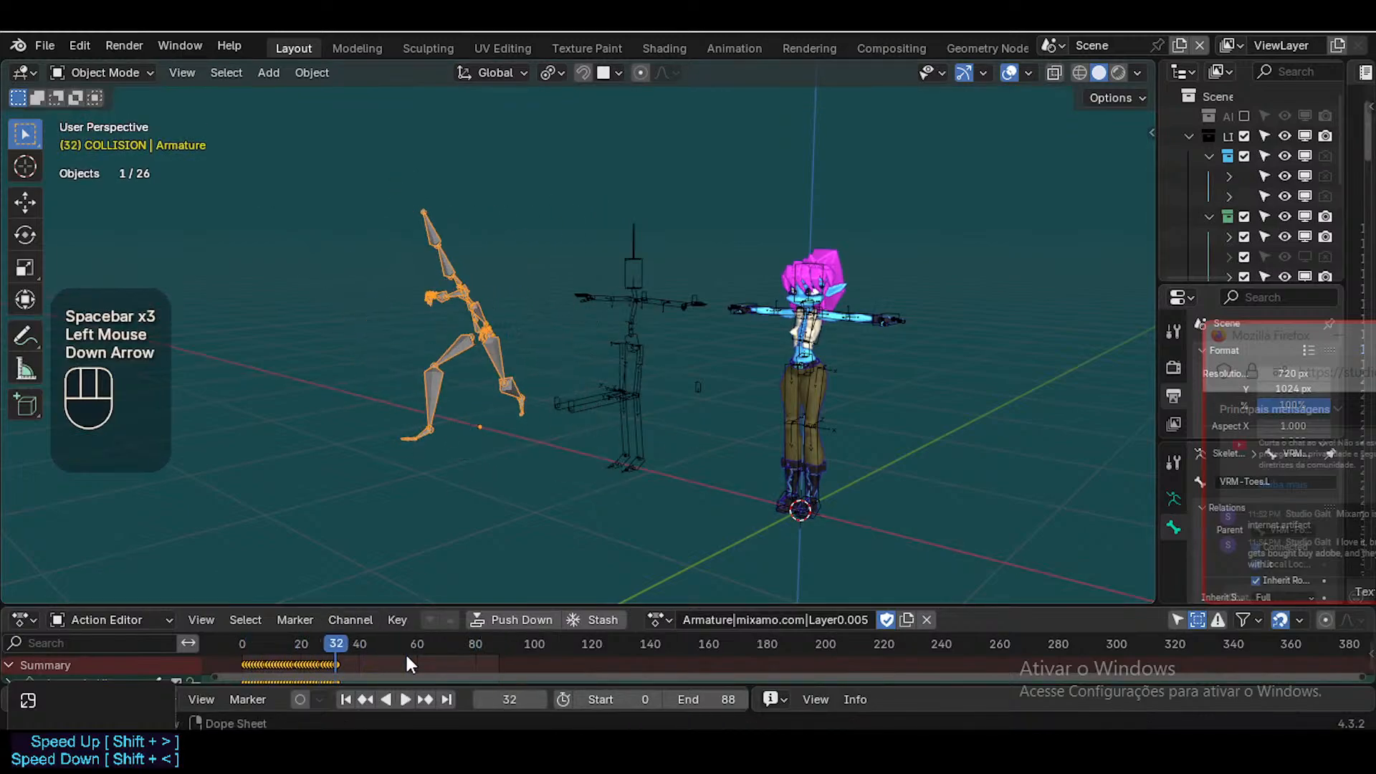
key("ctrl+End")
key("space")
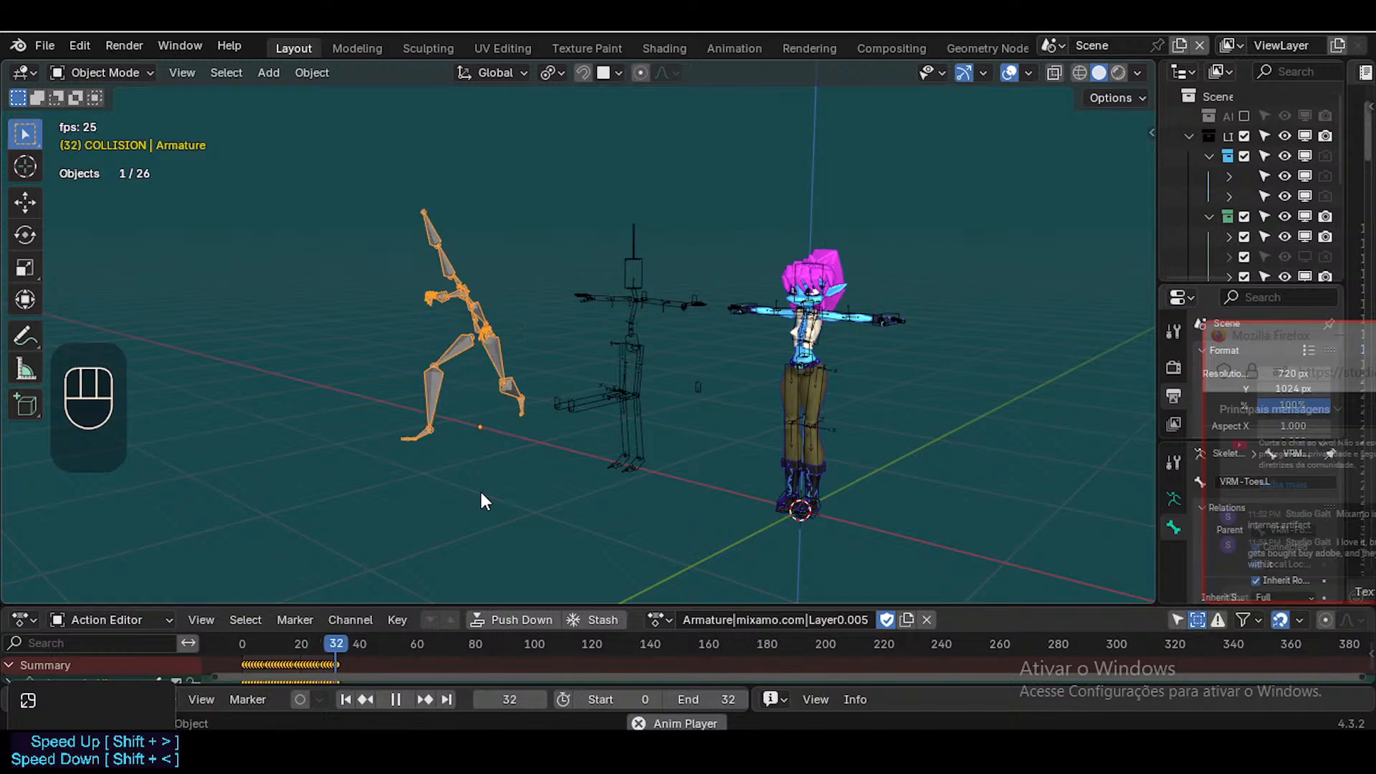
key("space")
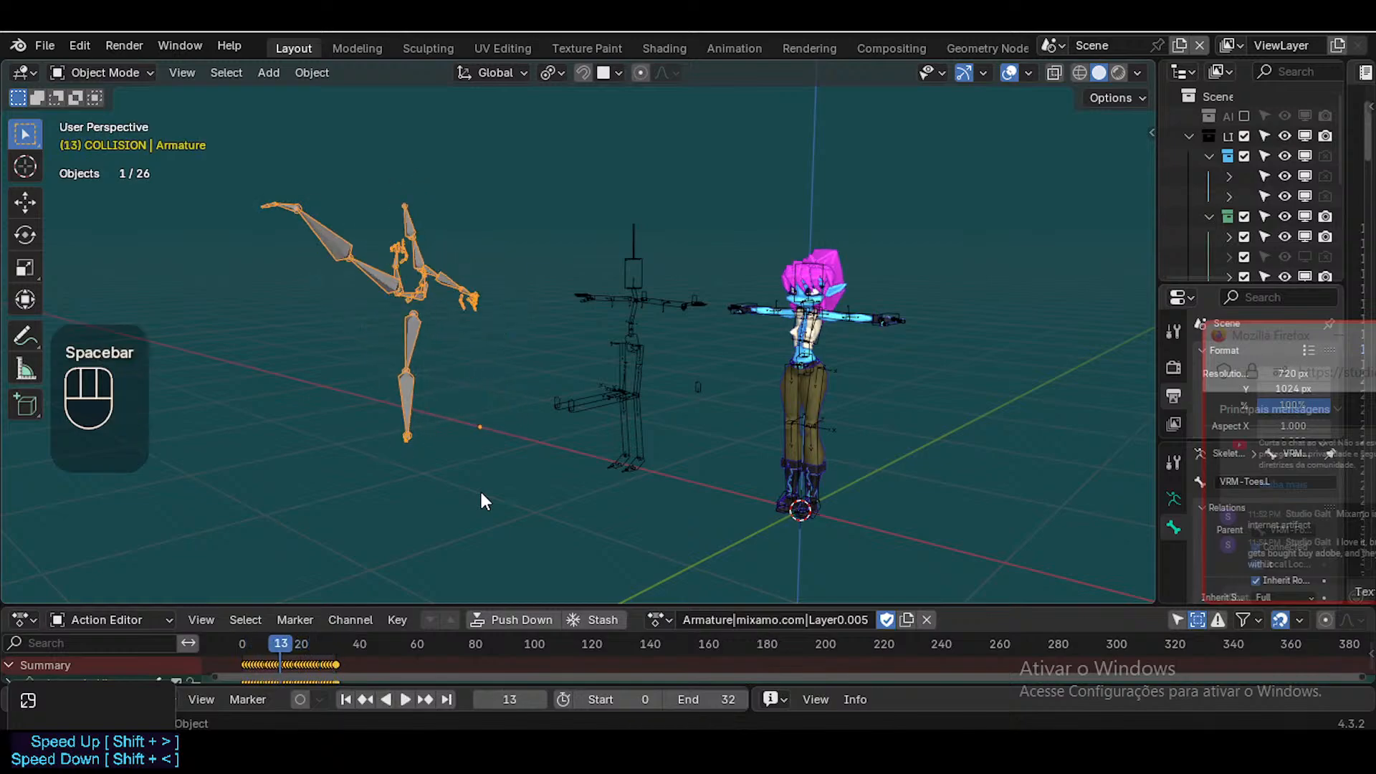
Save the file and return the timeline to frame 0 after briefly playing the animation
key("ctrl+s")
left_click(235, 658)
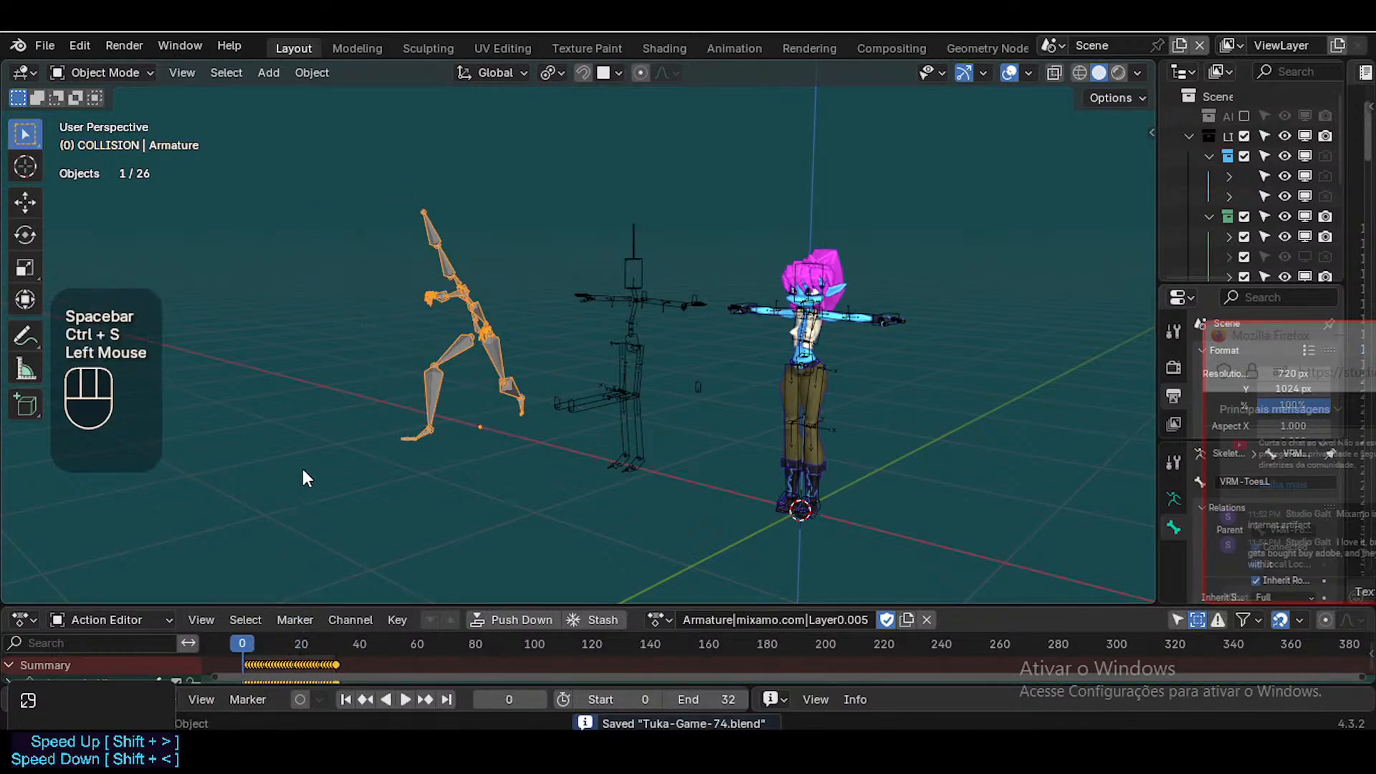
scroll(410, 423, "up", 1)
key("space")
key("space")
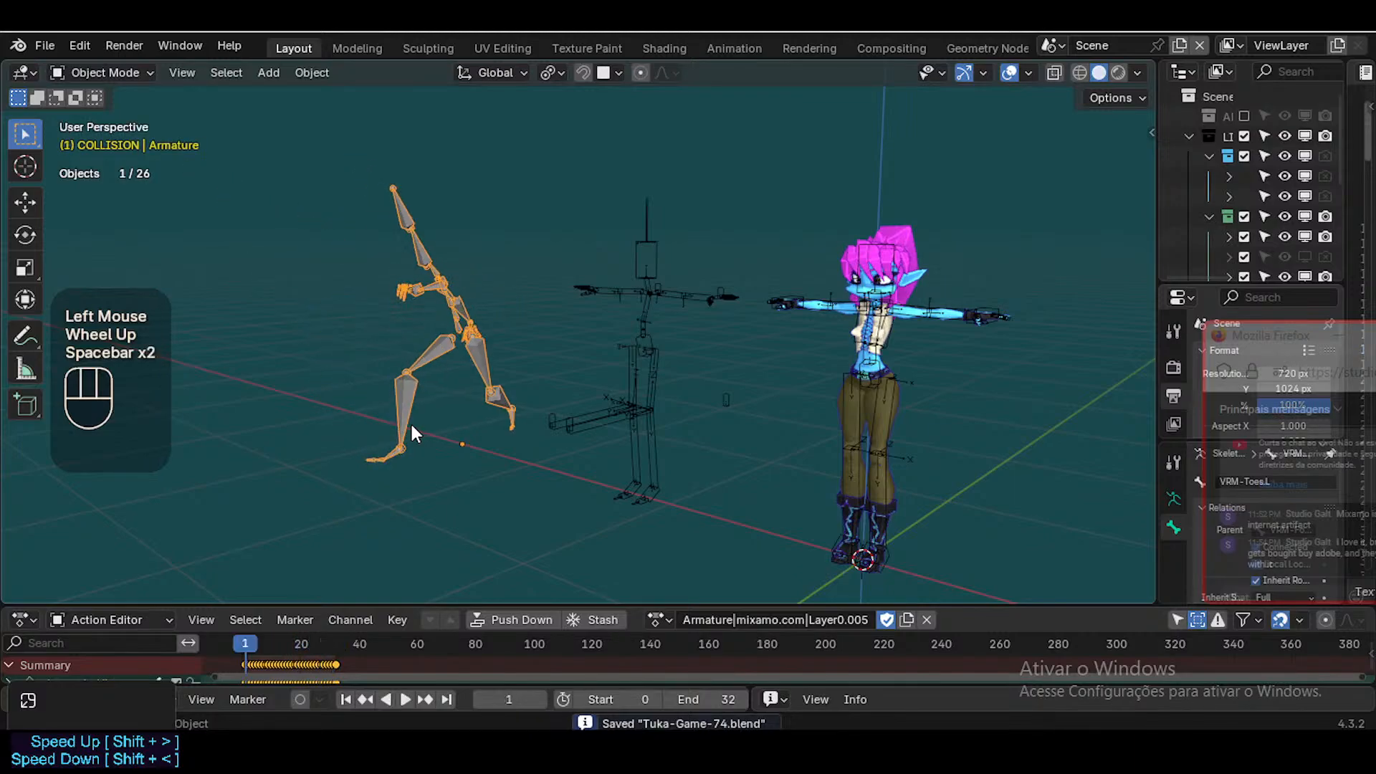
key("shift+Left")
Inspect the imported armature's head by selecting its HeadTop_End bone in Pose Mode
scroll(429, 362, "up", 1)
key("shift+grave")
key("w")
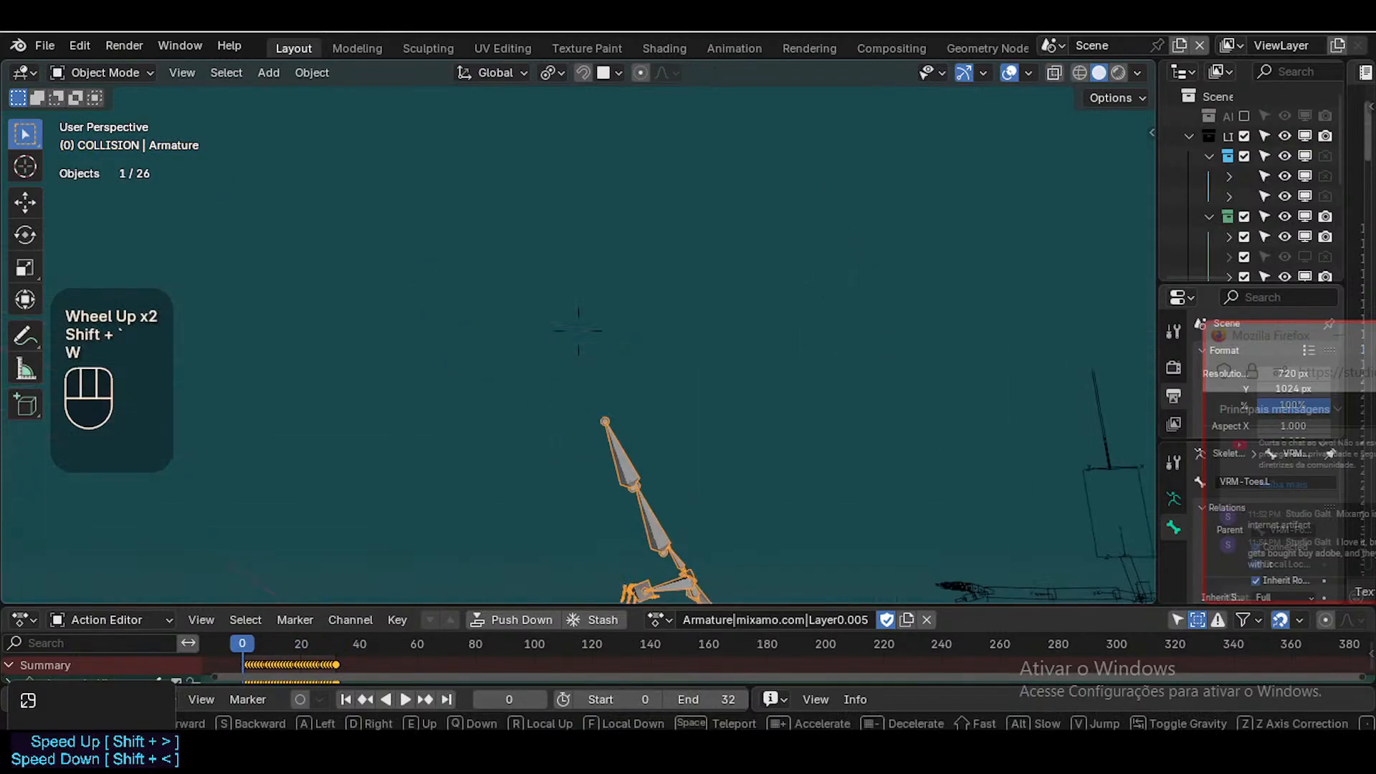
left_click(526, 420)
key("ctrl+Tab")
left_click(625, 461)
key("shift+grave")
key("s")
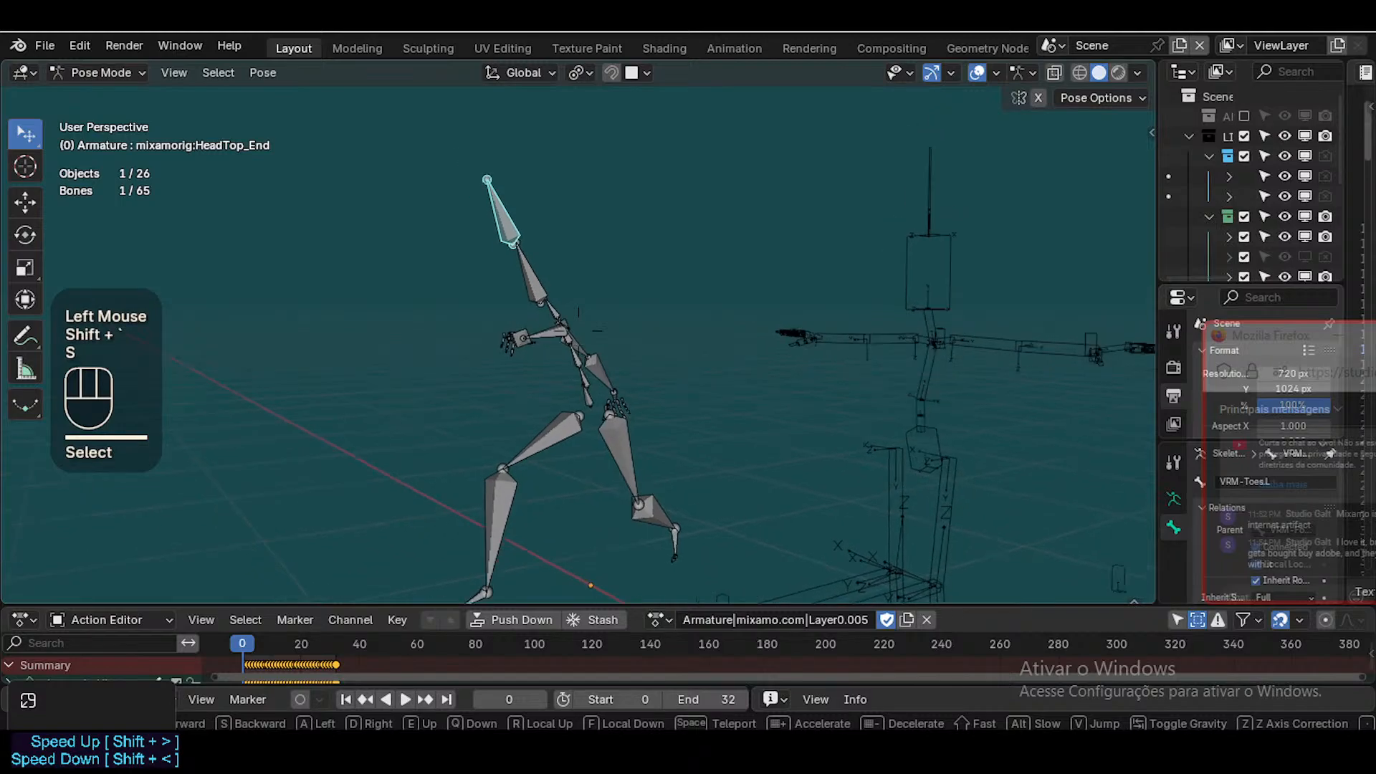
key("s")
key("a")
left_click(632, 462)
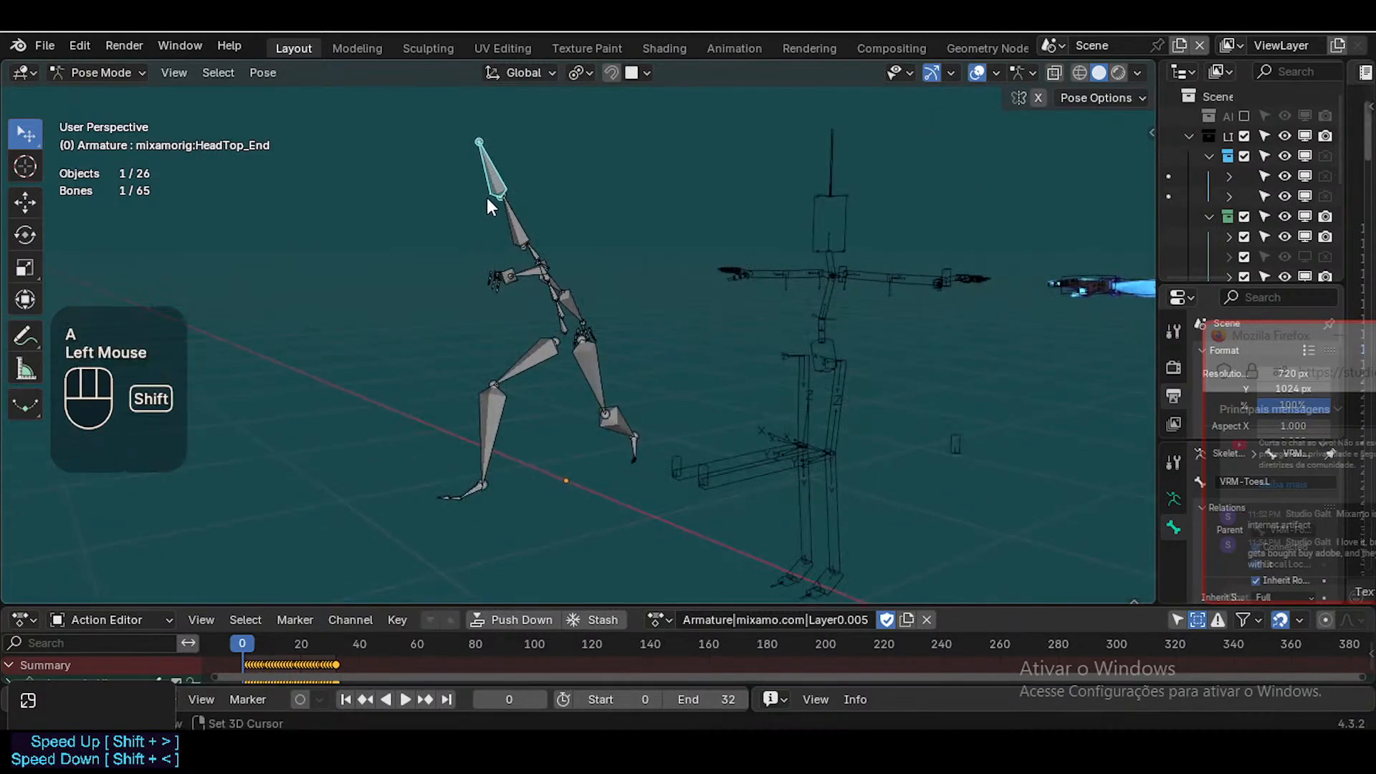
Inspect the imported armature's foot by selecting its RightToe_End bone in Pose Mode, and return to Object Mode
key("ctrl+Tab")
key("shift+grave")
key("a")
key("w")
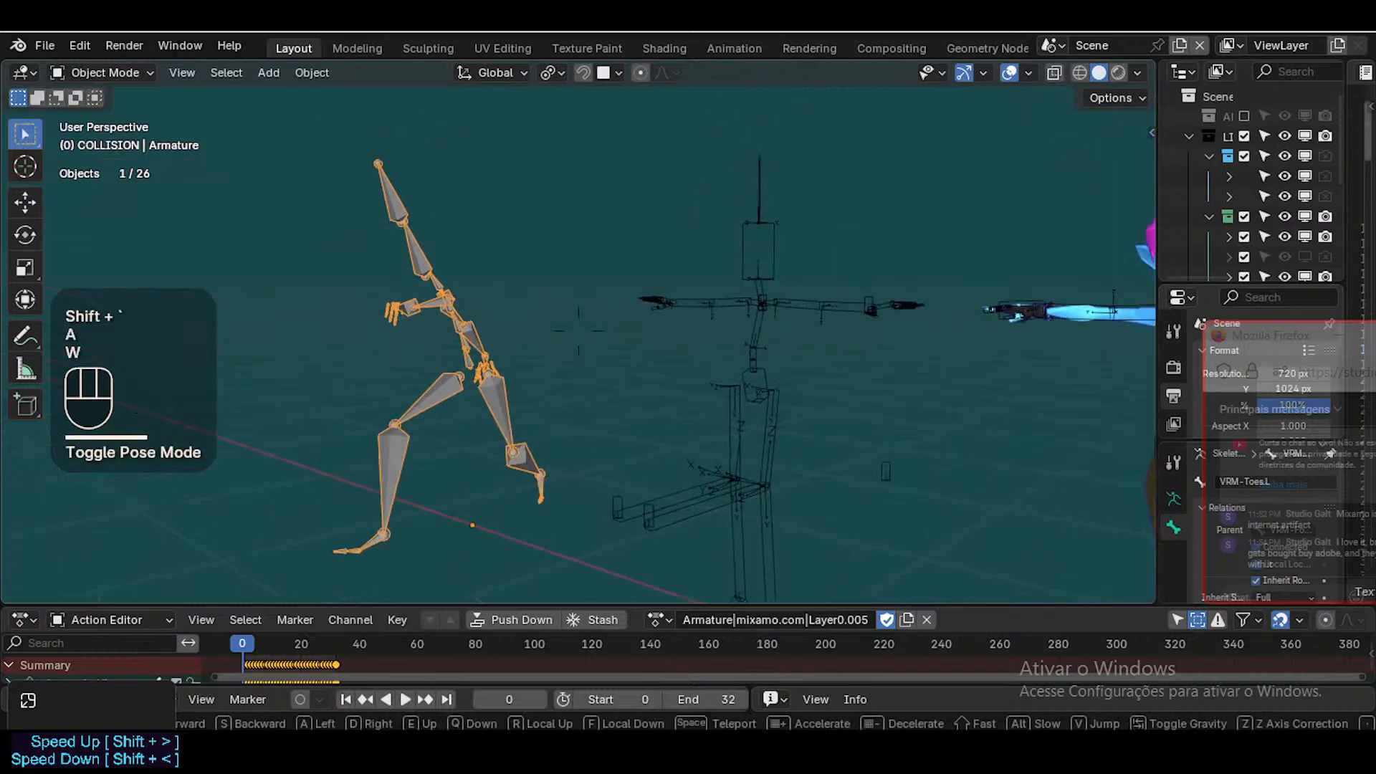
left_click(373, 347)
key("ctrl+Tab")
left_click(379, 494)
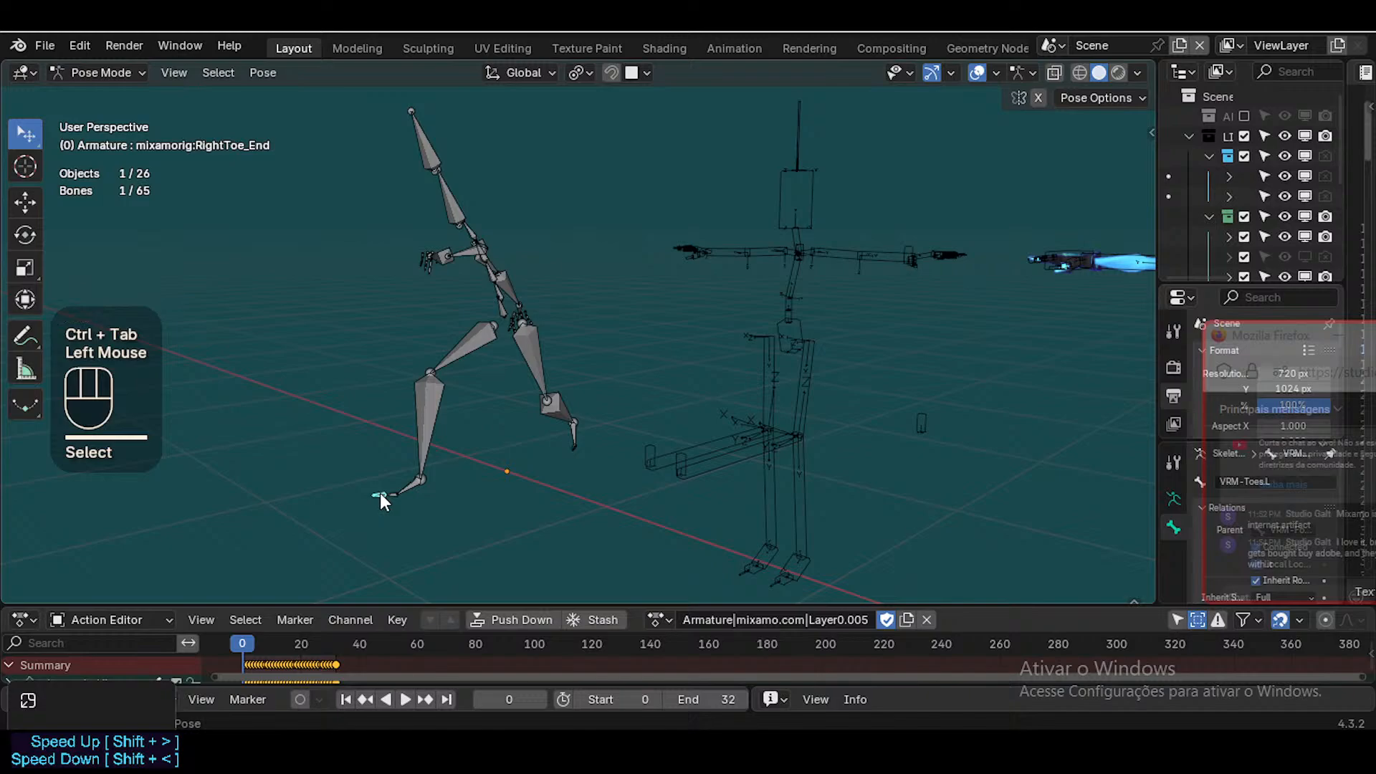
key("ctrl+Tab")
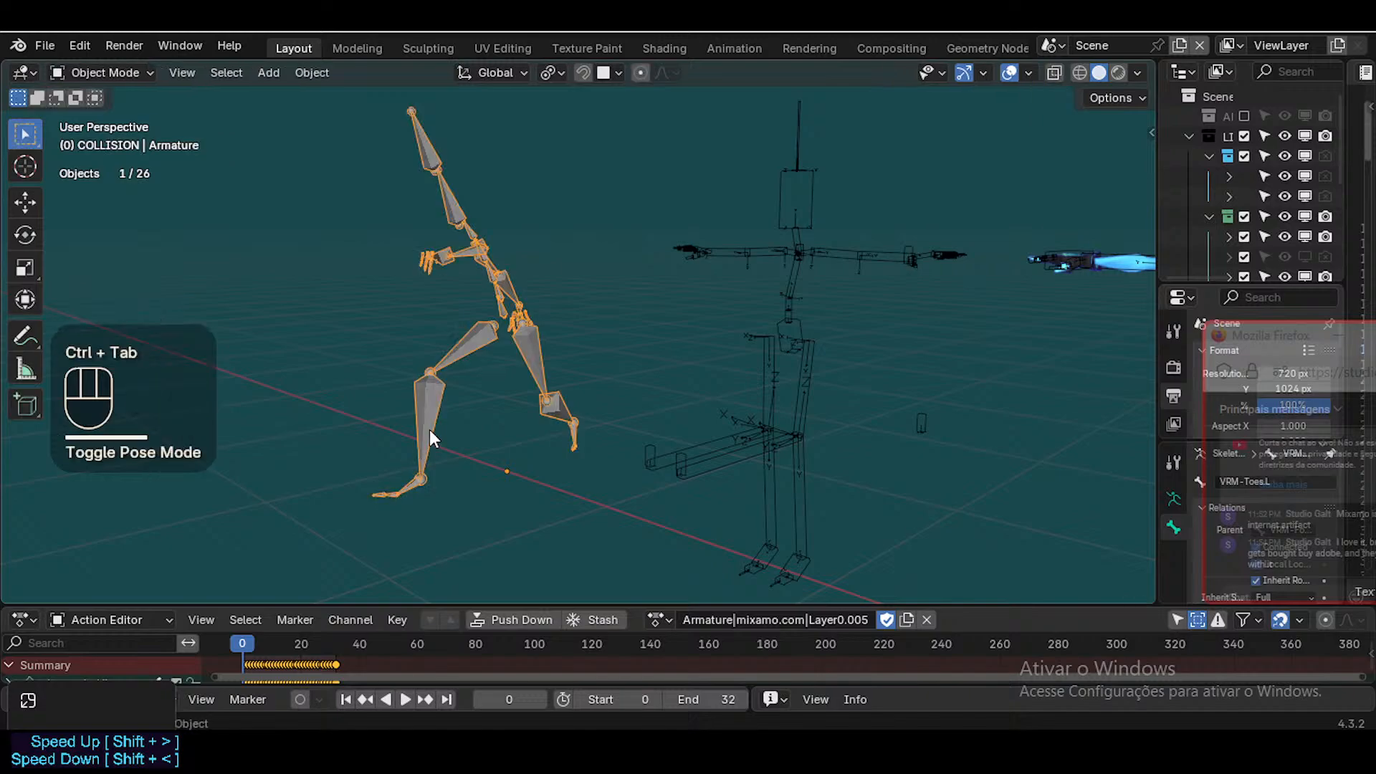
Examine the imported armature beside the intermediate rig and the character from several angles
key("shift+grave")
key("a")
key("a")
key("w")
key("shift+w")
key("w")
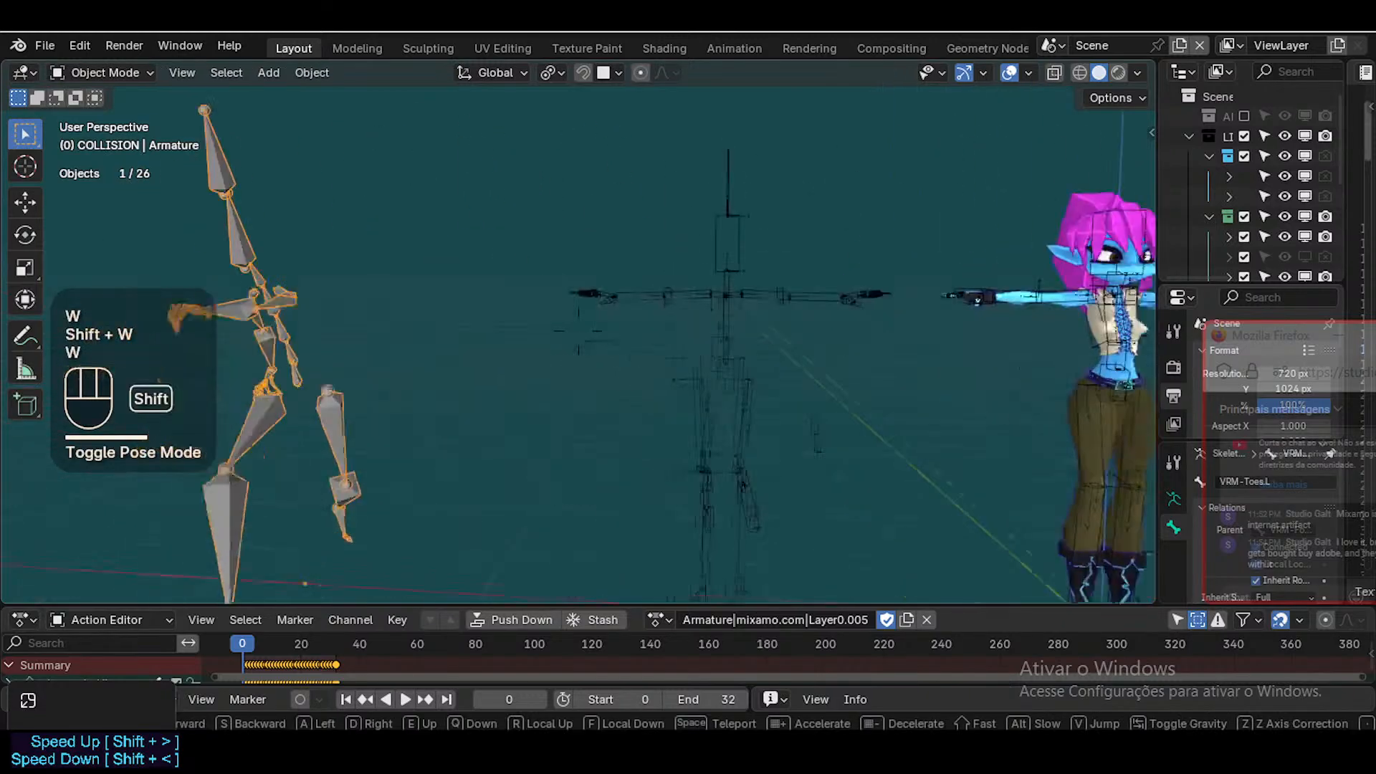
key("shift+e")
key("shift+a")
key("shift+s")
key("s")
key("d")
key("d")
key("s")
key("d")
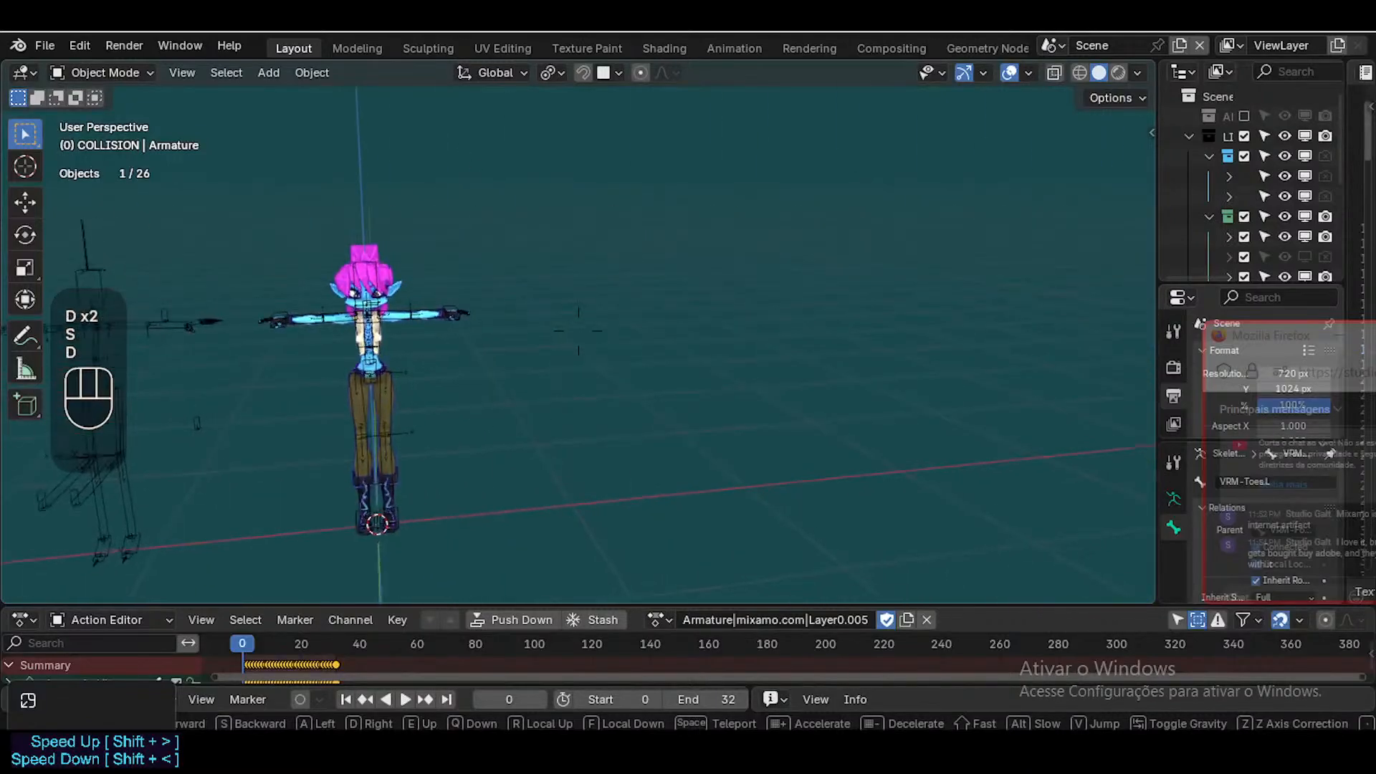
key("a")
key("shift+a")
key("s")
key("d")
left_click(575, 369)
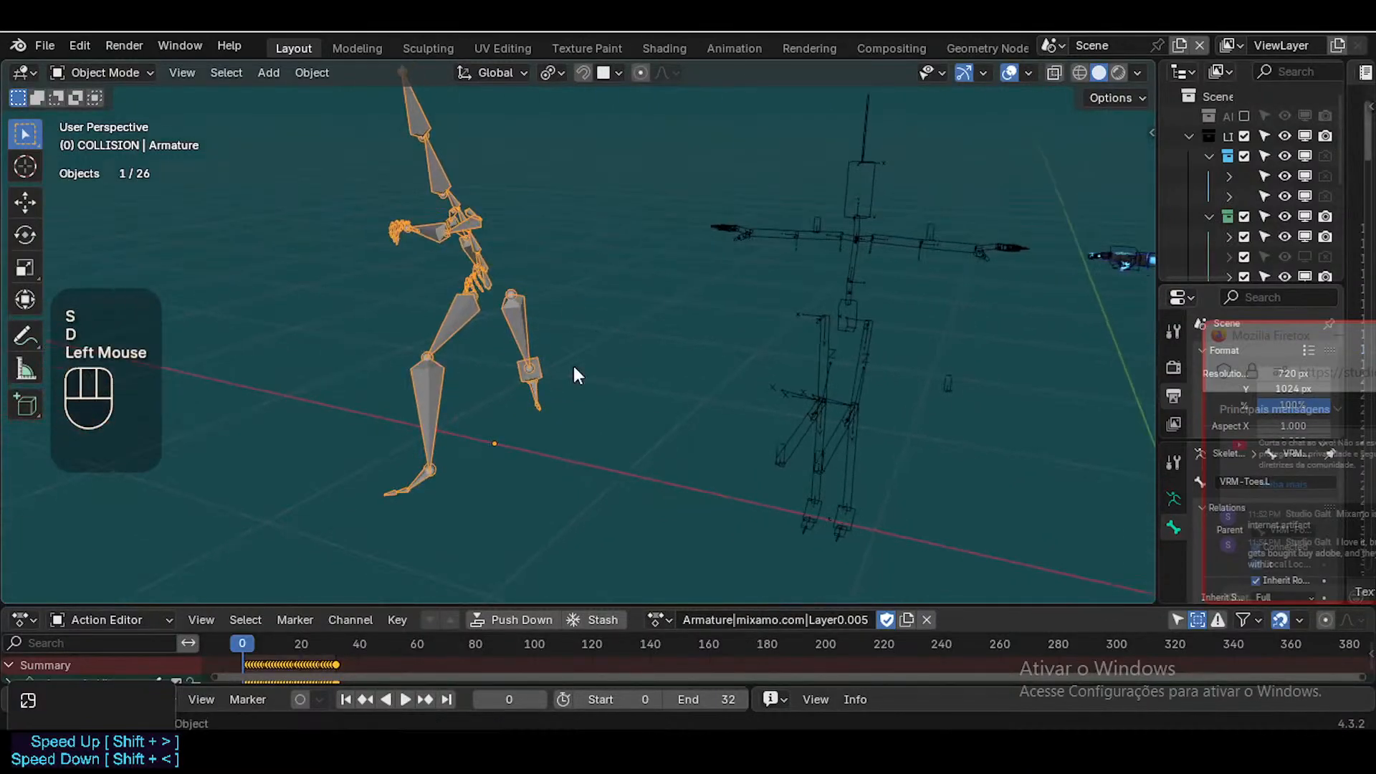
key("ctrl+Tab")
key("ctrl+Tab")
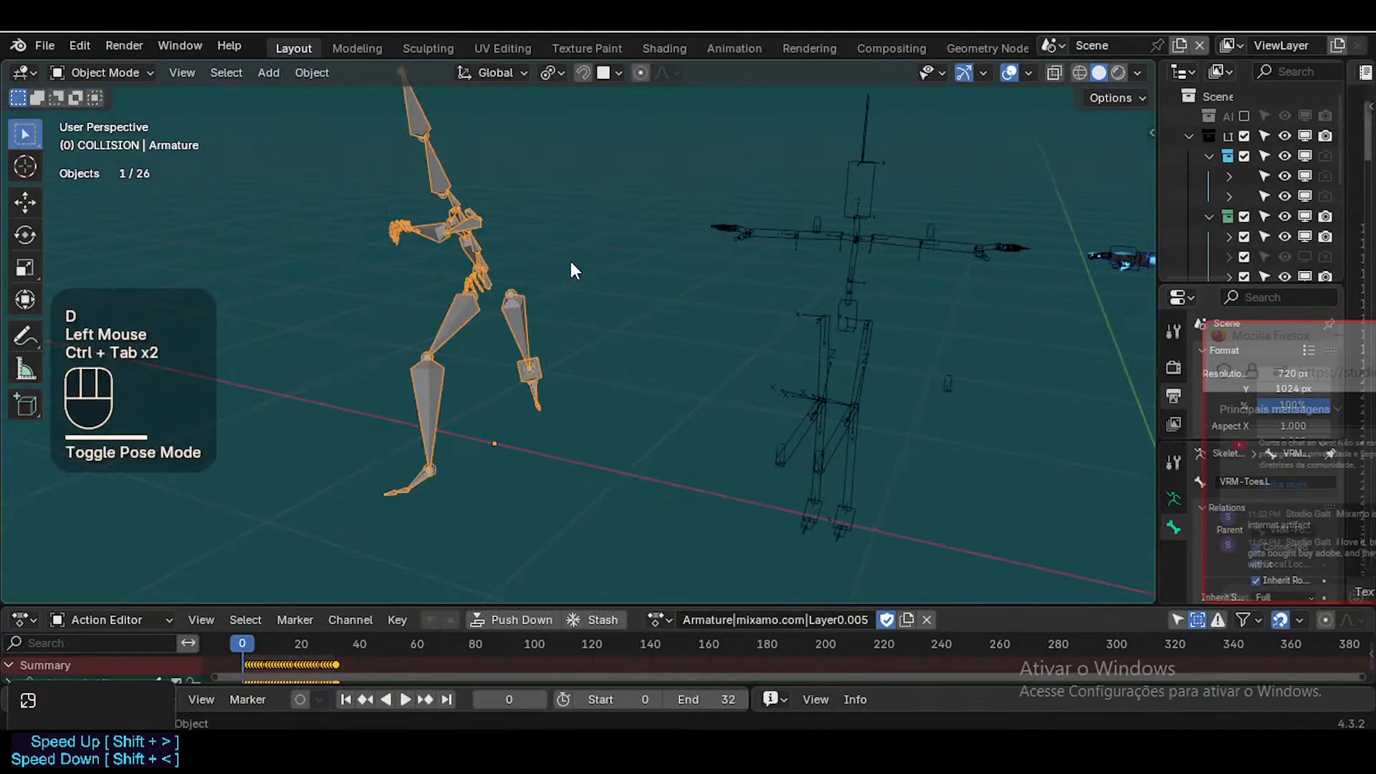
Save the file and select the intermediate rig and the imported armature in turn to compare them
left_click(853, 245)
left_click(533, 236)
key("ctrl+s")
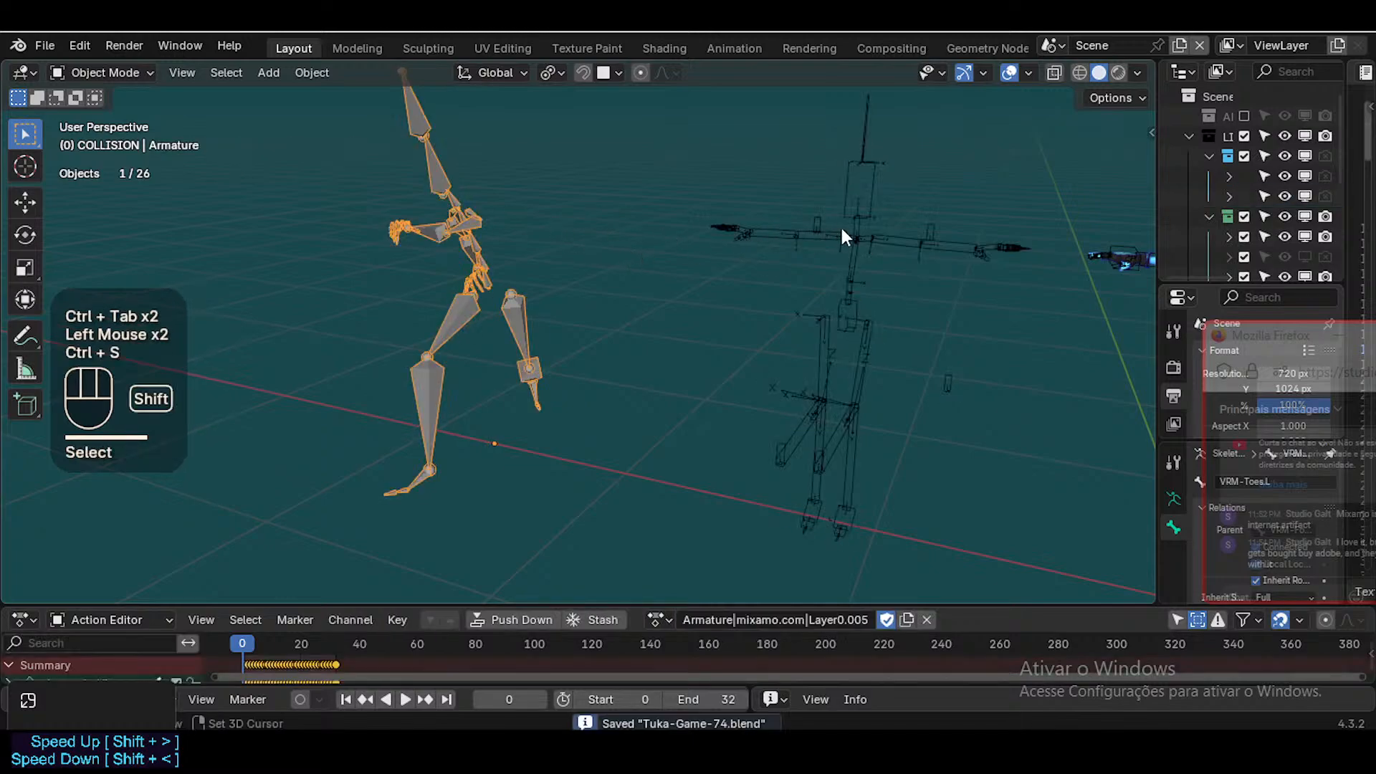
left_click(842, 231, "shift")
left_click(469, 238)
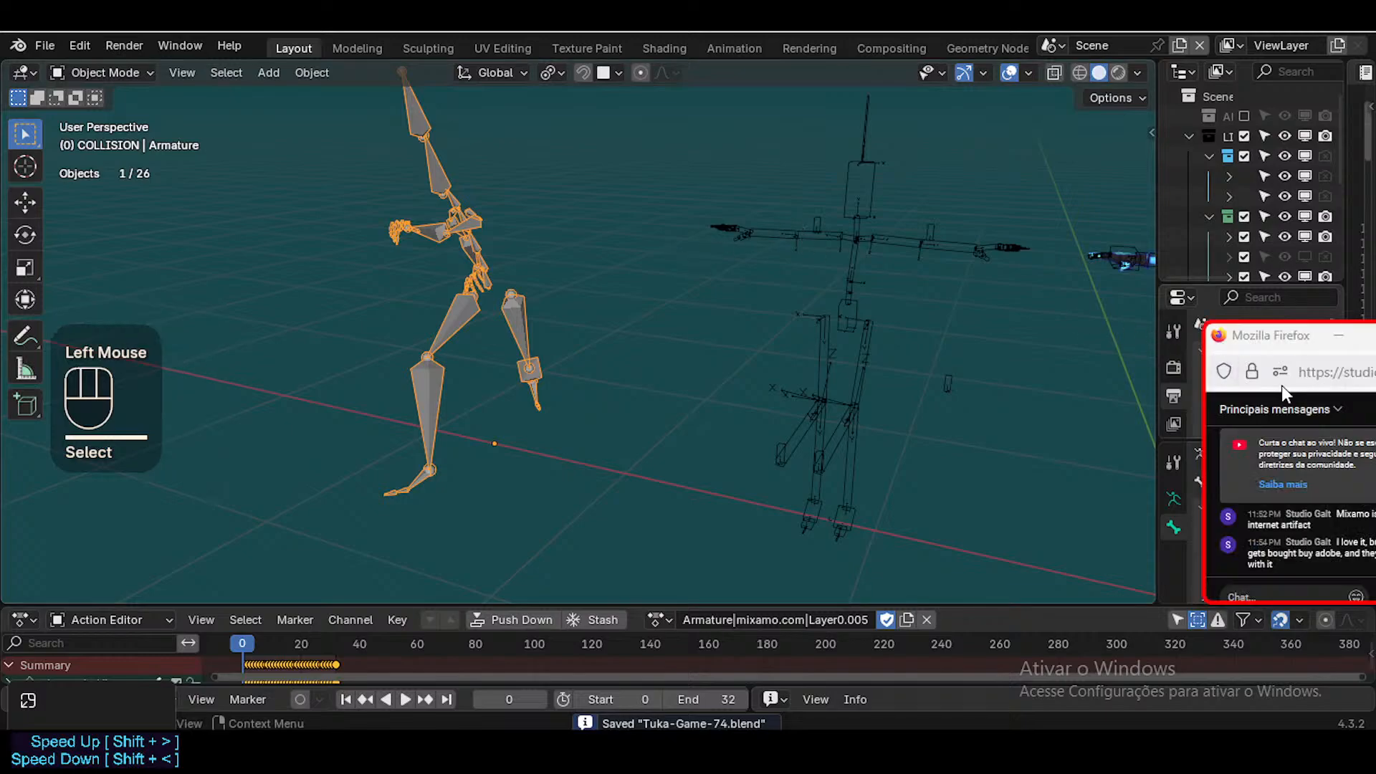
left_click(800, 238)
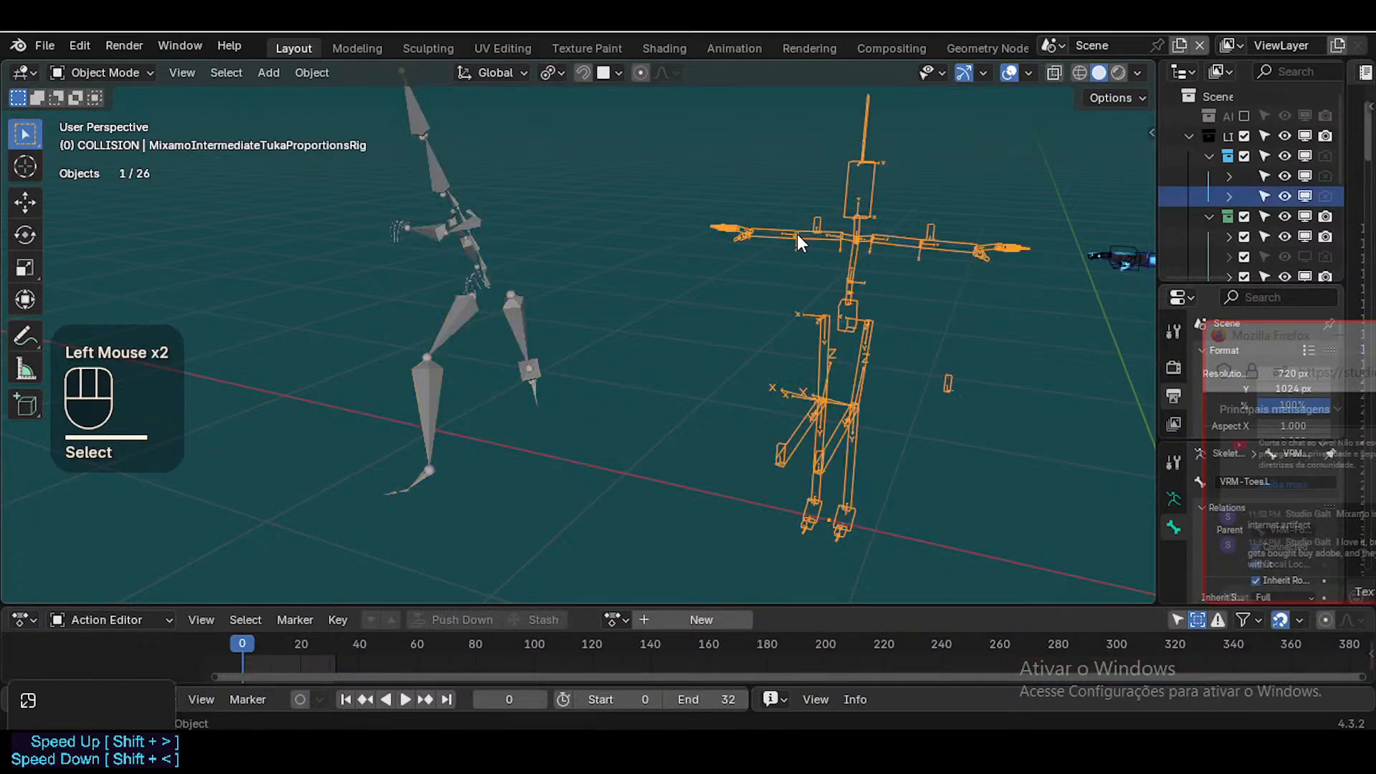
left_click(483, 225)
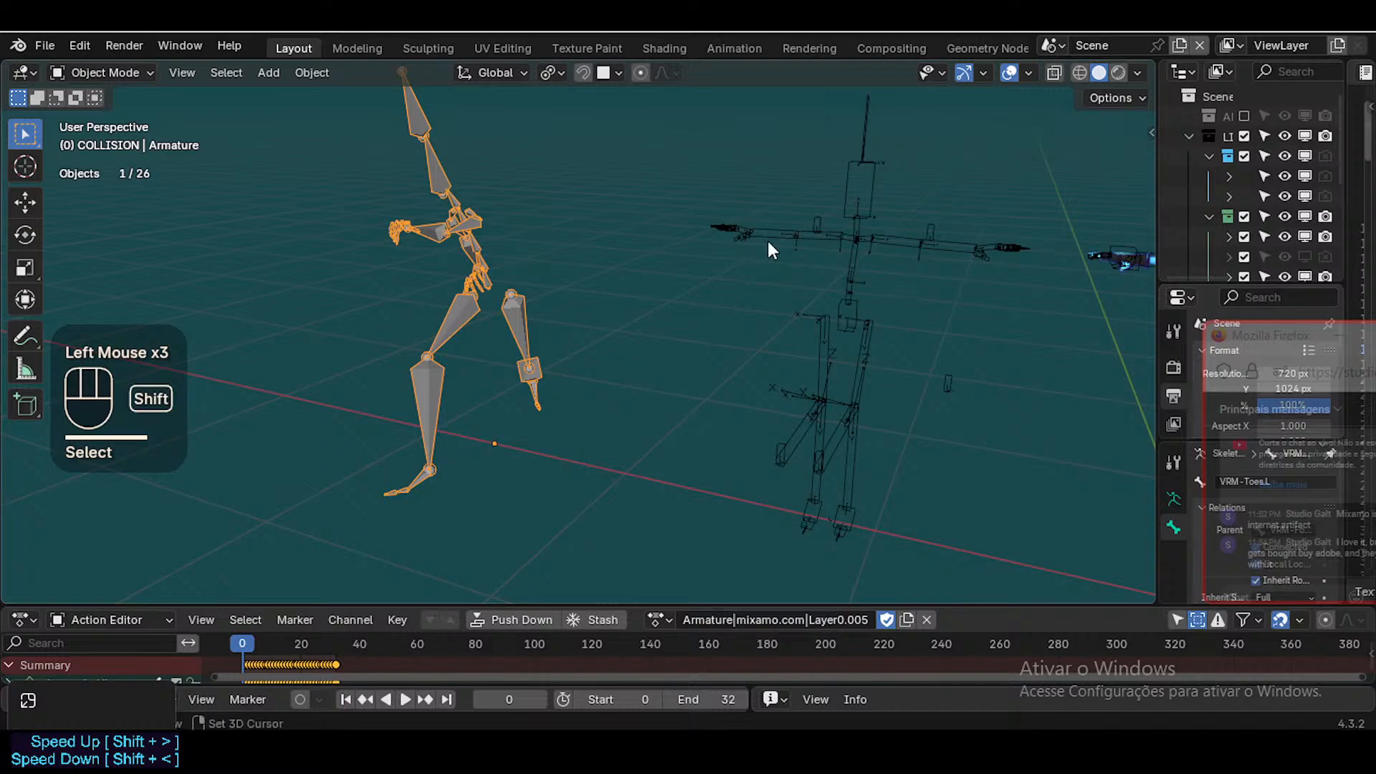
Select the imported armature together with the intermediate rig and compare their bone structures and poses up close
key("shift+grave")
key("s")
key("d")
key("e")
key("w")
key("d")
key("d")
key("s")
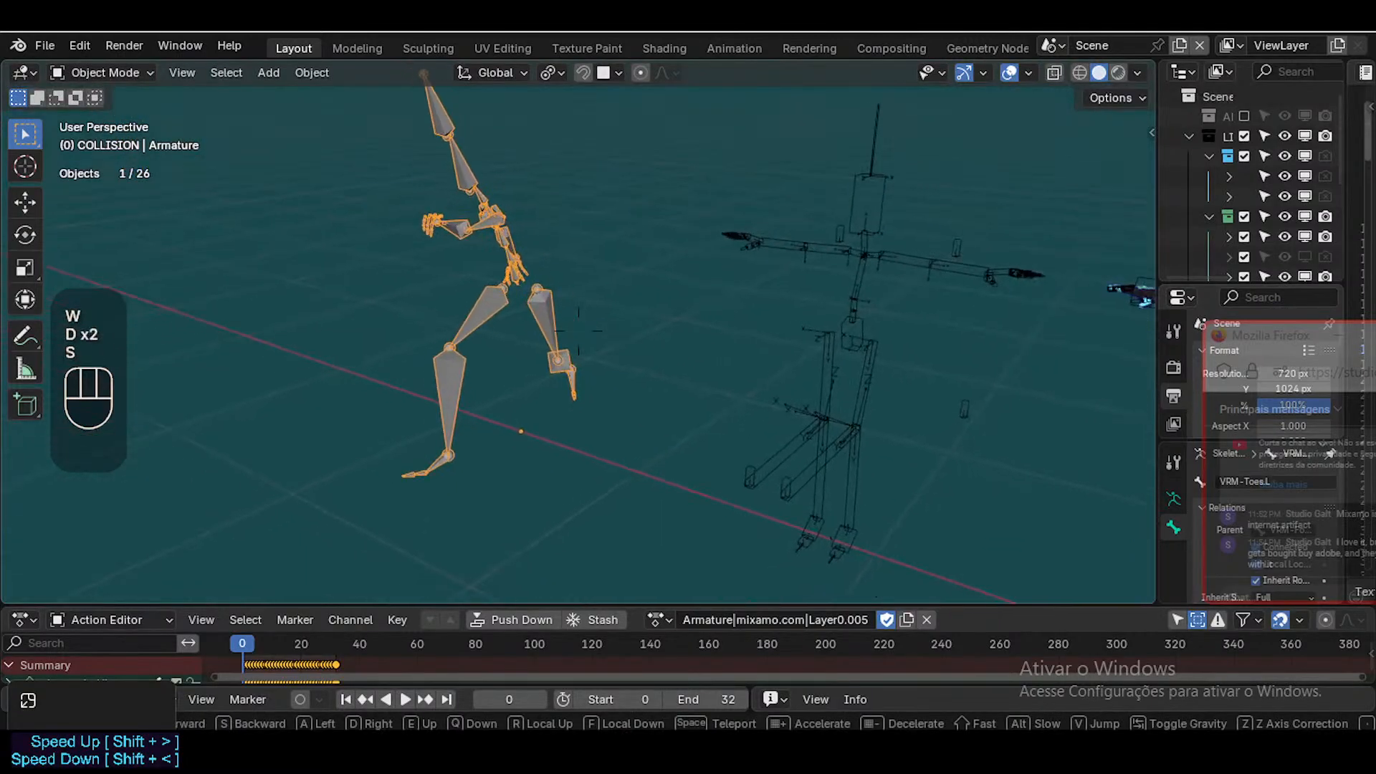
left_click(691, 230)
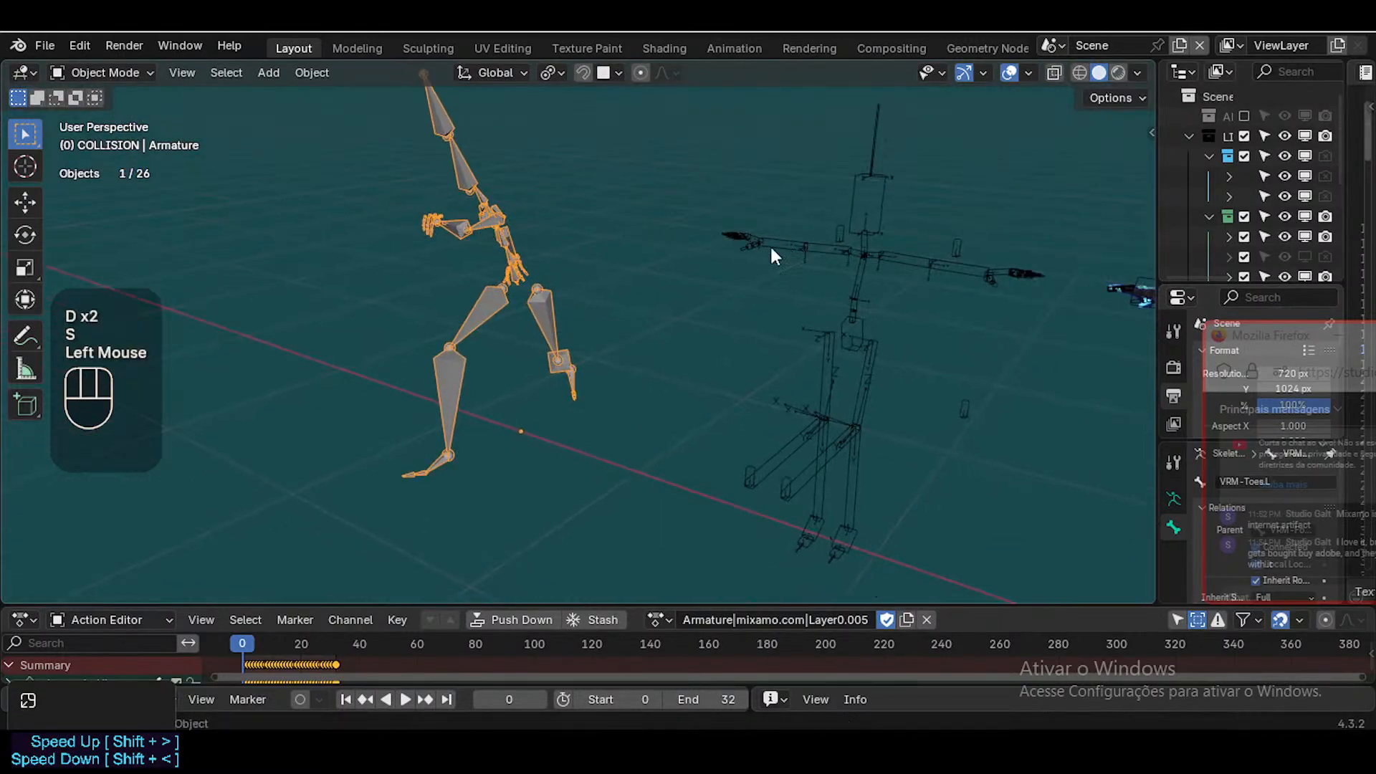
left_click(802, 245)
left_click(509, 216)
left_click(867, 239, "shift")
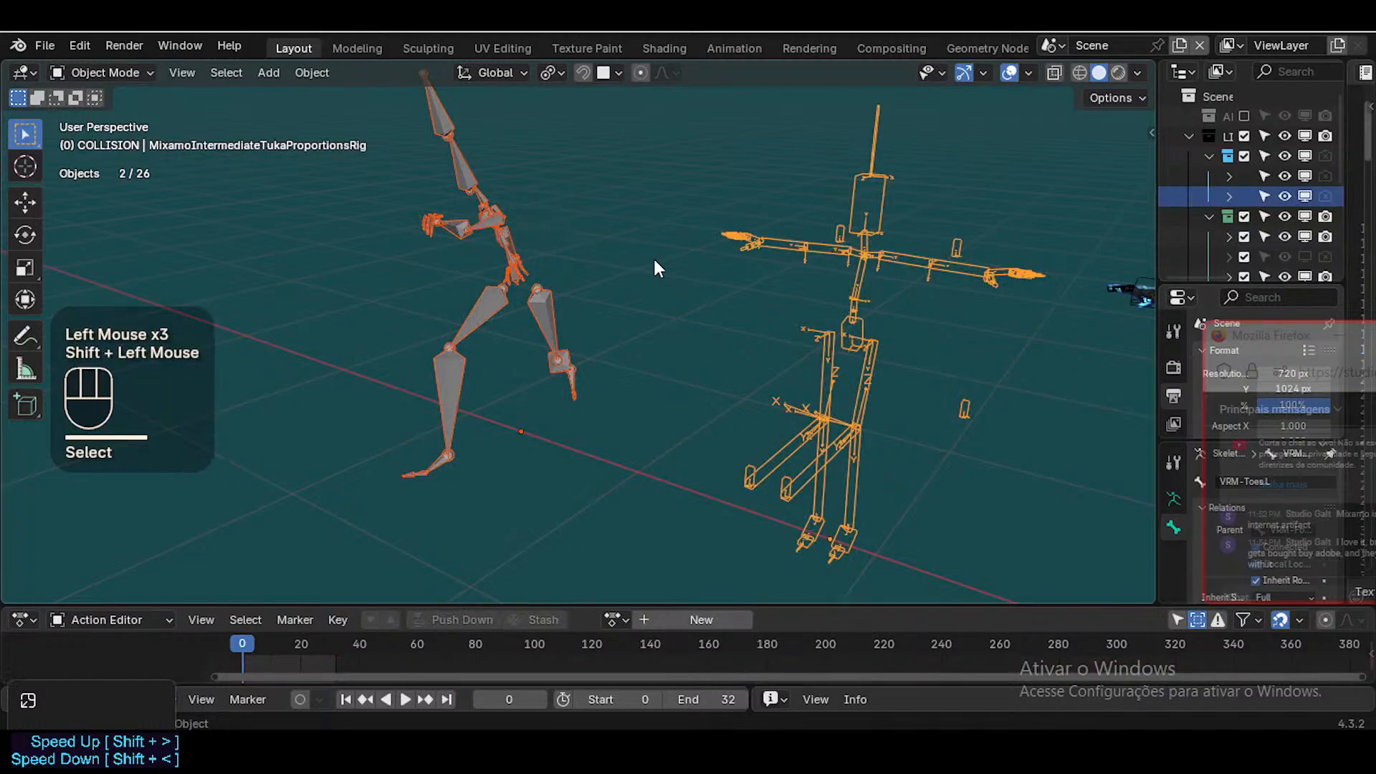
key("shift+grave")
key("d")
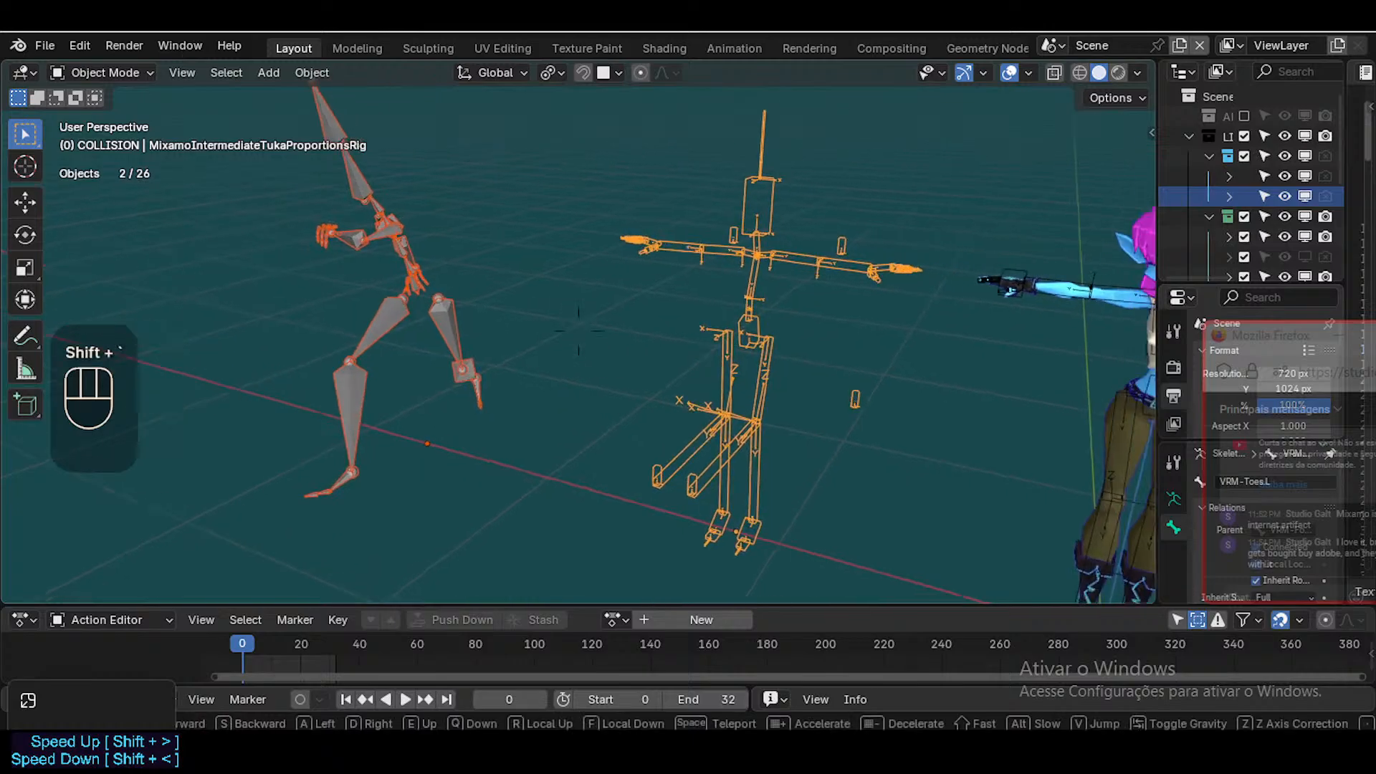
key("w")
key("a")
key("d")
key("w")
key("shift+w")
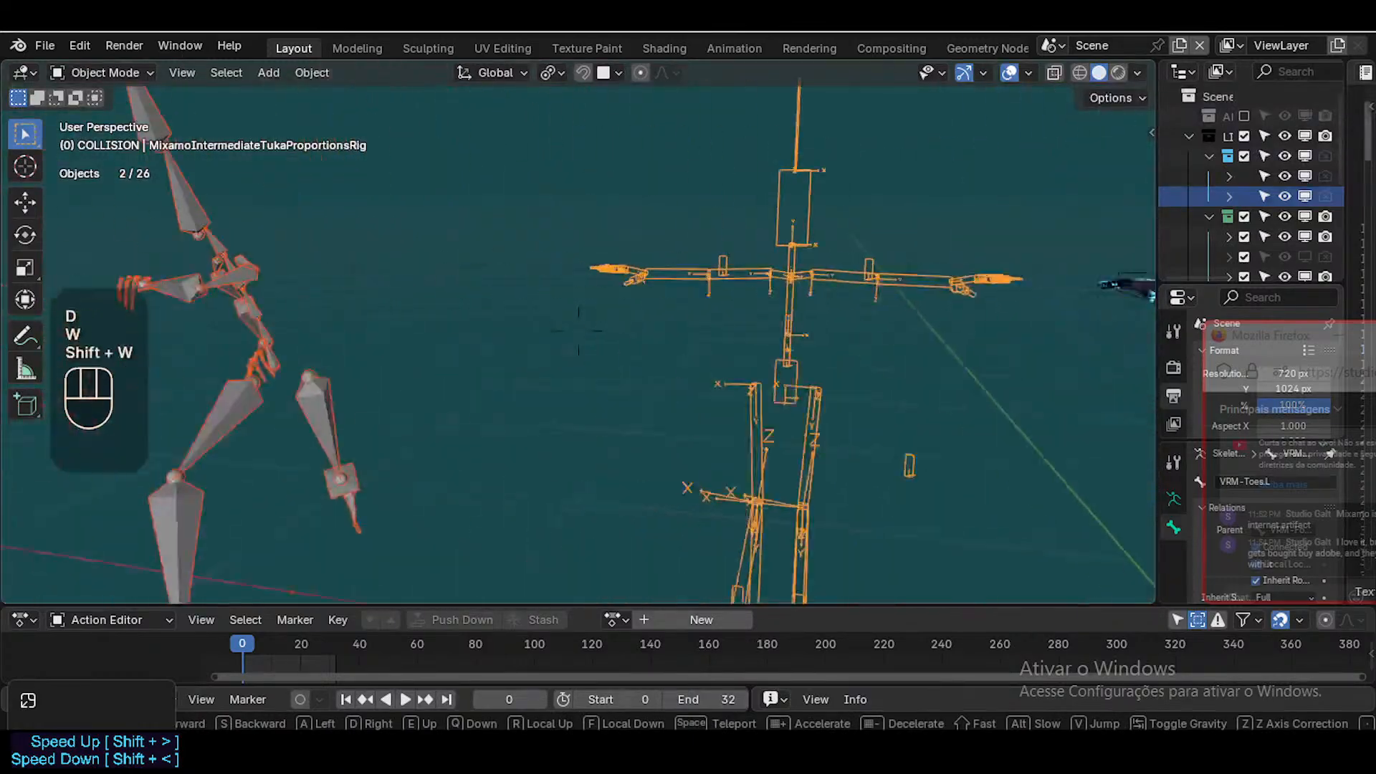
key("shift+a")
key("s")
key("d")
key("d")
left_click(767, 214)
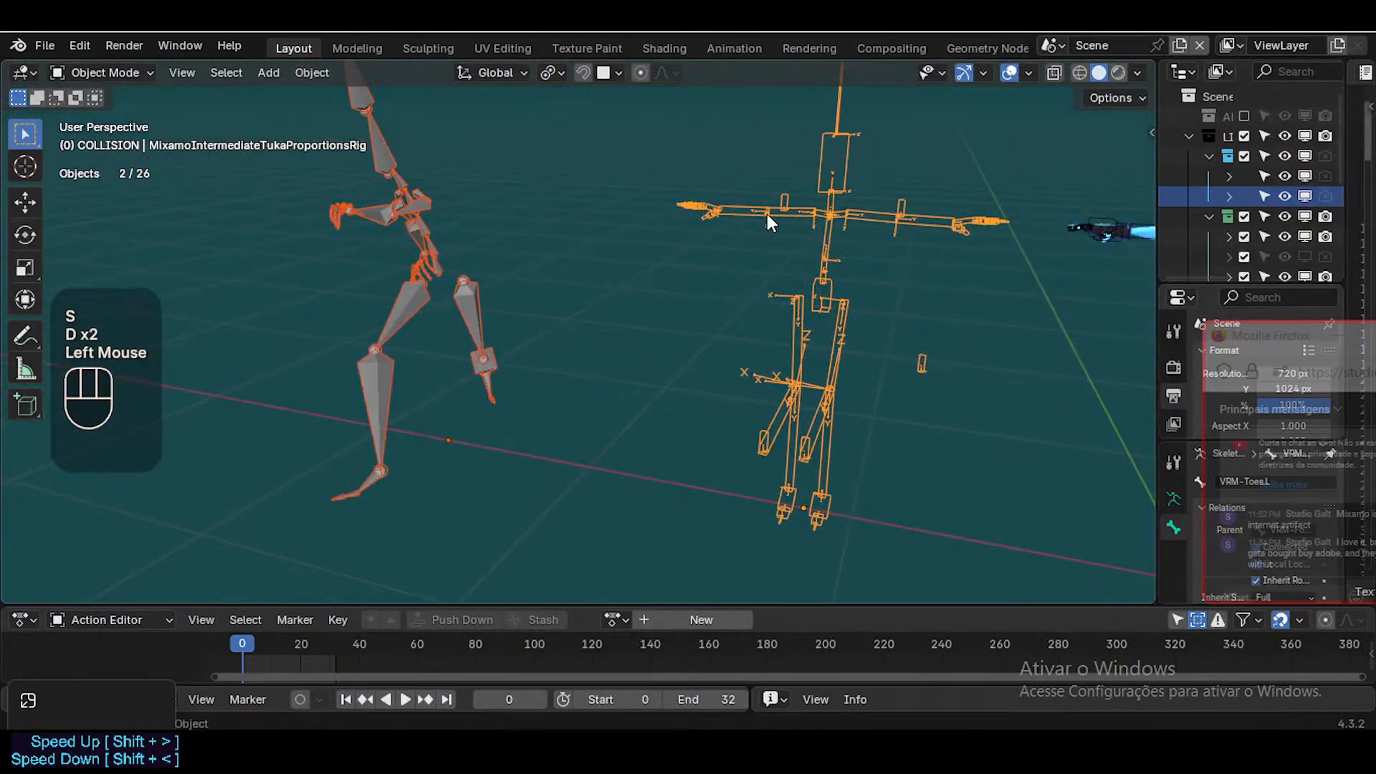
Rename the imported armature's action to MarteloKick
left_click(544, 221)
left_click(434, 208)
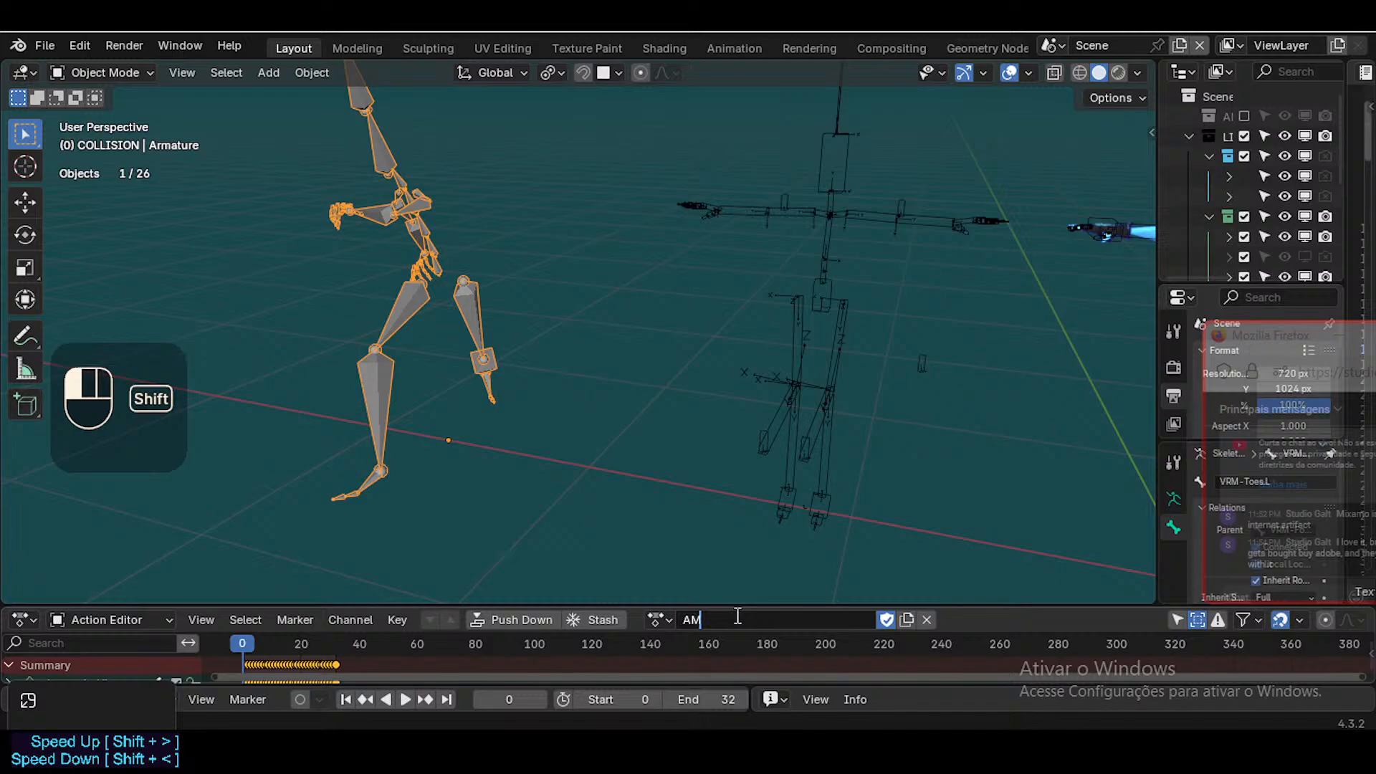
key("BackSpace")
key("BackSpace")
type("MarteloKick")
key("Return")
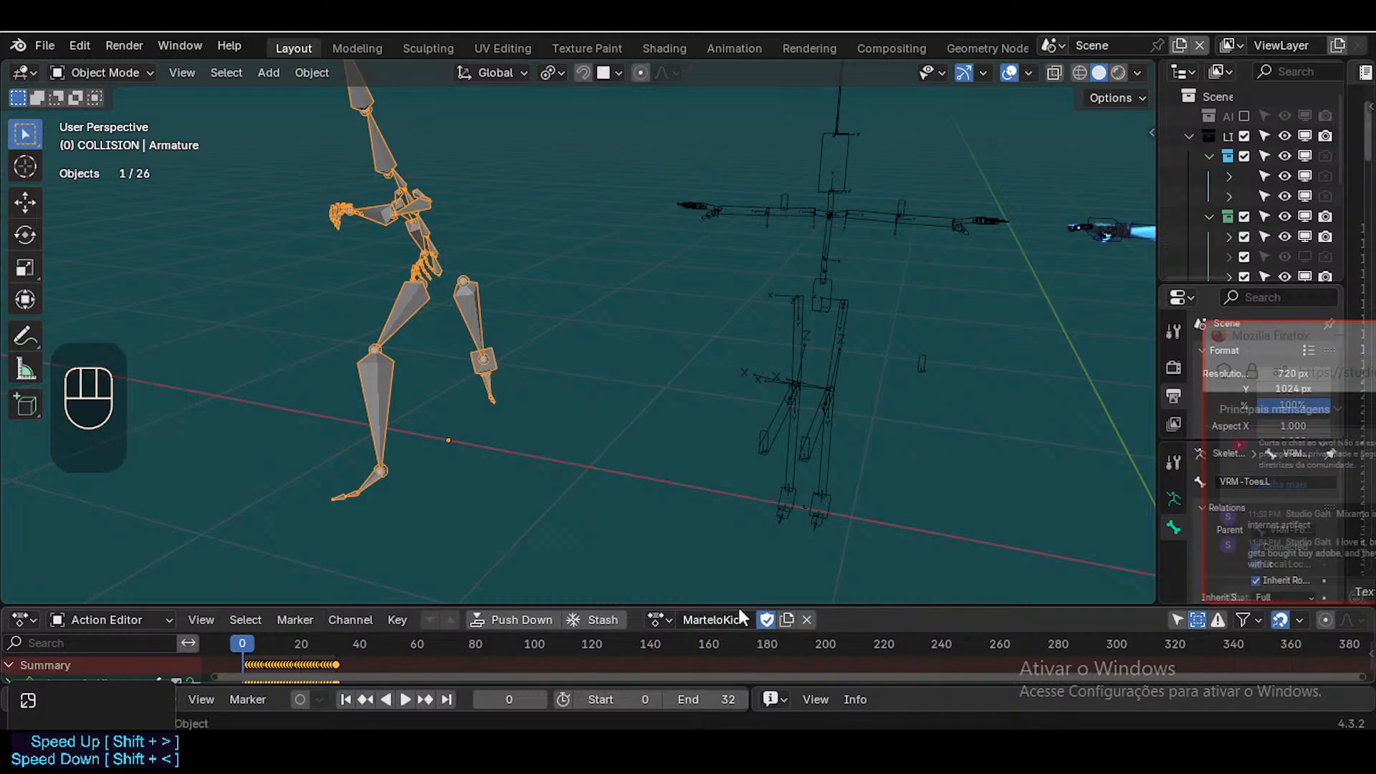
Assign the MarteloKick action to the MixamoIntermediateTukaProportionsRig armature
left_click(800, 368)
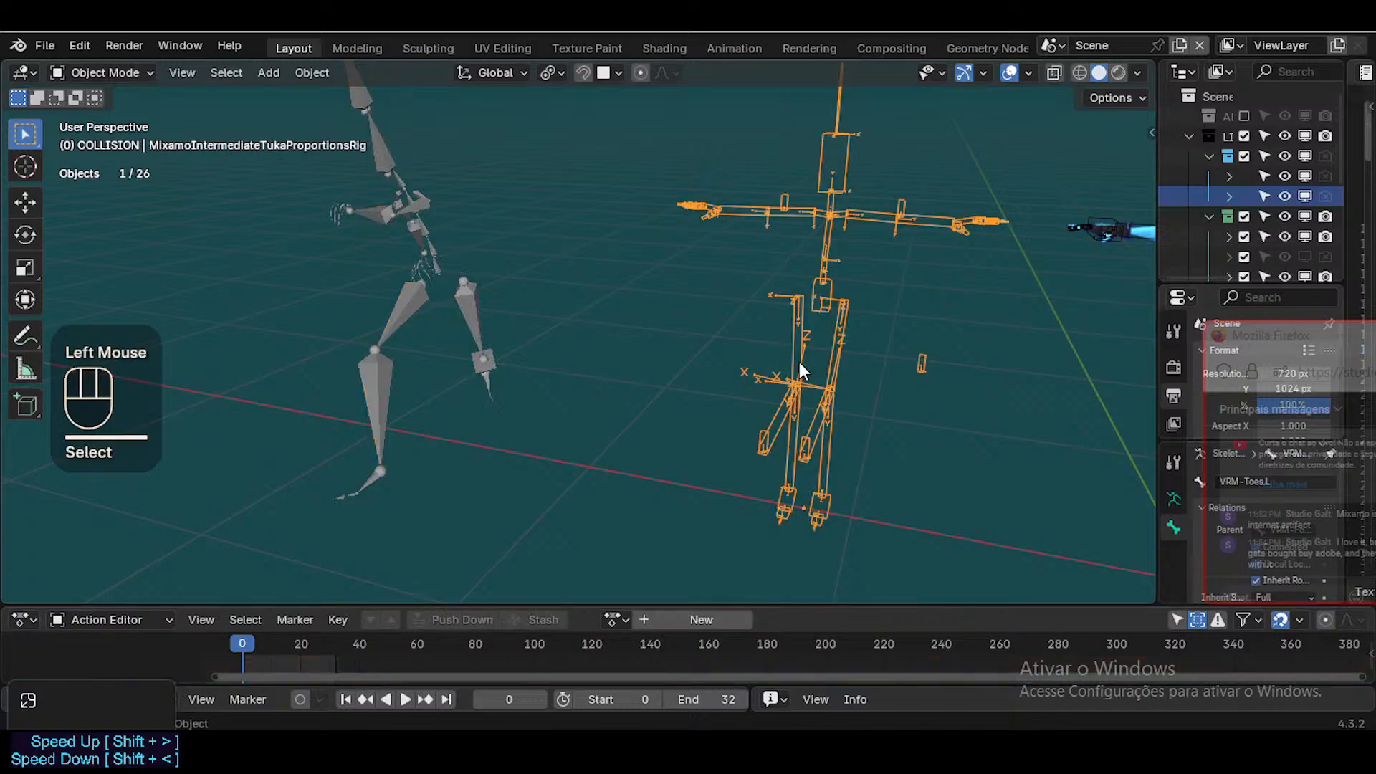
left_click(614, 620)
type("MarteloKick")
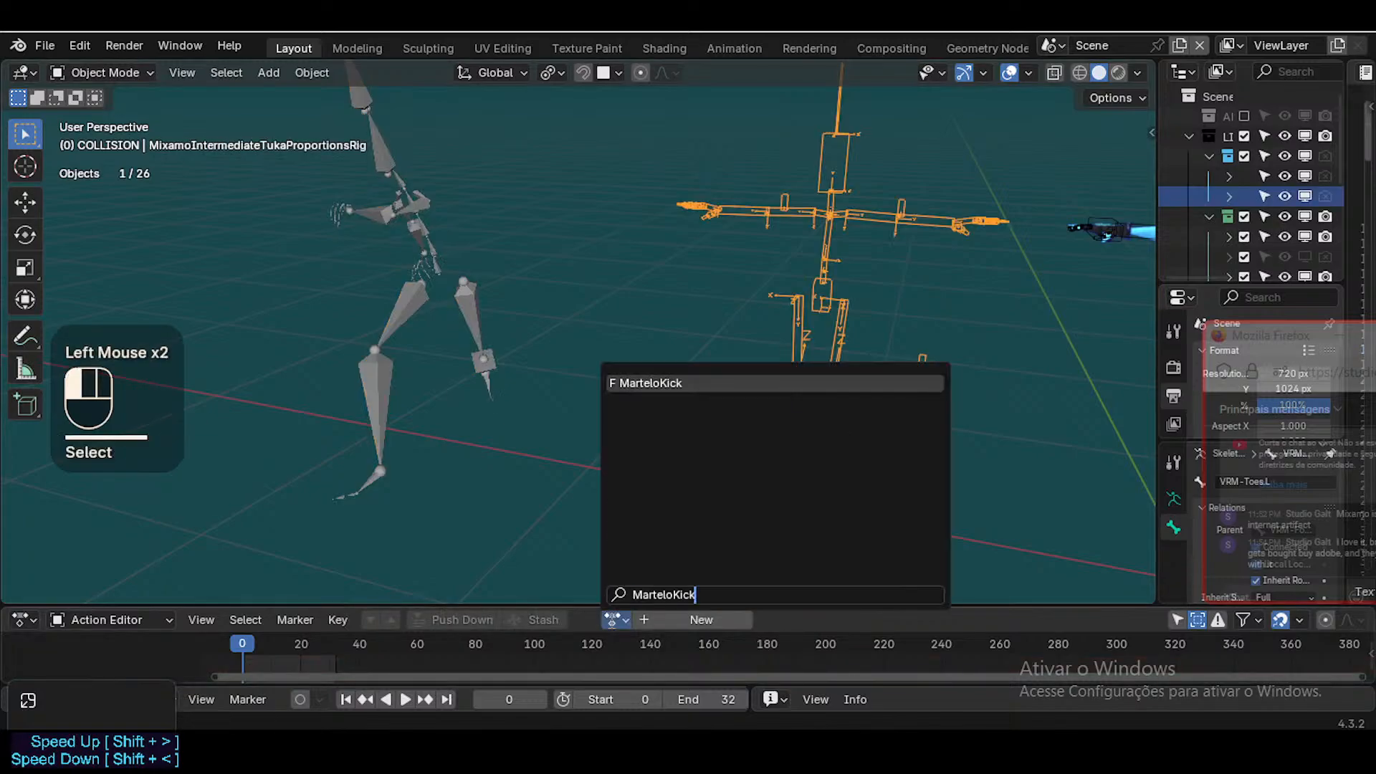
left_click(612, 622)
left_click(612, 623)
type("MarteloKick")
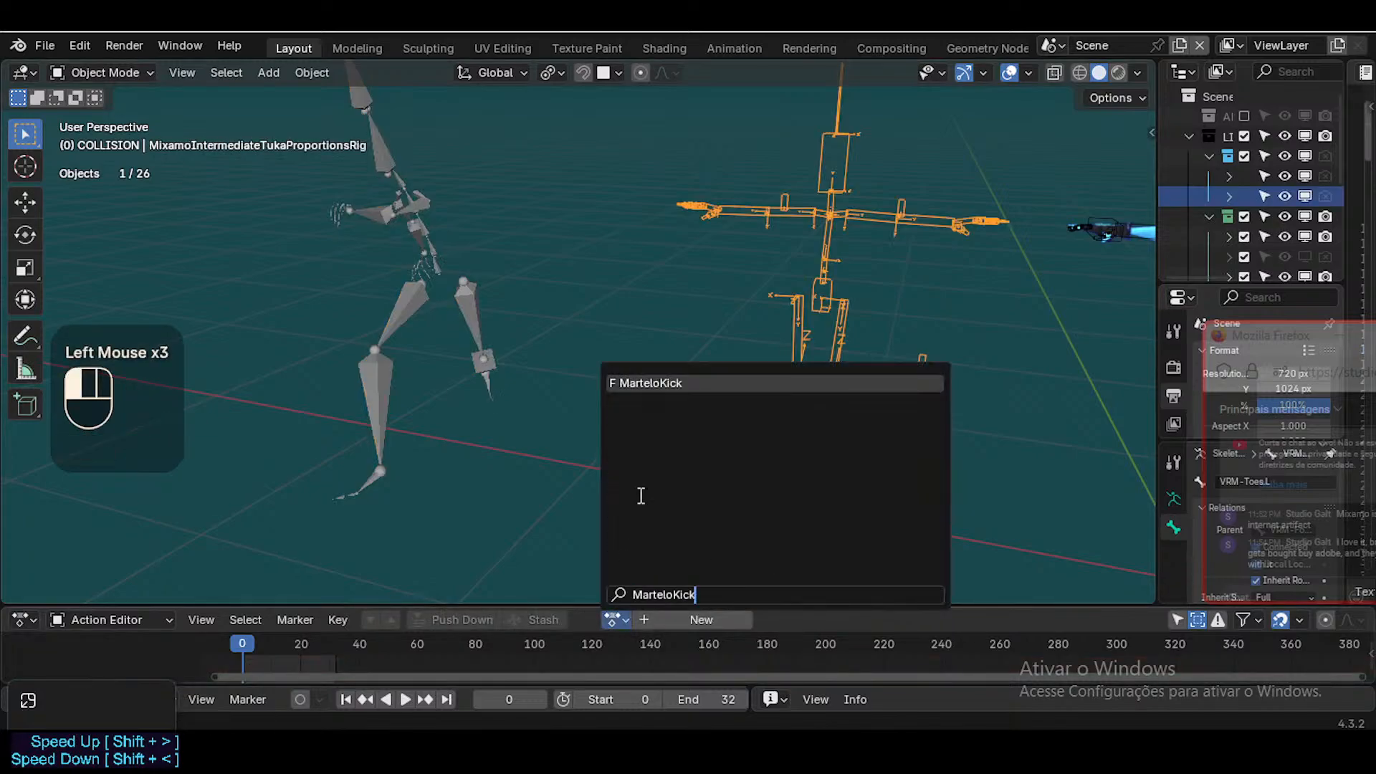
left_click(653, 383)
Play the MarteloKick animation and compare the intermediate rig's motion with the imported armature's from the side
key("space")
scroll(694, 443, "down", 1)
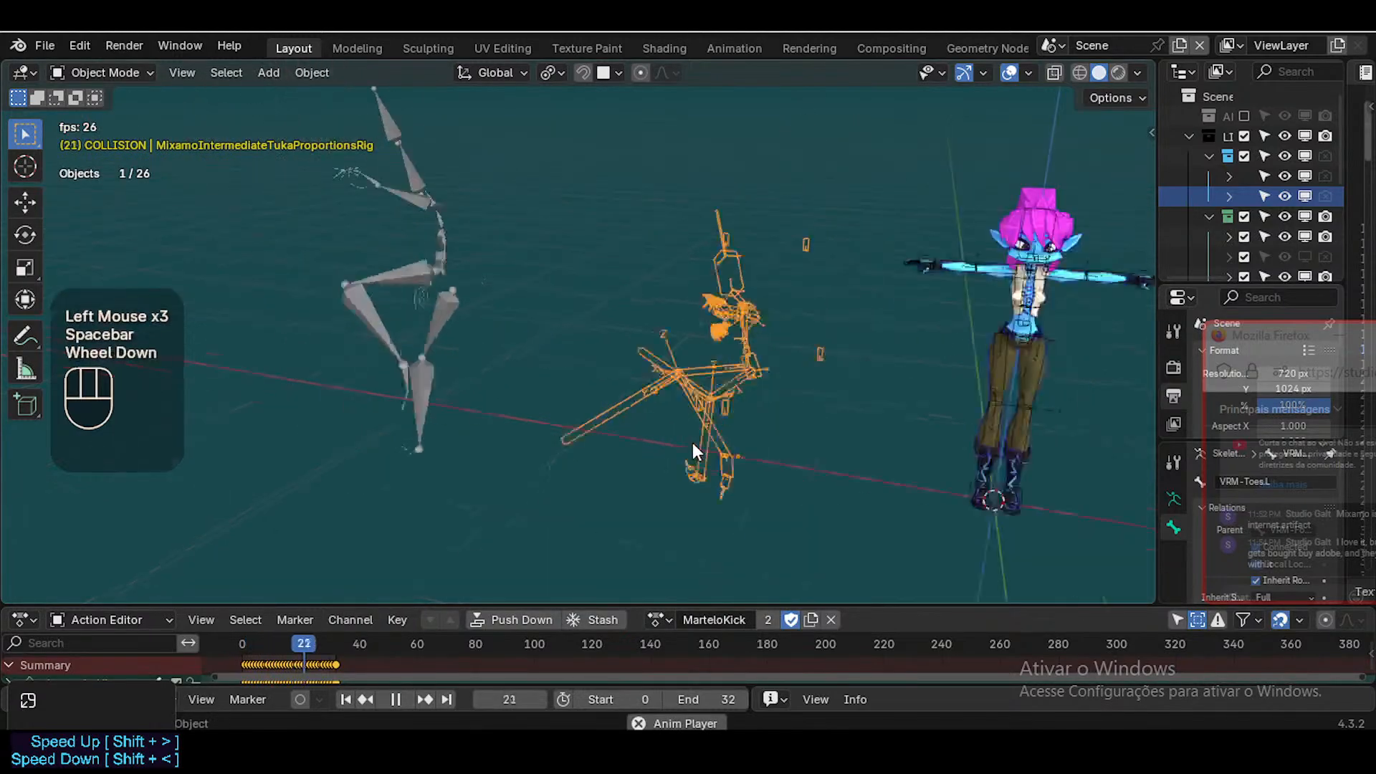
scroll(693, 441, "down", 1)
middle_click_drag(692, 442, 515, 385)
scroll(515, 385, "down", 1)
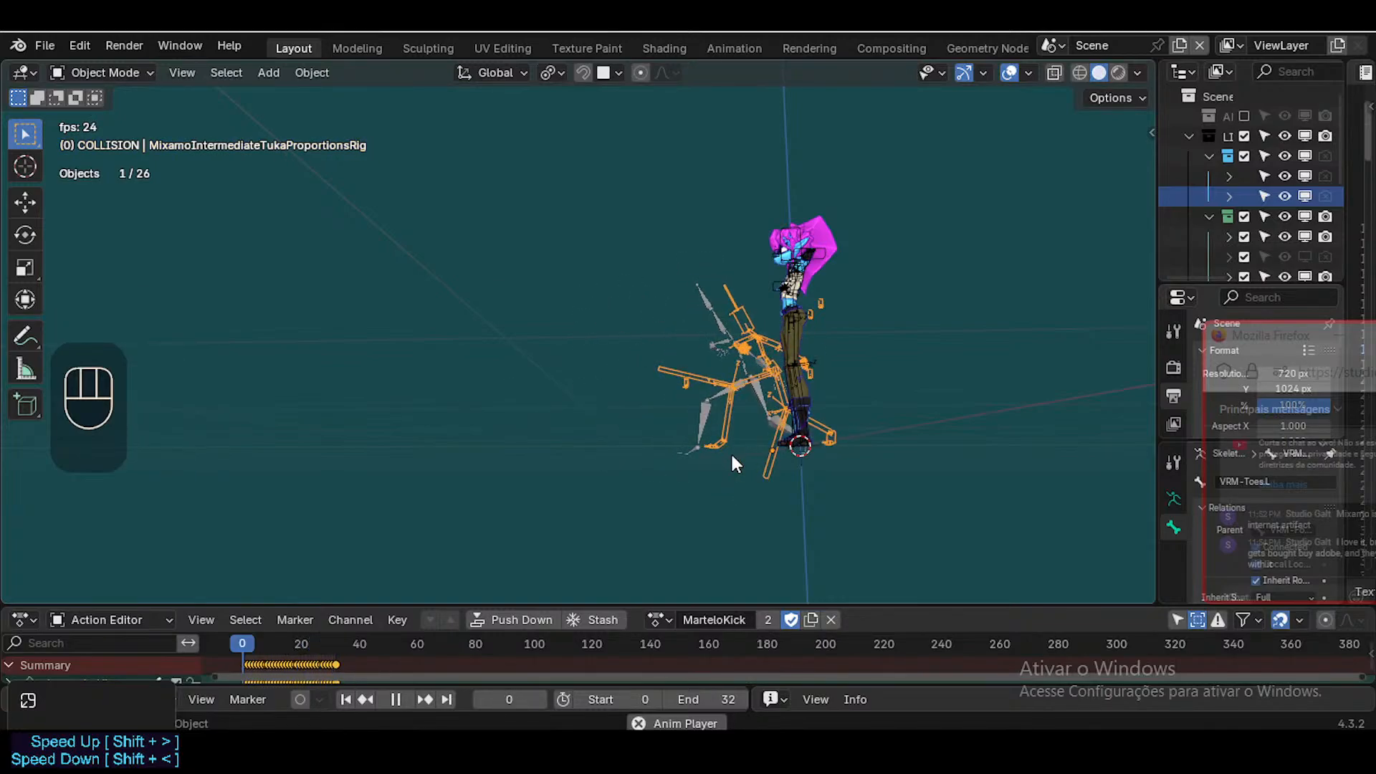
scroll(730, 453, "up", 2)
scroll(856, 507, "up", 2)
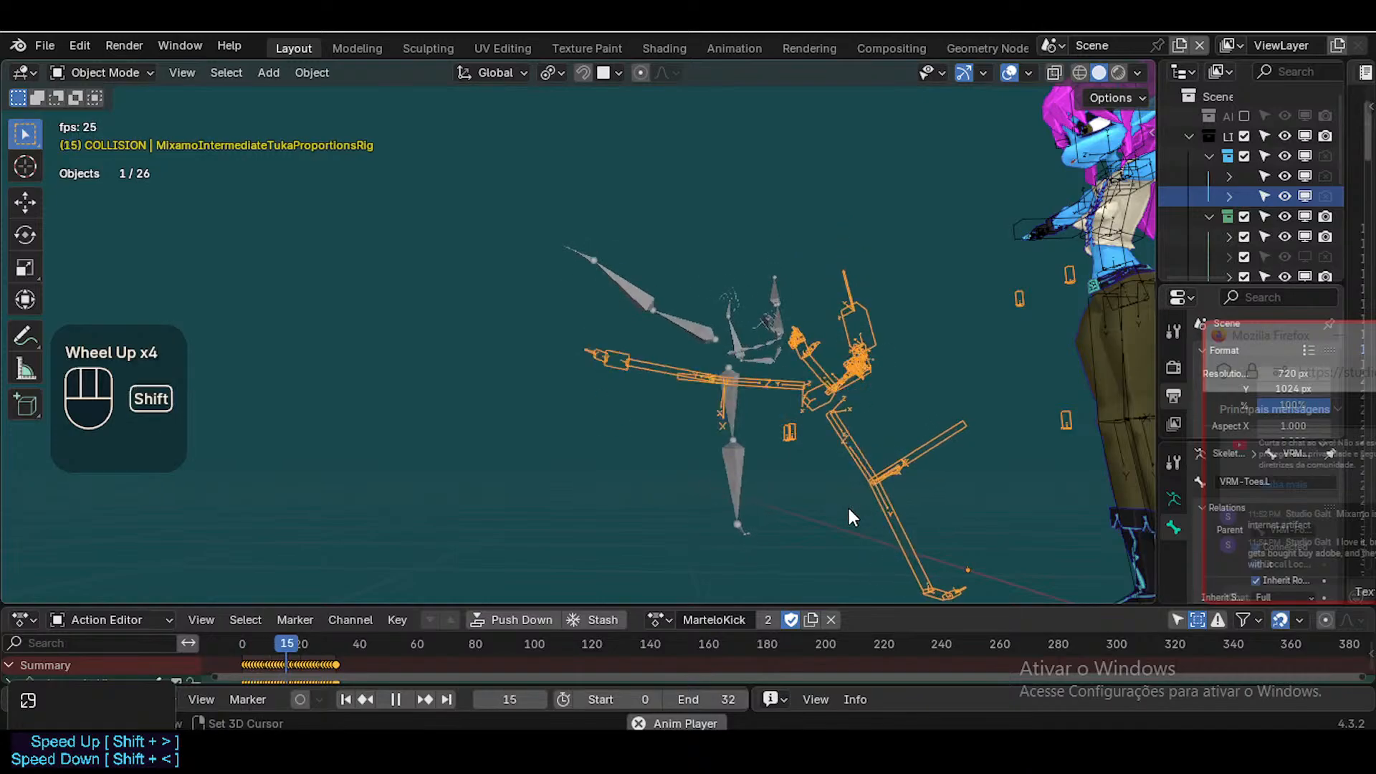
Replay the MarteloKick animation and compare the intermediate rig with the imported armature from a front angle
middle_click_drag(715, 430, 772, 459)
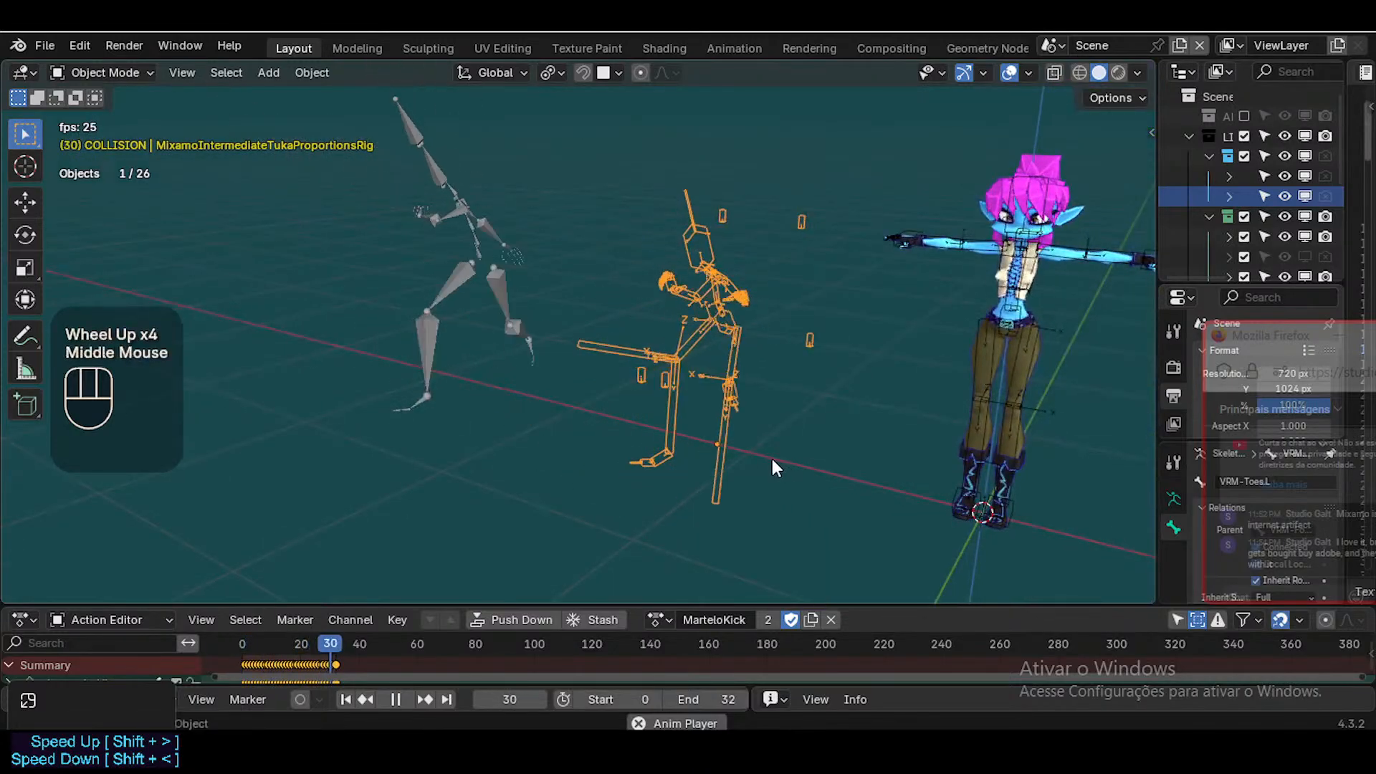
scroll(772, 458, "up", 1)
key("space")
key("space")
key("space")
key("space")
key("space")
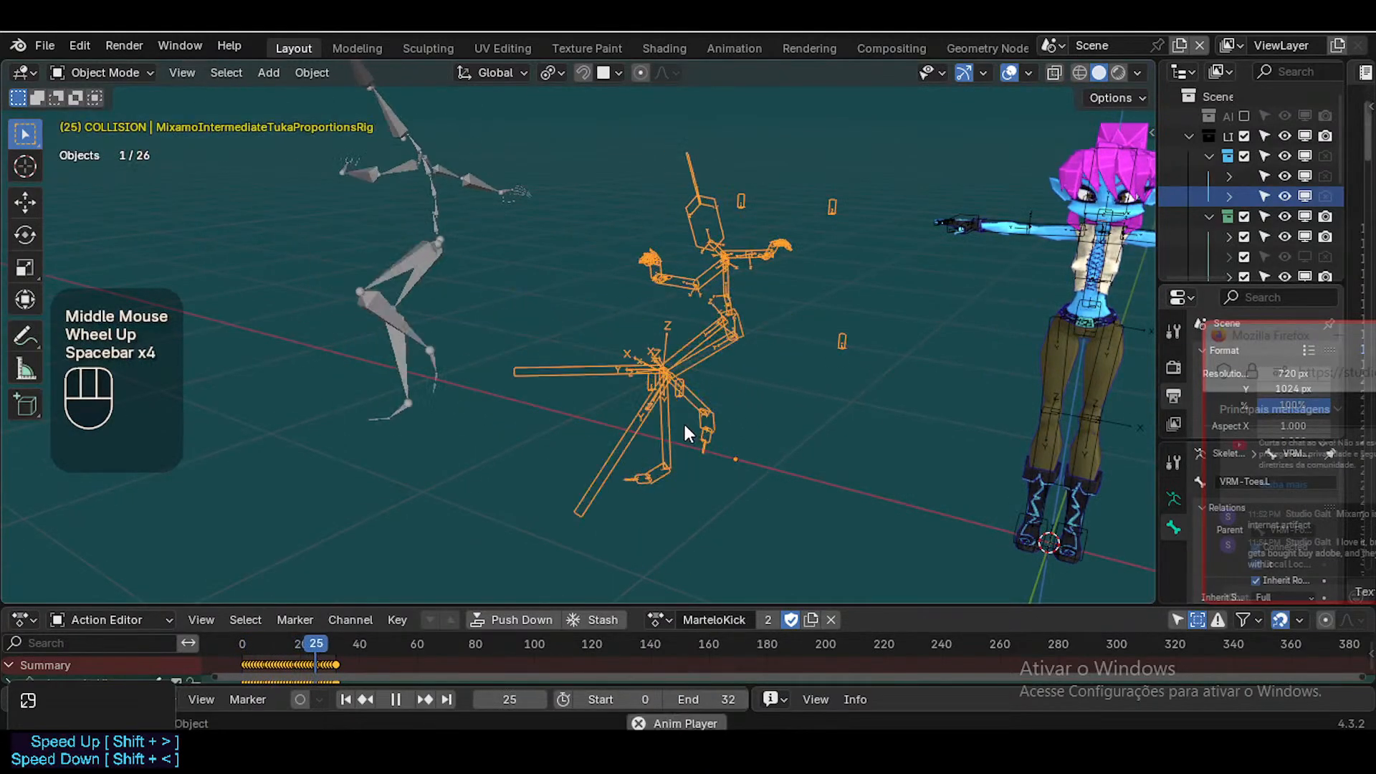
Replay MarteloKick with the intermediate rig in Pose Mode and inspect how its leg bones move
left_click(752, 387)
key("ctrl+Tab")
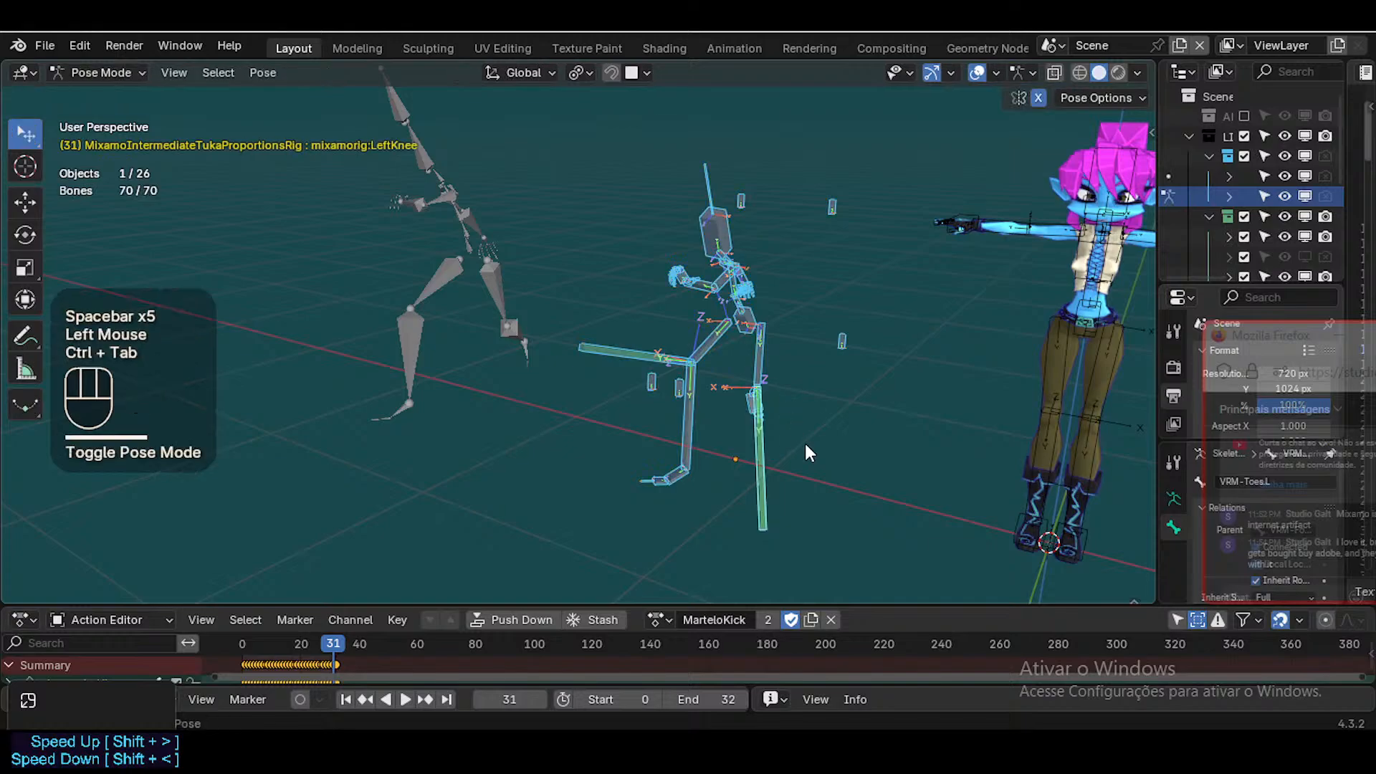
scroll(806, 448, "down", 1)
middle_click_drag(806, 448, 568, 386)
key("space")
key("space")
key("space")
key("space")
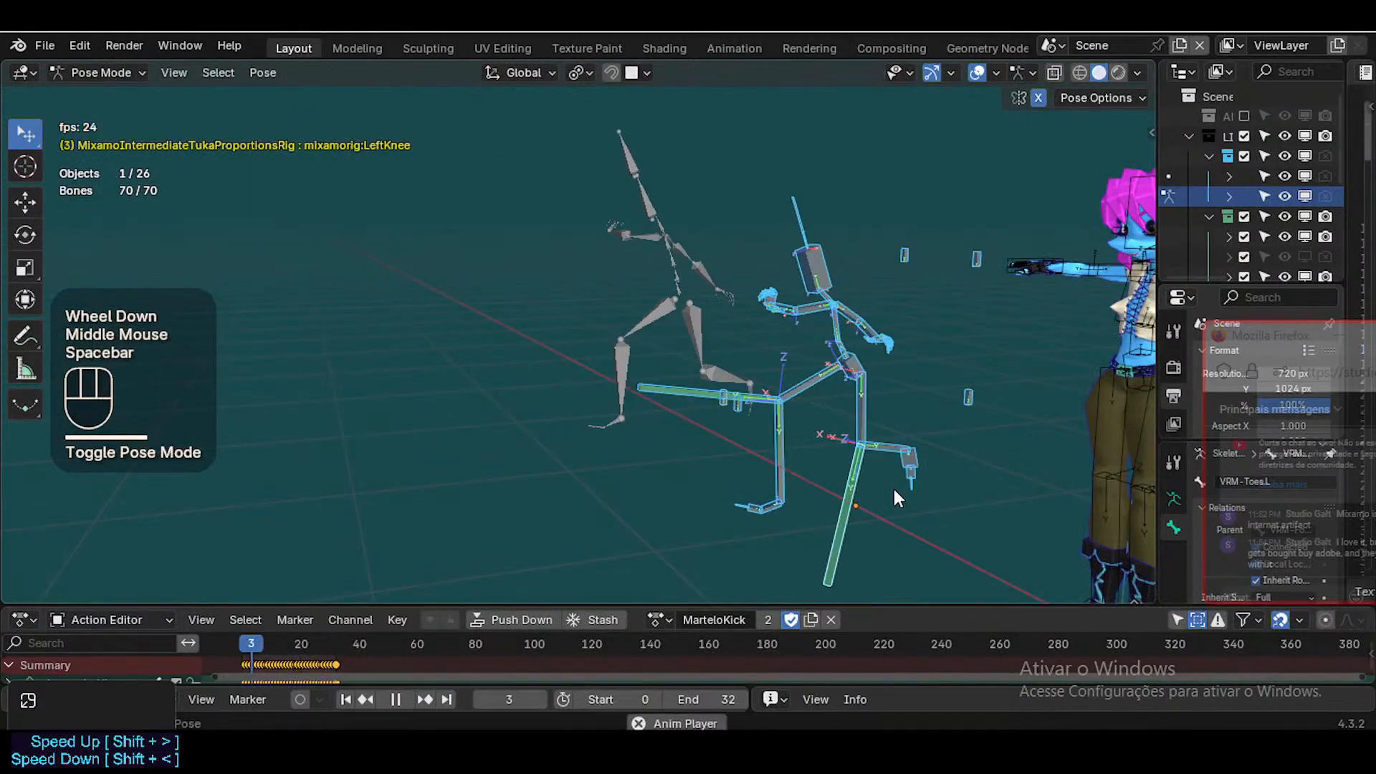
key("space")
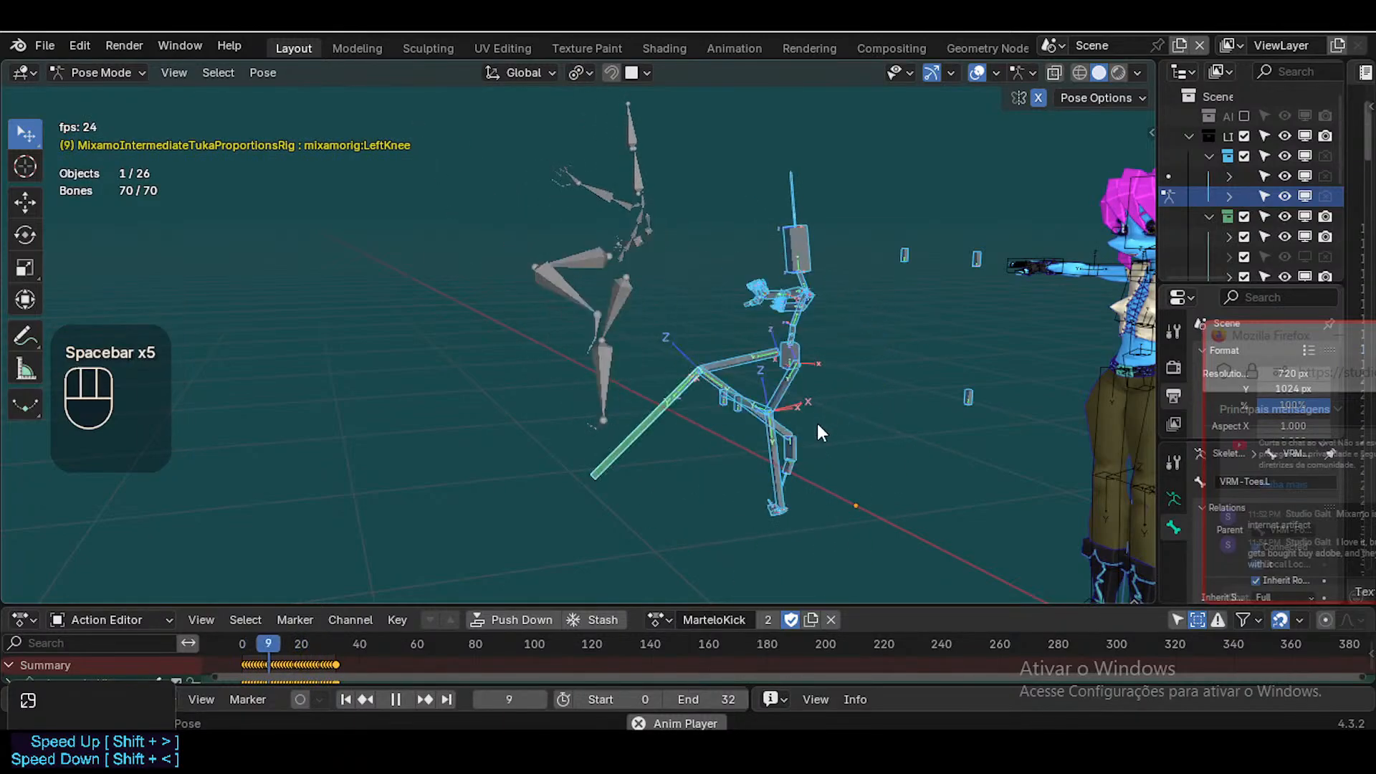
key("space")
key("ctrl+Tab")
Clear the pose transforms of all bones in the imported armature
left_click(716, 246)
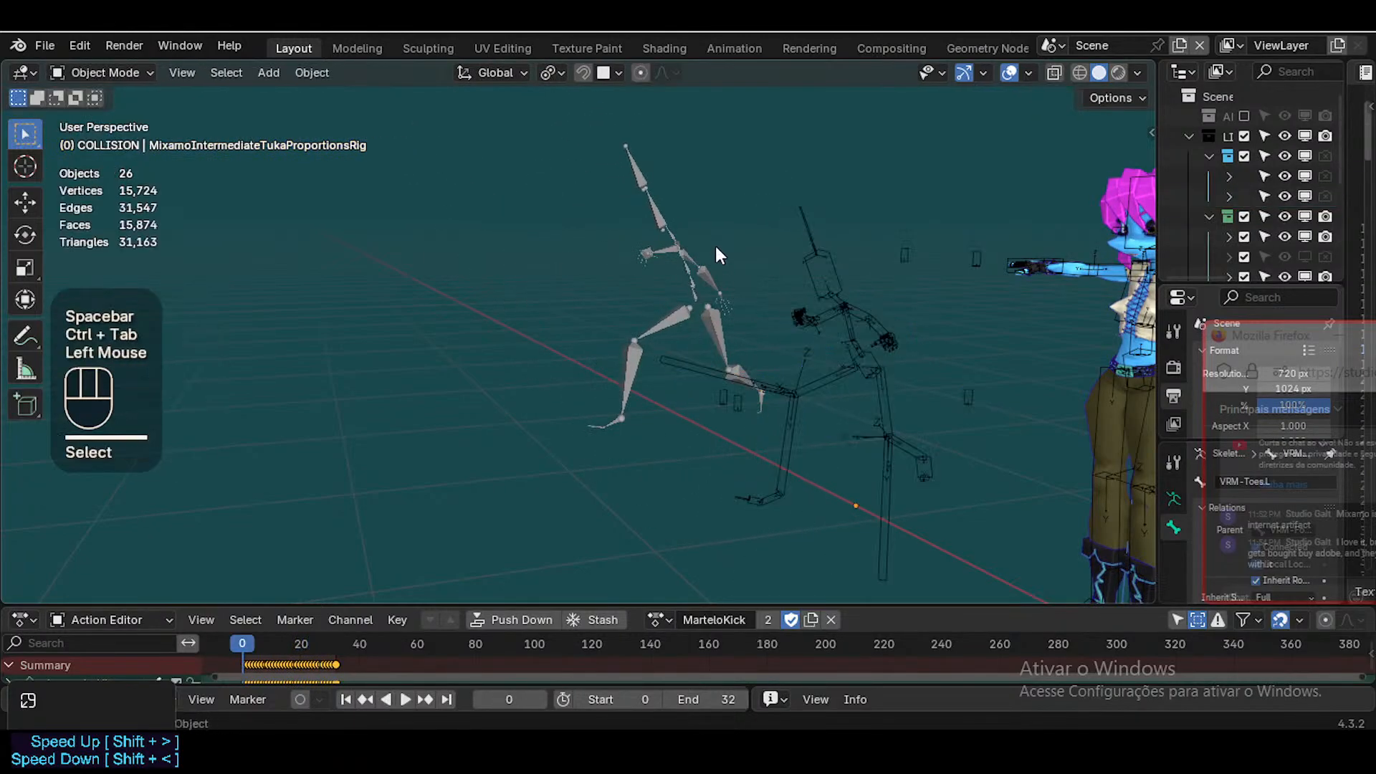
left_click(708, 247)
key("ctrl+Tab")
key("a")
key("alt+q")
key("alt+q")
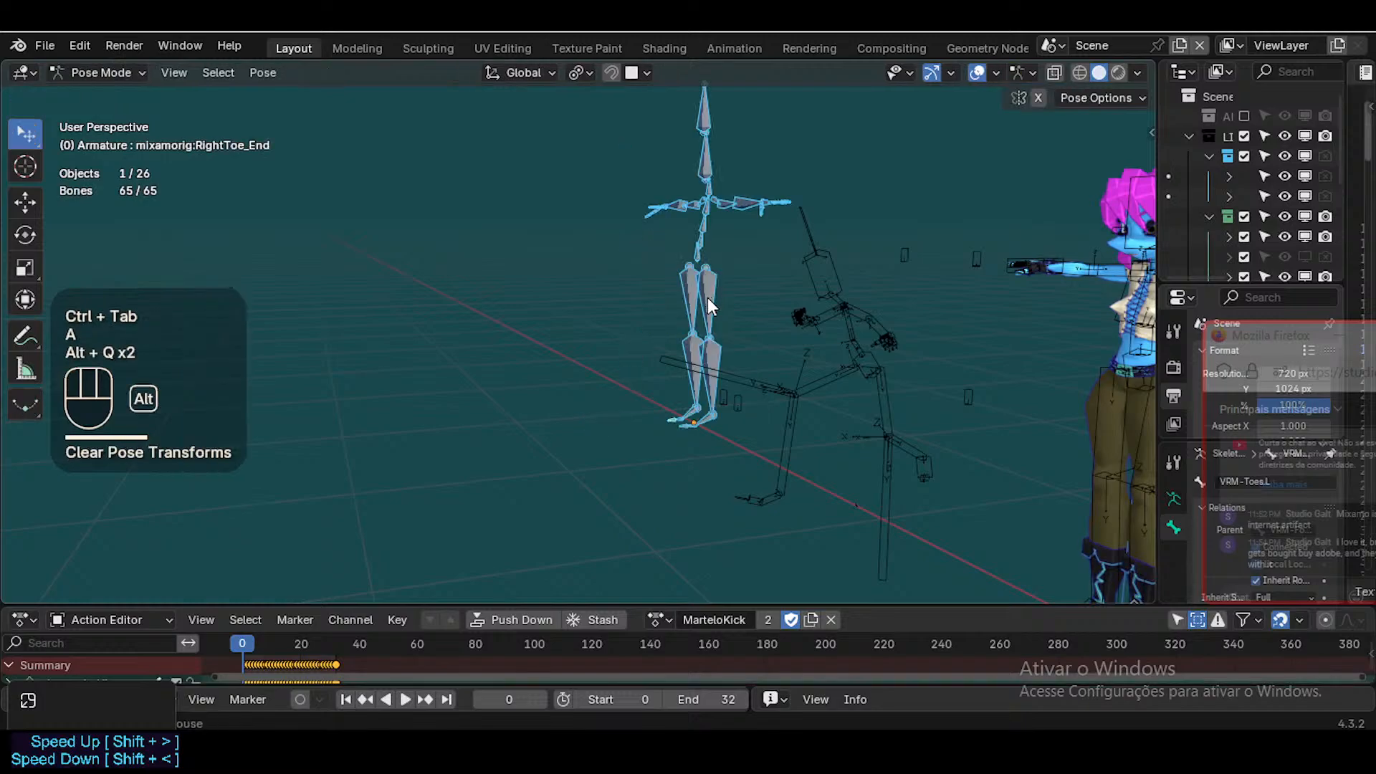
key("ctrl+Tab")
Clear the pose transforms of all bones in the MixamoIntermediateTukaProportionsRig armature
left_click(866, 326)
key("ctrl+Tab")
key("a")
key("alt+q")
key("alt+q")
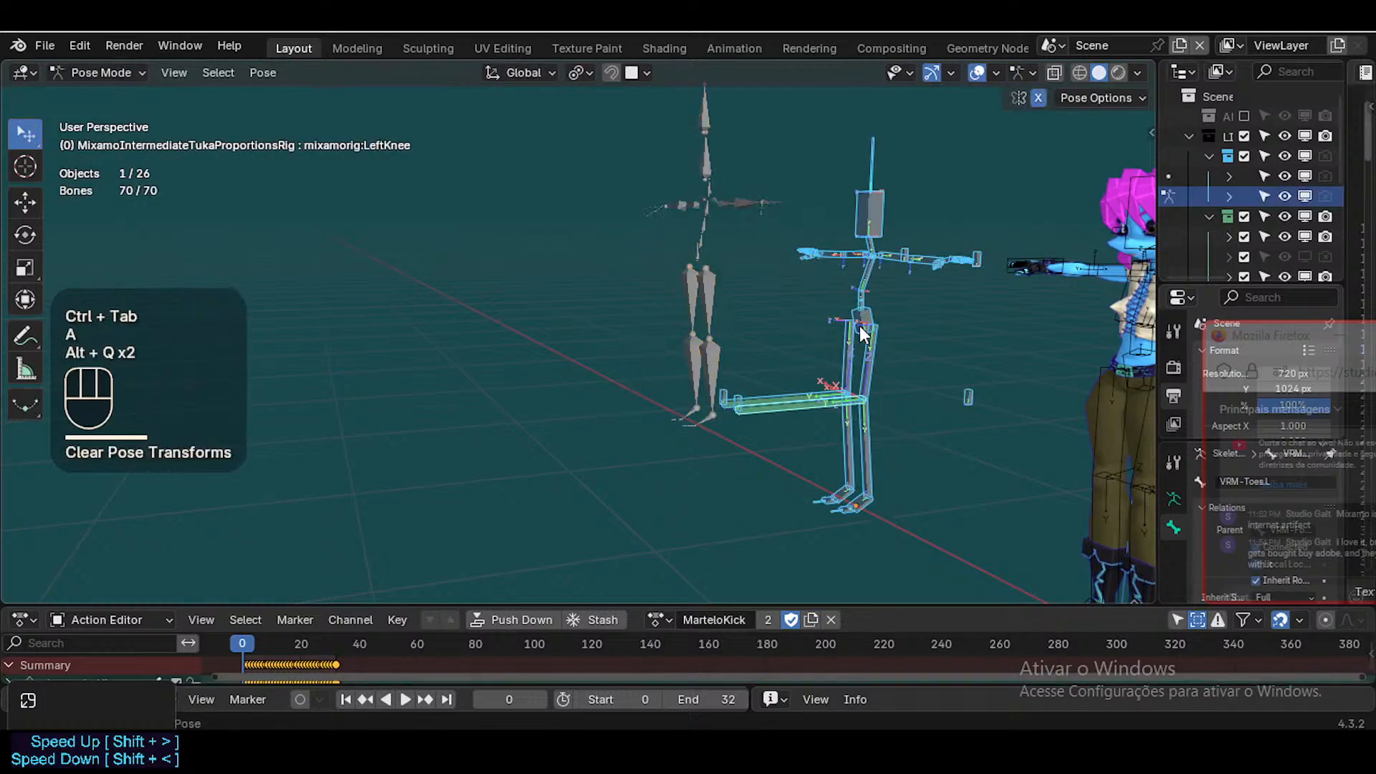
key("ctrl+Tab")
Compare the rest poses of the imported armature and the intermediate rig from the front and side
middle_click_drag(701, 418, 662, 451)
left_click(527, 257)
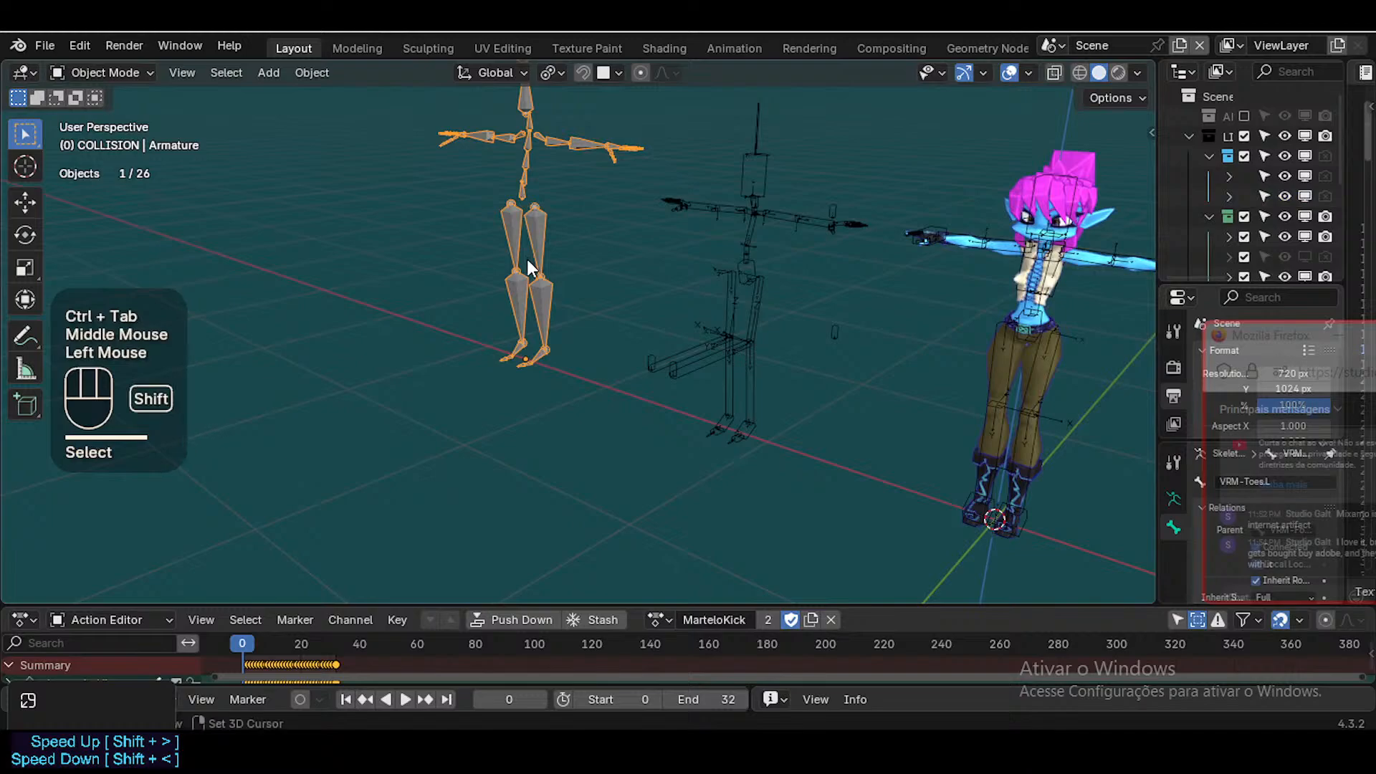
middle_click_drag(526, 256, 652, 324, "shift")
left_click(652, 324)
middle_click_drag(770, 268, 538, 171, "shift")
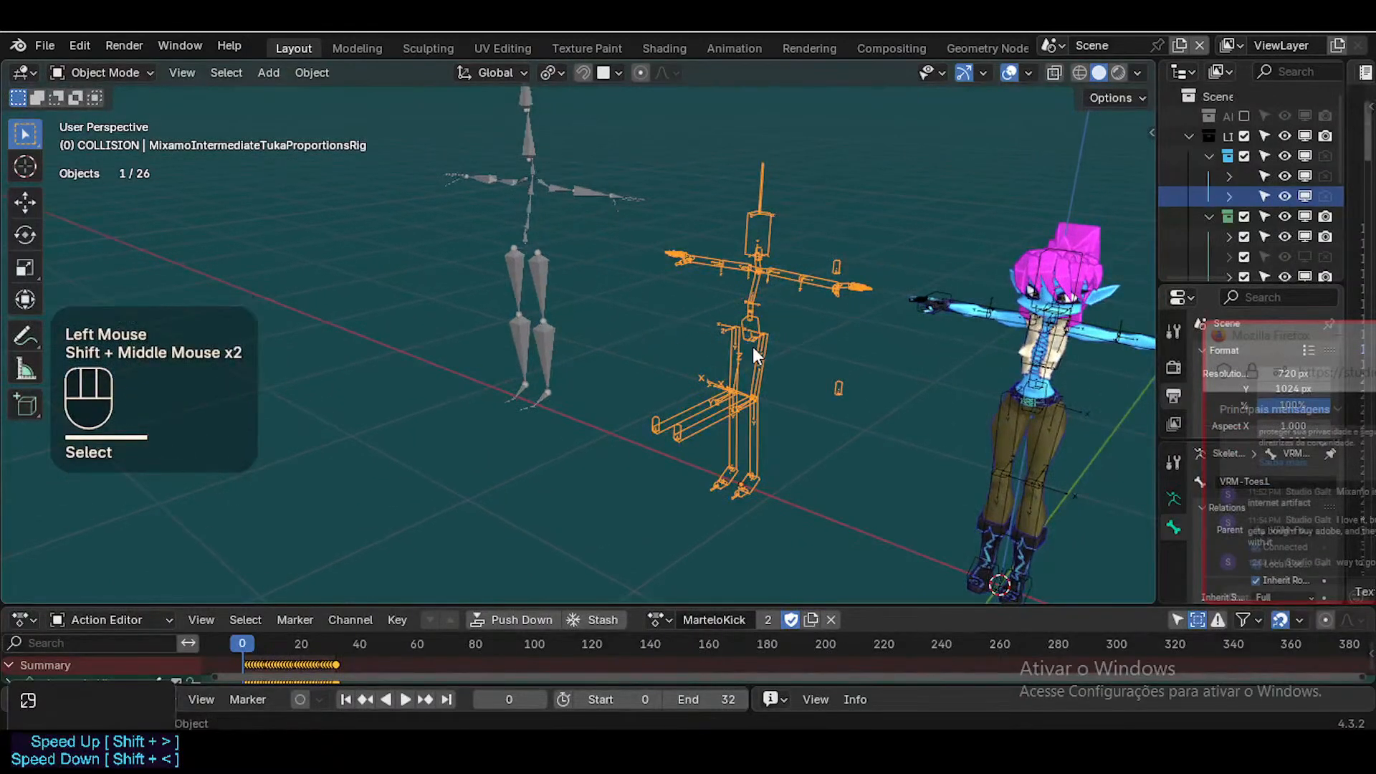
middle_click_drag(721, 398, 615, 369)
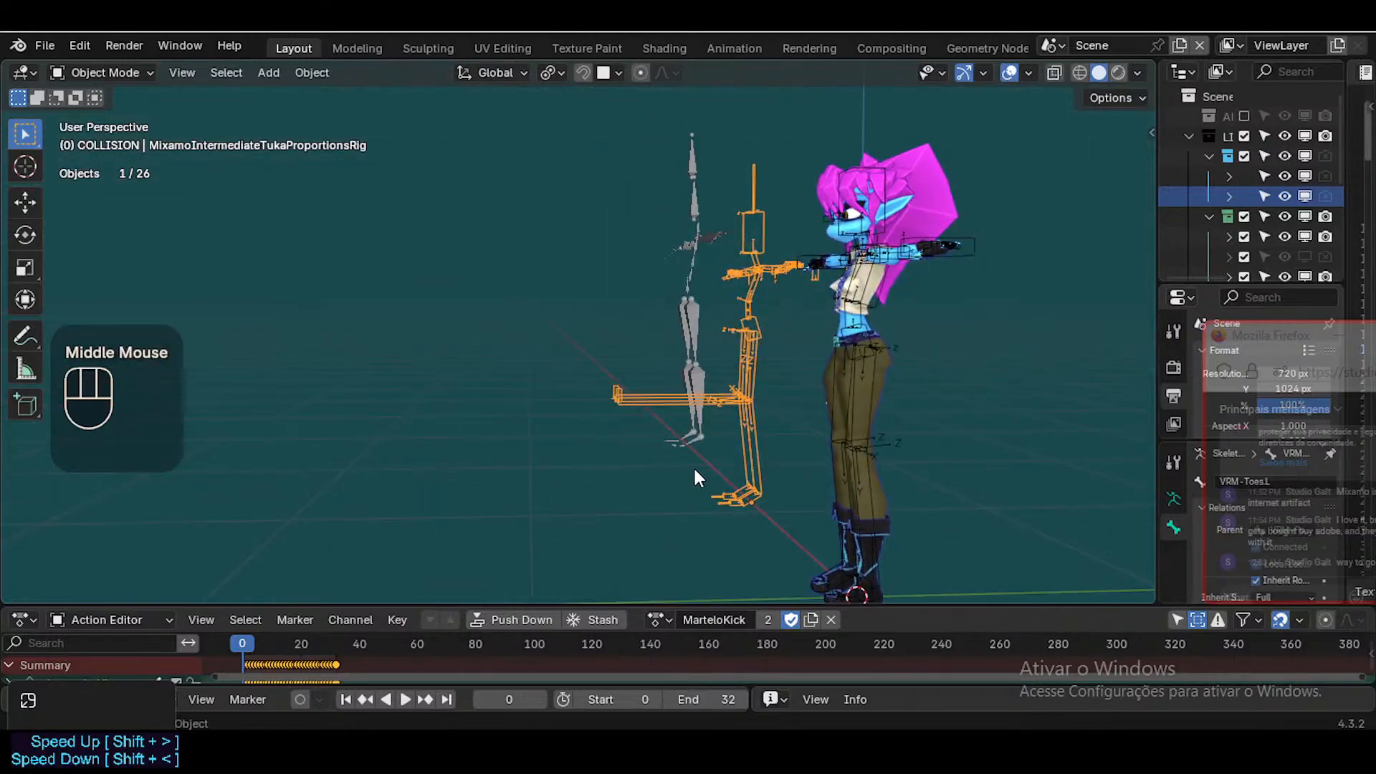
Set the imported armature's viewport display to show its object axes without the bone axes
scroll(758, 515, "up", 2)
middle_click_drag(758, 514, 729, 360, "shift")
left_click(728, 361)
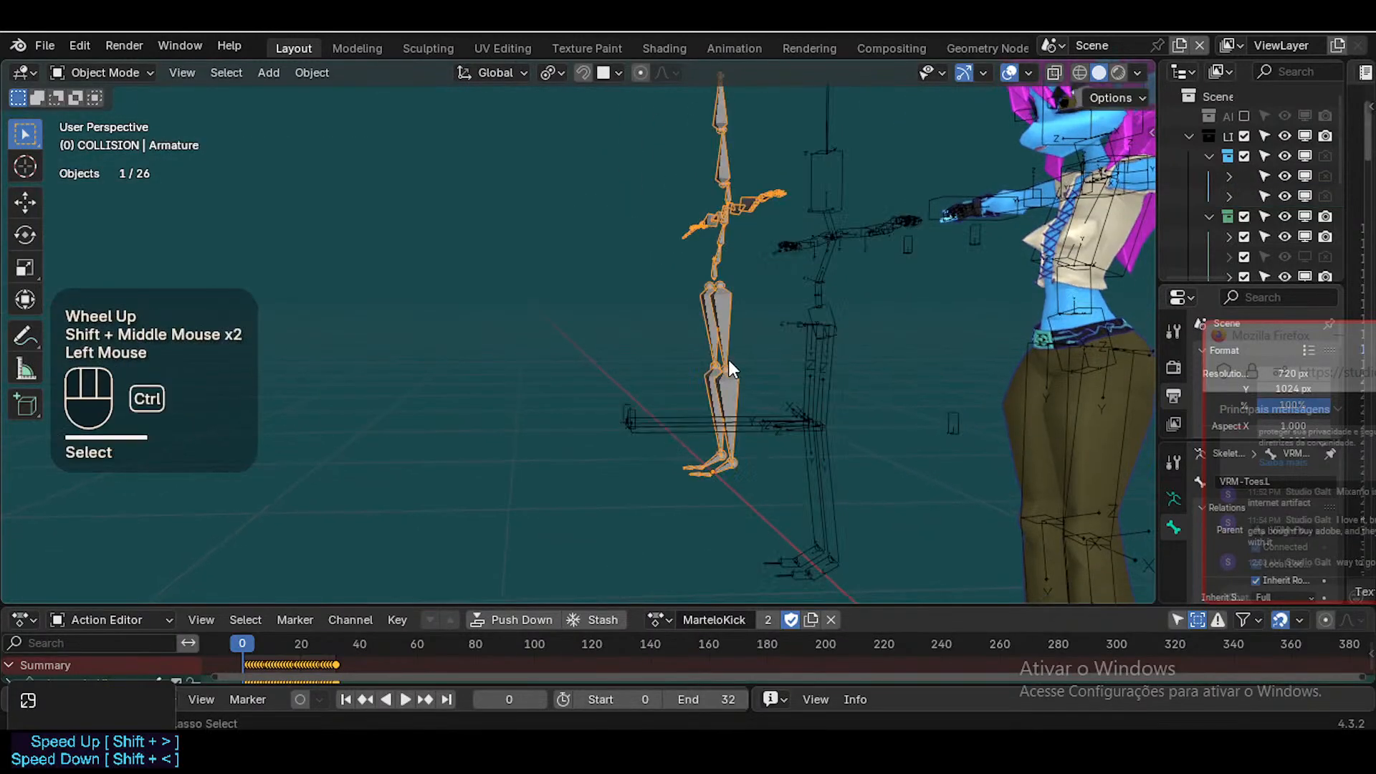
key("ctrl+3")
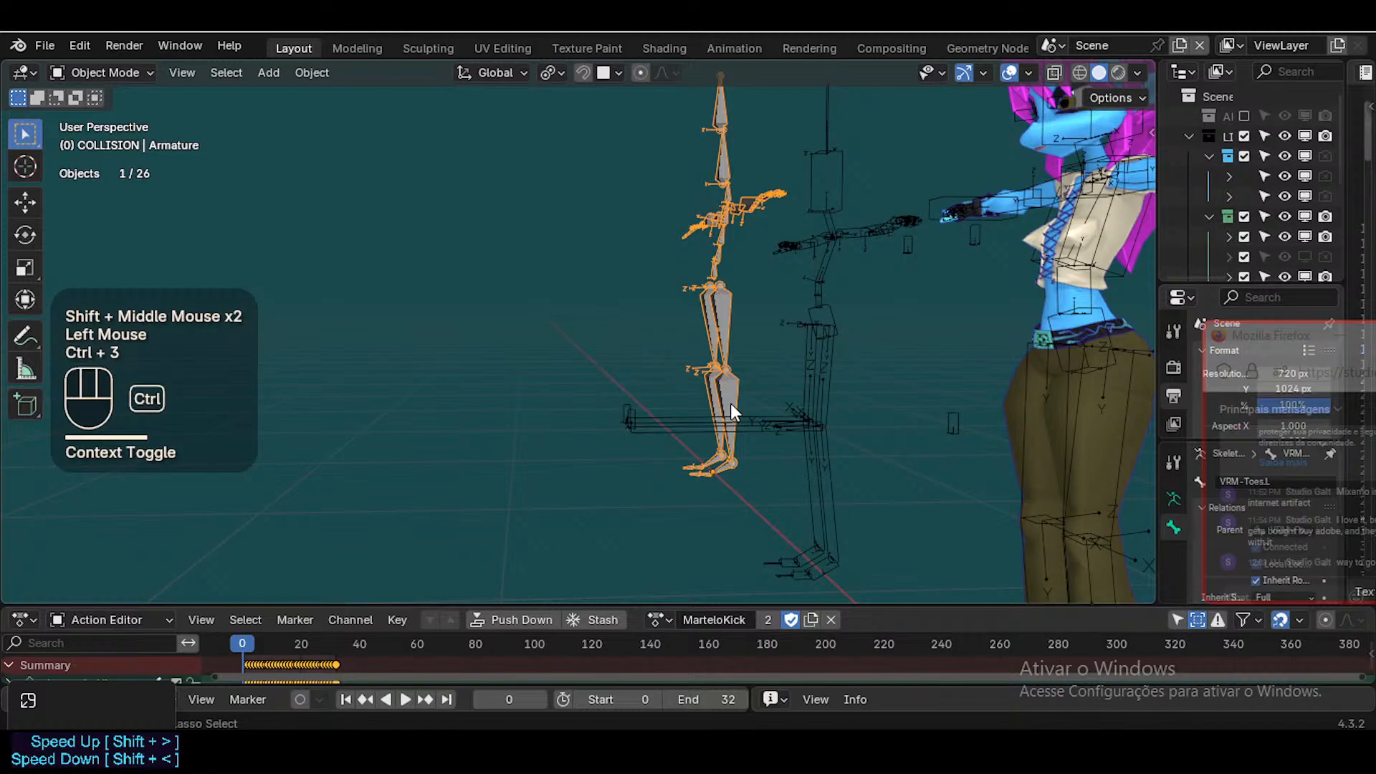
left_click(725, 387)
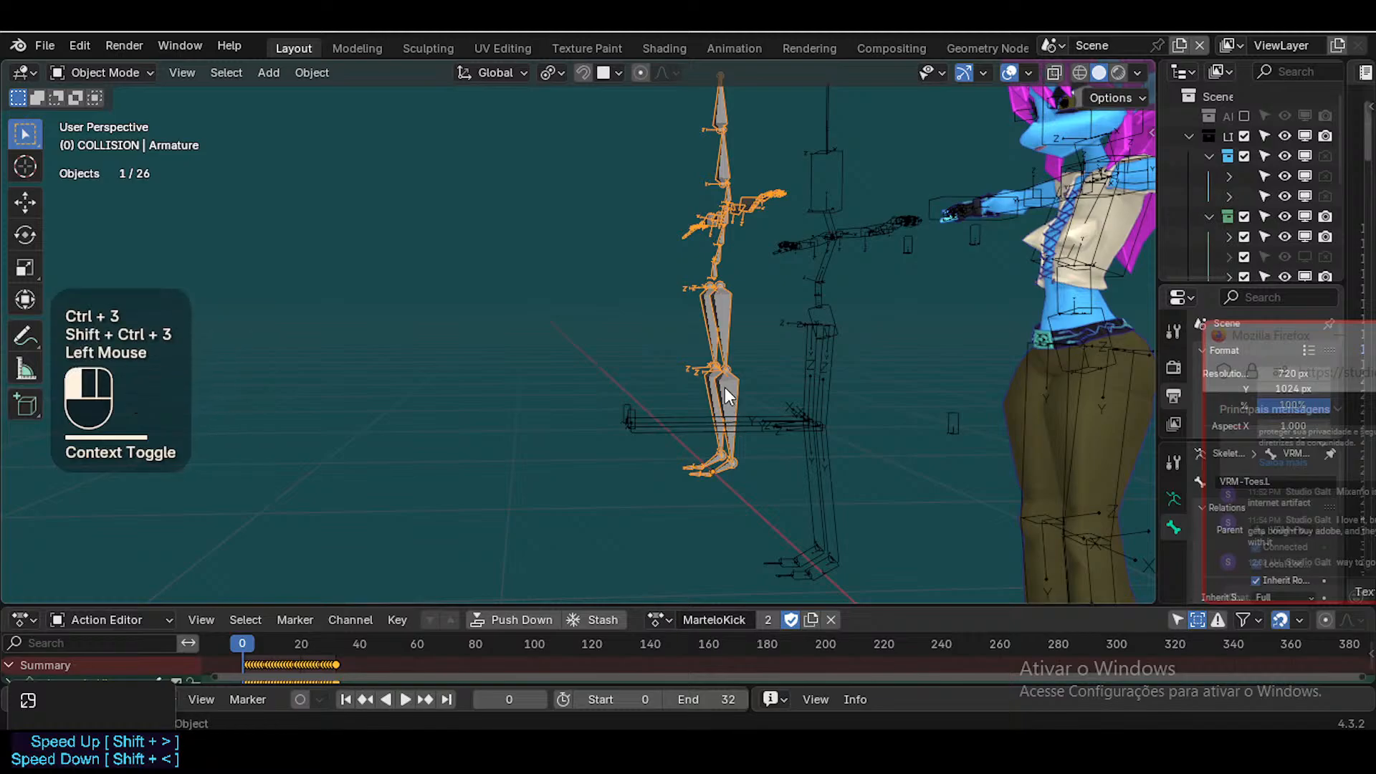
key("ctrl+3")
Examine the orientation of the object axes at the imported armature's origin, between its feet
middle_click_drag(362, 387, 482, 436)
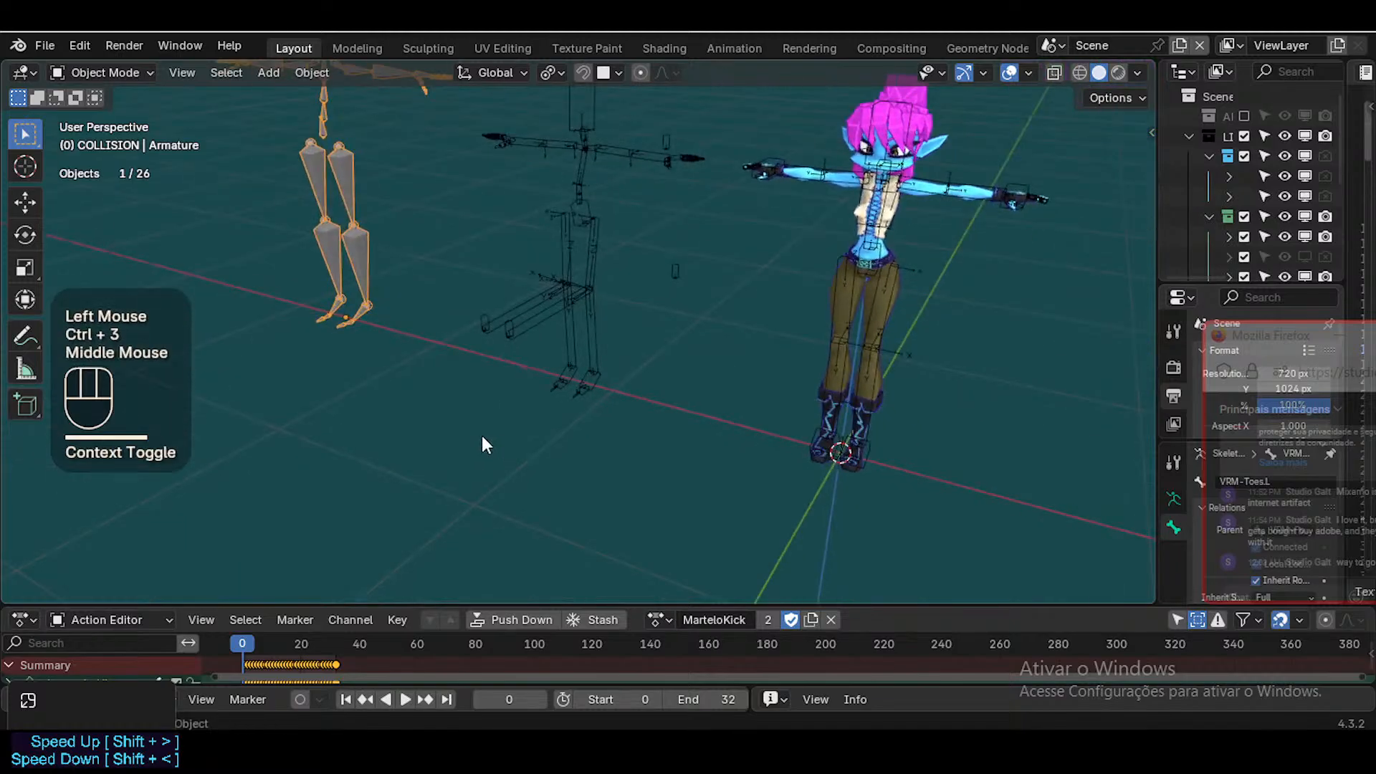
scroll(482, 436, "up", 1)
key("shift+grave")
key("a")
key("w")
key("w")
left_click(468, 432)
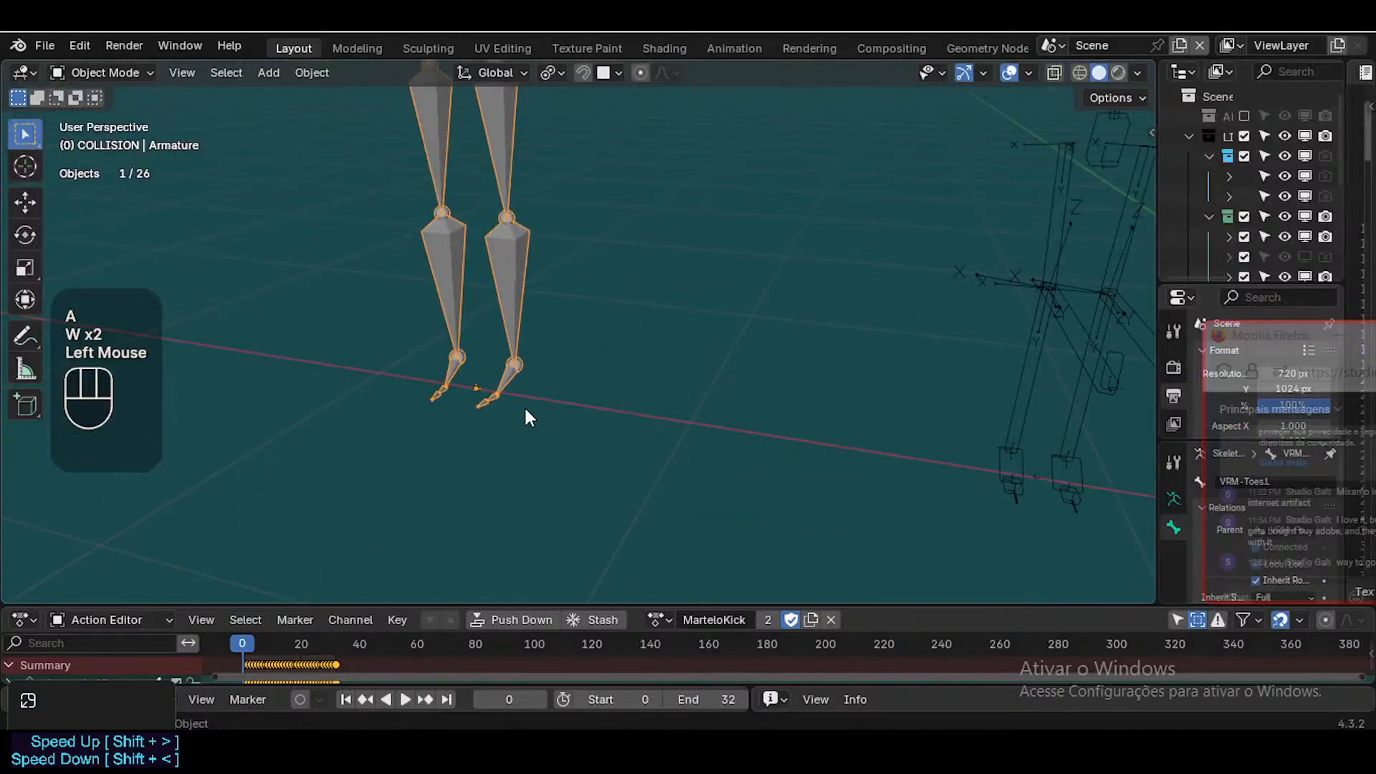
scroll(506, 423, "up", 6)
key("shift+grave")
key("w")
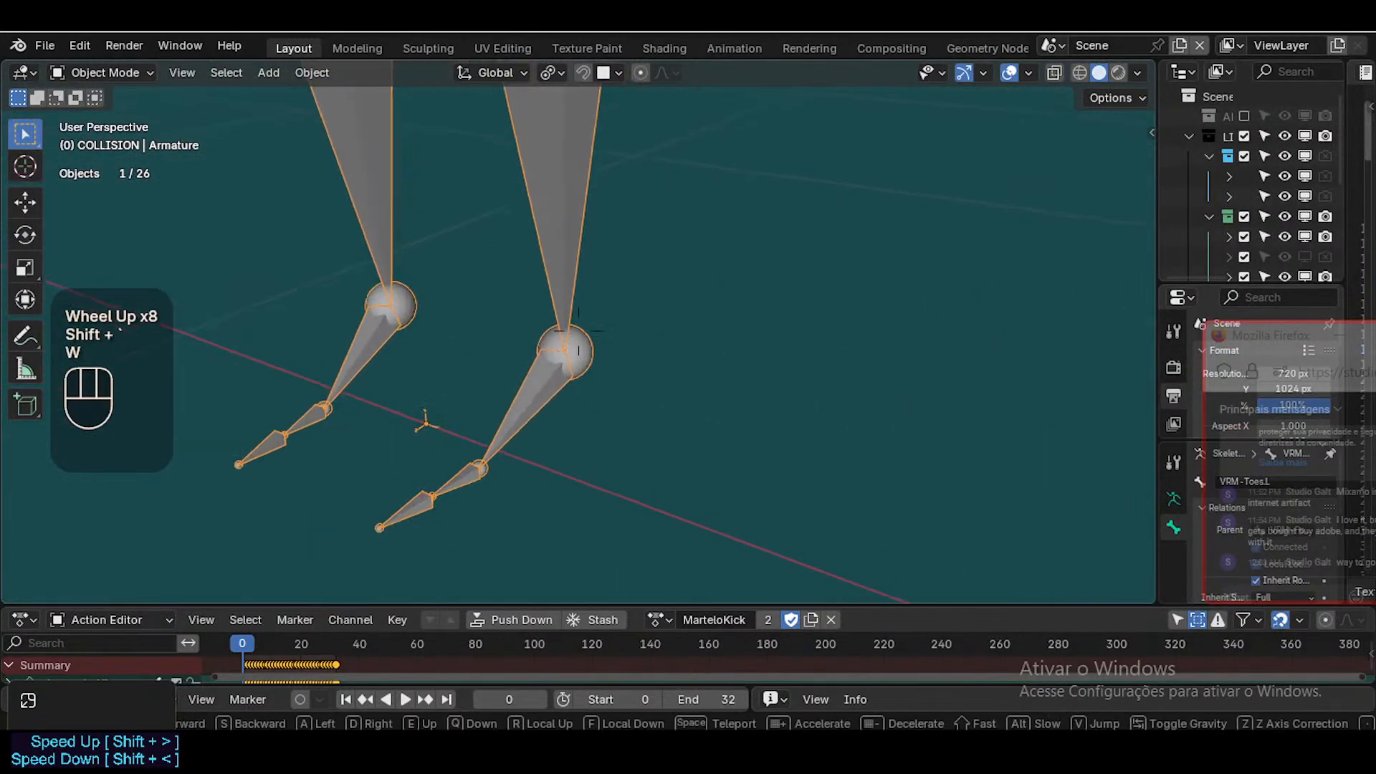
key("q")
key("w")
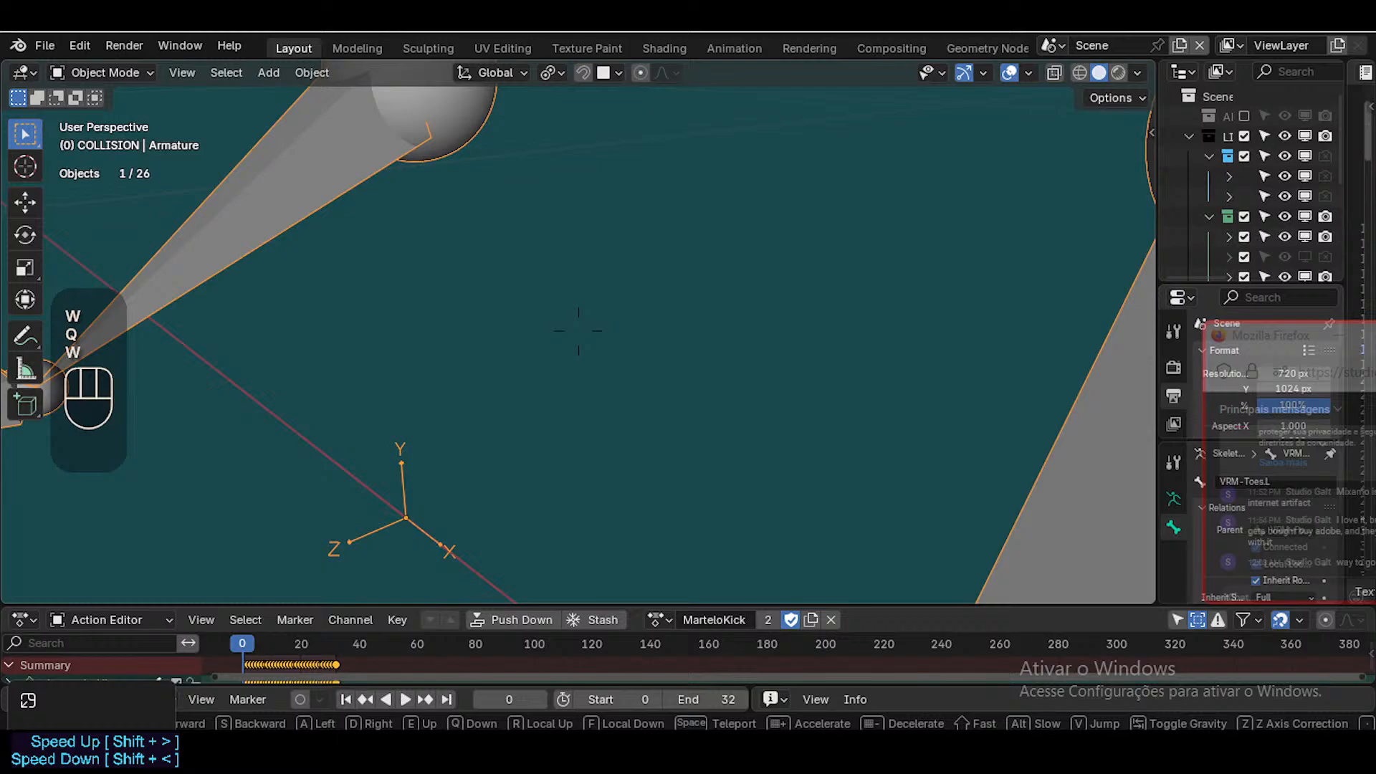
key("s")
key("w")
key("w")
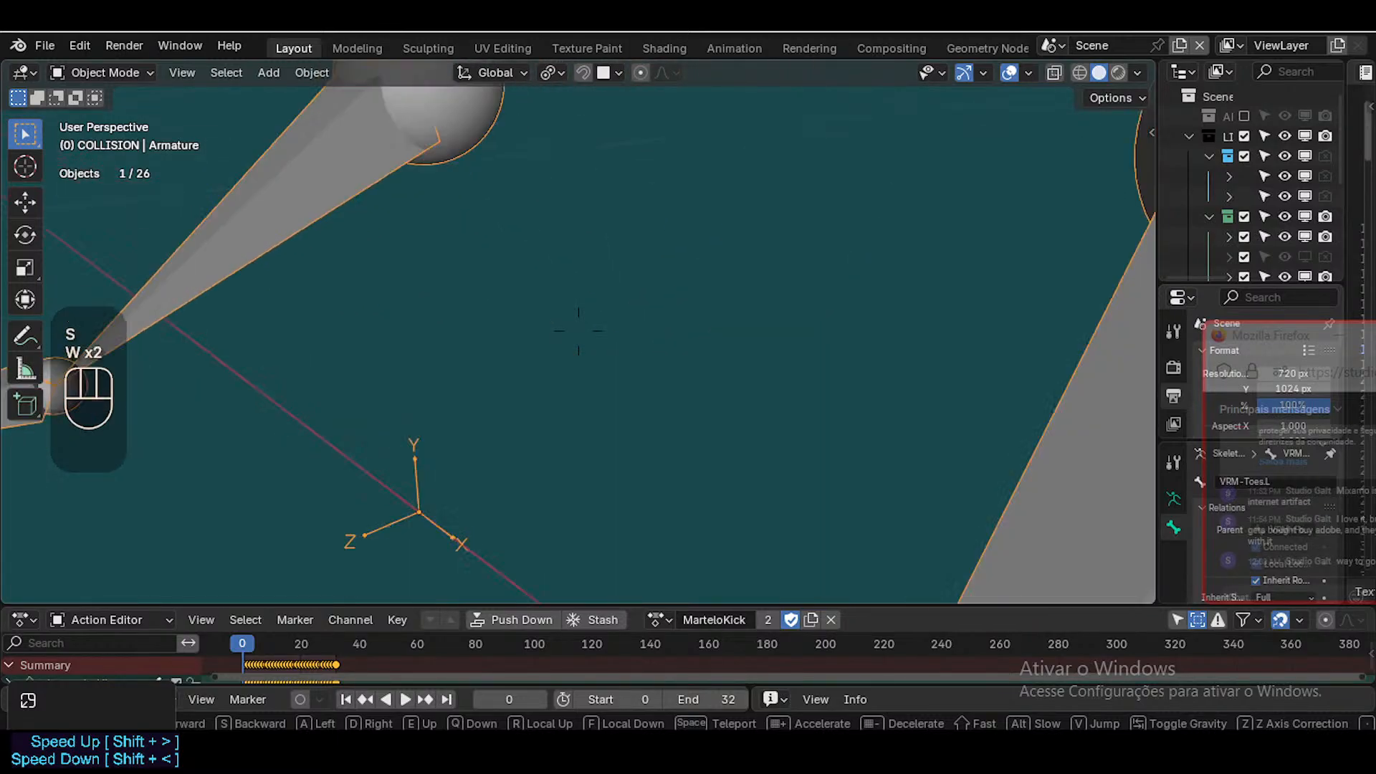
Inspect the bone axes at the intermediate rig's feet and try to select the rig by its origin
key("shift+s")
key("shift+d")
key("shift+d")
key("s")
key("w")
key("d")
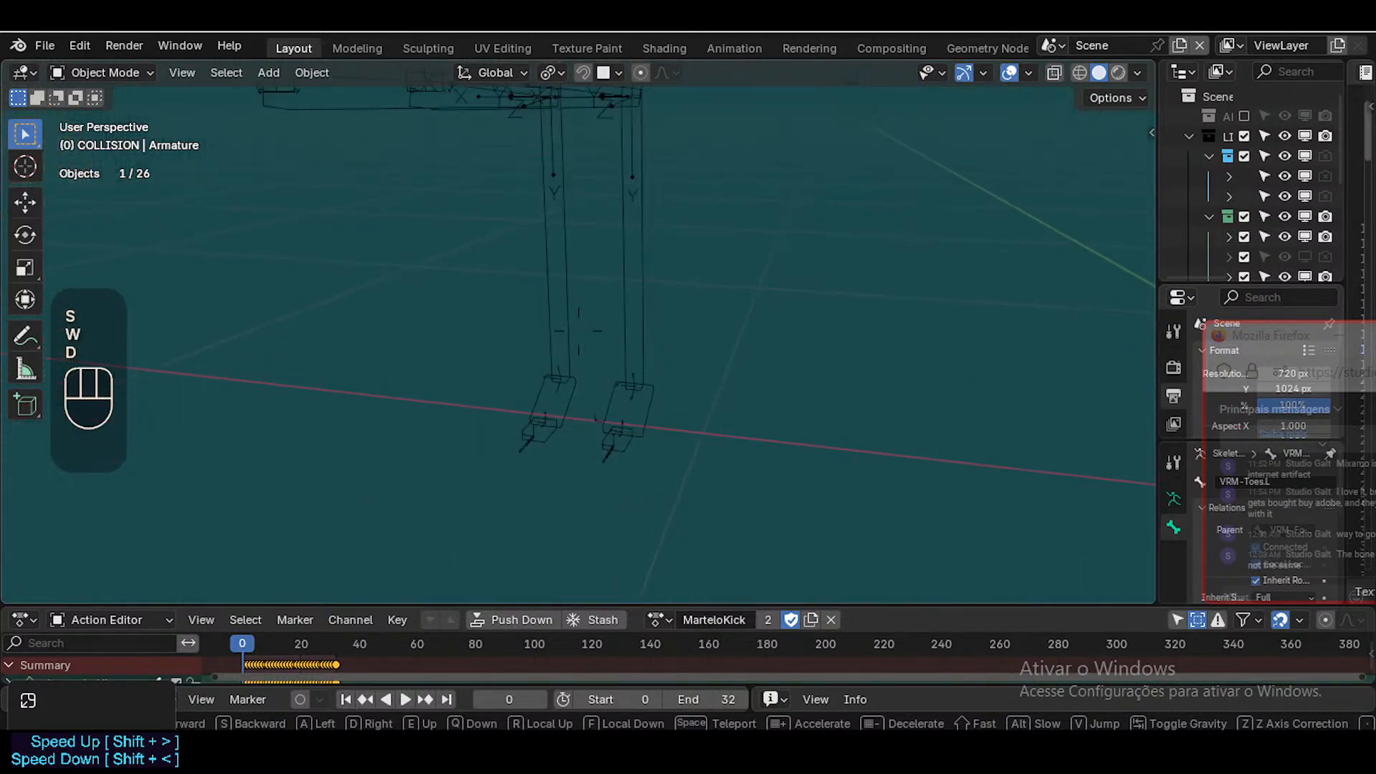
key("d")
key("d")
left_click(718, 377)
left_click(601, 384)
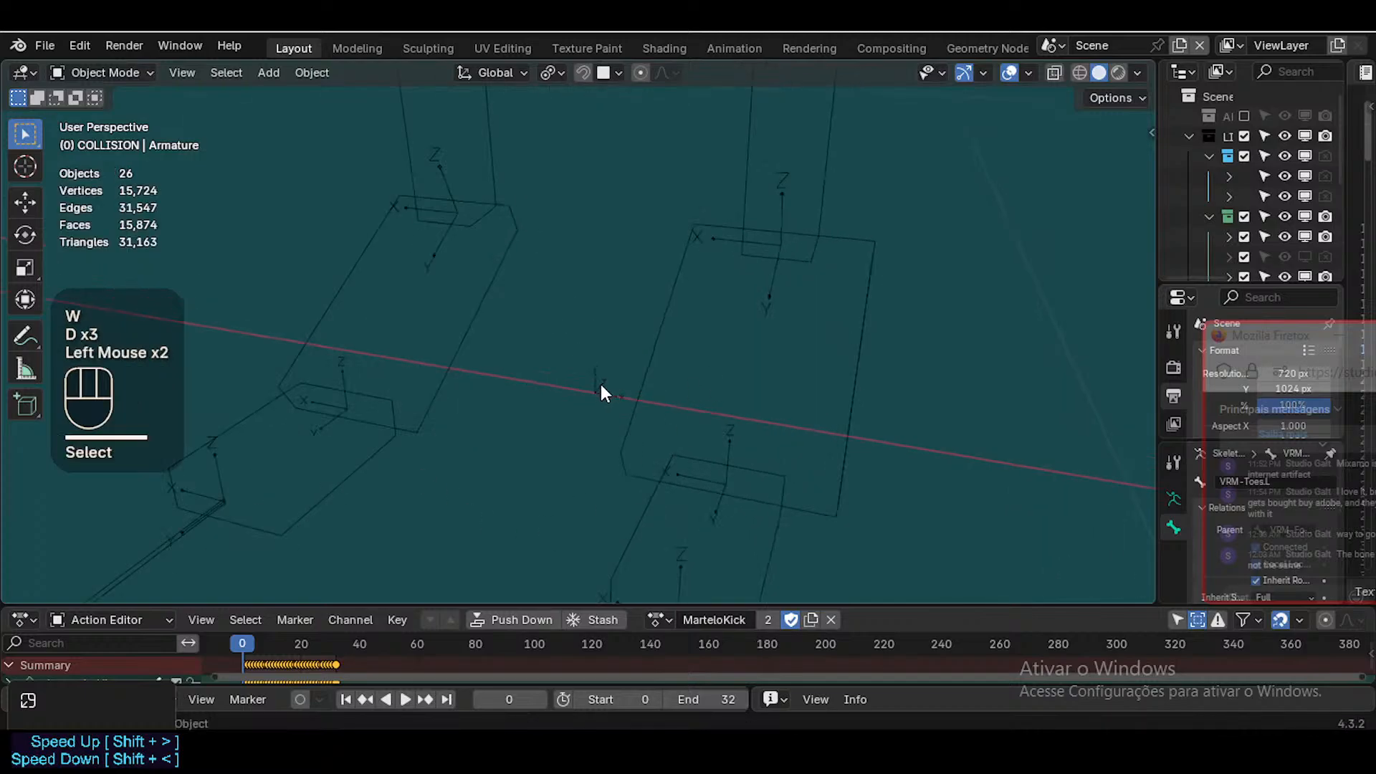
key("ctrl+Tab")
left_click(636, 372)
left_click(636, 373)
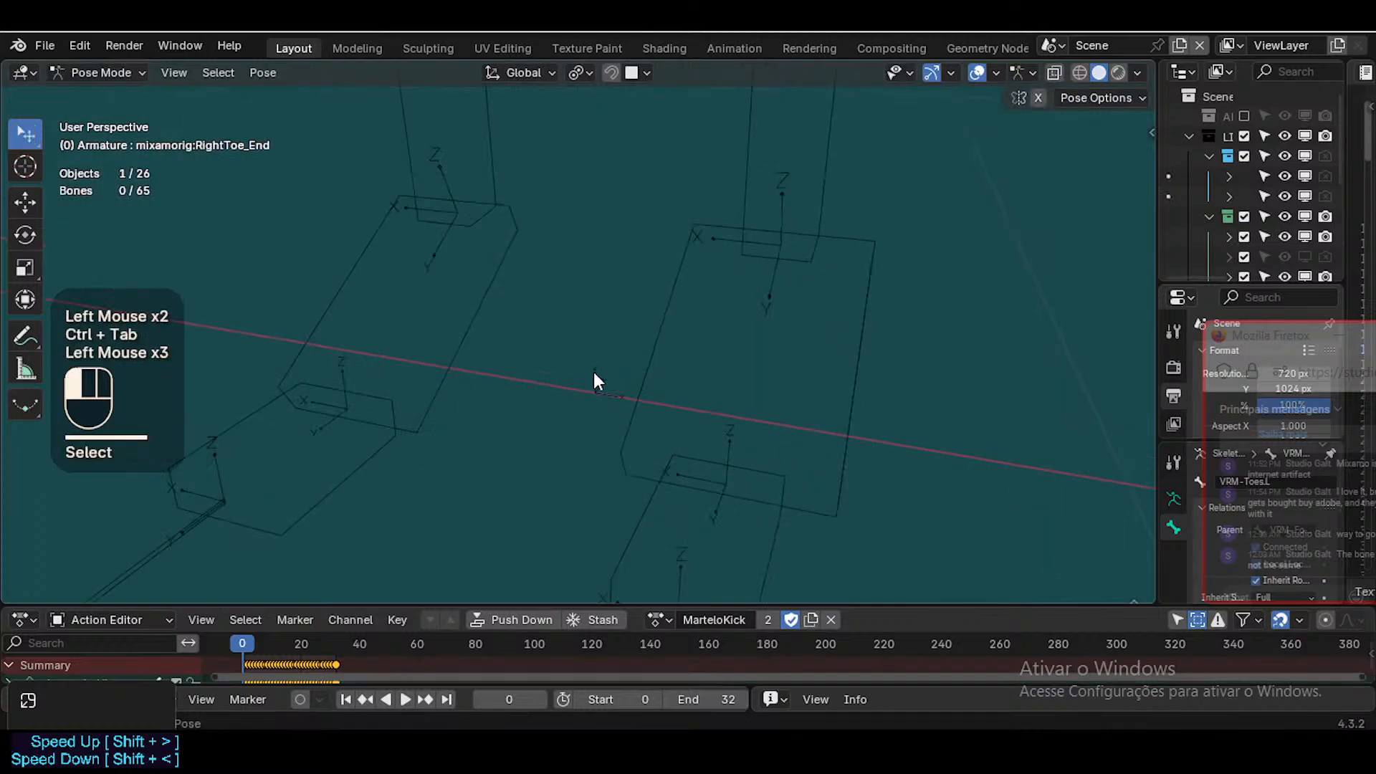
Examine the orientation of the object axes at the intermediate rig's origin up close
key("shift+grave")
key("w")
key("d")
key("s")
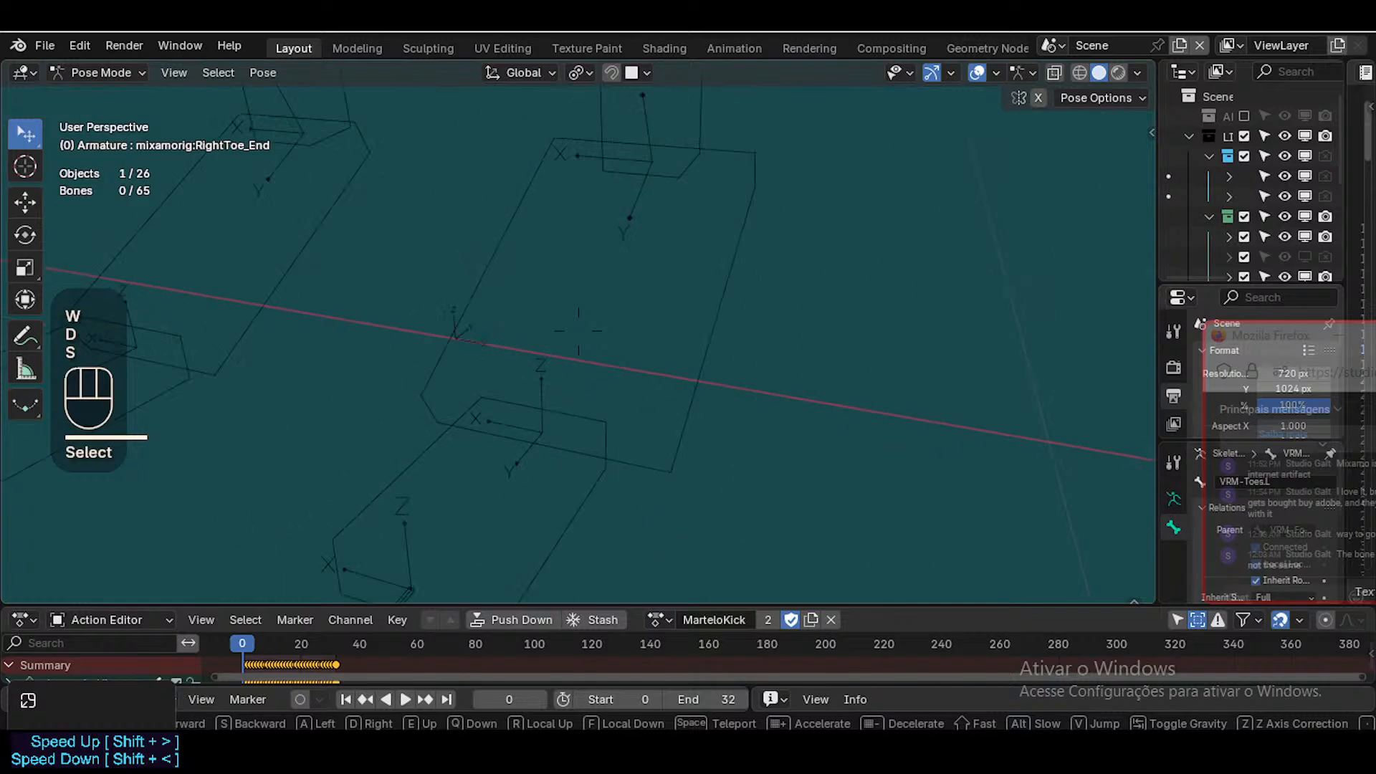
key("s")
key("w")
key("w")
key("a")
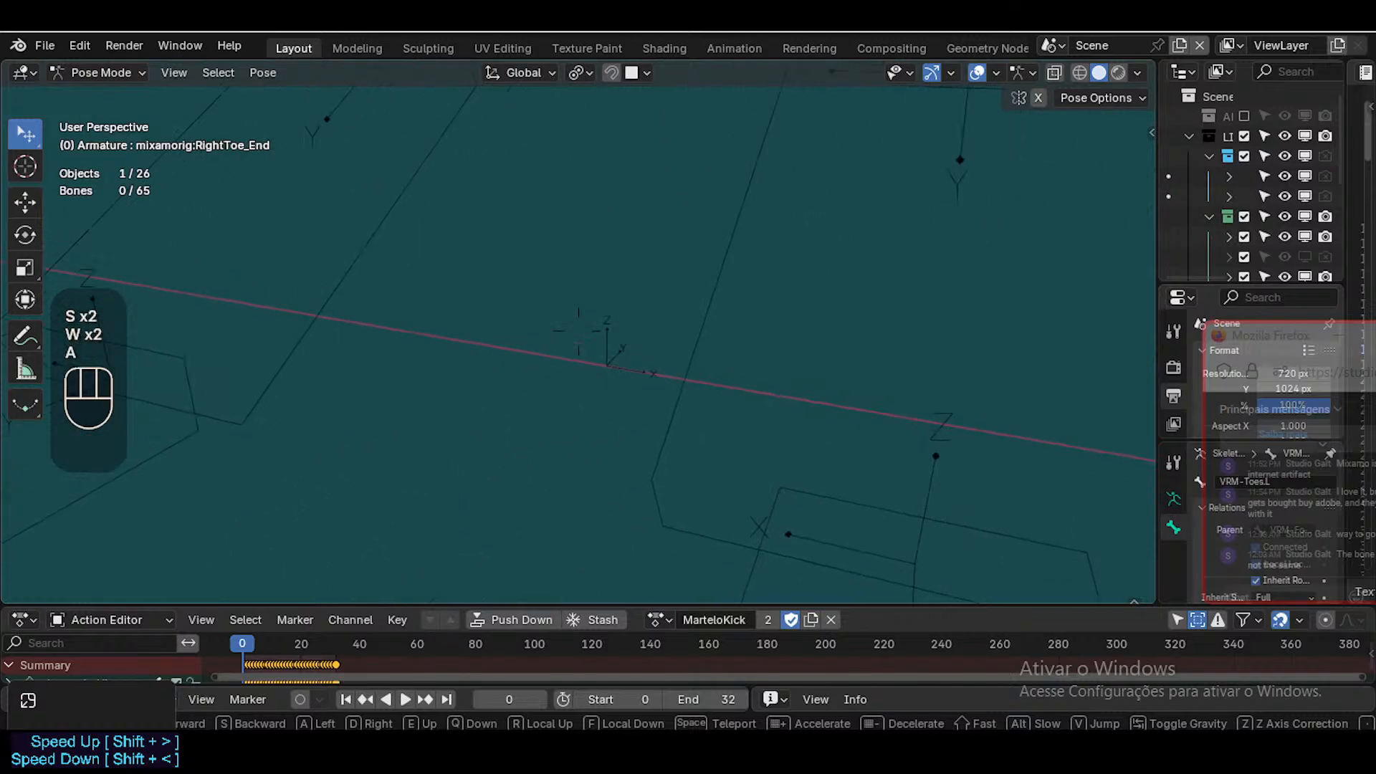
left_click(641, 411)
key("shift+grave")
key("s")
key("w")
key("w")
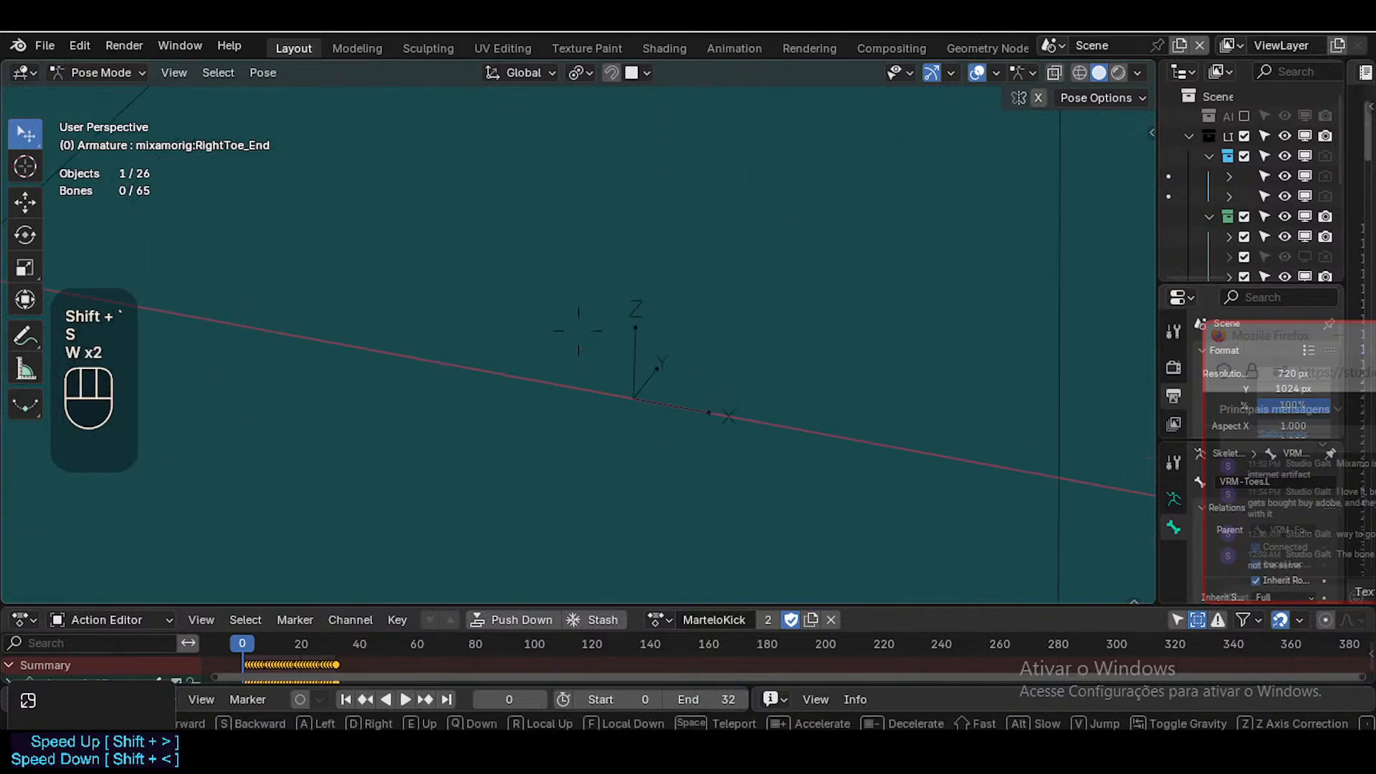
key("a")
key("s")
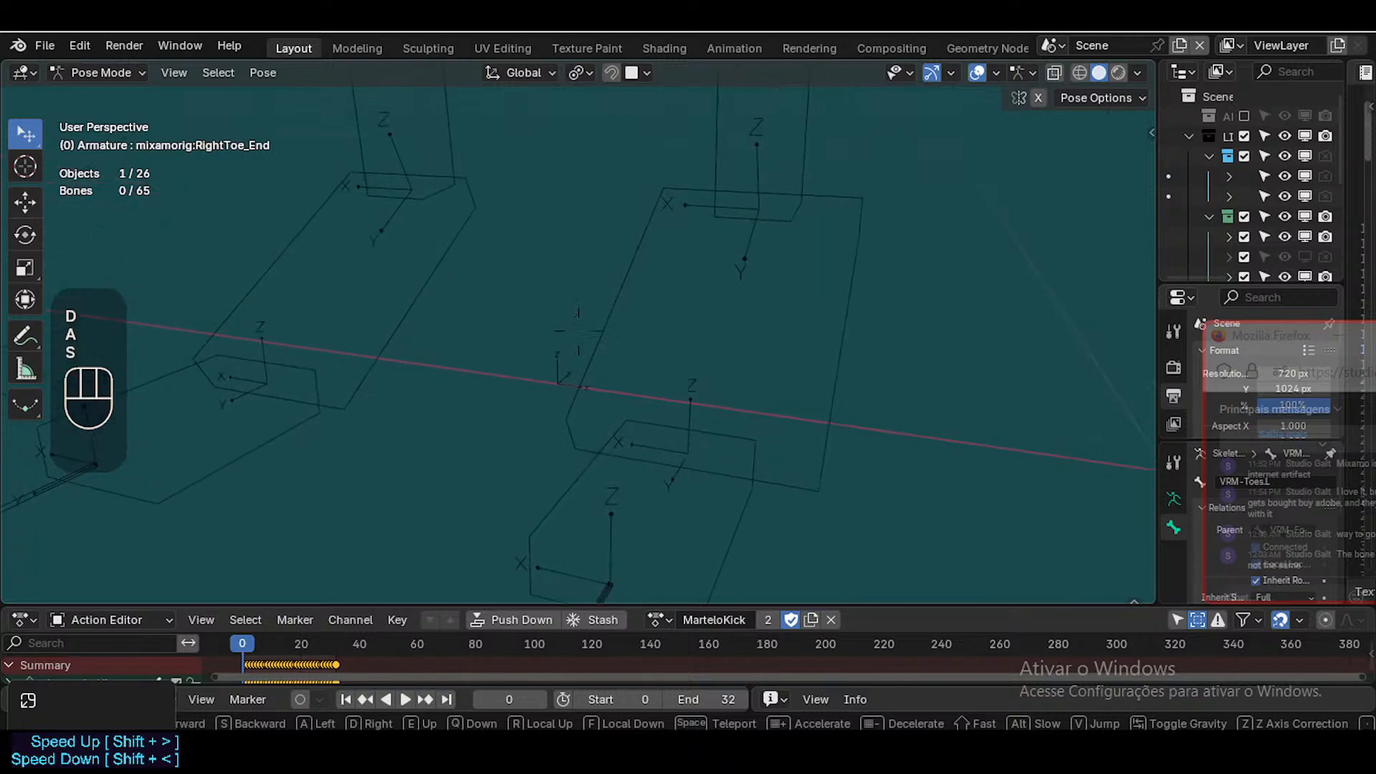
Compare the imported armature's foot bones and origin with those of the intermediate rig
key("a")
key("s")
key("w")
key("d")
key("d")
key("d")
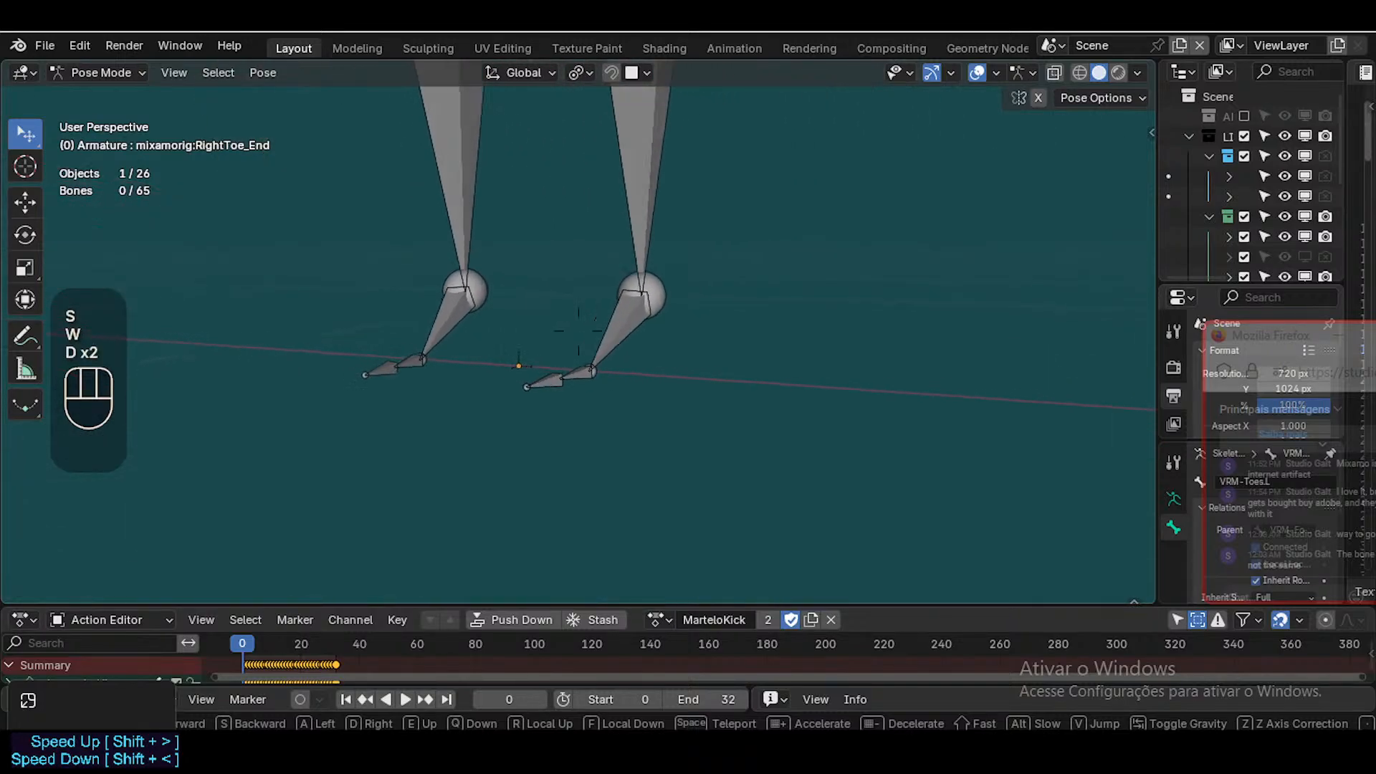
key("w")
key("s")
key("d")
key("shift+d")
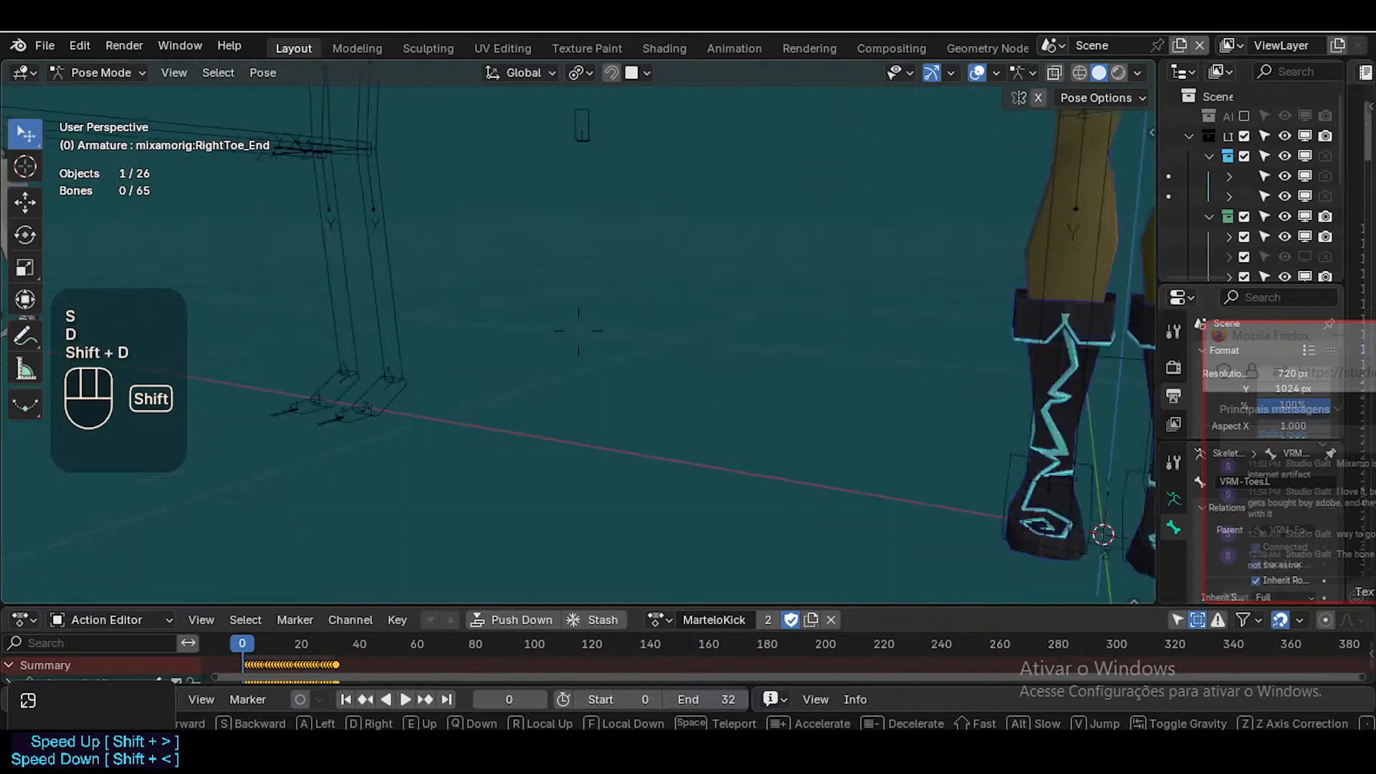
key("shift+a")
key("shift+w")
key("e")
left_click(642, 417)
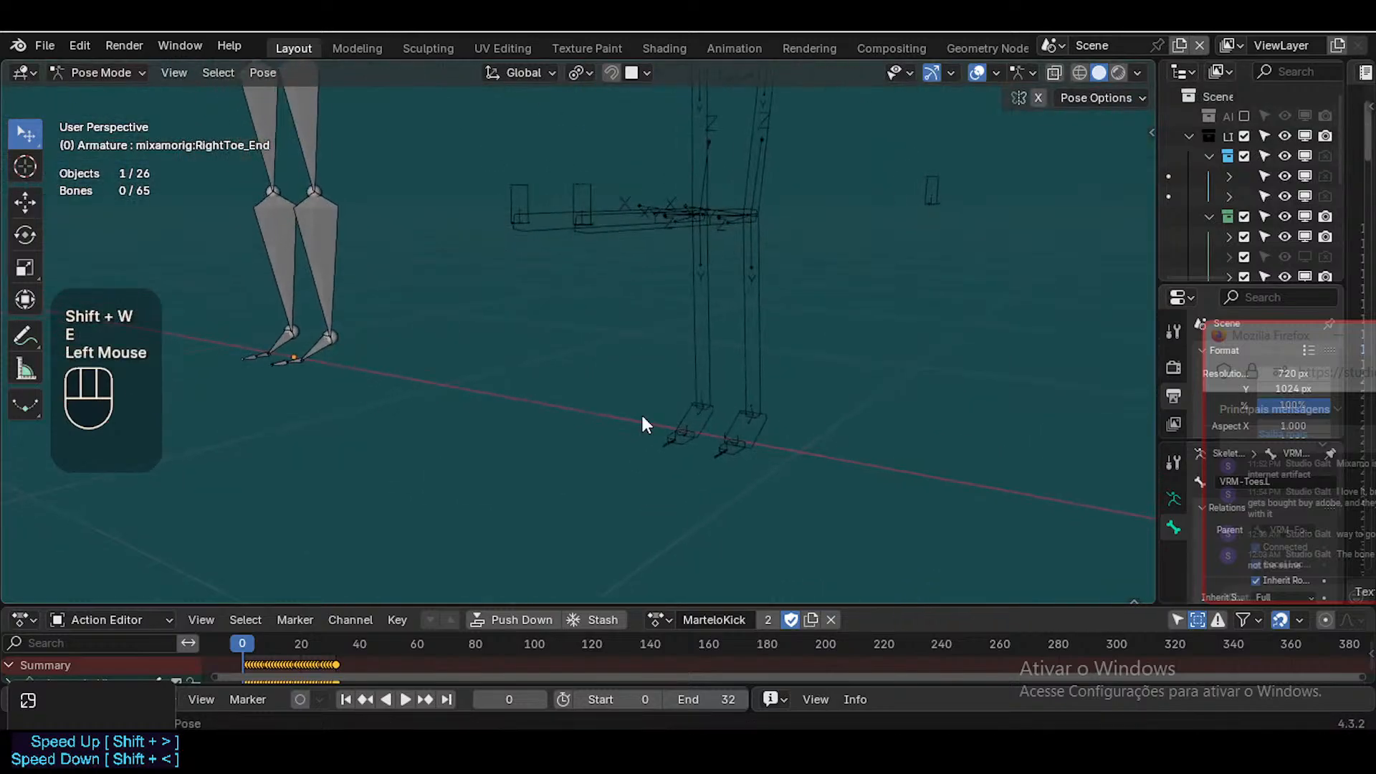
Compare the object axes between the imported armature's feet with those at the intermediate rig's feet
scroll(641, 411, "up", 2)
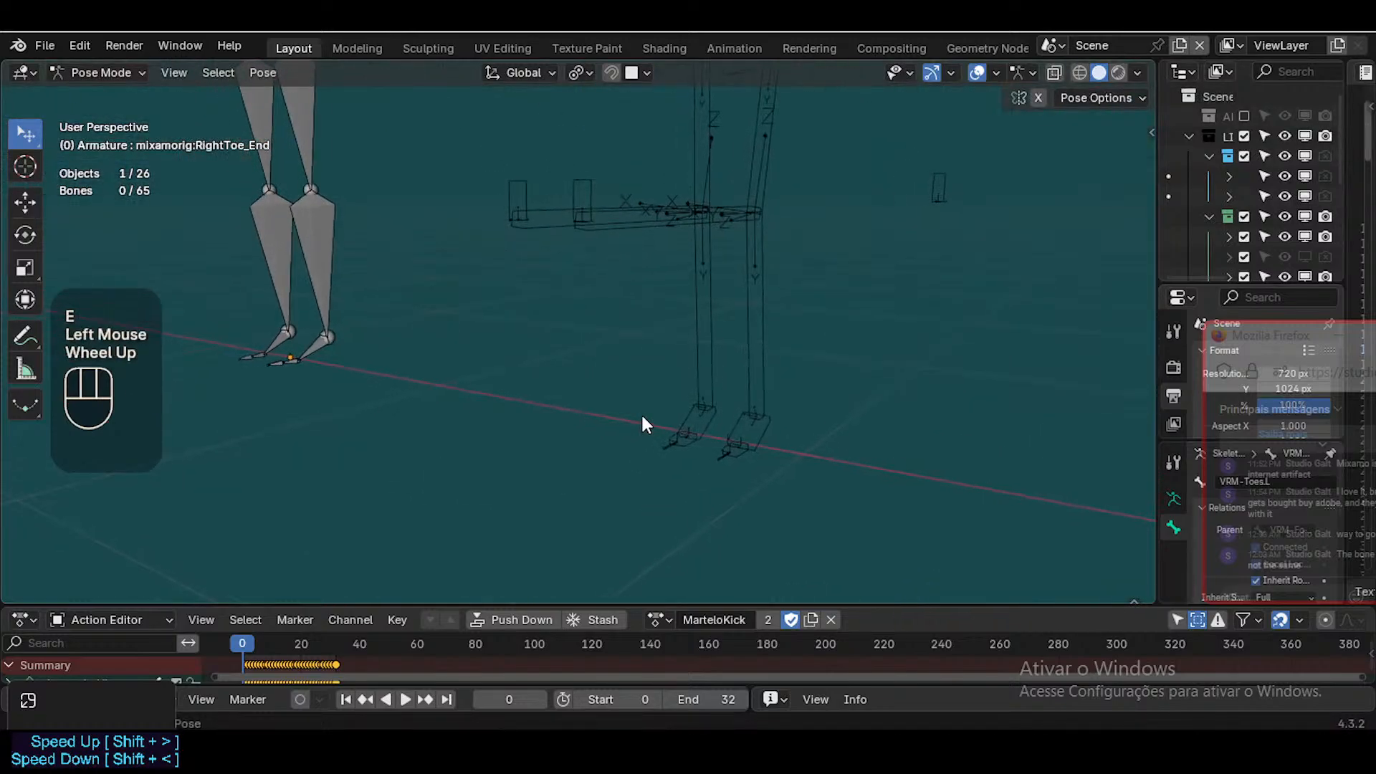
key("shift+grave")
key("w")
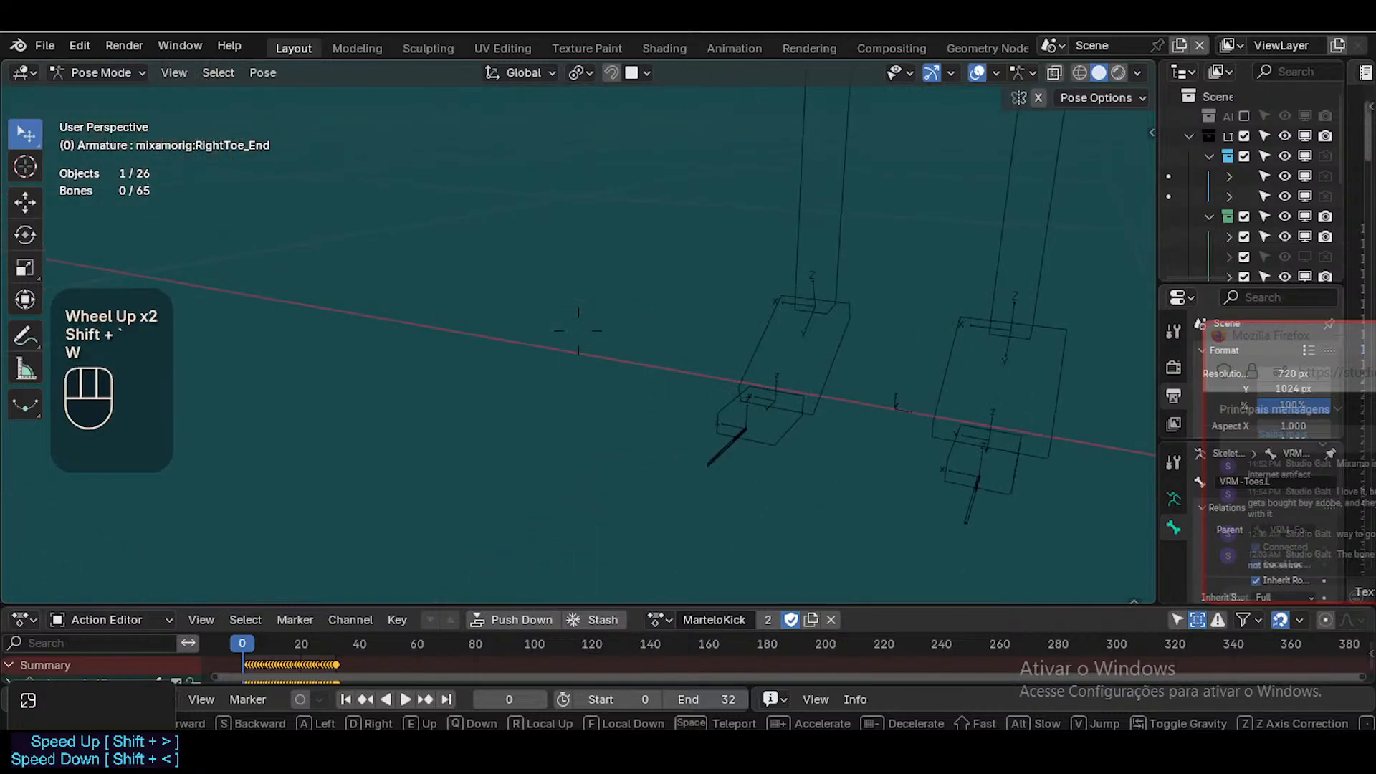
key("a")
key("w")
key("a")
key("s")
key("a")
key("w")
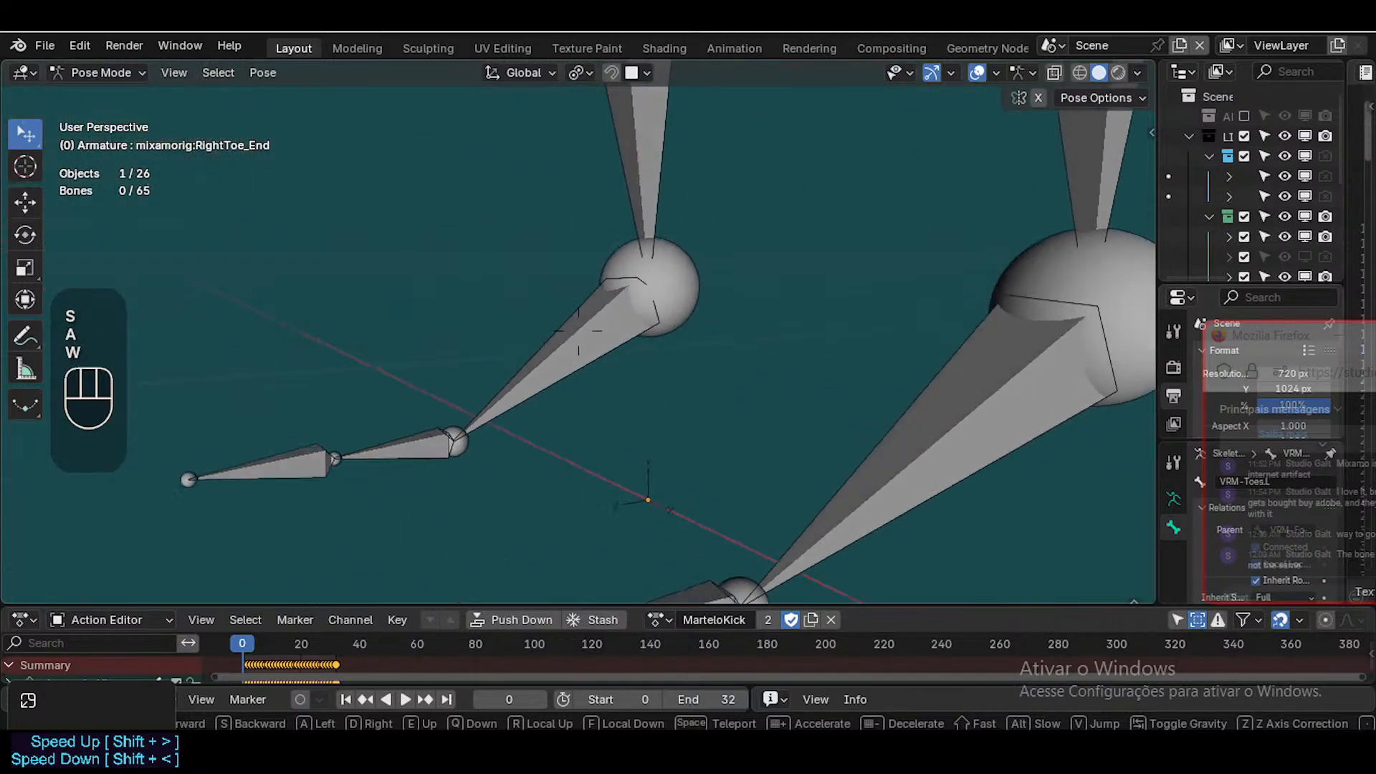
key("d")
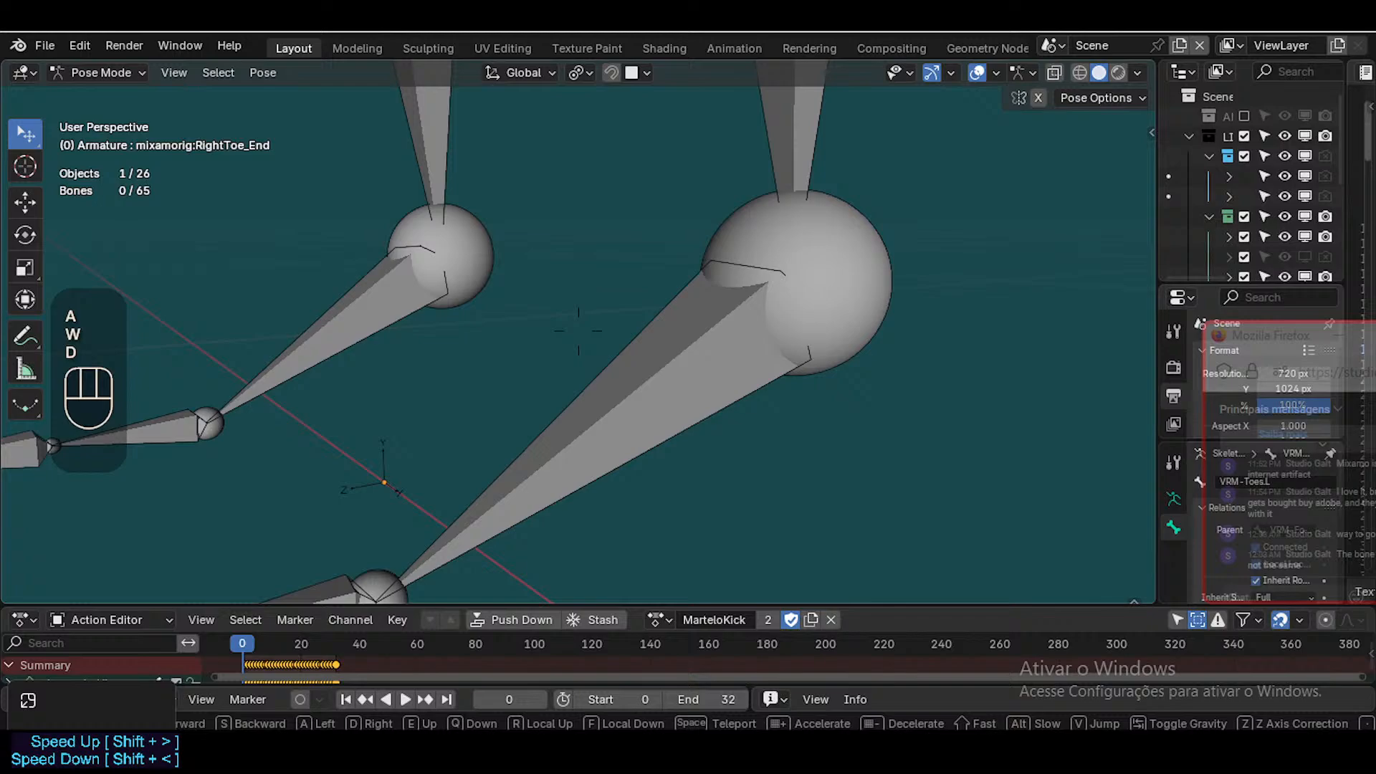
key("s")
key("a")
key("w")
key("d")
key("w")
key("w")
key("a")
key("s")
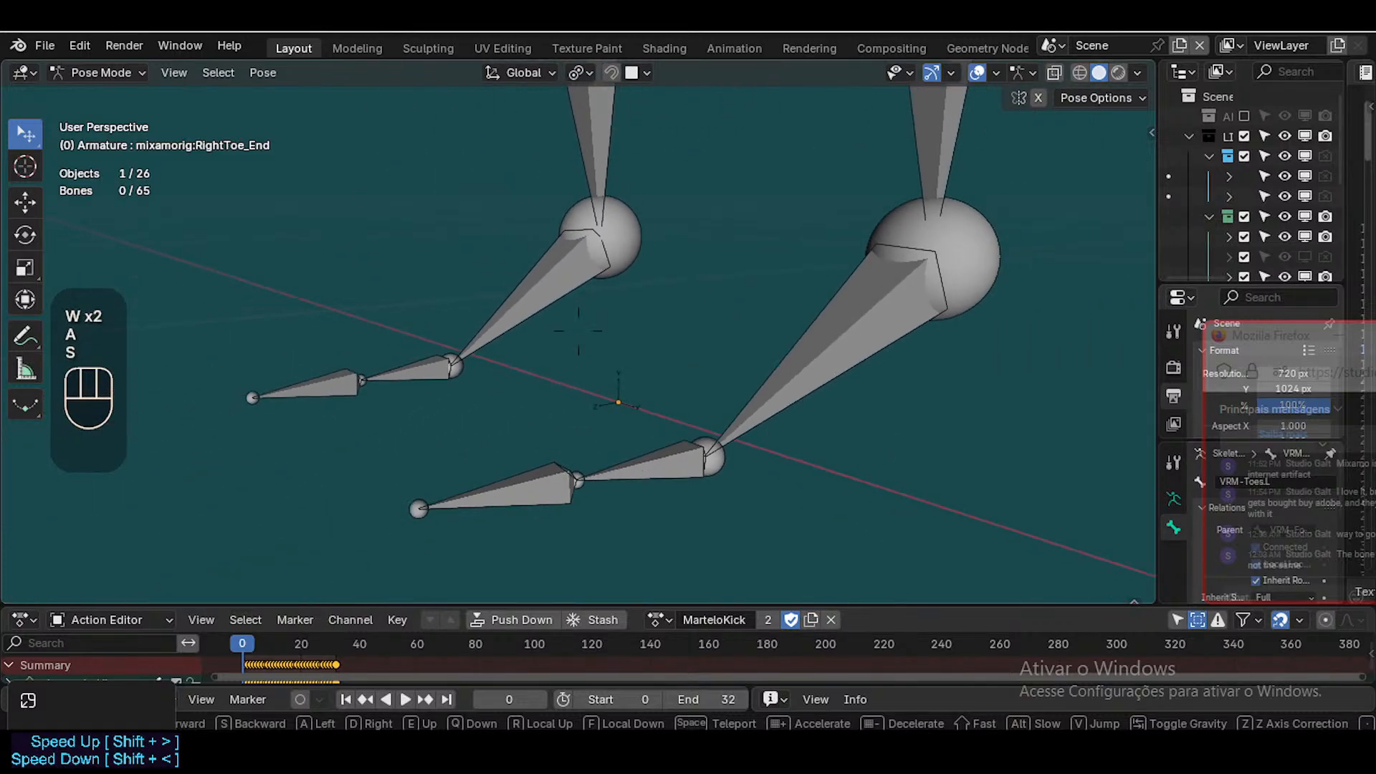
key("d")
key("s")
key("s")
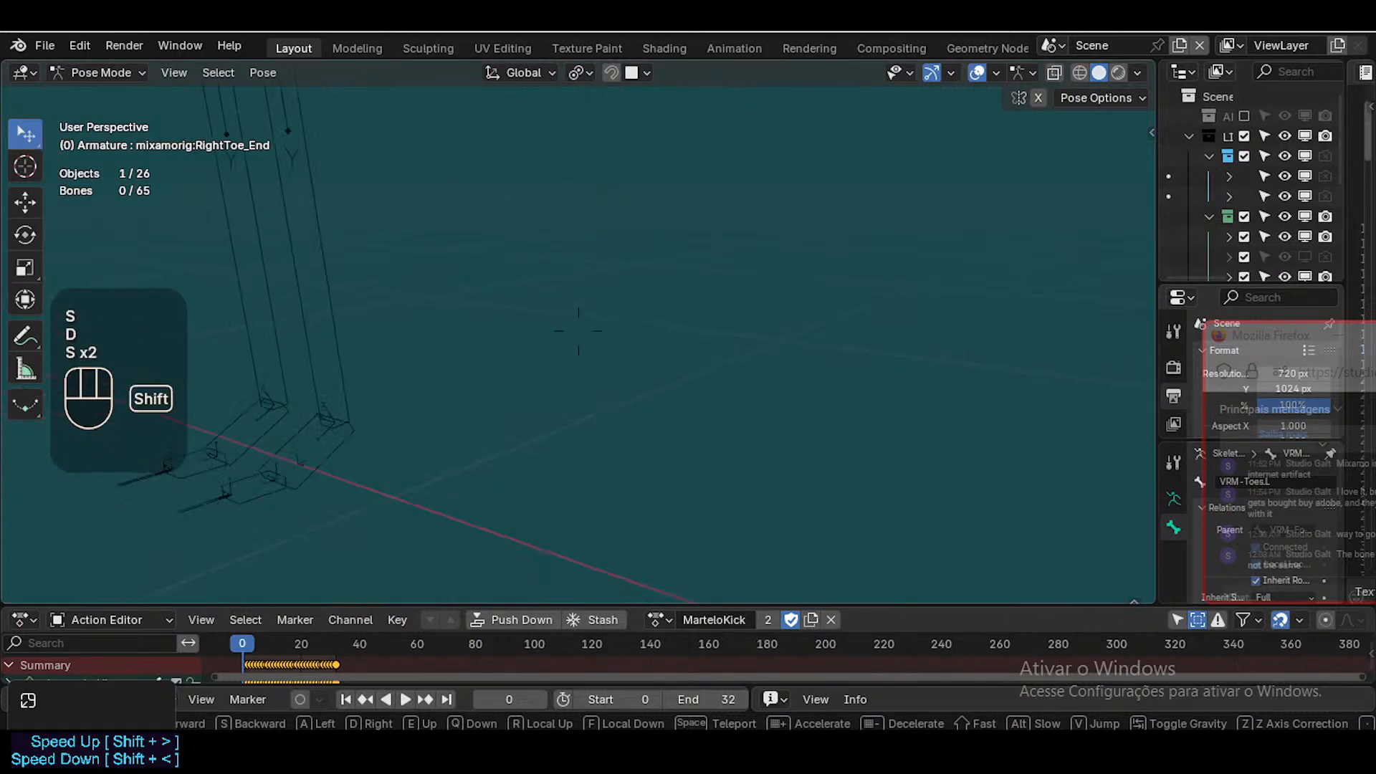
key("a")
key("w")
key("a")
key("a")
key("w")
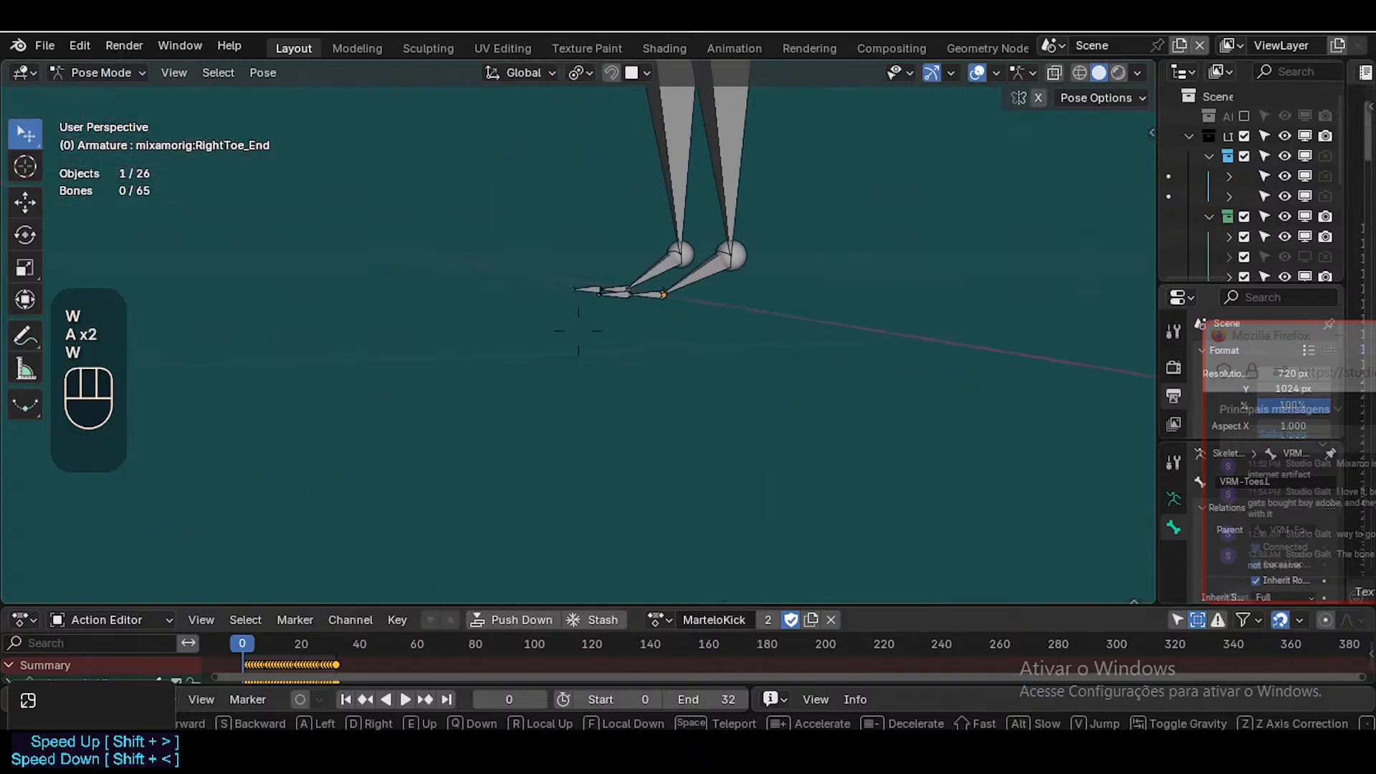
key("w")
key("e")
key("w")
left_click(634, 423)
Switch to Object Mode, select the imported armature and check the viewport's transform options
key("ctrl+Tab")
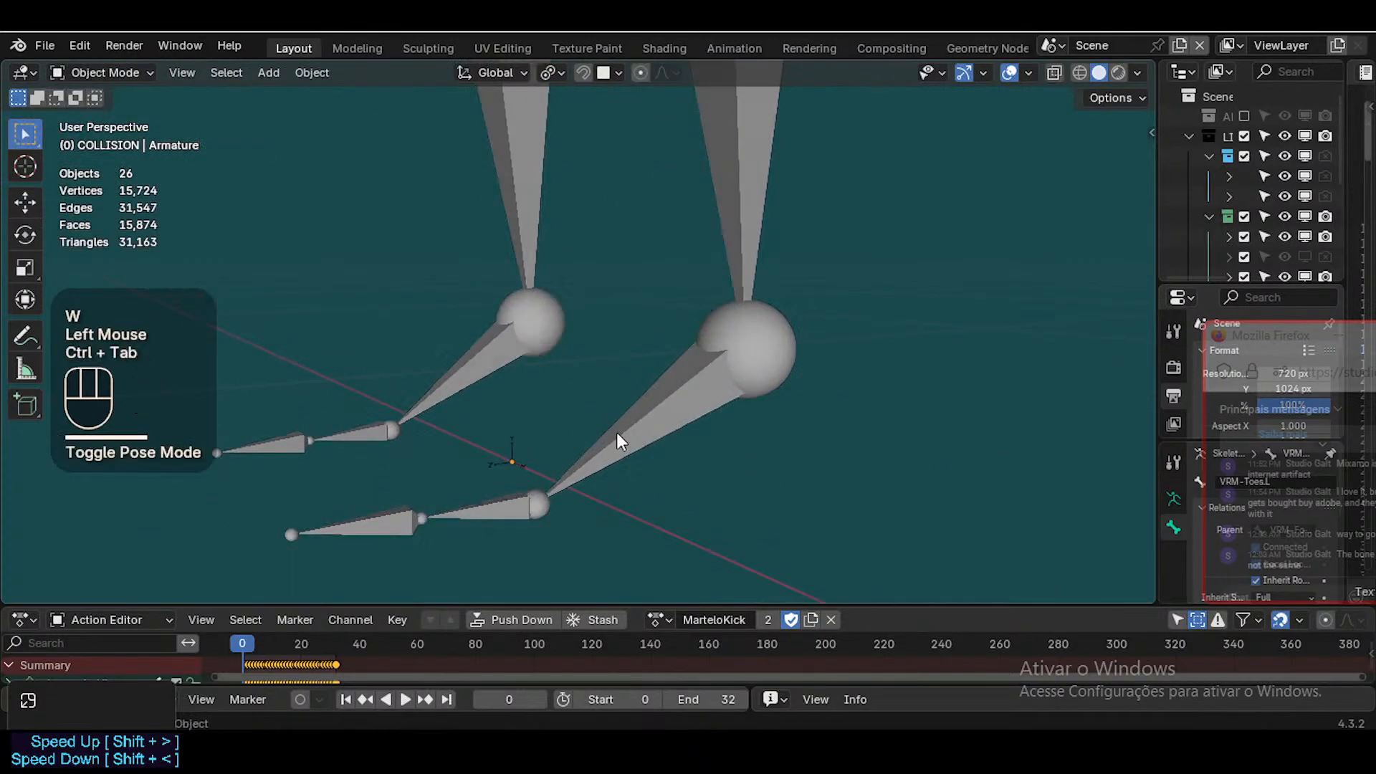
left_click(518, 433)
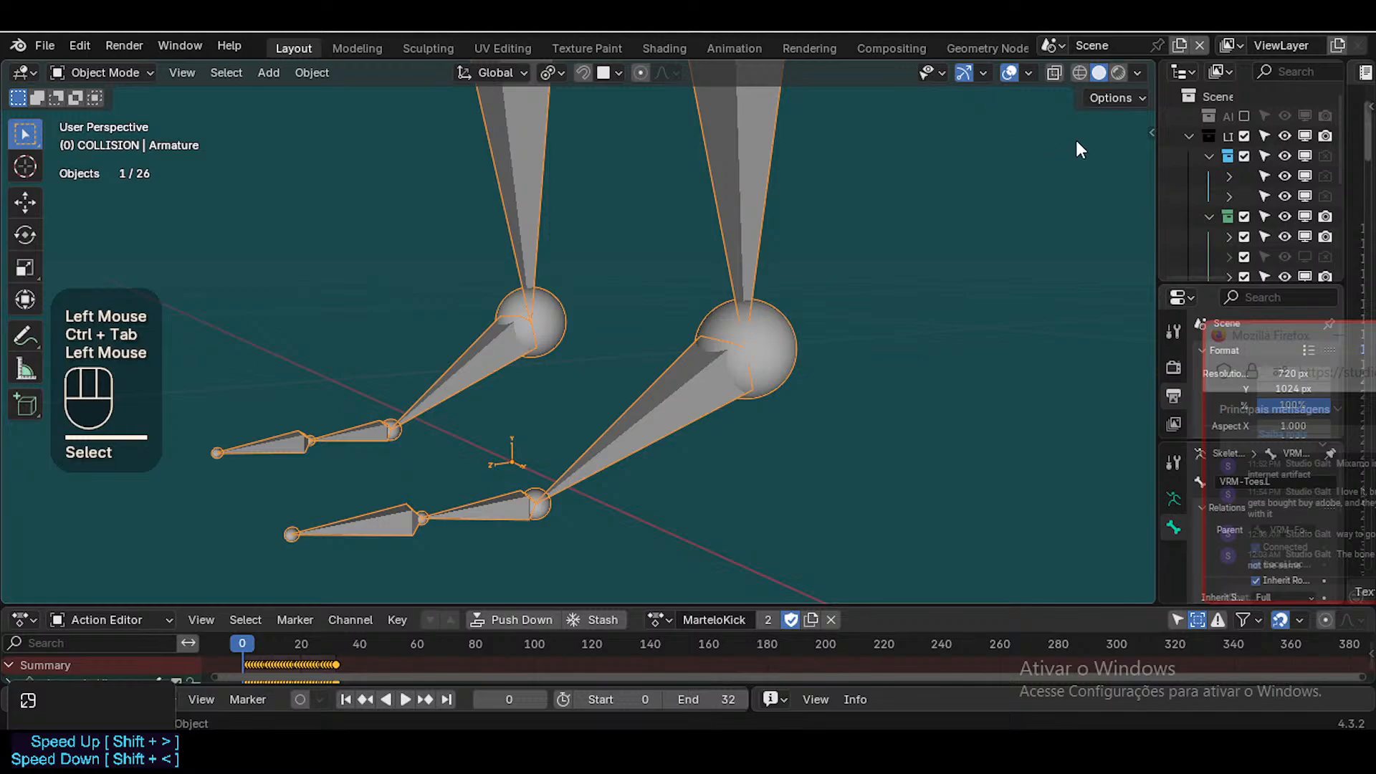
left_click(1113, 98)
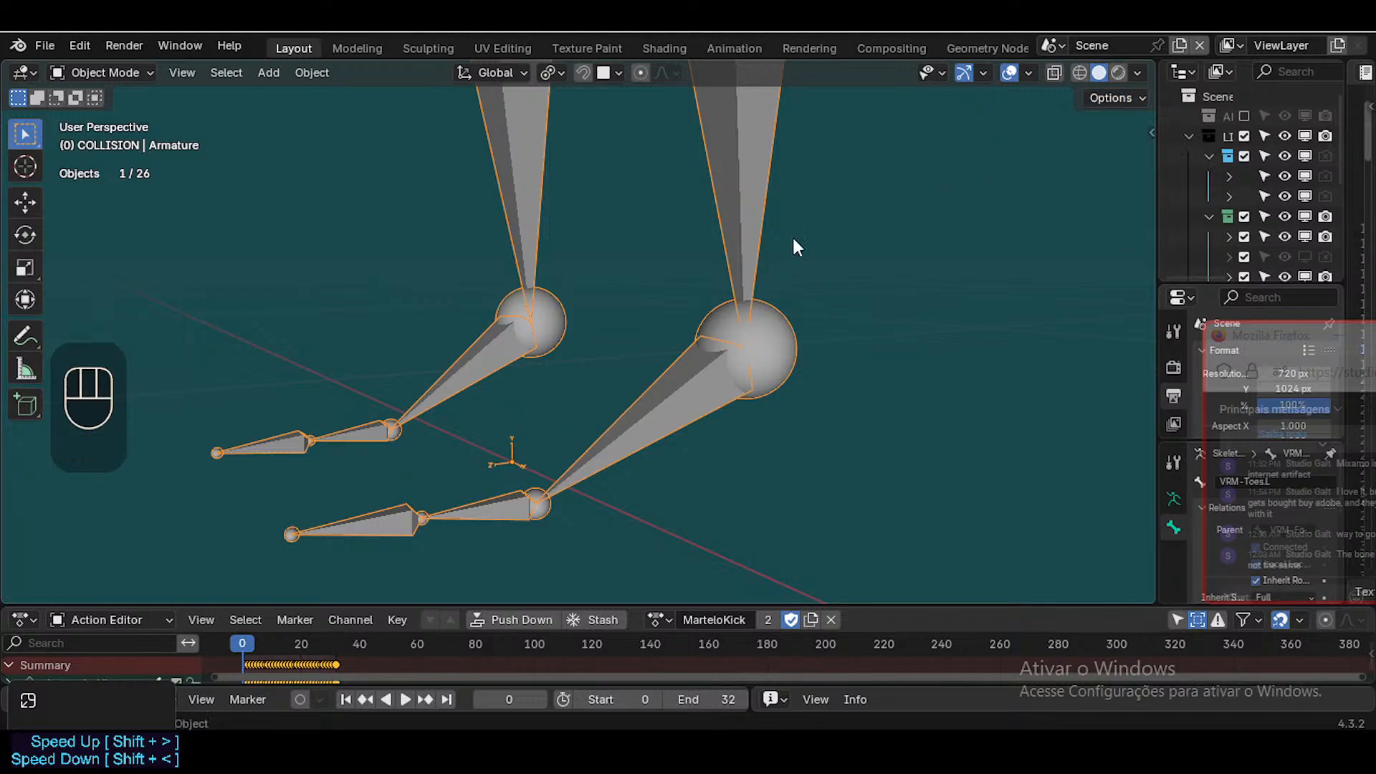
left_click(1095, 100)
Select the imported armature together with the intermediate rig and align both objects to the Global transform orientation
scroll(772, 247, "down", 7)
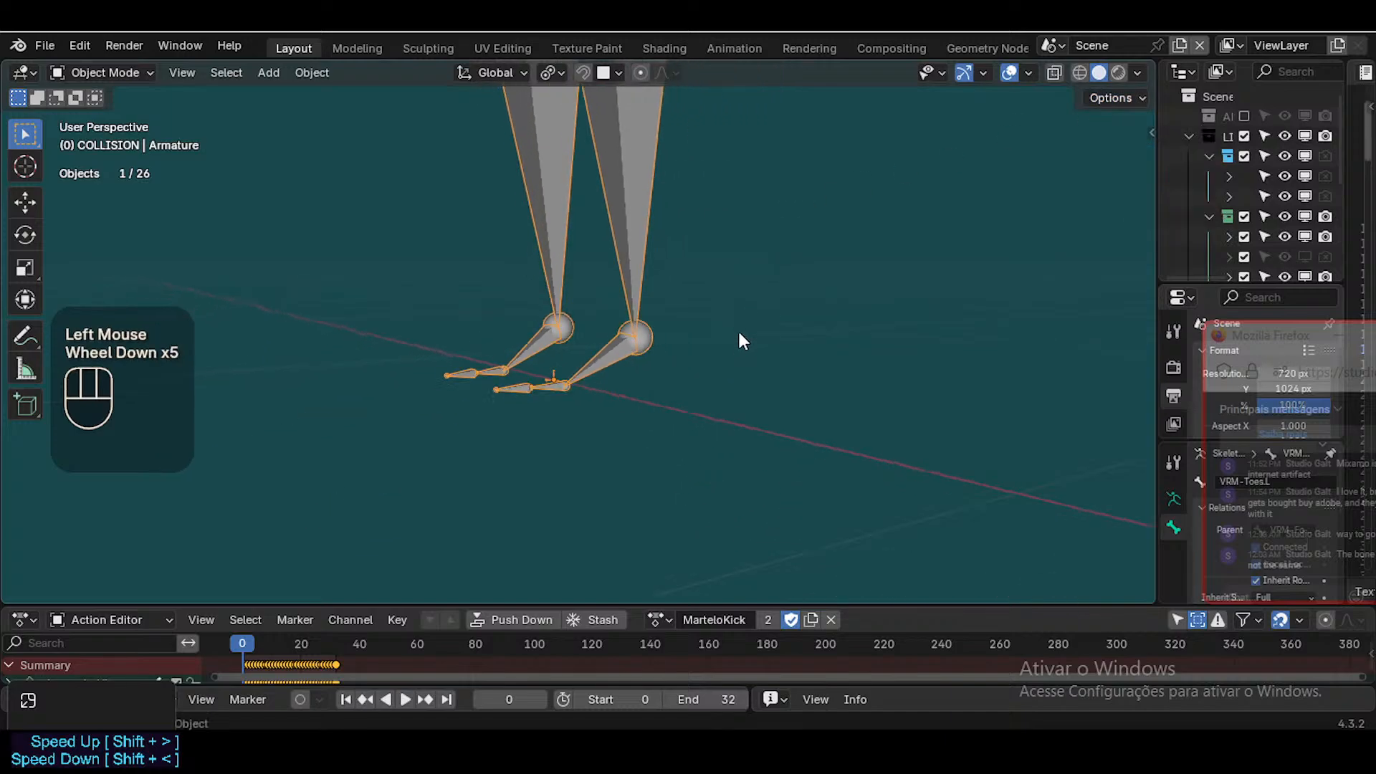
scroll(735, 342, "down", 1)
scroll(783, 350, "up", 2)
left_click(897, 300)
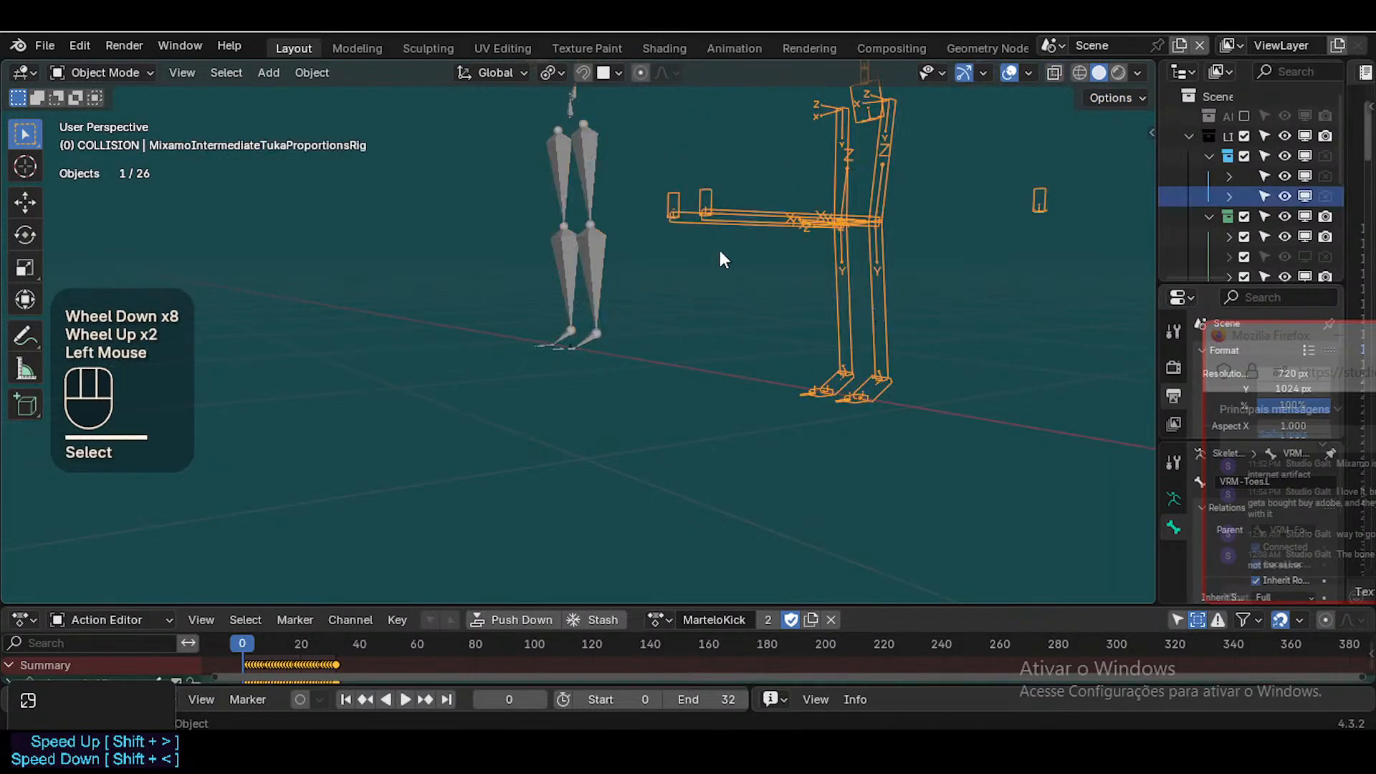
left_click(600, 244, "shift")
left_click(558, 227)
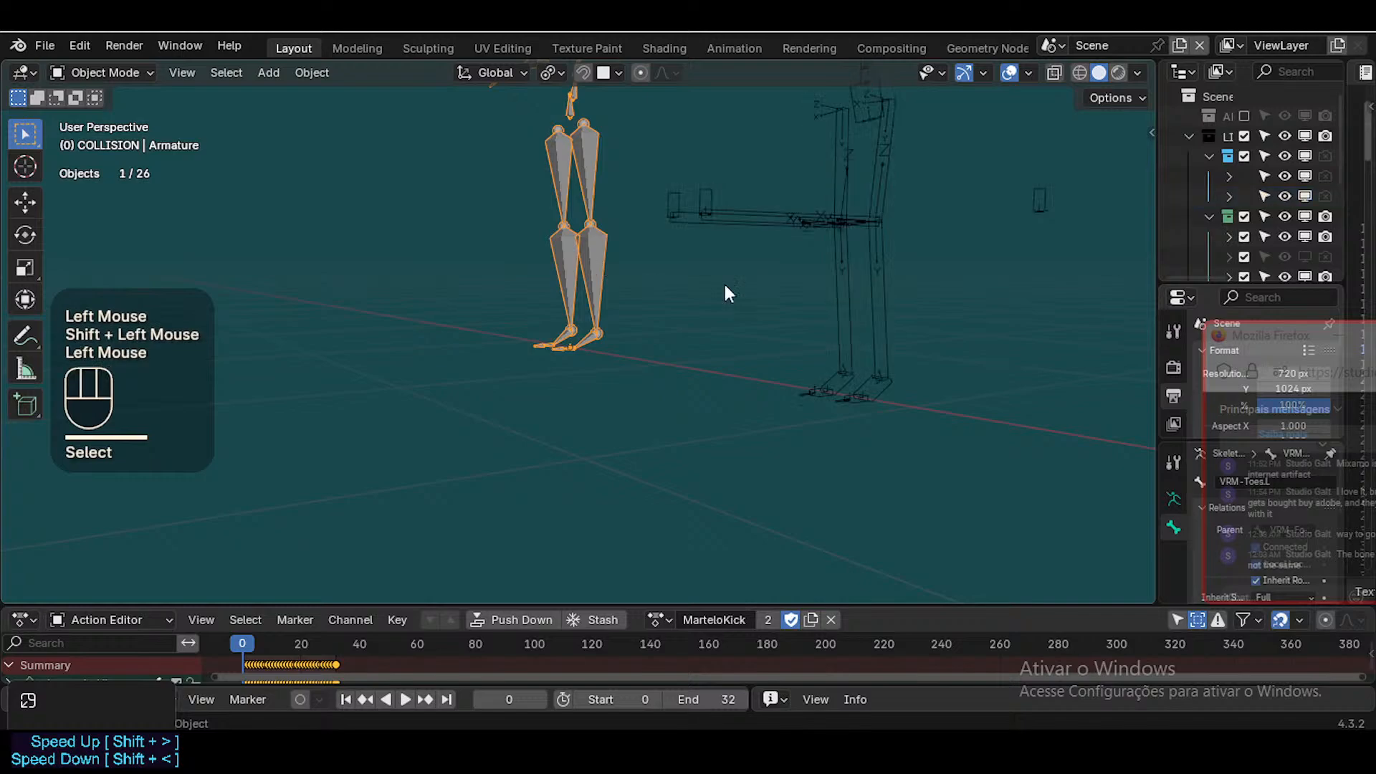
left_click(894, 270, "shift")
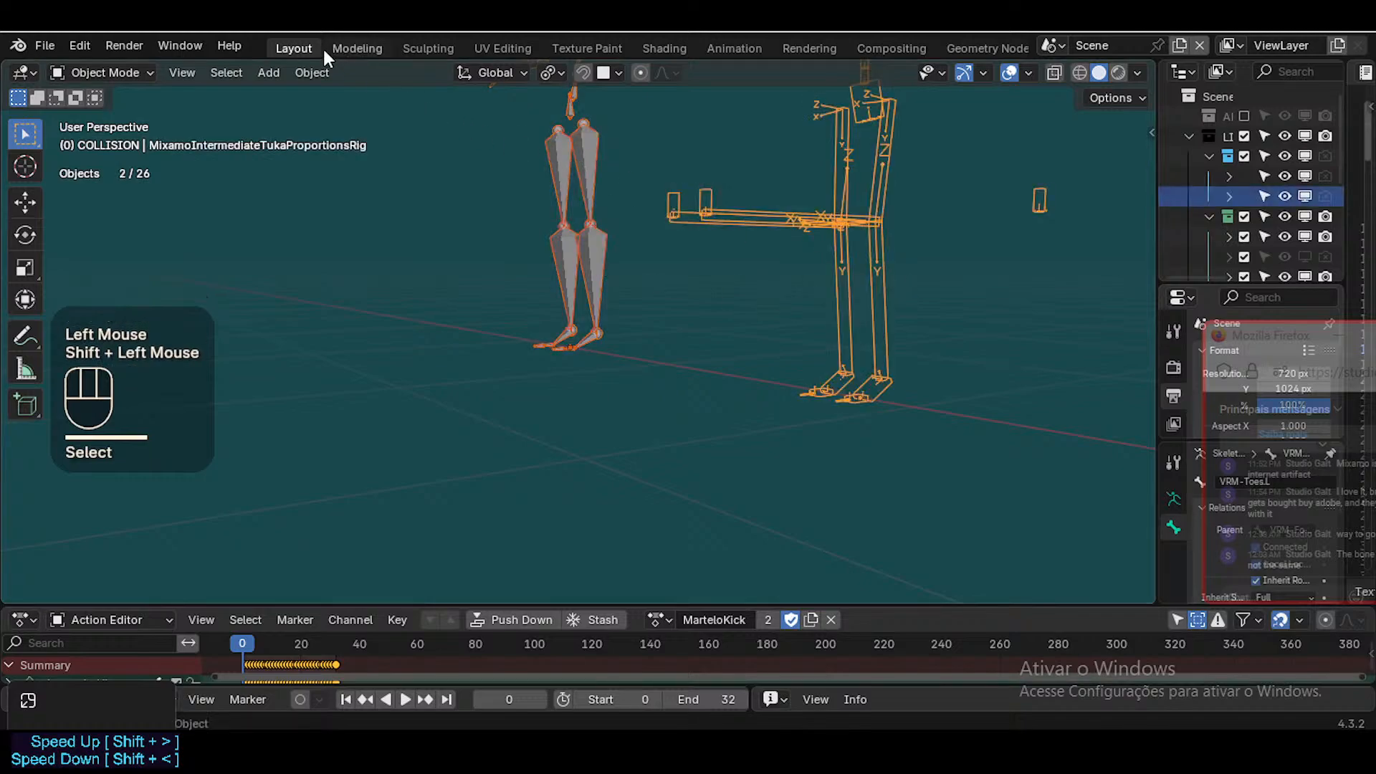
left_click(313, 73)
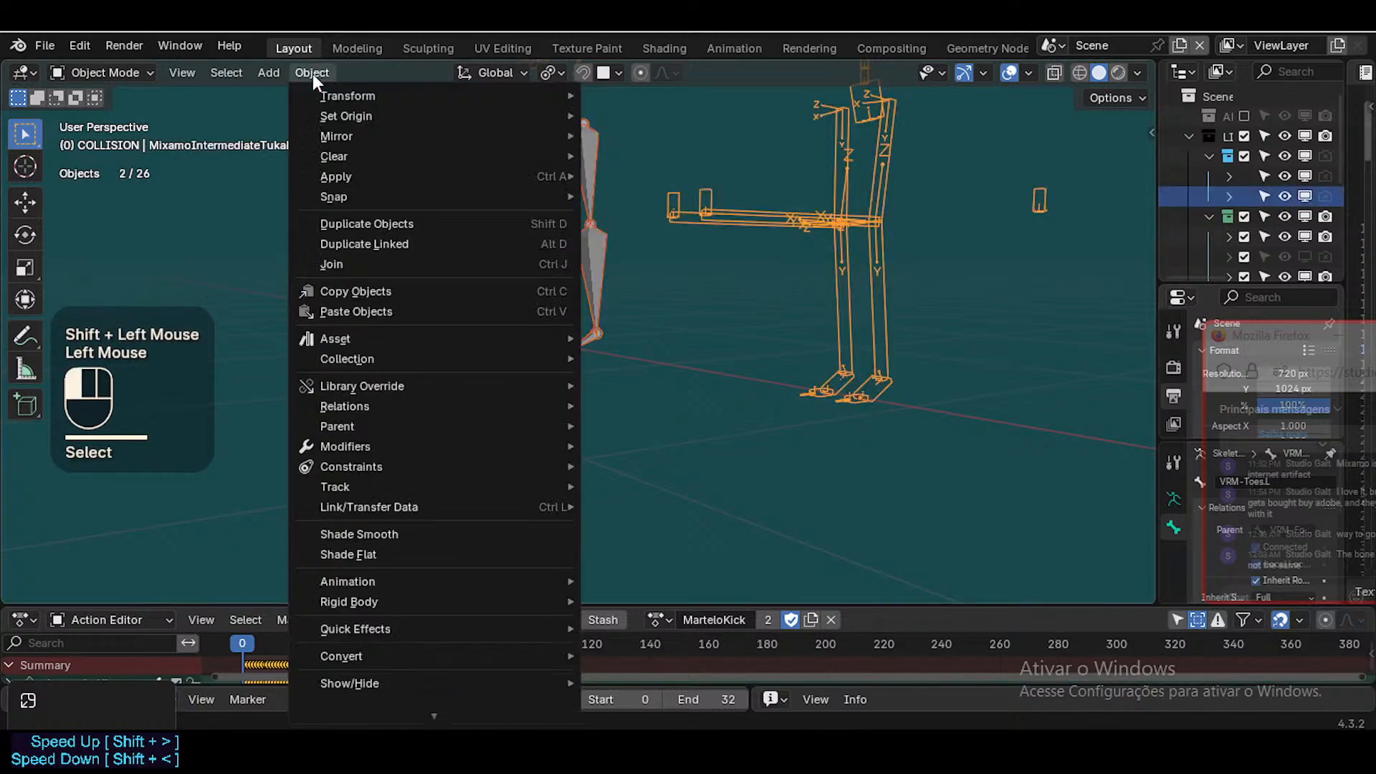
mouse_move(323, 92)
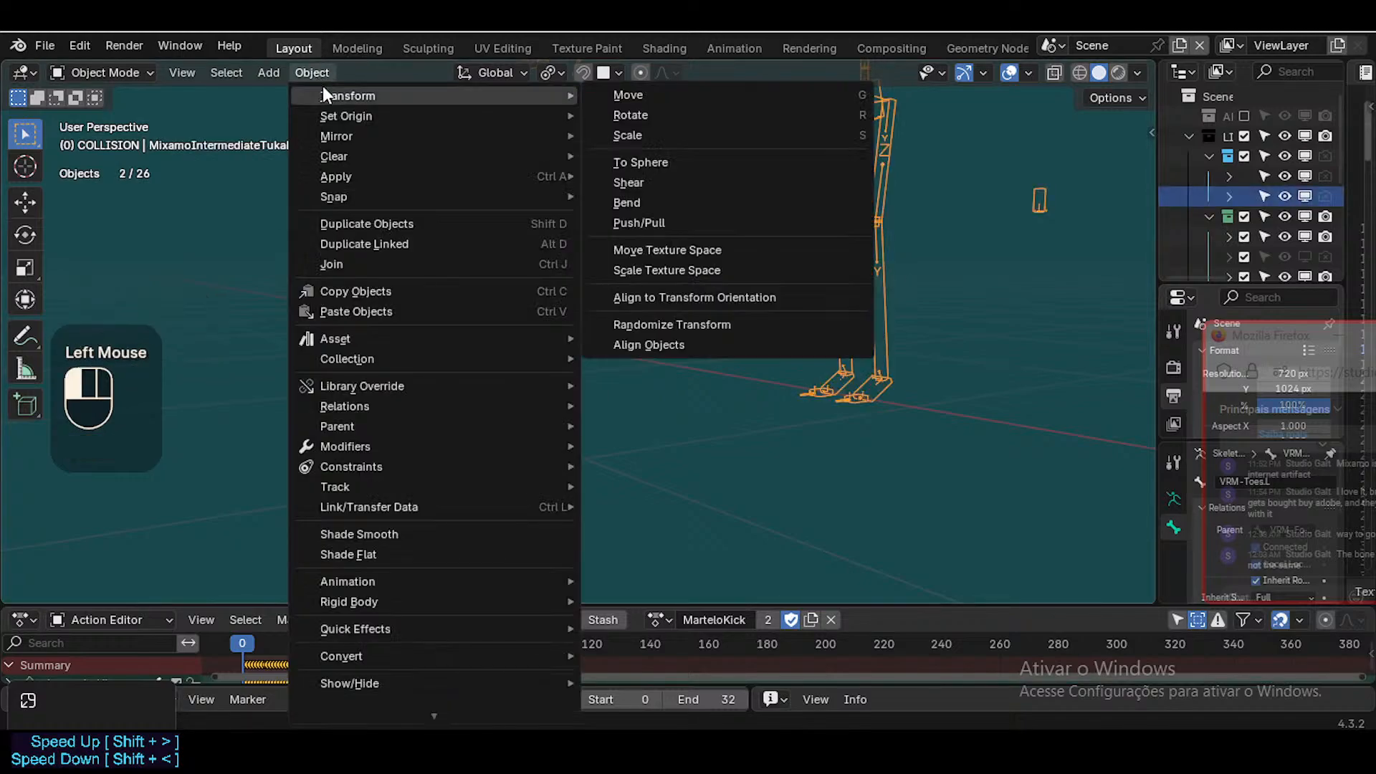
left_click(641, 300)
Inspect the object axes at the origins of both aligned rigs and look over the character's feet
key("shift+grave")
key("w")
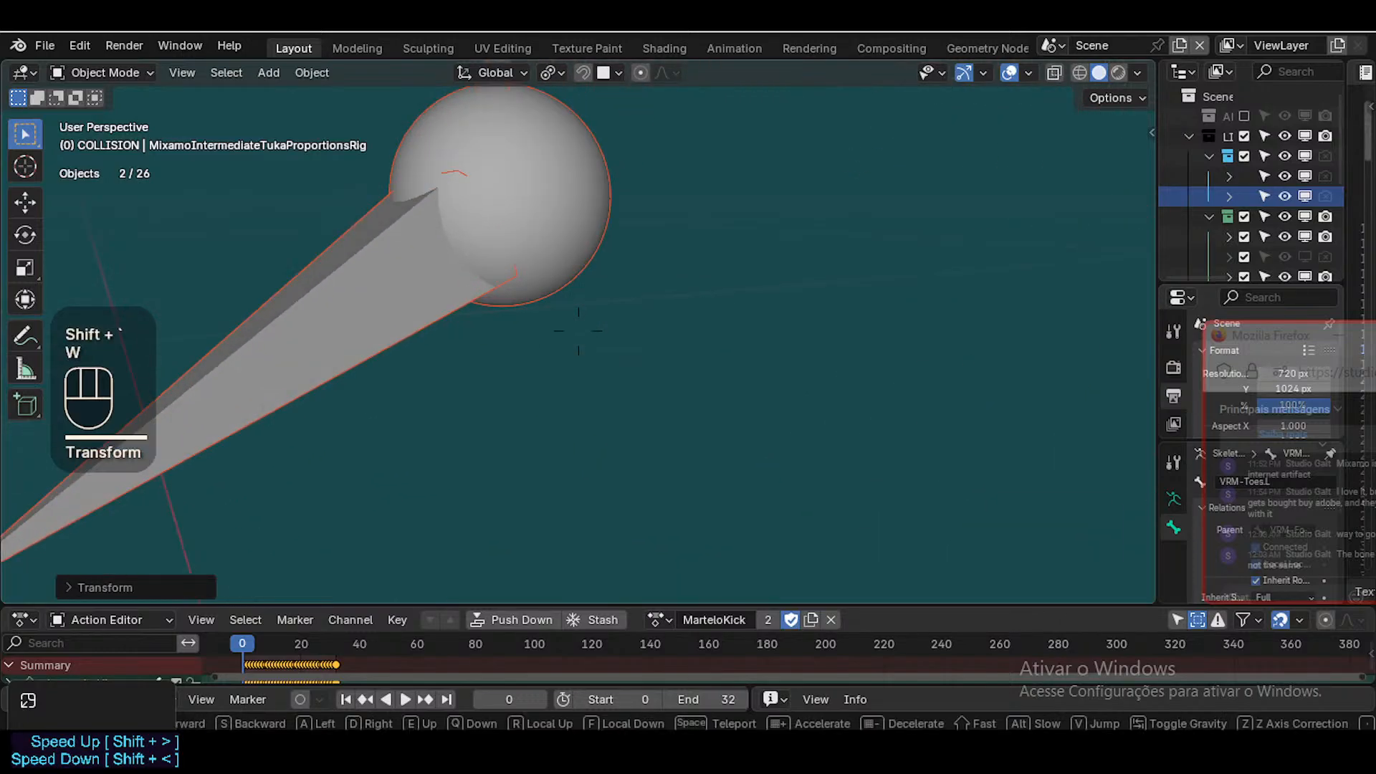
key("s")
key("a")
key("s")
key("w")
key("d")
key("s")
key("s")
key("d")
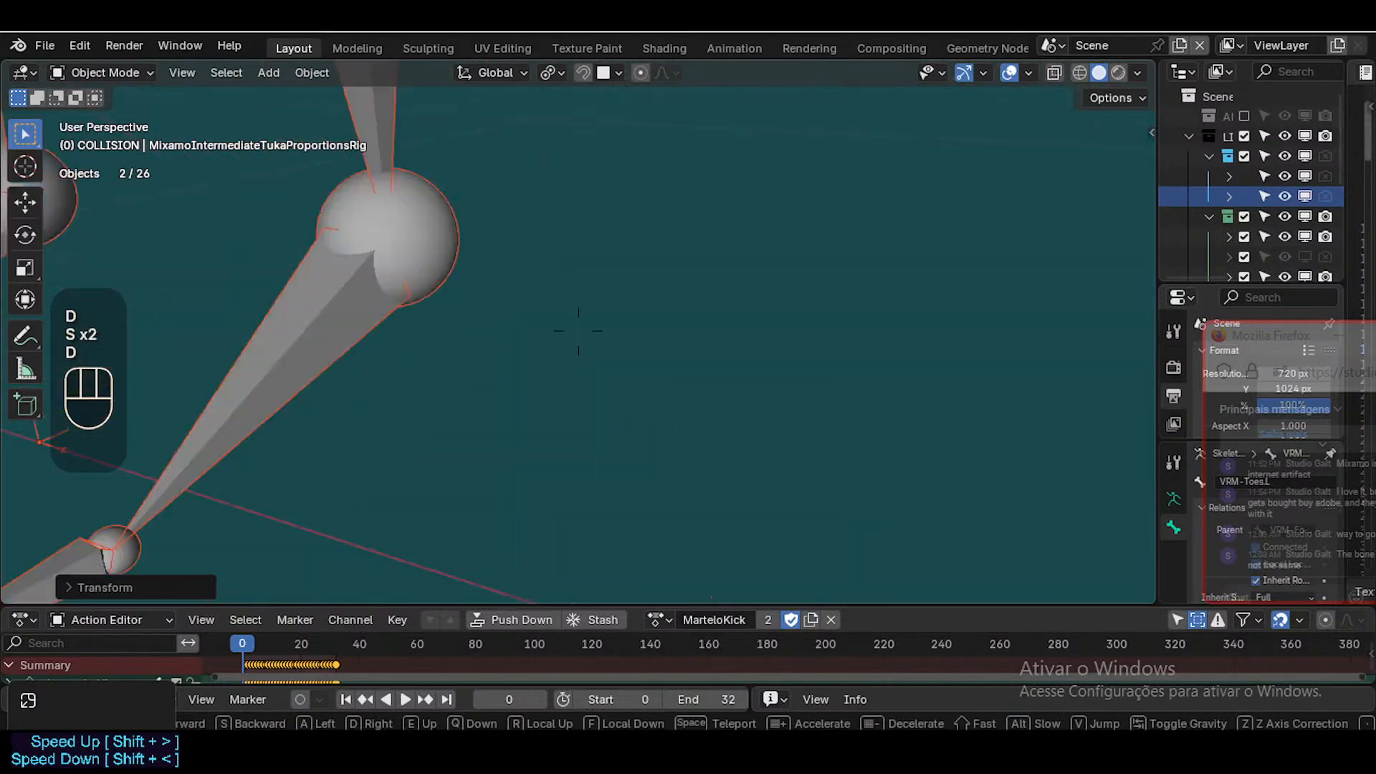
key("w")
key("d")
key("w")
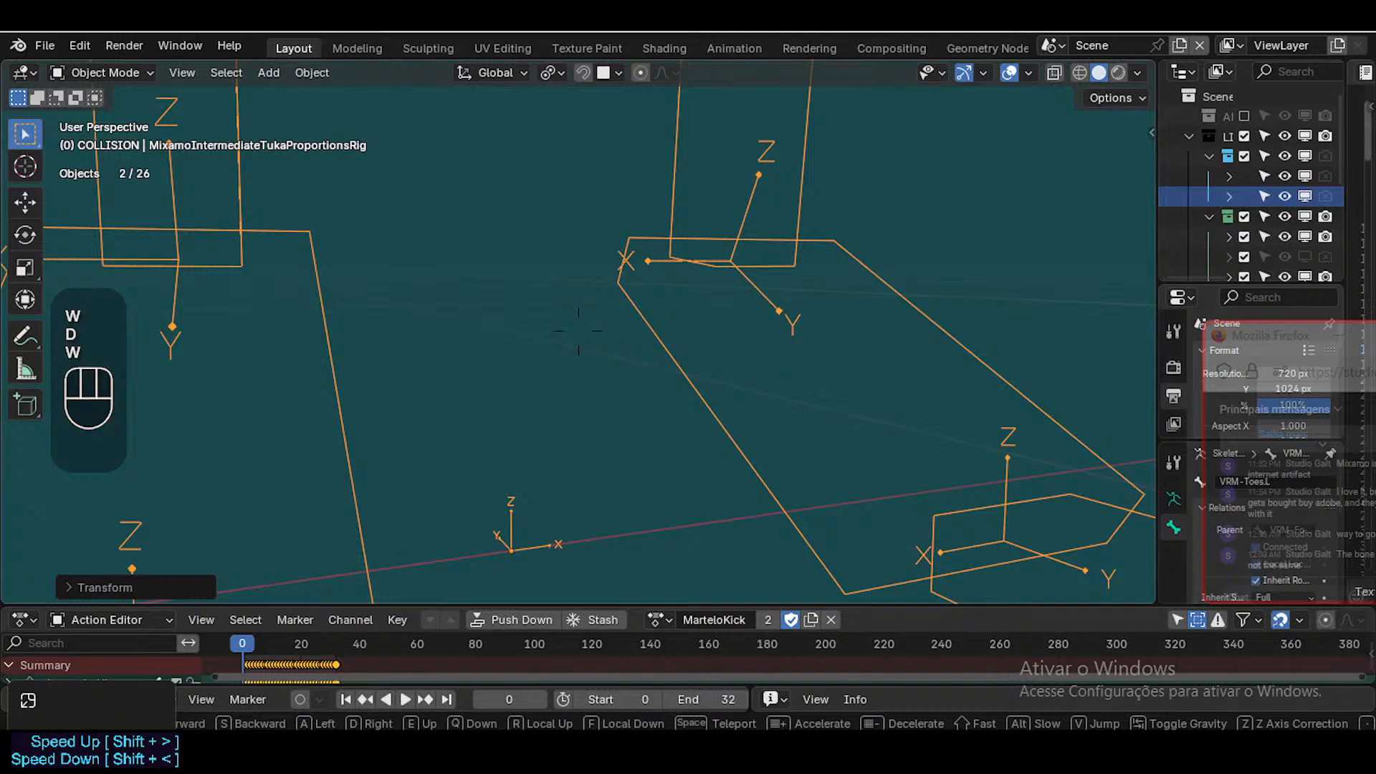
key("s")
key("d")
key("a")
key("w")
key("w")
key("d")
key("w")
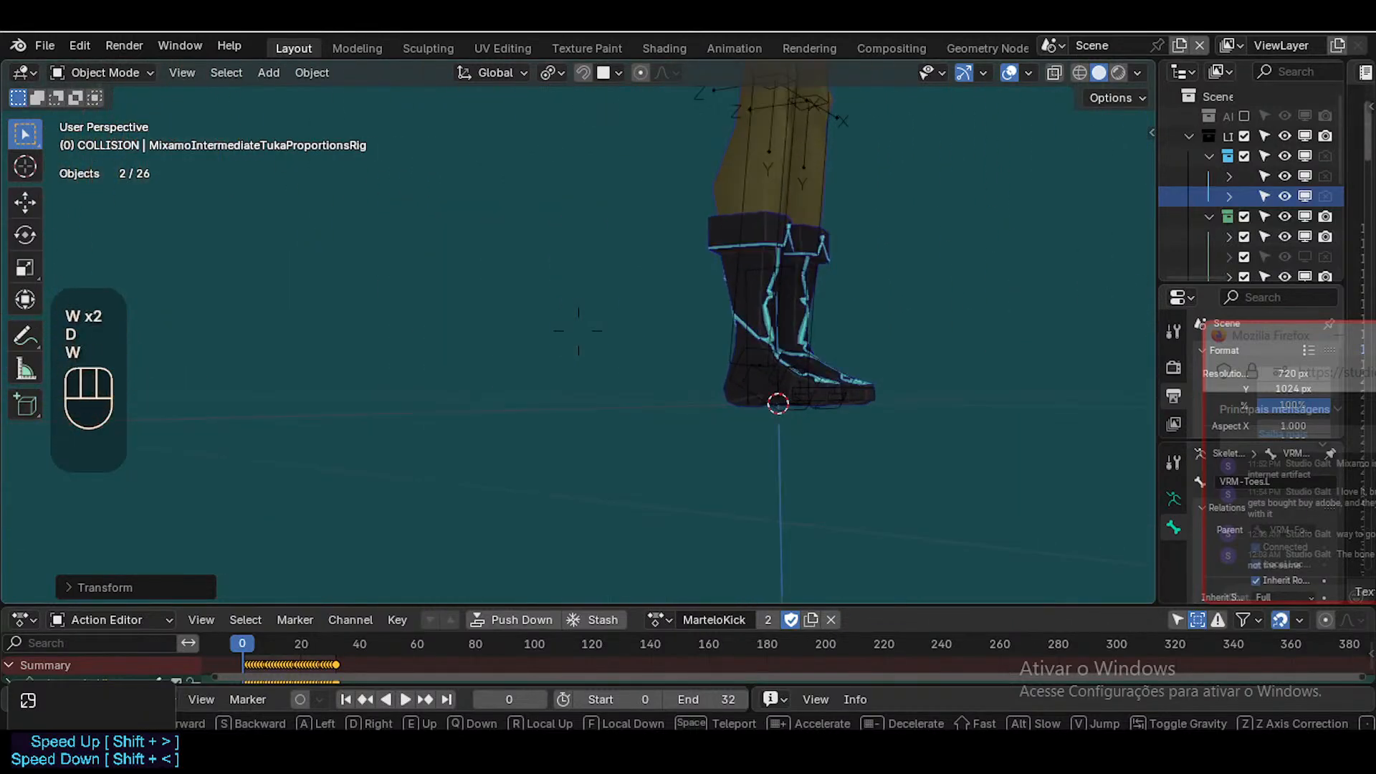
key("d")
key("a")
key("w")
left_click(643, 320)
Undo and redo the orientation alignment to compare the imported armature's origin axes before and after
key("ctrl+z")
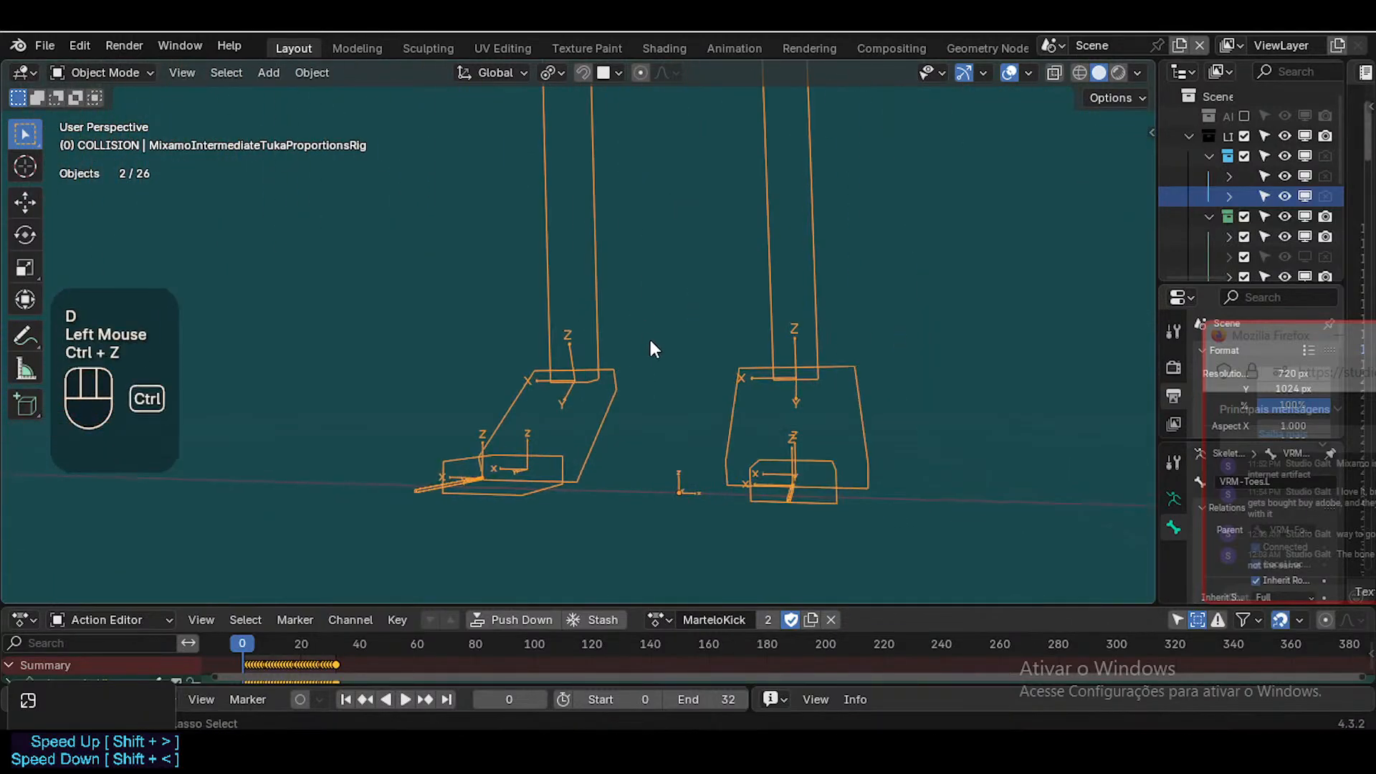
key("ctrl+z")
key("ctrl+z")
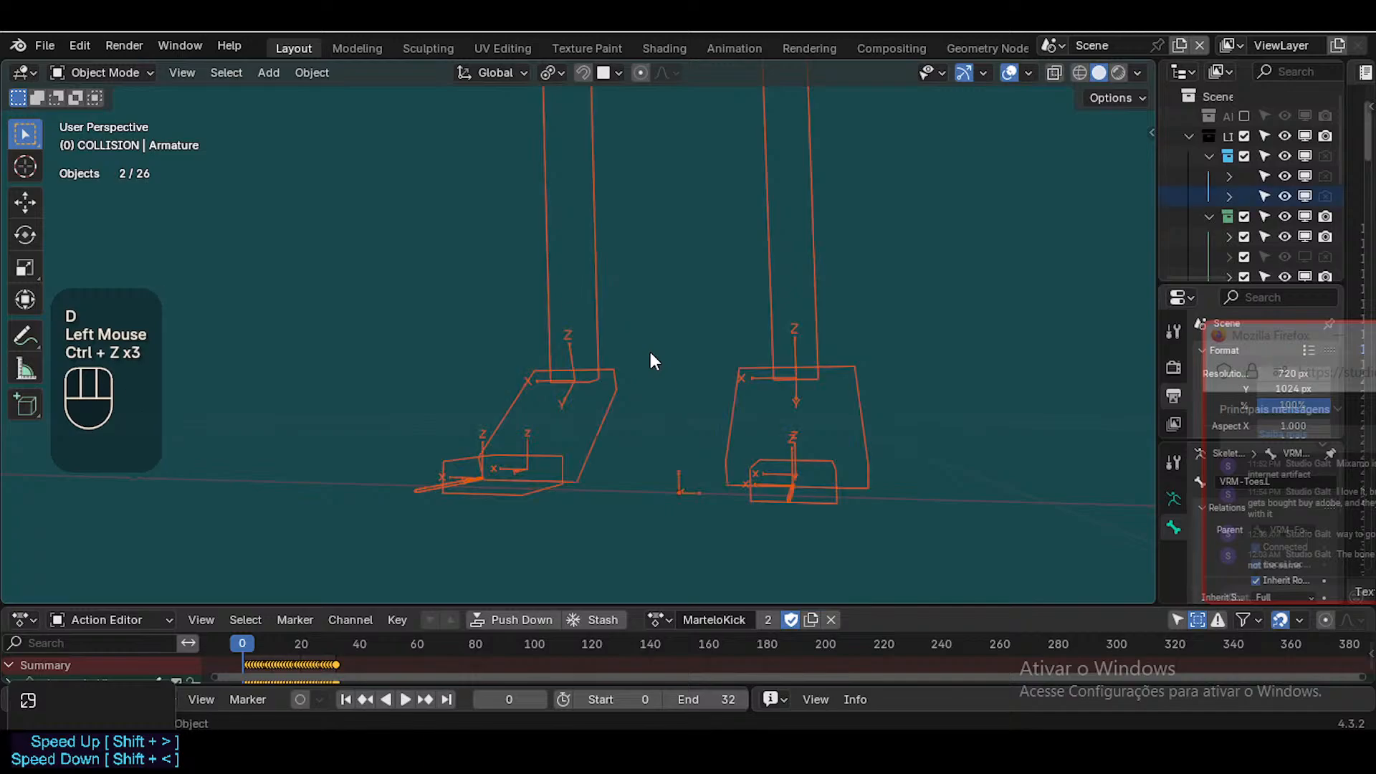
key("shift+grave")
key("w")
key("a")
key("d")
key("e")
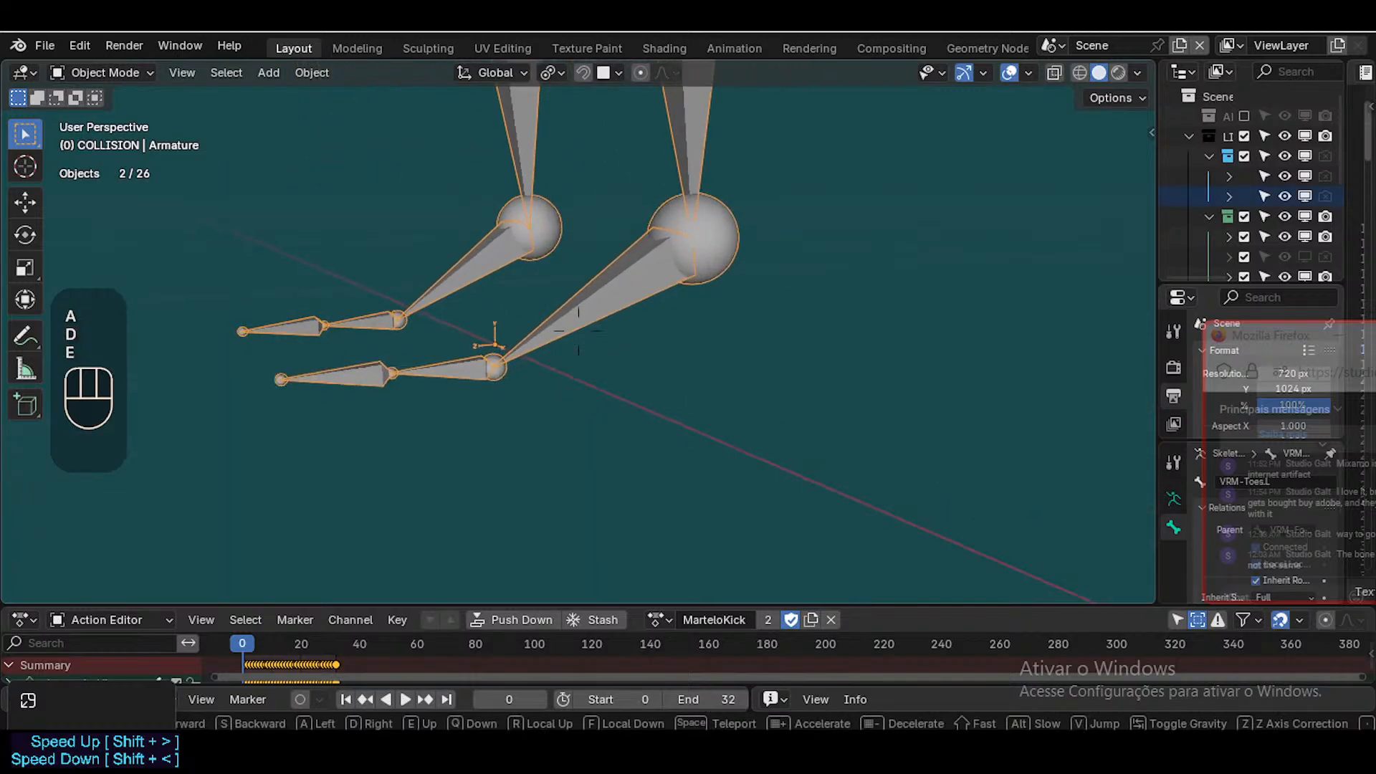
key("a")
key("w")
left_click(654, 384)
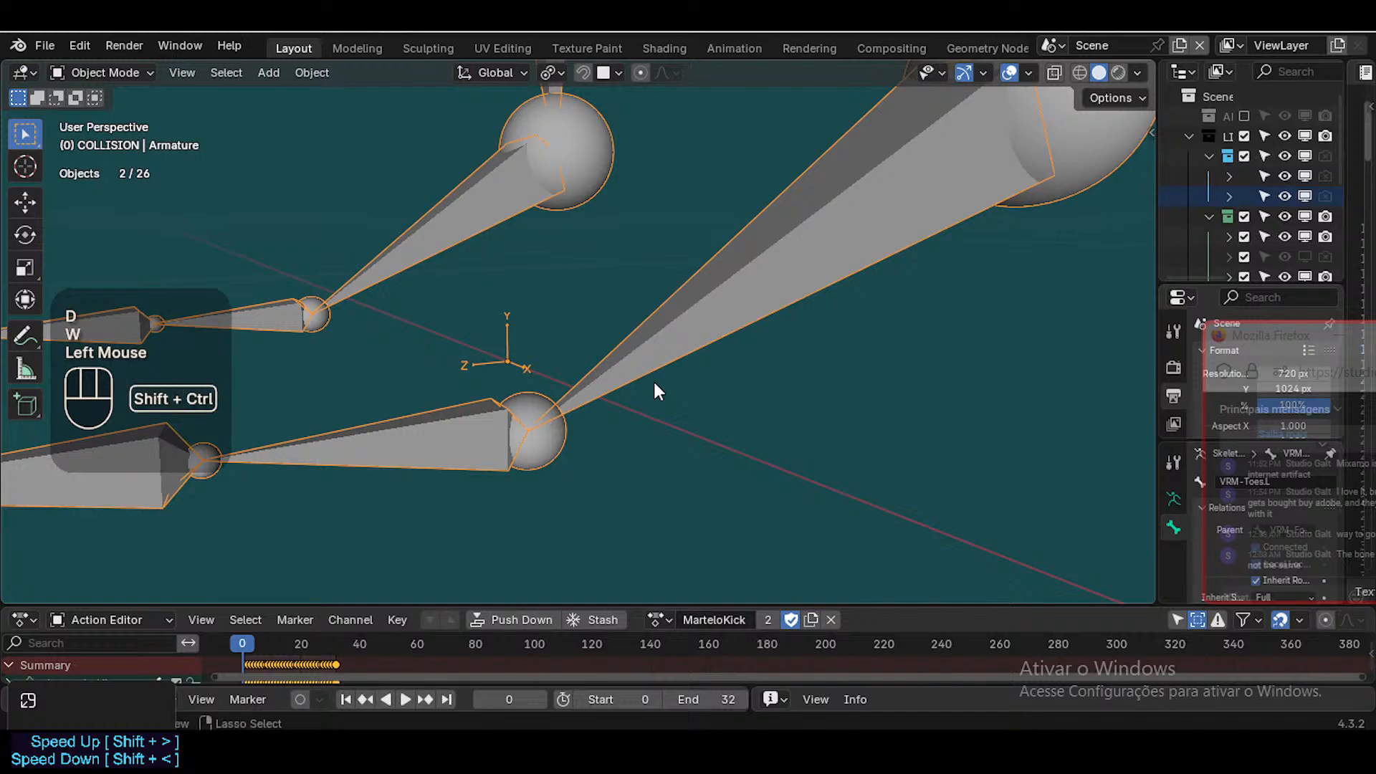
key("ctrl+shift+z")
key("ctrl+shift+z")
key("ctrl+shift+z")
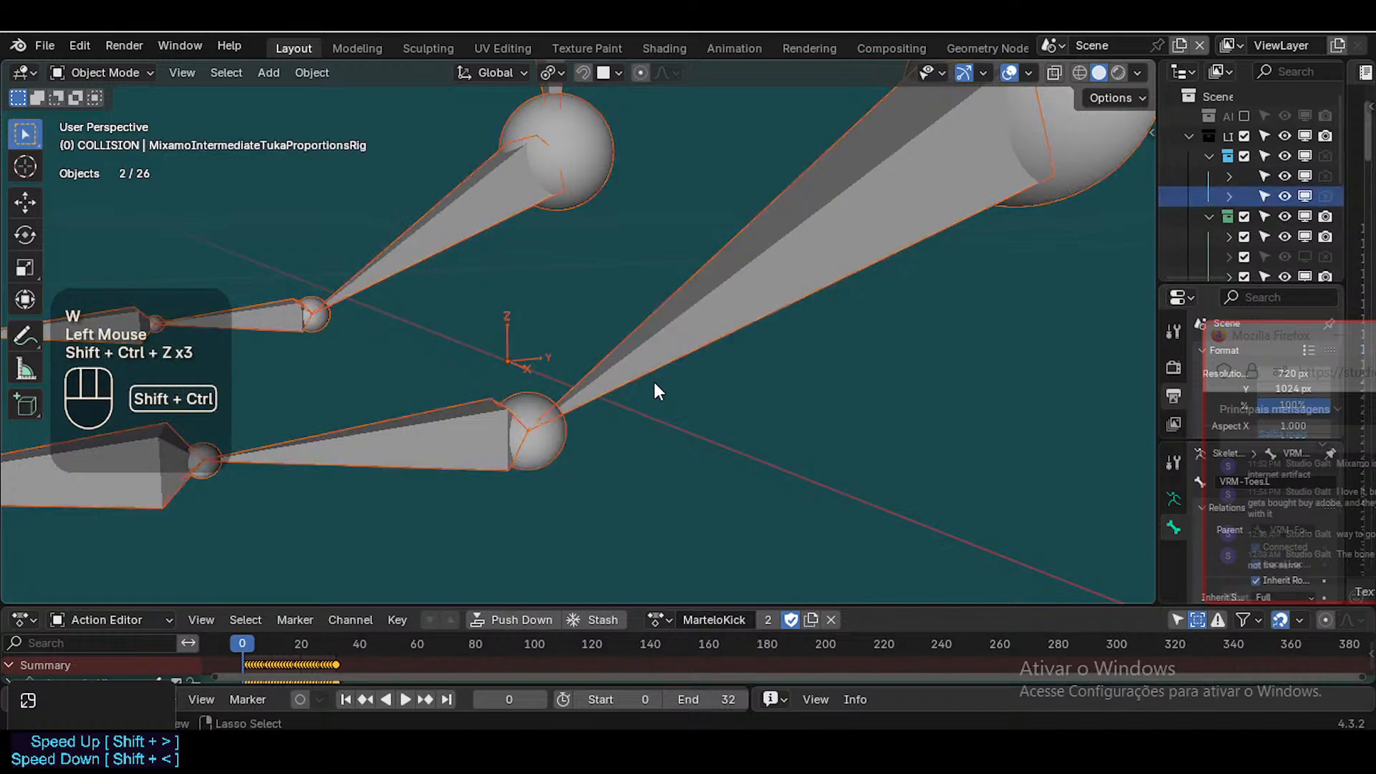
Play the MarteloKick animation on both aligned rigs, then stop and return to the first frame
key("shift+grave")
key("s")
key("shift+e")
key("shift+s")
key("w")
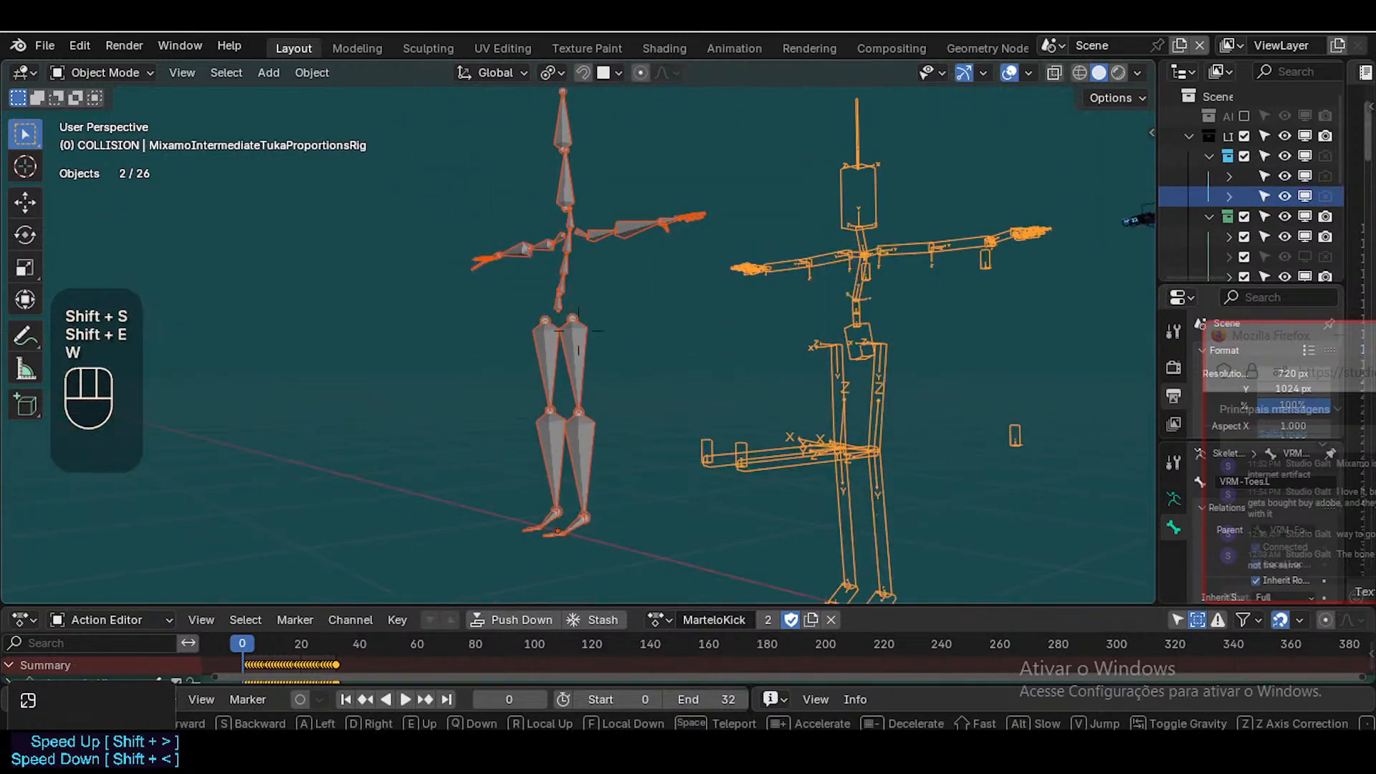
left_click(592, 365)
key("space")
scroll(587, 361, "down", 2)
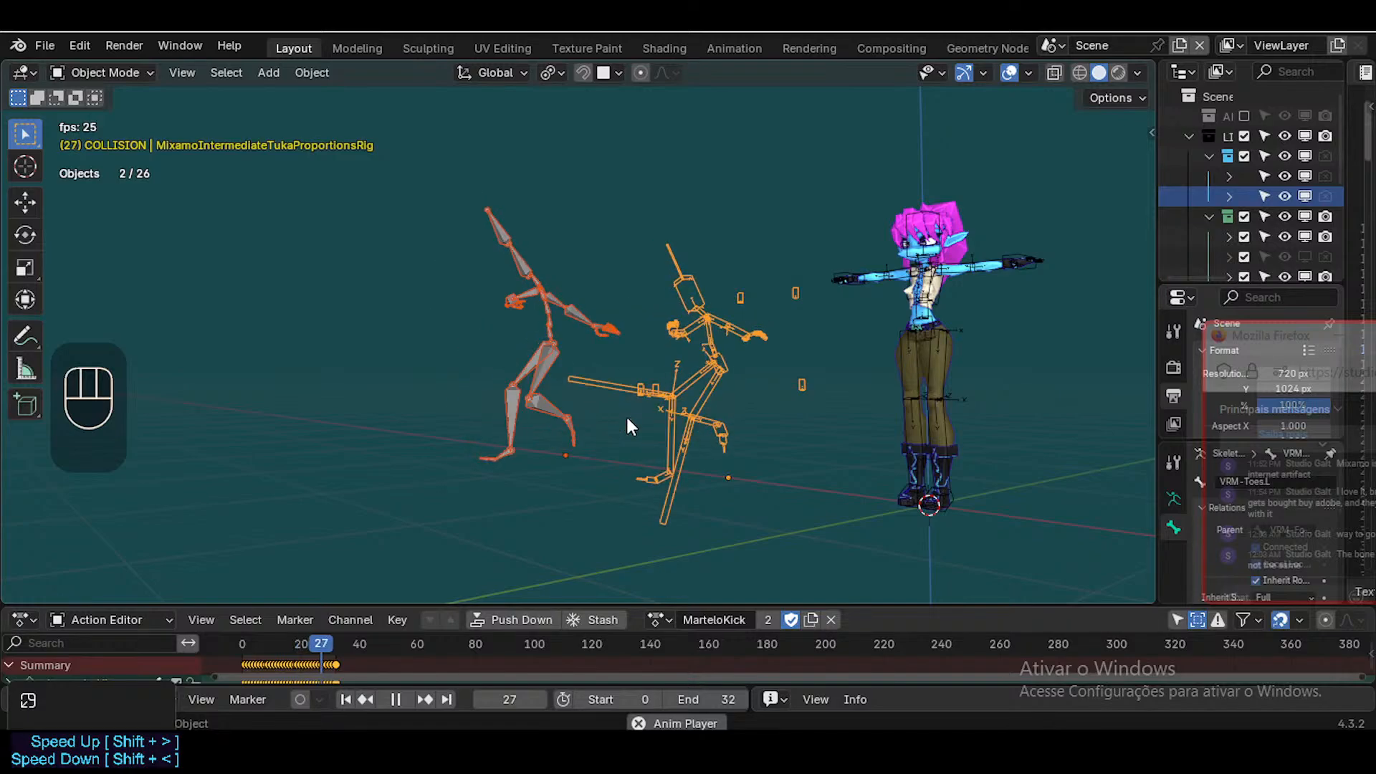
key("space")
key("shift+Left")
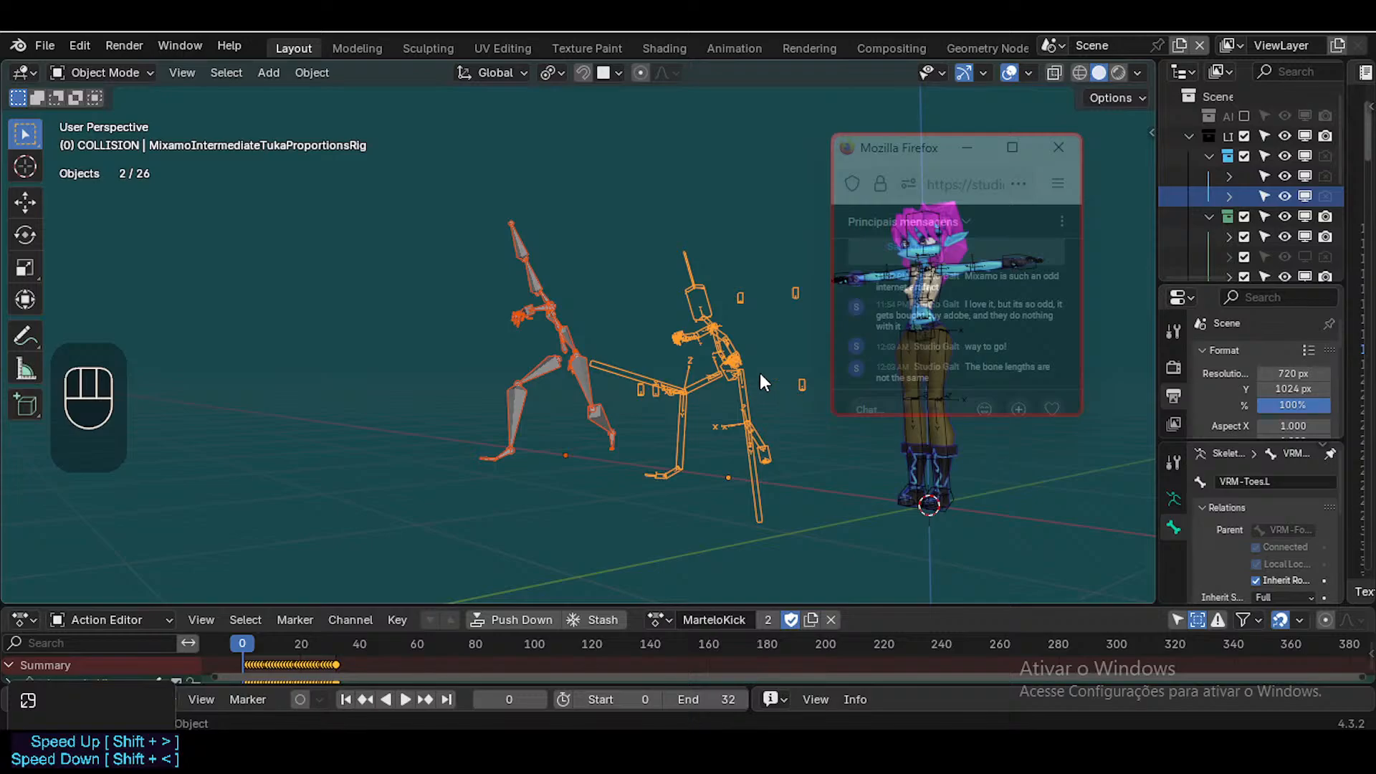
Select only the intermediate rig and inspect its MarteloKick pose at frame 0 up close
left_click(700, 322)
key("shift+grave")
key("w")
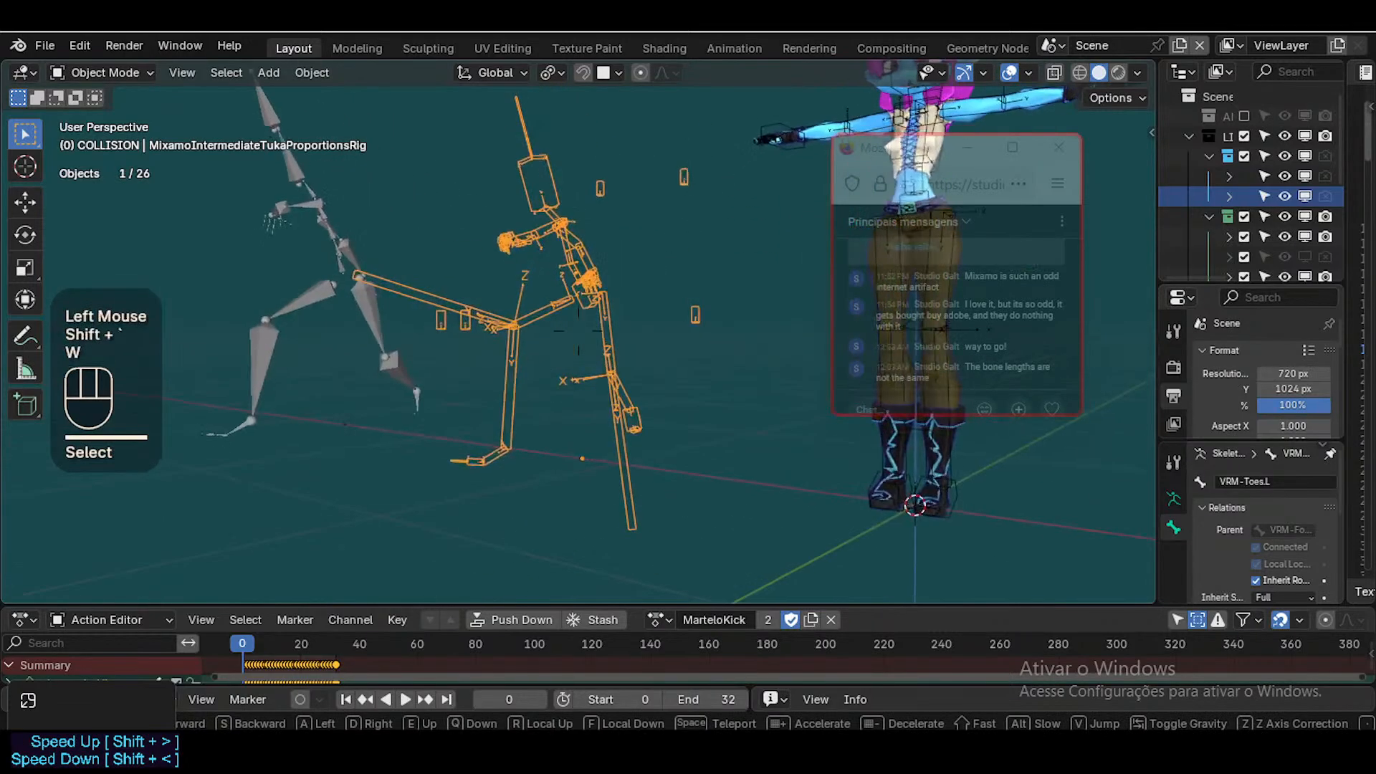
key("e")
key("w")
key("q")
key("w")
left_click(712, 350)
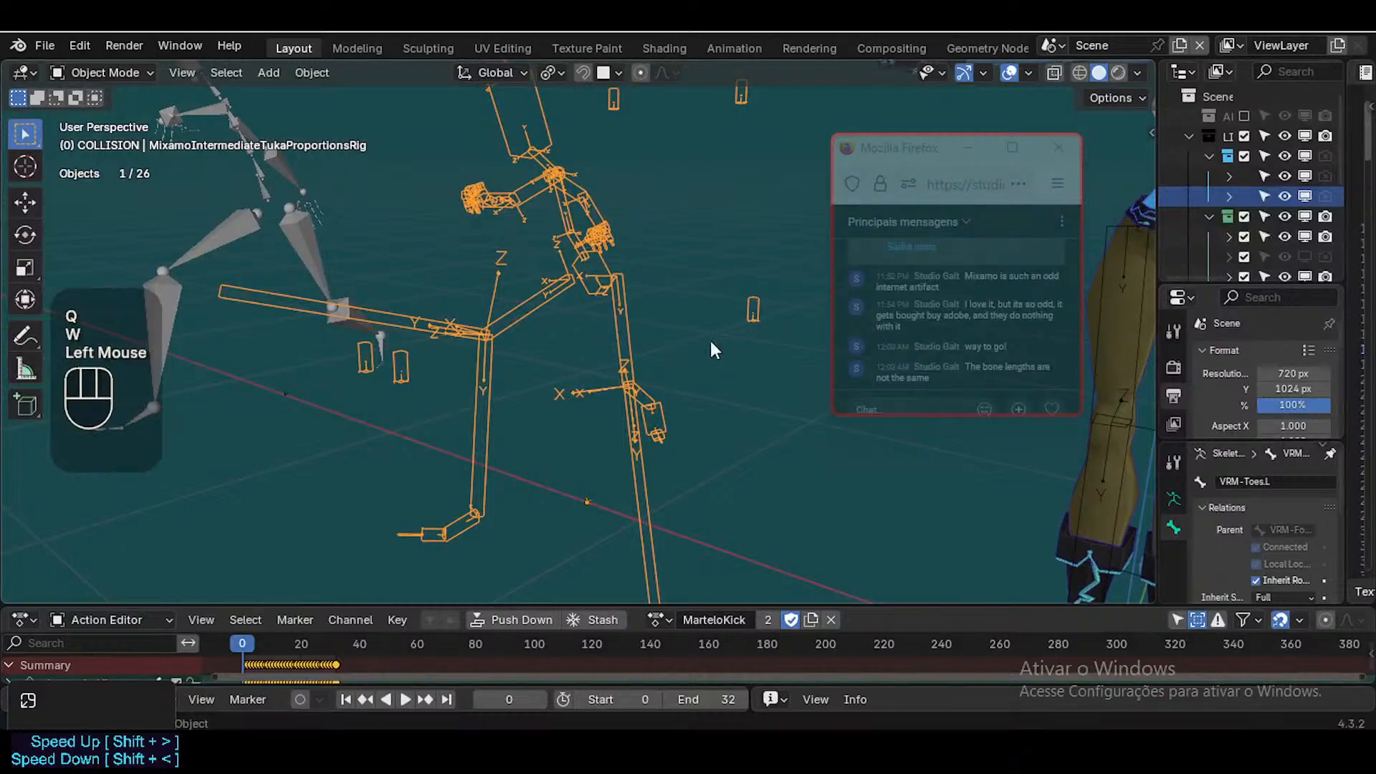
left_click(556, 195)
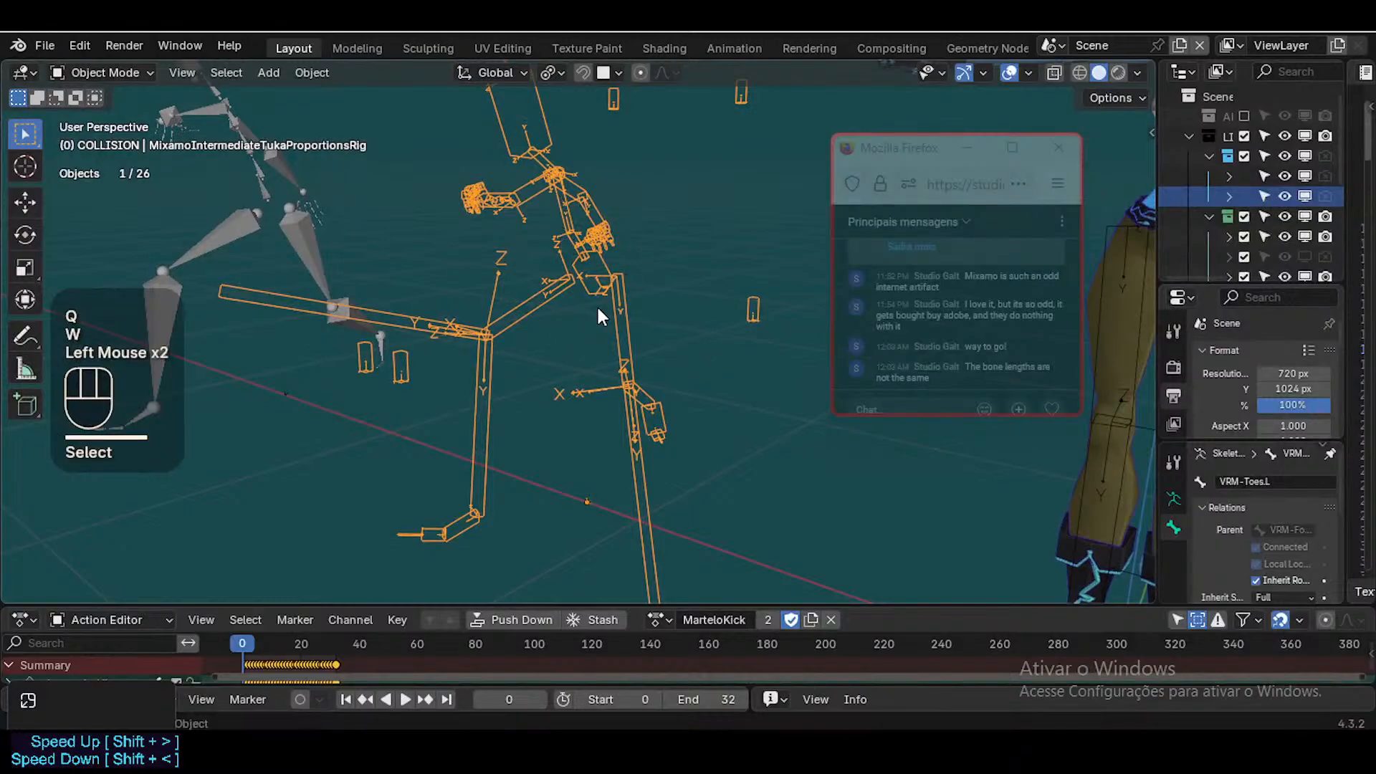
Compare the intermediate rig's pose with the imported armature and the character from several angles
key("shift+grave")
key("d")
key("s")
key("d")
key("d")
key("w")
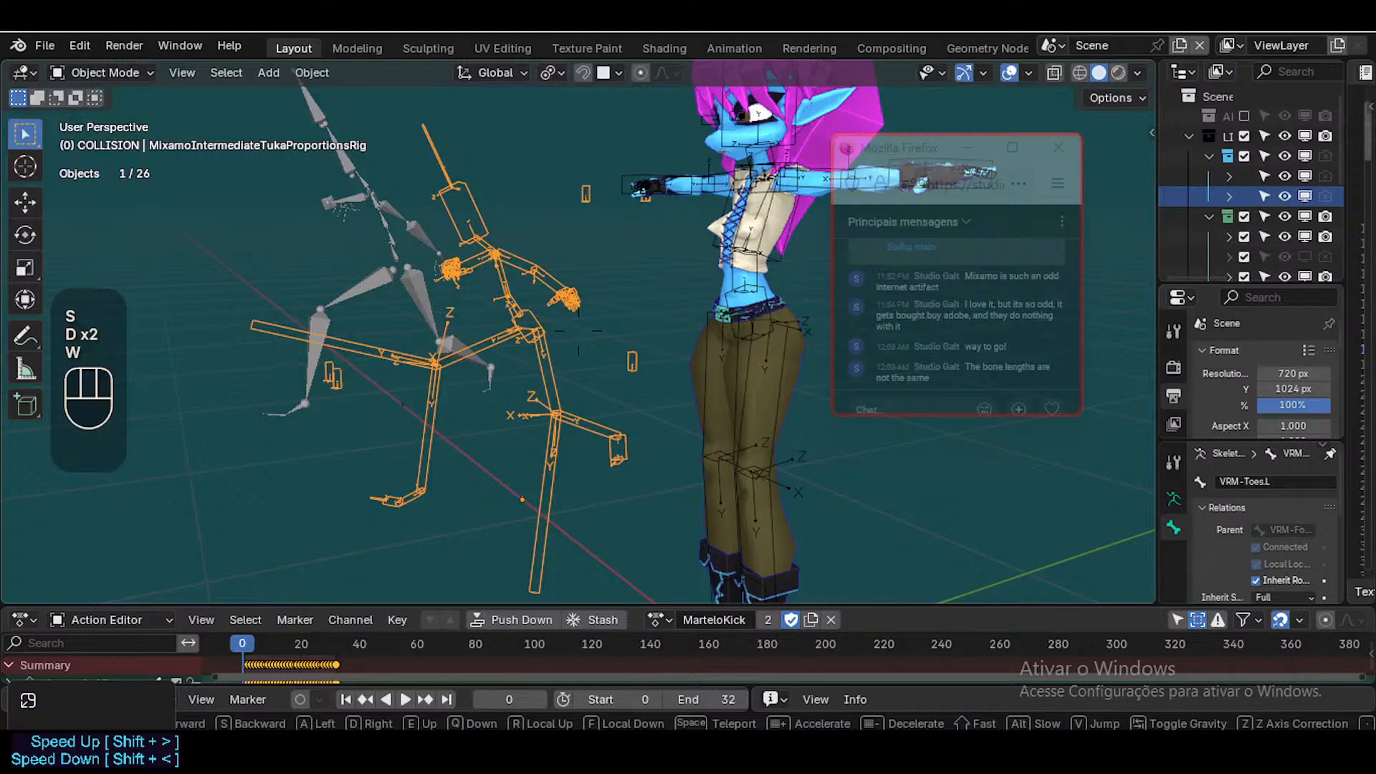
key("a")
key("s")
key("a")
left_click(591, 305)
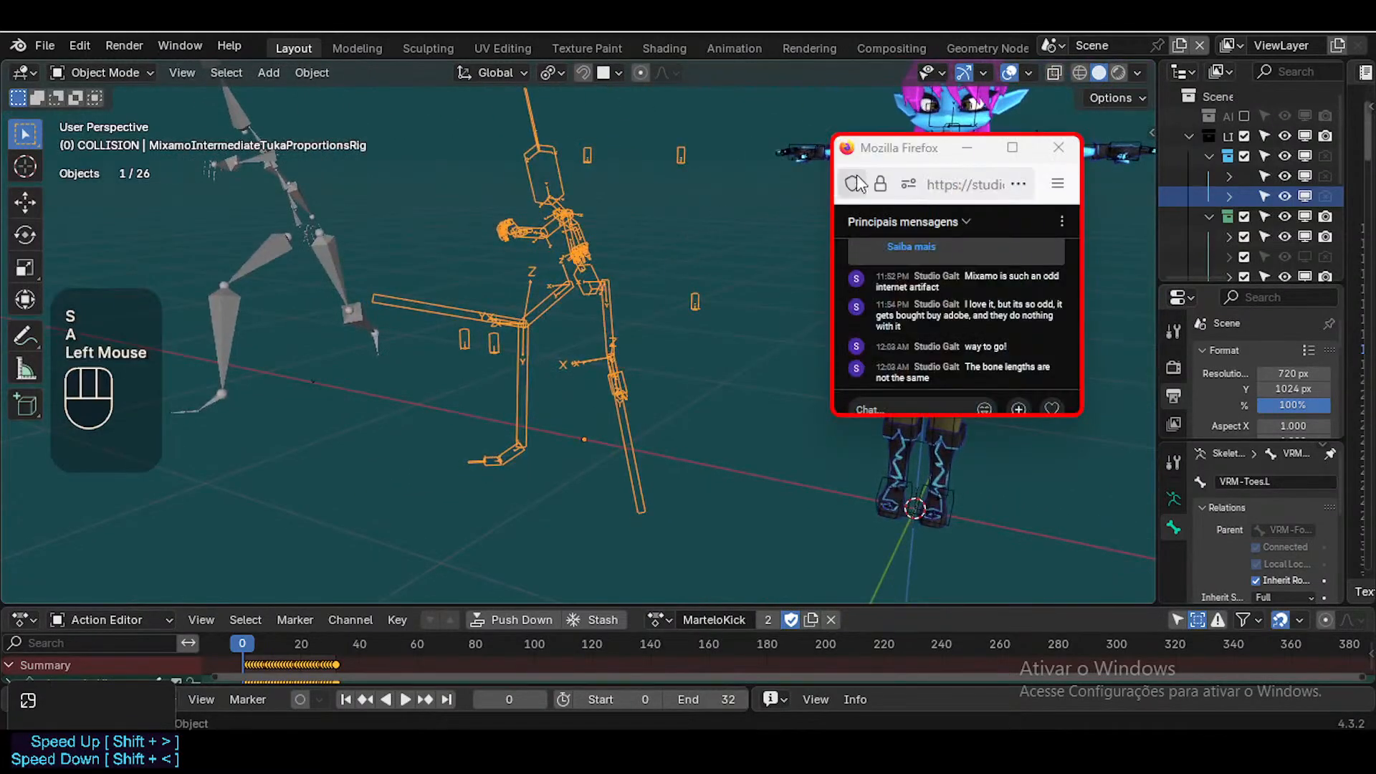
Move the chat window clear of the character and bring all three rigs into view with the intermediate rig selected
left_click_drag(940, 162, 1224, 284)
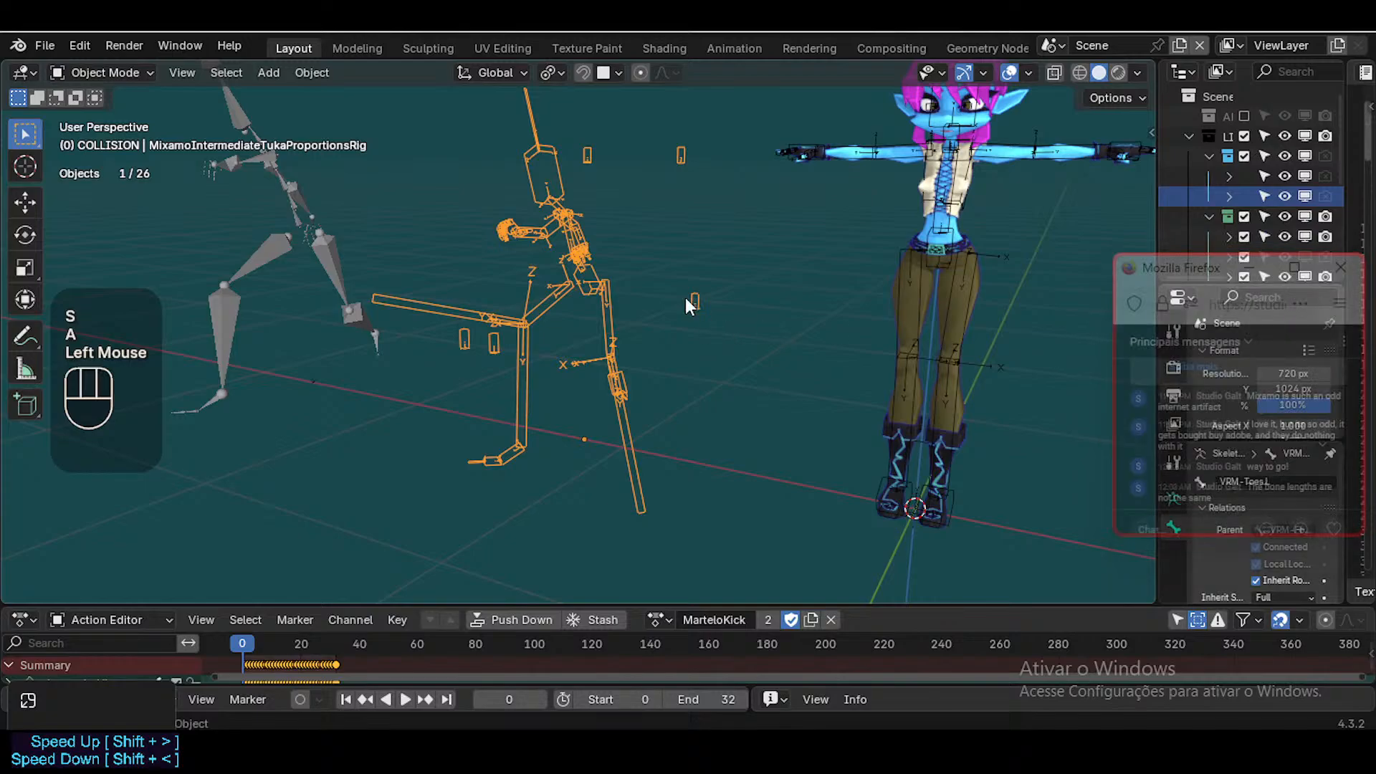
left_click(545, 204)
scroll(545, 205, "down", 2)
key("shift+grave")
key("w")
left_click(542, 238)
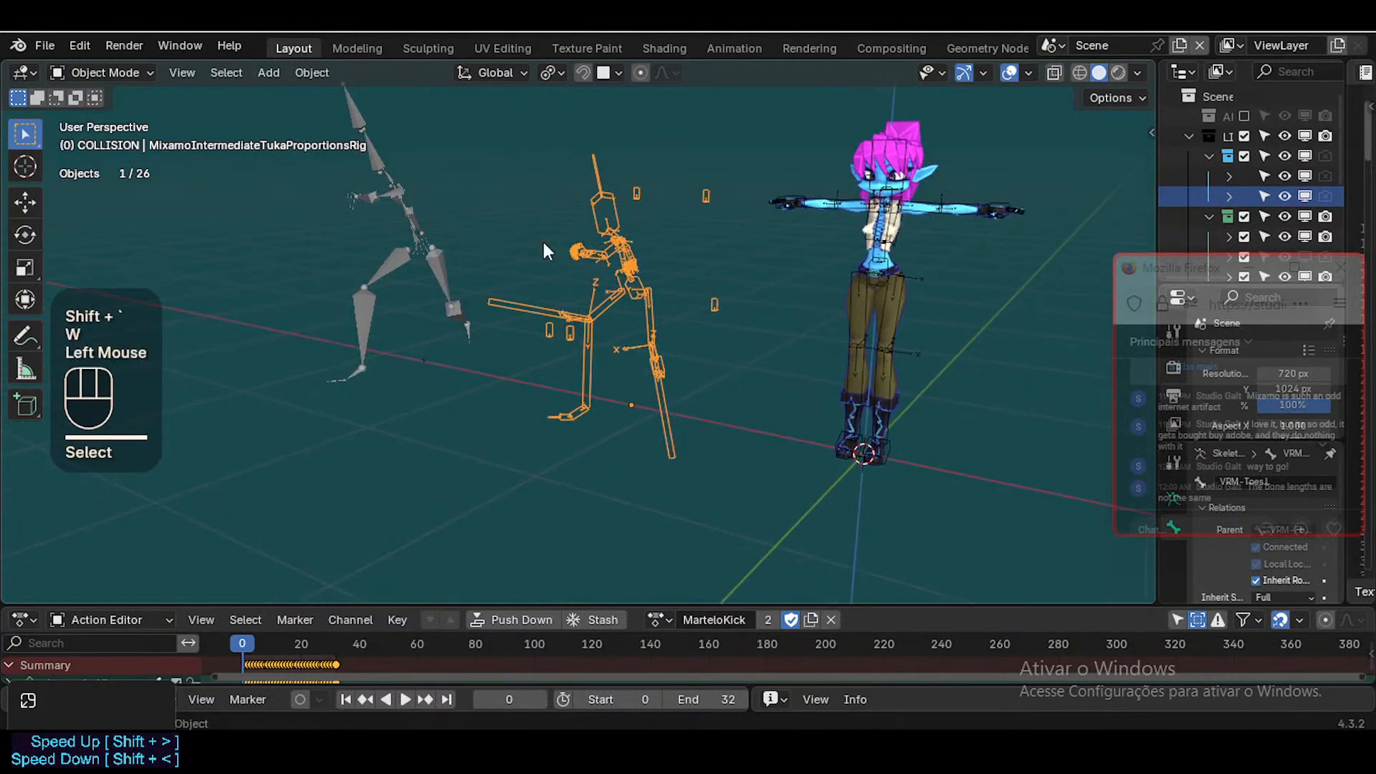
Enter Pose Mode on the intermediate rig and review its Retargeting bone list and options
key("ctrl+Tab")
scroll(622, 302, "up", 2)
key("n")
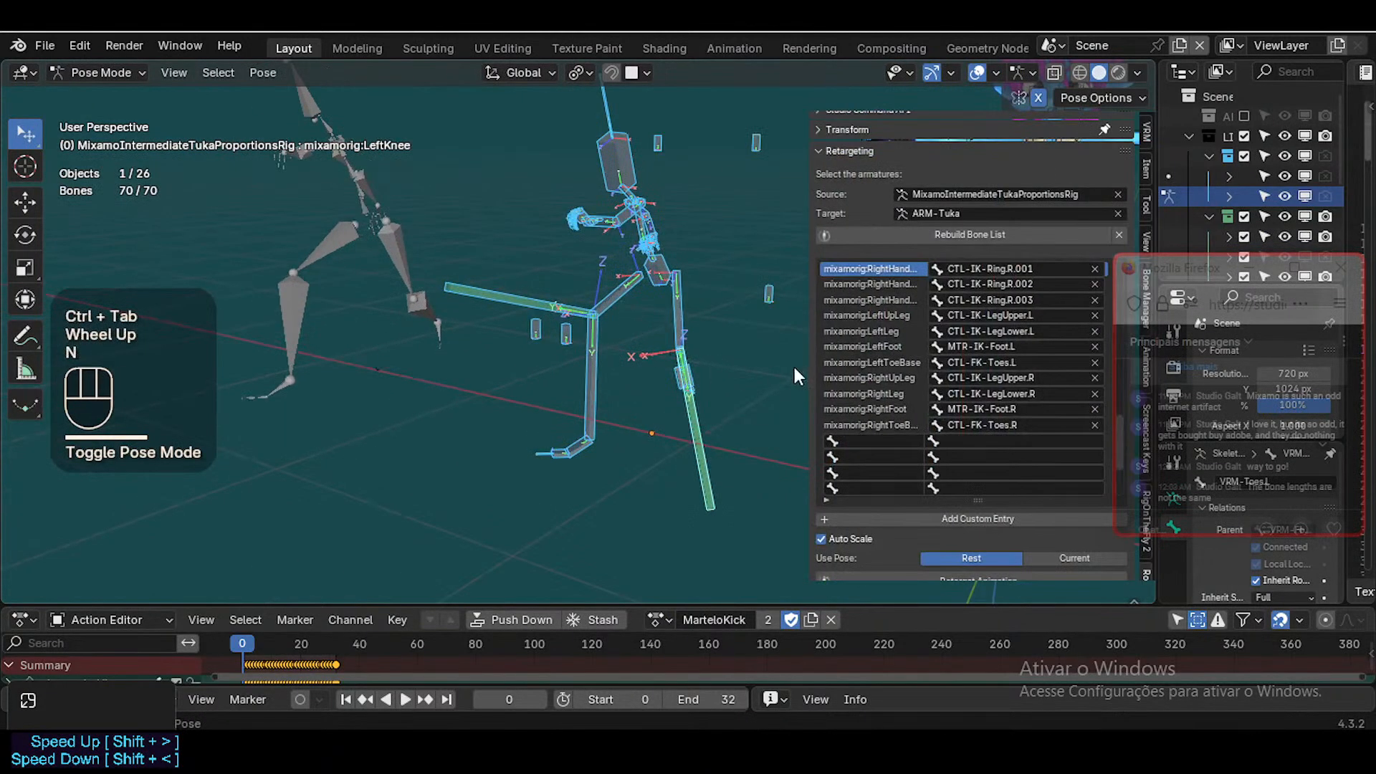
scroll(962, 330, "down", 10)
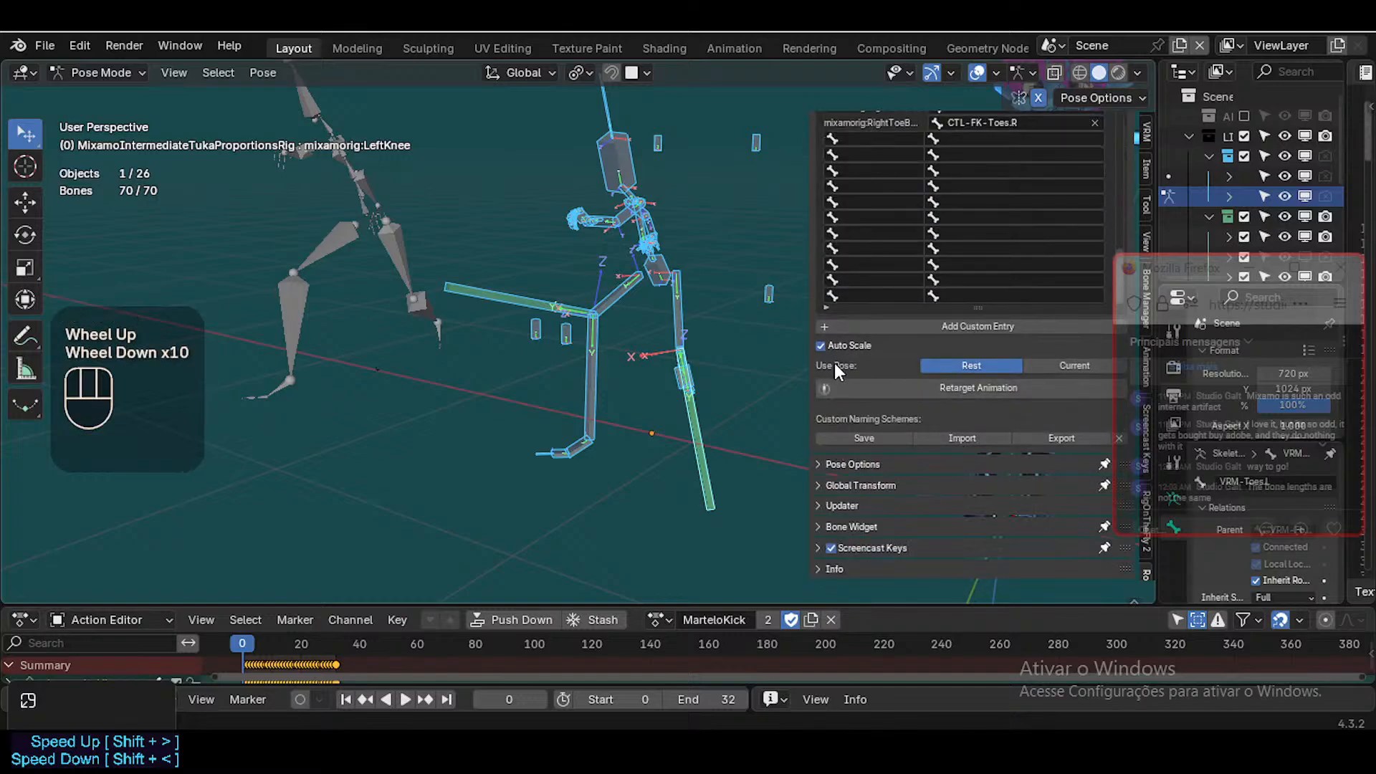
key("n")
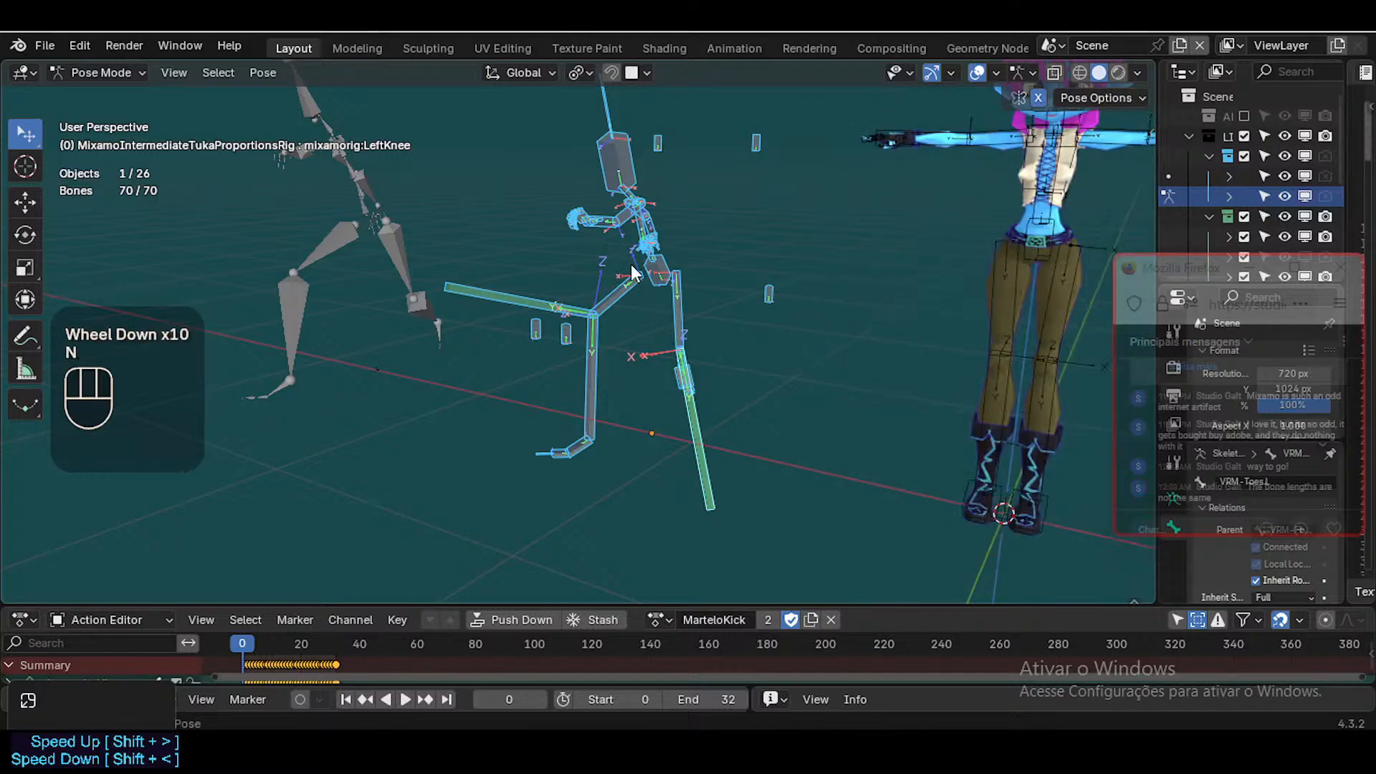
Return the intermediate rig to Object Mode and widen the outliner and properties editors
key("ctrl+Tab")
left_click(635, 188)
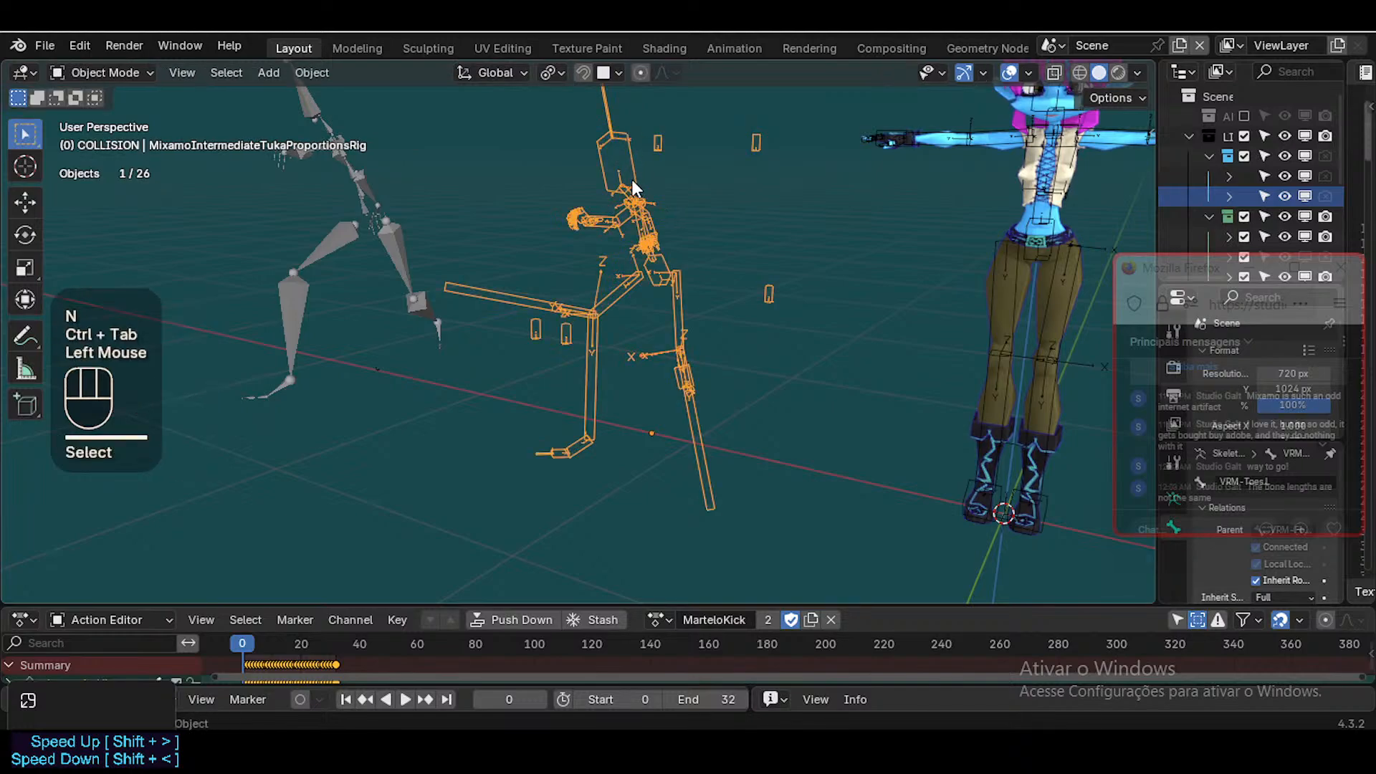
scroll(648, 188, "down", 2)
left_click(594, 174)
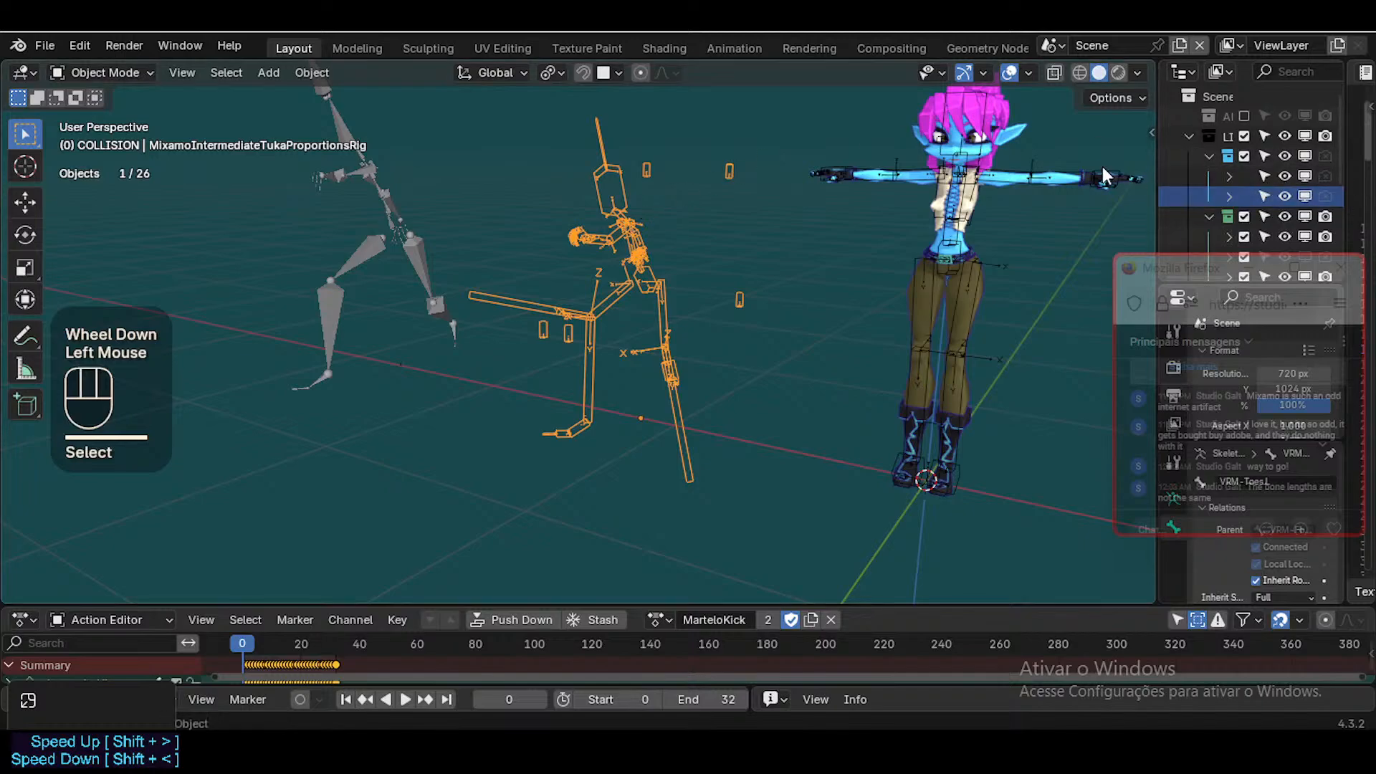
left_click_drag(1154, 177, 990, 176)
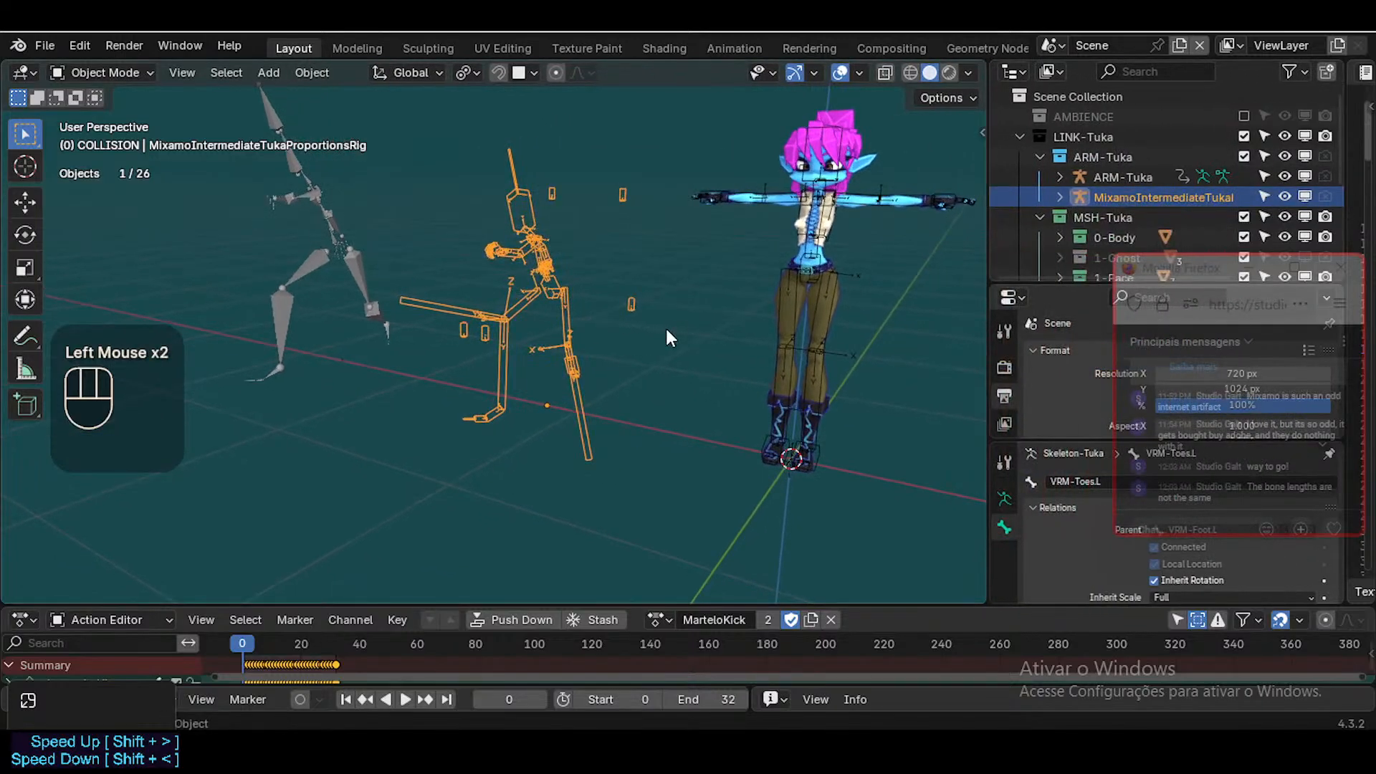
Inspect the MIX-Knee.R.001 and mixamorig:RightKnee bones of the intermediate rig up close in Edit Mode
scroll(671, 325, "up", 2)
key("shift+grave")
key("w")
left_click(660, 316)
left_click(488, 342)
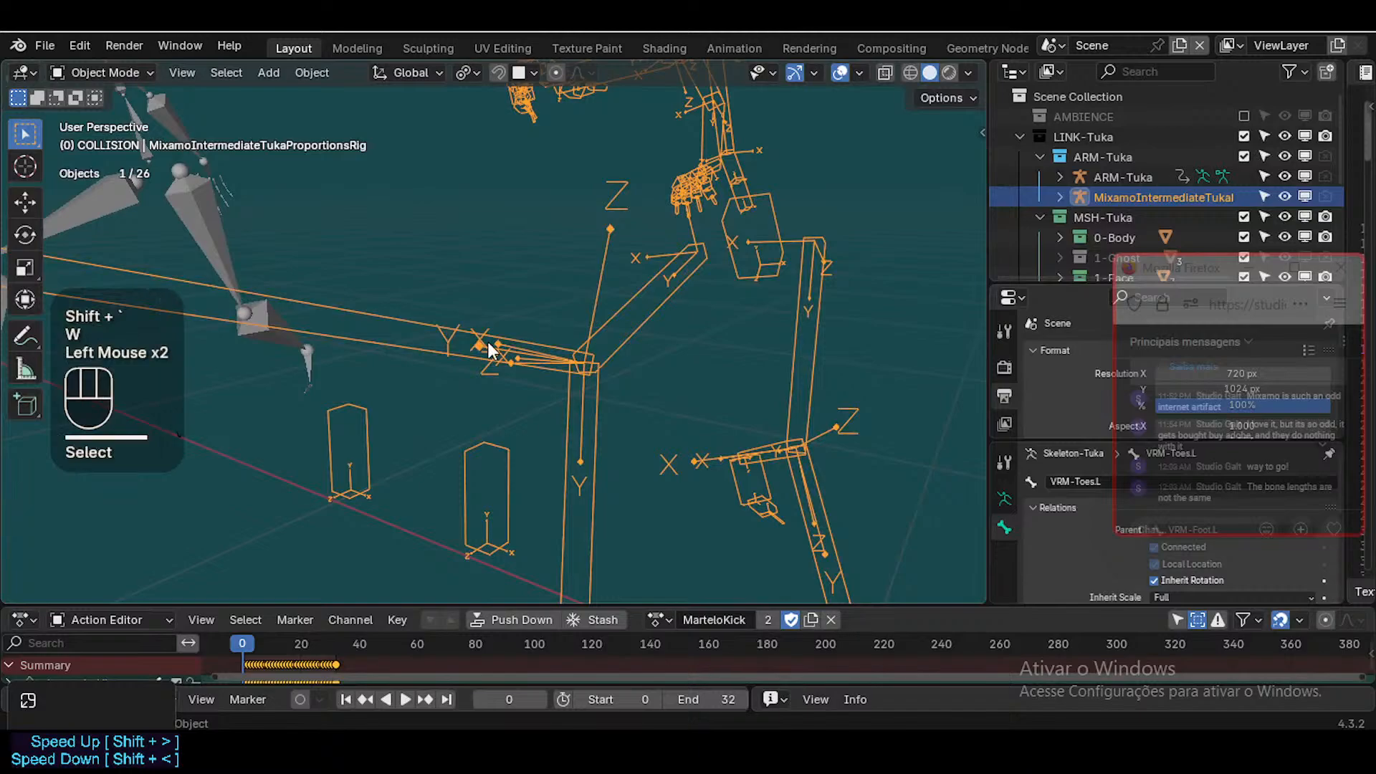
key("Tab")
left_click(471, 466)
left_click(427, 443)
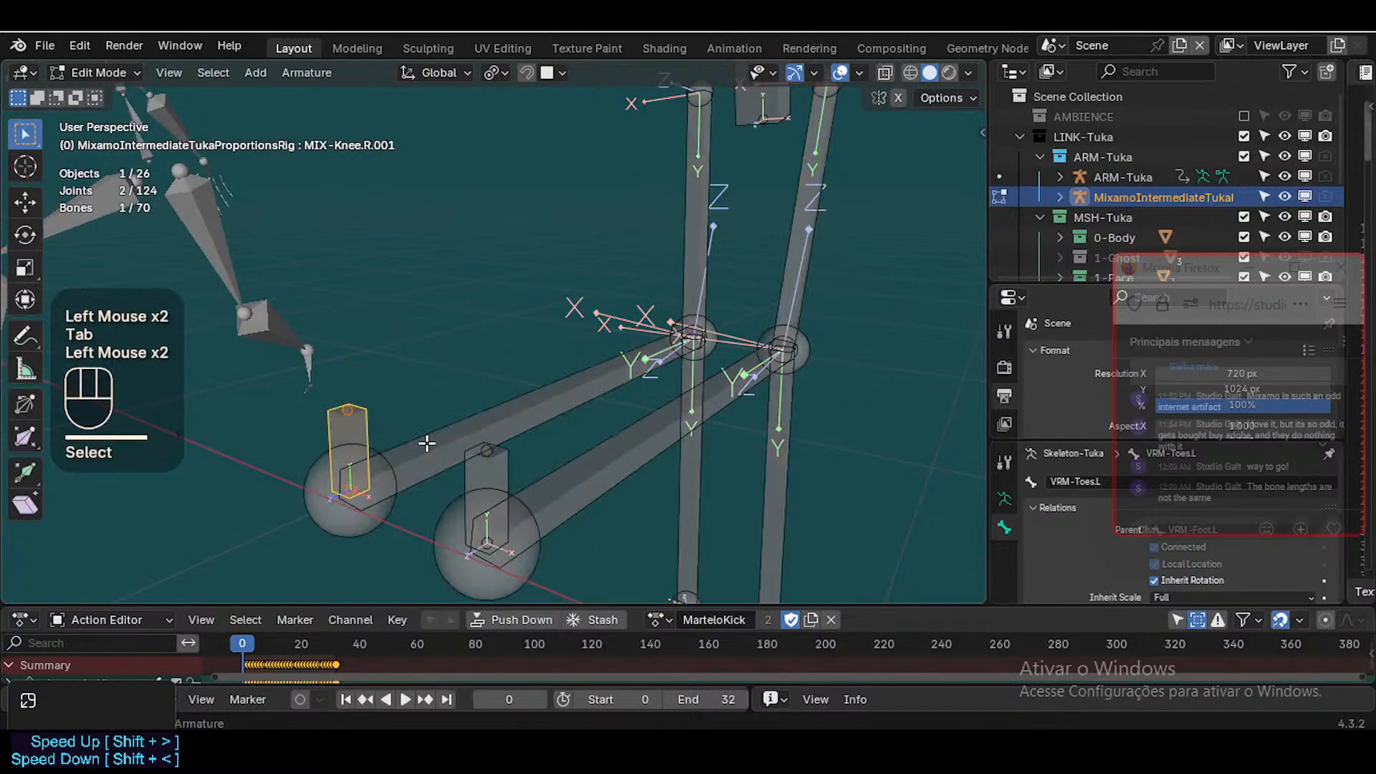
left_click(673, 361)
scroll(652, 351, "down", 3)
scroll(584, 283, "up", 1)
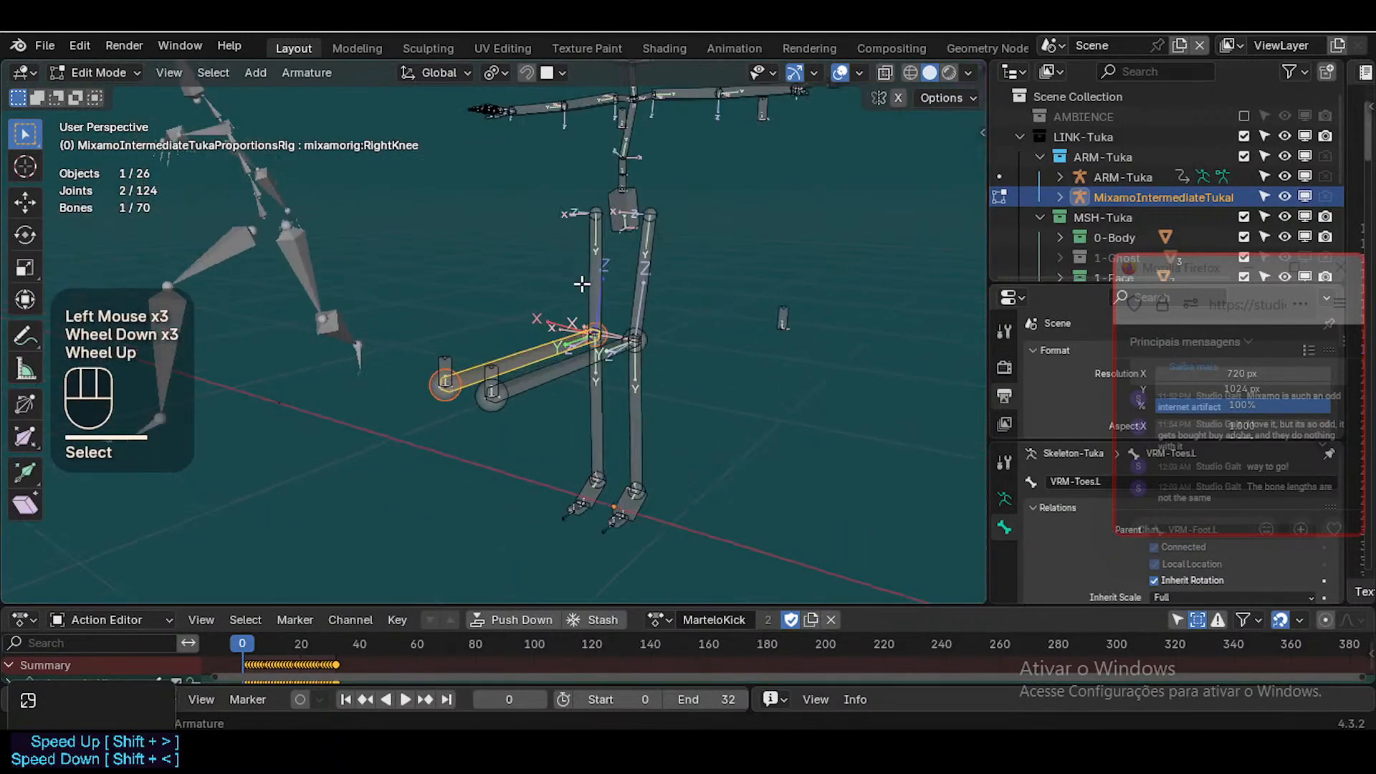
Try moving the mixamorig:RightKnee bone in Pose Mode
key("ctrl+Tab")
left_click(496, 338)
key("g")
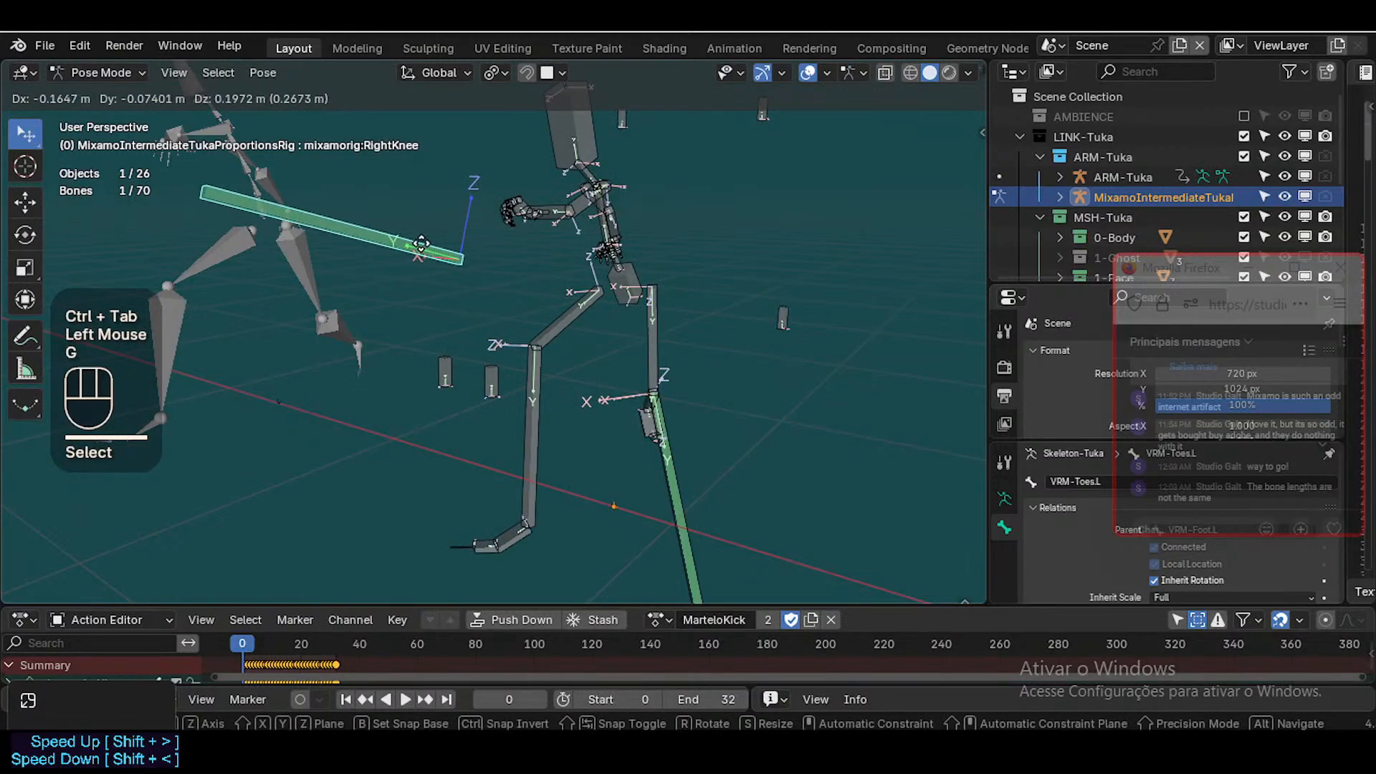
key("Escape")
key("ctrl+2")
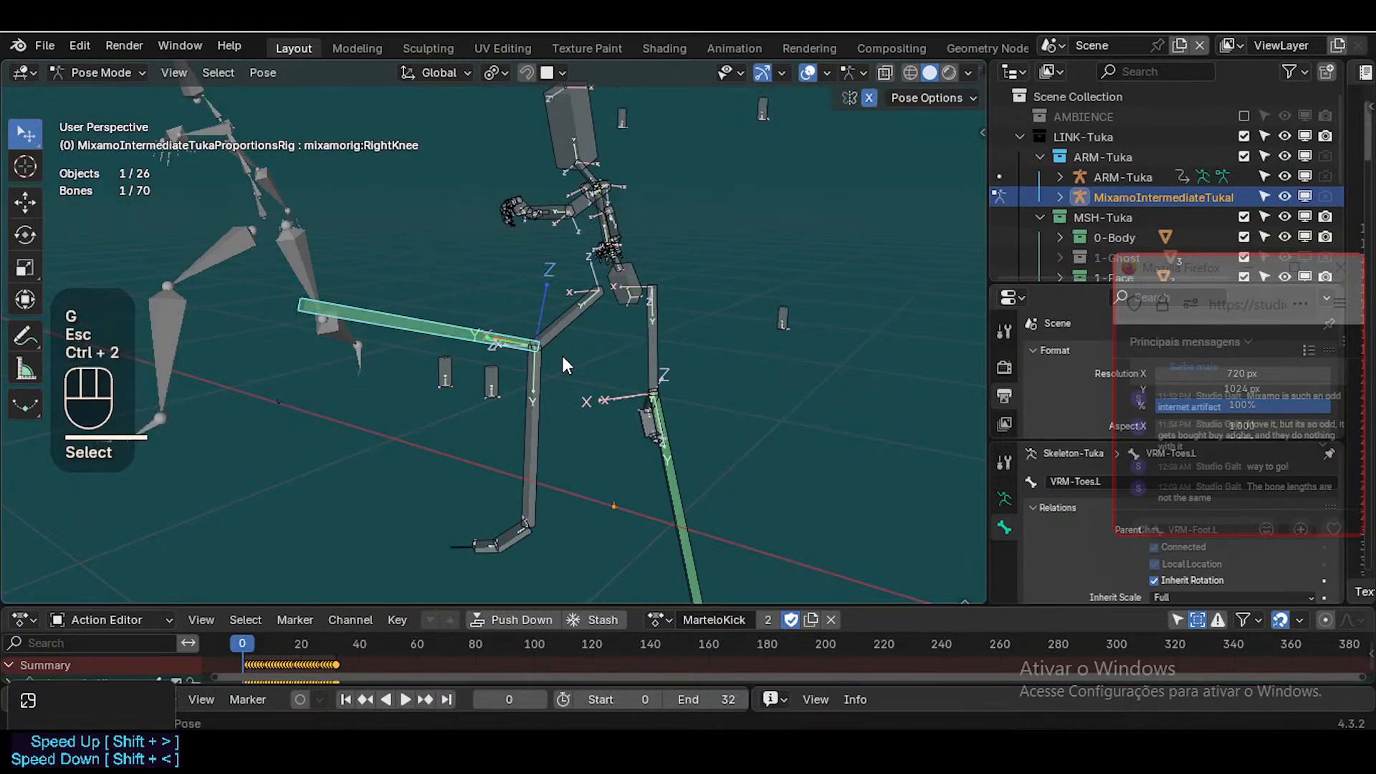
Try moving the RightKnee and LeftLeg bones in Edit Mode, and check the left foot and Hips bones
key("Tab")
key("g")
key("Escape")
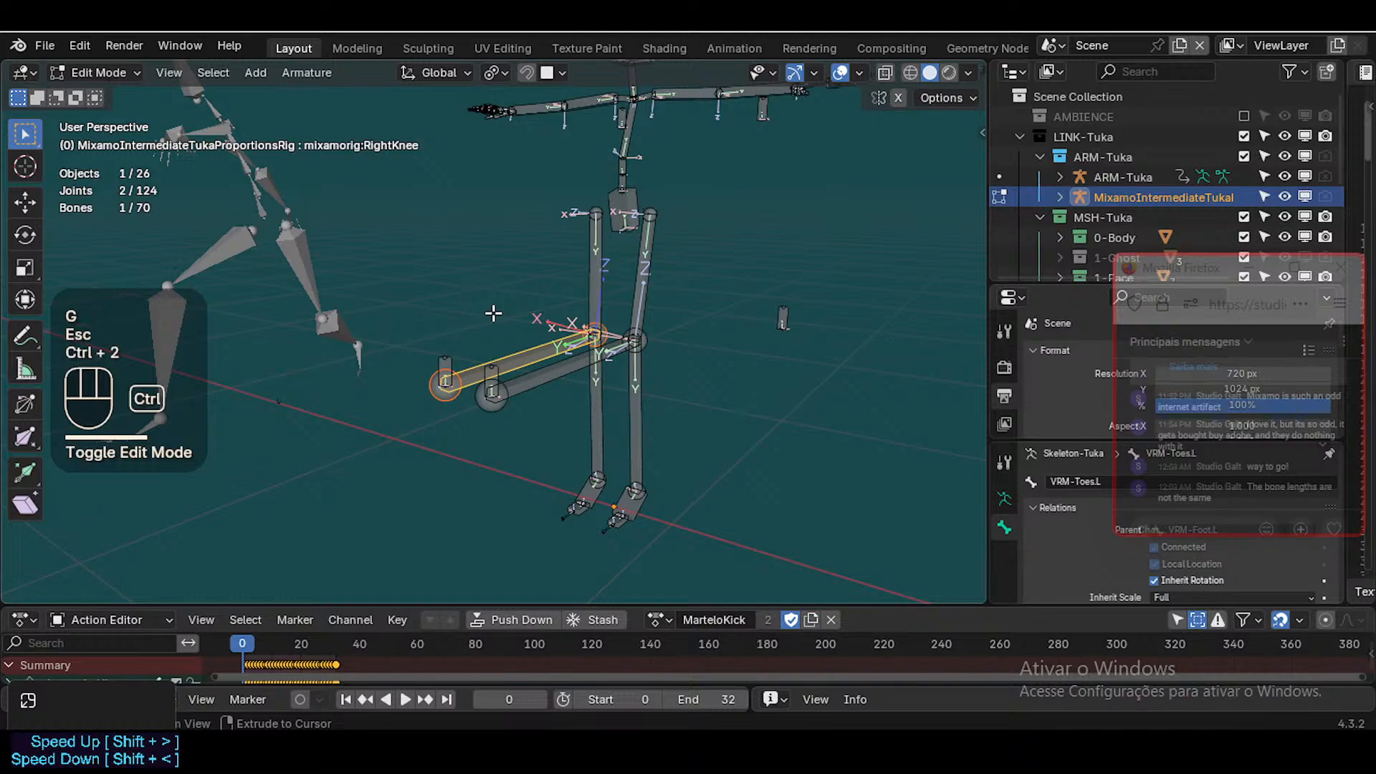
key("g")
key("Escape")
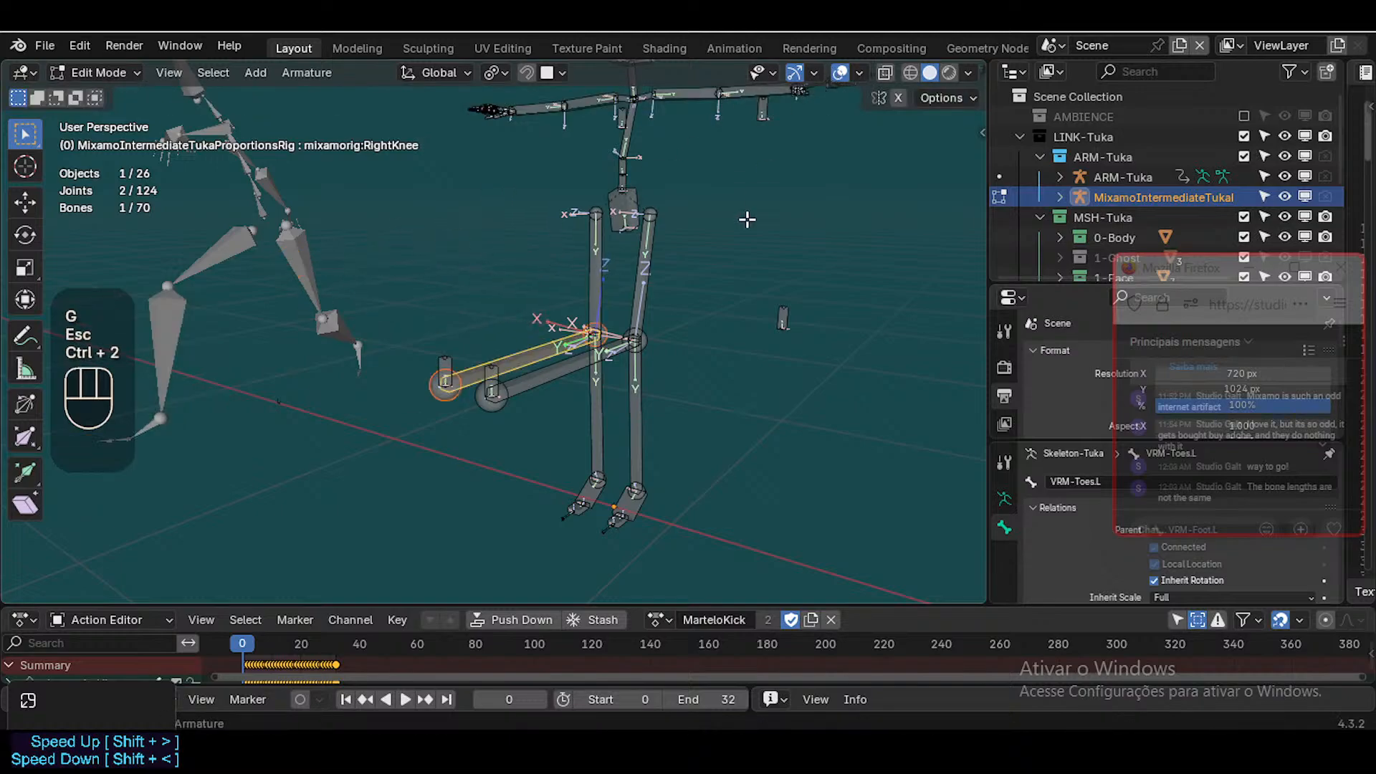
left_click(647, 366)
key("g")
key("Escape")
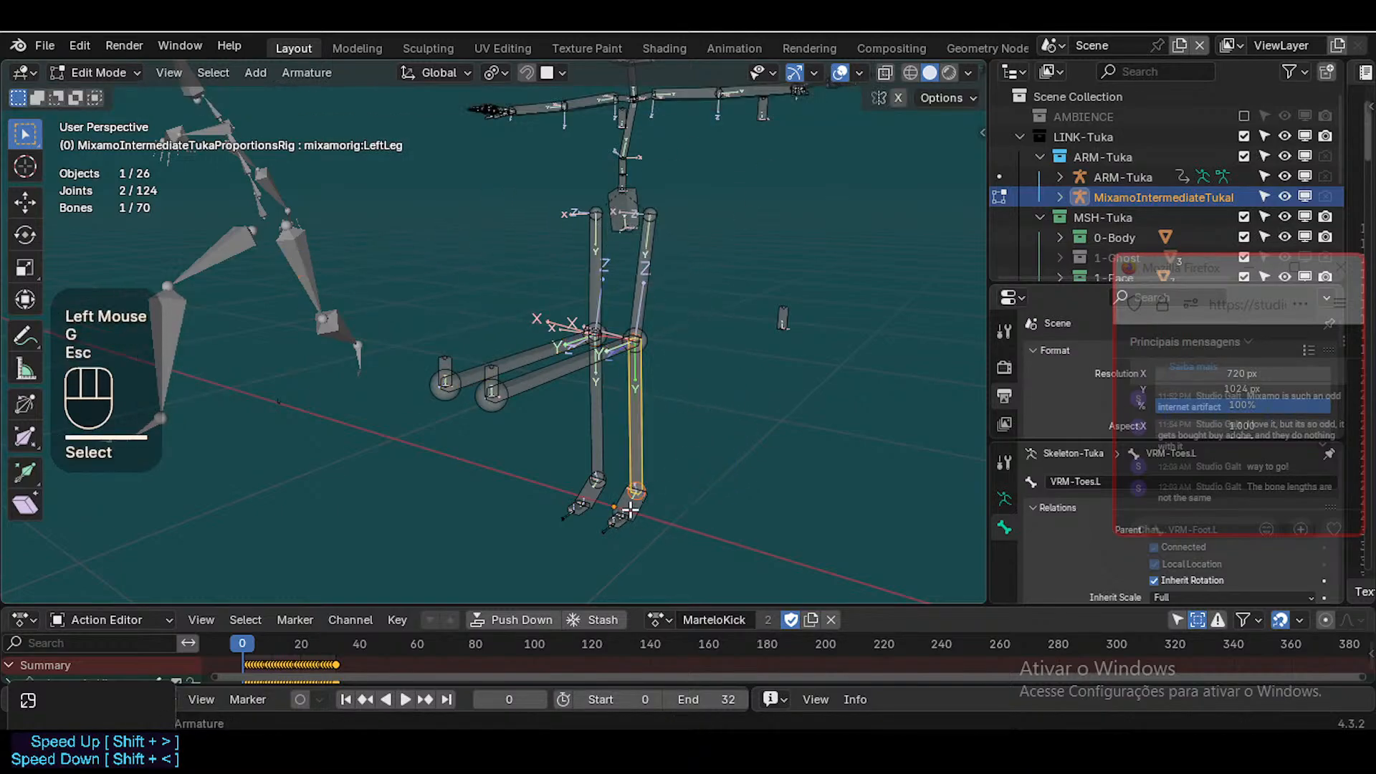
left_click(622, 521)
left_click(625, 208)
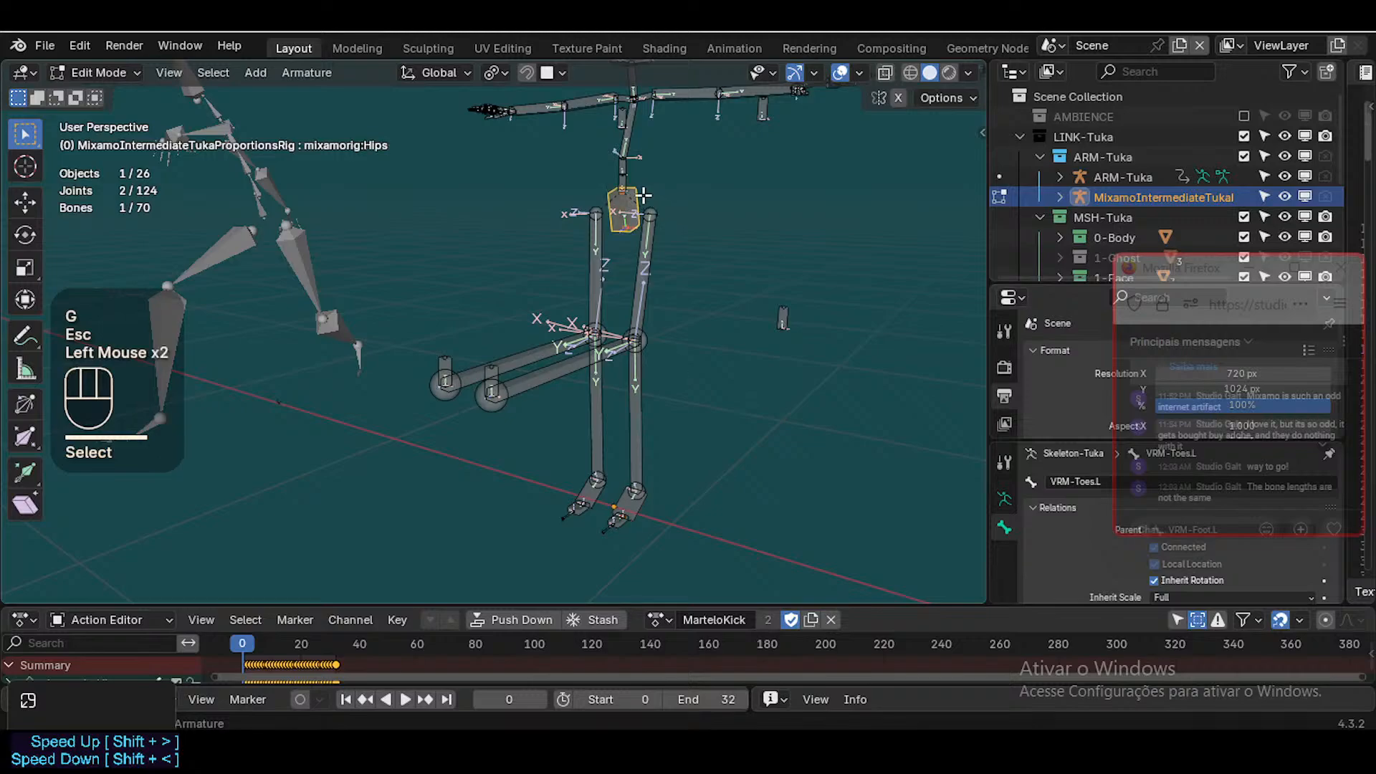
Try moving the LeftKnee, RightKnee and MIX-Knee.R.001 bones in Edit Mode
key("ctrl+2")
left_click(554, 366)
key("g")
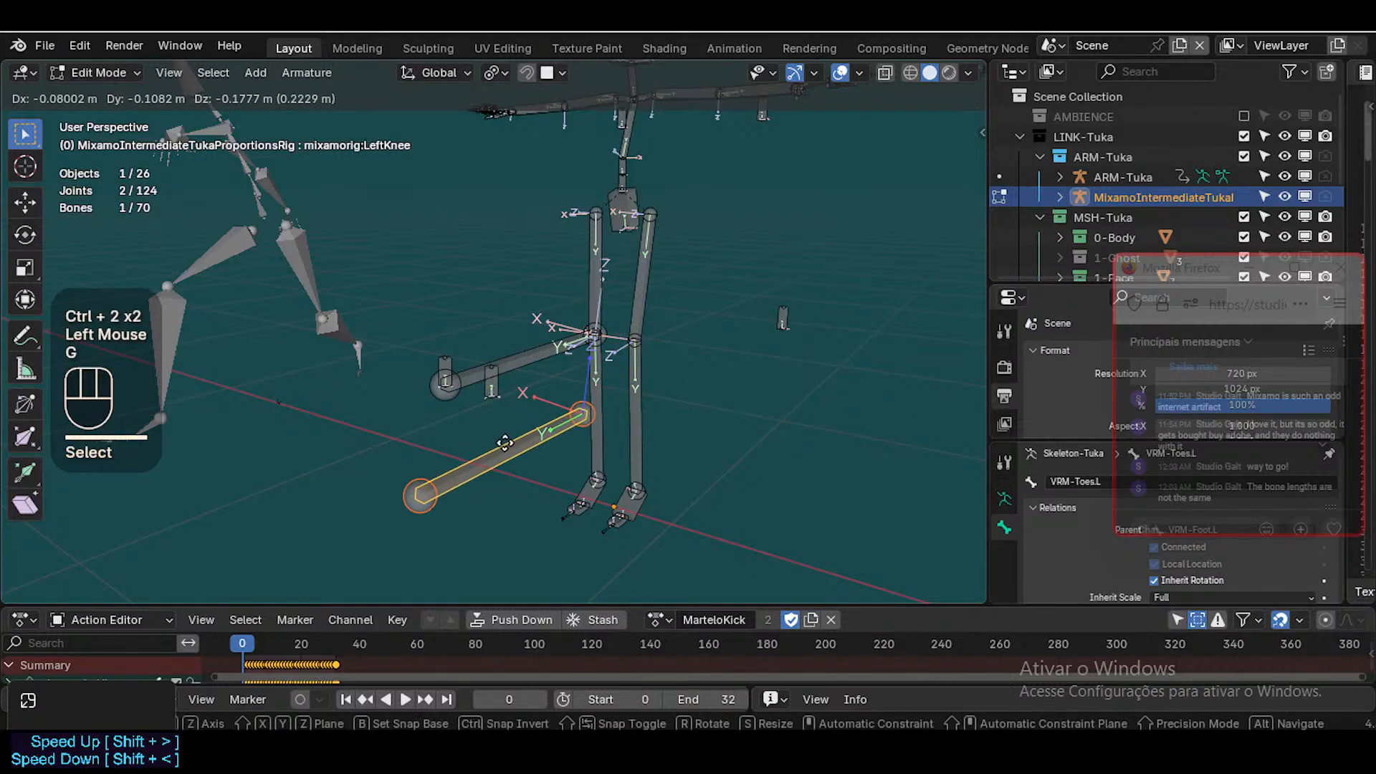
key("Escape")
left_click(544, 349)
key("g")
key("Escape")
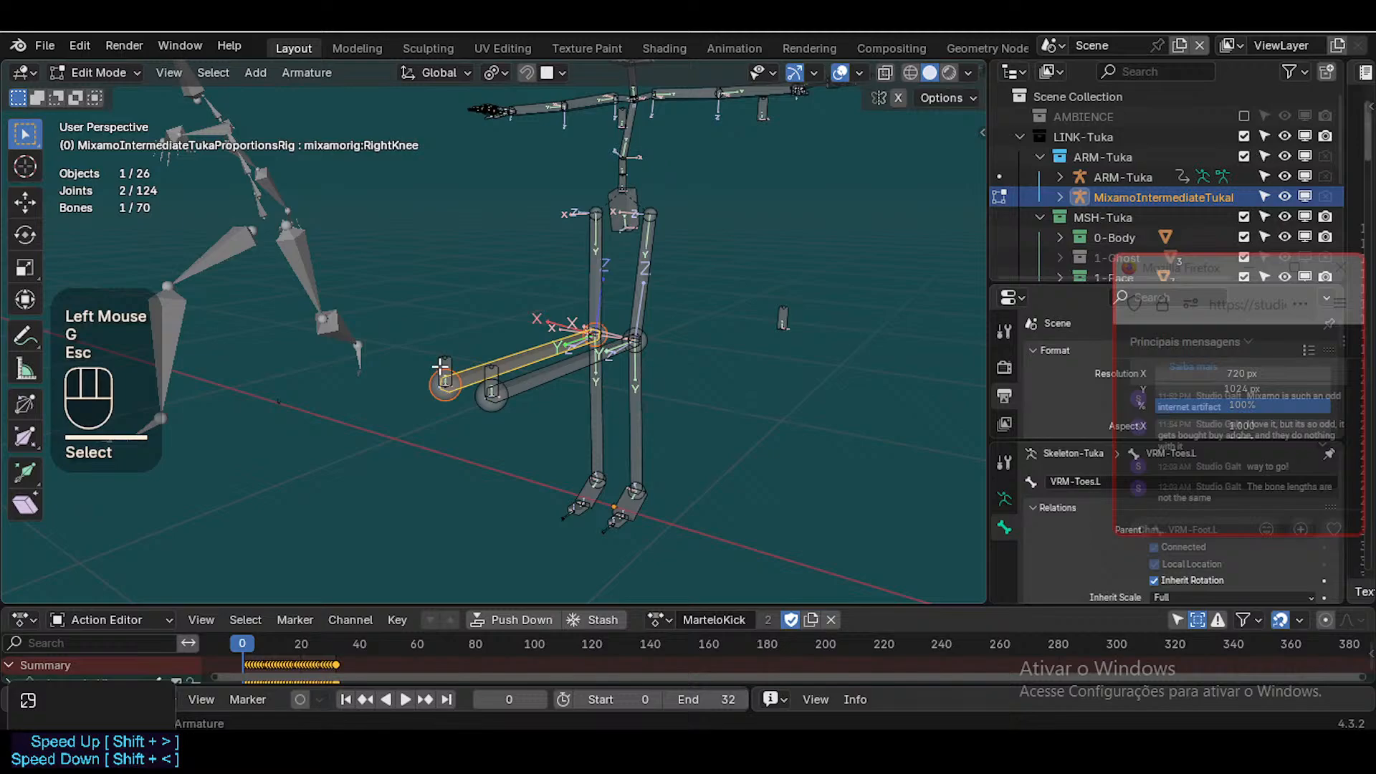
left_click(441, 367)
left_click(441, 367)
key("g")
key("Escape")
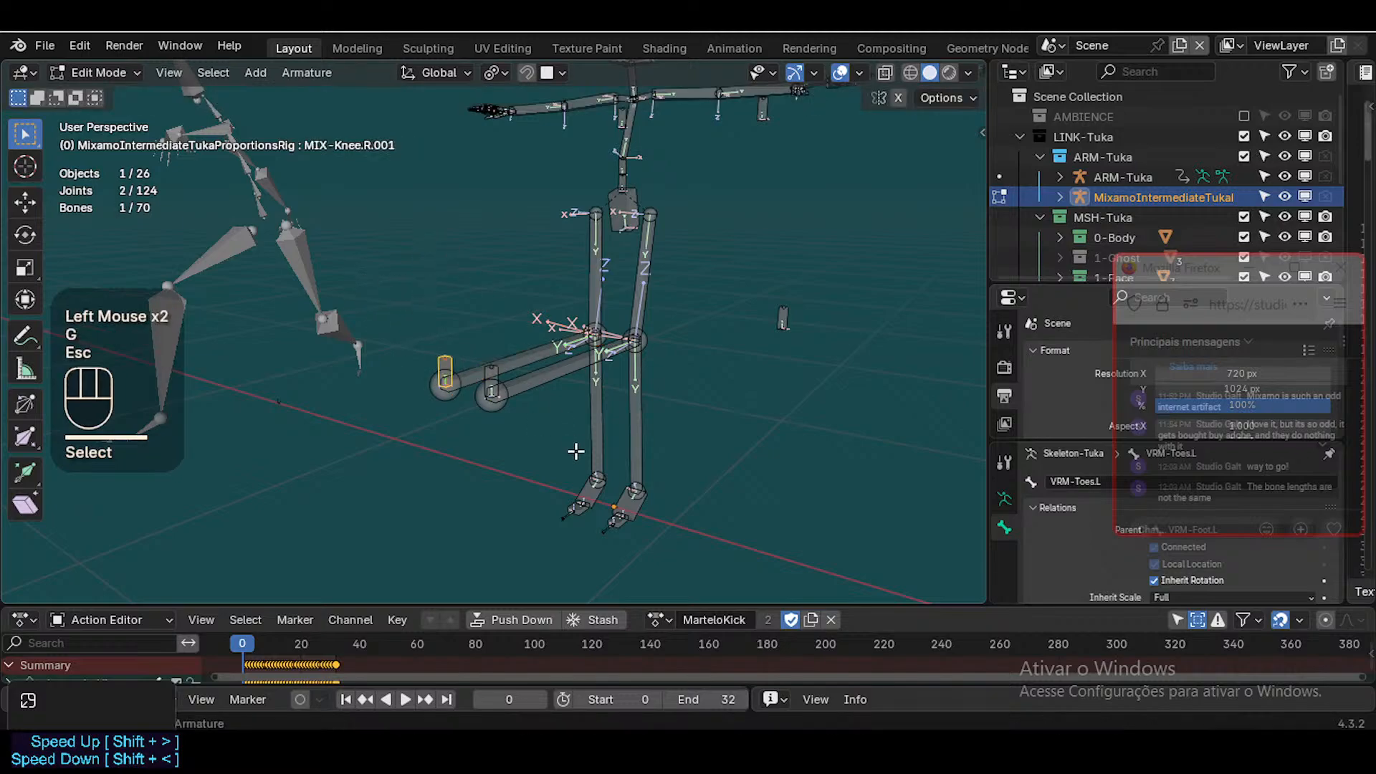
Put the intermediate rig back in Pose Mode and bring its legs into close view
key("shift+grave")
key("w")
key("w")
left_click(621, 367)
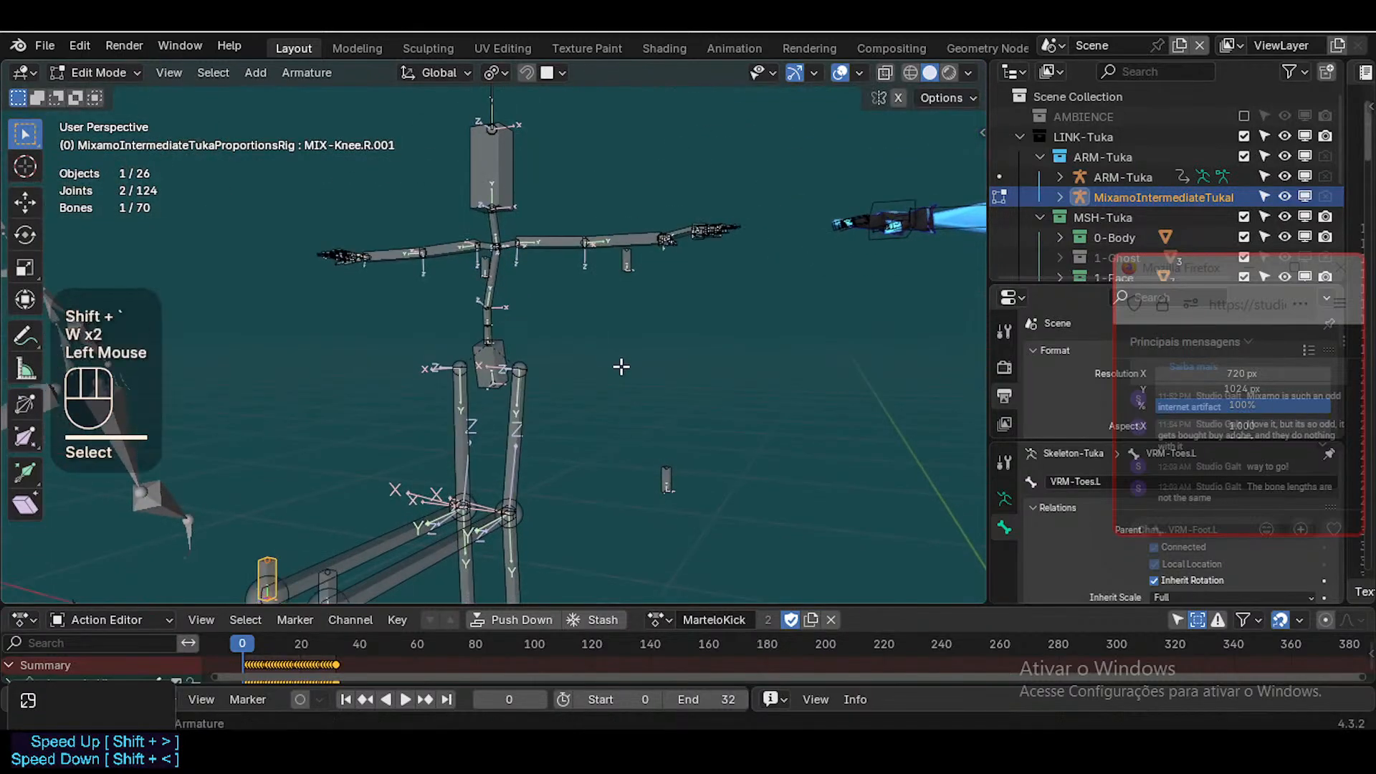
key("ctrl+Tab")
key("shift+grave")
key("w")
key("d")
key("w")
left_click(621, 369)
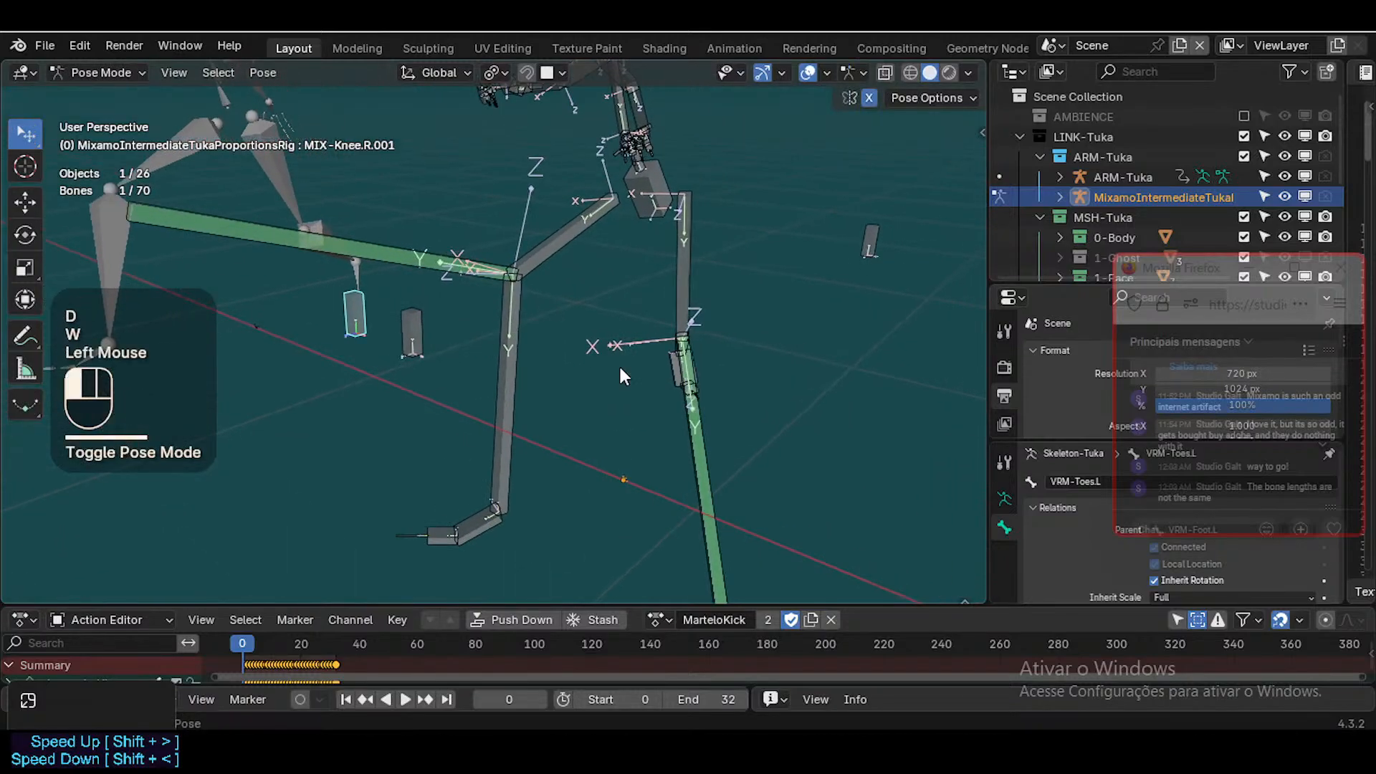
Examine the Copy Transforms constraint on mixamorig:LeftKnee, enlarging the properties editor to show all its settings
left_click(692, 430)
scroll(1003, 372, "down", 4)
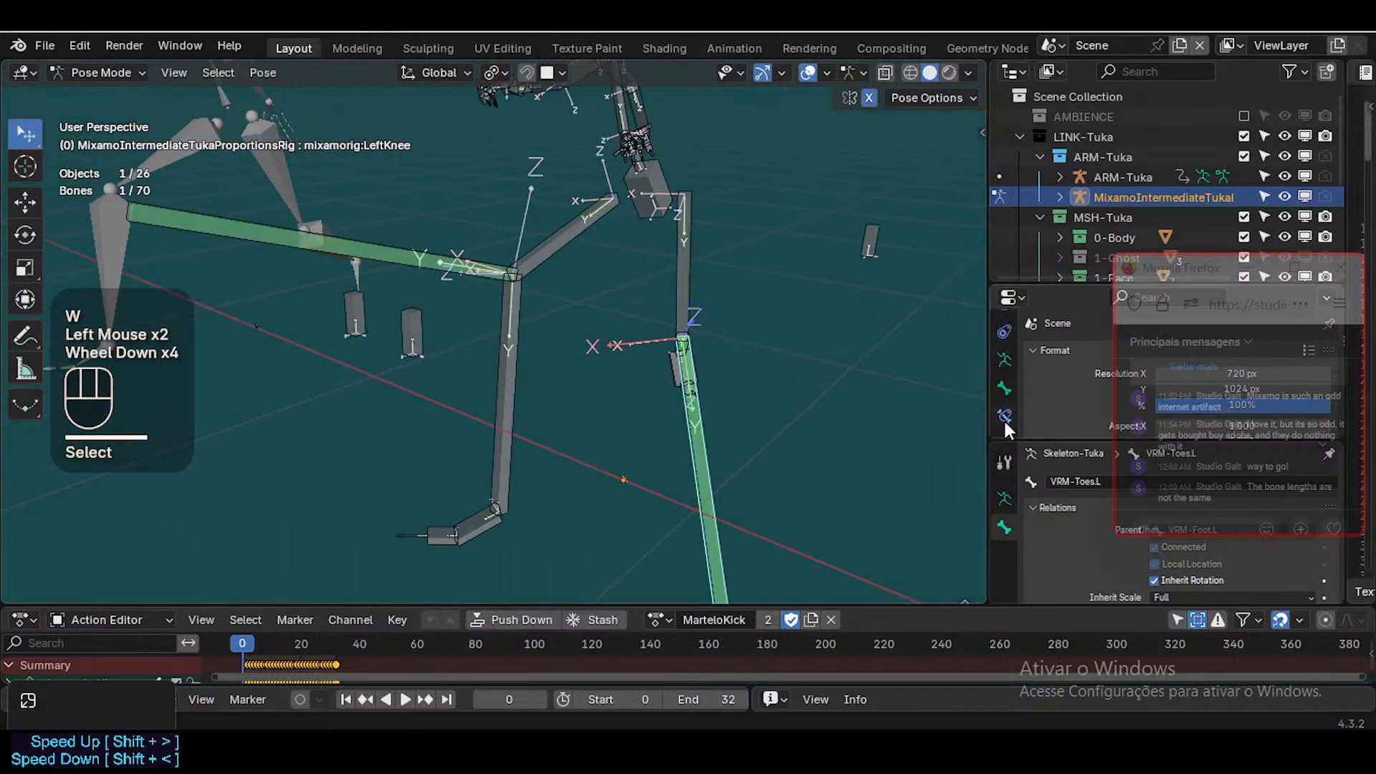
left_click(1004, 420)
left_click(1068, 274)
left_click_drag(1068, 283, 1075, 143)
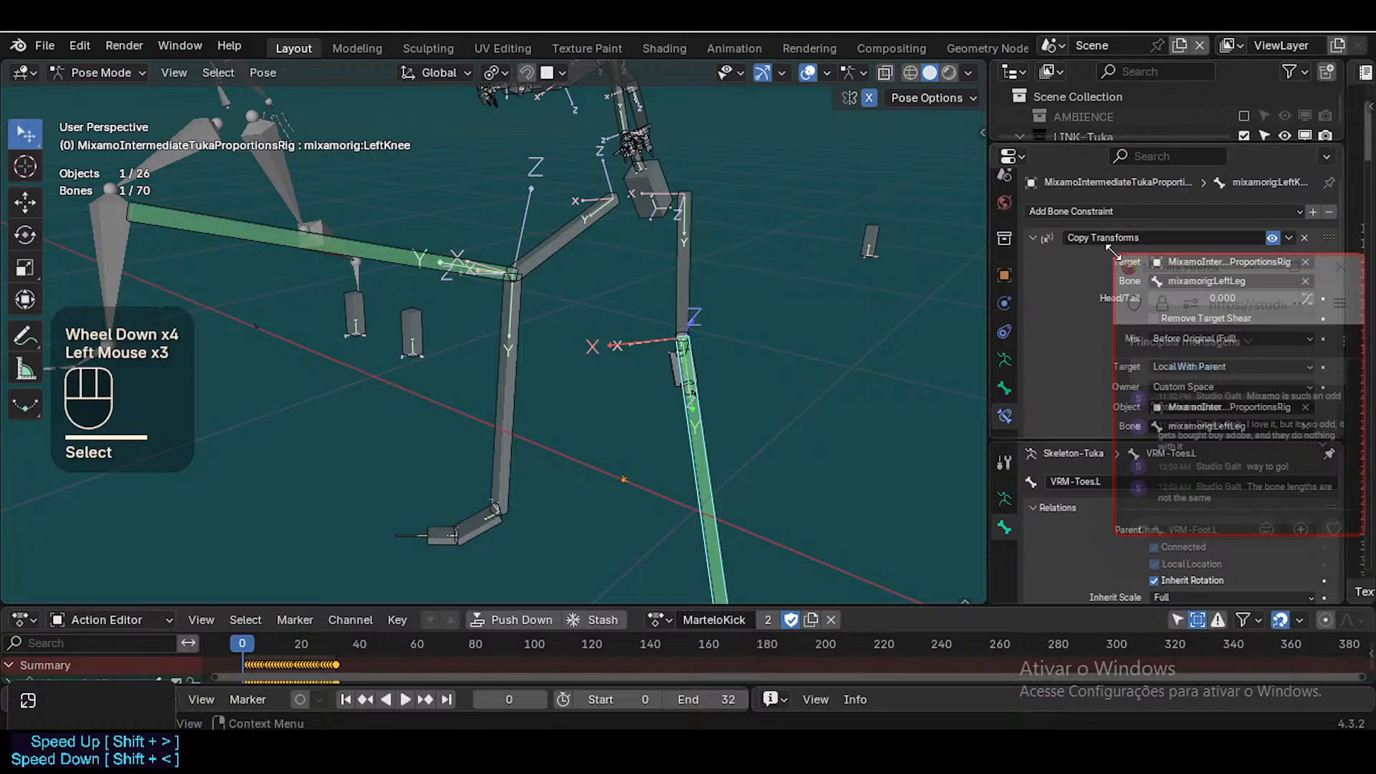
scroll(1177, 365, "down", 2)
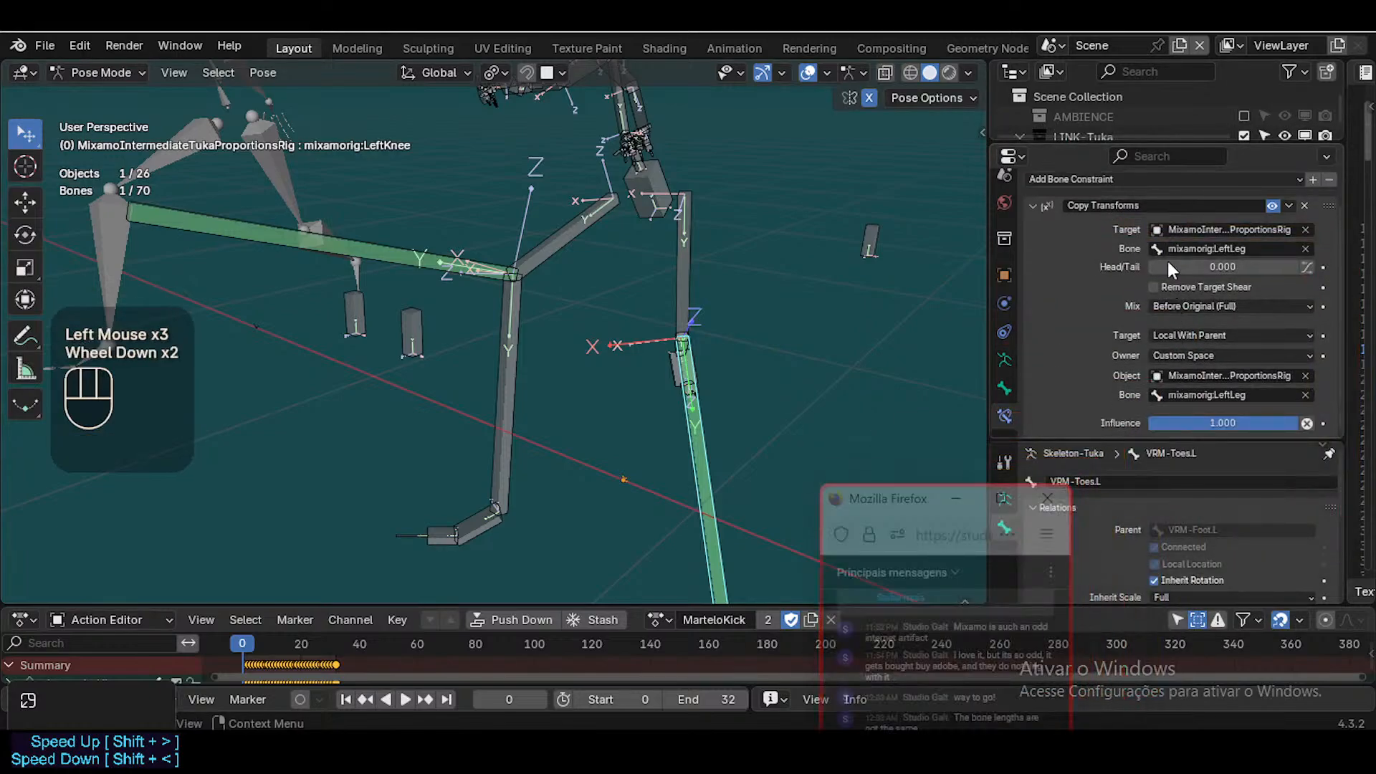
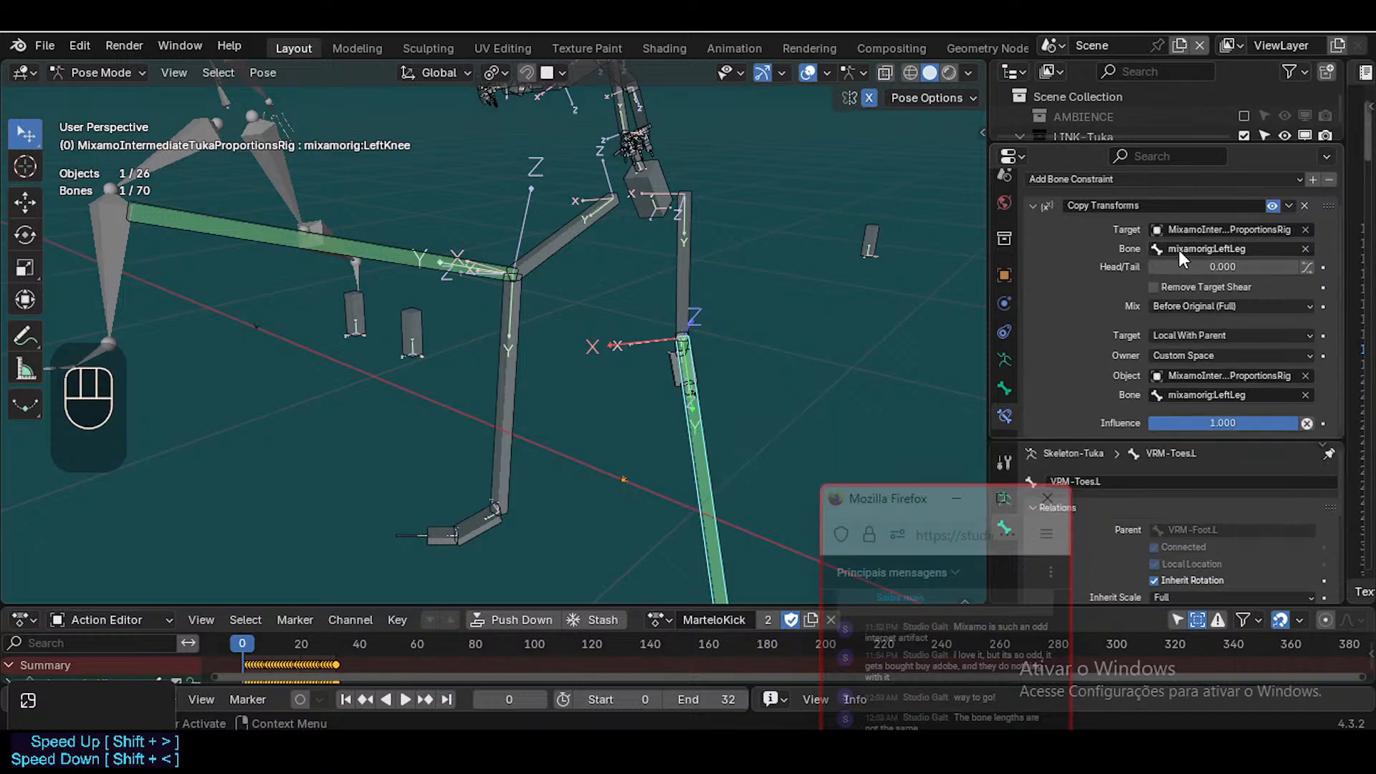
Check mixamorig:LeftUpLeg for bone constraints and reselect mixamorig:LeftKnee
left_click(677, 285)
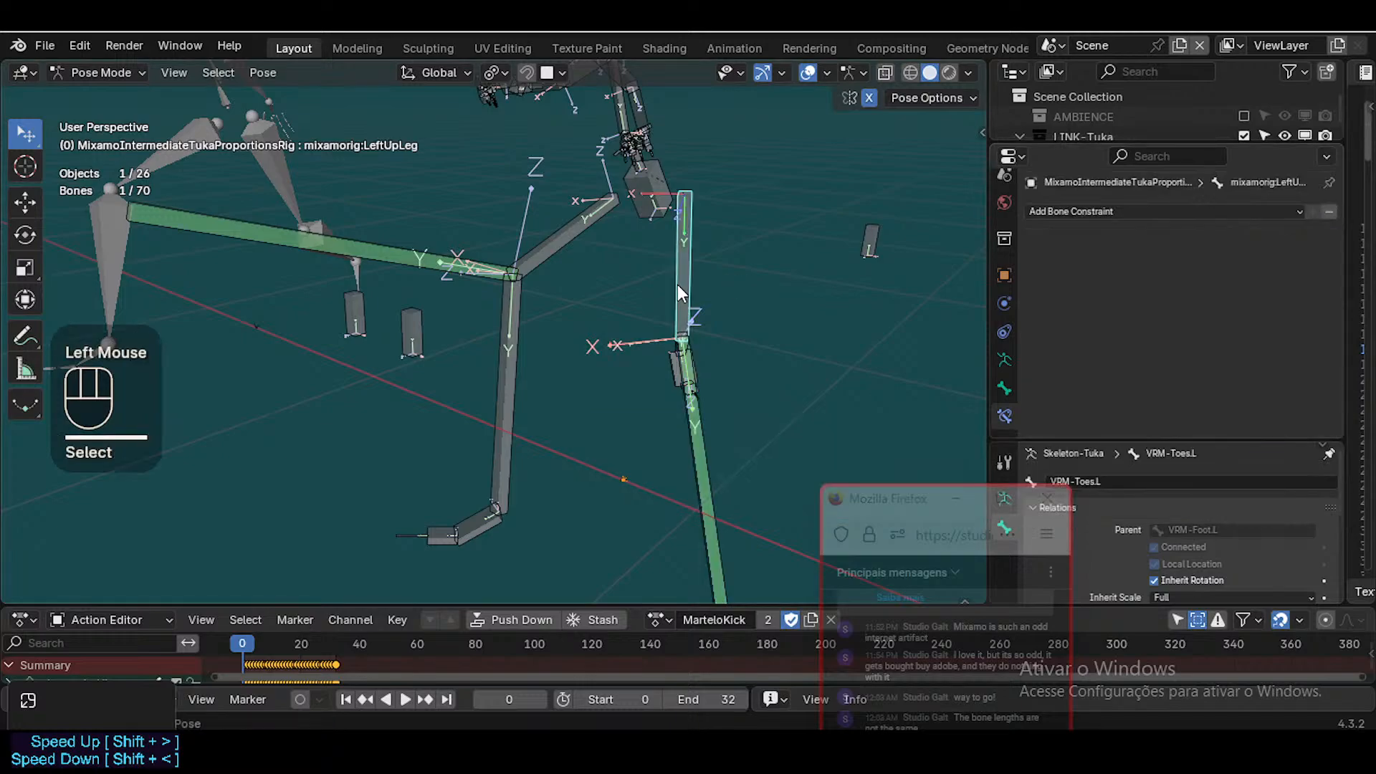
left_click(701, 450)
scroll(701, 450, "down", 1)
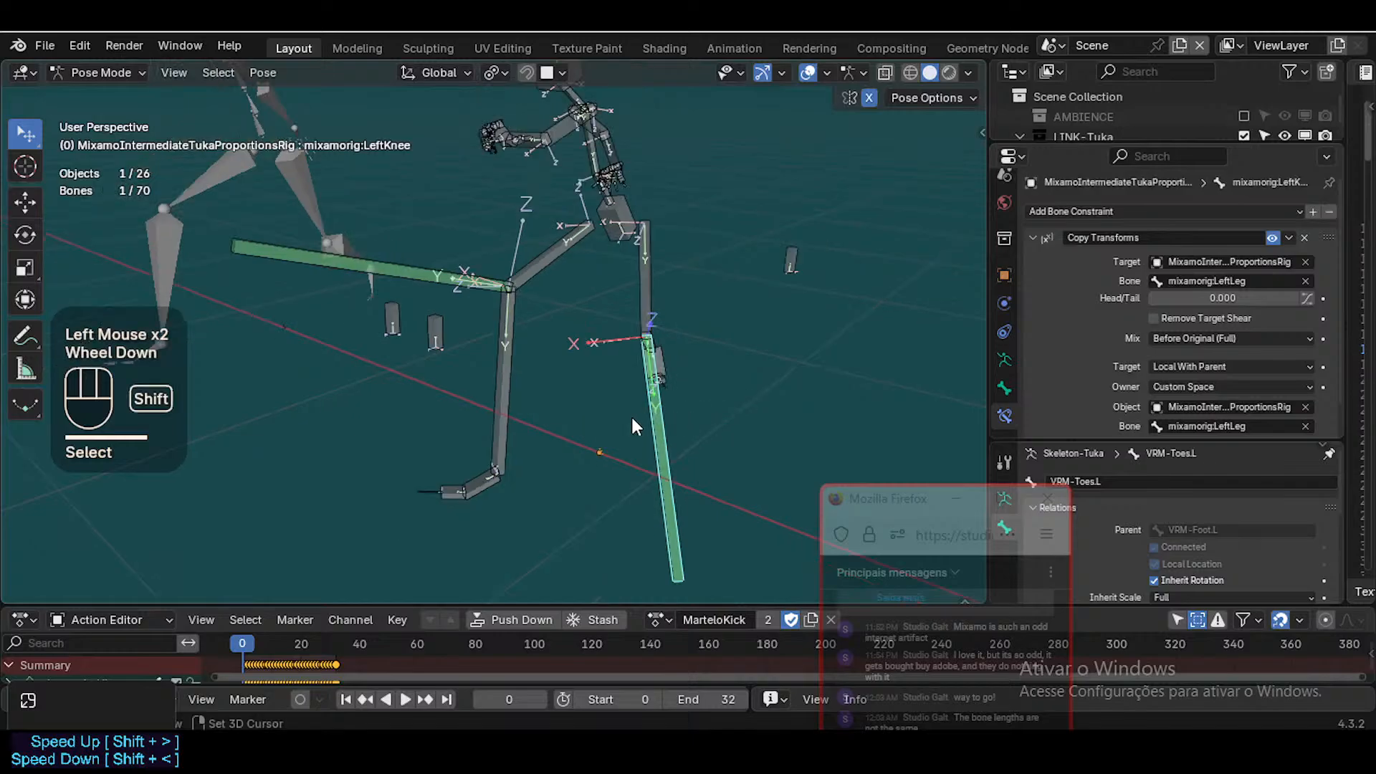
Examine the posed legs and the axes of the left knee bone from several angles
key("shift+grave")
key("d")
key("a")
key("a")
key("d")
key("d")
key("w")
key("a")
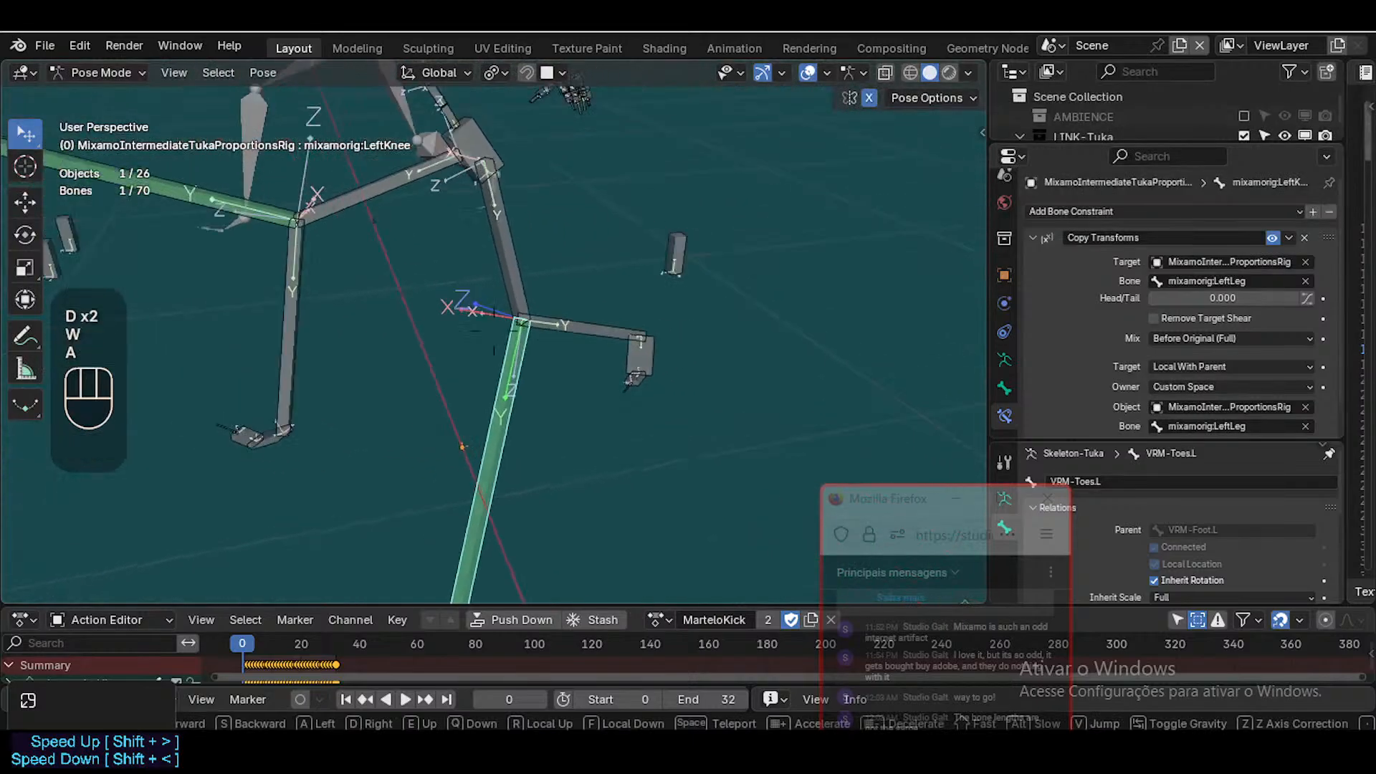
key("d")
key("shift+s")
key("d")
key("a")
key("d")
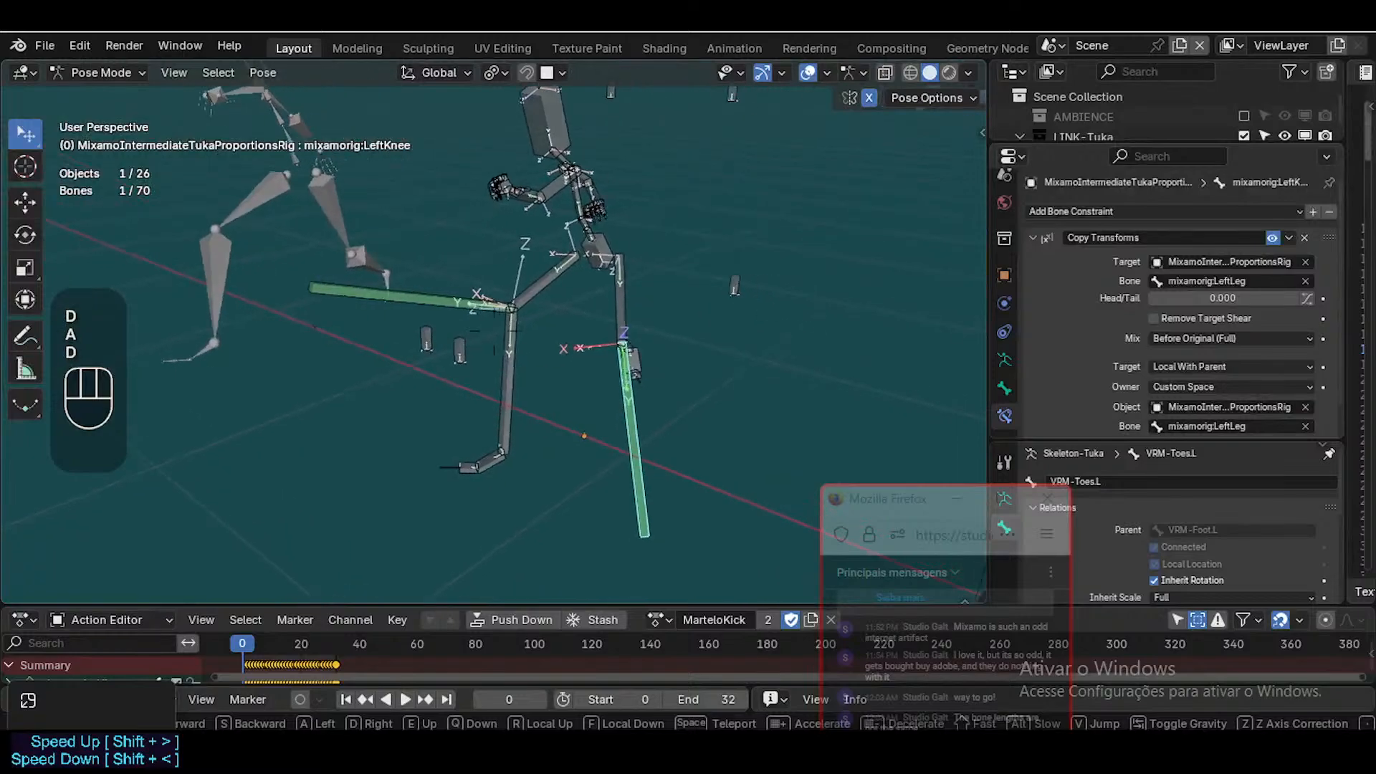
key("w")
key("a")
key("s")
key("w")
key("d")
key("a")
key("w")
key("d")
key("w")
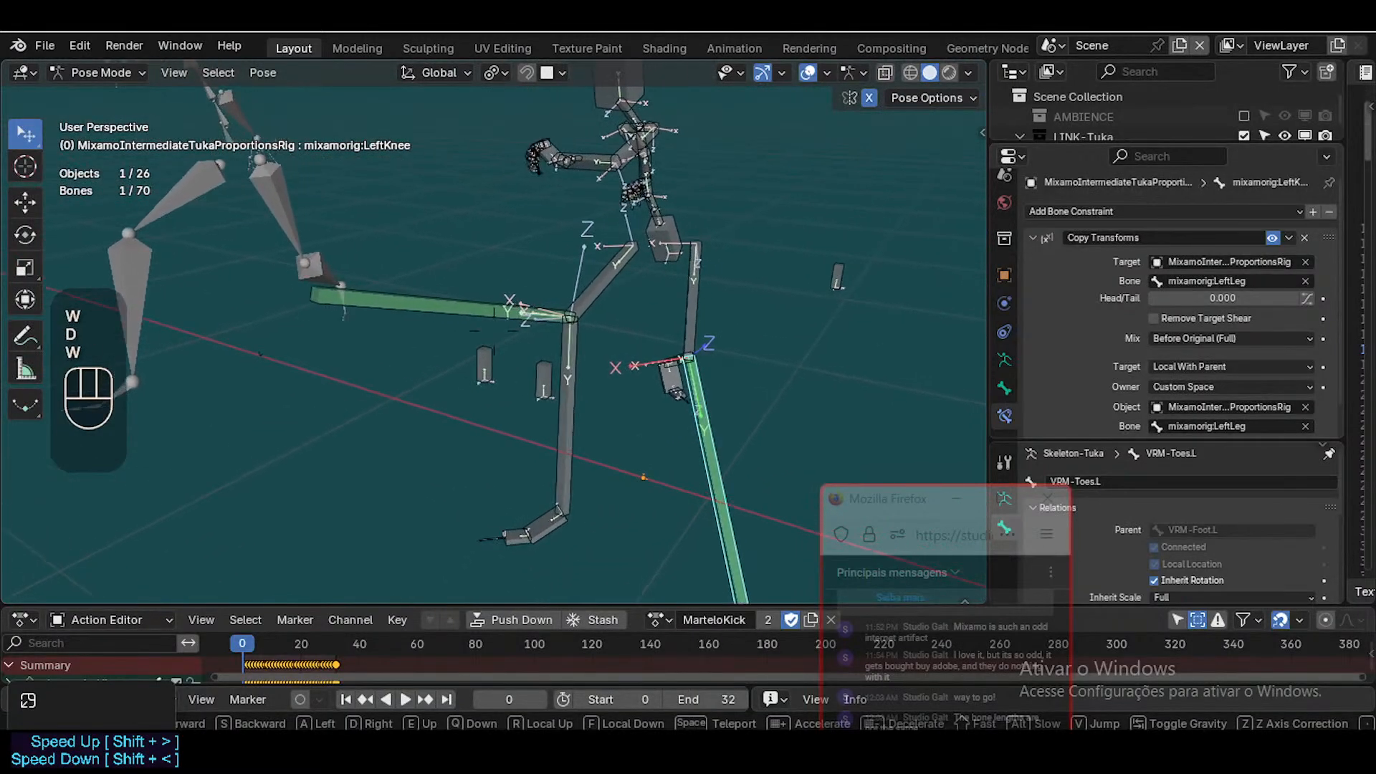
left_click(587, 367)
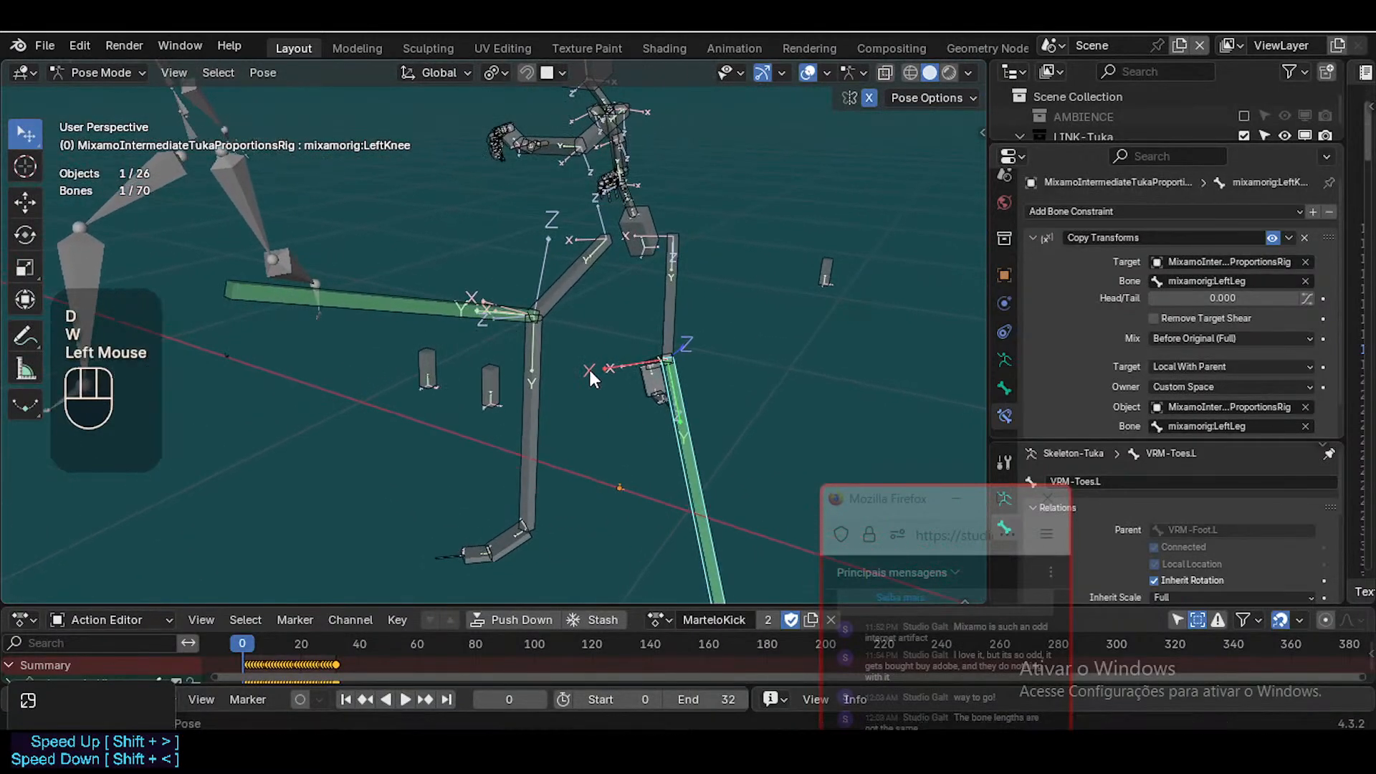
Check the right leg bones for constraints and inspect the RightUpLeg pose from the side
left_click(586, 265)
left_click(519, 408)
left_click(569, 298)
key("shift+grave")
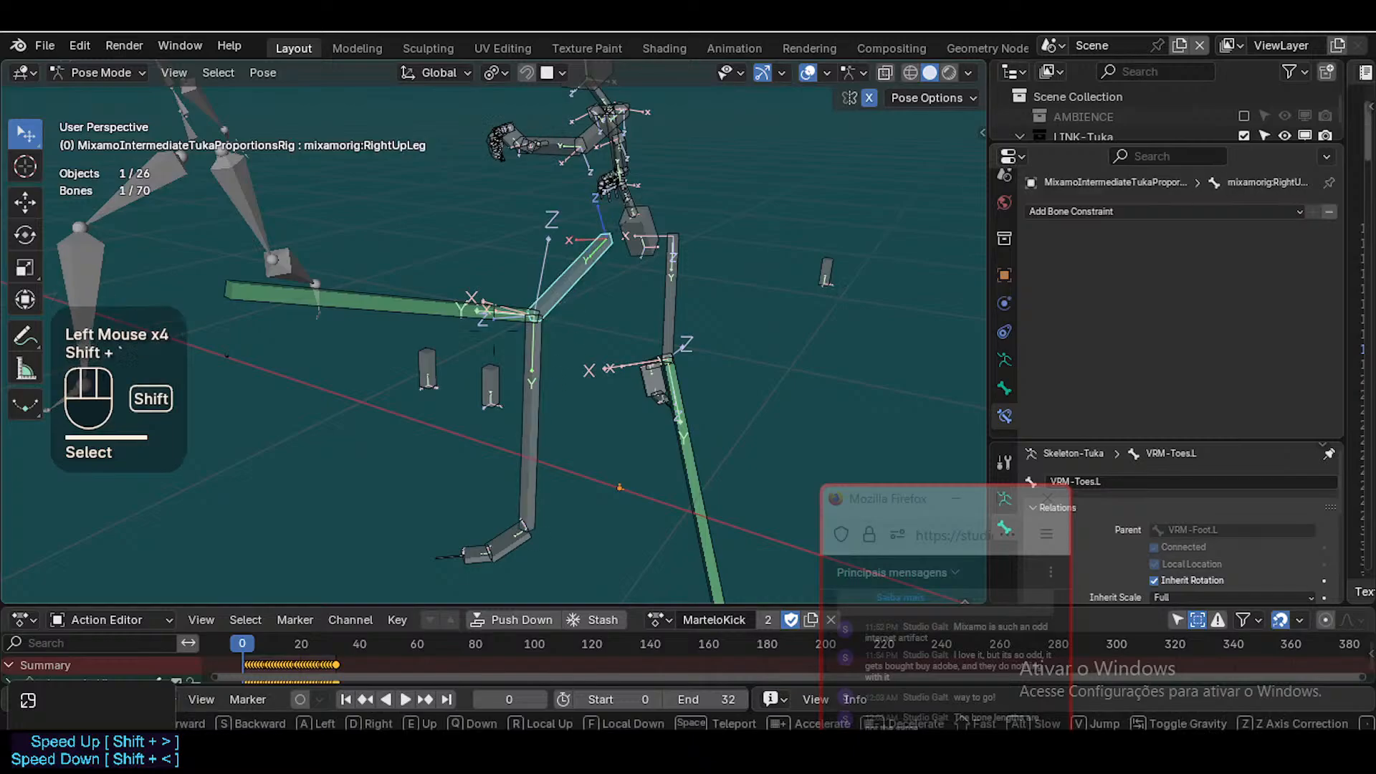
key("s")
key("d")
key("d")
key("a")
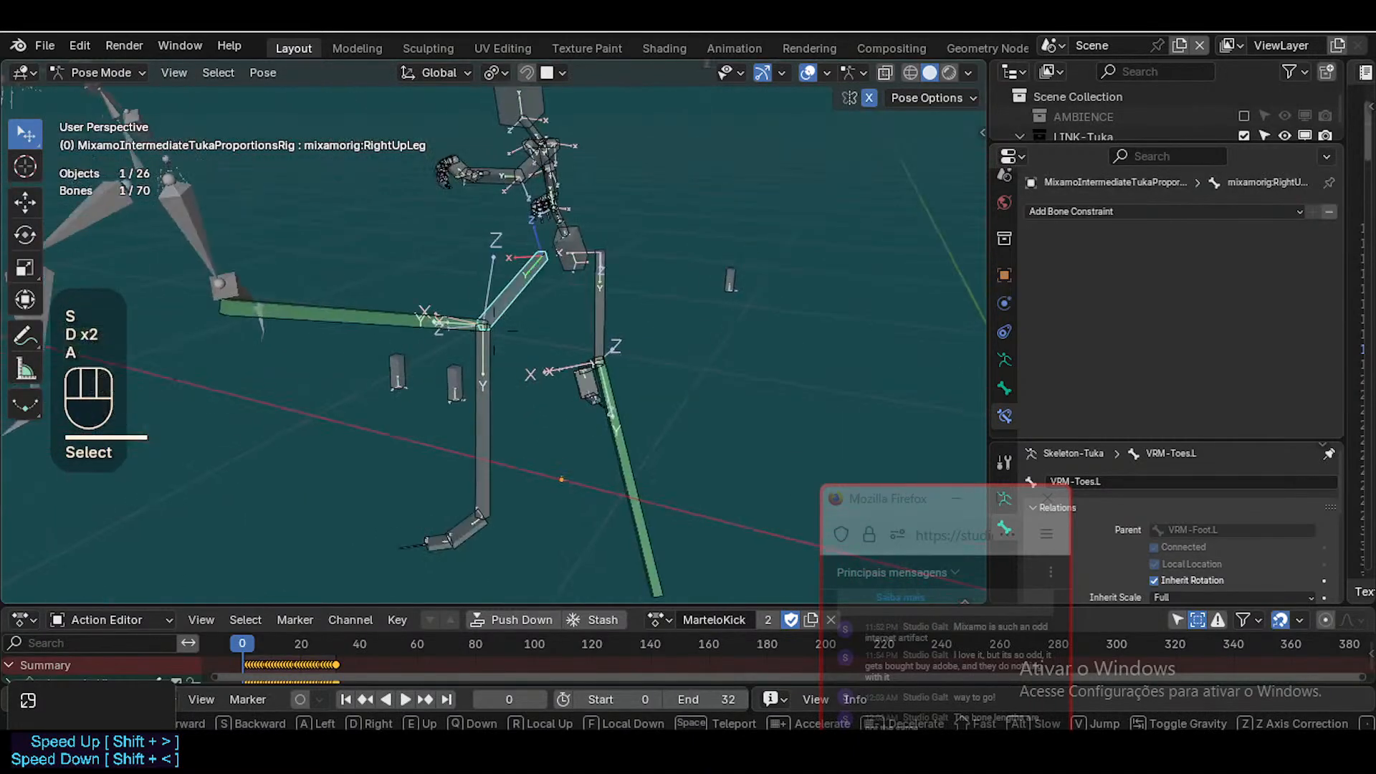
key("d")
key("d")
key("a")
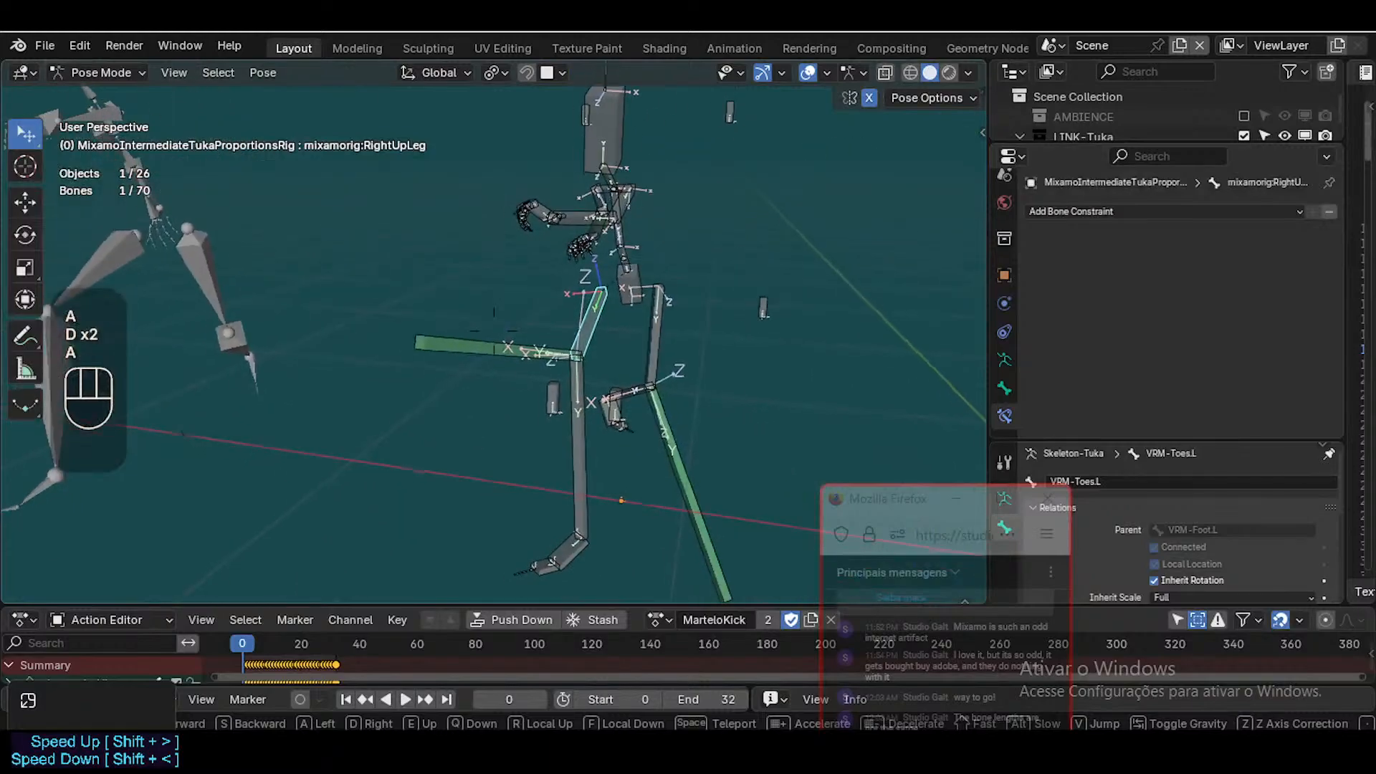
Return the intermediate rig to Object Mode, bring all three rigs into view and enlarge the outliner
left_click(570, 298)
key("ctrl+Tab")
left_click(621, 212)
scroll(622, 212, "down", 2)
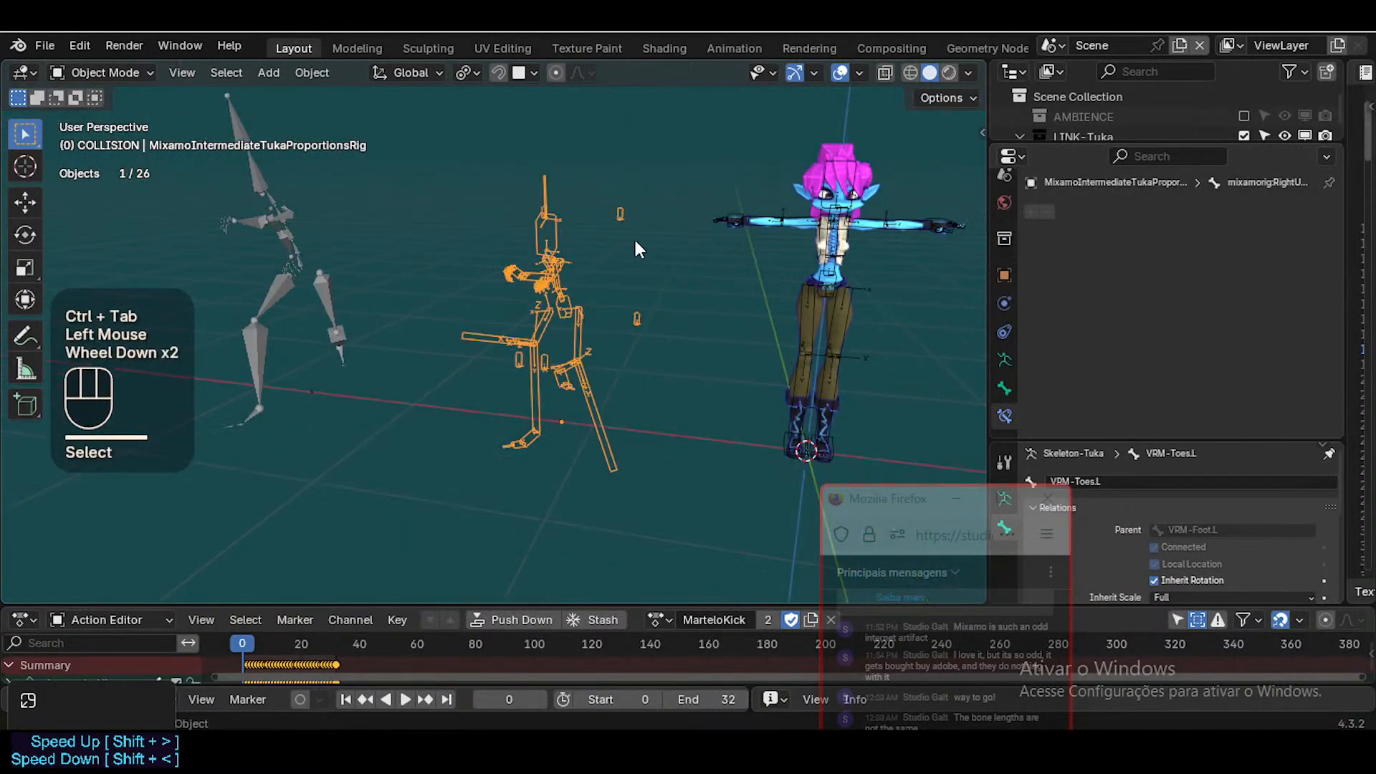
left_click_drag(1102, 148, 1102, 346)
left_click(1263, 197)
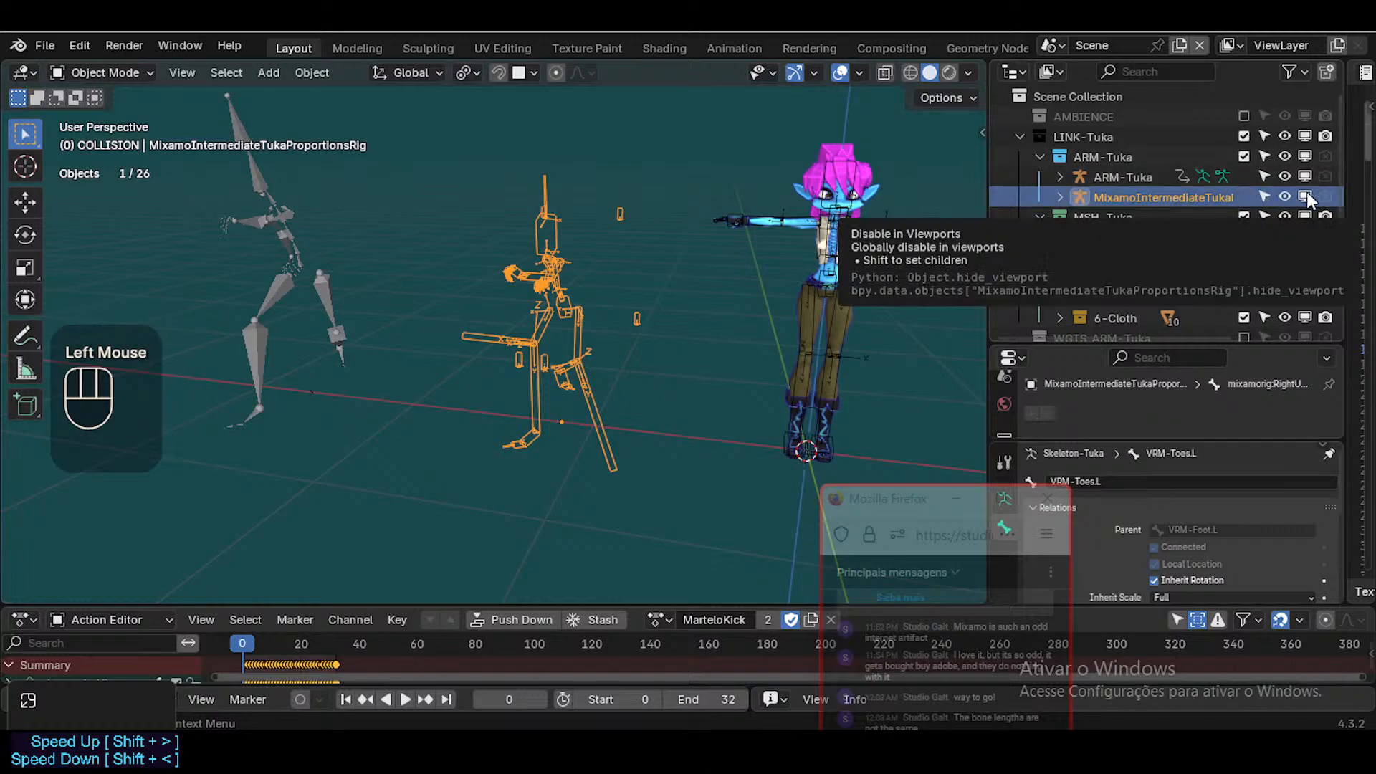
Disable the intermediate proportions rig in viewports and select the original Mixamo armature
left_click(1306, 197)
key("shift+grave")
left_click(177, 178)
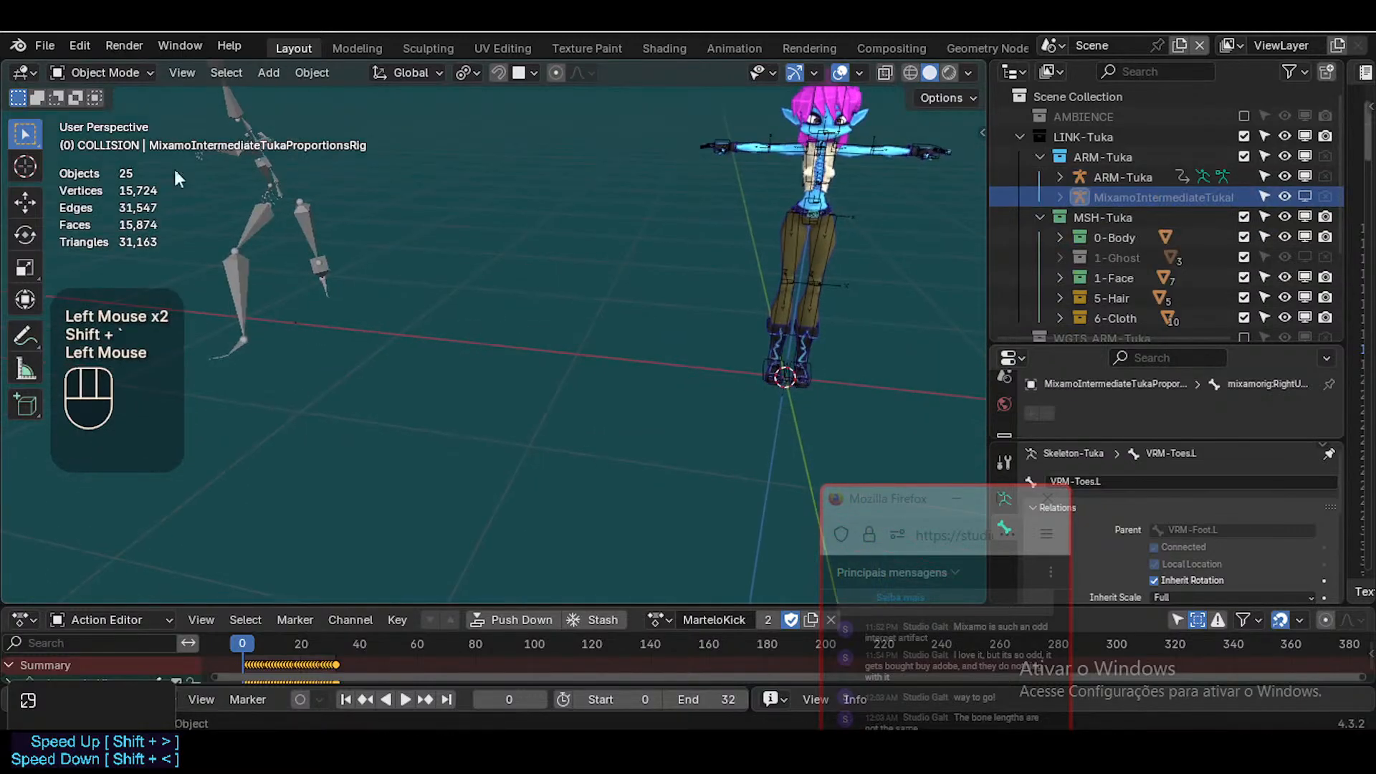
left_click(262, 191)
key("g")
key("x")
key("Escape")
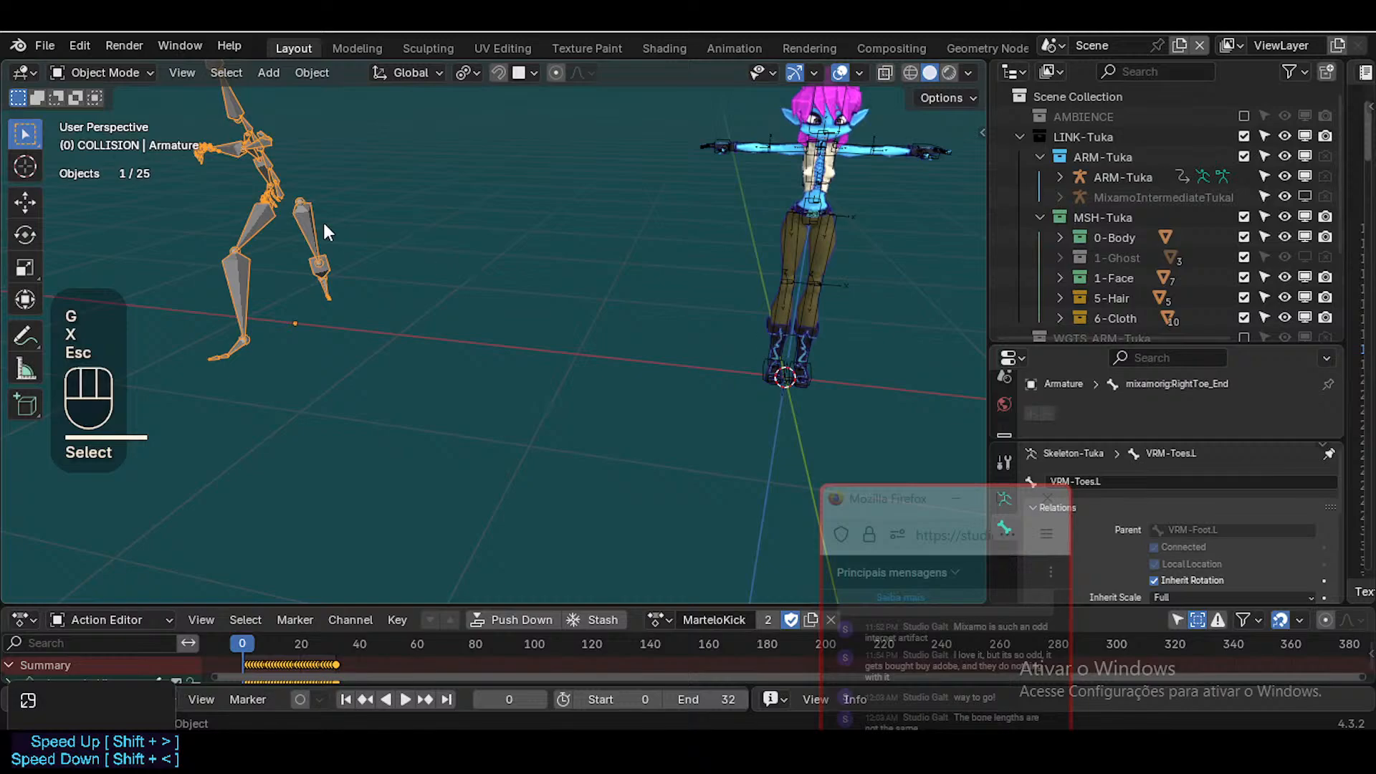
Clear the pose transforms of all the Mixamo armature's bones and return to Object Mode
key("ctrl+Tab")
key("a")
key("alt+q")
key("alt+q")
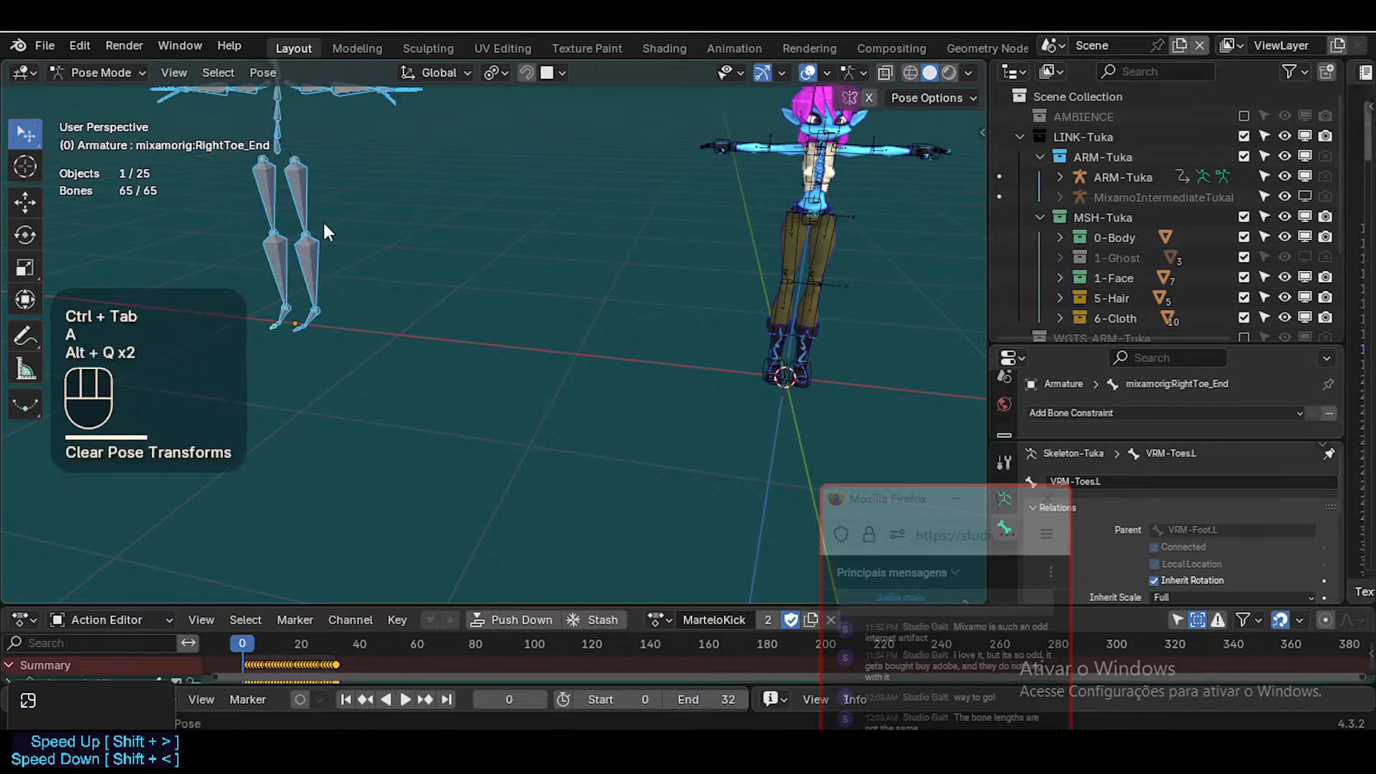
key("ctrl+Tab")
left_click(306, 210)
Try to move the Mixamo armature along the X axis, and undo the move
key("g")
key("x")
key("Escape")
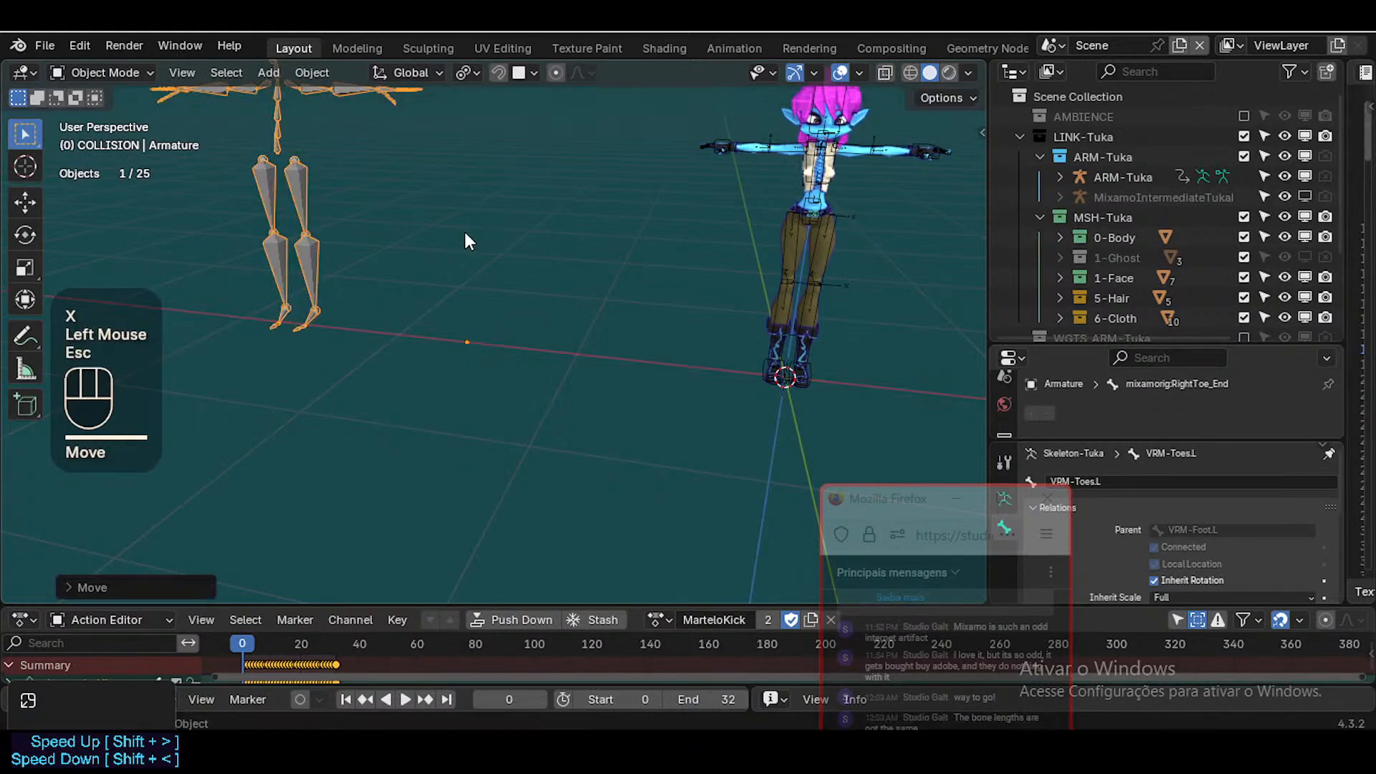
key("ctrl+z")
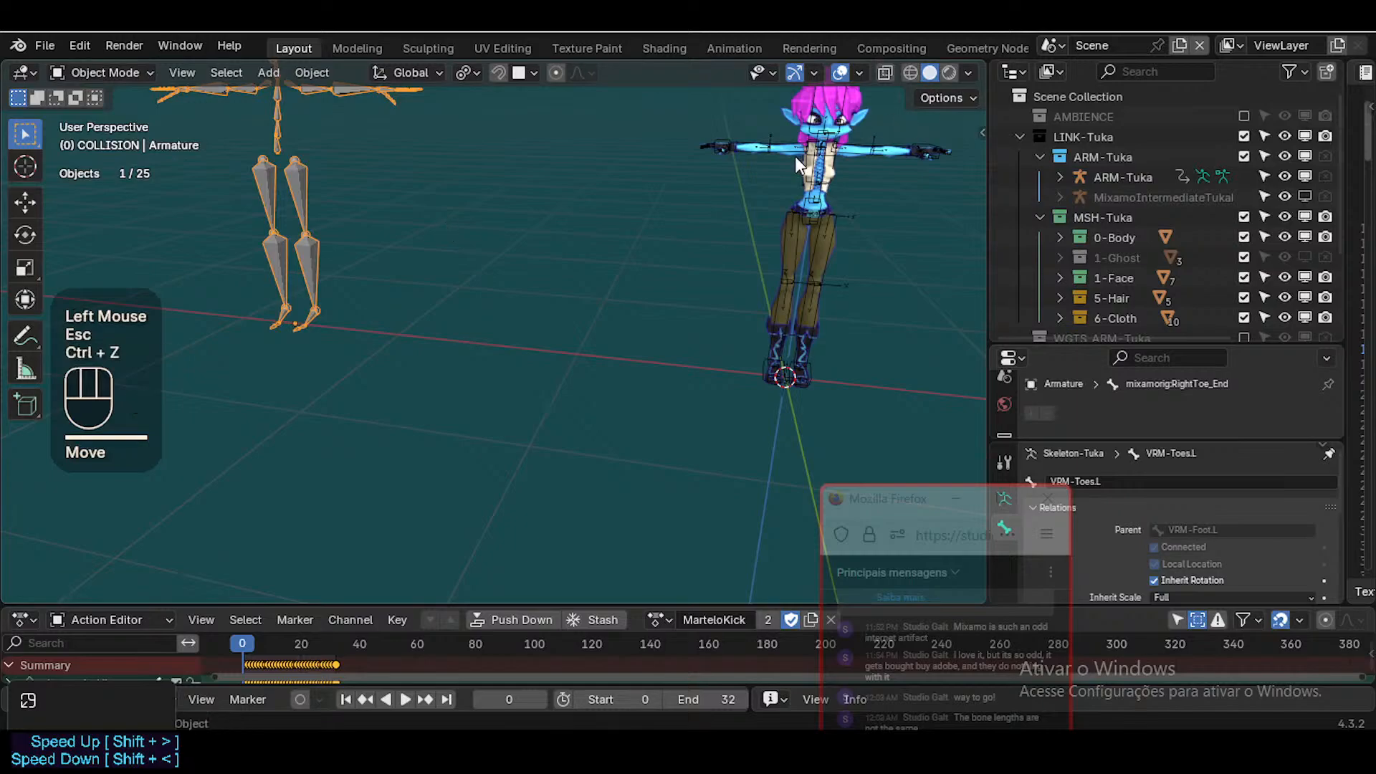
Turn off the transform option that affects only origins
key("ctrl+comma")
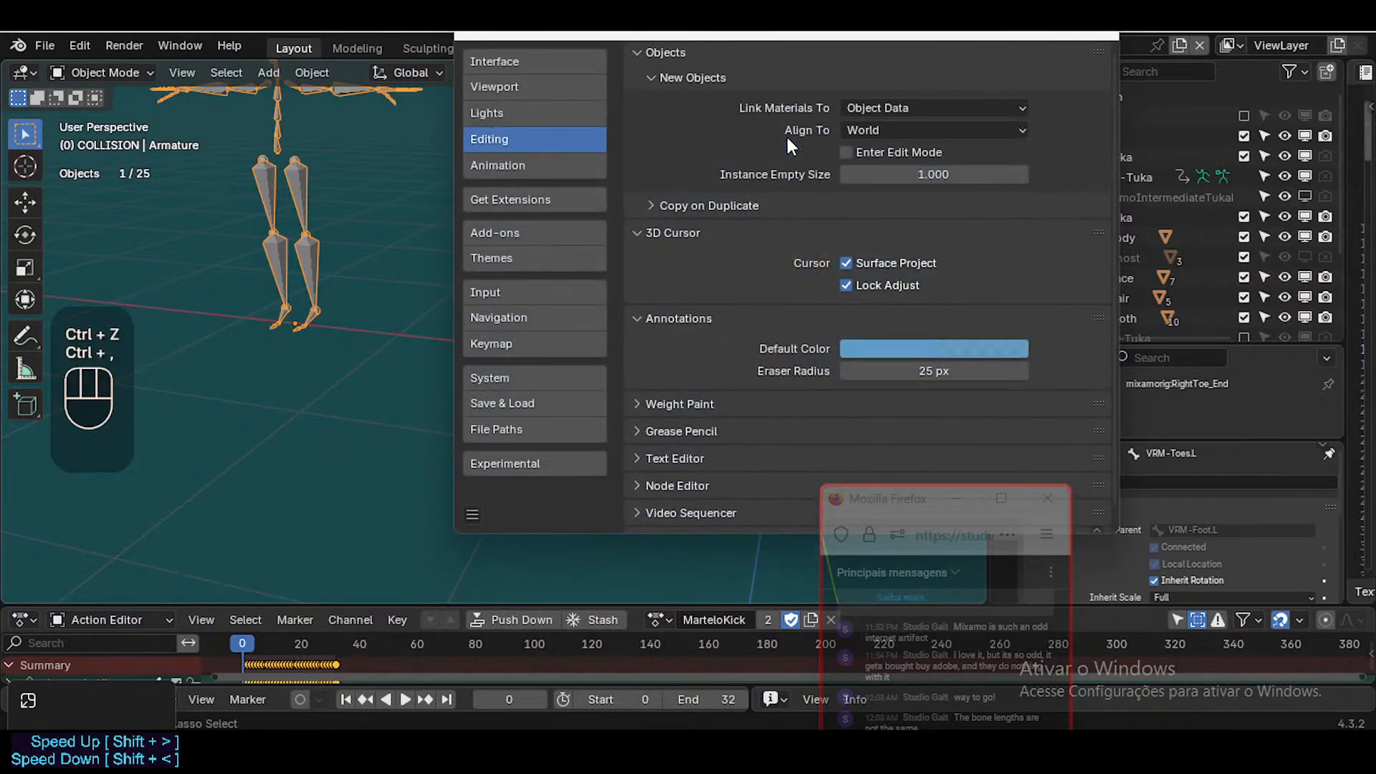
left_click(1102, 34)
left_click(948, 98)
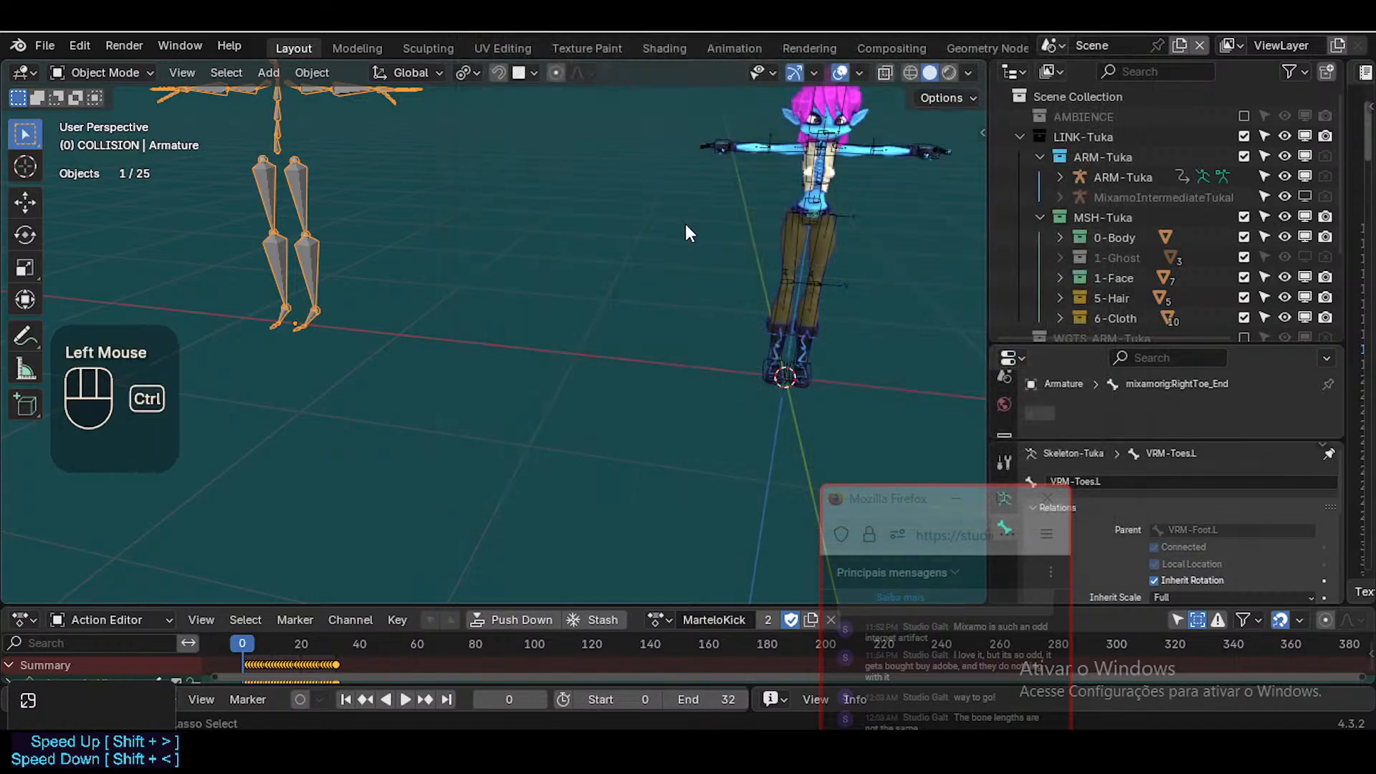
key("ctrl+period")
left_click(946, 98)
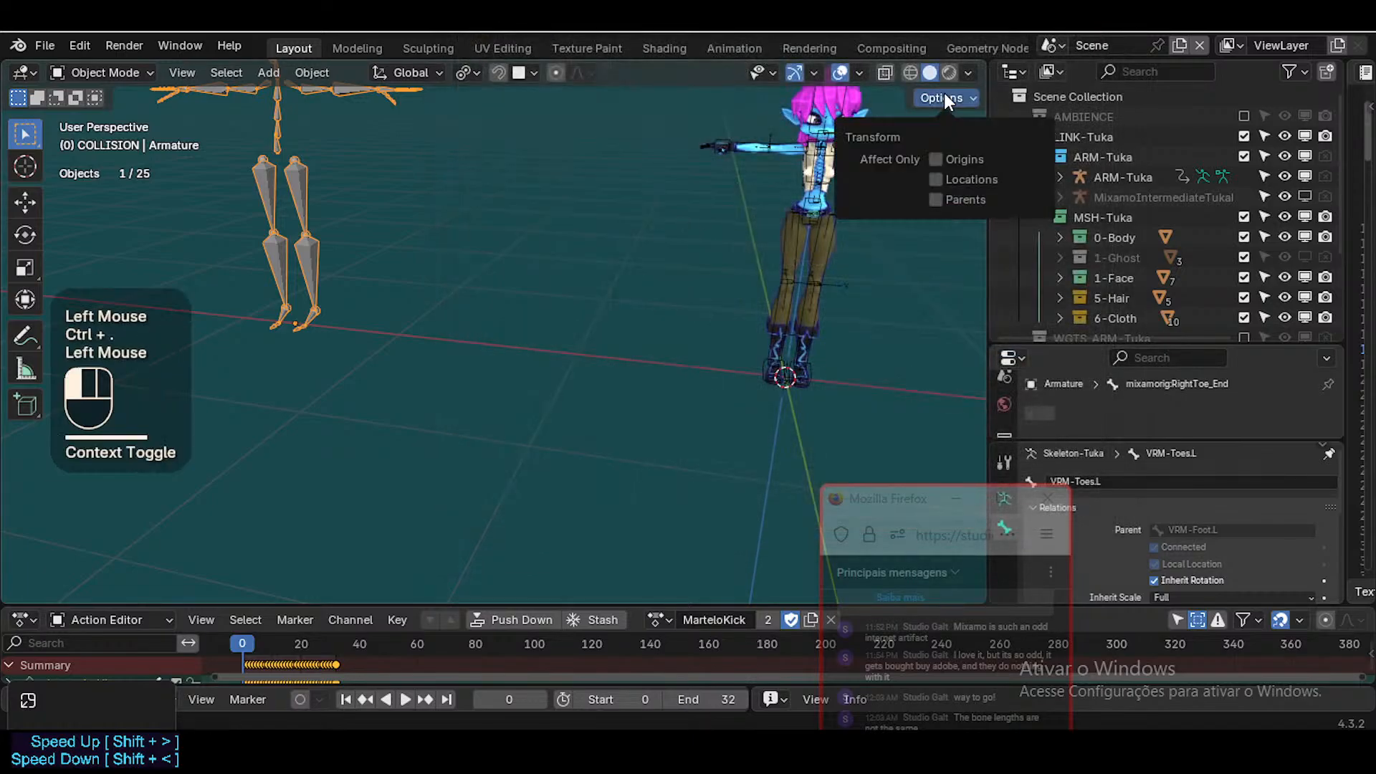
left_click(333, 302)
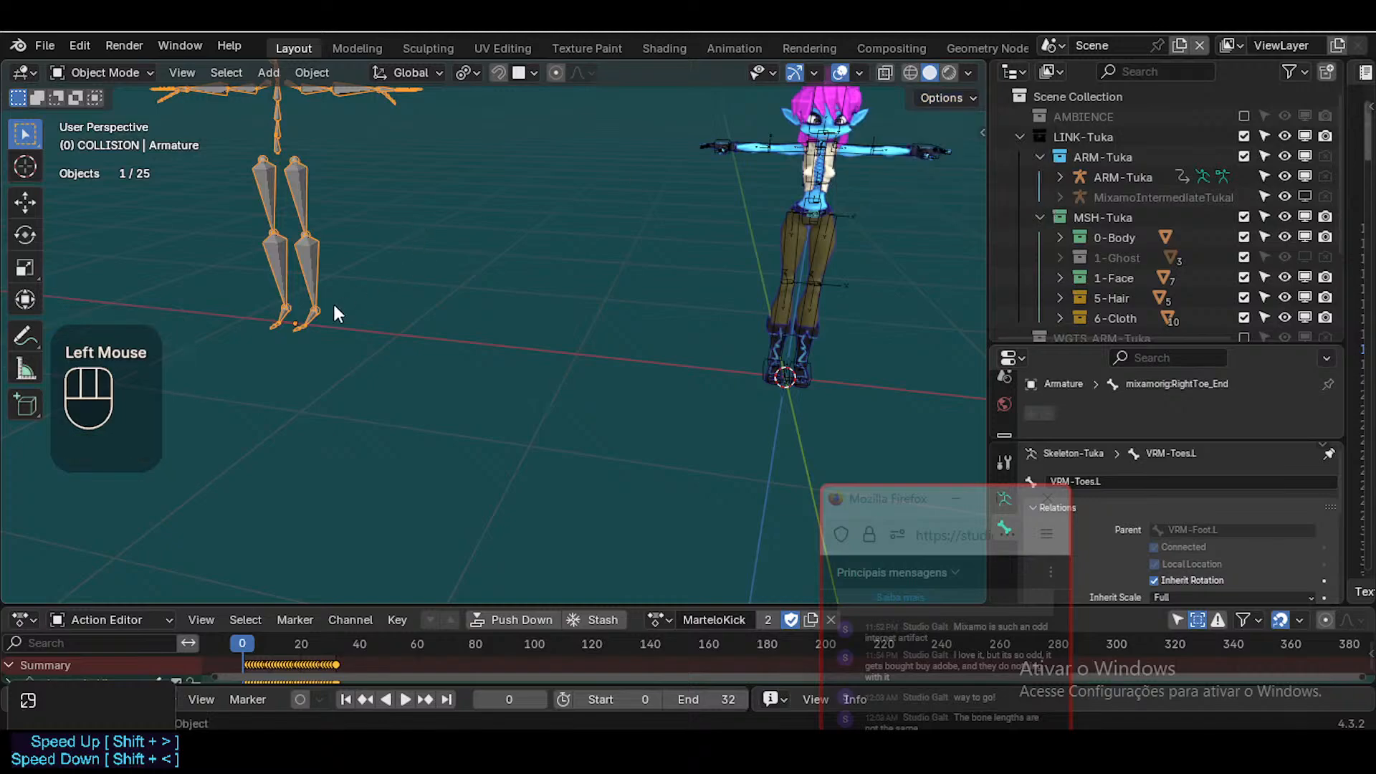
Move the Mixamo armature along the X axis towards the character
key("g")
key("Escape")
key("g")
key("x")
left_click(586, 304)
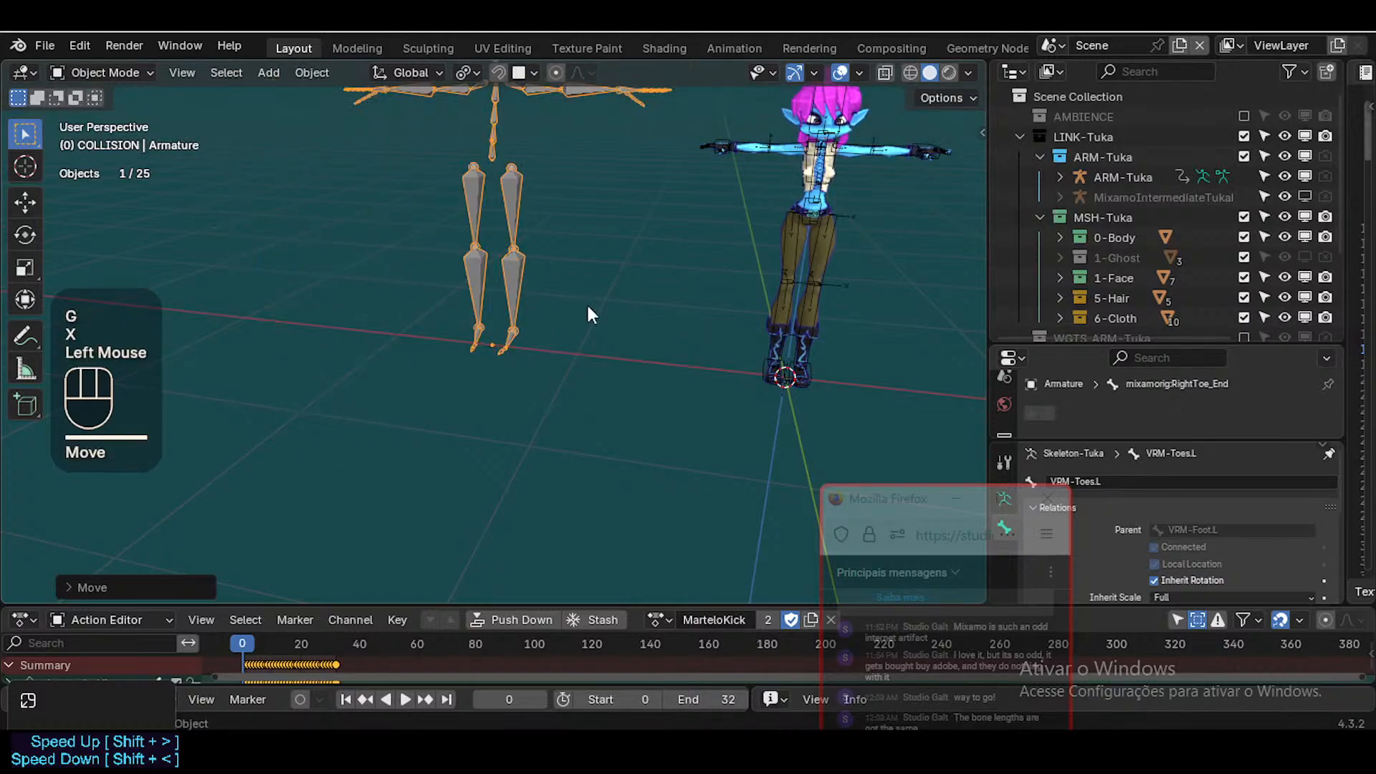
Scale the Mixamo armature down uniformly to about 0.86 to approach the character's height
key("shift+grave")
key("w")
key("d")
key("w")
key("d")
left_click(649, 172)
key("s")
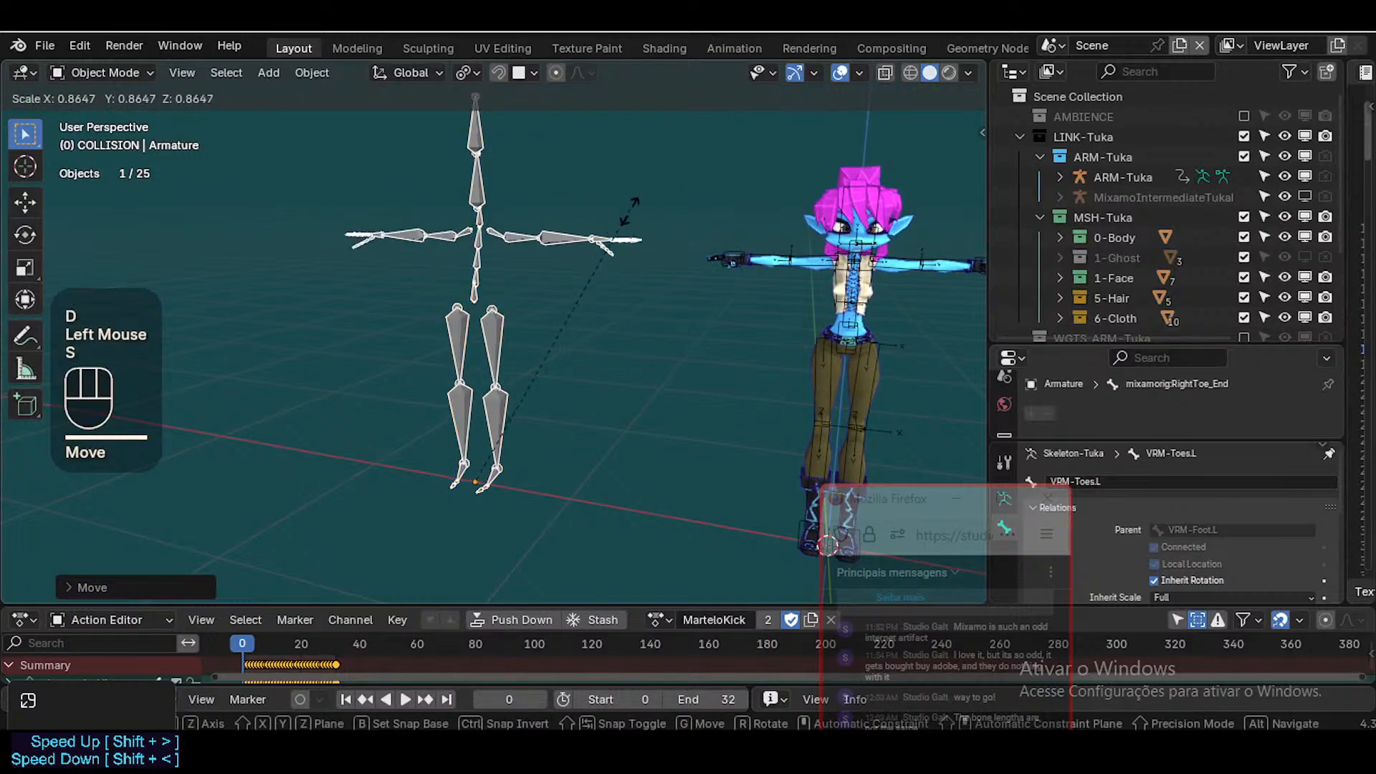
left_click(623, 217)
Refine the armature beside the character with moves along X and a uniform scale of about 0.97
key("g")
key("x")
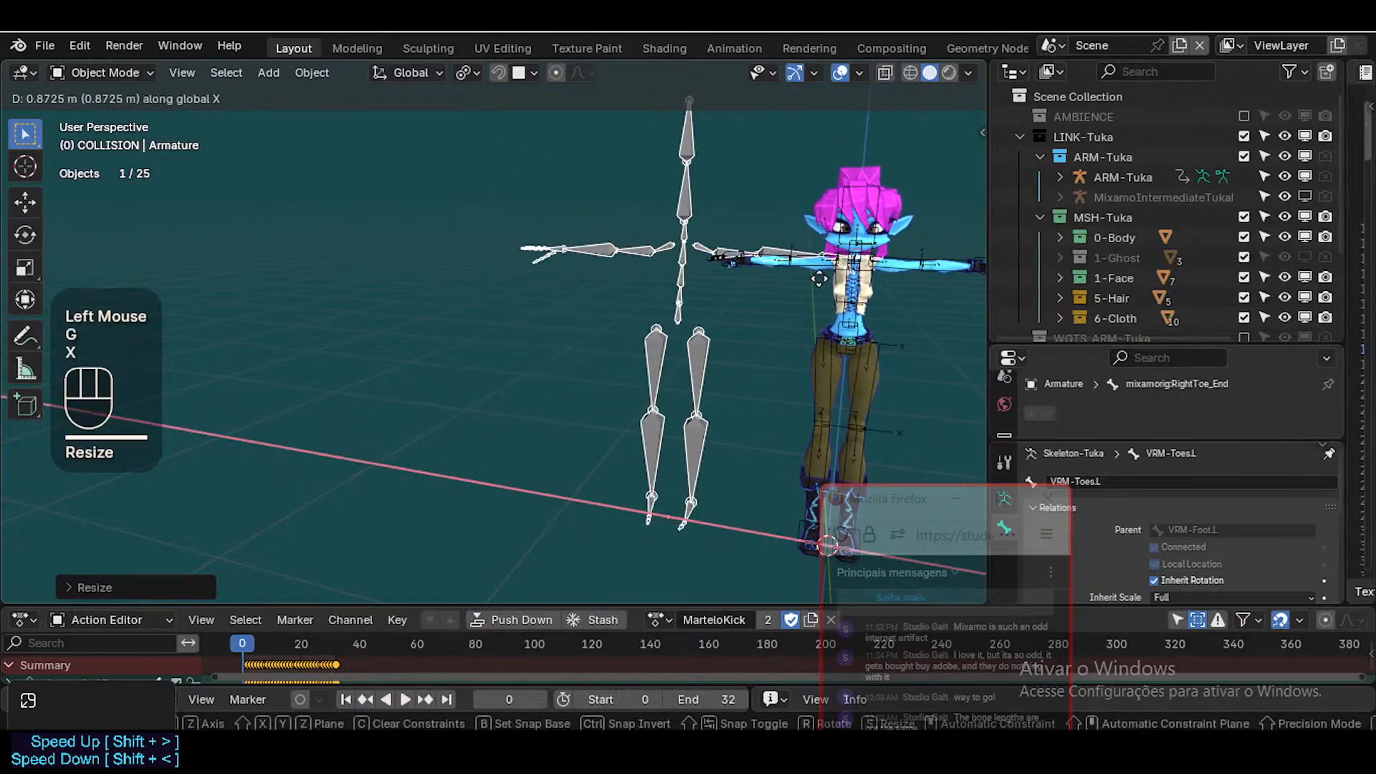
left_click(663, 269)
key("s")
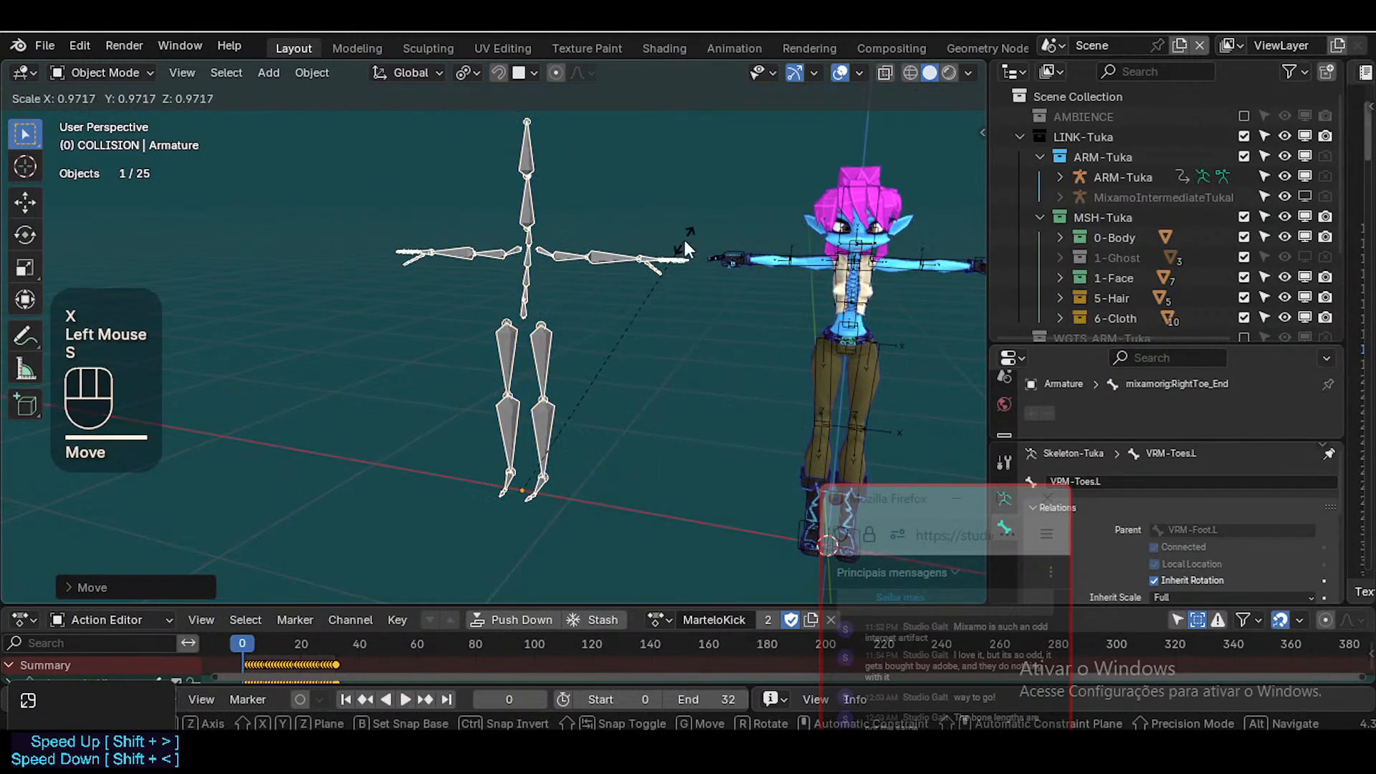
left_click(685, 240)
key("g")
key("x")
left_click(639, 260)
Play the animation briefly, go back to the first frame and clear all the Mixamo armature's pose transforms
key("space")
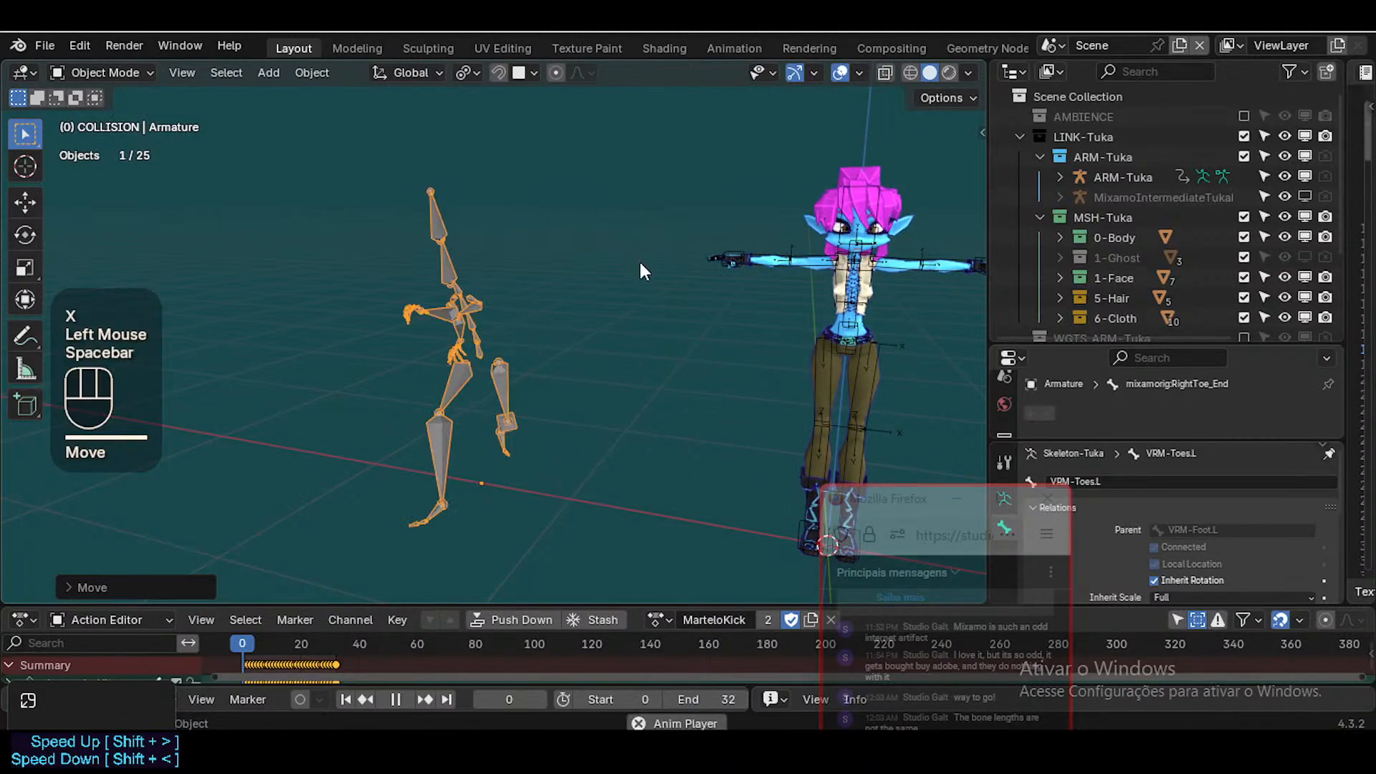
key("space")
key("shift+Left")
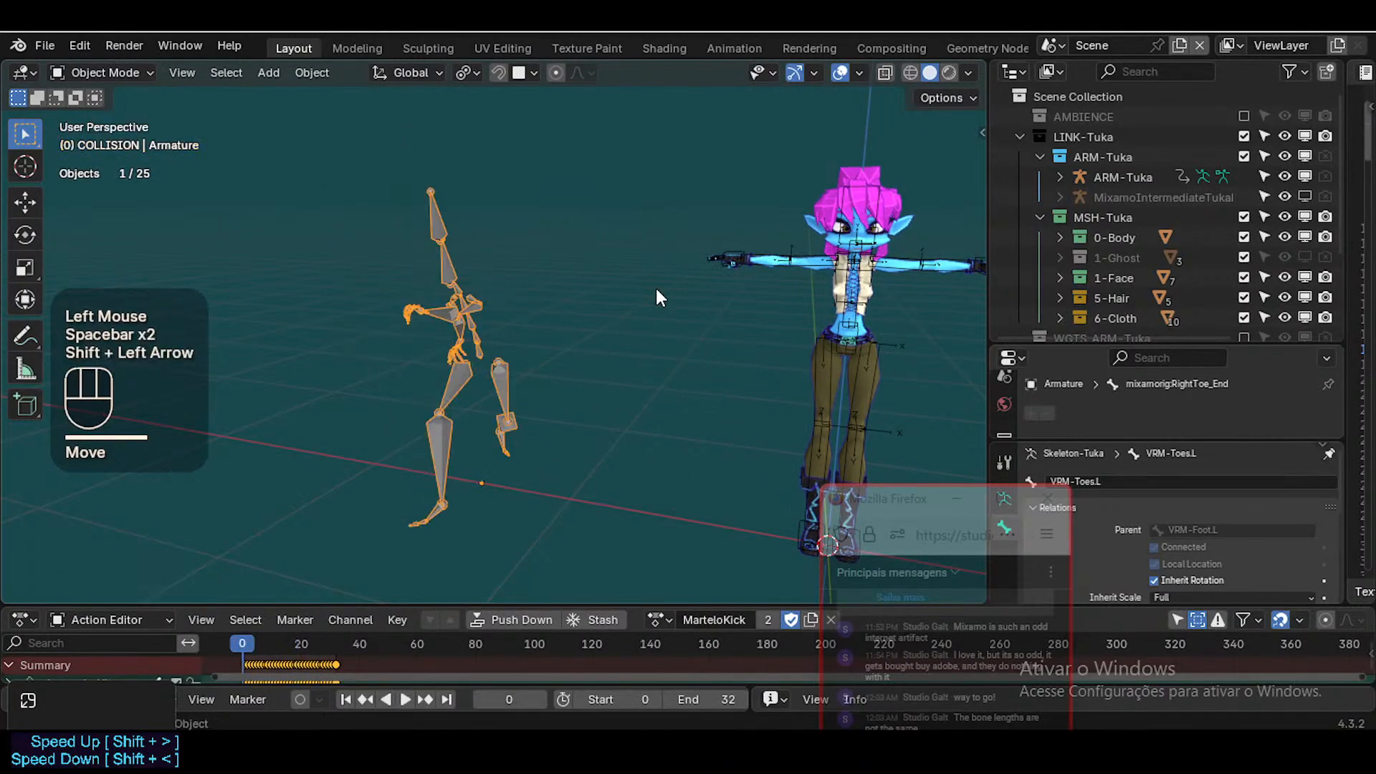
key("ctrl+Tab")
key("a")
key("alt+q")
key("alt+q")
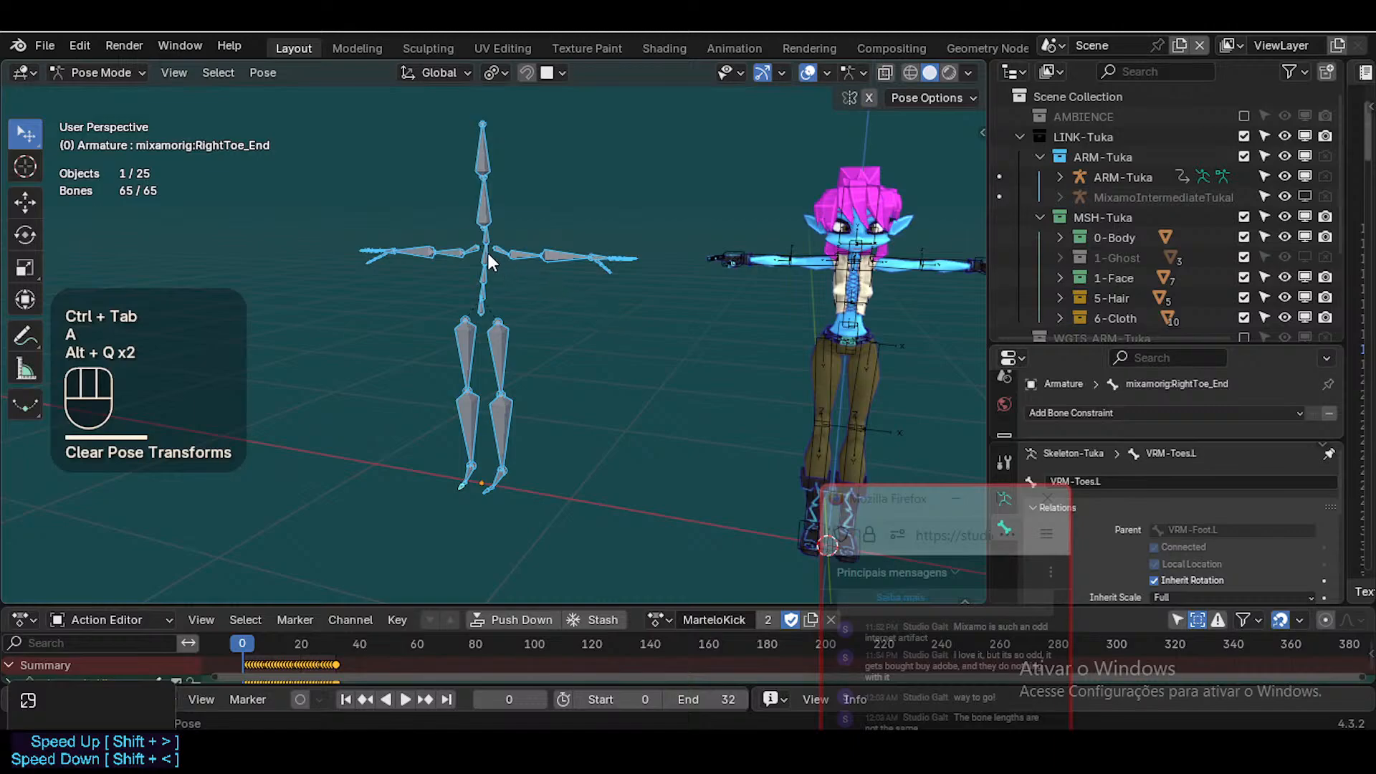
Save a copy of the file under a name starting with Tuka-Game-75-RETARGETI
left_click(50, 45)
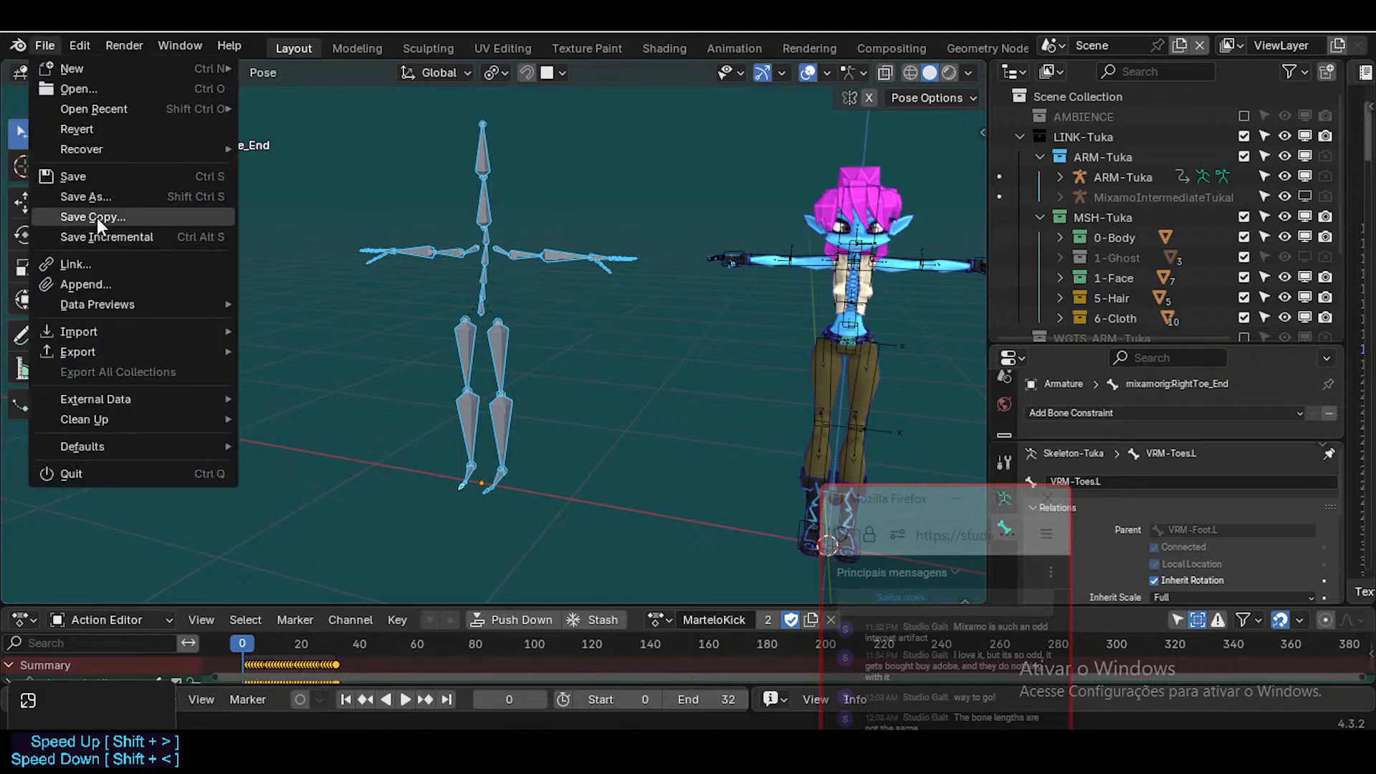
left_click(97, 218)
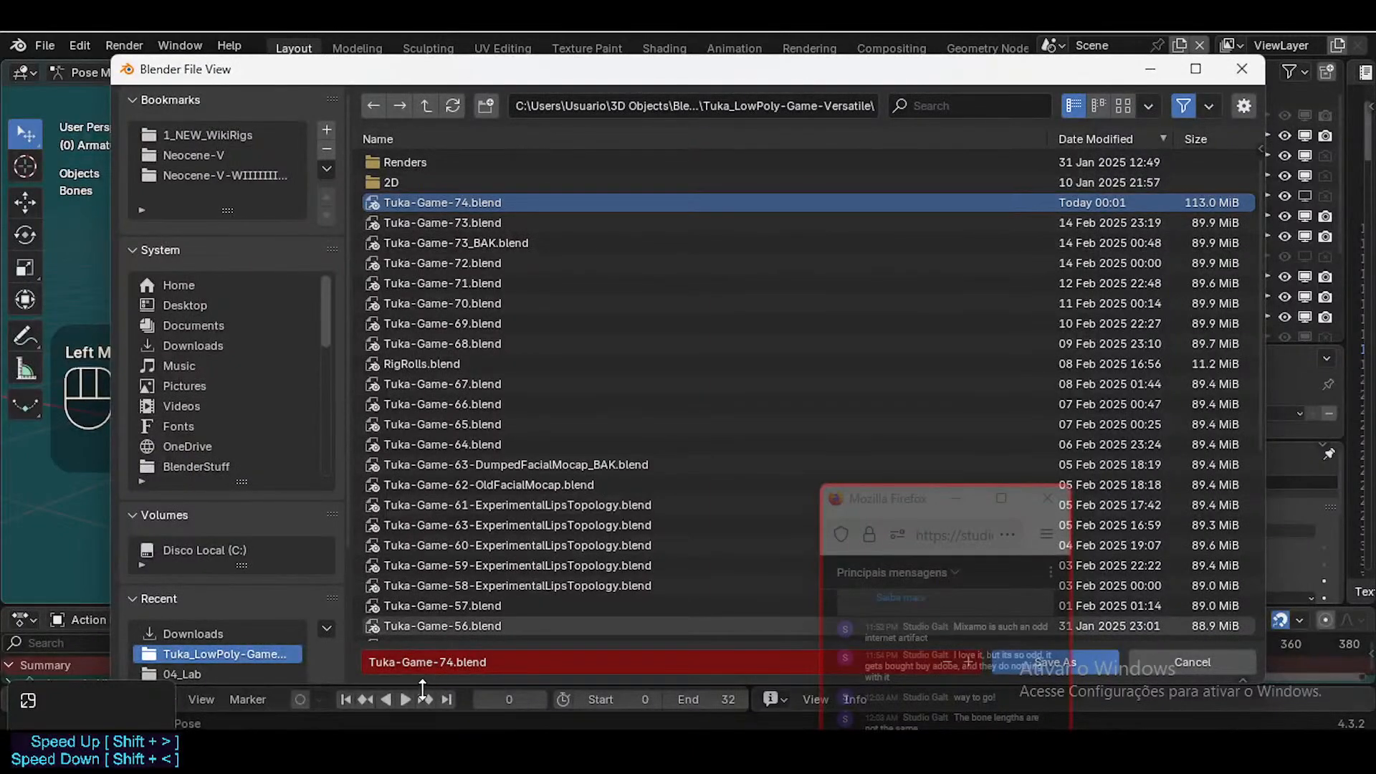
left_click(447, 663)
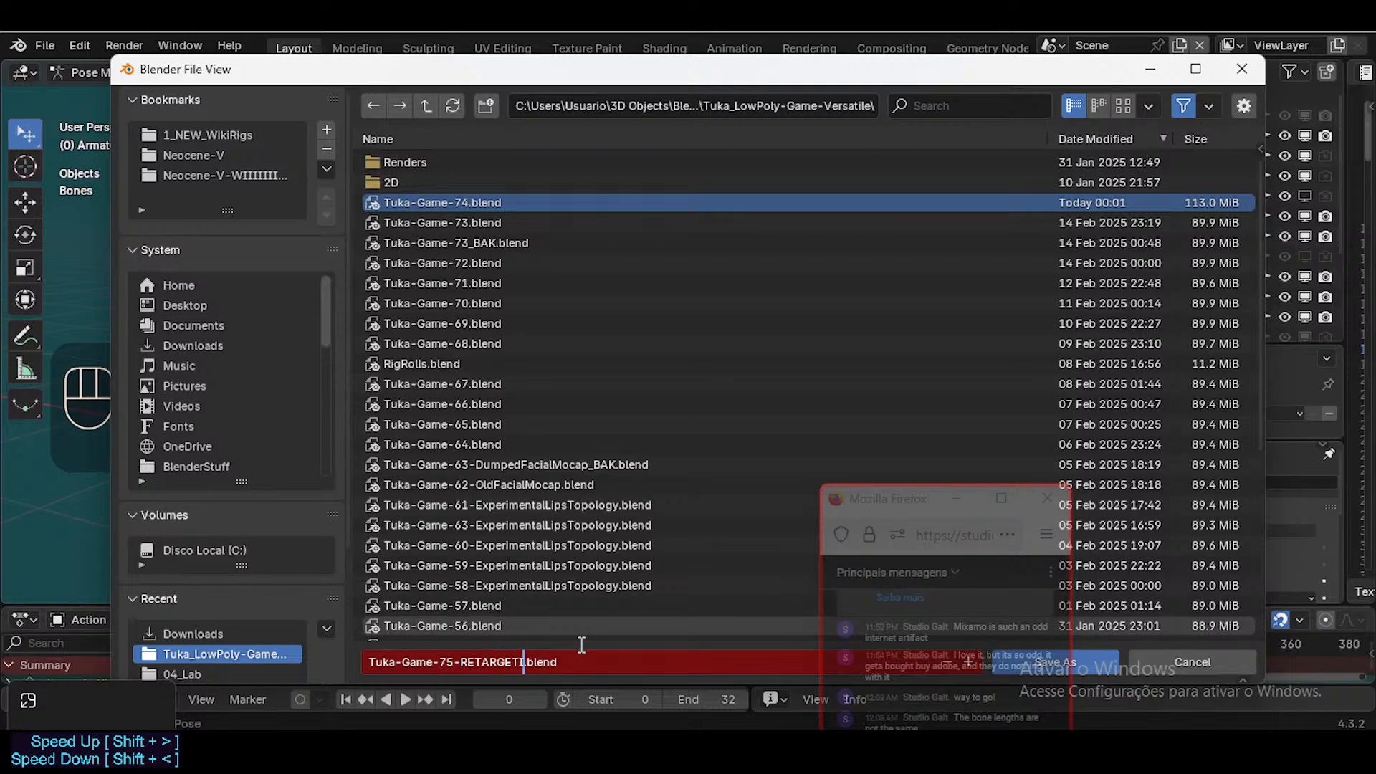
key("Return")
Examine the proportions of the Mixamo skeleton's torso, arms and legs in its rest pose
key("shift+grave")
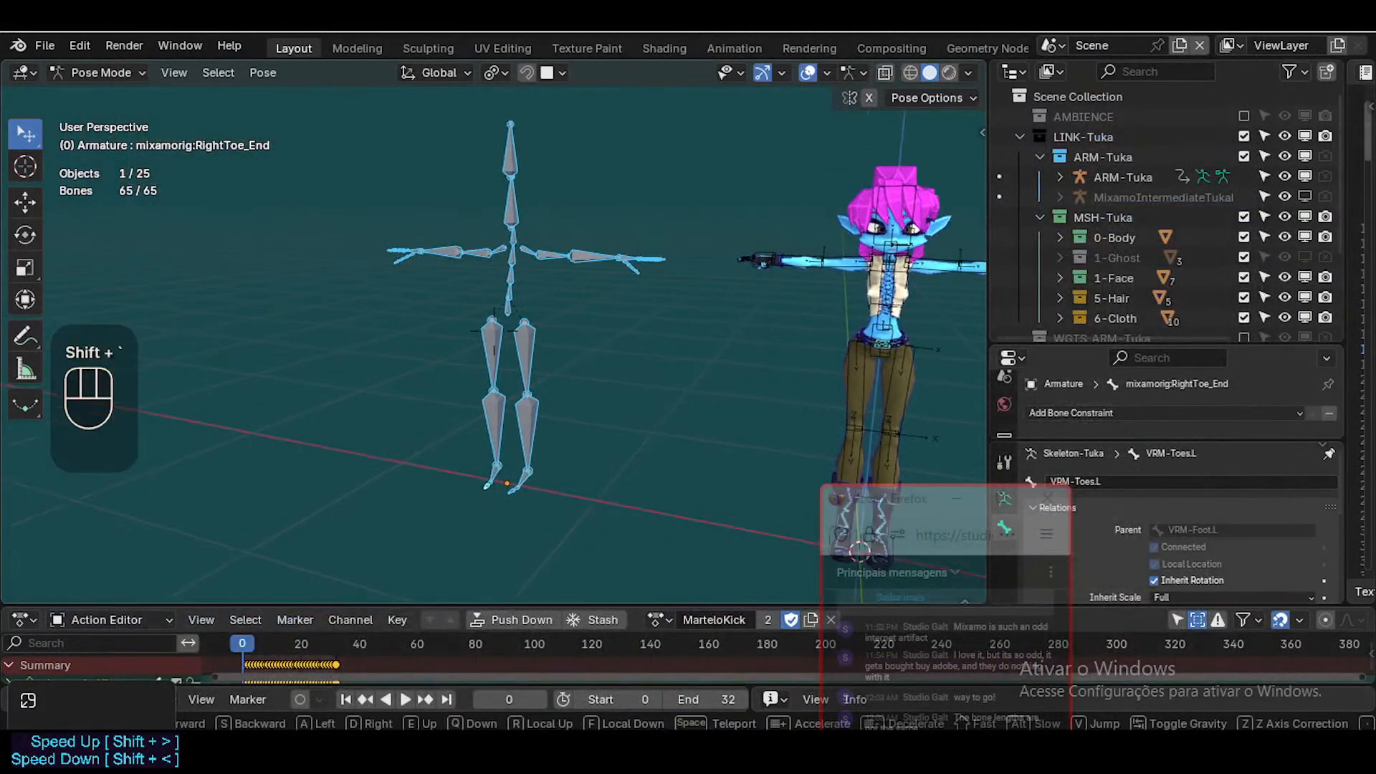
key("shift+w")
key("shift+d")
key("a")
key("w")
key("w")
key("a")
key("w")
key("a")
key("d")
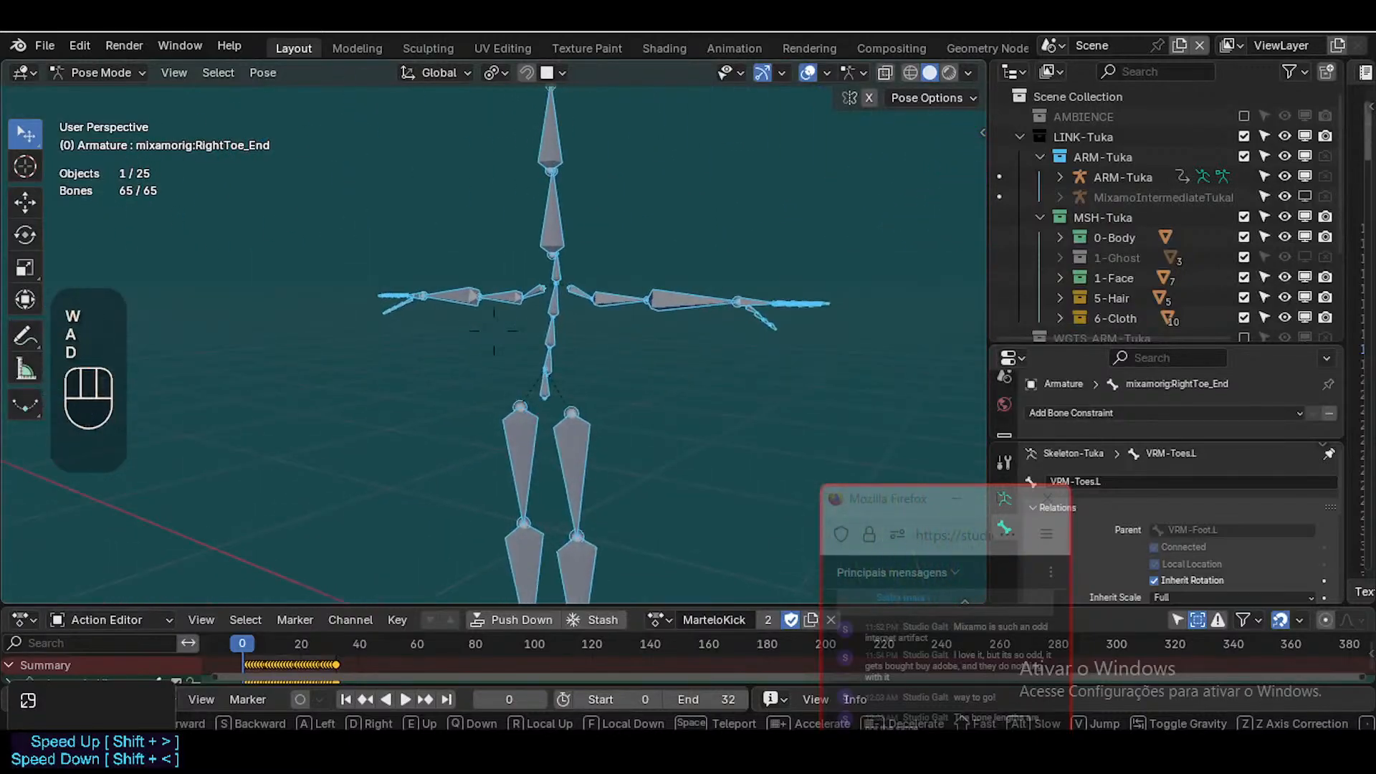
key("w")
key("s")
left_click(546, 389)
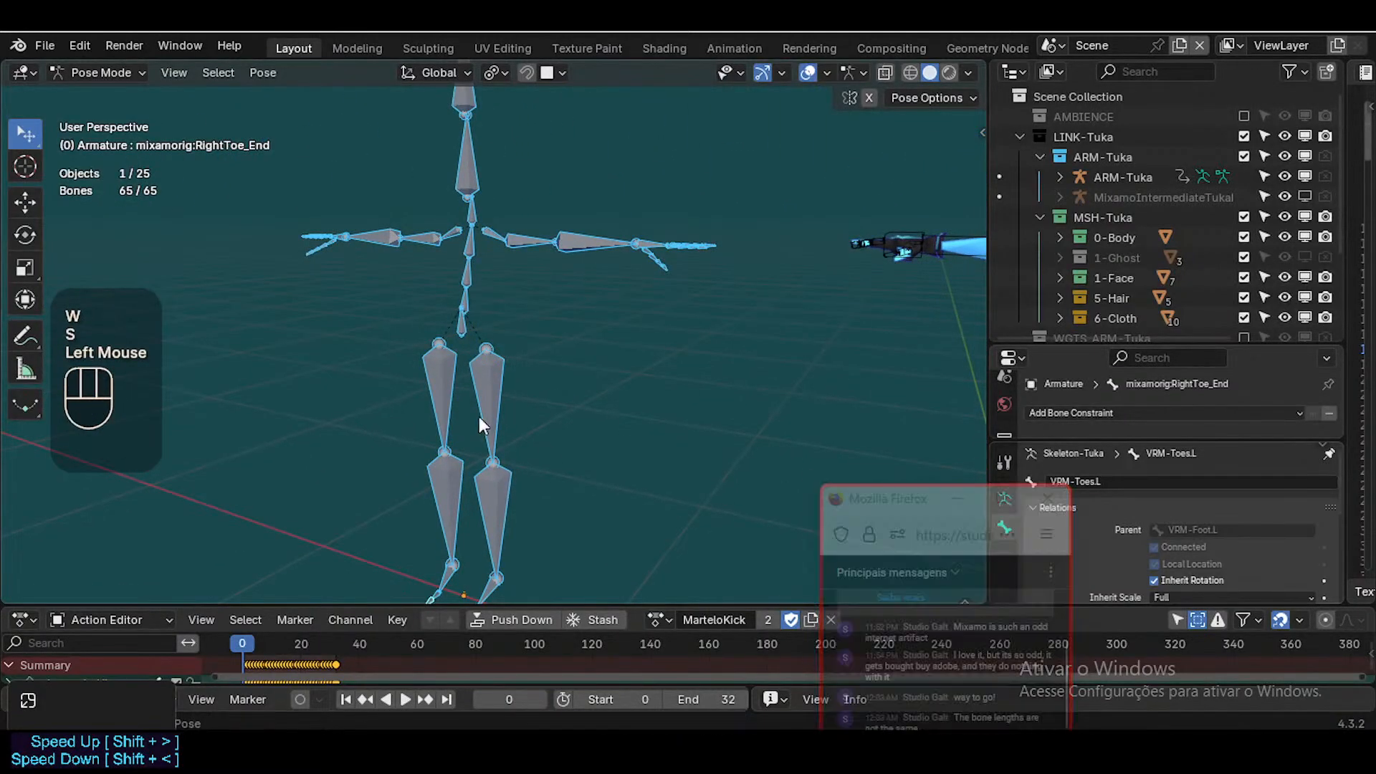
Inspect the Mixamo skeleton's hand and finger bones from several angles, and compare the whole rig with the character
scroll(480, 298, "down", 6)
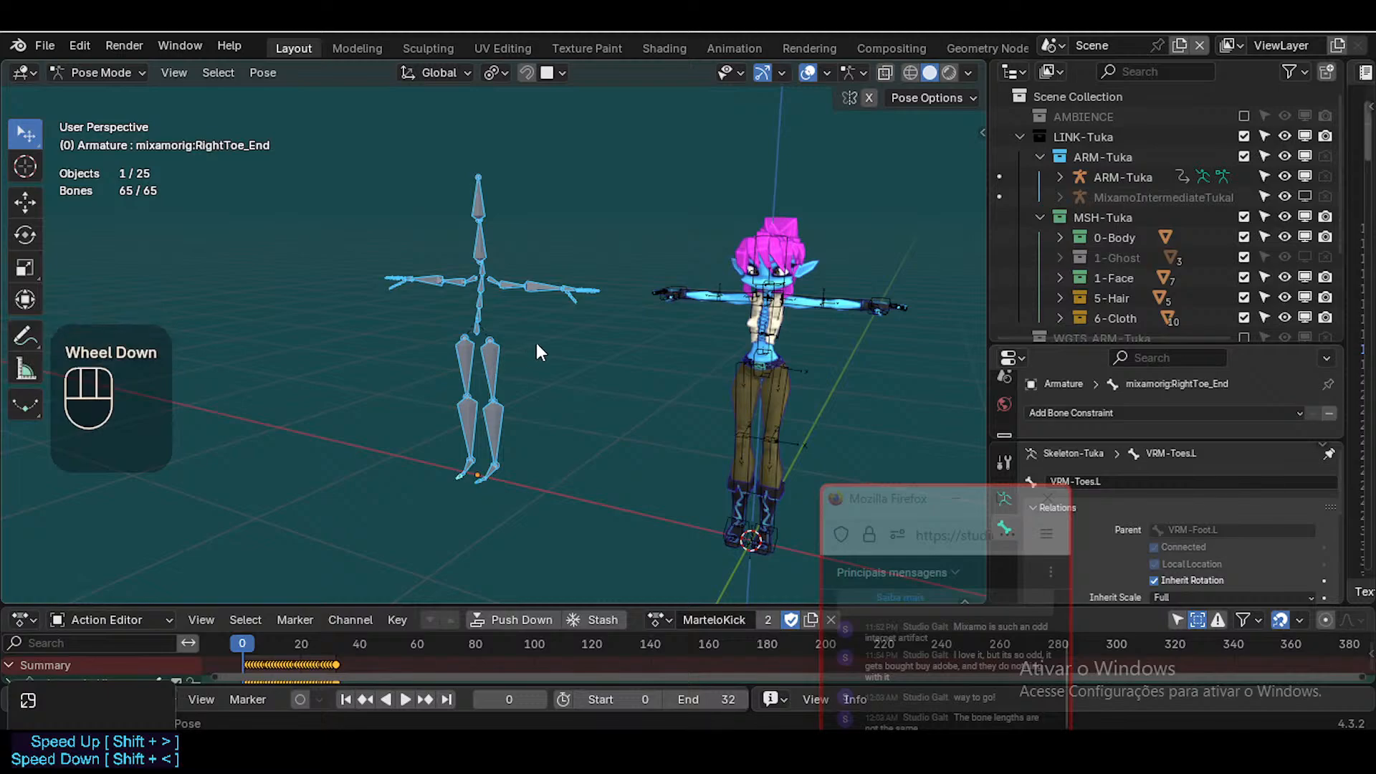
scroll(536, 342, "up", 2)
key("shift+grave")
key("w")
key("w")
key("w")
key("e")
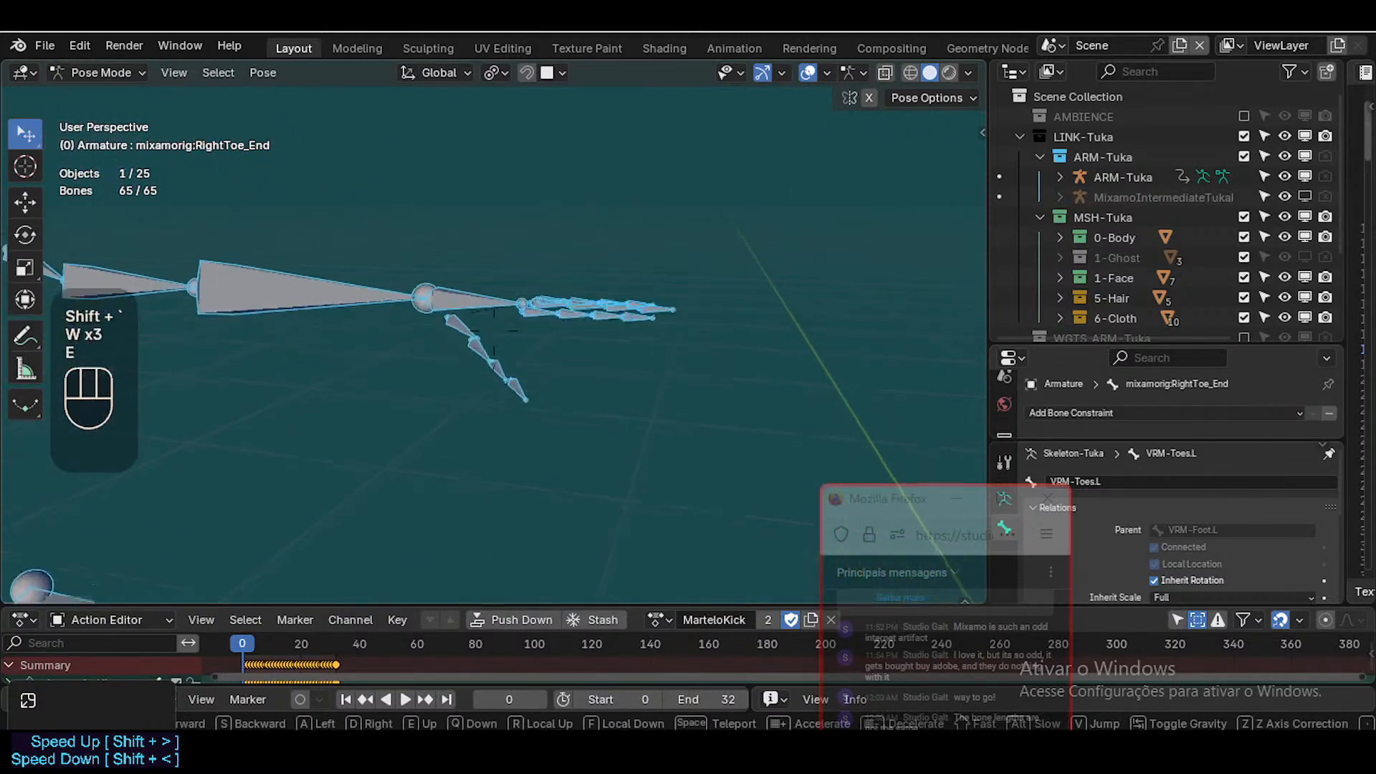
key("d")
key("w")
key("d")
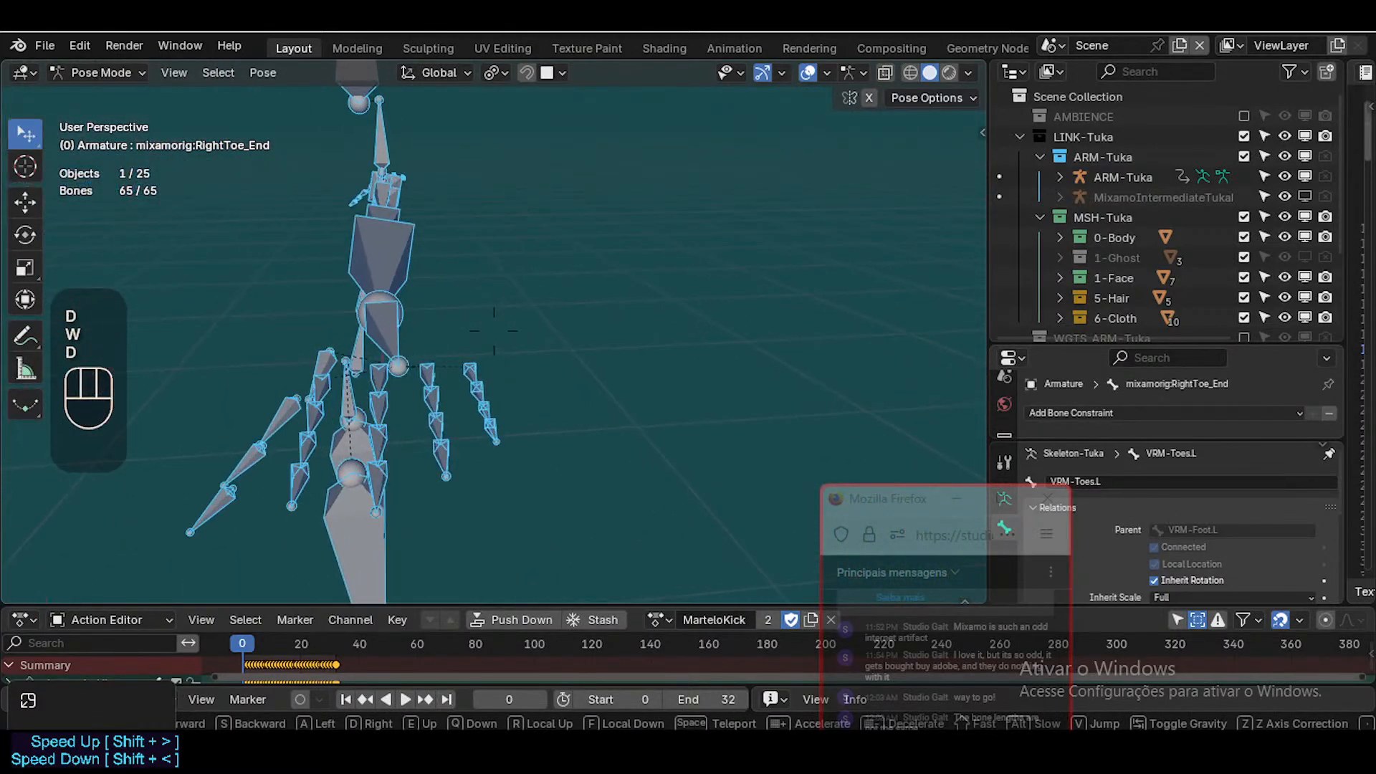
key("a")
key("d")
key("w")
key("s")
key("a")
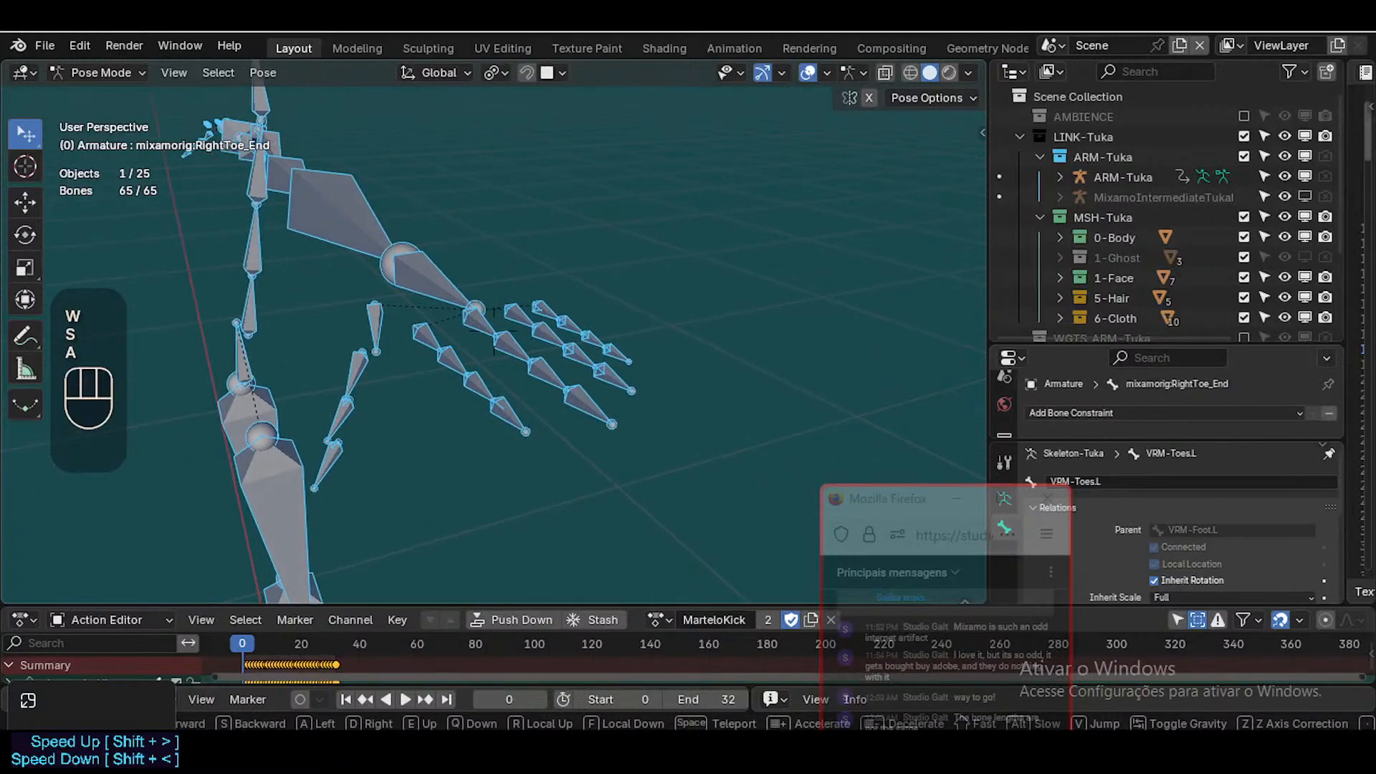
key("a")
key("s")
key("shift")
key("q")
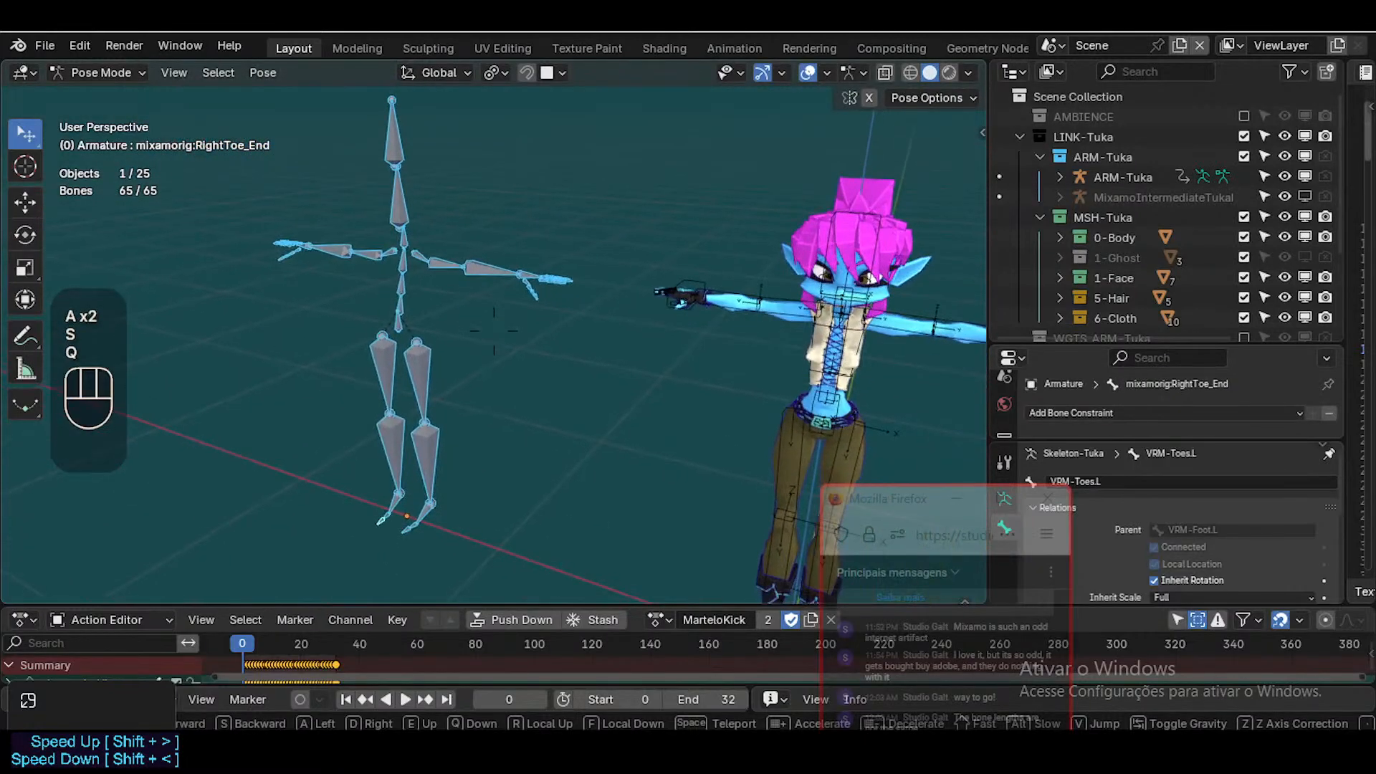
left_click(451, 398)
Compare the Mixamo armature's animated pose with its rest bones in Edit Mode
key("Tab")
key("Tab")
scroll(431, 413, "down", 2)
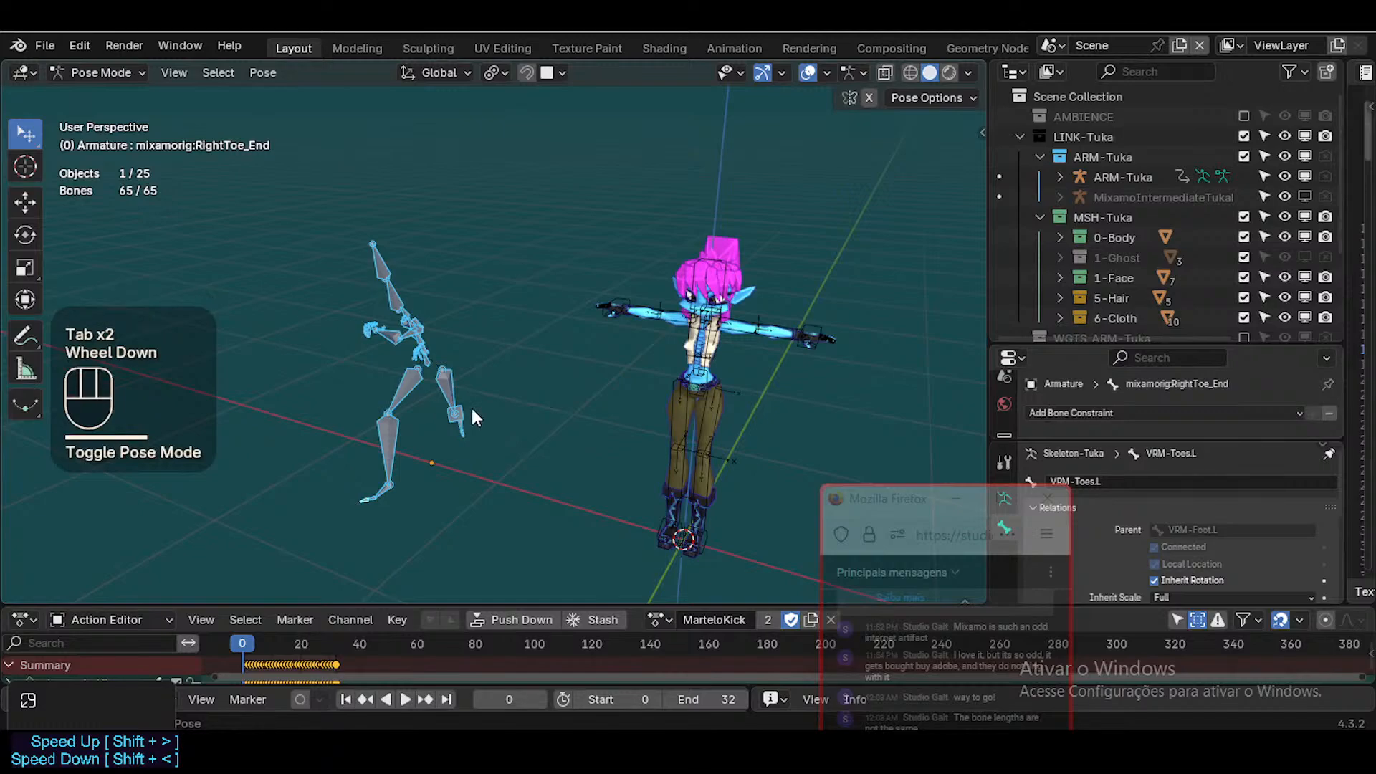
key("Tab")
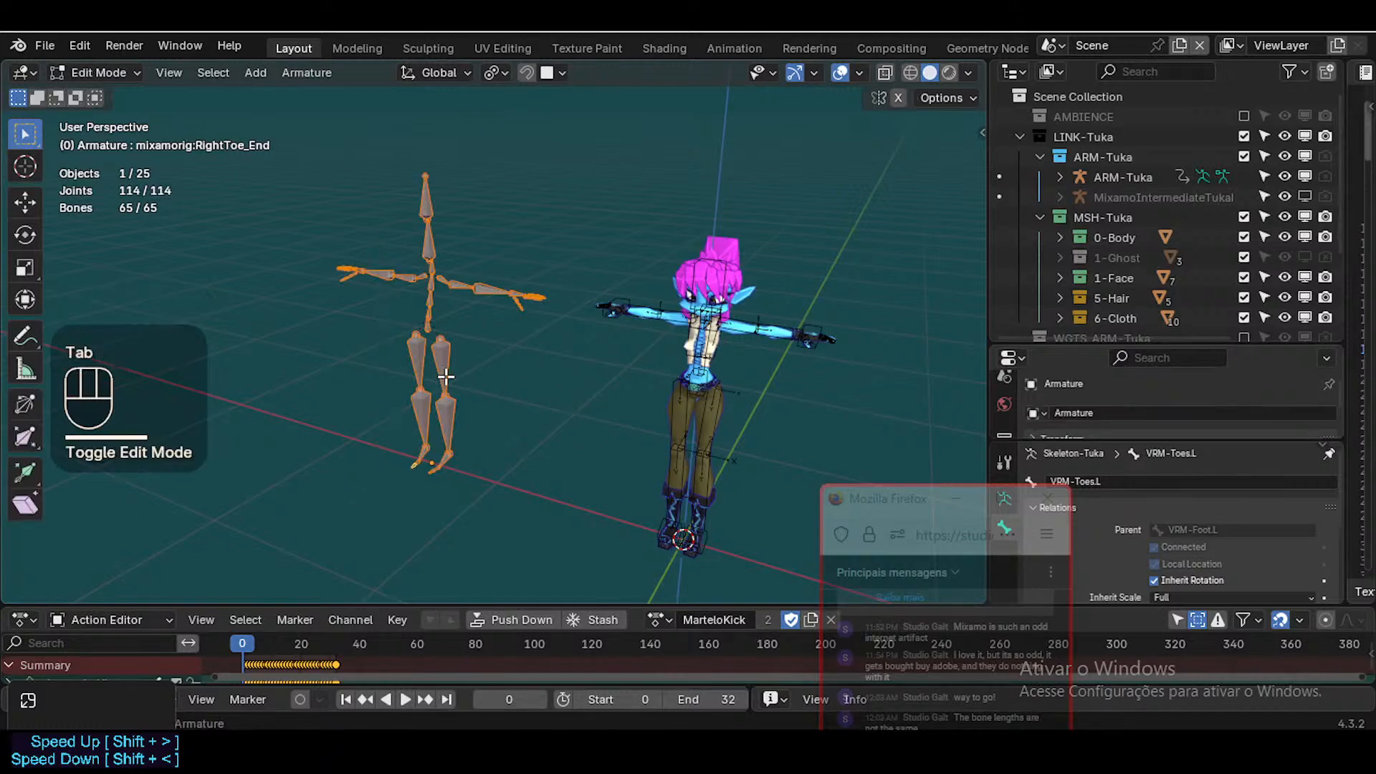
key("shift+grave")
key("w")
key("w")
left_click(446, 378)
Try to snap the armature's selected bones to the 3D cursor in Edit Mode, and undo it
key("ctrl+Tab")
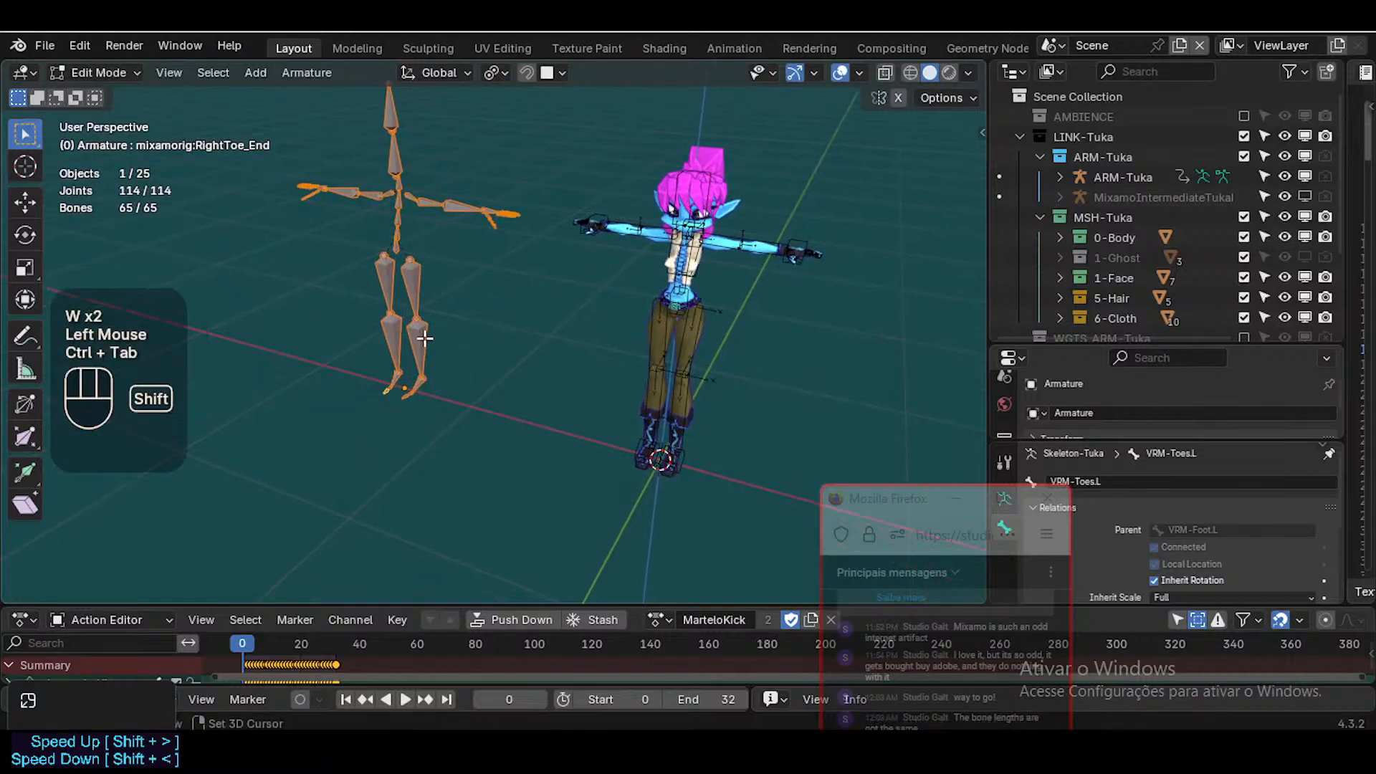
key("shift+s")
key("ctrl+z")
key("ctrl+Tab")
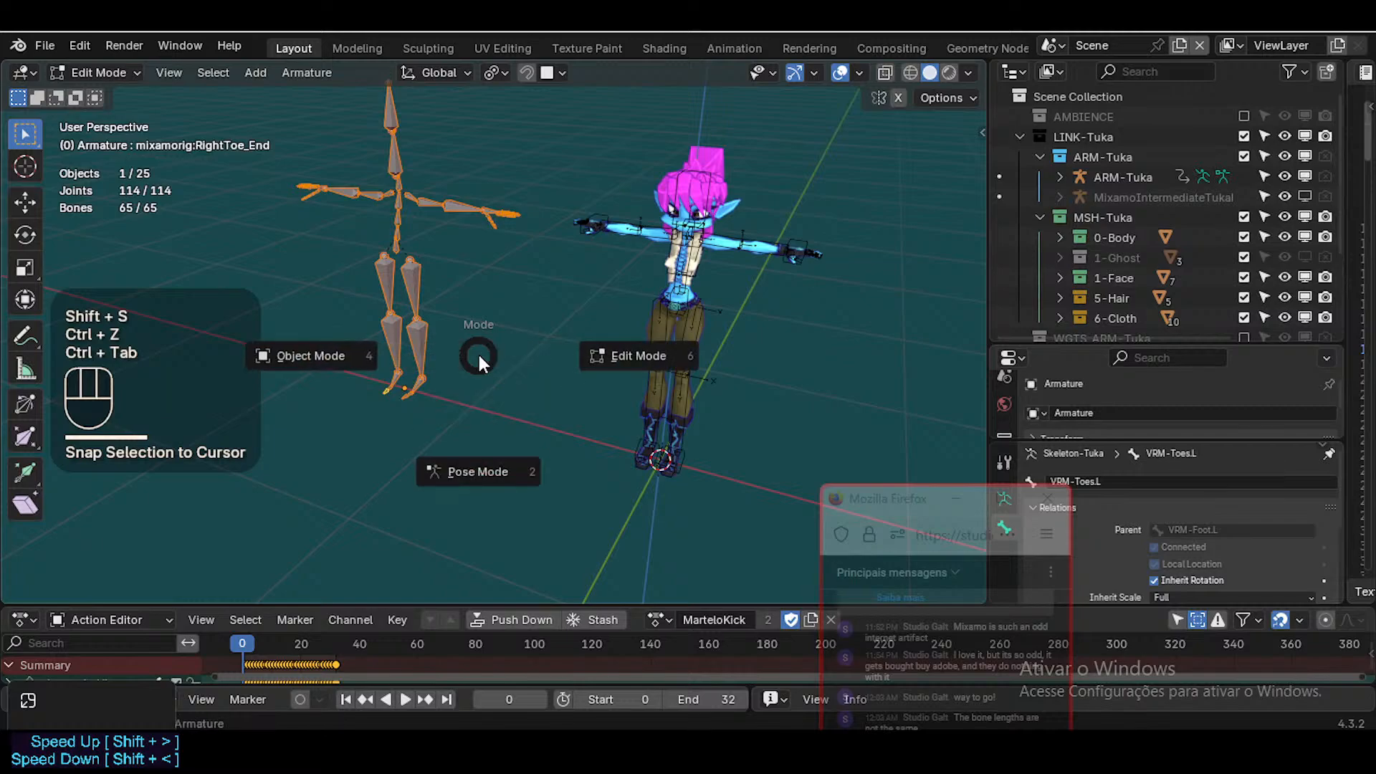
left_click(522, 370)
Clear the pose transforms of every Mixamo bone in Pose Mode and switch back to Object Mode
key("ctrl+Tab")
key("a")
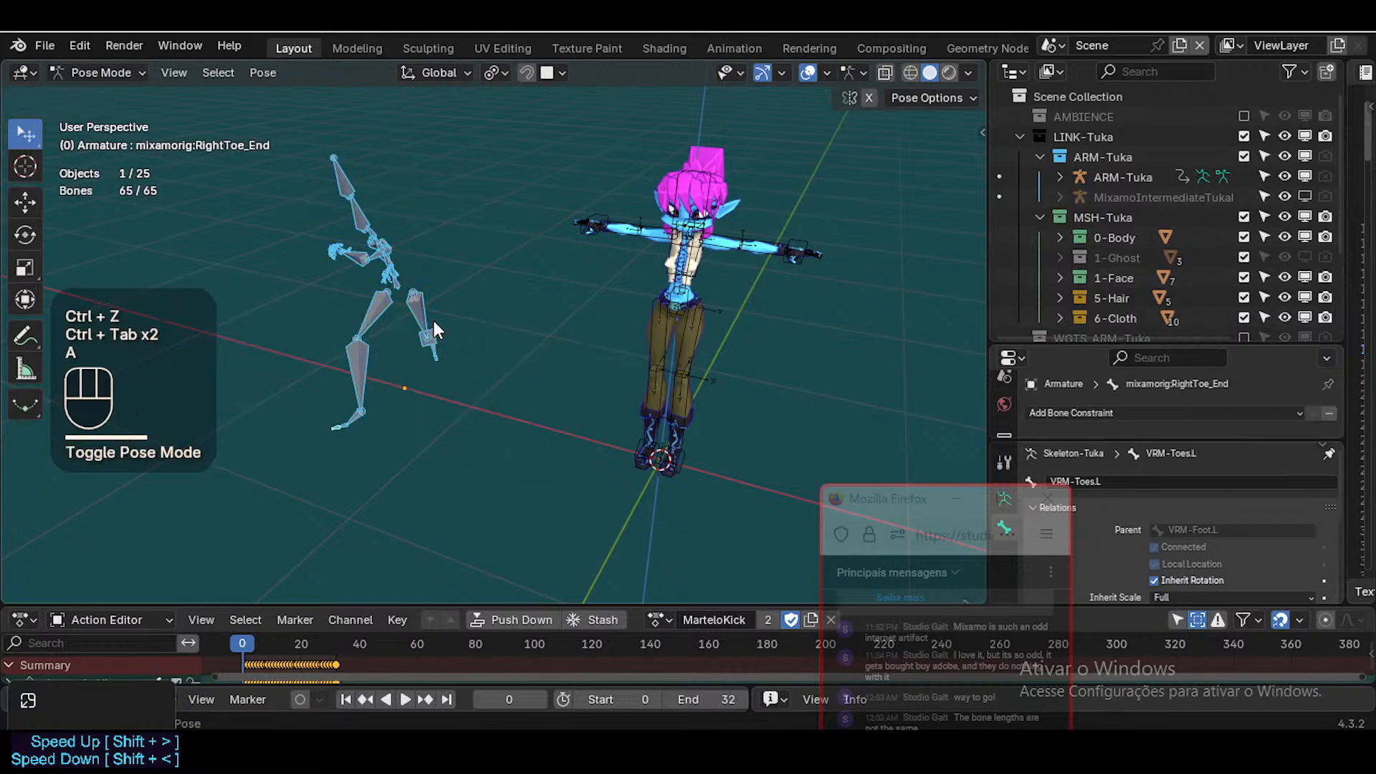
key("alt+q")
key("alt+q")
key("ctrl+Tab")
left_click(424, 296)
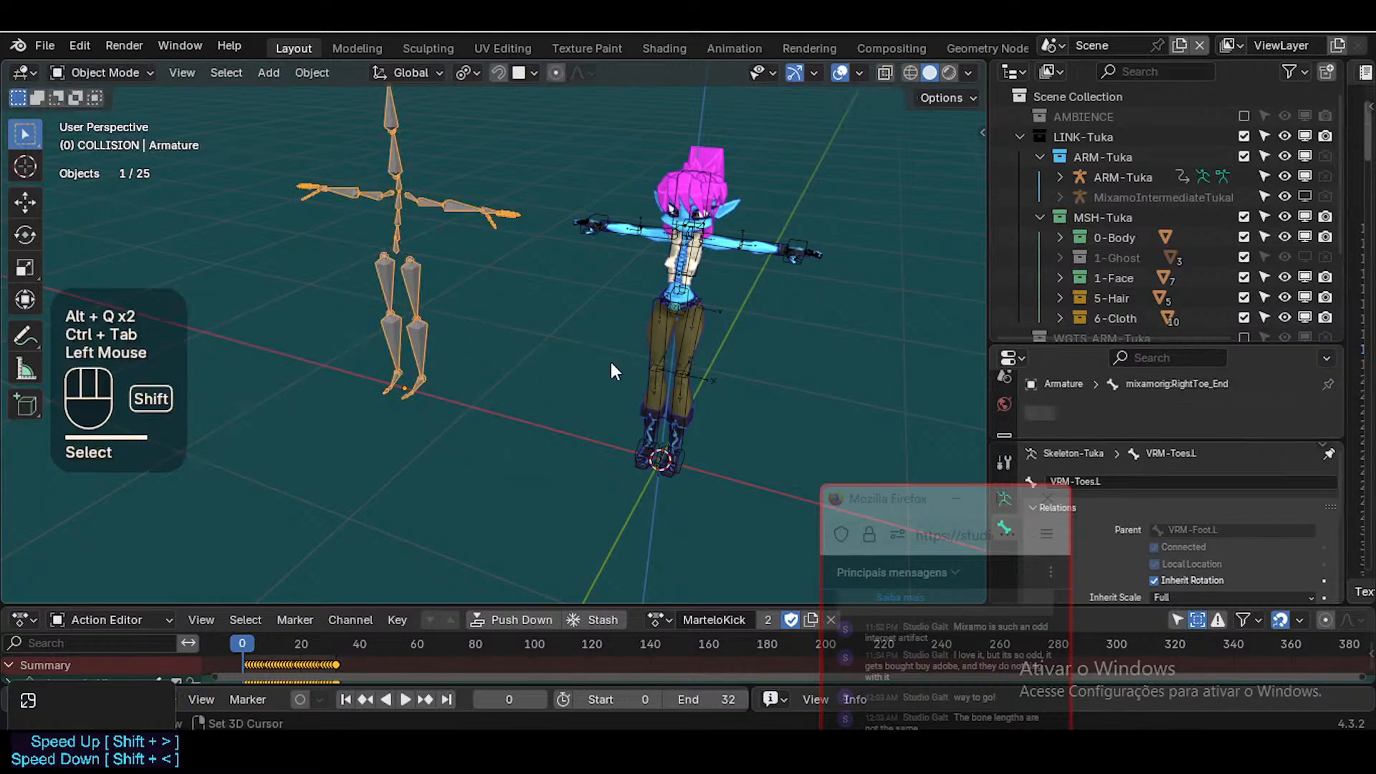
Snap the Mixamo armature to the 3D cursor at the character's feet
key("shift+s")
key("shift+s")
left_click(529, 294)
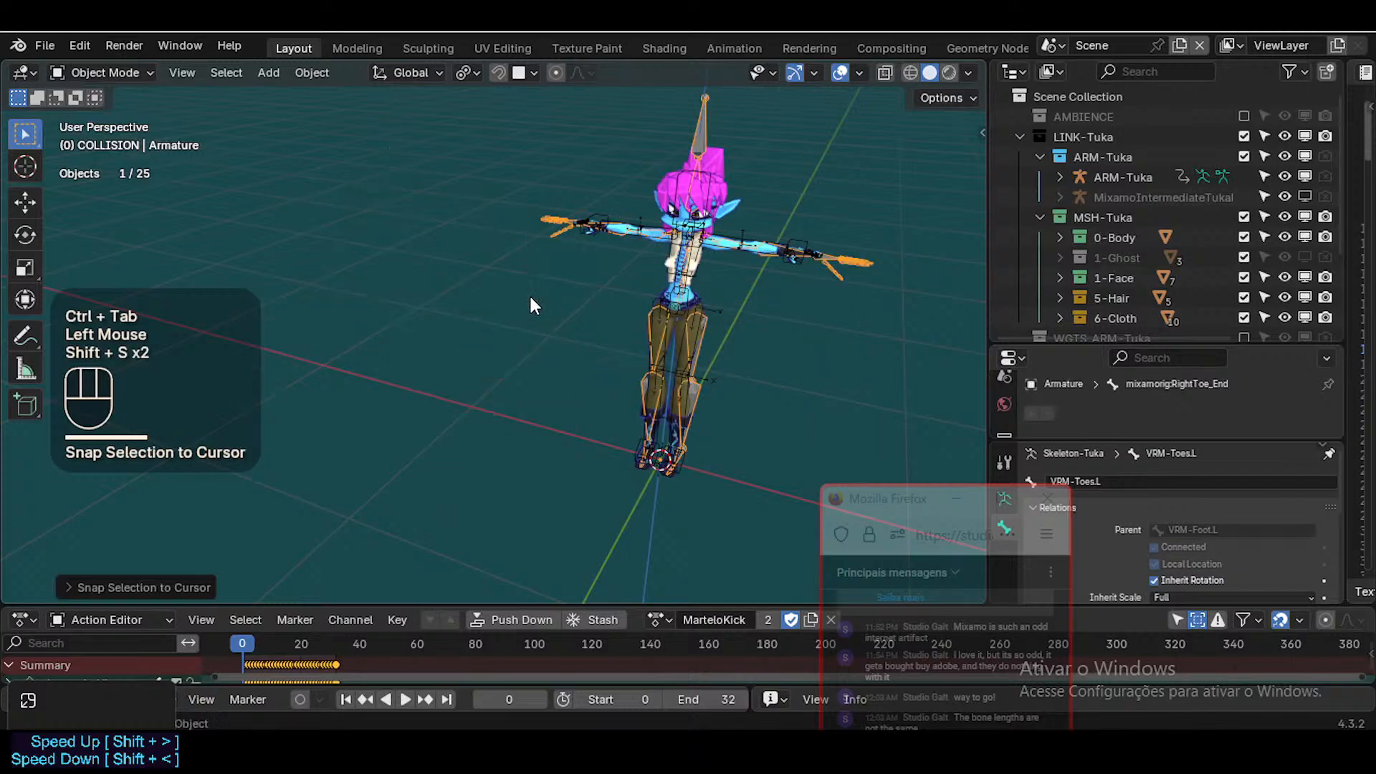
Compare the Mixamo armature's arm and leg bones with the character's limbs from the front and right side
key("shift+grave")
key("d")
key("w")
key("shift+d")
key("a")
key("s")
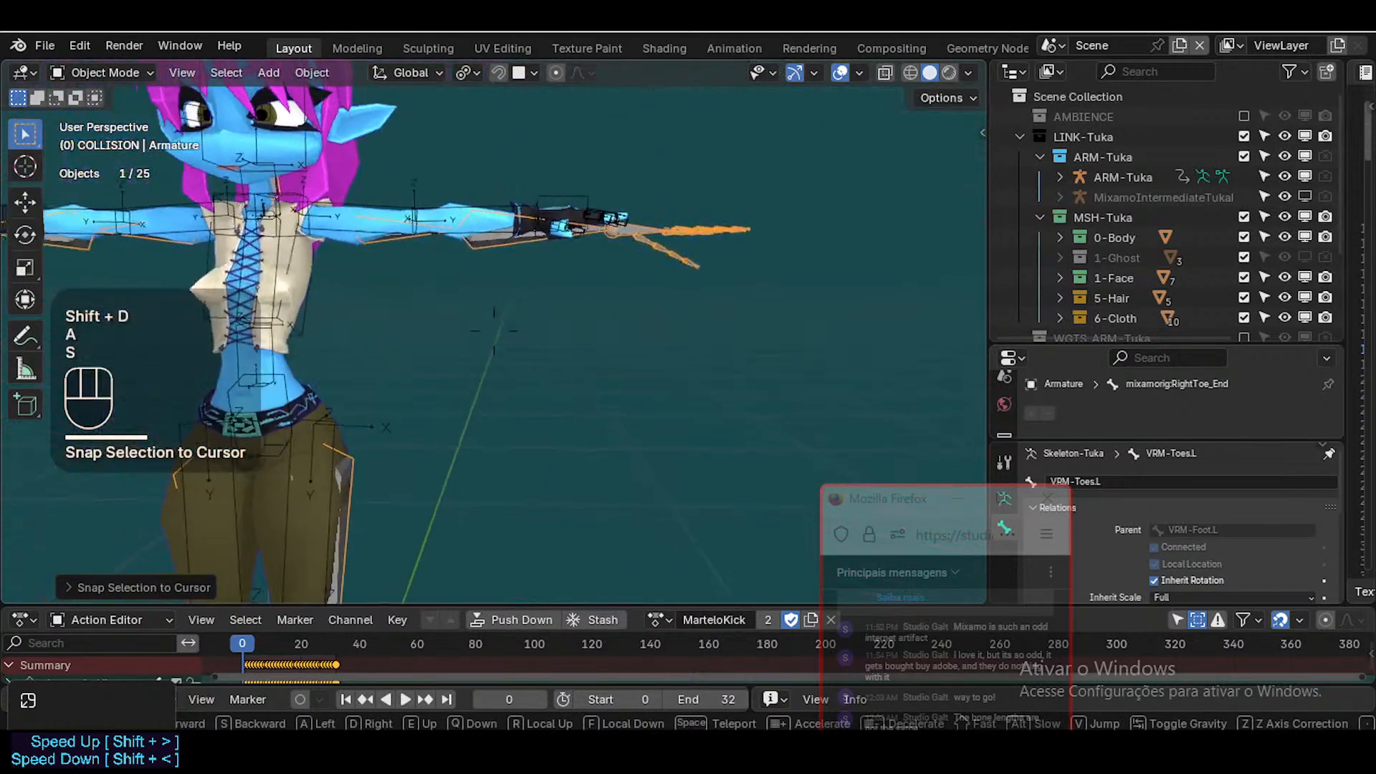
key("s")
key("a")
left_click(552, 291)
key("KP_1")
key("KP_3")
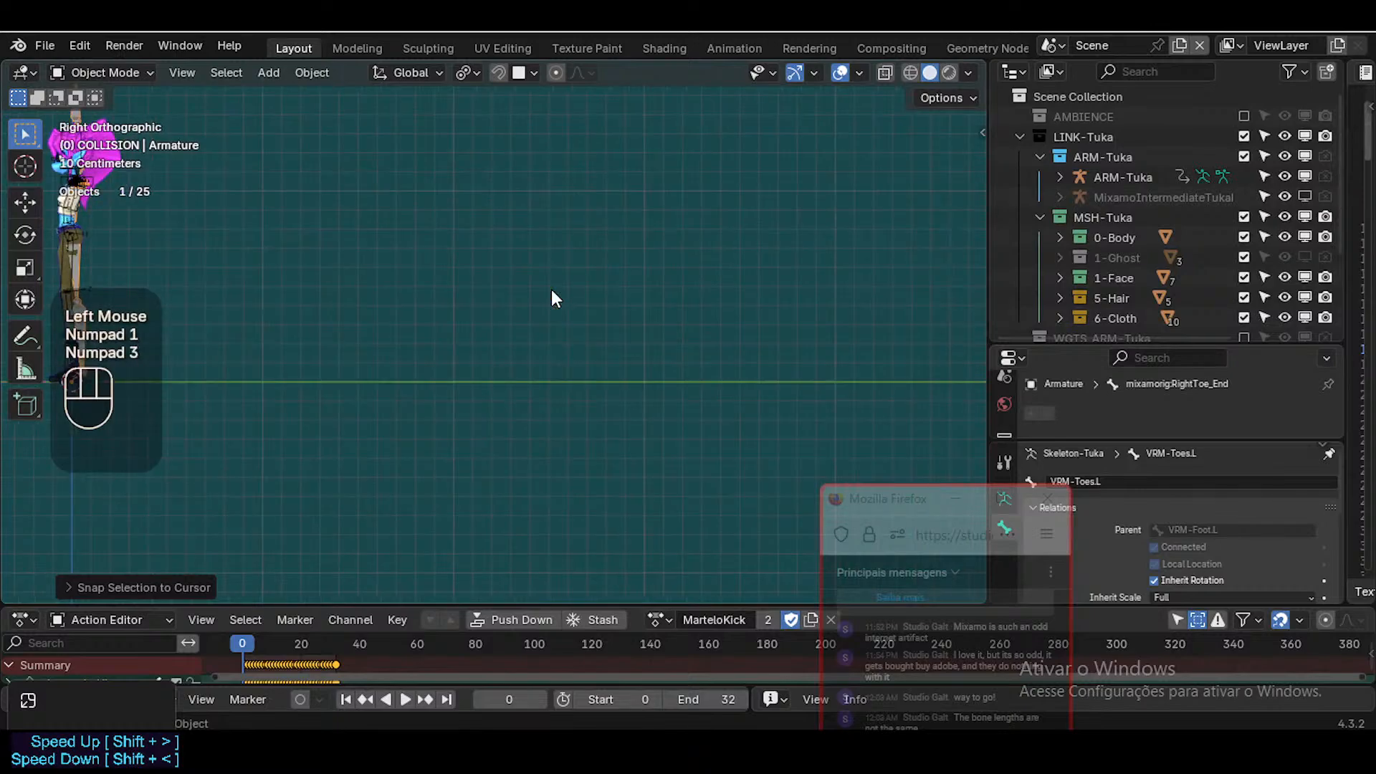
key("shift+grave")
key("shift+a")
key("shift+w")
key("w")
key("w")
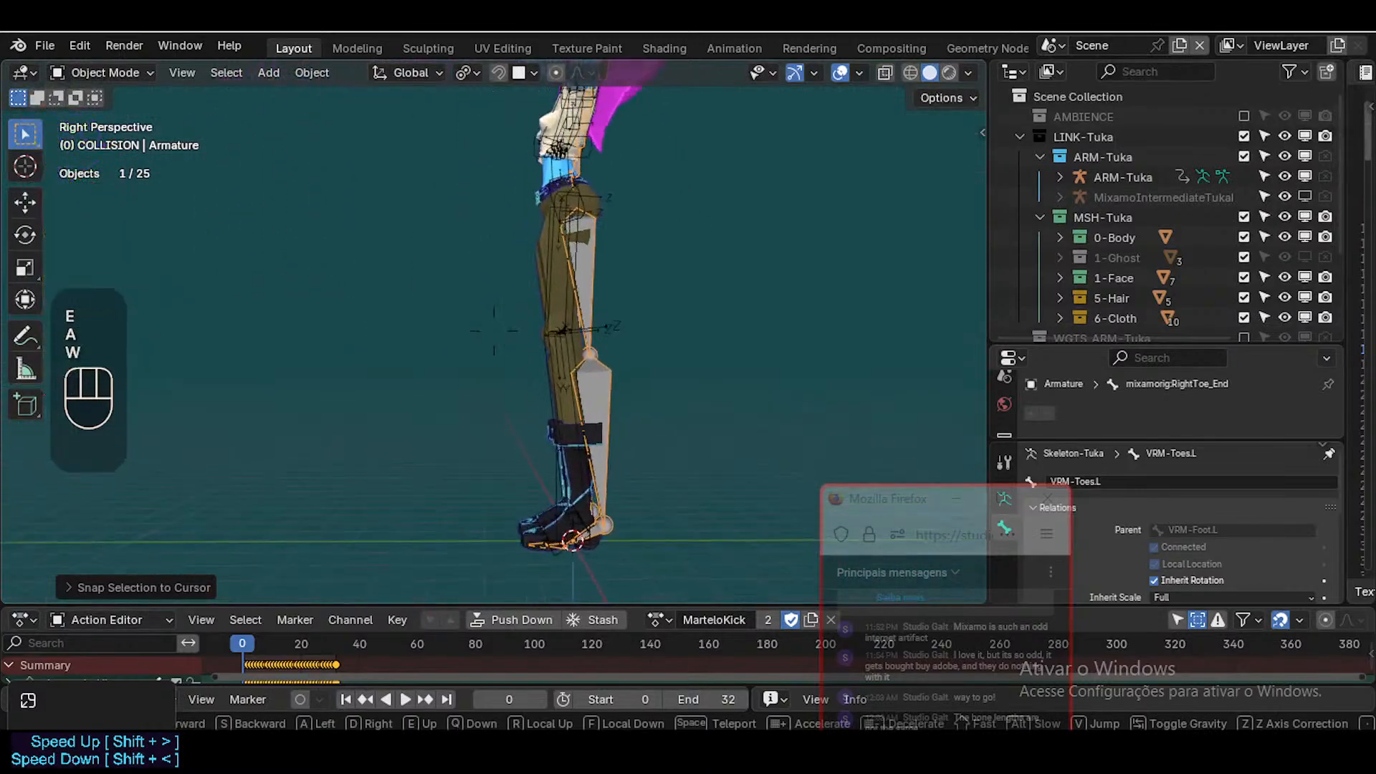
key("a")
left_click(552, 290)
Select the ARM-Tuka rig and expand its Bone Collections list, collapsing the Retargeting and Rokoko Studio Live sections
left_click(548, 272)
left_click(546, 273)
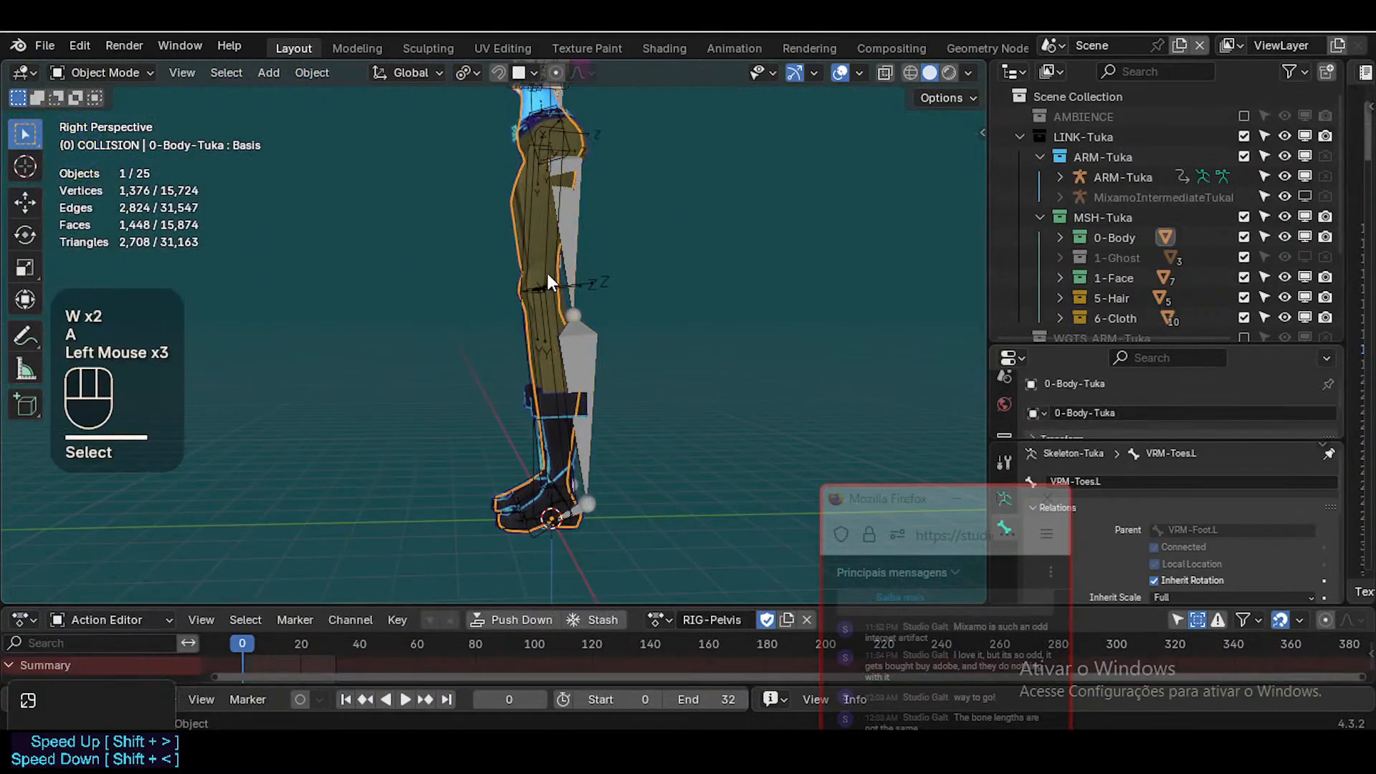
key("n")
left_click(544, 286)
scroll(745, 269, "up", 8)
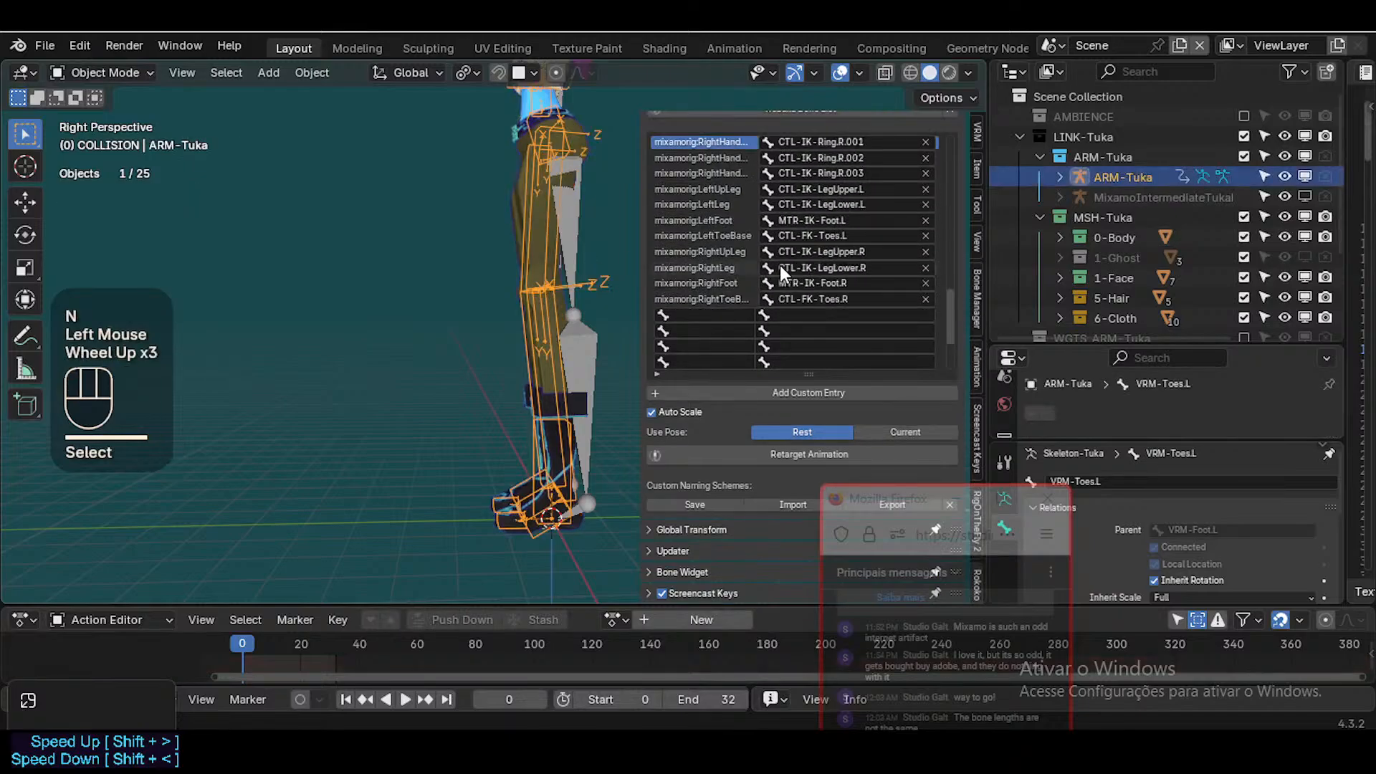
scroll(946, 301, "up", 1)
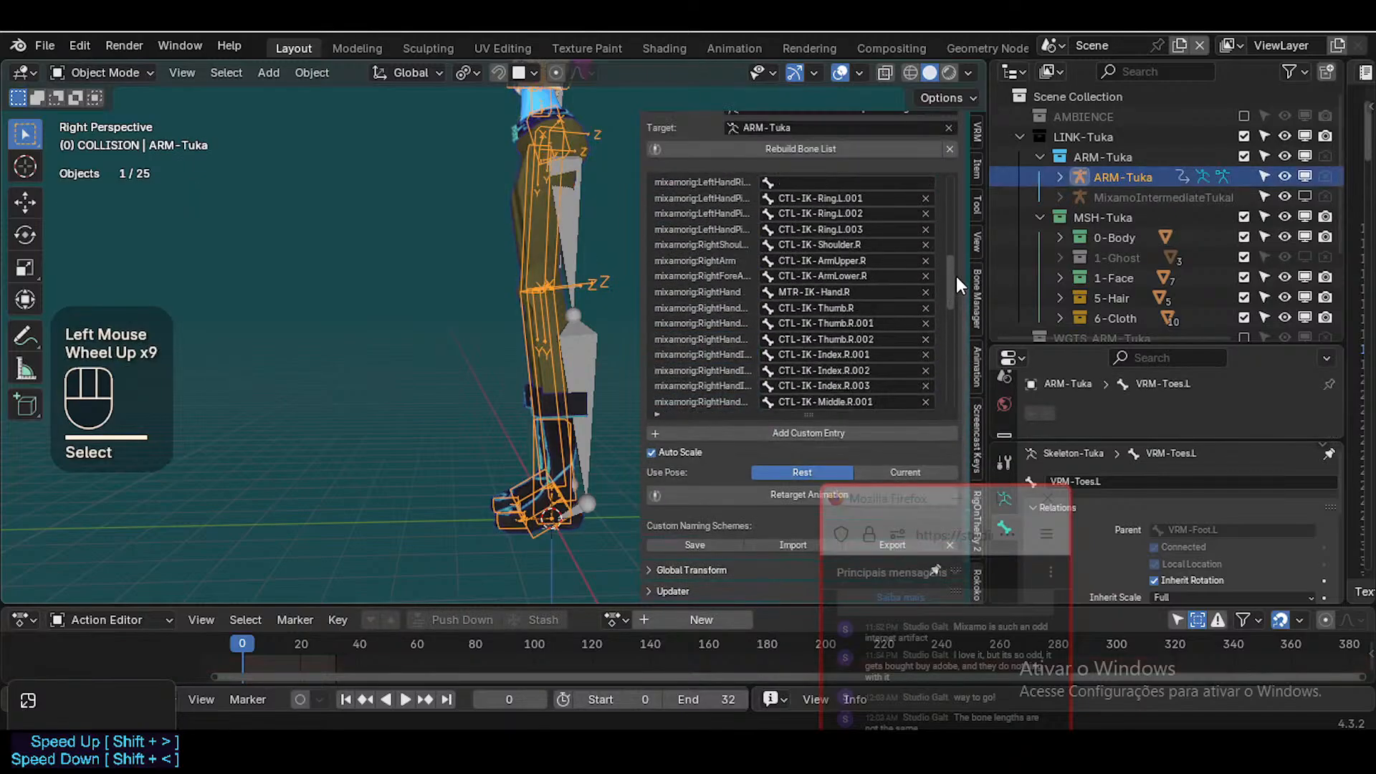
left_click(951, 271)
scroll(946, 272, "up", 3)
scroll(749, 269, "up", 1)
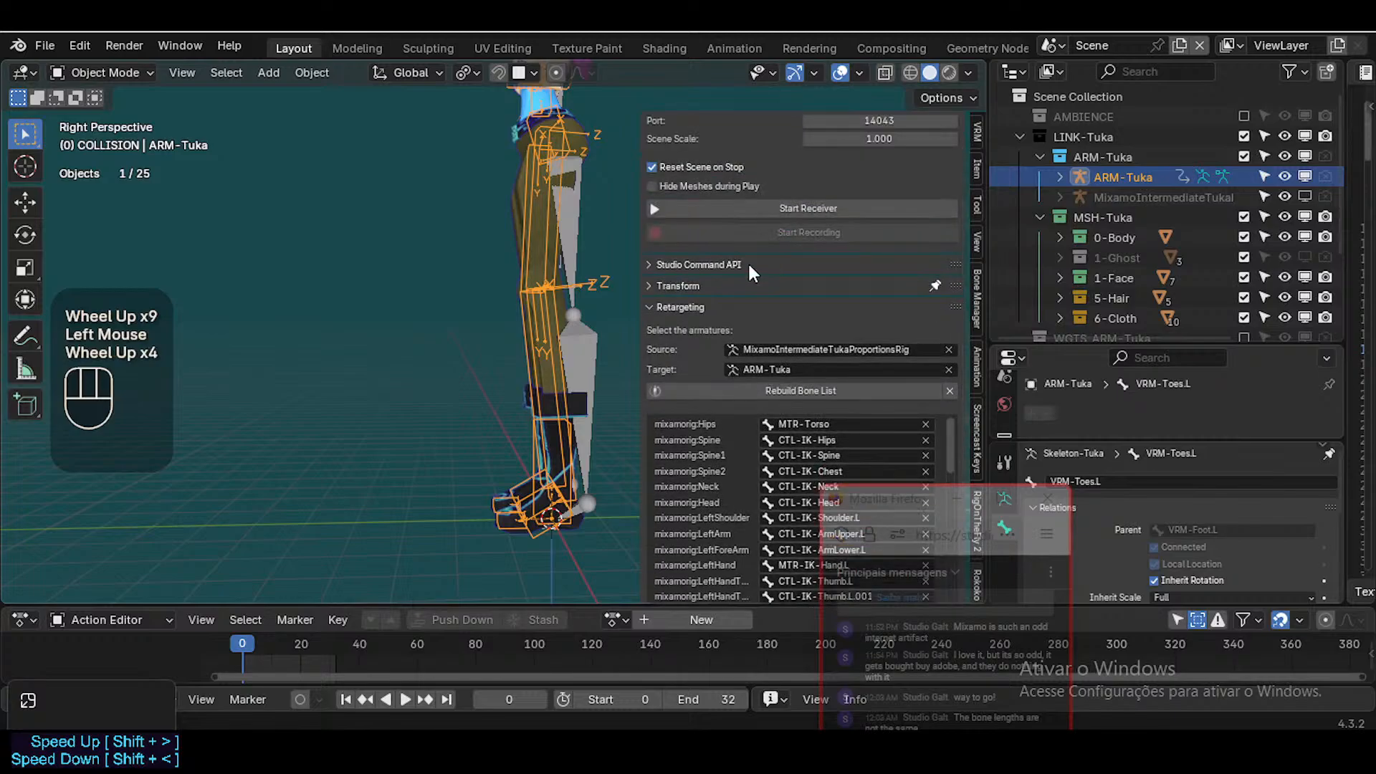
left_click(679, 306)
scroll(716, 138, "up", 2)
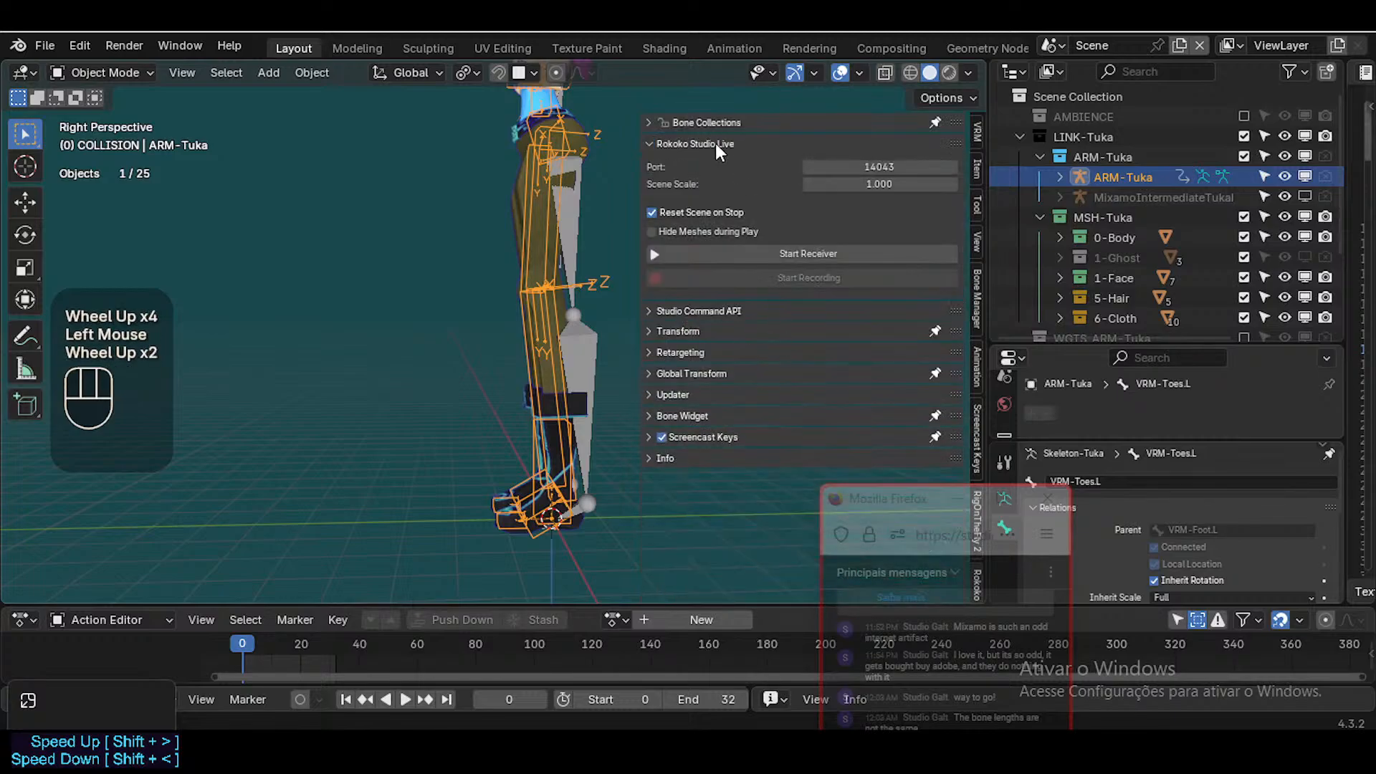
left_click(717, 143)
left_click(730, 125)
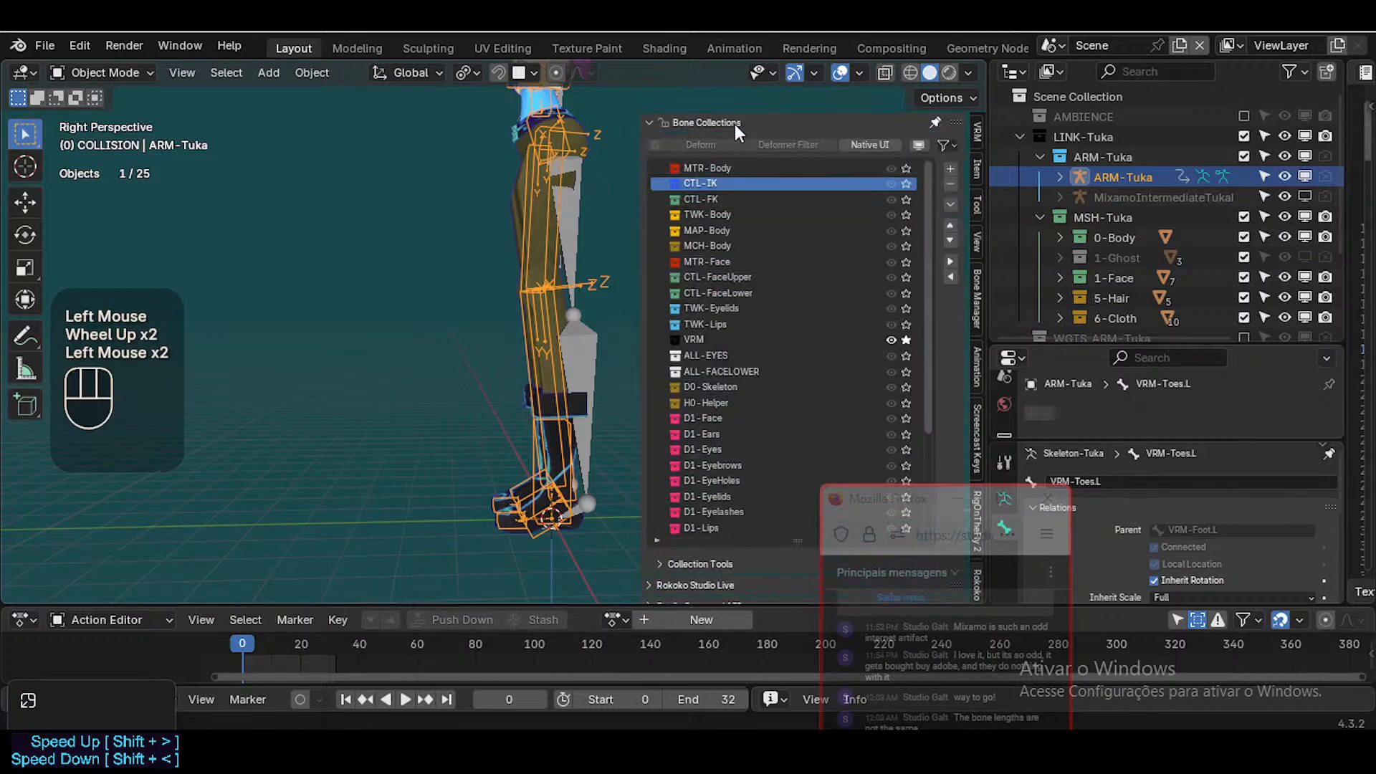
Solo the MTR-Body bone collection and turn off solo for the VRM collection
left_click(907, 184)
left_click(905, 184)
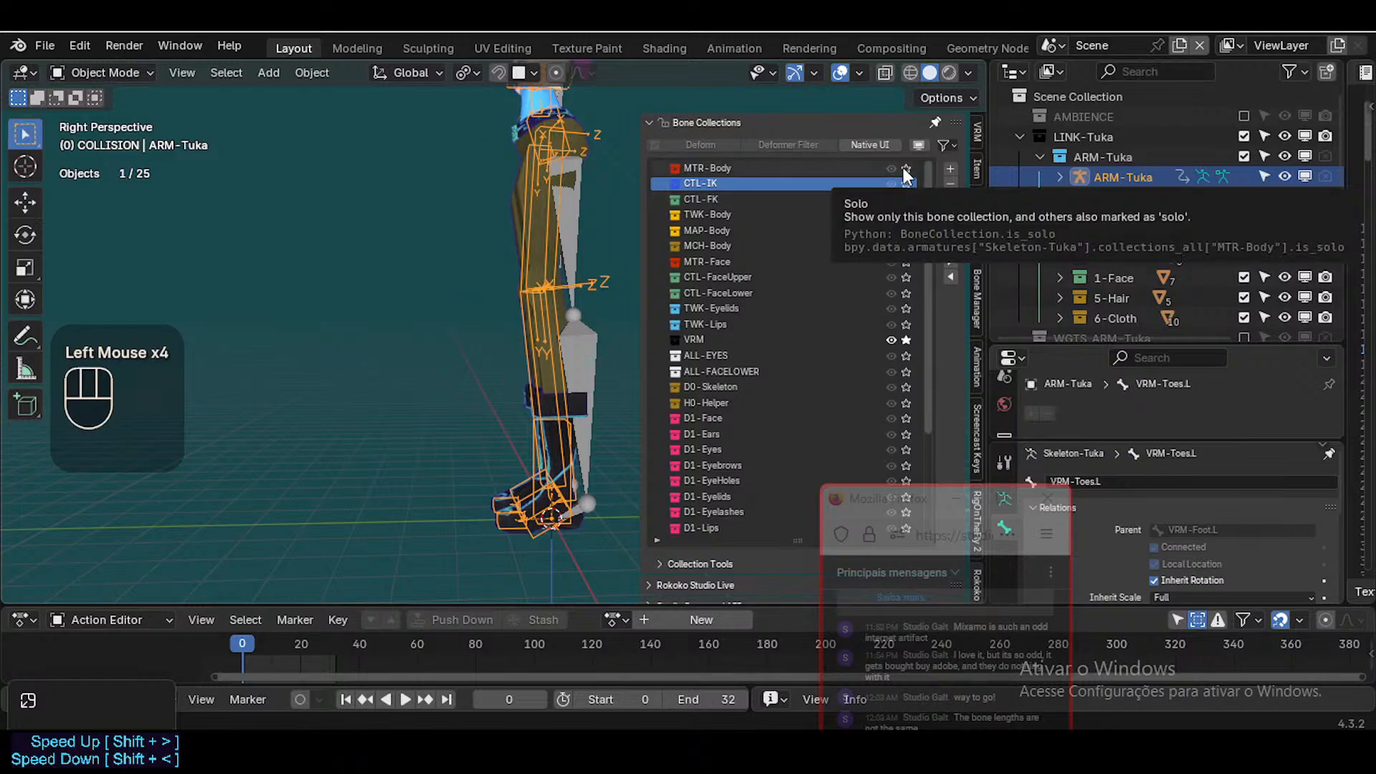
left_click(904, 168)
left_click(910, 186)
left_click(909, 186)
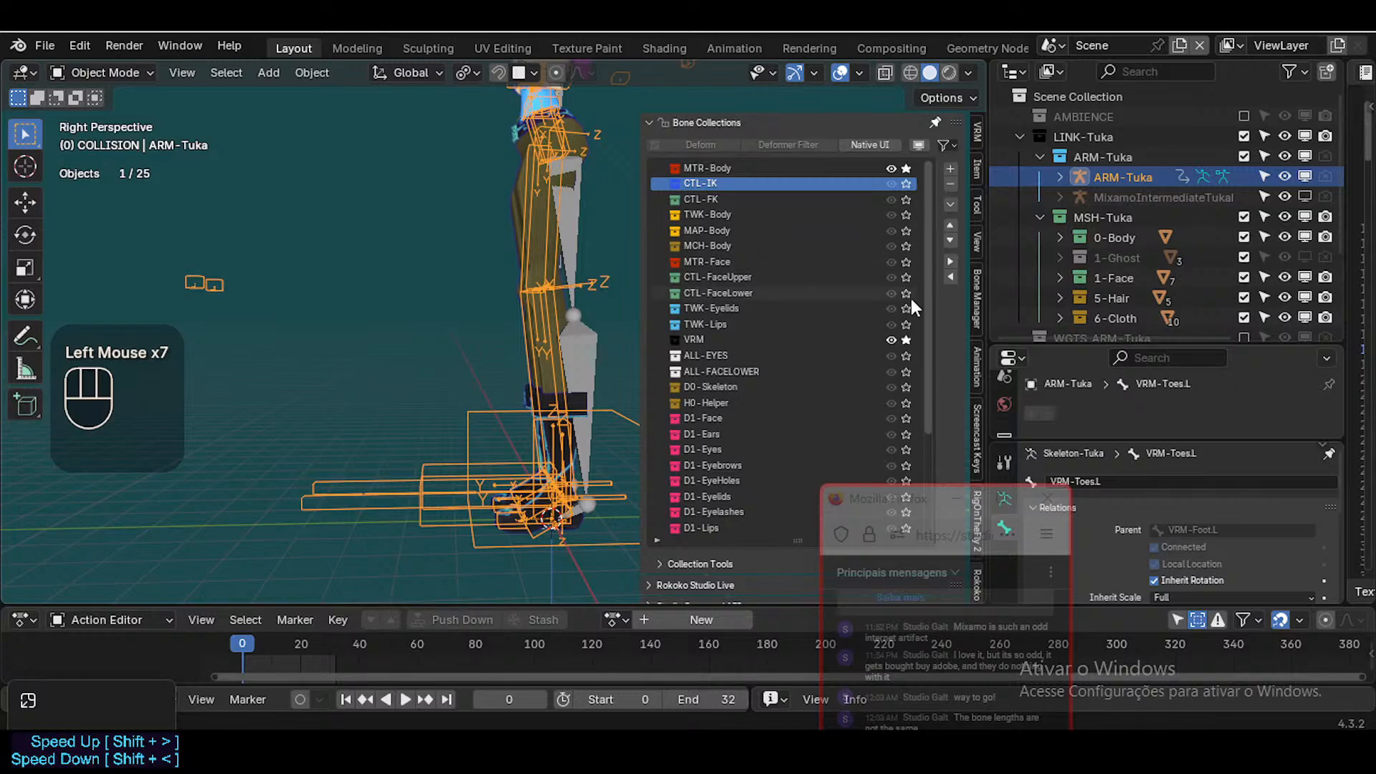
left_click(906, 341)
key("n")
Inspect the rig's master controls around the character and reselect the Mixamo armature
key("shift+grave")
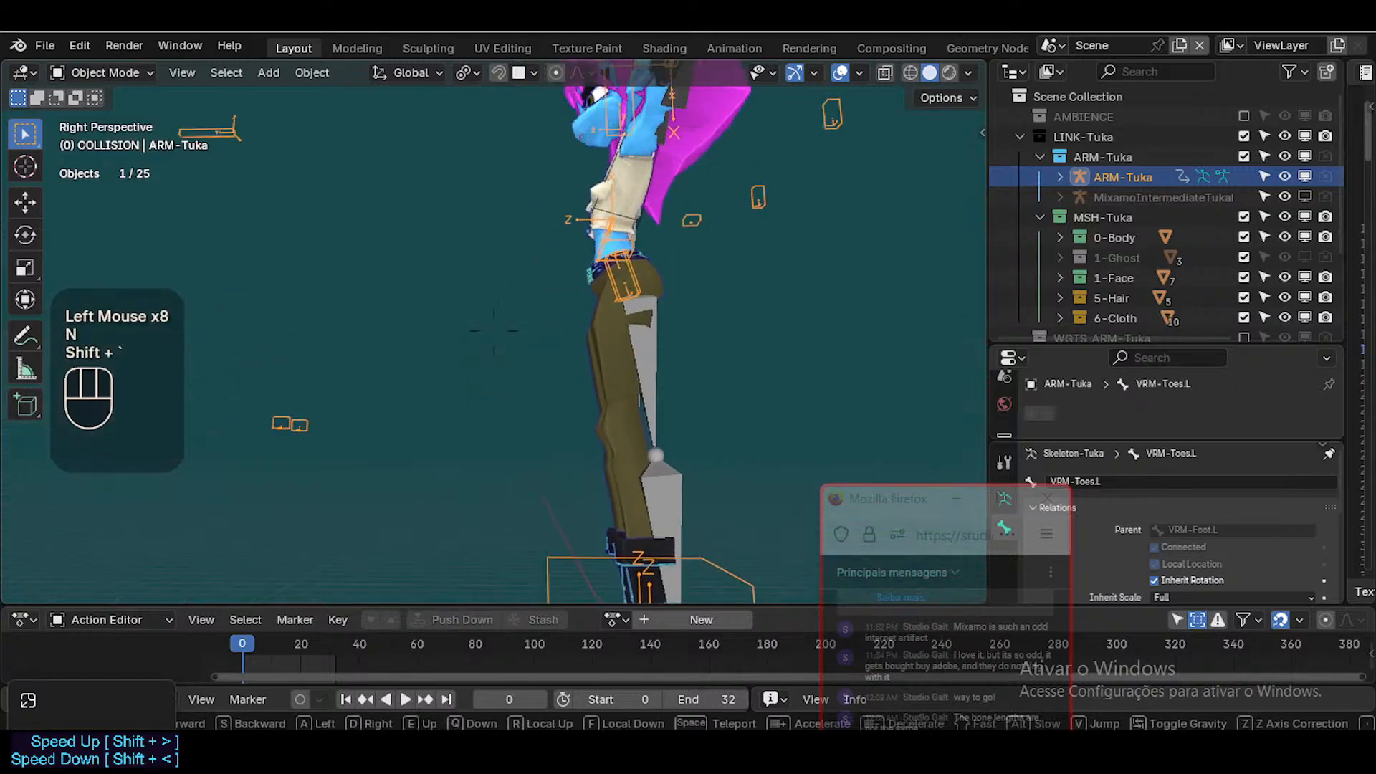
key("a")
key("w")
key("d")
key("w")
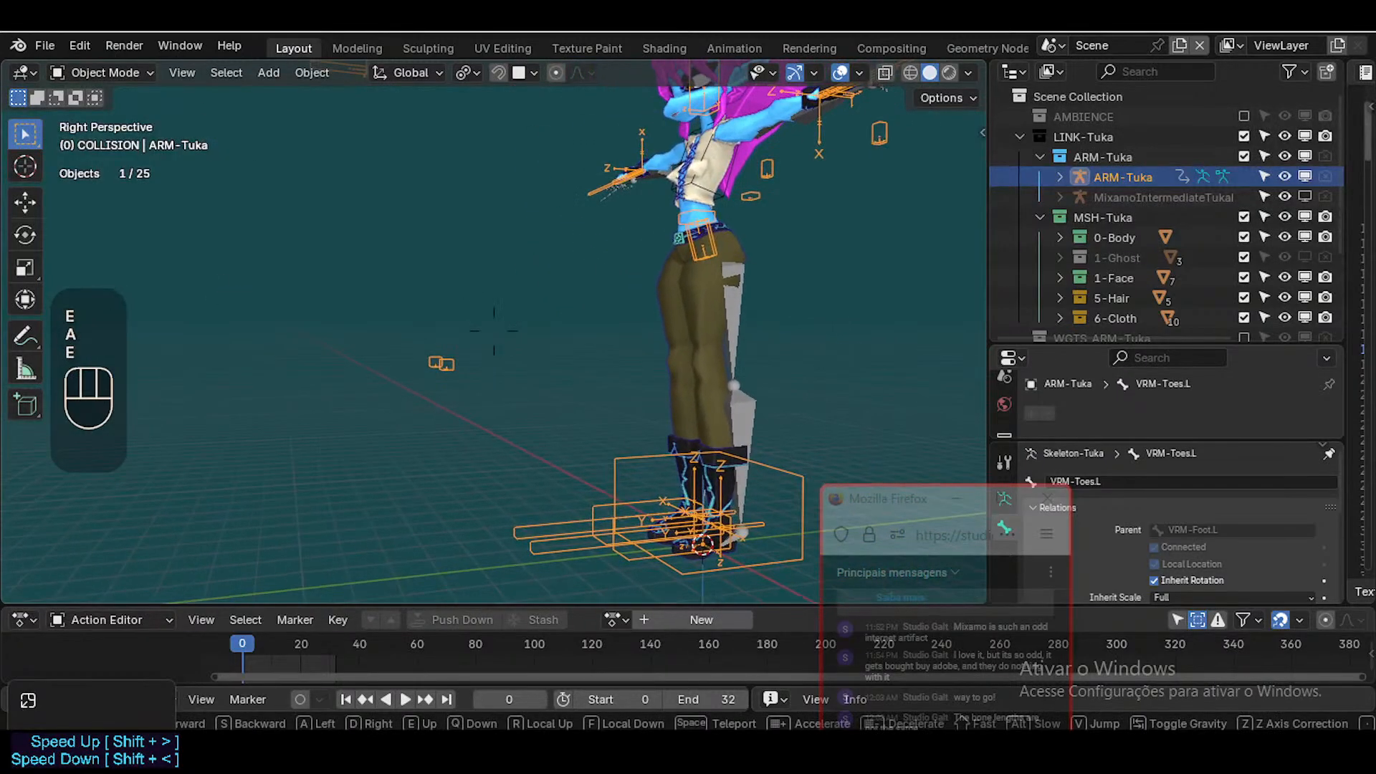
left_click(461, 286)
left_click(412, 367)
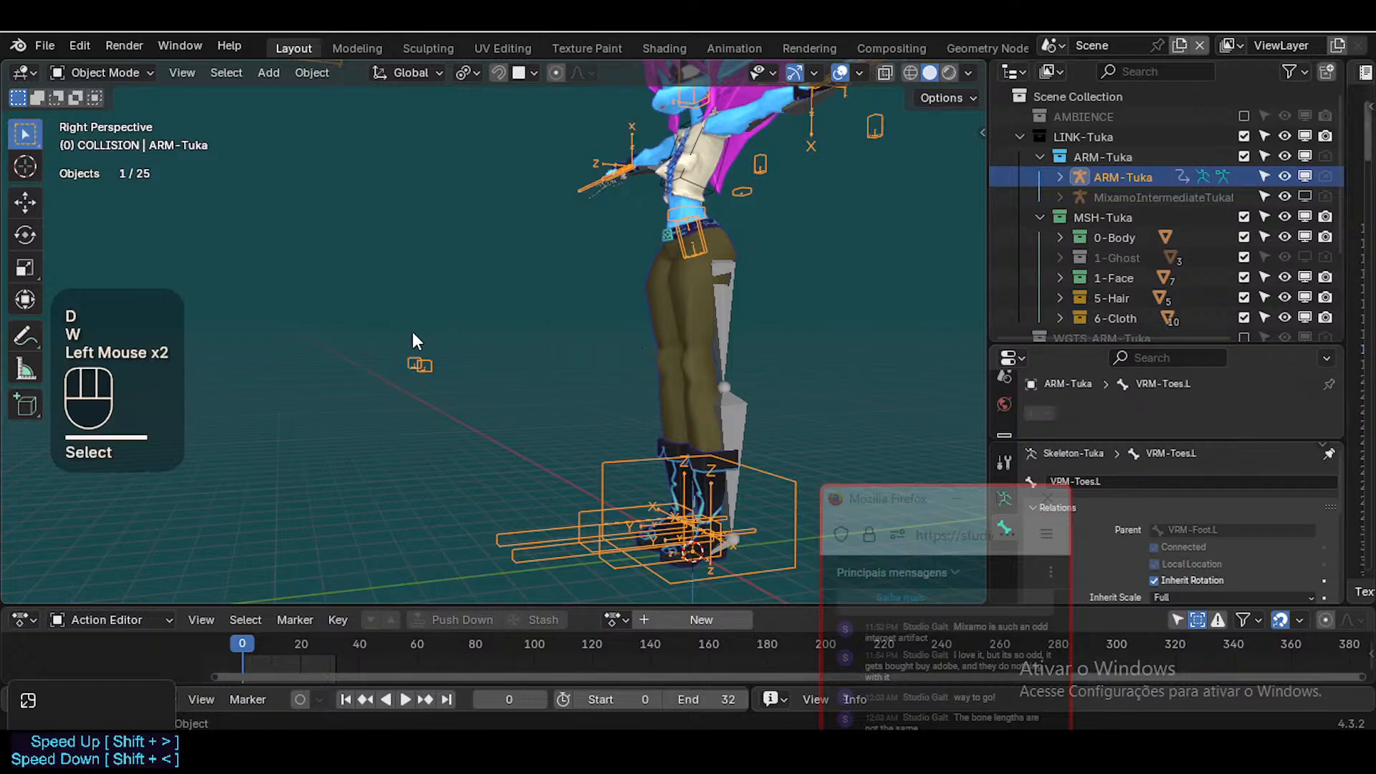
left_click(422, 359)
left_click(741, 312)
Examine how the Mixamo leg bones line up with the character's hips, knees and feet from the front and side
key("shift+grave")
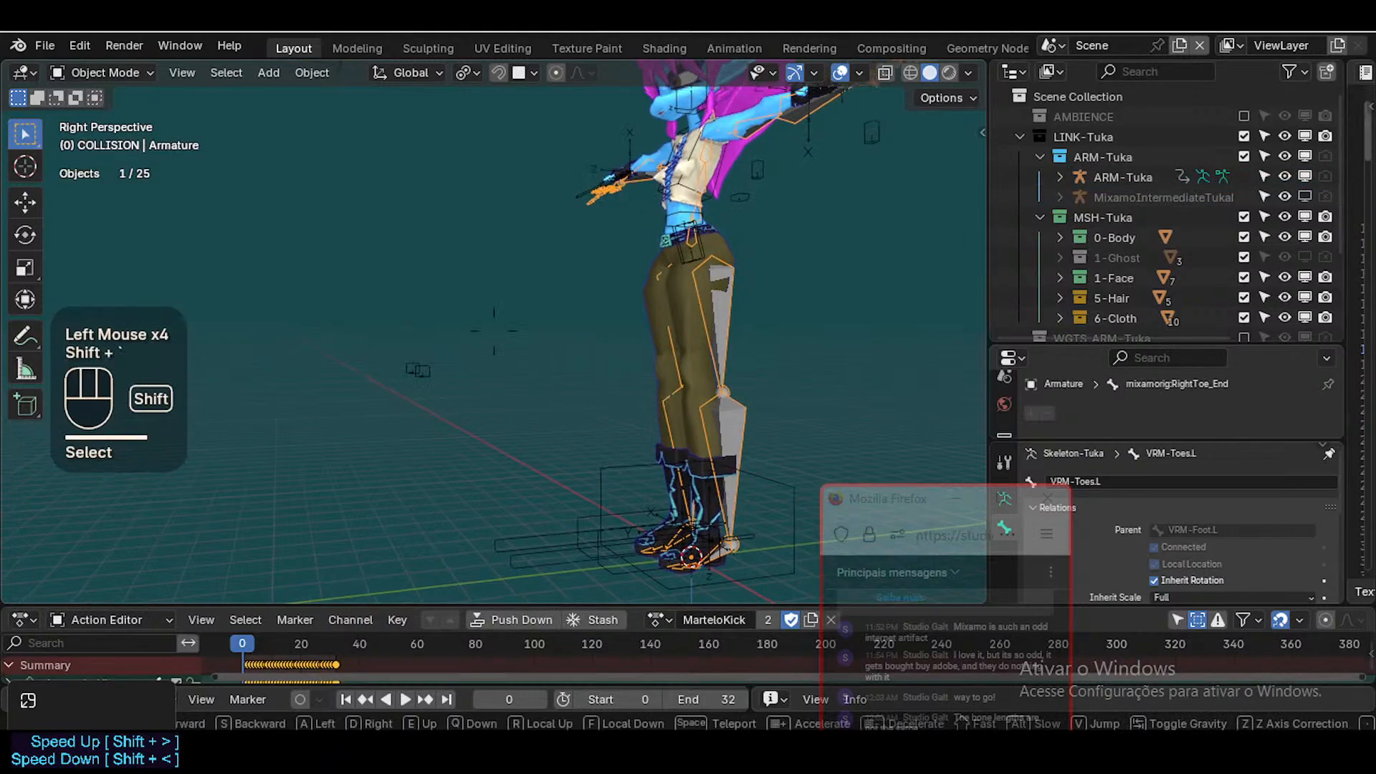
key("e")
key("d")
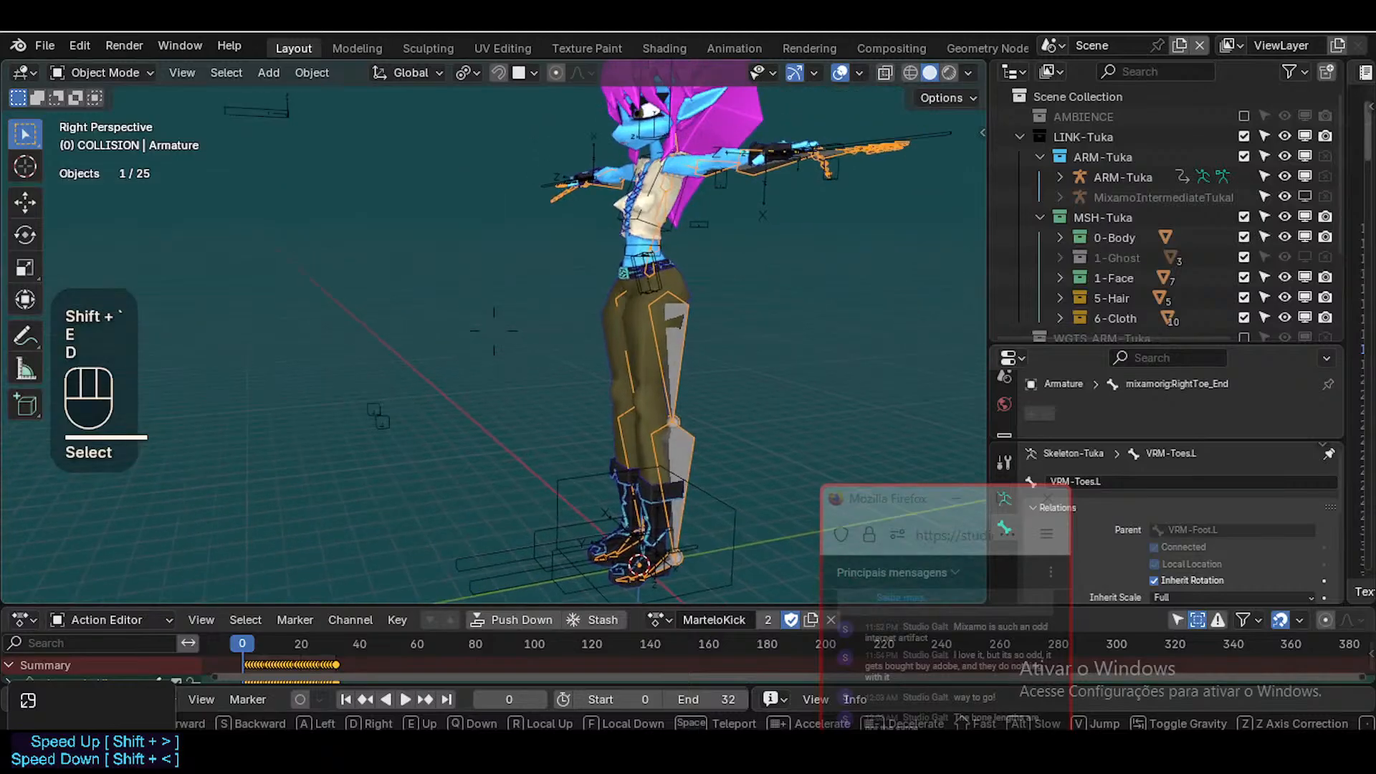
key("d")
left_click(708, 359)
key("shift+grave")
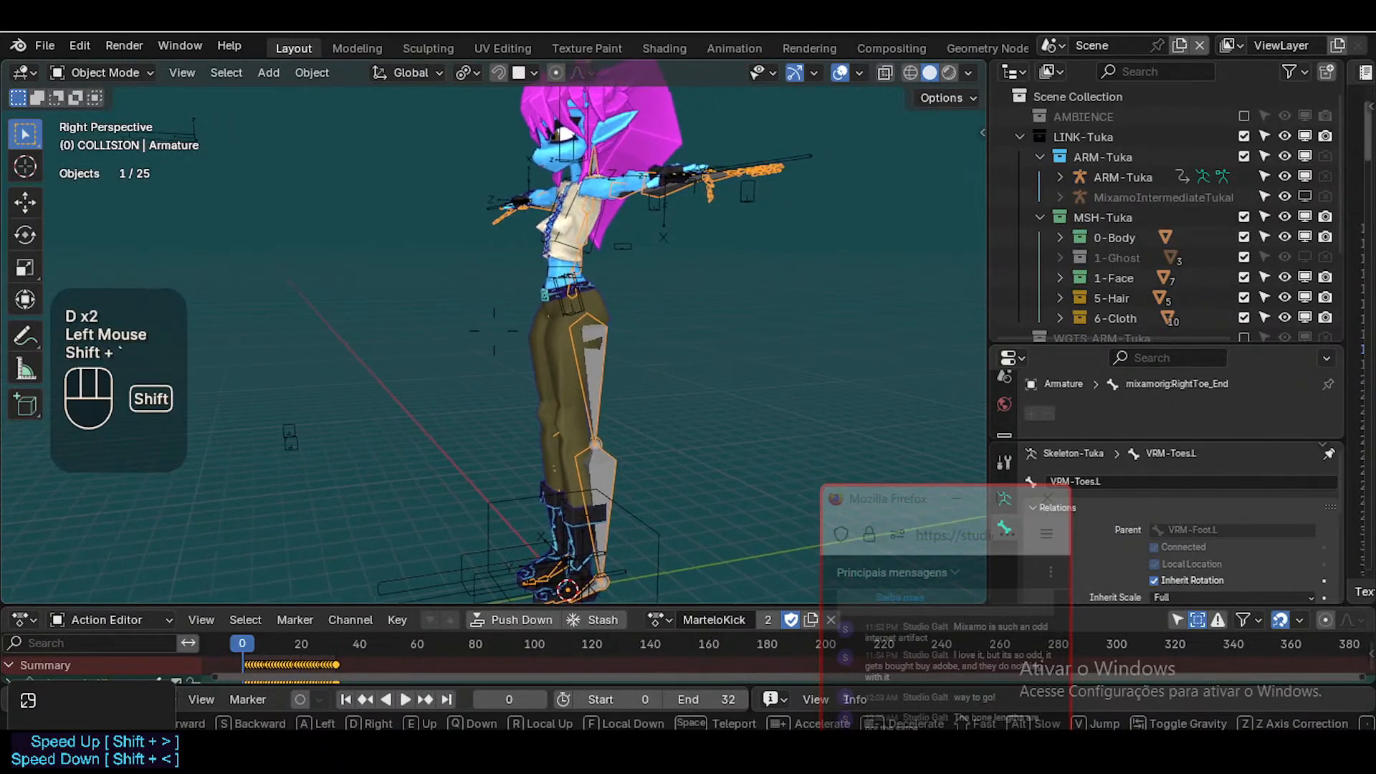
key("shift+a")
key("w")
key("w")
key("w")
key("a")
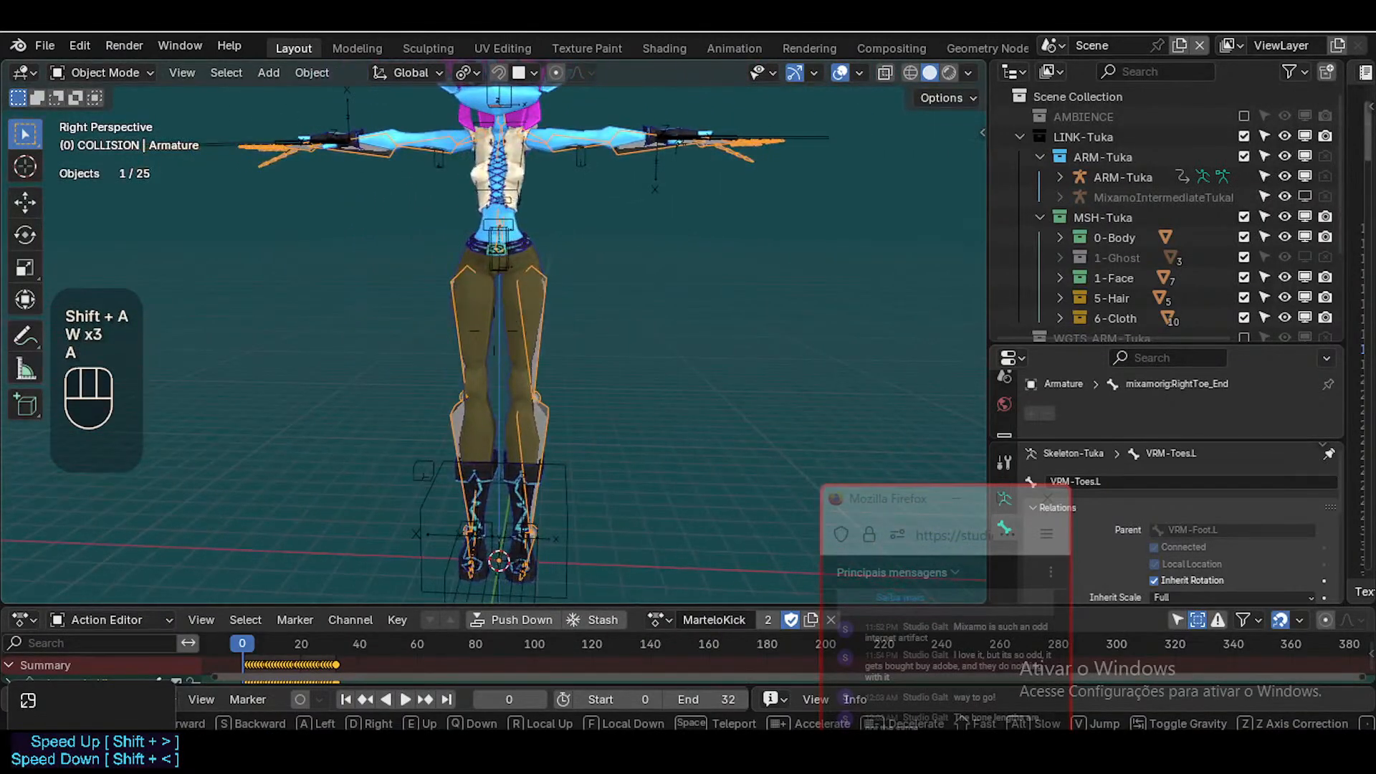
key("a")
key("d")
key("d")
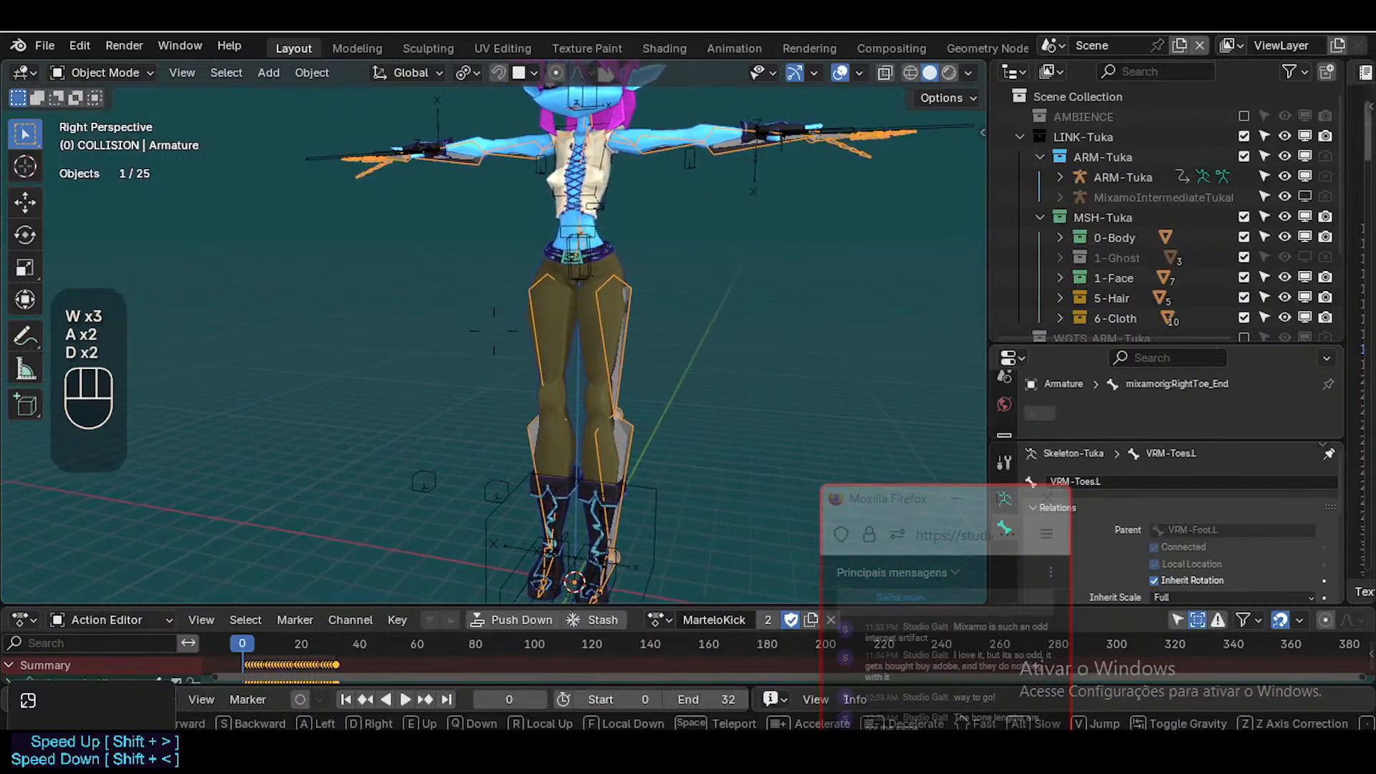
key("d")
key("d")
key("w")
key("d")
key("s")
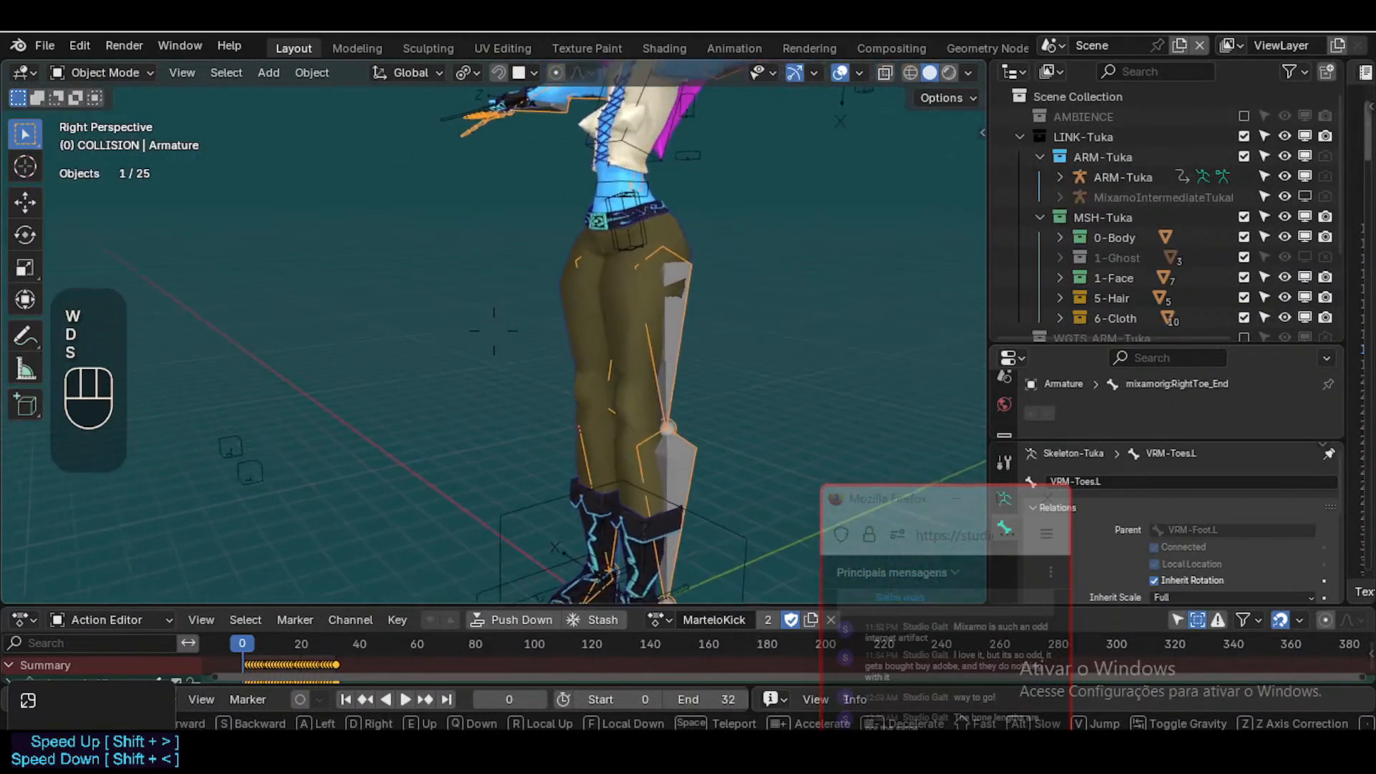
key("d")
key("q")
key("d")
key("d")
key("d")
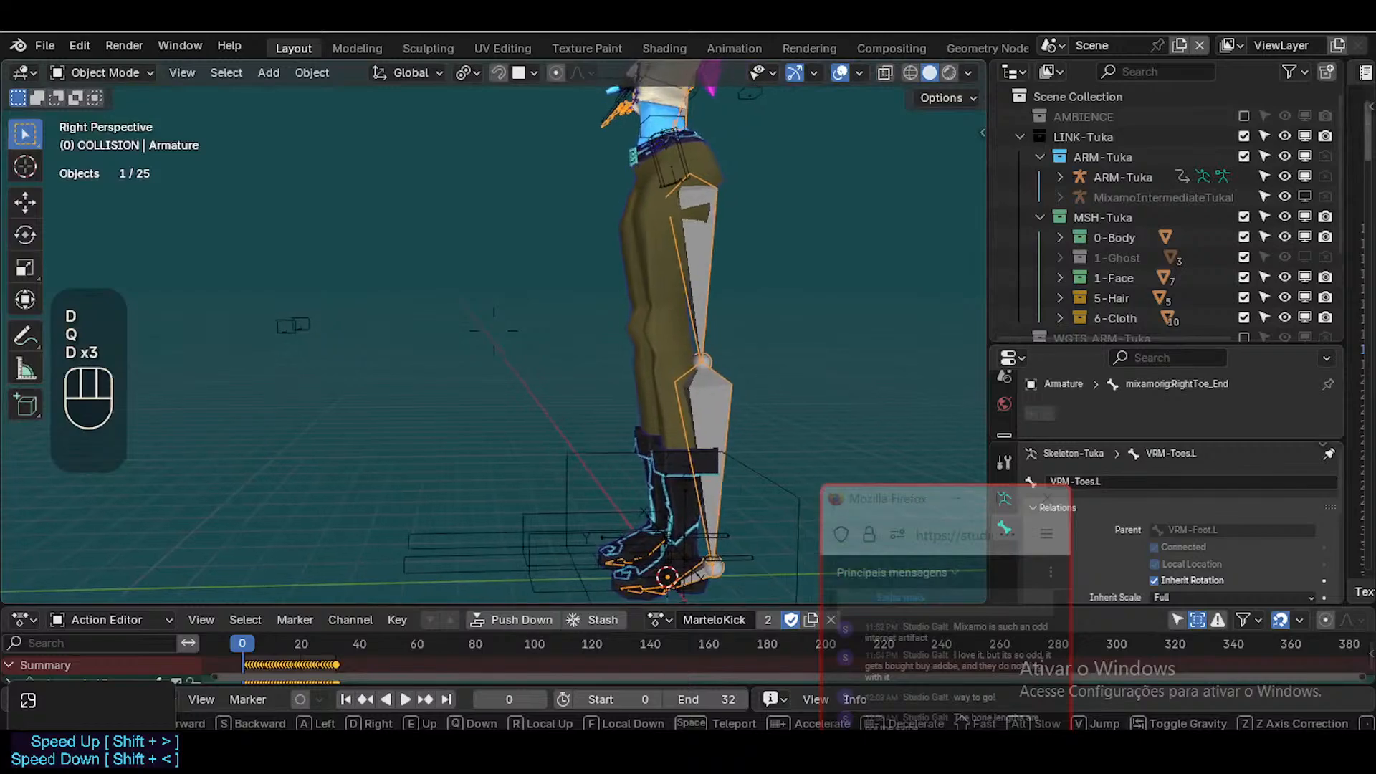
Move the Mixamo armature about -0.04 m along global Y to line up its leg bones with the character's legs
left_click(669, 352)
key("KP_3")
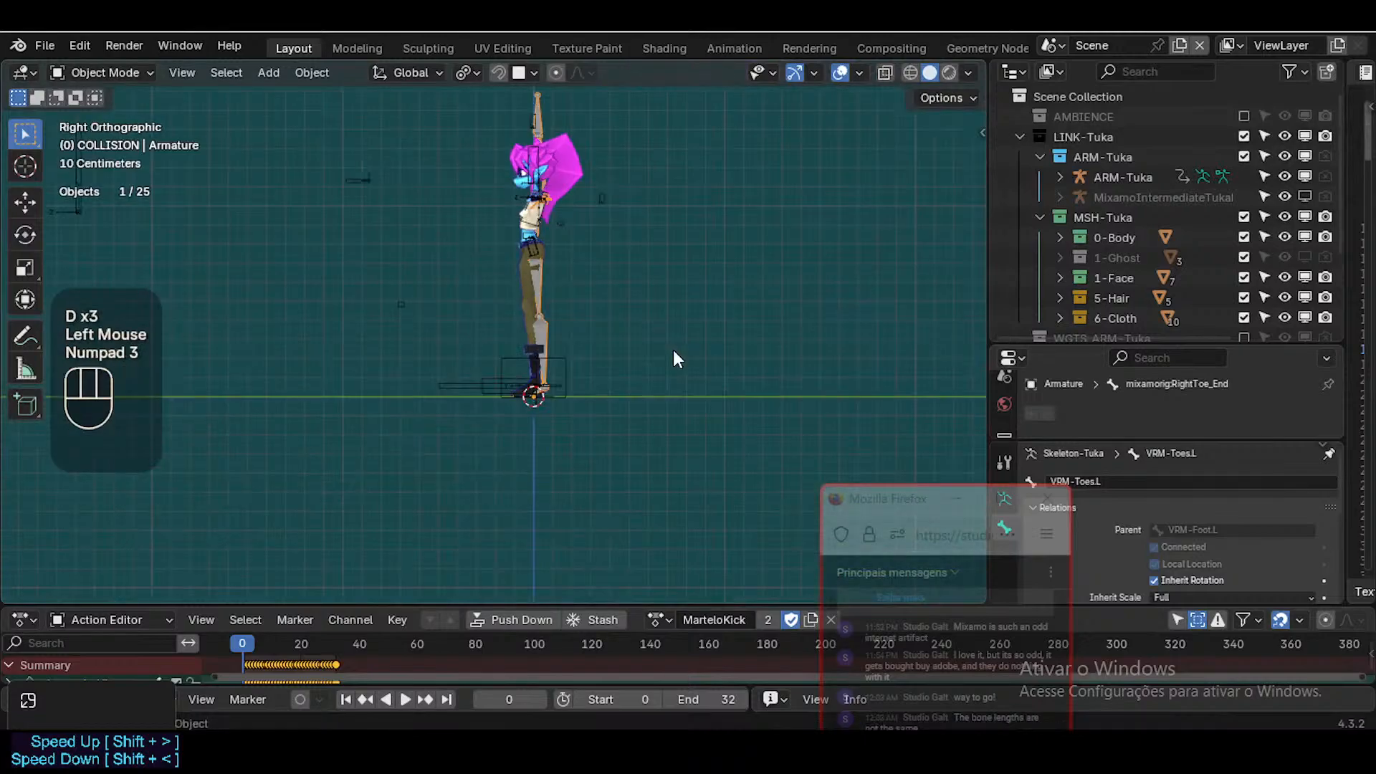
scroll(673, 350, "up", 3)
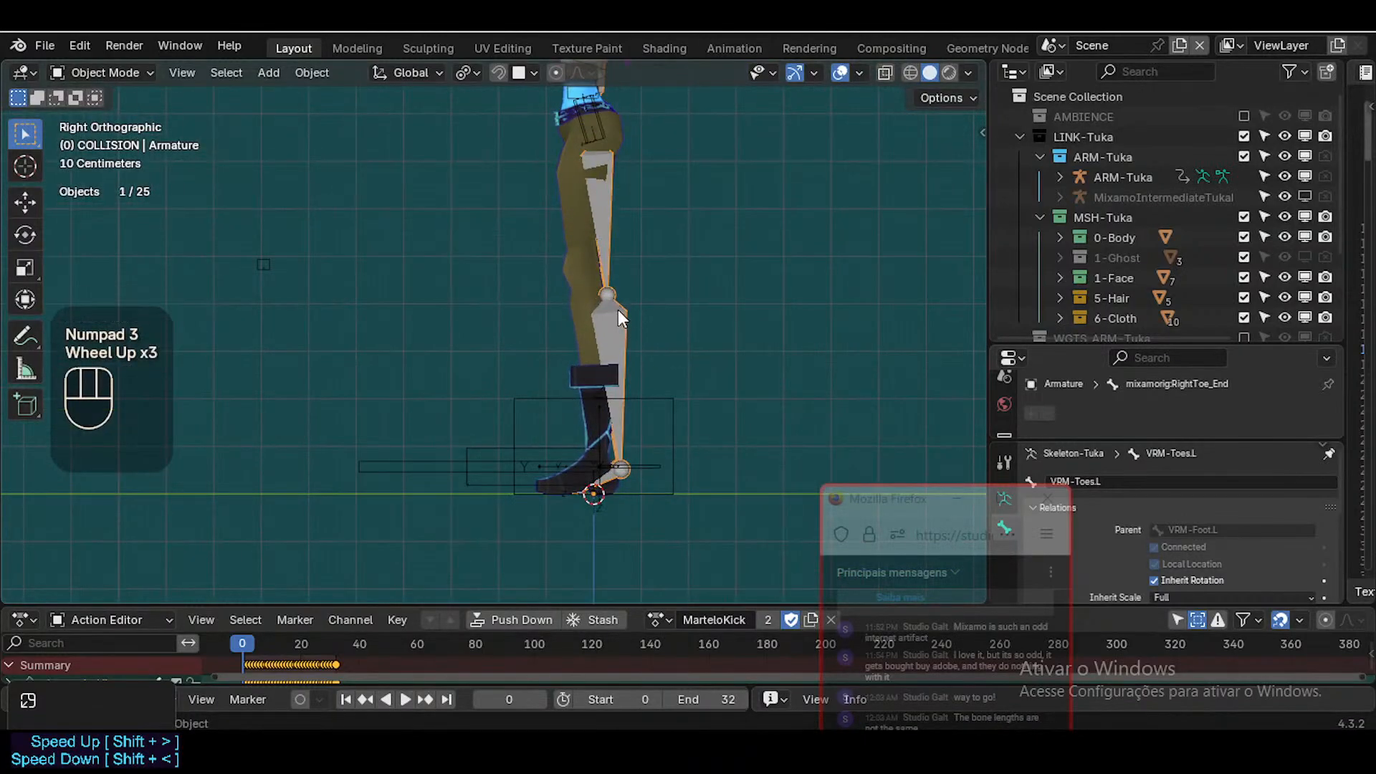
left_click(618, 310)
scroll(618, 310, "down", 1)
scroll(618, 309, "up", 1)
key("shift+grave")
key("s")
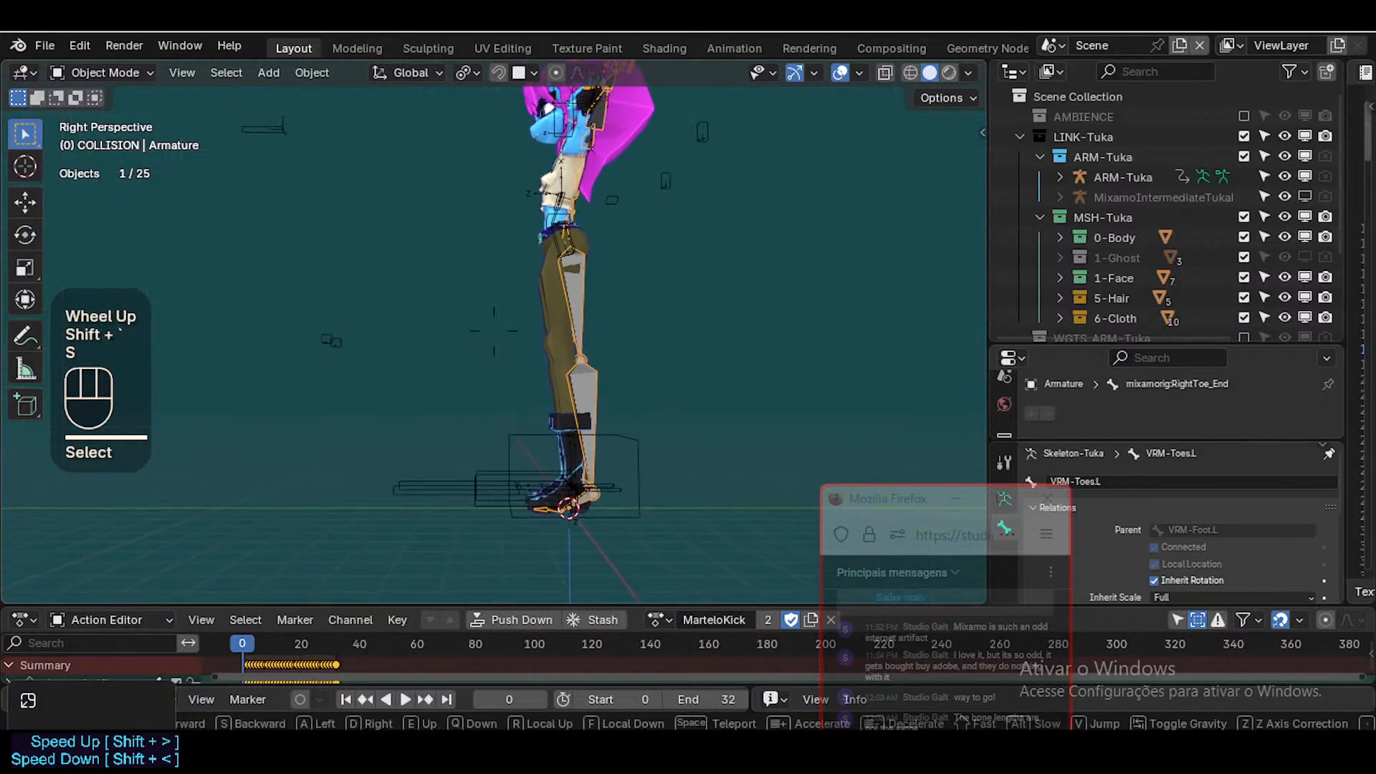
left_click(618, 310)
key("KP_3")
left_click(629, 397)
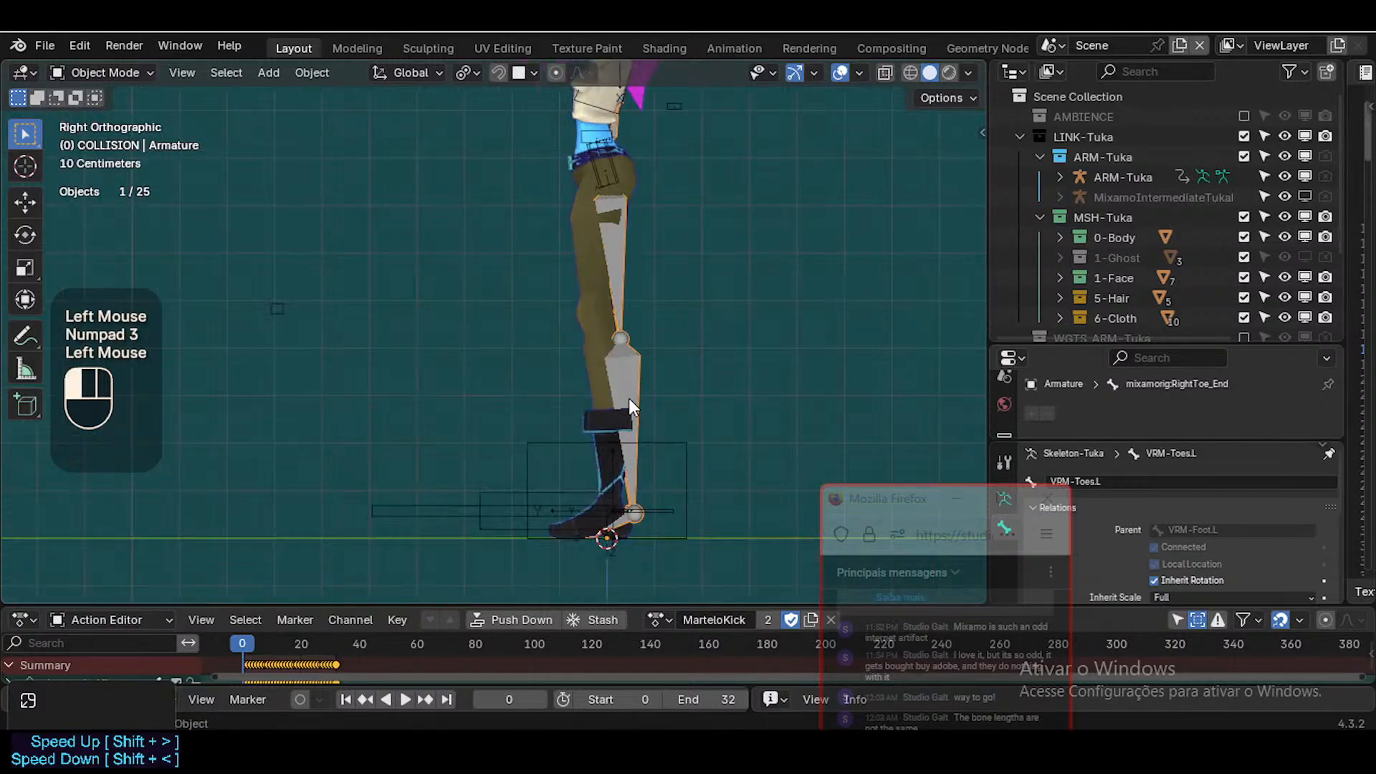
key("g")
key("y")
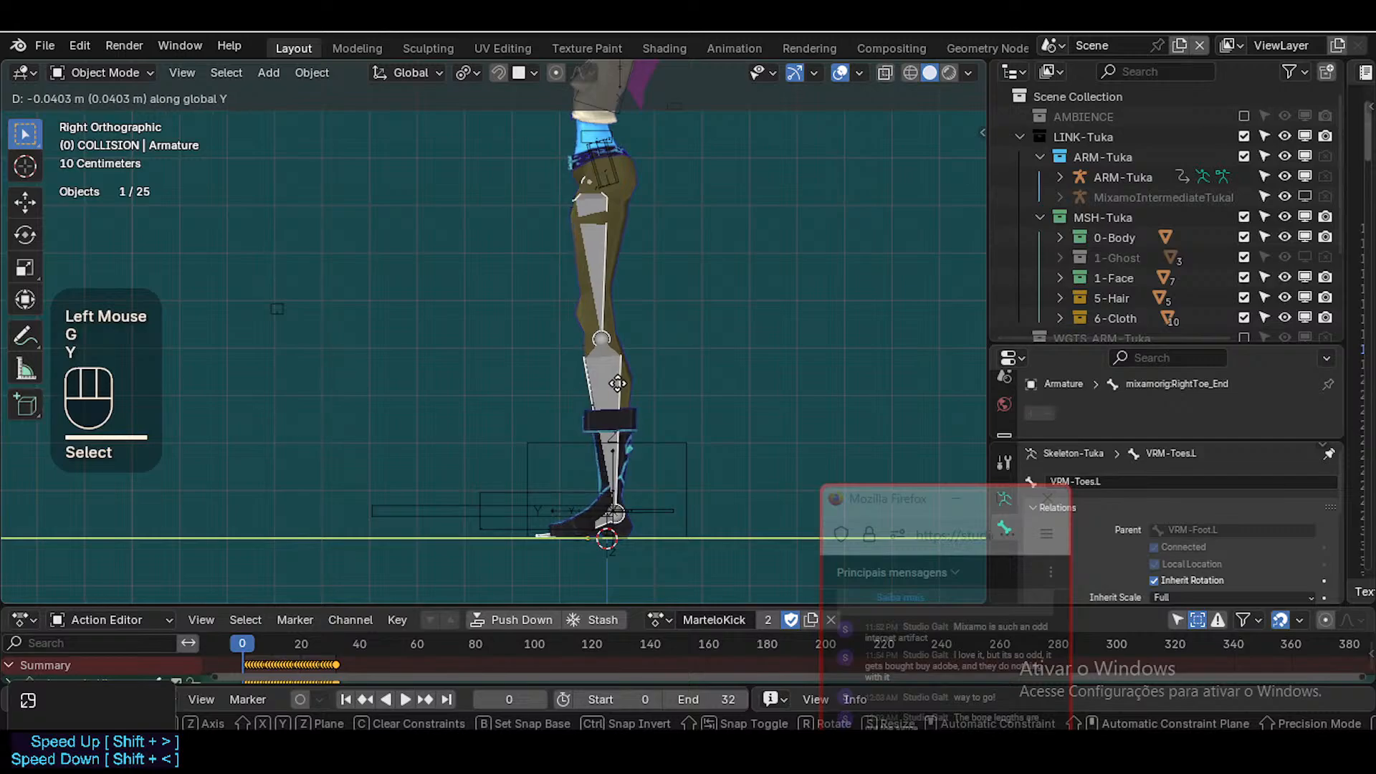
left_click(607, 369)
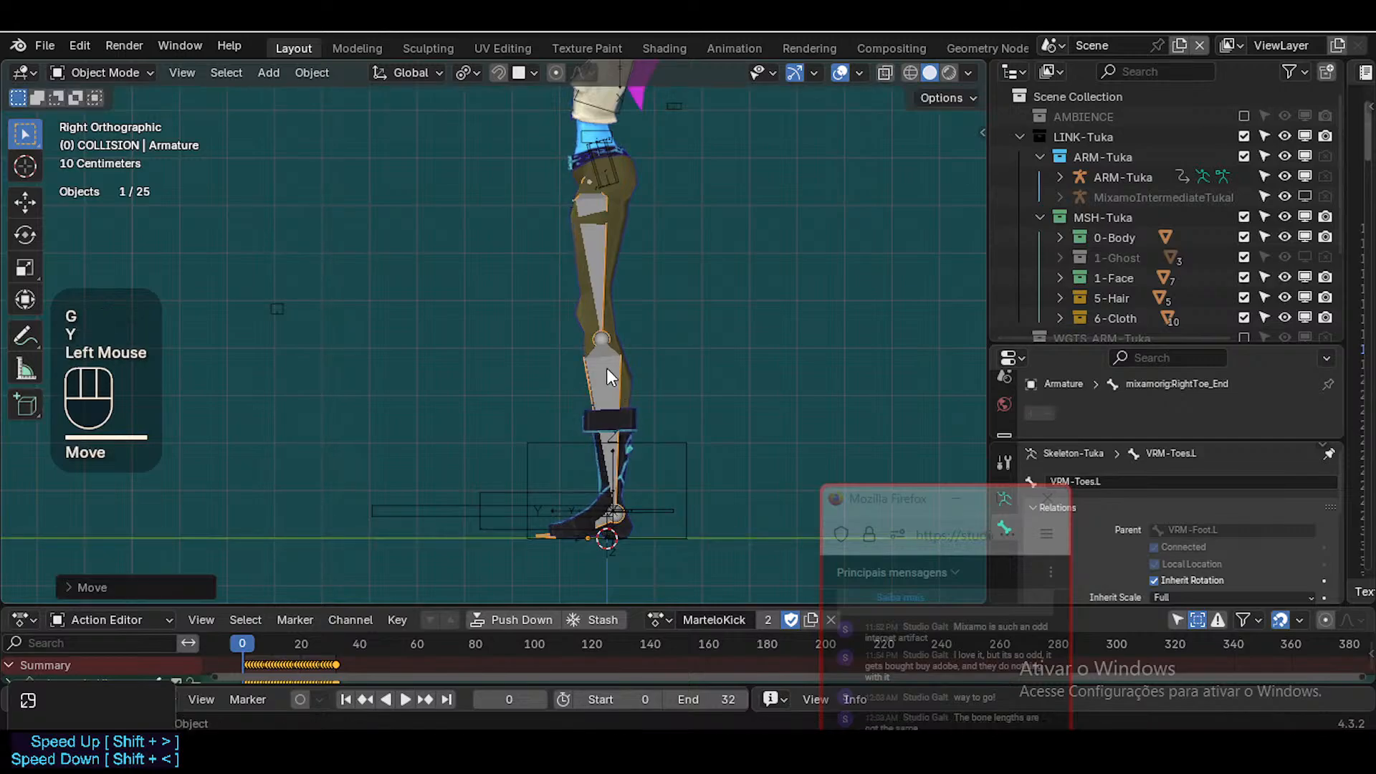
Snap the 3D cursor to the Mixamo armature's left knee joint in Edit Mode
key("Tab")
left_click(603, 342)
middle_click_drag(603, 342, 690, 356)
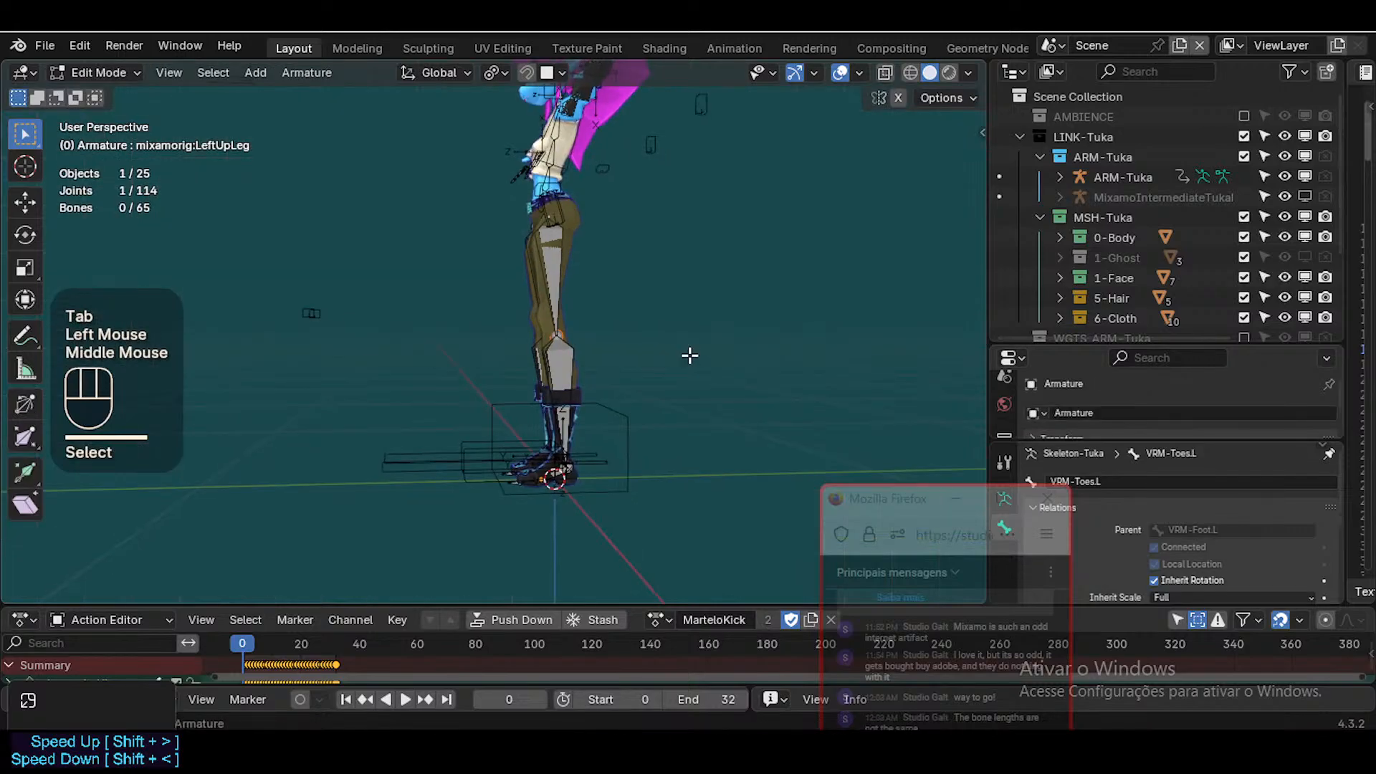
key("shift+s")
key("2")
key("shift+grave")
key("a")
key("w")
key("w")
key("a")
key("d")
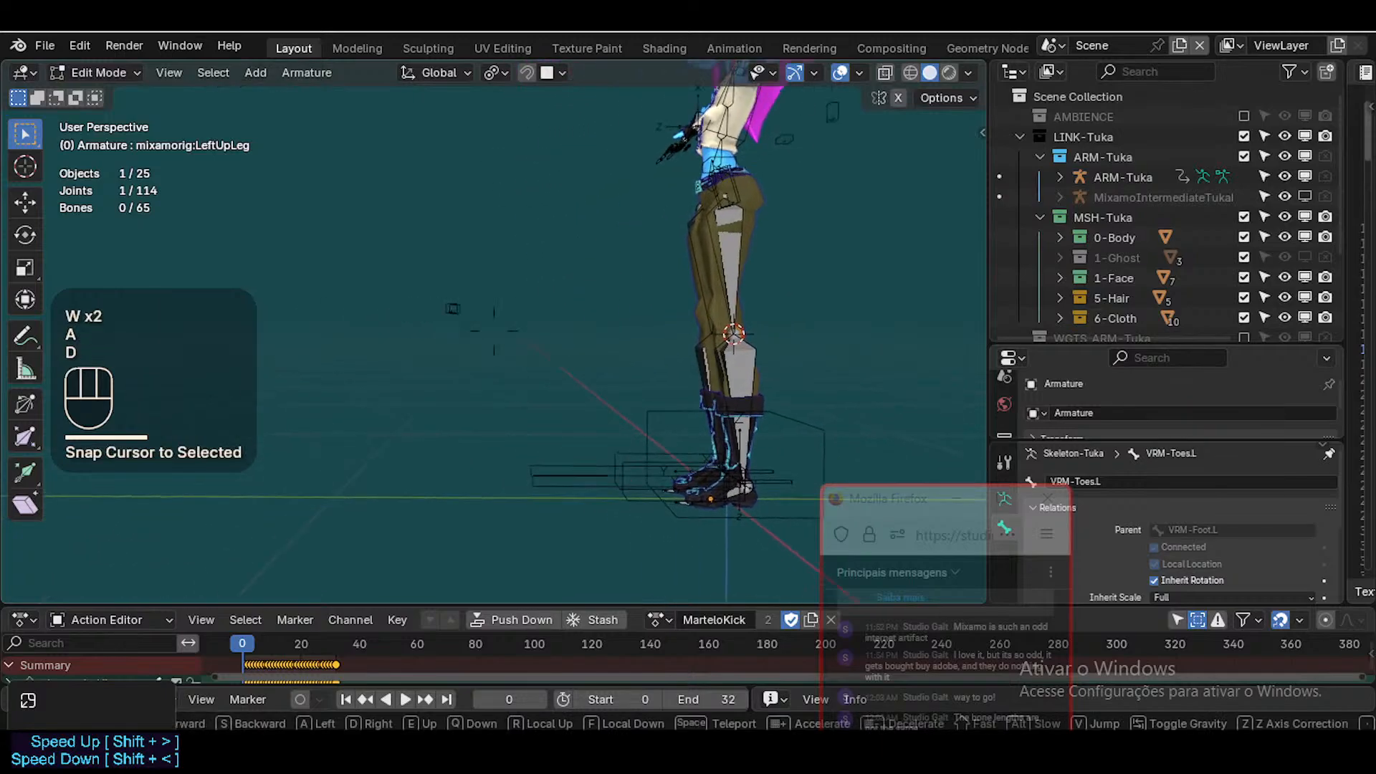
Add a bone at the 3D cursor on the left knee joint and scale it down well below the thigh bone's length
left_click(623, 353)
key("shift+a")
left_click(777, 226)
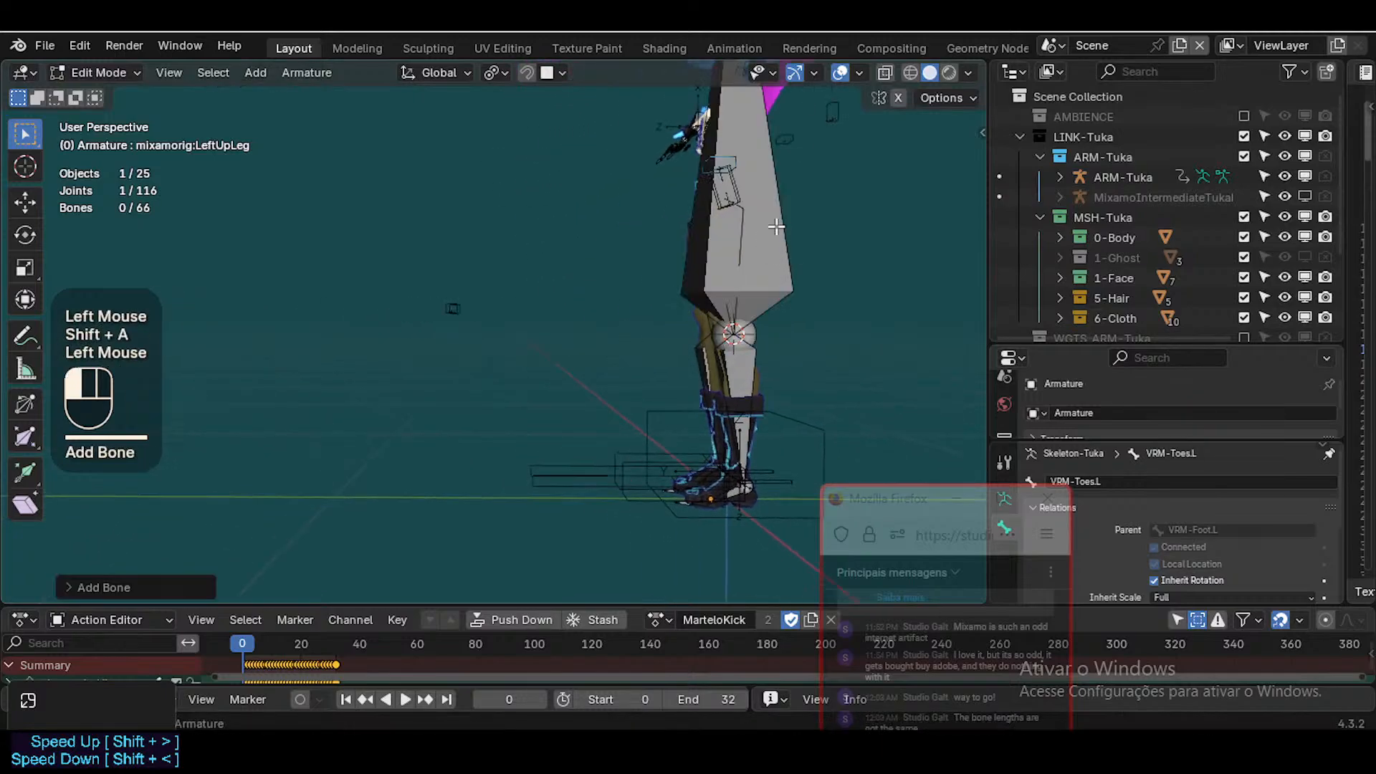
key("s")
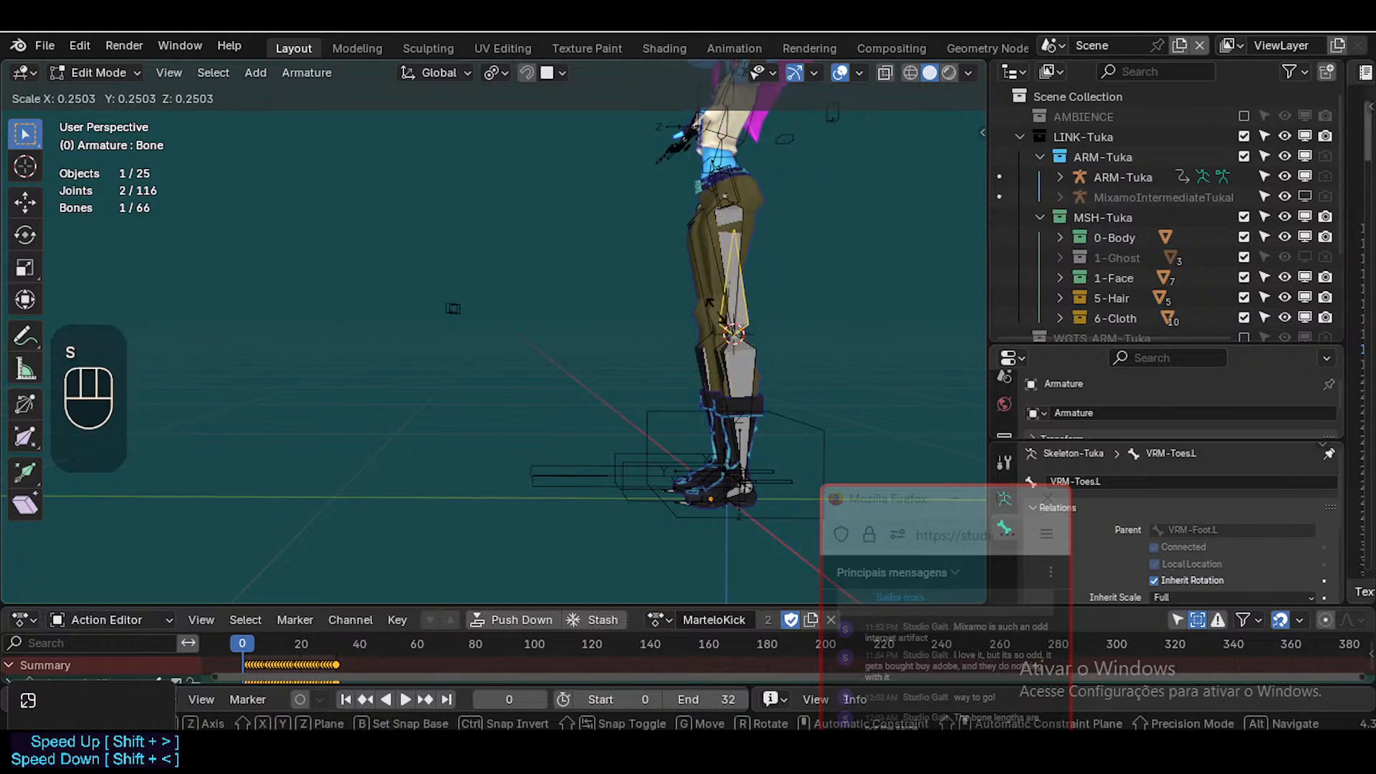
left_click(778, 249)
key("s")
left_click(743, 293)
Move the new bone about 0.57 m in front of the left knee along the negative global Y axis
key("g")
key("y")
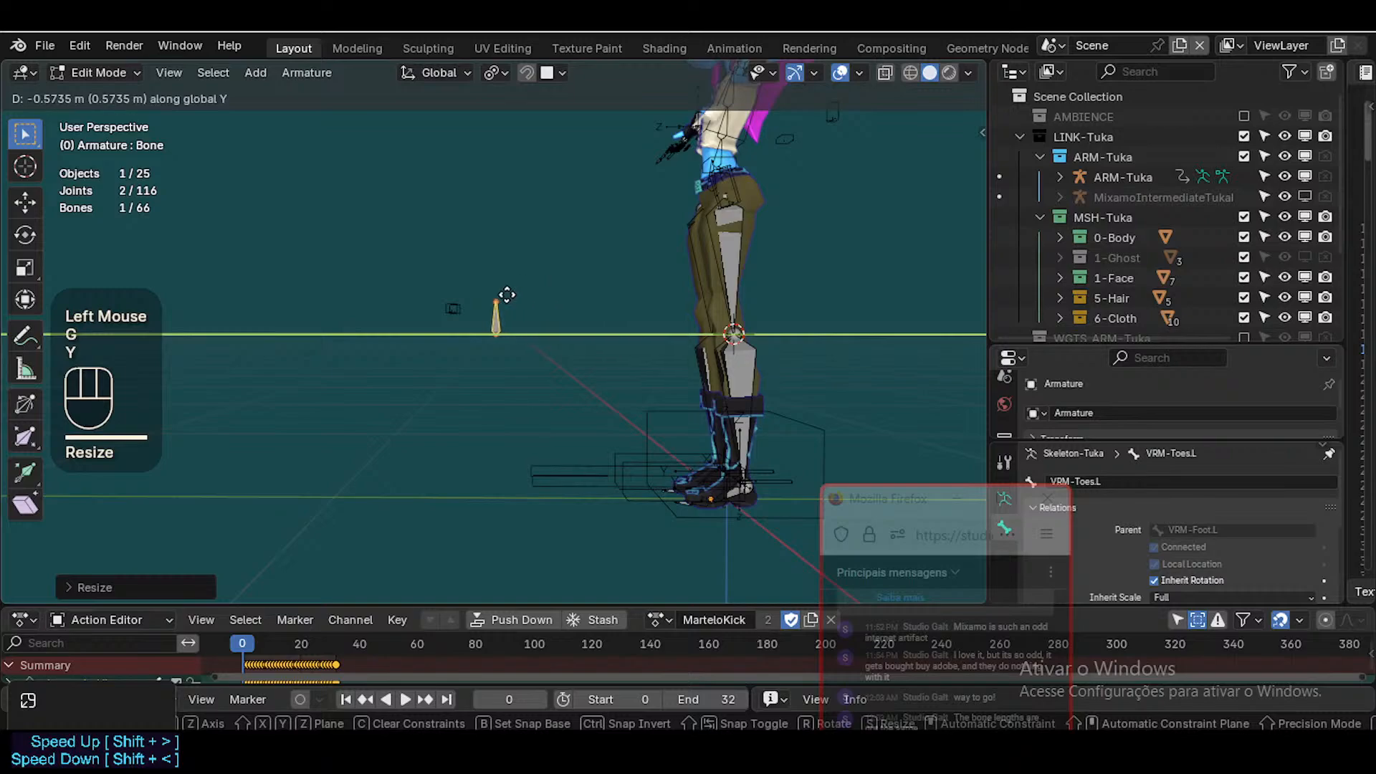
left_click(507, 294)
scroll(507, 294, "up", 2)
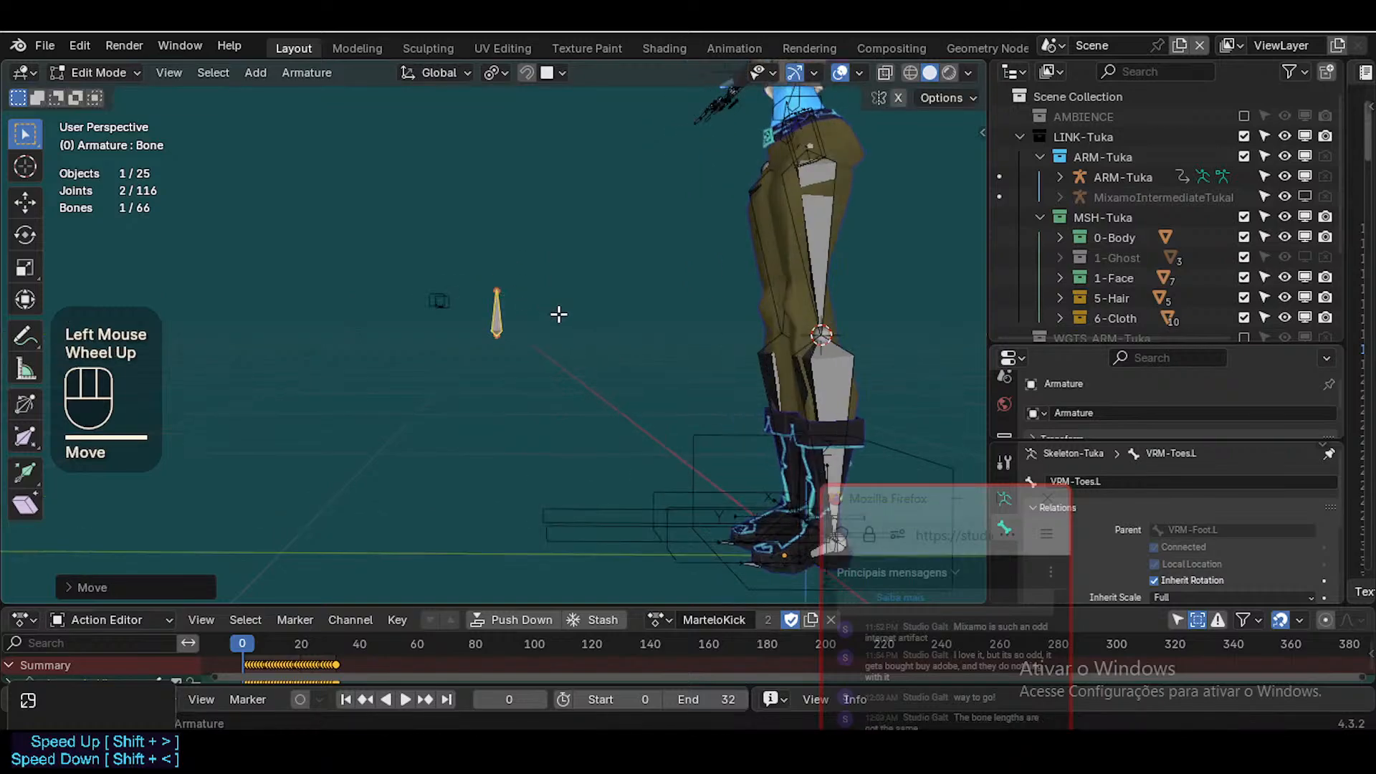
Rename the new bone in front of the knee to MIX-Knee.L
key("F2")
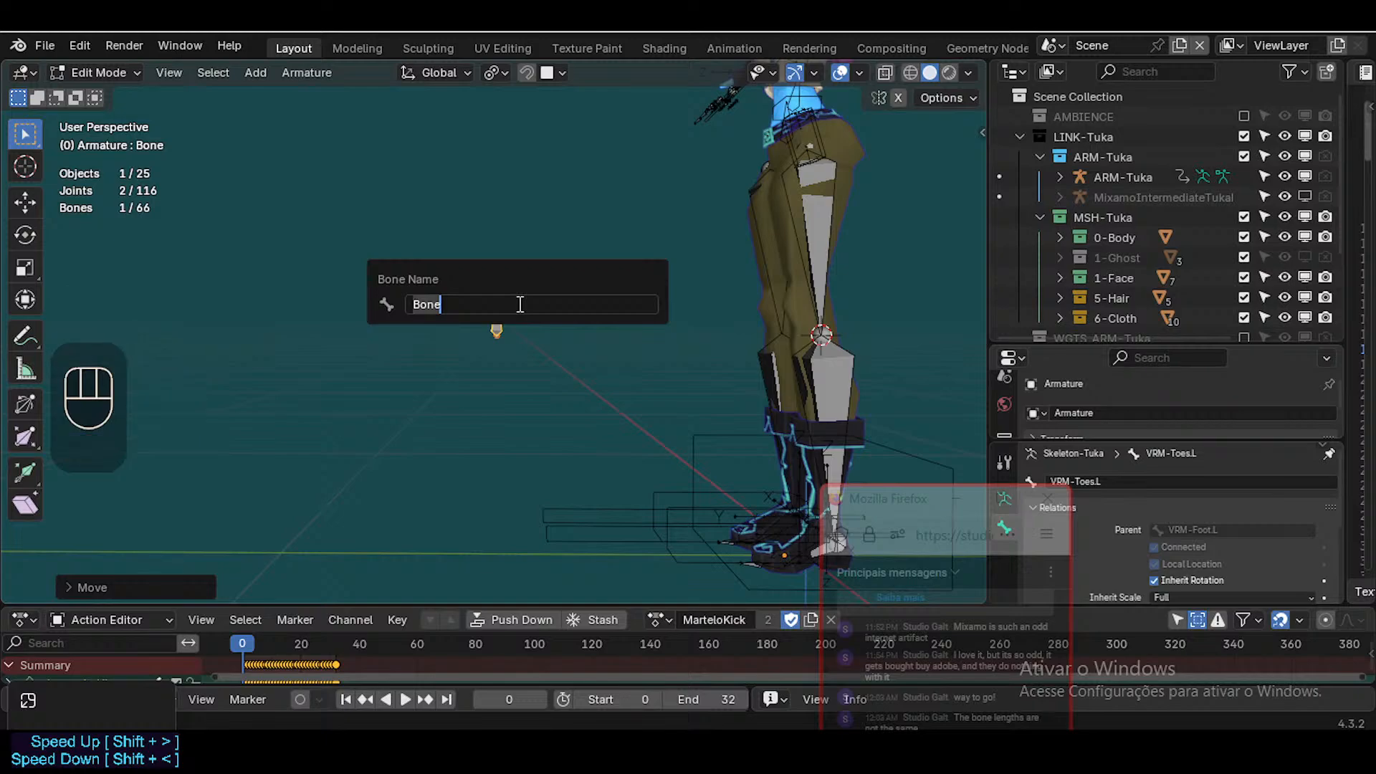
key("BackSpace")
type("POL")
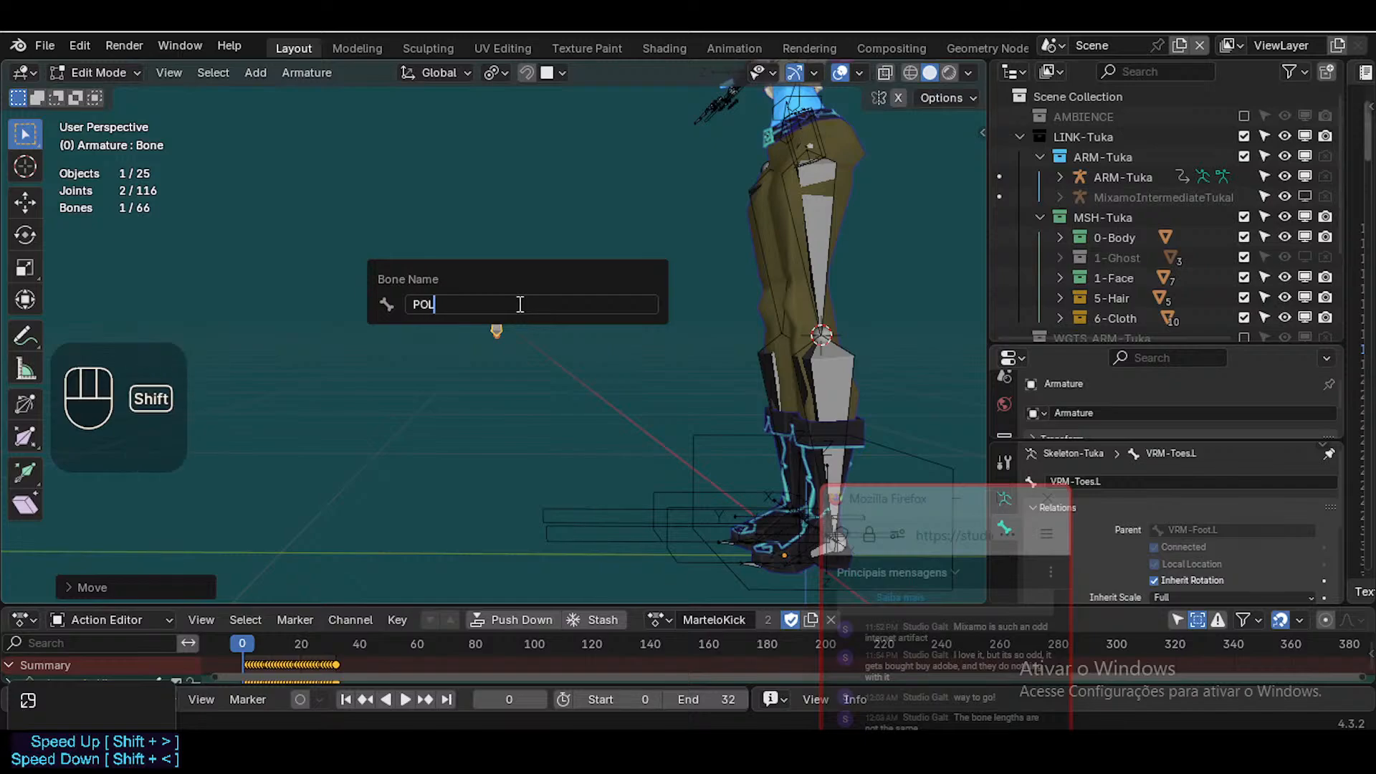
type("-LR")
key("BackSpace")
key("BackSpace")
type("LK")
key("BackSpace")
key("BackSpace")
type("K")
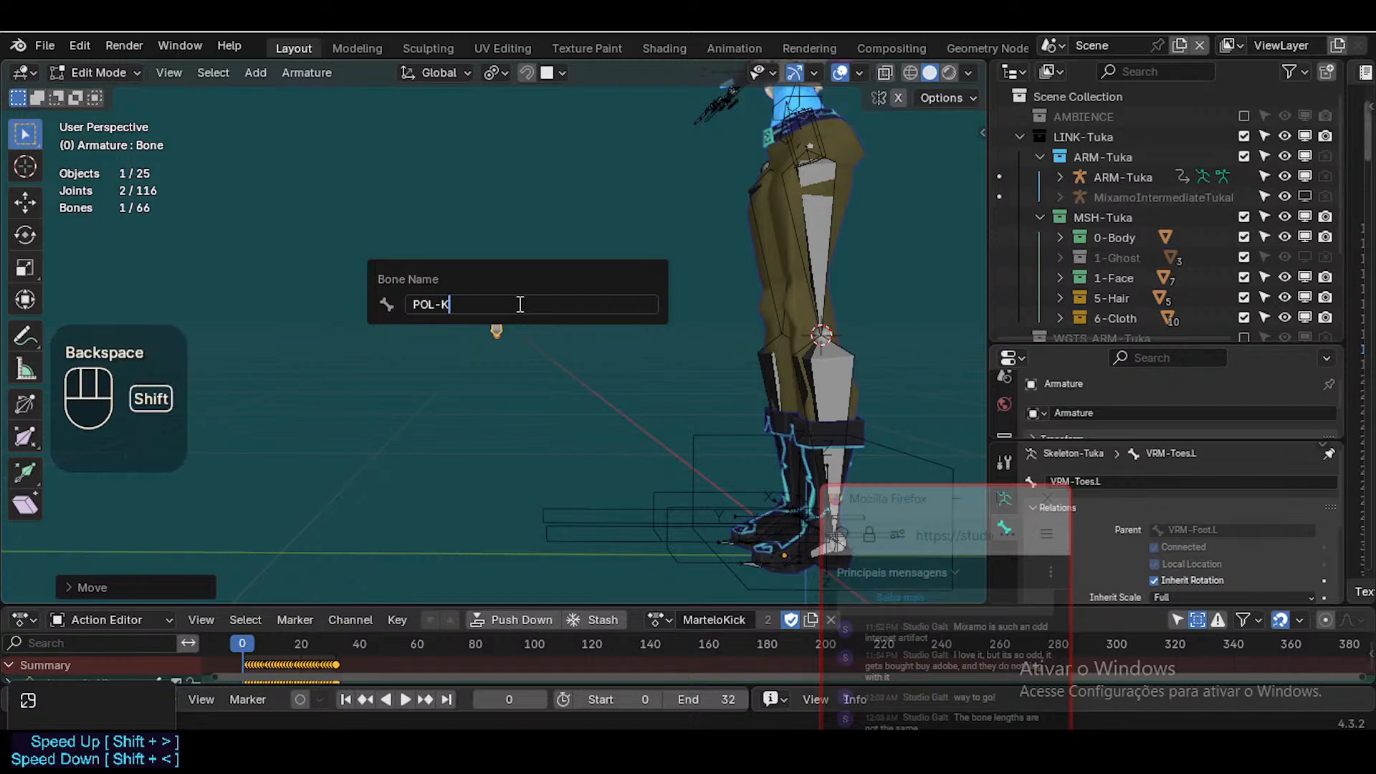
type("nee.")
key("Home")
type("MIX")
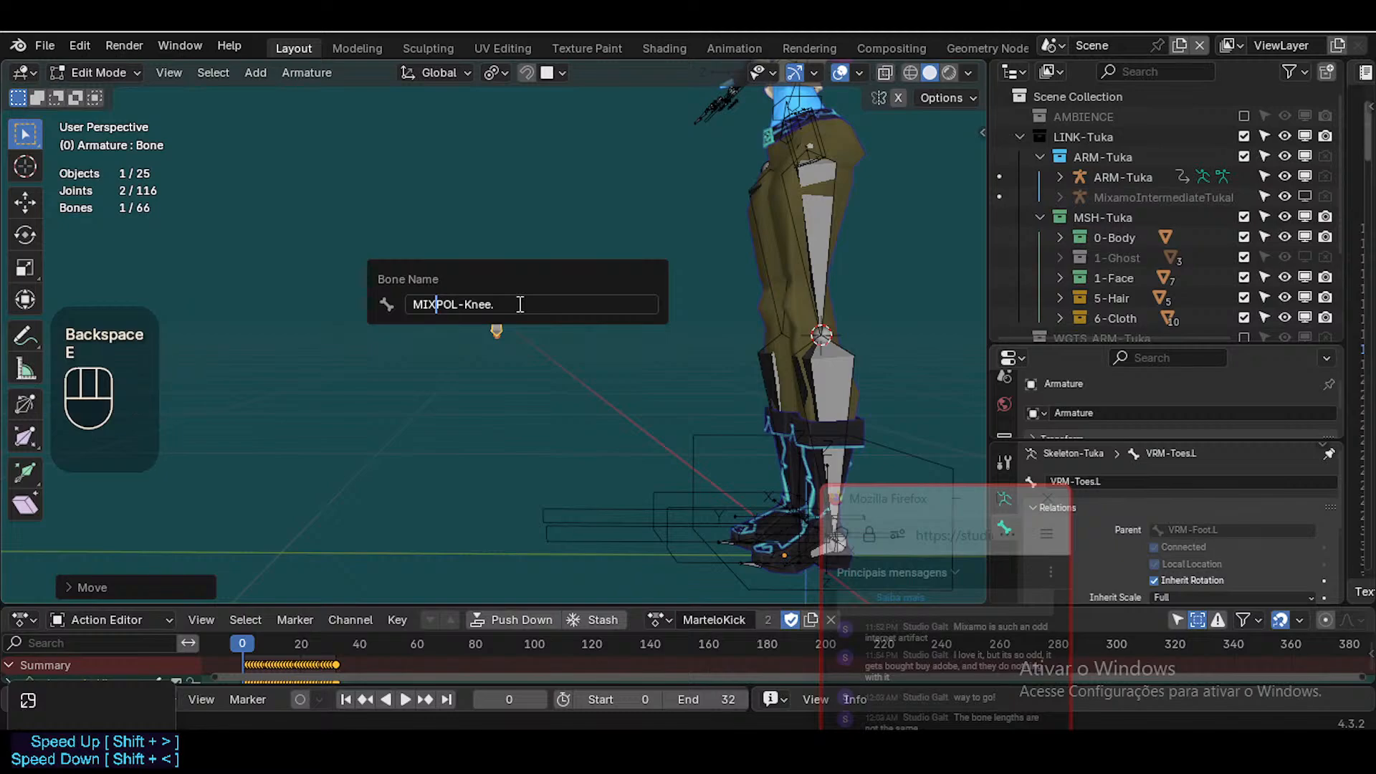
key("Delete")
key("Delete")
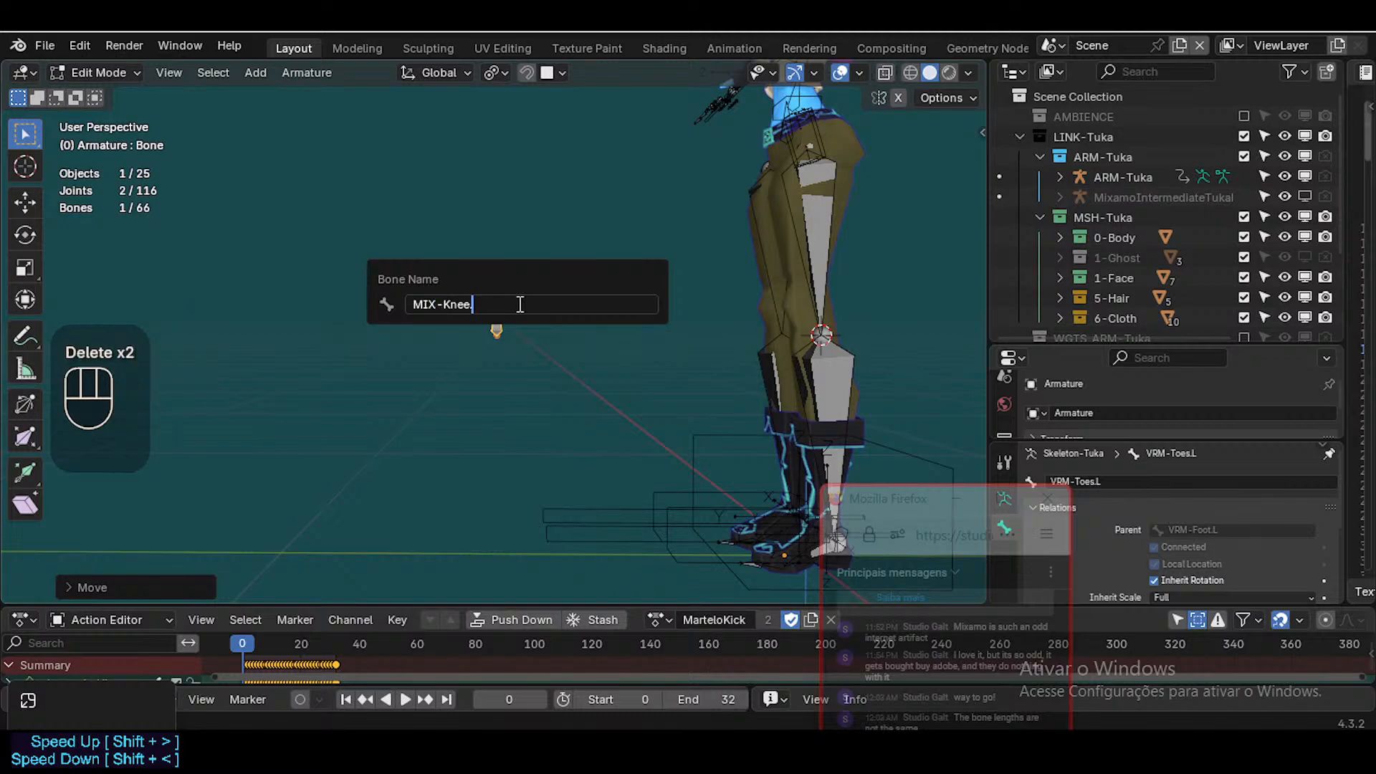
key("Return")
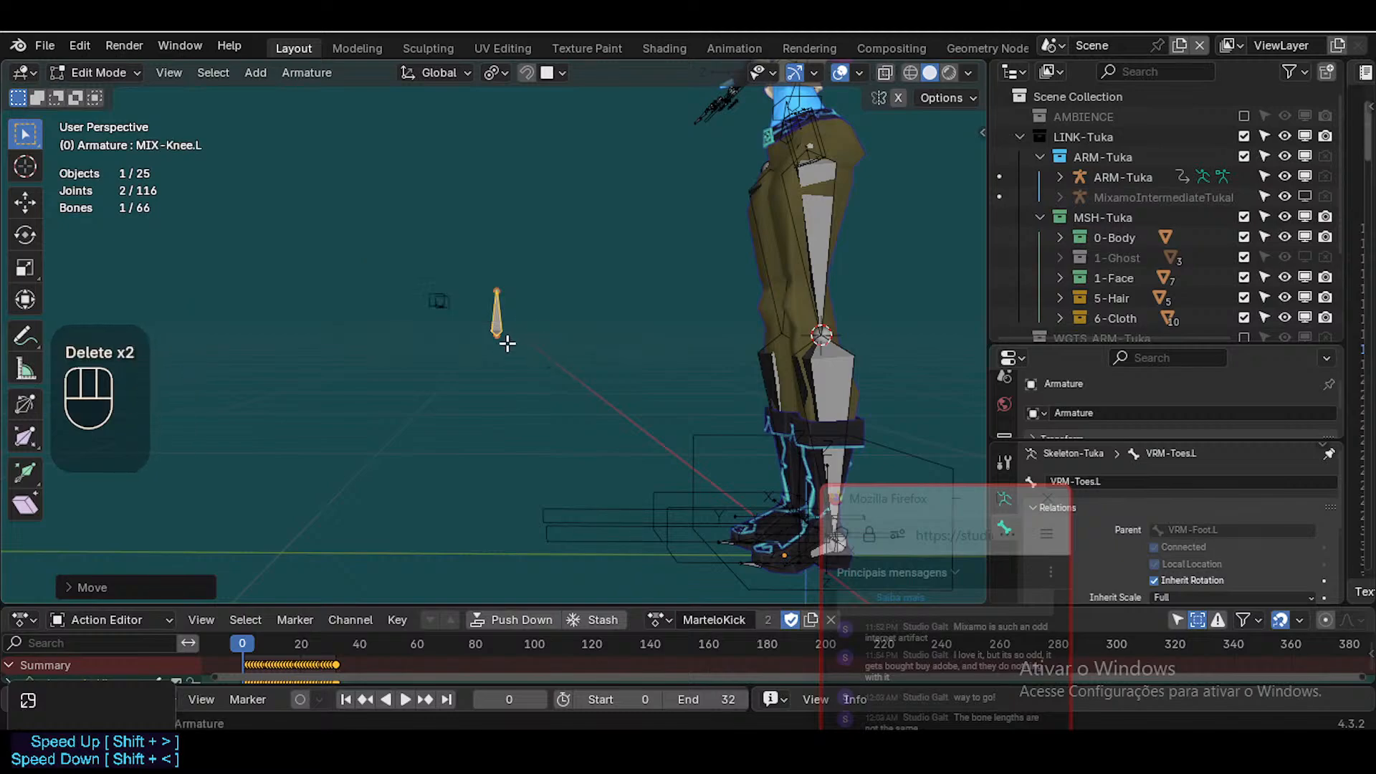
Symmetrize MIX-Knee.L to the other side, and parent MIX-Knee.L to the mixamorig:LeftLeg bone with Keep Offset
right_click(492, 304)
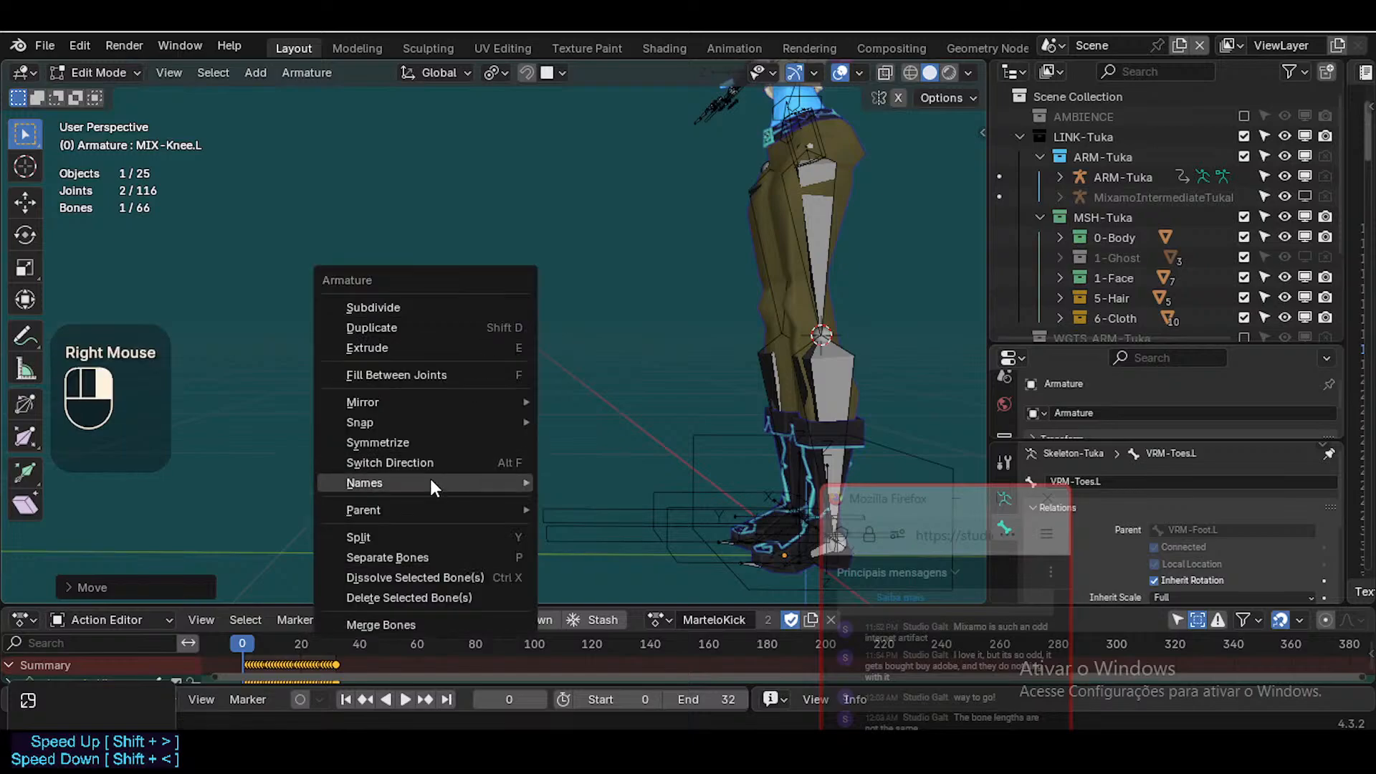
left_click(411, 446)
left_click(498, 302)
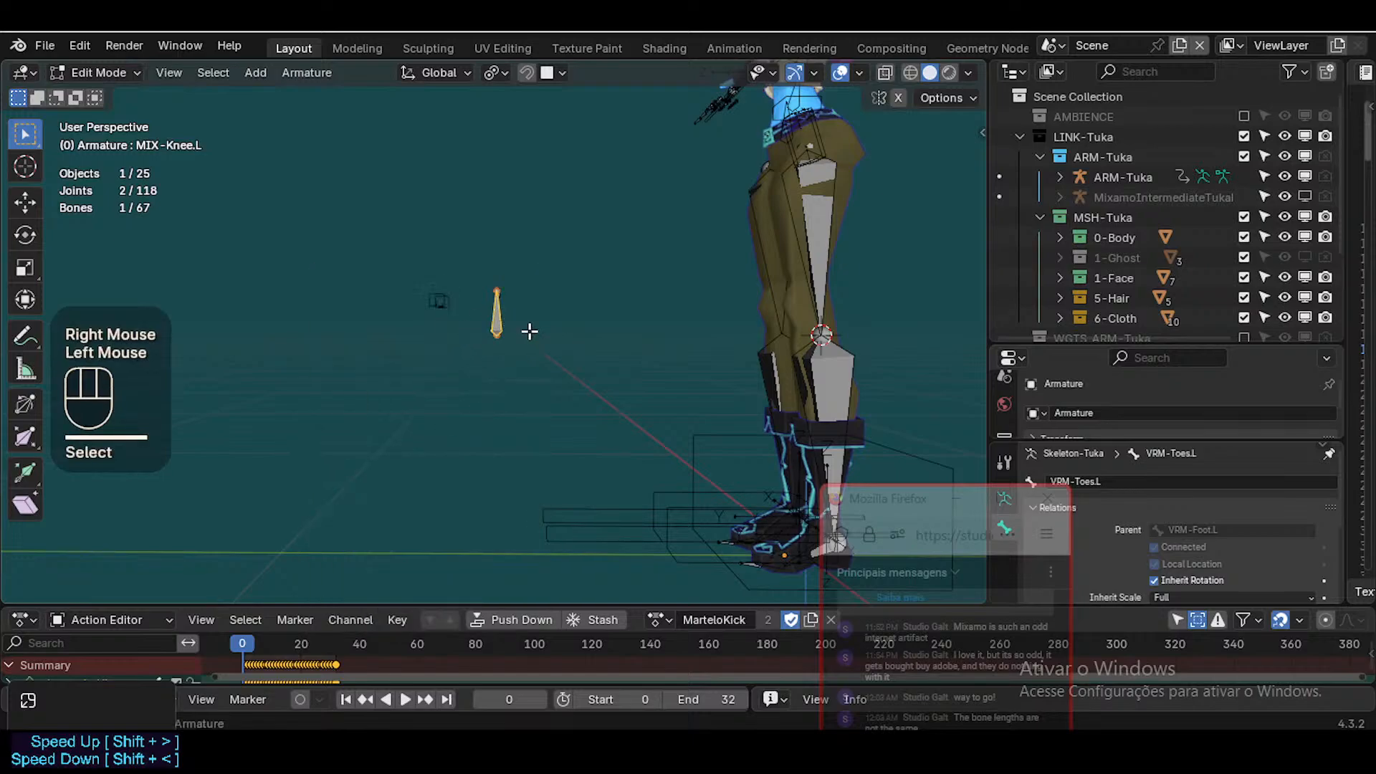
left_click(858, 367, "shift")
key("ctrl+p")
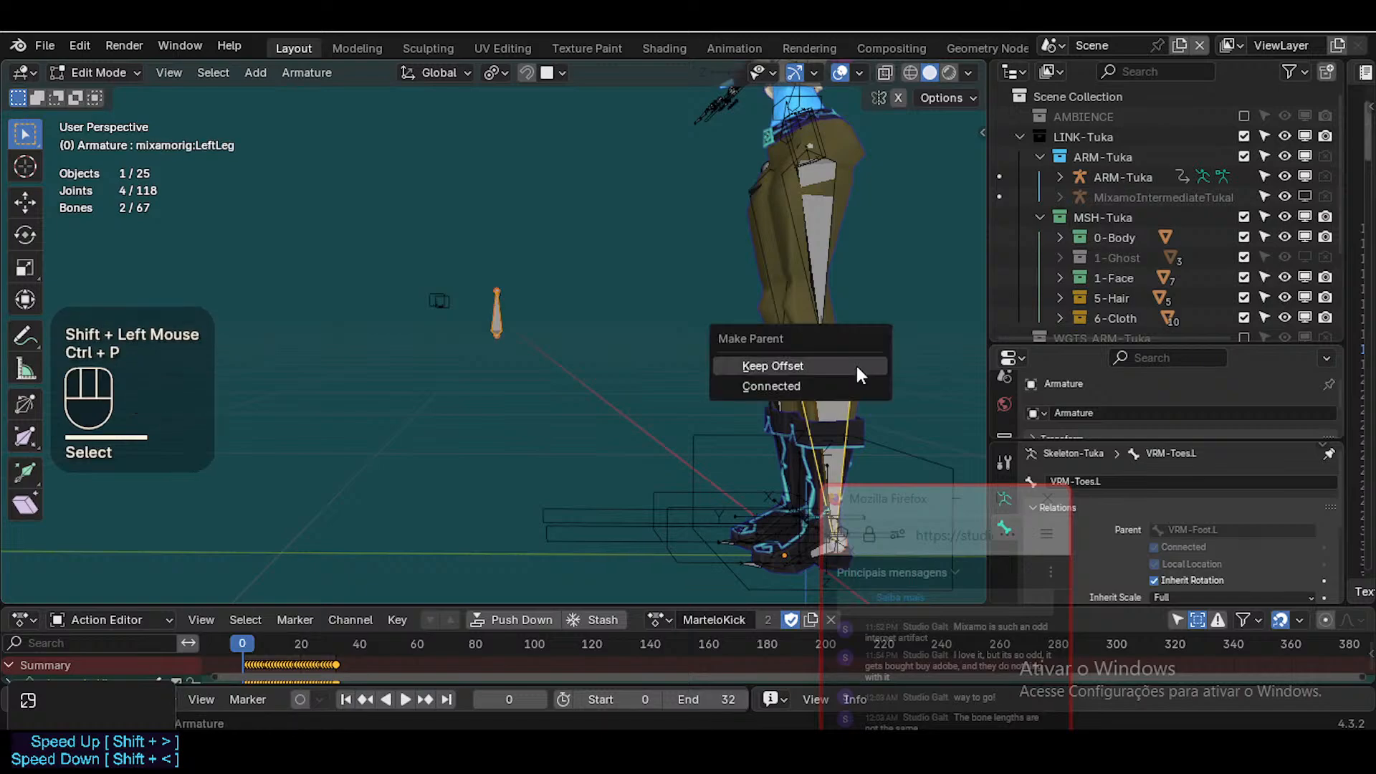
left_click(858, 369)
scroll(569, 333, "down", 2)
Play the MarteloKick animation in Pose Mode and examine how the knee bone follows the left leg
key("ctrl+Tab")
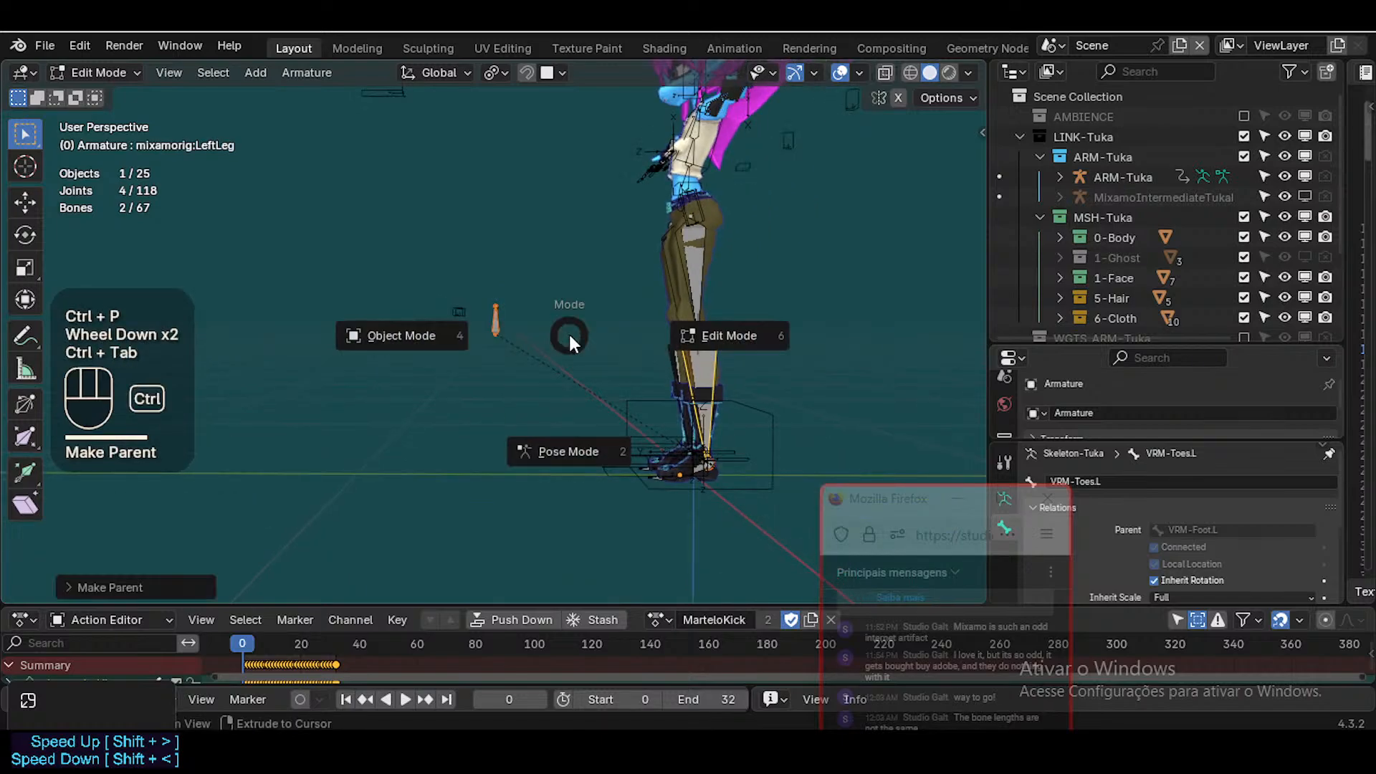
key("space")
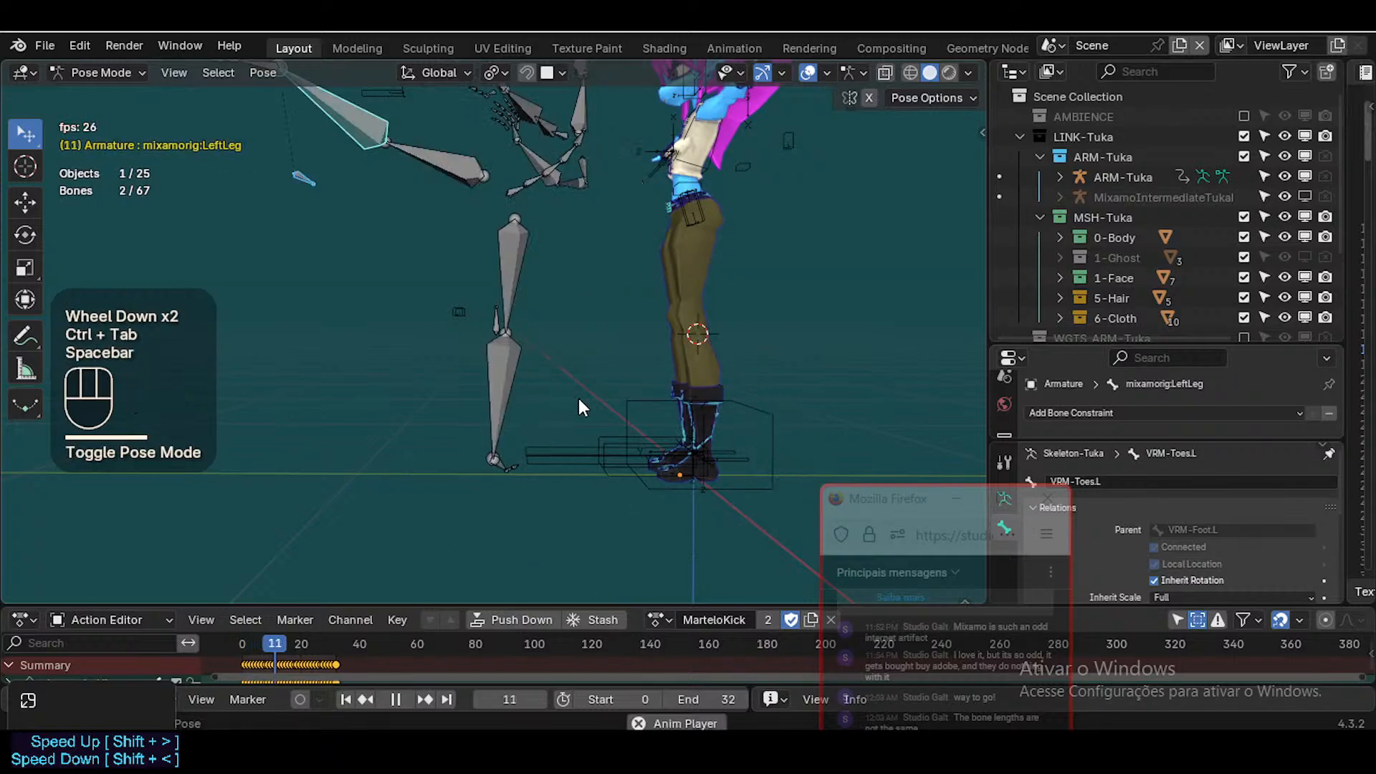
key("space")
key("space")
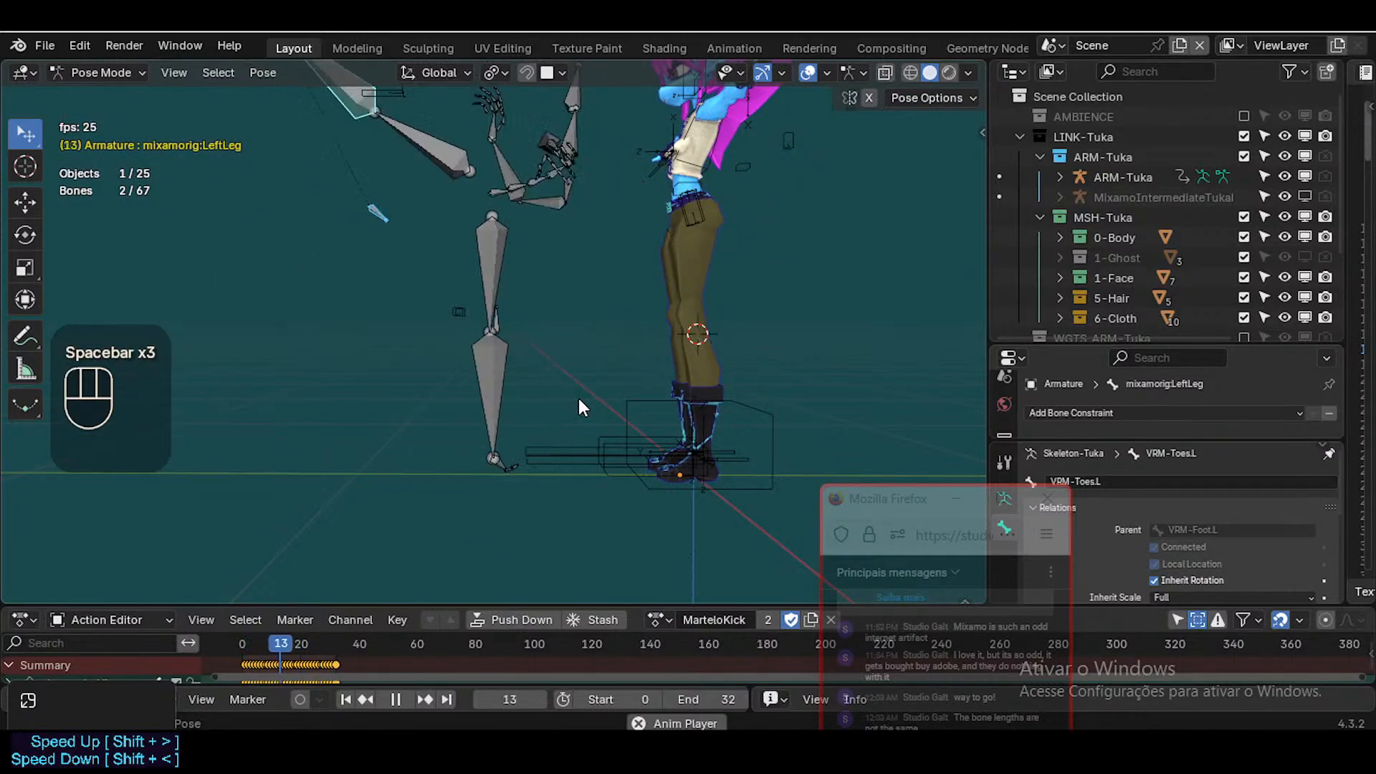
key("space")
key("space")
key("space")
key("space")
key("space")
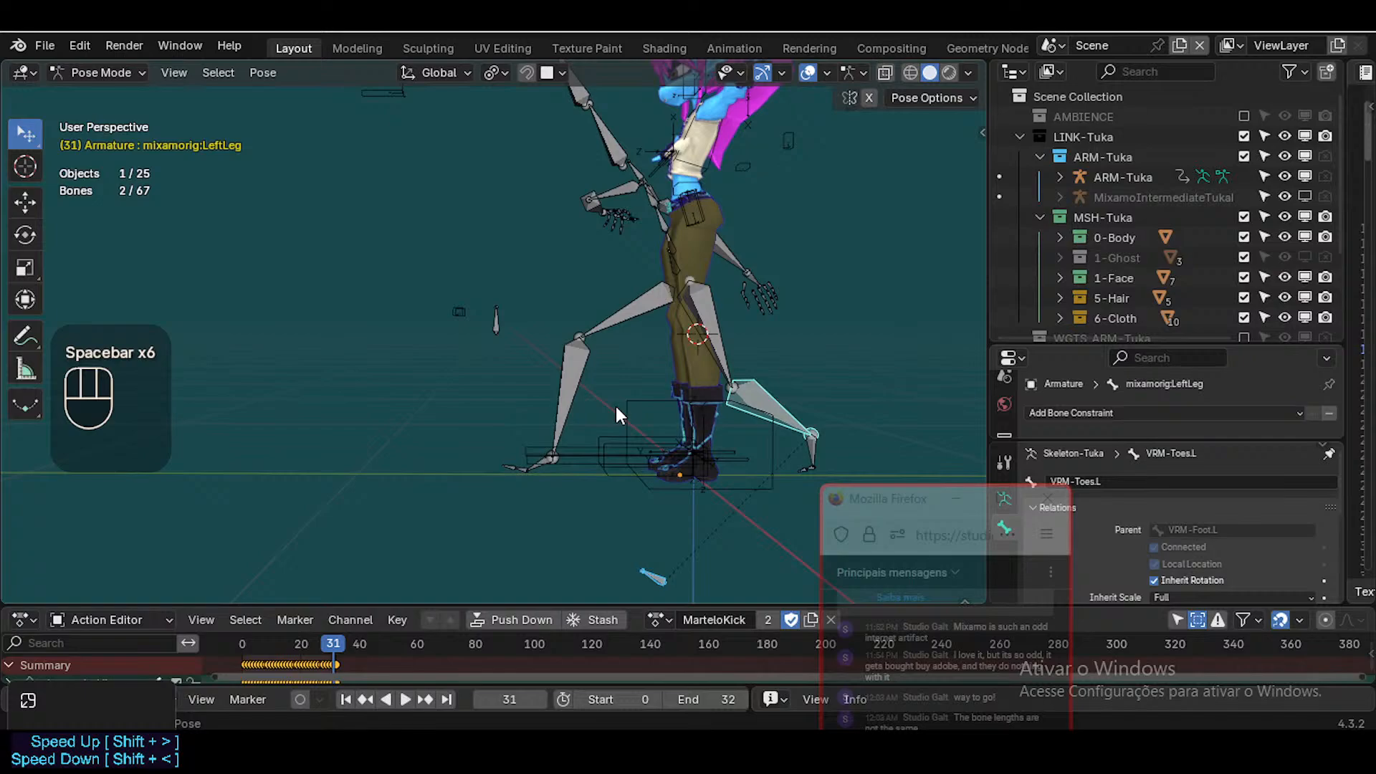
key("shift+grave")
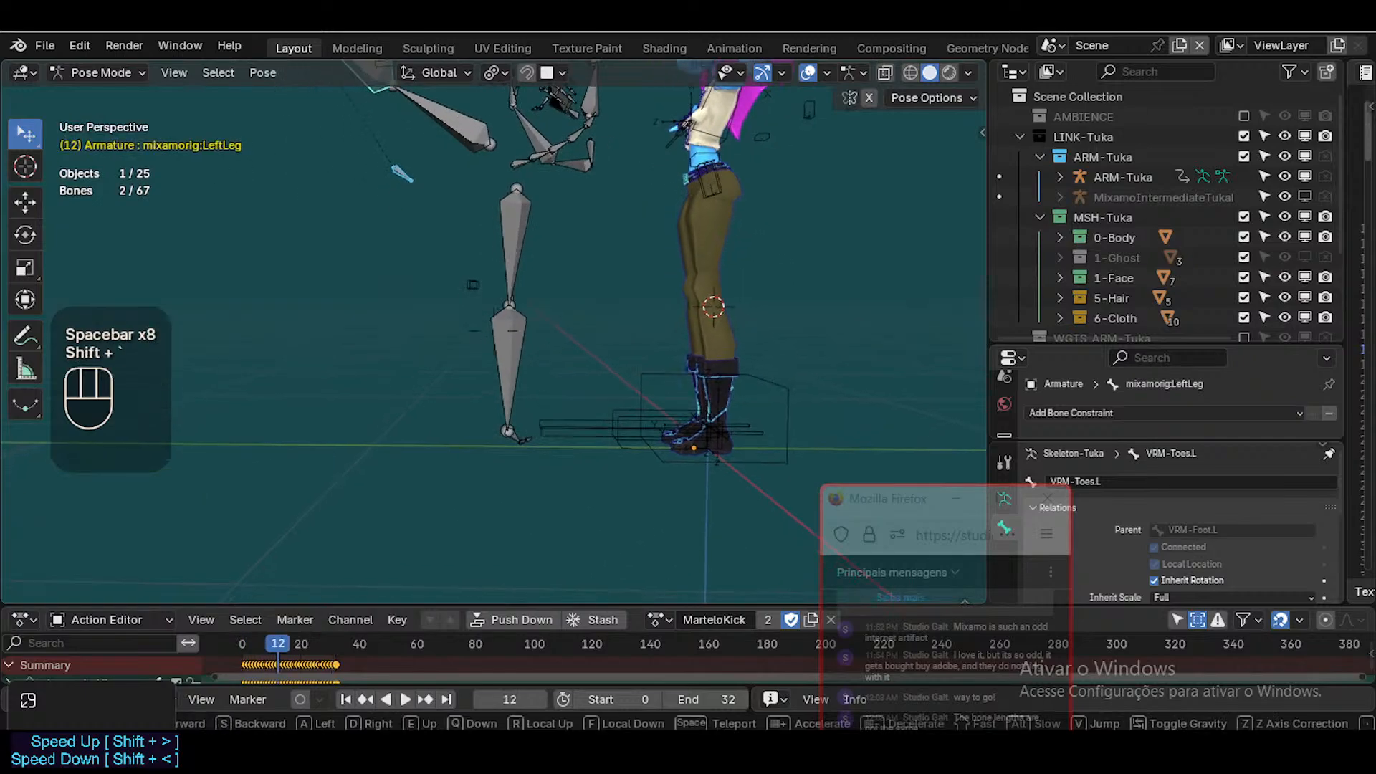
key("space")
left_click(567, 356)
key("ctrl+Tab")
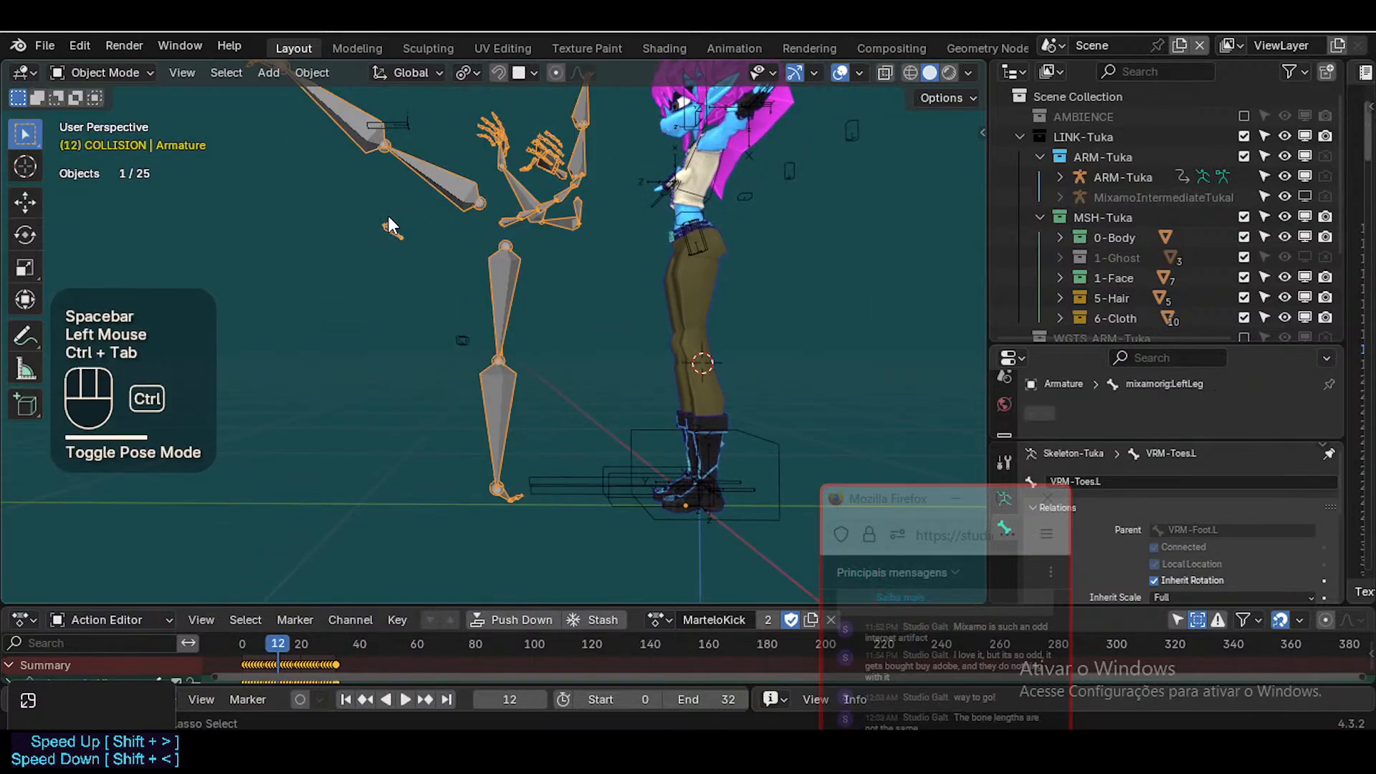
Go to frame 7 and inspect MIX-Knee.L relative to the bent left leg in Pose Mode
left_click_drag(255, 643, 264, 632)
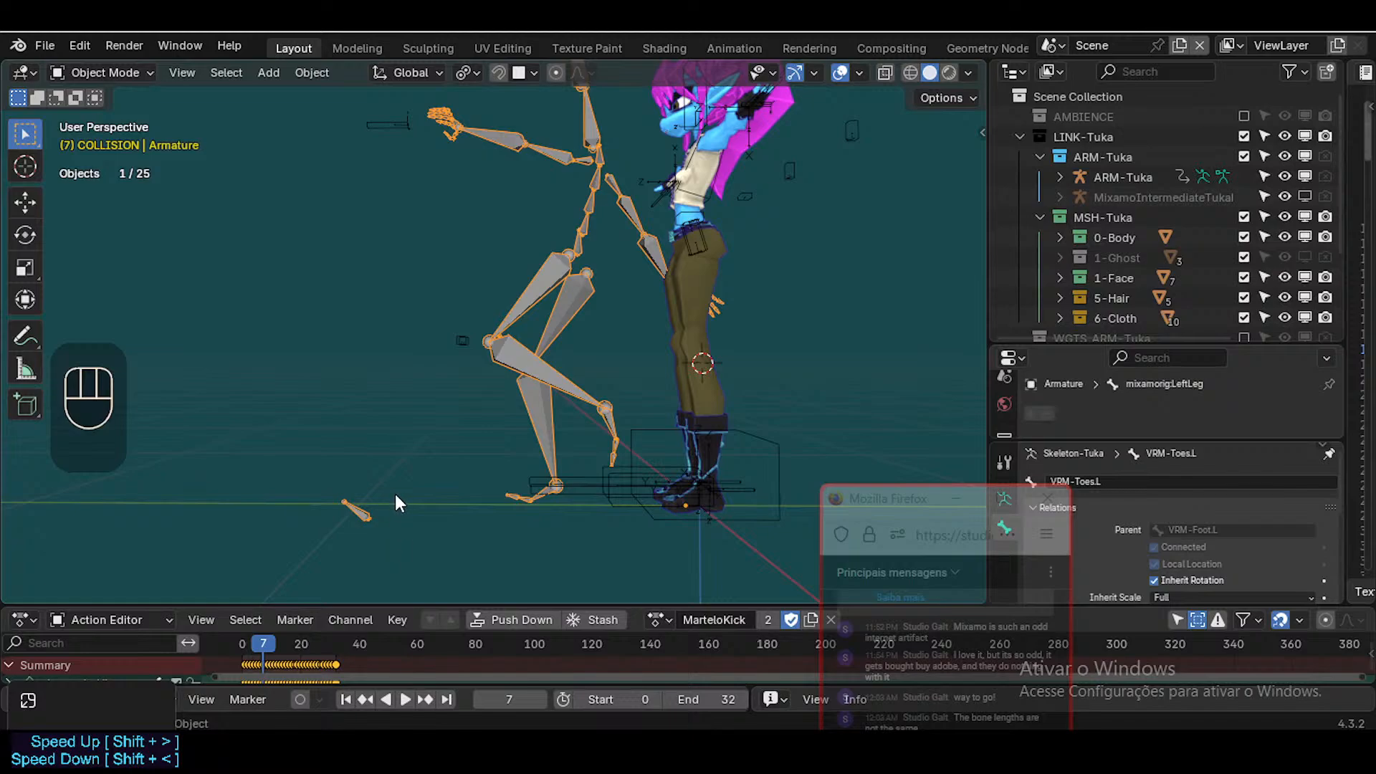
key("ctrl+Tab")
left_click(358, 510)
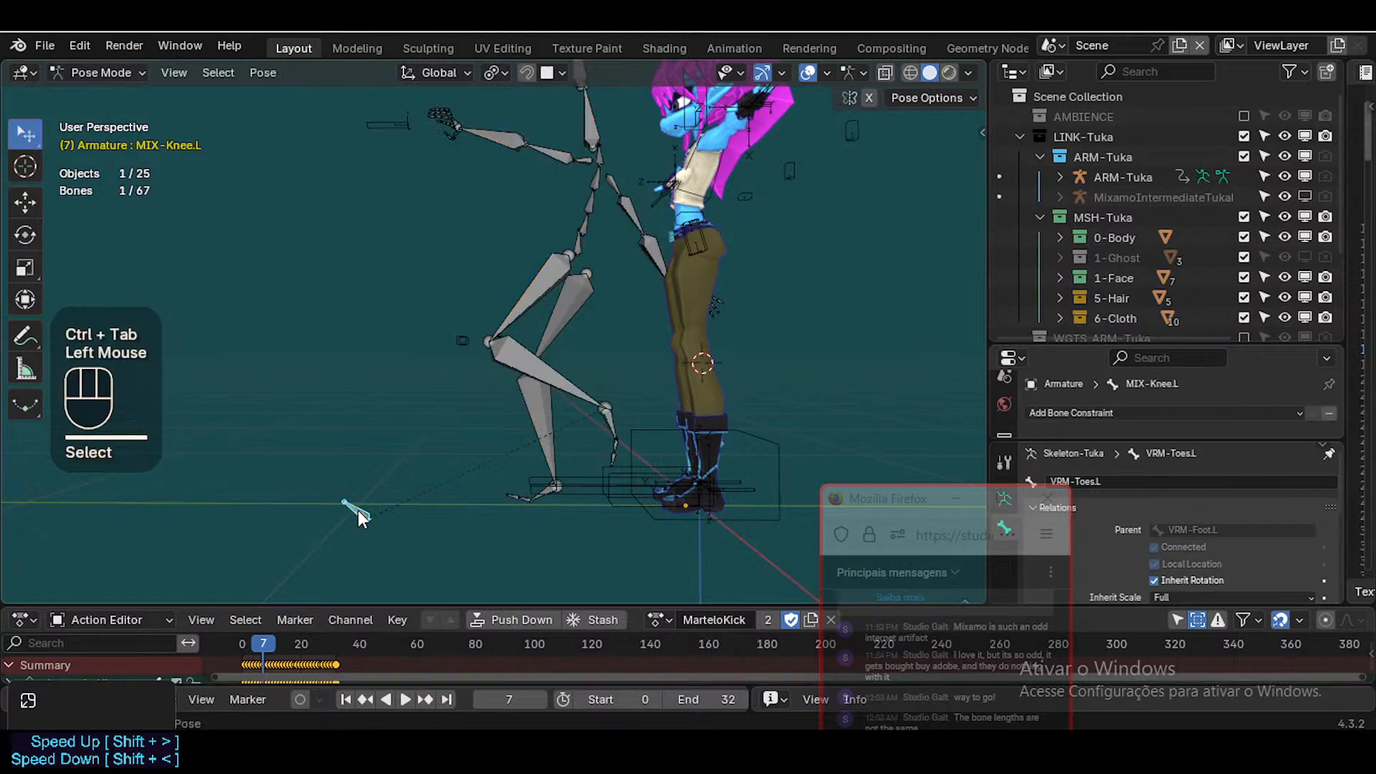
left_click(550, 265)
Select all the armature's bones in Edit Mode and set the bone display type to B-Bone
key("a")
key("alt+q")
key("alt+q")
key("Tab")
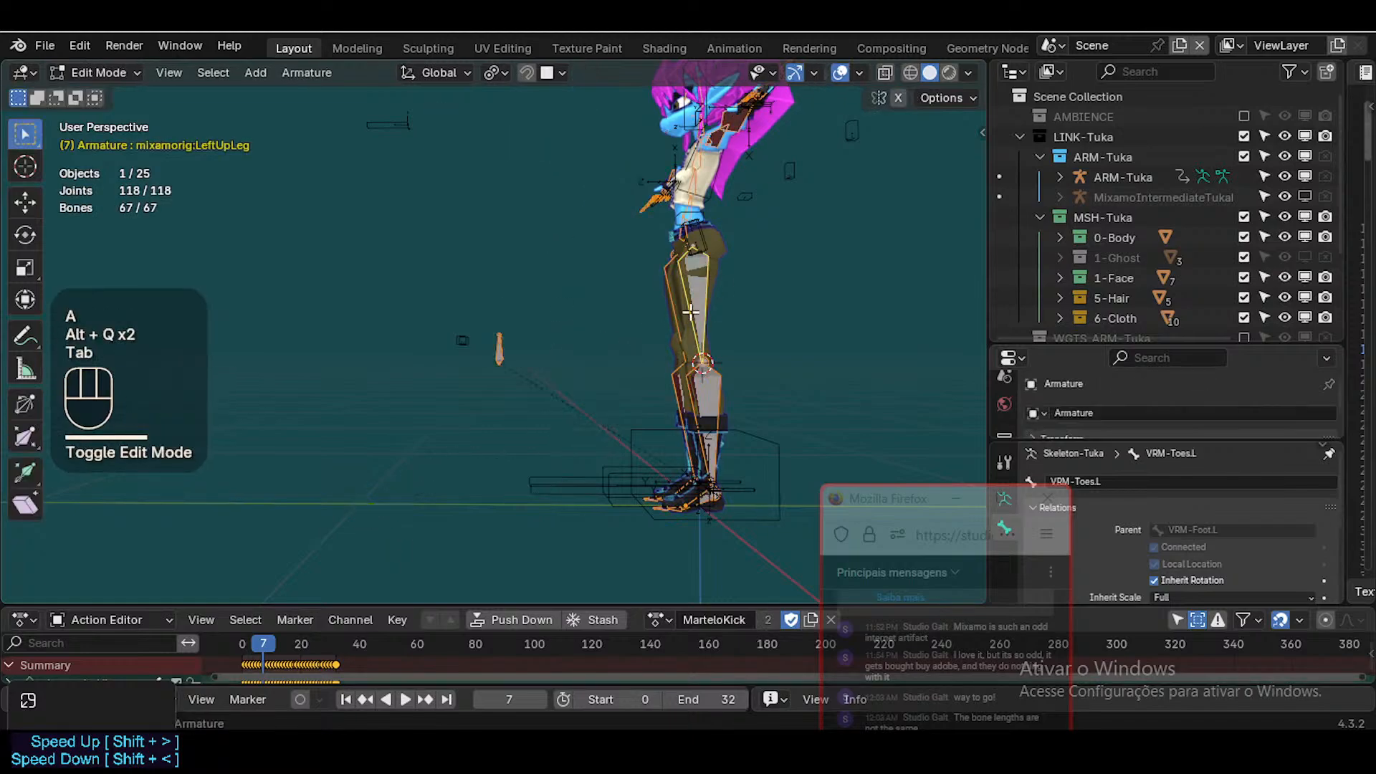
scroll(716, 313, "up", 1)
middle_click_drag(716, 314, 543, 288, "shift")
key("shift+ctrl+alt+b")
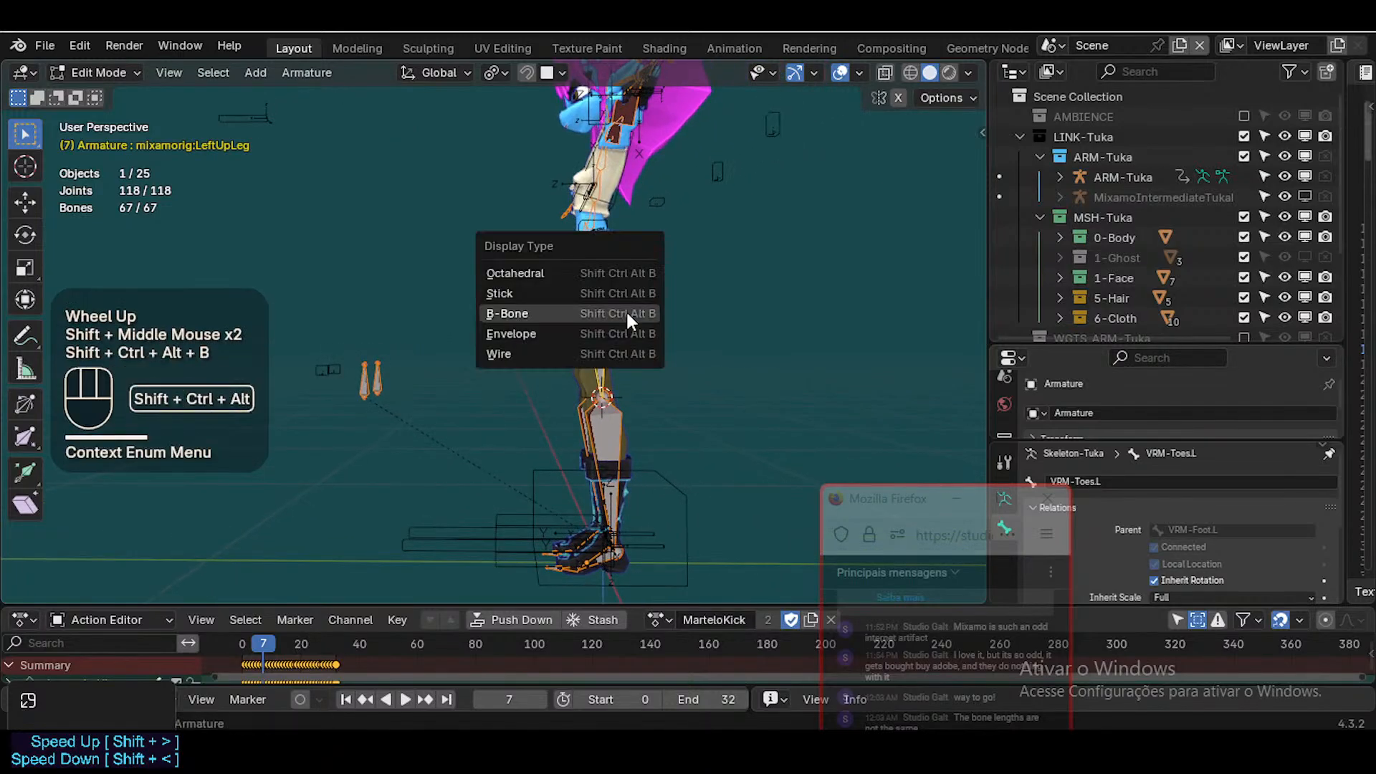
left_click(628, 313)
Return the armature to Object Mode and isolate it in Local View
key("shift+grave")
key("w")
key("a")
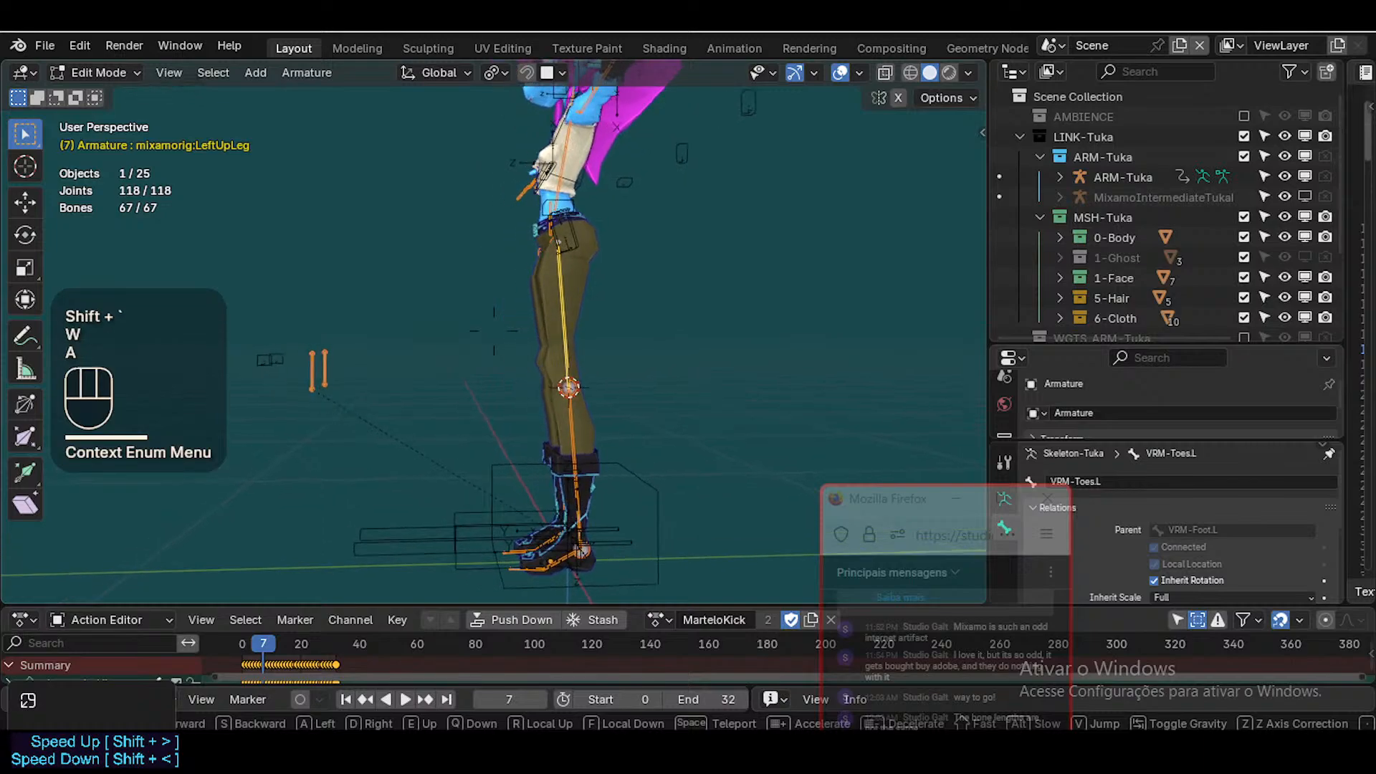
left_click(593, 347)
key("ctrl+Tab")
key("4")
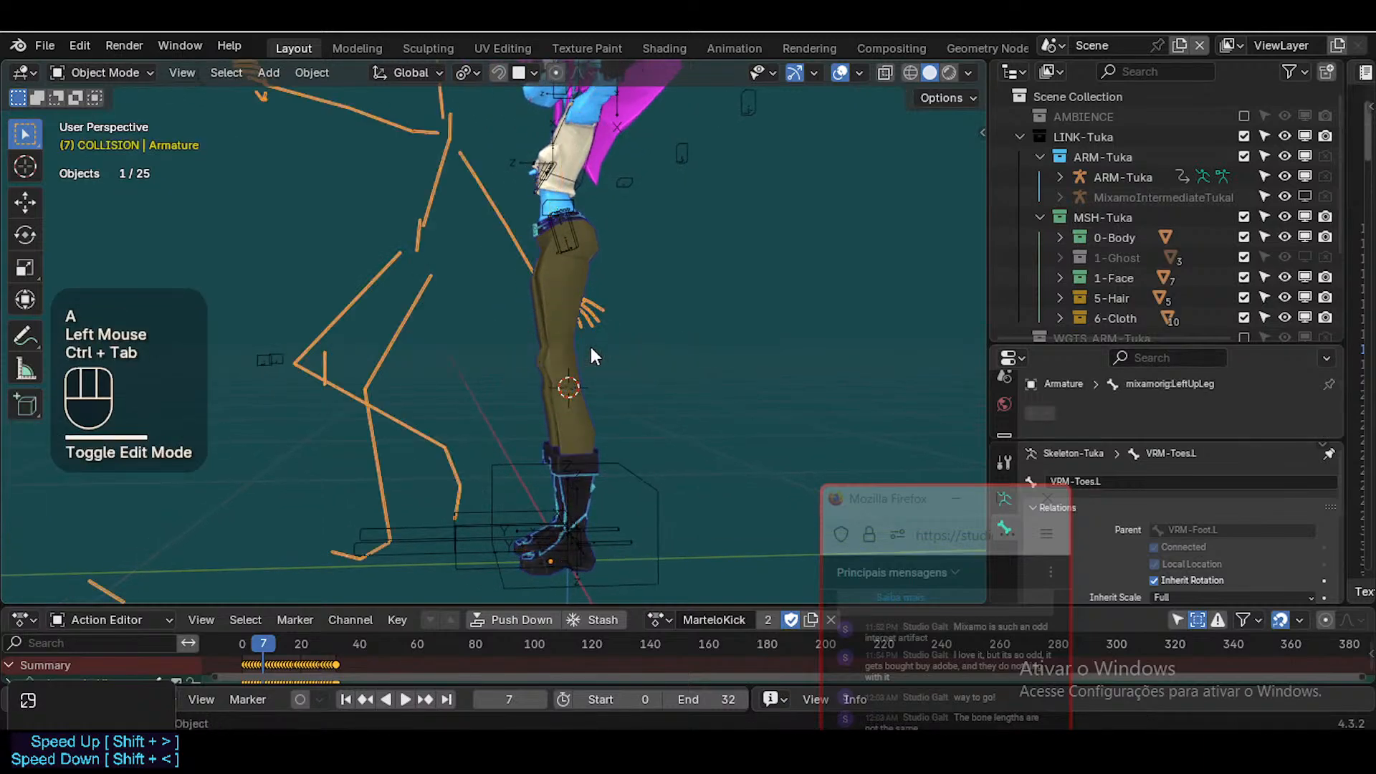
key("KP_Divide")
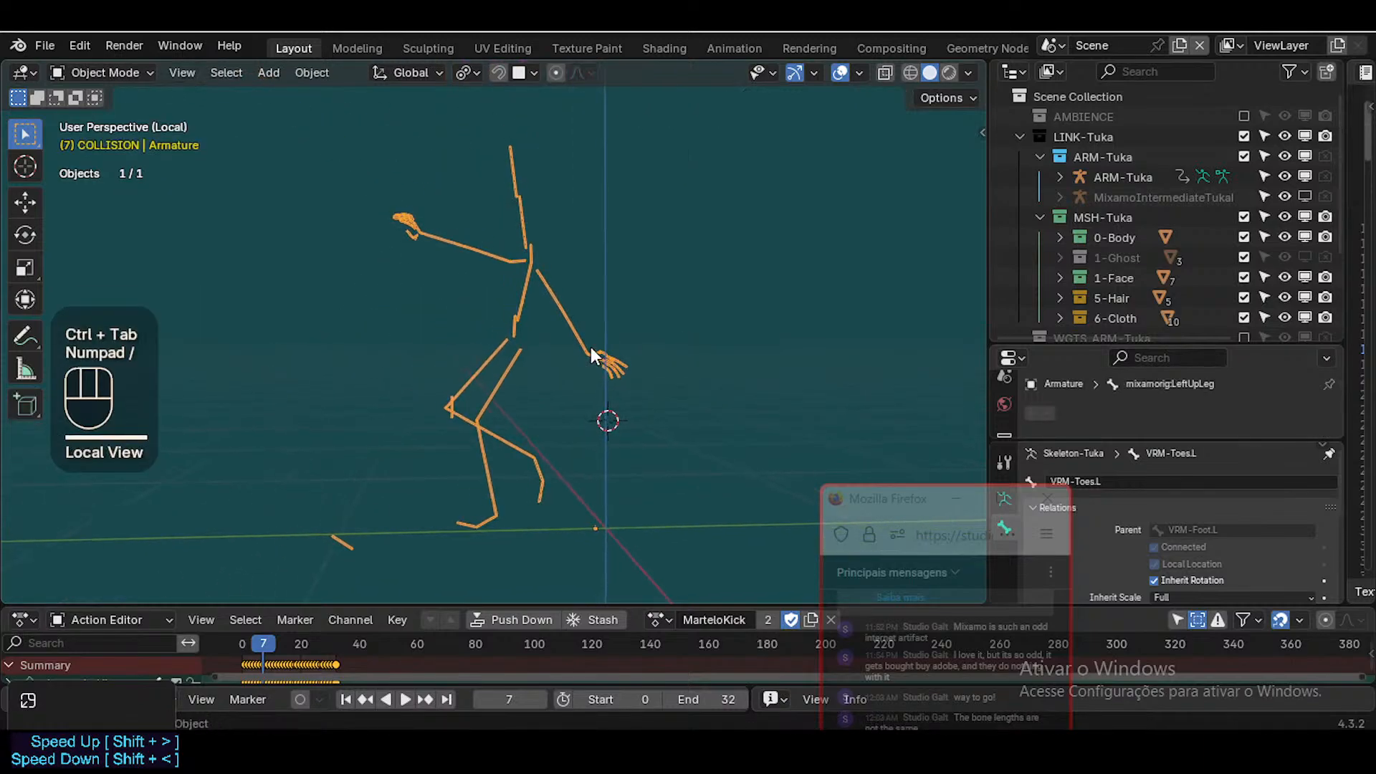
key("shift+grave")
key("w")
left_click(571, 284)
left_click(544, 281)
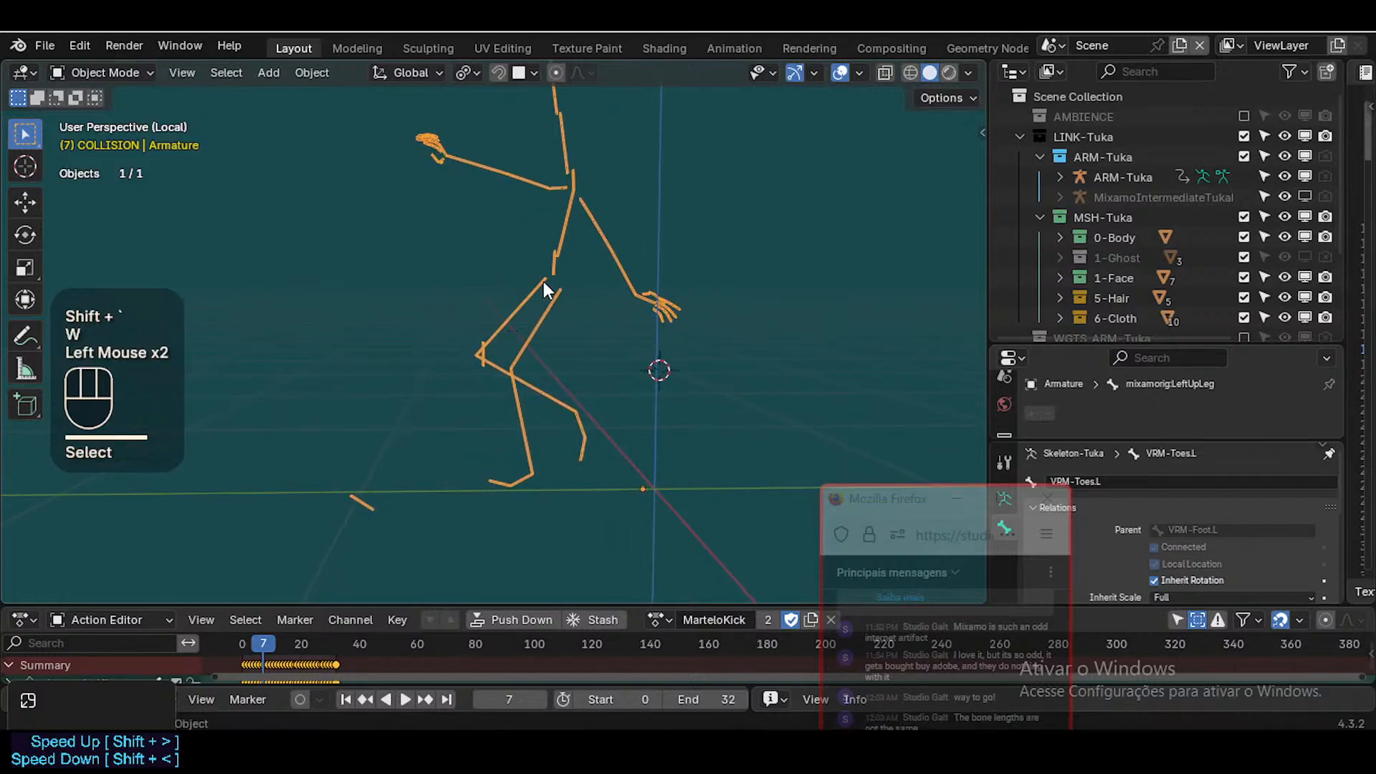
In Edit Mode, select the hip joint of mixamorig:LeftUpLeg and snap the 3D cursor to it
key("Tab")
key("shift+grave")
key("d")
key("w")
key("w")
key("a")
key("a")
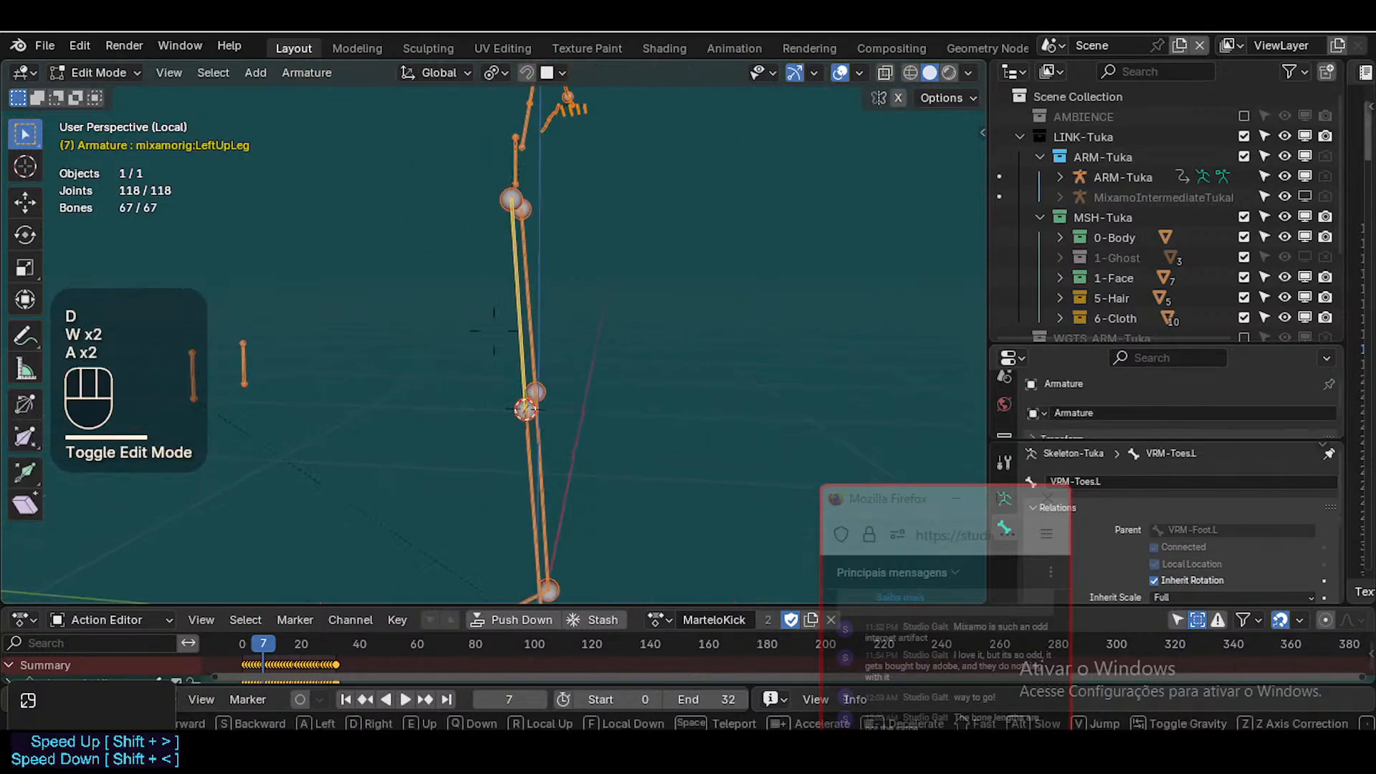
key("w")
key("a")
key("w")
key("e")
key("w")
key("a")
left_click(493, 331)
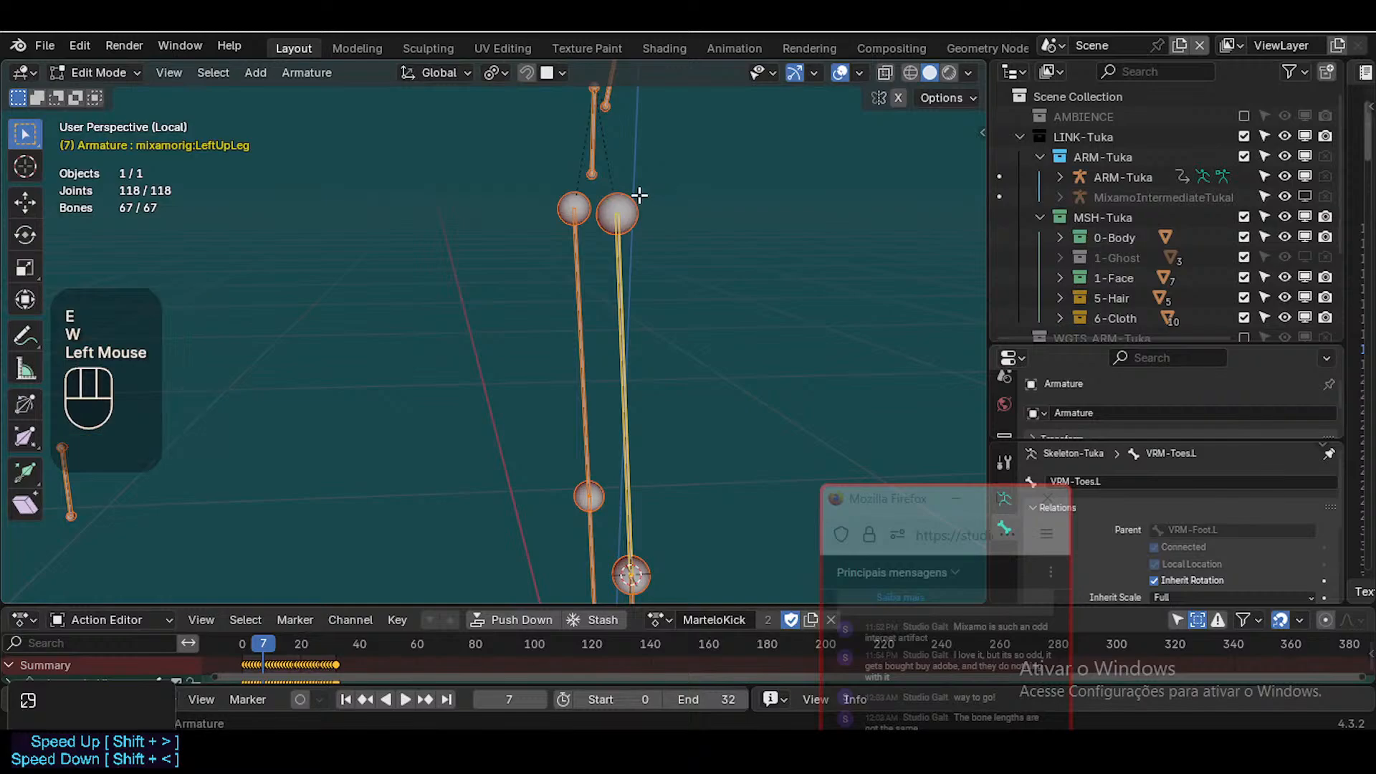
left_click(616, 207)
scroll(633, 203, "down", 2)
key("shift+s")
scroll(617, 270, "down", 2)
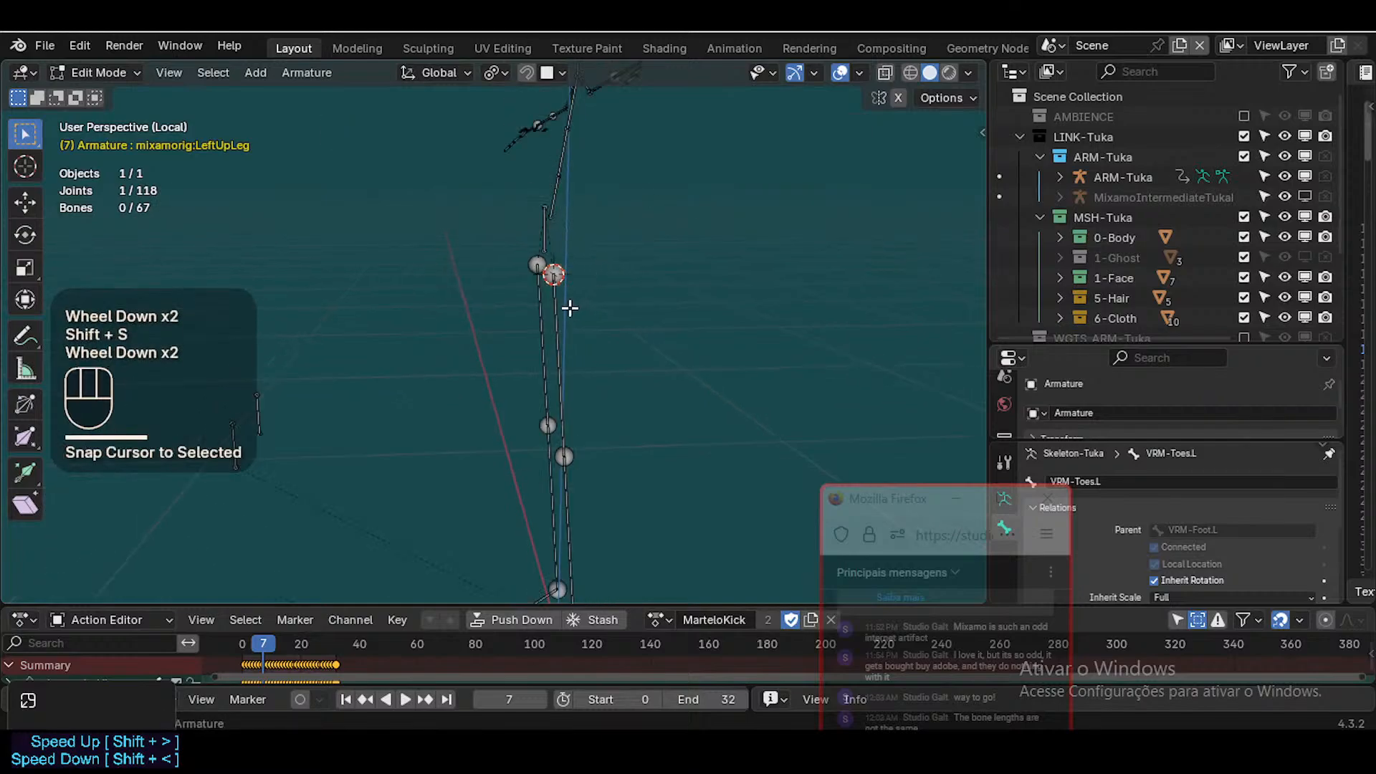
Add a bone at the left hip joint and adjust its B-Bone display thickness
key("shift+a")
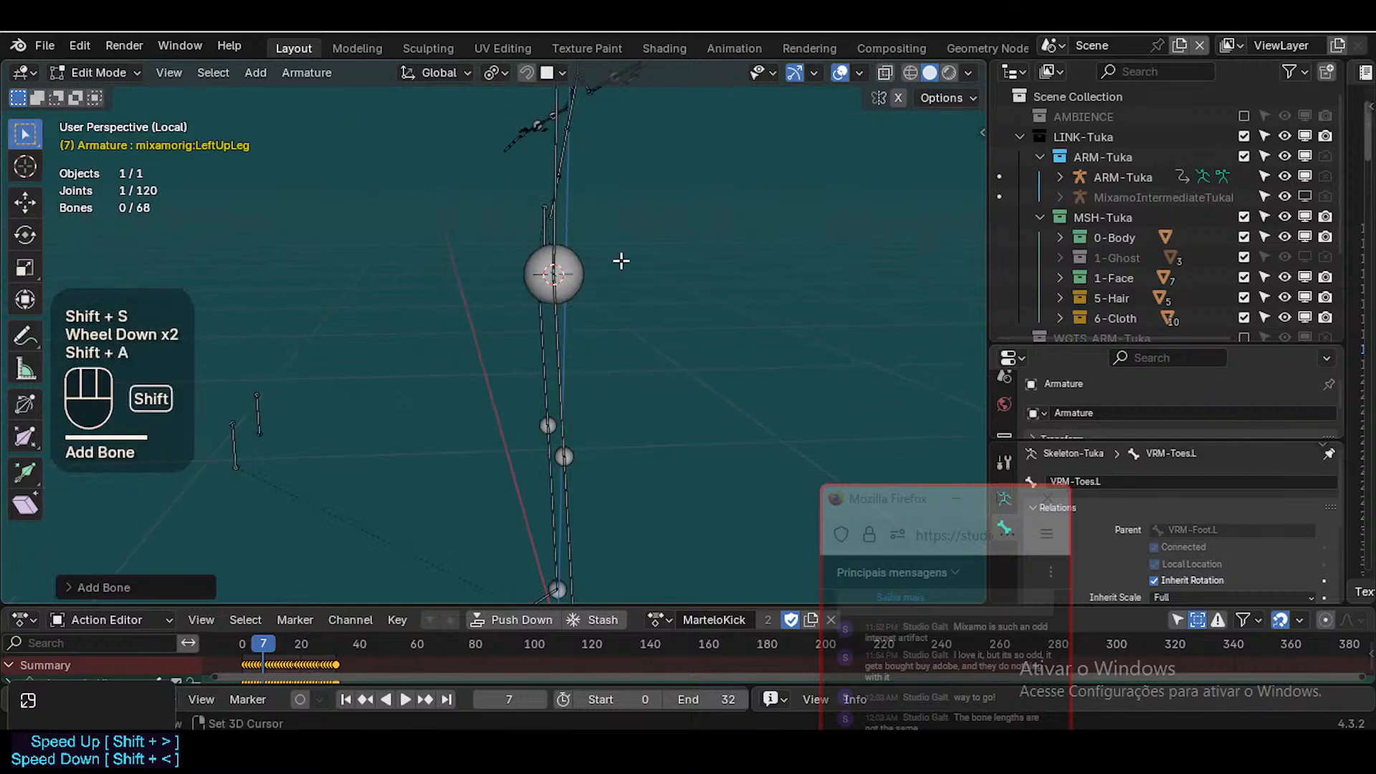
left_click(557, 142)
key("ctrl+alt+s")
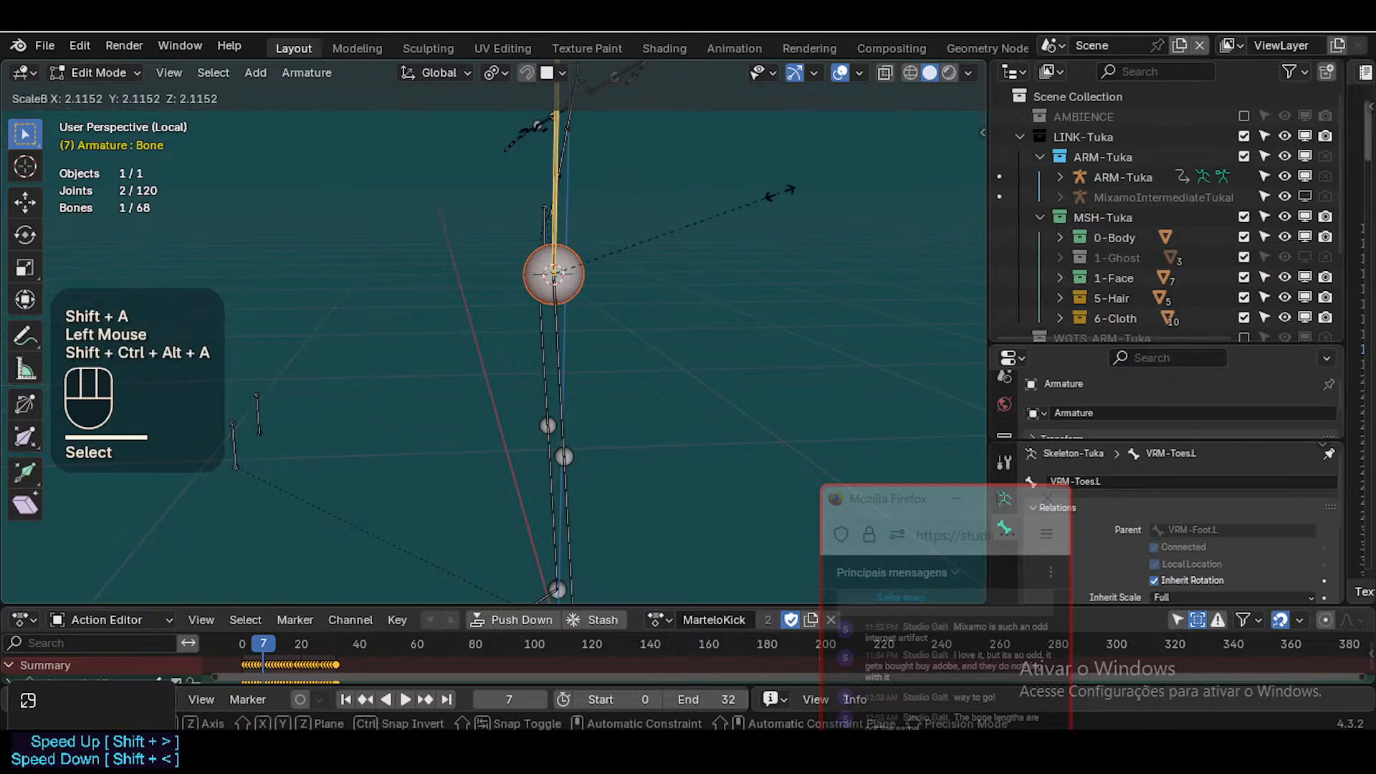
left_click(477, 245)
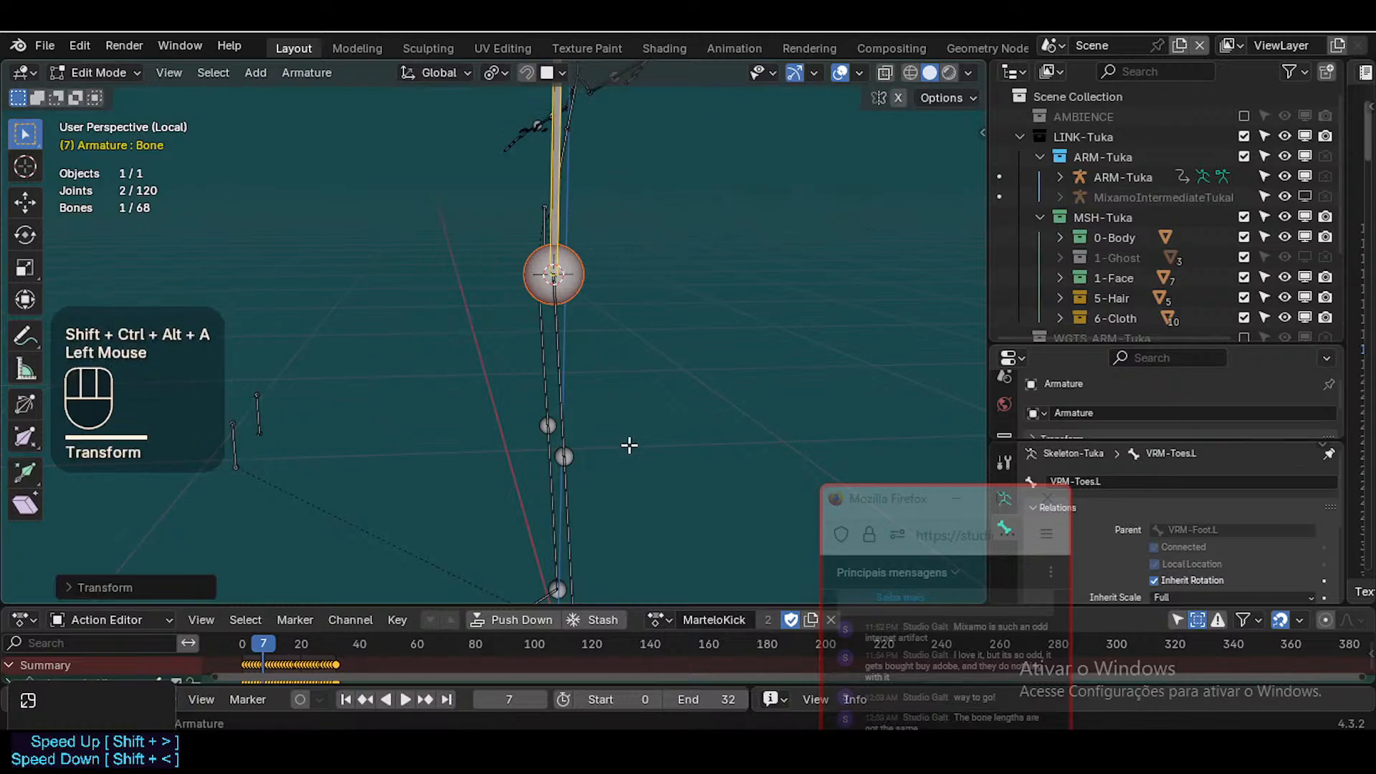
Align the new hip bone to the mixamorig:LeftUpLeg bone
left_click(557, 320, "shift")
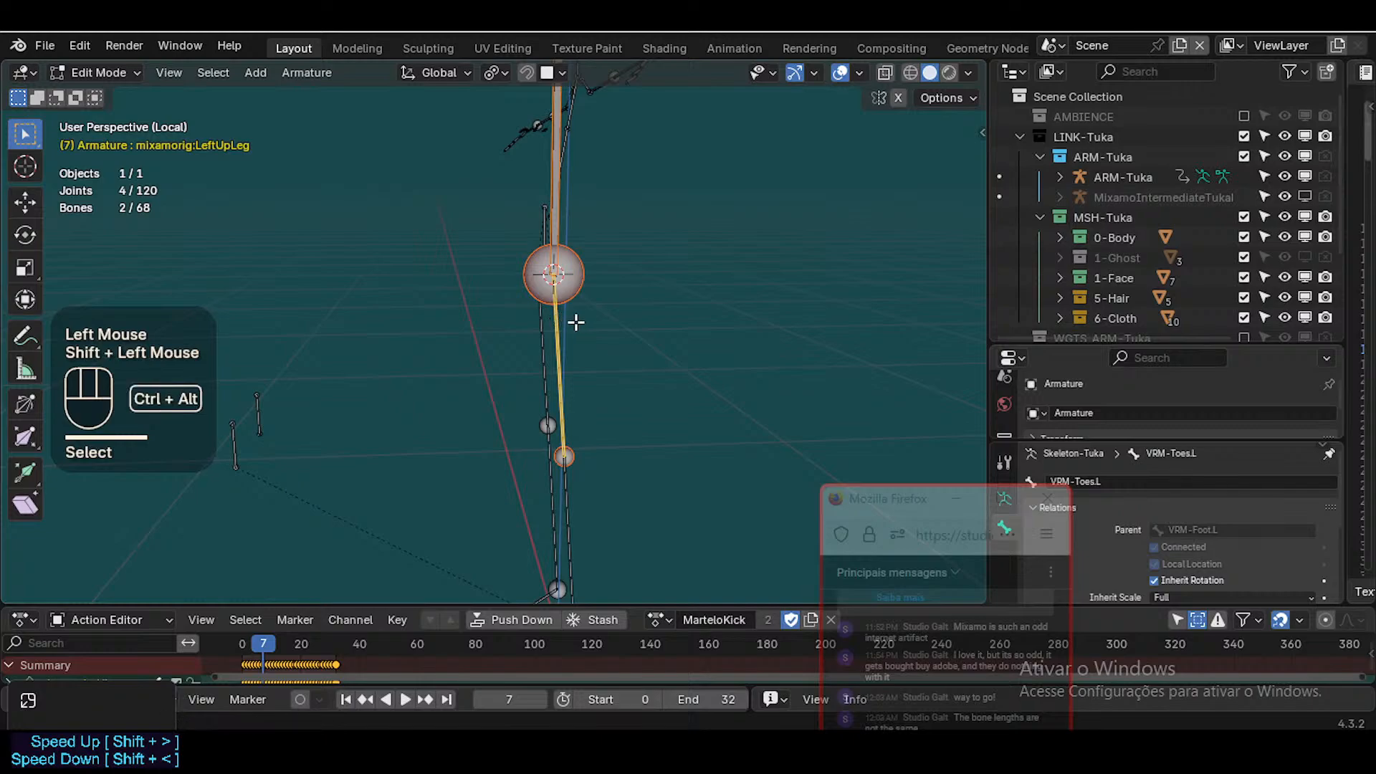
key("ctrl+alt+a")
key("shift+grave")
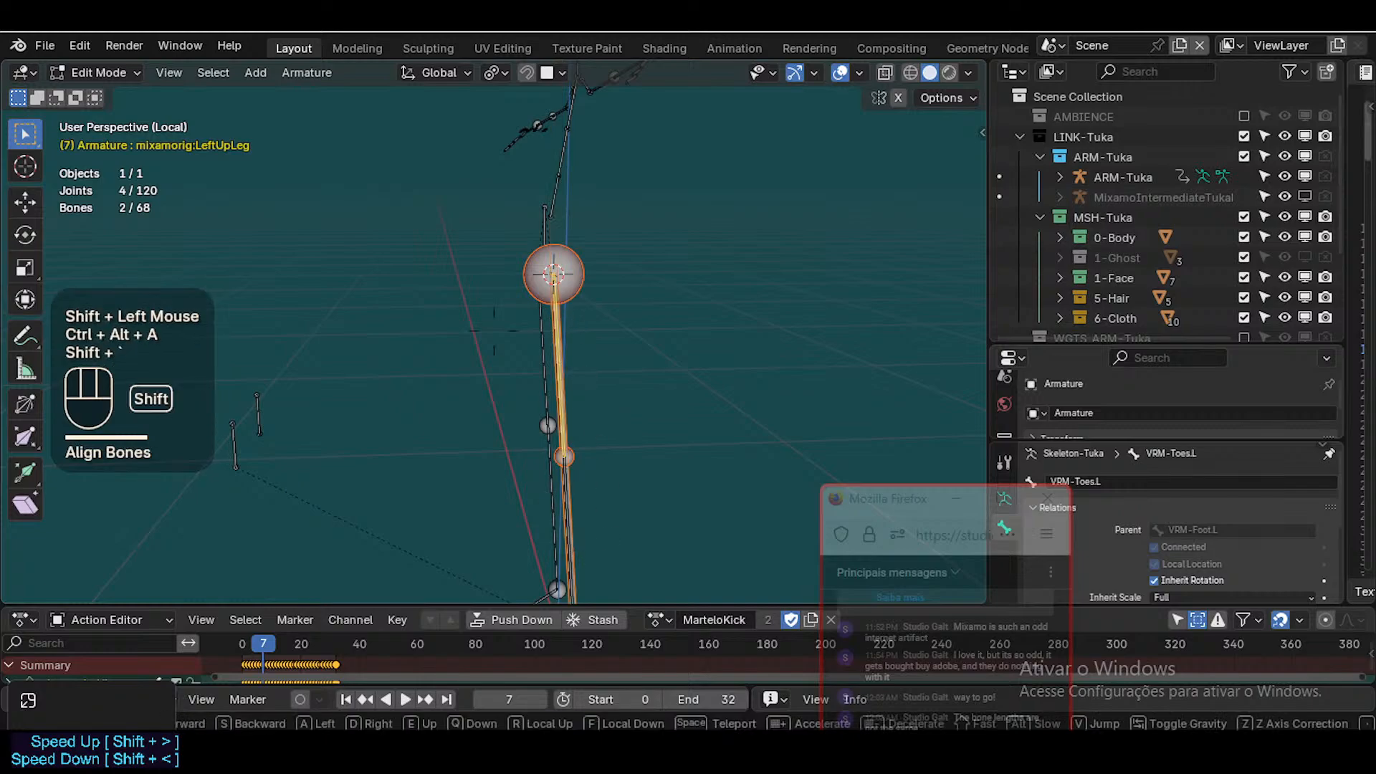
Set the snap target to Vertex and turn off Include Non-Edited in the snapping target selection
key("w")
key("q")
key("w")
key("w")
key("q")
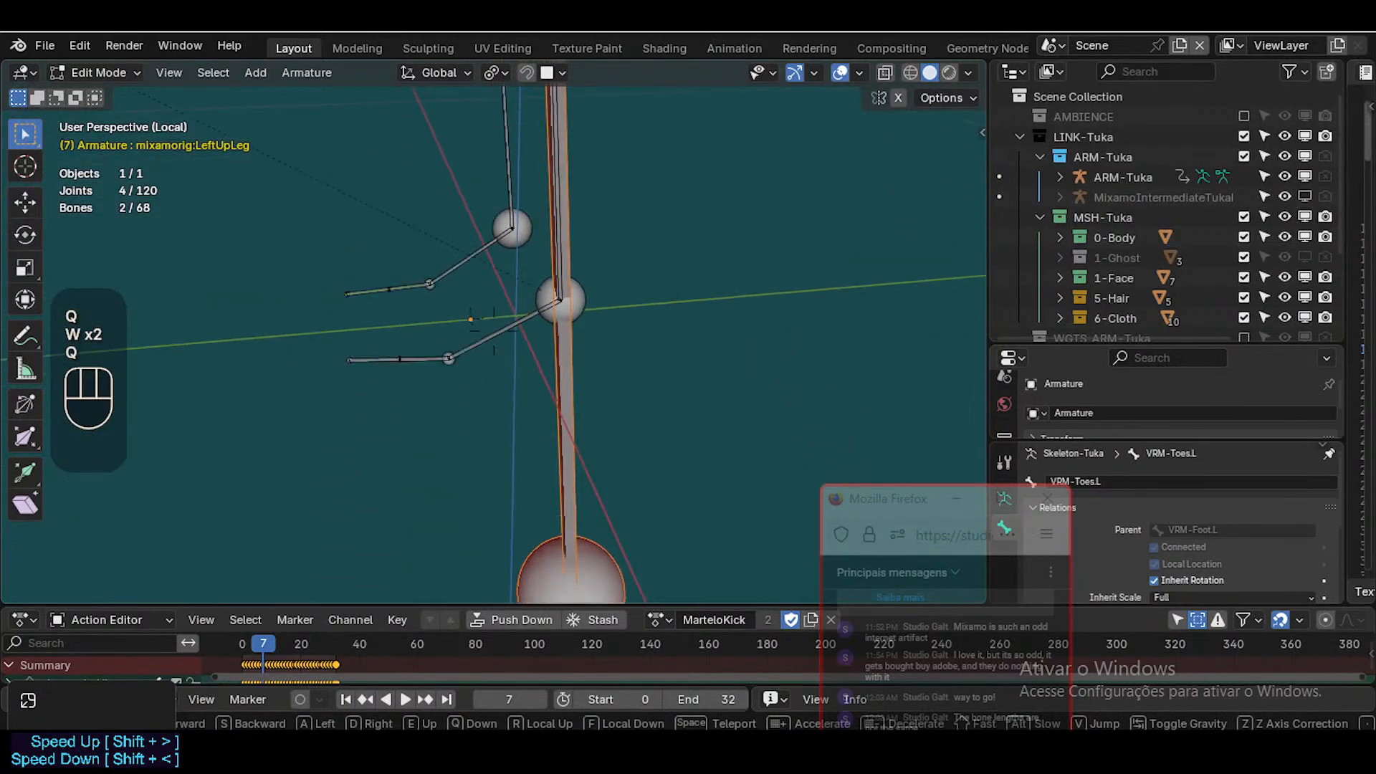
left_click(548, 502)
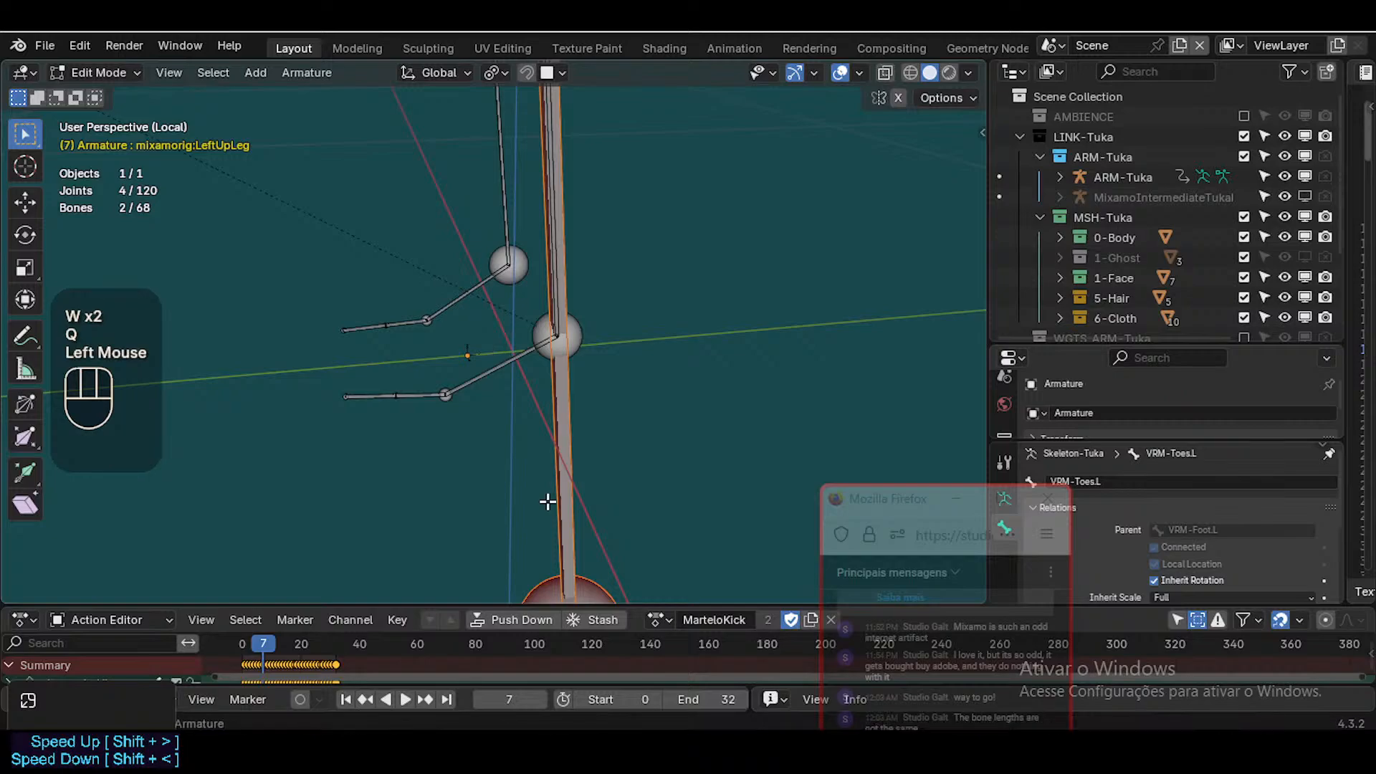
left_click(600, 332)
scroll(589, 376, "down", 1)
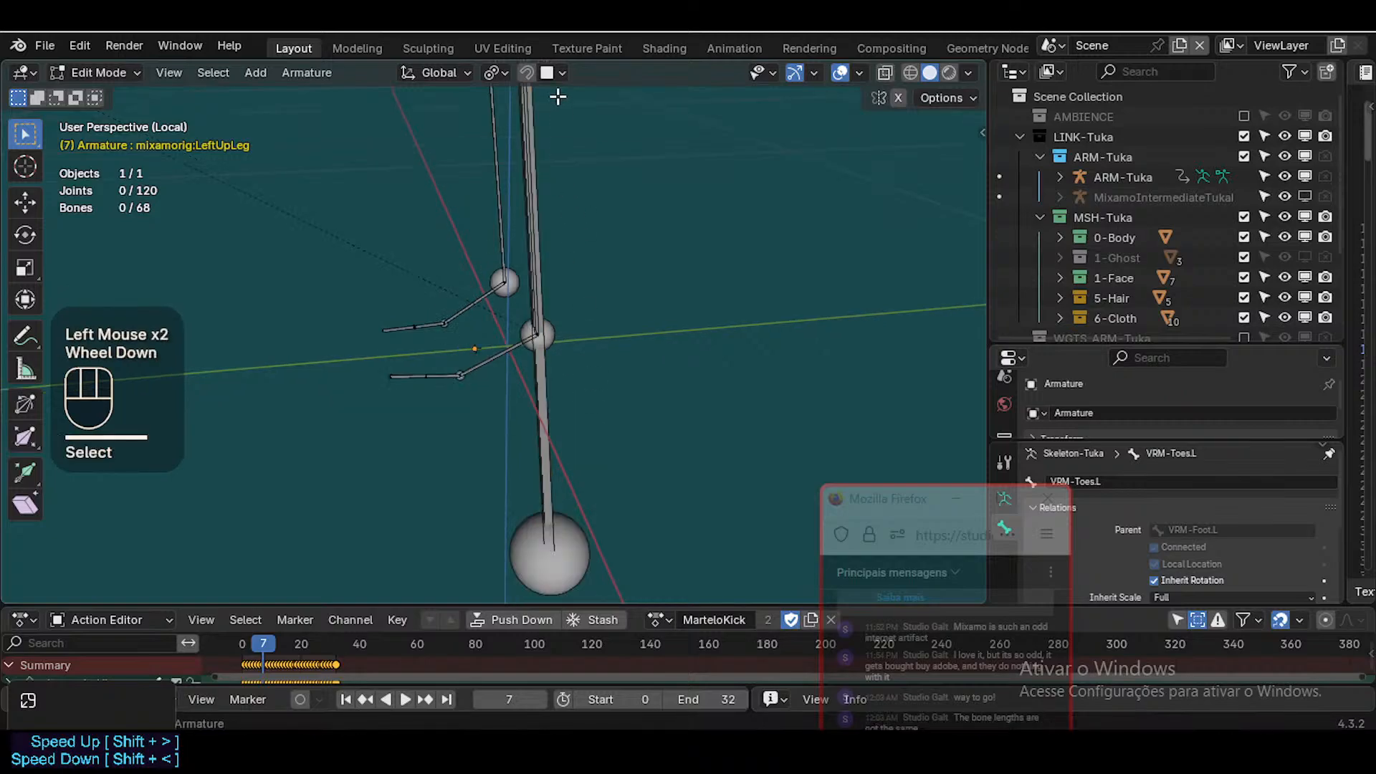
key("ctrl+less")
left_click(557, 180)
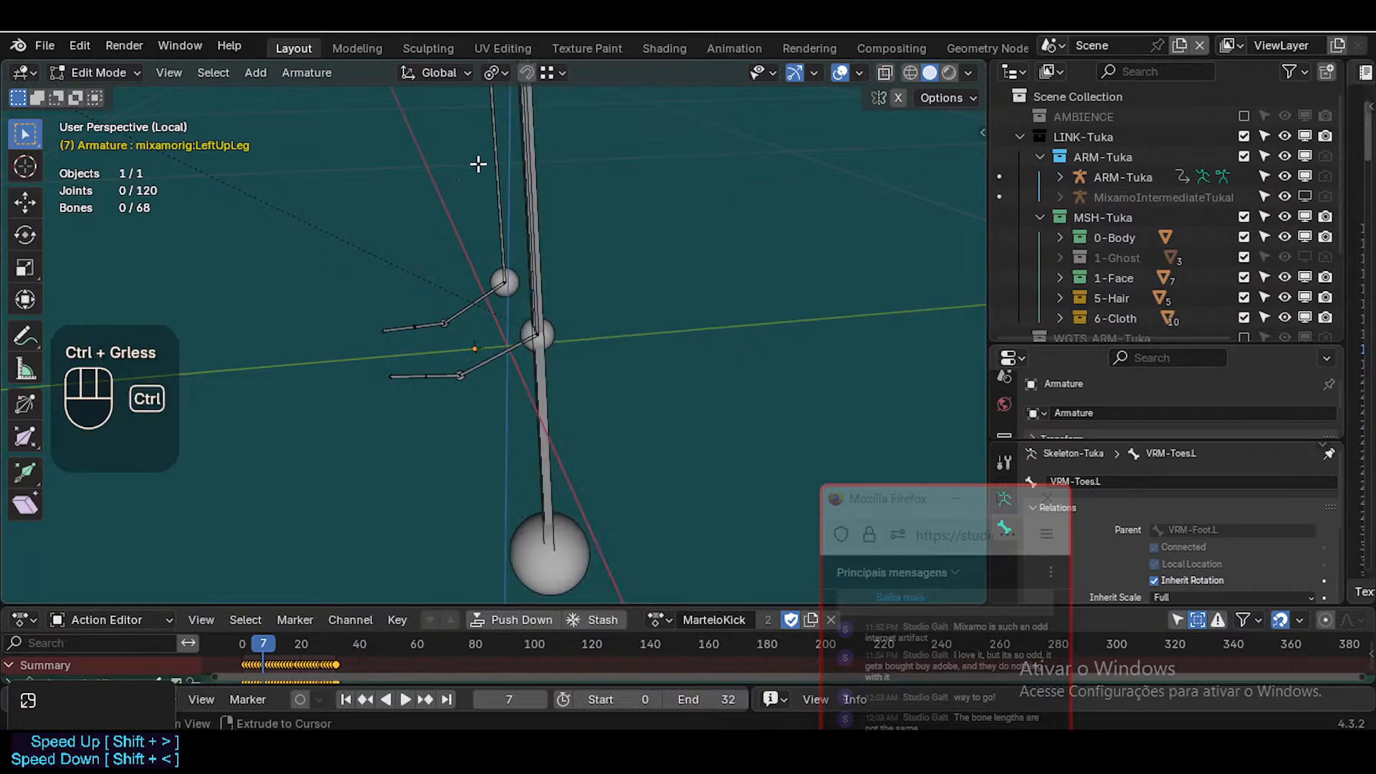
key("ctrl+less")
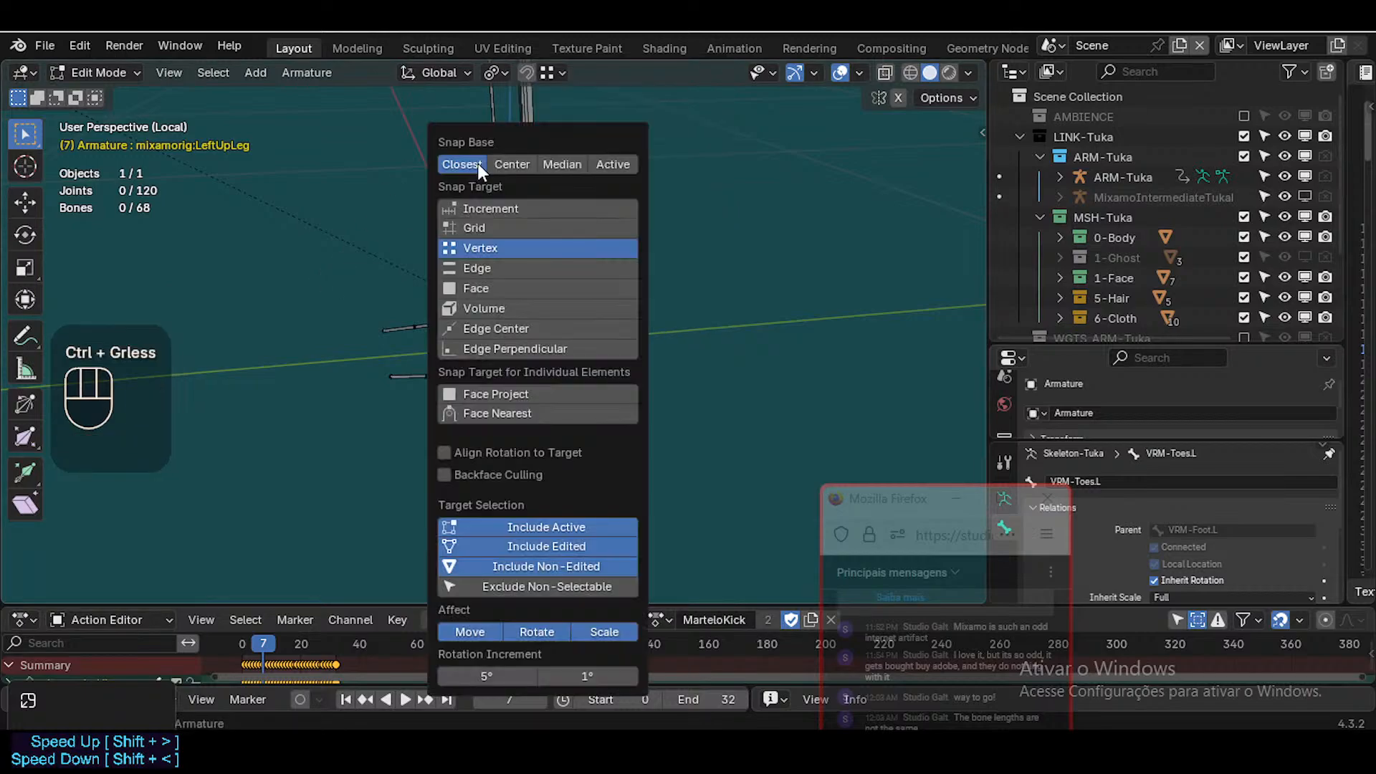
key("ctrl+less")
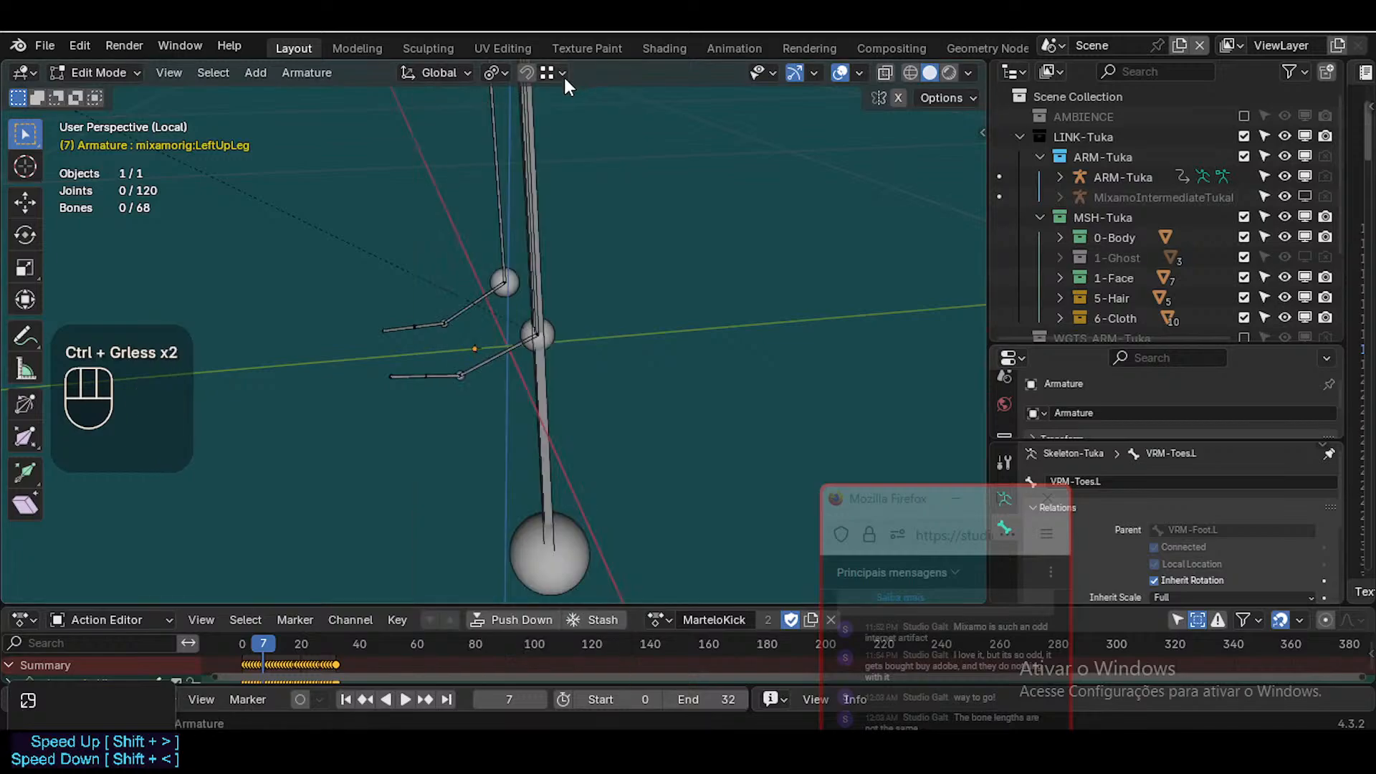
left_click(562, 75)
left_click(539, 536)
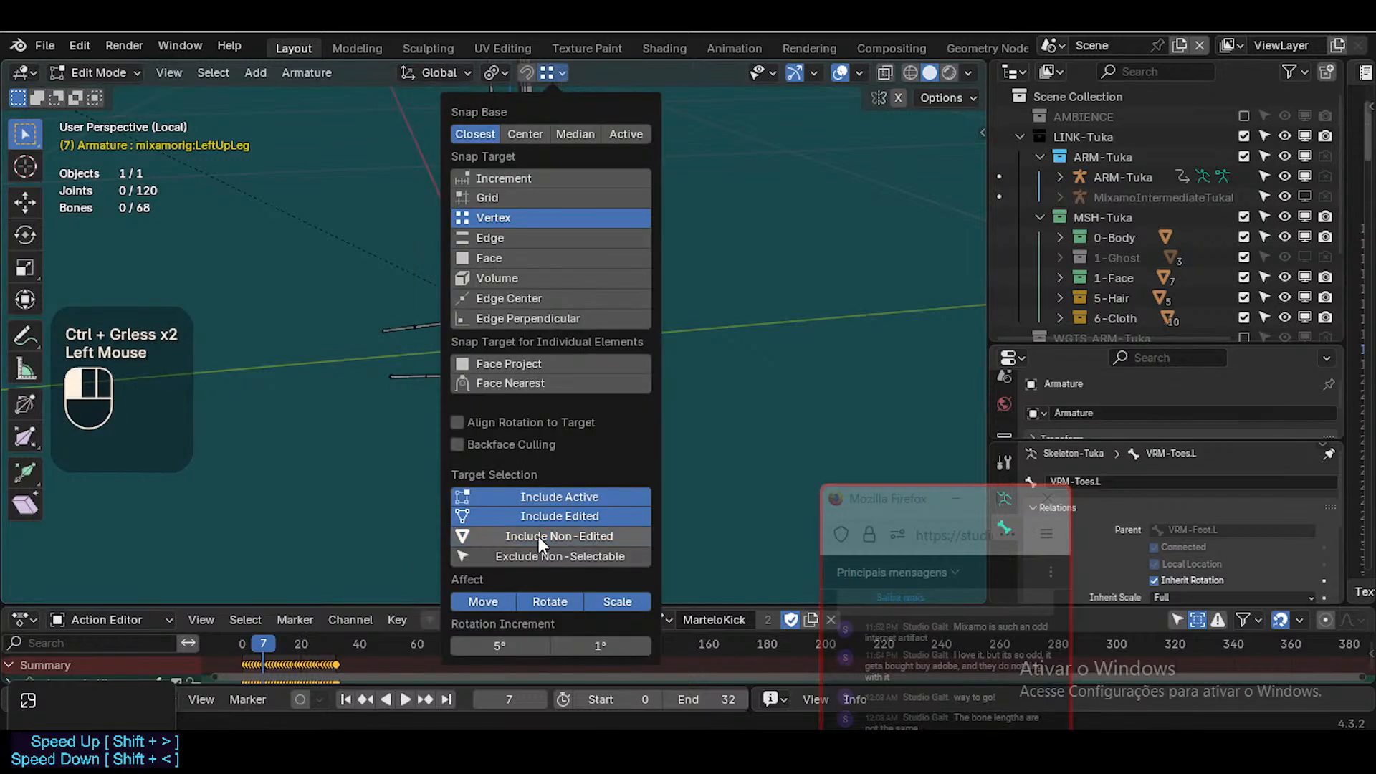
left_click(556, 75)
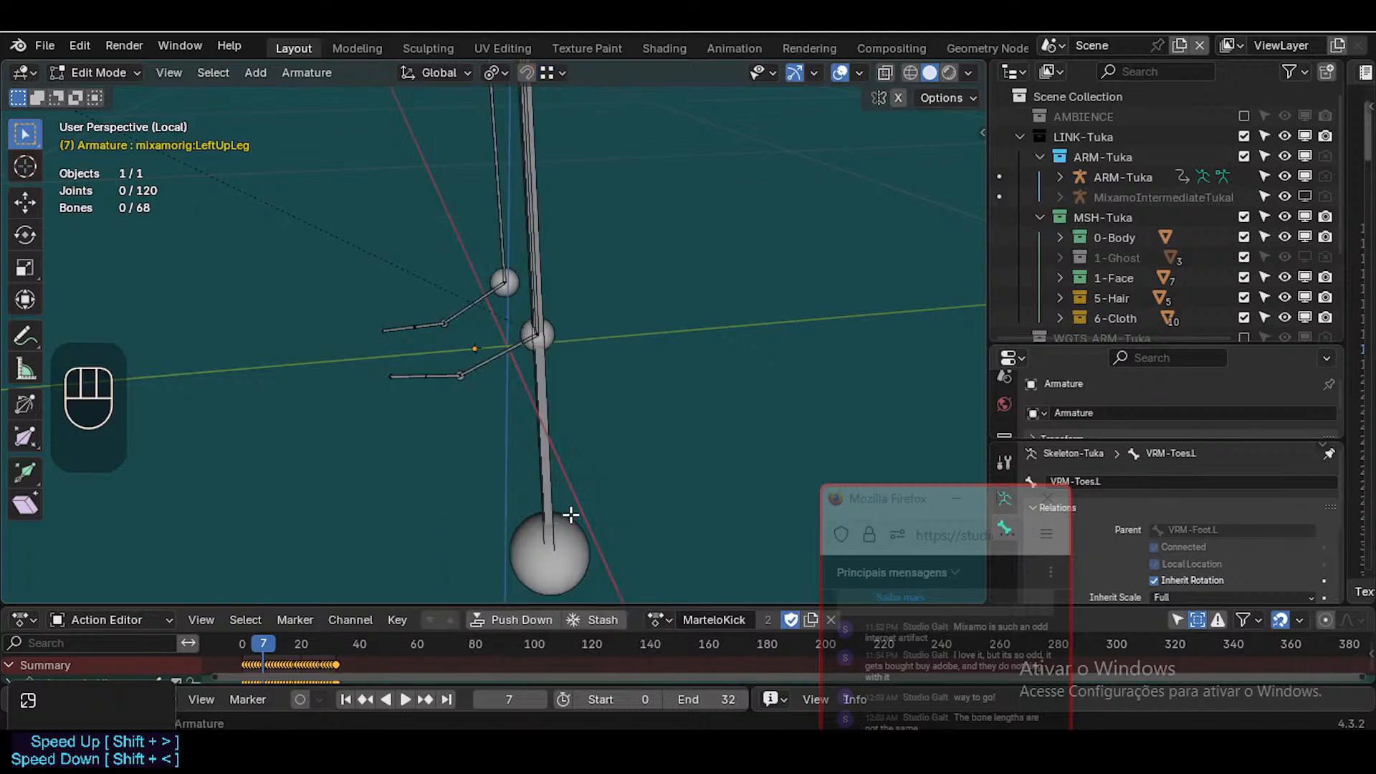
Move the tail of the new hip bone and snap it onto the left ankle joint
left_click(581, 553)
key("g")
left_click(543, 325, "ctrl")
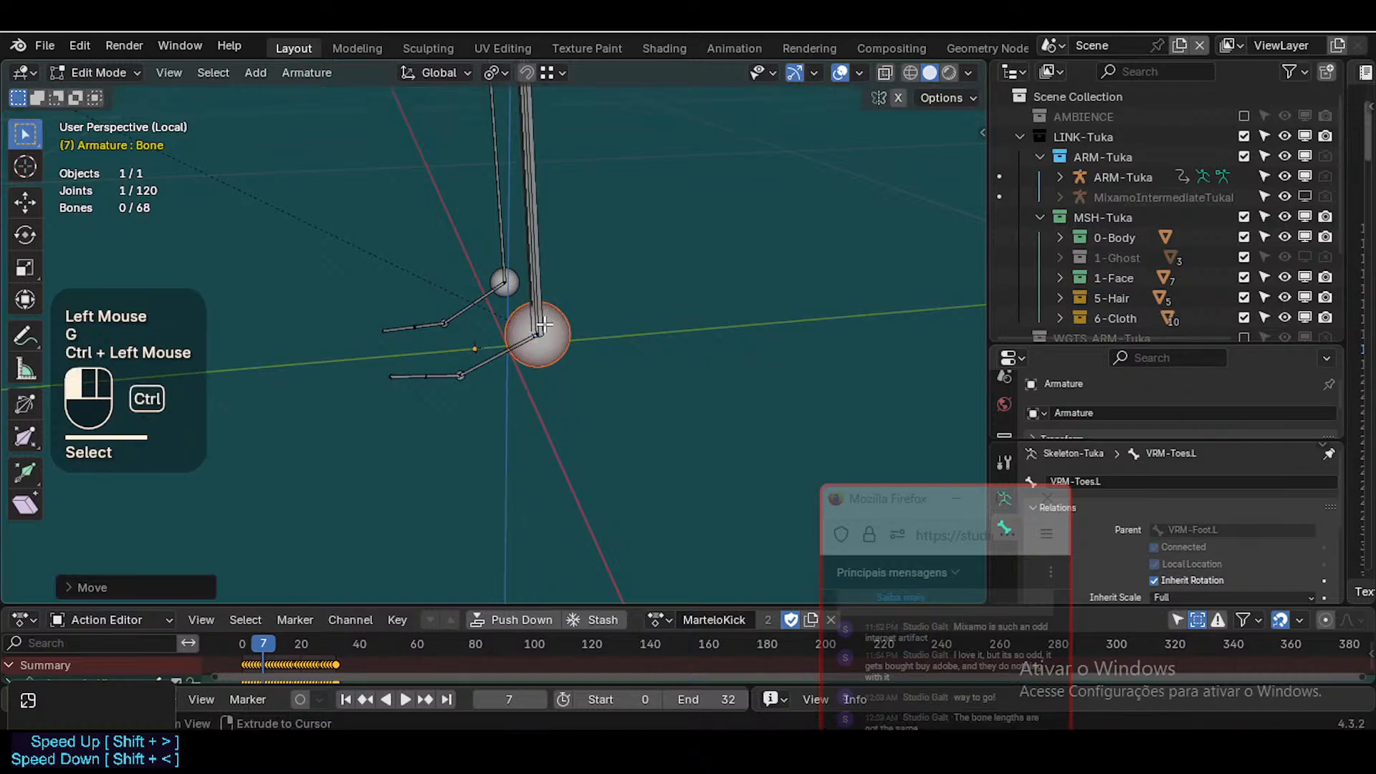
Recalculate the new leg bone's roll from the active bone, with mixamorig:LeftUpLeg as the active bone
scroll(544, 325, "down", 2)
key("shift+grave")
key("e")
key("a")
key("w")
key("w")
left_click(540, 215)
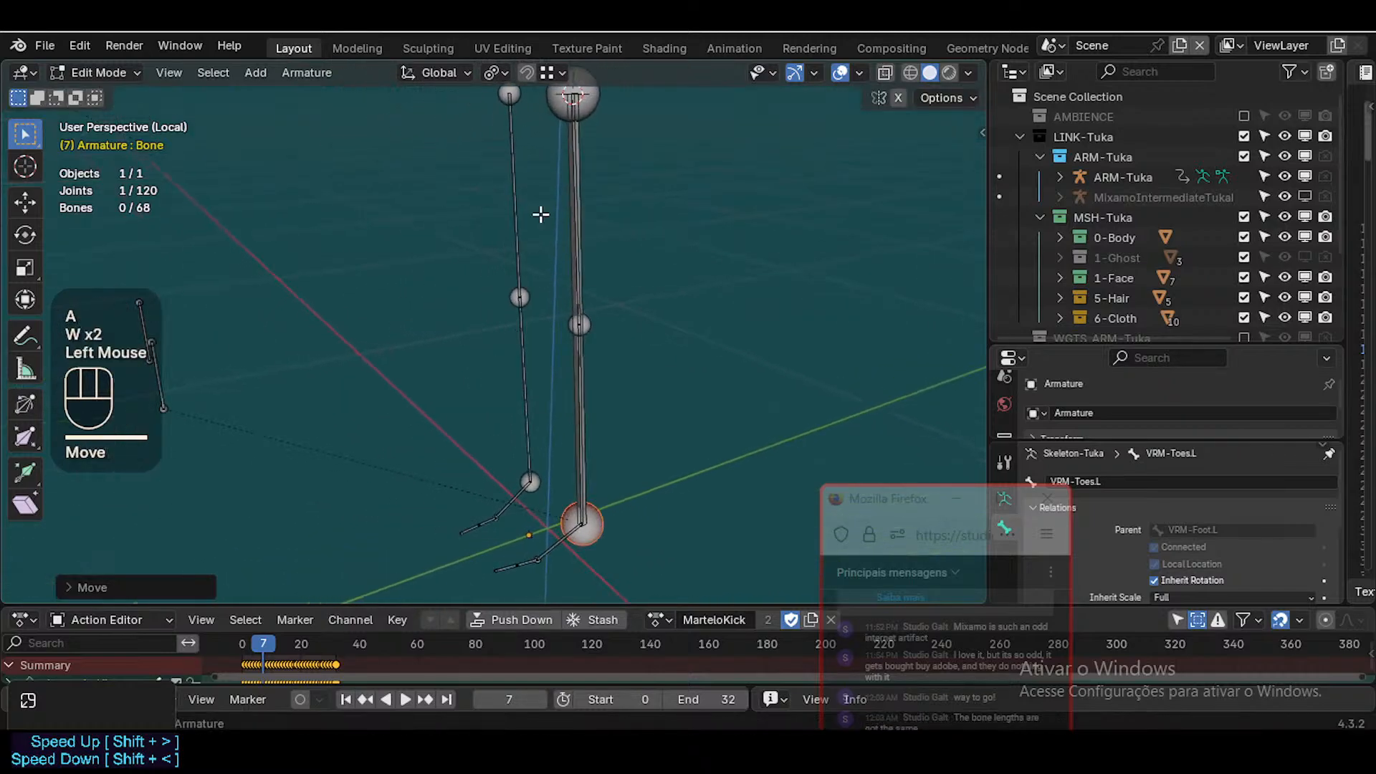
left_click(582, 203)
key("shift+grave")
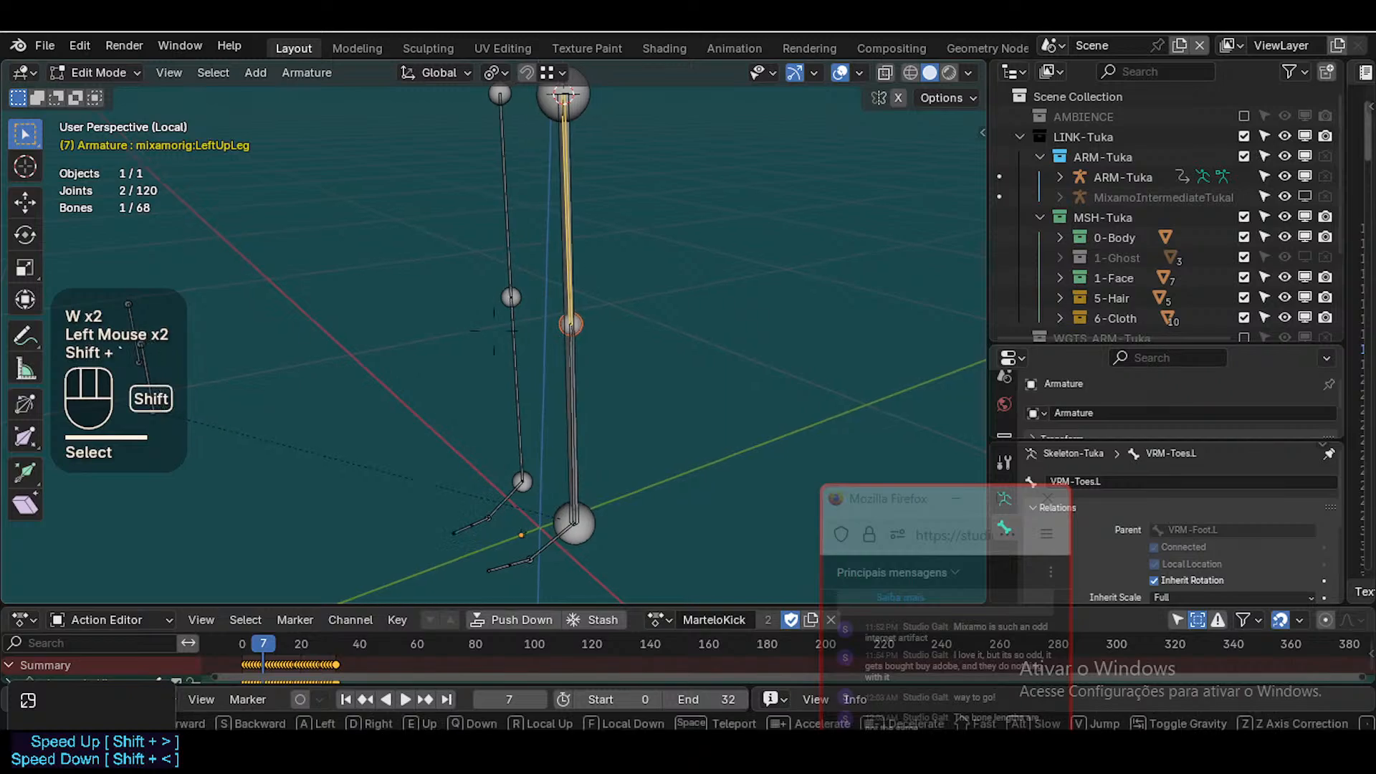
key("d")
key("w")
key("d")
key("d")
left_click(565, 316)
key("d")
key("shift+grave")
key("d")
key("w")
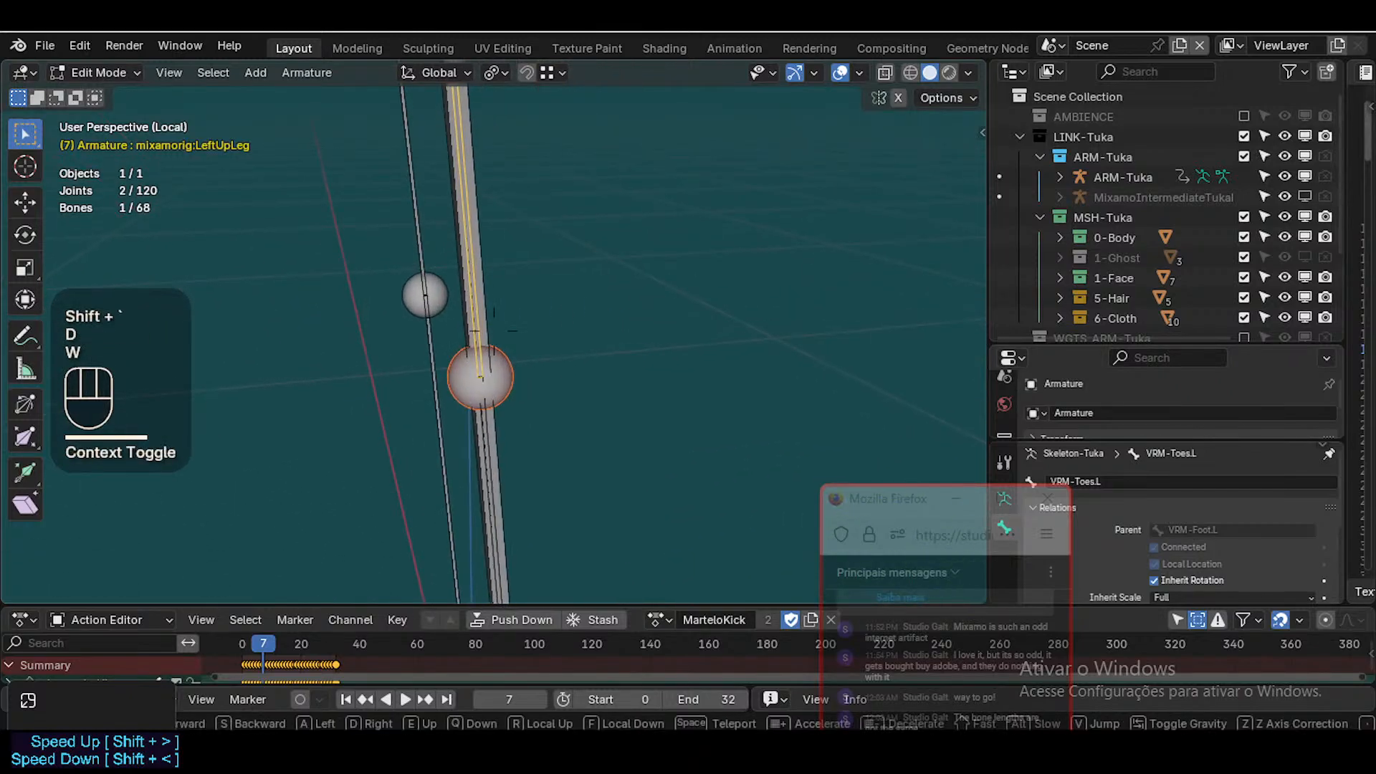
left_click(498, 304)
left_click(486, 304)
left_click(486, 304)
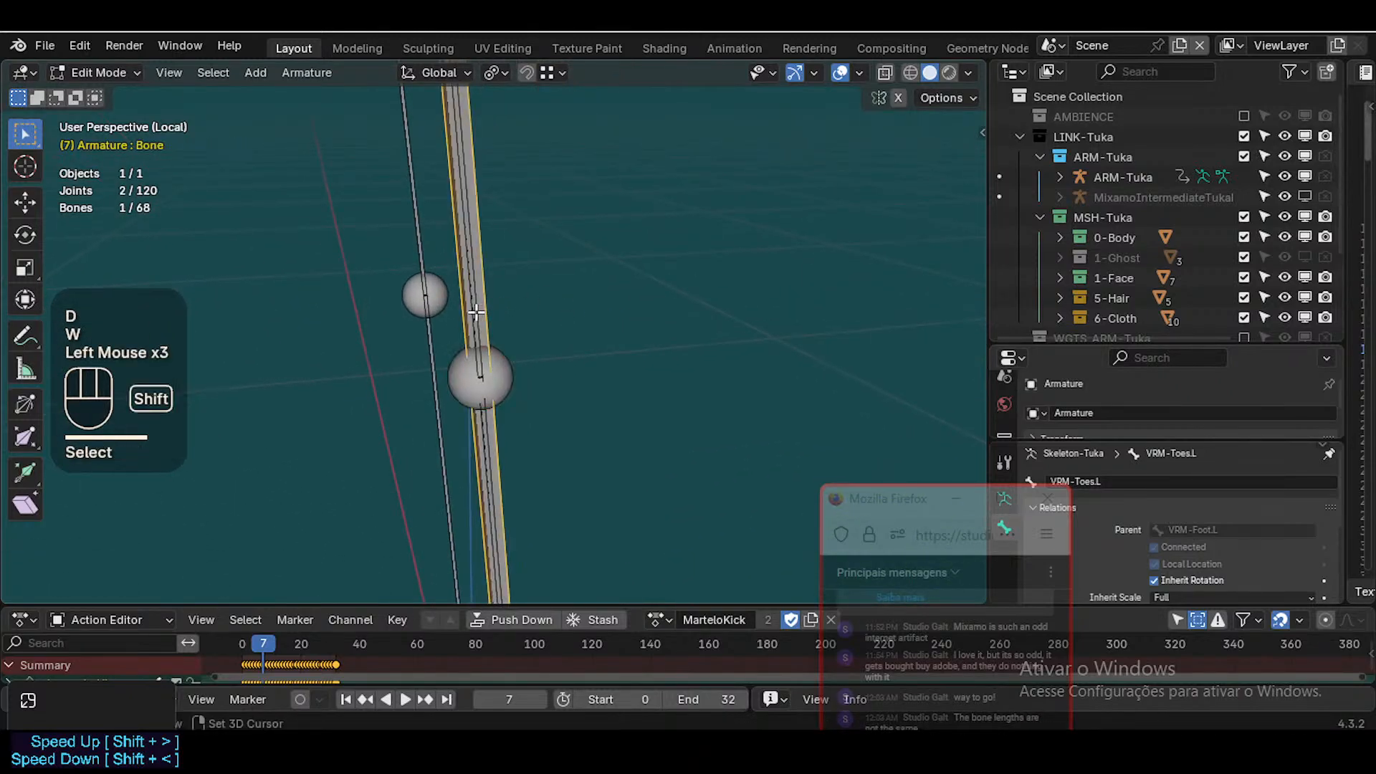
left_click(474, 290, "shift")
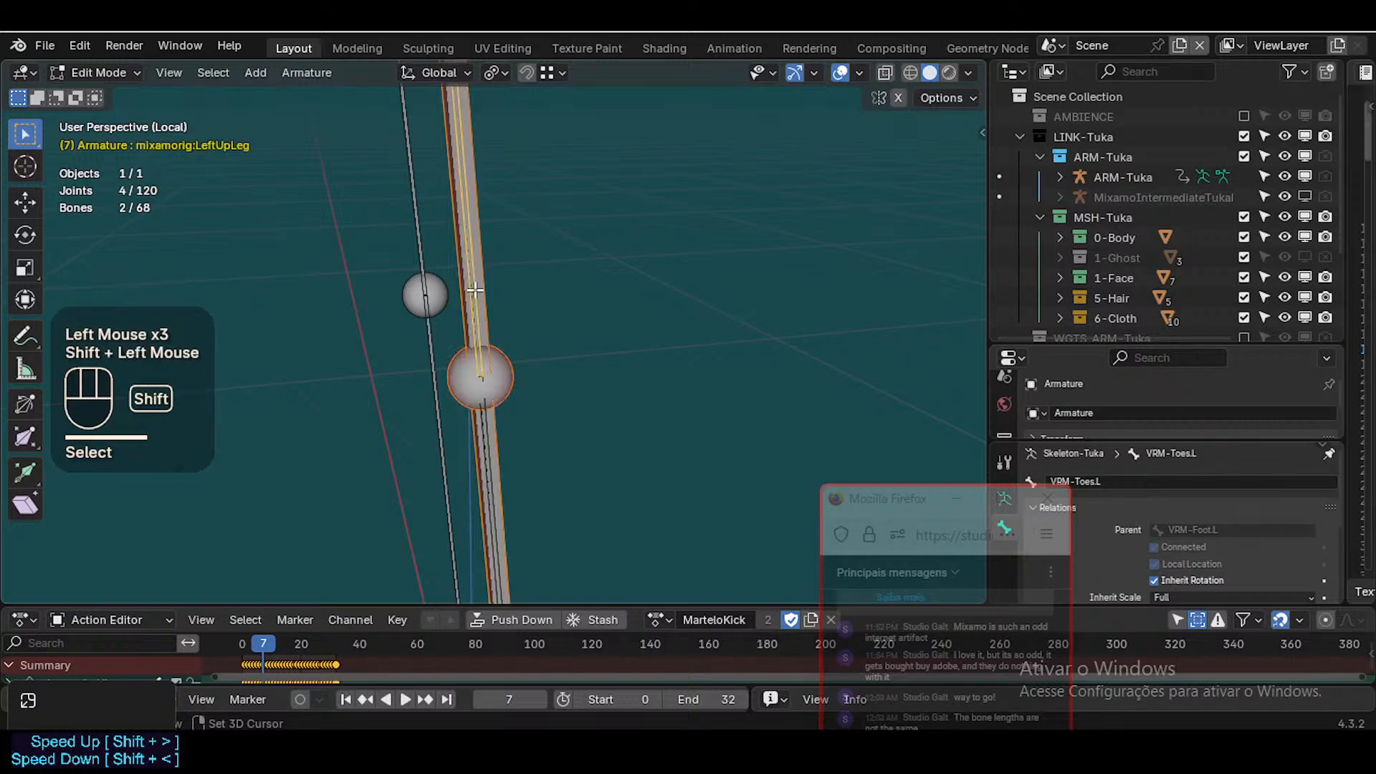
scroll(483, 293, "down", 1)
key("shift+n")
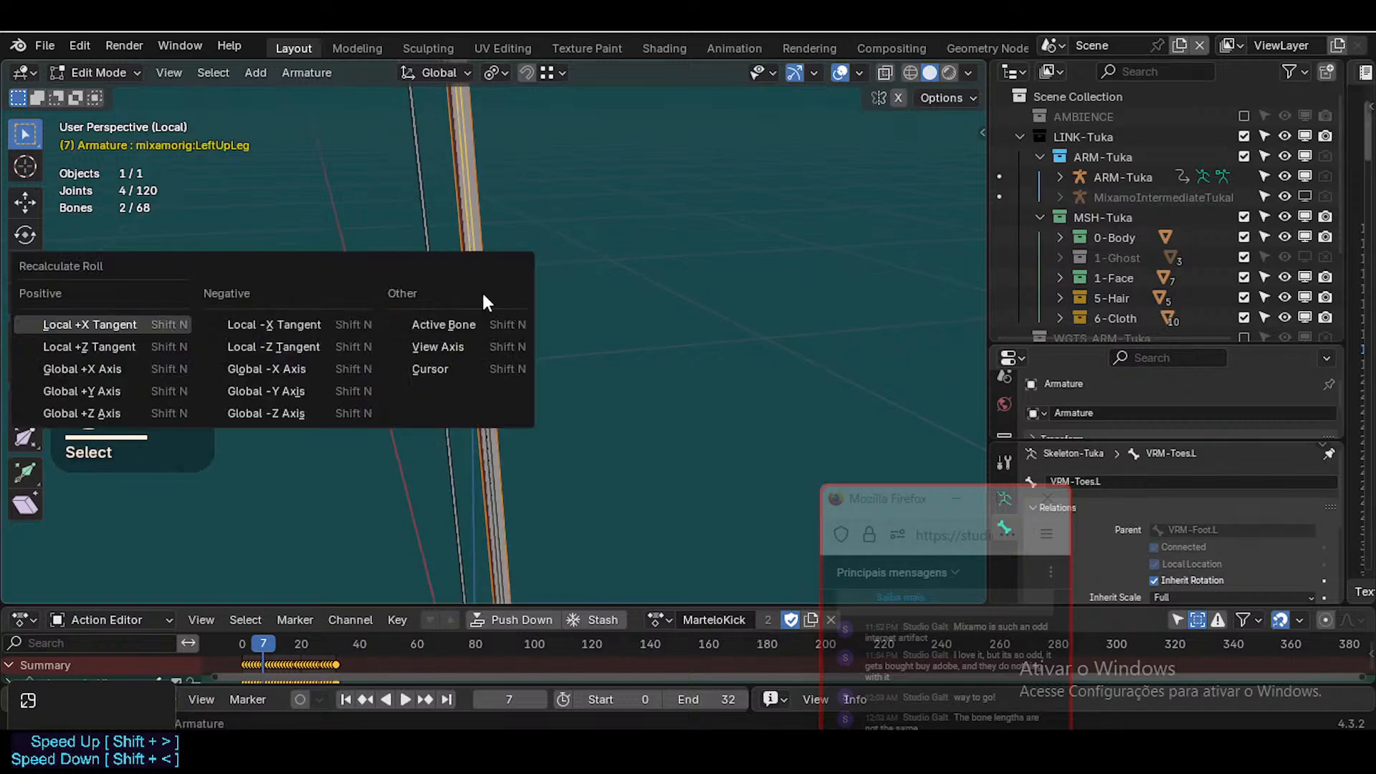
left_click(449, 324)
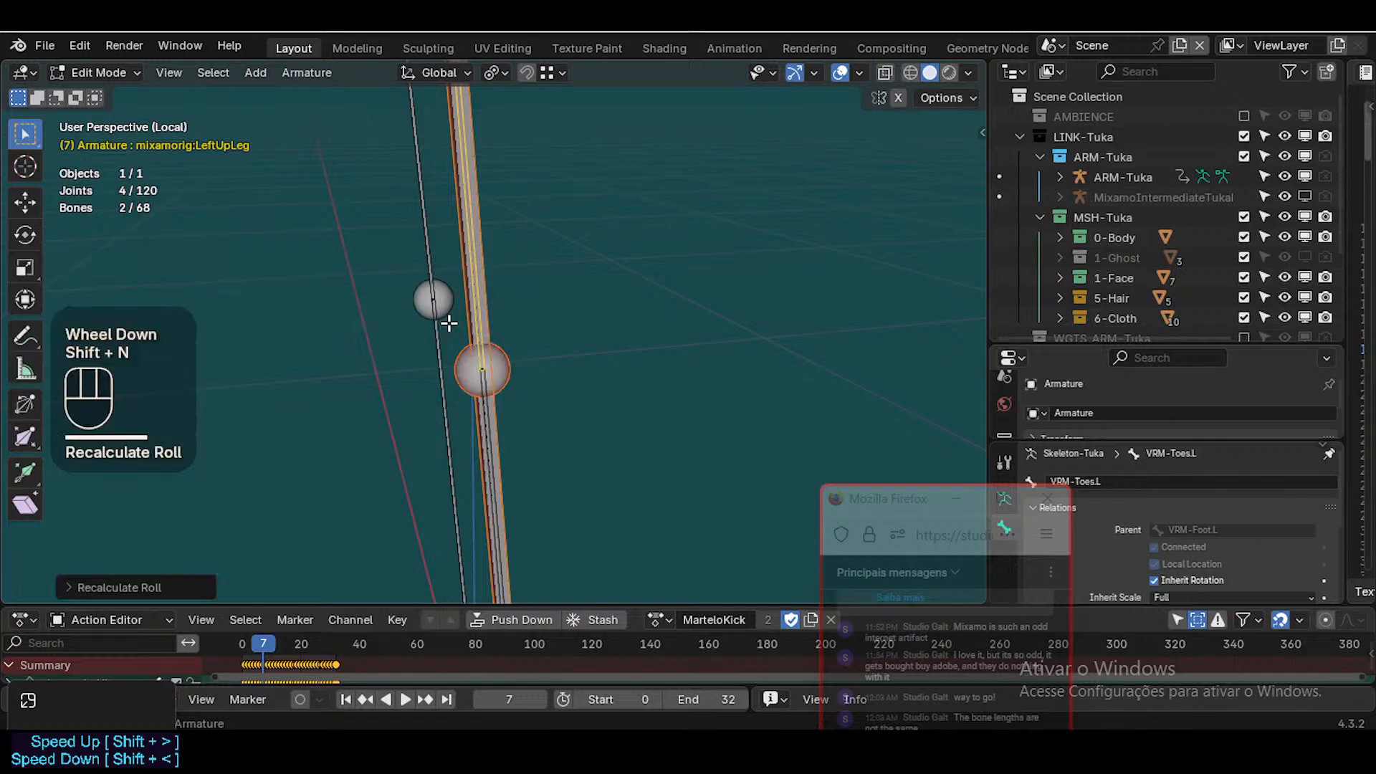
Display the bone axes and compare the new leg bone's orientation with mixamorig:LeftUpLeg around the hip
scroll(452, 315, "down", 2)
key("shift+grave")
key("w")
left_click(555, 257)
key("ctrl+3")
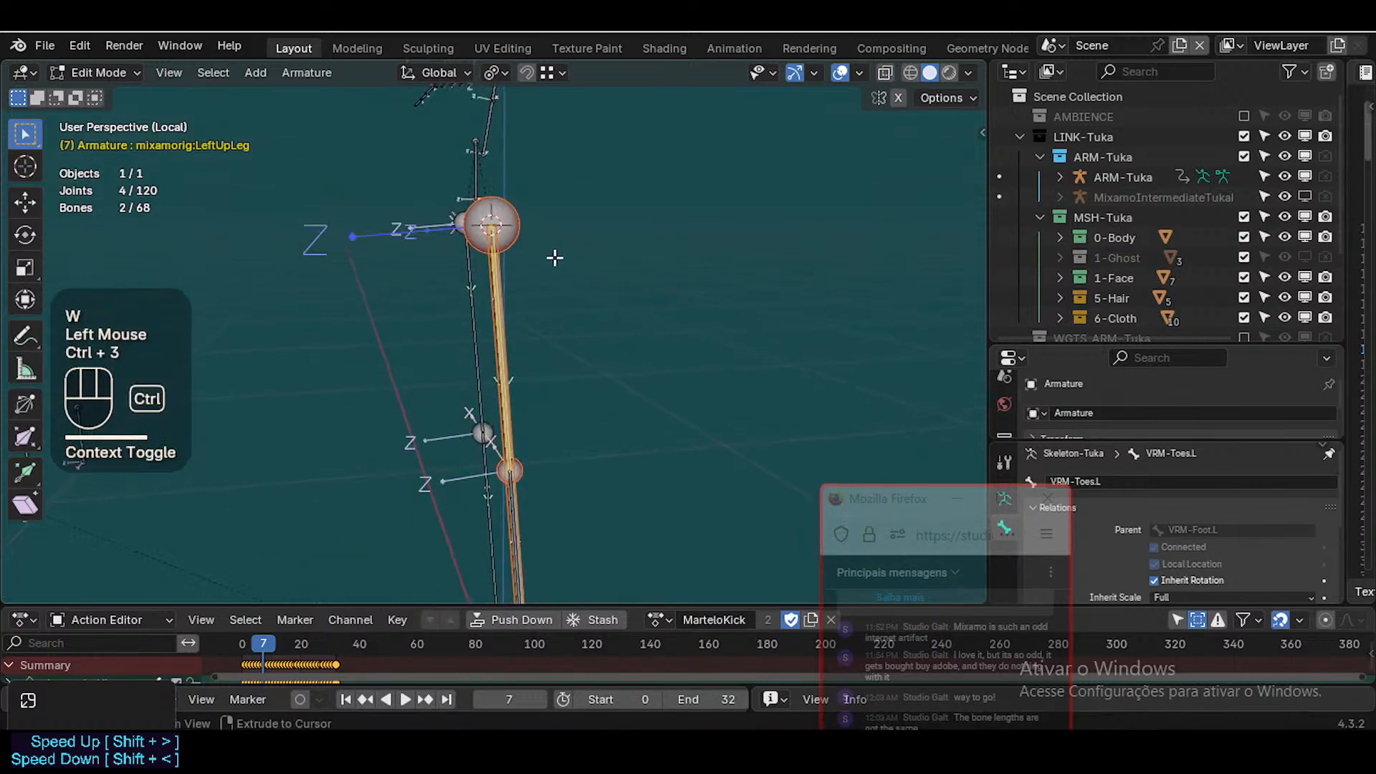
key("ctrl+3")
key("ctrl+3")
key("shift+grave")
key("w")
key("a")
key("w")
key("e")
key("e")
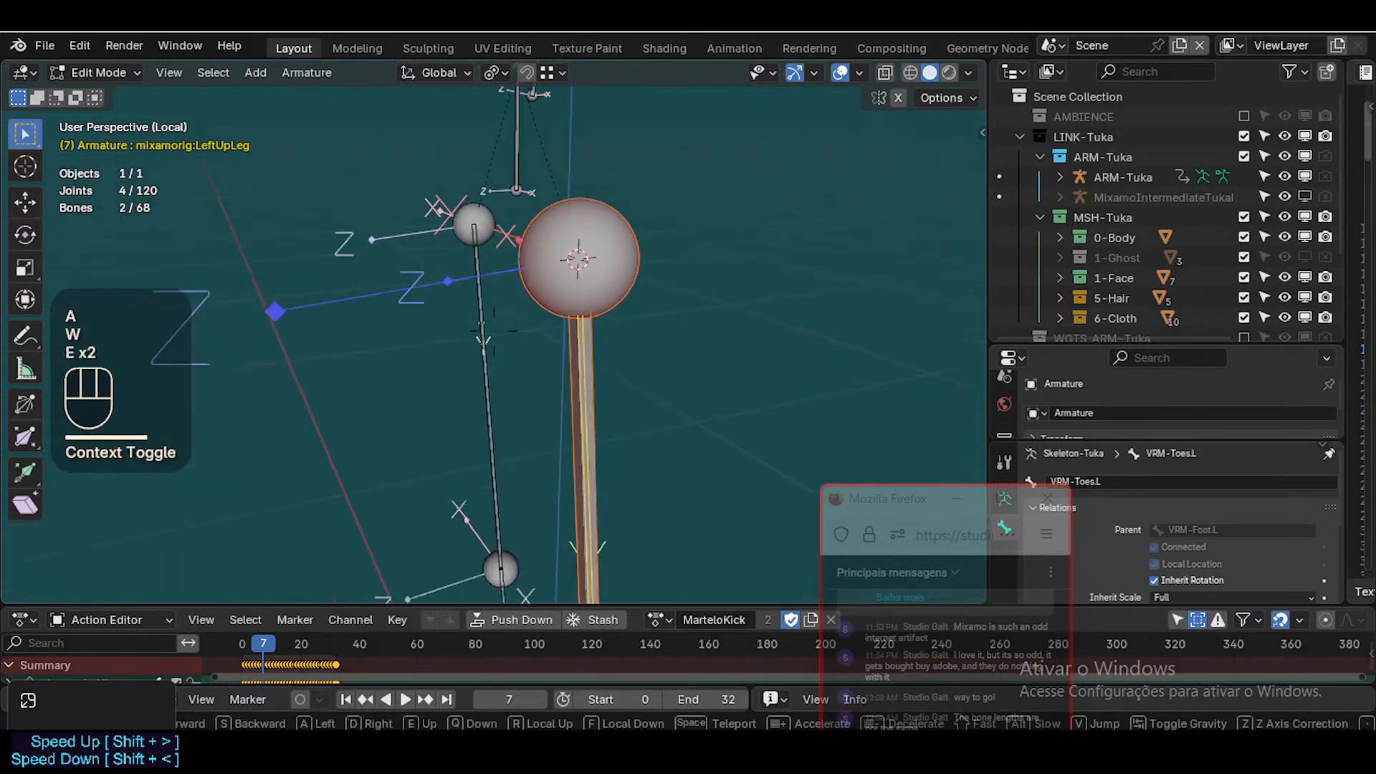
key("a")
key("w")
key("w")
key("s")
key("a")
key("w")
key("w")
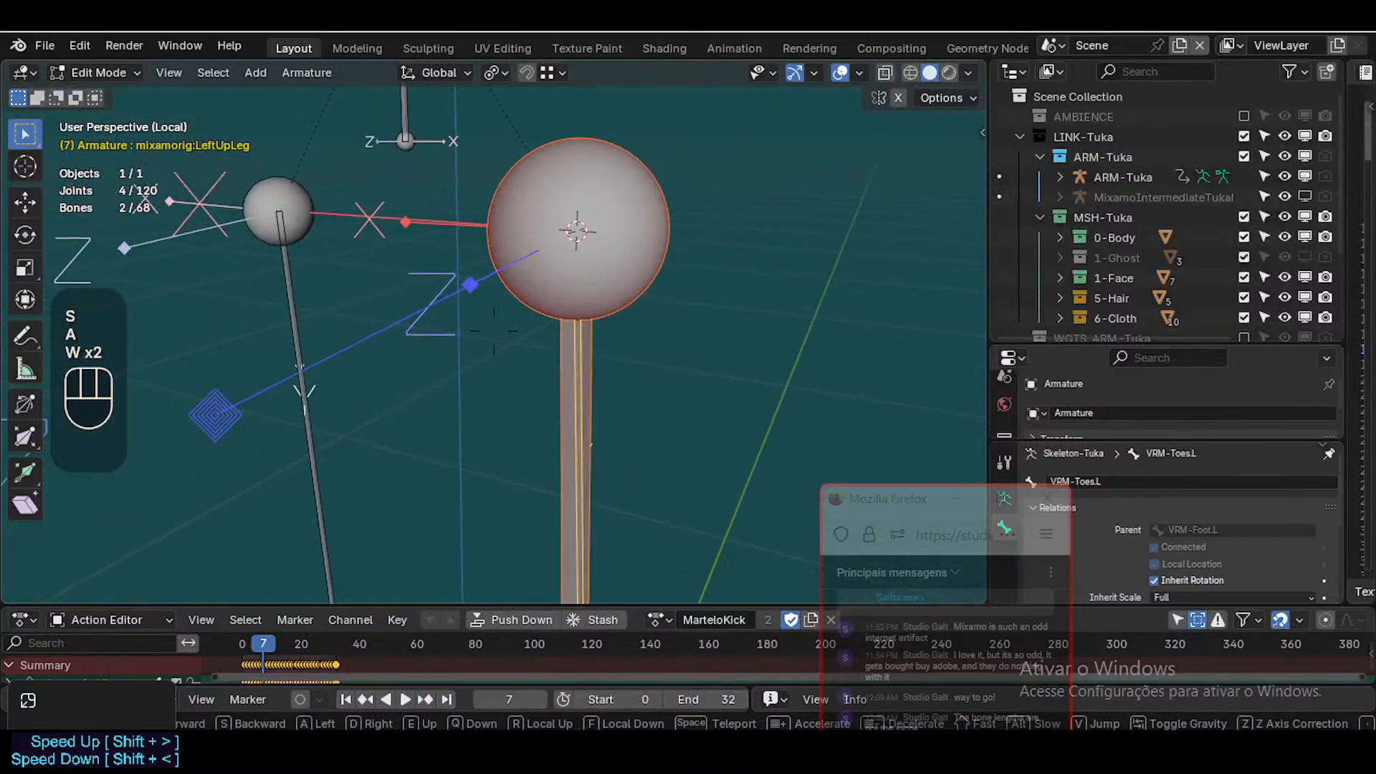
key("a")
key("d")
key("s")
key("s")
key("s")
key("s")
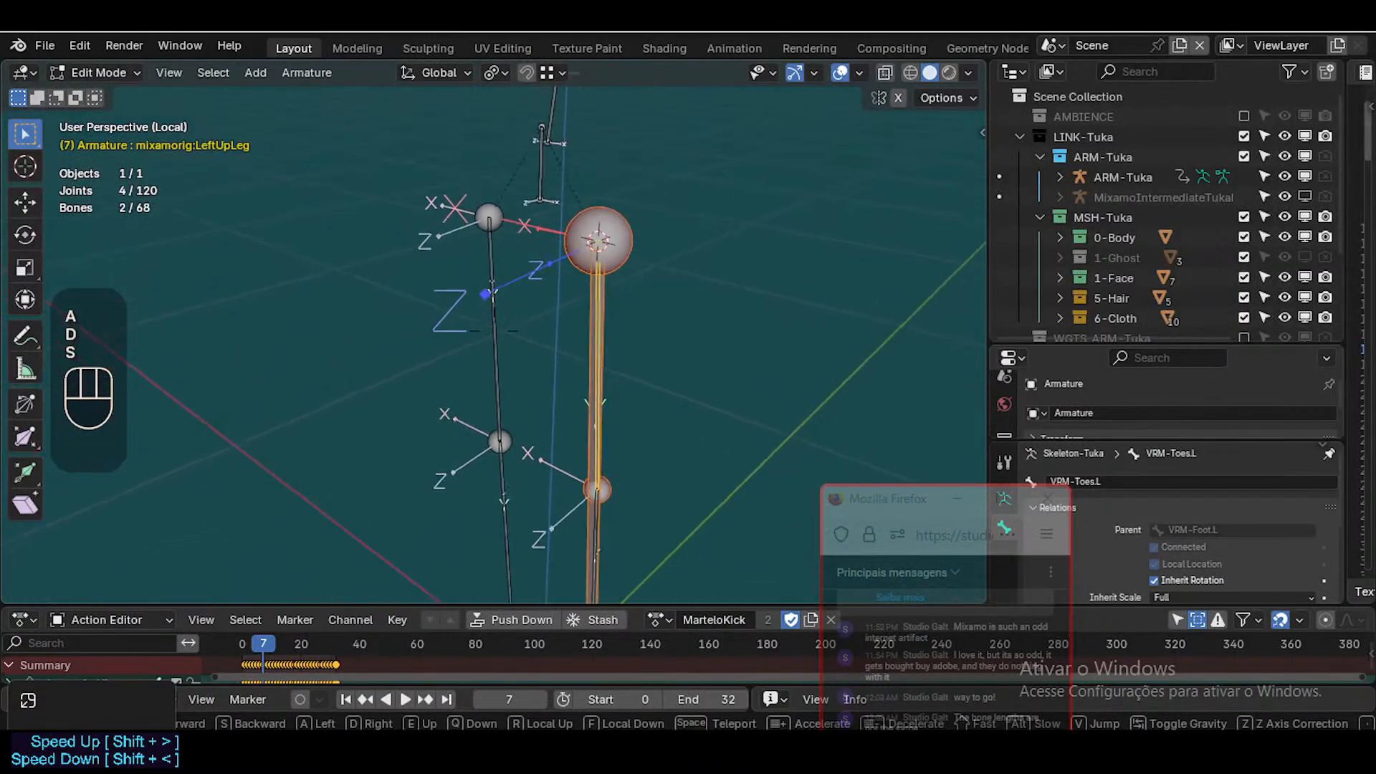
Thicken the B-Bone display of MIX-Knee.L and scale the bone down slightly
key("q")
key("q")
key("d")
key("d")
key("d")
key("a")
key("d")
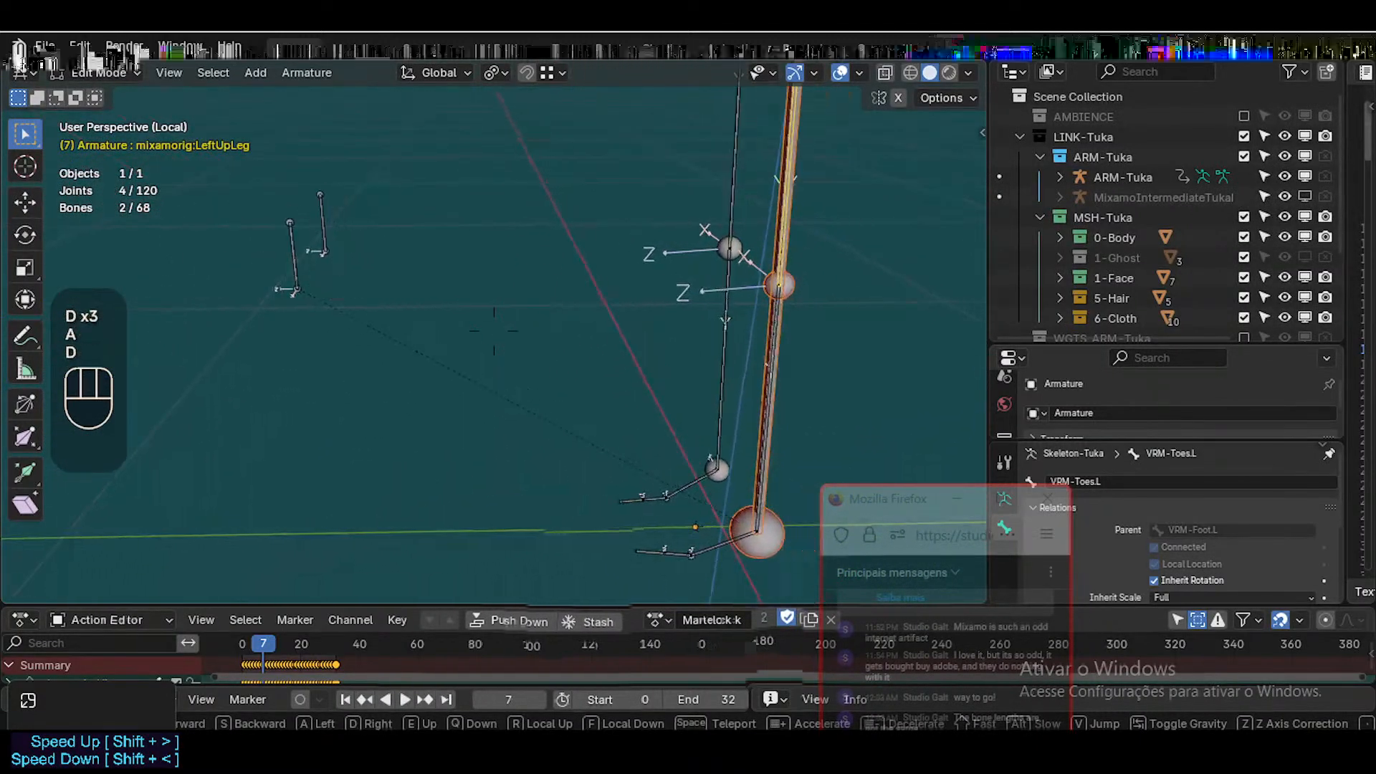
left_click(445, 230)
left_click(292, 253)
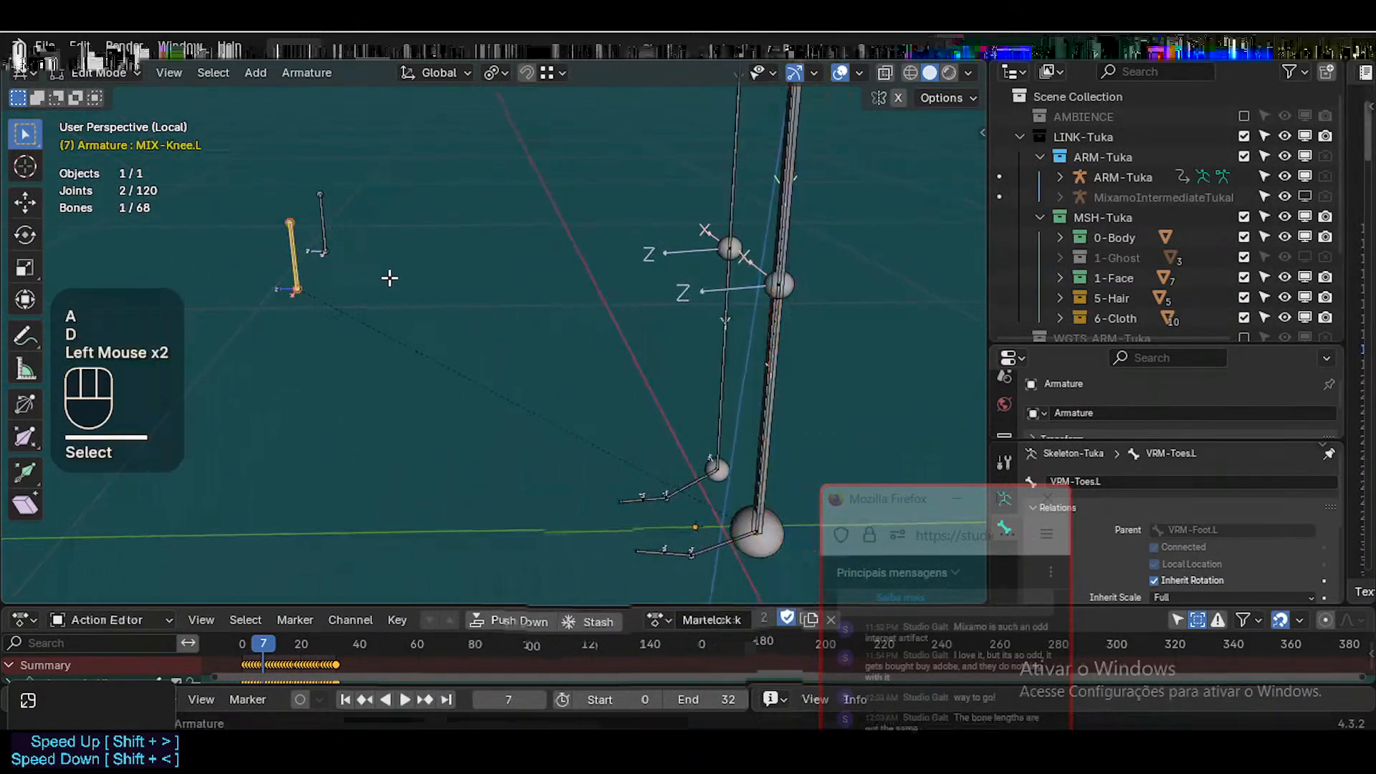
key("shift+ctrl+alt+a")
left_click(498, 215)
key("s")
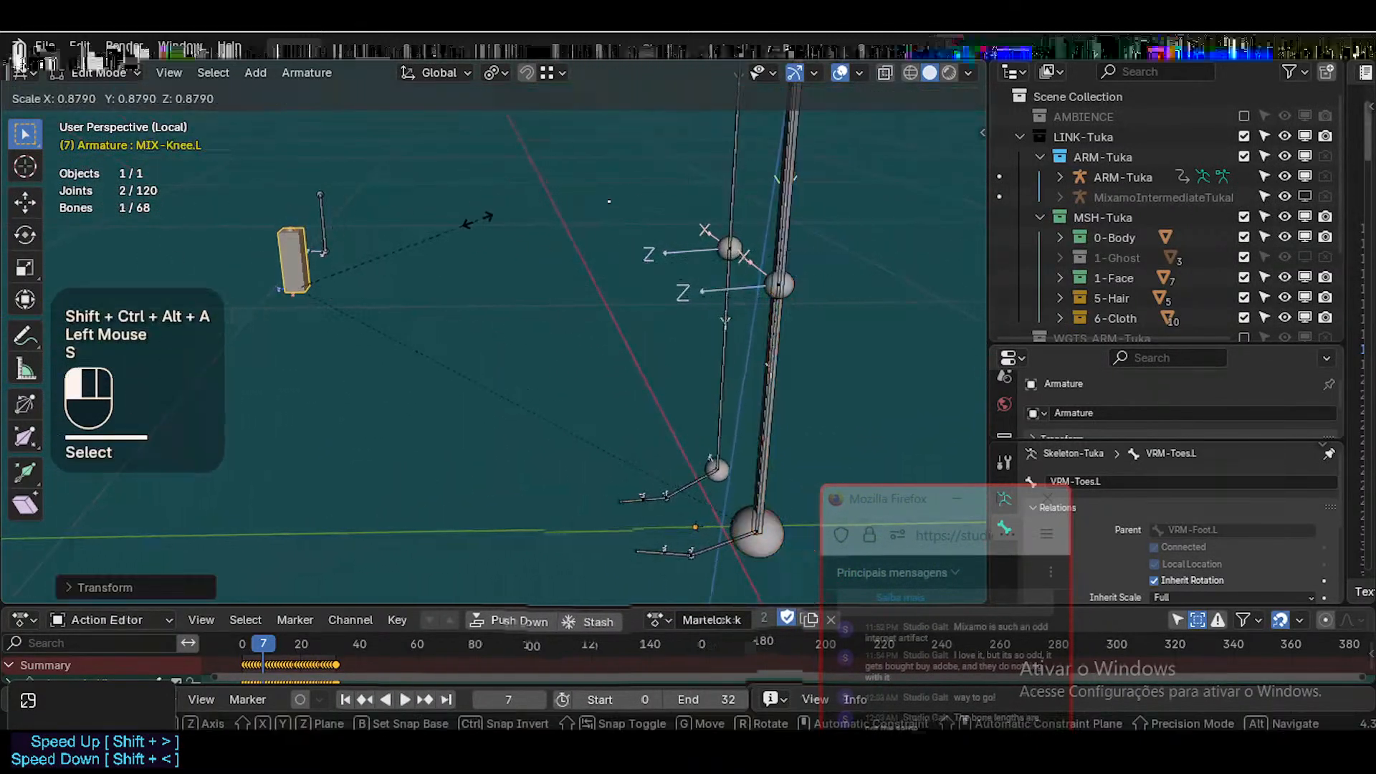
left_click(477, 218)
Parent MIX-Knee.L to the new hip-to-ankle bone, keeping its offset
left_click(789, 244, "alt+shift")
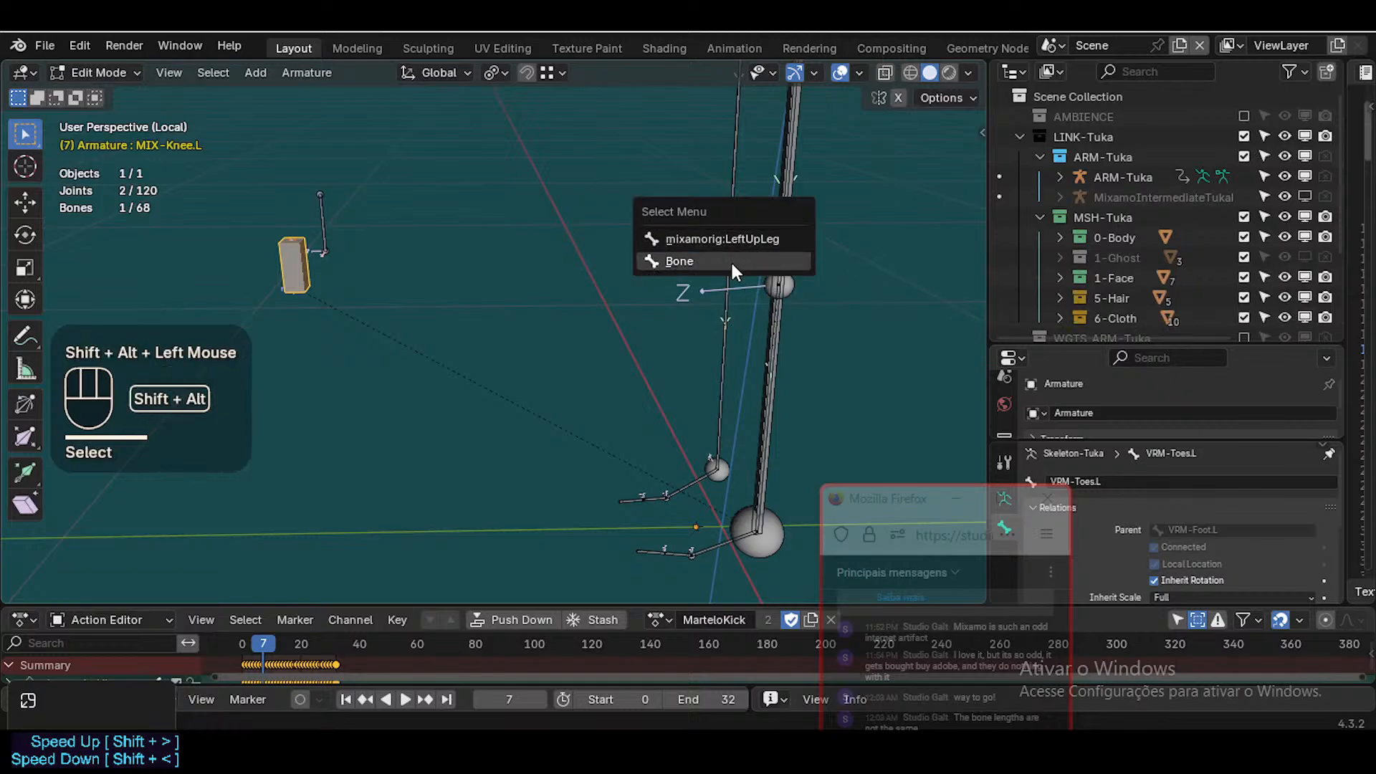
left_click(678, 261)
left_click(789, 242, "alt+shift")
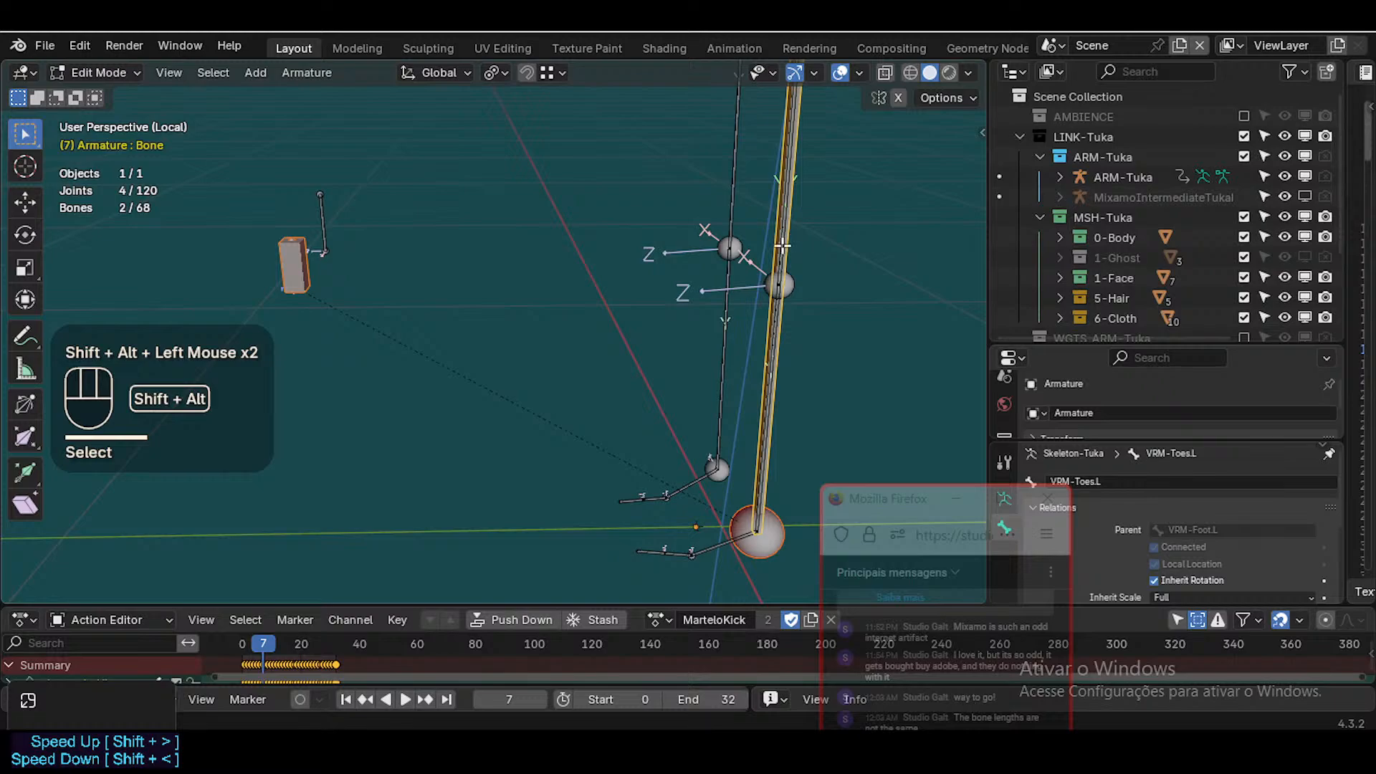
key("ctrl+p")
left_click(679, 263)
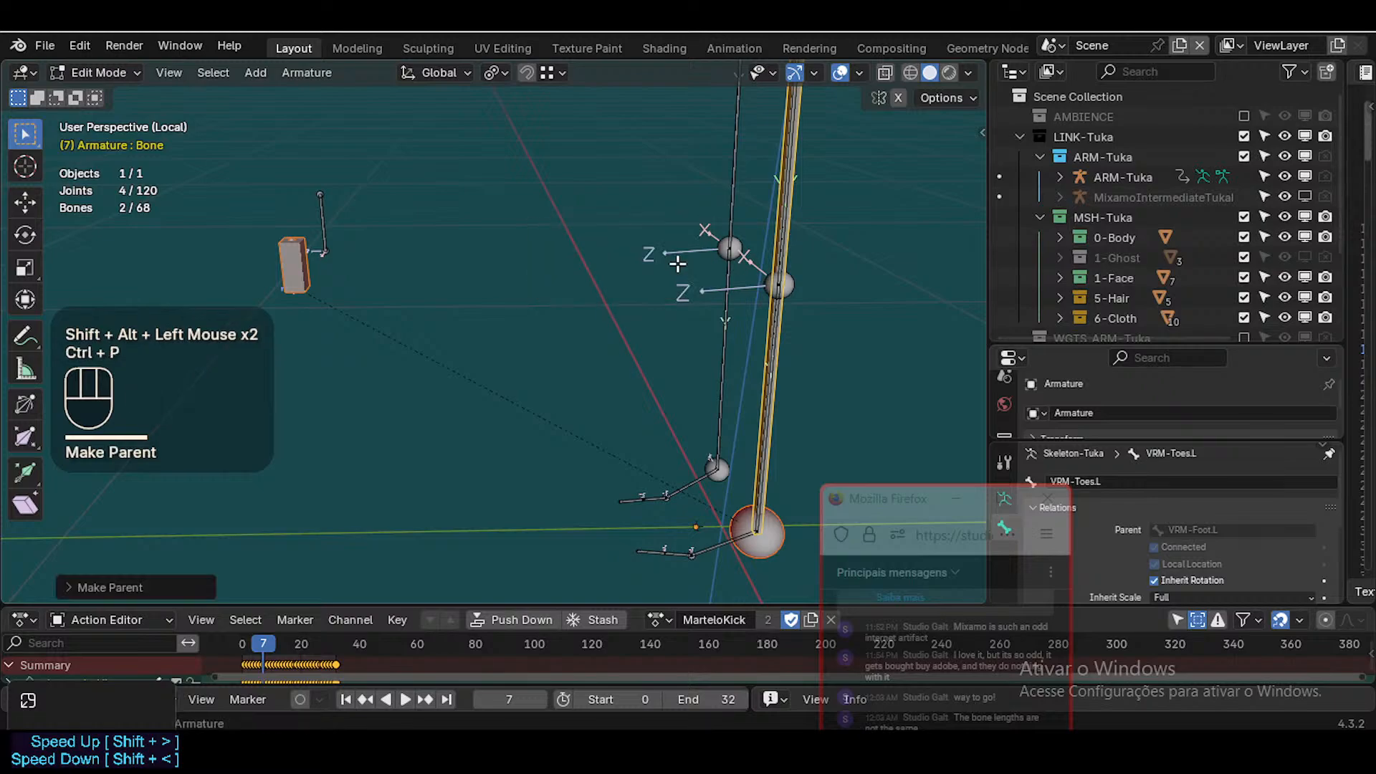
Symmetrize the new leg bone together with MIX-Knee.L to the opposite side
scroll(571, 382, "down", 2)
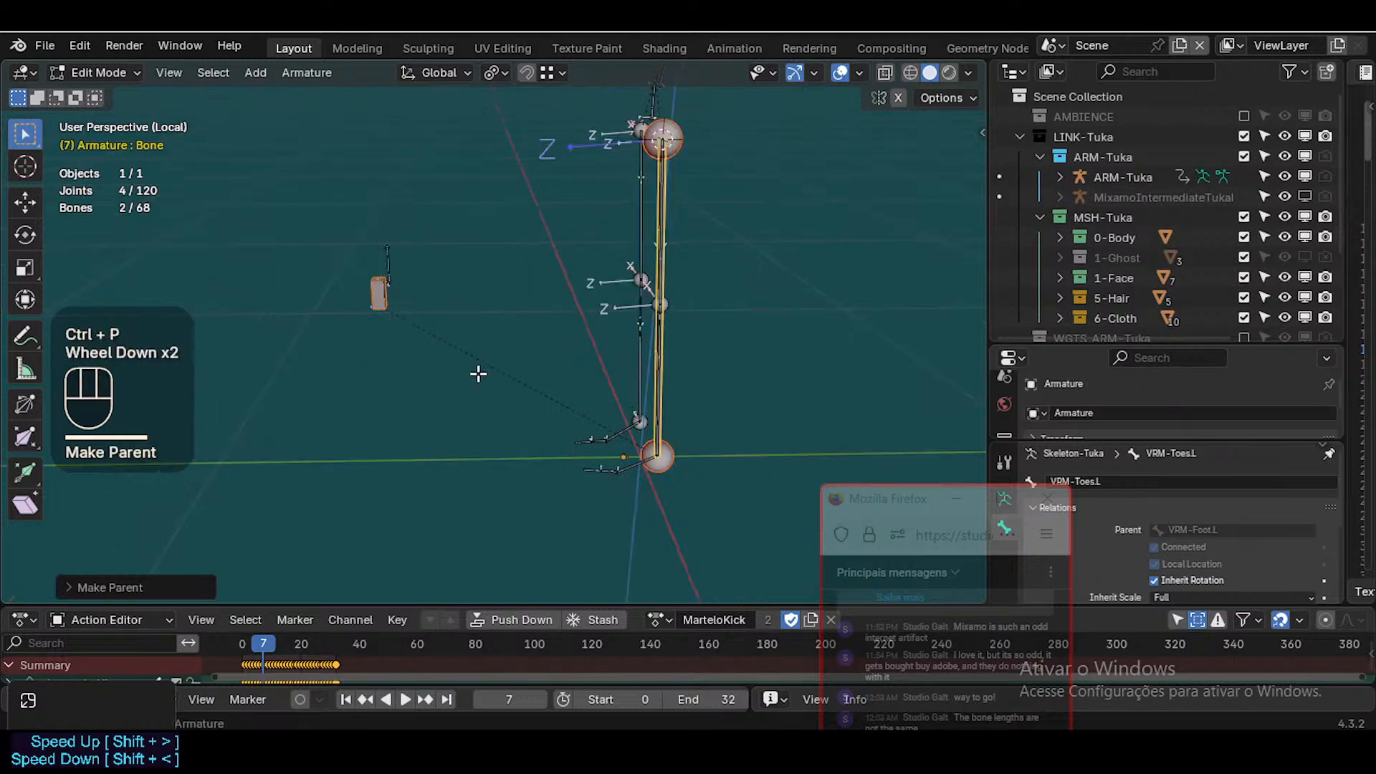
key("shift+grave")
key("w")
left_click(366, 337)
left_click(335, 331)
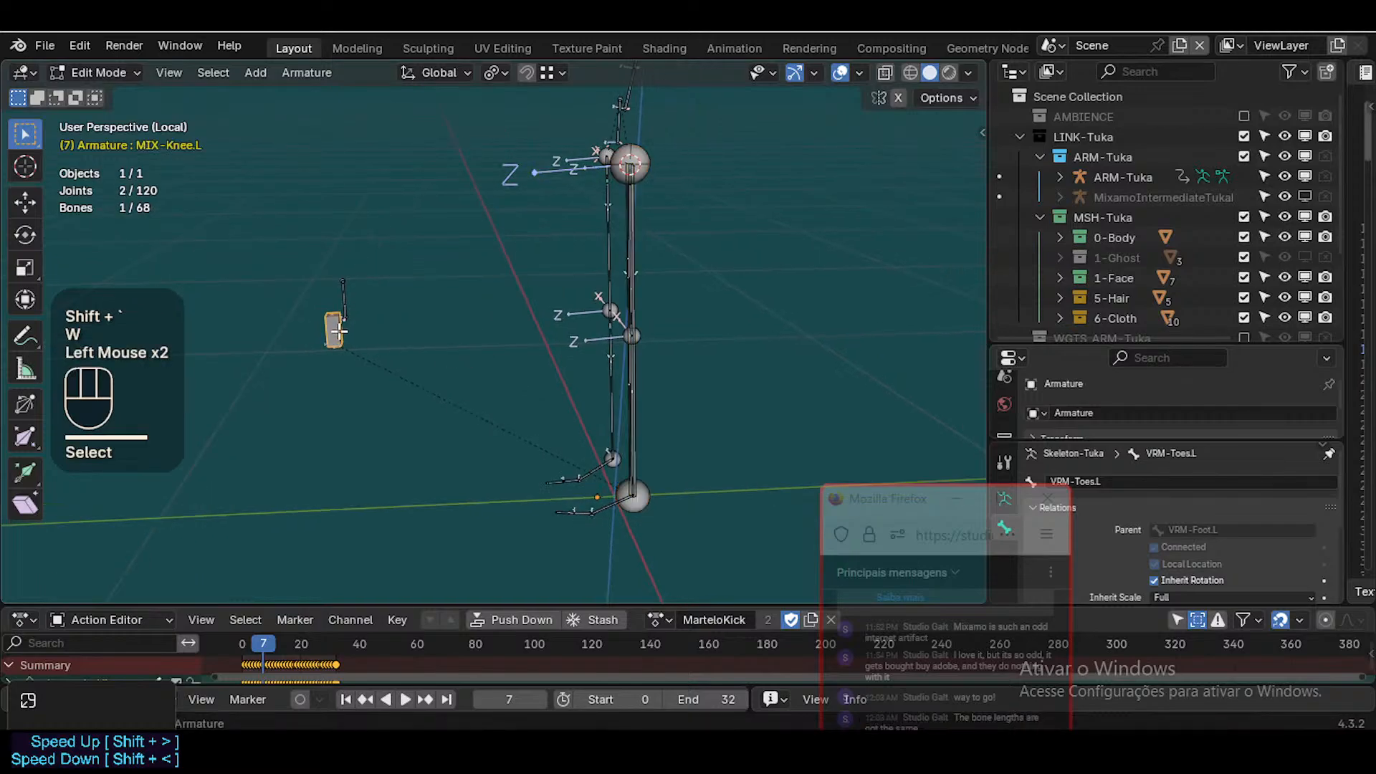
left_click(646, 293)
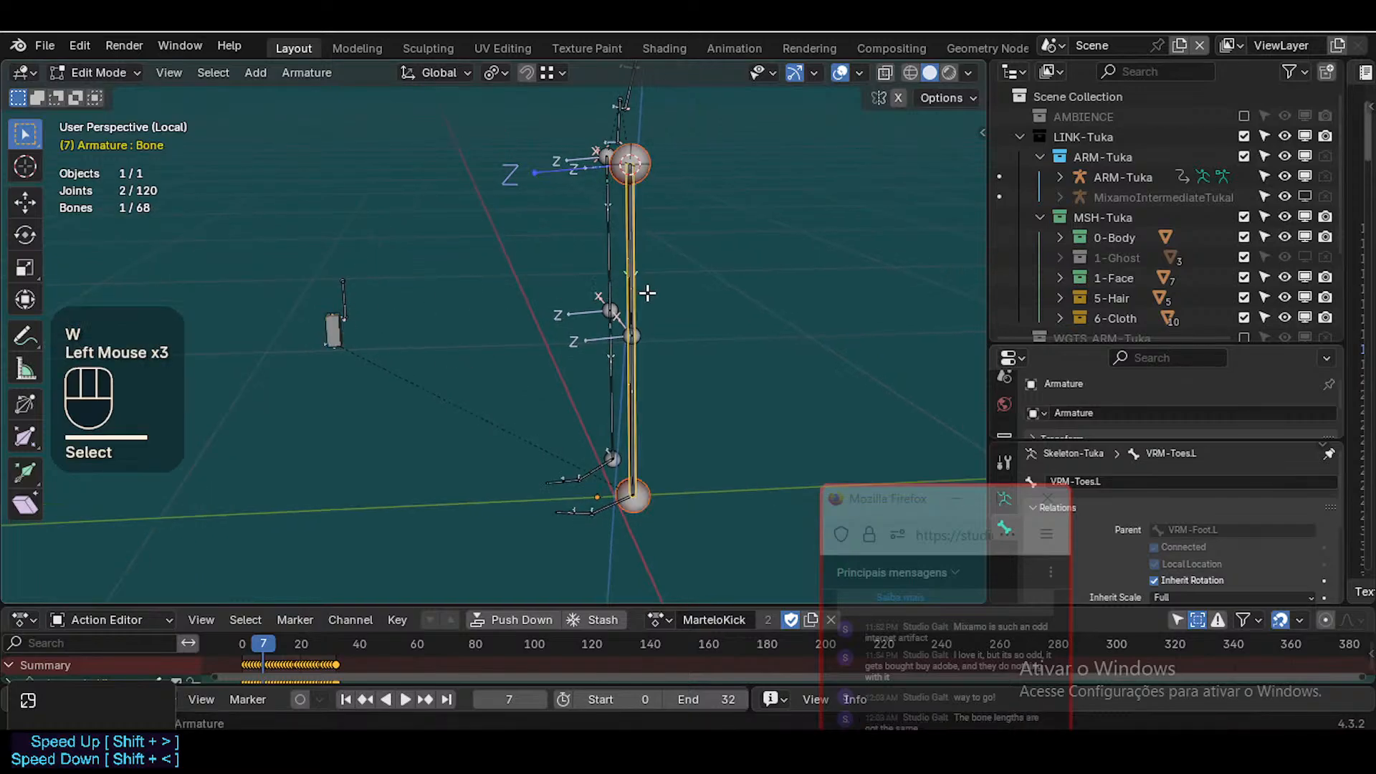
left_click(328, 328, "shift")
right_click(328, 328)
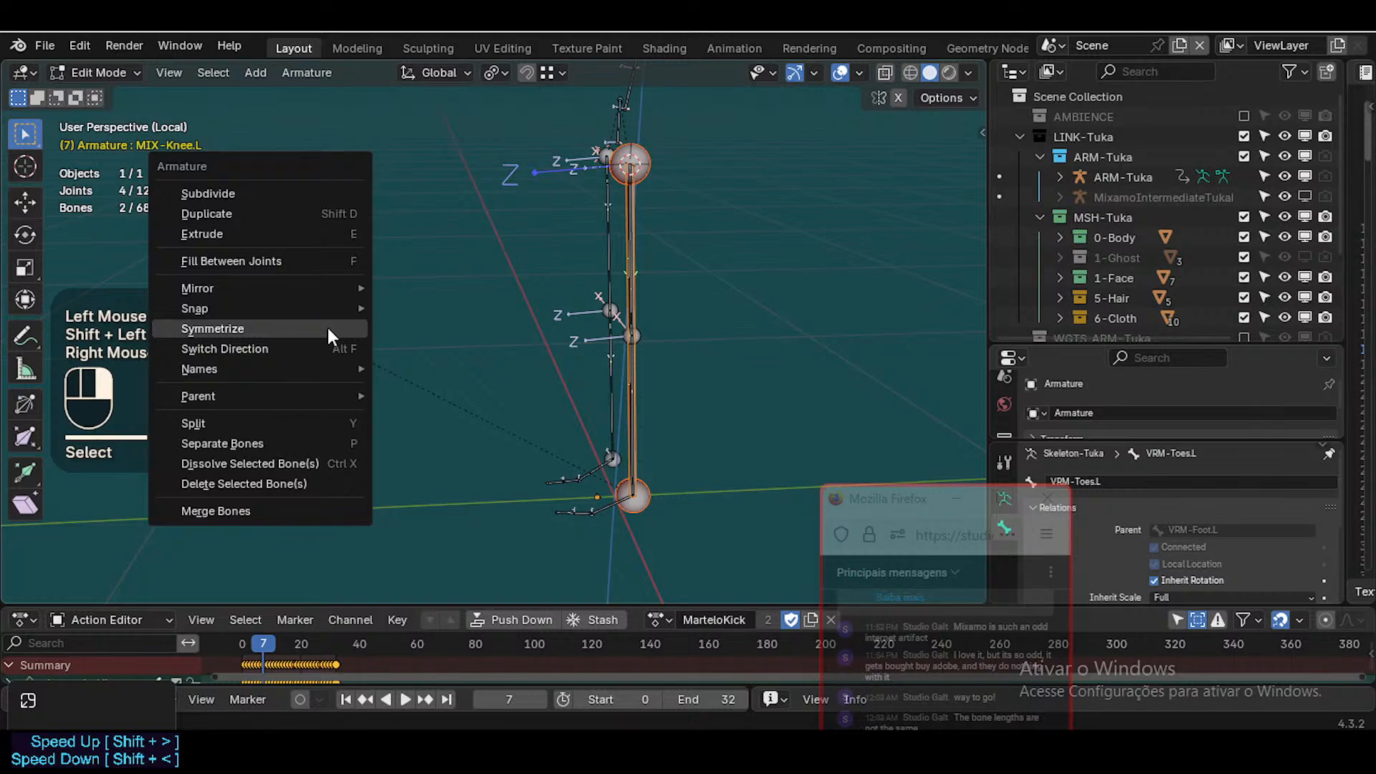
left_click(329, 329)
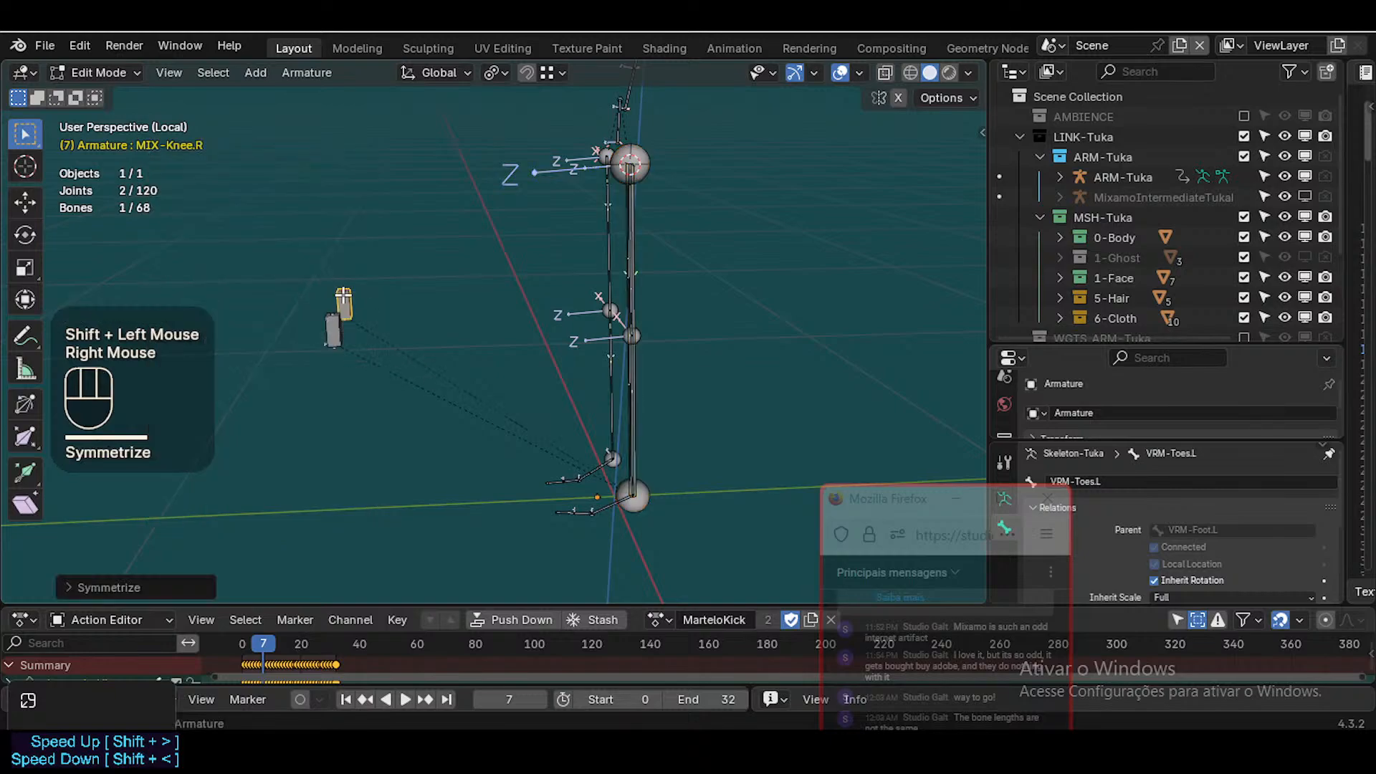
Symmetrize MIX-Knee.L on its own and select MIX-Knee.R
left_click(334, 328)
left_click(334, 328)
right_click(338, 330)
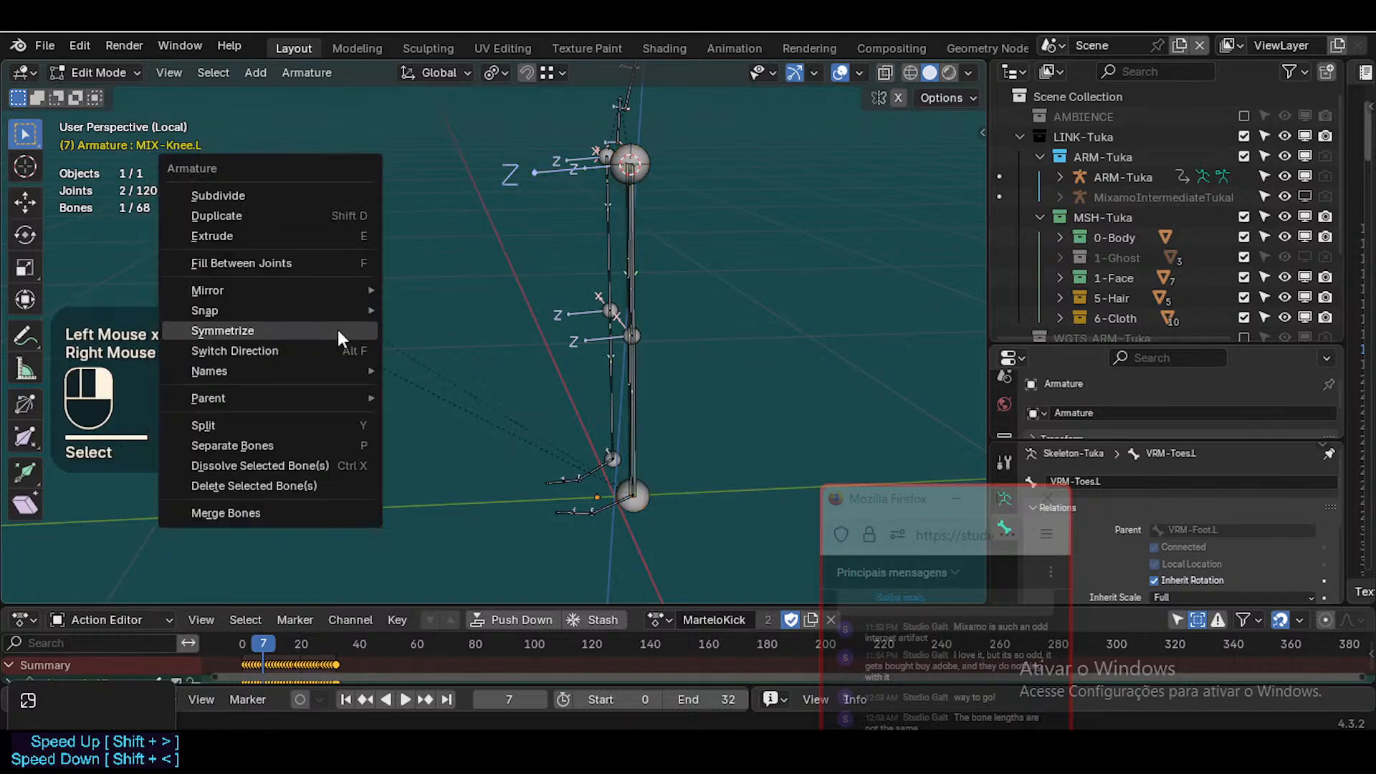
left_click(338, 330)
left_click(344, 305)
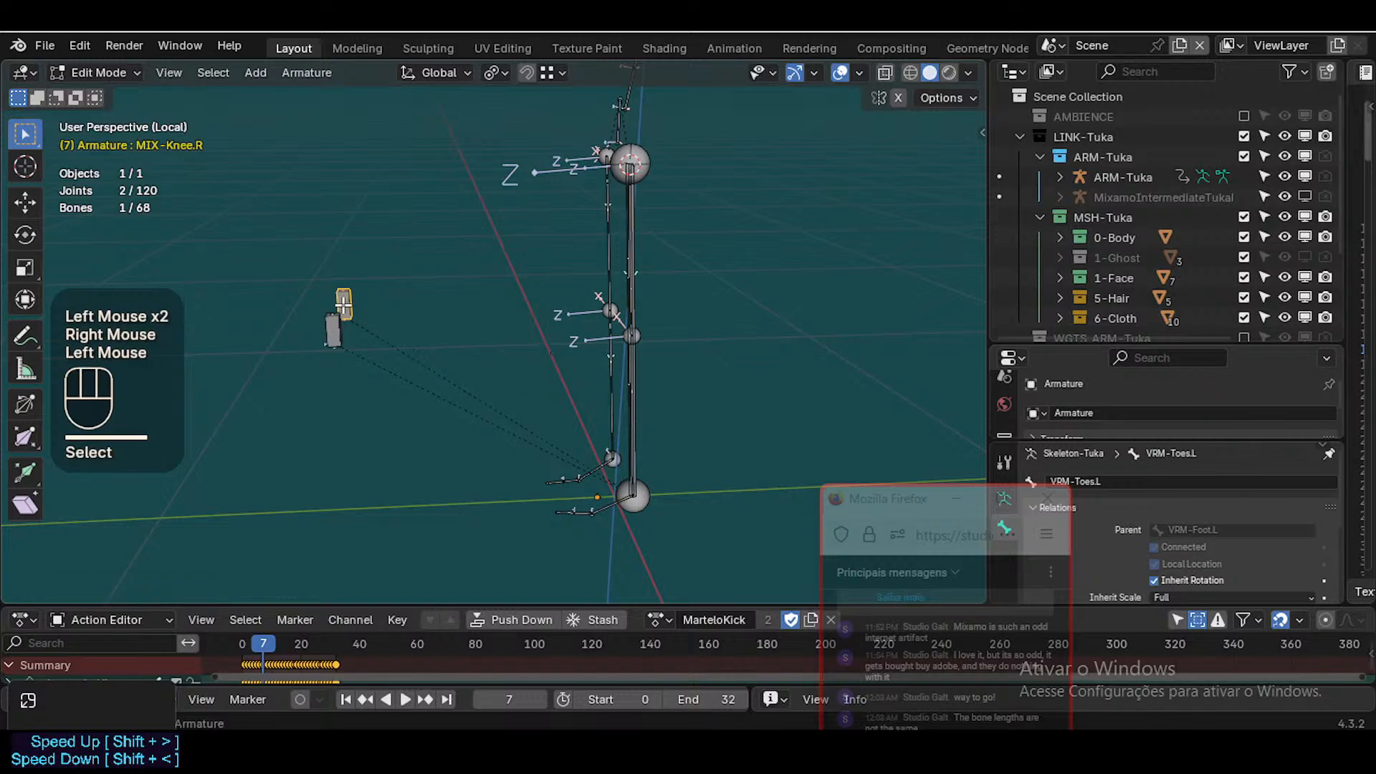
Rename the left hip-to-ankle bone as MIX-Leg.L
left_click(650, 285)
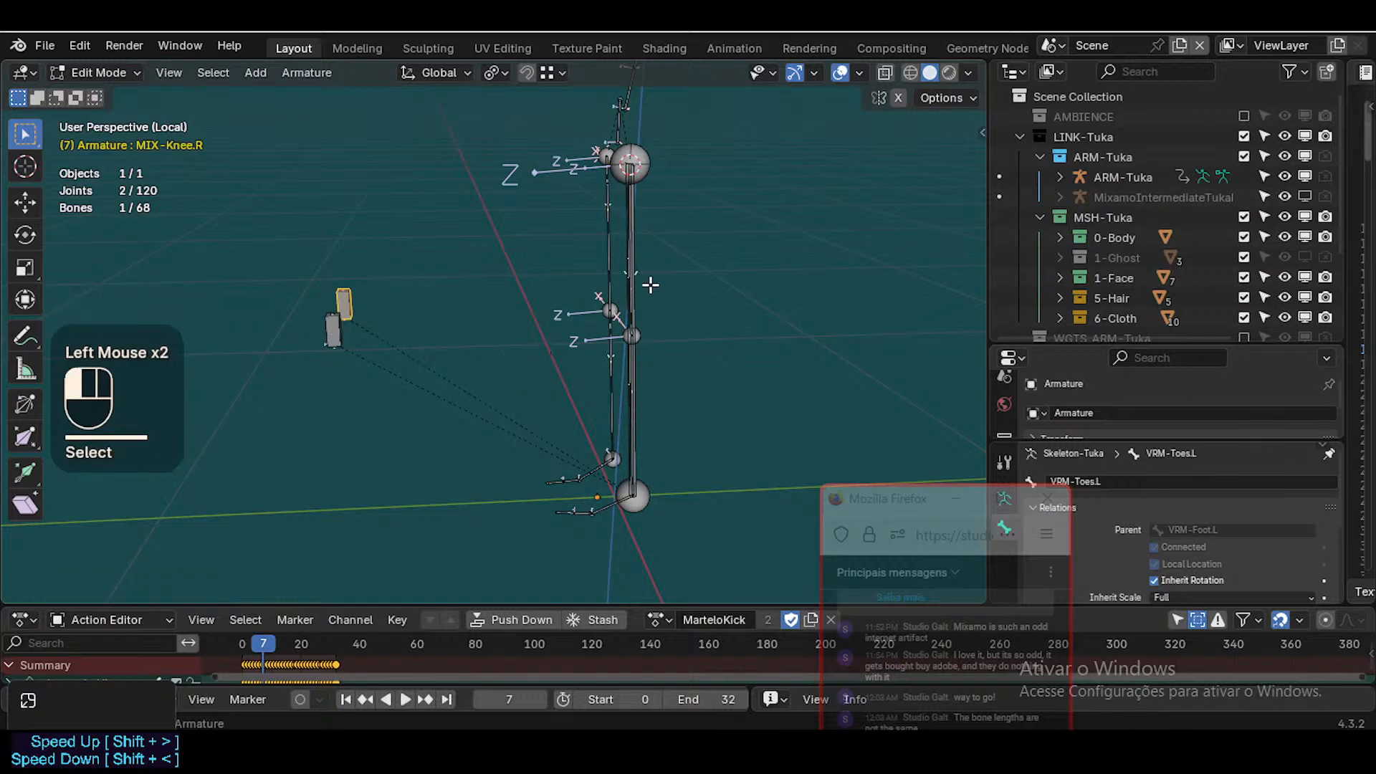
left_click(646, 285)
key("F2")
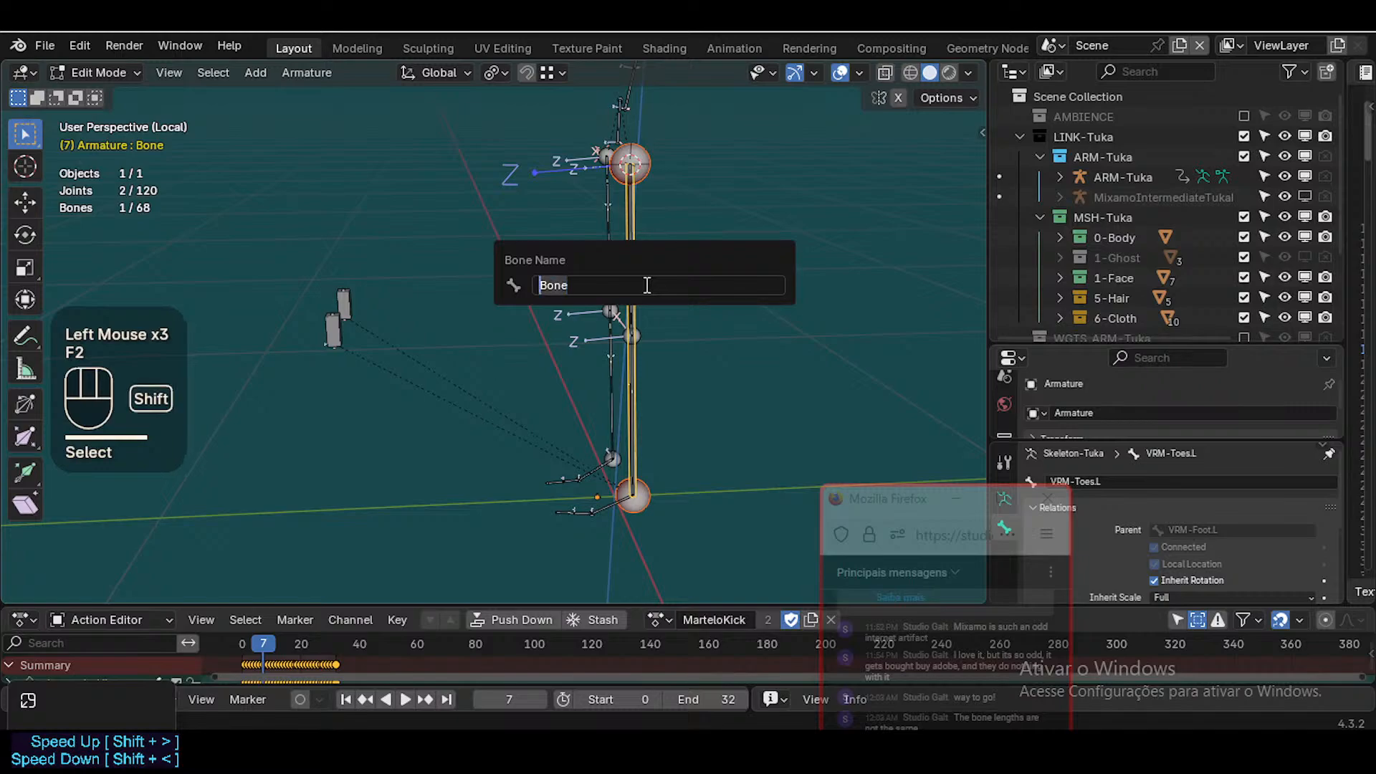
type("MIX-POL")
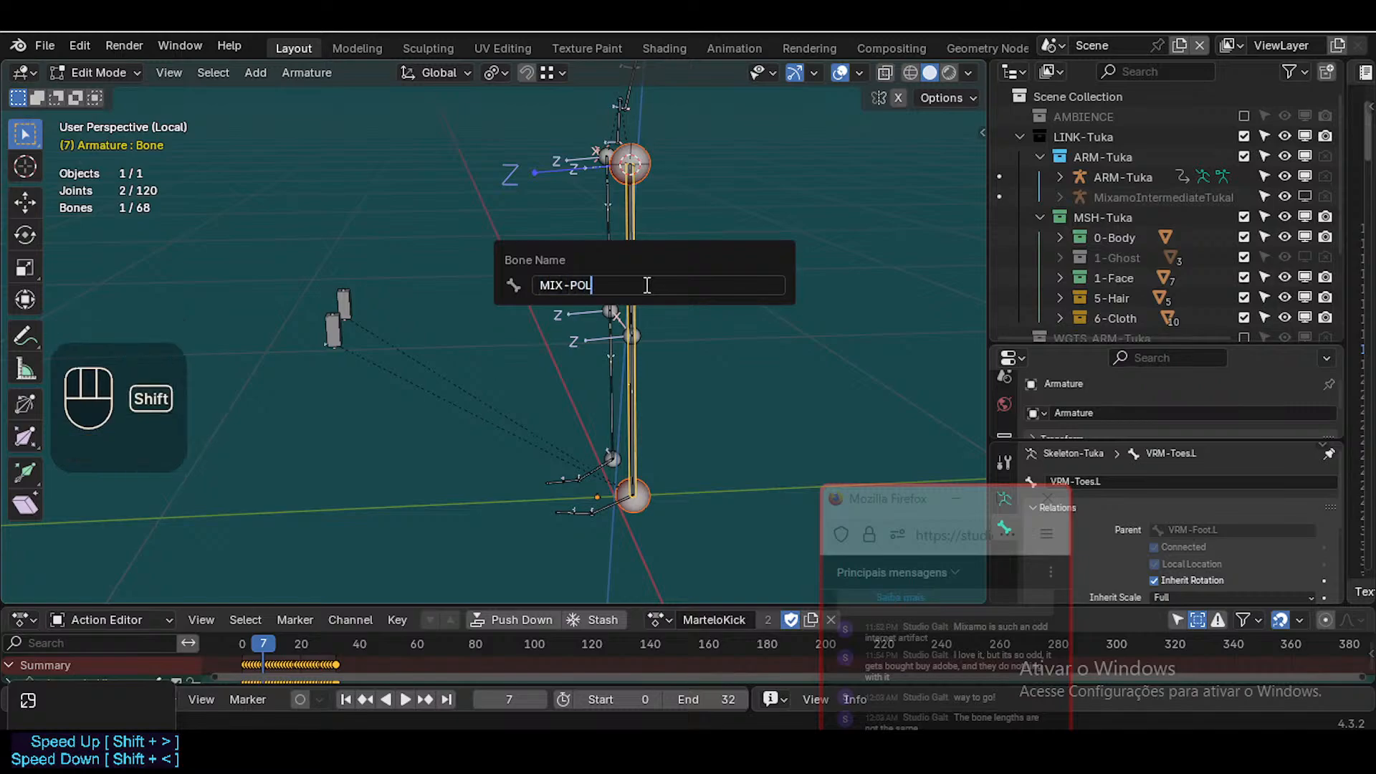
key("shift+BackSpace")
key("shift+BackSpace")
key("shift+BackSpace")
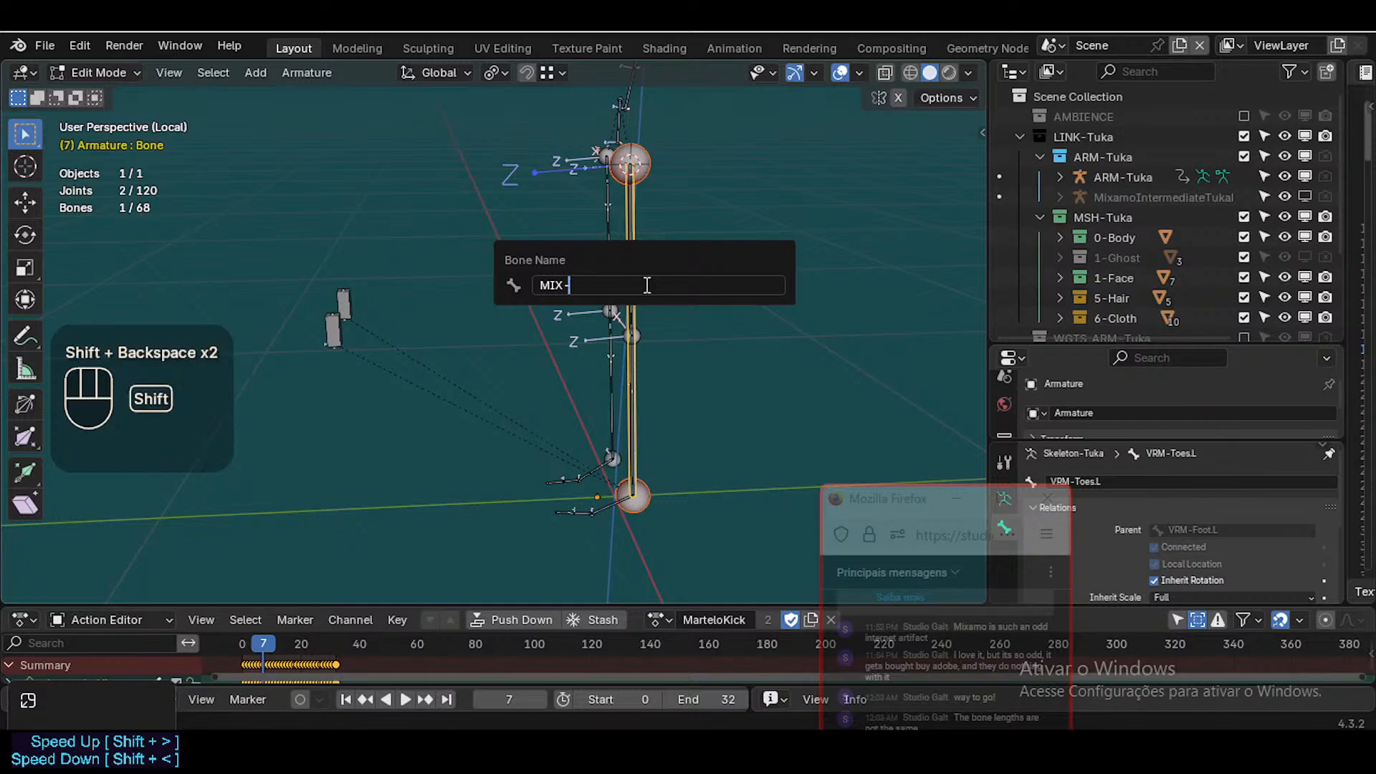
key("Return")
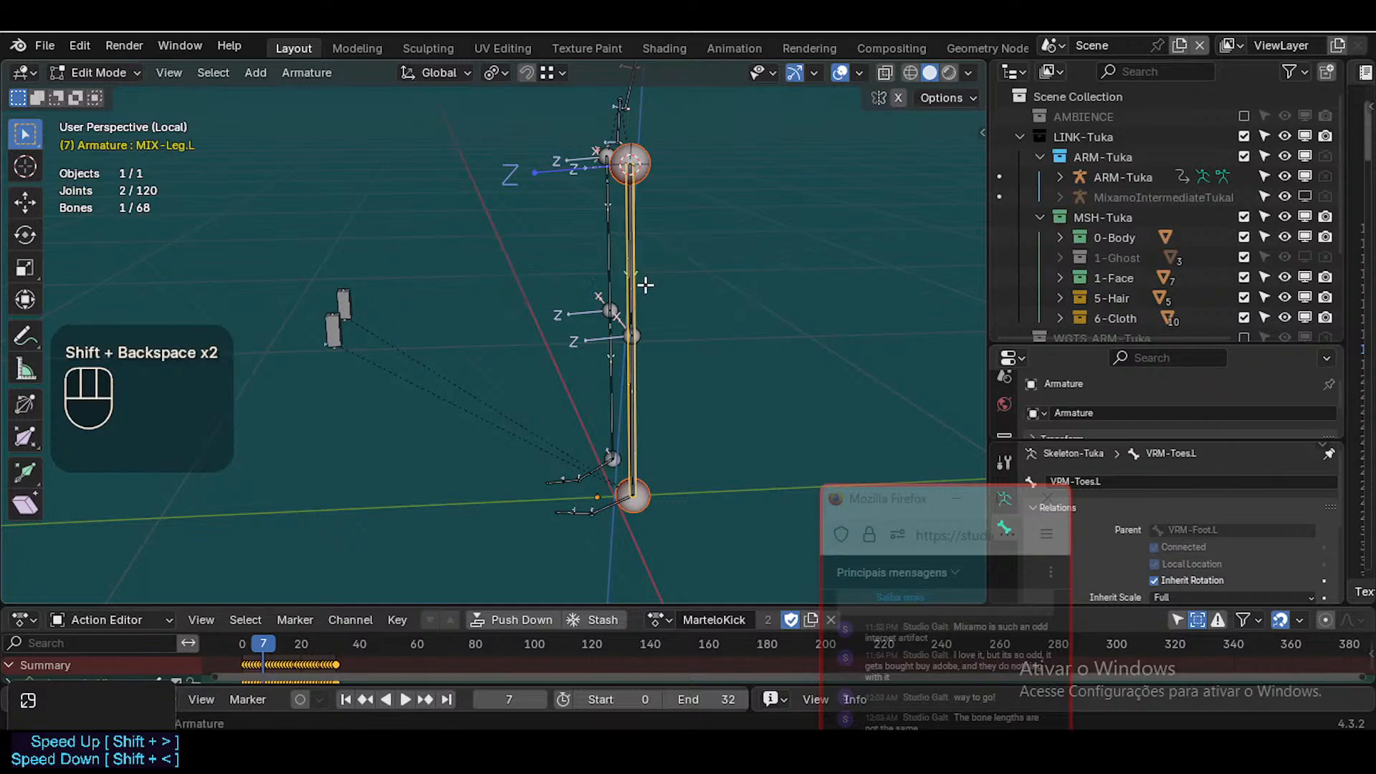
Symmetrize MIX-Leg.L together with MIX-Knee.L to the opposite side
left_click(338, 330, "shift")
right_click(337, 330)
left_click(337, 330)
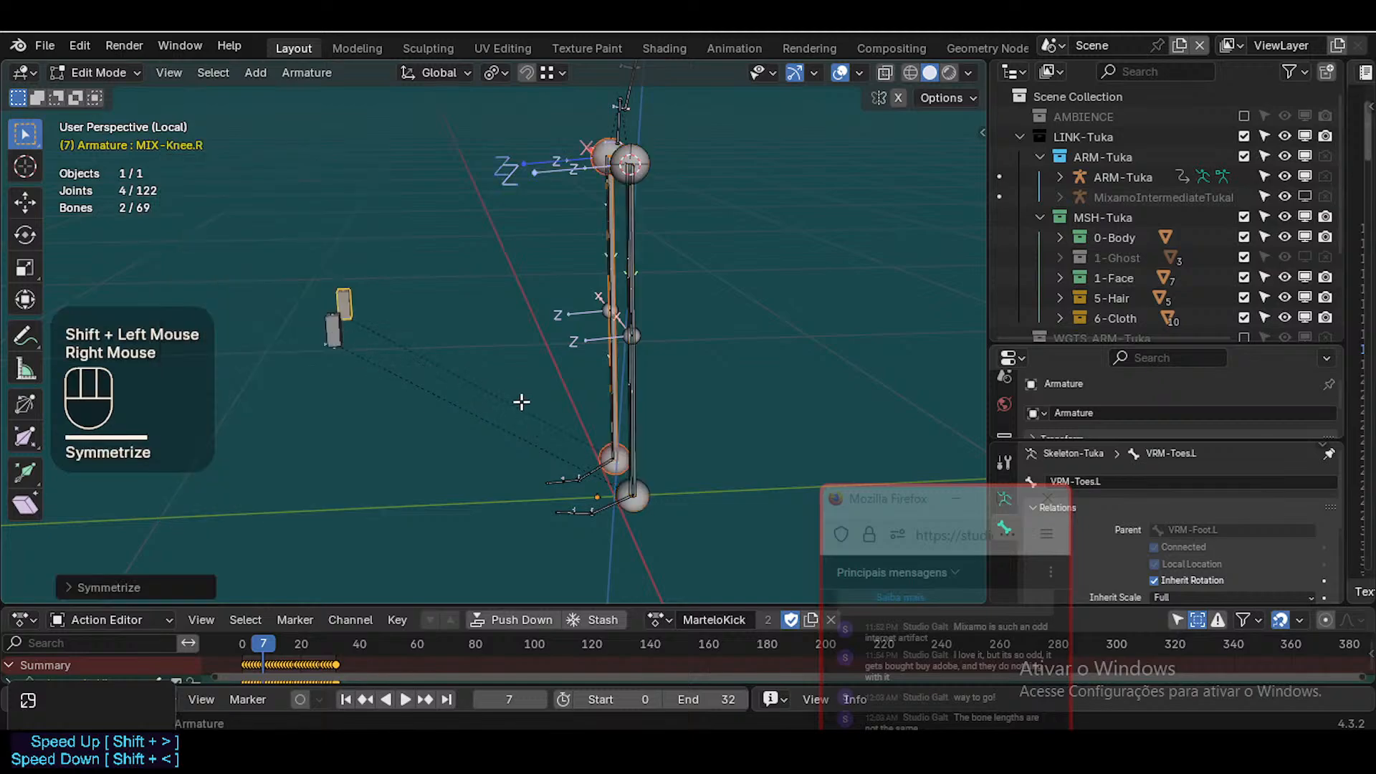
key("ctrl+Tab")
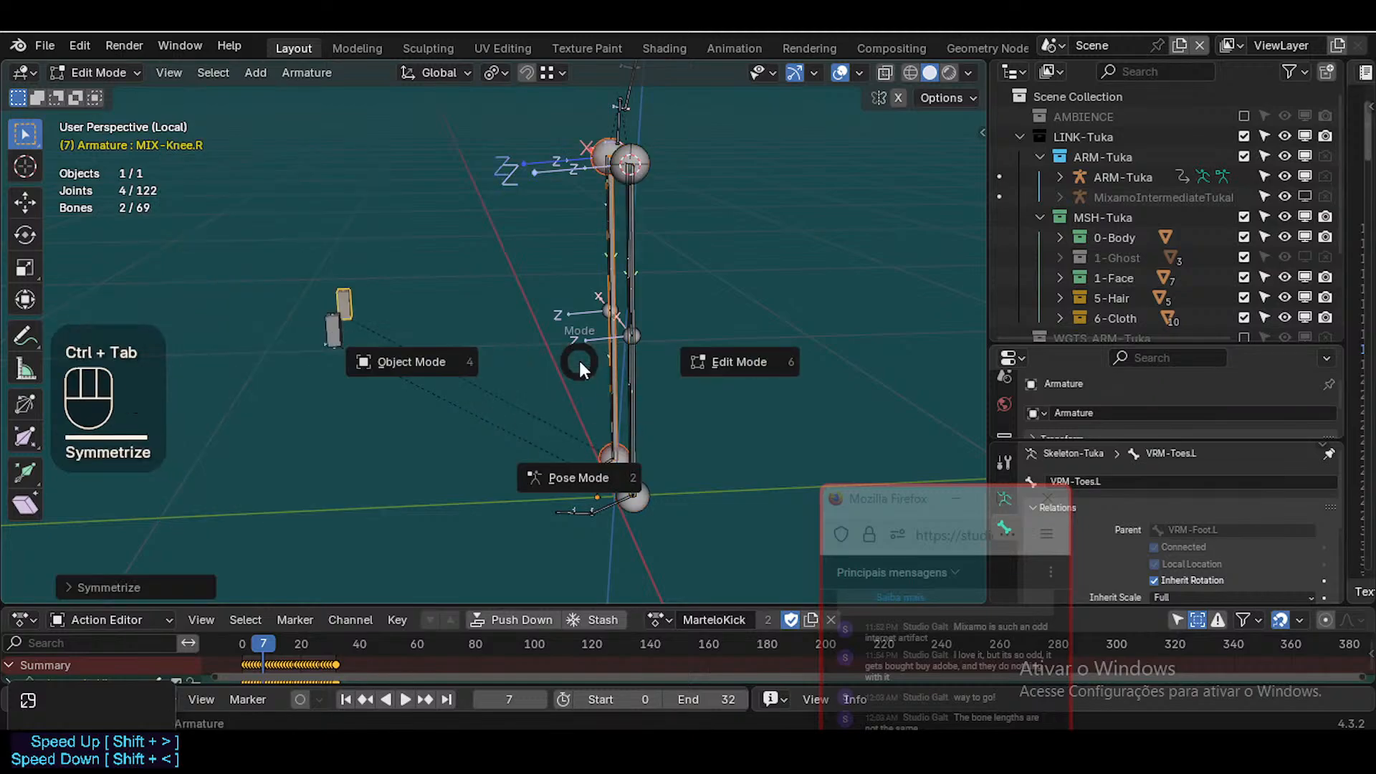
scroll(638, 524, "up", 1)
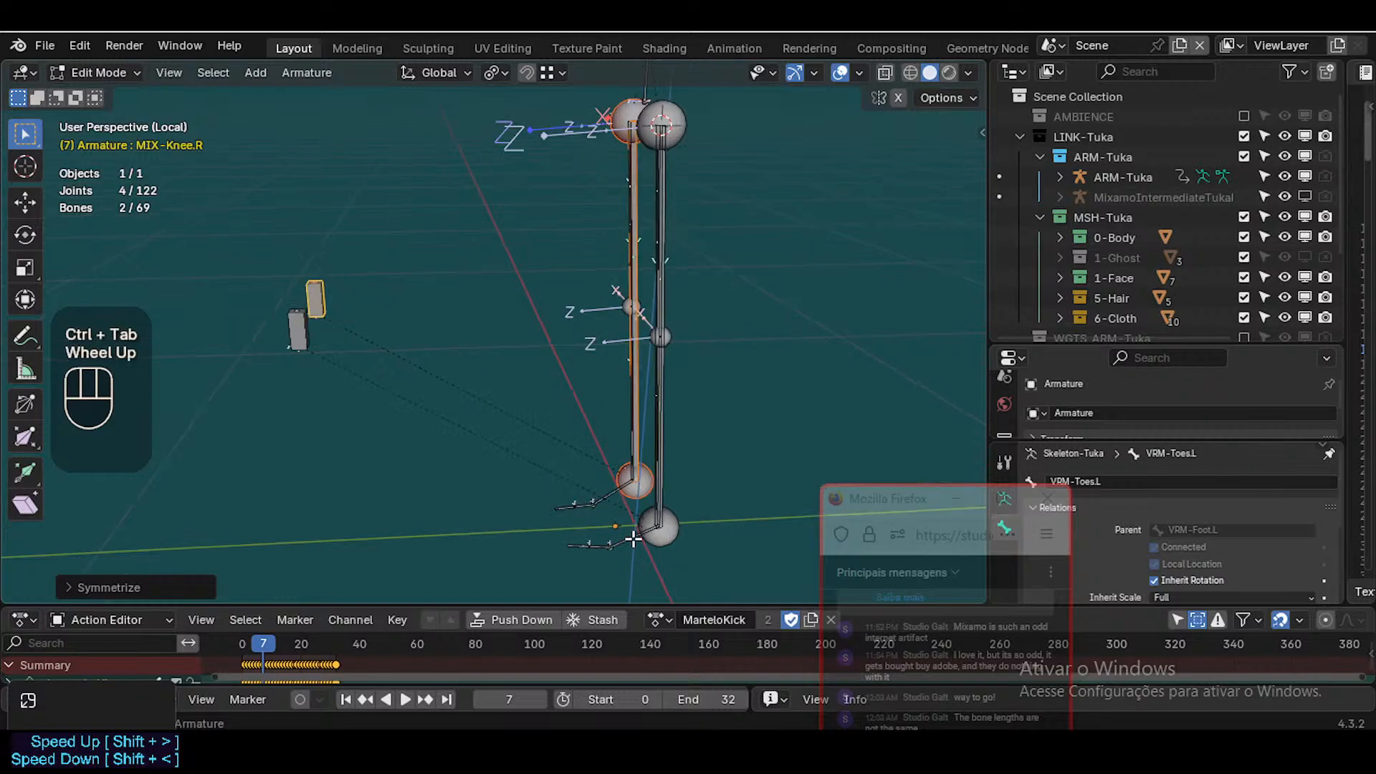
Add a Stretch To constraint to MIX-Leg.L in Pose Mode, targeting the mixamorig:LeftFoot bone
left_click(634, 539)
left_click(674, 300, "shift")
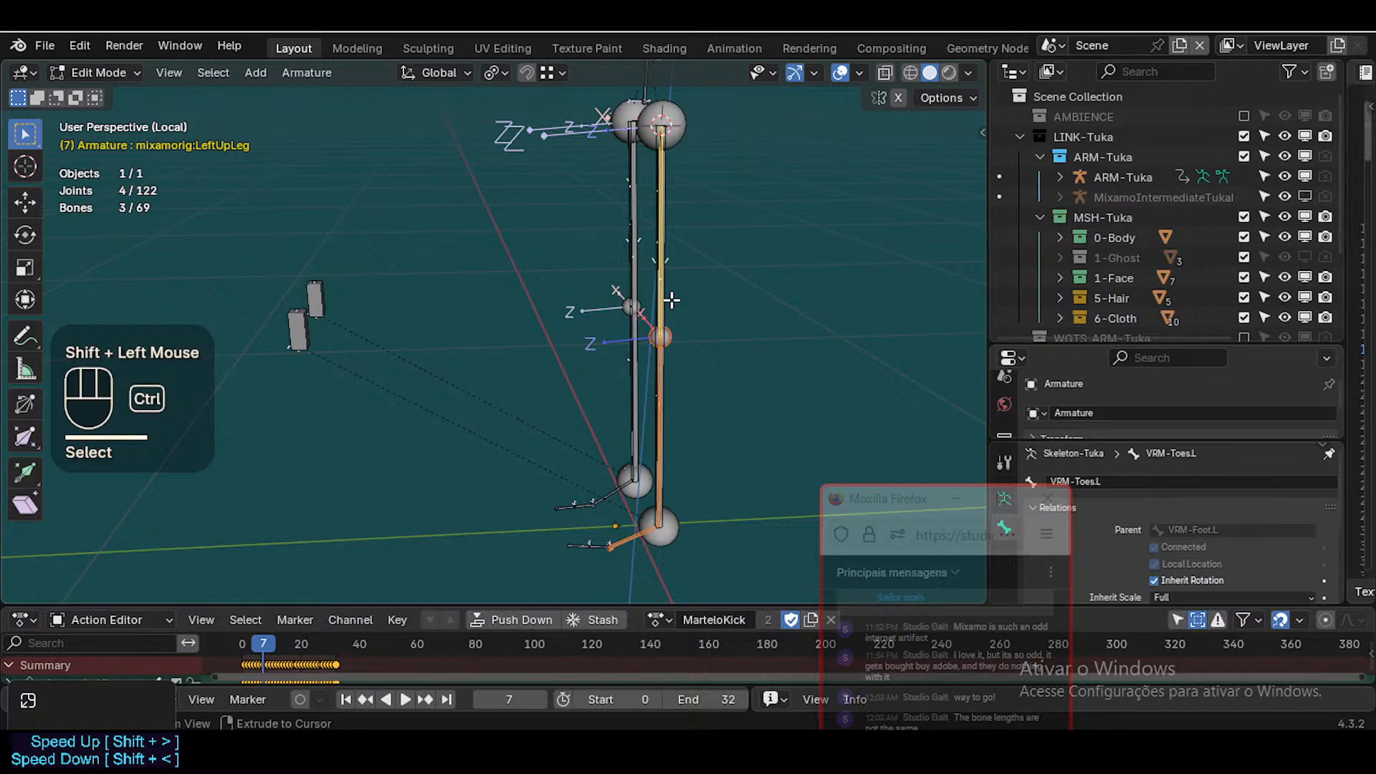
key("ctrl+z")
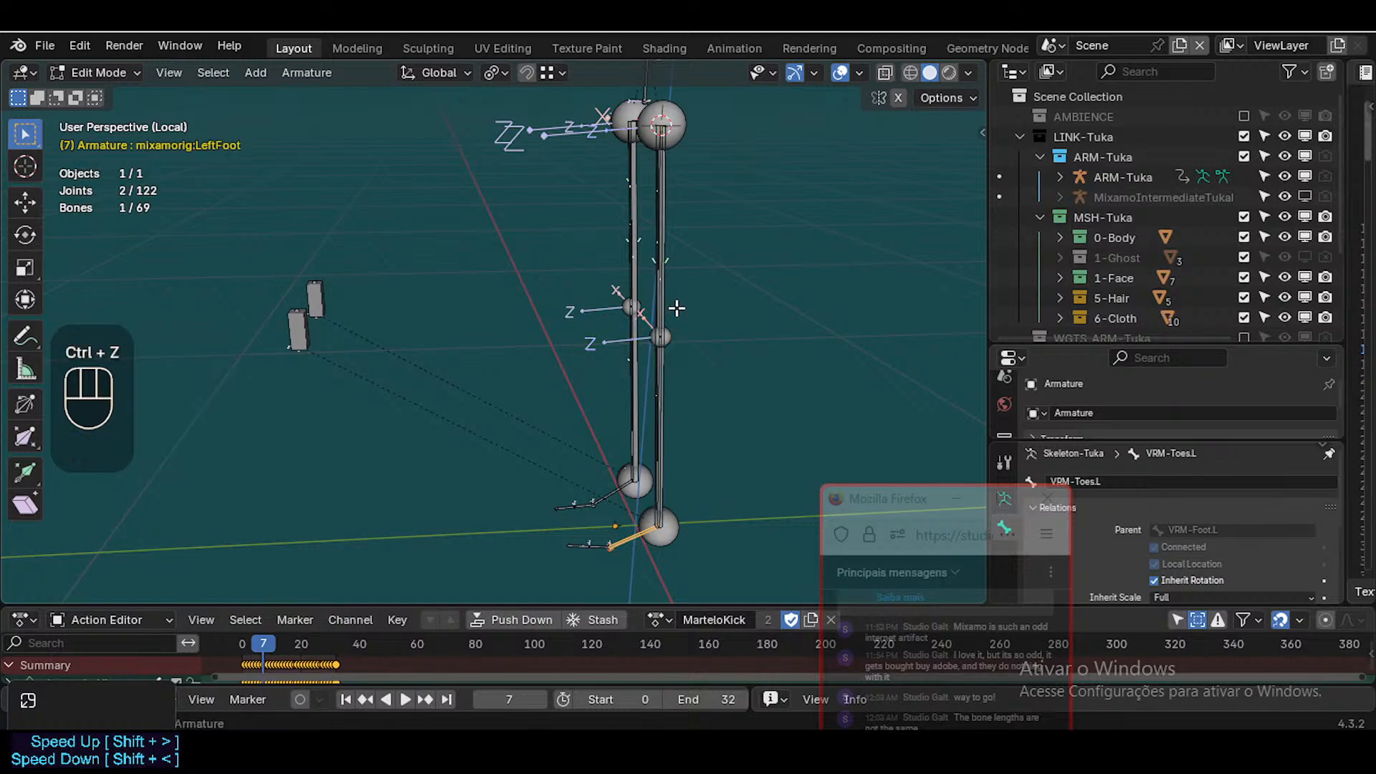
scroll(674, 308, "up", 2)
key("shift+grave")
key("w")
key("d")
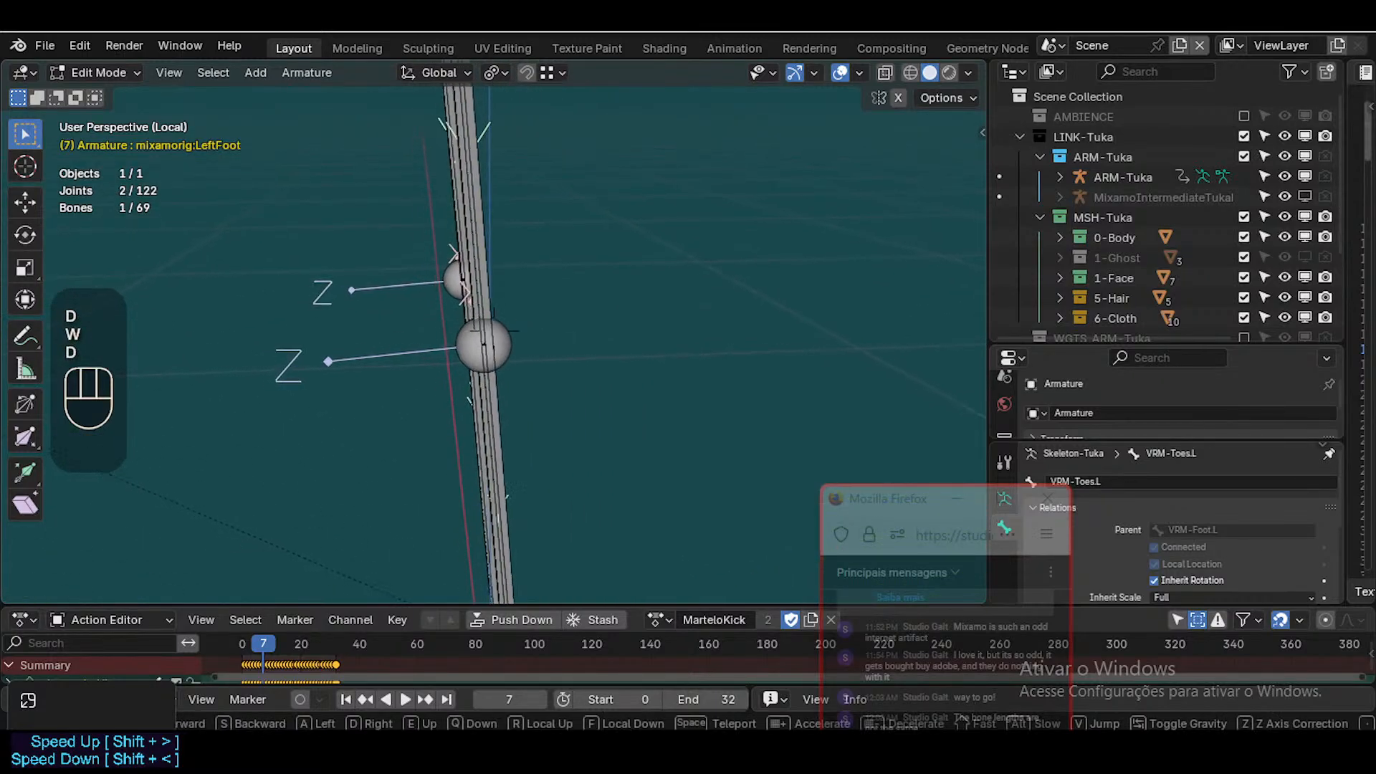
left_click(494, 329)
left_click(497, 261, "shift")
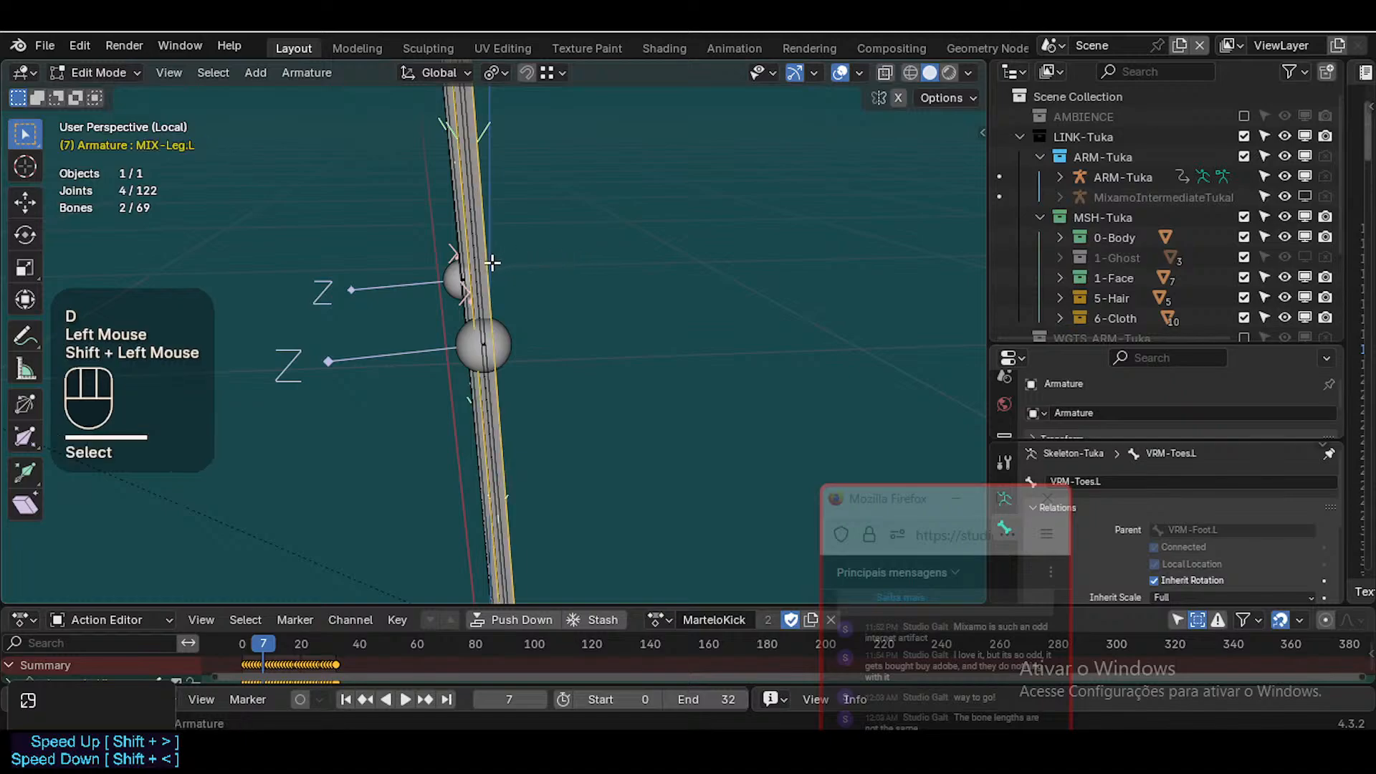
key("shift+grave")
key("a")
key("s")
key("s")
key("d")
left_click(502, 274)
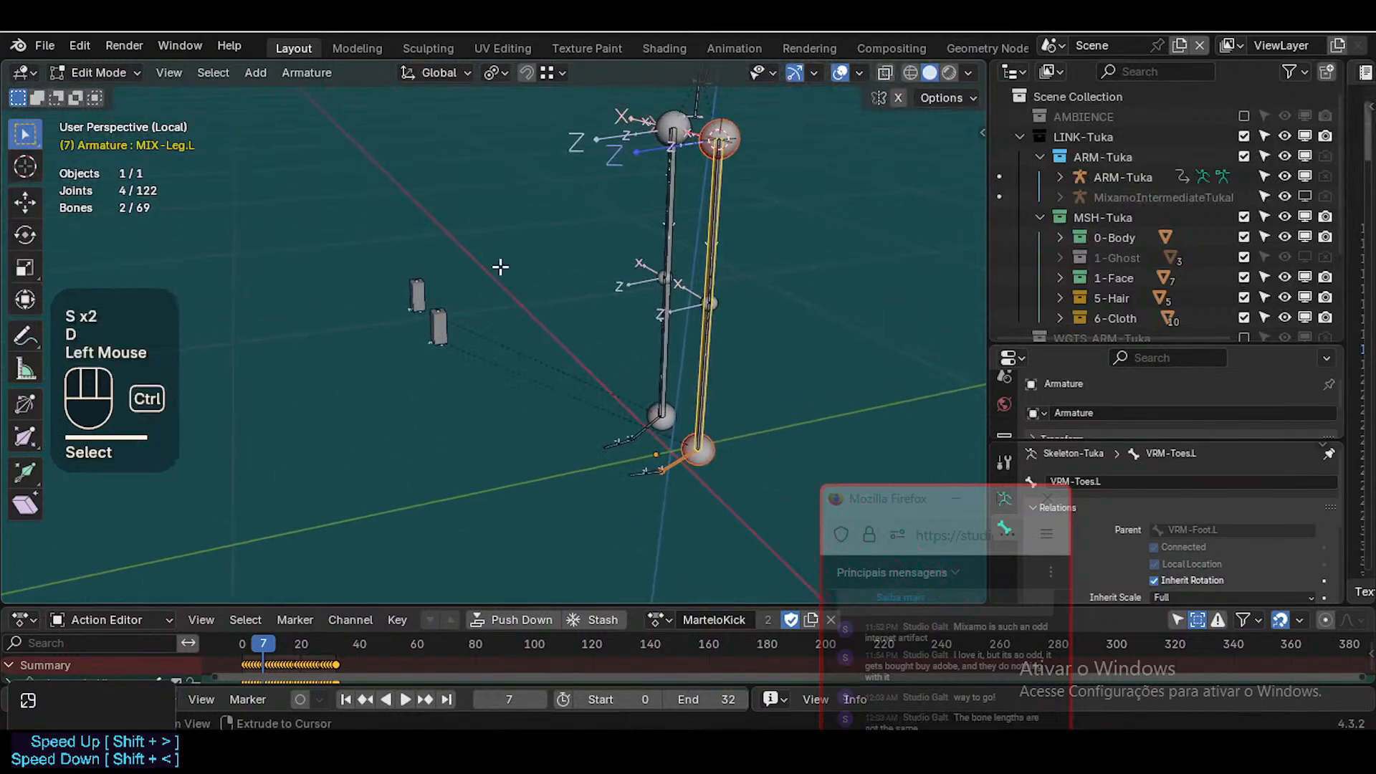
key("ctrl+Tab")
key("shift+ctrl+c")
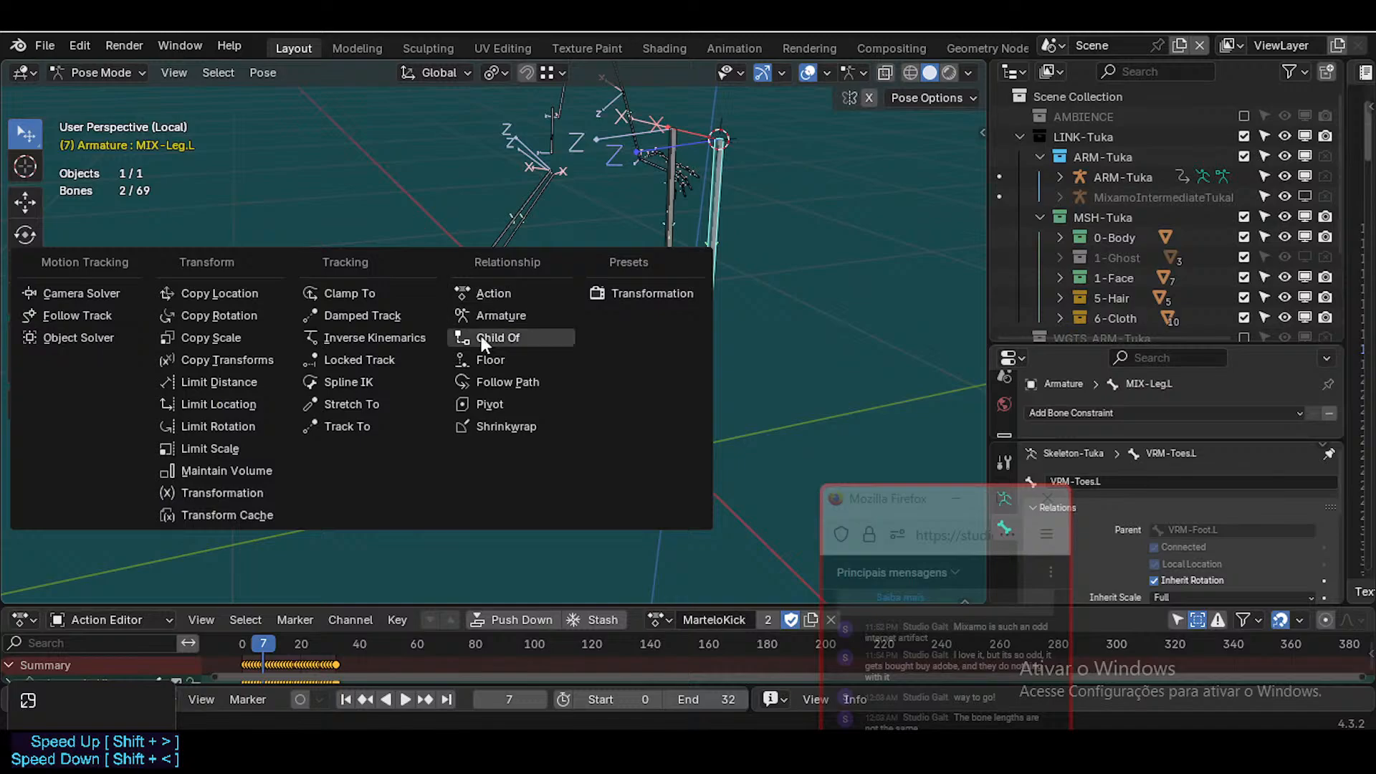
left_click(373, 404)
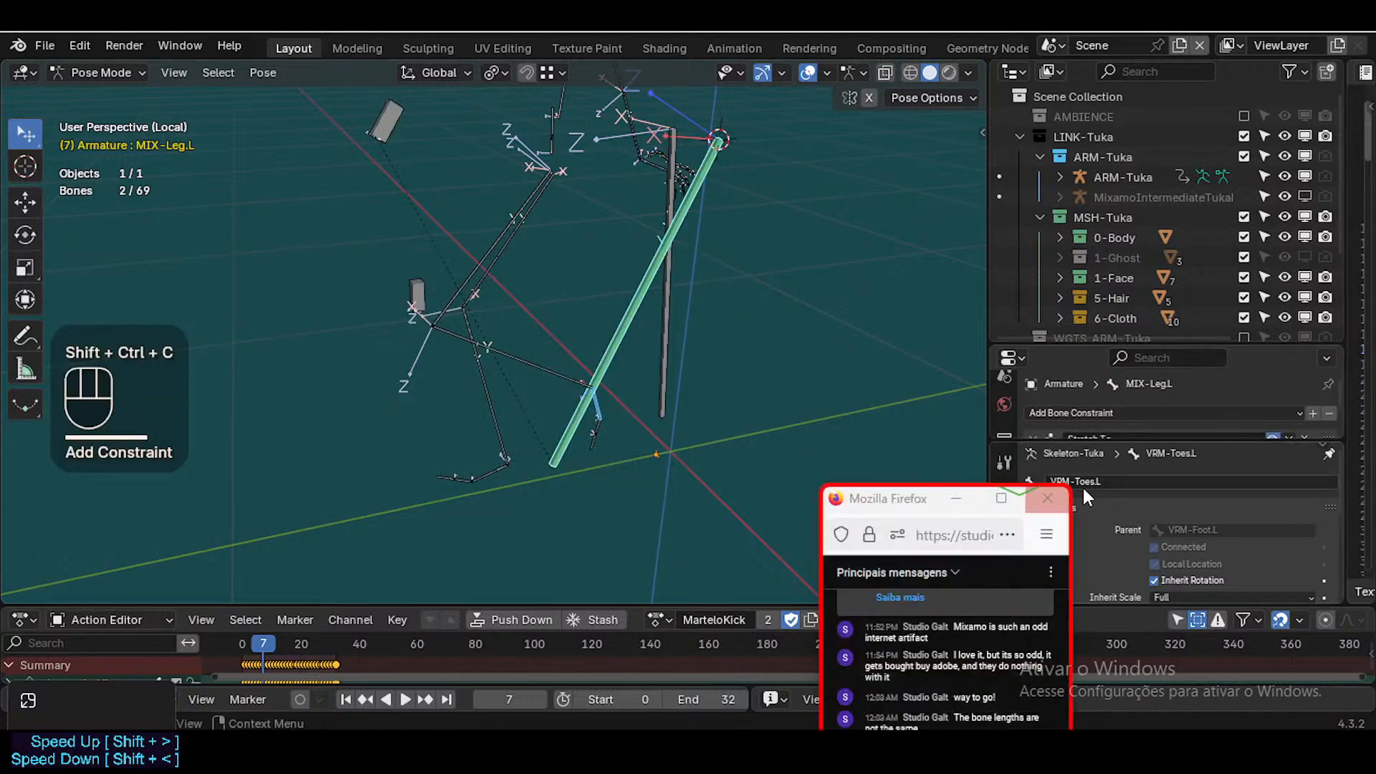
Clear the pose transforms of all bones and reset the Original Length of MIX-Leg.L's Stretch To constraint
left_click_drag(1128, 344, 1107, 134)
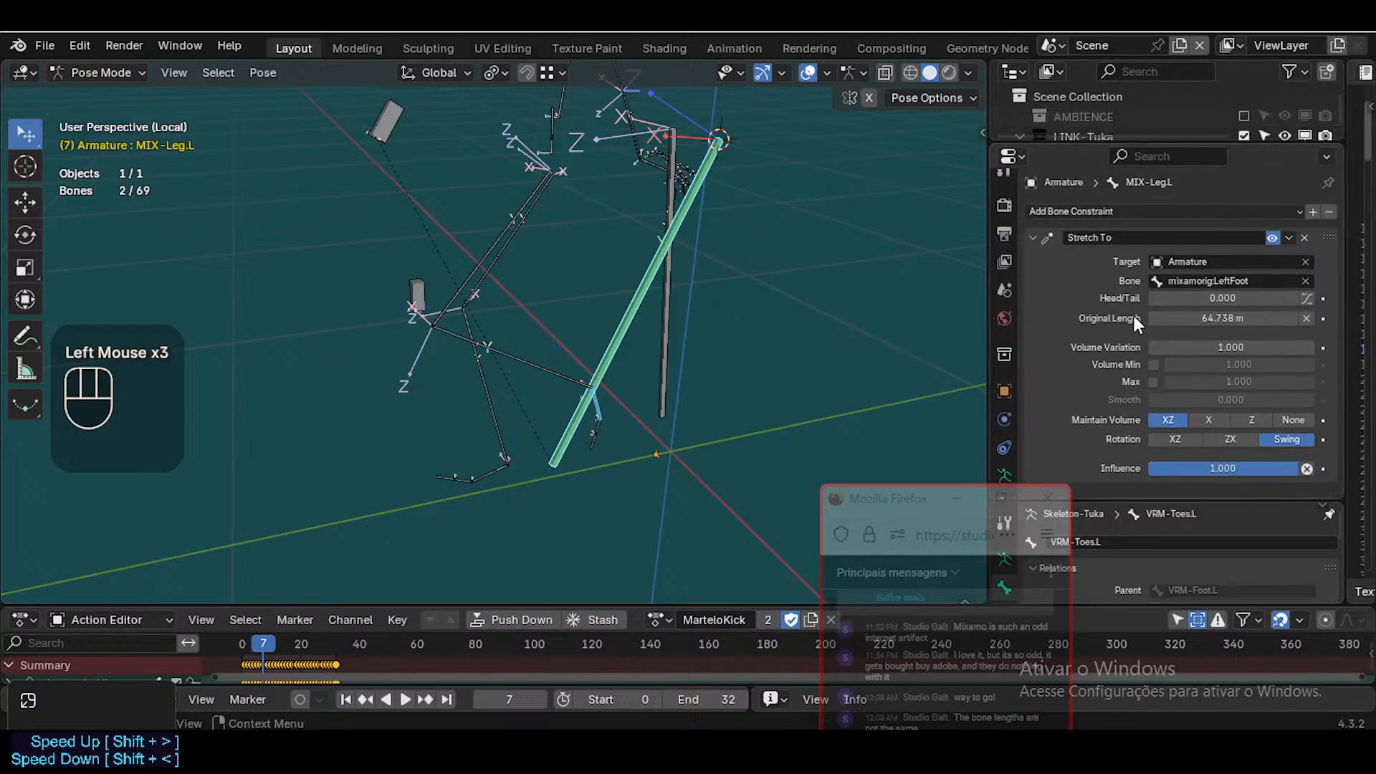
left_click(760, 319)
key("a")
key("alt+q")
key("alt+q")
key("alt+q")
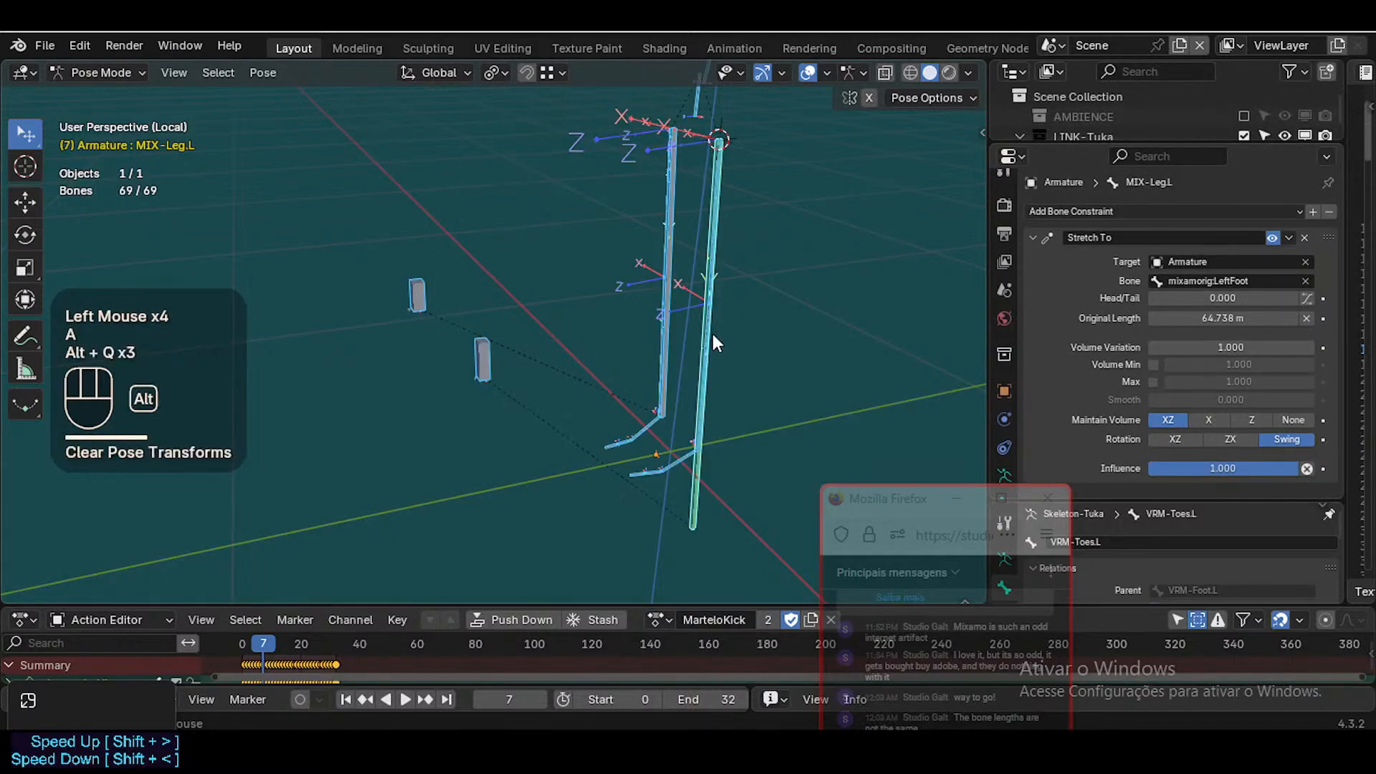
left_click(701, 535)
key("BackSpace")
key("BackSpace")
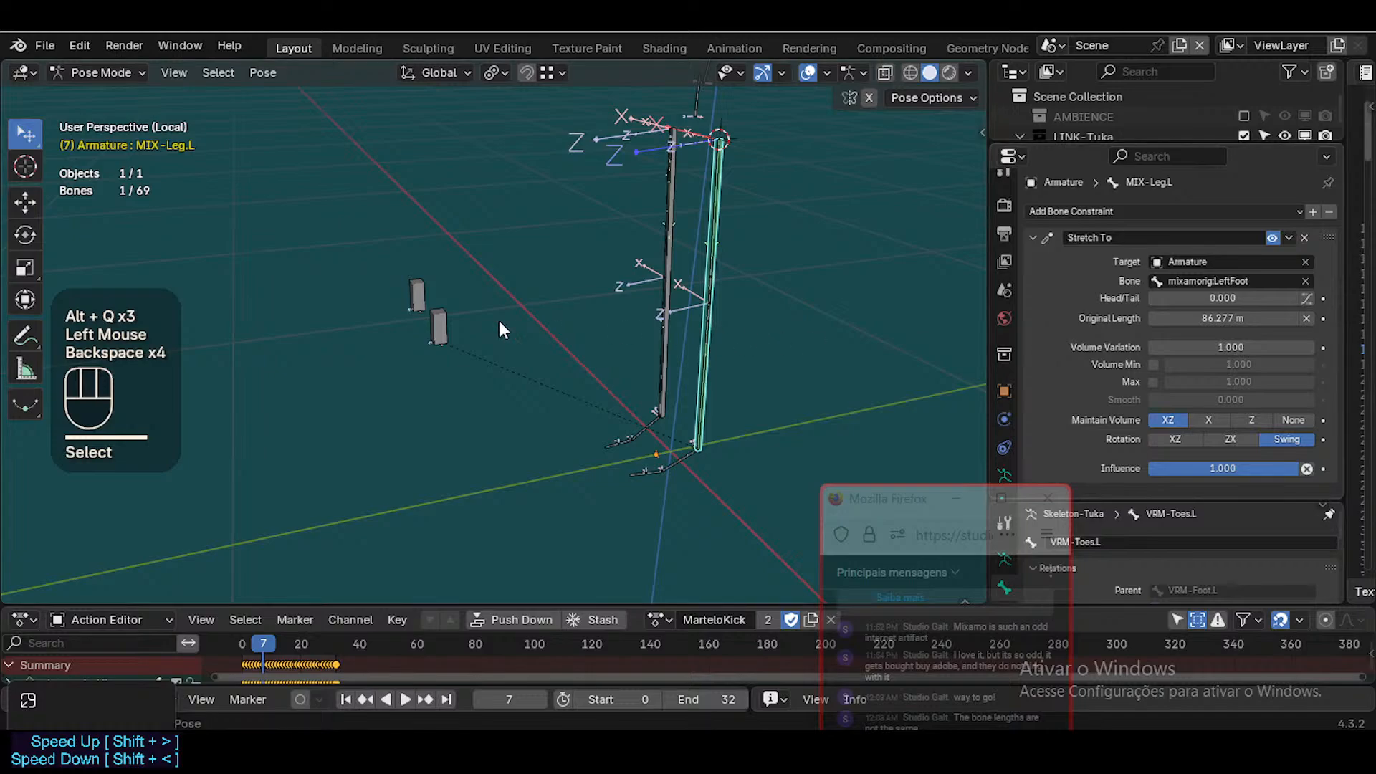
Select MIX-Knee.L and play the kick animation to examine how the knee target follows the left leg
left_click(440, 328)
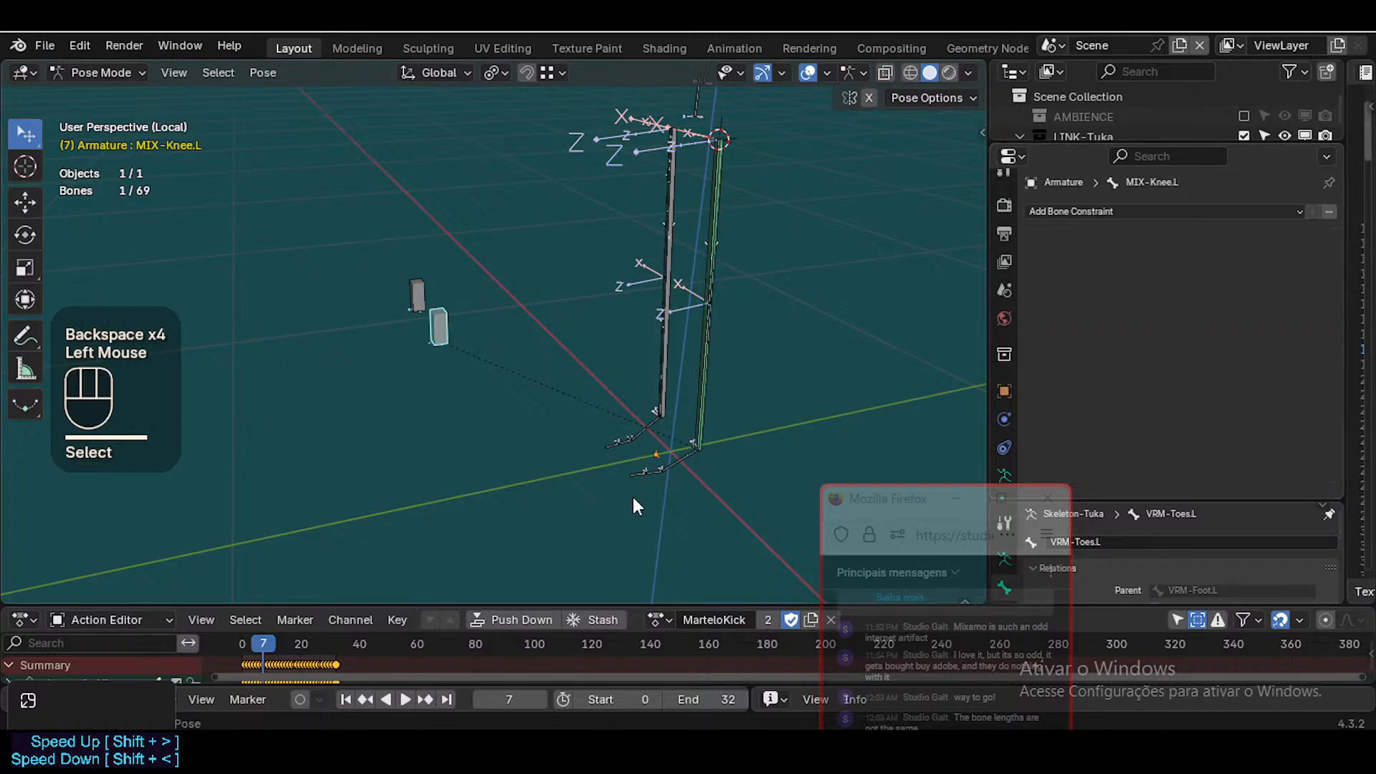
key("space")
key("space")
key("space")
scroll(584, 434, "down", 2)
key("space")
key("space")
key("space")
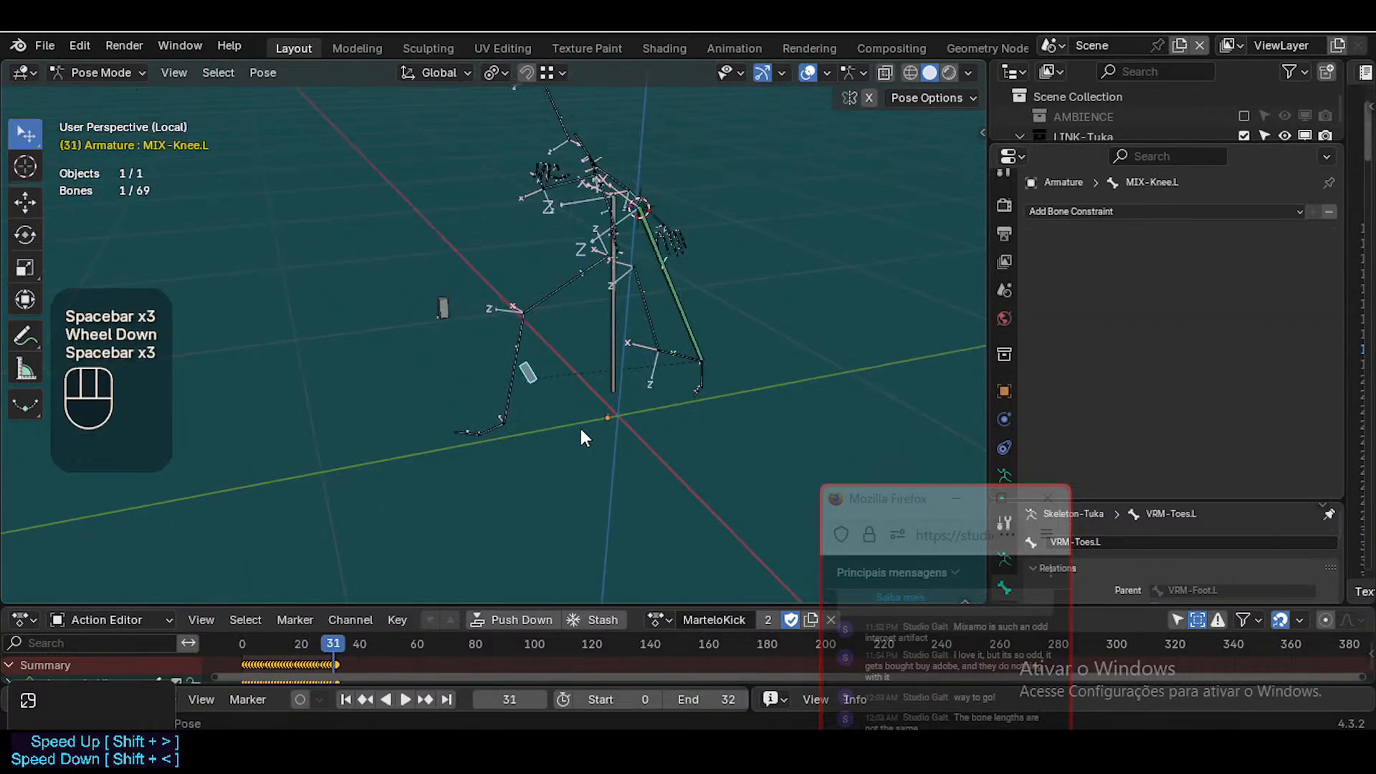
key("space")
key("space")
key("space")
key("space")
key("space")
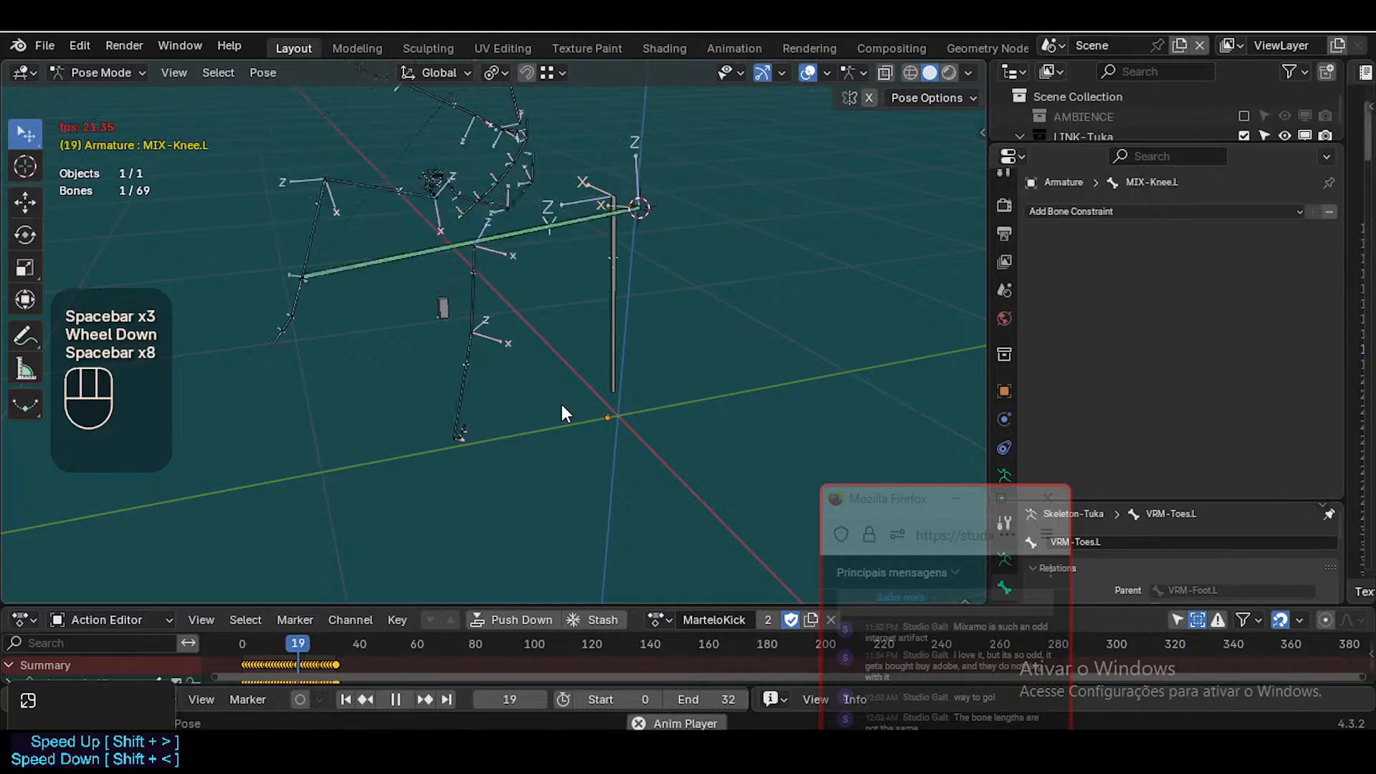
key("space")
Hide the bone axes and replay the animation from another angle, pausing to compare MIX-Knee.L with the leg
key("shift+grave")
key("w")
key("a")
left_click(529, 387)
key("space")
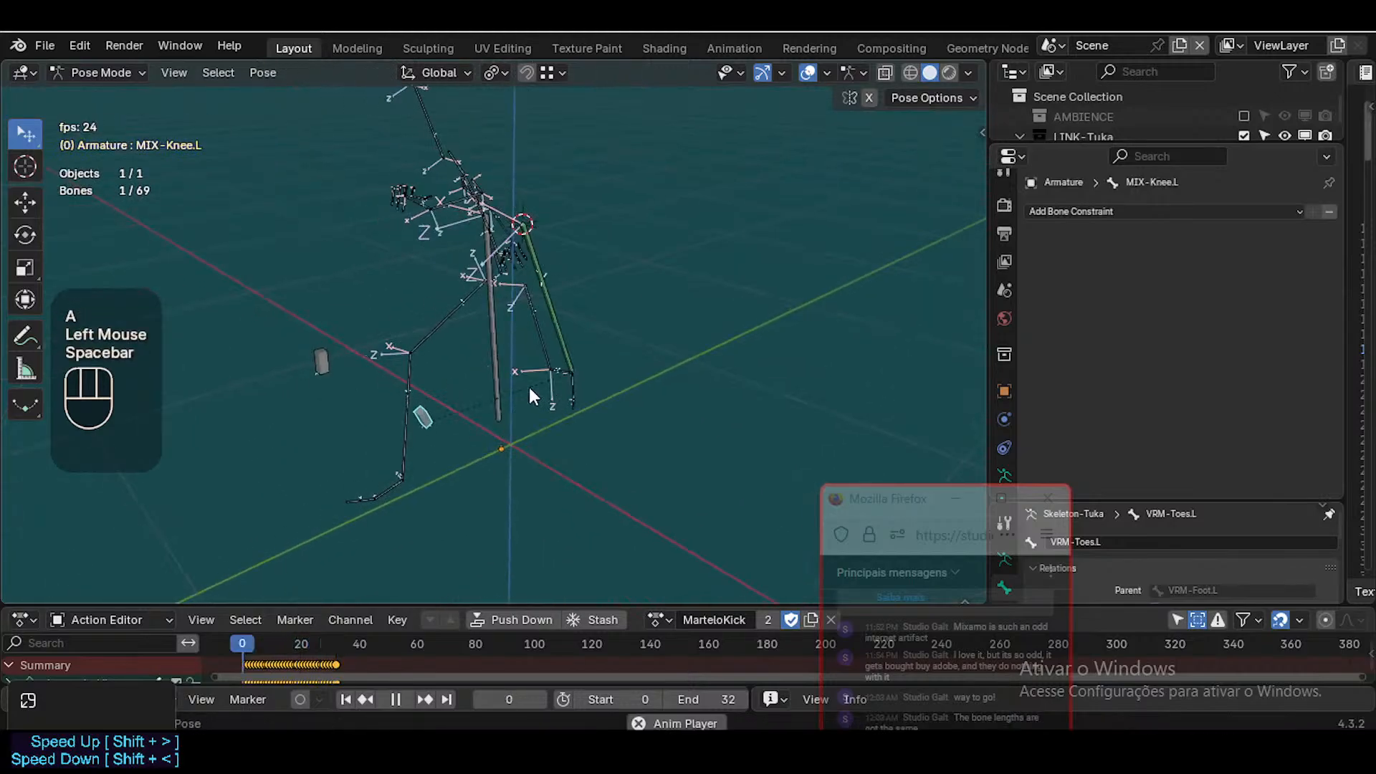
key("space")
key("space")
key("space")
key("ctrl+3")
key("space")
key("space")
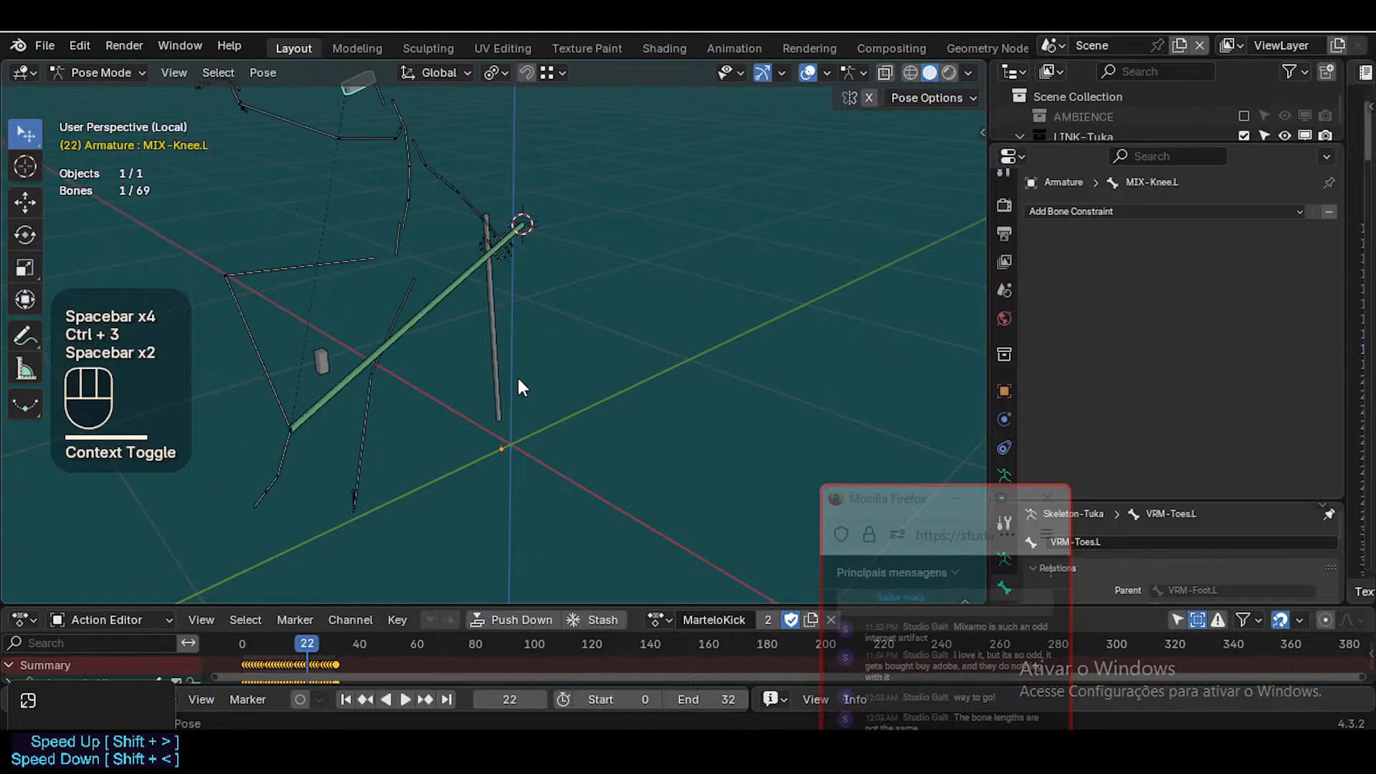
key("space")
key("space")
key("space")
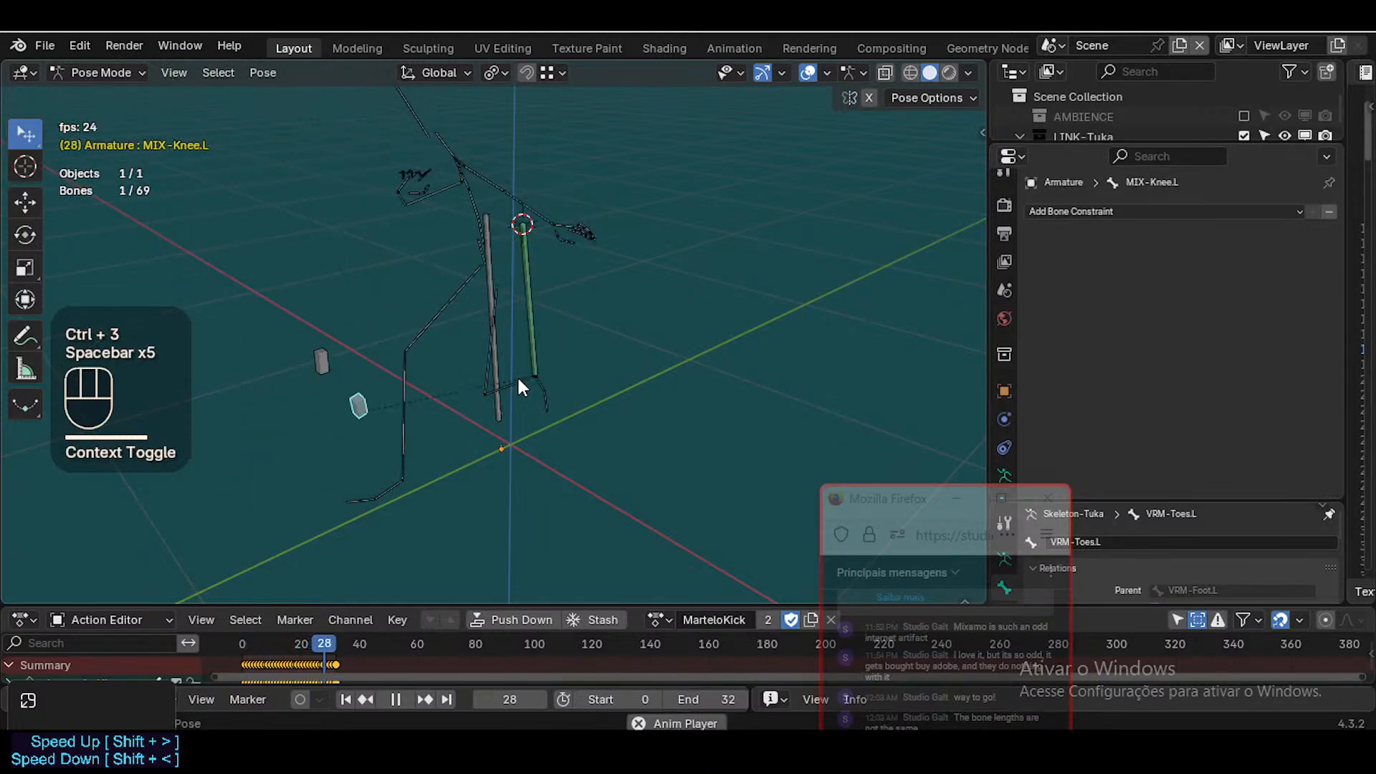
Exit local view to show the full character and play the Mixamo animation alongside it
key("space")
key("KP_Divide")
key("space")
key("space")
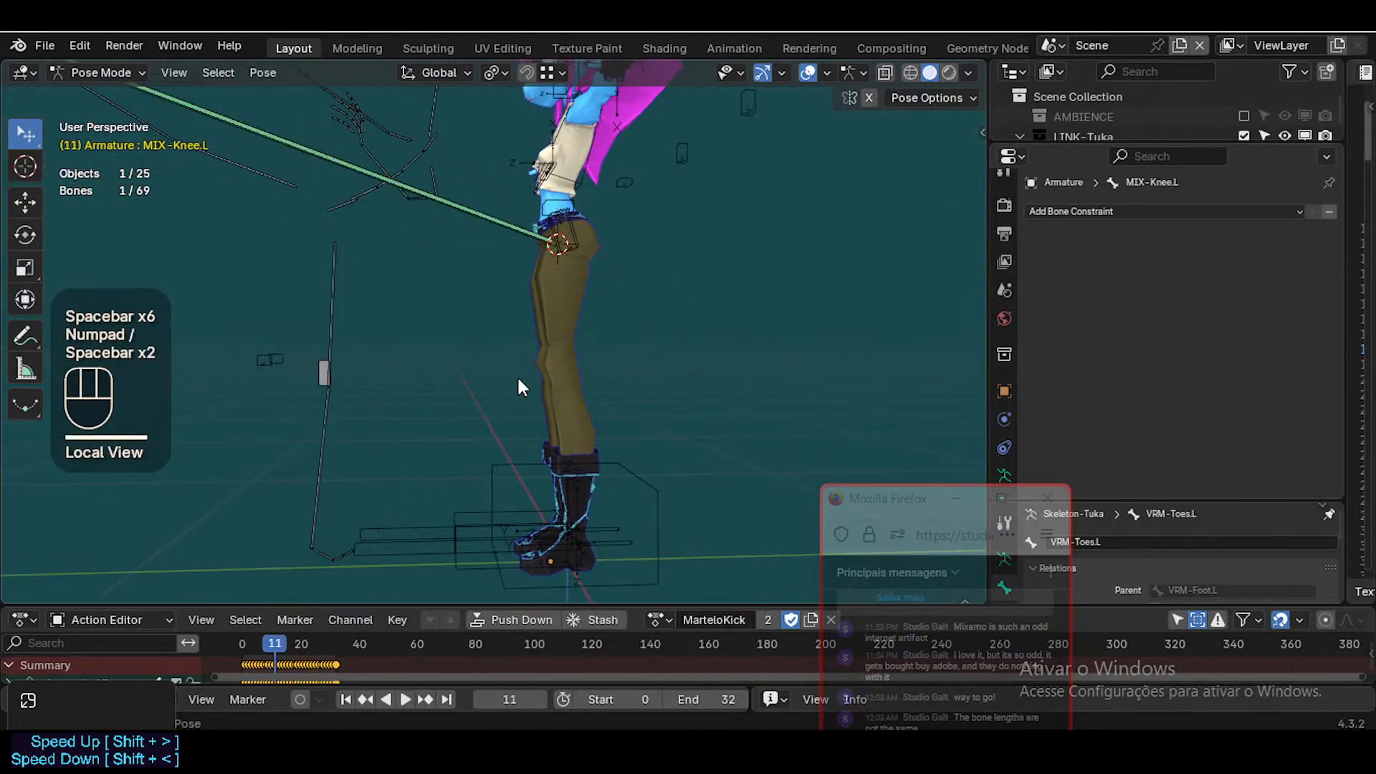
scroll(519, 382, "down", 3)
key("space")
key("space")
key("space")
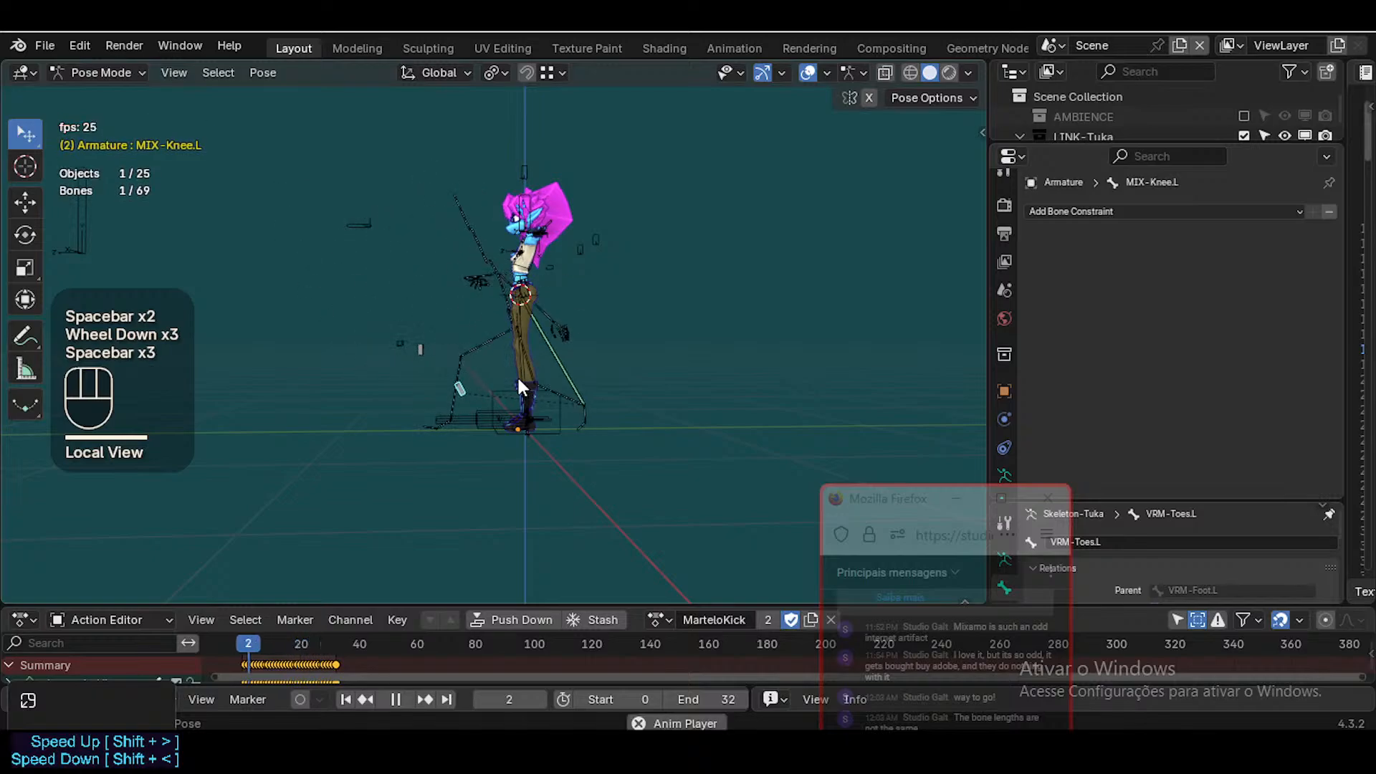
key("space")
key("space")
key("space")
scroll(518, 382, "up", 3)
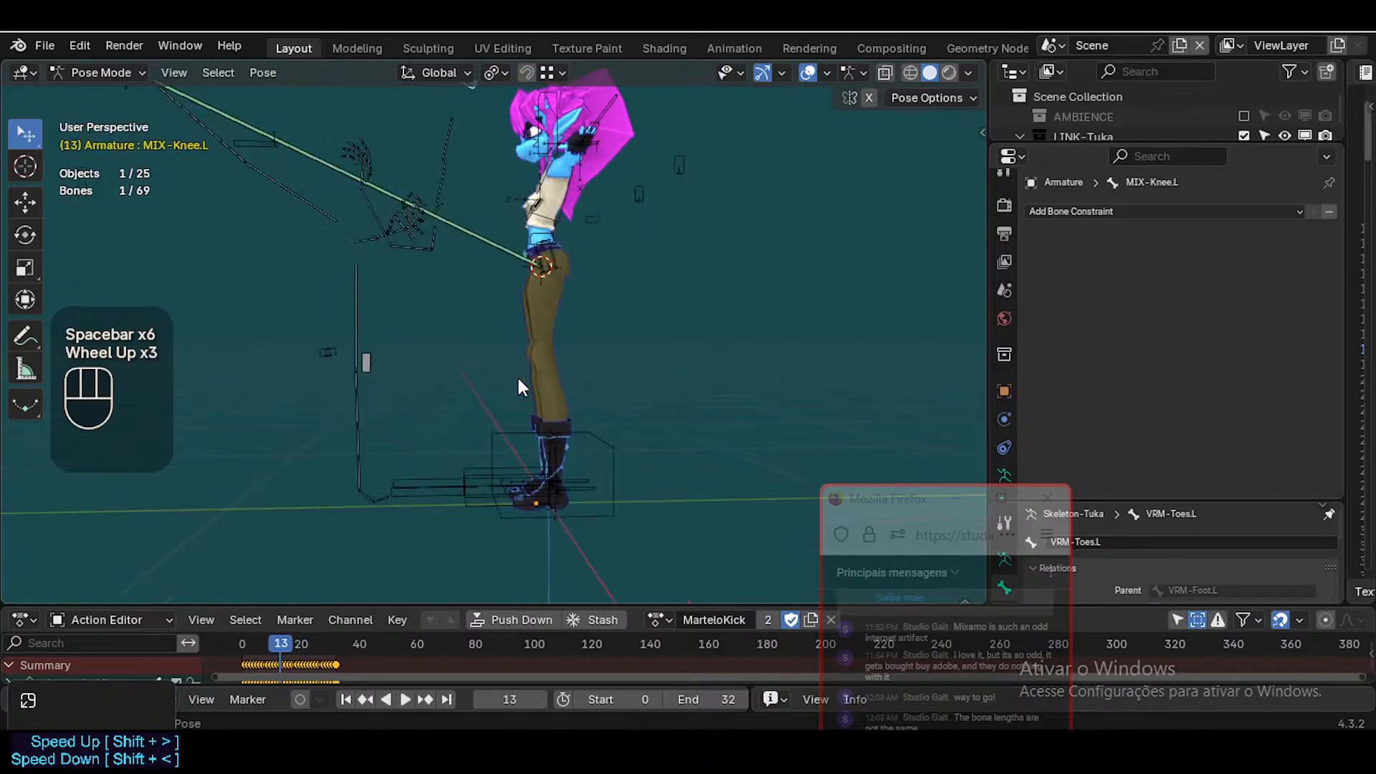
Replay the kick from a different viewpoint to examine the path of MIX-Knee.L beside the character
key("shift+grave")
key("s")
key("e")
key("a")
key("w")
key("e")
key("e")
key("e")
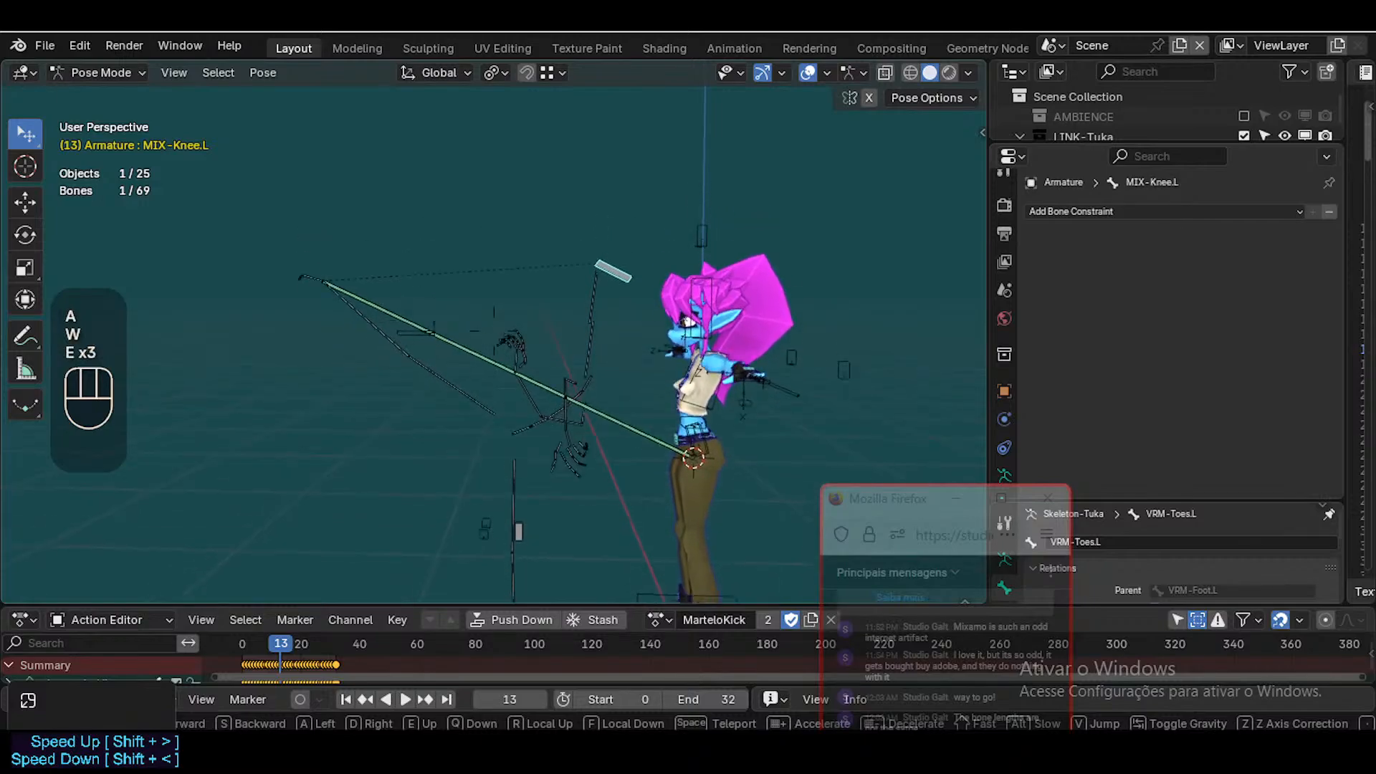
left_click(489, 351)
key("space")
key("space")
key("space")
key("space")
key("space")
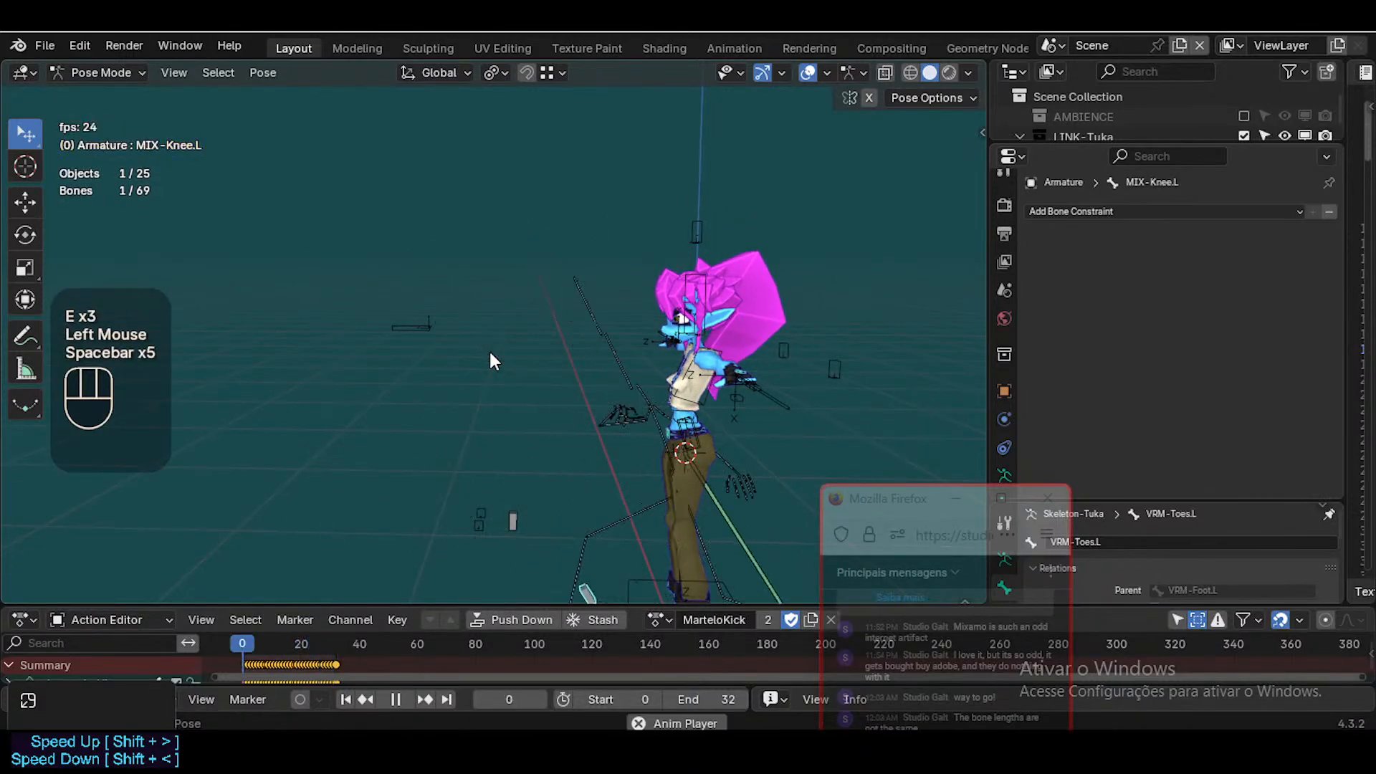
key("space")
key("space")
key("space")
key("space")
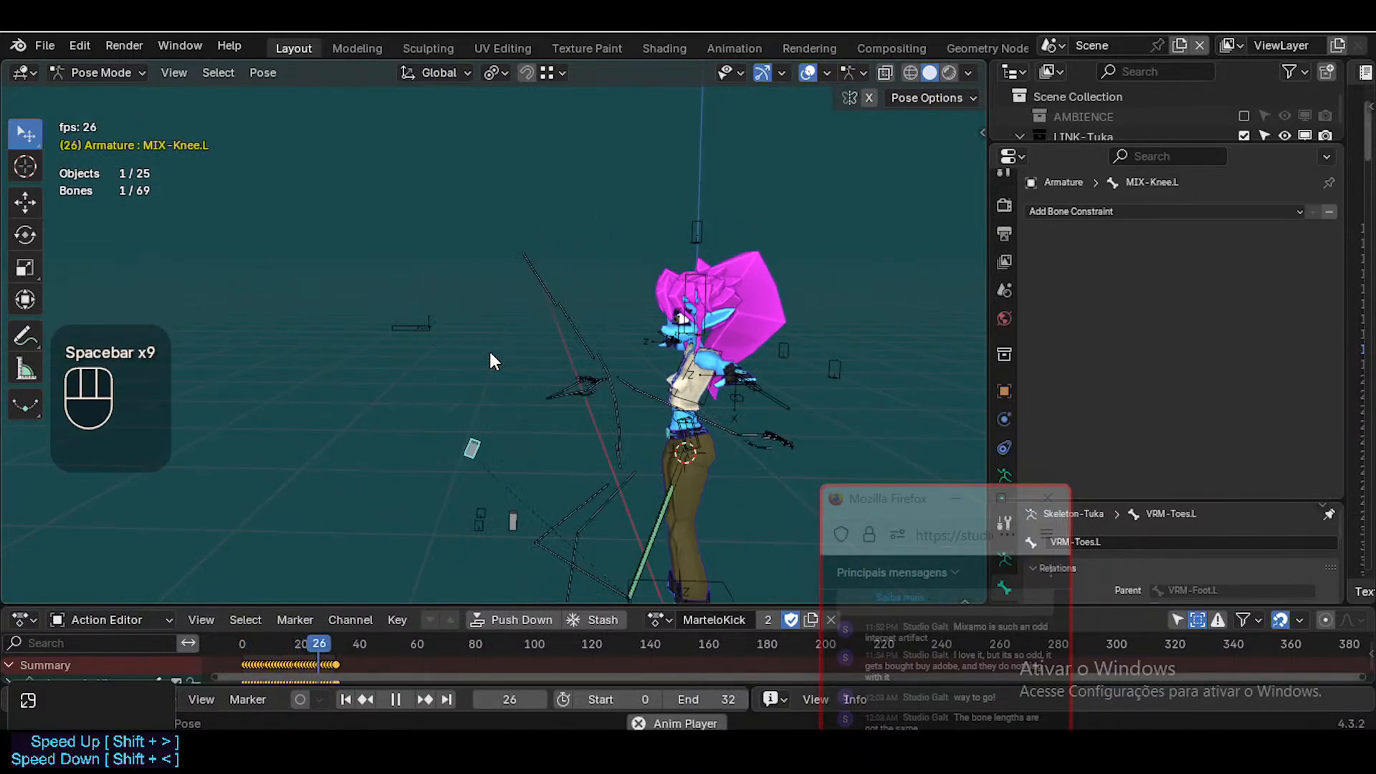
key("space")
Symmetrize MIX-Leg.L in Edit Mode to carry its Stretch To constraint over to MIX-Leg.R, and return to Pose Mode
key("shift+grave")
key("w")
key("w")
key("w")
key("q")
left_click(377, 269)
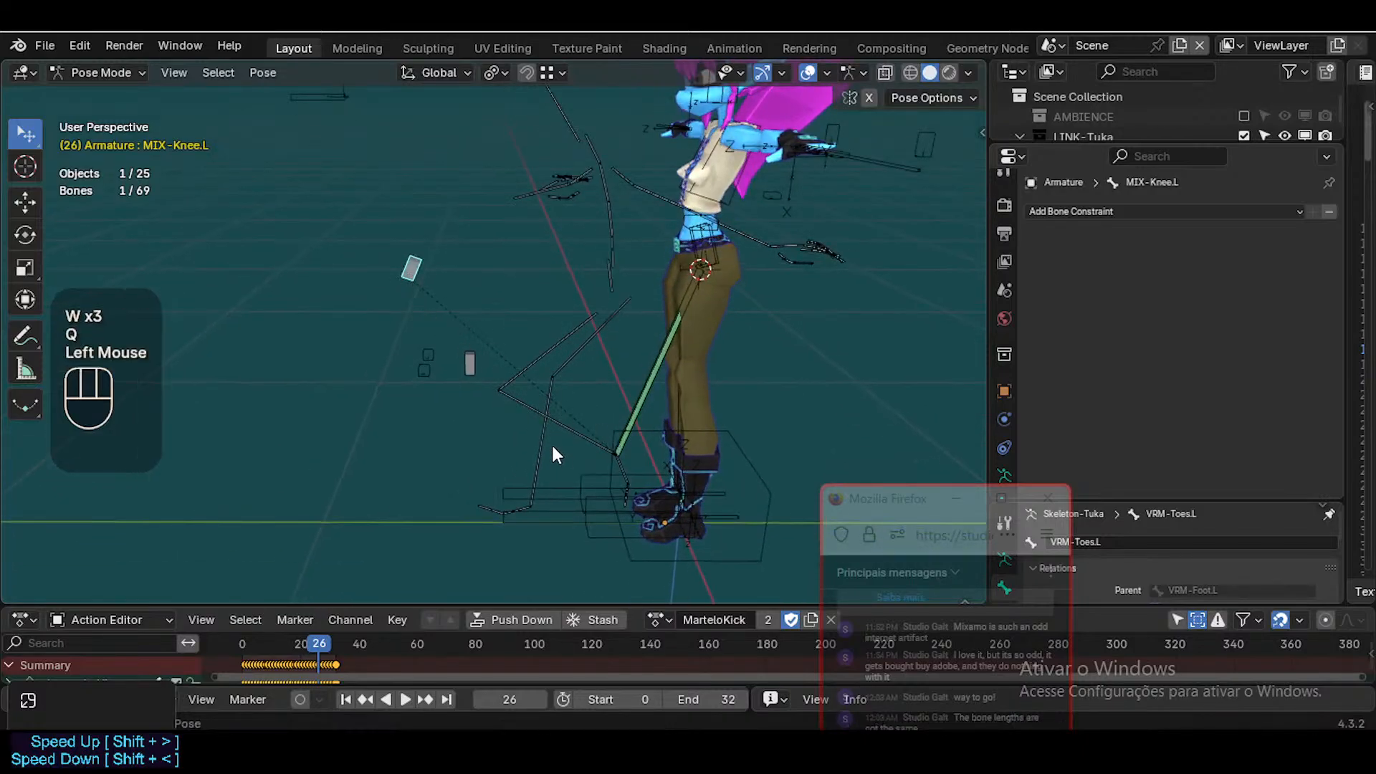
scroll(553, 448, "up", 1)
left_click(685, 427)
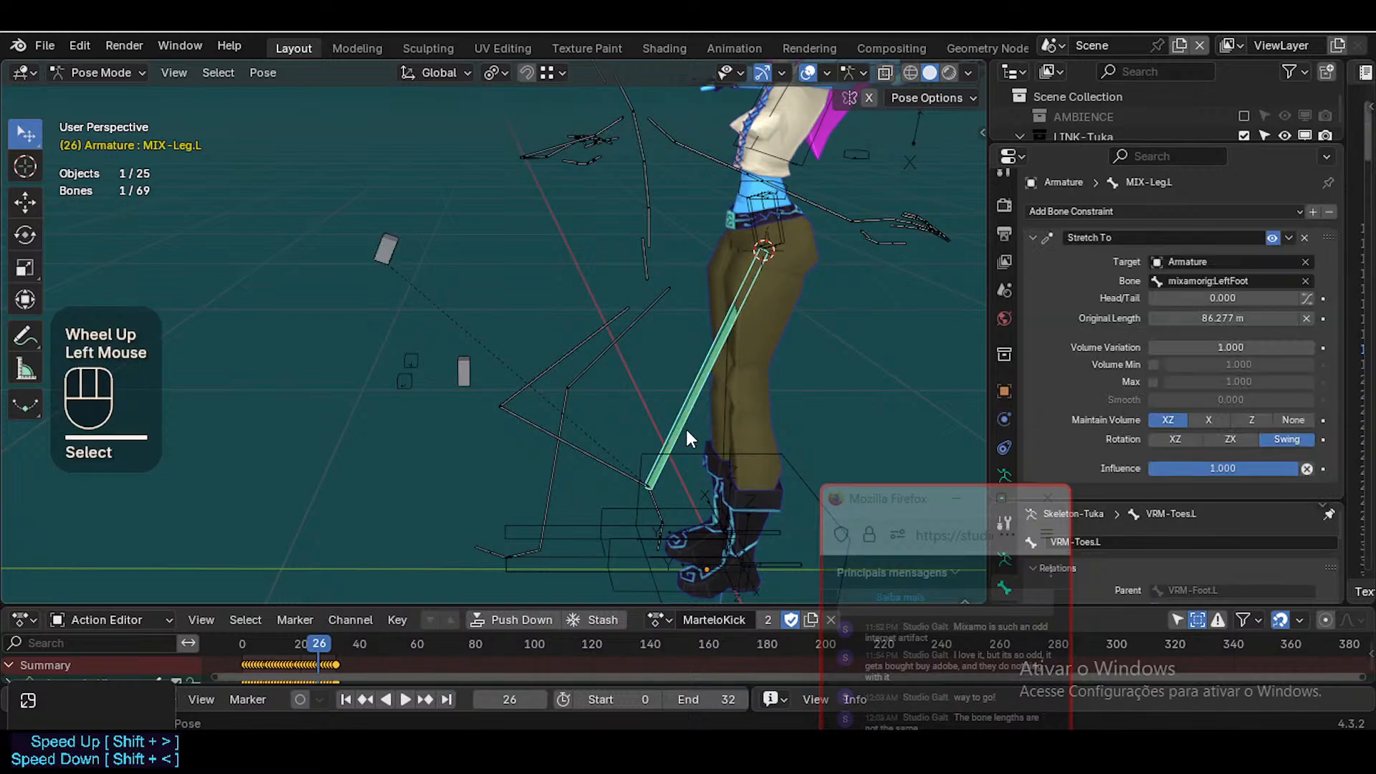
key("Tab")
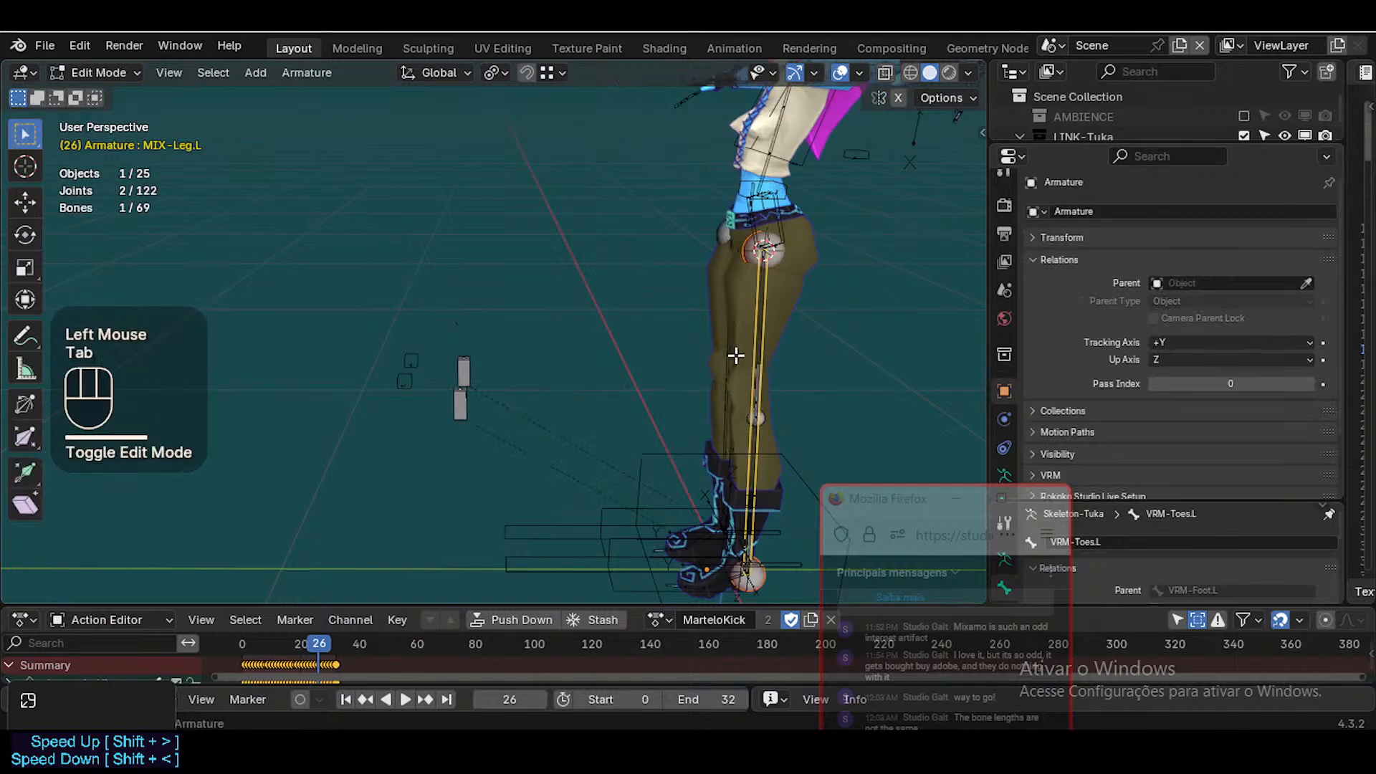
double_click(758, 354)
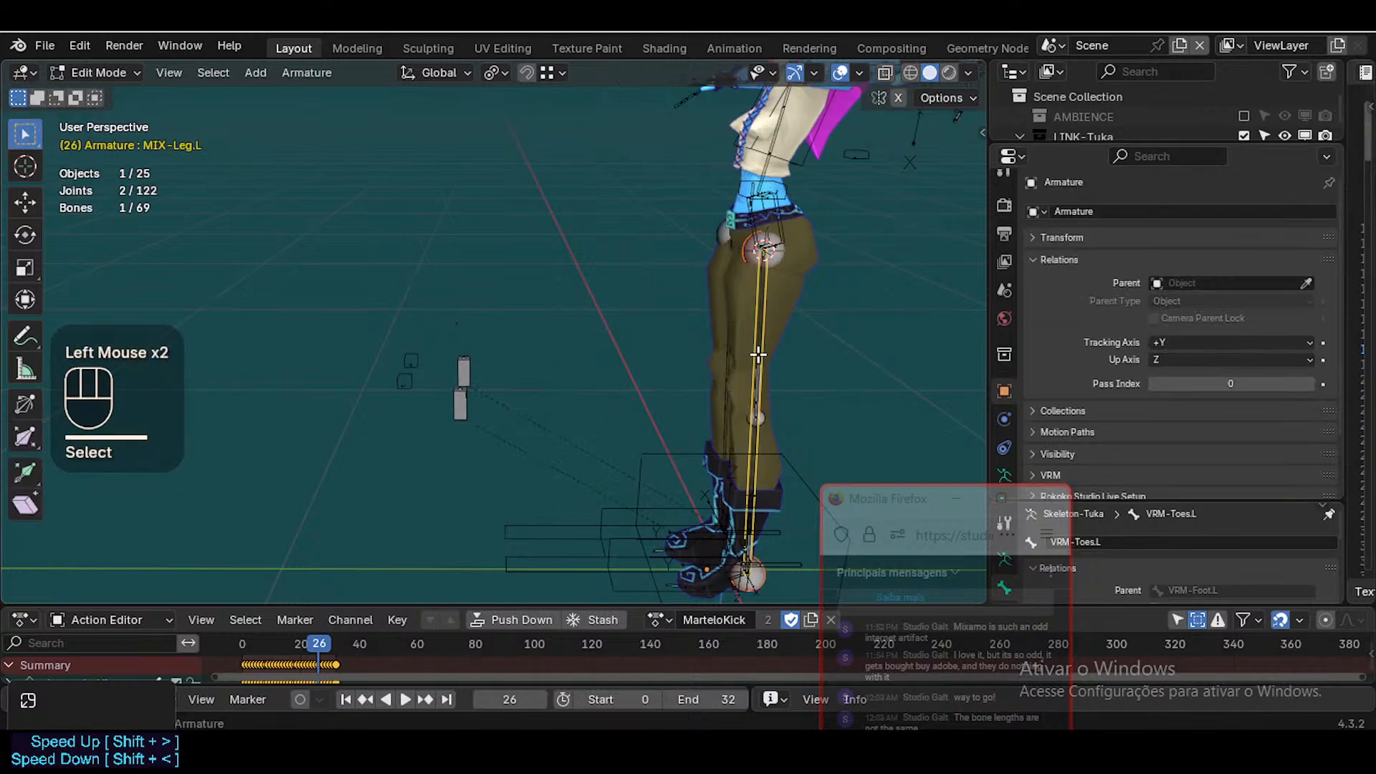
right_click(759, 355)
left_click(757, 353)
scroll(623, 374, "down", 1)
key("Tab")
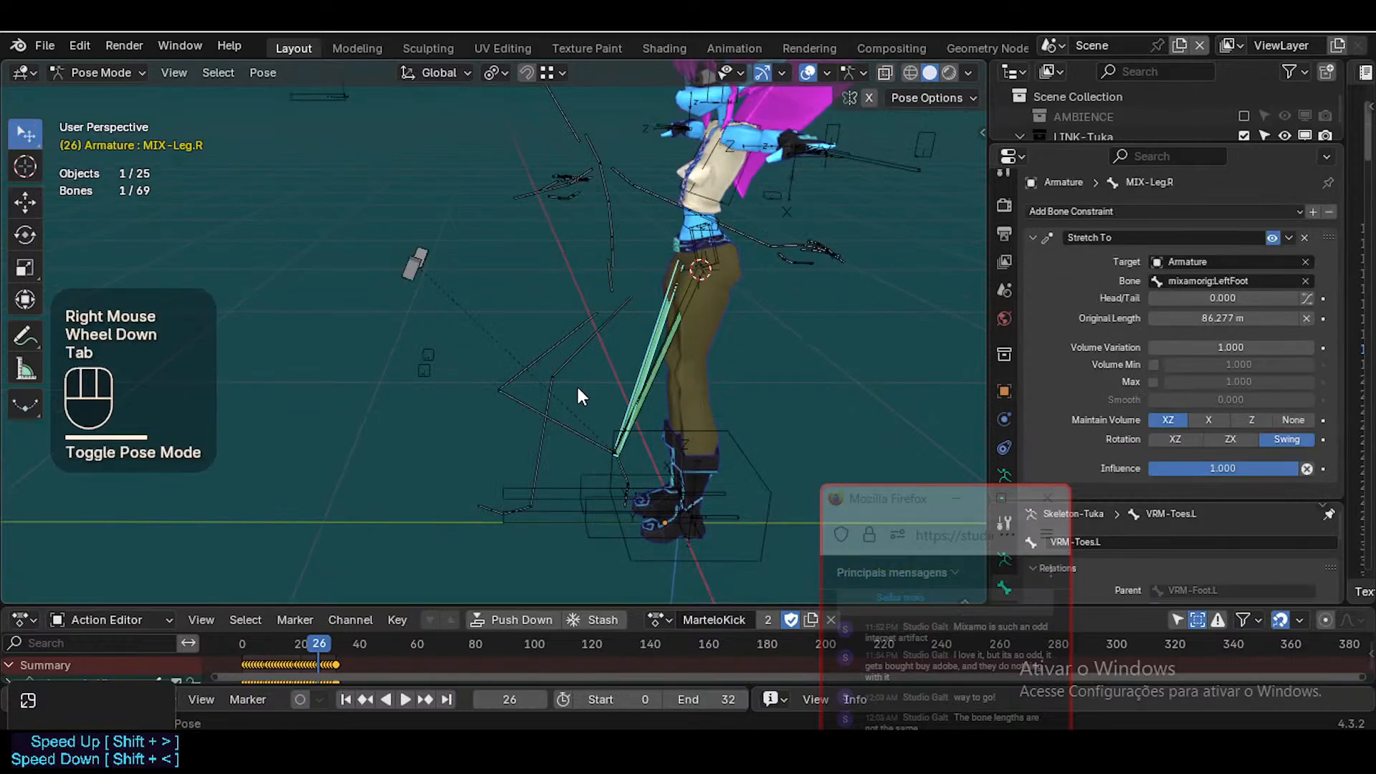
Set mixamorig:RightFoot as the target bone of the Stretch To constraint on MIX-Leg.R
scroll(570, 420, "down", 1)
scroll(523, 462, "up", 2)
key("shift+grave")
key("w")
key("a")
key("a")
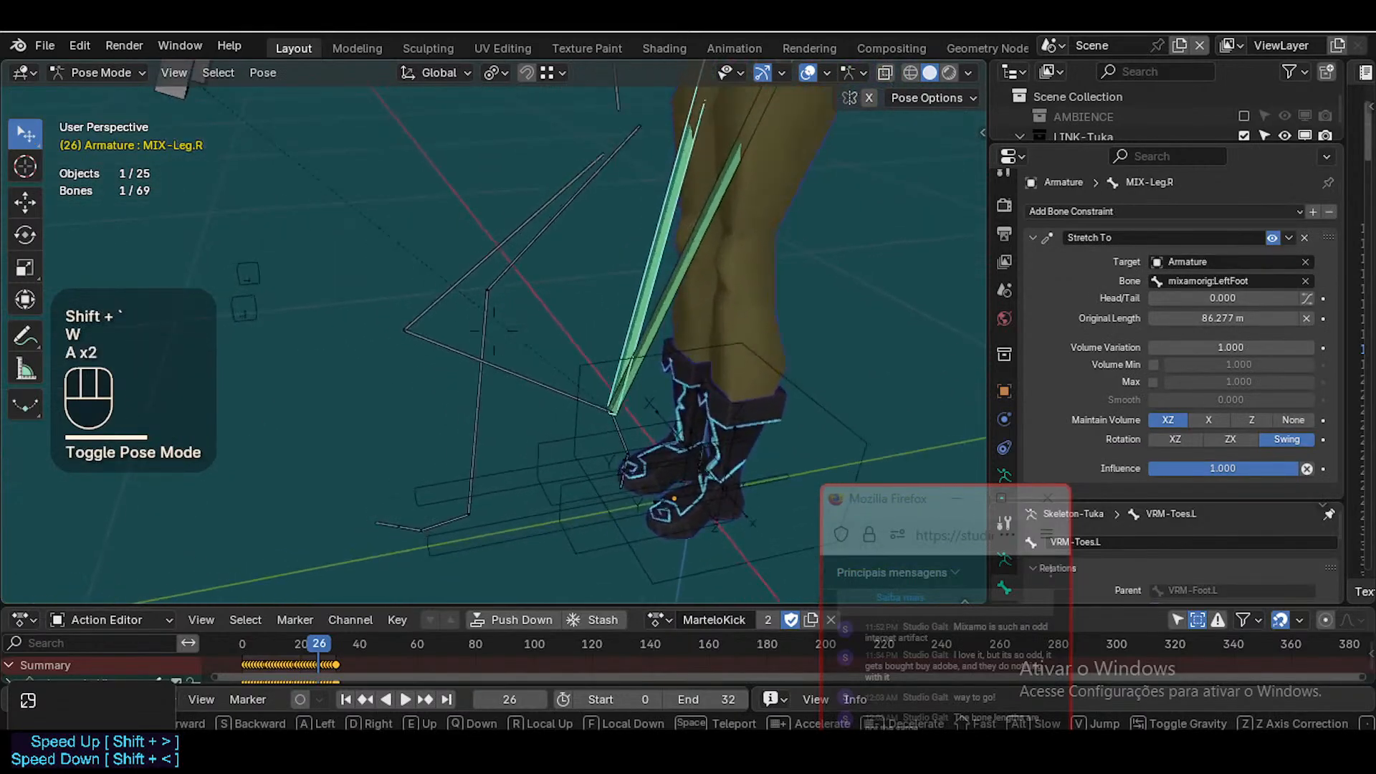
left_click(527, 467)
left_click(488, 532)
key("ctrl+c")
key("F2")
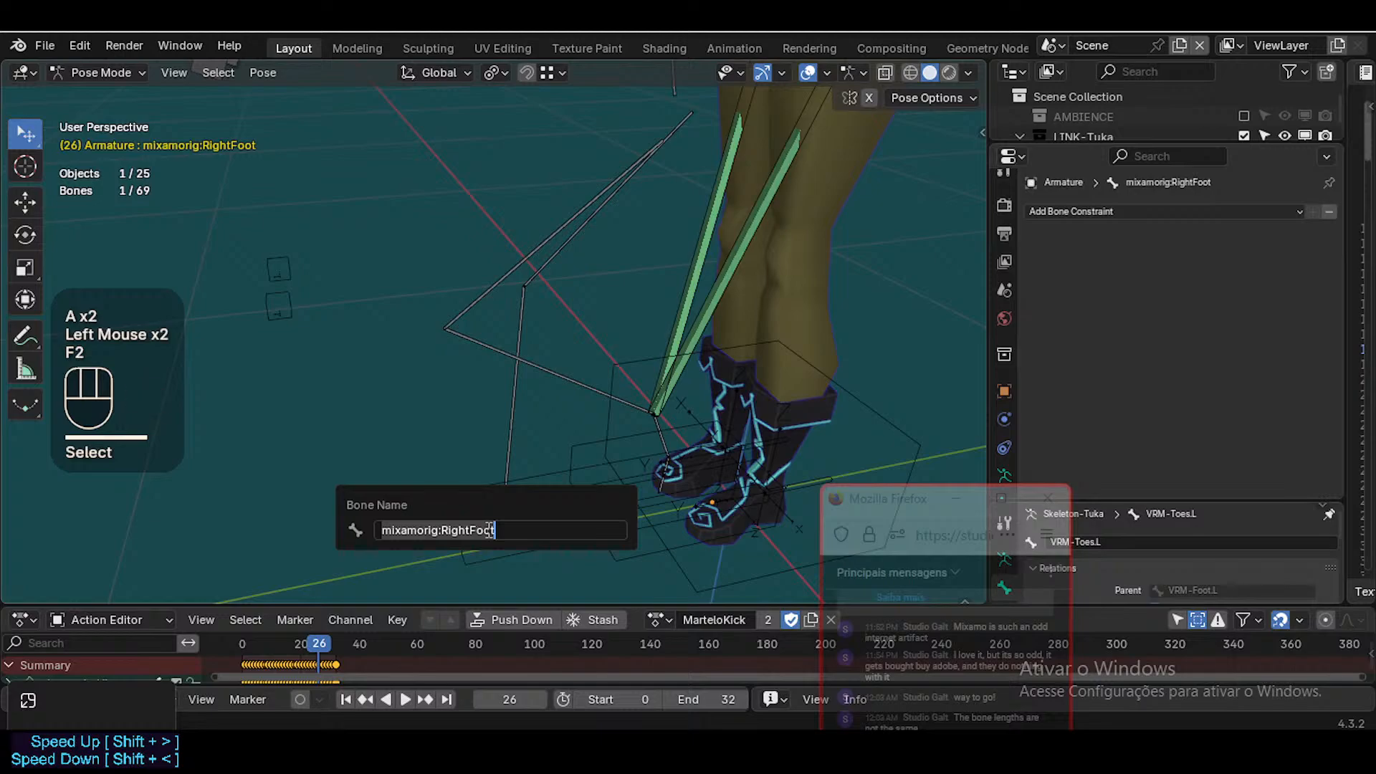
left_click(688, 268)
key("ctrl+v")
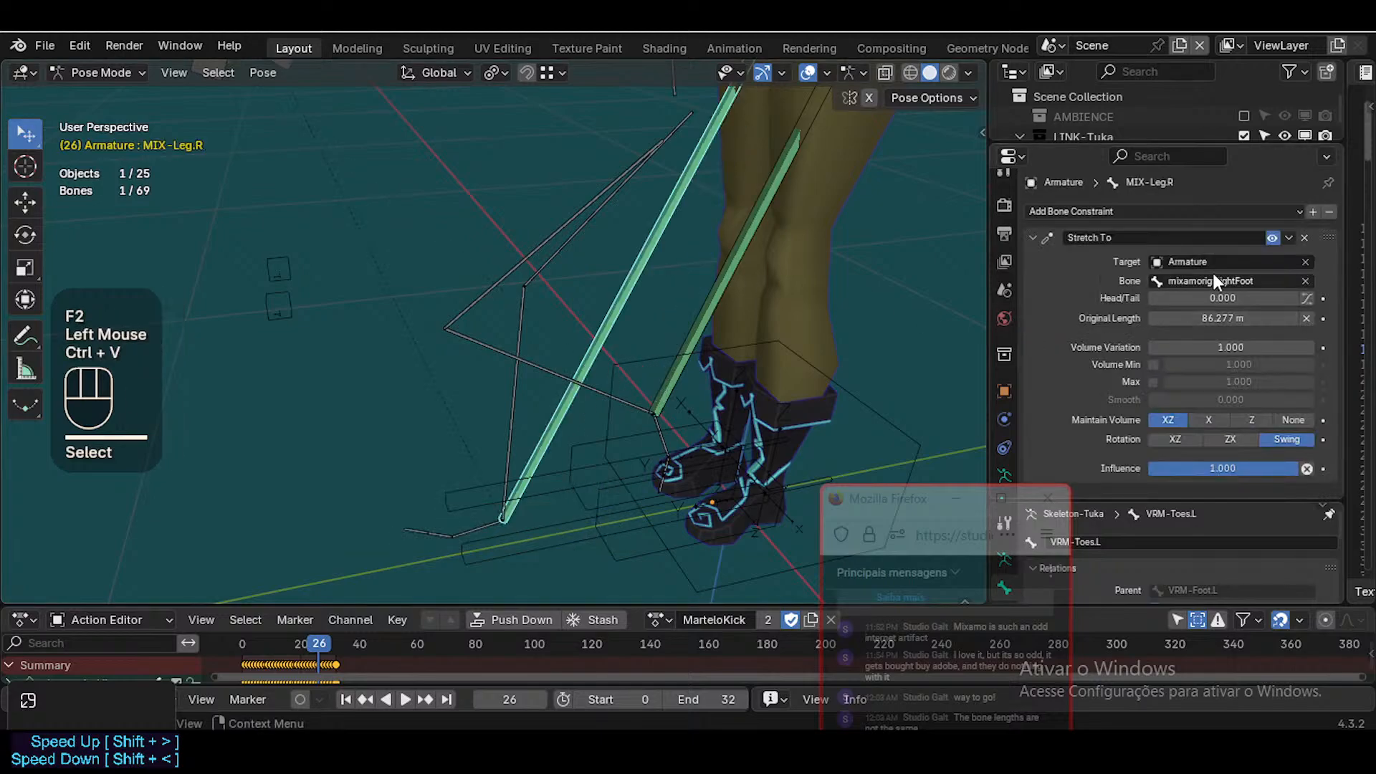
Select all bones of the Mixamo armature and clear their pose transforms
scroll(770, 269, "down", 2)
key("a")
left_click(513, 402)
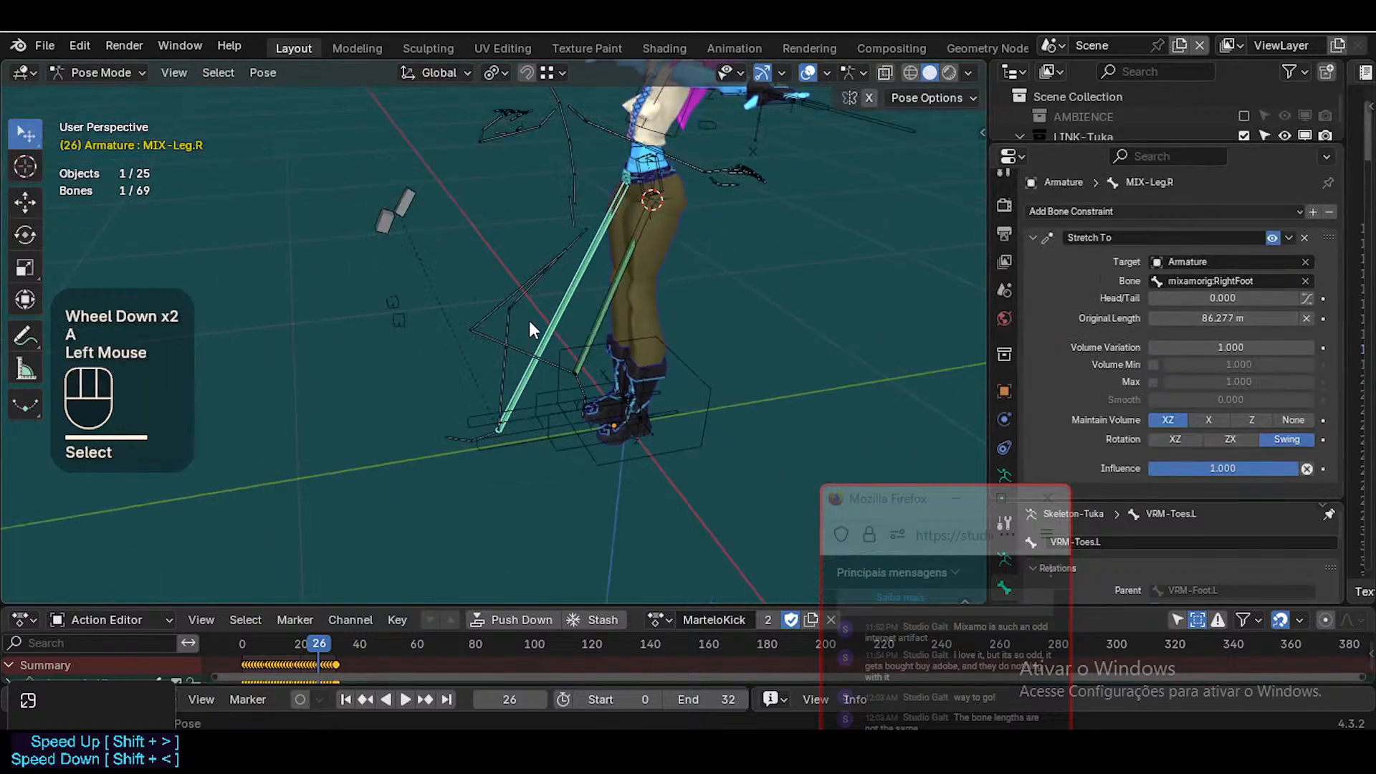
key("a")
key("alt+q")
key("alt+q")
Reset the Original Length of the Stretch To constraint on MIX-Leg.R for the rest pose
left_click(626, 281)
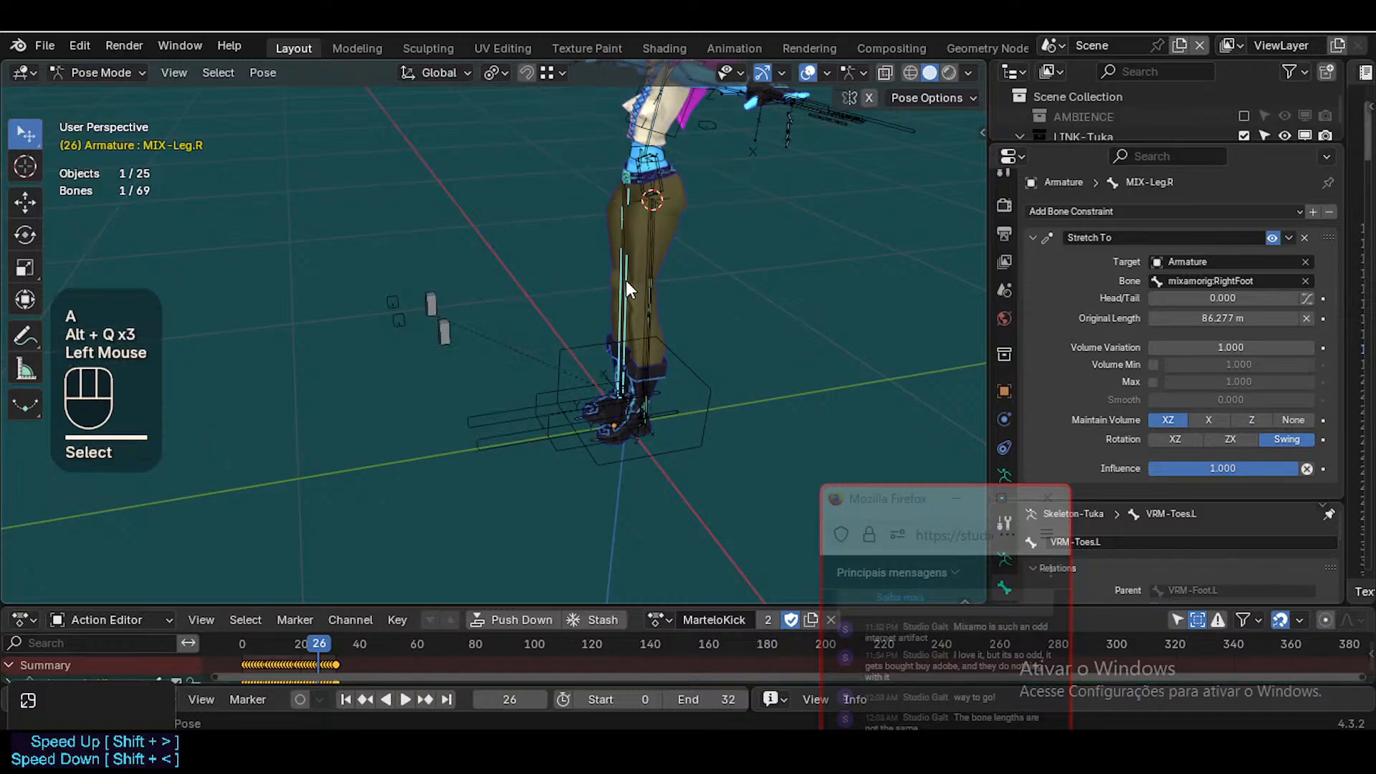
left_click(626, 279)
left_click(625, 278)
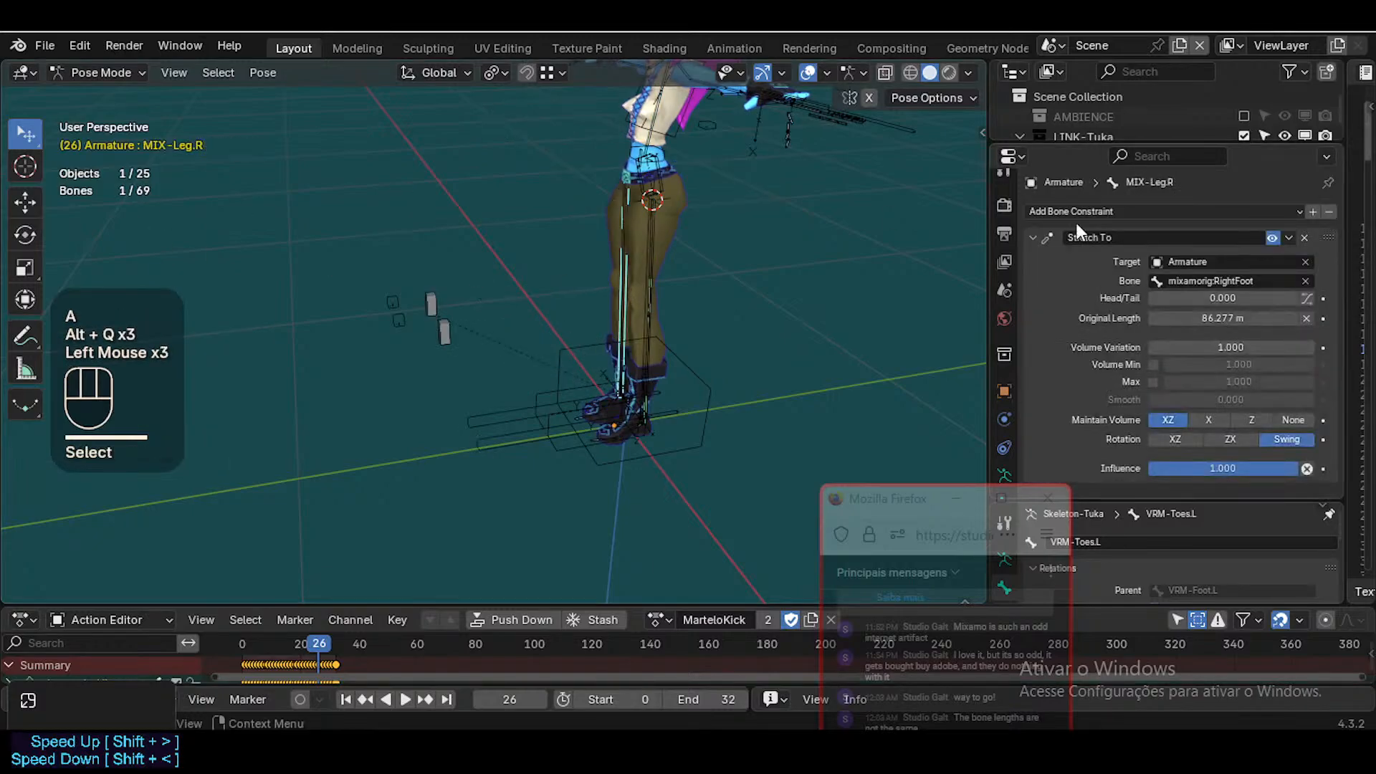
key("BackSpace")
key("BackSpace")
key("BackSpace")
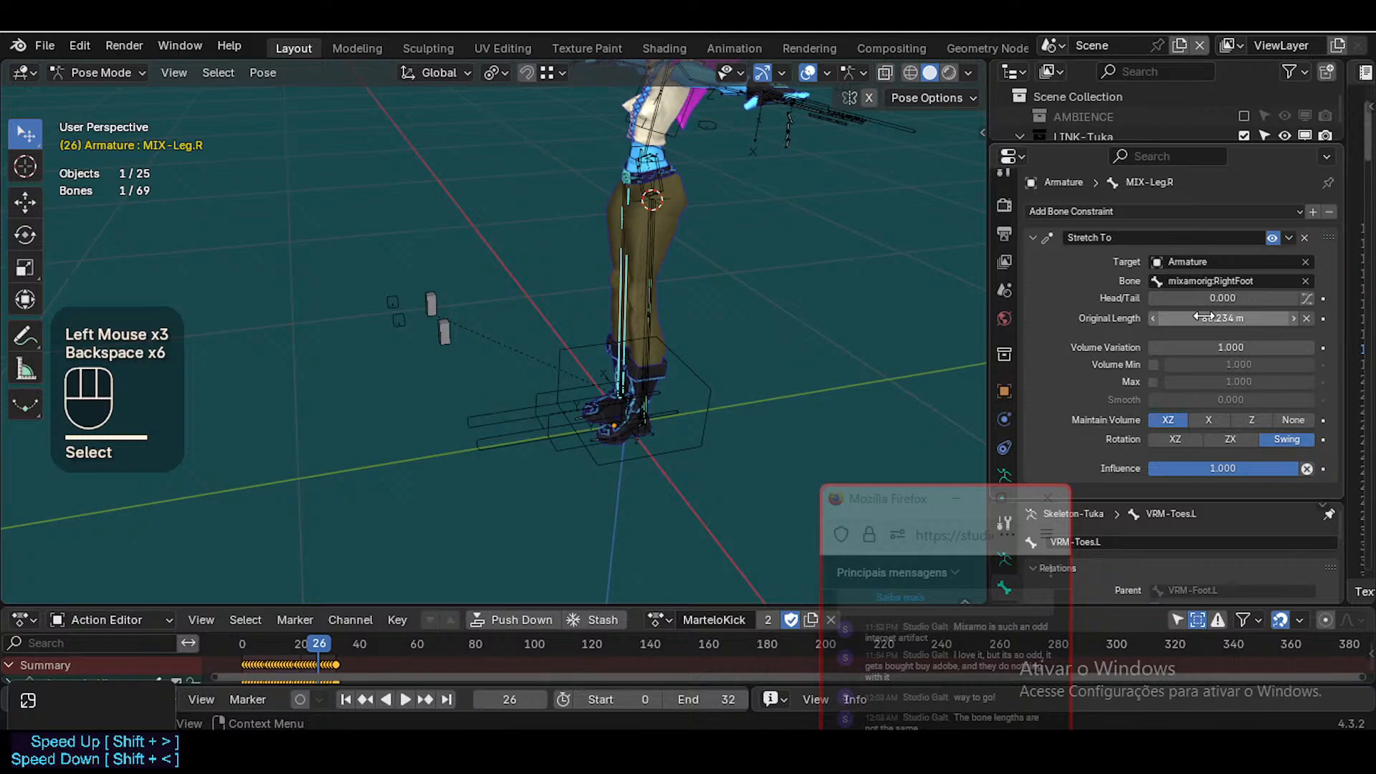
key("BackSpace")
key("BackSpace")
key("BackSpace")
Reset the Original Length of the Stretch To constraint on MIX-Leg.L for the rest pose
left_click(666, 269)
left_click(666, 269)
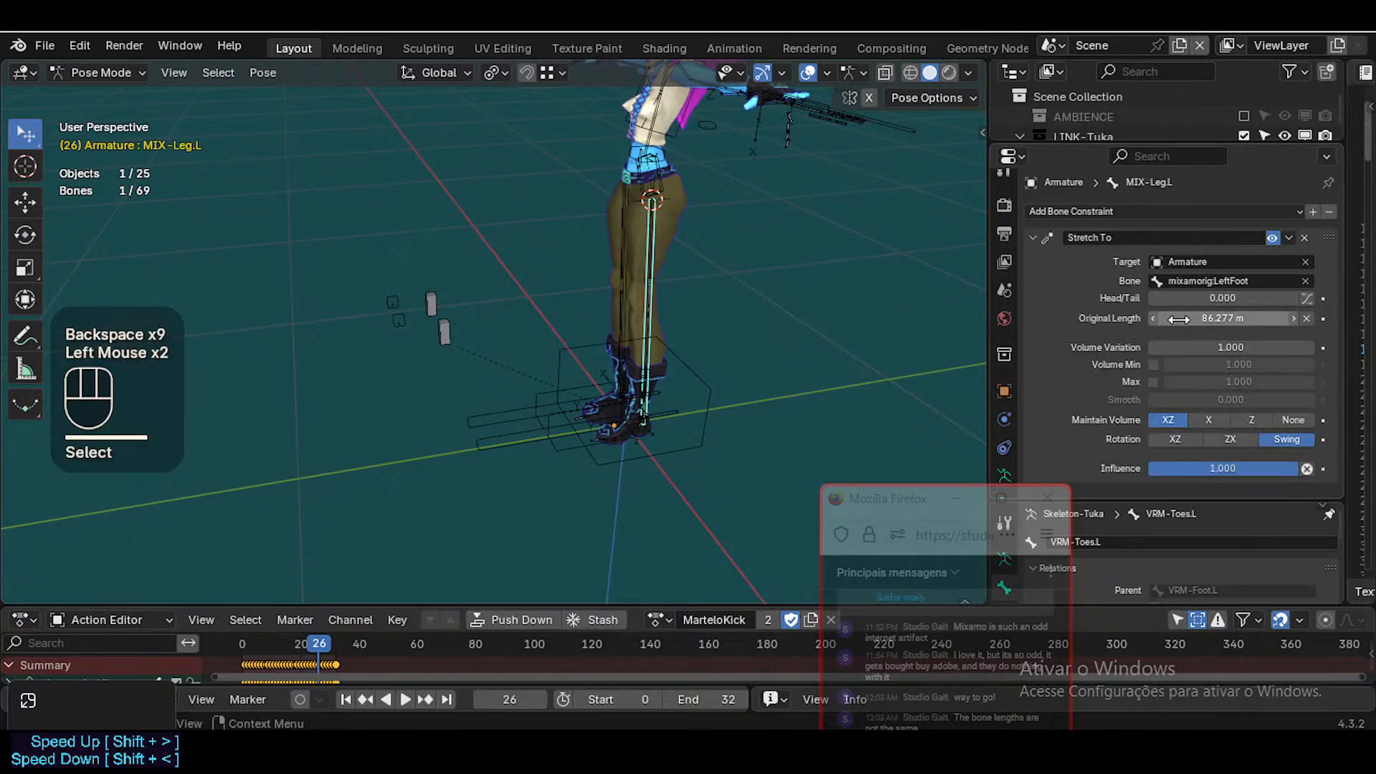
key("BackSpace")
key("BackSpace")
key("BackSpace")
key("BackSpace")
key("BackSpace")
Turn on X-ray display in Pose Mode so the leg bones show through the character's legs
scroll(584, 286, "up", 2)
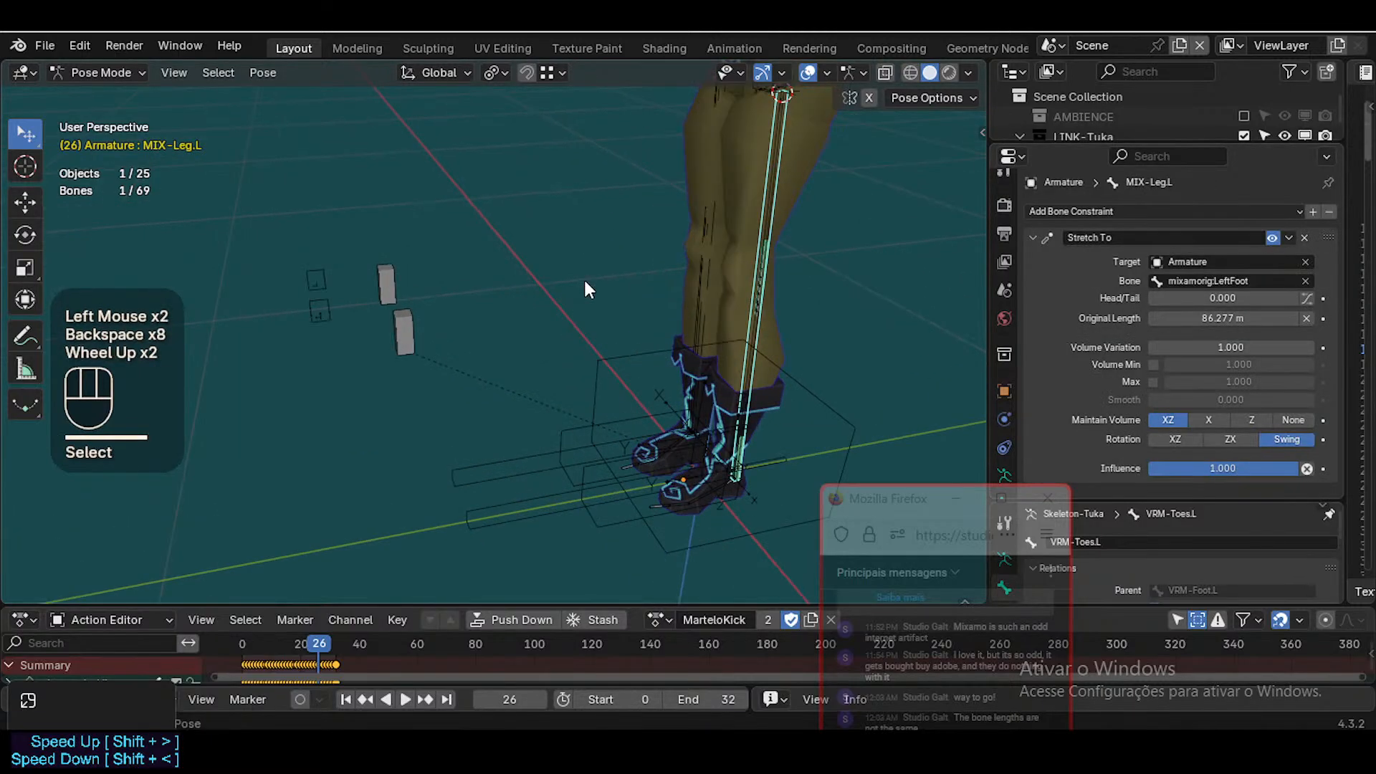
key("shift+grave")
key("w")
key("a")
key("w")
key("w")
left_click(637, 234)
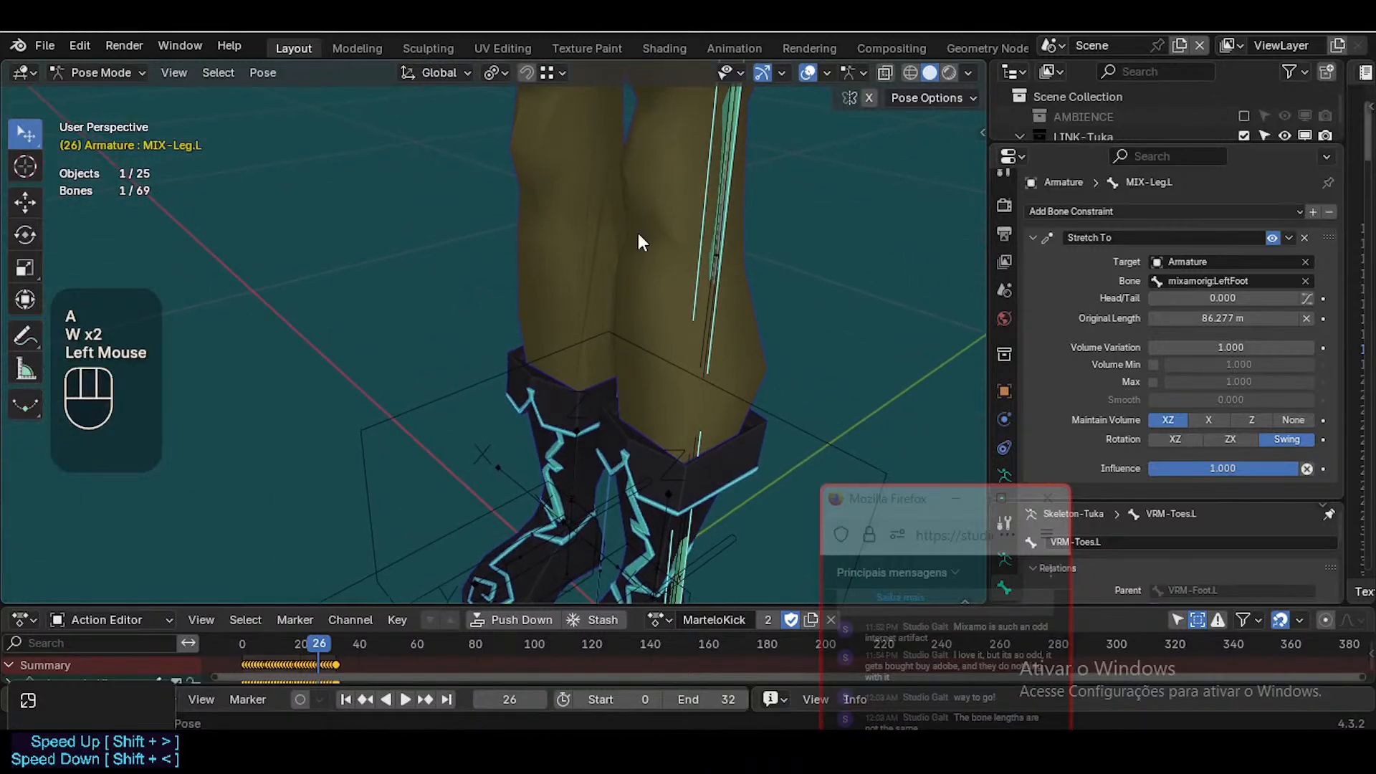
left_click(582, 228)
scroll(582, 229, "down", 2)
key("alt+z")
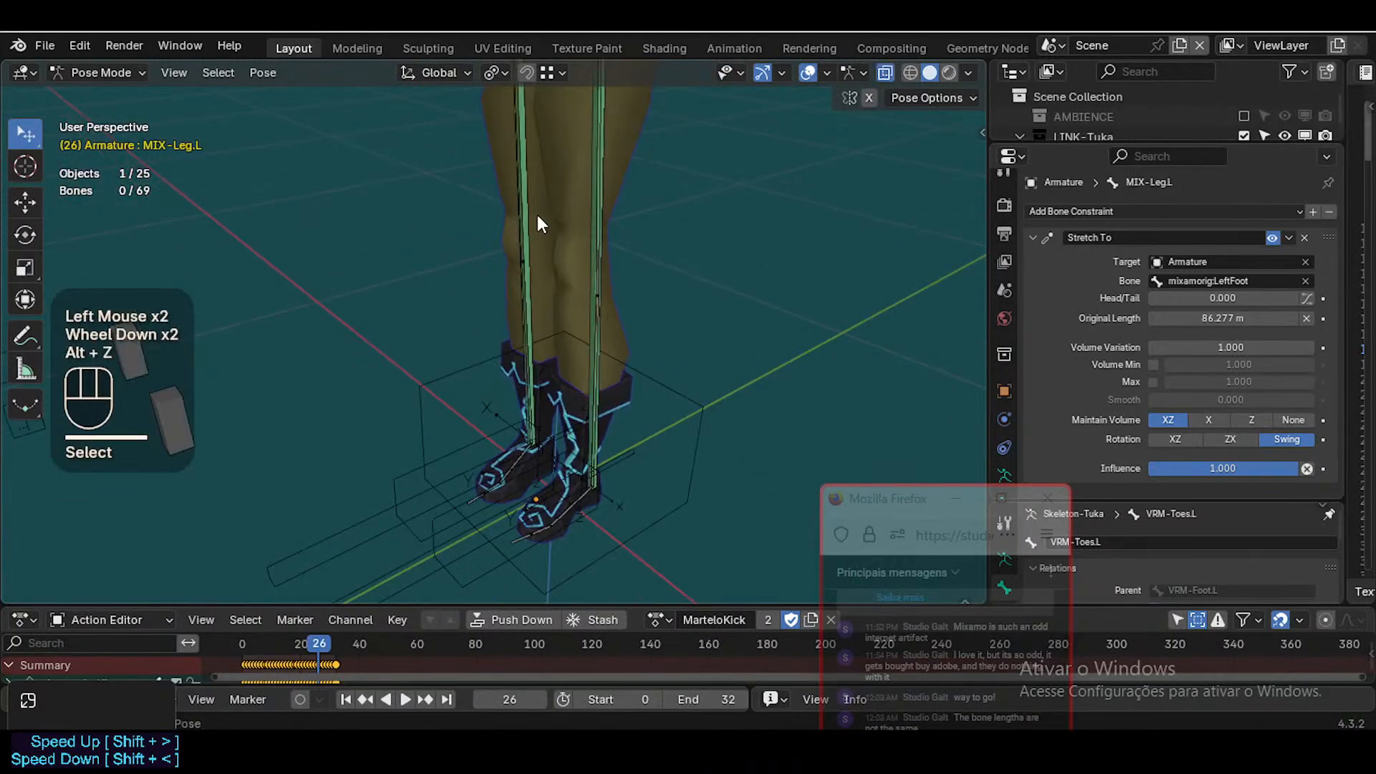
Compare the Stretch To original lengths of MIX-Leg.L and MIX-Leg.R, resetting the left one again
left_click(527, 218)
left_click(610, 243)
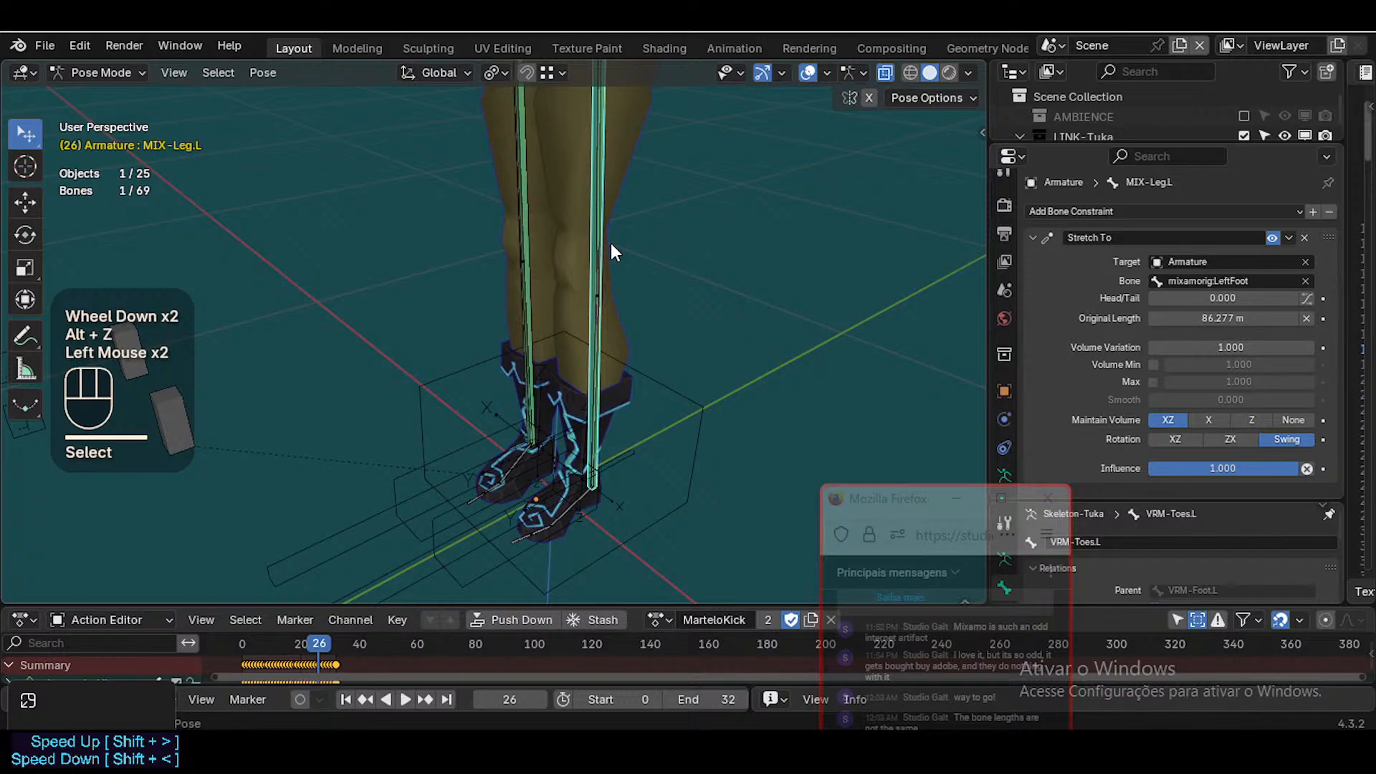
left_click(580, 245)
left_click(527, 218)
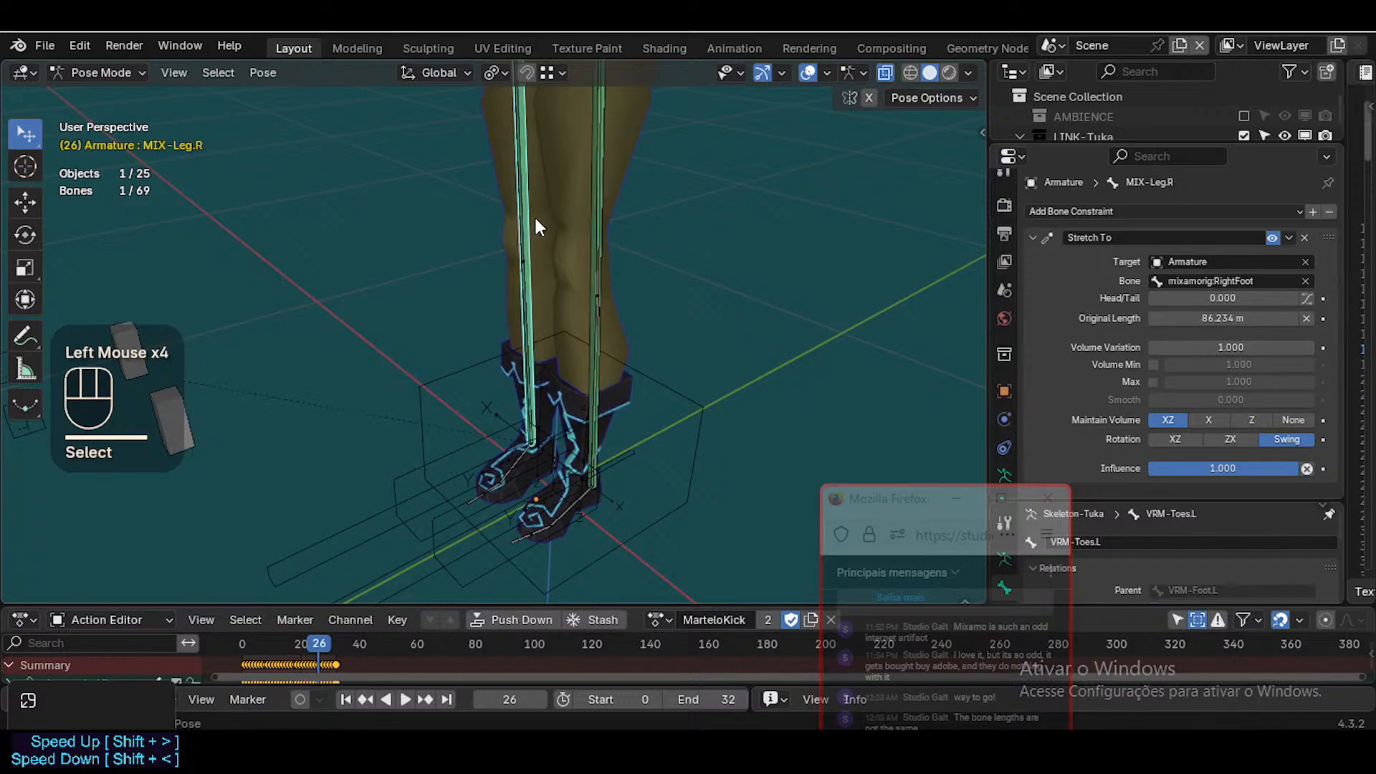
left_click(584, 239)
key("BackSpace")
key("BackSpace")
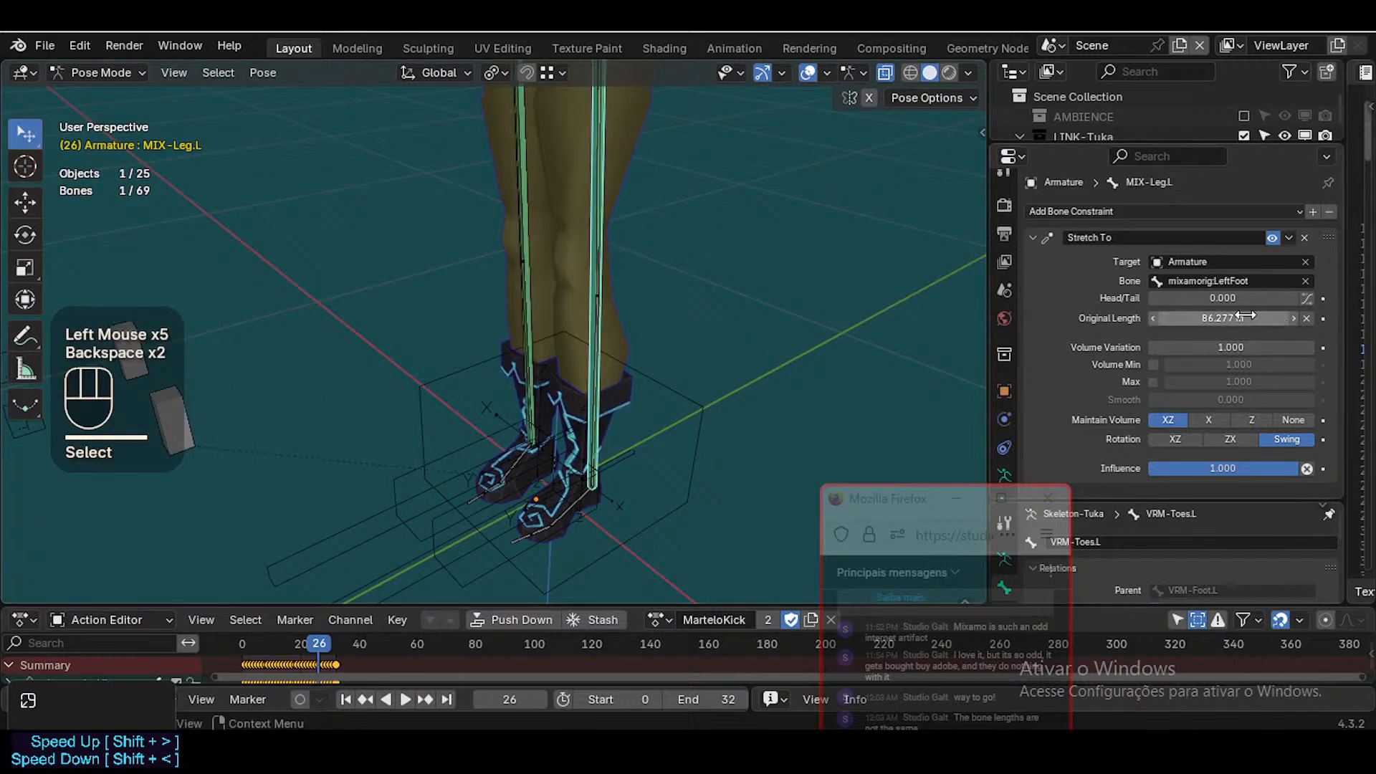
left_click(539, 243)
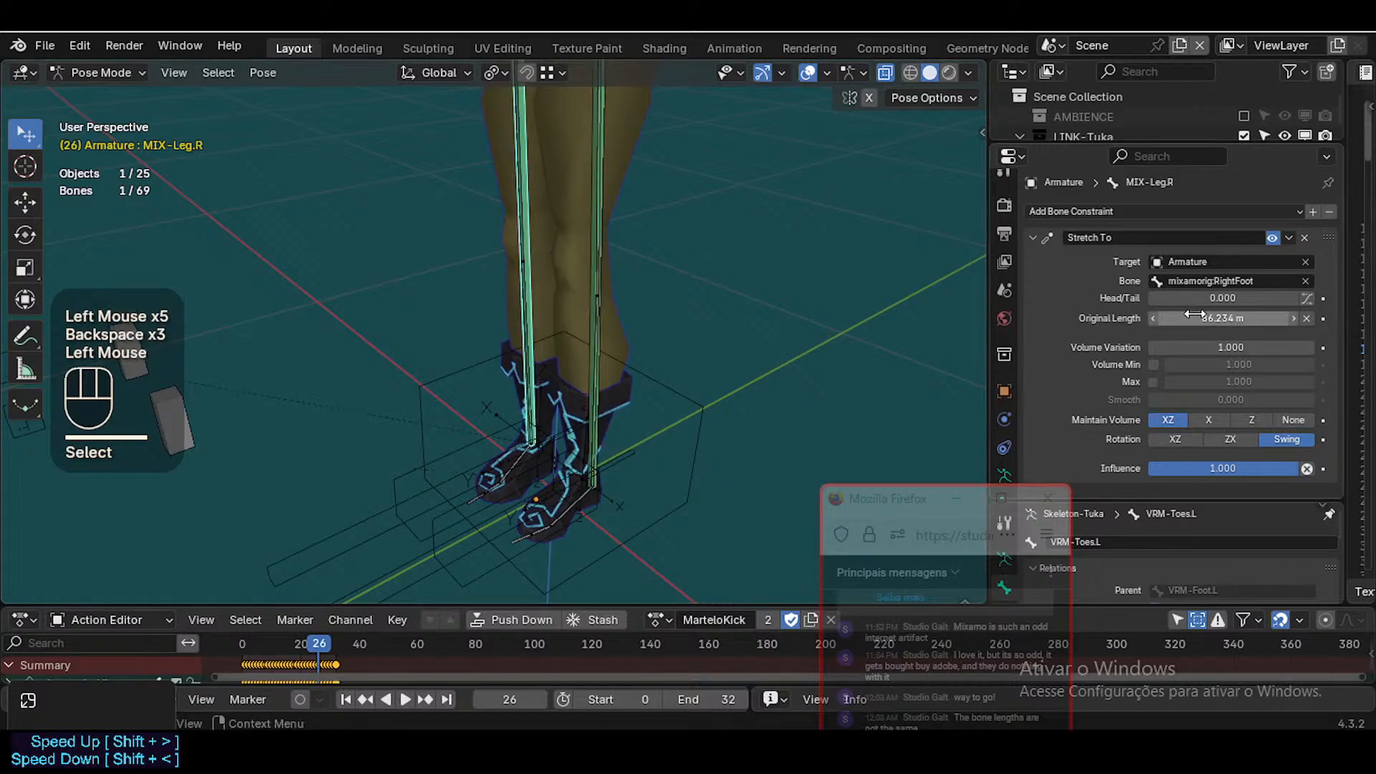
Switch to Object Mode and examine the armature's leg and knee bones from several distances around the character
scroll(568, 316, "down", 3)
key("shift+grave")
key("w")
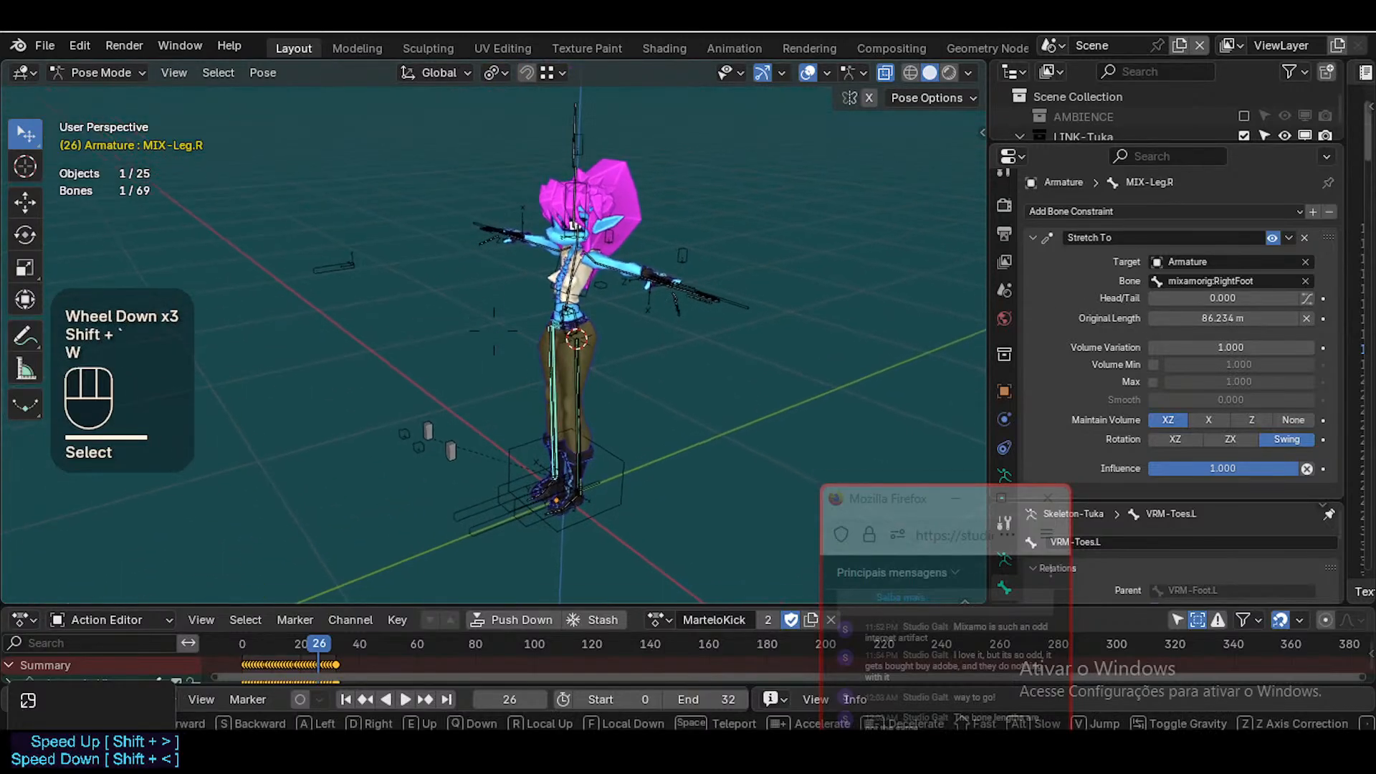
left_click(570, 320)
key("ctrl+Tab")
key("shift+grave")
key("w")
key("w")
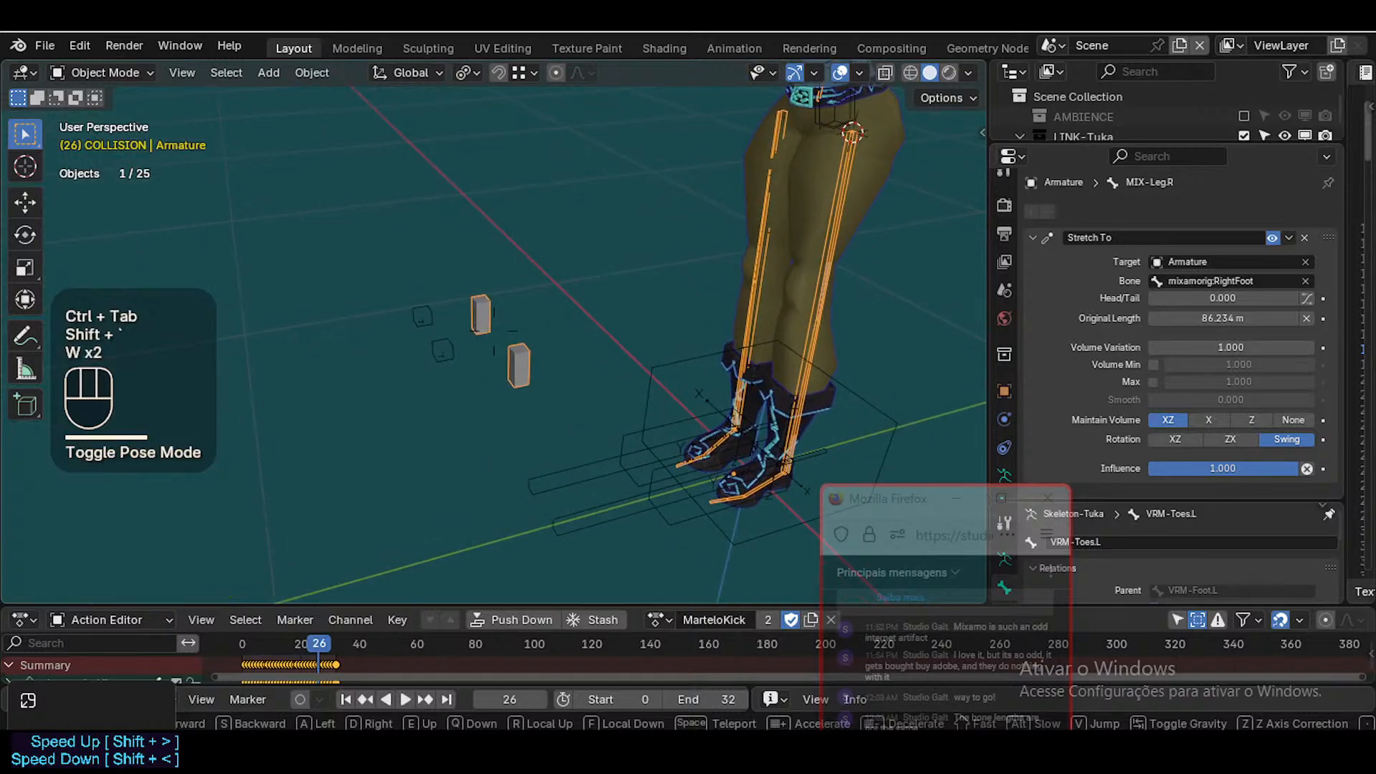
key("d")
key("w")
key("s")
key("d")
key("e")
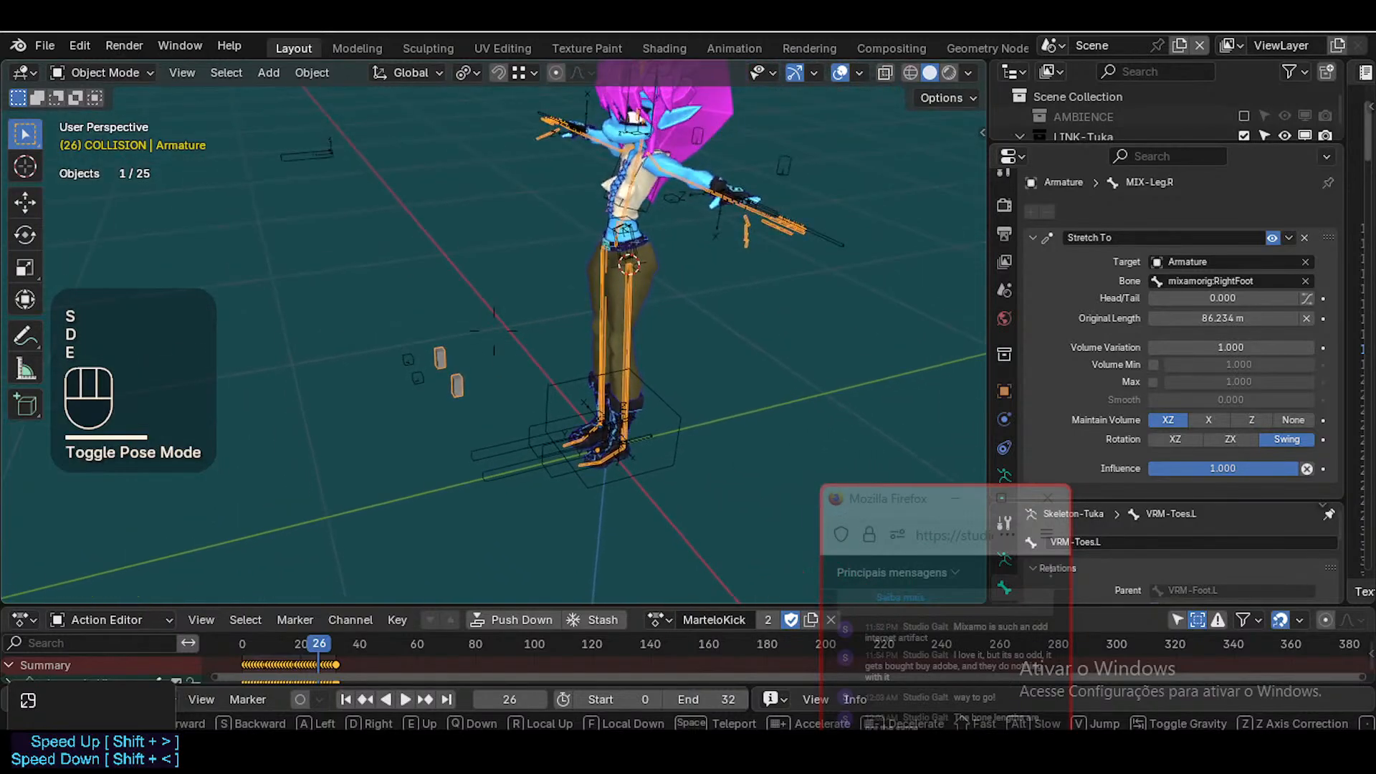
key("w")
key("a")
key("w")
key("d")
left_click(570, 322)
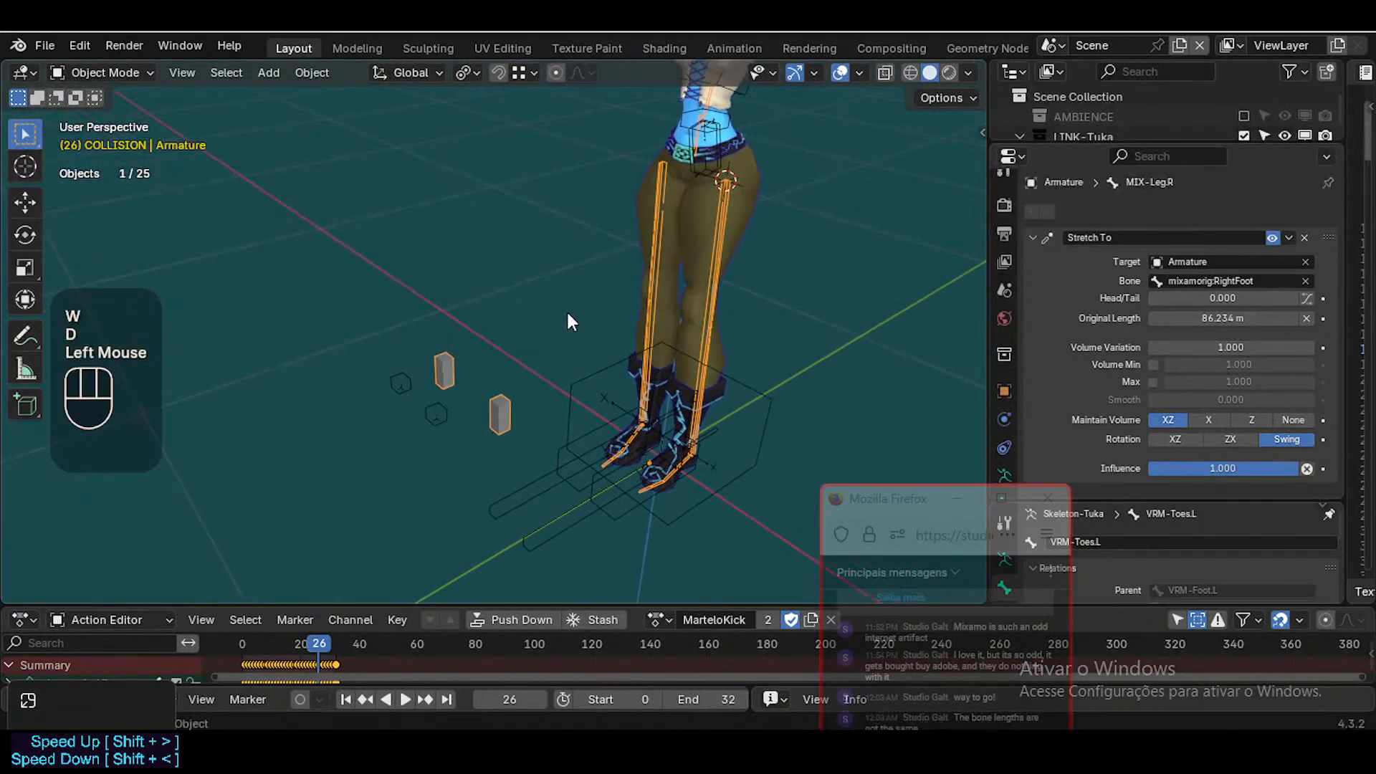
Return to Pose Mode and check both knee bones and both MIX-Leg bones by selecting each one
key("ctrl+Tab")
left_click(433, 359)
left_click(491, 413)
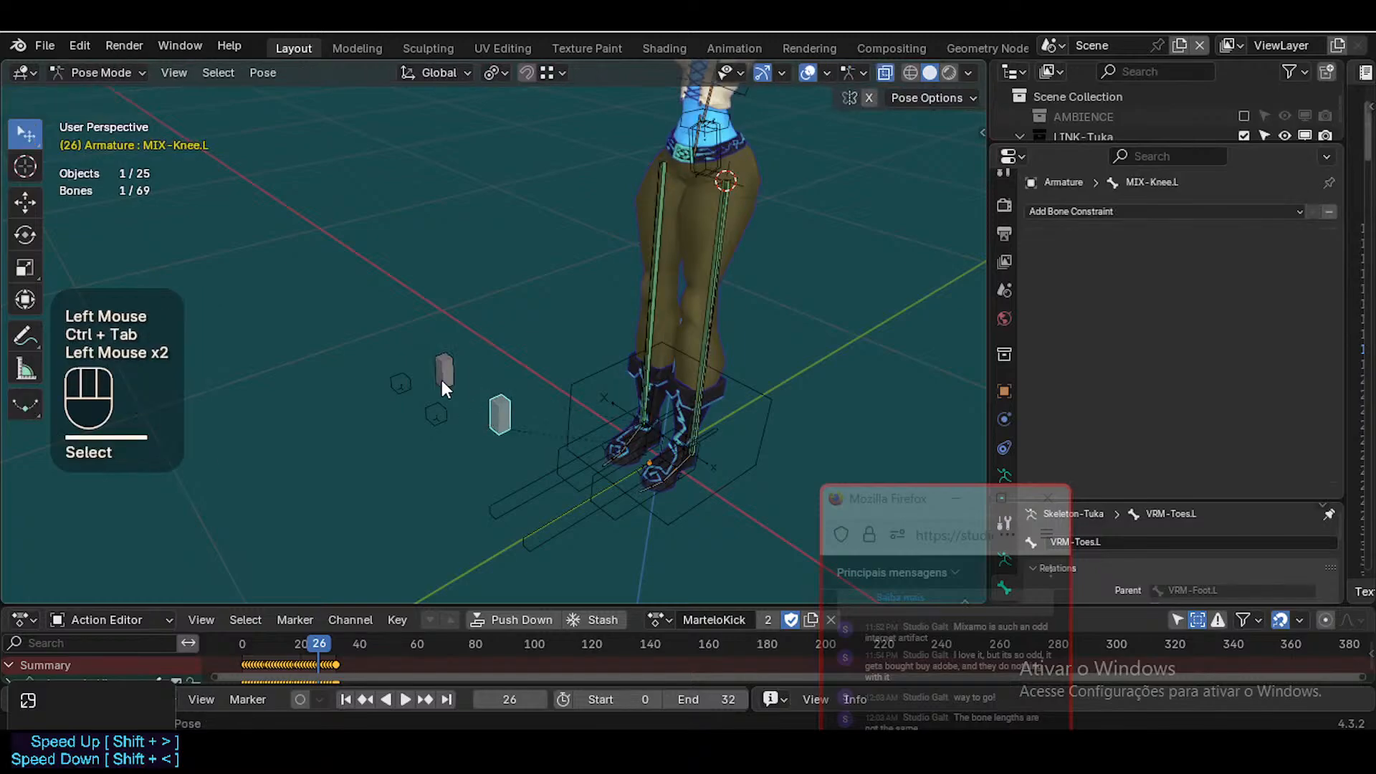
left_click(441, 380)
left_click(660, 276)
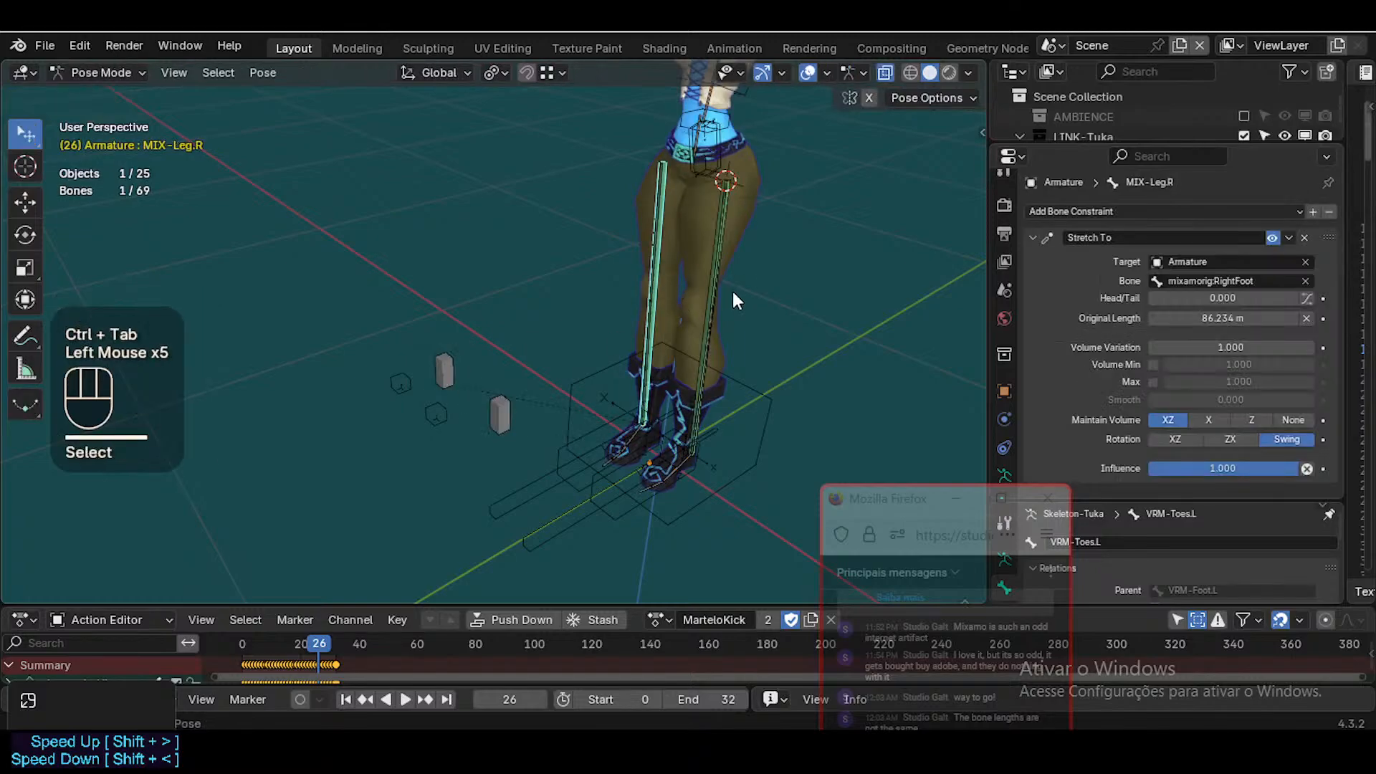
left_click(710, 290)
left_click(710, 290)
scroll(708, 286, "down", 2)
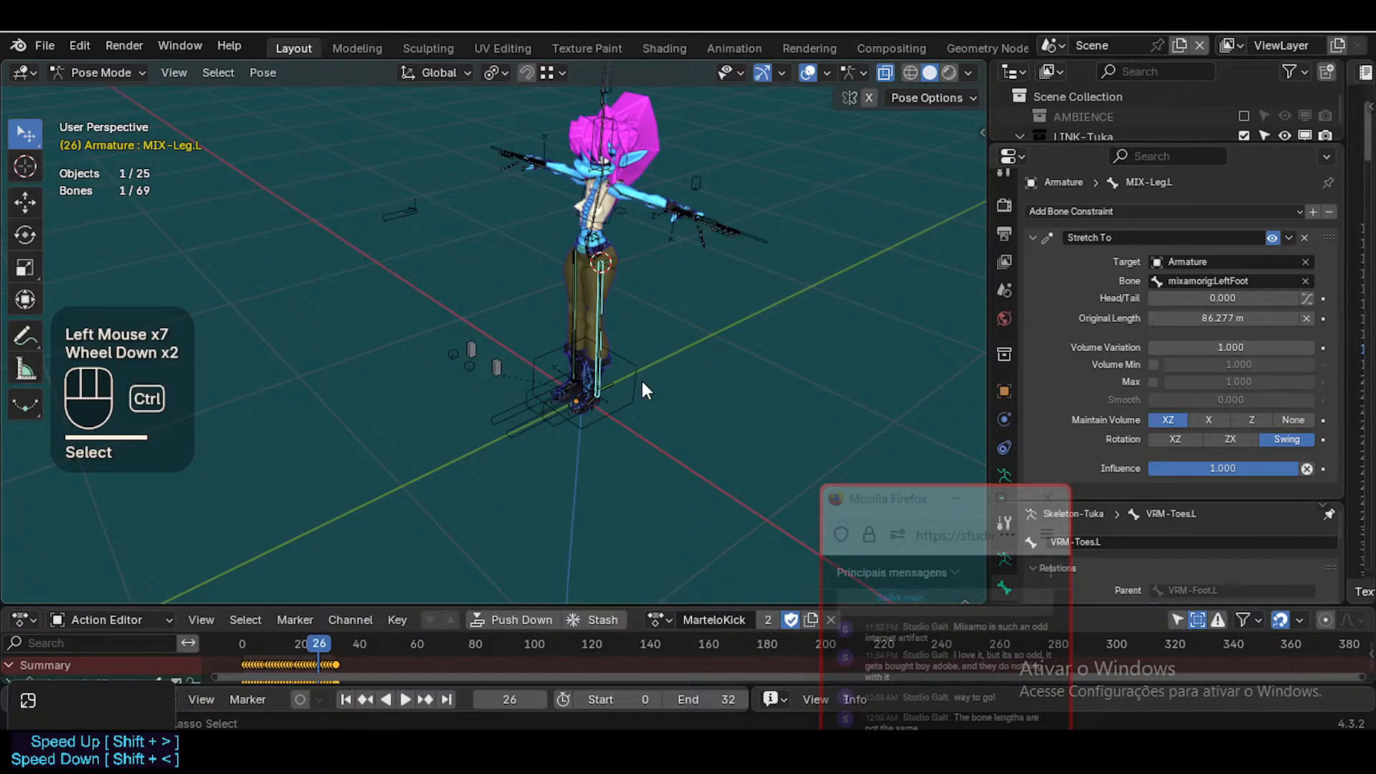
Switch the armature to Object Mode and jump to frame 0 of the animation
key("ctrl+Tab")
scroll(494, 372, "up", 2)
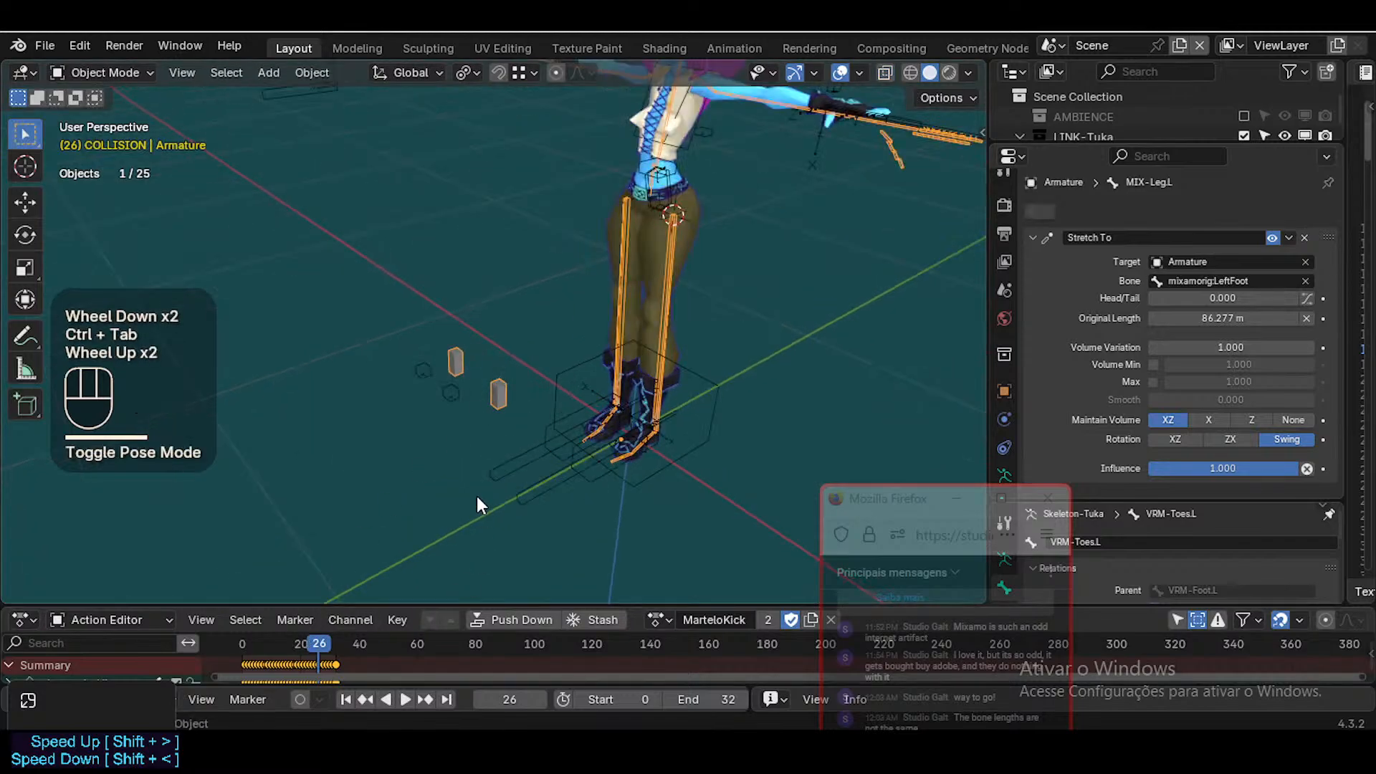
key("shift+Left")
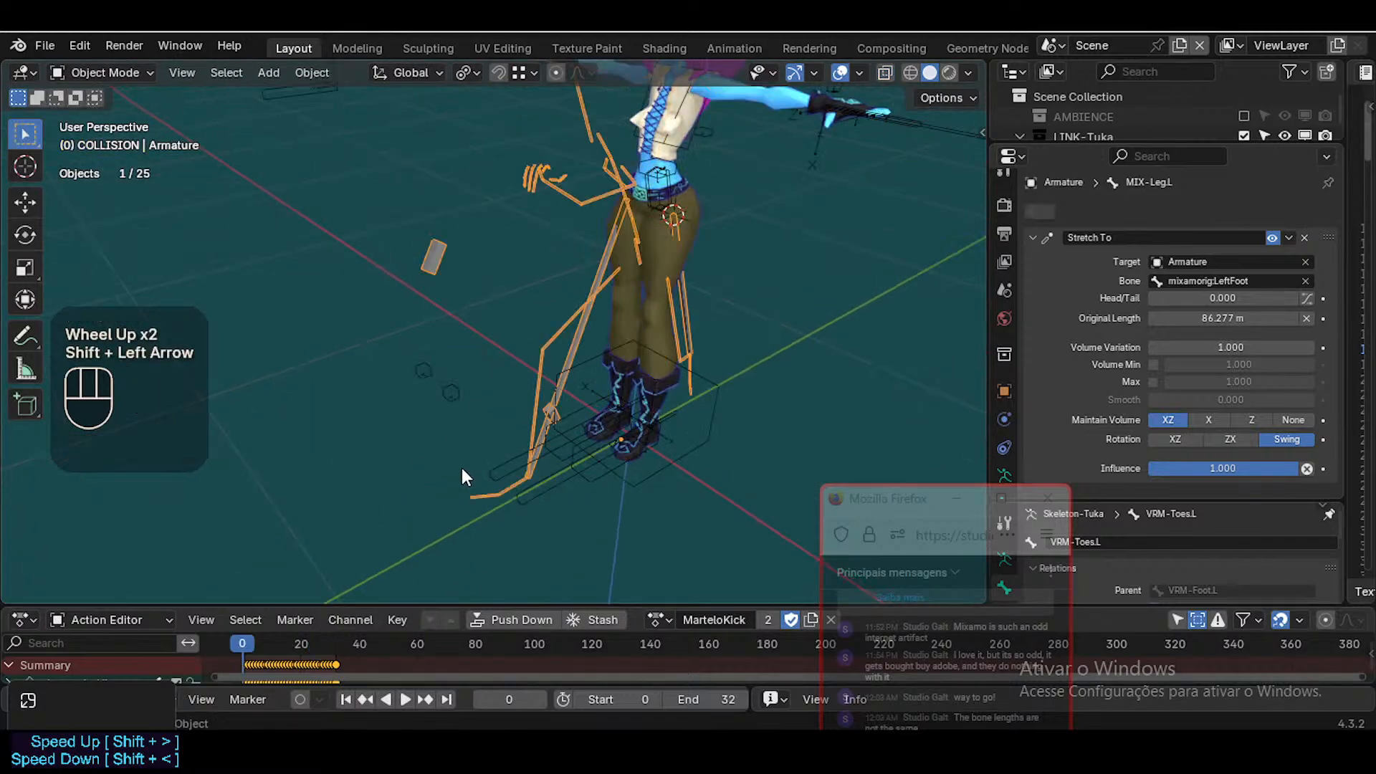
left_click_drag(874, 509, 1022, 330)
scroll(738, 269, "down", 2)
scroll(737, 269, "up", 2)
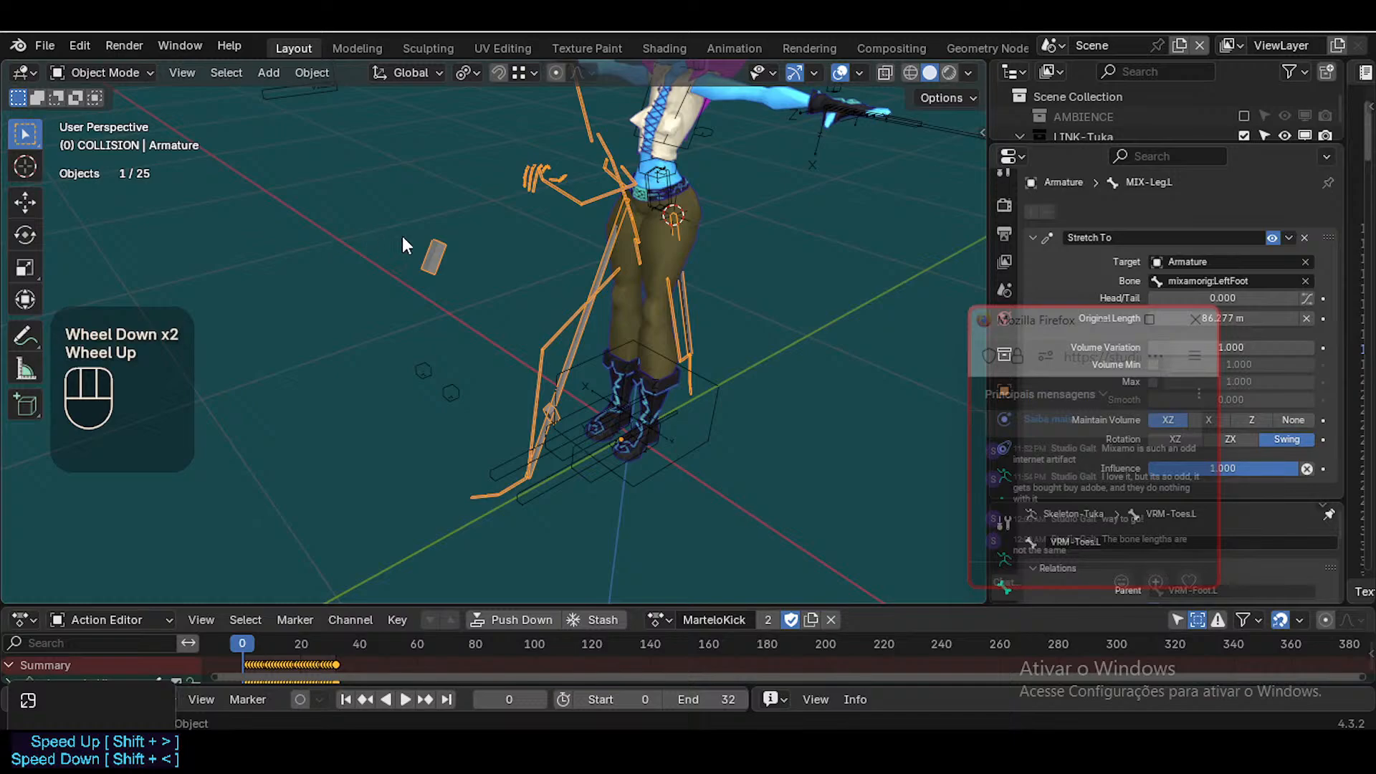
Clear the pose transforms of all armature bones at frame 0 in Pose Mode
left_click(445, 242)
key("ctrl+Tab")
key("a")
key("alt+q")
key("alt+q")
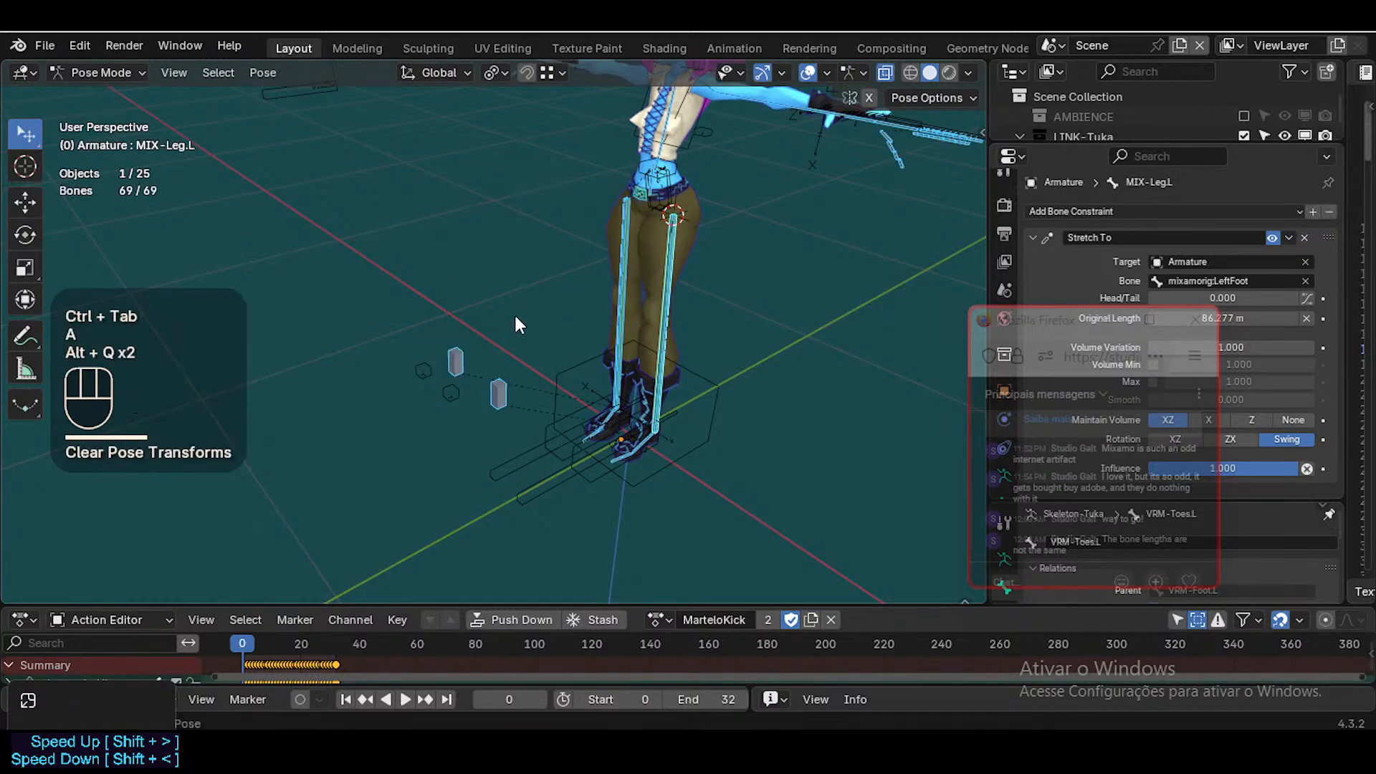
Move the whole Mixamo armature along the X axis in Object Mode until it stands clear beside the character
scroll(514, 324, "down", 2)
key("ctrl+Tab")
key("g")
key("x")
left_click(459, 326)
key("shift+grave")
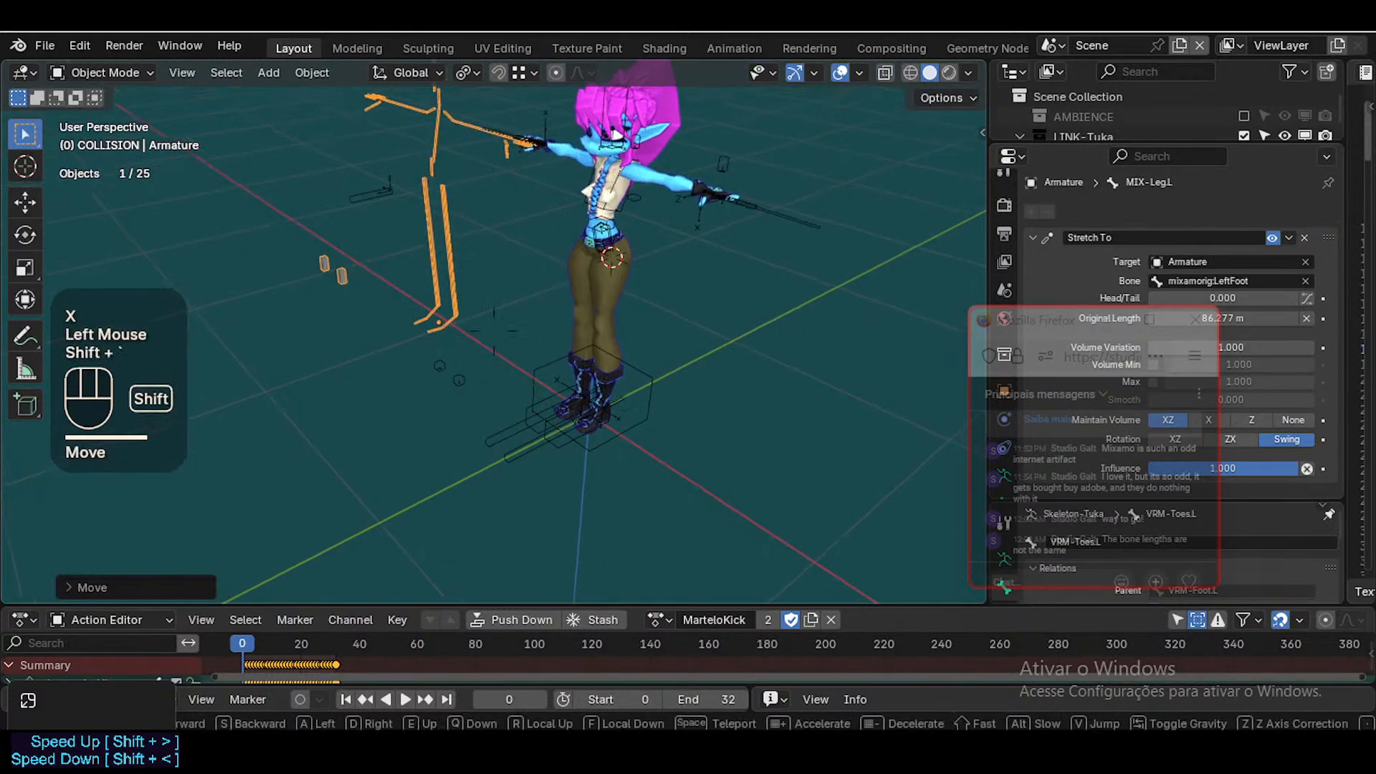
key("w")
key("a")
key("a")
key("a")
key("a")
key("a")
key("a")
left_click(371, 272)
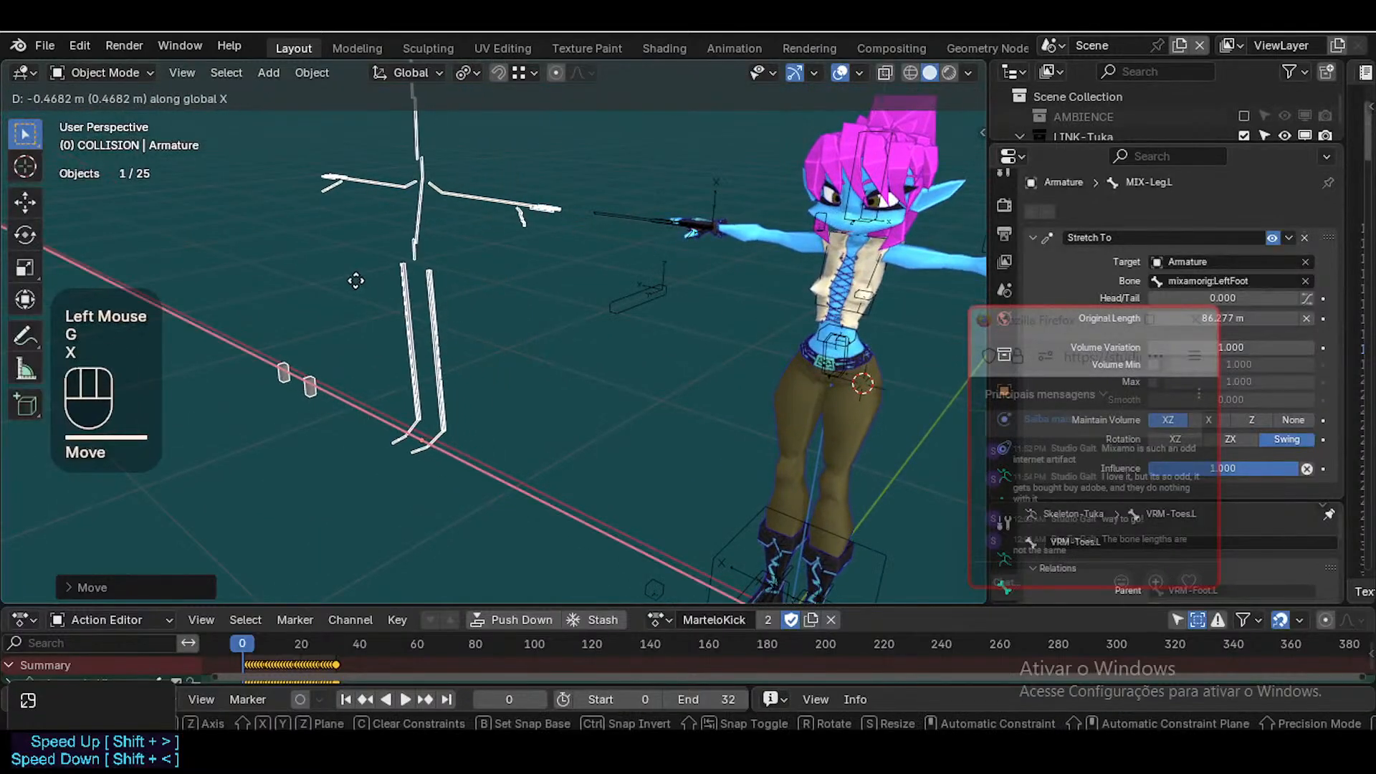
left_click(390, 291)
Enlarge the B-Bone display size of all the armature's bones in Pose Mode
key("shift+grave")
key("w")
key("a")
left_click(967, 307)
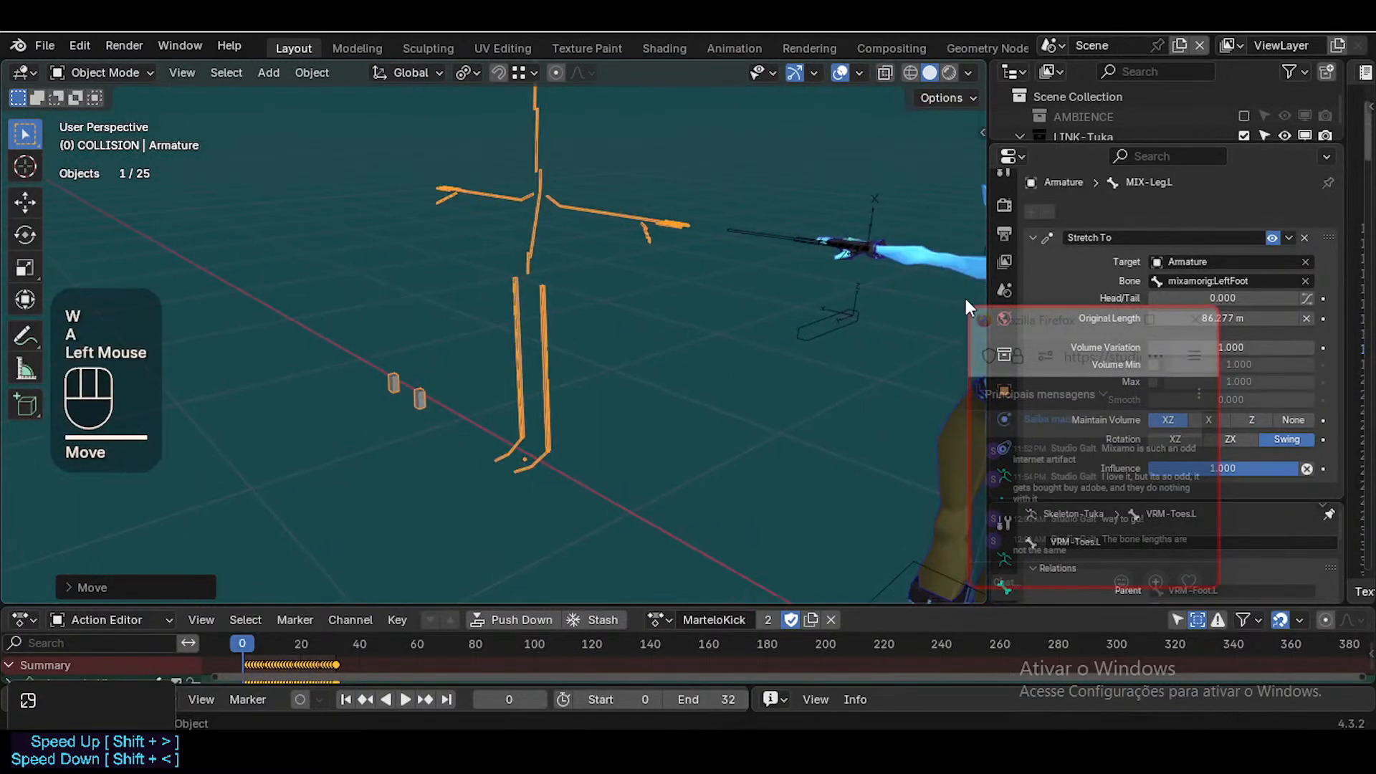
left_click(549, 183)
left_click(546, 187)
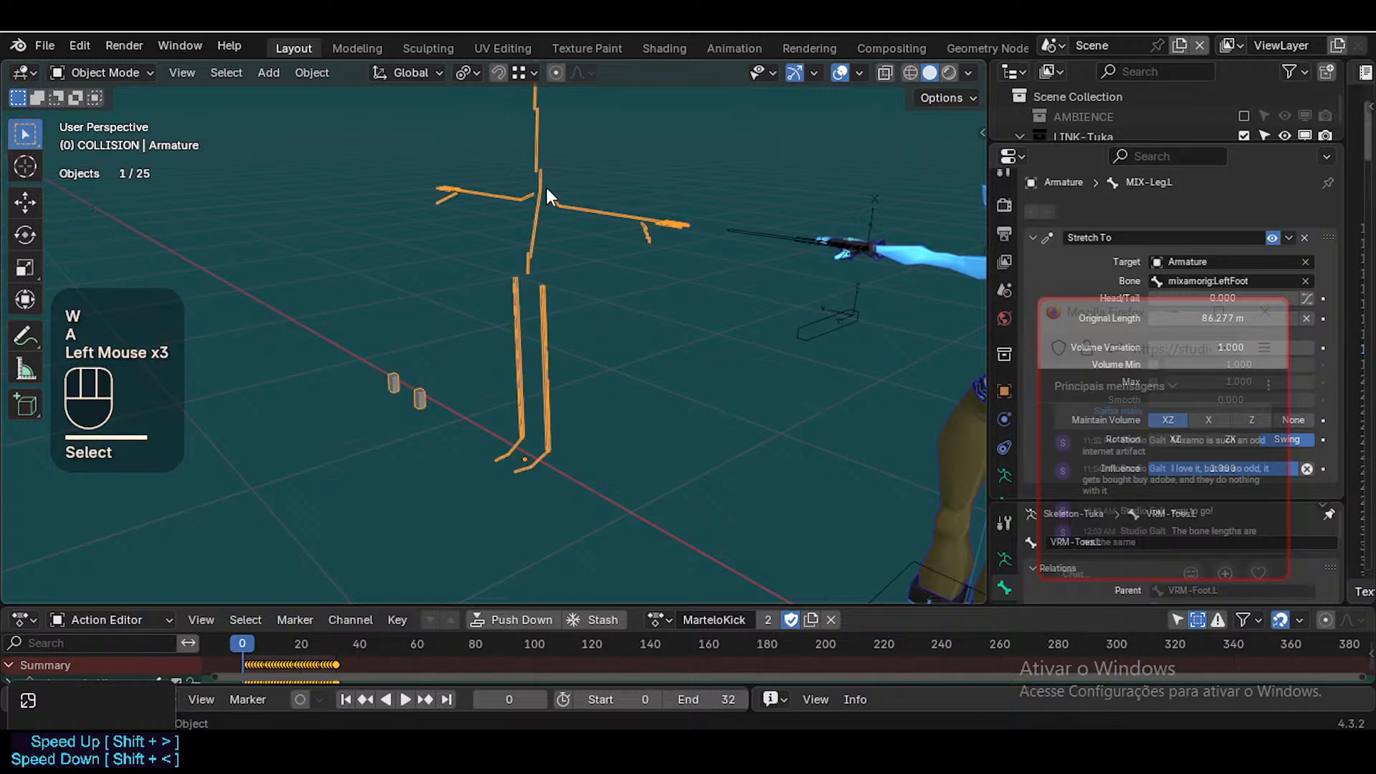
key("ctrl+Tab")
key("a")
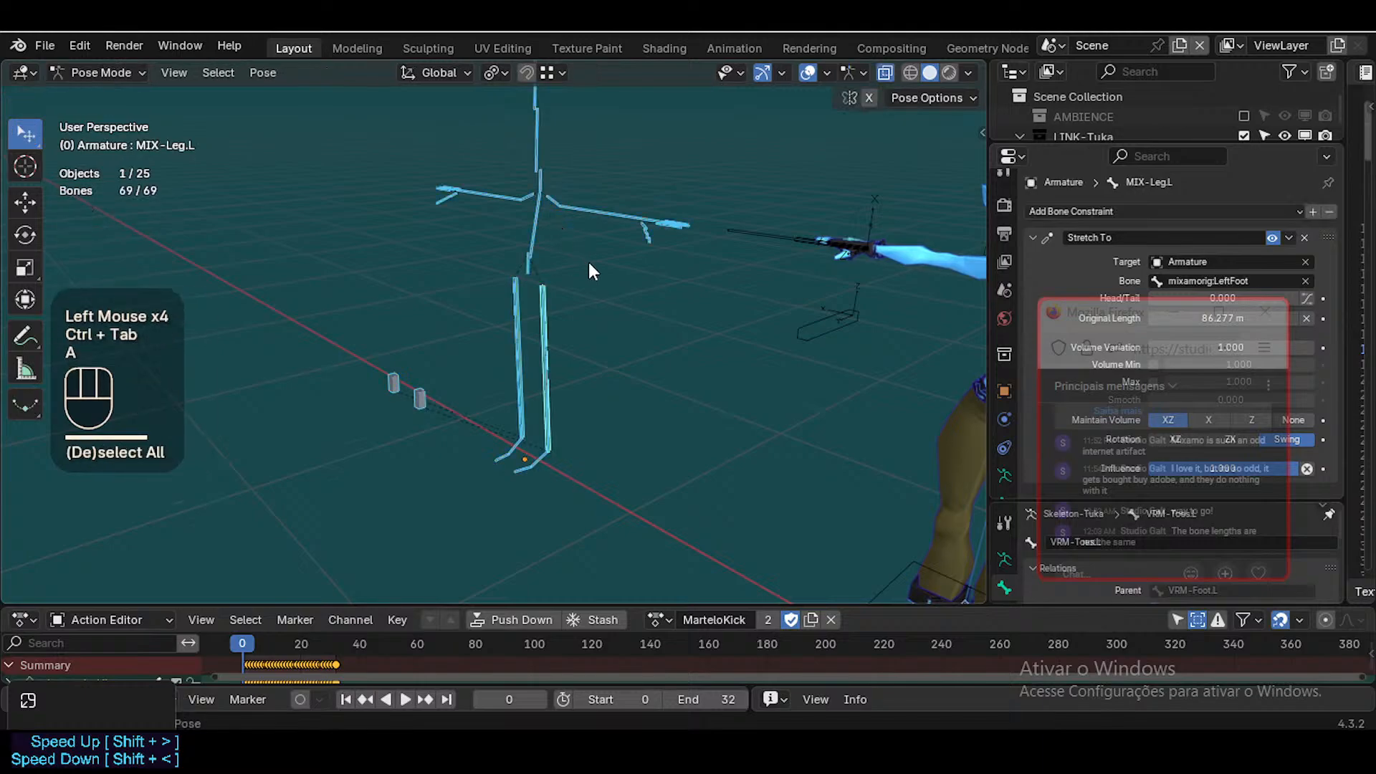
key("shift+ctrl+alt+a")
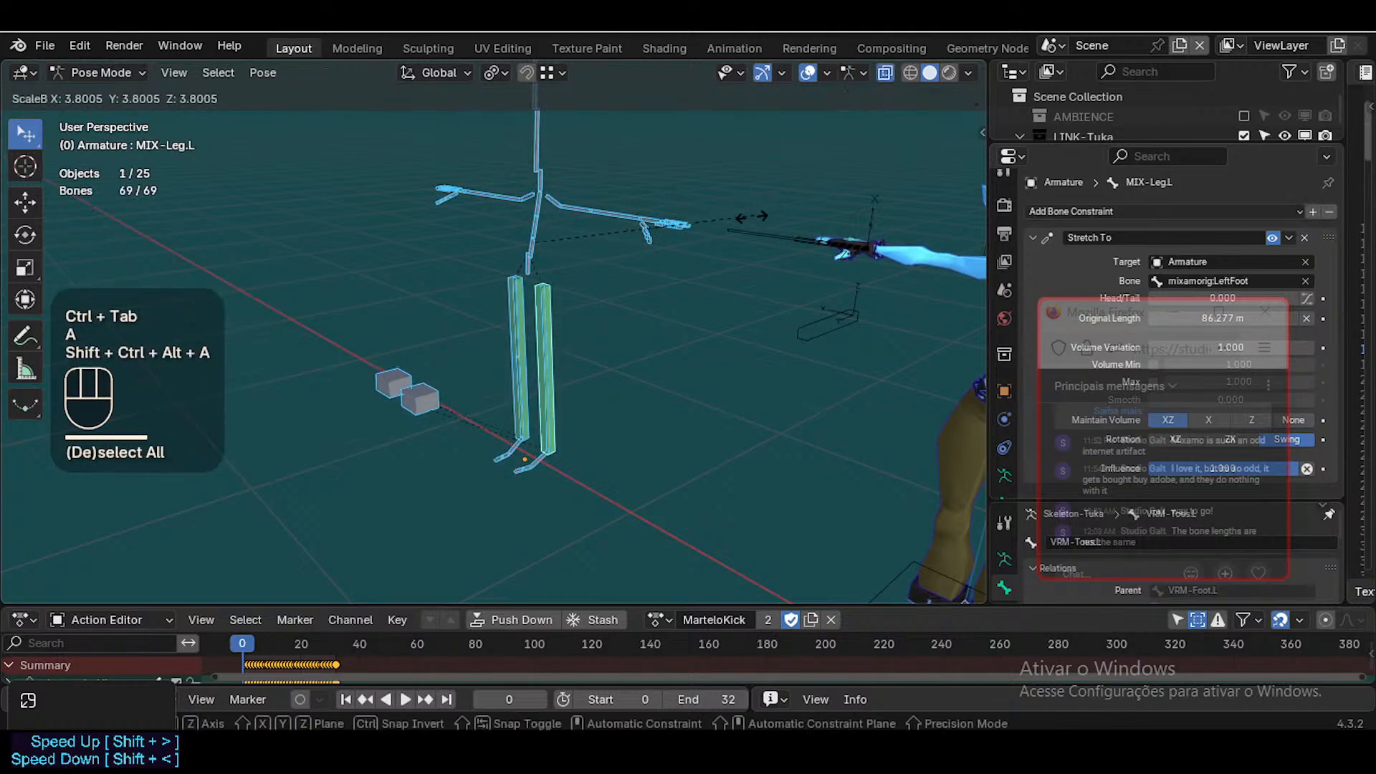
left_click(618, 294)
Deselect all bones and enlarge the B-Bone display size of the Mixamo head bone into a thick block
key("alt+a")
key("alt+space")
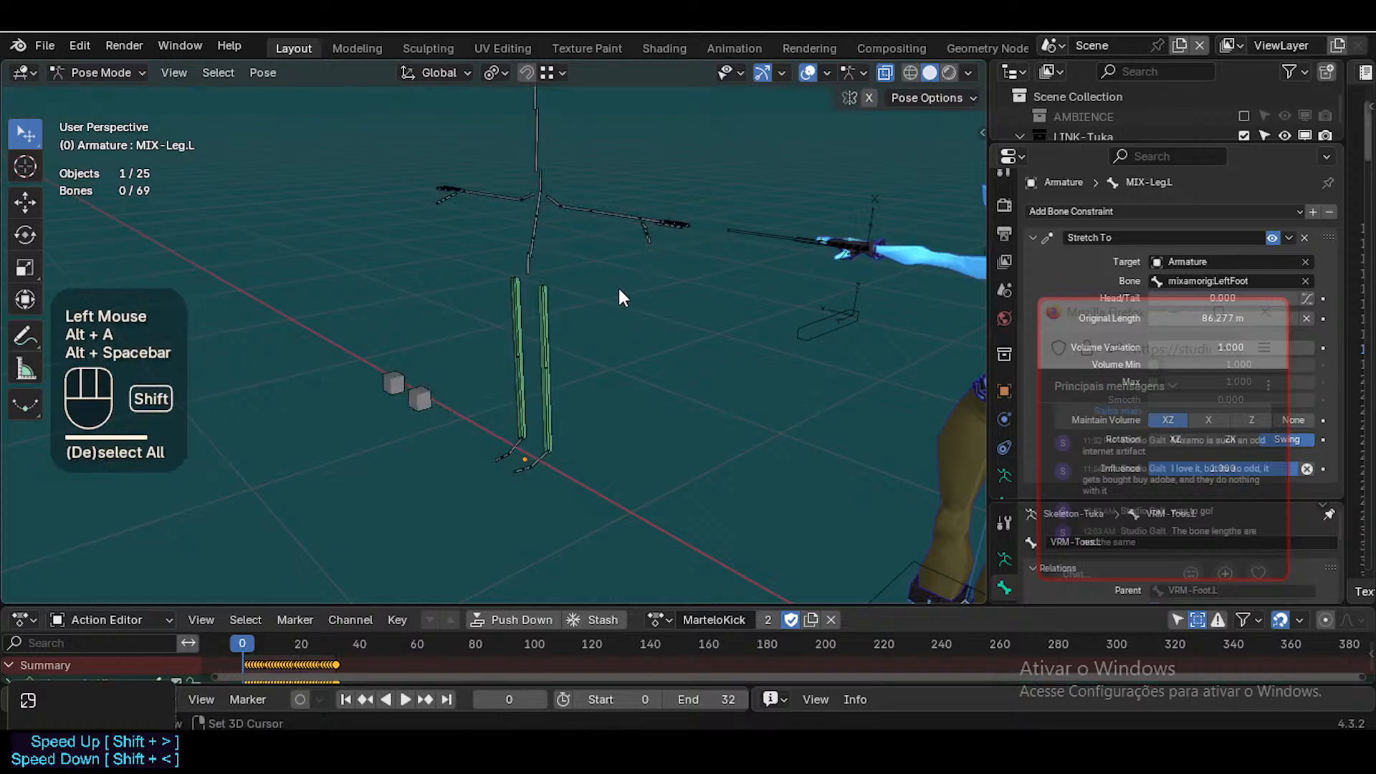
key("shift+grave")
key("w")
key("s")
key("e")
left_click(529, 266)
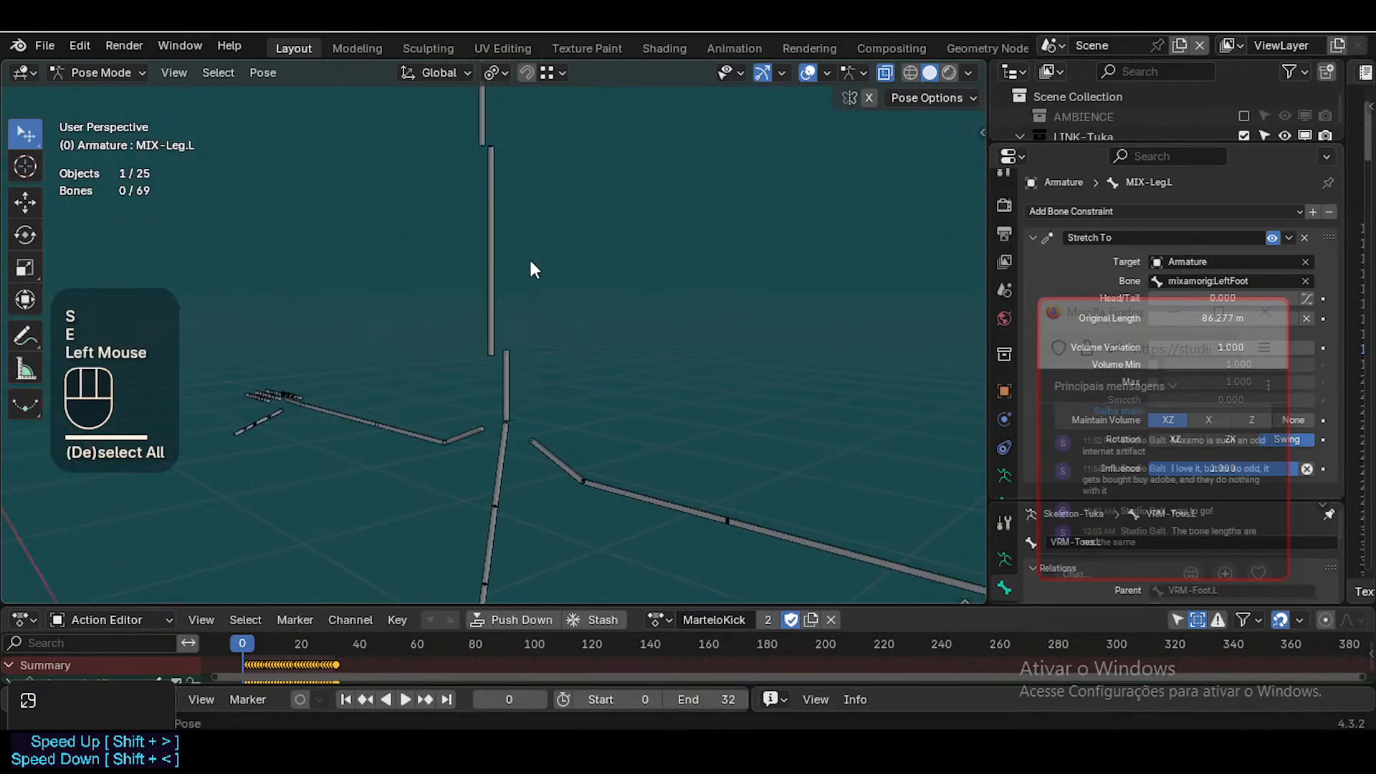
left_click(493, 262)
key("shift+ctrl+alt+a")
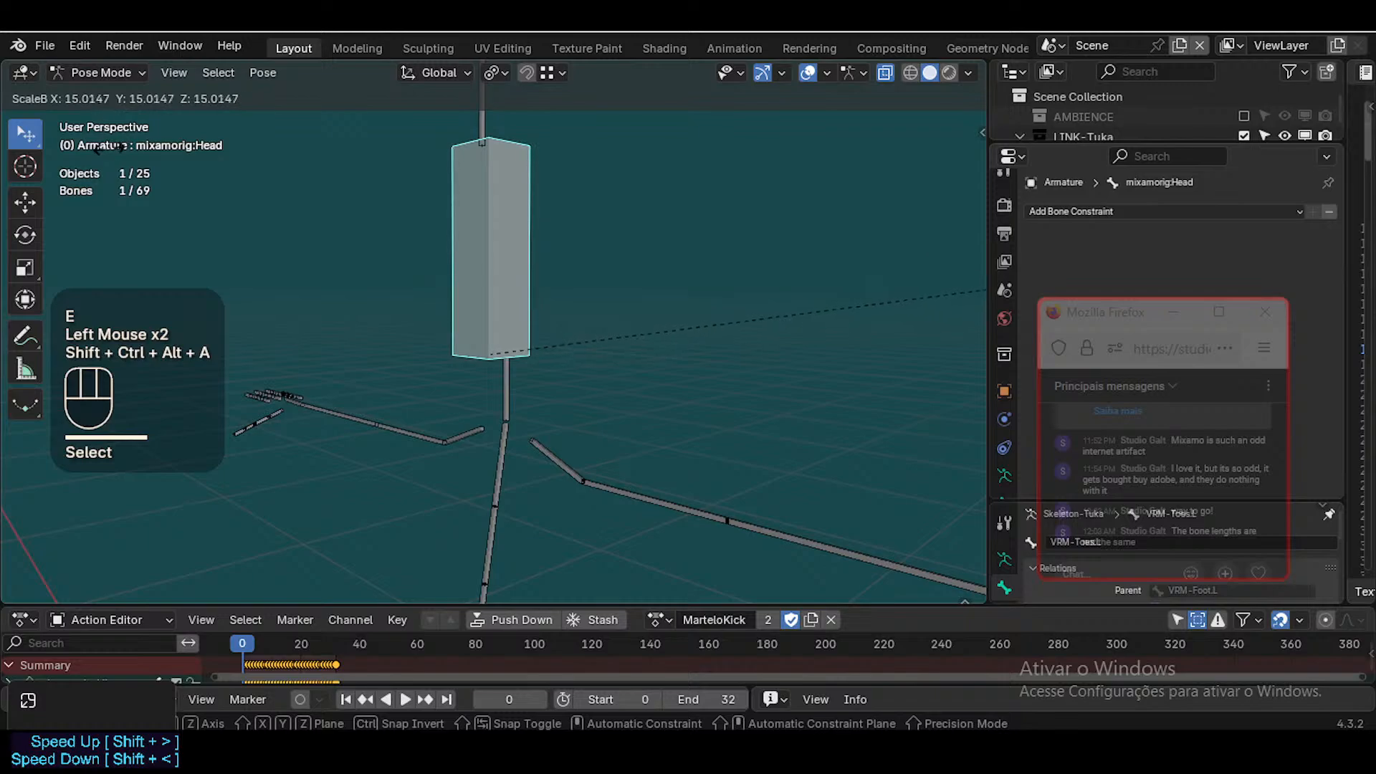
left_click(883, 193)
Select both the left and right hand bones and enlarge their B-Bone display size together
scroll(559, 343, "down", 2)
scroll(549, 354, "up", 1)
key("shift+grave")
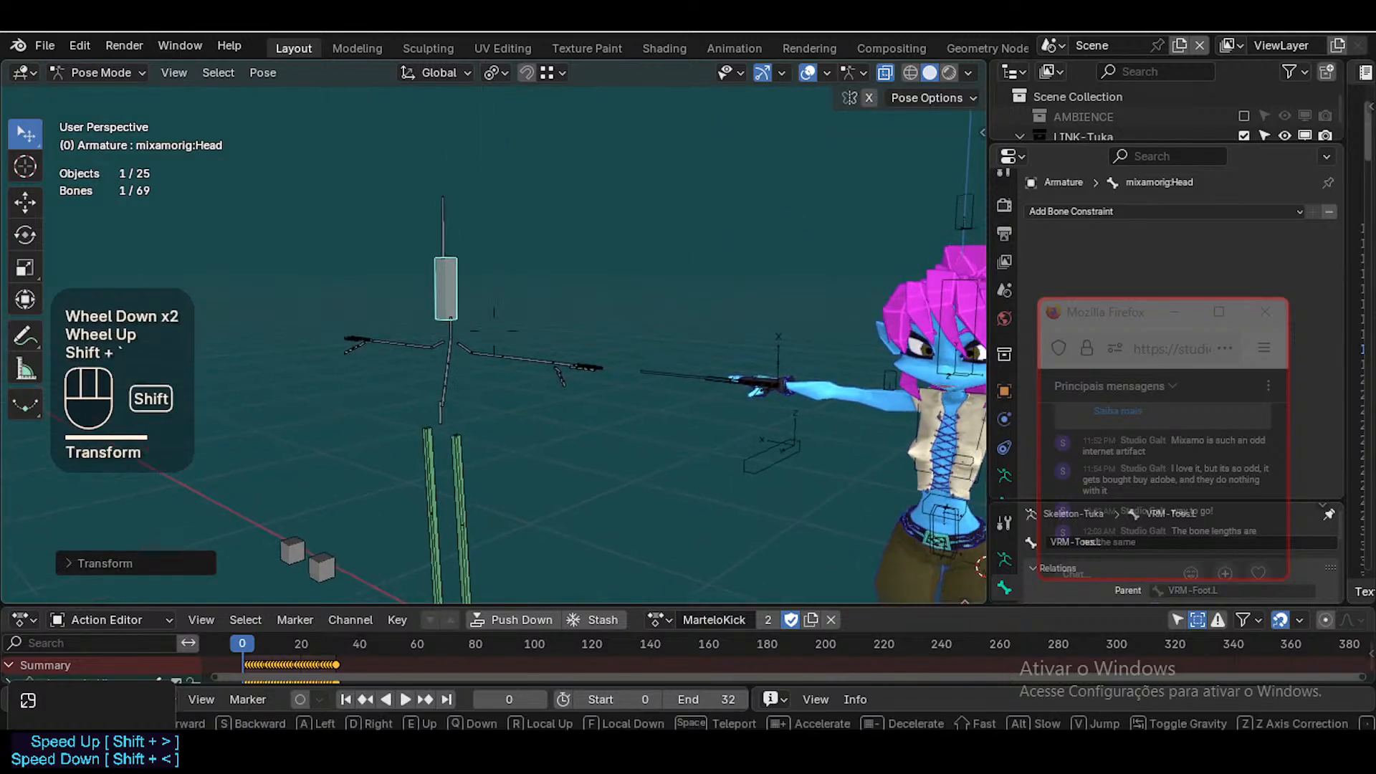
key("w")
key("w")
key("w")
left_click(599, 372)
left_click(587, 313)
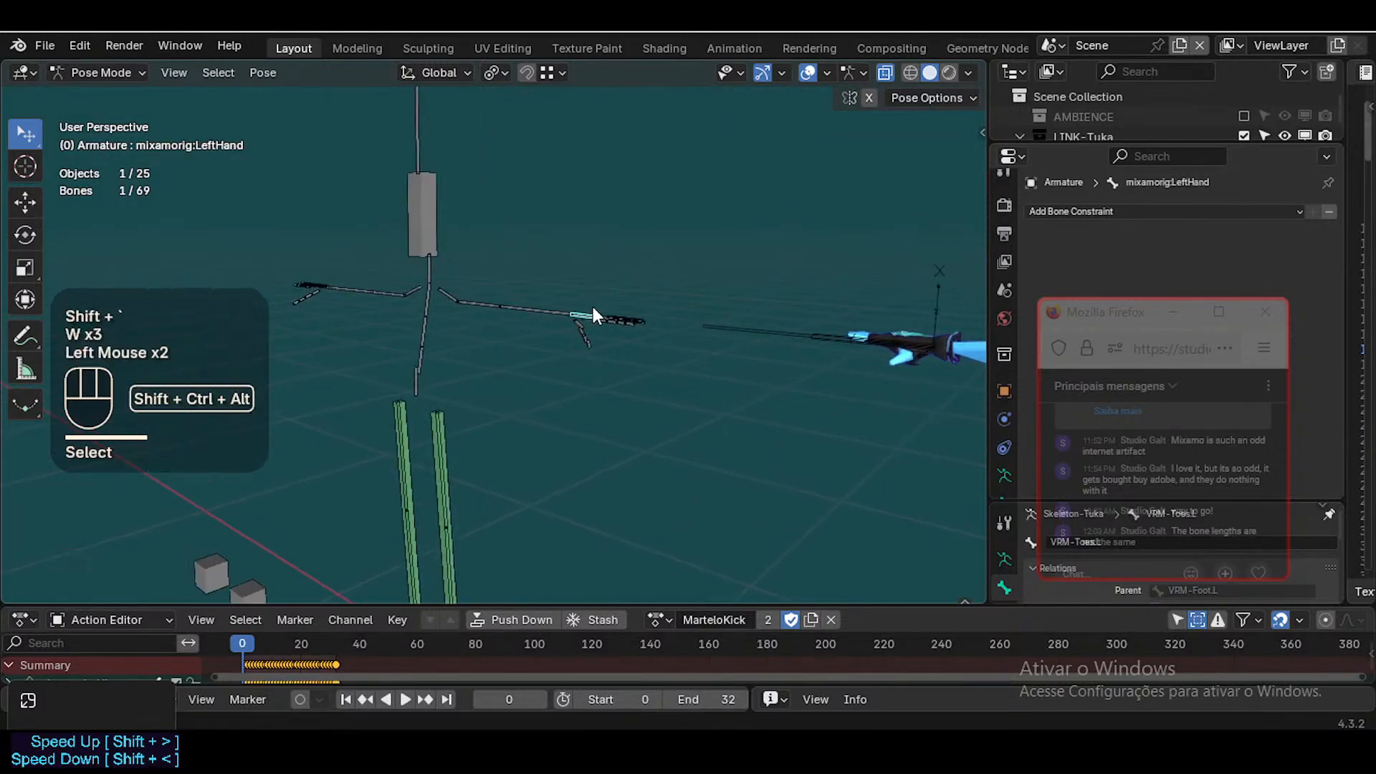
key("shift+ctrl+alt+a")
key("Escape")
key("shift+grave")
key("w")
key("shift+a")
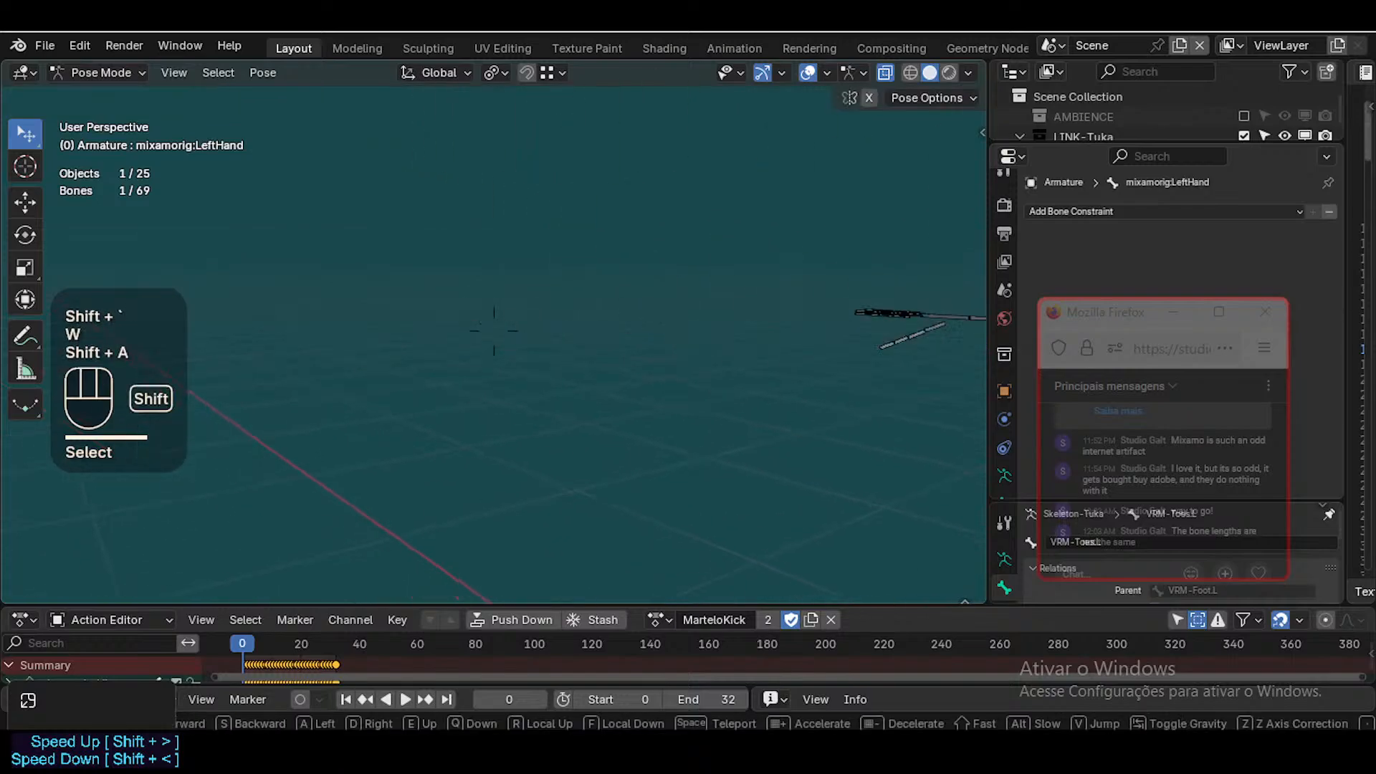
left_click(554, 279)
left_click(553, 280, "shift")
key("shift+ctrl+alt+a")
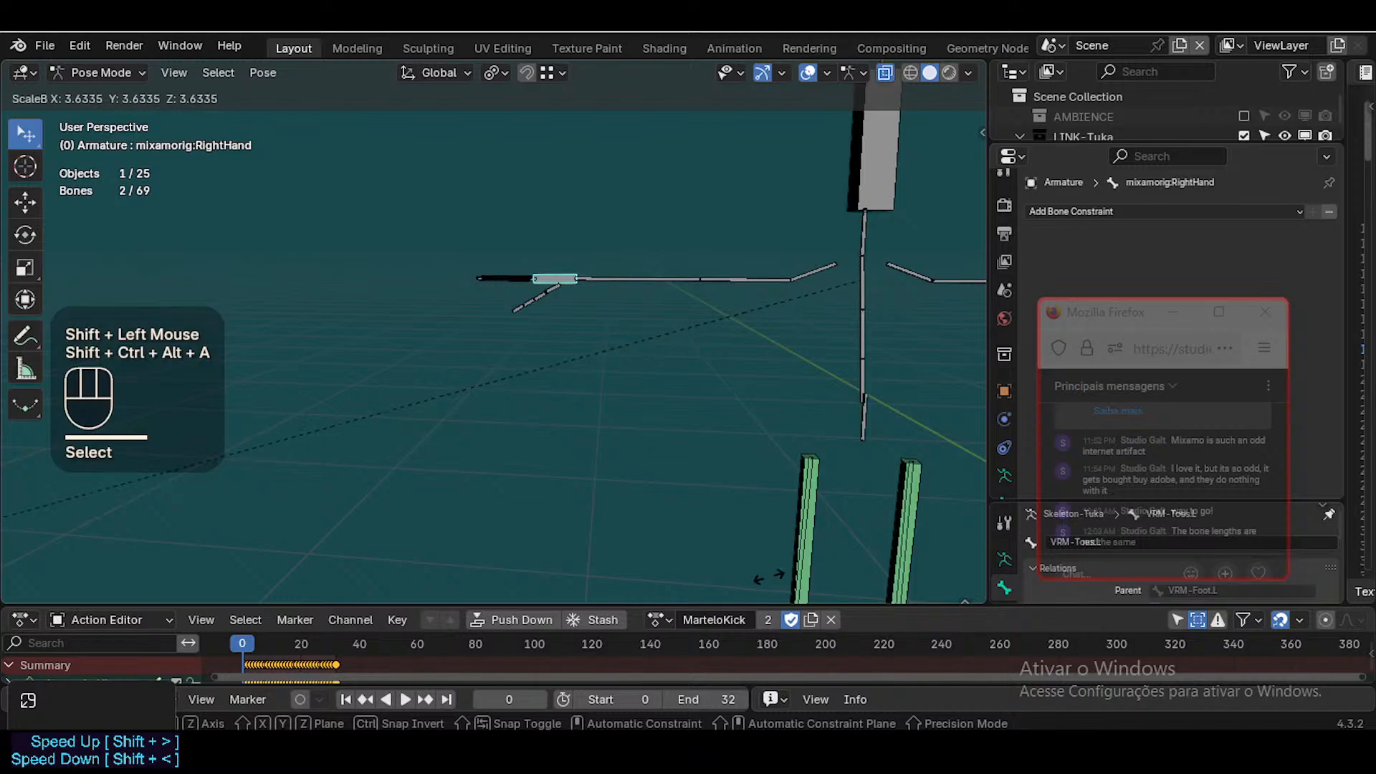
left_click(170, 538)
Enlarge the B-Bone display size of only the hips bone into a wide block
key("shift+grave")
key("d")
key("s")
key("d")
key("d")
key("w")
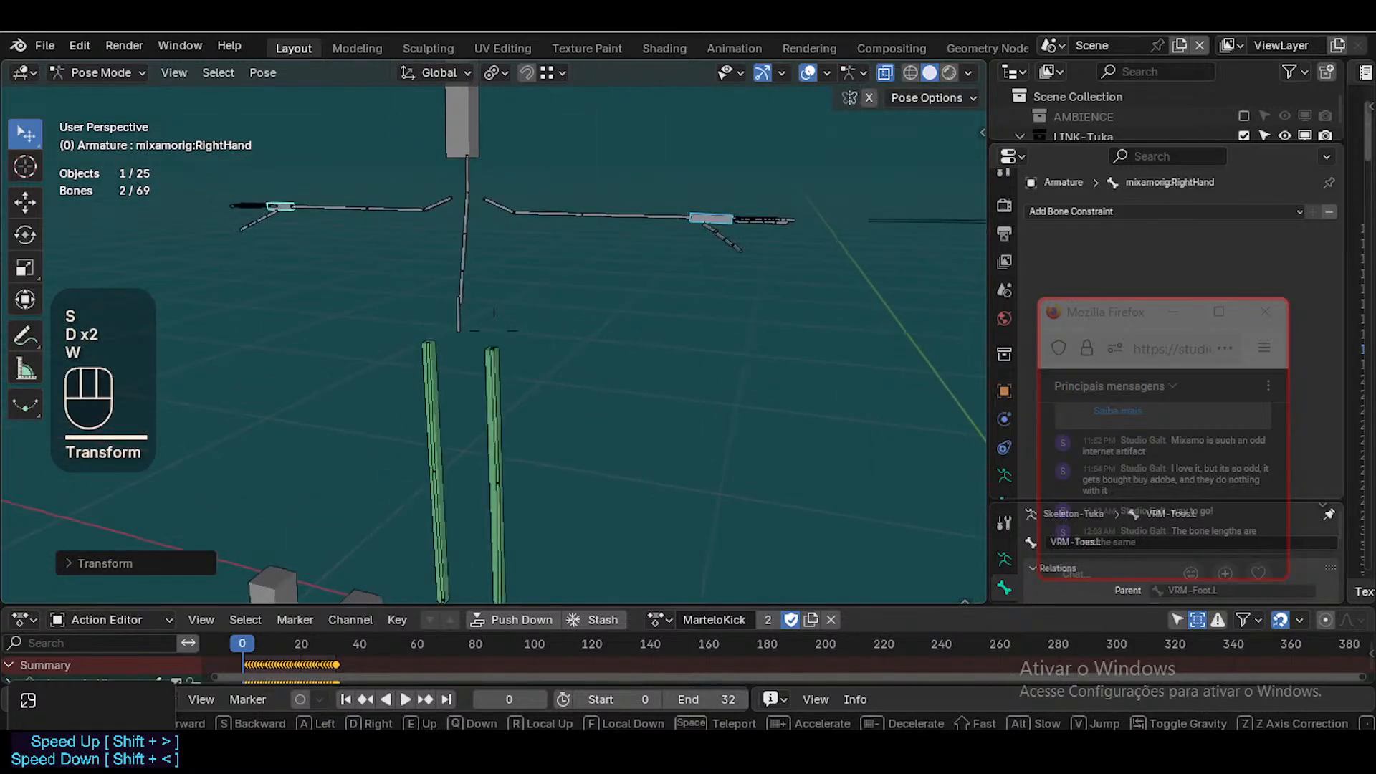
left_click(342, 313)
left_click(463, 315)
key("a")
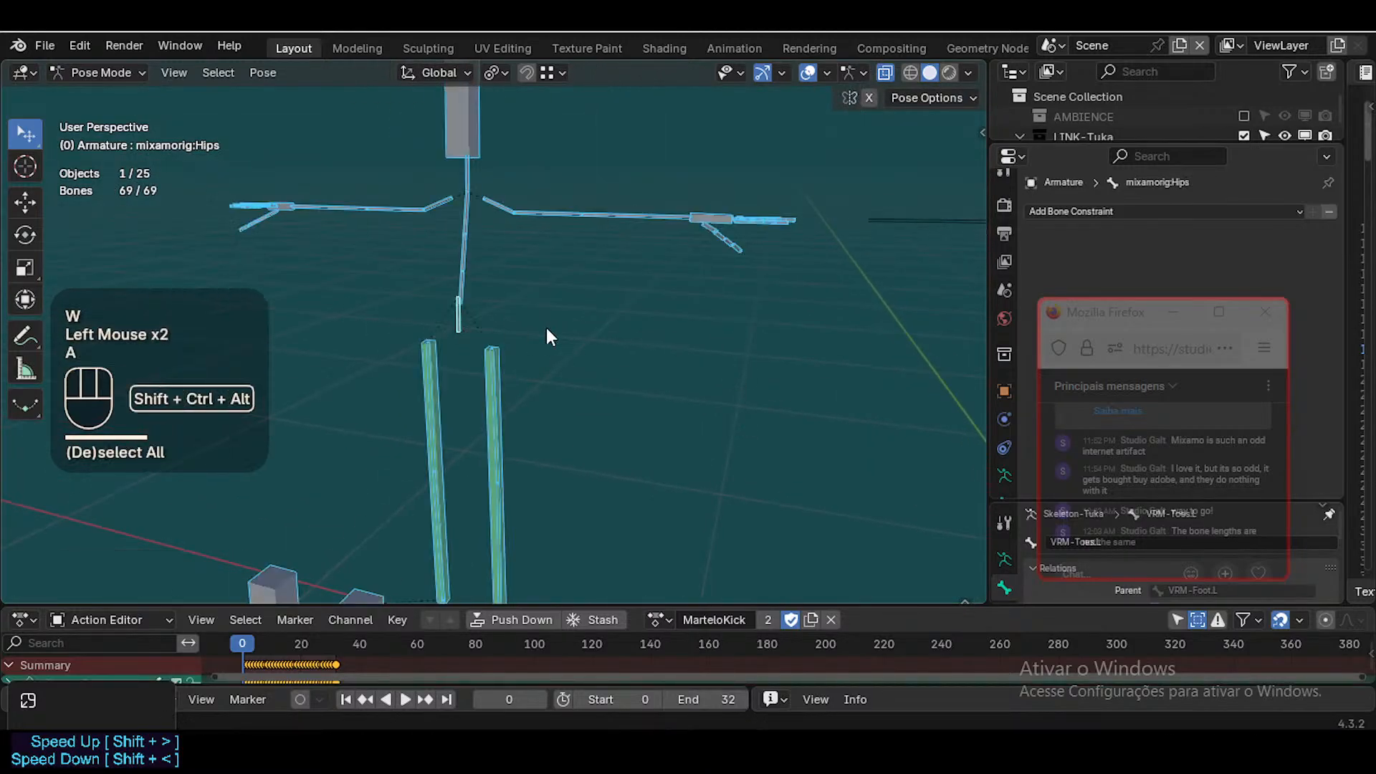
key("alt+a")
left_click(458, 320)
key("shift+ctrl+alt+a")
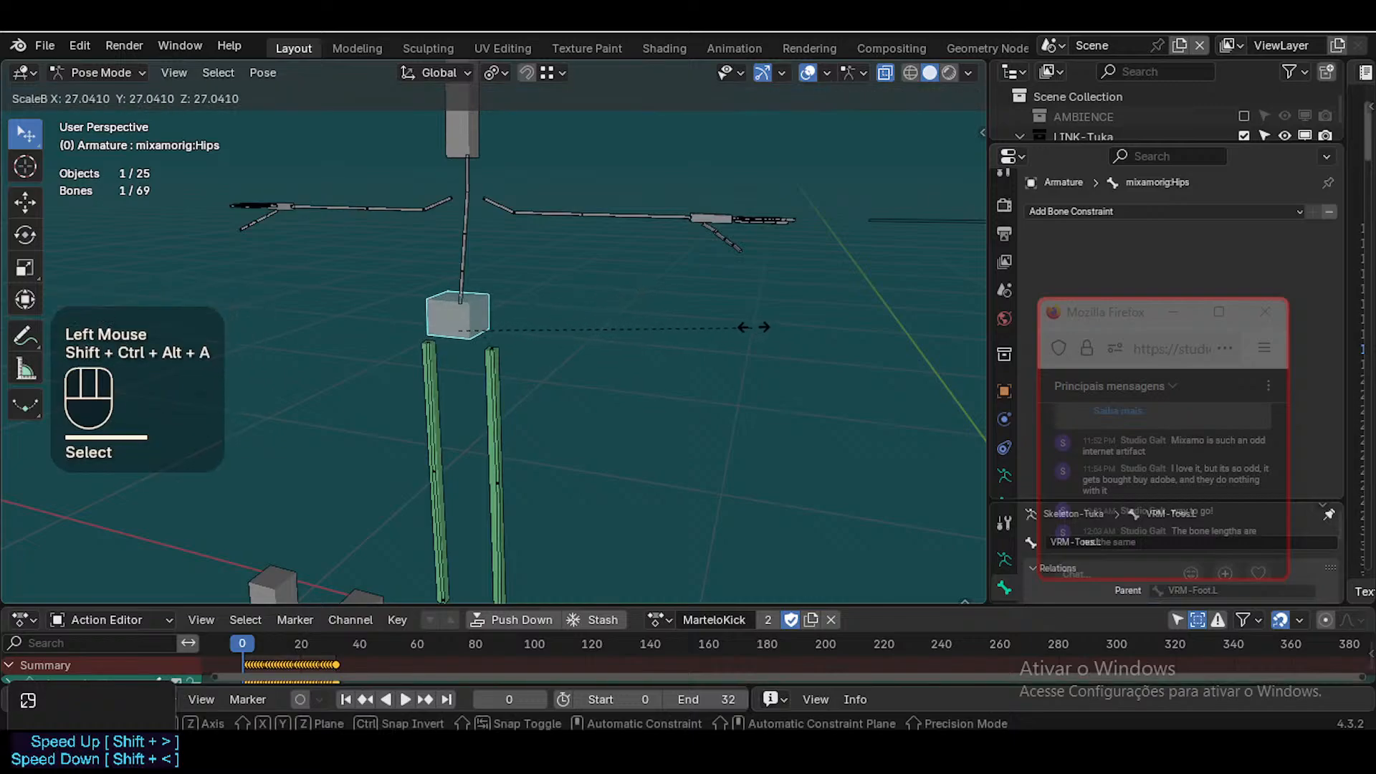
left_click(828, 330)
Select the left and right foot bones and enlarge their B-Bone display size into thick blocks
key("shift+grave")
key("w")
key("w")
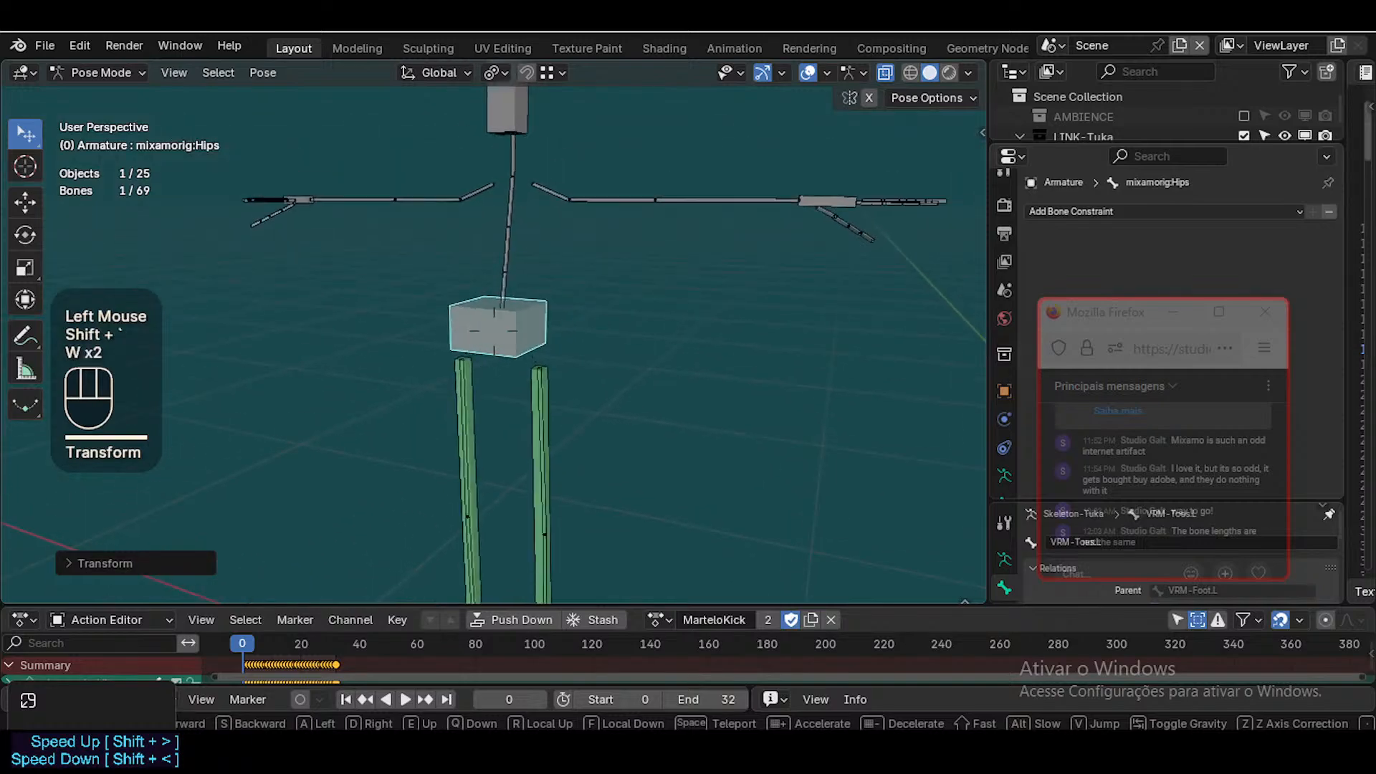
key("w")
key("s")
key("e")
key("w")
left_click(466, 305)
key("shift+grave")
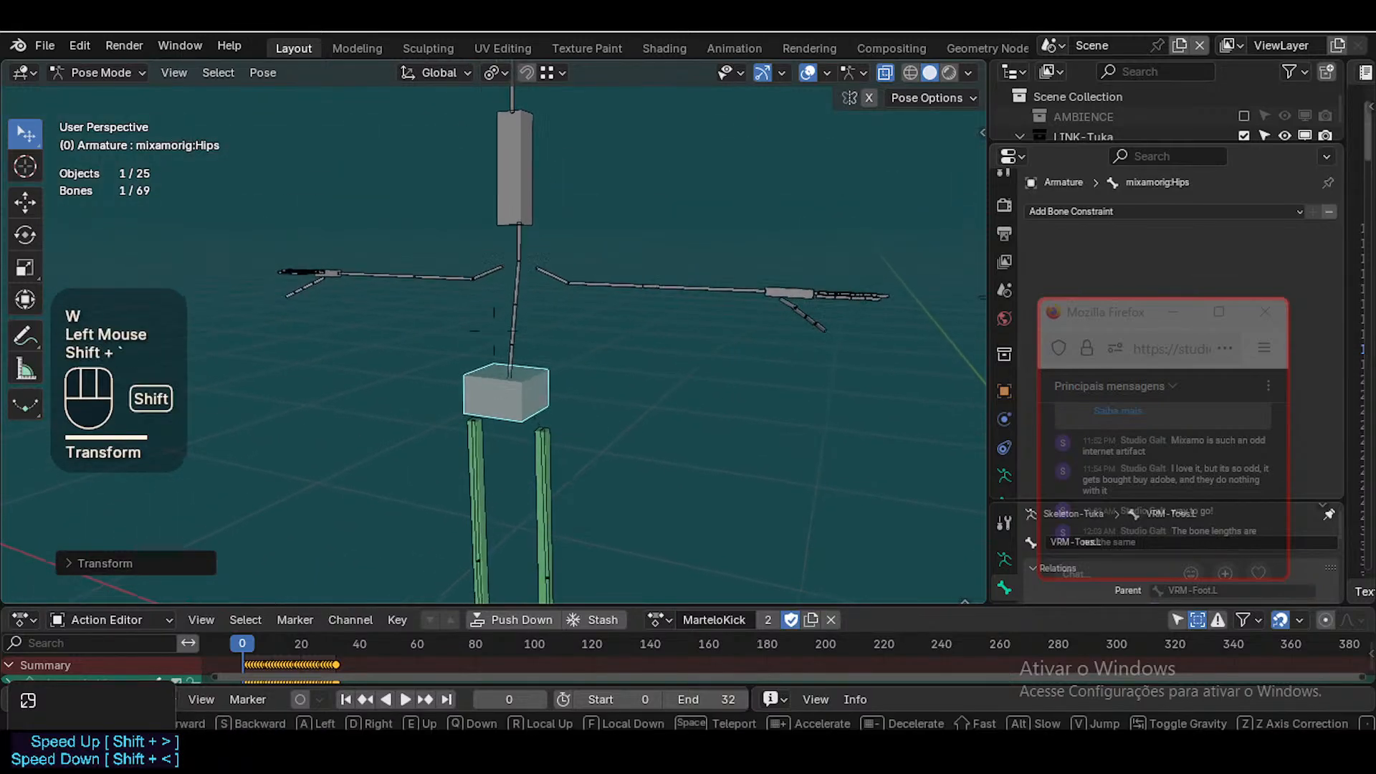
key("w")
key("q")
key("d")
key("w")
left_click(493, 383)
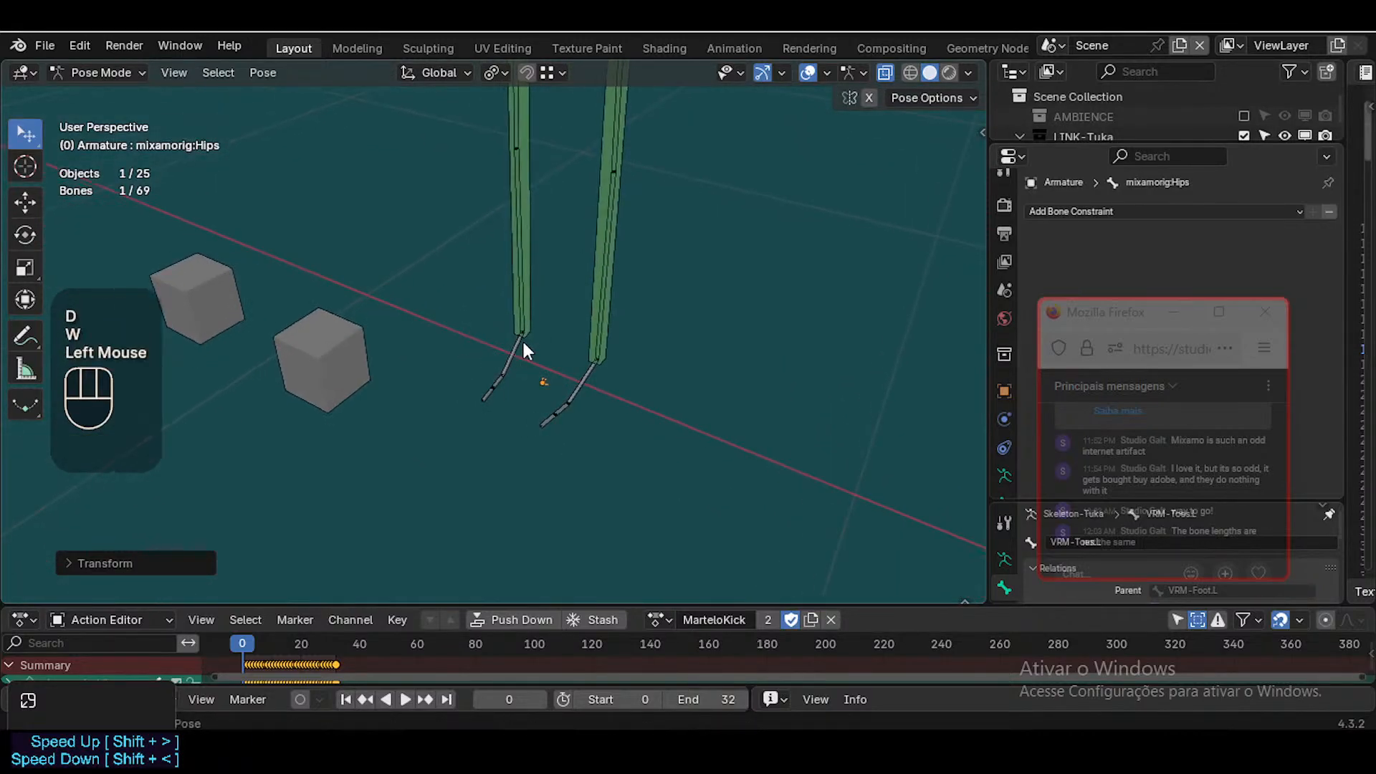
left_click(523, 348)
left_click(553, 368)
key("shift+ctrl+alt+a")
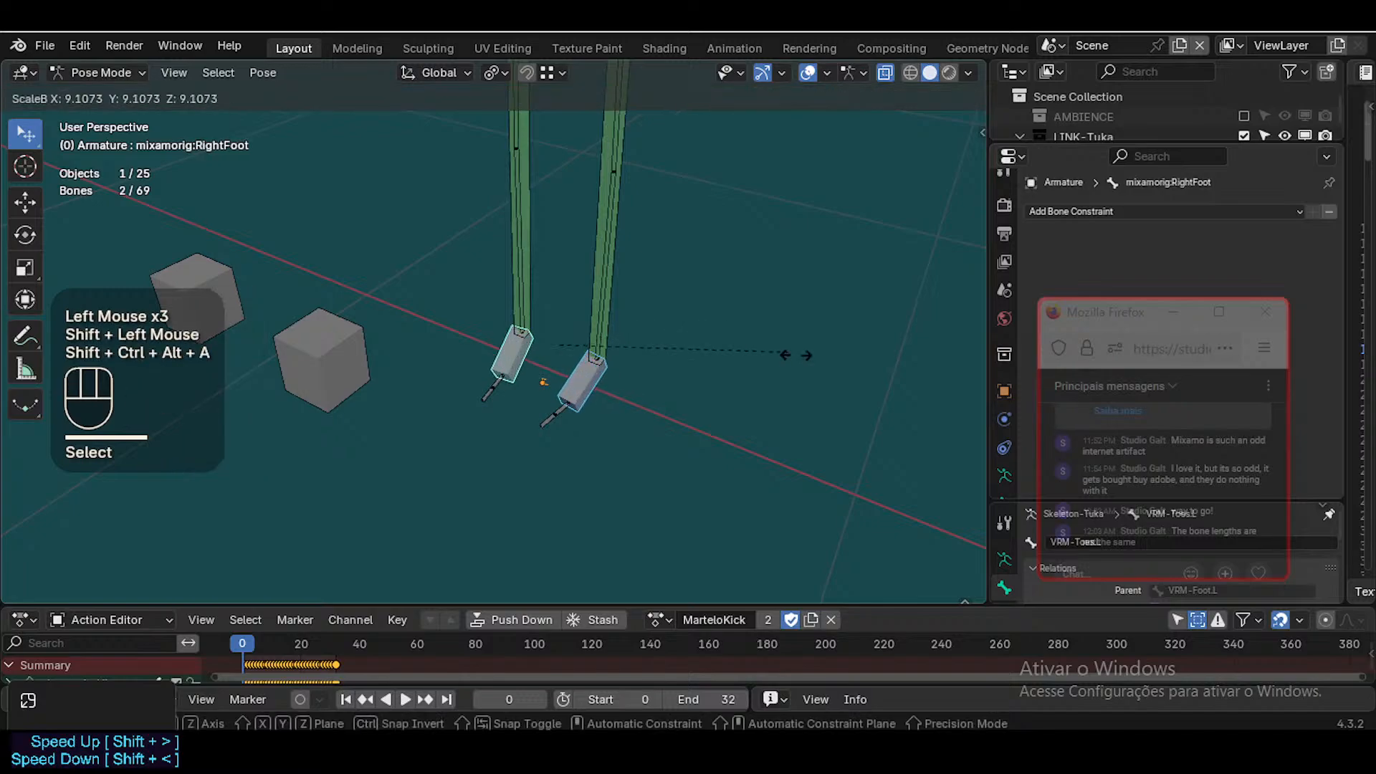
left_click(900, 374)
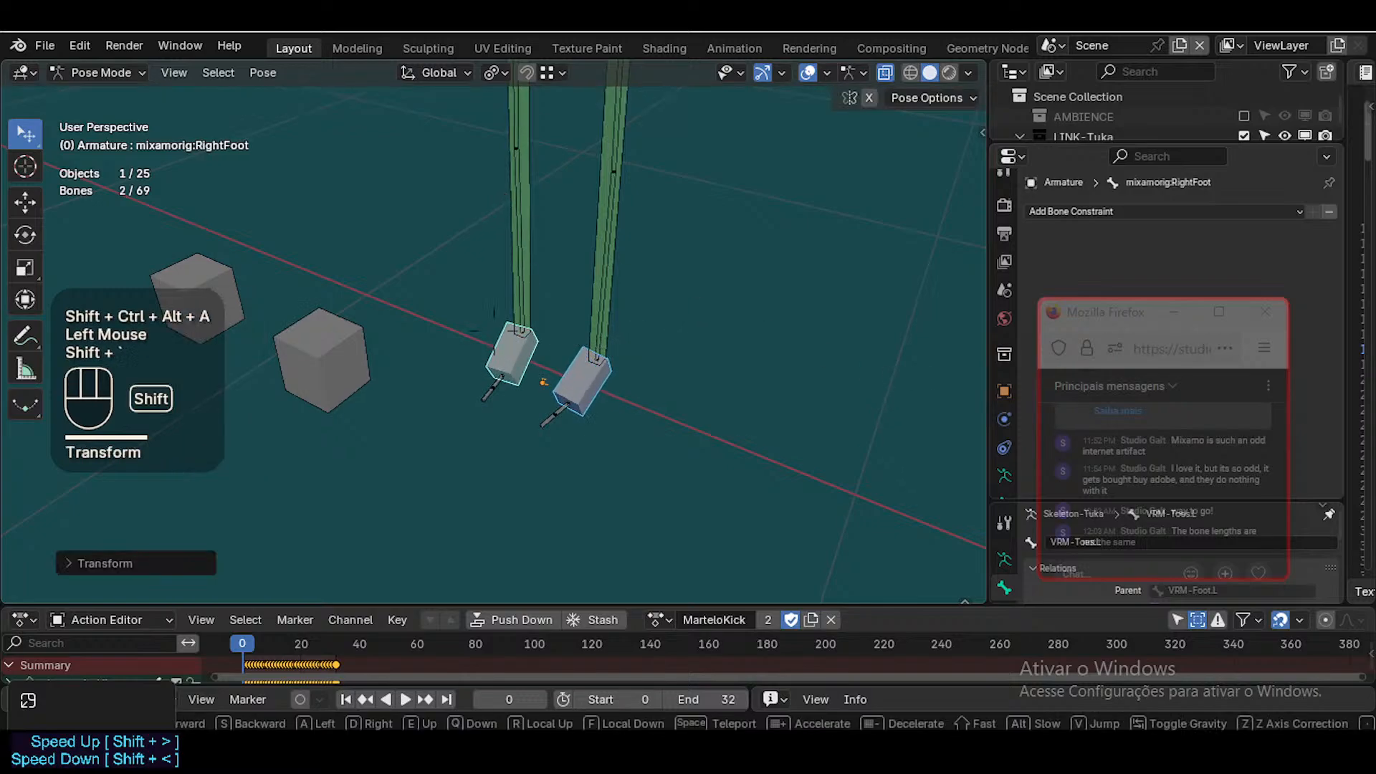
Shrink the B-Bone display size of MIX-Leg.L and MIX-Leg.R until they are thinner than the leg bones they overlap
key("shift+grave")
key("s")
key("e")
key("w")
key("w")
left_click(541, 370)
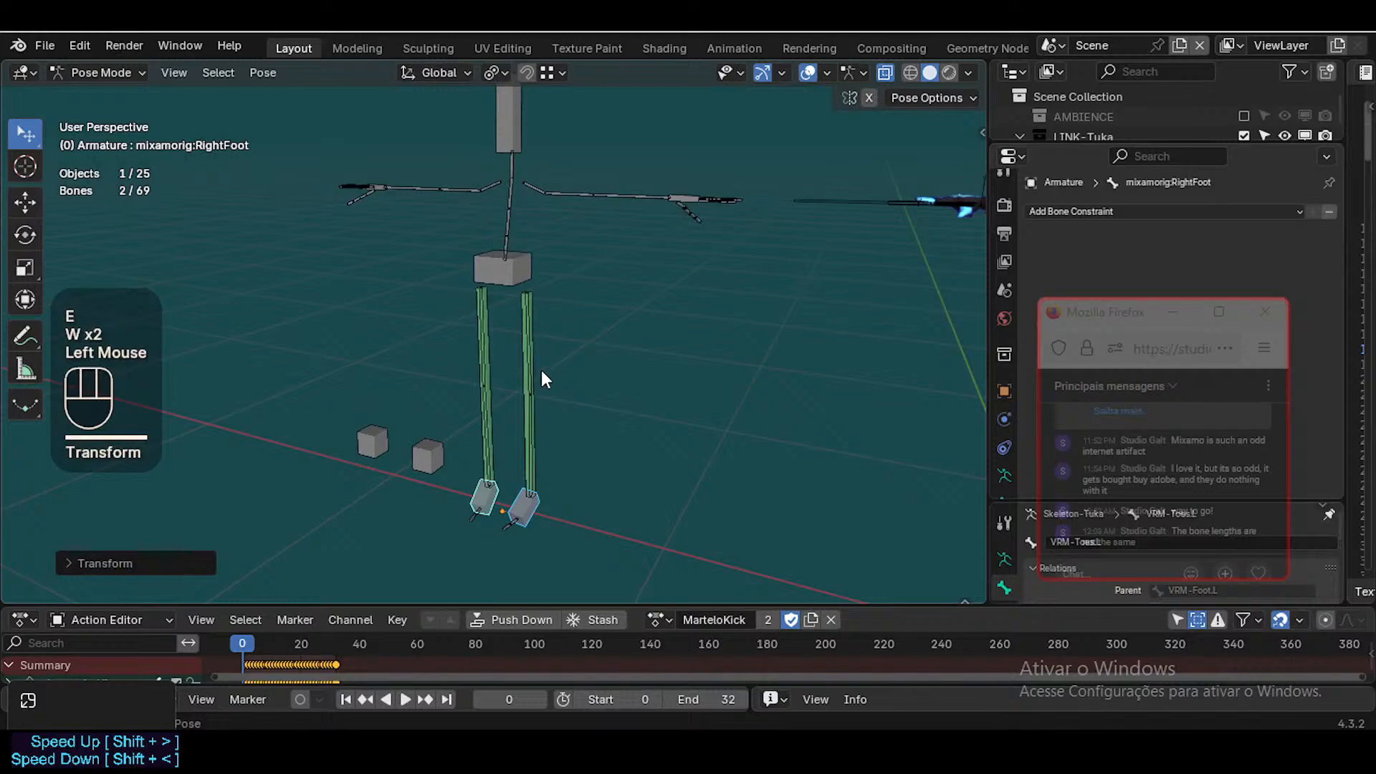
key("shift+grave")
key("w")
key("w")
left_click(565, 388)
left_click(539, 348)
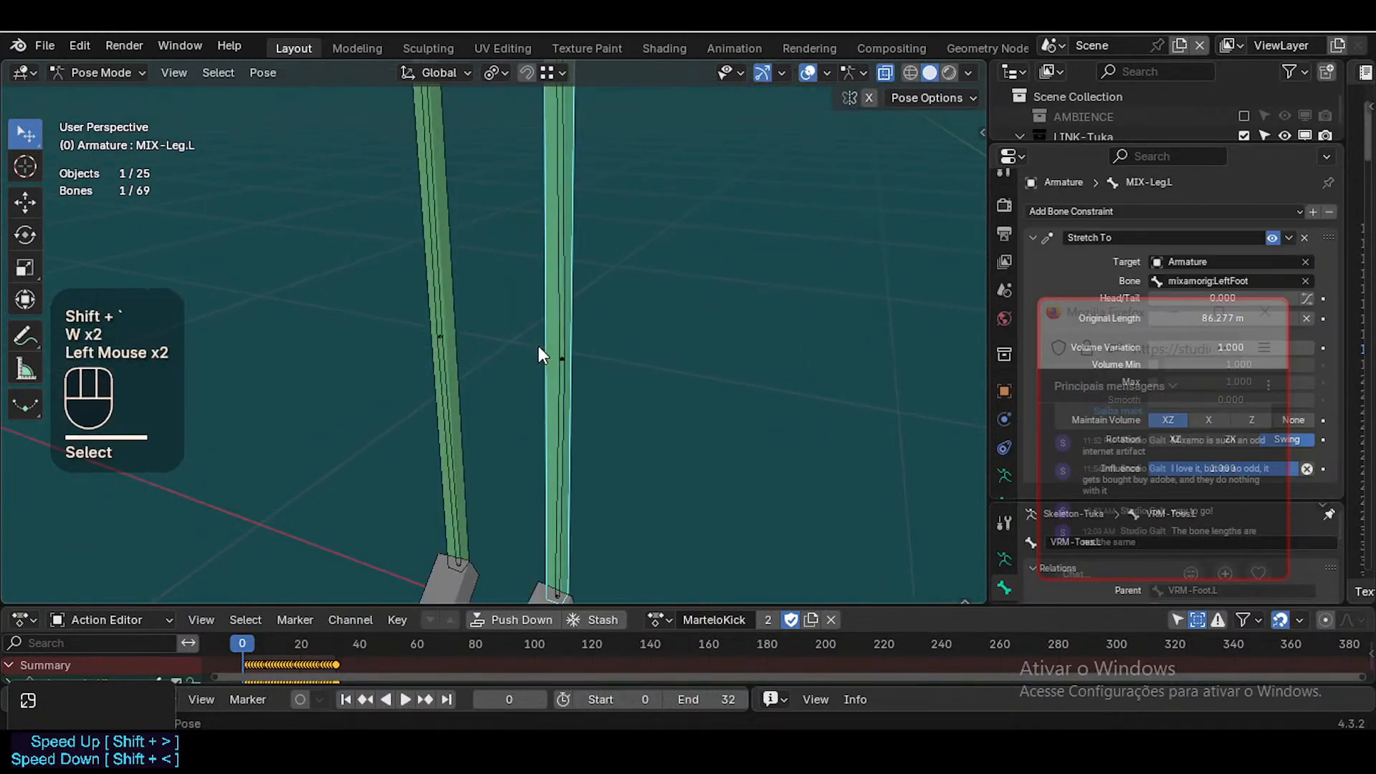
left_click(454, 308, "shift")
key("shift+ctrl+alt+a")
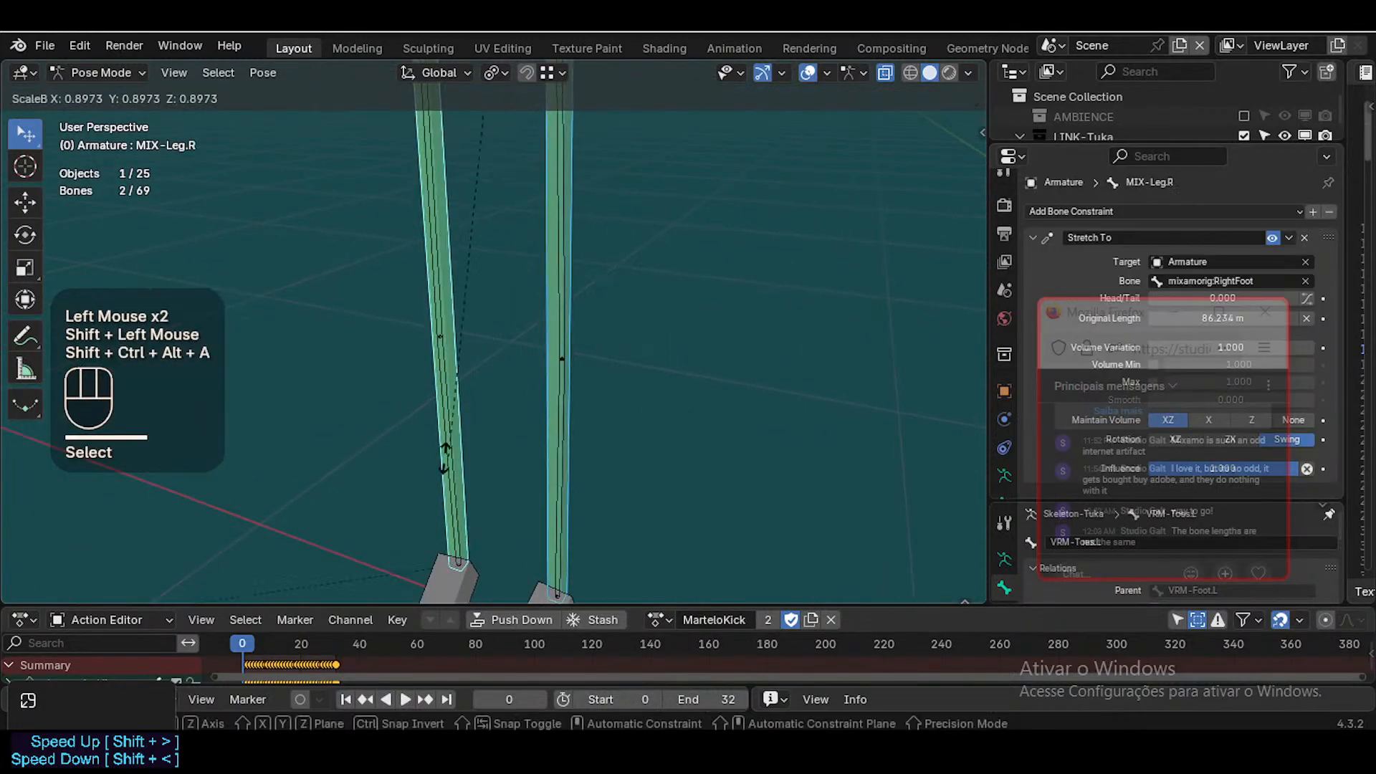
left_click(678, 495)
key("shift+ctrl+alt+a")
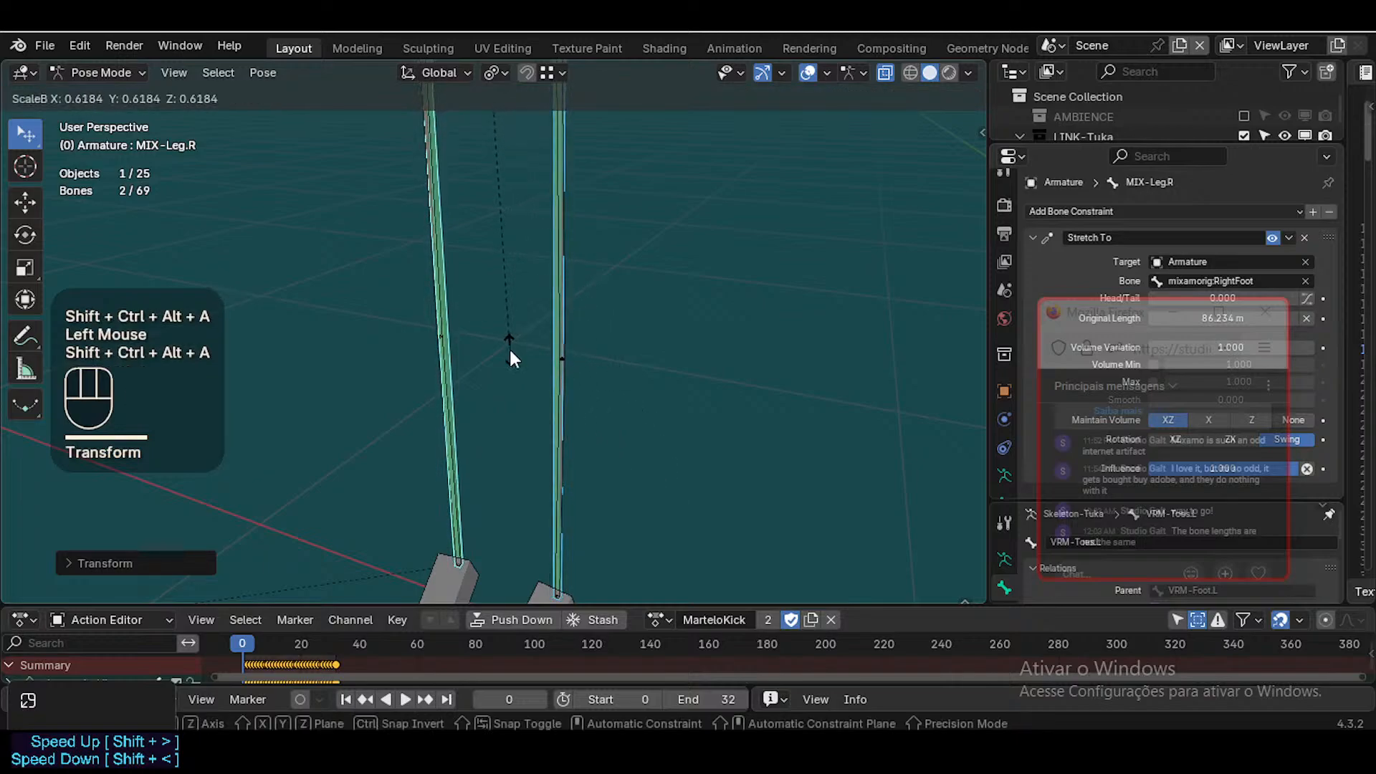
left_click(662, 491)
key("shift+ctrl+alt+a")
left_click(629, 430)
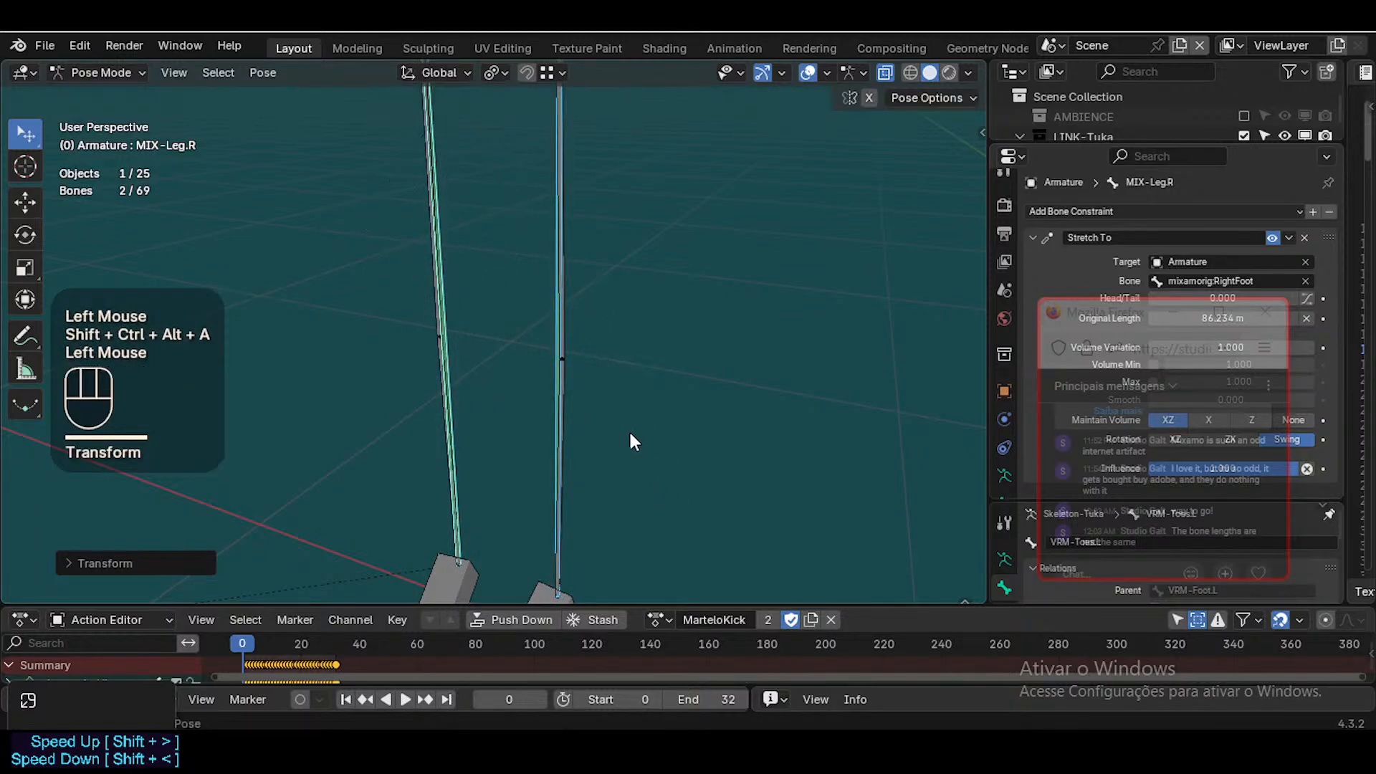
key("shift+ctrl+alt+a")
left_click(457, 308)
Select the upper and lower leg bones plus the shoulder, arm and forearm bones on both sides, and enlarge their B-Bone display size
double_click(430, 328)
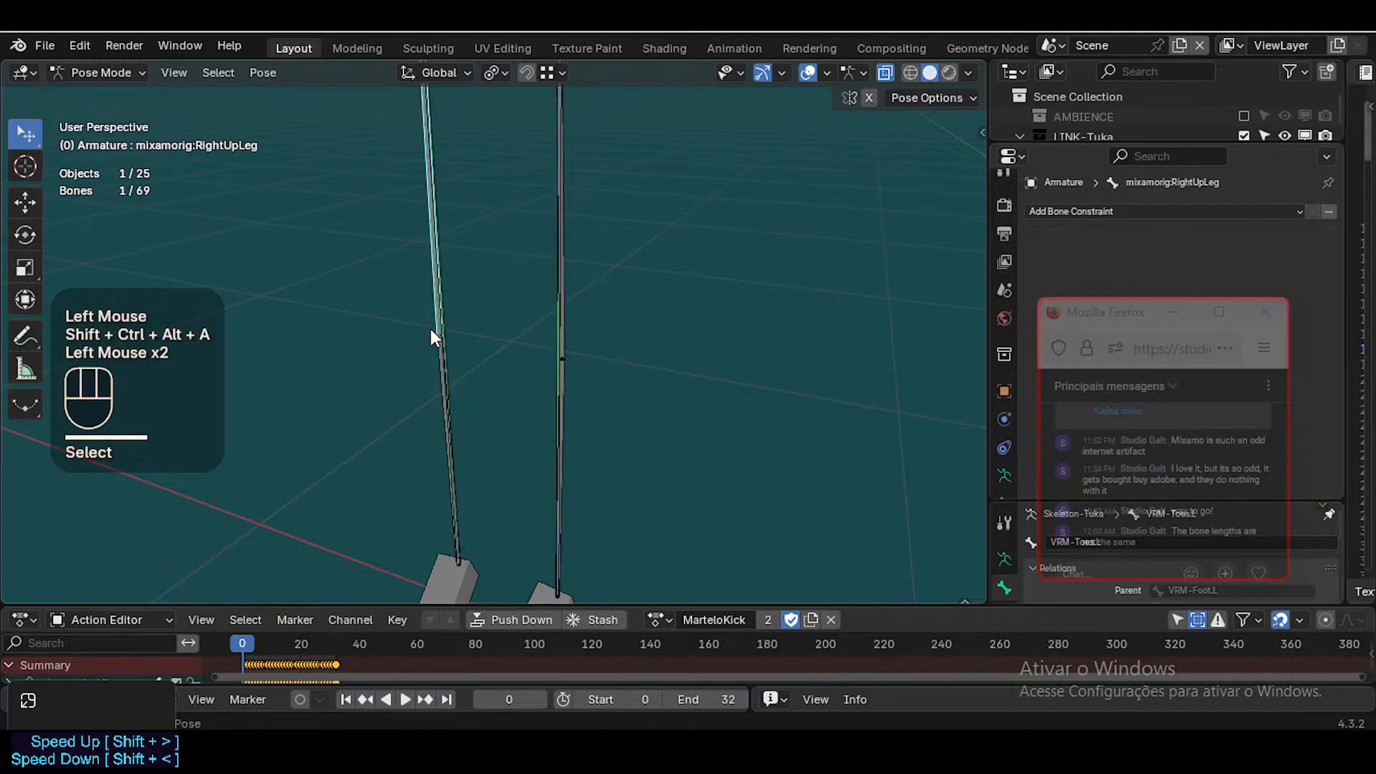
left_click(433, 357, "shift")
scroll(549, 322, "down", 3)
middle_click_drag(546, 323, 388, 362)
key("shift+grave")
key("shift+a")
key("shift+w")
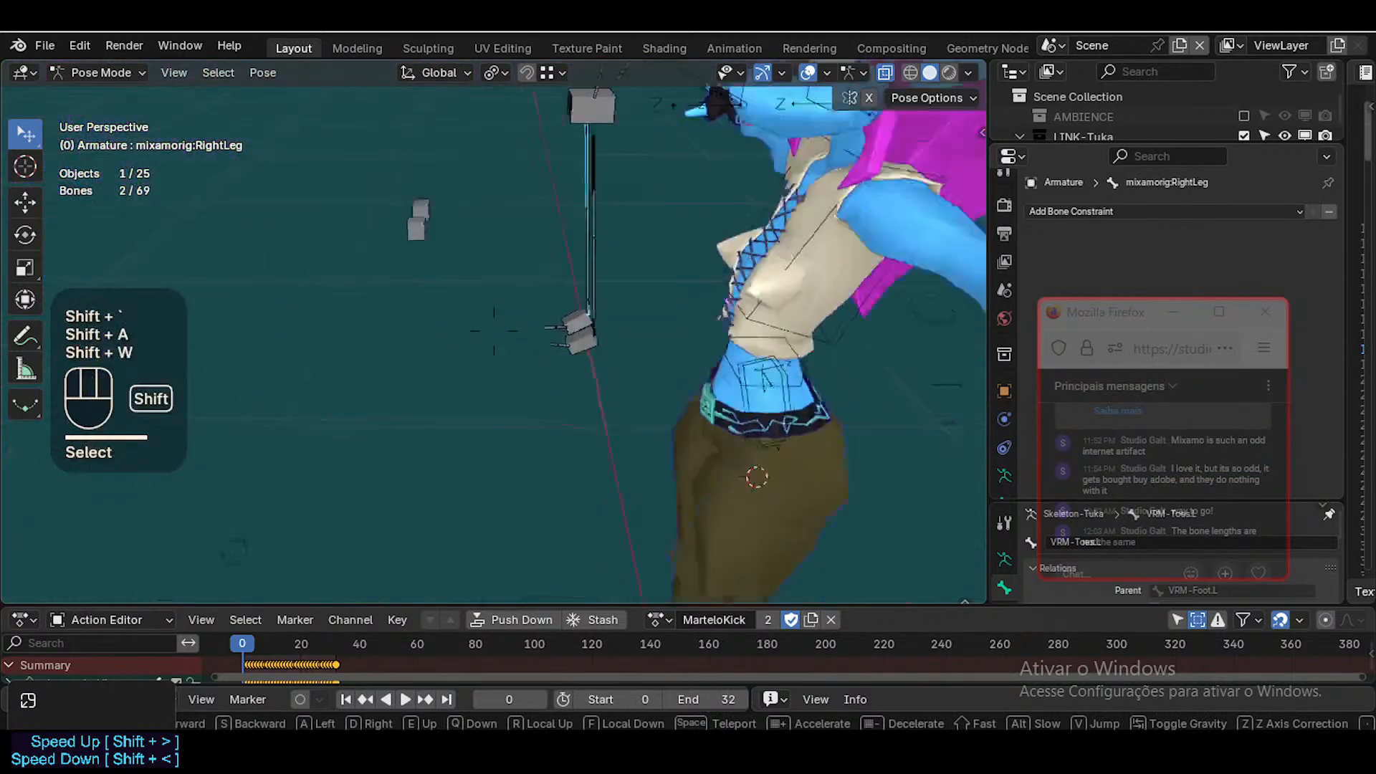
key("w")
left_click(433, 387)
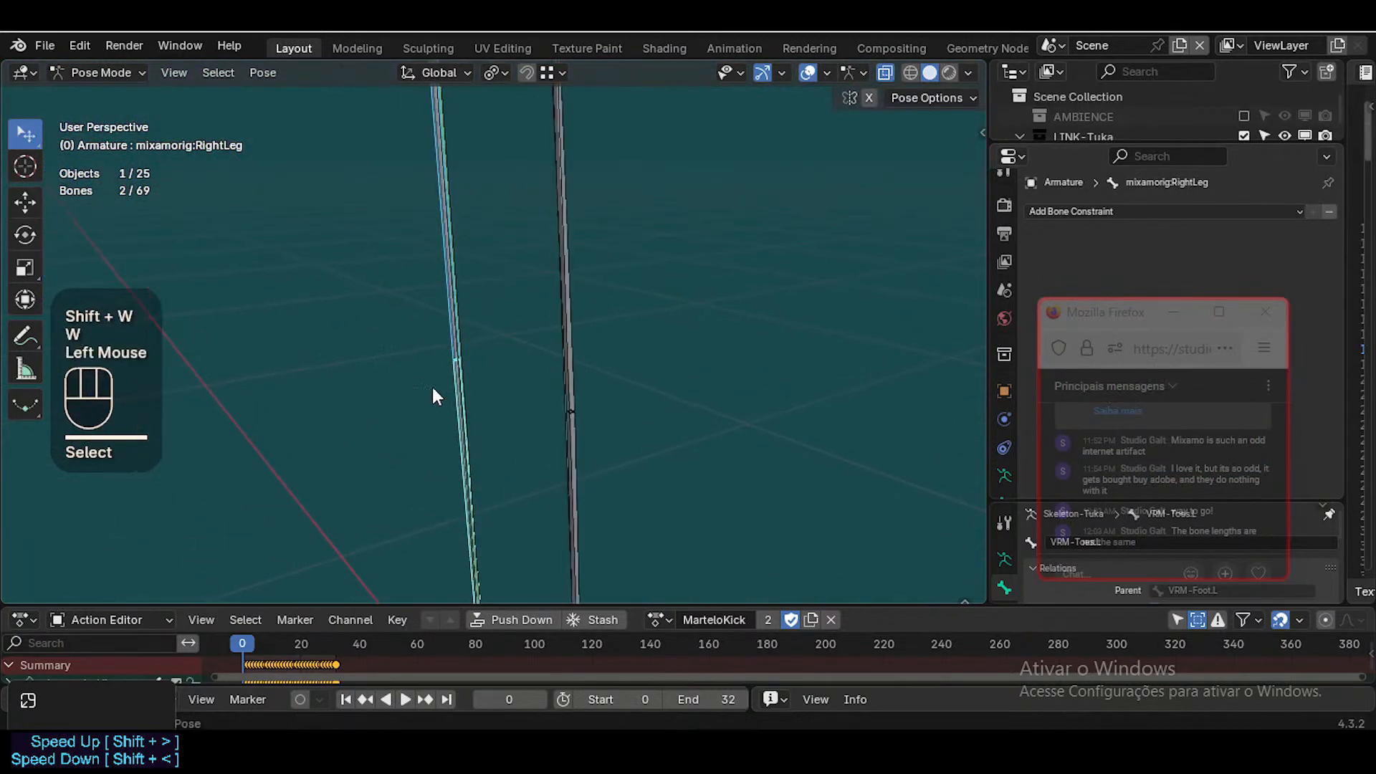
left_click(572, 375, "shift")
left_click(573, 449, "shift")
key("ctrl+z")
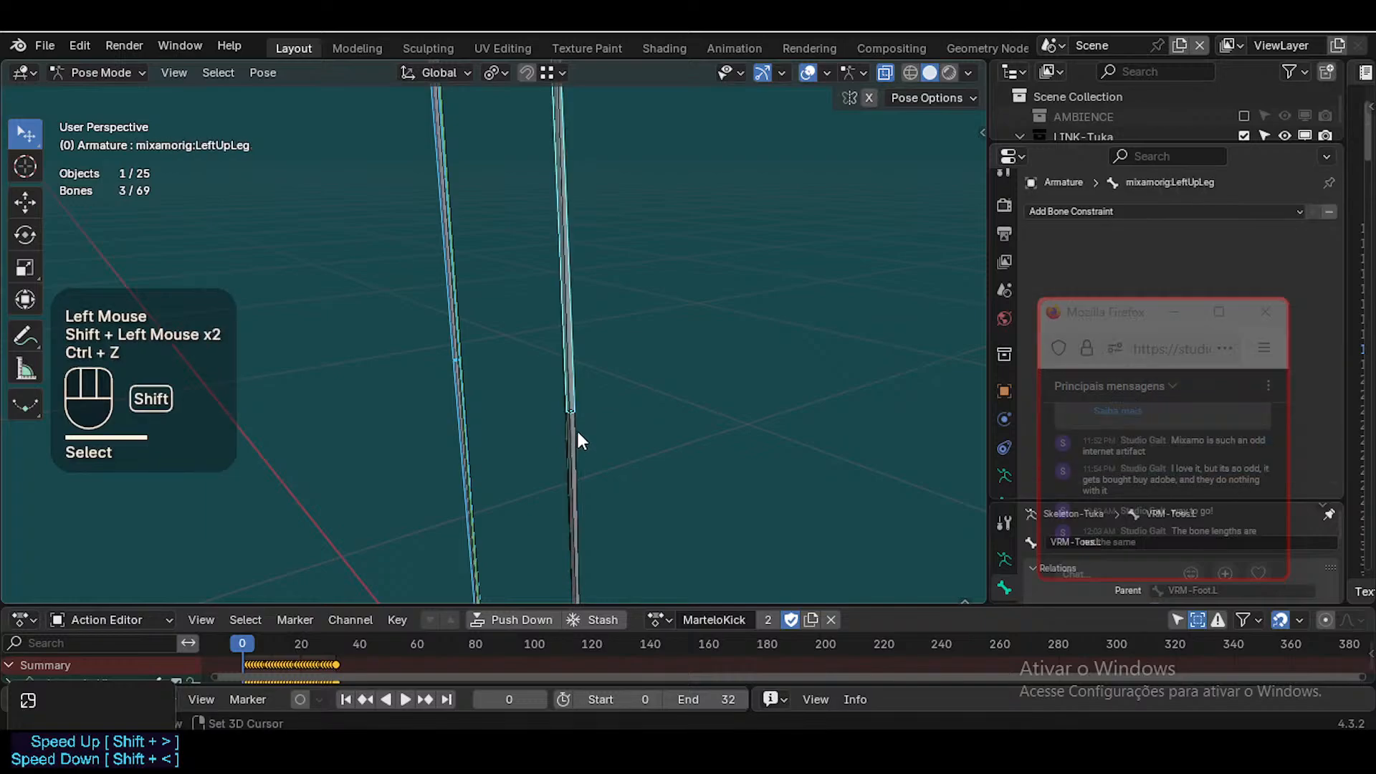
left_click(577, 431, "shift")
key("shift+grave")
key("e")
key("w")
left_click(494, 330)
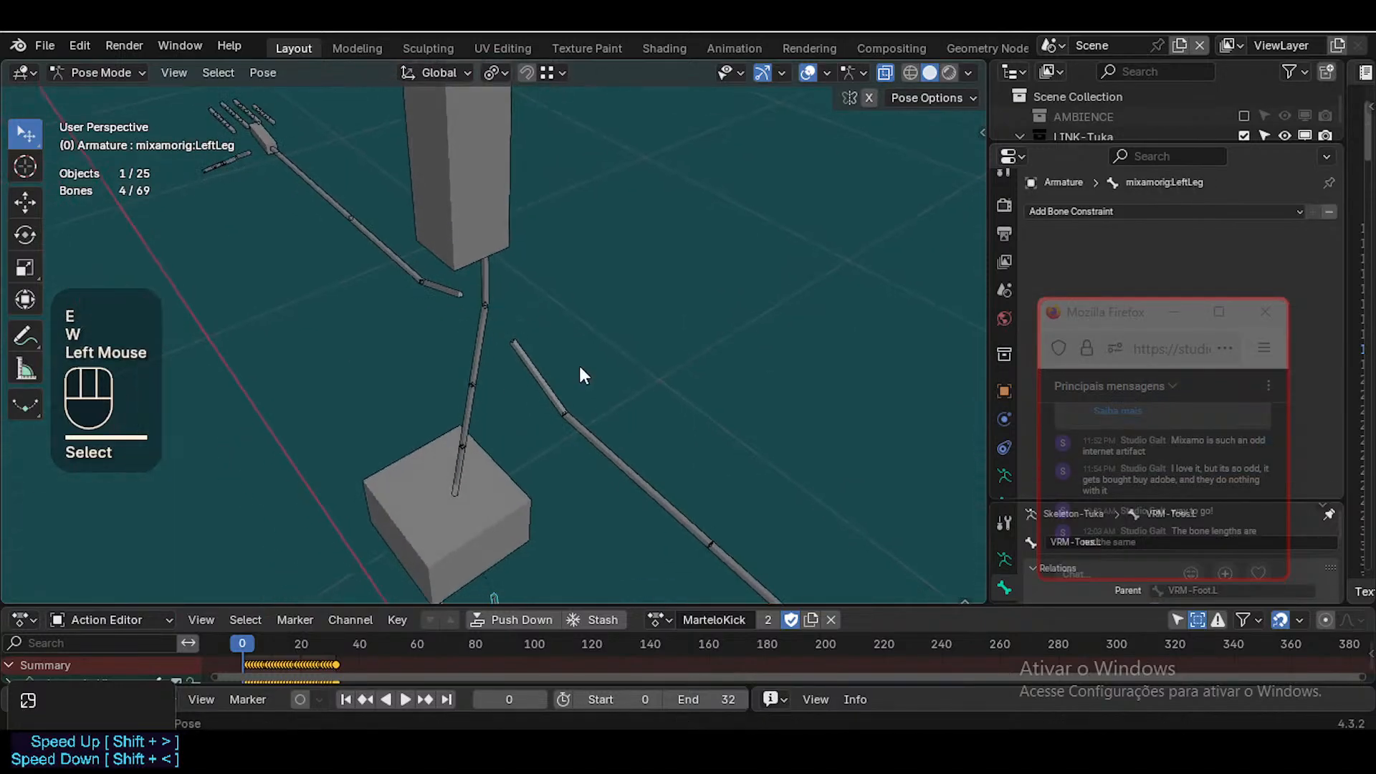
left_click(601, 447, "shift")
left_click(757, 575, "shift")
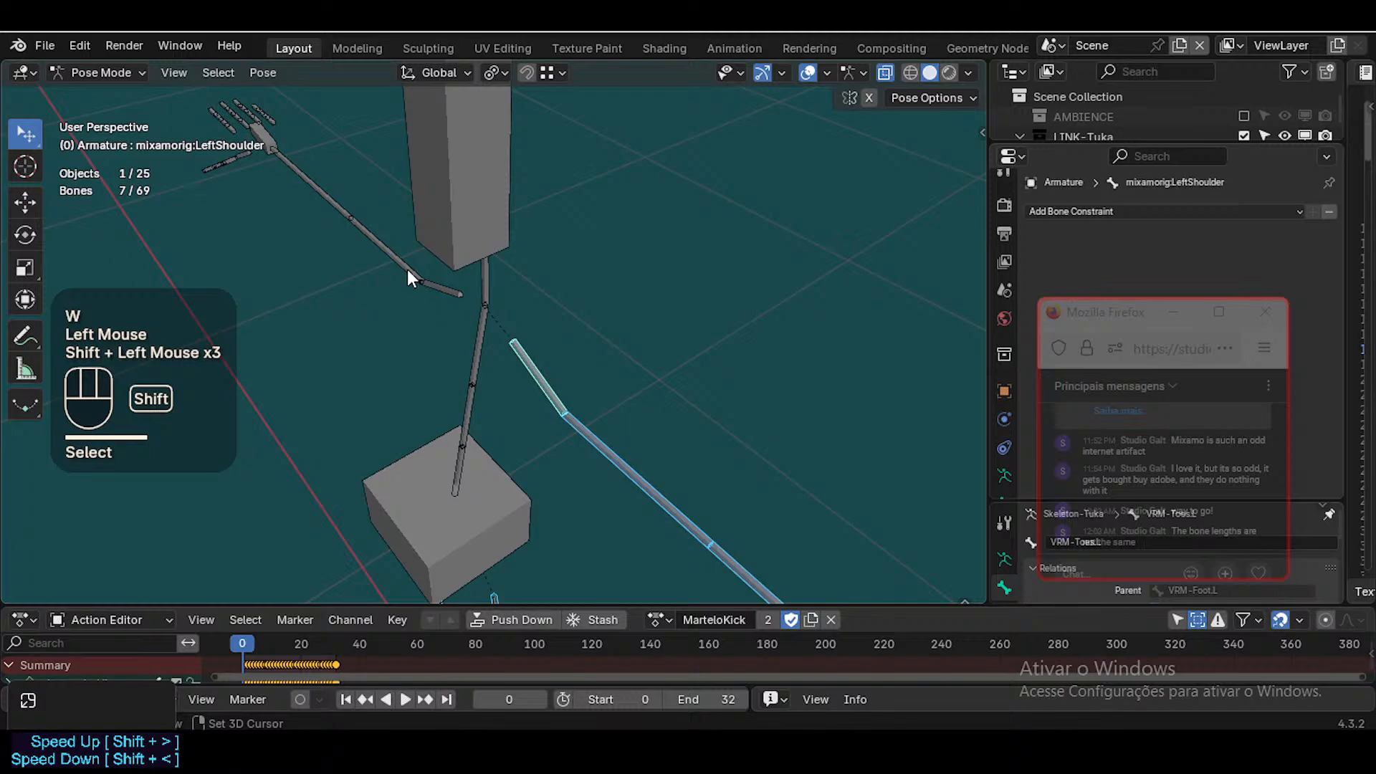
left_click(441, 287, "shift")
left_click(328, 197, "shift")
left_click(430, 285, "shift")
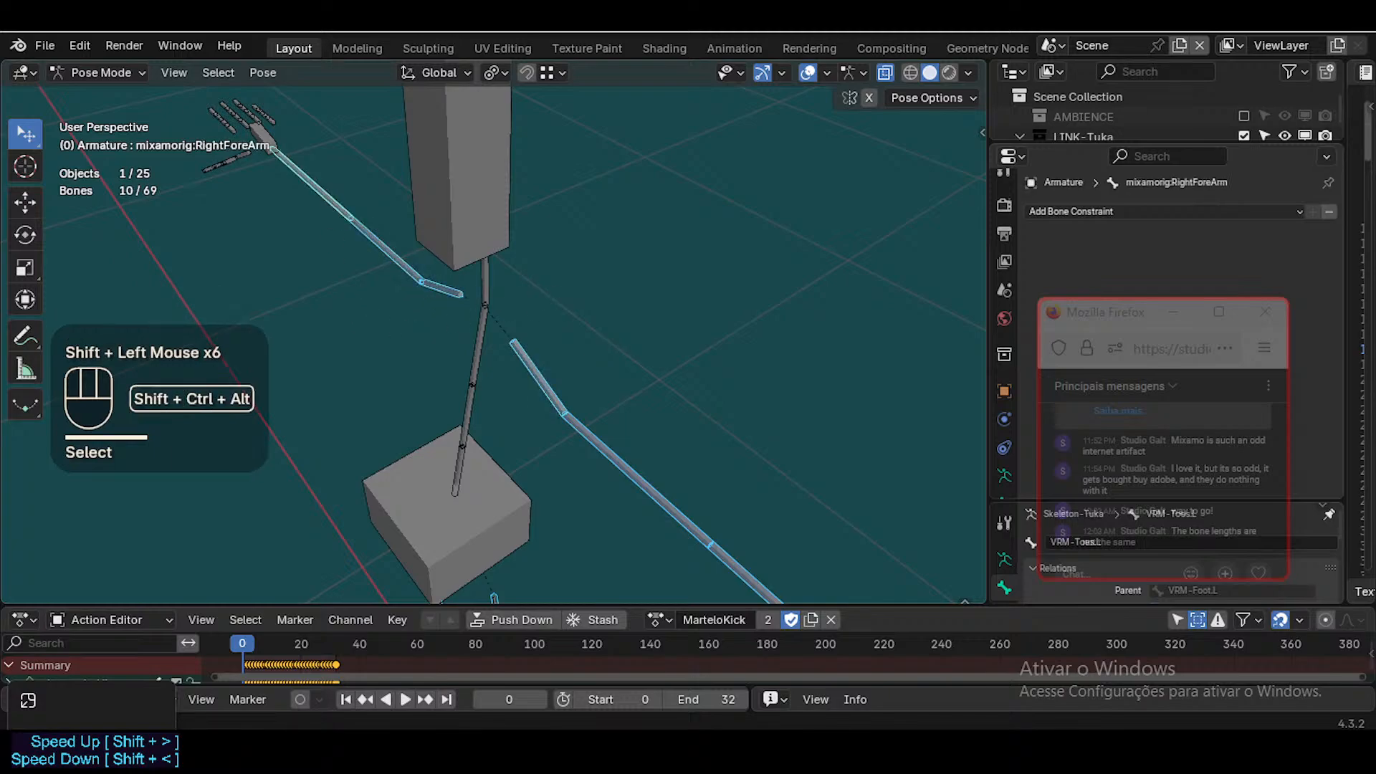
key("shift+ctrl+alt+a")
left_click(304, 434)
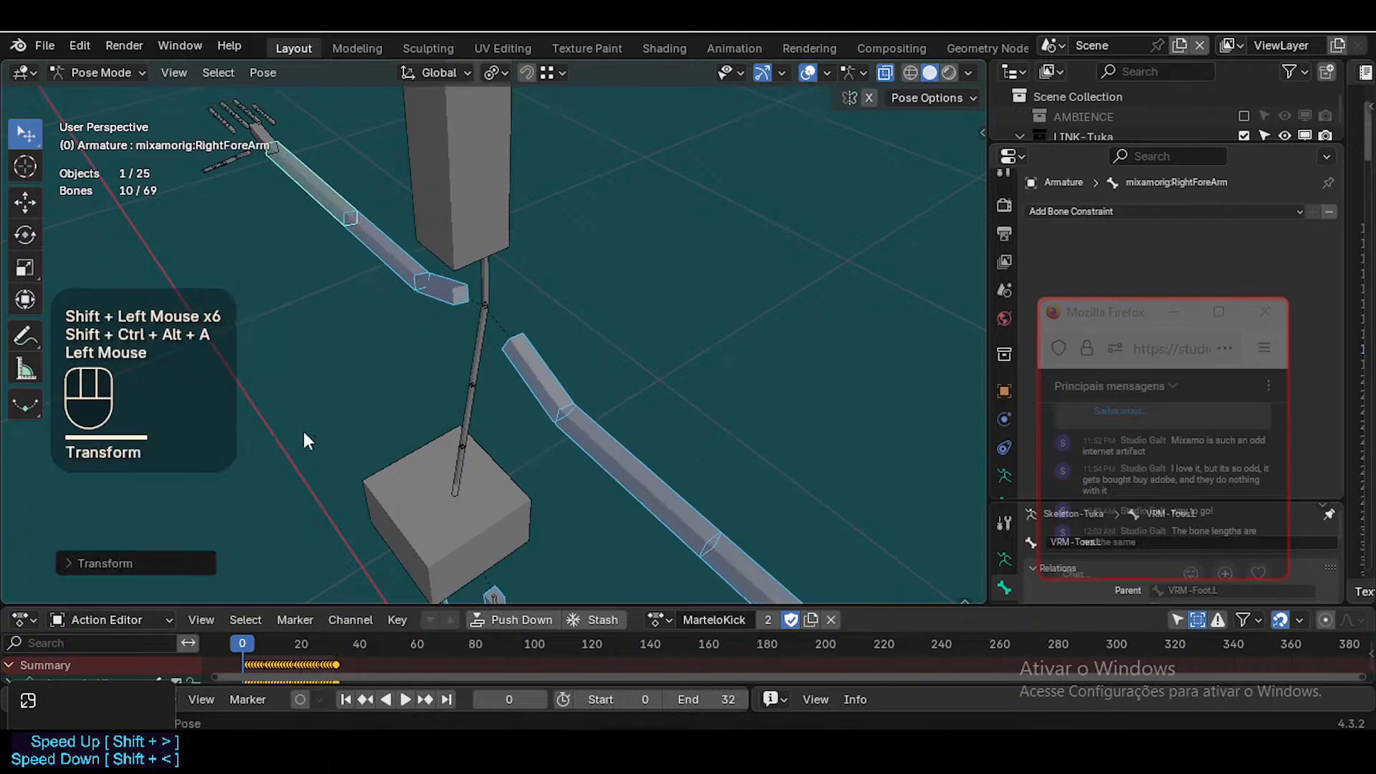
Enlarge the B-Bone display size of both hand bones further so they are thicker than the forearms
left_click(265, 135)
key("shift+grave")
key("s")
left_click(403, 265)
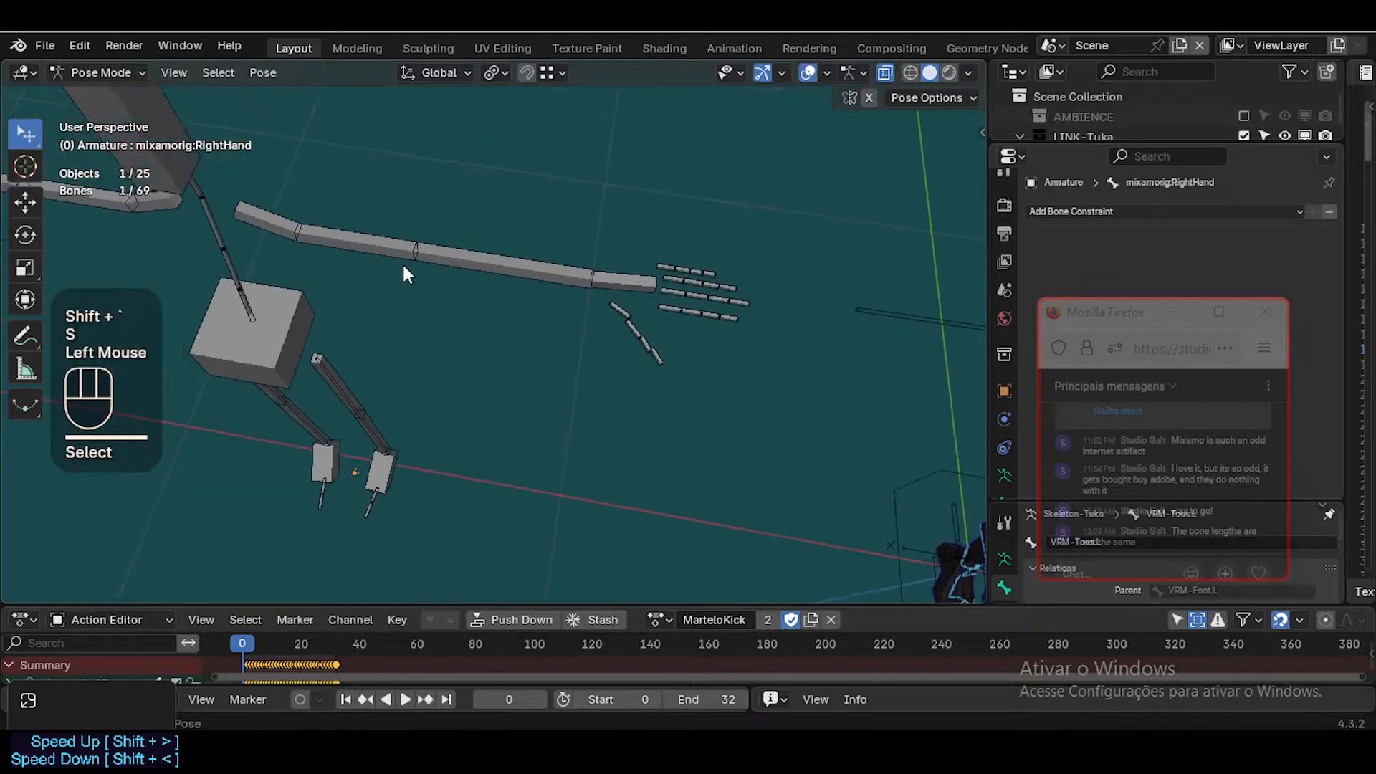
left_click(634, 284, "shift")
key("shift+ctrl+alt+a")
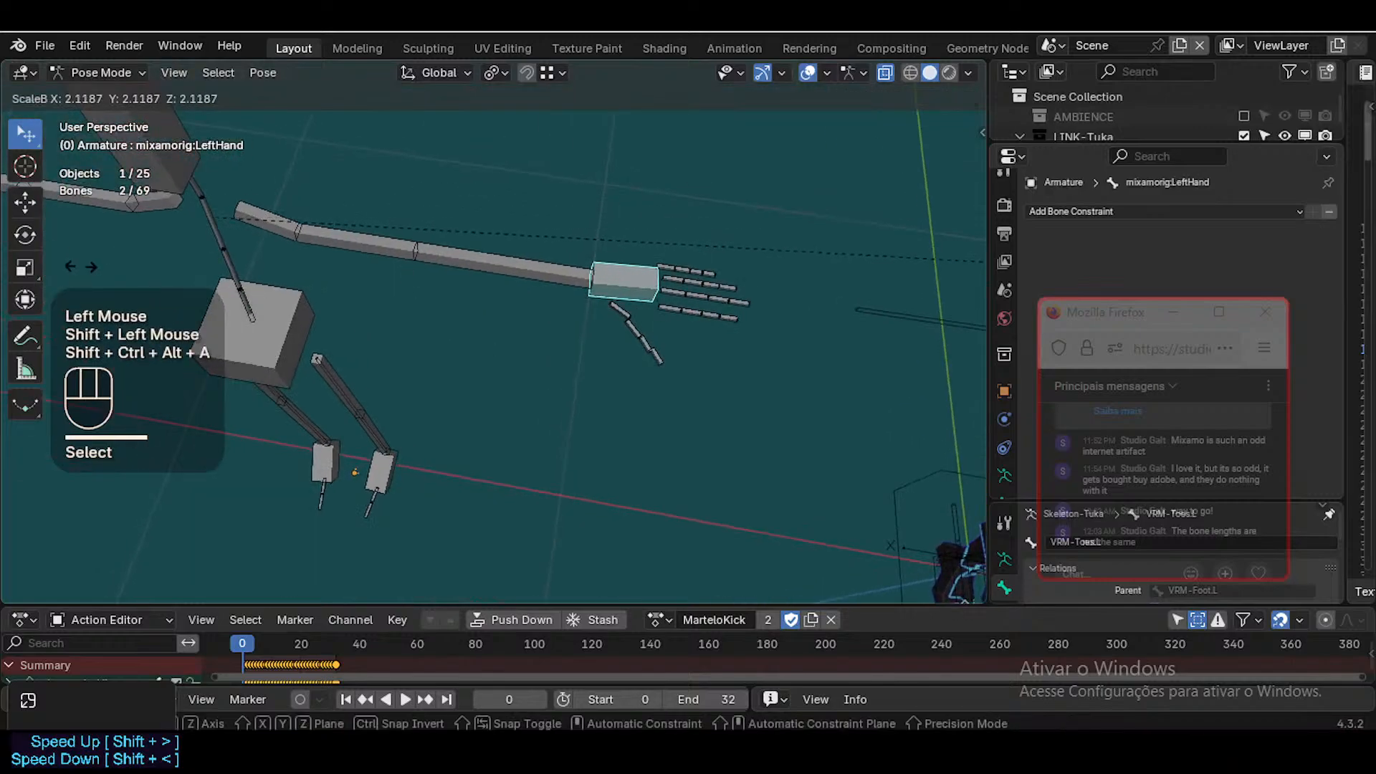
left_click(80, 267)
Enlarge the B-Bone display size of the left hand's first thumb bone
key("shift+grave")
key("w")
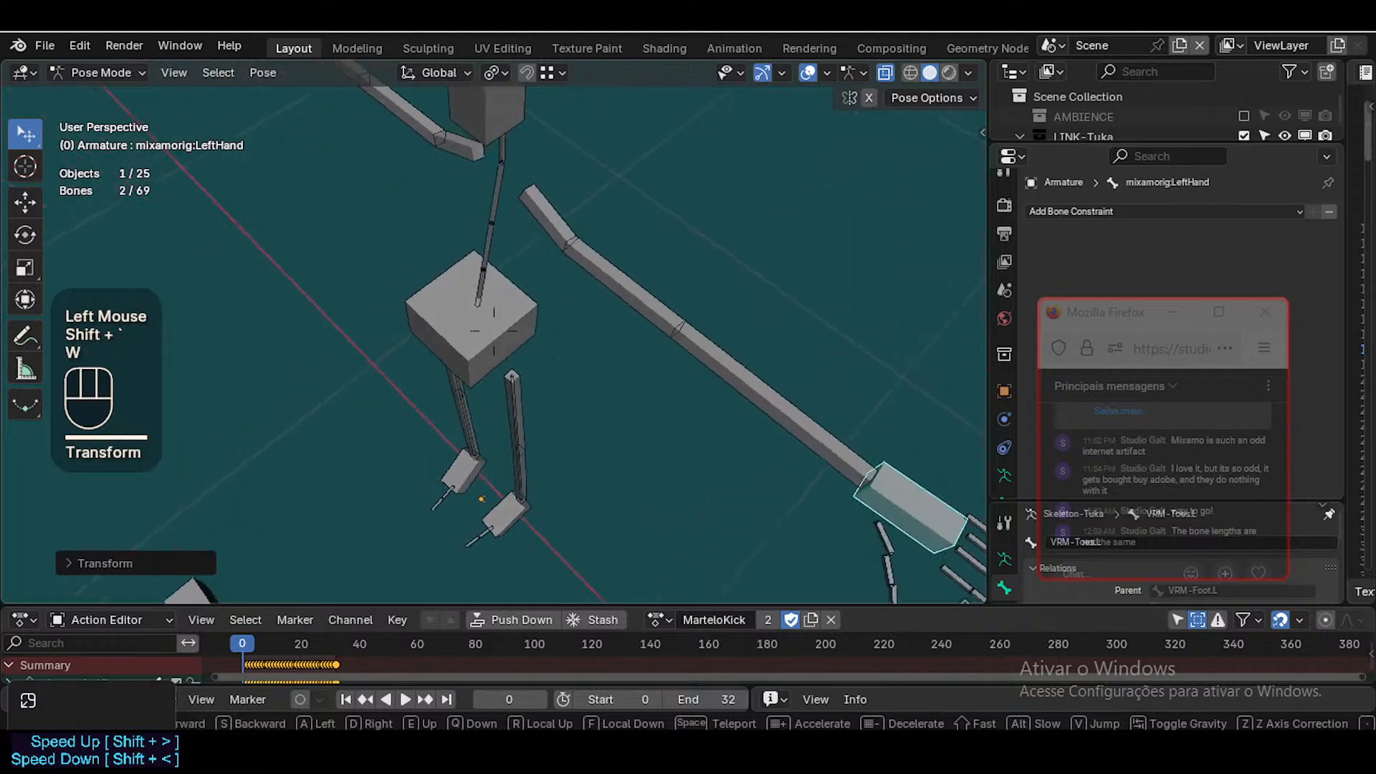
key("d")
key("s")
key("w")
key("q")
left_click(741, 429)
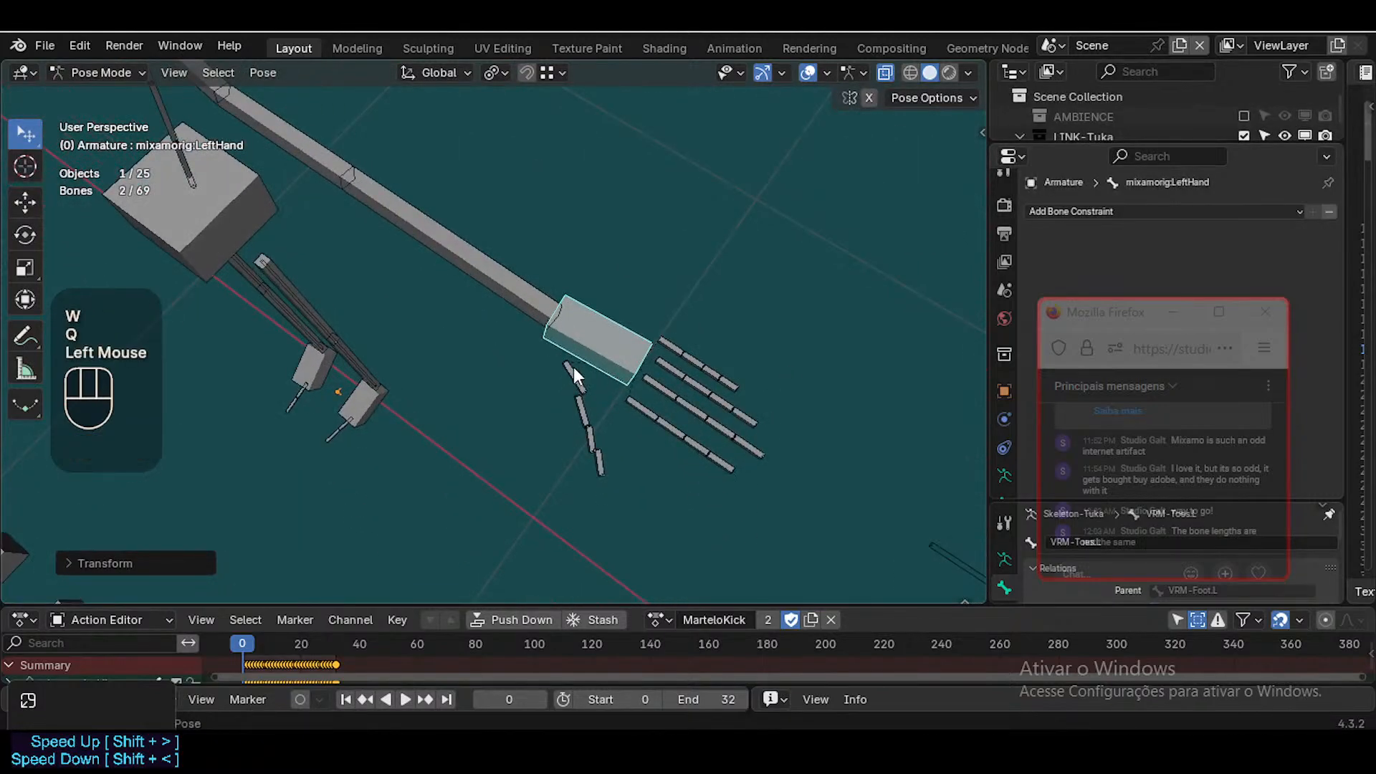
left_click(586, 380)
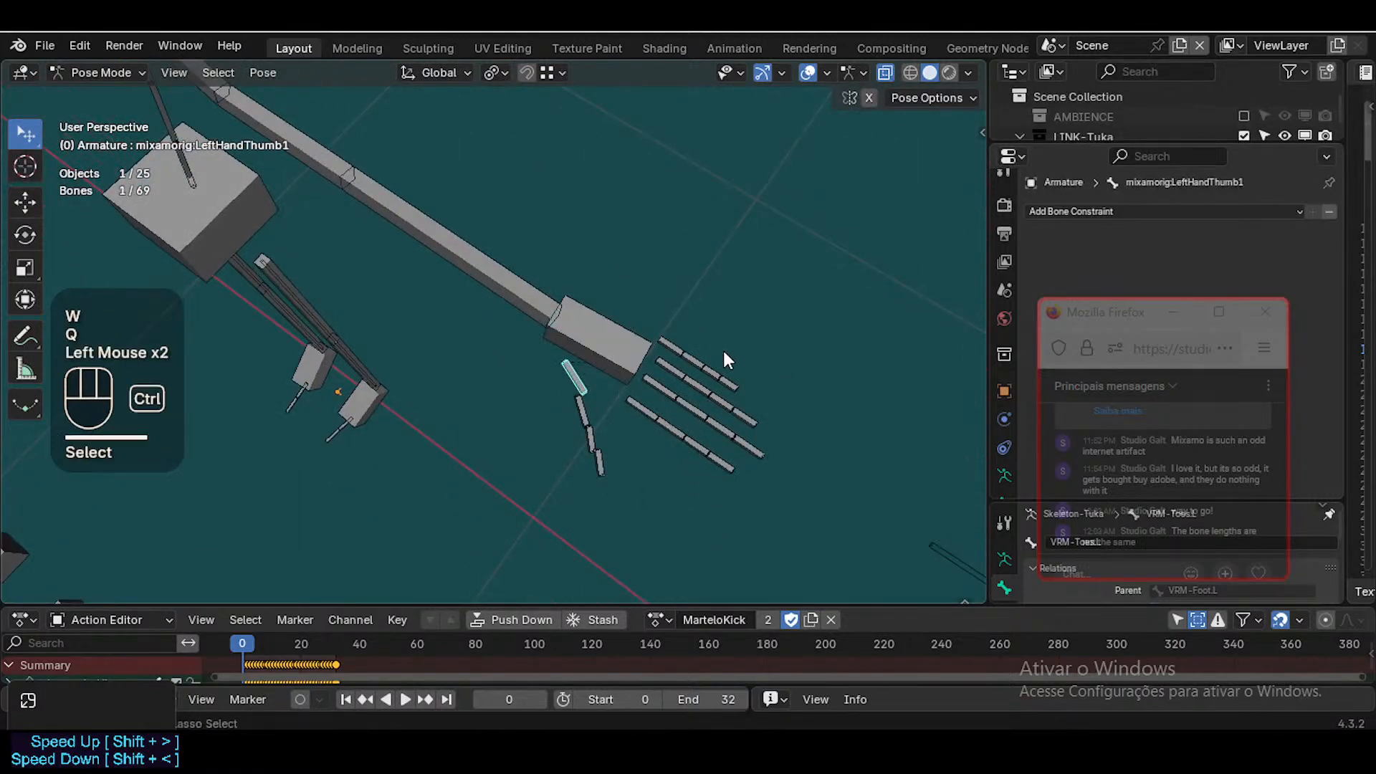
key("shift+ctrl+alt+a")
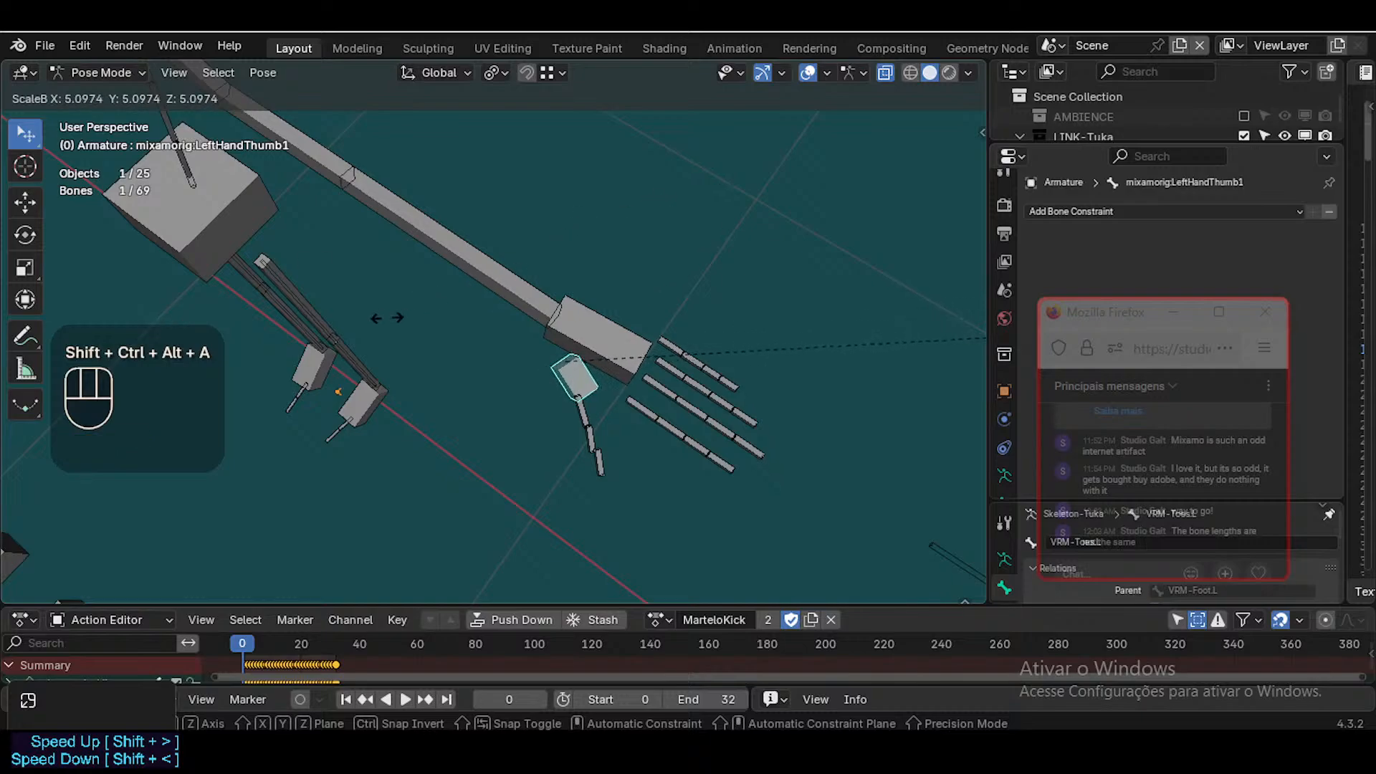
left_click(341, 346)
Select the outermost tip bones of all five fingers on the left hand
left_click(673, 439)
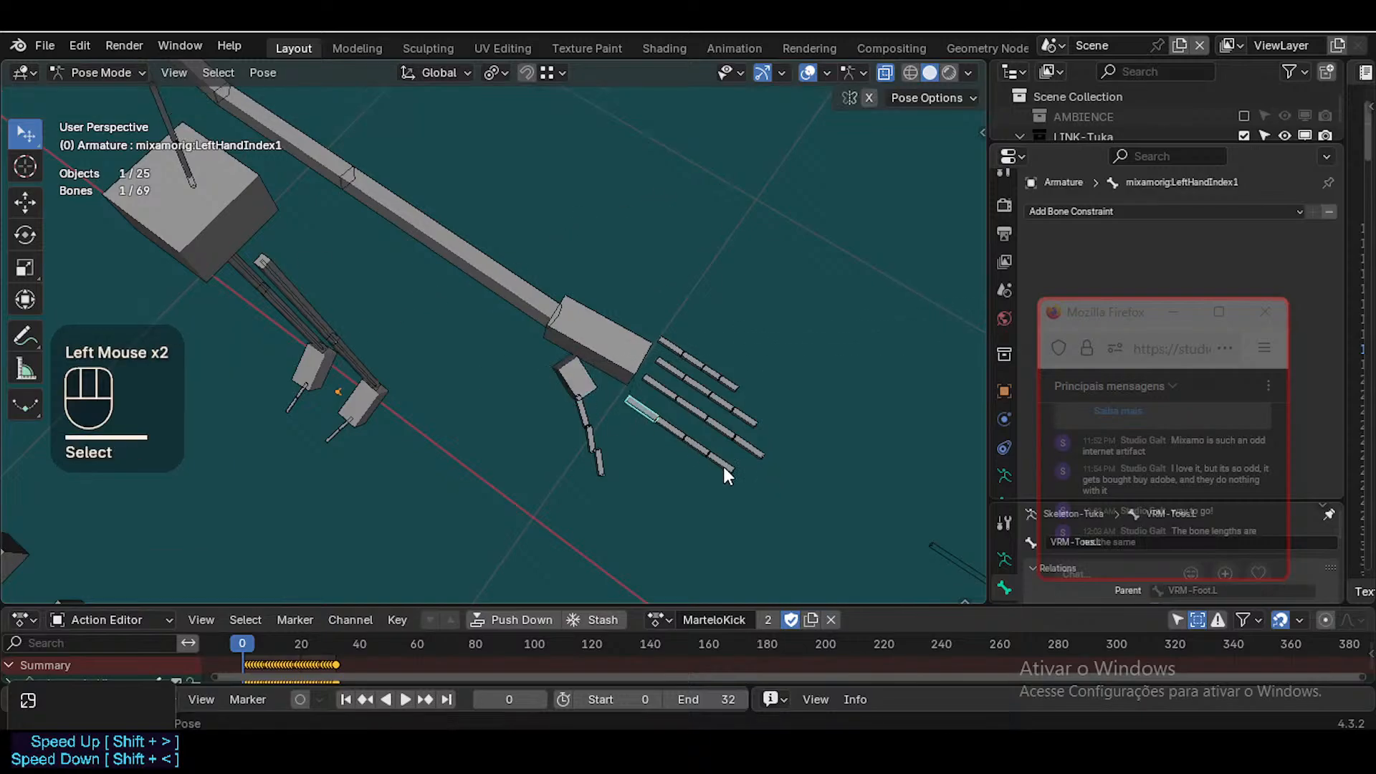
left_click(724, 466)
left_click(746, 446, "shift")
left_click(753, 417, "shift")
left_click(734, 380, "shift")
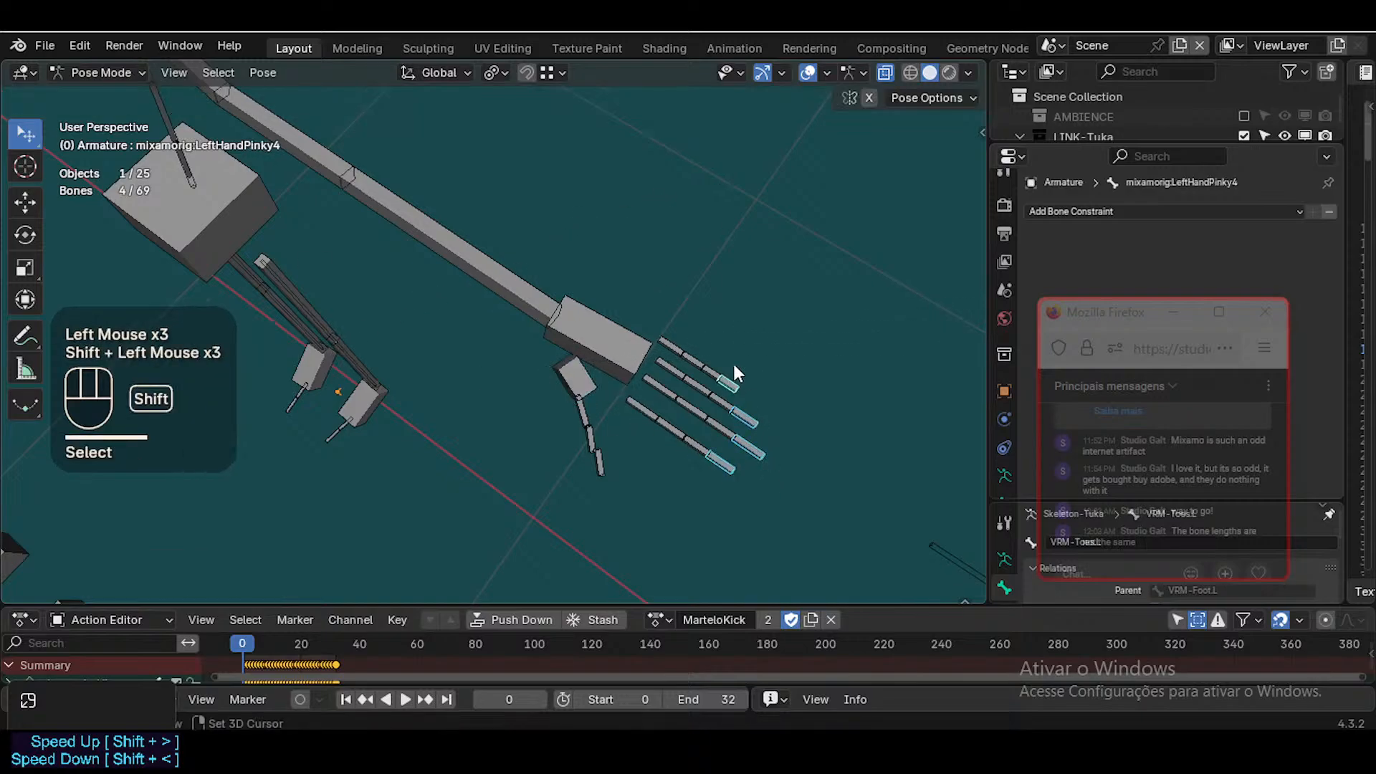
left_click(602, 470, "shift")
Add the outermost tip bones of all five fingers on the right hand to the selection
key("shift+grave")
key("w")
key("shift+a")
key("shift+a")
key("w")
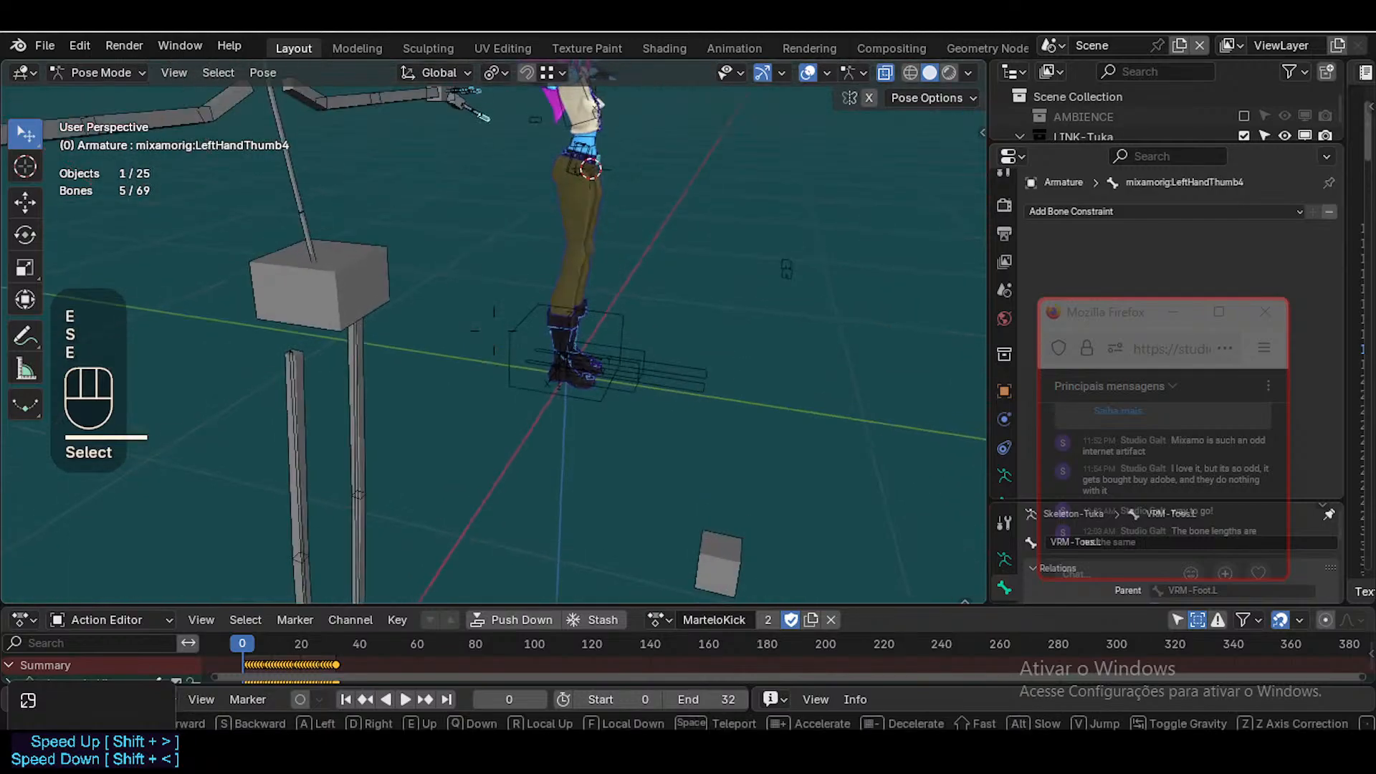
left_click(607, 442)
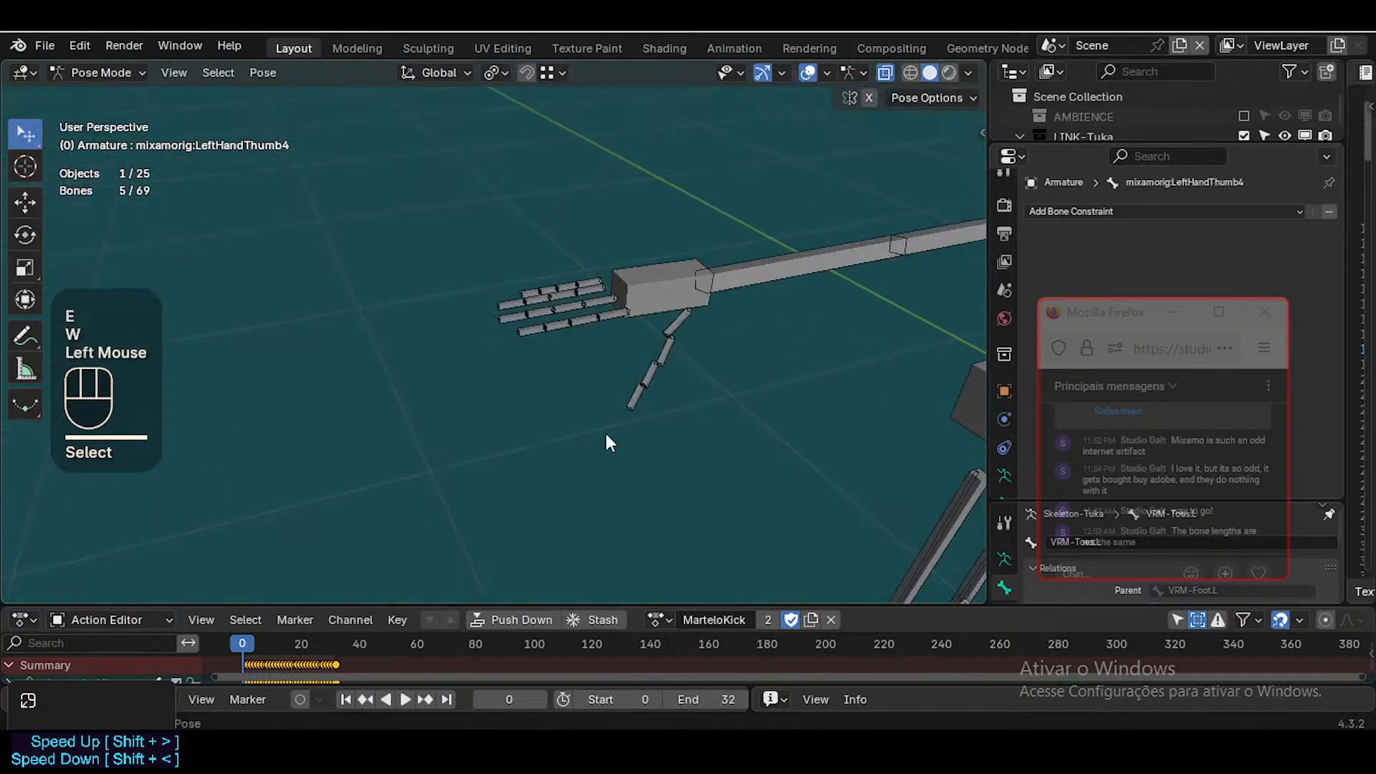
left_click(505, 304, "shift")
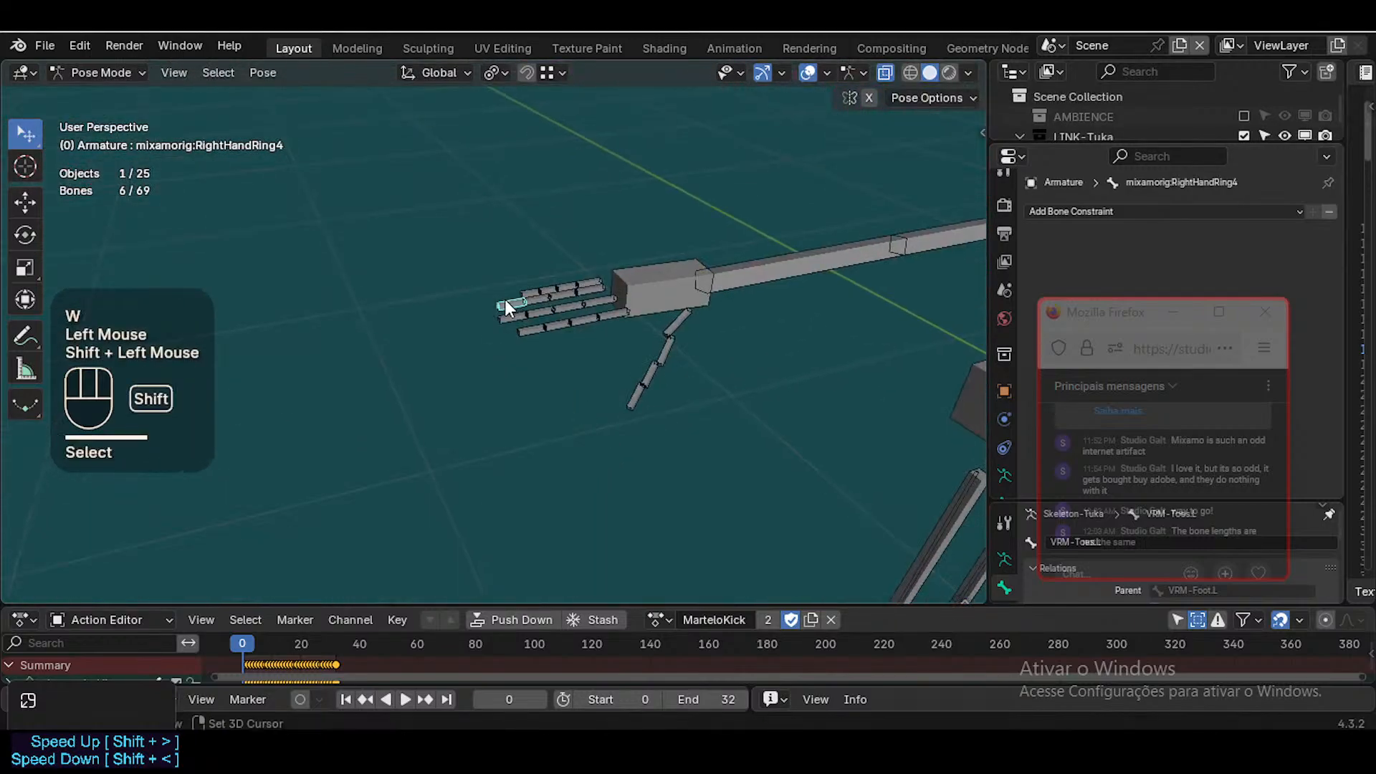
left_click(636, 399, "shift")
Add the HeadTop_End bone above the head to the selection
key("shift+grave")
key("d")
key("w")
key("e")
key("s")
left_click(739, 350)
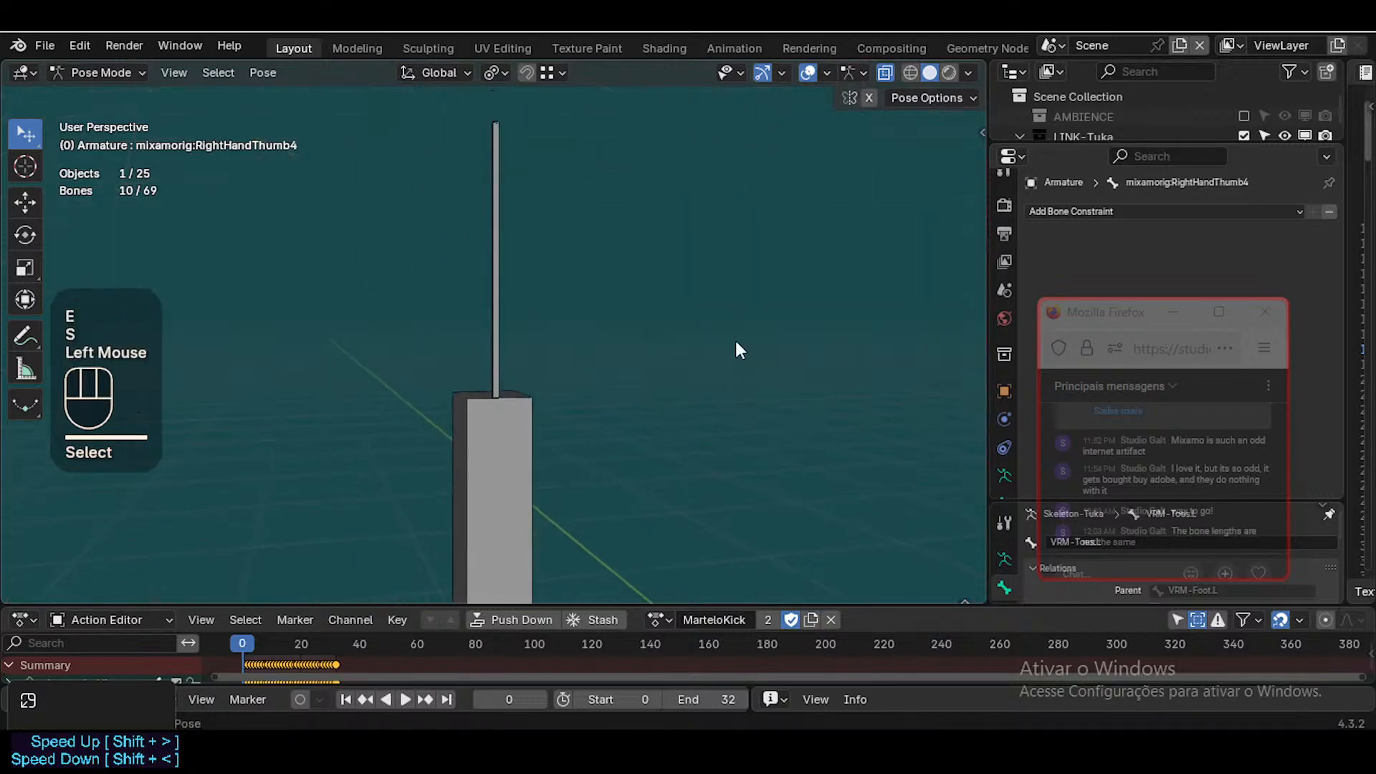
left_click(509, 294, "shift")
Add the Toe_End bones of both feet to the selection
key("shift+grave")
key("s")
key("q")
key("a")
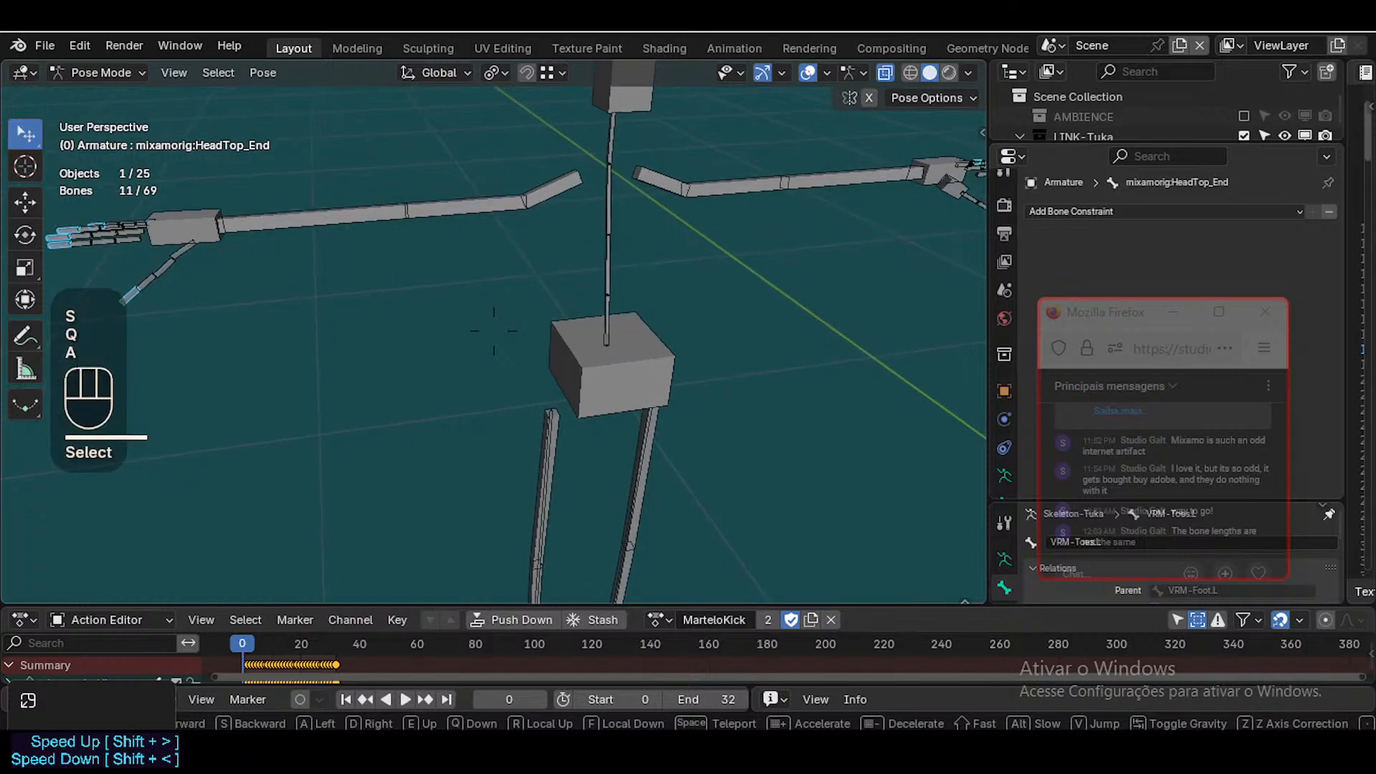
key("w")
key("q")
key("w")
left_click(479, 338)
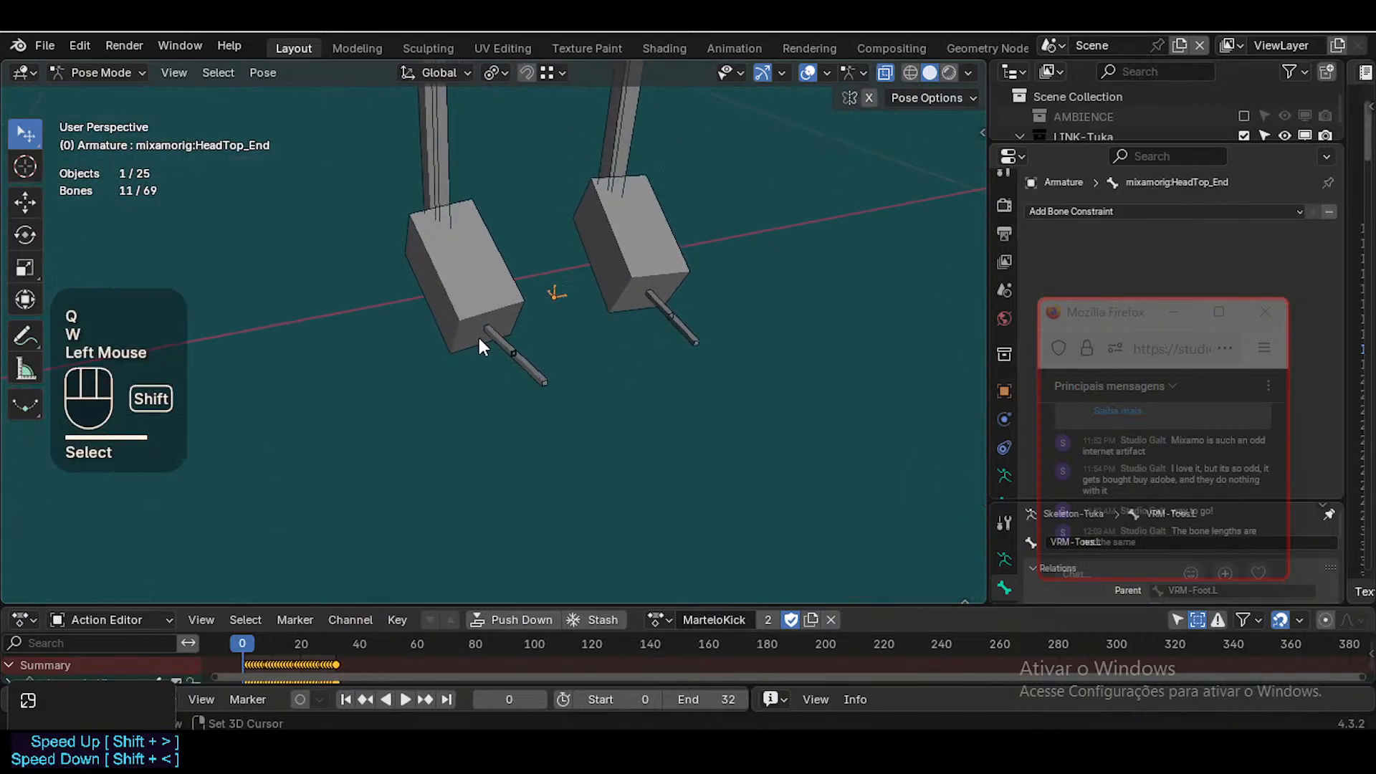
left_click(527, 369, "shift")
left_click(688, 337, "shift")
Reduce the B-Bone display size of the selected fingertip, head-top and toe-end bones
key("shift+ctrl+alt+a")
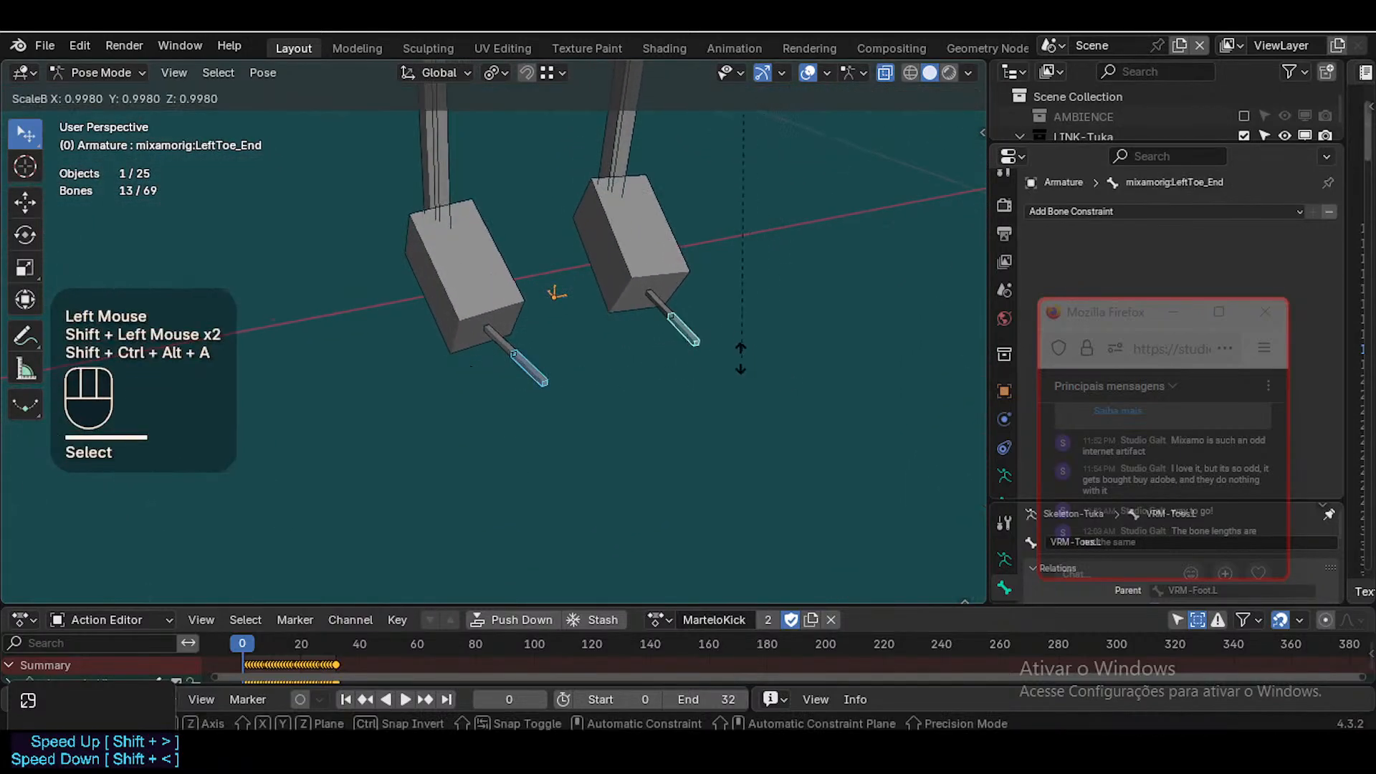
left_click(437, 465)
key("shift+ctrl+alt+a")
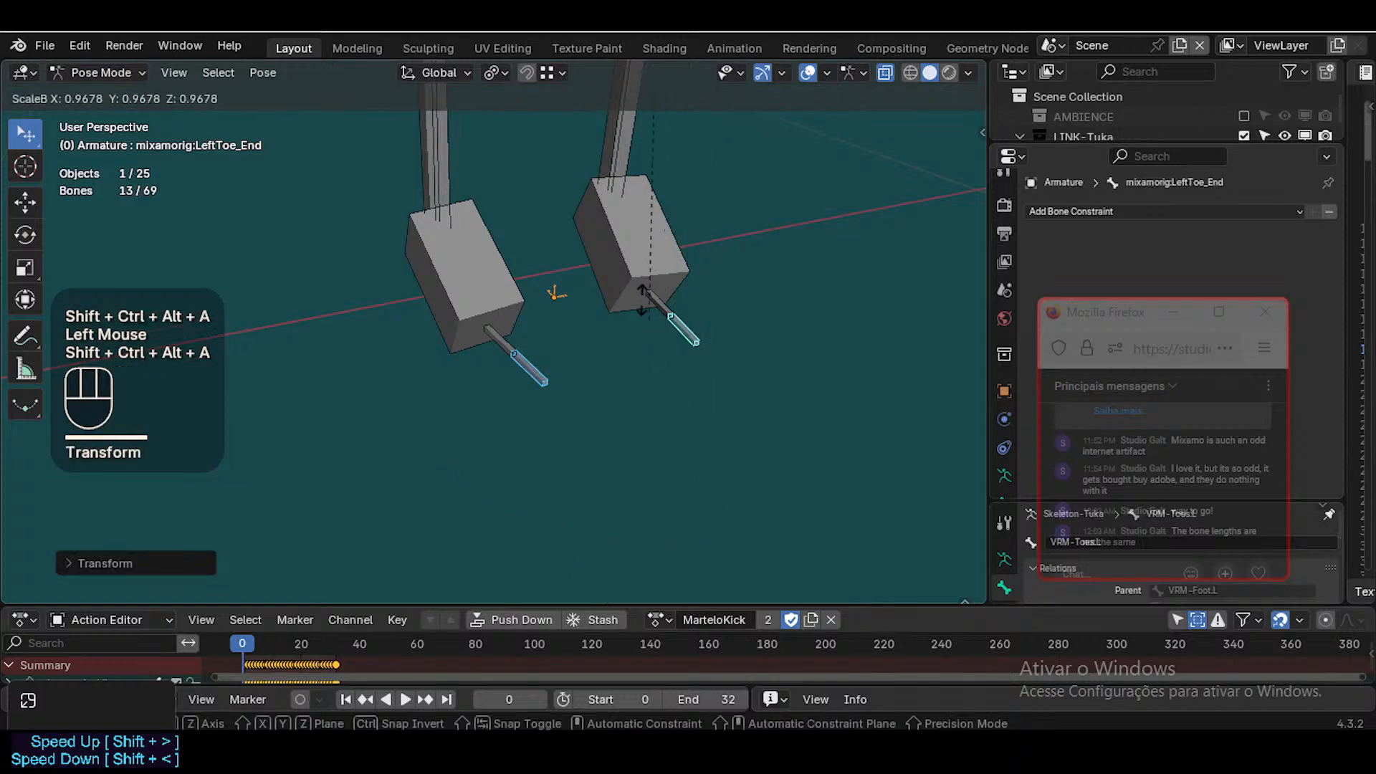
left_click(564, 443)
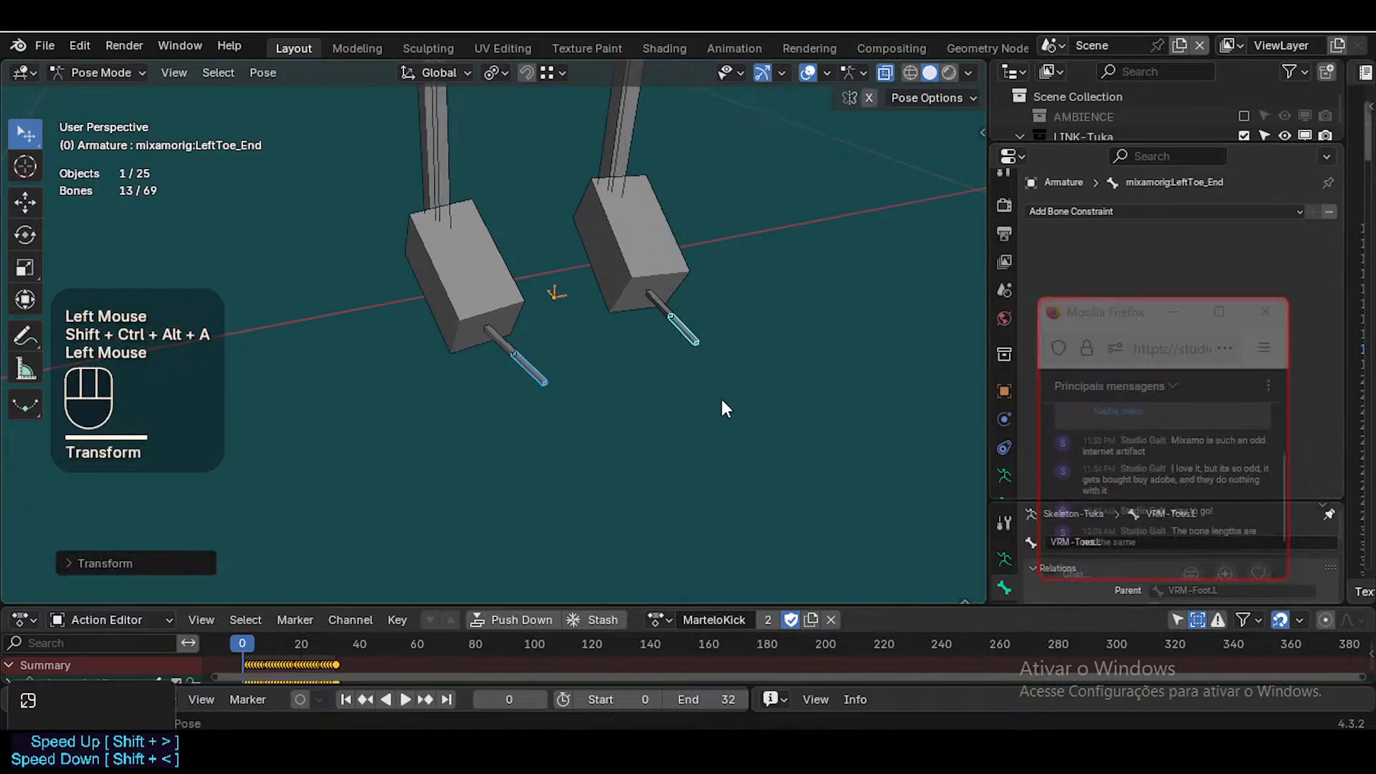
key("shift+ctrl+alt+a")
left_click(576, 125)
Shrink the selected end bones' B-Bone display size further, by a factor of about 0.38, so they are thinner than the neighbouring finger bones
key("shift+grave")
key("s")
key("e")
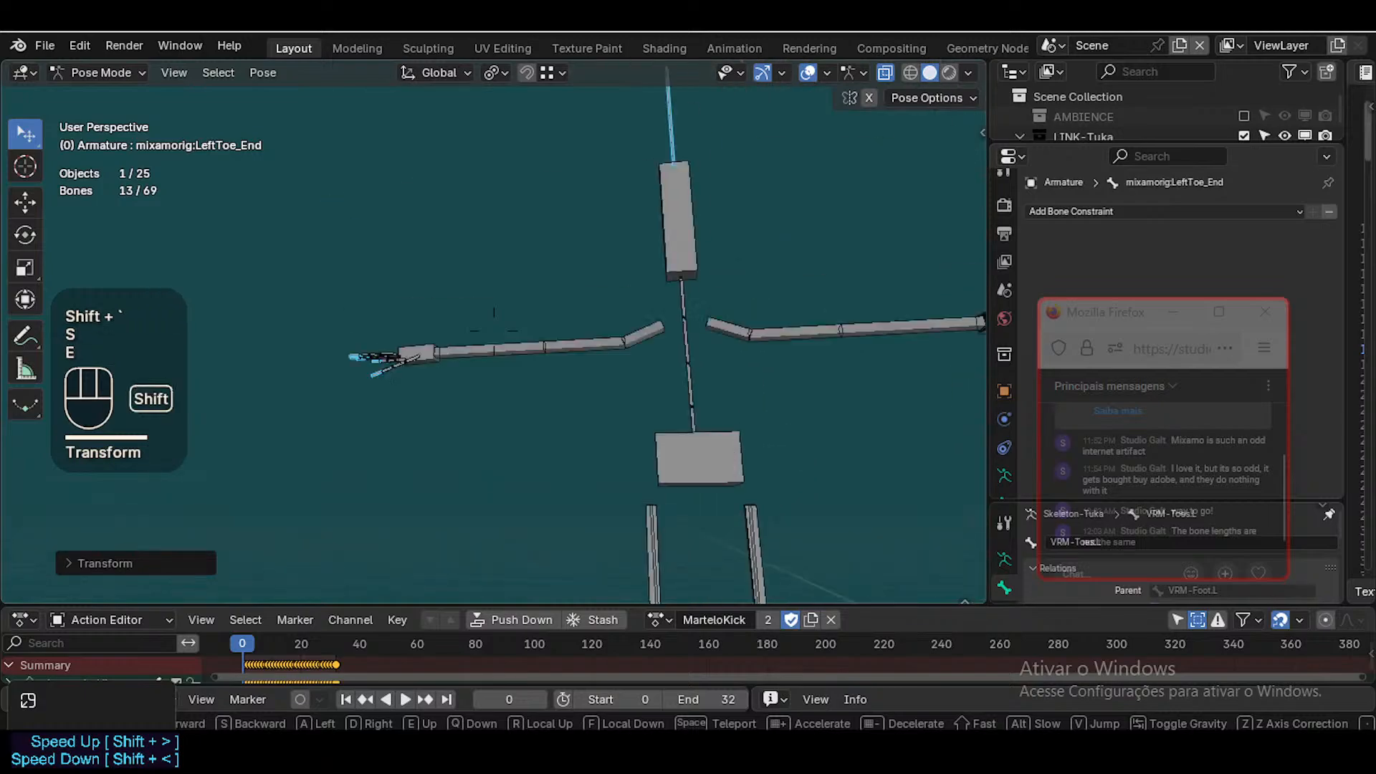
key("w")
key("a")
key("a")
key("e")
key("a")
key("e")
key("e")
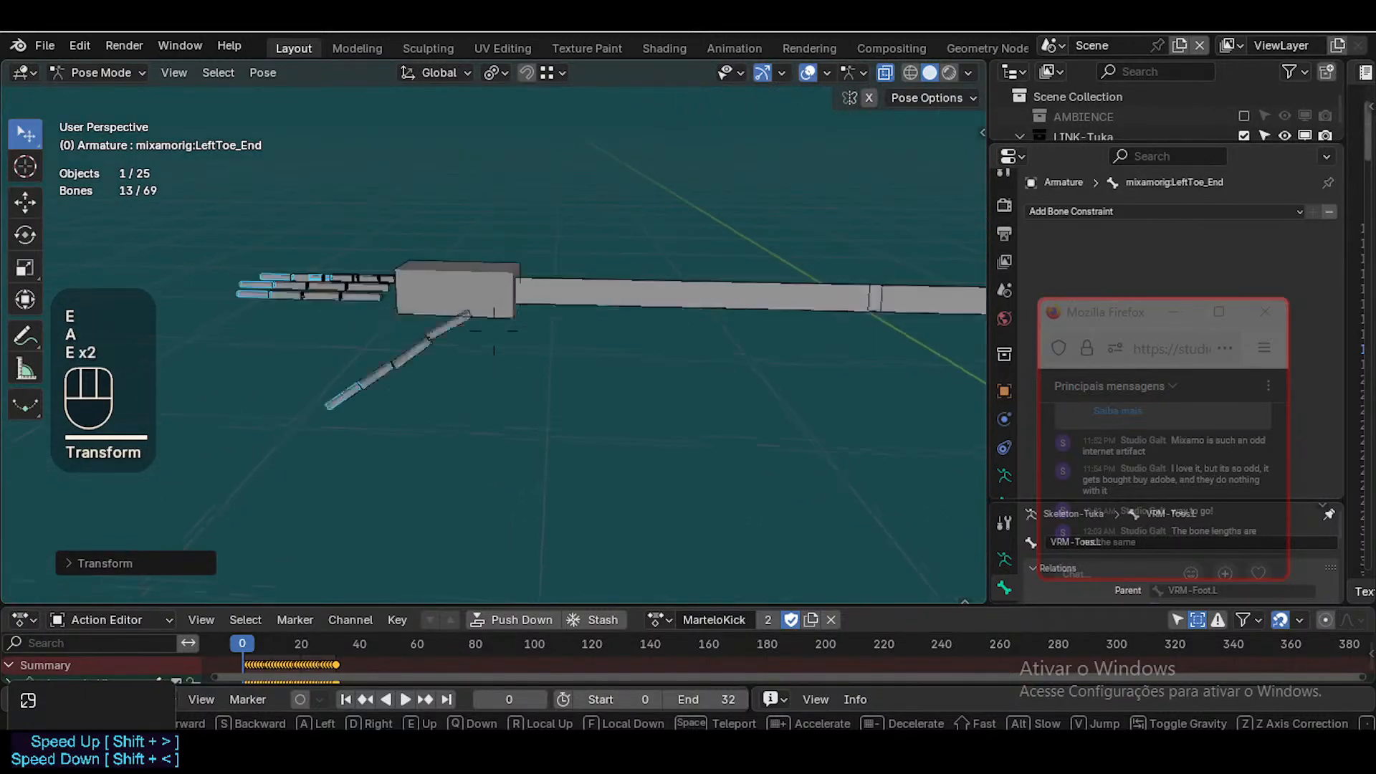
key("a")
key("w")
left_click(631, 210)
key("shift+ctrl+alt+a")
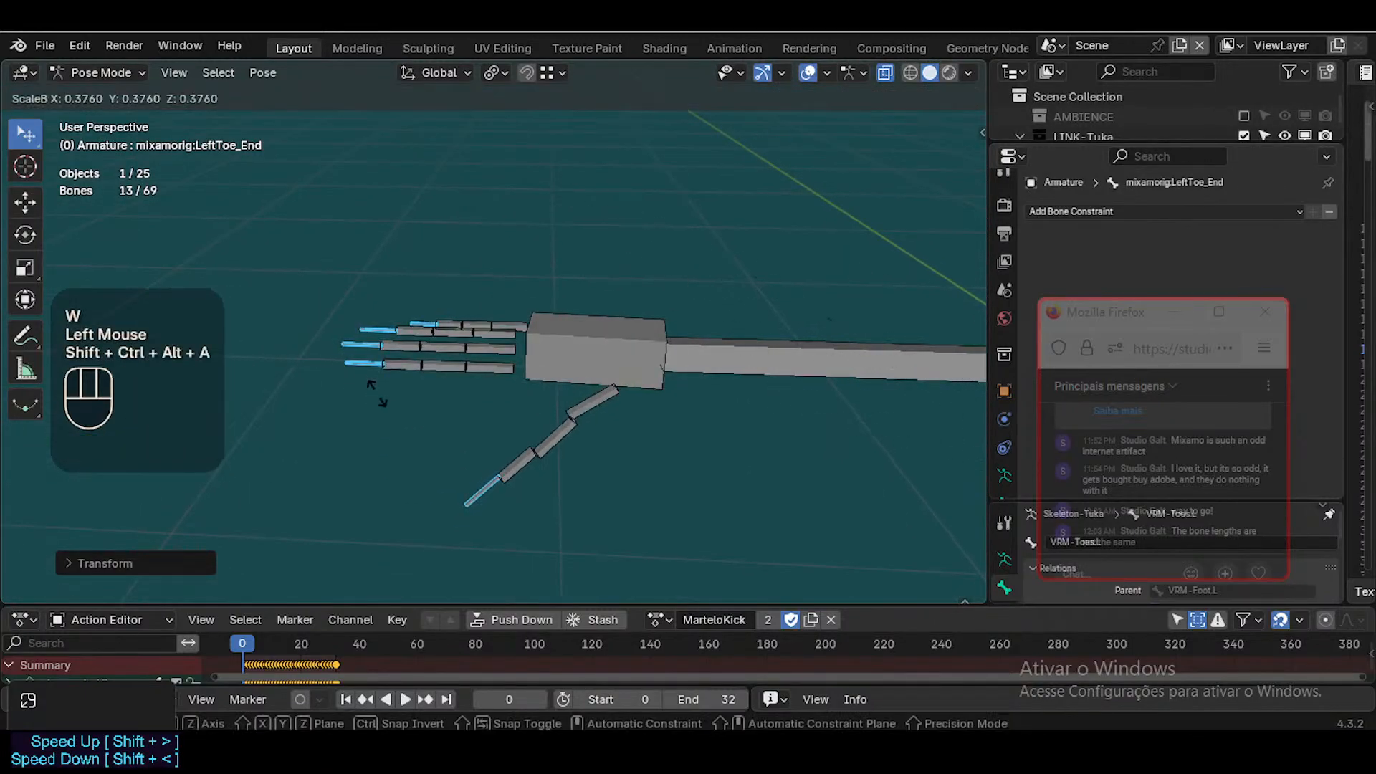
left_click(371, 386)
Select the LeftToeBase and RightToeBase bones and enlarge their B-Bone display size
key("shift+grave")
key("d")
key("w")
key("d")
key("w")
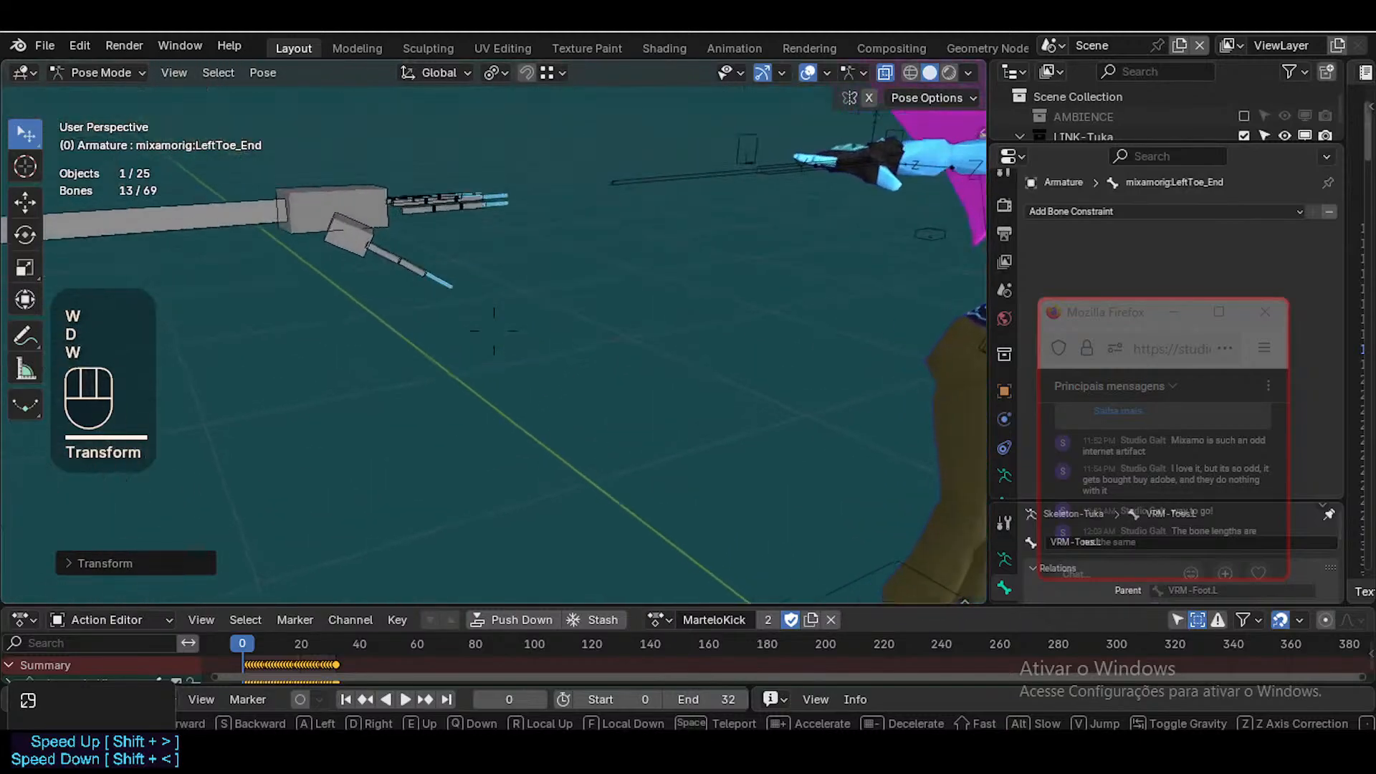
key("s")
key("a")
key("q")
key("q")
key("q")
key("q")
key("w")
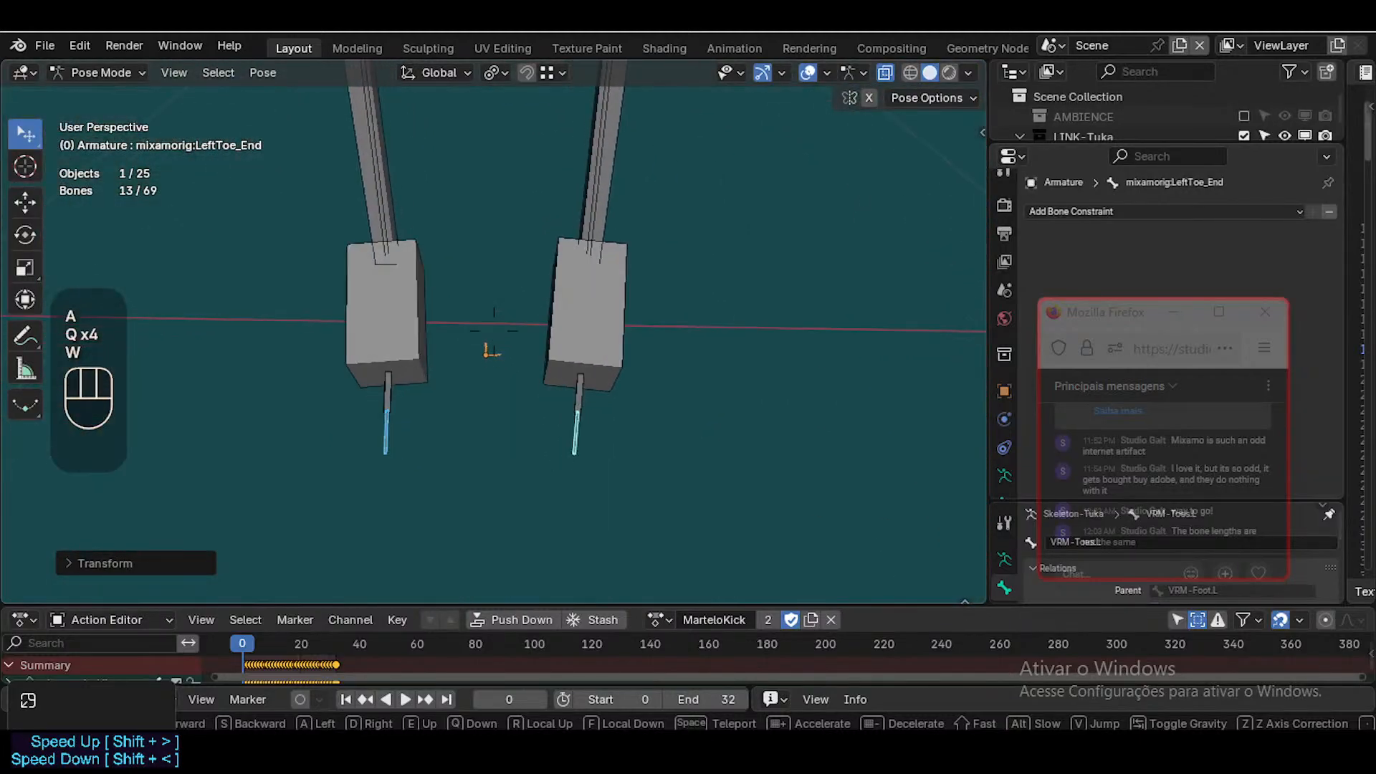
left_click(343, 400)
left_click(549, 400)
left_click(599, 397, "shift")
left_click(560, 392)
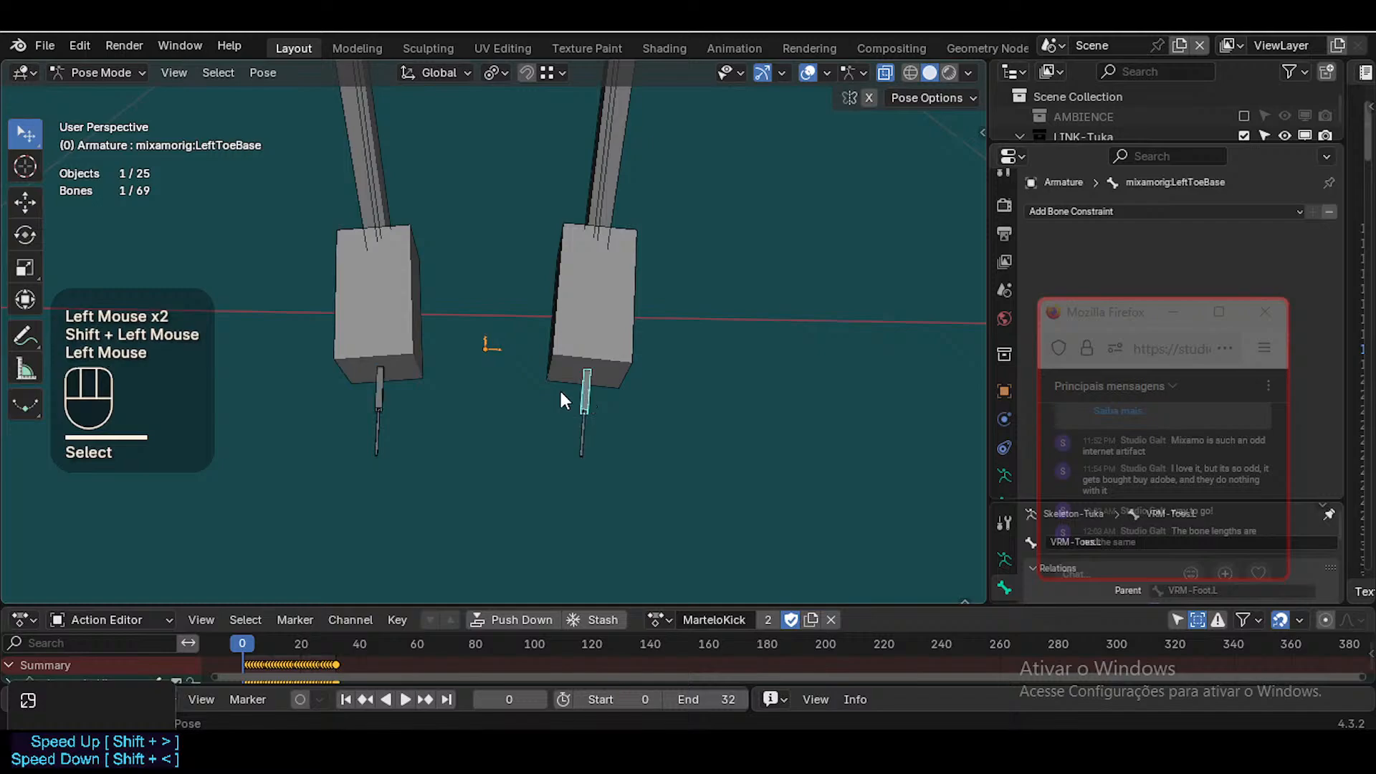
left_click(371, 397, "shift")
key("shift+ctrl+alt+a")
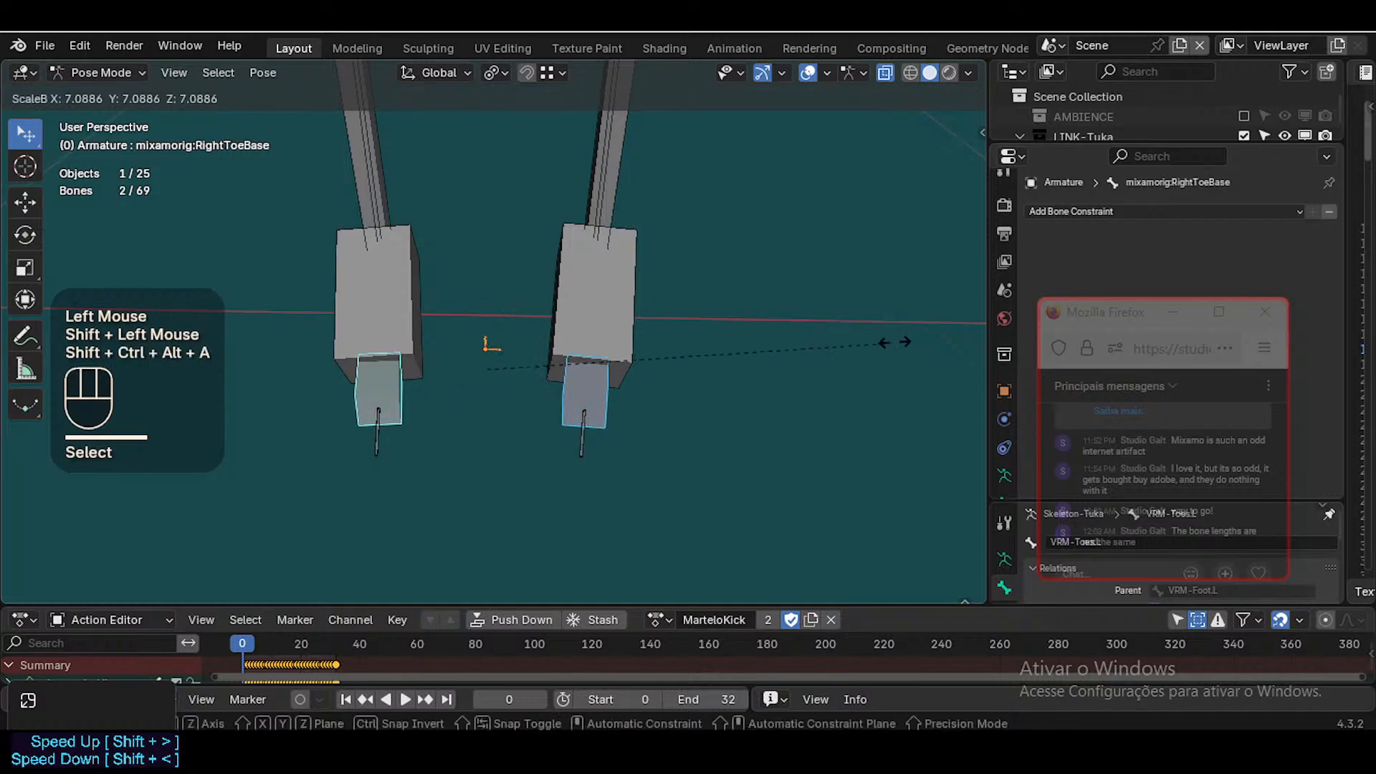
left_click(621, 290)
Select the MIX-Leg.L and MIX-Leg.R bones that overlap the leg bones
key("shift+grave")
key("s")
key("shift+e")
key("d")
key("w")
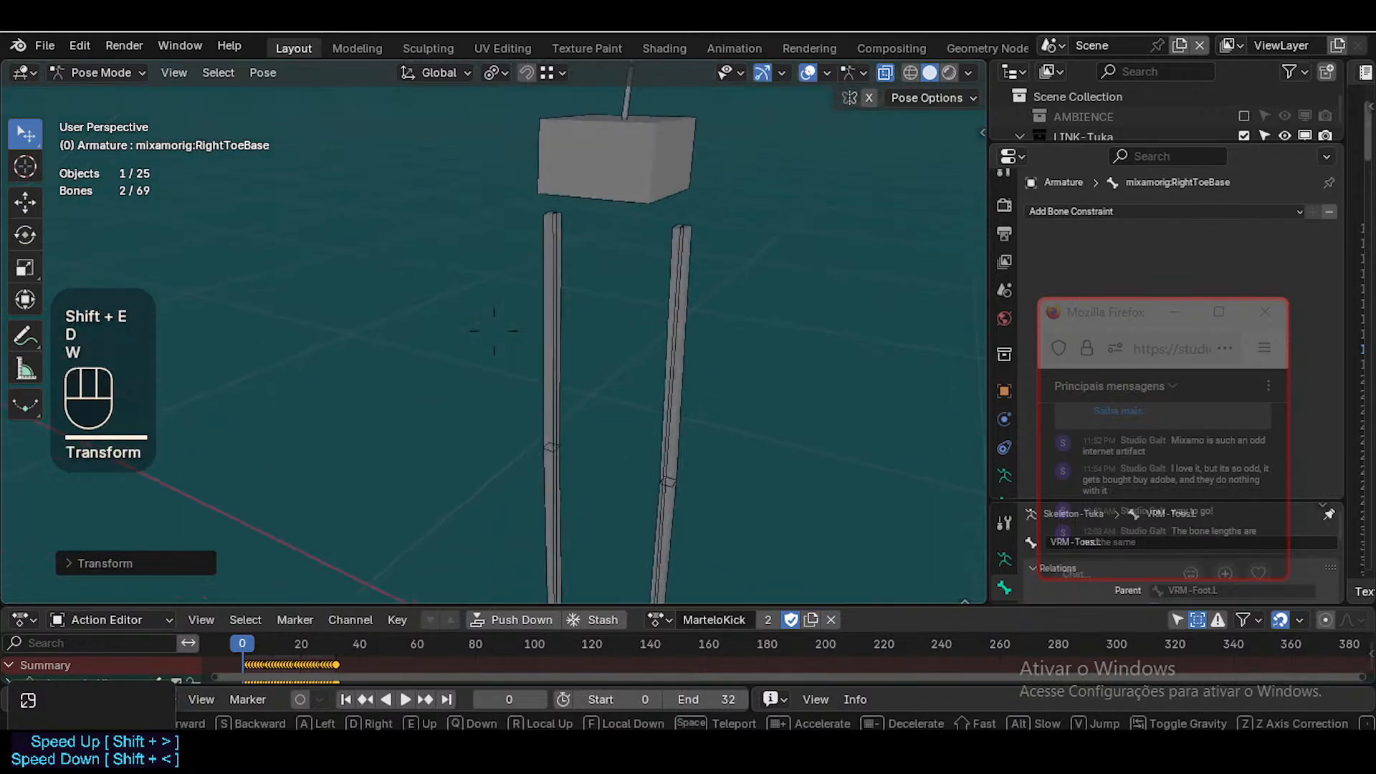
key("s")
left_click(640, 253)
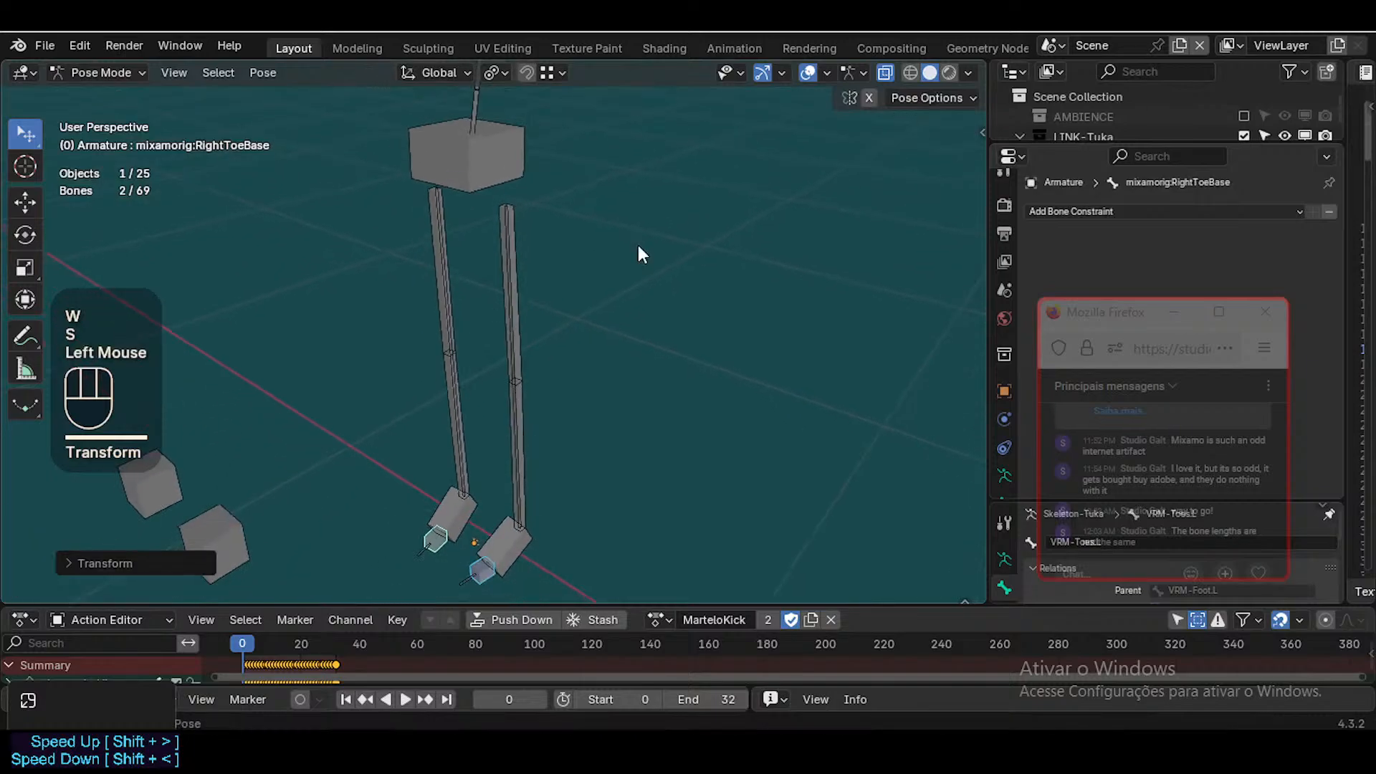
left_click(518, 356)
left_click(519, 356)
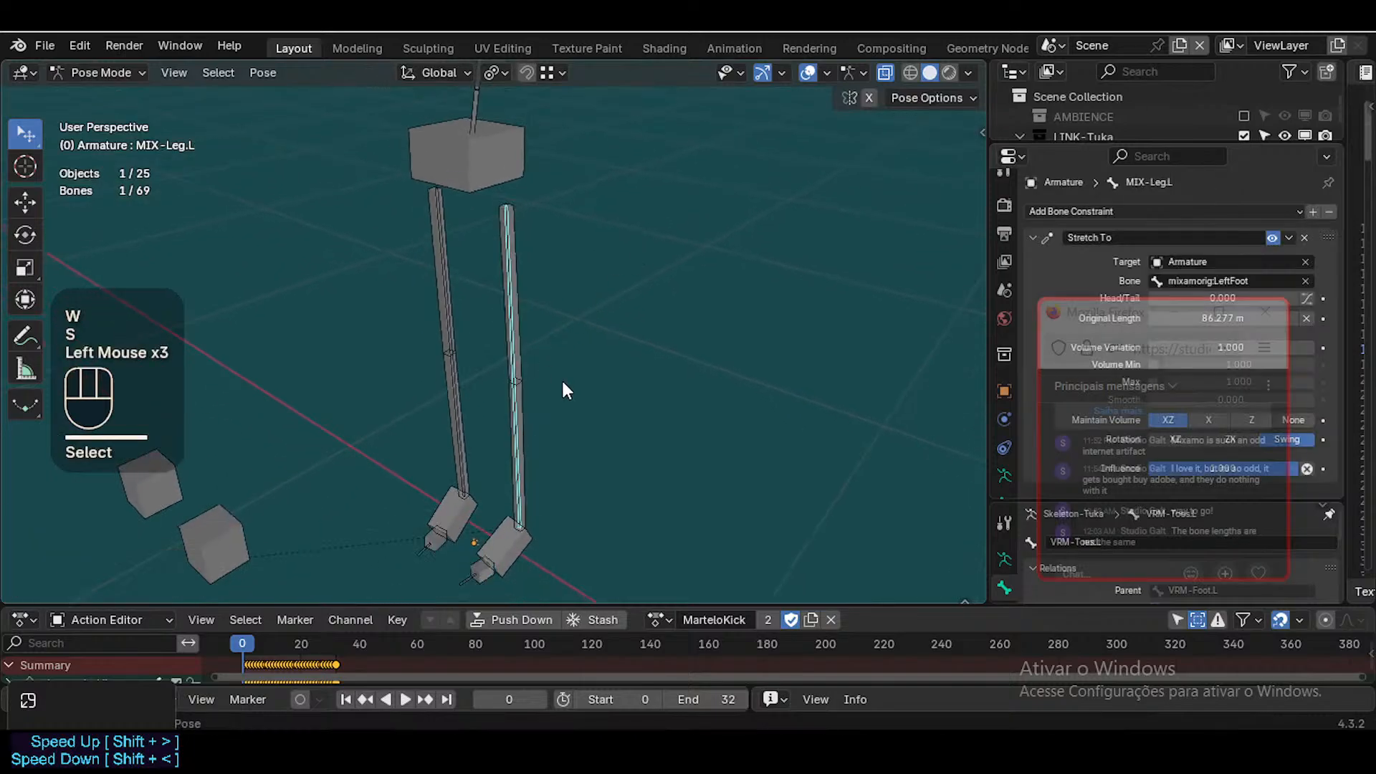
left_click(450, 324, "alt+shift")
left_click(449, 320)
Duplicate the MIX-Leg.L bone in Edit Mode and place the copy beside the left leg
key("shift+grave")
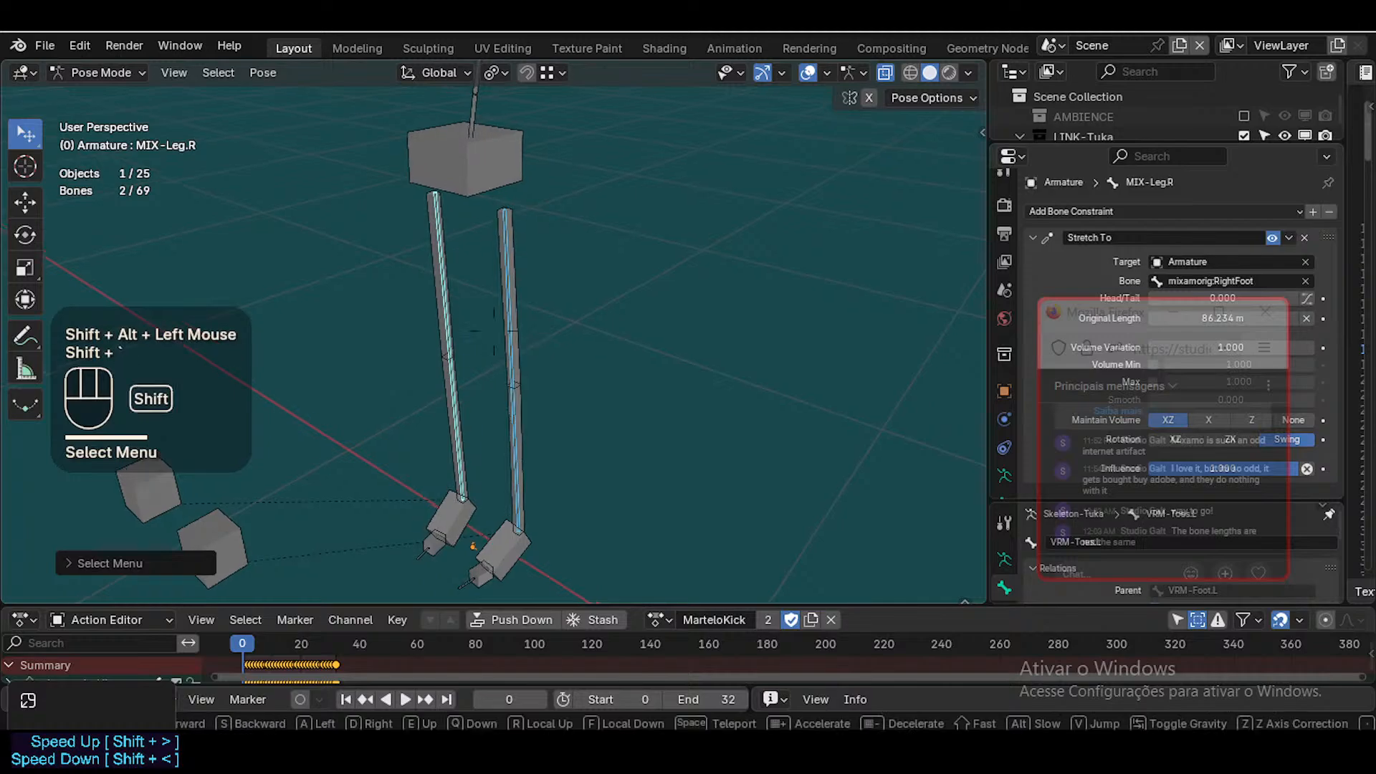
left_click(506, 348)
left_click(466, 438)
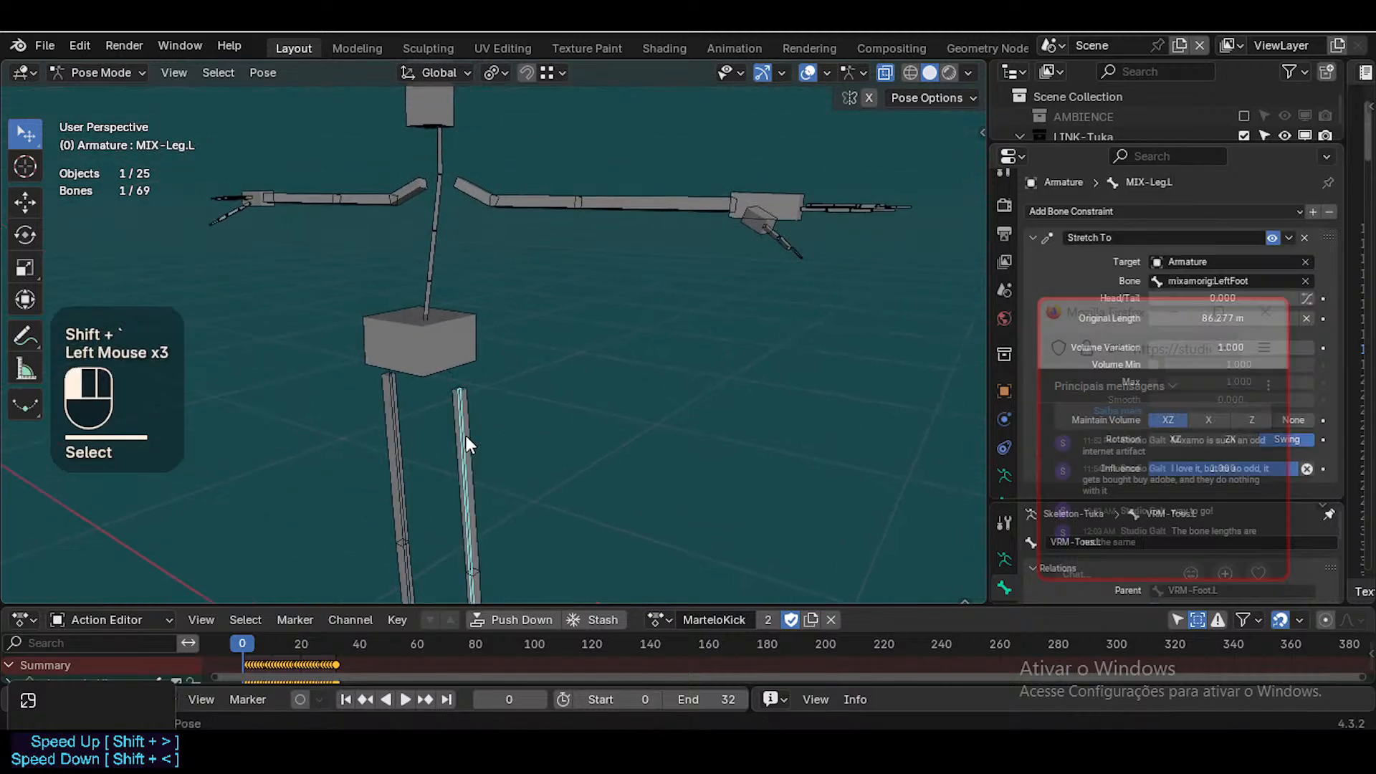
key("Tab")
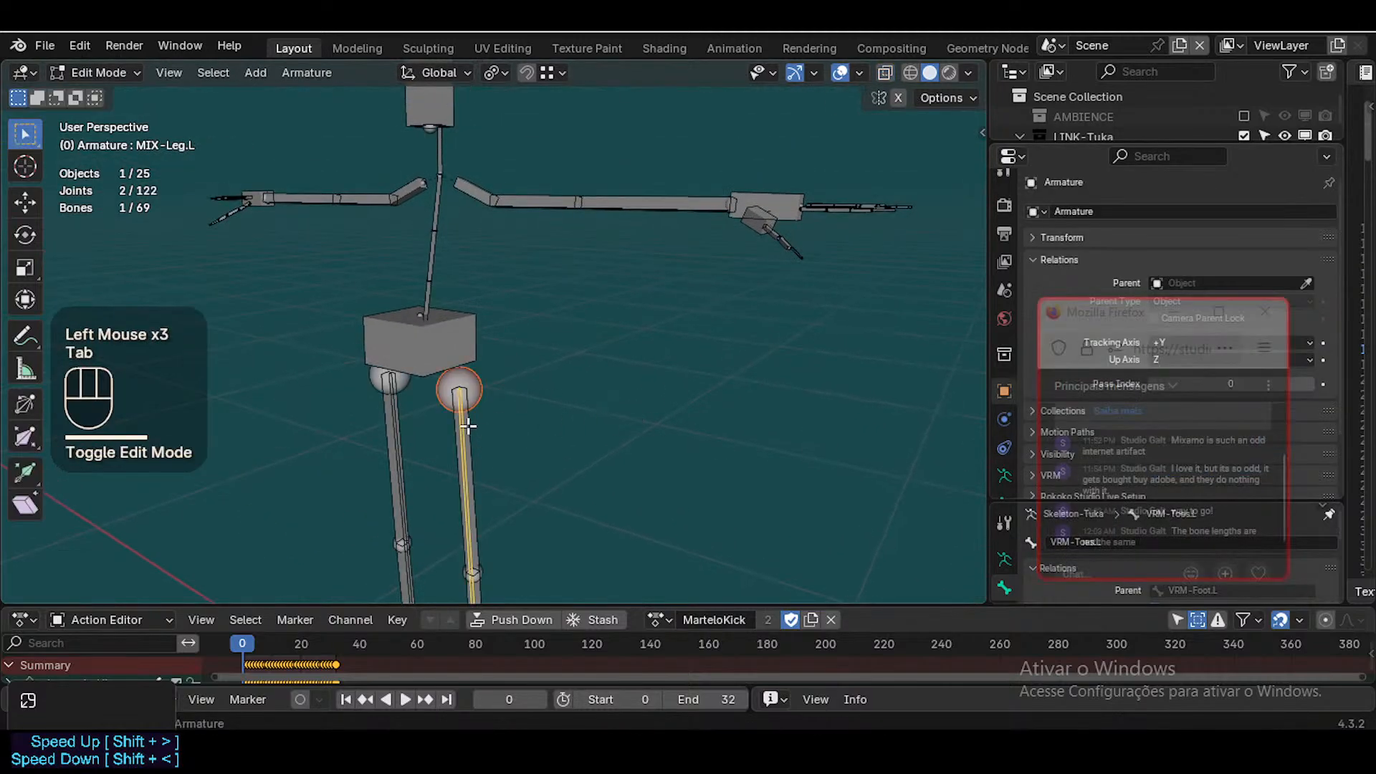
key("shift+d")
left_click(599, 324)
Move the head joint of the duplicated leg bone onto the start of the left upper arm bone
left_click(574, 279)
key("g")
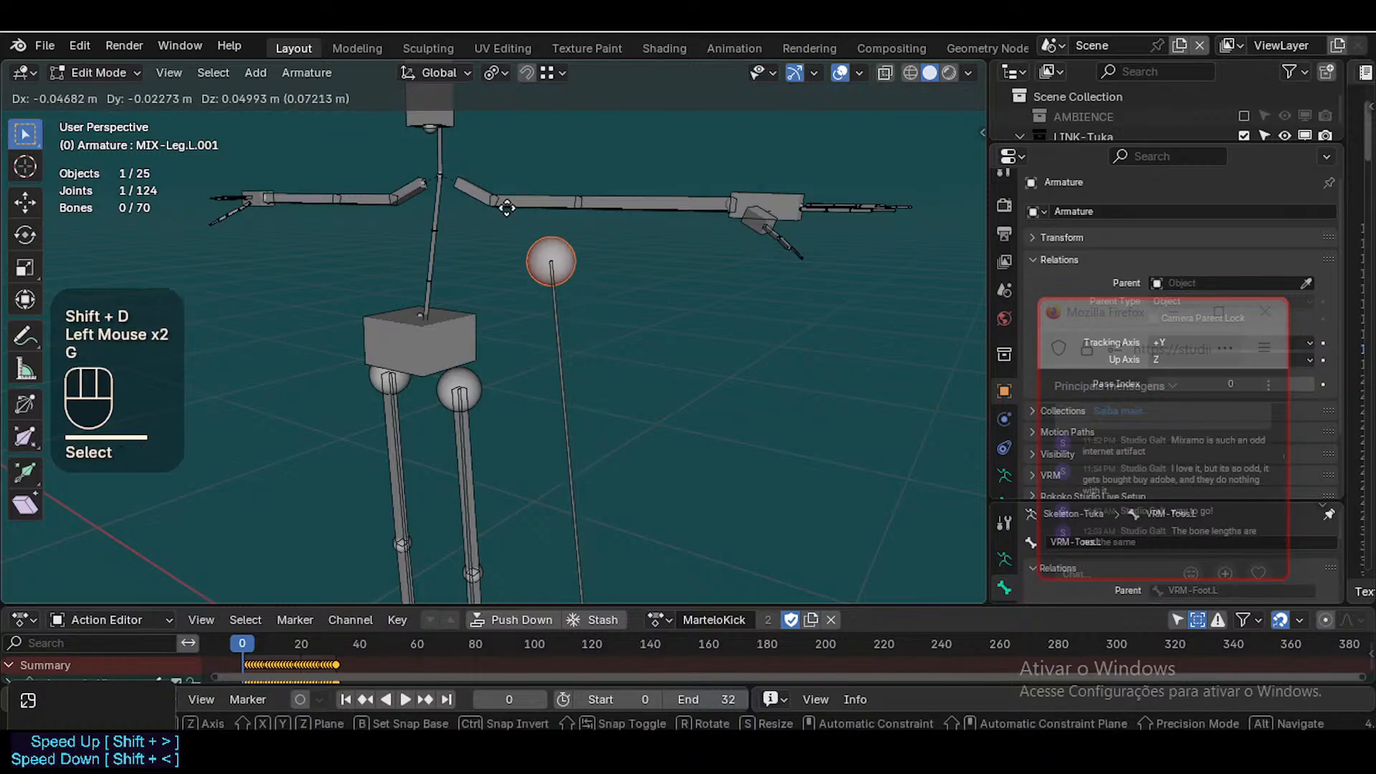
left_click(492, 276, "ctrl")
Parent MIX-Leg.L to the LeftUpLeg bone with Keep Offset
scroll(522, 421, "down", 2)
scroll(522, 421, "up", 4)
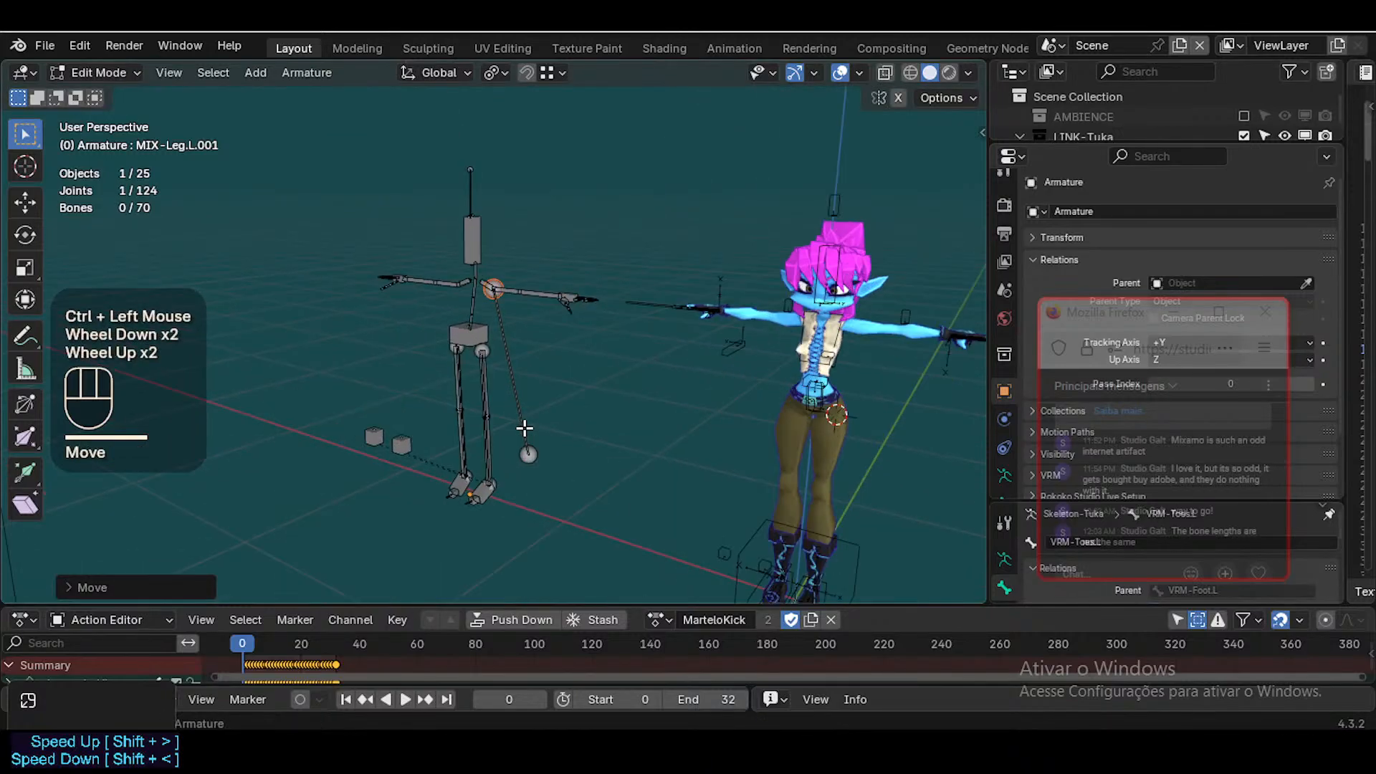
left_click(476, 431)
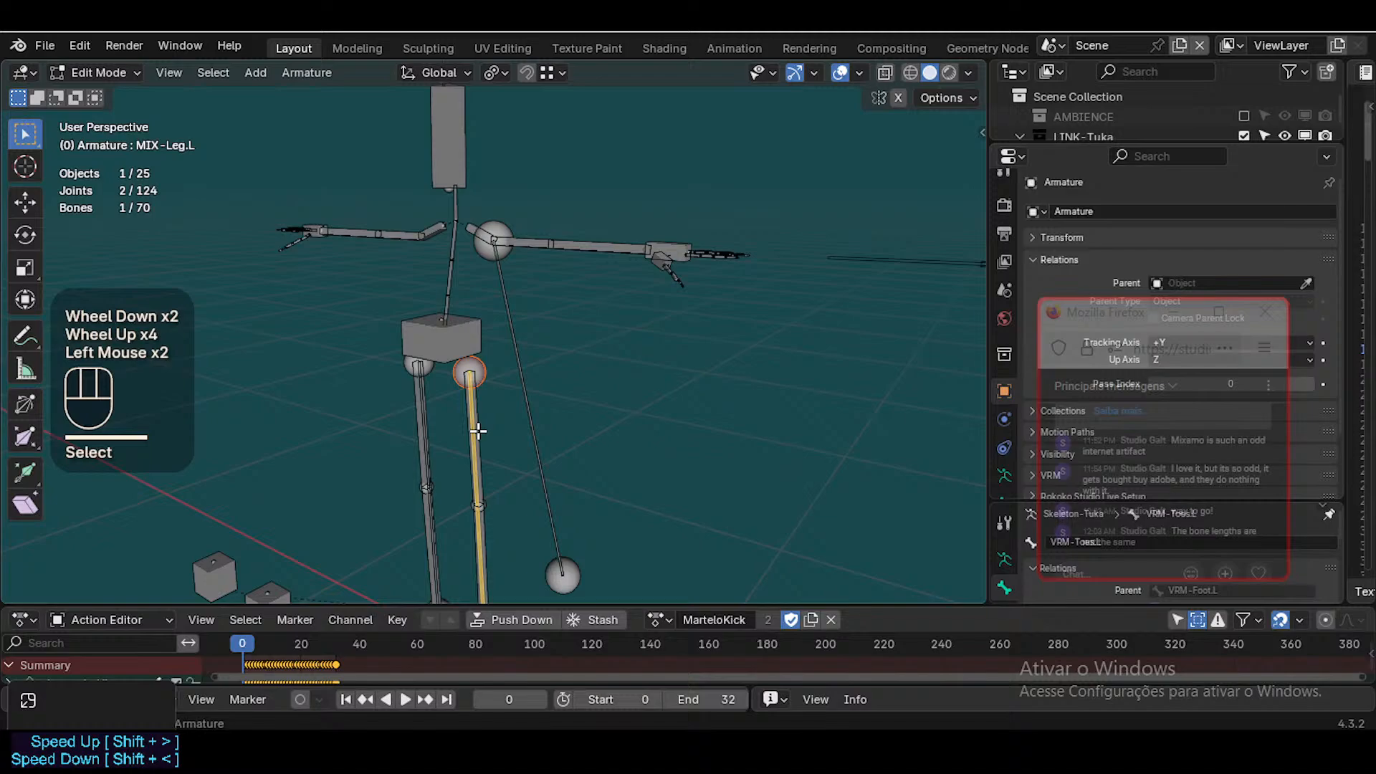
left_click(484, 426, "shift")
key("ctrl+p")
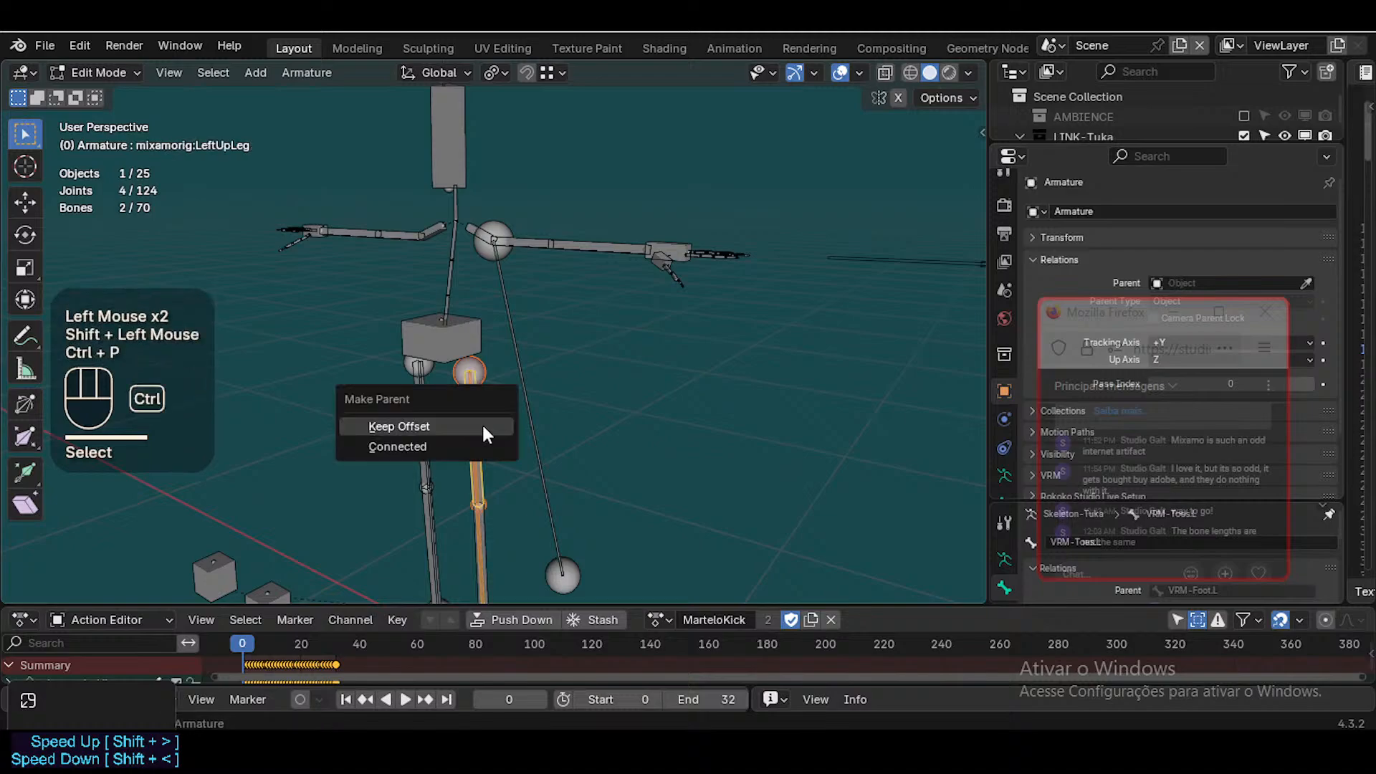
left_click(483, 428)
Parent MIX-Leg.R to the RightUpLeg bone with Keep Offset
left_click(423, 416)
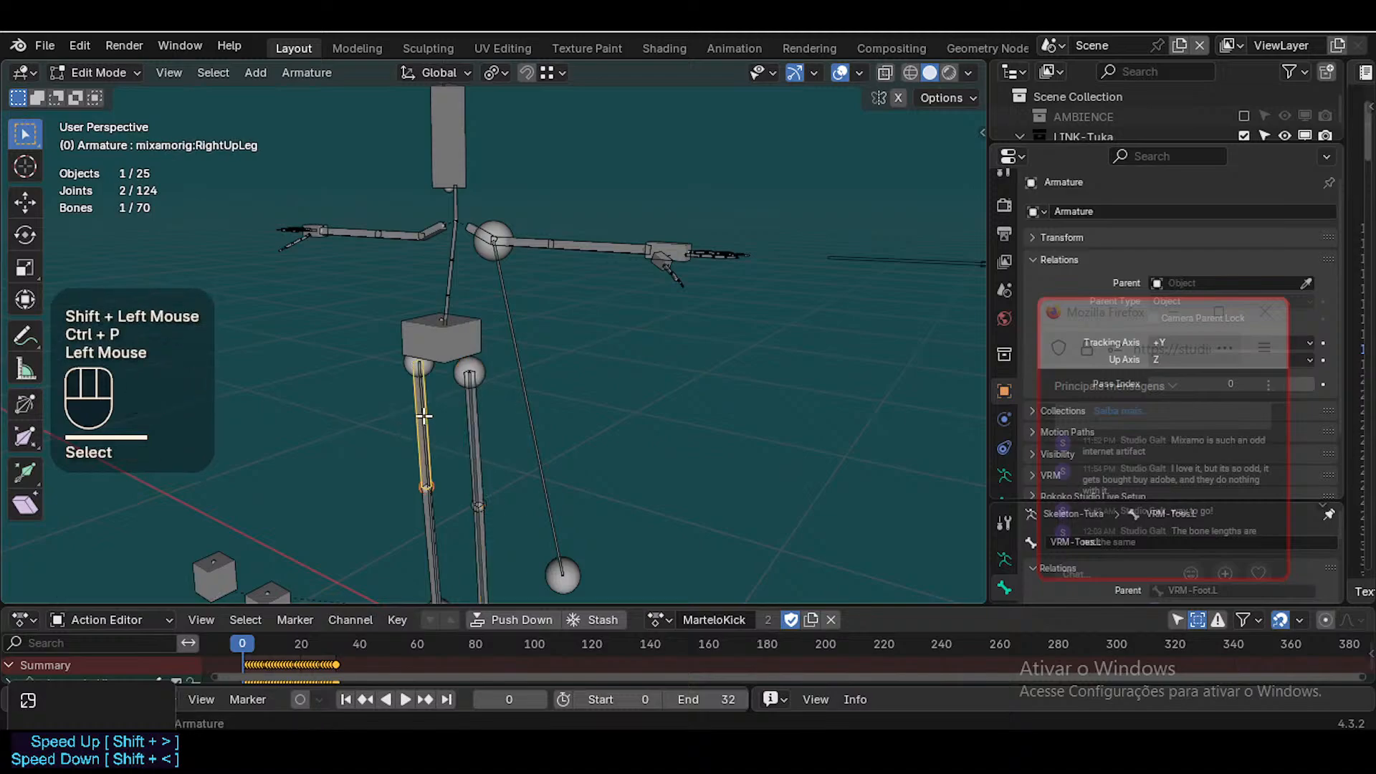
left_click(422, 415, "shift")
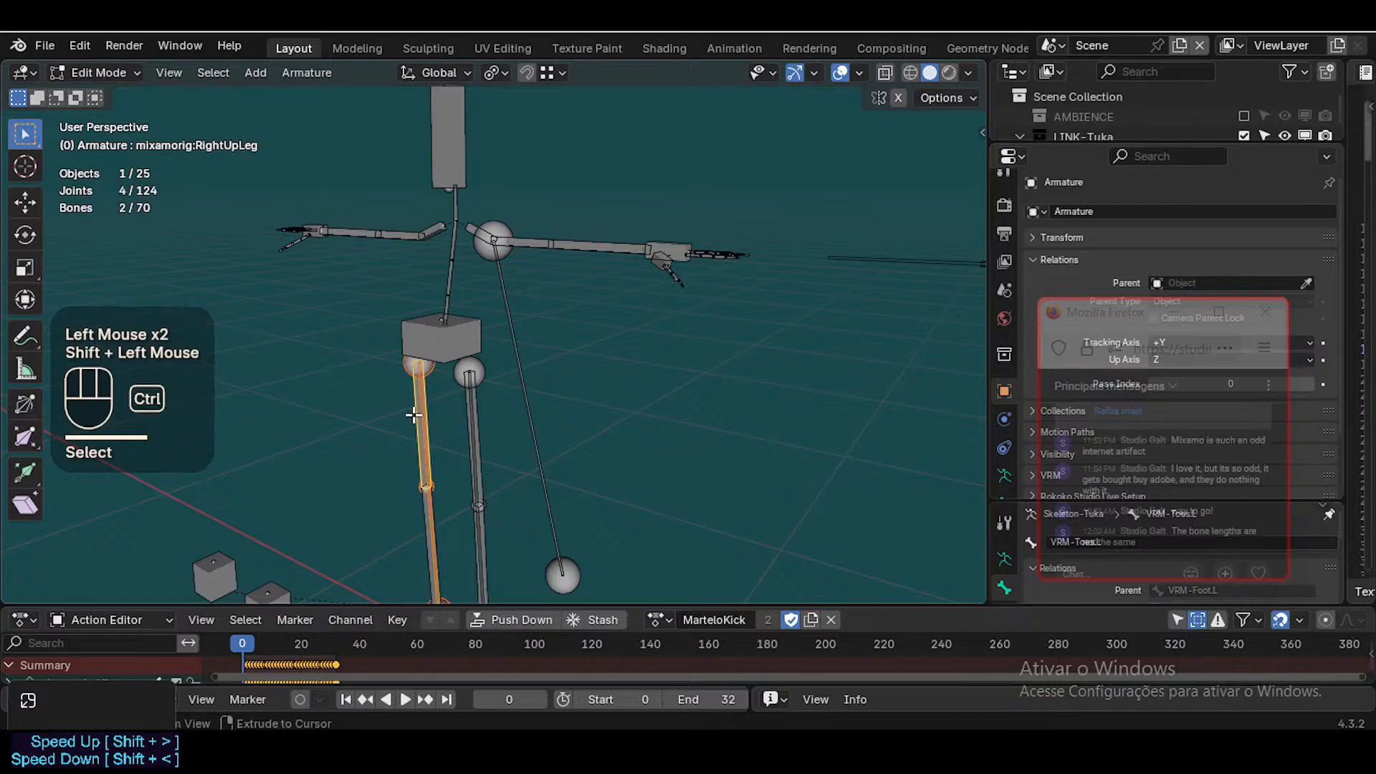
key("ctrl+p")
left_click(411, 411)
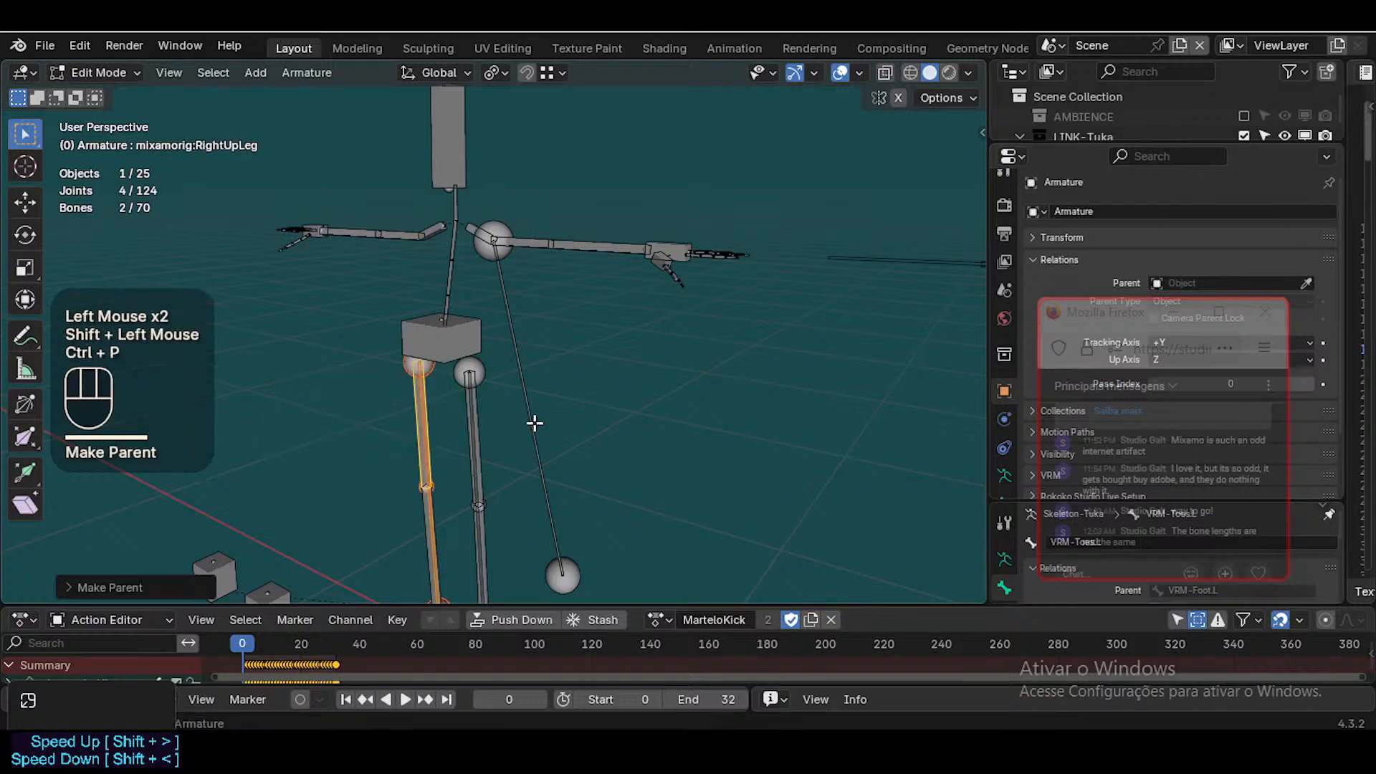
Parent the duplicated bone MIX-Leg.L.001 to the LeftArm bone with Keep Offset
left_click(535, 423)
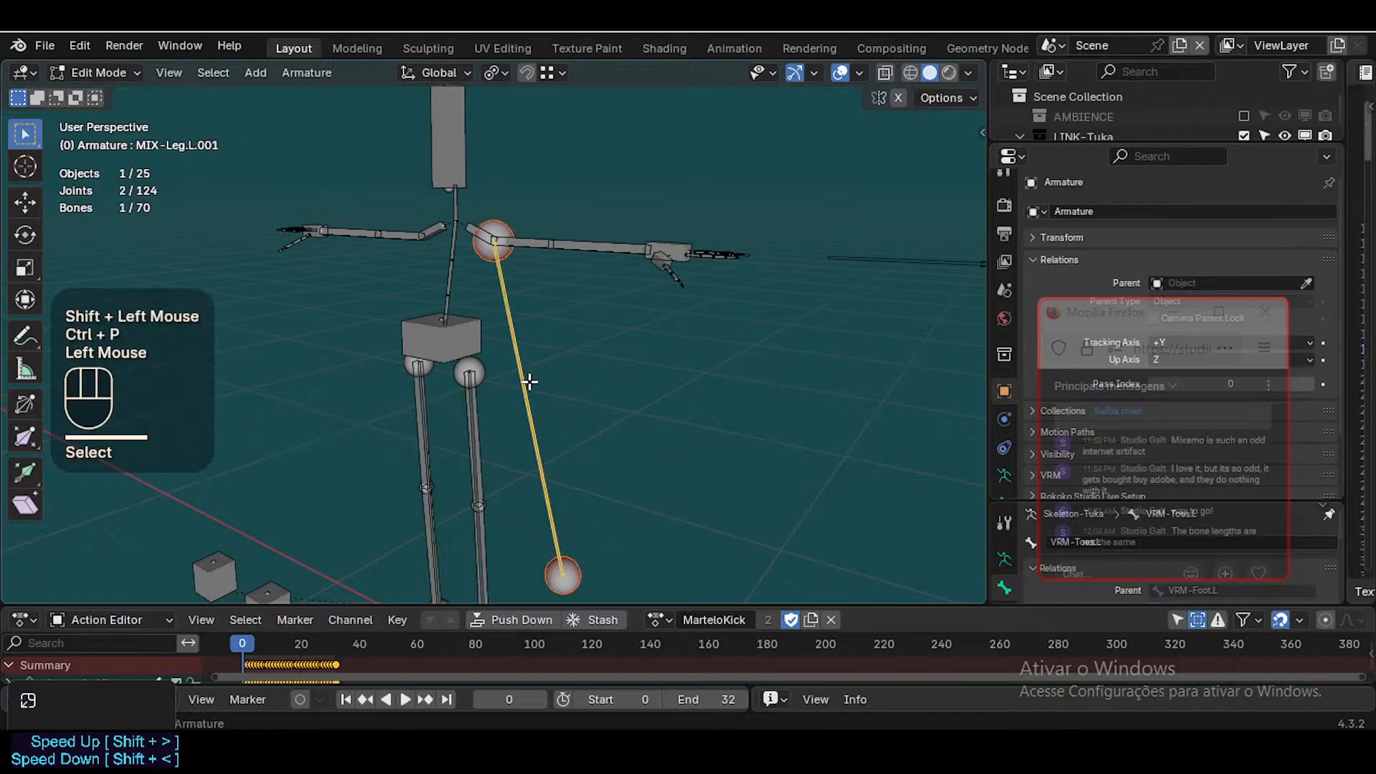
left_click(518, 240, "shift")
left_click(512, 287, "shift")
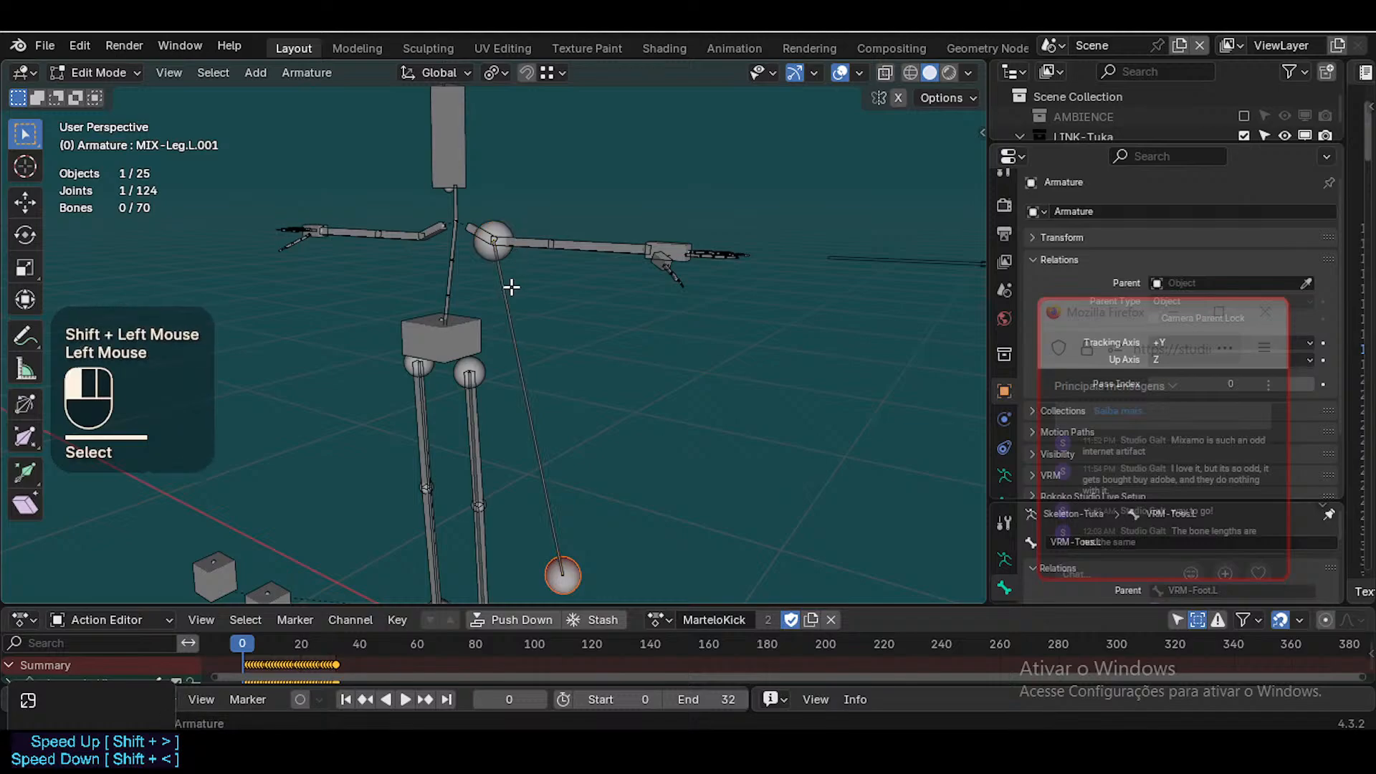
left_click(522, 244, "shift")
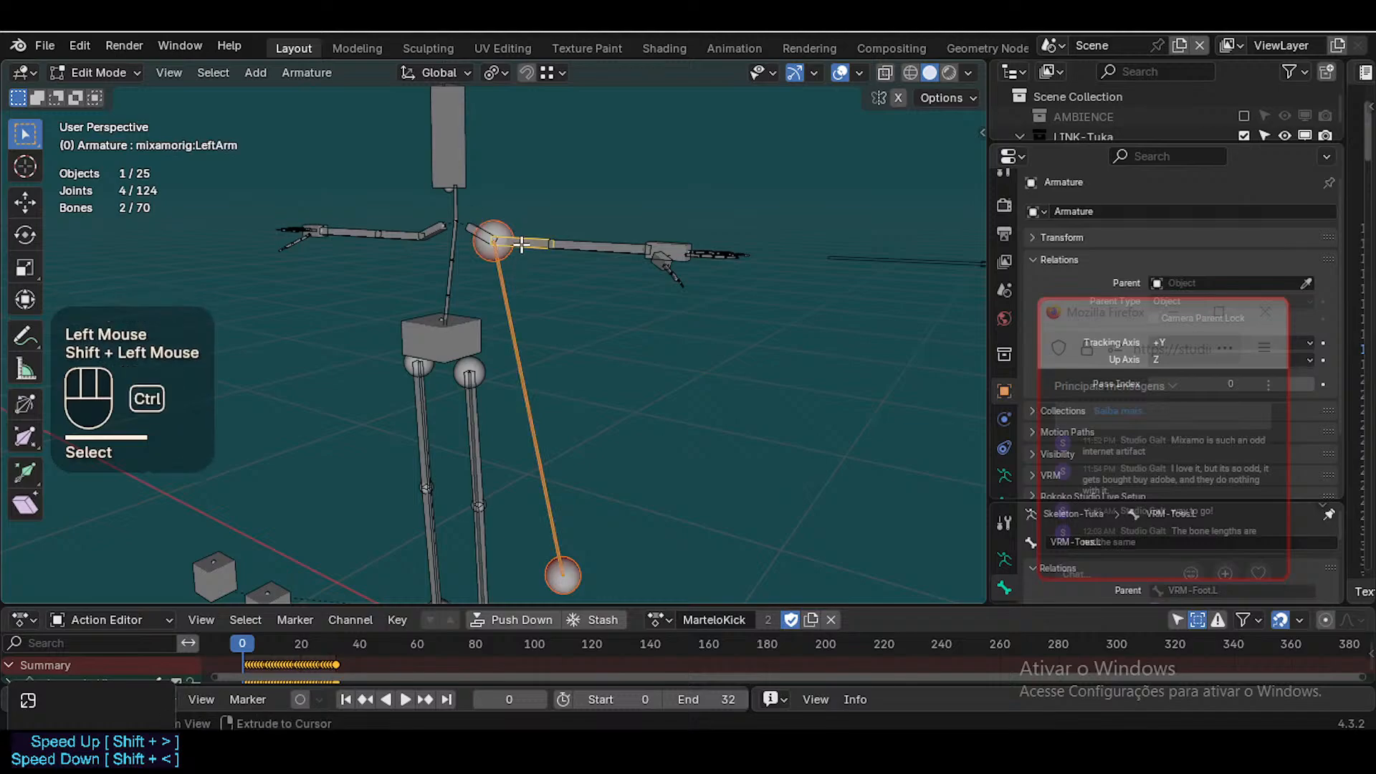
key("ctrl+p")
left_click(525, 243)
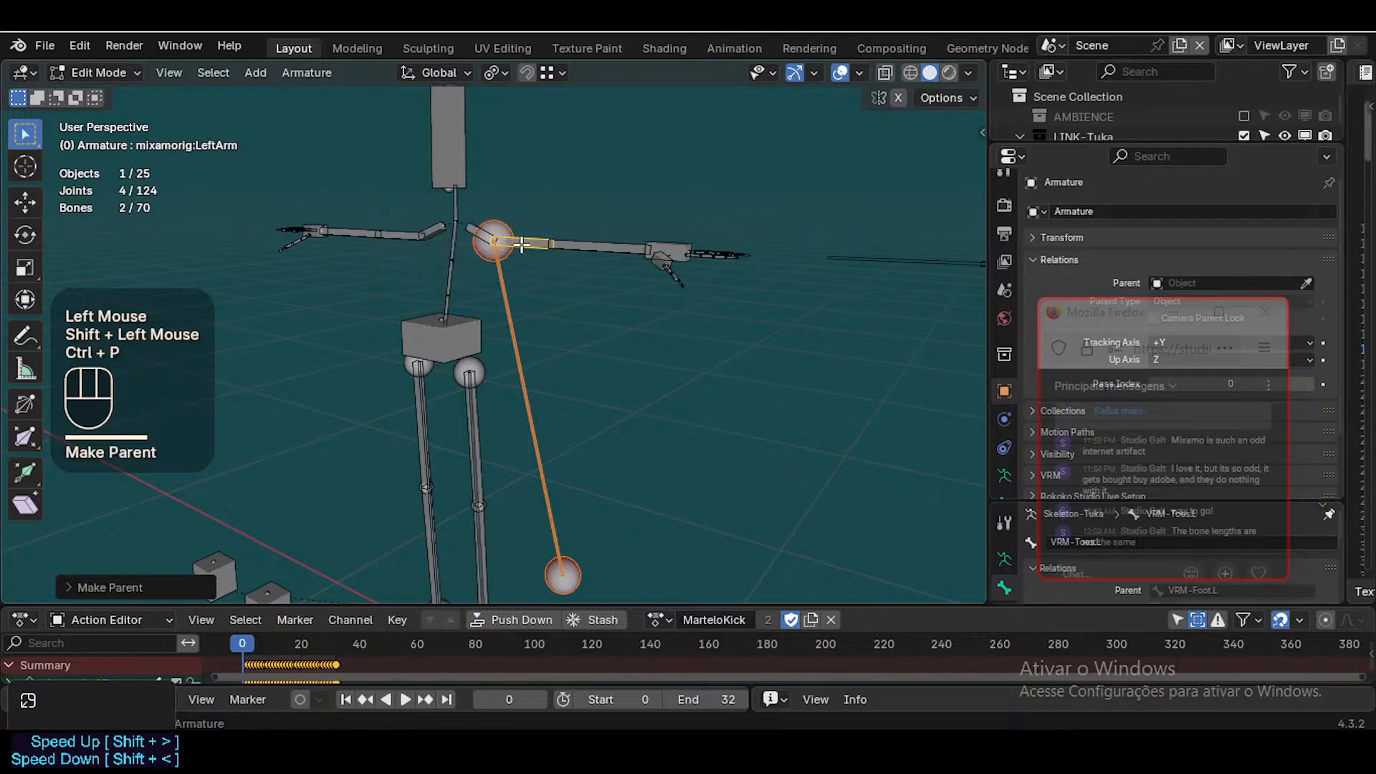
Move the tail joint of the duplicated leg bone onto the left wrist, at the start of the left hand bone
left_click(572, 564)
left_click(572, 564)
key("g")
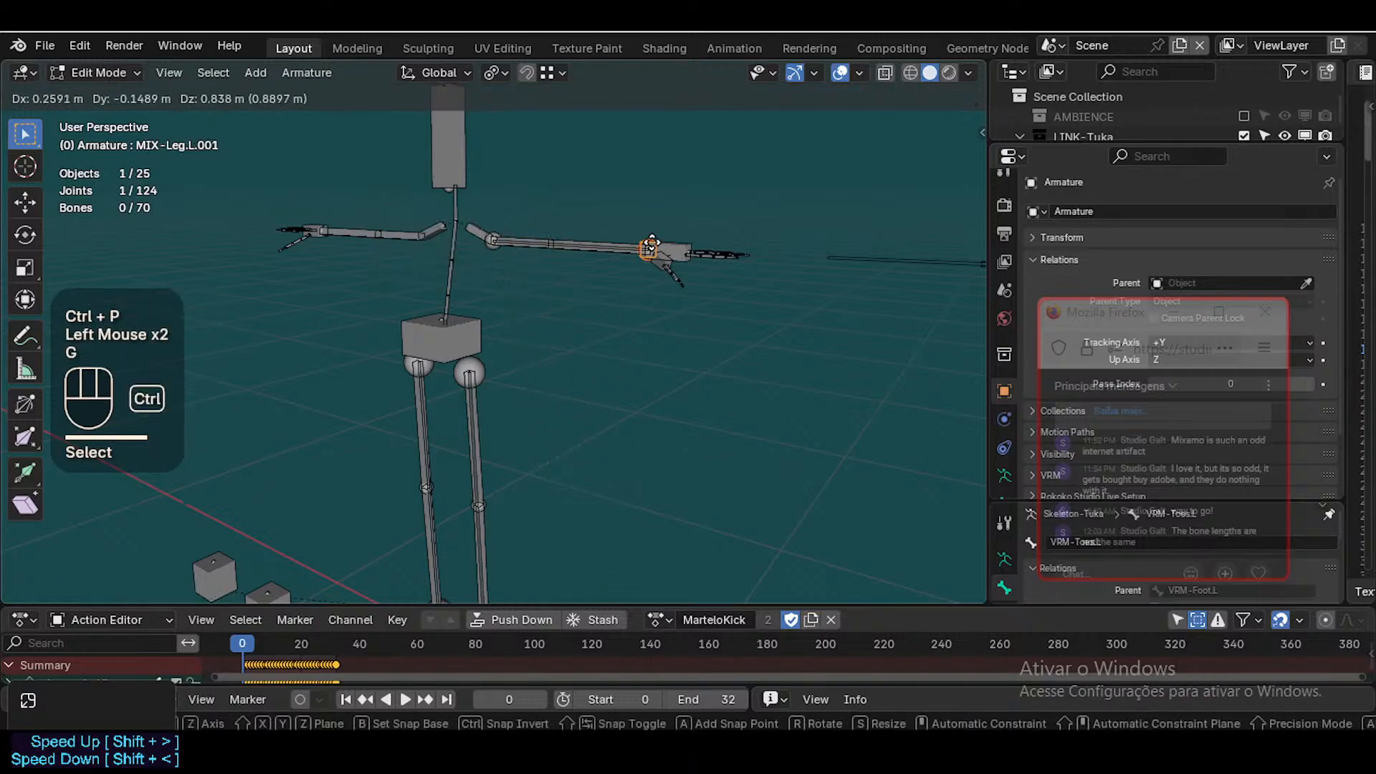
left_click(650, 246, "ctrl")
key("shift+grave")
key("w")
key("e")
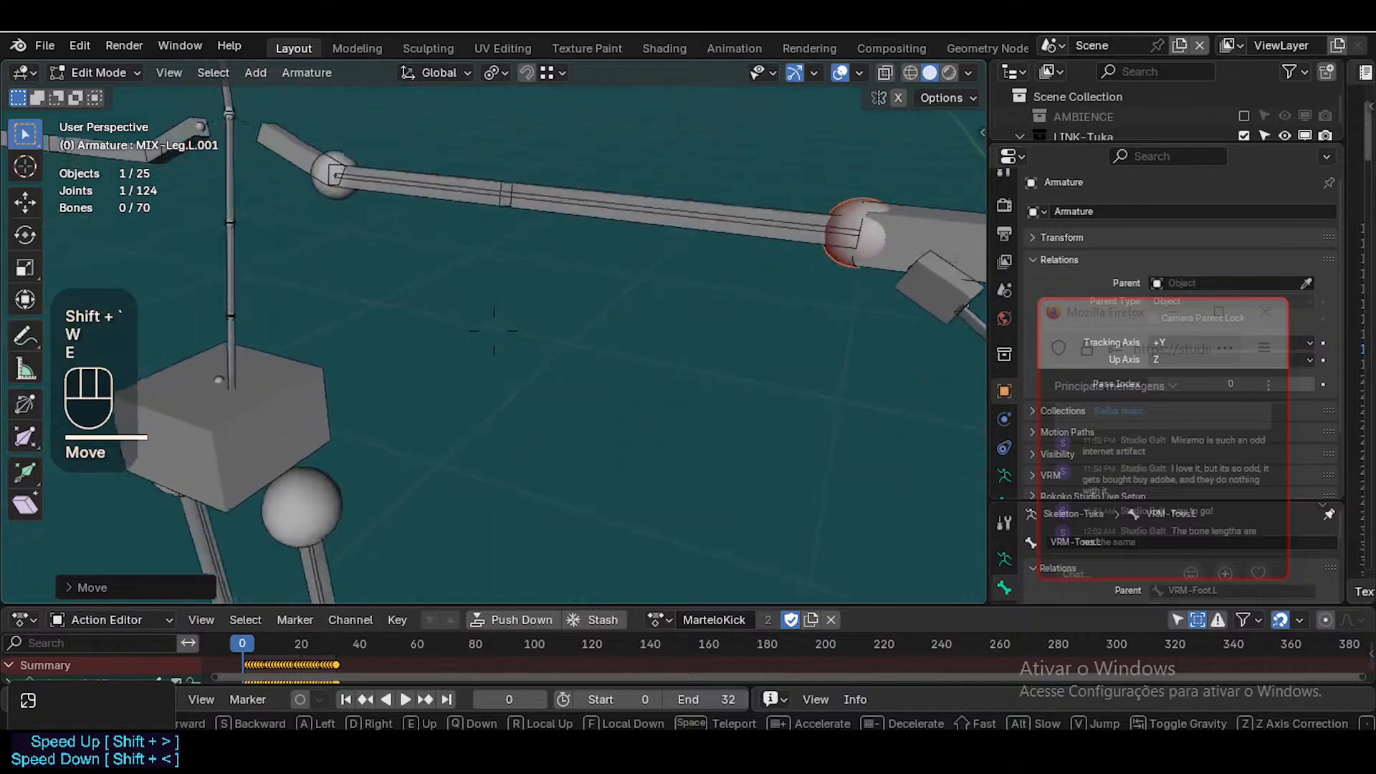
key("s")
key("e")
left_click(618, 246)
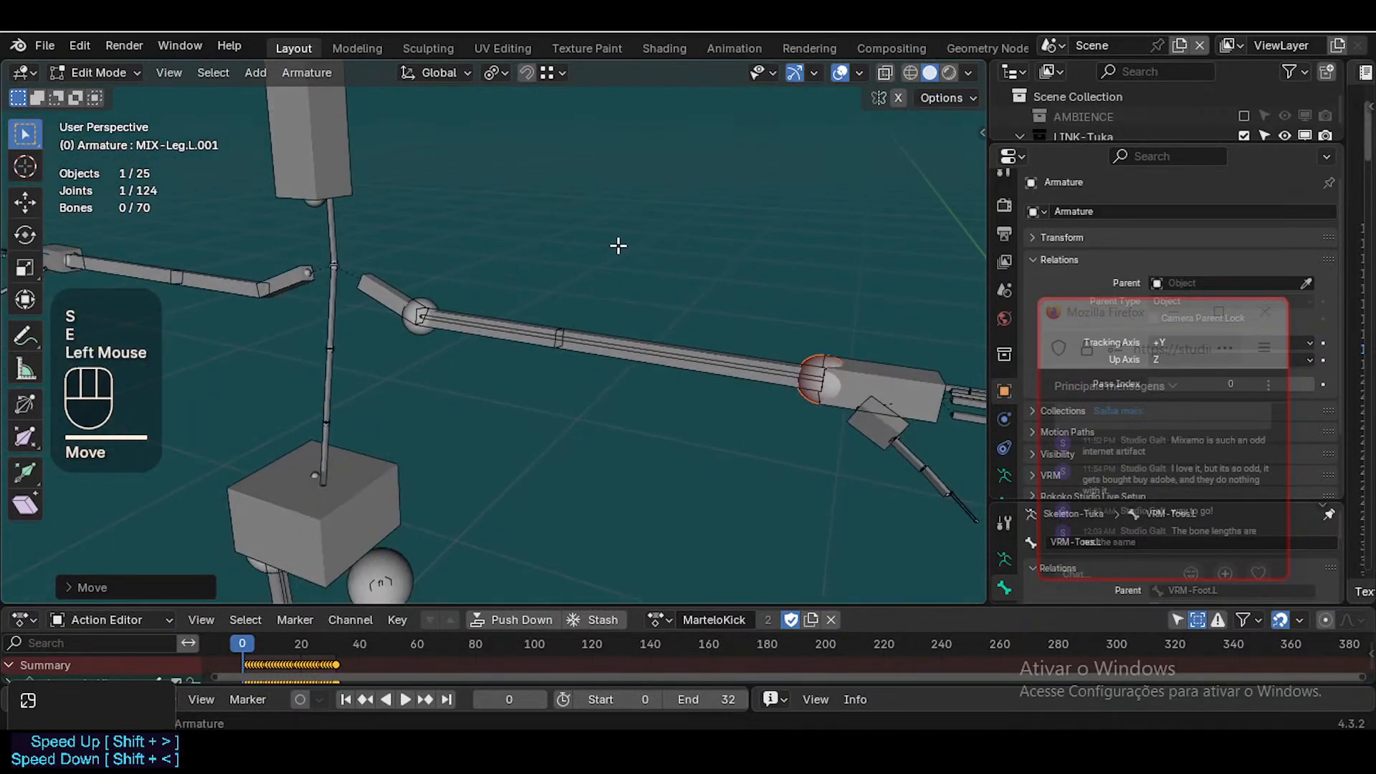
Rename the duplicated bone MIX-Leg.L.001 as MIX-Arm.L
double_click(486, 342)
key("F2")
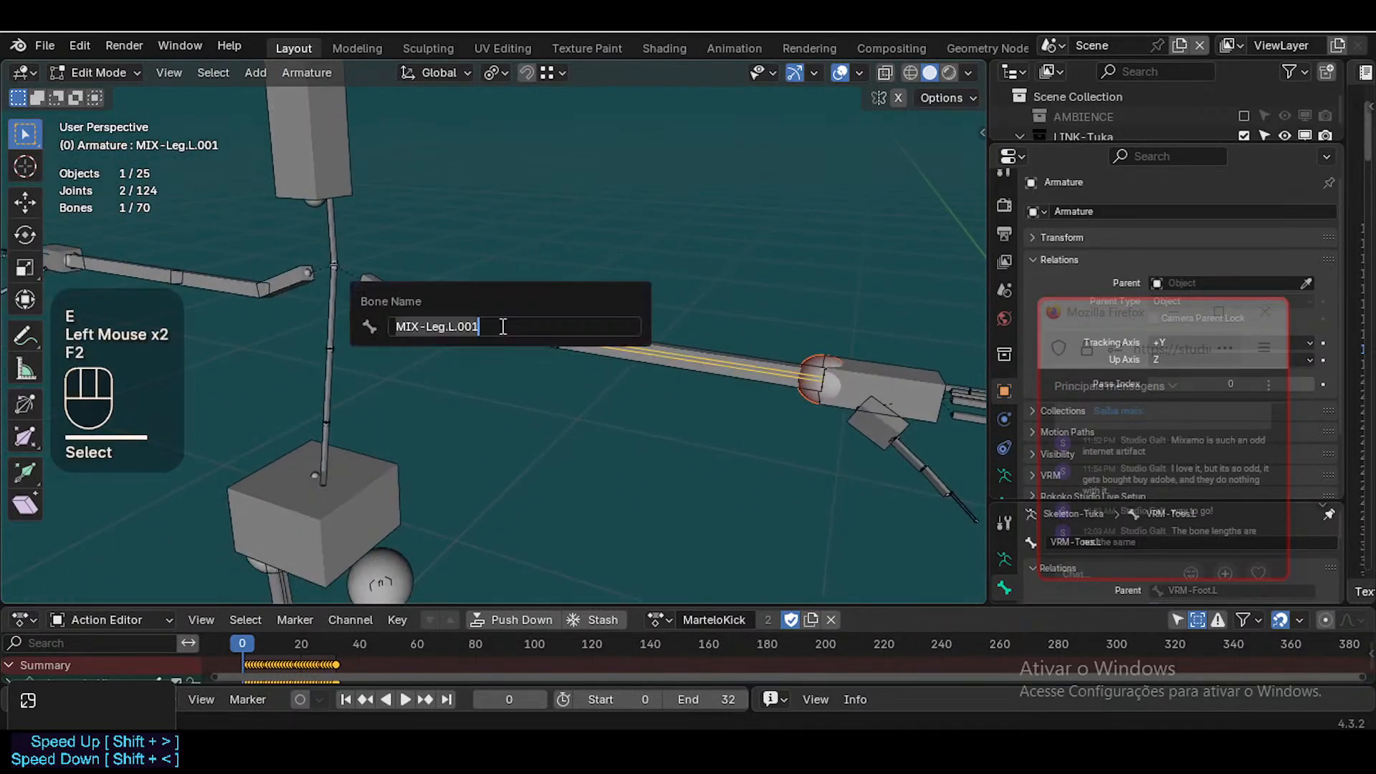
key("Right")
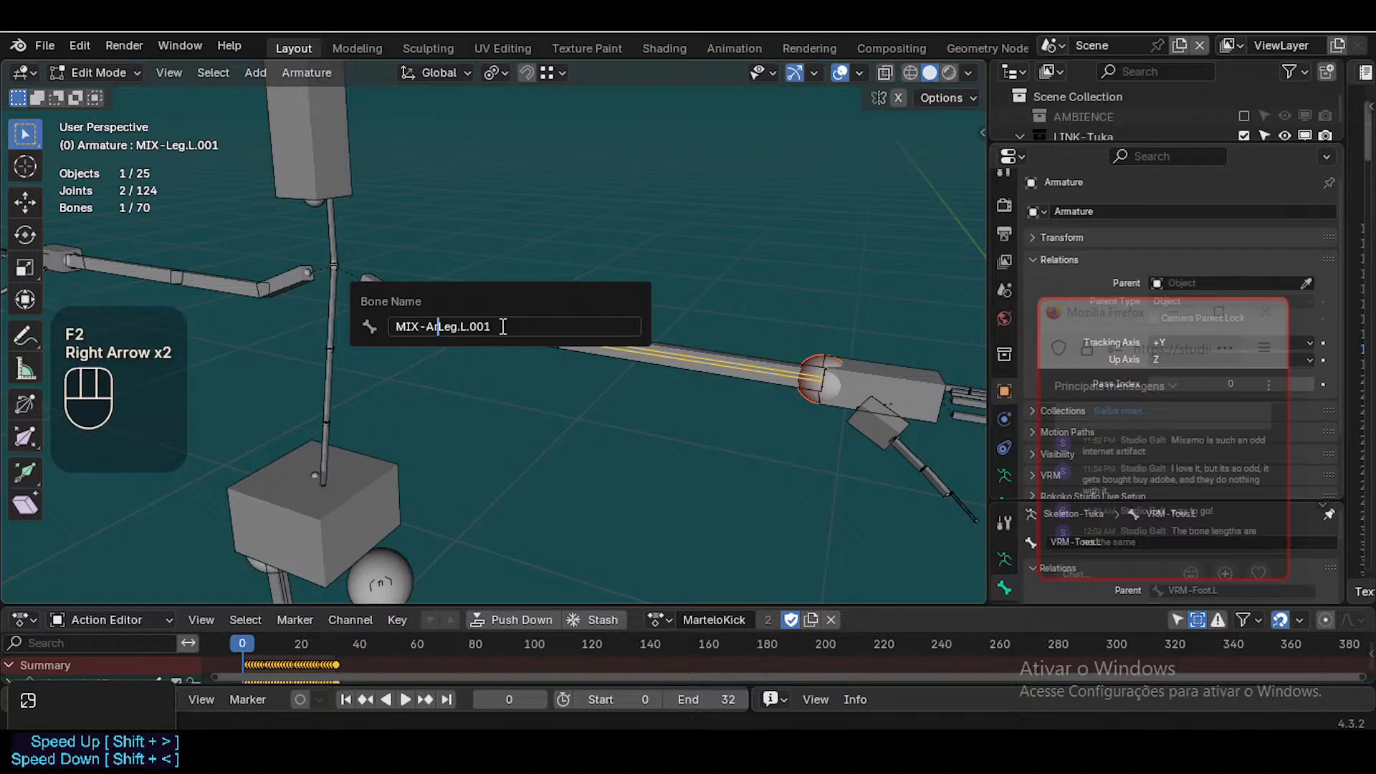
key("BackSpace")
key("BackSpace")
key("BackSpace")
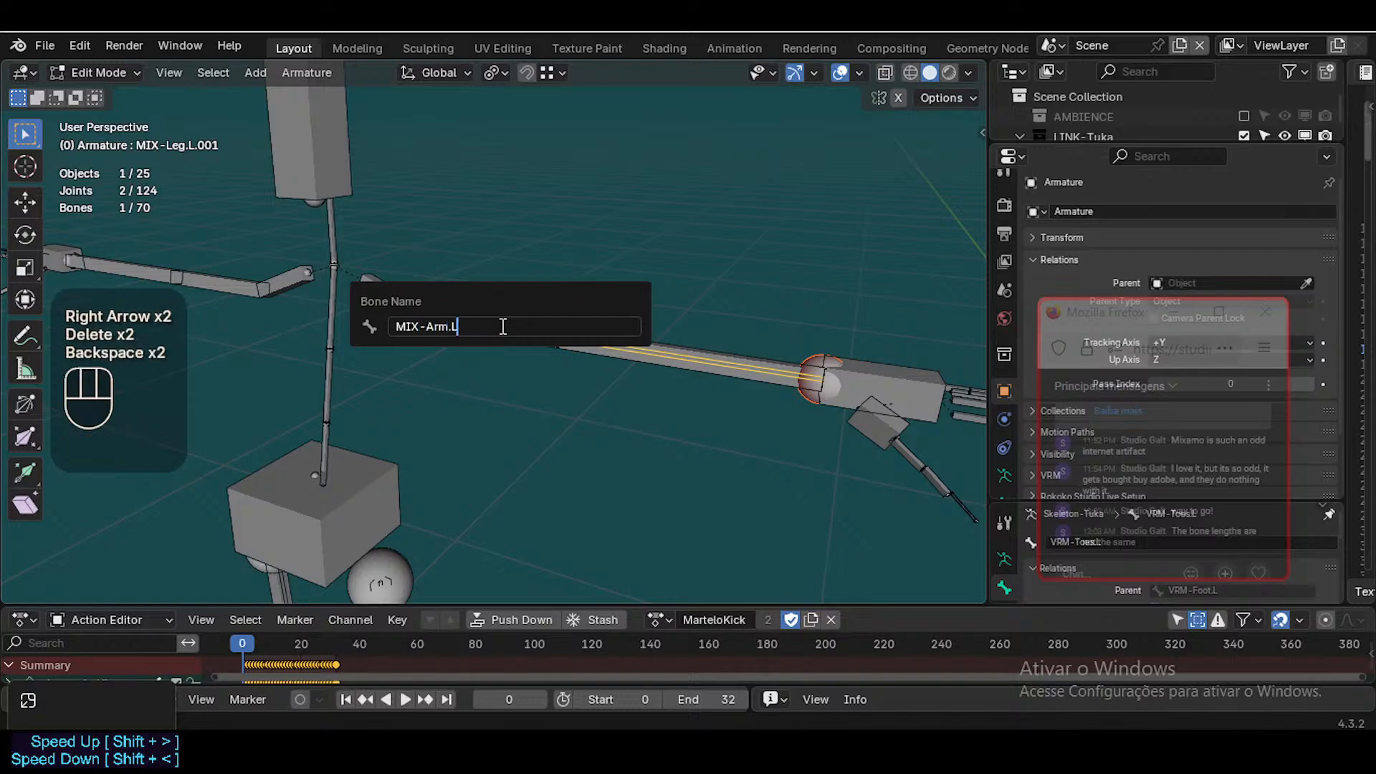
key("Return")
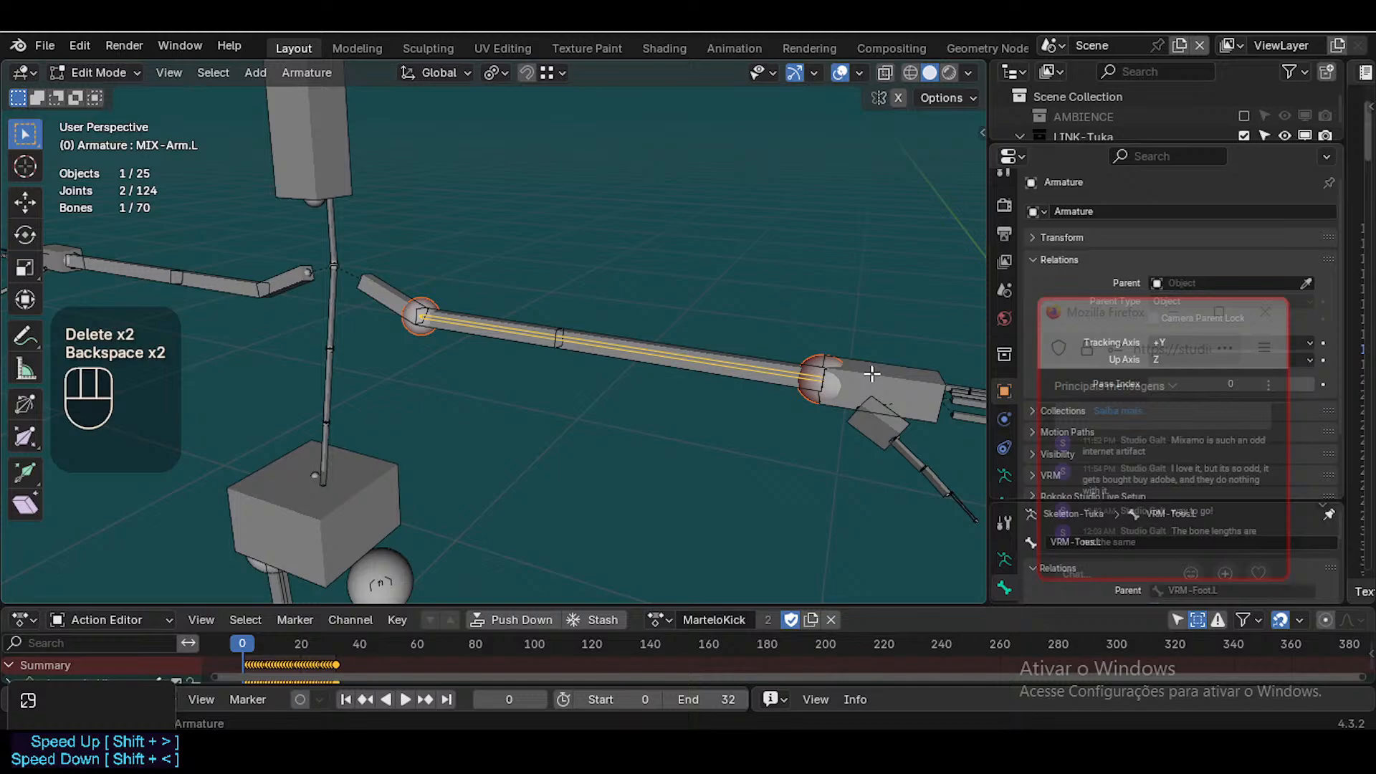
Copy the name of the left hand bone, mixamorig:LeftHand
left_click(810, 377)
left_click(752, 370)
left_click(752, 371)
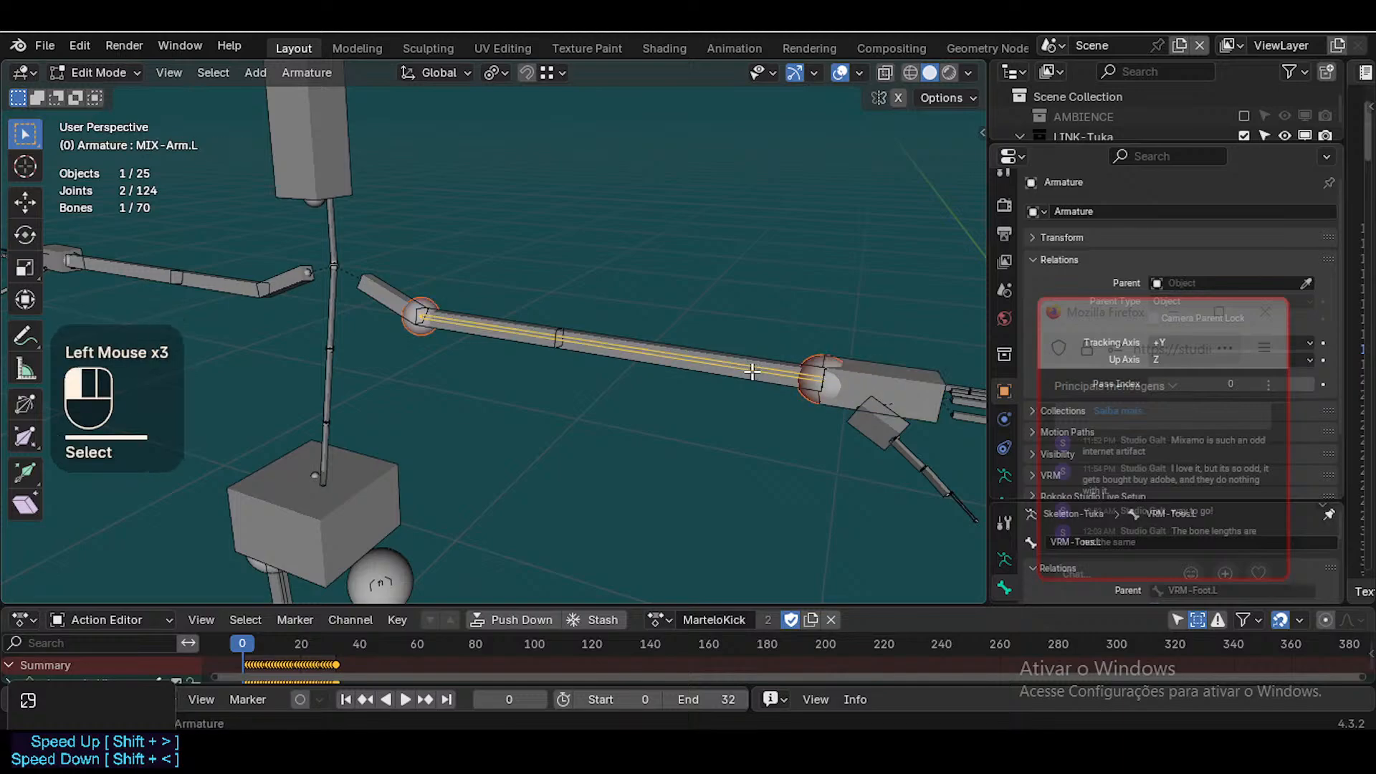
left_click(752, 371)
scroll(768, 353, "down", 1)
left_click(768, 353)
key("ctrl+c")
key("F2")
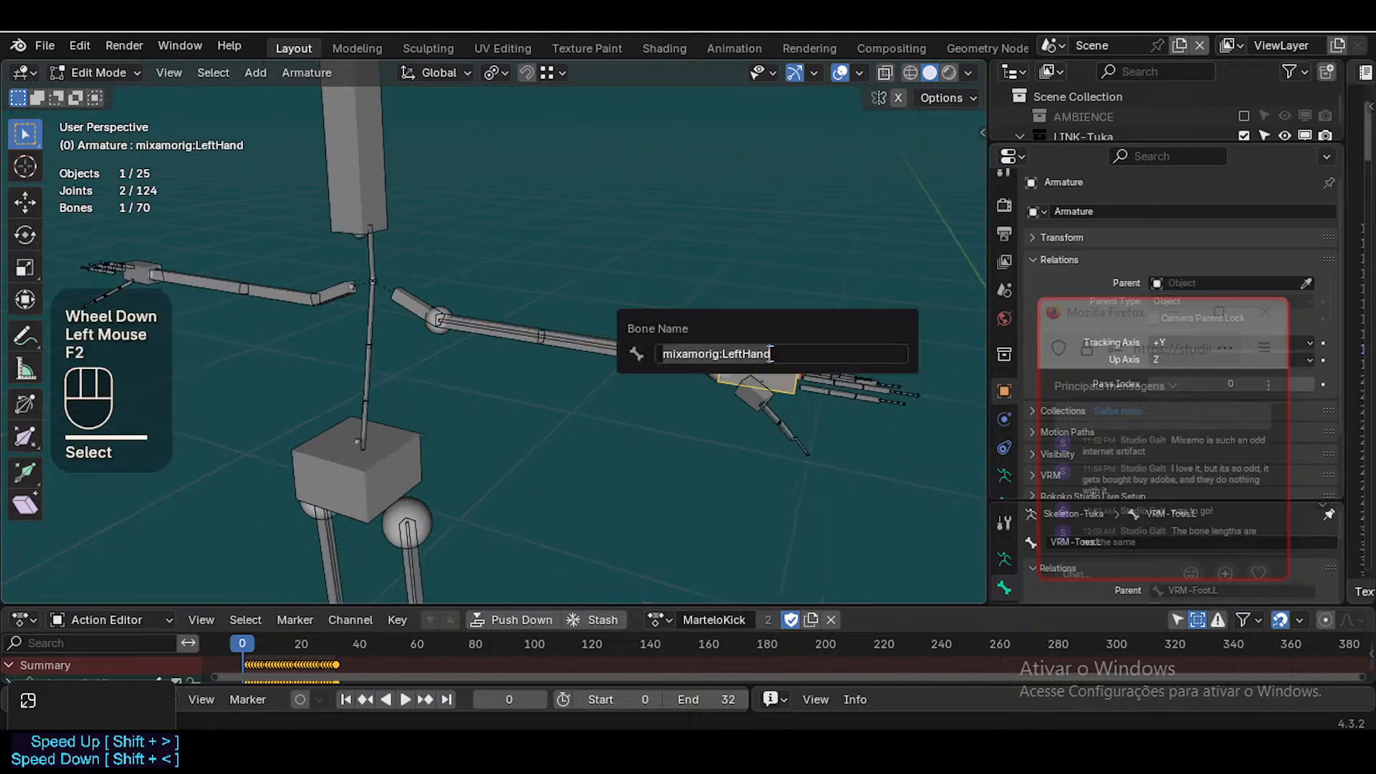
Set the target bone of MIX-Arm.L's Stretch To constraint to mixamorig:LeftHand in Pose Mode
left_click(643, 352)
left_click(644, 352)
left_click(643, 352)
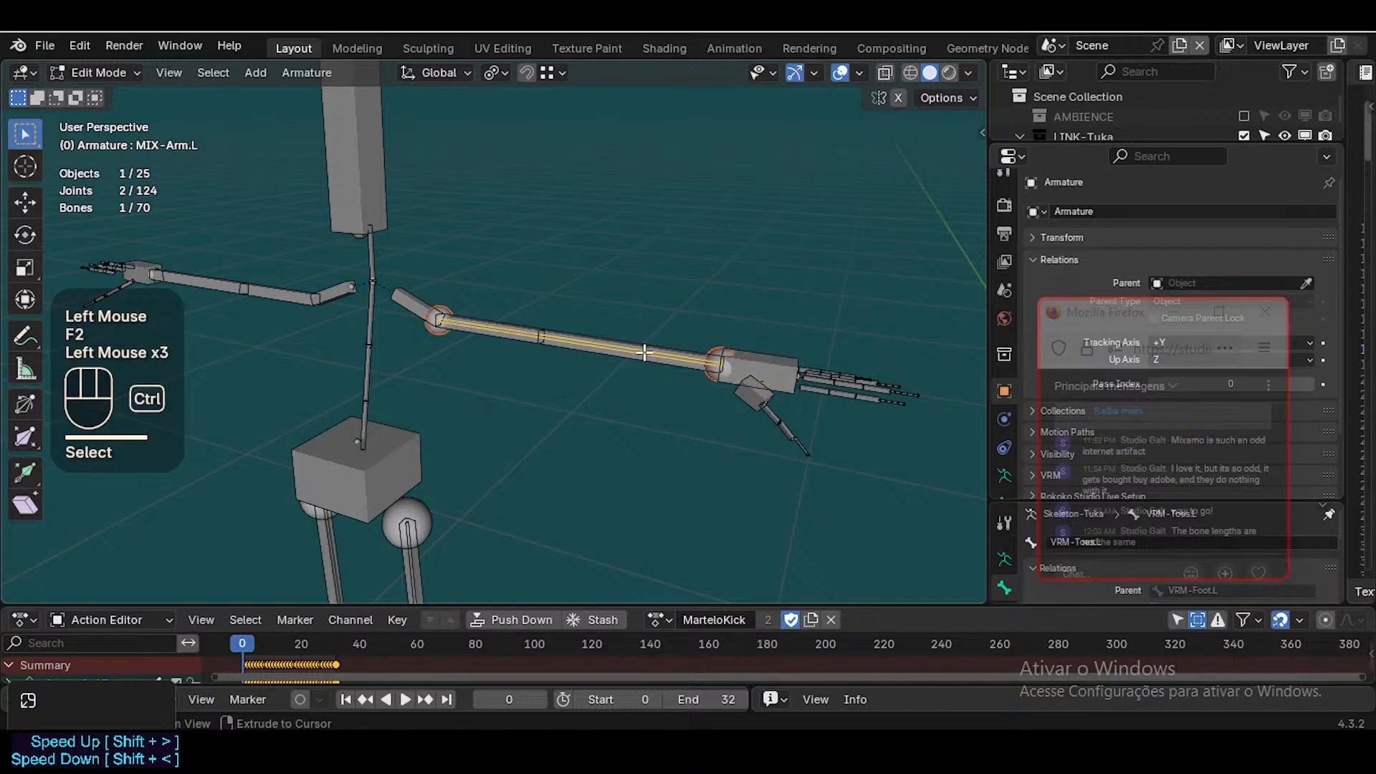
key("ctrl+Tab")
scroll(544, 398, "down", 2)
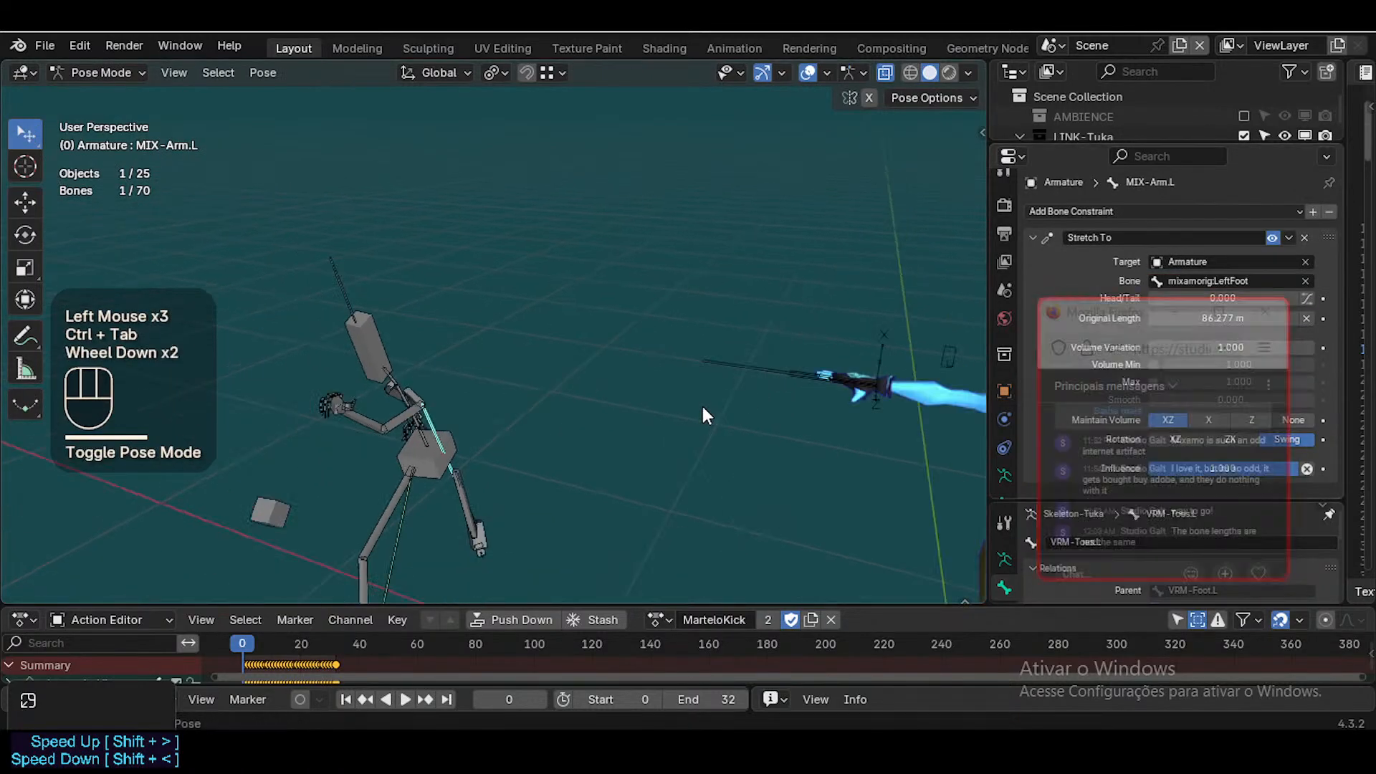
scroll(832, 373, "up", 2)
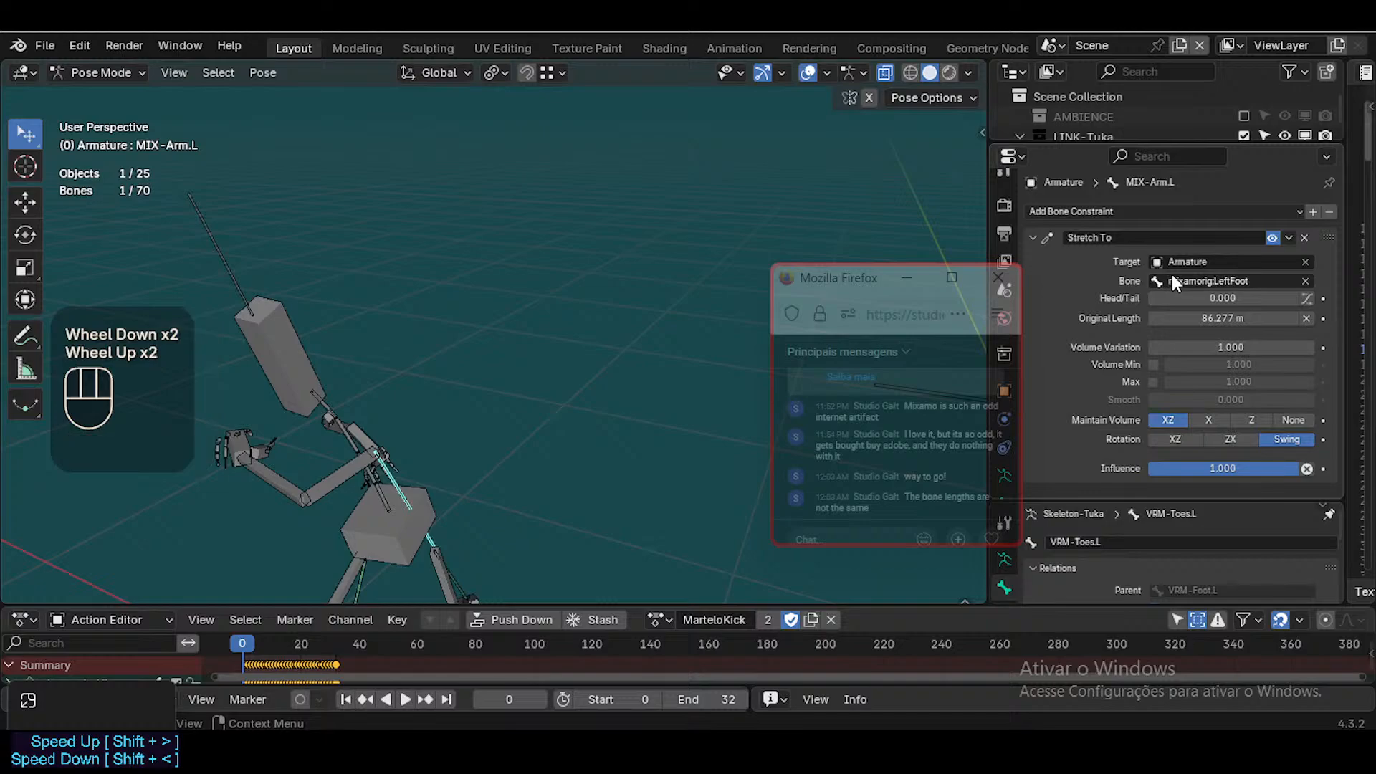
left_click(1186, 280)
key("ctrl+v")
key("Return")
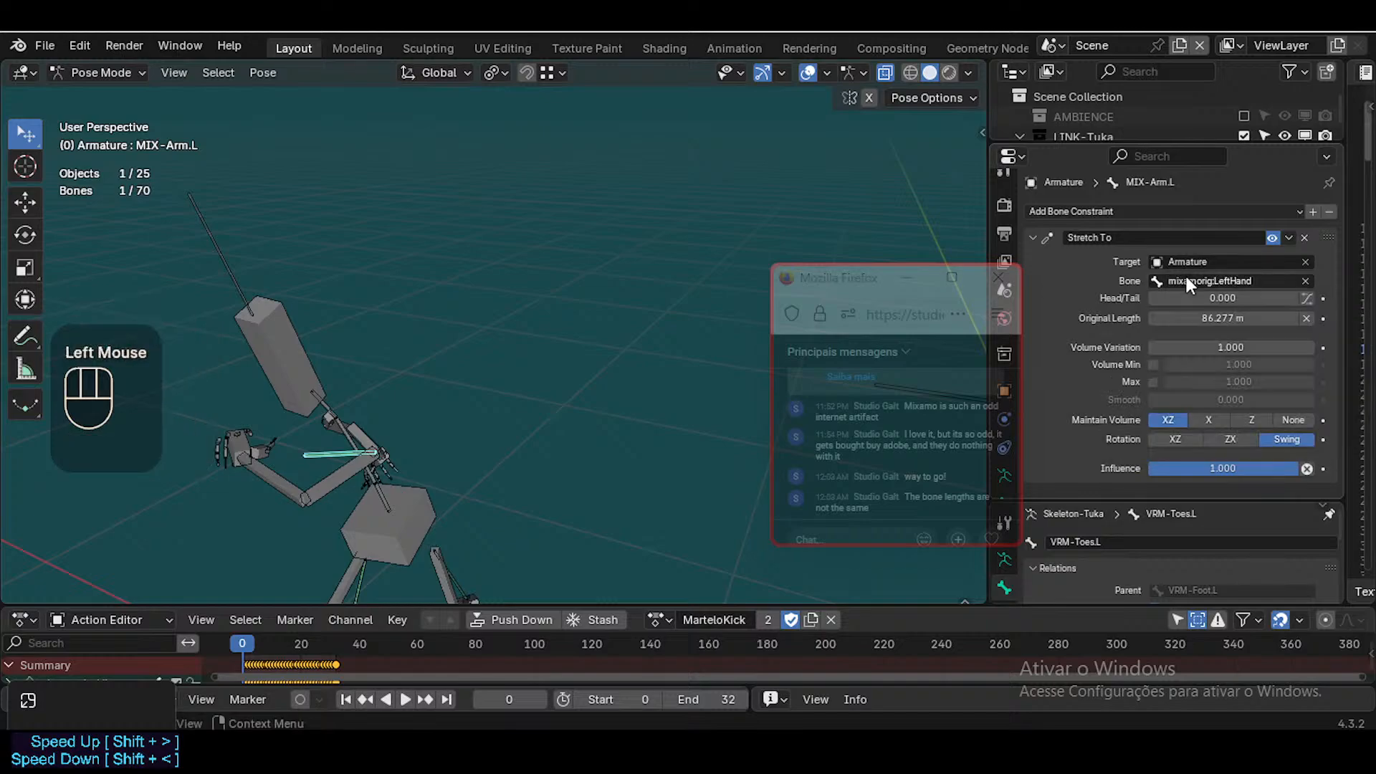
Clear the pose transforms of all bones and reset the Original Length of MIX-Arm.L's Stretch To constraint
key("a")
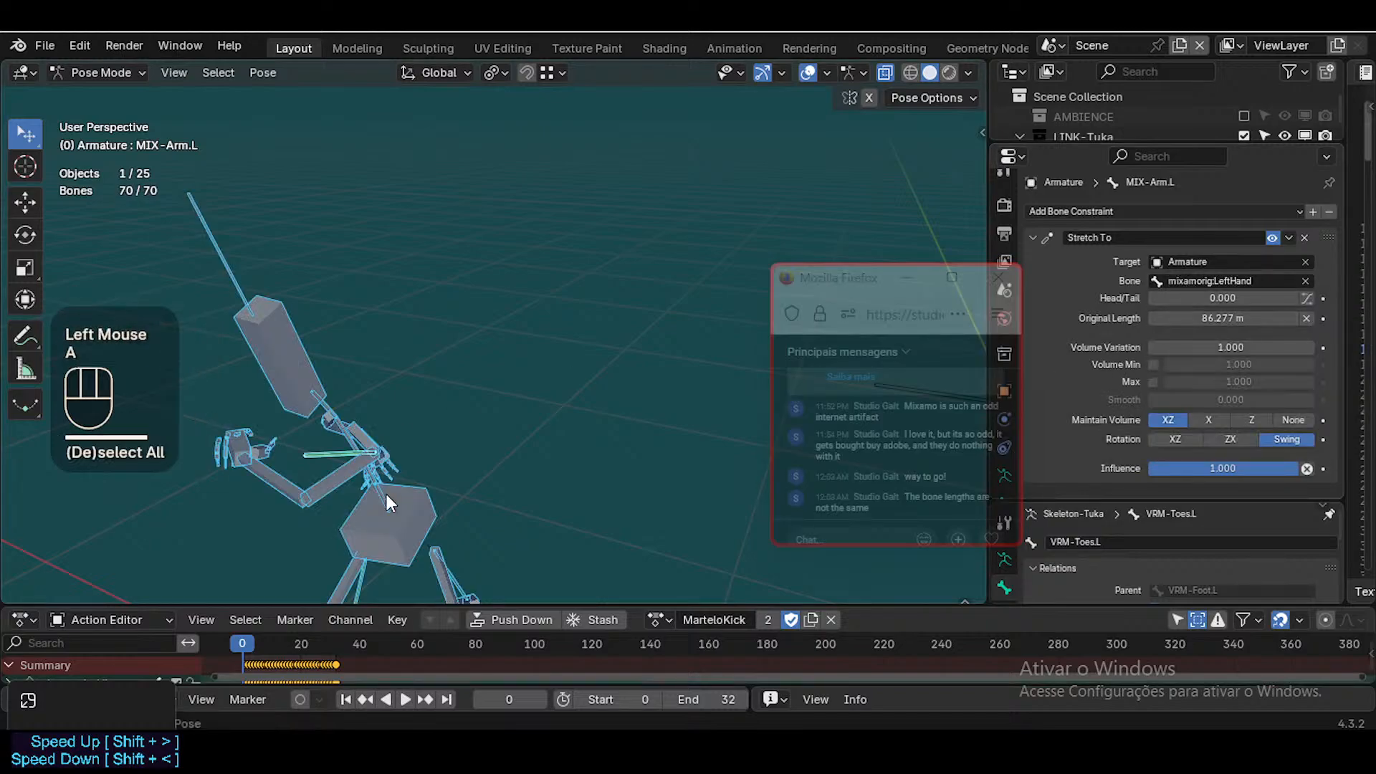
key("alt+q")
key("alt+q")
key("alt+q")
key("BackSpace")
key("BackSpace")
key("BackSpace")
key("BackSpace")
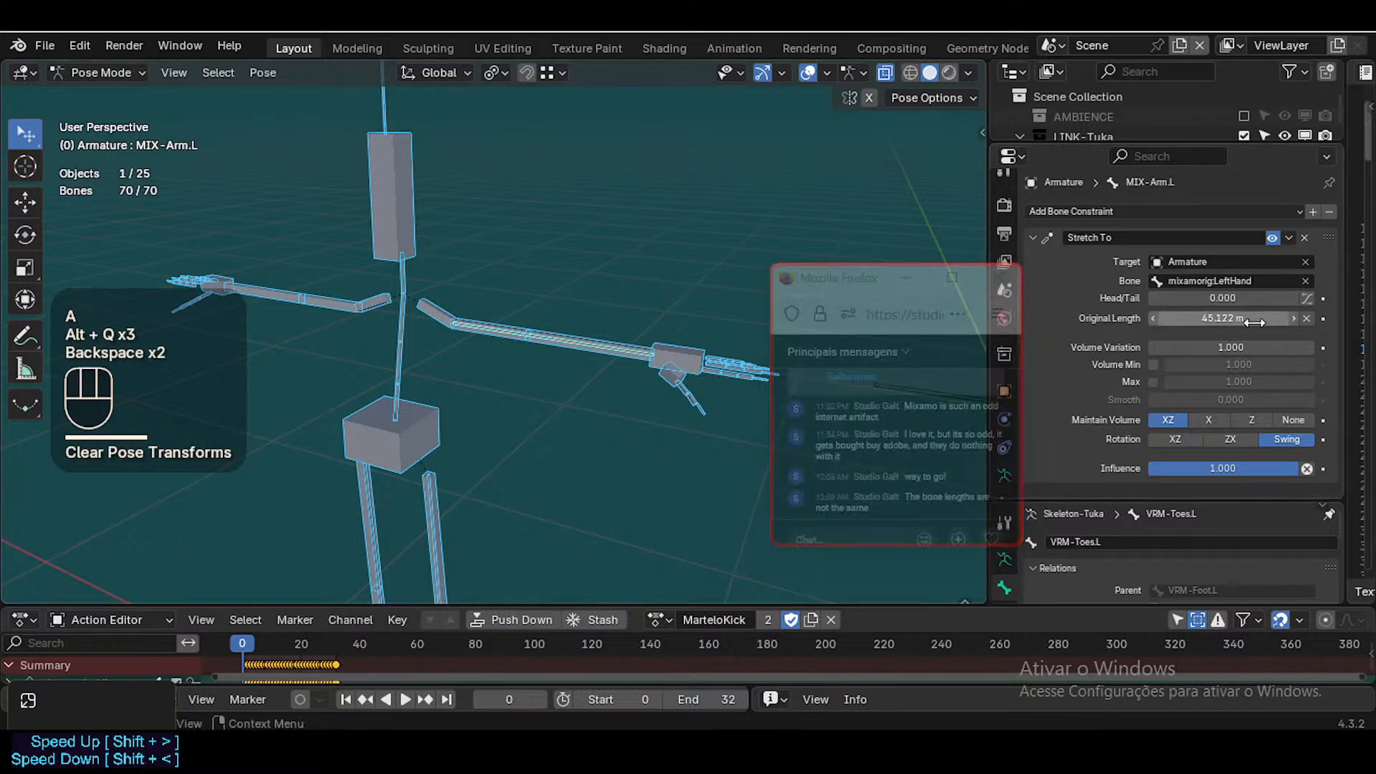
Symmetrize the MIX-Arm.L bone to the right side in Edit Mode and return to Pose Mode
left_click(565, 344)
left_click(566, 343)
left_click(564, 340)
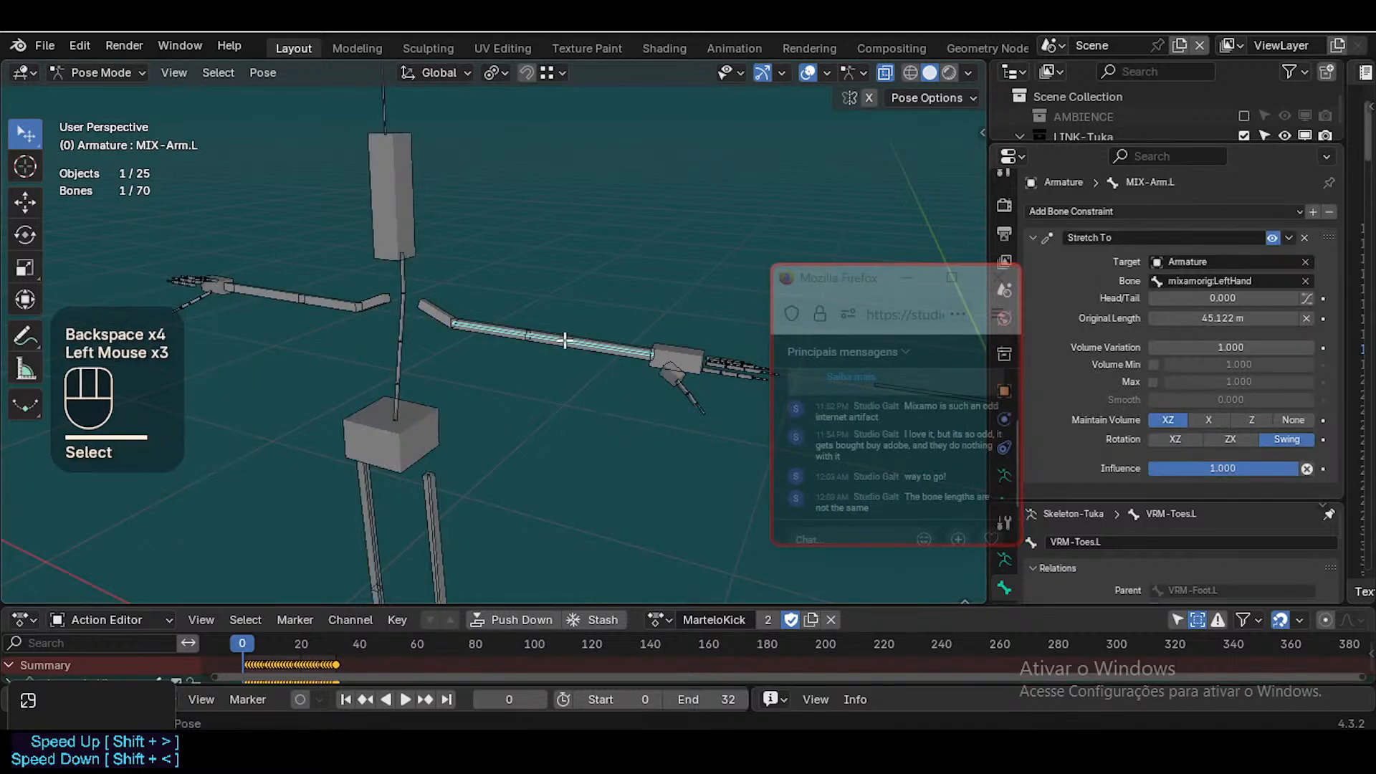
key("Tab")
right_click(563, 337)
left_click(564, 340)
key("Tab")
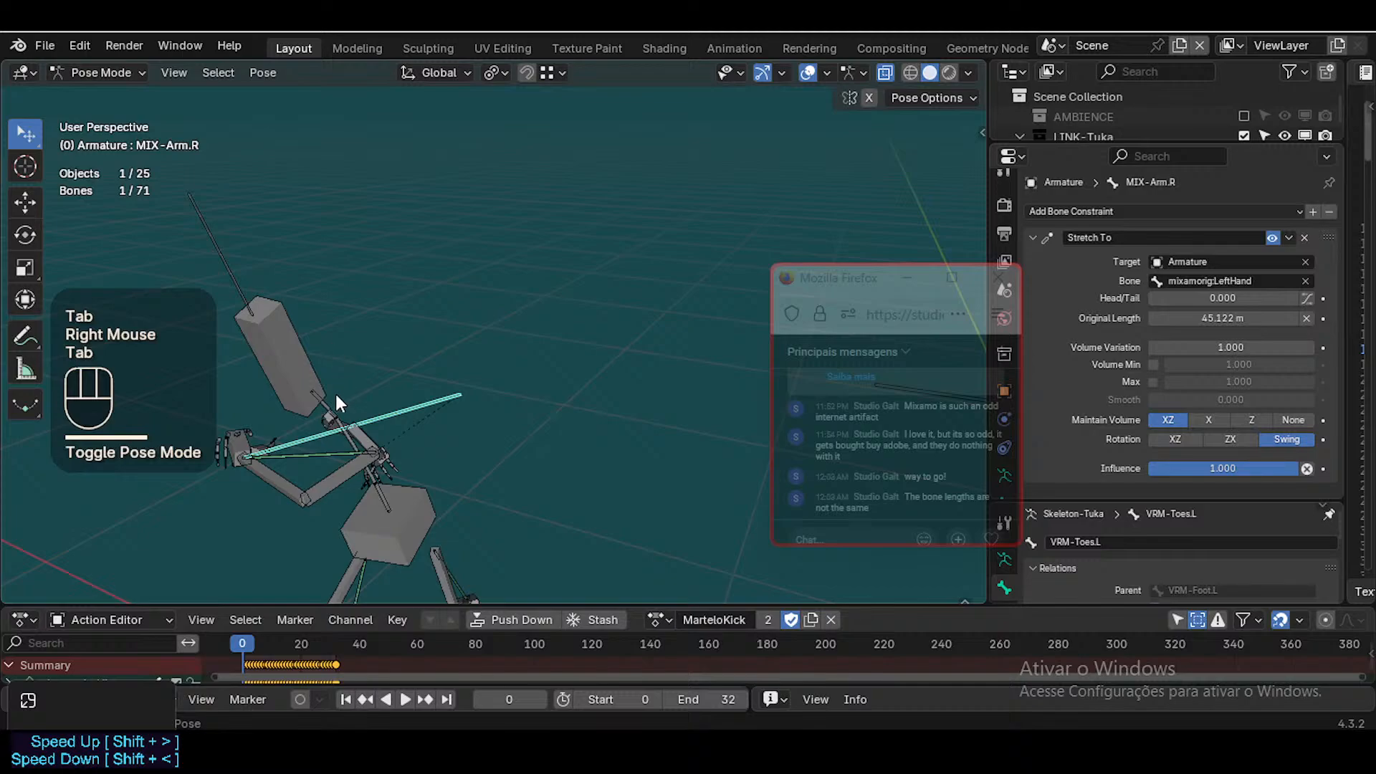
Clear the pose transforms of all bones and select the mirrored helper bone MIX-Arm.R in Pose Mode
key("a")
key("alt+q")
key("alt+q")
key("ctrl+Tab")
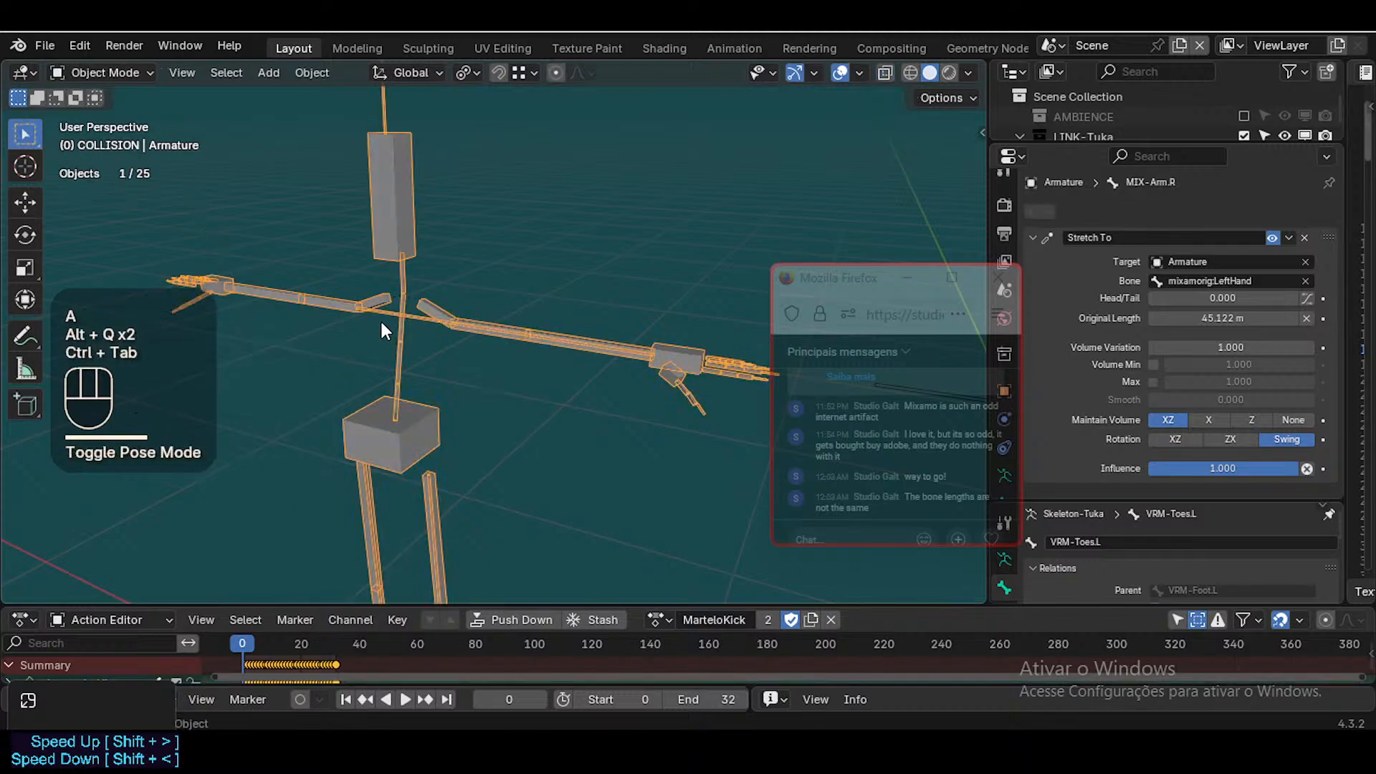
left_click(382, 317)
left_click(381, 317)
key("ctrl+Tab")
left_click(390, 313)
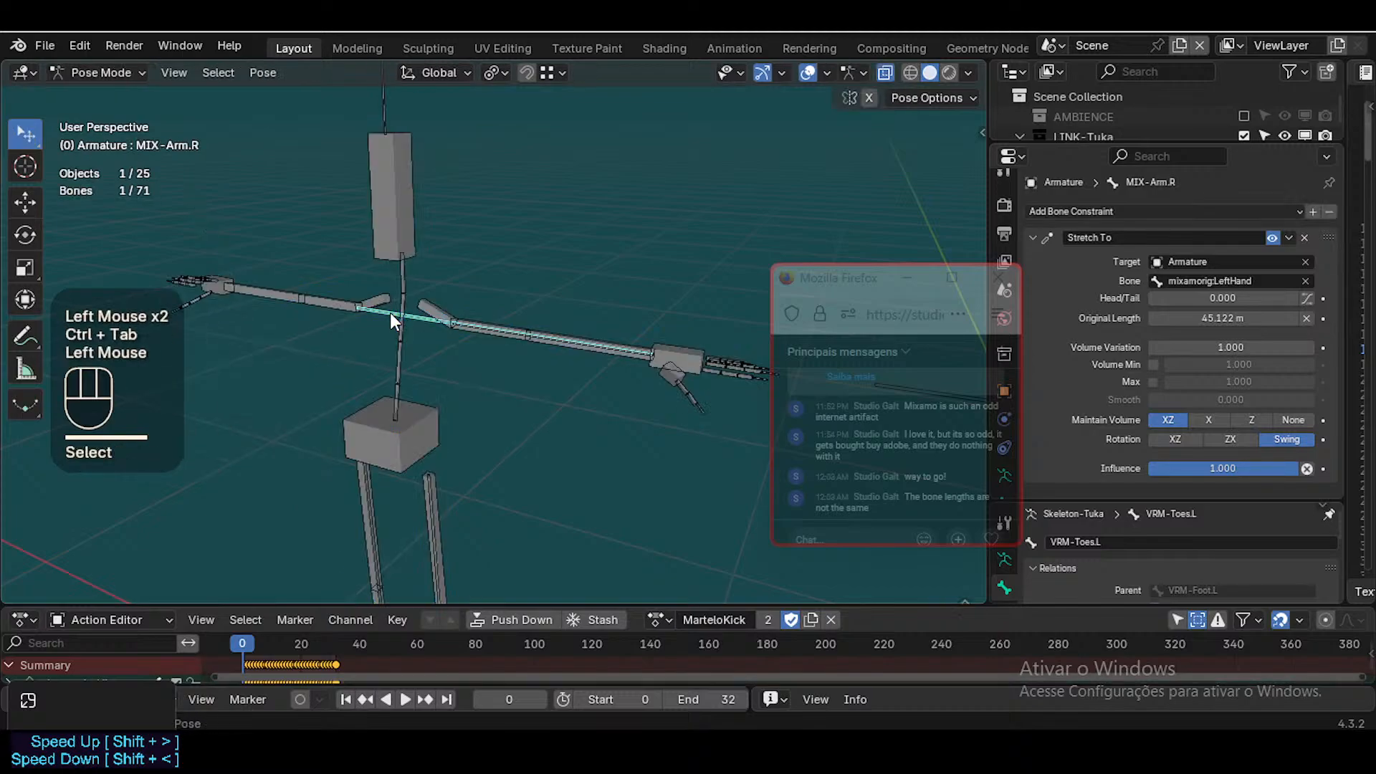
Try to copy the right hand bone's name into the target bone of MIX-Arm.R's Stretch To constraint
left_click(218, 294)
key("F2")
key("ctrl+c")
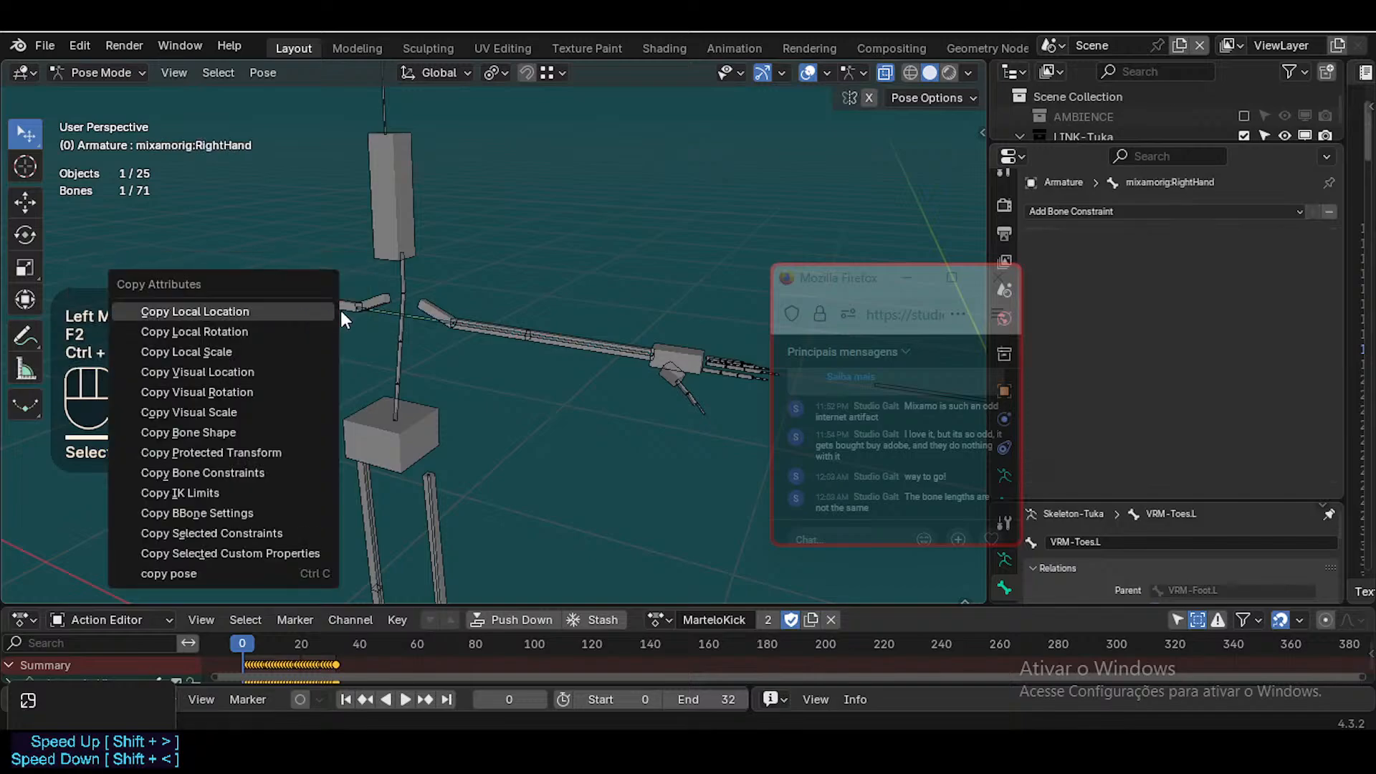
left_click(388, 310)
key("ctrl+v")
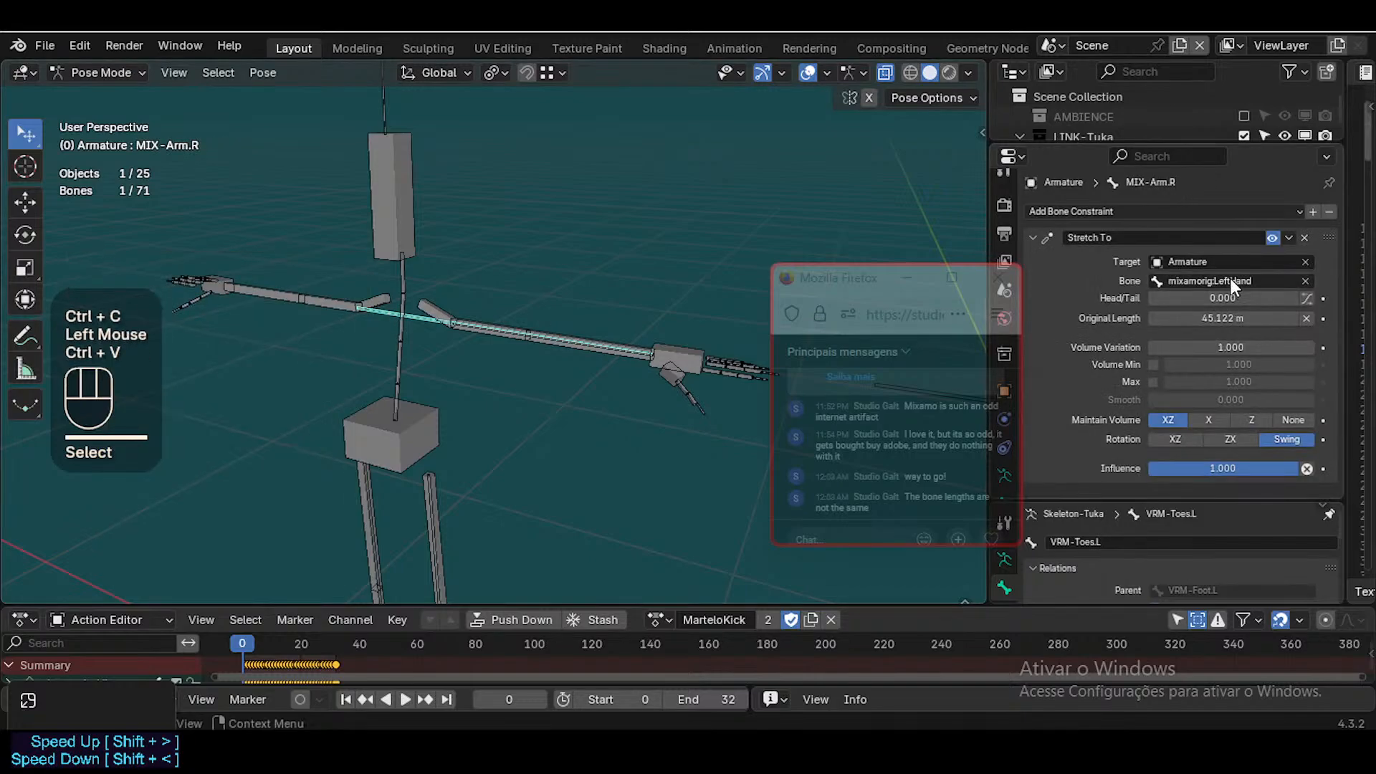
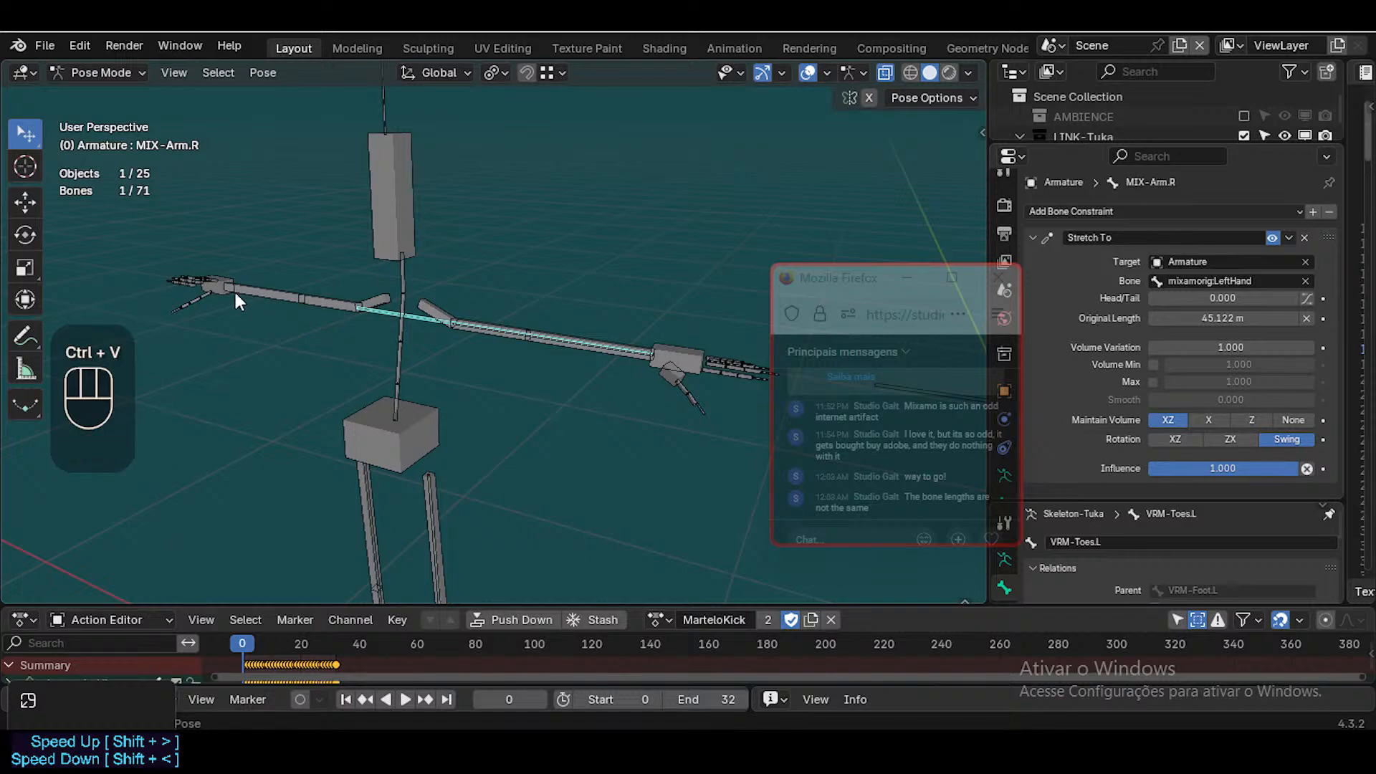
Set the target bone of MIX-Arm.R's Stretch To constraint to mixamorig:RightHand
left_click(215, 286)
key("F2")
left_click(213, 287)
left_click(213, 287)
key("F2")
key("ctrl+c")
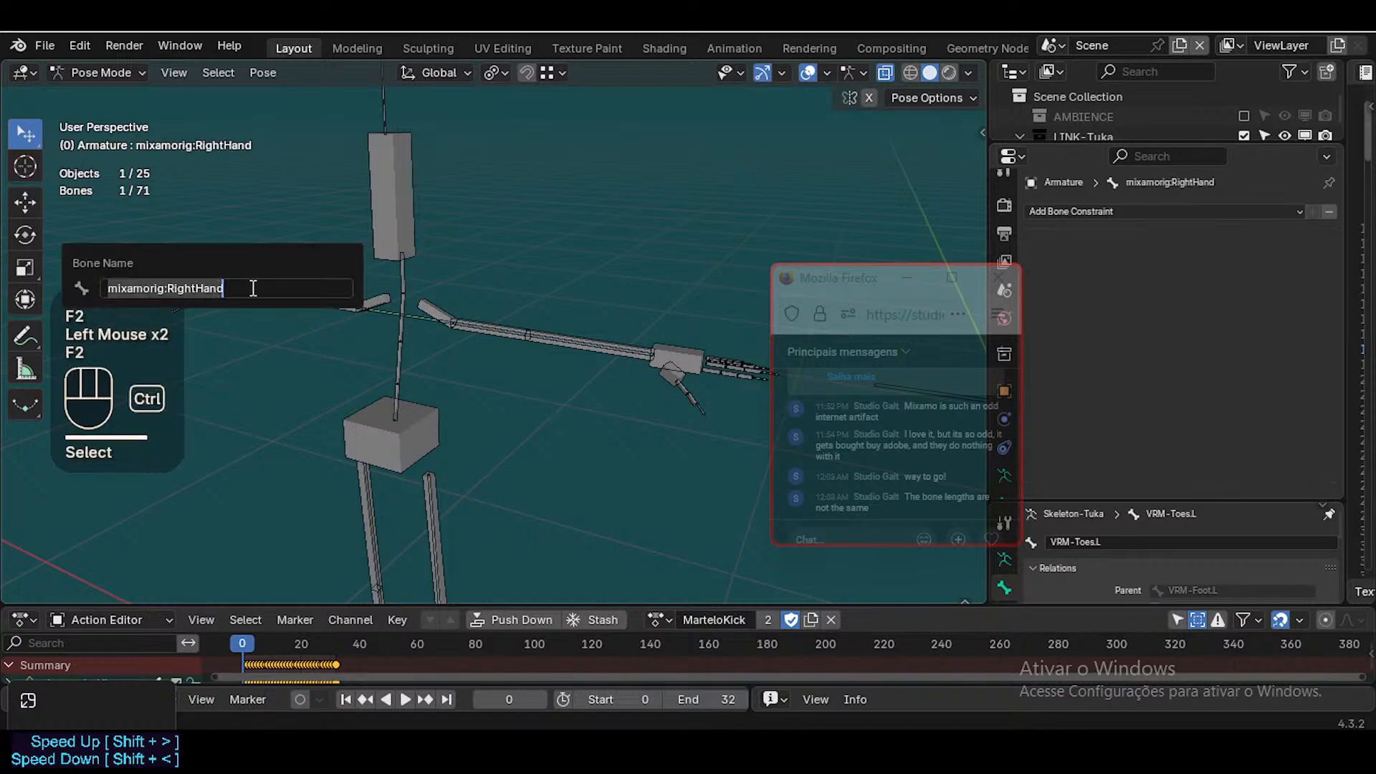
left_click(393, 322)
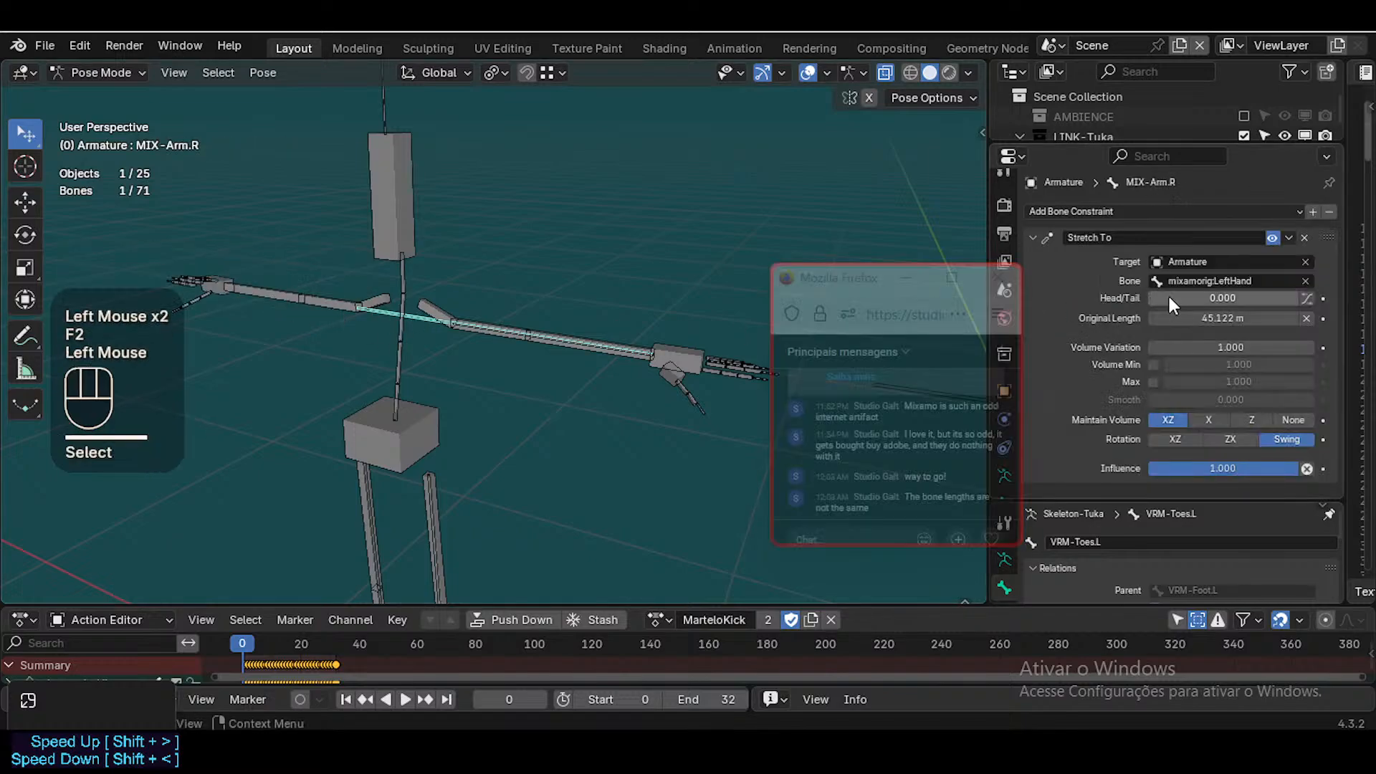
key("ctrl+v")
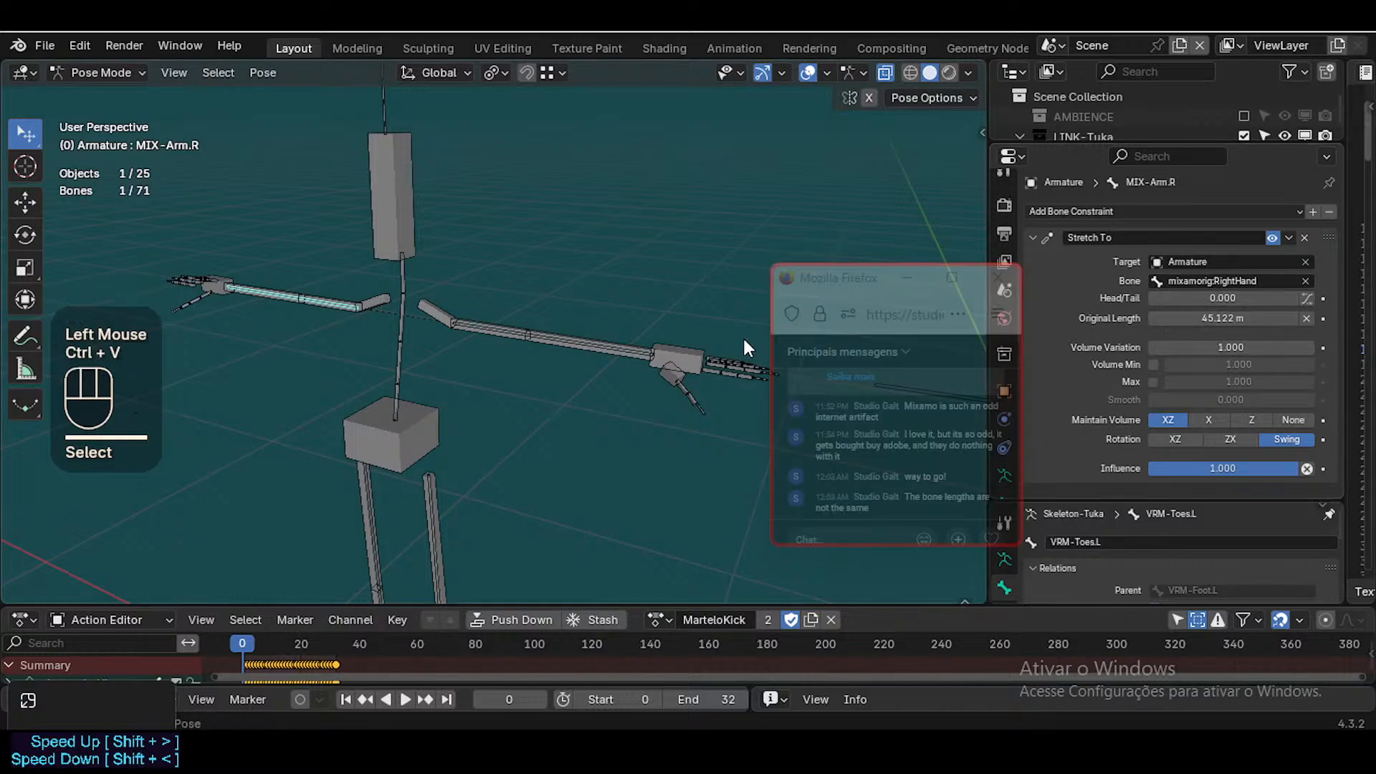
Clear all pose transforms and reset the Original Length of MIX-Arm.R's Stretch To constraint
key("a")
key("alt+q")
key("alt+q")
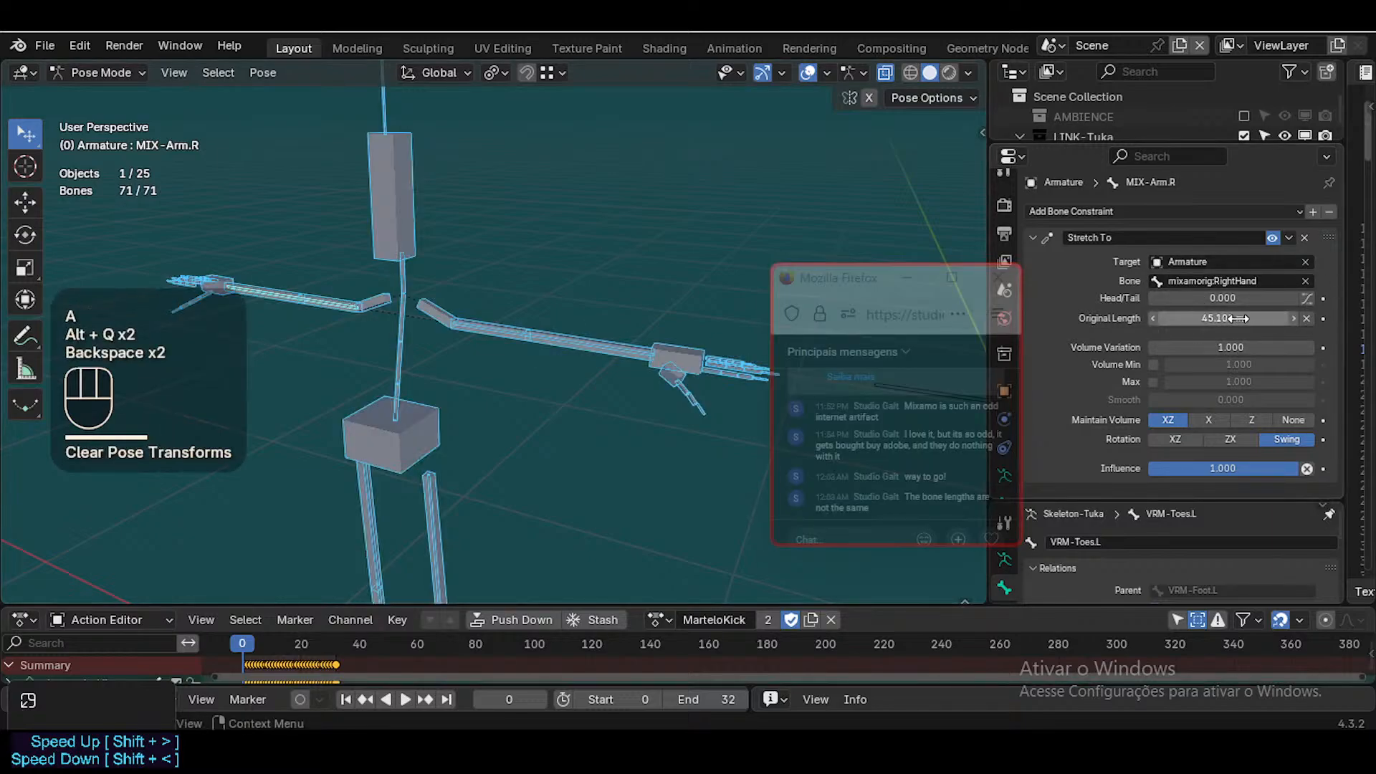
left_click(574, 337)
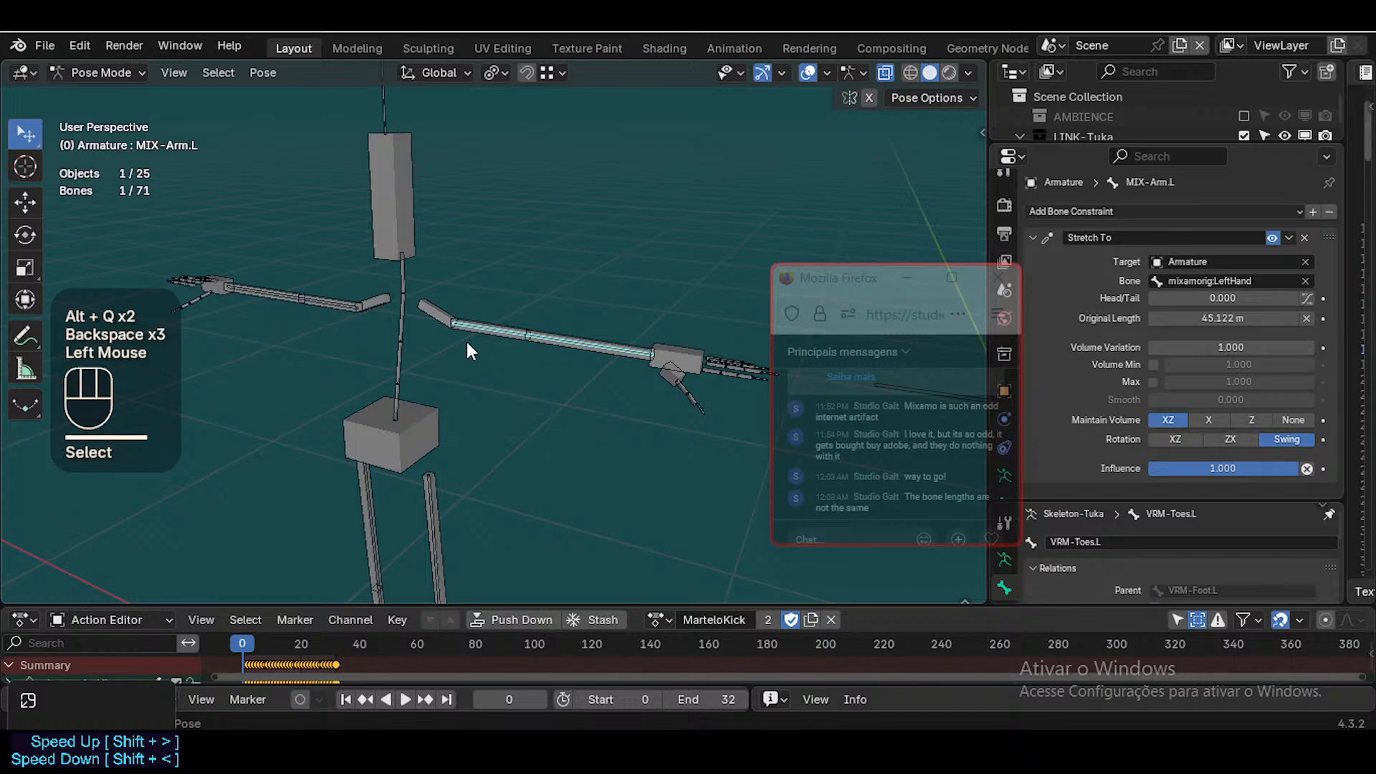
Parent MIX-Arm.R to the RightArm bone with Keep Offset in Edit Mode
left_click(334, 307)
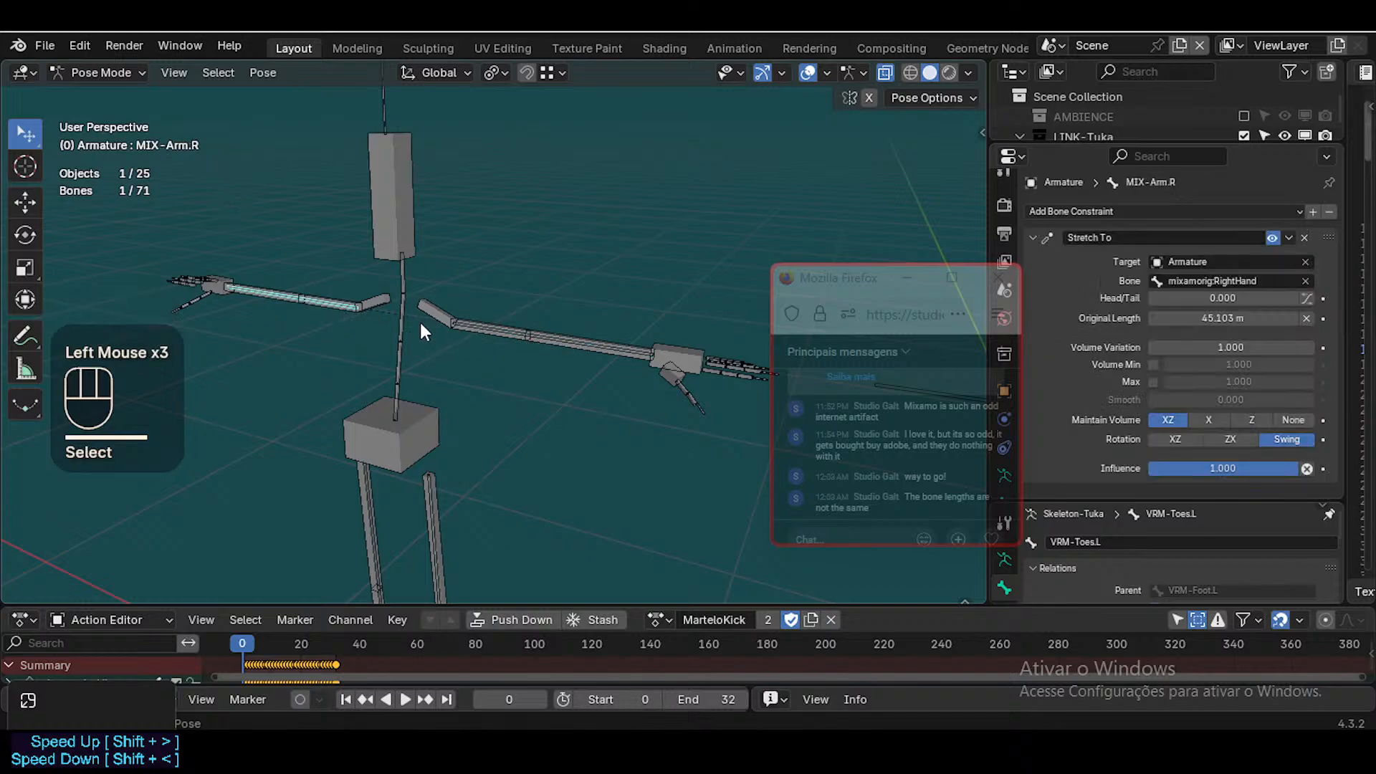
key("Tab")
left_click(334, 298, "shift")
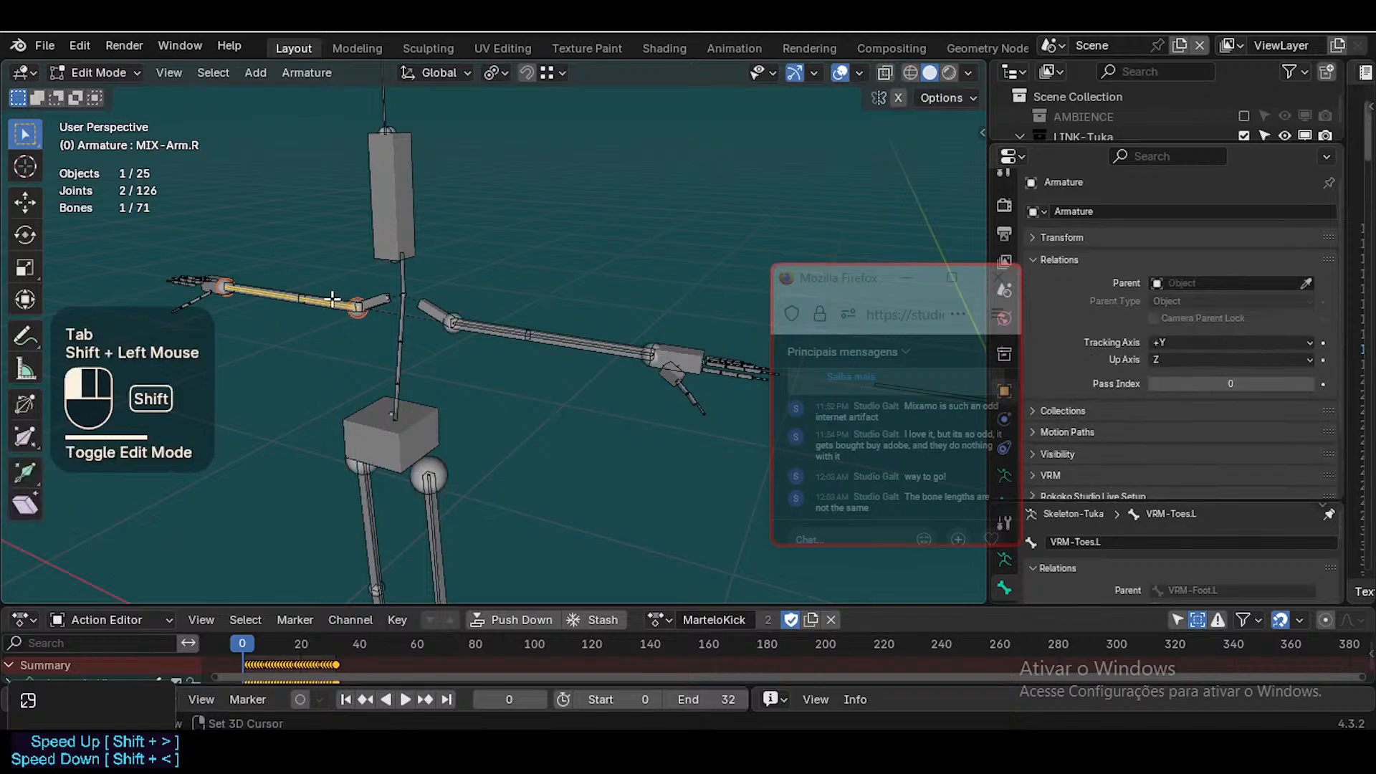
key("ctrl+p")
left_click(332, 299)
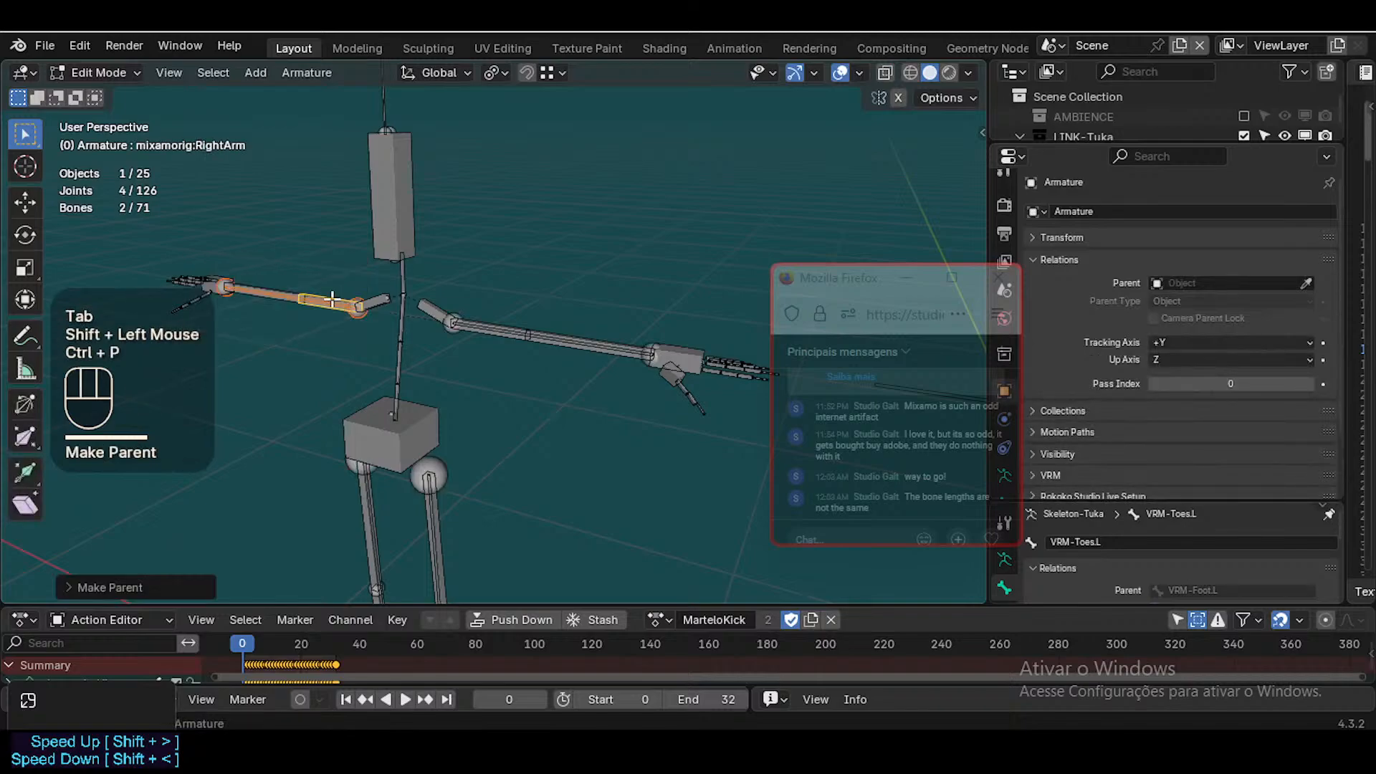
Play the MarteloKick animation briefly in Pose Mode and examine how the arm helper bones follow from several angles
key("ctrl+Tab")
key("a")
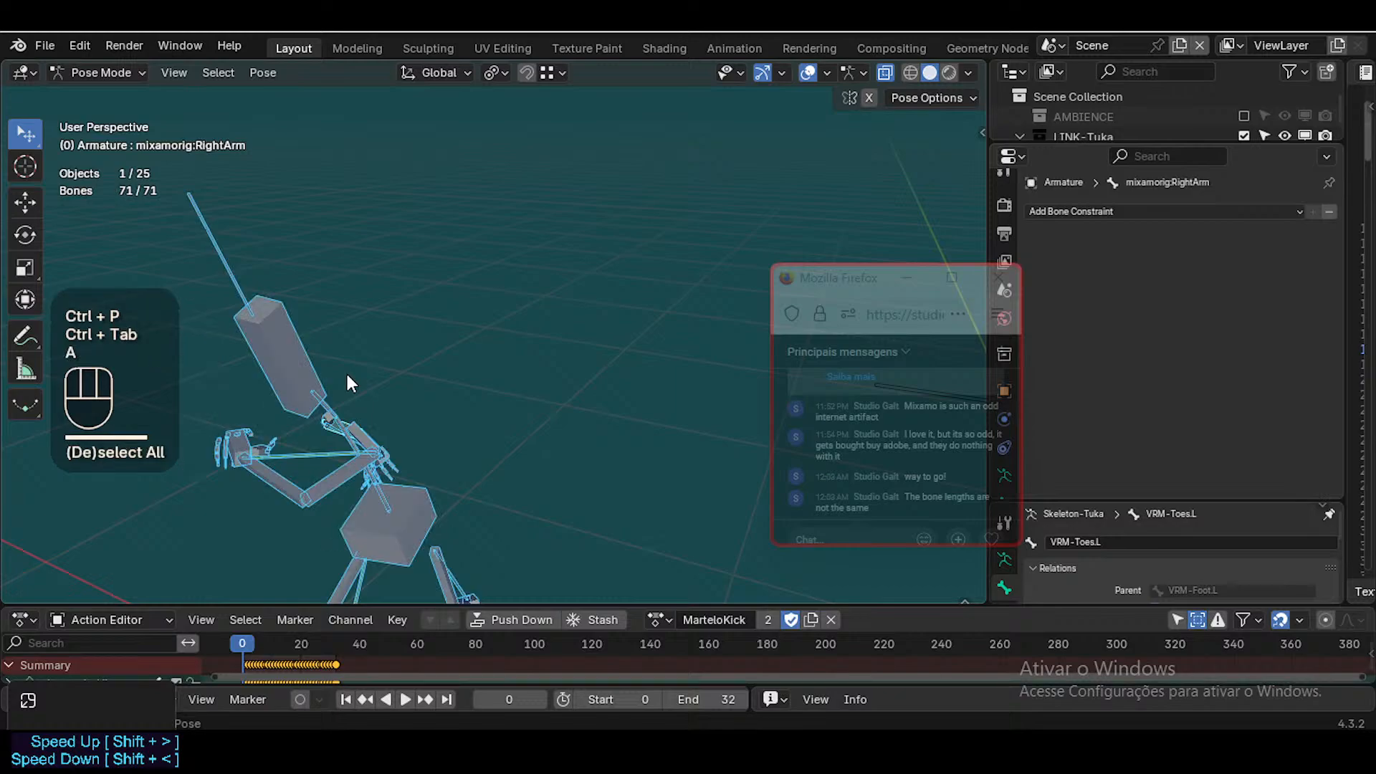
key("alt+q")
key("alt+q")
key("space")
key("space")
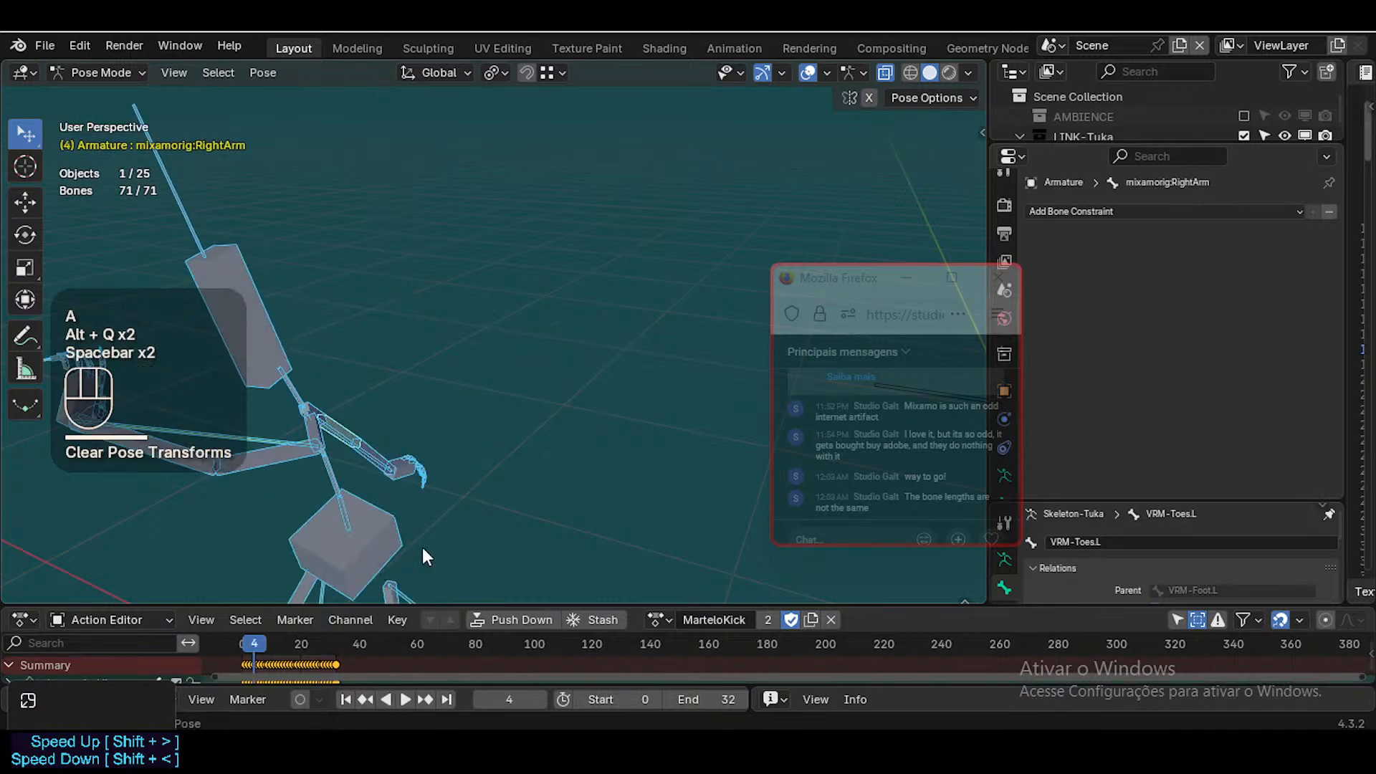
key("shift+grave")
key("d")
key("w")
key("d")
key("w")
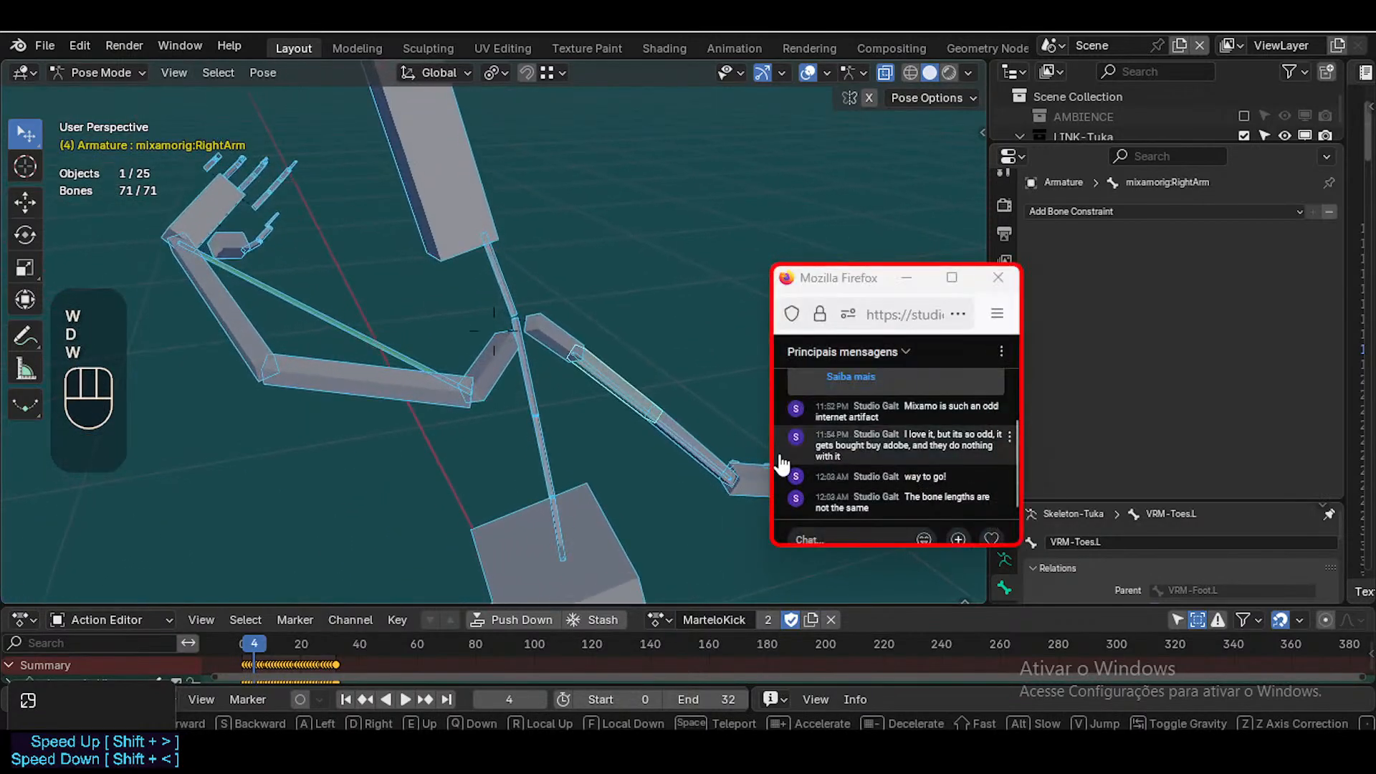
key("s")
key("s")
key("s")
key("s")
key("w")
left_click(377, 430)
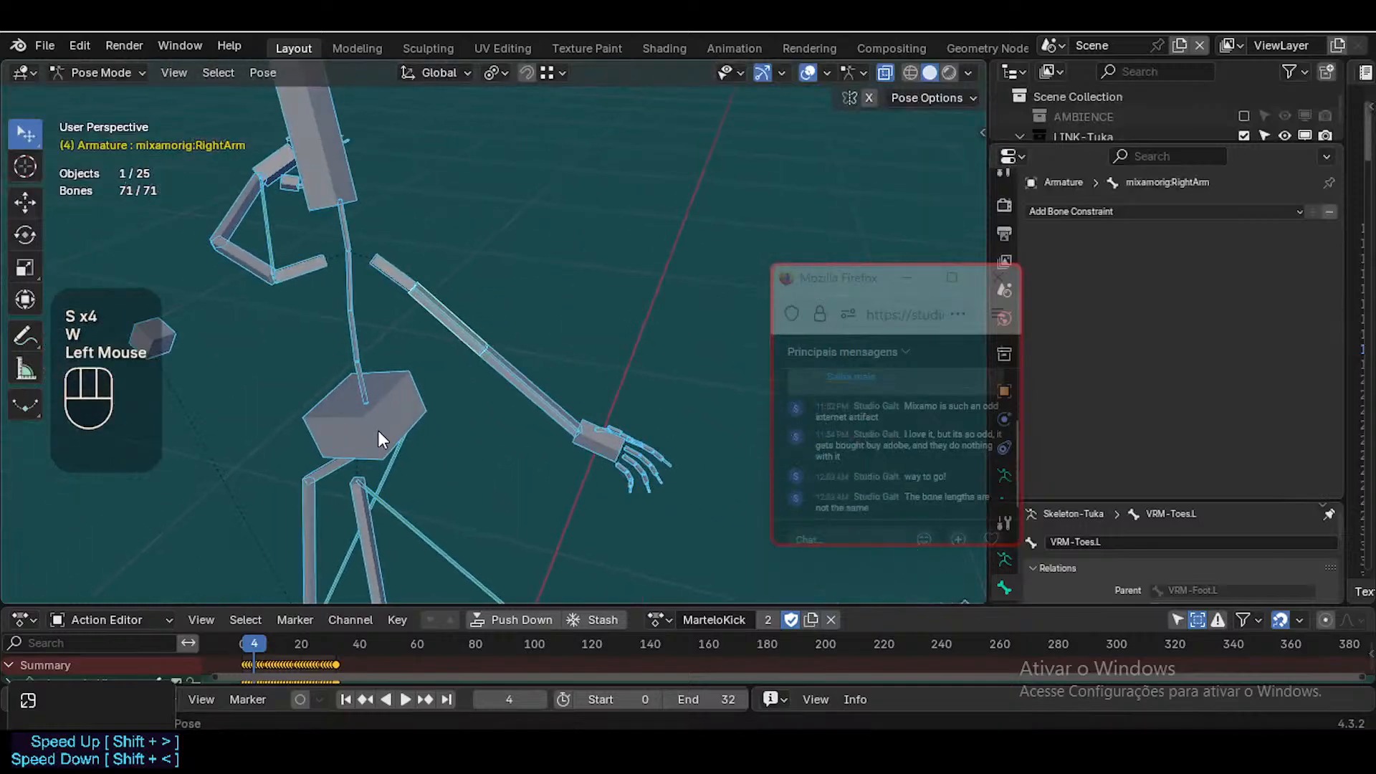
Play the MarteloKick animation on to frame 11 and inspect the leg and arm helper bones up close from all around
key("space")
key("space")
key("shift+grave")
key("d")
key("w")
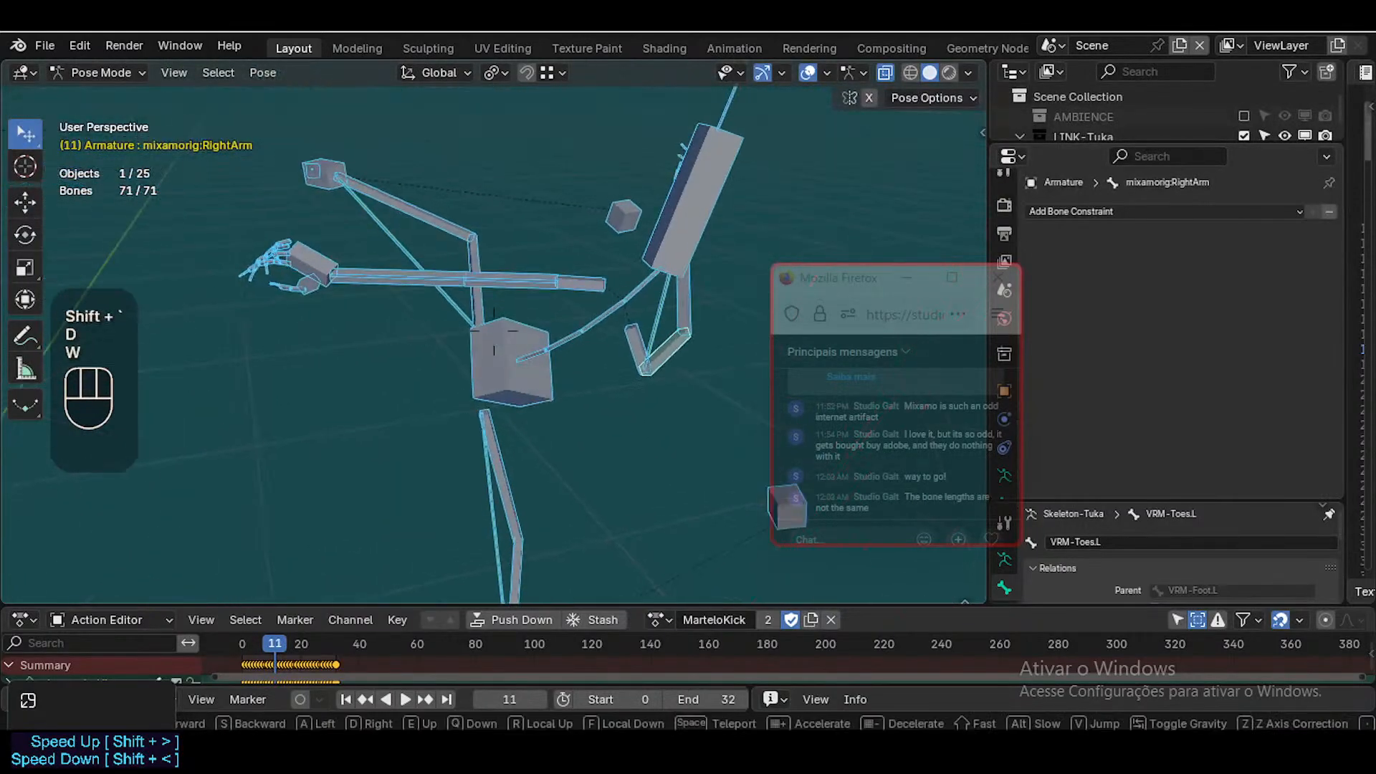
key("w")
key("a")
key("a")
key("w")
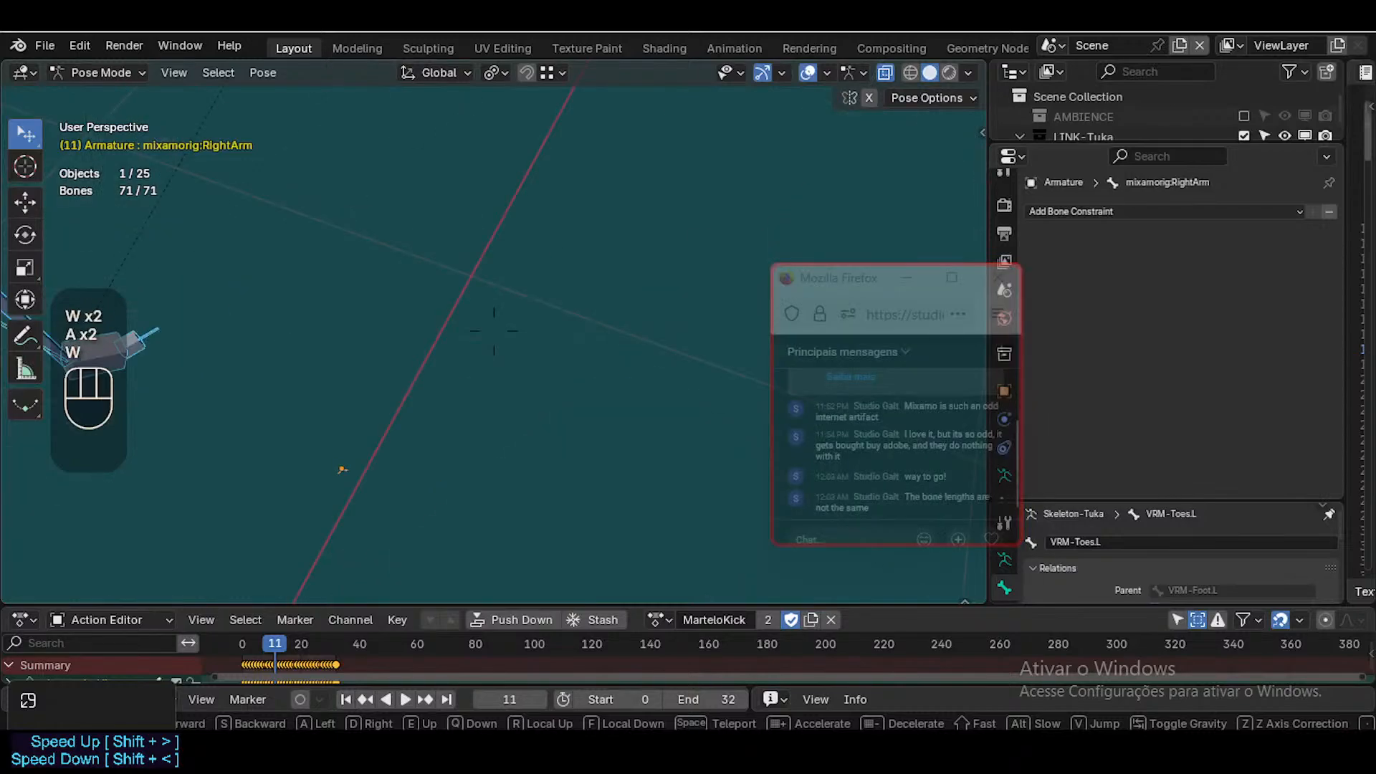
key("a")
left_click(494, 331)
key("shift+grave")
key("a")
key("w")
key("d")
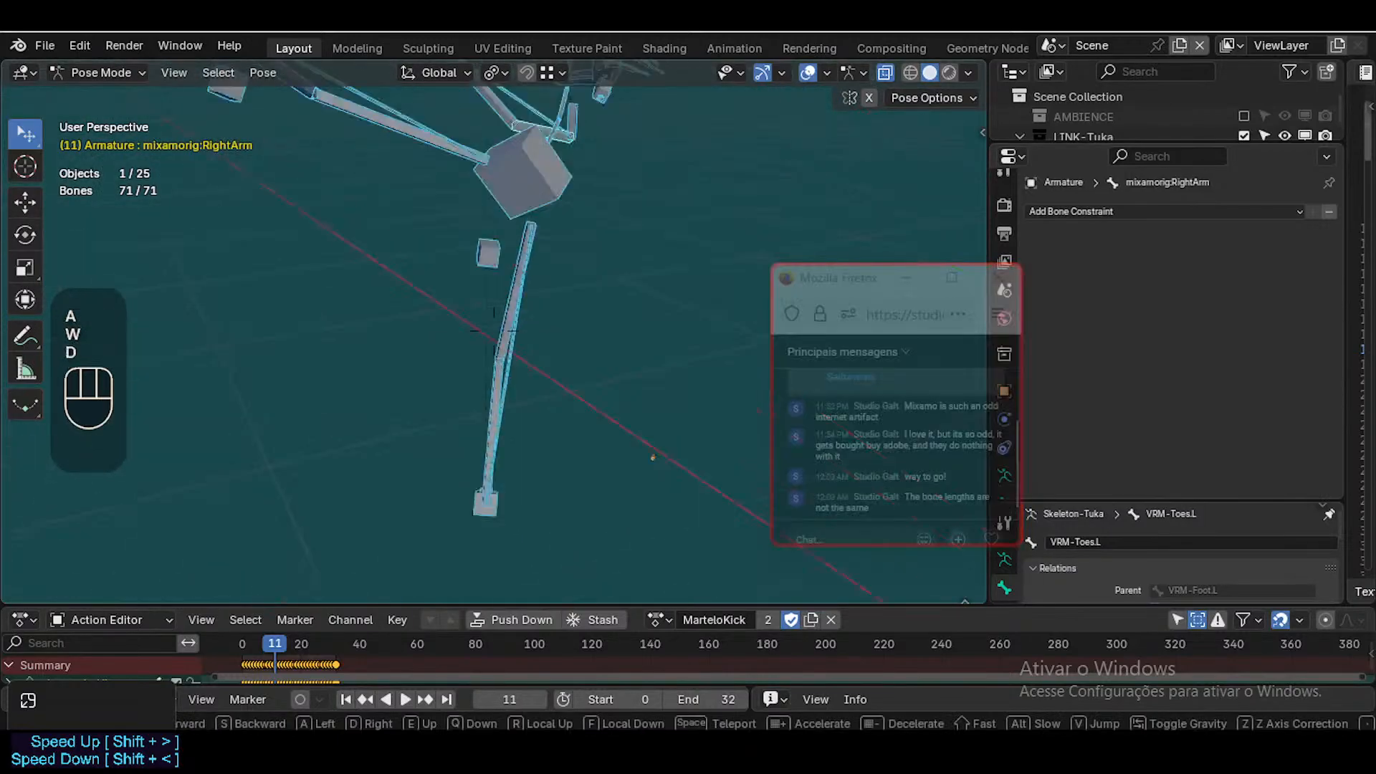
key("a")
left_click(386, 140)
key("shift+grave")
key("q")
key("a")
key("shift+w")
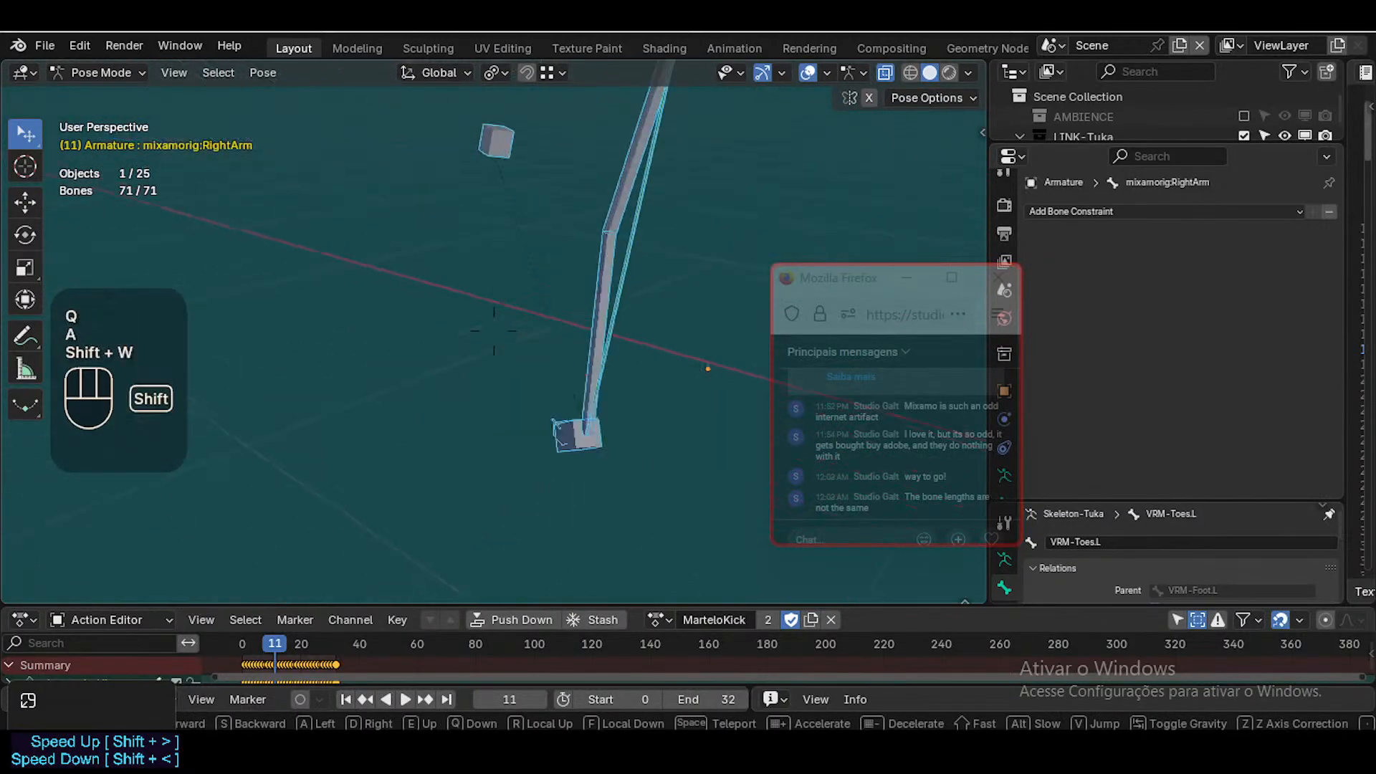
key("s")
key("e")
key("e")
key("d")
key("w")
left_click(454, 435)
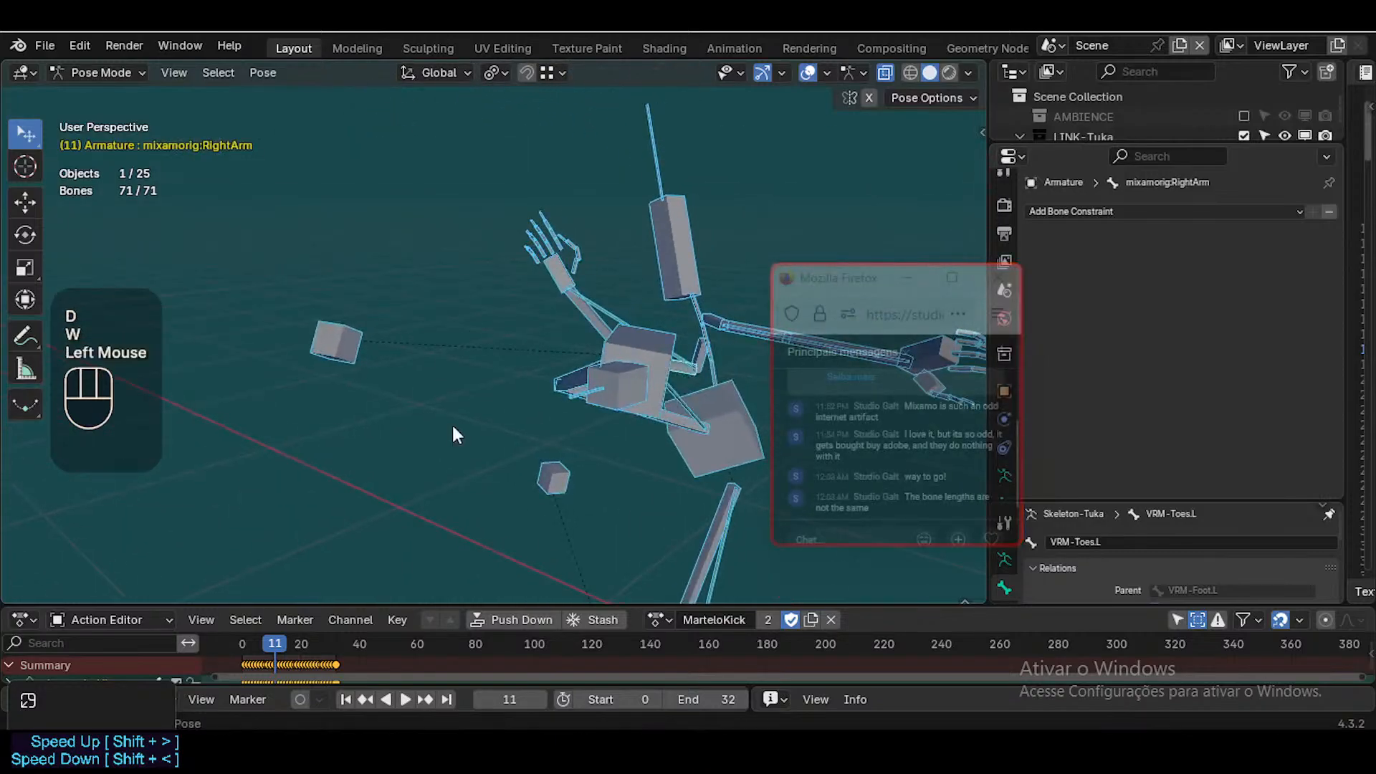
Save the file and move the floating chat window clear of the 3D viewport
key("ctrl+s")
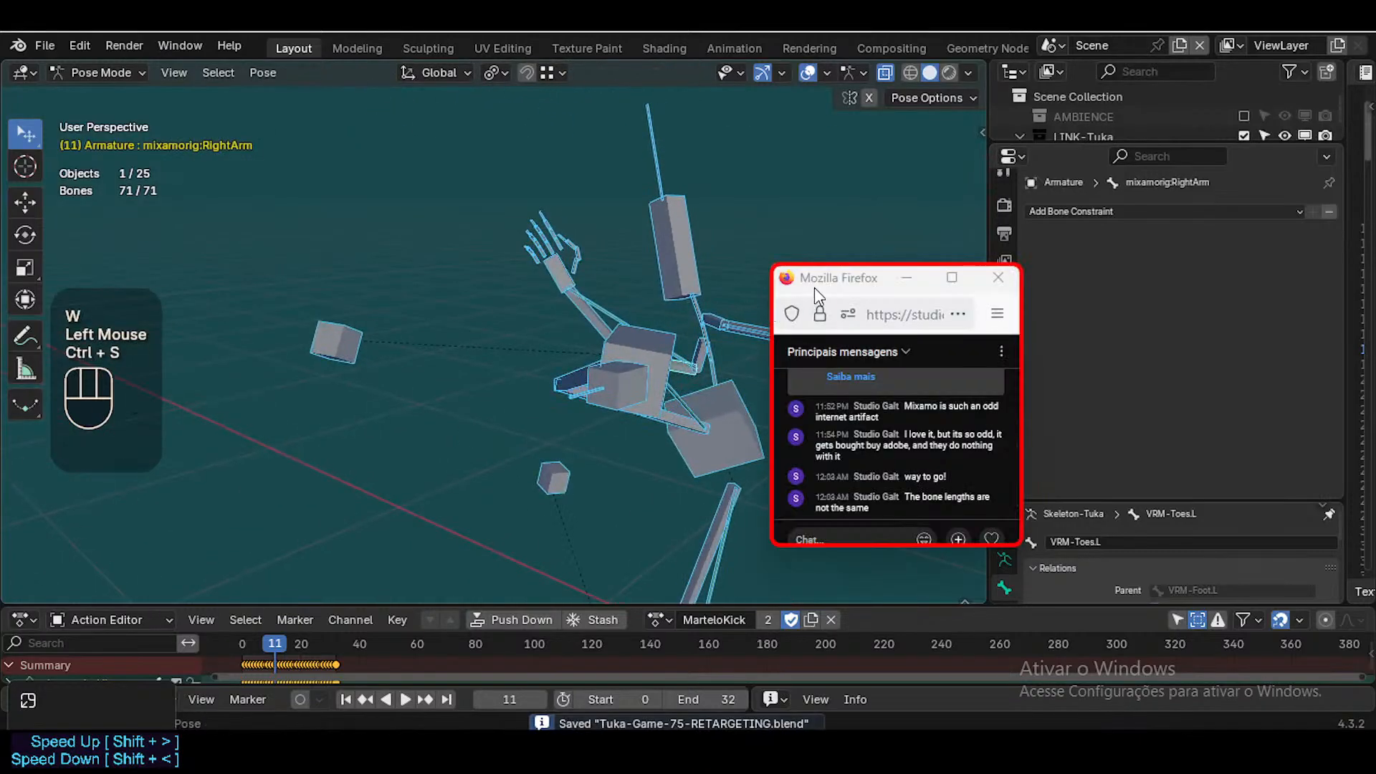
left_click_drag(815, 279, 1104, 250)
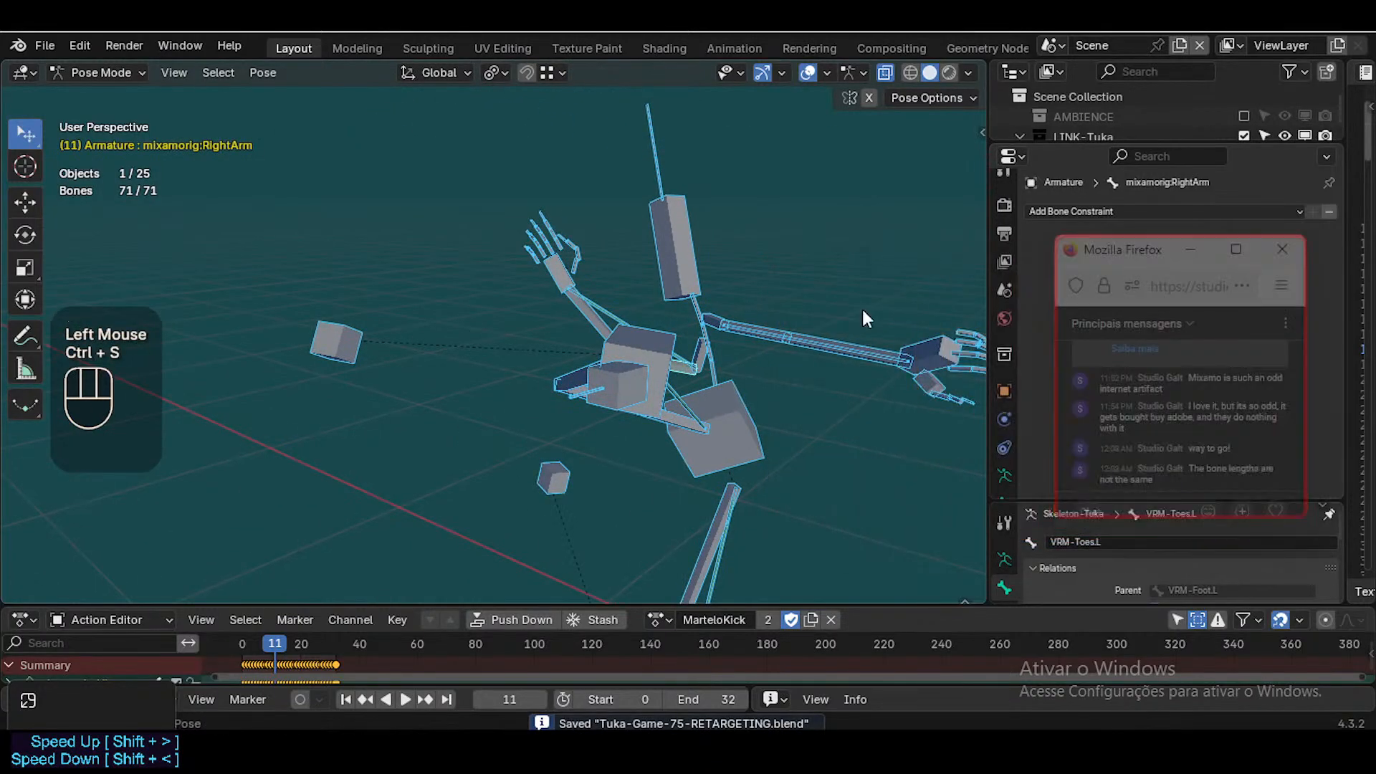
Clear the pose transforms of all armature bones and view the full skeleton in its rest pose
left_click(637, 362)
key("ctrl+Tab")
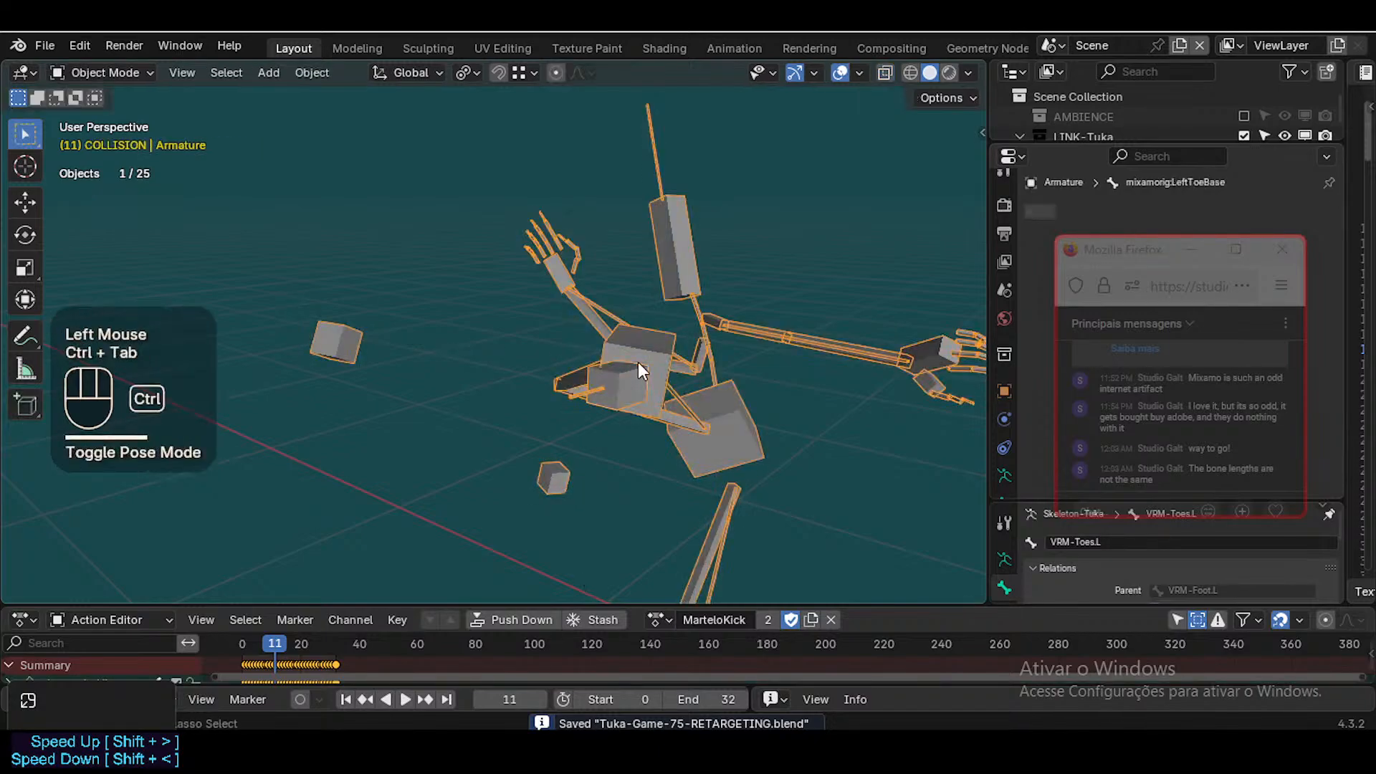
key("ctrl+Tab")
key("a")
key("alt+q")
key("shift+grave")
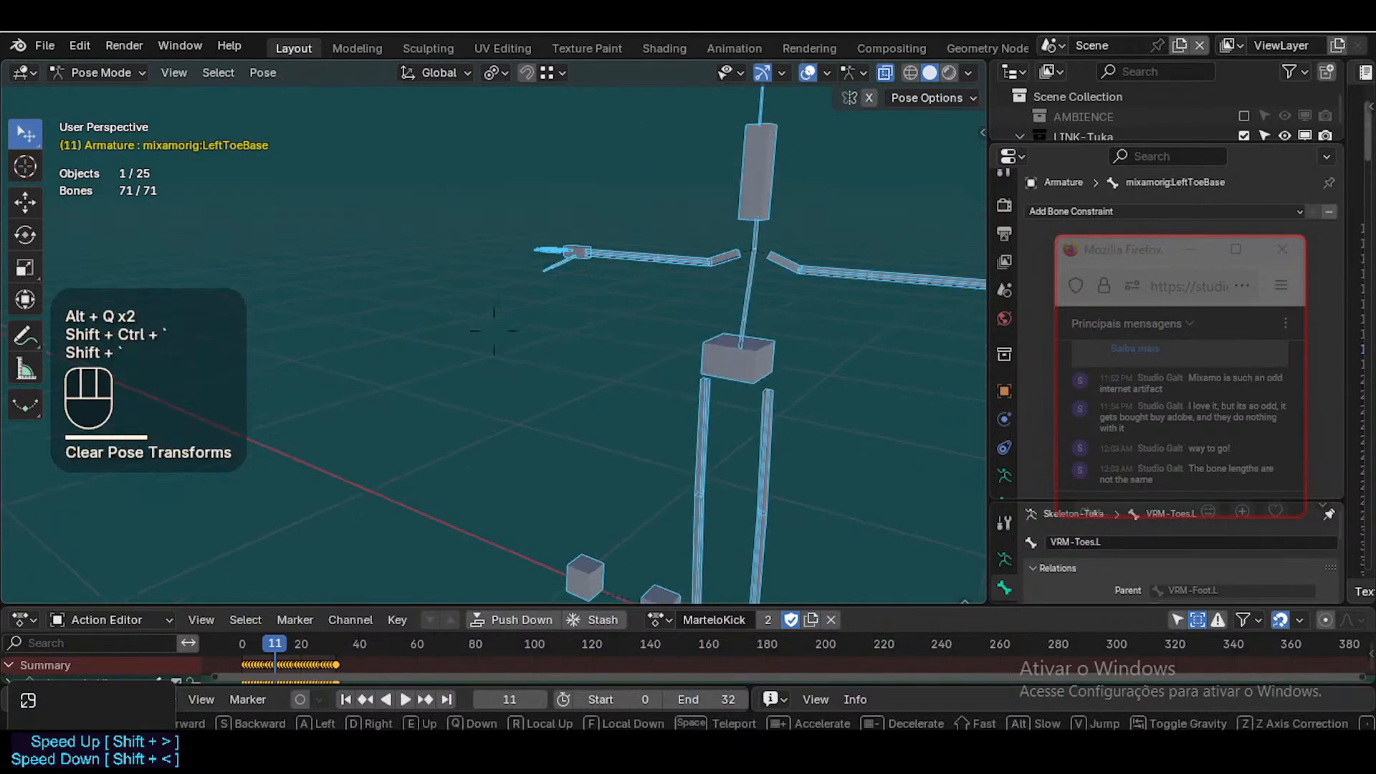
key("d")
key("s")
key("d")
key("d")
key("w")
key("w")
key("w")
key("w")
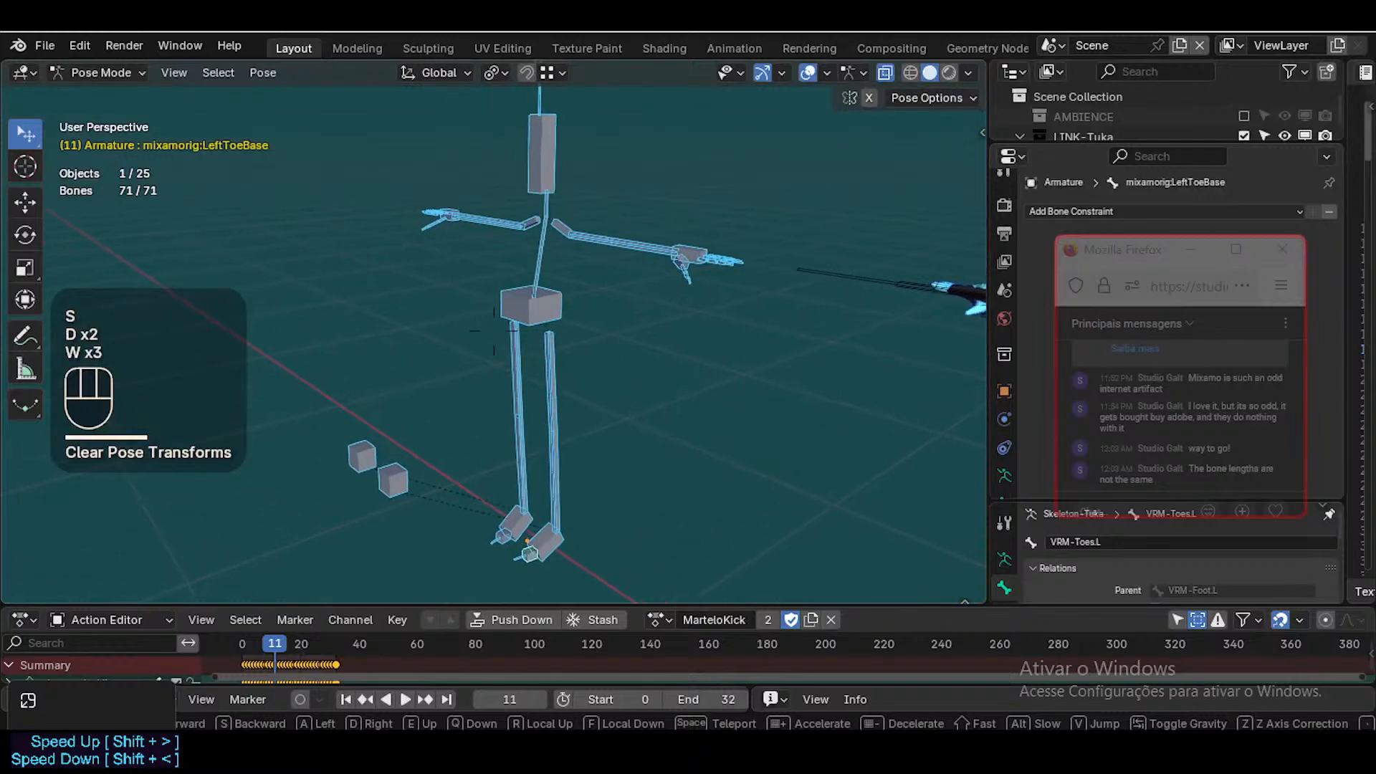
Return the animation to frame 0 and select the mixamorig:RightForeArm bone
left_click(345, 631)
left_click_drag(285, 638, 242, 644)
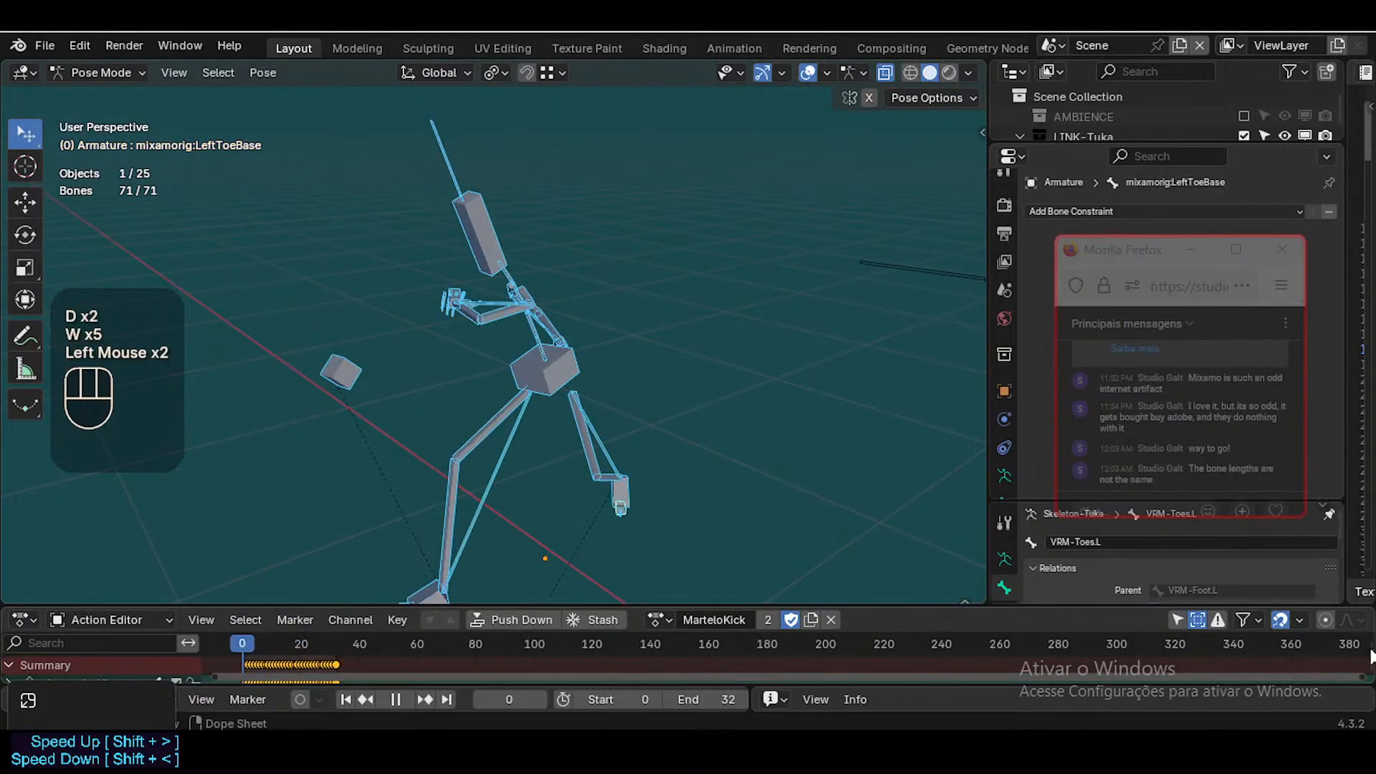
left_click(470, 324)
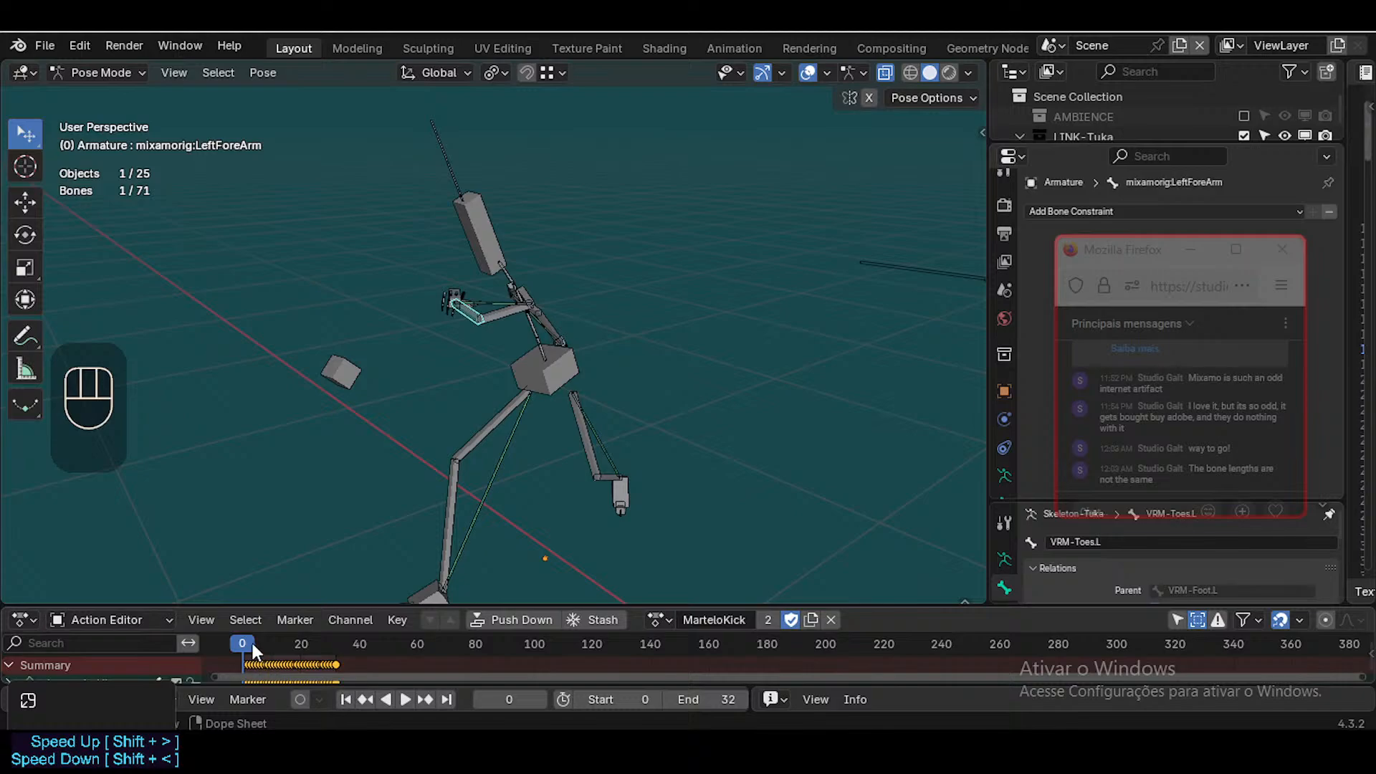
left_click_drag(249, 641, 230, 643)
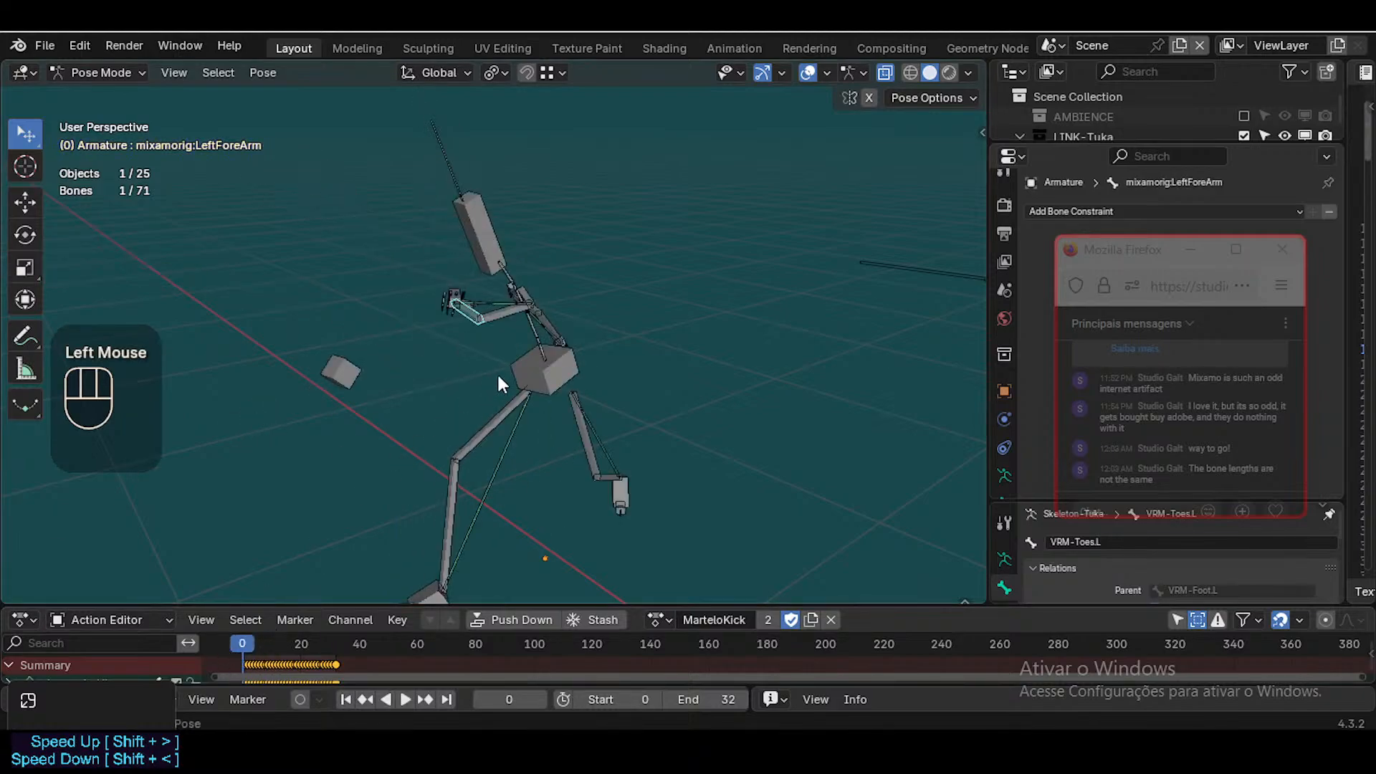
left_click(628, 382)
left_click(565, 334)
Show the Rokoko Retargeting settings and look through the bone mappings from the Mixamo source armature to ARM-Tuka
key("n")
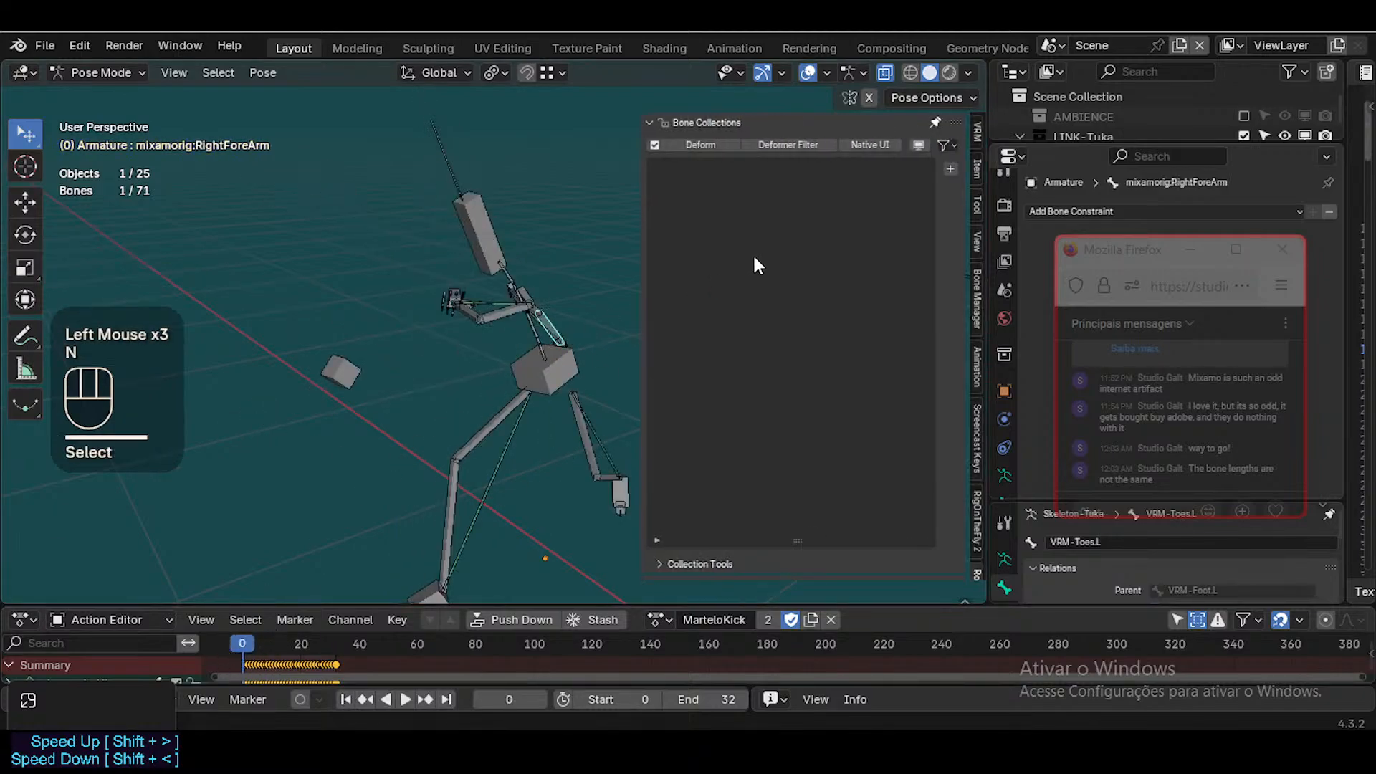
left_click(724, 123)
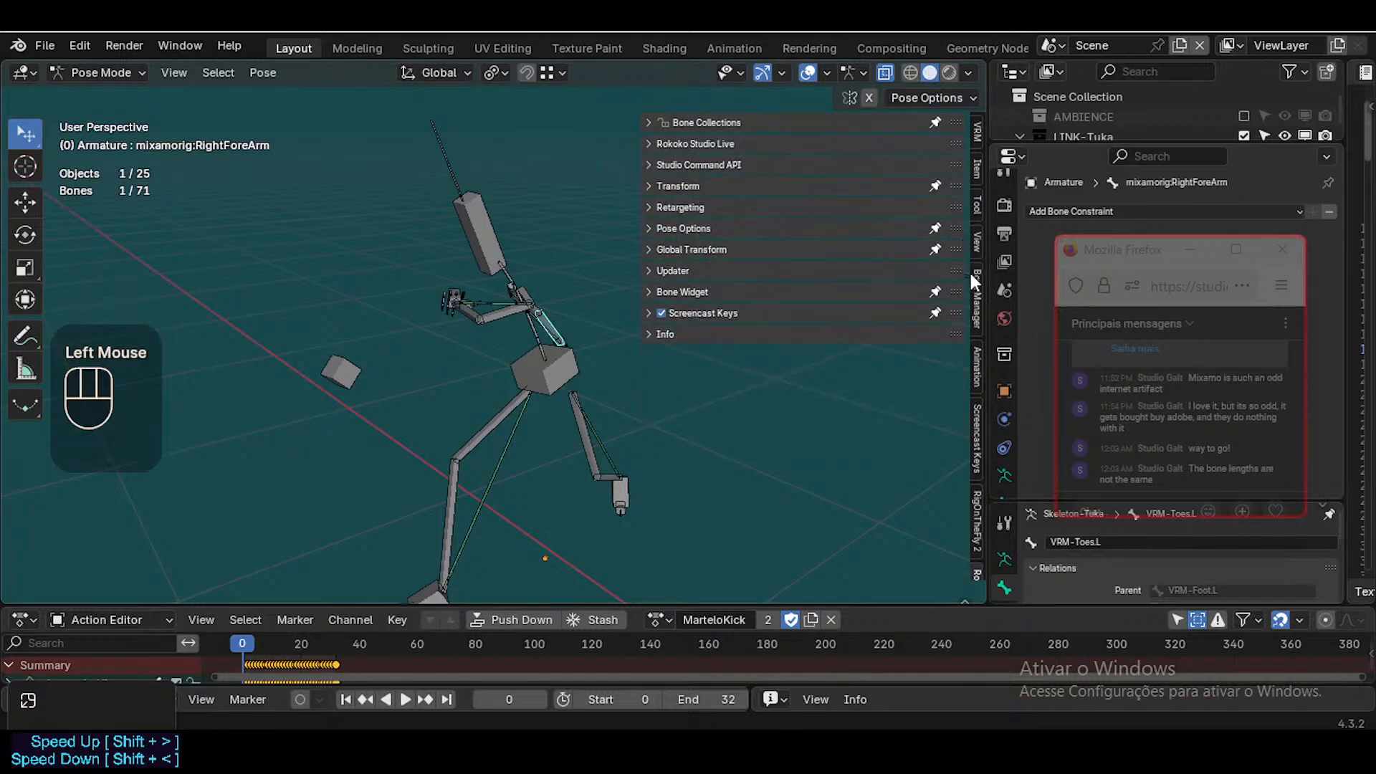
left_click(715, 139)
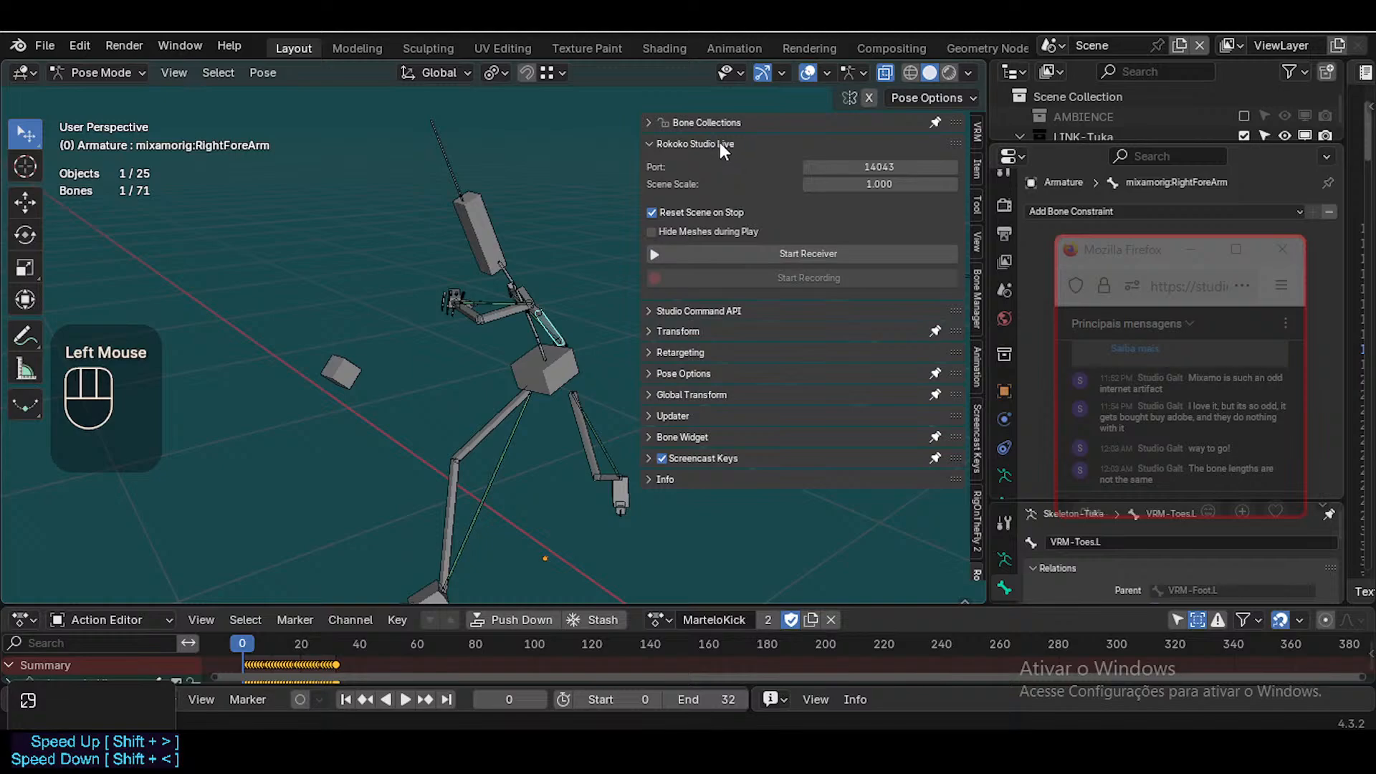
left_click(718, 143)
left_click(700, 207)
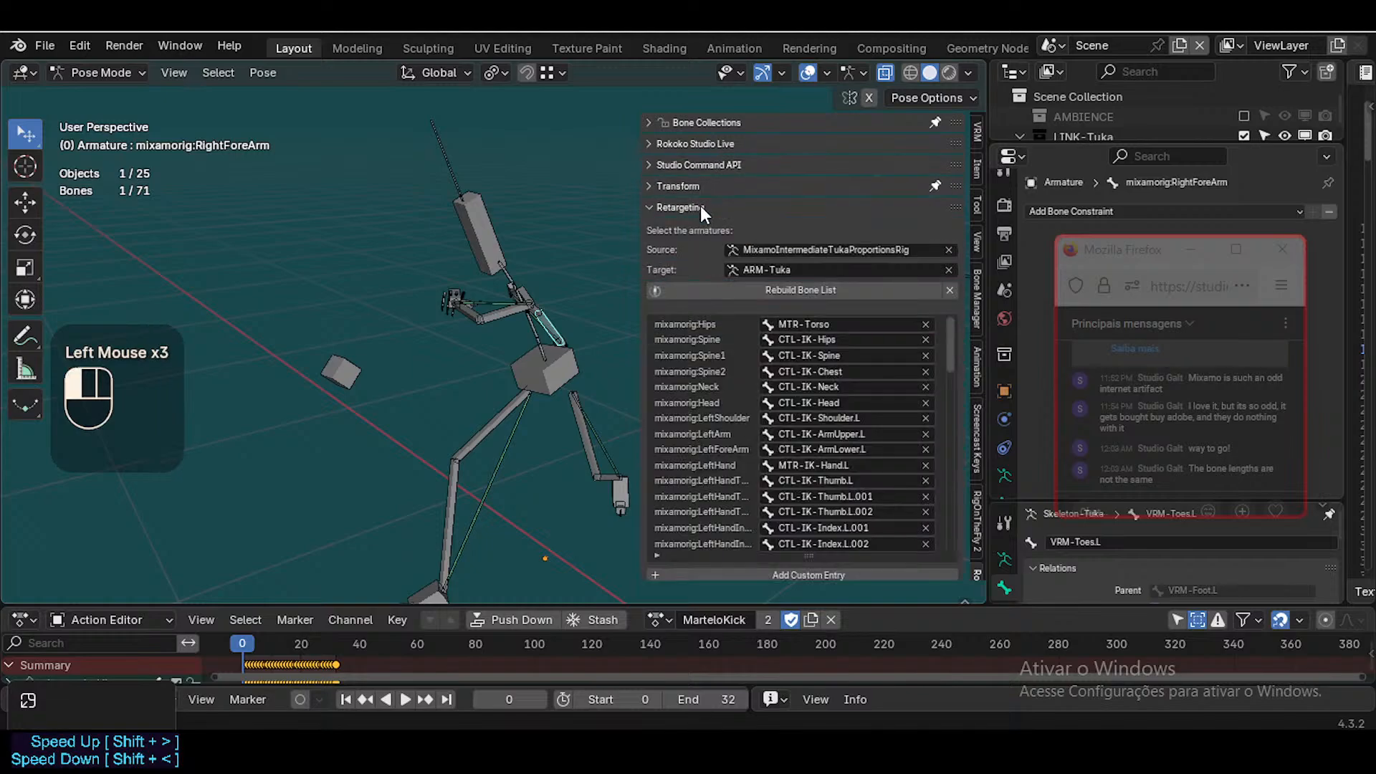
scroll(768, 396, "down", 7)
scroll(688, 480, "down", 7)
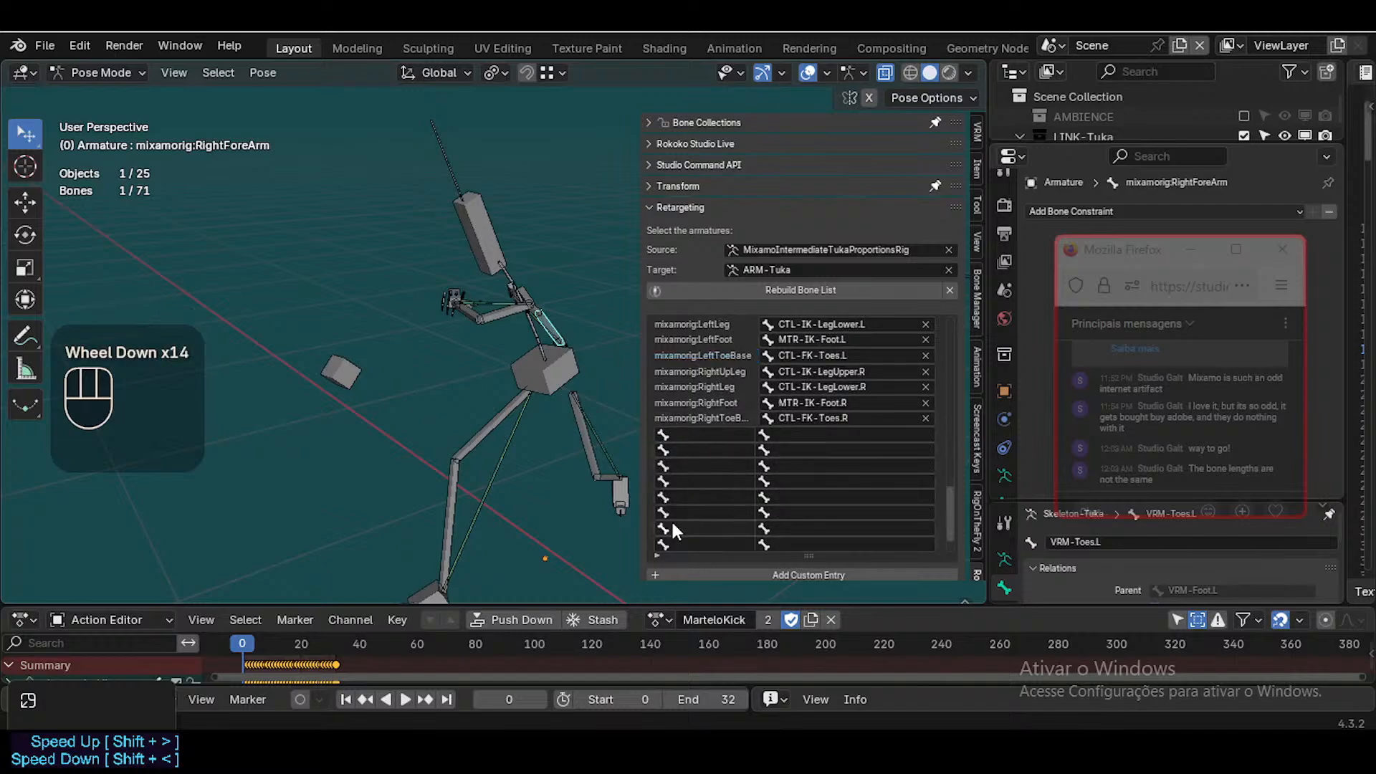
scroll(725, 495, "down", 1)
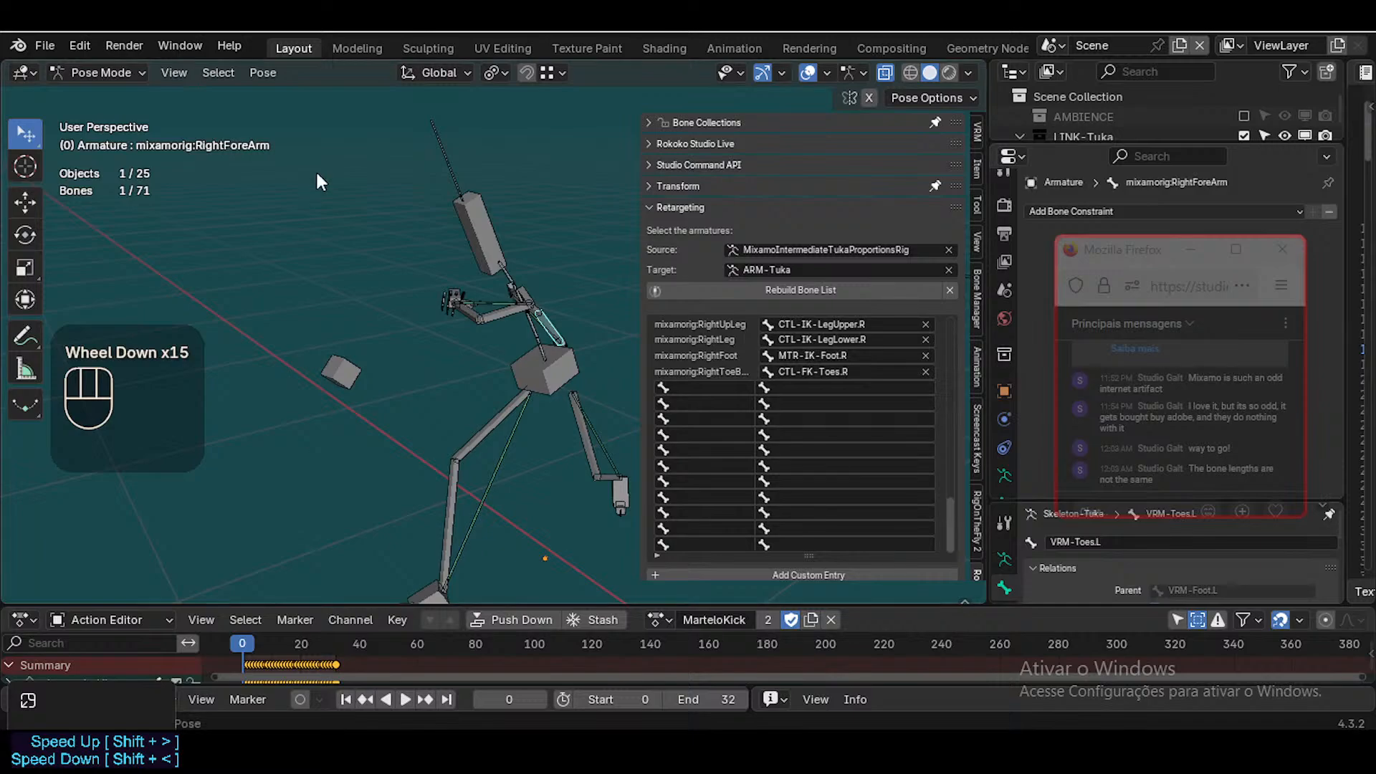
scroll(725, 401, "up", 6)
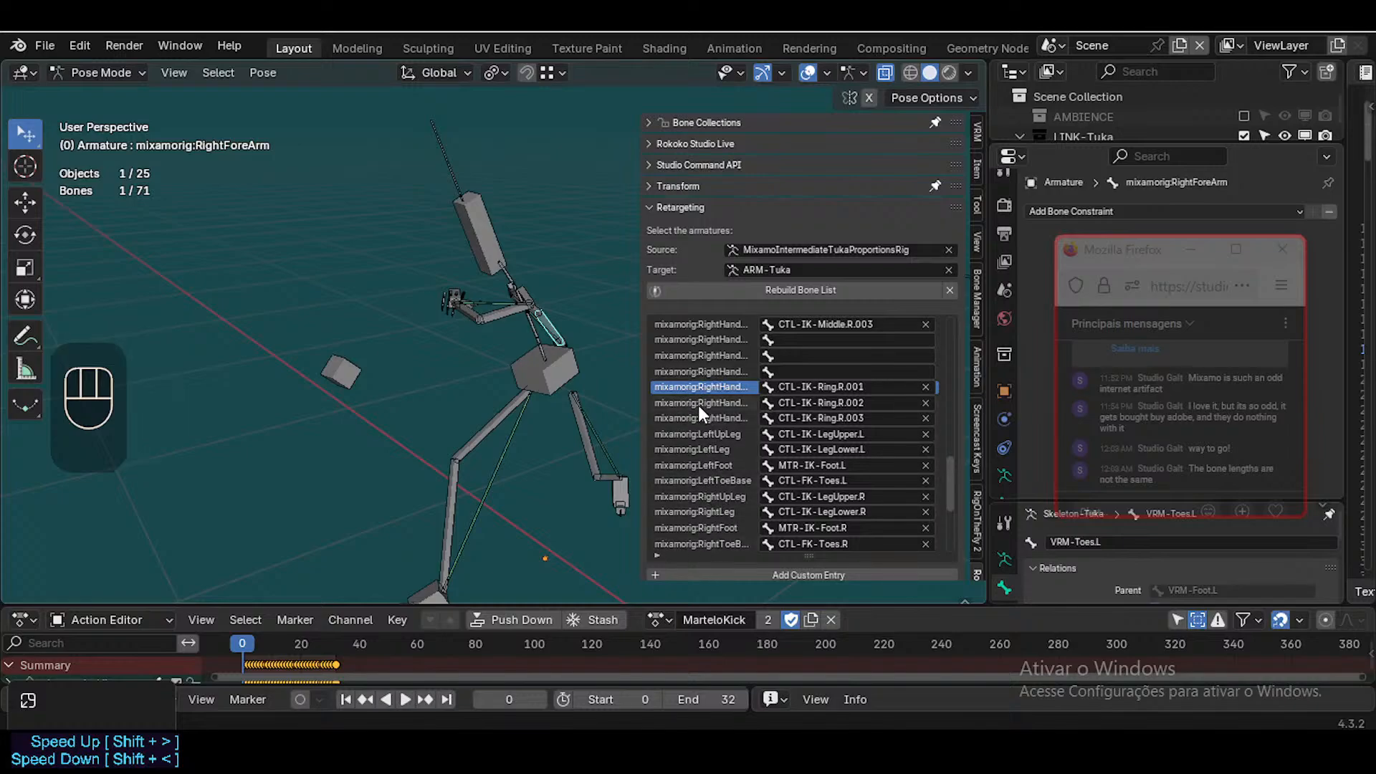
scroll(711, 445, "down", 2)
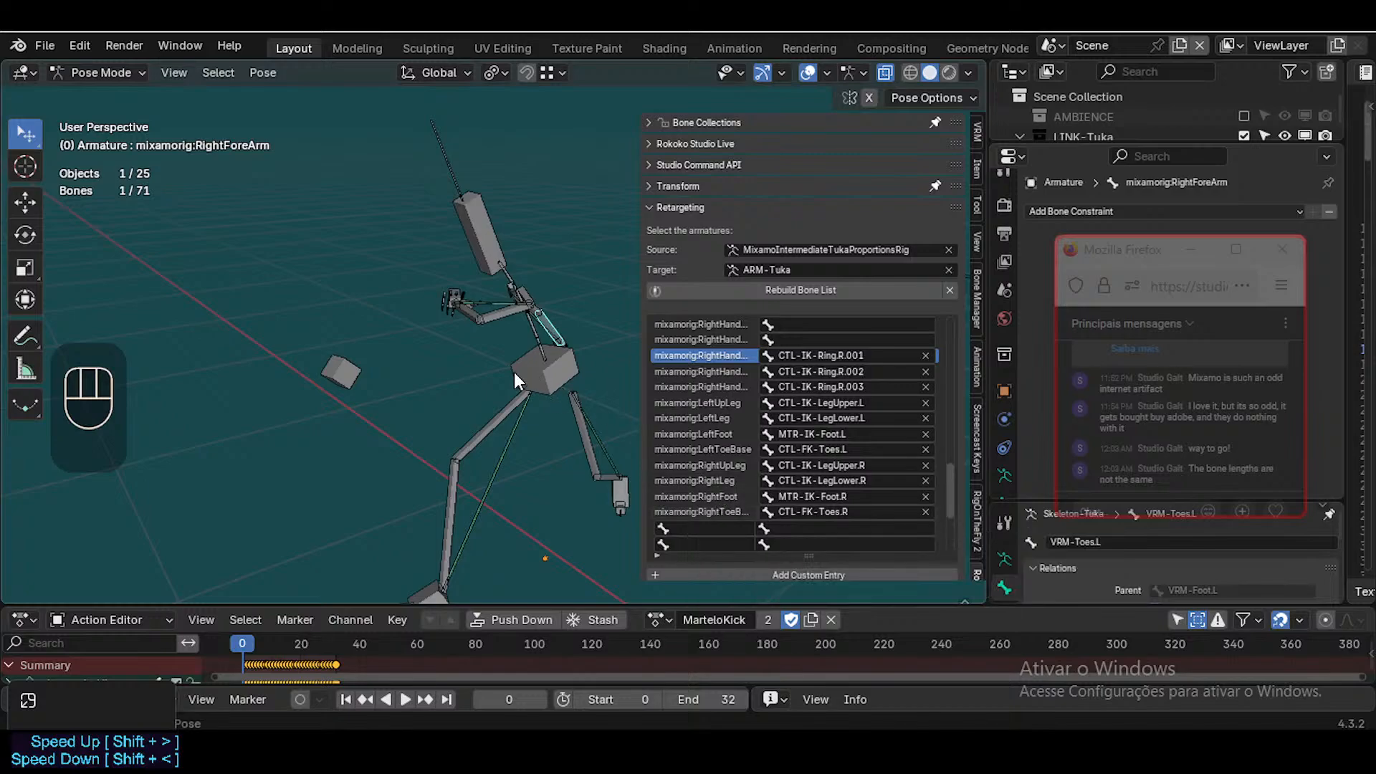
scroll(512, 368, "up", 1)
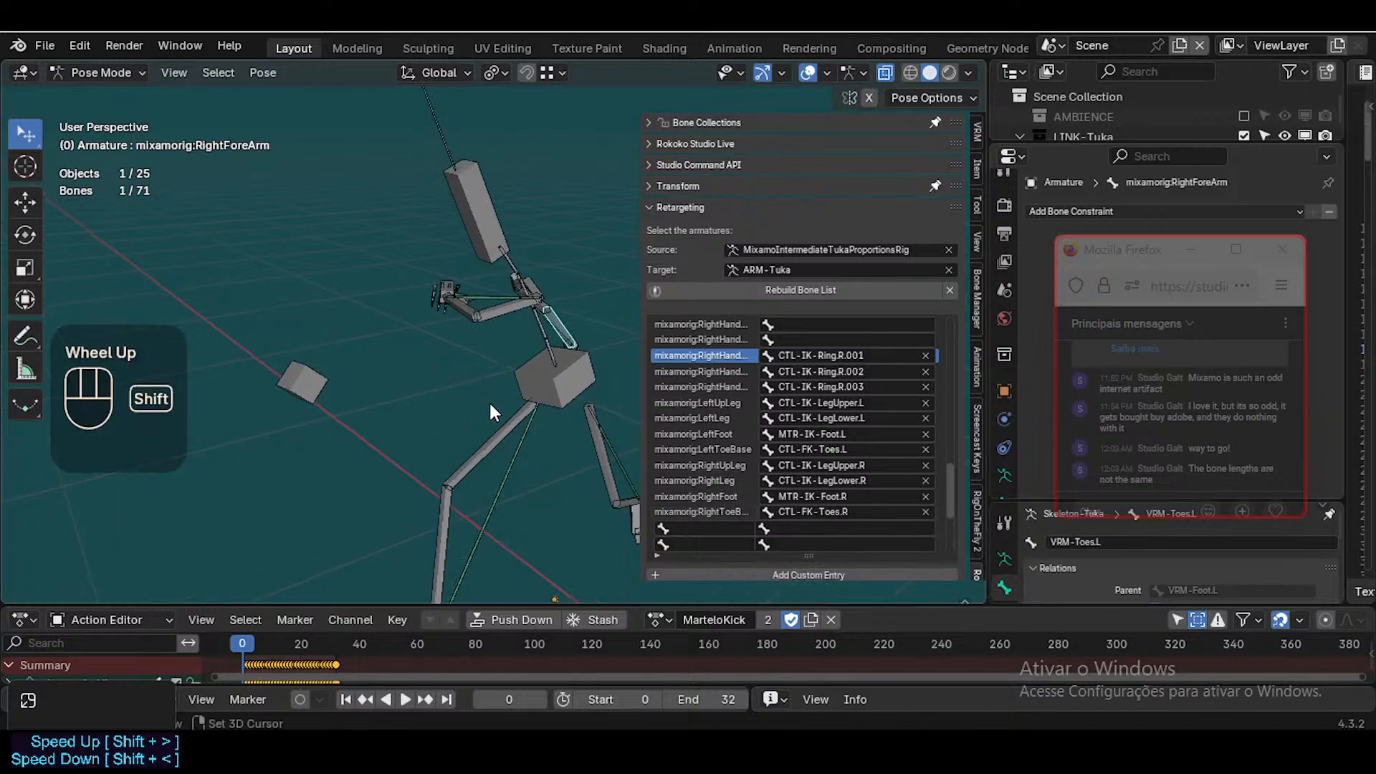
Examine the armature's legs, feet and knee helpers at frame 0 from several angles alongside the retargeting bone list
key("shift+grave")
key("a")
key("w")
key("a")
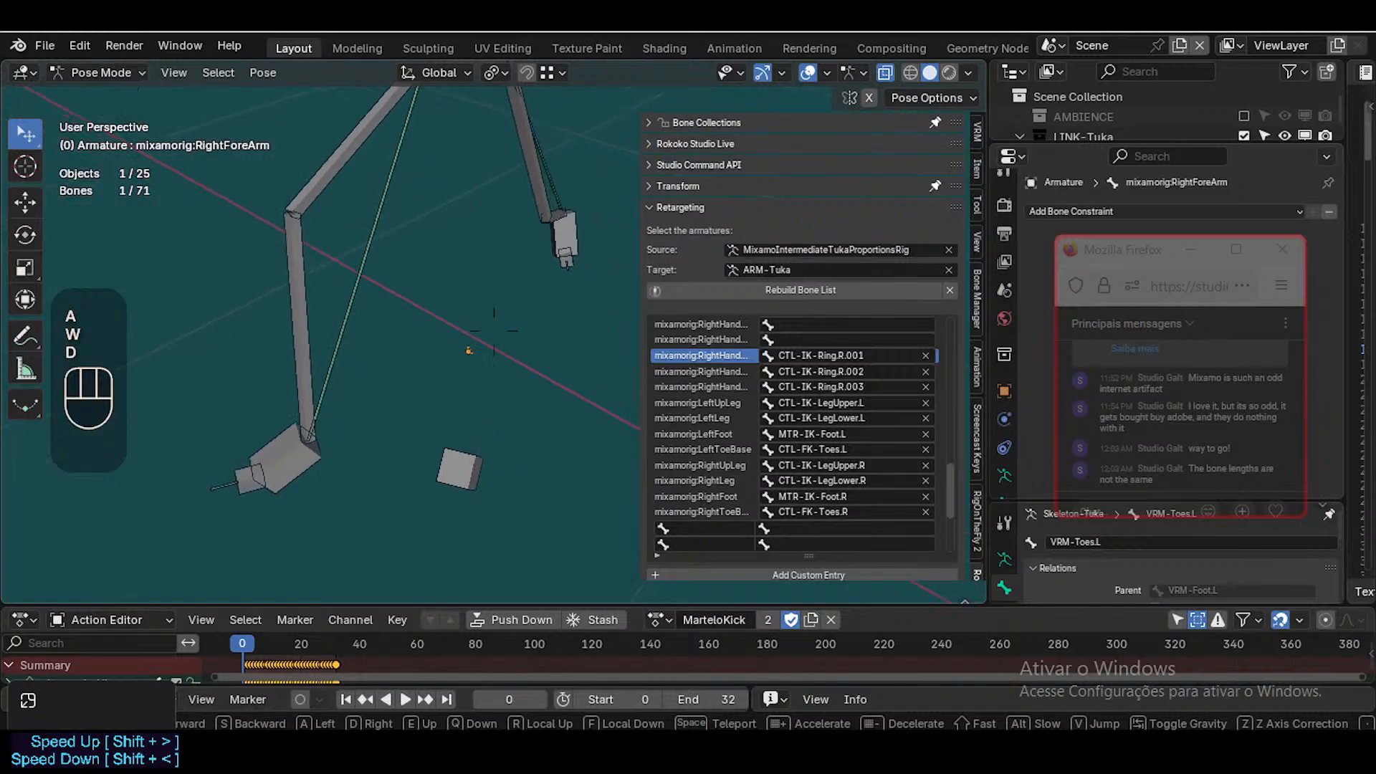
key("w")
key("d")
key("d")
key("d")
key("q")
key("d")
left_click(703, 559)
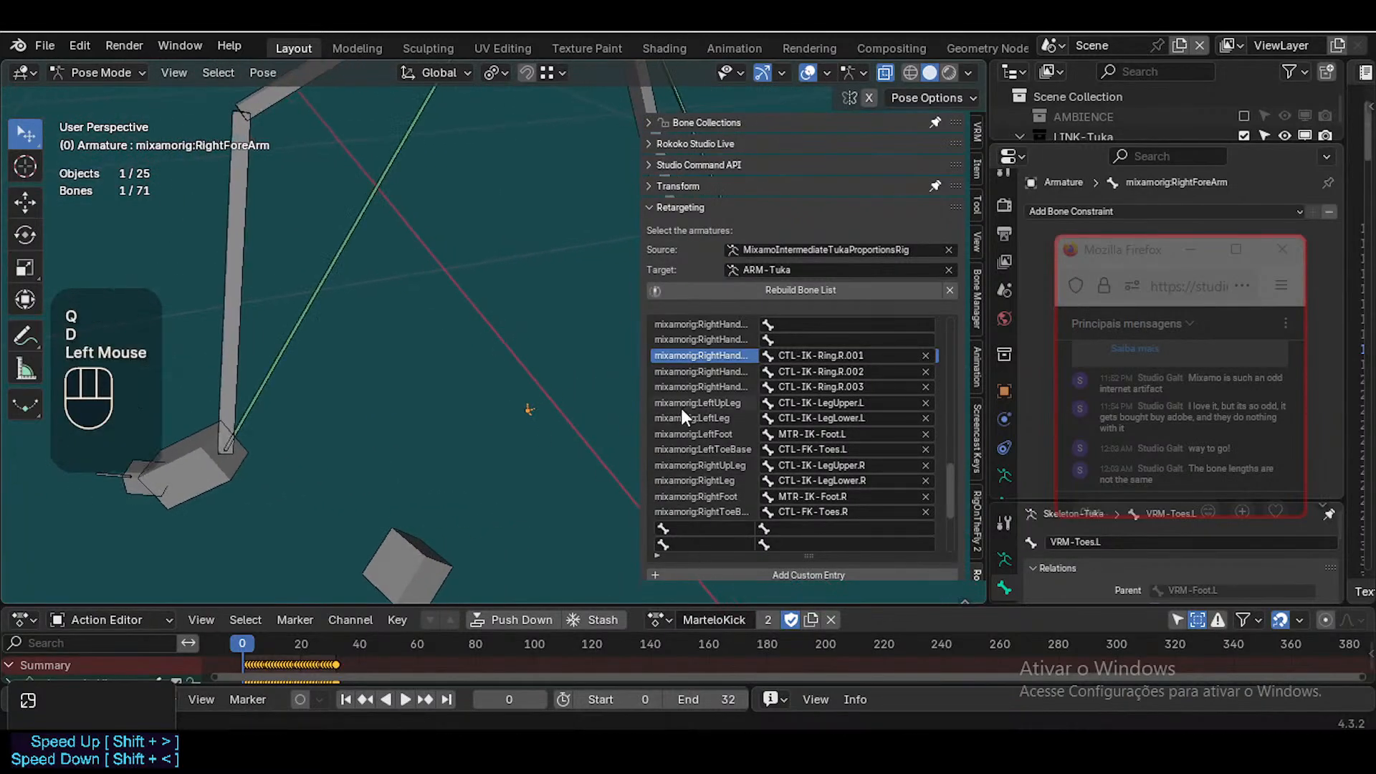
key("shift+grave")
key("s")
key("s")
key("s")
key("s")
key("s")
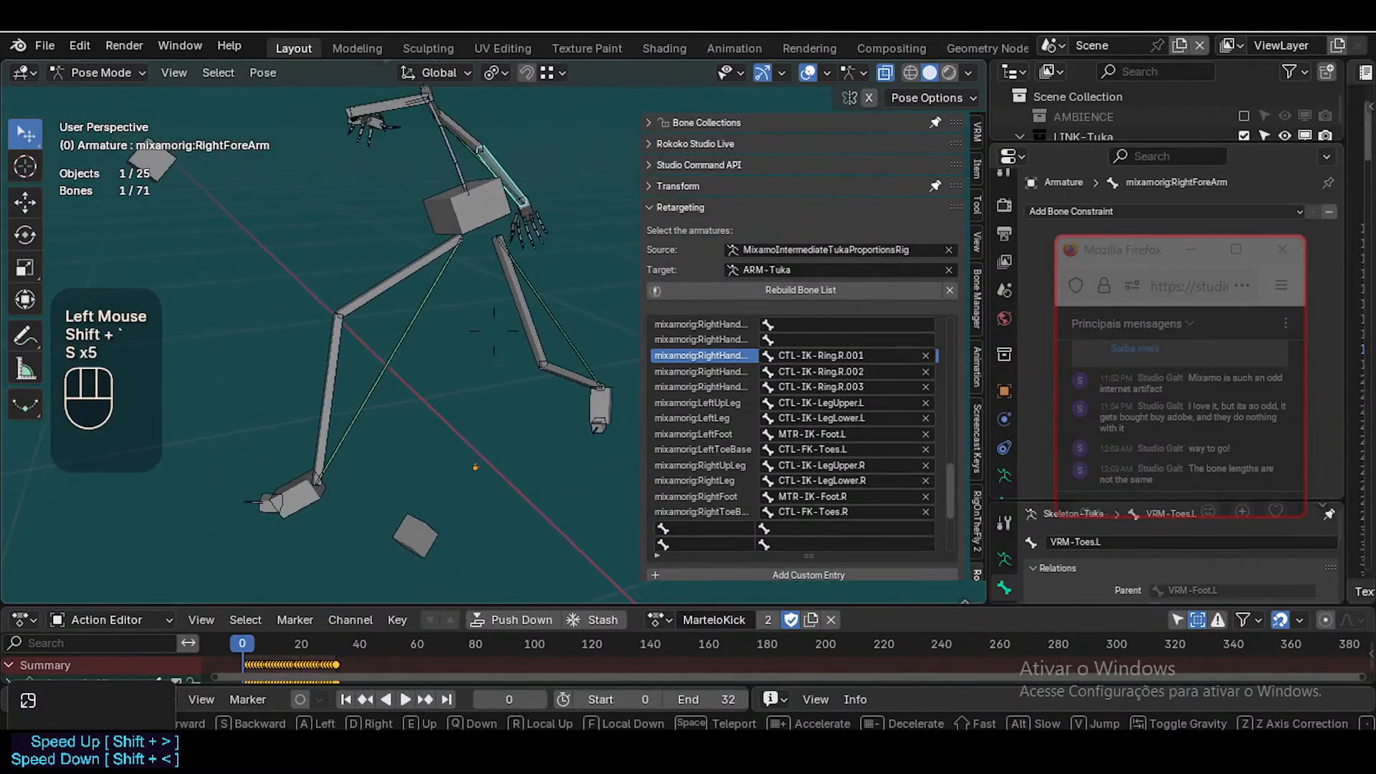
key("w")
key("e")
key("w")
key("a")
key("s")
key("d")
key("w")
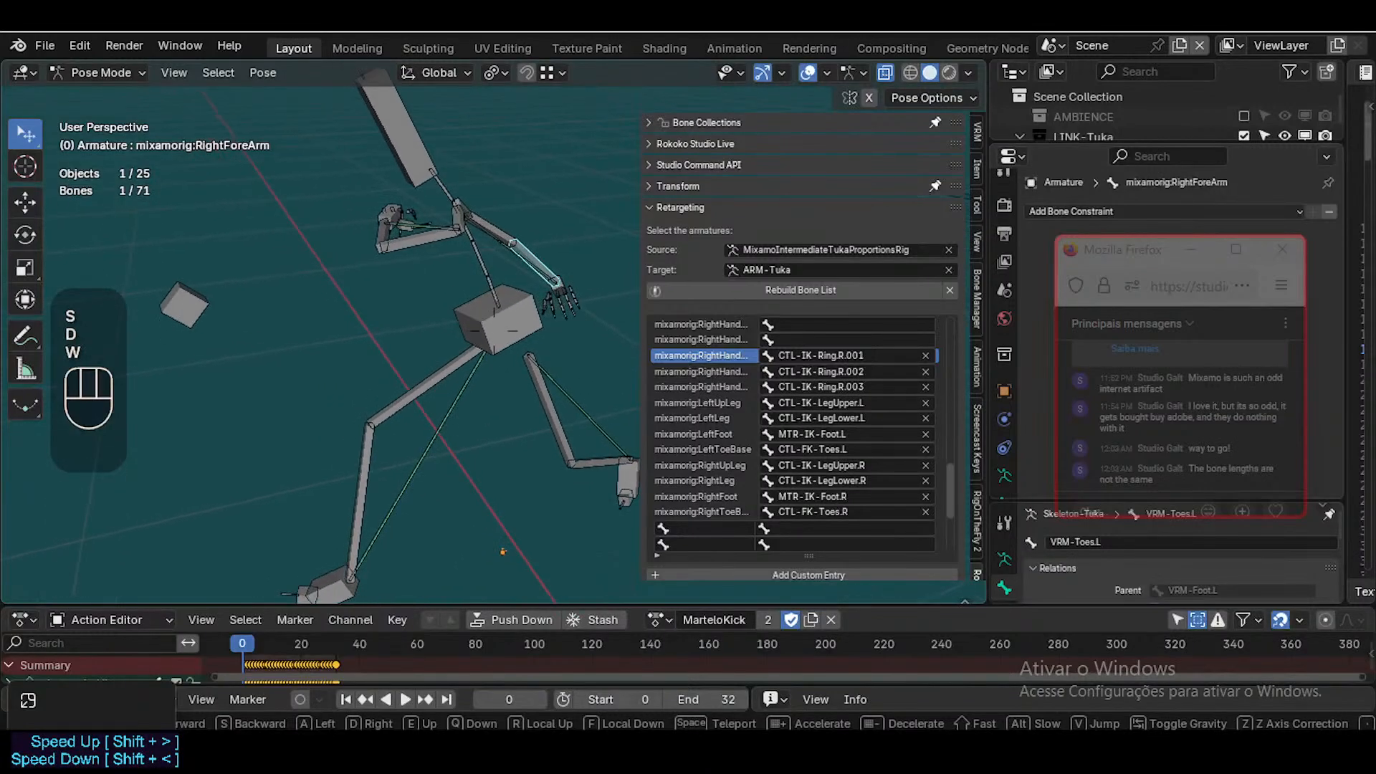
left_click(368, 271)
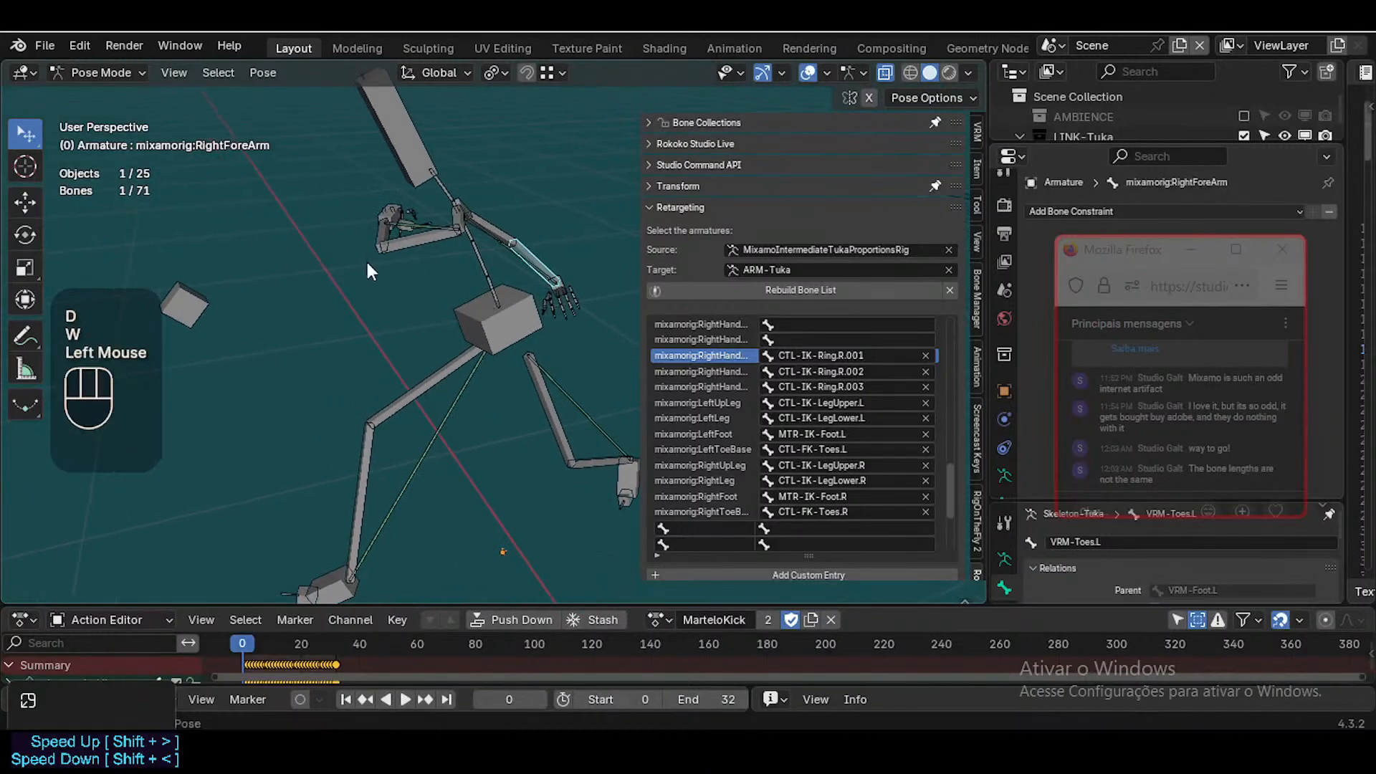
Select MIX-Leg.R and both knee helpers, MIX-Knee.L and MIX-Knee.R, to inspect them in the kick pose
left_click(557, 380)
left_click(570, 387)
left_click(423, 424)
key("shift+grave")
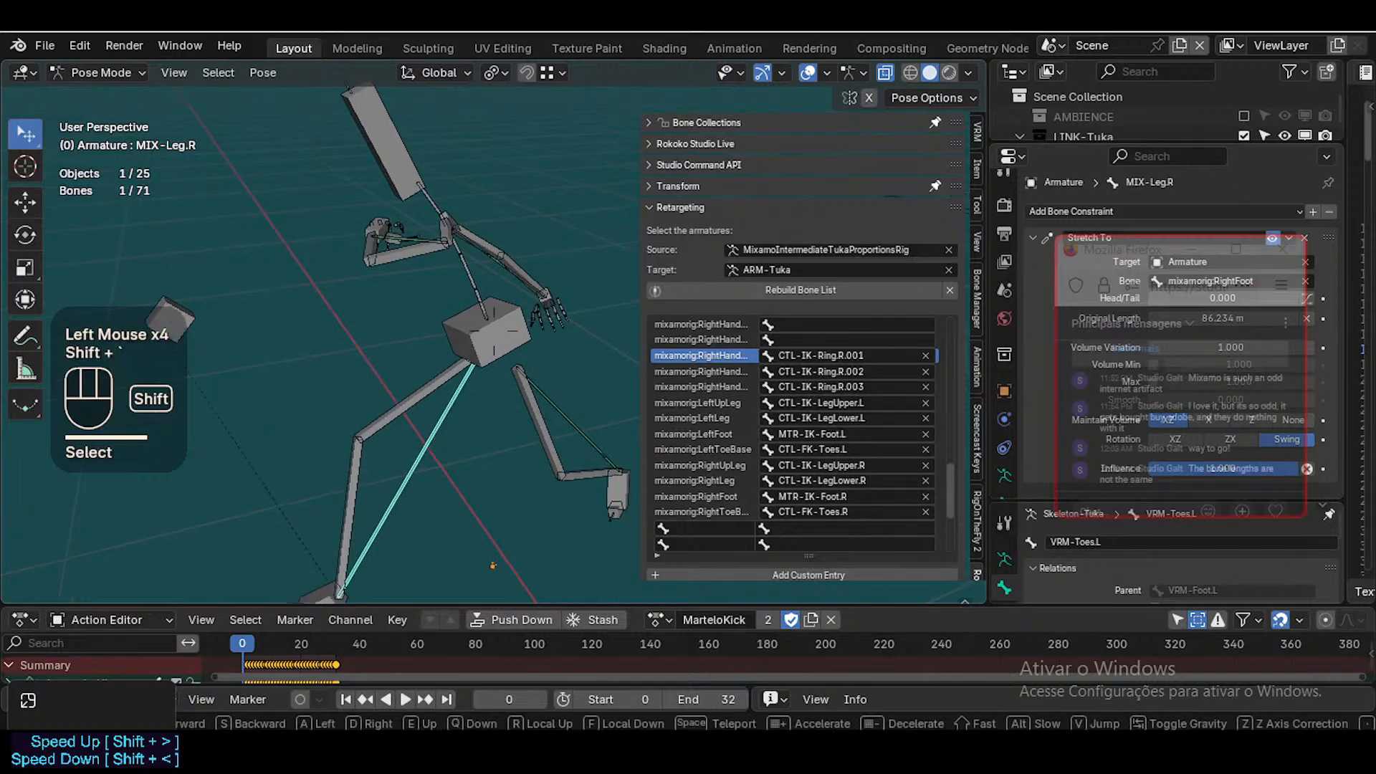
key("s")
left_click(448, 431)
double_click(478, 539)
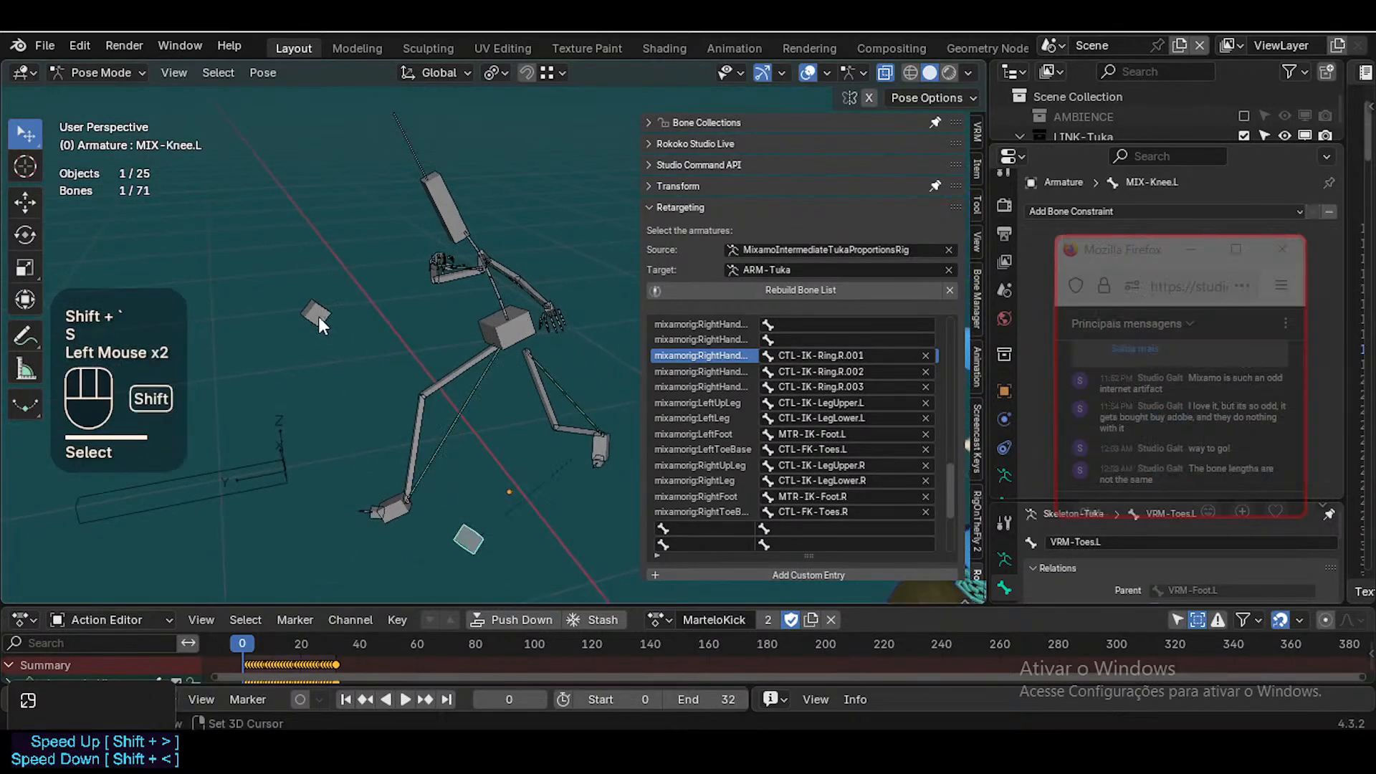
left_click(318, 314, "shift")
key("shift+ctrl+alt+a")
left_click(461, 428)
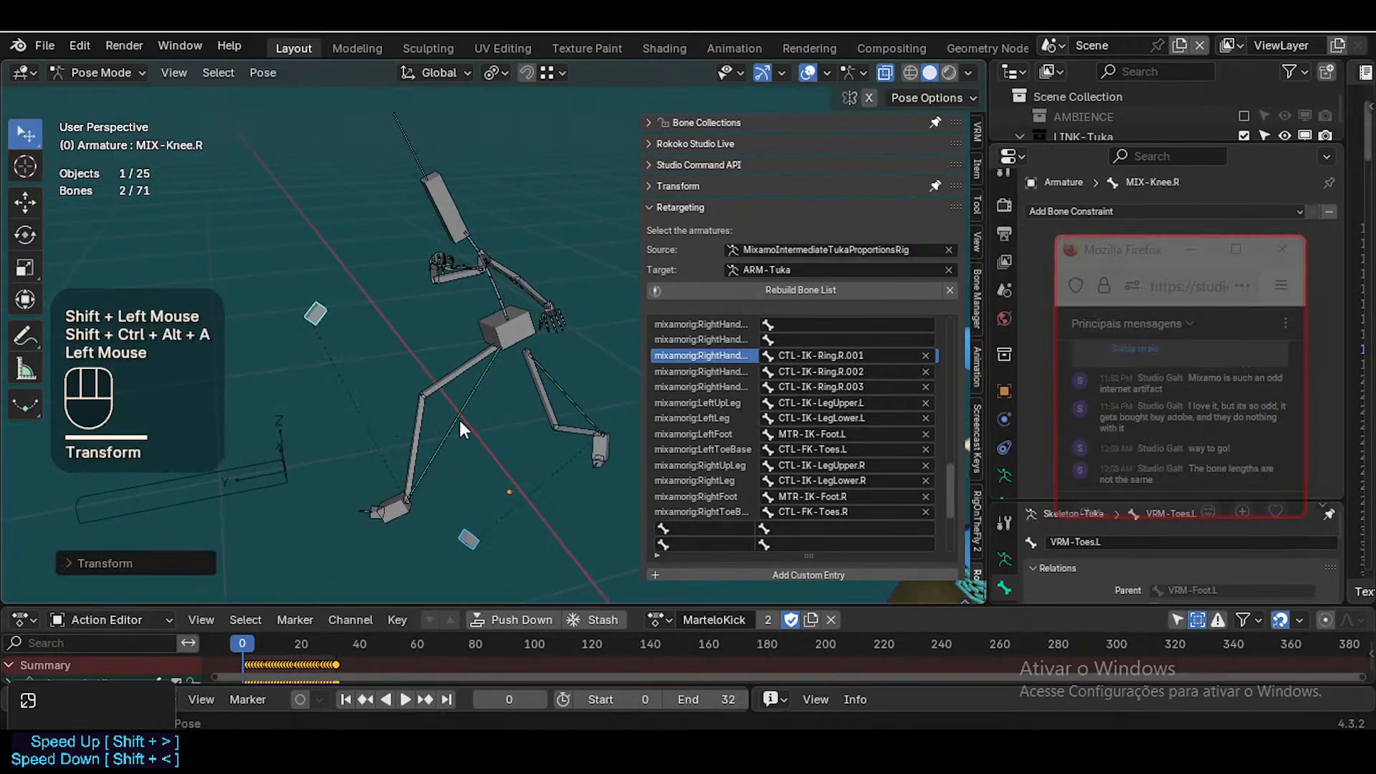
left_click(467, 536)
Clear the pose transforms of all bones, return to Object Mode and hide the retargeting settings
key("a")
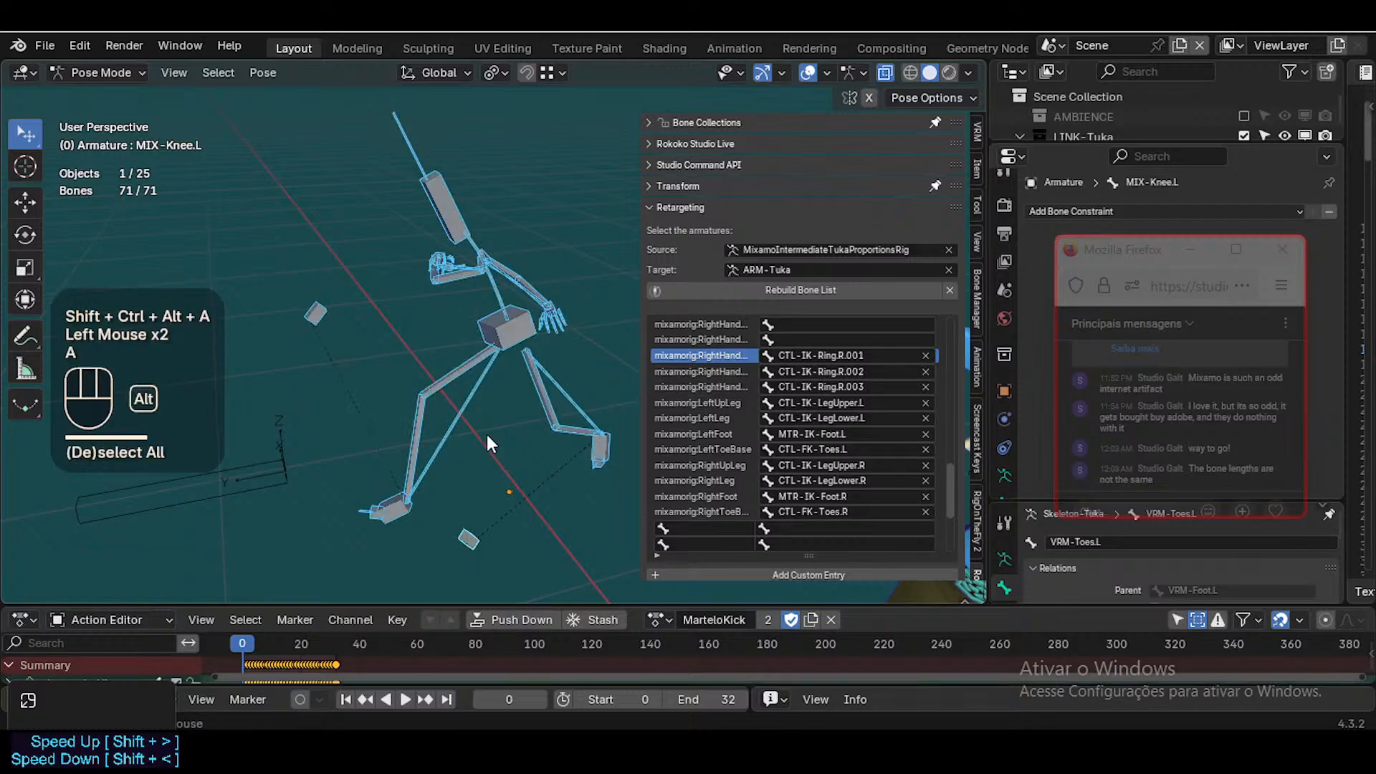
key("alt+q")
key("alt+q")
key("ctrl+Tab")
scroll(479, 387, "down", 2)
key("n")
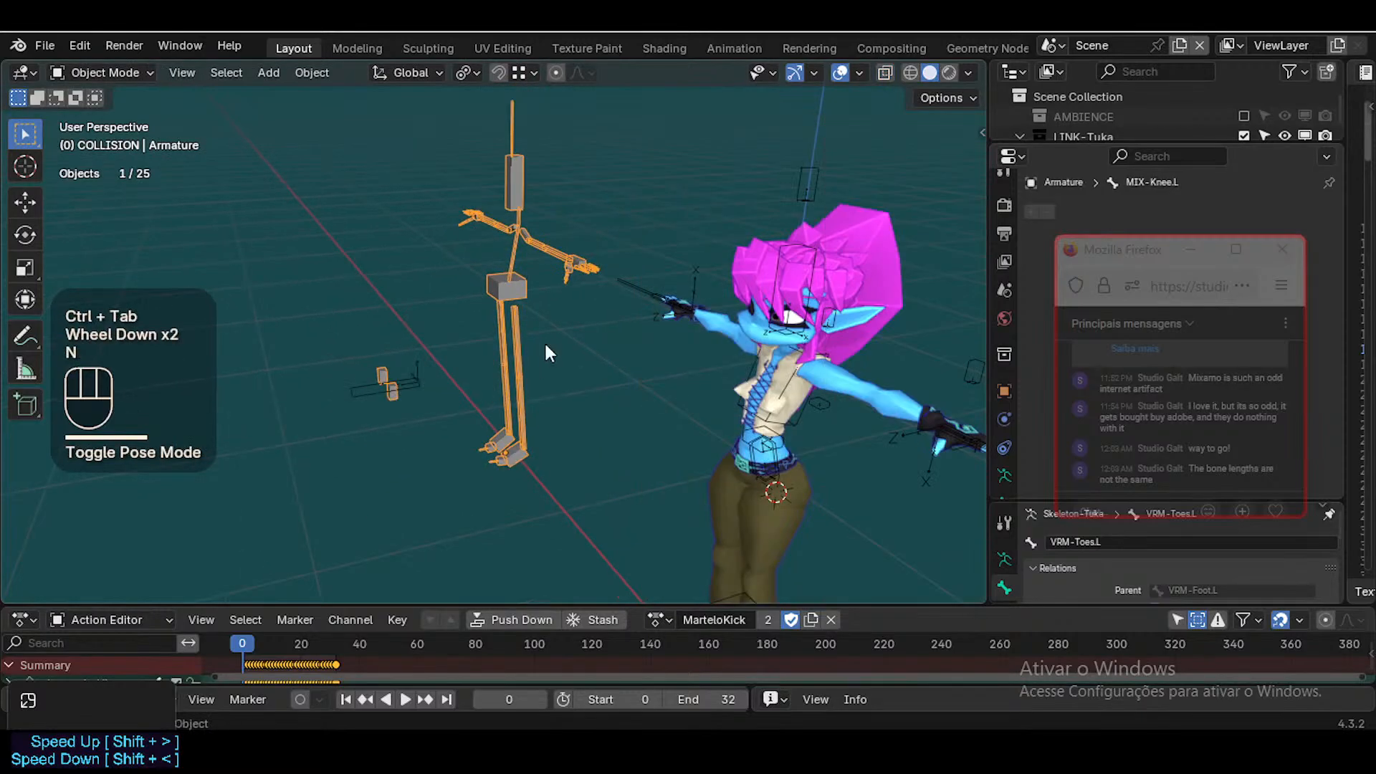
Reset the 3D cursor to the world origin and snap the Mixamo armature onto it
left_click(505, 219)
scroll(608, 388, "down", 2)
key("shift+s")
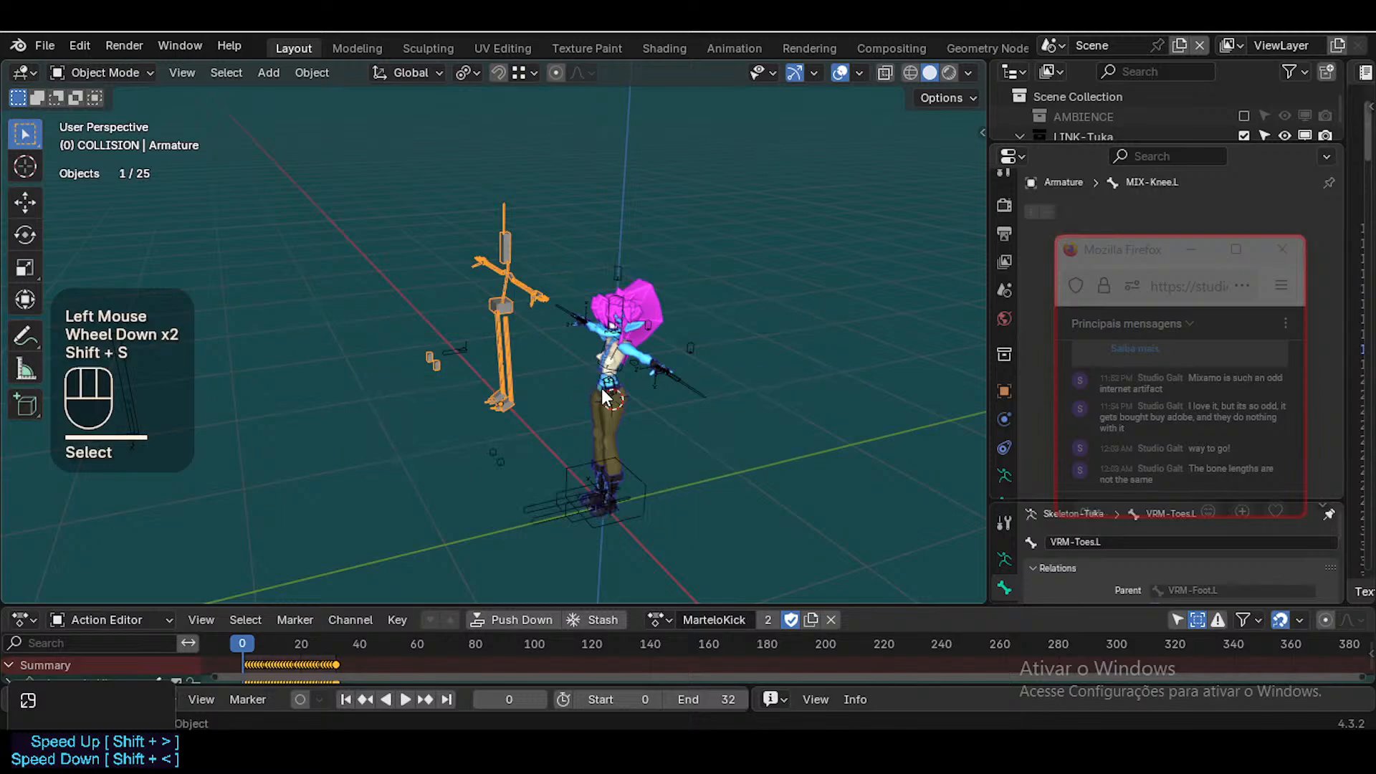
key("shift+s")
left_click(506, 357)
key("shift+s")
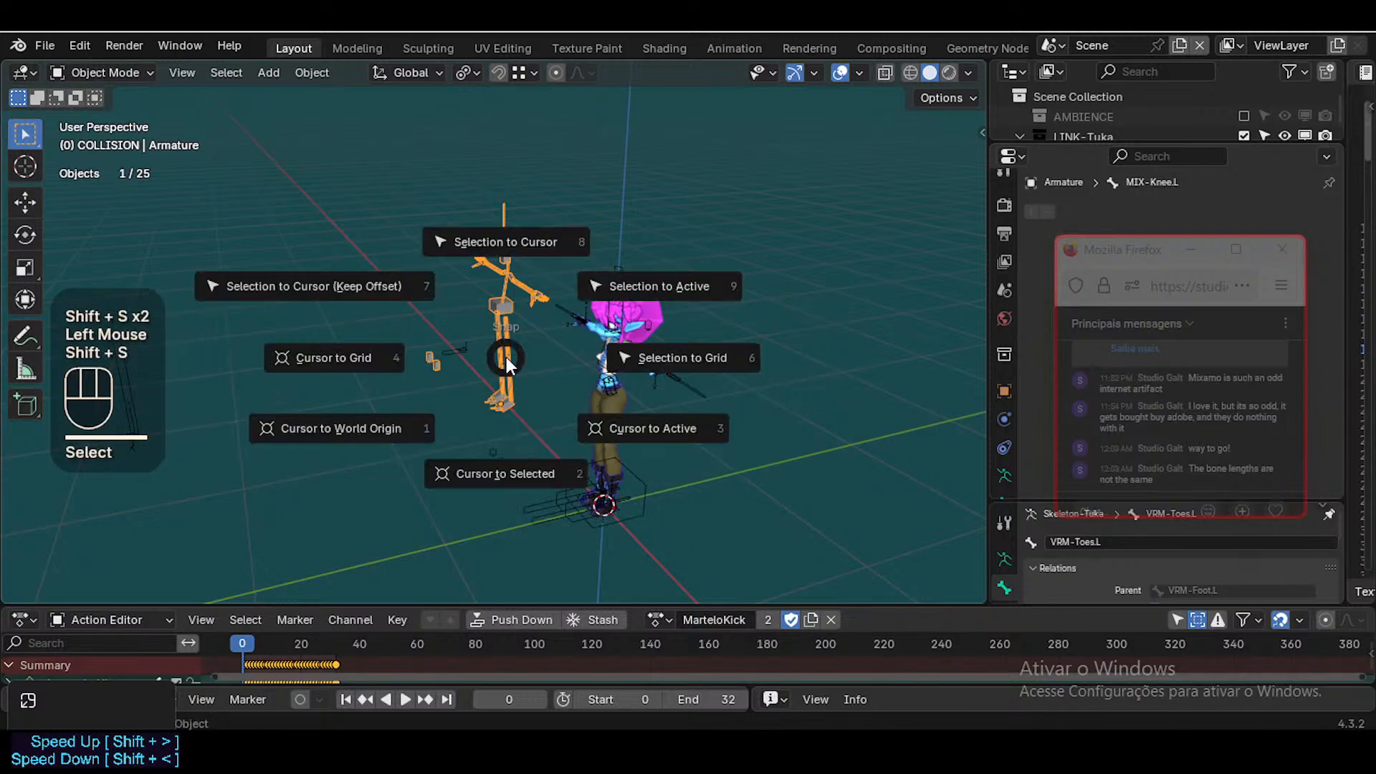
key("8")
Examine how the snapped Mixamo armature lines up with the Tuka character, up close and from the side
key("shift+grave")
key("d")
key("w")
key("w")
key("shift+q")
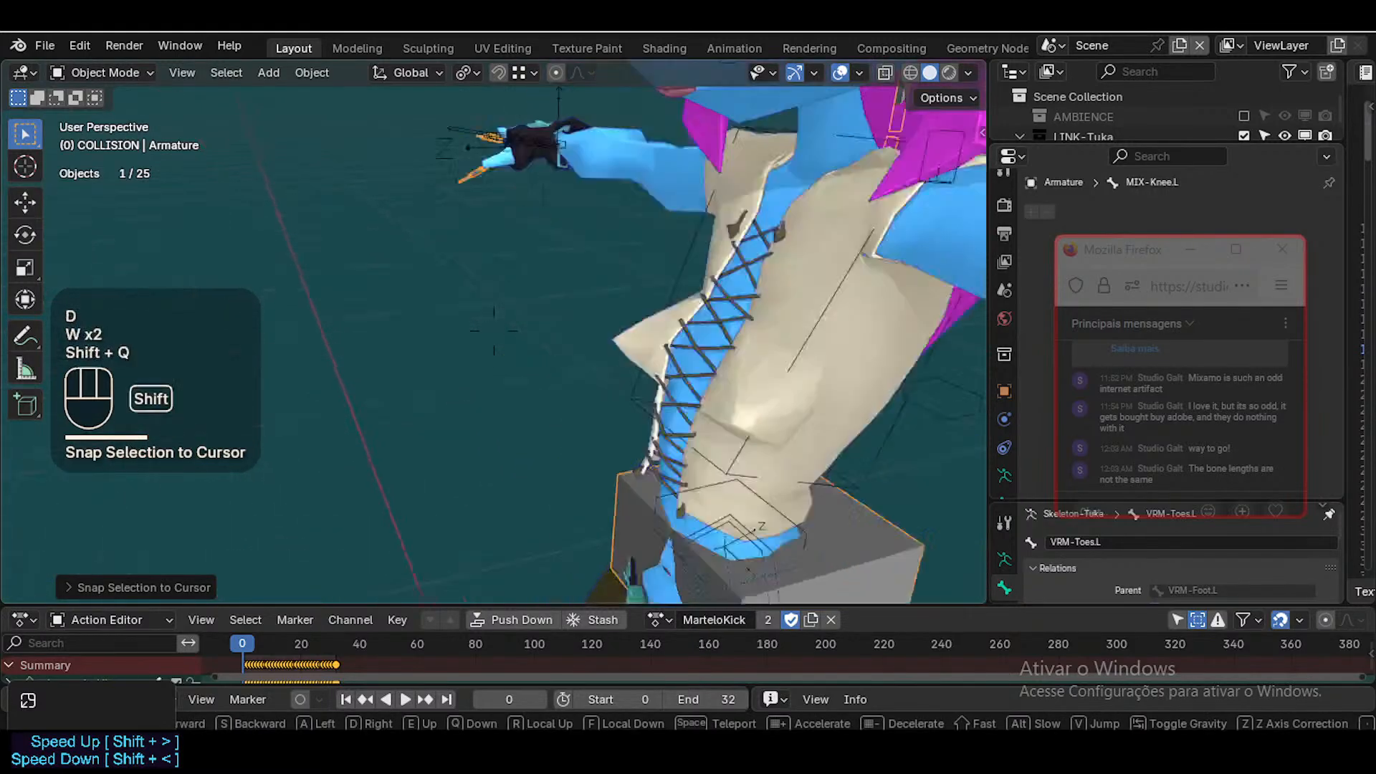
key("d")
key("s")
key("a")
key("d")
key("d")
key("a")
left_click(647, 421)
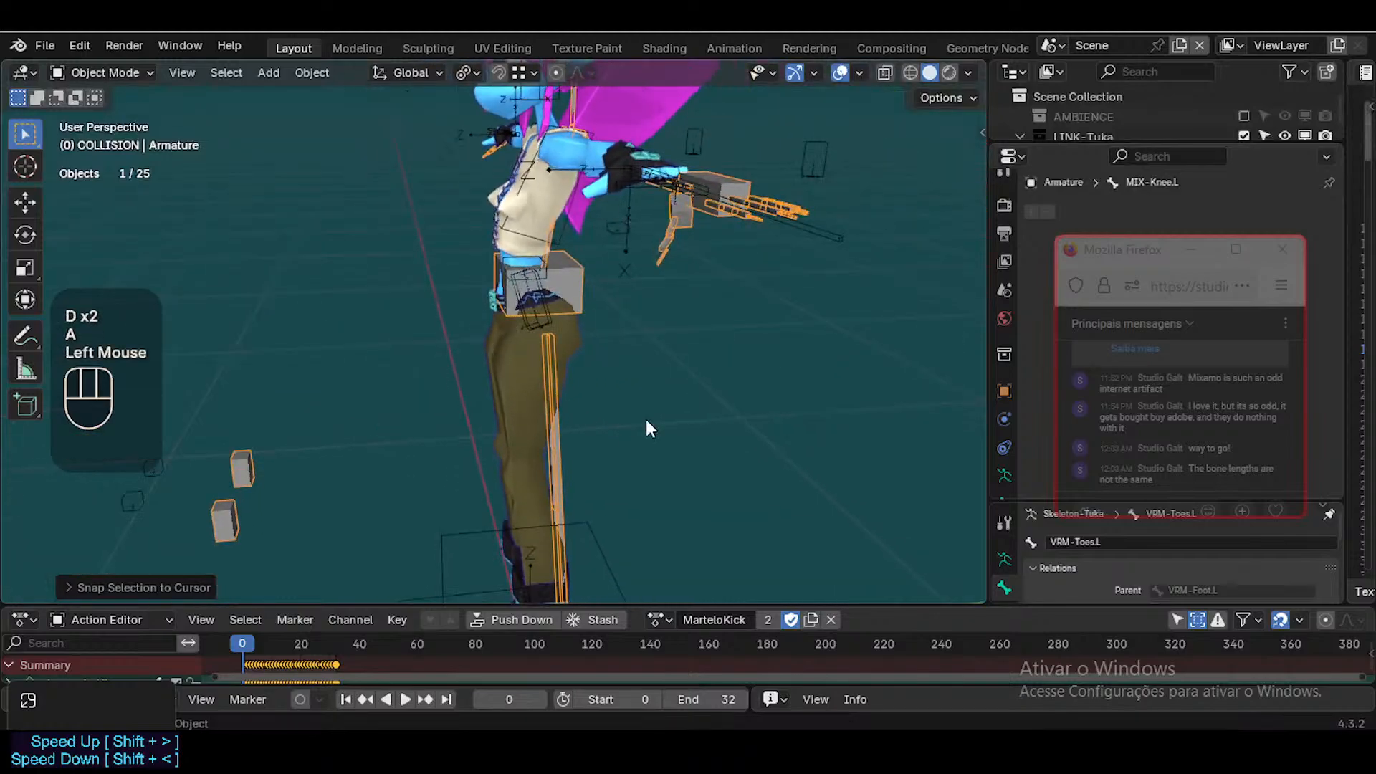
Move the Mixamo armature along Y in the right side view so its legs line up with the character's legs
key("KP_3")
key("shift+grave")
key("w")
key("w")
key("a")
left_click(679, 304)
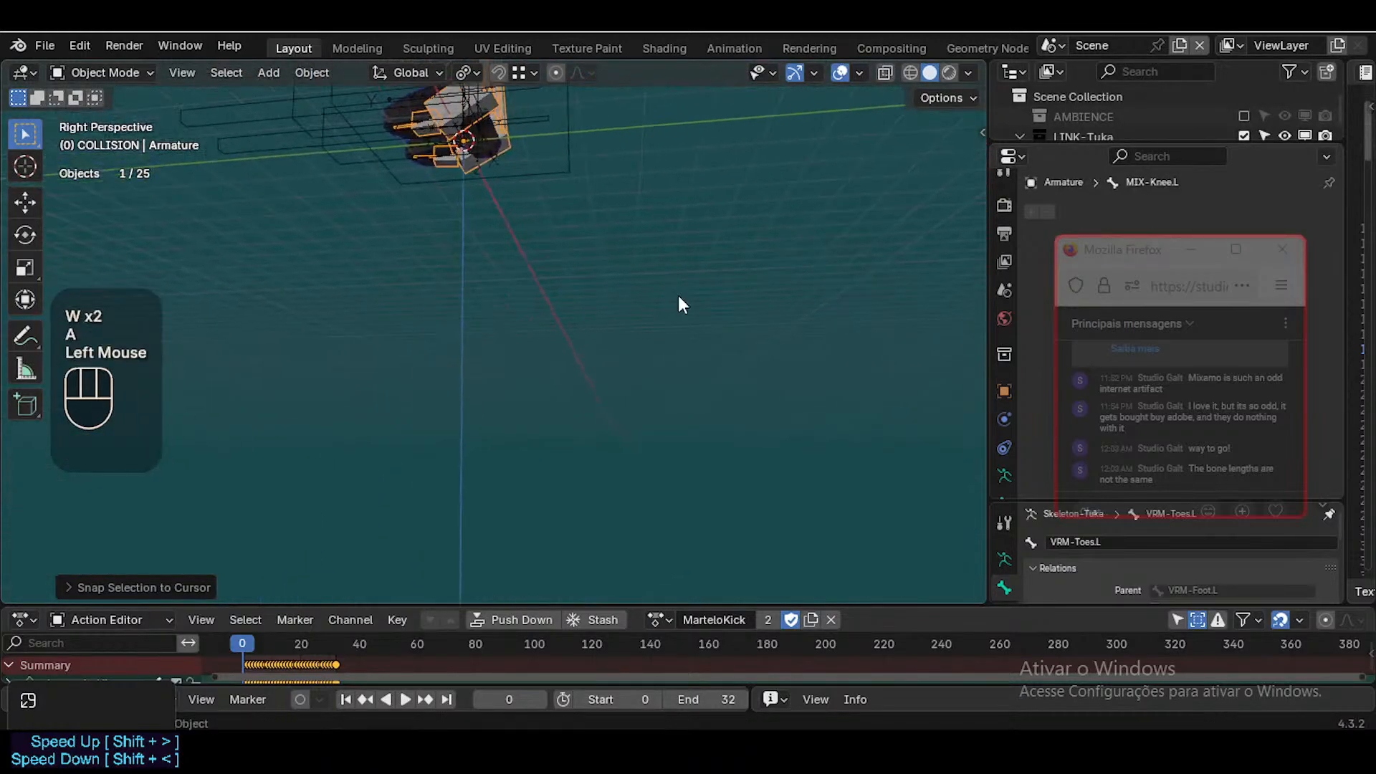
key("KP_3")
key("shift+grave")
key("w")
left_click(679, 304)
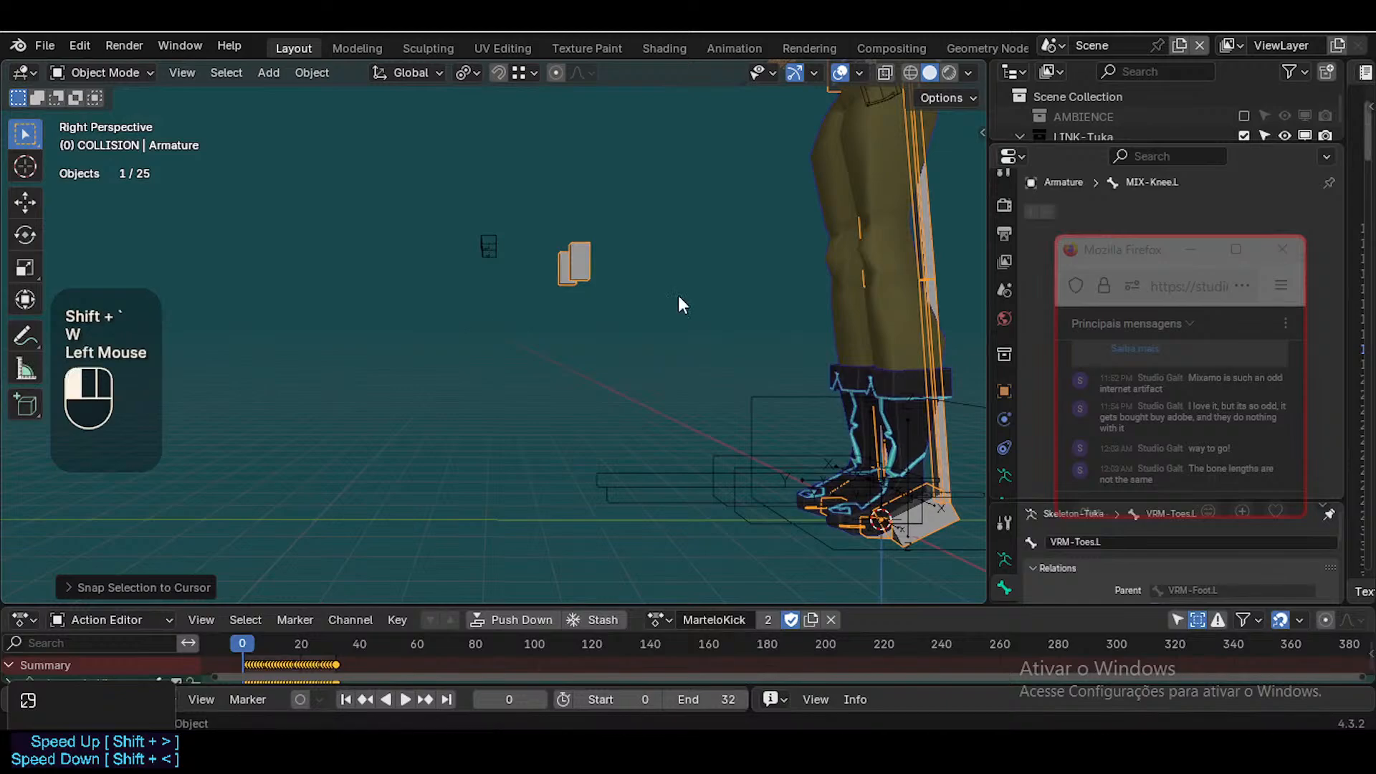
key("KP_3")
scroll(678, 295, "up", 3)
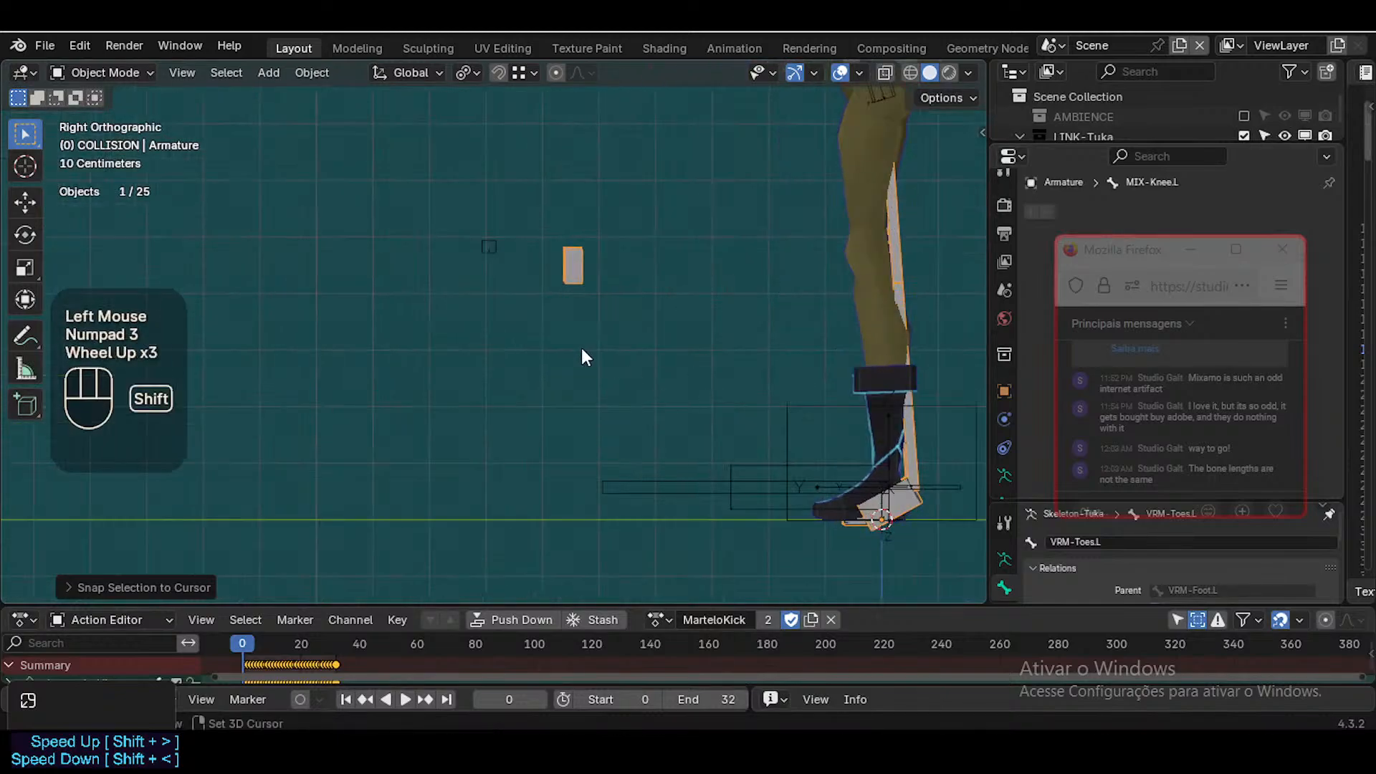
middle_click_drag(831, 394, 602, 372, "shift")
key("g")
key("y")
left_click(600, 367)
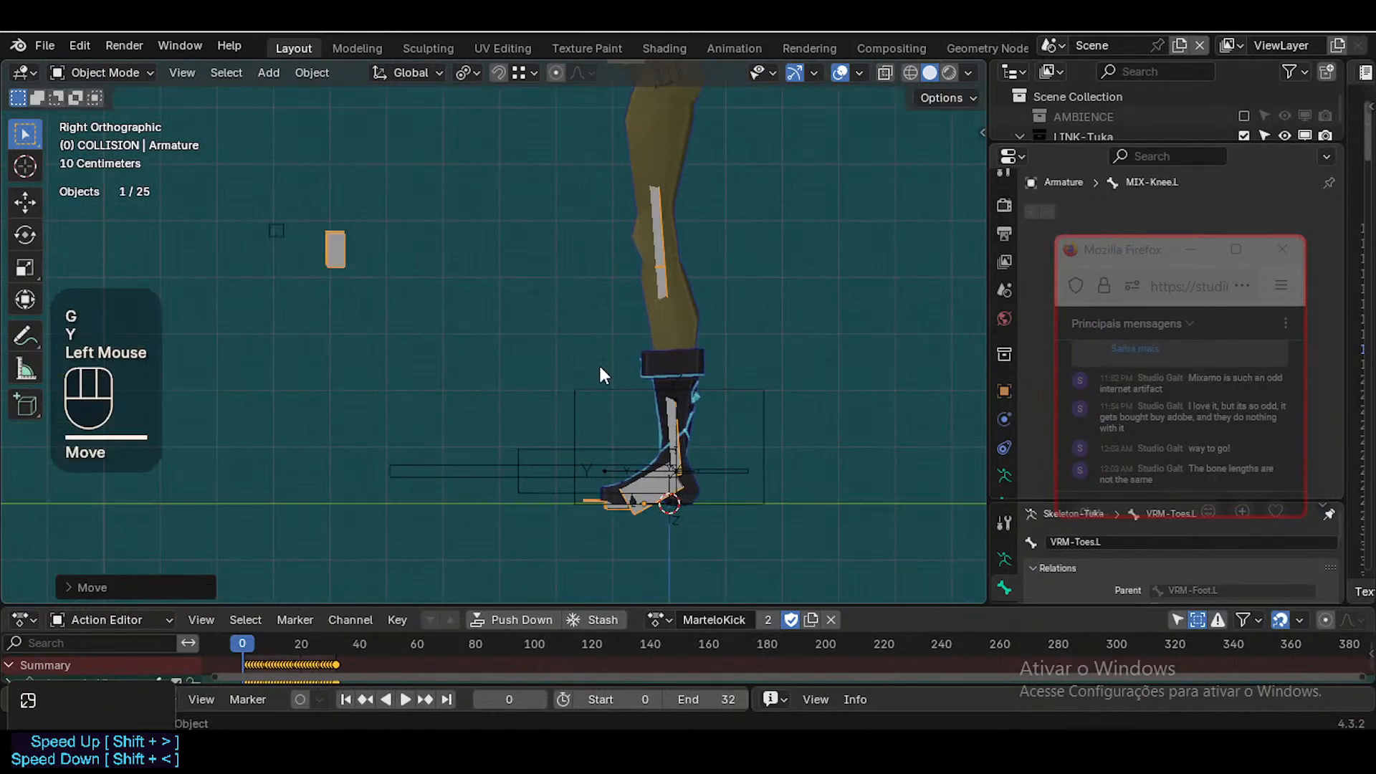
Move the armature along Y in the top view to bring its arm bones closer to the character's arms
scroll(604, 360, "down", 3)
middle_click_drag(661, 182, 624, 298, "shift")
scroll(591, 384, "up", 2)
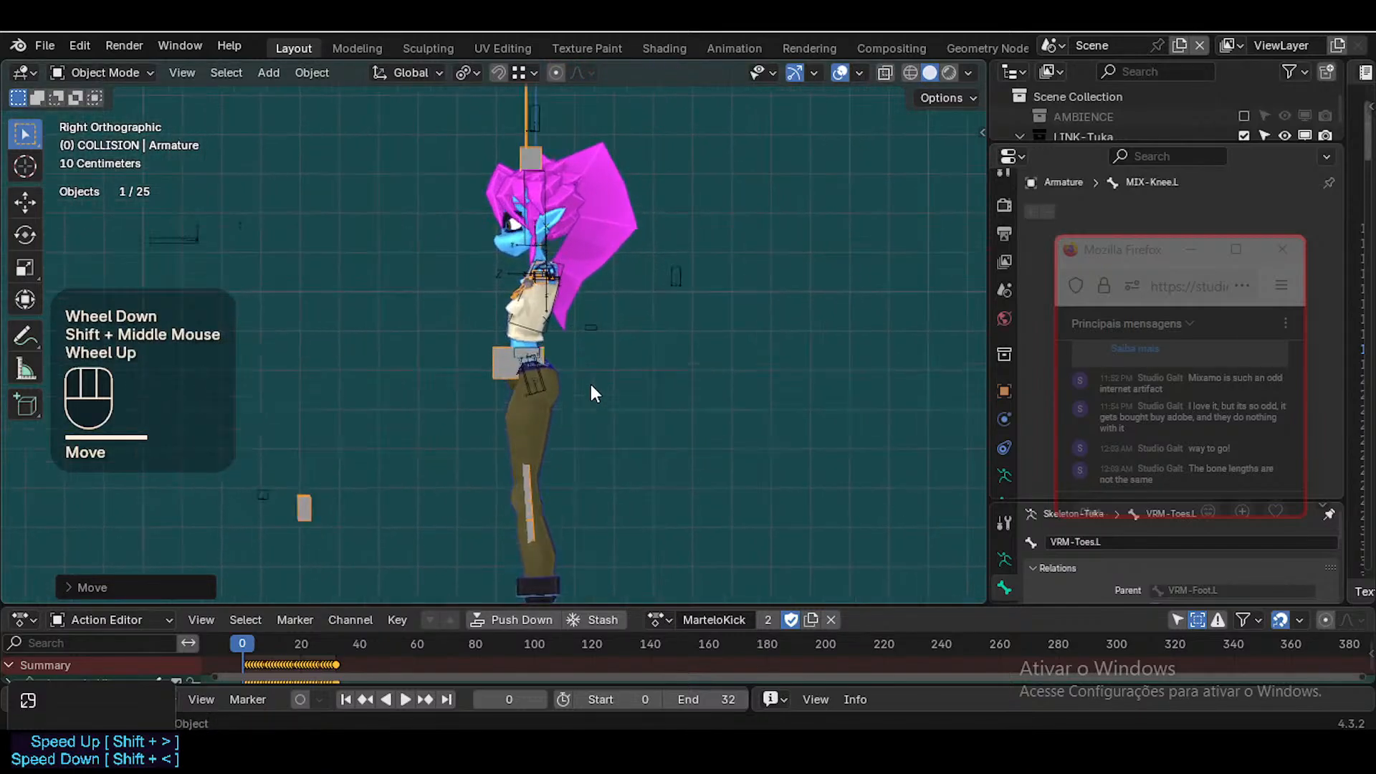
scroll(591, 393, "up", 3)
middle_click_drag(658, 216, 595, 492, "shift")
scroll(595, 492, "down", 1)
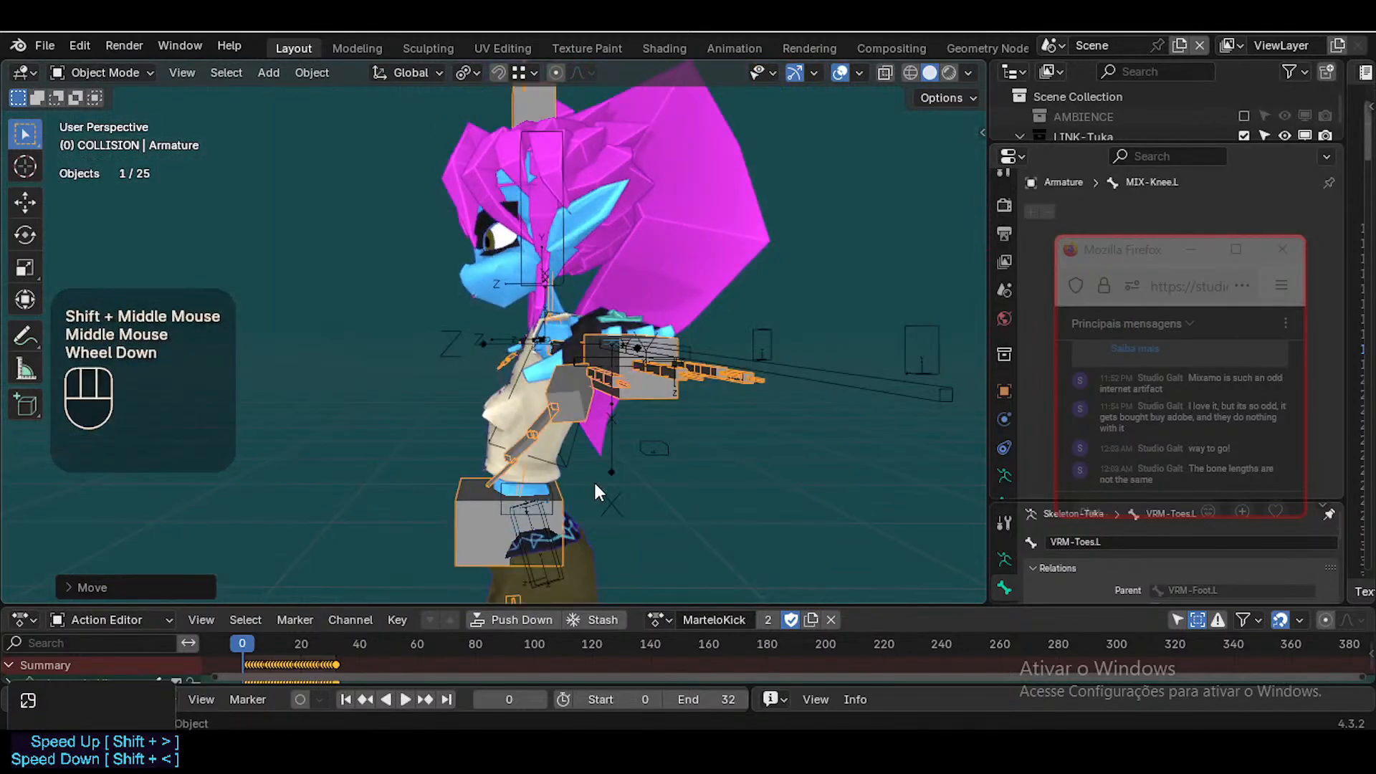
key("KP_7")
key("g")
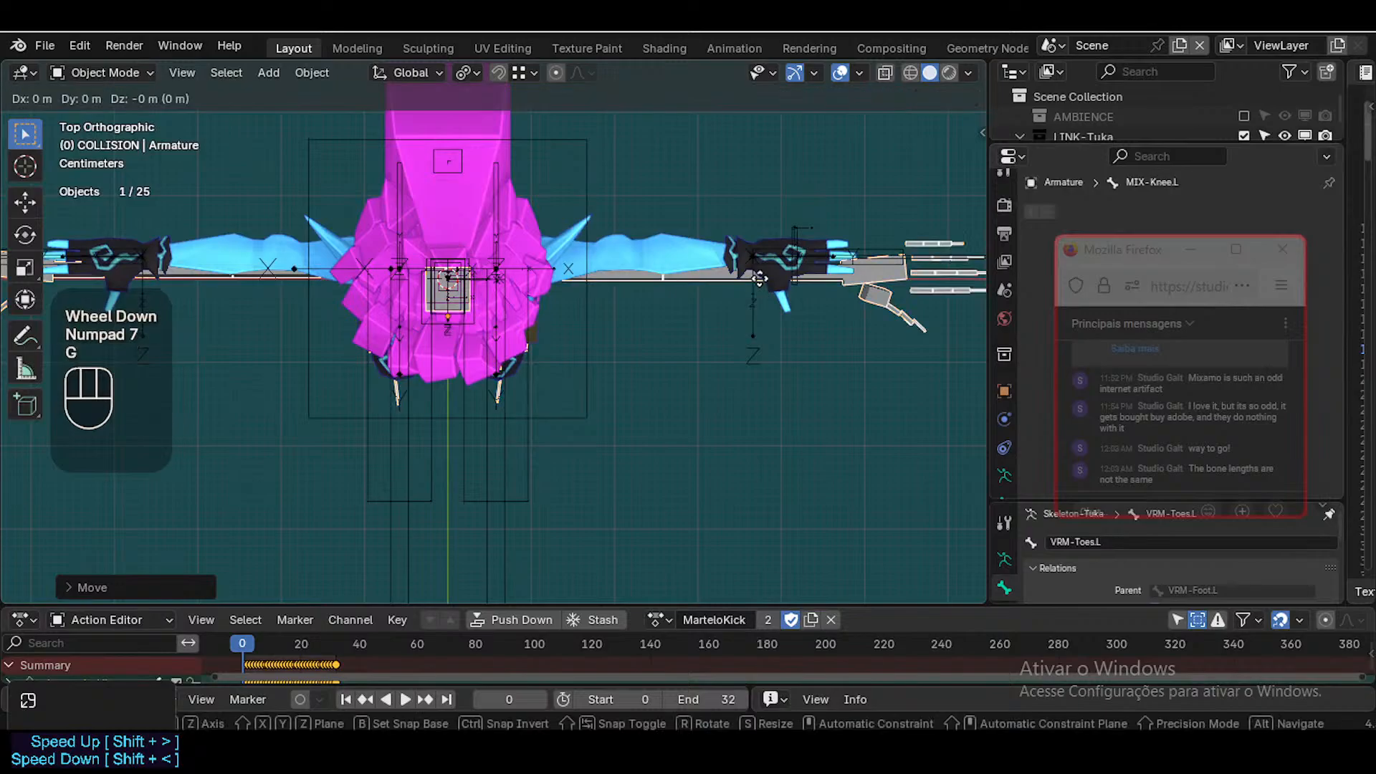
key("y")
left_click(766, 324)
Raise the armature slightly along Z so its arm bones match the height of the character's arms
scroll(766, 324, "down", 2)
middle_click_drag(765, 324, 466, 395)
key("g")
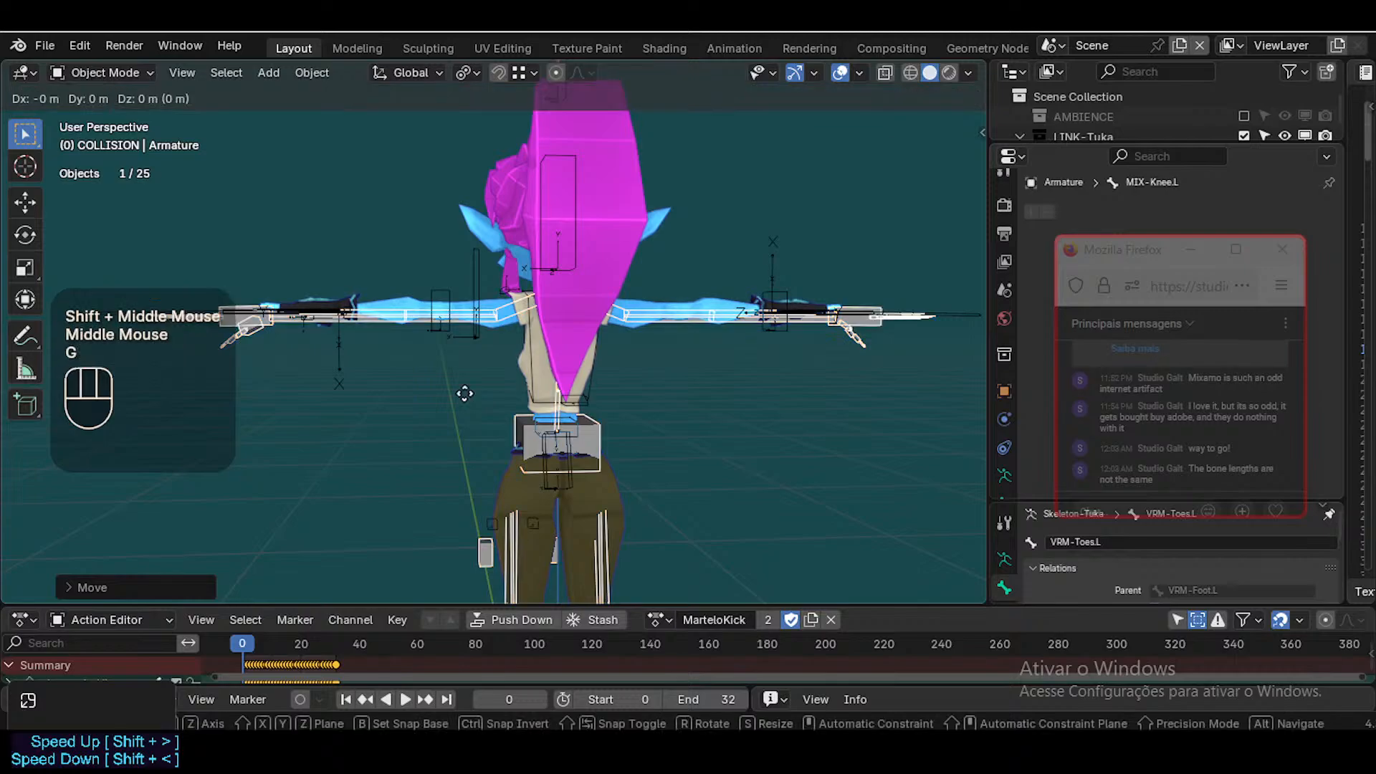
key("z")
left_click(441, 320, "shift")
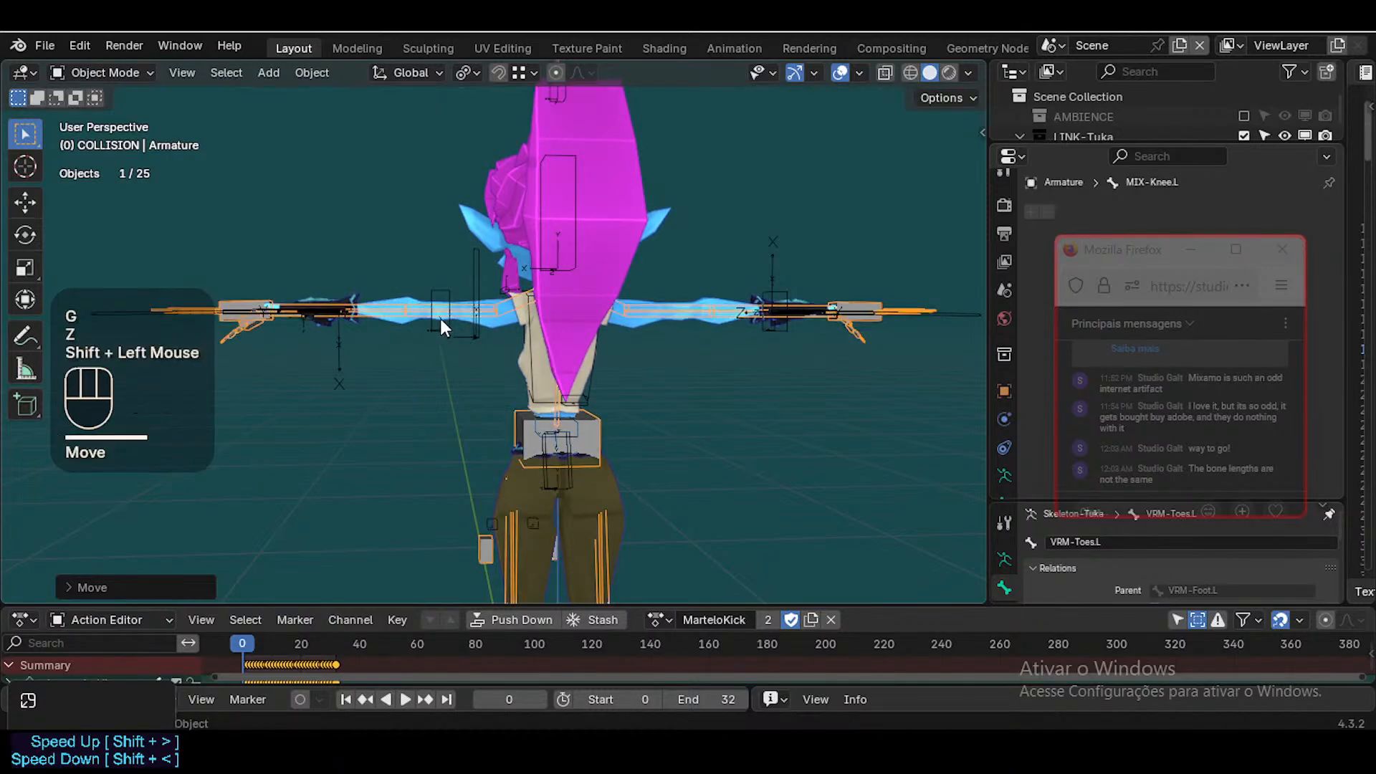
Select the ARM-Tuka rig and examine its elbow and knee controls against the Mixamo armature from several angles
middle_click_drag(339, 315, 531, 450)
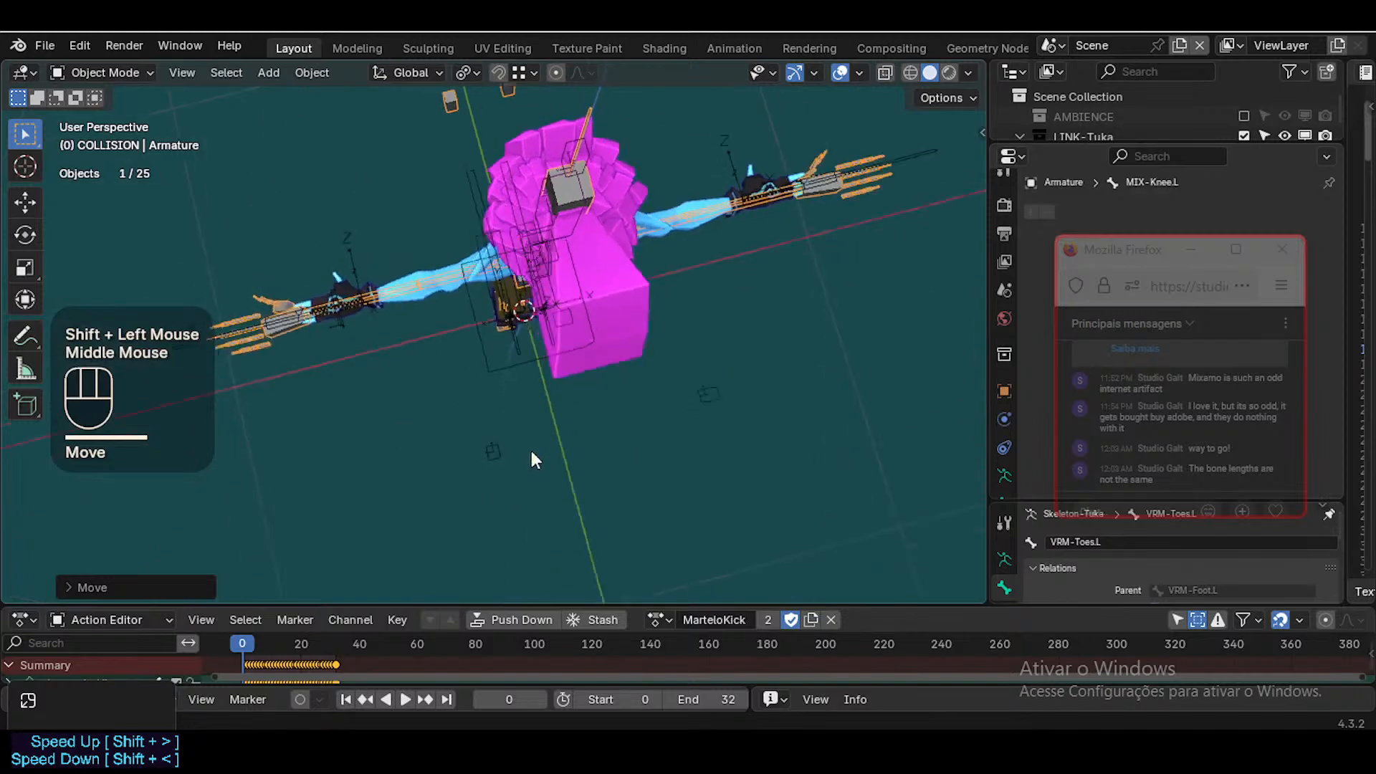
left_click(499, 456)
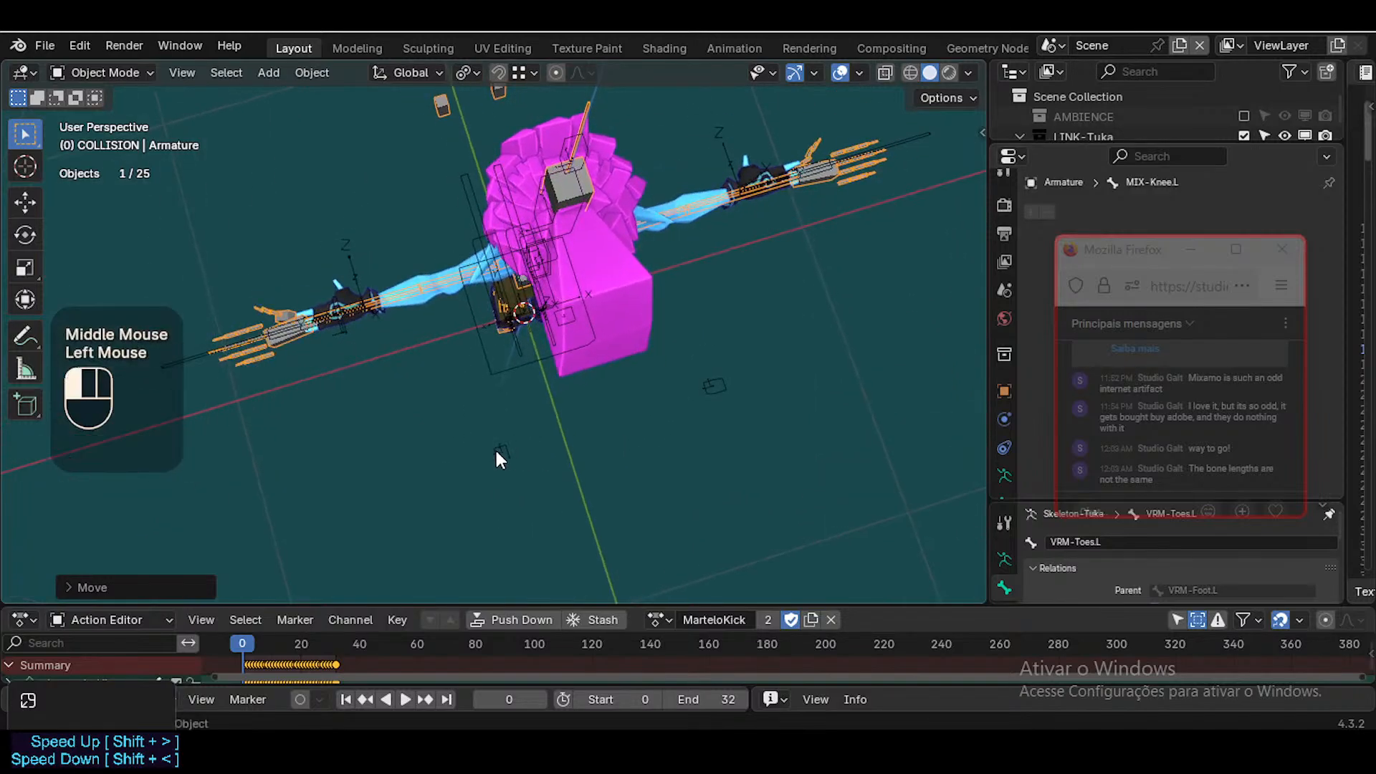
middle_click_drag(502, 476, 616, 285)
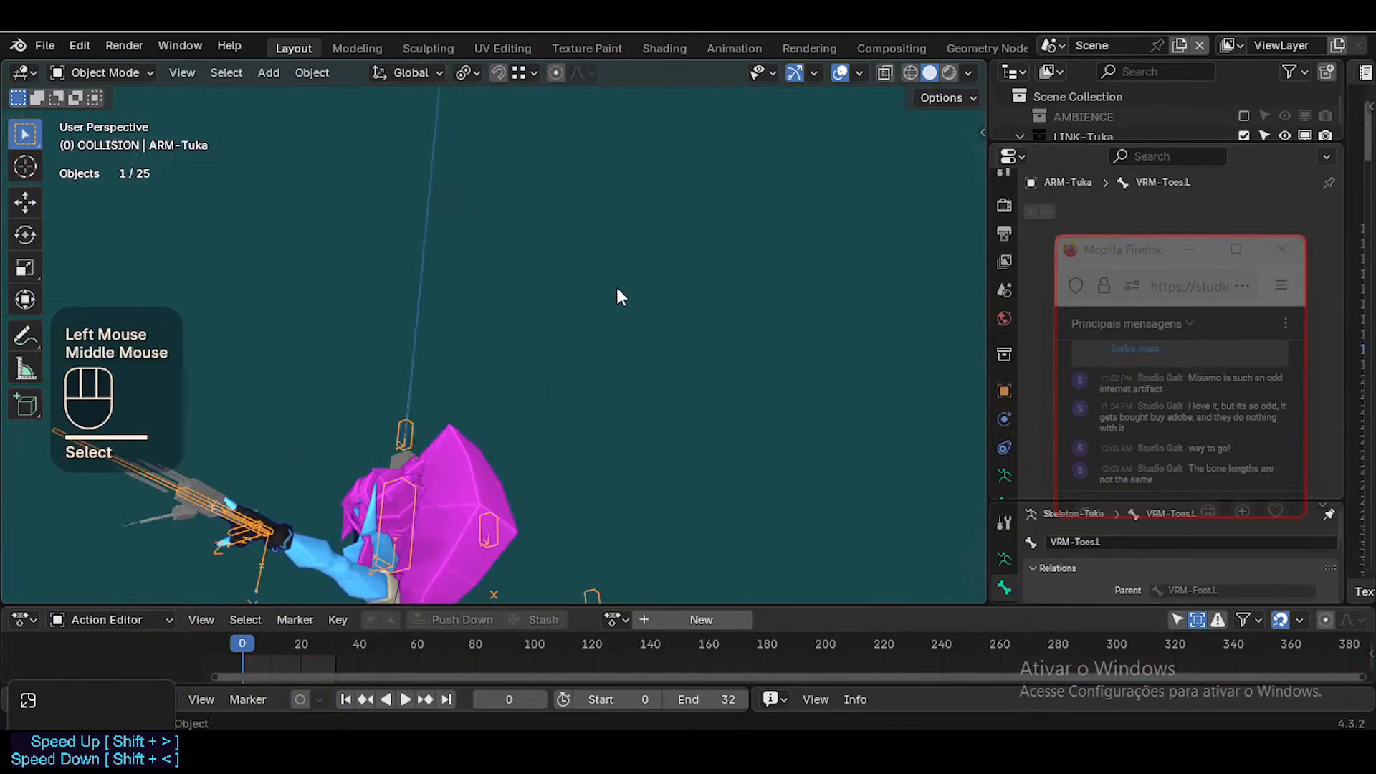
scroll(512, 494, "down", 3)
middle_click_drag(512, 494, 512, 375, "shift")
key("KP_1")
key("KP_3")
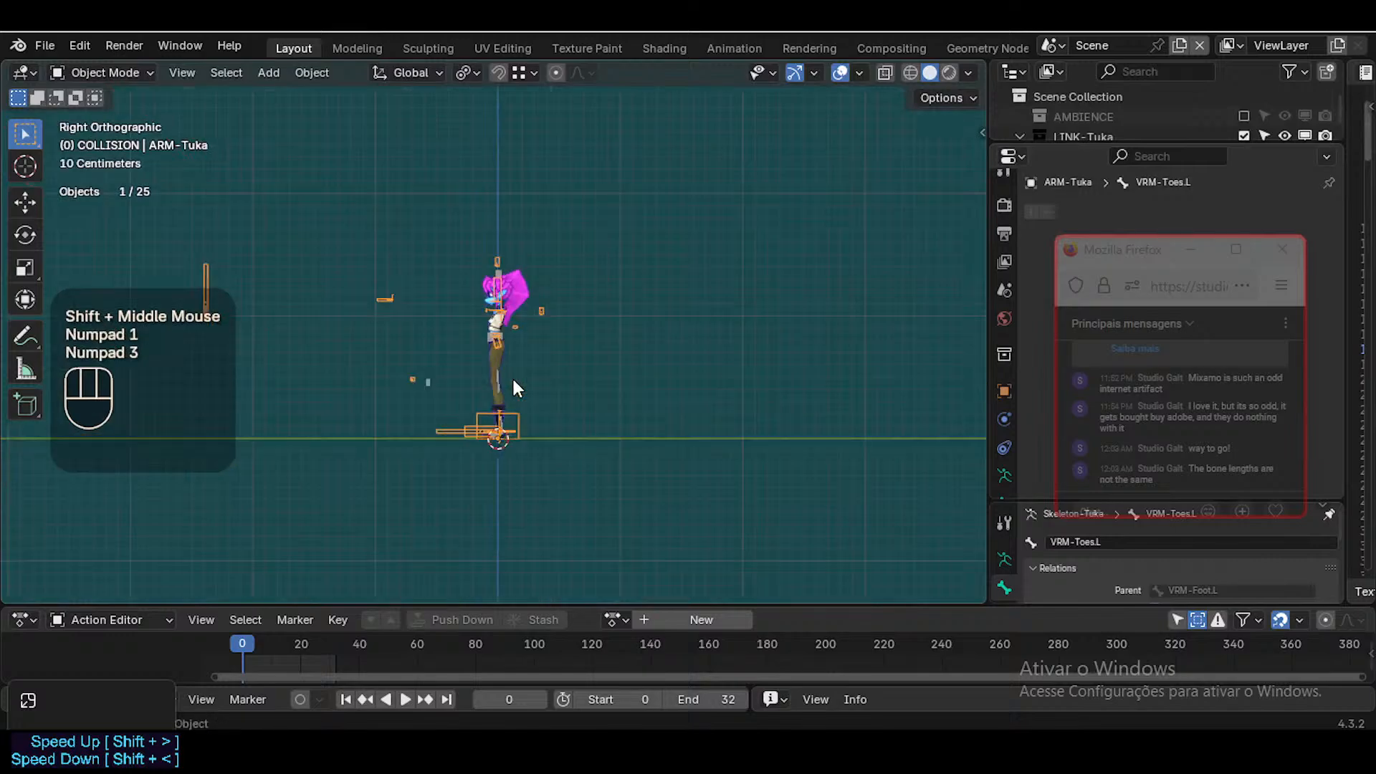
scroll(512, 376, "up", 2)
scroll(508, 388, "up", 1)
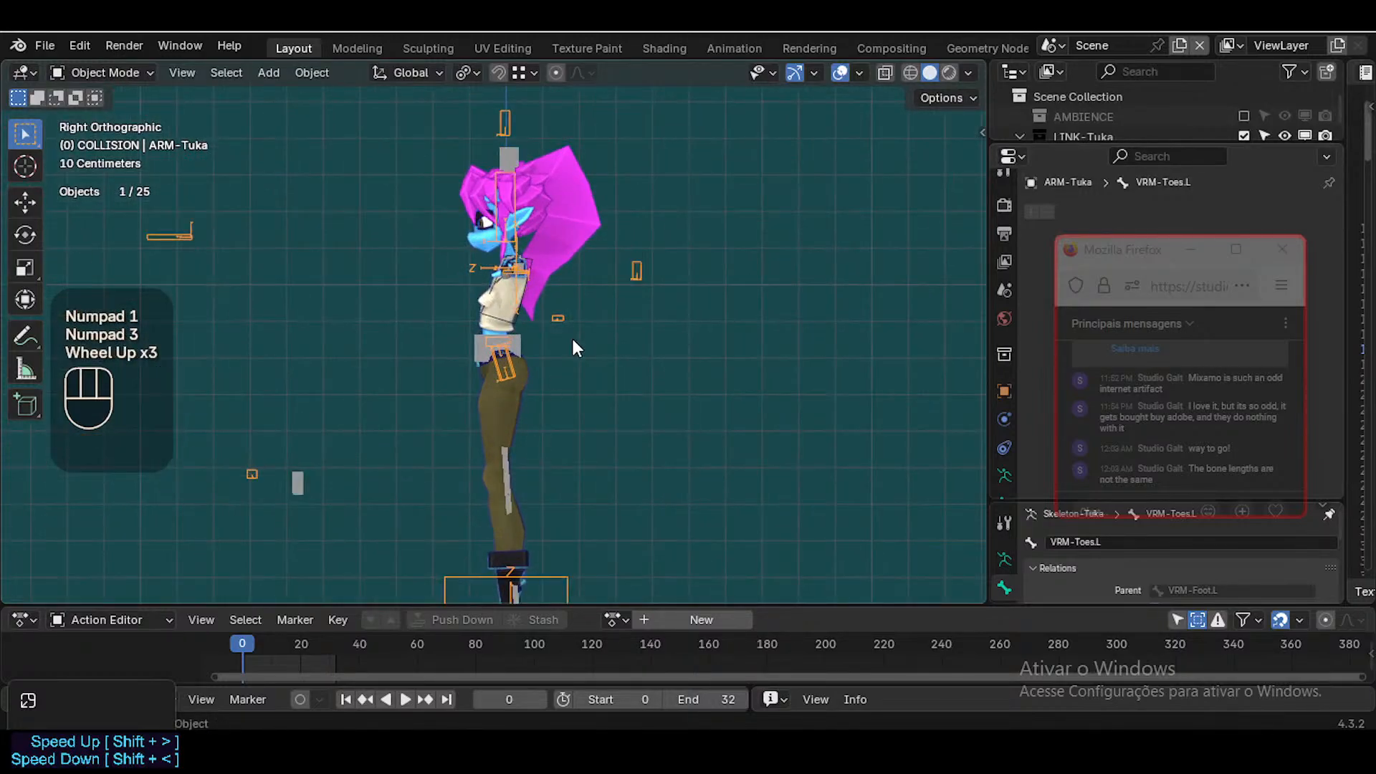
scroll(567, 373, "down", 1)
scroll(553, 387, "up", 2)
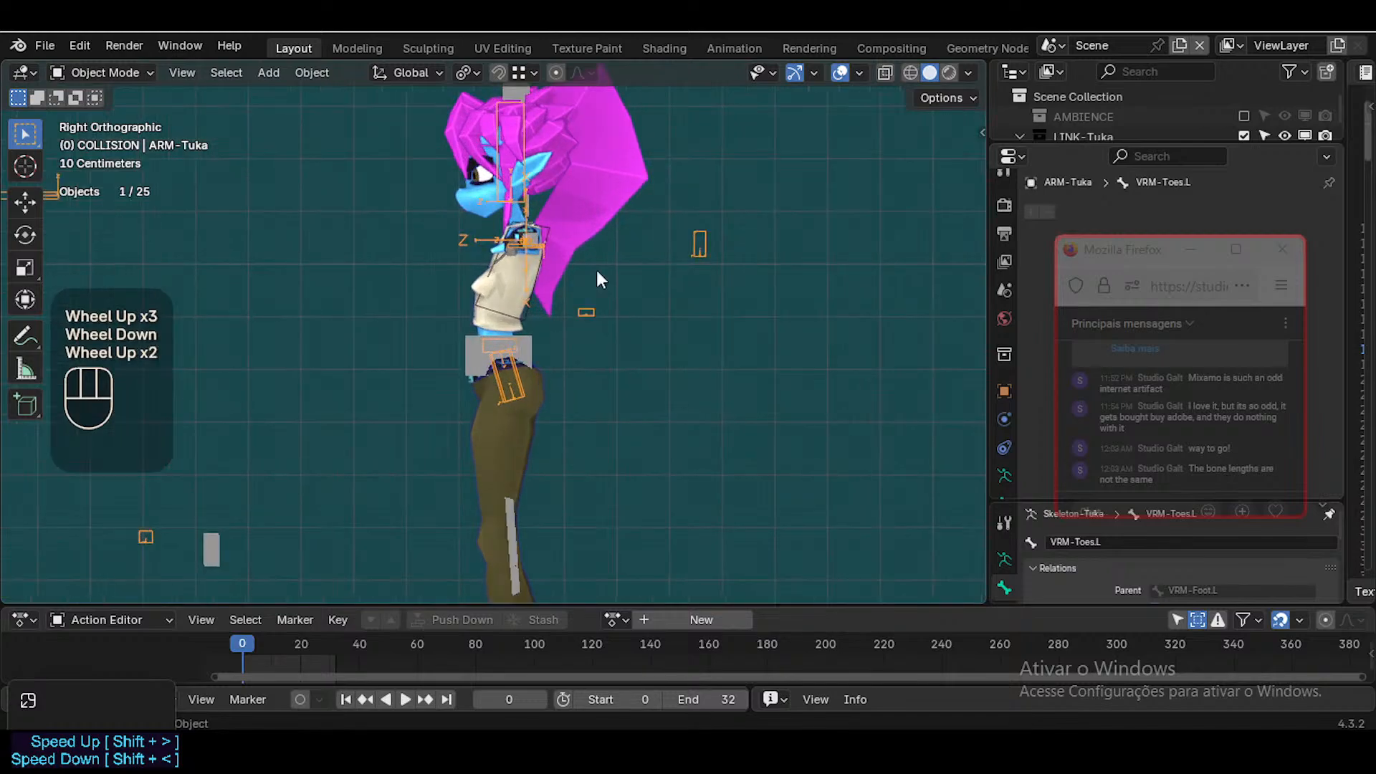
middle_click_drag(596, 273, 664, 248)
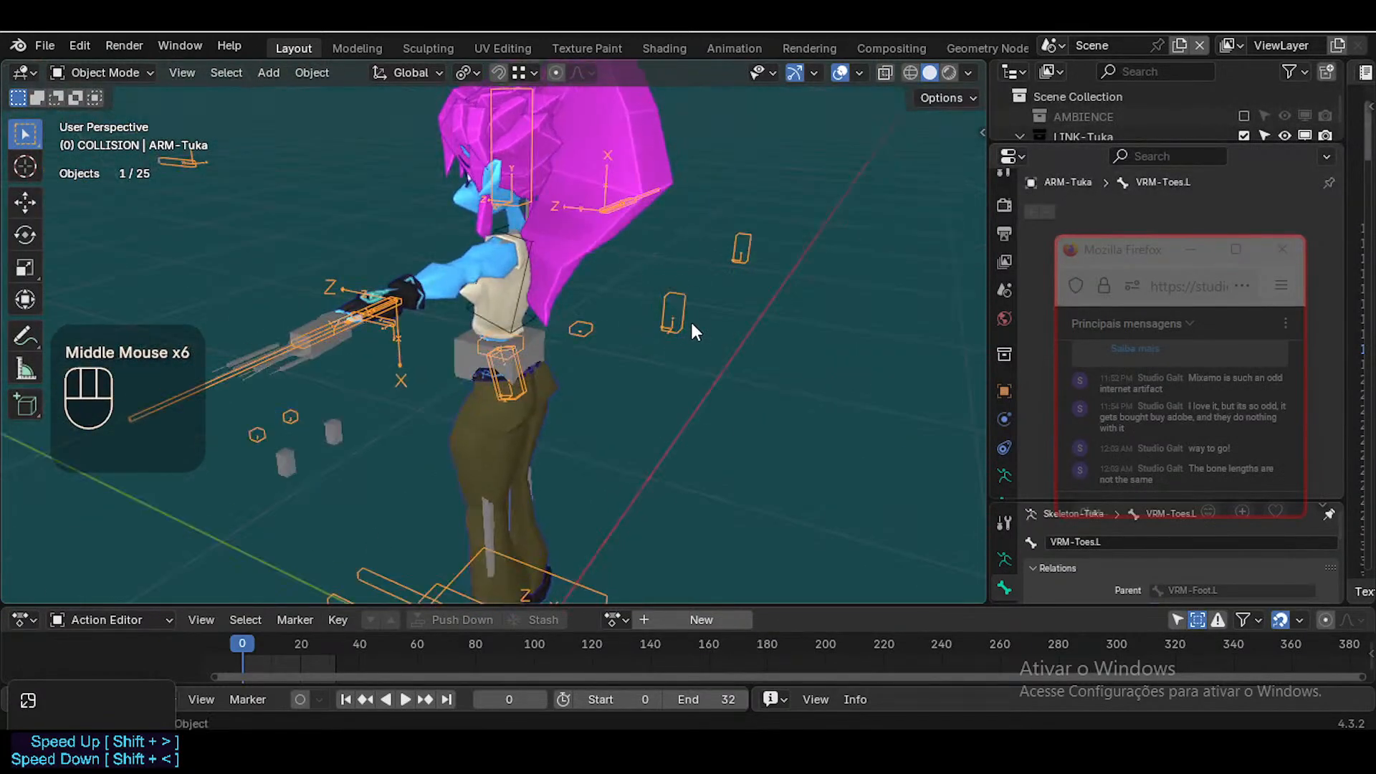
key("KP_3")
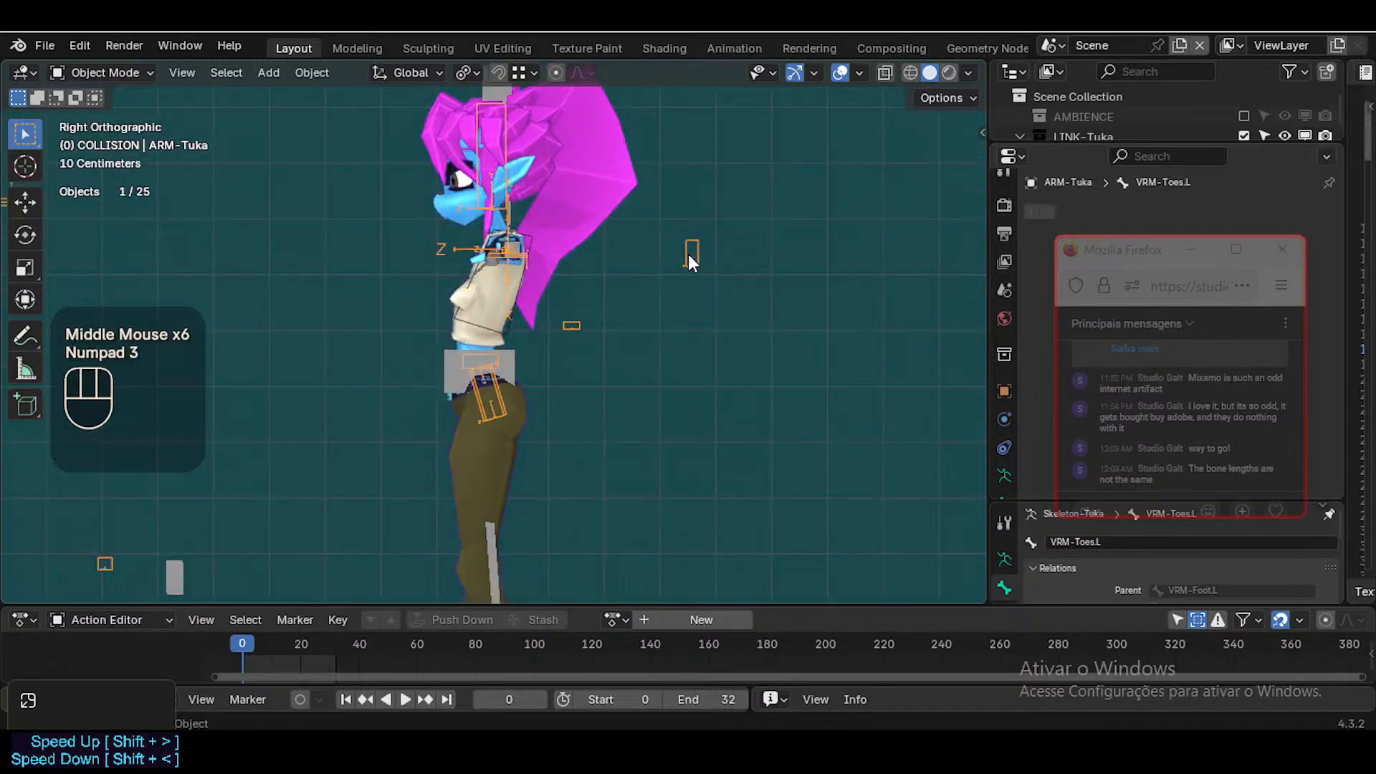
scroll(688, 254, "down", 1)
middle_click_drag(502, 231, 330, 329)
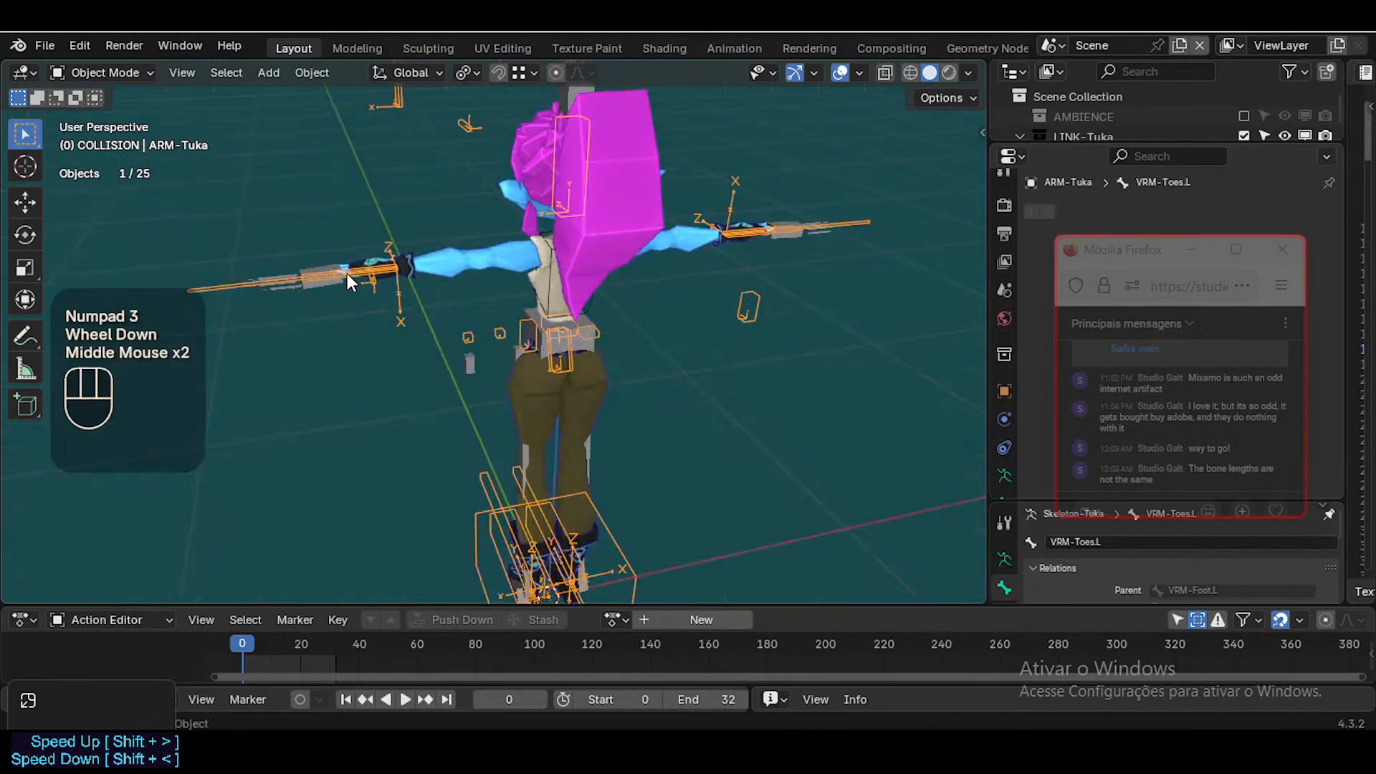
Select the Mixamo armature again and save the Blender file
key("Tab")
key("Tab")
double_click(471, 363)
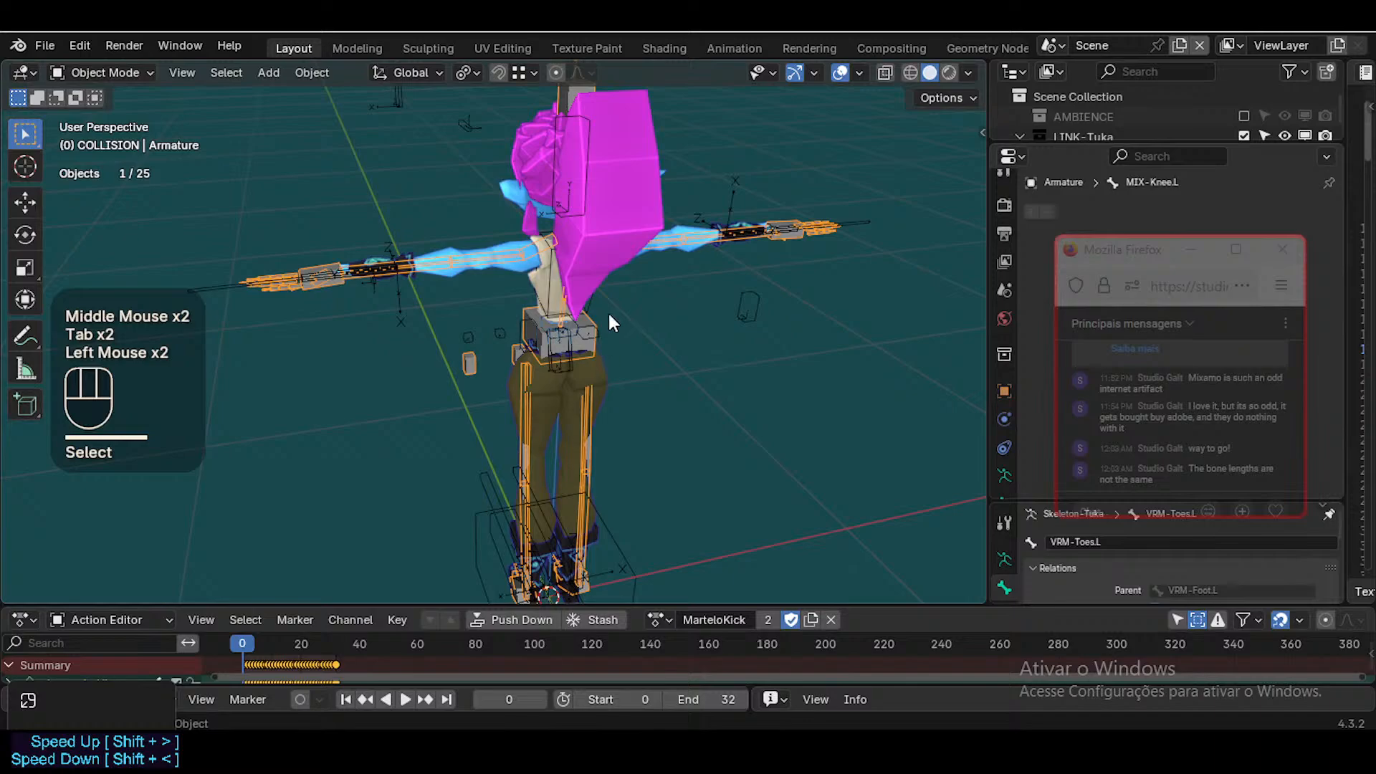
left_click(607, 312)
left_click(466, 361)
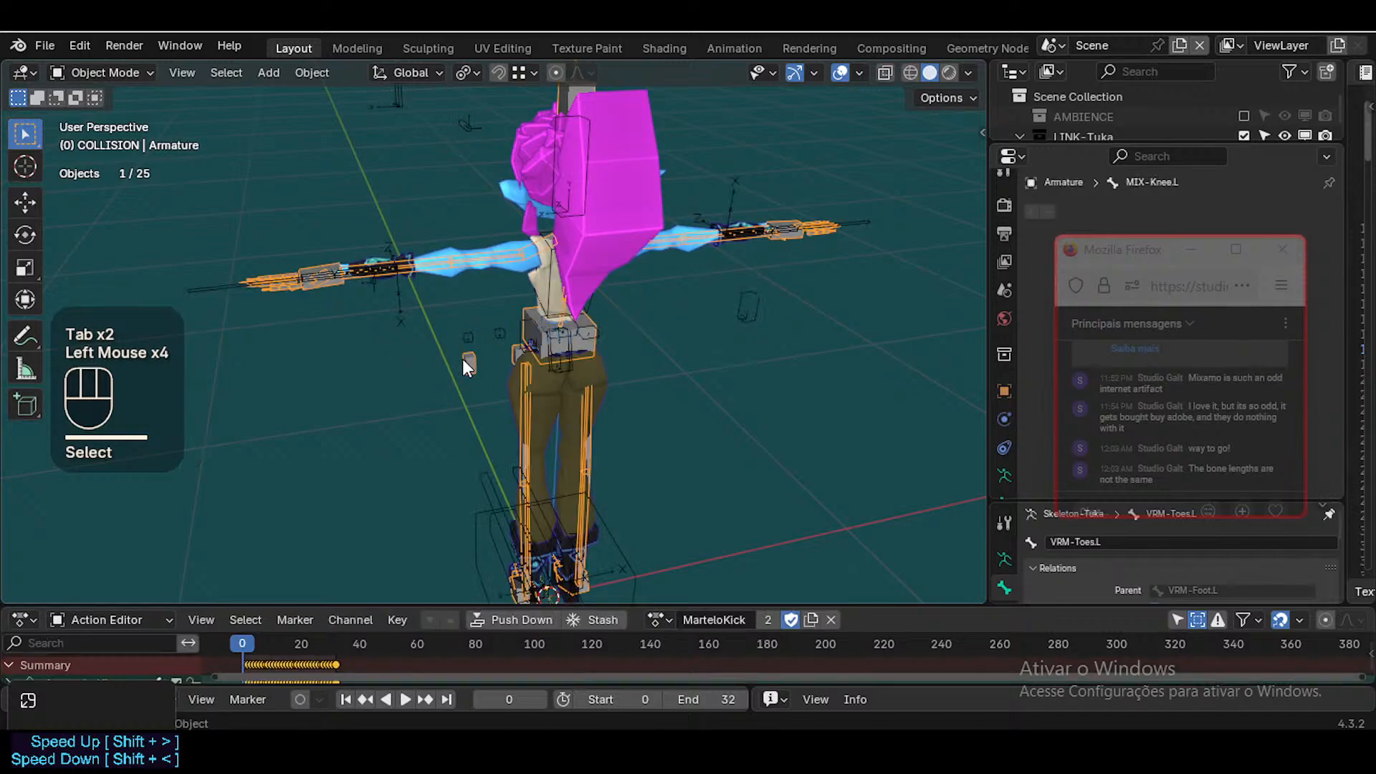
key("ctrl+s")
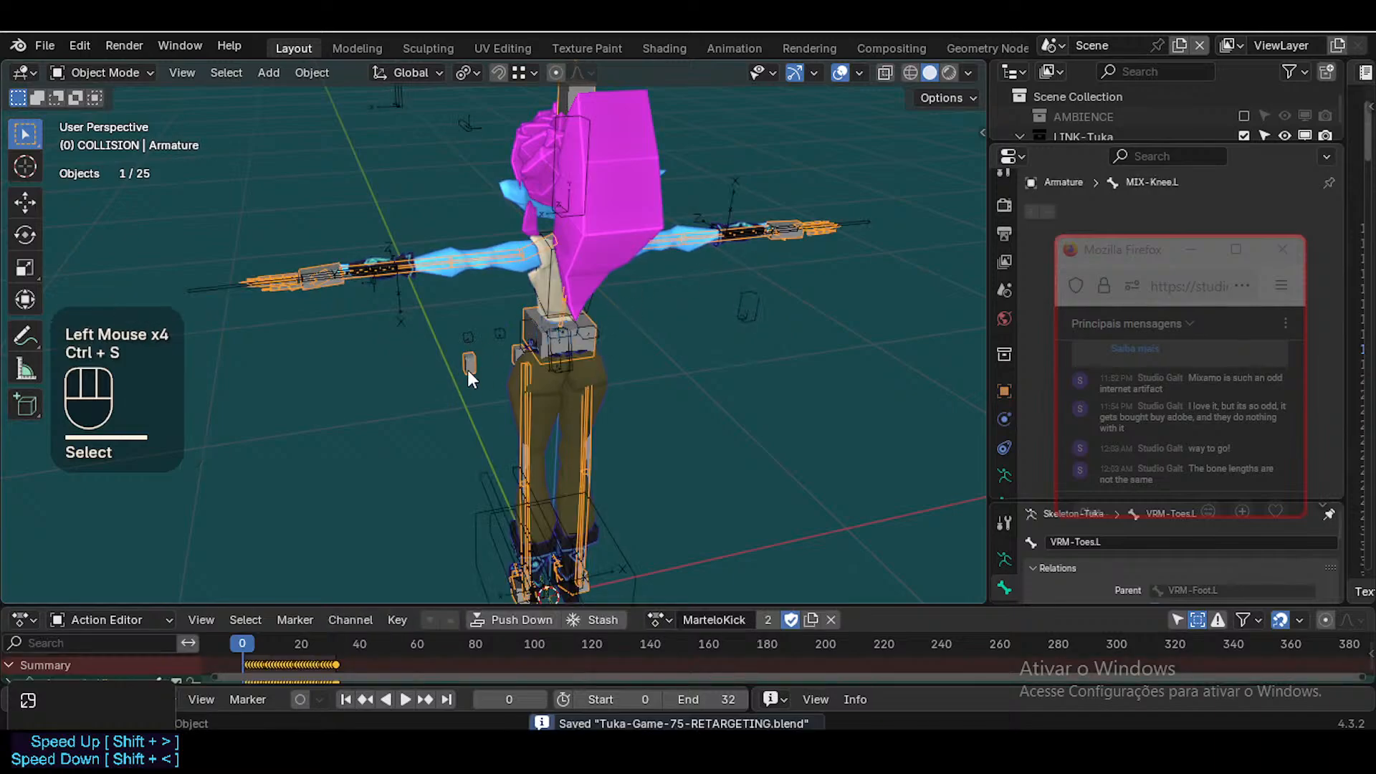
Duplicate the MIX-Knee.L bone in Edit Mode, raise the copy along Z and move it along Y behind the character
key("Tab")
left_click(469, 363)
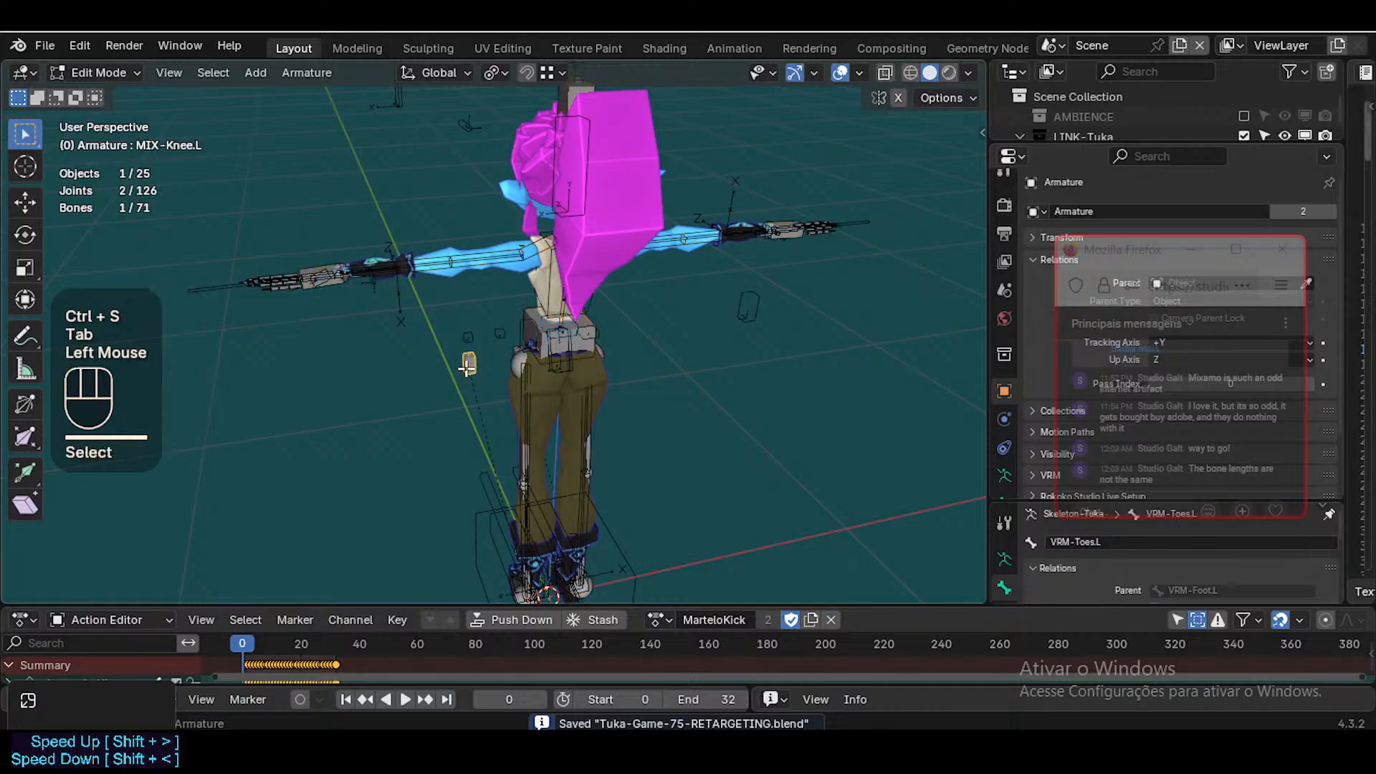
key("shift+d")
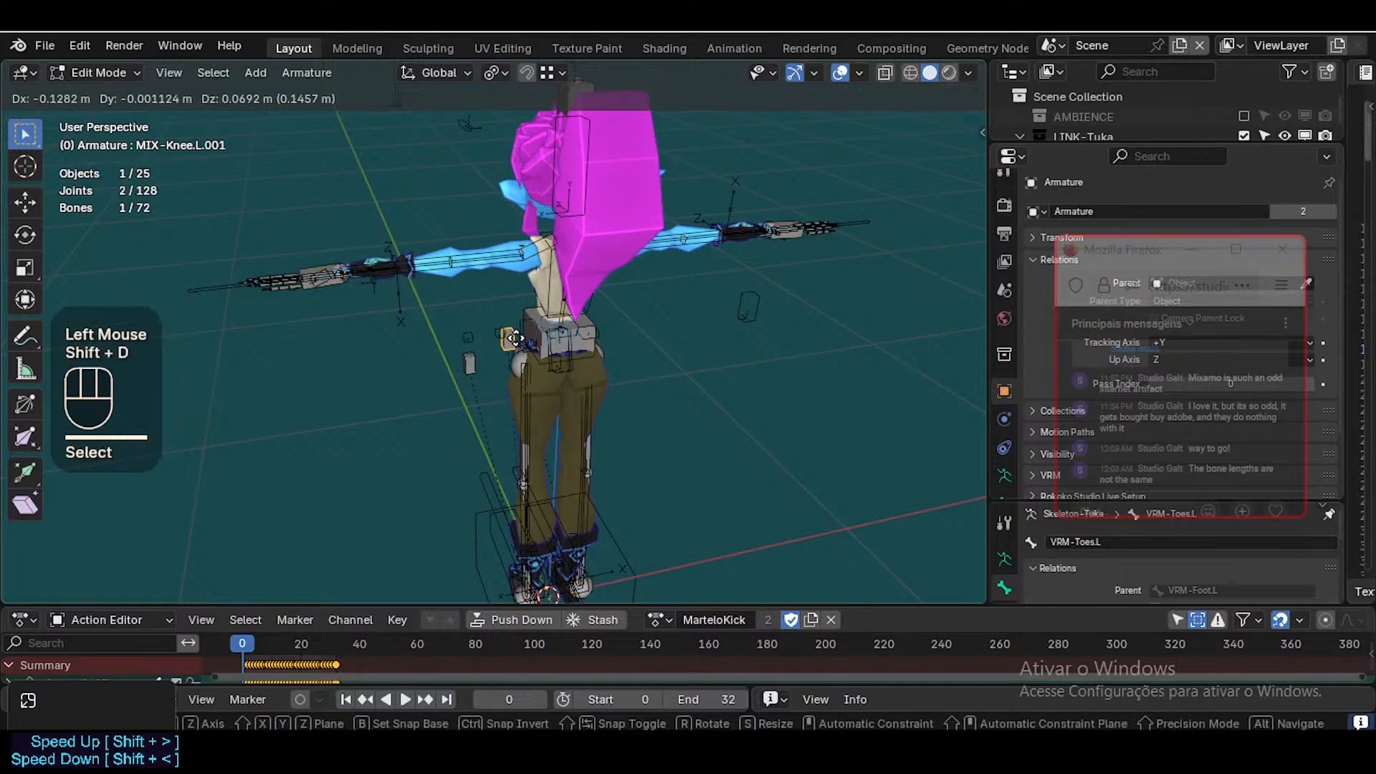
key("Escape")
key("g")
key("z")
left_click(492, 332)
key("g")
key("y")
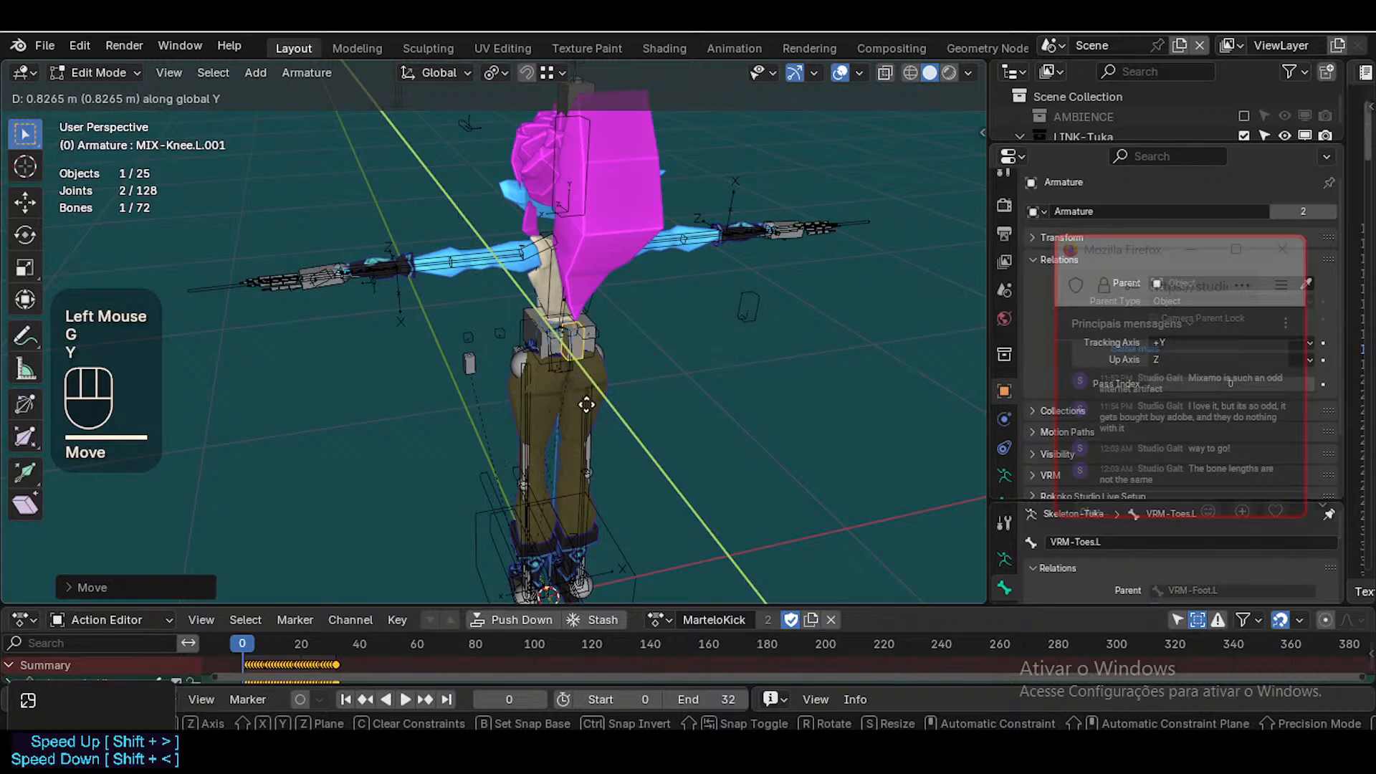
left_click(622, 450)
Examine the duplicated helper bone's position behind the character relative to the arms and the rig's elbow controls
middle_click_drag(428, 452, 433, 422)
scroll(452, 320, "up", 1)
key("shift+grave")
key("e")
key("e")
key("w")
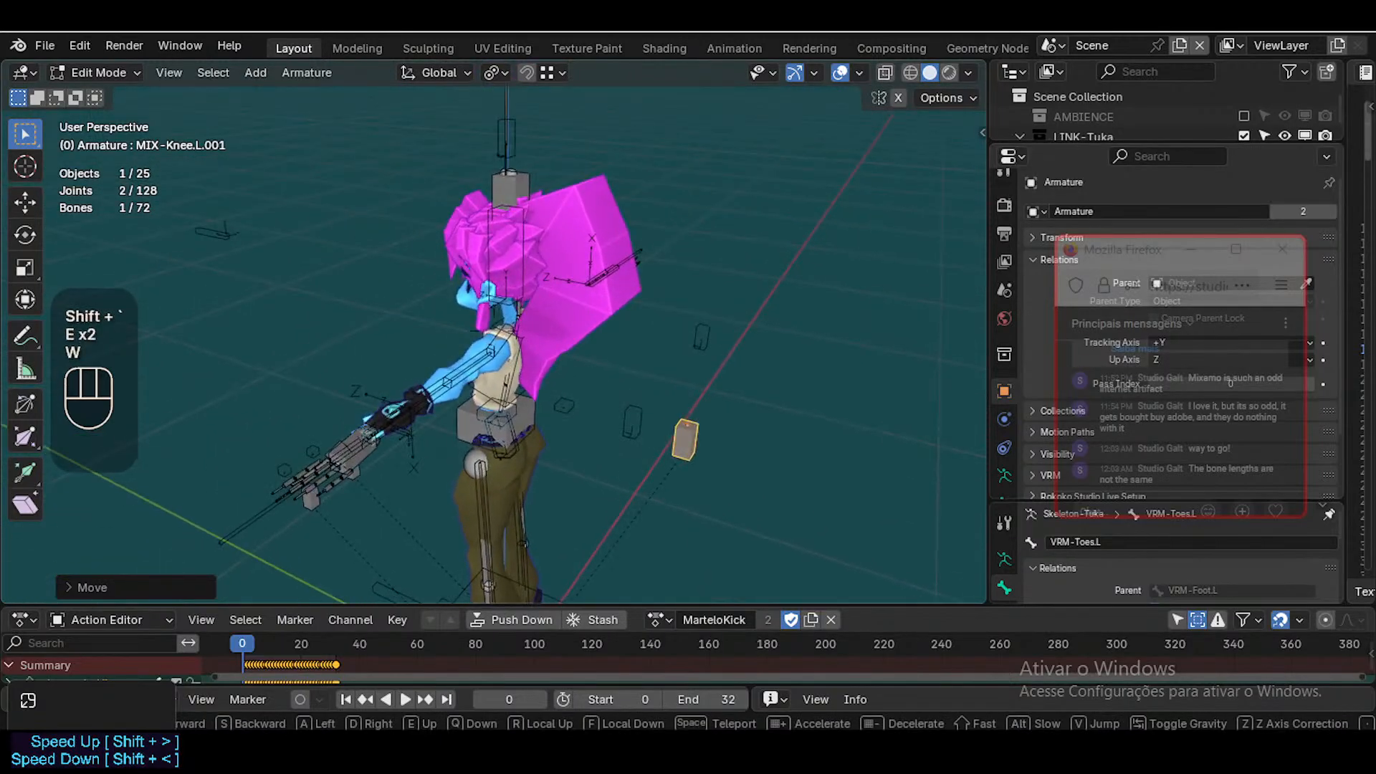
key("d")
key("w")
left_click(425, 318)
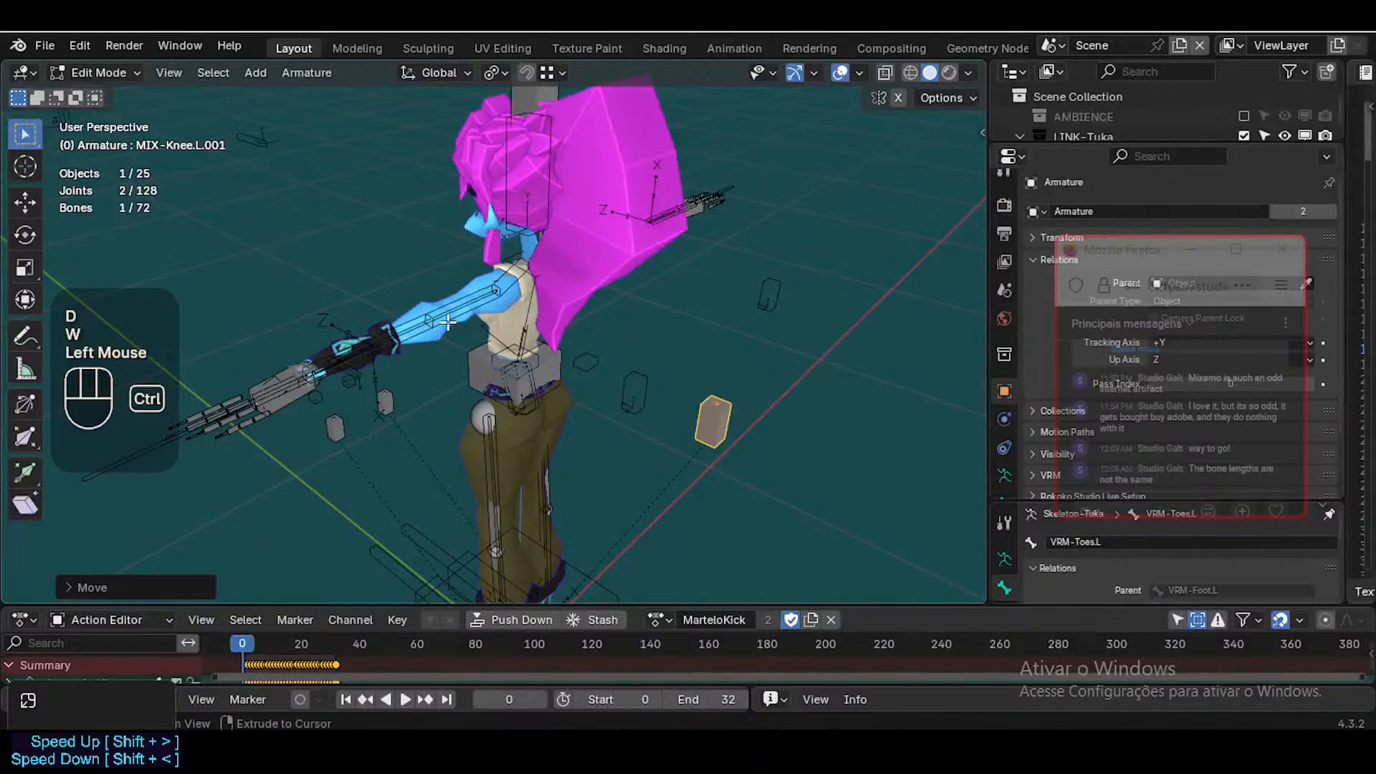
Leave Edit Mode, check the armature in Pose Mode with all bones selected, and return to Object Mode
key("ctrl+Tab")
key("Tab")
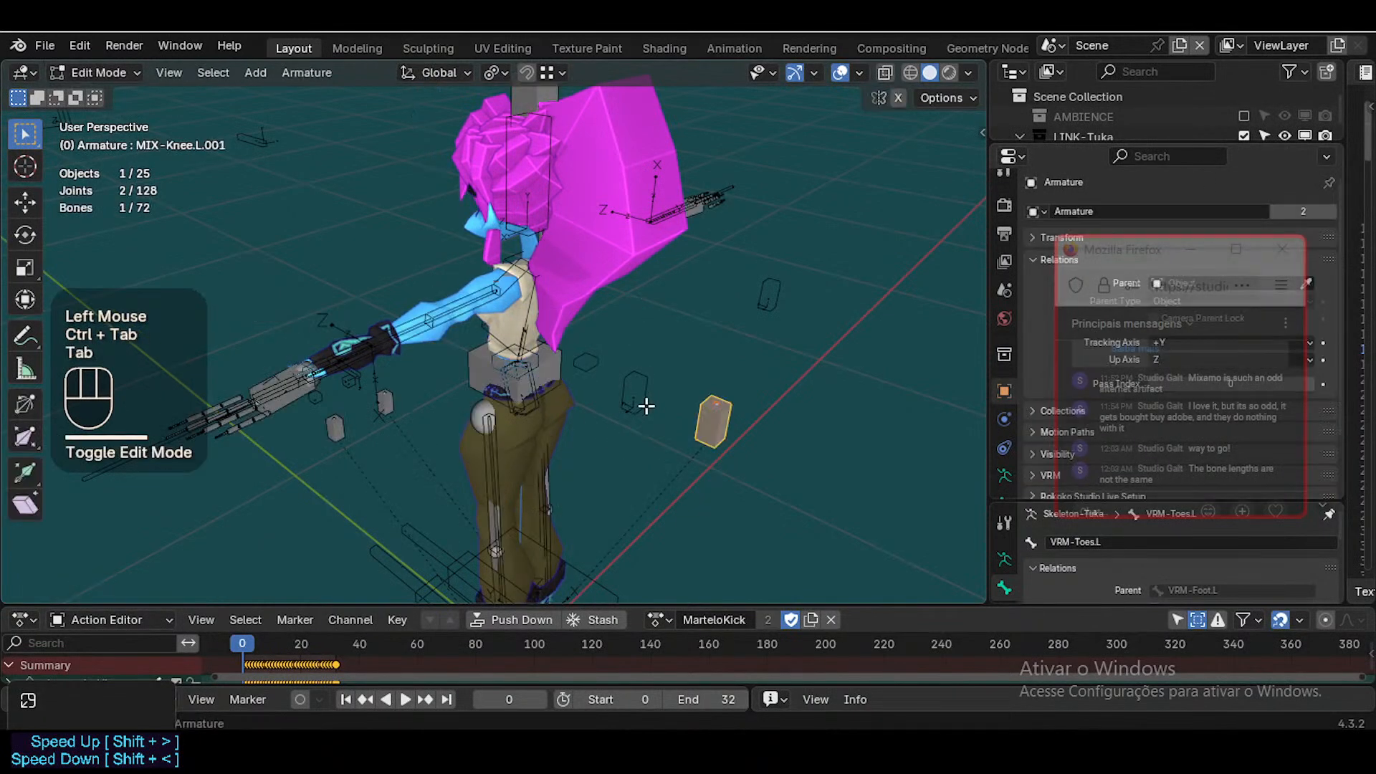
key("Tab")
key("ctrl+Tab")
key("a")
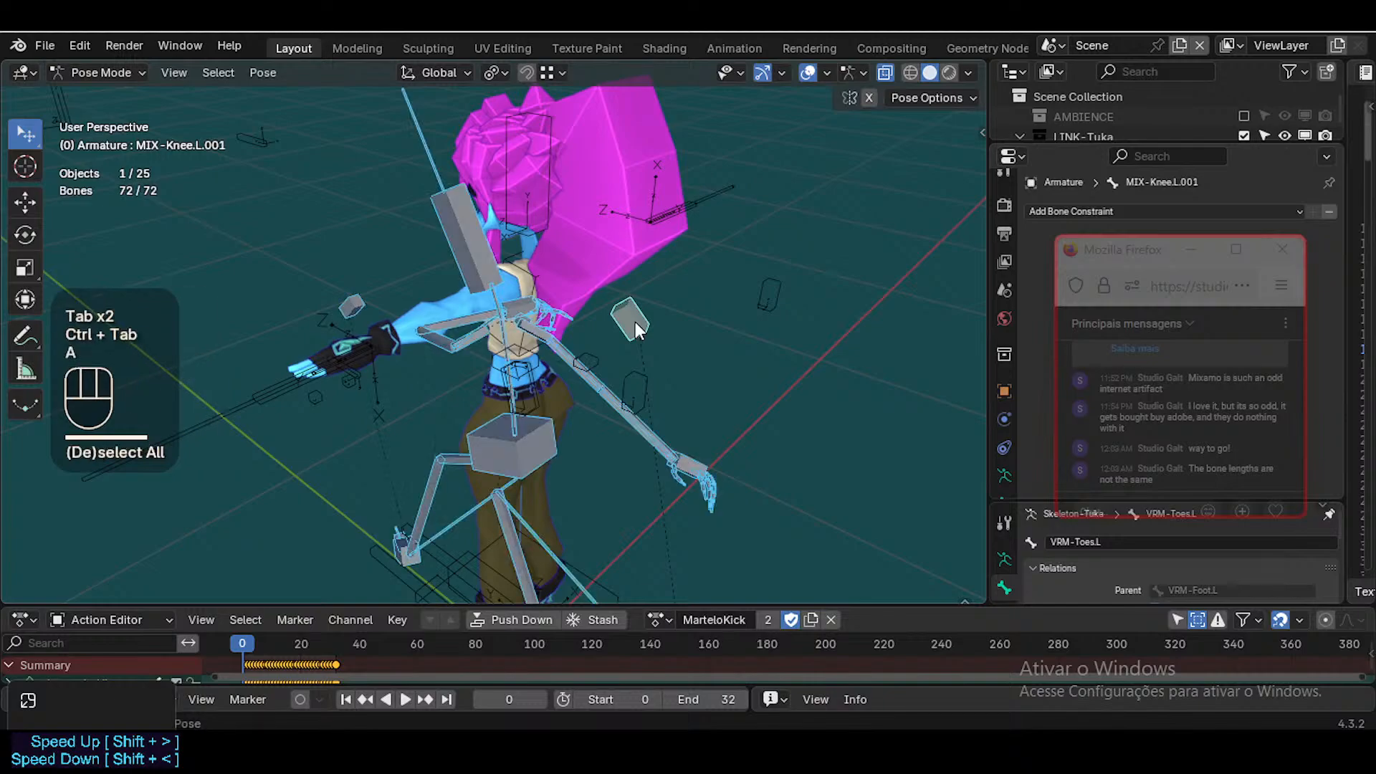
key("alt+q")
key("alt+q")
key("ctrl+Tab")
Select the Mixamo armature and isolate it in Local View with its torso, arms and helper bones in close view
left_click(711, 377)
left_click(713, 415)
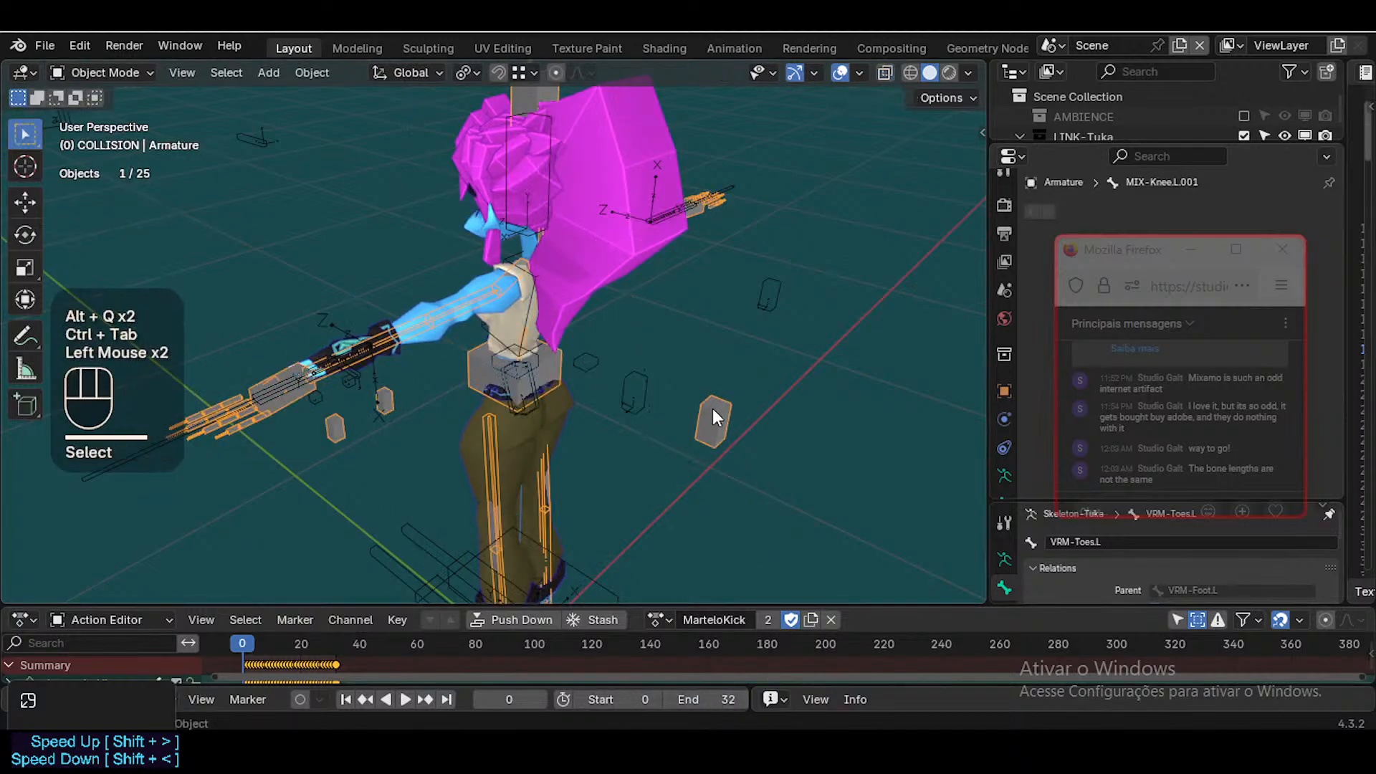
left_click(410, 310)
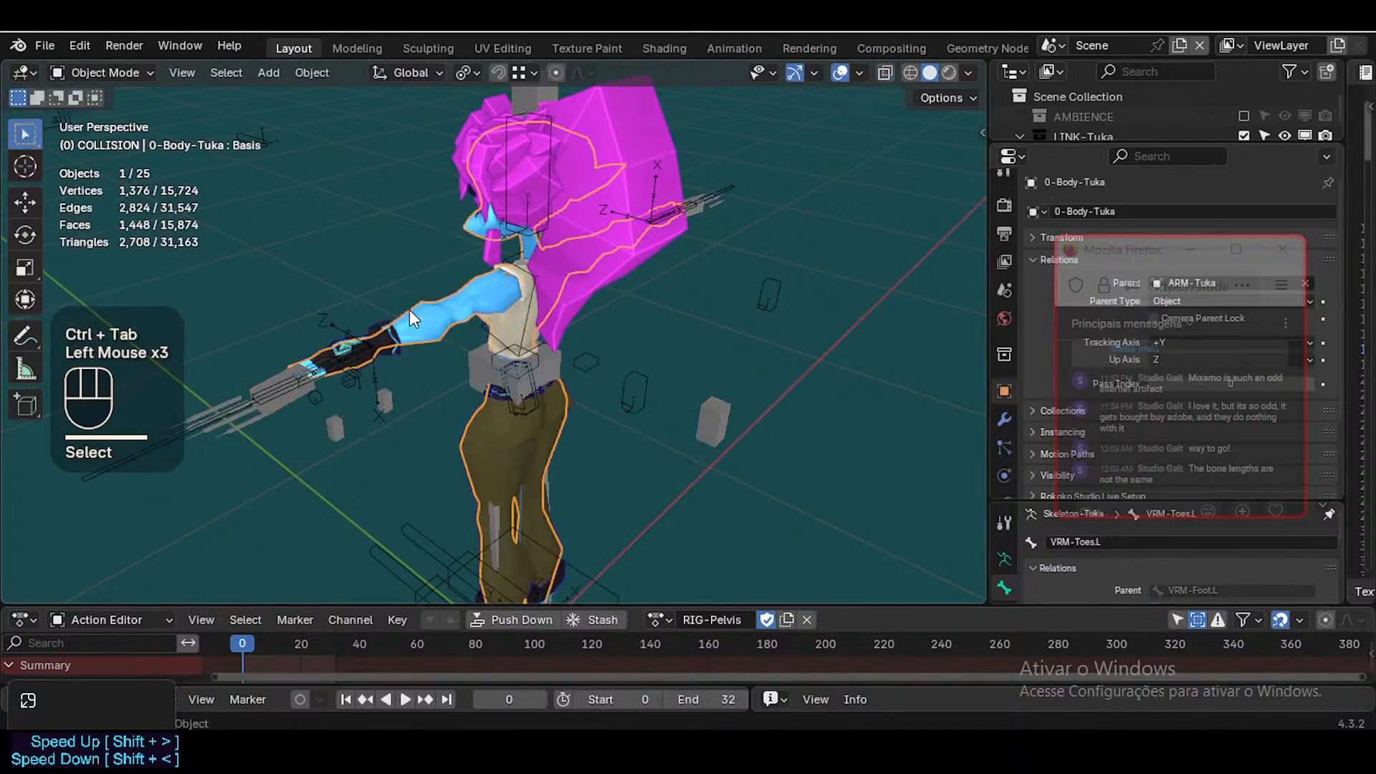
left_click(431, 311)
left_click(742, 445)
left_click(691, 420)
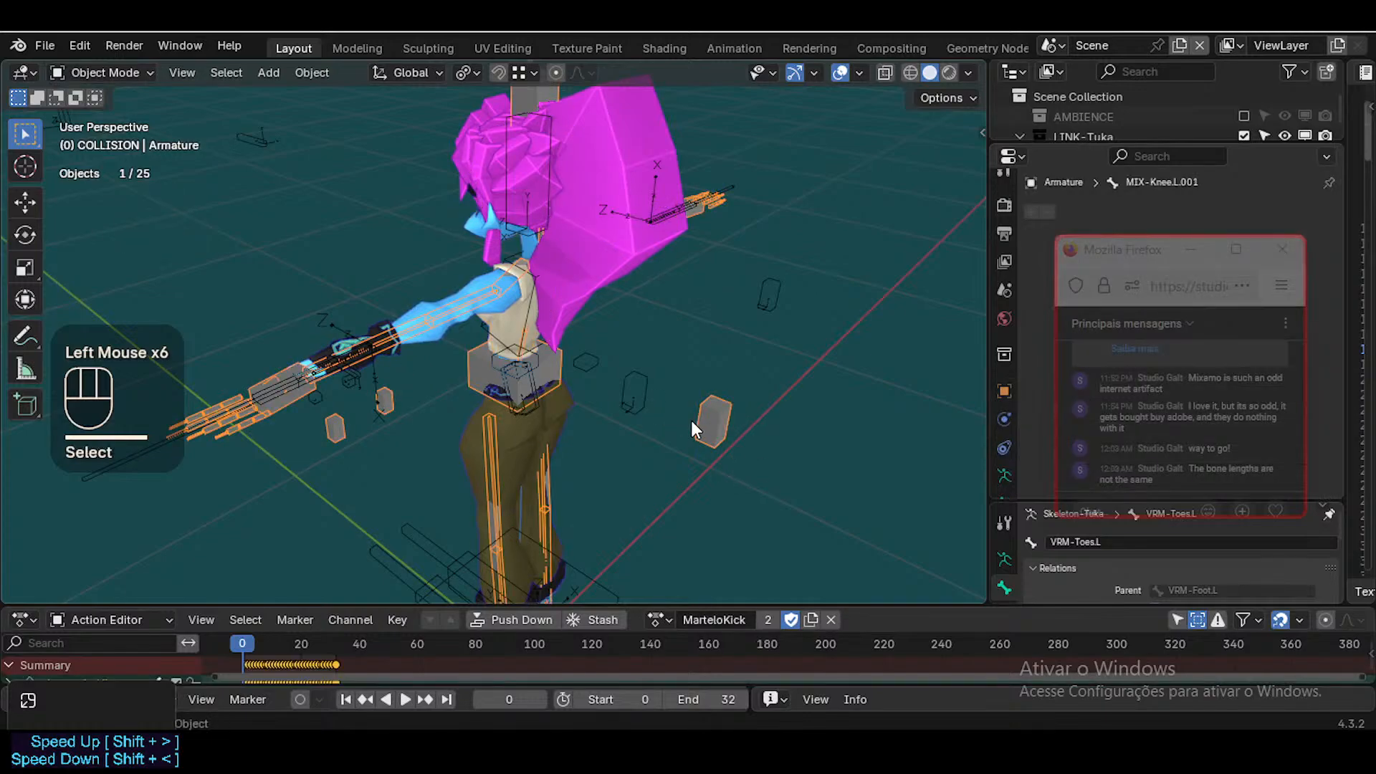
key("KP_Divide")
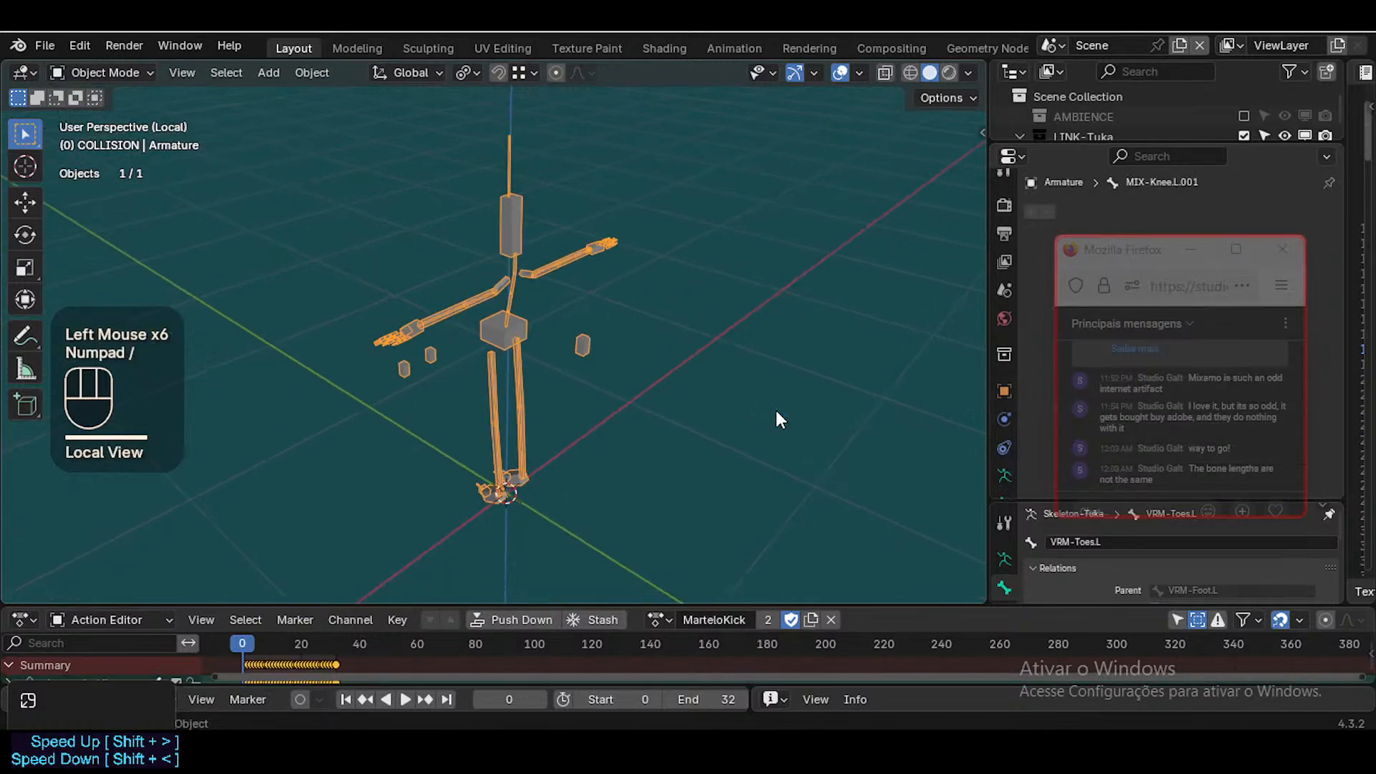
scroll(776, 414, "up", 2)
key("shift+grave")
left_click(768, 383)
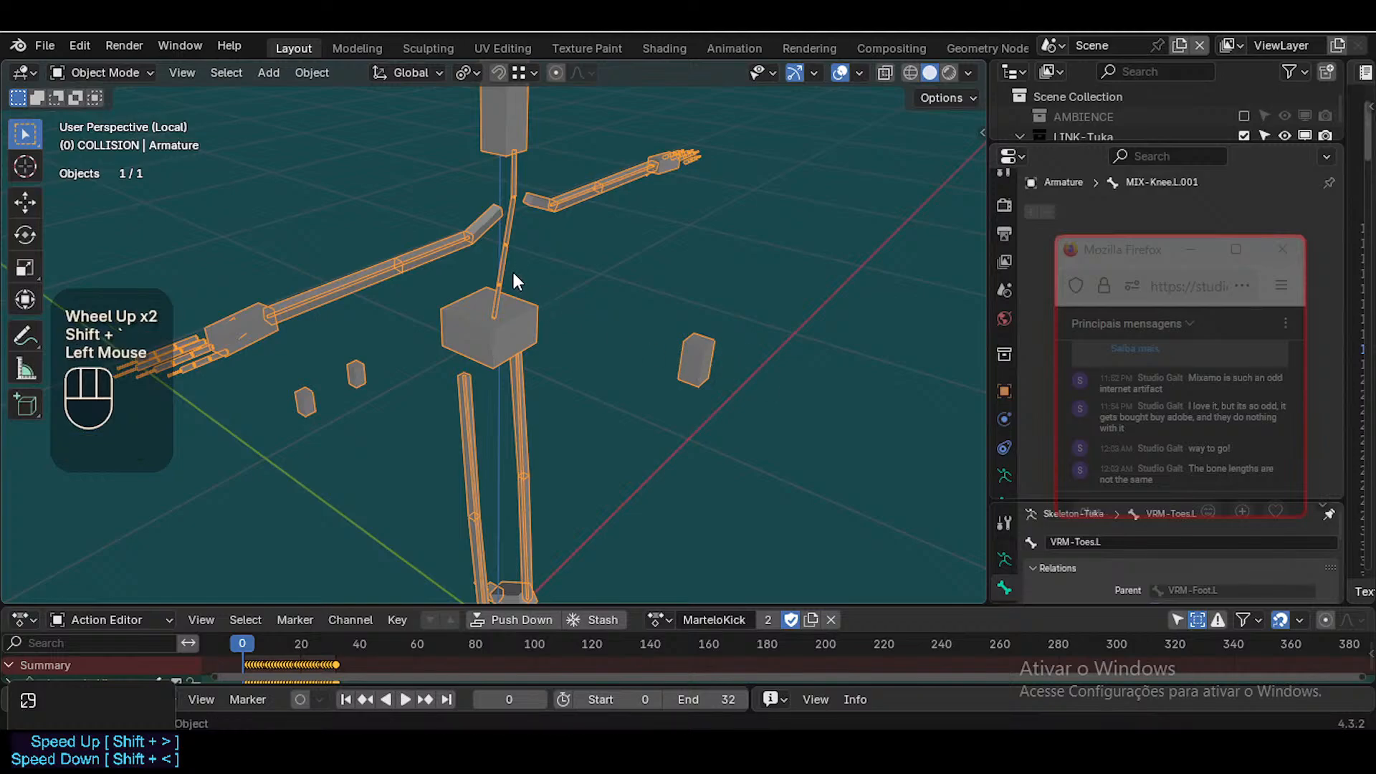
Leave Local View and select the ARM-Tuka rig
left_click(573, 381)
left_click(1334, 568)
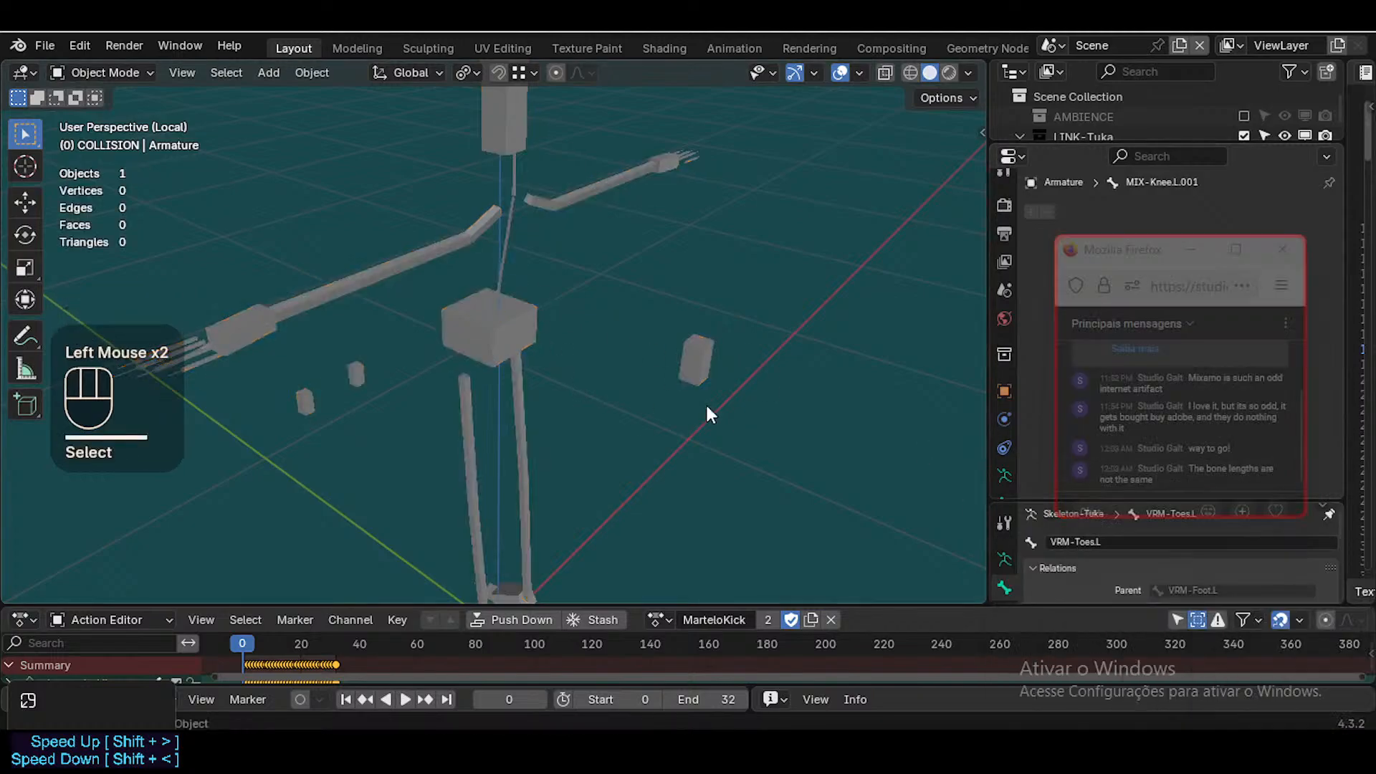
left_click(693, 392)
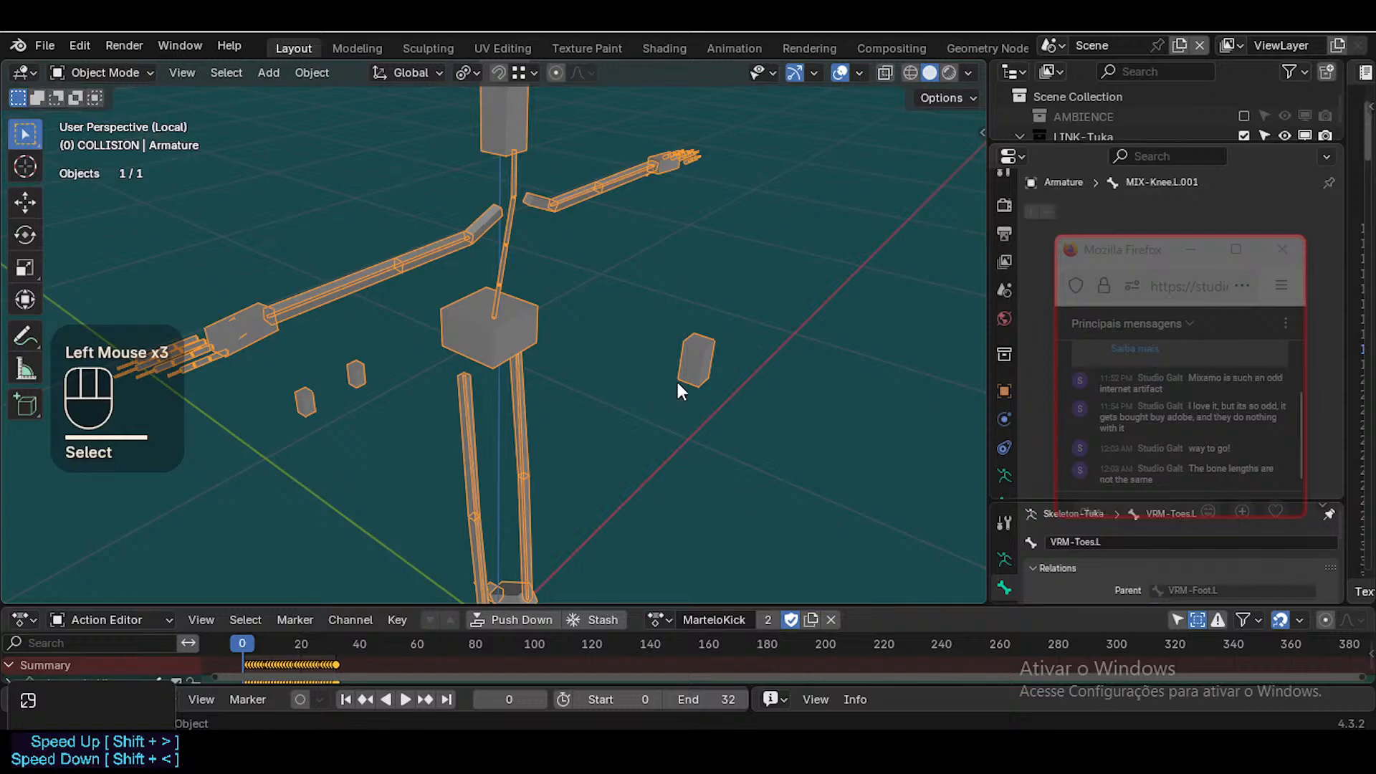
key("KP_Divide")
left_click(648, 410)
left_click(642, 399)
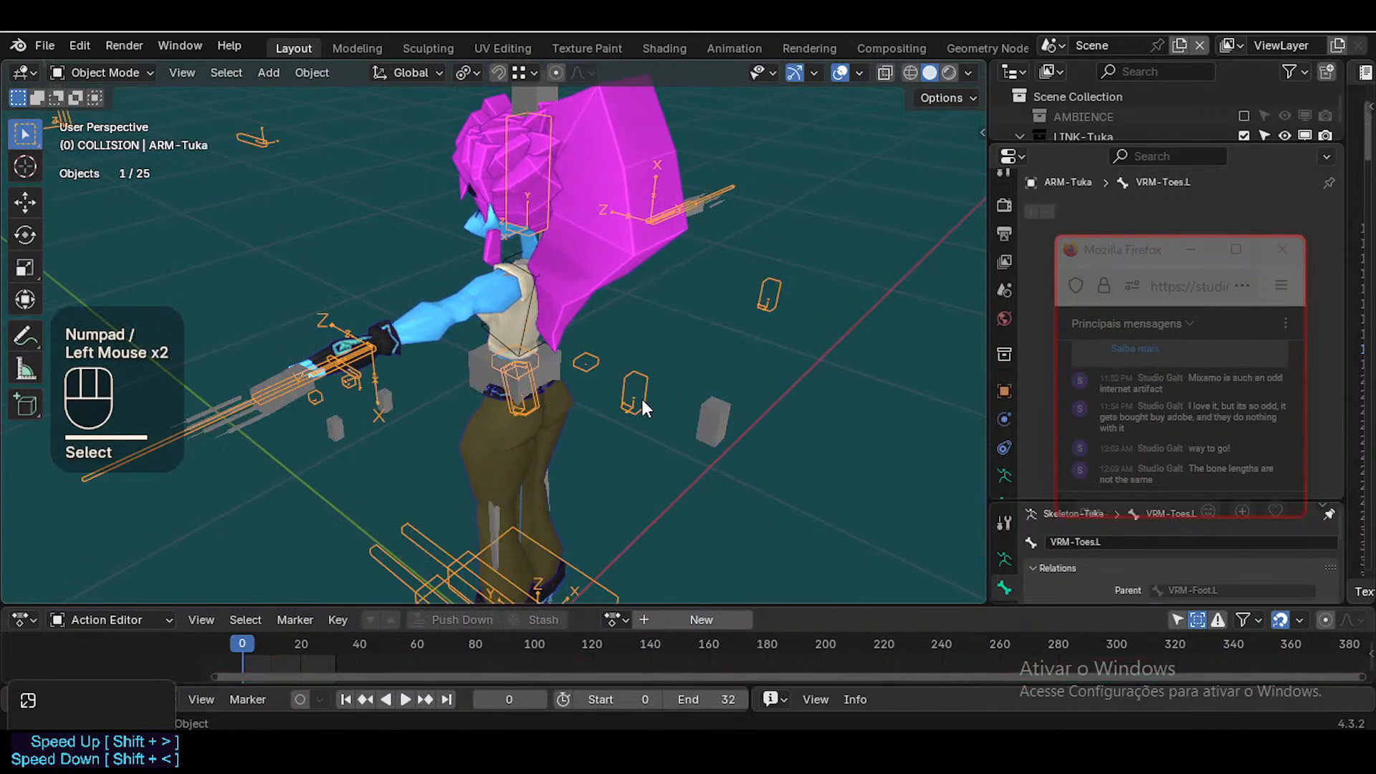
Examine the POL-Elbow.L bone of ARM-Tuka in Edit Mode from the side, compared with the Mixamo helper bone, and return to Object Mode
key("Tab")
left_click(631, 387)
middle_click_drag(670, 408, 719, 372)
key("KP_3")
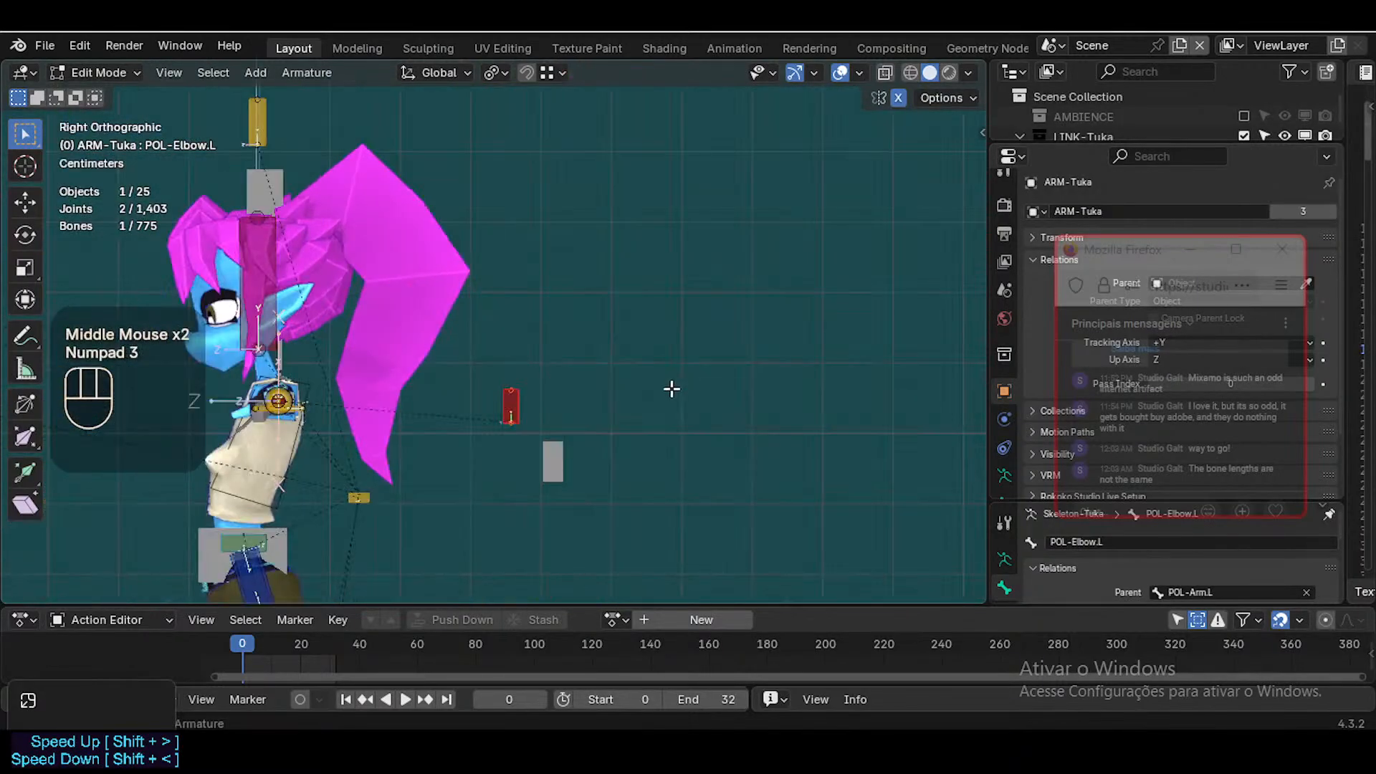
scroll(572, 459, "down", 1)
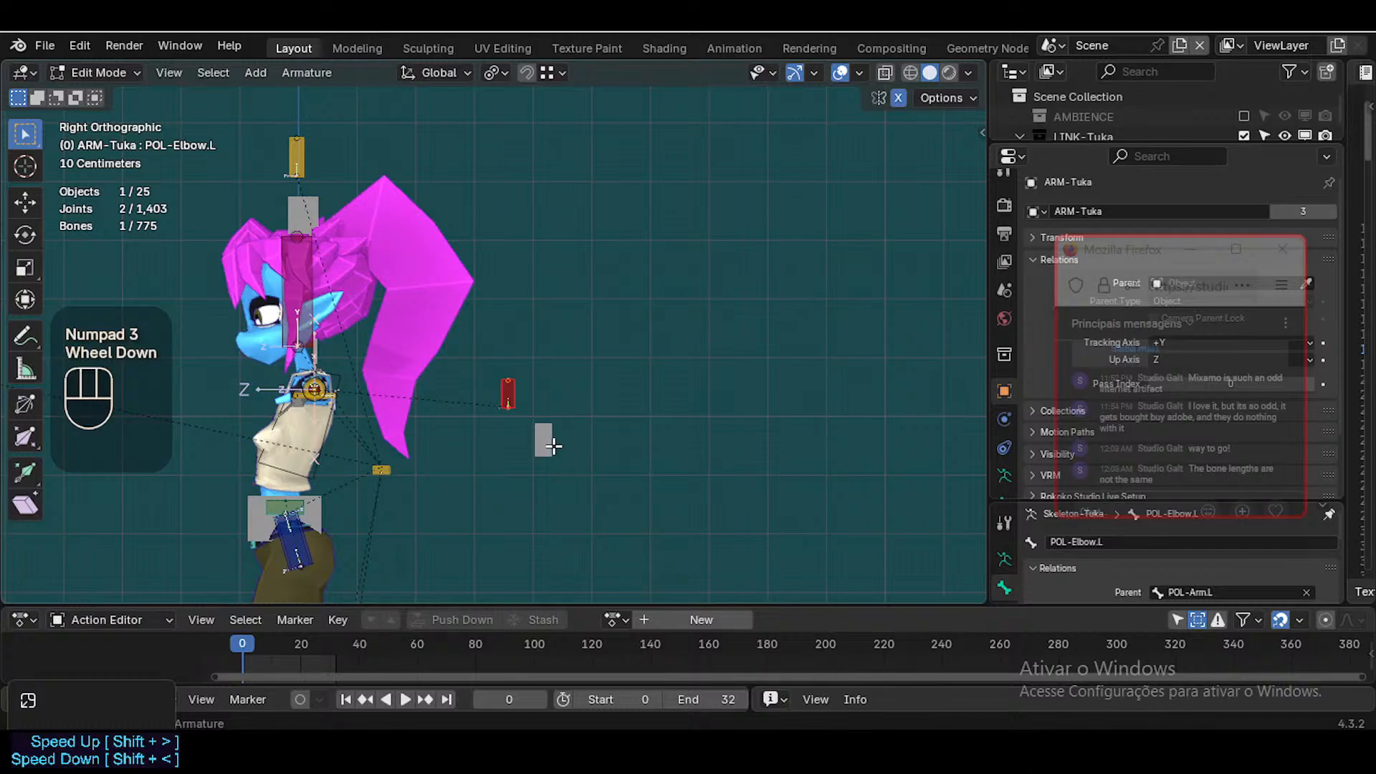
scroll(292, 421, "down", 4)
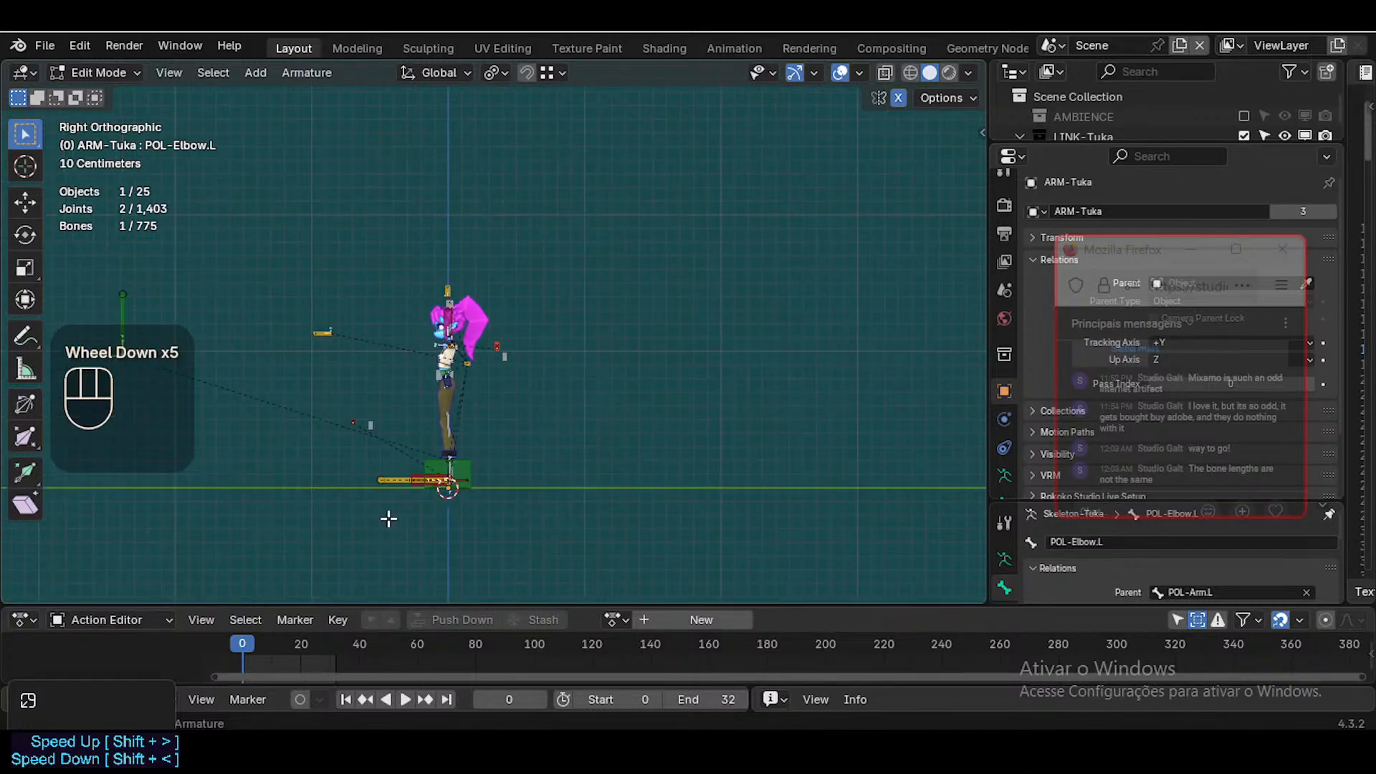
scroll(420, 290, "up", 1)
key("Tab")
left_click(429, 283)
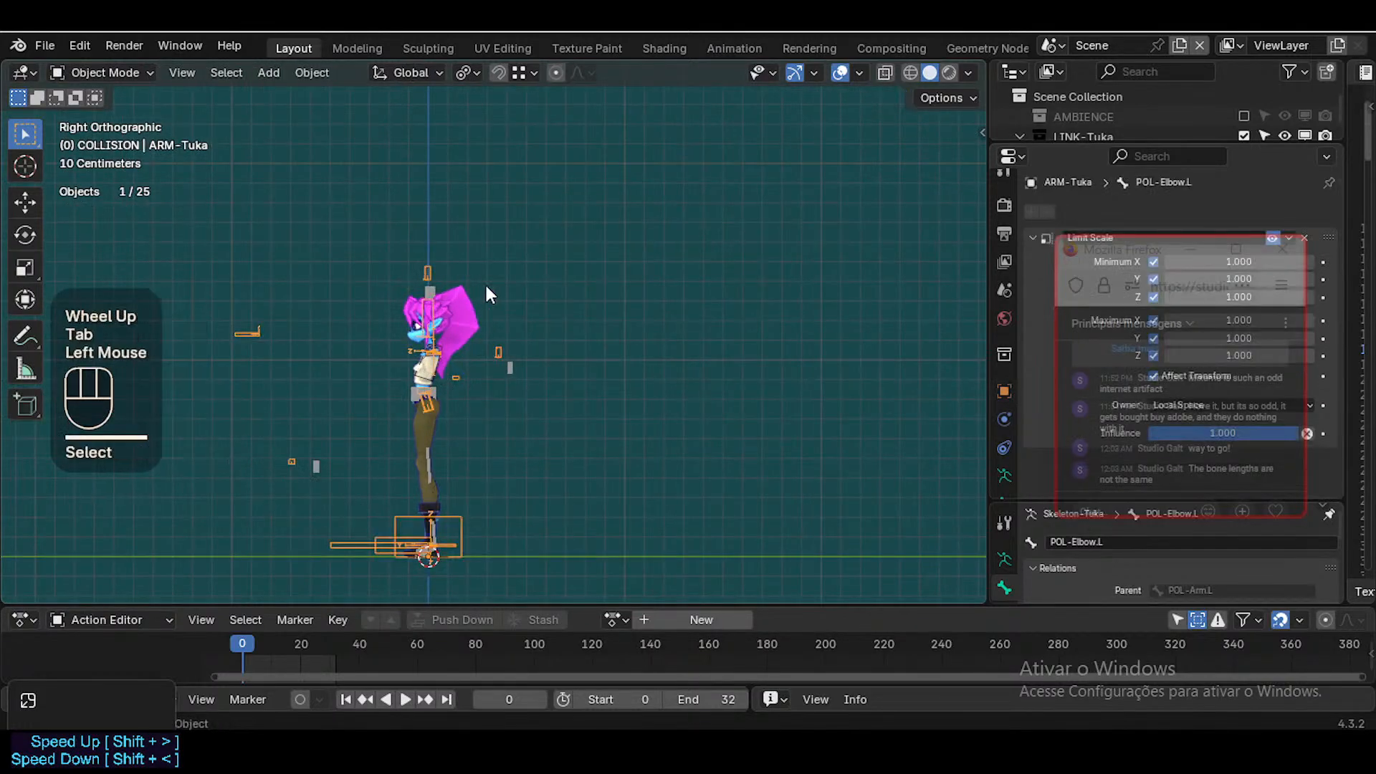
double_click(430, 290)
key("g")
key("z")
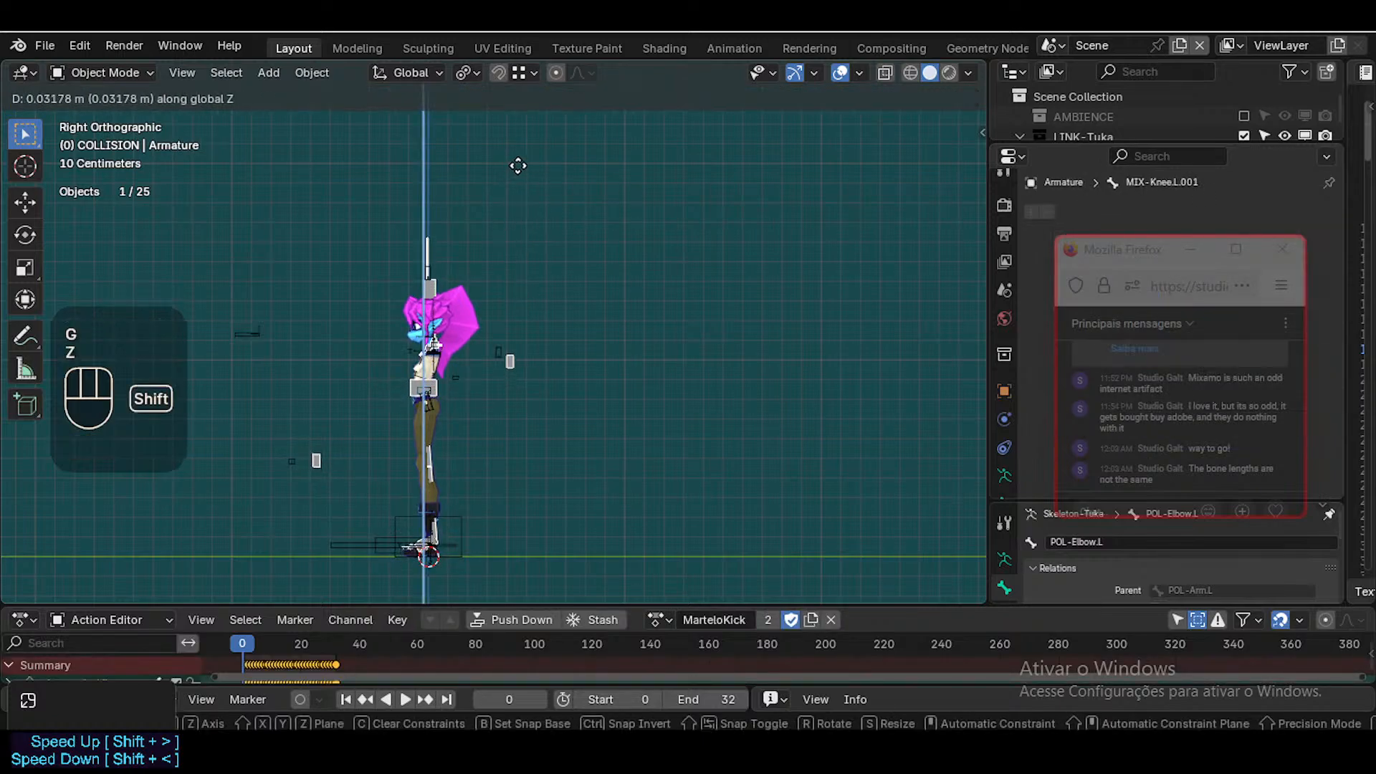
key("Escape")
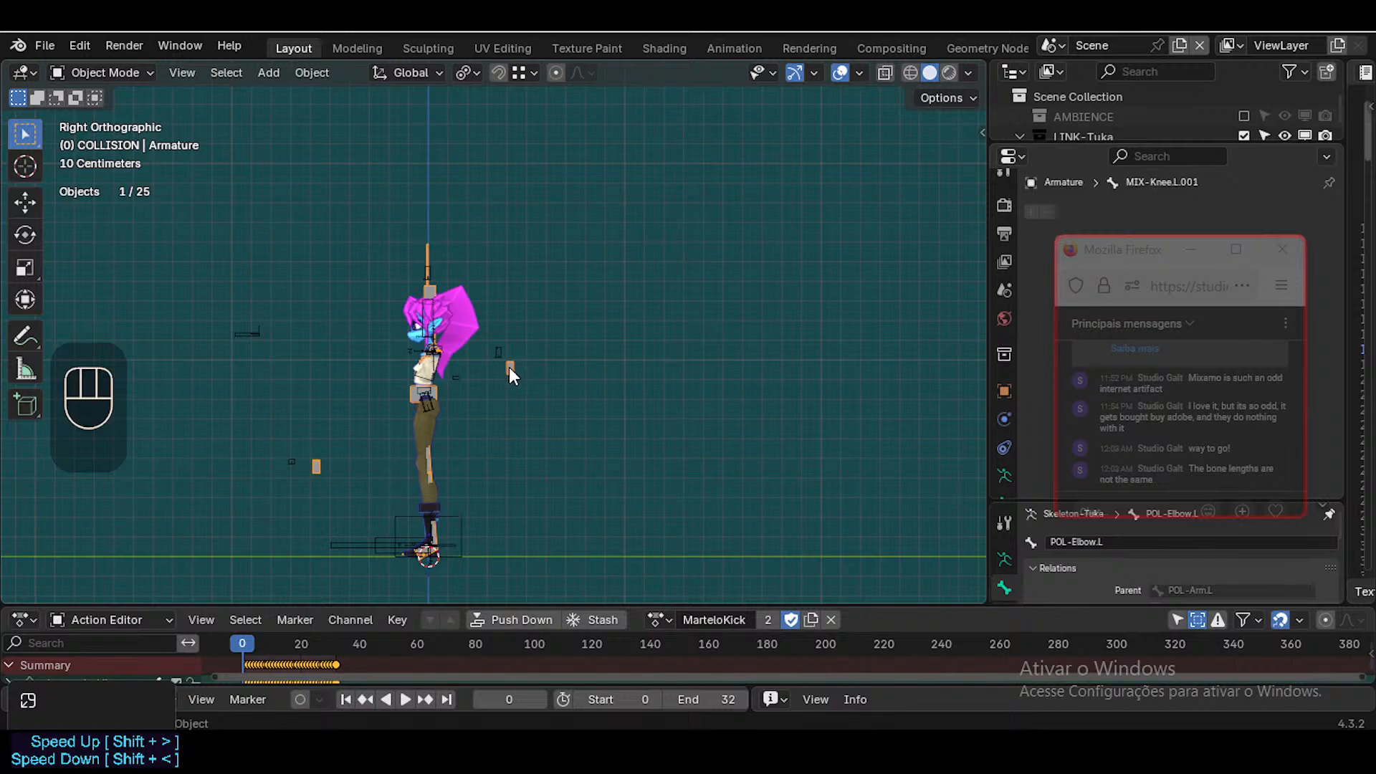
Raise the MIX-Knee.L.001 bone of the Mixamo armature about 0.084 m along Z in Edit Mode, to the height of POL-Elbow.L
scroll(509, 369, "up", 4)
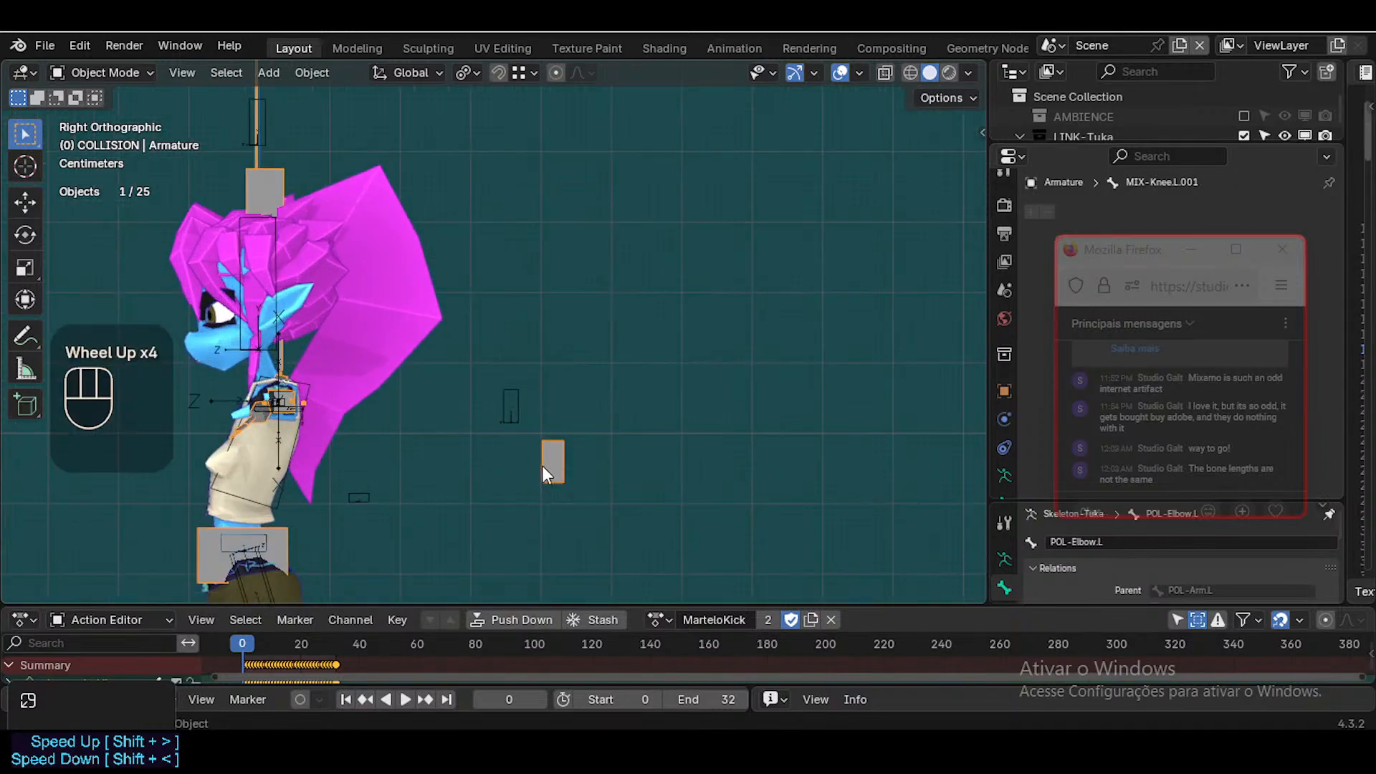
left_click(551, 463)
key("Tab")
left_click(553, 462)
key("g")
key("z")
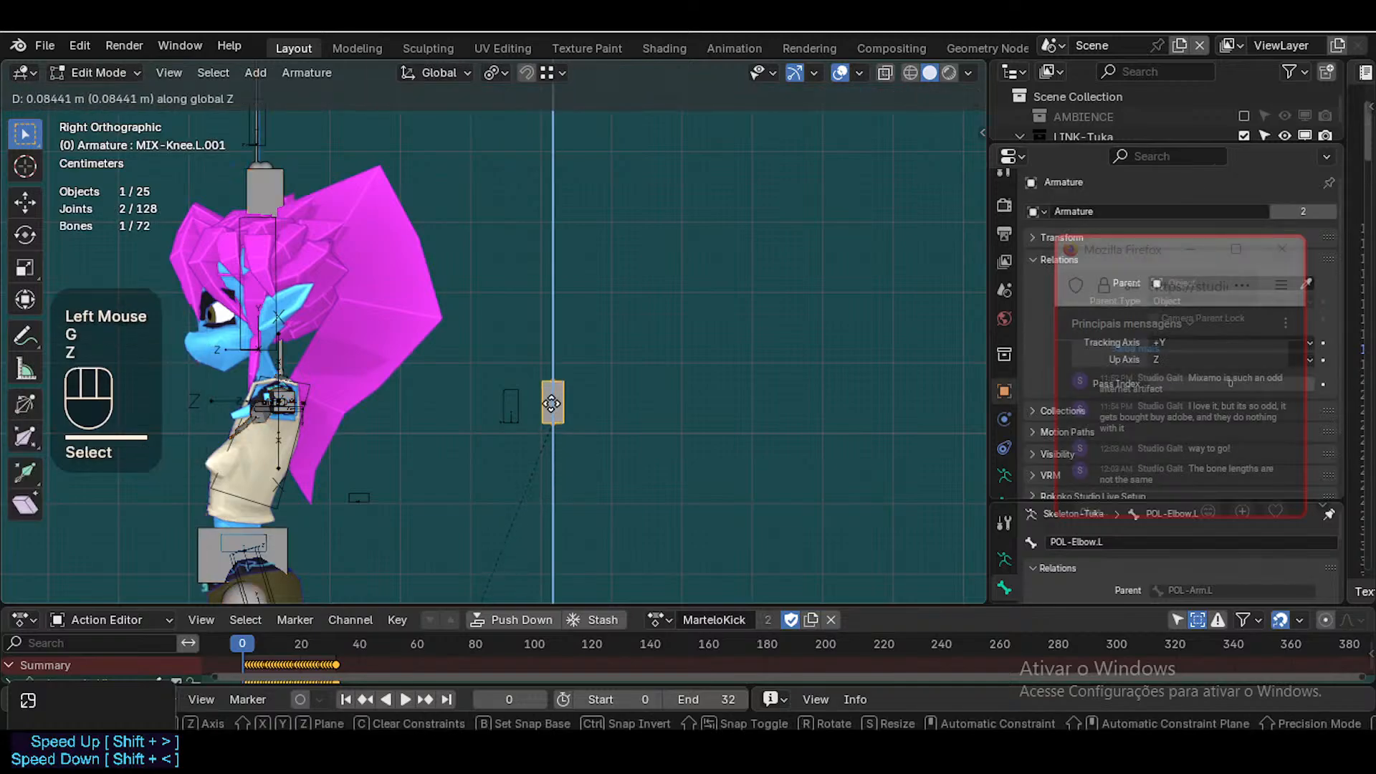
left_click(552, 404)
Move MIX-Knee.L.001 along Y toward the character, placing it slightly closer to the back than POL-Elbow.L
scroll(528, 430, "down", 2)
key("g")
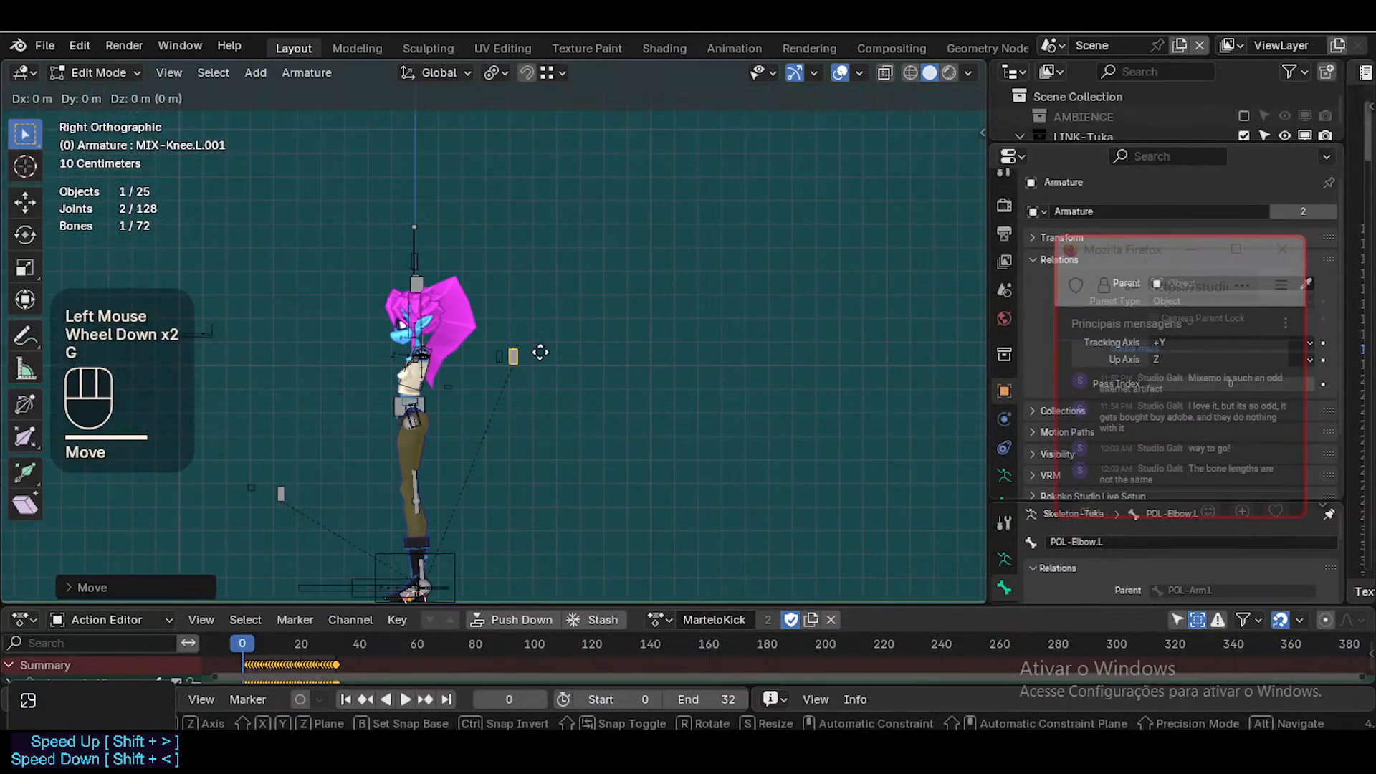
key("y")
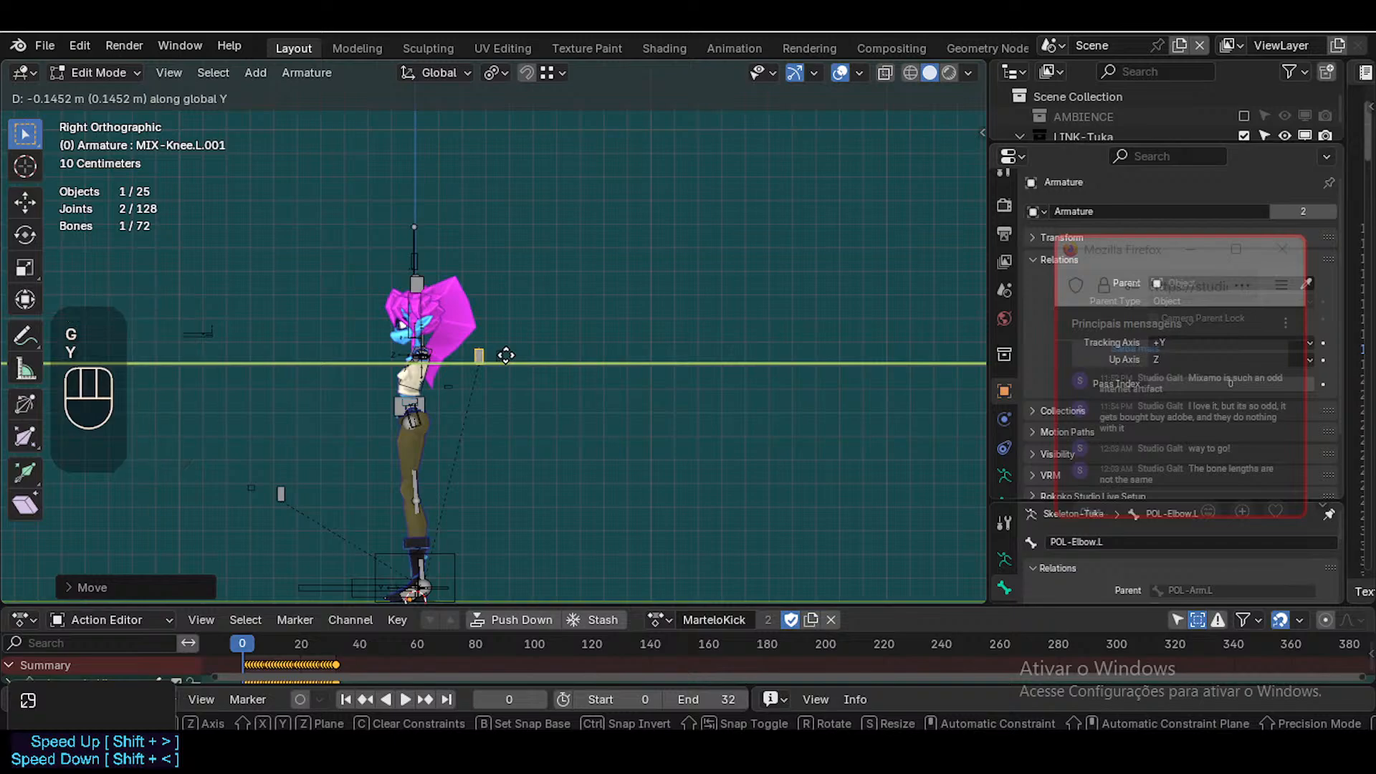
left_click(506, 356)
key("g")
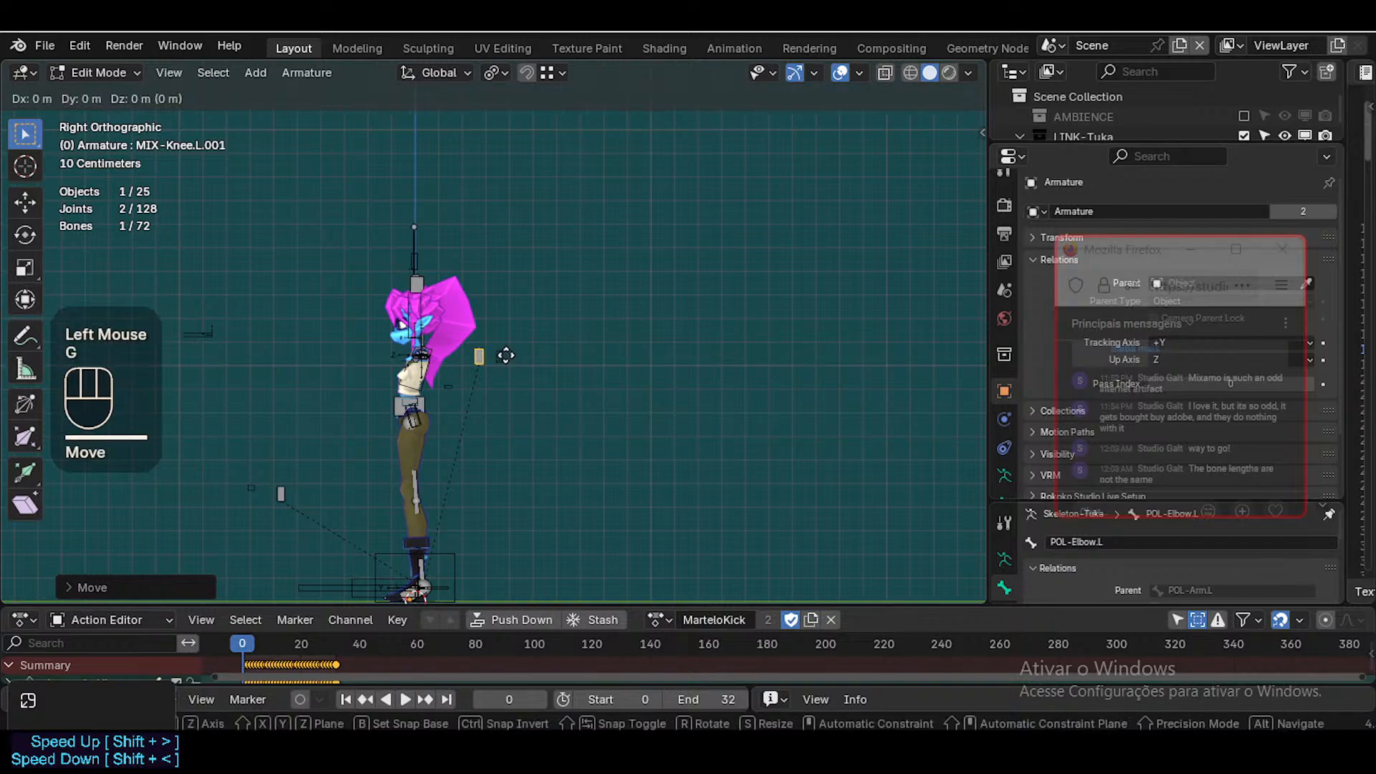
key("y")
left_click(494, 356, "shift")
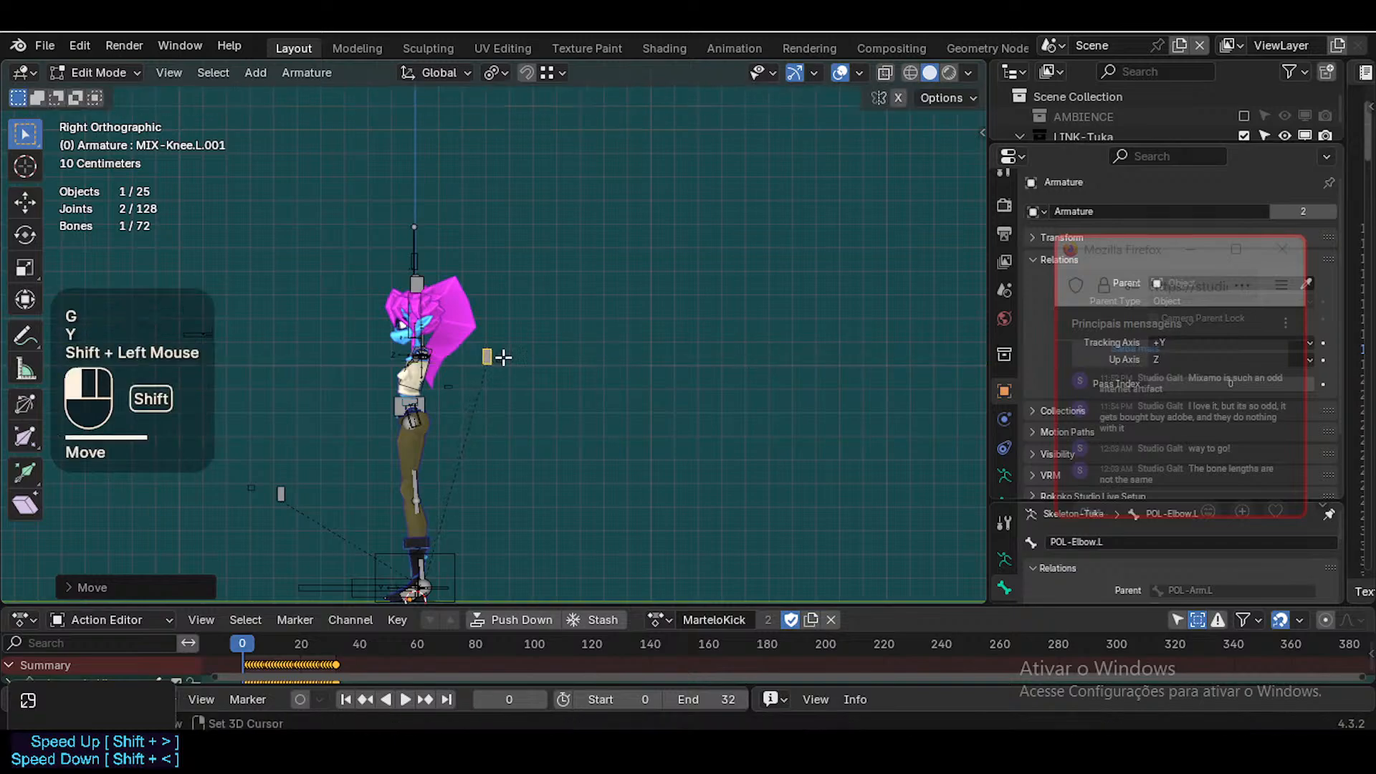
scroll(495, 315, "up", 2)
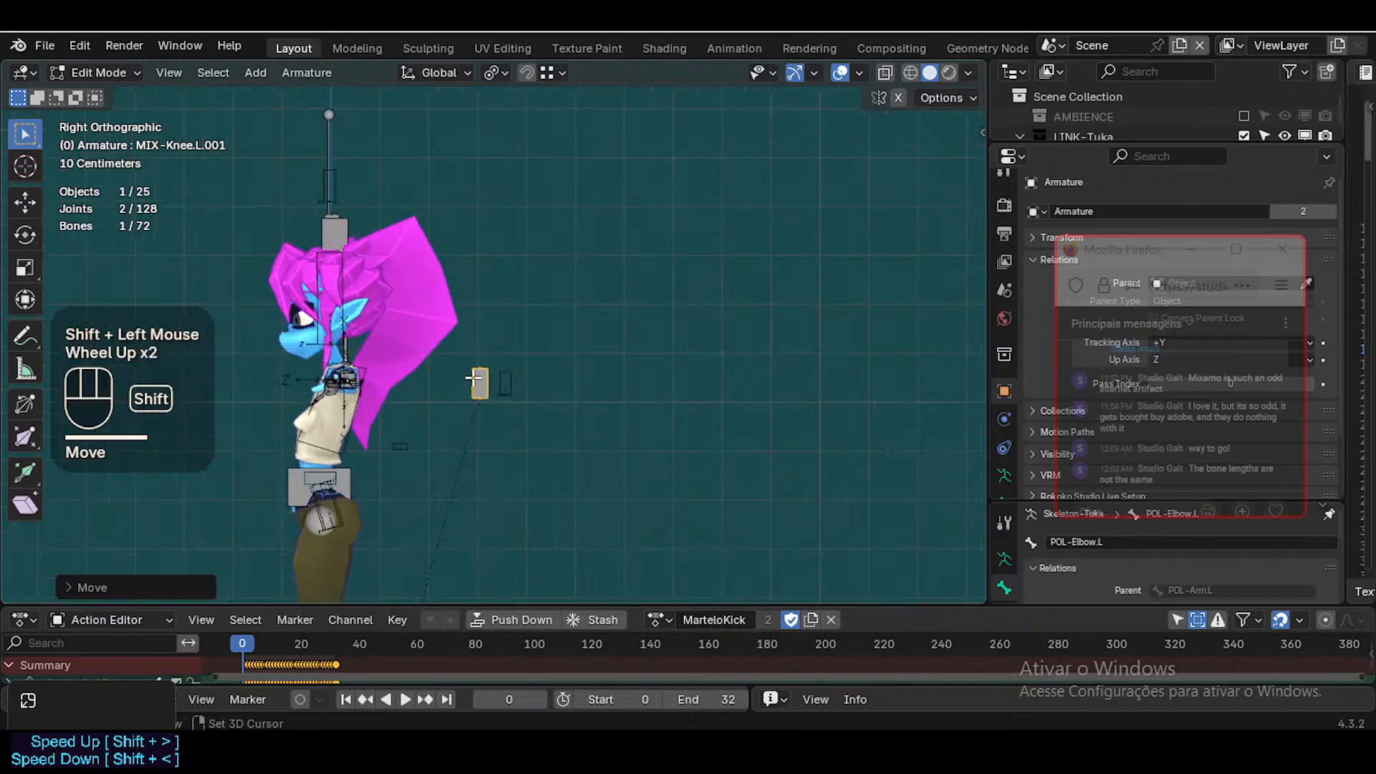
Examine the raised helper bone from behind the character, relative to the back and both arms
key("shift+grave")
key("e")
key("w")
key("d")
key("s")
key("d")
key("w")
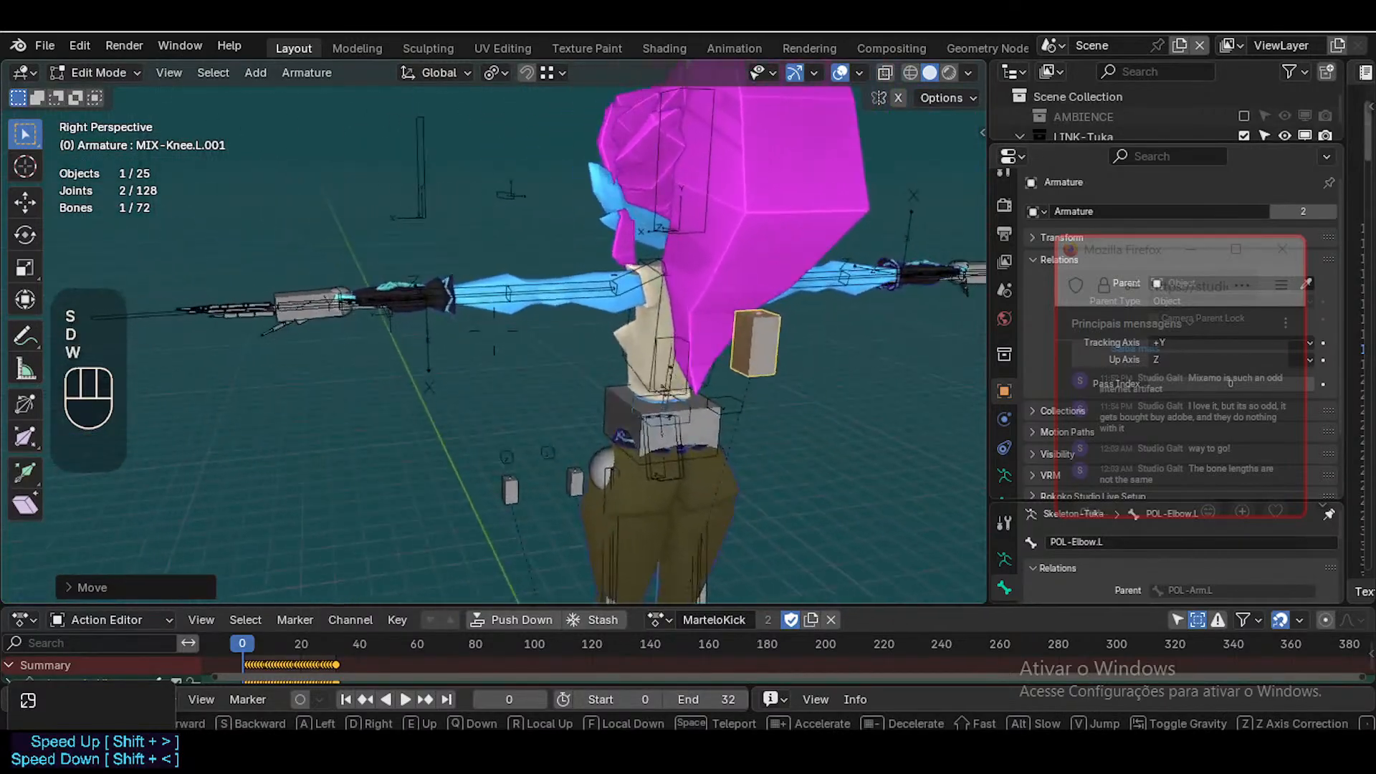
key("d")
left_click(471, 378)
Leave Edit Mode, return all bones of the Mixamo armature to the rest pose in Pose Mode, and go back to Object Mode
key("ctrl+Tab")
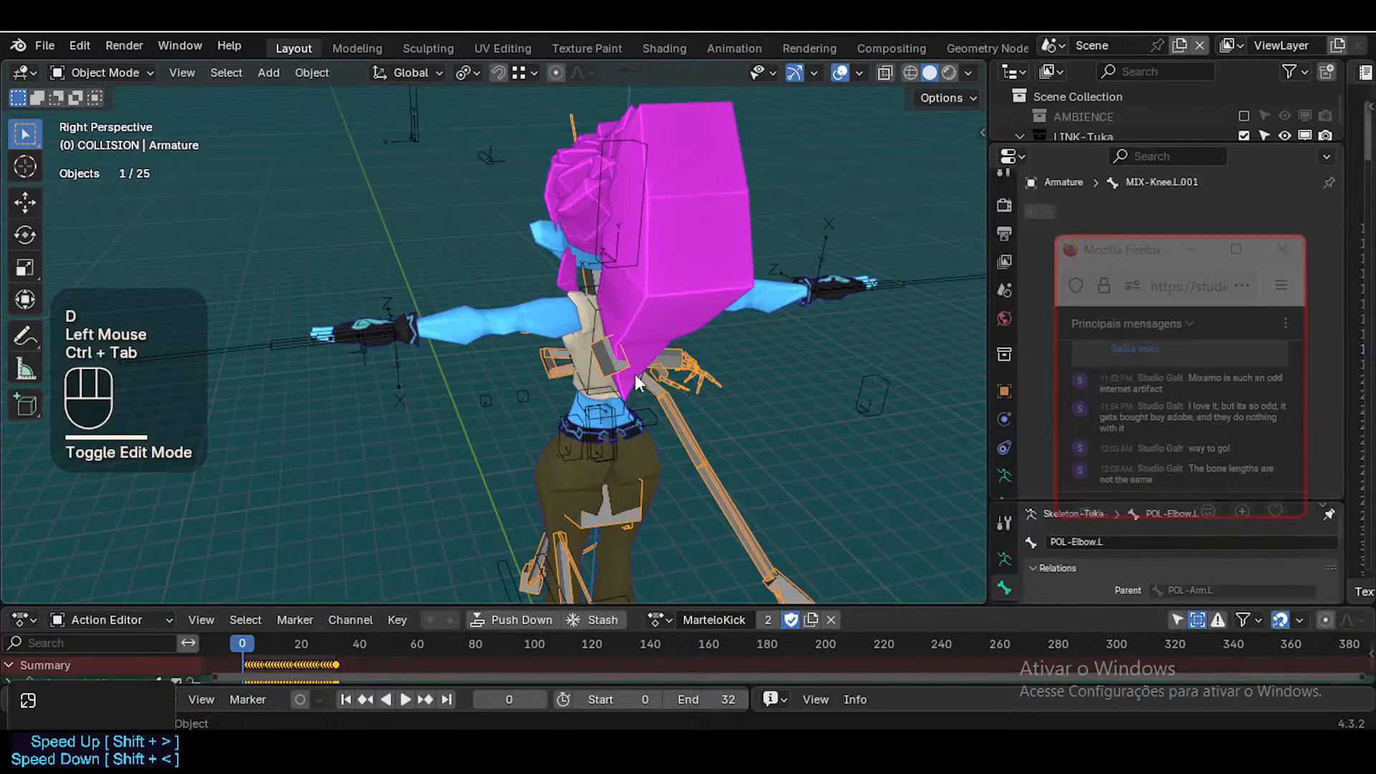
left_click(594, 350)
key("ctrl+Tab")
key("a")
key("alt+q")
key("alt+q")
key("ctrl+Tab")
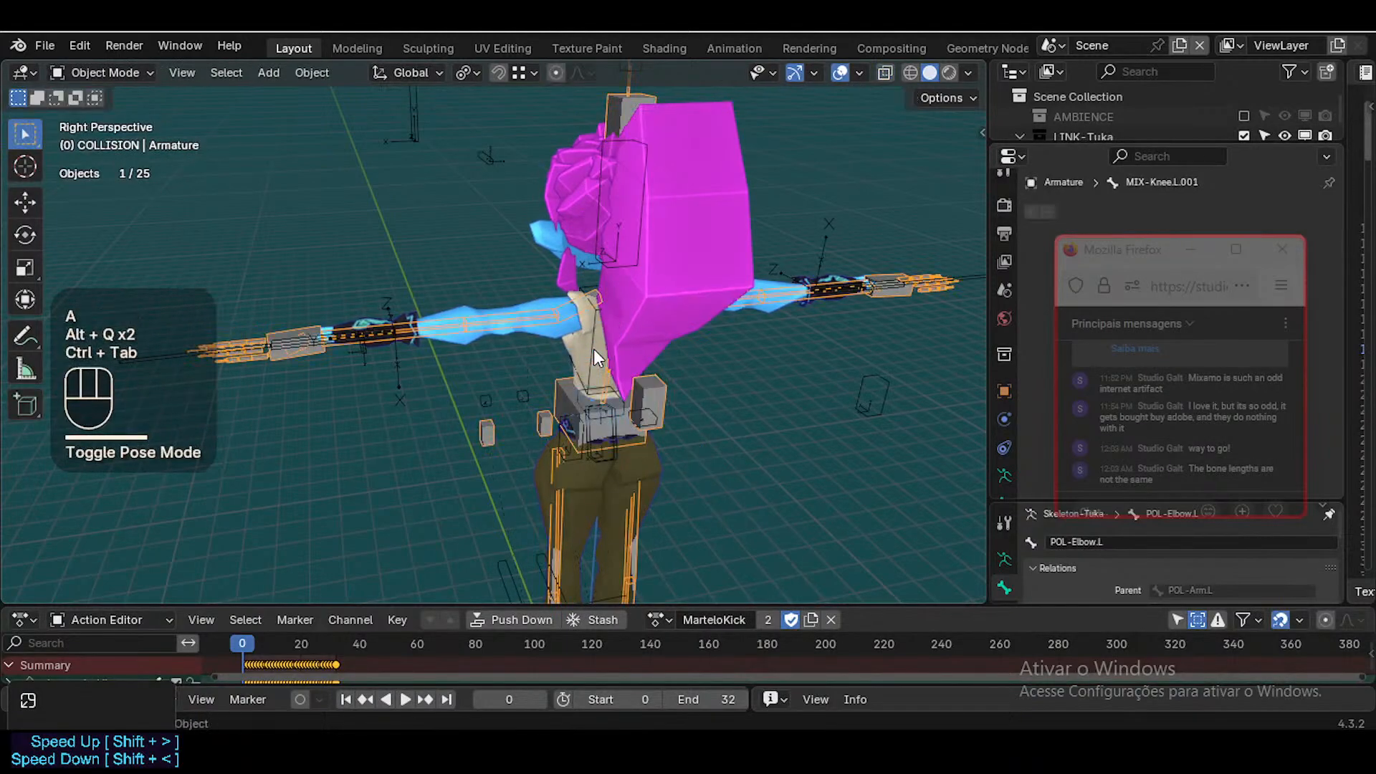
Isolate the Mixamo armature in Local View and enter Edit Mode with no bones selected
key("KP_Divide")
scroll(594, 286, "up", 2)
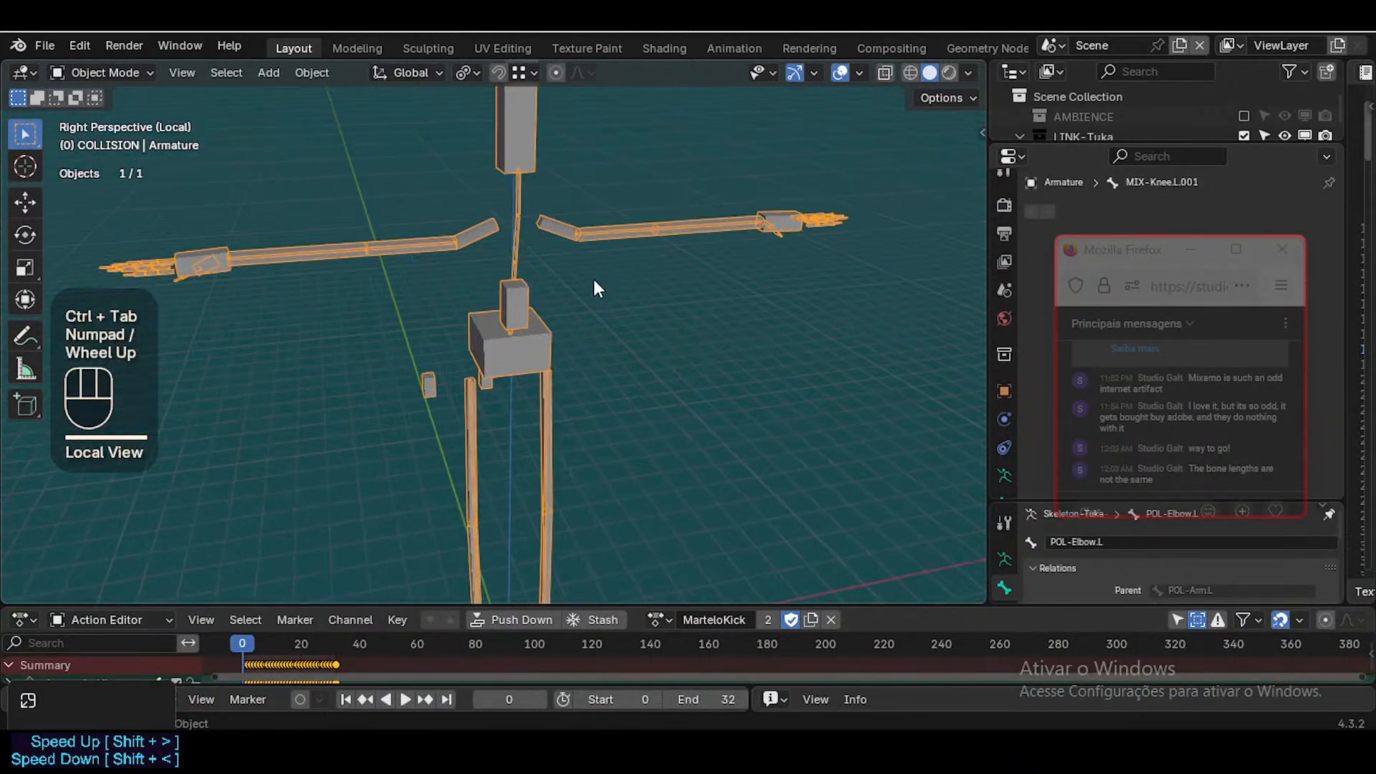
left_click(507, 291)
key("Tab")
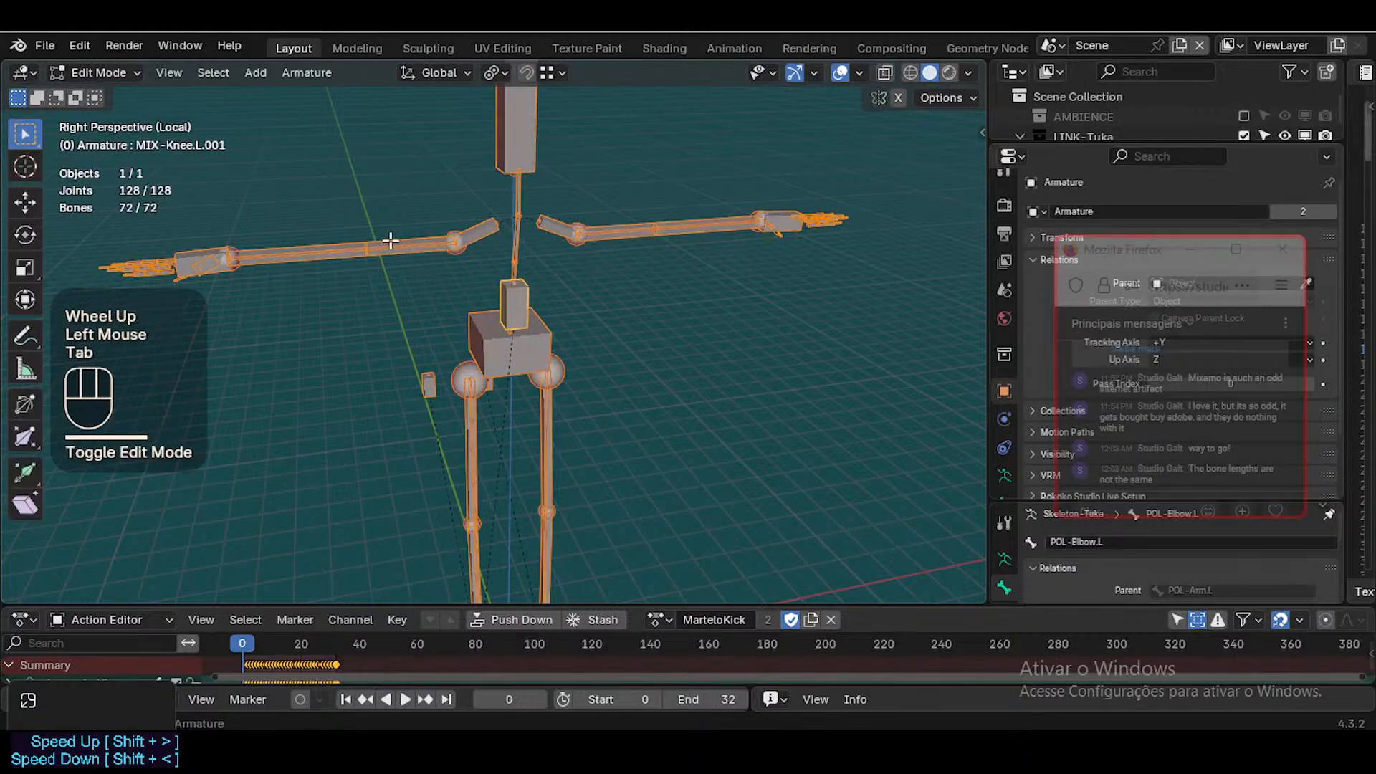
key("alt+a")
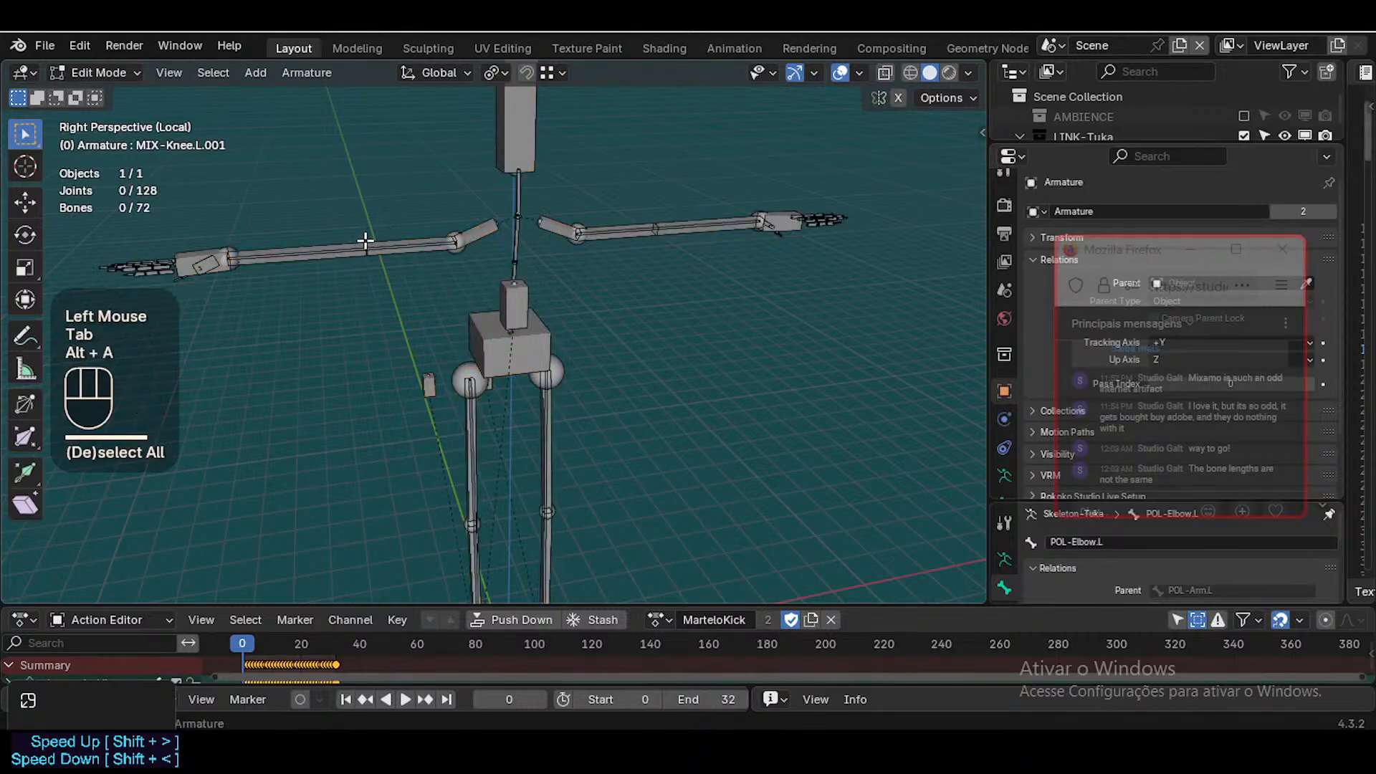
Snap the 3D cursor to the left elbow joint at the start of the mixamorig:LeftForeArm bone
key("c")
key("alt+a")
right_click(382, 290)
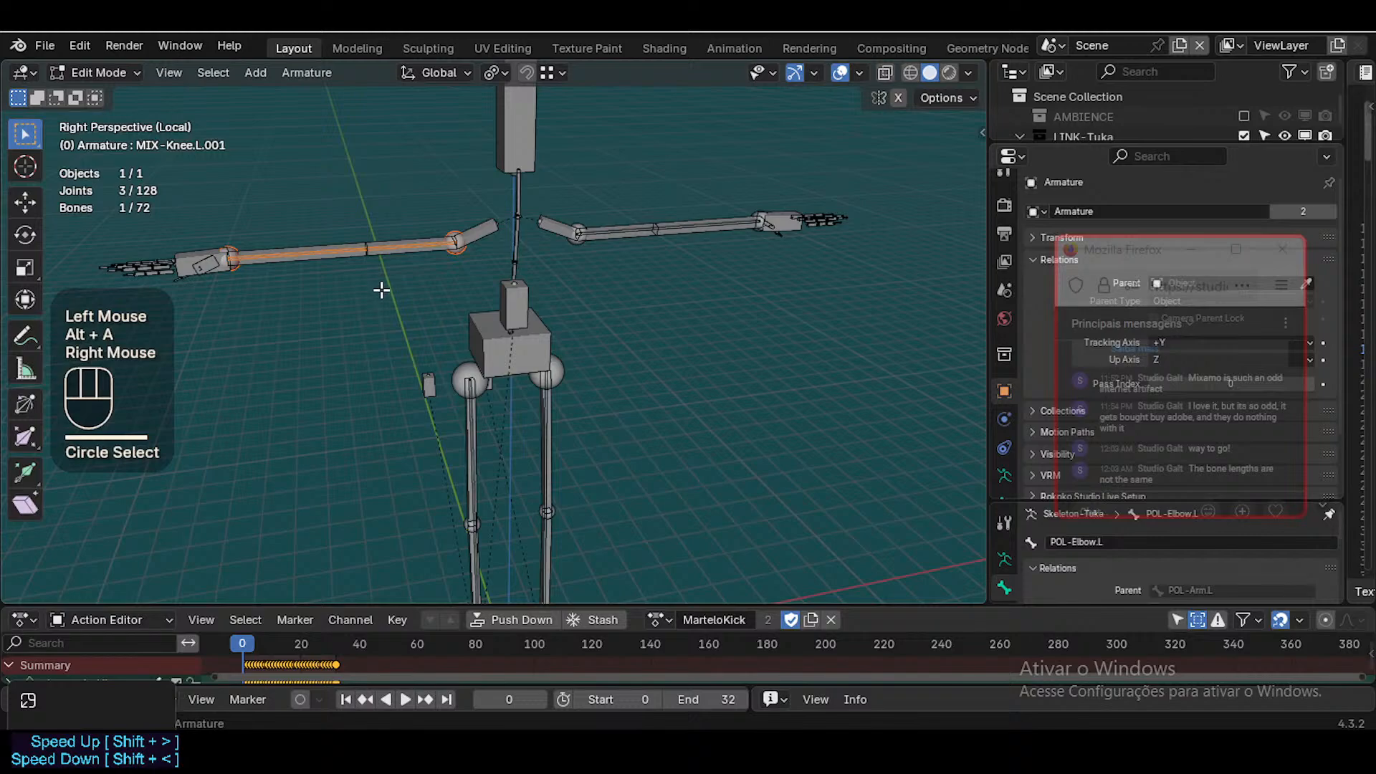
key("h")
left_click(384, 247)
left_click(383, 247)
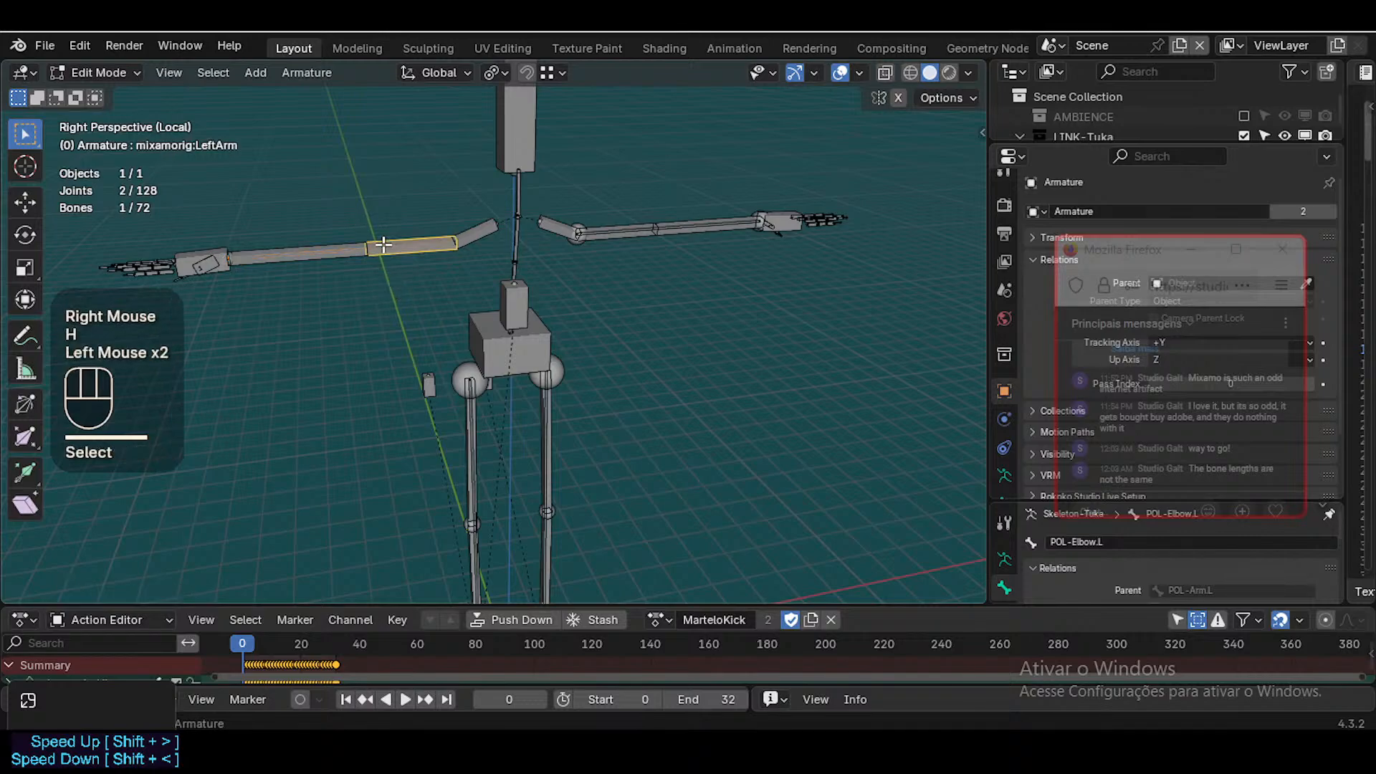
key("shift+s")
left_click(355, 252)
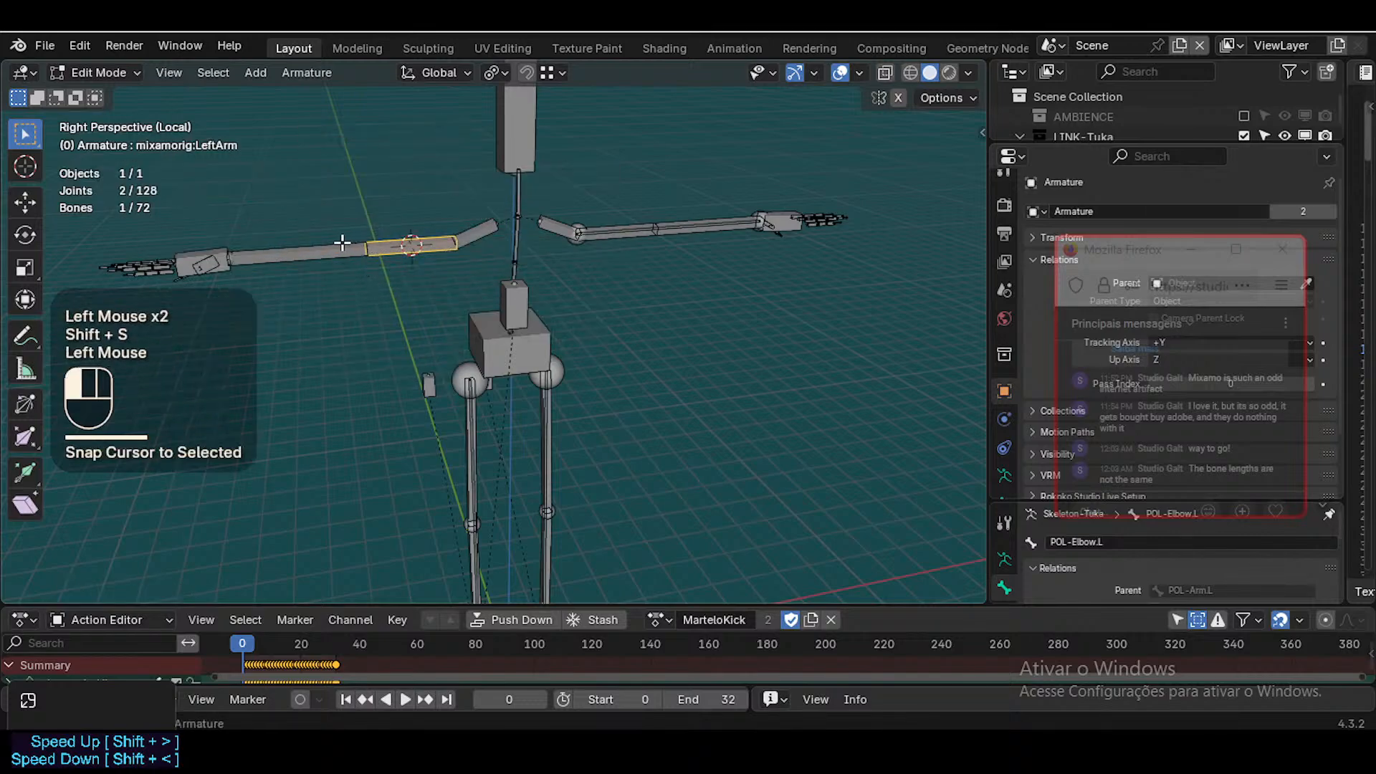
key("shift+s")
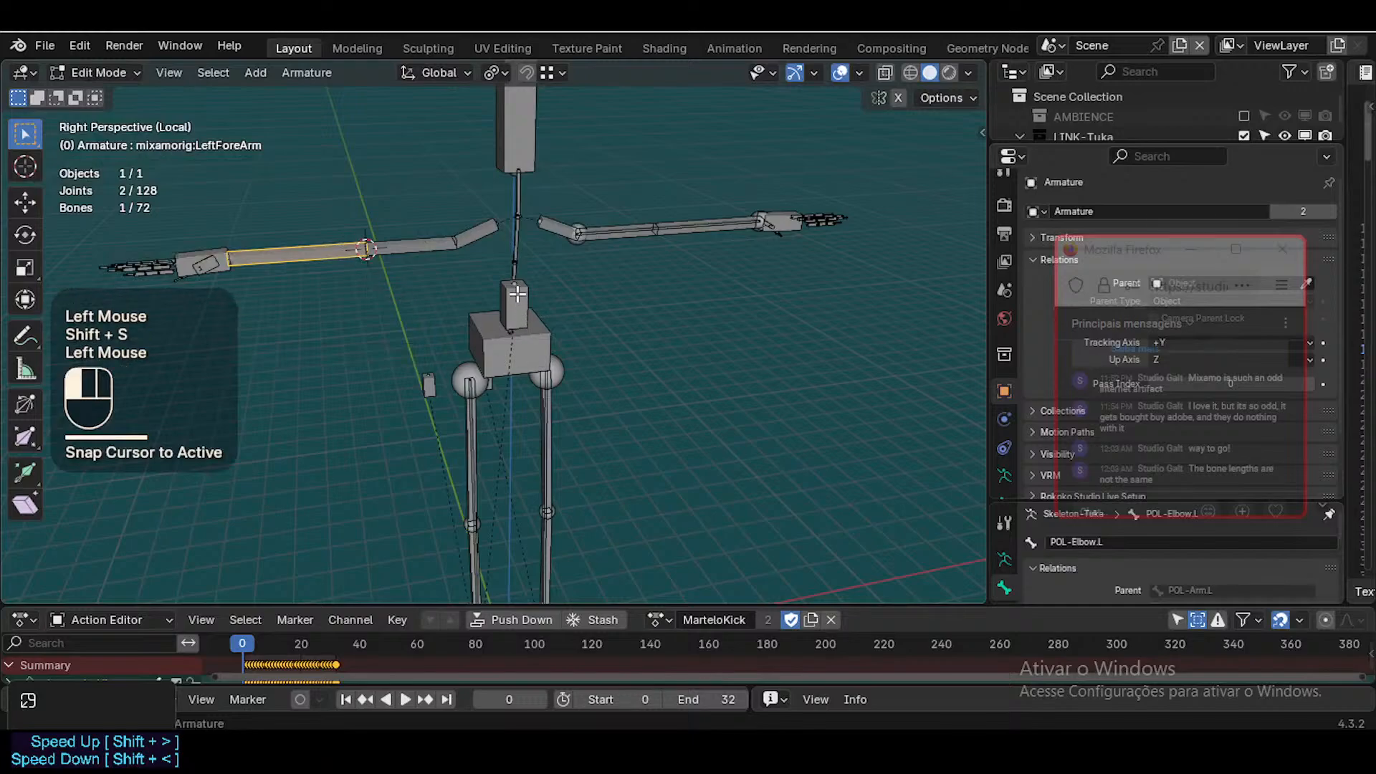
Try to snap the MIX-Knee.L.001 bone onto the 3D cursor at the left elbow, and undo it
left_click(518, 293)
left_click(518, 304)
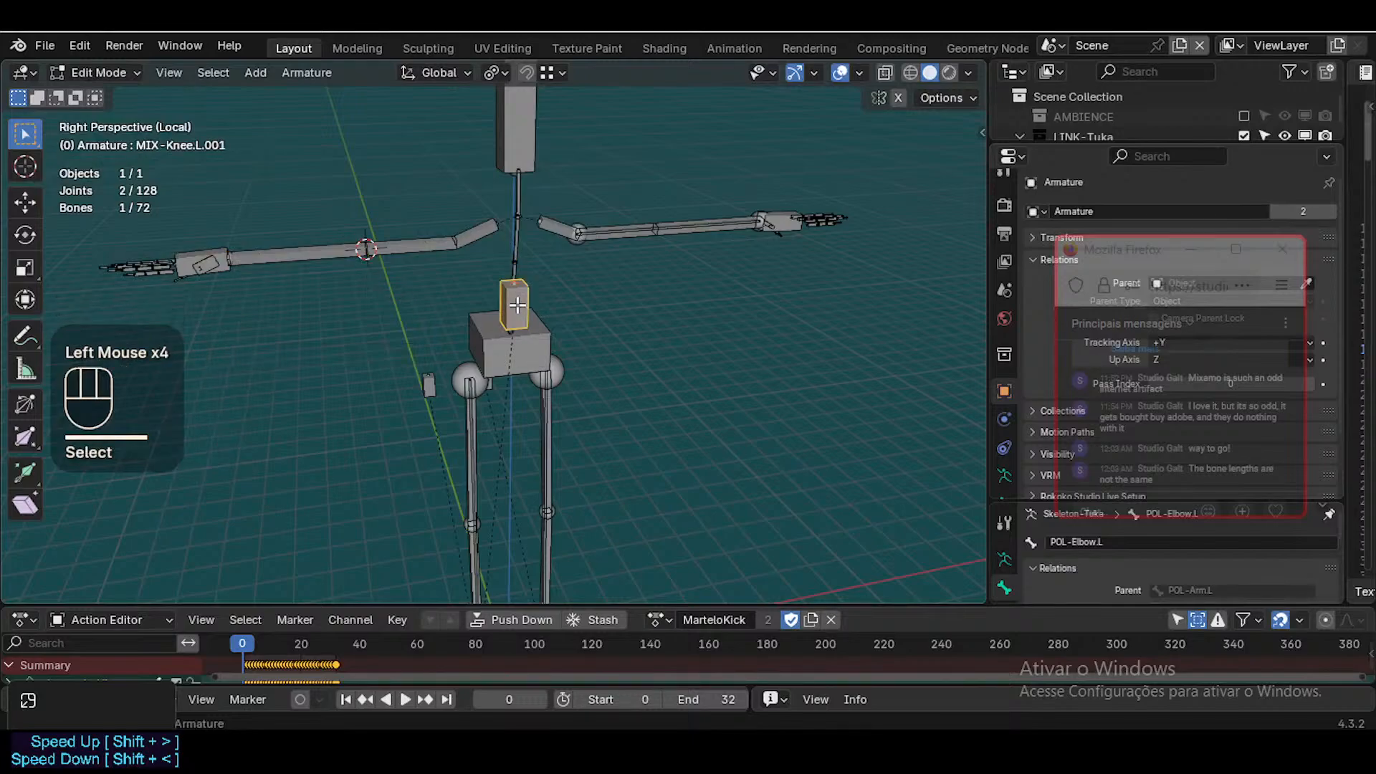
key("shift+s")
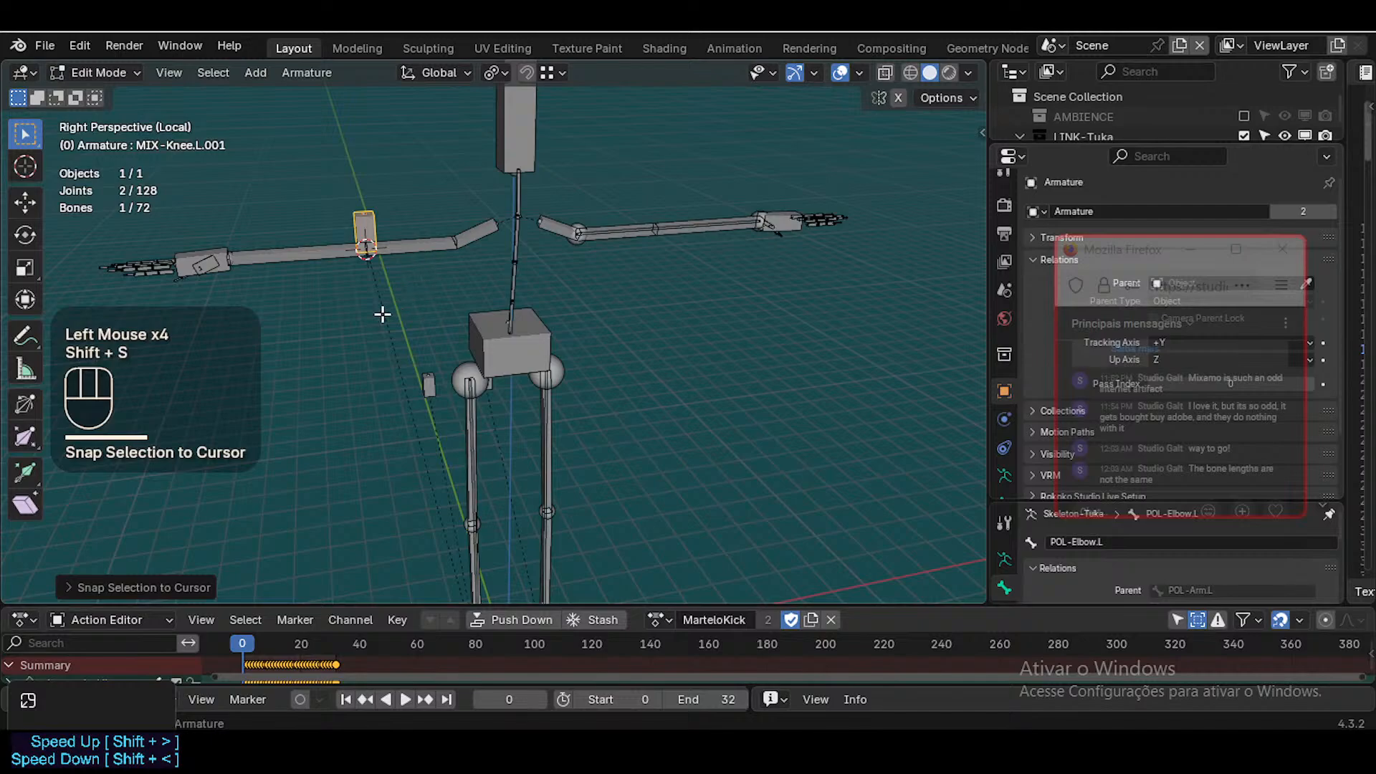
key("ctrl+z")
Set the transform pivot point to 3D Cursor and scale MIX-Knee.L.001 by 0 along X to align it with the left elbow
key("less")
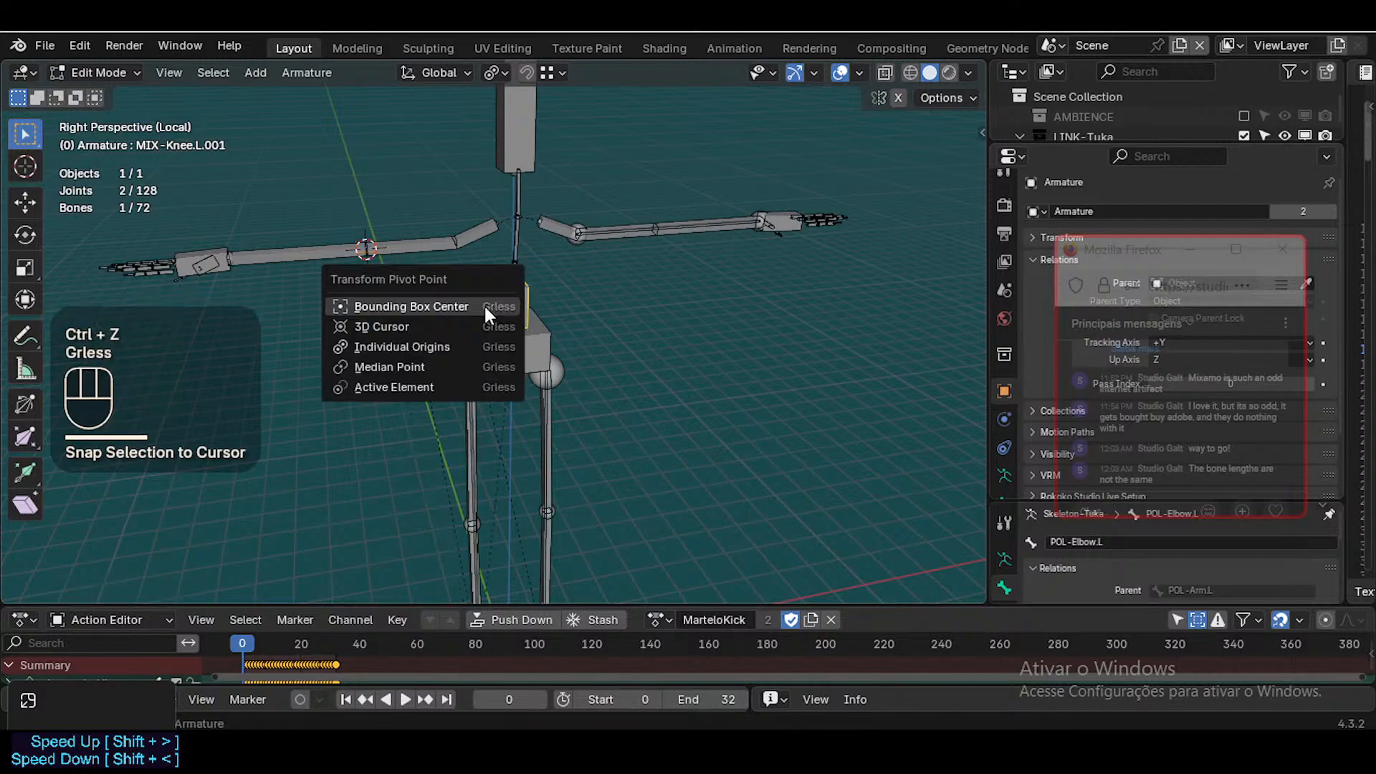
left_click(467, 326)
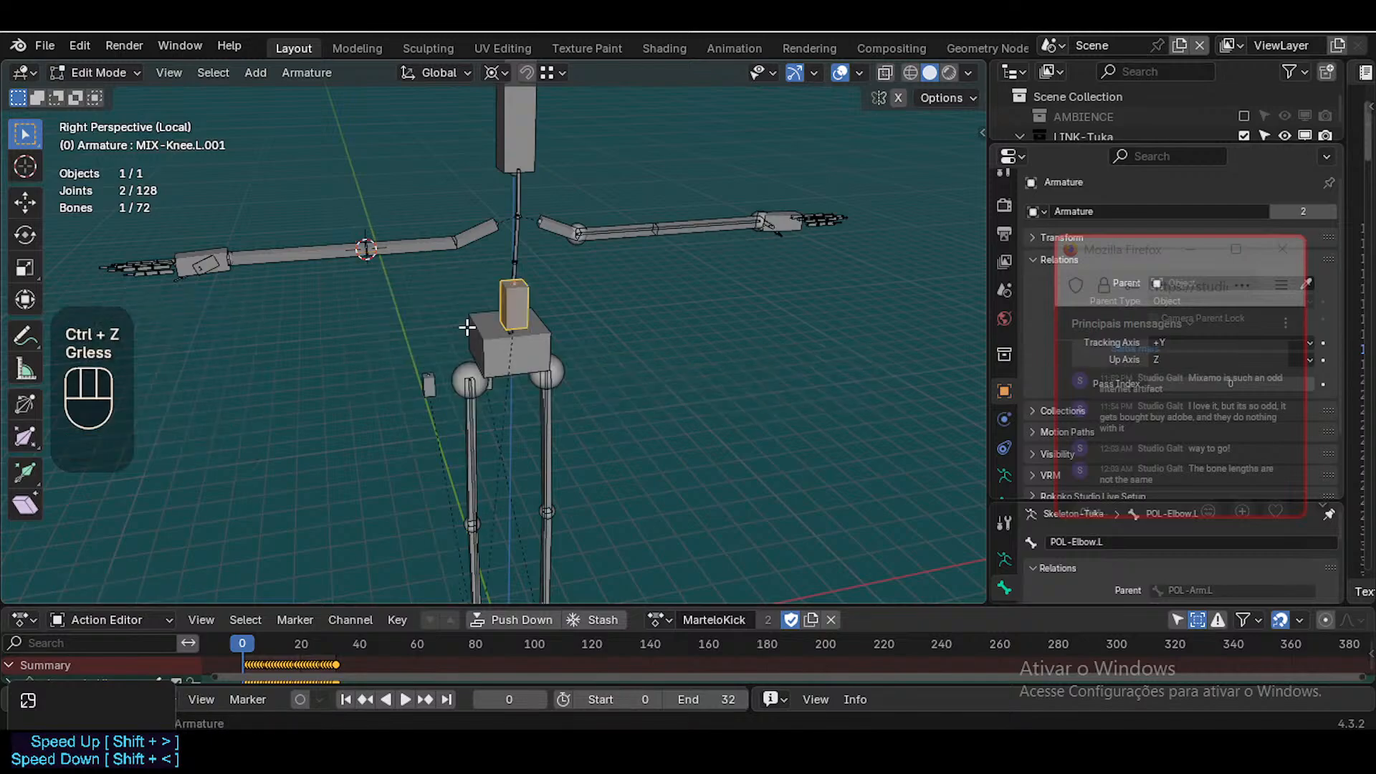
key("s")
key("x")
key("KP_0")
key("KP_Enter")
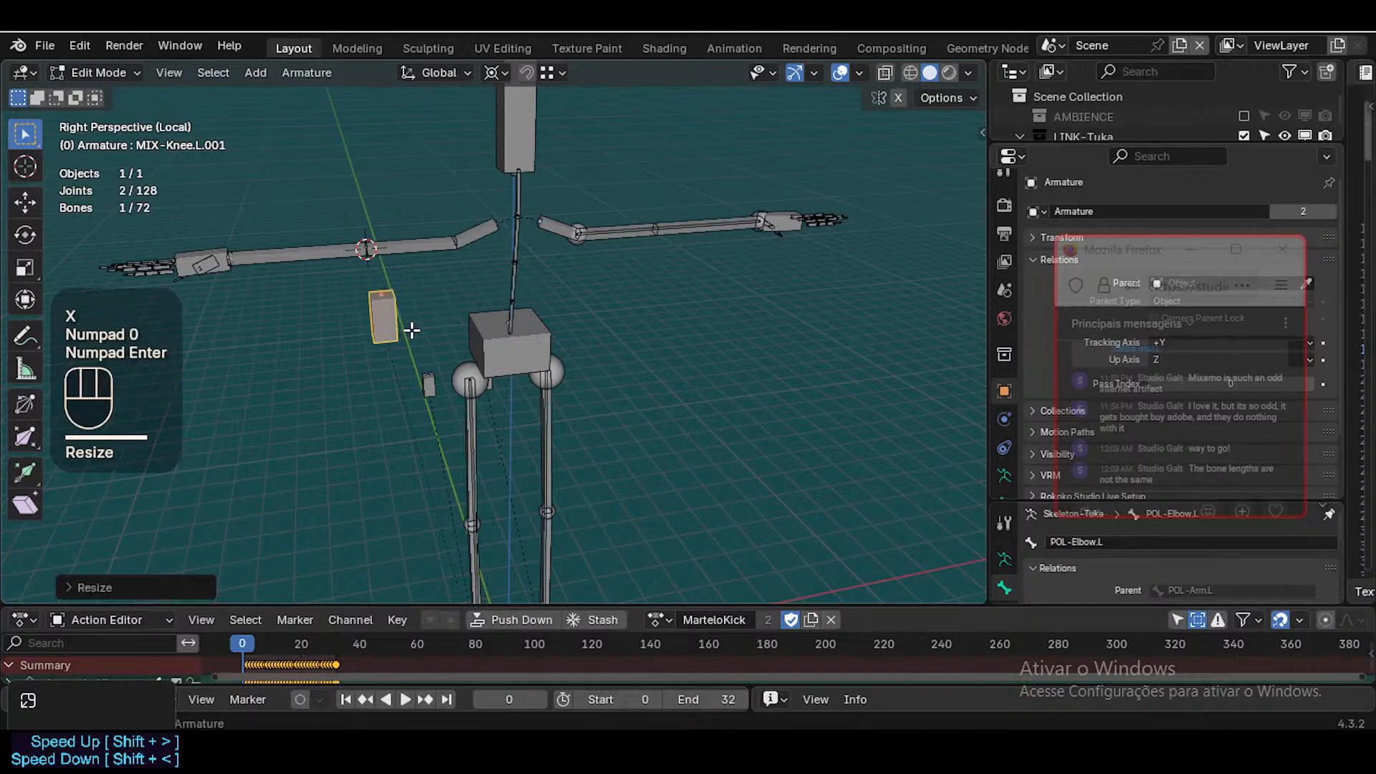
Scale MIX-Knee.L.001 by 0 along Z about the 3D cursor to bring it to elbow height
key("shift+grave")
key("a")
key("w")
key("a")
key("q")
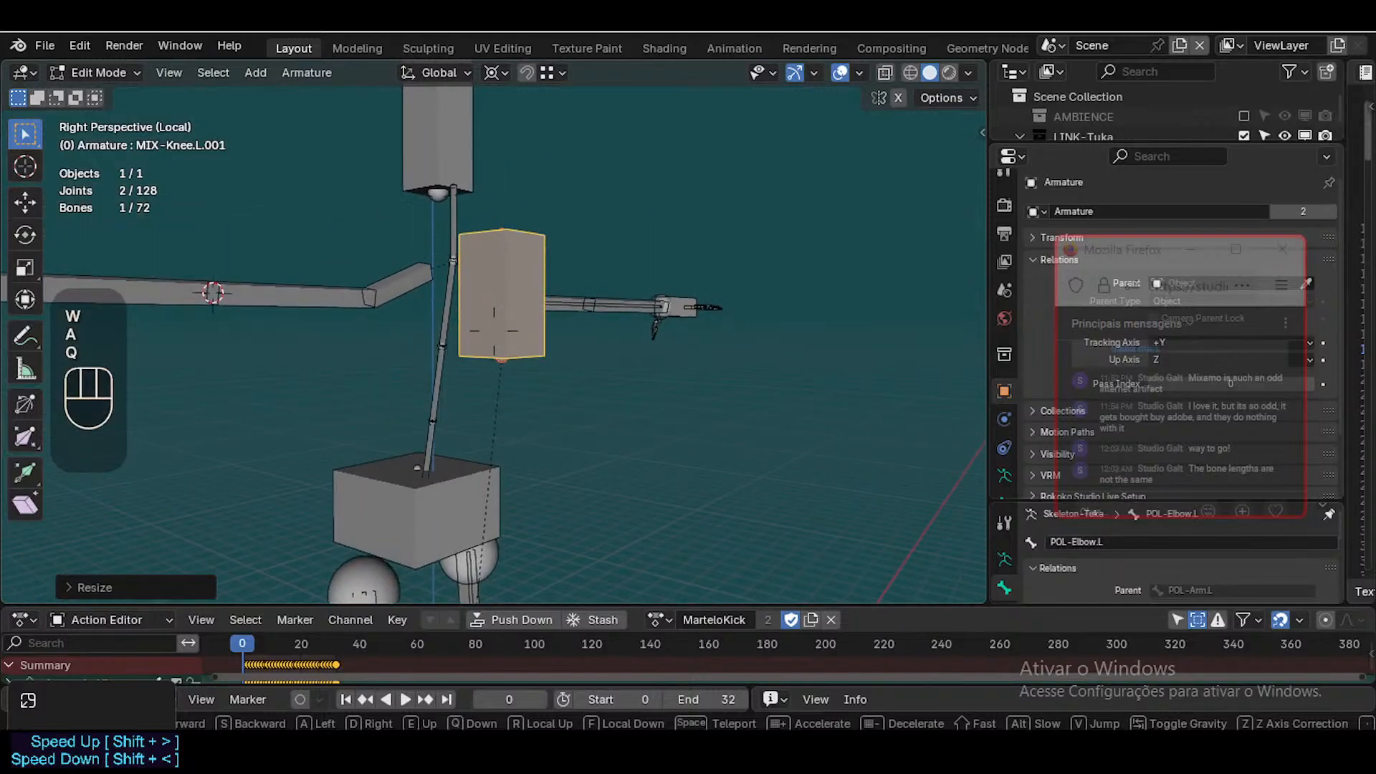
left_click(409, 329)
key("s")
key("z")
key("KP_0")
key("KP_Enter")
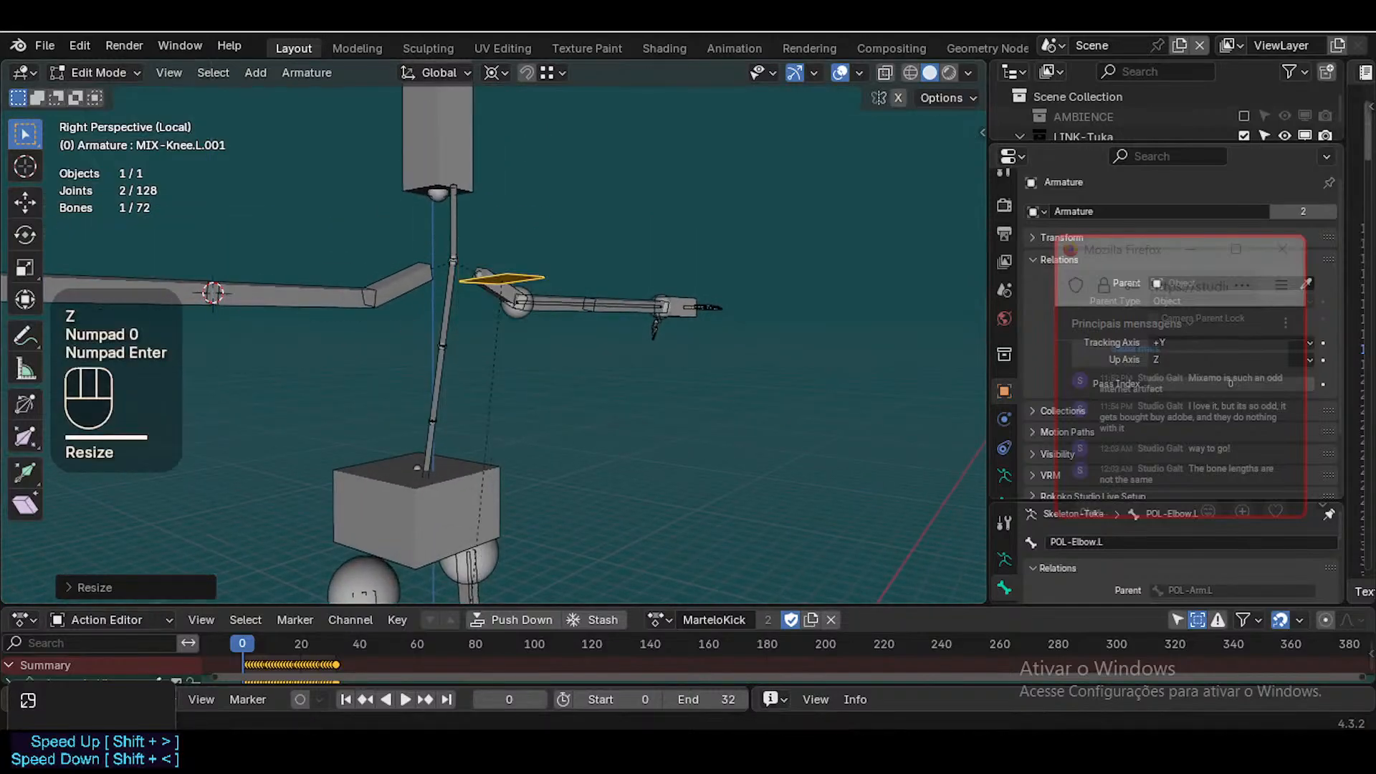
Set the length of the MIX-Knee.L.001 bone to 1 m in its transform values
key("n")
key("n")
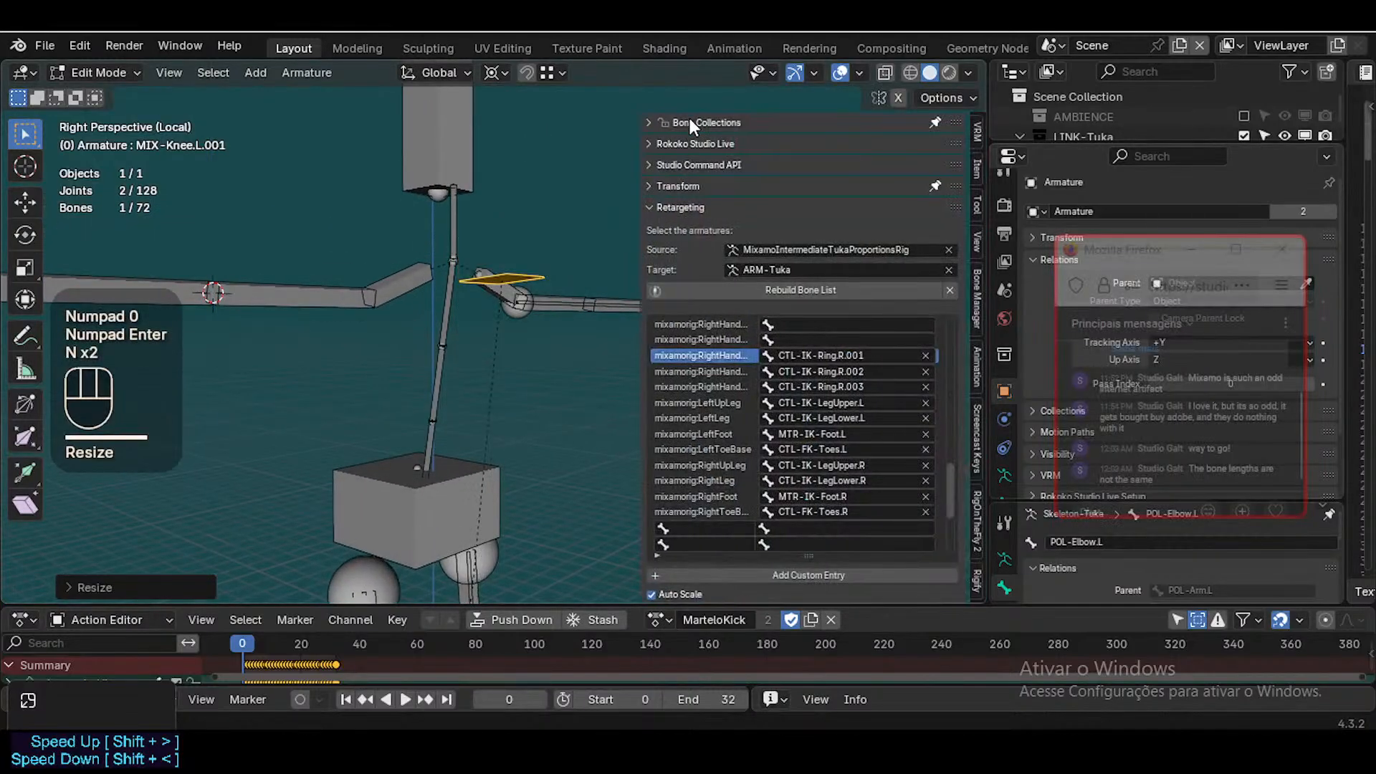
left_click(976, 168)
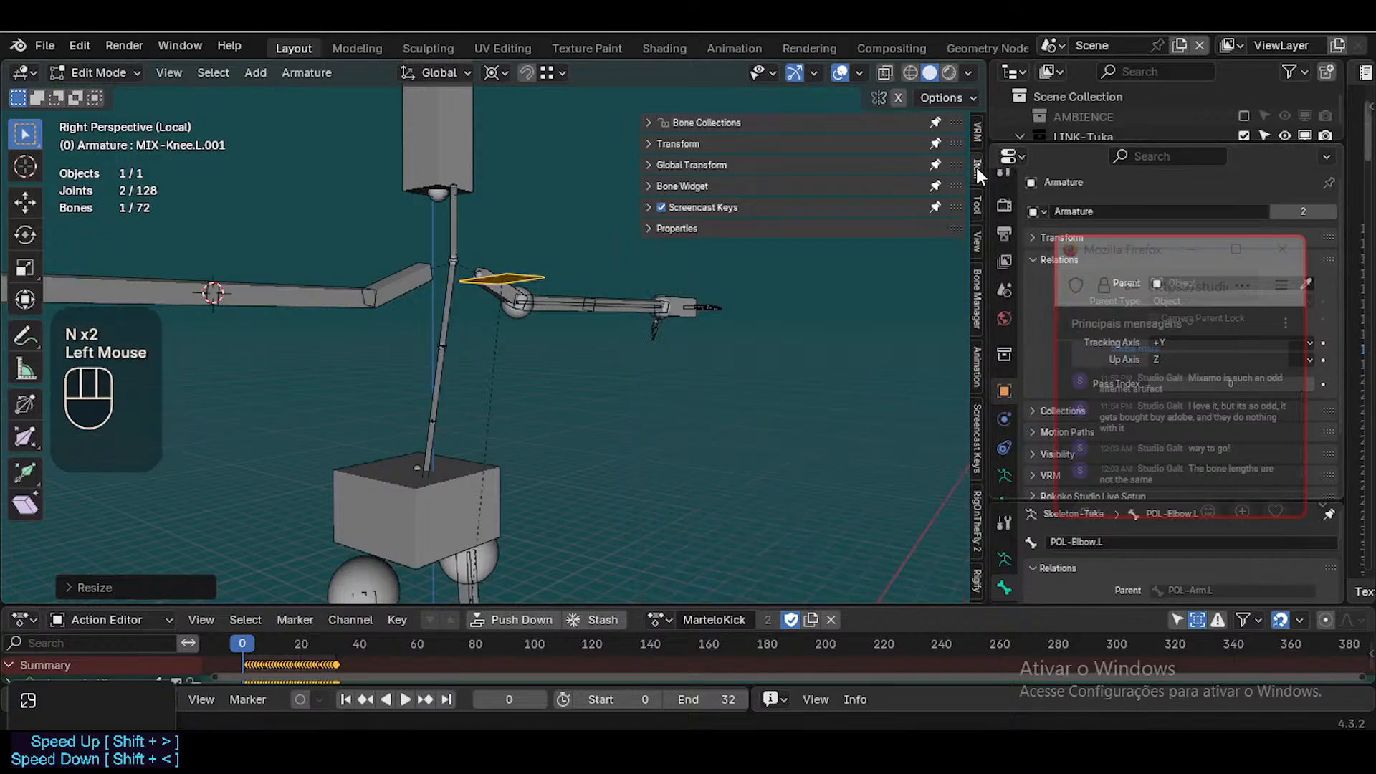
left_click(702, 144)
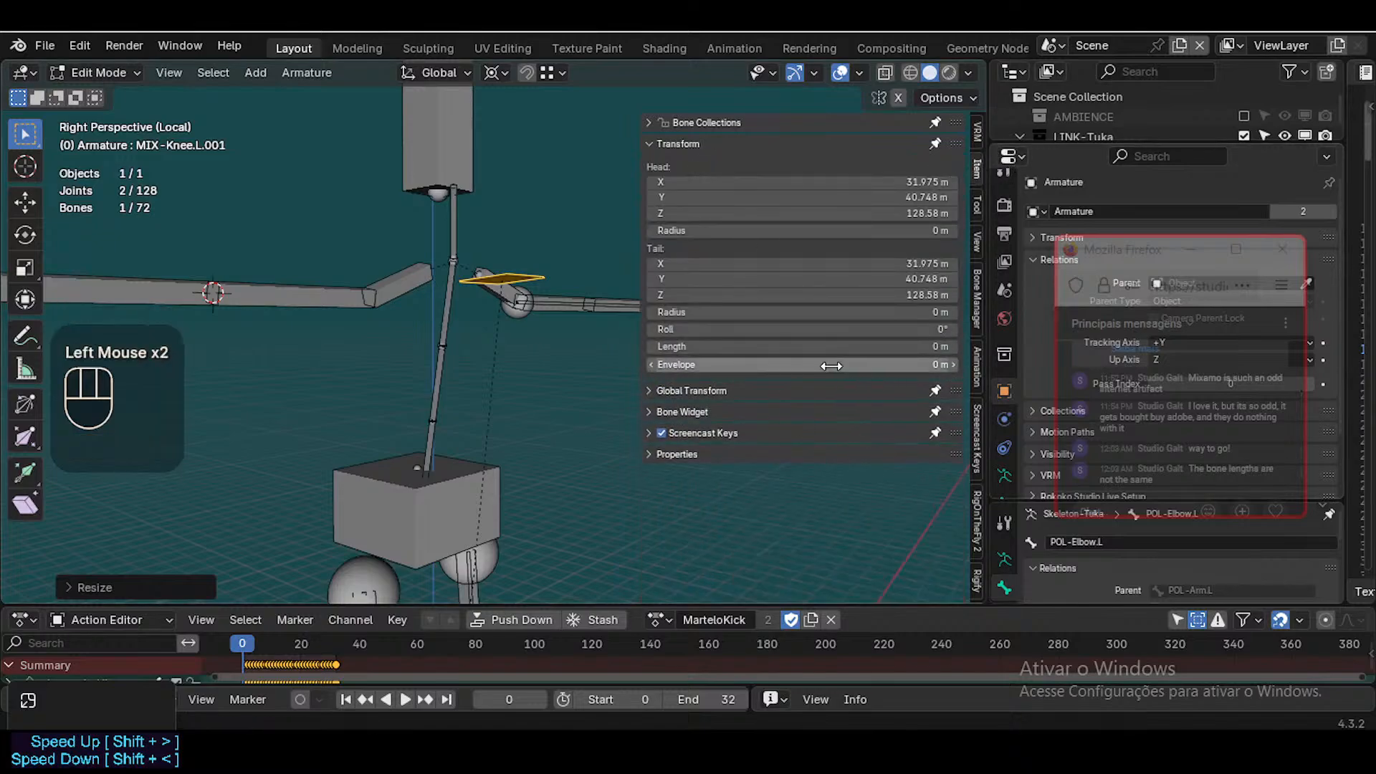
left_click(780, 348)
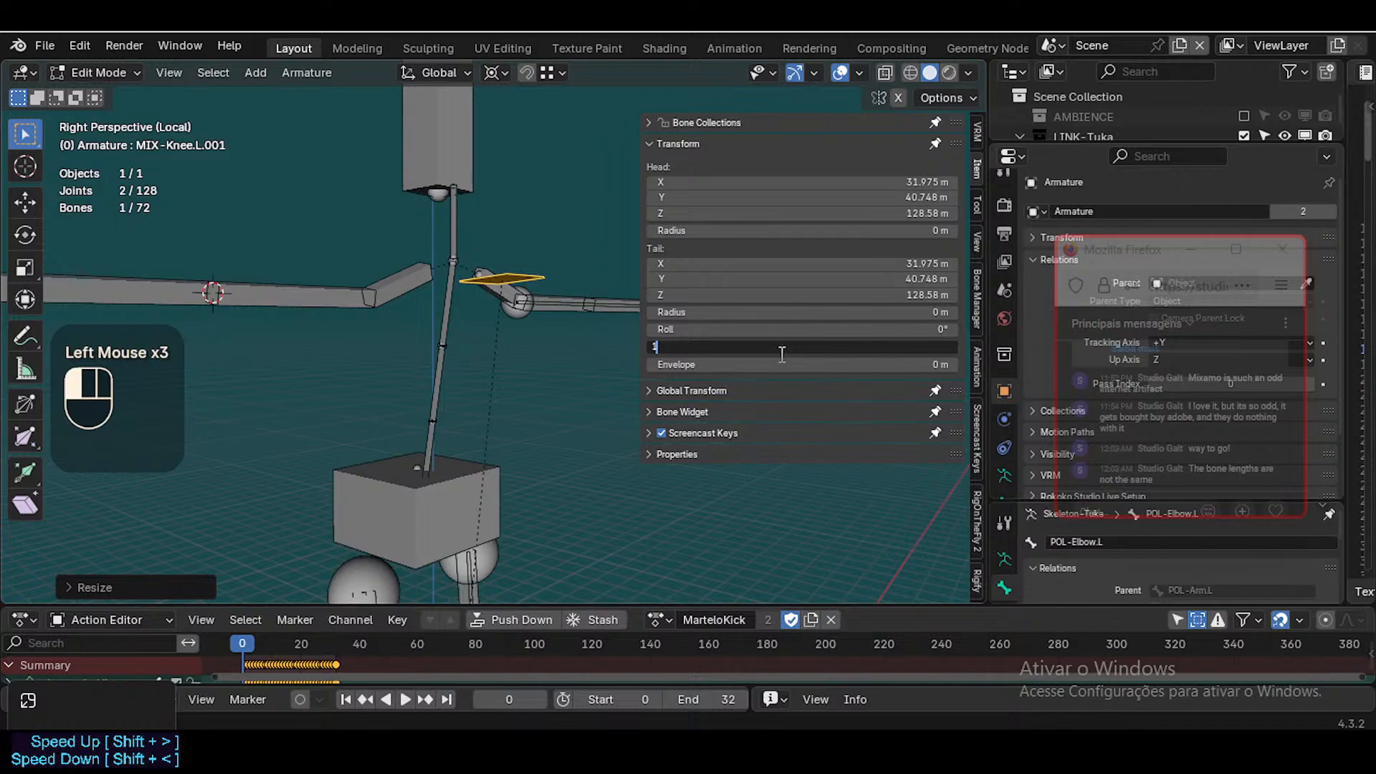
key("Return")
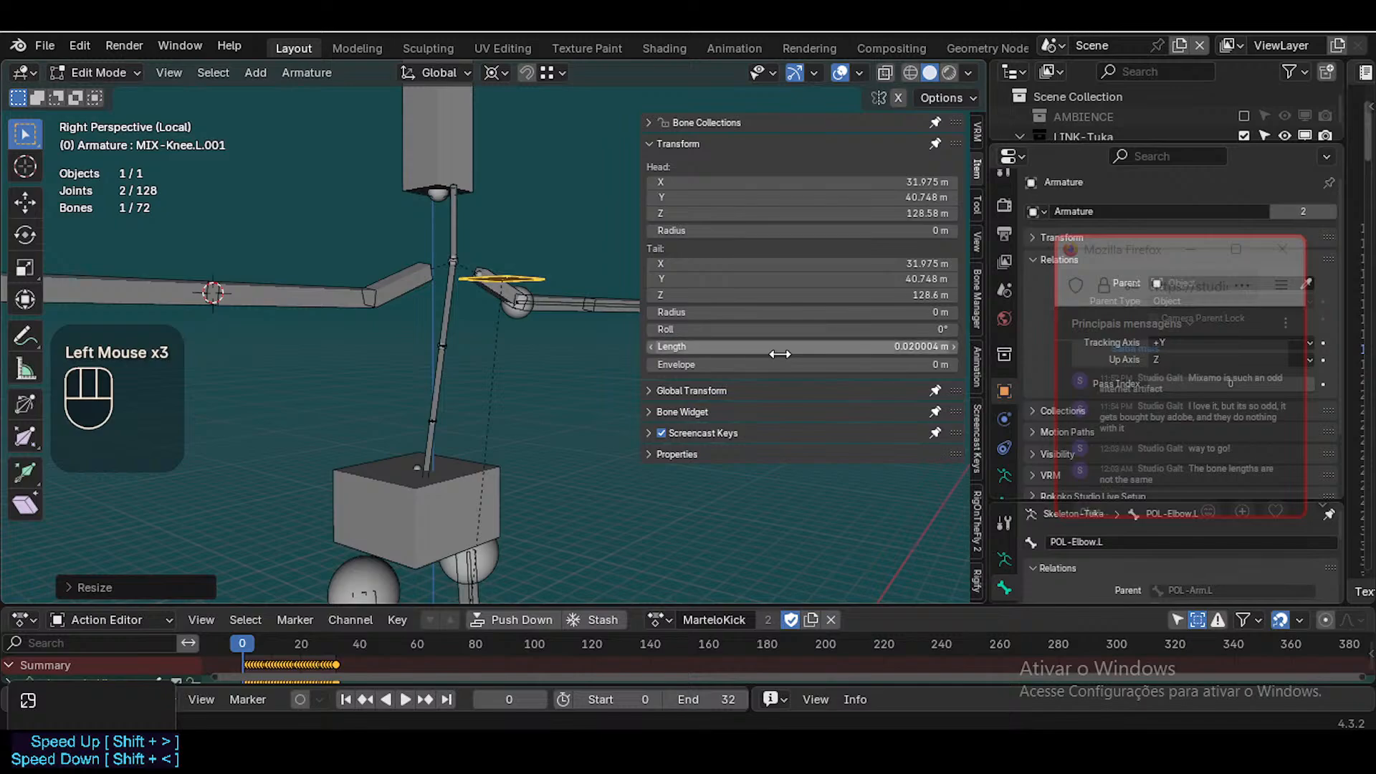
key("ctrl+z")
left_click(782, 355)
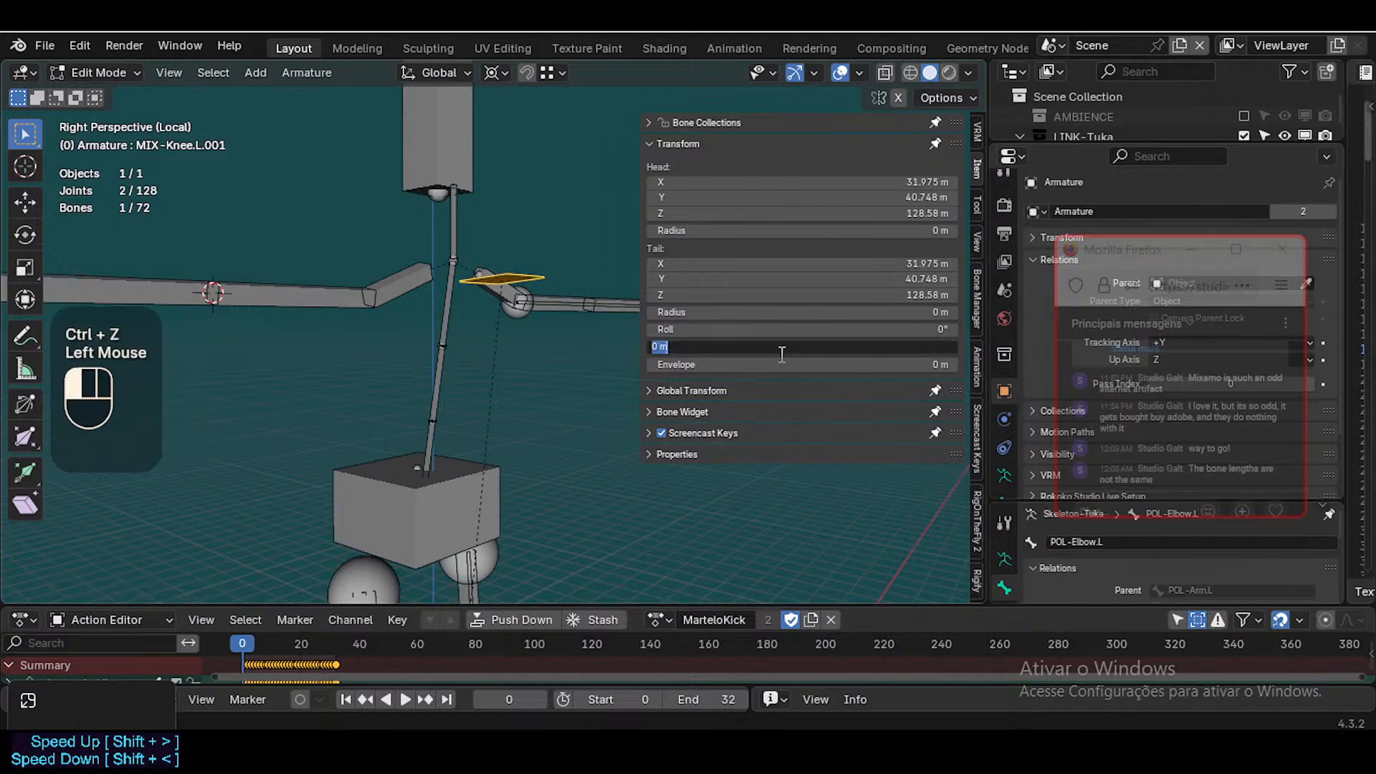
type("1")
key("Return")
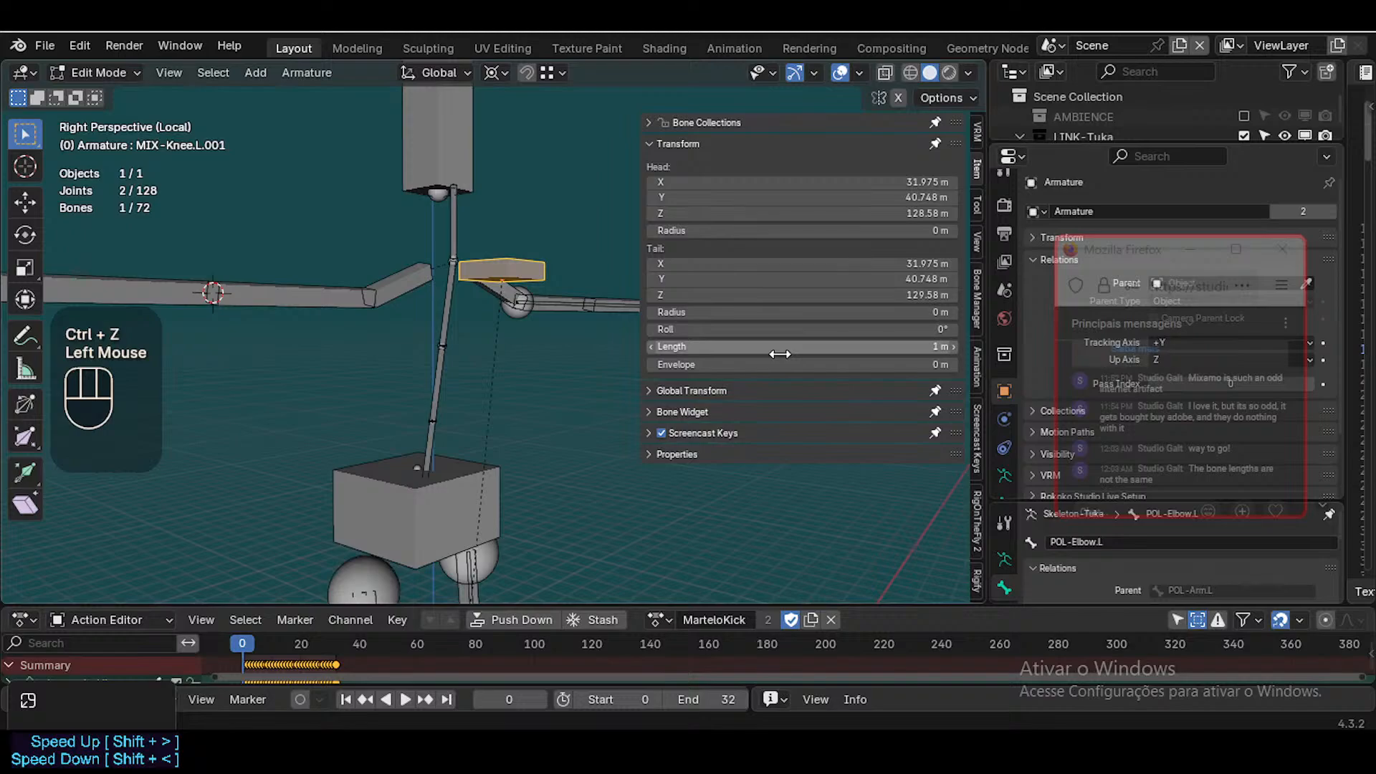
Try a length of 0.1 m for MIX-Knee.L.001, and return the length to 1 m
left_click(780, 354)
type("0.1")
key("Return")
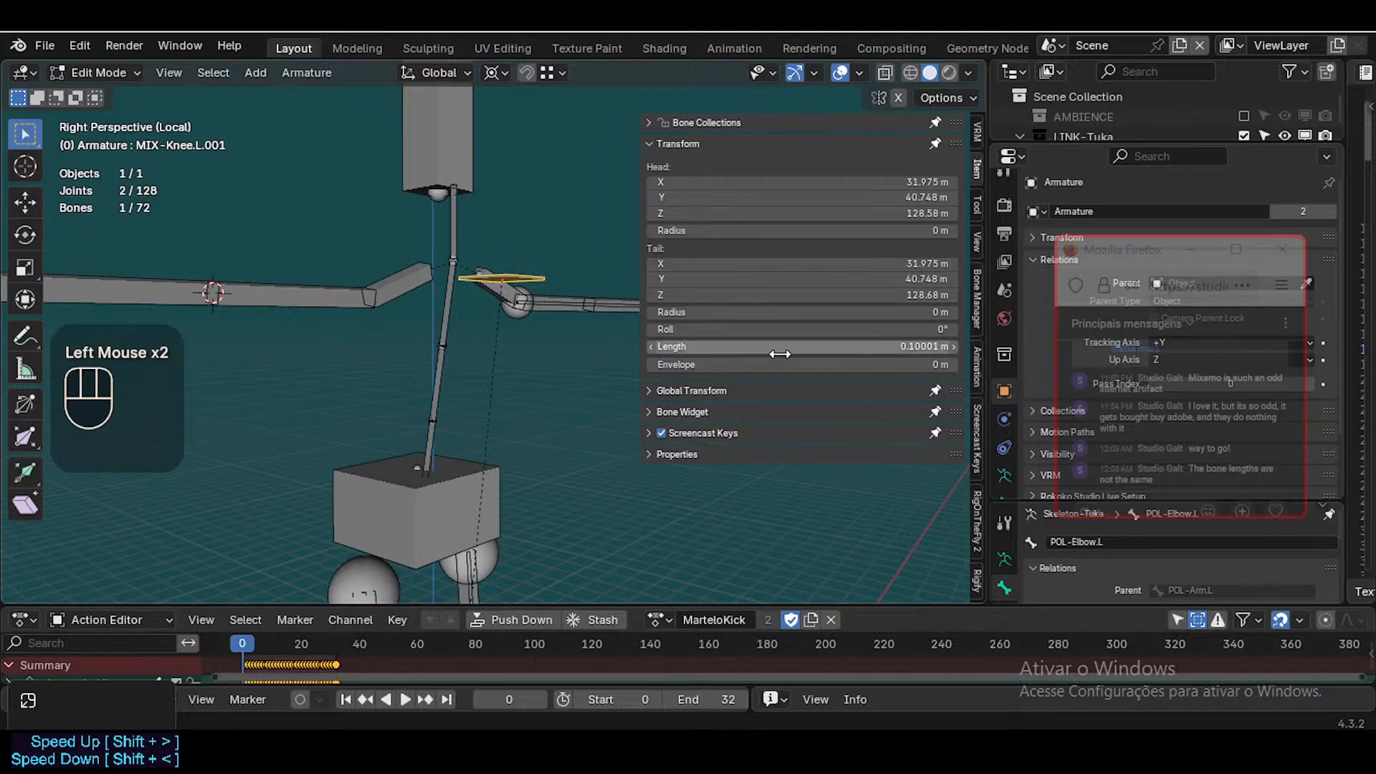
left_click(780, 354)
type("1")
key("Return")
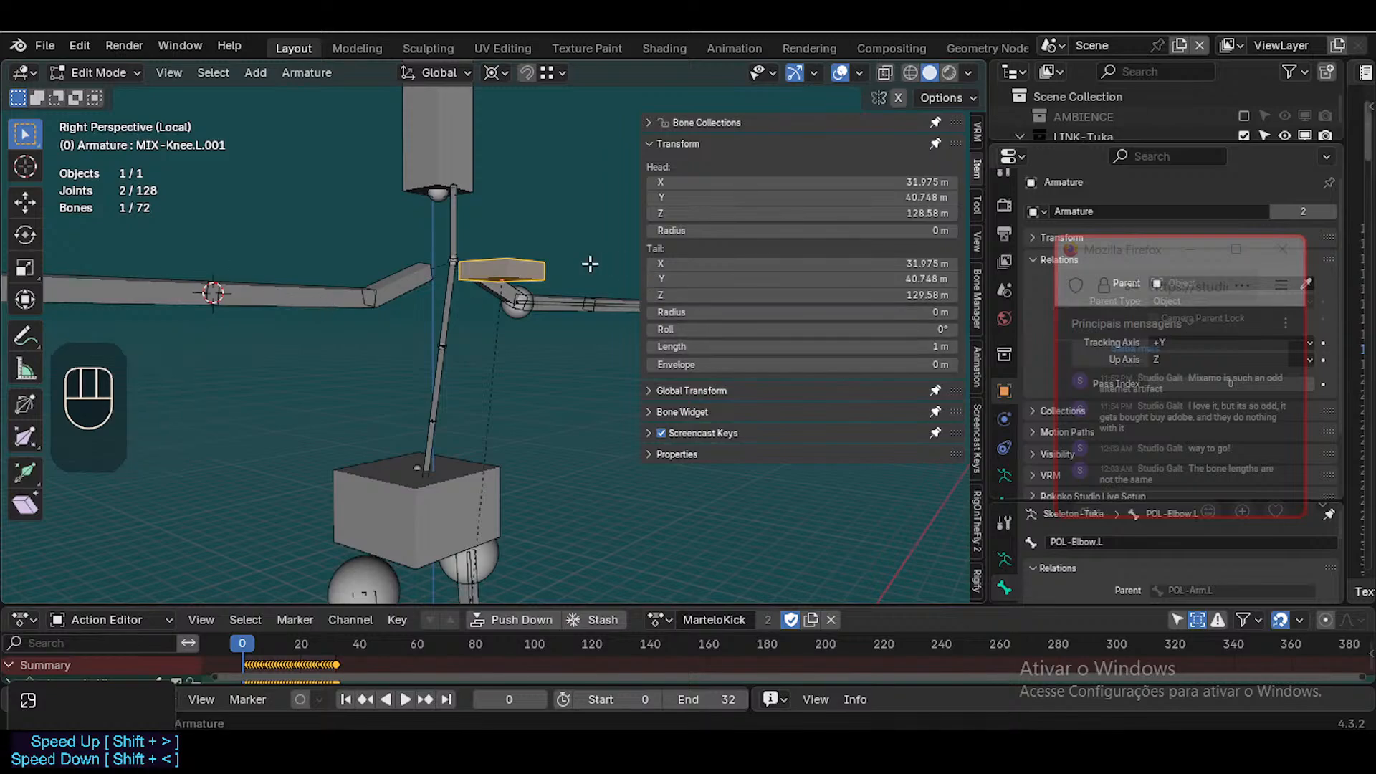
Set the transform pivot point to Individual Origins and scale MIX-Knee.L.001 up to a roughly cubic box
key("s")
key("Escape")
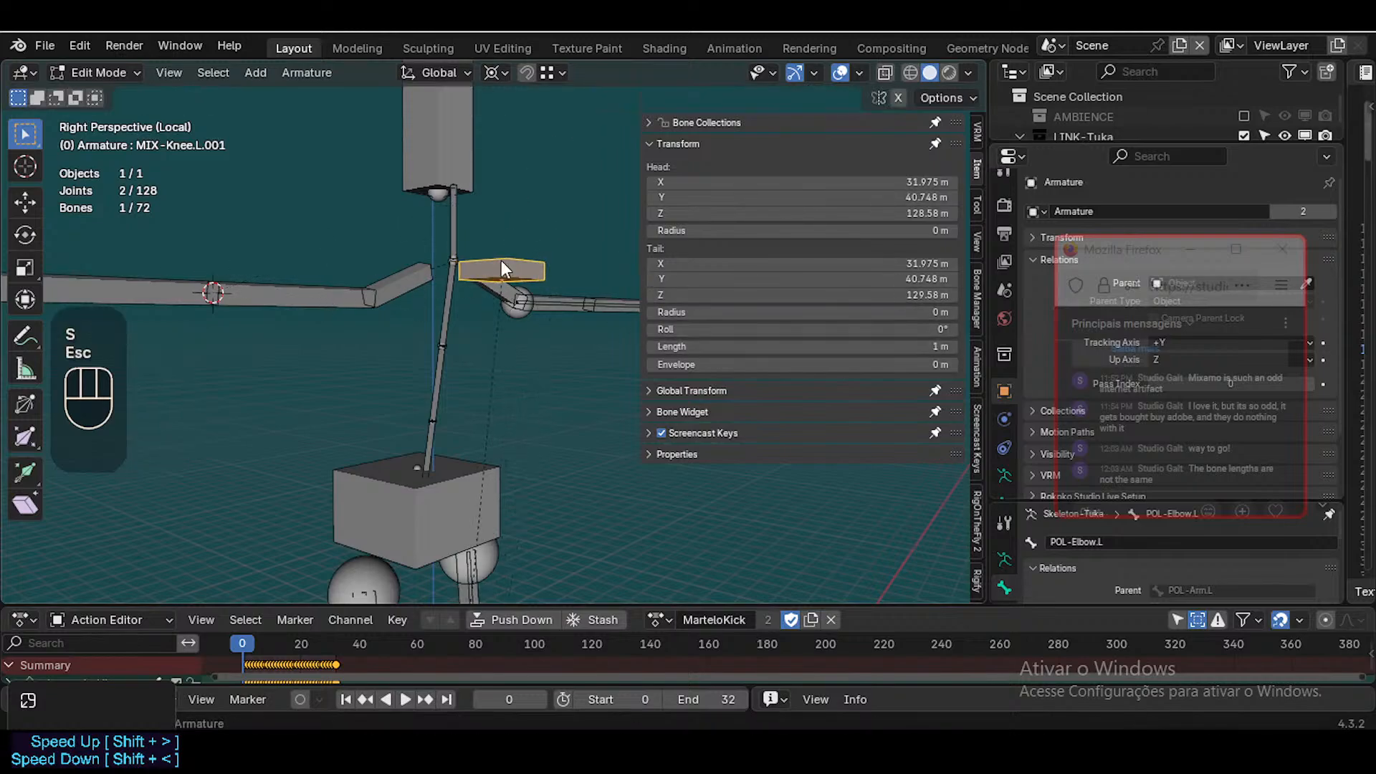
key("period")
left_click(484, 277)
key("s")
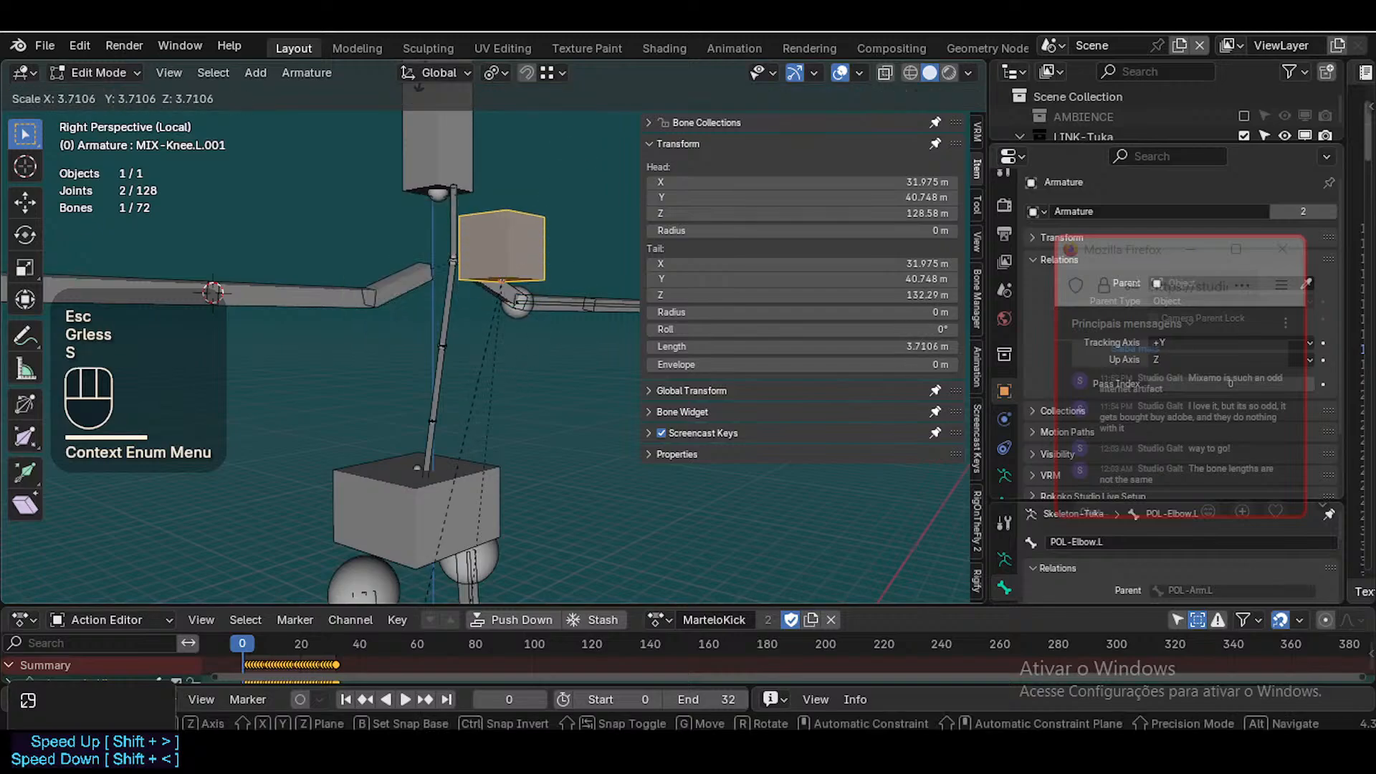
left_click(523, 172)
key("n")
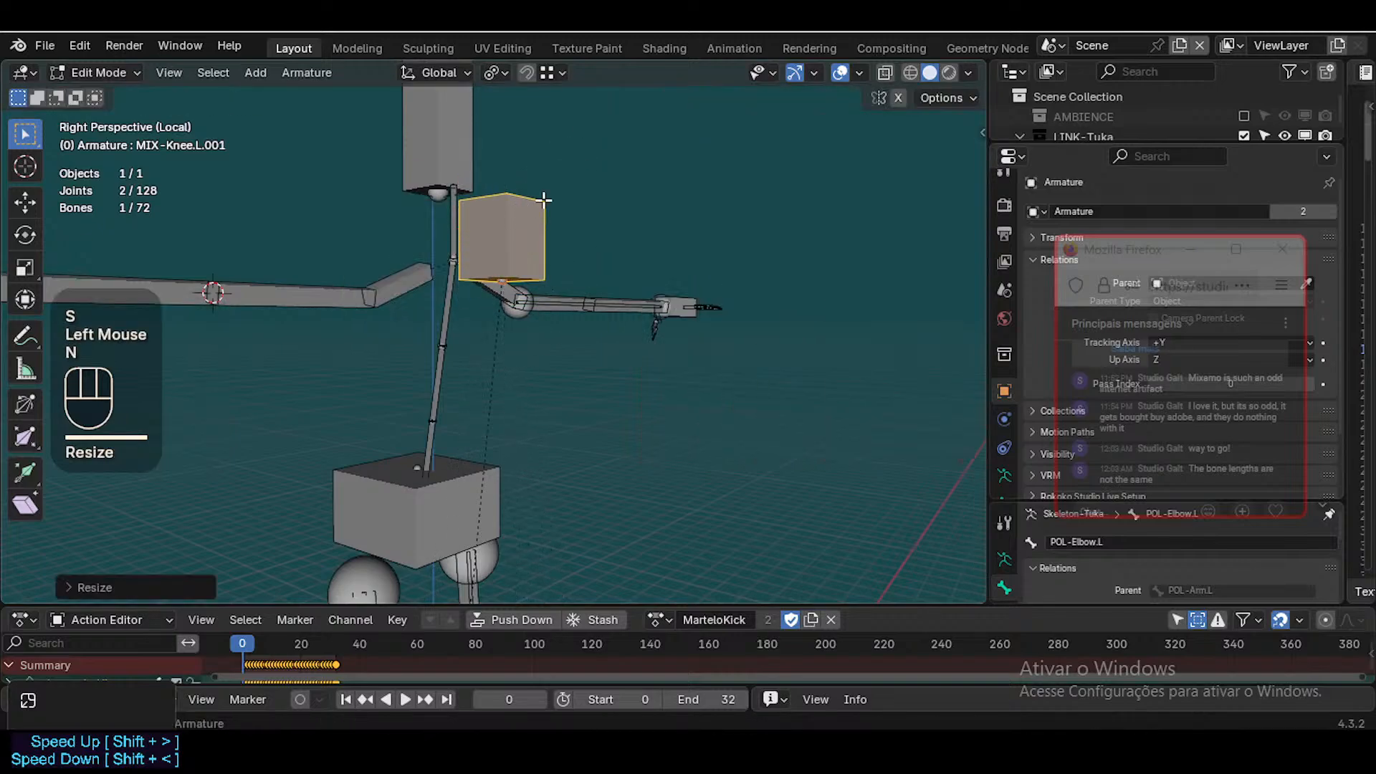
Reveal all hidden bones of the armature, with both arms in view
key("shift+grave")
key("w")
key("d")
key("w")
key("e")
key("s")
key("a")
key("e")
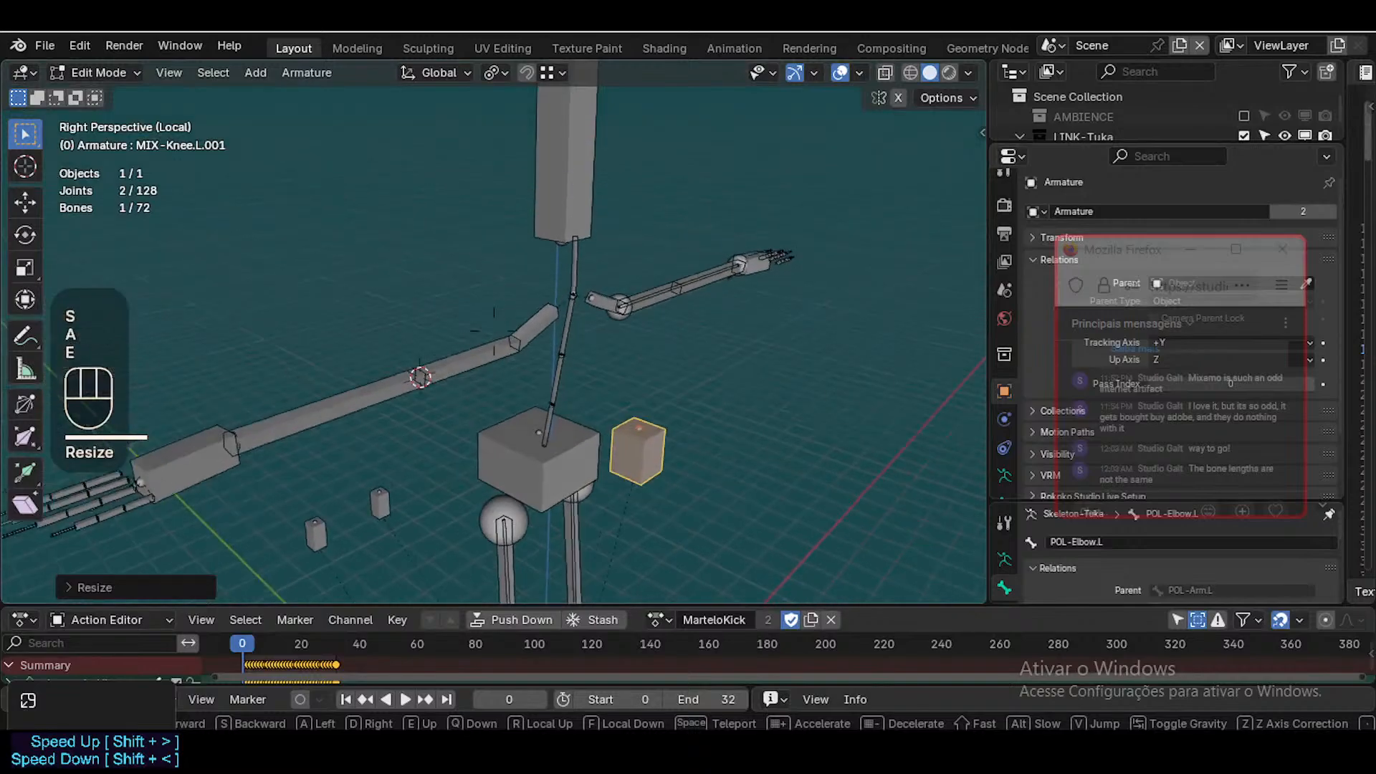
key("w")
key("a")
left_click(544, 200)
key("alt+h")
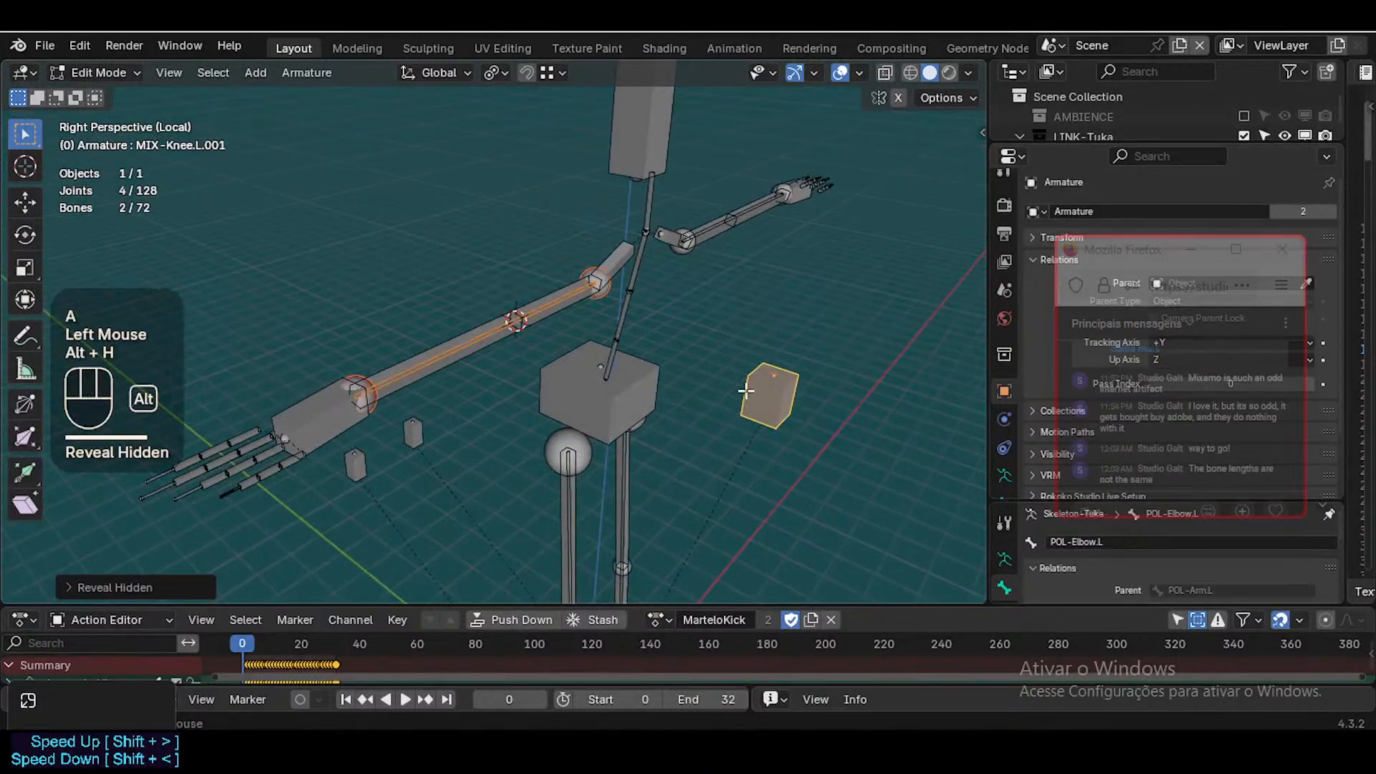
Parent the MIX-Knee.L.001 bone to MIX-Arm.L with Keep Offset
key("alt+a")
left_click(526, 335)
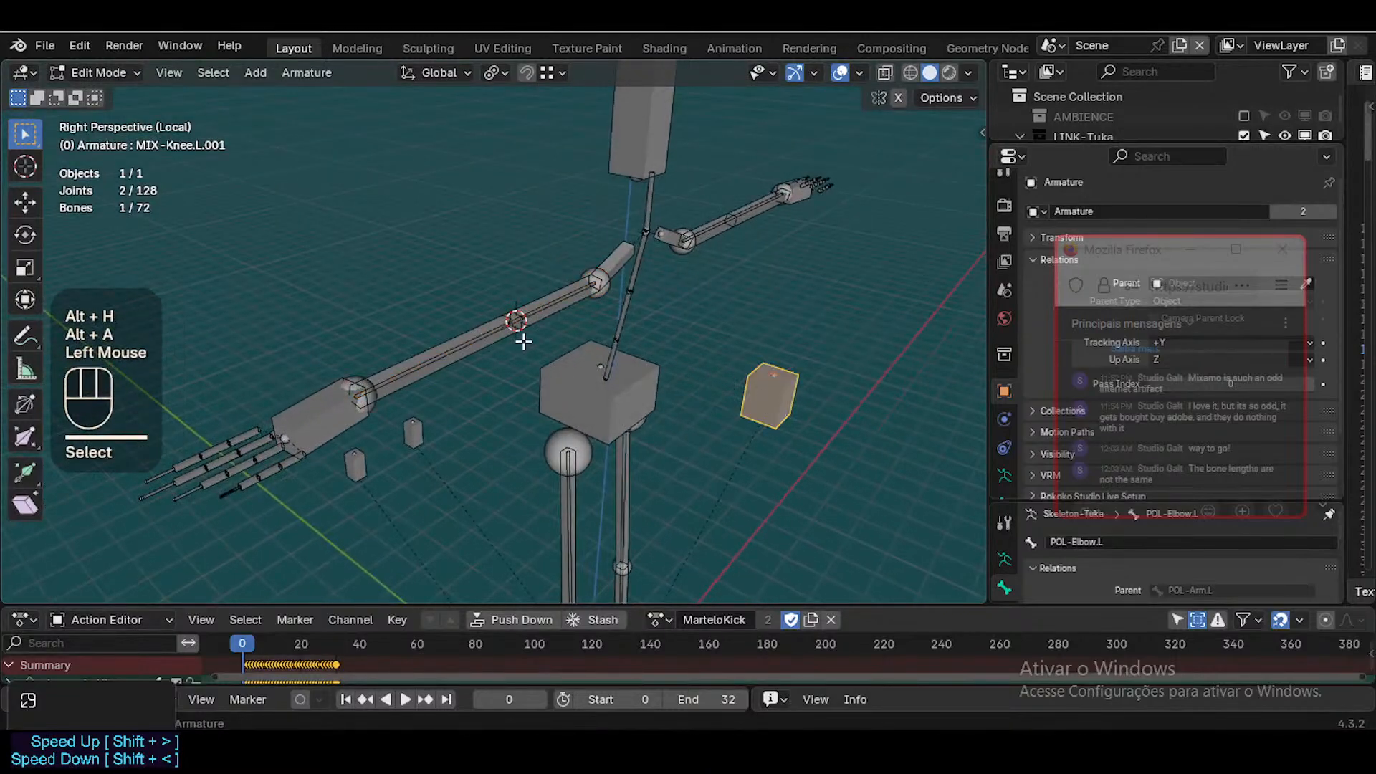
left_click(546, 306, "alt+shift")
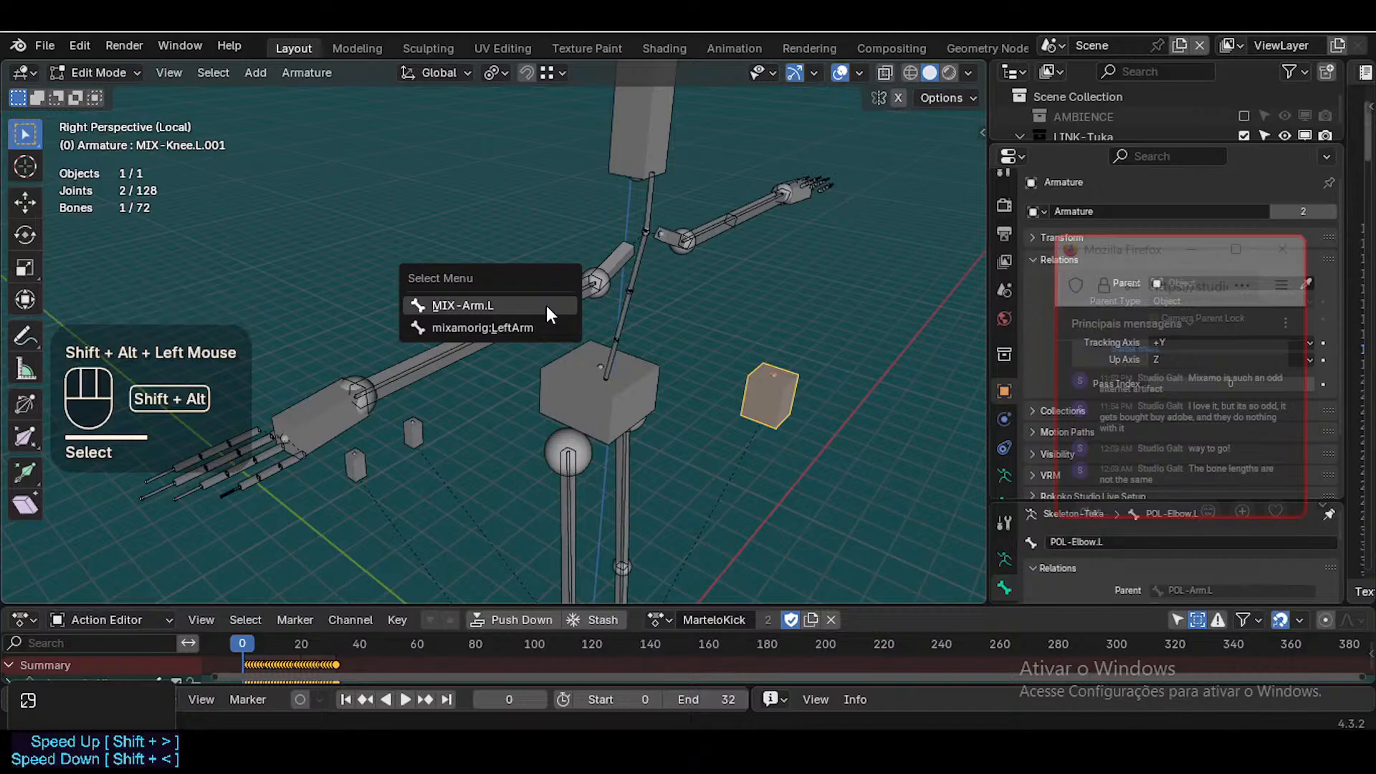
left_click(546, 305)
key("ctrl+p")
left_click(546, 305)
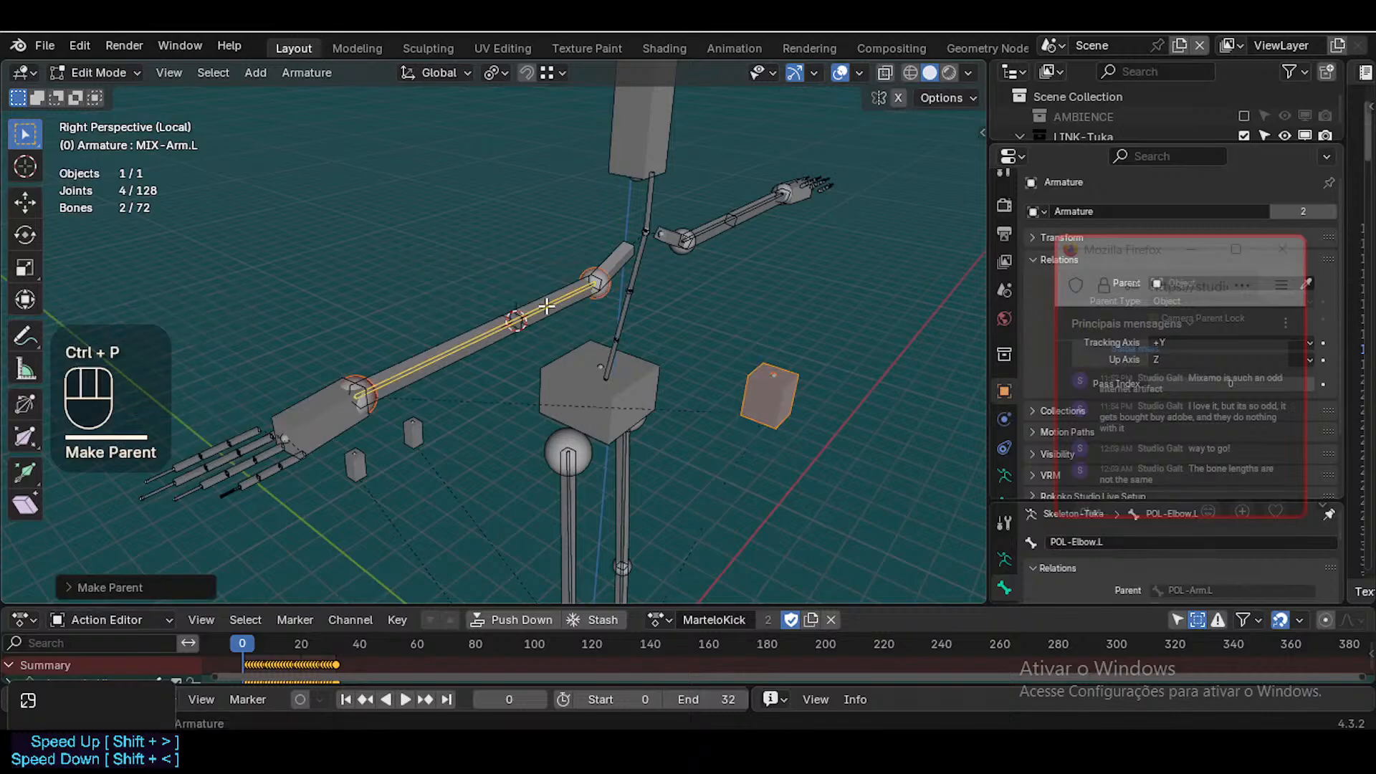
Symmetrize MIX-Knee.L.001 to create its counterpart on the right side of the armature
left_click(772, 407)
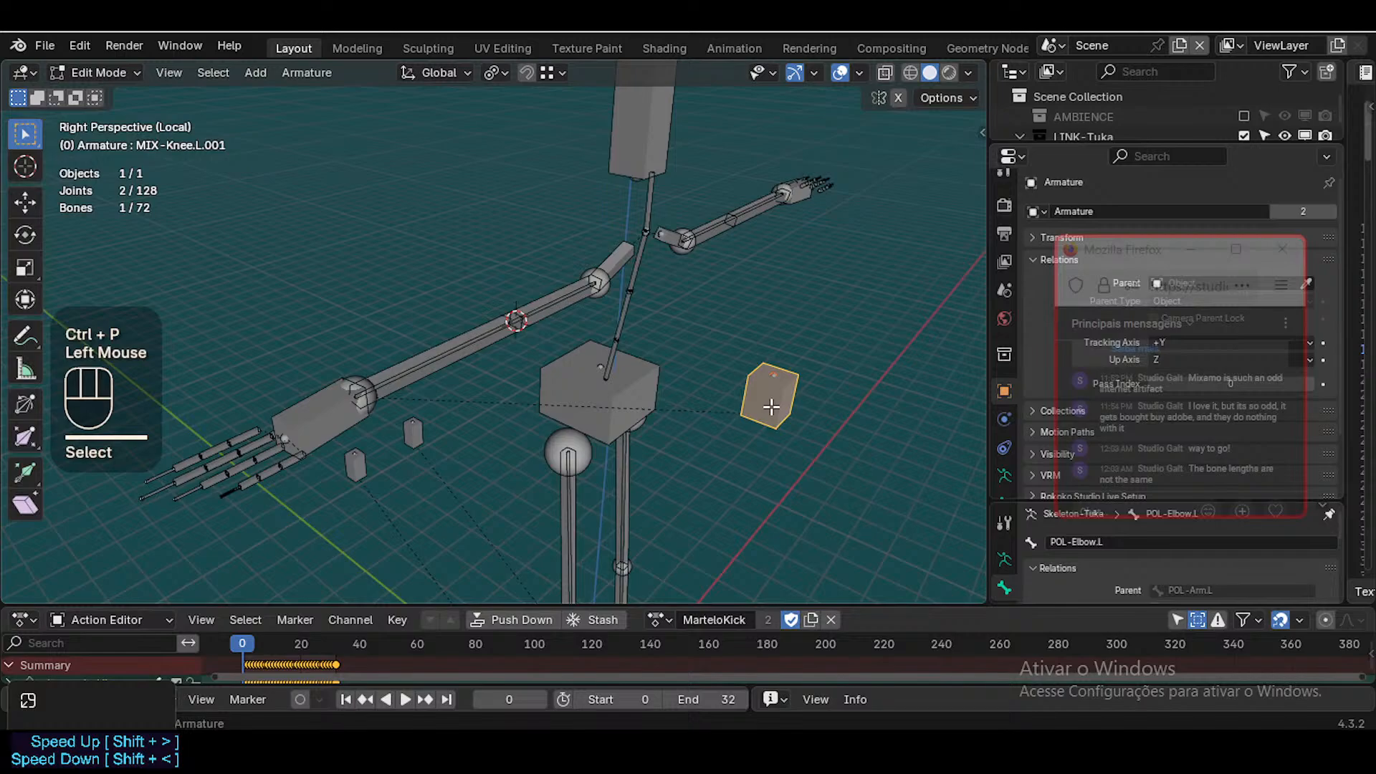
right_click(772, 407)
left_click(771, 409)
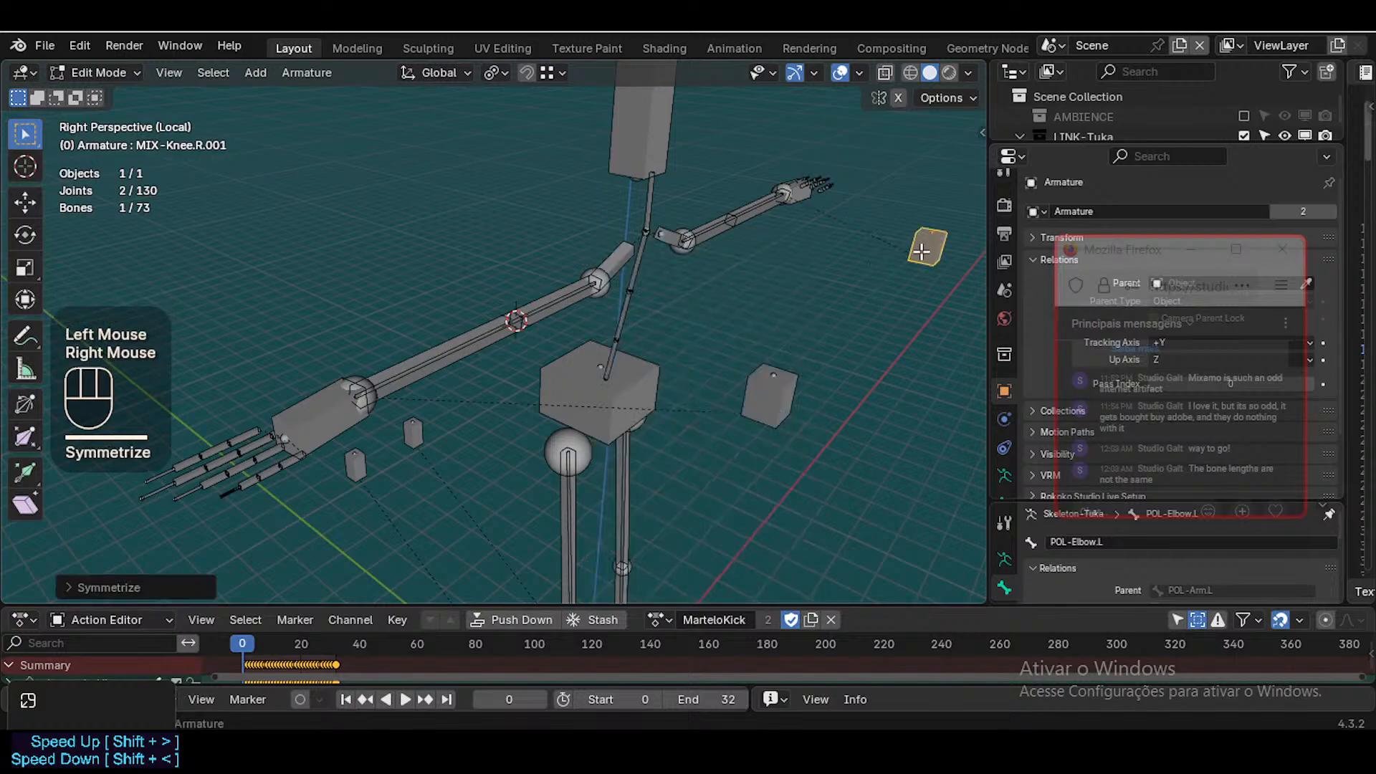
Check the mirrored setup by selecting the helper bones and MIX-Arm bones on both sides in turn
left_click(923, 250)
left_click(448, 340)
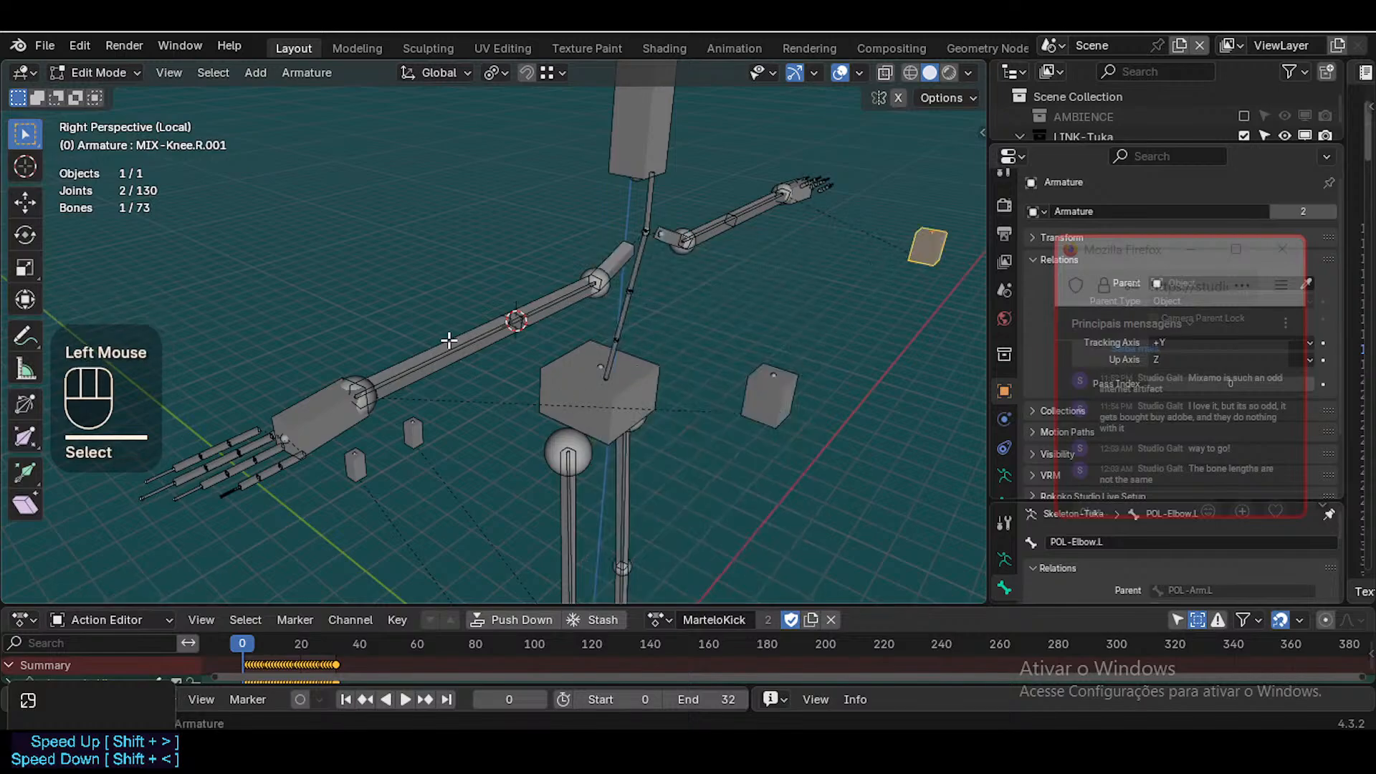
left_click(445, 350)
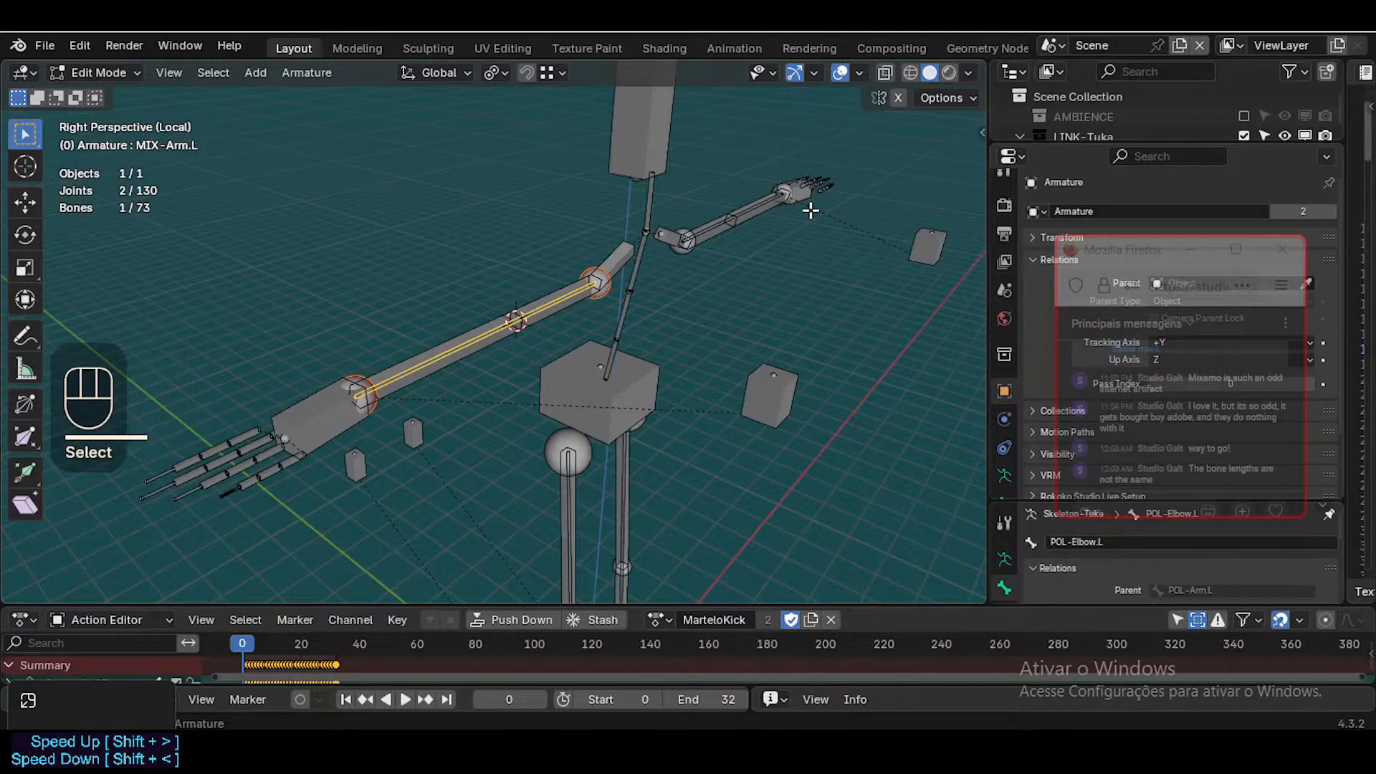
left_click(757, 203)
left_click(757, 203)
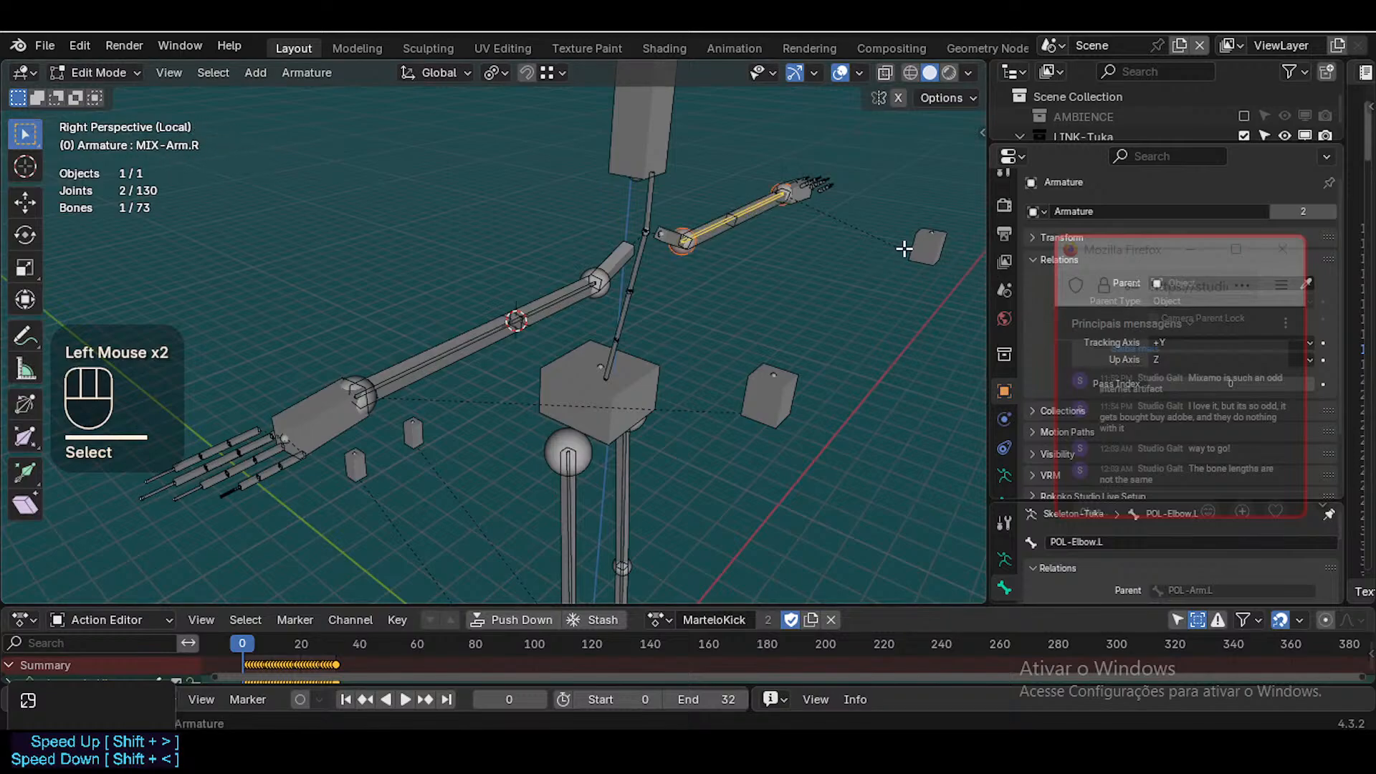
left_click(925, 244)
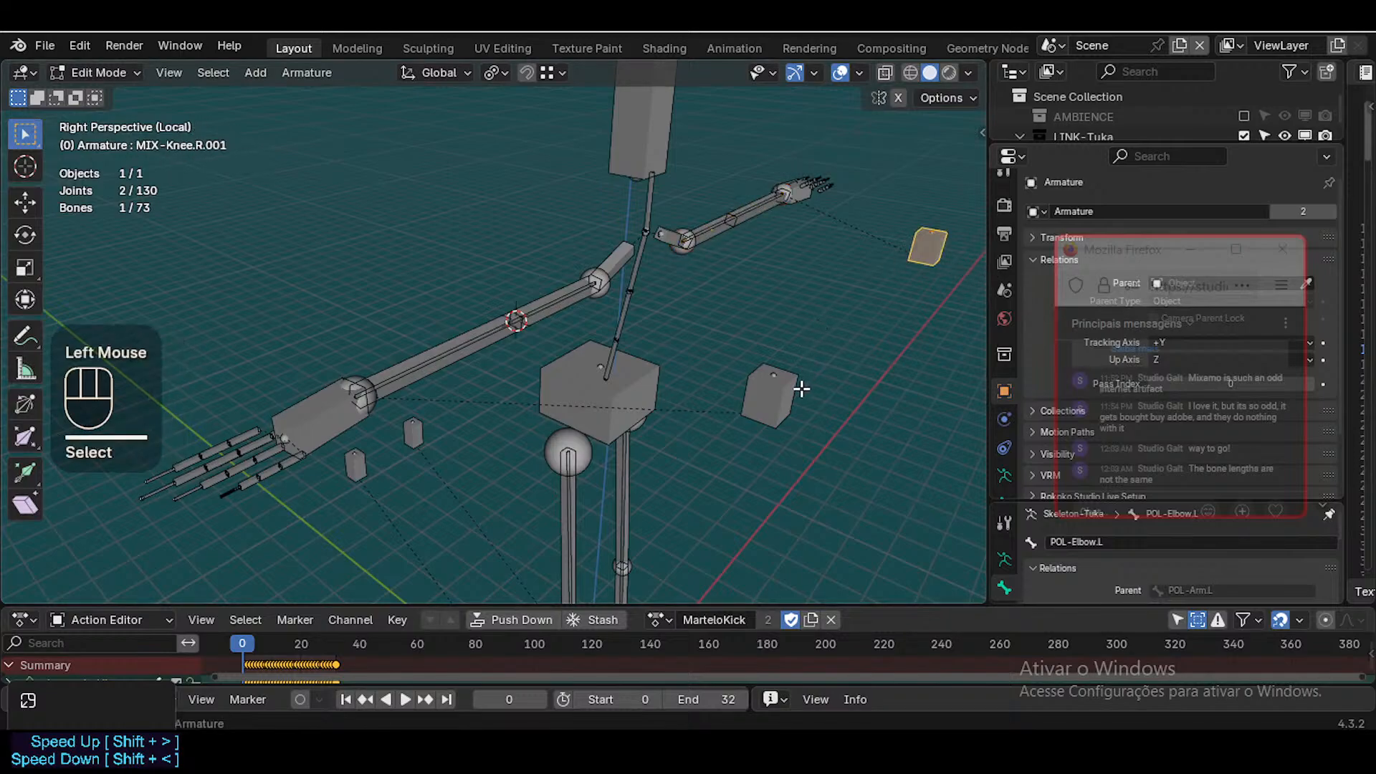
left_click(783, 390)
Switch the armature to Pose Mode and play the MarteloKick animation
scroll(784, 390, "down", 2)
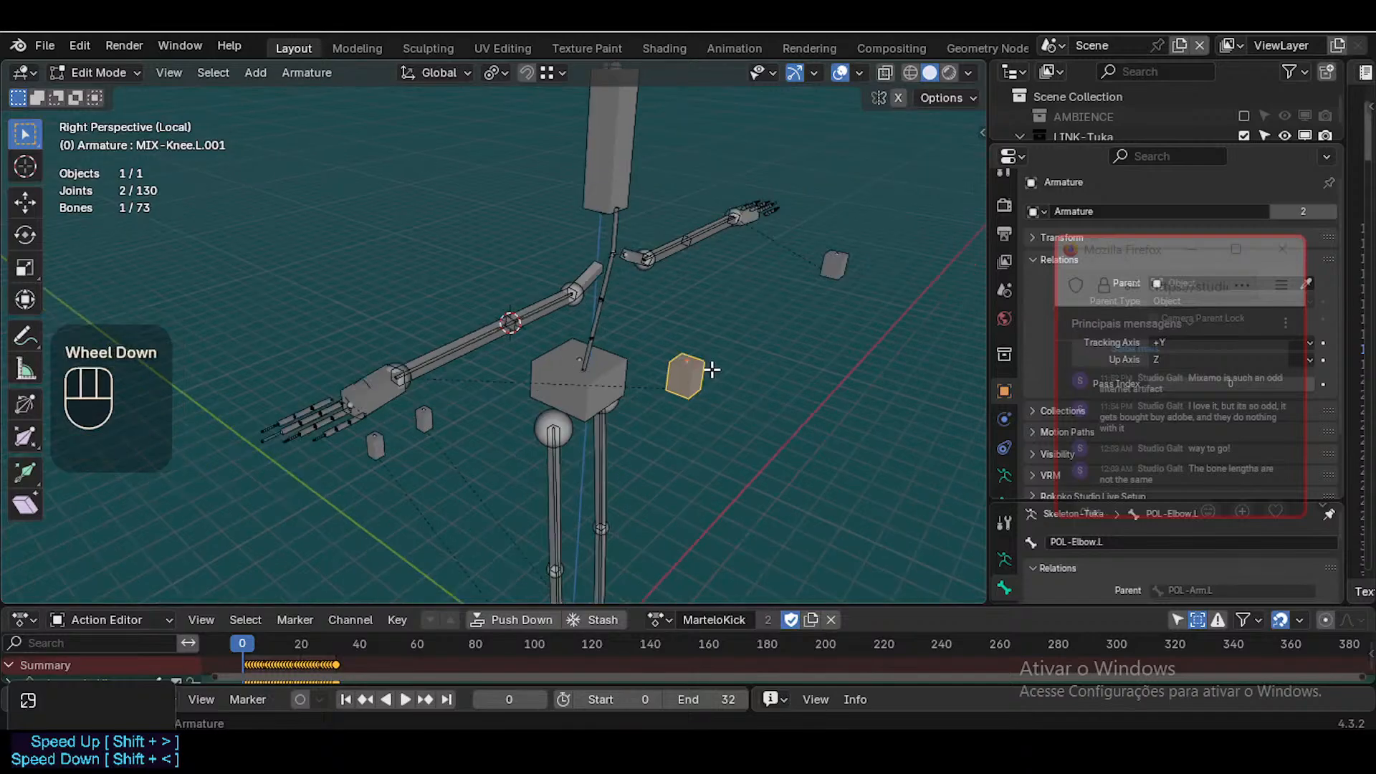
key("shift+grave")
key("s")
left_click(712, 369)
key("ctrl+Tab")
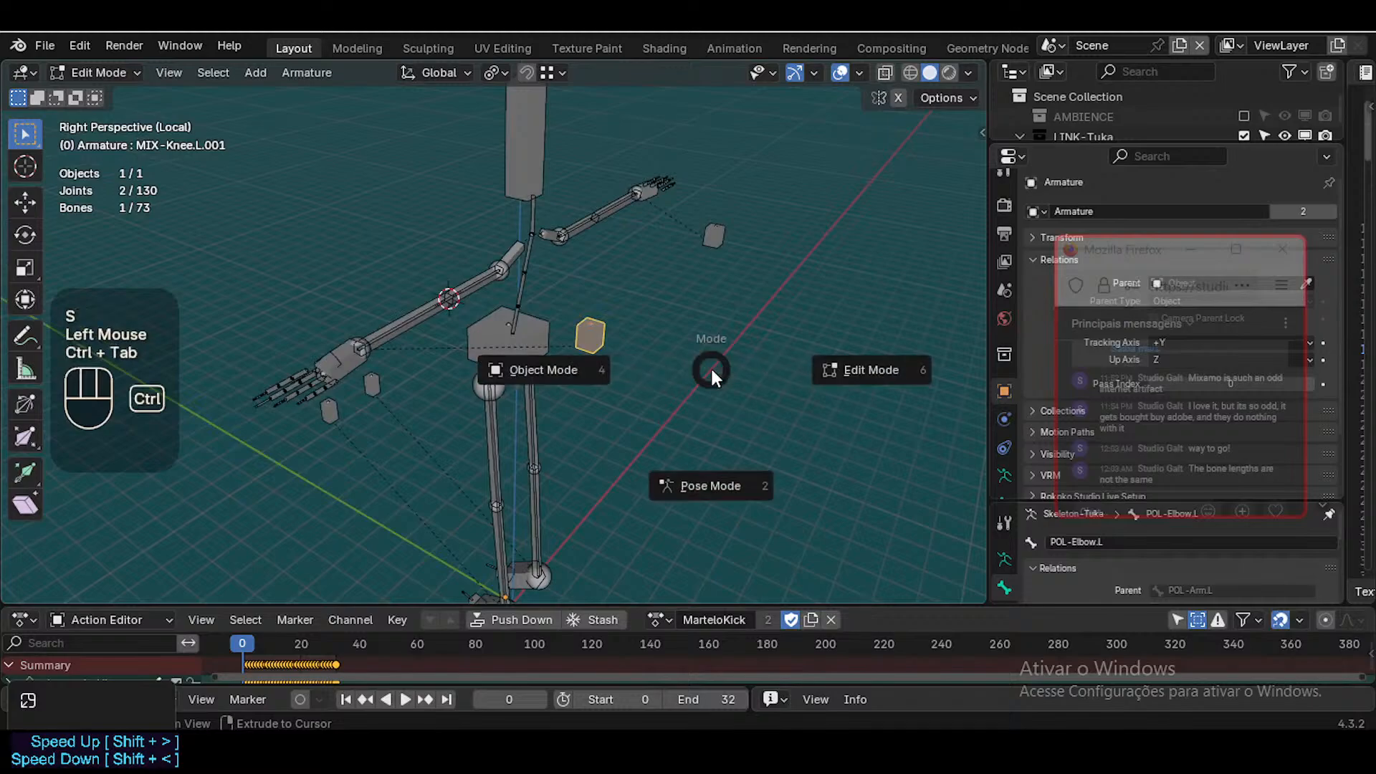
key("space")
key("space")
key("space")
key("space")
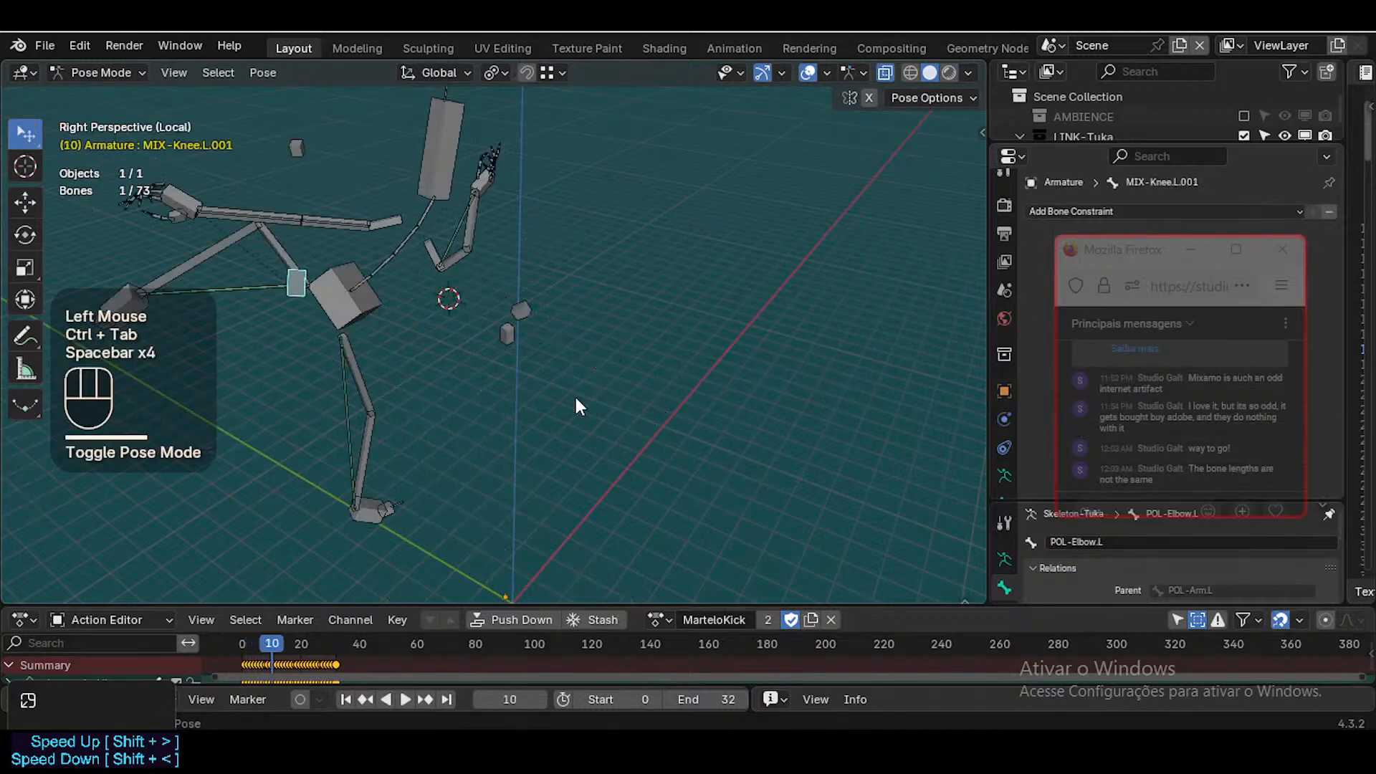
Replay the MarteloKick animation from another viewing angle to examine how the elbow helper bones follow the arms
key("shift+grave")
key("a")
key("shift+s")
key("shift+s")
left_click(577, 400)
key("space")
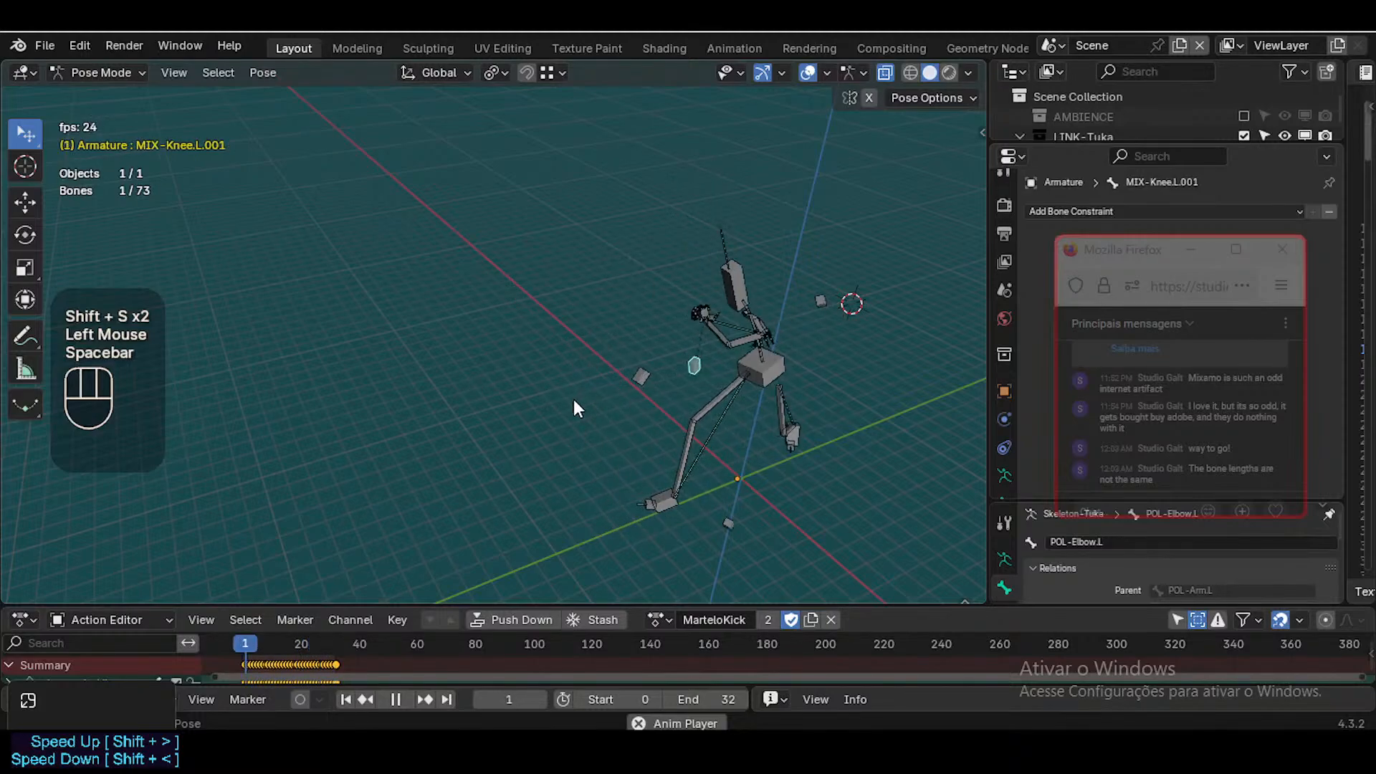
Pause the MarteloKick animation, inspect the left arm and its pole bone up close, and save the file
key("space")
key("shift+grave")
key("d")
key("w")
key("shift+s")
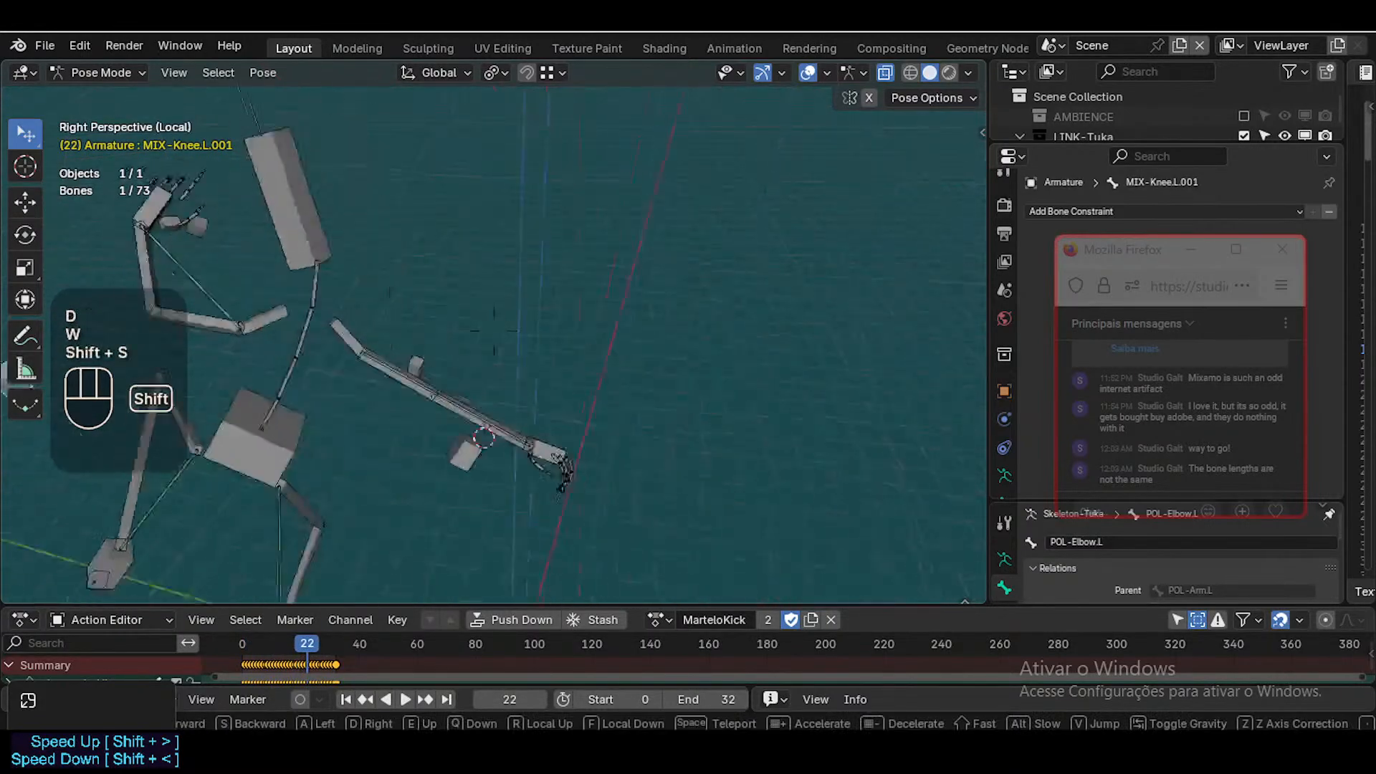
left_click(613, 341)
key("ctrl+s")
Play the MarteloKick action in short bursts from different angles to check how MIX-Knee.L.001 follows the left arm
key("space")
key("space")
key("space")
key("space")
key("space")
key("space")
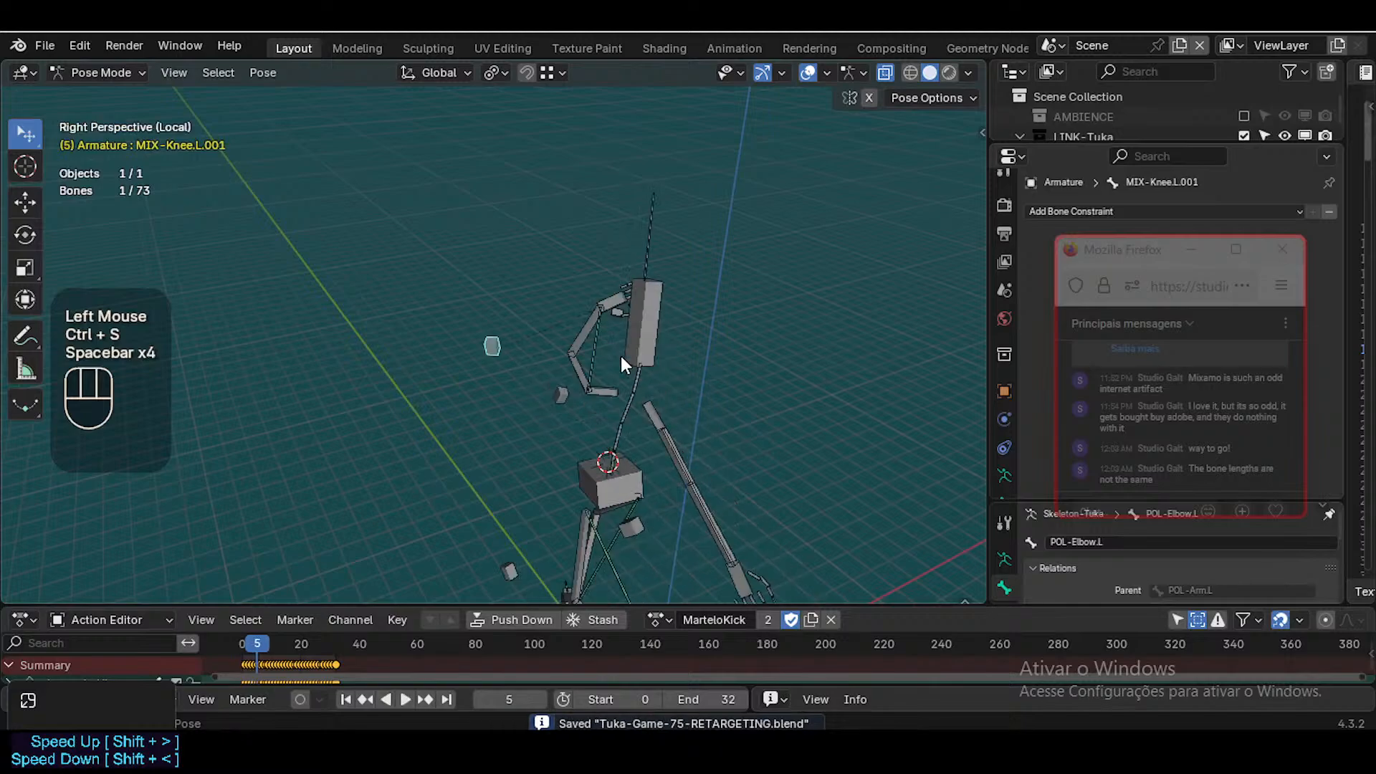
key("shift+grave")
key("d")
key("s")
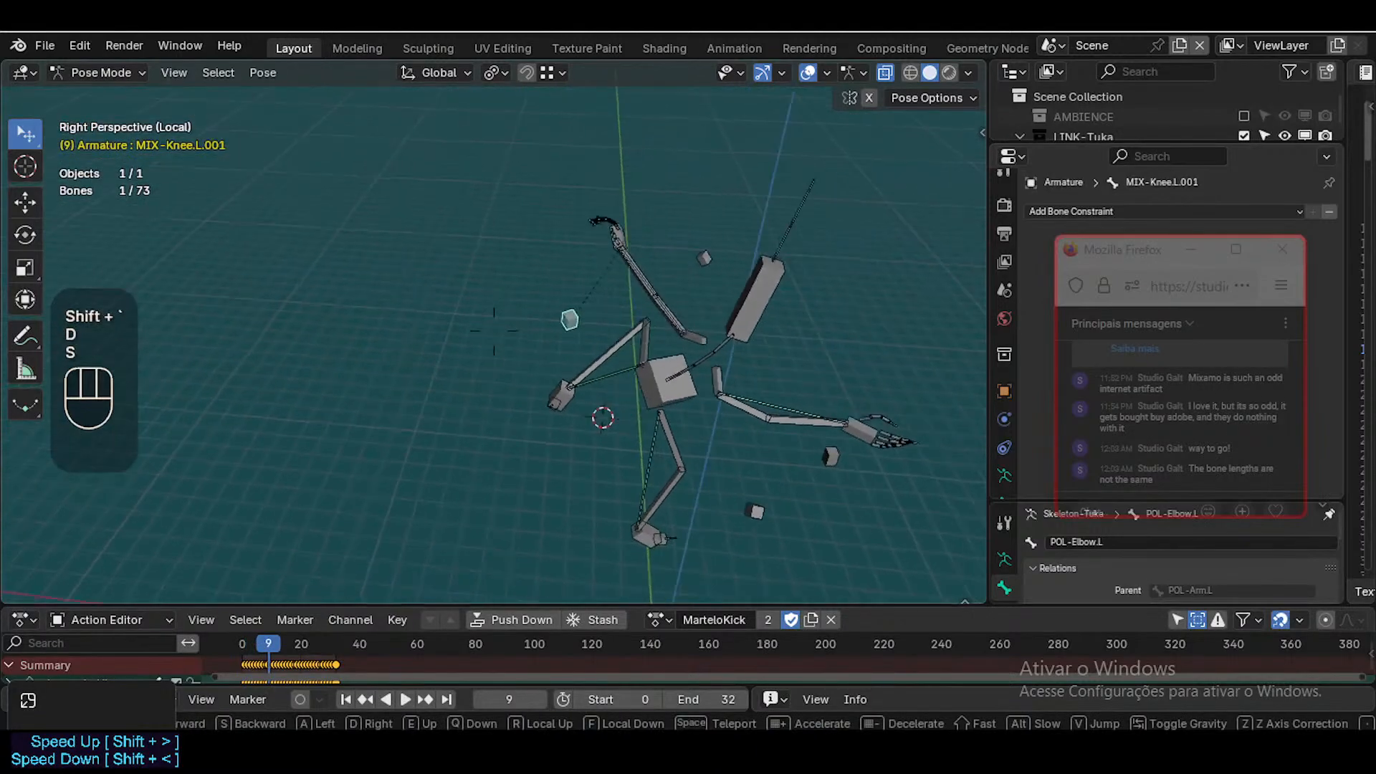
key("q")
key("w")
left_click(621, 356)
key("space")
key("space")
key("space")
key("space")
key("space")
key("space")
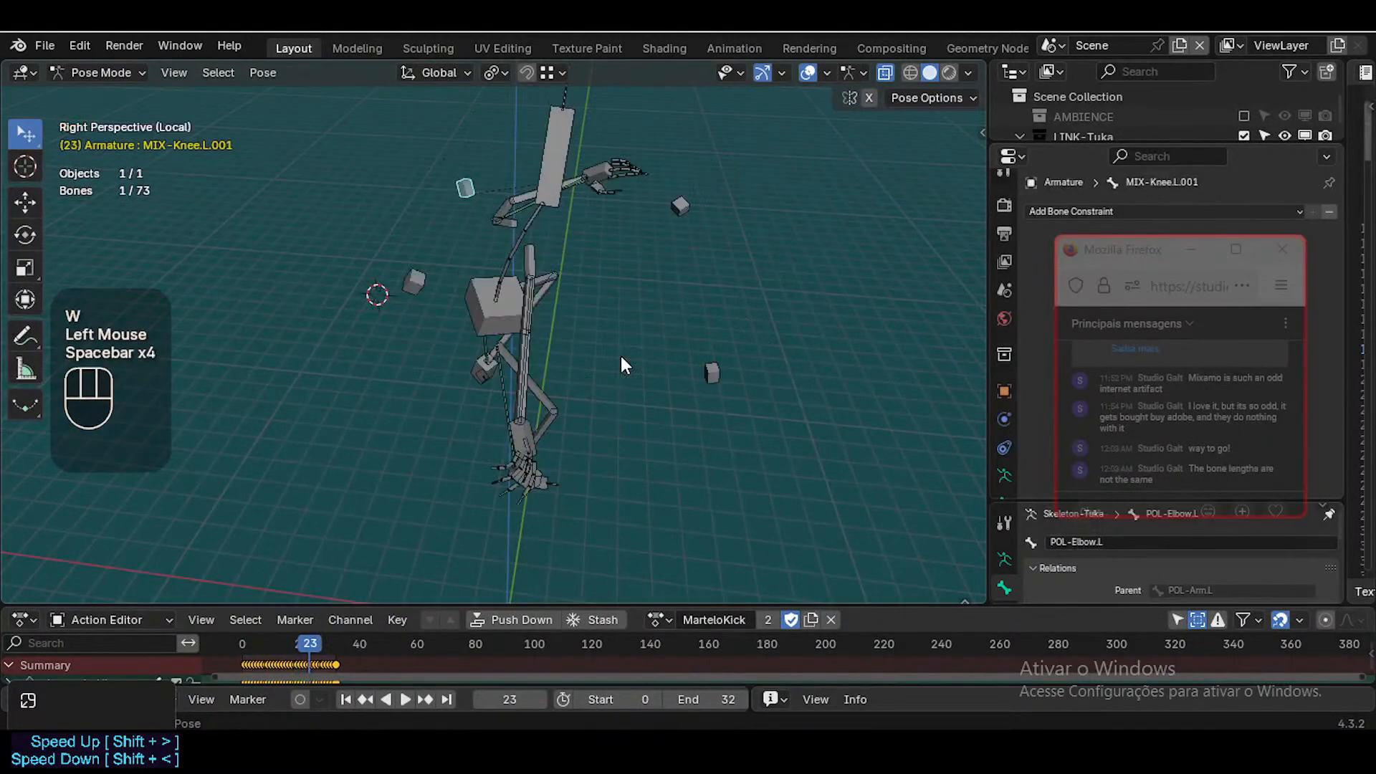
Select the MIX-Knee.R.001 pole bone together with two right arm bones, making MIX-Arm.R the active bone
left_click(419, 367)
key("shift+grave")
key("a")
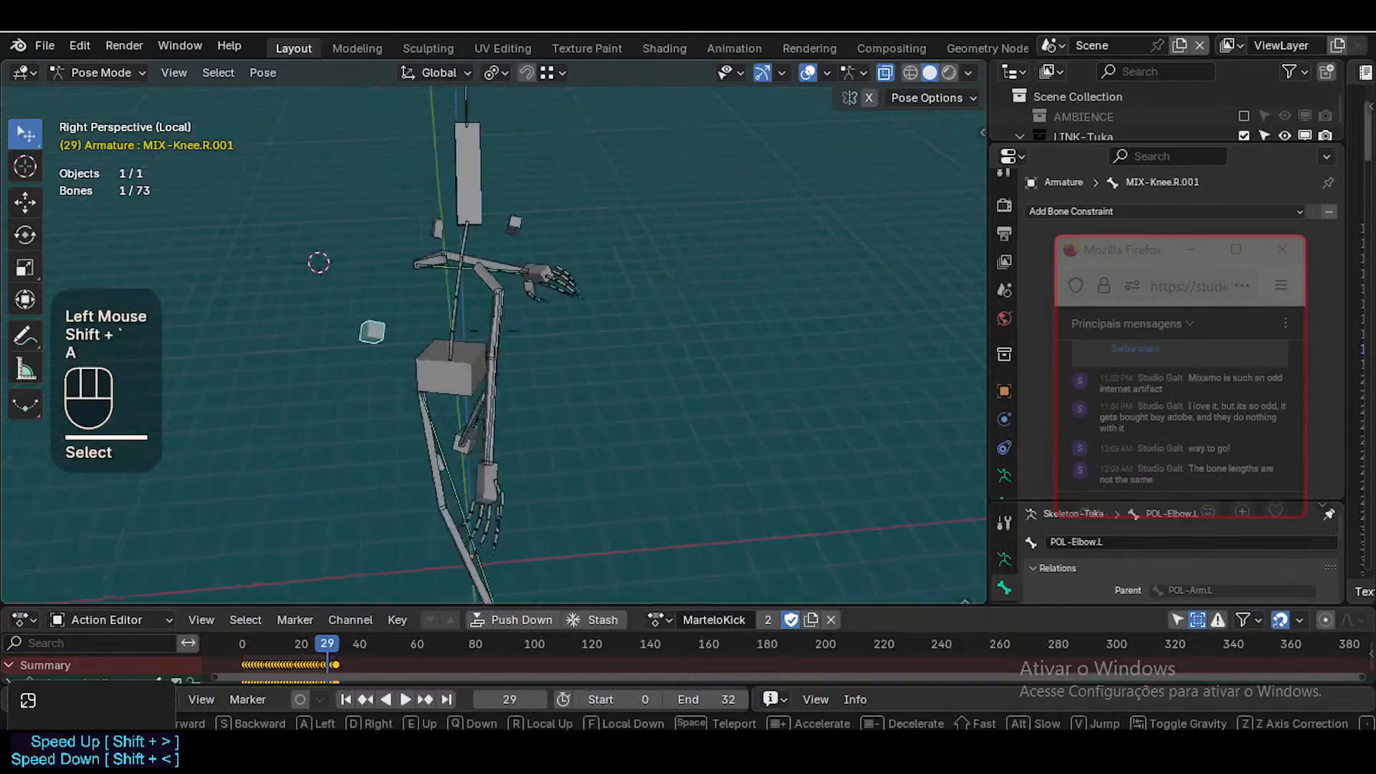
key("w")
left_click(429, 422)
left_click(479, 377, "shift")
left_click(478, 377, "shift")
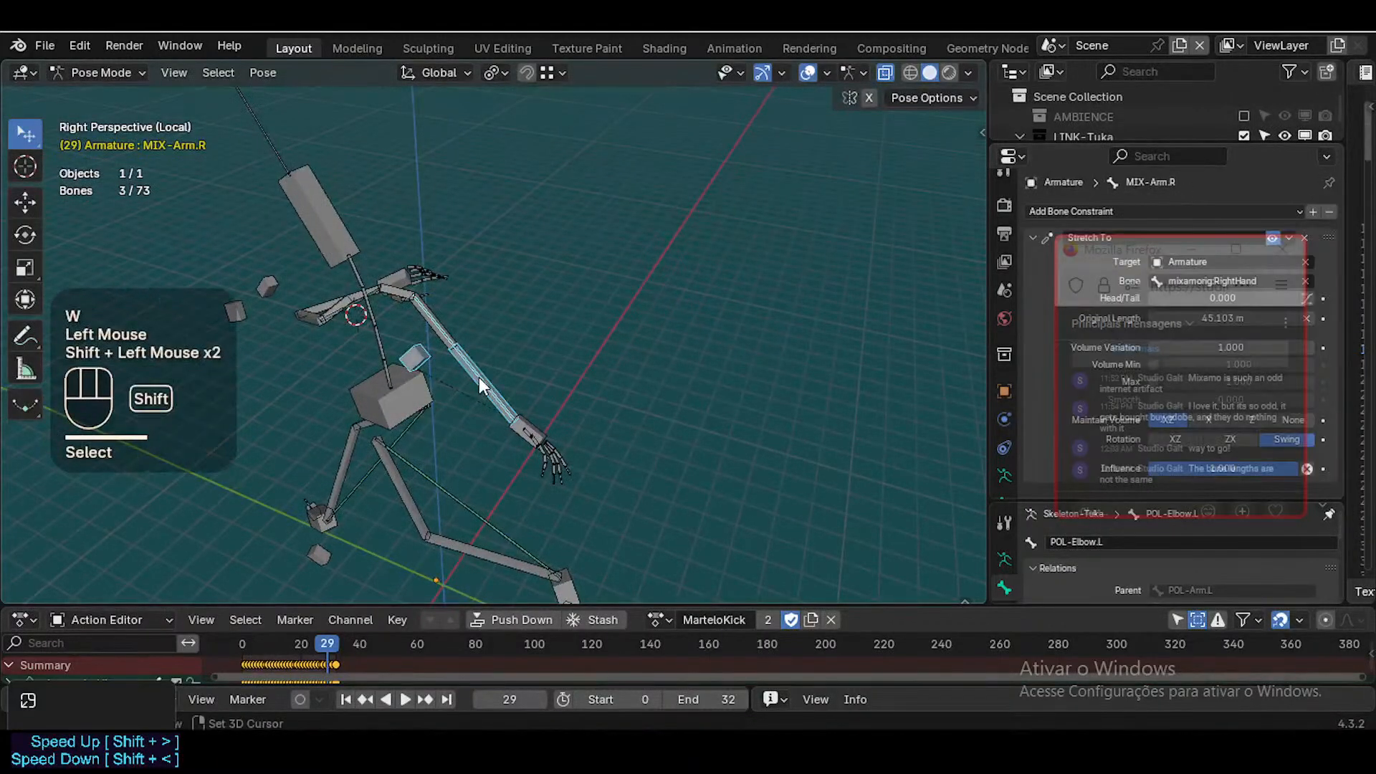
Play the action in short bursts from several angles to check the right arm's bending against its pole bone
key("space")
key("space")
key("space")
key("space")
key("space")
key("space")
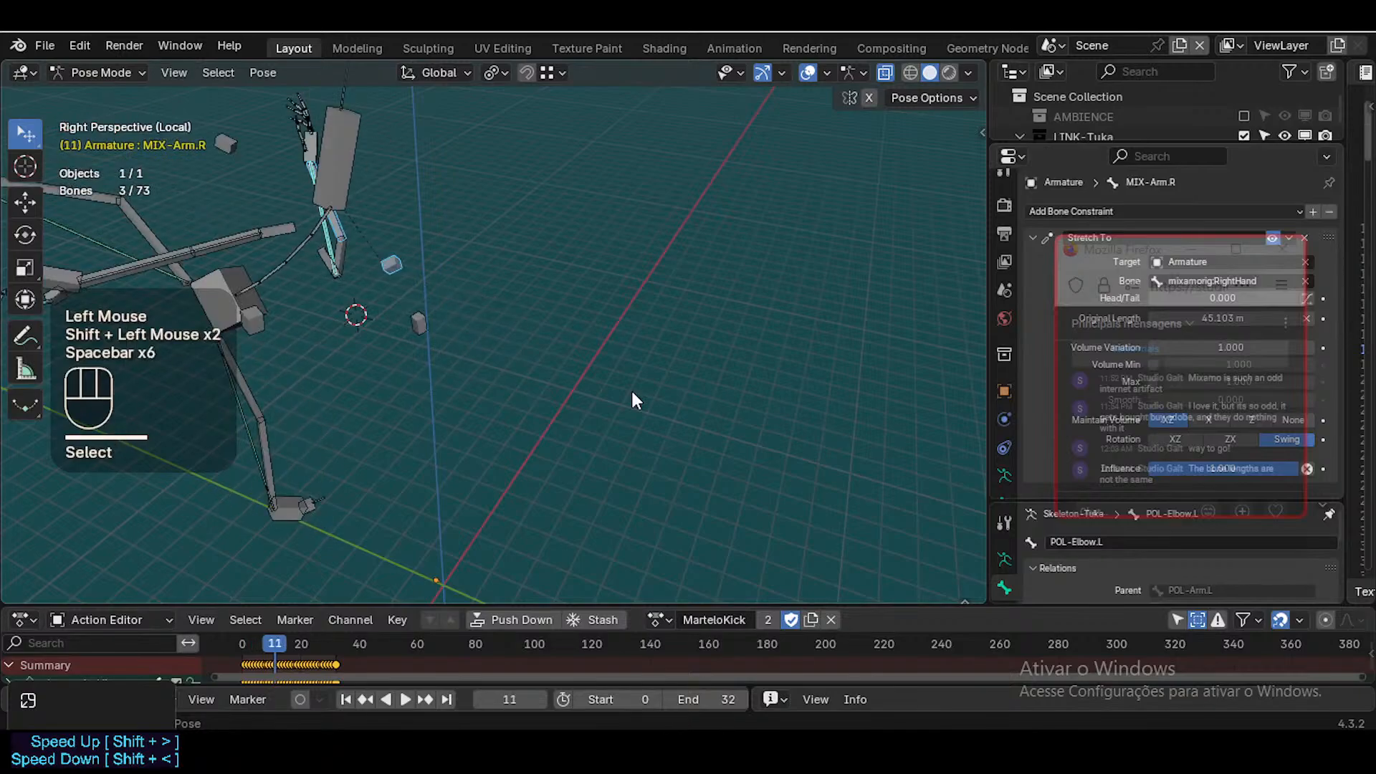
key("shift+grave")
key("d")
key("shift+w")
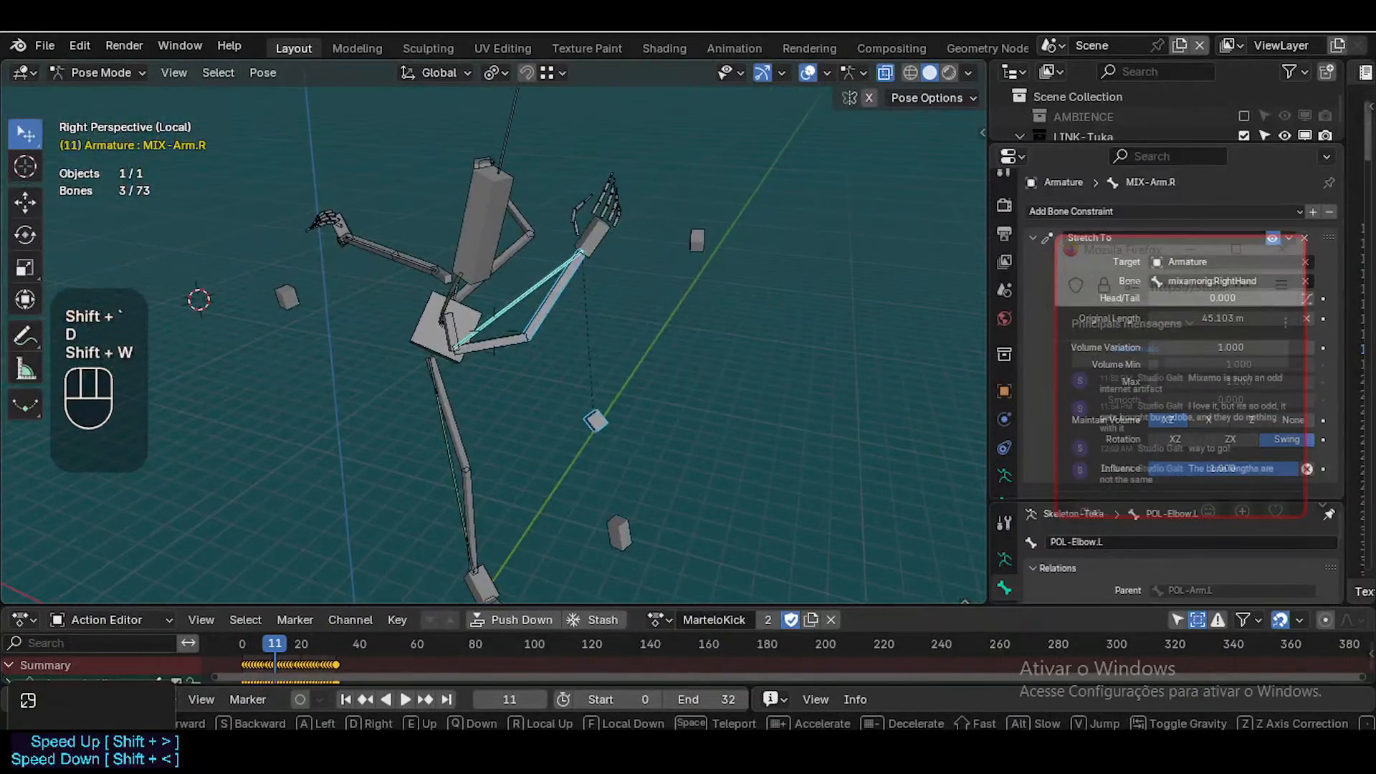
key("w")
key("s")
key("d")
left_click(633, 399)
key("space")
key("space")
key("space")
key("space")
key("space")
key("space")
key("space")
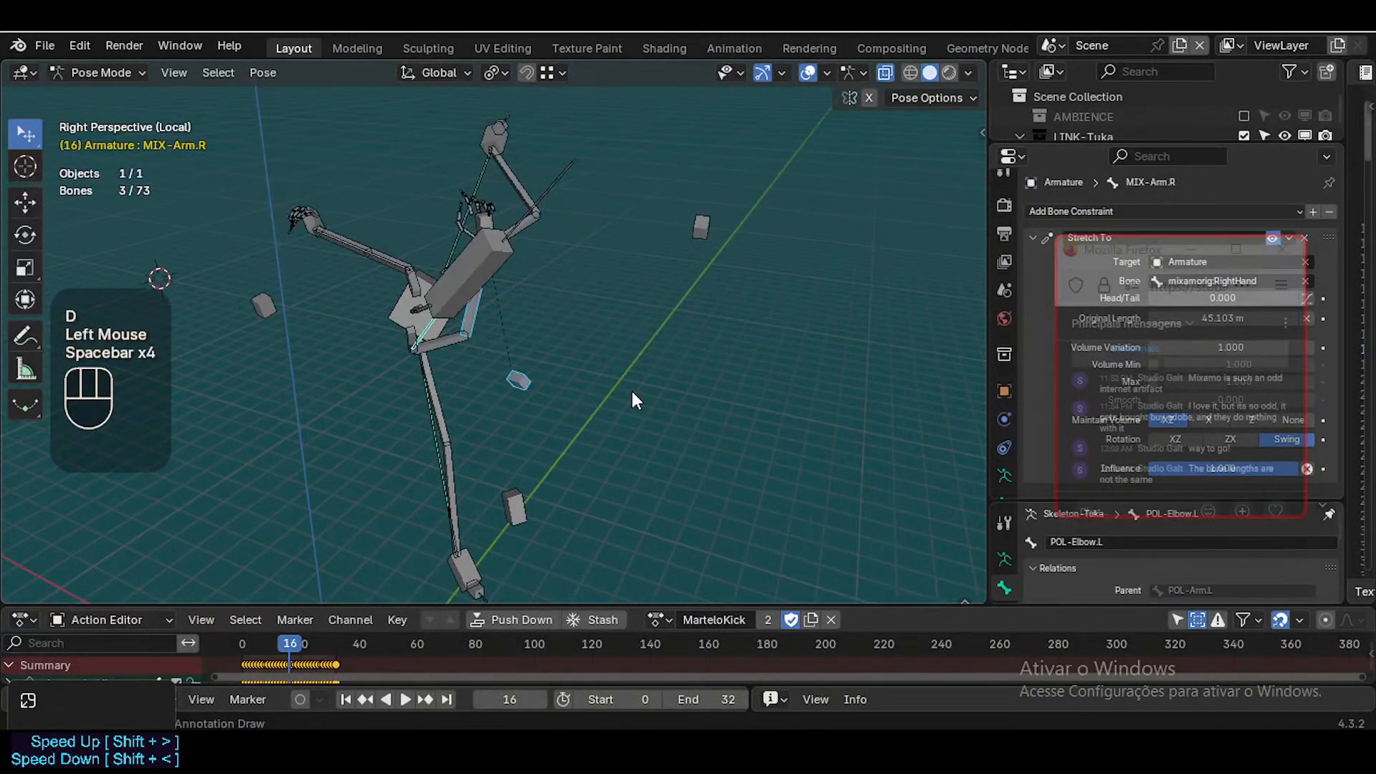
key("space")
key("space")
key("space")
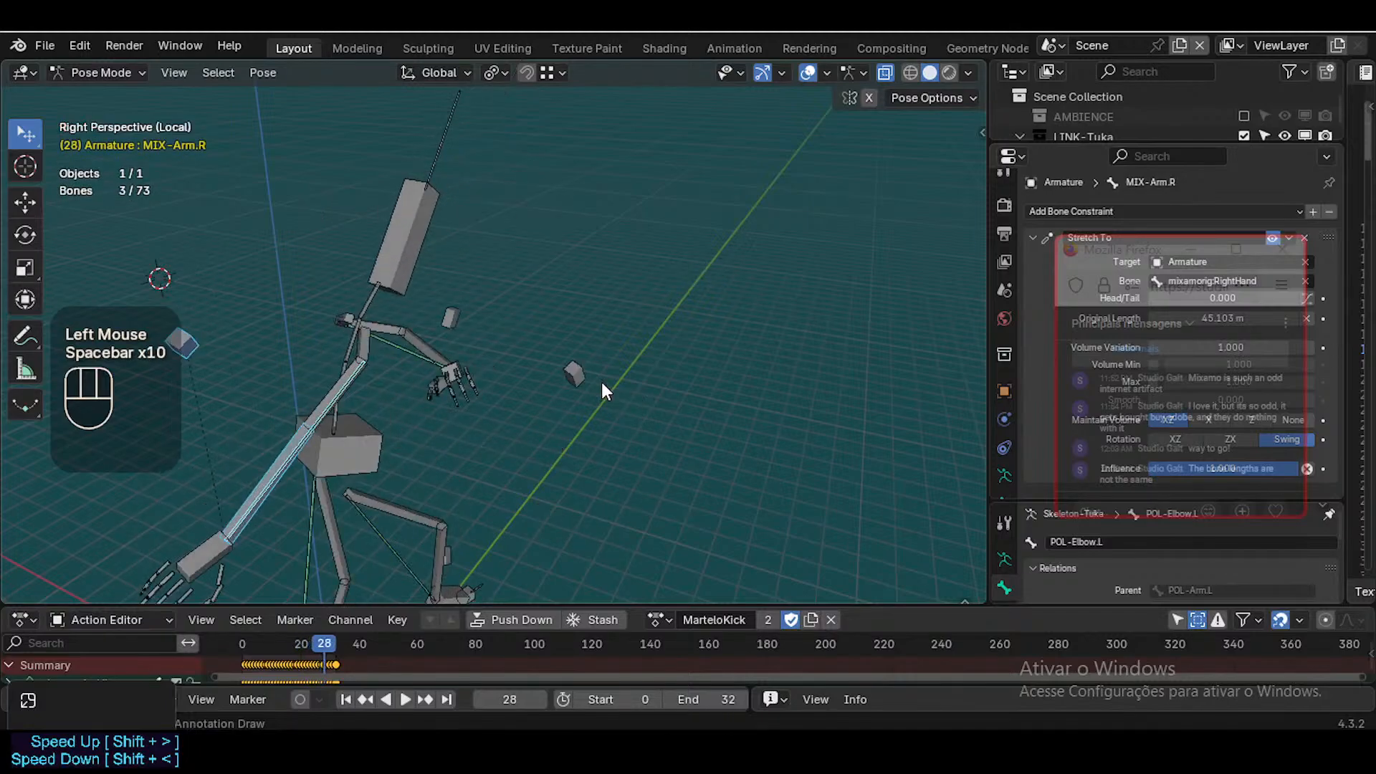
key("shift+grave")
key("a")
key("s")
left_click(601, 380)
key("space")
key("space")
key("space")
key("space")
key("space")
key("space")
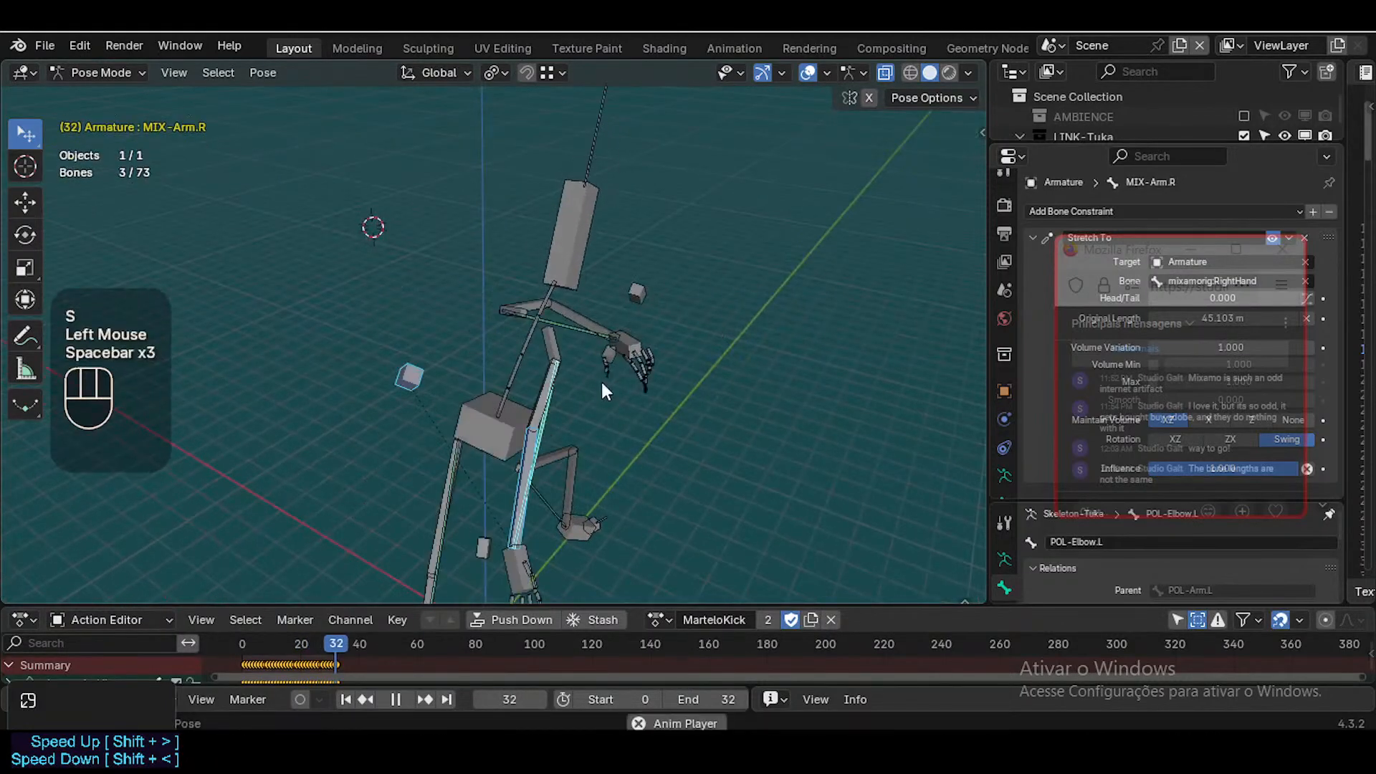
Clear the pose transforms of all the armature's bones and save the file
key("a")
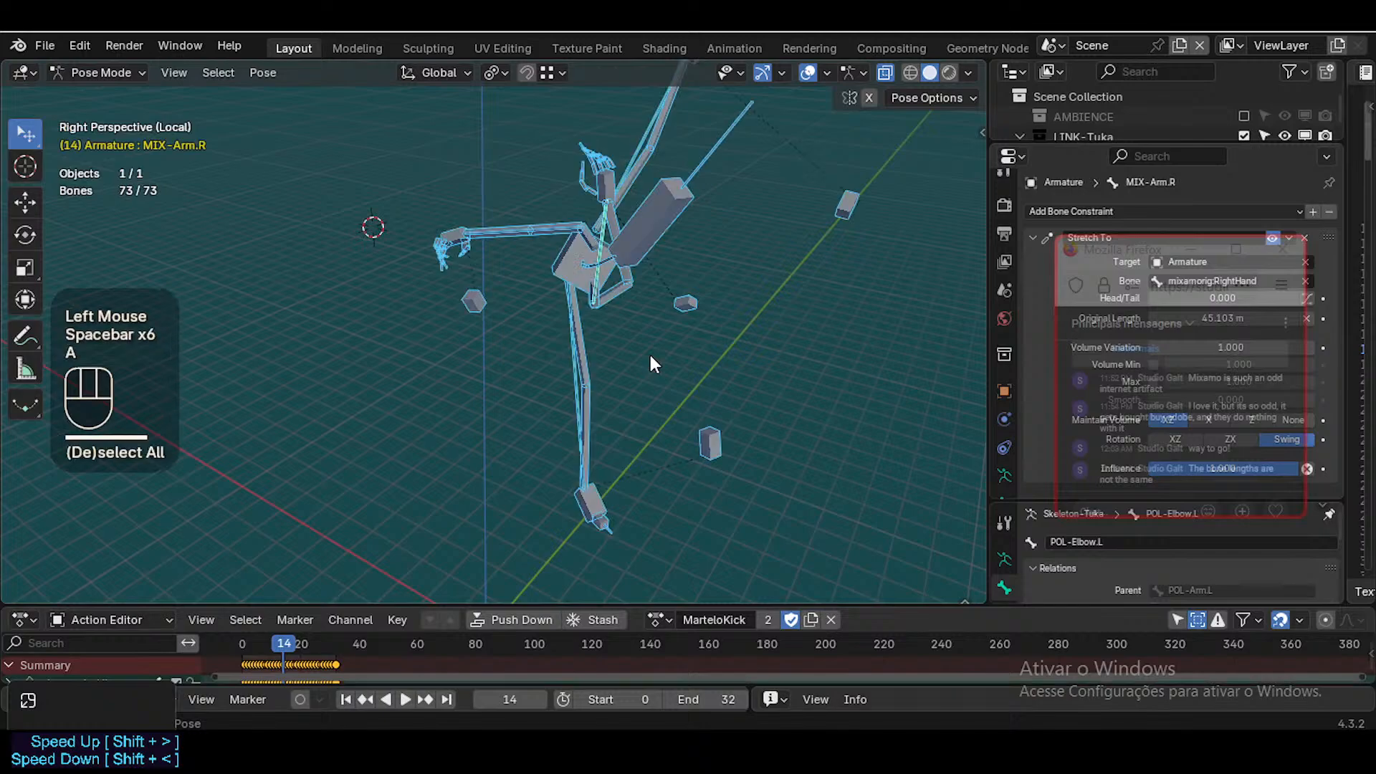
key("alt+q")
key("alt+q")
key("alt+q")
key("shift+grave")
left_click(635, 394)
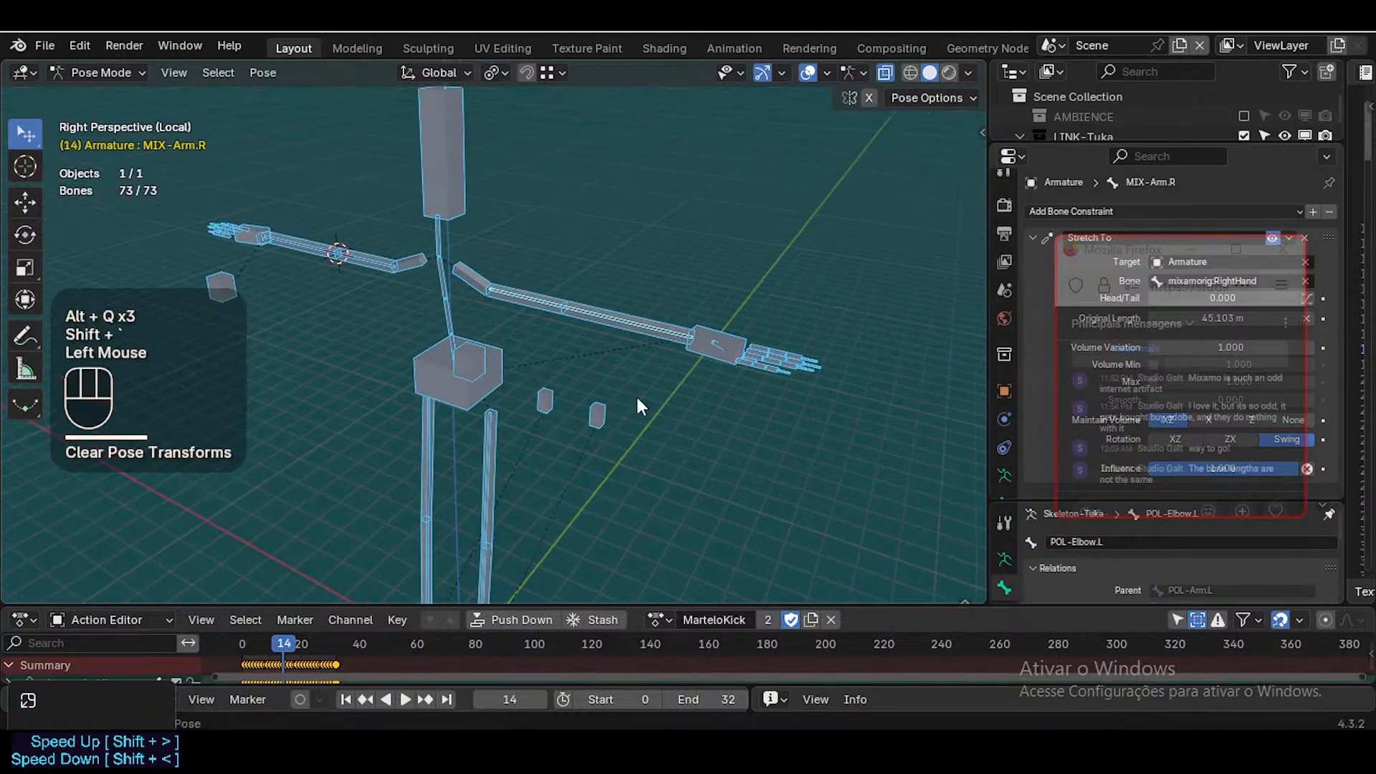
key("ctrl+s")
Deselect all bones of the armature
key("shift+grave")
left_click(982, 432)
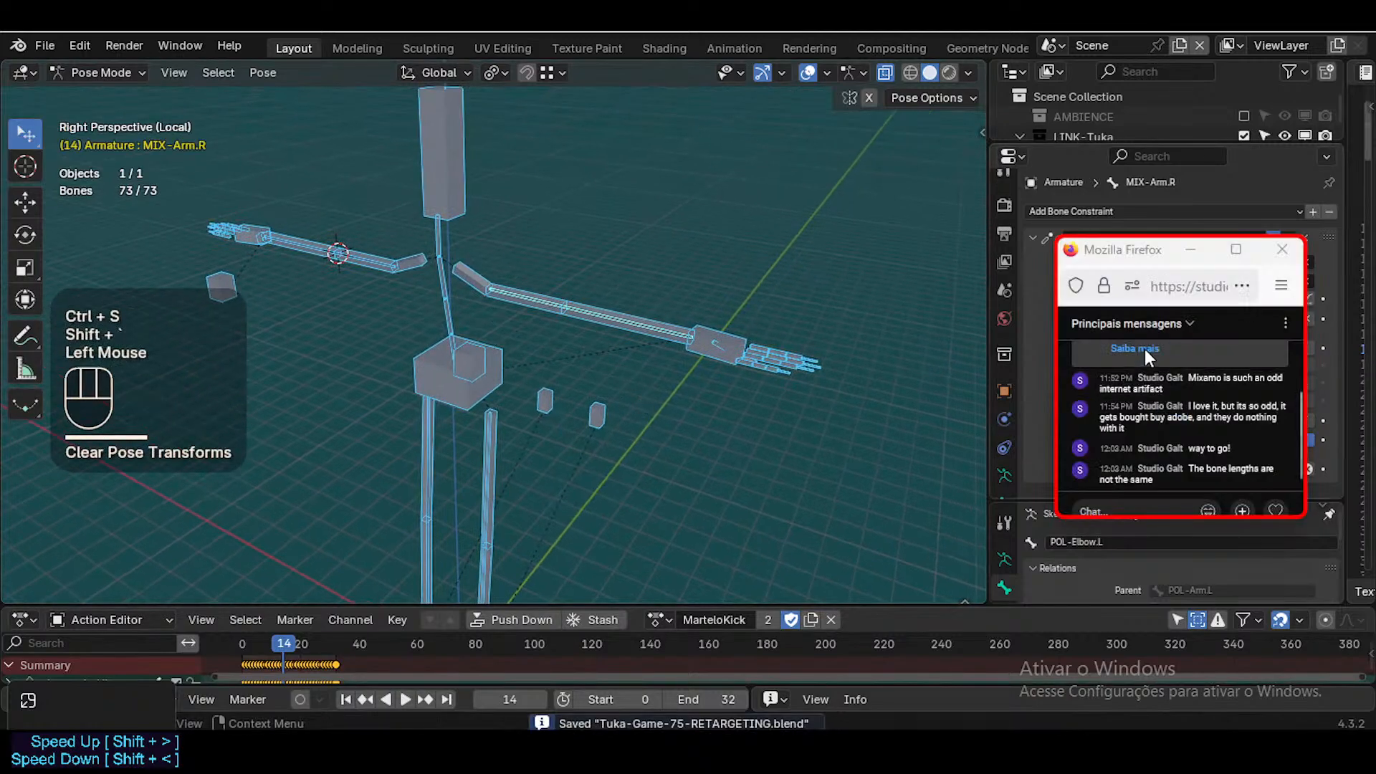
scroll(516, 399, "down", 2)
key("alt+a")
left_click(571, 432)
scroll(571, 432, "down", 2)
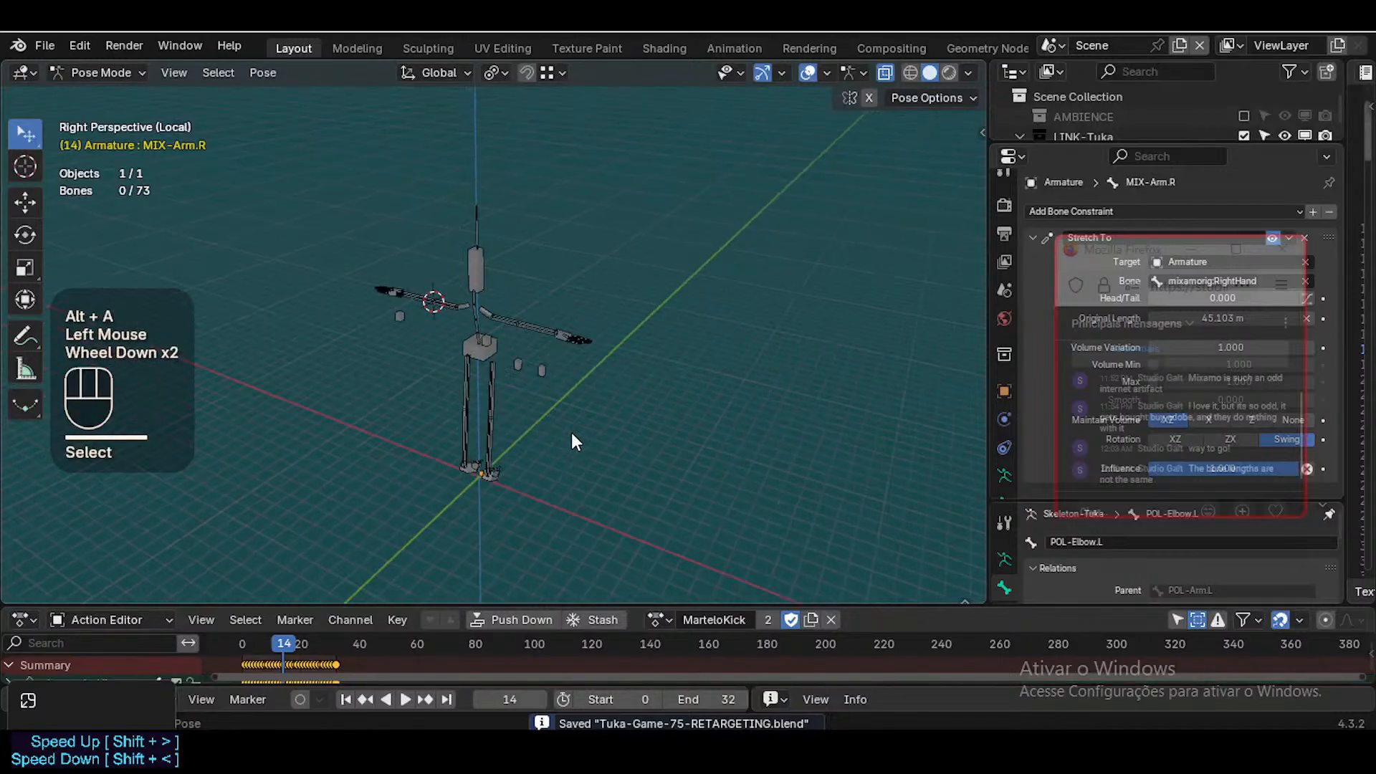
Examine the armature's rest pose and the placement of its pole bones from several angles
middle_click_drag(570, 433, 344, 453)
key("shift+grave")
key("d")
key("w")
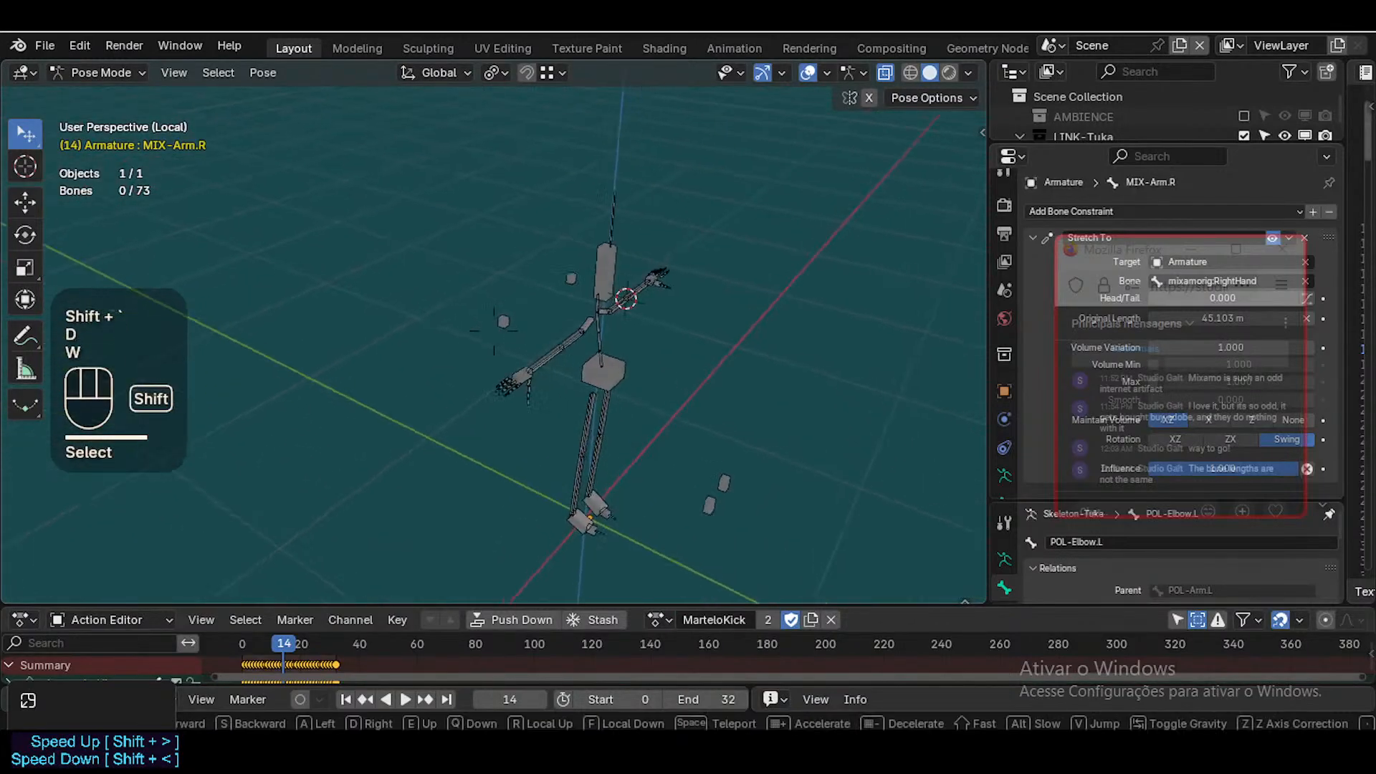
left_click(617, 375)
middle_click_drag(652, 367, 485, 379)
scroll(462, 377, "down", 2)
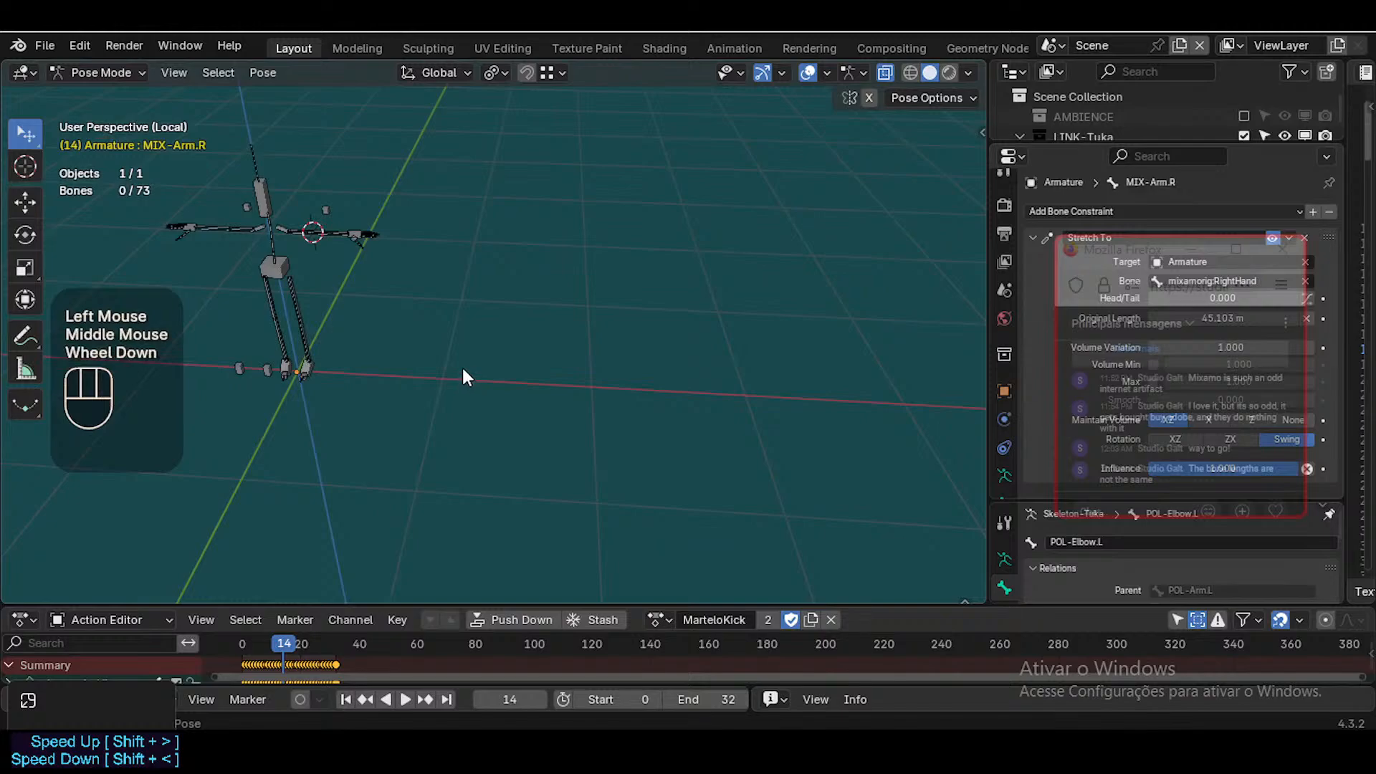
key("shift+grave")
key("w")
key("a")
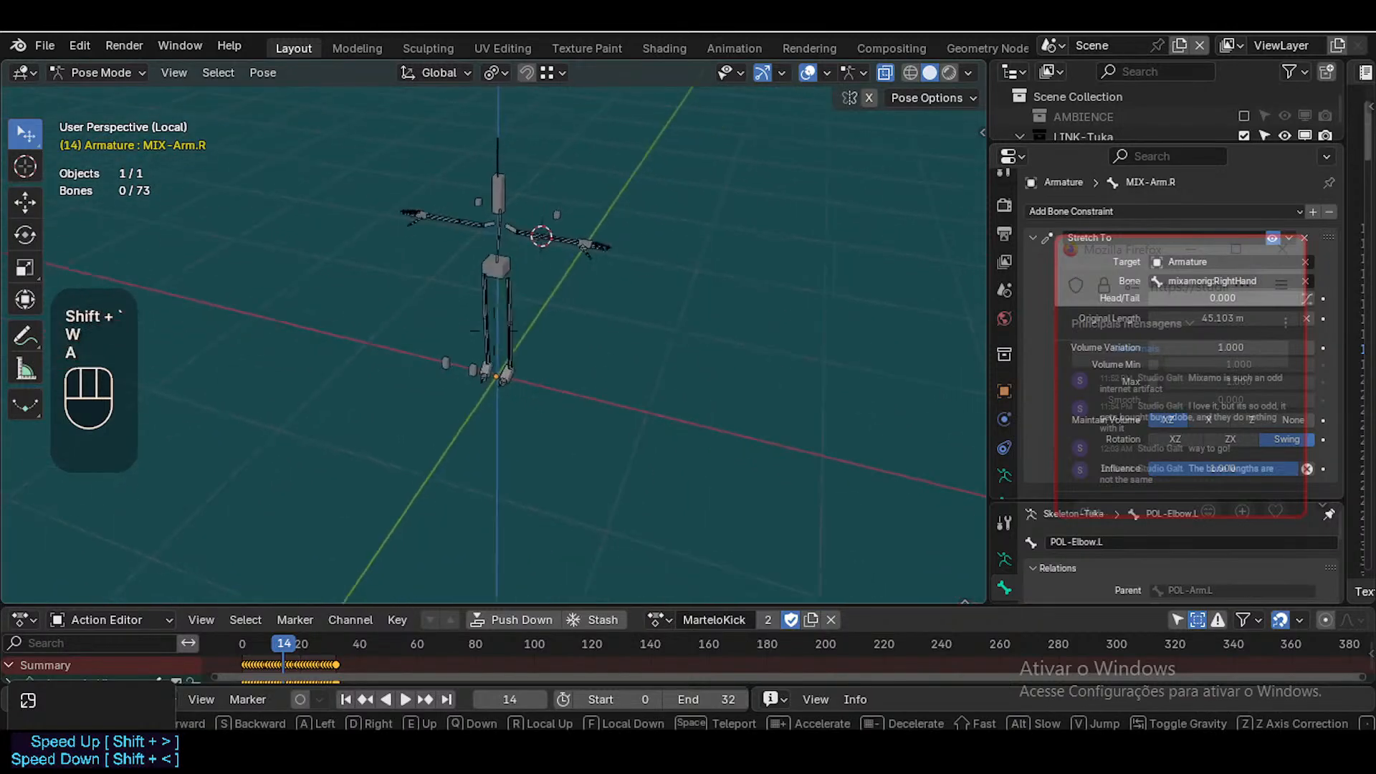
left_click(489, 418)
Go to the animation's start frame and enlarge the Action Editor to show more bone channels
key("shift+Left")
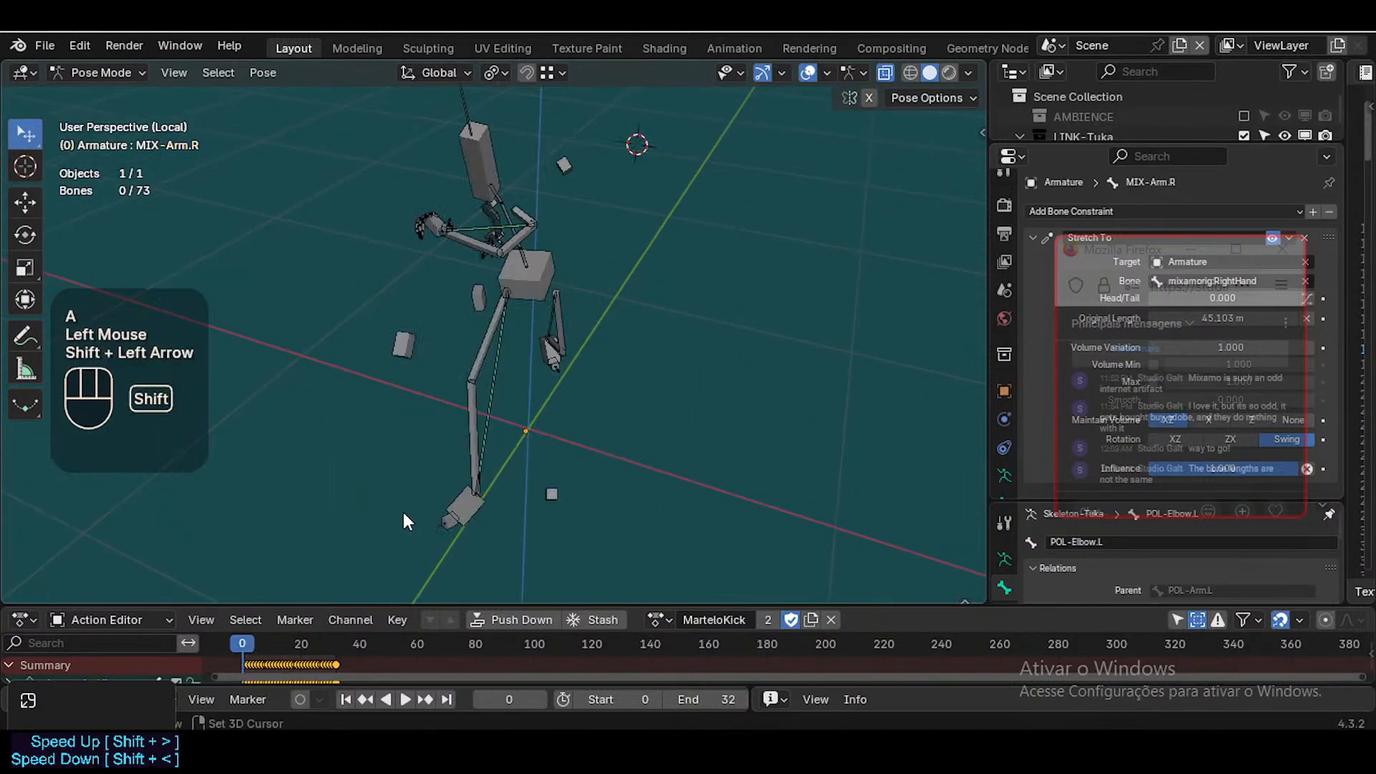
left_click_drag(345, 605, 349, 448)
scroll(290, 618, "down", 2)
scroll(290, 618, "up", 4)
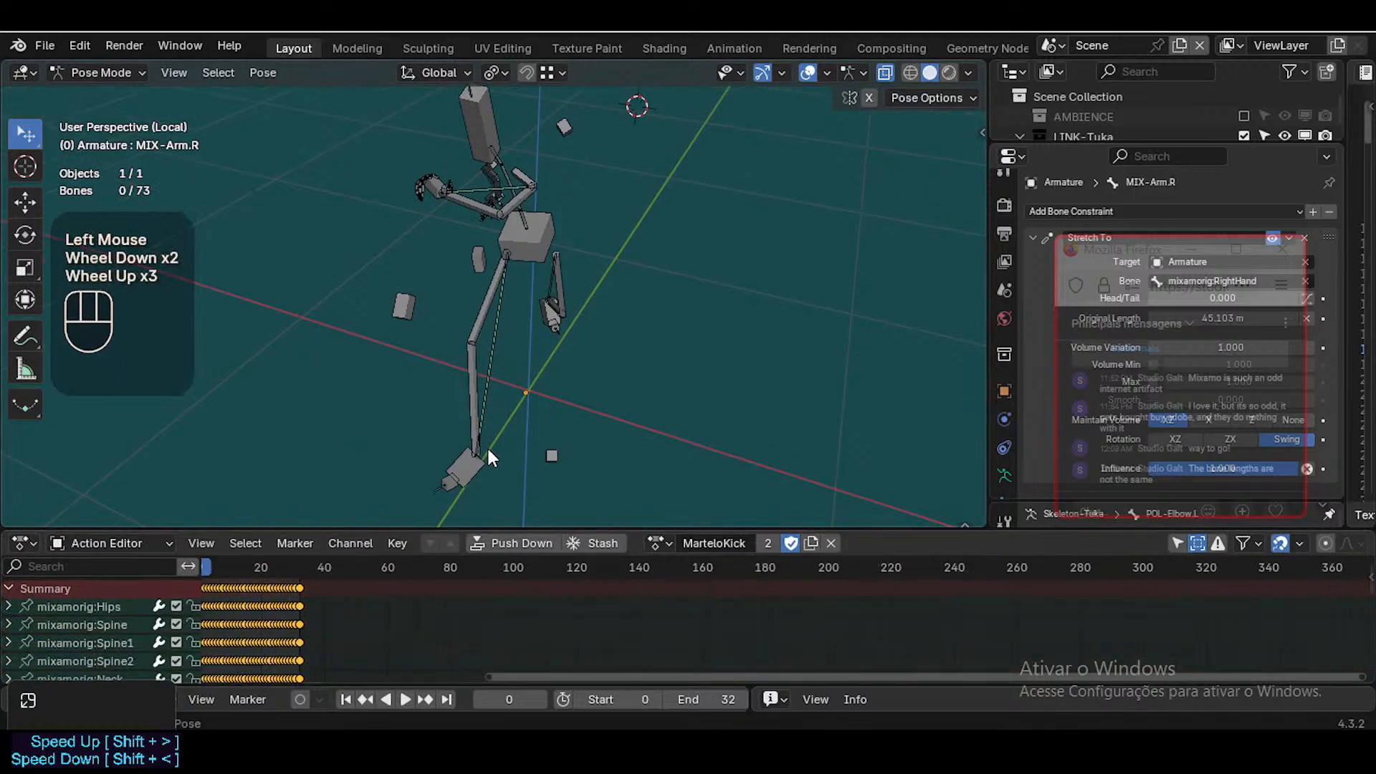
scroll(458, 480, "up", 1)
scroll(500, 365, "down", 2)
Examine the bent arms and the pole bones around the armature in the start pose, along with the action's keyframe range
key("shift+grave")
key("w")
key("e")
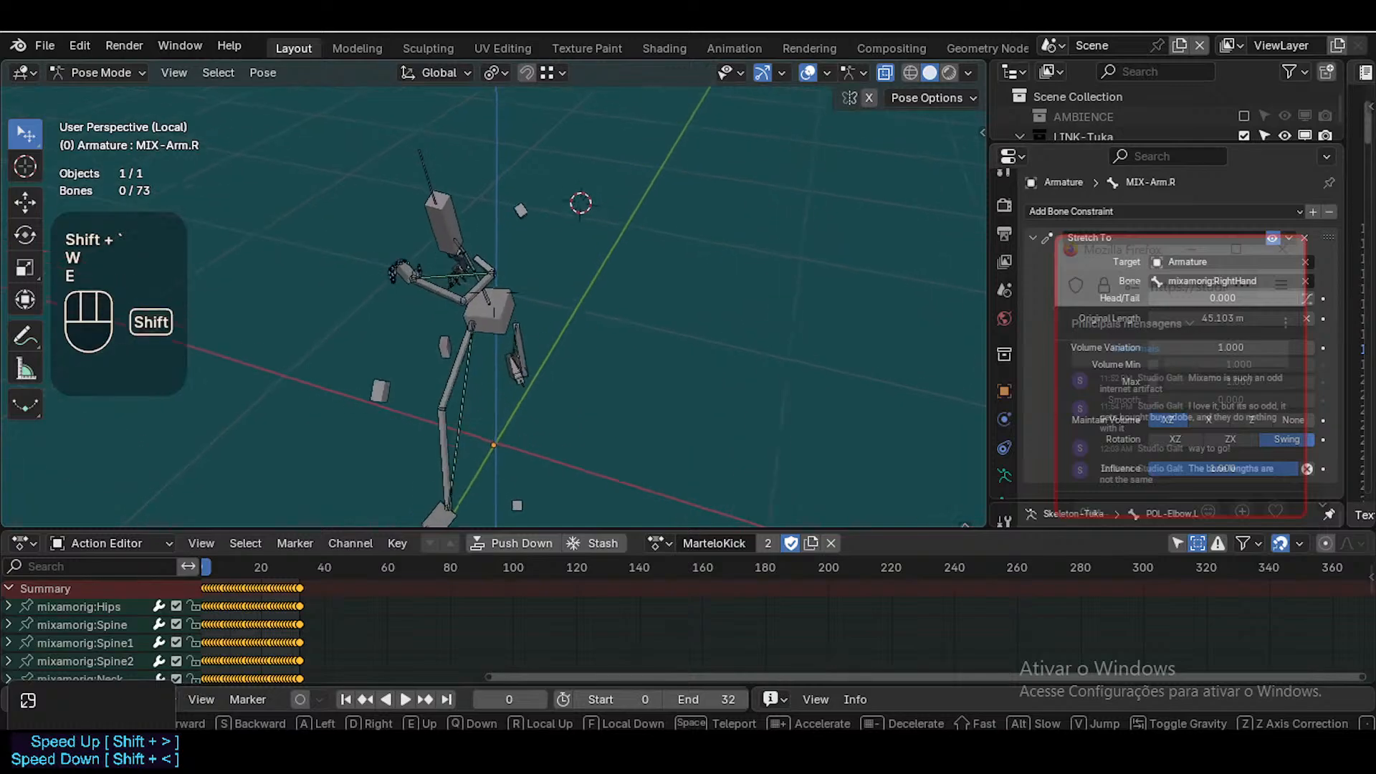
key("w")
key("w")
key("w")
key("w")
key("w")
key("a")
key("d")
key("a")
key("s")
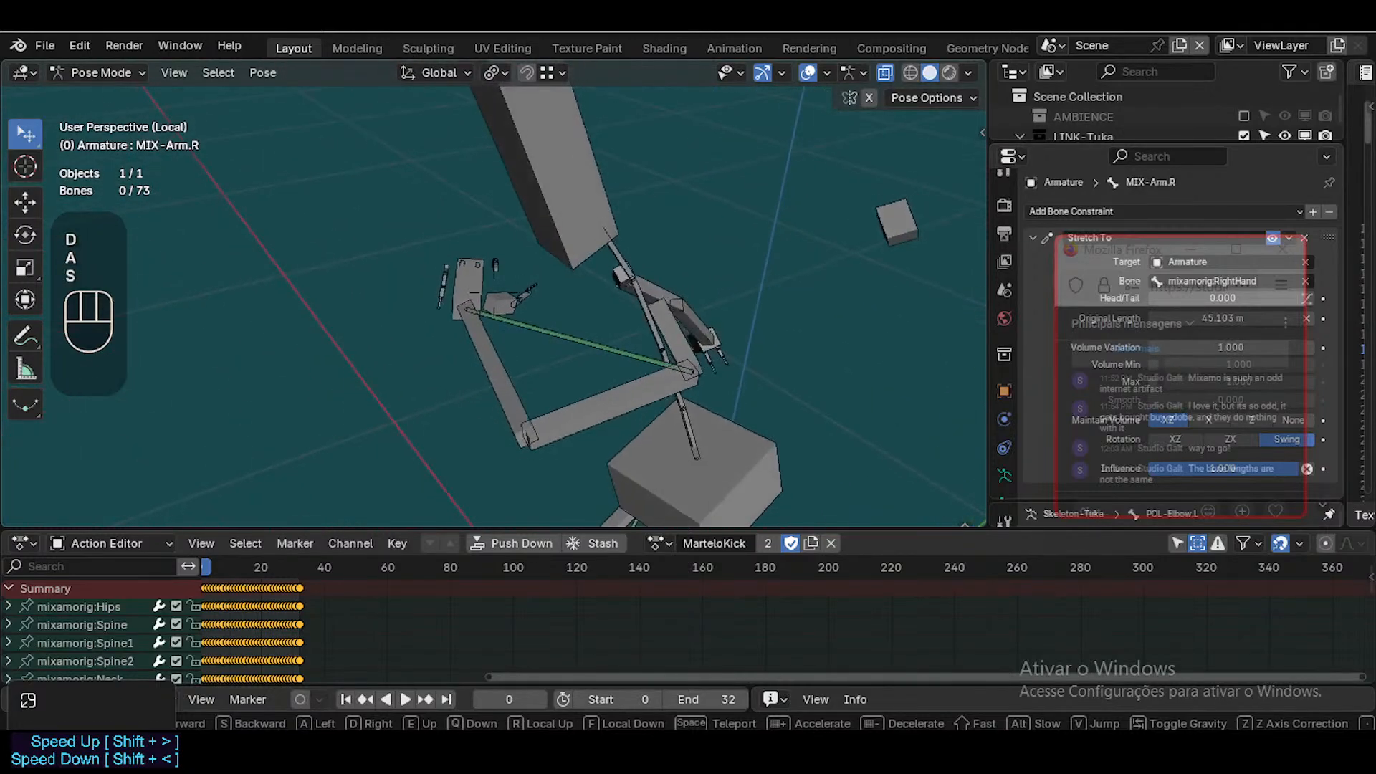
key("a")
key("s")
key("q")
key("e")
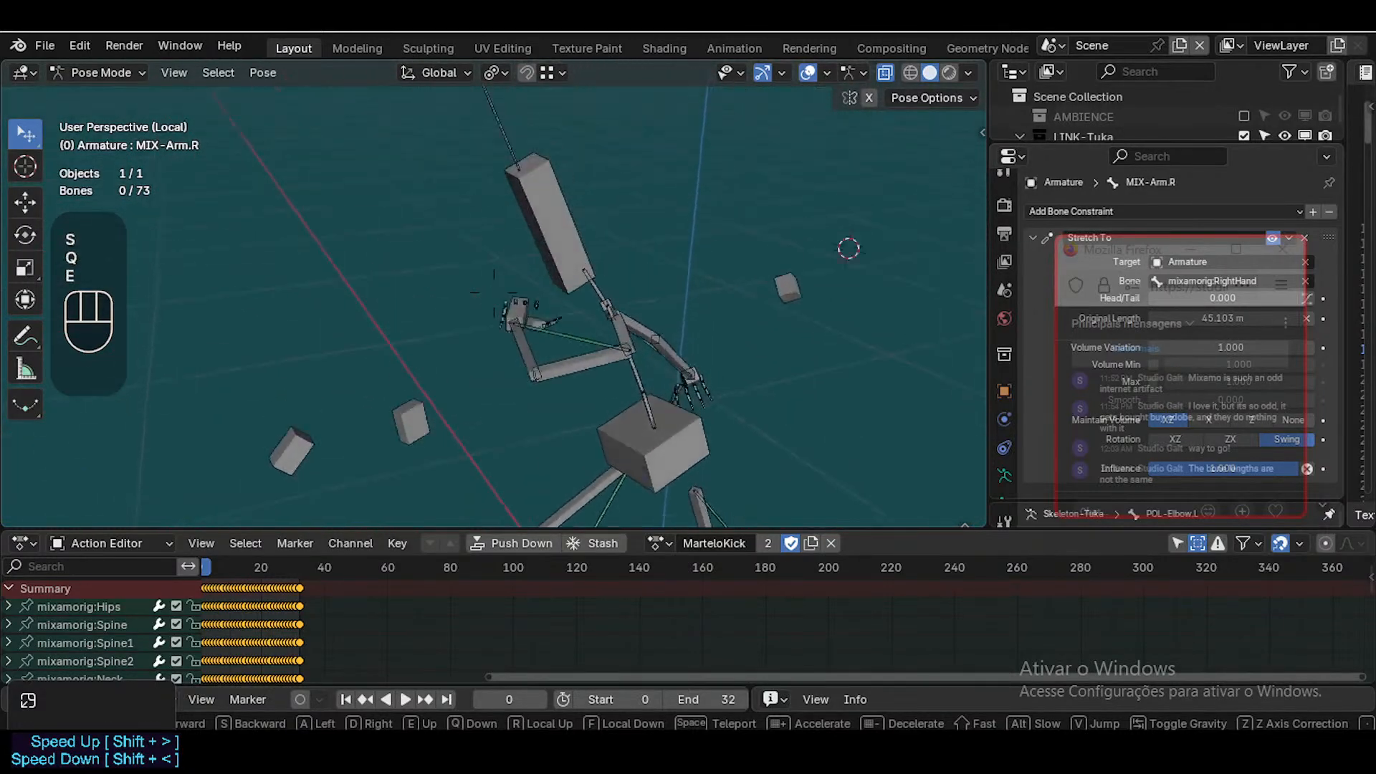
key("w")
key("d")
key("w")
key("a")
key("s")
left_click(386, 520)
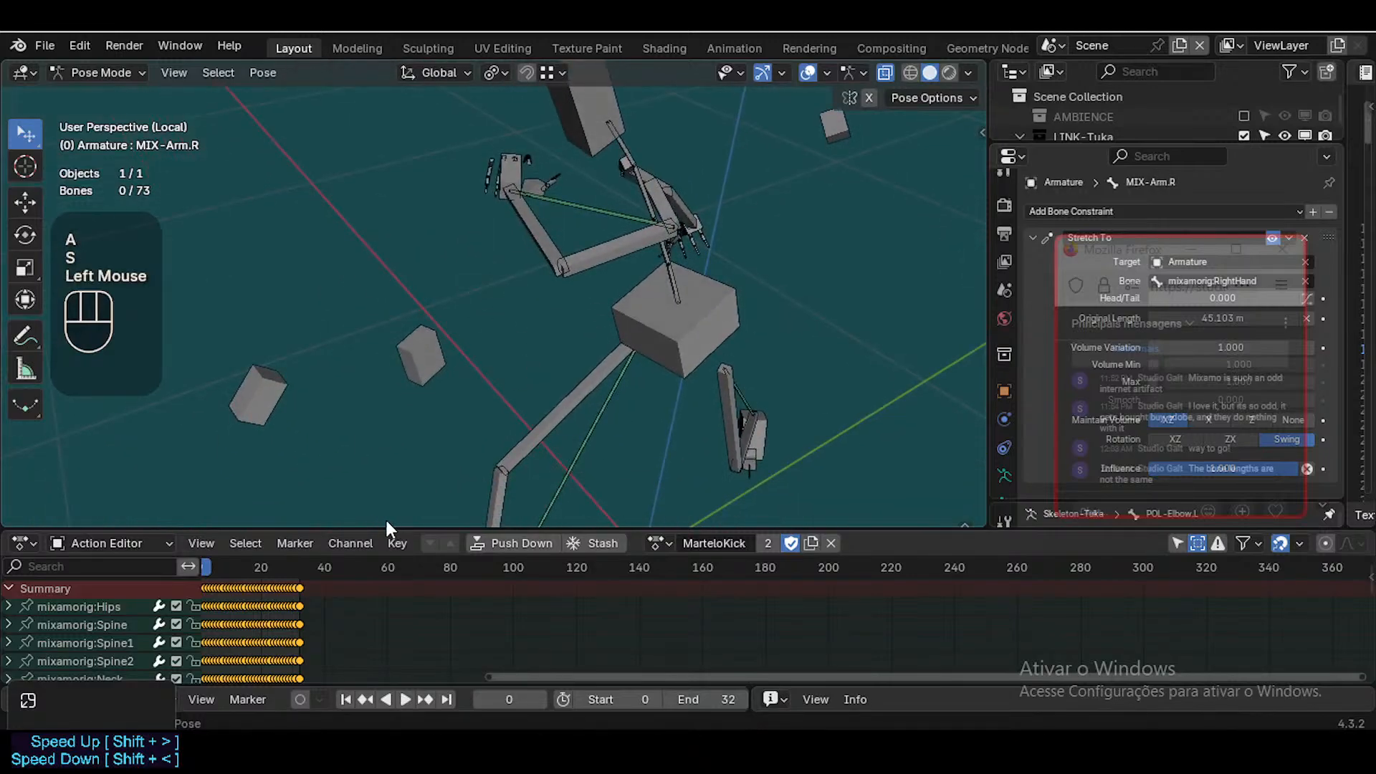
key("shift+Left")
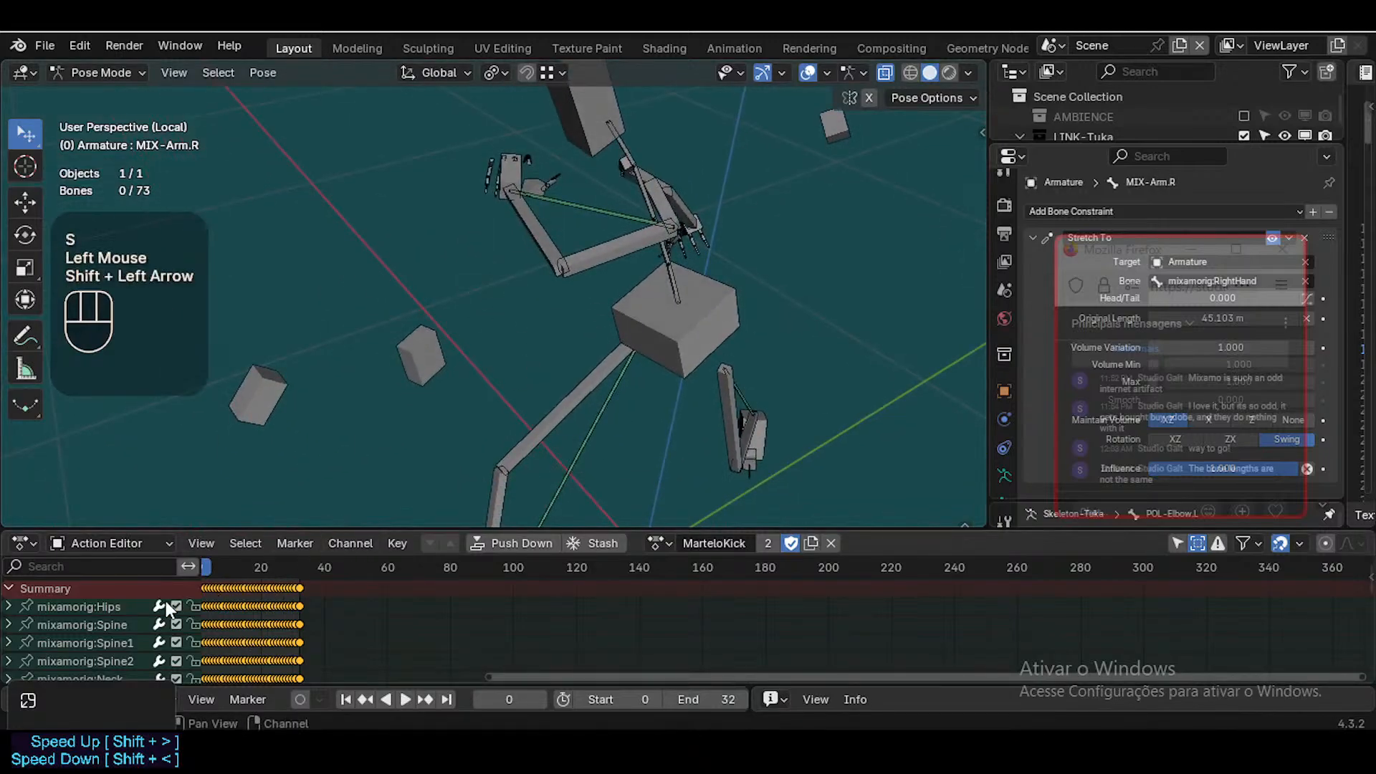
scroll(190, 601, "up", 1)
scroll(213, 600, "down", 2)
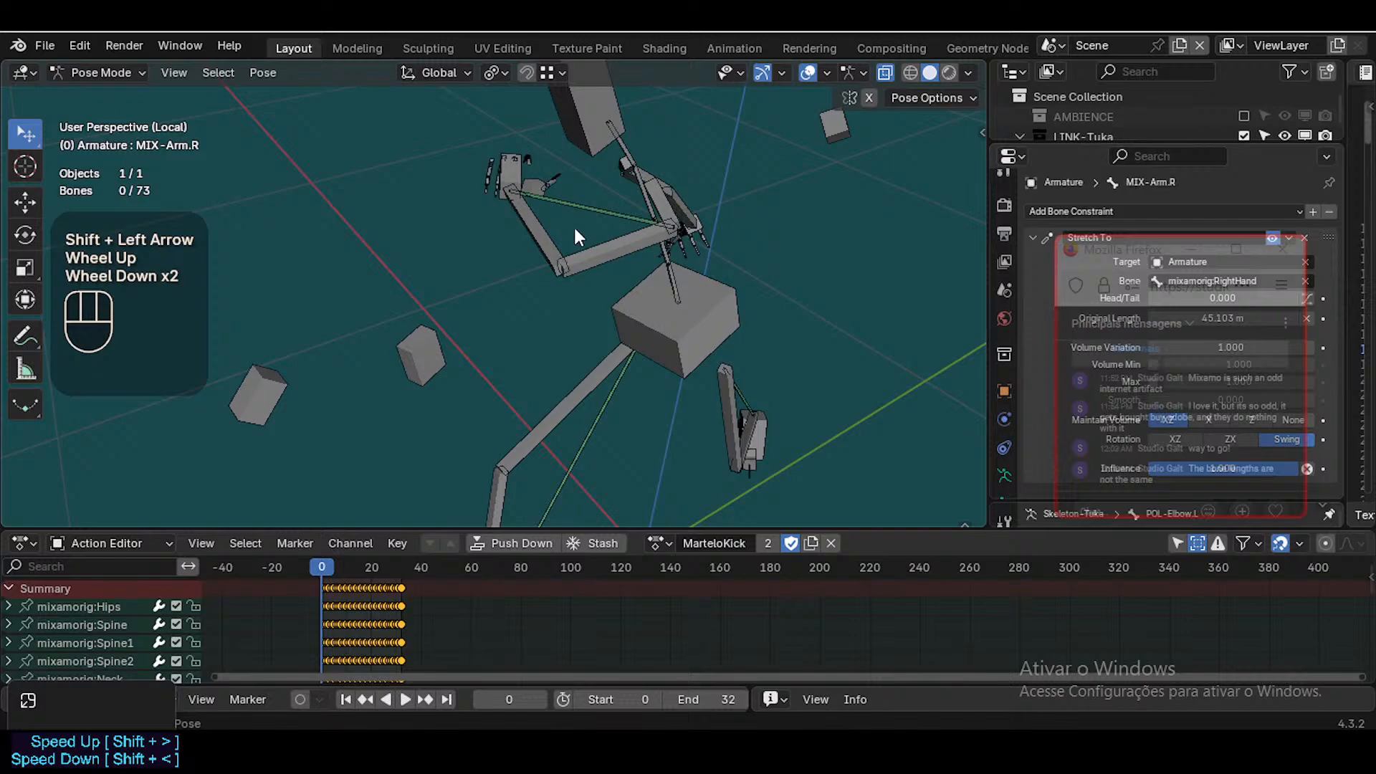
Select the MIX-Knee.R.001 pole bone and inspect its position relative to the right arm
key("shift+grave")
key("shift+grave")
key("w")
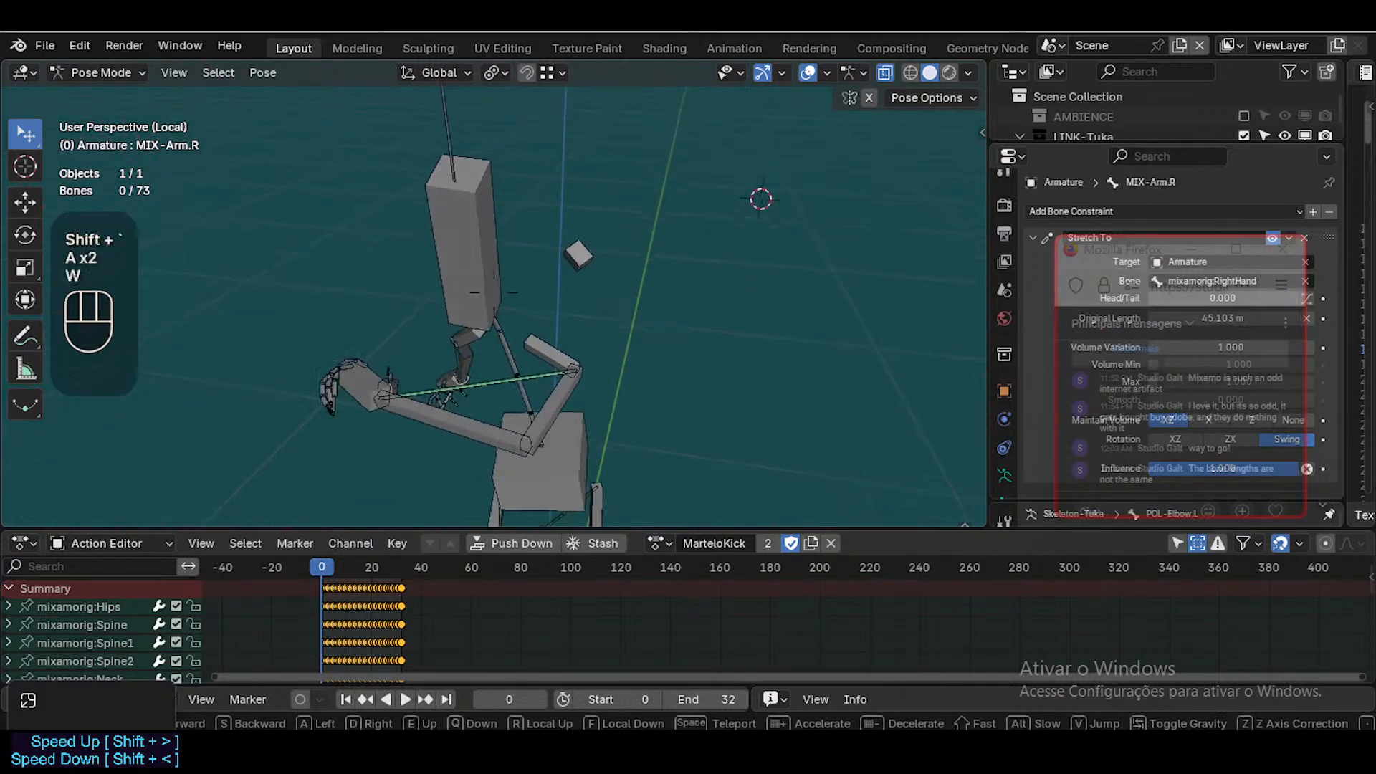
key("d")
left_click(492, 231)
left_click(549, 230)
key("shift+grave")
key("d")
key("w")
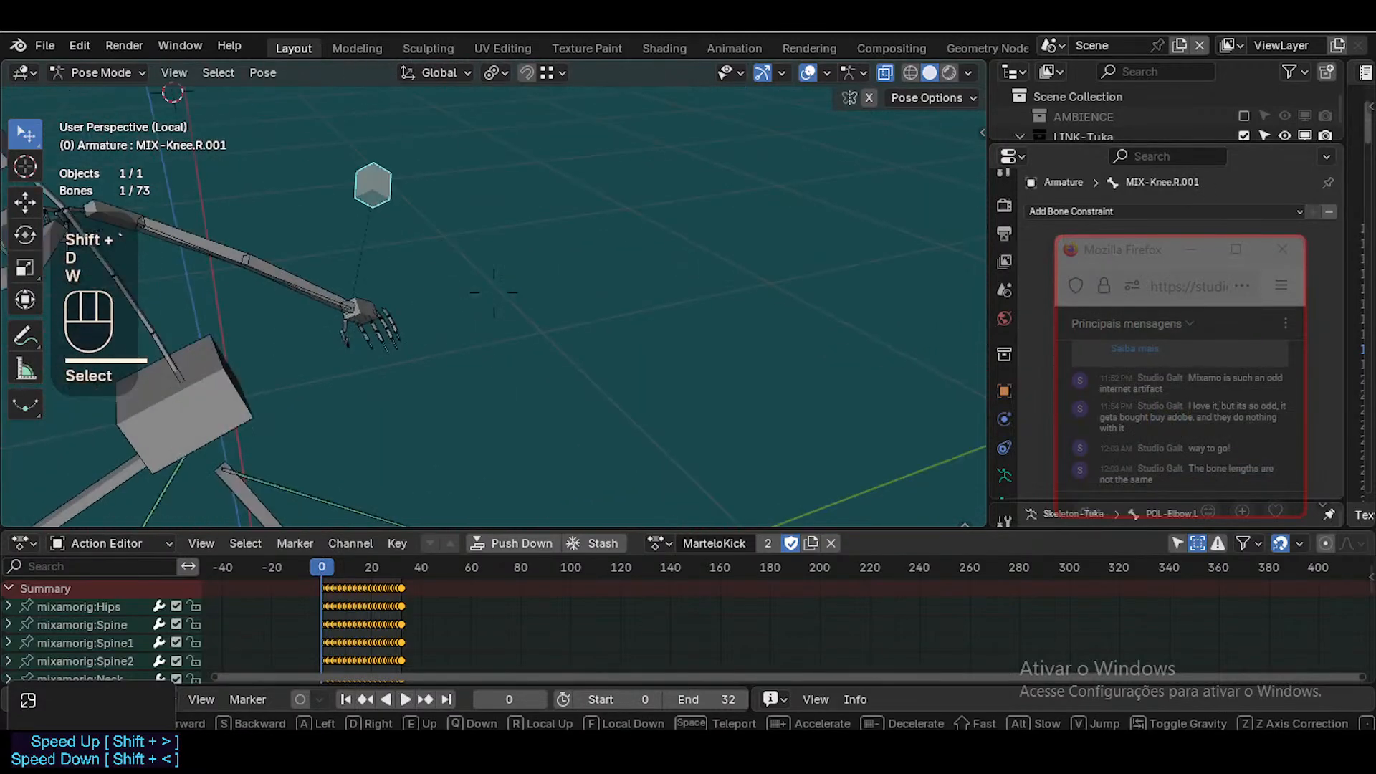
key("d")
key("d")
key("d")
key("d")
key("a")
key("s")
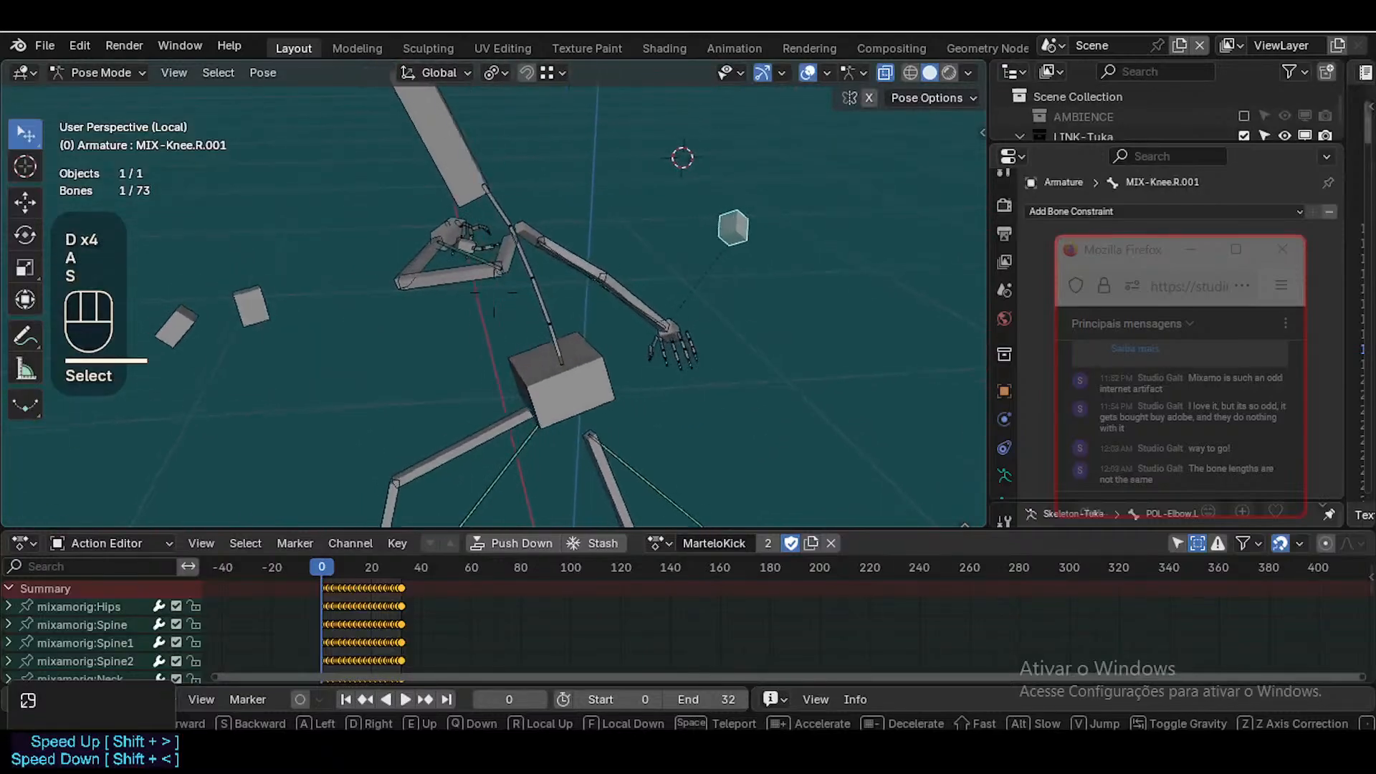
key("w")
left_click(466, 247)
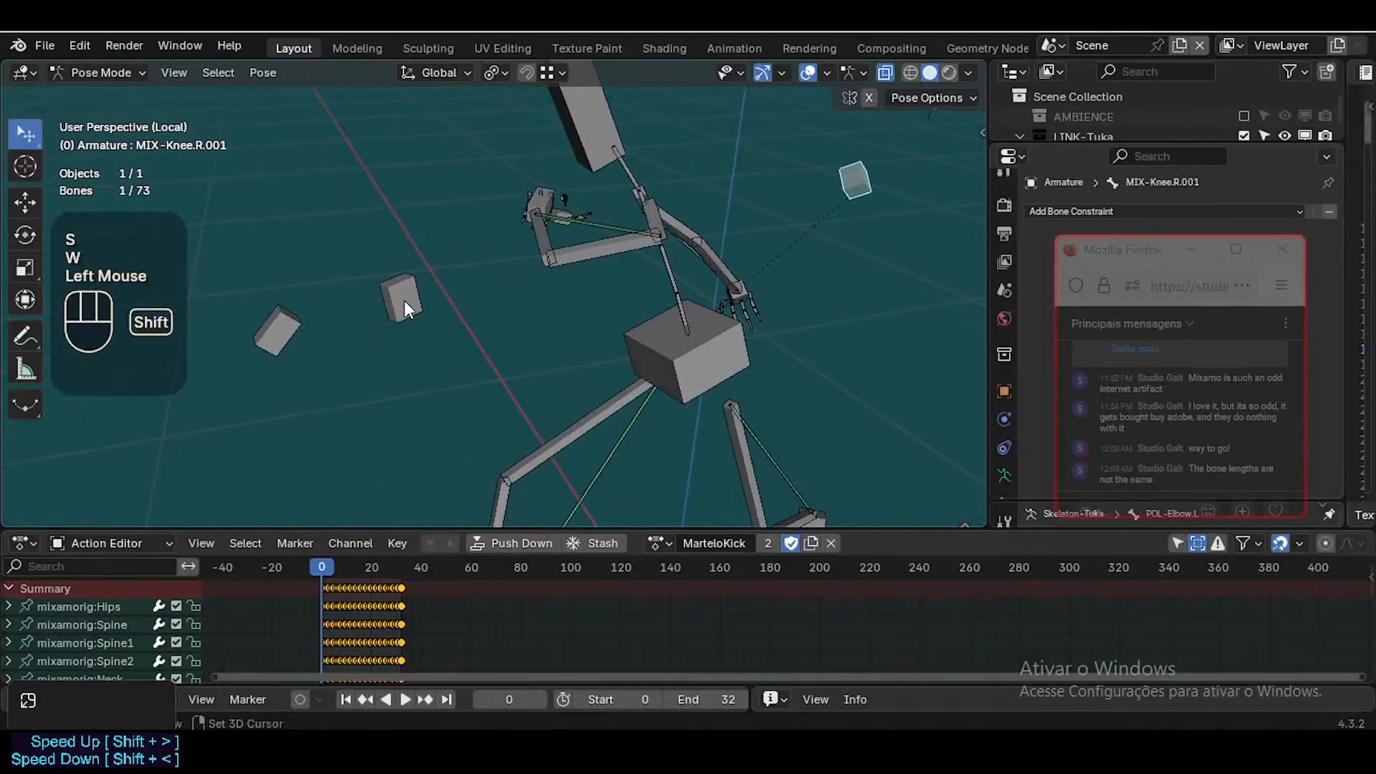
Run Select Mirror on MIX-Knee.R.001 with Extend enabled so both sides' pole bones are selected
key("shift+alt+x")
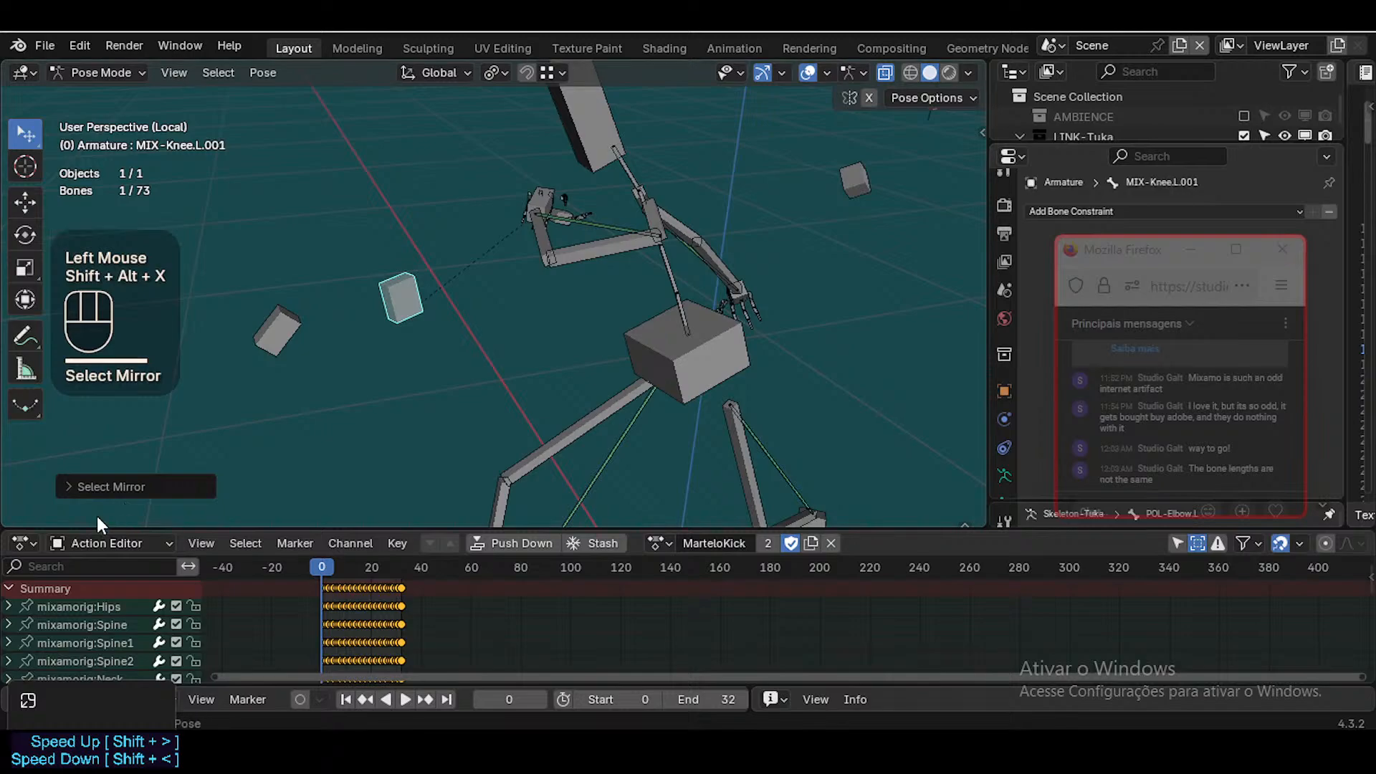
left_click(102, 486)
left_click(214, 482)
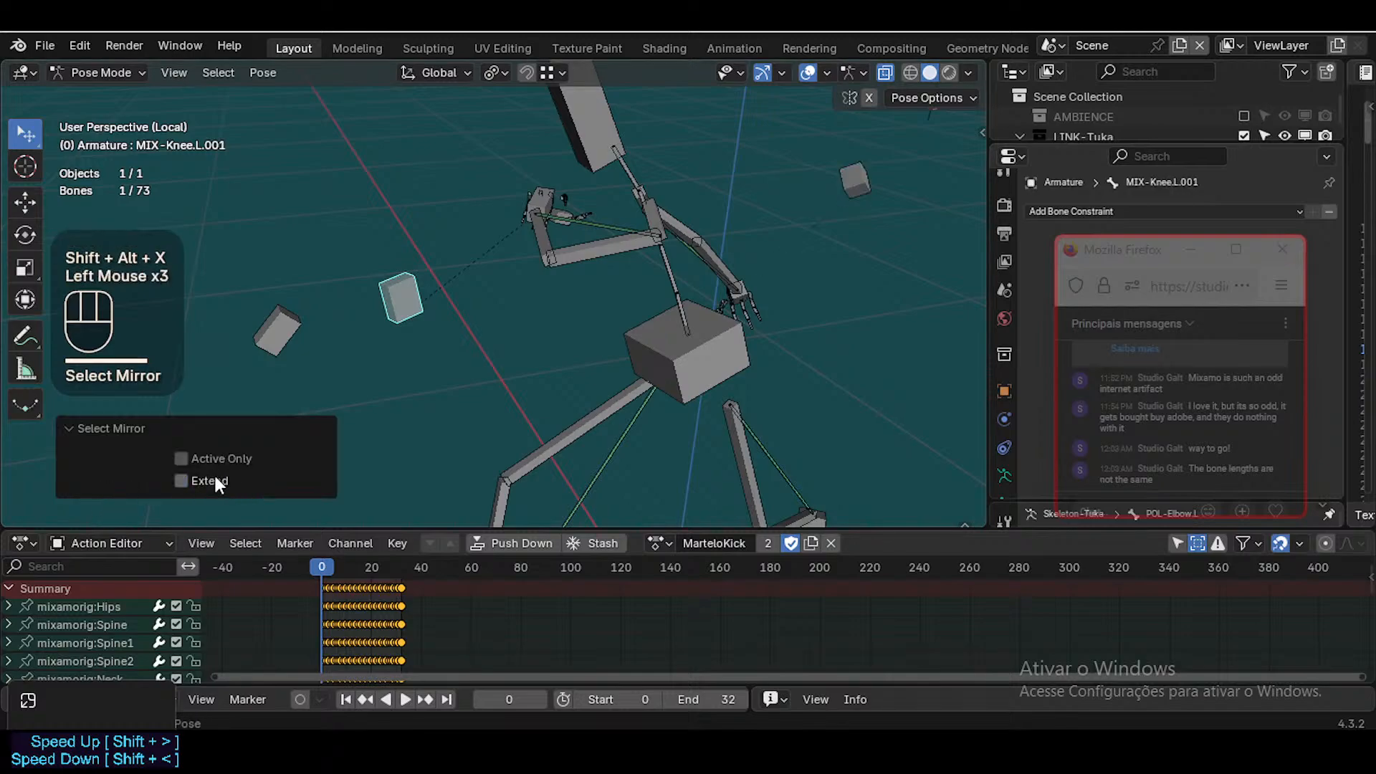
left_click(214, 479)
Add MIX-Knee.L and its mirrored counterpart to the selection, and save the file
scroll(323, 330, "down", 3)
left_click(444, 302, "shift")
key("shift+alt+x")
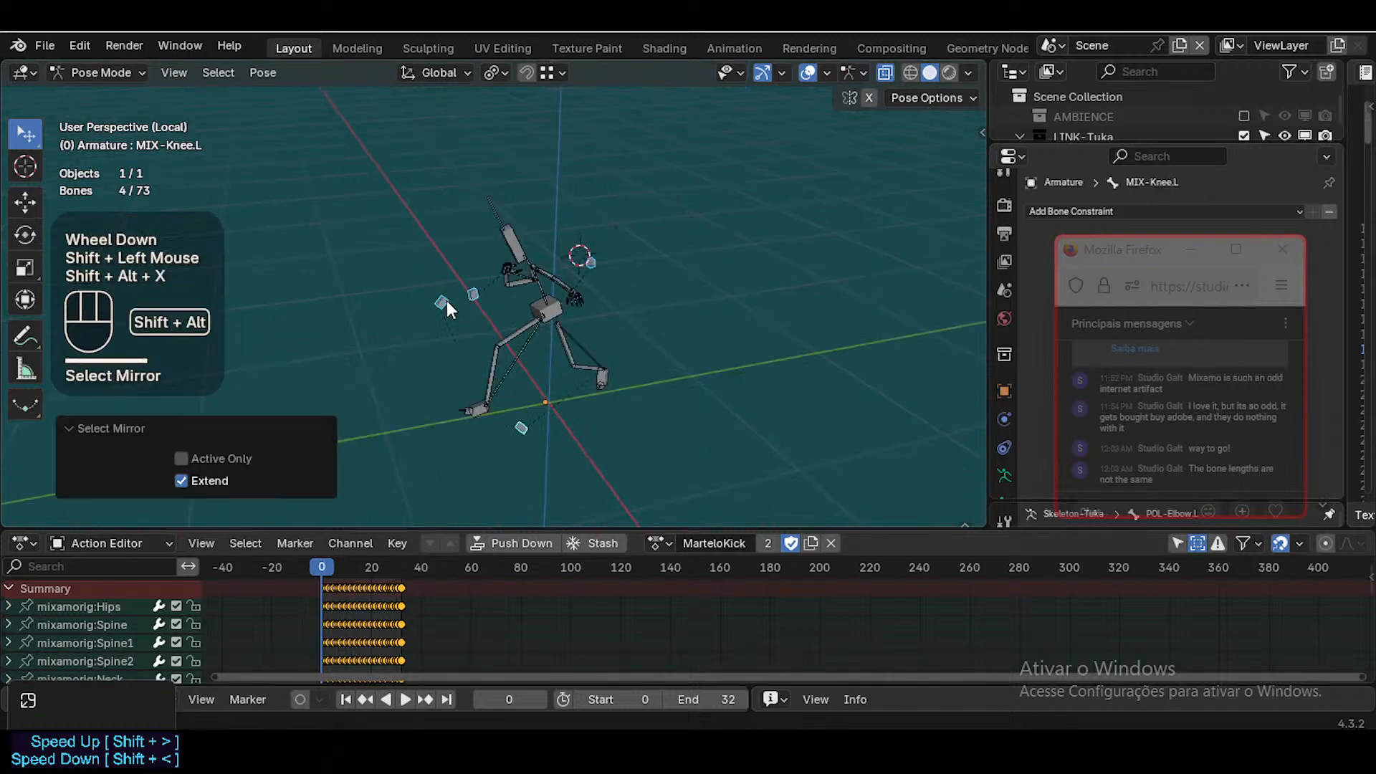
key("ctrl+s")
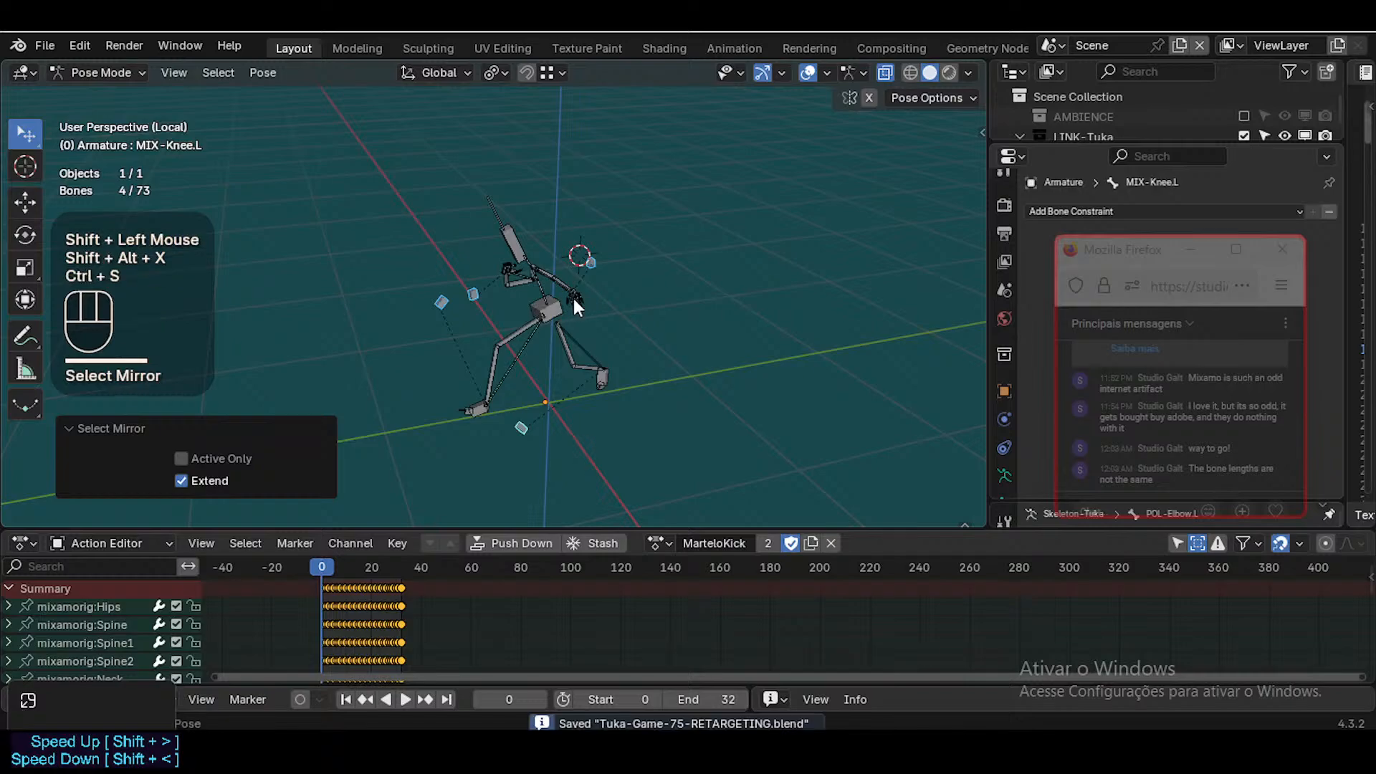
key("shift+Left")
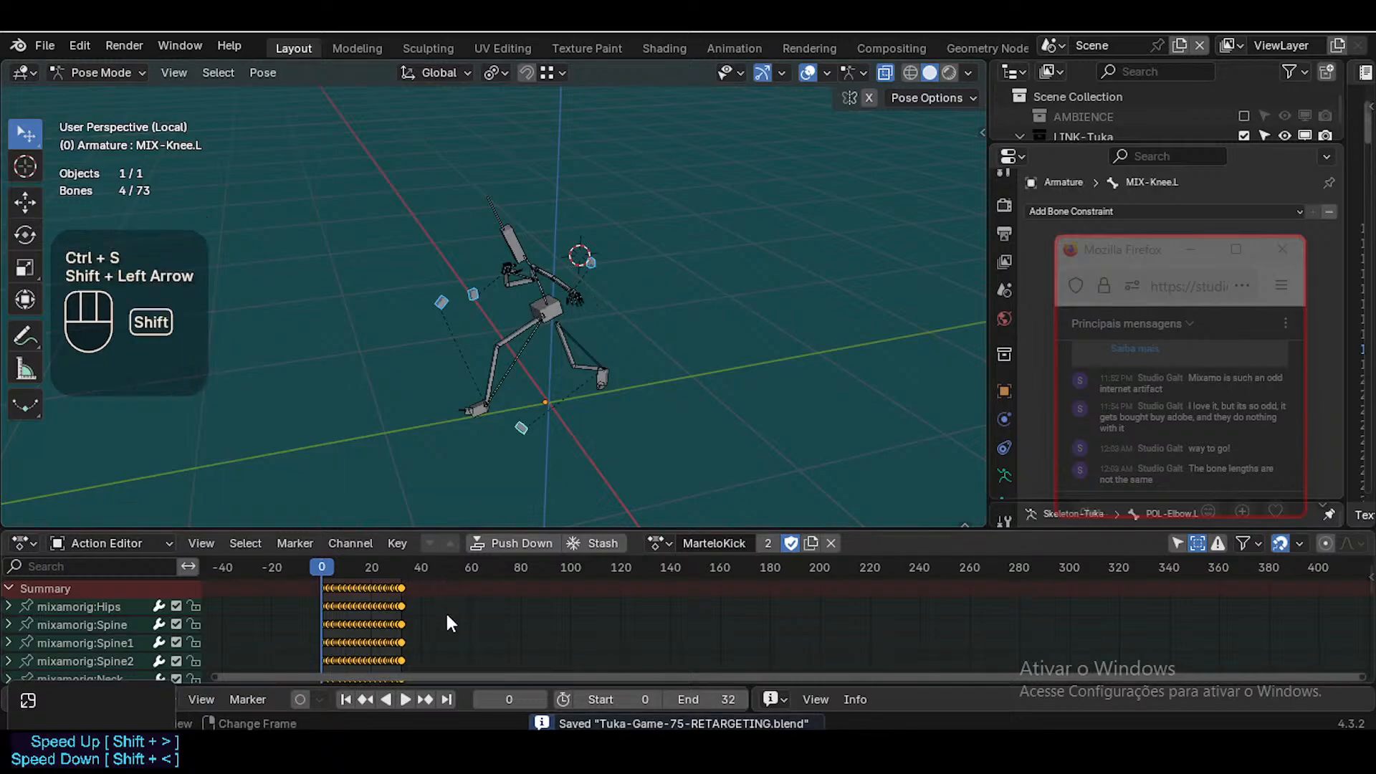
mouse_move(433, 529)
left_mouse_down()
mouse_move(454, 394)
mouse_move(413, 522)
left_mouse_up()
left_click(411, 539)
left_click(353, 527)
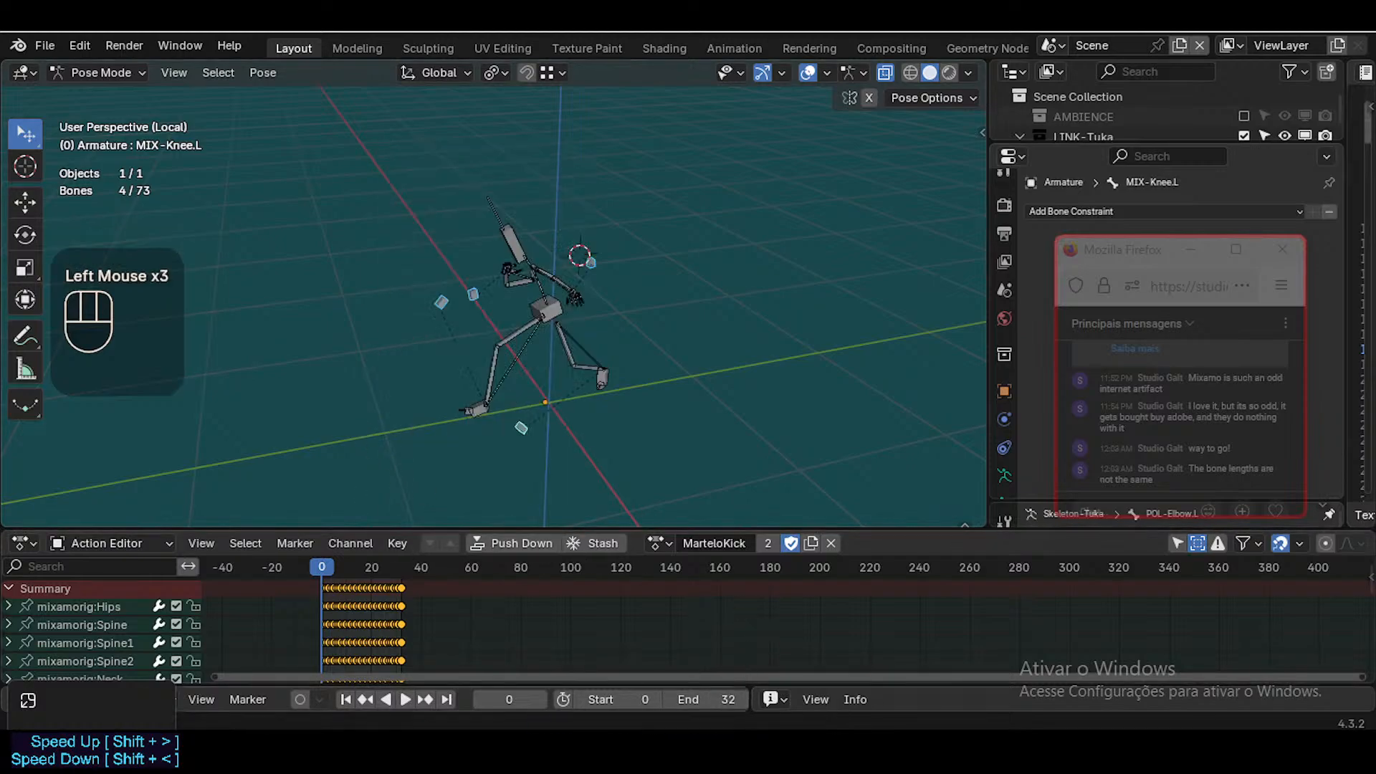
Switch to Firefox and play the YouTube video "[Blender] Retargeting using Rokoko (COMPLETE guide)" in full screen
mouse_move(703, 753)
left_click(634, 661)
left_click(452, 33)
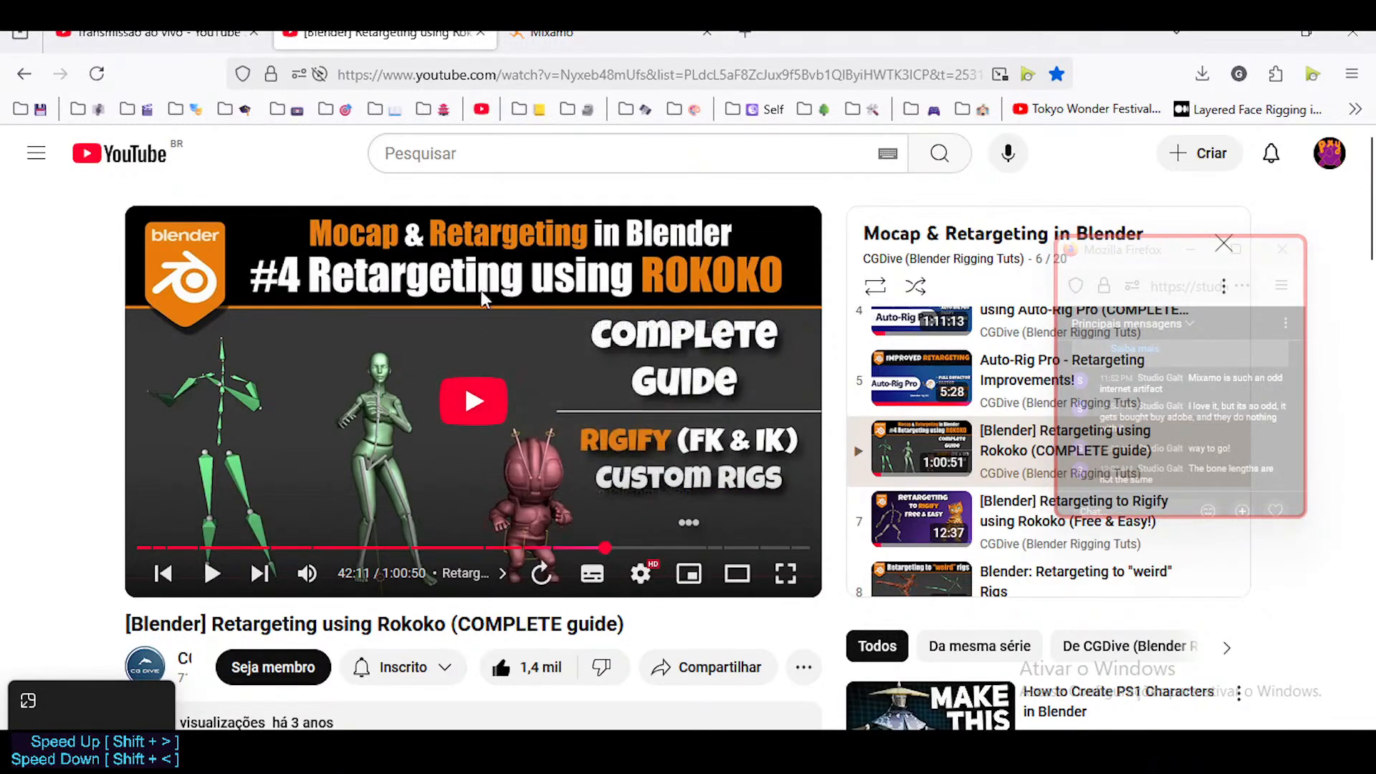
left_click(451, 421)
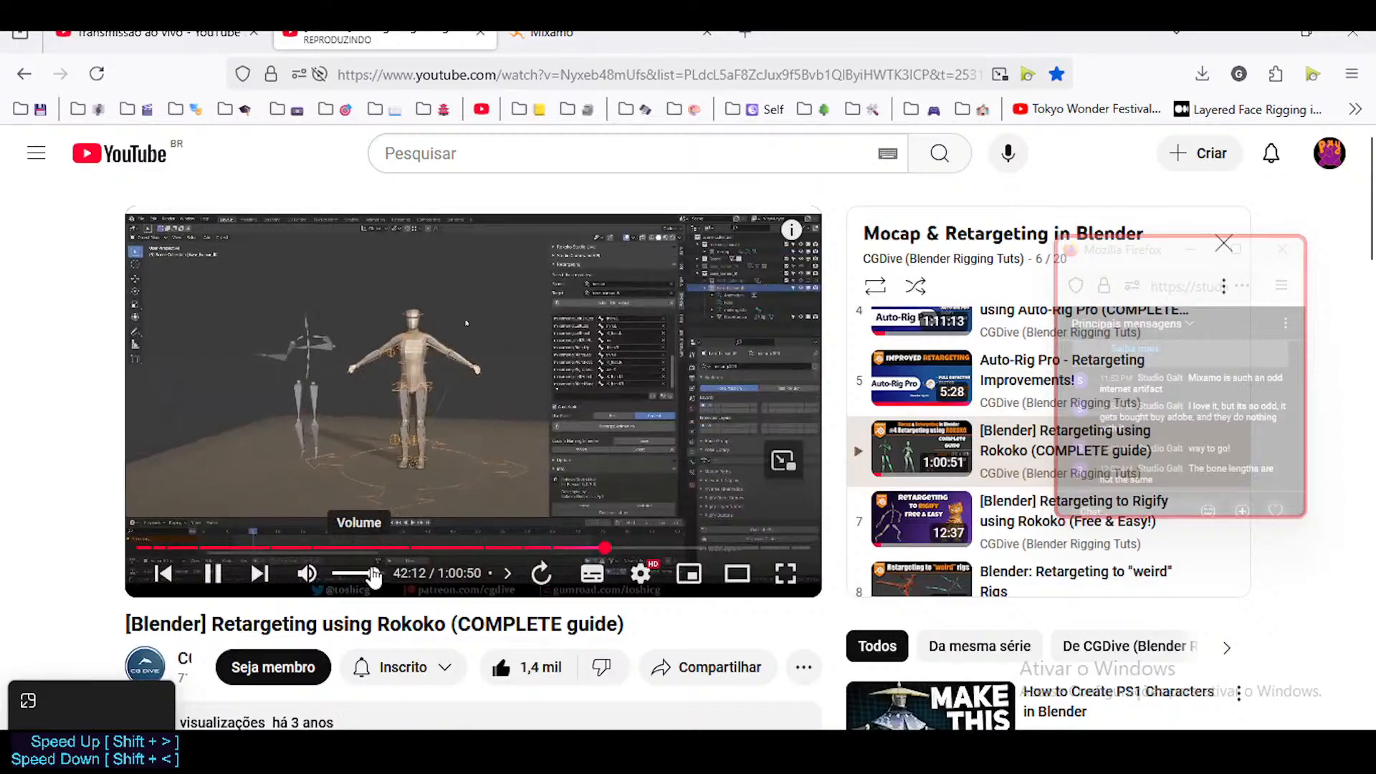
double_click(435, 377)
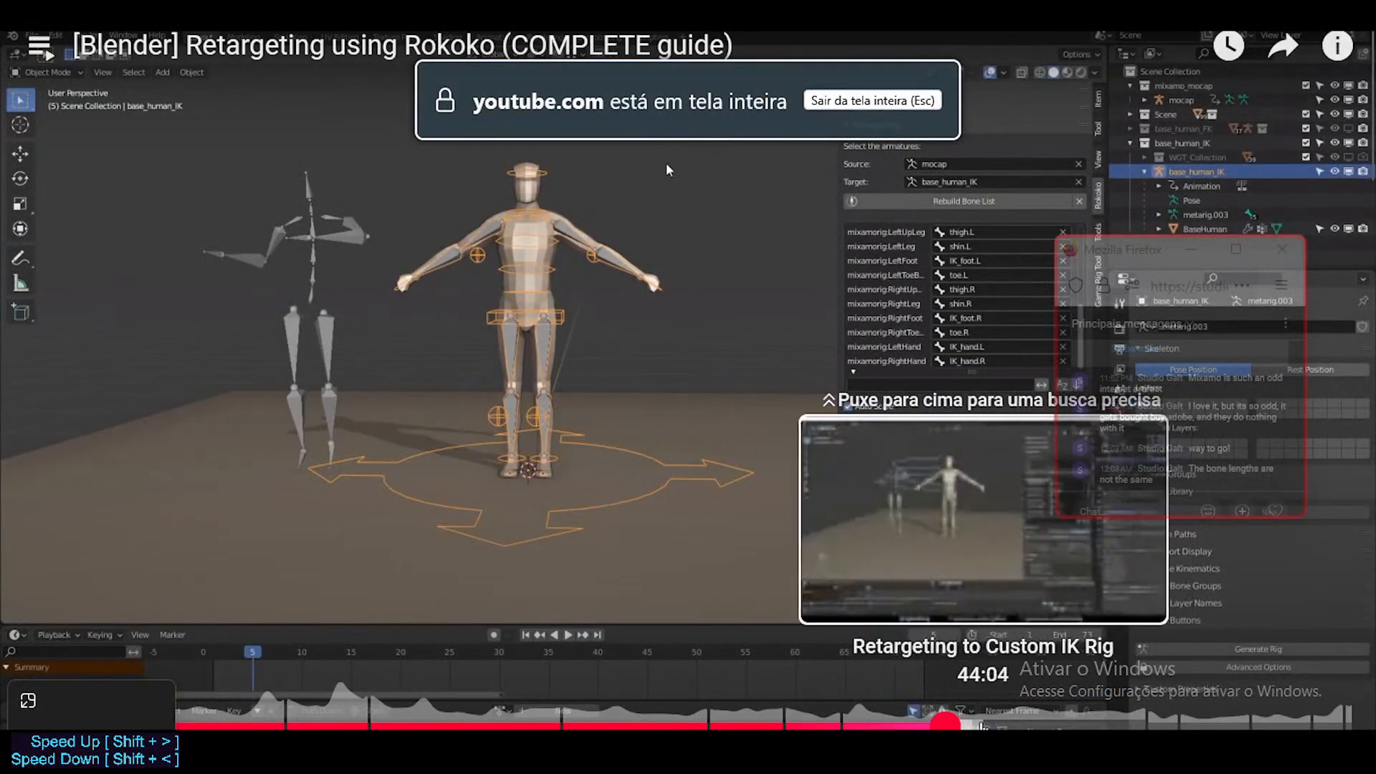
Skim the "Retargeting to Custom IK Rig" chapter to find the mocap armature with added leg bones, and pause there
left_click(1042, 726)
left_click(1081, 725)
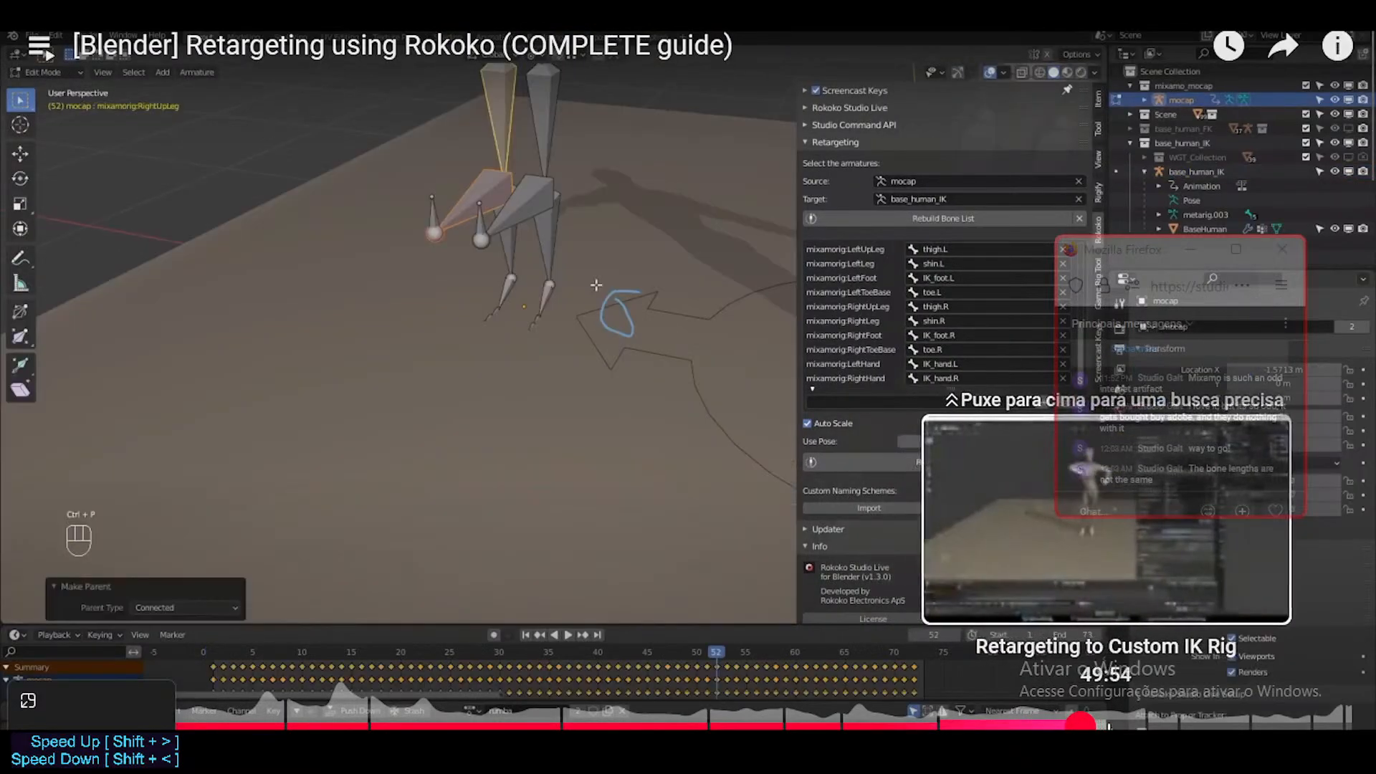
left_click(1111, 725)
left_click(1071, 726)
left_click(1044, 726)
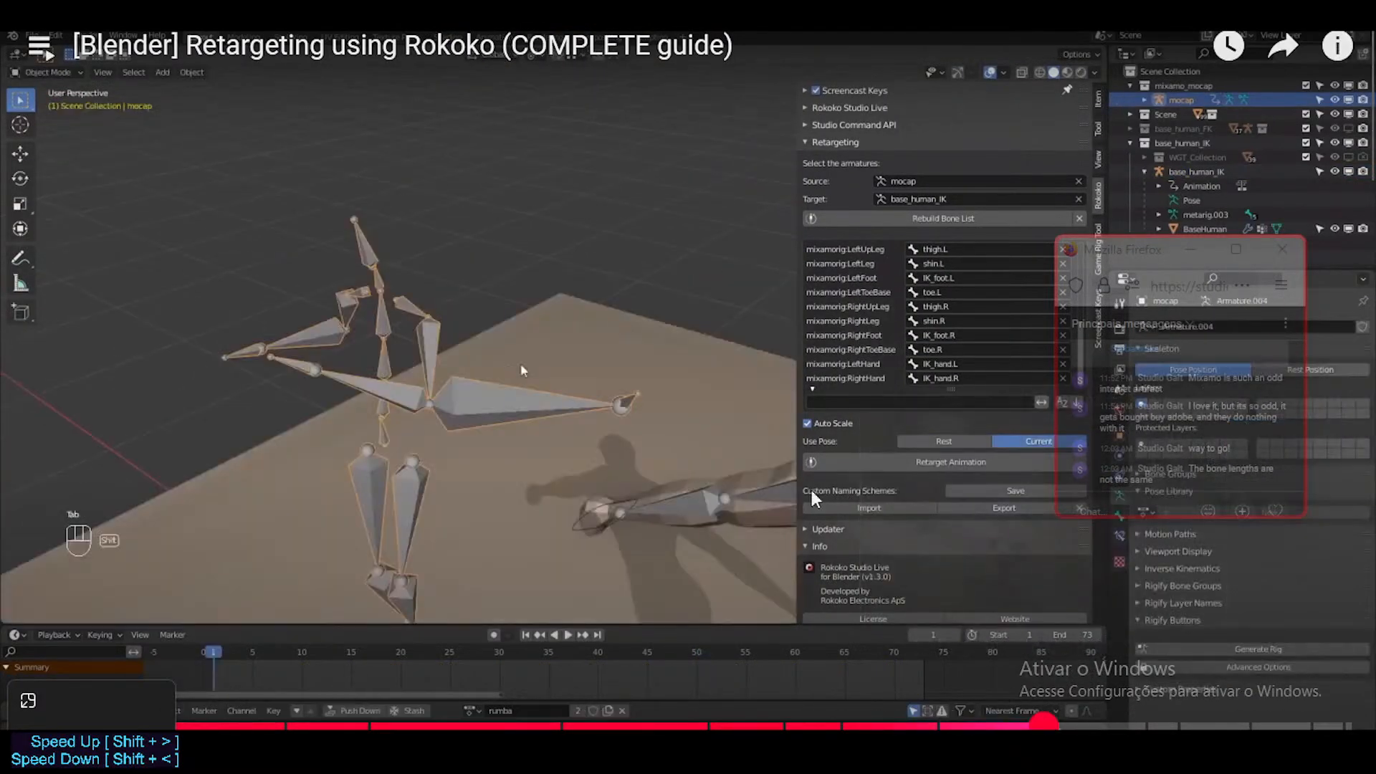
left_click(764, 430)
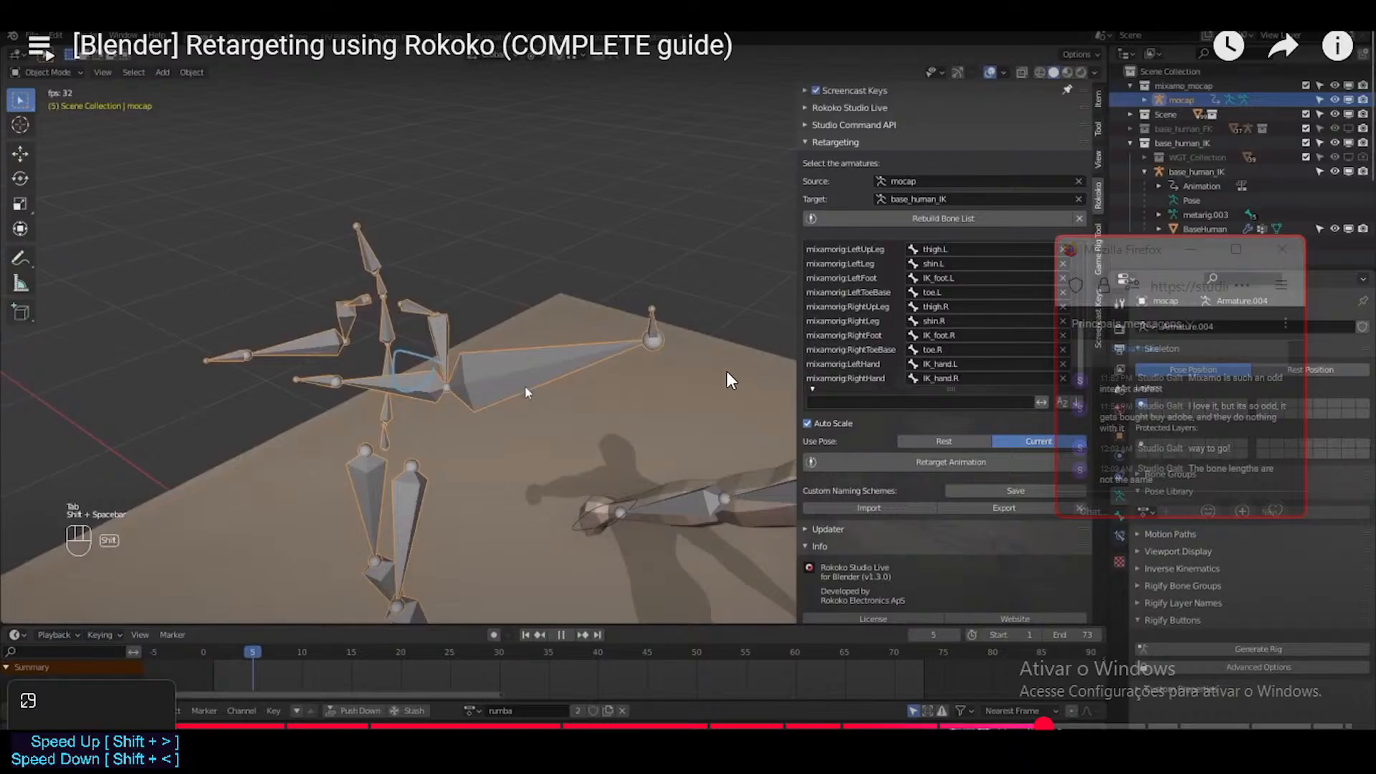
Replay a short part of the mocap armature passage in full screen, pause it, and return to Blender
double_click(596, 325)
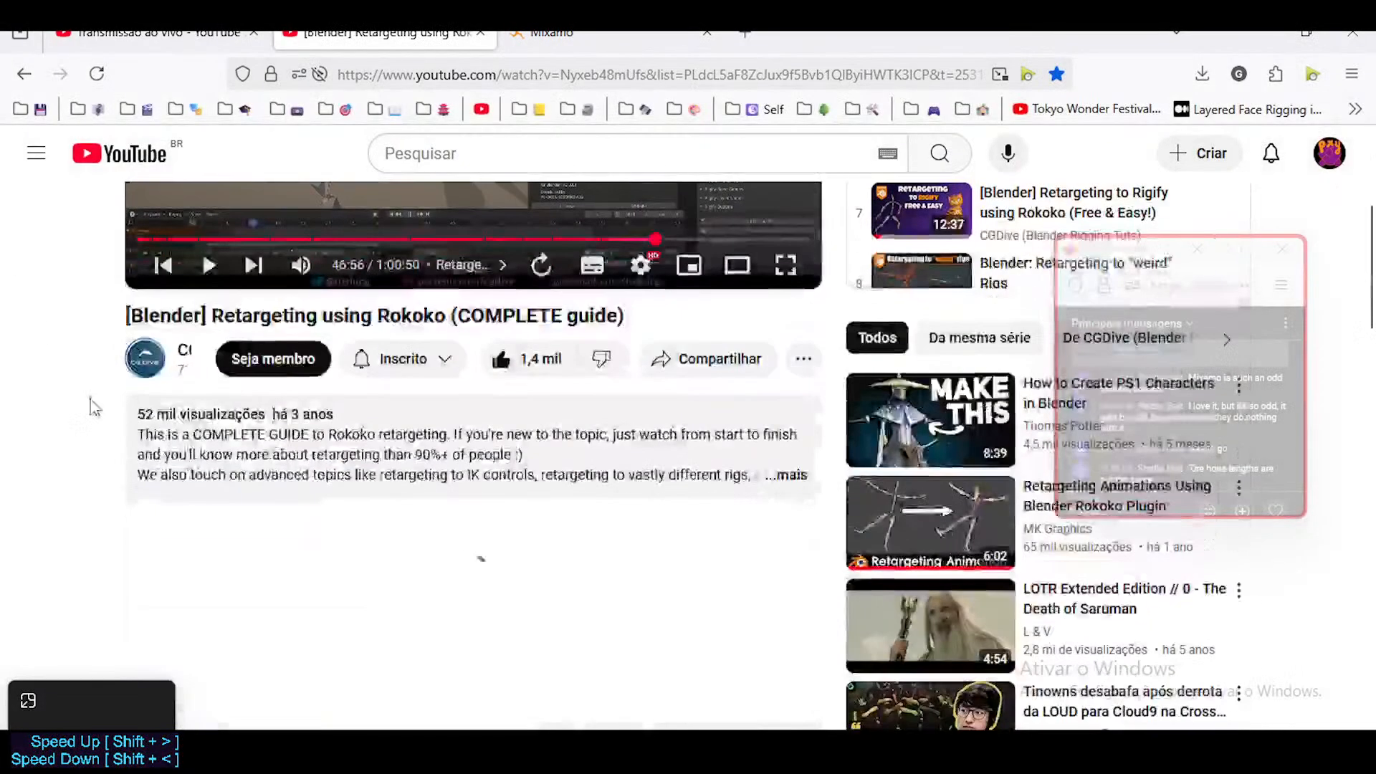
scroll(46, 328, "up", 4)
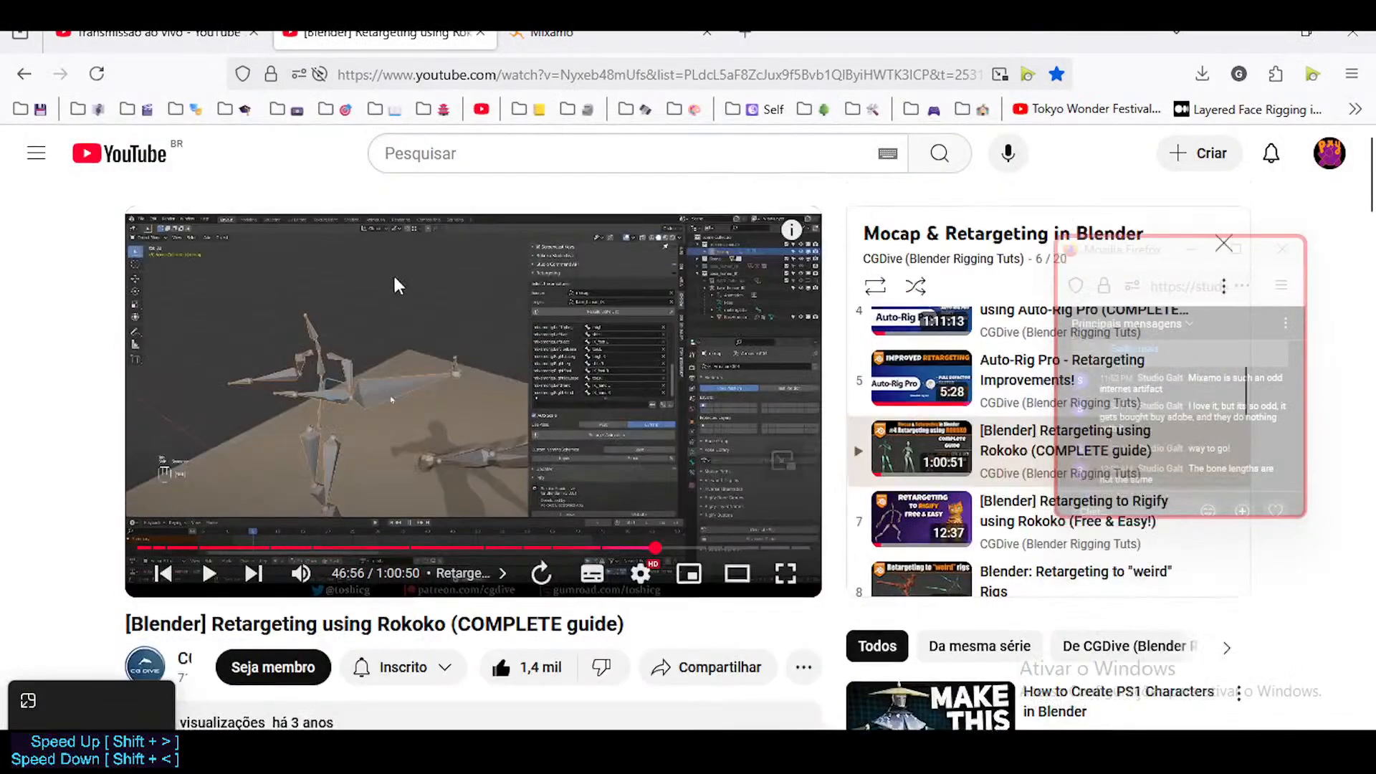
double_click(435, 278)
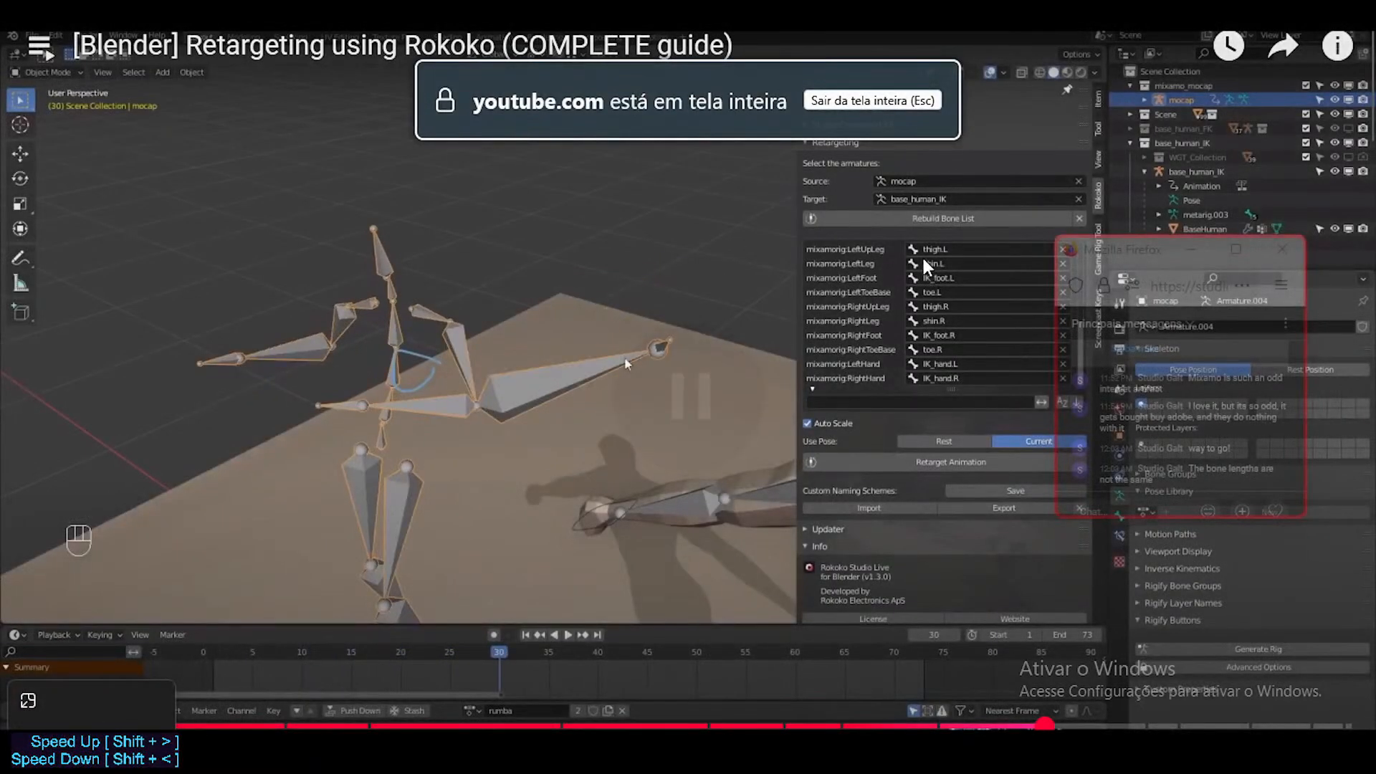
left_click(620, 299)
key("Escape")
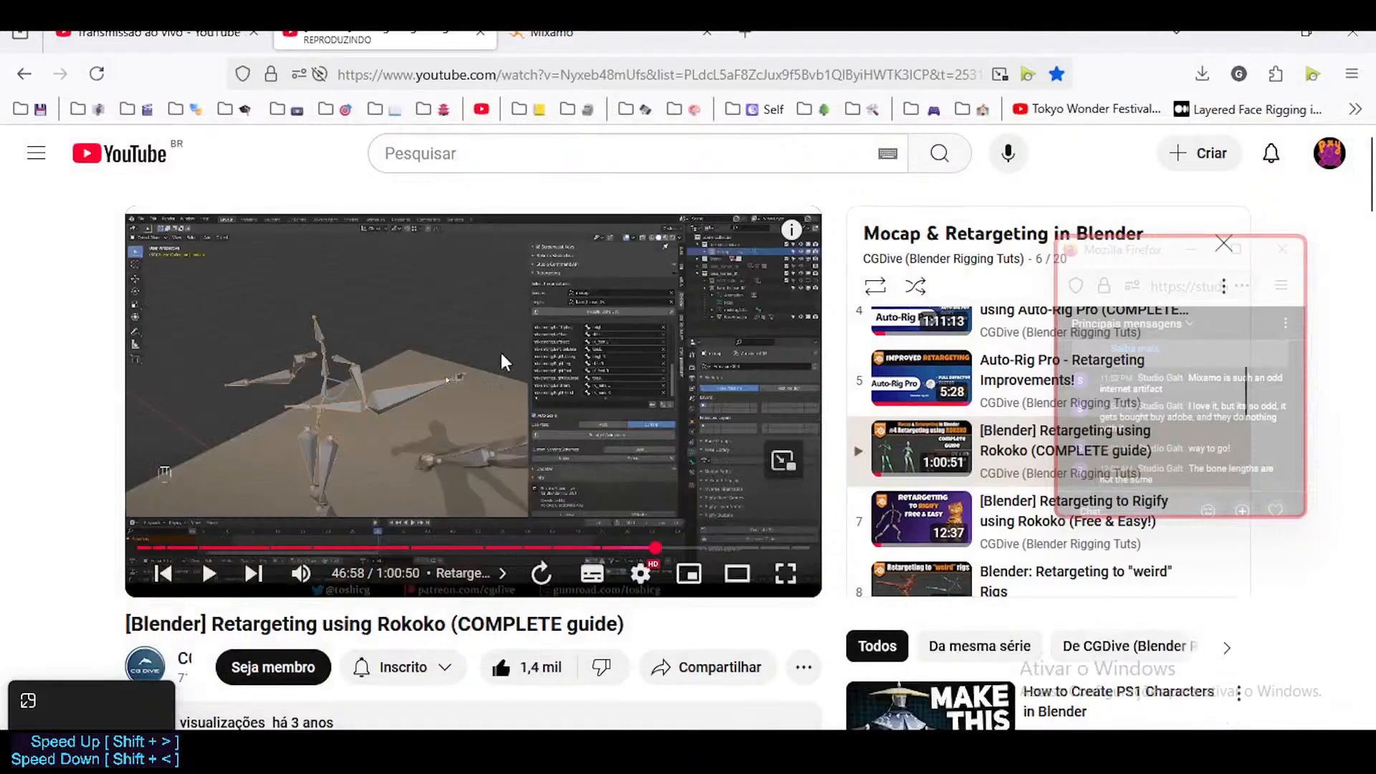
left_click(1068, 751)
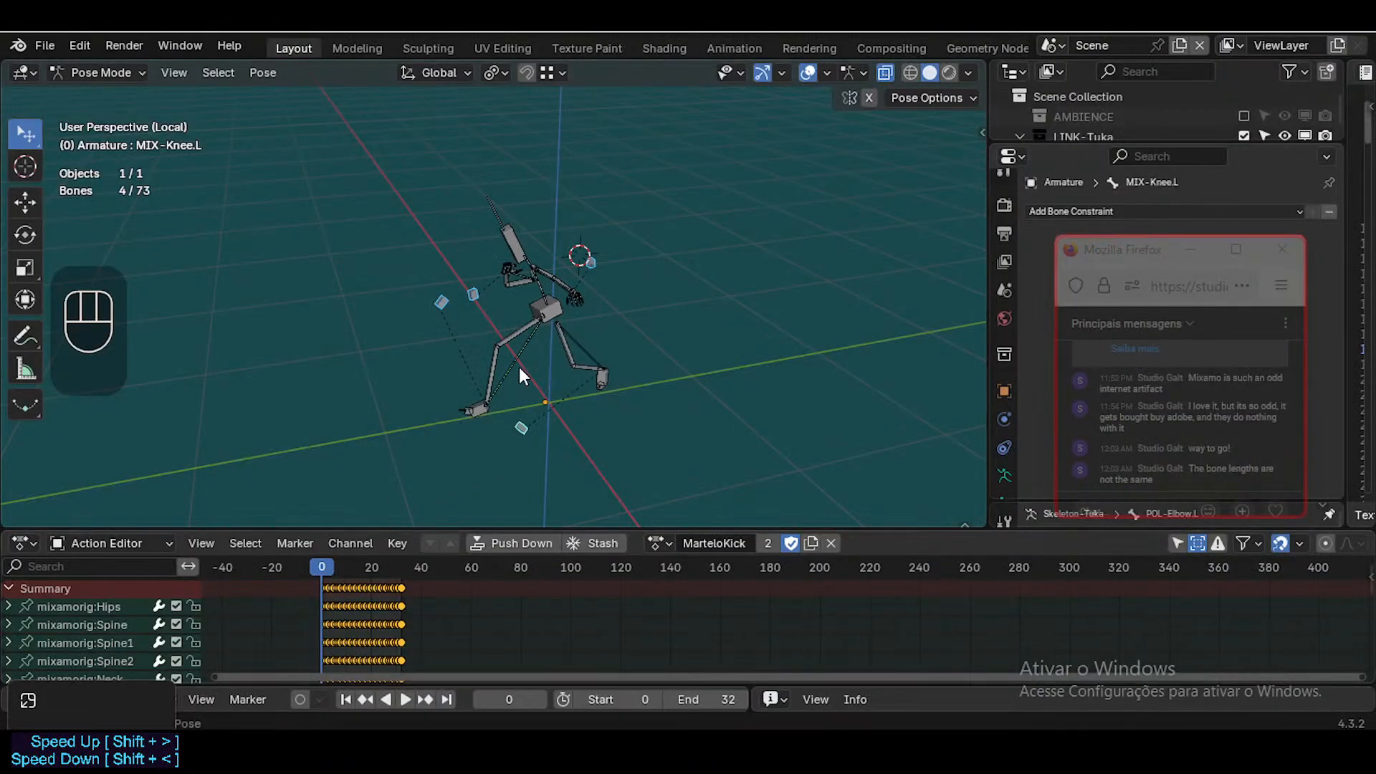
Examine the armature's bent arms and hips up close together with the four selected pole bones around them
scroll(519, 367, "up", 2)
scroll(519, 367, "down", 3)
key("shift+grave")
key("w")
key("a")
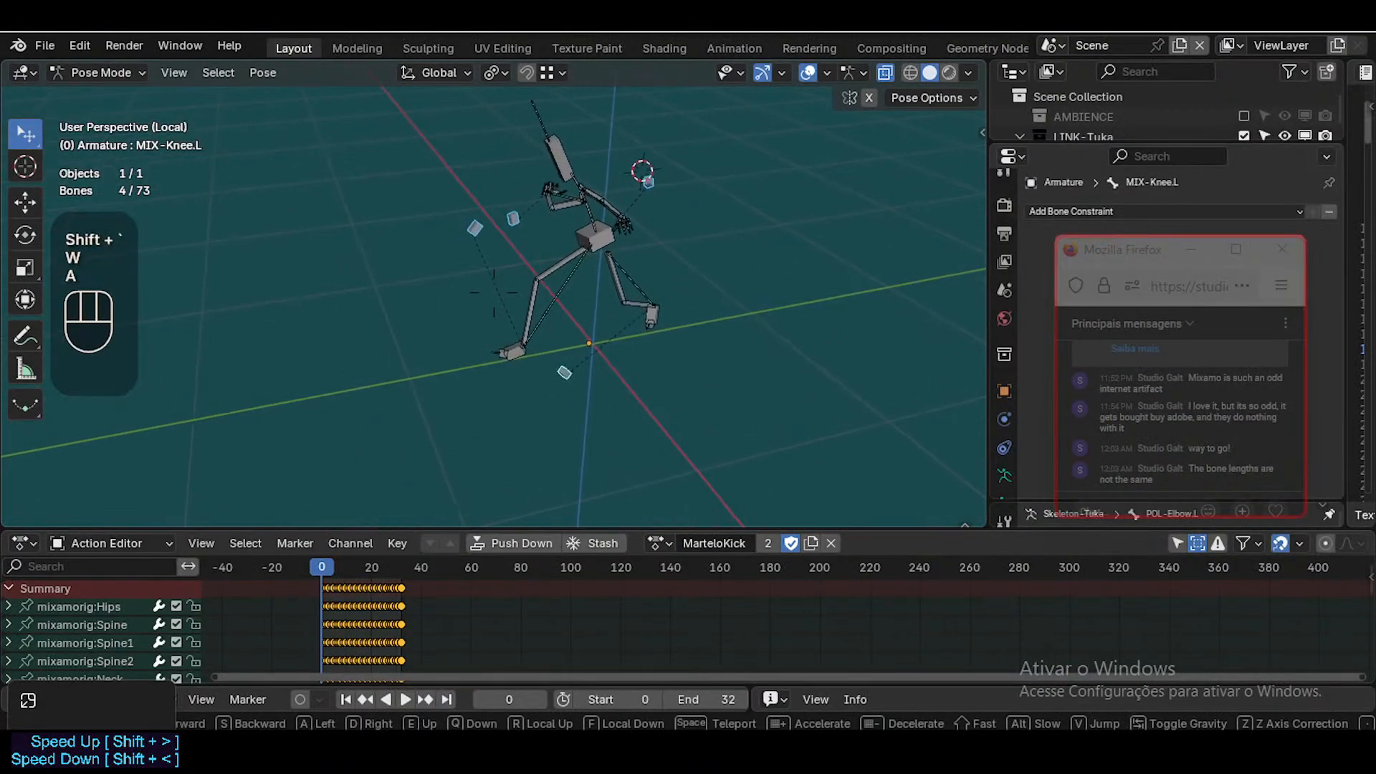
key("e")
key("a")
key("w")
key("q")
key("e")
key("a")
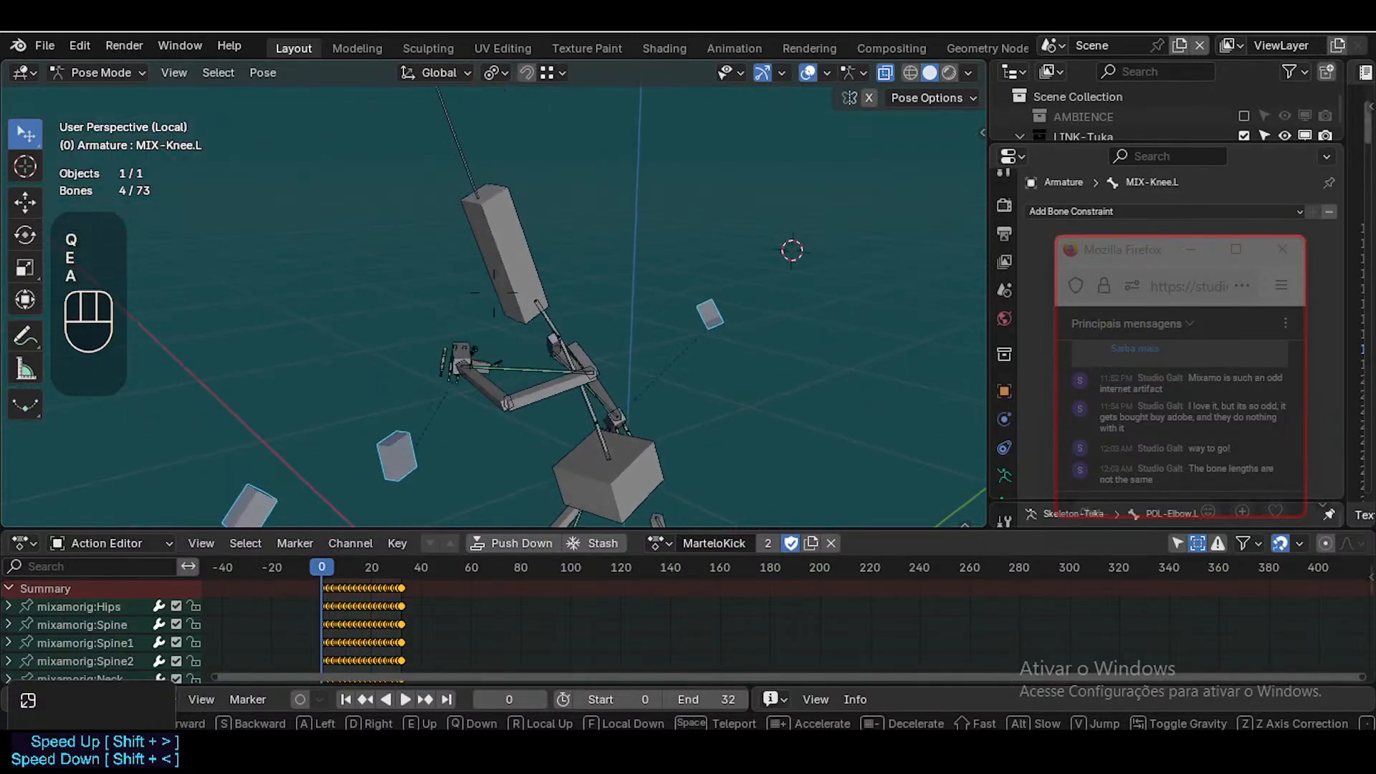
key("a")
key("w")
key("d")
key("d")
key("w")
key("d")
key("w")
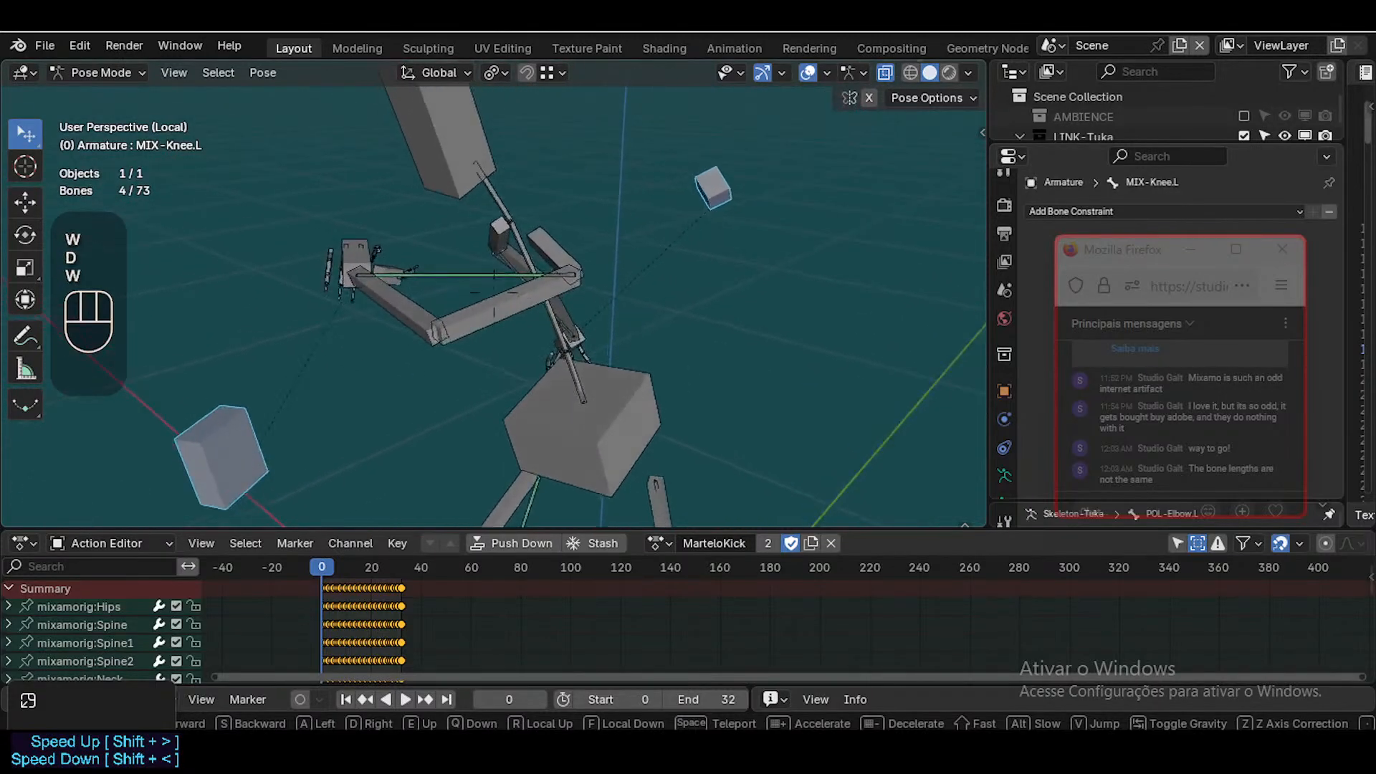
key("d")
key("s")
key("q")
key("e")
key("w")
key("s")
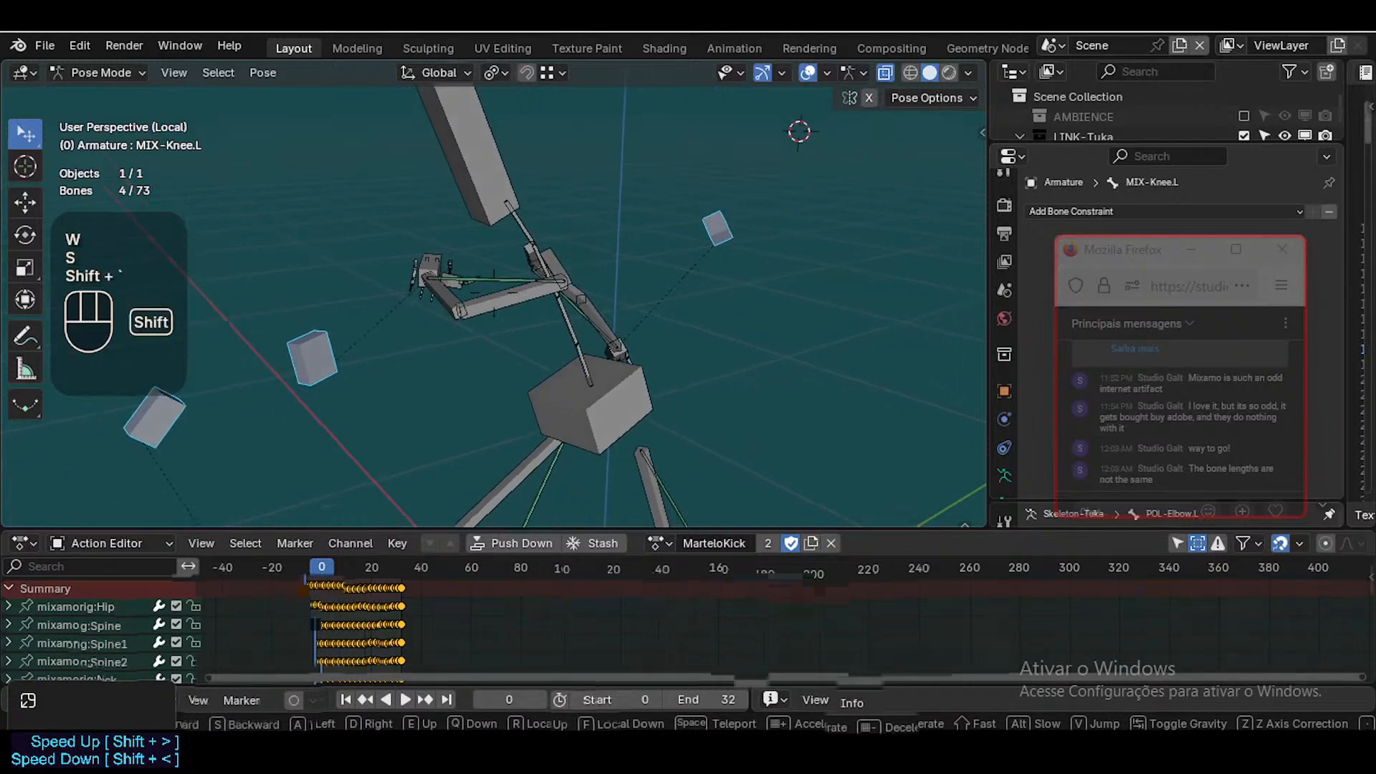
key("shift+w")
key("e")
key("w")
key("e")
key("s")
key("q")
key("d")
key("d")
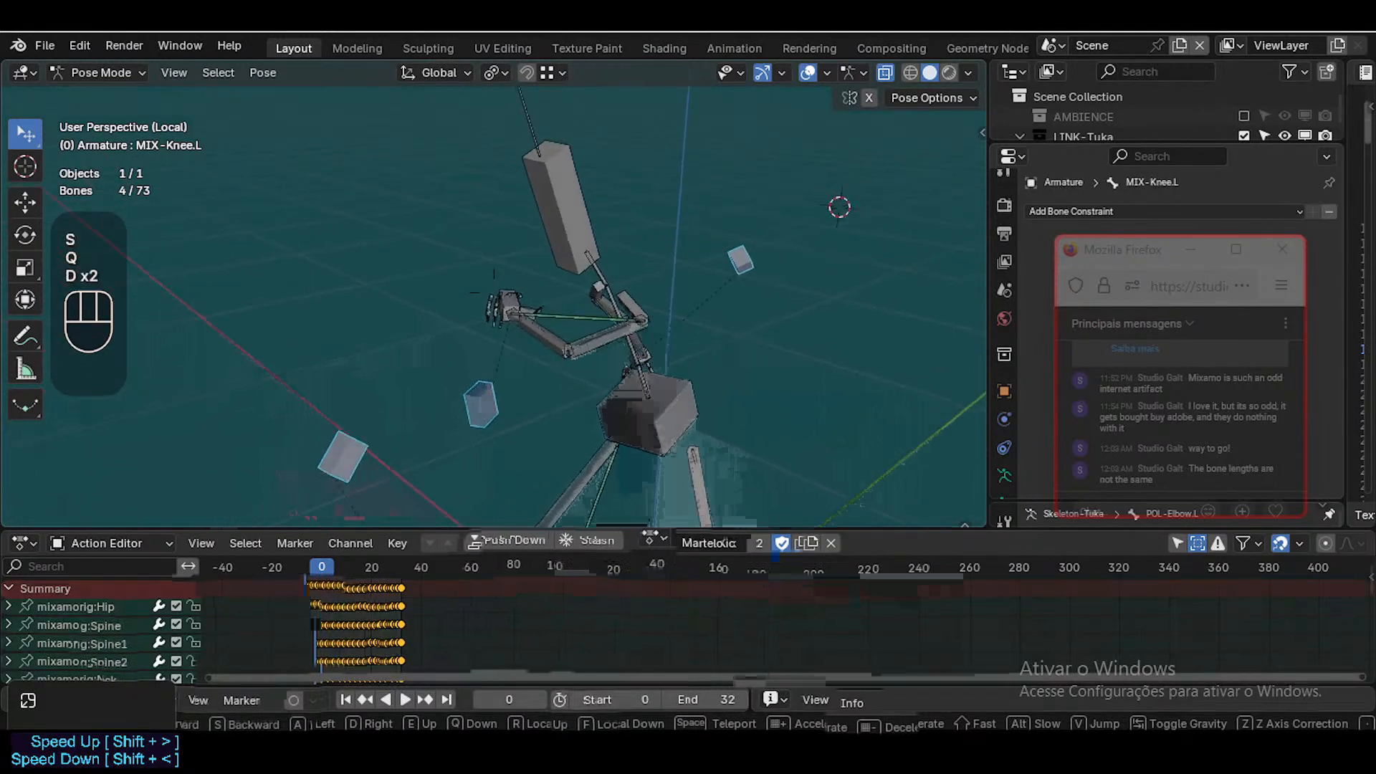
key("a")
key("w")
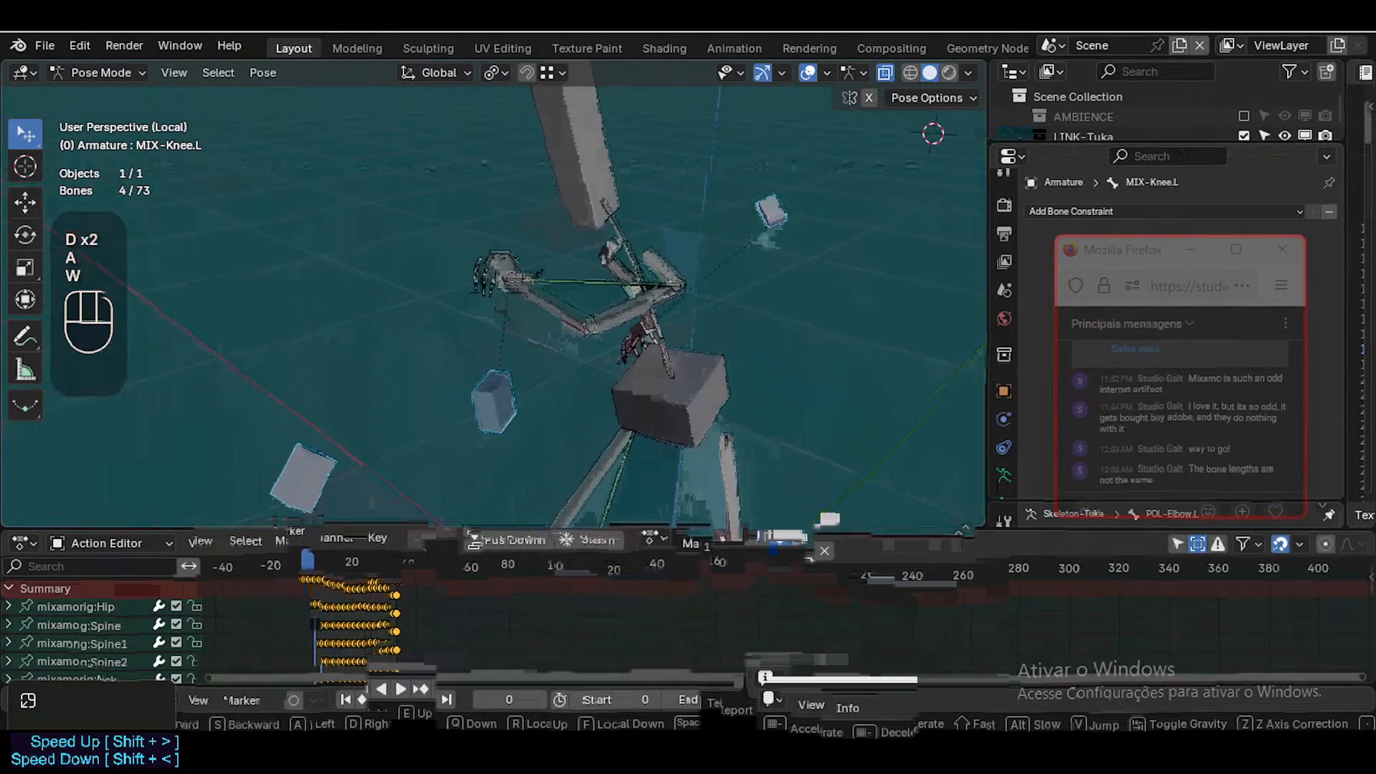
key("d")
key("s")
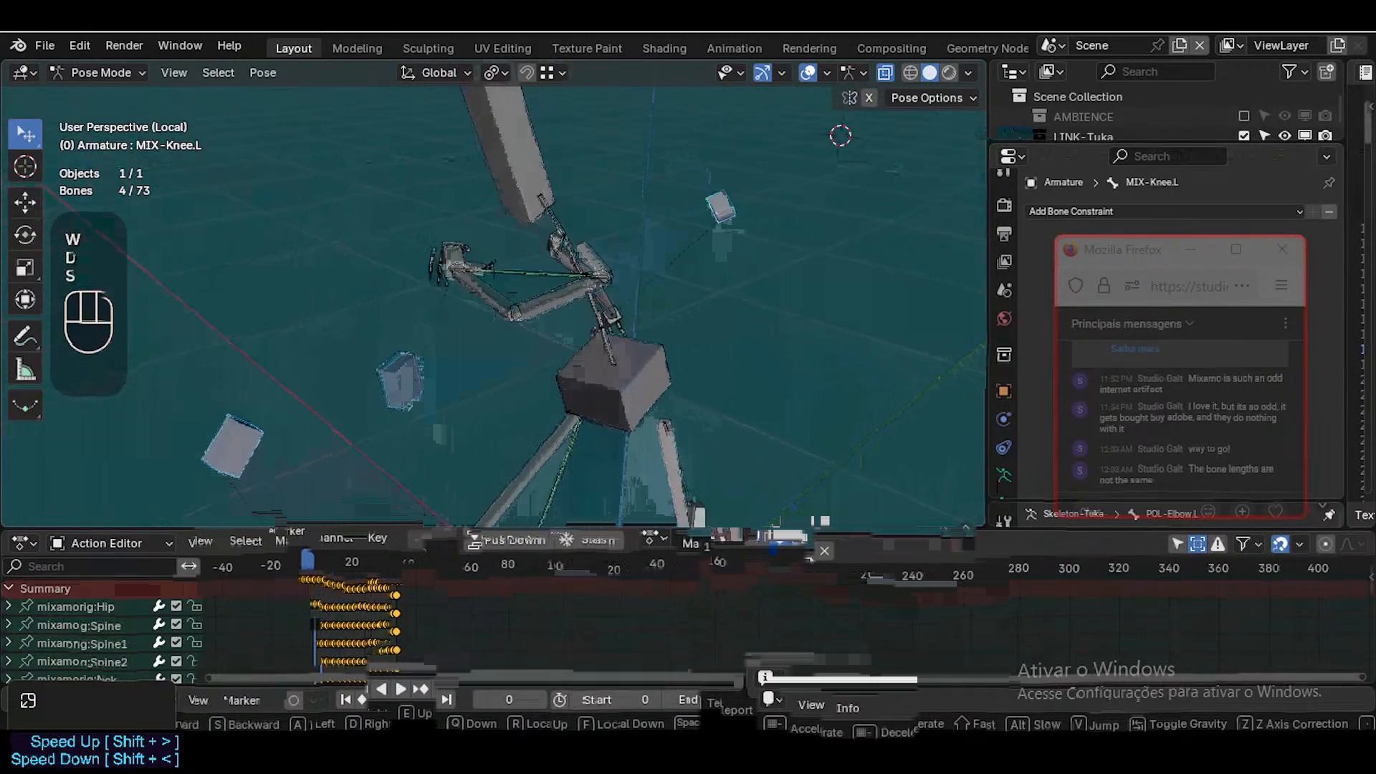
key("w")
key("s")
key("d")
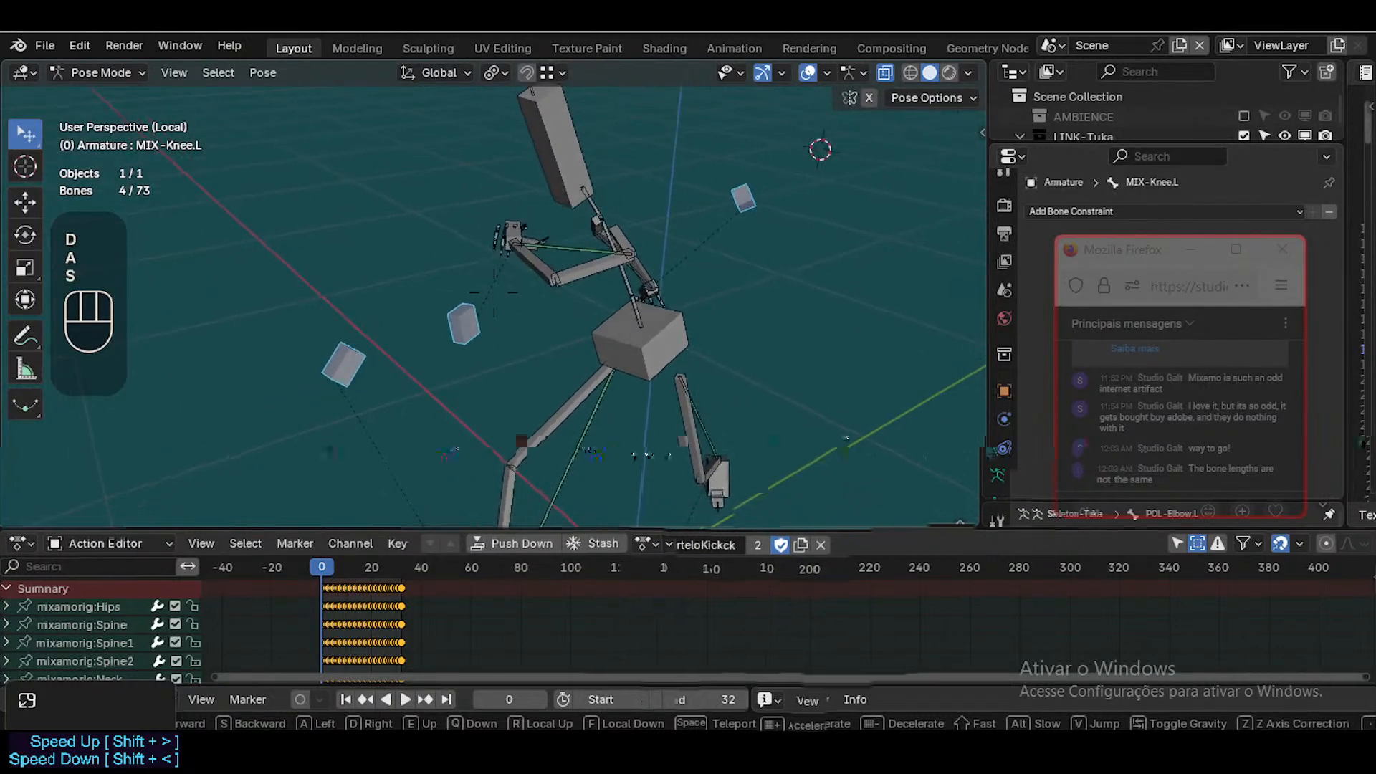
key("w")
key("d")
key("a")
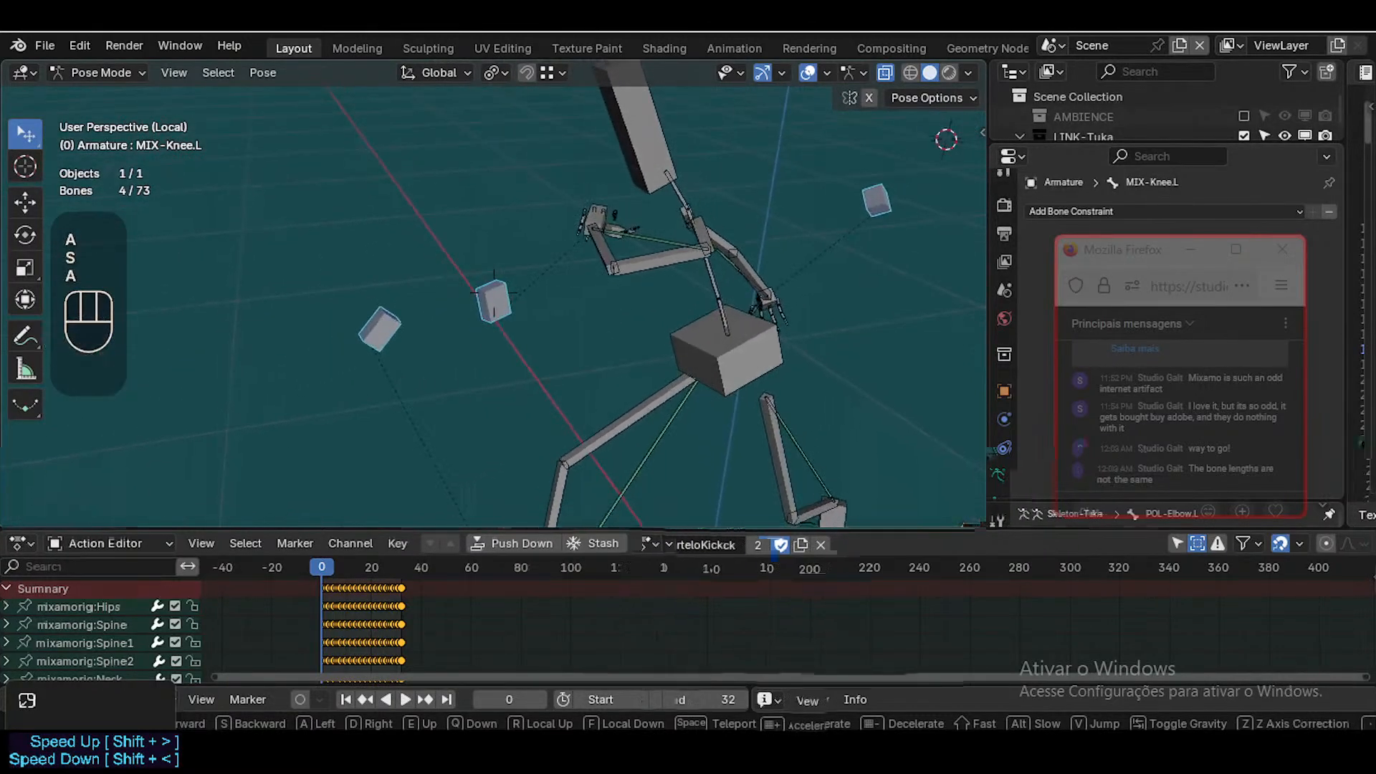
key("d")
key("w")
key("w")
key("a")
key("e")
key("w")
key("s")
key("s")
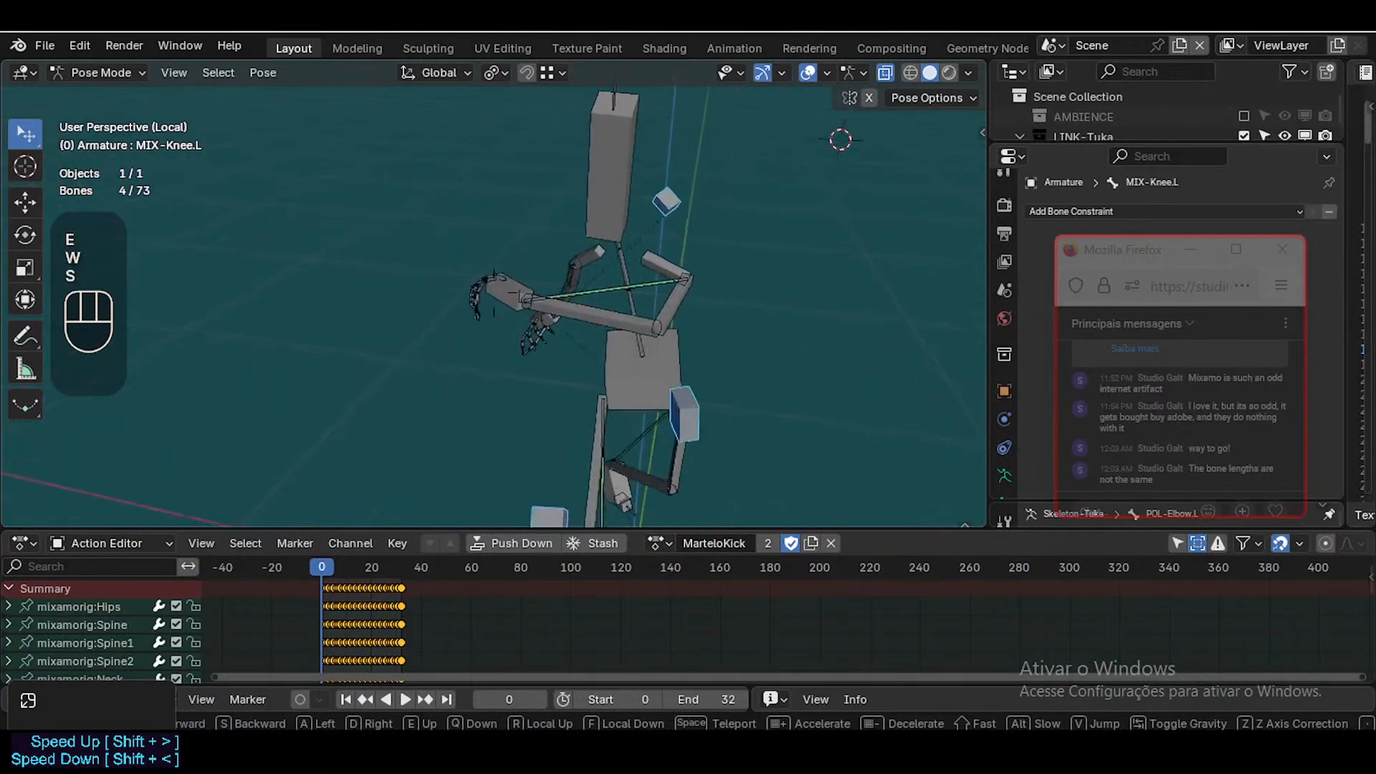
key("q")
key("d")
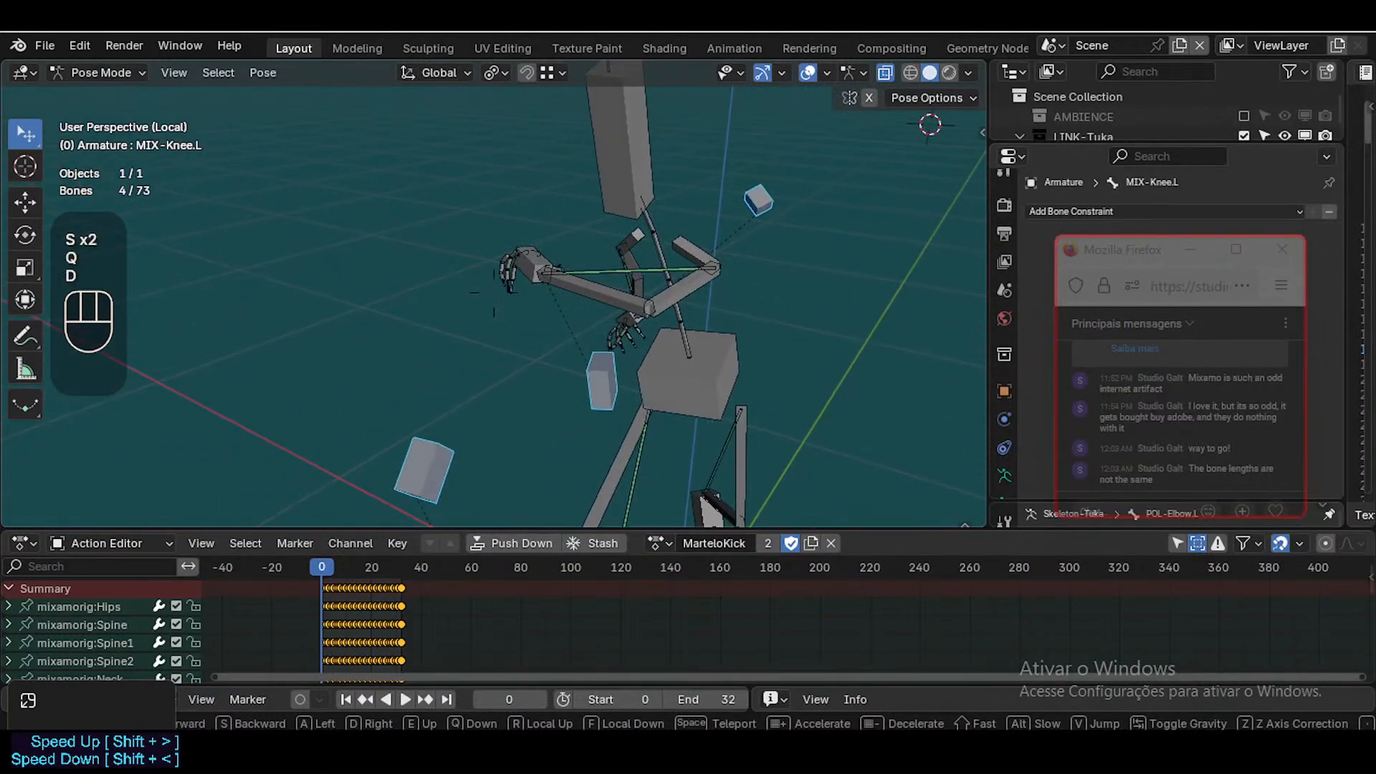
key("s")
key("d")
key("d")
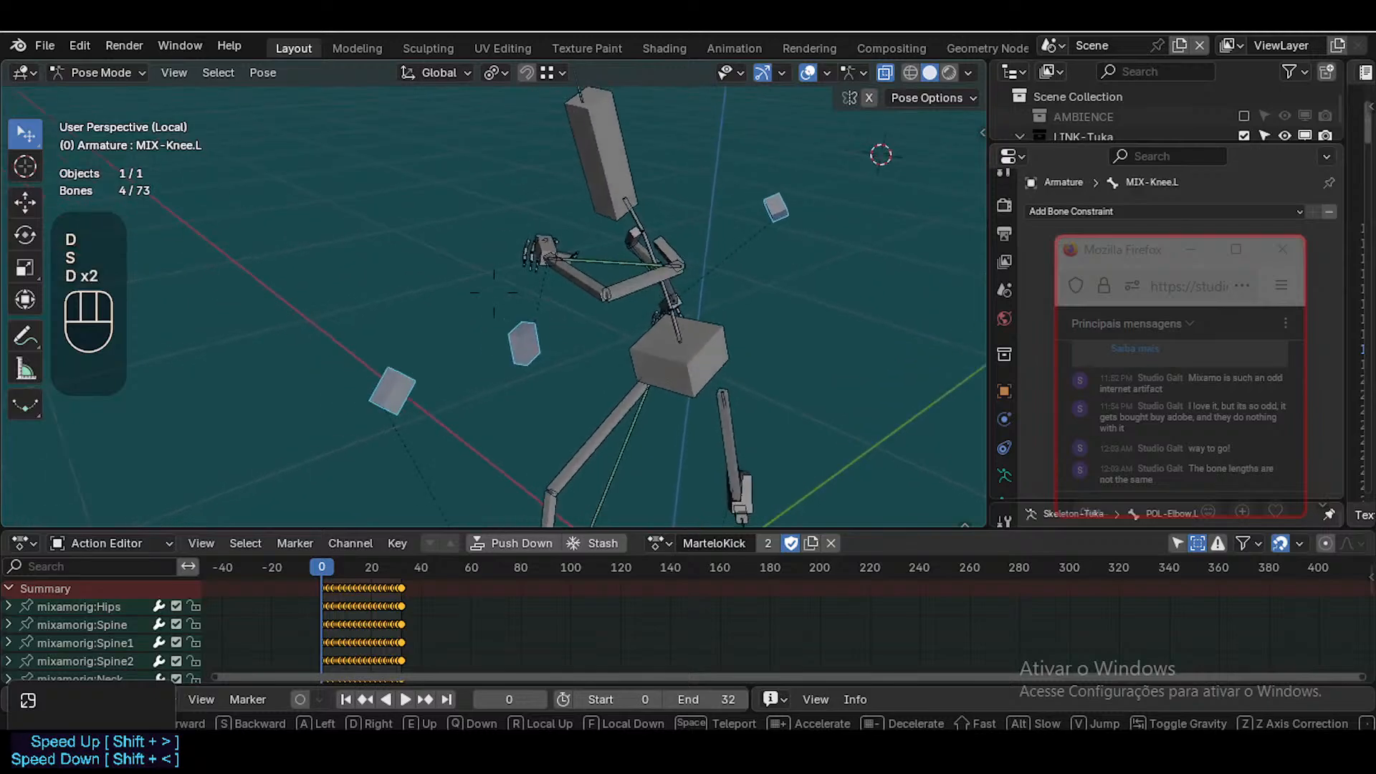
key("a")
key("w")
key("a")
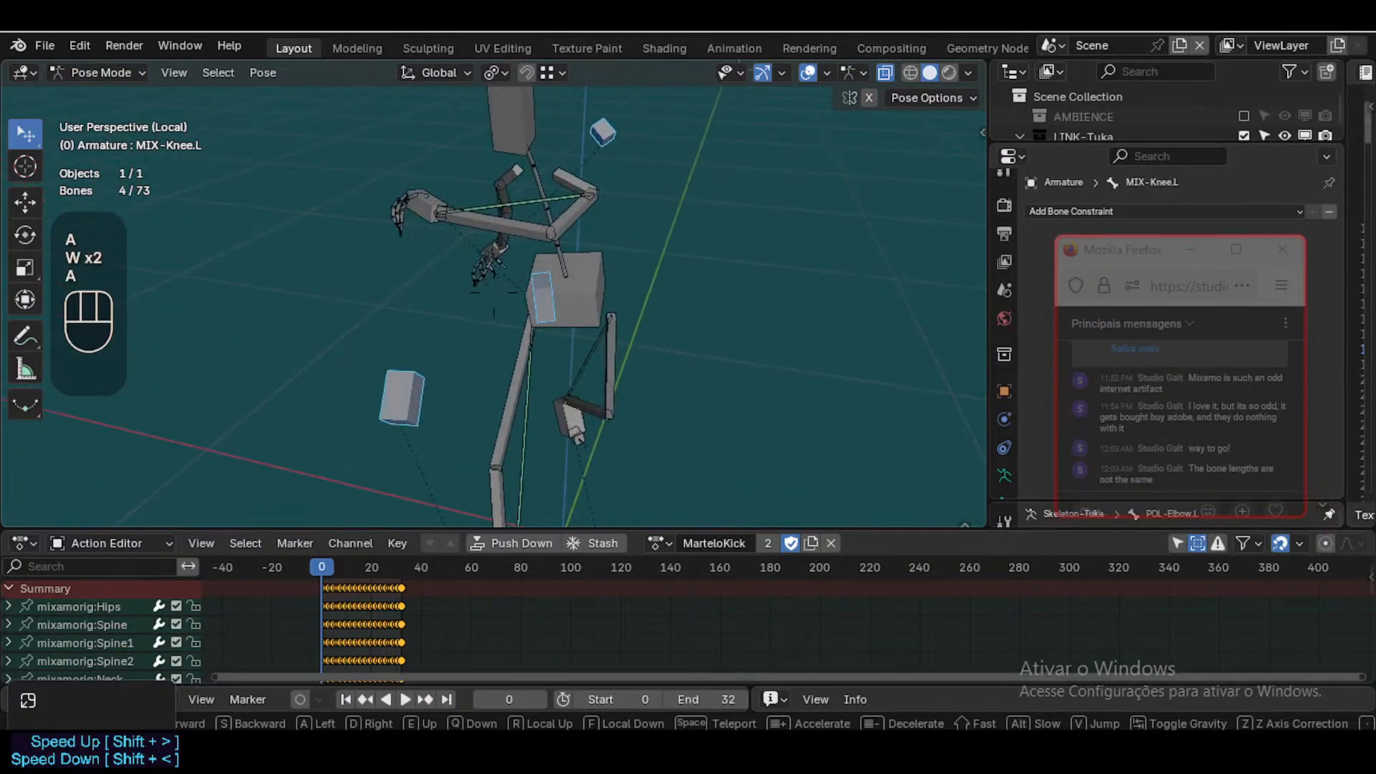
key("w")
key("w")
key("d")
key("d")
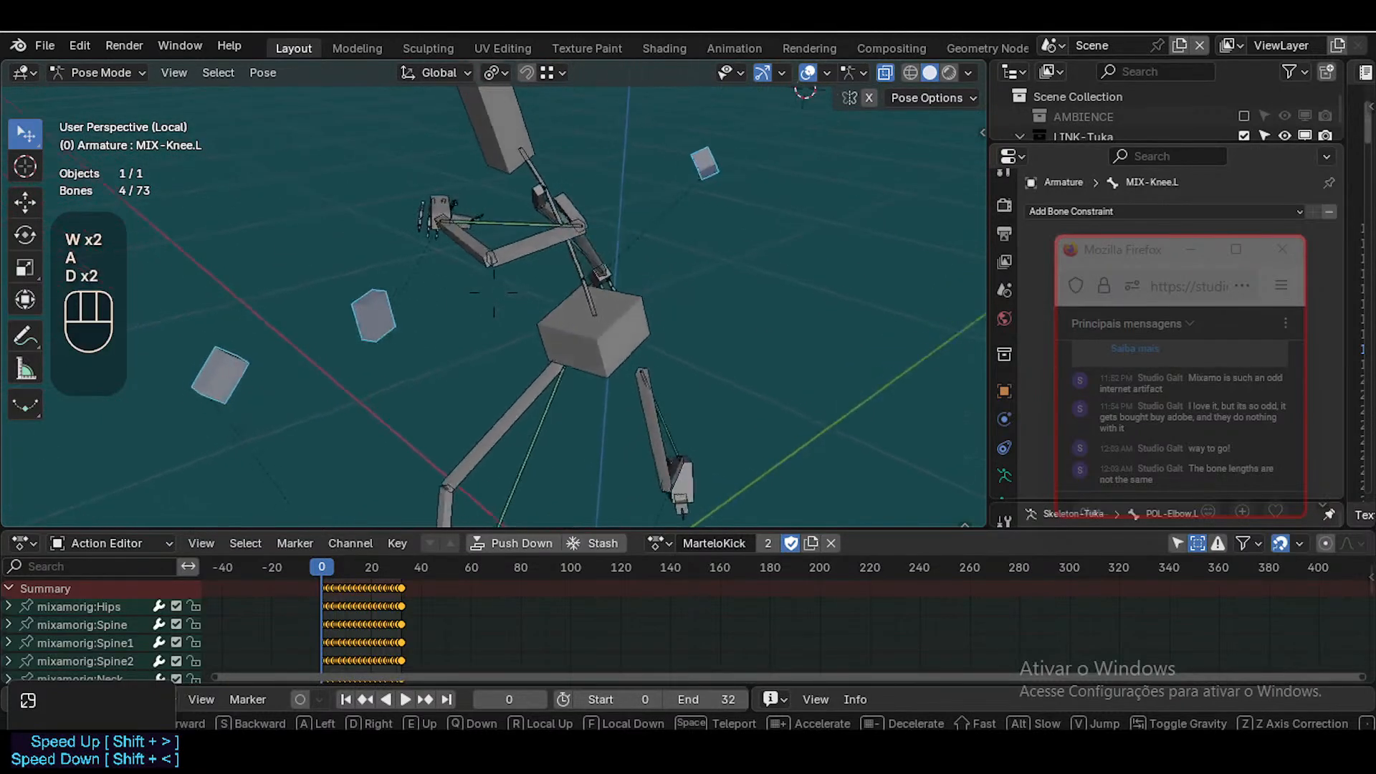
key("w")
key("a")
key("w")
key("s")
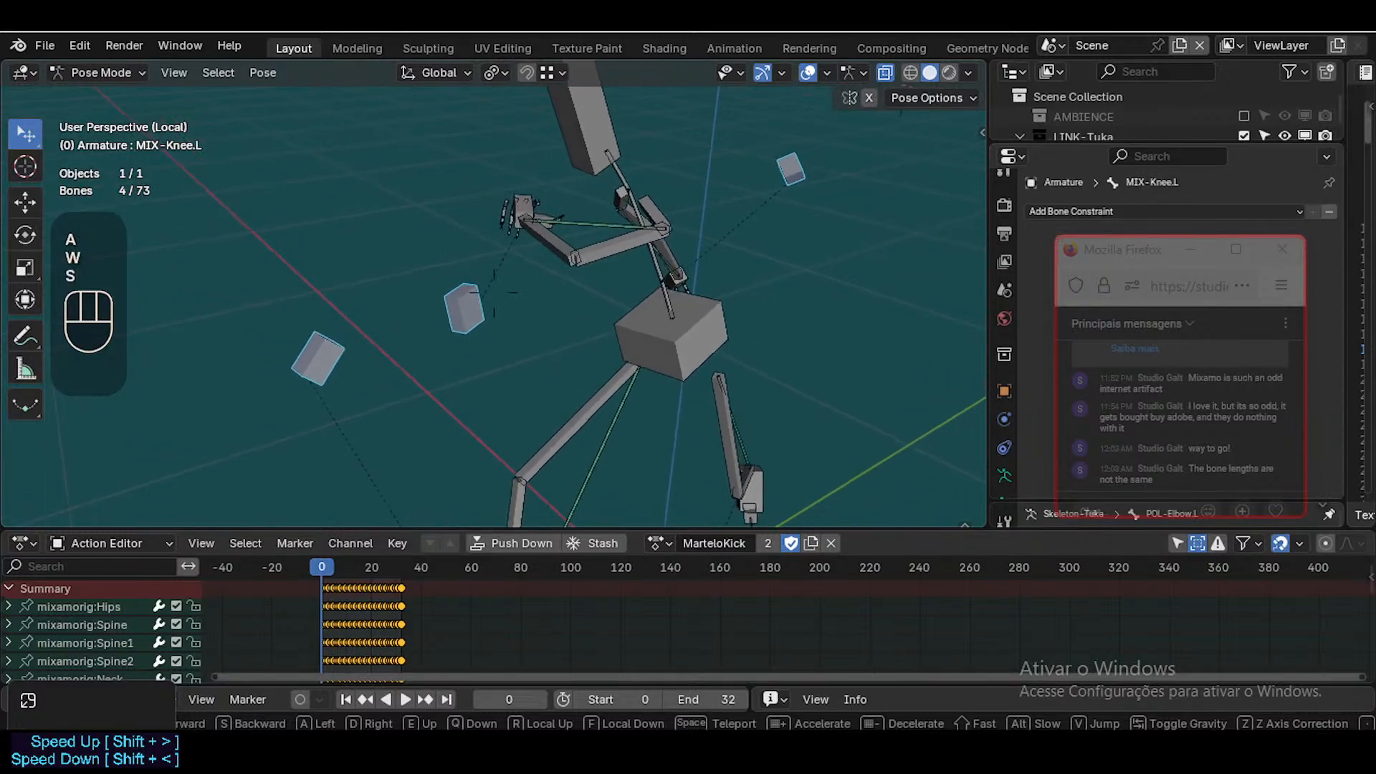
key("w")
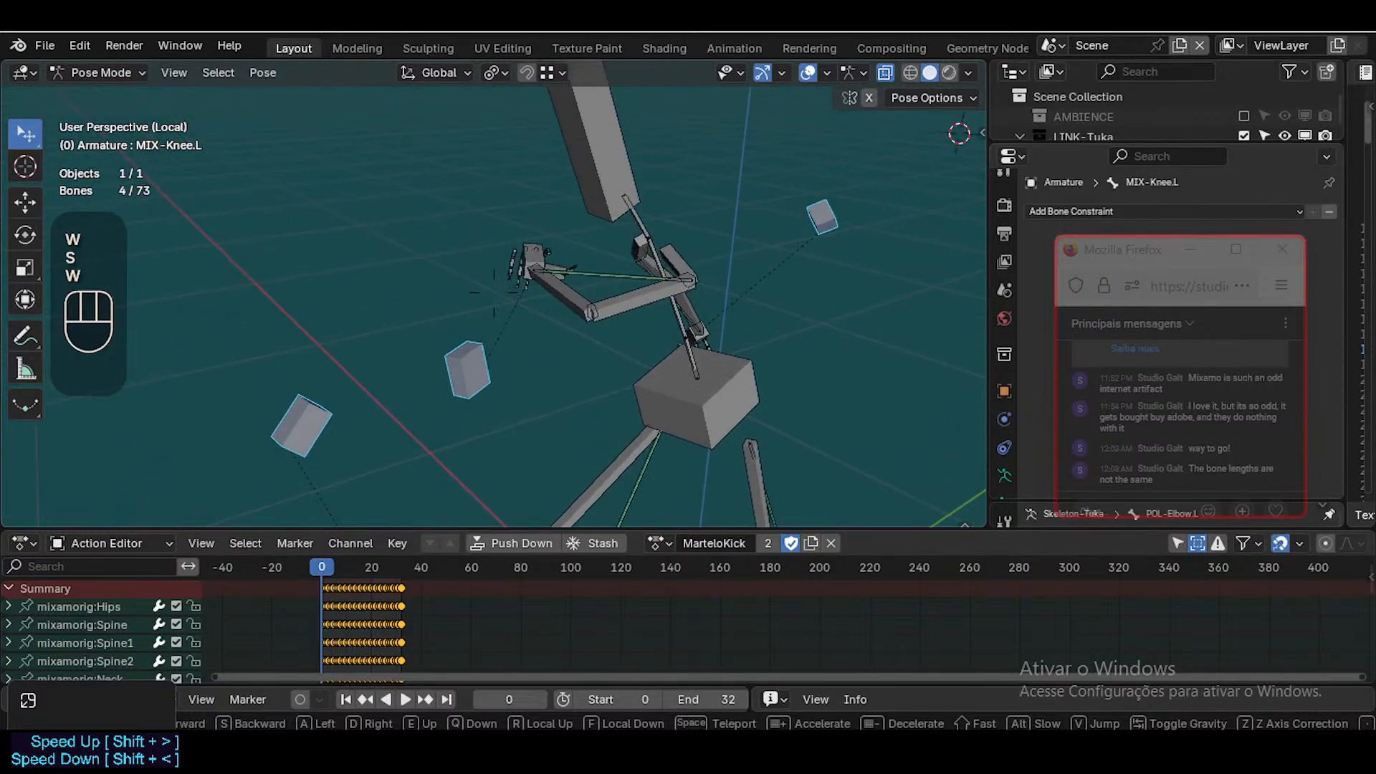
key("a")
key("s")
key("s")
key("q")
key("d")
key("w")
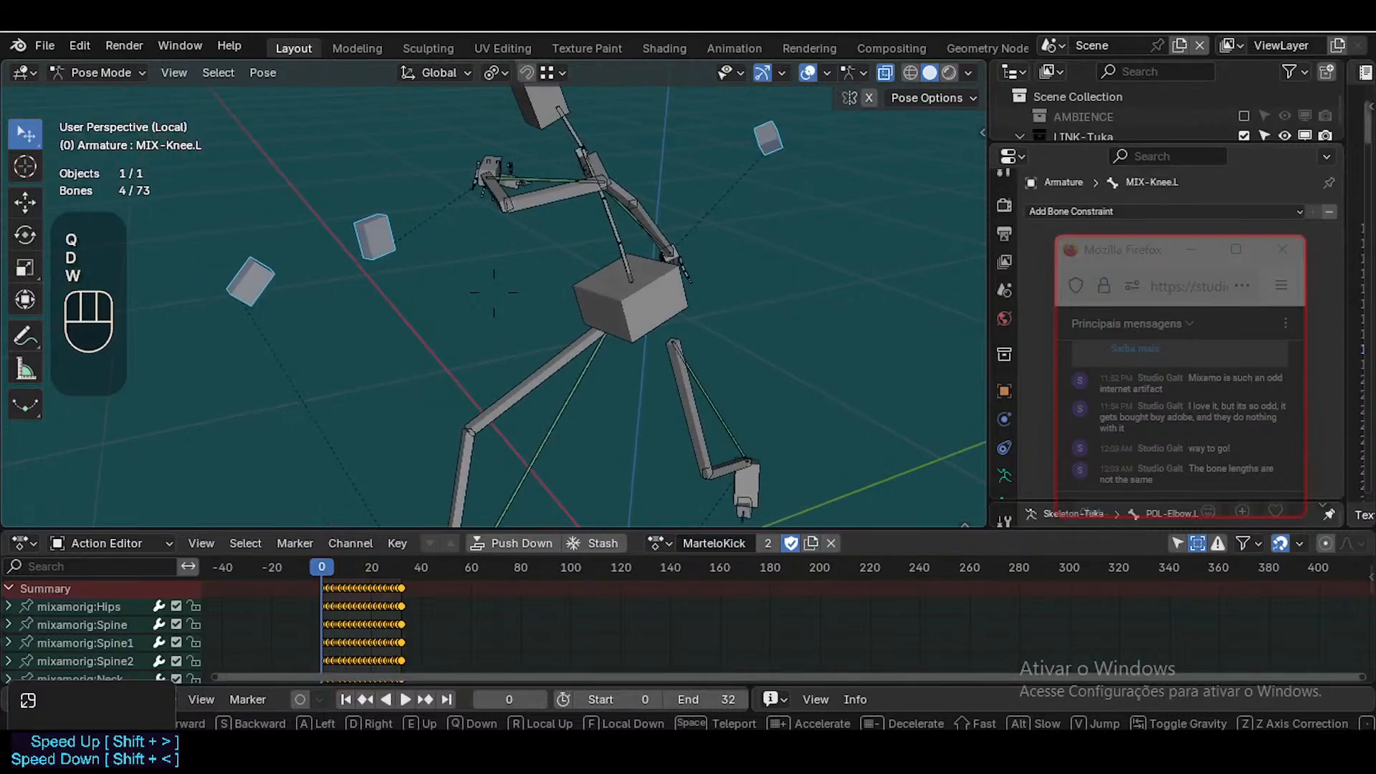
key("a")
key("w")
key("a")
key("s")
key("e")
key("d")
key("d")
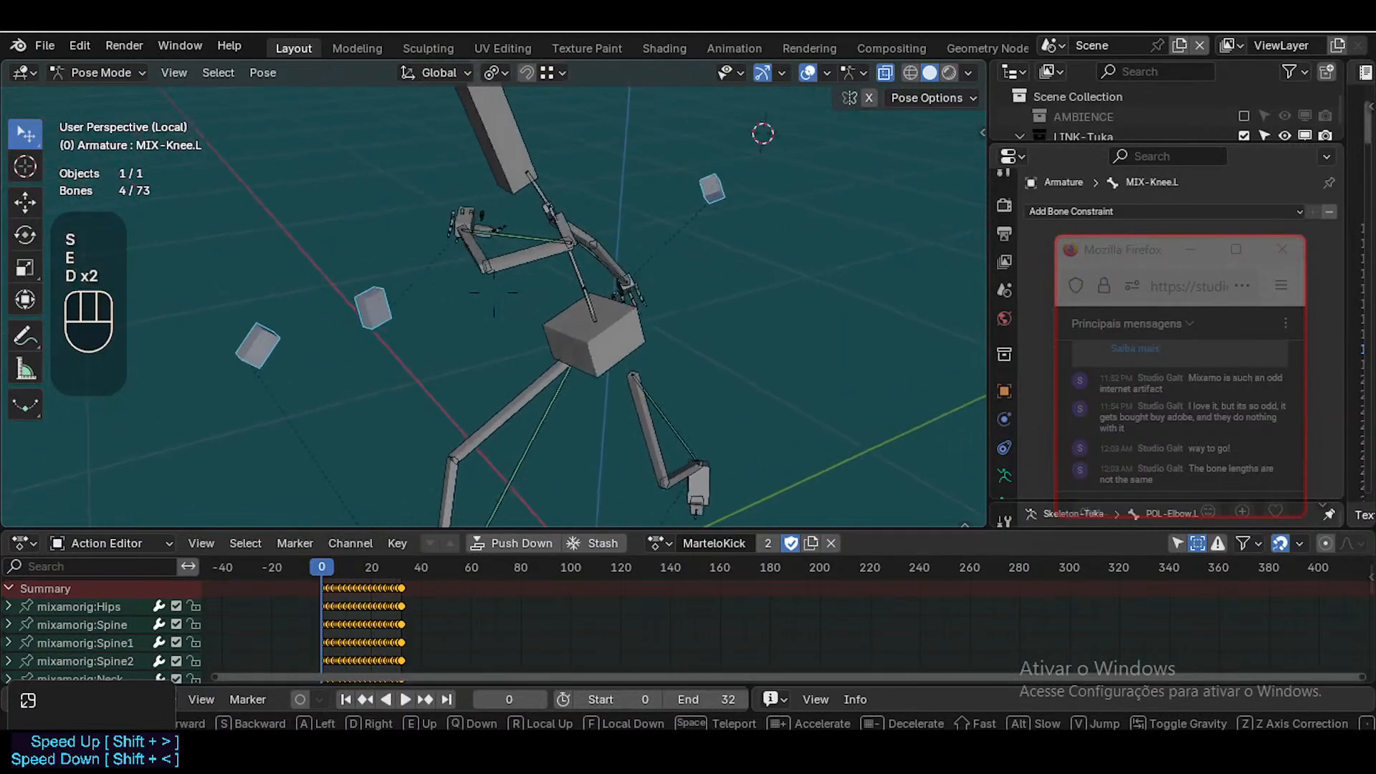
key("a")
key("w")
key("w")
key("a")
key("e")
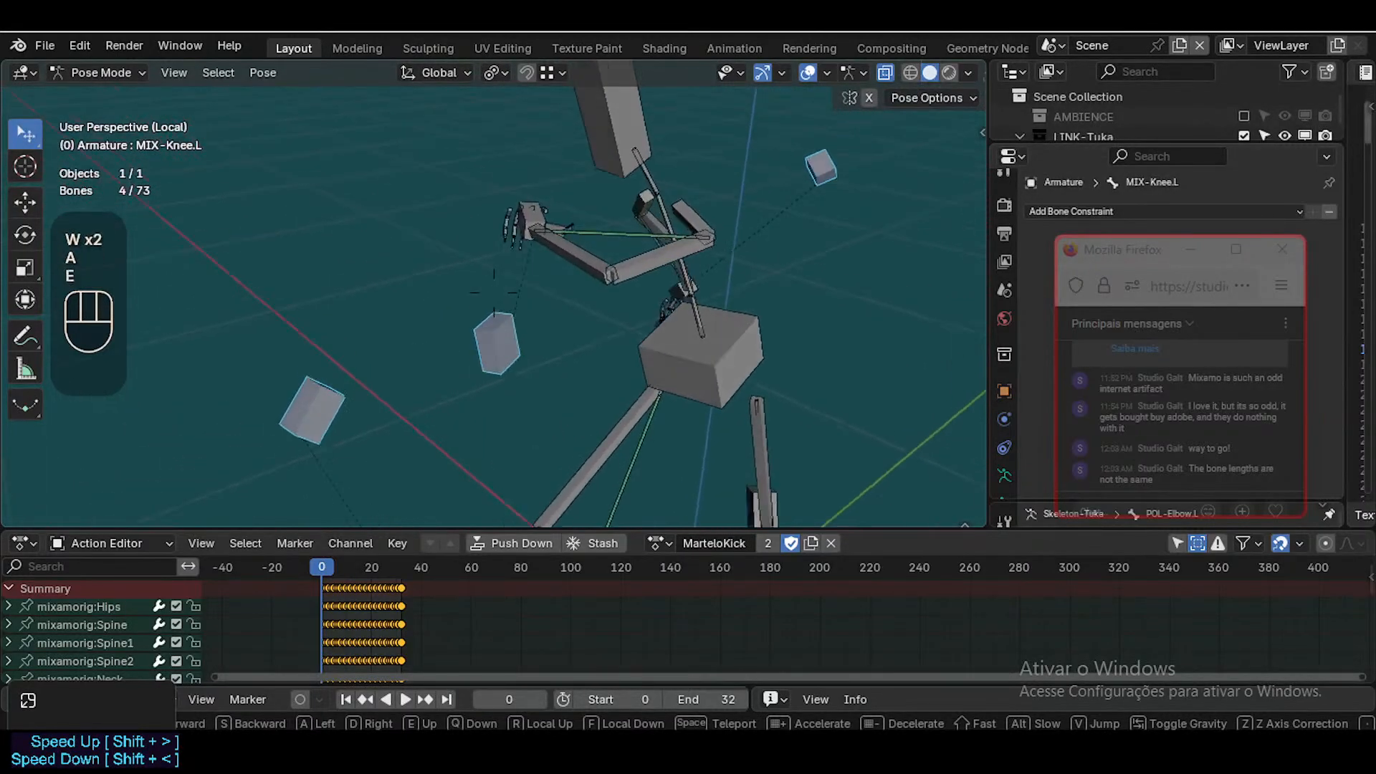
key("d")
key("q")
key("d")
key("e")
key("e")
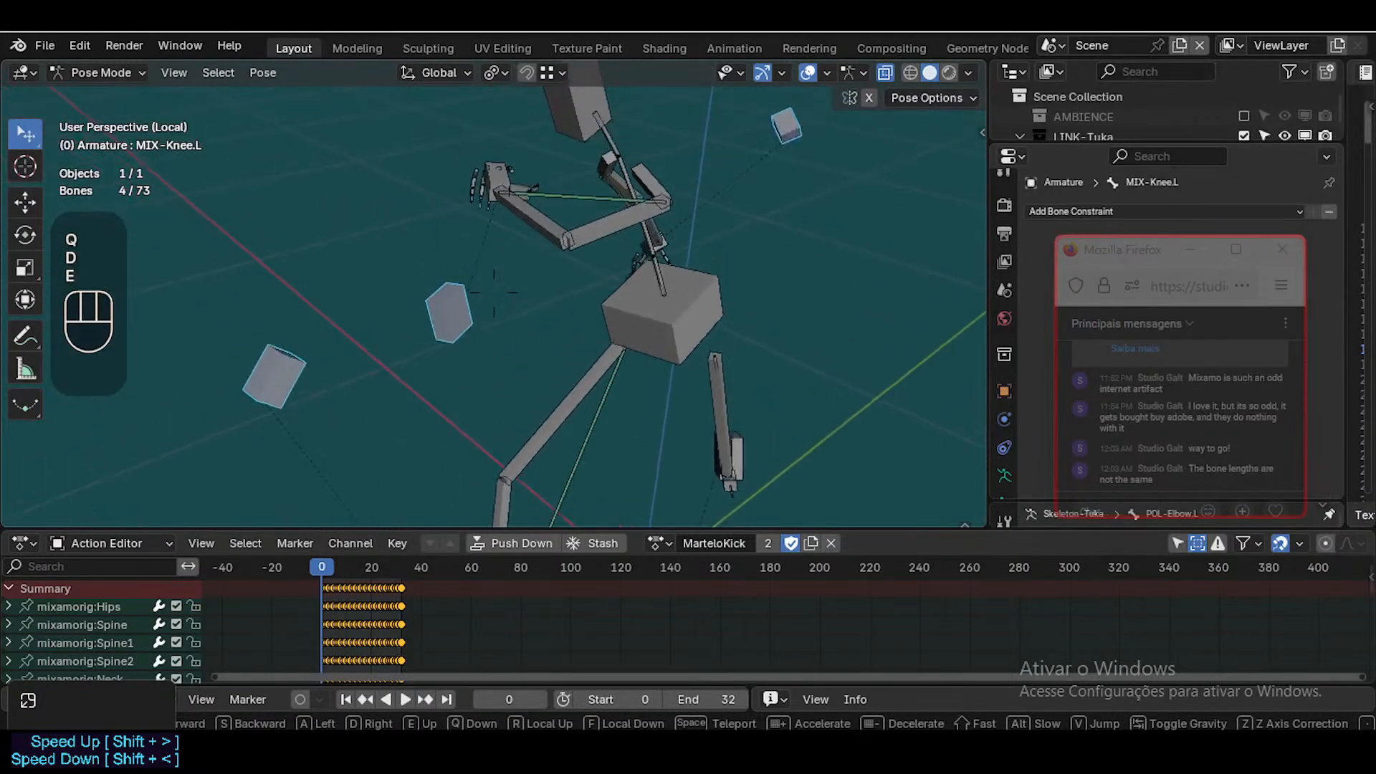
key("s")
key("q")
key("w")
key("d")
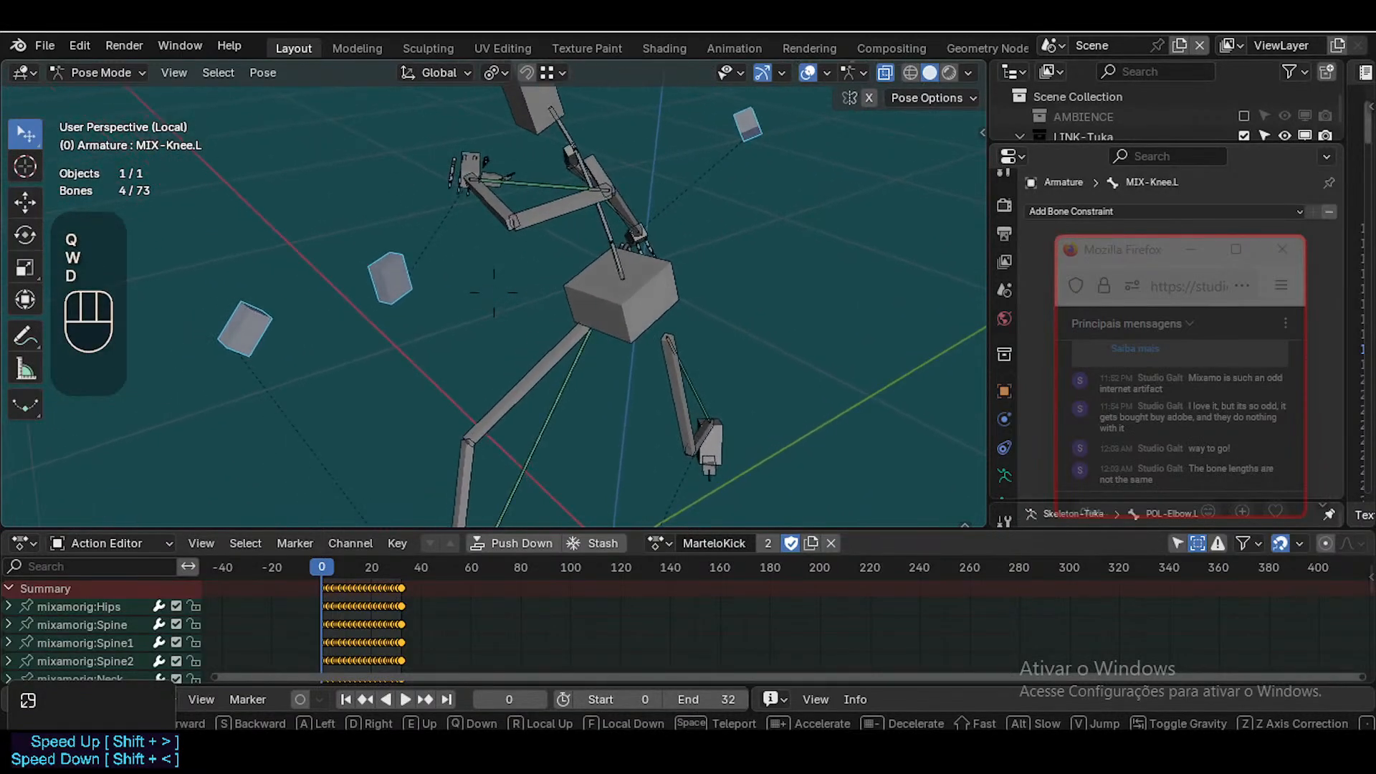
key("d")
key("a")
key("w")
key("e")
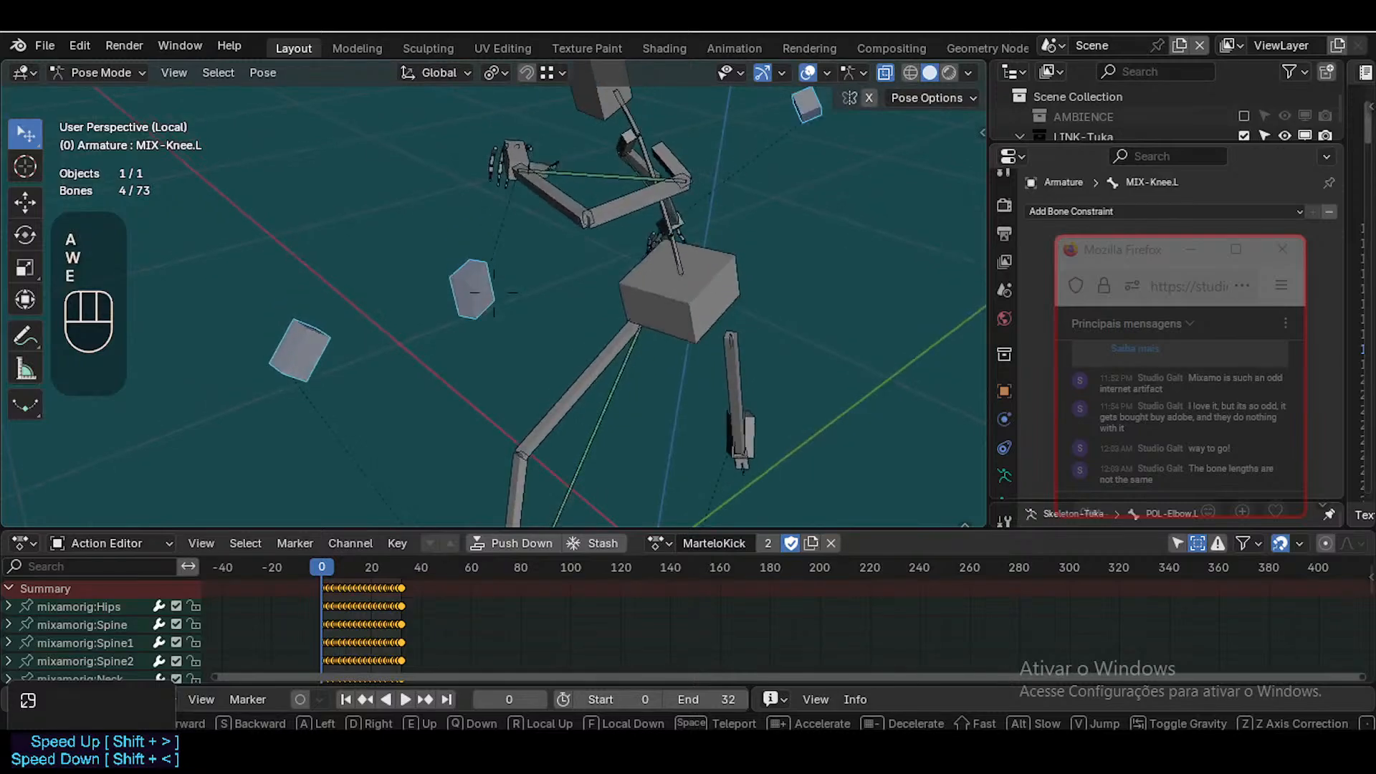
key("d")
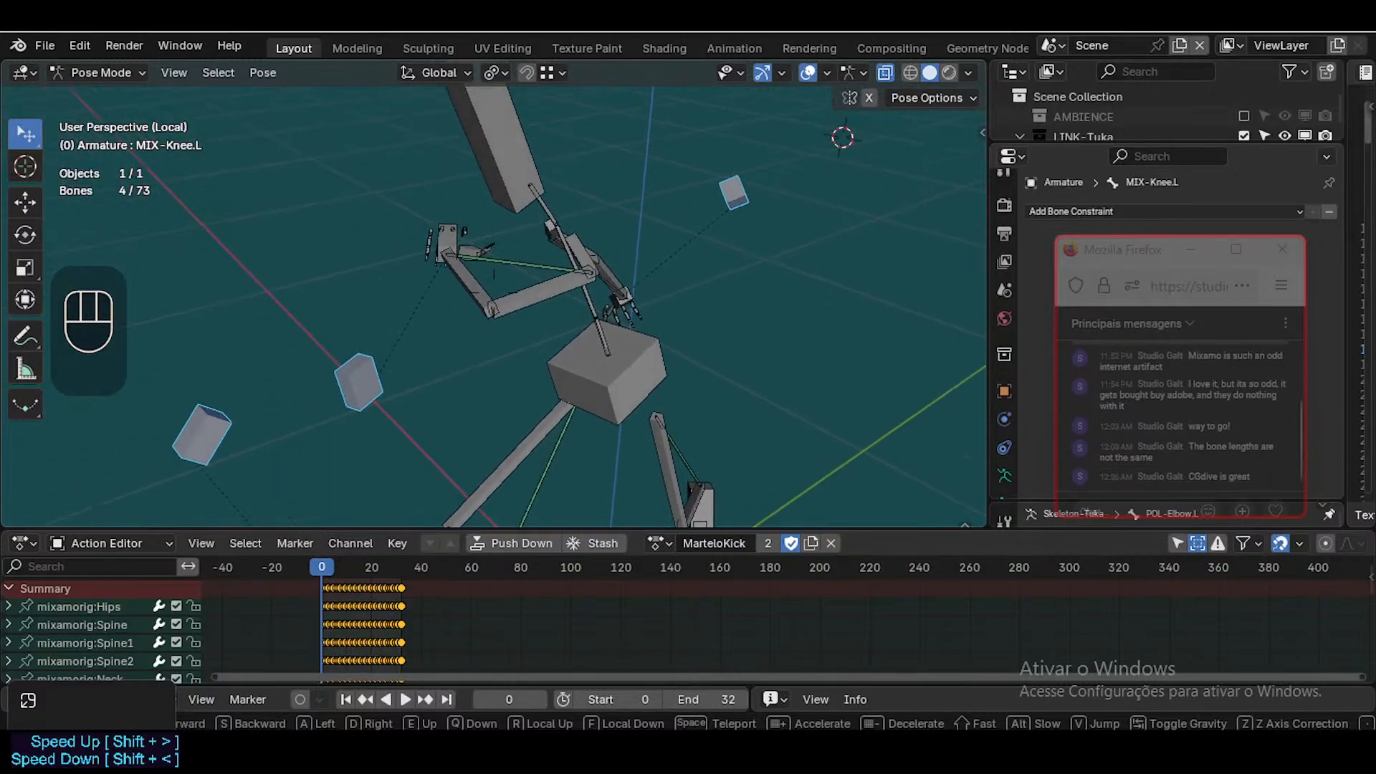
Examine the posed armature as a whole, then its bent arms, hips and legs from above
left_click(521, 375)
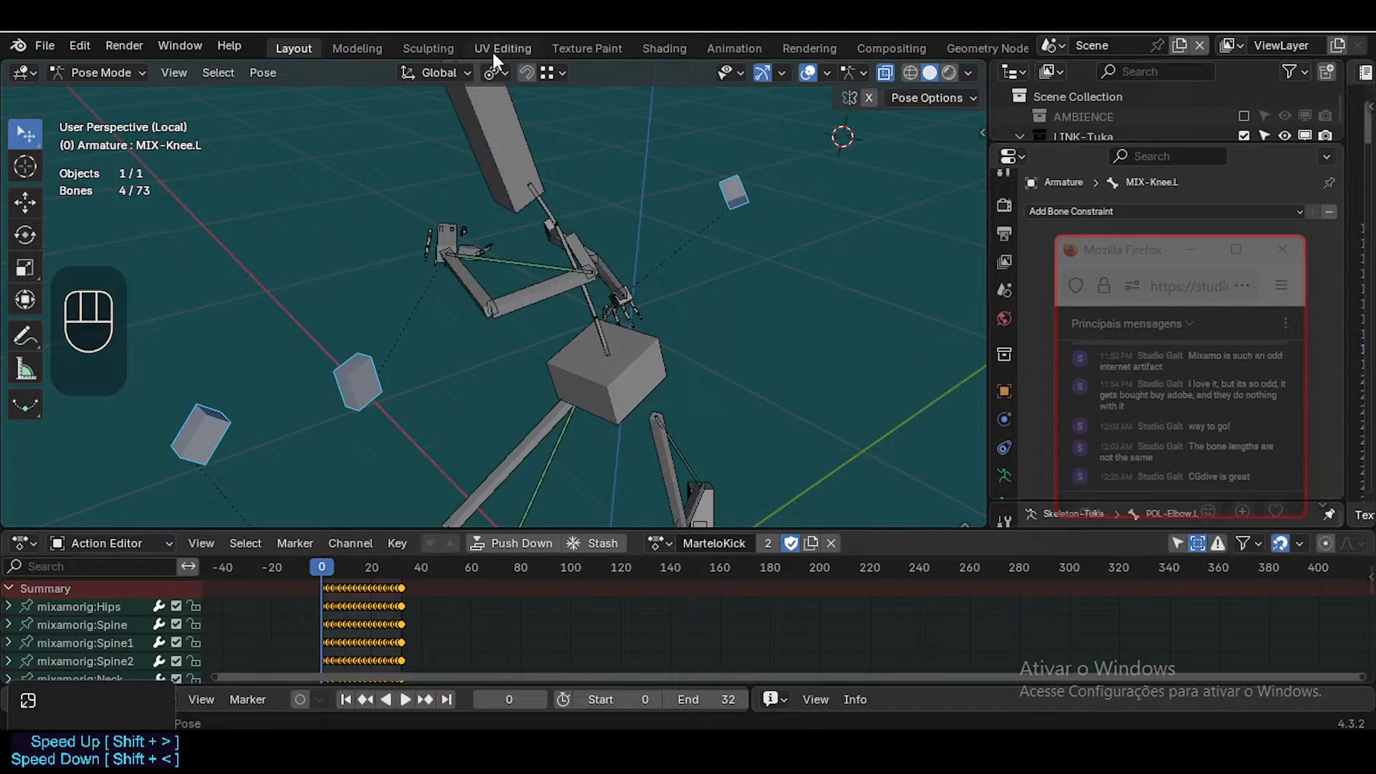
middle_click_drag(684, 373, 577, 260)
key("shift+grave")
key("a")
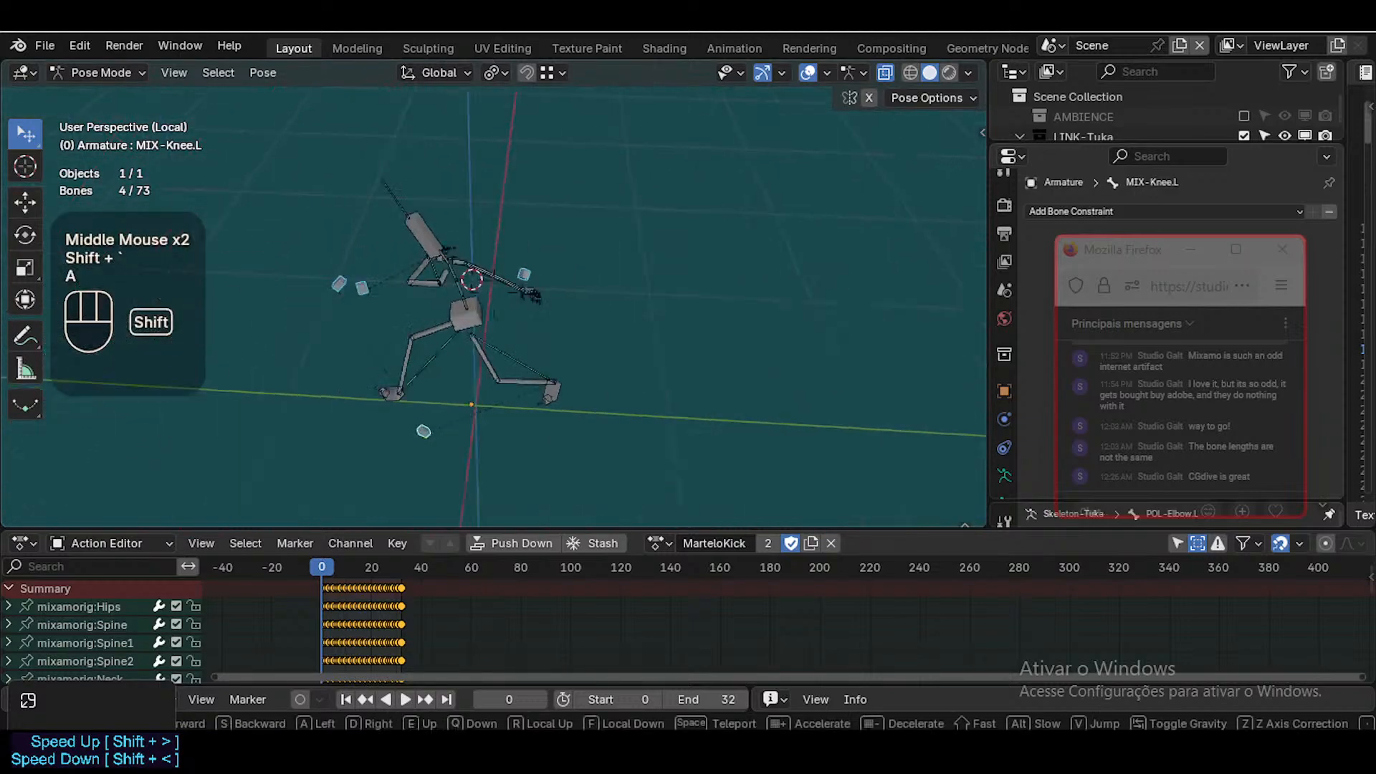
key("shift+w")
key("shift+e")
key("q")
key("q")
left_click(577, 258)
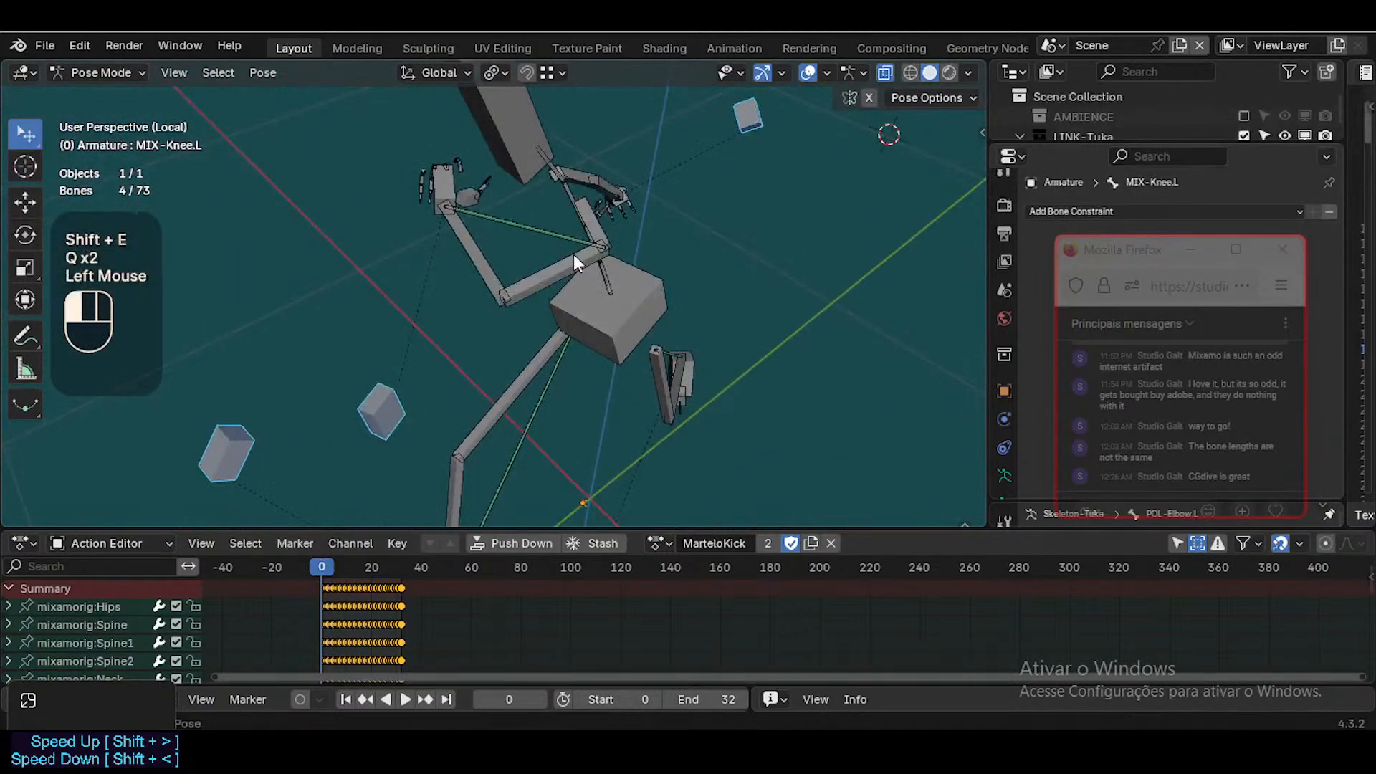
key("shift+grave")
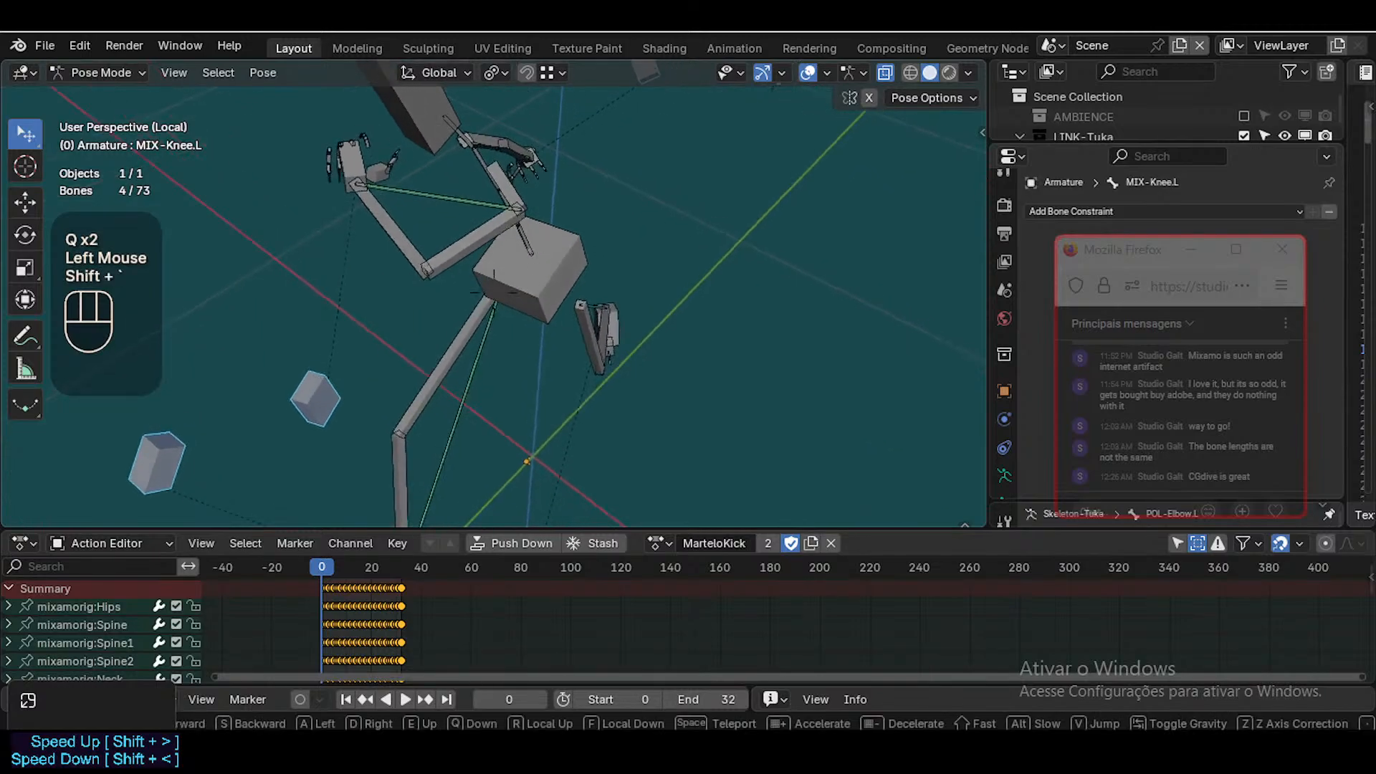
key("w")
key("q")
left_click(966, 361)
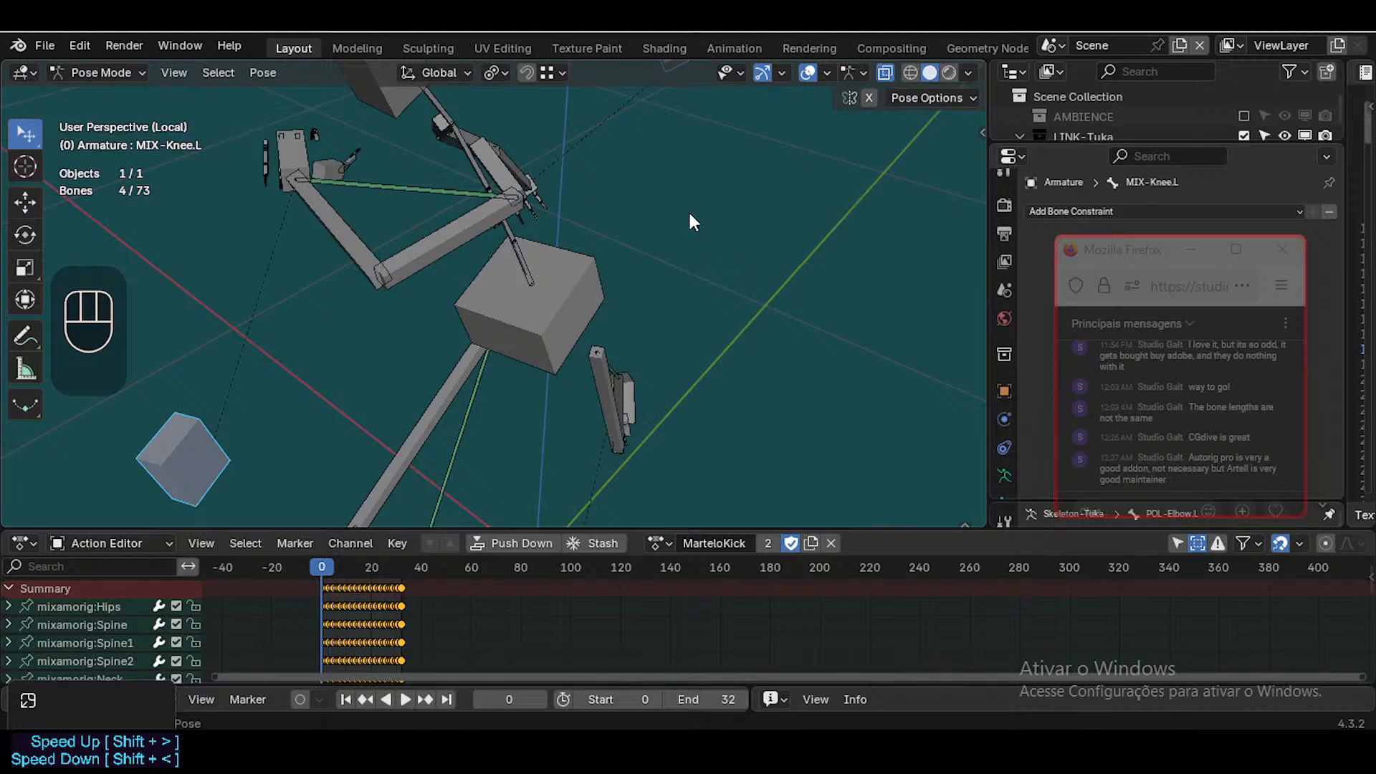
Examine the bent arms and the pole bones around the torso from lower angles and several distances
key("shift+grave")
key("shift+d")
key("shift+q")
key("q")
key("a")
key("w")
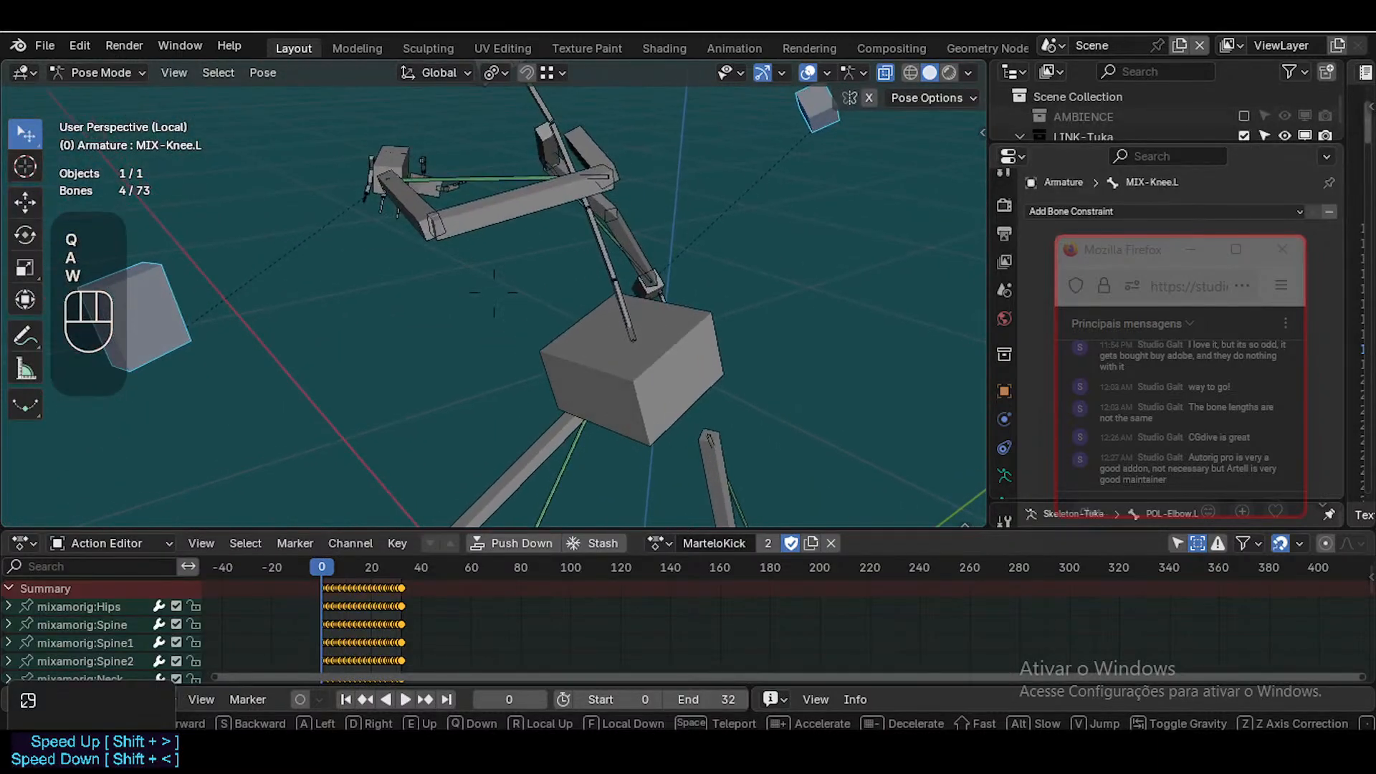
left_click(693, 207)
key("shift+grave")
key("q")
left_click(694, 204)
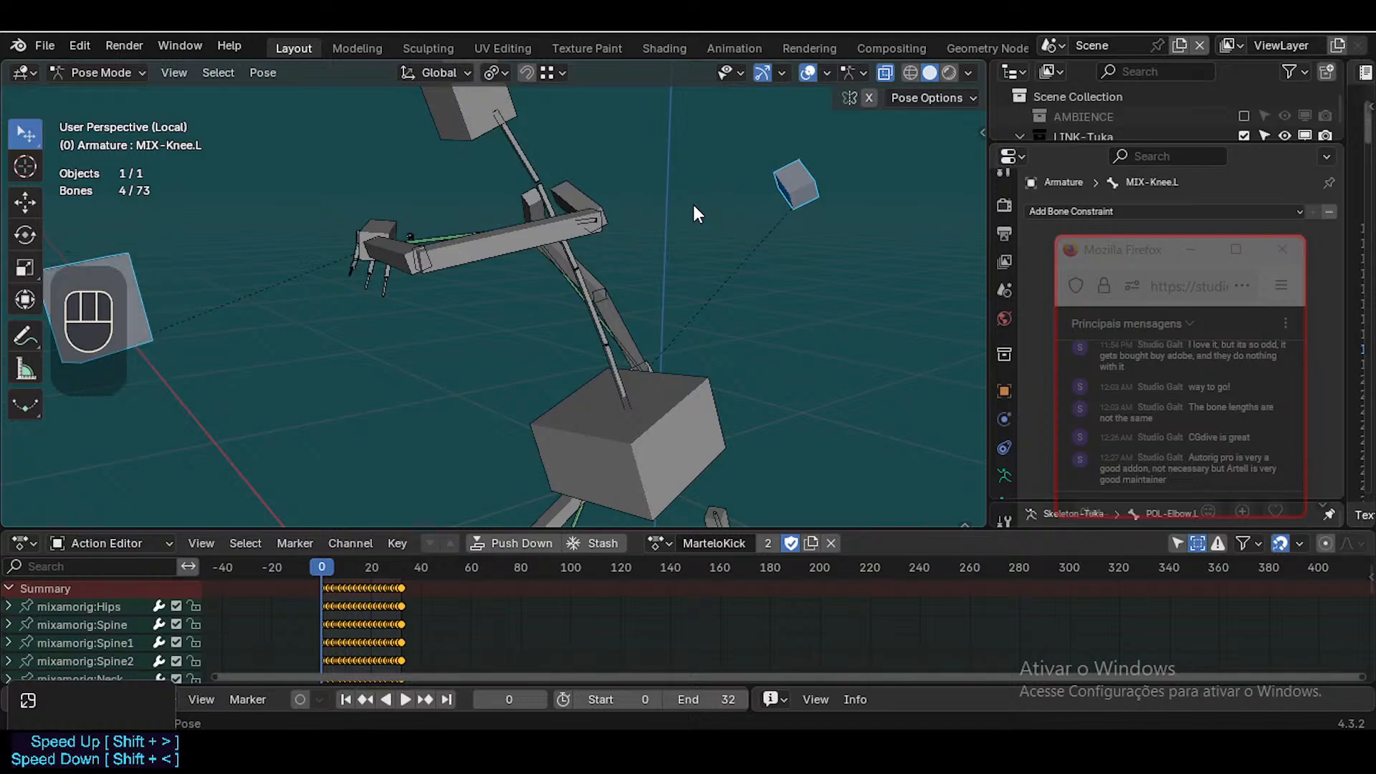
key("shift+grave")
key("shift+s")
key("a")
key("e")
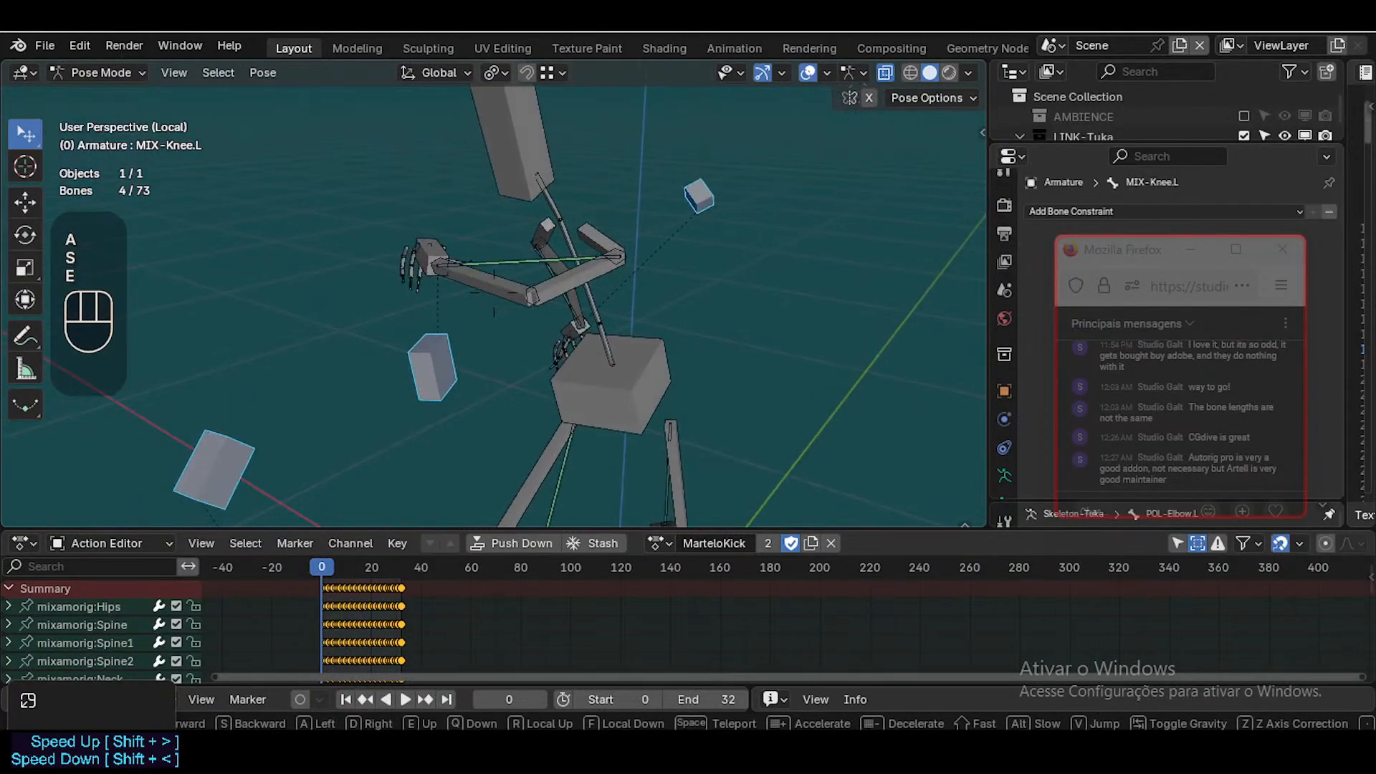
key("s")
key("d")
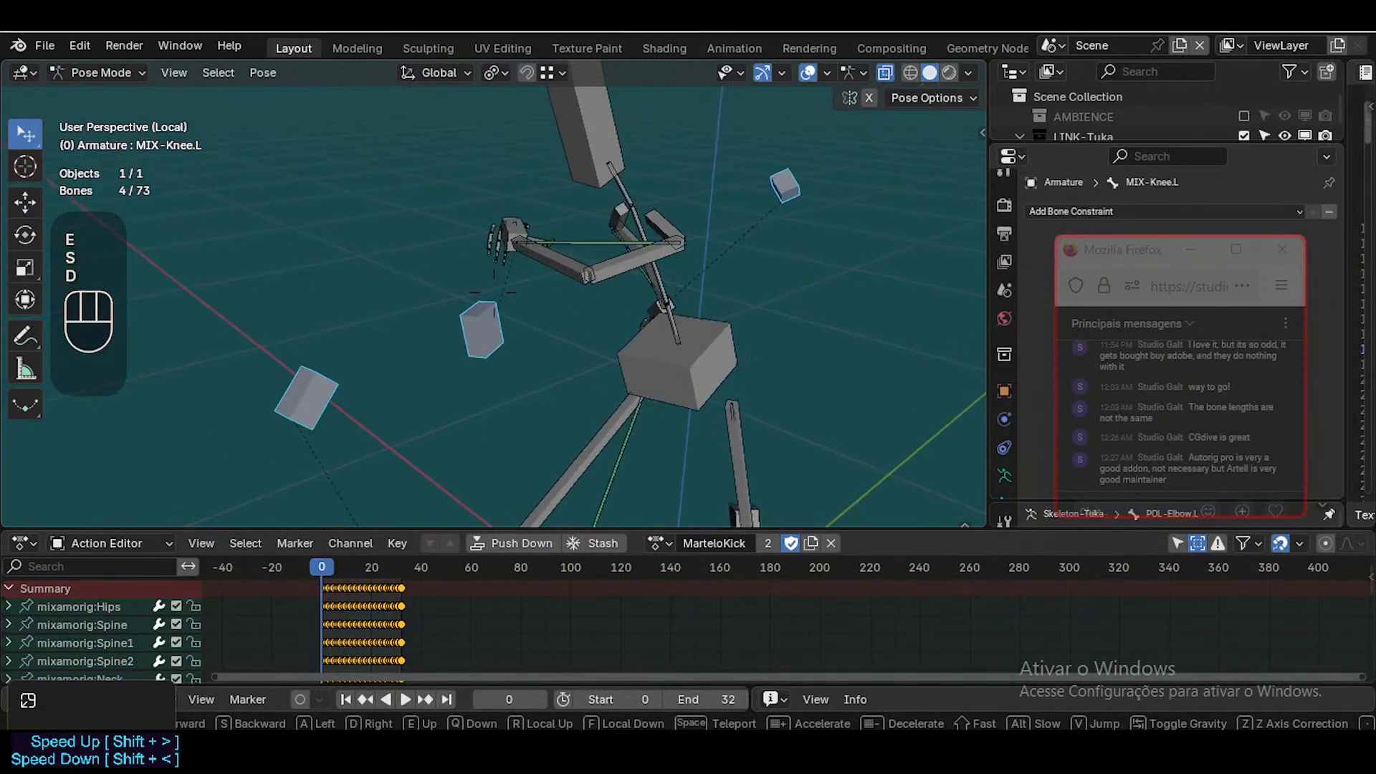
left_click(694, 206)
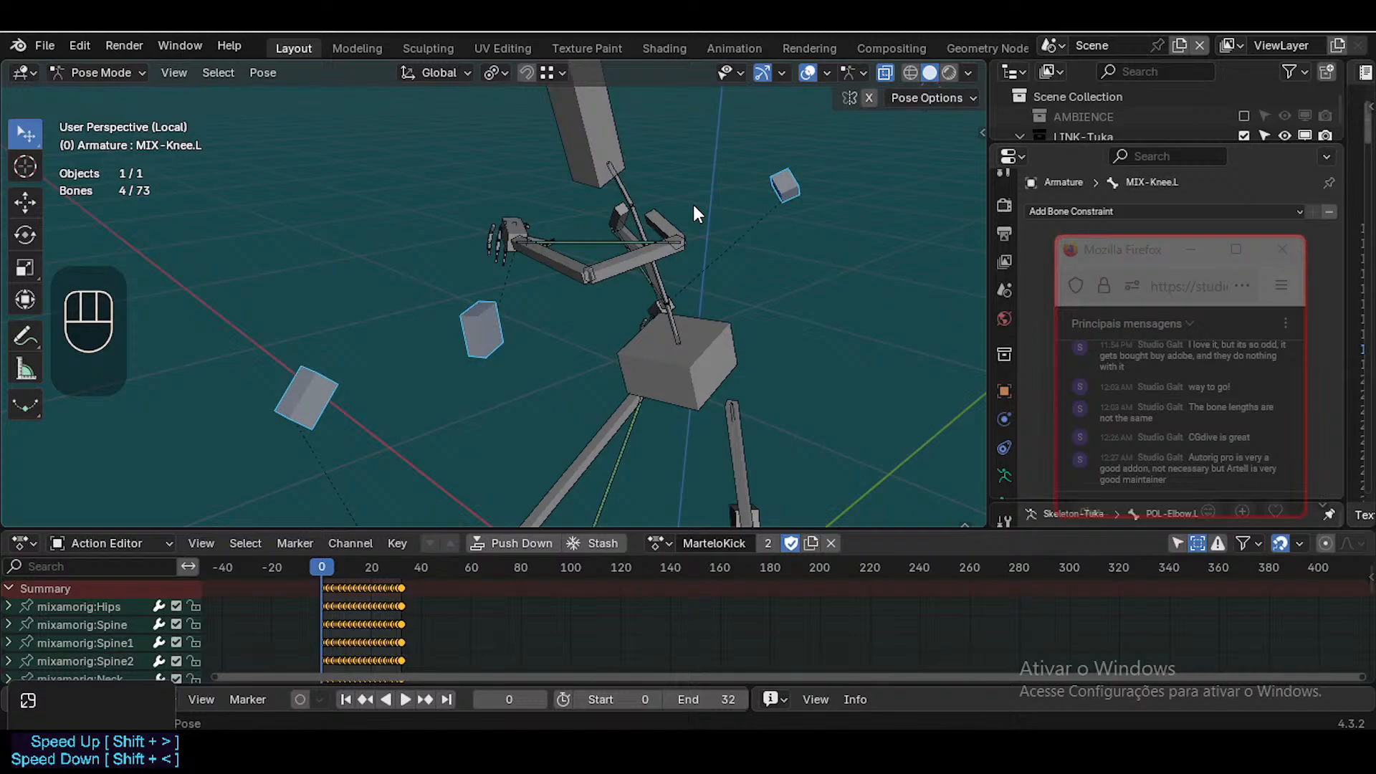
View the whole posed armature from the opposite side together with its four selected pole bones
key("shift+grave")
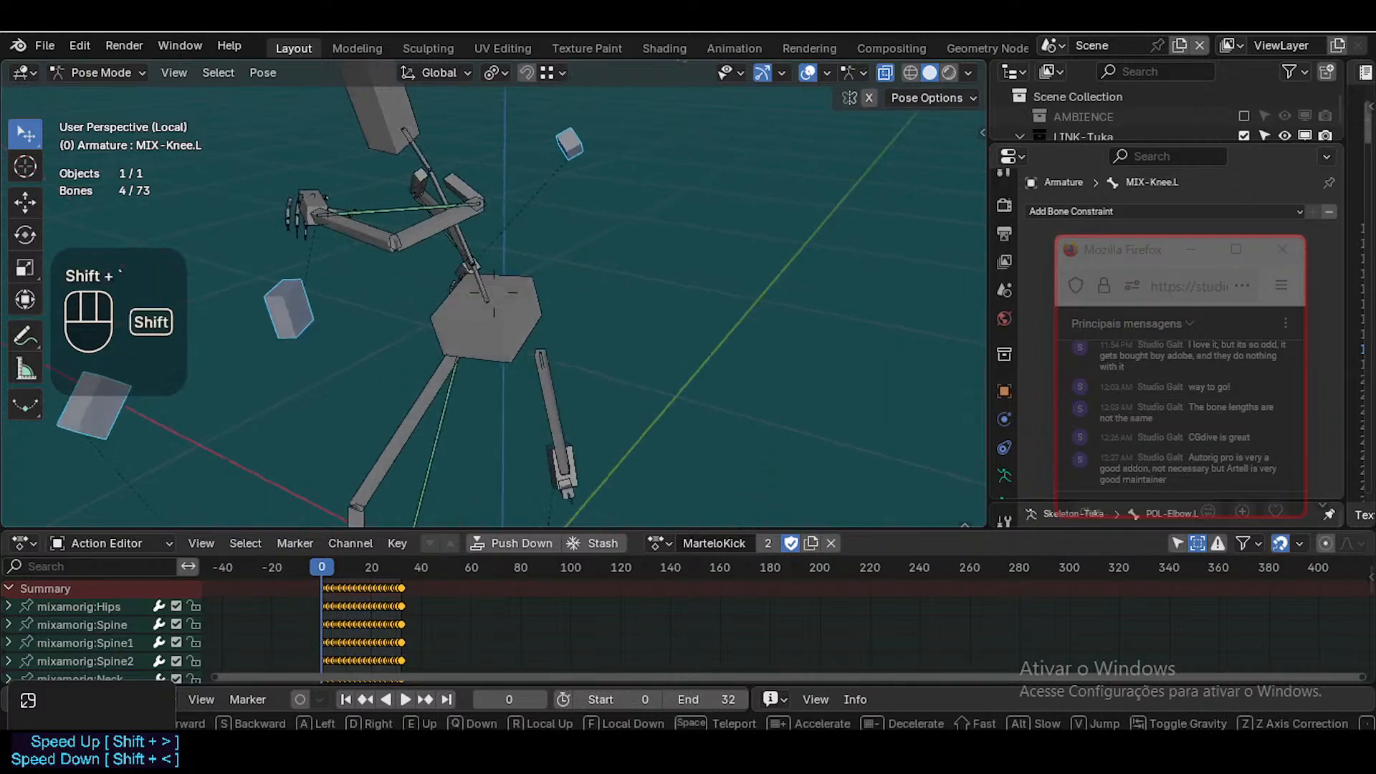
key("d")
key("shift+s")
key("shift+a")
key("shift+a")
key("d")
key("w")
left_click(736, 248)
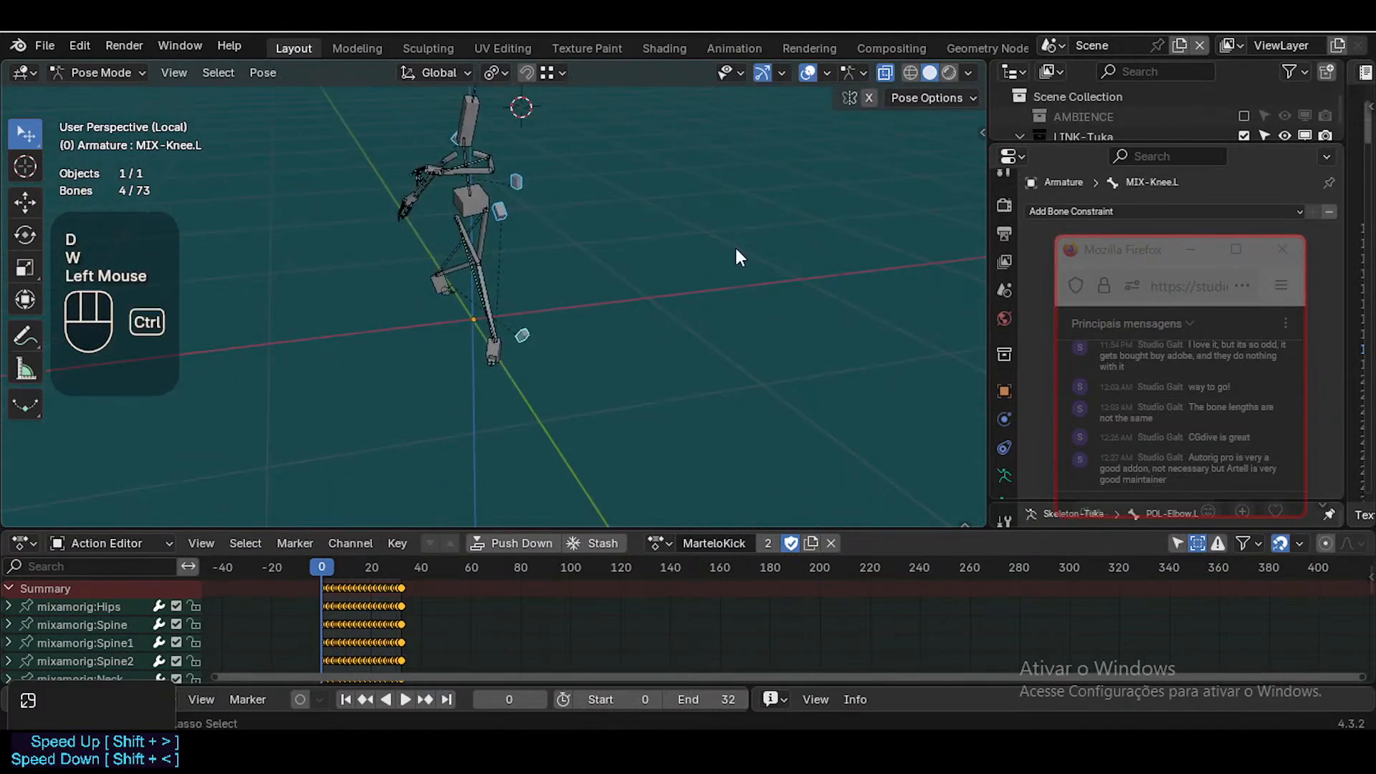
Switch the armature to Object Mode, deselect it and reveal all hidden objects
key("ctrl+Tab")
left_click(723, 254)
key("alt+h")
Examine the kicking pose and the placement of the pole bones around the deselected armature
key("shift+grave")
key("a")
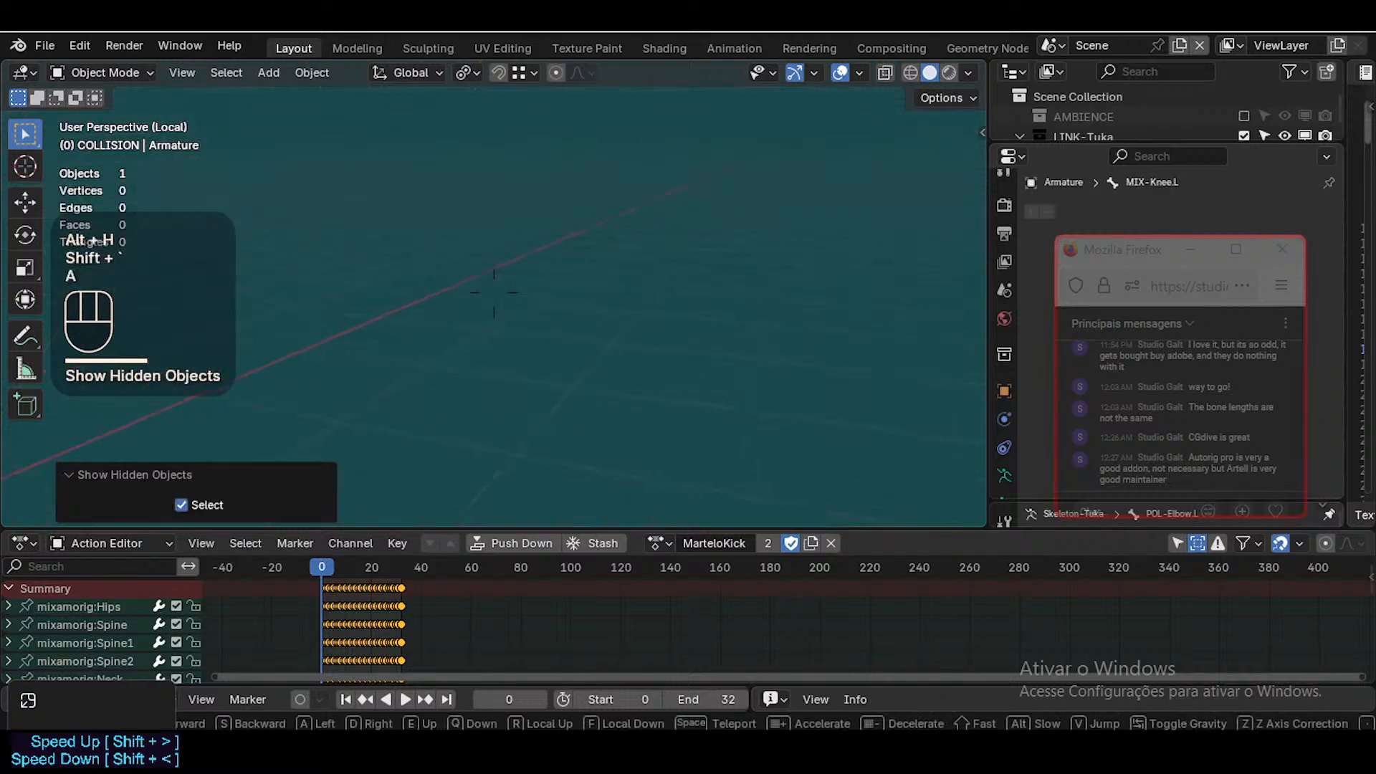
key("s")
key("shift+d")
key("w")
key("a")
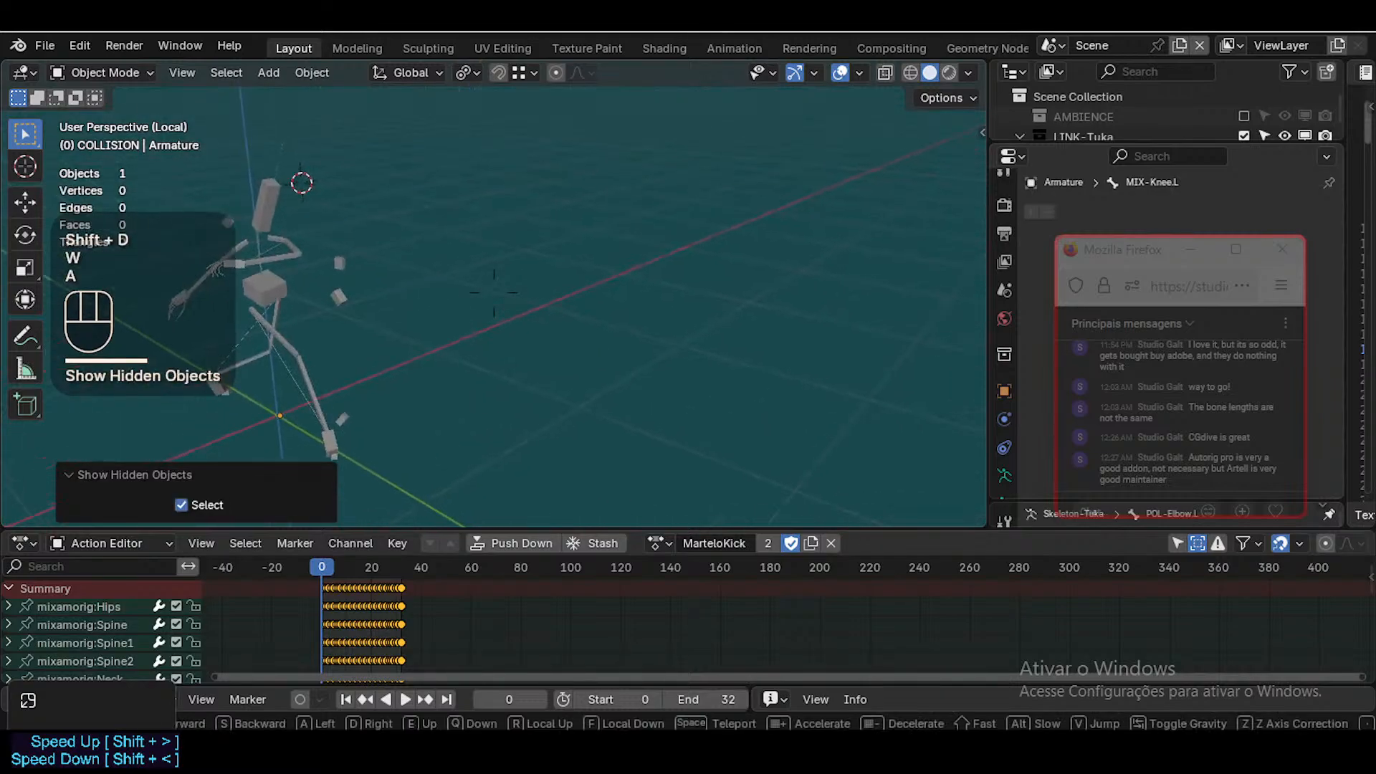
left_click(715, 307)
key("shift+grave")
left_click(721, 304)
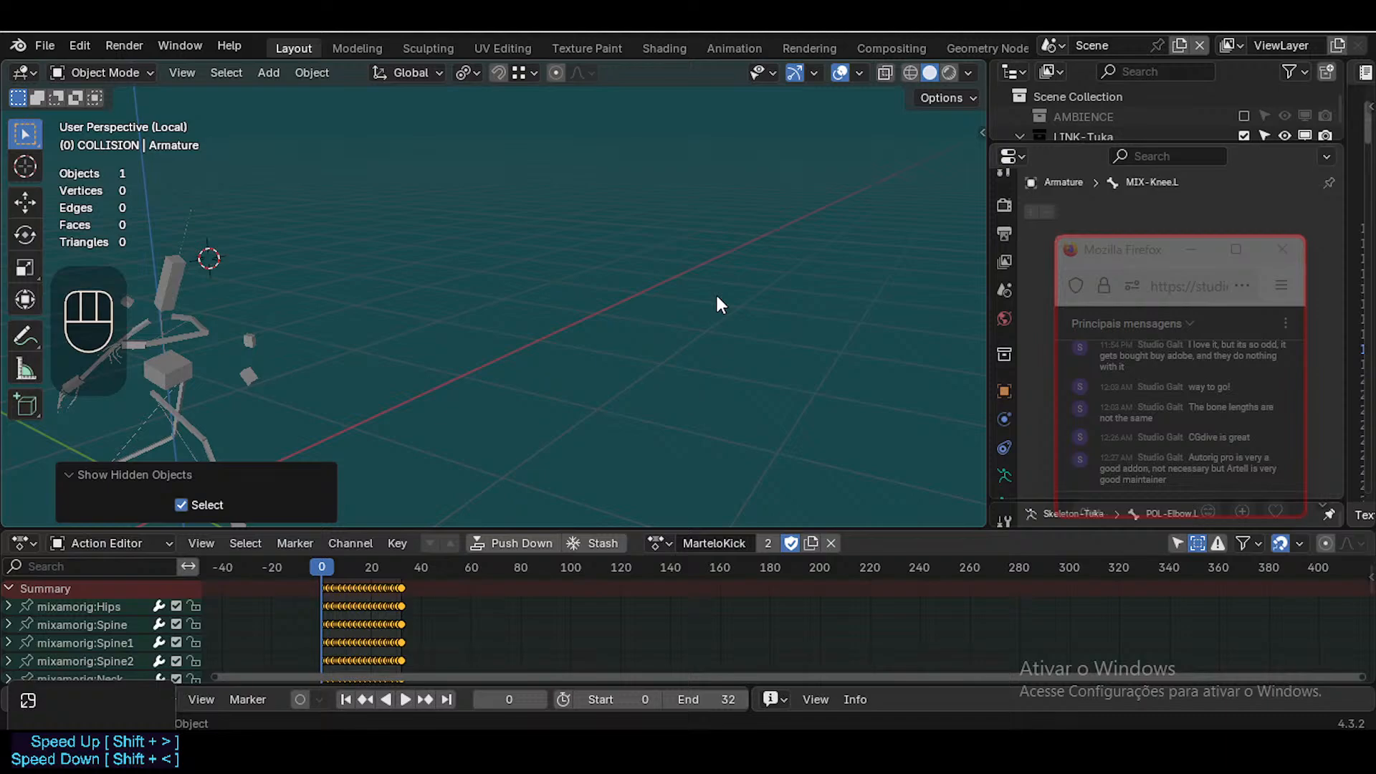
key("shift+grave")
key("w")
key("w")
key("w")
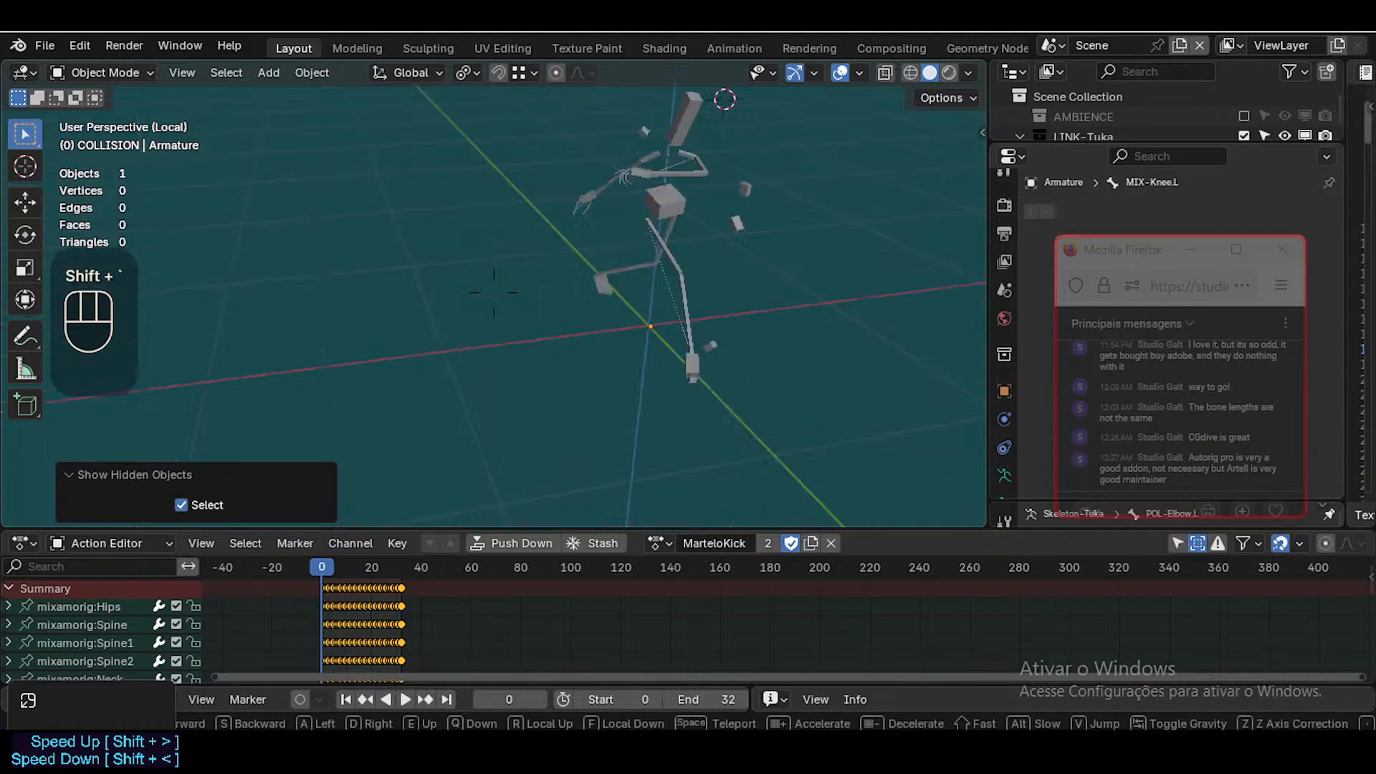
key("s")
key("q")
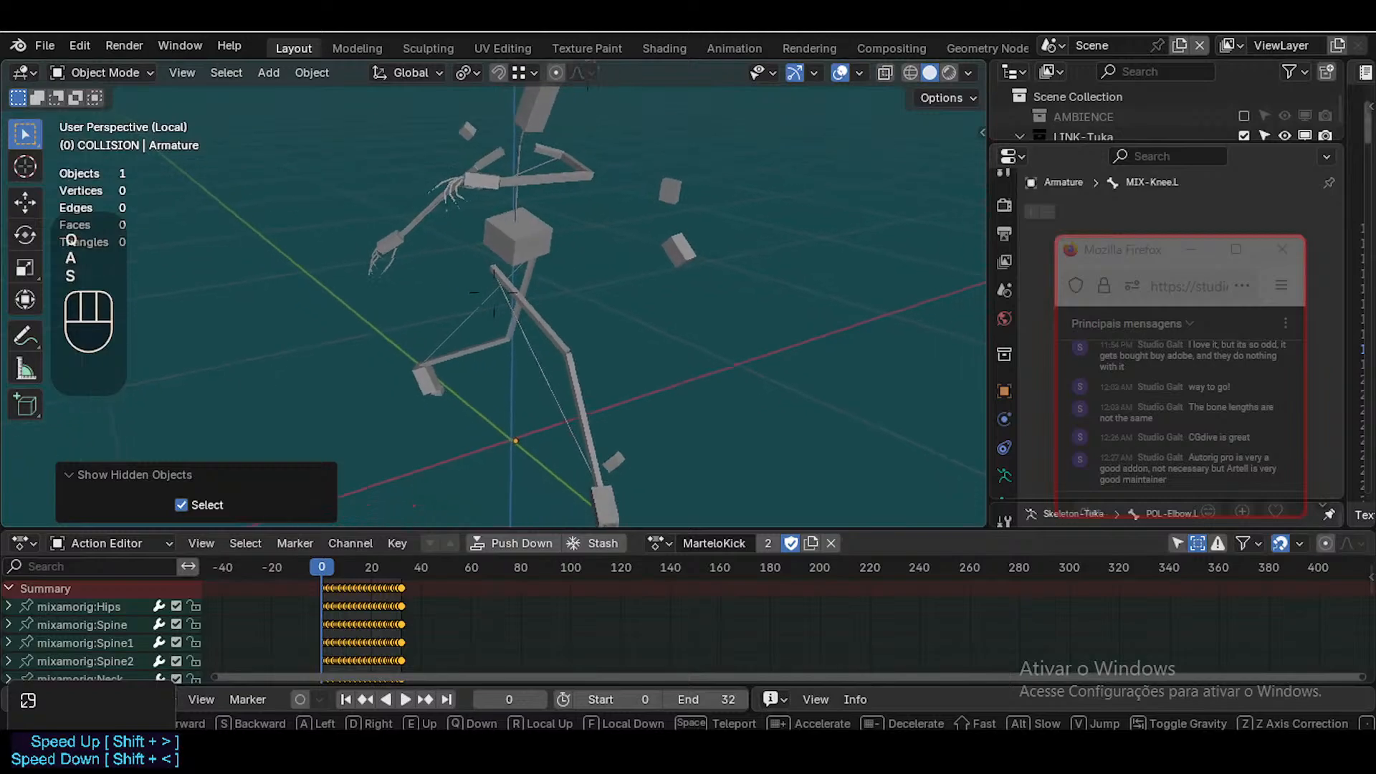
key("e")
key("s")
key("s")
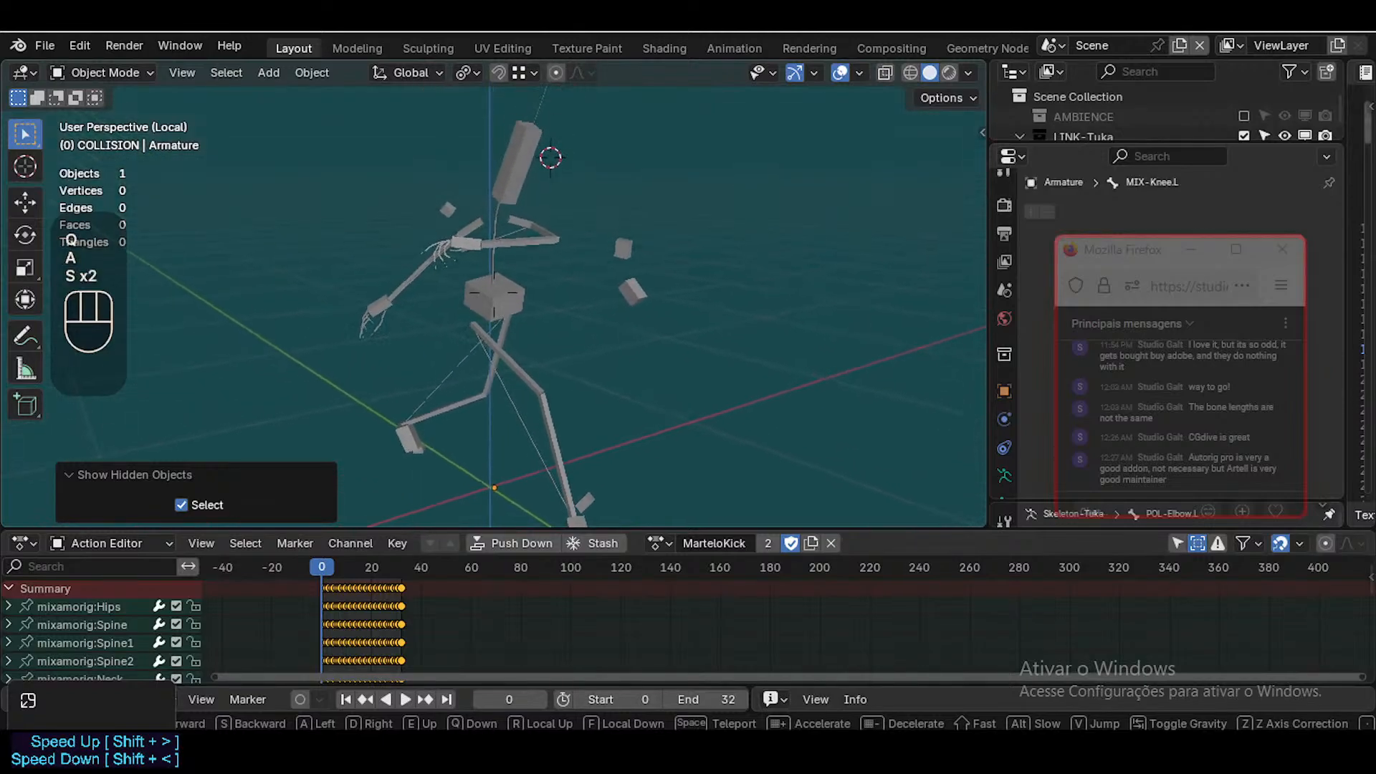
key("d")
left_click(717, 296)
Clear the pose transforms of all bones on the armature in Pose Mode, and return to Object Mode
left_click(462, 265)
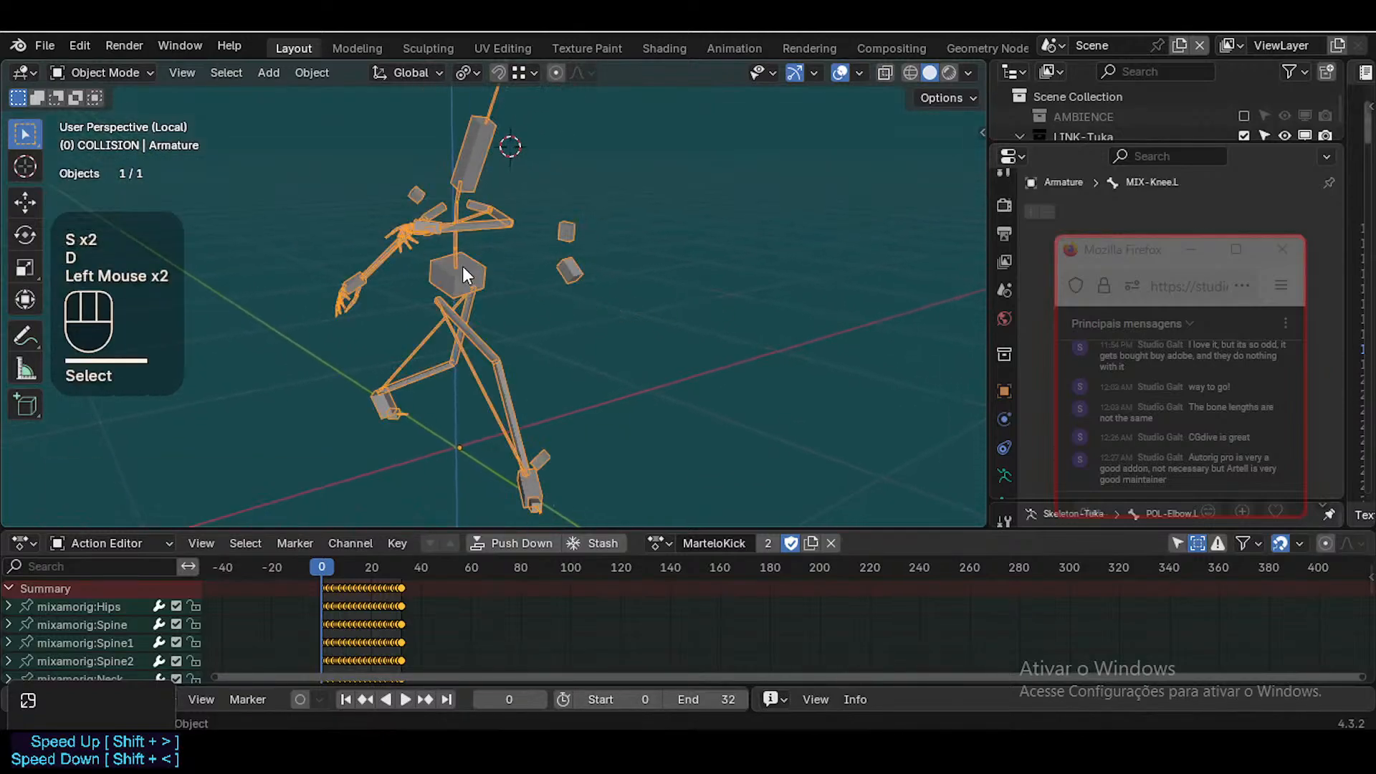
key("ctrl+Tab")
key("a")
key("alt+q")
key("alt+q")
key("shift+grave")
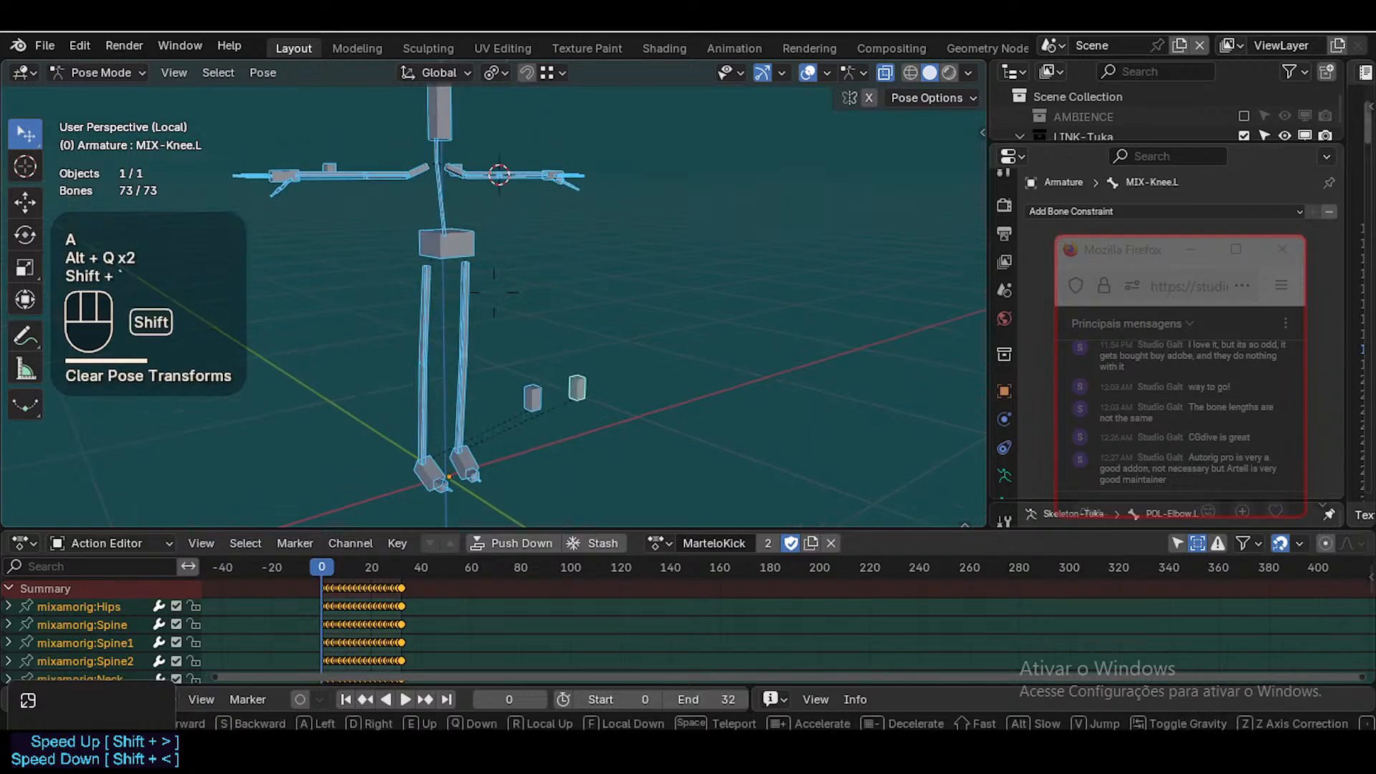
left_click(529, 312)
key("ctrl+Tab")
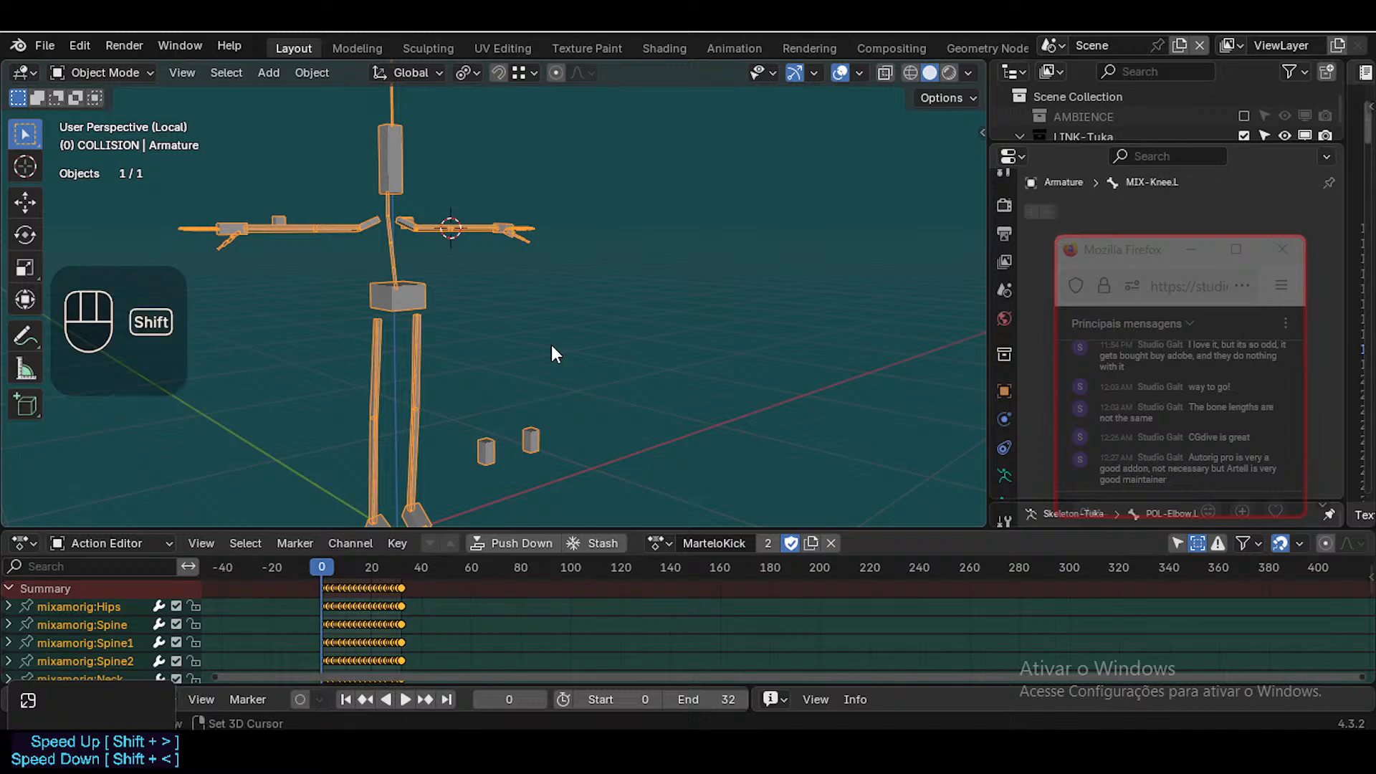
Examine the armature's rest pose, comparing the elbow and knee pole bones with the straight arms and legs
key("shift+grave")
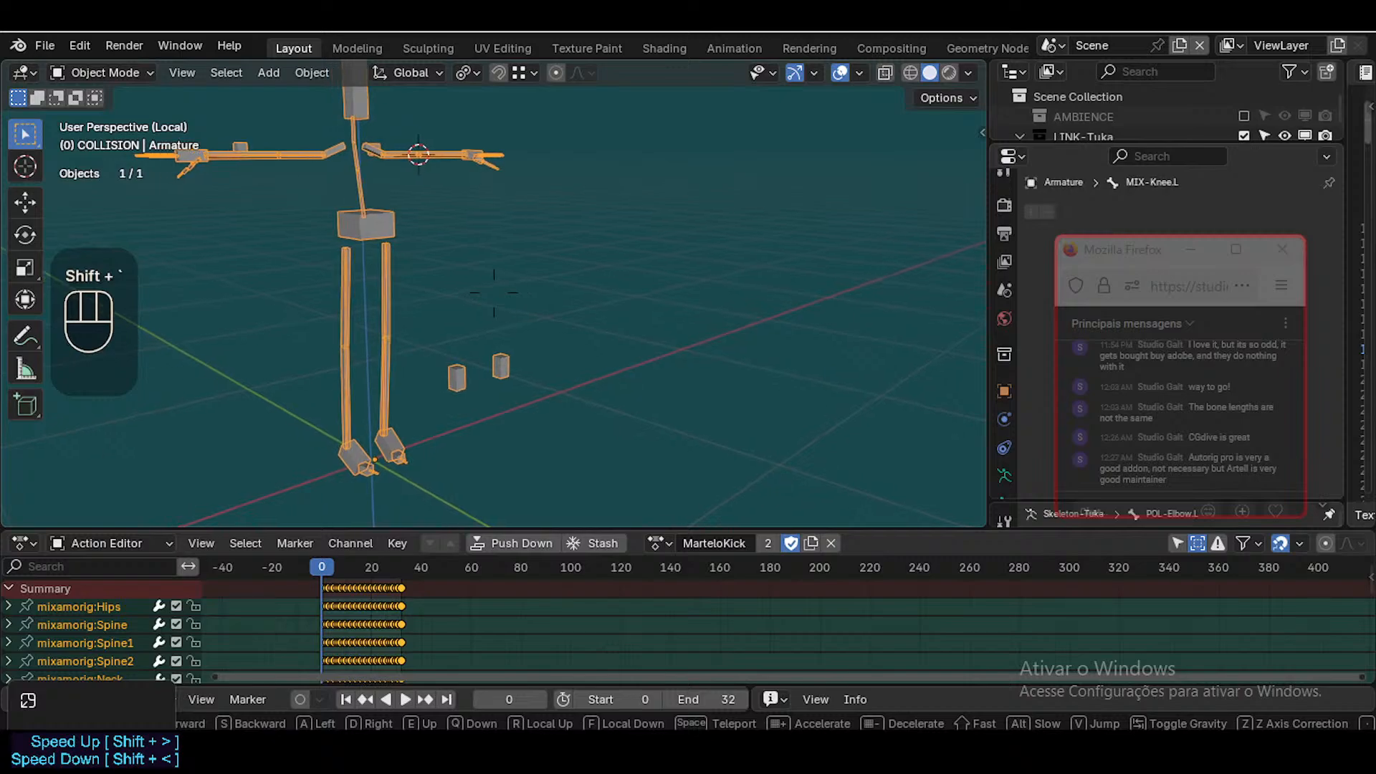
key("w")
left_click(551, 346)
key("shift+grave")
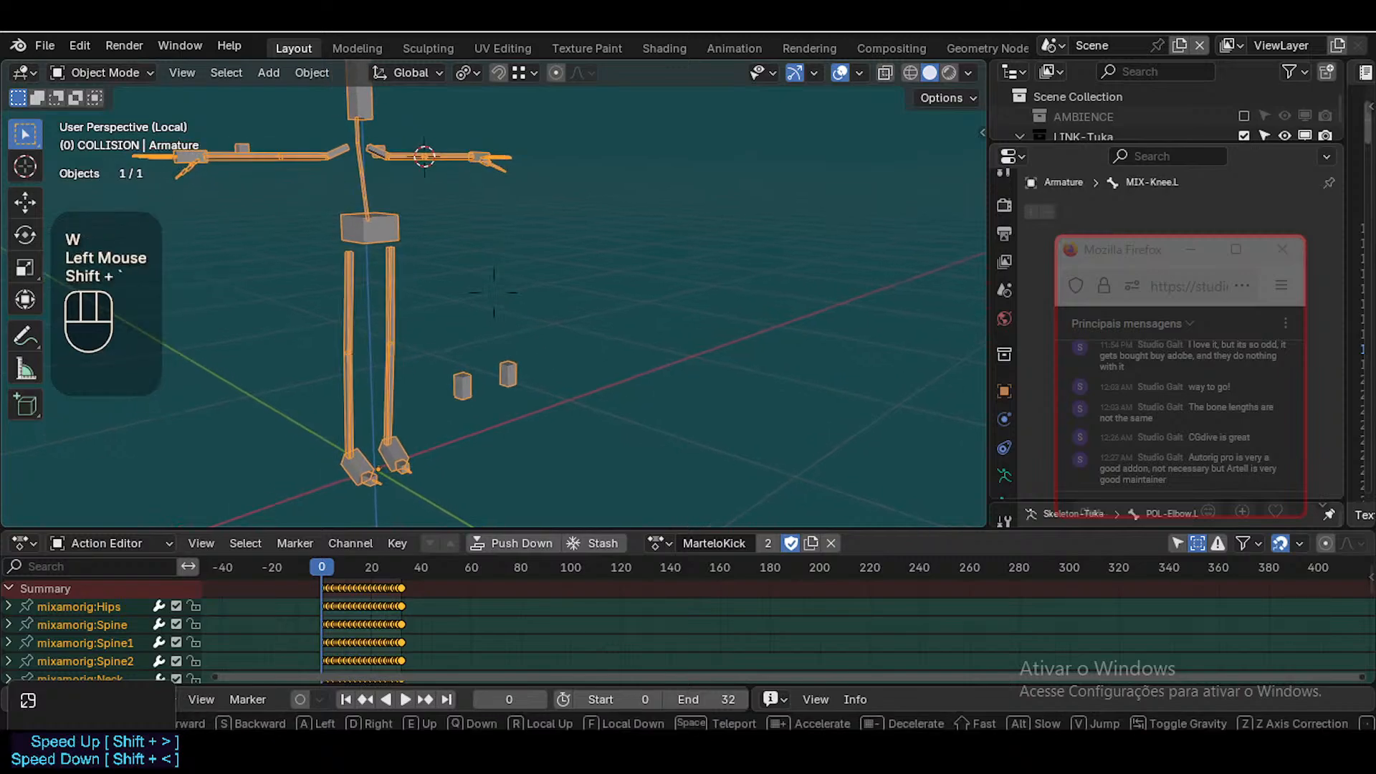
key("s")
key("w")
key("q")
key("s")
key("q")
key("s")
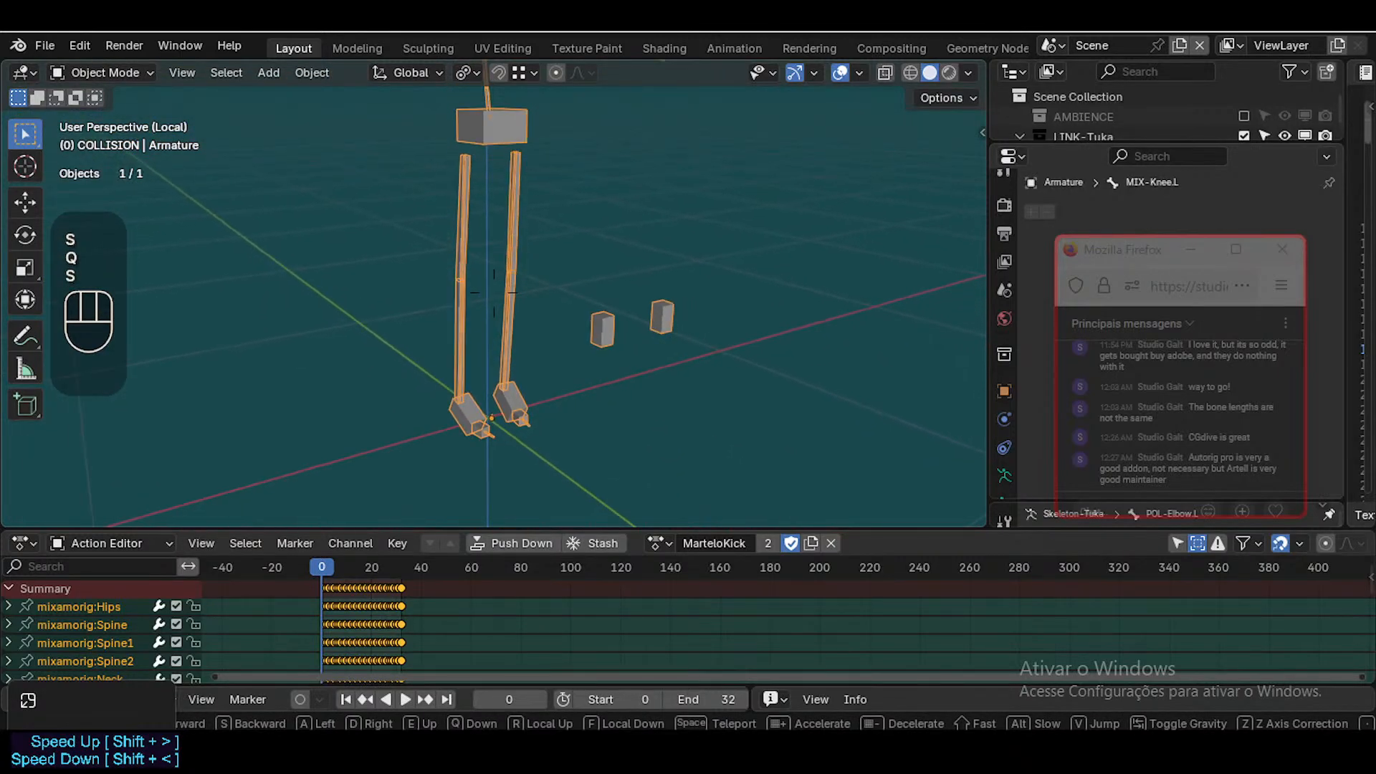
key("e")
key("e")
key("s")
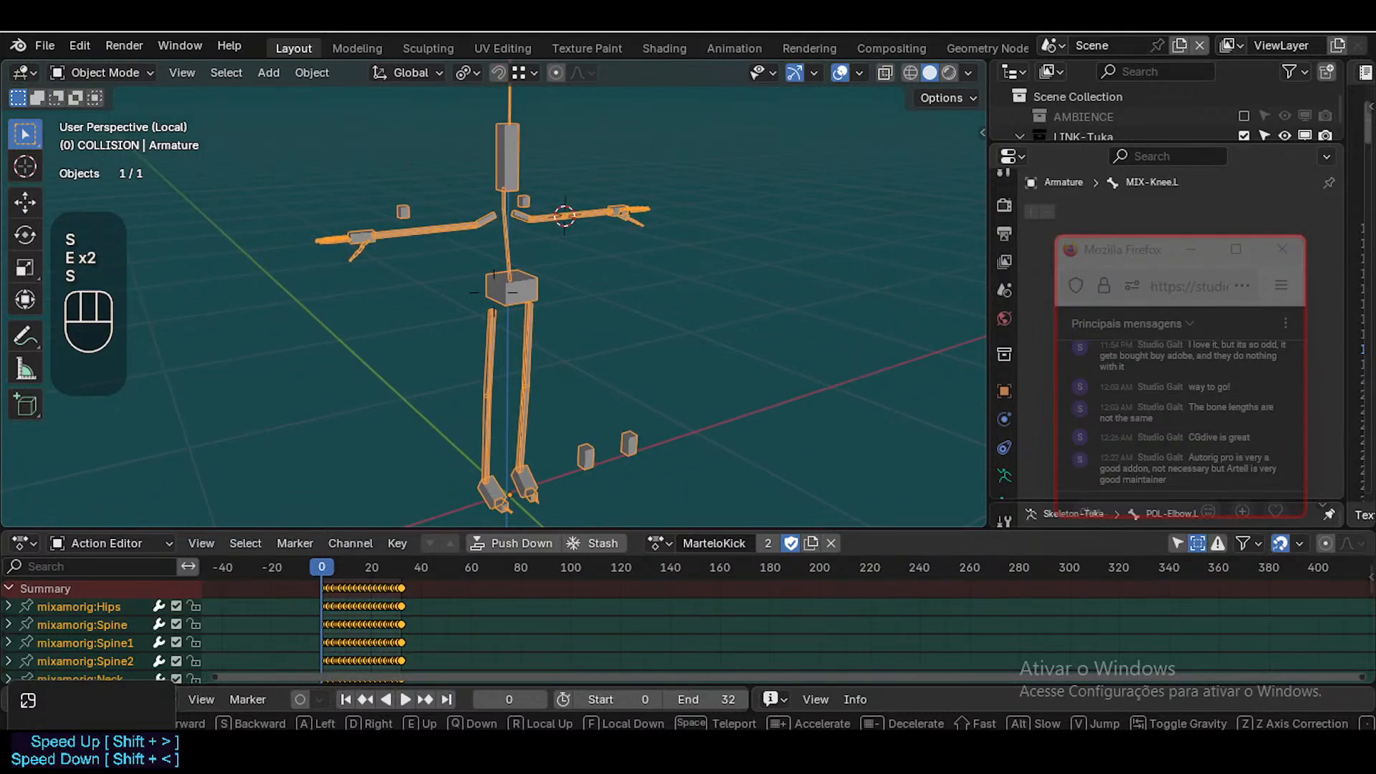
left_click(499, 318)
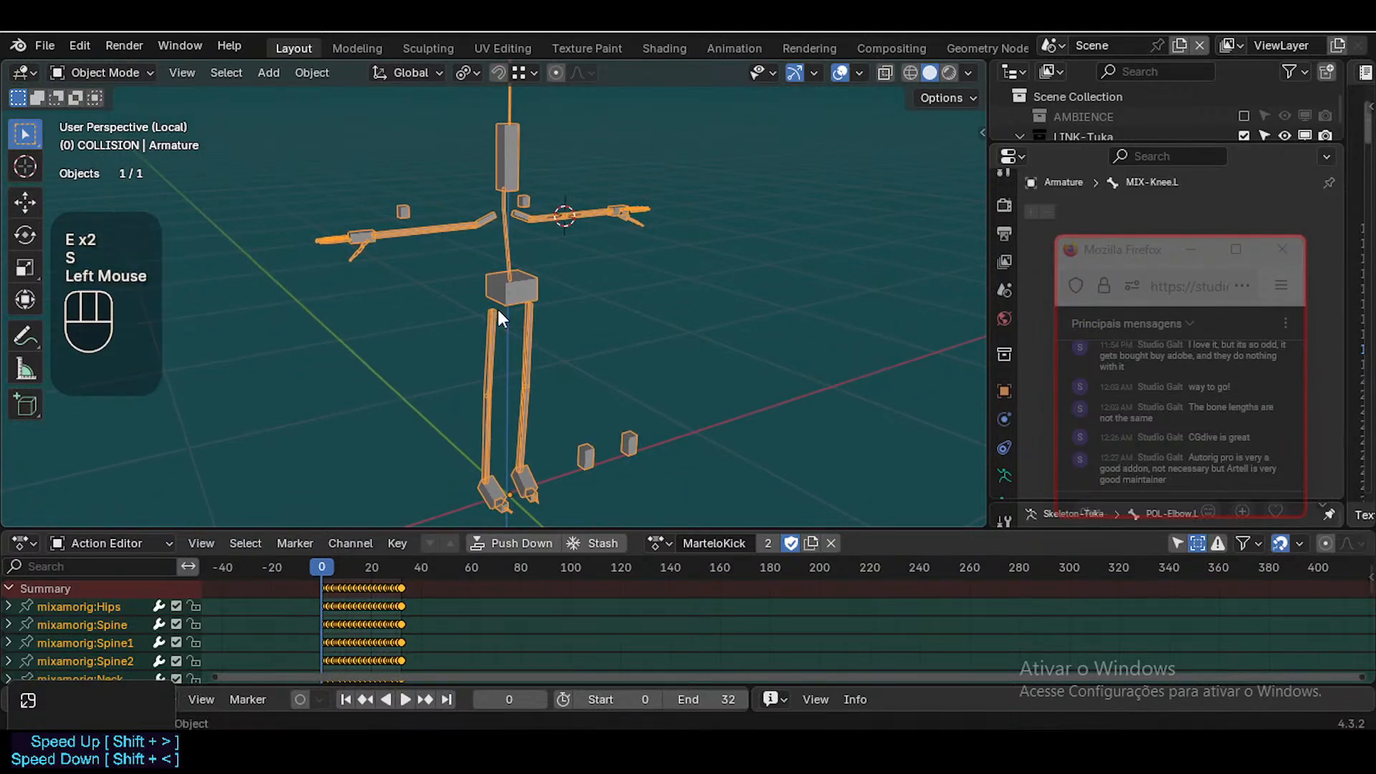
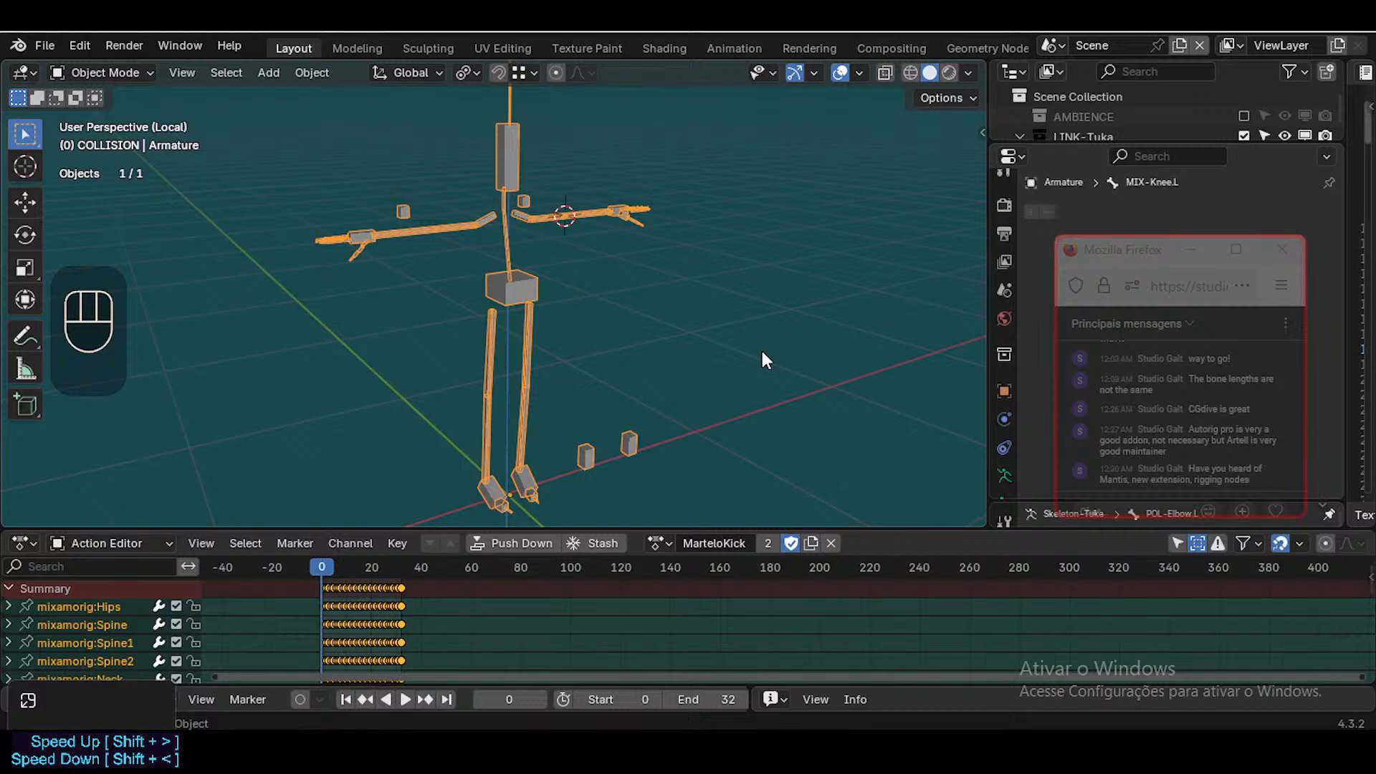
Inspect the hips, straight legs and the two knee pole bones up close
key("shift+grave")
key("w")
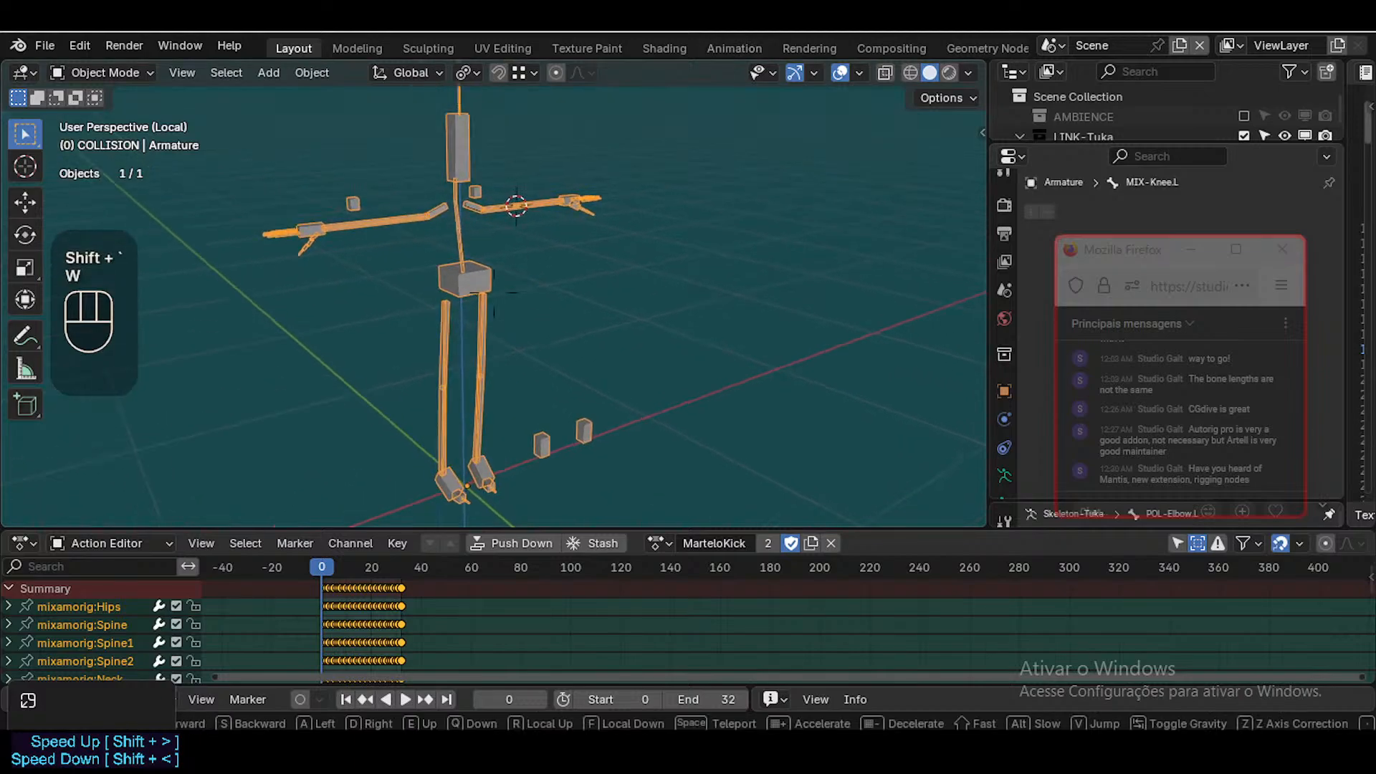
key("d")
key("w")
key("q")
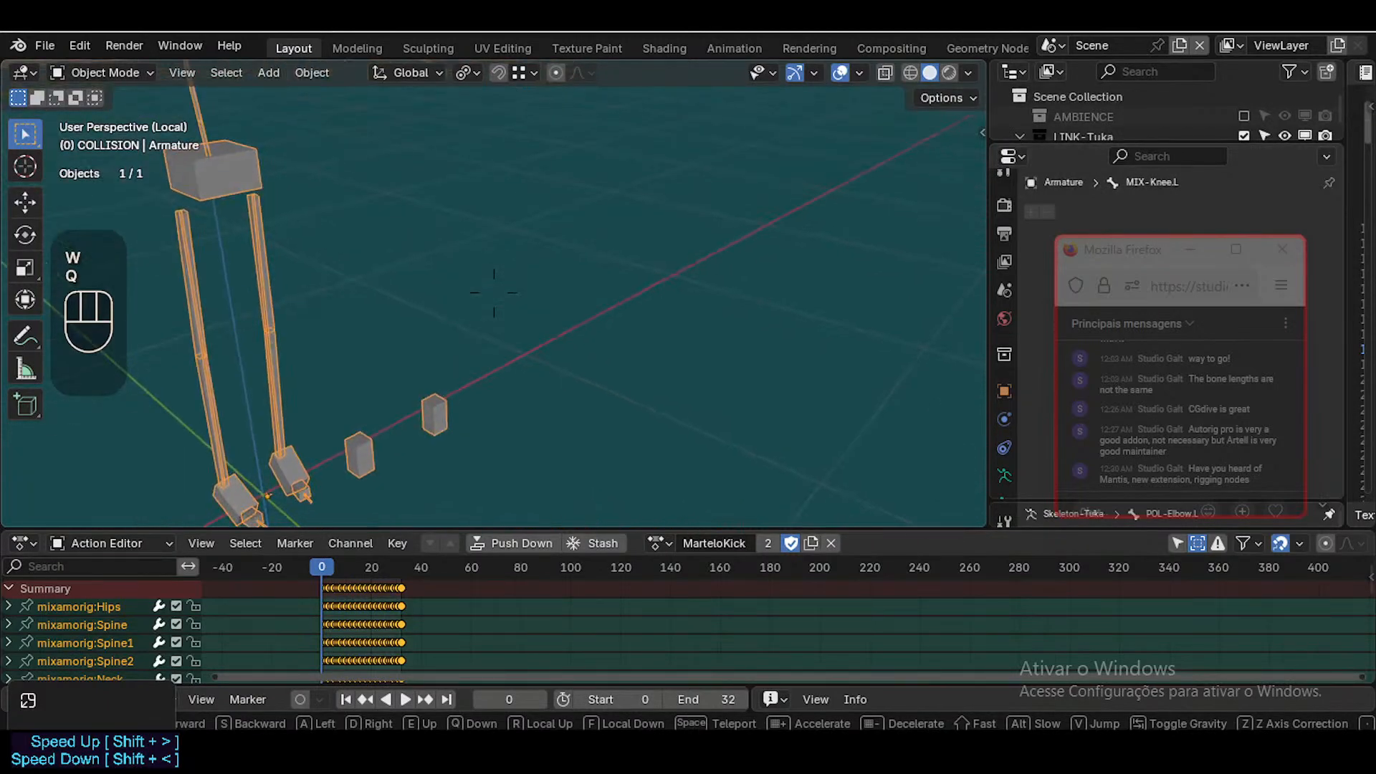
left_click(640, 315)
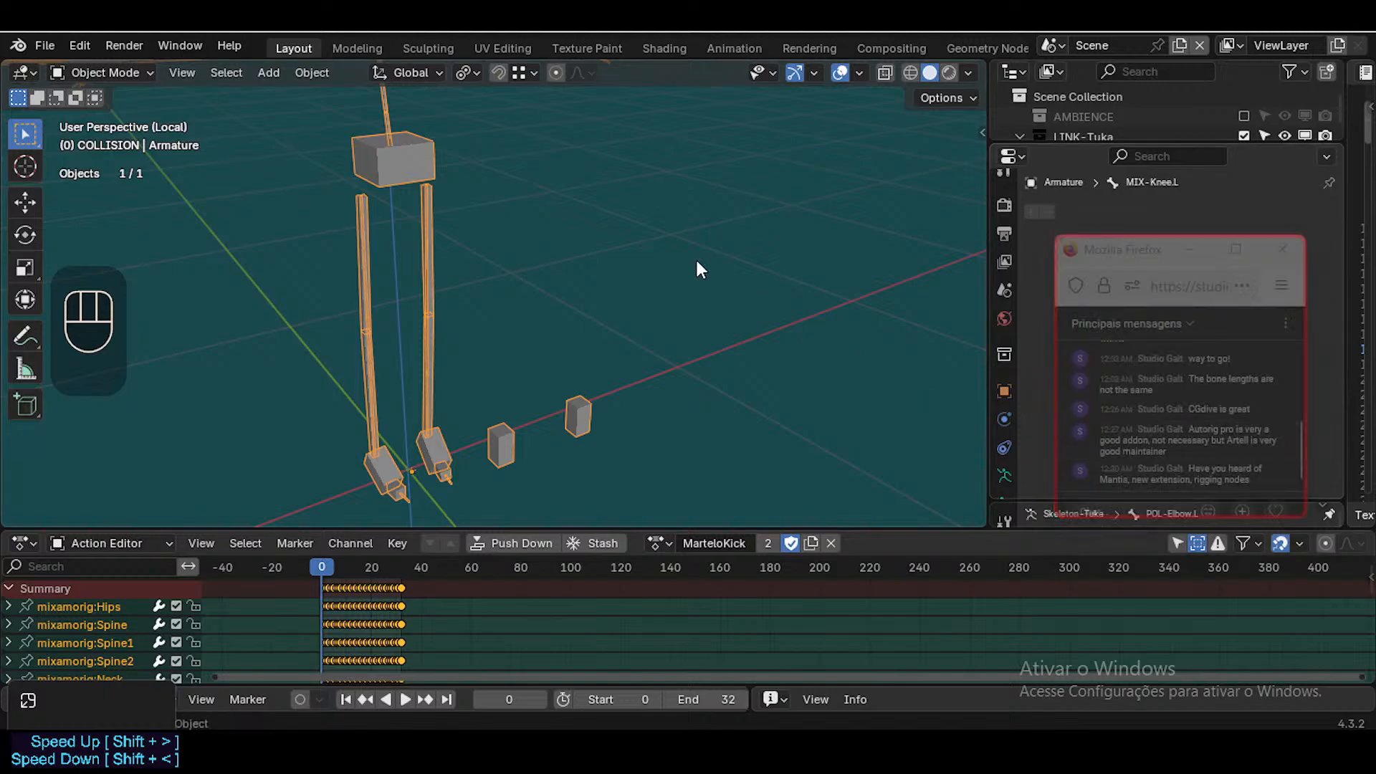
Search the extensions in Preferences for "mantis", clear the search and close Preferences
left_click(716, 261)
key("ctrl+comma")
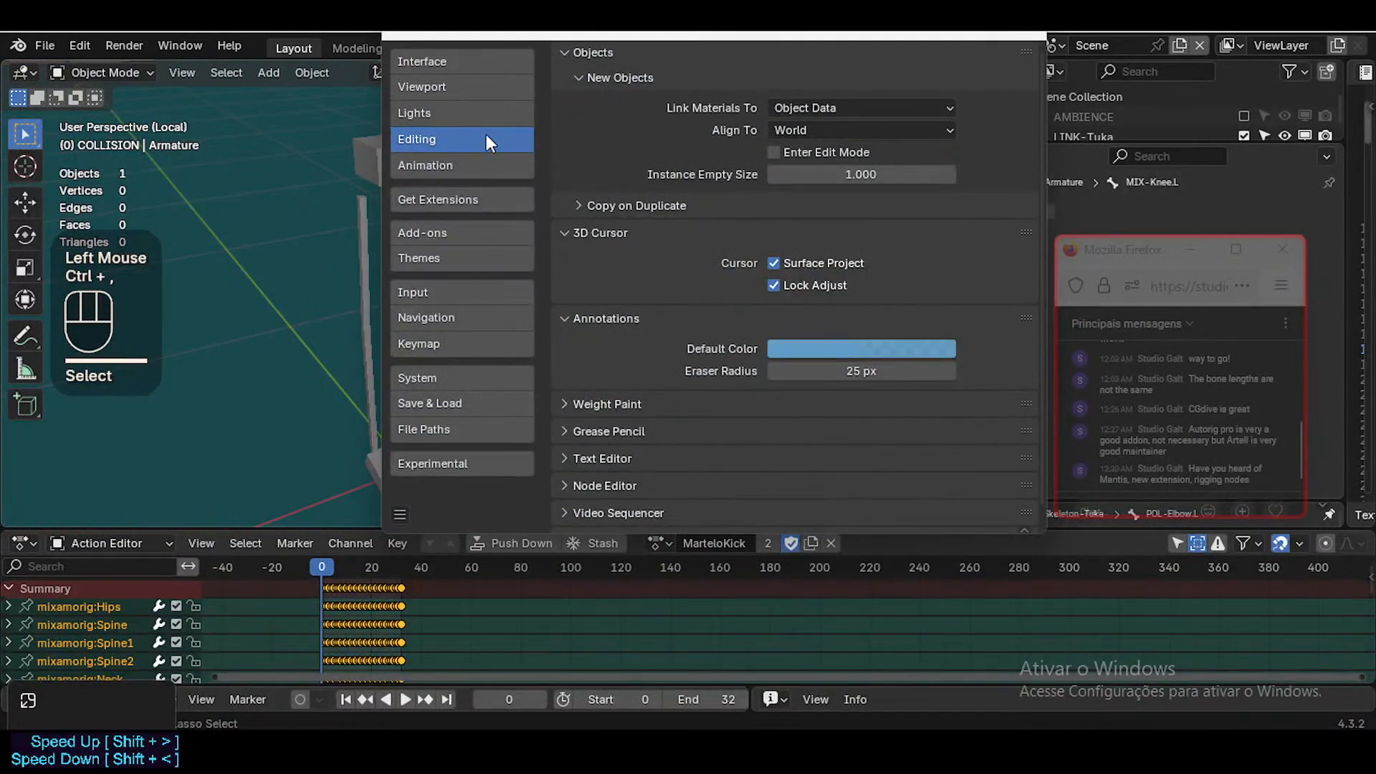
left_click(456, 198)
left_click(692, 61)
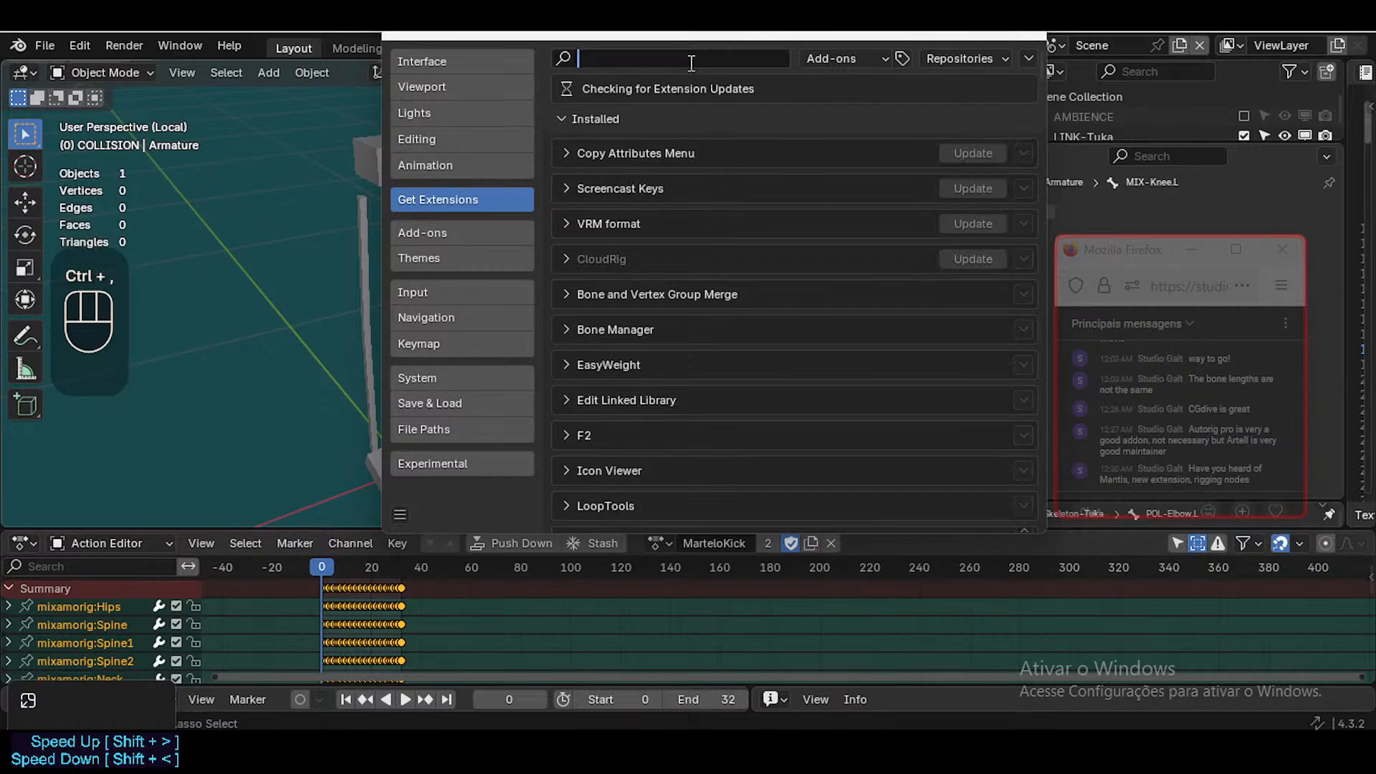
type("mantis")
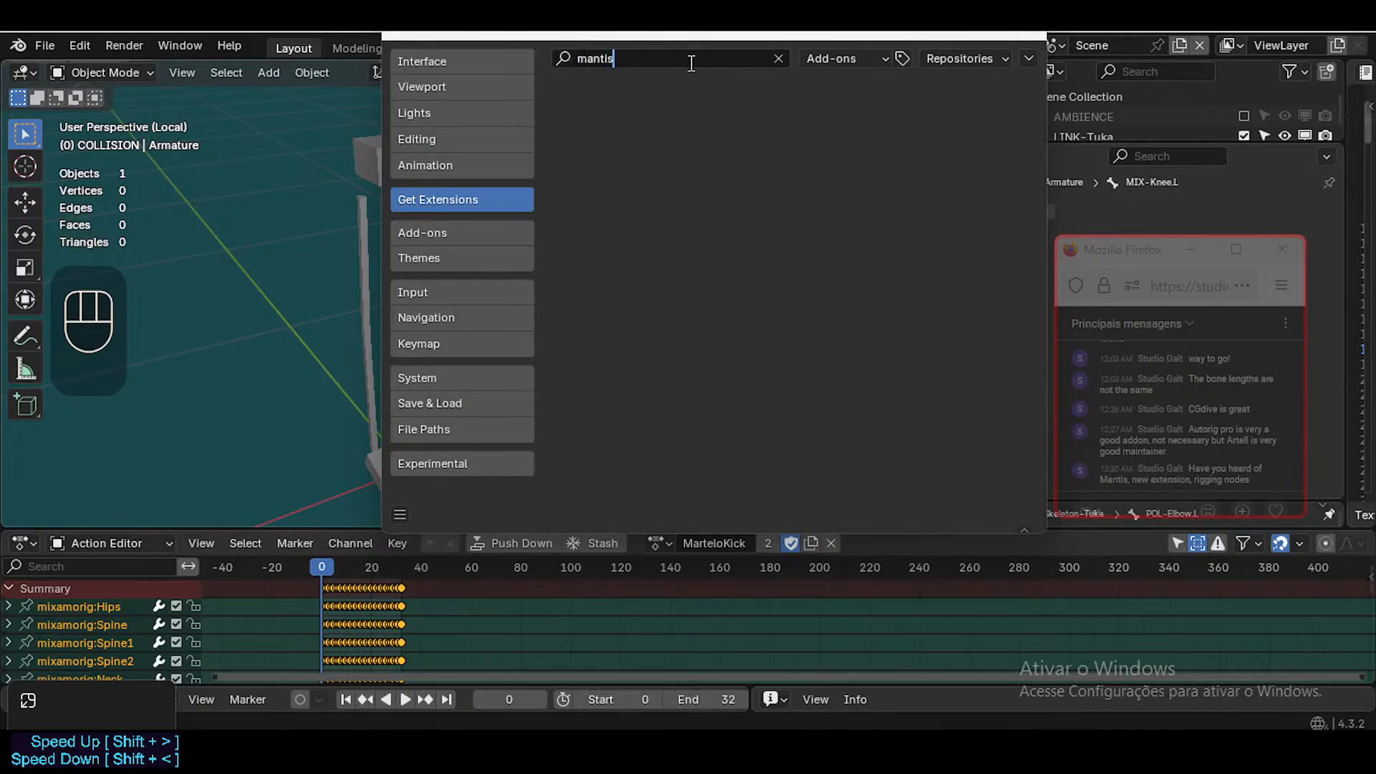
left_click(690, 149)
left_click(779, 58)
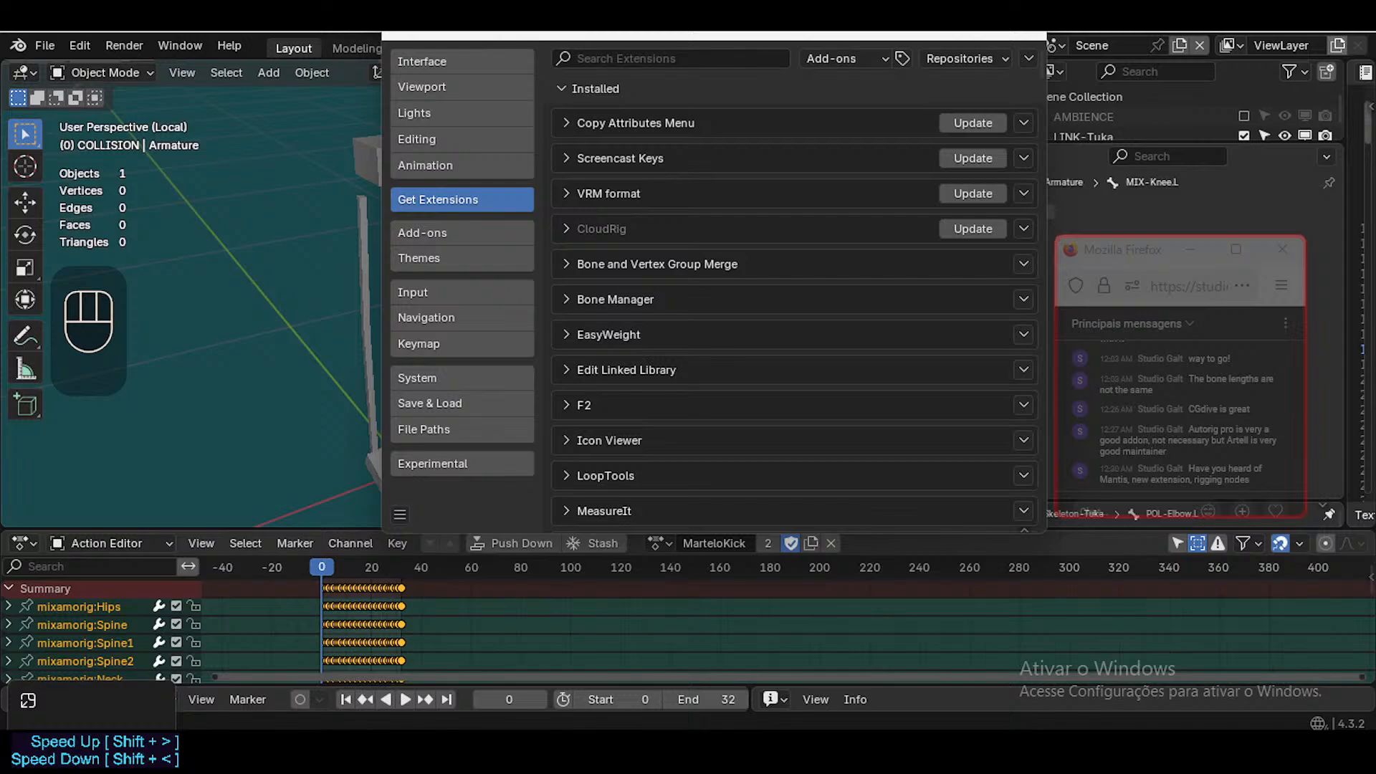
left_click(1012, 34)
scroll(678, 289, "up", 2)
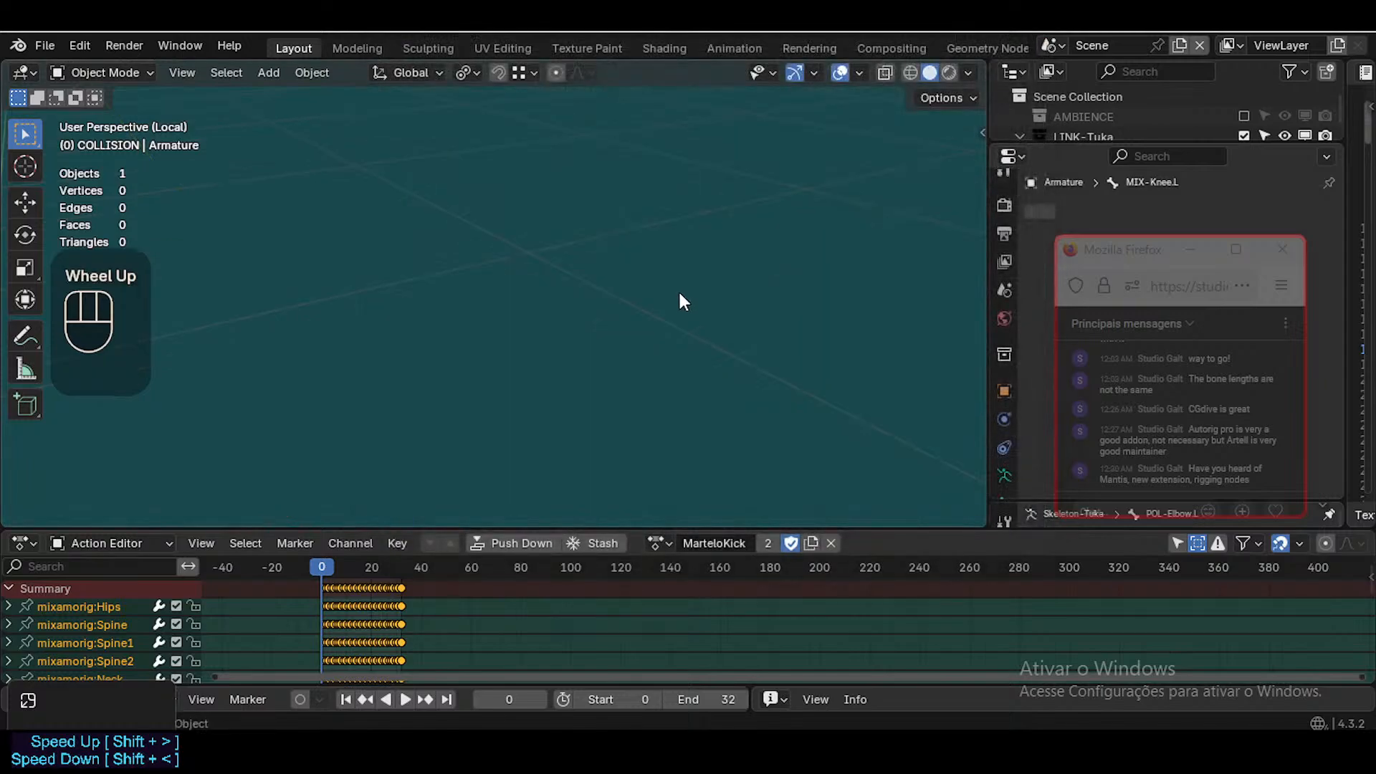
Examine the armature's rest pose around the hips, straight legs and knee pole bones from several angles
scroll(638, 303, "down", 2)
key("shift+grave")
key("w")
key("d")
key("w")
key("d")
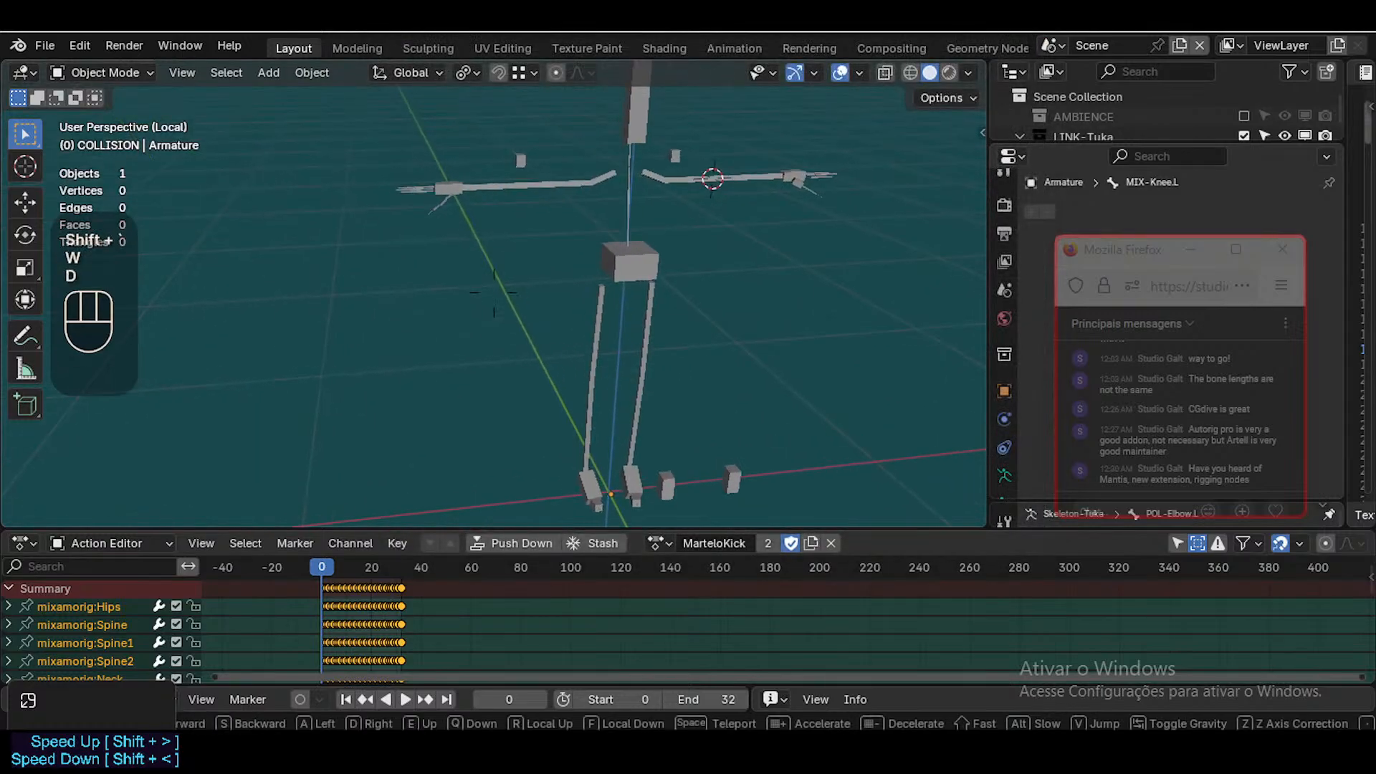
left_click(620, 377)
key("shift+grave")
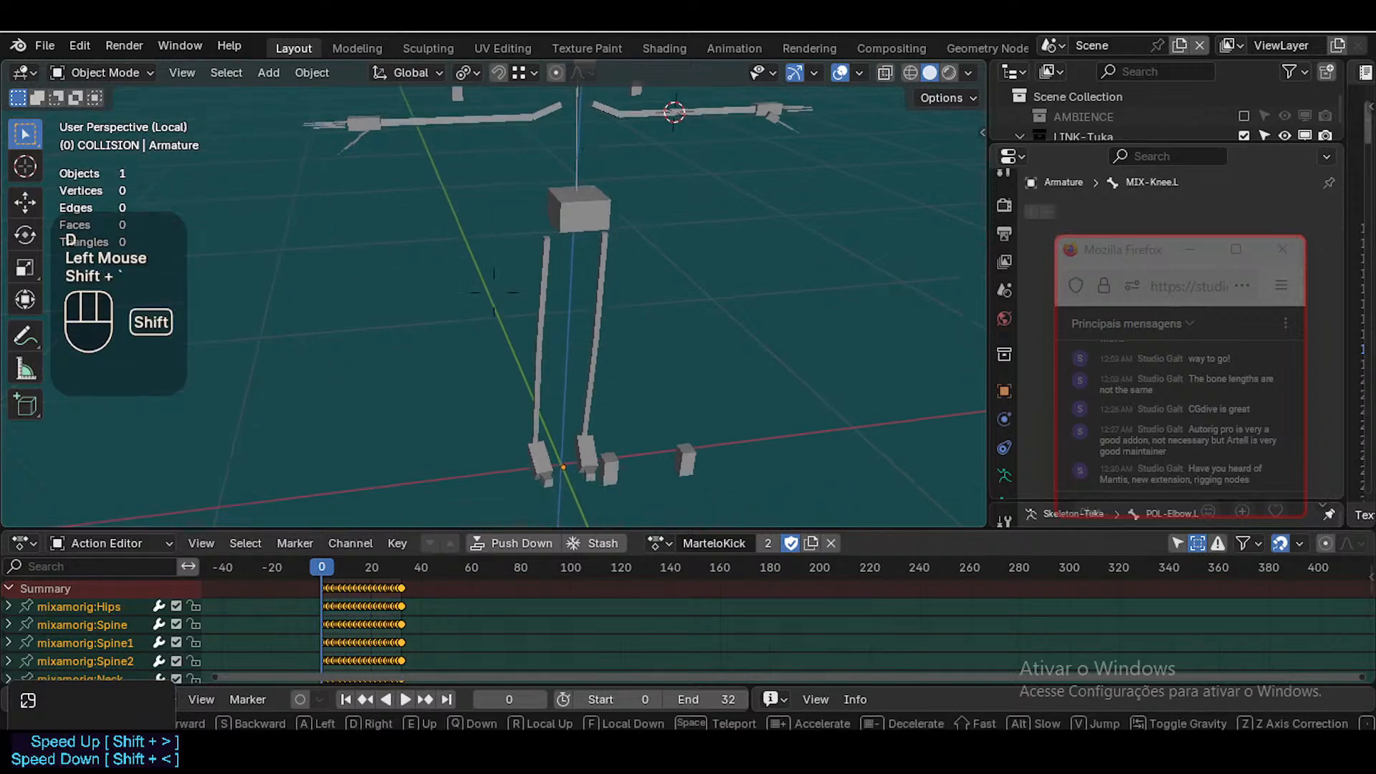
key("w")
left_click(624, 385)
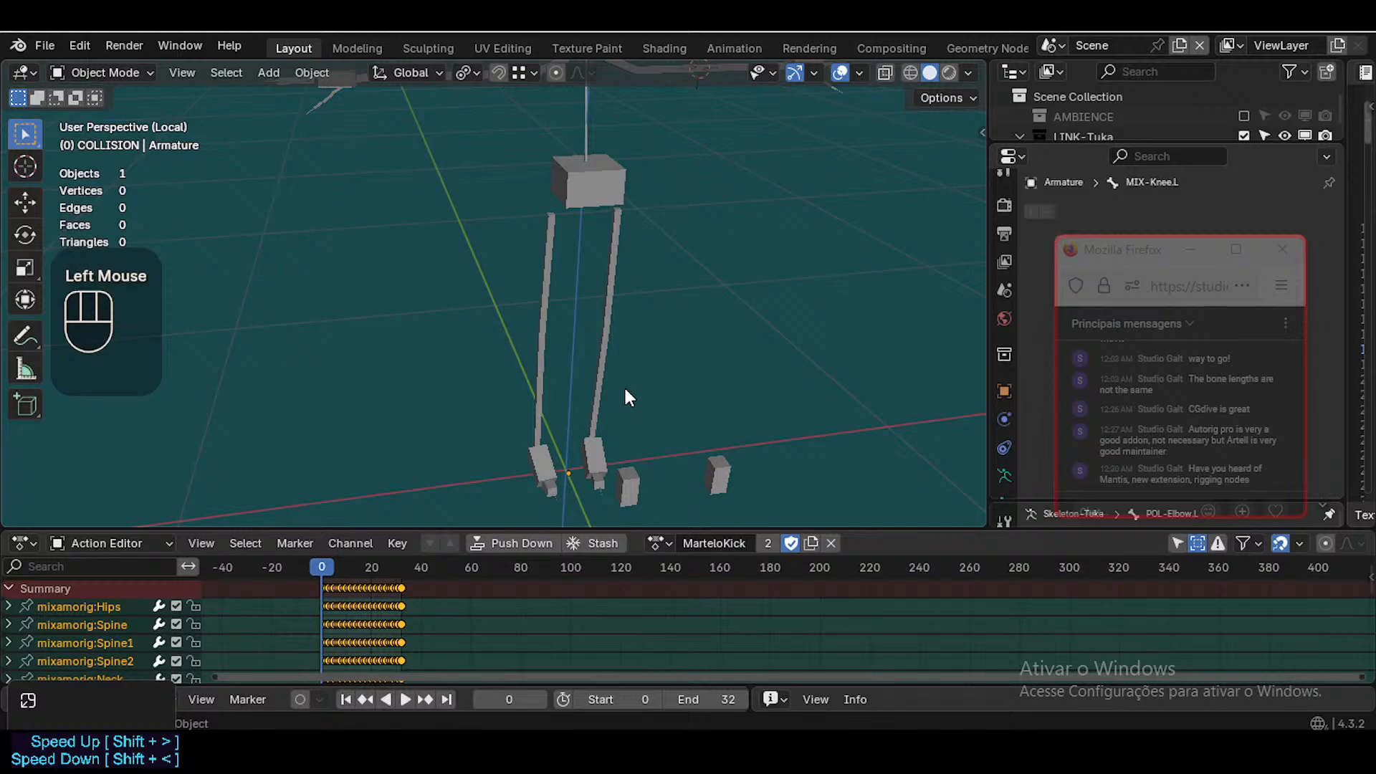
key("shift+grave")
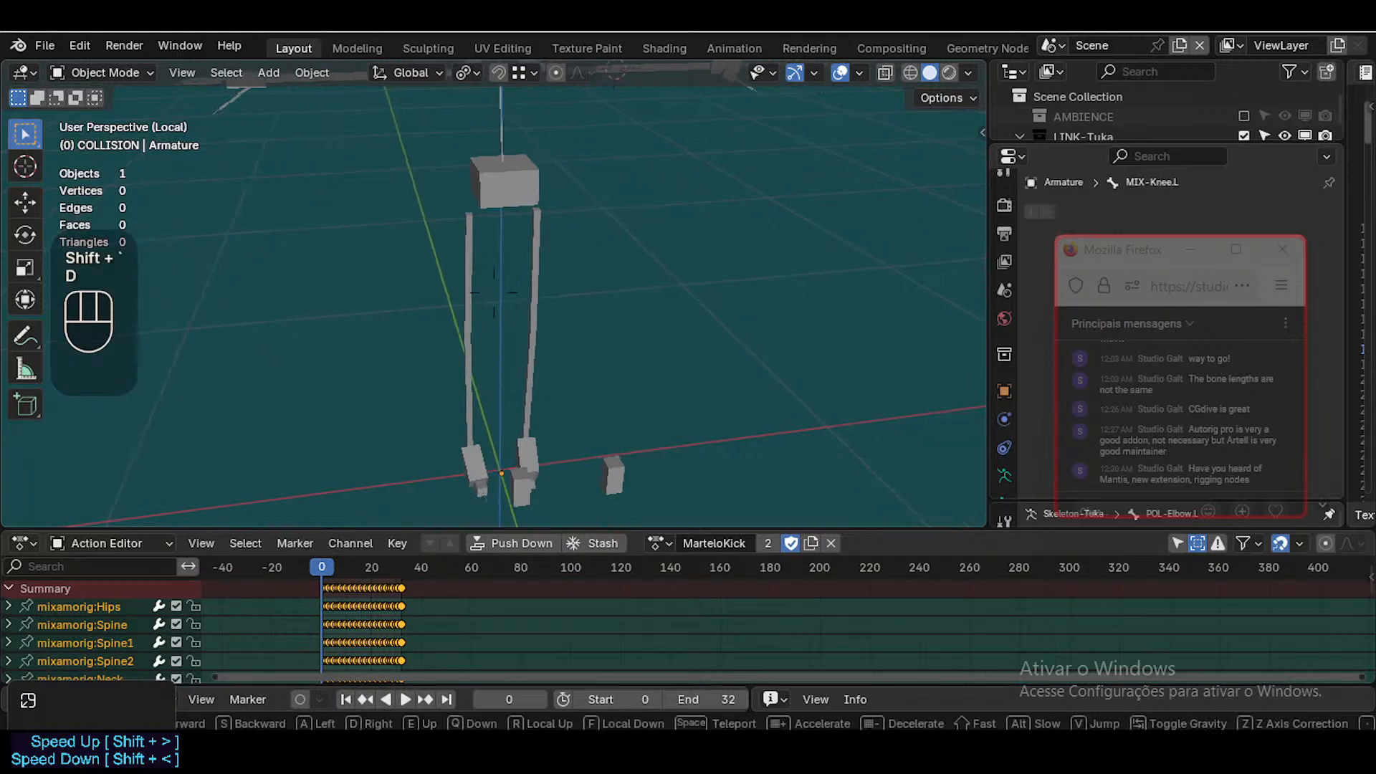
key("d")
key("w")
key("w")
key("s")
key("d")
key("w")
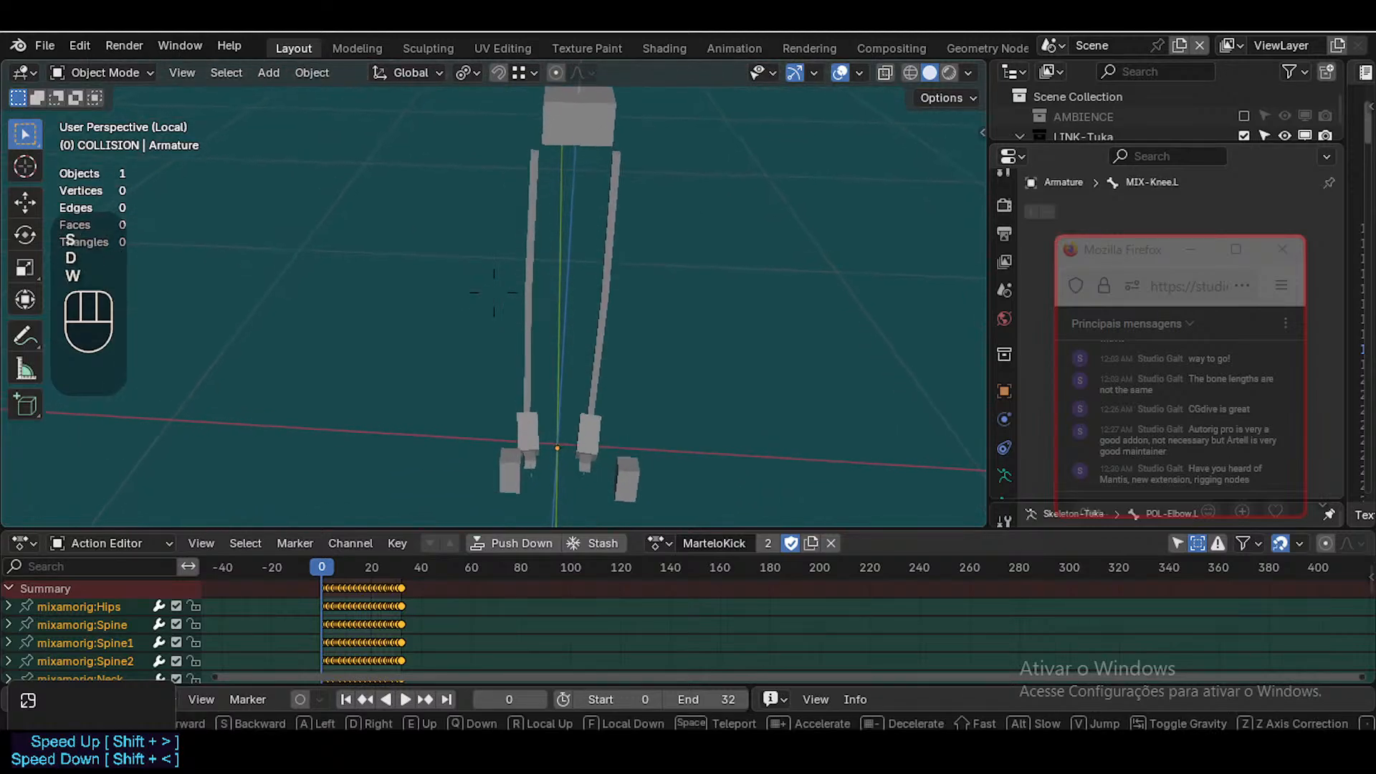
key("e")
key("s")
key("q")
key("d")
key("w")
left_click(628, 398)
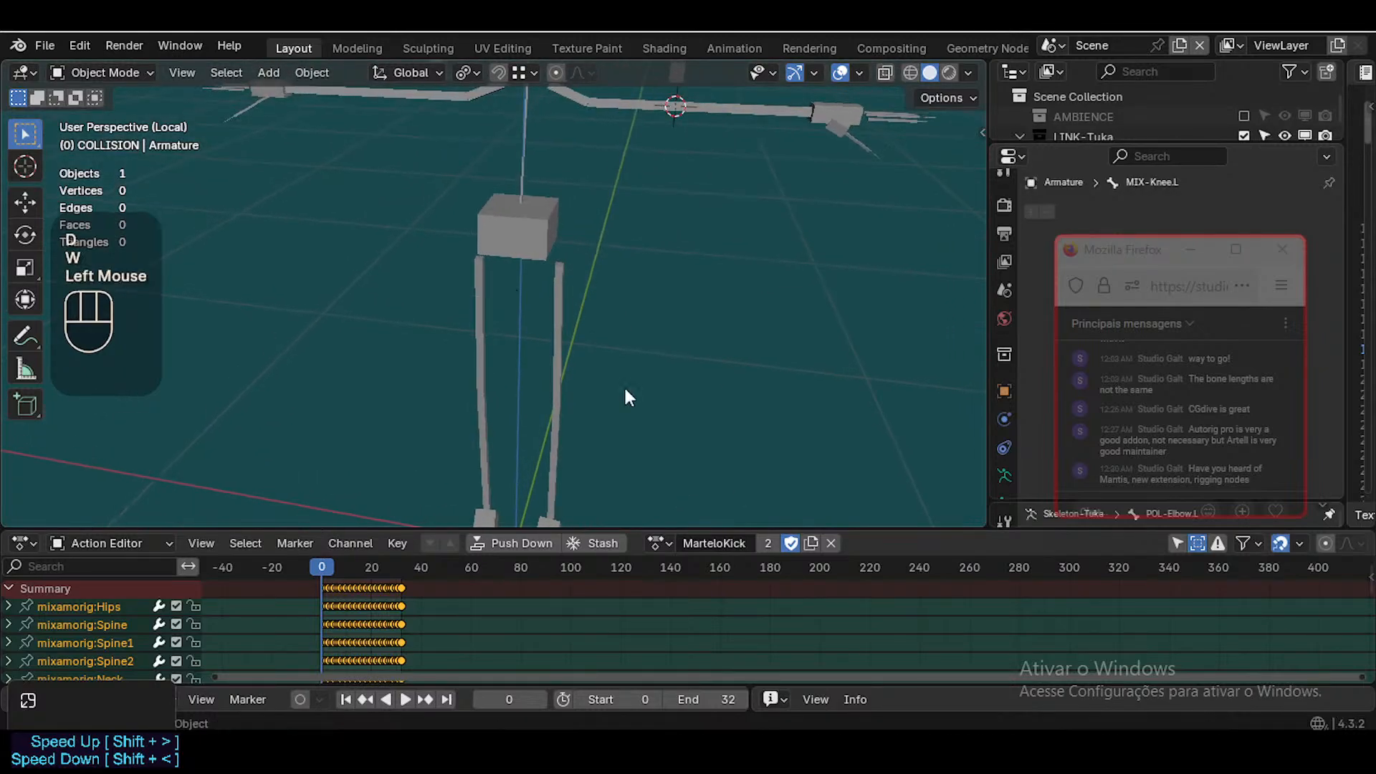
key("shift+grave")
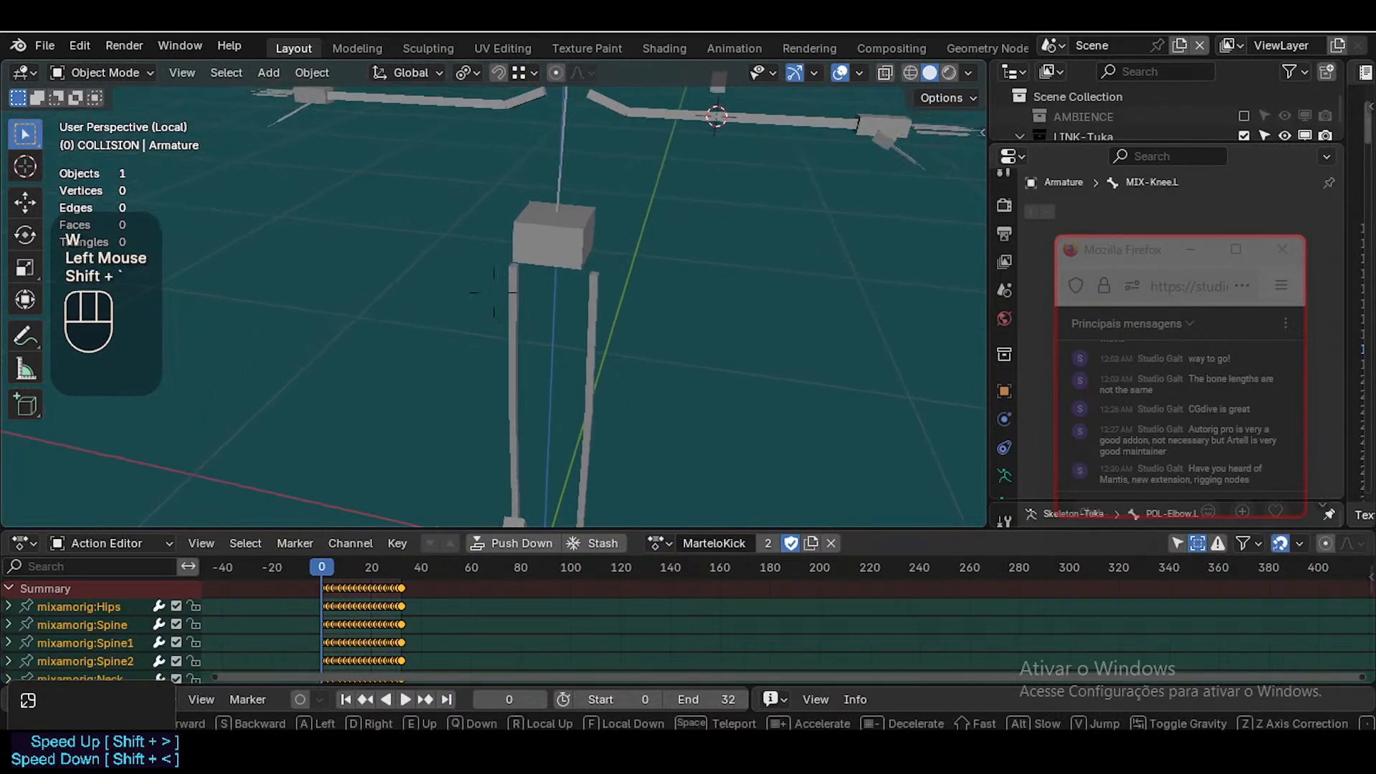
left_click(350, 368)
scroll(455, 222, "down", 1)
scroll(471, 232, "up", 2)
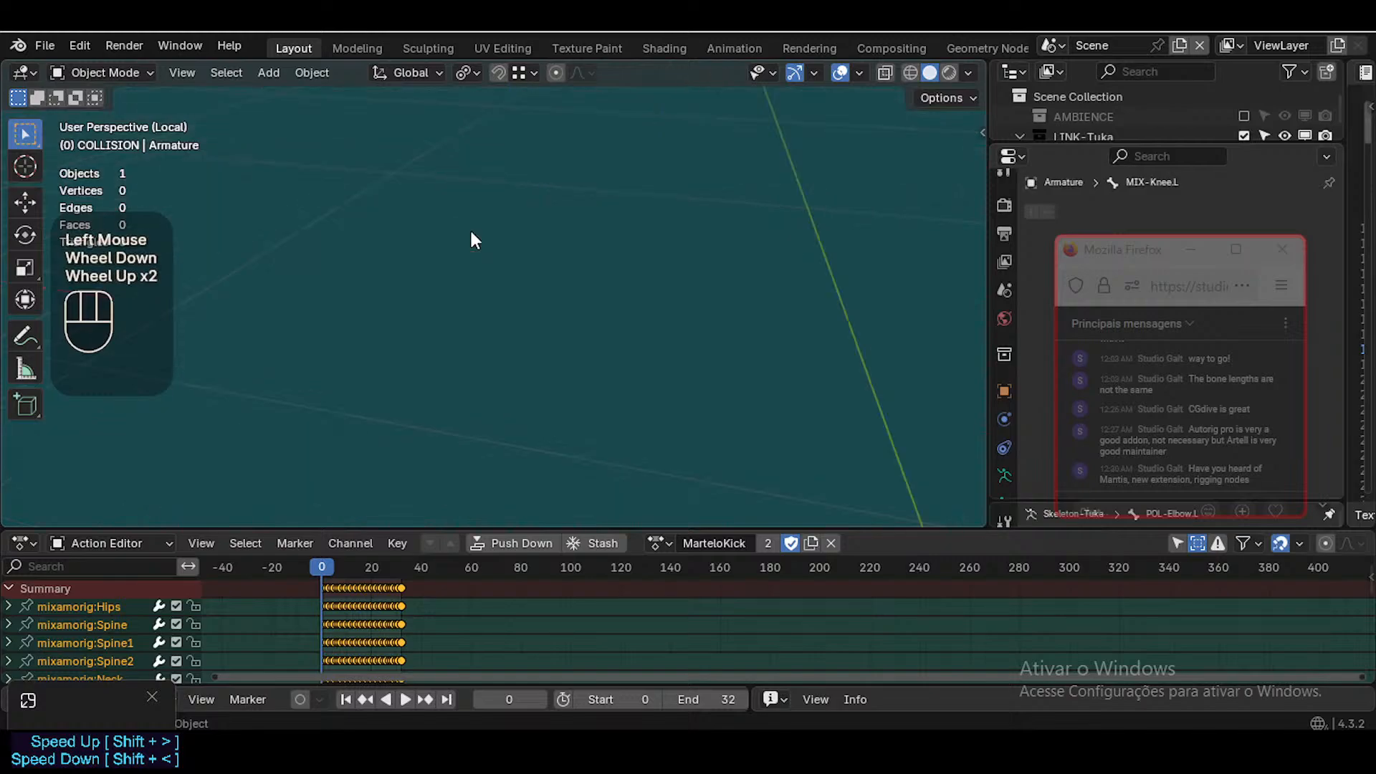
scroll(471, 232, "down", 1)
scroll(471, 232, "up", 1)
key("shift+grave")
left_click(472, 238)
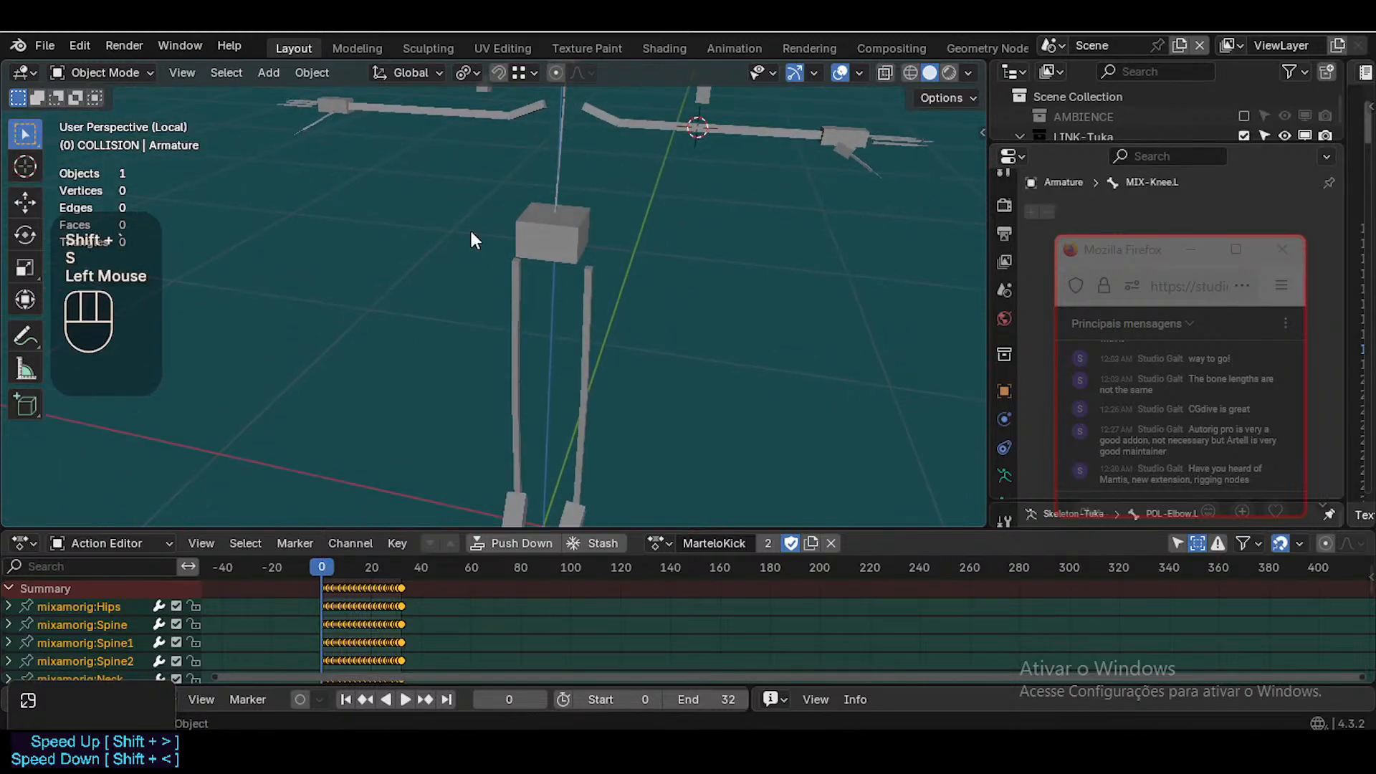
Enter Pose Mode on the armature and select the two elbow pole bones and the two knee pole bones
left_click(337, 101)
key("ctrl+Tab")
left_click(335, 99)
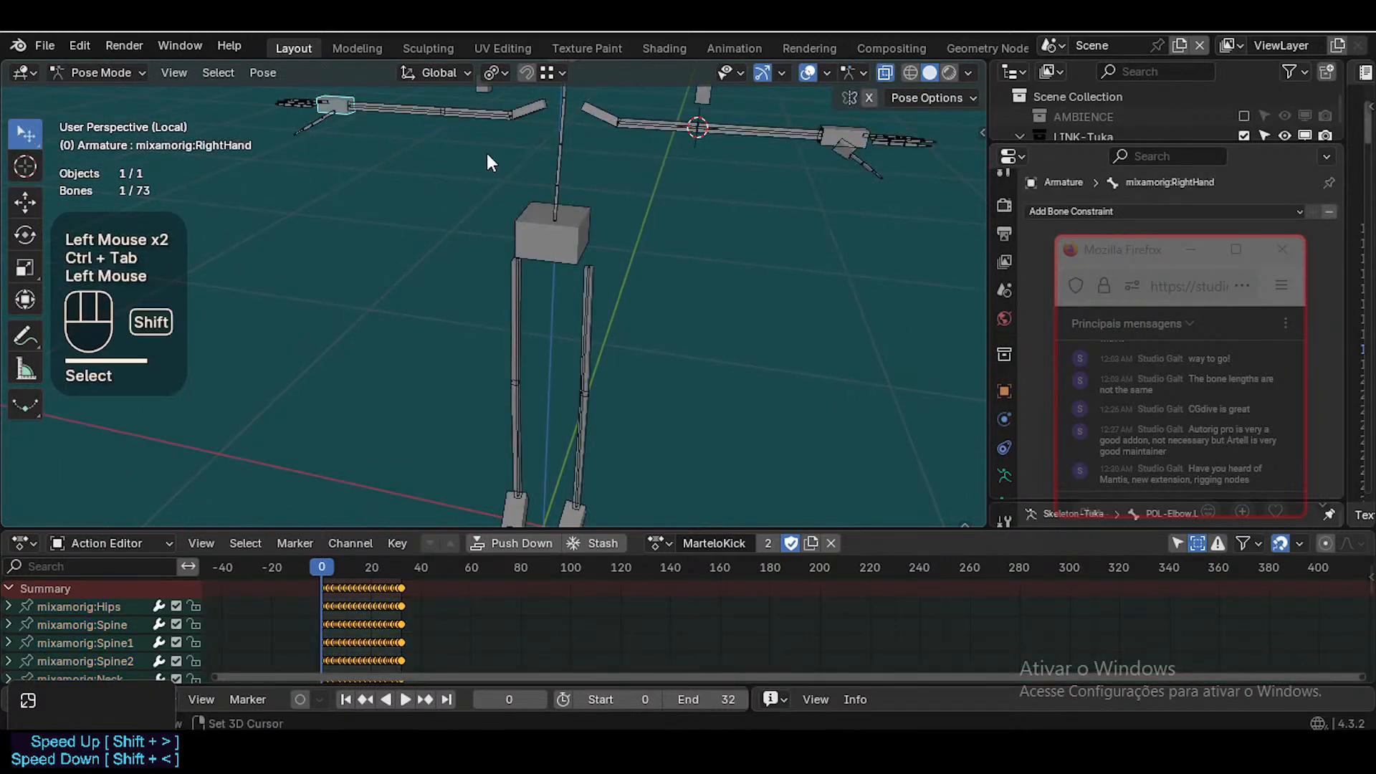
key("shift+grave")
key("w")
left_click(492, 163)
left_click(484, 186)
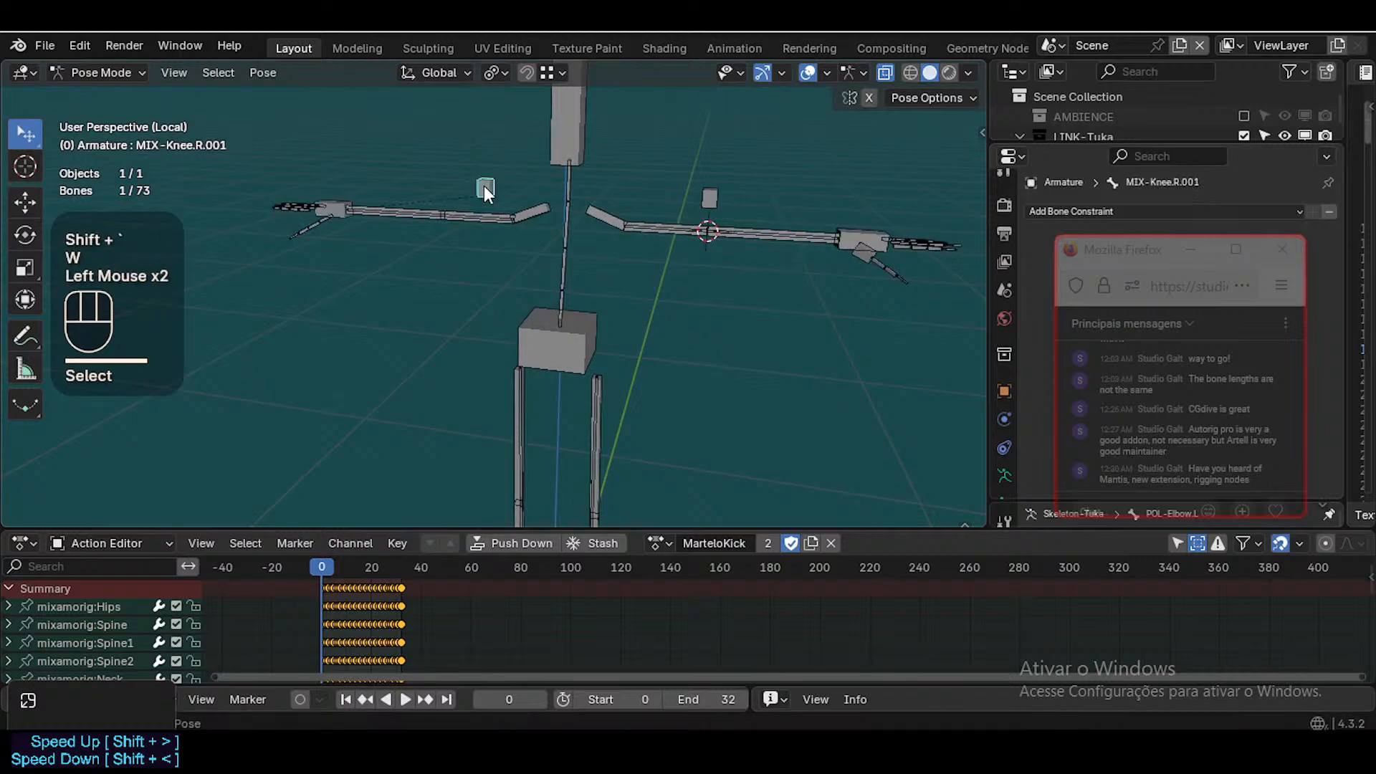
left_click(709, 198, "shift")
key("shift+grave")
key("w")
left_click(566, 410)
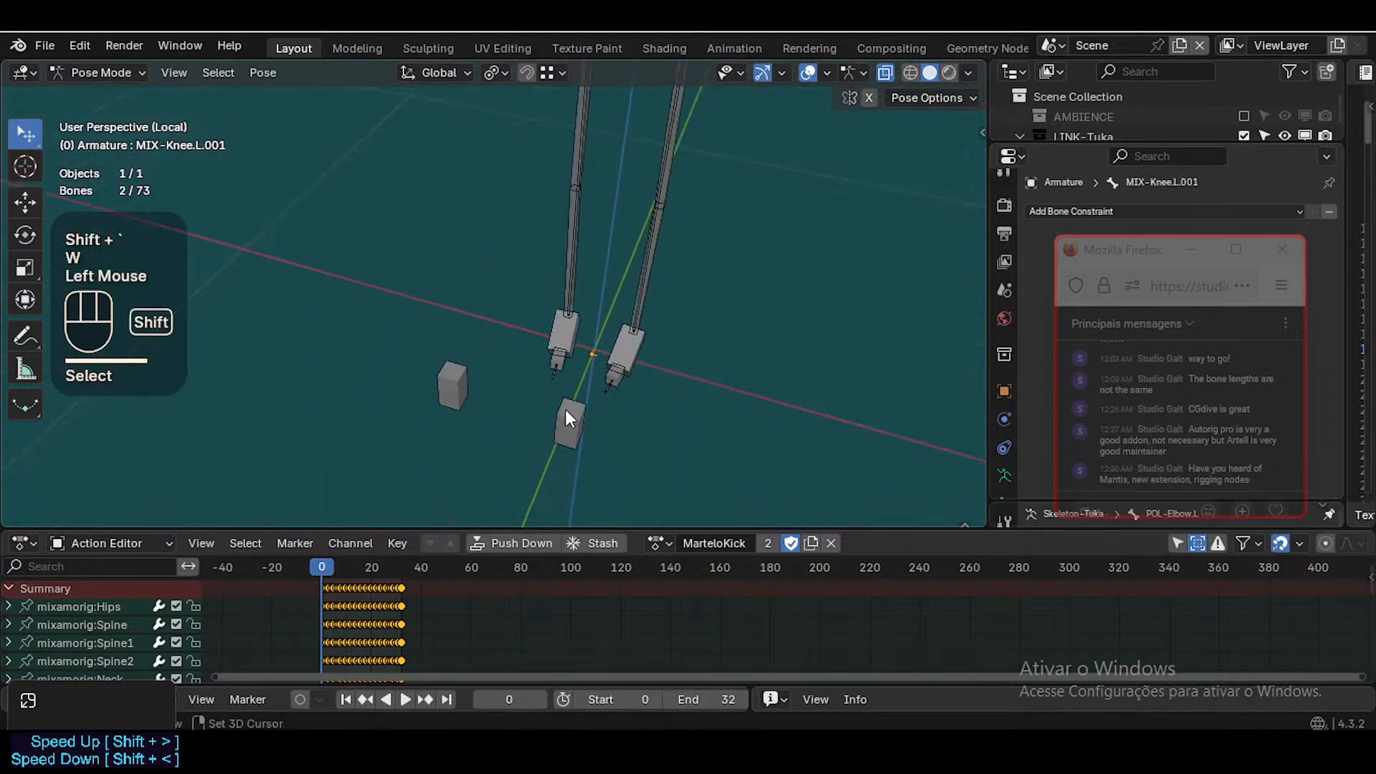
left_click(570, 423, "shift")
left_click(459, 384, "shift")
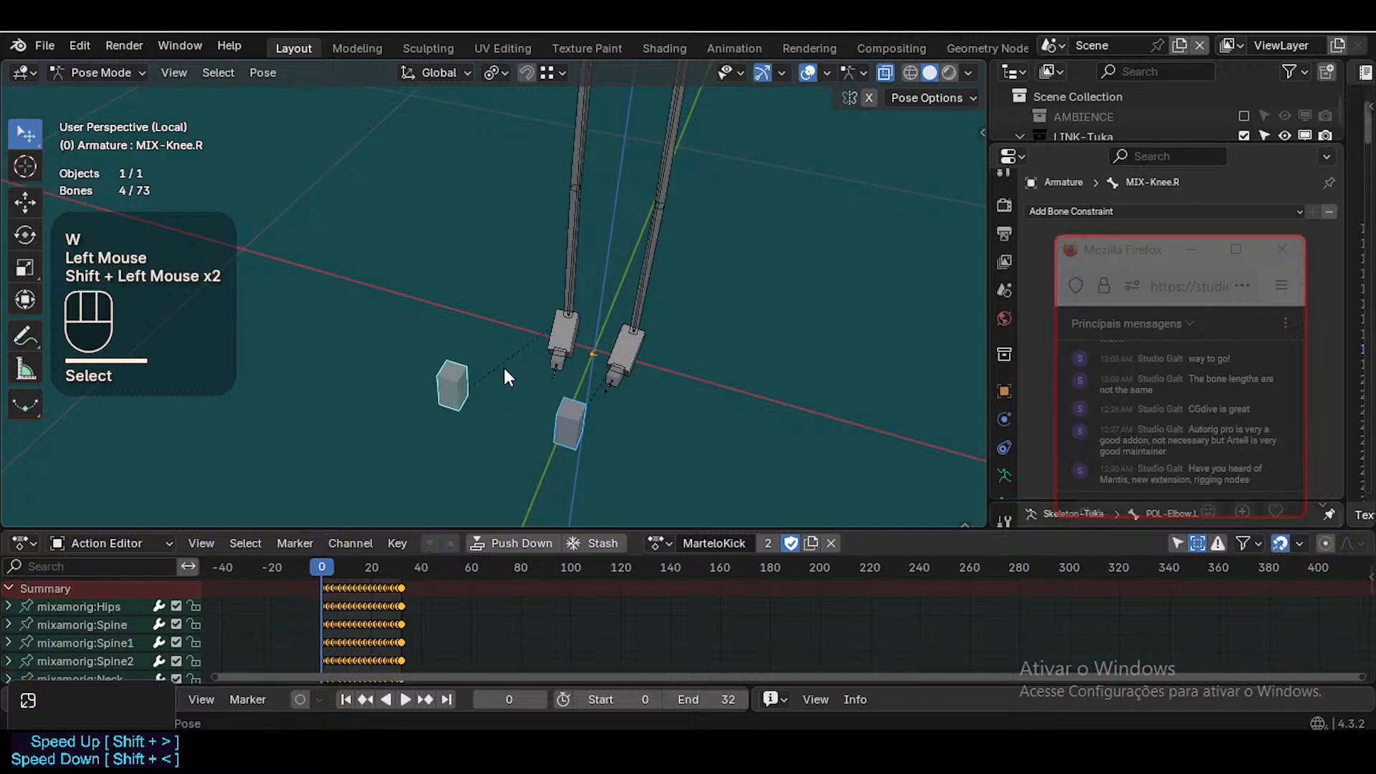
Inspect how the four selected pole bones are placed relative to the armature's arms and legs
scroll(573, 301, "down", 3)
key("shift+grave")
key("w")
key("w")
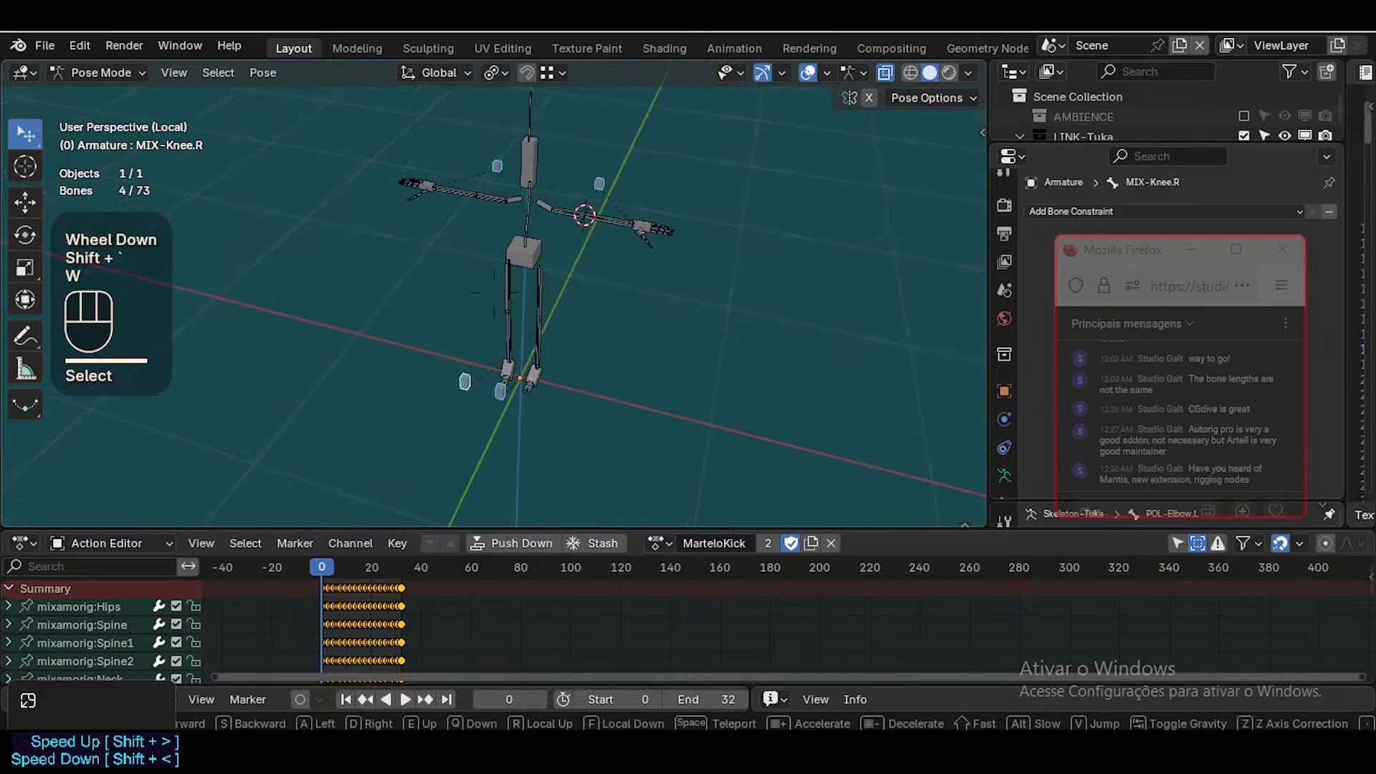
left_click(573, 294)
key("shift+grave")
key("w")
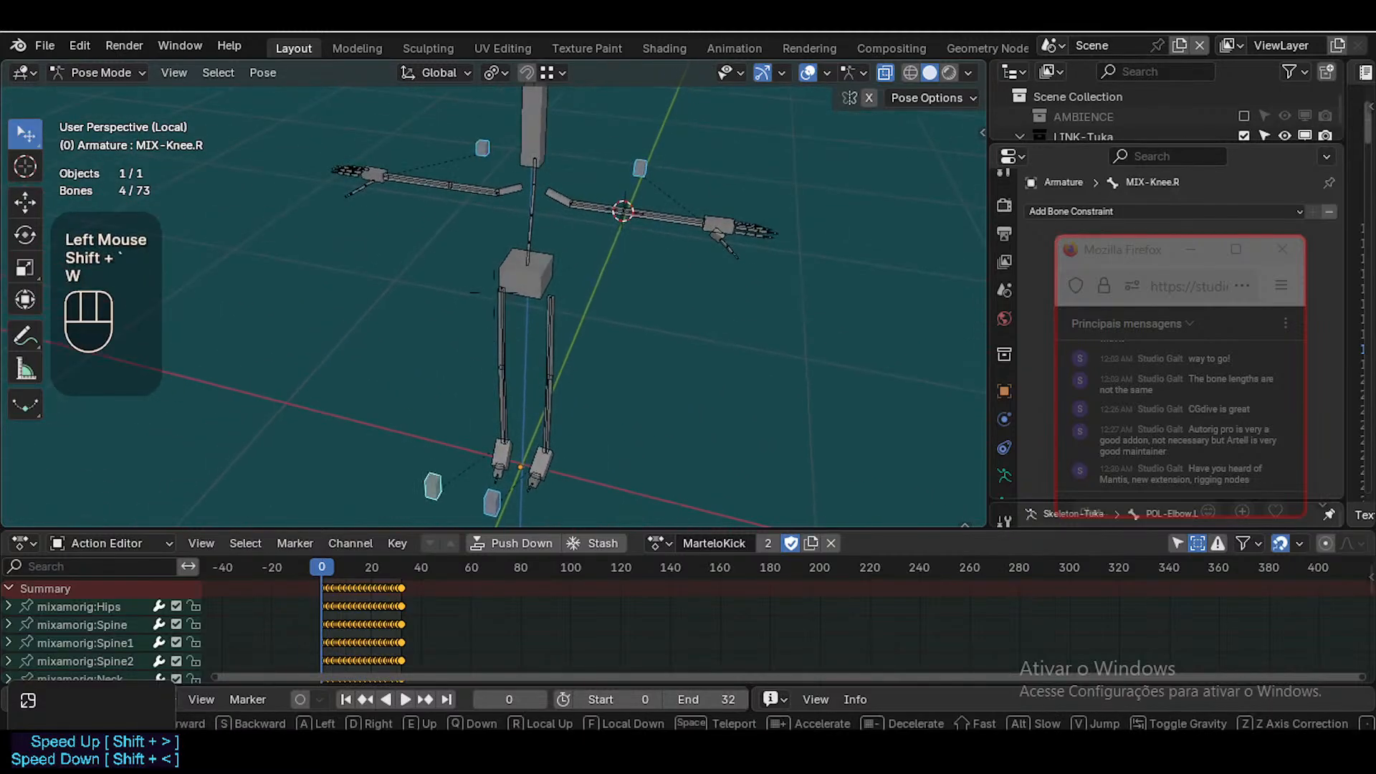
key("s")
left_click(574, 282)
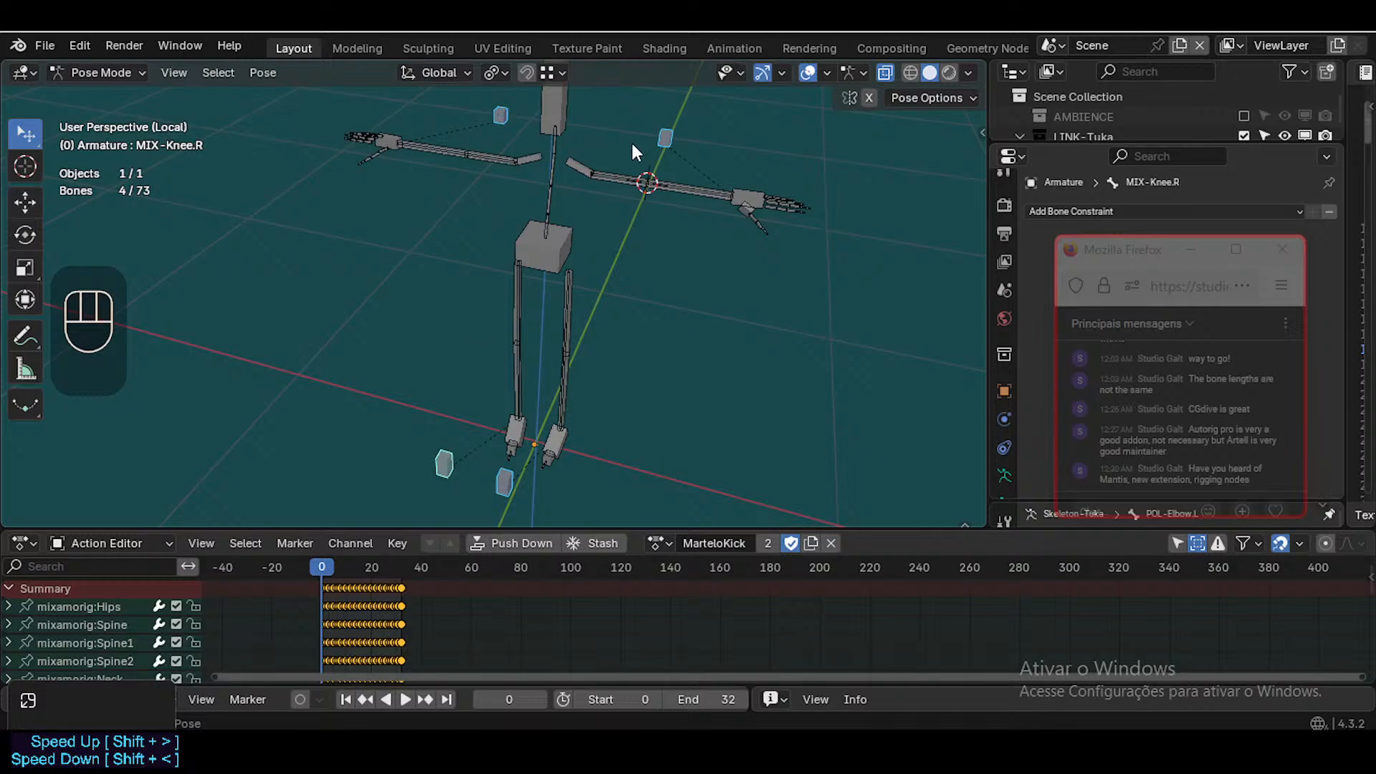
Step the timeline back to the start at frame 0 to bring back the armature's MarteloKick pose
key("Left")
key("Left")
key("Left")
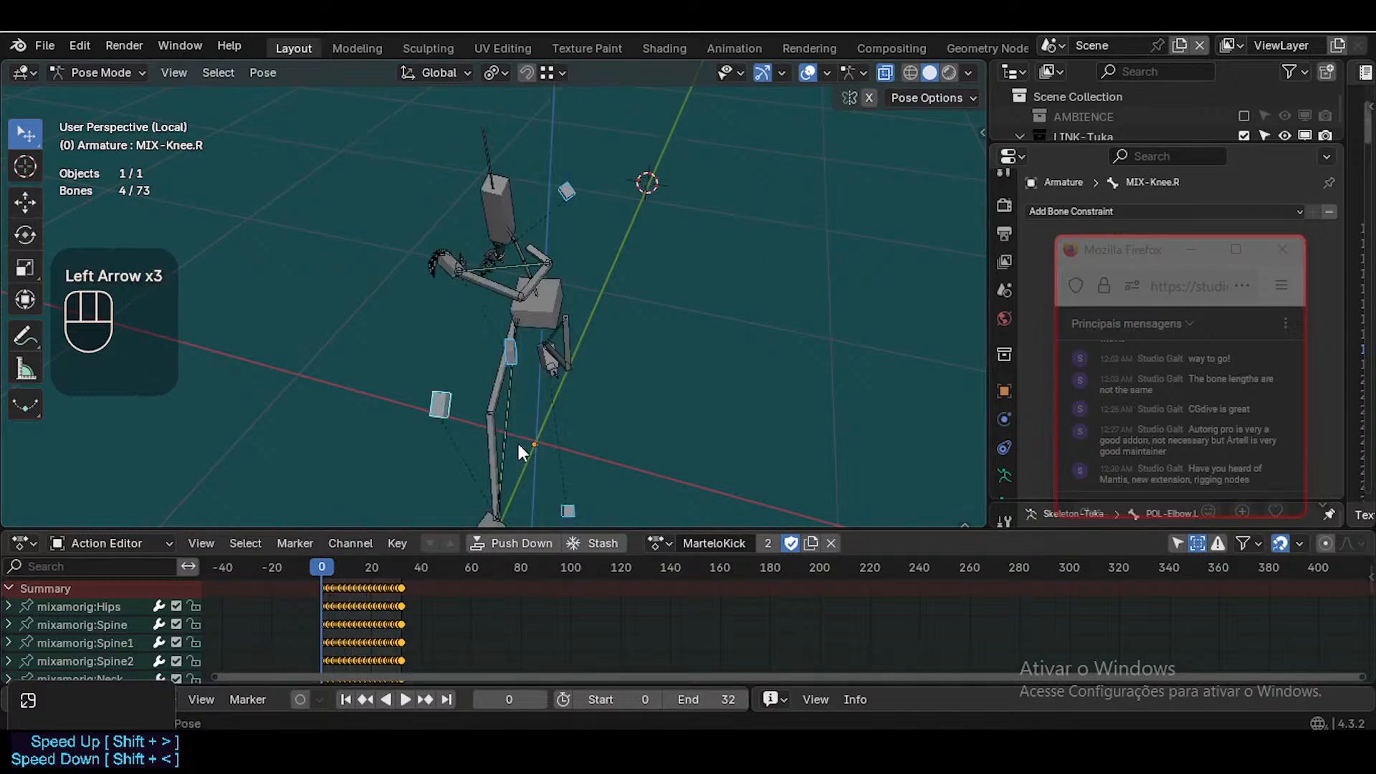
key("Left")
scroll(518, 447, "down", 1)
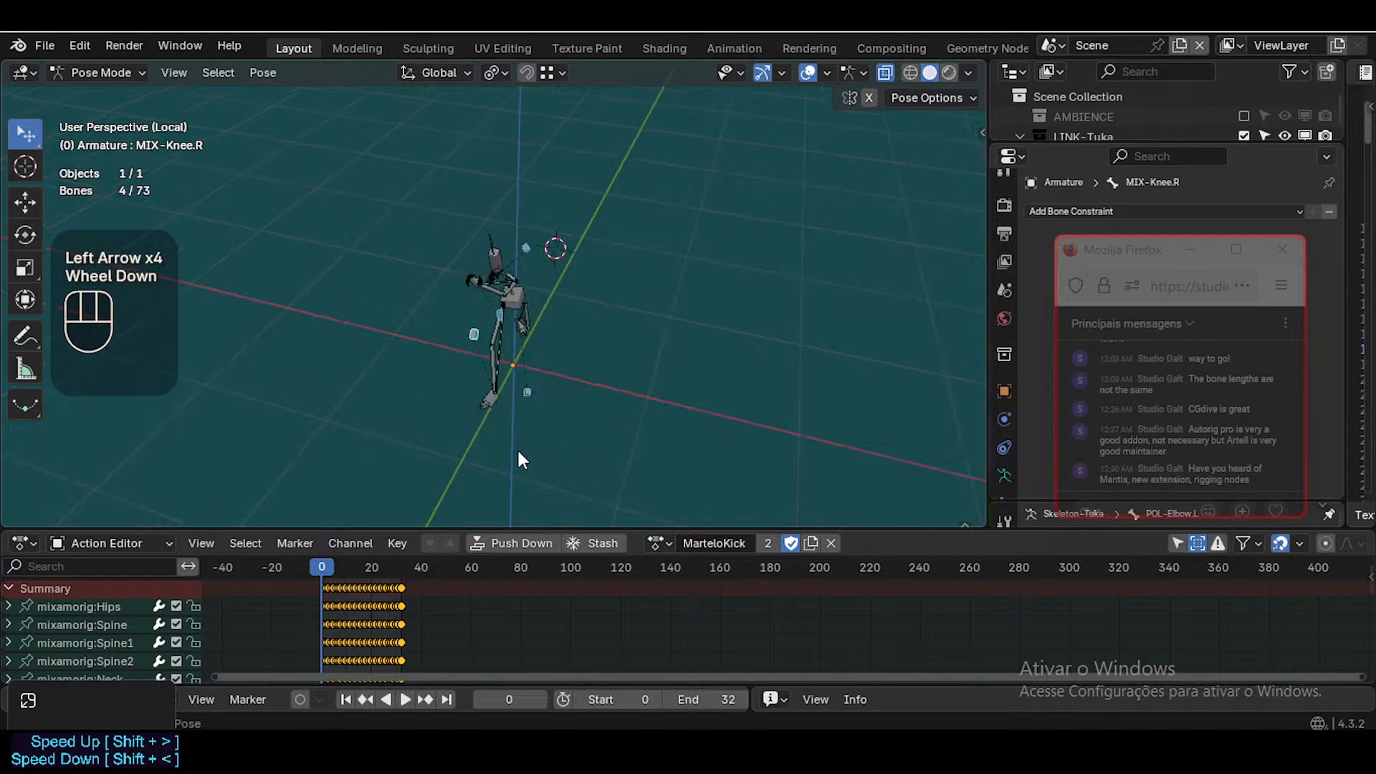
scroll(516, 452, "up", 1)
middle_click_drag(516, 450, 481, 441)
scroll(481, 441, "down", 1)
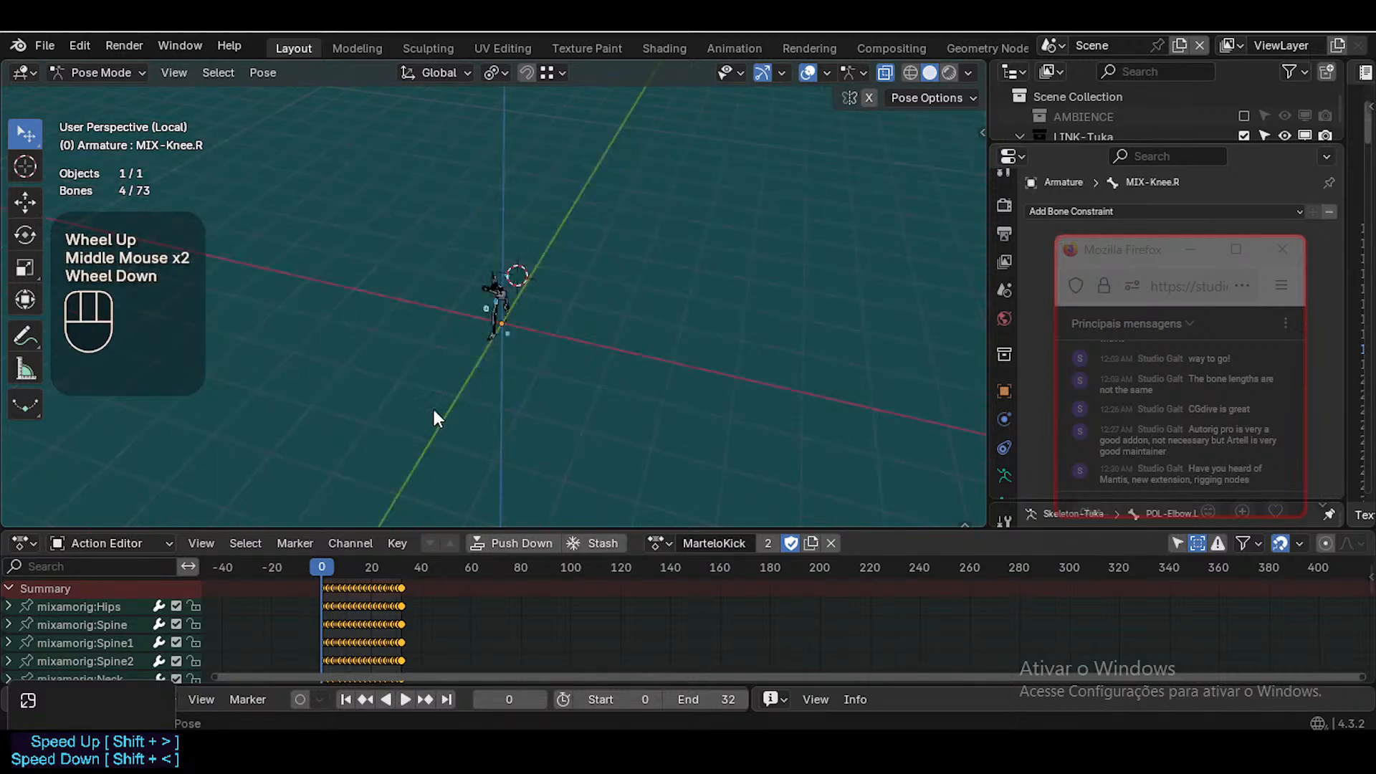
Insert a keyframe at frame 0 on the four selected elbow and knee pole bones
key("shift+grave")
key("w")
key("shift+d")
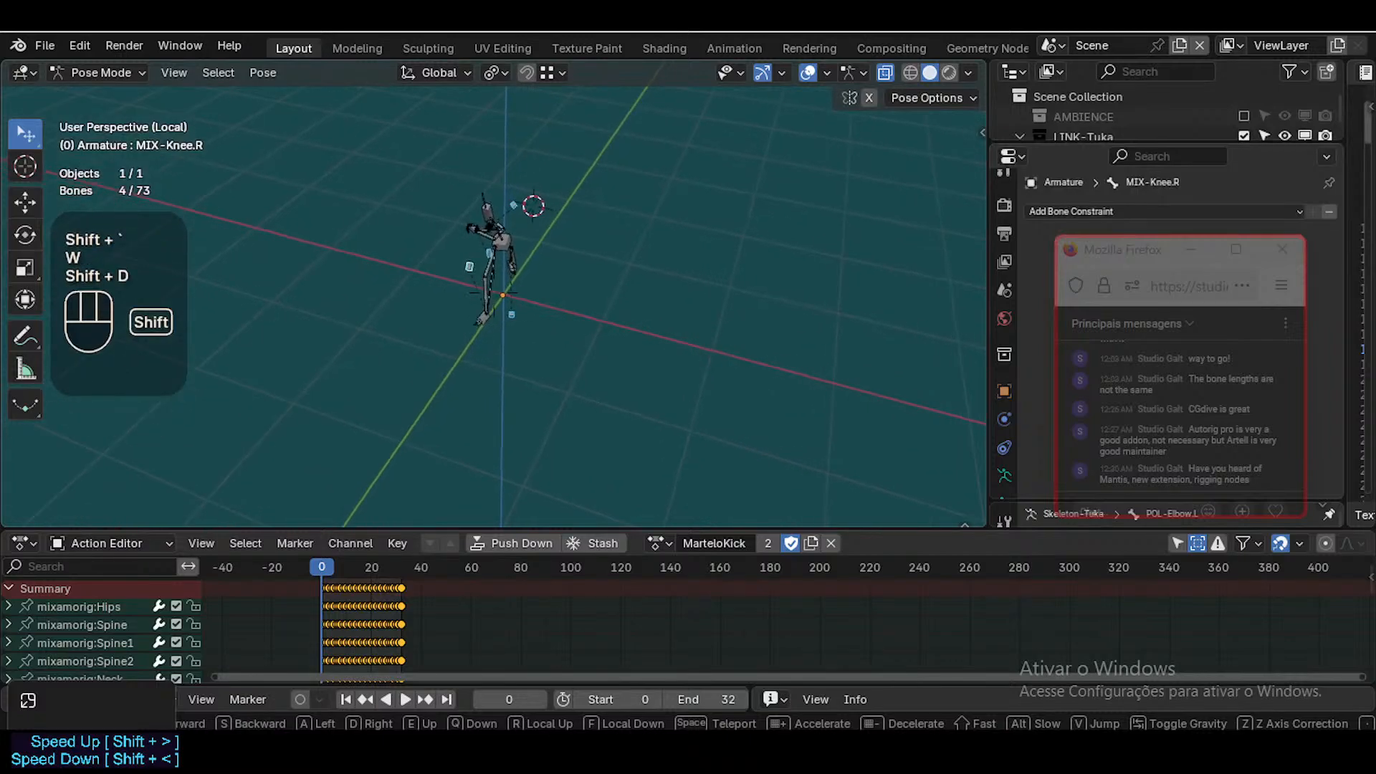
left_click(531, 401)
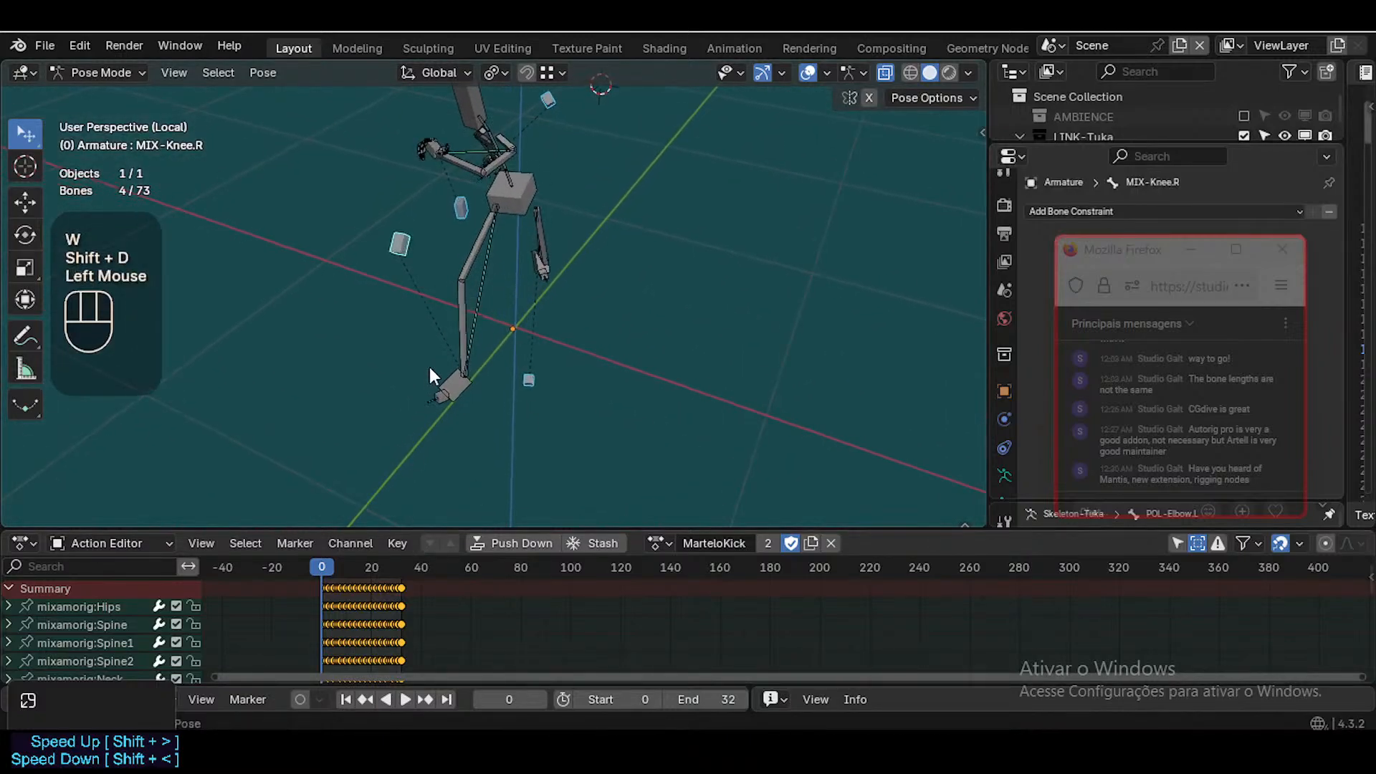
key("i")
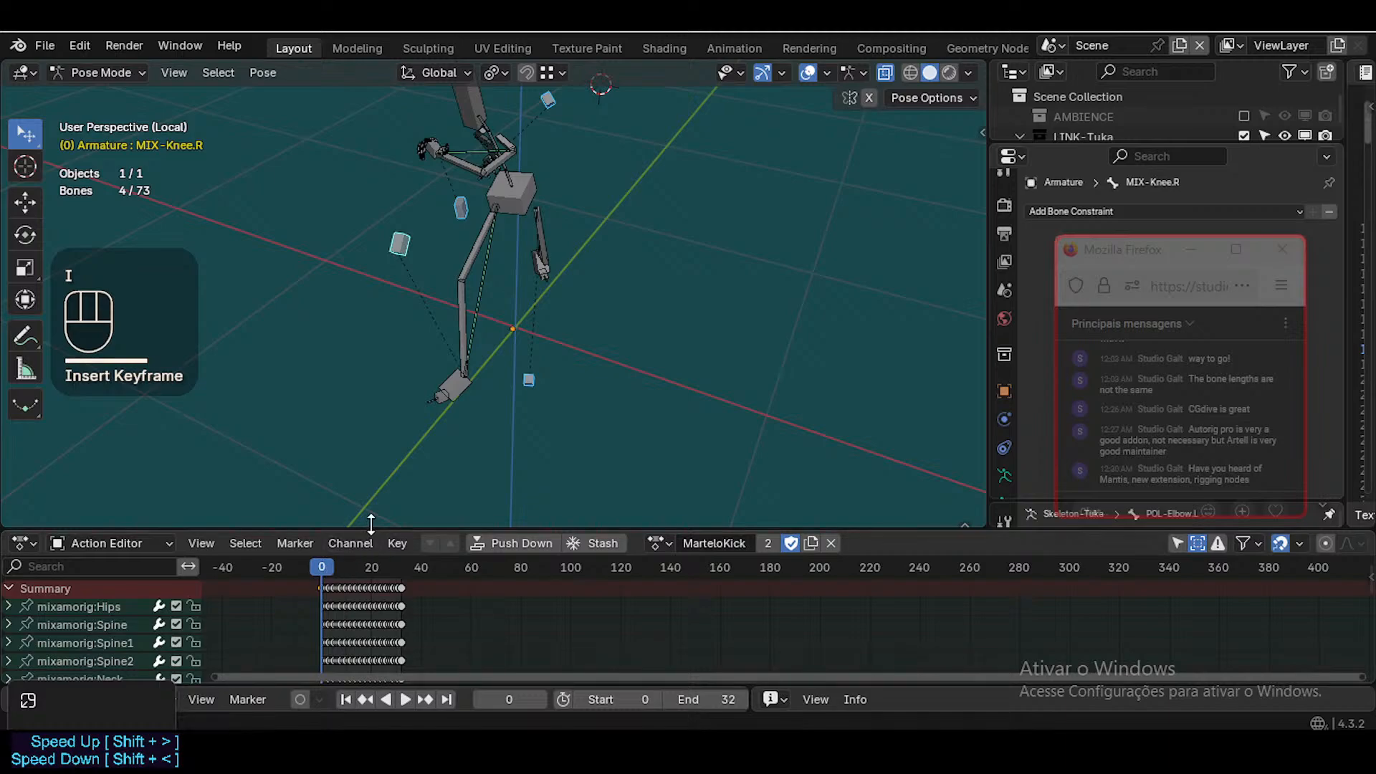
Enlarge the lower bone properties area and the Action Editor
mouse_move(370, 528)
left_mouse_down()
mouse_move(385, 411)
mouse_move(382, 517)
left_mouse_up()
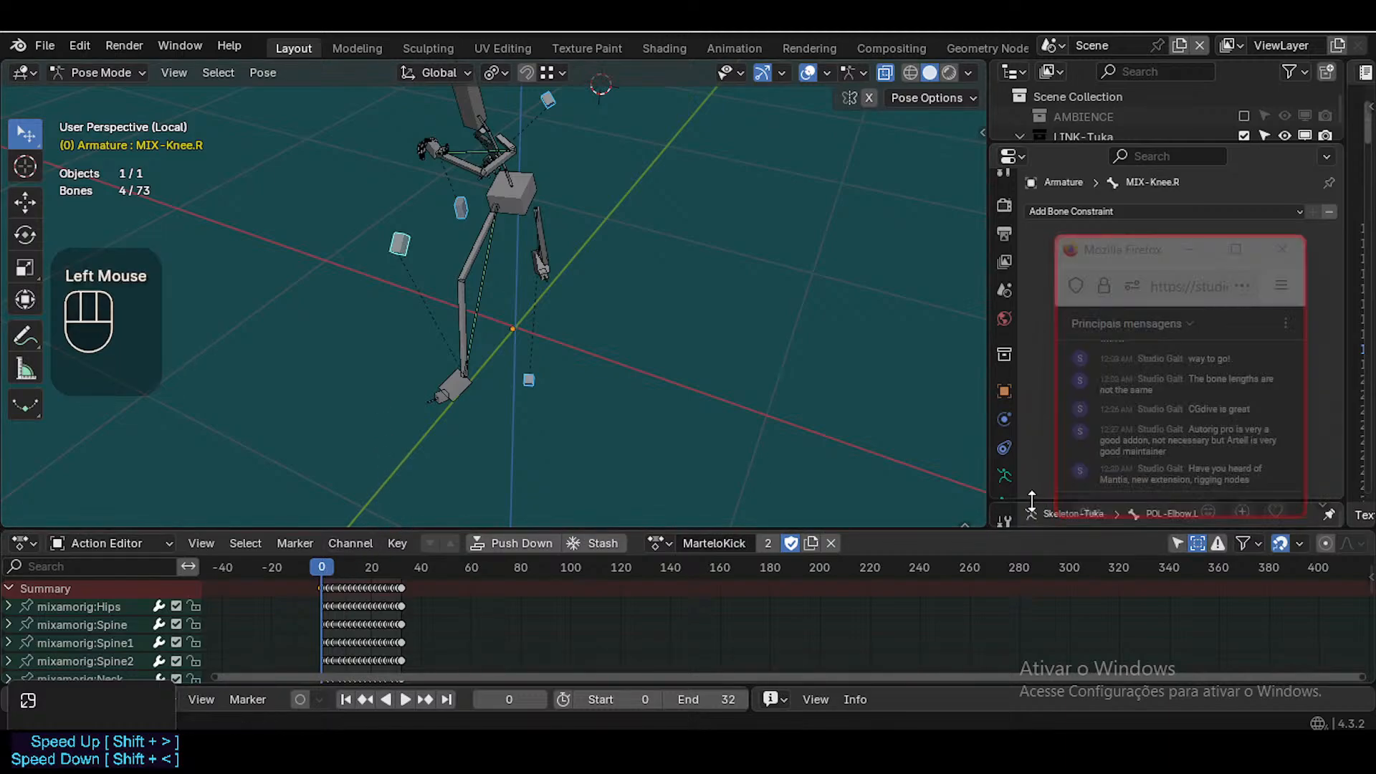
left_click_drag(1024, 501, 1024, 420)
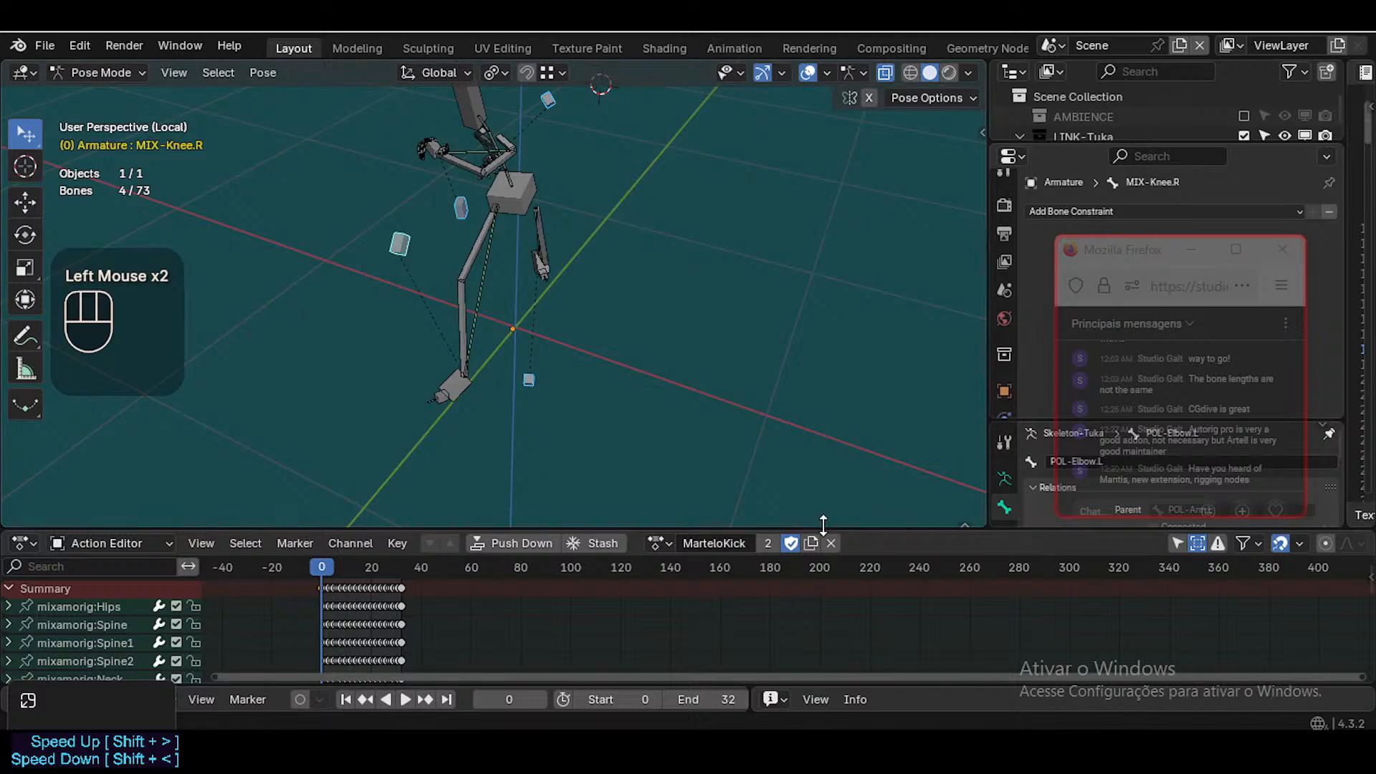
left_click_drag(819, 528, 819, 480)
Check the transform values of the right knee pole and right upper leg bones, and select the hips bone
scroll(459, 355, "down", 4)
scroll(502, 329, "up", 4)
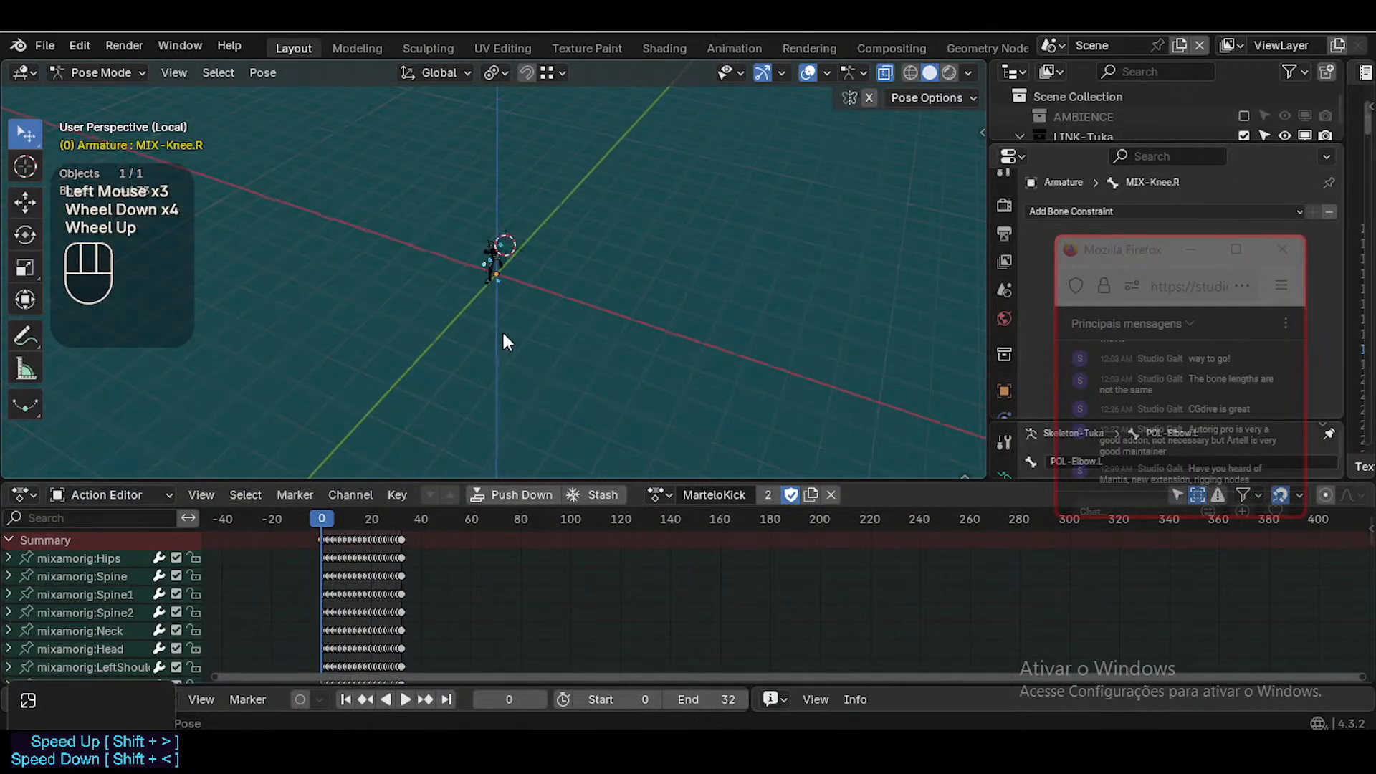
scroll(501, 330, "down", 1)
key("n")
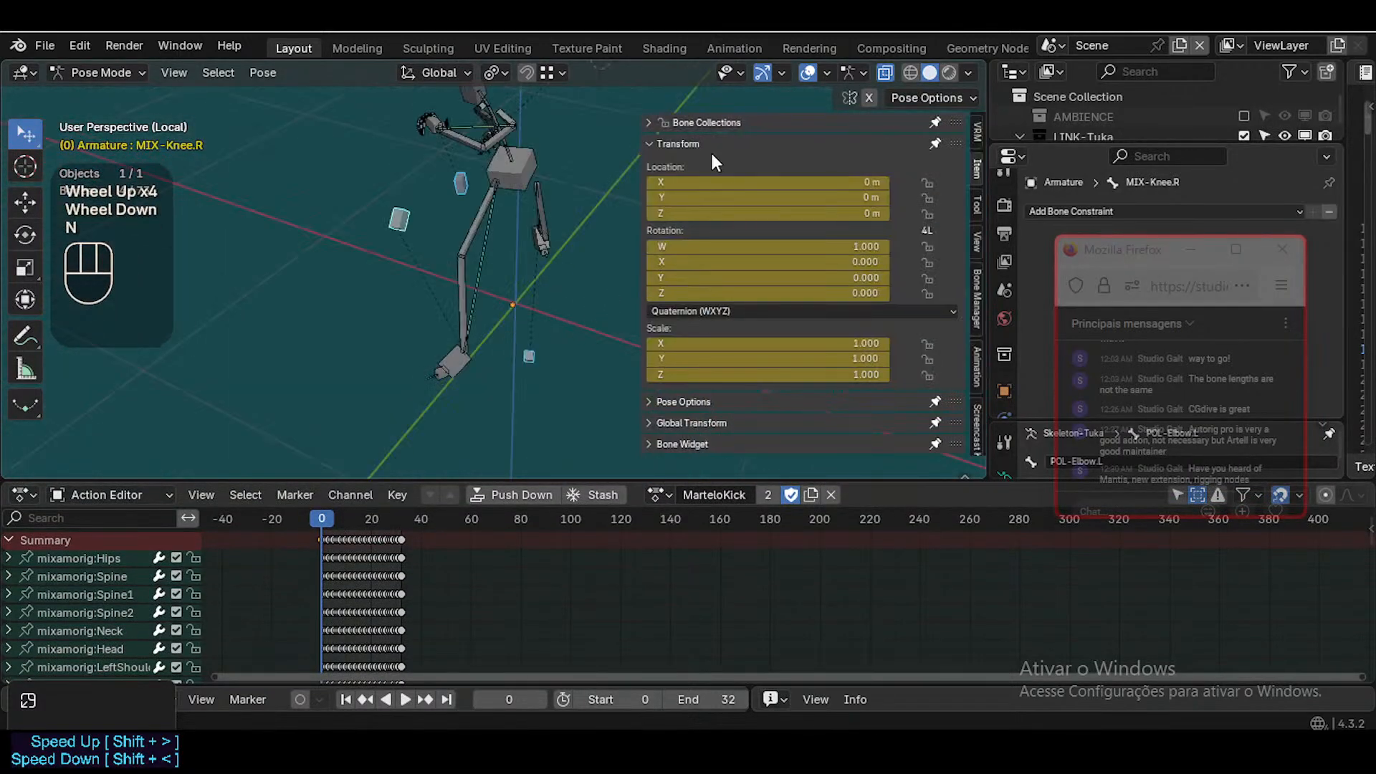
left_click(691, 143)
left_click(484, 219)
key("n")
key("n")
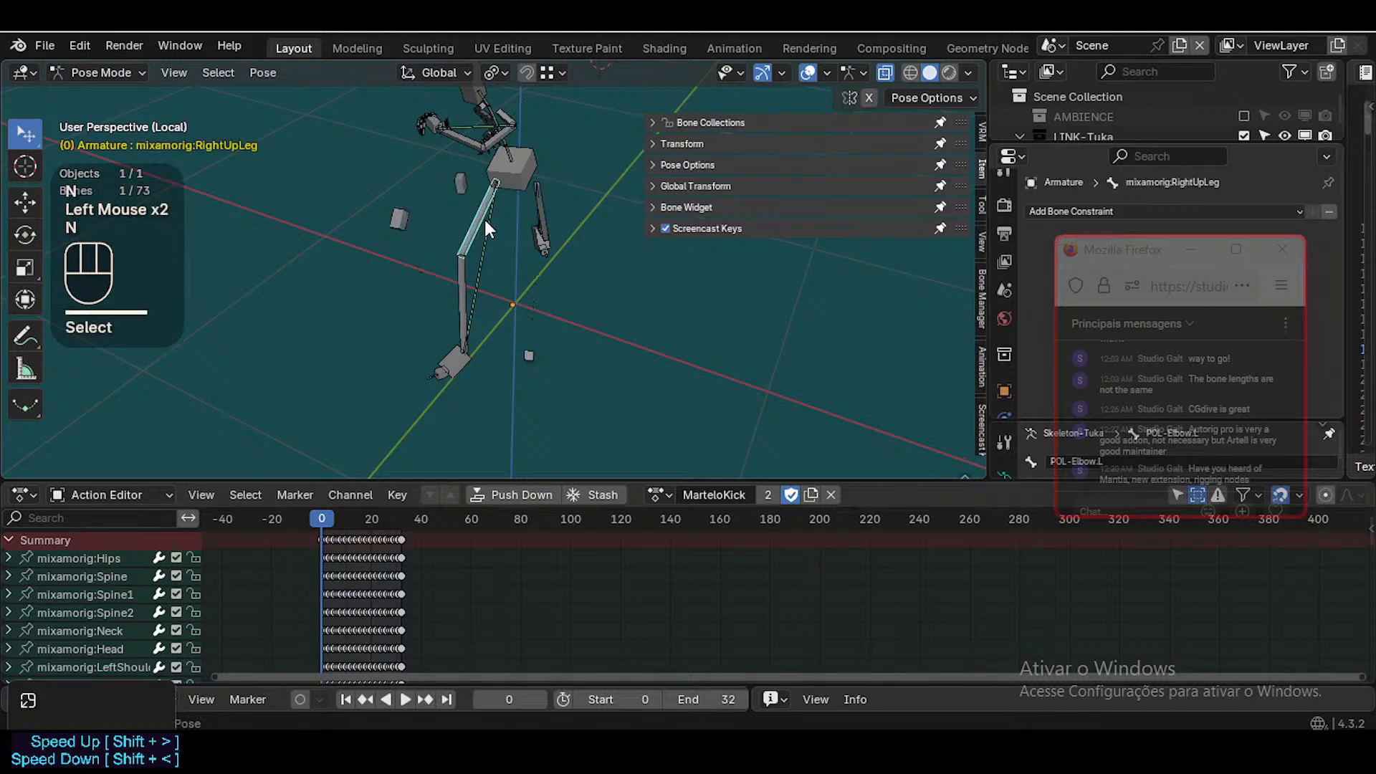
left_click(665, 134)
left_click(666, 140)
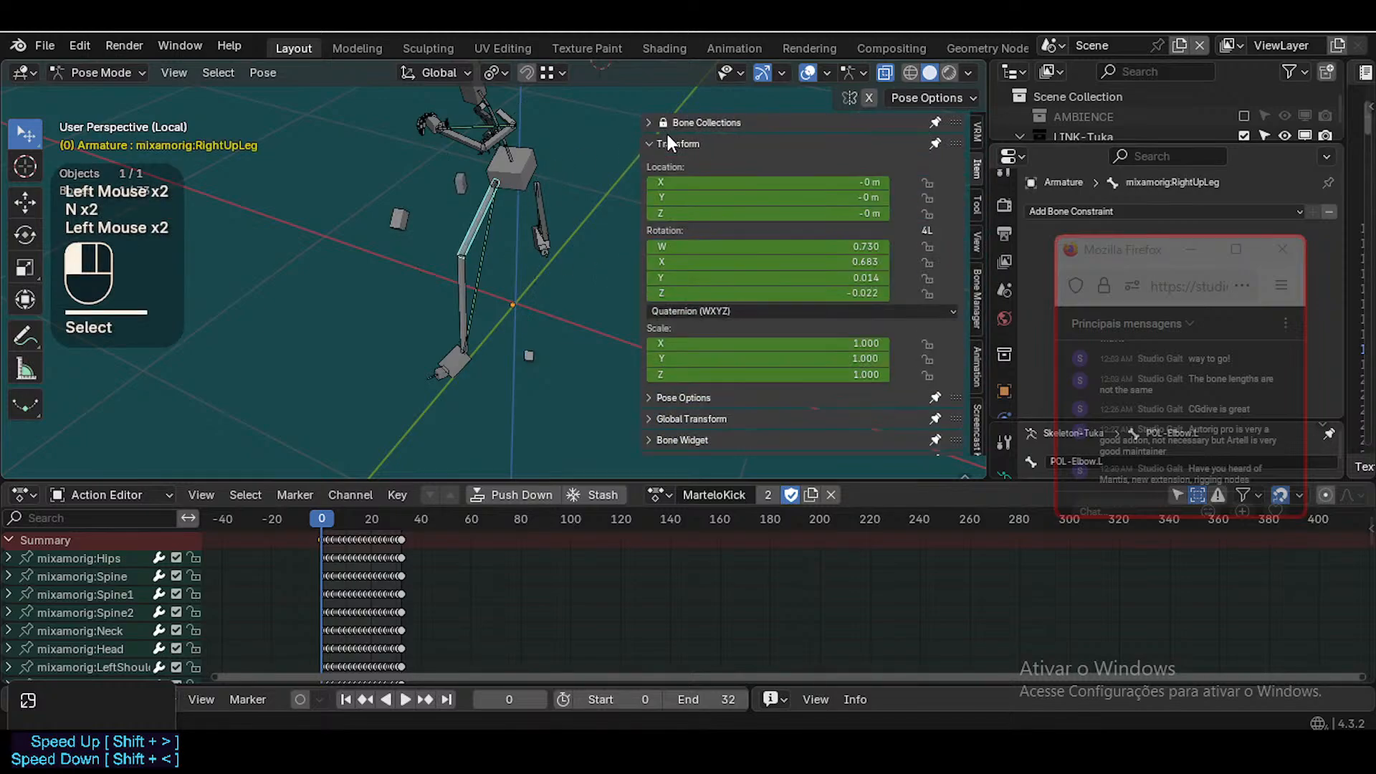
double_click(536, 154)
key("n")
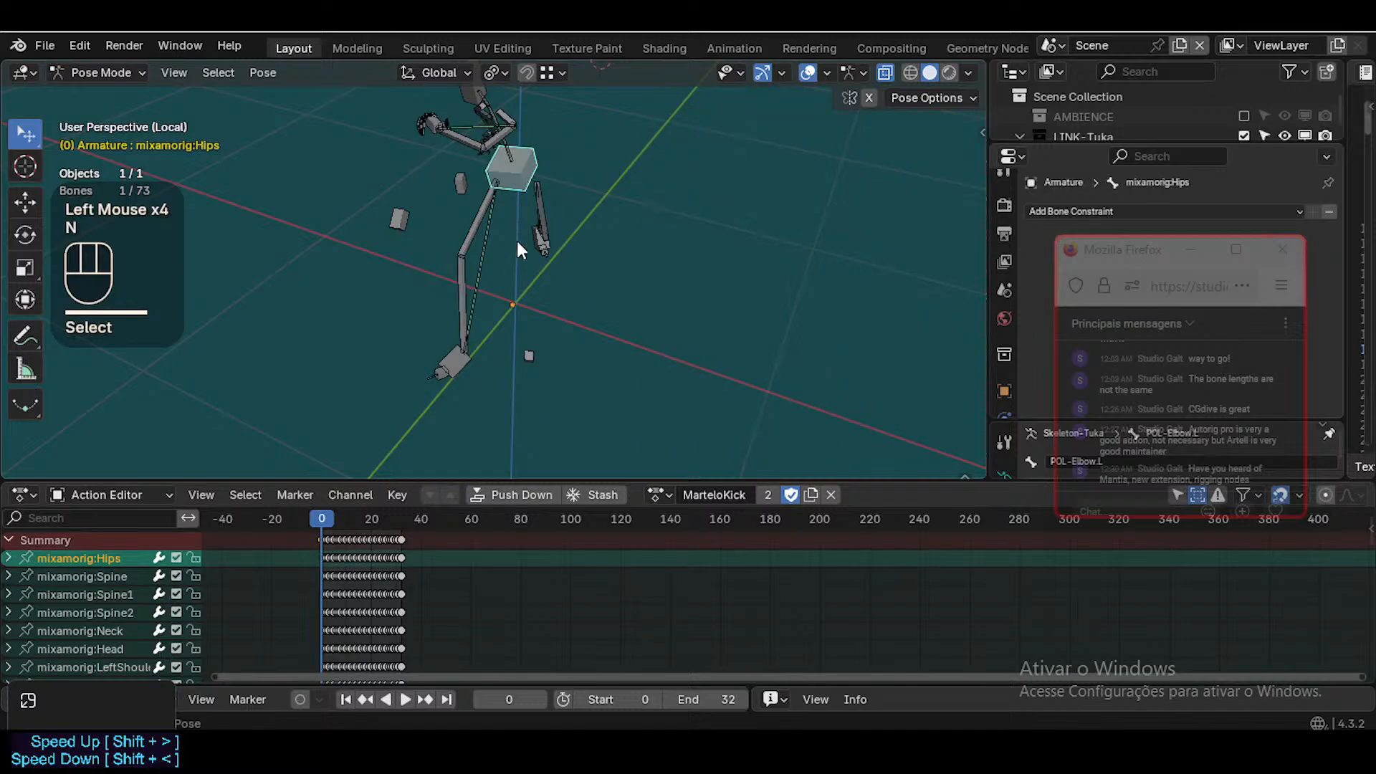
Leave local view and bring the Tuka character and the Mixamo armature into view together
scroll(518, 241, "down", 3)
key("KP_Divide")
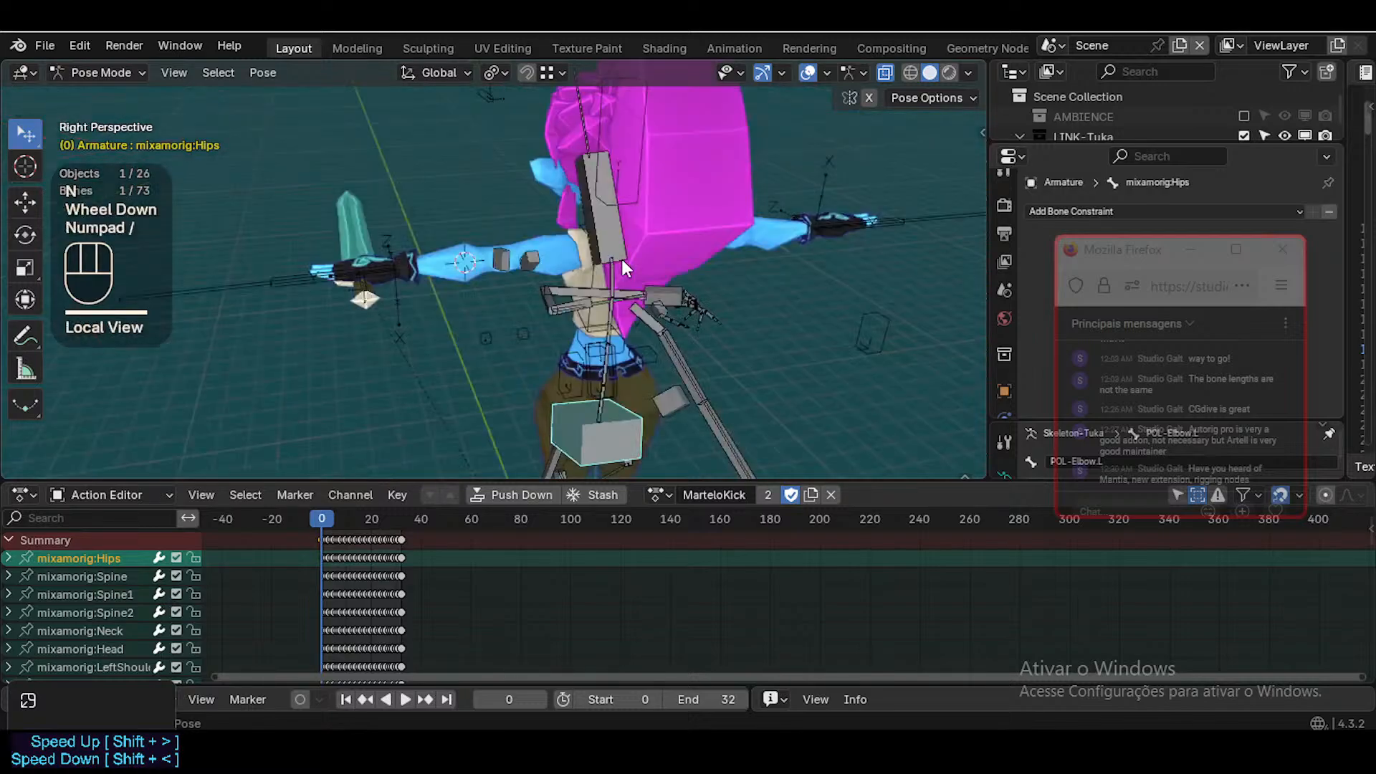
scroll(621, 260, "down", 2)
key("shift+grave")
key("a")
key("shift+w")
key("shift+s")
left_click(599, 360)
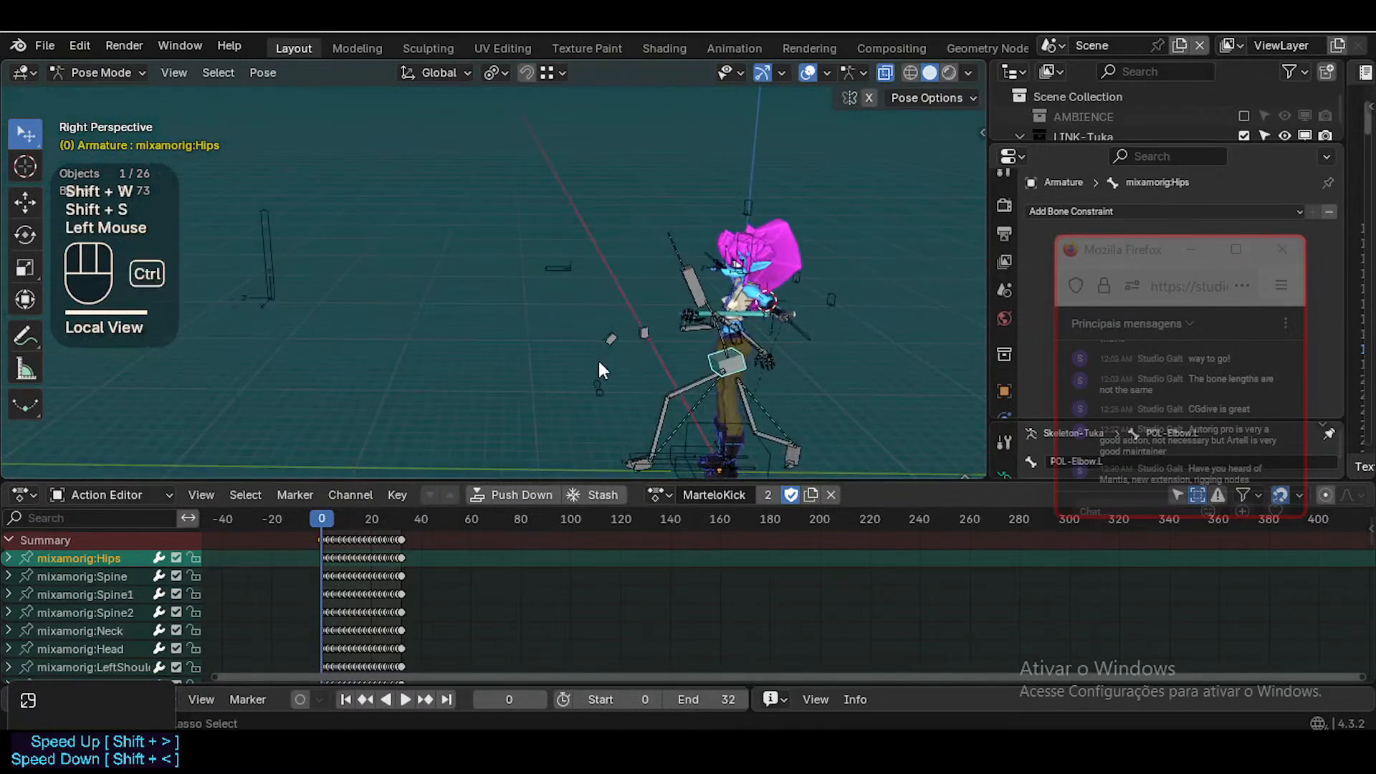
Switch to Object Mode and move the armature about -1.13 m along X, away from the character
key("ctrl+Tab")
key("g")
key("x")
left_click(604, 312)
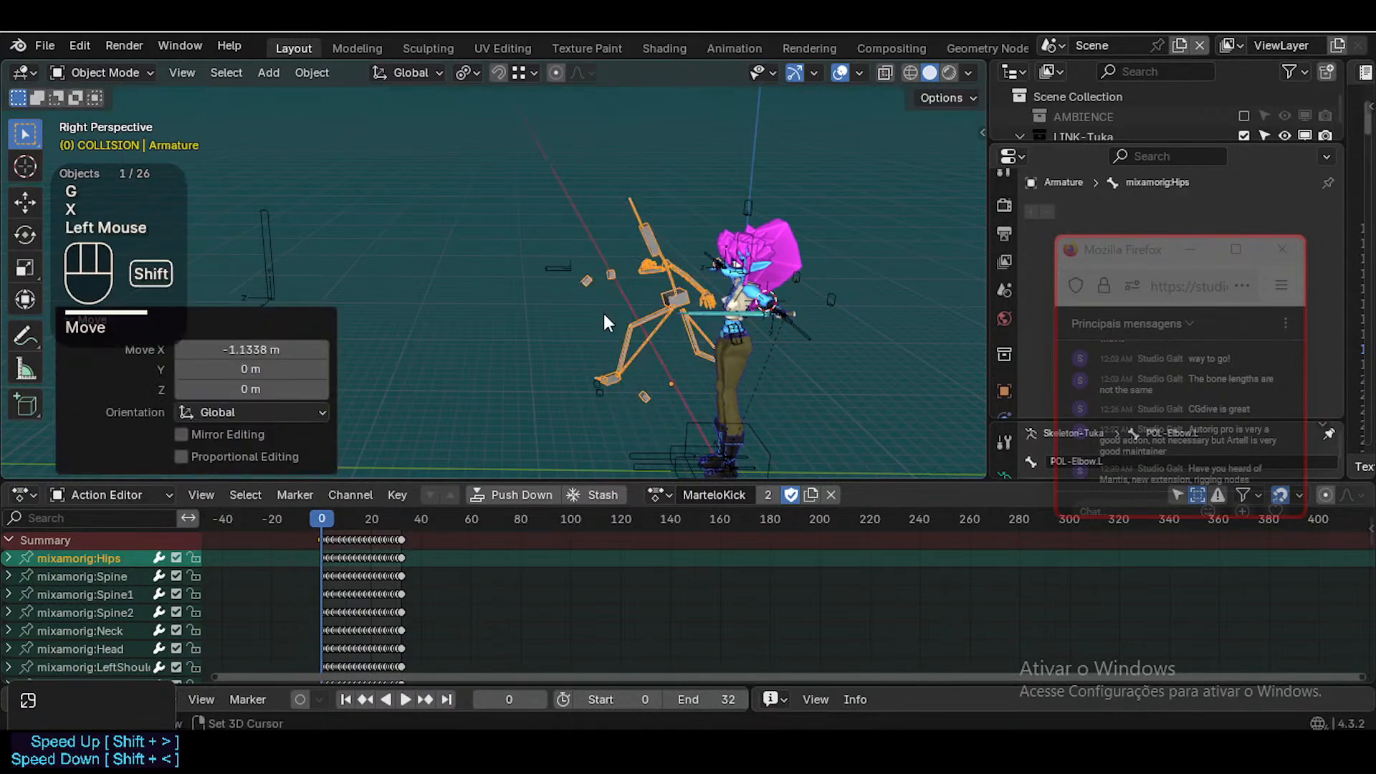
key("shift+grave")
key("a")
key("w")
key("a")
left_click(574, 326)
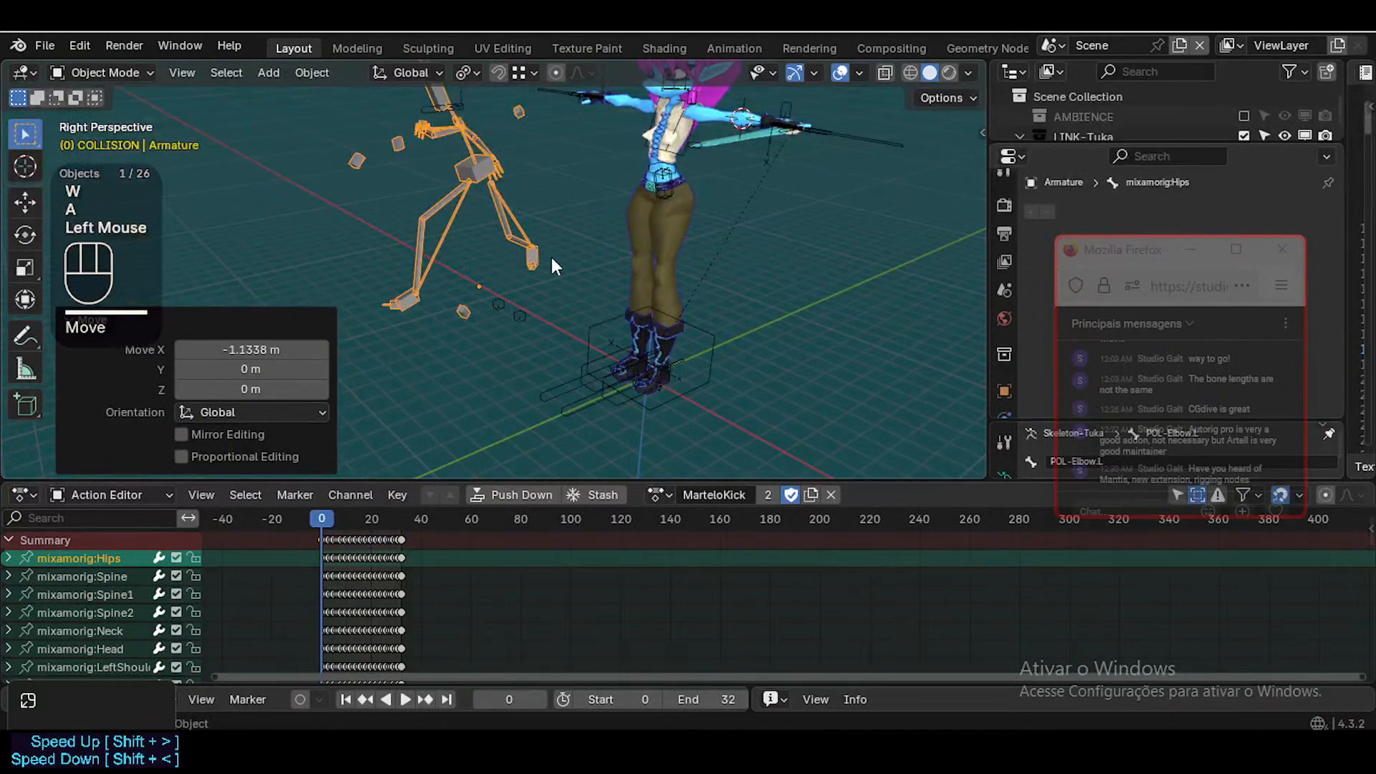
Save the blend file, and reduce the height of the Action Editor to give the 3D viewport more room
key("ctrl+s")
left_click(119, 324)
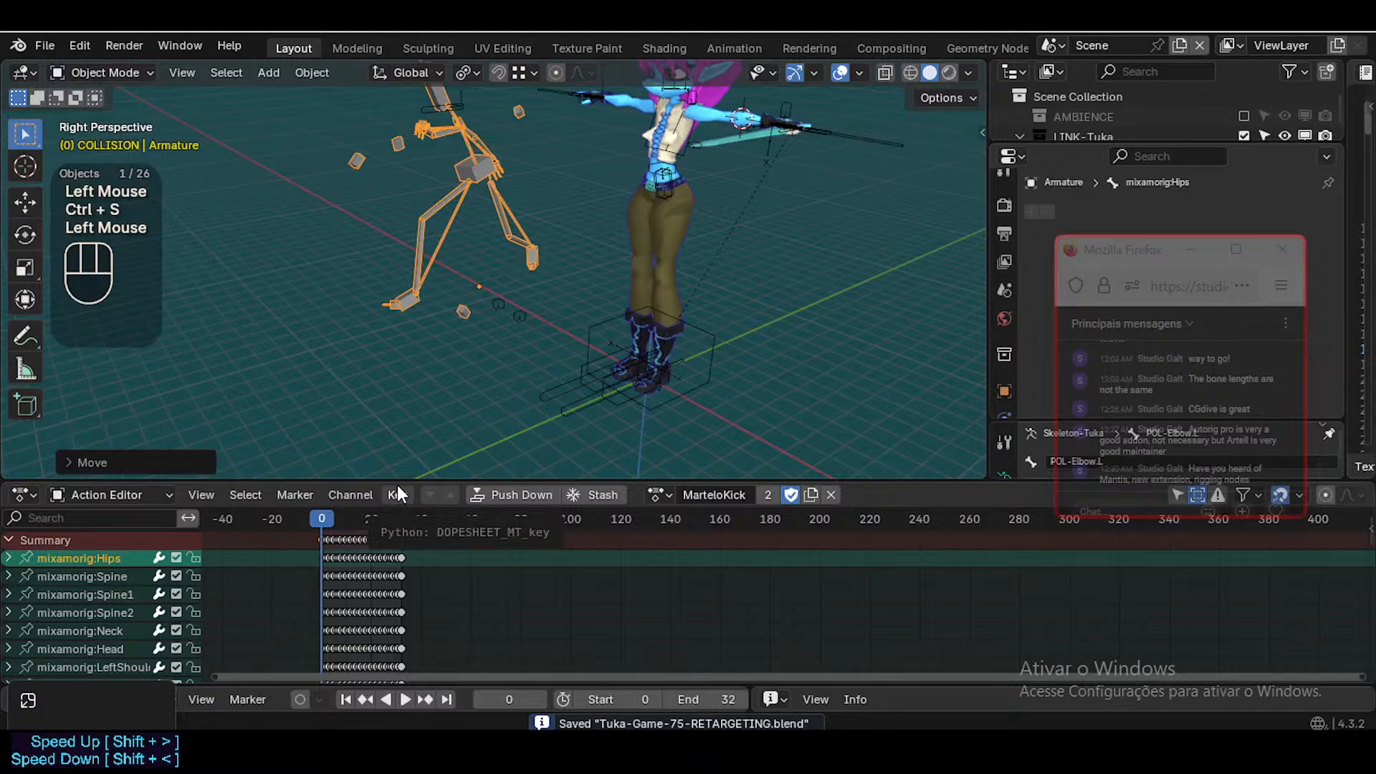
left_click_drag(398, 480, 401, 515)
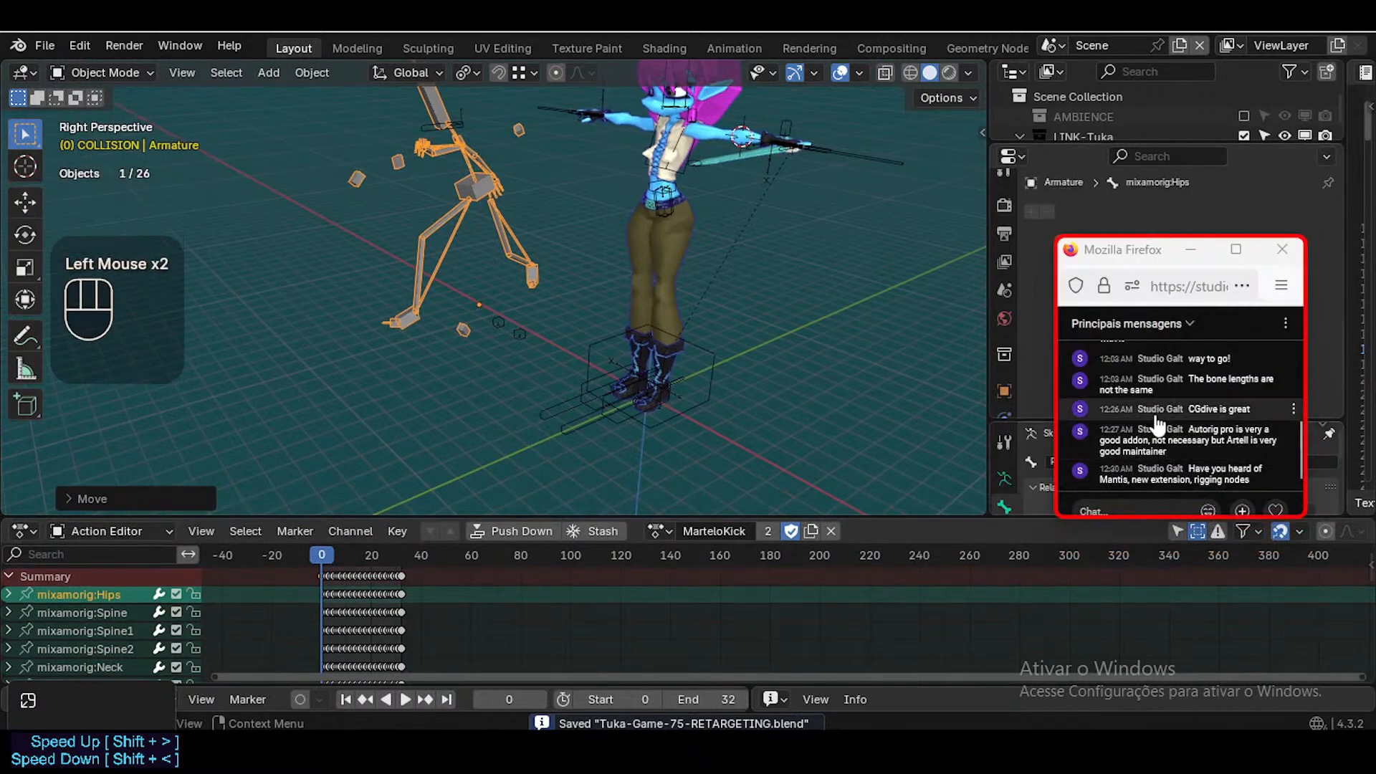
Select the Tuka character's armature in the viewport and show the Rokoko retargeting settings
scroll(547, 271, "up", 3)
key("shift+grave")
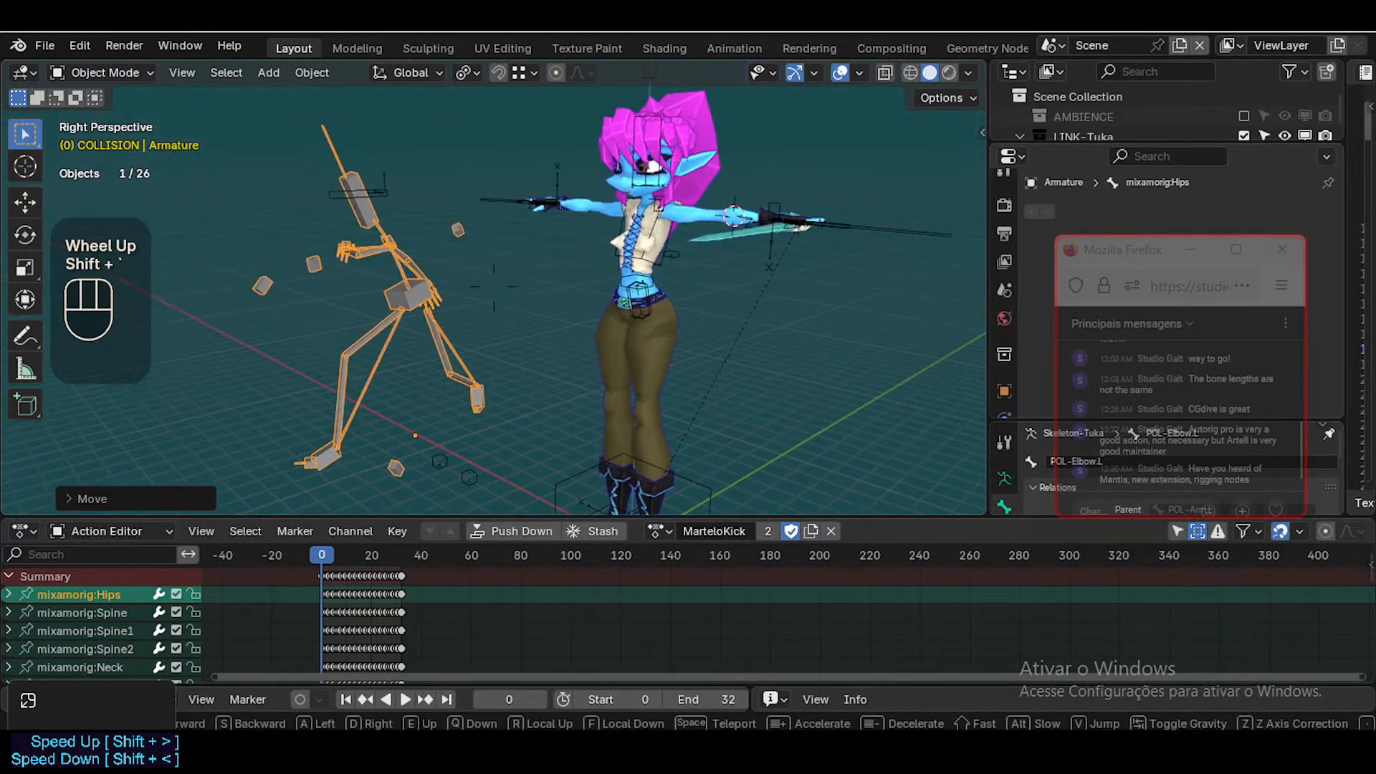
key("s")
left_click(704, 241)
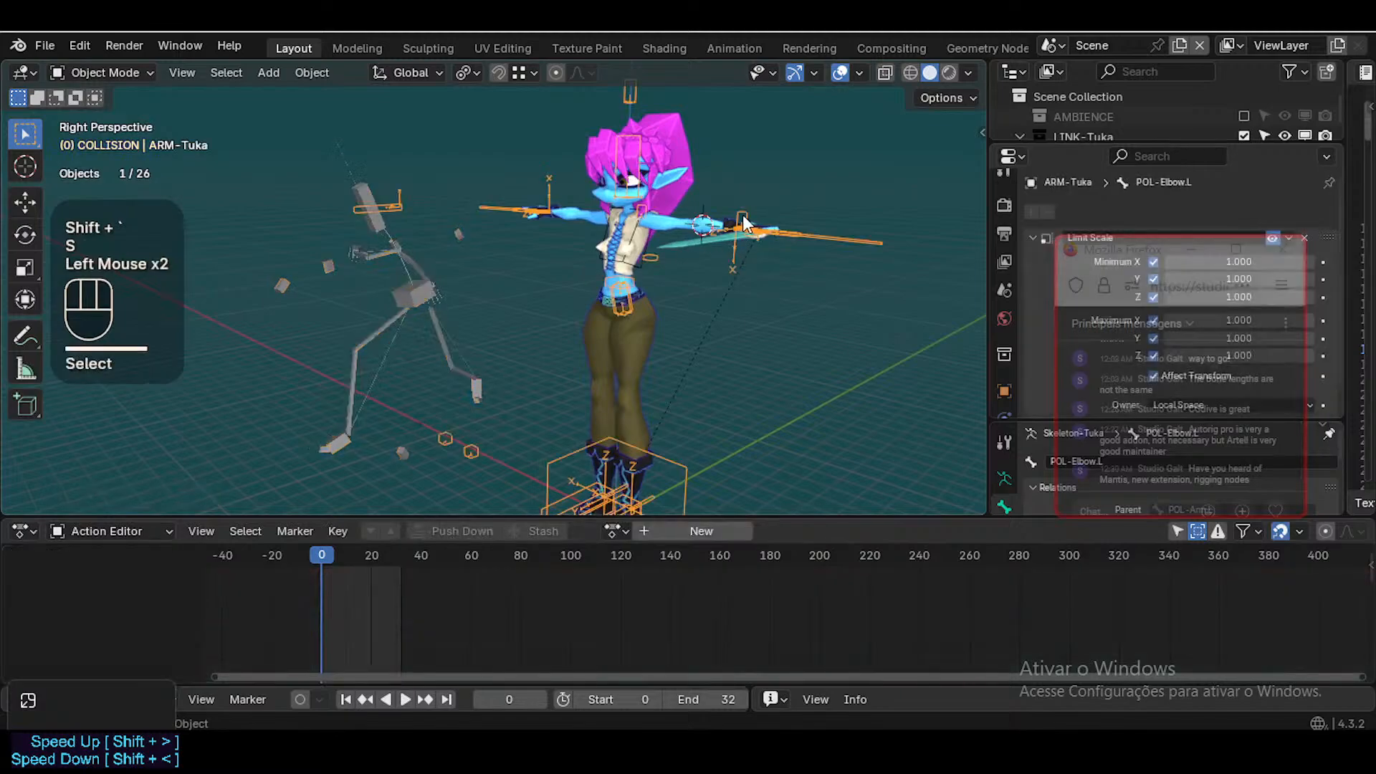
key("n")
left_click(677, 144)
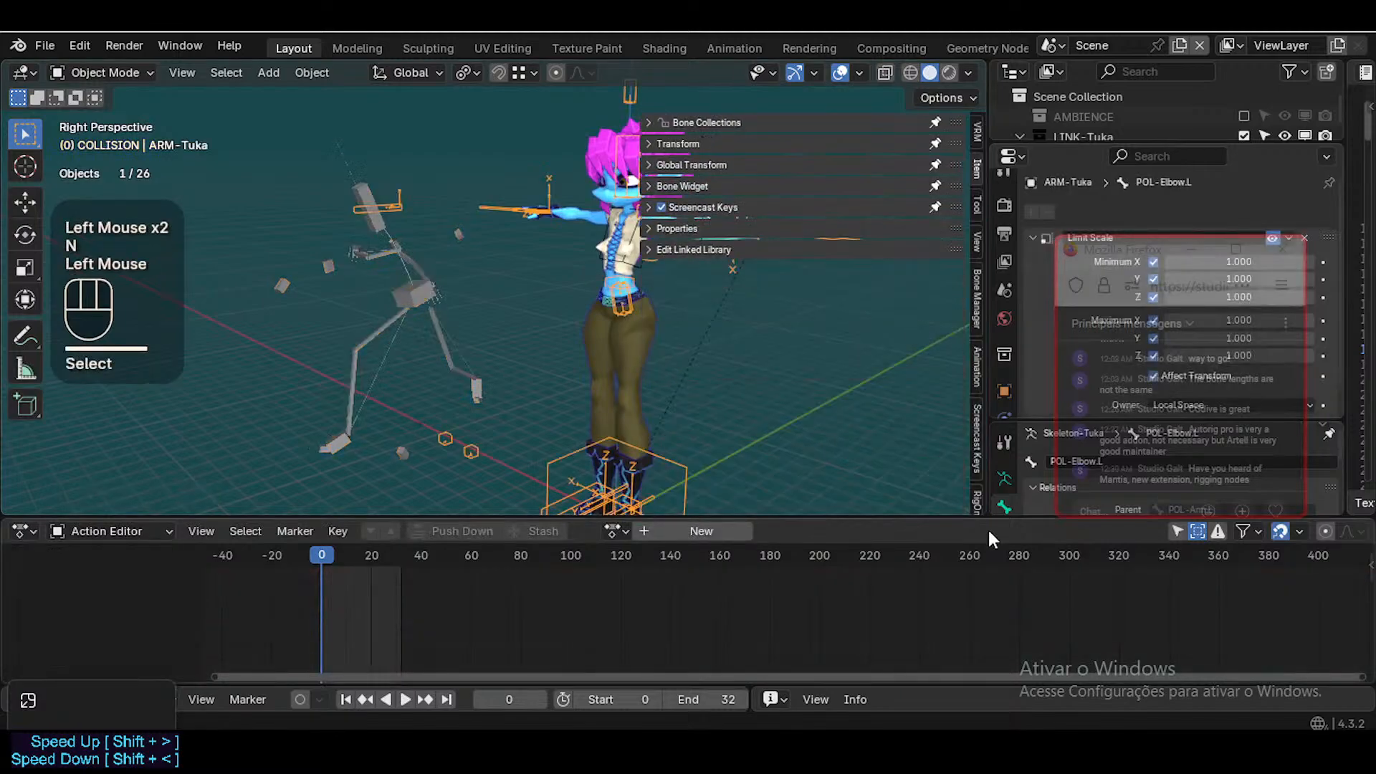
scroll(970, 480, "down", 3)
left_click(974, 496)
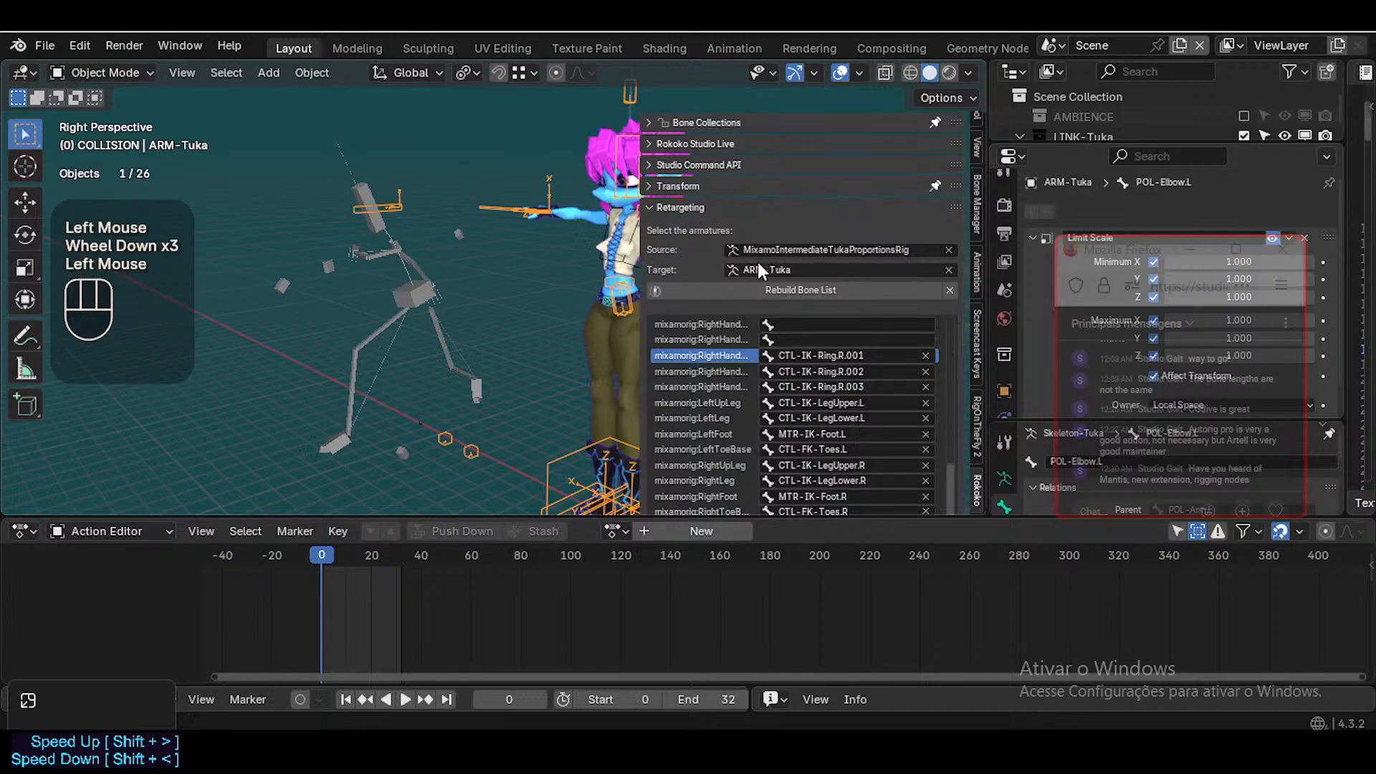
Review the hips, spine and left arm mappings in the bone list, comparing the Mixamo armature with the Tuka rig
scroll(849, 381, "up", 3)
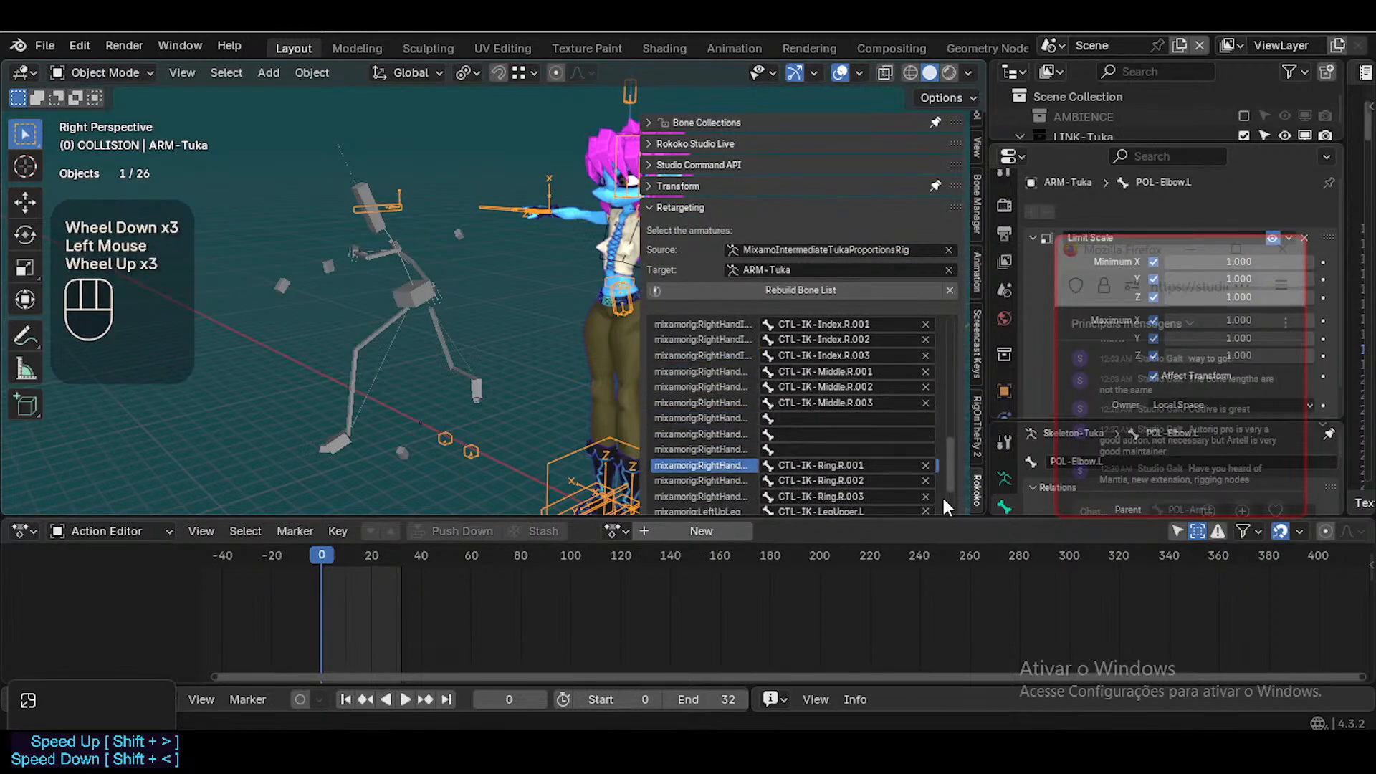
left_click(952, 478)
left_click_drag(949, 469, 946, 320)
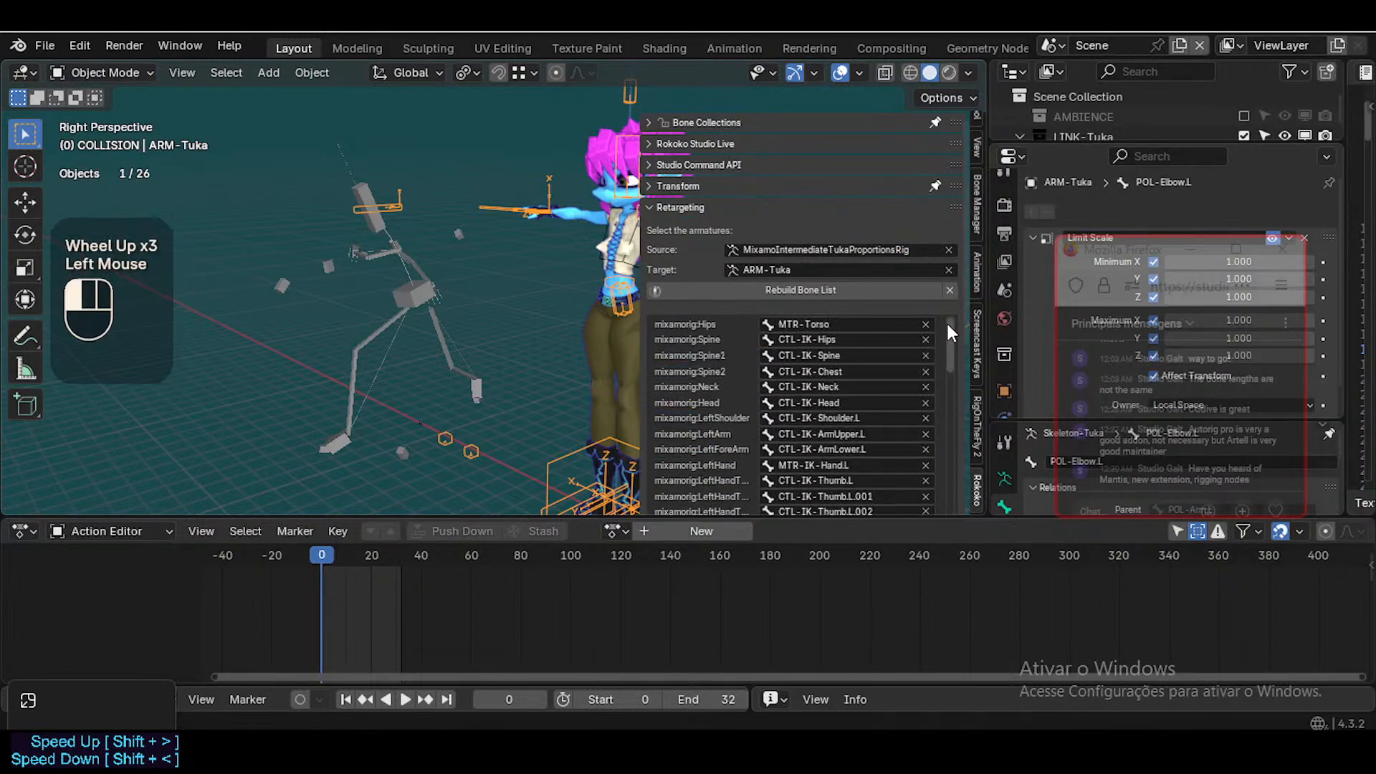
scroll(682, 407, "down", 5)
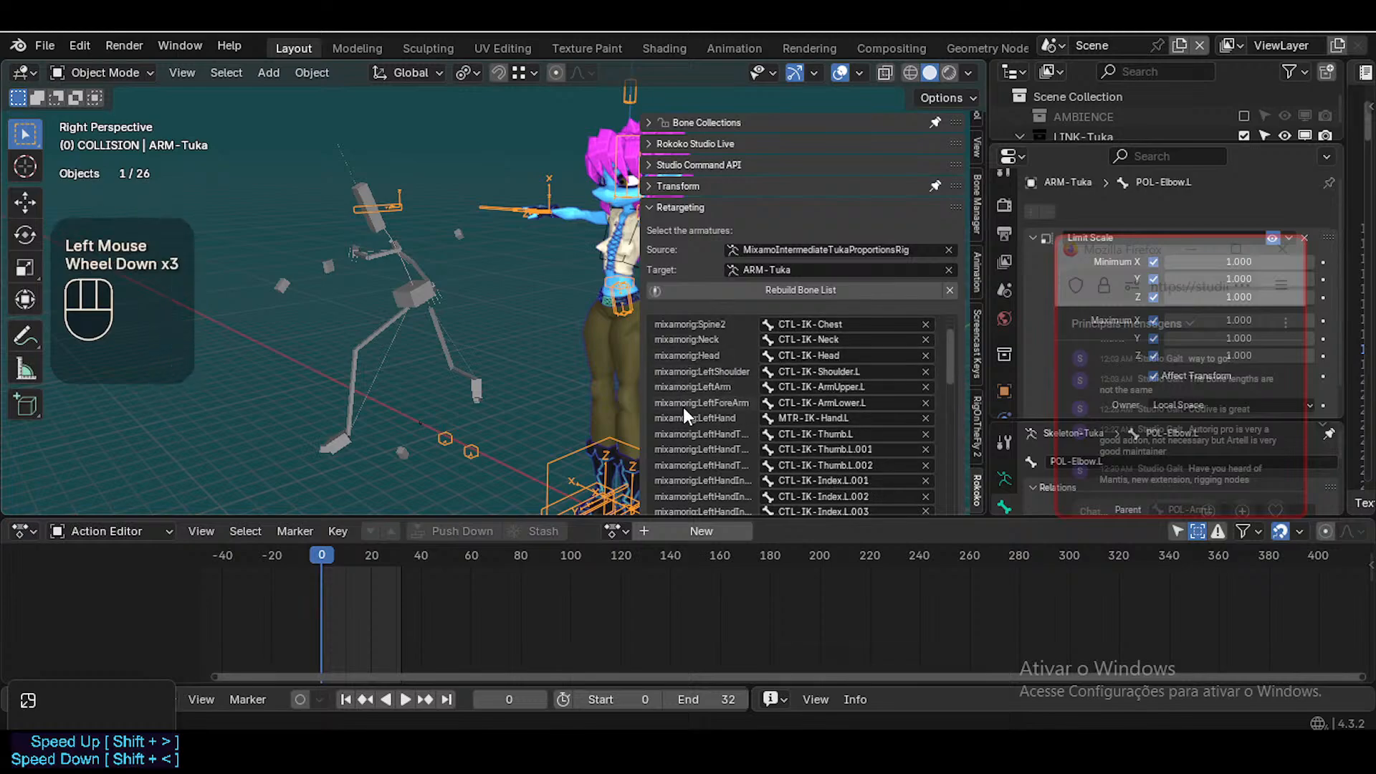
scroll(709, 387, "up", 4)
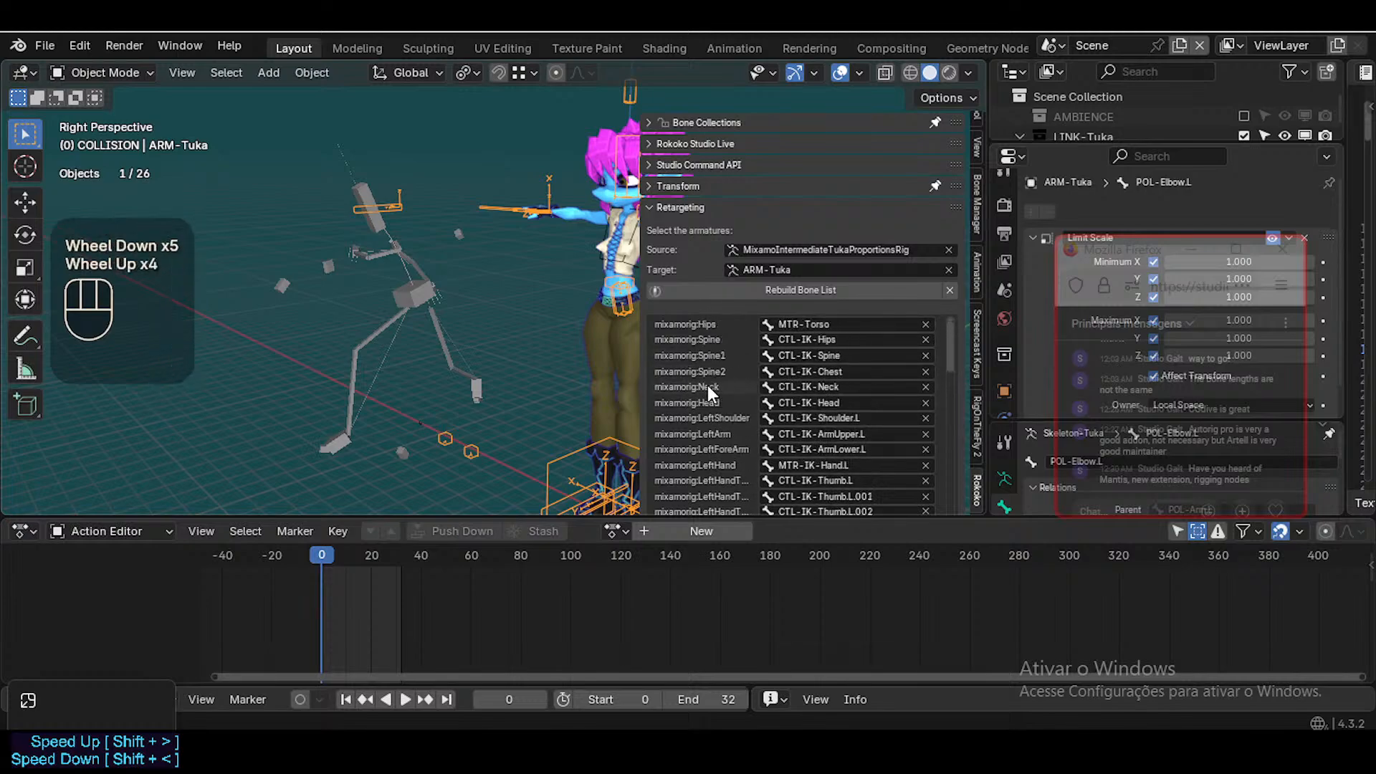
left_click(410, 291)
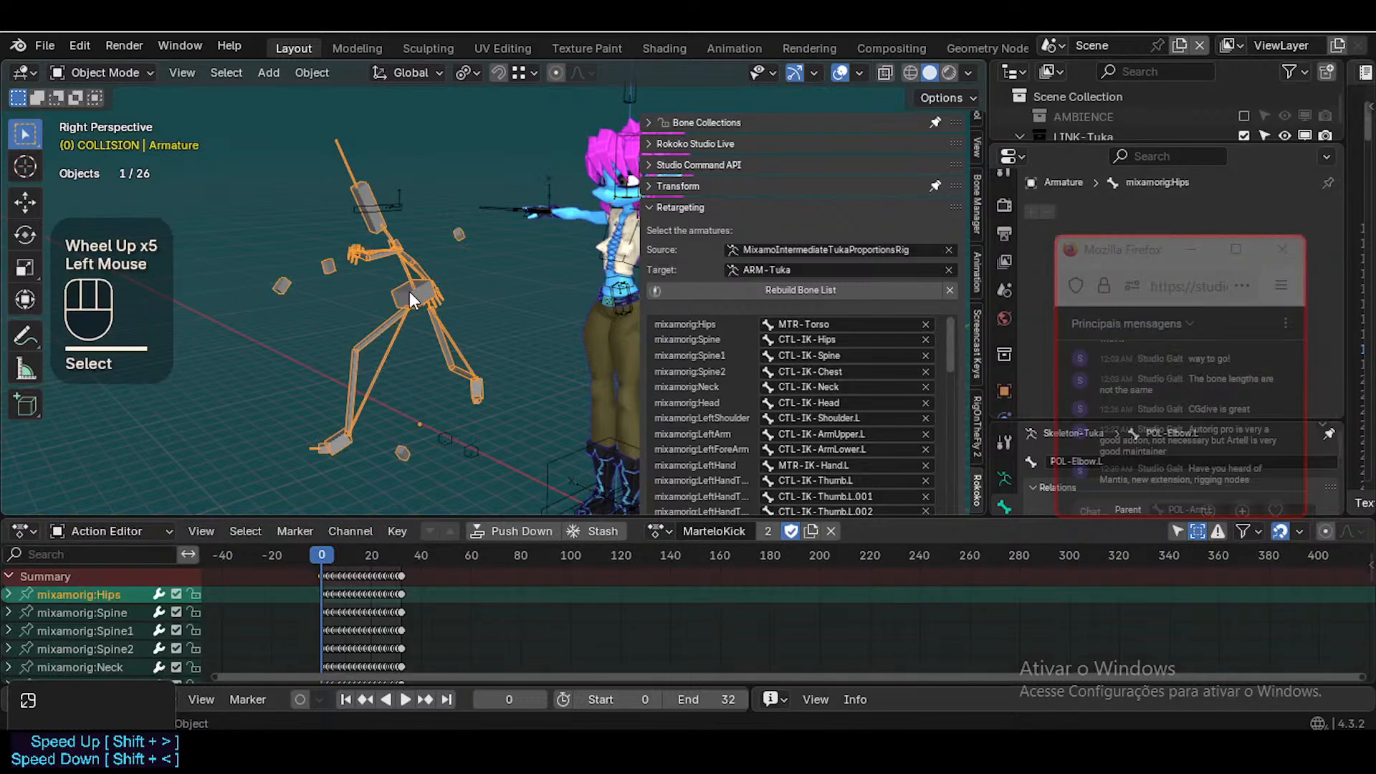
left_click(518, 206)
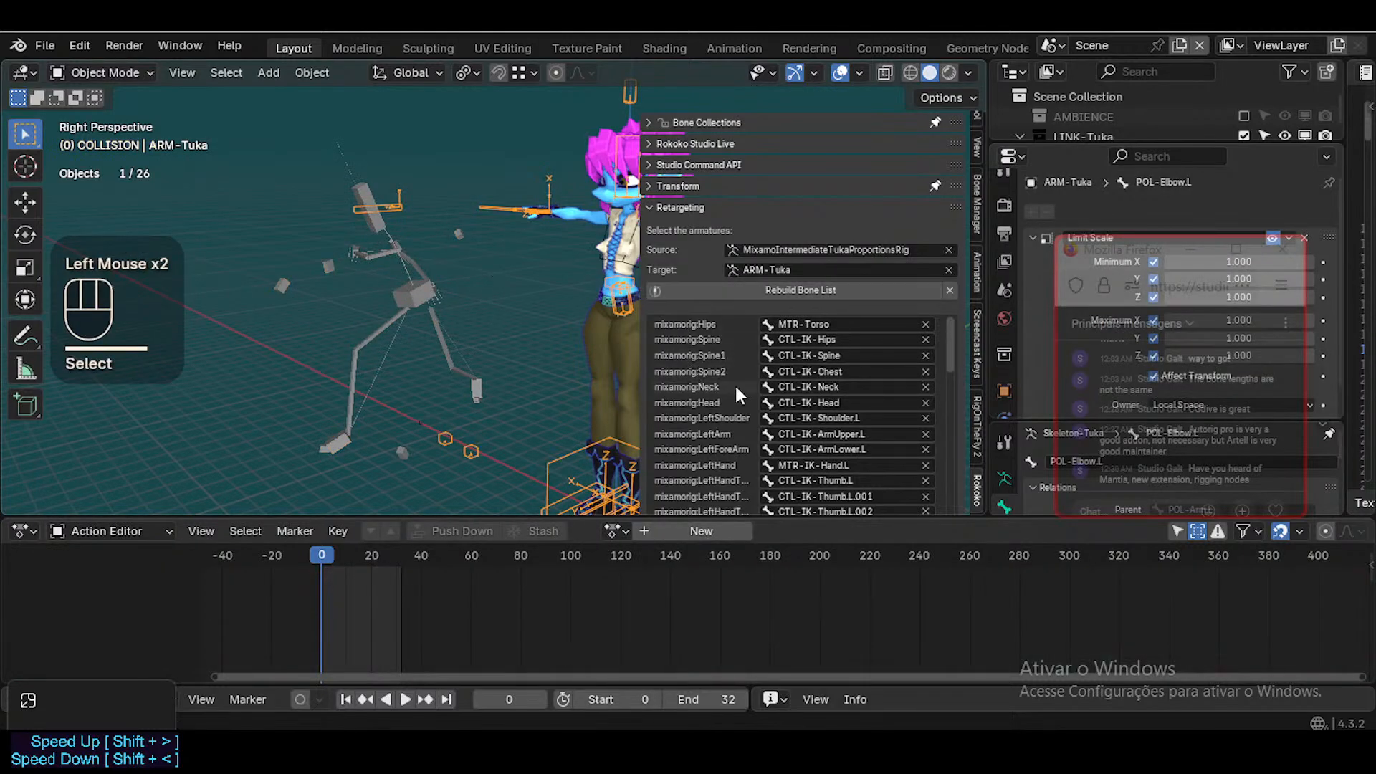
Examine the bone list mappings from the hips through the left-hand fingers, including the left ring finger entries
scroll(708, 337, "down", 1)
scroll(690, 300, "up", 2)
scroll(713, 476, "down", 2)
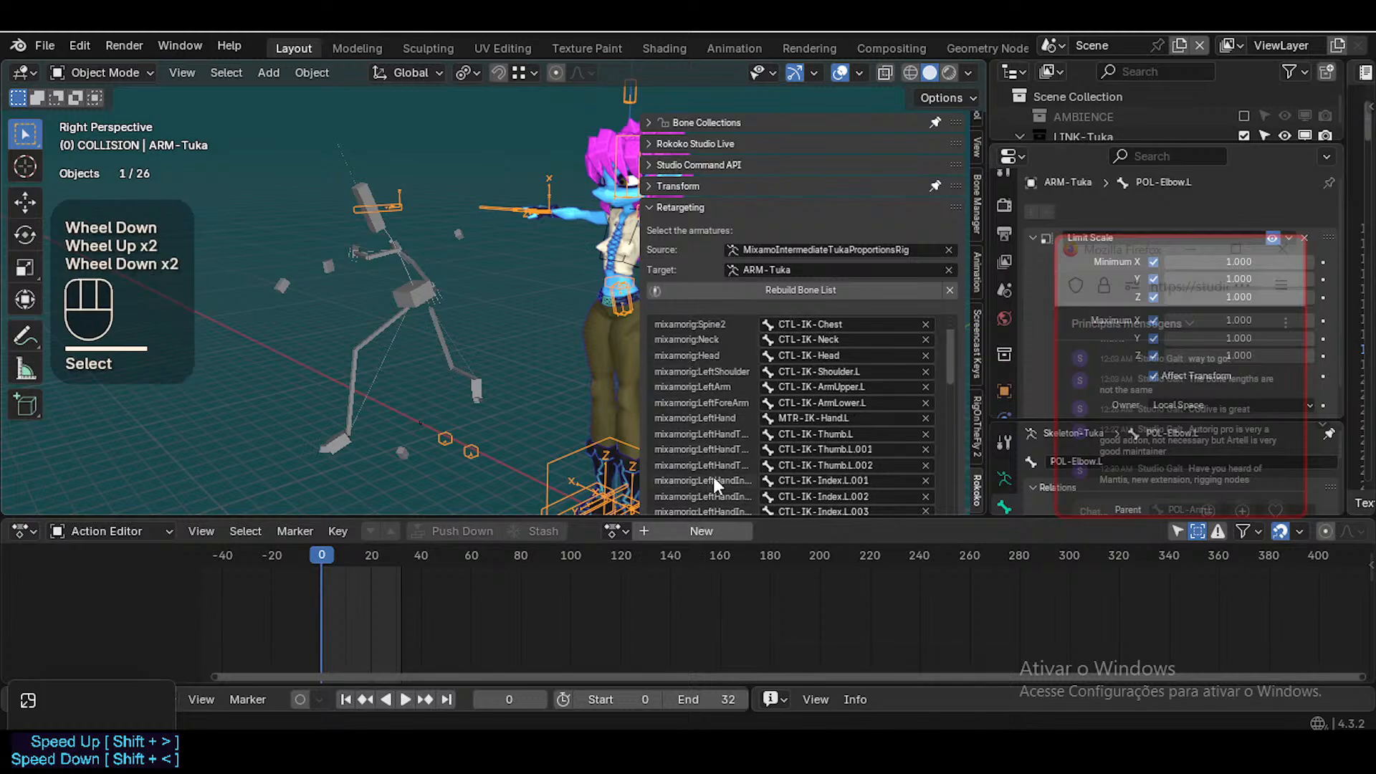
scroll(833, 364, "down", 1)
scroll(836, 423, "up", 2)
scroll(840, 346, "up", 1)
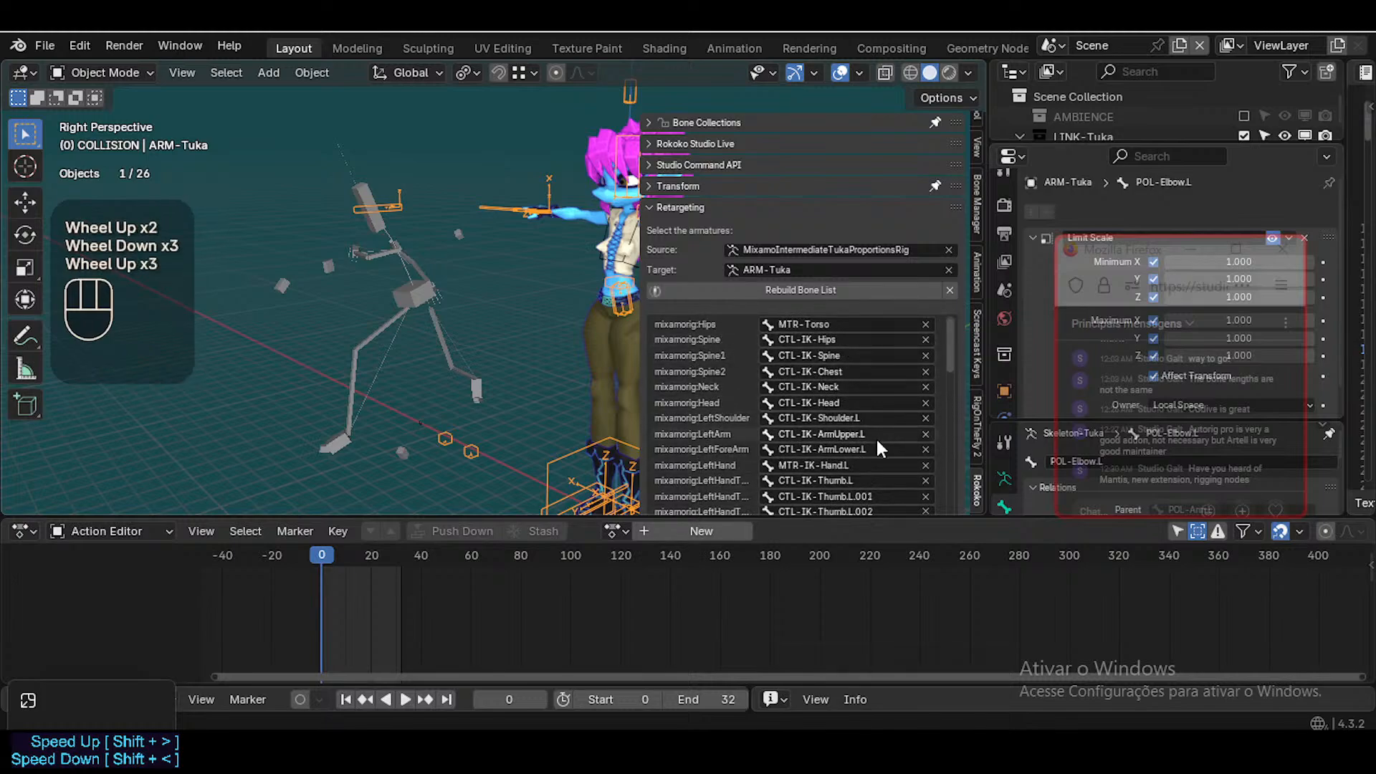
scroll(876, 440, "down", 11)
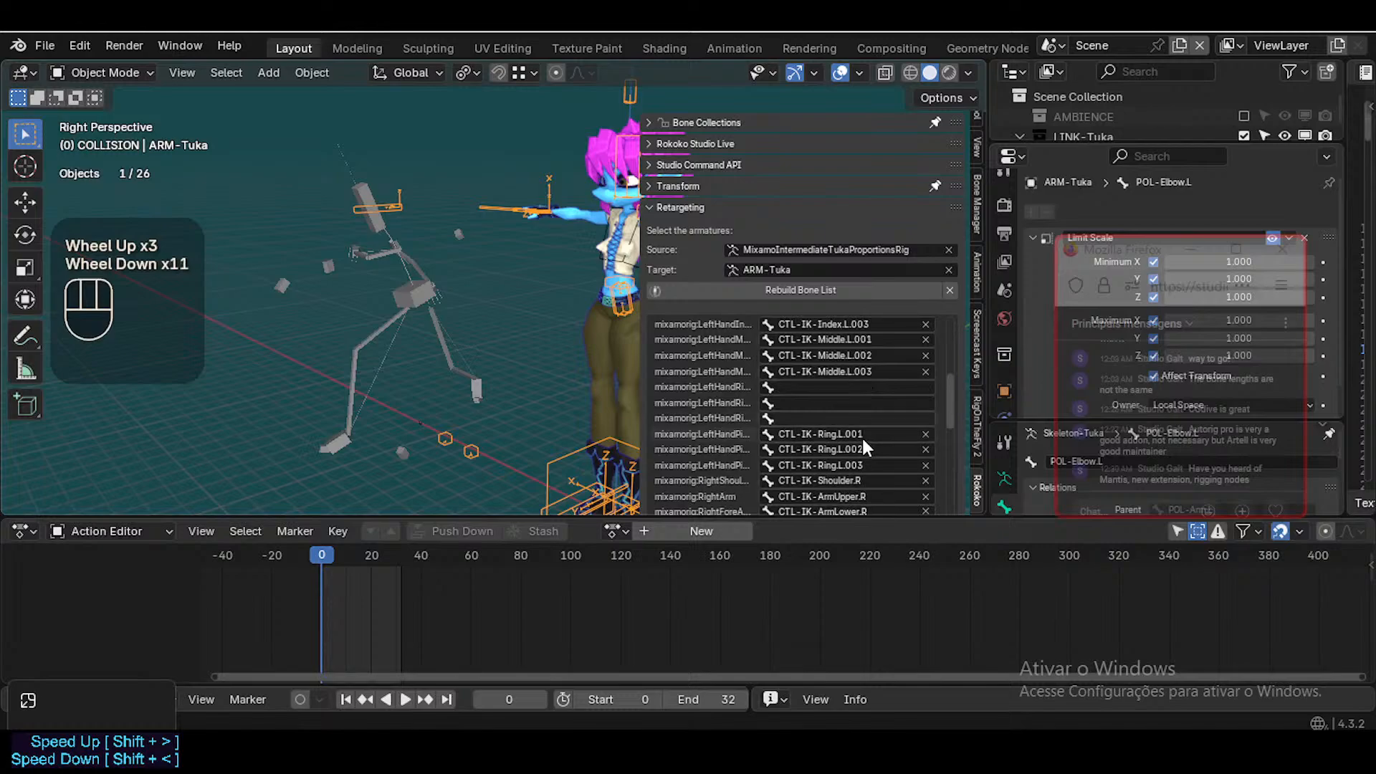
scroll(862, 436, "down", 3)
scroll(827, 354, "up", 1)
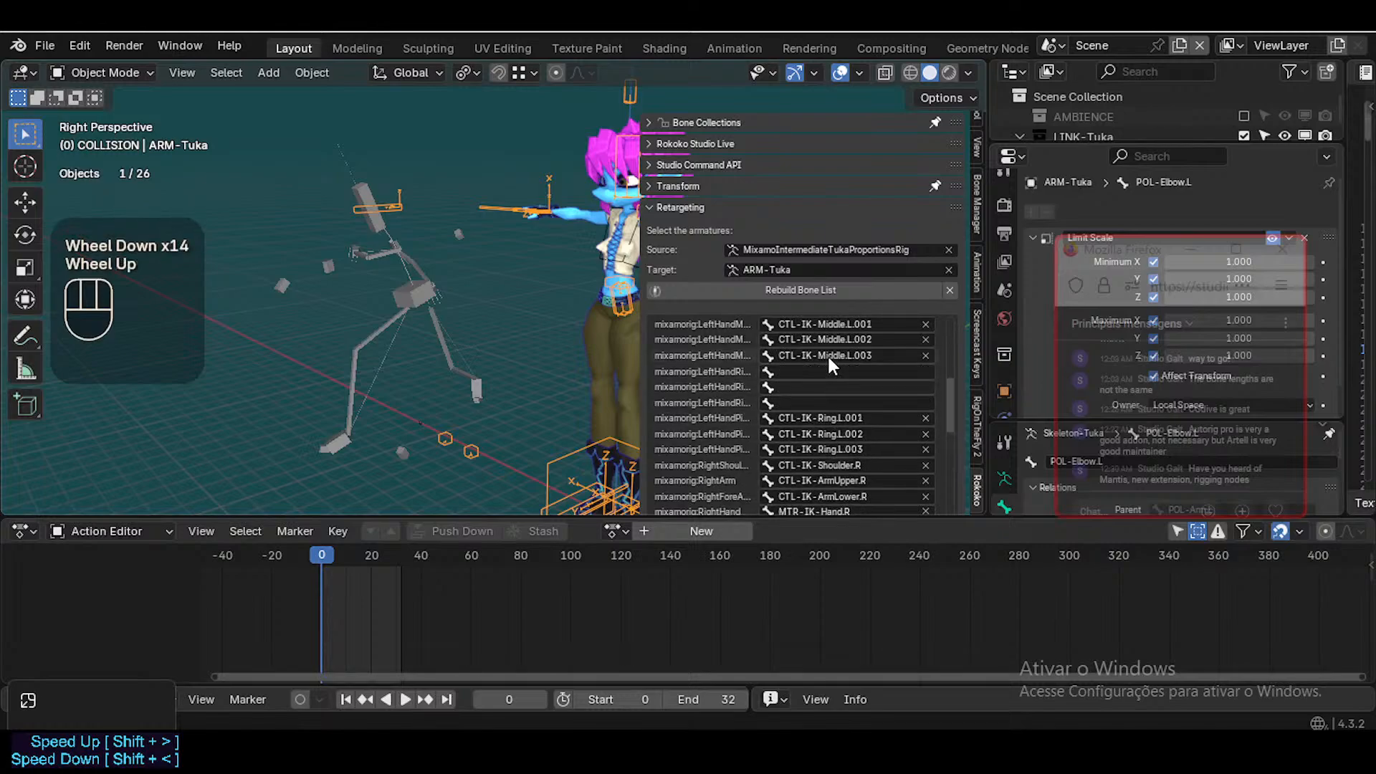
scroll(772, 376, "up", 1)
left_click(783, 387)
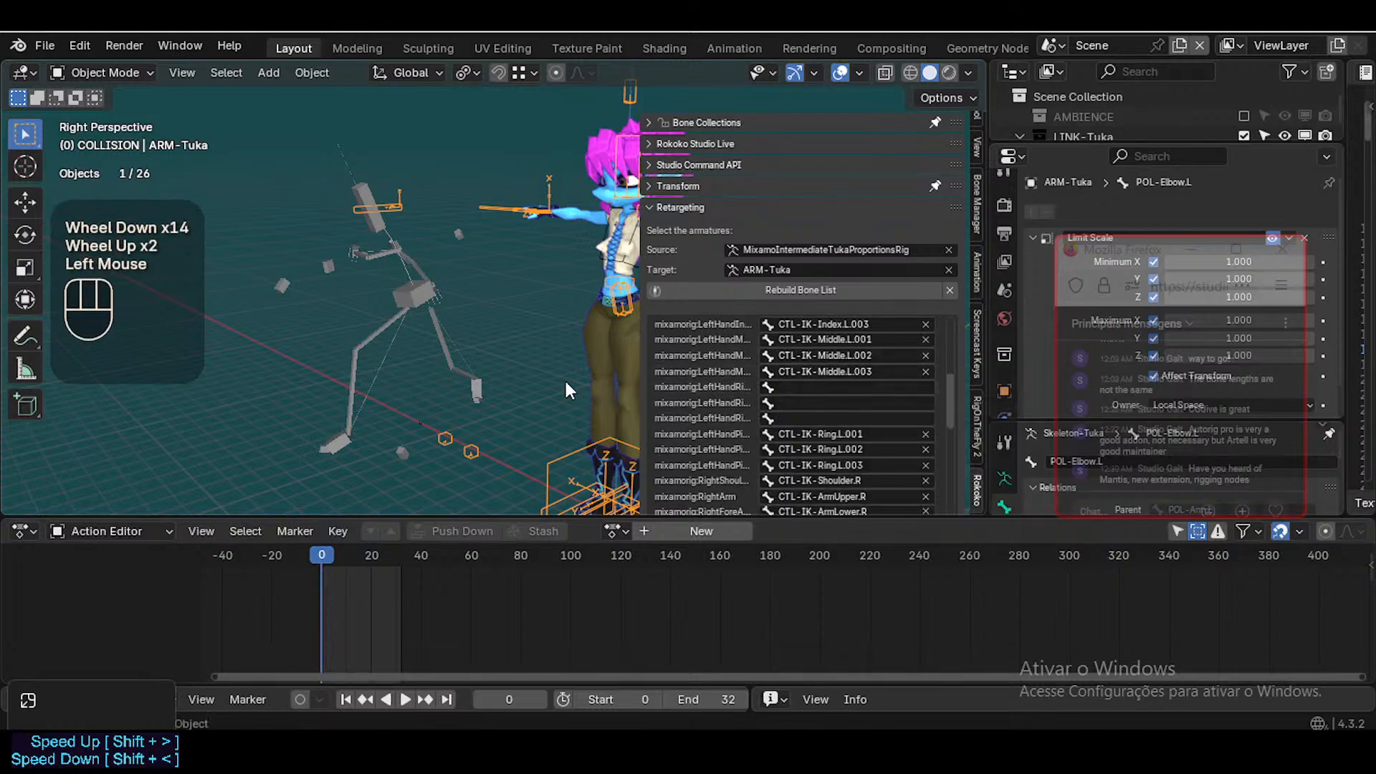
Widen the retargeting settings area enough to read the full Mixamo bone names in the mapping list
left_click(640, 384)
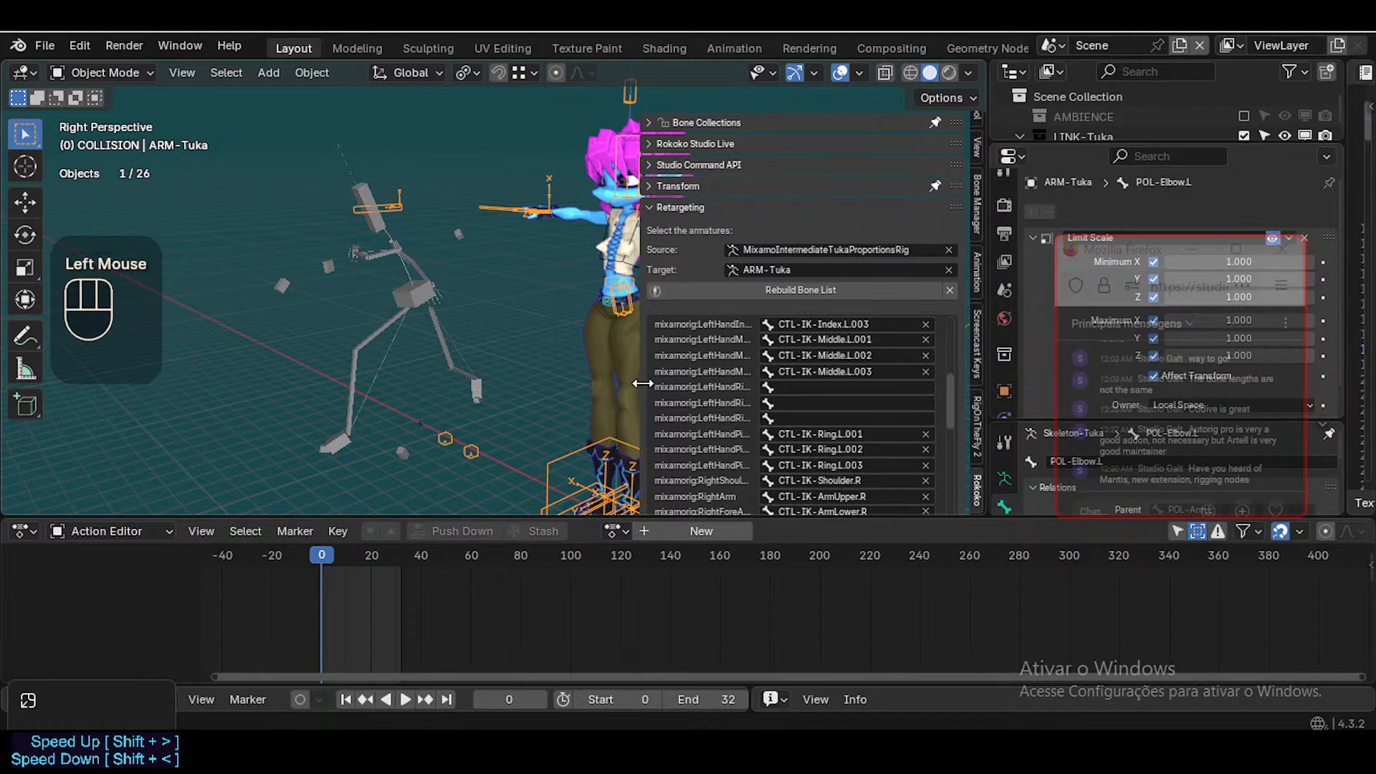
left_click_drag(640, 384, 591, 385)
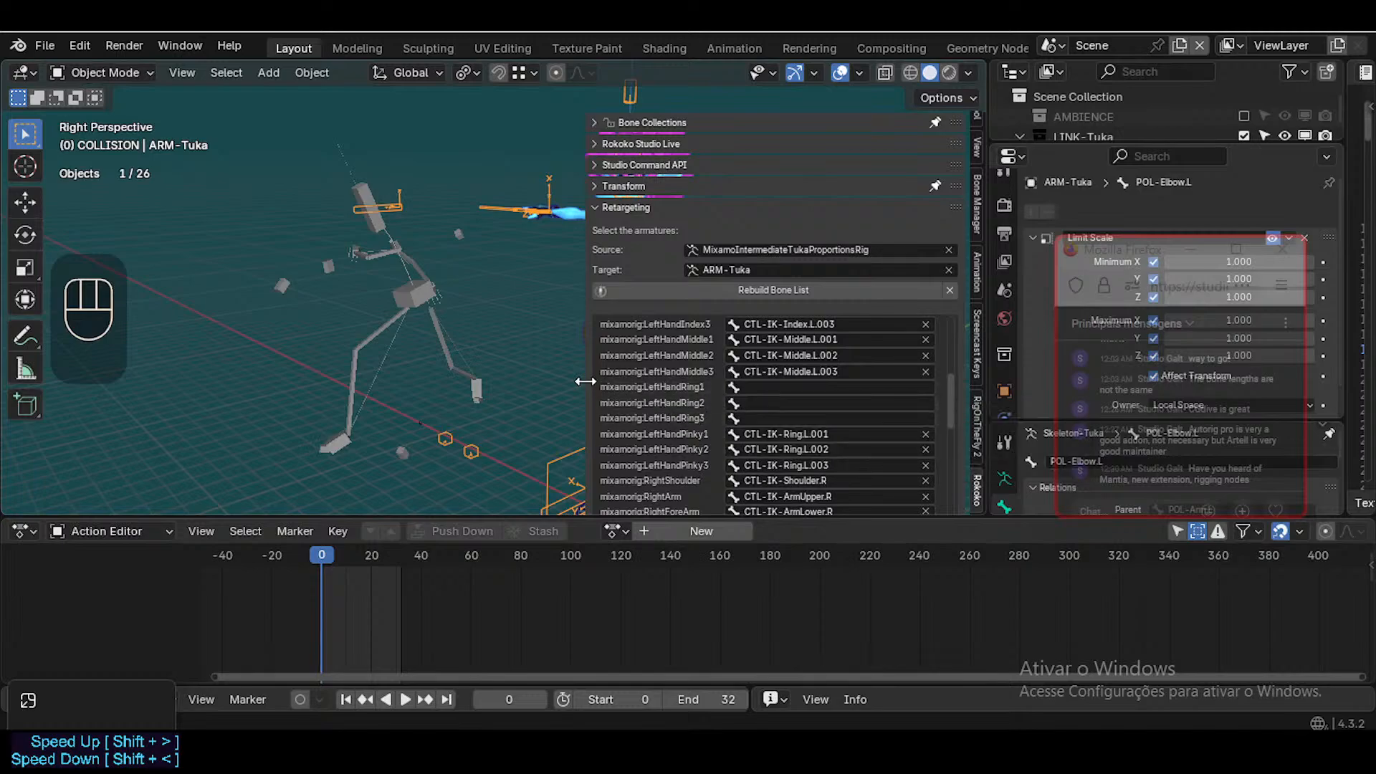
left_click_drag(585, 382, 572, 386)
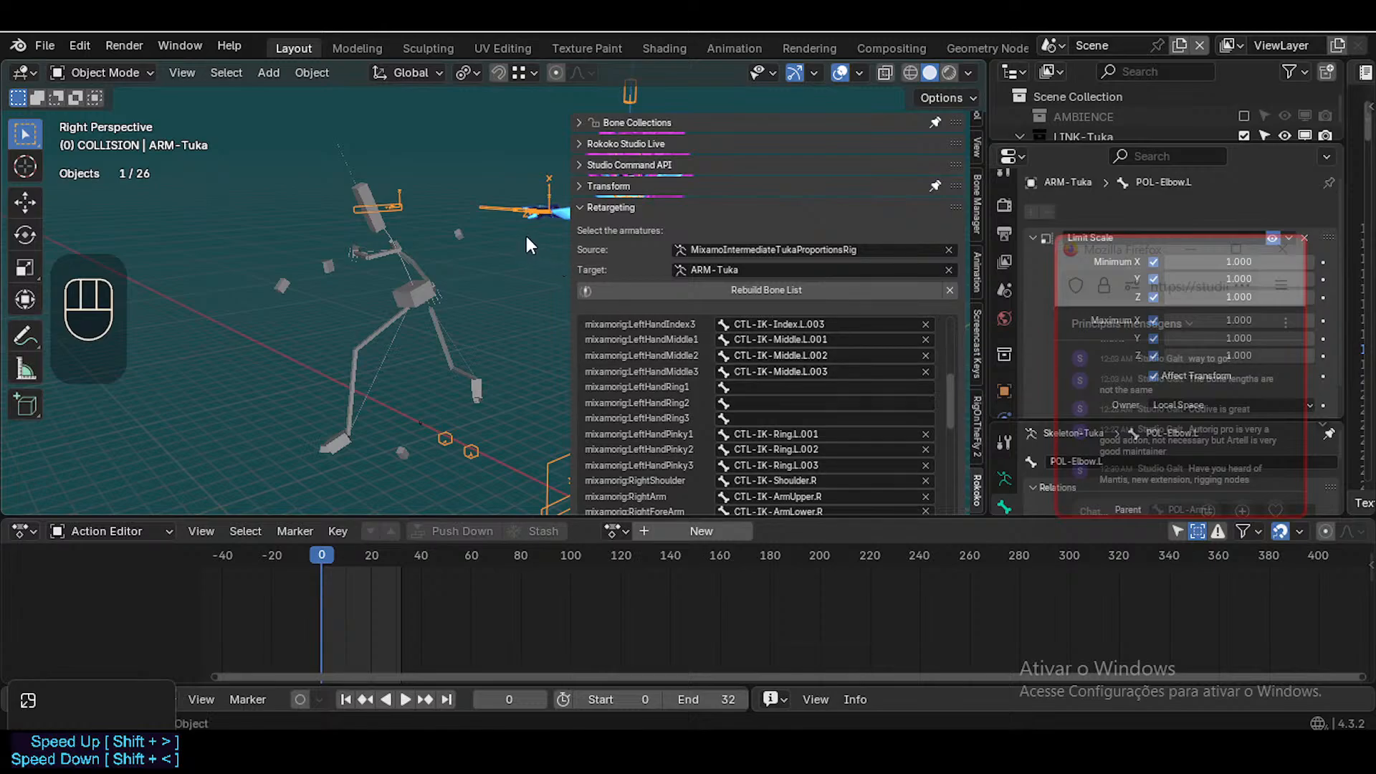
Hide the retargeting settings and inspect the Tuka character's left hand and fingers up close before returning to both armatures
key("n")
key("shift+grave")
key("w")
key("e")
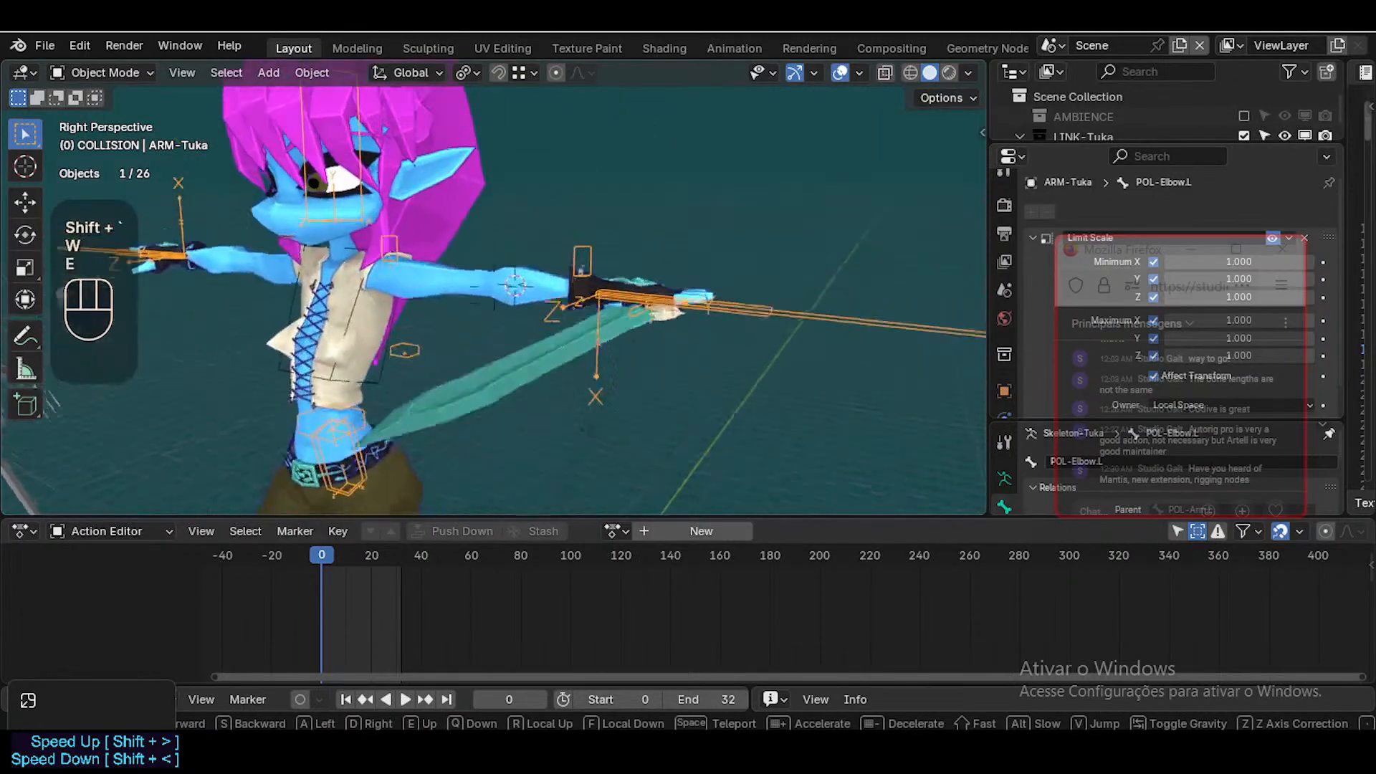
key("a")
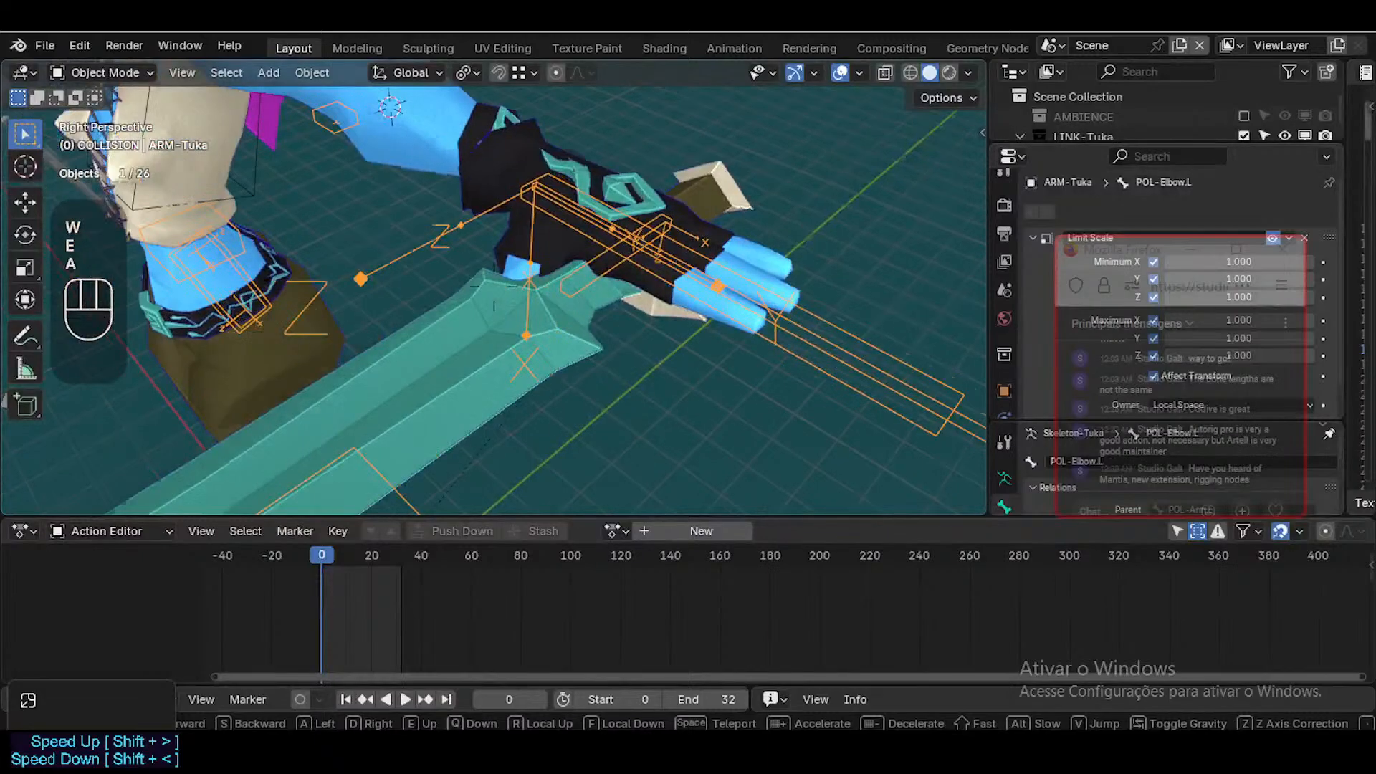
key("s")
key("shift+q")
key("shift+a")
key("shift+w")
key("w")
key("s")
left_click(526, 236)
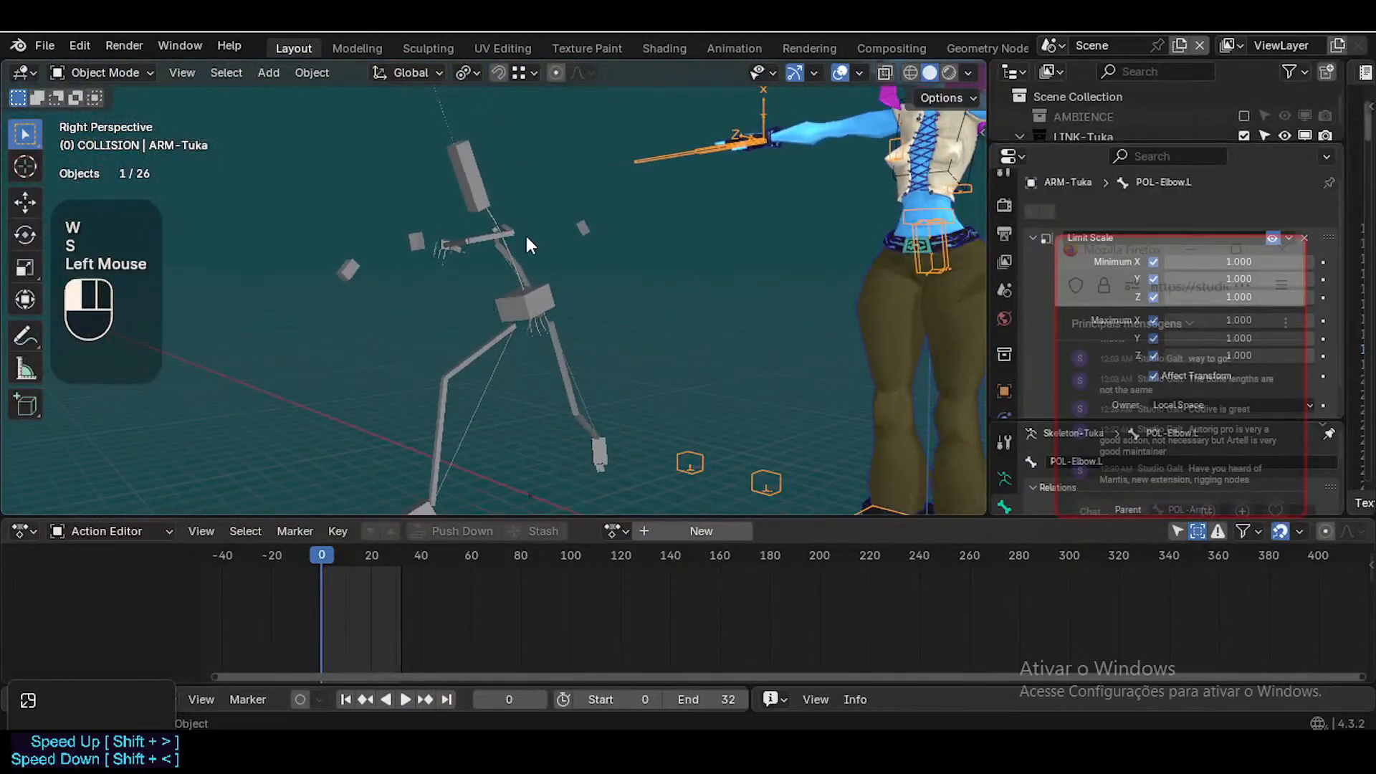
Show the retargeting settings again and examine the right-hand finger and leg mappings, focusing on the ring and pinky entries
key("n")
scroll(789, 448, "down", 6)
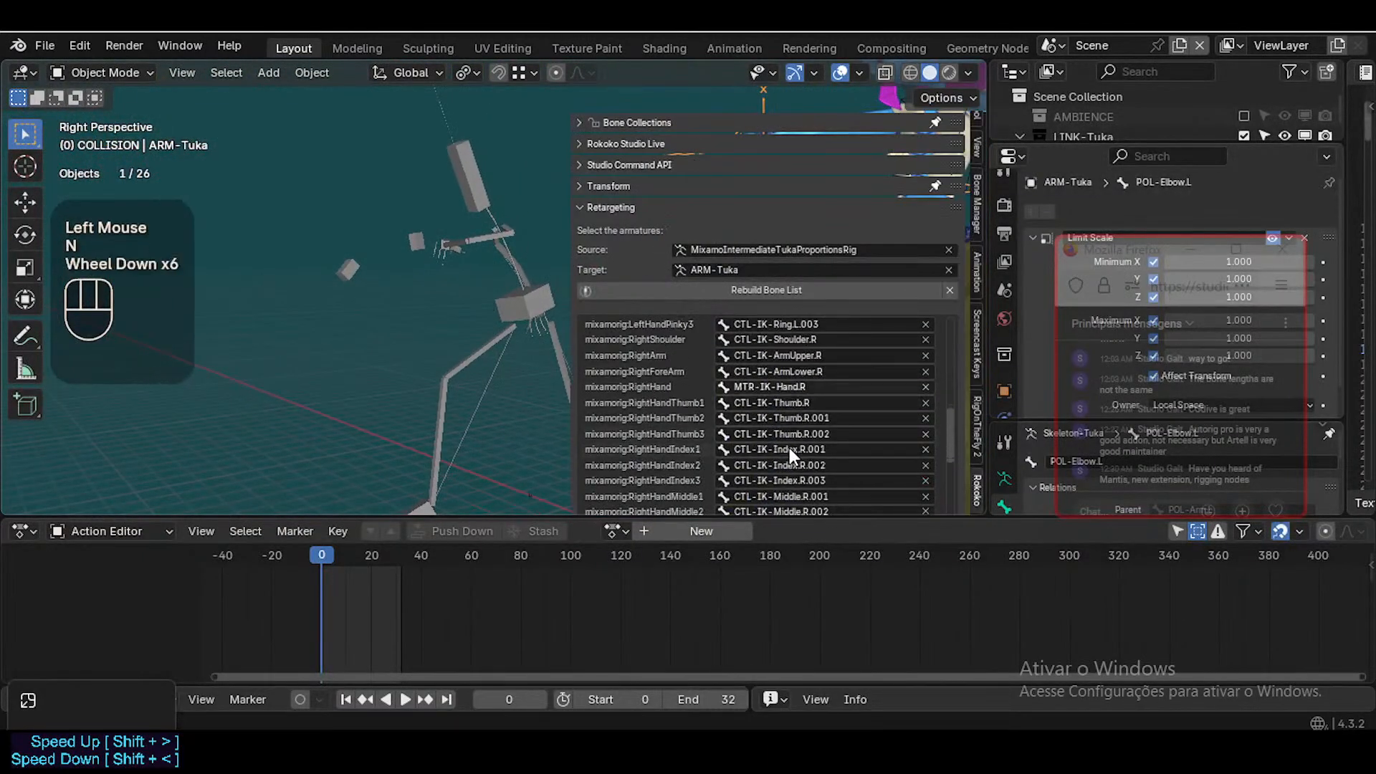
scroll(789, 448, "down", 2)
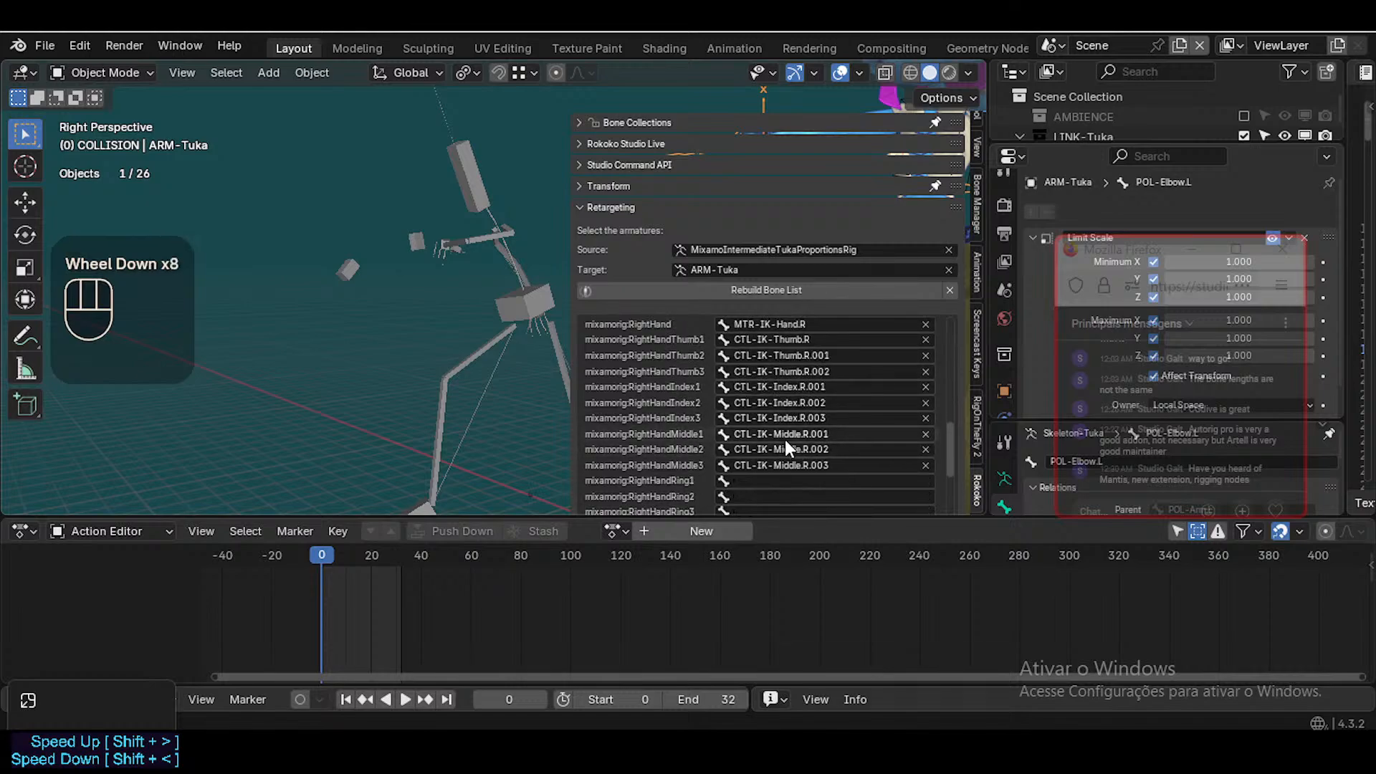
scroll(822, 424, "down", 2)
scroll(817, 415, "up", 3)
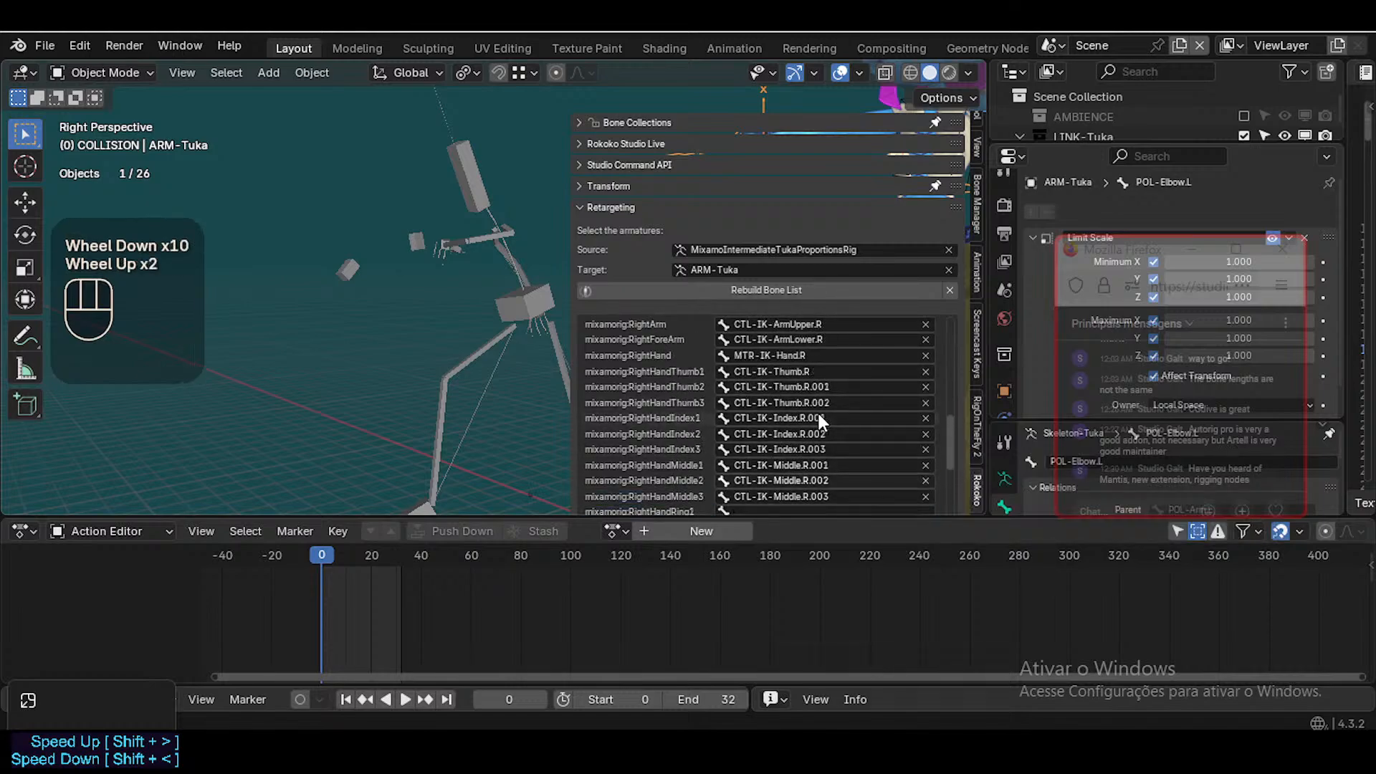
scroll(823, 417, "down", 1)
scroll(823, 423, "down", 5)
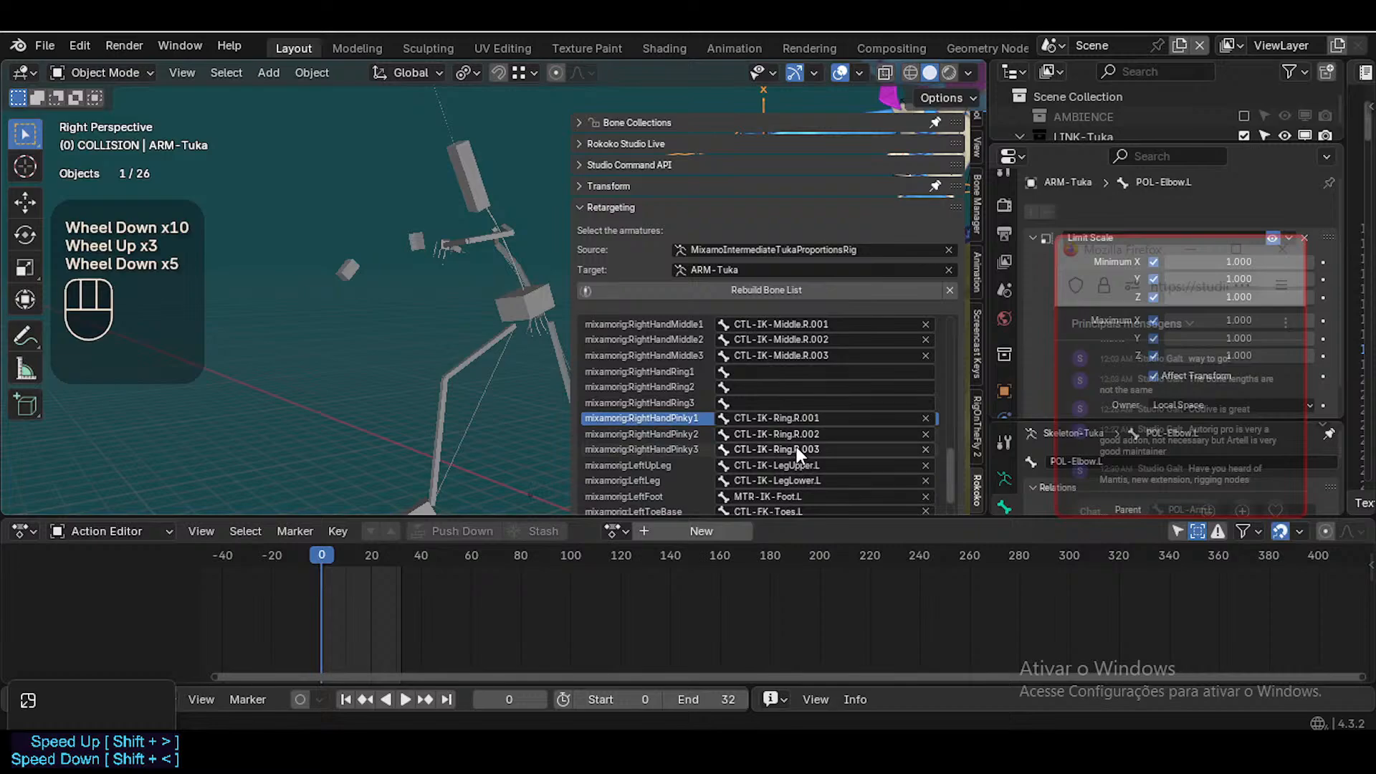
scroll(749, 415, "up", 1)
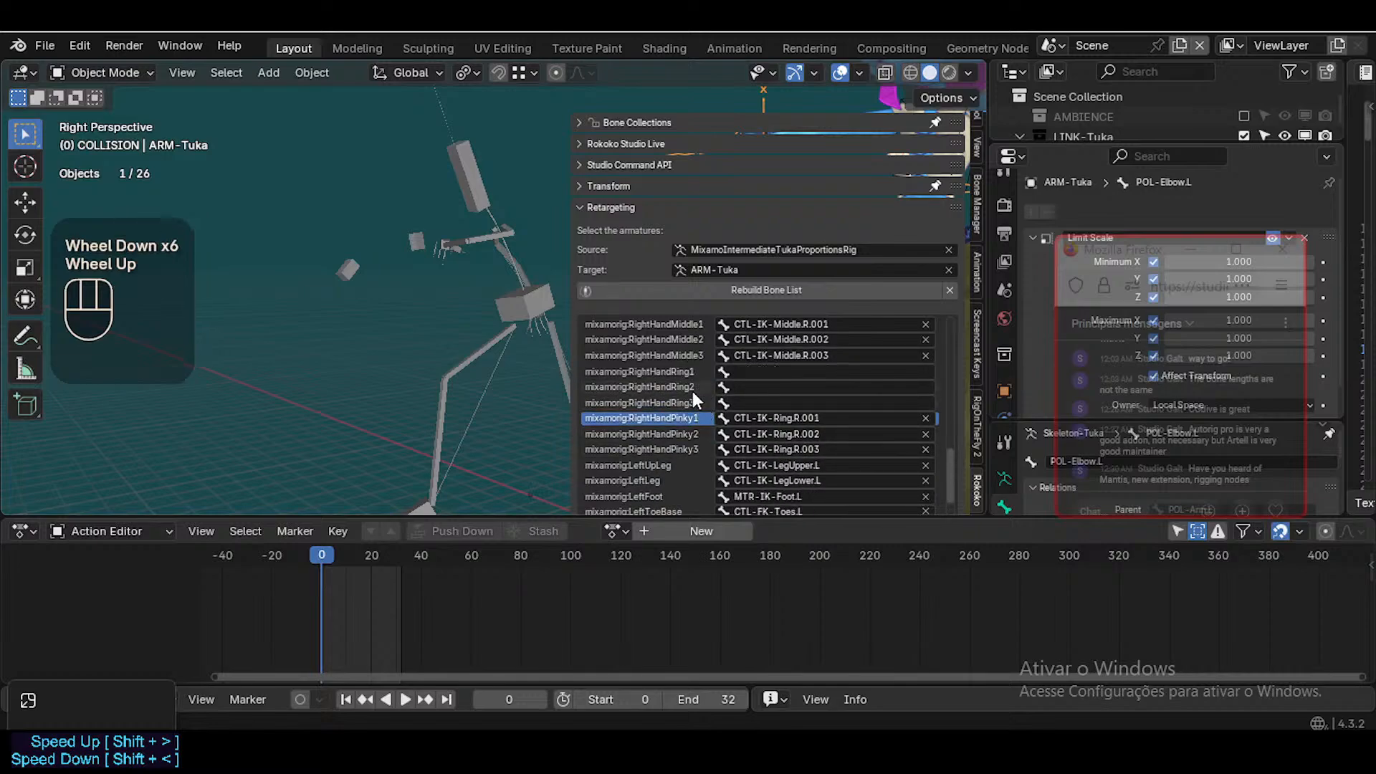
scroll(809, 391, "down", 2)
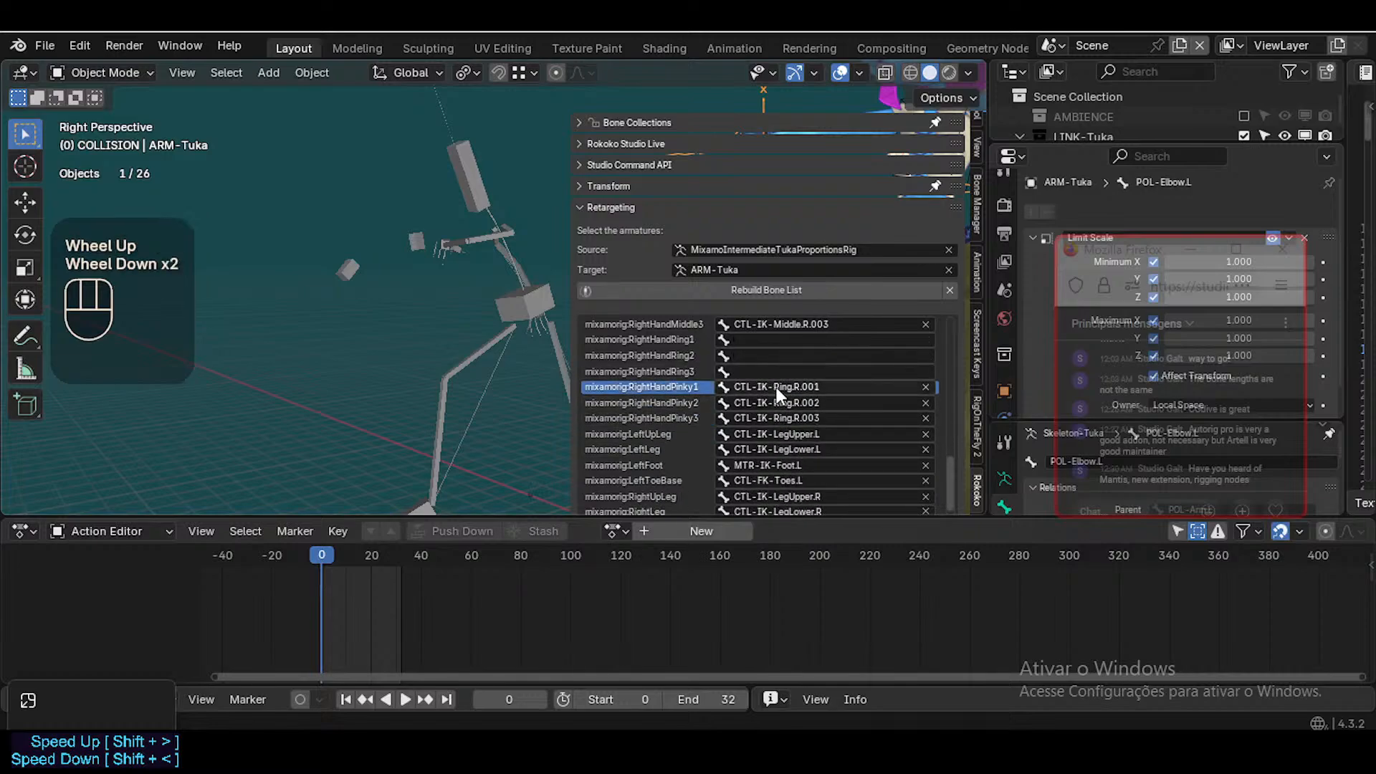
scroll(717, 387, "up", 1)
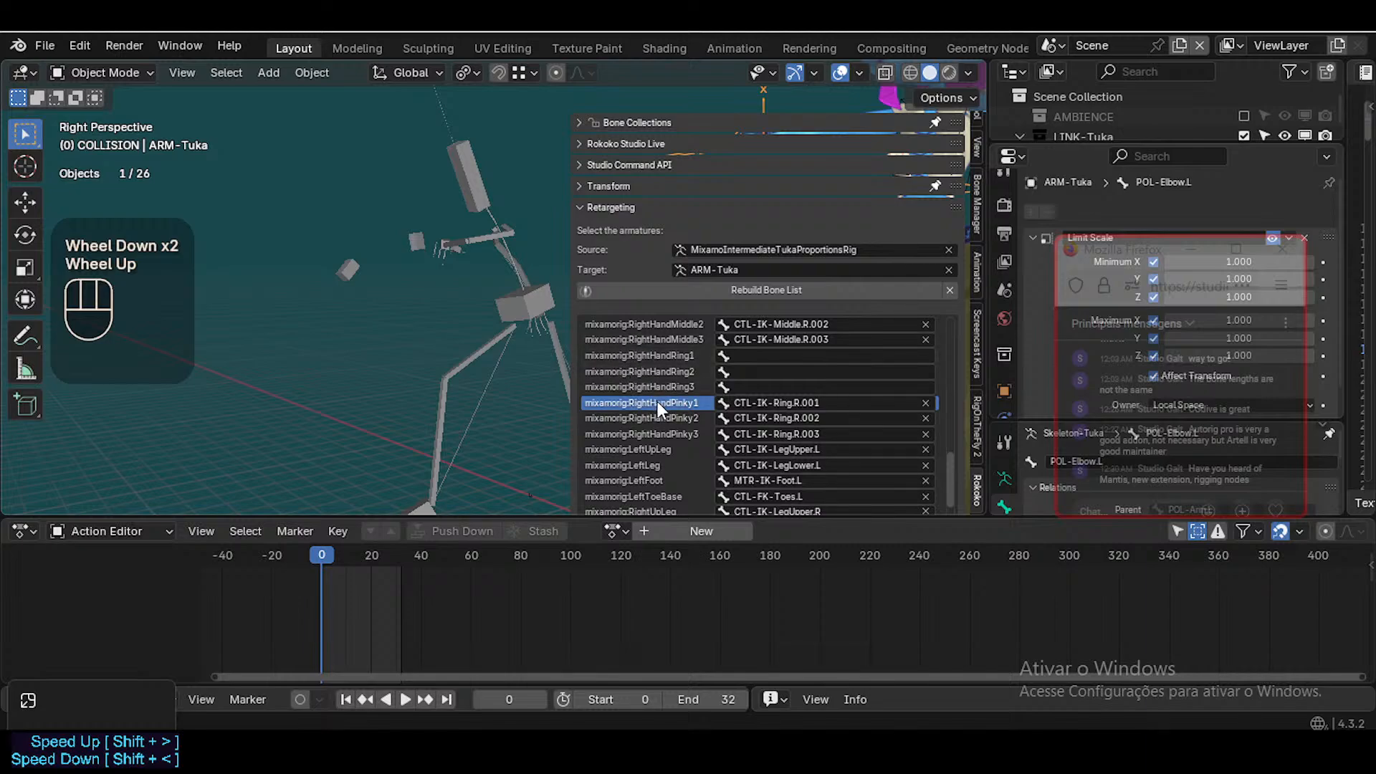
scroll(790, 410, "down", 1)
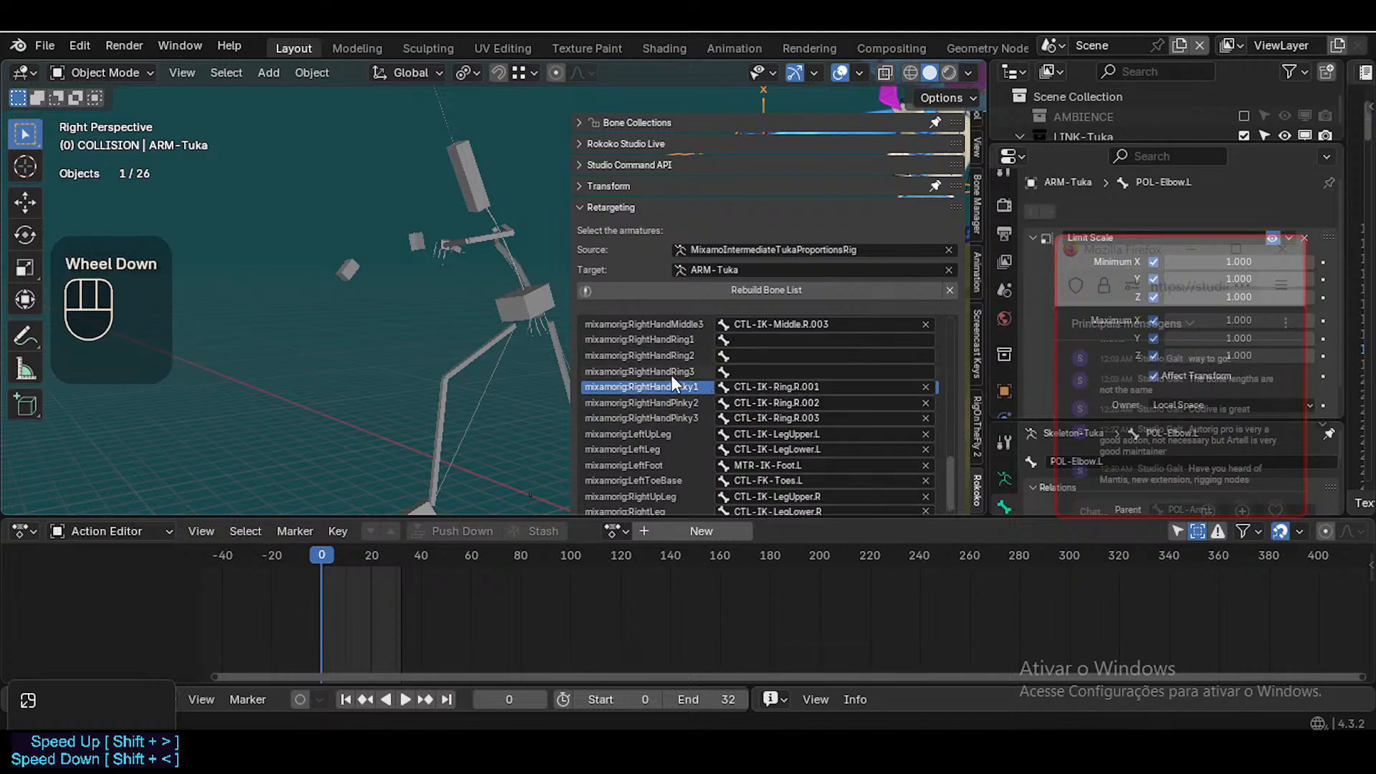
scroll(794, 384, "down", 2)
scroll(792, 401, "down", 3)
scroll(785, 407, "up", 6)
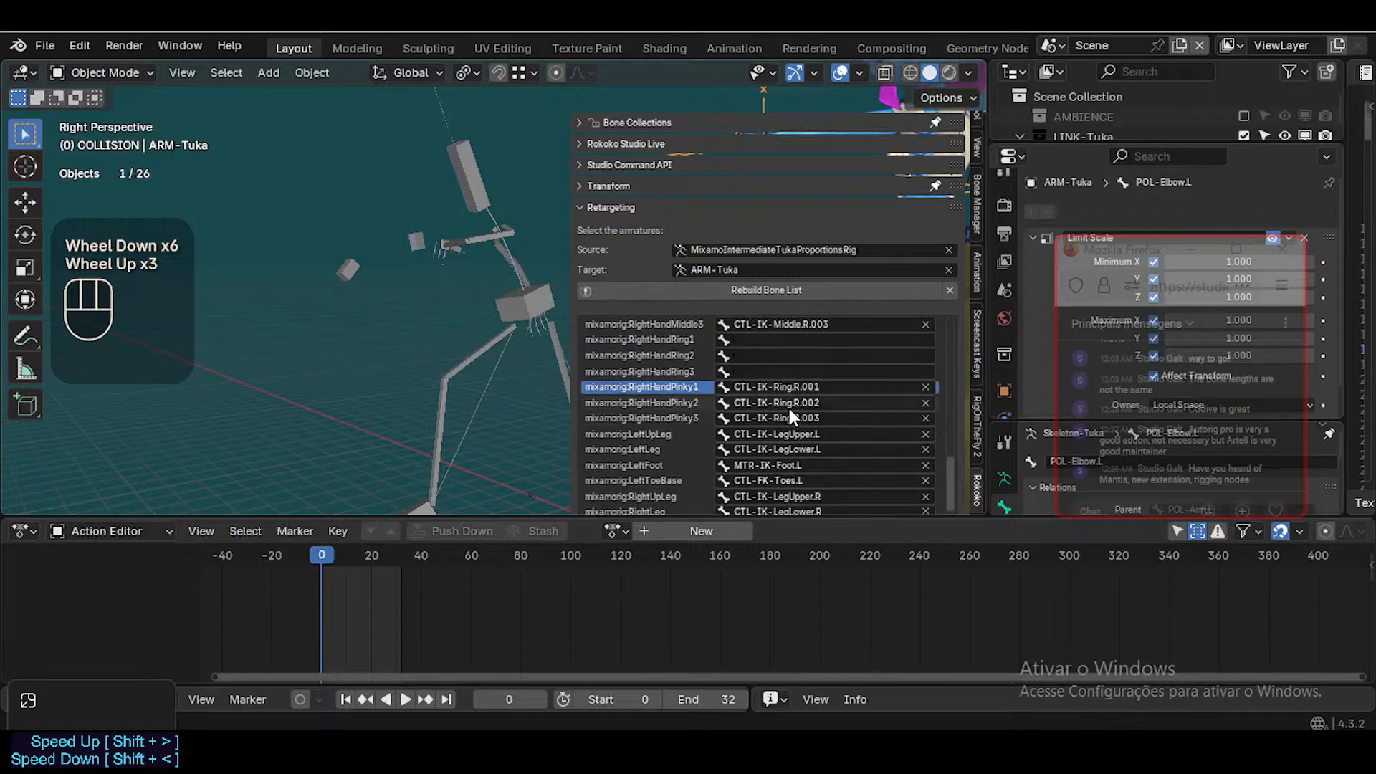
Compare the left-hand and right-hand finger mappings, and return to the hips entry at the start of the bone list
scroll(792, 423, "up", 6)
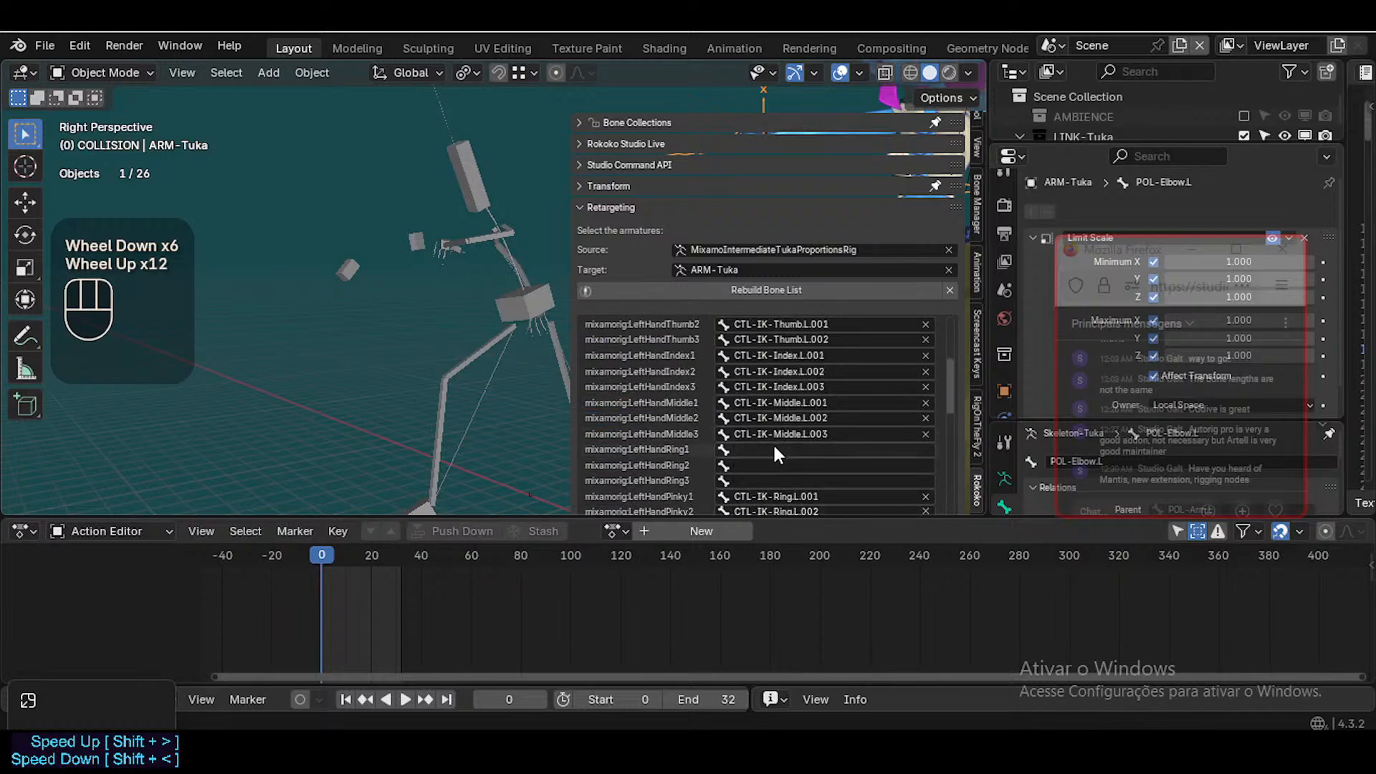
scroll(774, 446, "down", 3)
scroll(772, 442, "down", 8)
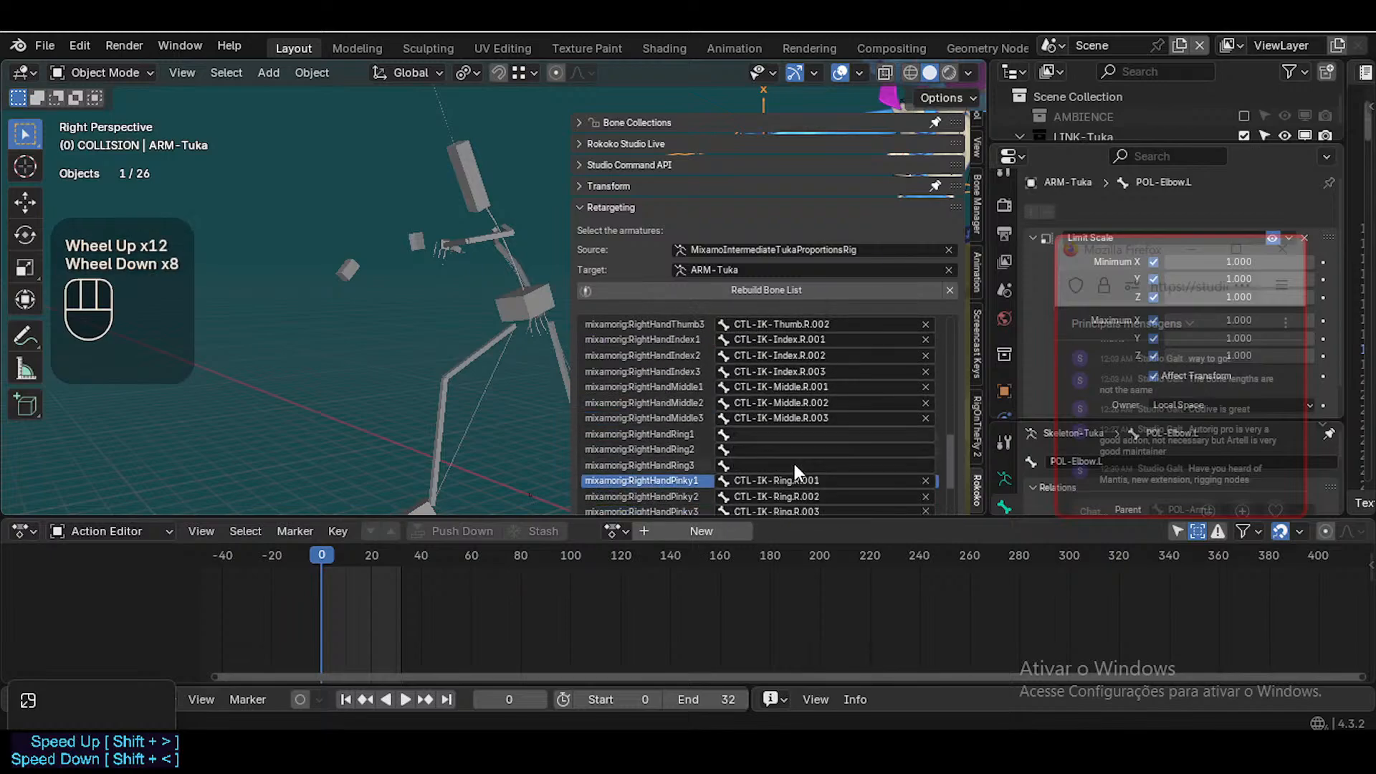
scroll(798, 454, "up", 2)
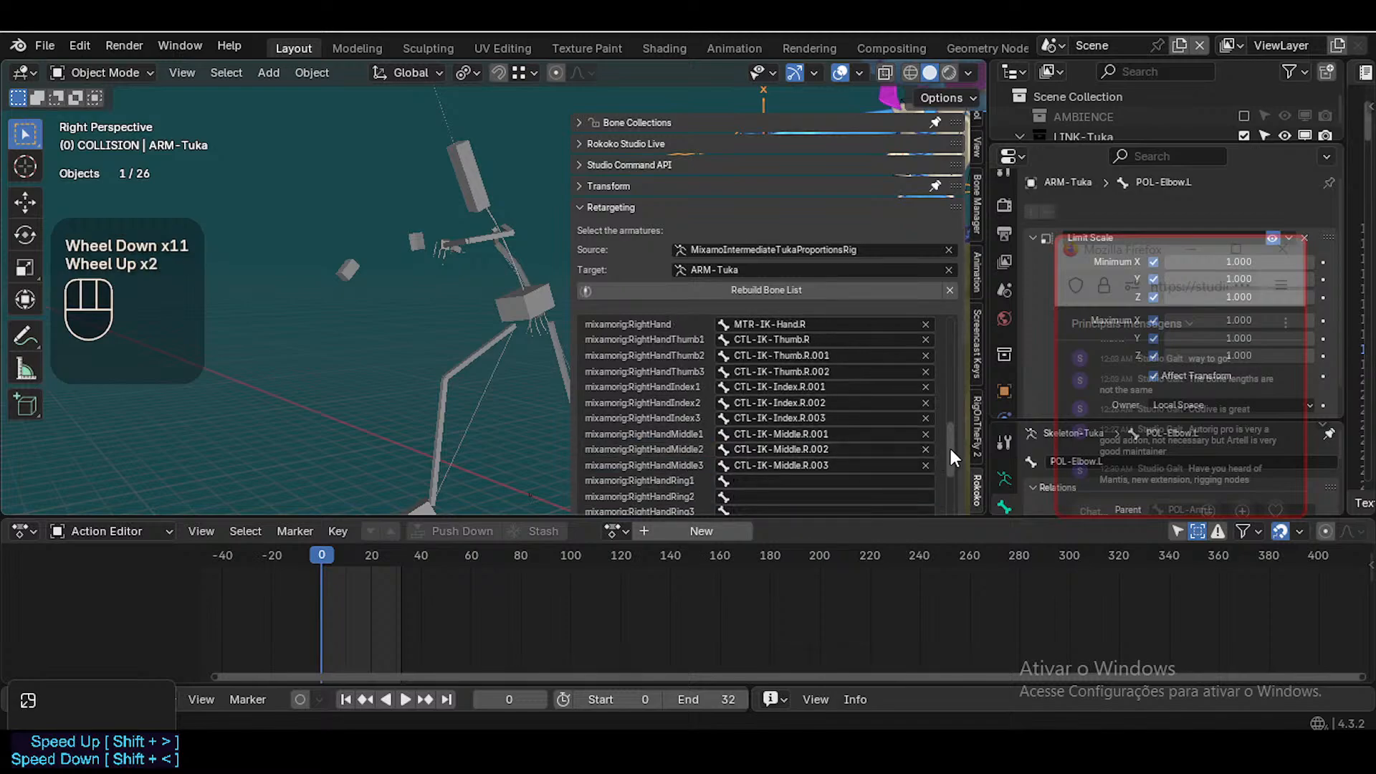
left_click_drag(951, 448, 949, 320)
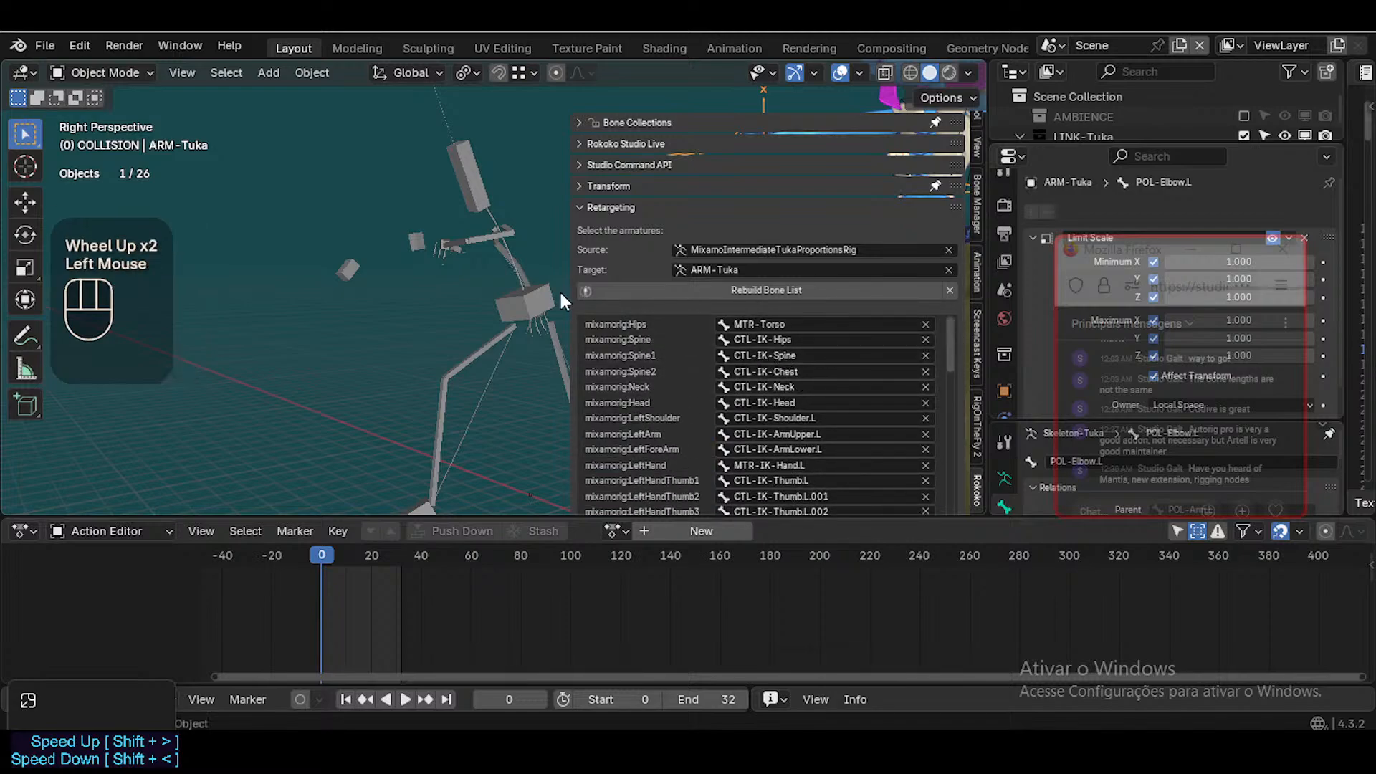
Put the Tuka rig into Pose Mode near the character's feet, unhide all its bones, and show the side settings
key("n")
key("shift+grave")
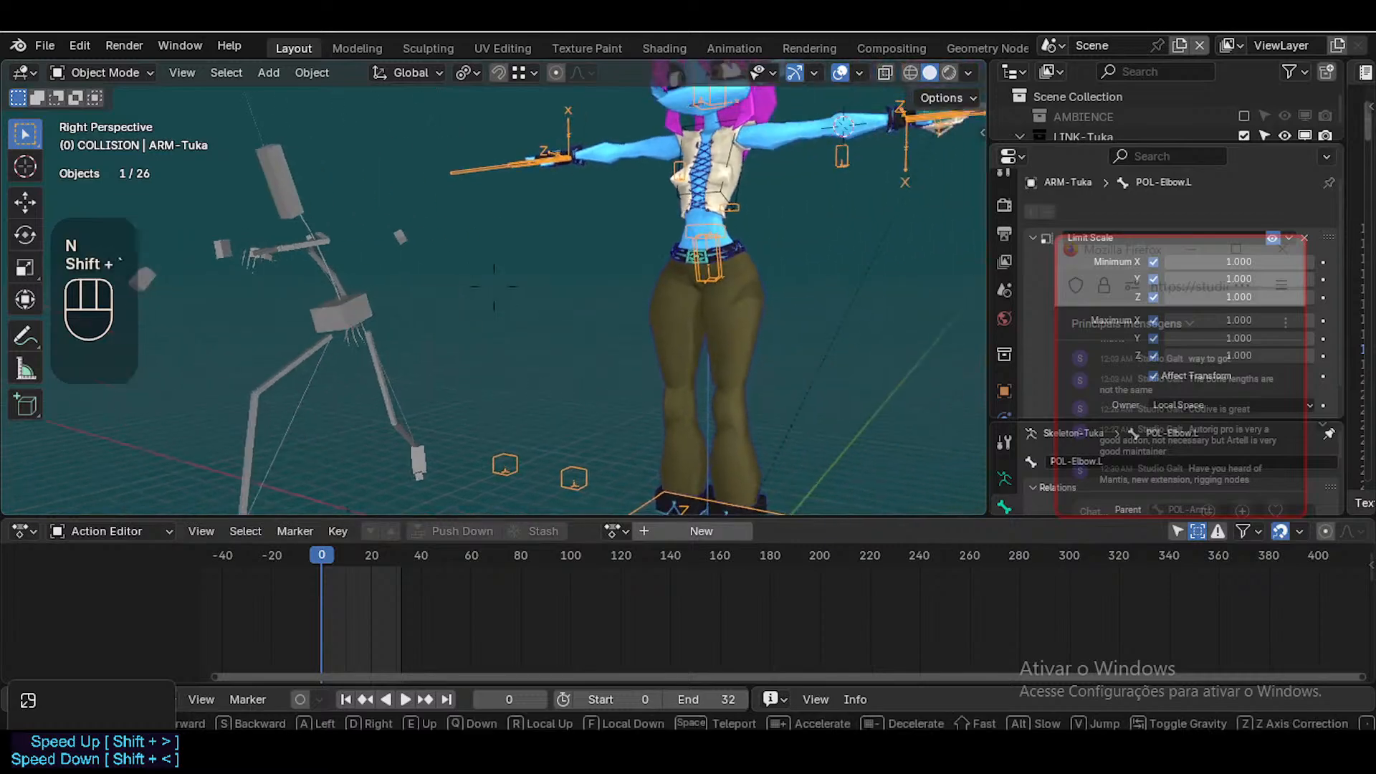
key("s")
key("e")
left_click(658, 386)
left_click(643, 410)
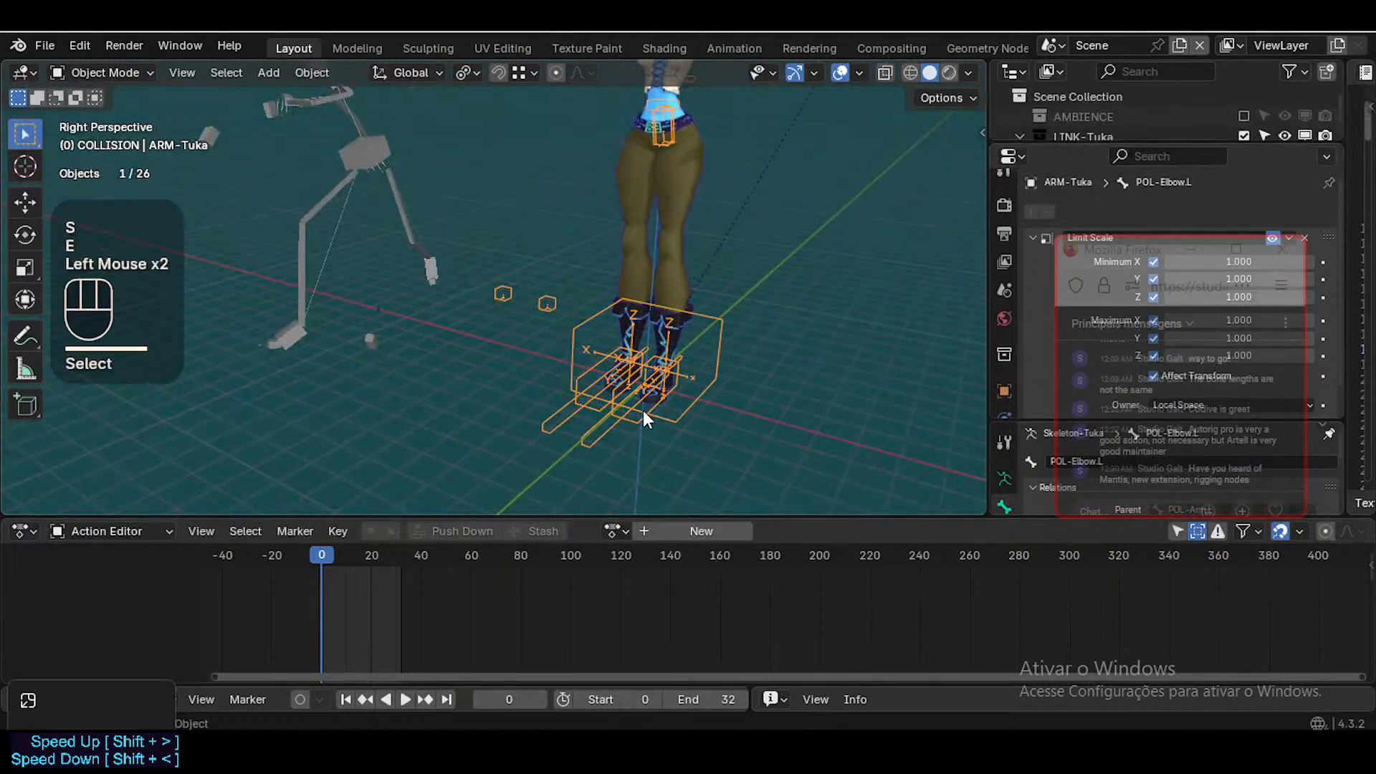
key("ctrl+Tab")
key("alt+h")
key("n")
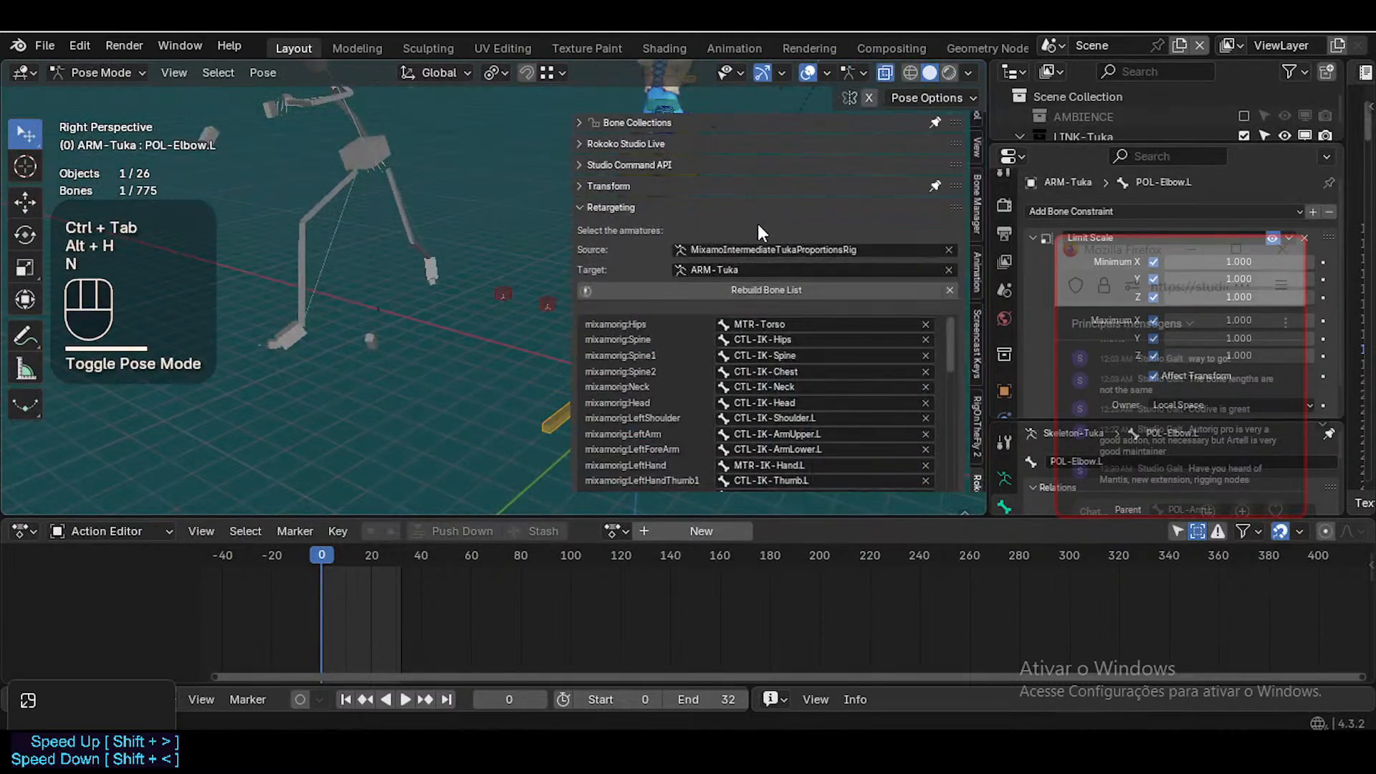
key("n")
key("n")
scroll(633, 159, "up", 2)
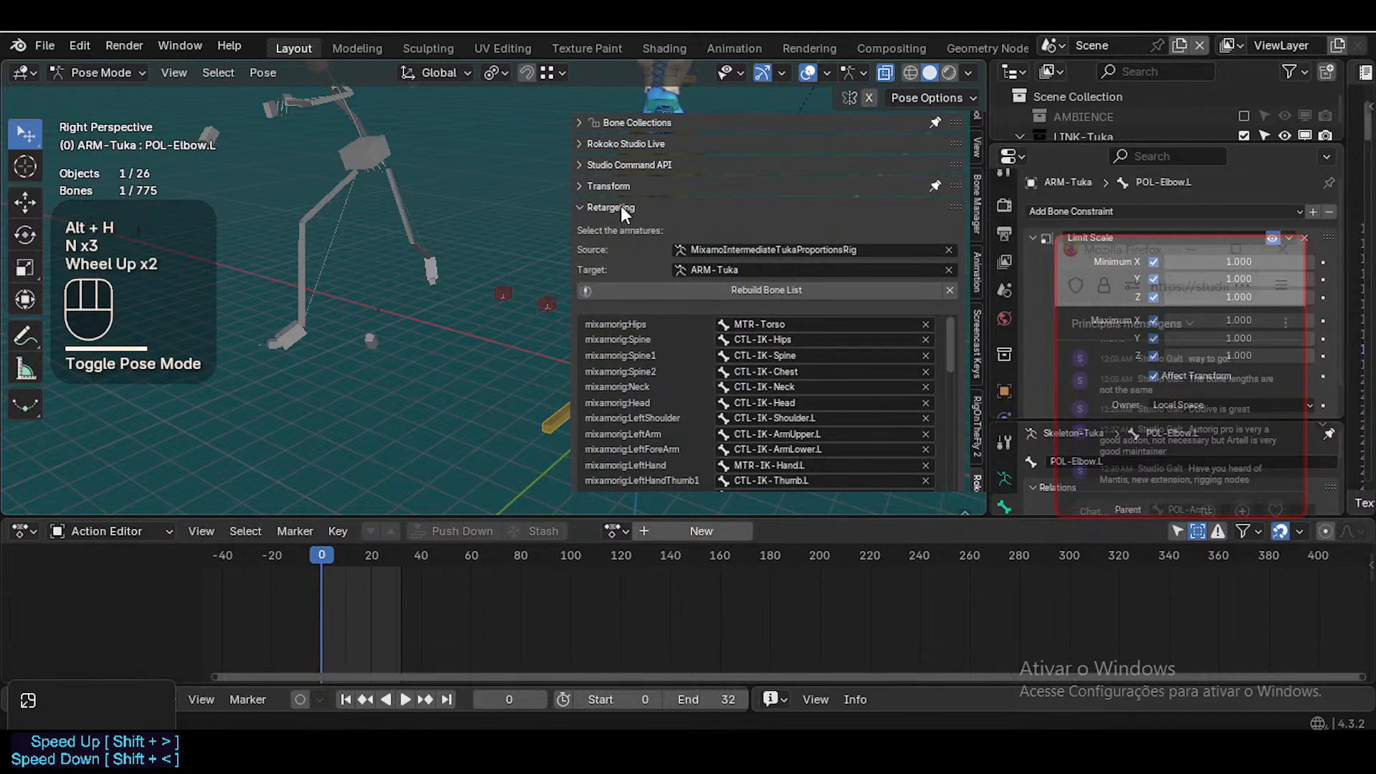
Check the root control with custom bone shapes shown, hide the shapes again, and turn off solo for the MTR-Body bone collection
key("ctrl+4")
left_click(500, 342)
left_click(618, 122)
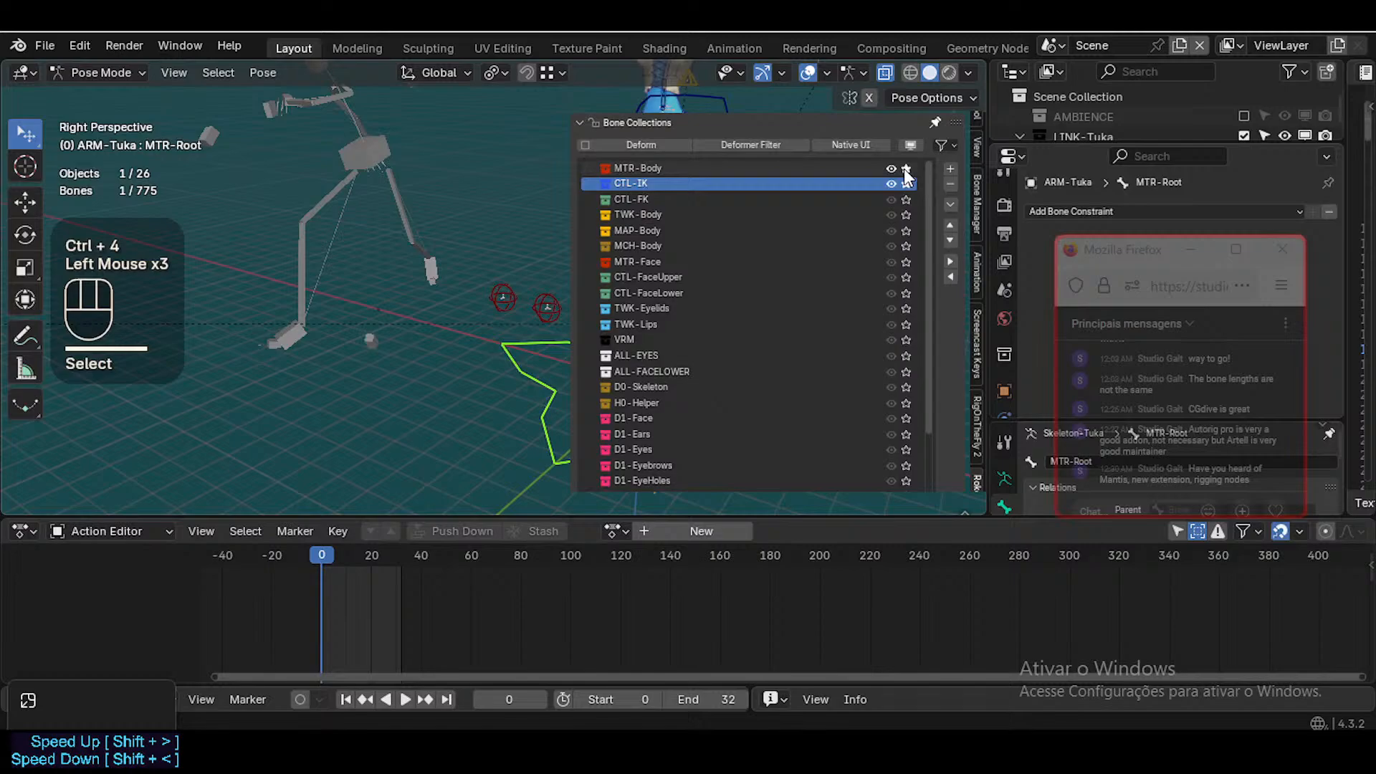
left_click(905, 170)
left_click(905, 171)
key("n")
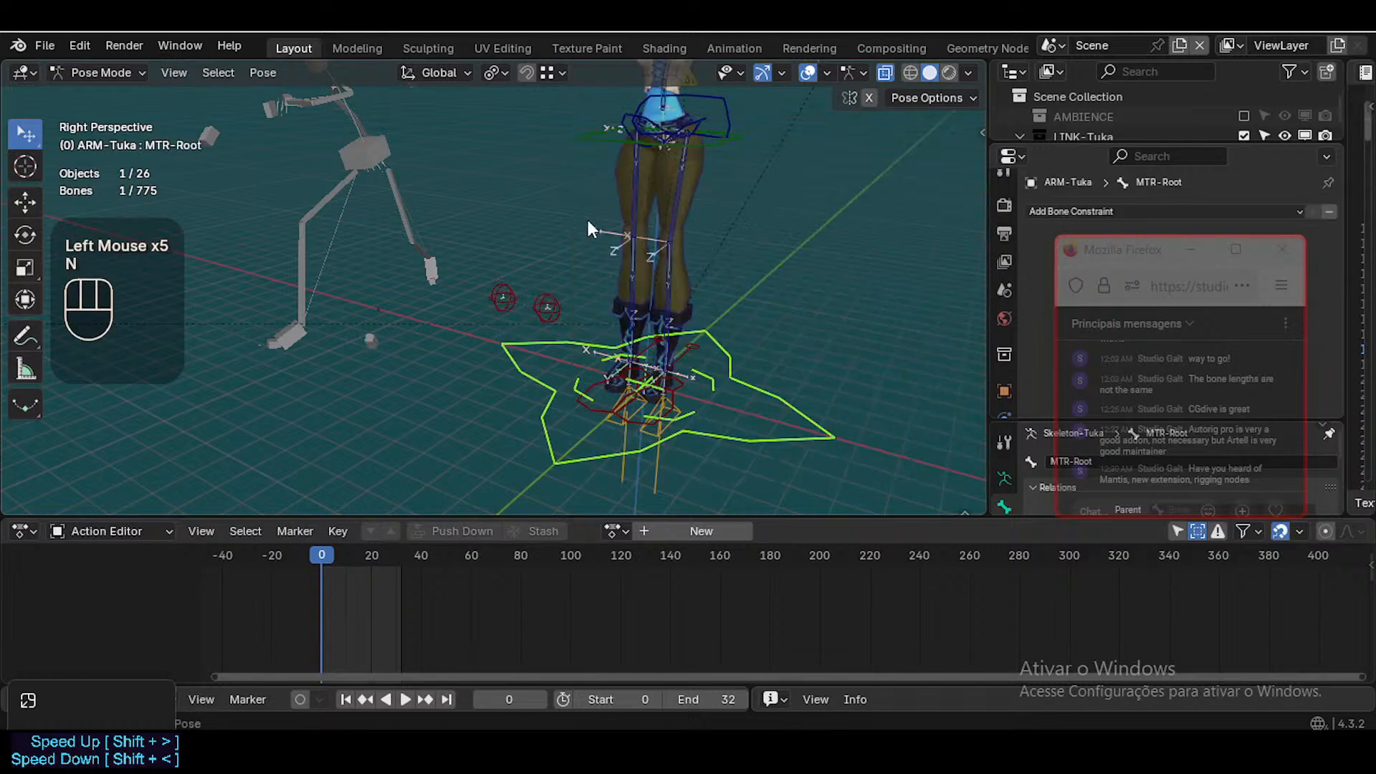
key("ctrl+4")
key("n")
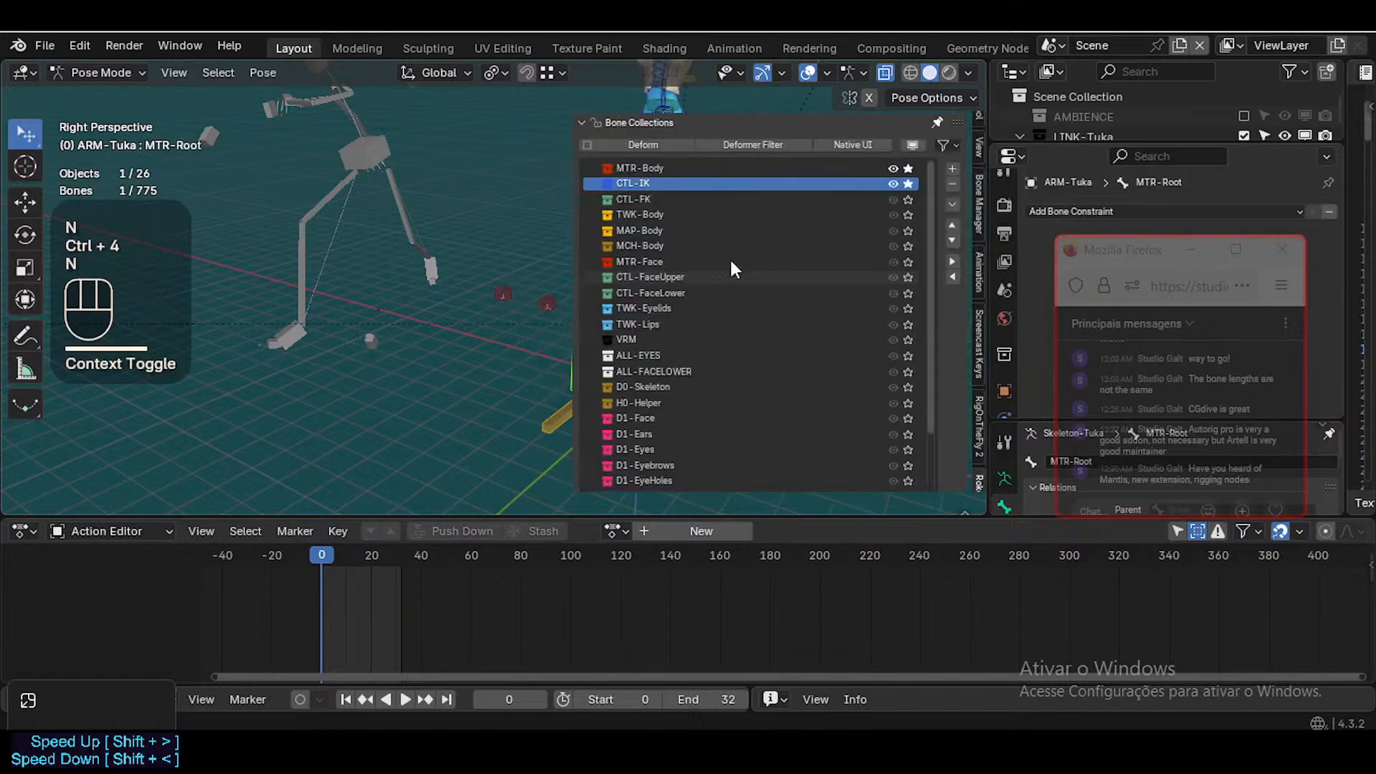
left_click(903, 175)
key("n")
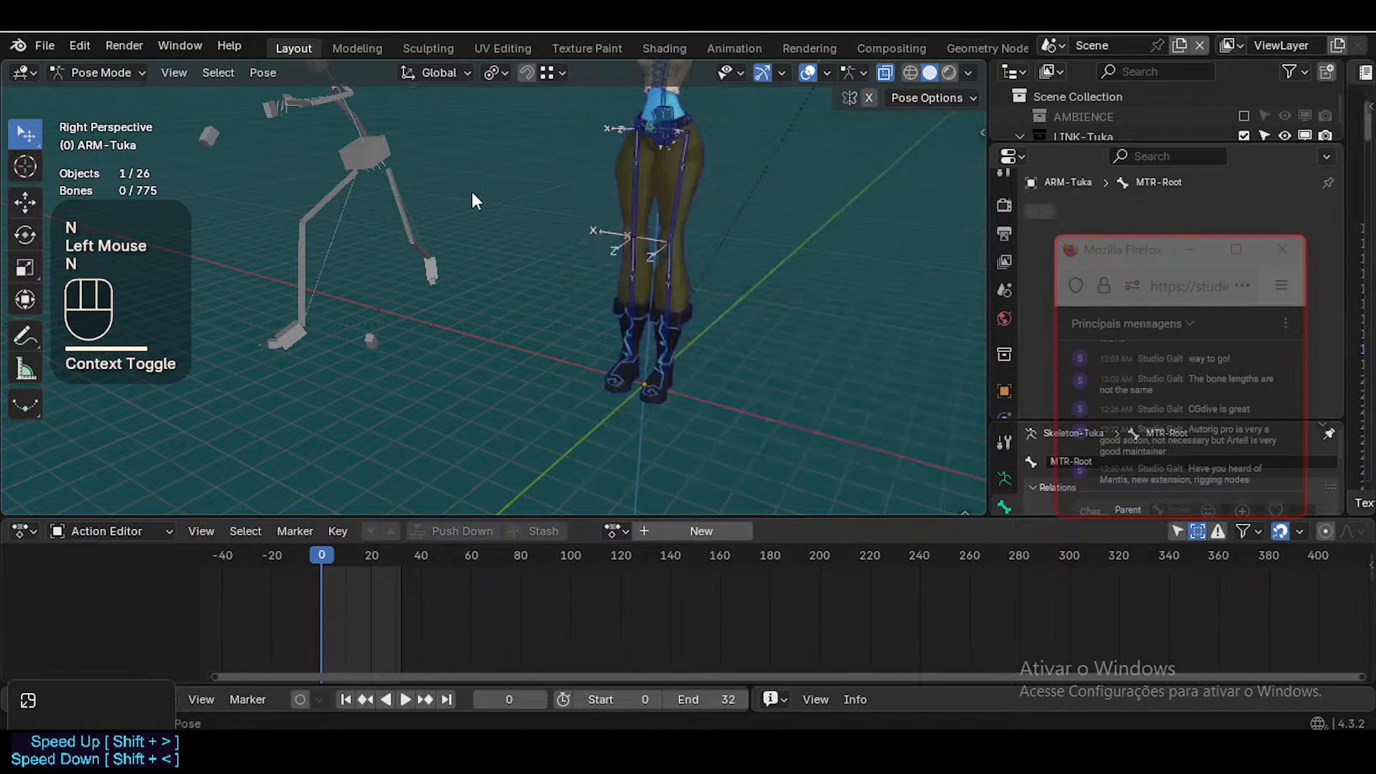
Put the Mixamo armature and the Tuka rig into Pose Mode together and hide the bone axes
key("ctrl+Tab")
left_click(387, 178)
left_click(631, 195, "shift")
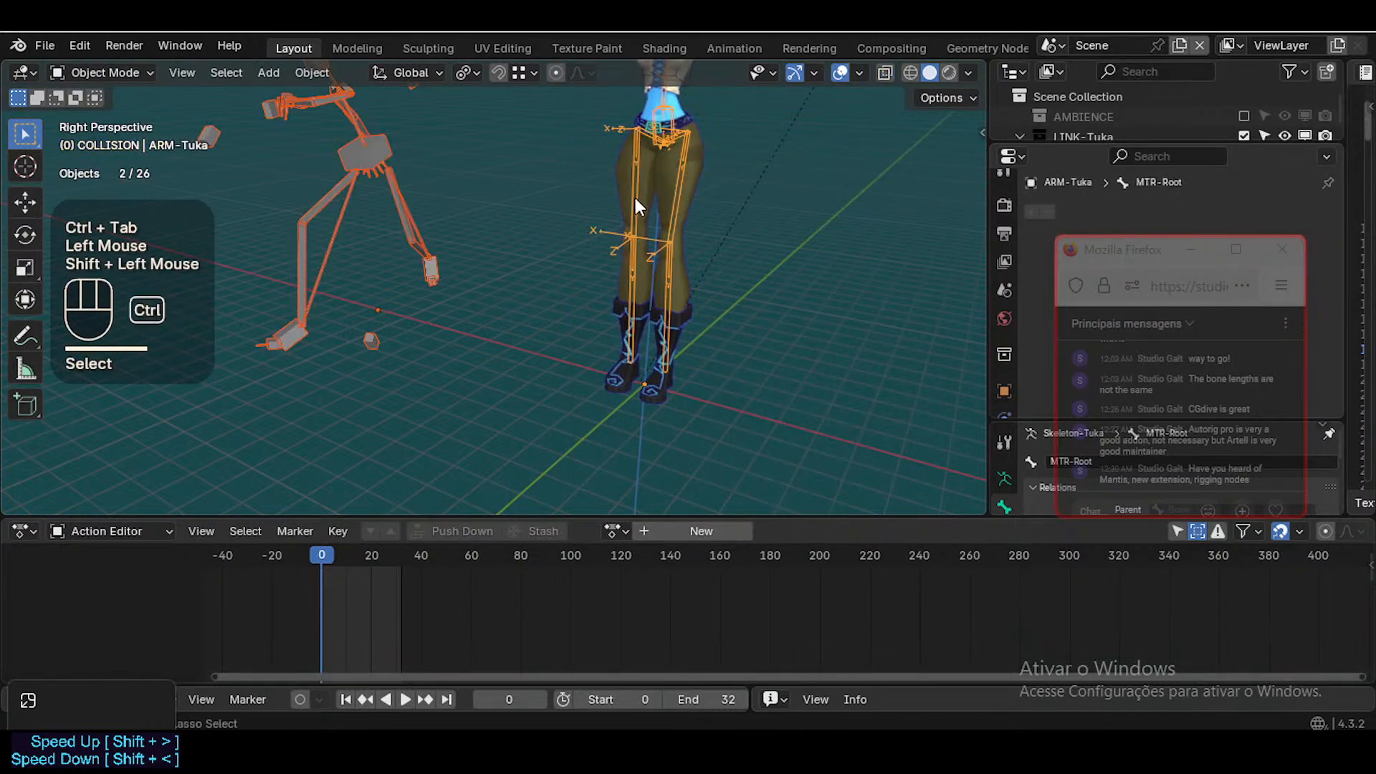
key("ctrl+Tab")
key("ctrl+3")
left_click(390, 176, "ctrl")
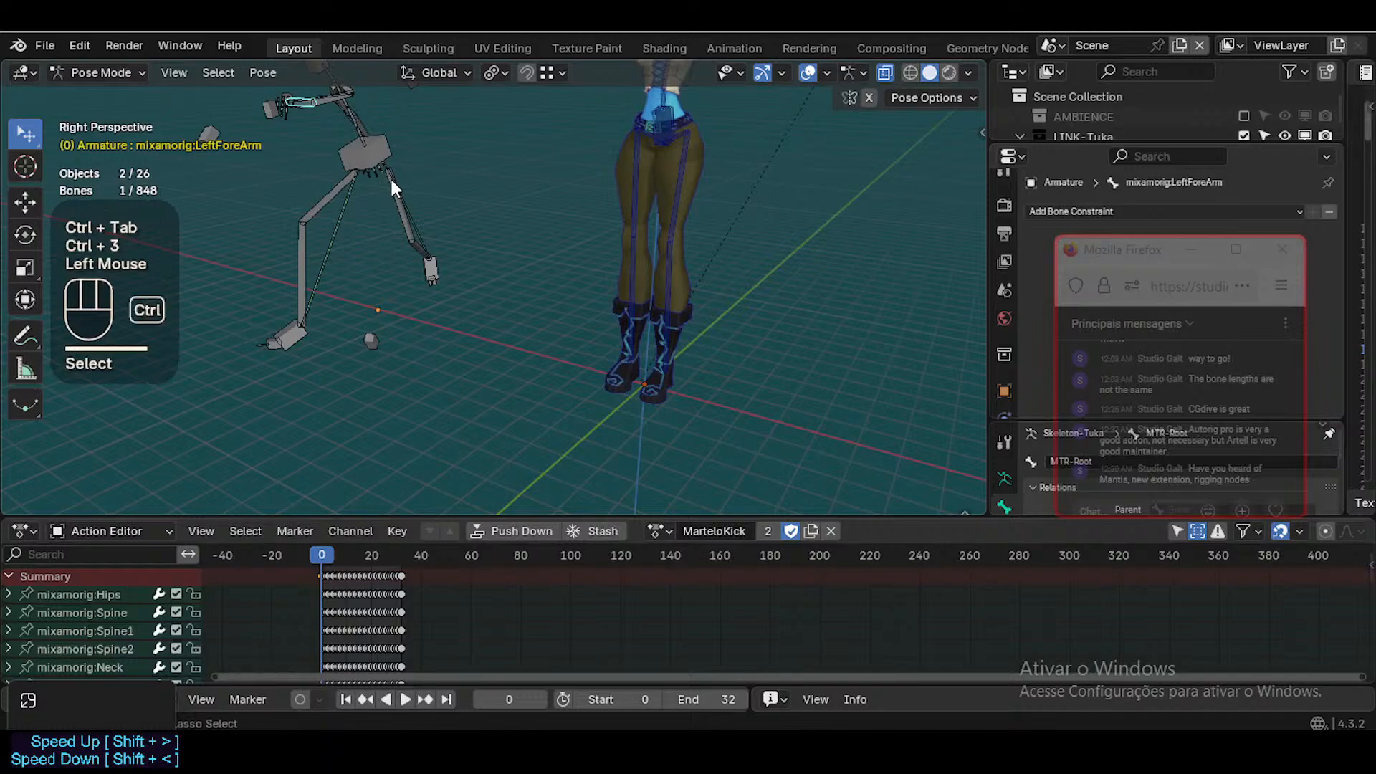
Move the Mixamo armature along the X axis closer to the Tuka character in Object Mode
key("ctrl+Tab")
left_click(387, 152)
key("g")
key("x")
left_click(522, 224)
Select all bones of the Mixamo armature and switch it to its T-shaped rest pose, returning to Object Mode
key("ctrl+Tab")
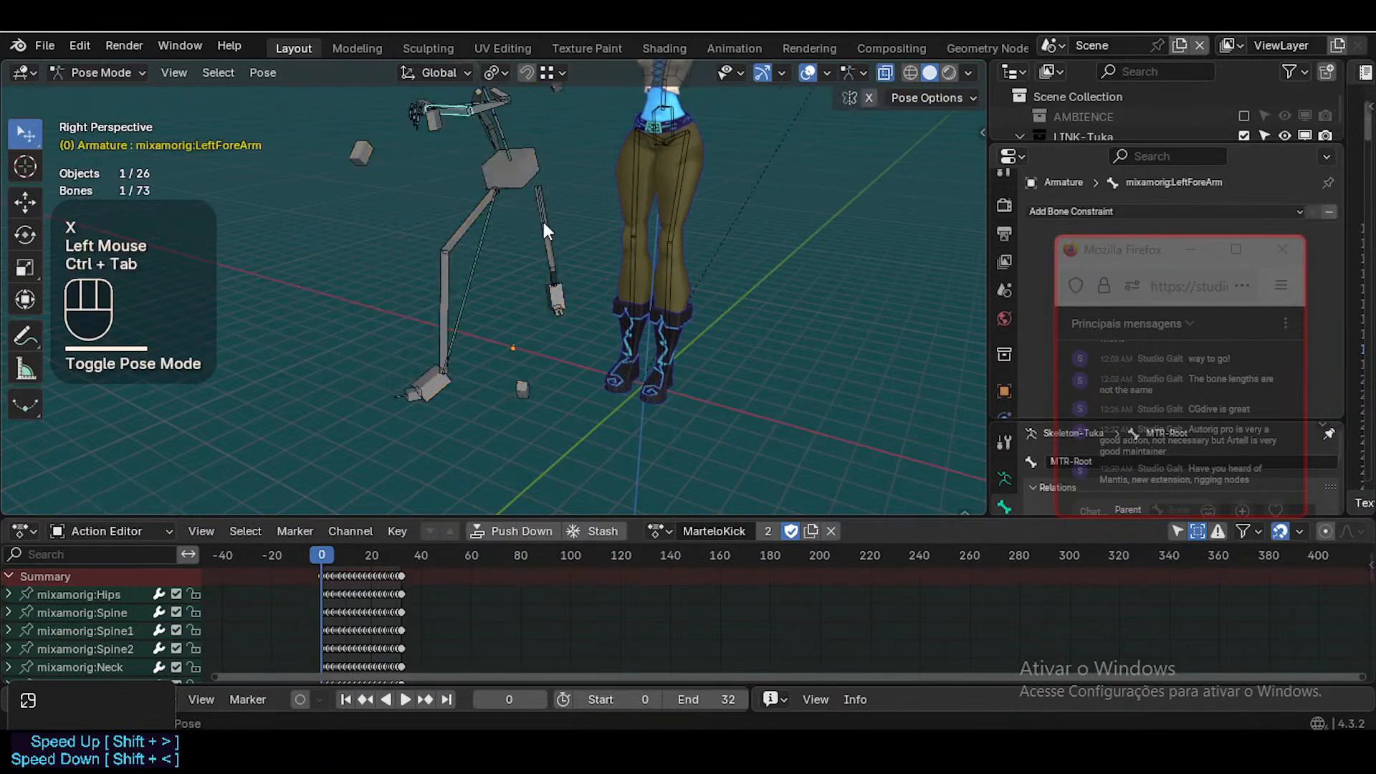
key("a")
key("alt+q")
key("alt+q")
key("ctrl+Tab")
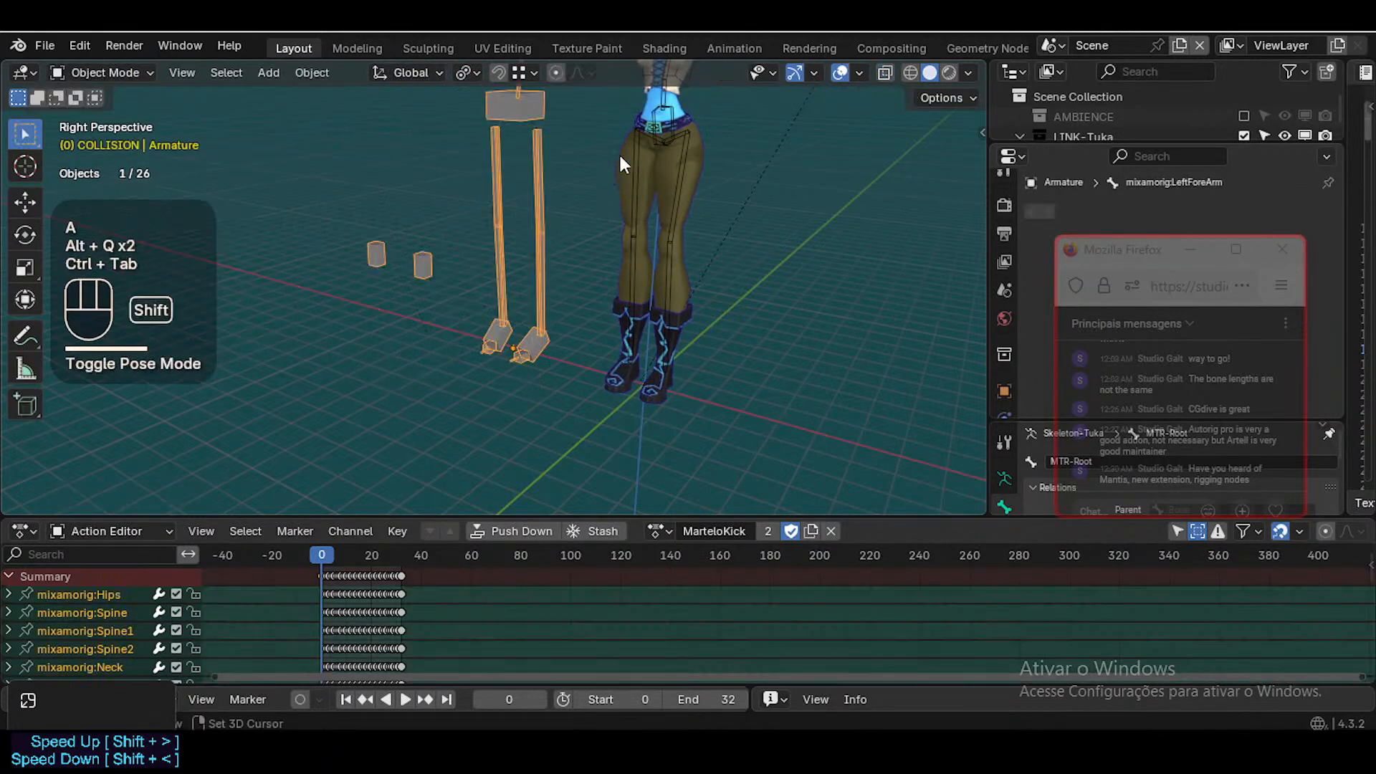
Enter Pose Mode with both armatures, compare their upper bodies, and select every visible bone
left_click(670, 119, "shift")
key("ctrl+Tab")
key("shift+grave")
key("e")
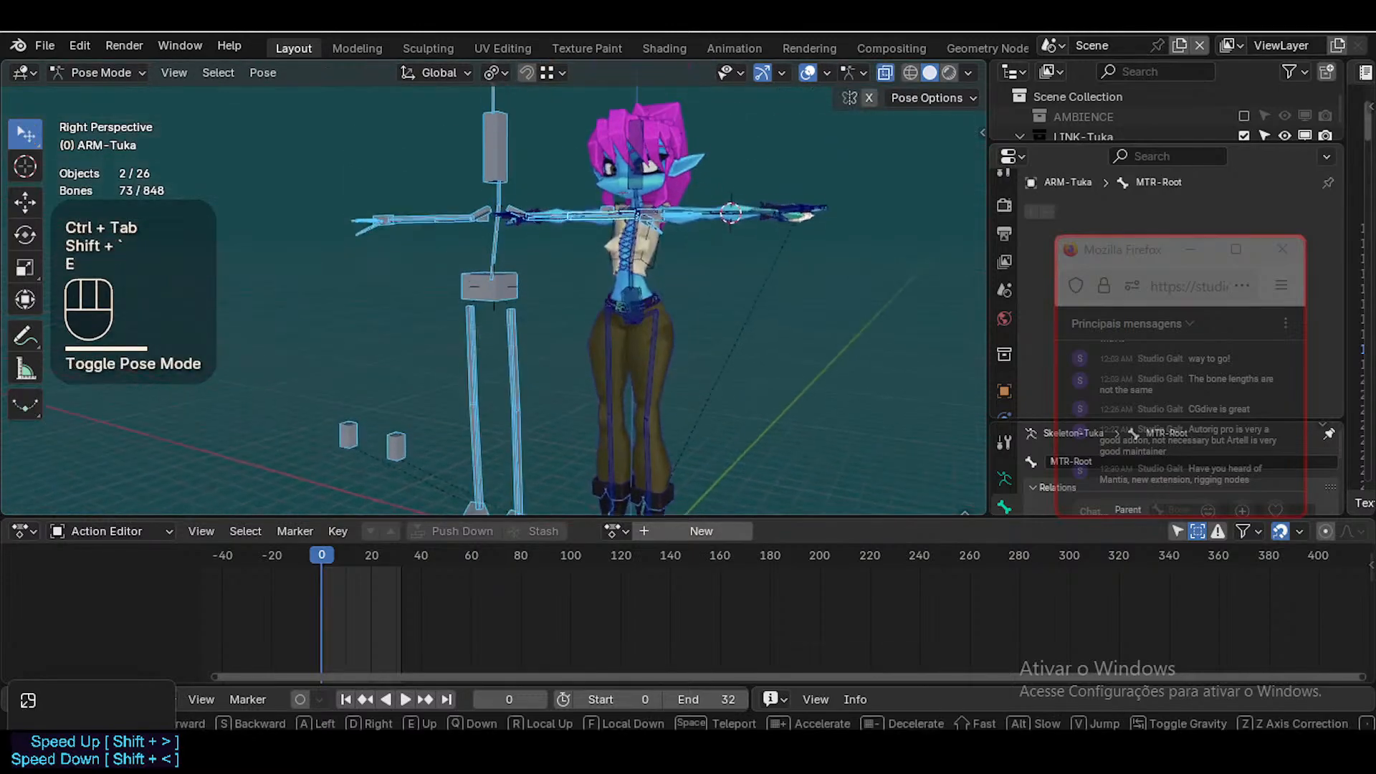
key("w")
left_click(511, 305)
key("a")
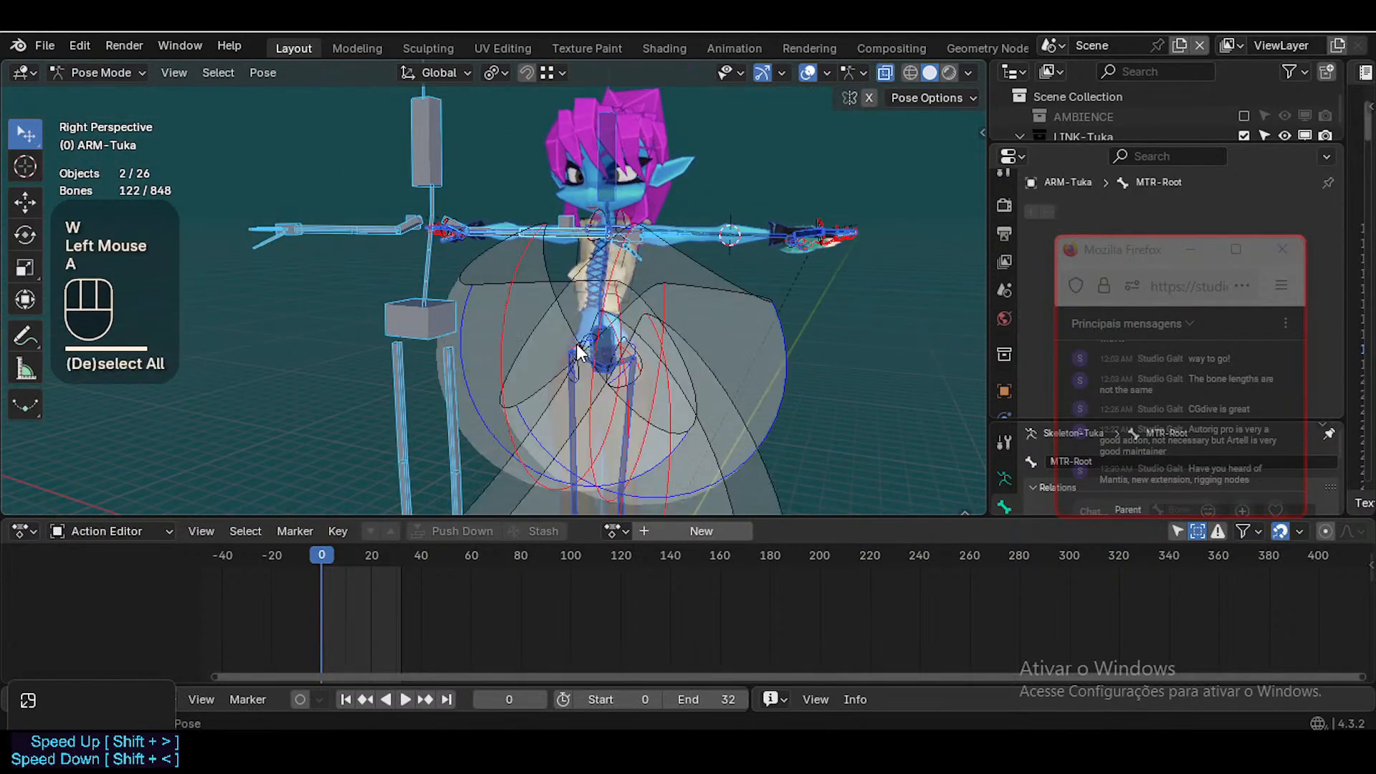
Set the Tuka rig's bone display type to Octahedral and hide the rotation-limit arcs in Pose Mode
key("ctrl+Tab")
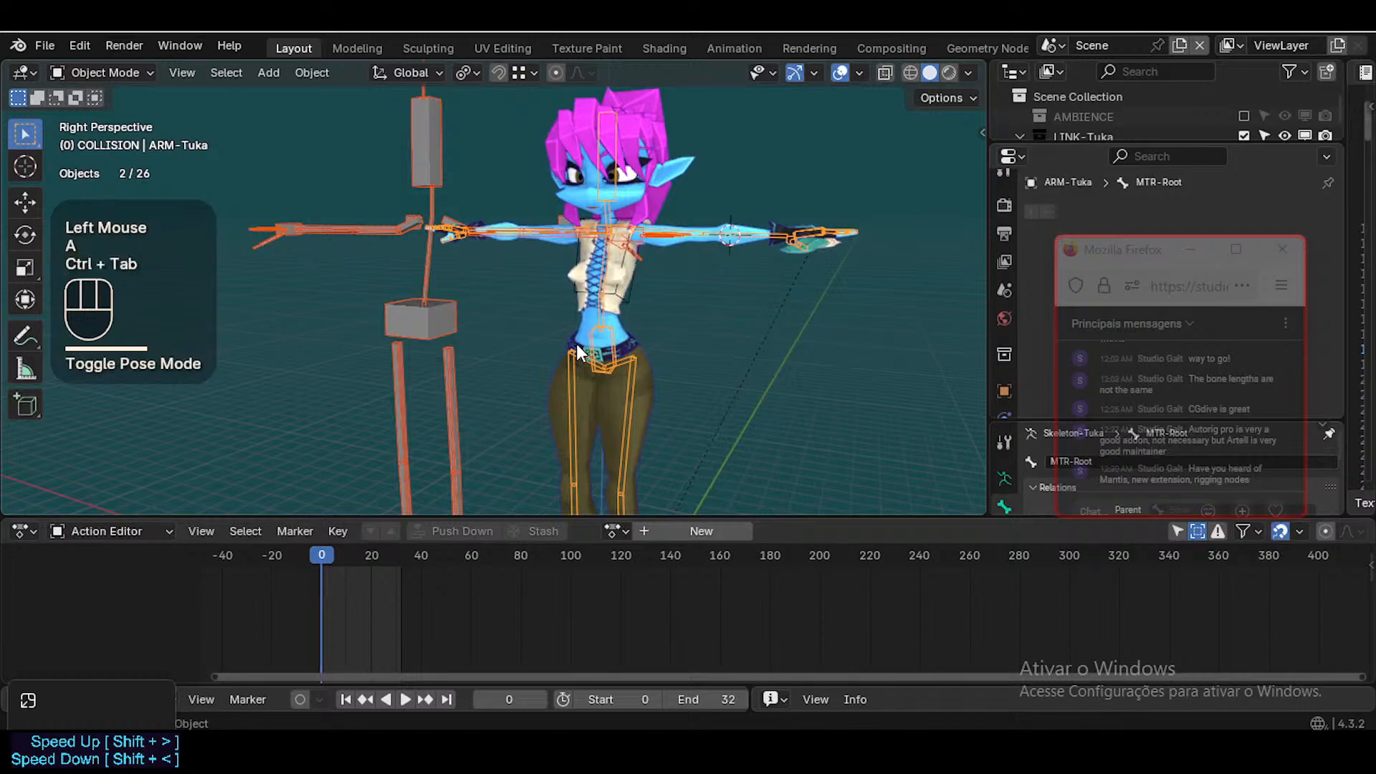
key("shift+ctrl+alt+b")
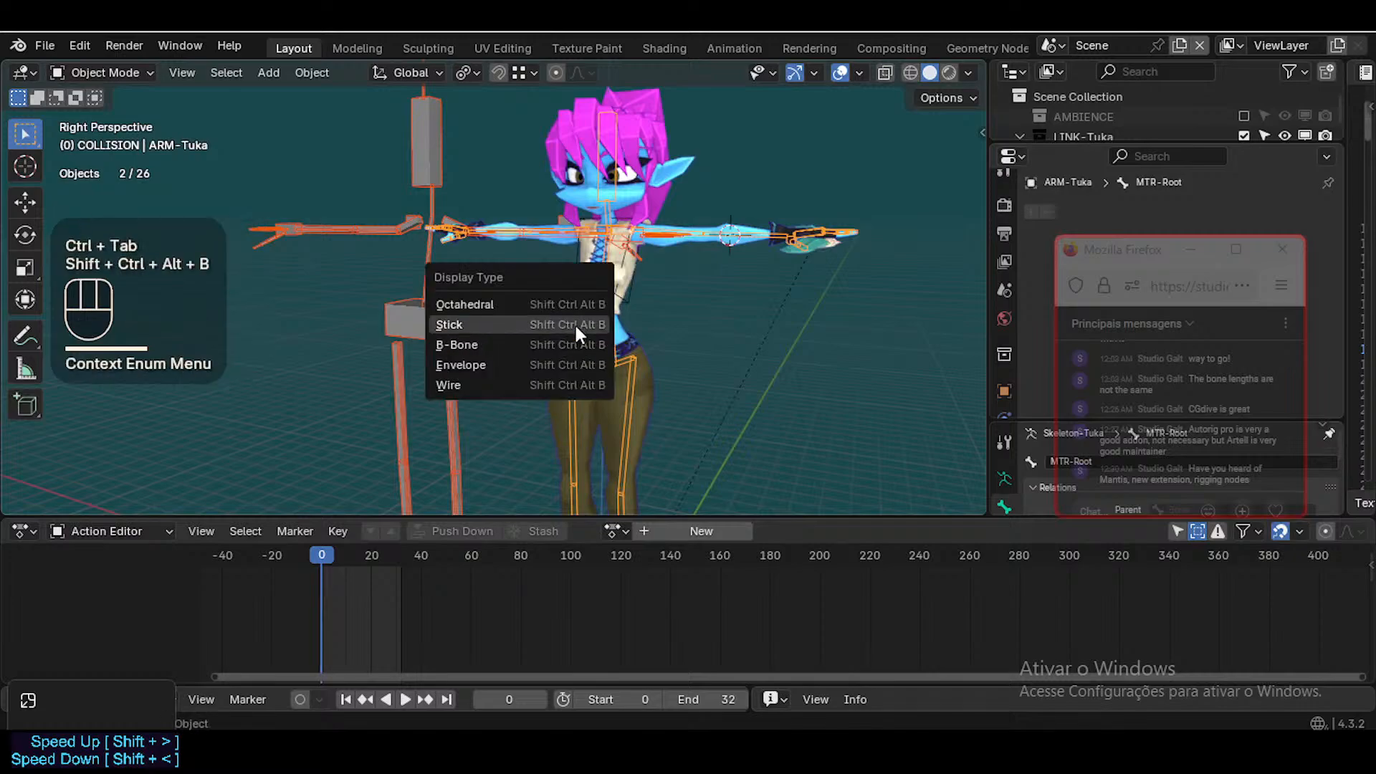
left_click(571, 301)
scroll(584, 376, "up", 2)
key("ctrl+Tab")
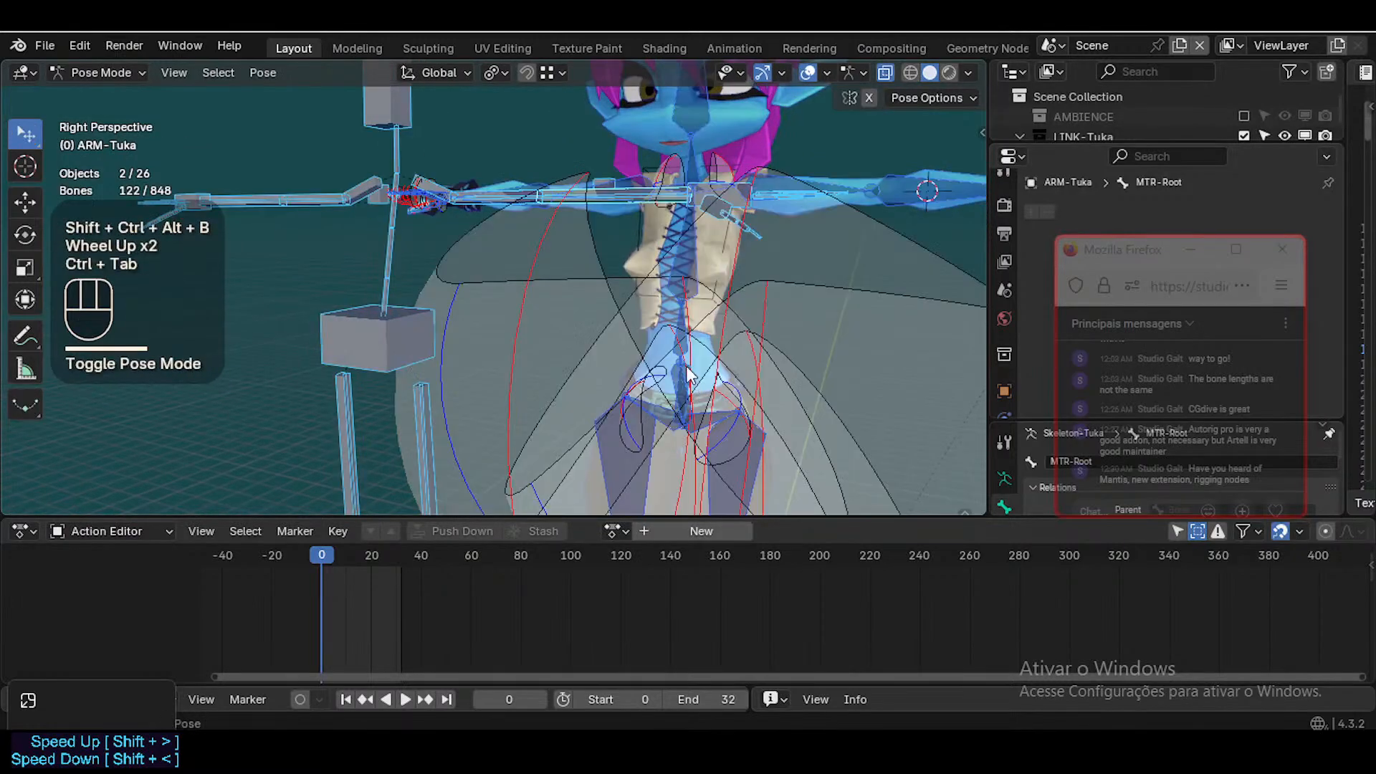
scroll(679, 346, "down", 1)
key("ctrl+2")
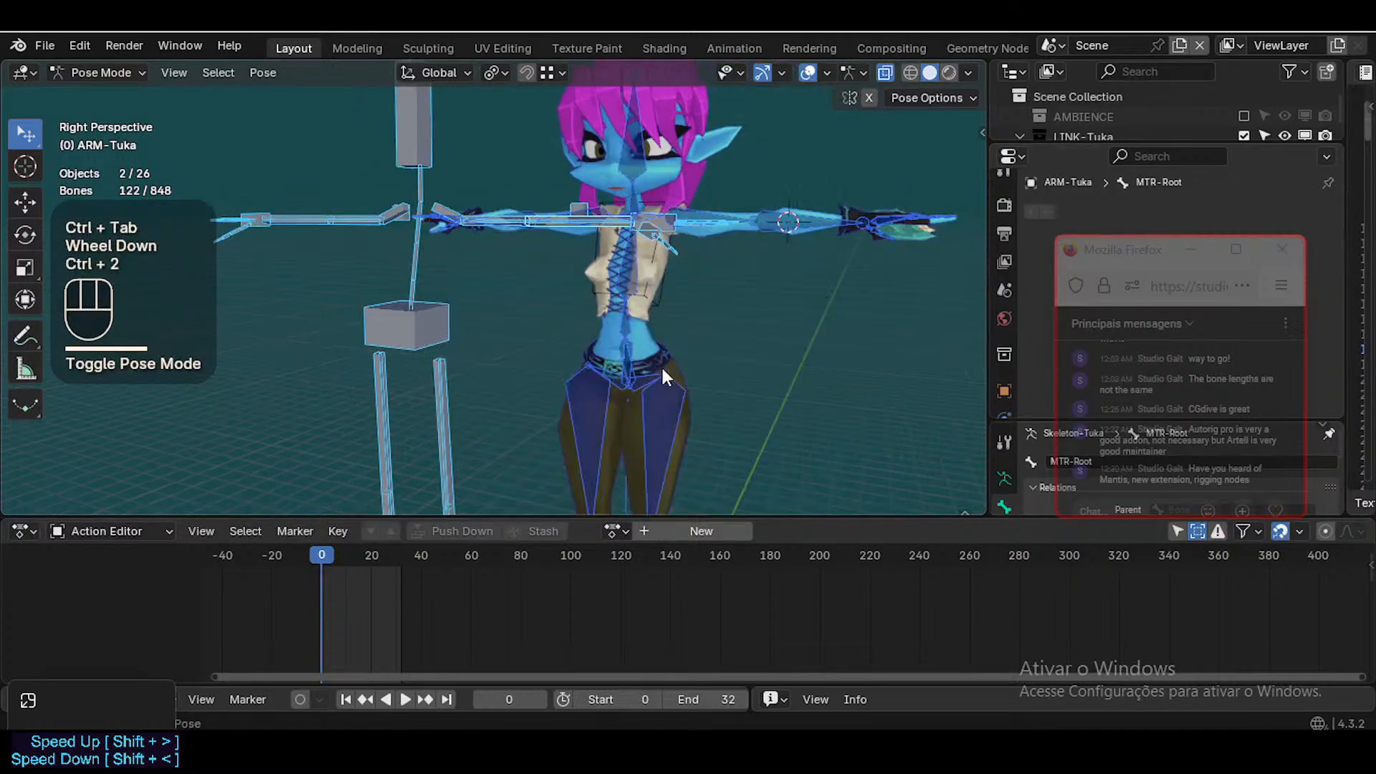
Select the CTL-IK-Spine bone and examine Tuka's torso and hip bones beside the Mixamo armature
scroll(692, 351, "up", 1)
left_click(681, 364)
scroll(681, 367, "up", 2)
key("shift+grave")
key("s")
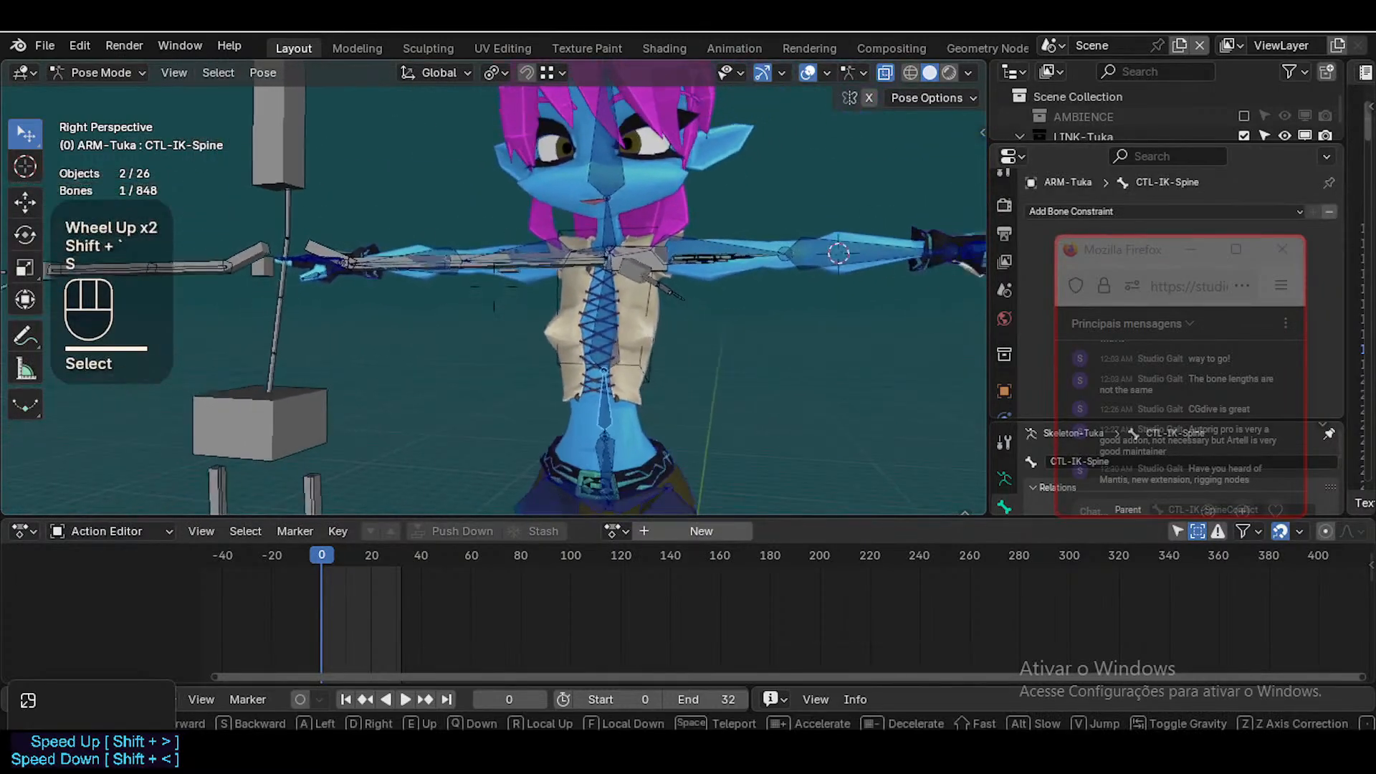
key("e")
key("w")
key("s")
left_click(617, 351)
Reposition the Mixamo armature along the Y and X axes so it stands clear beside Tuka
key("ctrl+Tab")
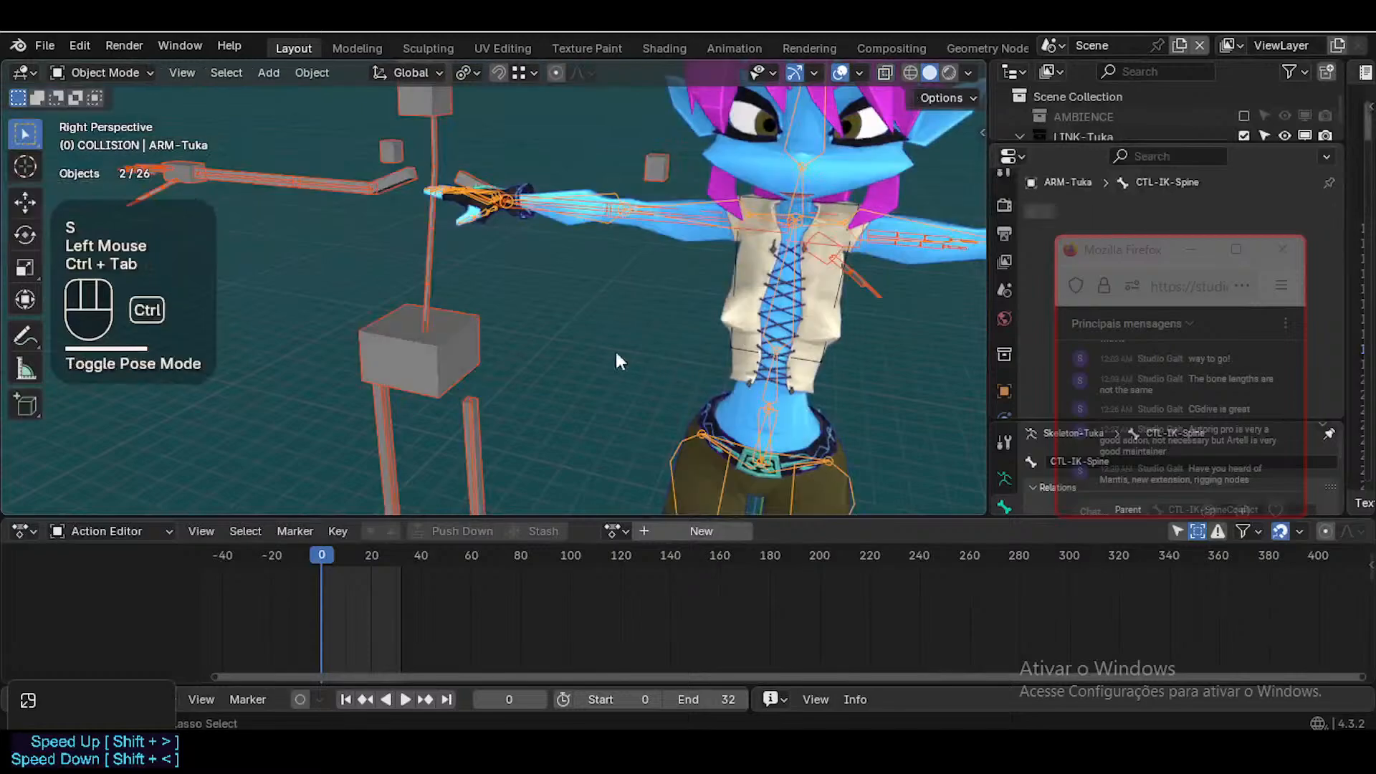
left_click(446, 353)
key("g")
key("x")
key("Escape")
key("g")
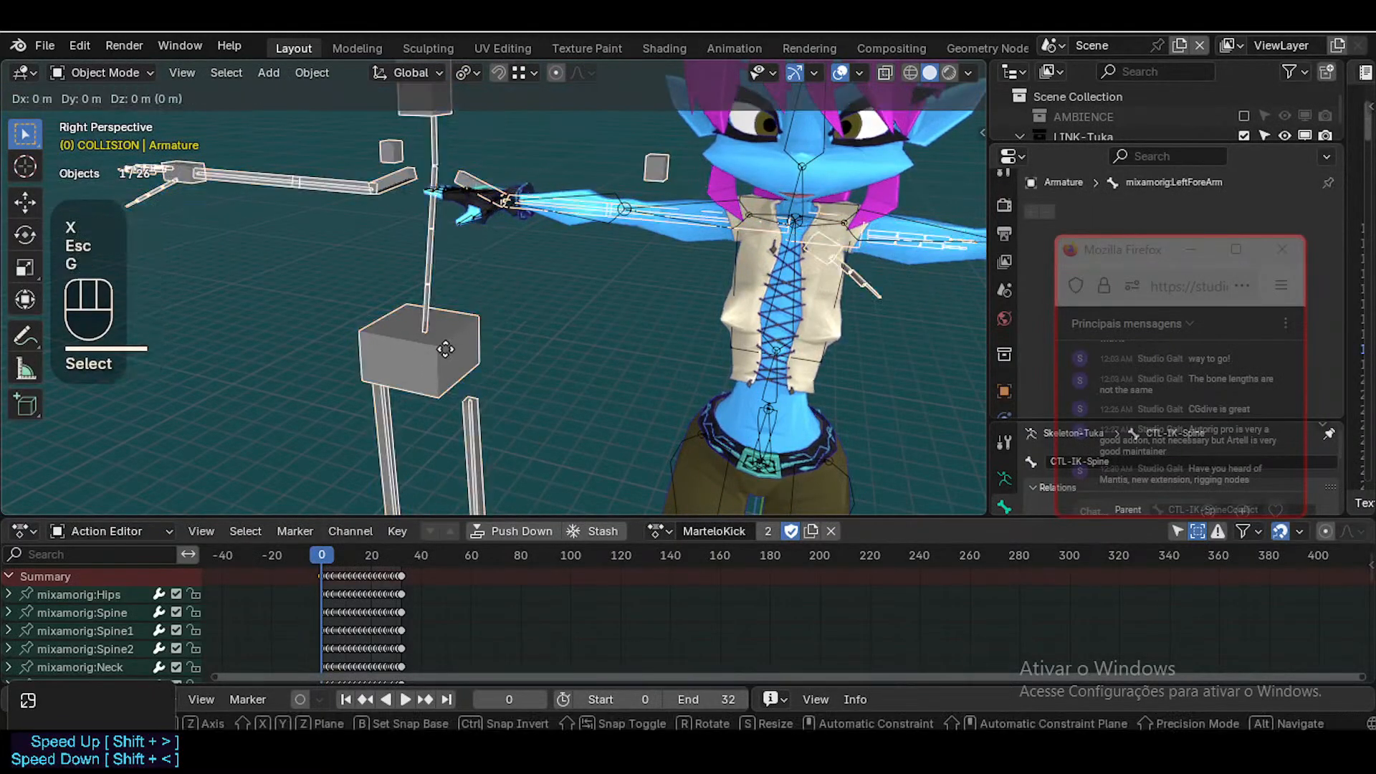
key("y")
left_click(497, 280)
key("g")
key("x")
left_click(432, 252)
Enlarge the 3D viewport by narrowing the properties area and shrinking the Action Editor, keeping both characters in view
scroll(432, 251, "down", 1)
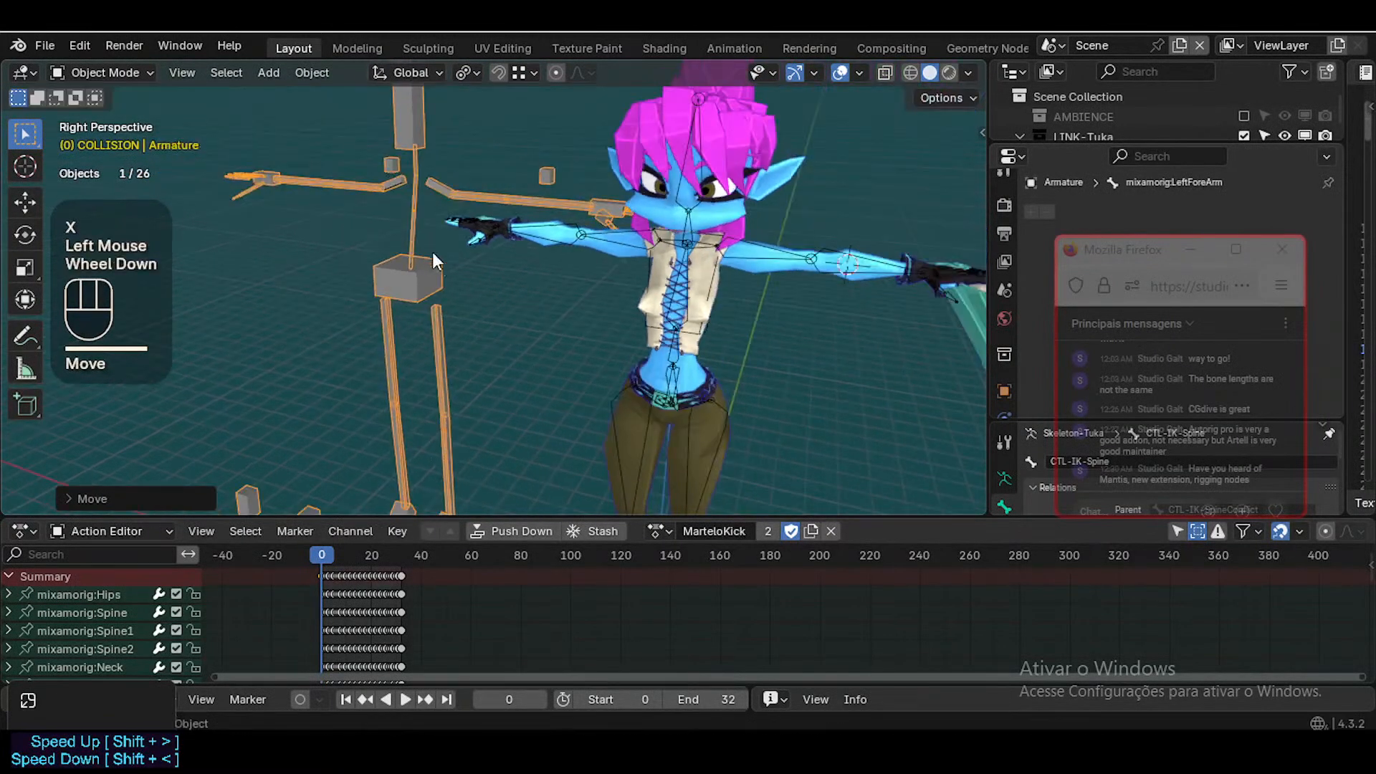
key("shift+grave")
key("w")
left_click(497, 285)
scroll(536, 333, "down", 2)
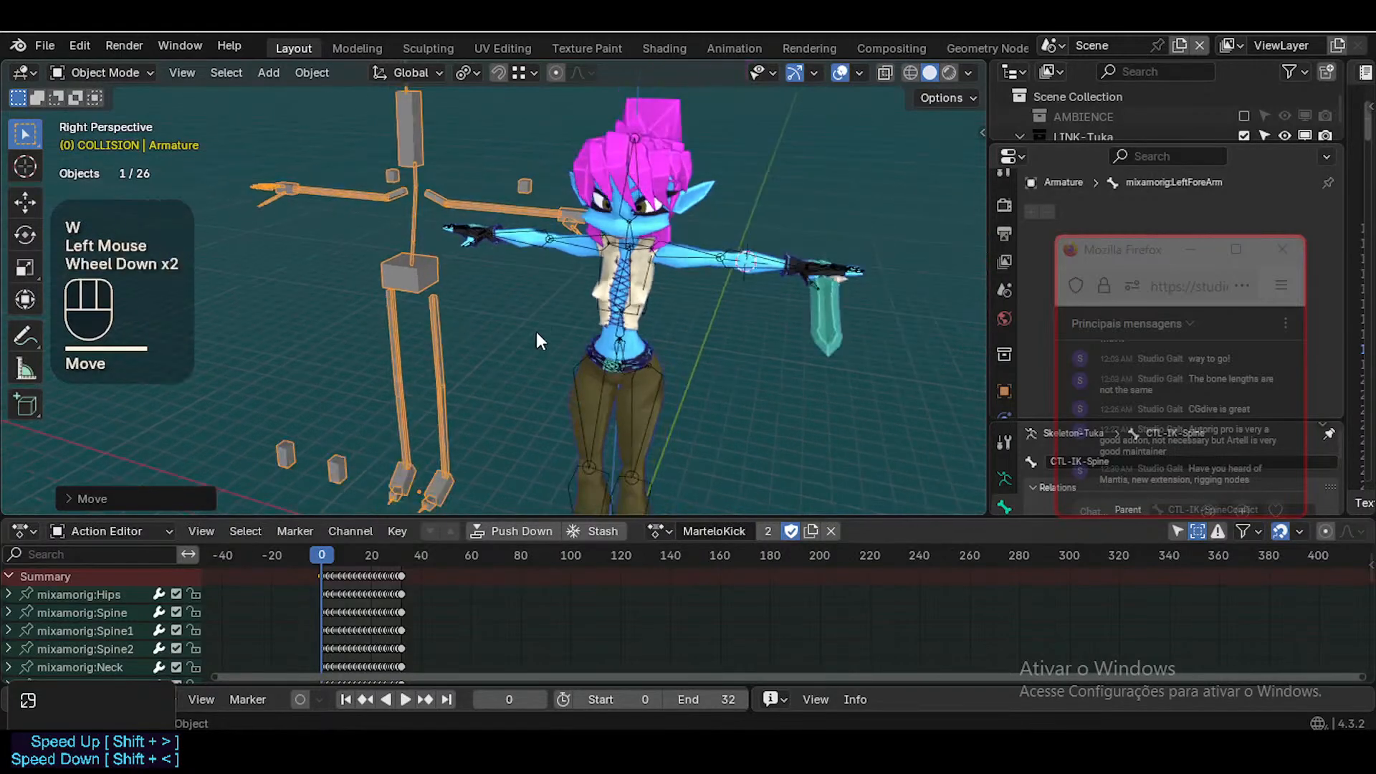
key("shift+grave")
left_click(565, 385)
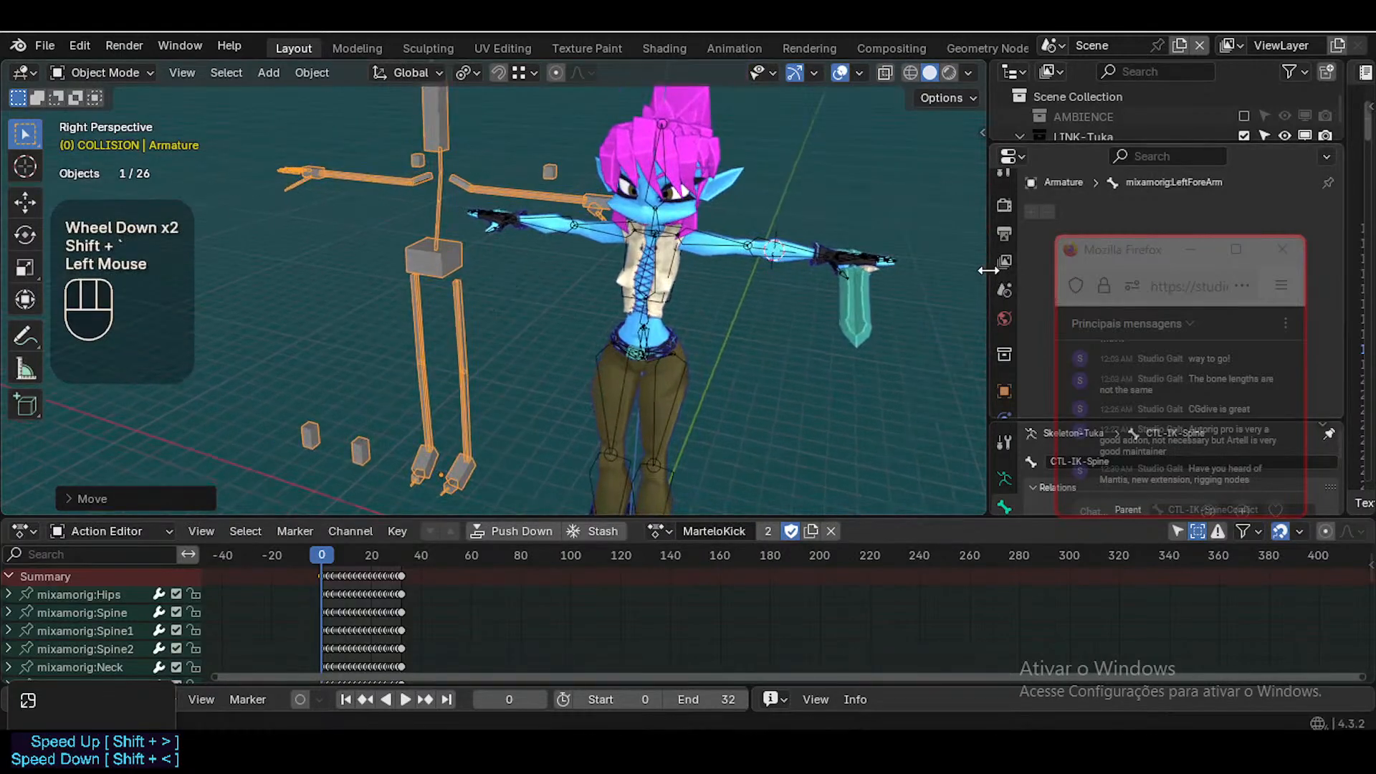
left_click_drag(988, 270, 1193, 271)
left_click(928, 523)
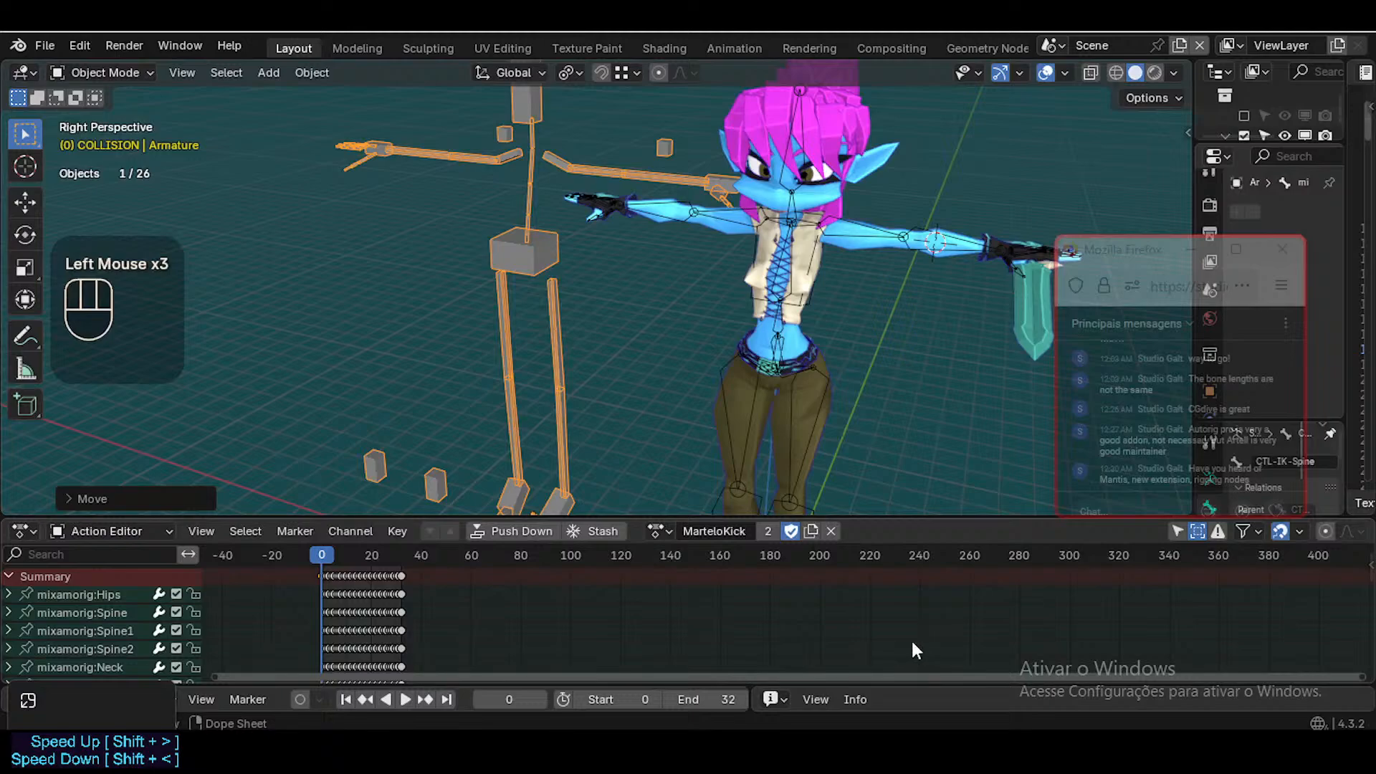
left_click_drag(910, 517, 932, 621)
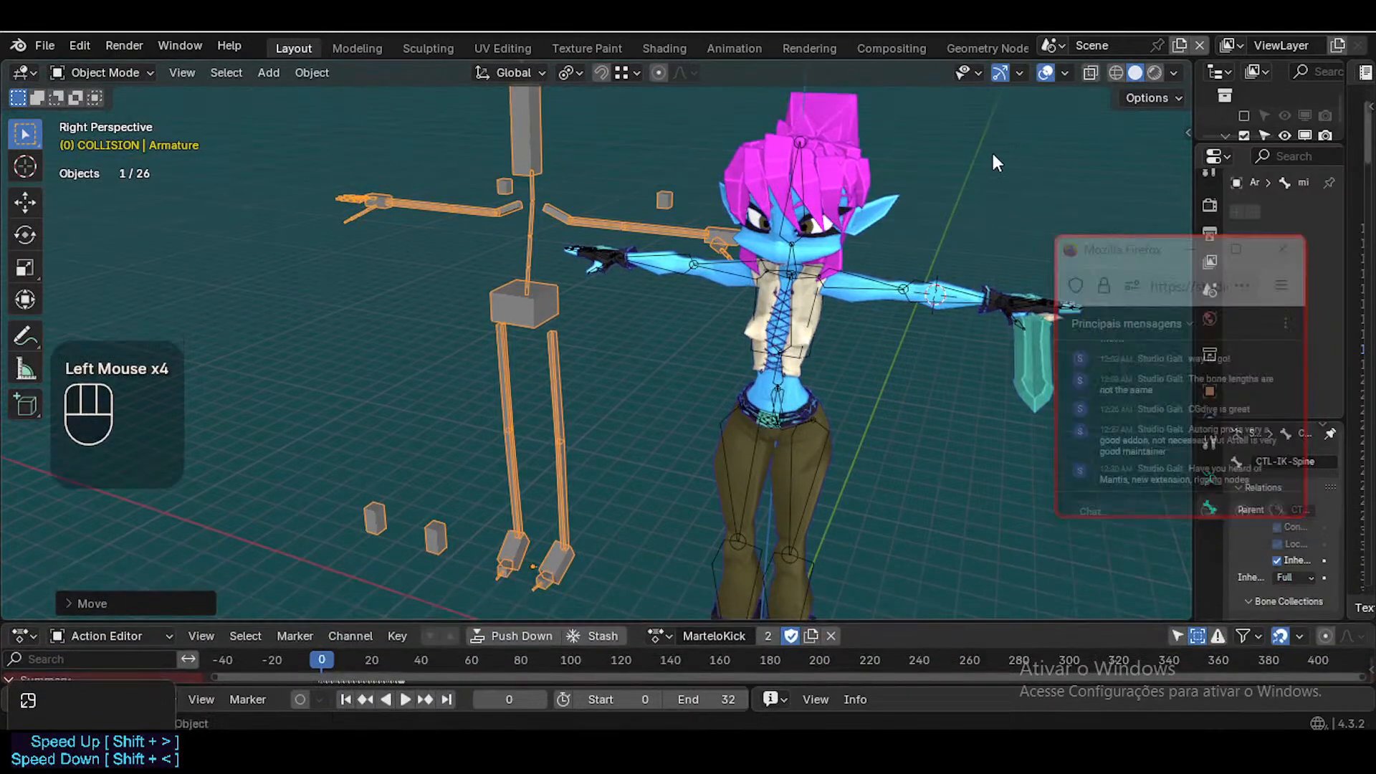
Collapse the Bone Collections section, bring up the full Rokoko retargeting settings, and move the chat window off the mapping list
key("n")
middle_click_drag(695, 251, 432, 231, "shift")
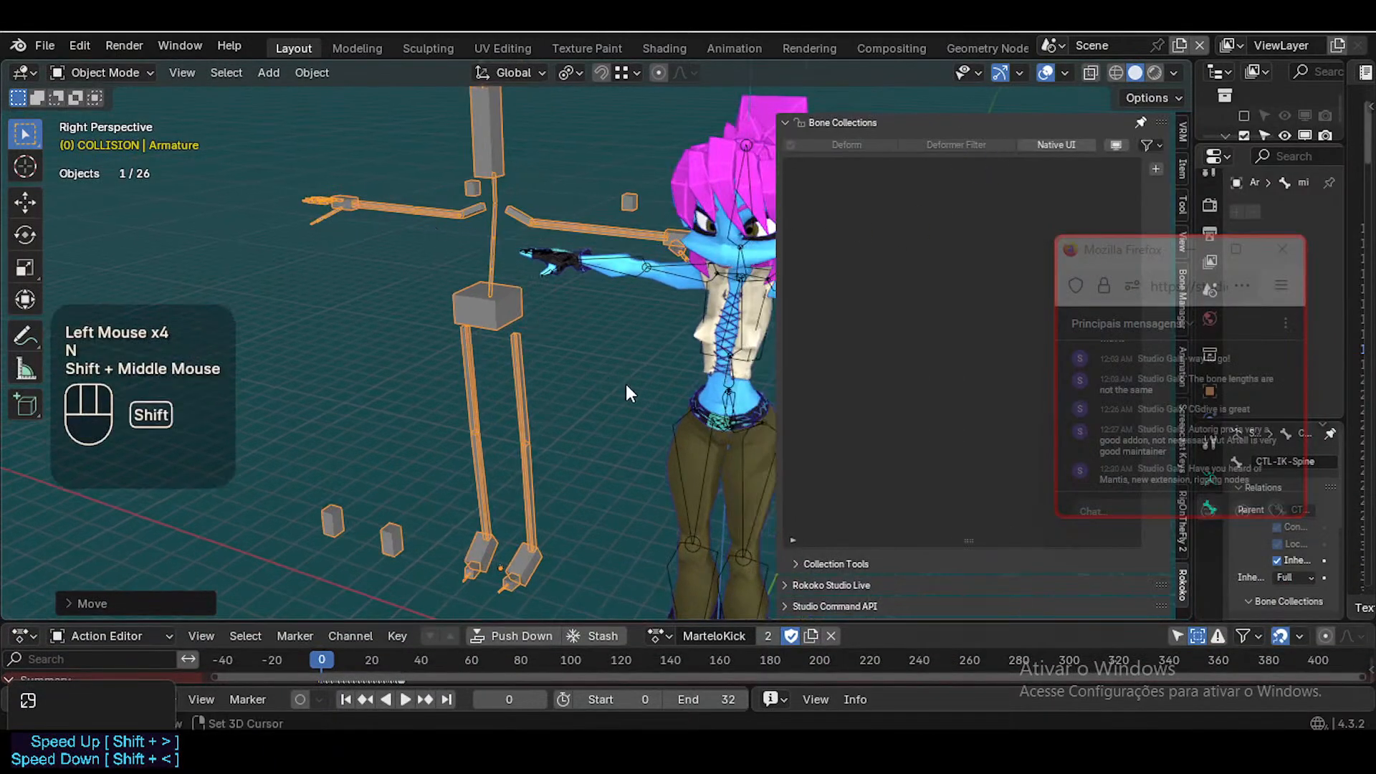
middle_click_drag(625, 386, 480, 324, "shift")
middle_click(770, 385, "shift")
left_click(814, 121)
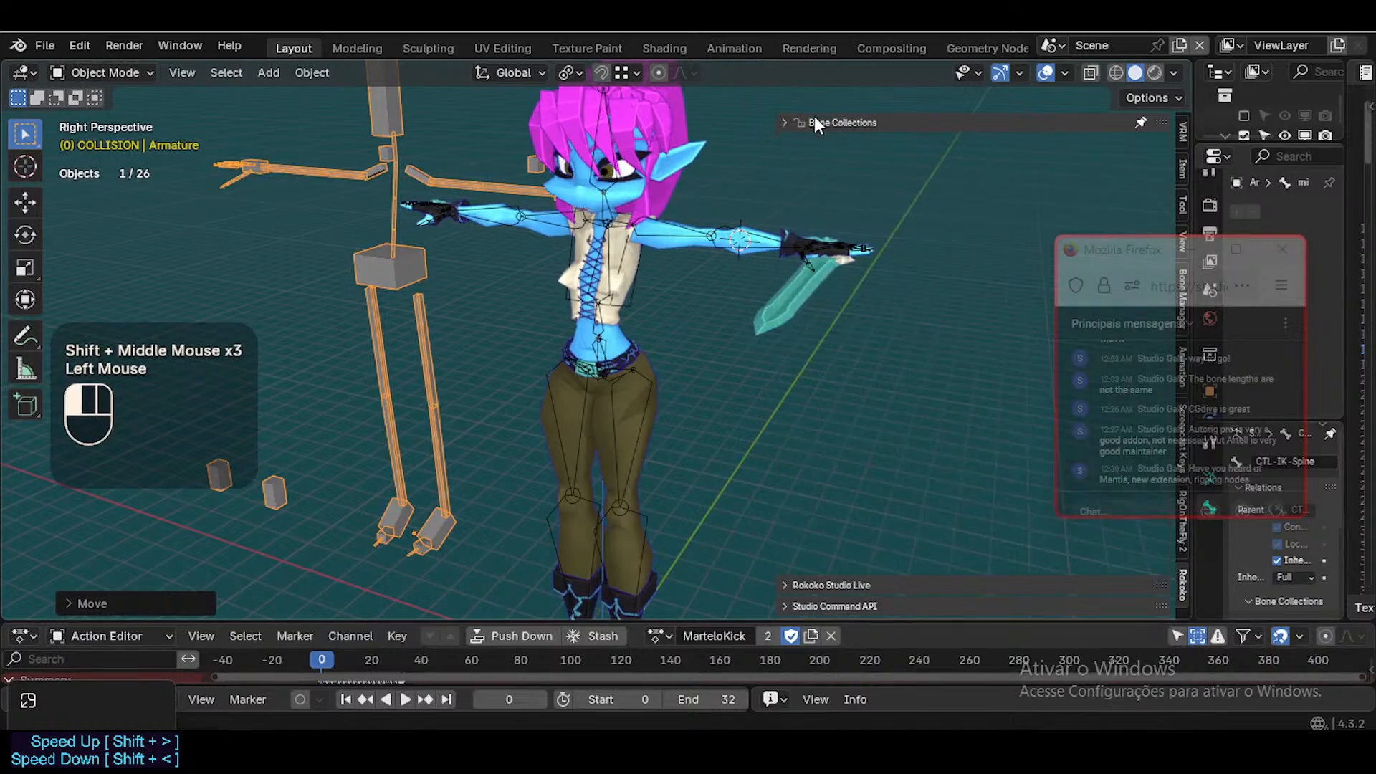
left_click(823, 165)
left_click(819, 163)
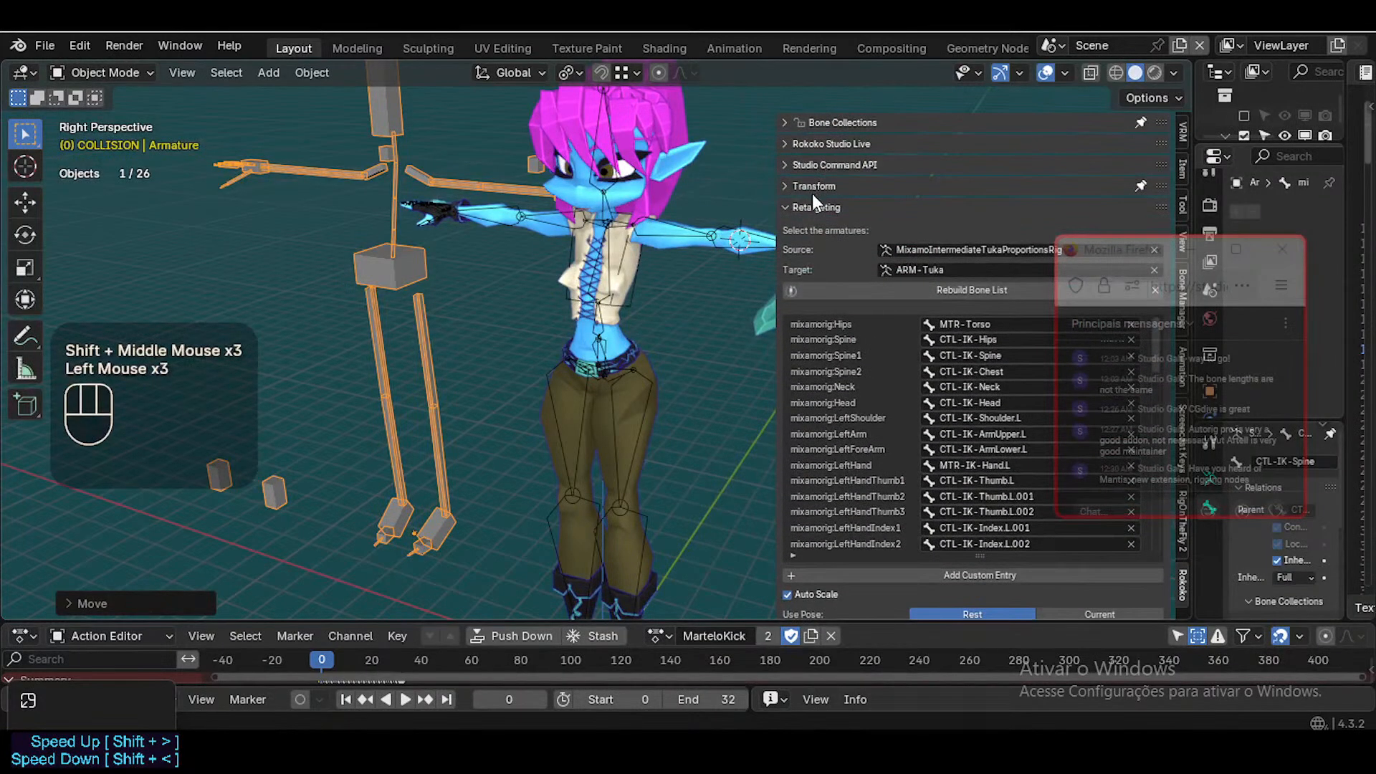
scroll(857, 264, "down", 2)
scroll(961, 288, "up", 4)
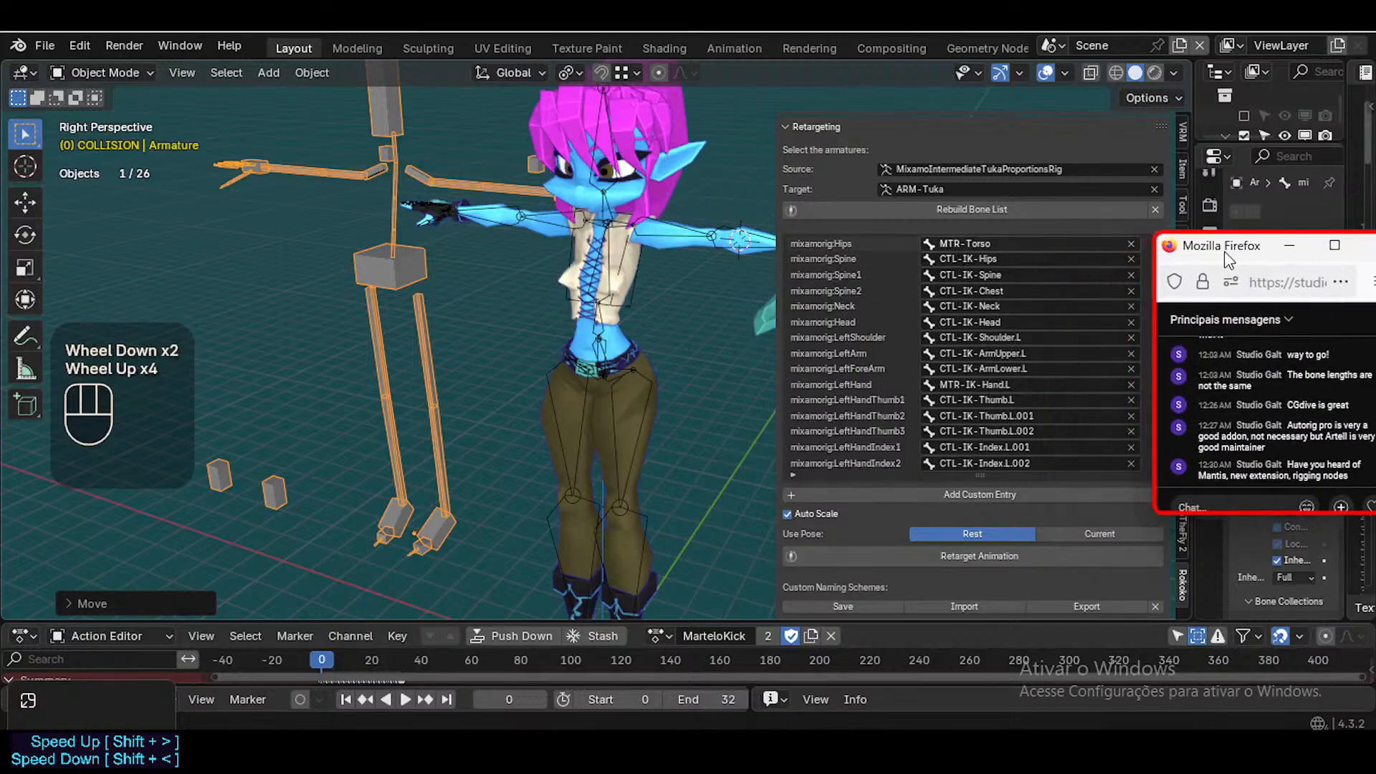
left_click(1021, 244)
left_click(624, 240)
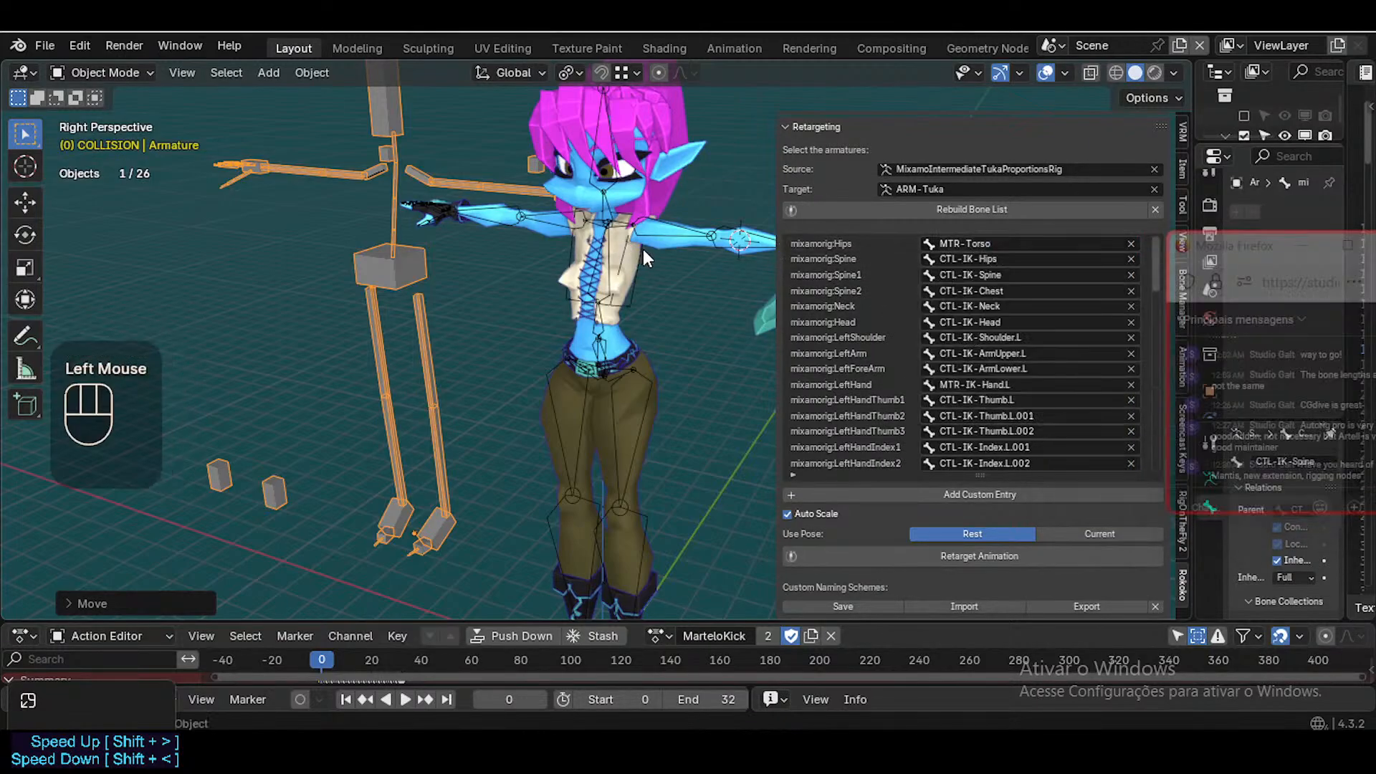
Hide the outline mesh that surrounds Tuka's torso
left_click(619, 287)
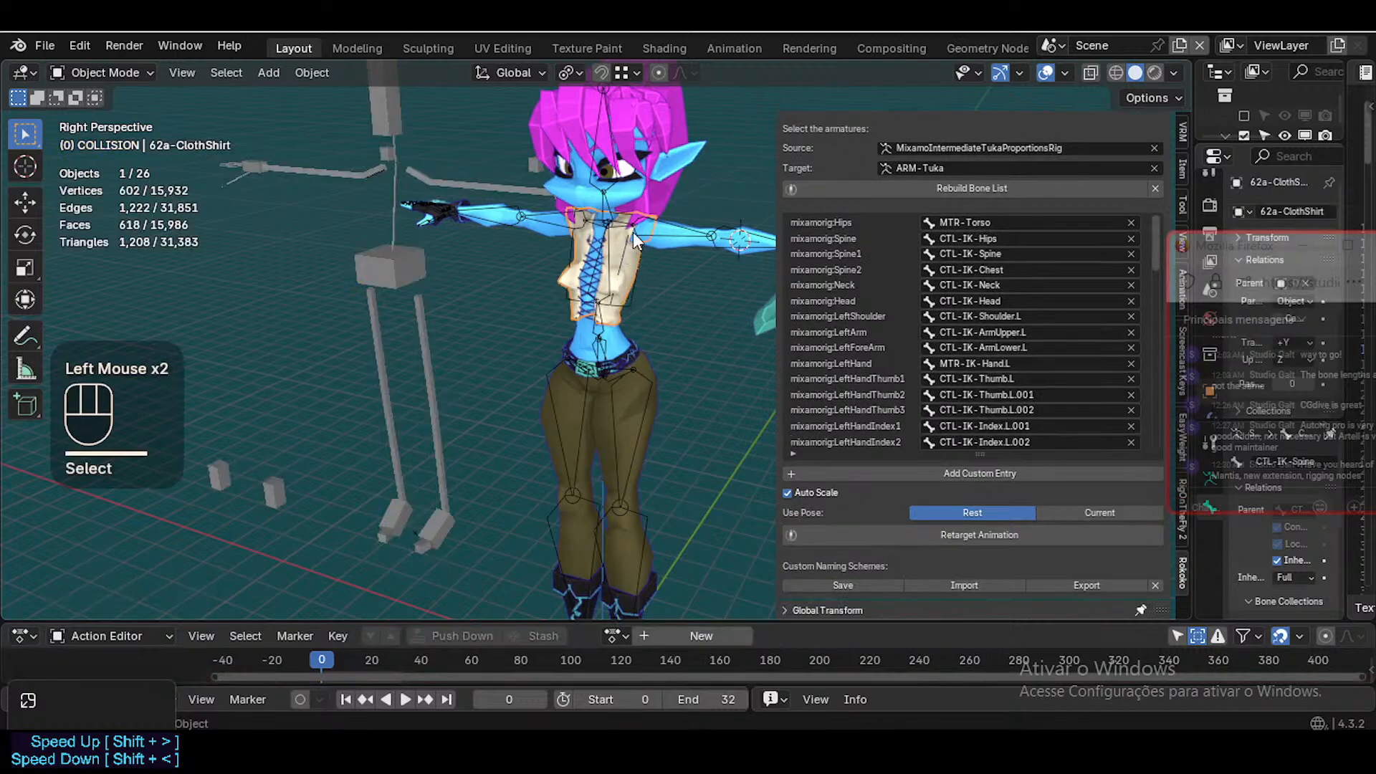
left_click(655, 218)
scroll(659, 226, "up", 1)
key("ctrl+Tab")
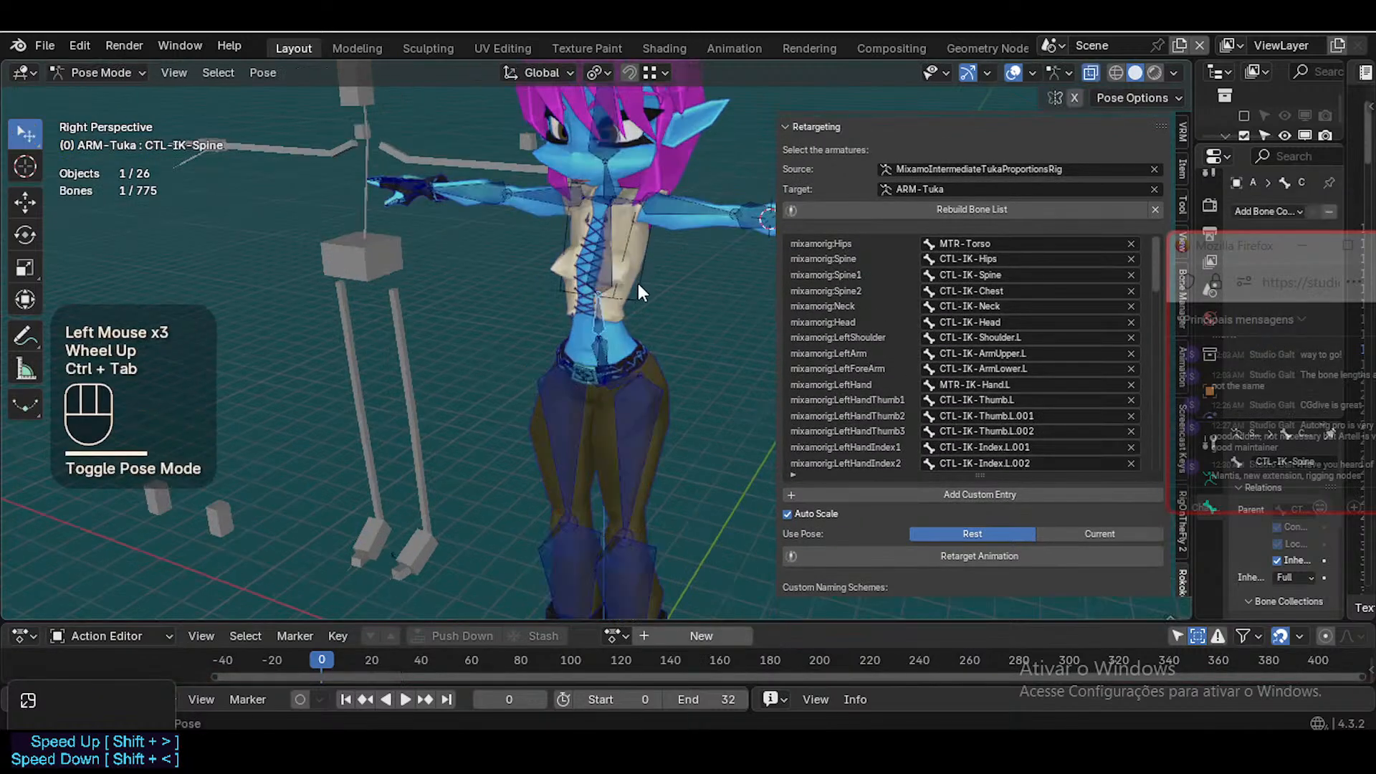
key("ctrl+Tab")
left_click(638, 302)
key("h")
Put ARM-Tuka back into Pose Mode and save the file
left_click(612, 241)
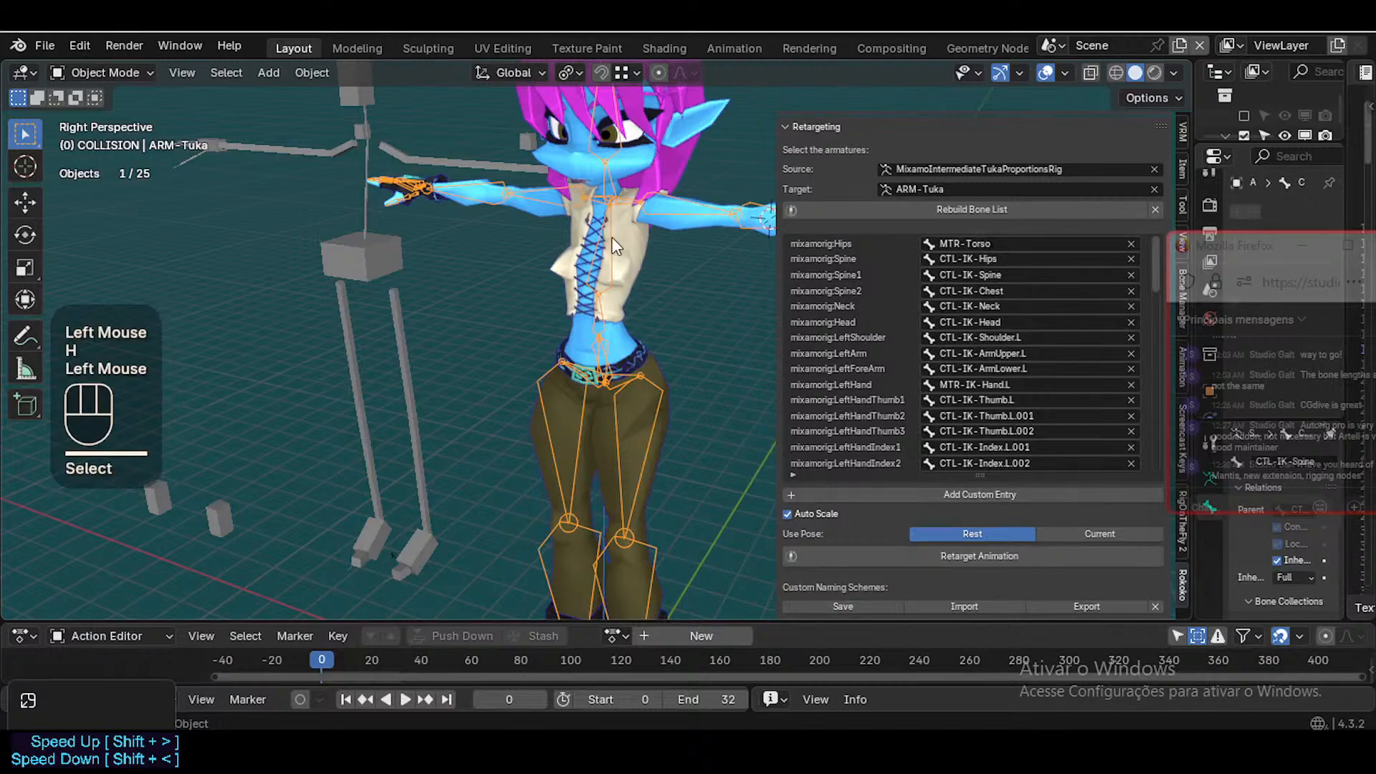
key("ctrl+Tab")
key("shift+grave")
key("e")
key("w")
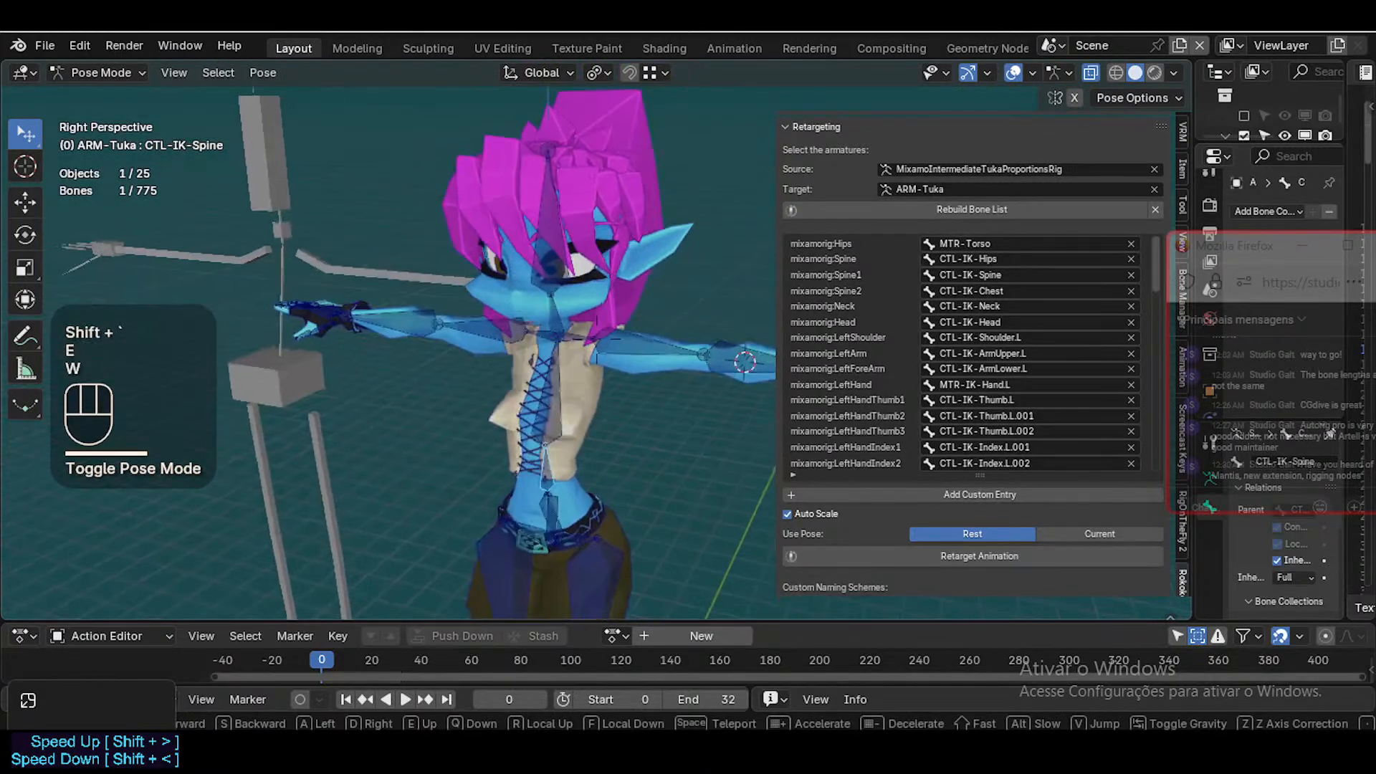
key("w")
key("q")
left_click(595, 352)
key("ctrl+s")
Examine Tuka's head, chest and spine bones from several angles beside the Mixamo armature
key("shift+grave")
key("w")
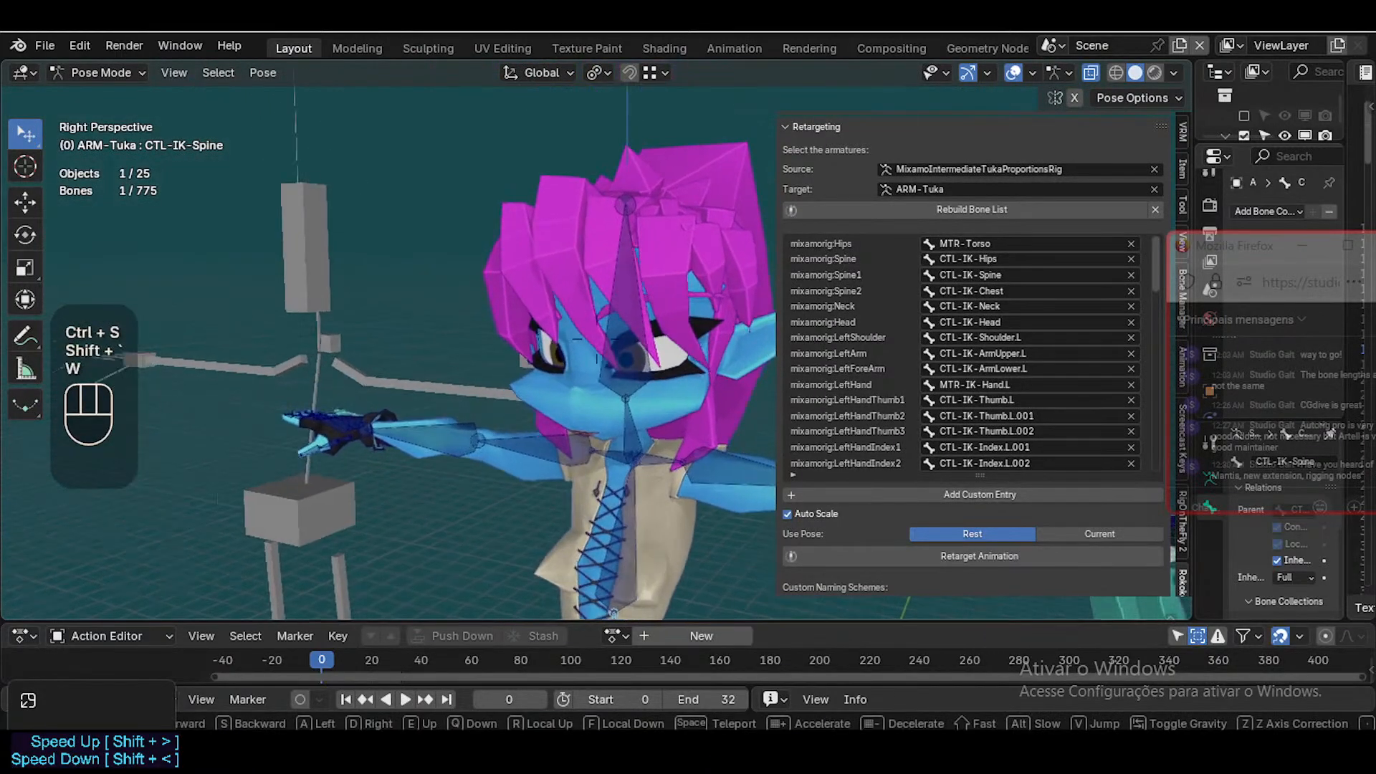
key("s")
key("a")
key("w")
key("d")
key("w")
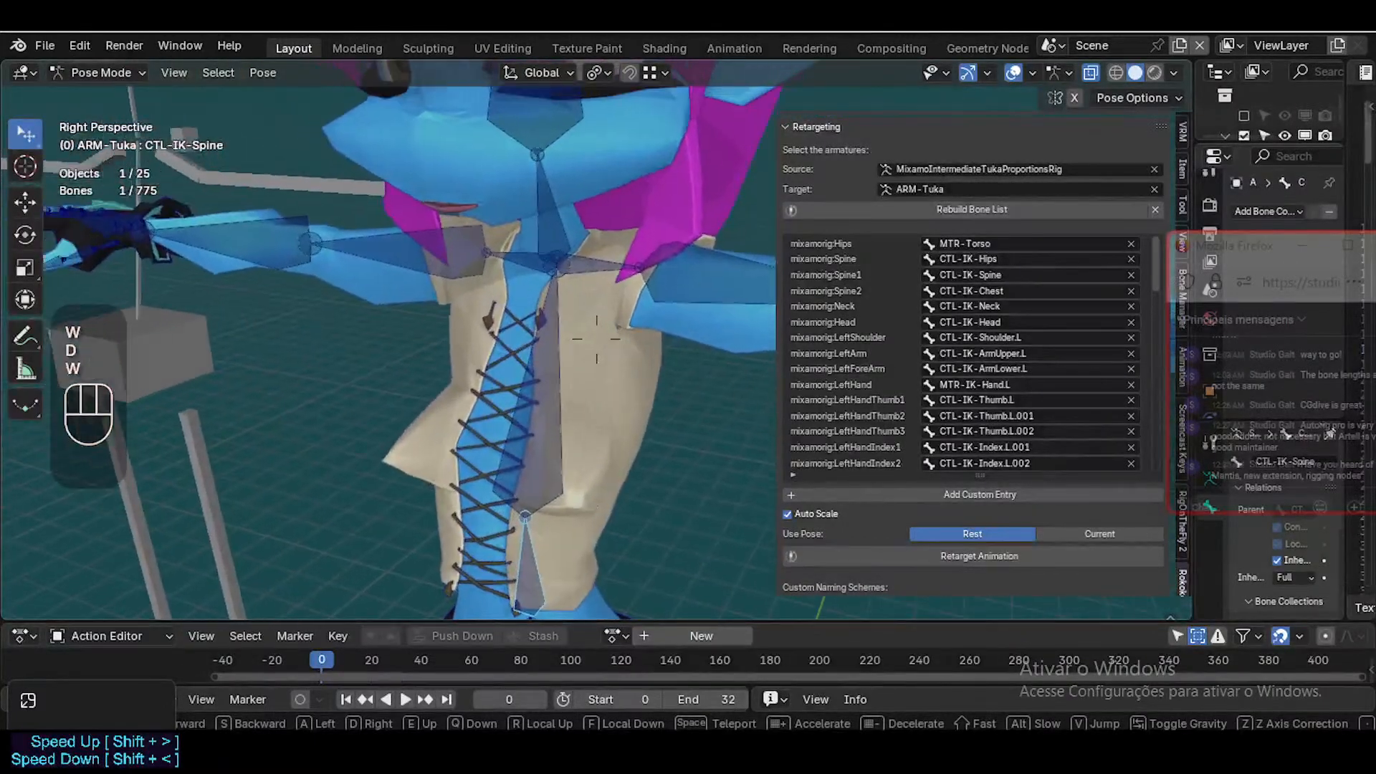
key("s")
key("a")
key("d")
key("a")
key("w")
key("s")
key("a")
key("s")
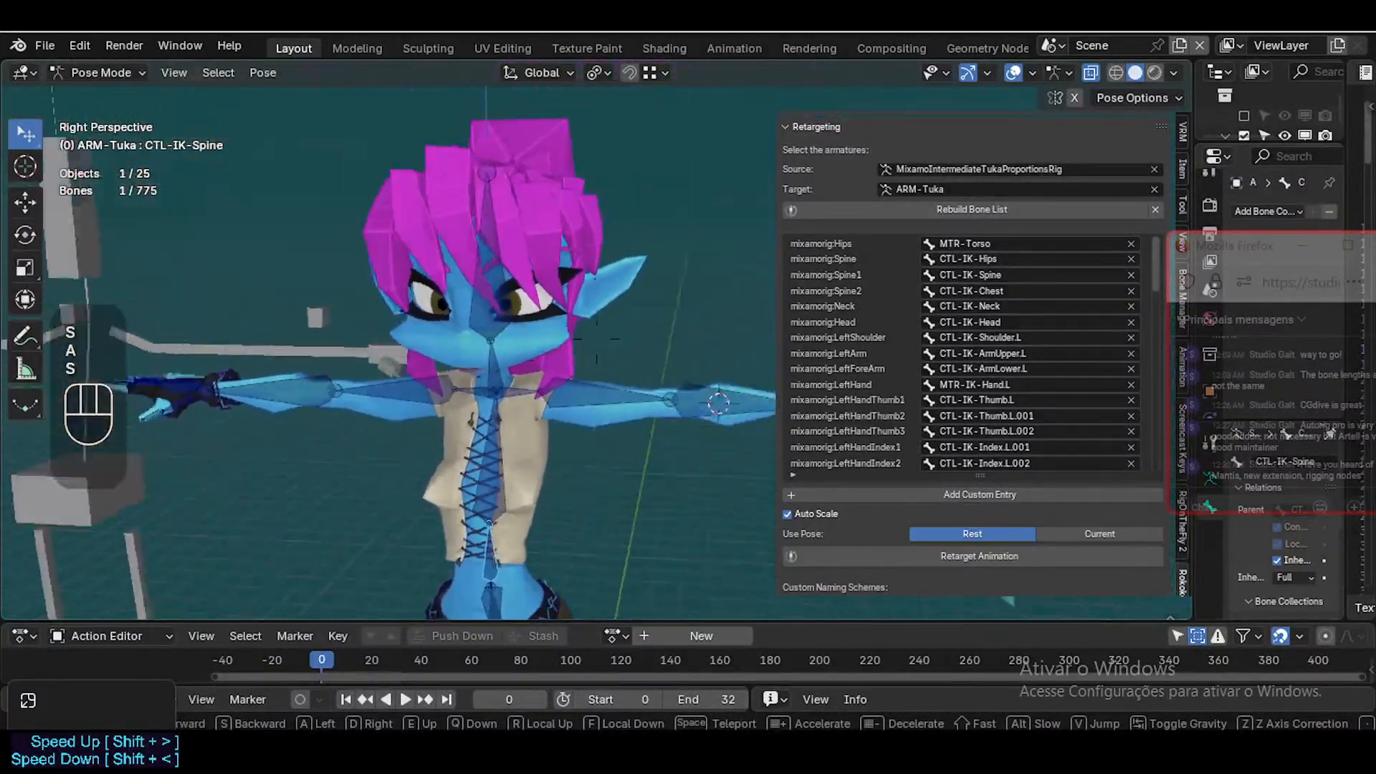
key("d")
key("s")
key("d")
key("w")
key("a")
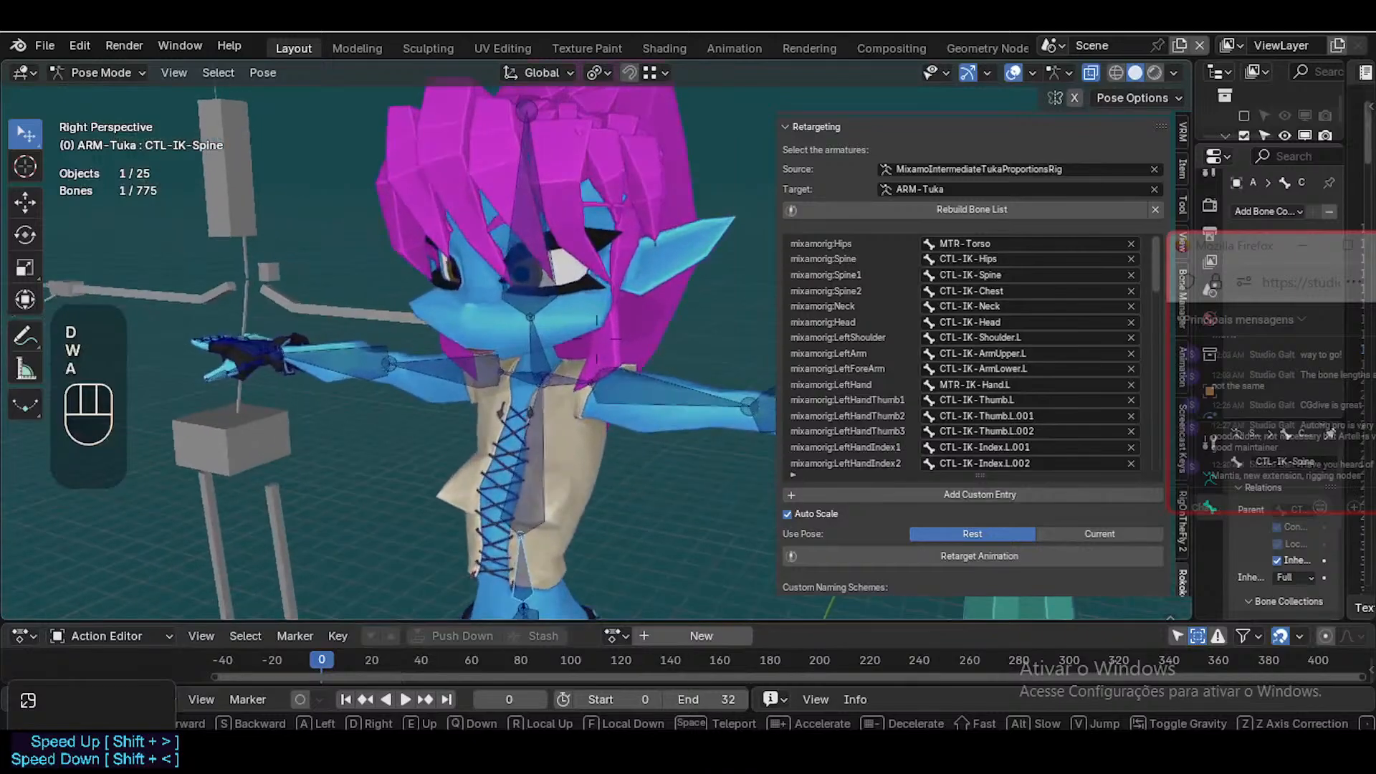
key("w")
key("w")
key("d")
key("a")
key("s")
left_click(606, 329)
Check the bone axes on ARM-Tuka, hide them again and display its bone names around the torso
key("ctrl+3")
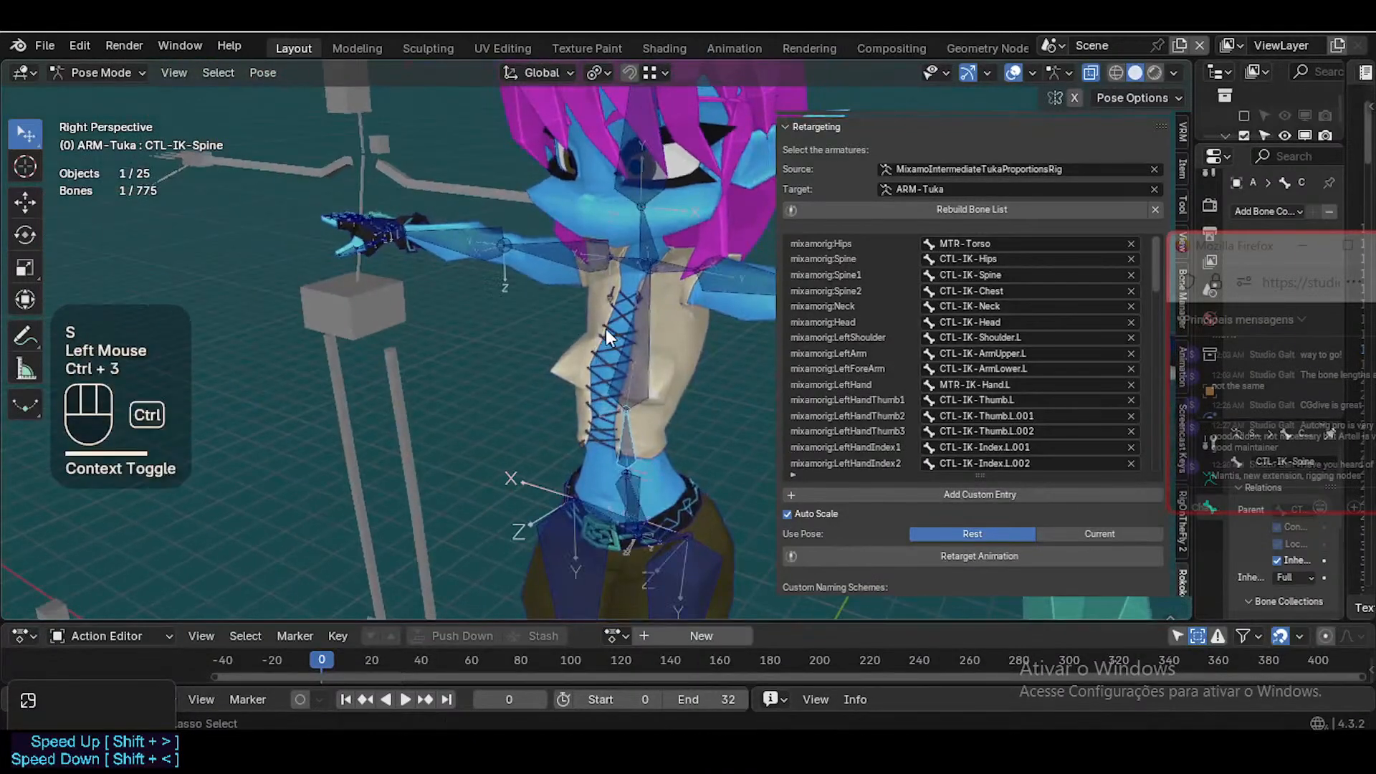
key("ctrl+3")
key("ctrl+Tab")
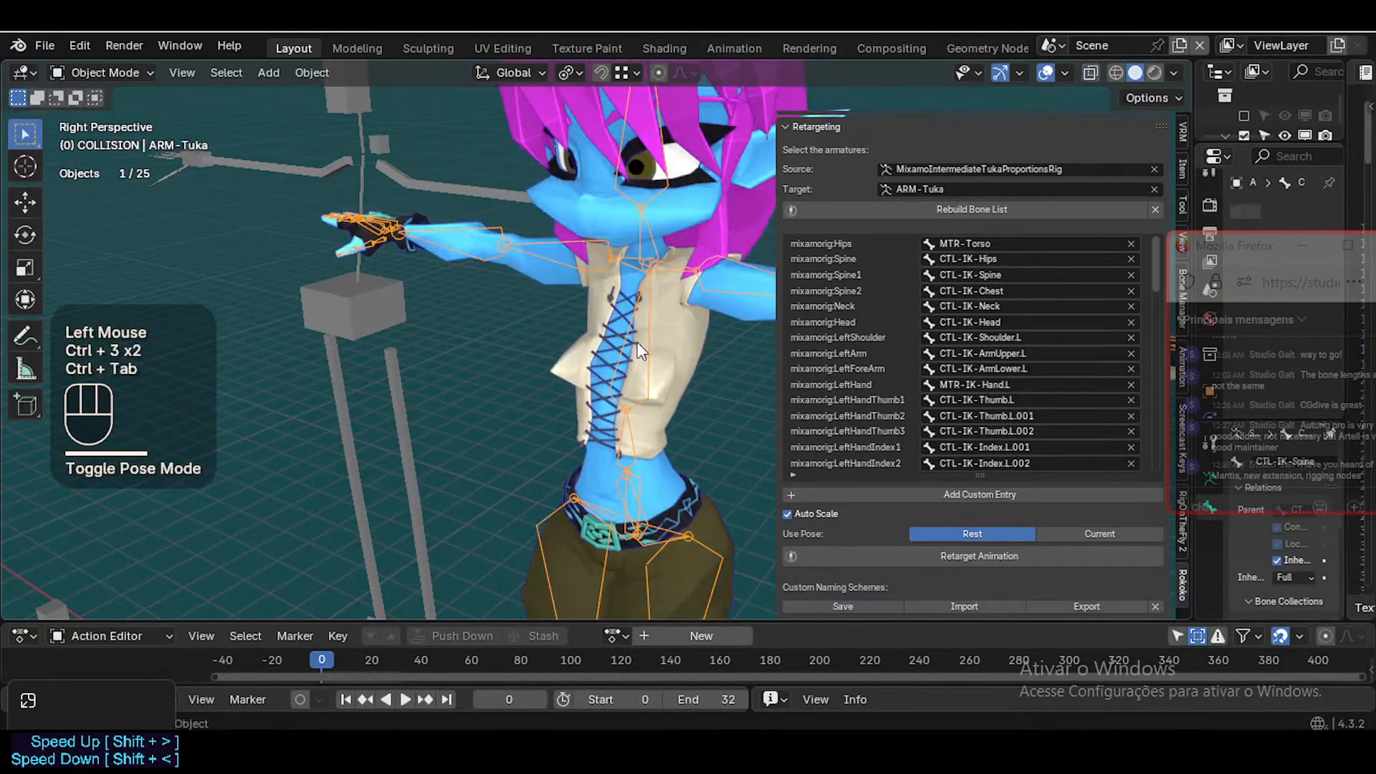
key("ctrl+Tab")
key("ctrl+1")
key("shift+grave")
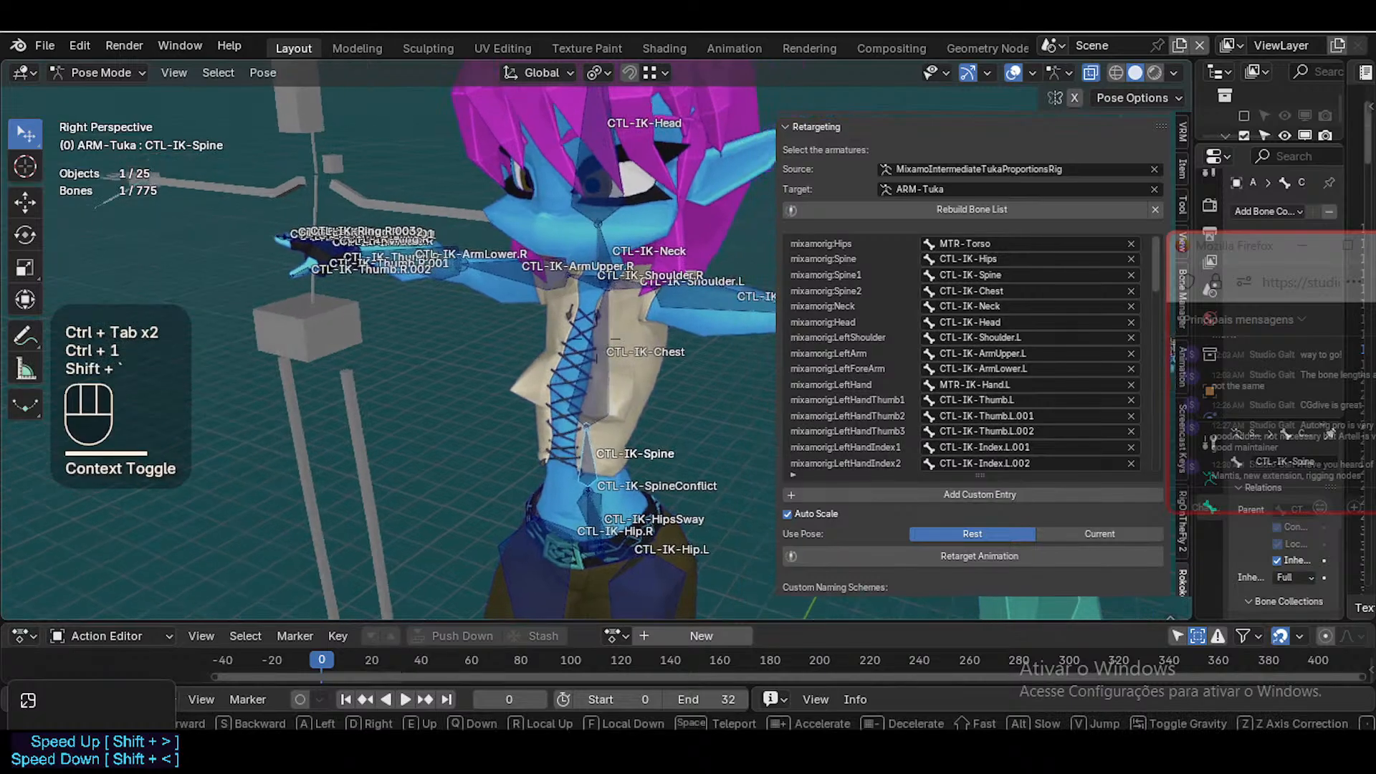
key("q")
left_click(506, 338)
Display the Mixamo armature's bone names and axes in Pose Mode to compare them with Tuka's, and hide them again
key("ctrl+Tab")
left_click(390, 289)
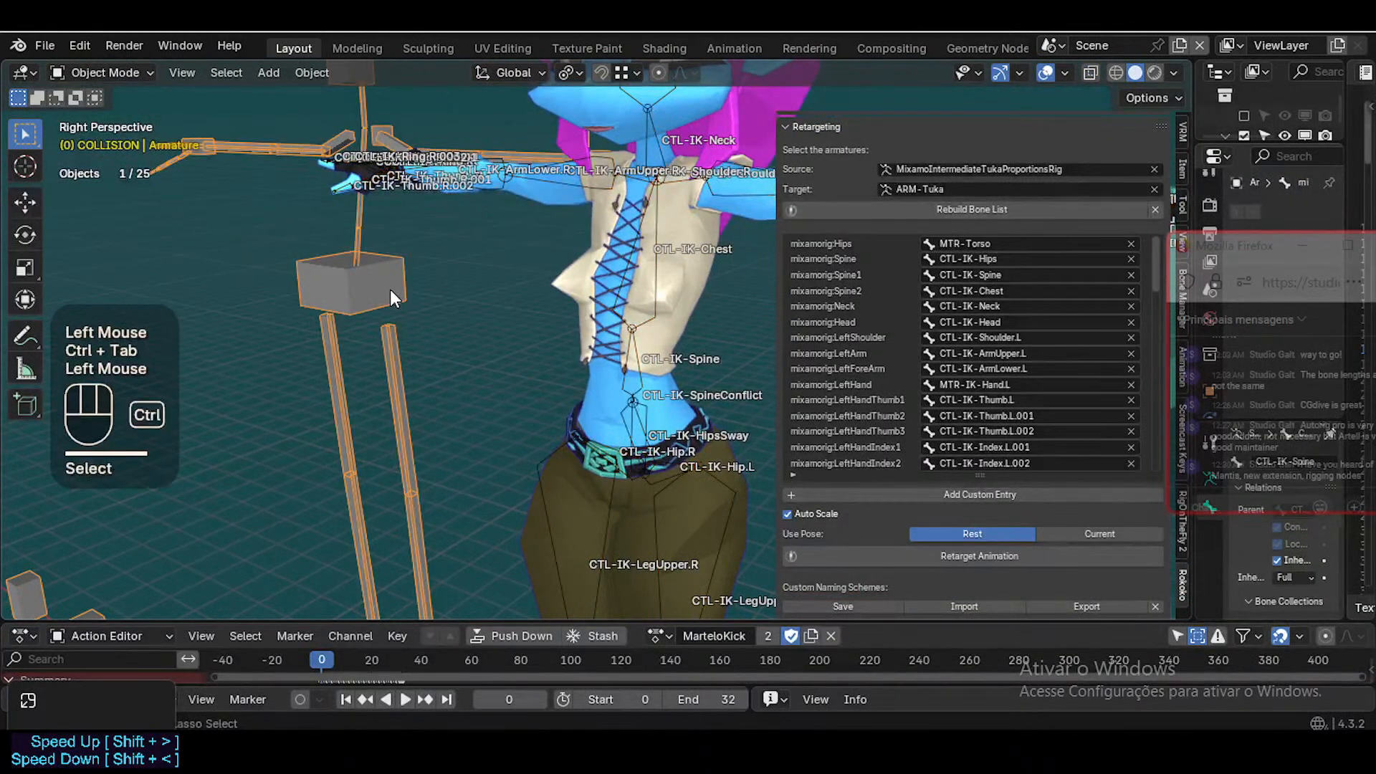
key("ctrl+3")
key("ctrl+Tab")
key("ctrl+1")
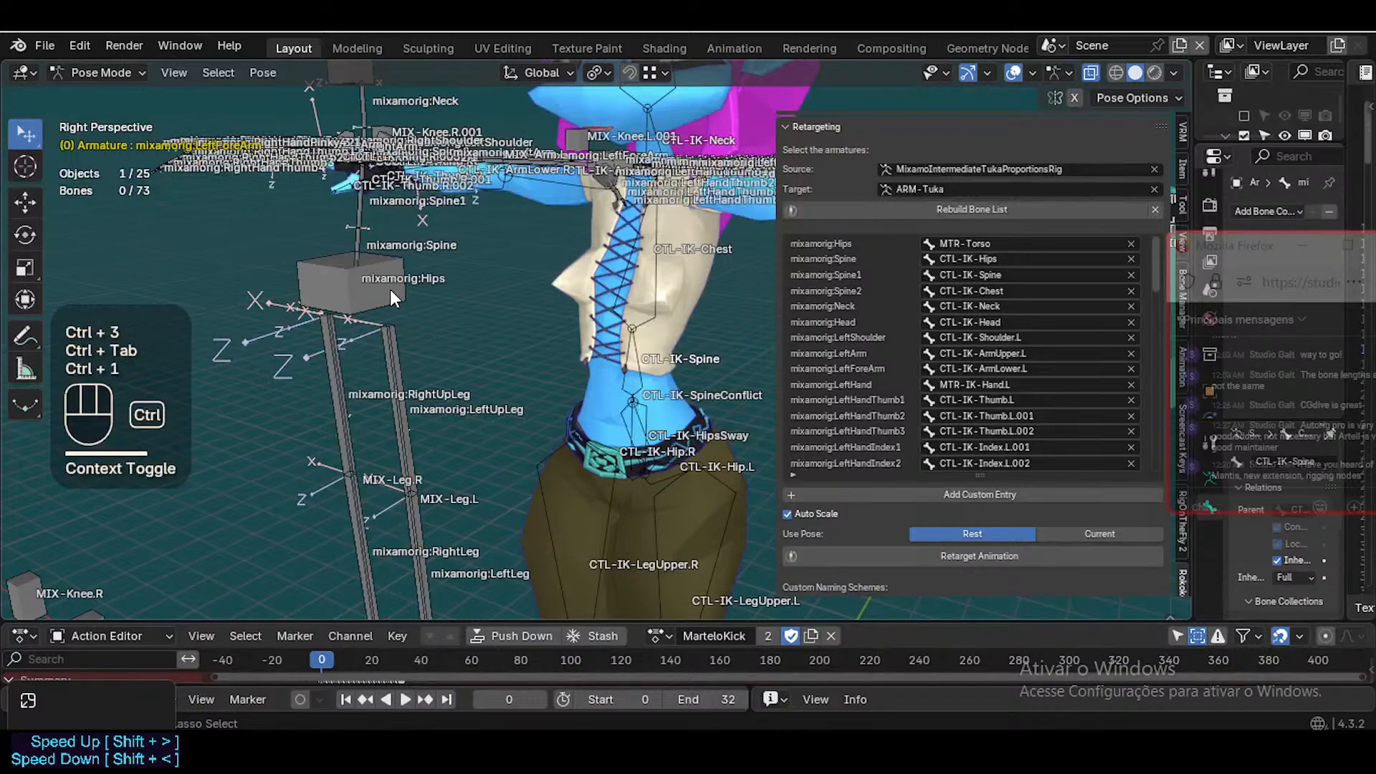
key("ctrl+3")
key("ctrl+1")
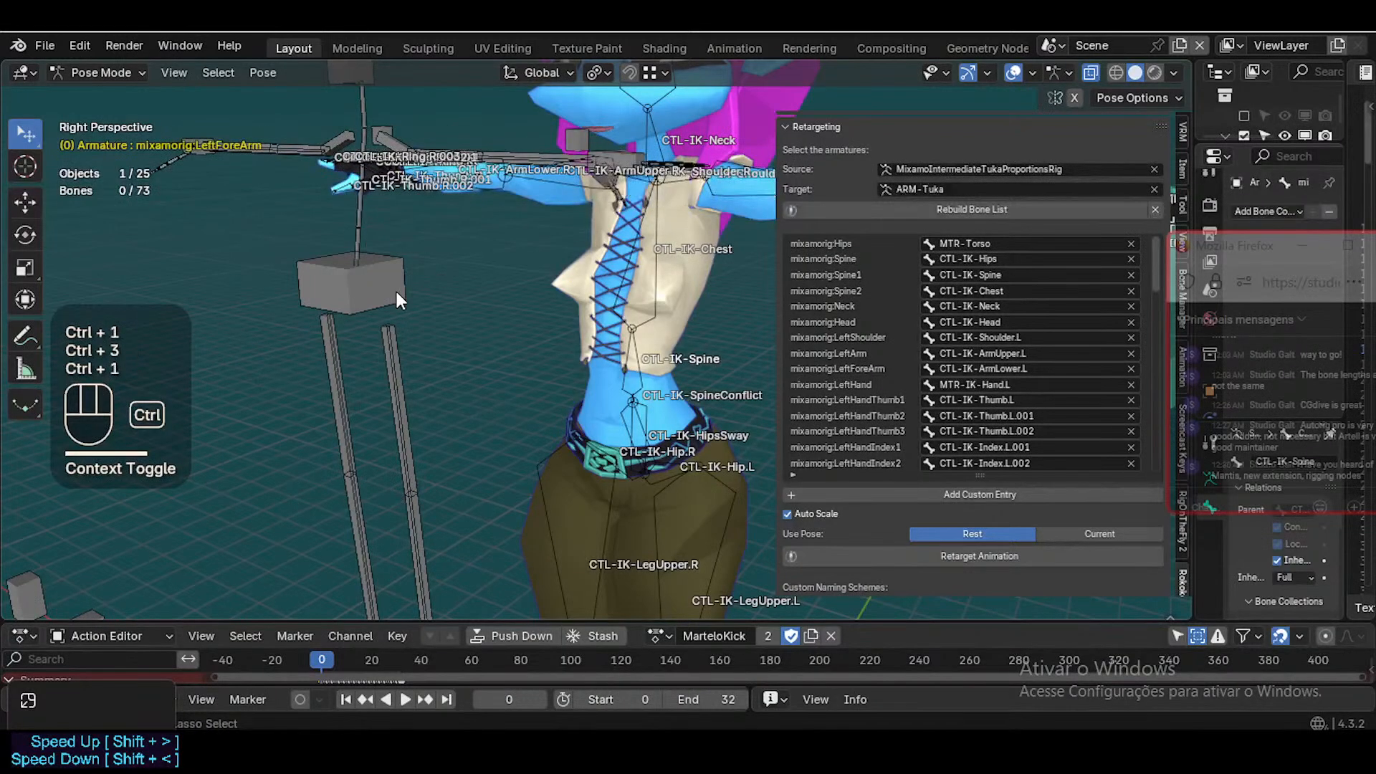
Return to ARM-Tuka in Pose Mode and hide its bone names
left_click(651, 322)
left_click(651, 322)
key("ctrl+Tab")
left_click(652, 316)
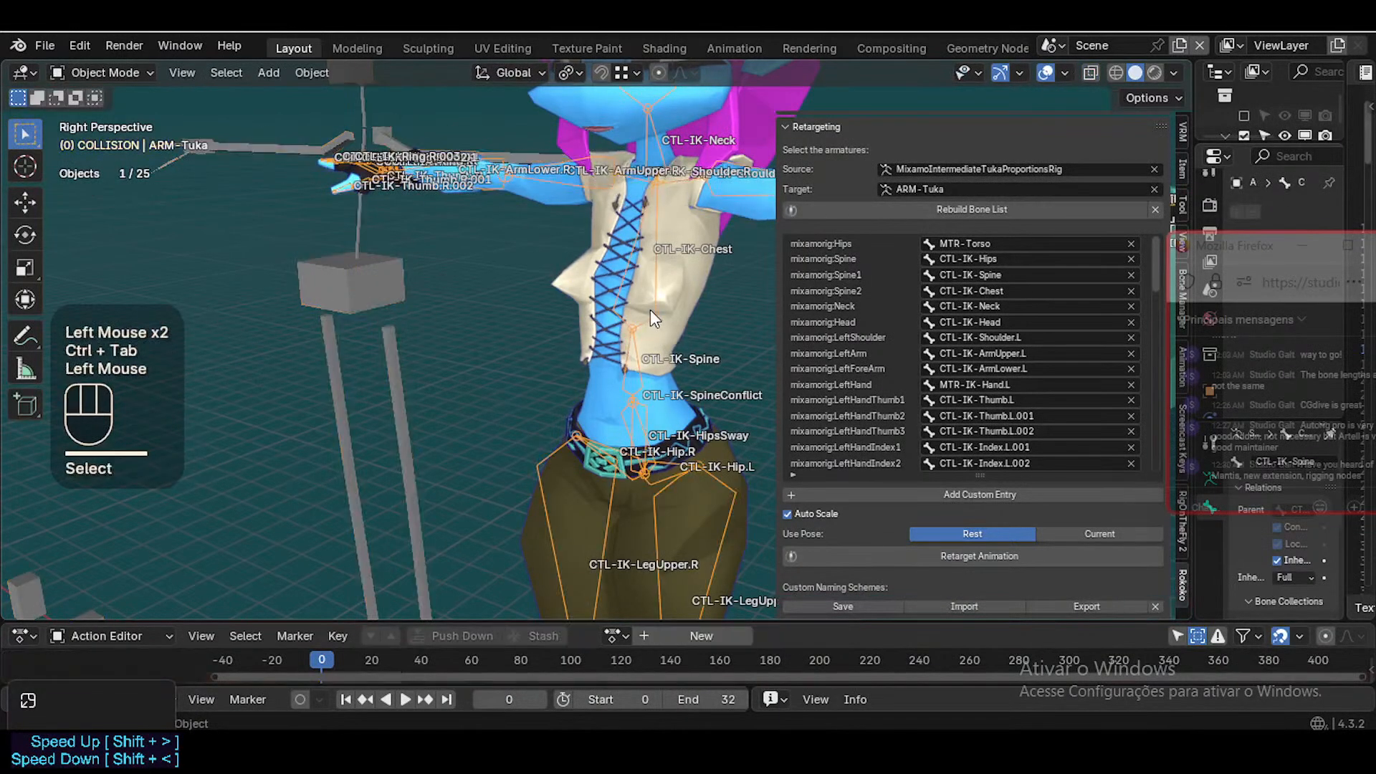
key("ctrl+Tab")
key("ctrl+1")
scroll(621, 279, "down", 1)
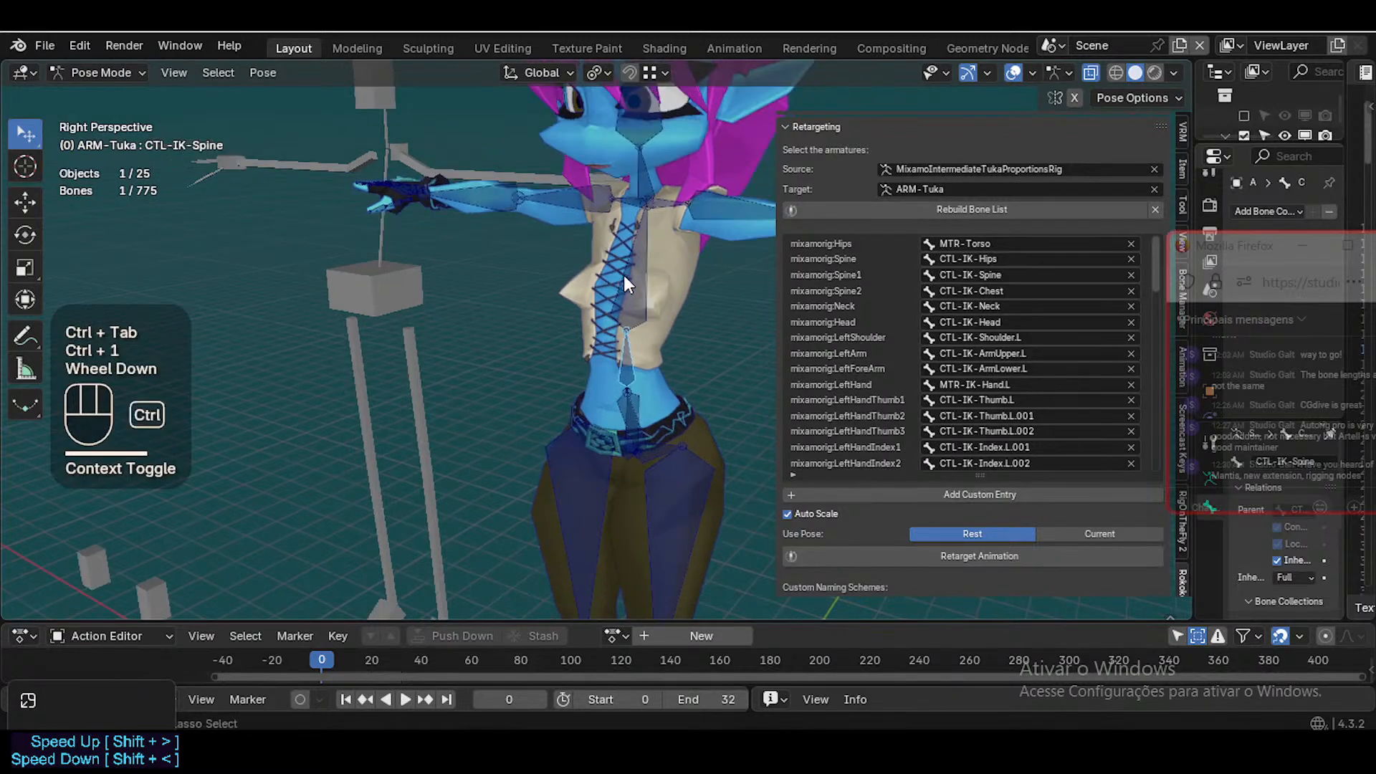
Select ARM-Tuka and the Mixamo armature together and enter Edit Mode on both
left_click(565, 289)
key("ctrl+Tab")
left_click(387, 282)
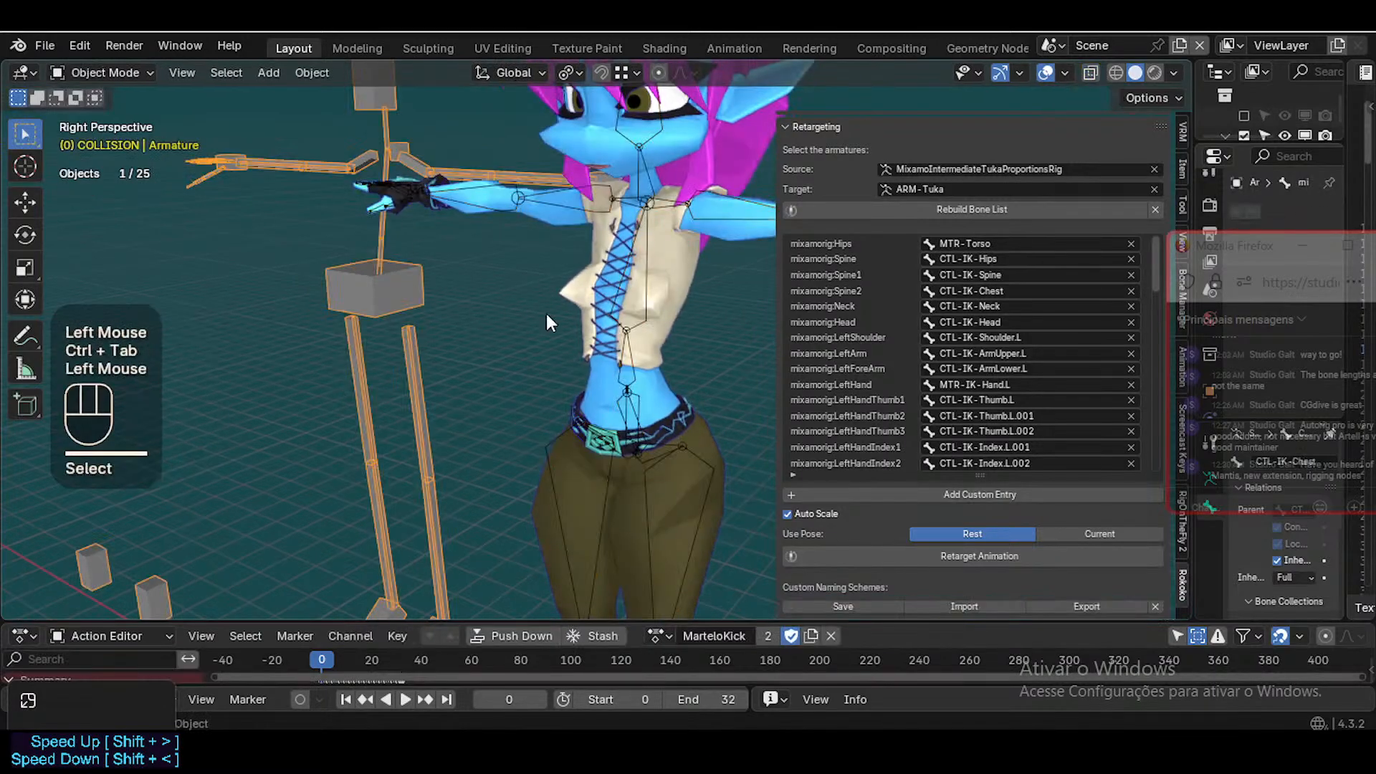
left_click(635, 334, "shift")
left_click(635, 334)
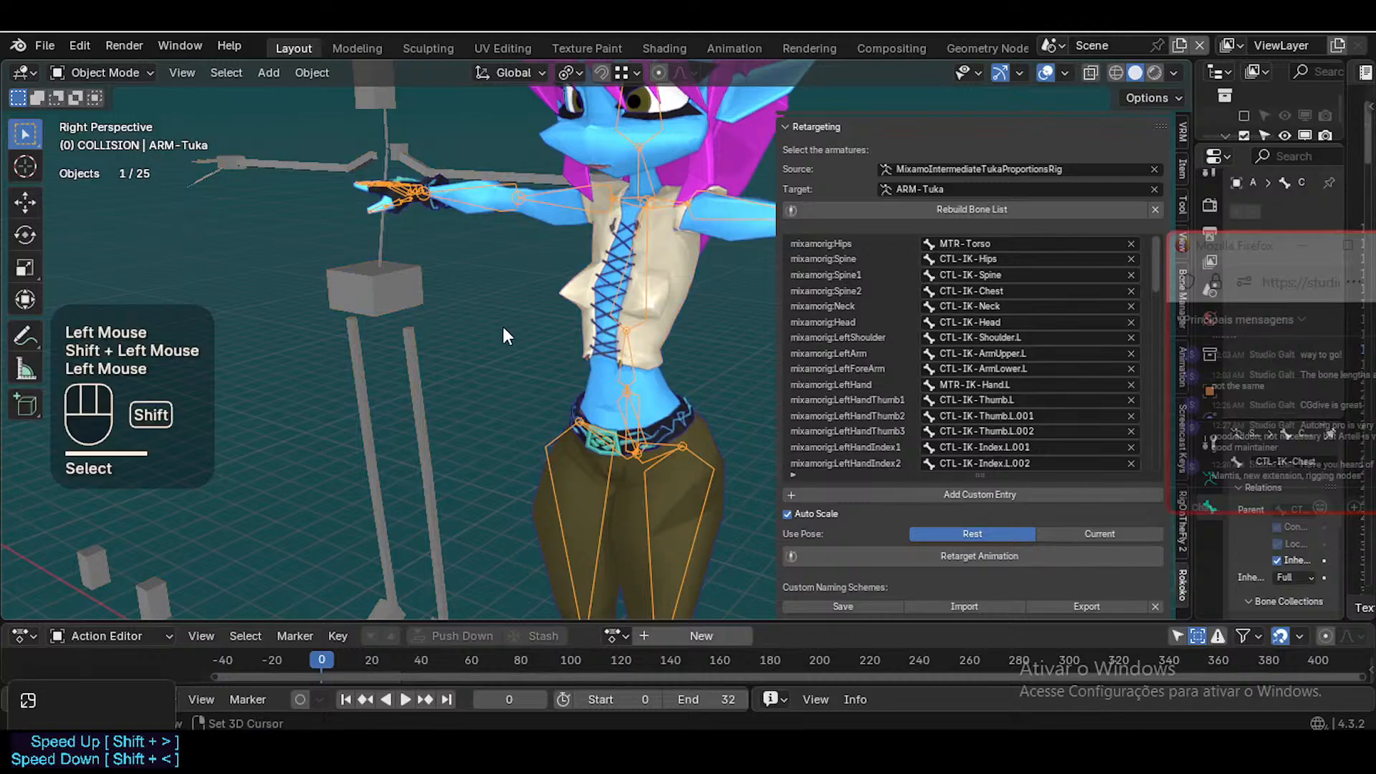
left_click(383, 285, "shift")
key("Tab")
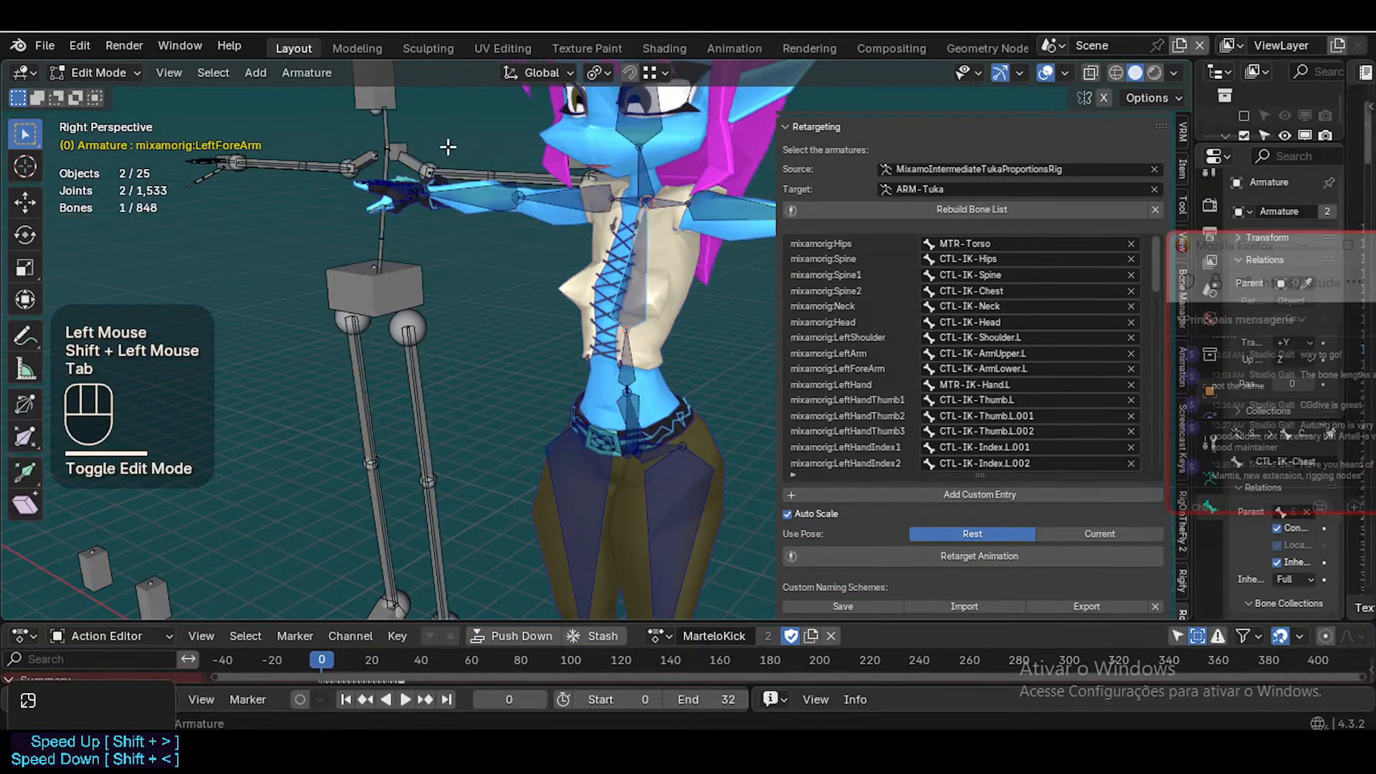
Compare the mixamorig:Spine2 and mixamorig:Hips bones with Tuka's CTL-IK-Chest and the entries in the retargeting bone list
left_click(385, 162)
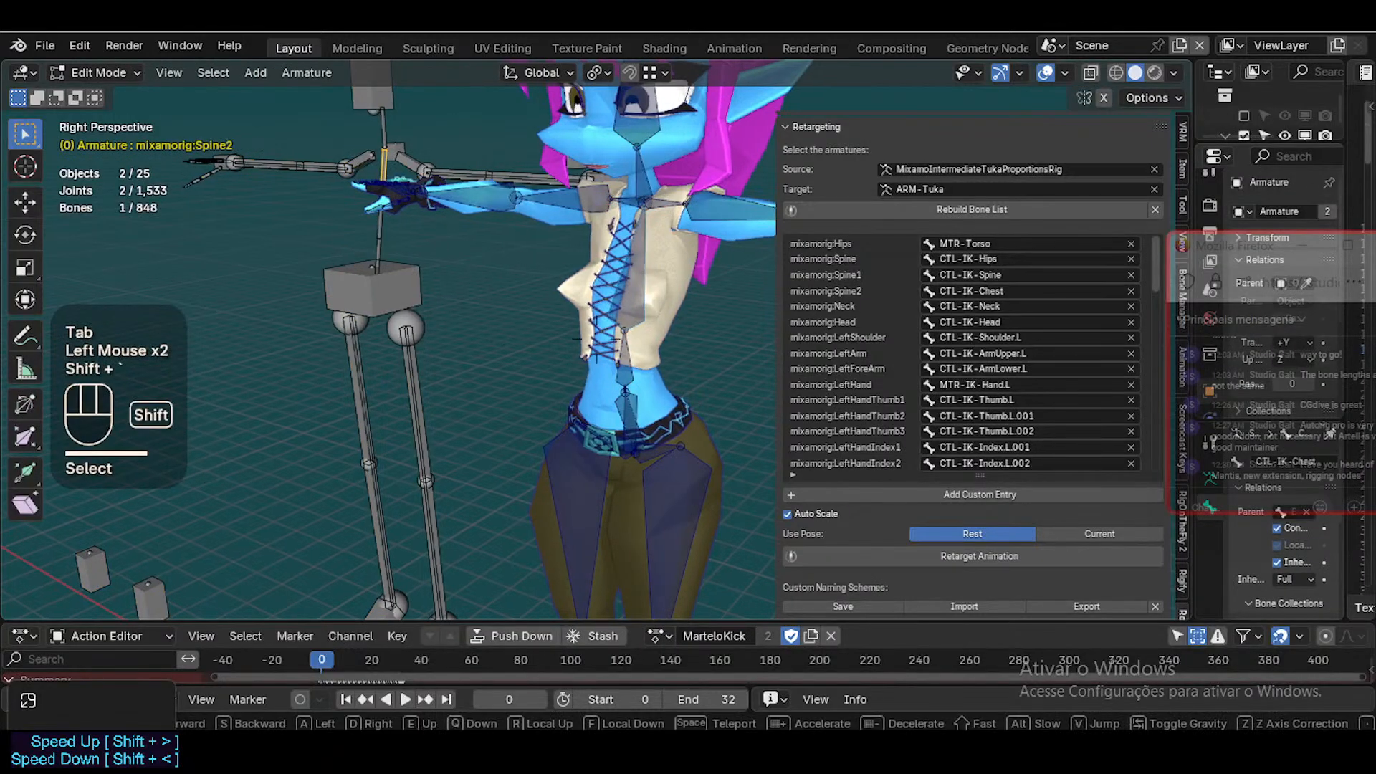
key("shift+grave")
key("e")
left_click(383, 213)
left_click(392, 336)
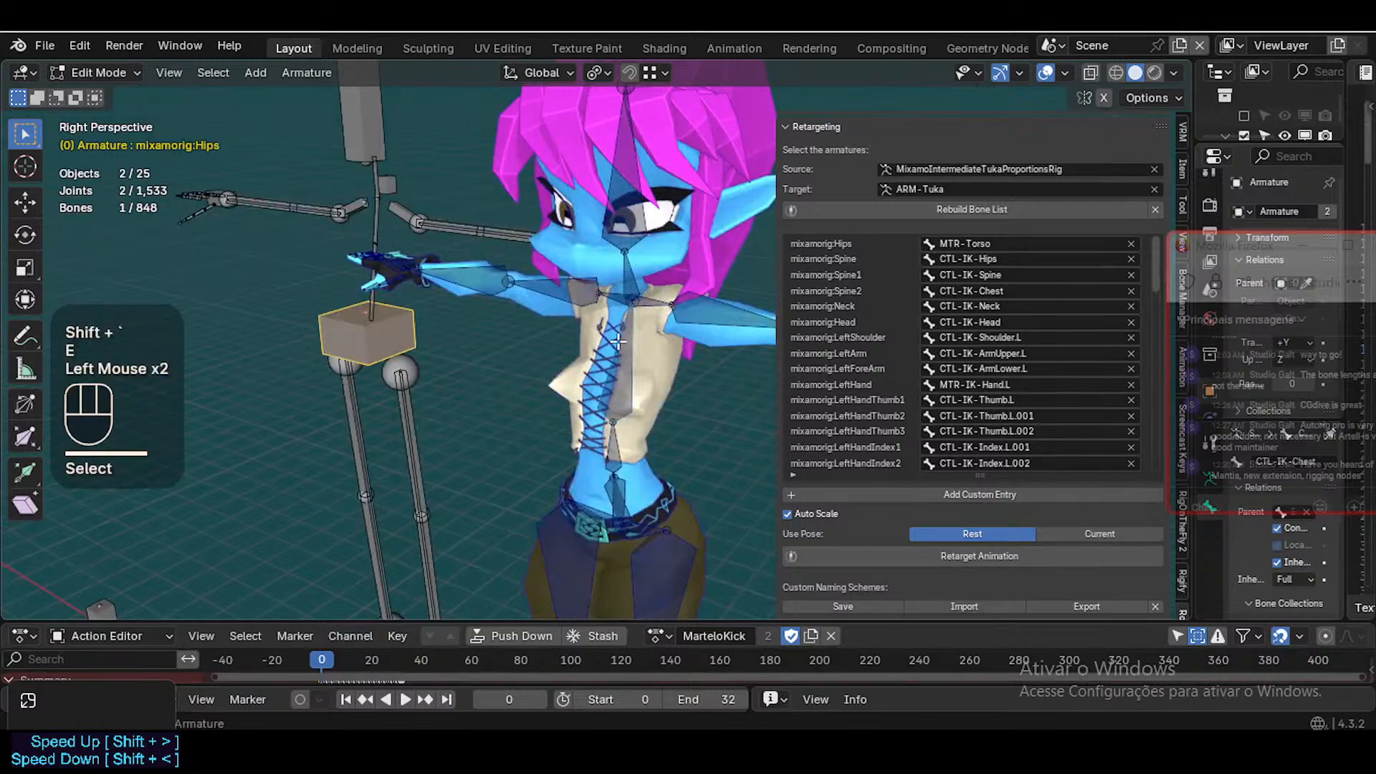
scroll(889, 287, "up", 2)
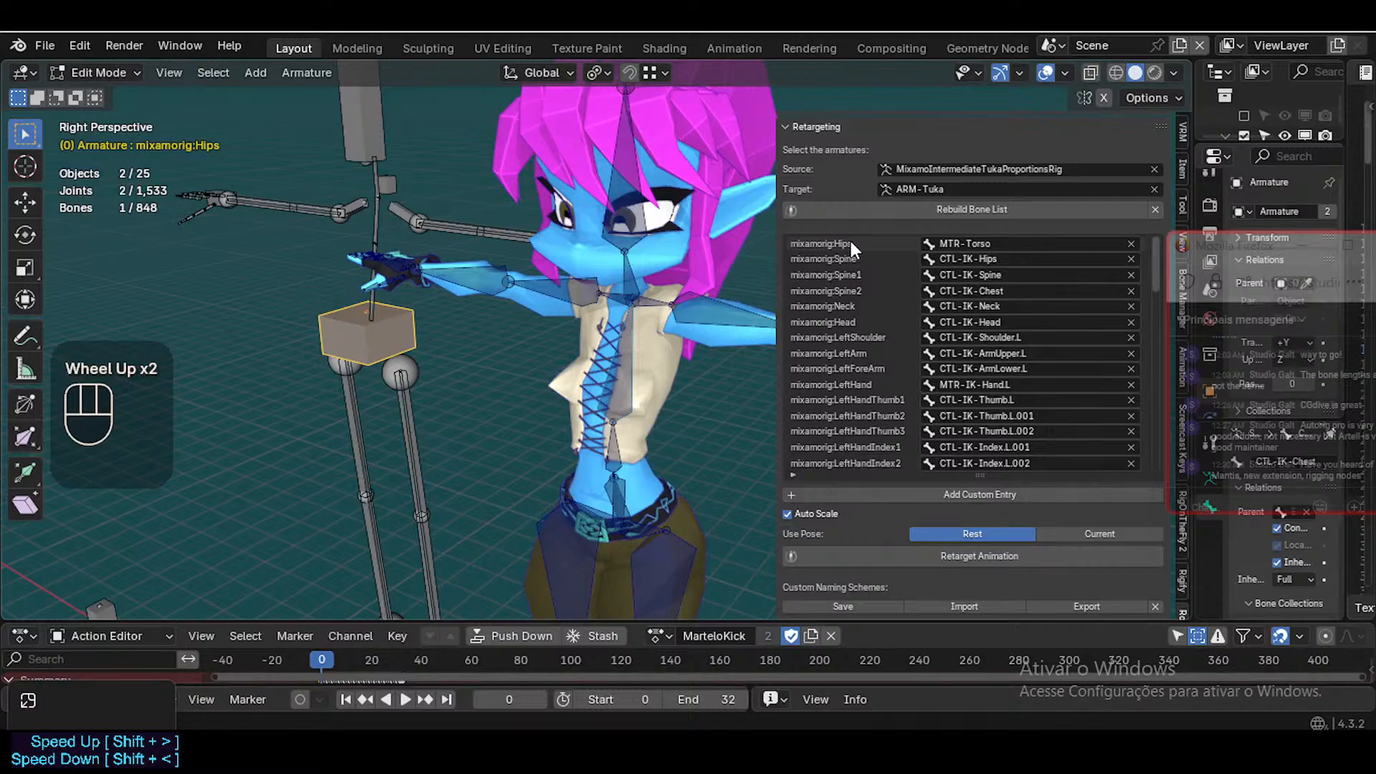
left_click(928, 244)
left_click(632, 372)
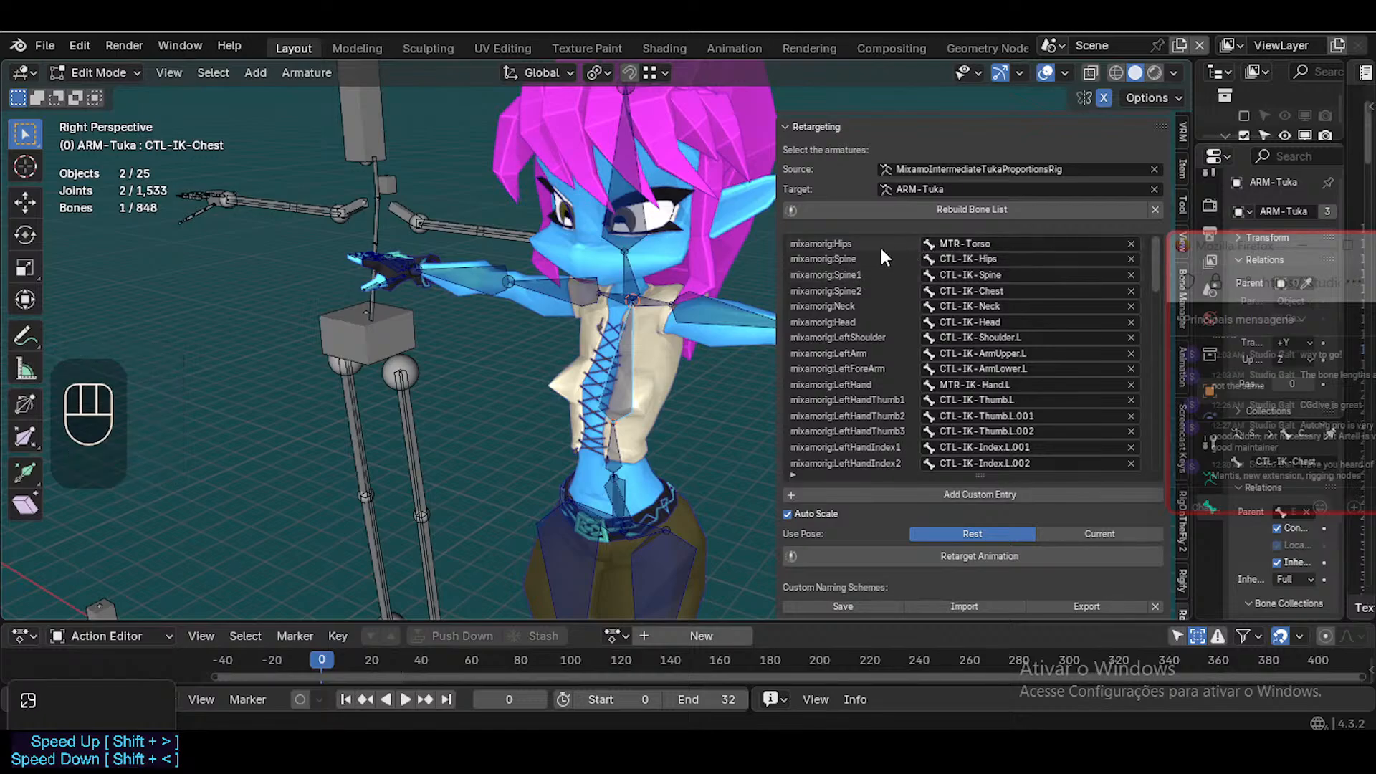
Select Tuka's CTL-IK-Hips bone and examine its placement and direction between the waist and pelvis
key("shift+grave")
key("q")
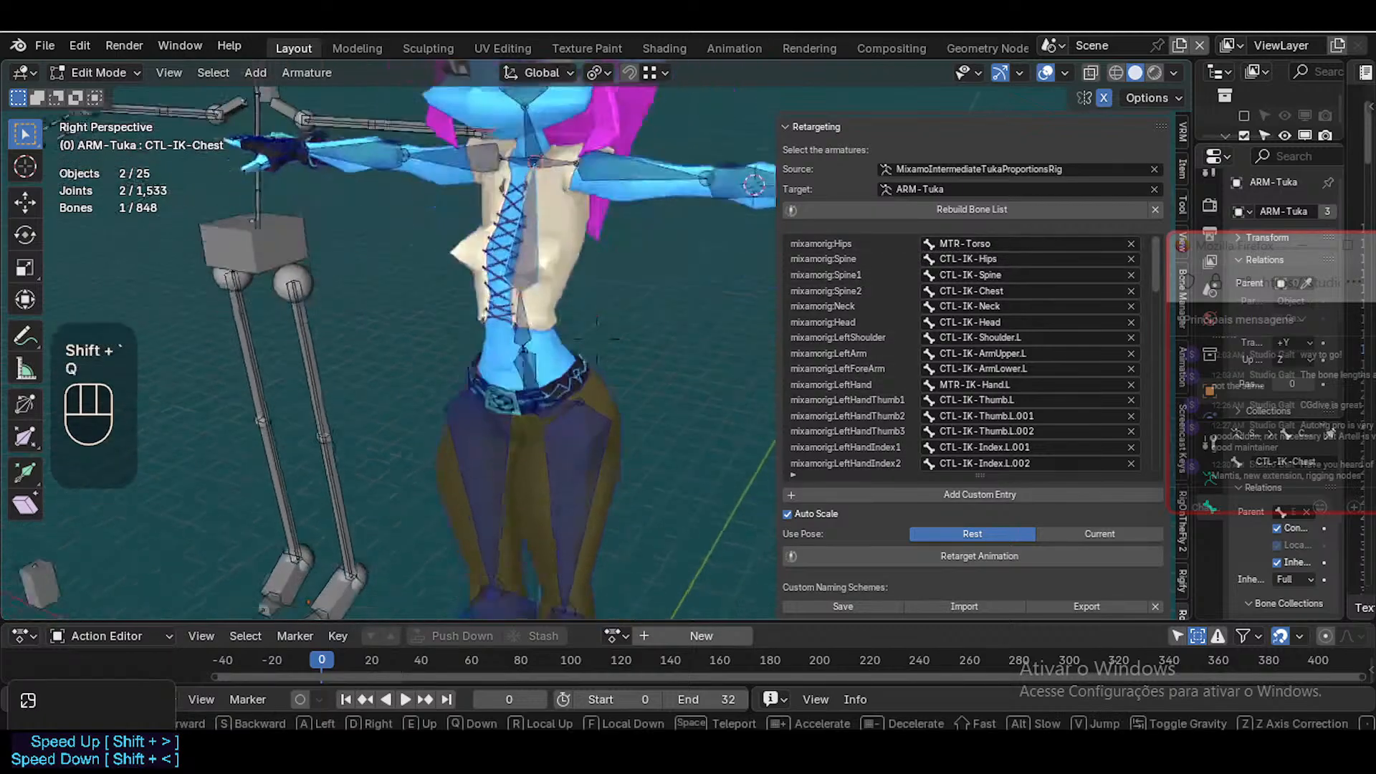
key("w")
left_click(605, 498)
left_click(543, 419)
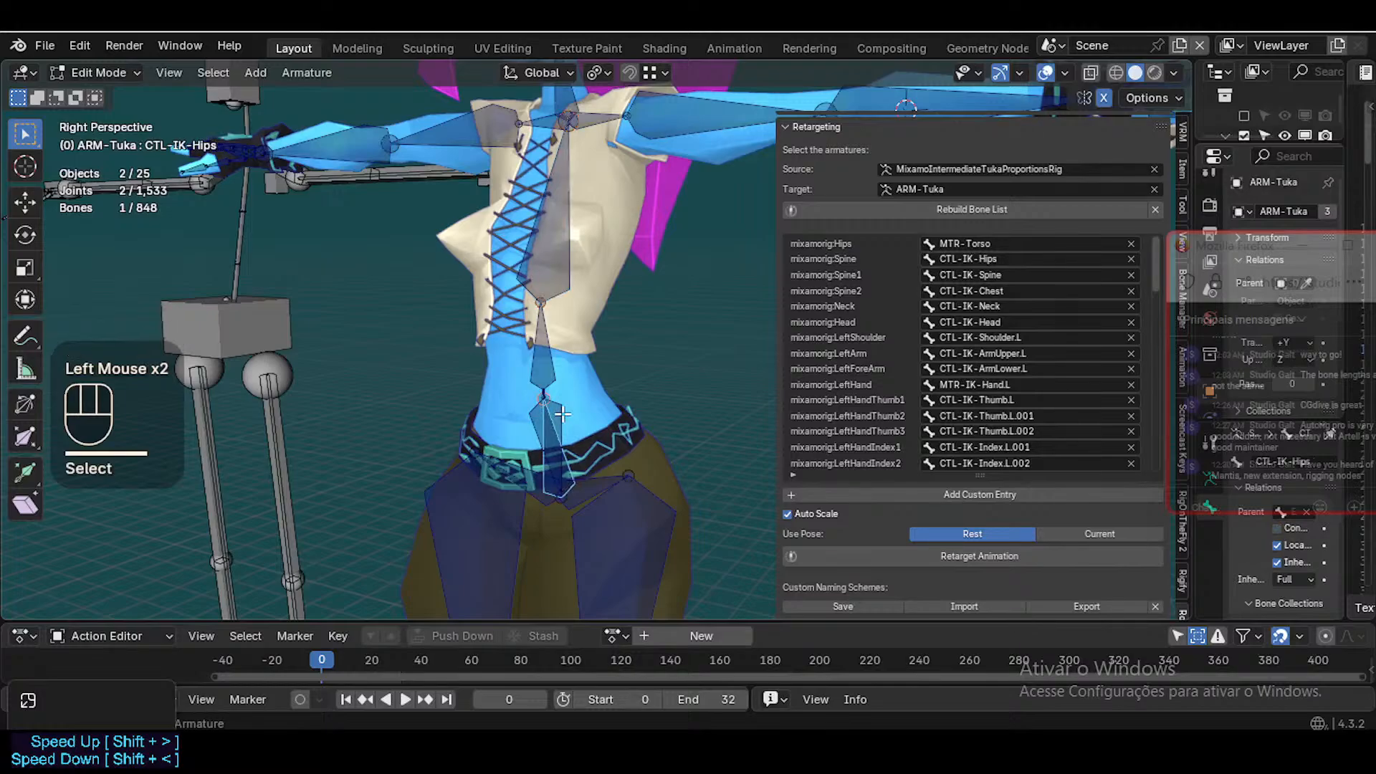
left_click(565, 414)
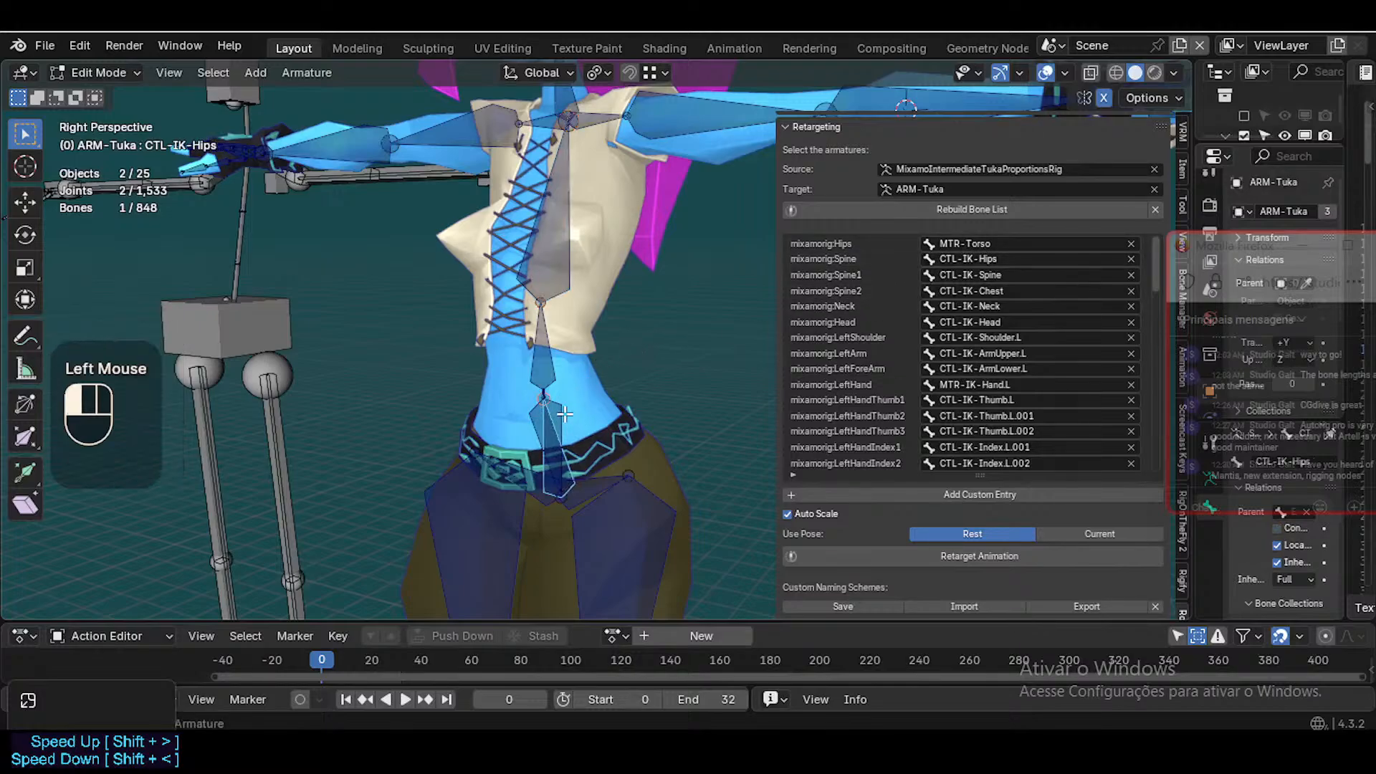
left_click(556, 367)
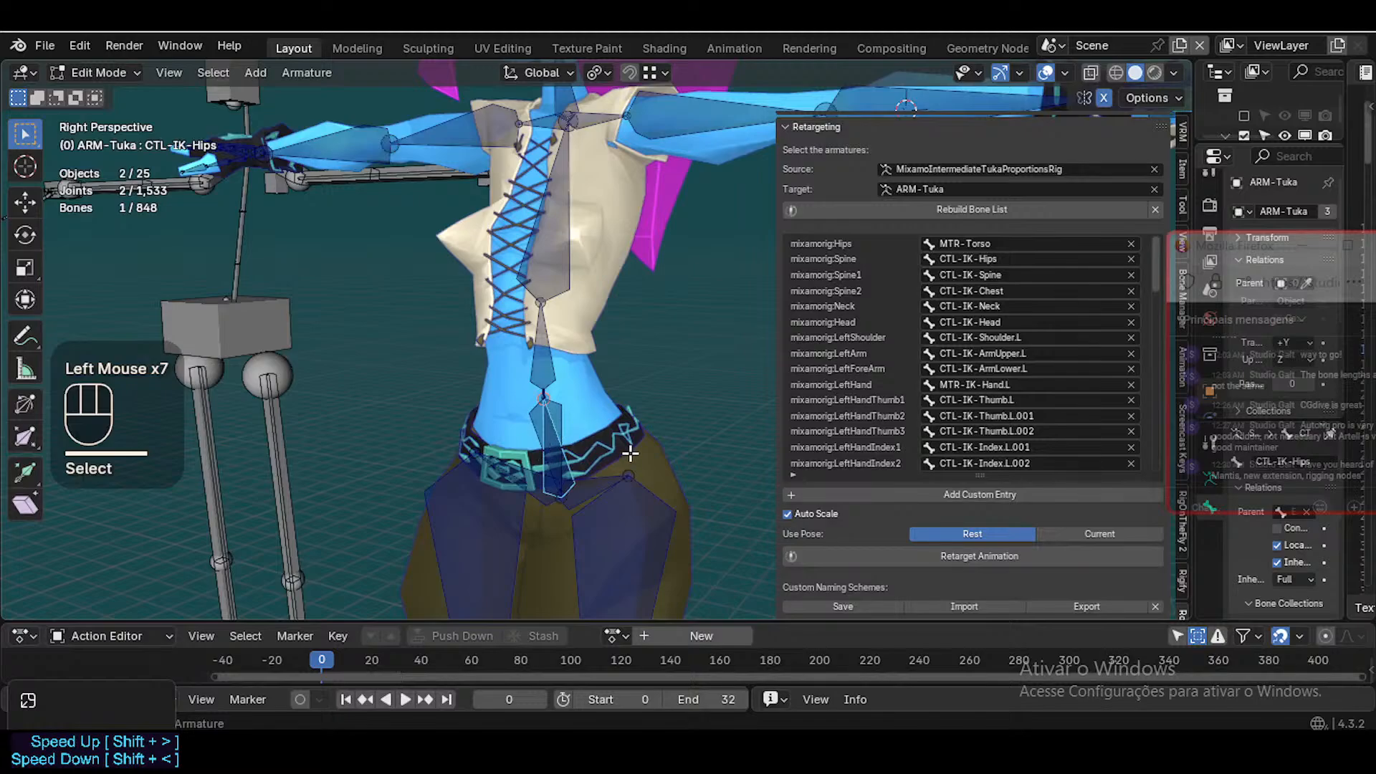
key("r")
key("Escape")
Switch both armatures to Pose Mode and show their posed state with custom control shapes
scroll(589, 408, "down", 2)
key("ctrl+Tab")
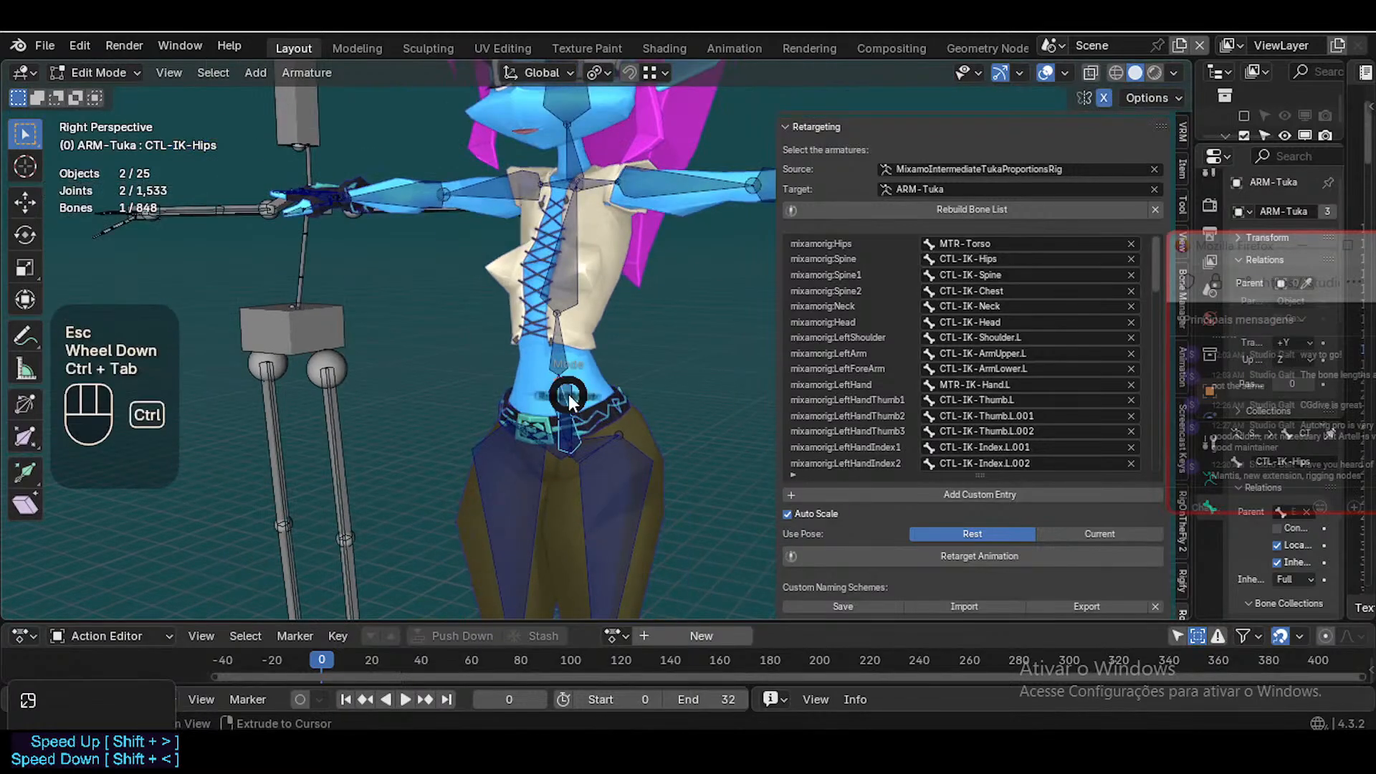
right_click_drag(574, 391, 620, 420, "ctrl")
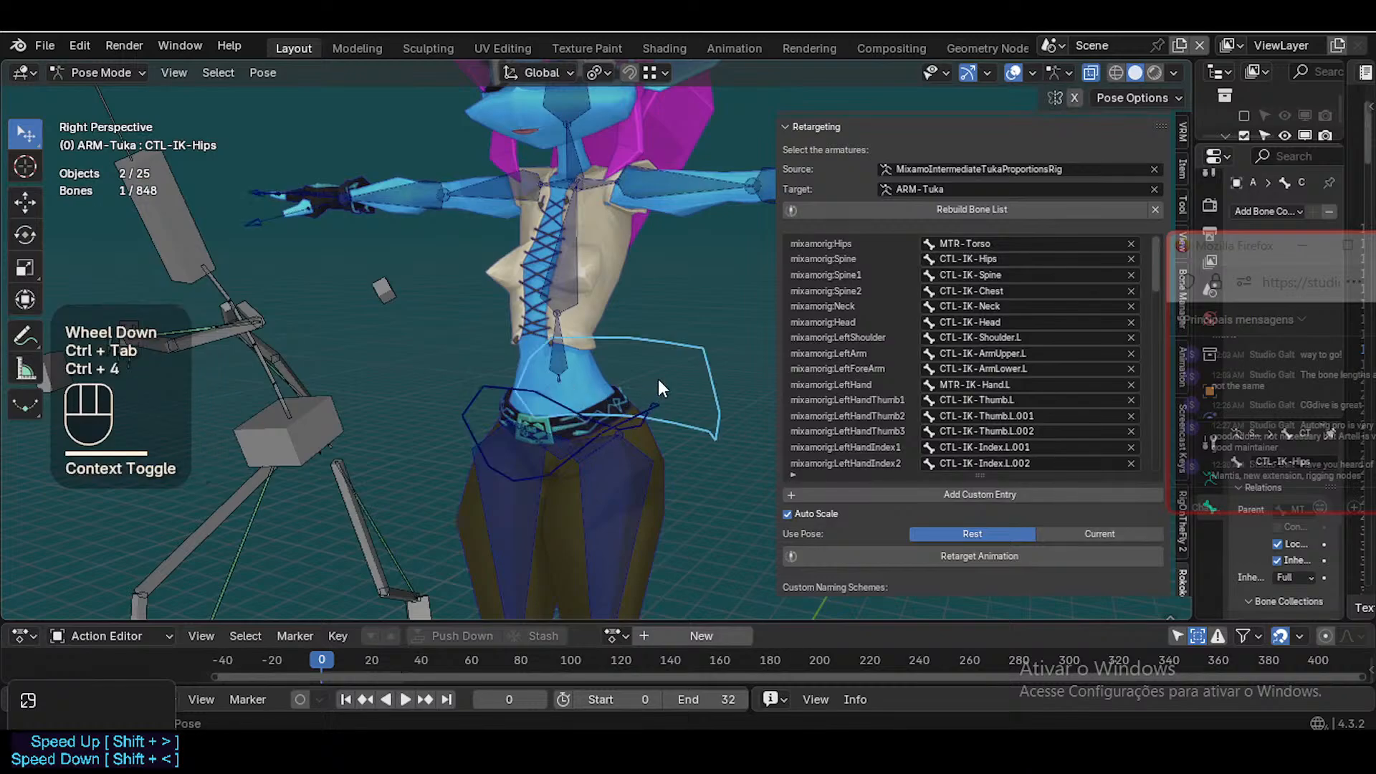
Try rotating Tuka's CTL-IK-Hips and CTL-IK-HipsSway controls in turn, discarding each rotation
left_click(685, 347)
left_click(685, 347)
key("r")
key("Escape")
left_click(543, 395)
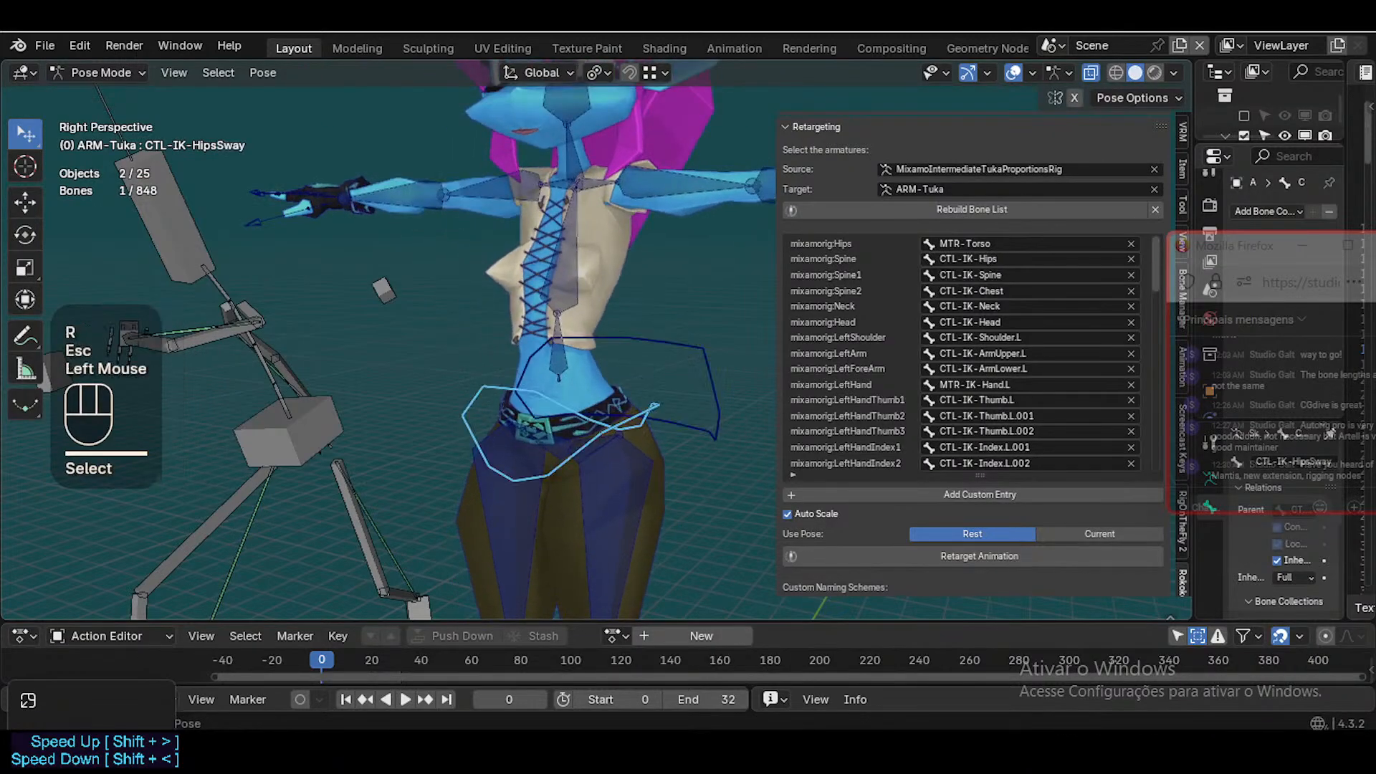
key("r")
key("Escape")
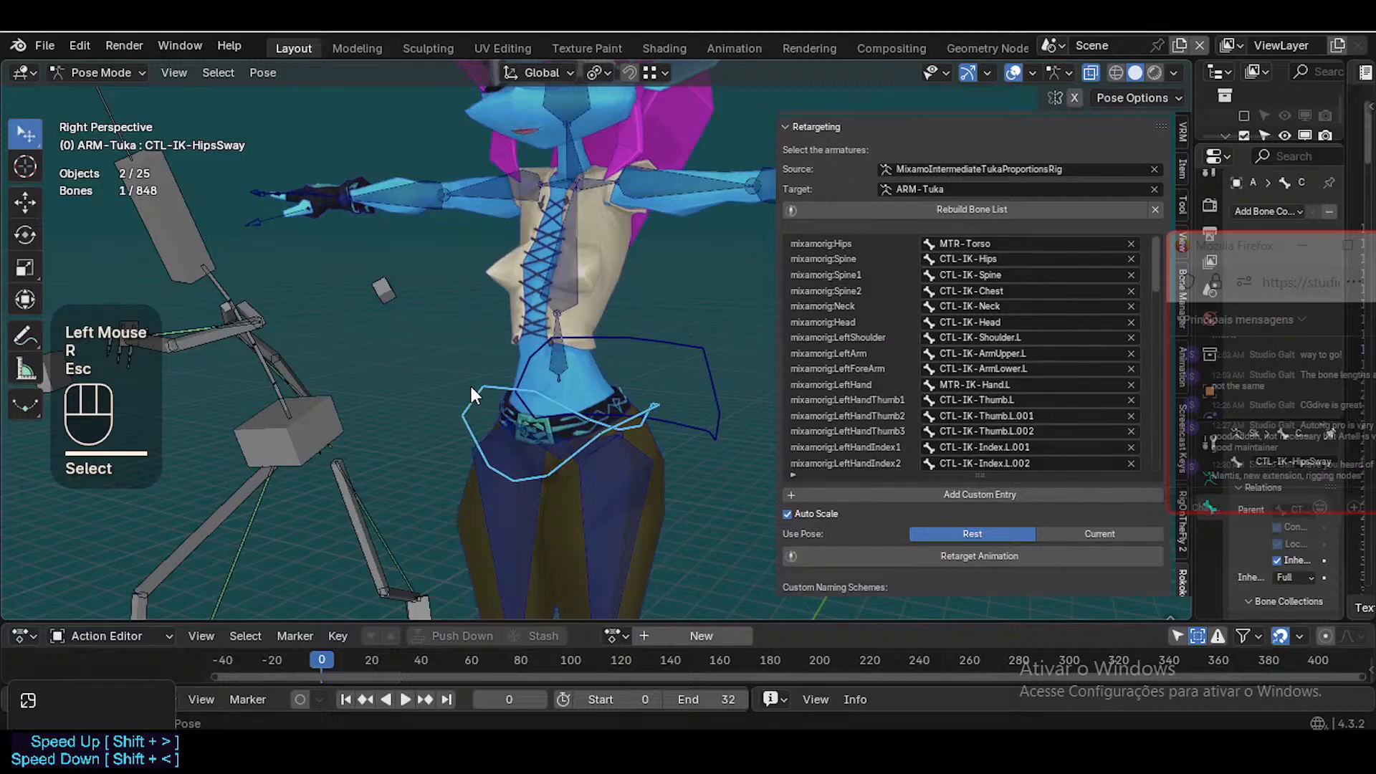
key("r")
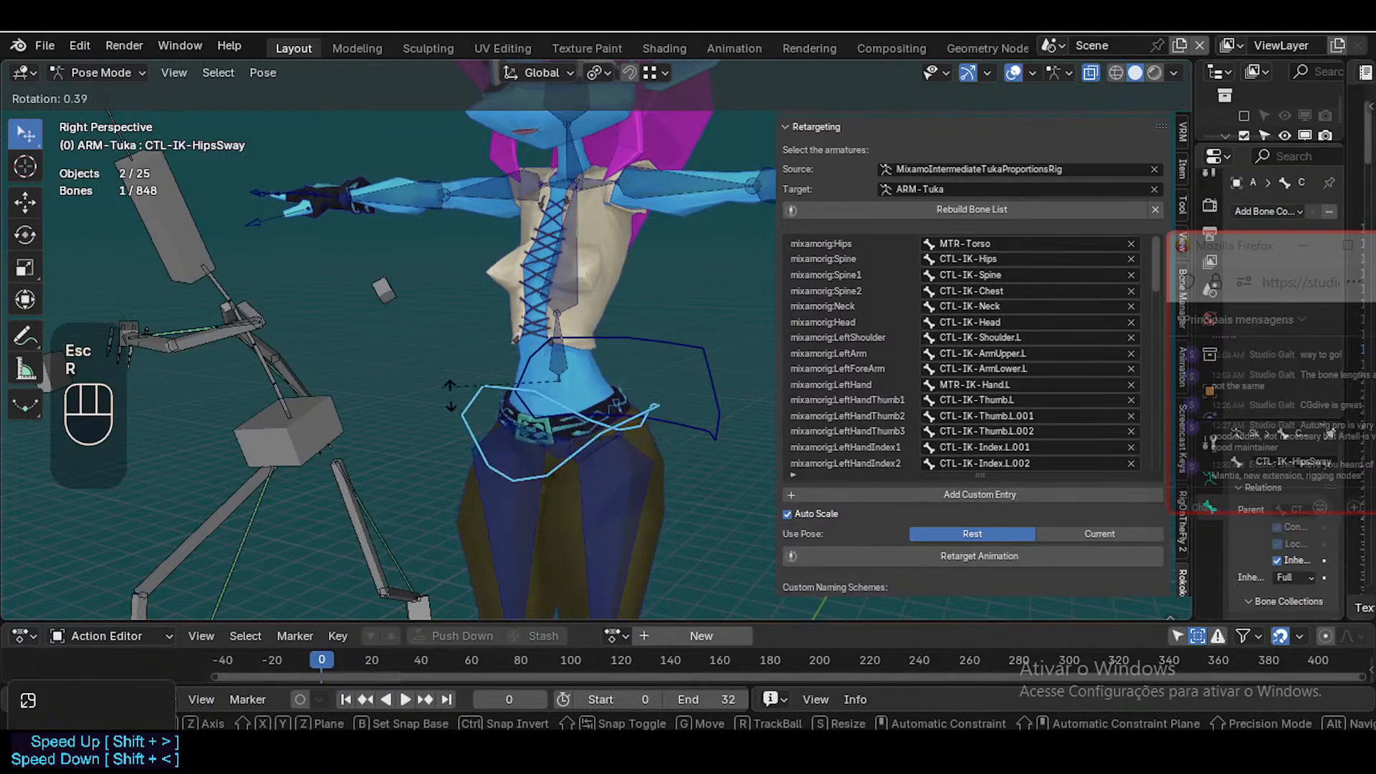
key("Escape")
Rotate Tuka's CTL-IK-Hips control freely with a trackball rotation
left_click(670, 348)
key("r")
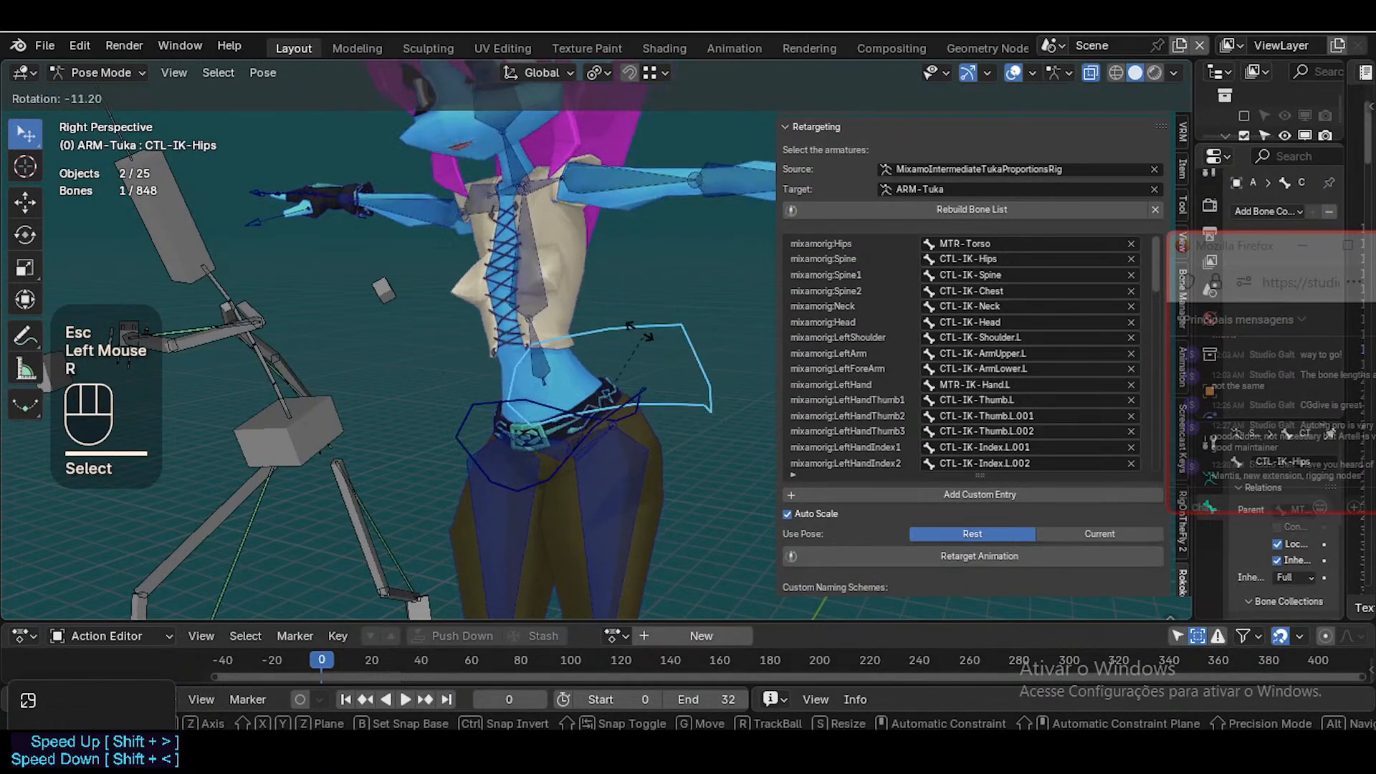
key("r")
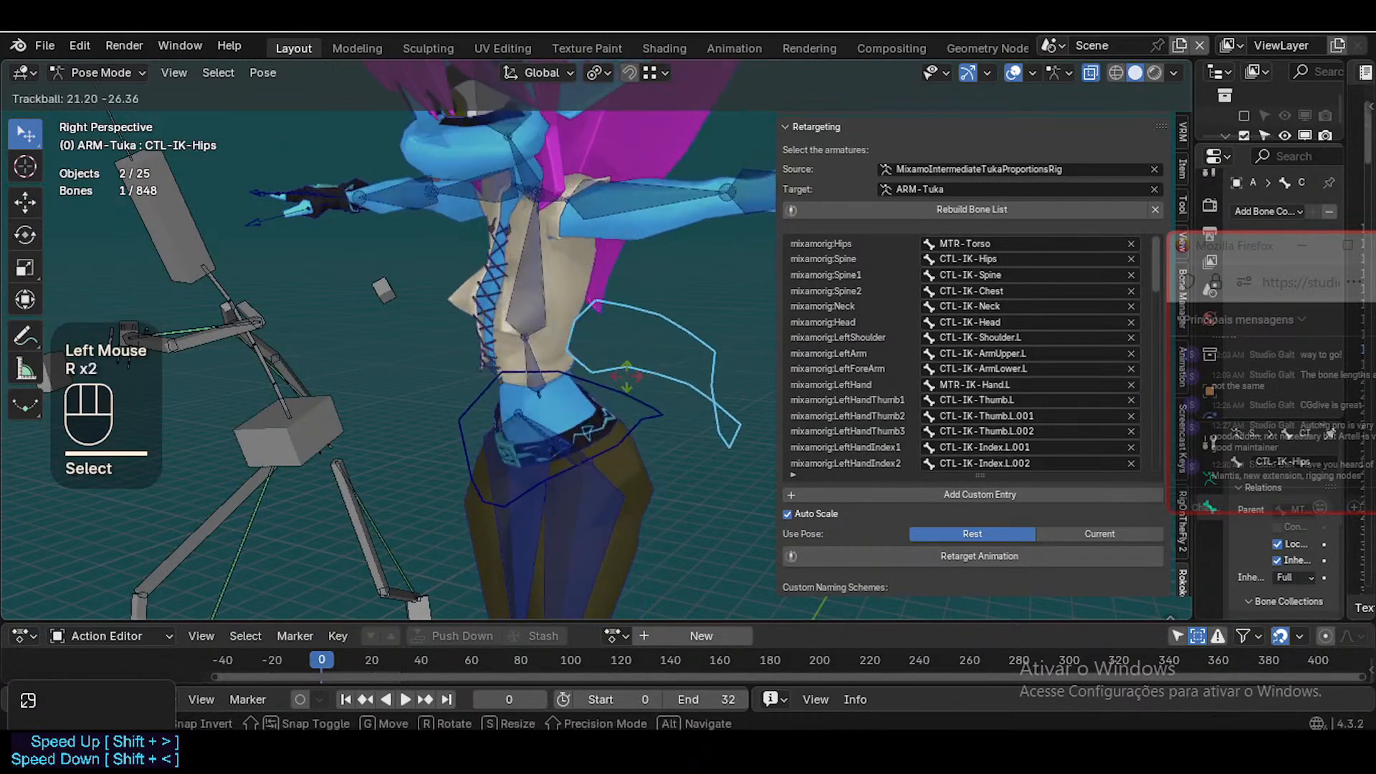
left_click(608, 404)
scroll(608, 403, "down", 1)
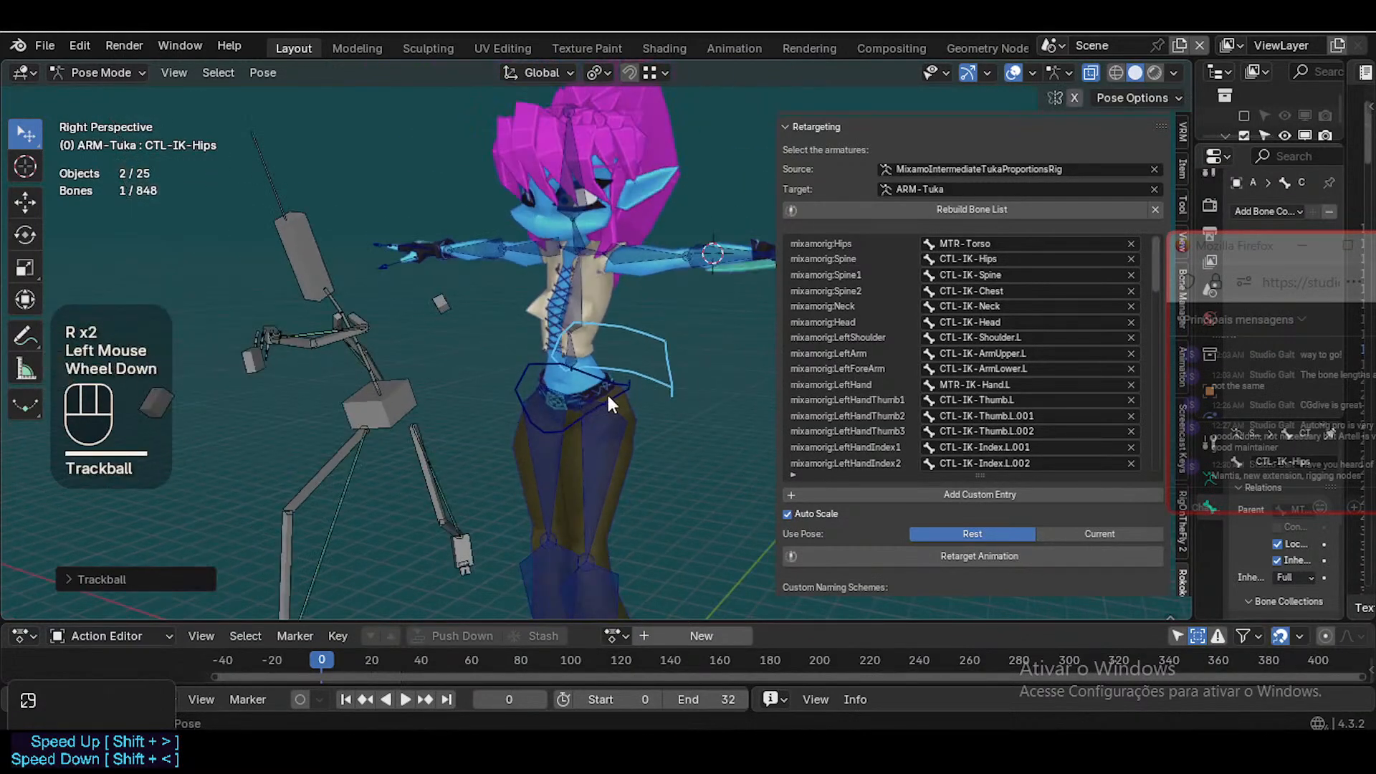
Try moving Tuka's CTL-IK-Hips and CTL-IK-HipsSway controls in turn
key("g")
key("Escape")
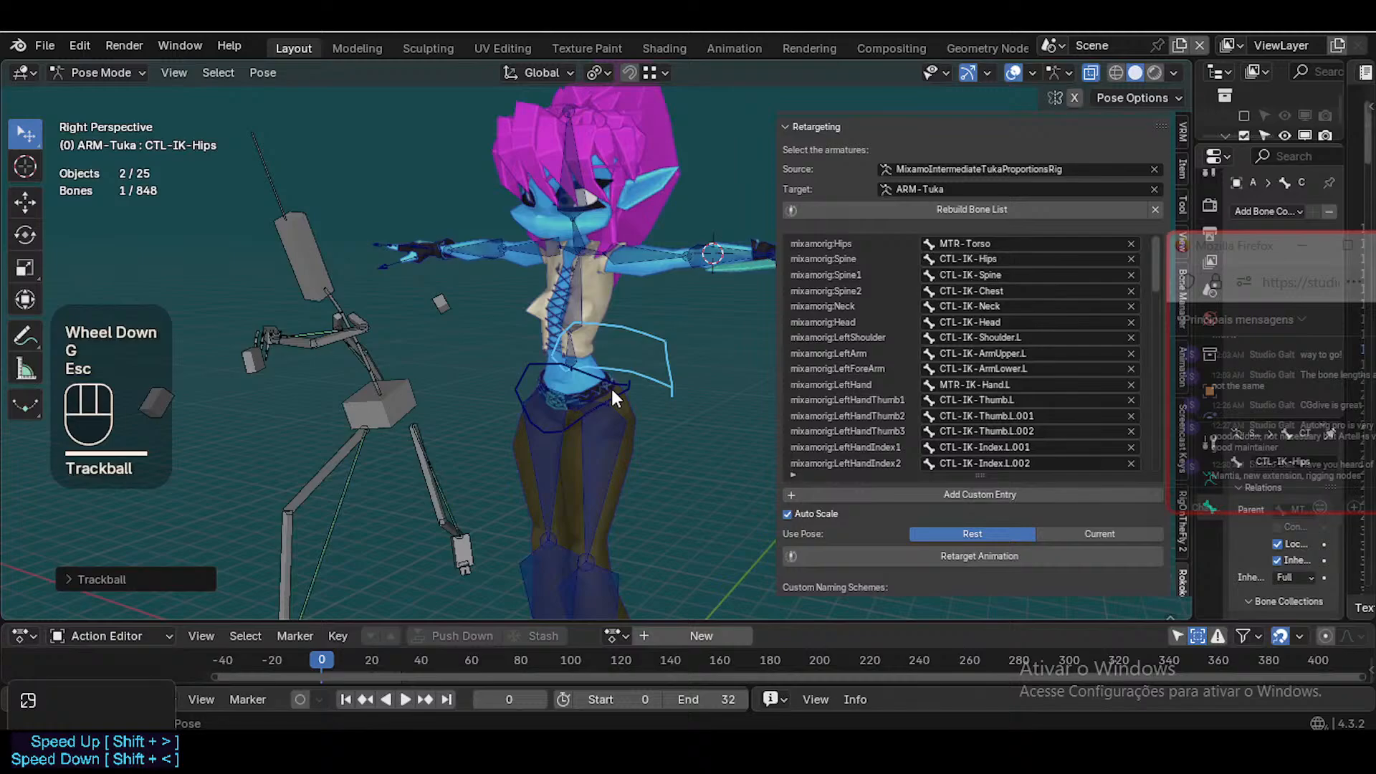
key("g")
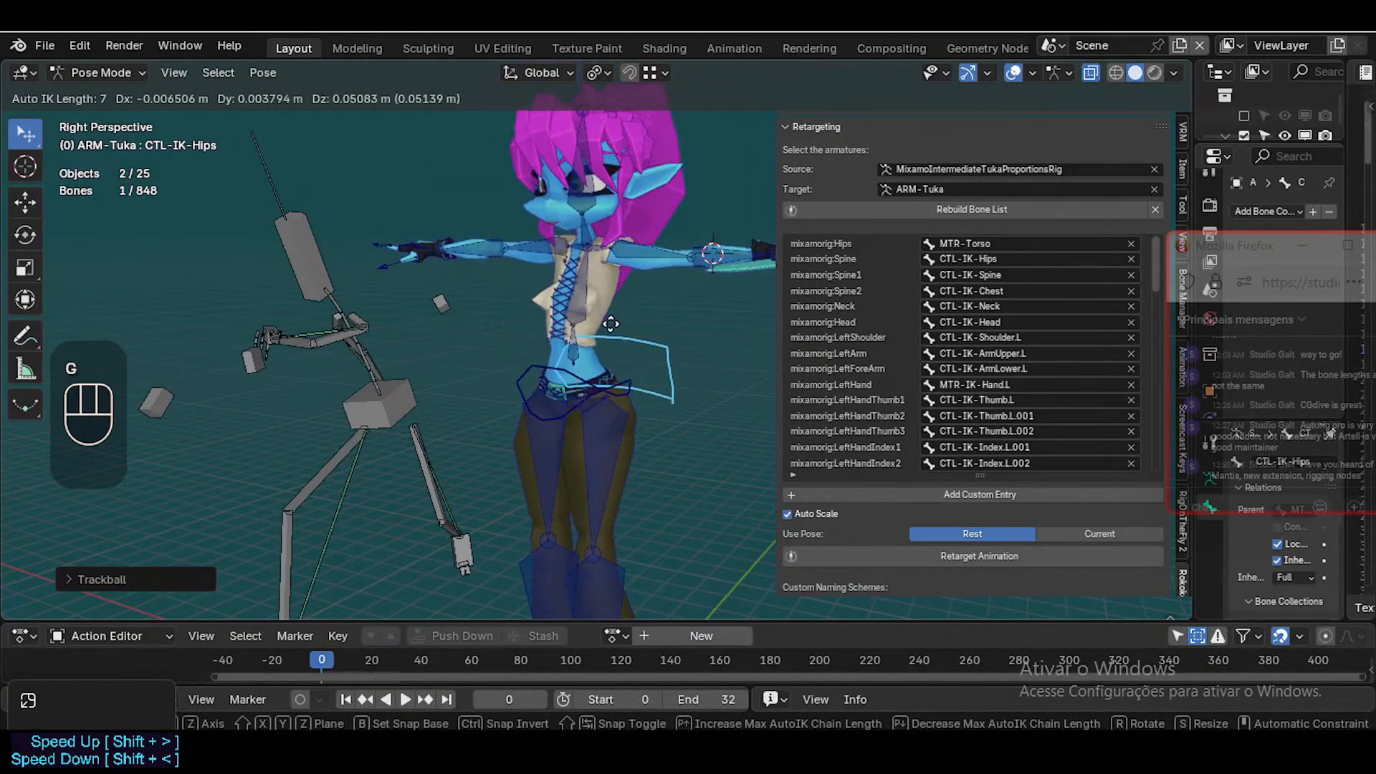
left_click(518, 354)
double_click(532, 364)
key("g")
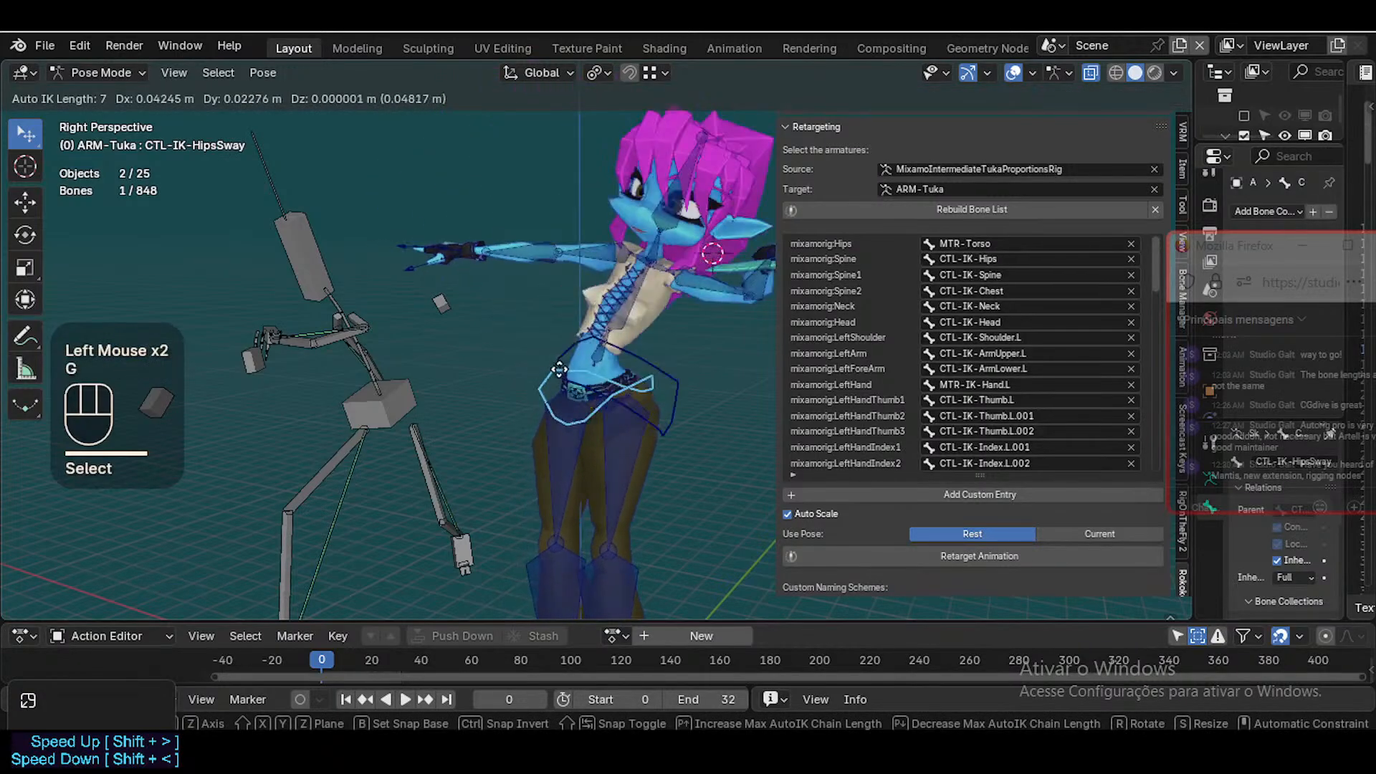
key("Escape")
left_click(656, 331)
key("g")
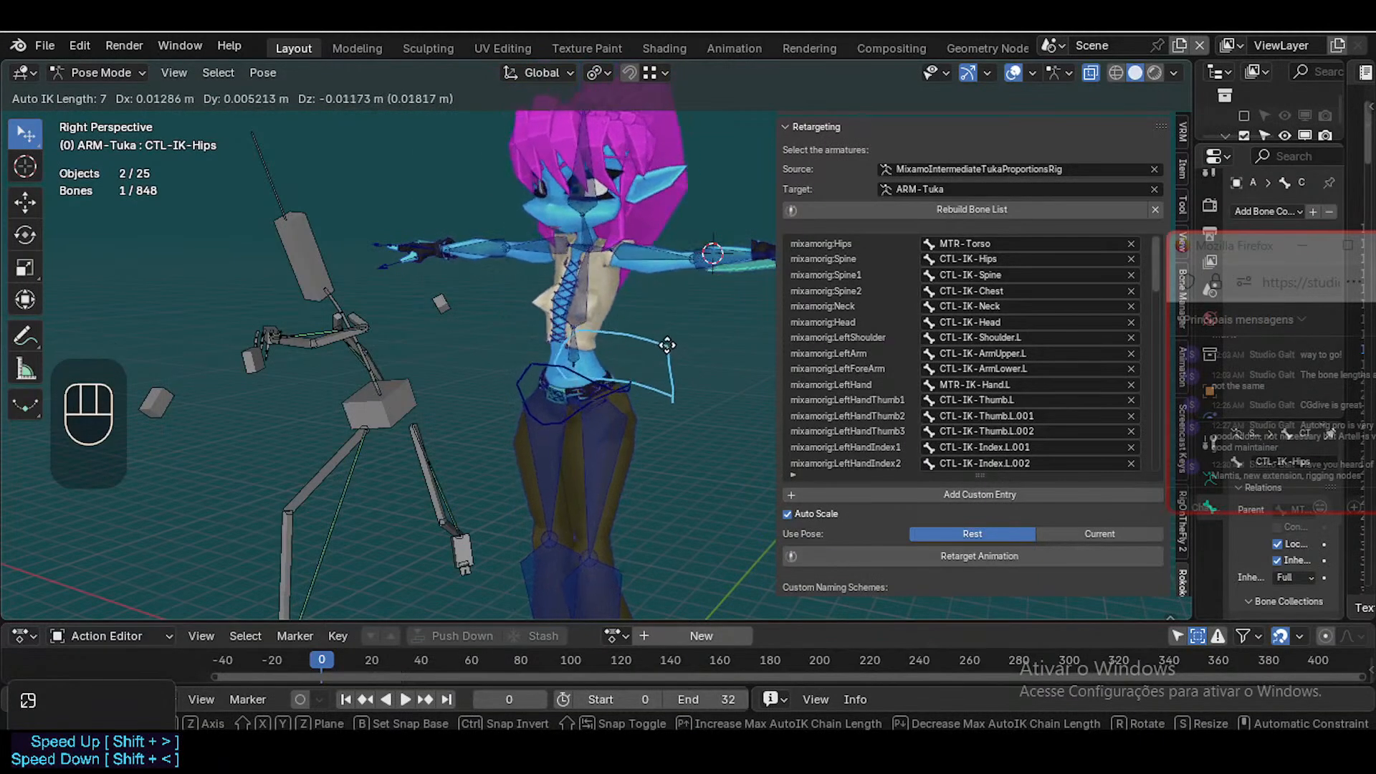
left_click(664, 345)
Try moving Tuka's CTL-IK-Head control with Auto IK, shortening the IK chain length to 4
left_click(544, 172)
key("g")
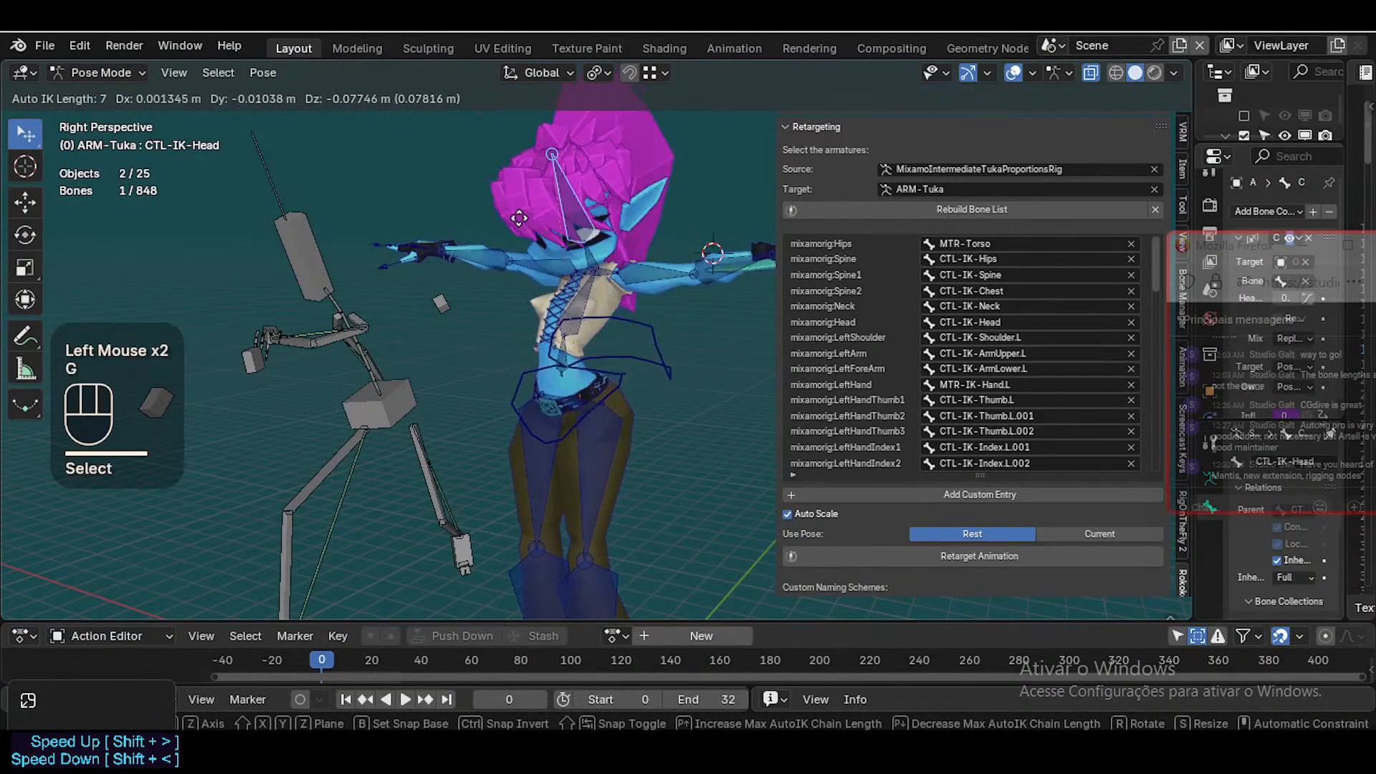
scroll(534, 194, "up", 4)
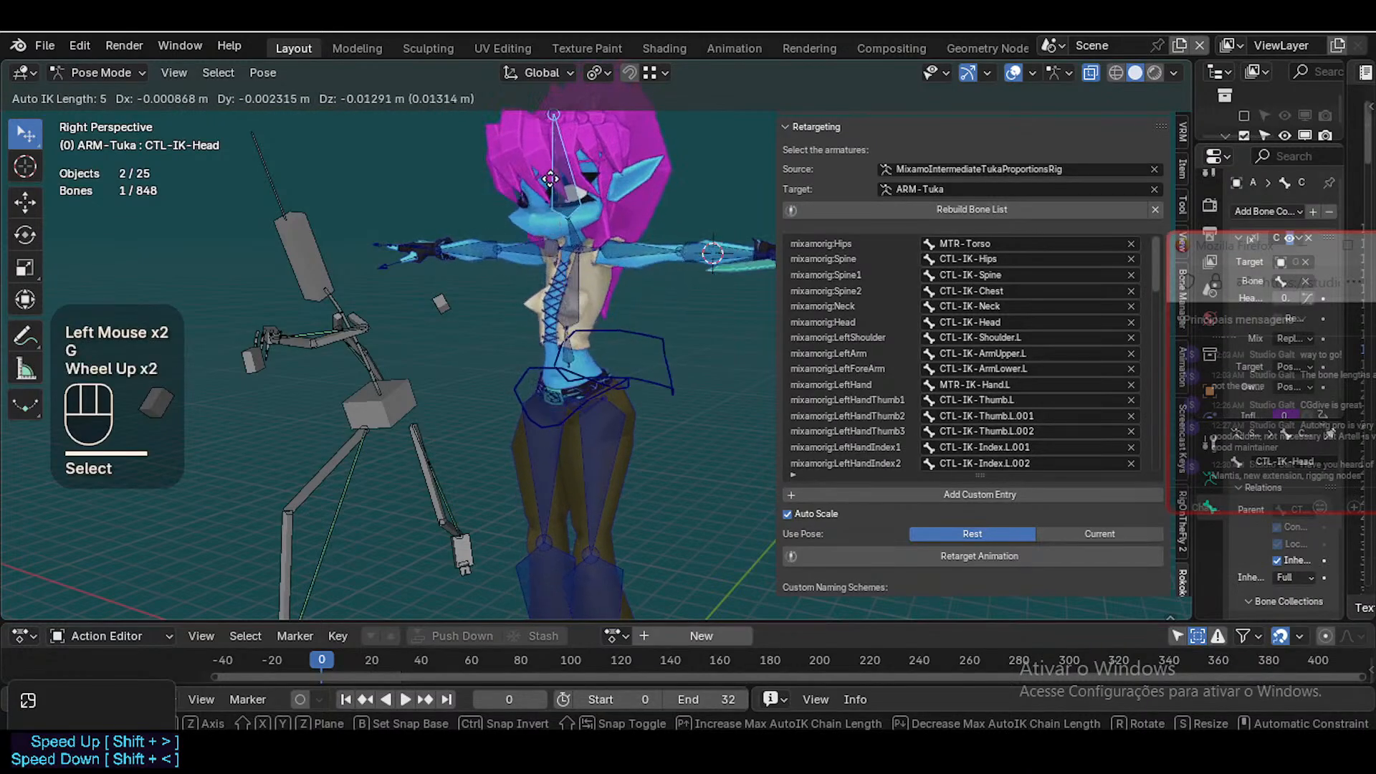
scroll(502, 230, "down", 1)
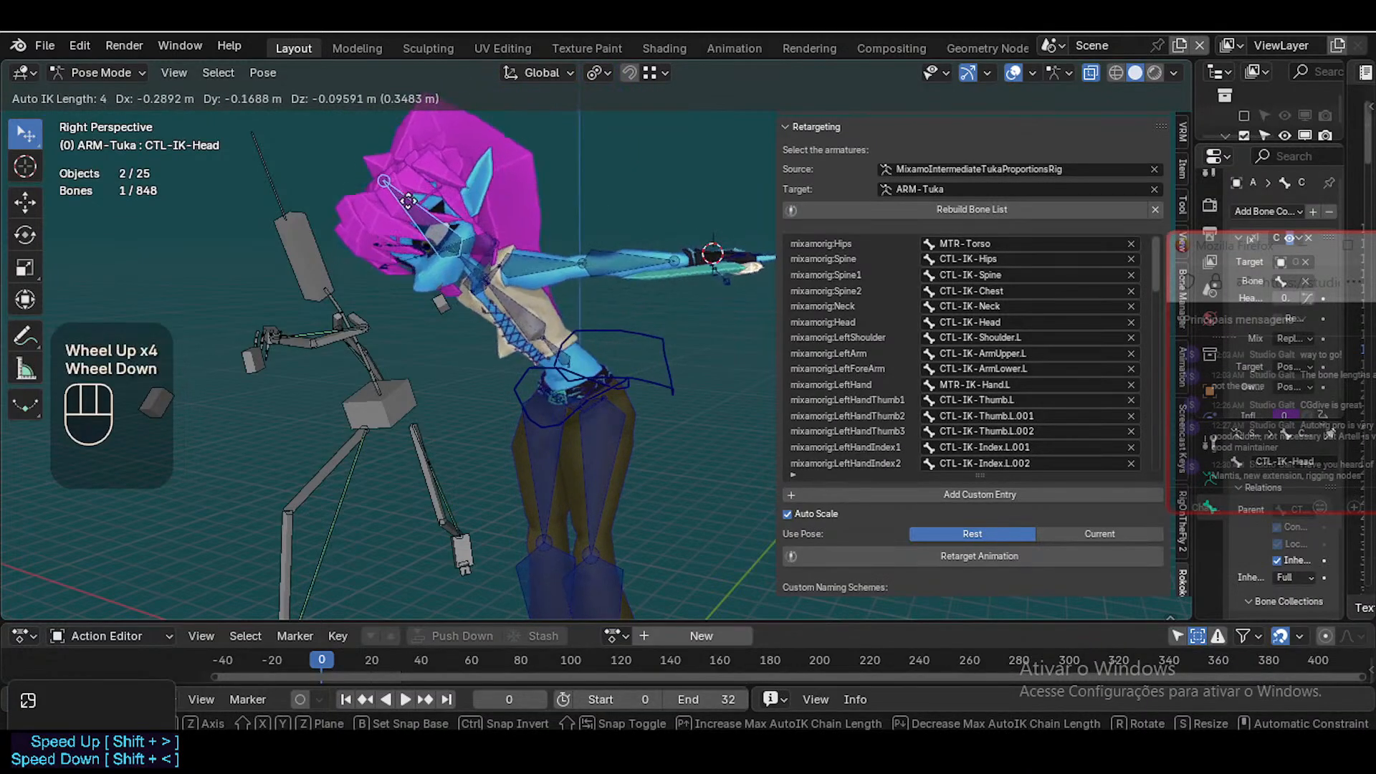
left_click(529, 195)
key("g")
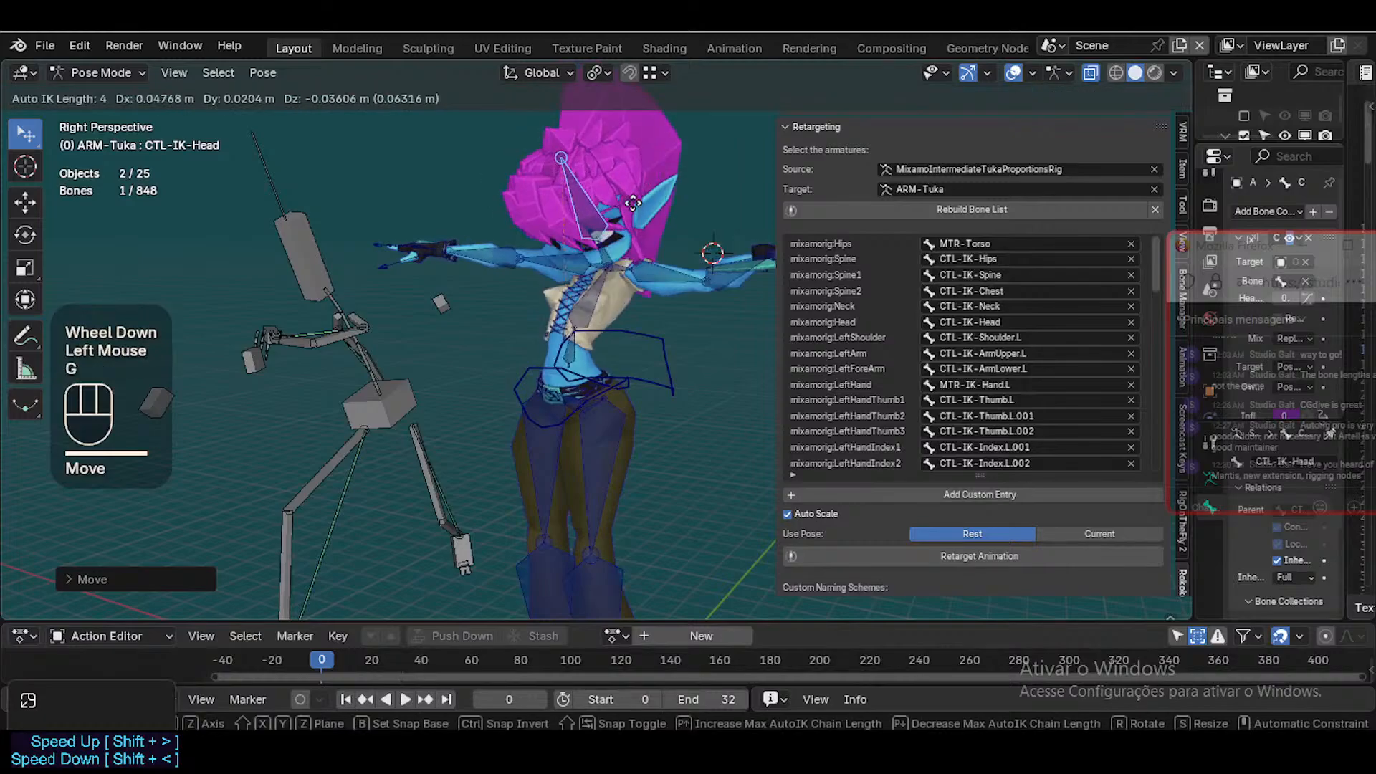
left_click(613, 231)
Clear the pose transforms of all bones on both armatures
key("a")
key("alt+q")
scroll(617, 329, "up", 2)
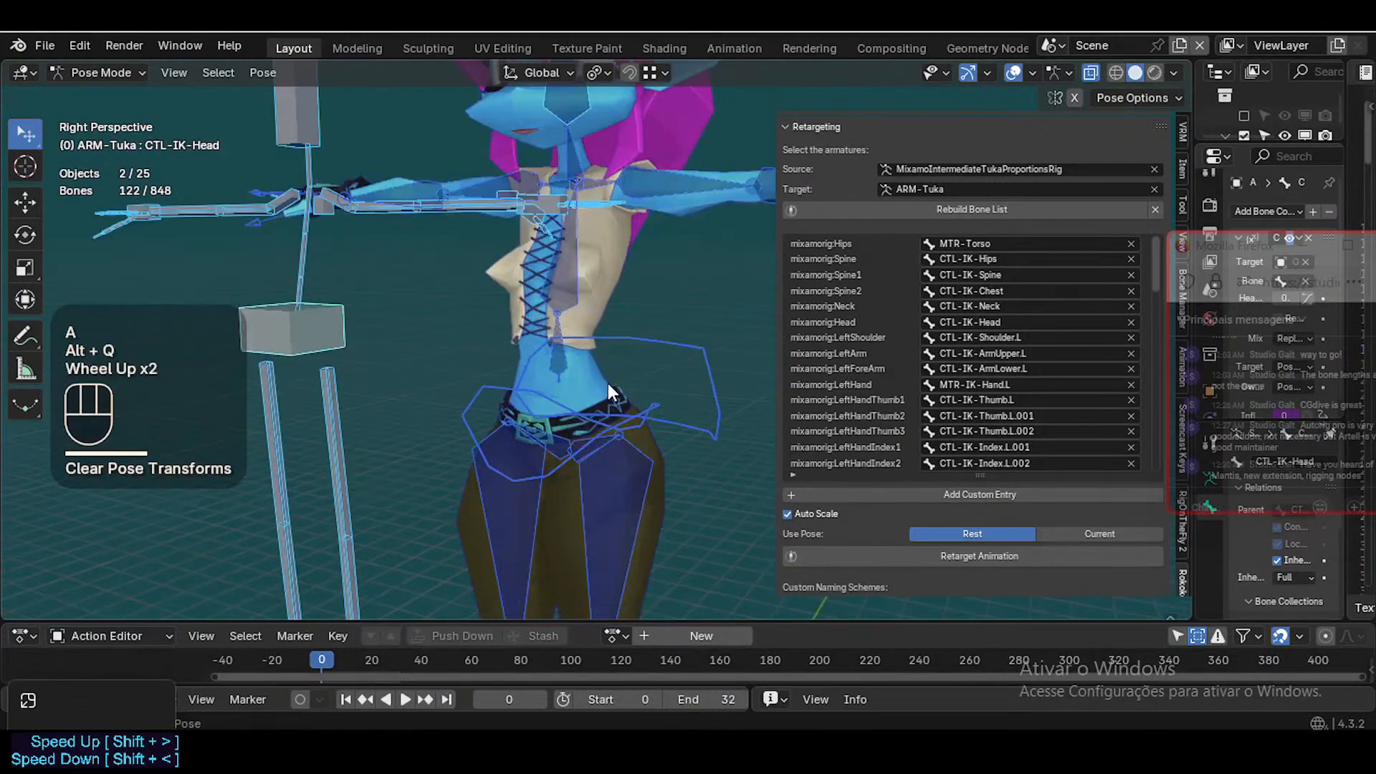
scroll(610, 400, "up", 1)
Turn off the custom bone shapes and switch both armatures to Edit Mode
key("ctrl+4")
scroll(604, 451, "up", 1)
key("Tab")
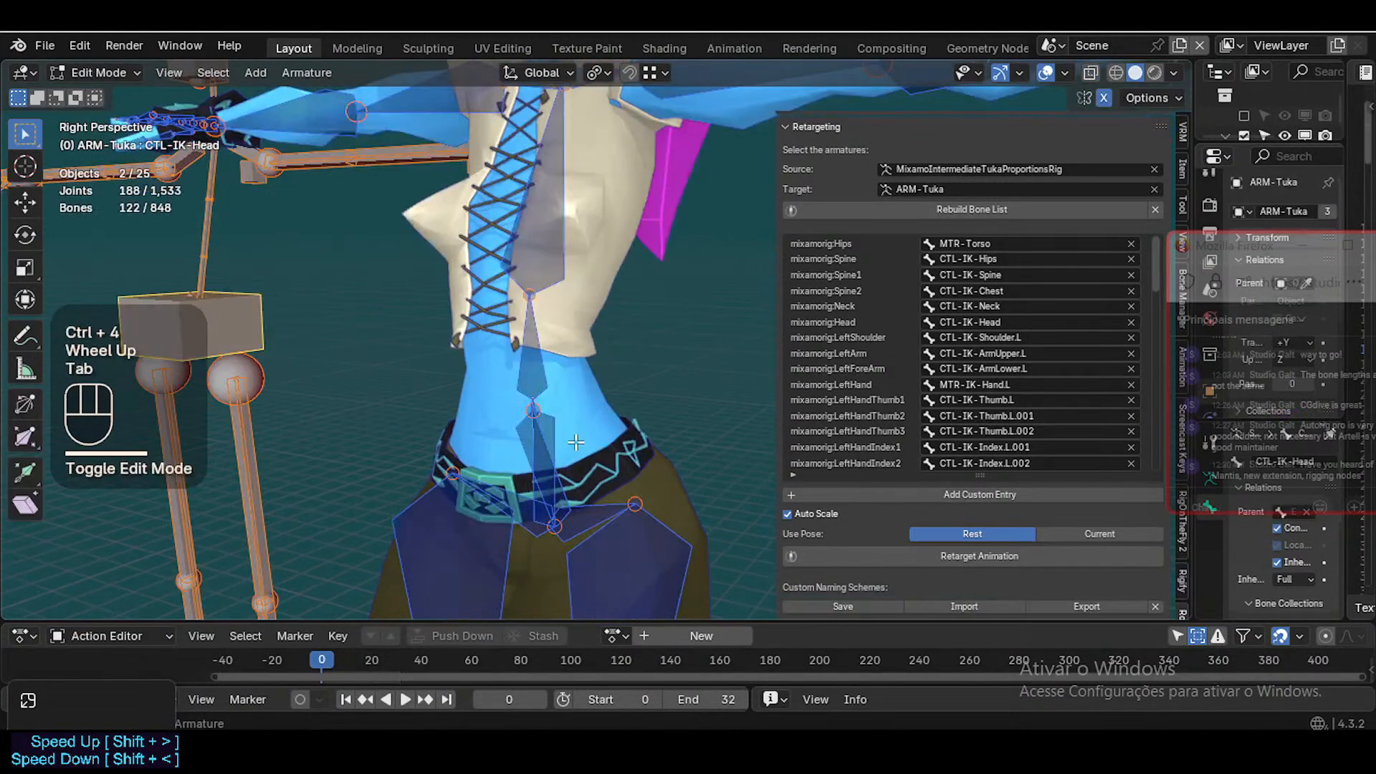
scroll(576, 442, "up", 1)
key("shift+grave")
key("q")
key("s")
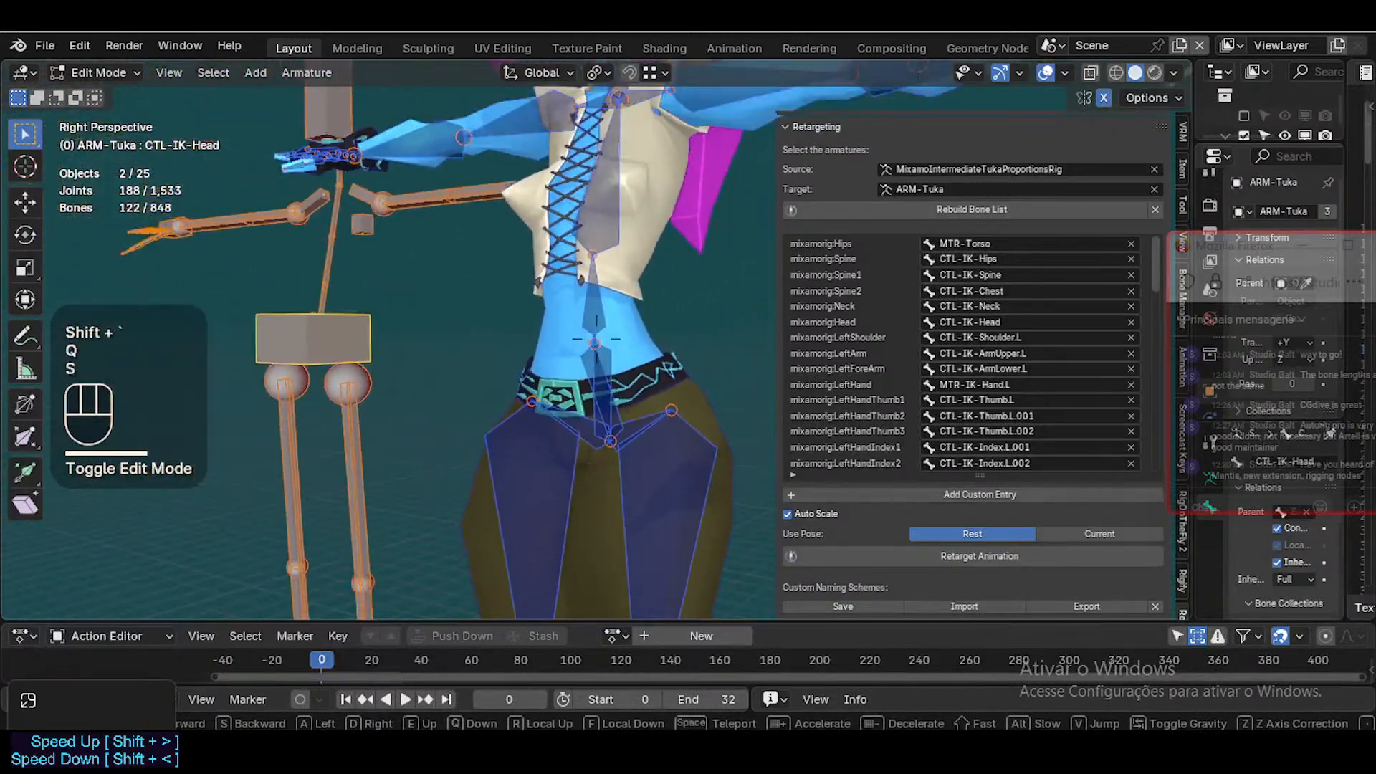
key("e")
key("w")
key("w")
left_click(572, 443)
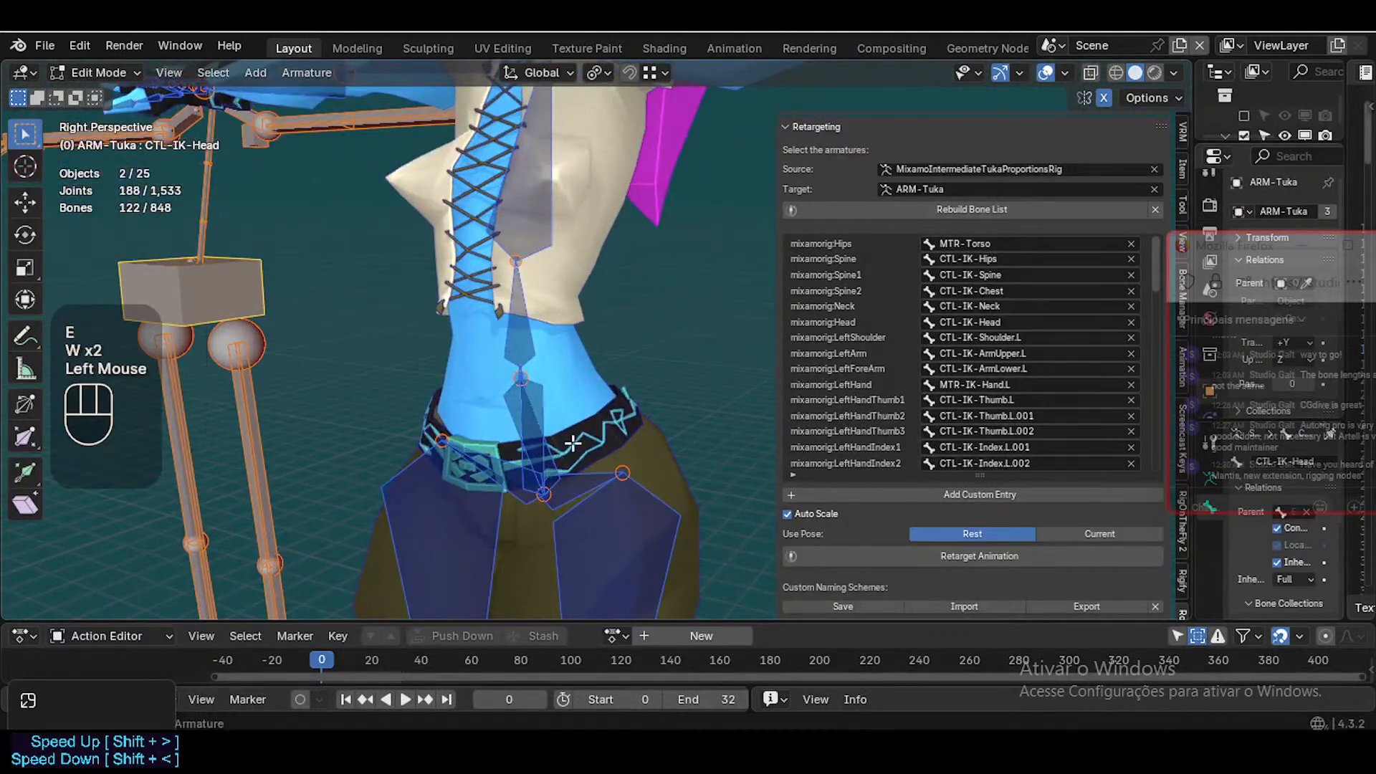
Try moving the CTL-IK-HipsSway and CTL-IK-Hips bones in Edit Mode, discarding each move
left_click(551, 399)
key("g")
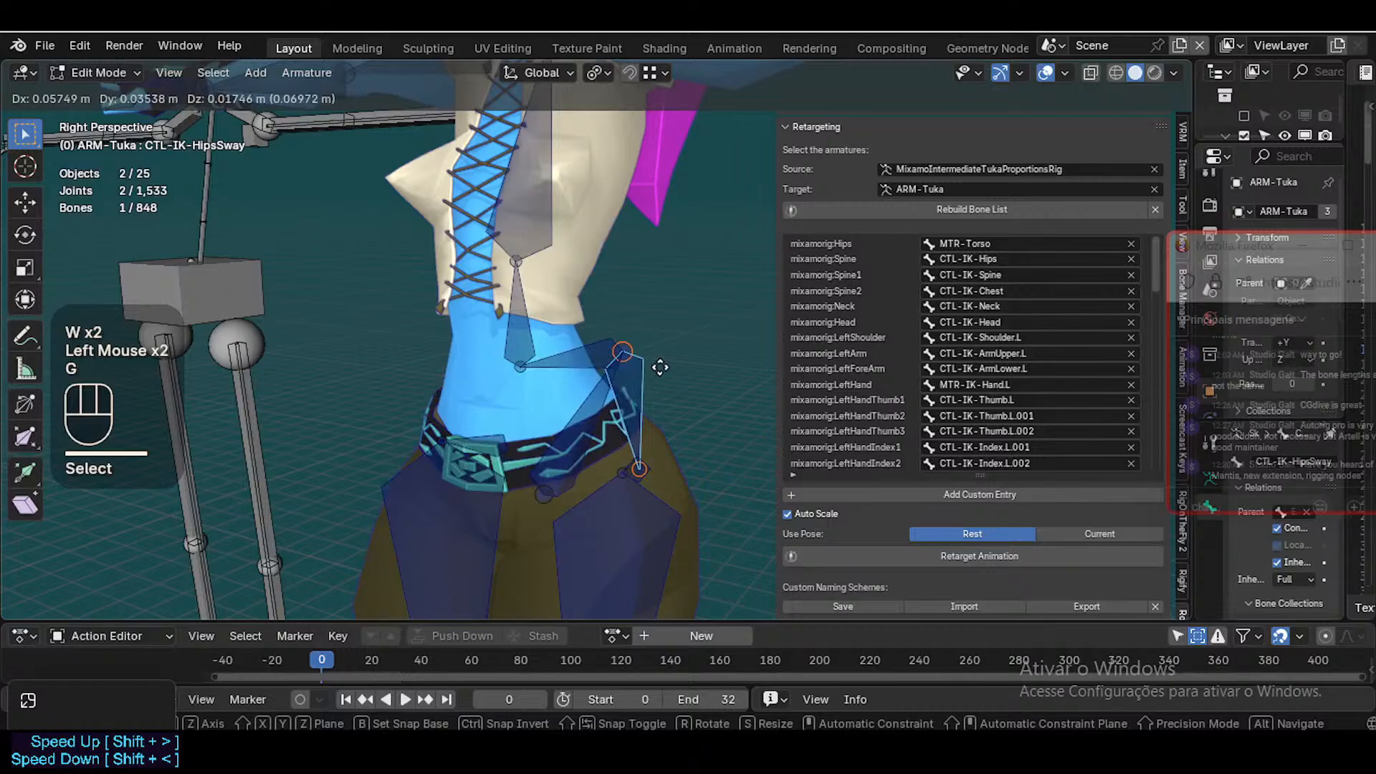
key("Escape")
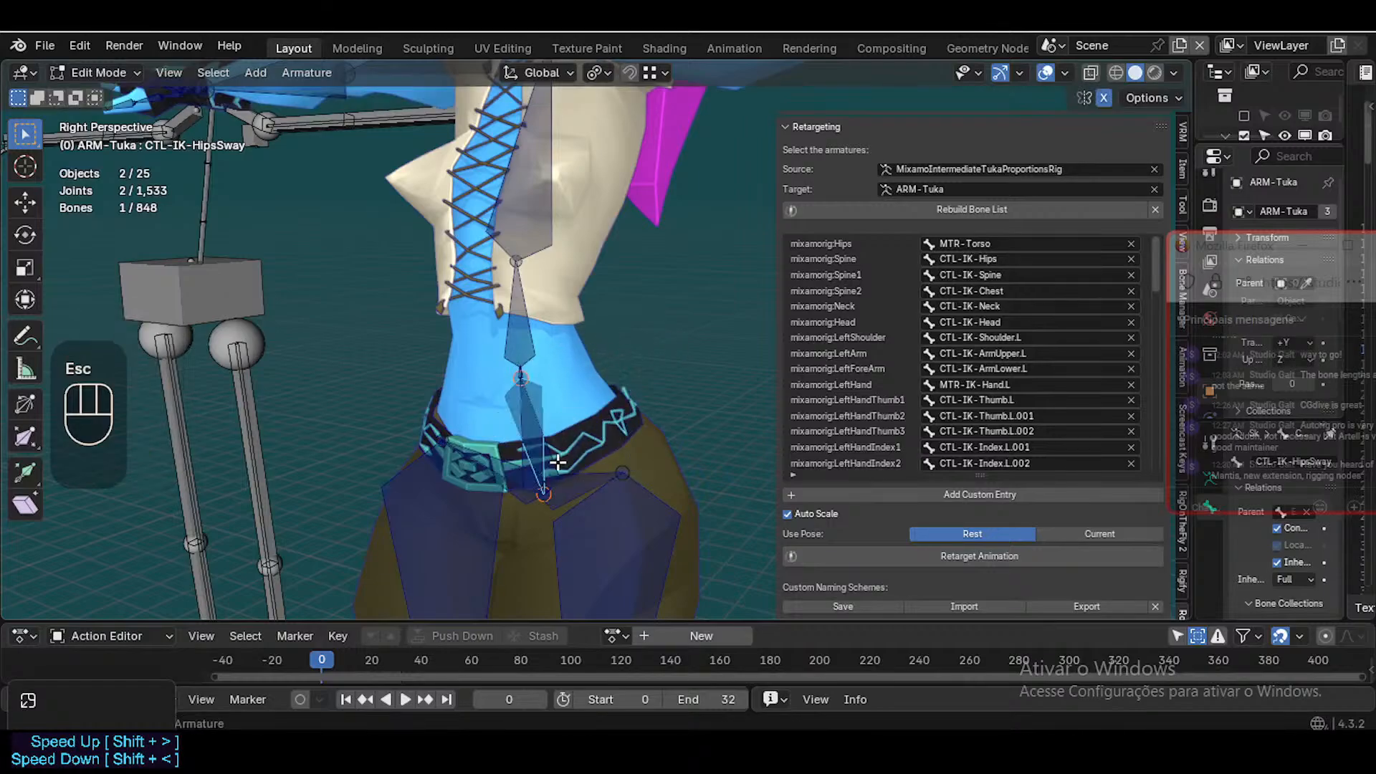
left_click(522, 406)
key("g")
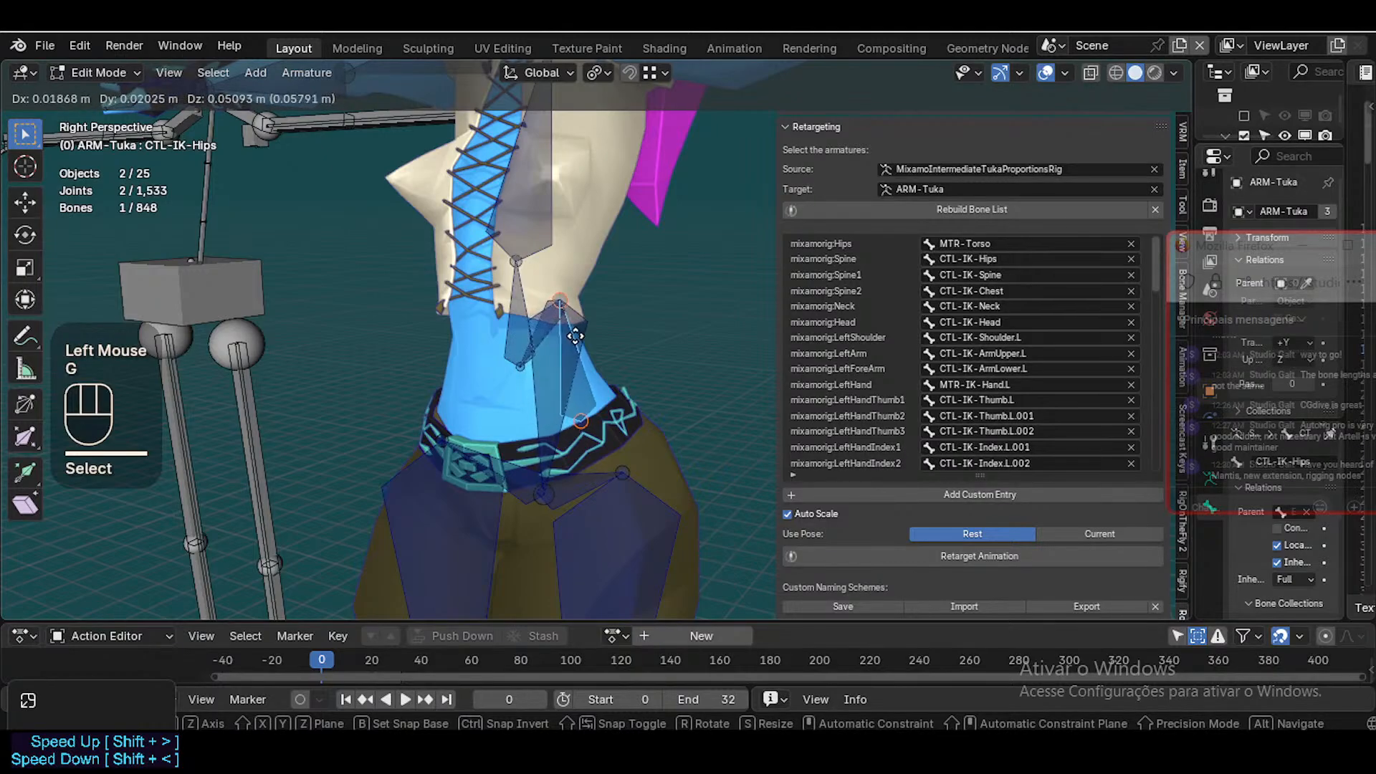
key("Escape")
scroll(600, 307, "down", 1)
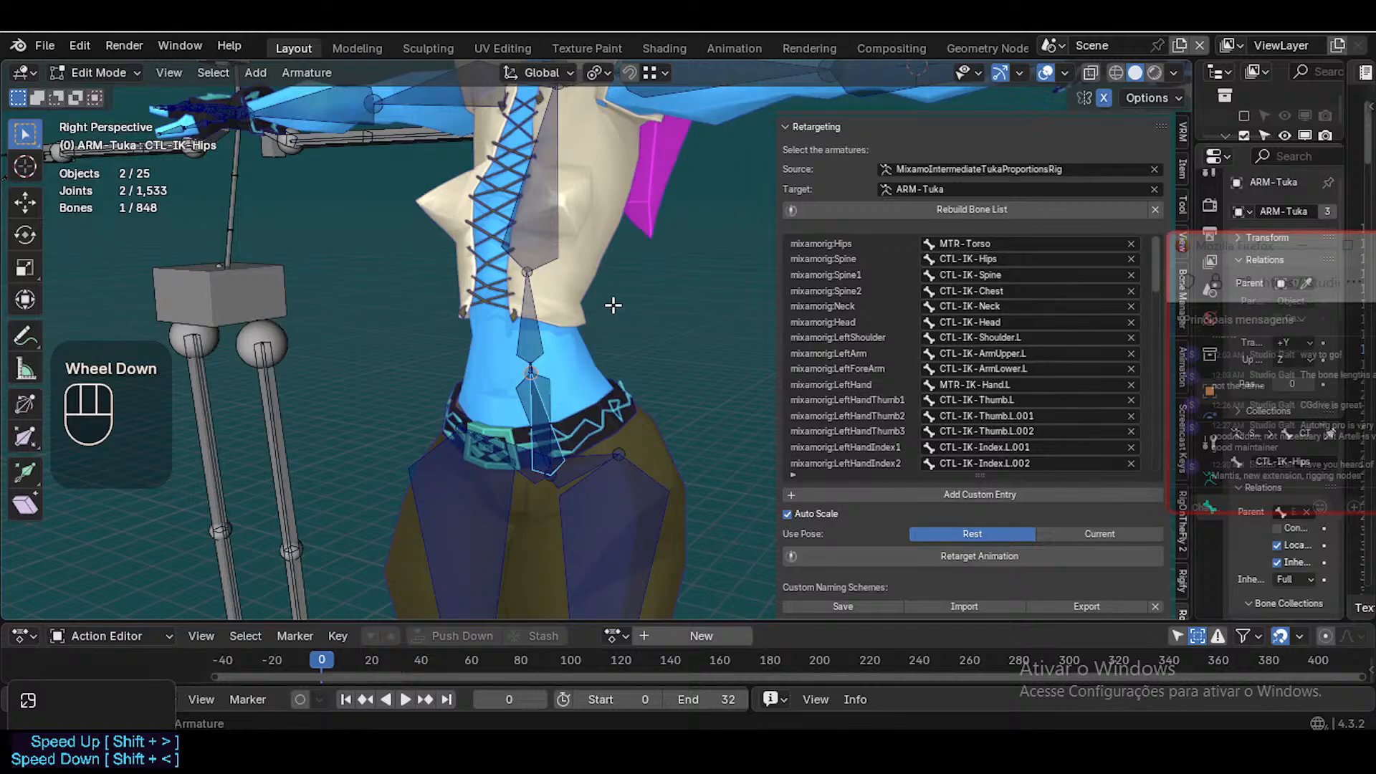
Set Tuka's bone display type to Envelope and replace it with B-Bone
scroll(636, 317, "down", 1)
key("shift+ctrl+alt+b")
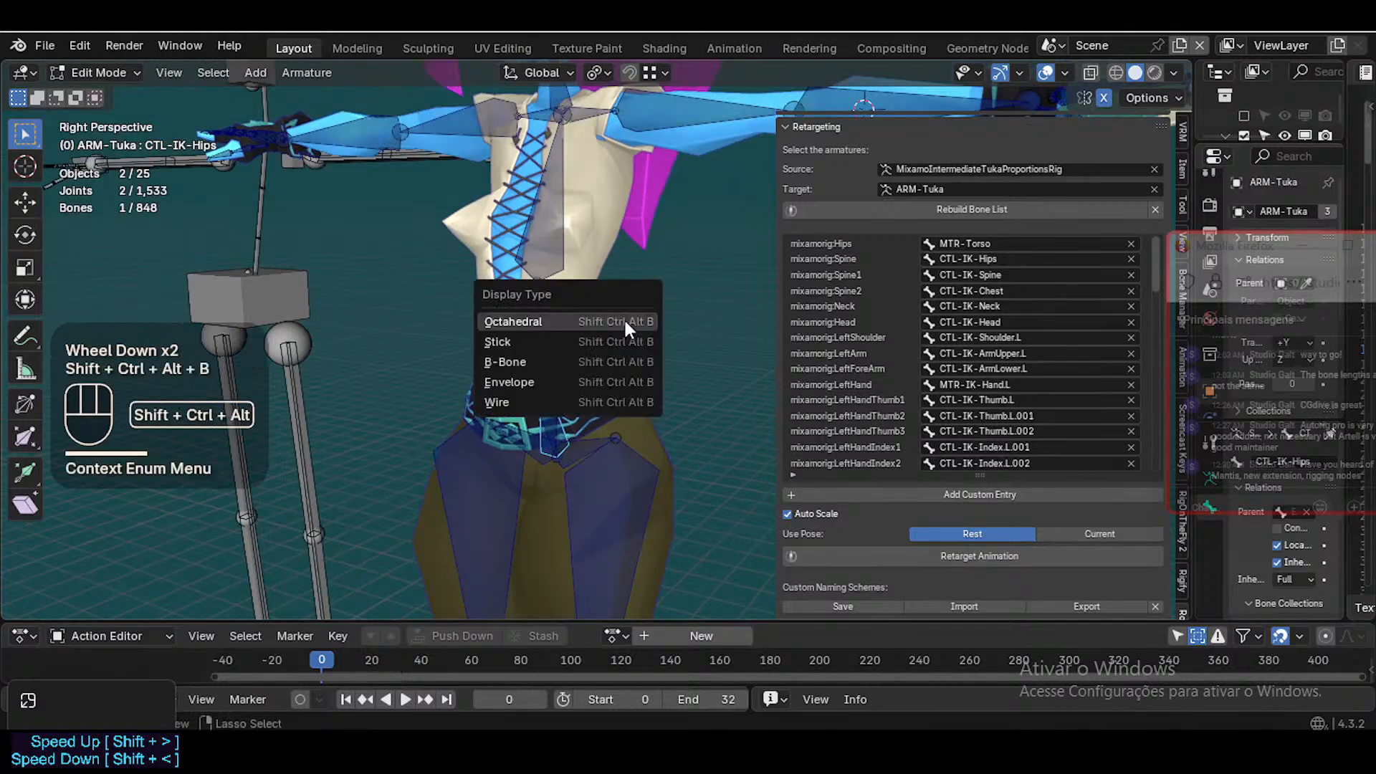
left_click(585, 374)
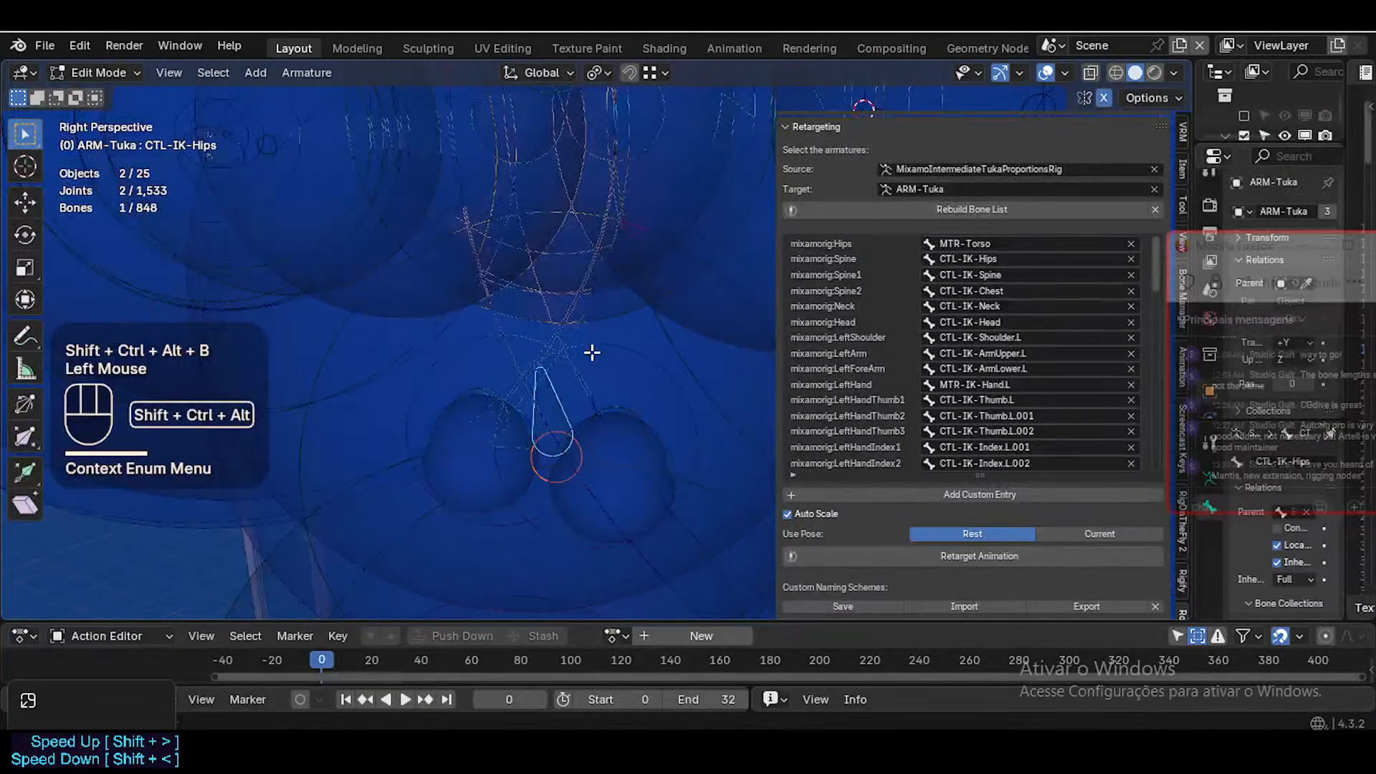
key("shift+ctrl+alt+b")
left_click(566, 334)
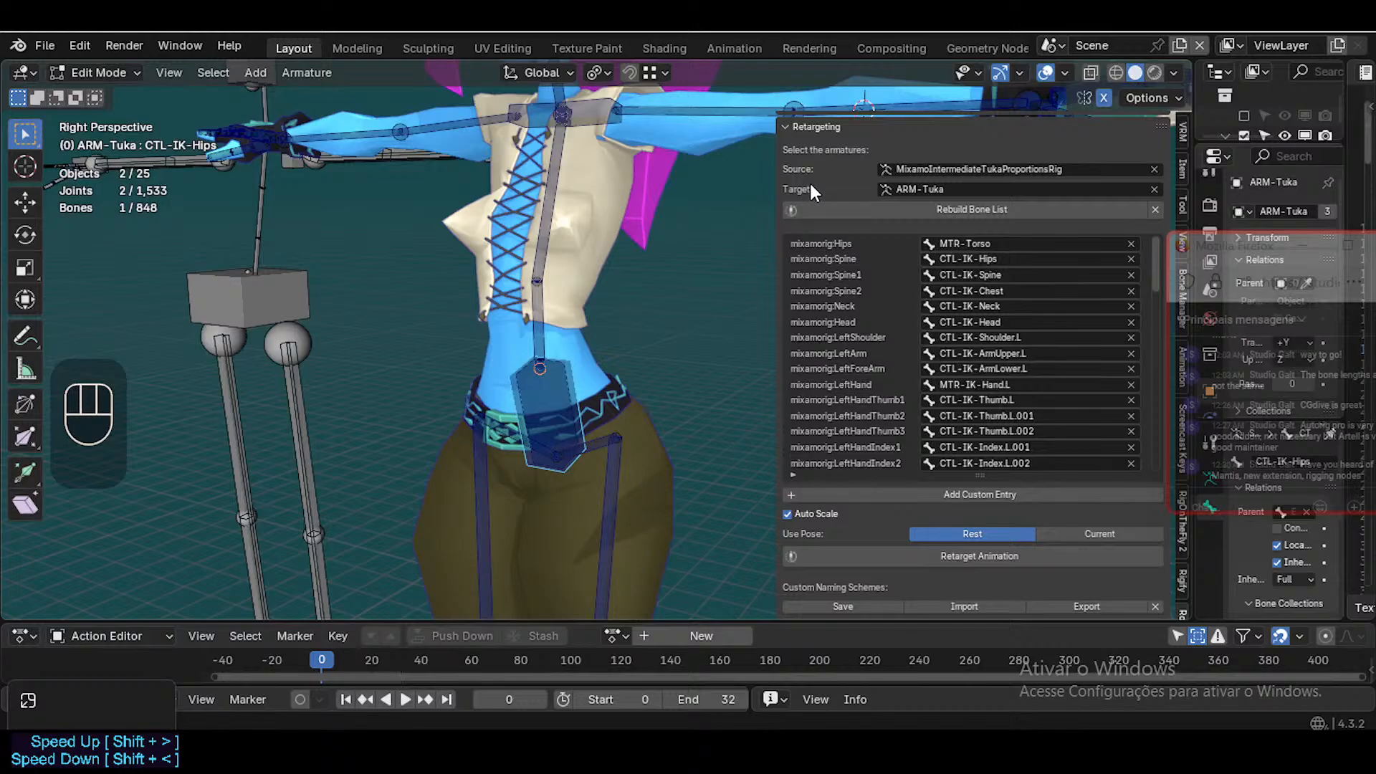
Expand ARM-Tuka's bone collections and make the MTR-Body collection visible alongside CTL-IK
scroll(882, 244, "up", 2)
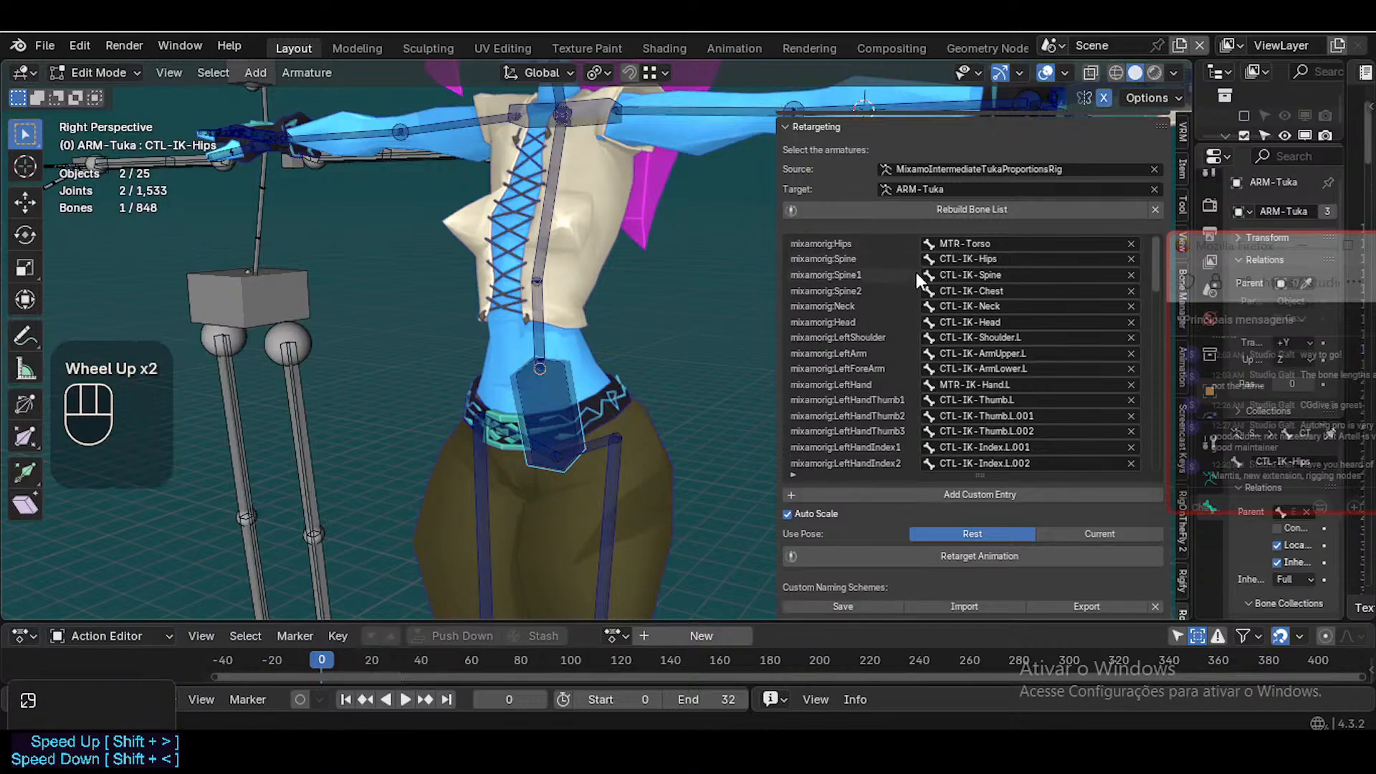
left_click(823, 133)
left_click(824, 129)
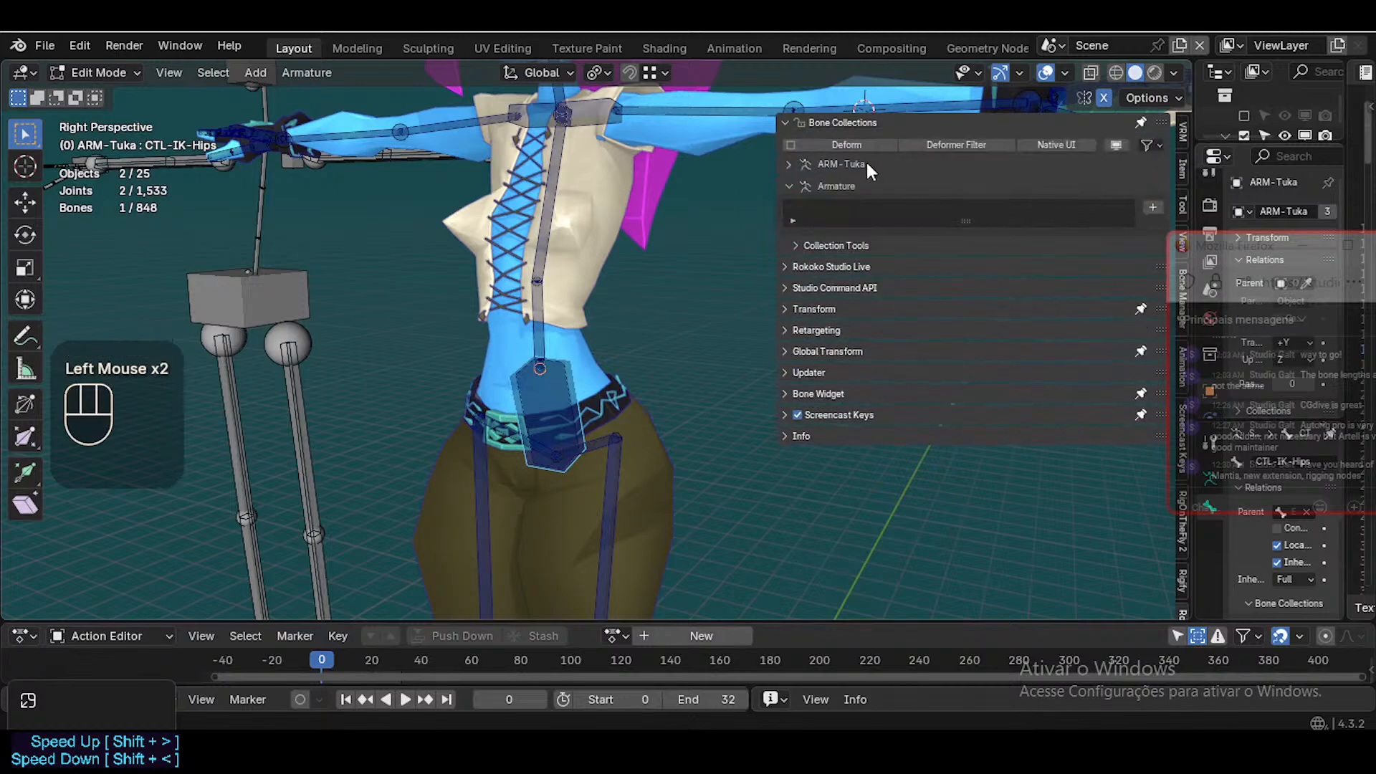
left_click(837, 162)
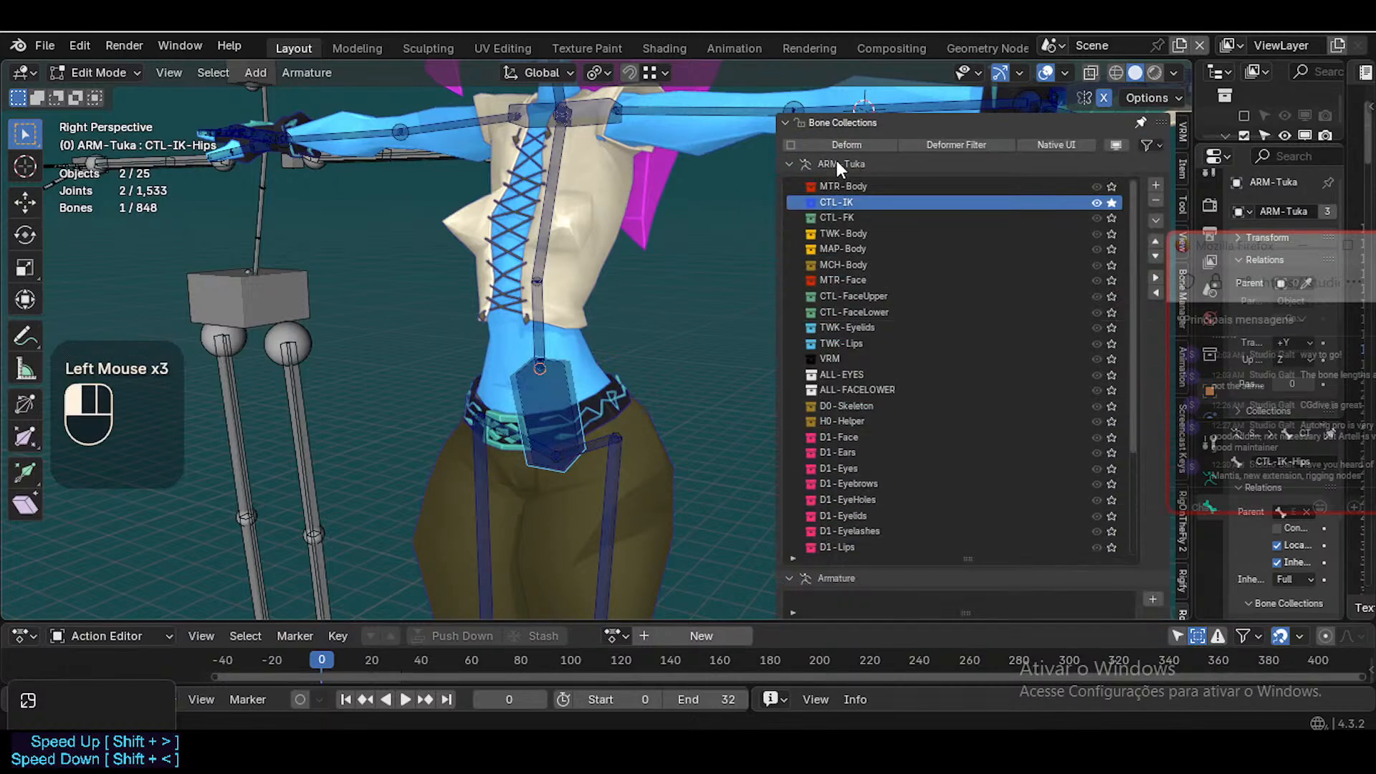
left_click(1110, 187)
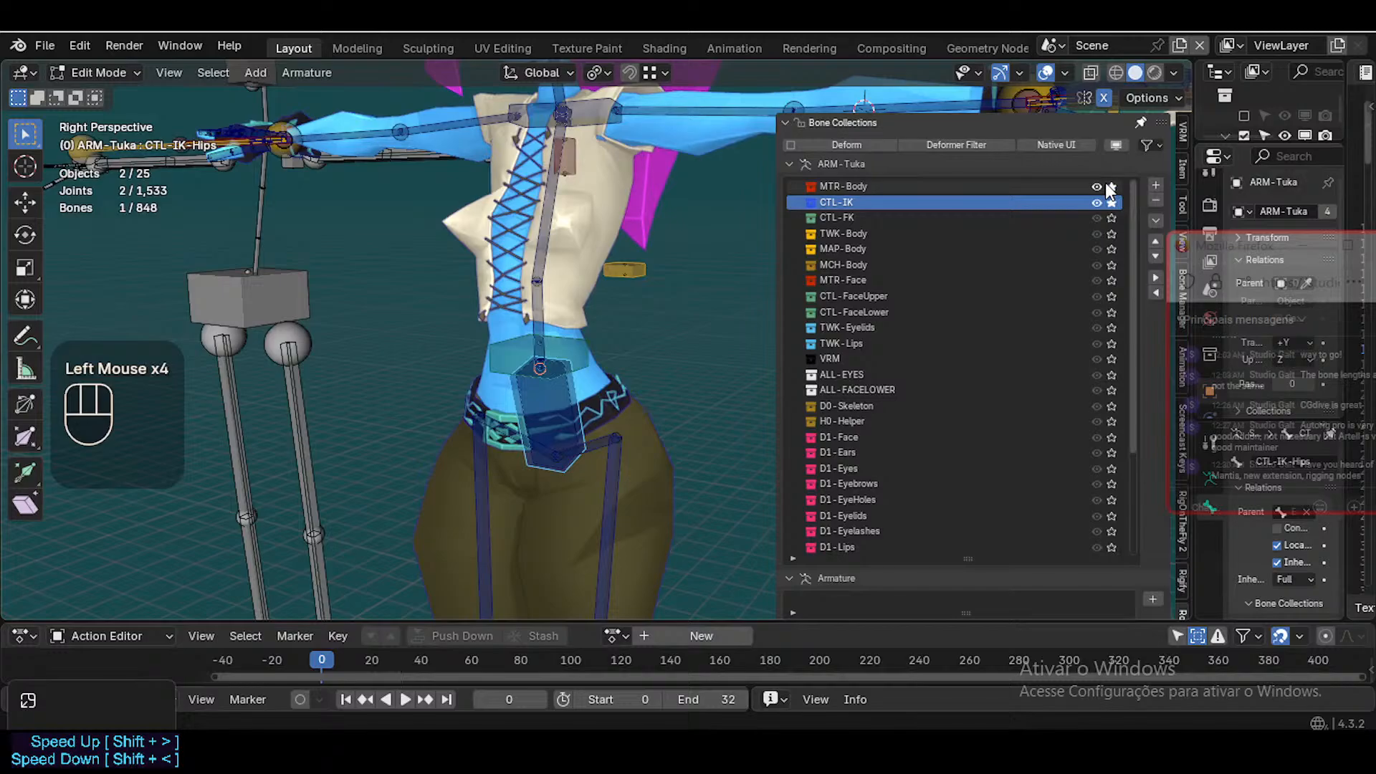
key("n")
Return both armatures to Pose Mode without custom bone shapes and select Tuka's MTR-Torso bone at the waist
key("ctrl+4")
key("ctrl+Tab")
left_click(628, 351)
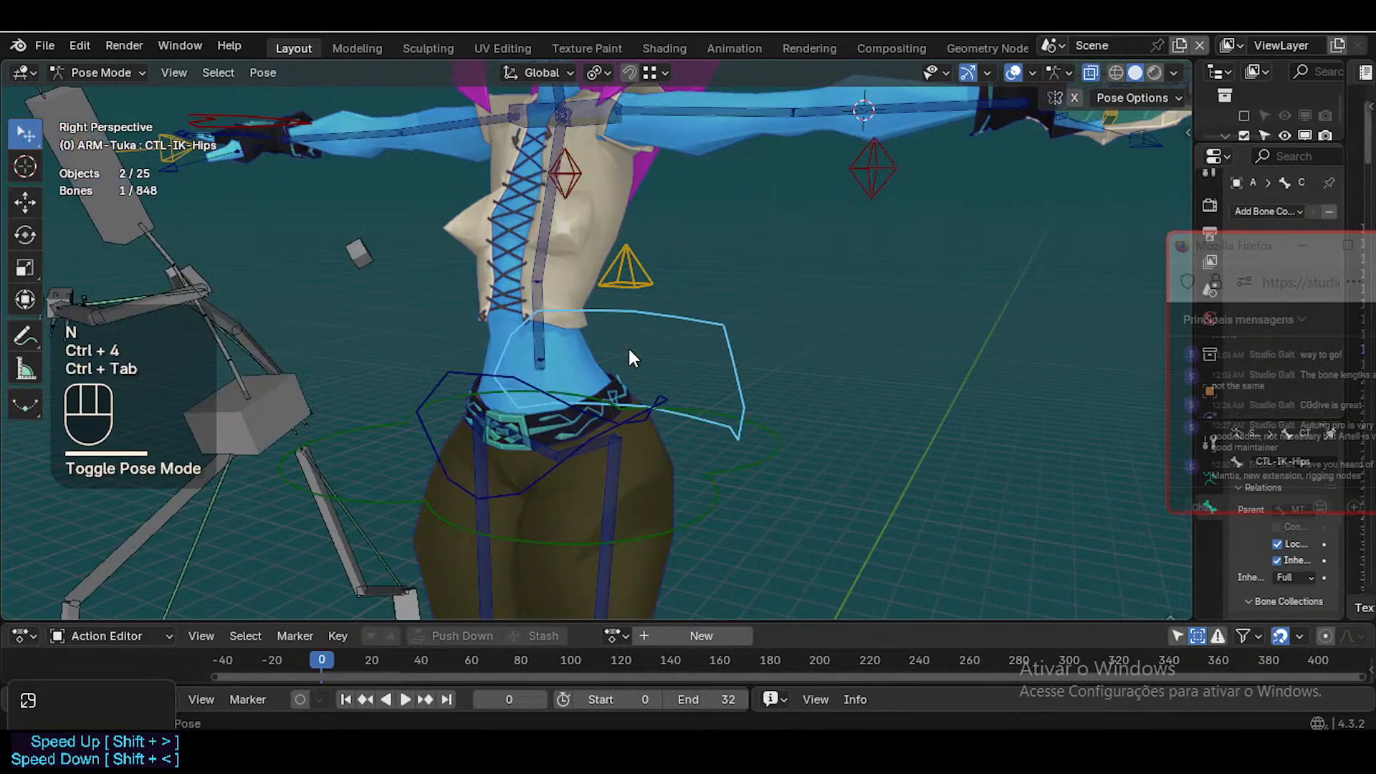
key("ctrl+4")
key("ctrl+4")
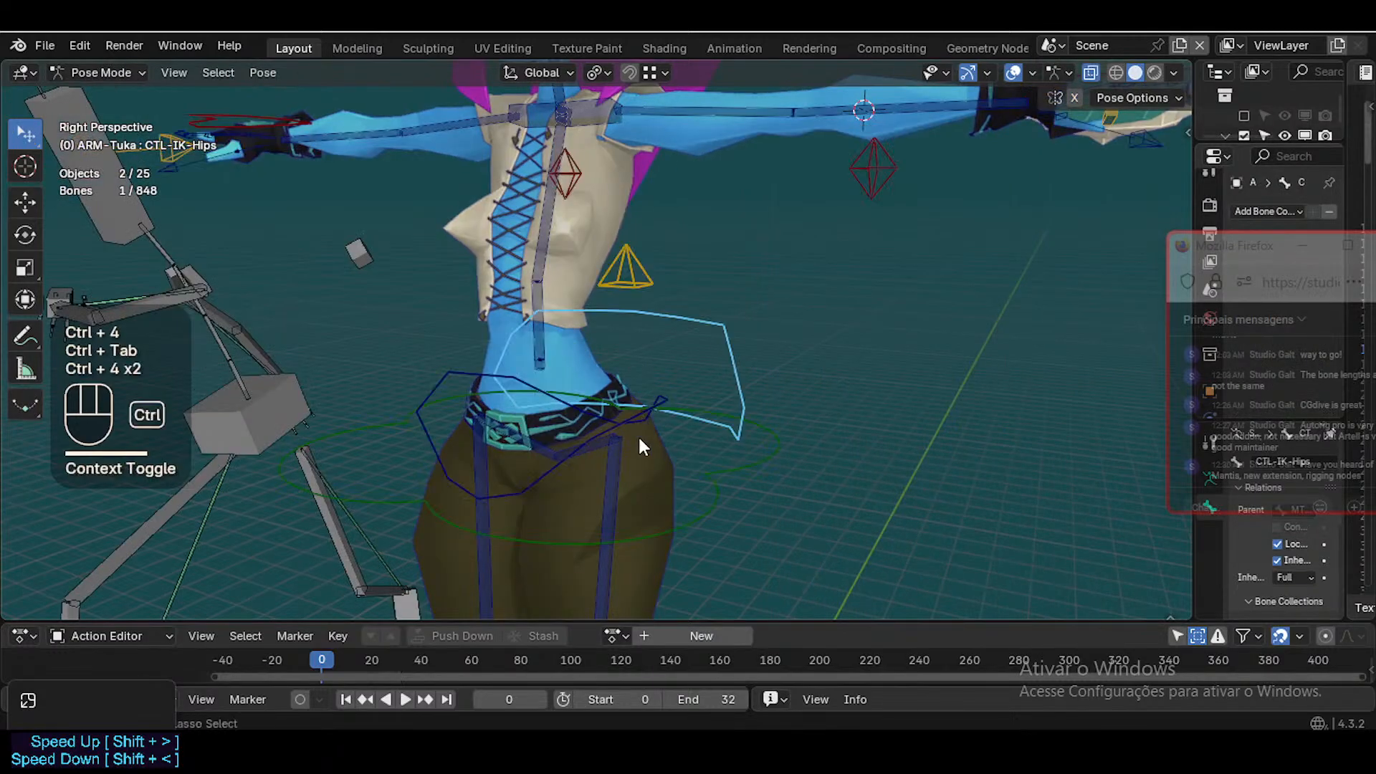
key("ctrl+4")
scroll(614, 423, "up", 1)
left_click(583, 348)
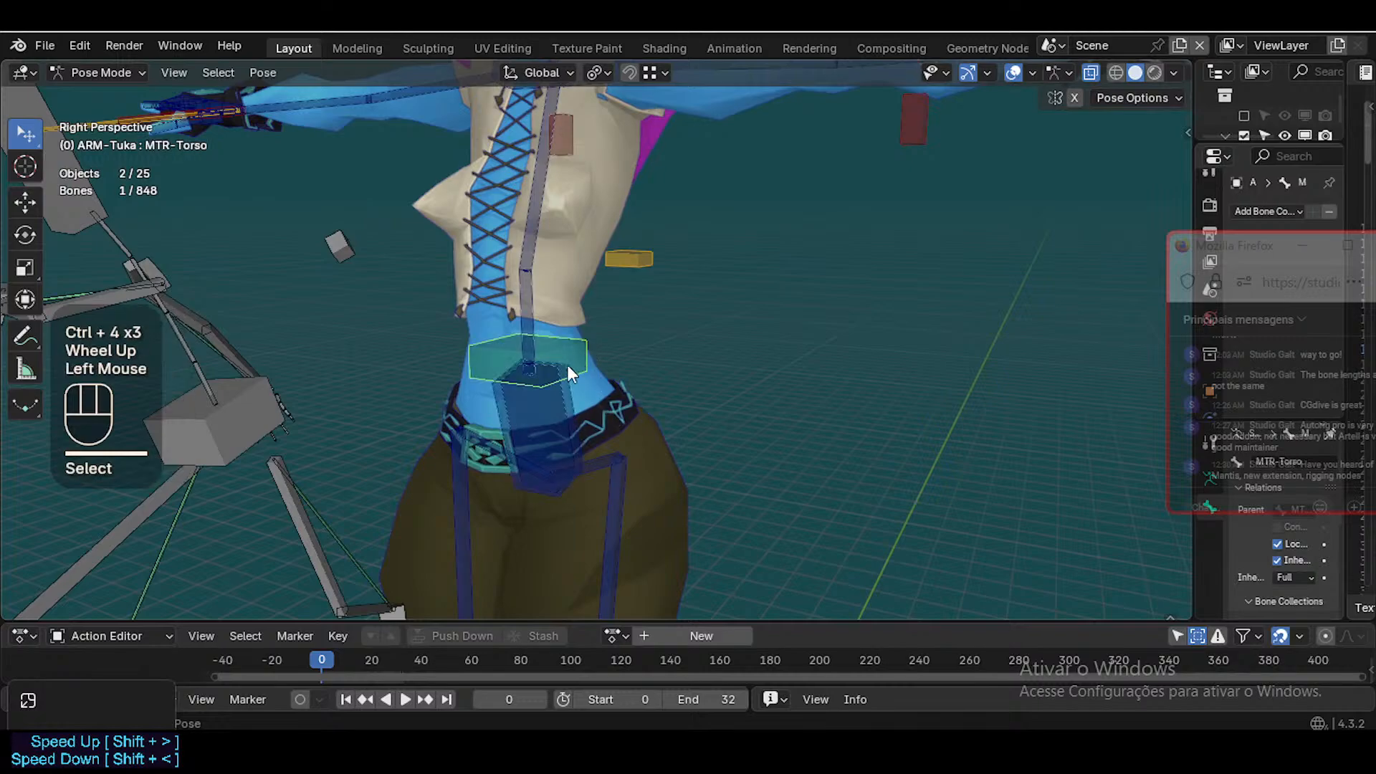
Show Tuka's bone axes and set the bone display type to Octahedral
middle_click_drag(568, 364, 596, 389)
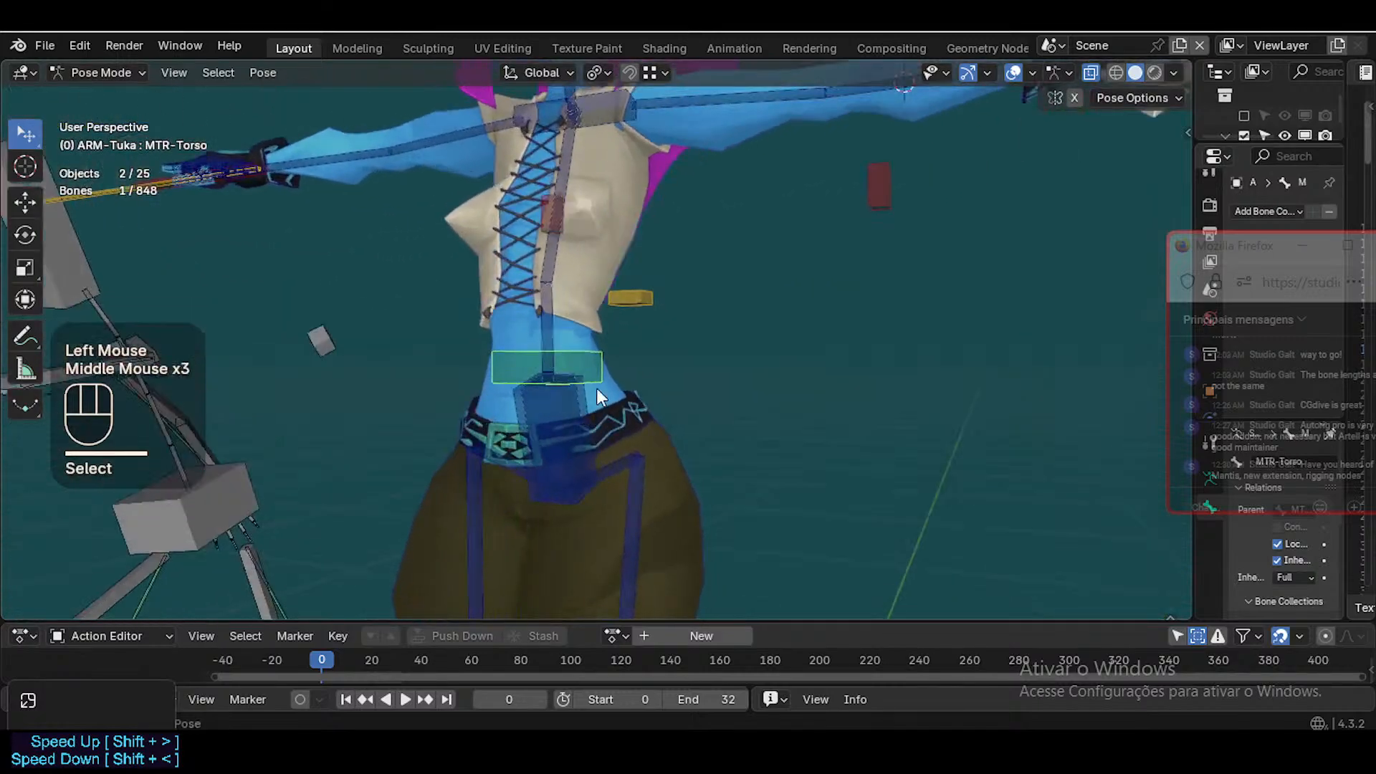
key("ctrl+3")
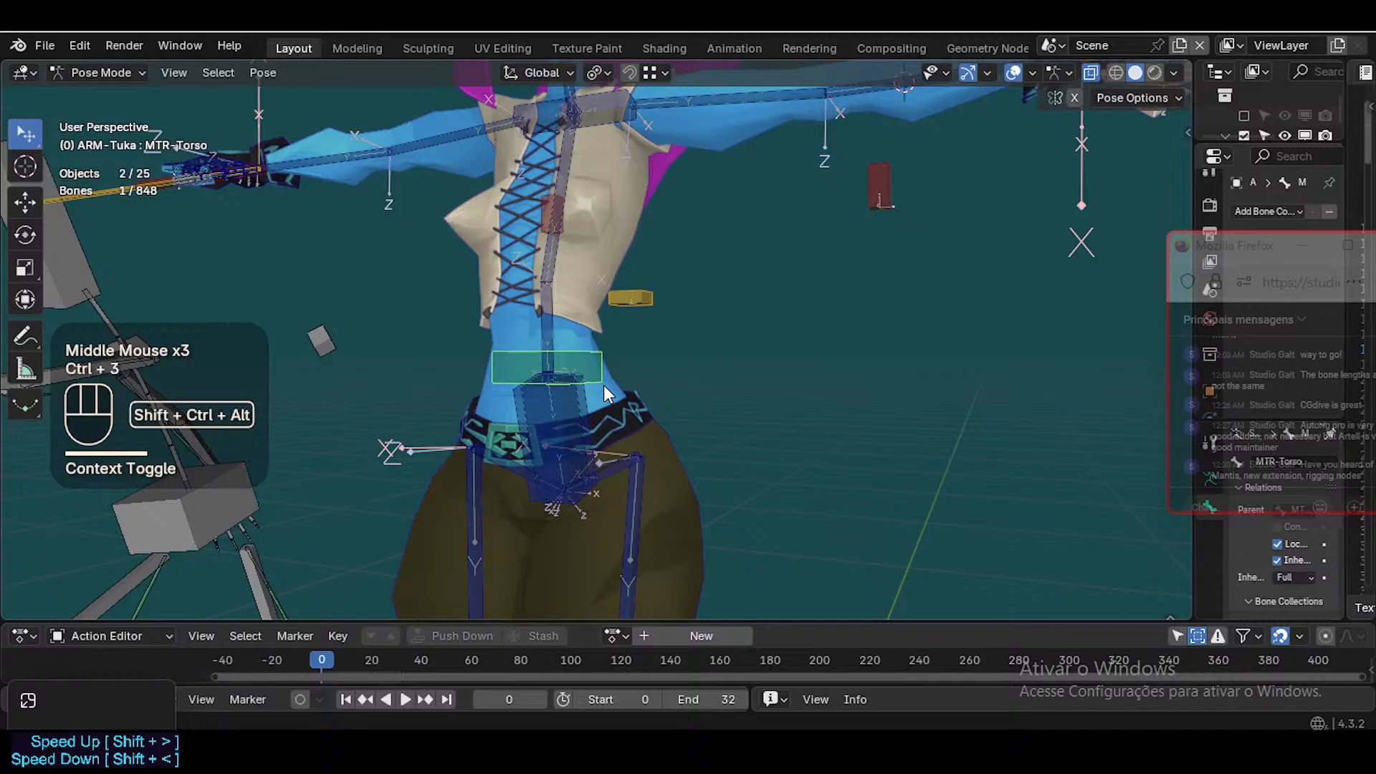
key("shift+ctrl+alt+b")
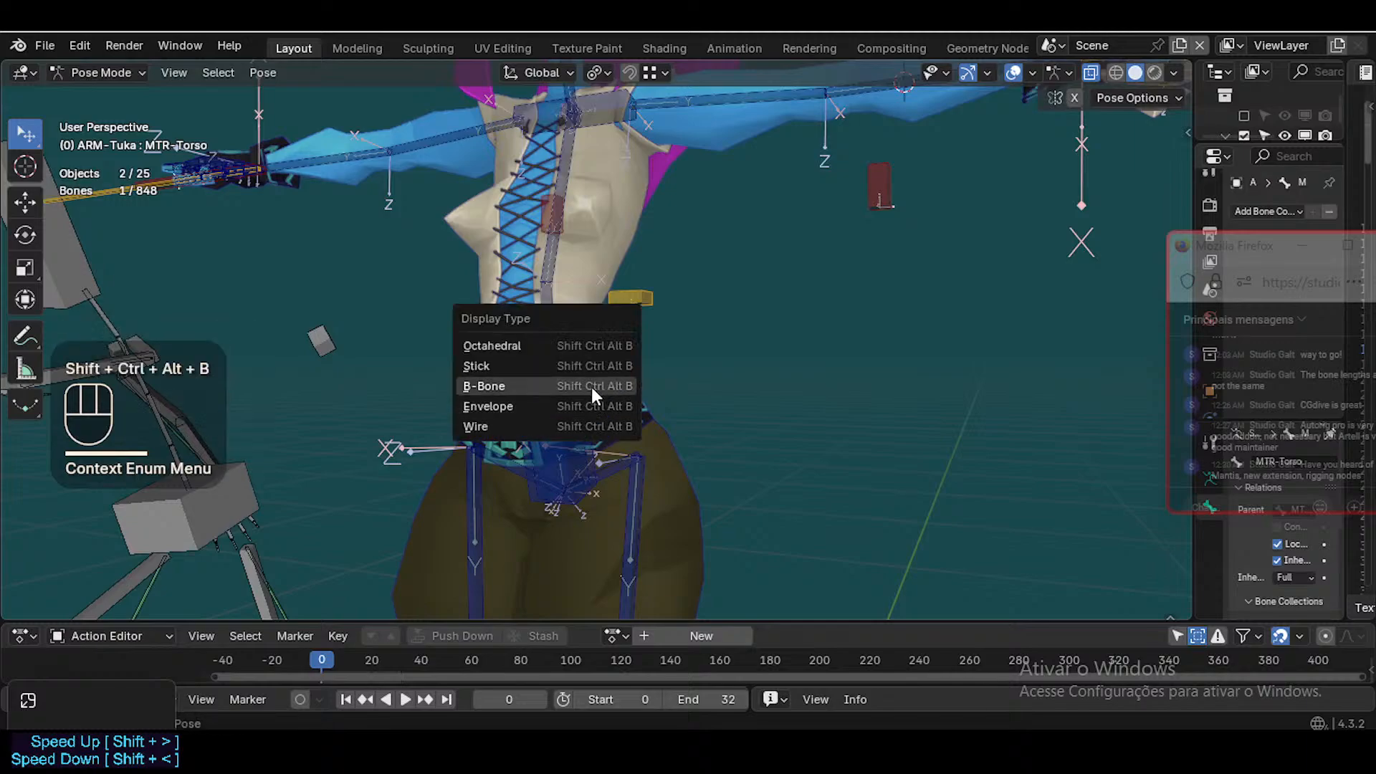
left_click(587, 349)
Examine the MTR-Torso bone at Tuka's waist alongside the hips of the Mixamo armature
key("shift+grave")
key("w")
key("w")
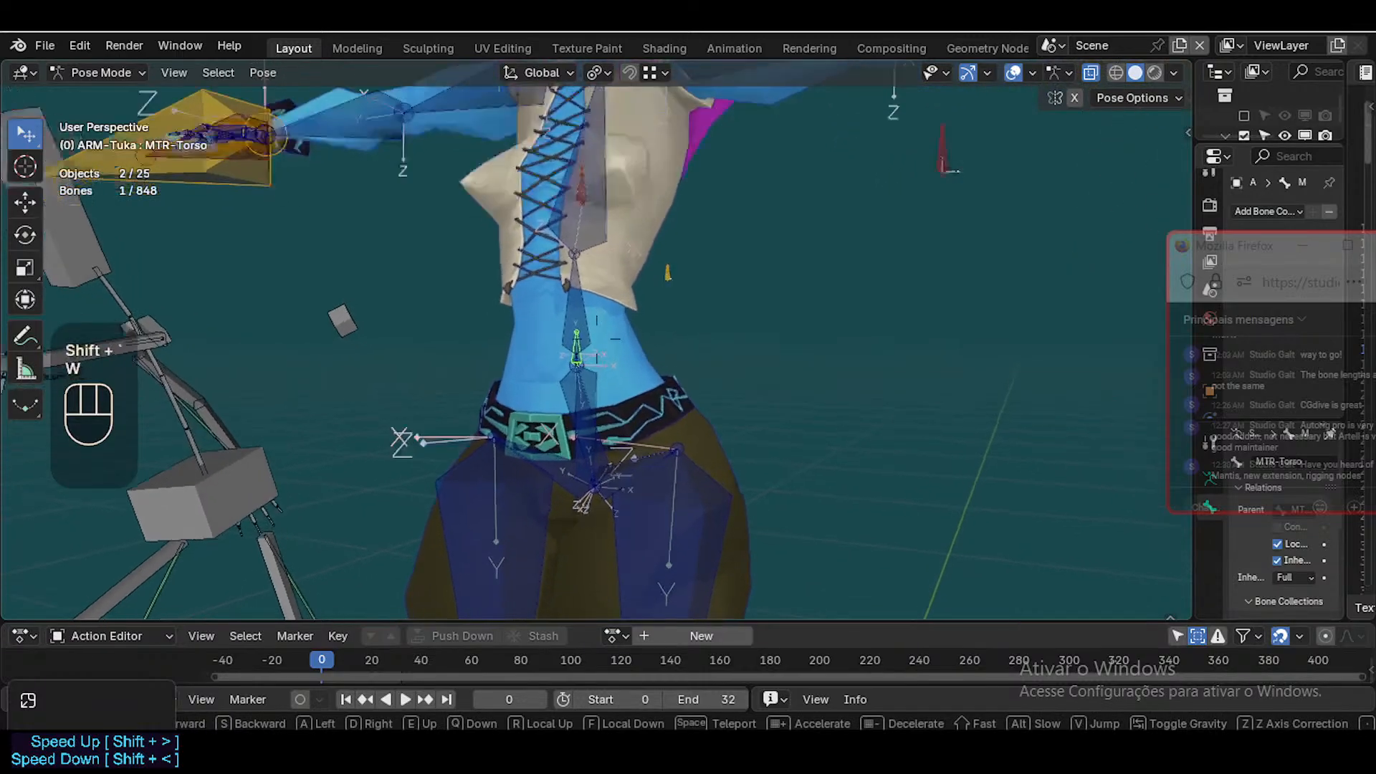
key("s")
key("s")
key("s")
key("s")
key("a")
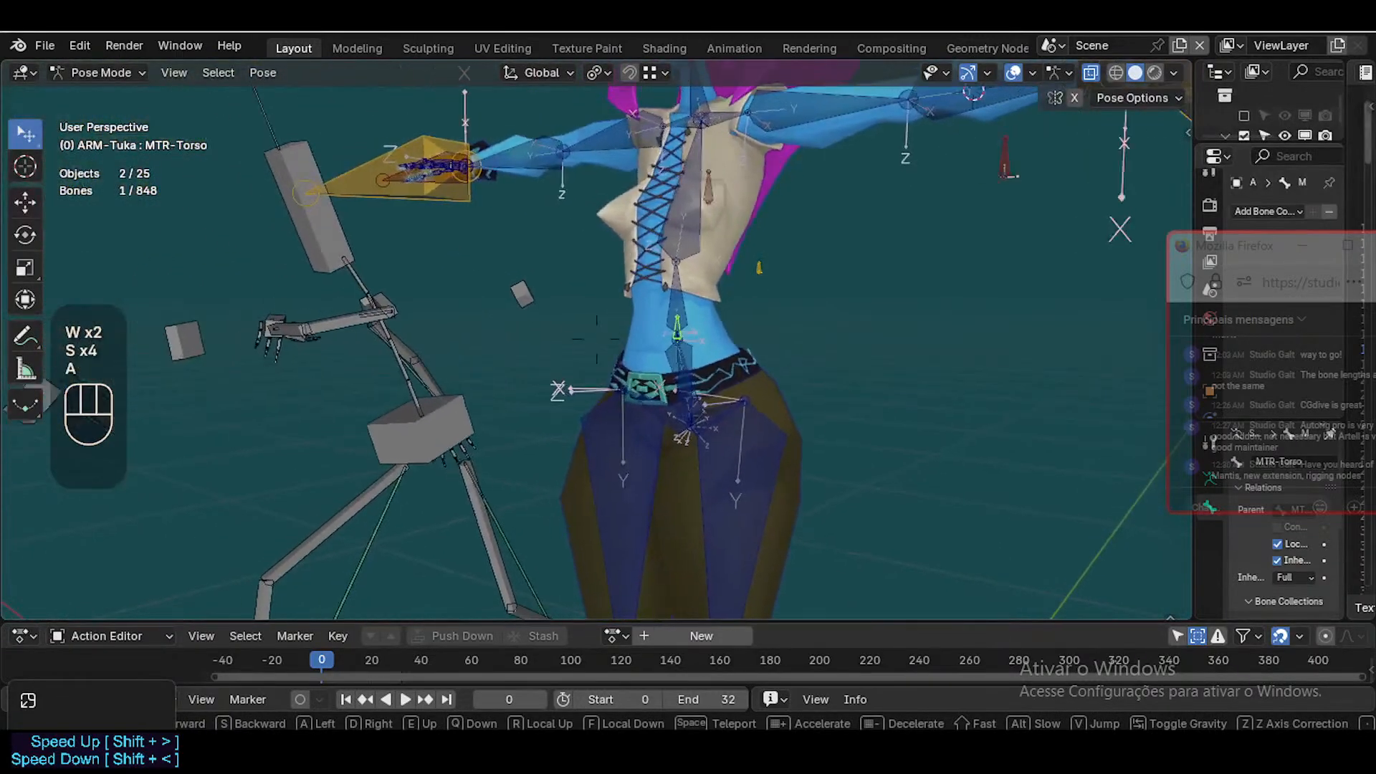
key("w")
left_click(618, 380)
scroll(734, 327, "up", 2)
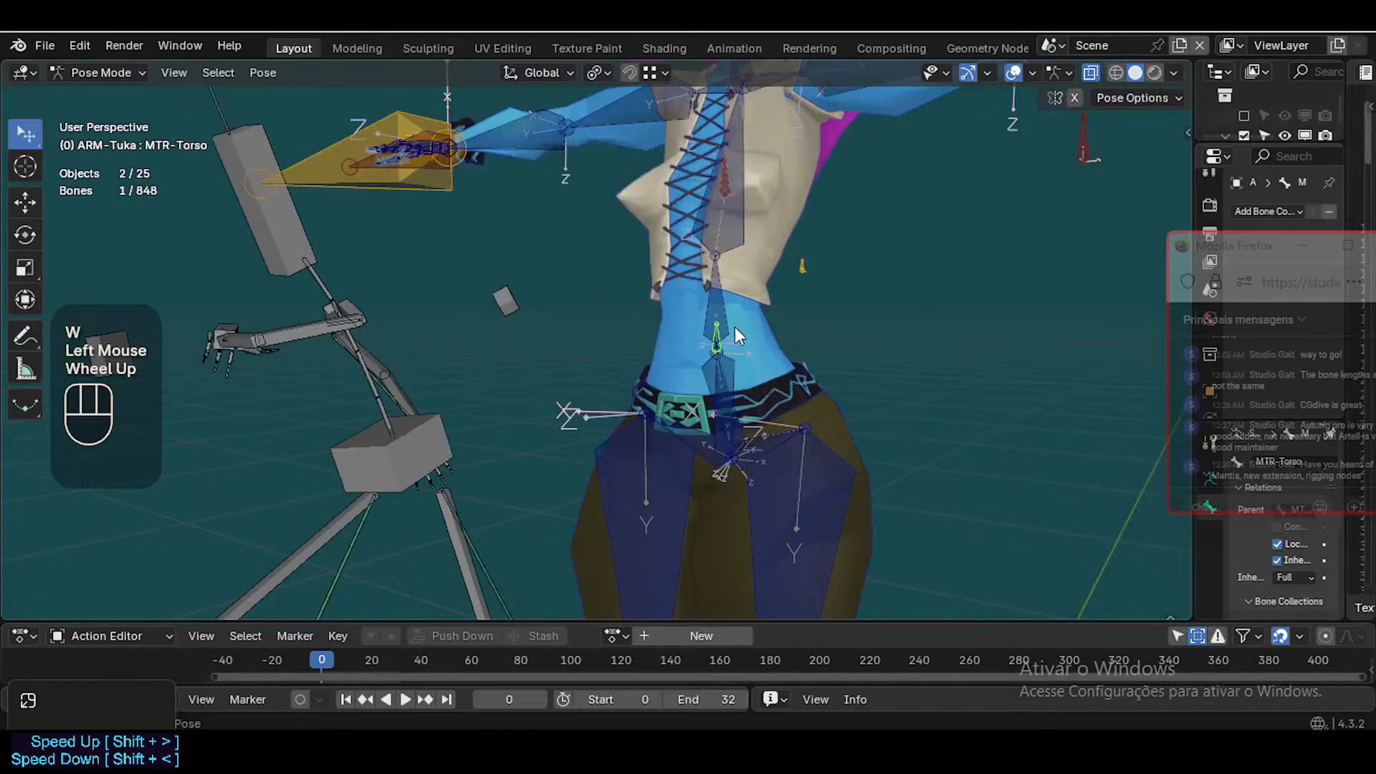
Examine Tuka's octahedral bones up close, from the hips and waist along the spine to the chest, neck and arms
key("shift+grave")
key("d")
key("w")
key("a")
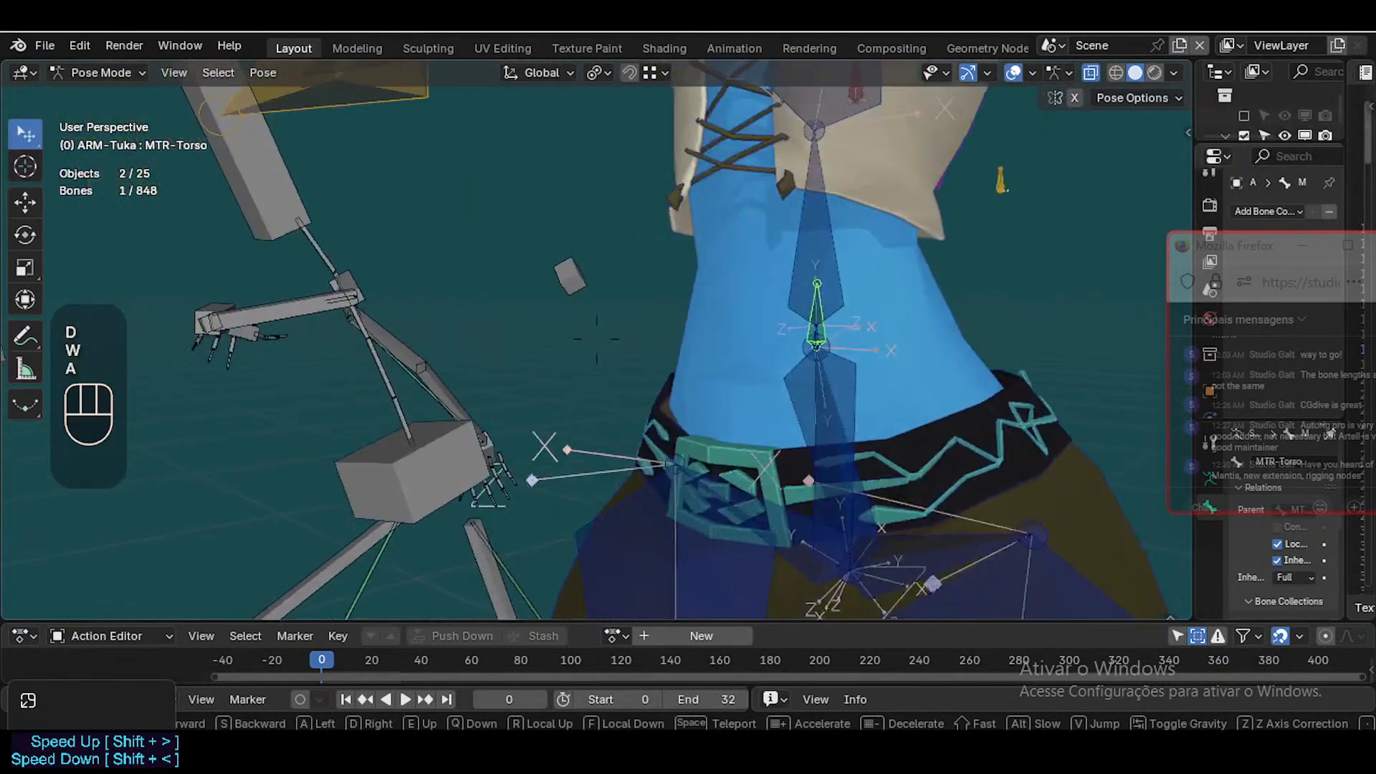
key("w")
key("d")
key("s")
key("s")
key("e")
key("w")
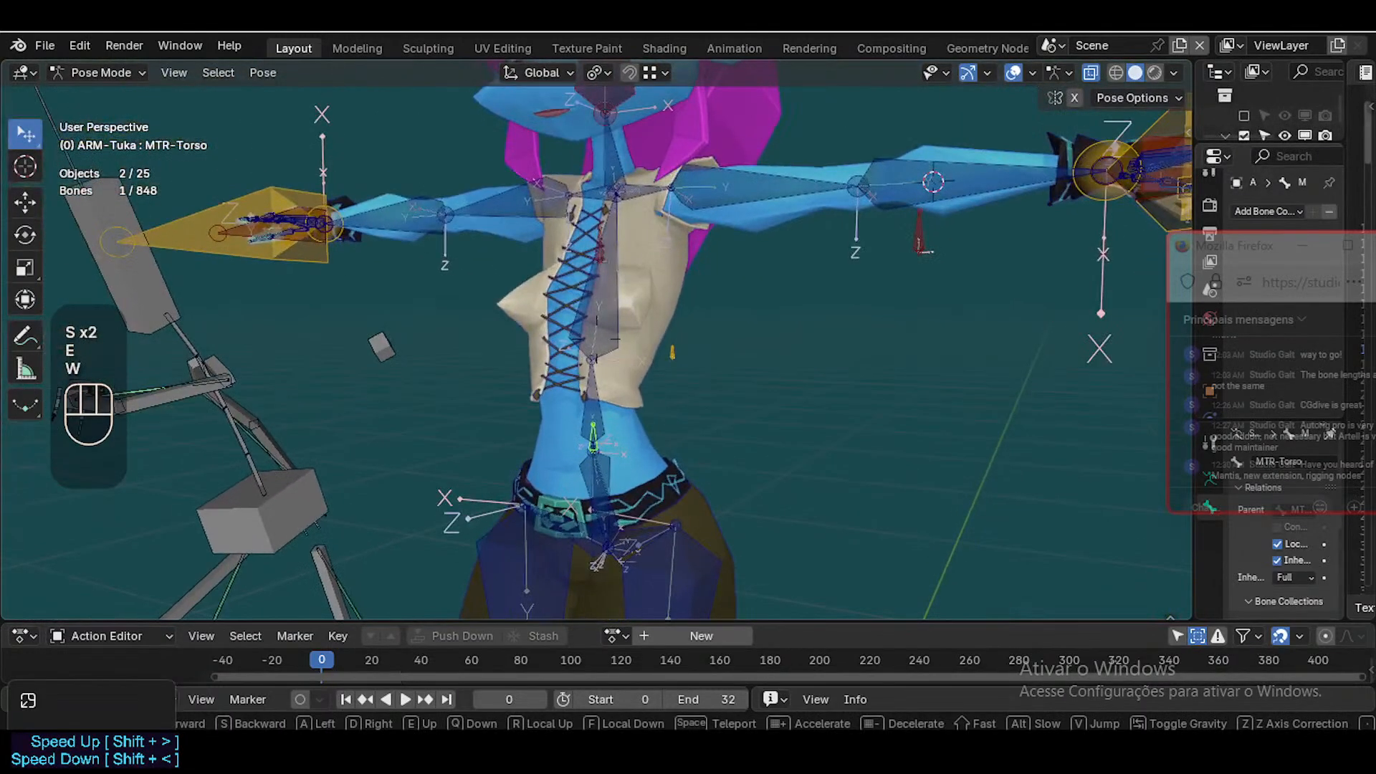
key("s")
key("w")
key("w")
key("e")
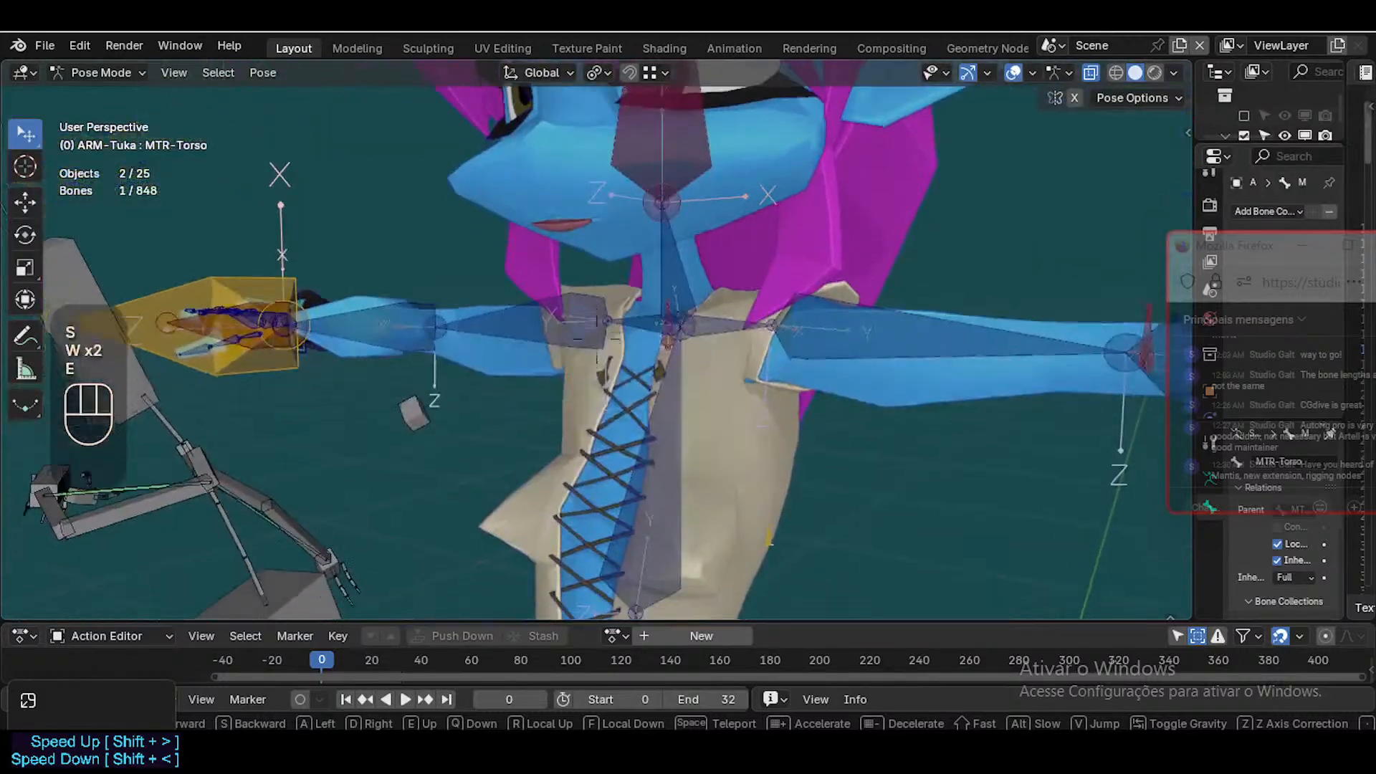
key("s")
key("a")
key("w")
key("q")
key("w")
key("w")
key("d")
key("s")
key("d")
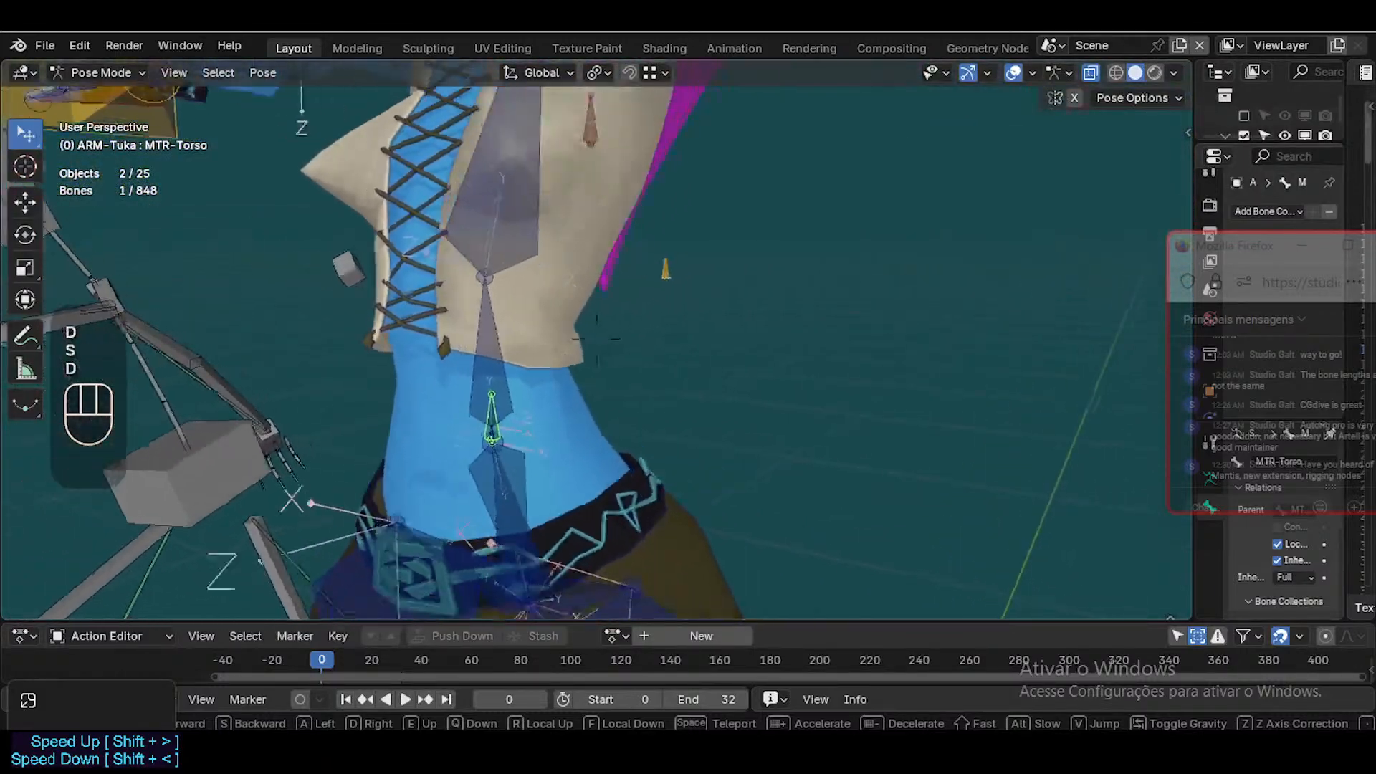
left_click(723, 399)
Try moving Tuka's MTR-Torso bone in Pose Mode
key("g")
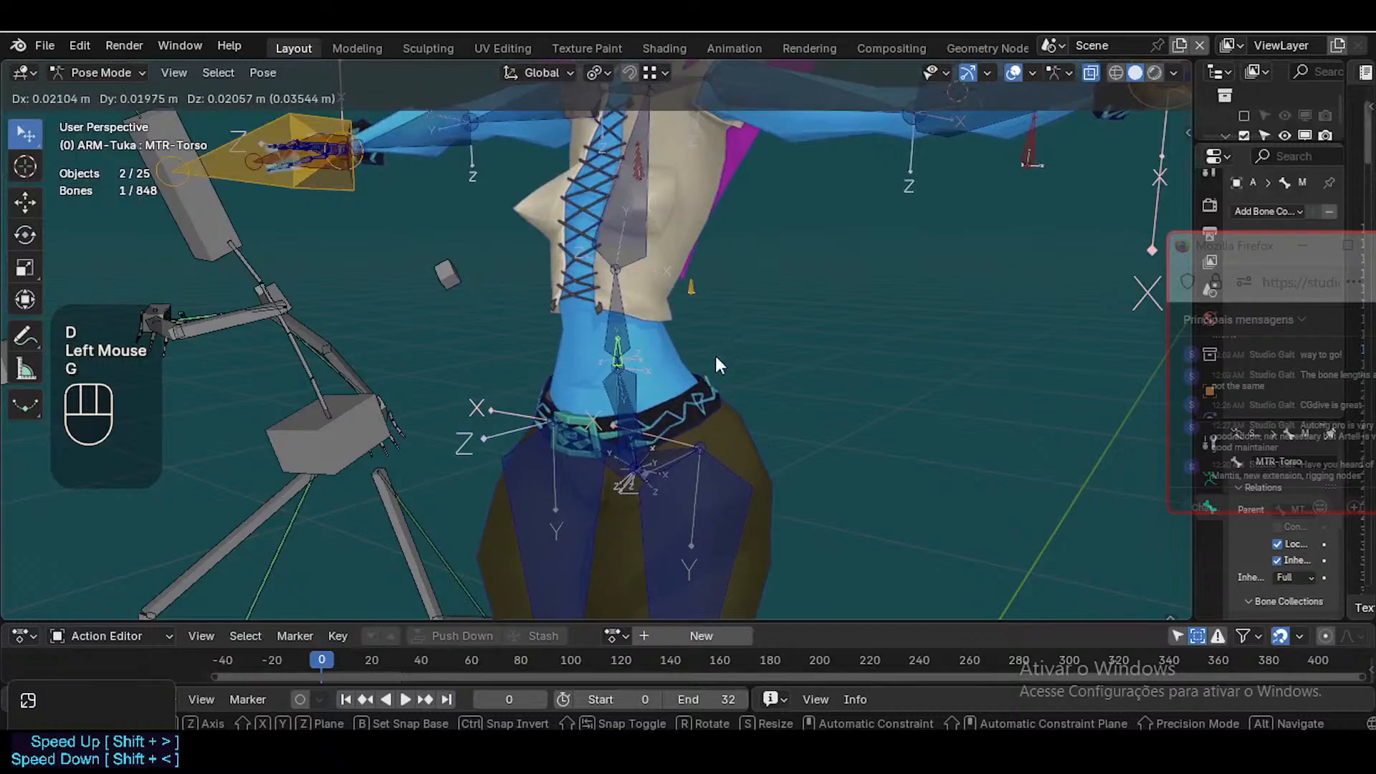
key("Escape")
scroll(596, 428, "up", 1)
key("alt+a")
left_click(588, 407)
left_click(584, 408)
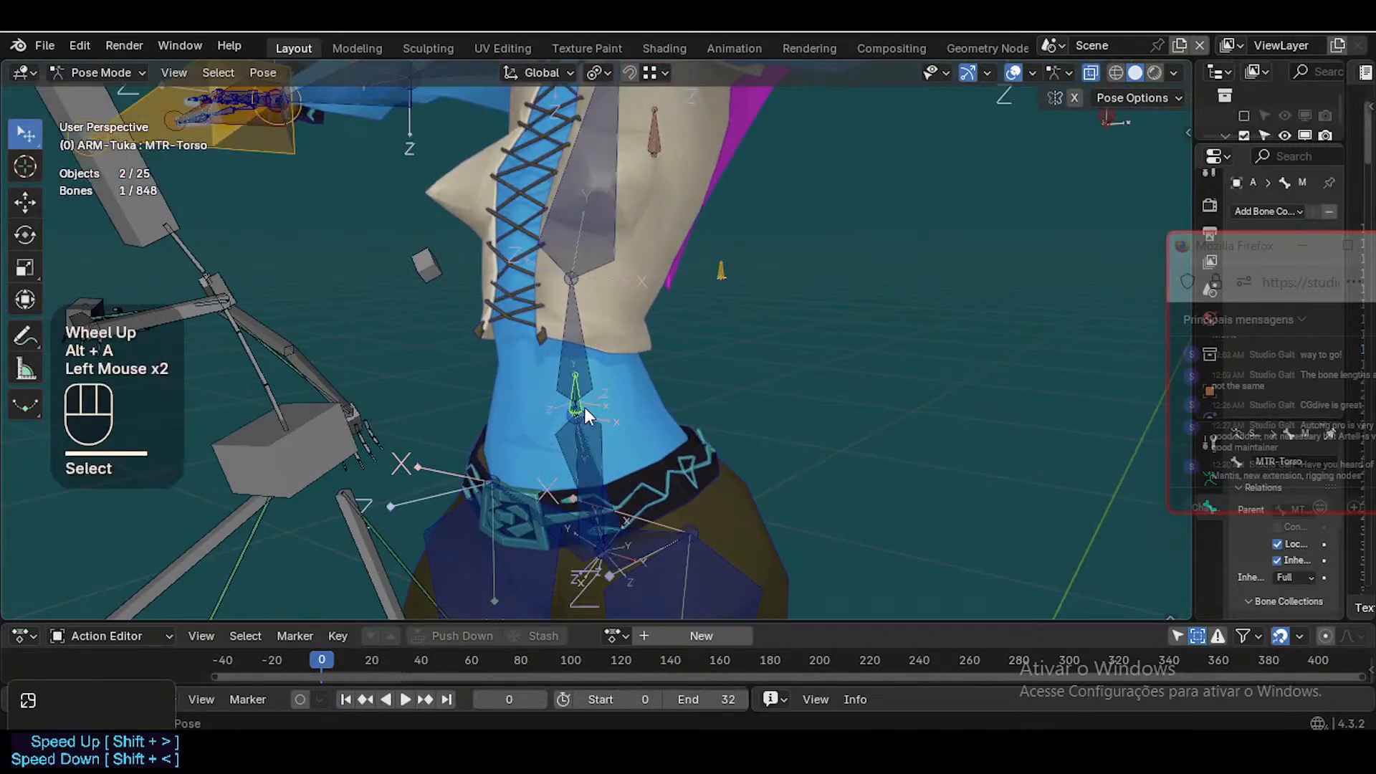
key("g")
key("Escape")
In Edit Mode, try moving the MTR-Torso bone away from the spine several times
key("Tab")
key("g")
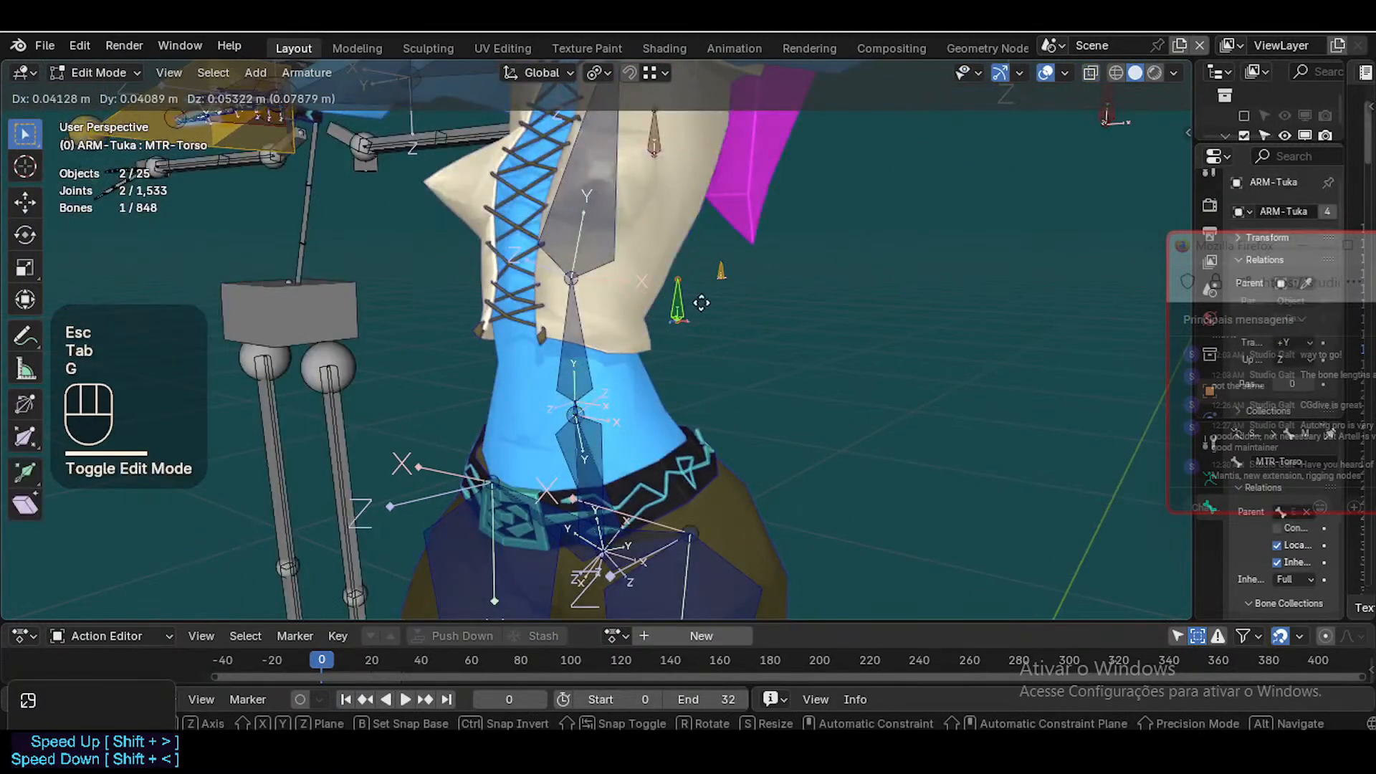
key("Escape")
key("g")
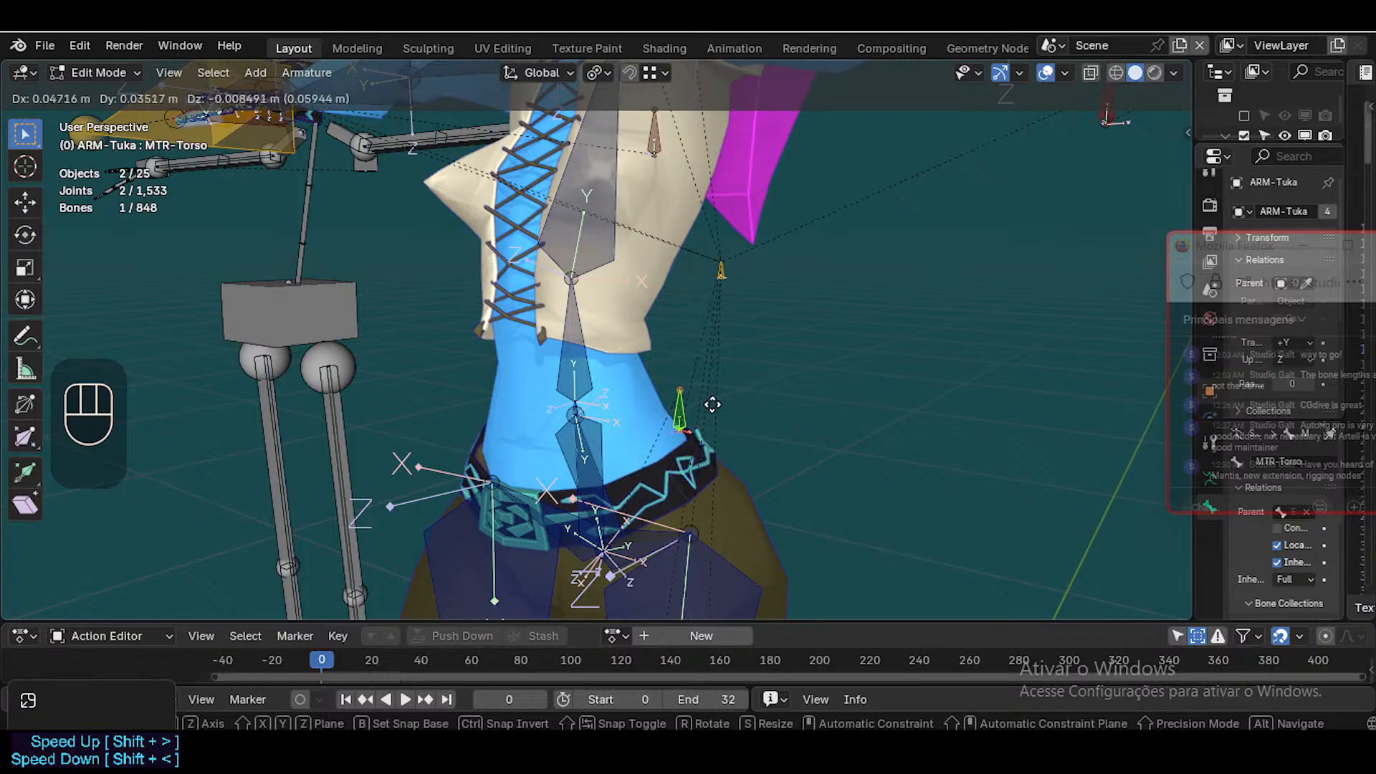
key("Escape")
scroll(651, 408, "down", 2)
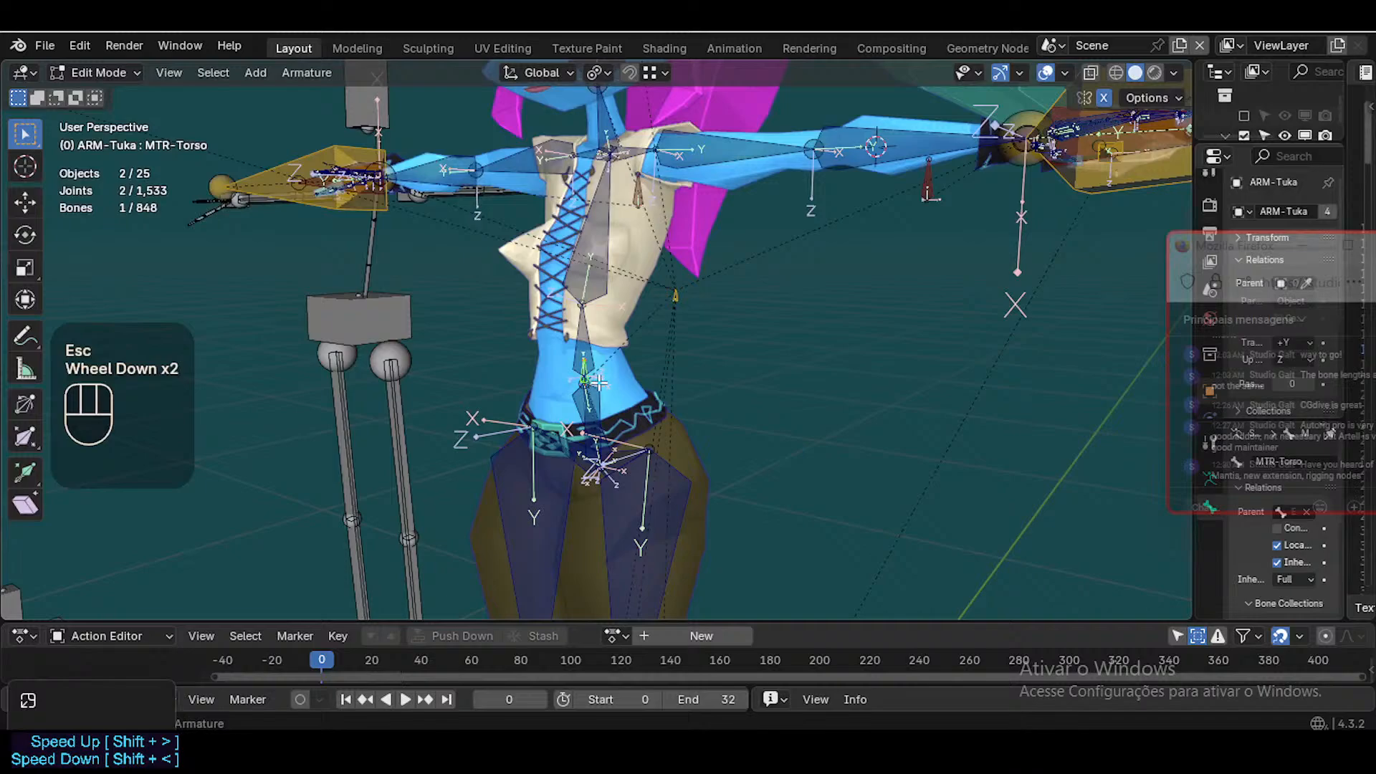
key("g")
key("Escape")
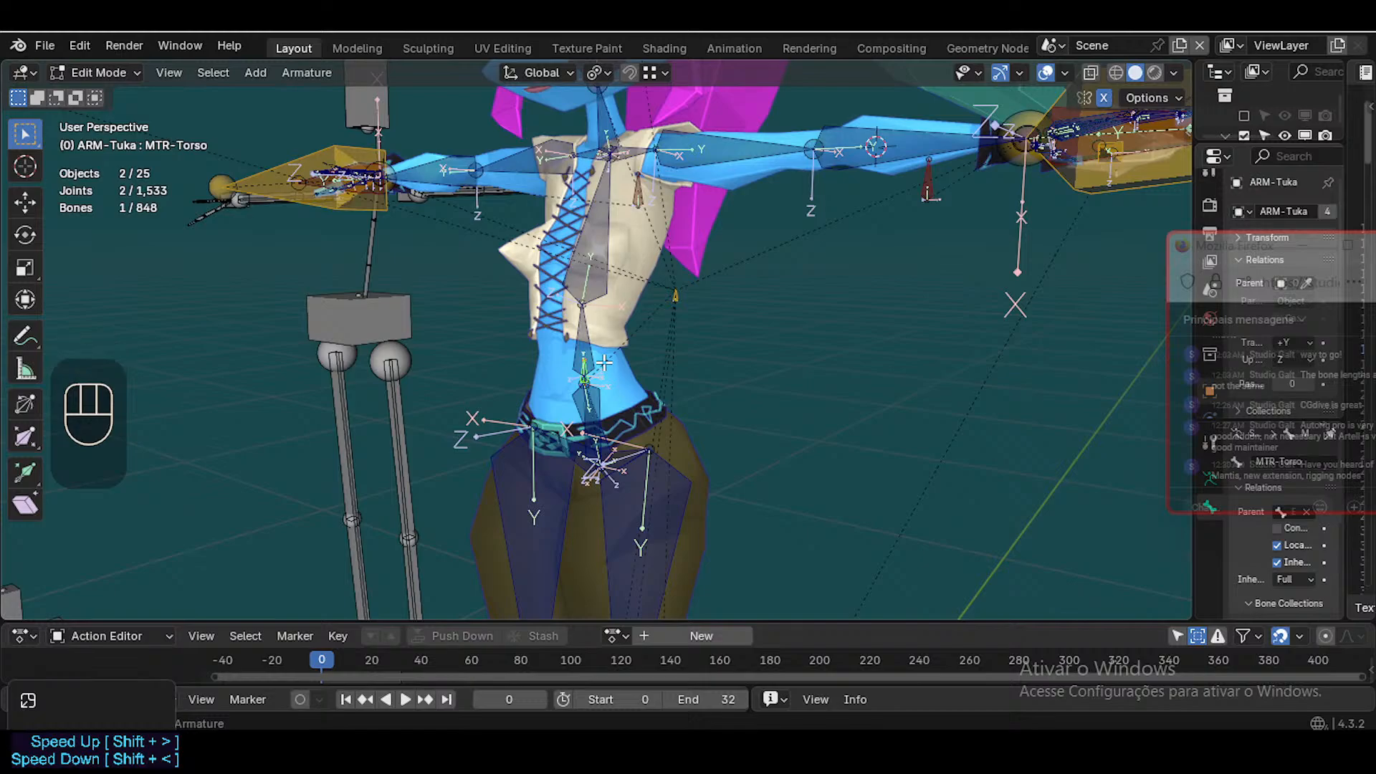
scroll(621, 358, "up", 2)
key("g")
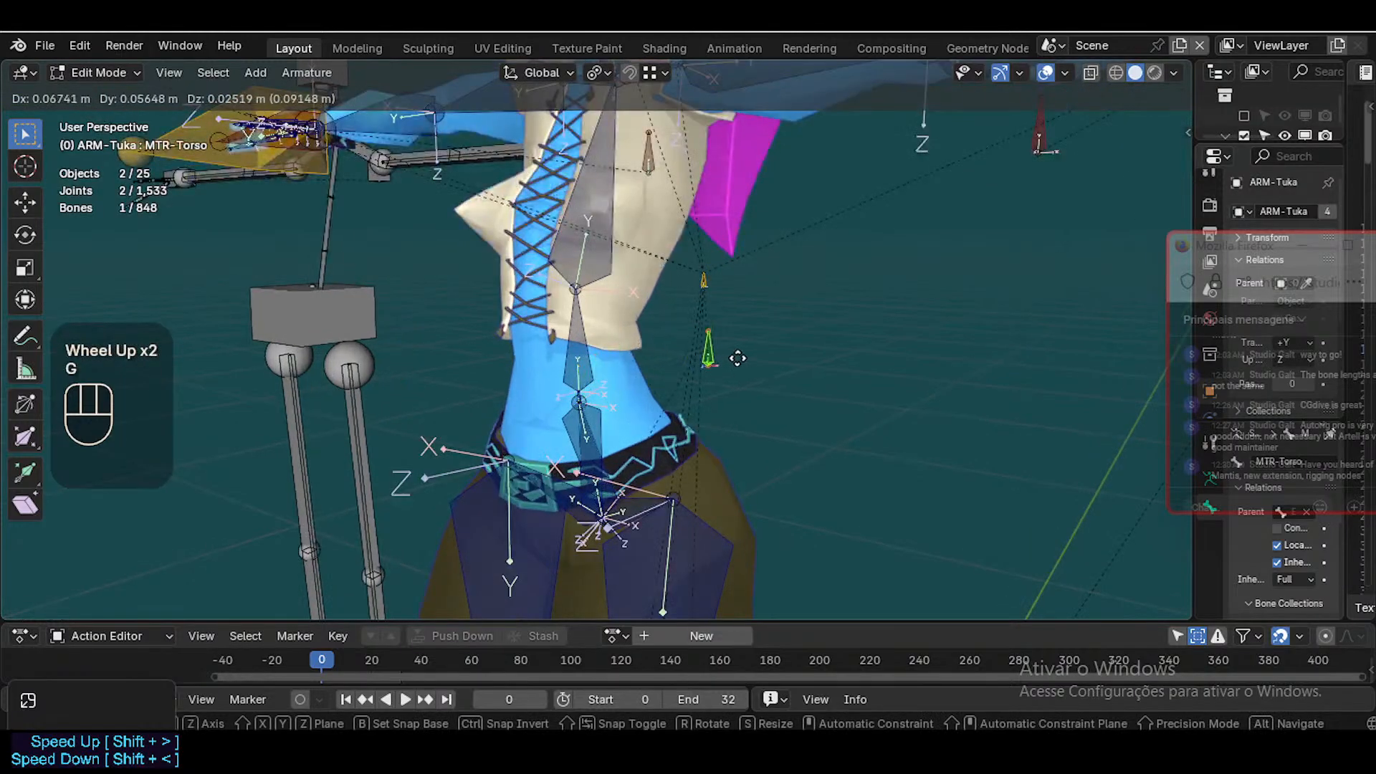
key("Escape")
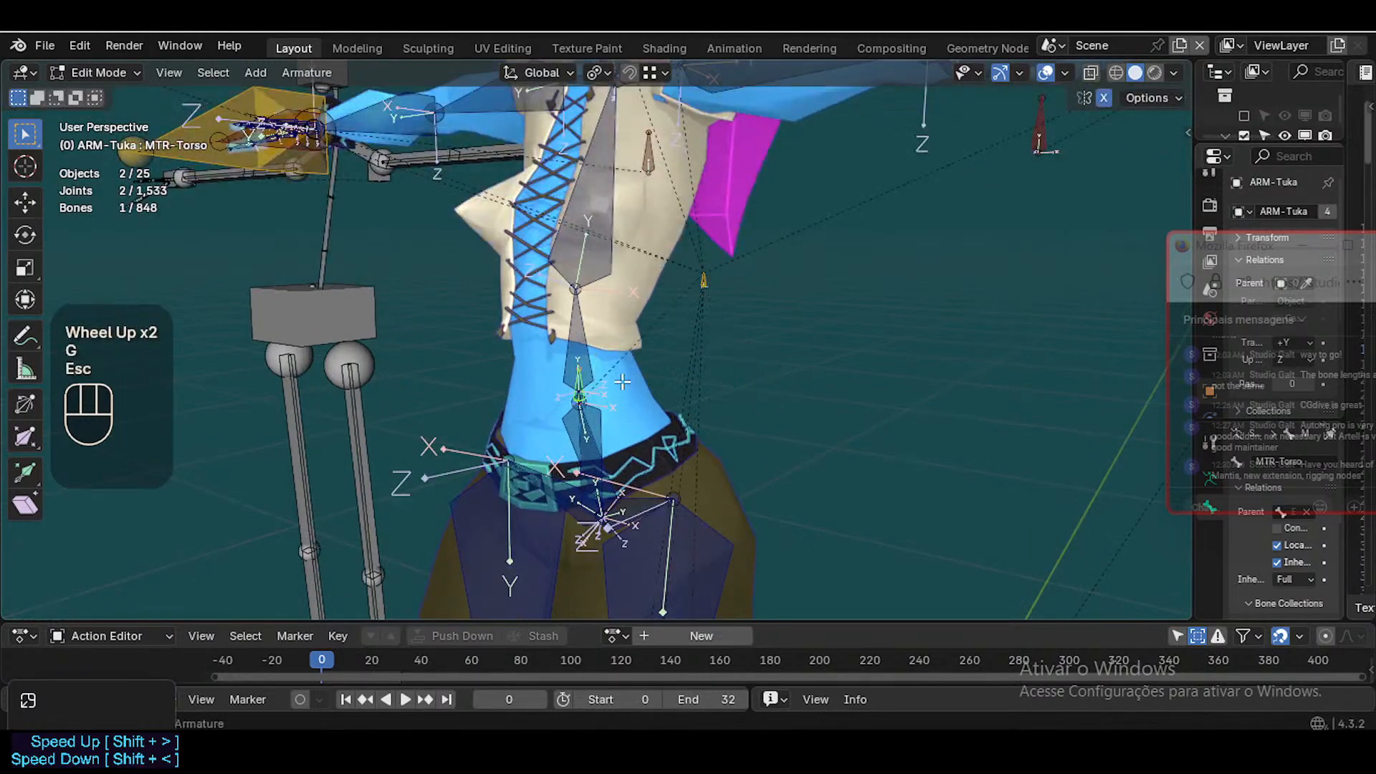
Select the MTR-CoG bone behind Tuka's back, return to Pose Mode and show the custom bone shapes
left_click(707, 281)
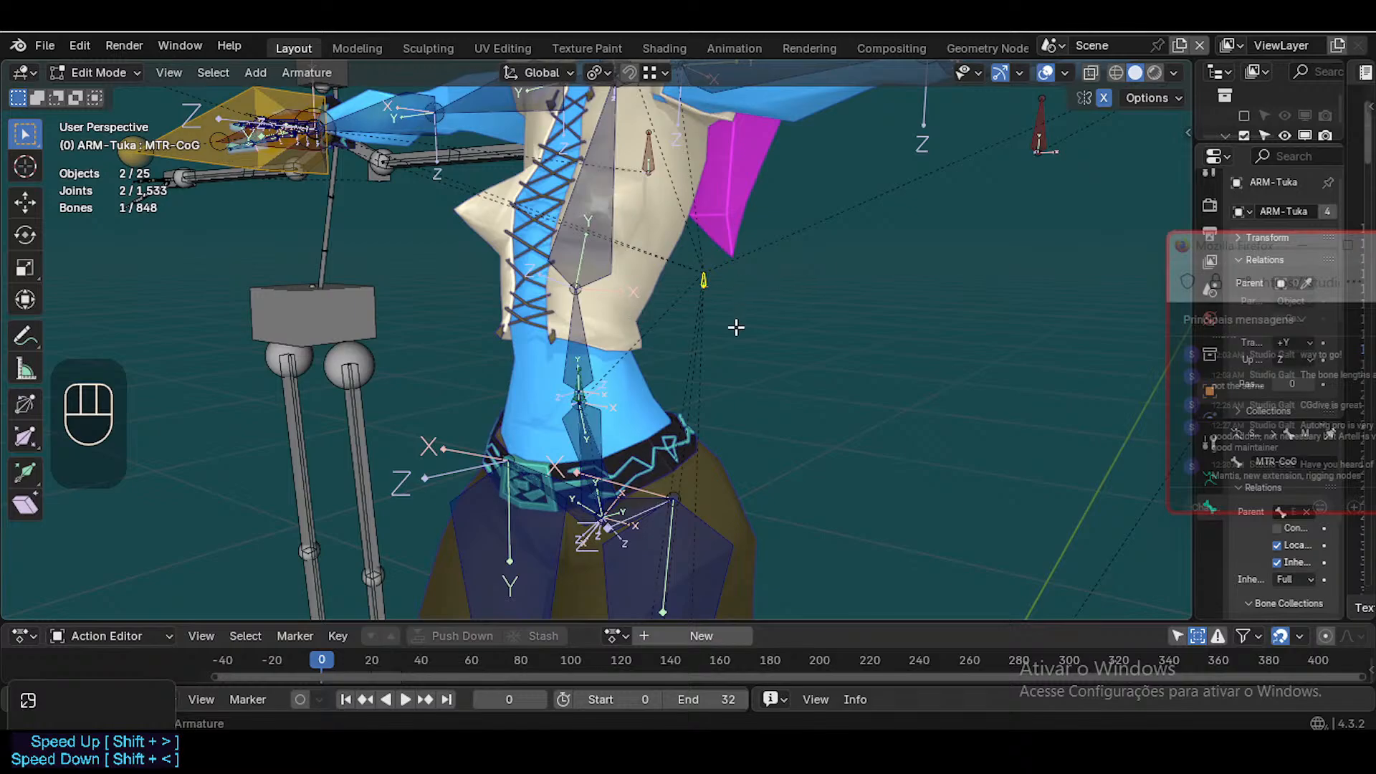
key("ctrl+Tab")
scroll(711, 333, "down", 2)
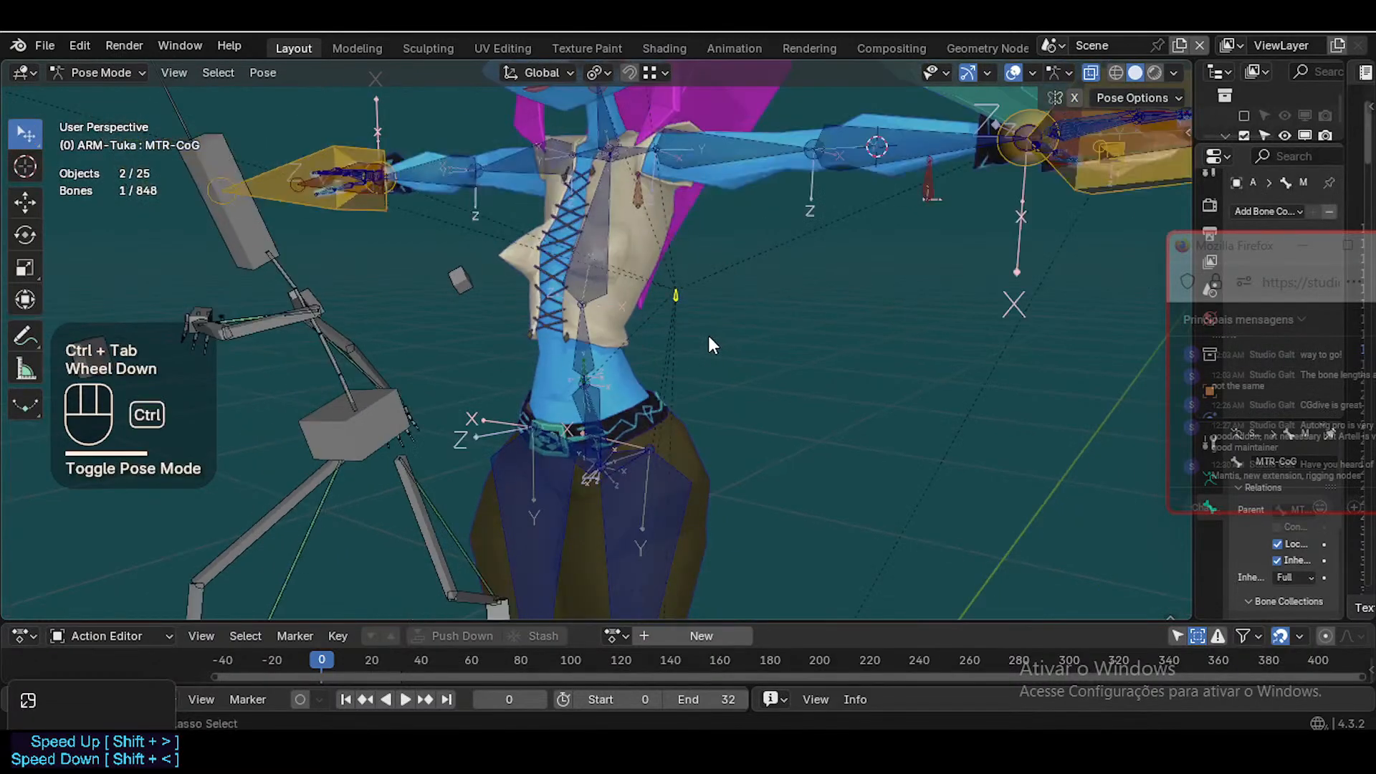
key("ctrl+4")
left_click(703, 283)
Try moving and rotating the whole character with the pyramid-shaped MTR-CoG control
key("g")
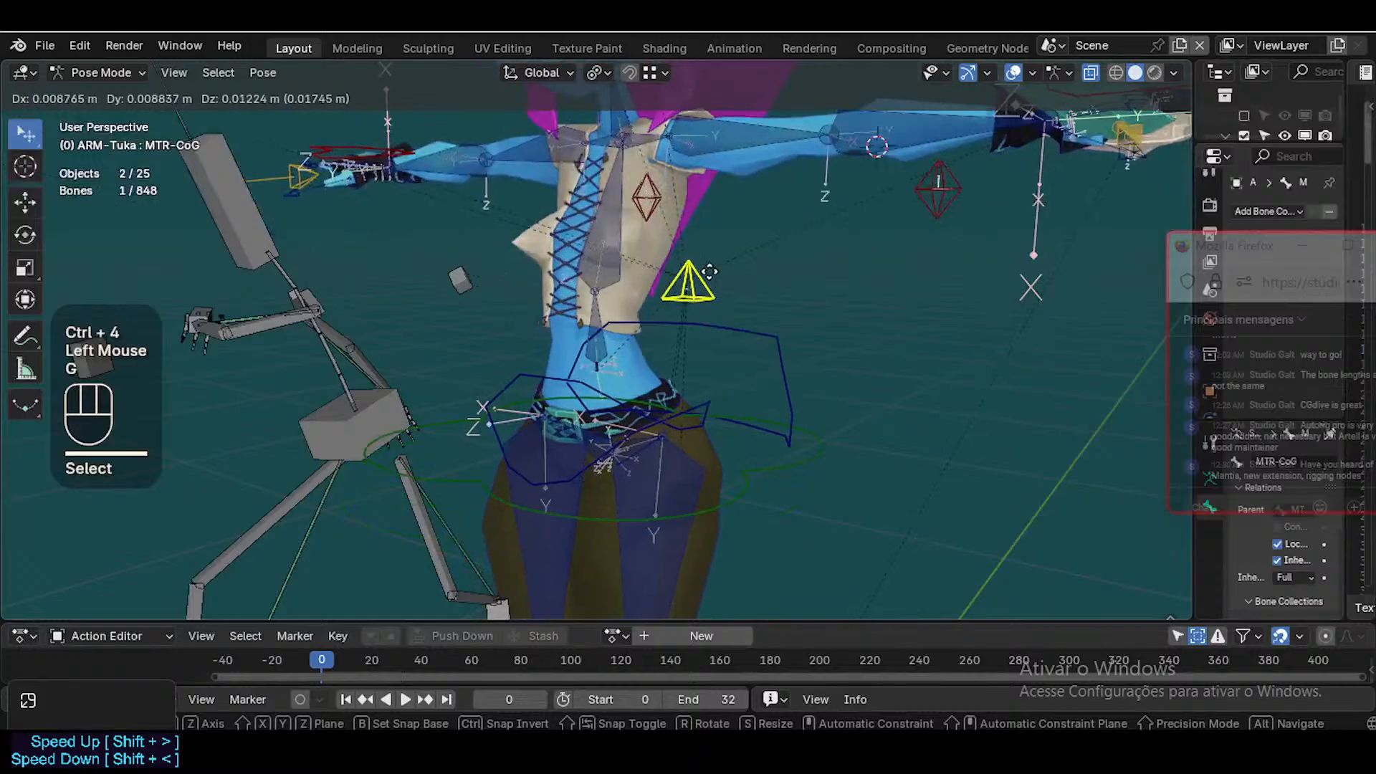
key("Escape")
scroll(728, 299, "down", 2)
key("r")
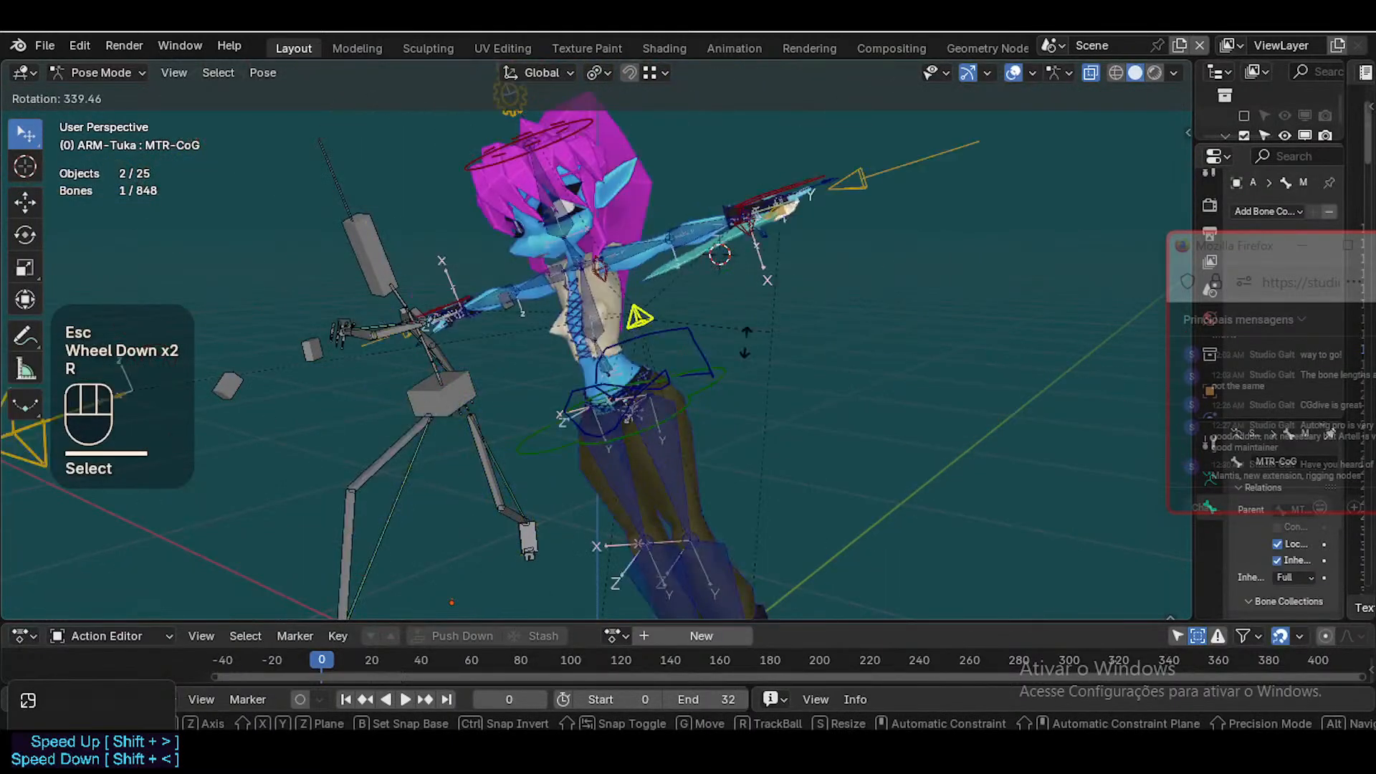
key("Escape")
scroll(630, 362, "up", 2)
scroll(583, 384, "up", 1)
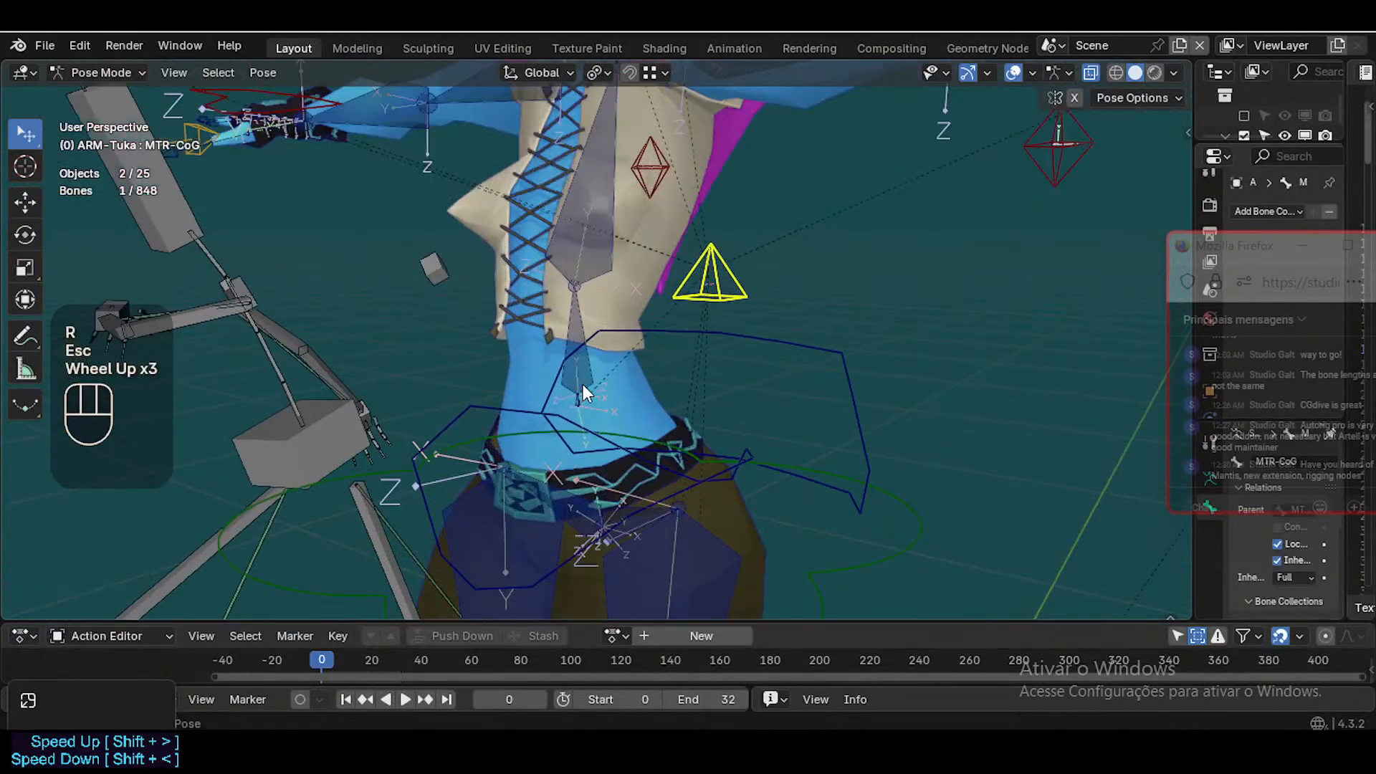
Select the MTR-Torso control around Tuka's hips and rotate it to tilt the body
scroll(711, 452, "down", 2)
left_click(728, 471)
scroll(728, 471, "down", 1)
key("r")
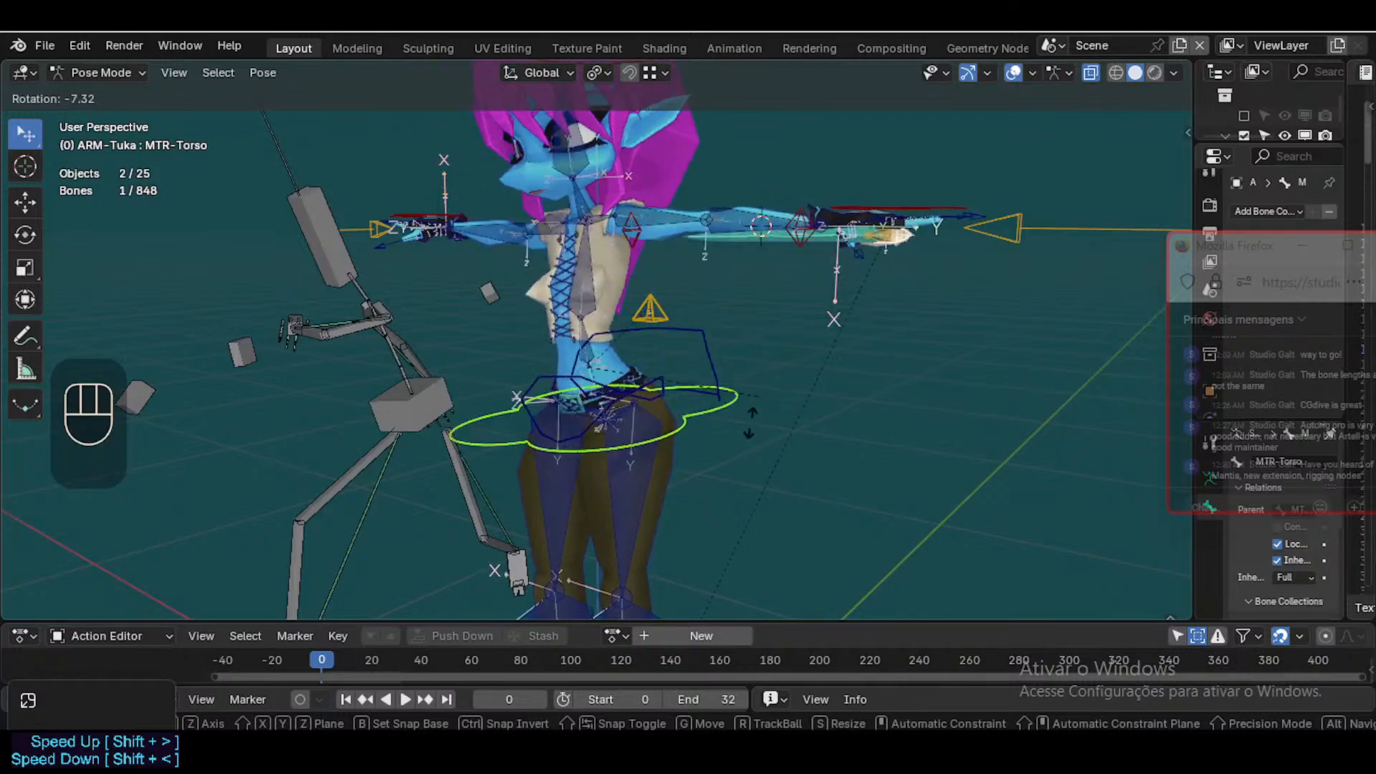
left_click(764, 369)
Compare the mixamorig:Hips bone with Tuka's MTR-Torso control by selecting each alternately, ending on MTR-Torso
left_click(384, 410)
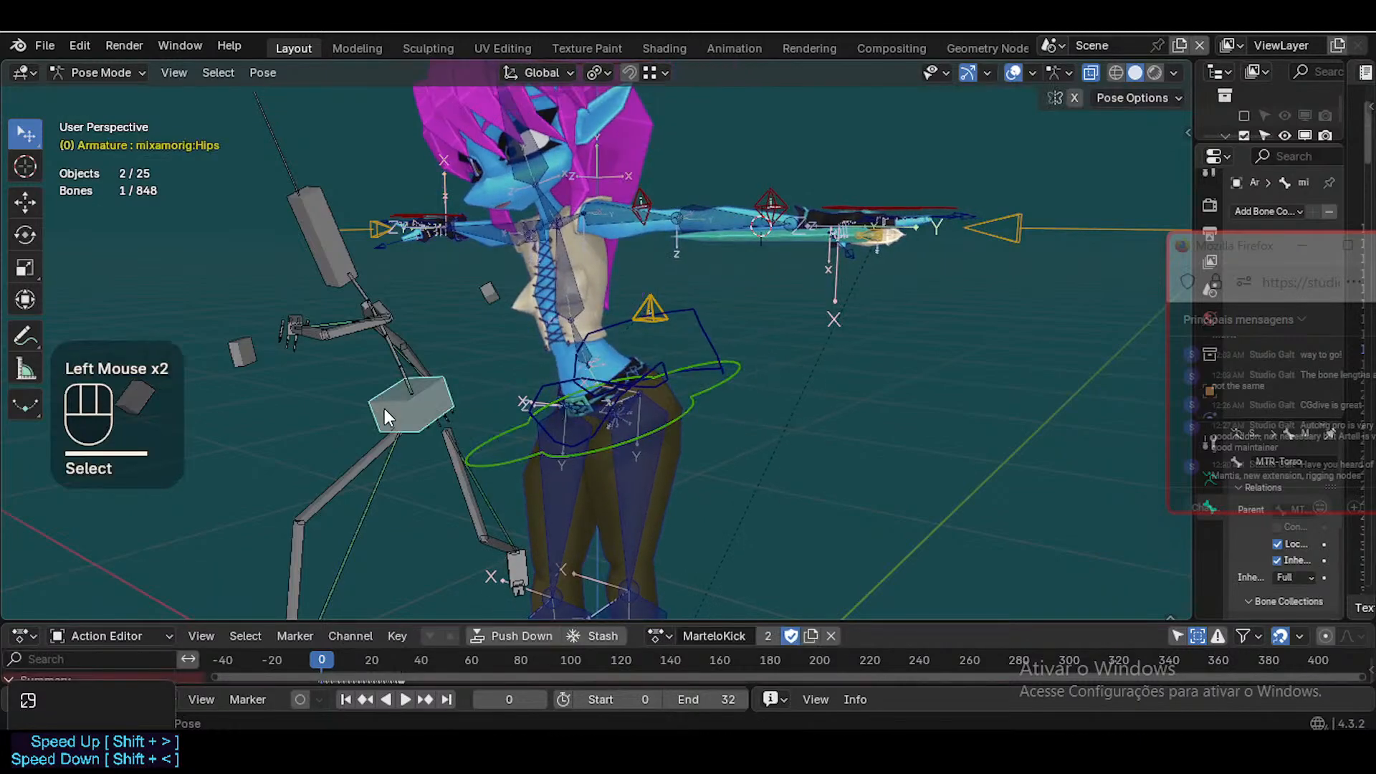
left_click(507, 432)
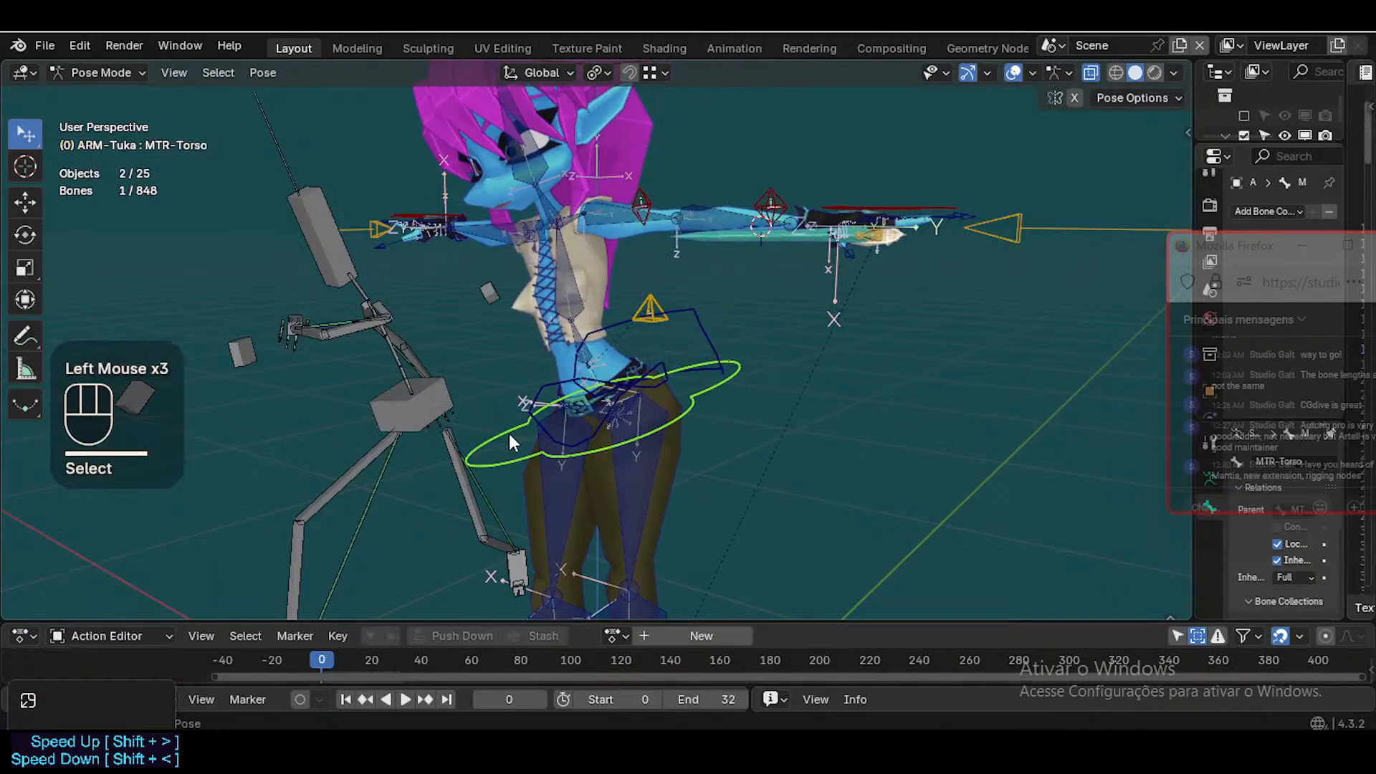
left_click(389, 395)
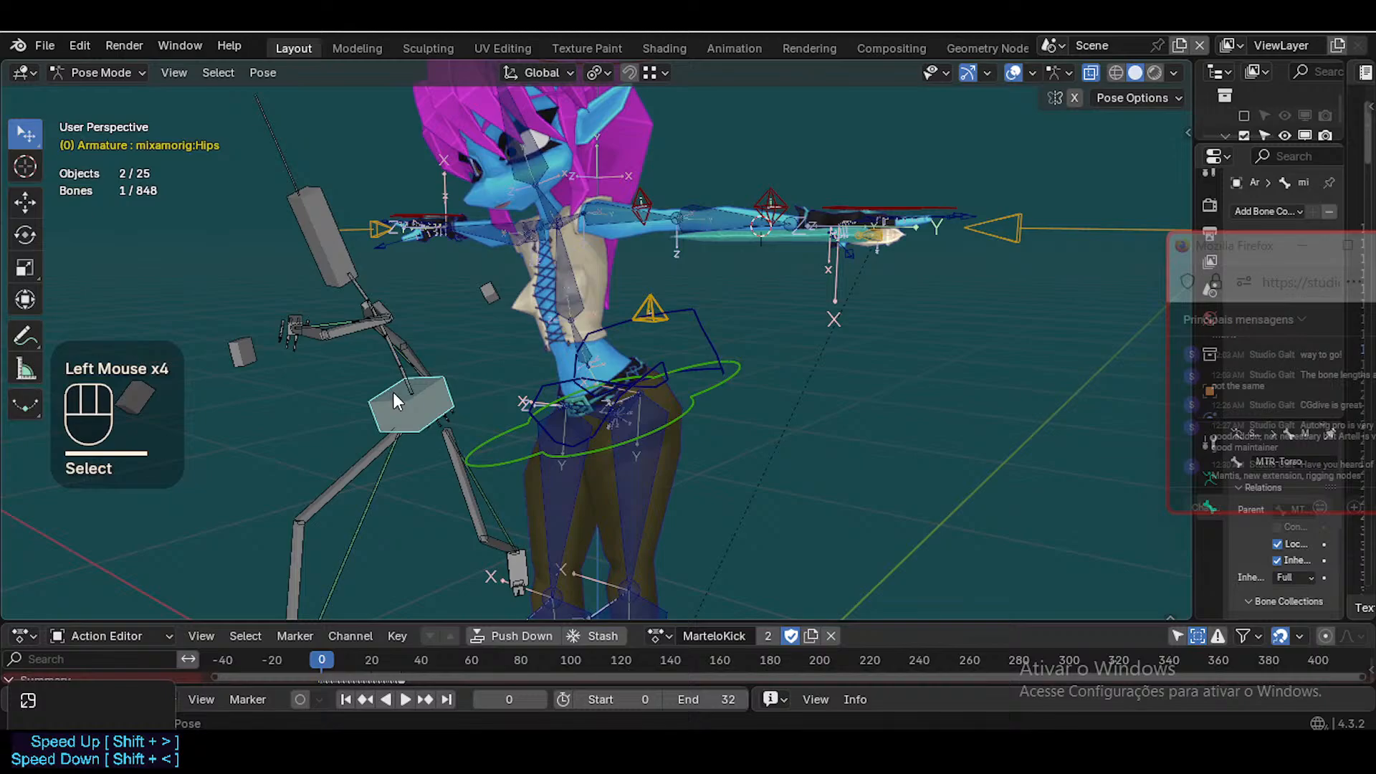
left_click(506, 423, "shift")
left_click(509, 427)
Rotate the MTR-Torso control freely with a trackball rotation
key("r")
key("r")
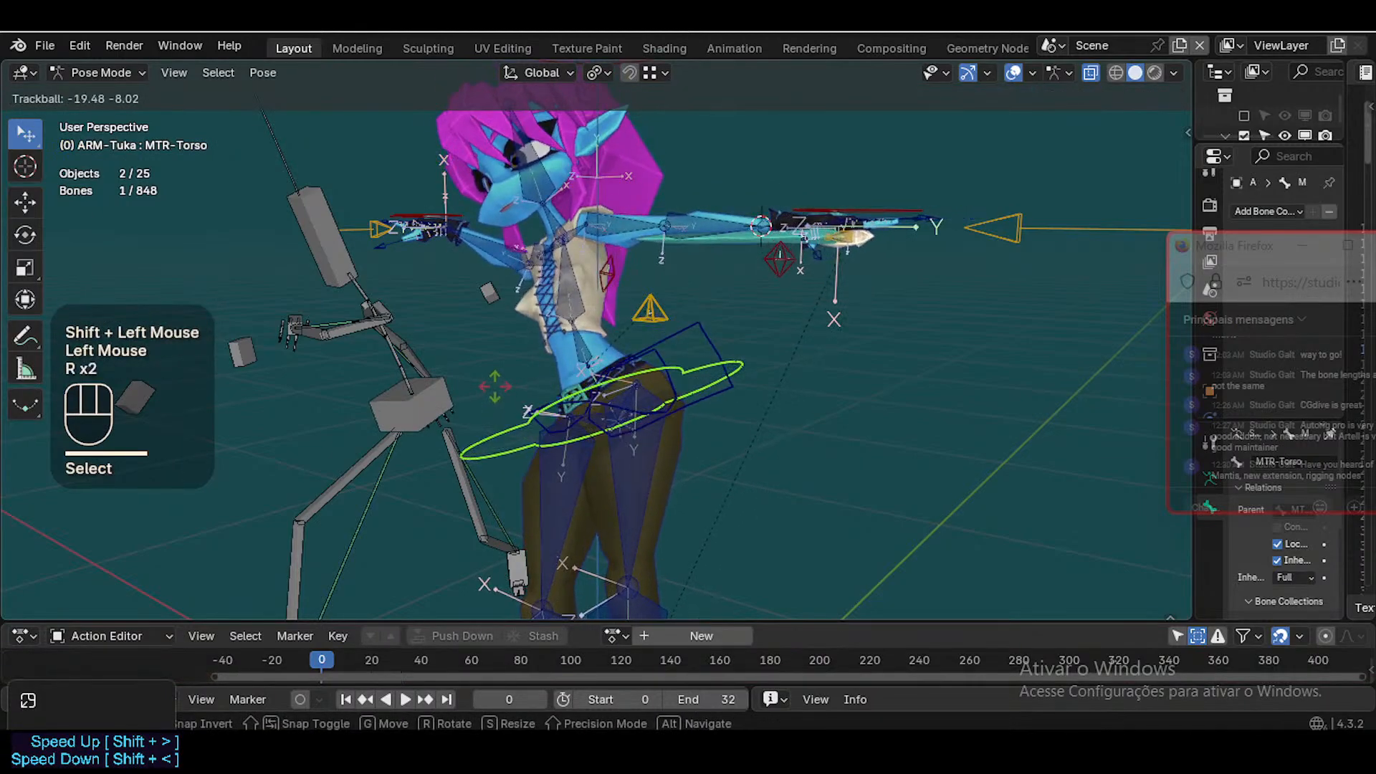
left_click(772, 366)
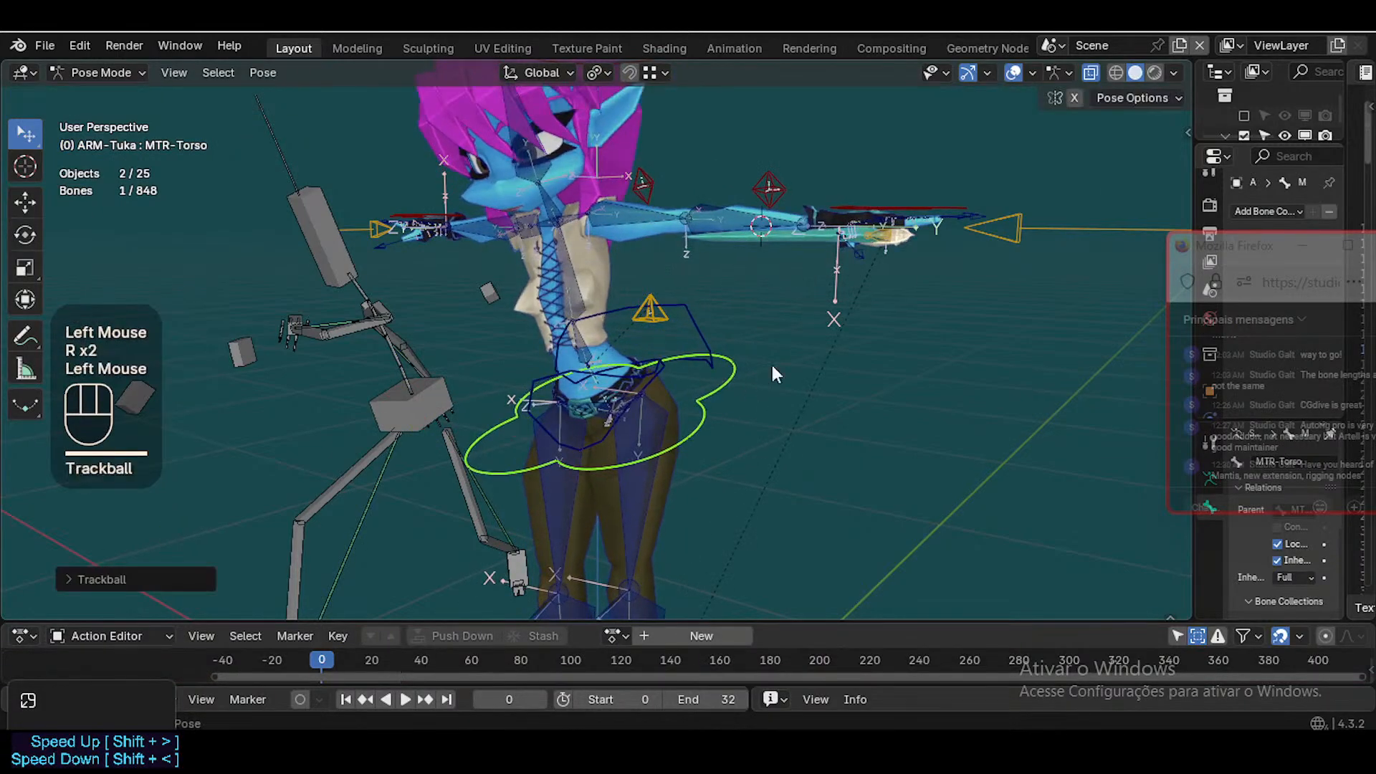
left_click(711, 346)
key("r")
key("r")
key("Escape")
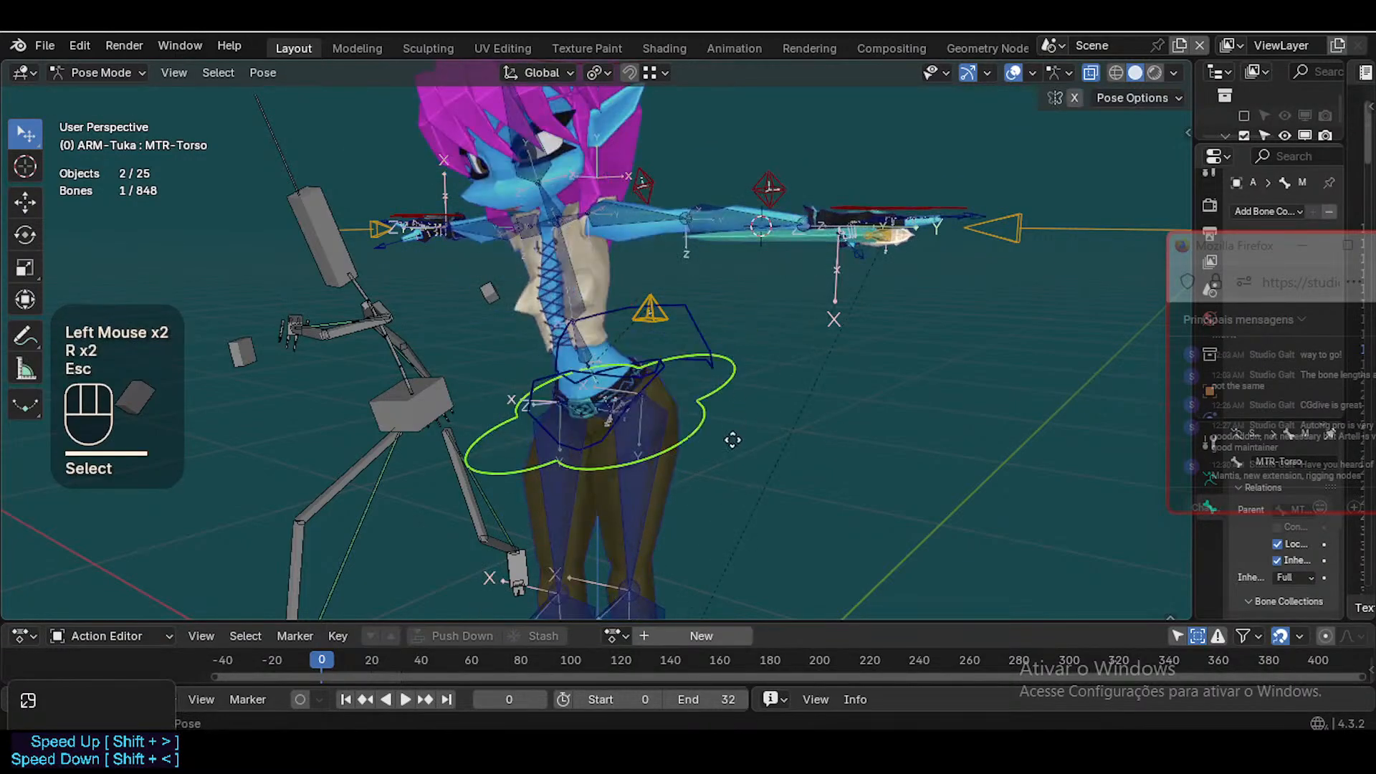
Move the MTR-Torso control and reorient it with two more trackball rotations
key("g")
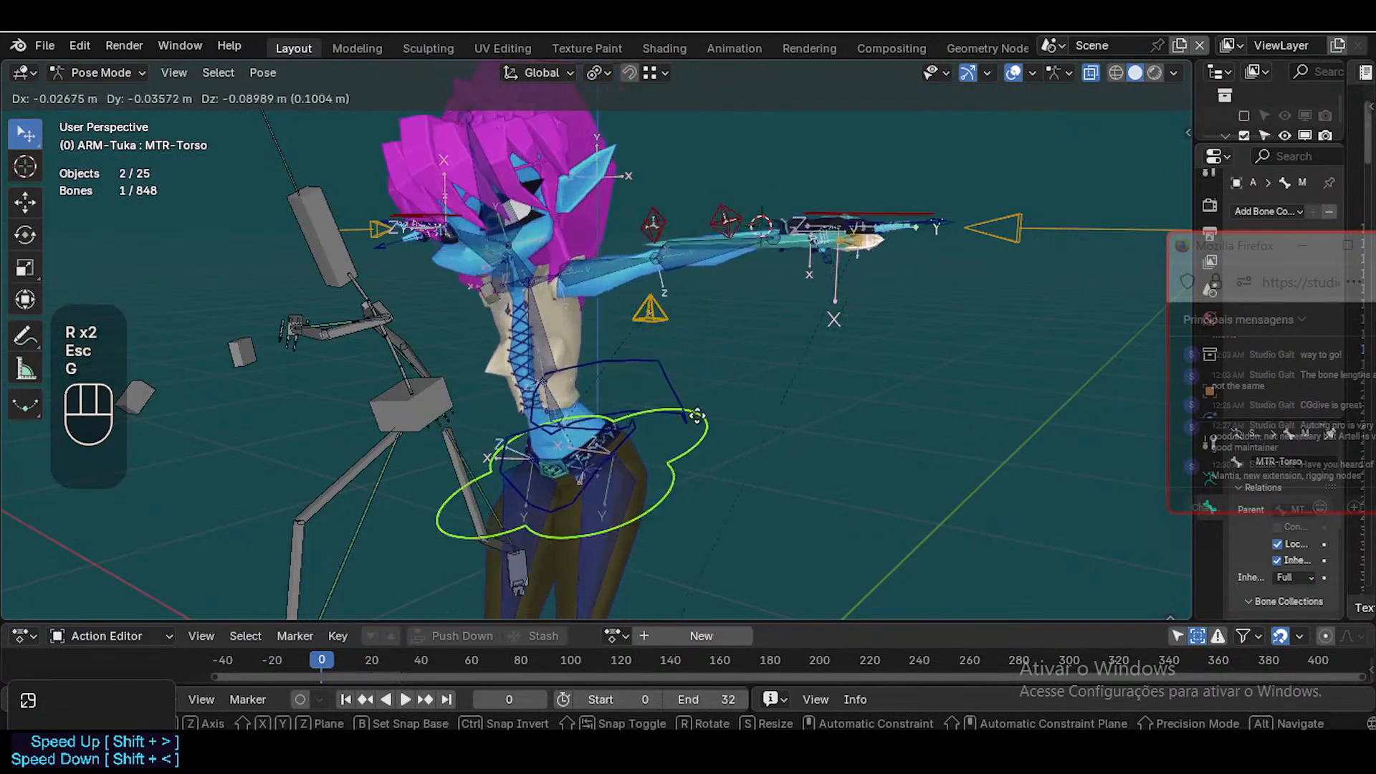
left_click(729, 367)
key("r")
key("r")
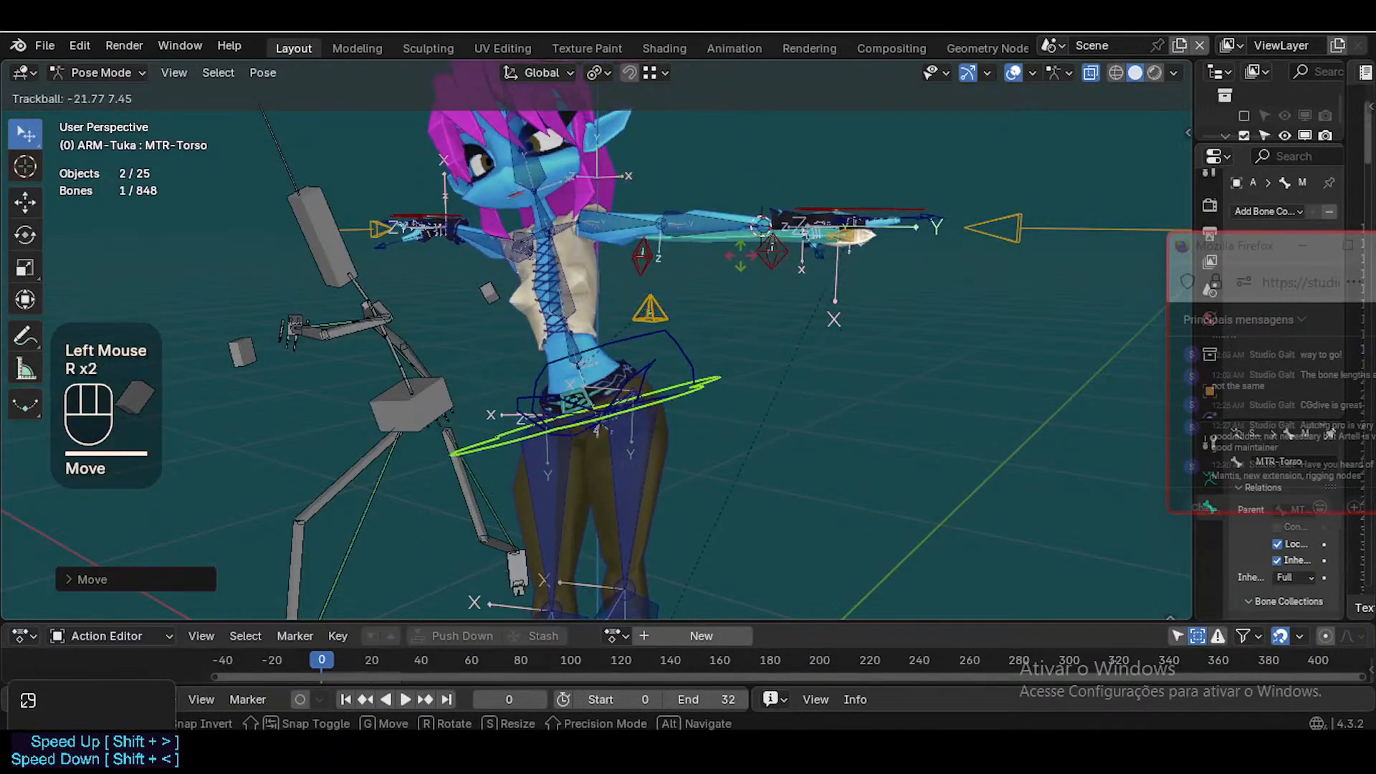
left_click(753, 287)
key("r")
key("r")
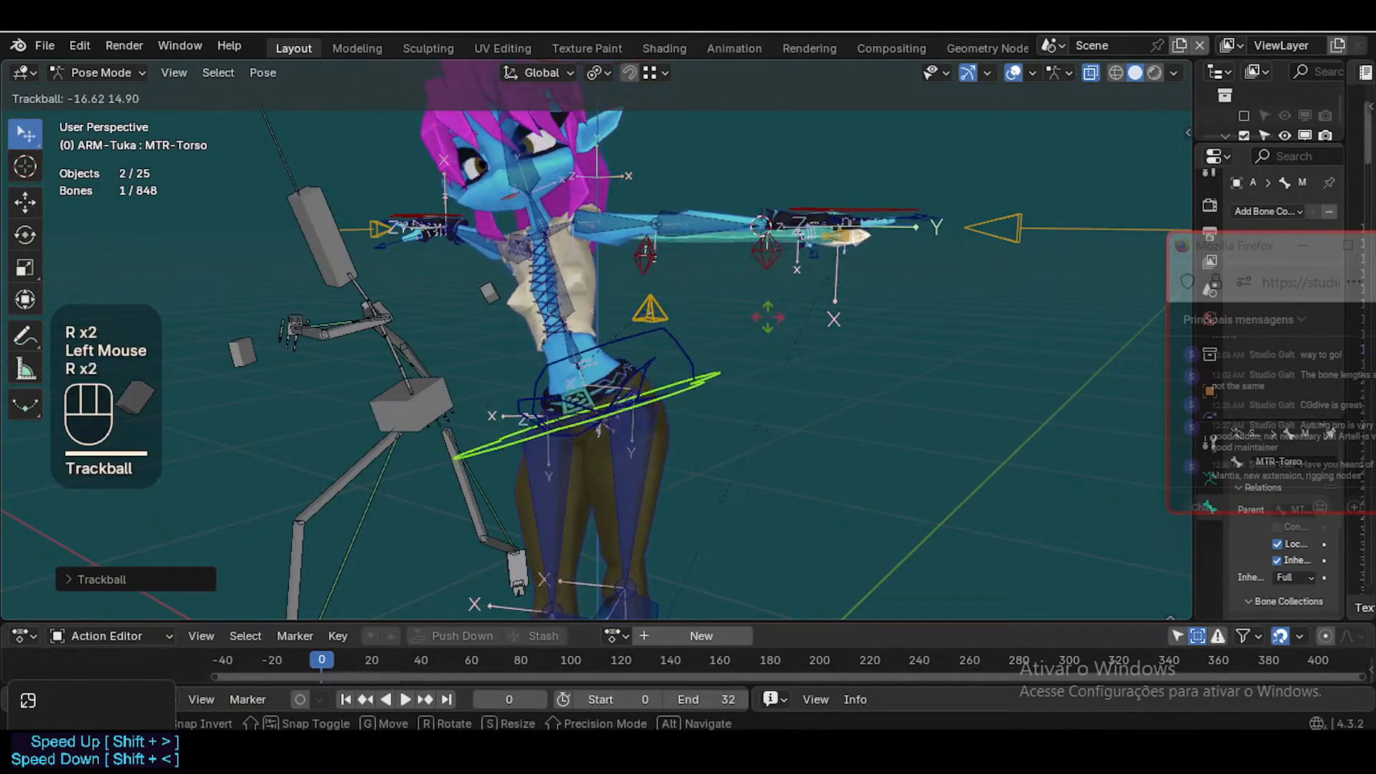
left_click(740, 347)
Enter Edit Mode and select the joint of the CTL-IK-Hips bone beside MTR-Torso for a close look at the waist
key("Tab")
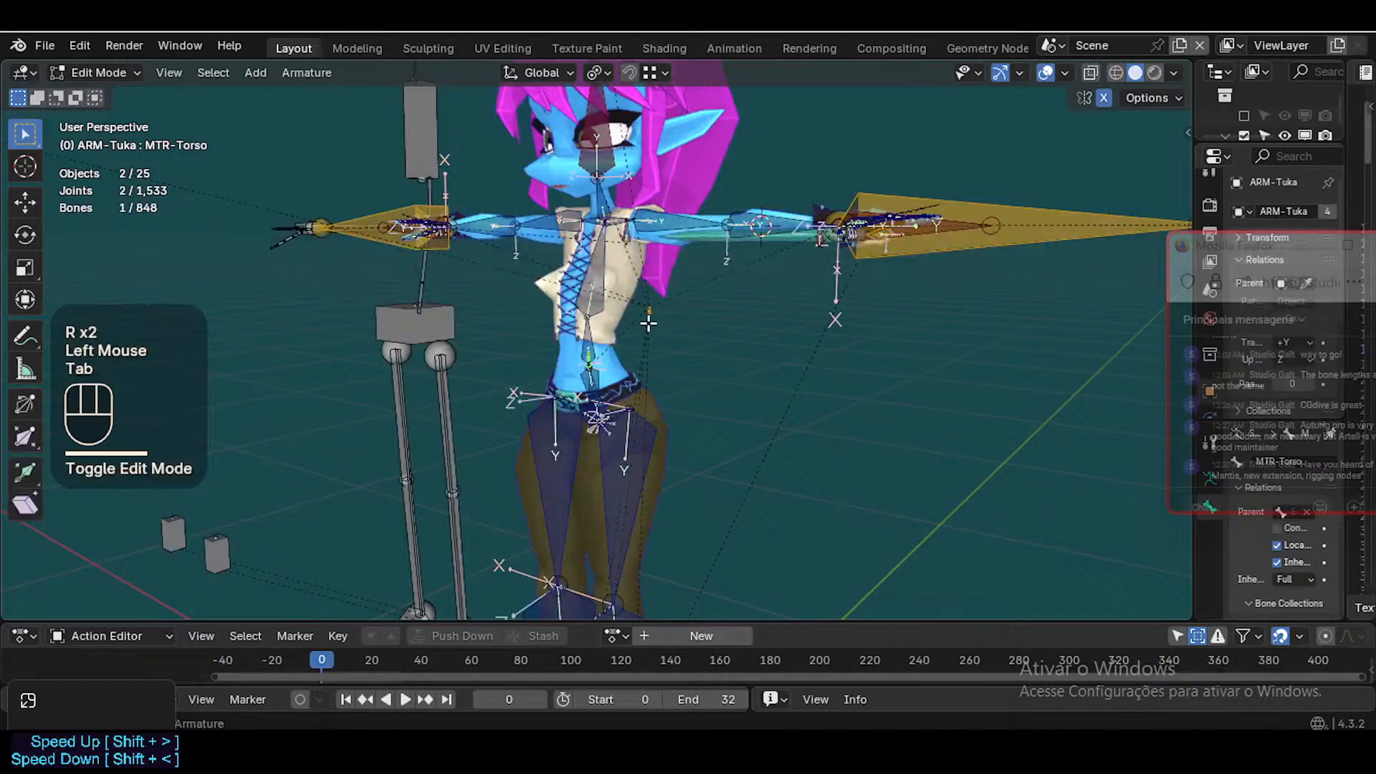
scroll(649, 324, "up", 5)
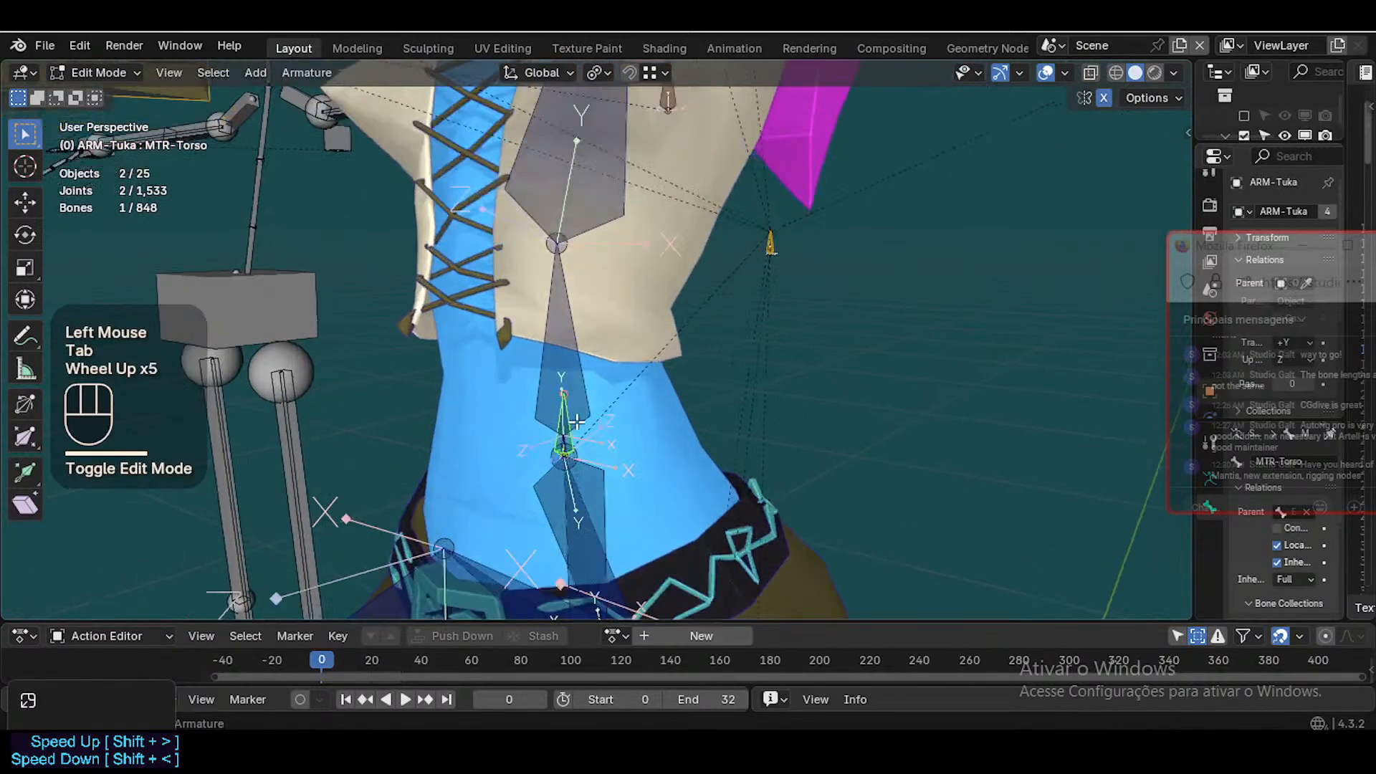
left_click(580, 451)
scroll(579, 451, "down", 2)
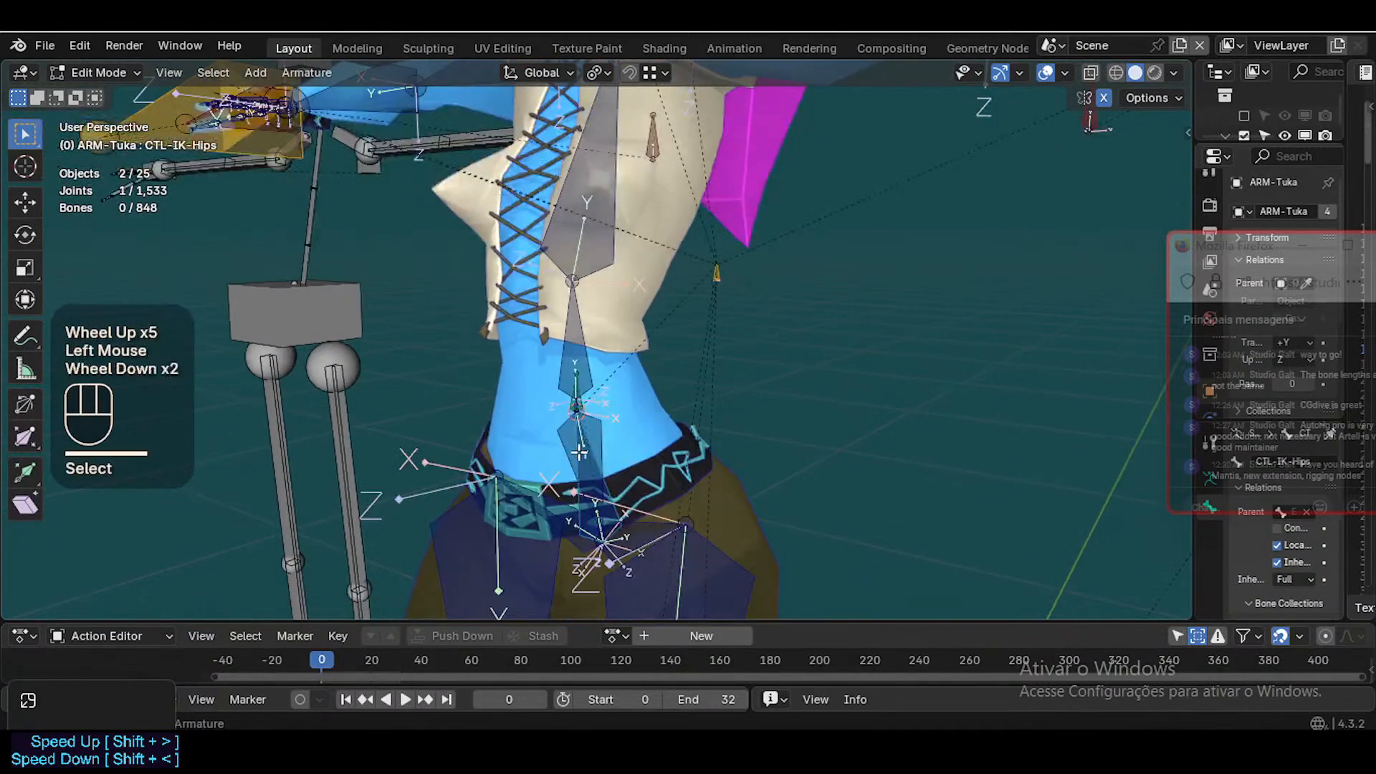
key("shift+grave")
key("w")
key("s")
key("w")
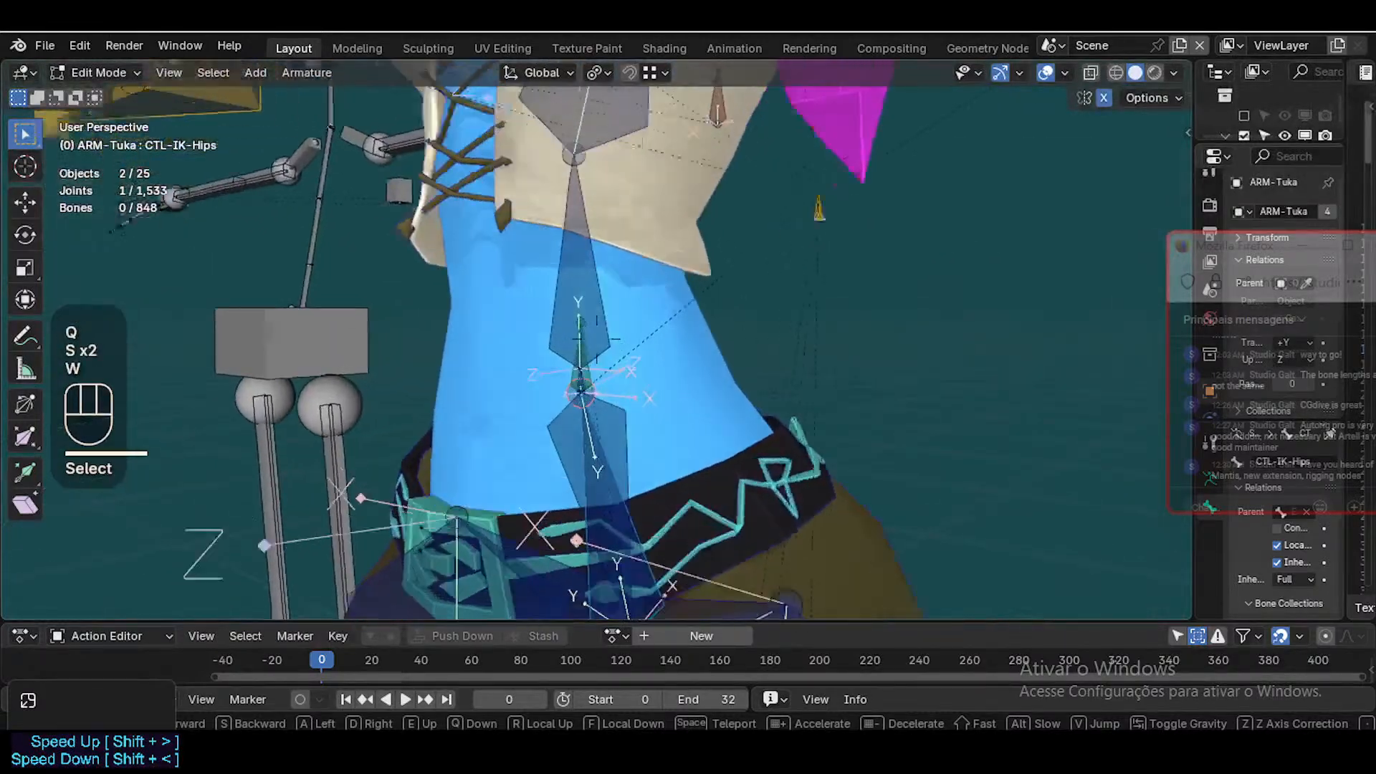
key("w")
left_click(577, 391)
scroll(578, 390, "down", 3)
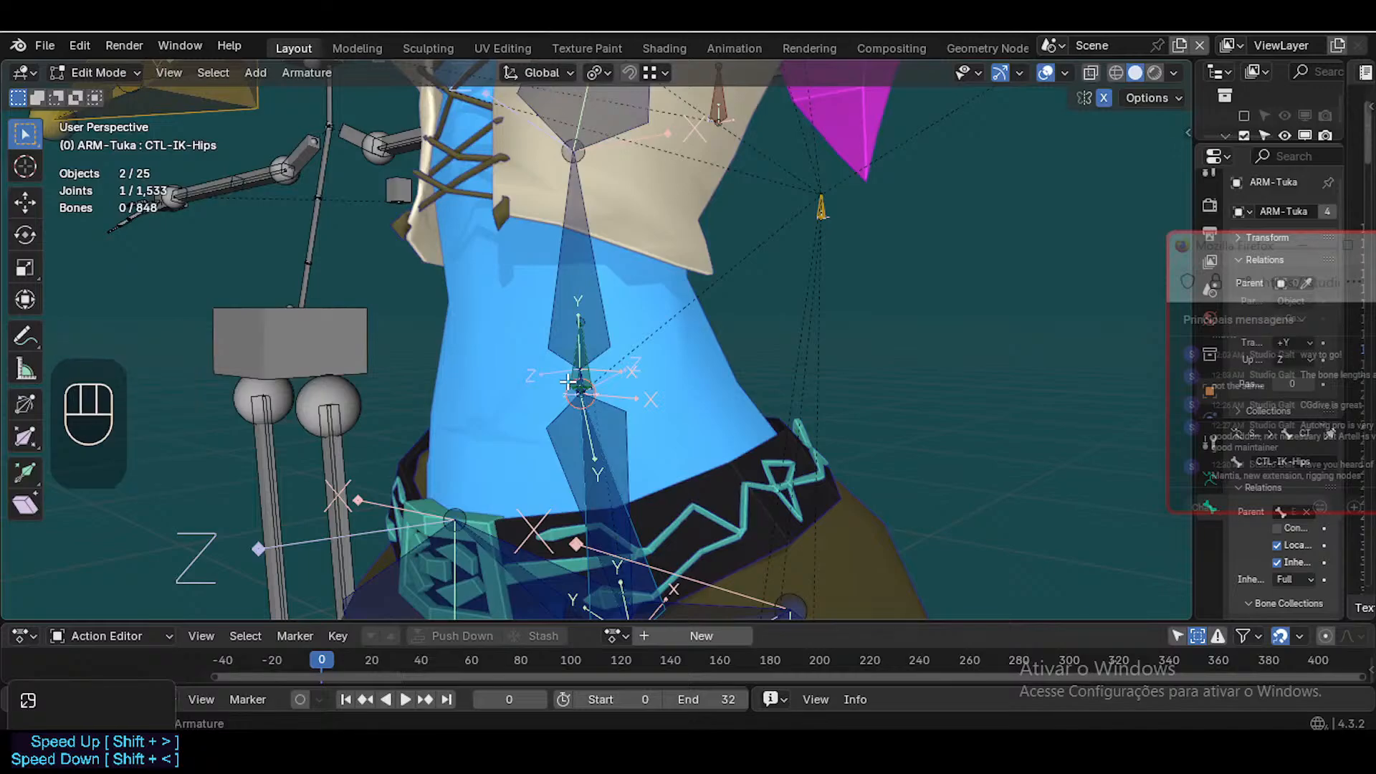
Examine the CTL-IK-Hips joint and its neighbouring bones at Tuka's waist, both close up and against the whole figure
scroll(567, 383, "down", 2)
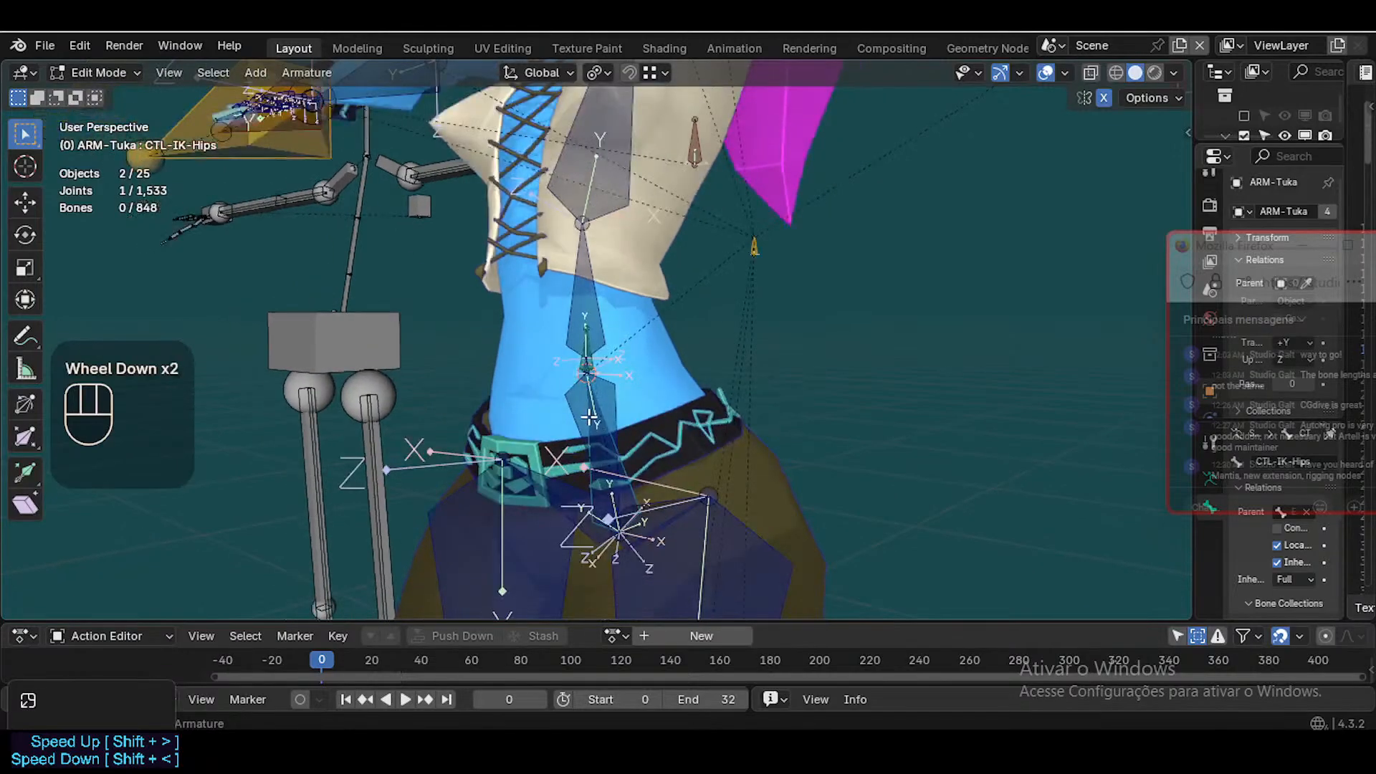
scroll(580, 405, "up", 1, "ctrl")
scroll(589, 418, "down", 1)
scroll(590, 418, "up", 1)
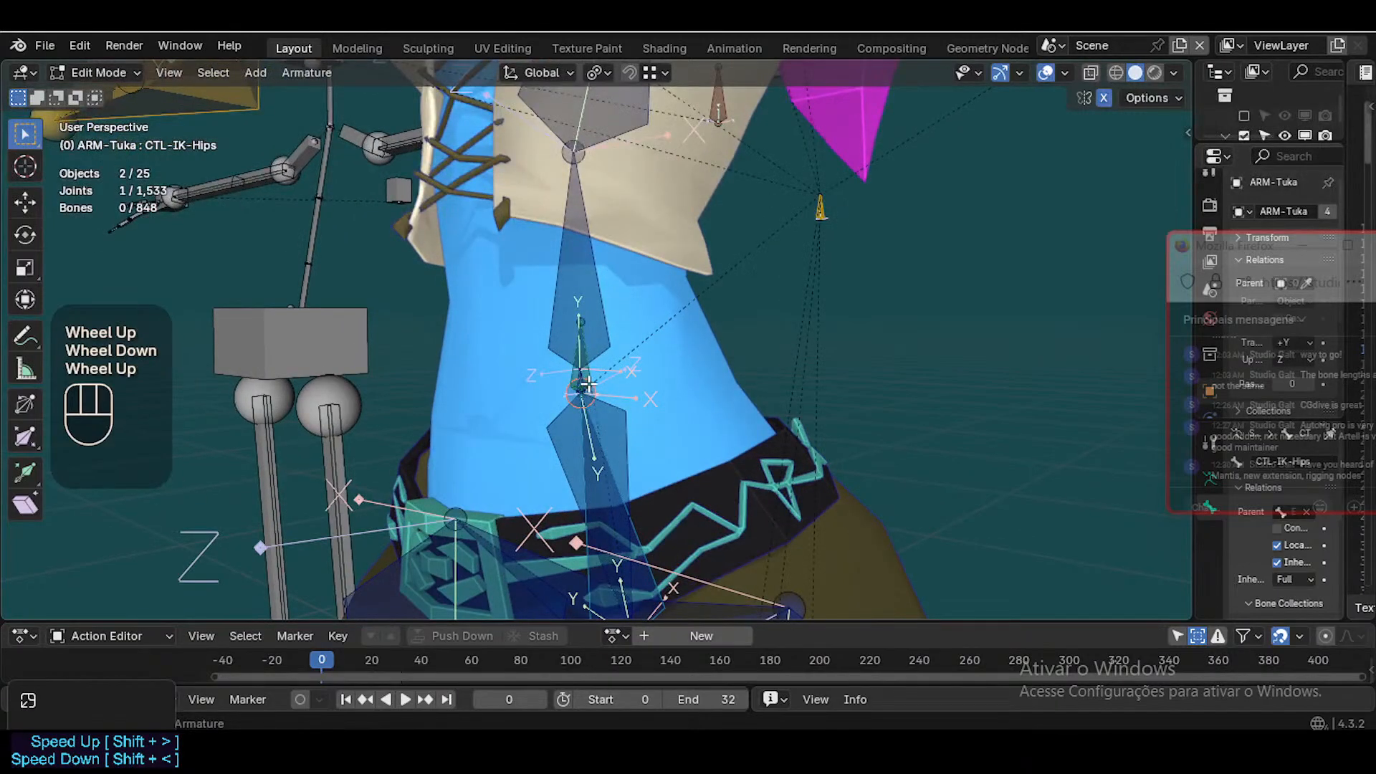
scroll(587, 385, "down", 5)
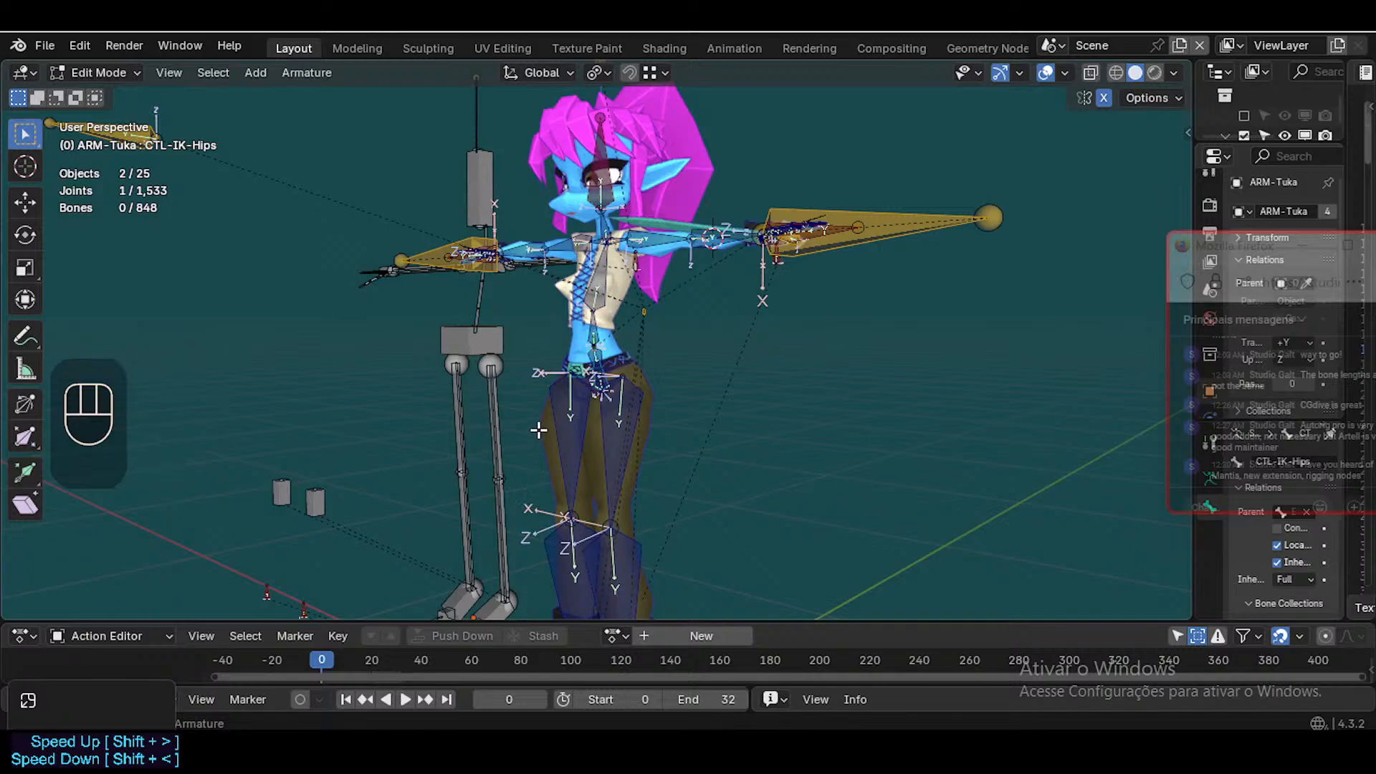
scroll(562, 404, "up", 3)
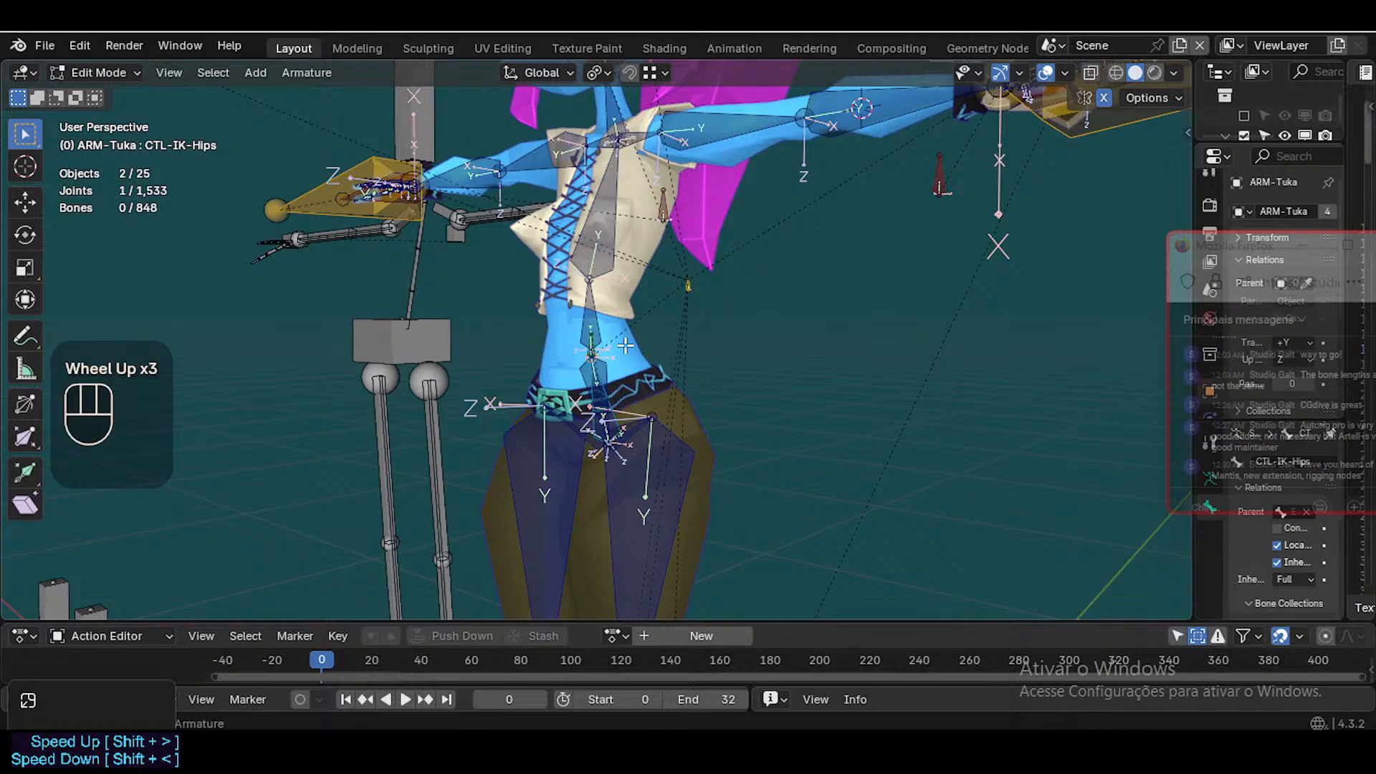
scroll(625, 347, "up", 2)
scroll(655, 405, "up", 1)
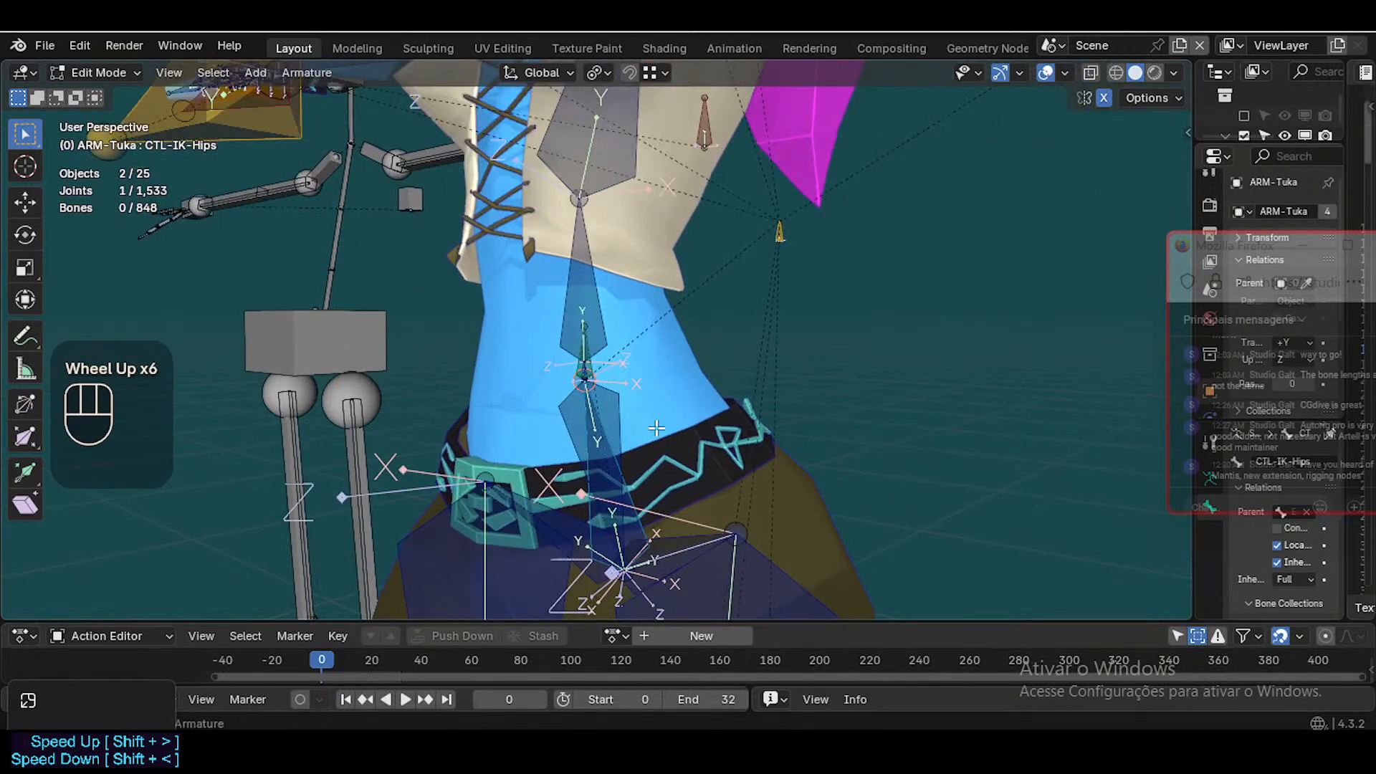
Inspect the waist bones by selecting CTL-IK-HipsSway and then the small CTL-IK-SpineConflict bone above it
left_click(611, 451)
scroll(608, 471, "down", 1)
key("shift+grave")
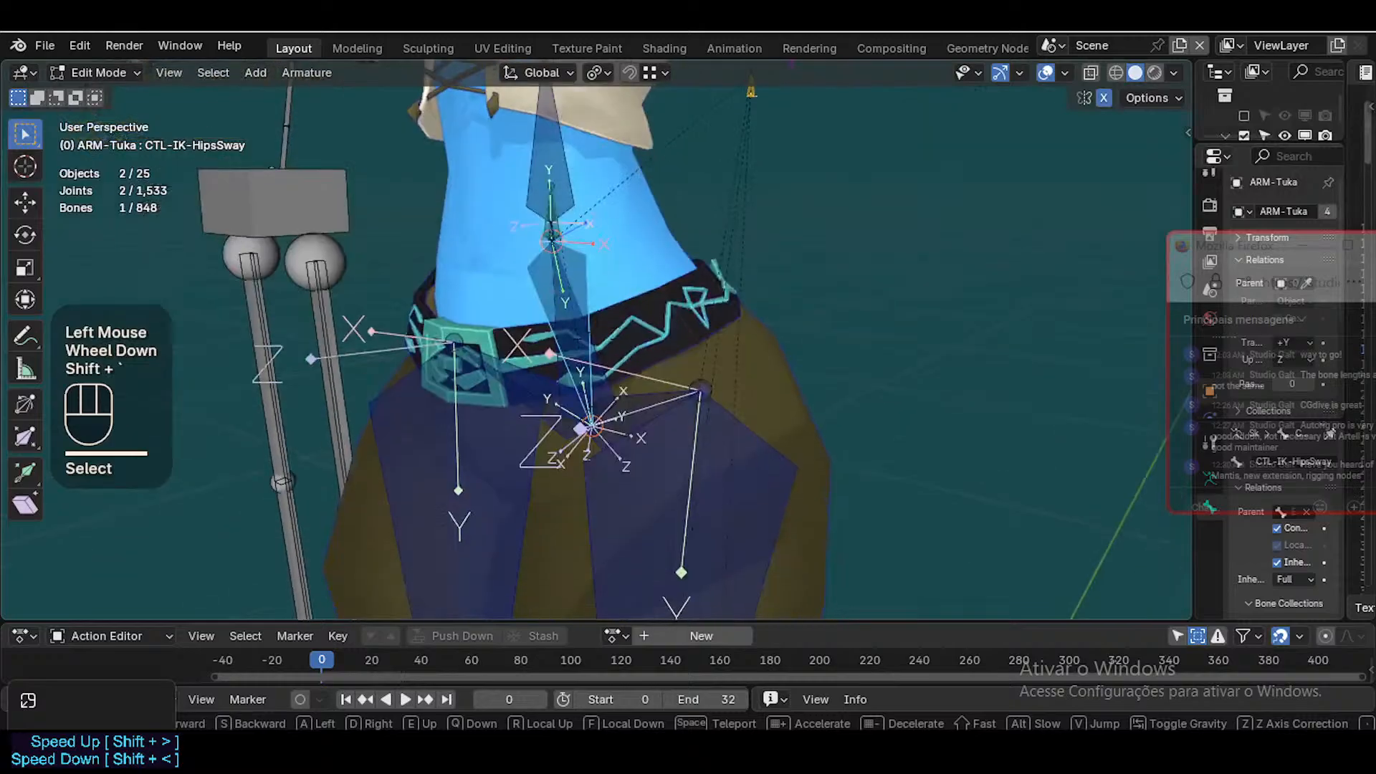
key("w")
key("w")
key("s")
left_click(607, 343)
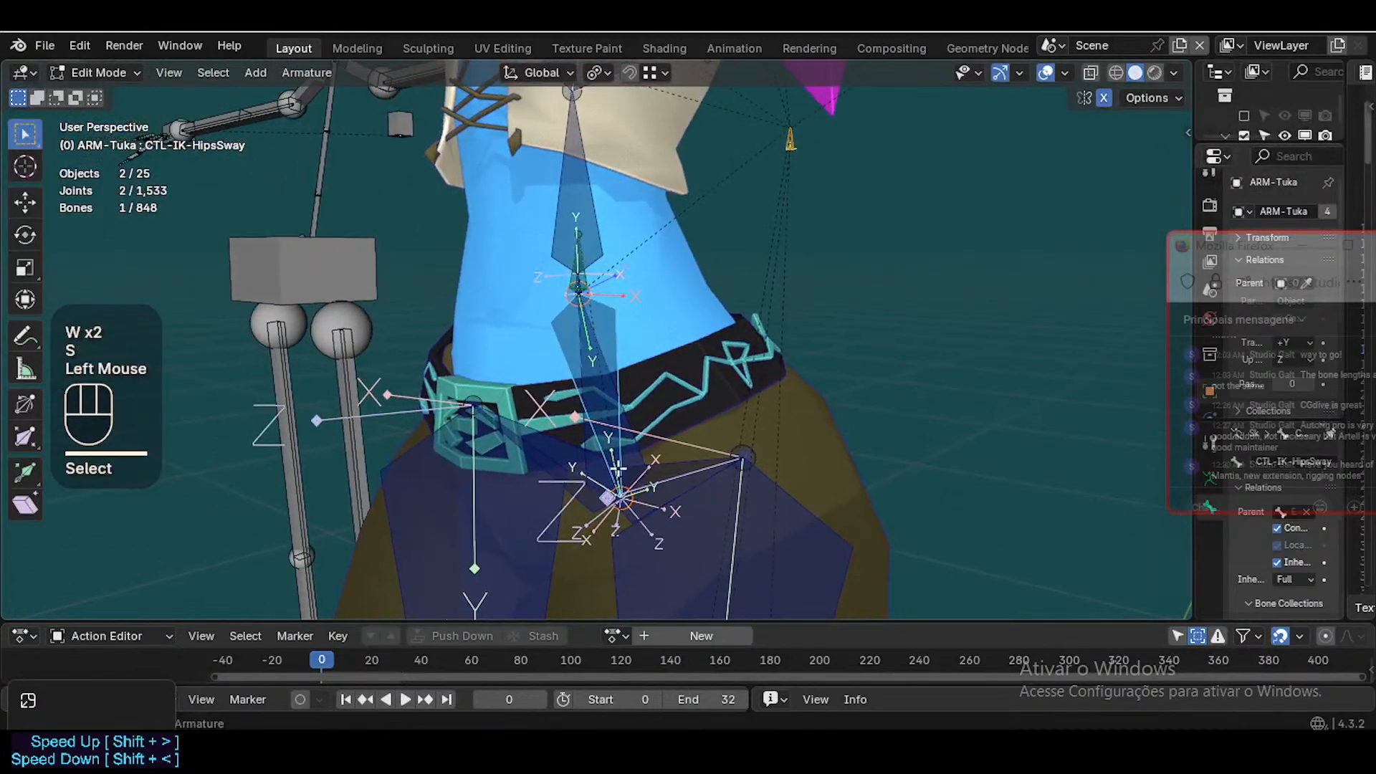
left_click(607, 343)
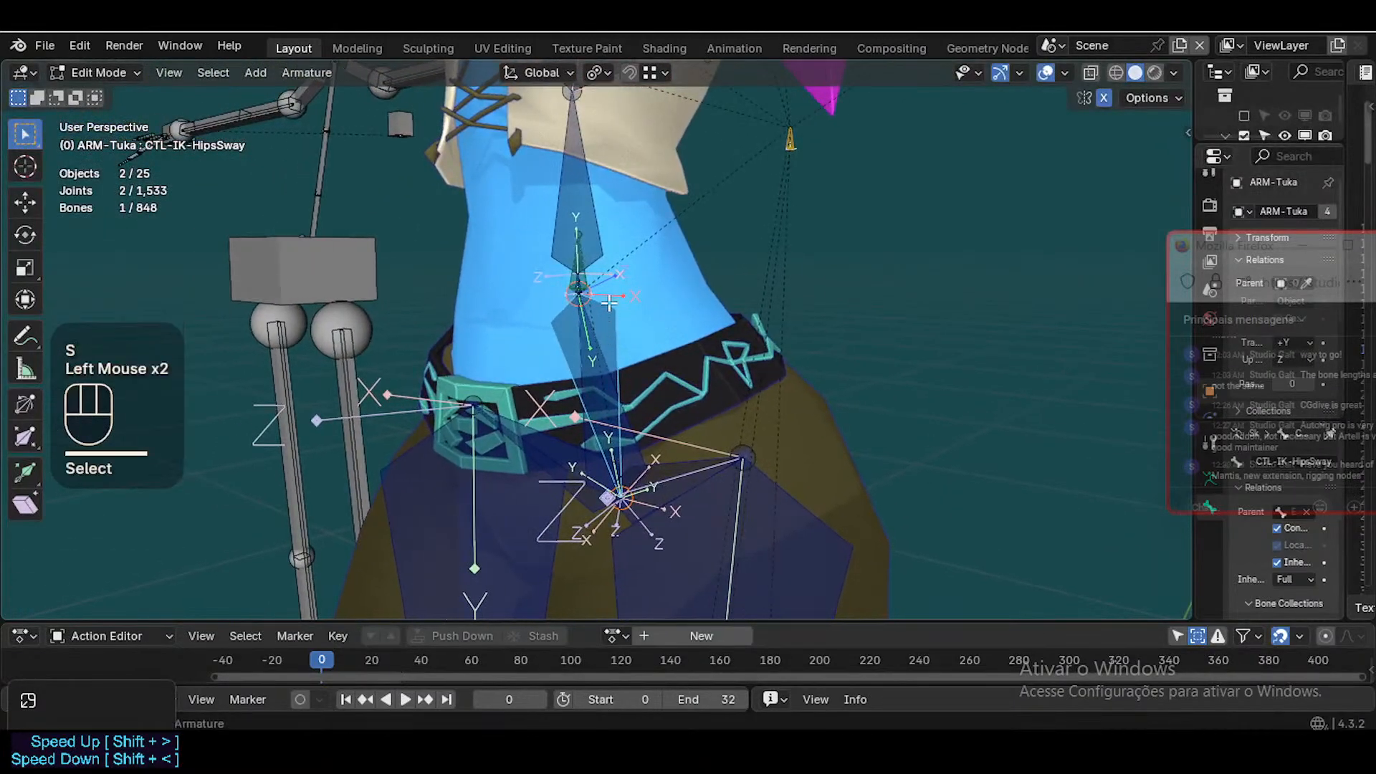
left_click(582, 276)
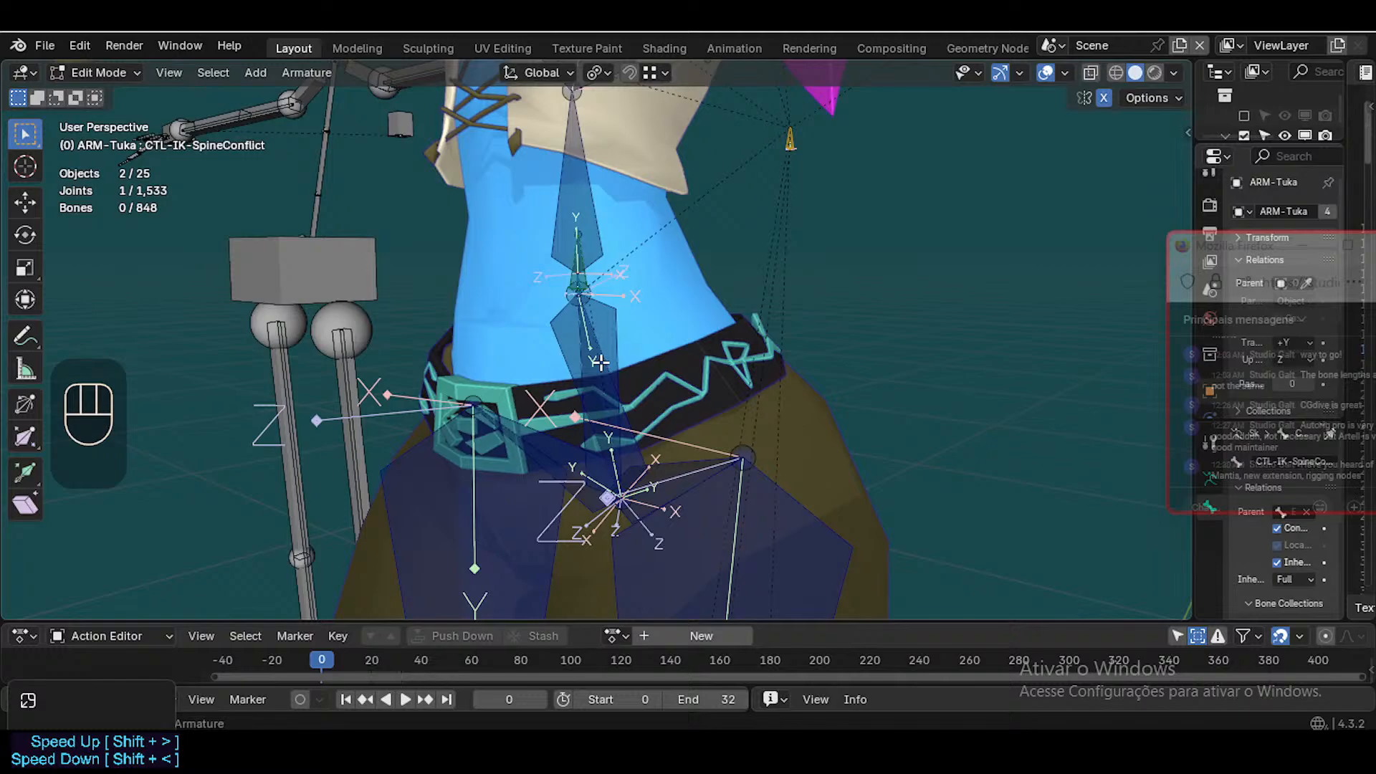
Try moving the overlapping waist control bones, ending with the CTL-IK-Hips bone pulled away from the body
left_click(610, 328)
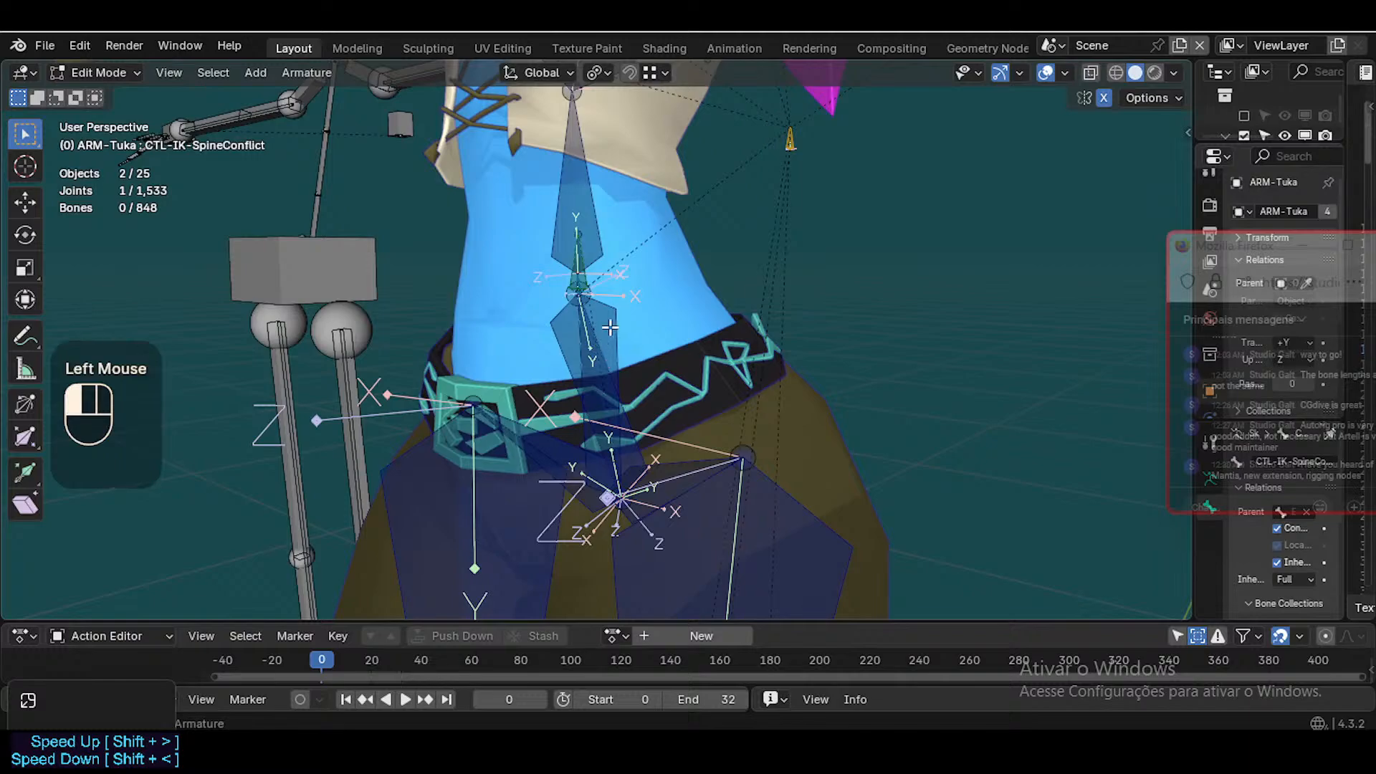
key("g")
key("Escape")
left_click(609, 373)
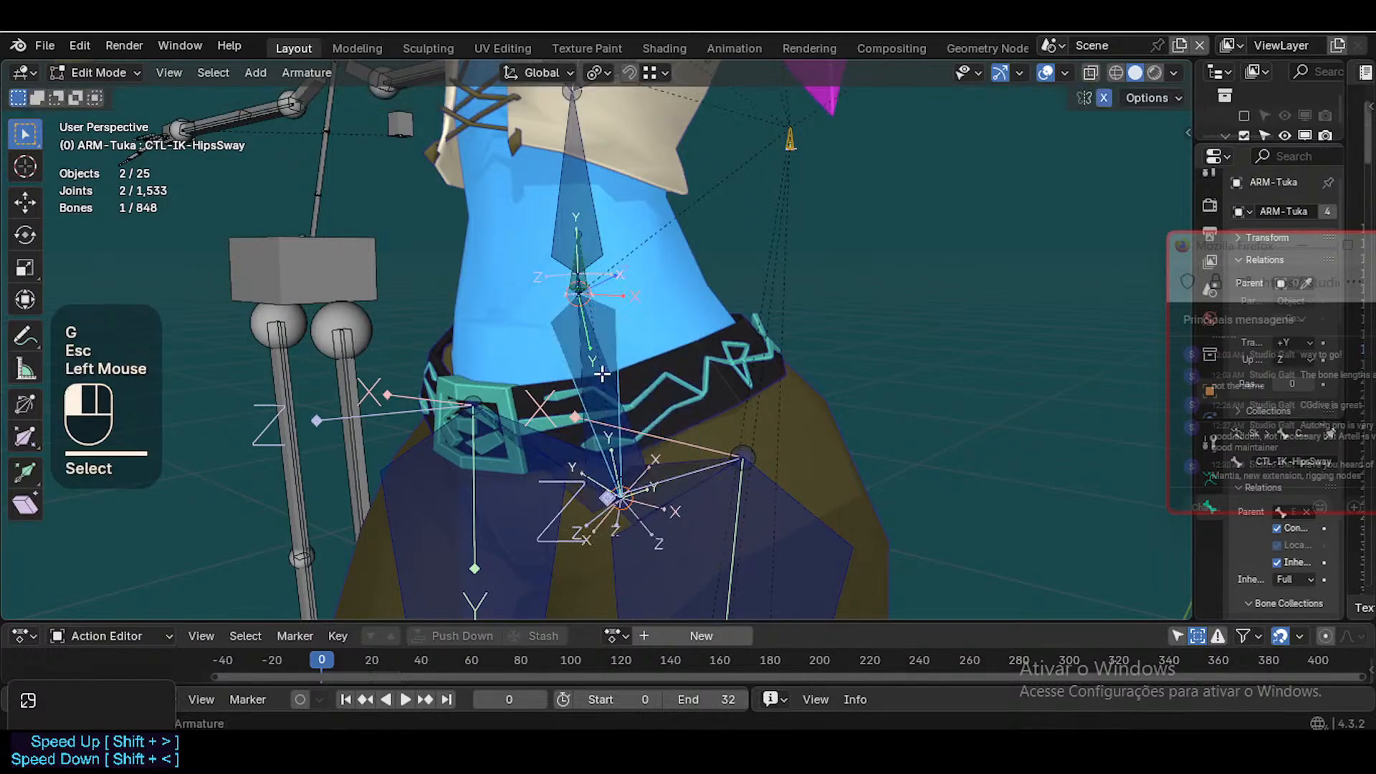
key("g")
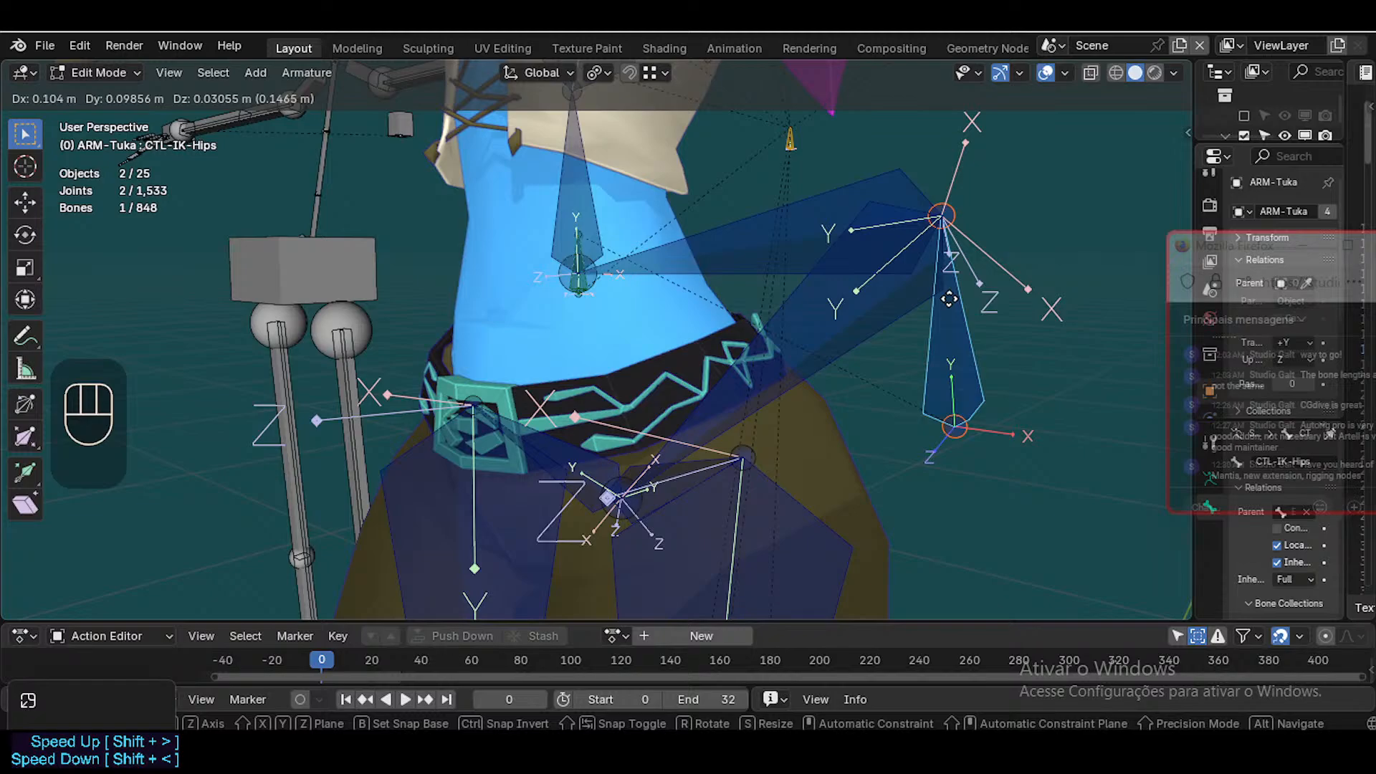
key("Escape")
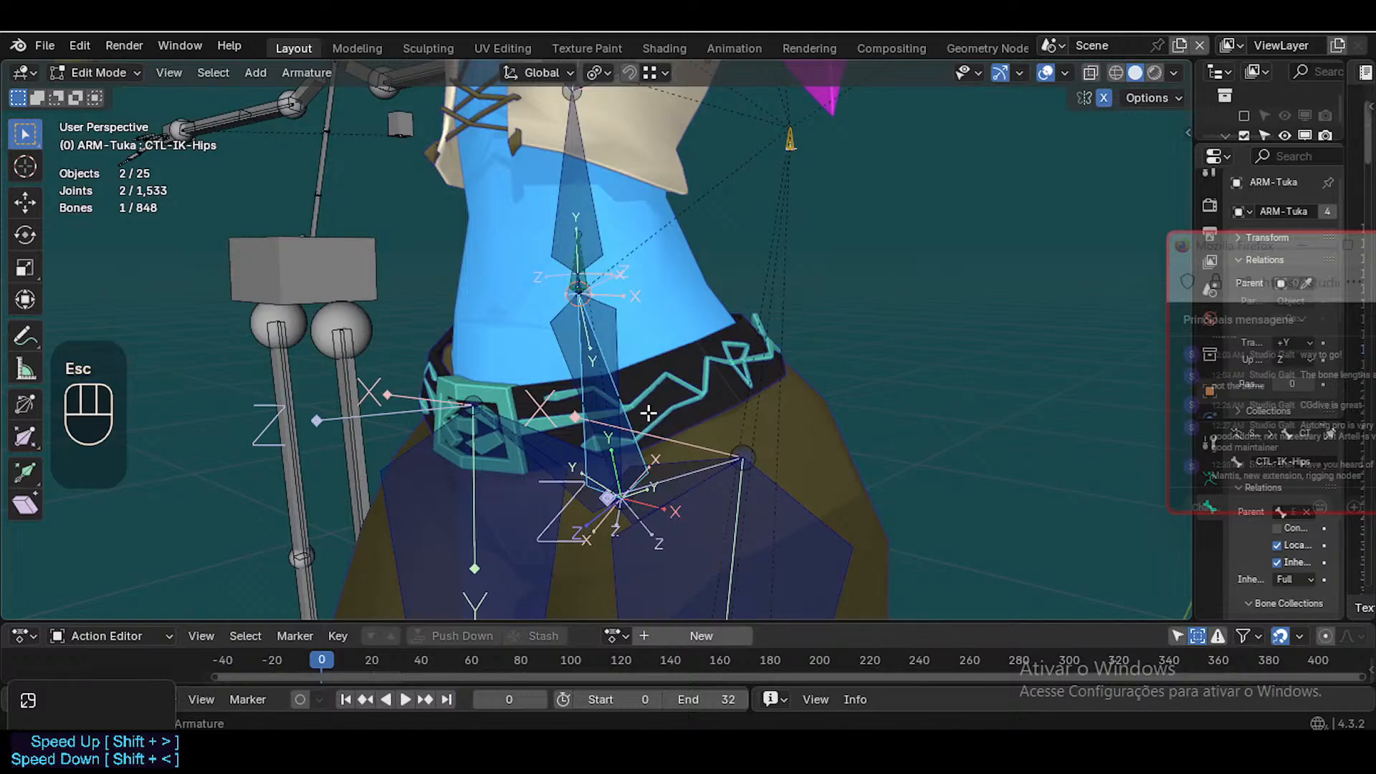
Try rotating the CTL-IK-Hips bone about the X axis while viewing the waist from the side
middle_click_drag(648, 413, 370, 498)
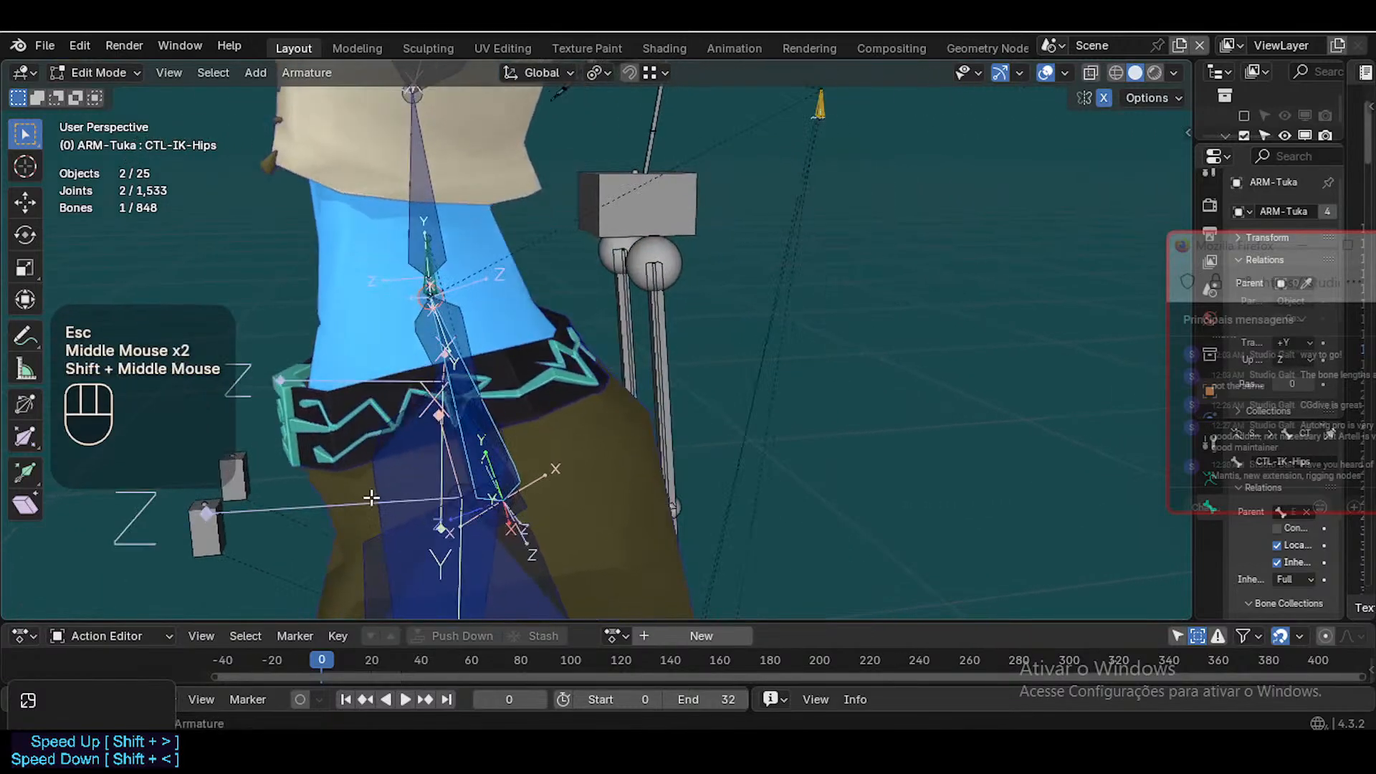
key("r")
key("x")
key("Escape")
Snap the 3D cursor to the waist joint at the upper end of the CTL-IK-Hips bone
key("alt+a")
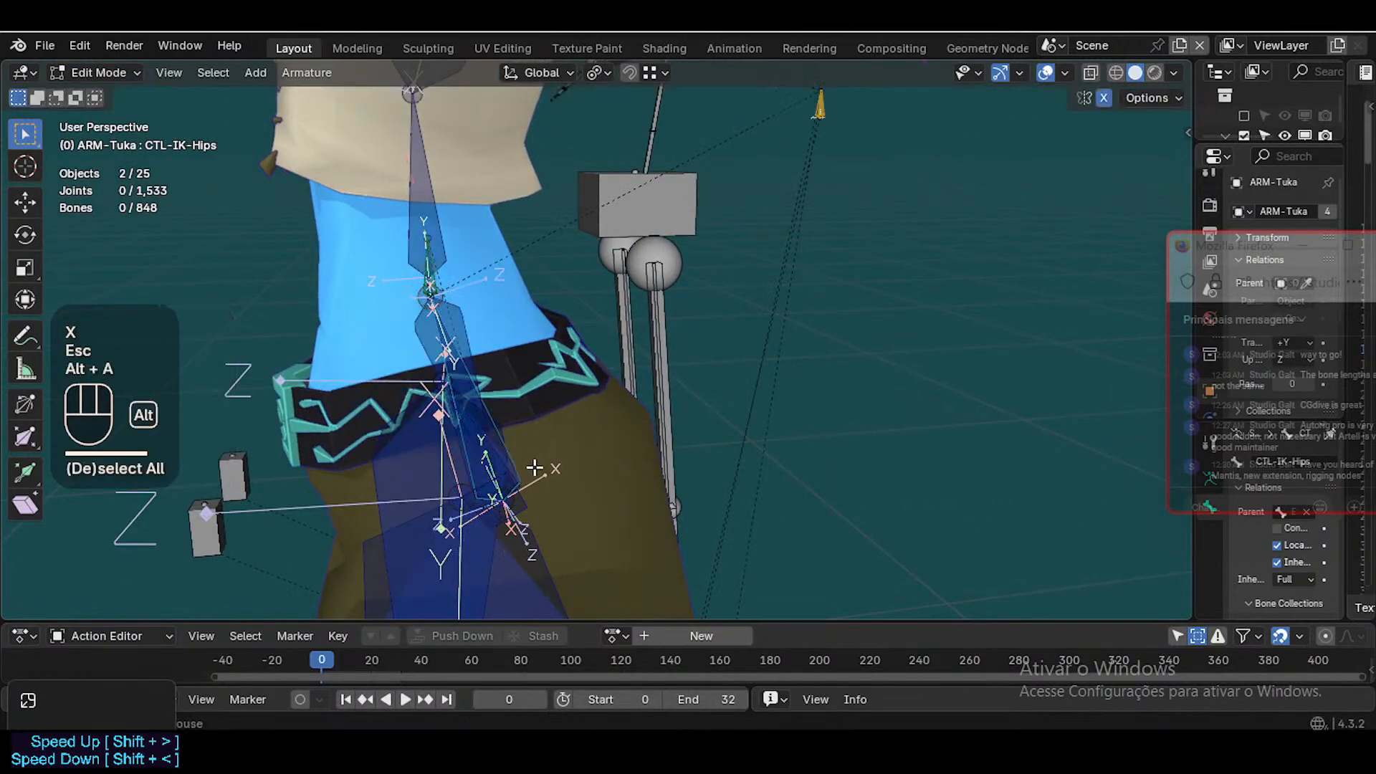
left_click(536, 470)
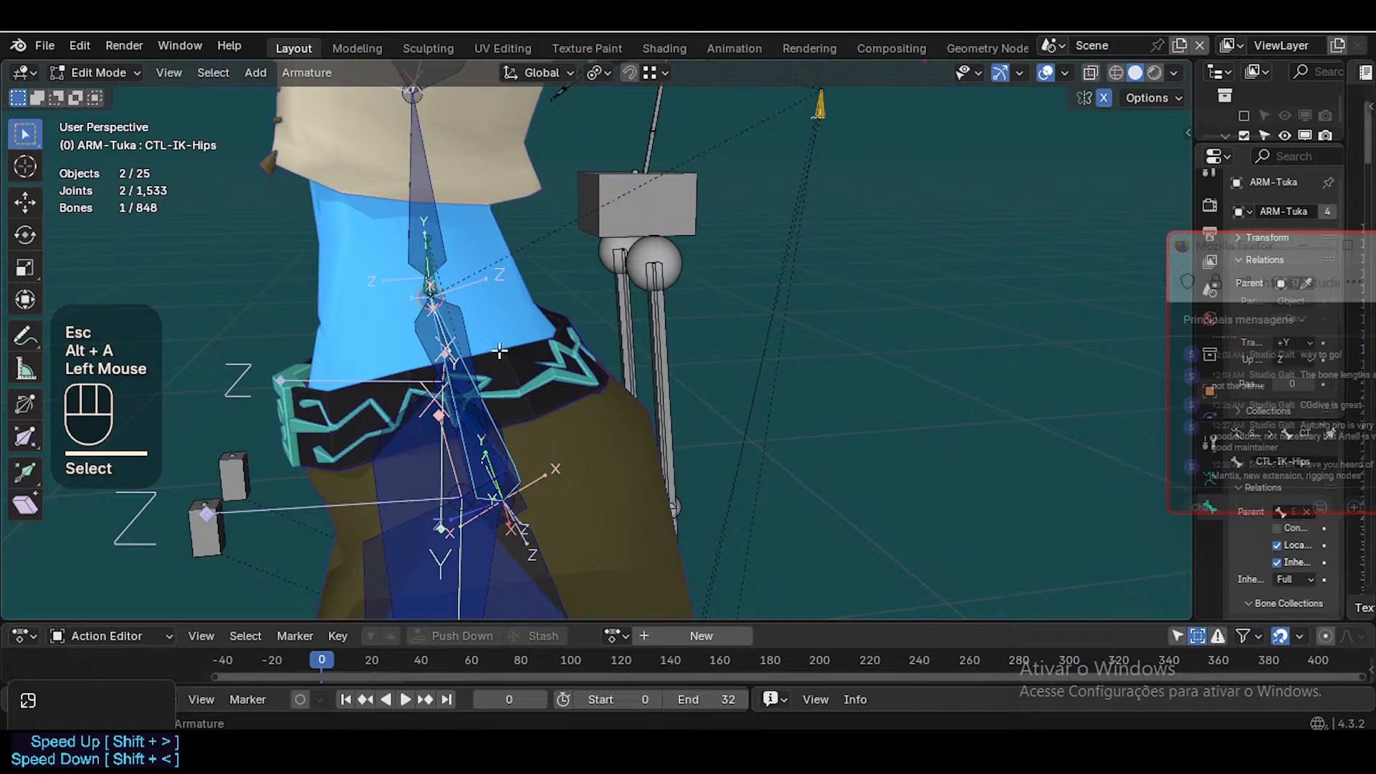
key("shift+s")
key("3")
left_click(448, 294)
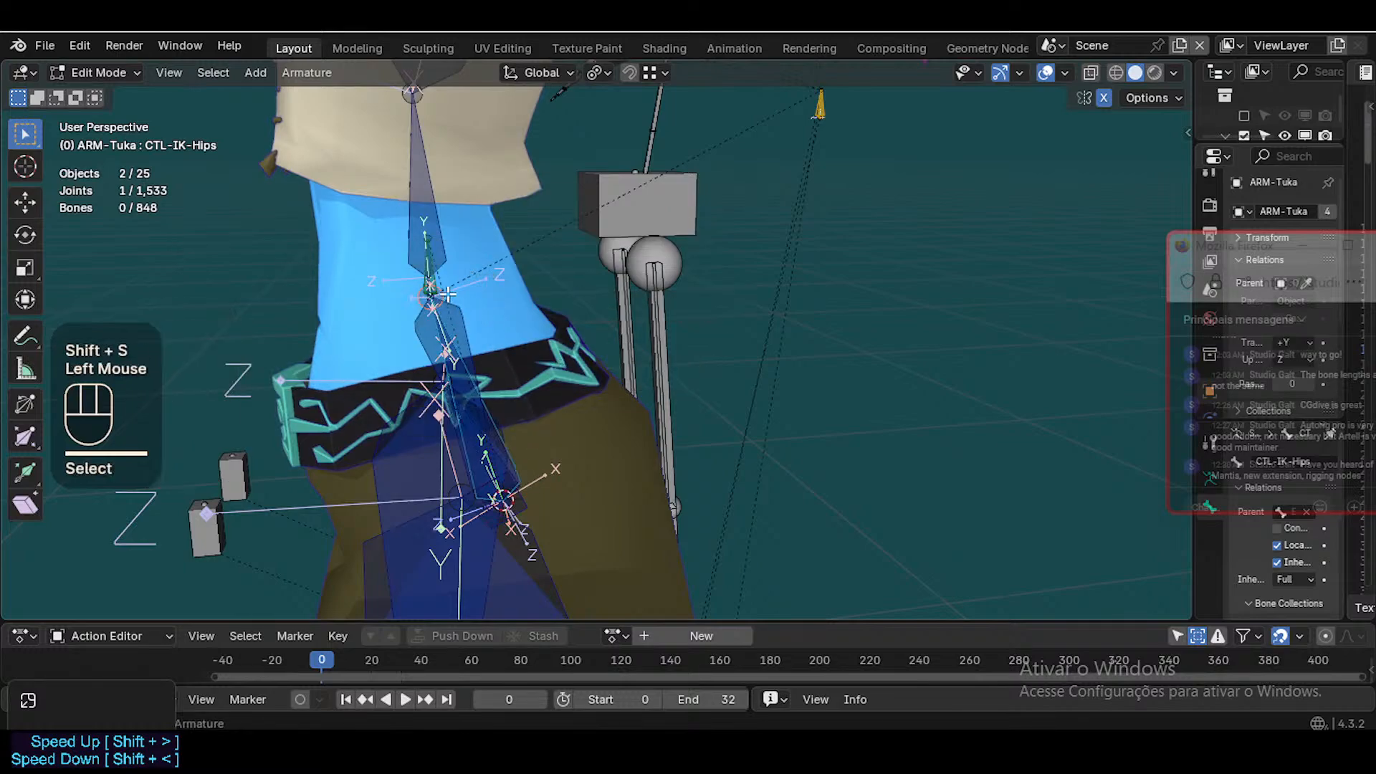
left_click(446, 289)
key("shift+s")
key("2")
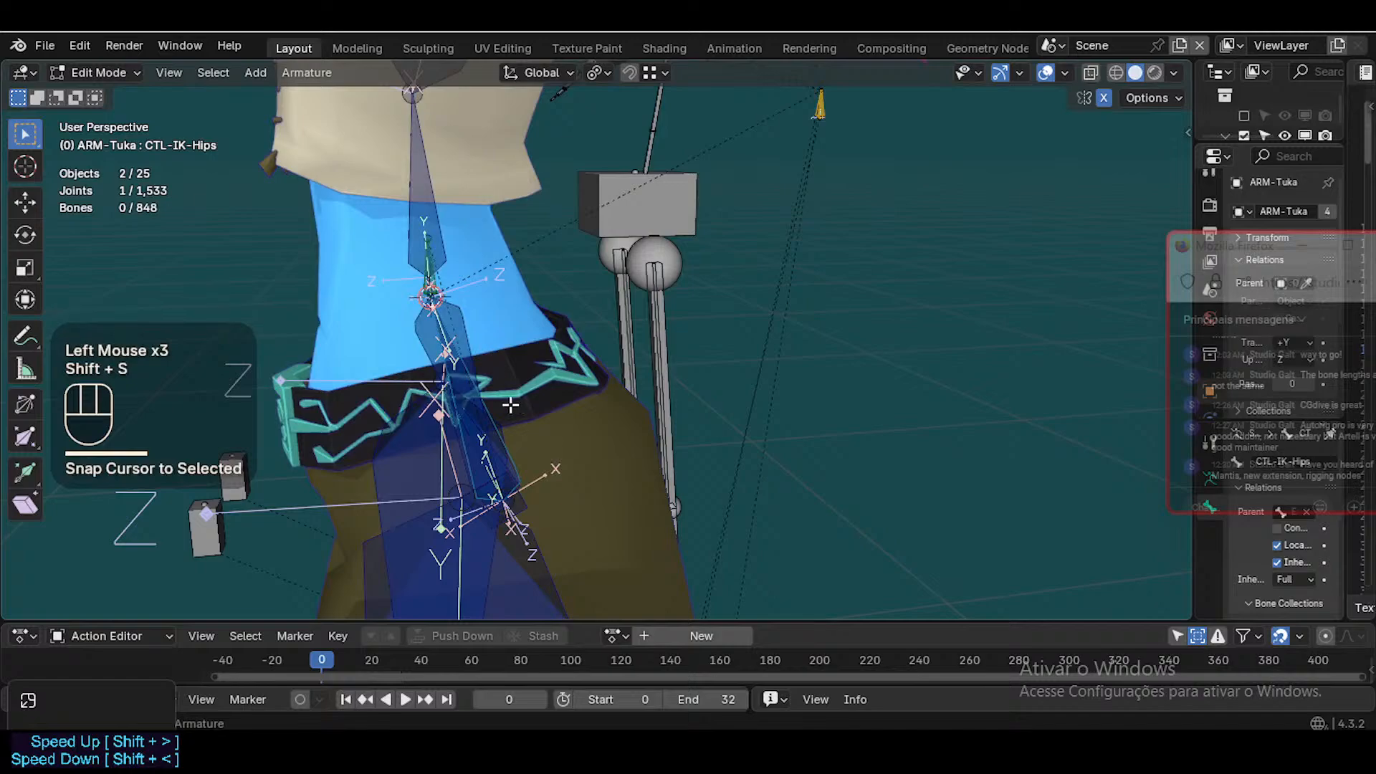
Select the CTL-IK-Hips bone and set the transform pivot point to 3D Cursor
left_click(516, 436)
left_click(516, 460)
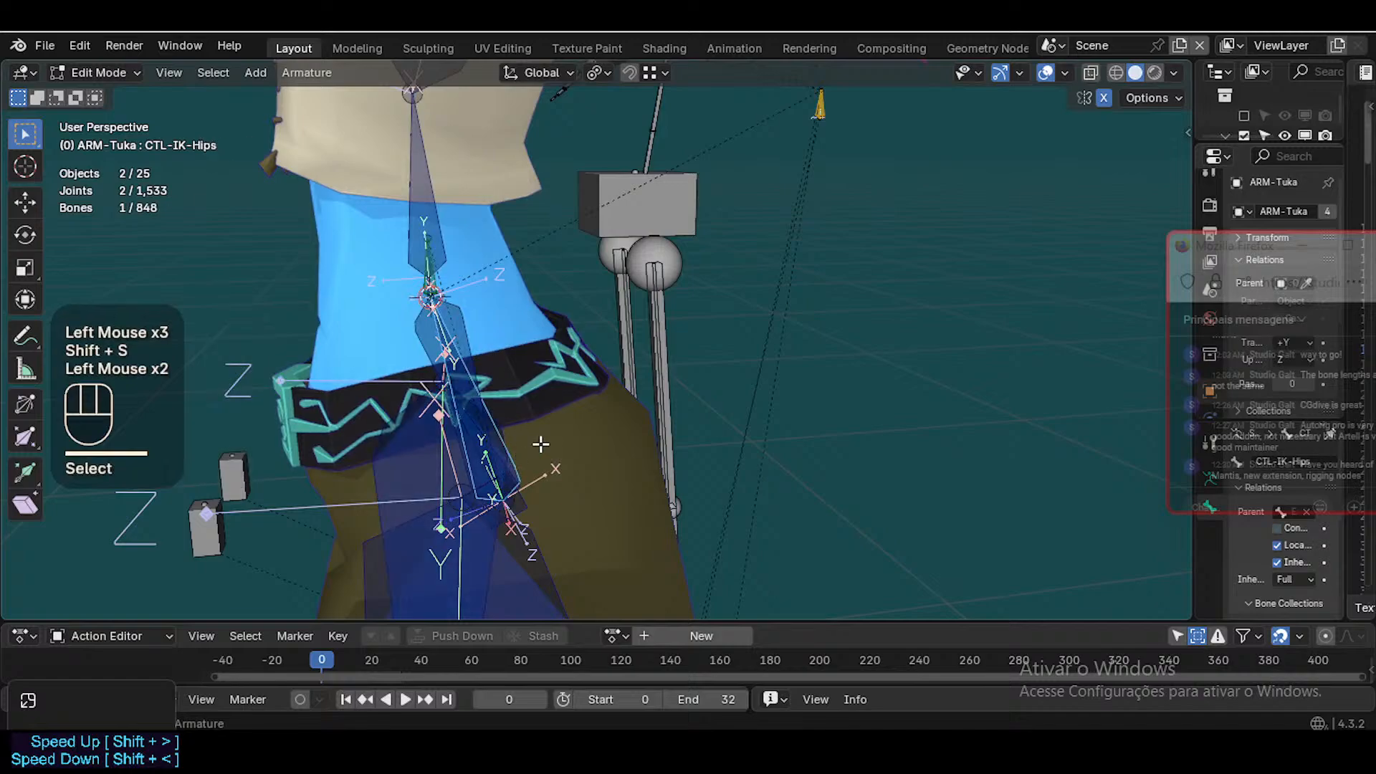
key("r")
key("x")
key("Escape")
key("period")
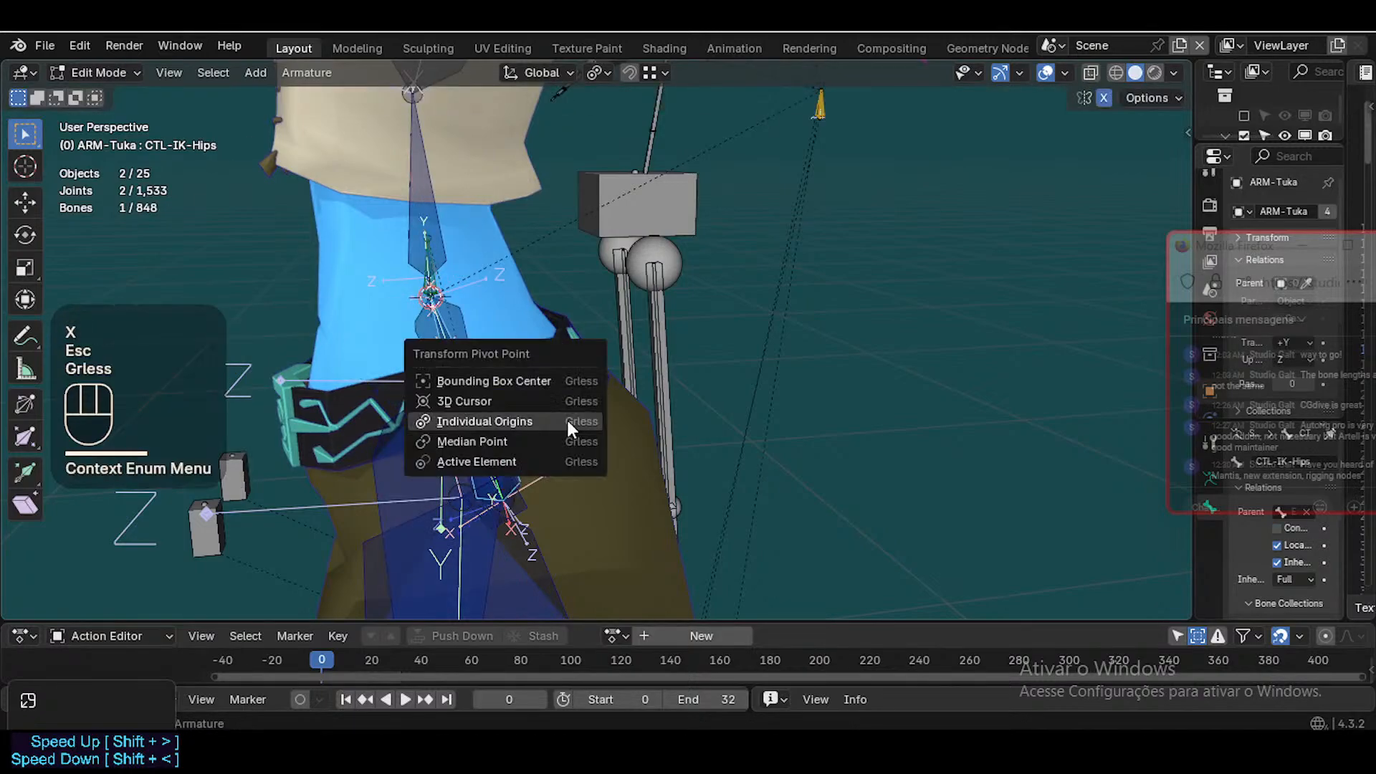
left_click(548, 401)
Try rotating the CTL-IK-Hips bone about the global X axis around the 3D cursor
key("r")
key("x")
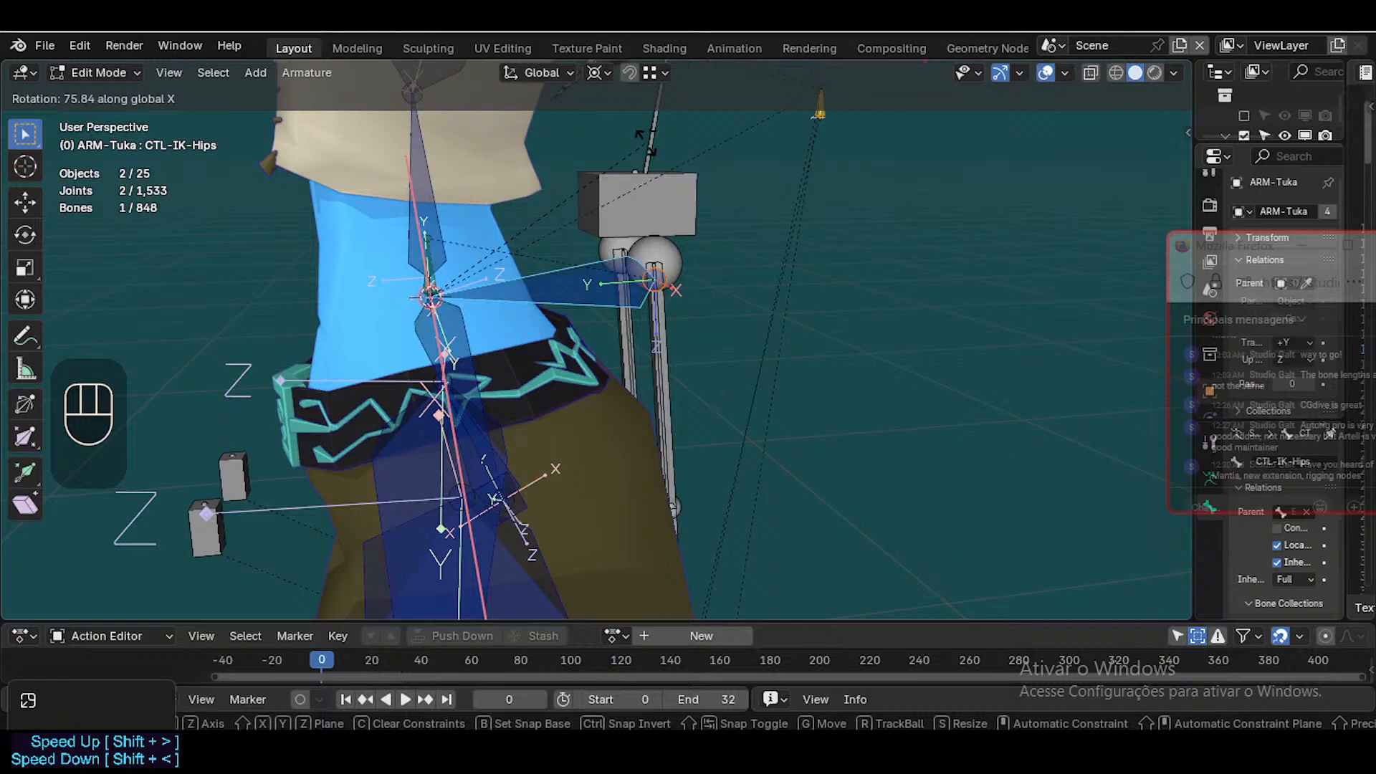
key("Escape")
Select the CTL-IK-Spine bone above the waist joint and inspect where it meets the hip bones
left_click(427, 296)
left_click(426, 296)
left_click(426, 296)
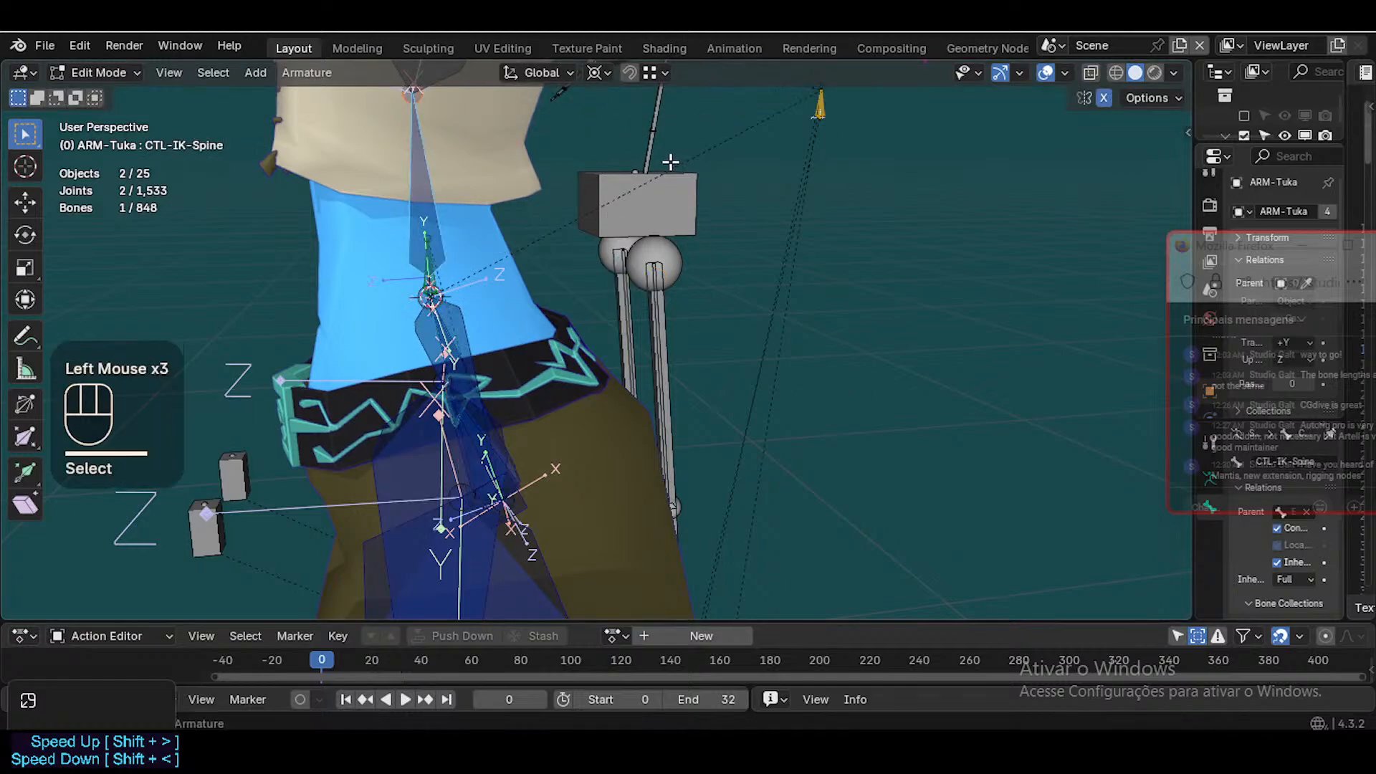
scroll(655, 217, "down", 2)
scroll(610, 199, "up", 1)
scroll(573, 272, "down", 1)
scroll(530, 347, "down", 2)
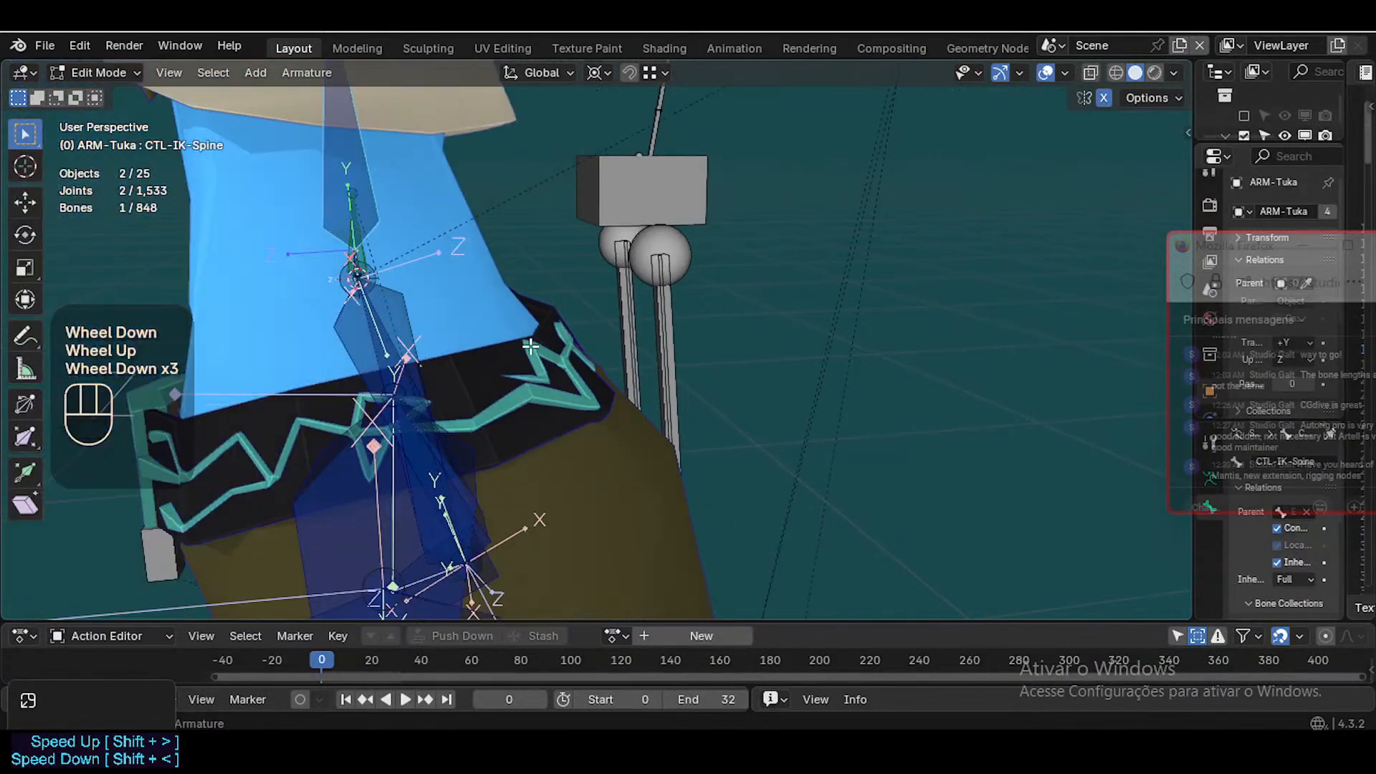
Select the CTL-IK-Hips bone again and try swinging it backward about the global X axis
left_click(444, 458)
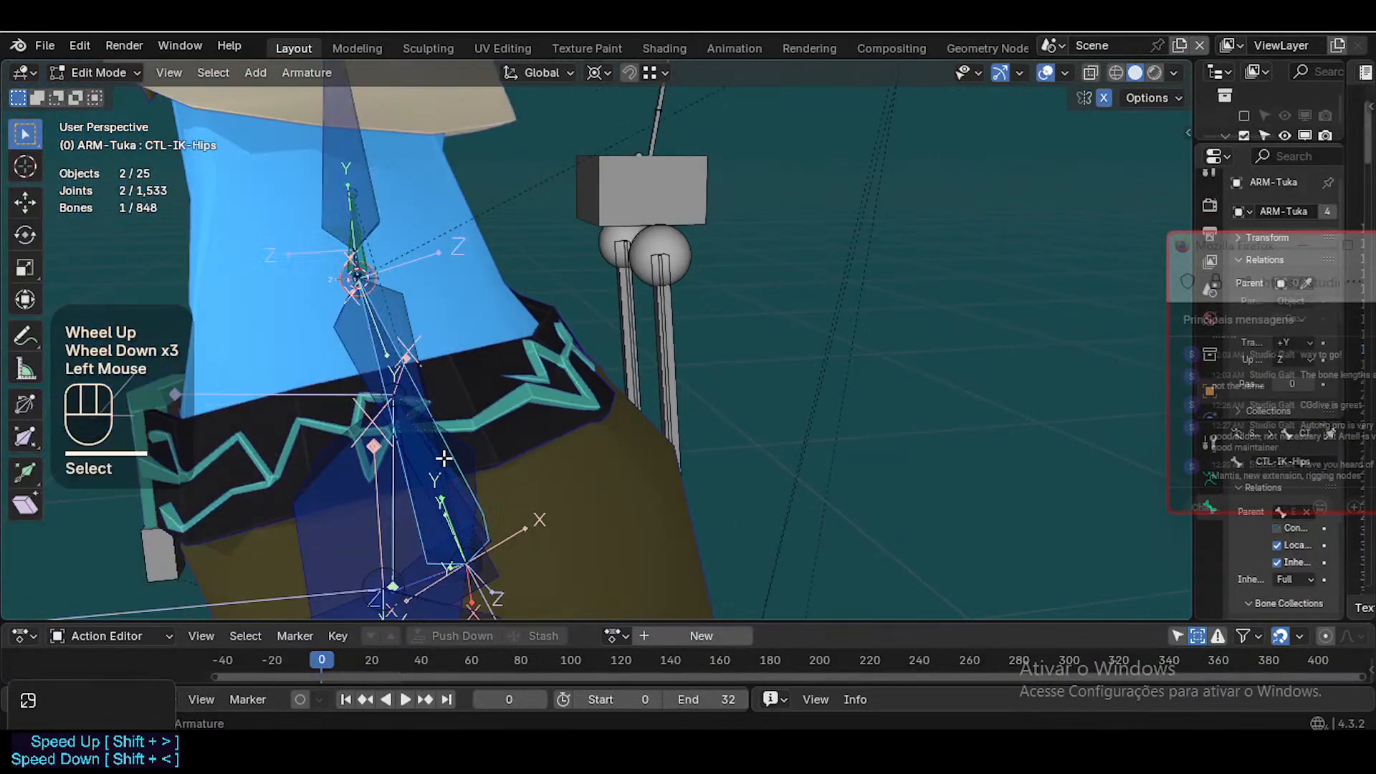
key("r")
key("x")
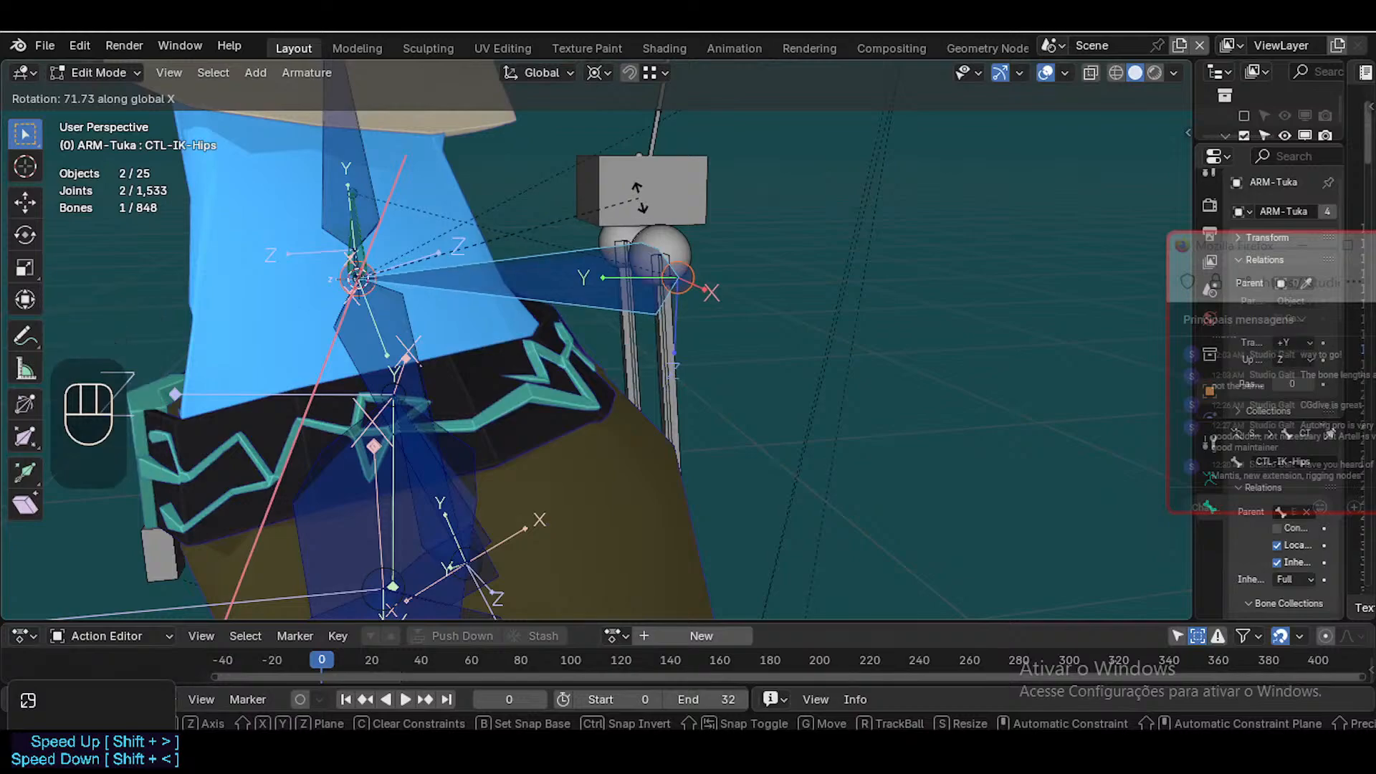
key("Escape")
Compare CTL-IK-Hips and CTL-IK-HipsSway by selecting both, viewing them from the front, and isolating the selection to CTL-IK-HipsSway
left_click(371, 393, "shift")
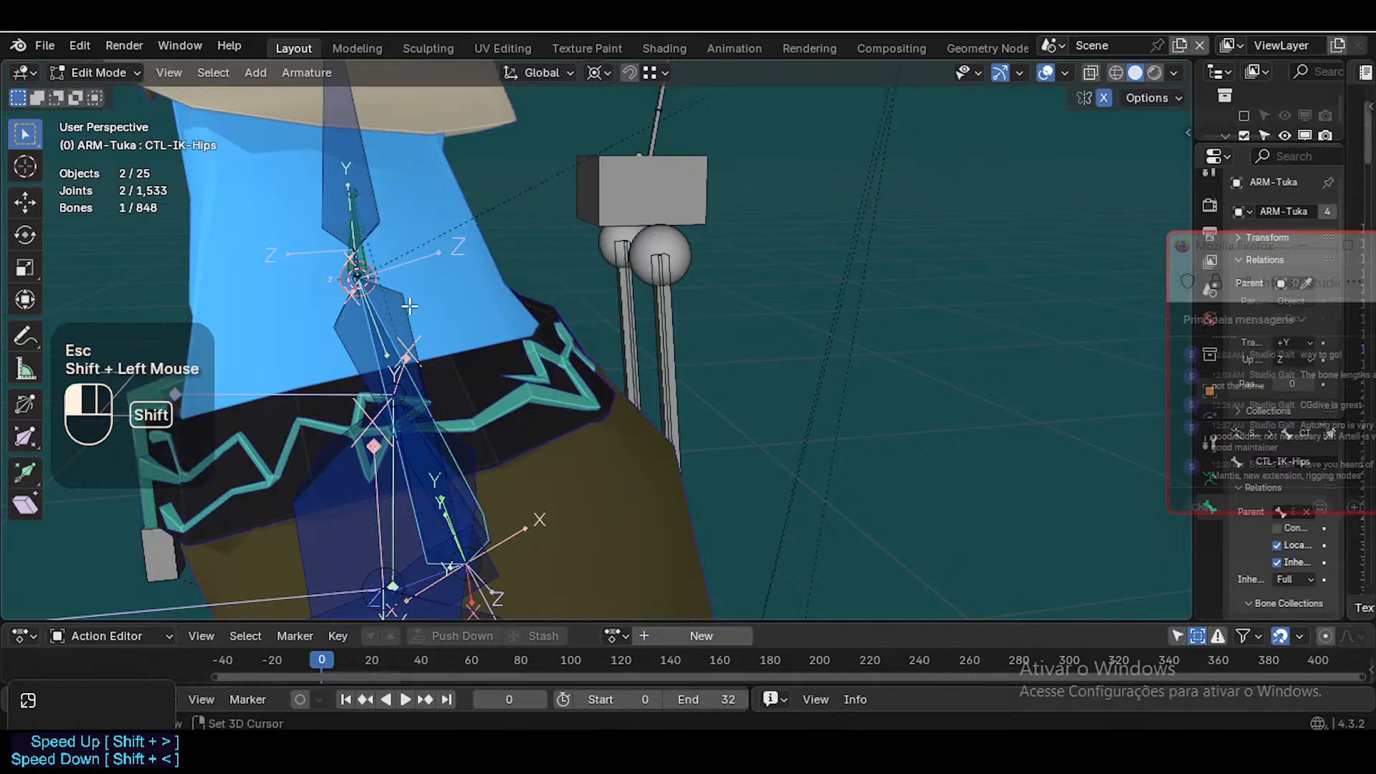
scroll(374, 396, "down", 1)
key("shift+grave")
key("a")
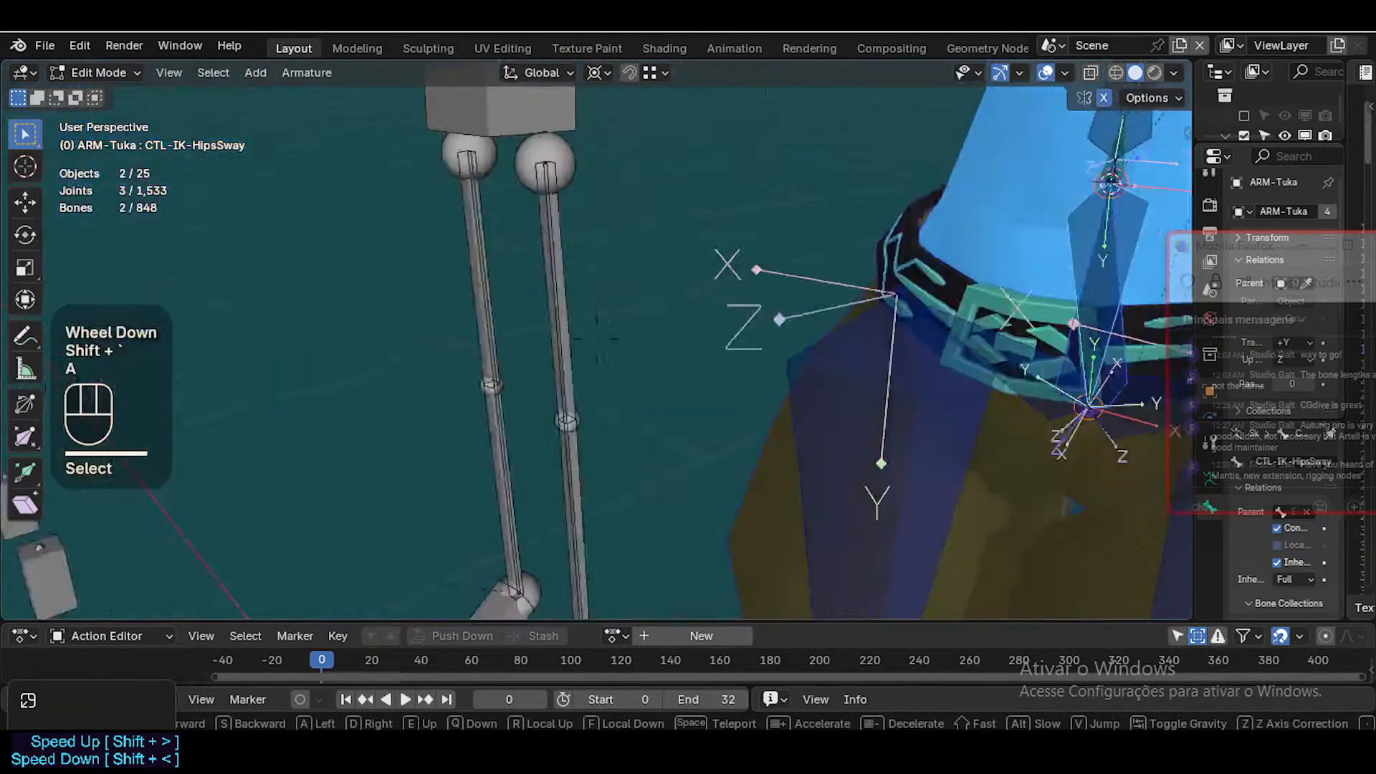
key("d")
key("w")
key("w")
key("a")
key("s")
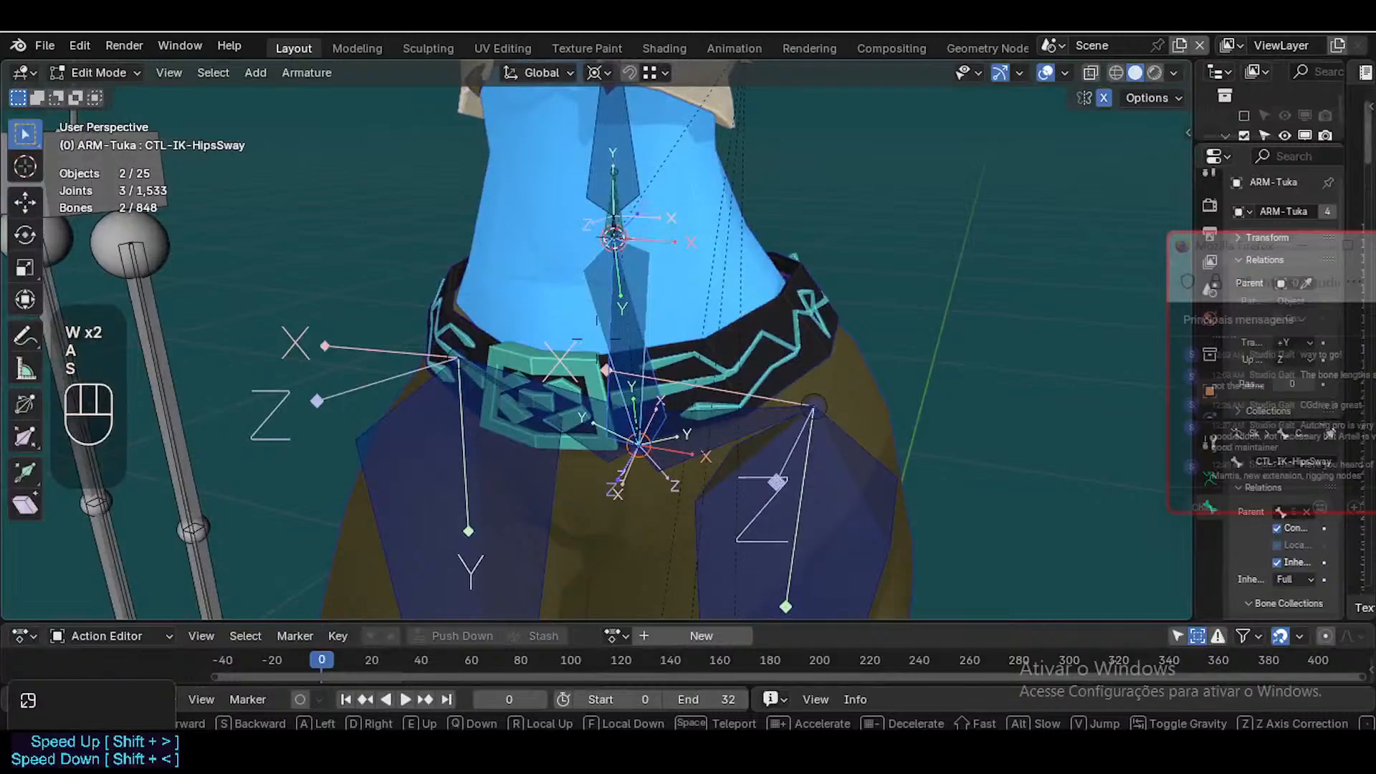
key("d")
double_click(574, 271)
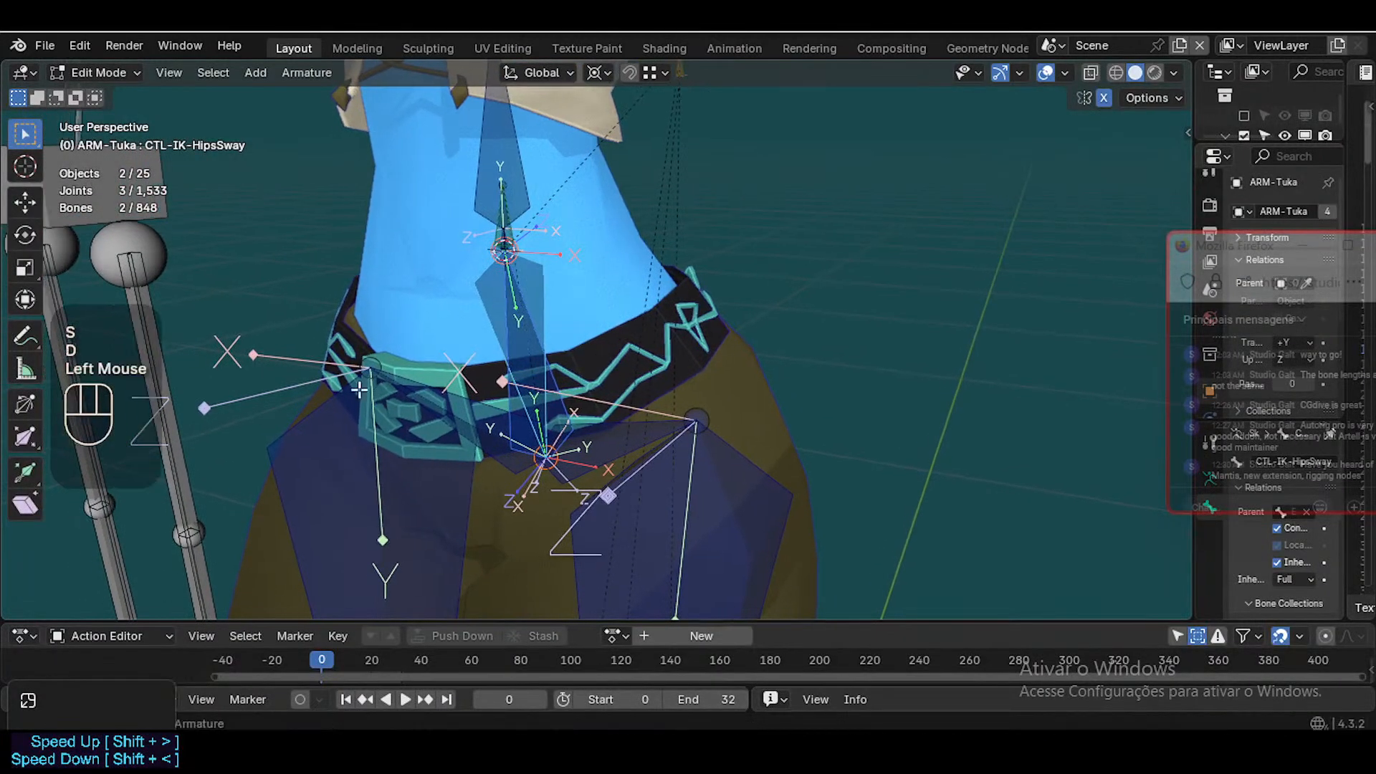
left_click(549, 323)
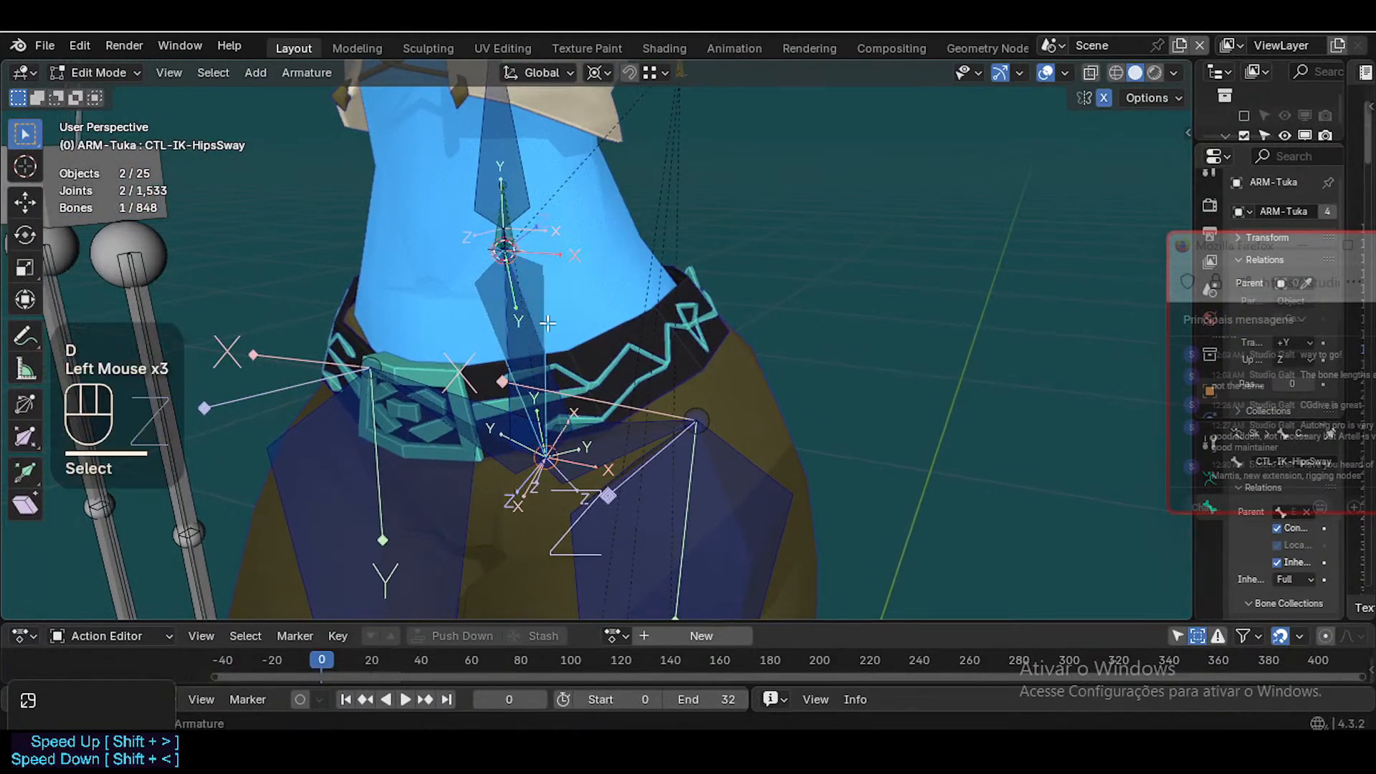
Try rotating the CTL-IK-Hips bone about the global X axis around the waist joint, seen from the front
left_click(553, 399)
key("r")
key("x")
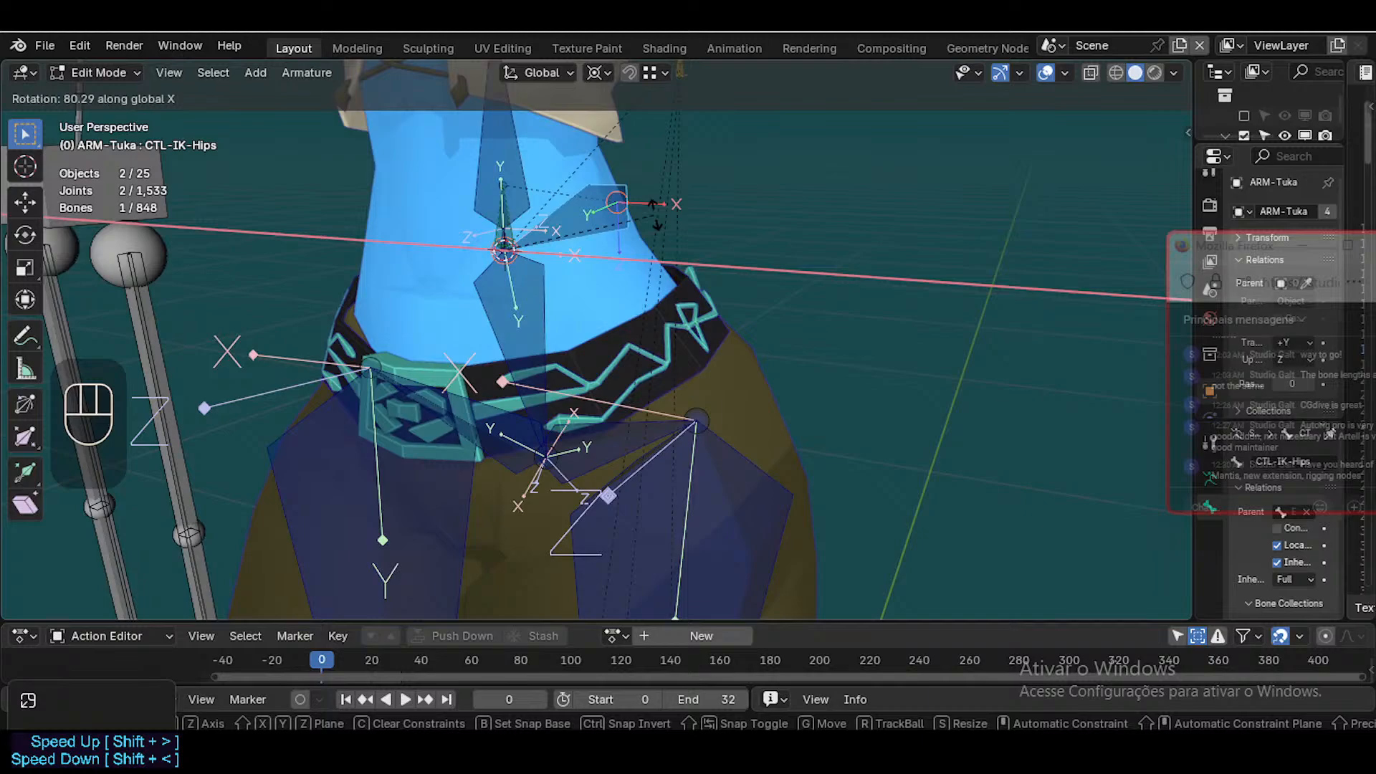
key("Escape")
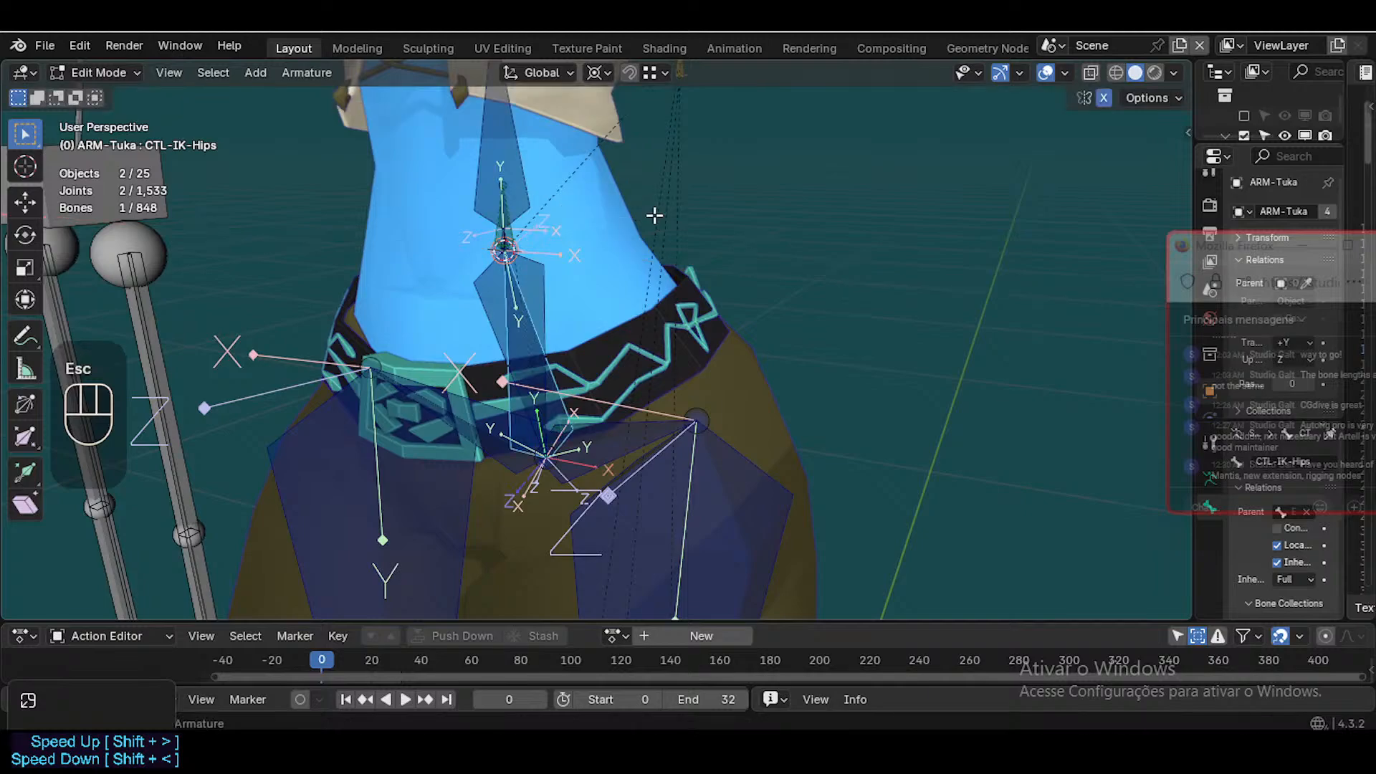
Select the CTL-IK-Spine bone and inspect it together with the surrounding torso
middle_click_drag(538, 301, 555, 353, "shift")
left_click(521, 273)
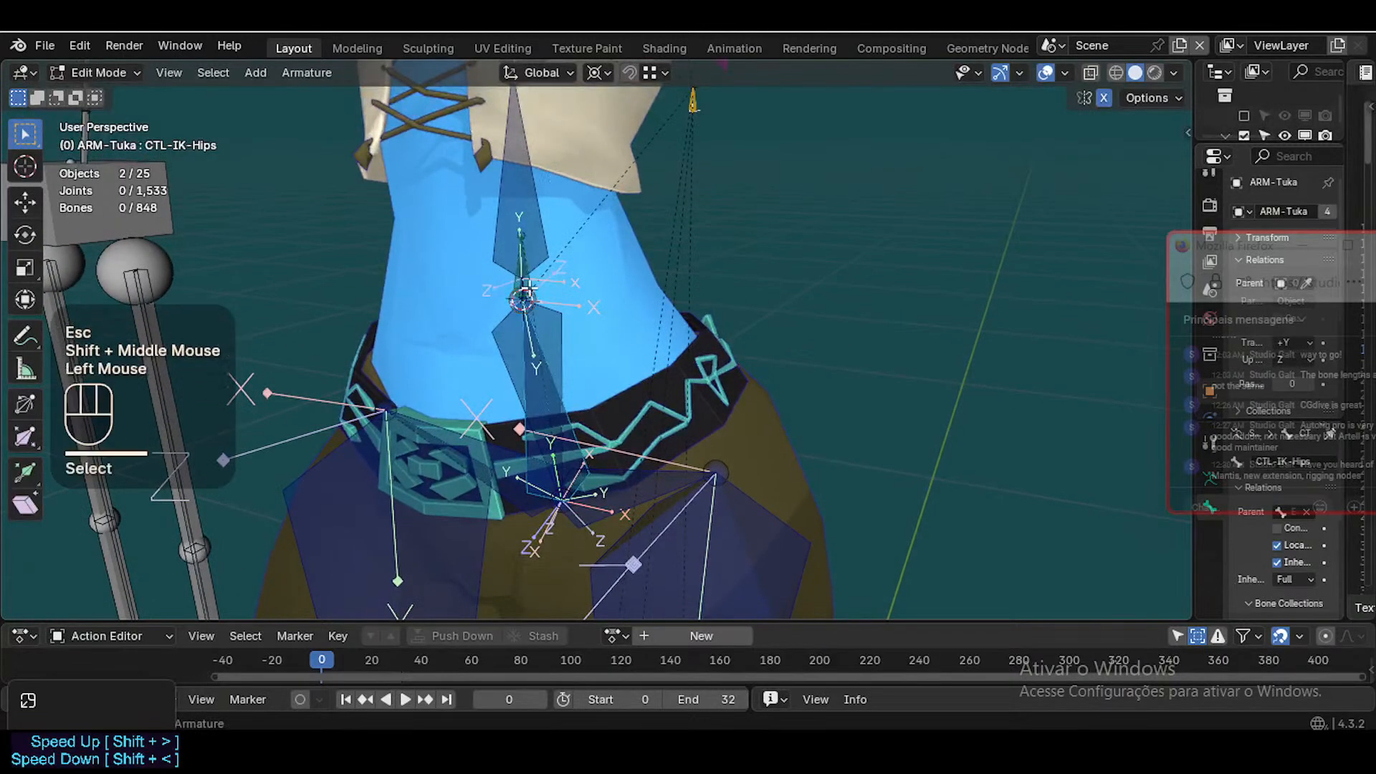
scroll(521, 272, "down", 3)
left_click(548, 231)
scroll(546, 231, "up", 2)
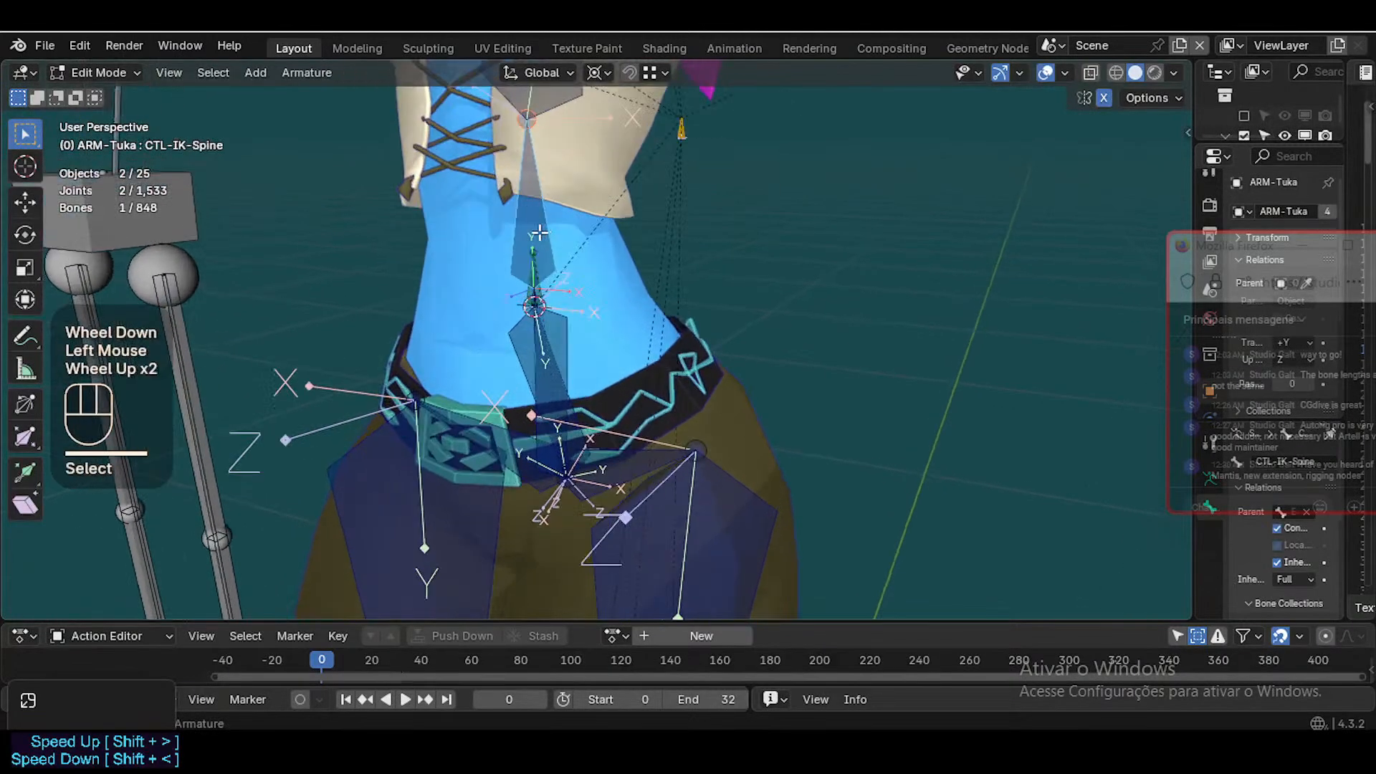
scroll(564, 167, "down", 1)
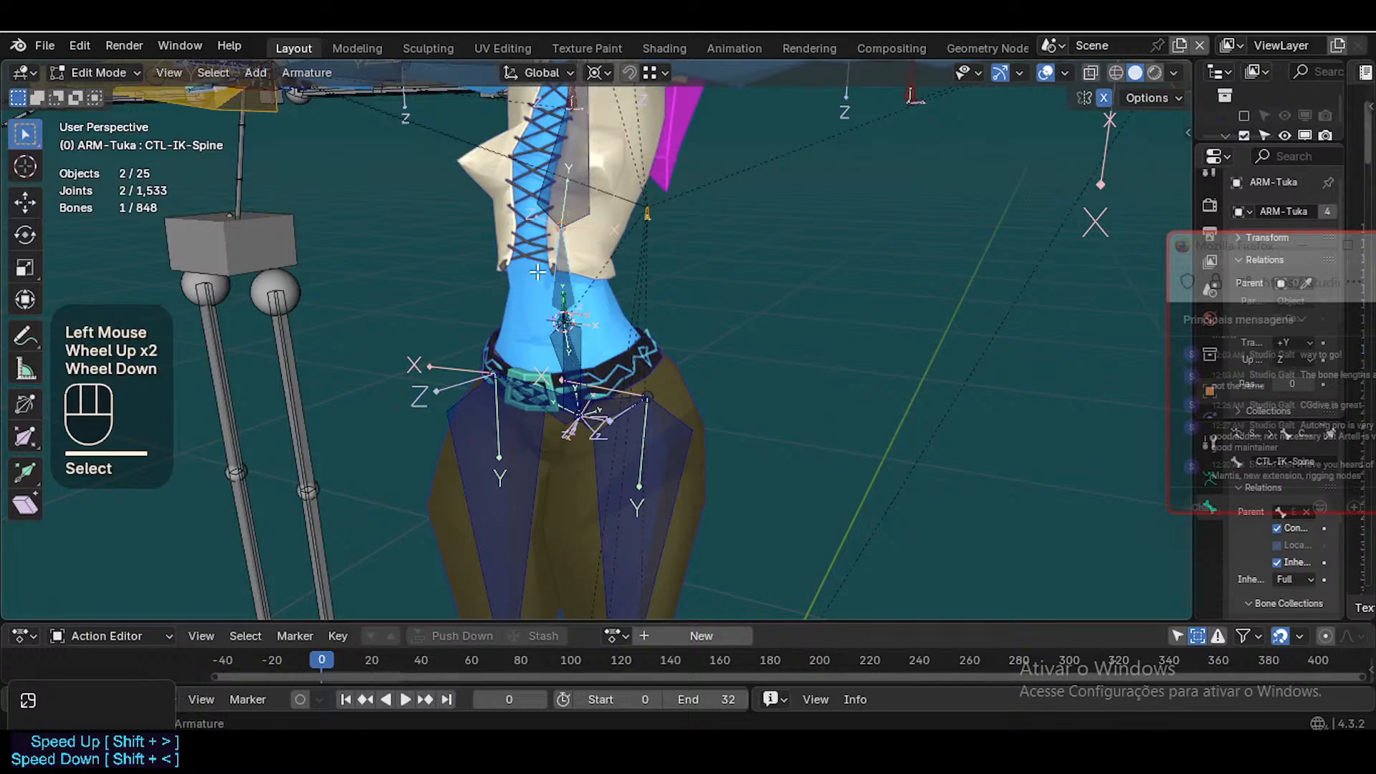
Inspect Tuka's pelvis bones one by one, selecting CTL-IK-HipsSway, CTL-IK-Hip.L and CTL-IK-LegUpper.L
scroll(547, 258, "up", 2)
left_click(566, 344)
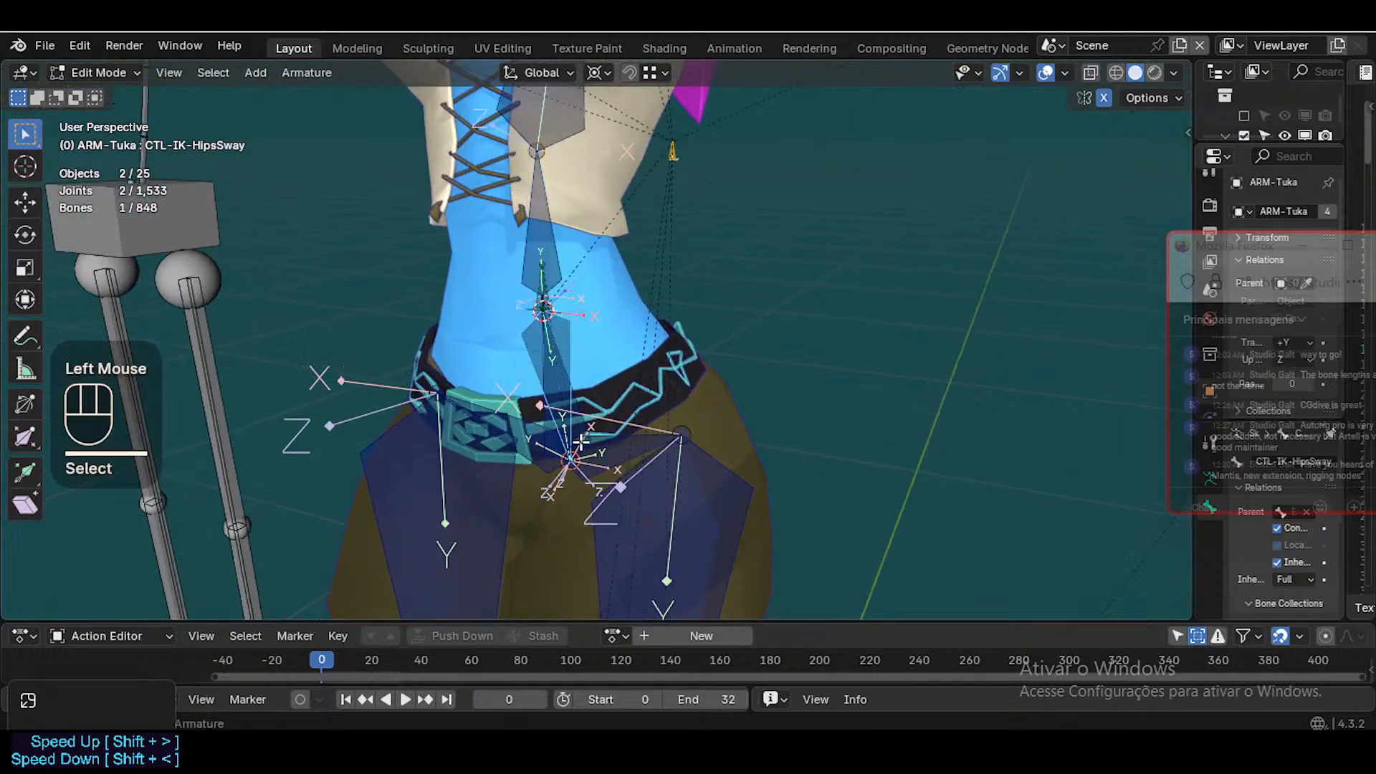
left_click(614, 453)
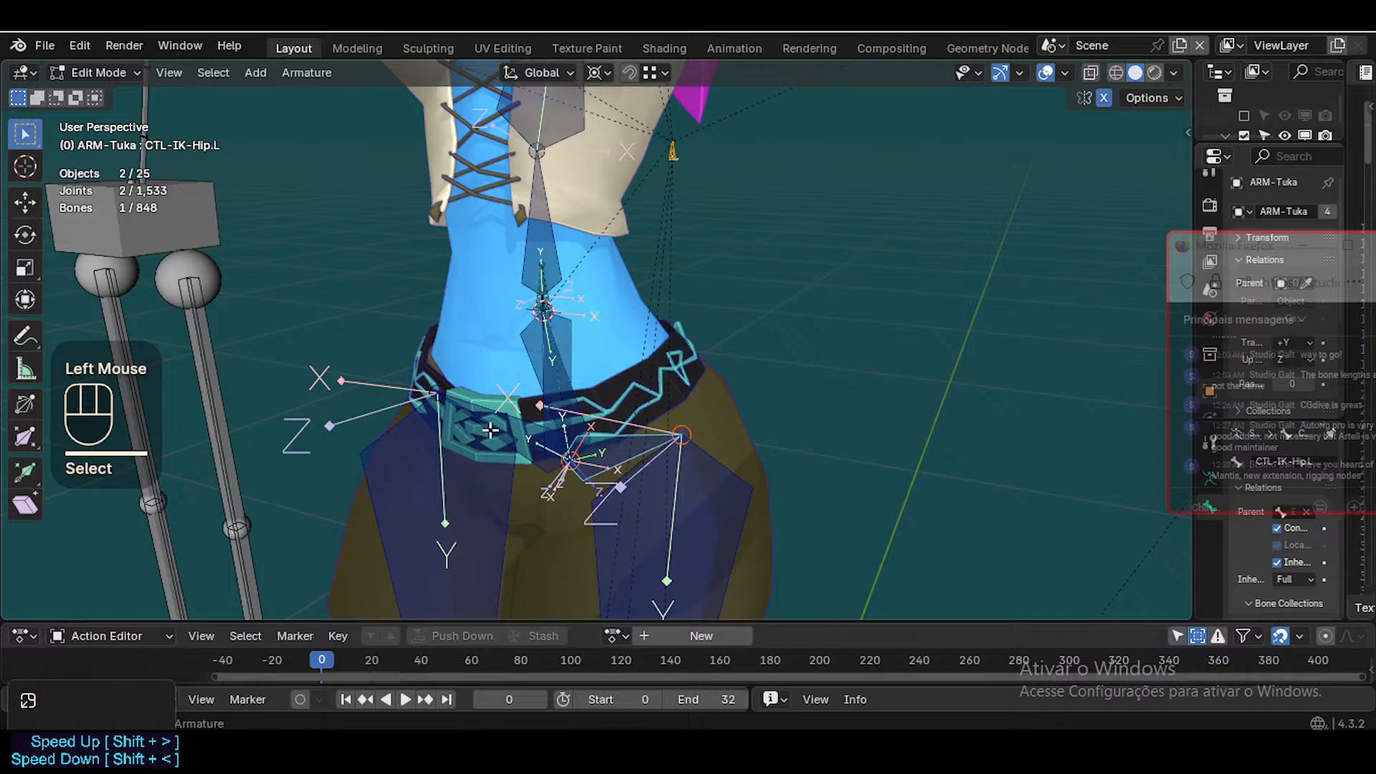
left_click(562, 439)
left_click(634, 437)
scroll(658, 508, "down", 2)
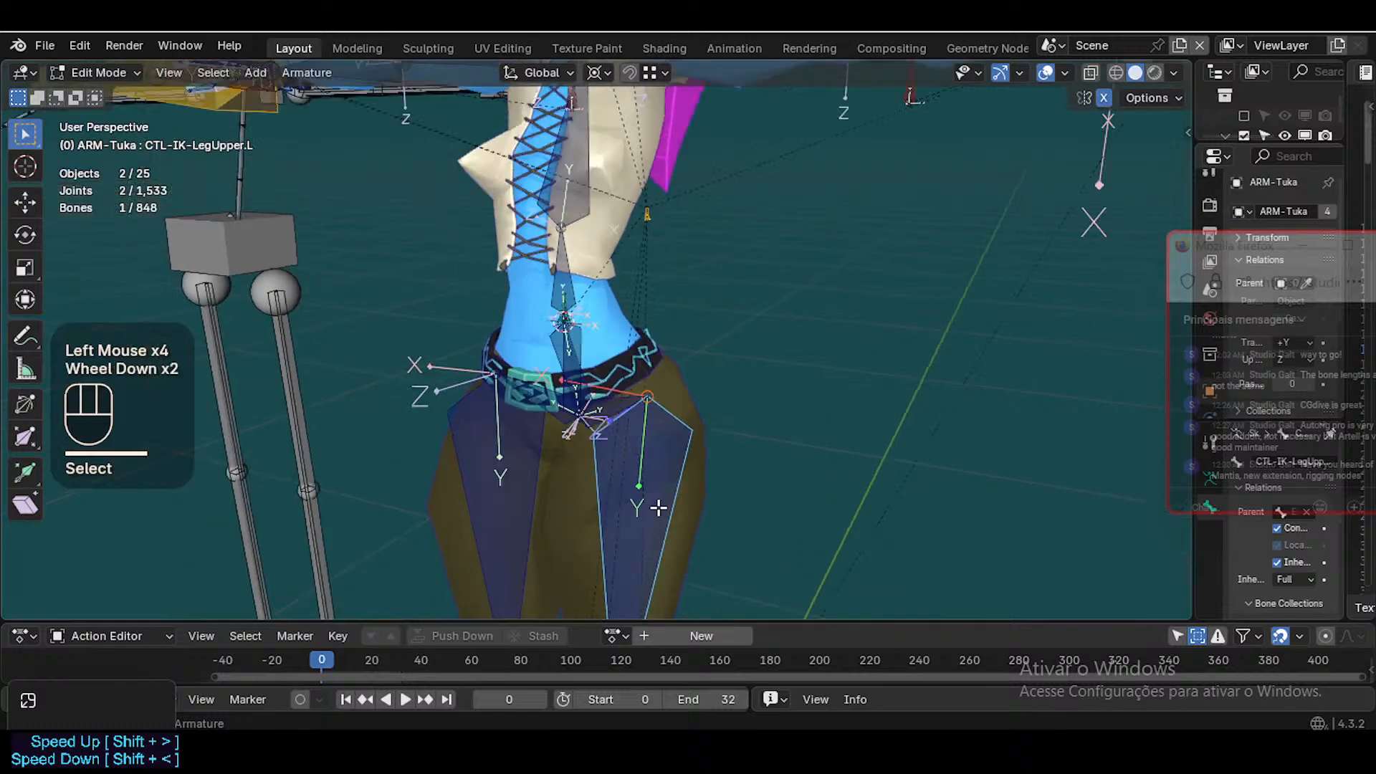
Select the CTL-IK-Hips bone and try swinging it backward about the global X axis around the waist joint
left_click(592, 366)
scroll(592, 366, "up", 2)
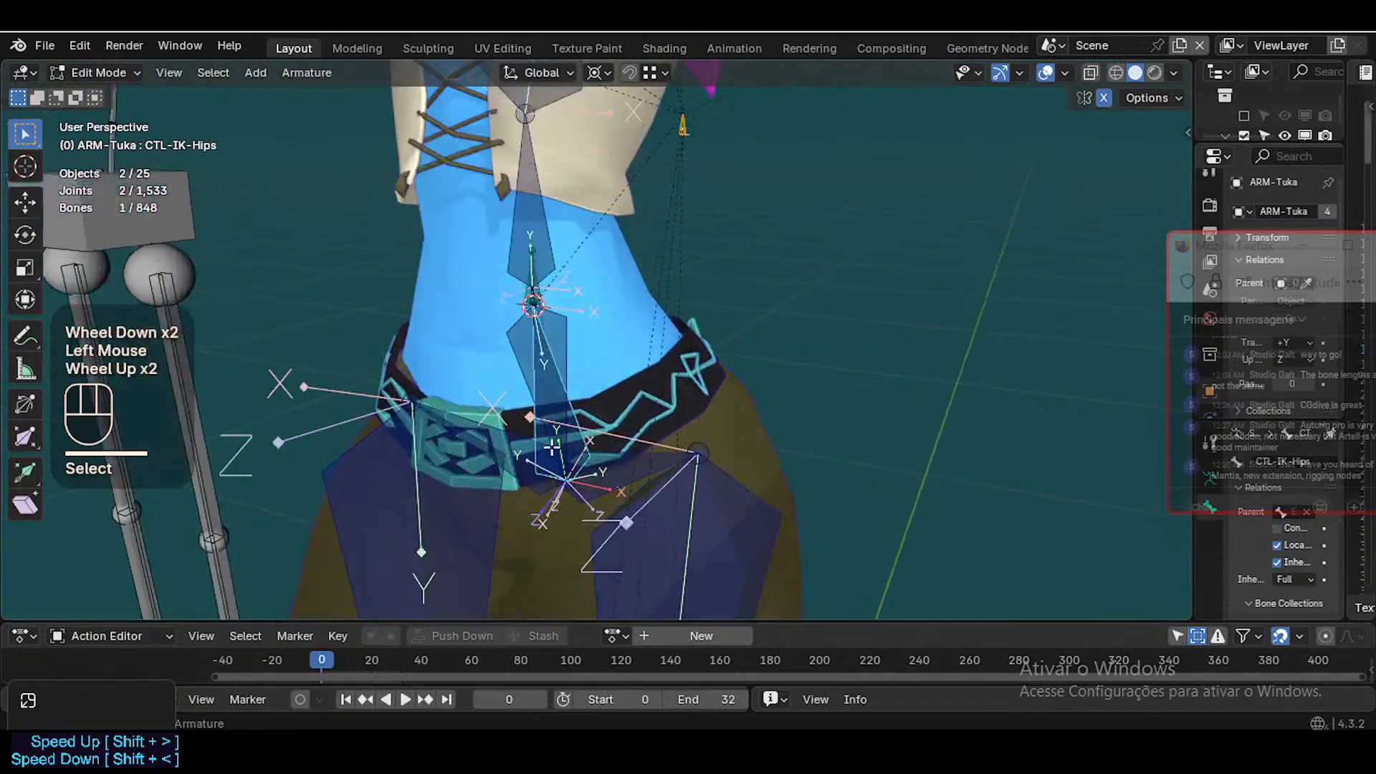
key("r")
key("x")
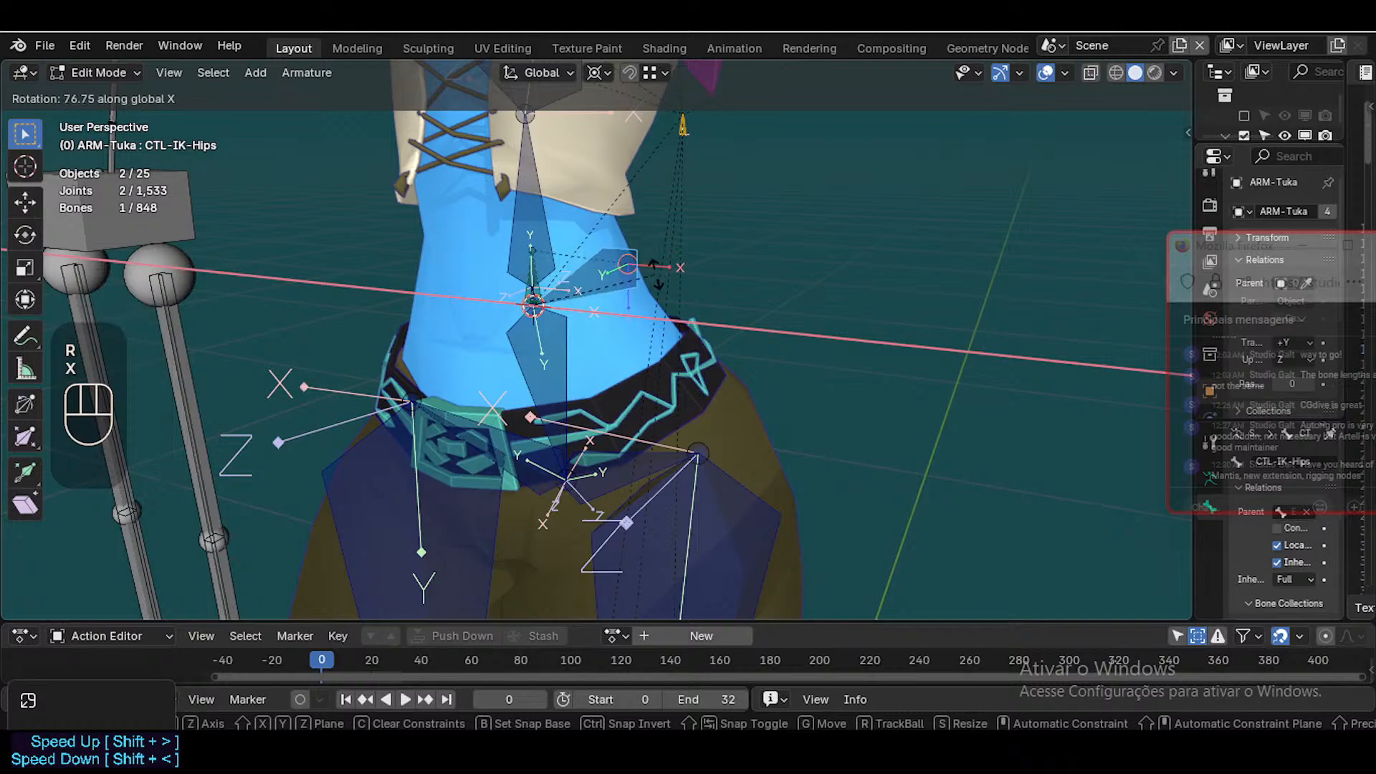
key("Escape")
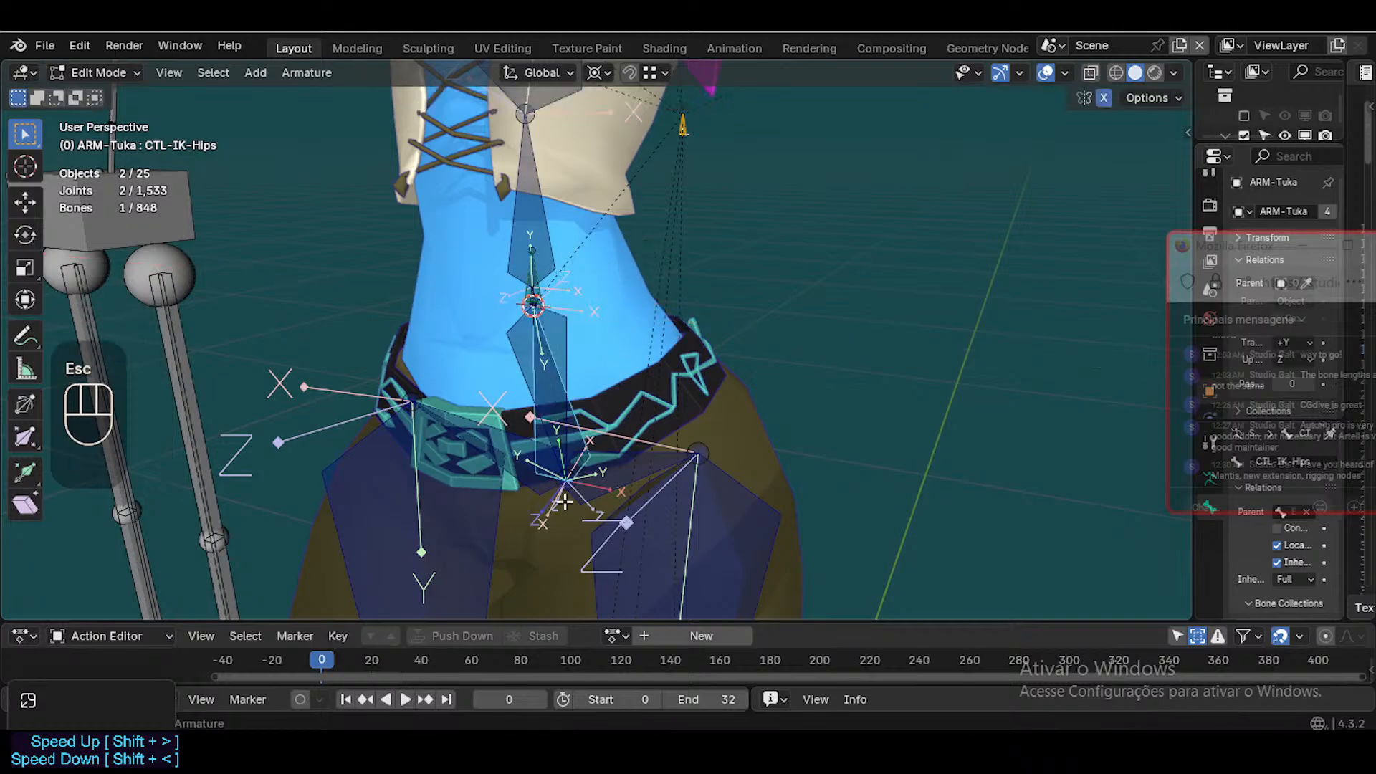
Repeat the trial rotation of CTL-IK-Hips about the global X axis several times from a closer view
scroll(546, 519, "up", 1)
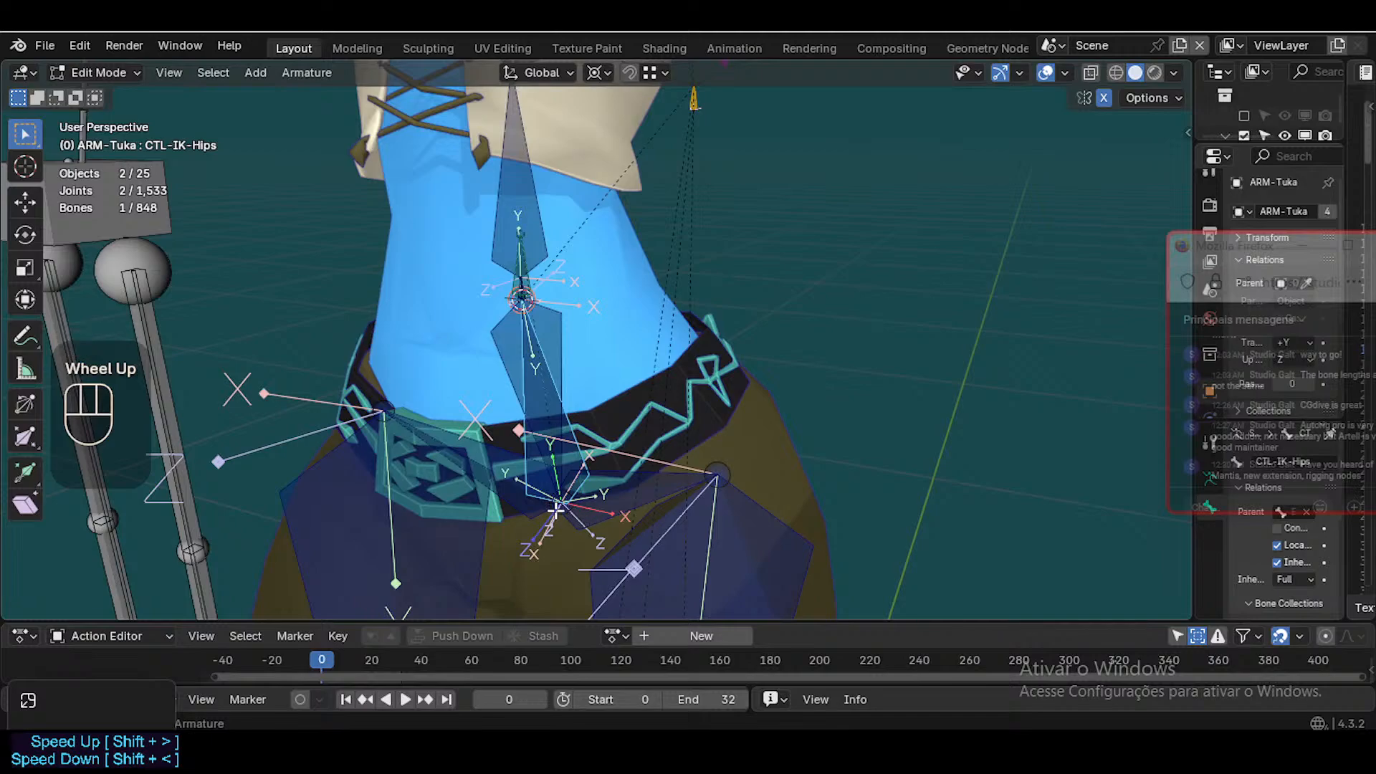
key("r")
key("x")
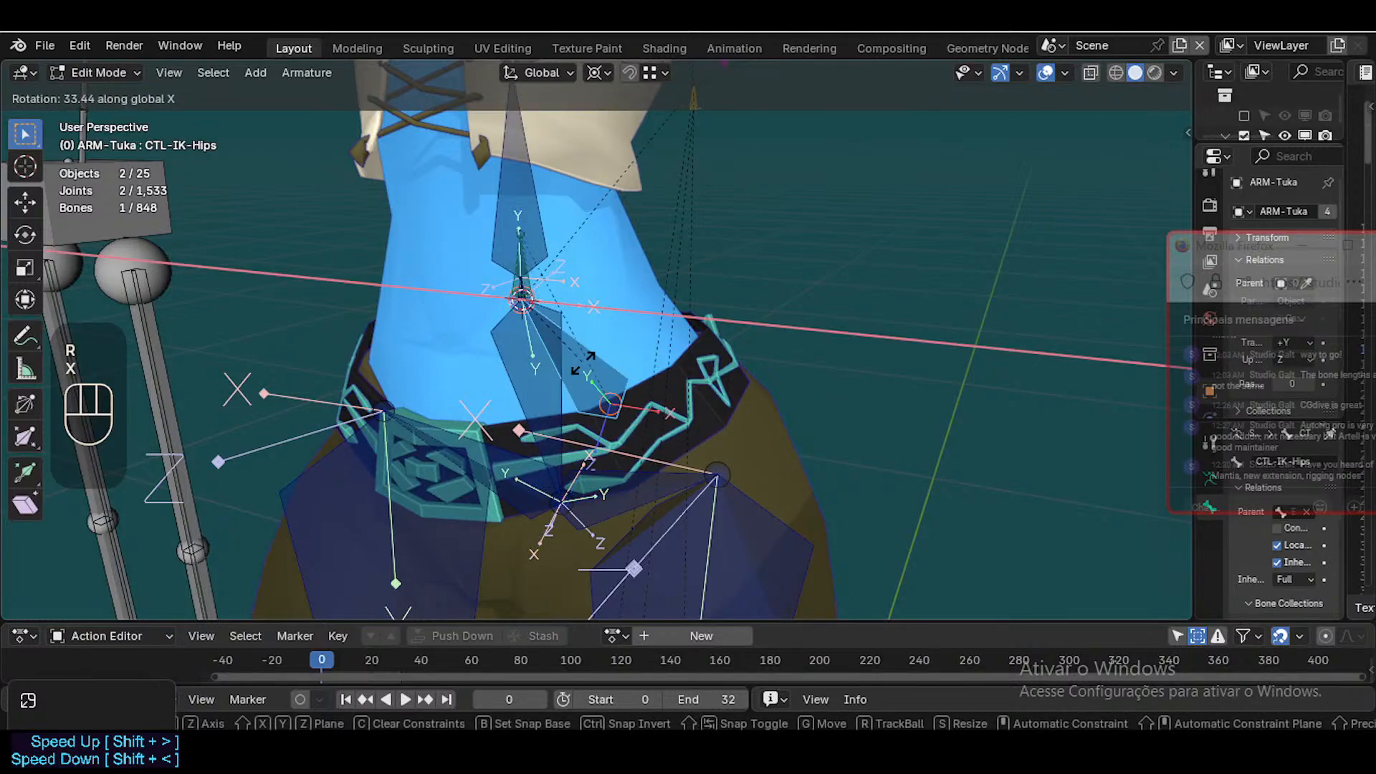
key("Escape")
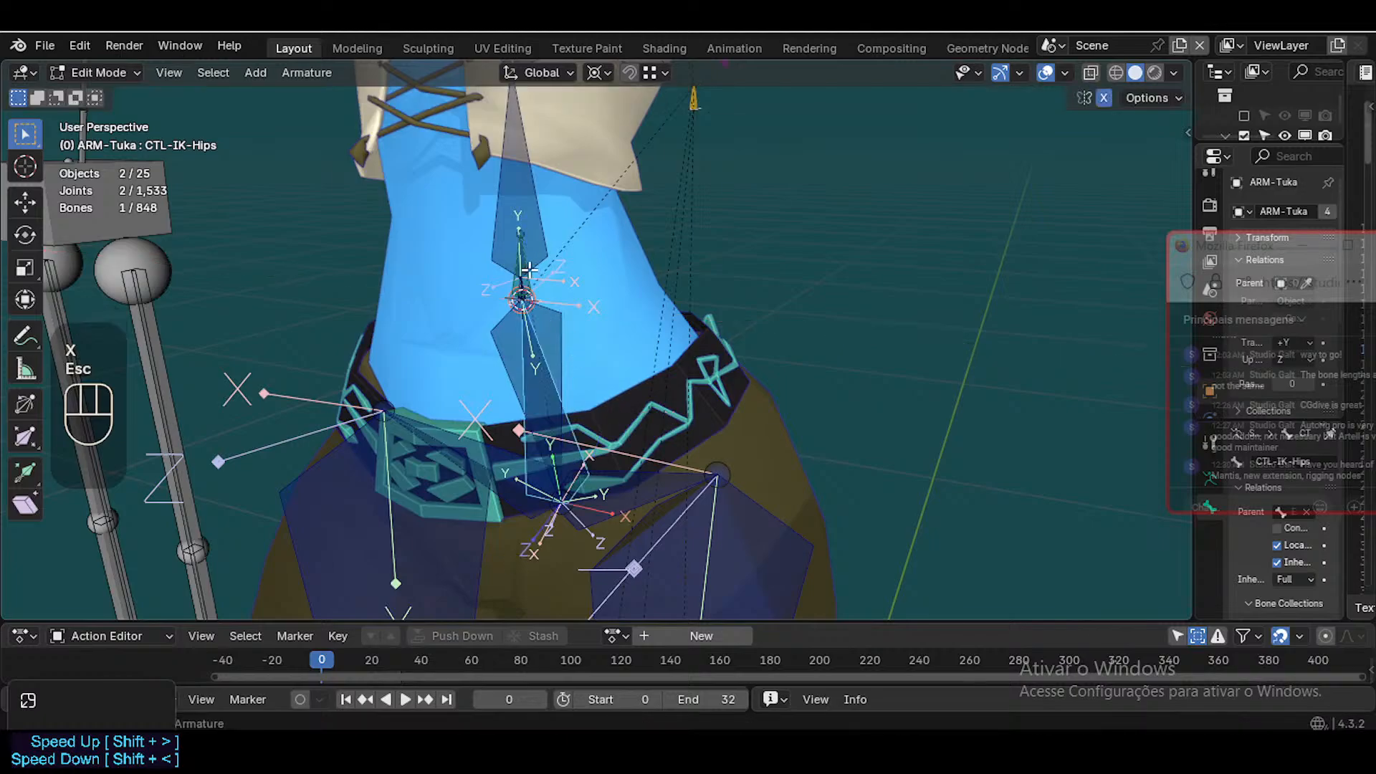
key("r")
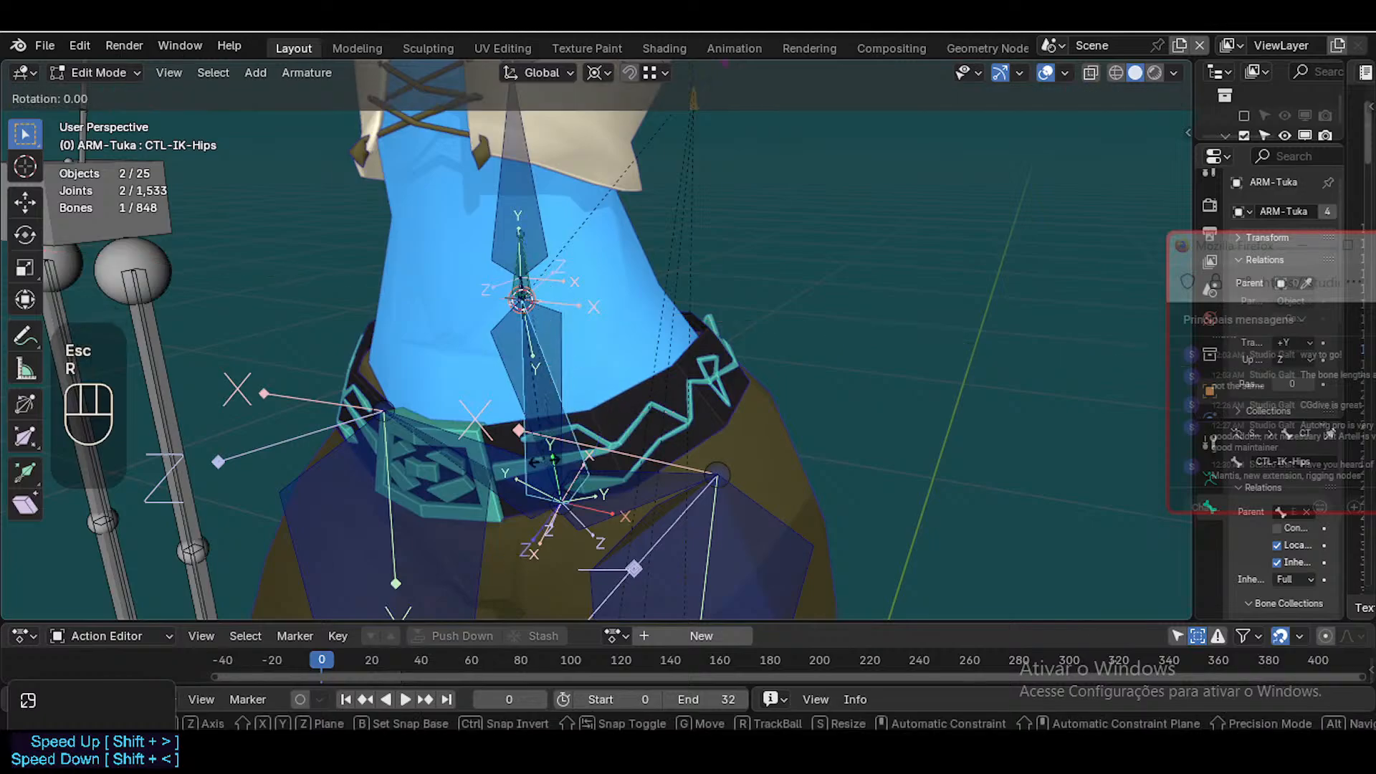
key("x")
key("Escape")
key("r")
key("x")
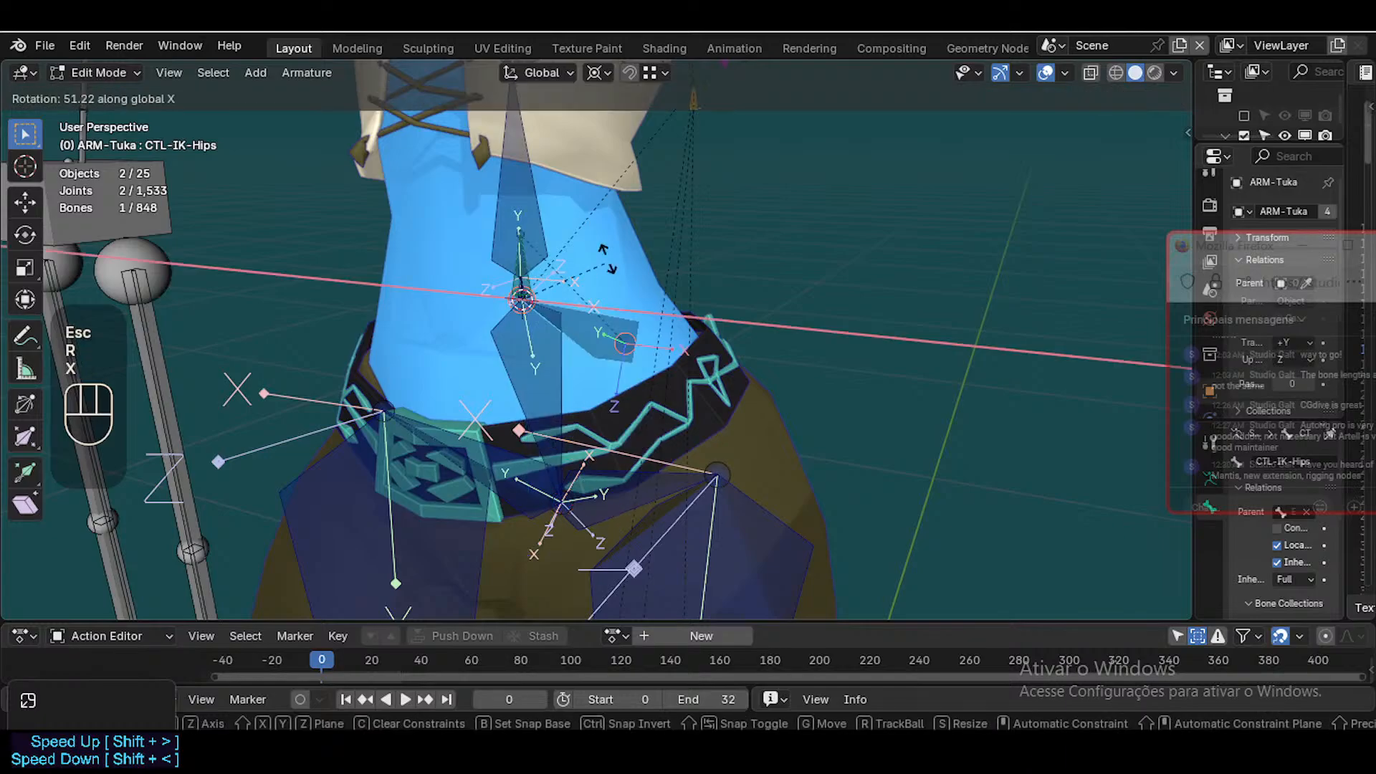
key("Escape")
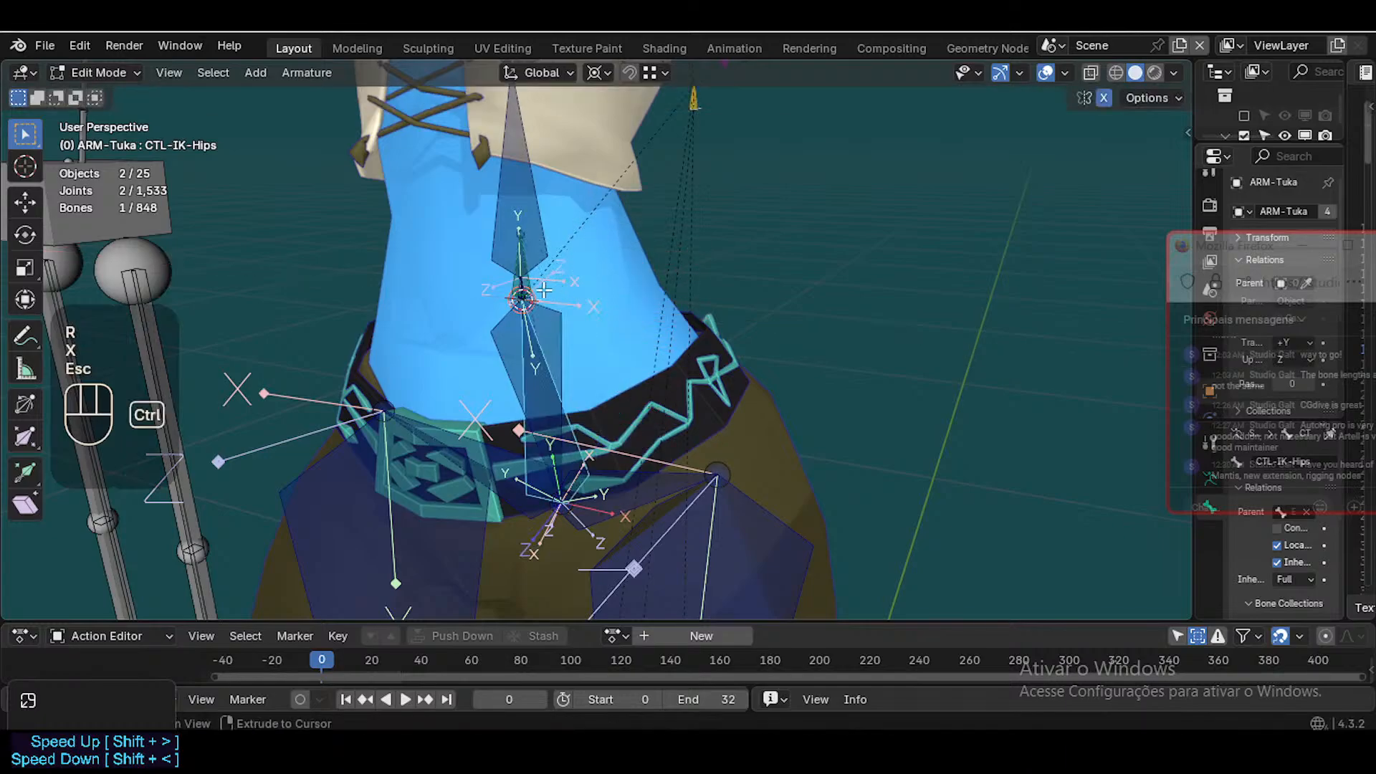
Switch the armatures to Pose Mode and rotate Tuka's MTR-Torso control freely with the trackball
key("ctrl+Tab")
scroll(578, 359, "down", 3)
scroll(615, 284, "down", 2)
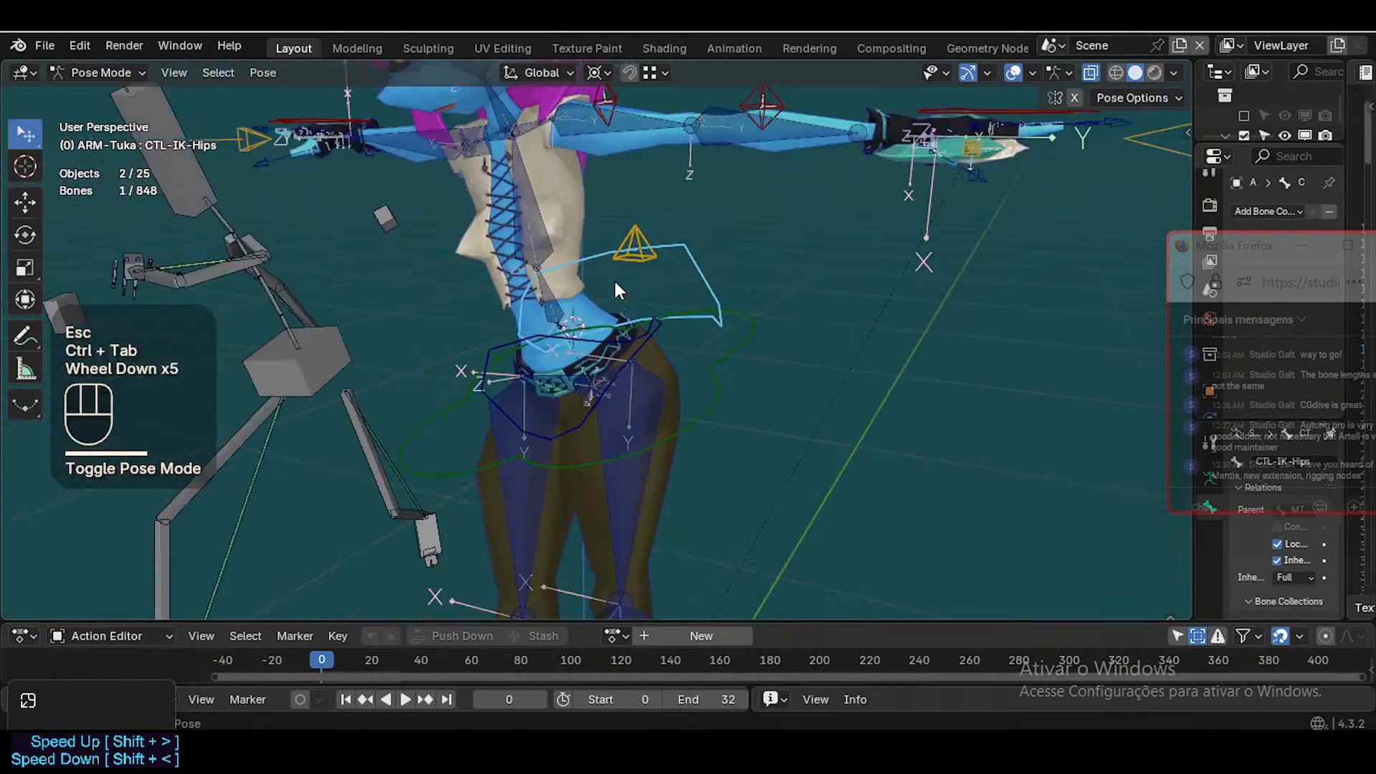
double_click(720, 401)
key("r")
key("r")
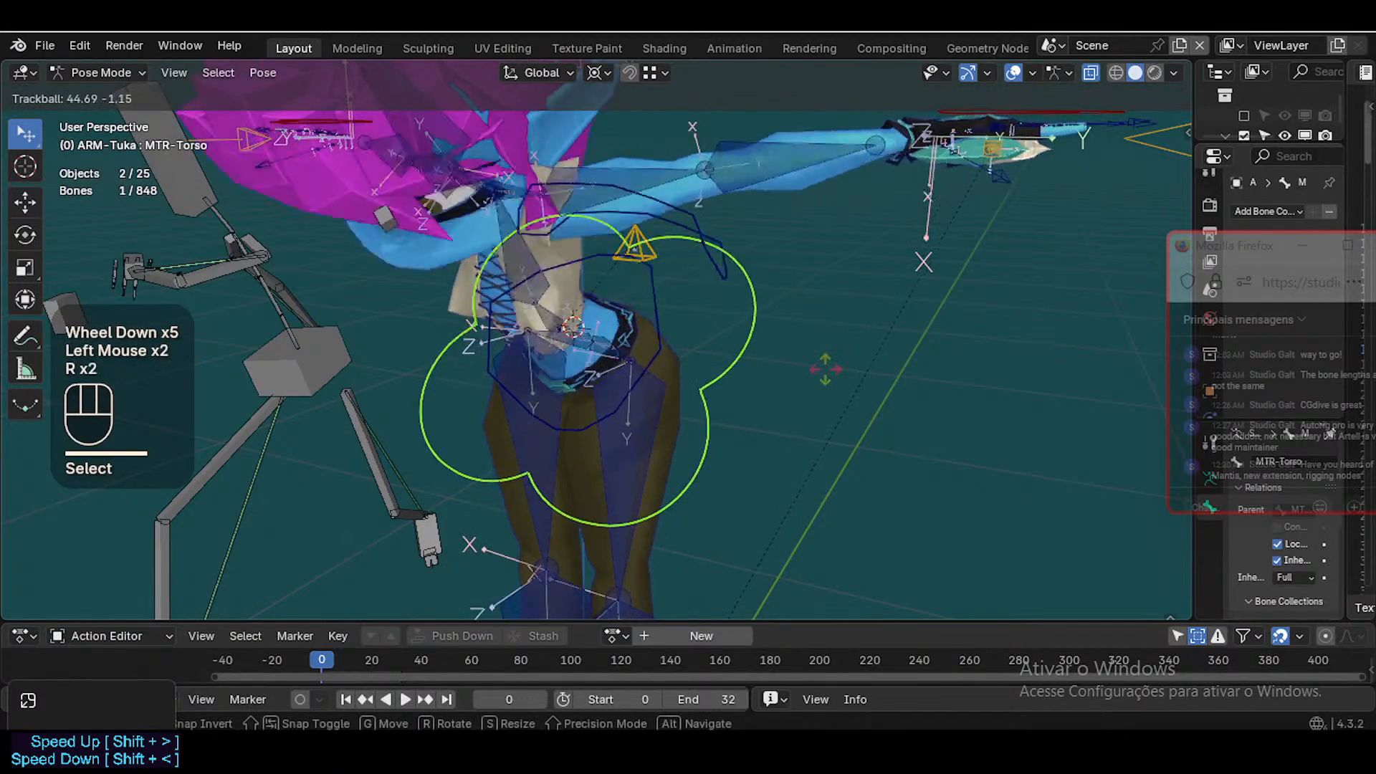
left_click(842, 240)
Hide the bone axes and tilt the MTR-Torso control in several directions with trackball rotations
key("ctrl+3")
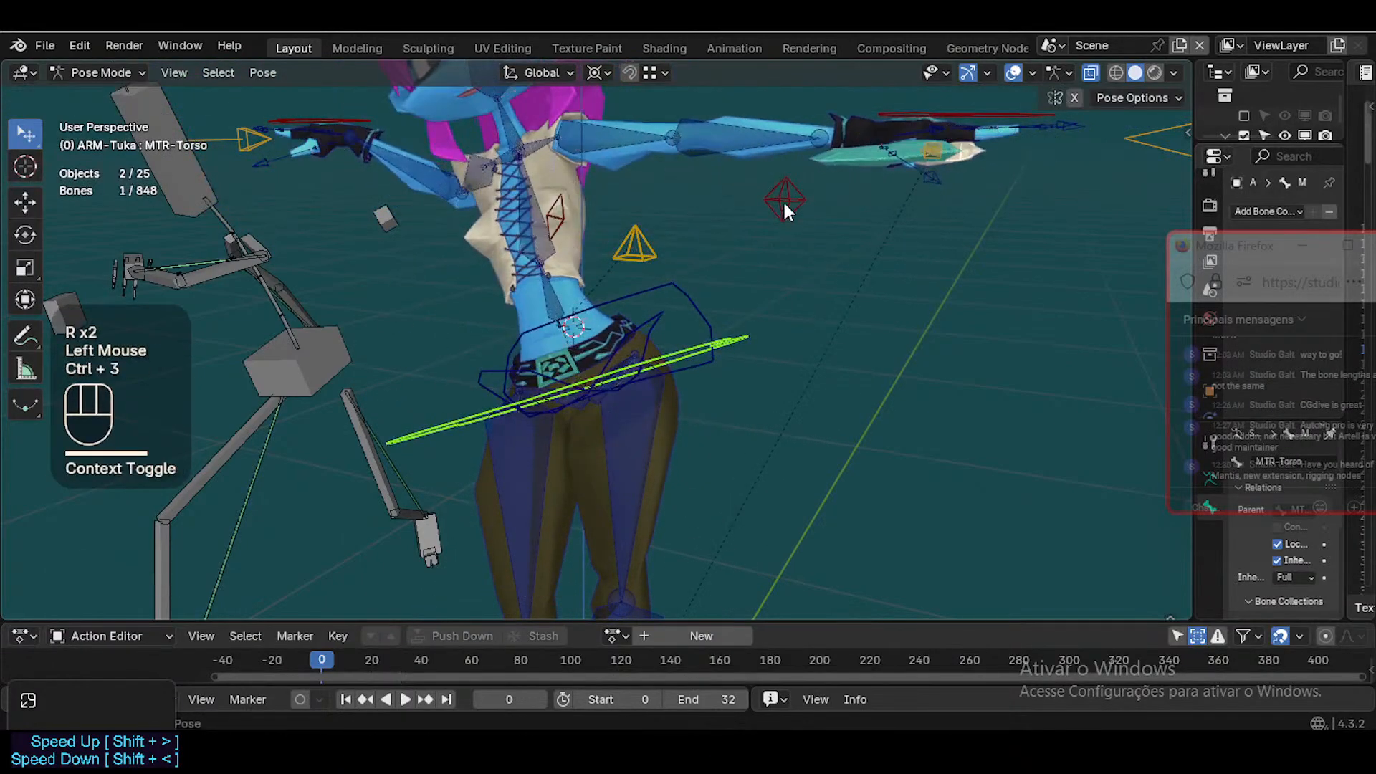
key("r")
key("r")
left_click(793, 237)
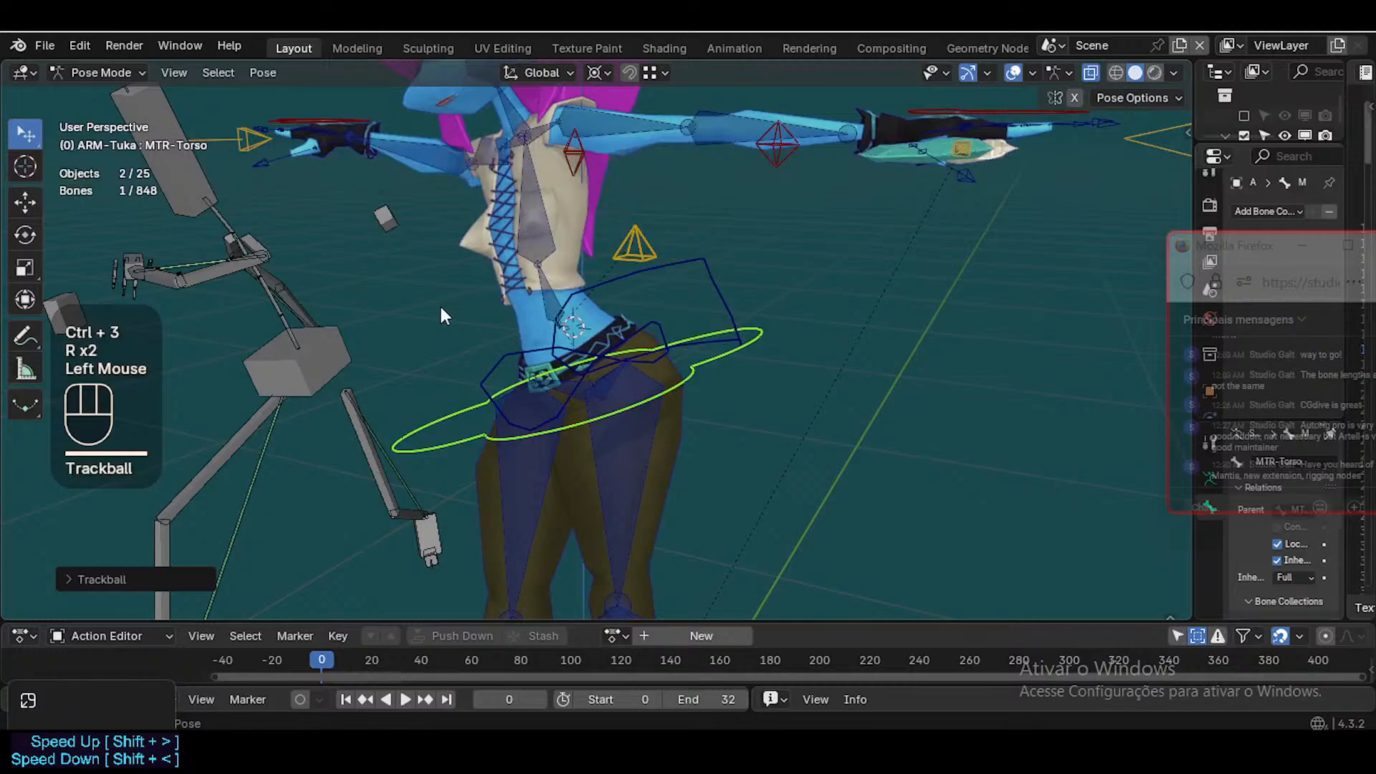
key("r")
key("r")
left_click(673, 354)
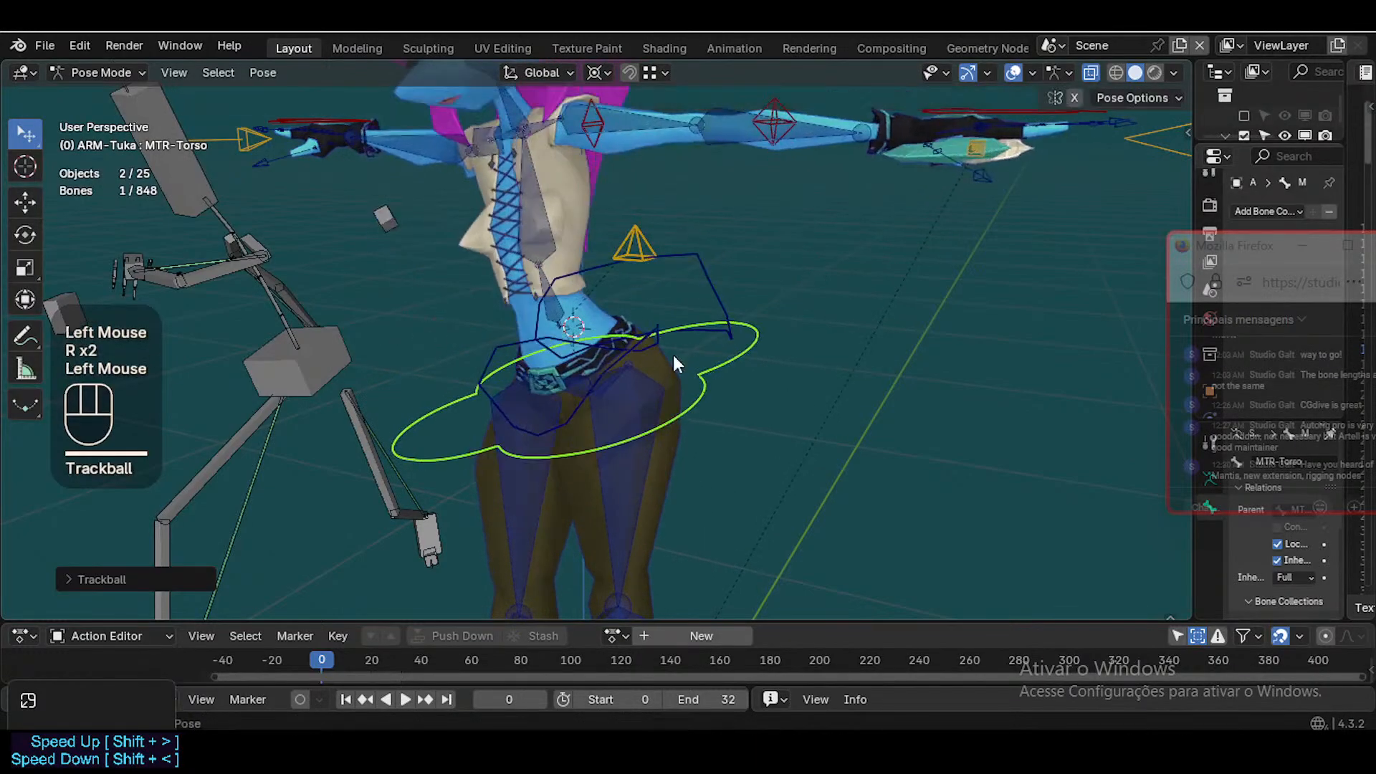
left_click(760, 355)
key("r")
key("r")
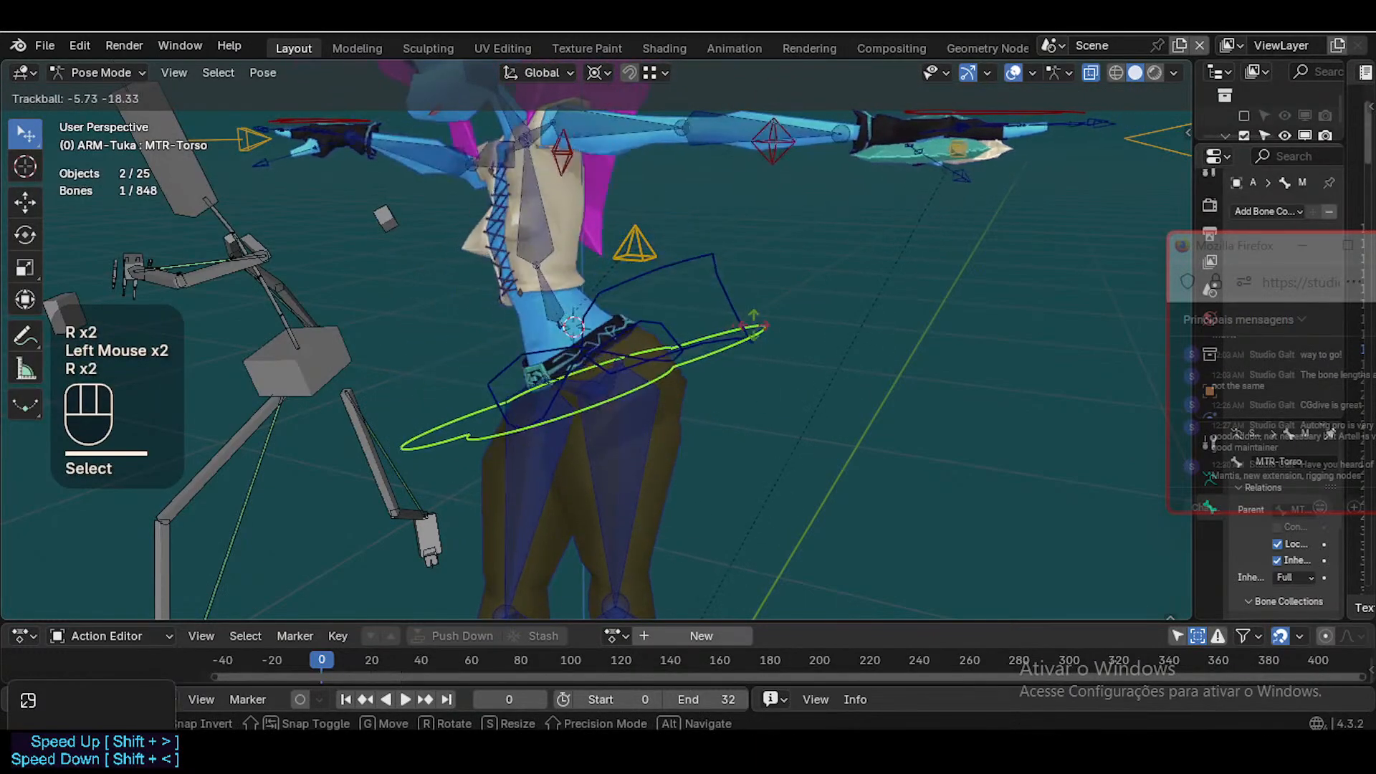
left_click(789, 325)
Select all bones and clear their pose transforms
key("a")
key("alt+q")
key("alt+q")
key("ctrl+2")
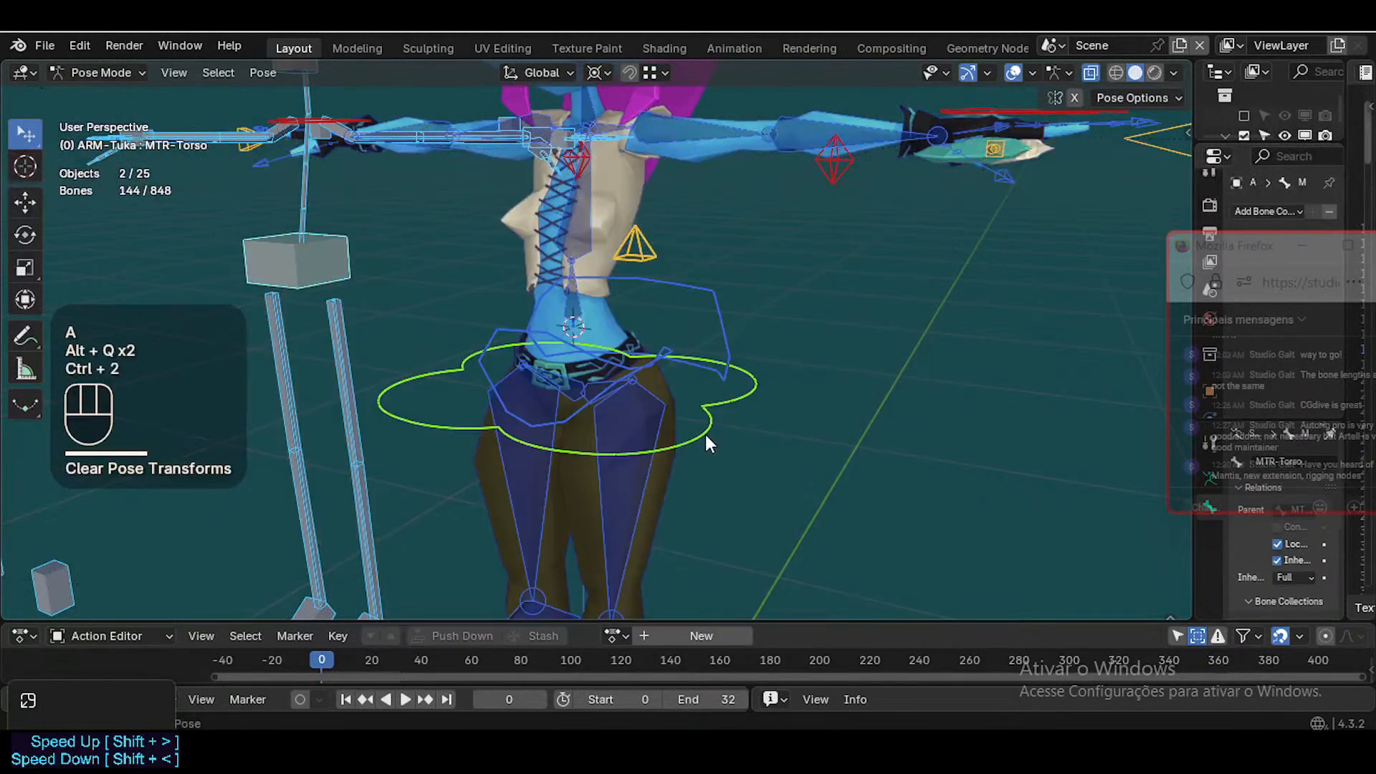
Test the waist pivot by rotating the MTR-Torso control freely in several directions
left_click(706, 434)
key("r")
key("r")
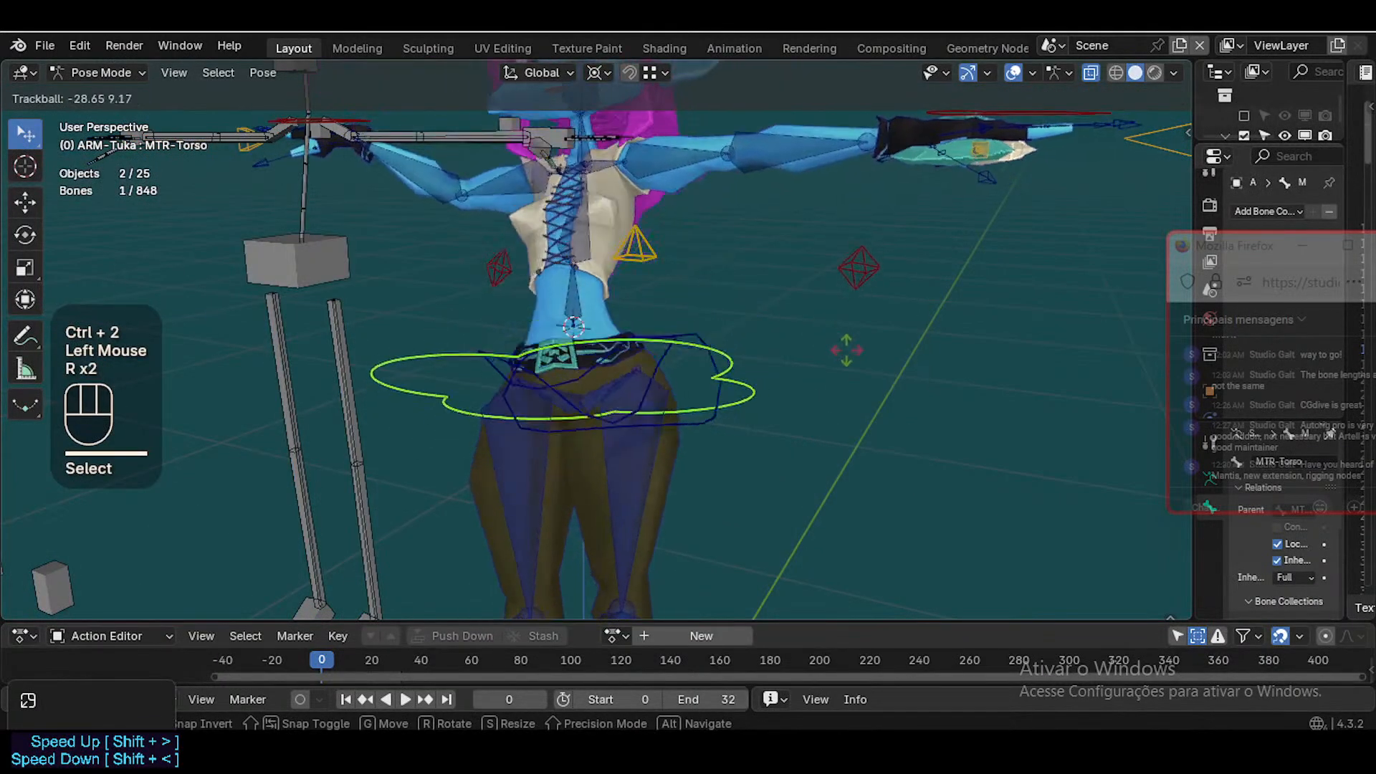
left_click(800, 380)
key("r")
key("r")
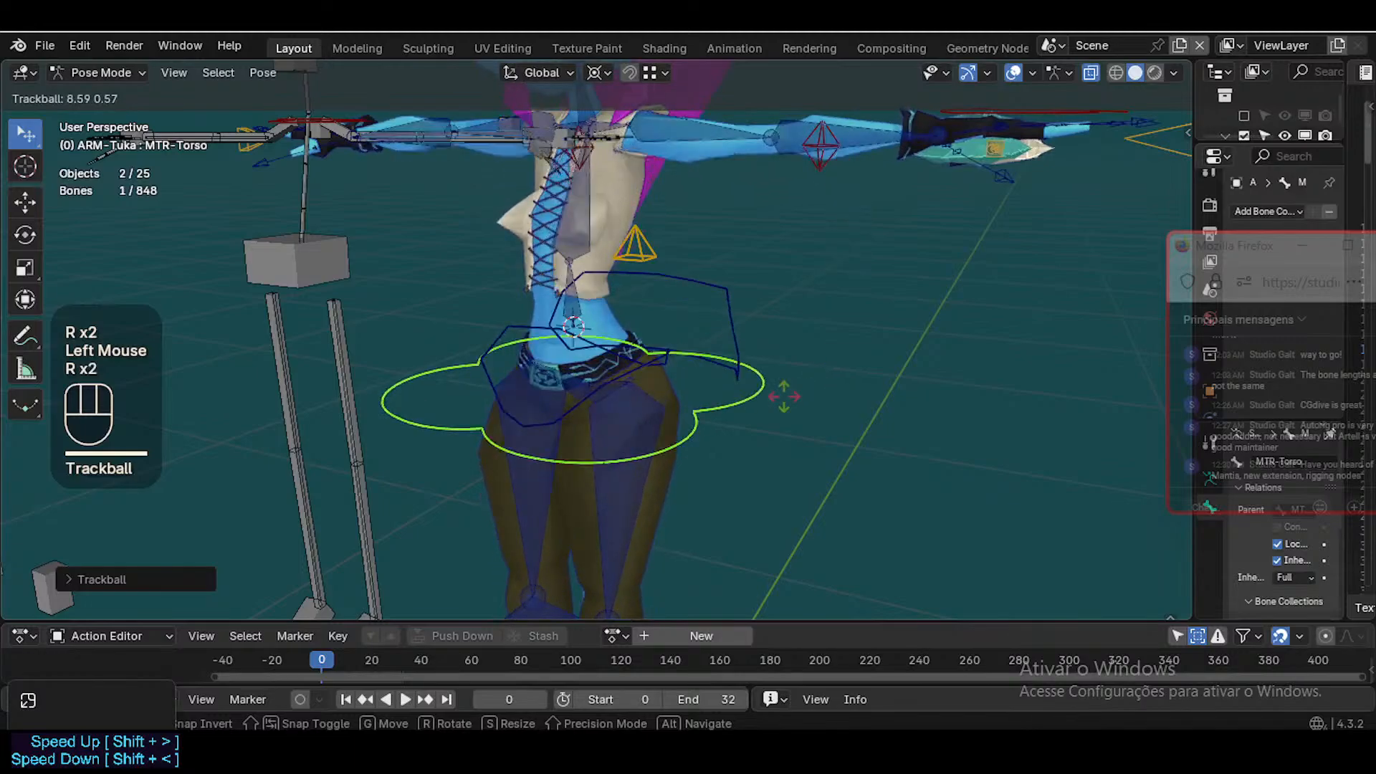
left_click(781, 371)
key("r")
key("r")
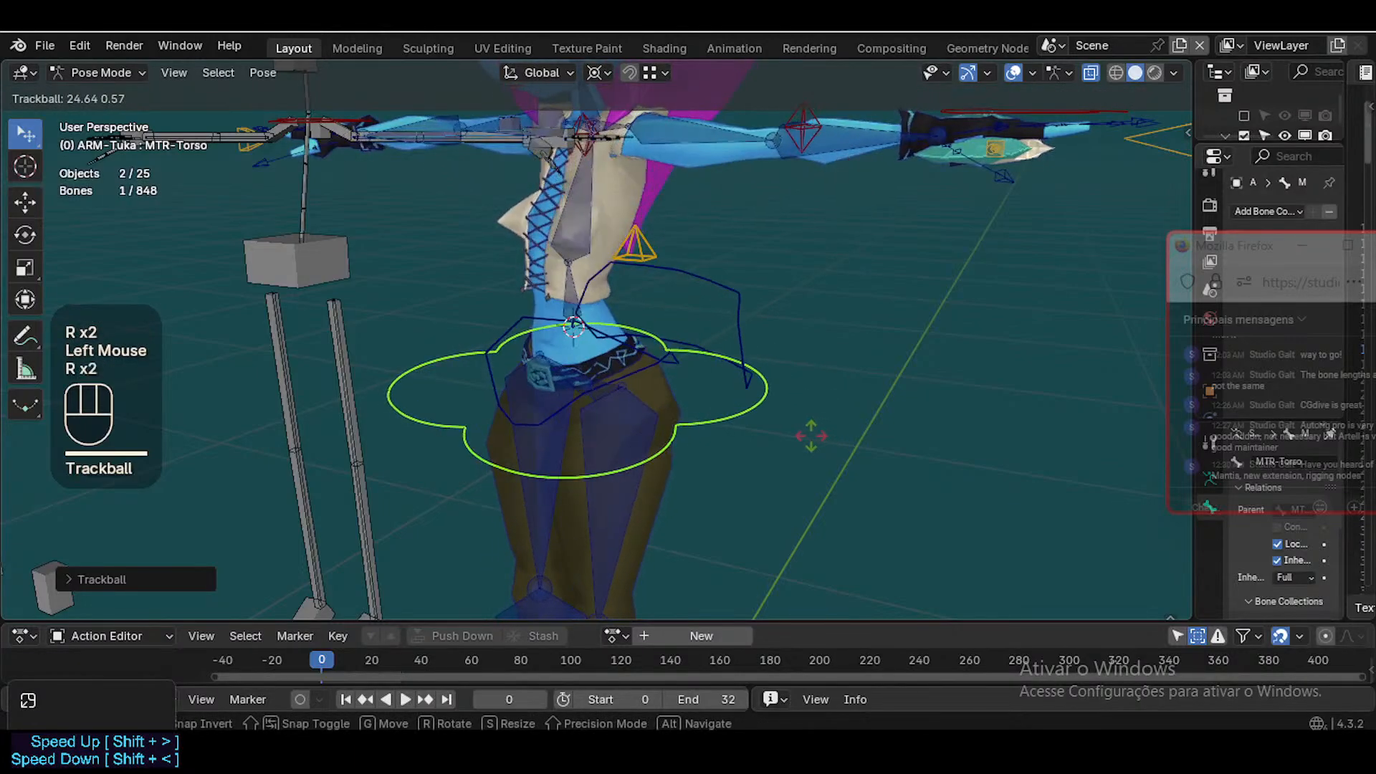
left_click(808, 430)
Reset the test rotations by clearing the pose transforms on all bones again
scroll(805, 430, "up", 2)
key("a")
key("alt+q")
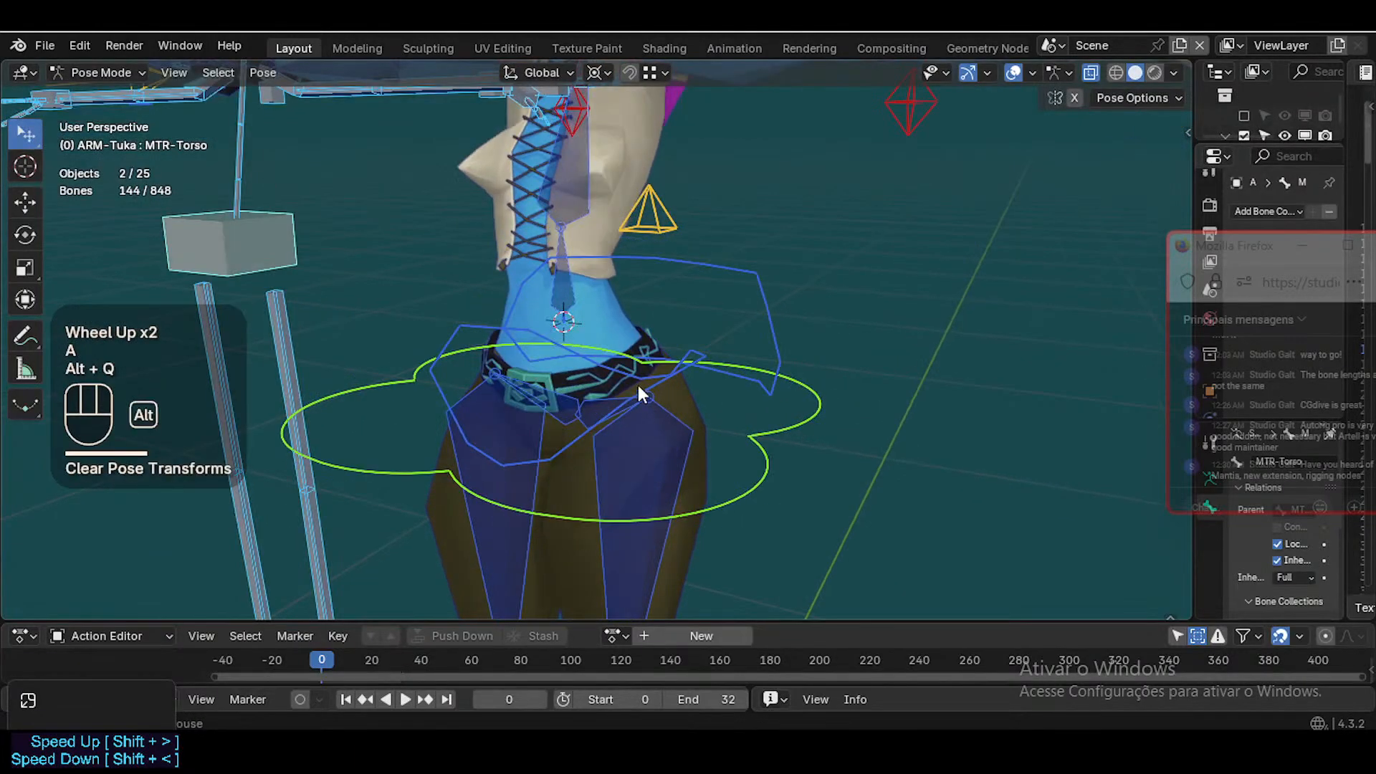
Select the MTR-CoG control and try moving the whole body with it
left_click(631, 198)
key("g")
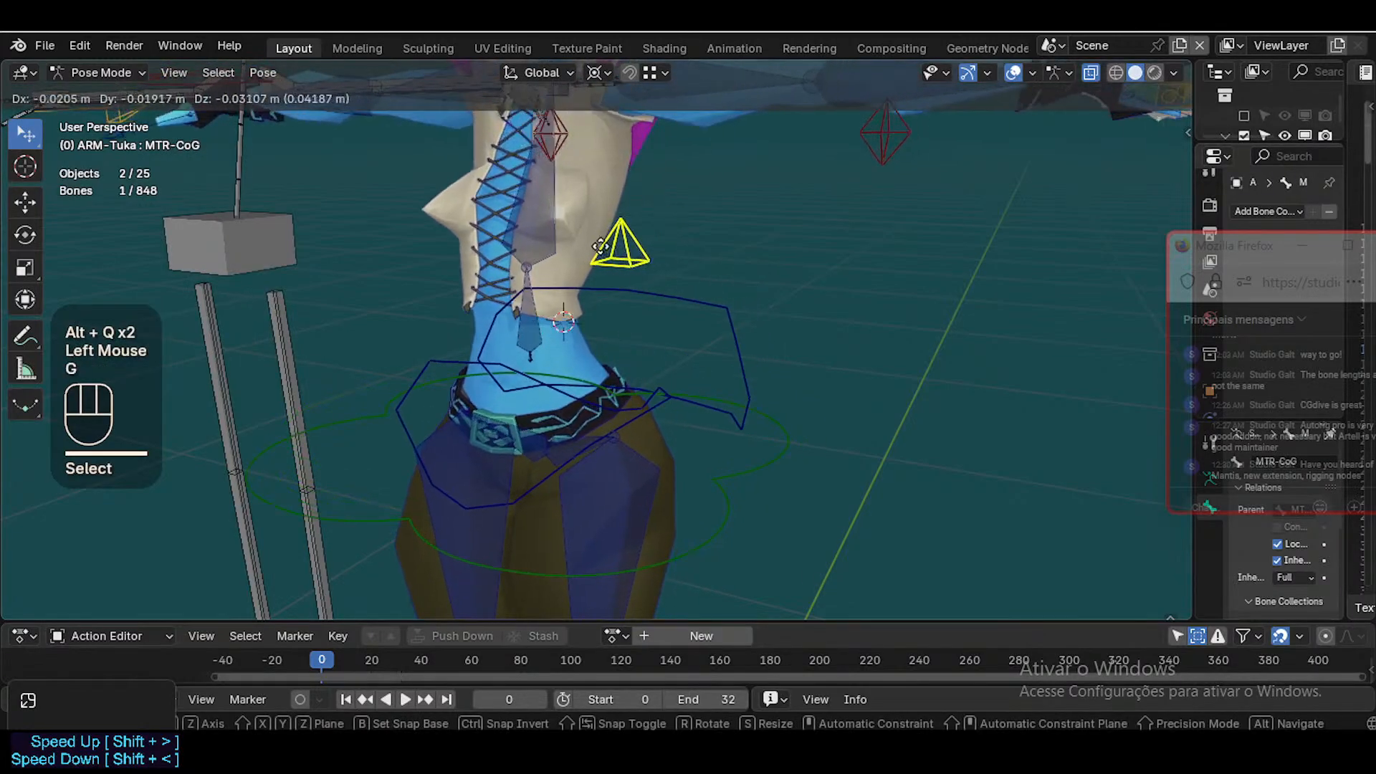
key("Escape")
Try two free trackball rotations of the MTR-Torso control to compare it with MTR-CoG, and clear the selection
scroll(655, 246, "down", 3)
scroll(663, 298, "up", 2)
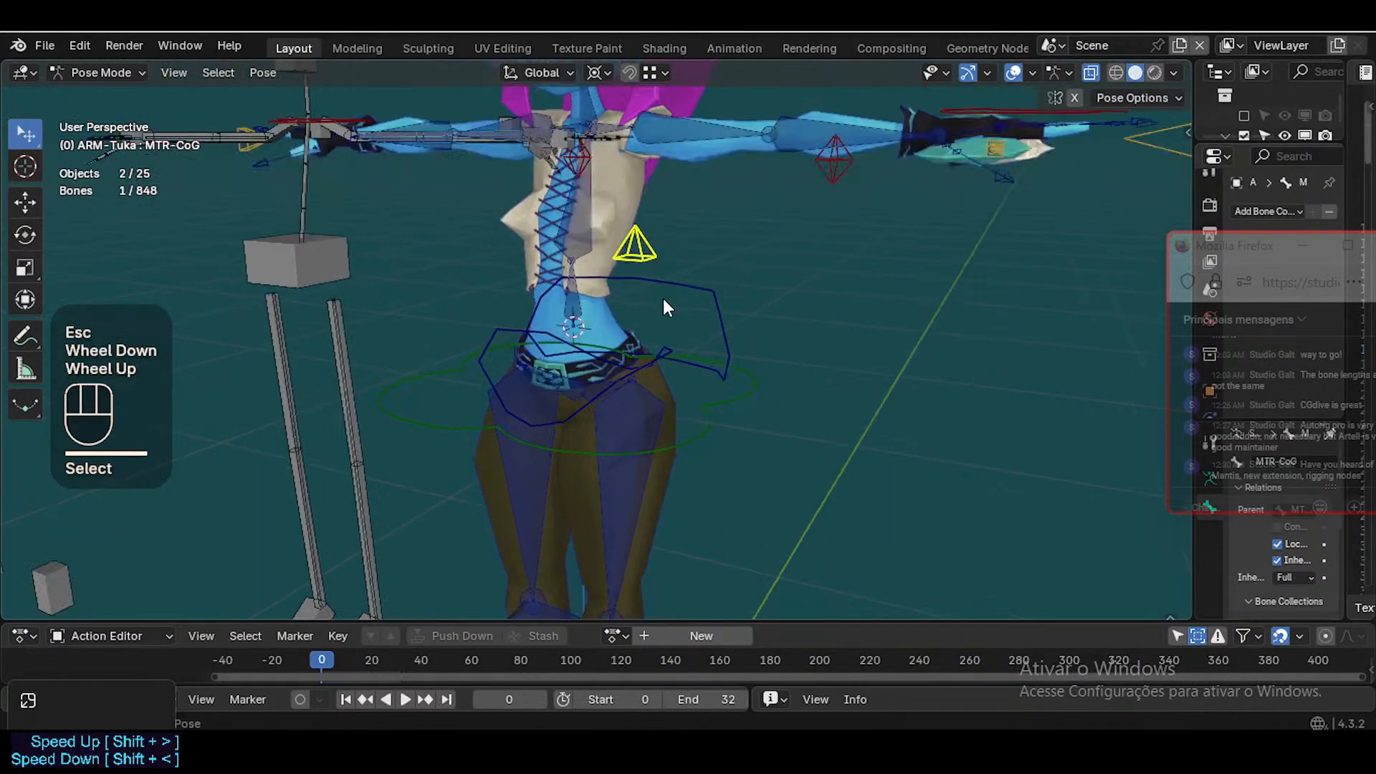
scroll(664, 298, "up", 1)
left_click(777, 406)
key("r")
key("r")
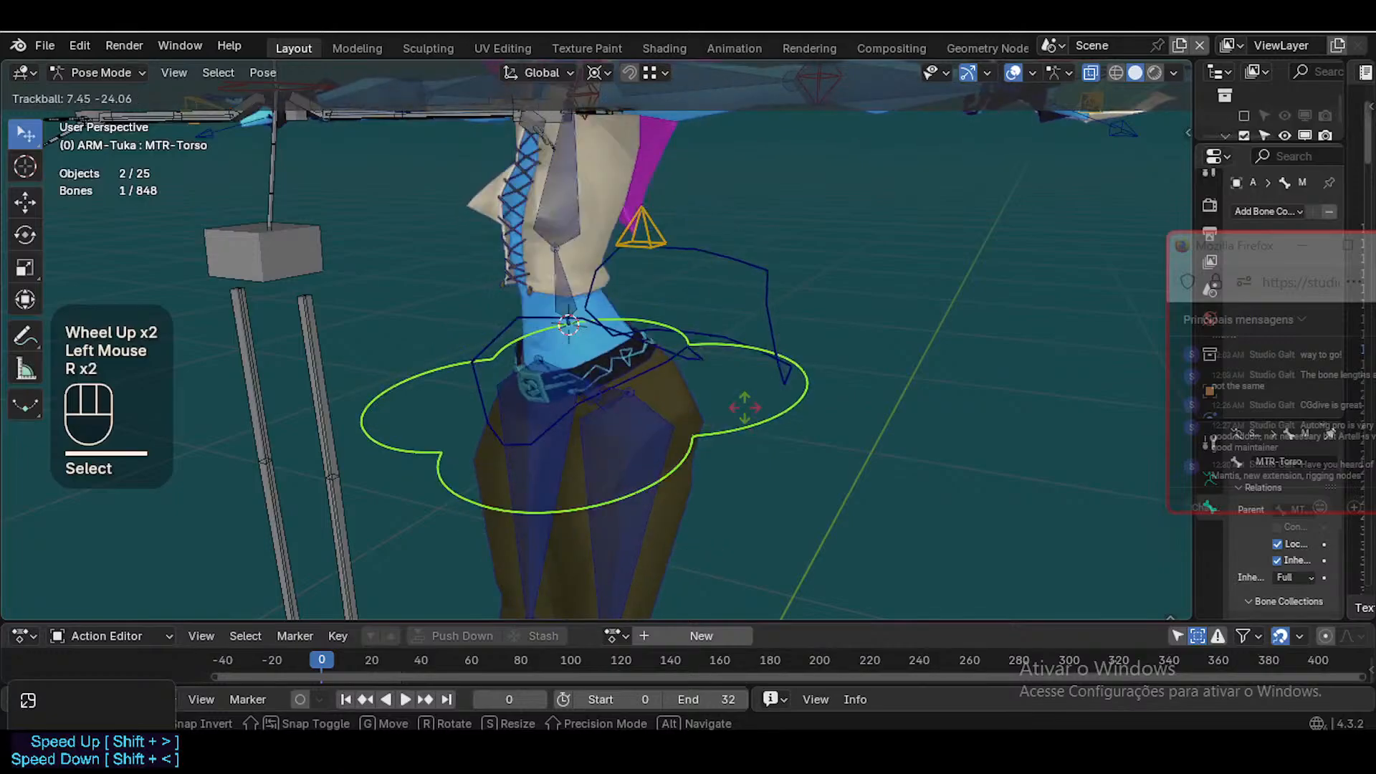
key("Escape")
key("r")
key("r")
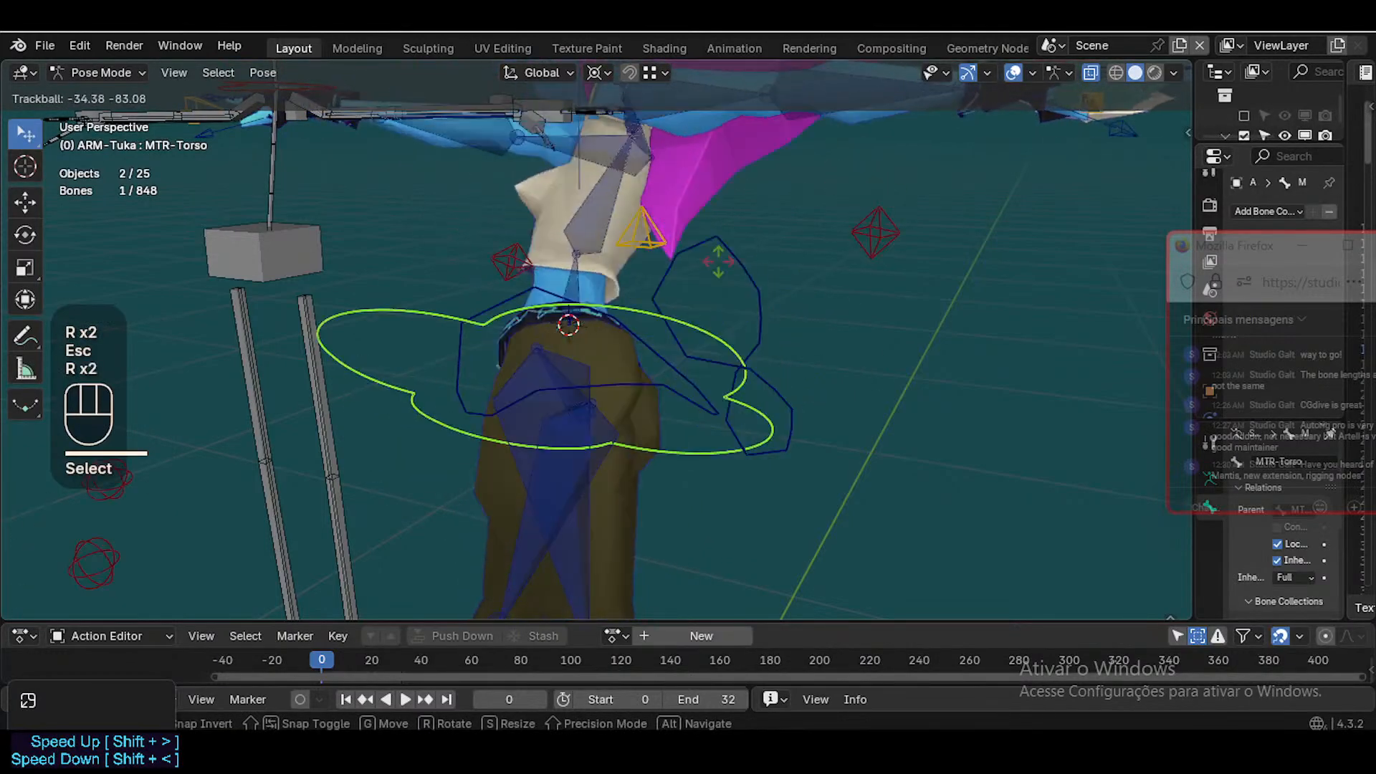
key("Escape")
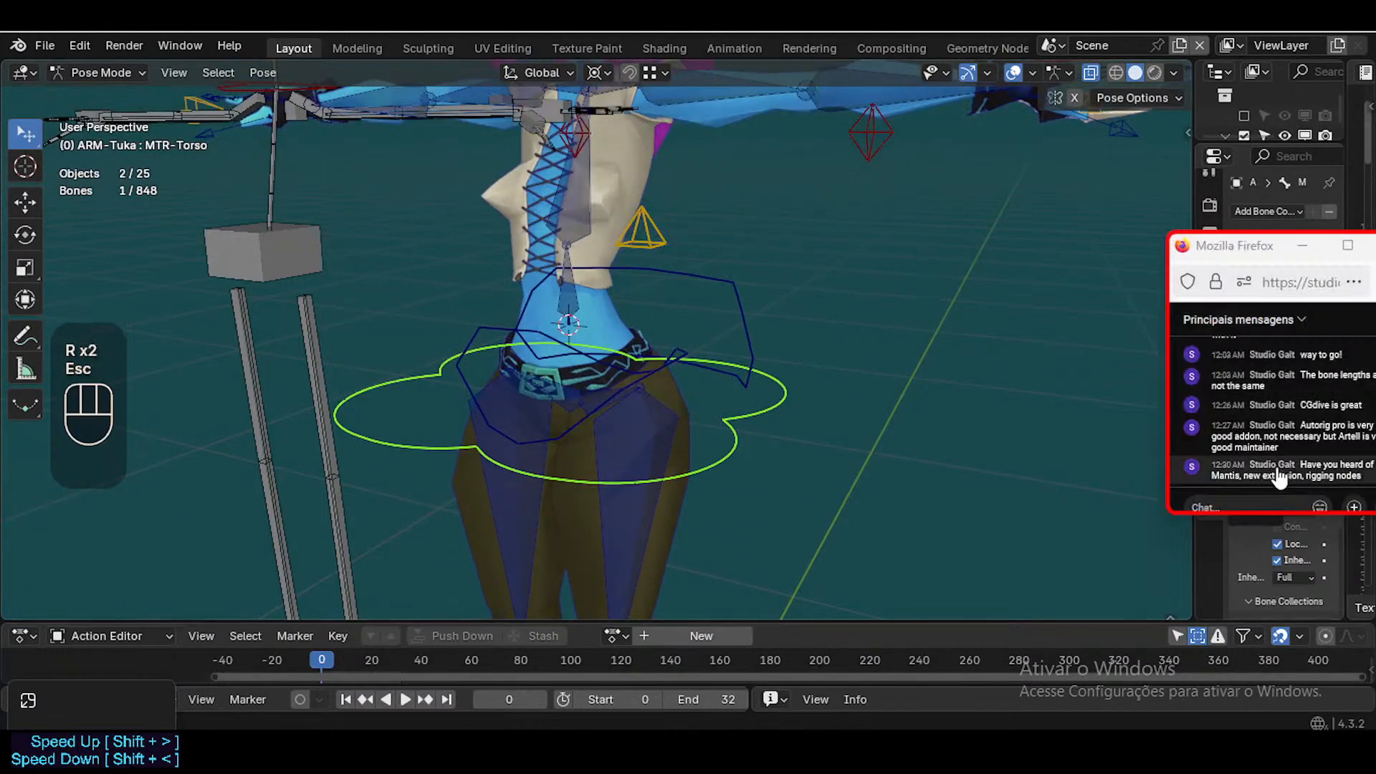
left_click(659, 356)
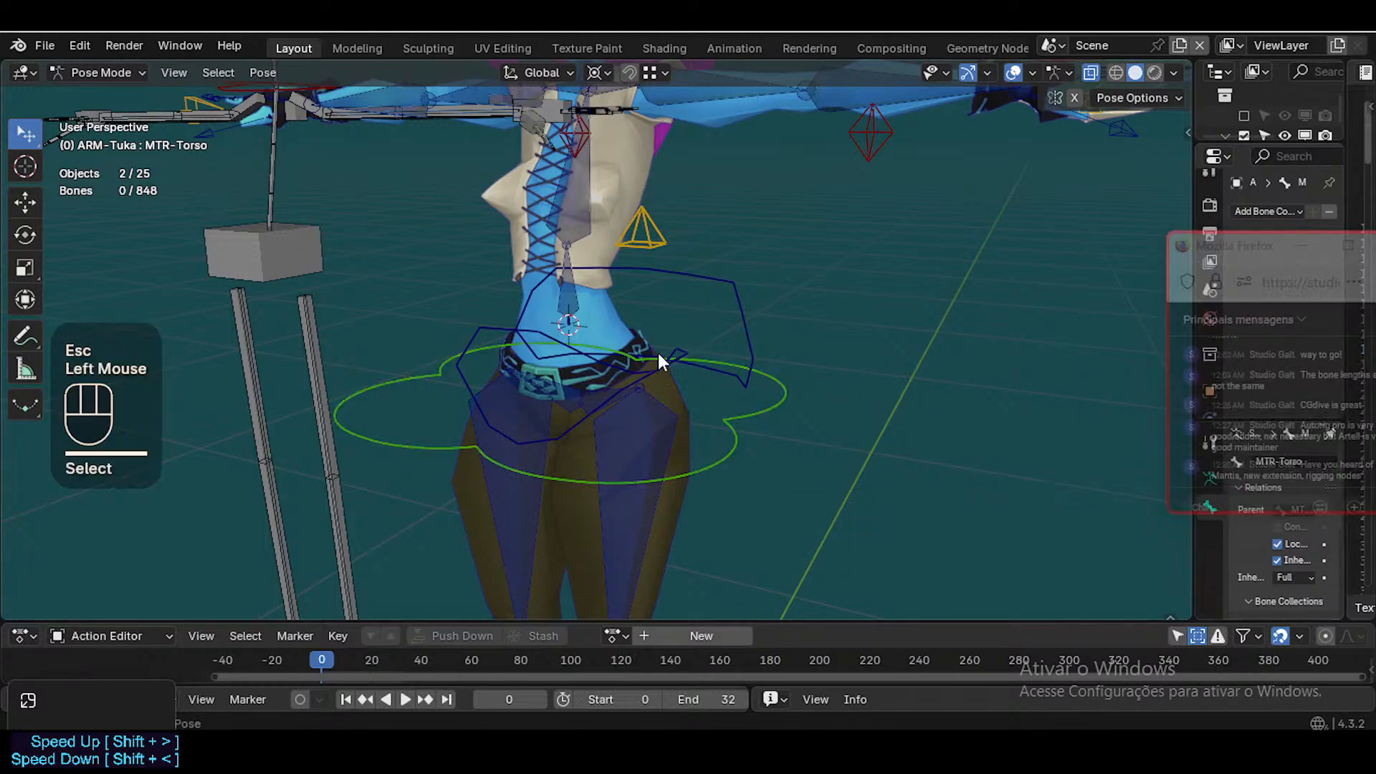
Turn off the custom bone shapes in the viewport and select the CTL-IK-HipsSway bone
left_click(660, 367)
scroll(583, 359, "up", 1)
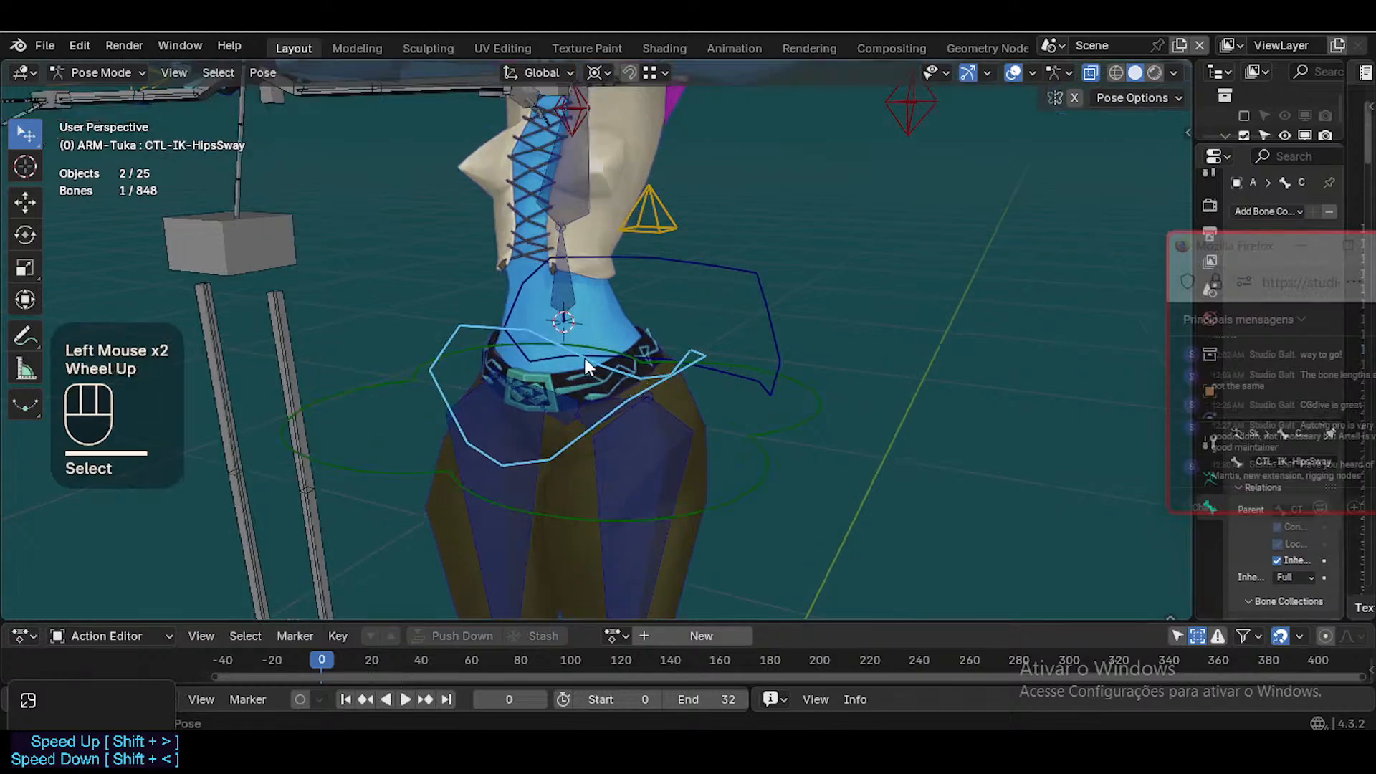
key("ctrl+4")
scroll(587, 366, "up", 3)
left_click(574, 349)
Try moving the CTL-IK-HipsSway bone with Auto IK at a chain length of 4
key("g")
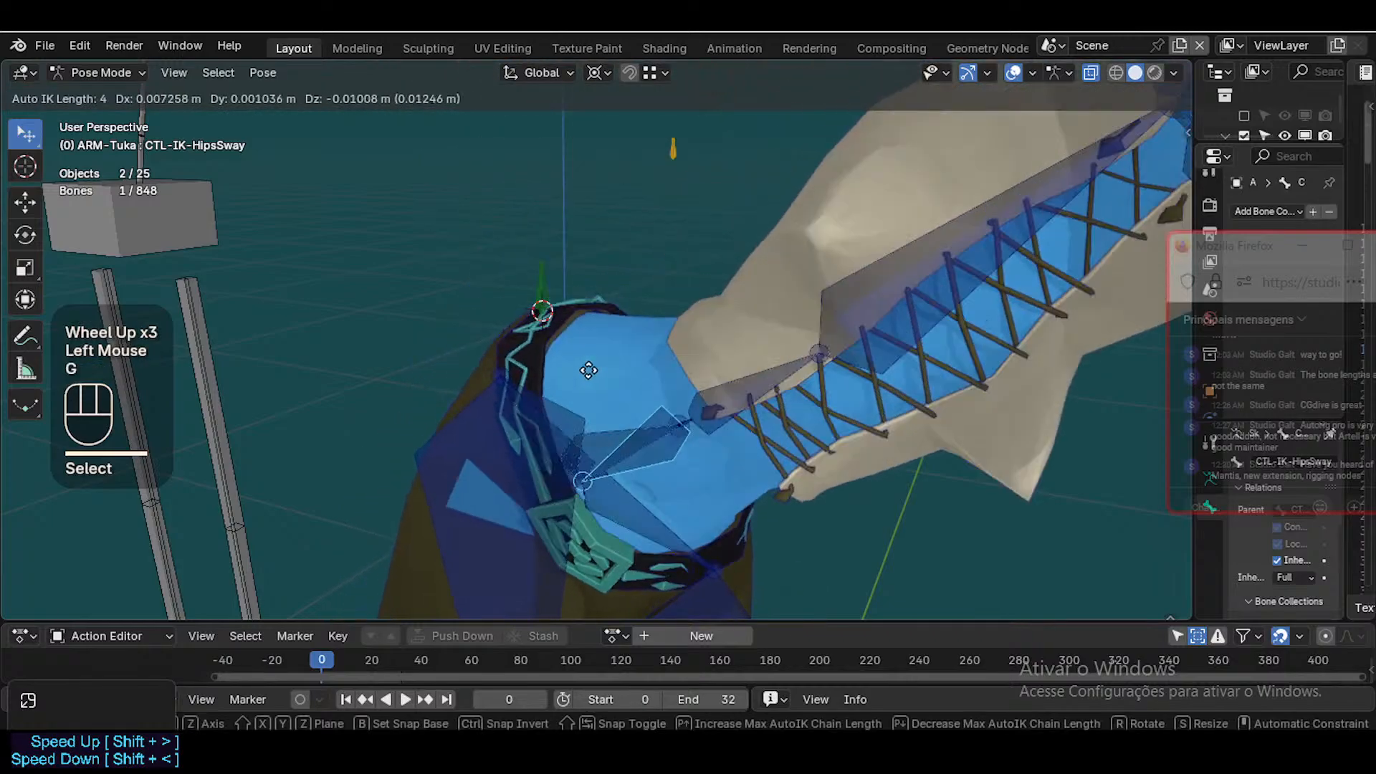
key("Escape")
key("g")
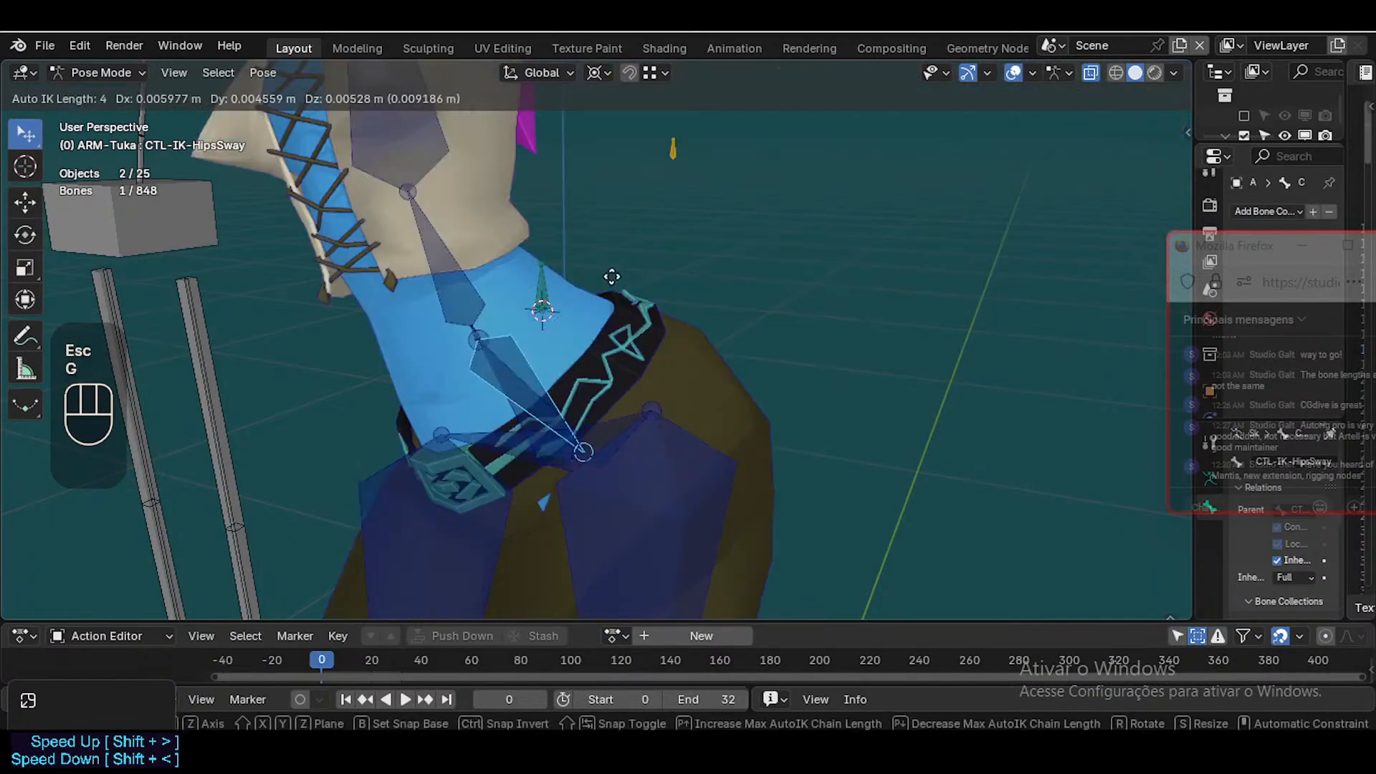
key("Escape")
Check the Auto IK setting in the armature's pose options
key("n")
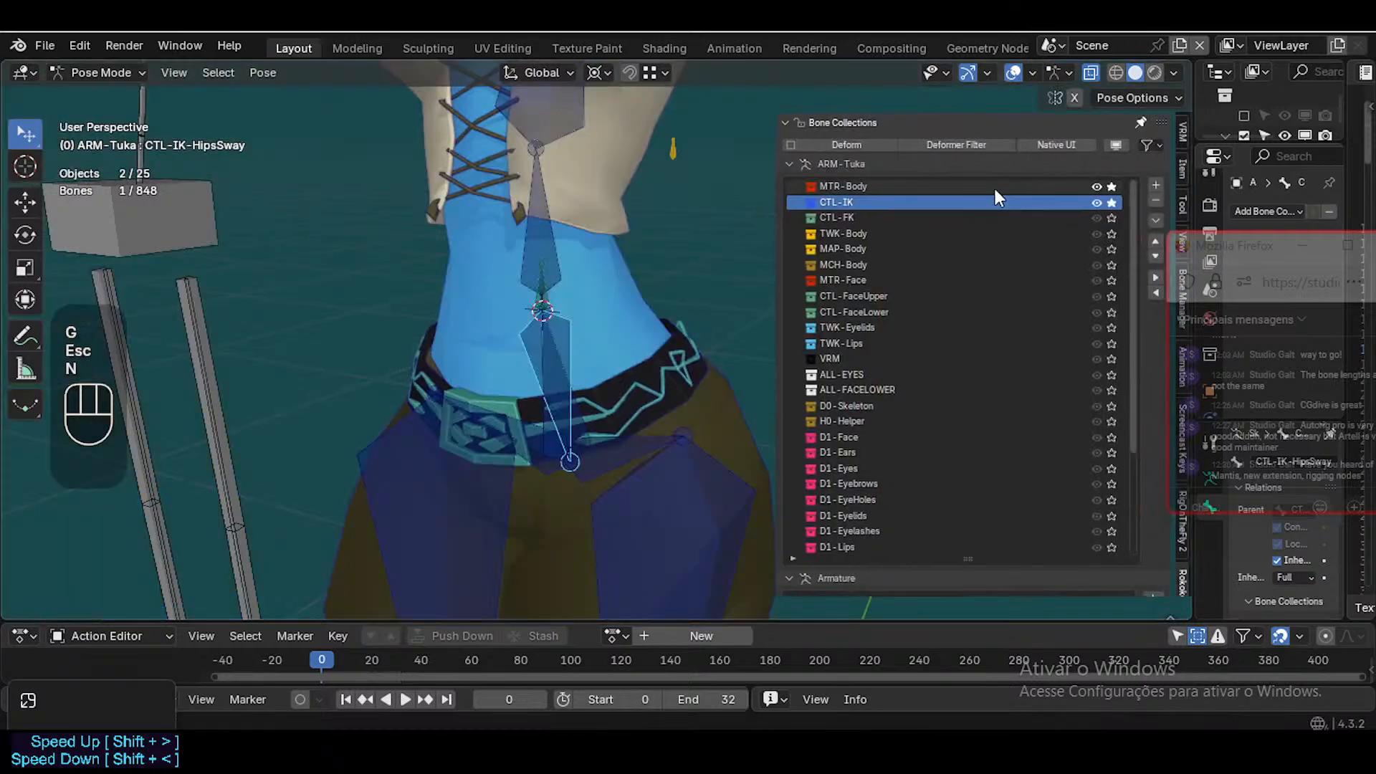
left_click(833, 124)
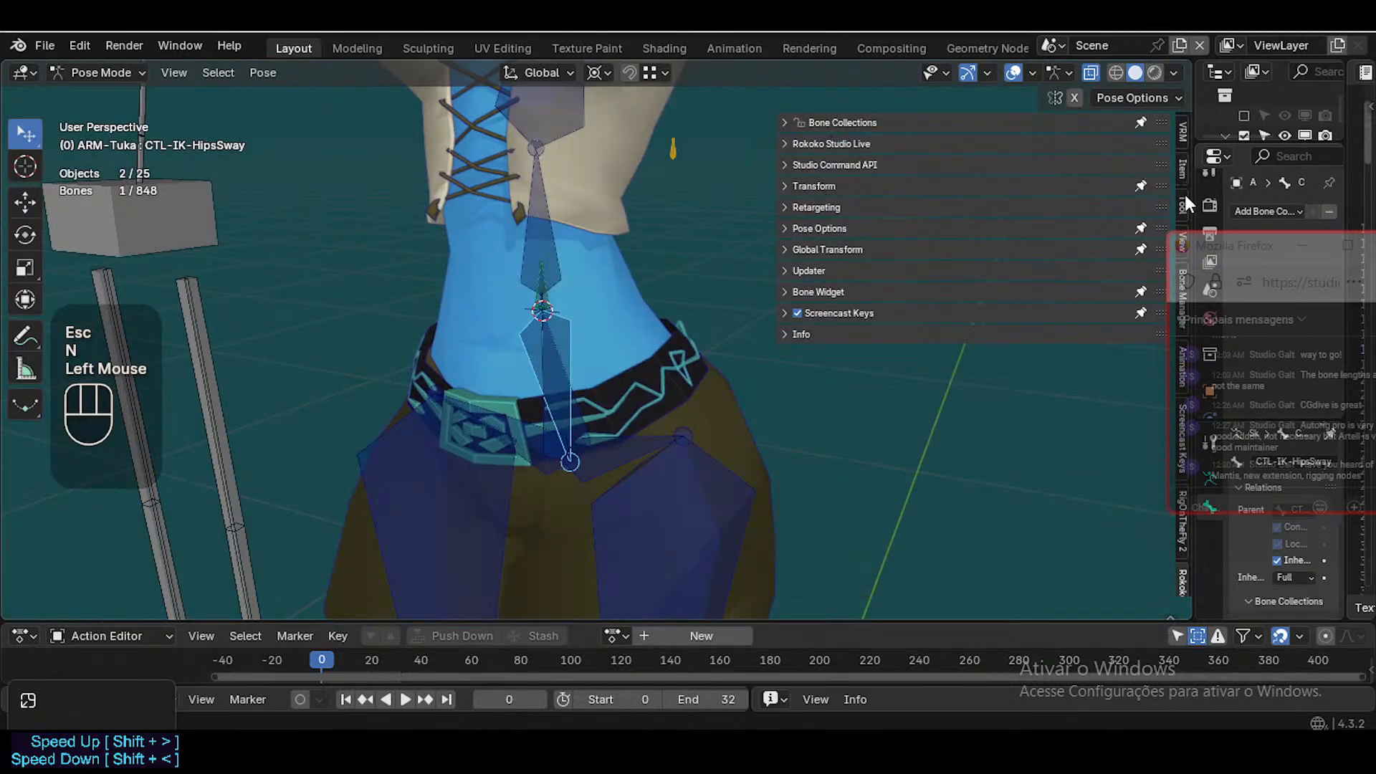
double_click(1184, 197)
left_click(853, 166)
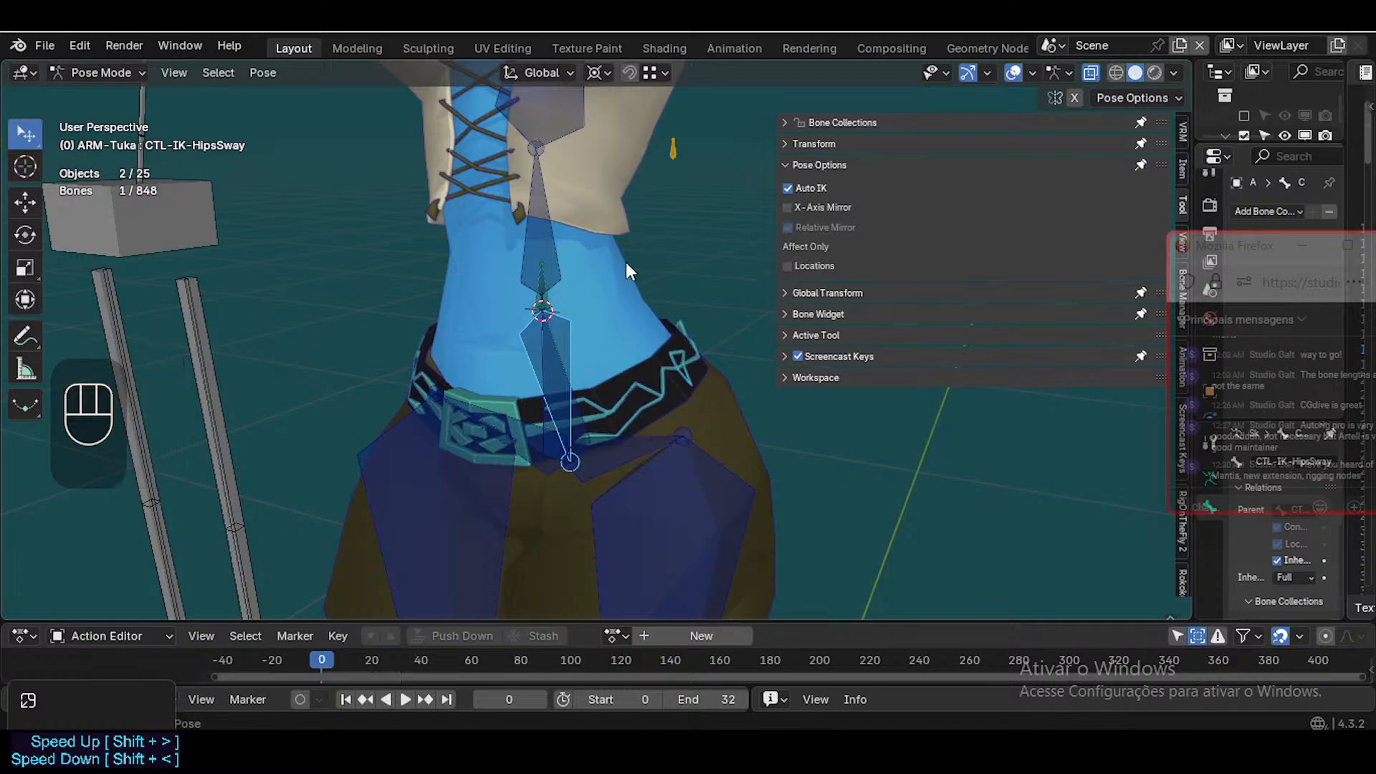
key("n")
Try rotating the CTL-IK-HipsSway bone to tilt the hips toward either side
key("alt+x")
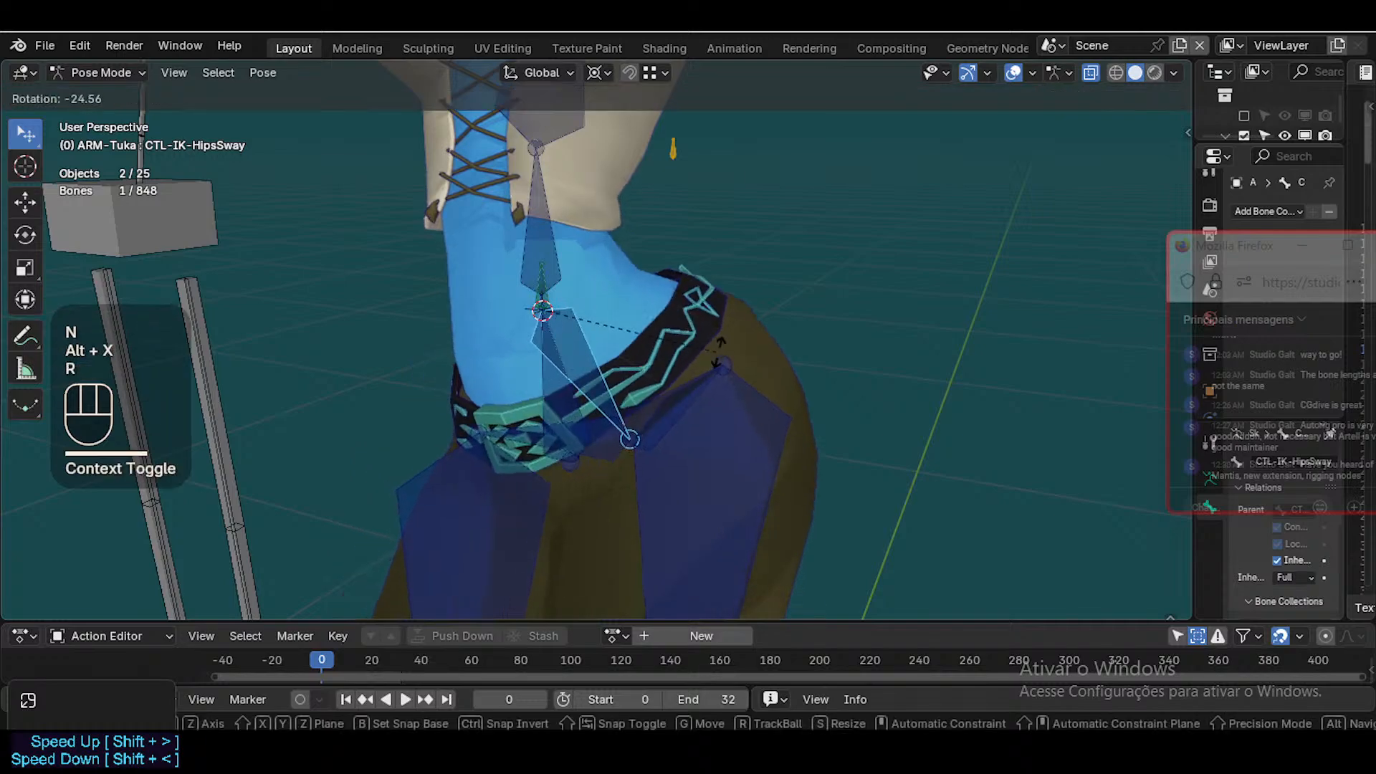
key("Escape")
scroll(608, 402, "down", 2)
key("r")
key("Escape")
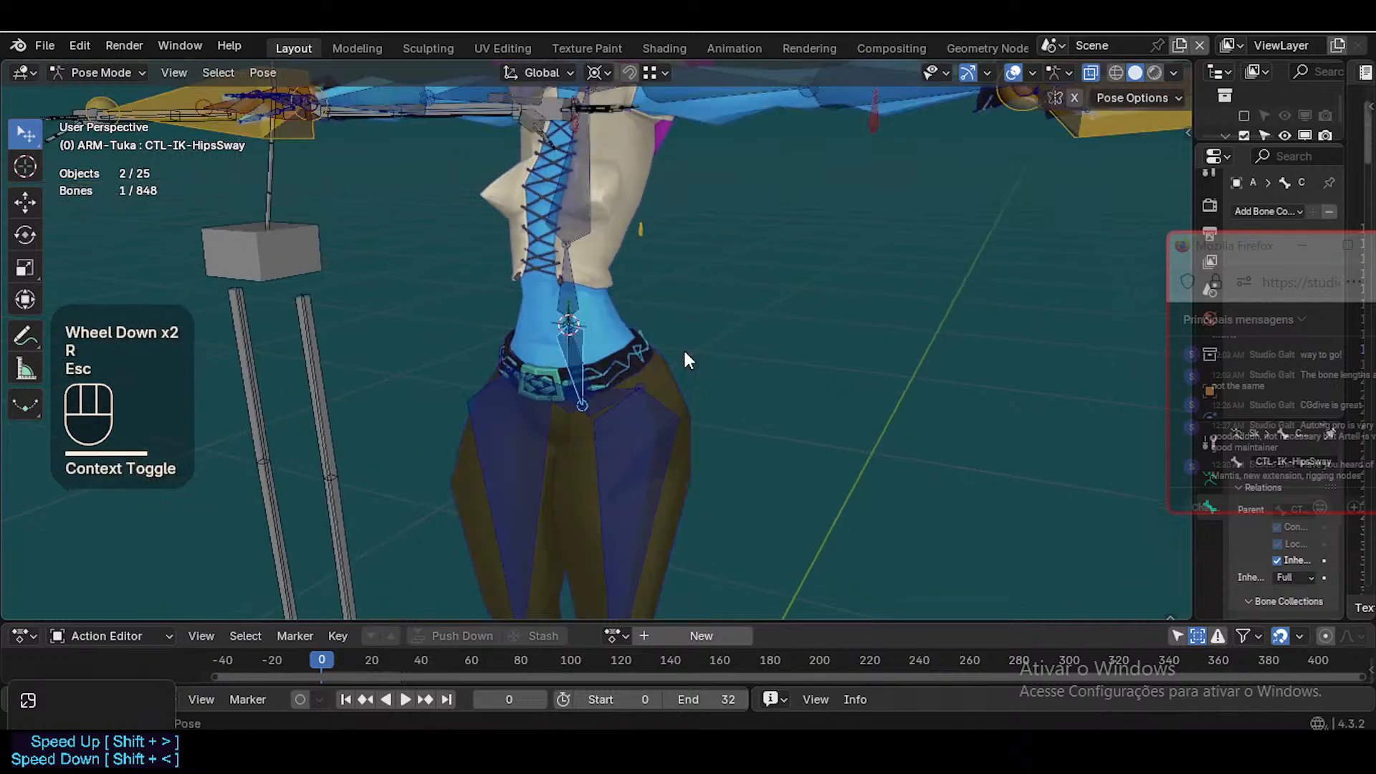
key("alt+x")
key("r")
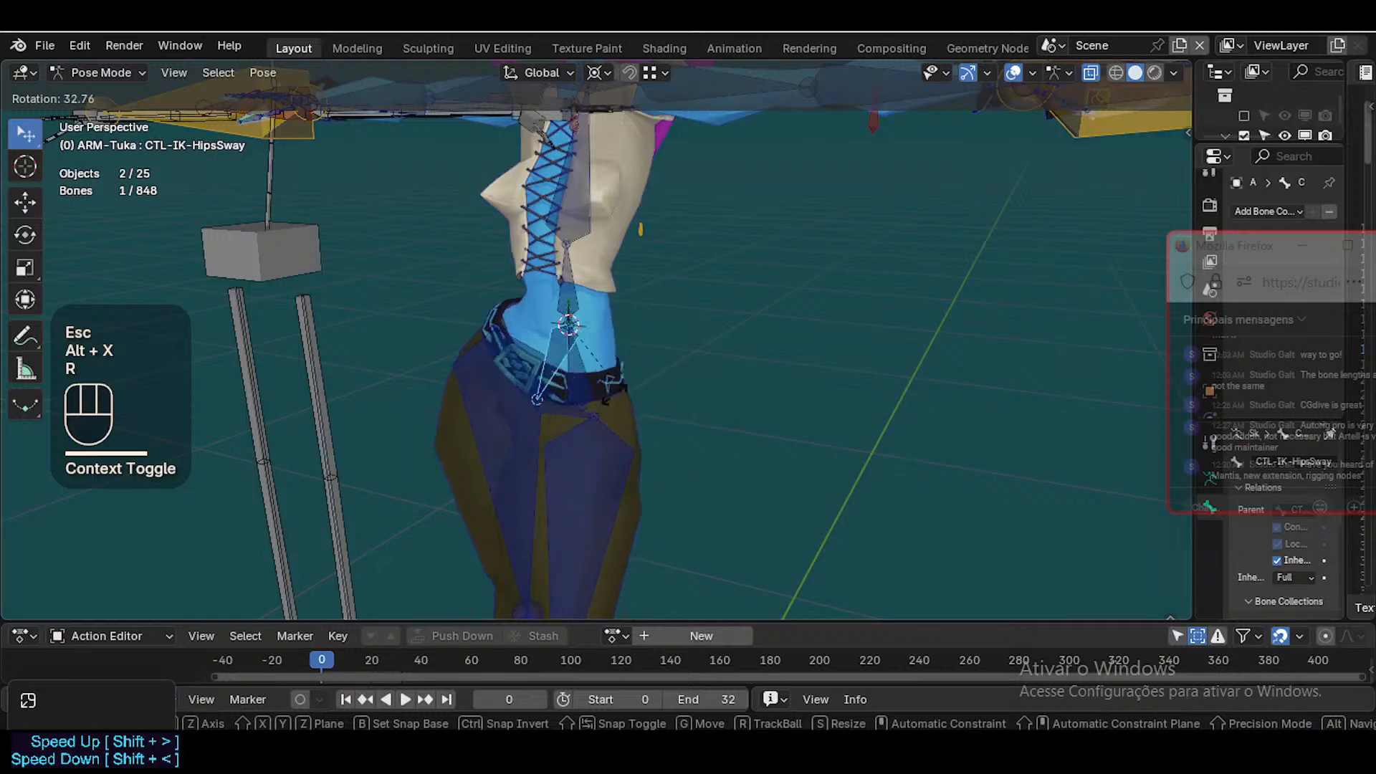
key("Escape")
scroll(575, 427, "down", 2)
scroll(579, 433, "down", 1)
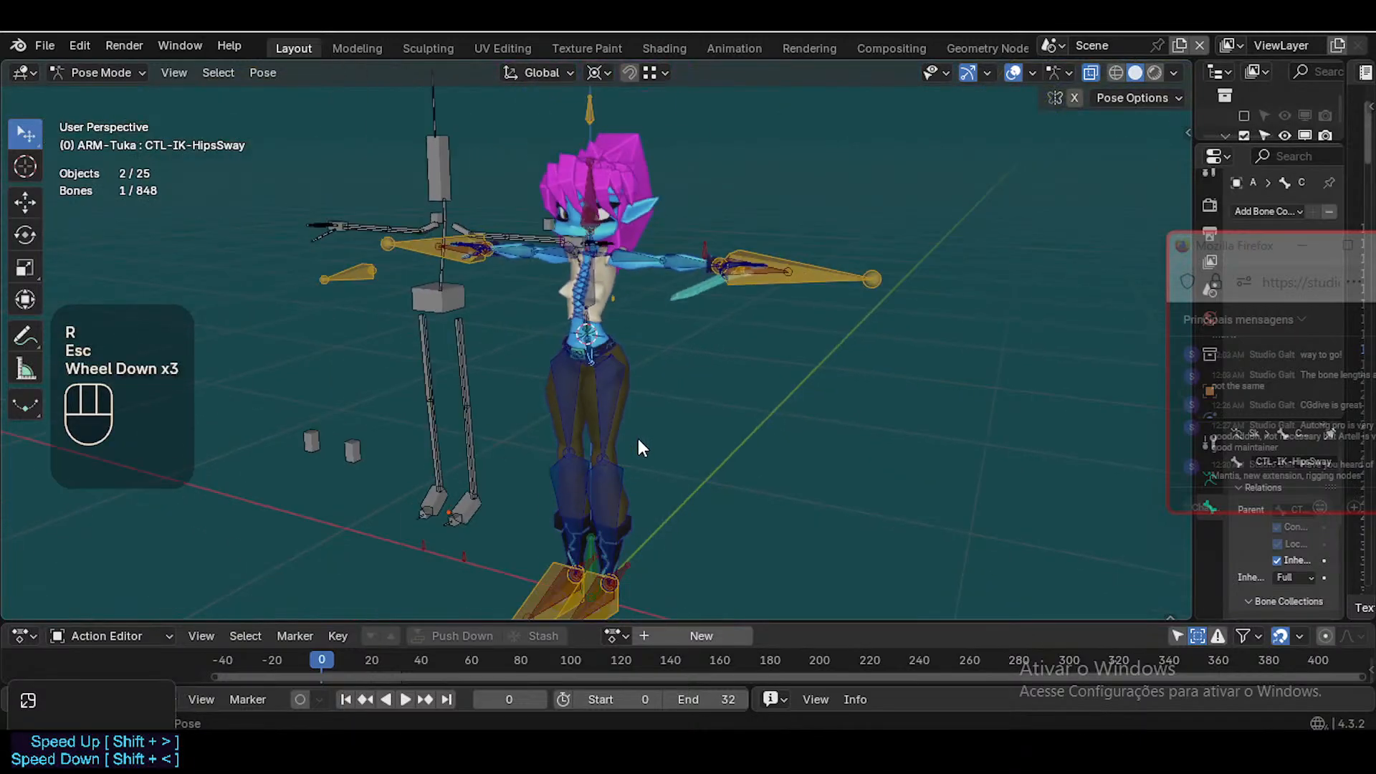
key("r")
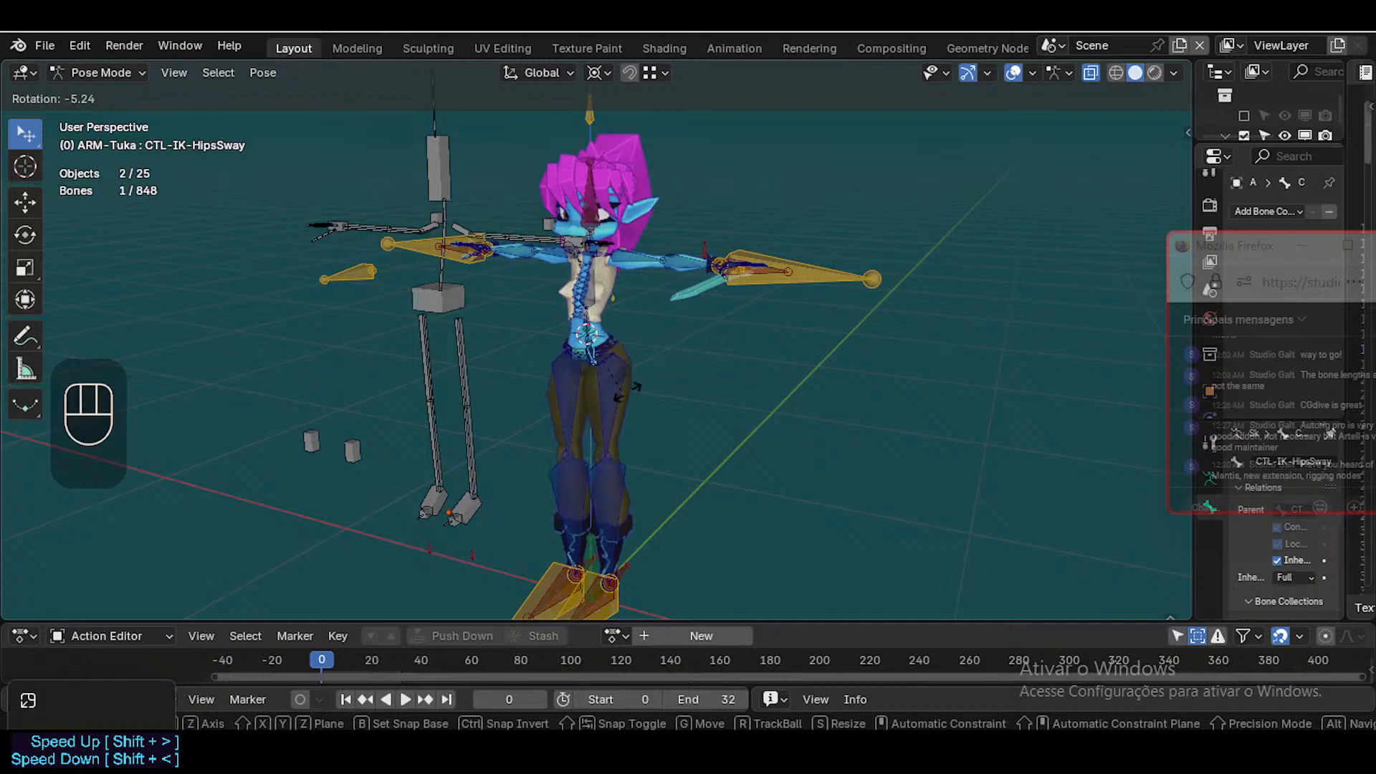
key("Escape")
scroll(659, 387, "up", 4)
key("r")
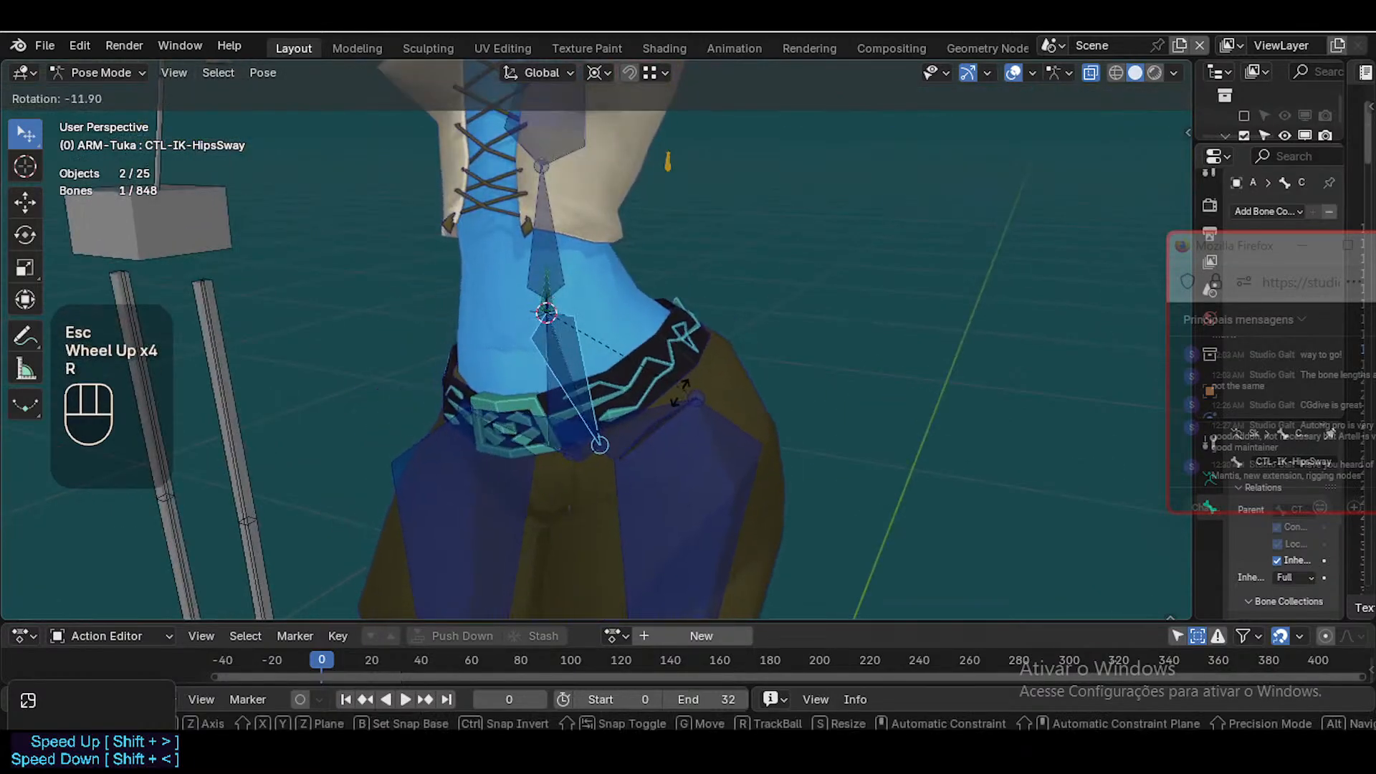
key("Escape")
Select CTL-IK-Hip.L and try moving it with Auto IK chain lengths of 3, 1 and 2
left_click(643, 466)
scroll(658, 506, "down", 1)
left_click(654, 367)
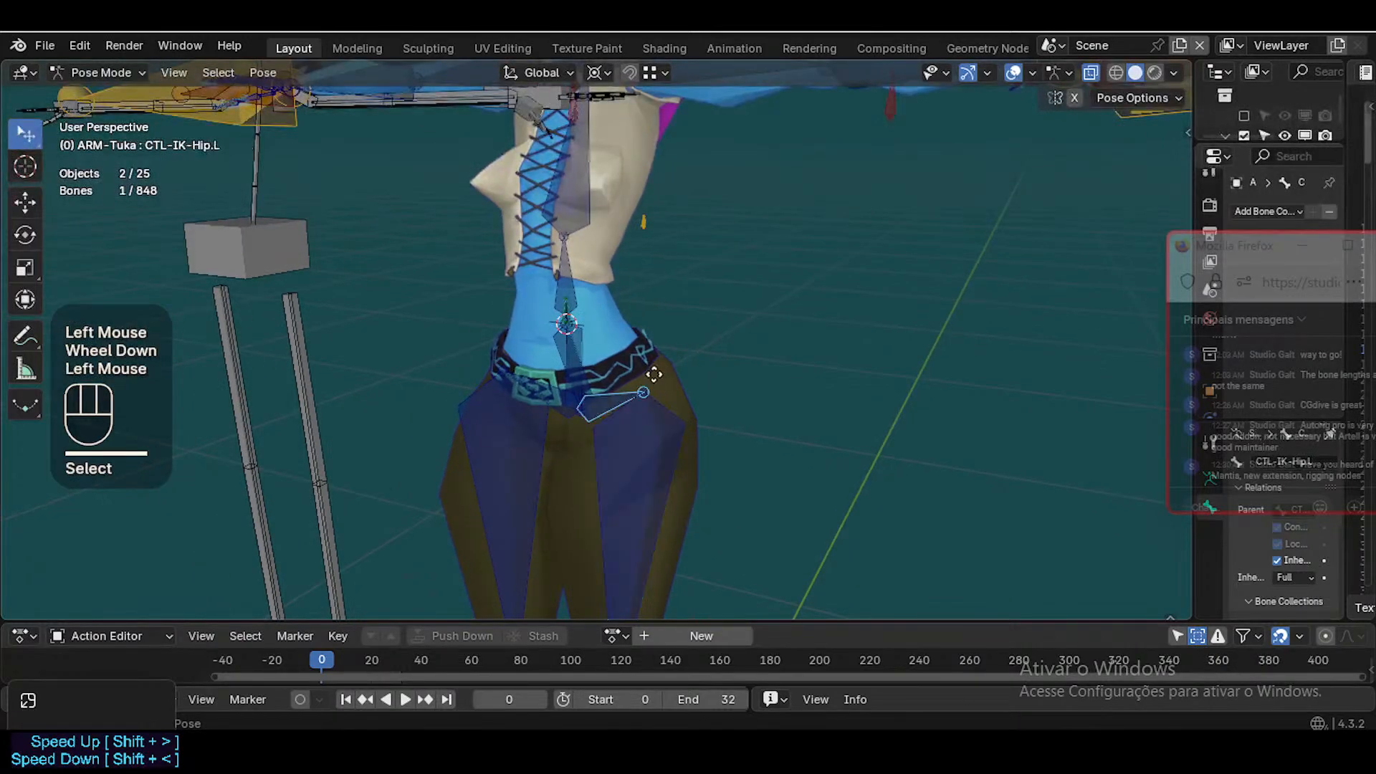
key("g")
scroll(650, 375, "up", 1)
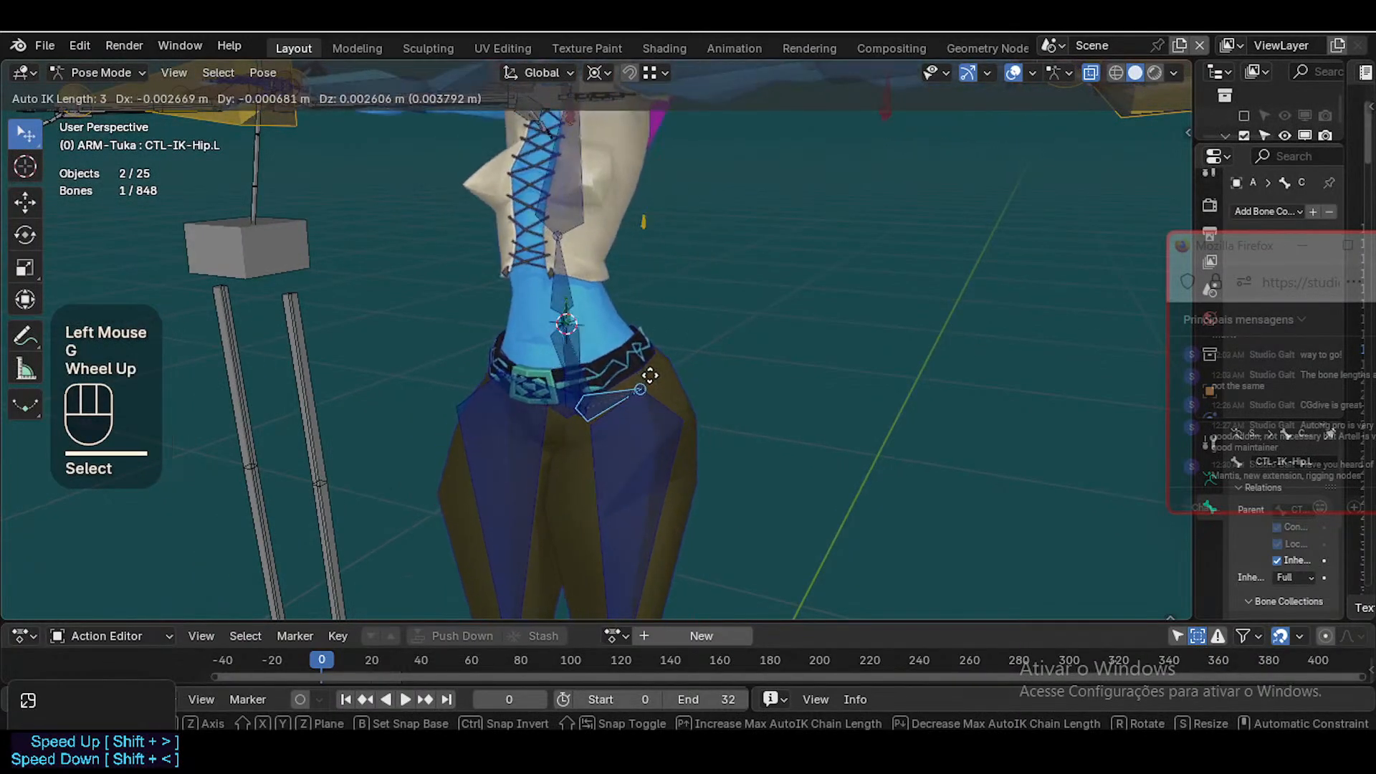
scroll(650, 375, "up", 1)
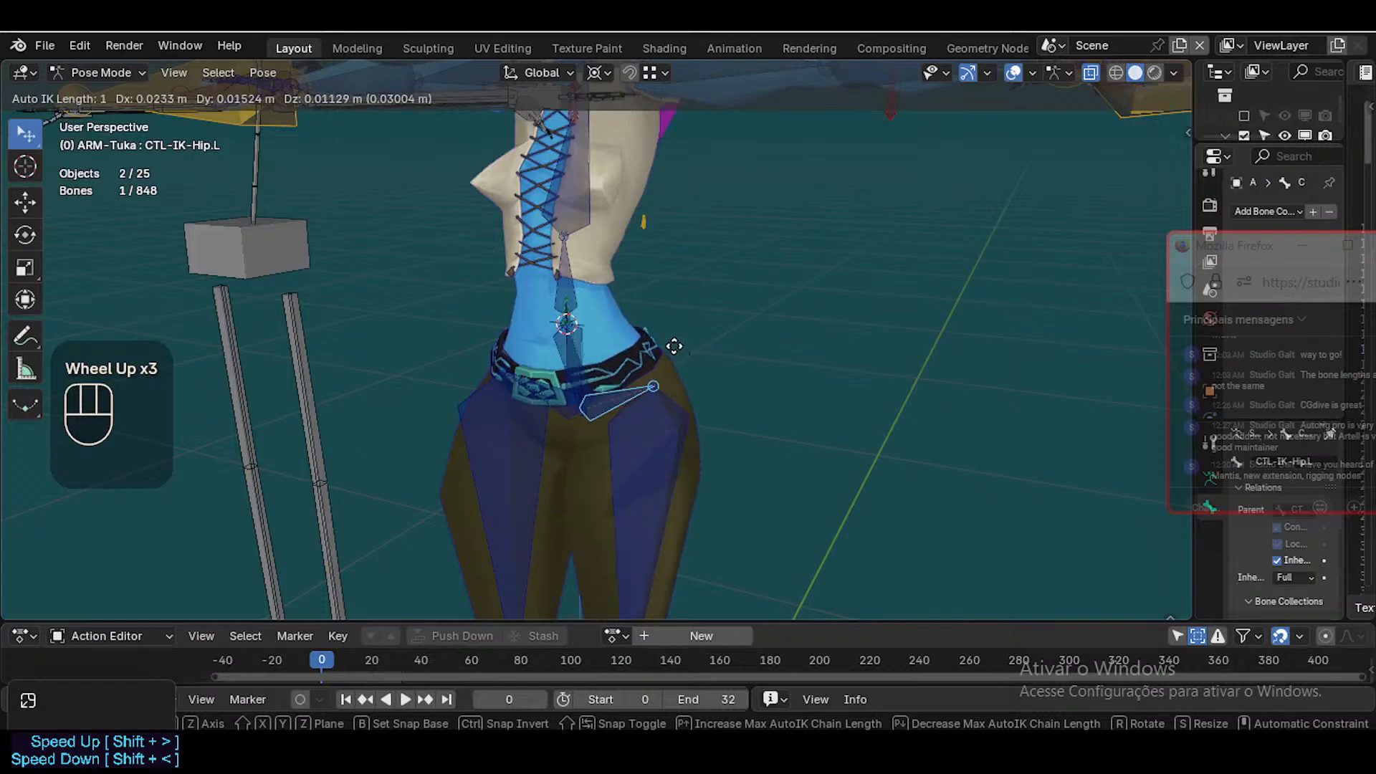
scroll(662, 370, "down", 1)
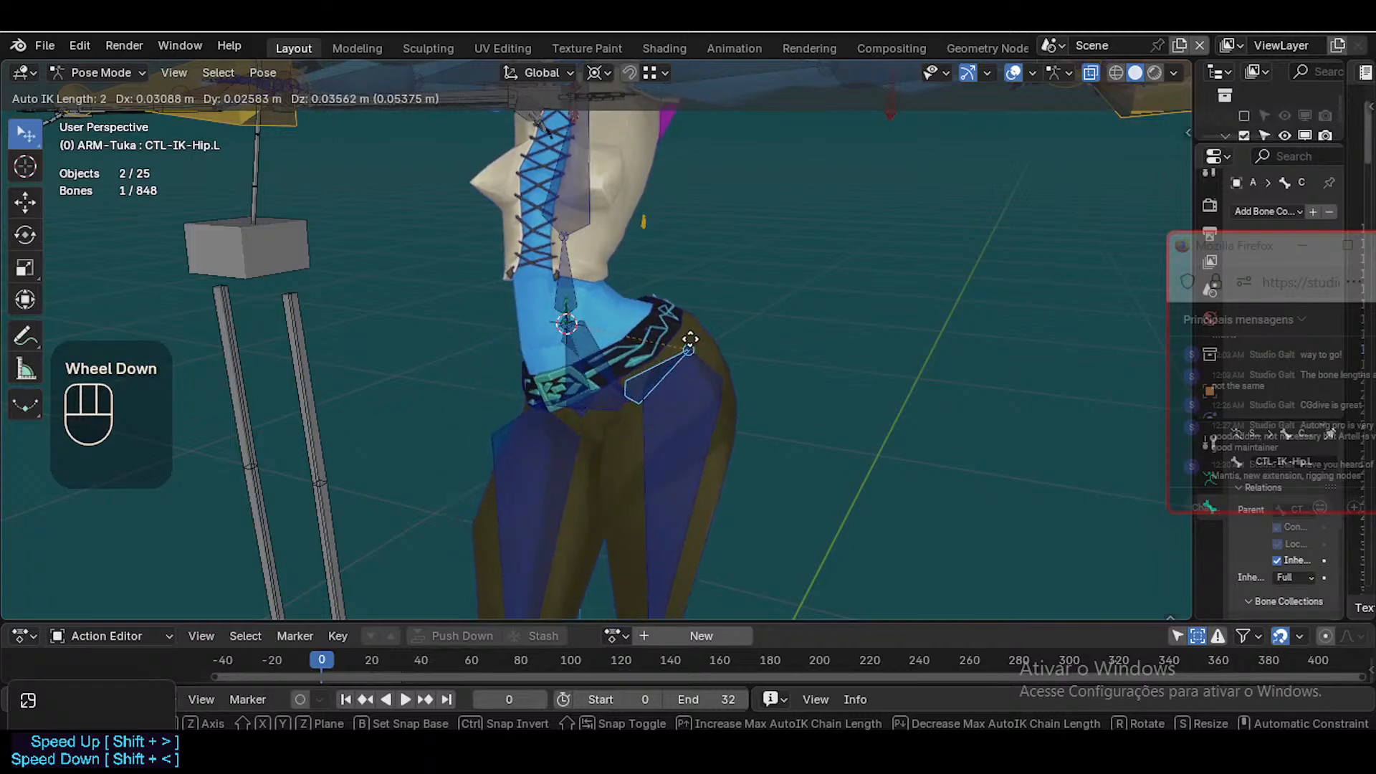
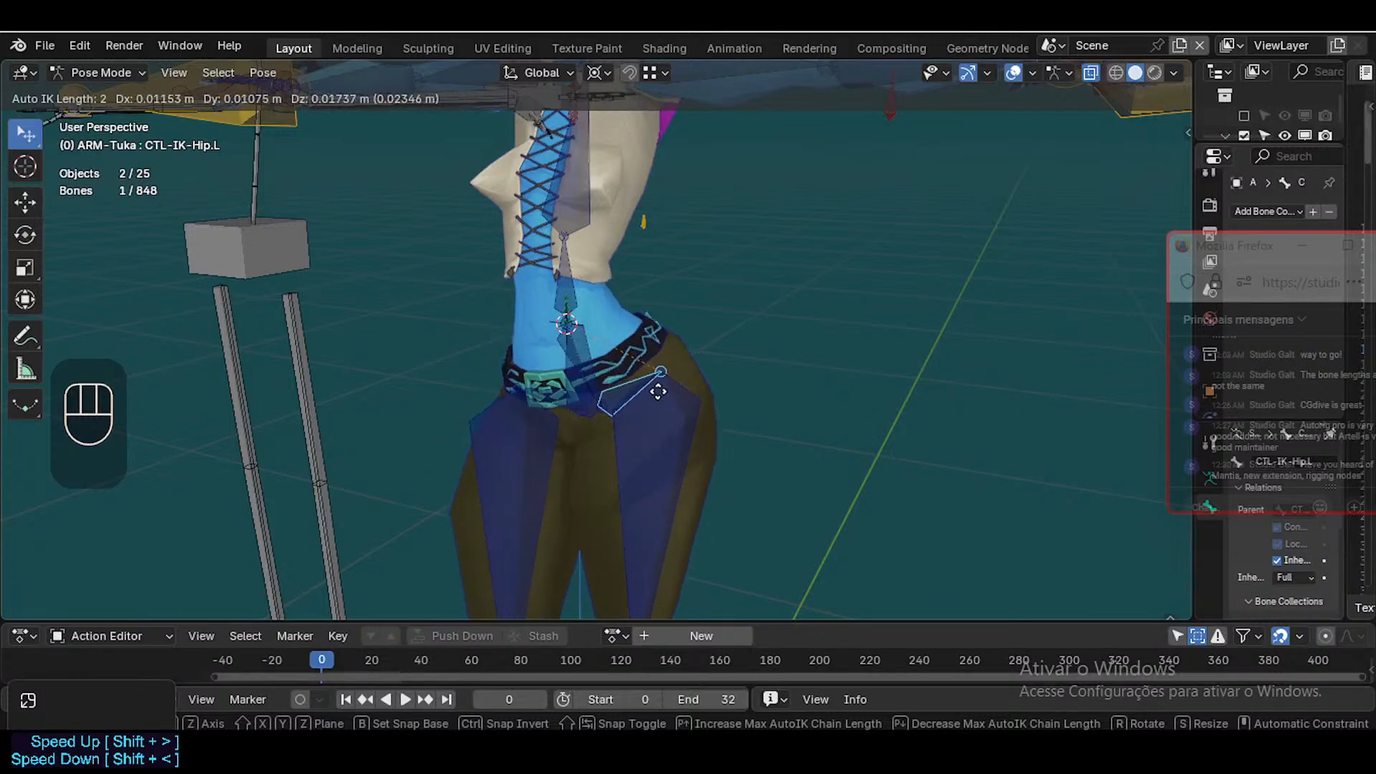
scroll(667, 378, "down", 1)
key("Escape")
Move CTL-IK-Hip.L about 0.06 m toward the opposite hip with an Auto IK chain length of 3
scroll(649, 405, "down", 3)
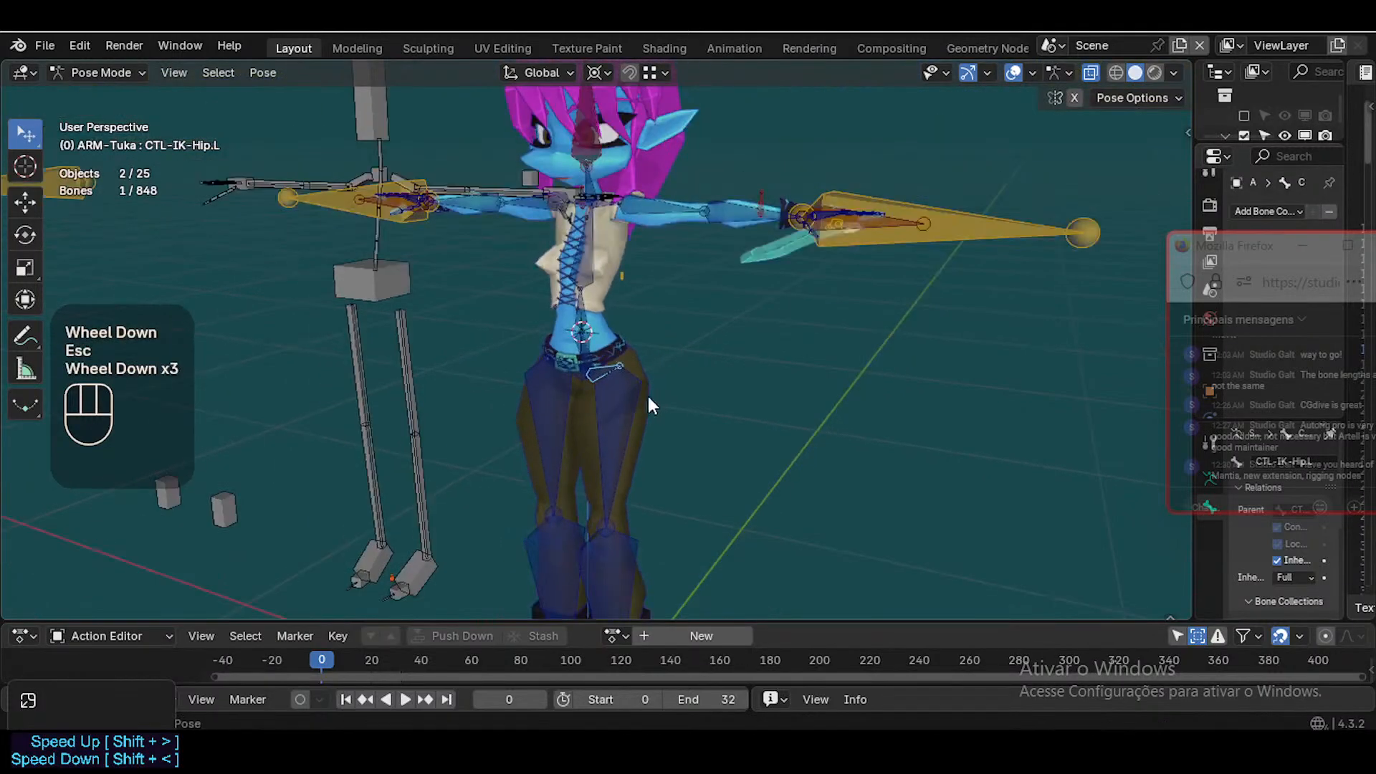
scroll(609, 390, "up", 1)
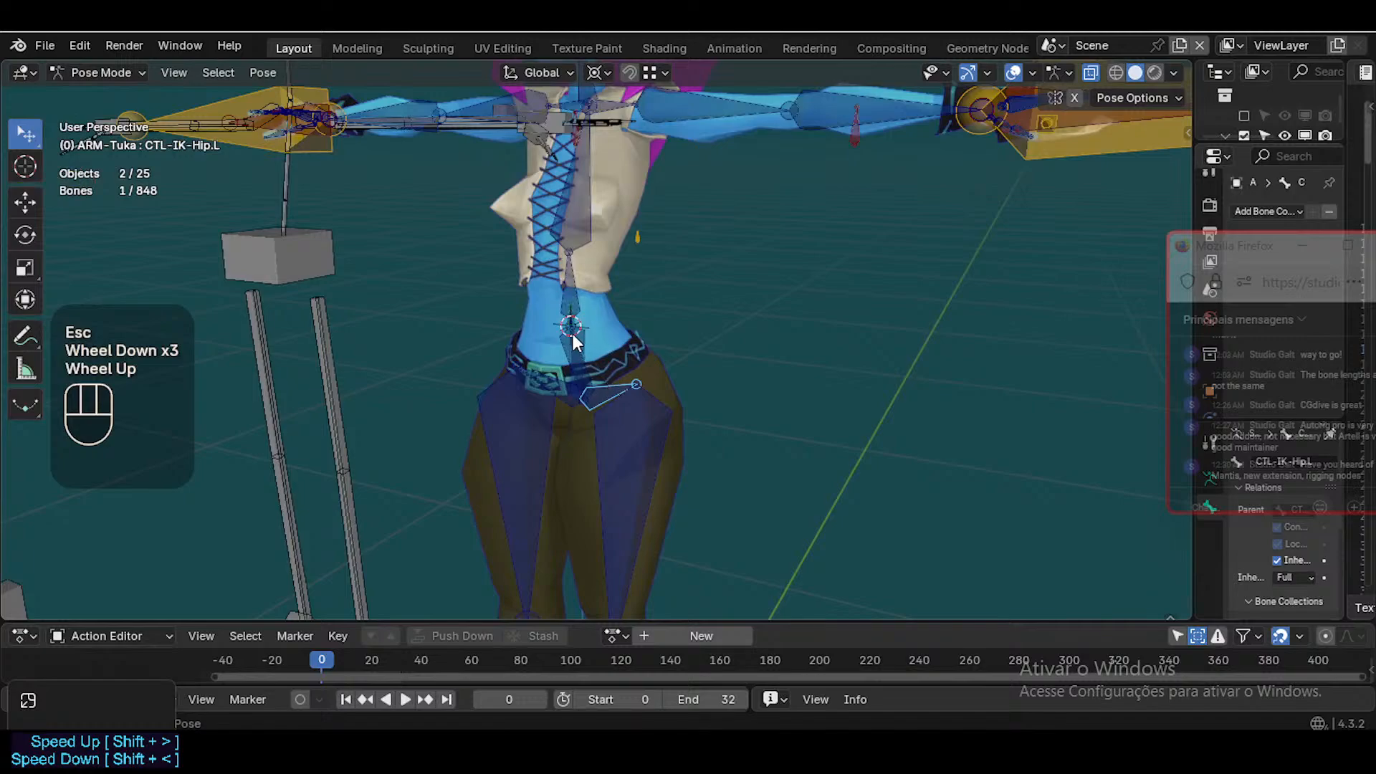
scroll(573, 334, "up", 3)
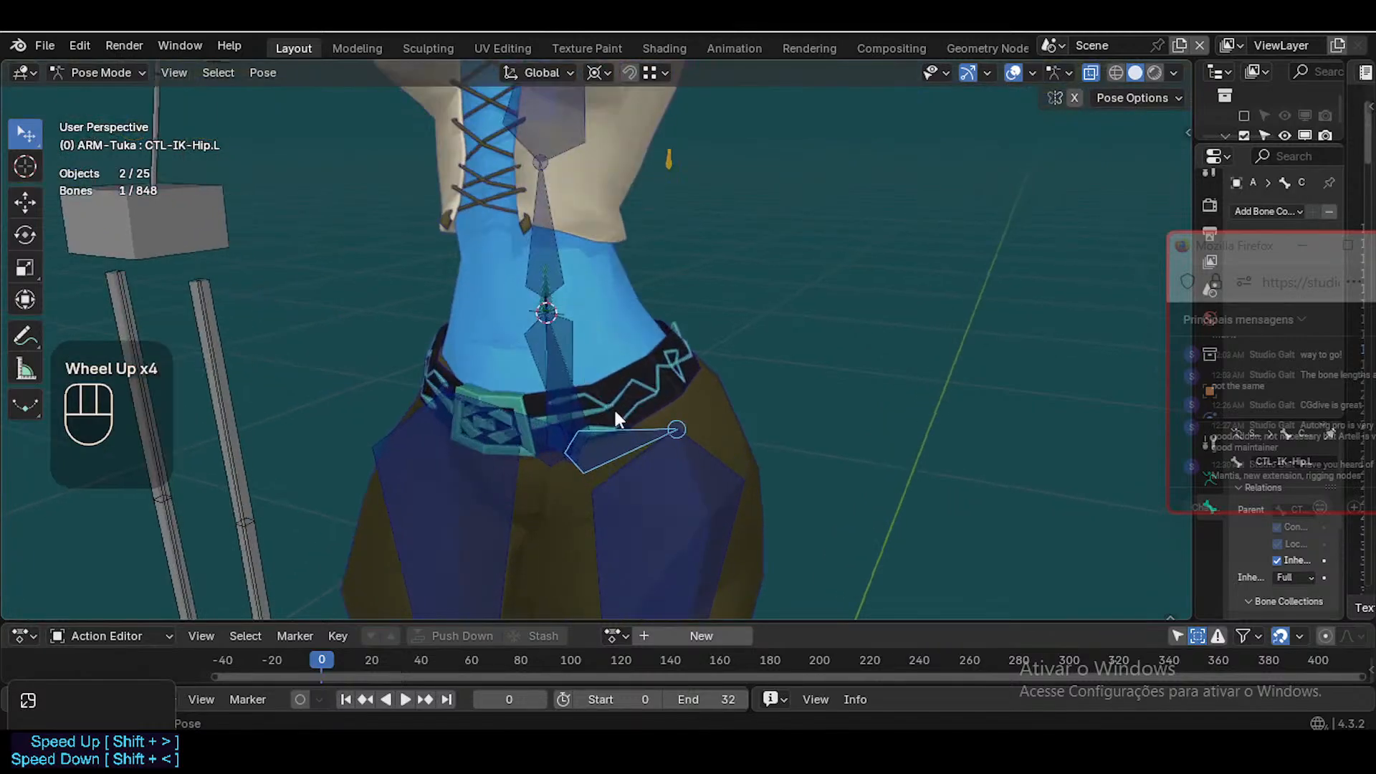
key("g")
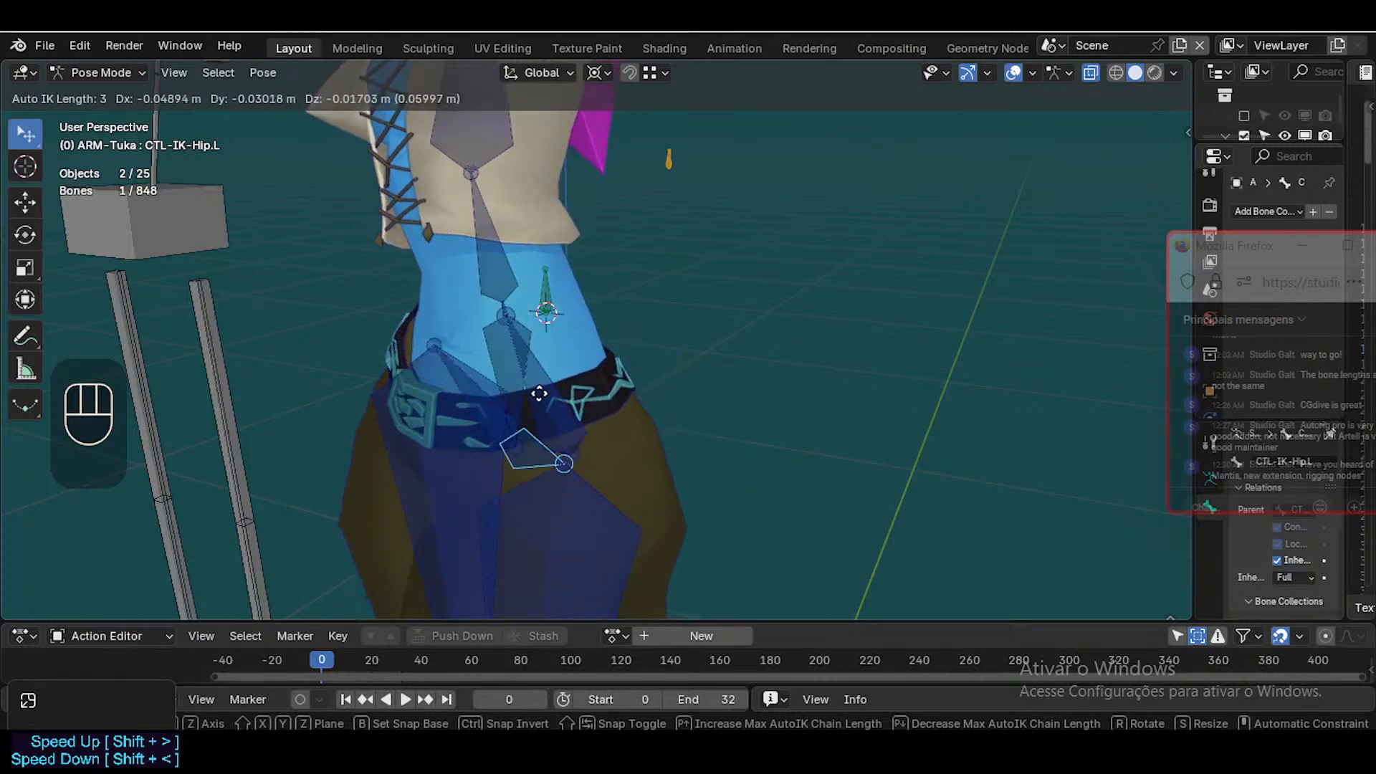
left_click(545, 397)
Cycle through the overlapping hip bones, including CTL-IK-Hips and CTL-IK-Hip.L, to examine their displaced positions
left_click(545, 397)
left_click(540, 413)
left_click(546, 409)
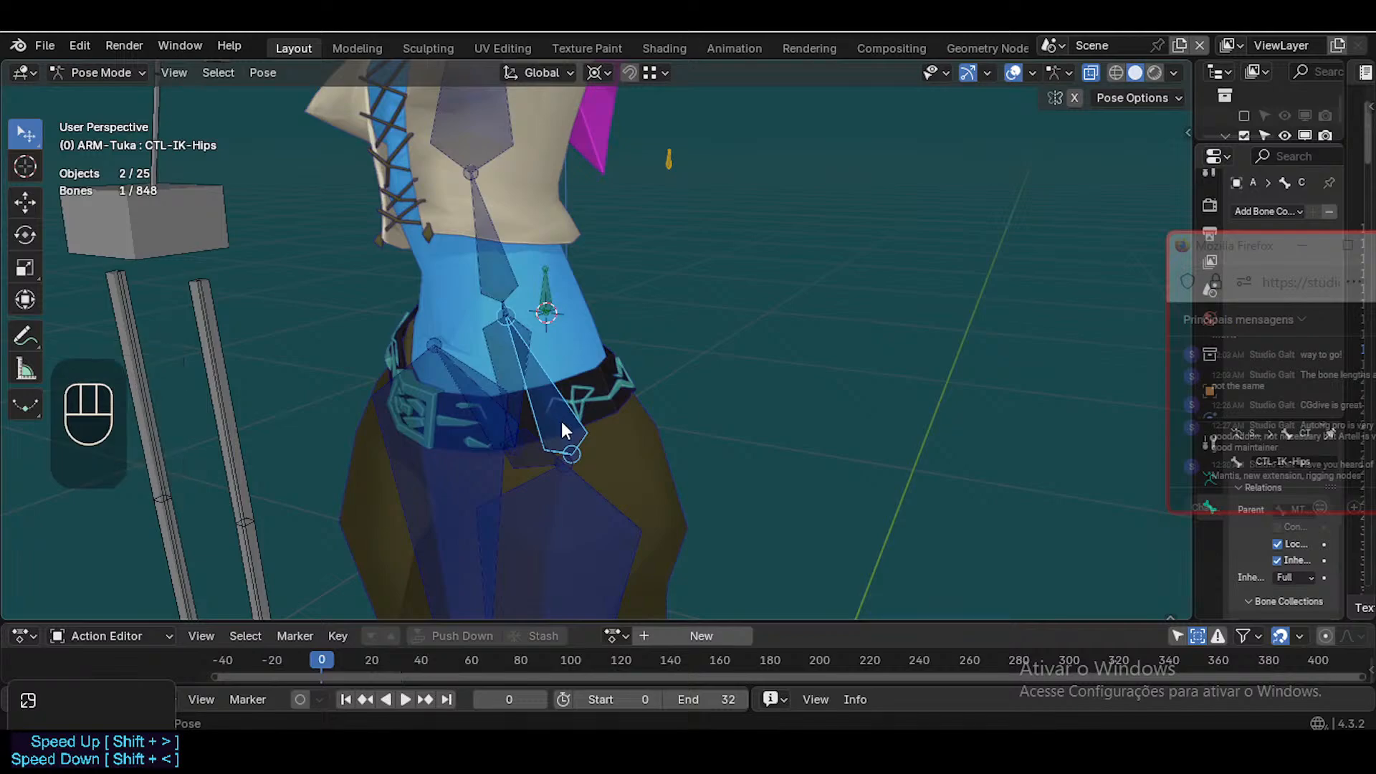
left_click(522, 455)
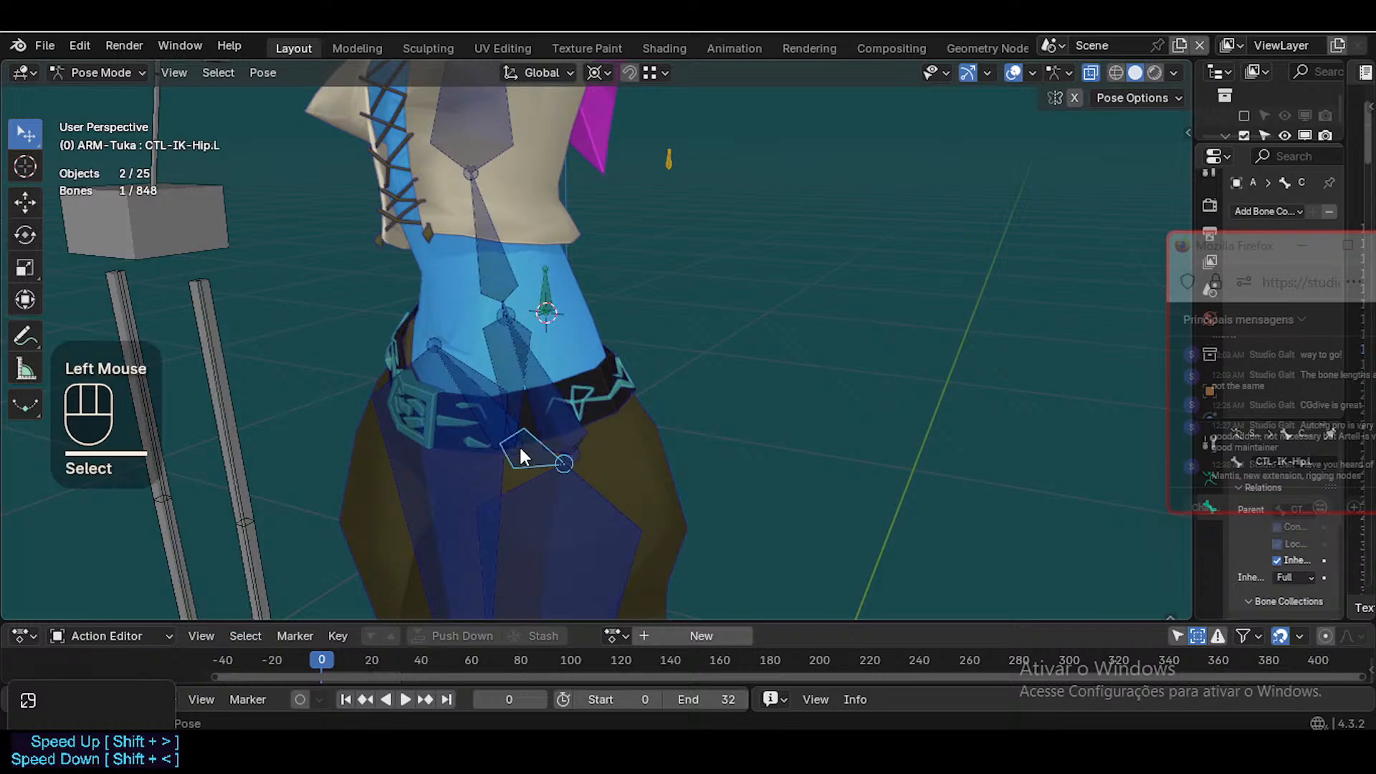
left_click(527, 459)
left_click(528, 459)
Reset the pose of all bones to undo the hip displacement
key("a")
key("a")
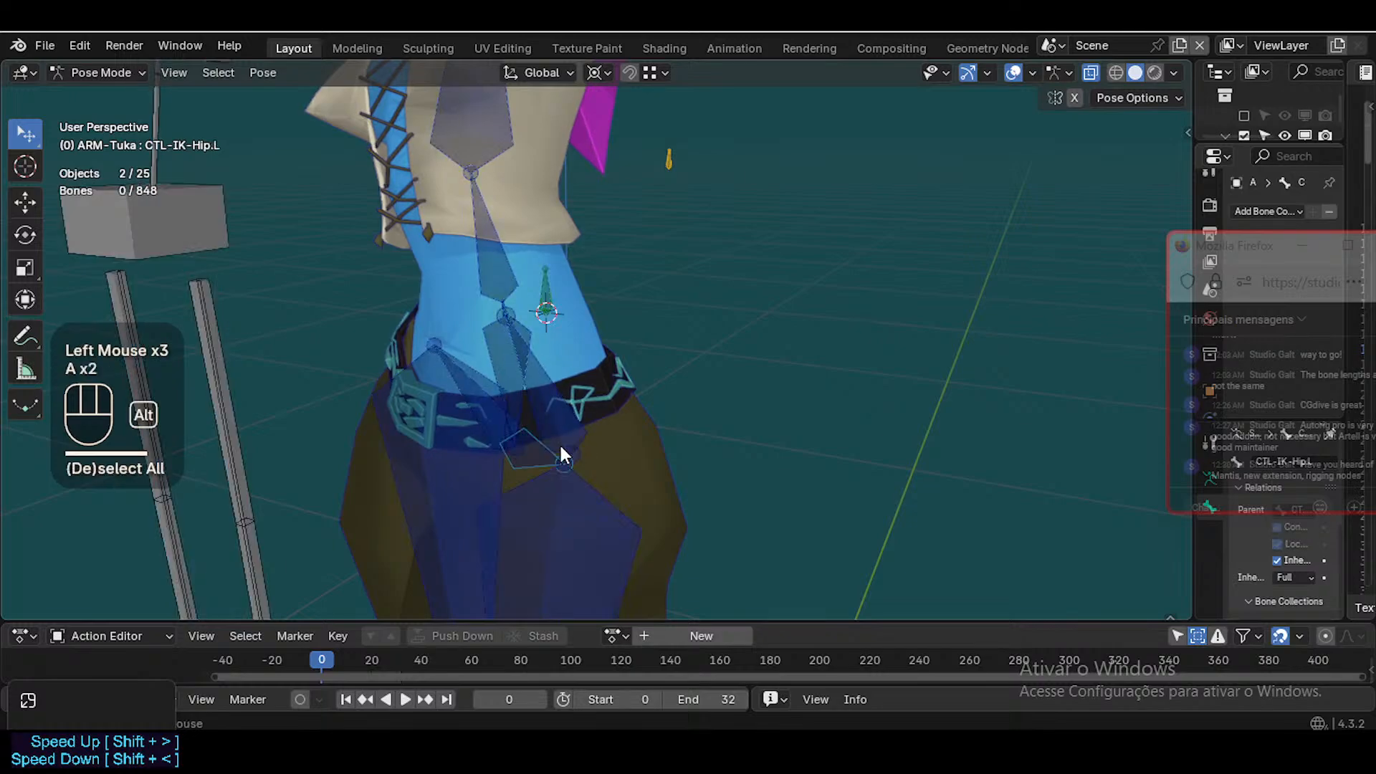
key("alt+q")
key("a")
key("alt+q")
key("alt+q")
Try raising the left hip bone, CTL-IK-Hip.L, with Auto IK at a chain length of 3
left_click(629, 422)
key("g")
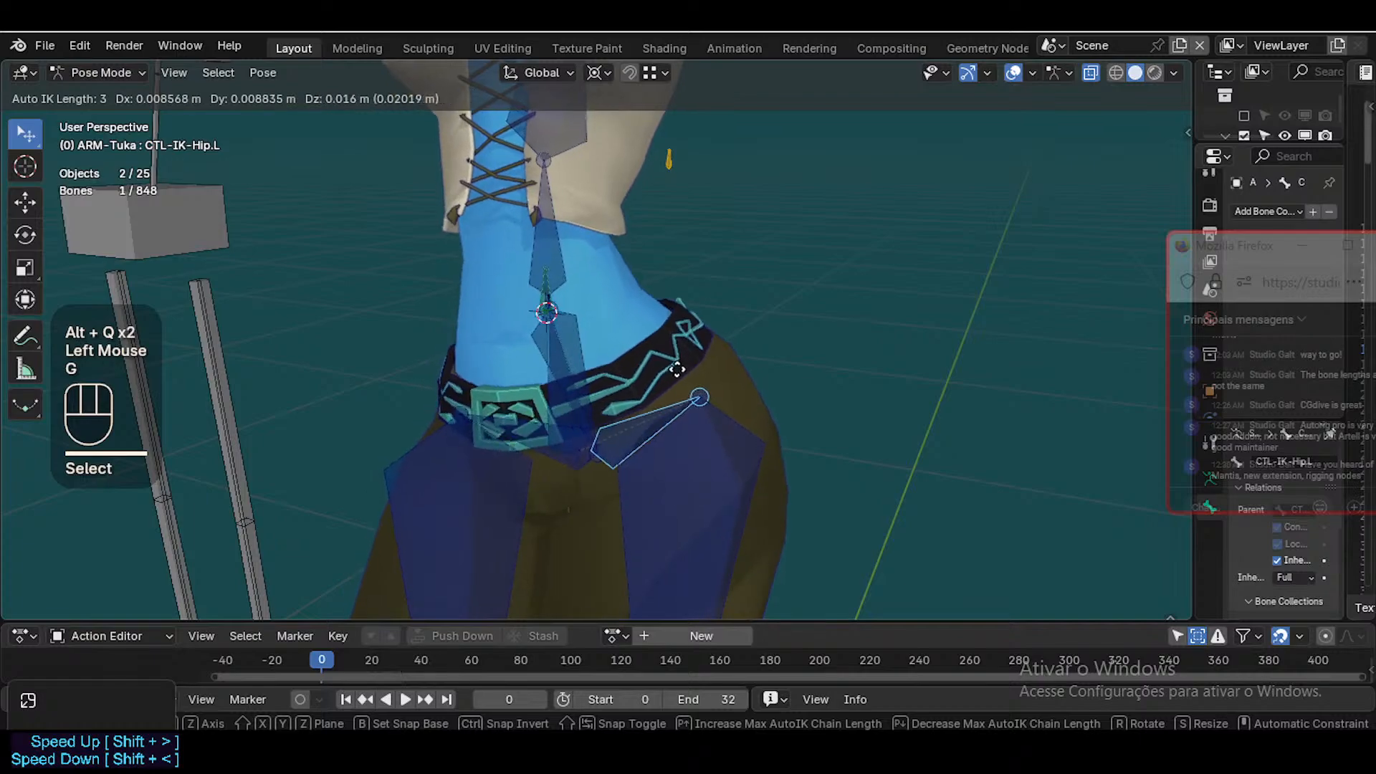
key("Escape")
scroll(688, 350, "down", 2)
scroll(688, 350, "down", 3)
key("g")
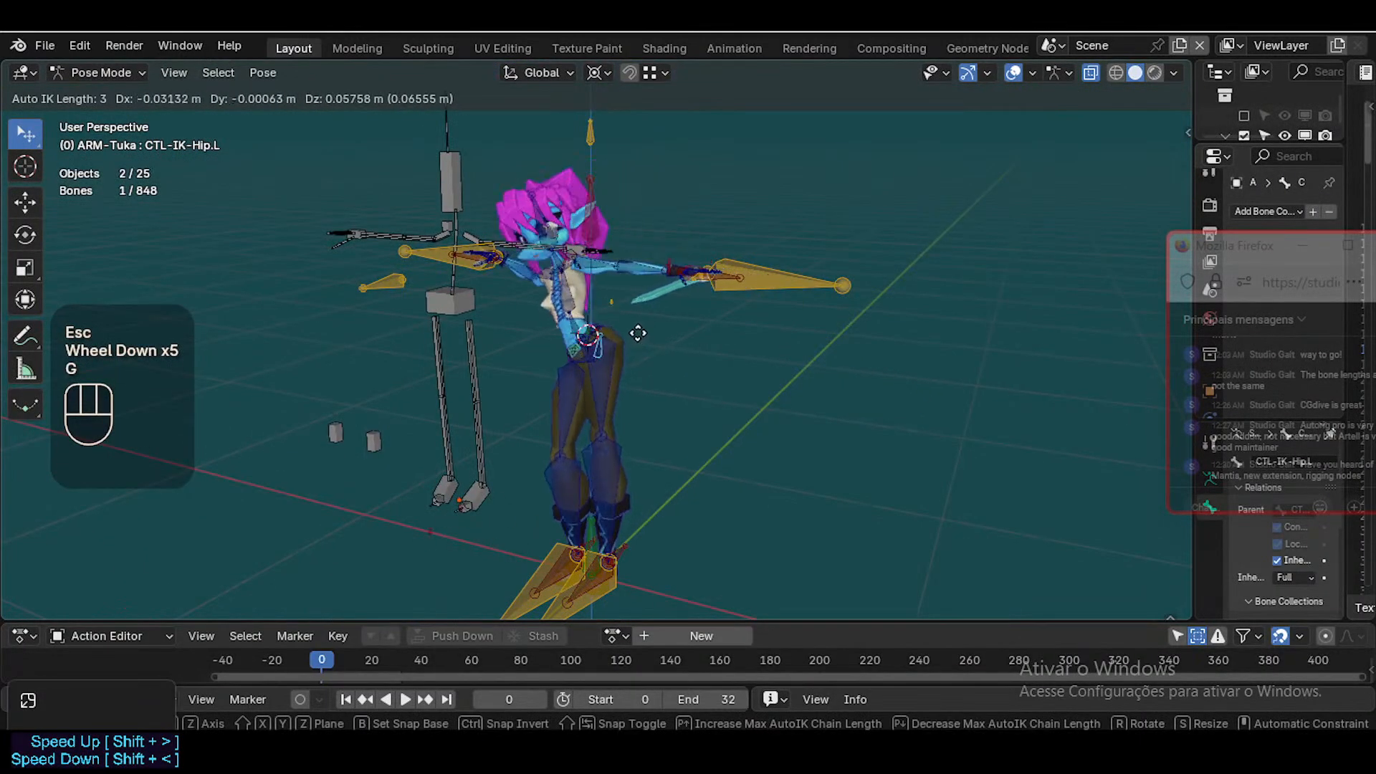
key("Escape")
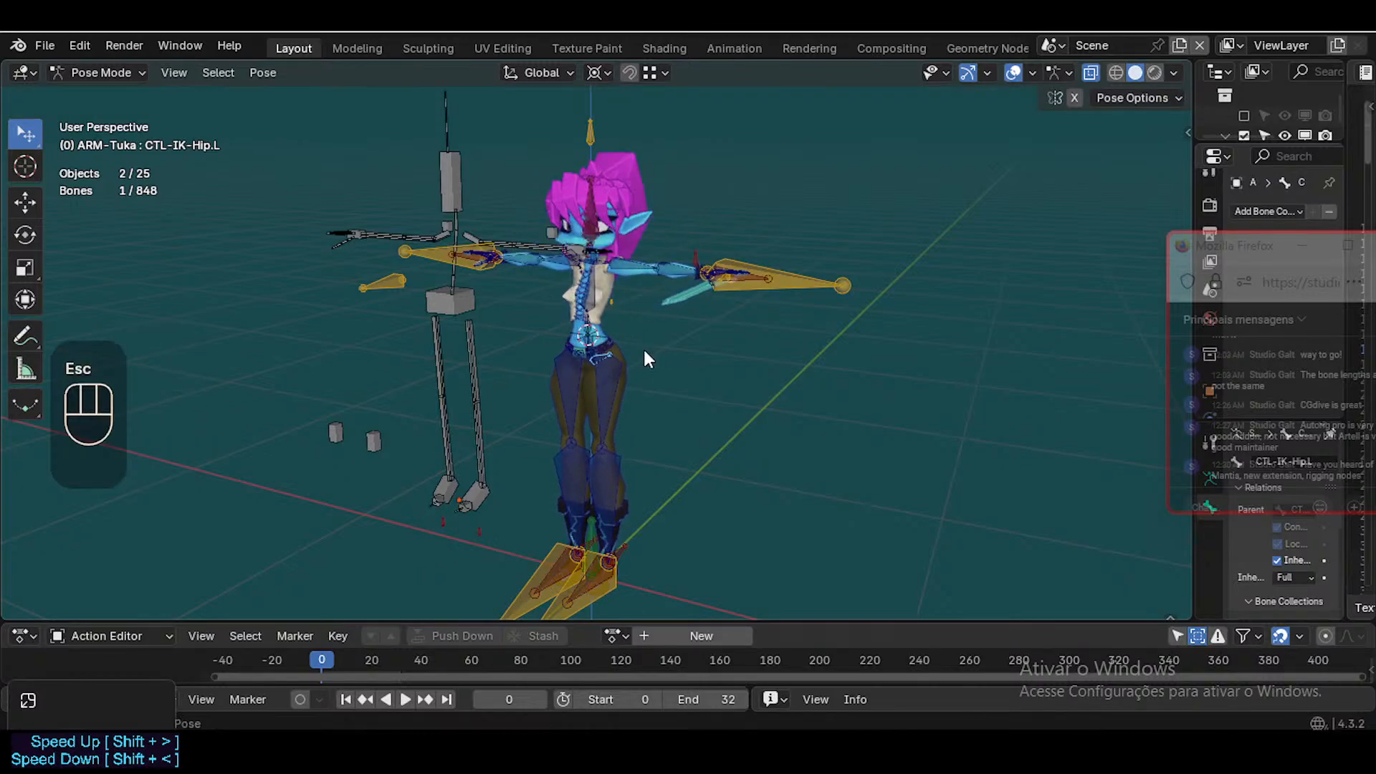
Try moving the CTL-IK-Chest bone sideways with Auto IK at a chain length of 3
scroll(643, 347, "up", 2)
key("g")
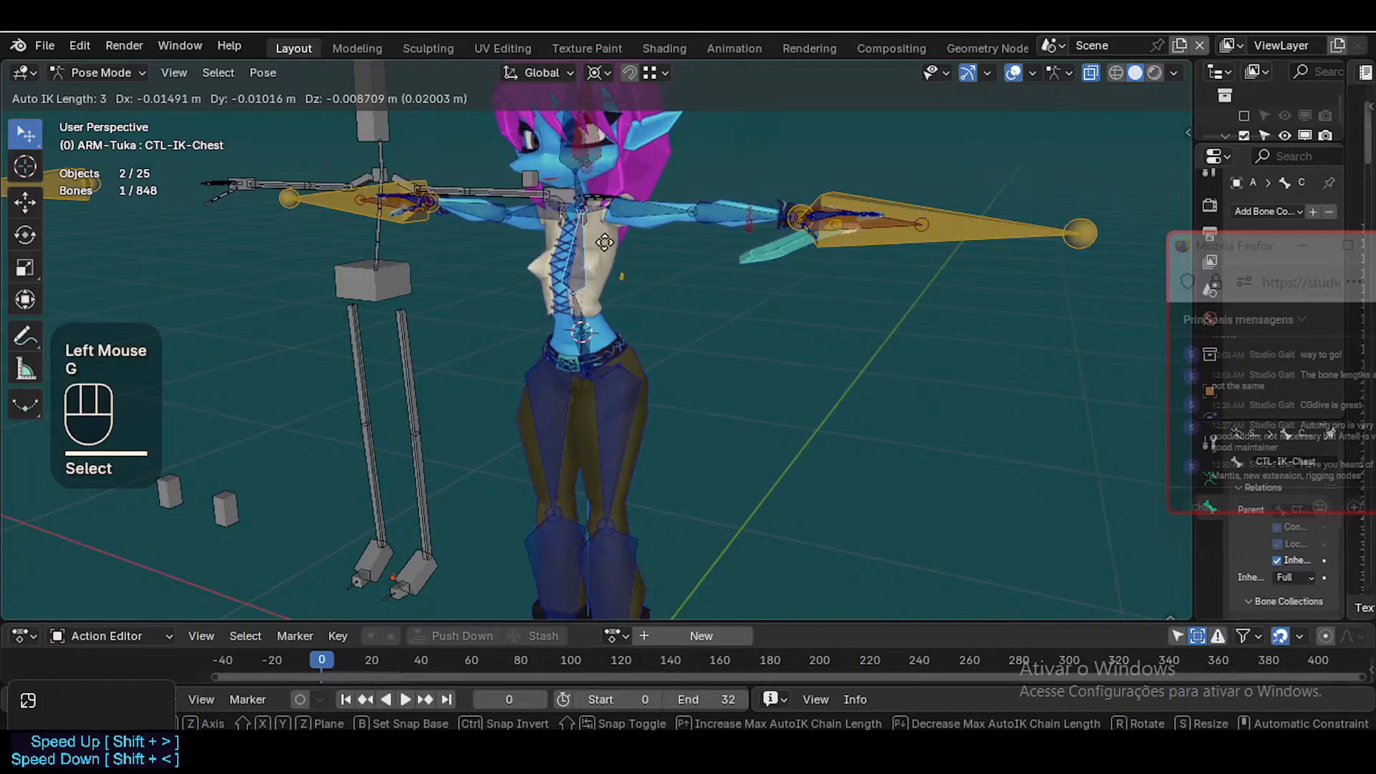
scroll(608, 235, "down", 1)
scroll(597, 246, "up", 1)
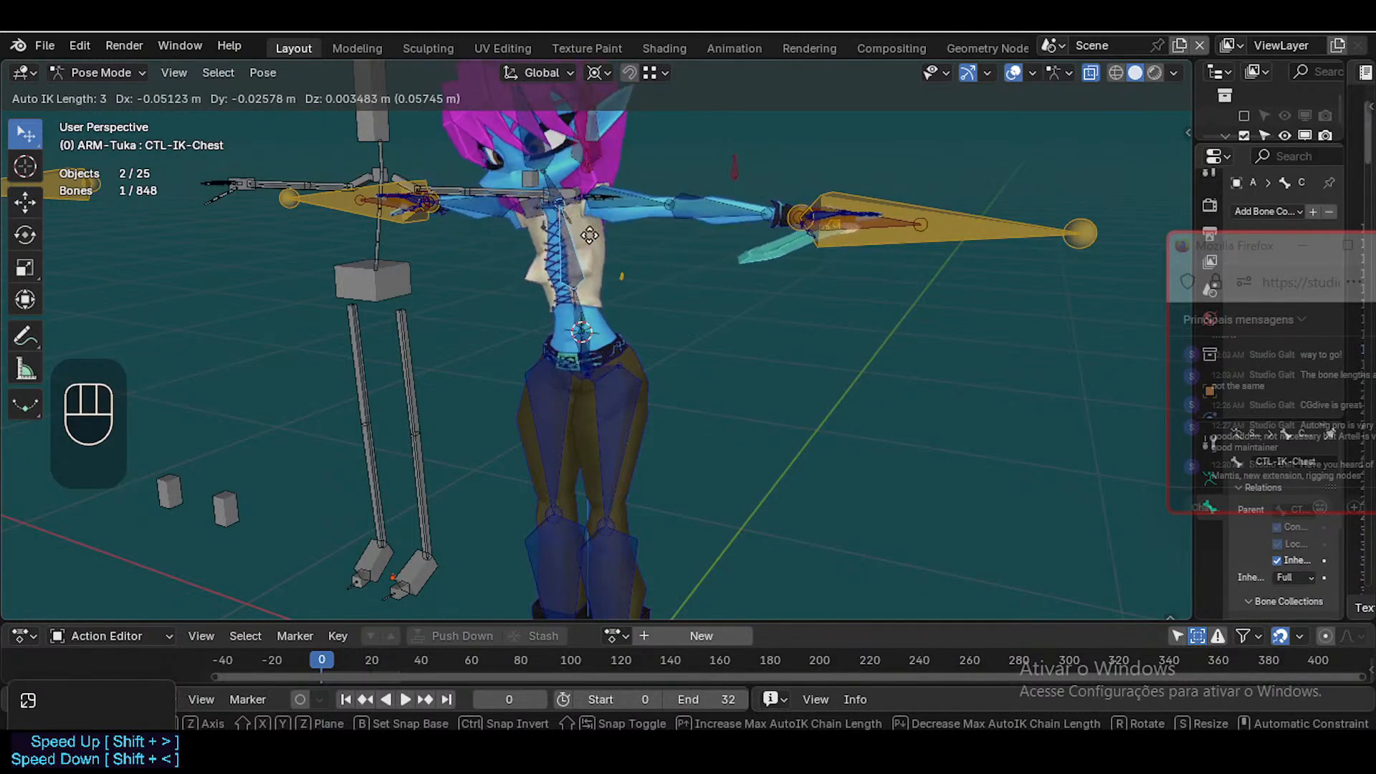
key("Escape")
Select the CTL-IK-Hips bone overlapping the hips sway bone and try rotating it
scroll(542, 366, "up", 3)
left_click(543, 363)
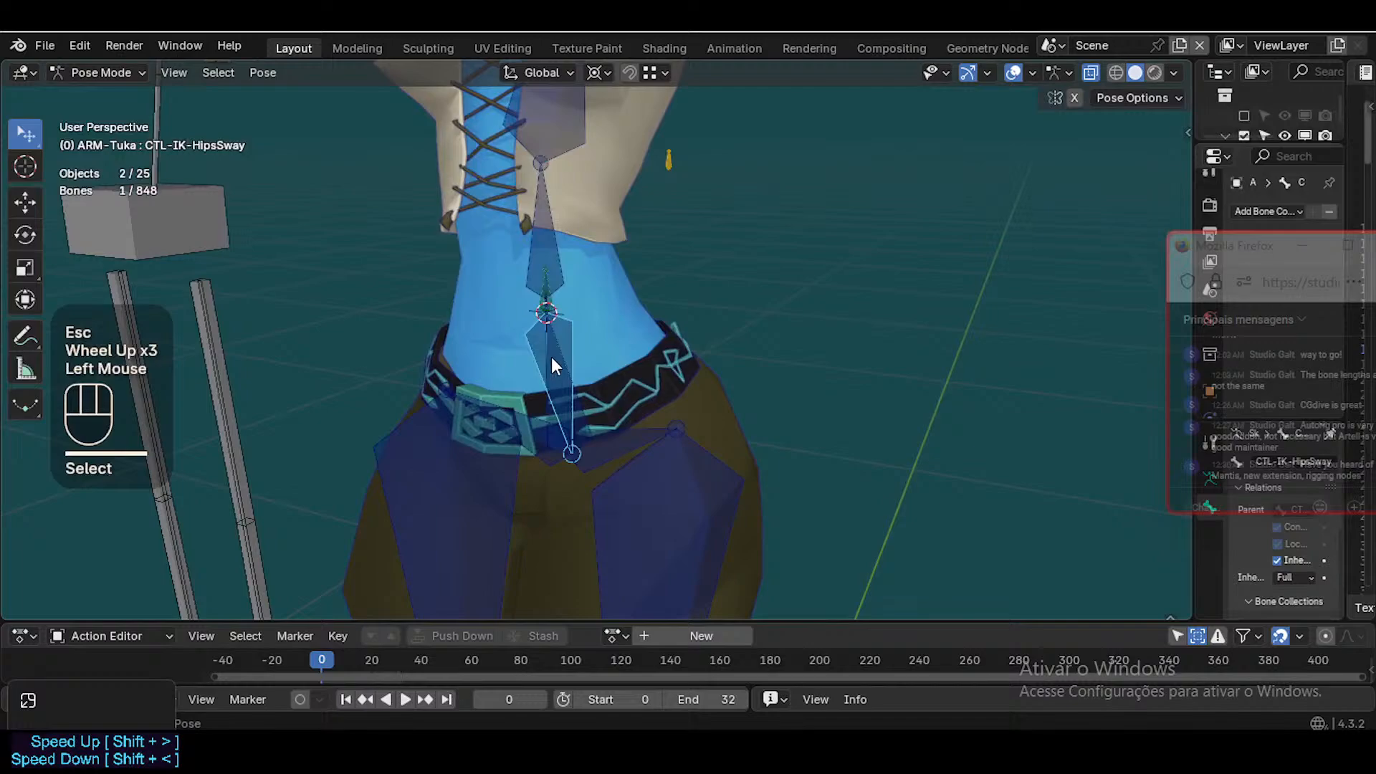
left_click(552, 362)
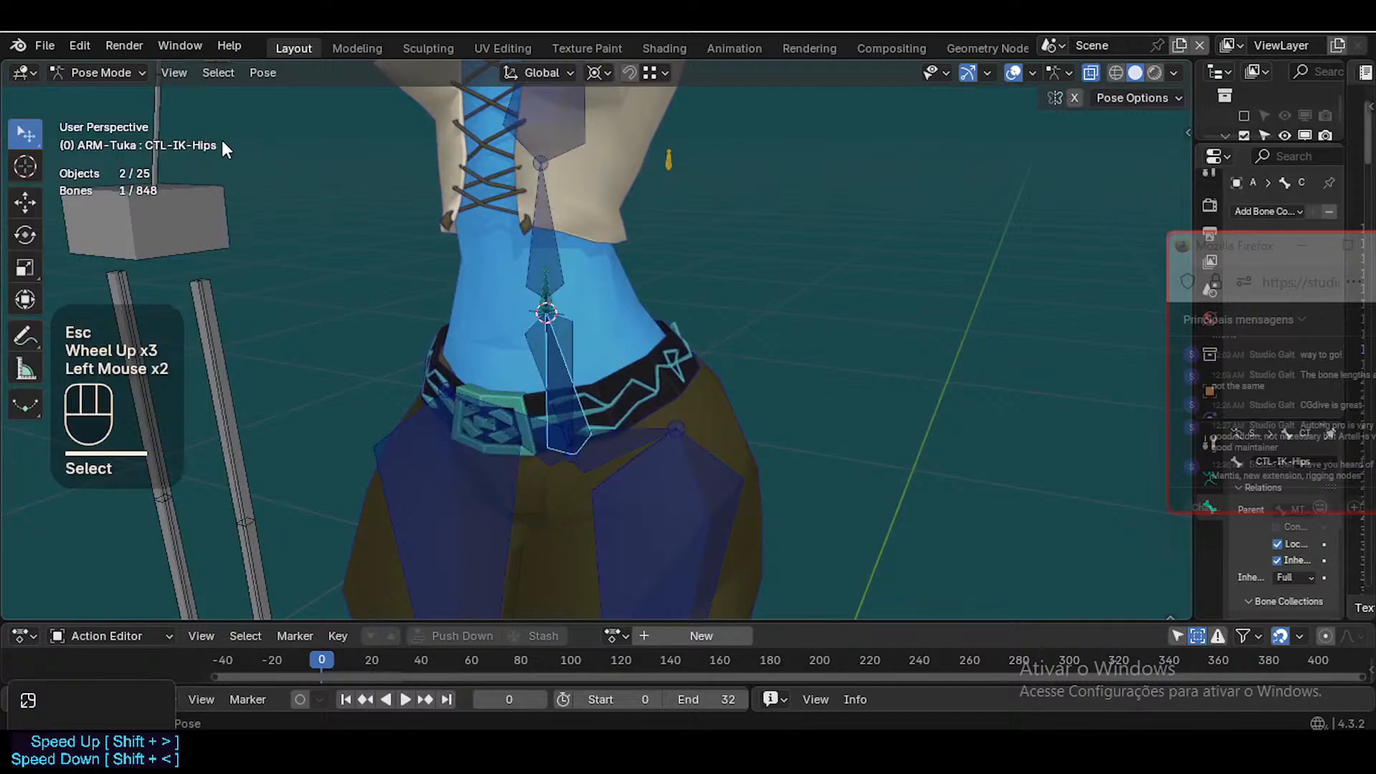
scroll(548, 373, "down", 3)
scroll(553, 373, "down", 1)
scroll(555, 373, "up", 2)
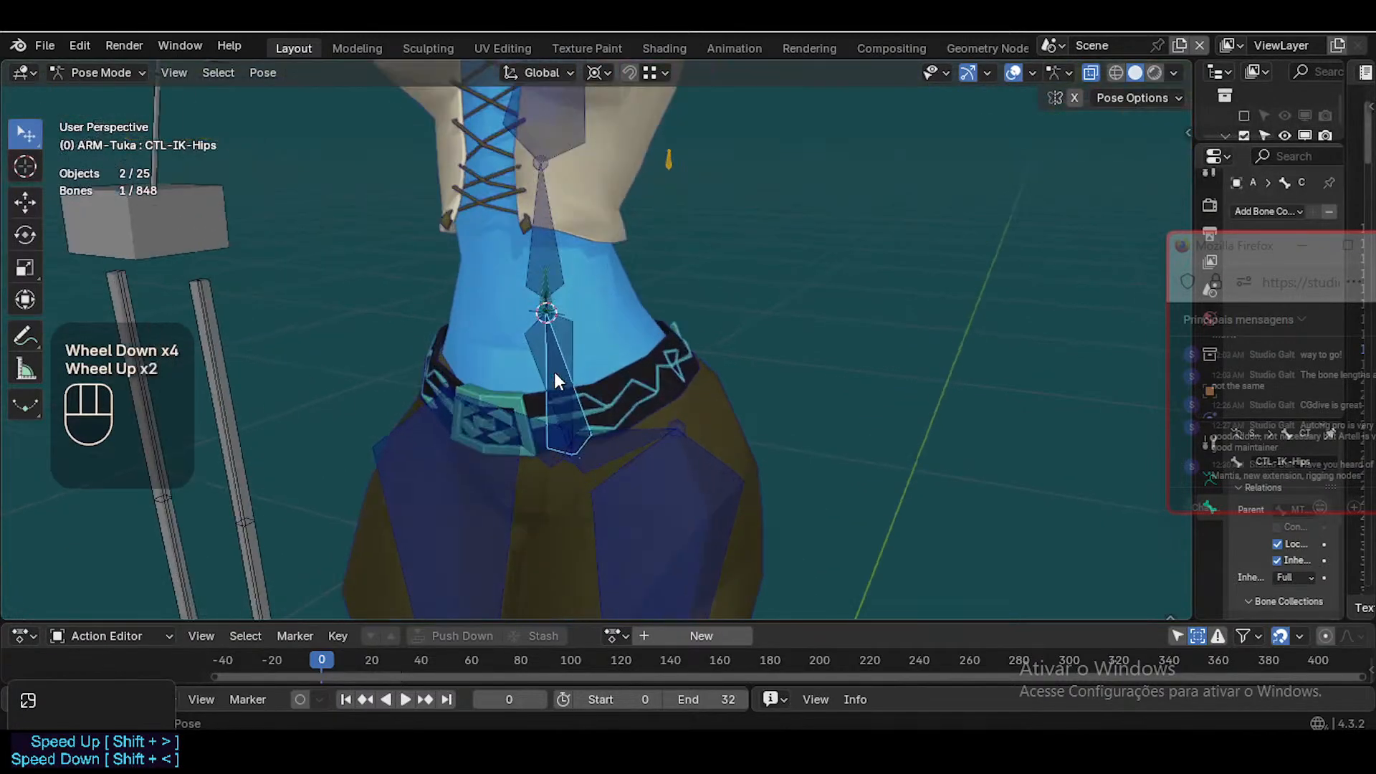
key("r")
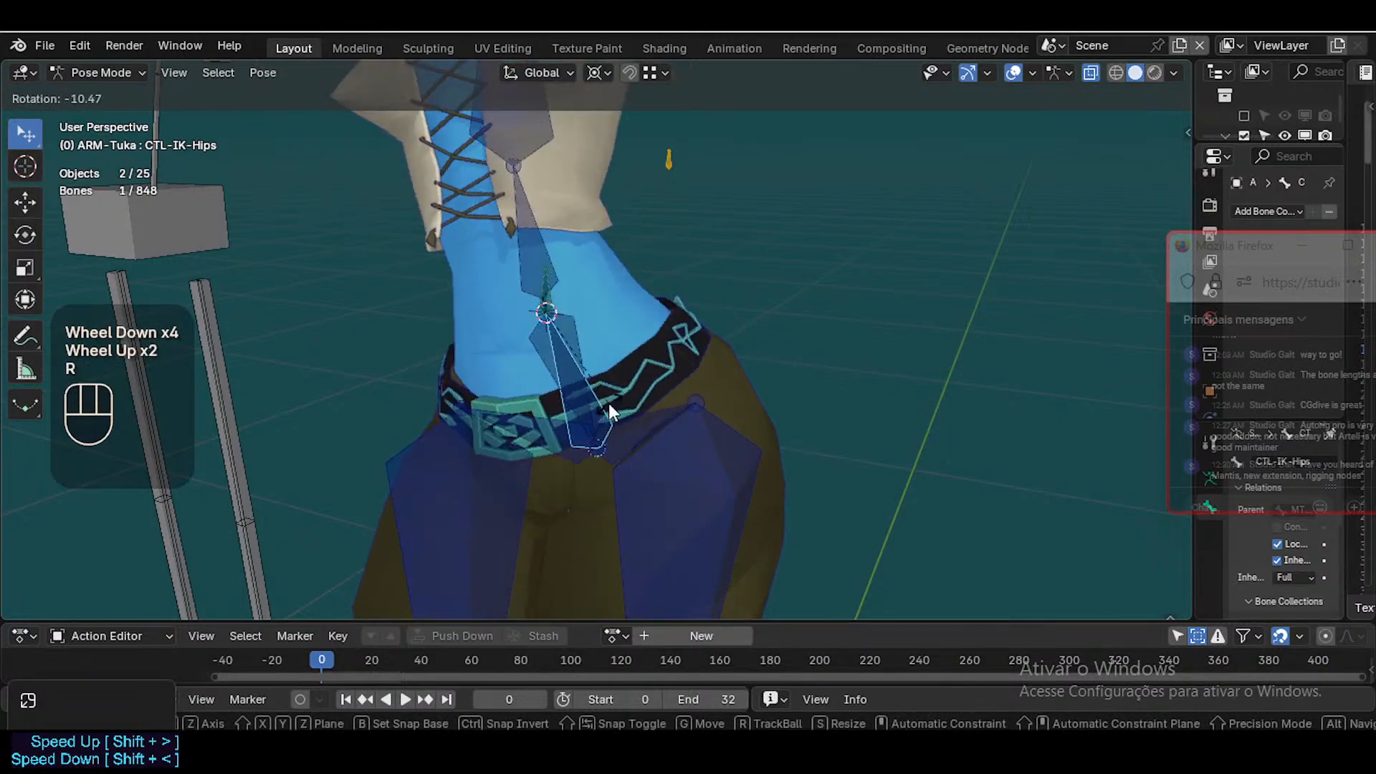
key("Escape")
key("r")
Try moving the CTL-IK-Hips bone with Auto IK at a chain length of 3
scroll(599, 385, "down", 3)
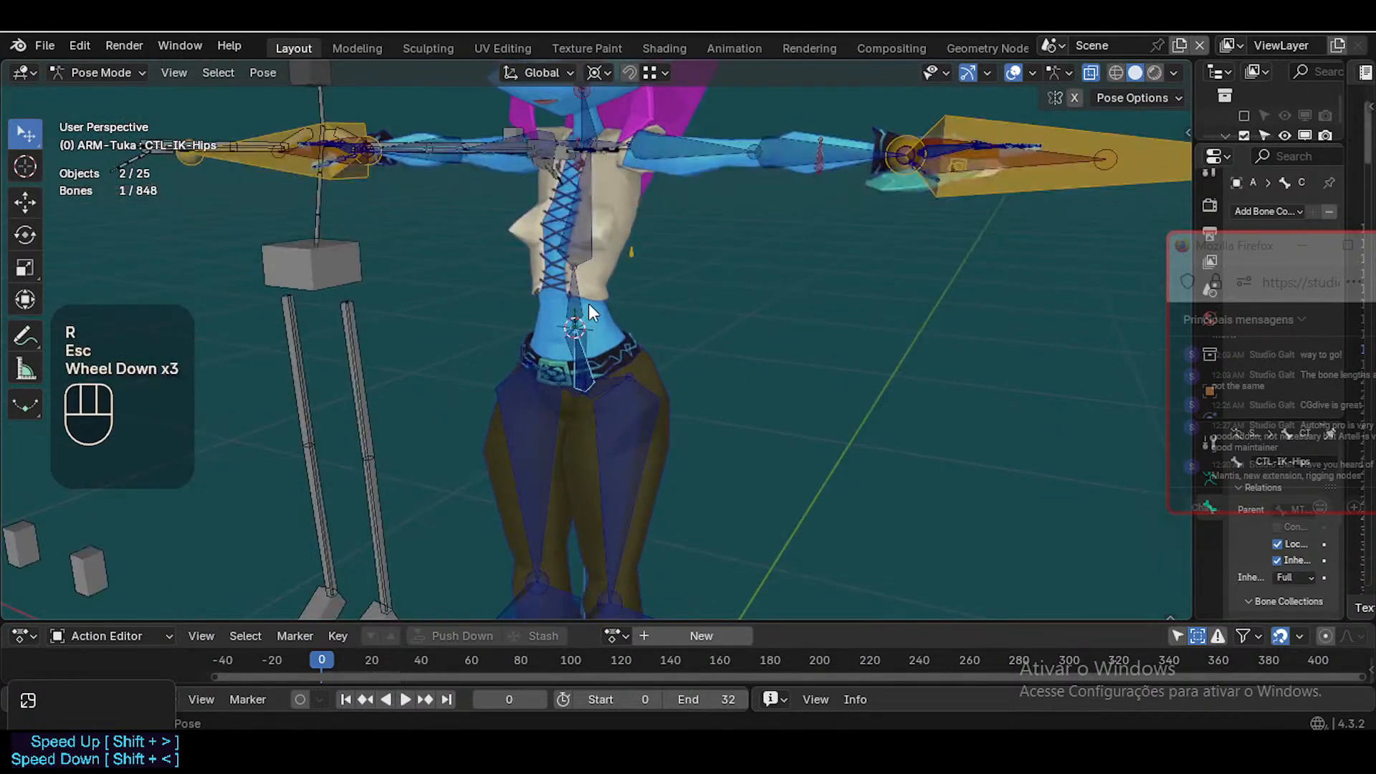
key("g")
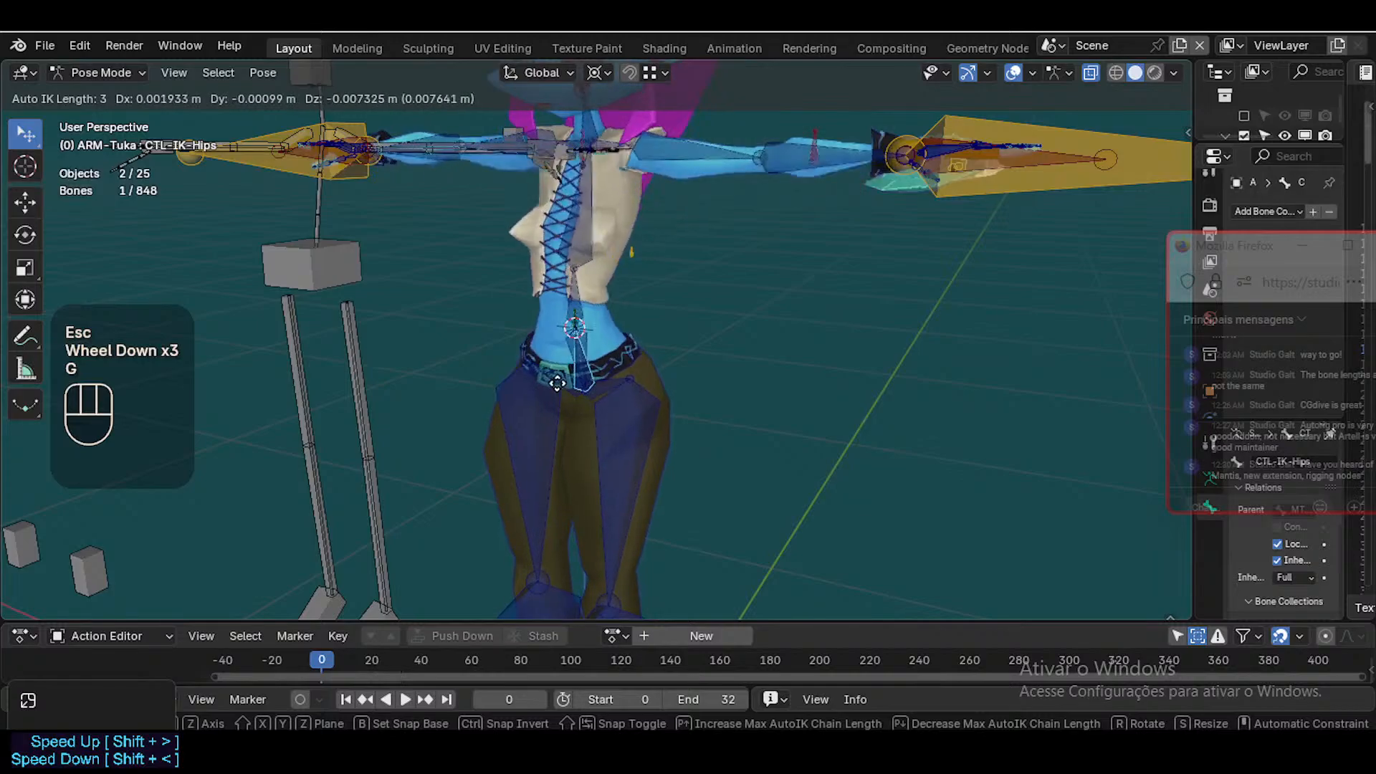
key("Escape")
Select the CTL-IK-Chest bone and try moving it sideways and down with Auto IK
left_click(584, 226)
key("g")
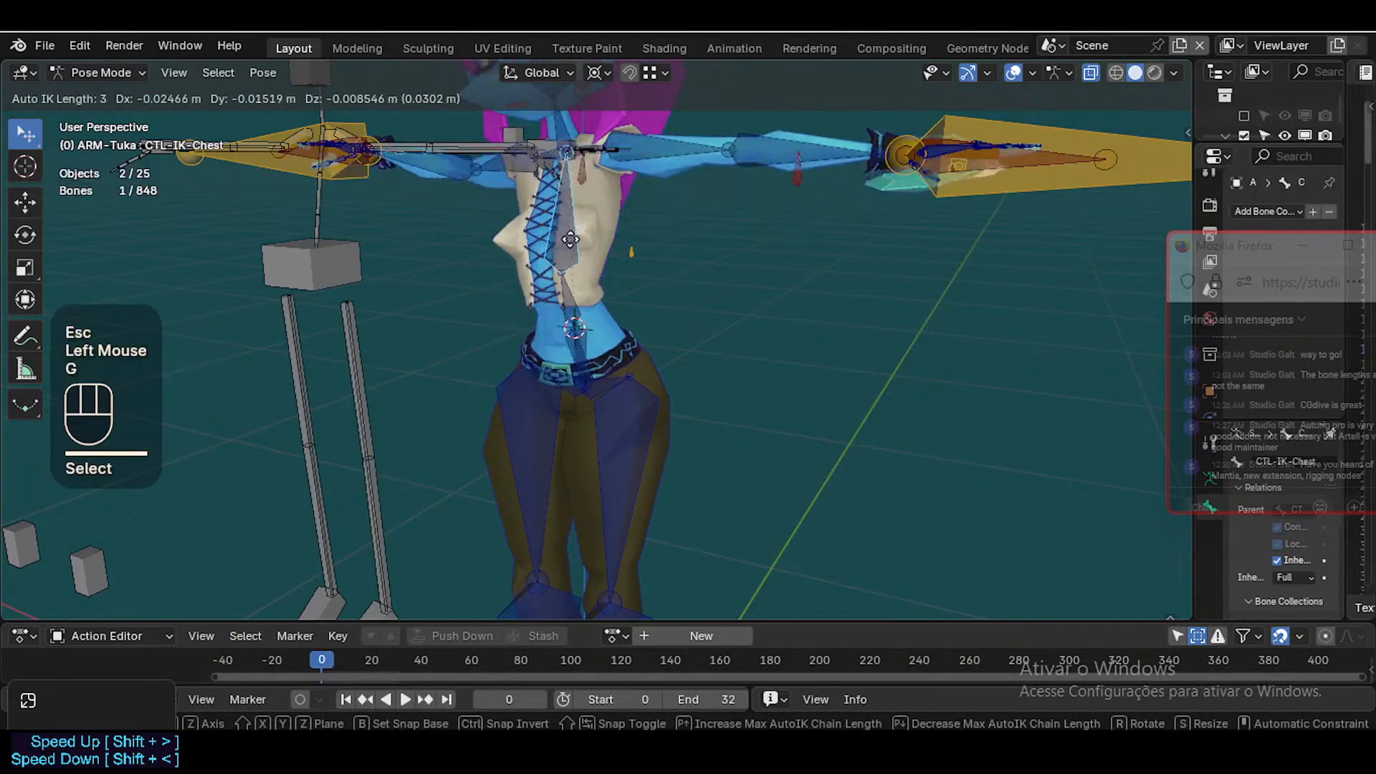
scroll(554, 286, "down", 1)
key("Escape")
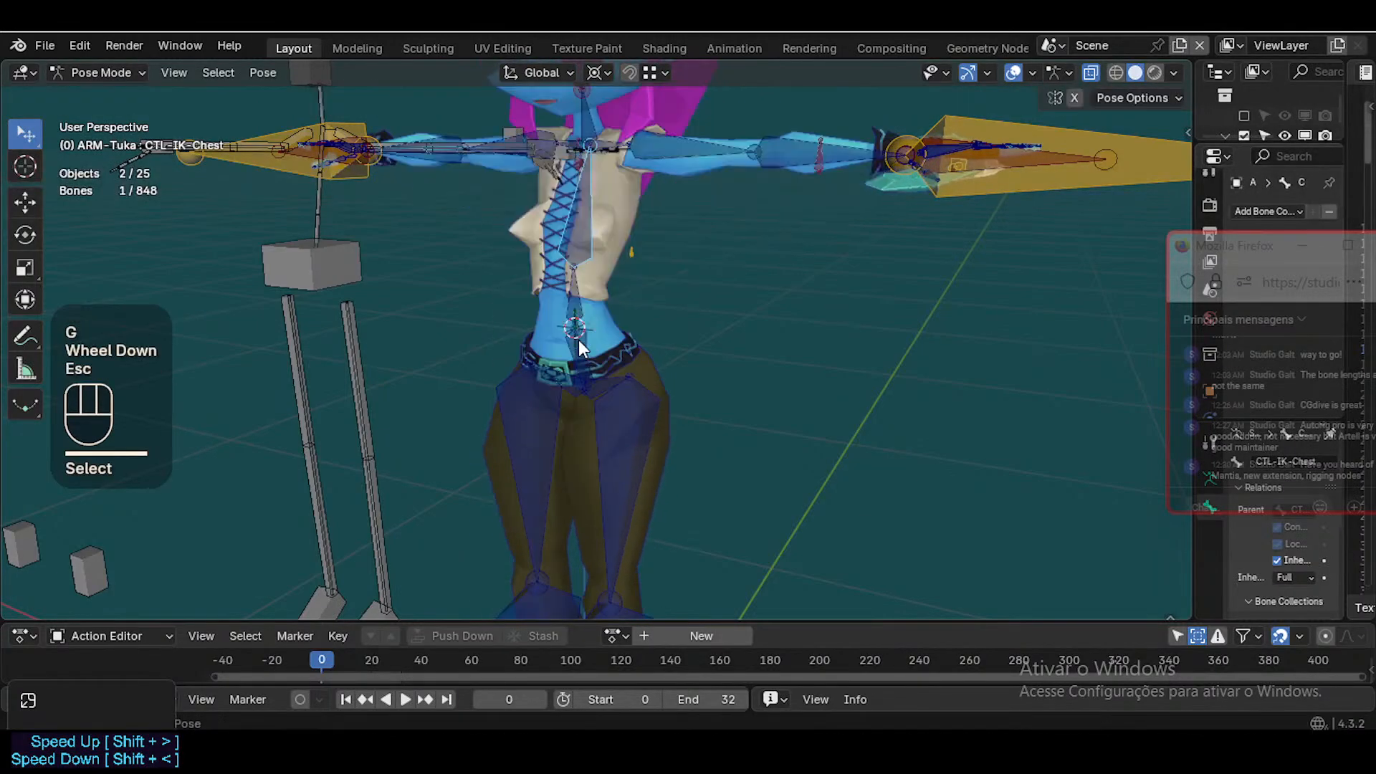
Raise the Auto IK chain length to 6 and move the CTL-IK-Chest bone sideways, then back toward an upright pose
scroll(649, 339, "down", 2)
key("g")
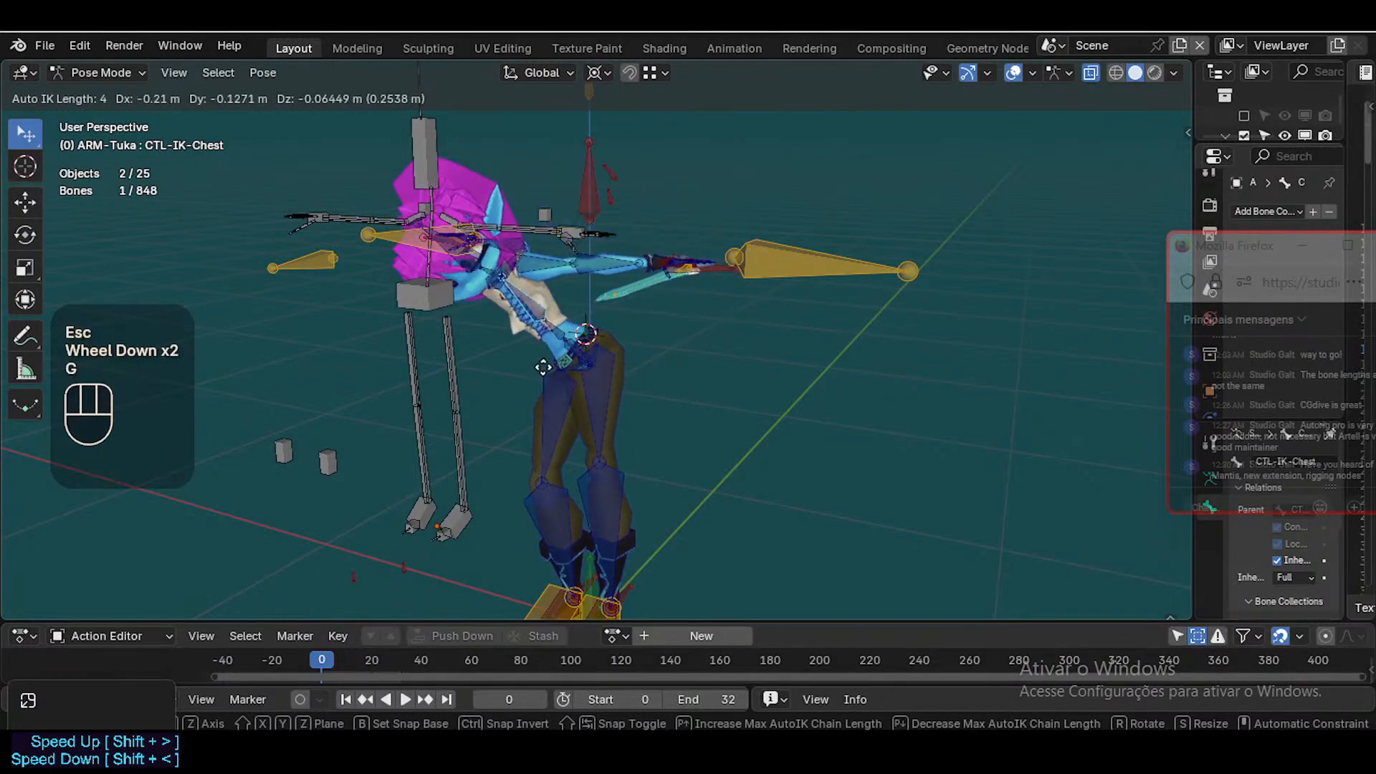
scroll(631, 384, "down", 2)
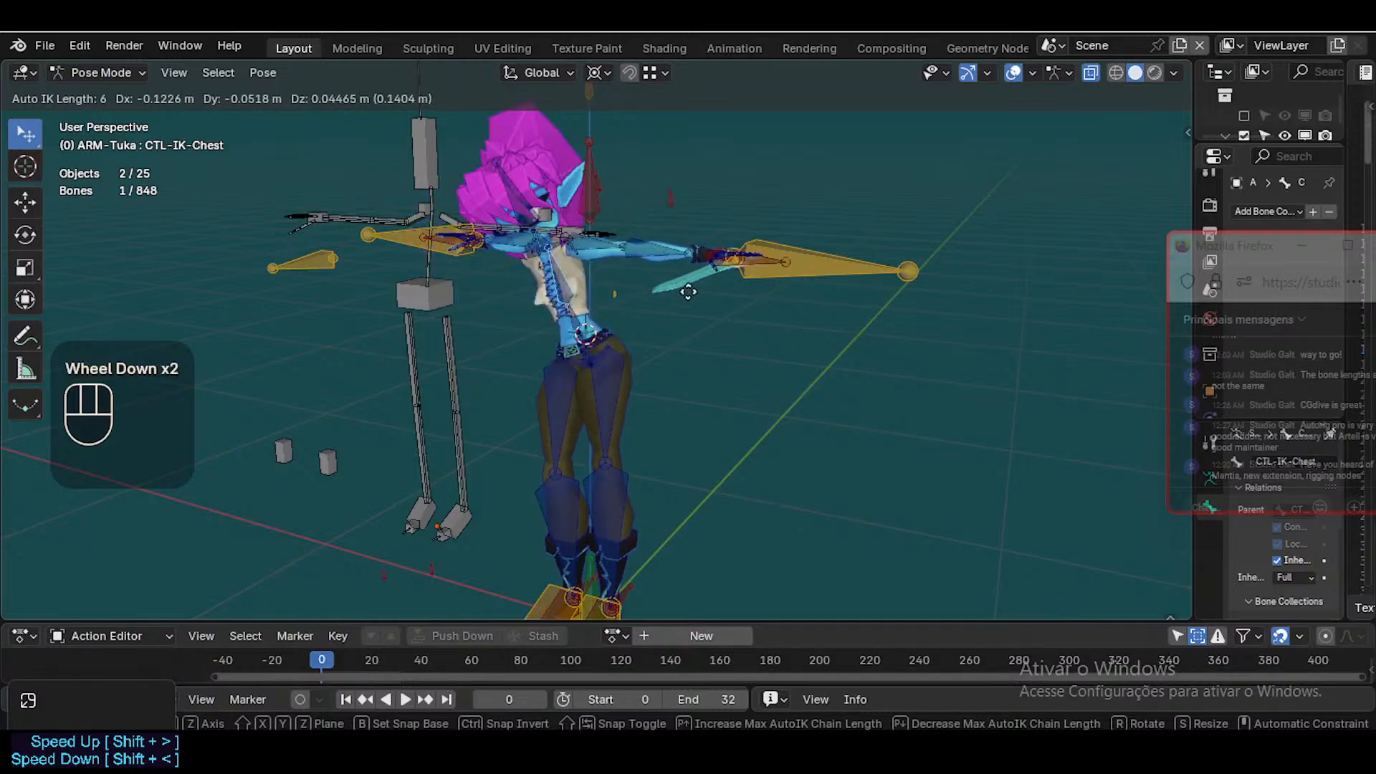
left_click(596, 265)
key("g")
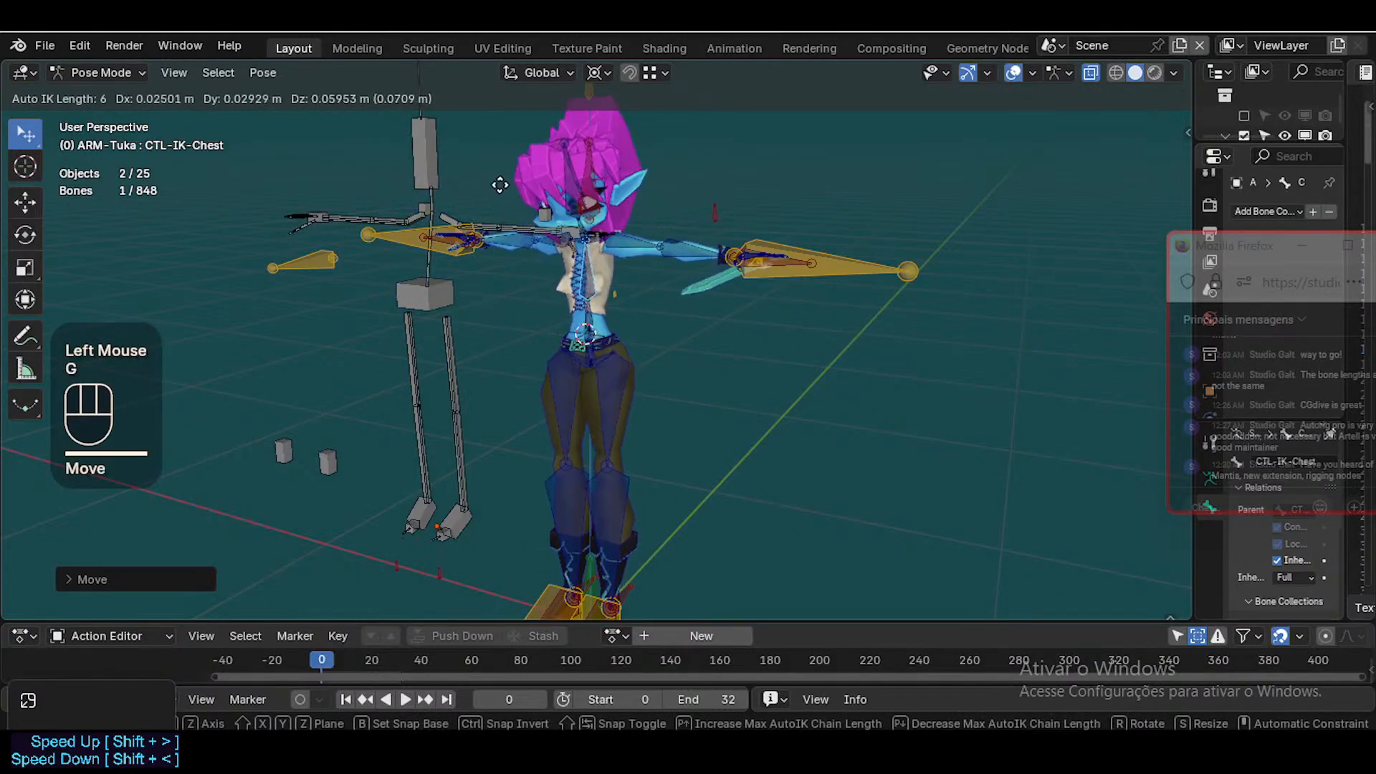
left_click(529, 285)
Select the CTL-IK-Hips bone and try moving it with Auto IK at a chain length of 6
scroll(602, 288, "up", 3)
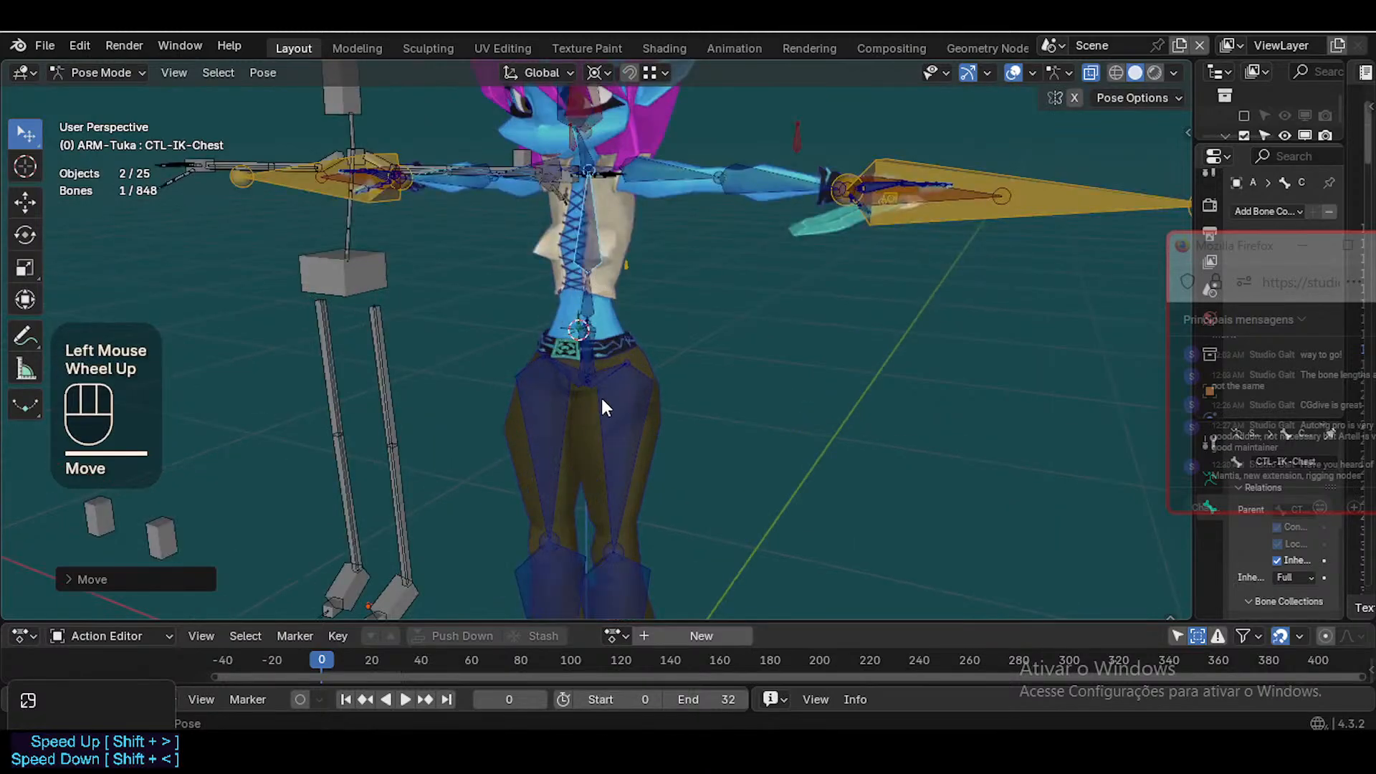
scroll(602, 407, "down", 2)
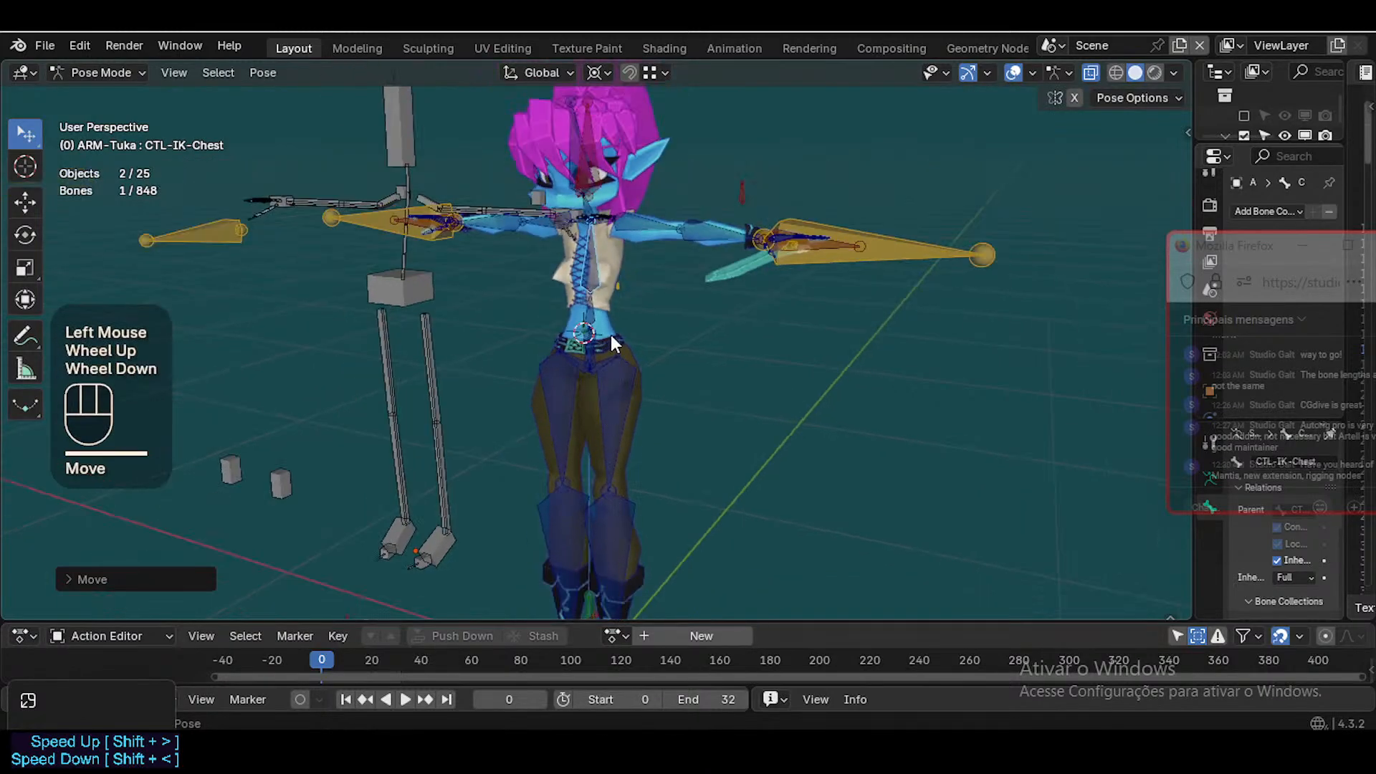
scroll(573, 401, "up", 2)
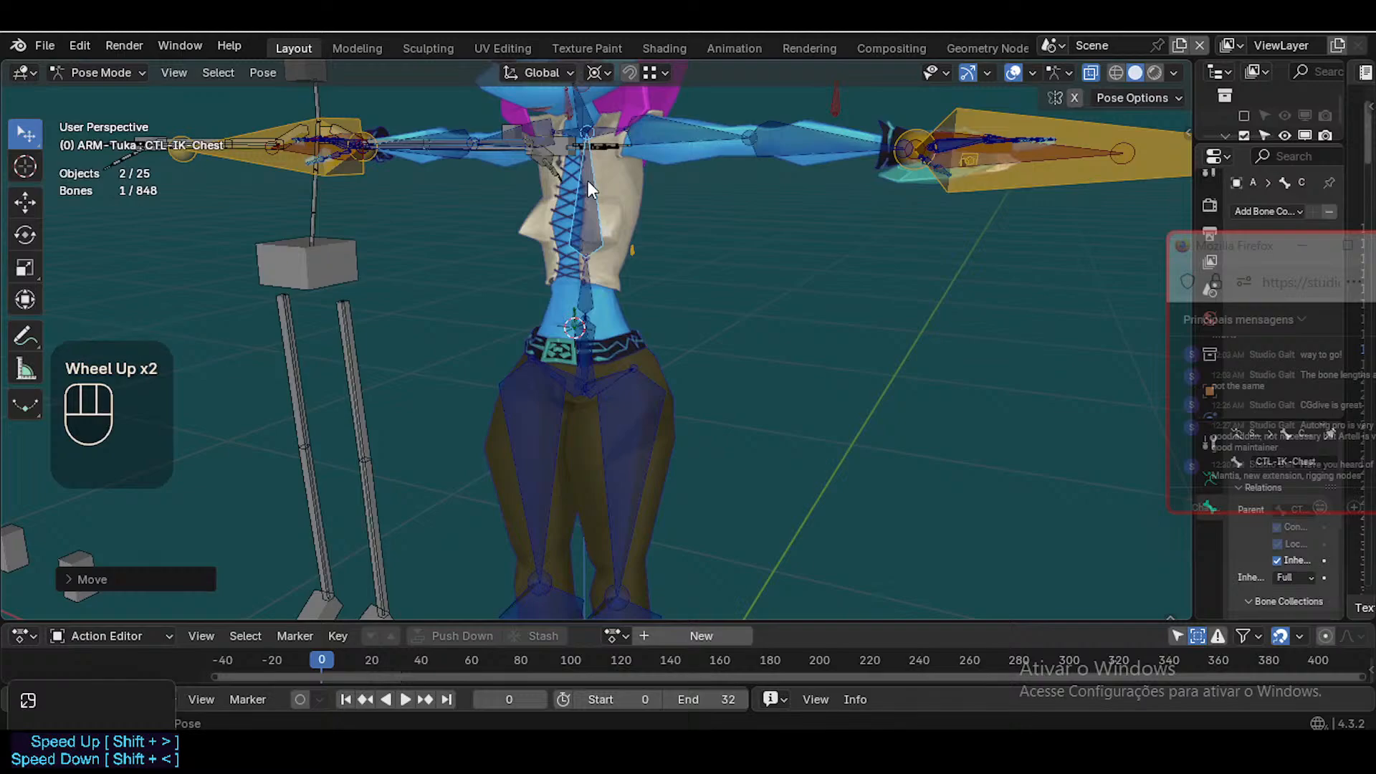
left_click(592, 285)
left_click(591, 286)
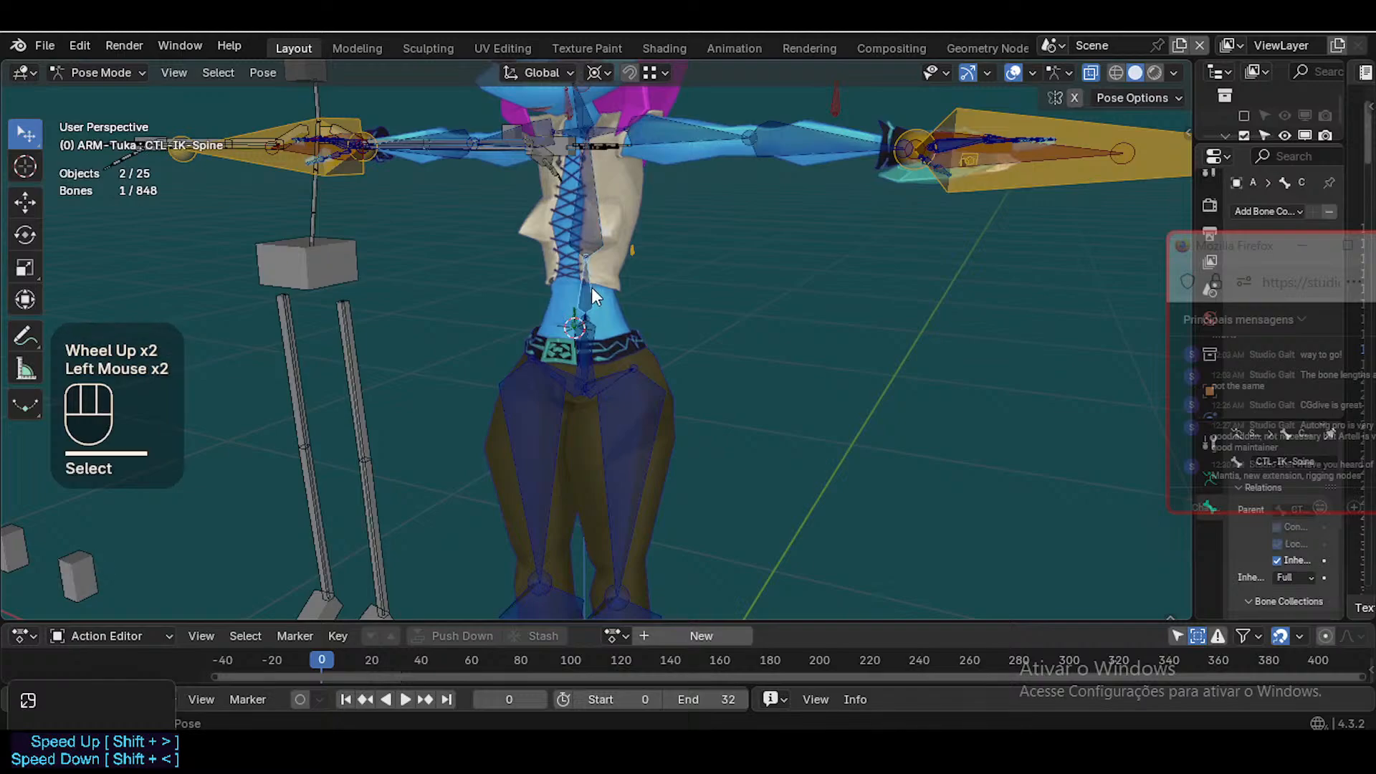
scroll(593, 321, "up", 3)
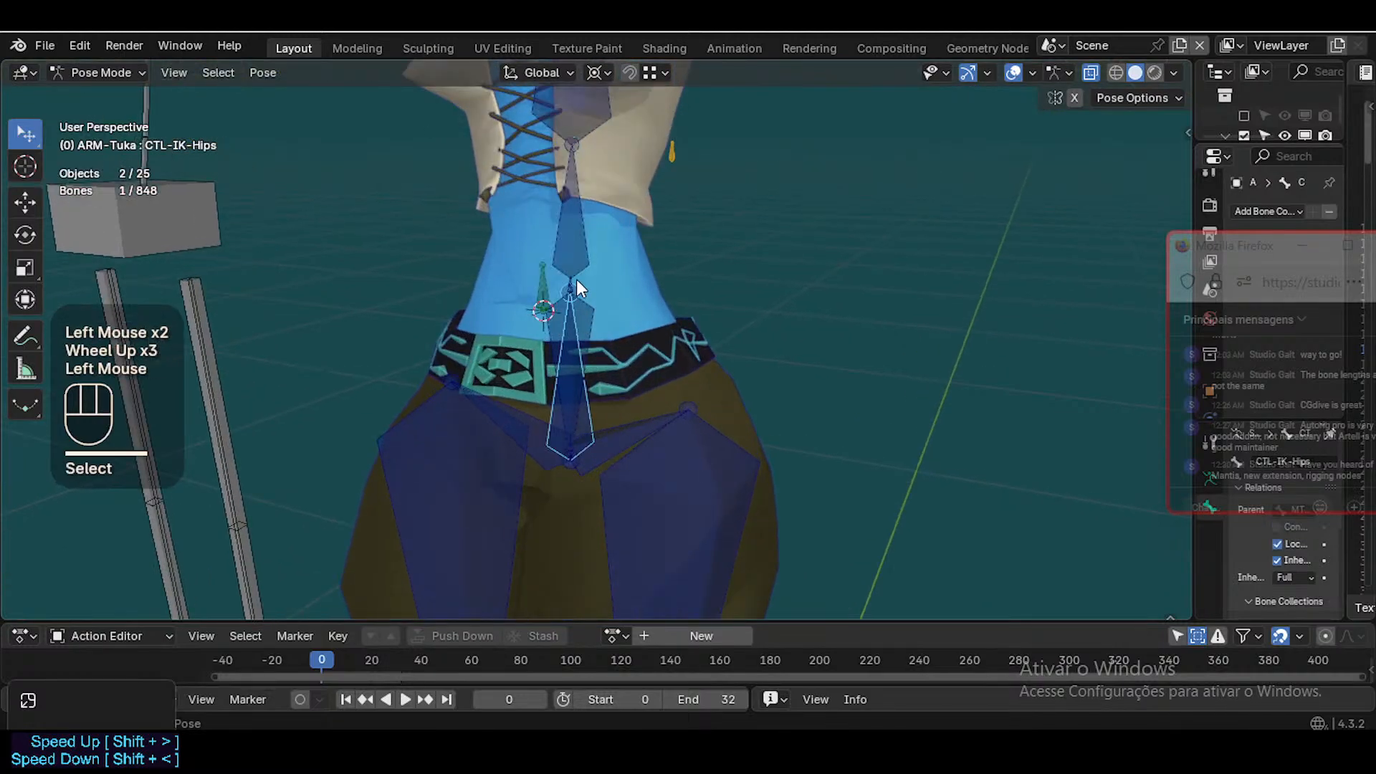
key("g")
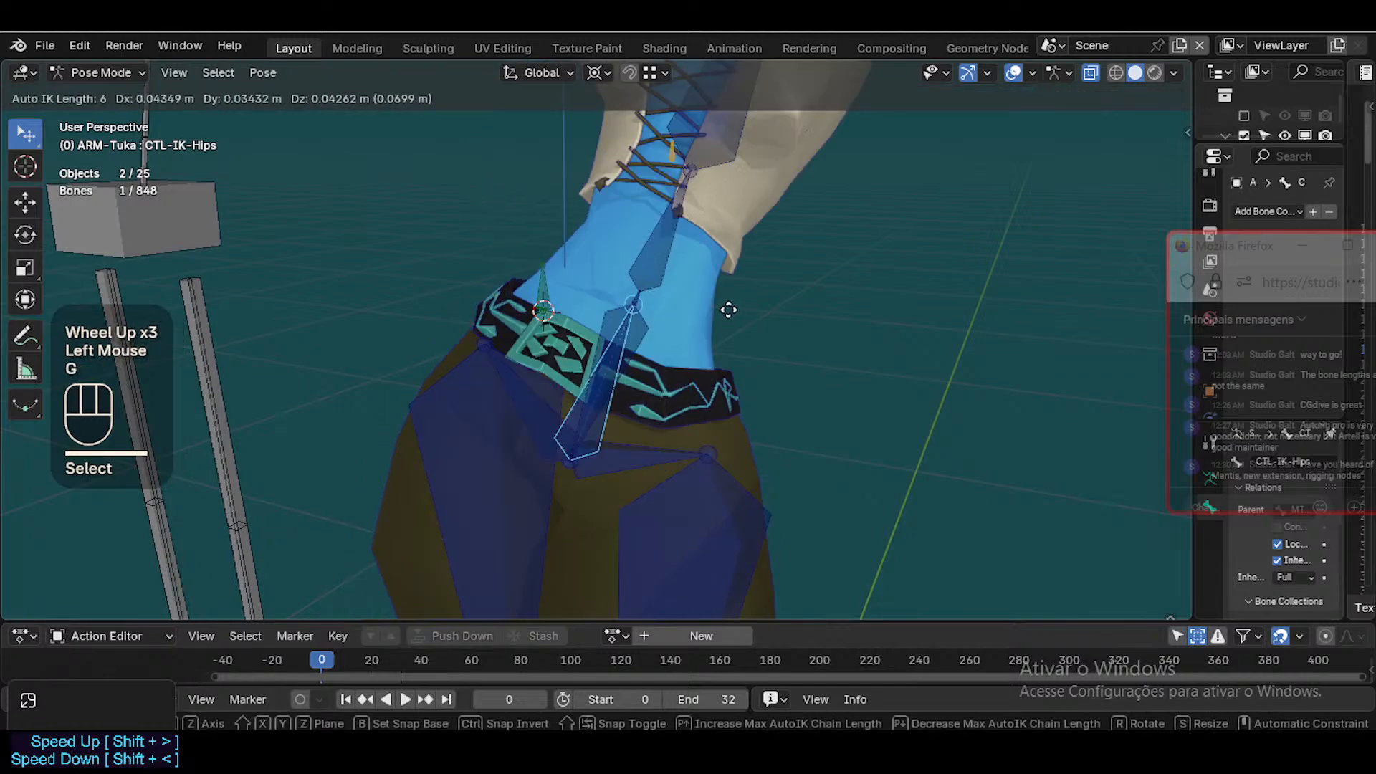
key("Escape")
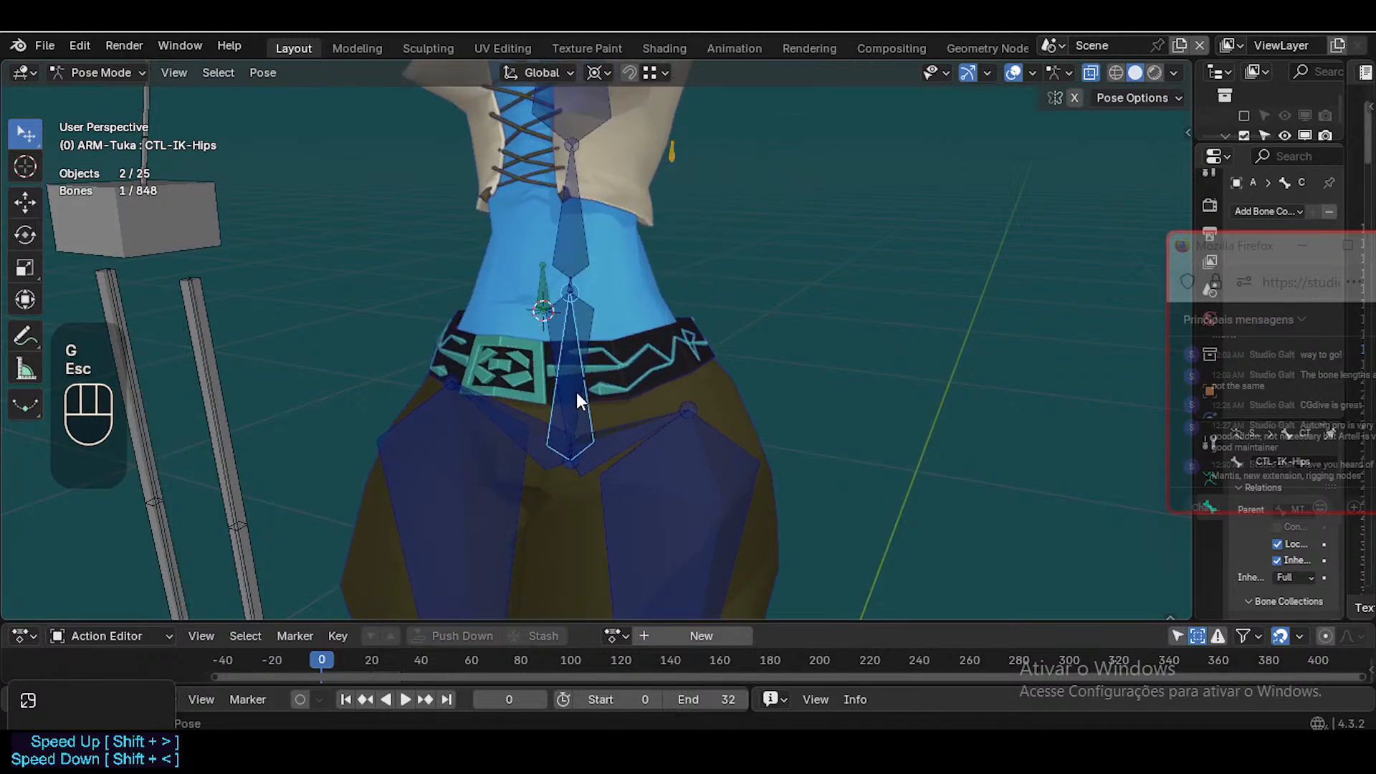
key("g")
key("Escape")
Select the CTL-IK-Spine bone and try moving it with Auto IK at a chain length of 6
scroll(612, 380, "down", 1)
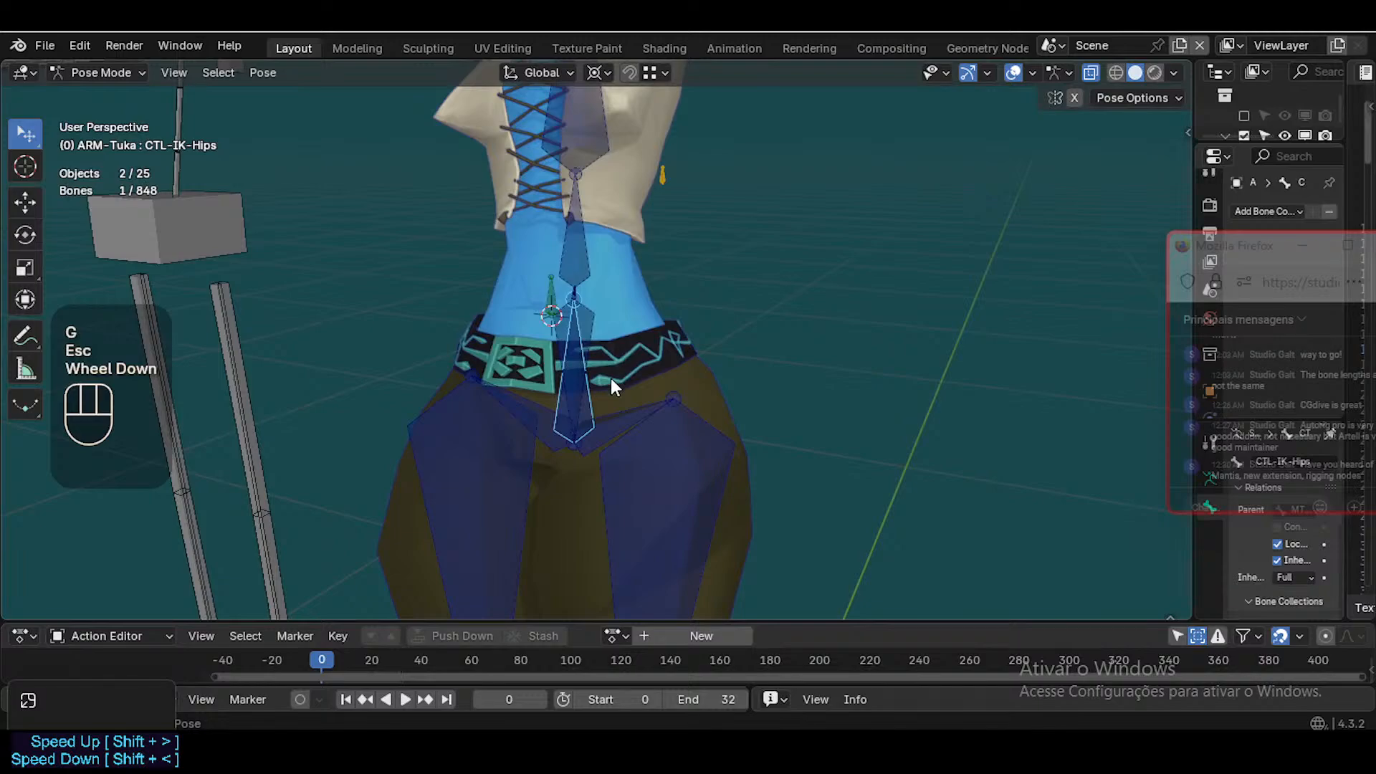
scroll(610, 380, "down", 2)
left_click(592, 295)
key("g")
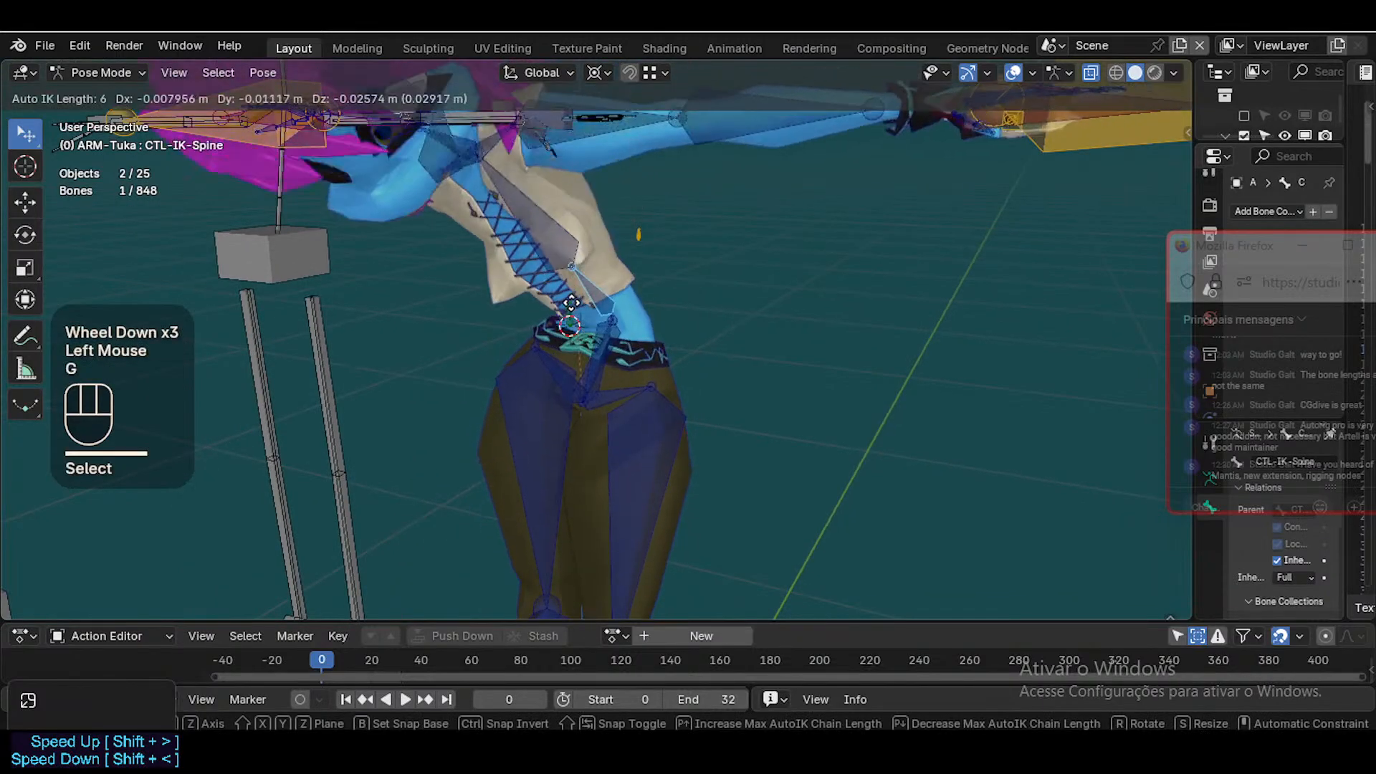
key("Escape")
Select the left leg bones CTL-IK-LegUpper.L and CTL-IK-LegLower.L in turn to identify them
scroll(599, 523, "down", 2)
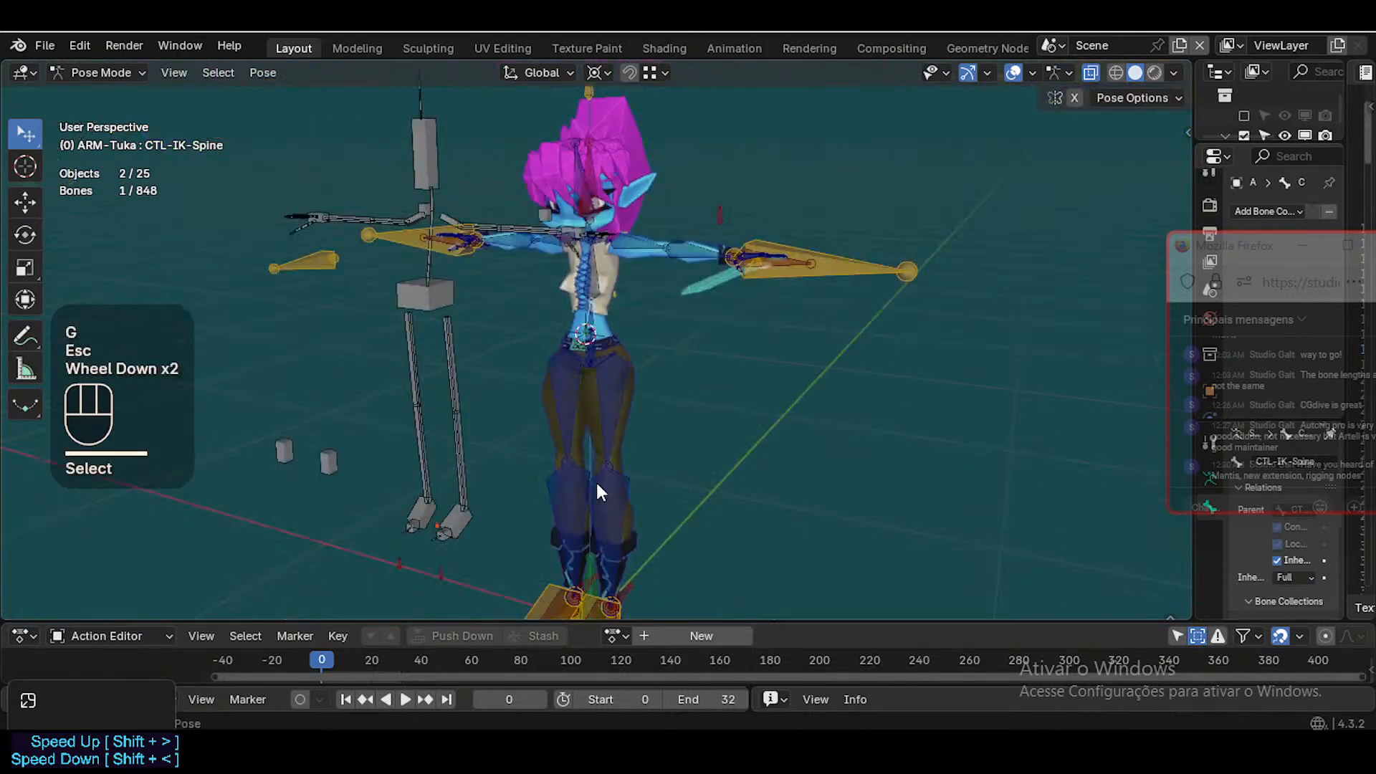
left_click(612, 535)
left_click(610, 440)
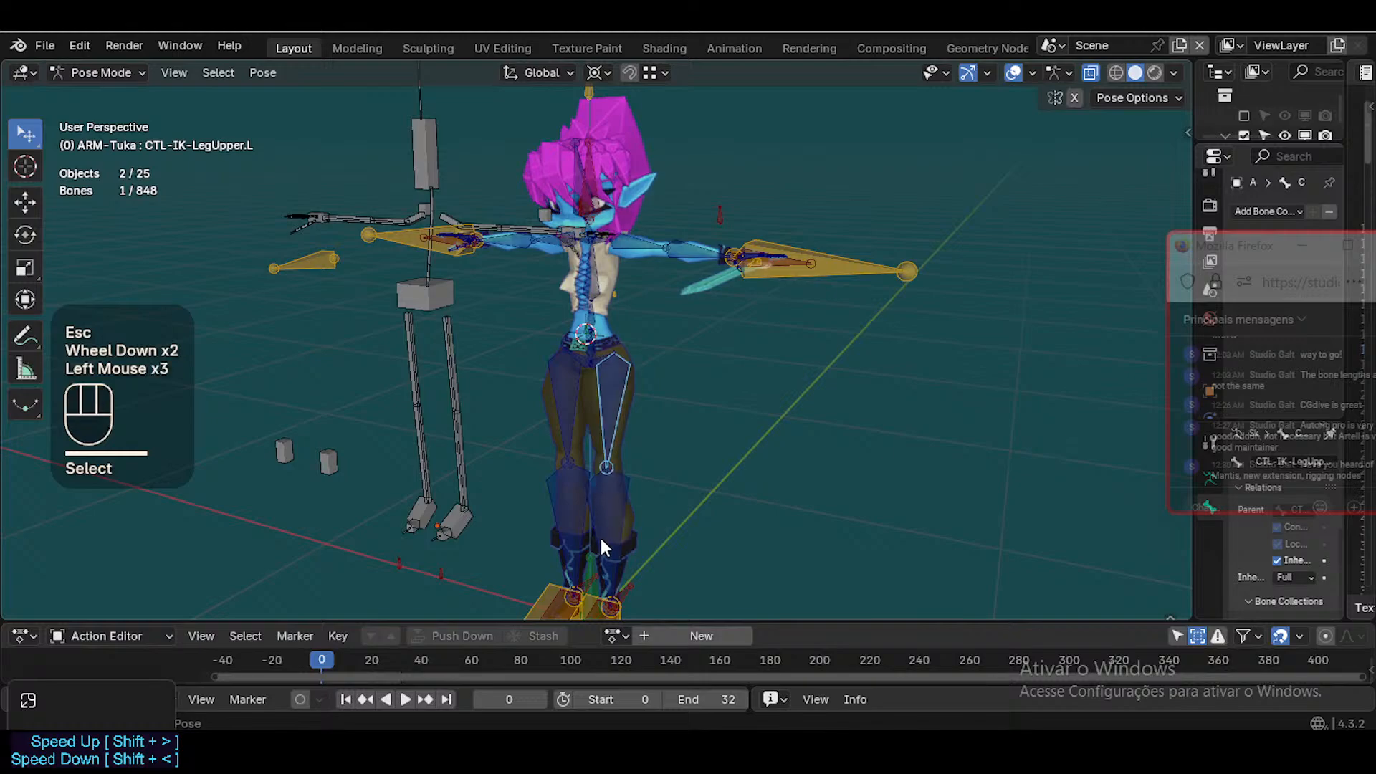
left_click(601, 541)
scroll(614, 481, "up", 2)
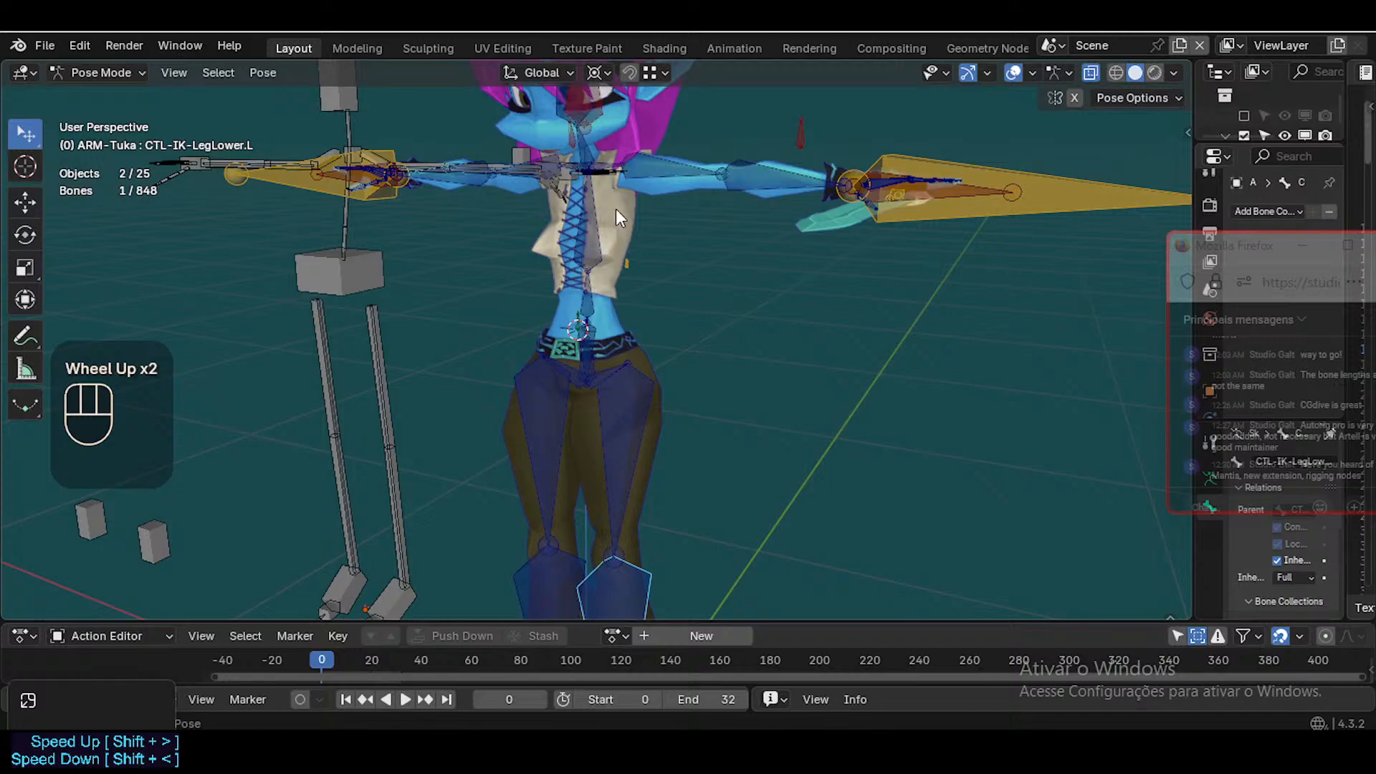
scroll(638, 545, "down", 2)
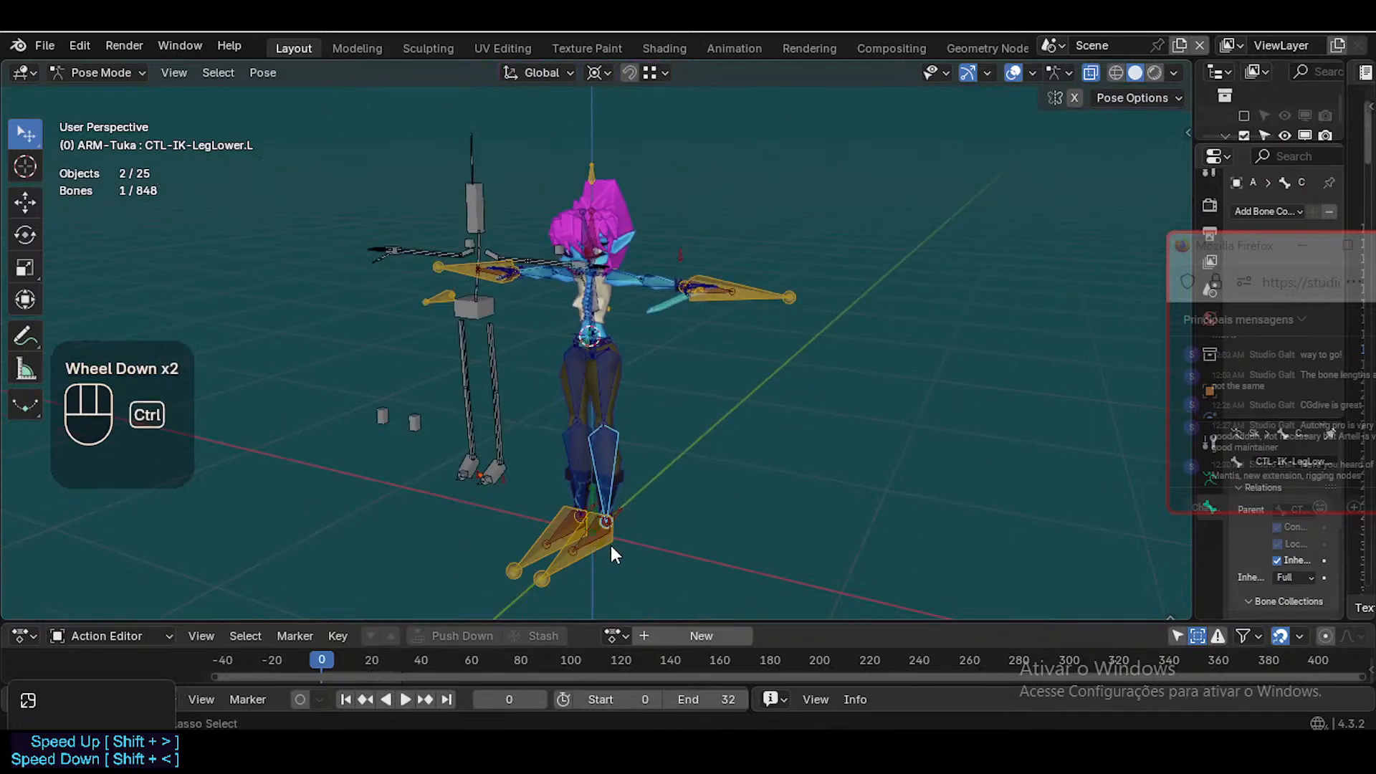
Show the bones with their custom control shapes and select the left foot control MTR-IK-Foot.L
key("ctrl+4")
left_click(578, 568)
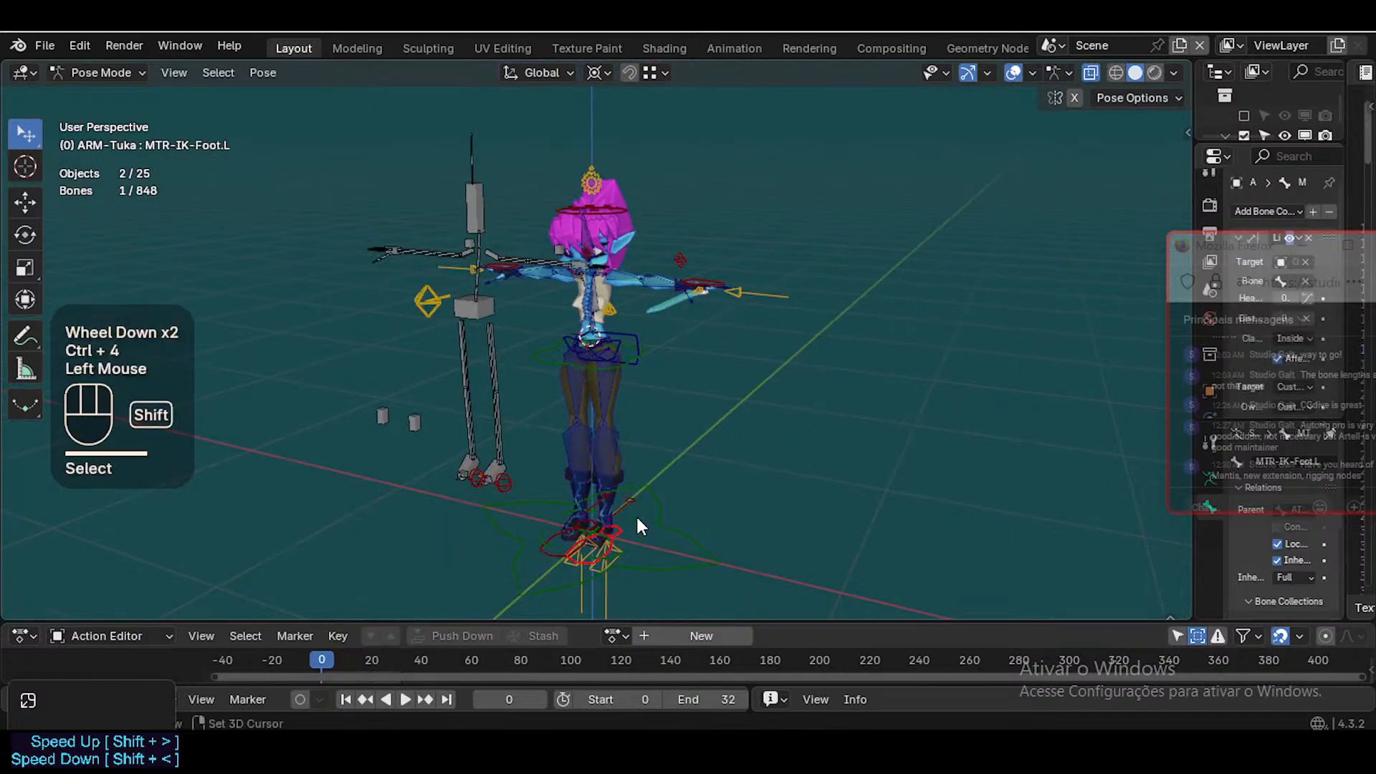
scroll(616, 490, "up", 1)
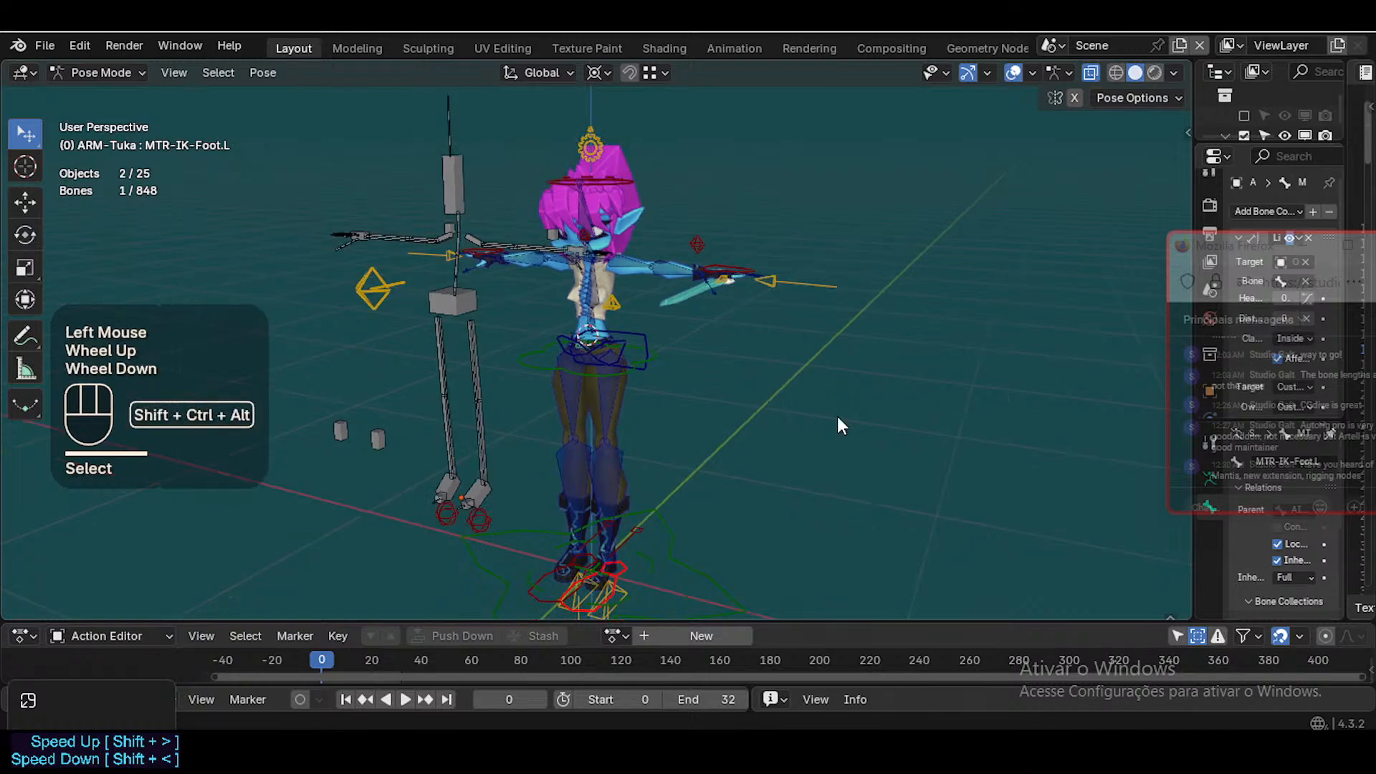
scroll(837, 417, "down", 1)
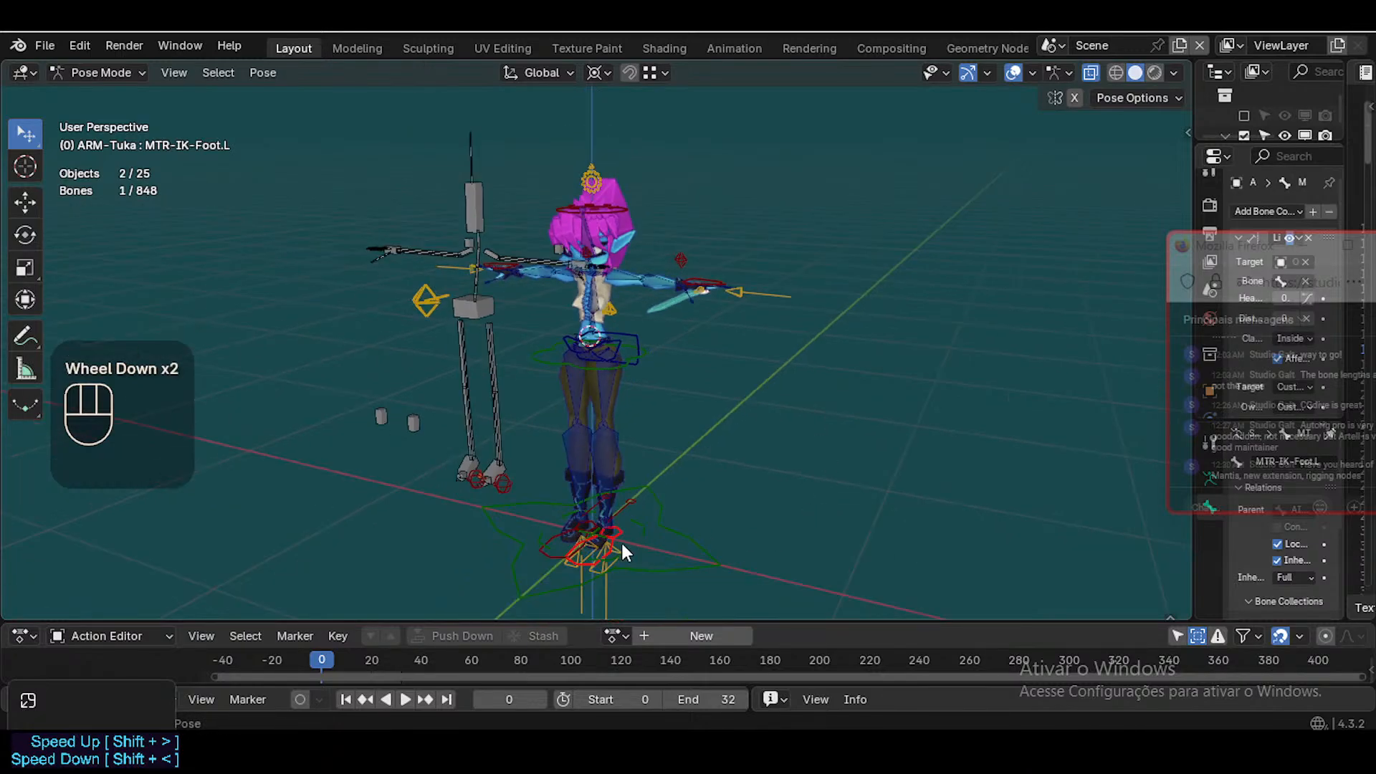
Add CTL-IK-LegLower.L to the foot control selection and lift both with Auto IK at a chain length of 6
left_click(652, 518, "shift")
key("g")
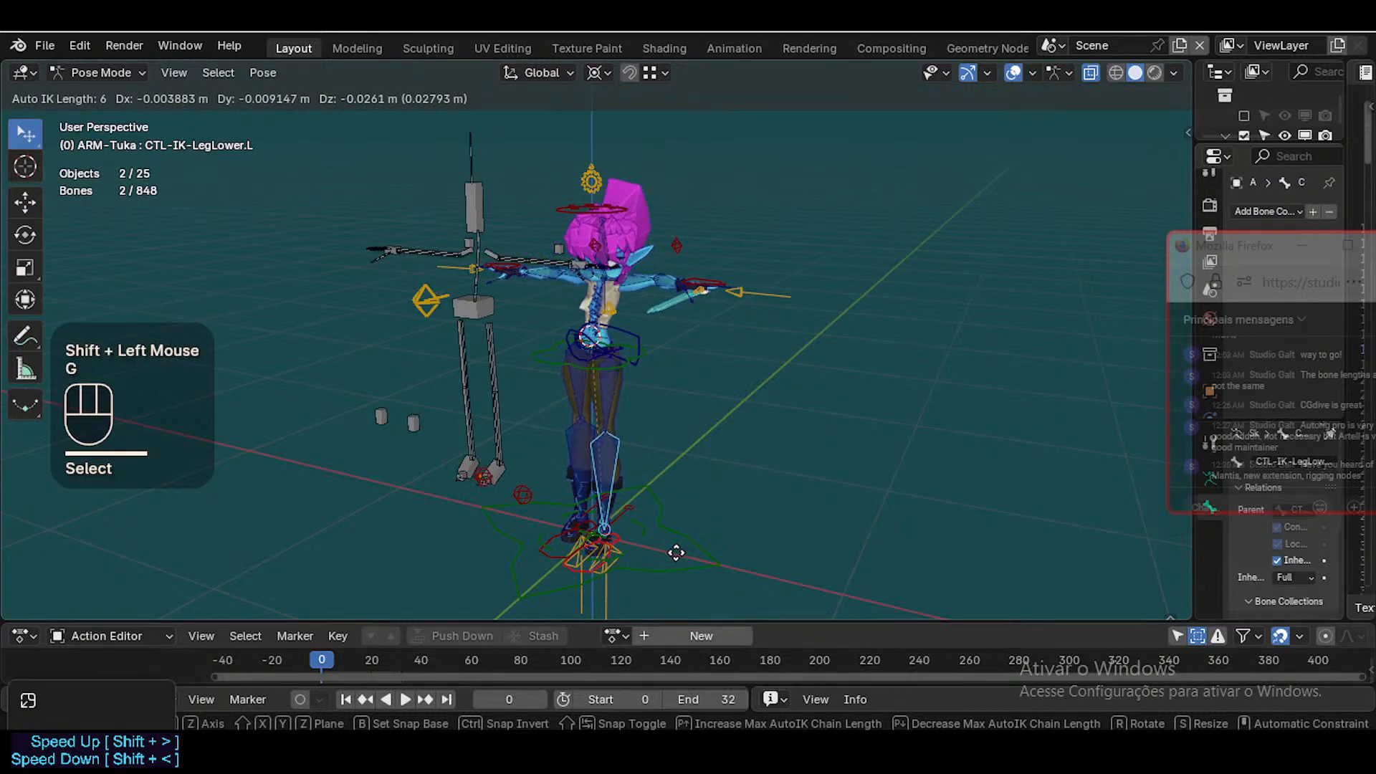
left_click(699, 469)
Move the selected left foot and lower leg bones twice more with Auto IK, lifting the foot out behind the body
scroll(604, 316, "up", 2)
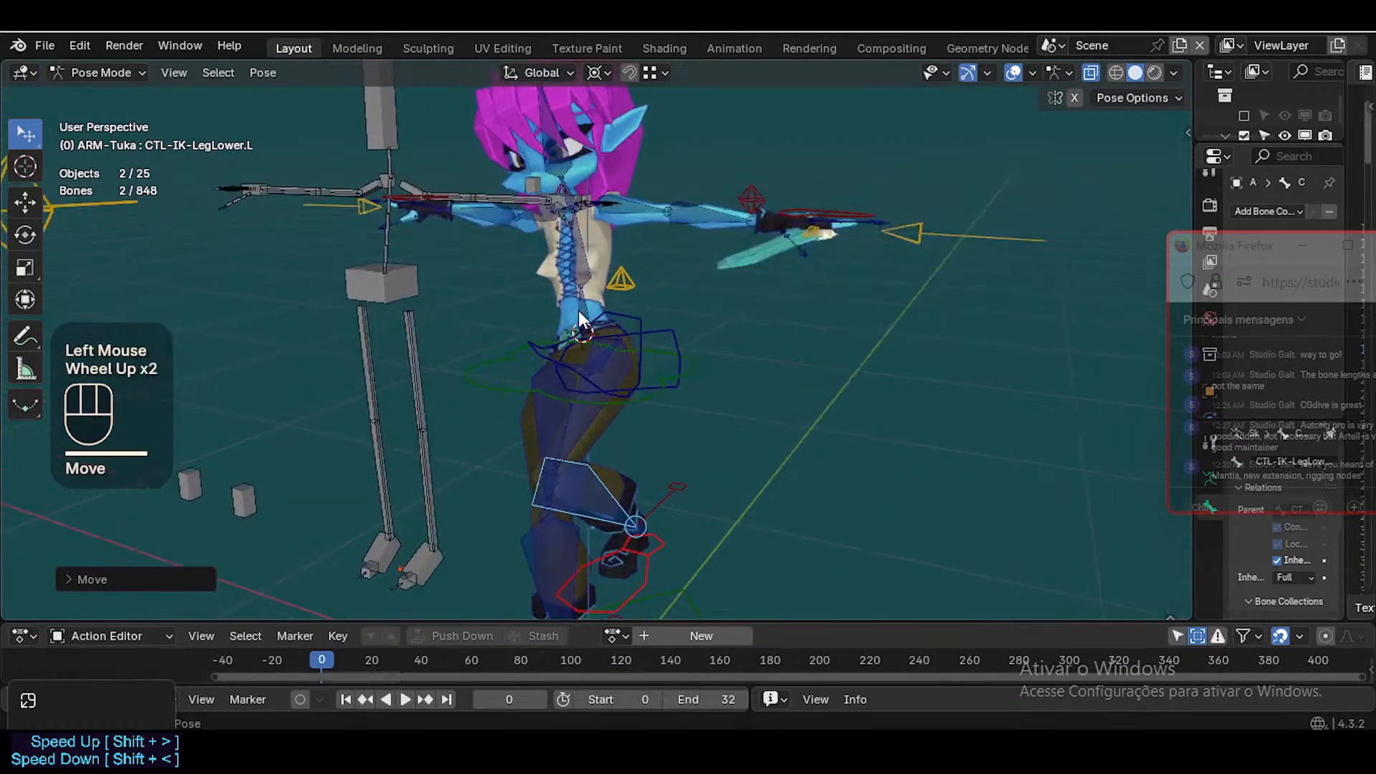
scroll(578, 312, "up", 1)
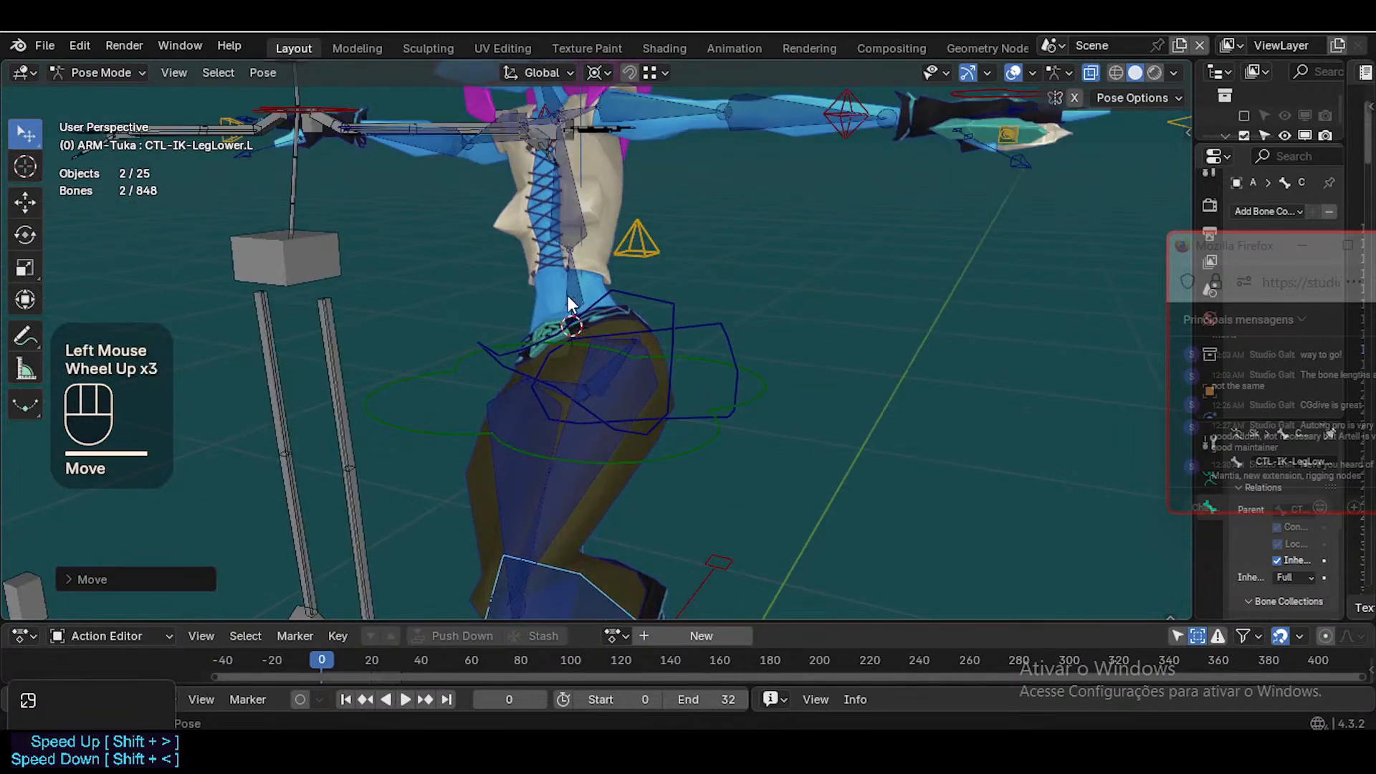
scroll(574, 358, "down", 2)
key("g")
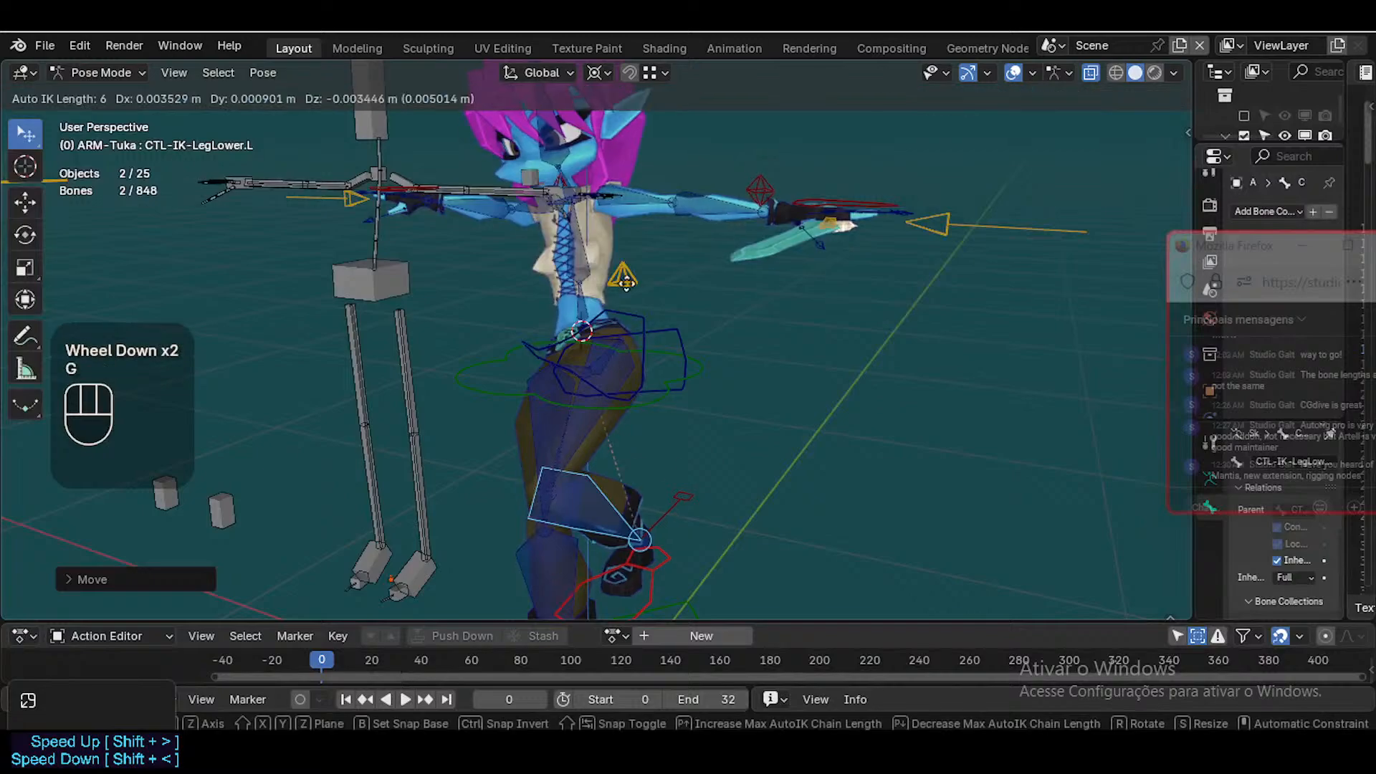
left_click(569, 182)
scroll(569, 182, "down", 2)
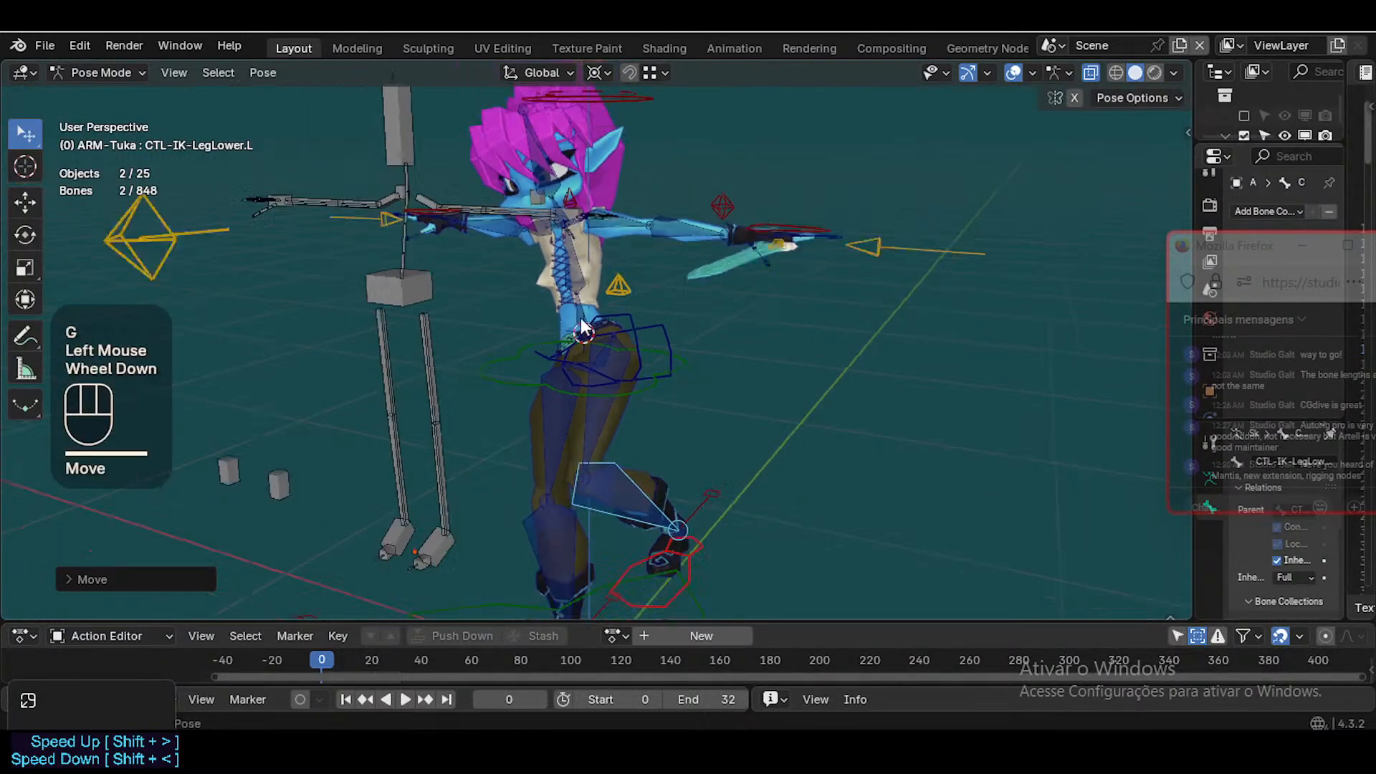
key("g")
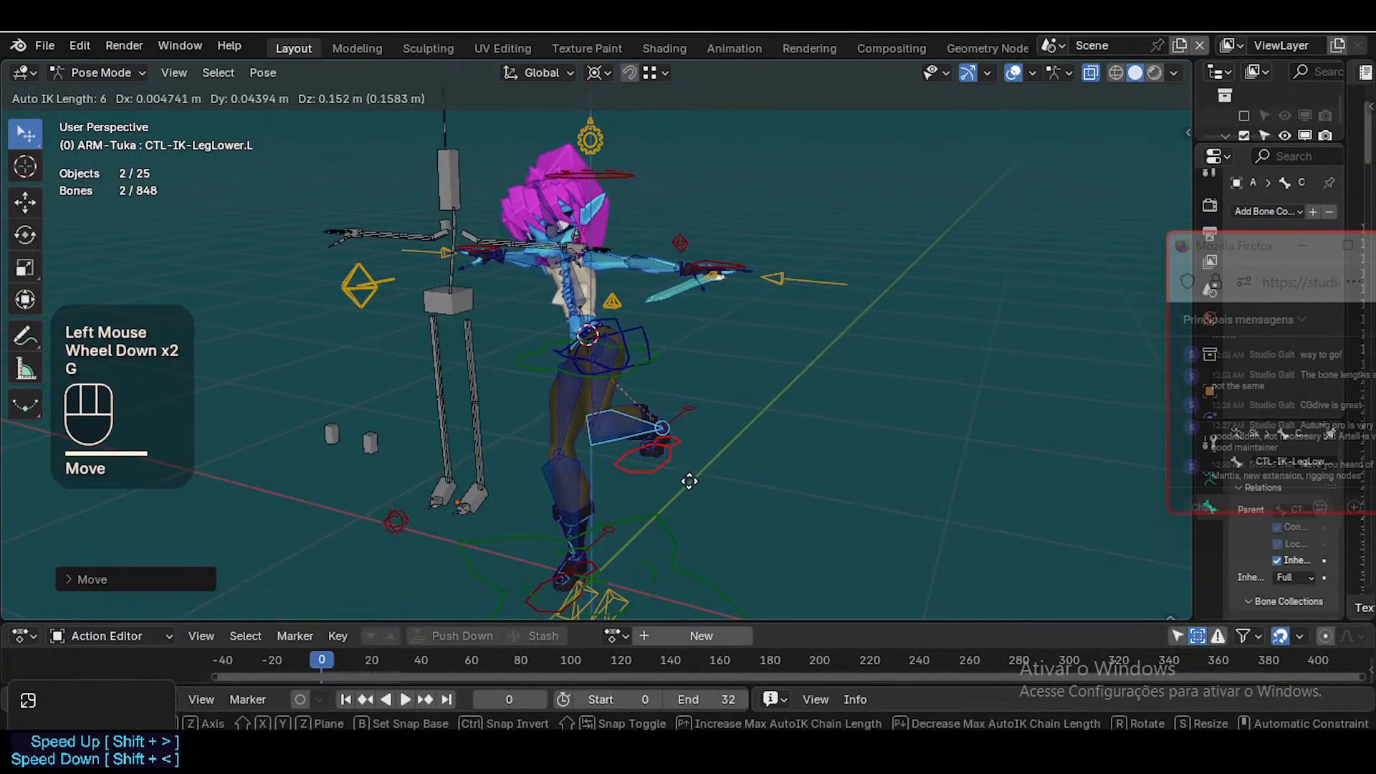
left_click(691, 482)
Add the CTL-IK-Hips bone to the selected left foot and lower leg bones
scroll(671, 445, "up", 4)
scroll(658, 430, "up", 2)
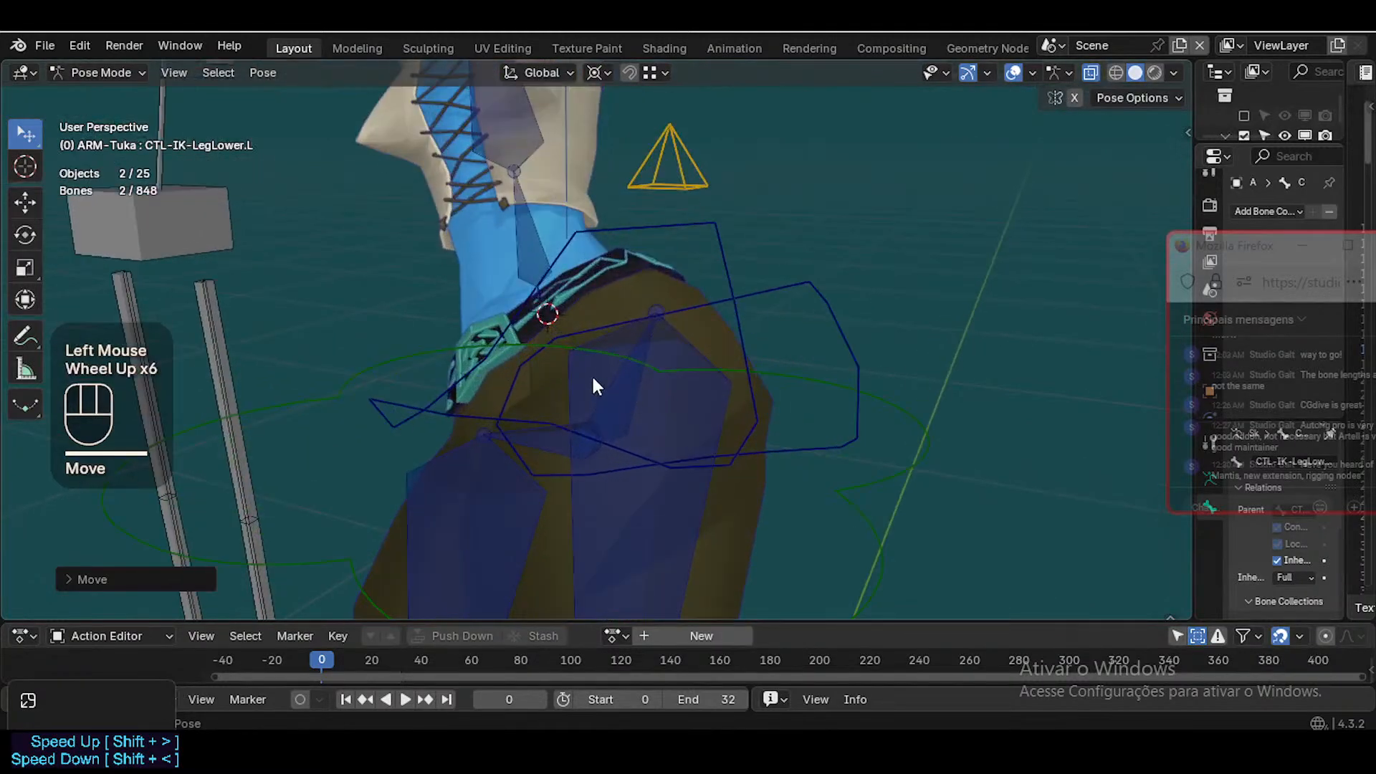
scroll(566, 376, "down", 1)
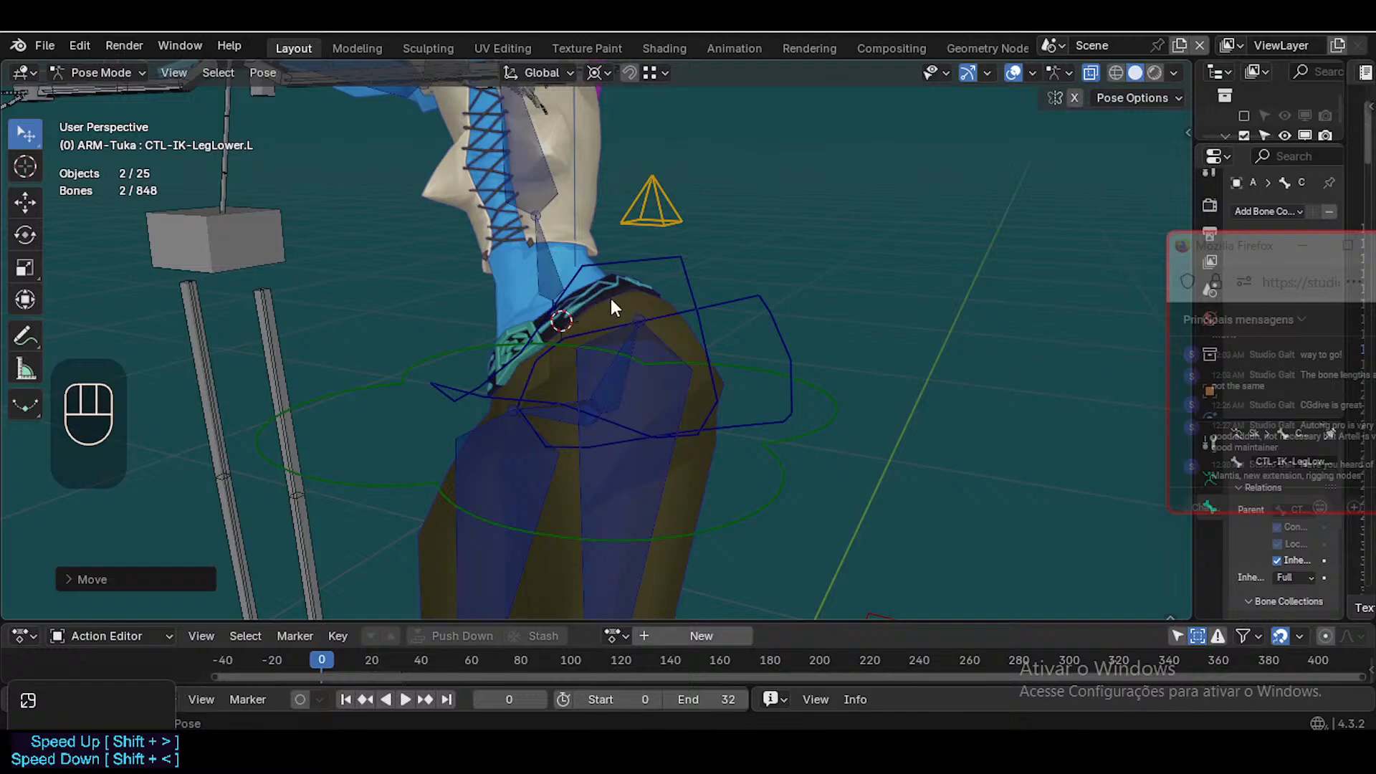
left_click(754, 321, "shift")
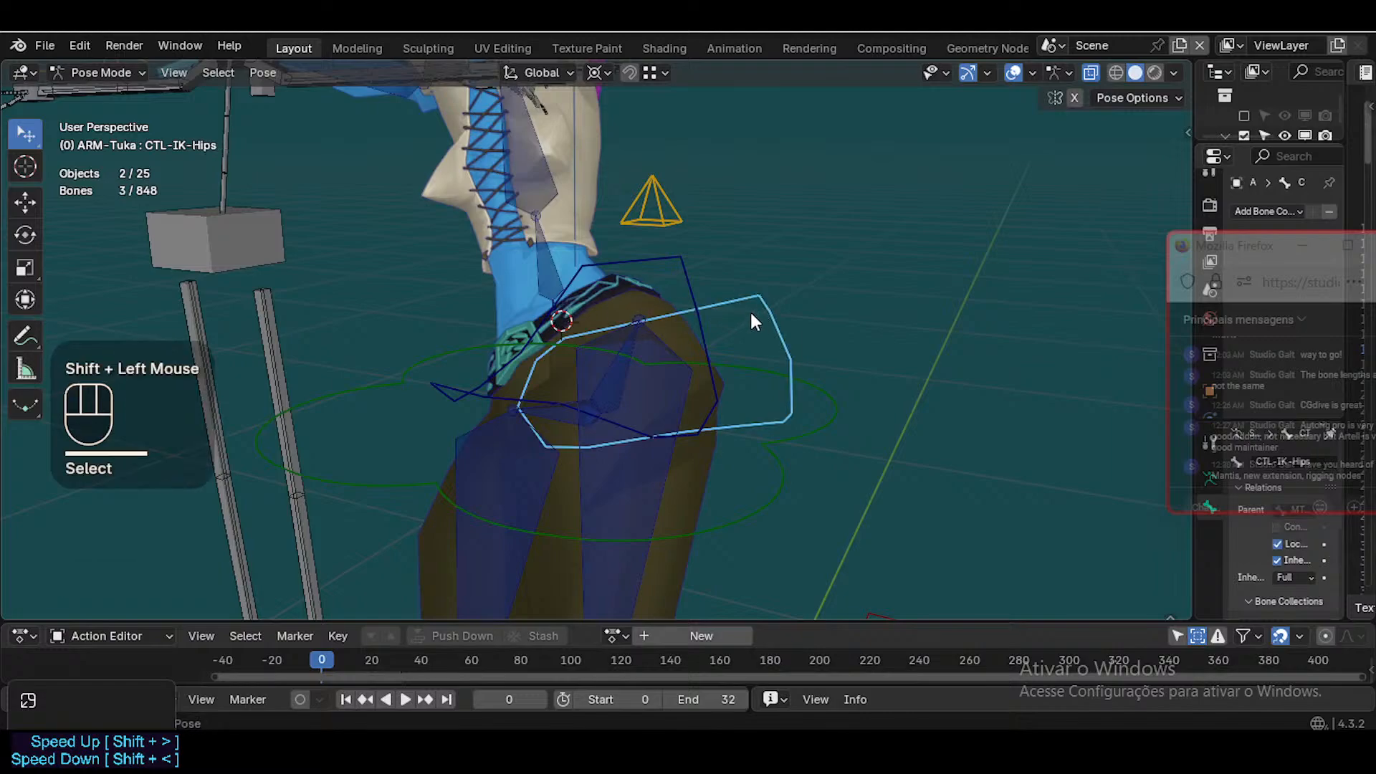
scroll(633, 444, "down", 3)
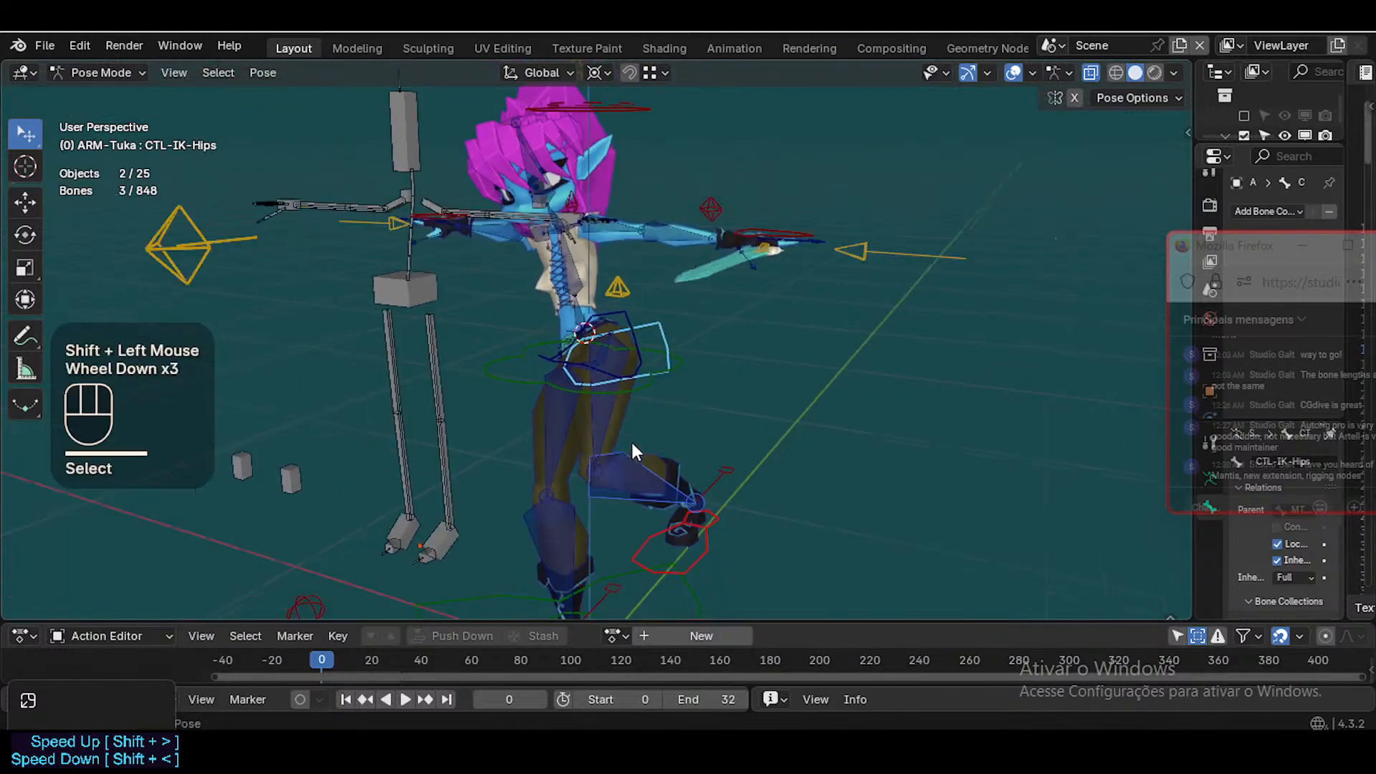
Reselect only the left foot control and CTL-IK-LegLower.L and reposition the raised leg with Auto IK at a chain length of 6
left_click(710, 567)
left_click(667, 465, "shift")
key("g")
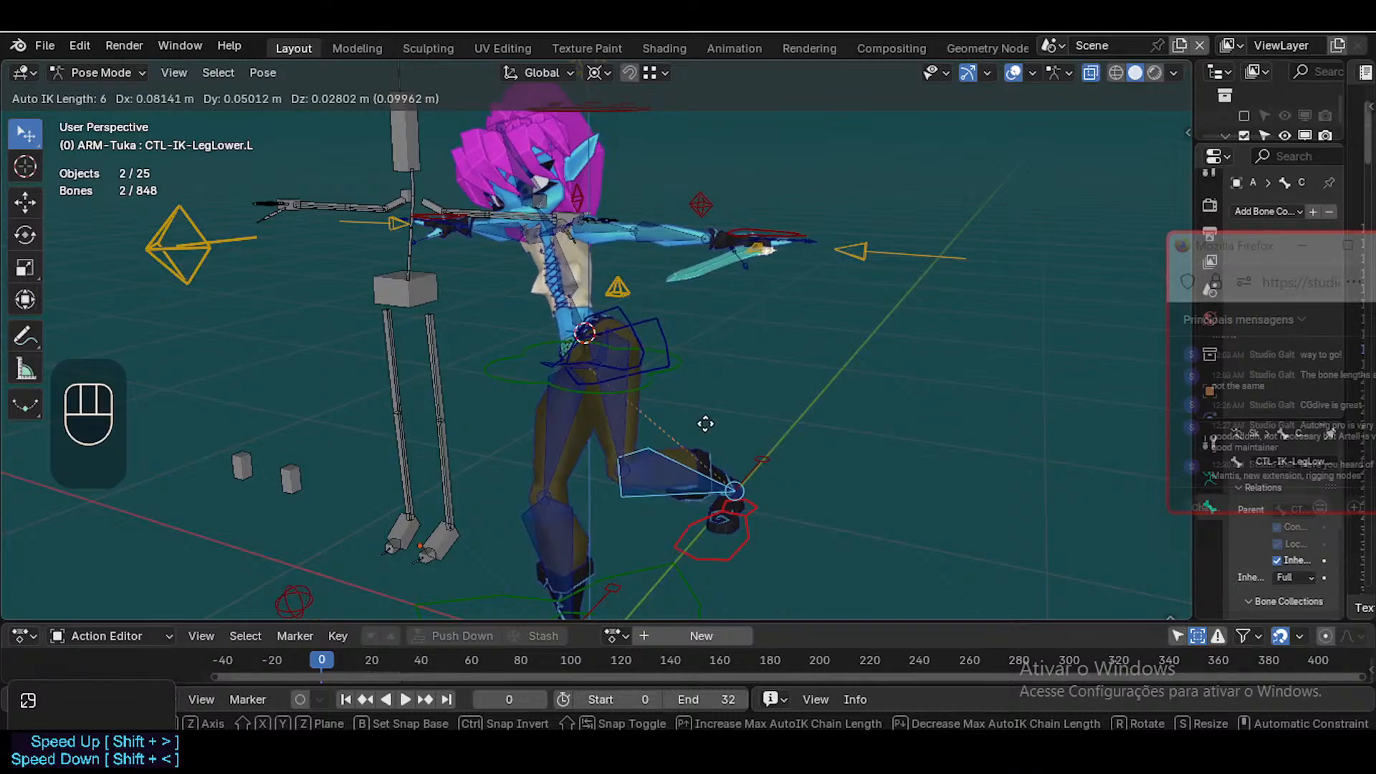
left_click(724, 510)
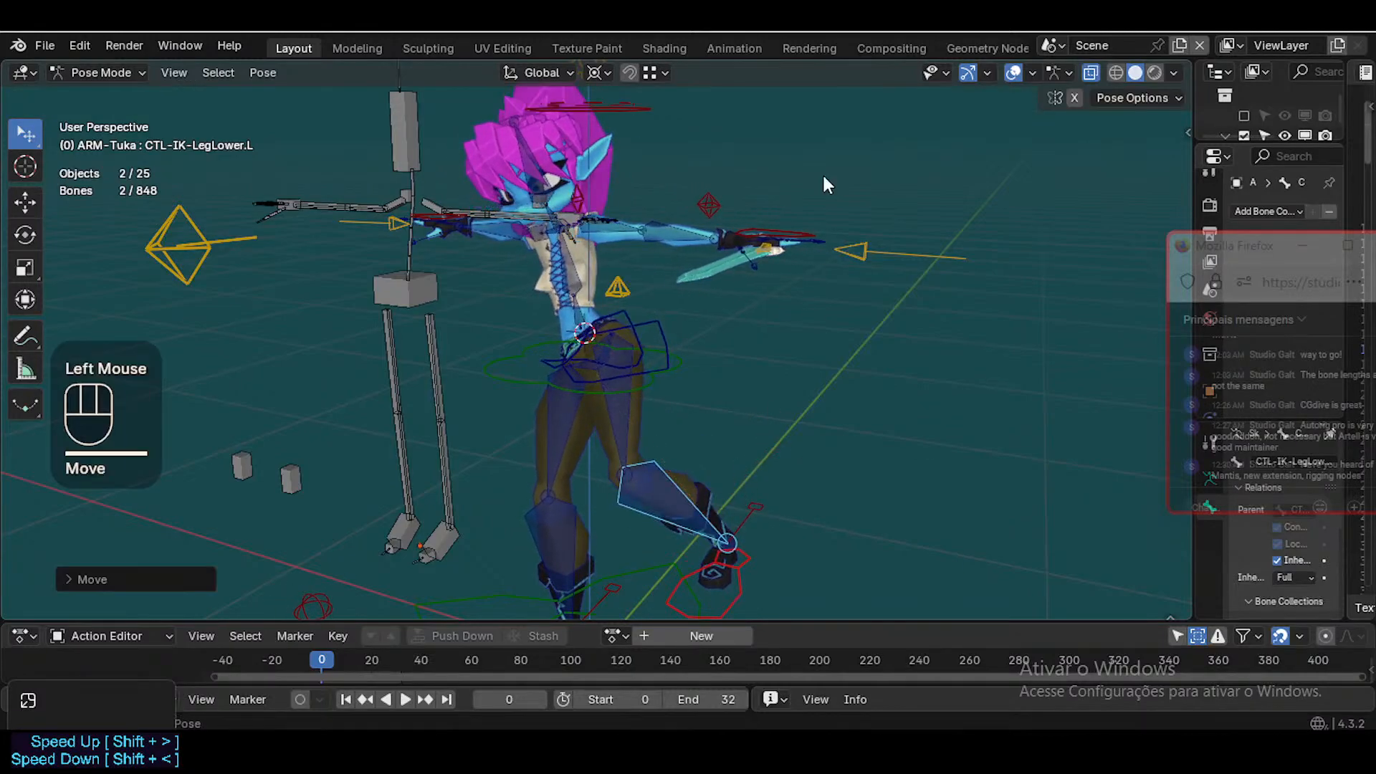
Move the left hand control MTR-IK-Hand.L in toward the head
left_click(762, 216)
key("g")
left_click(649, 182)
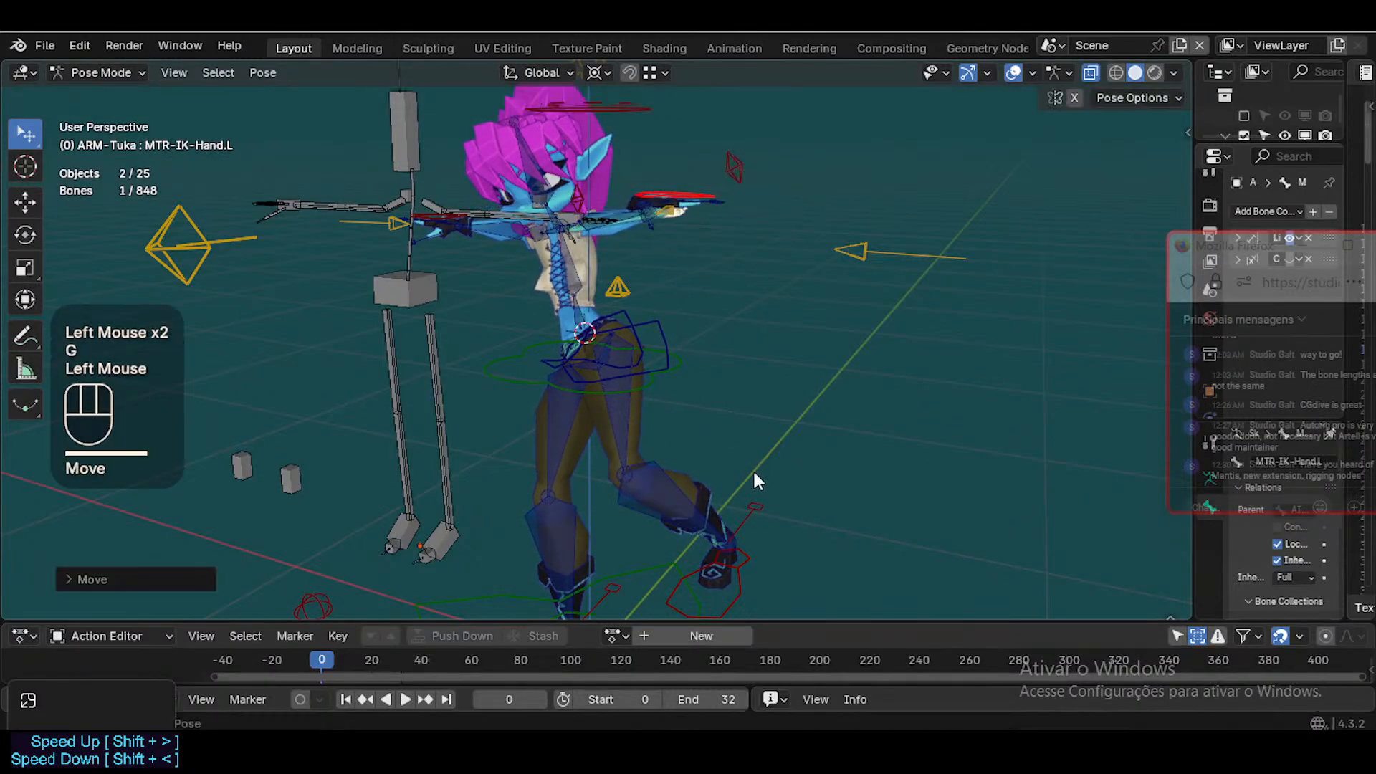
Select the left foot control with CTL-IK-LegLower.L and raise the bent leg with Auto IK at a chain length of 6
left_click(730, 579, "shift")
left_click(672, 510, "shift")
key("g")
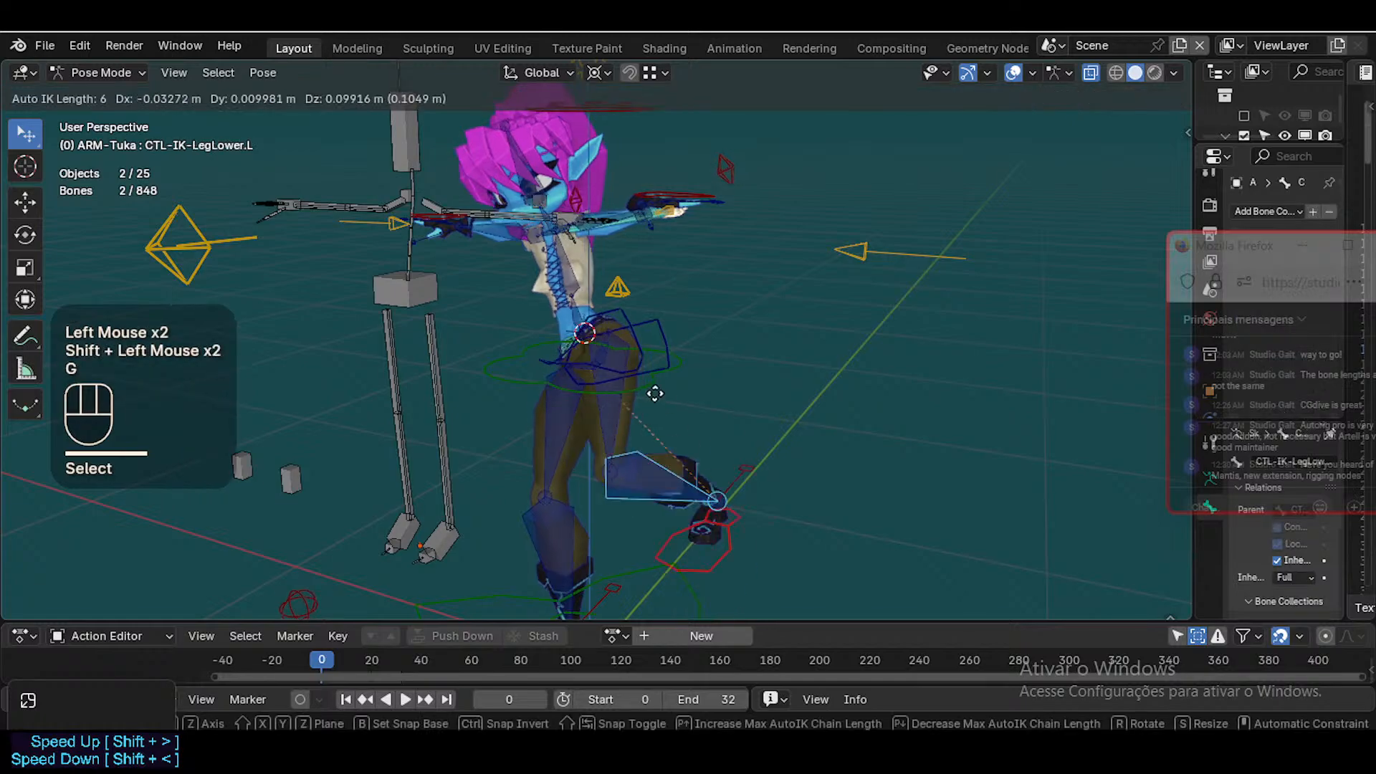
left_click(700, 470)
scroll(623, 229, "down", 1)
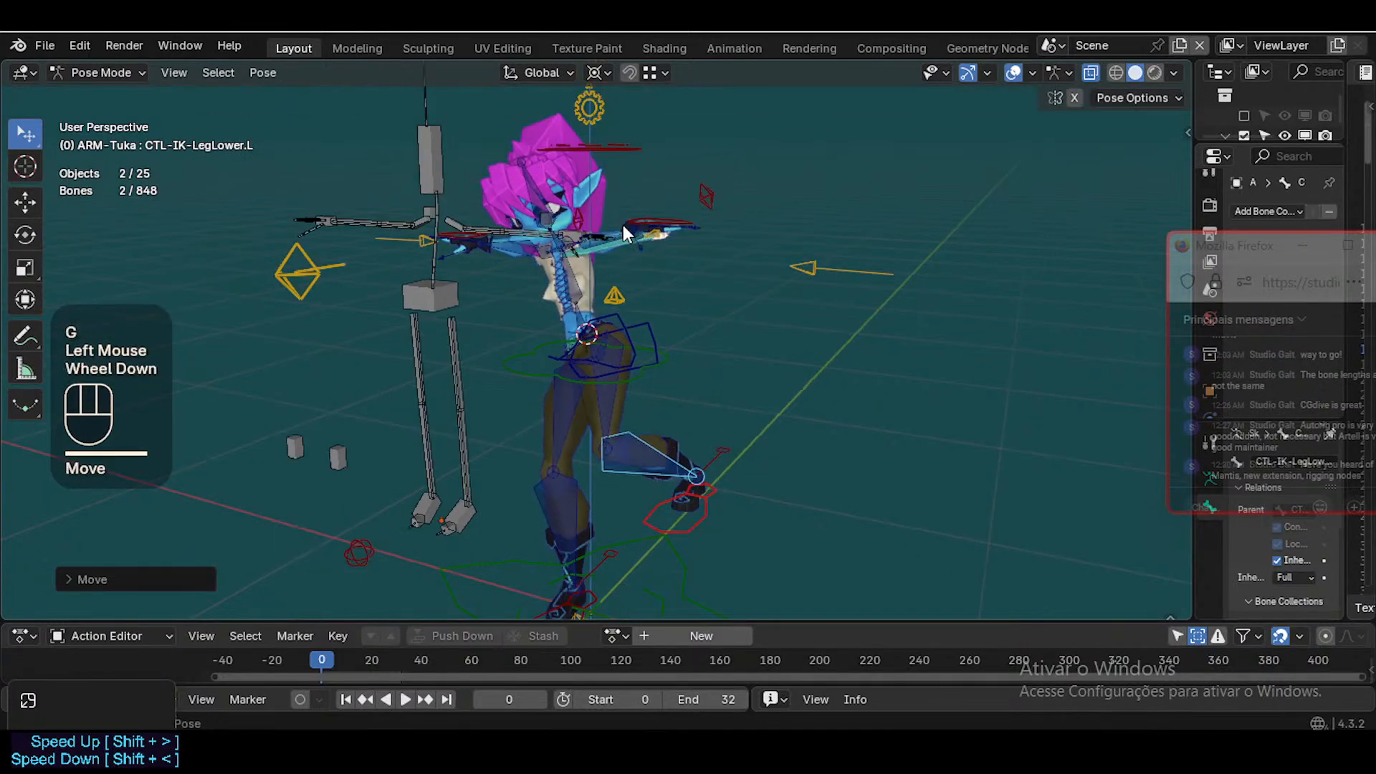
Select the SWT-Head gear control above the head and rotate it several times to test how the head responds
left_click(589, 107)
key("r")
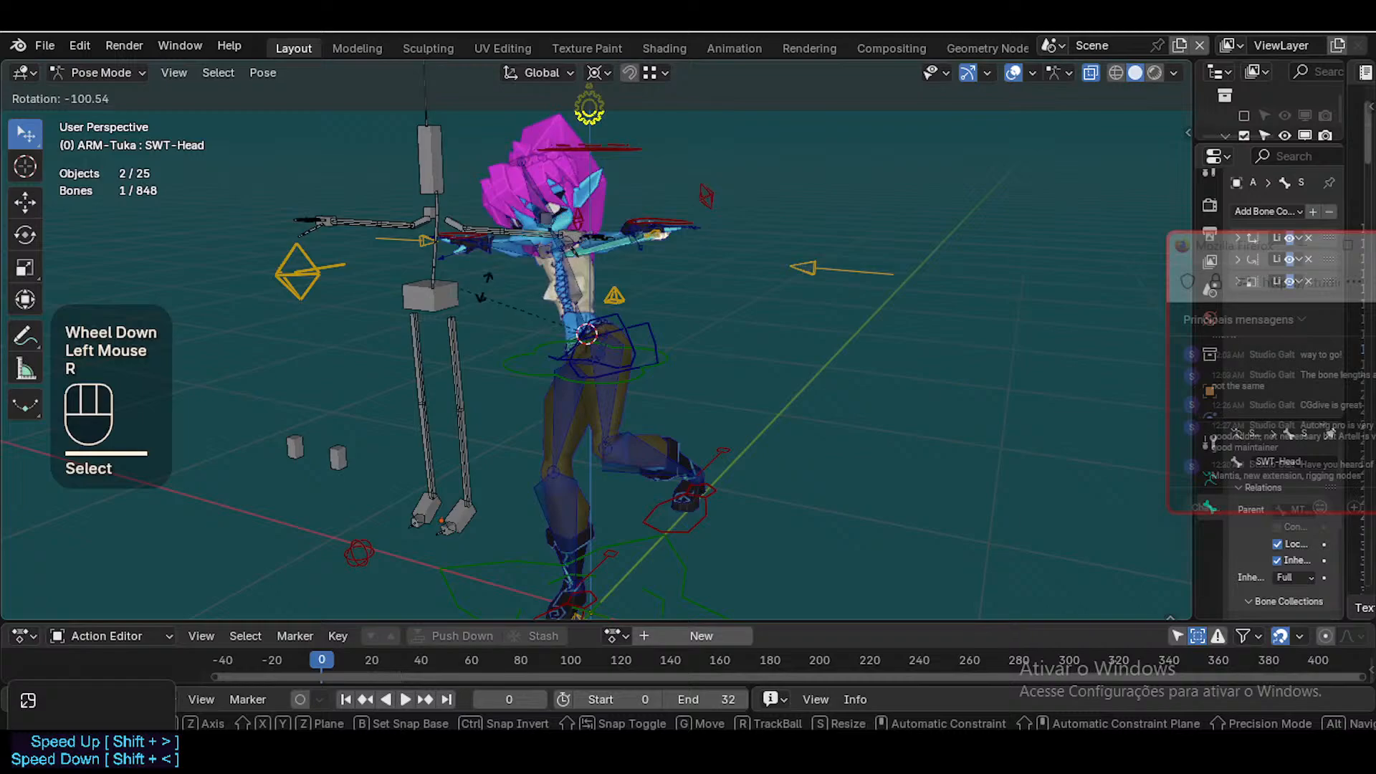
left_click(742, 126)
key("r")
left_click(665, 78)
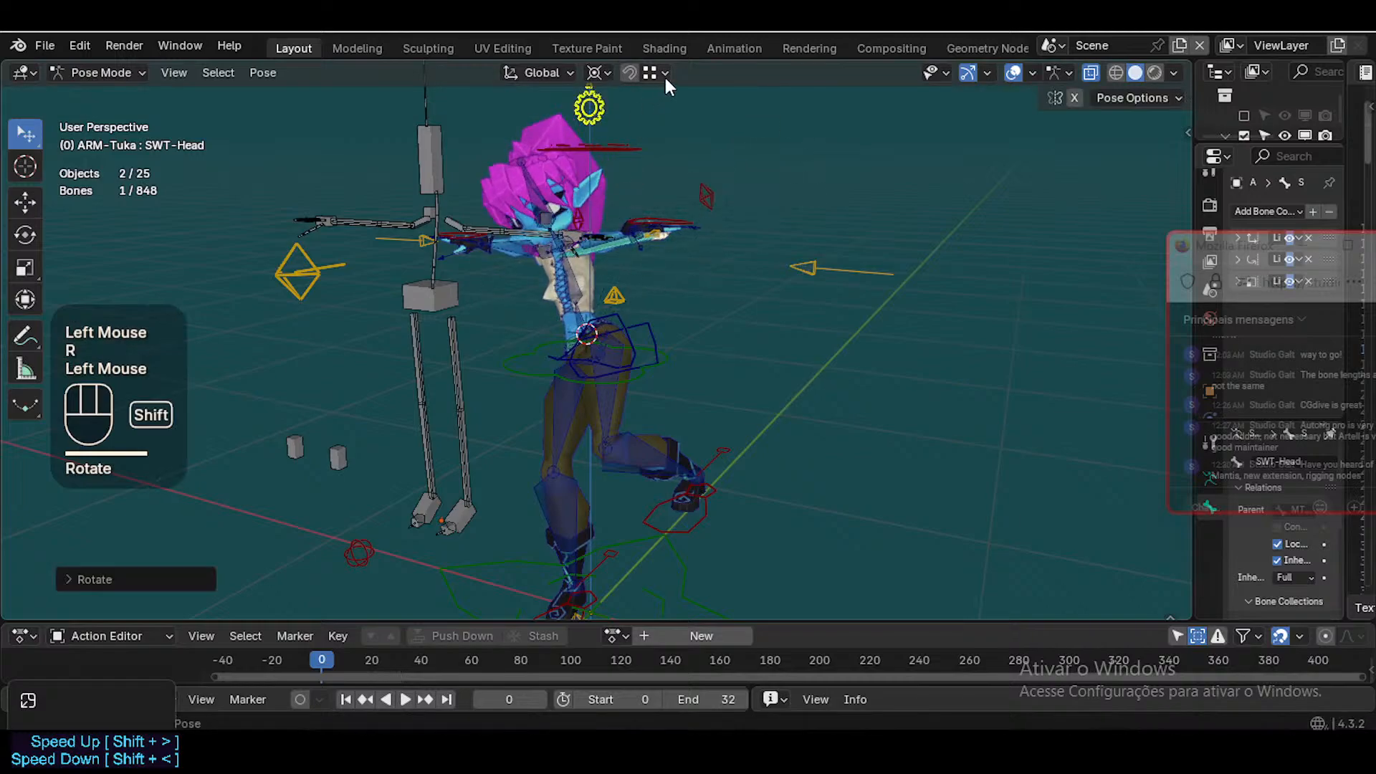
middle_click_drag(617, 152, 604, 247, "shift")
middle_click_drag(604, 246, 605, 325, "shift")
key("r")
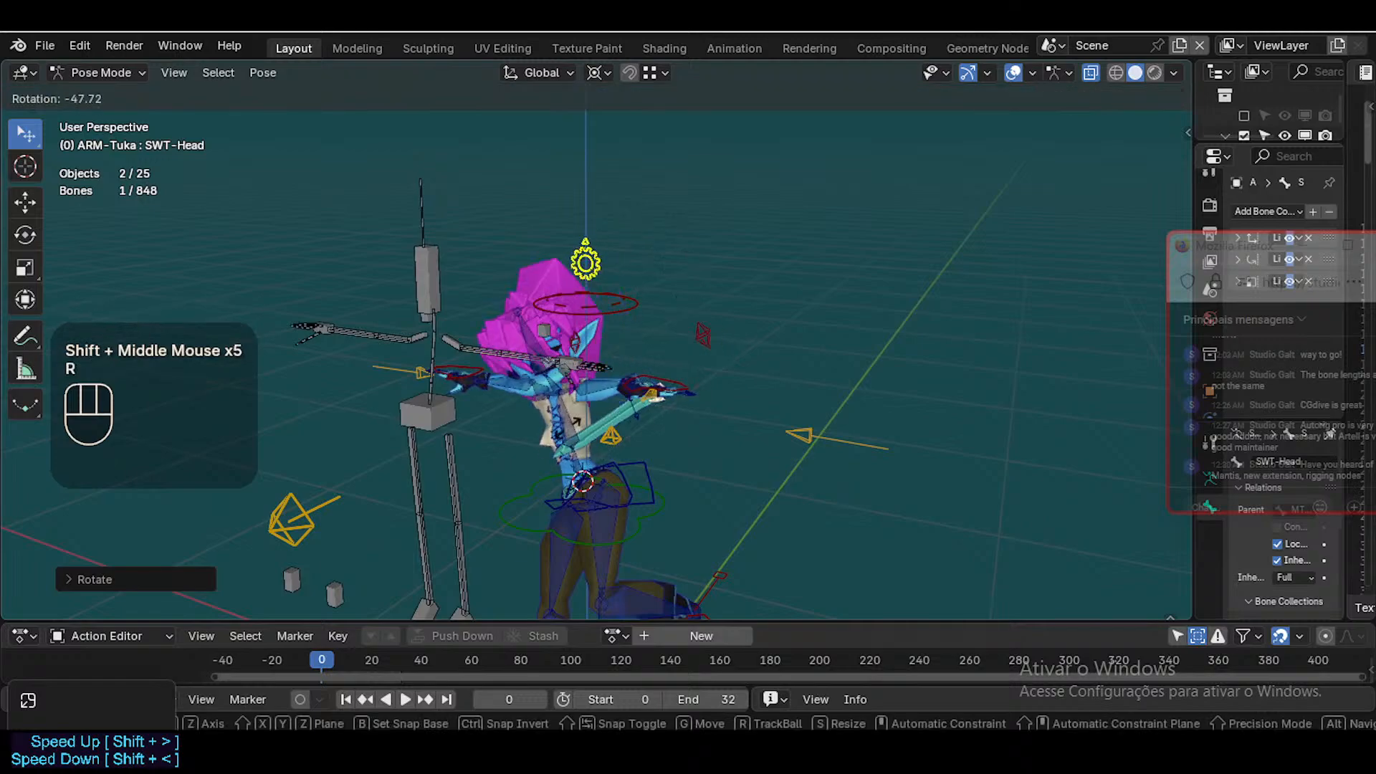
left_click(670, 387)
key("r")
left_click(595, 195)
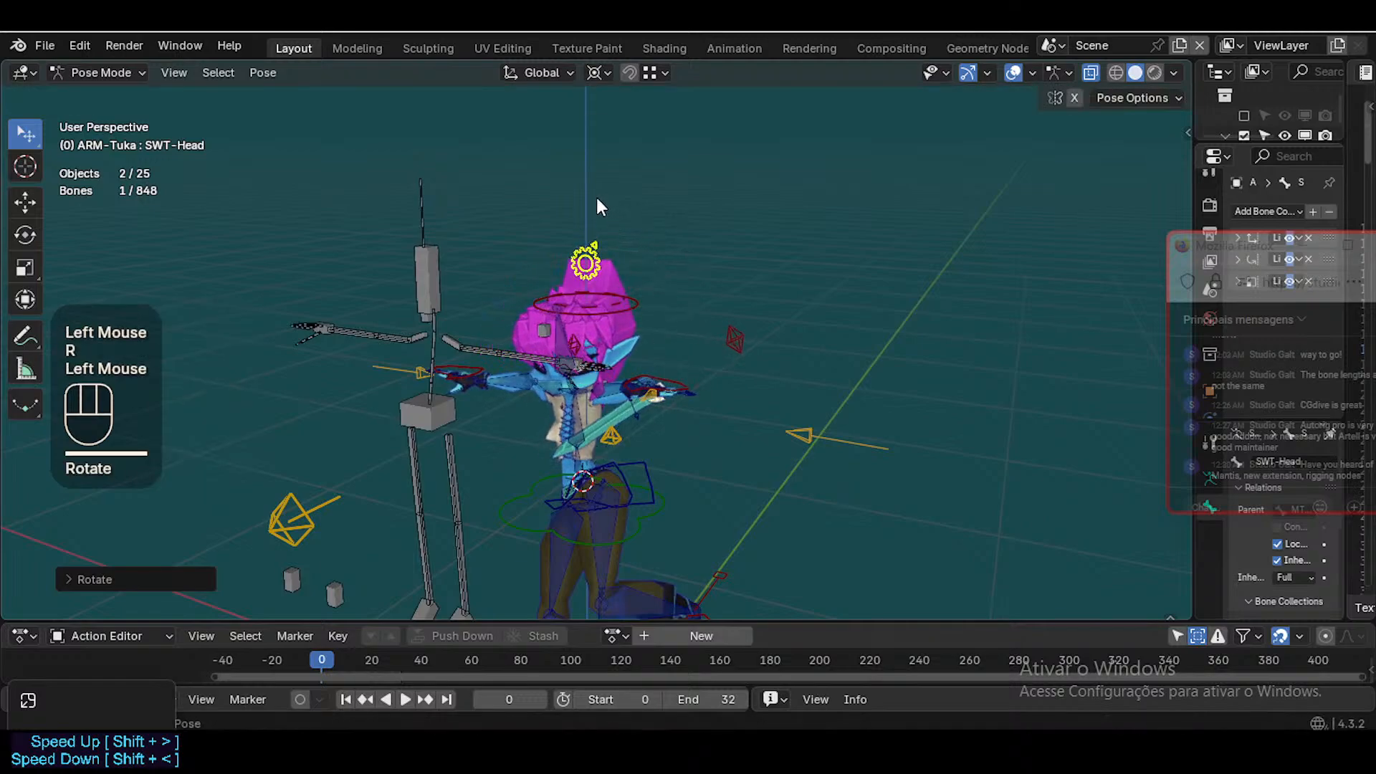
Rotate the SWT-Head gear further, finishing with a rotation started along the global Y axis
key("r")
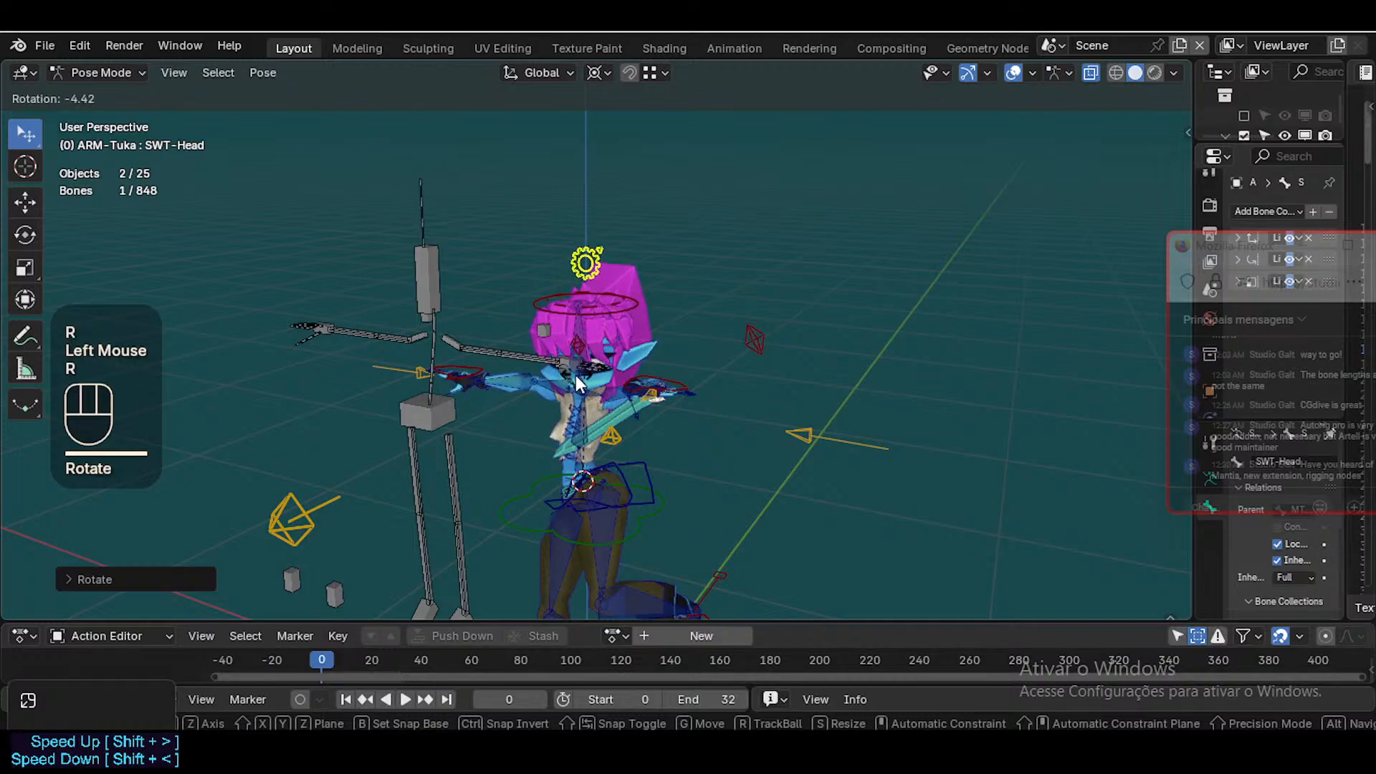
left_click(590, 248)
key("r")
left_click(593, 233)
key("r")
key("y")
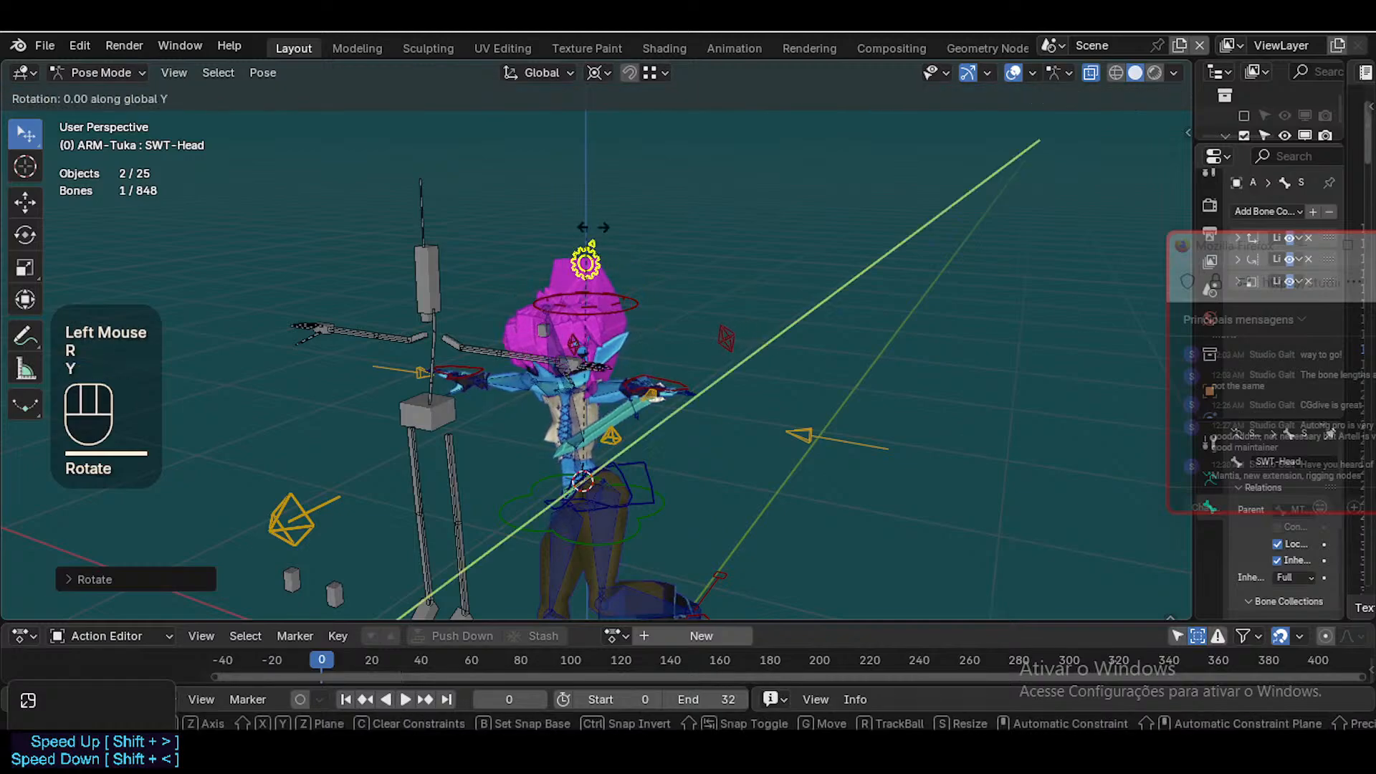
left_click(1024, 466)
scroll(759, 430, "down", 2)
scroll(688, 393, "up", 2)
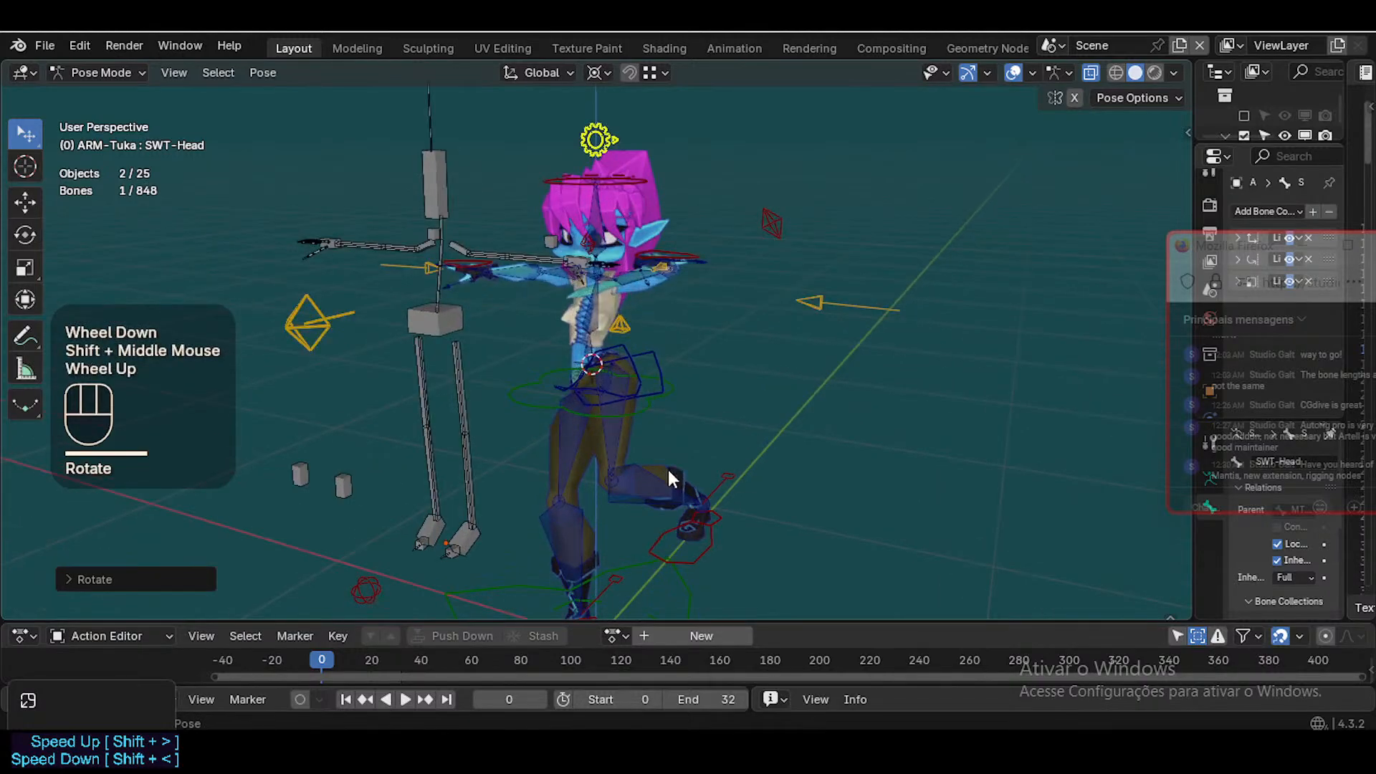
left_click(660, 420)
key("g")
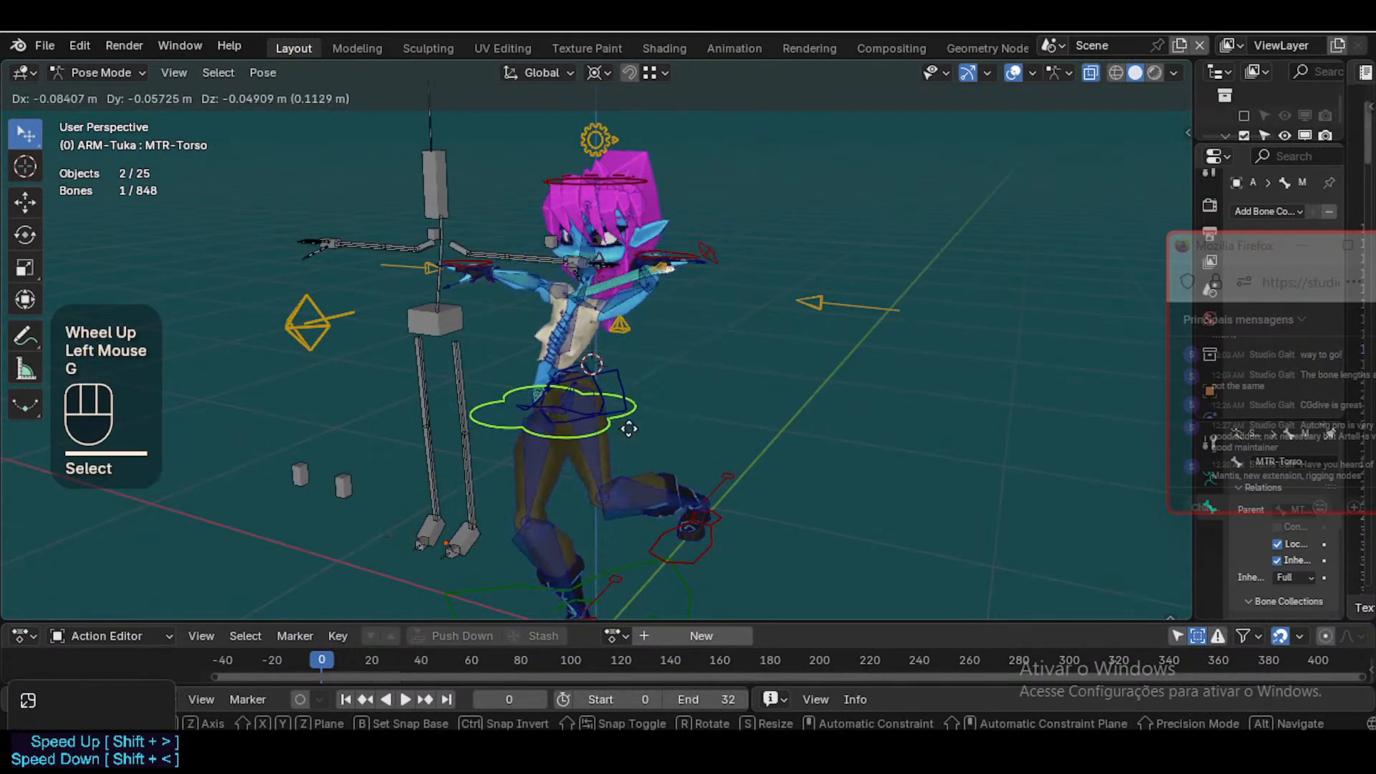
key("Escape")
Reselect the left foot control and CTL-IK-LegLower.L and swing the leg outward with Auto IK at a chain length of 7
left_click(671, 573)
left_click(669, 538)
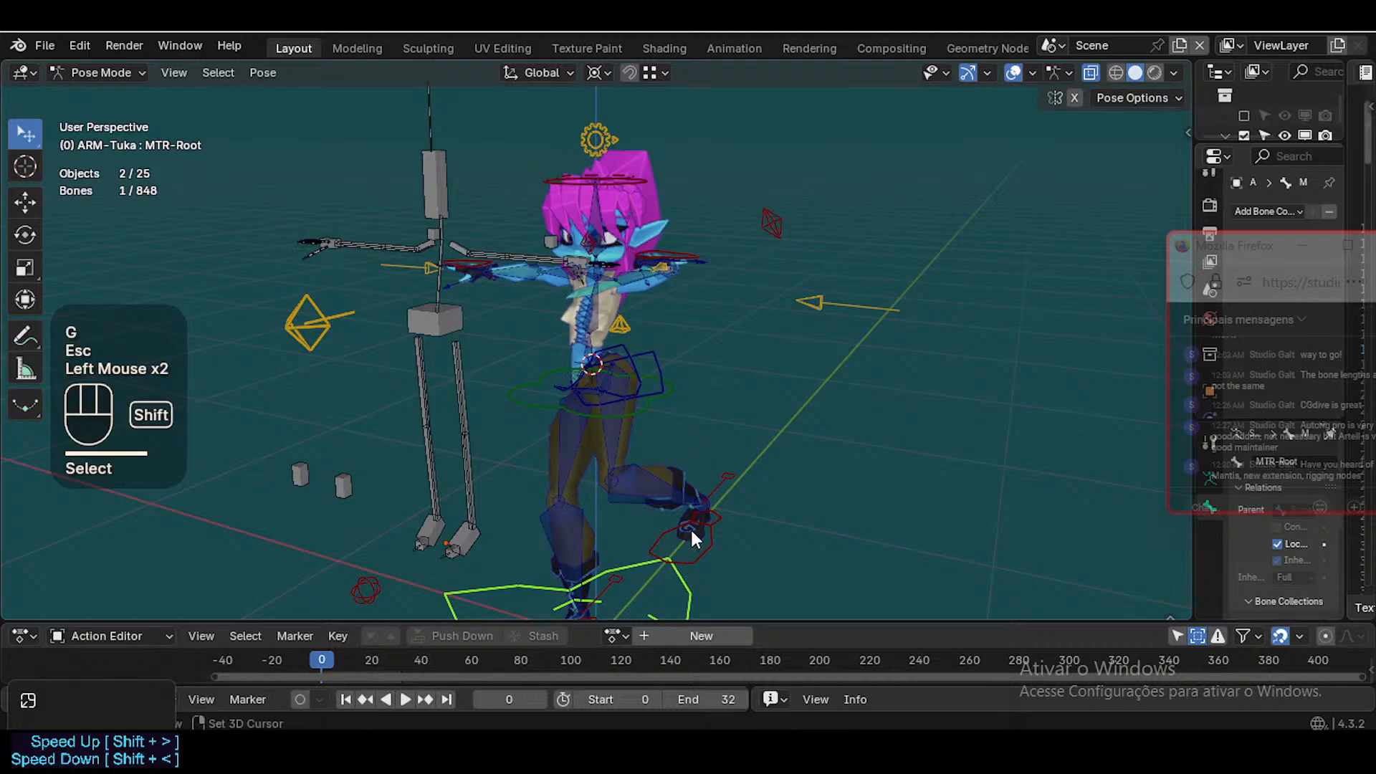
left_click(658, 472)
left_click(654, 470, "shift")
key("g")
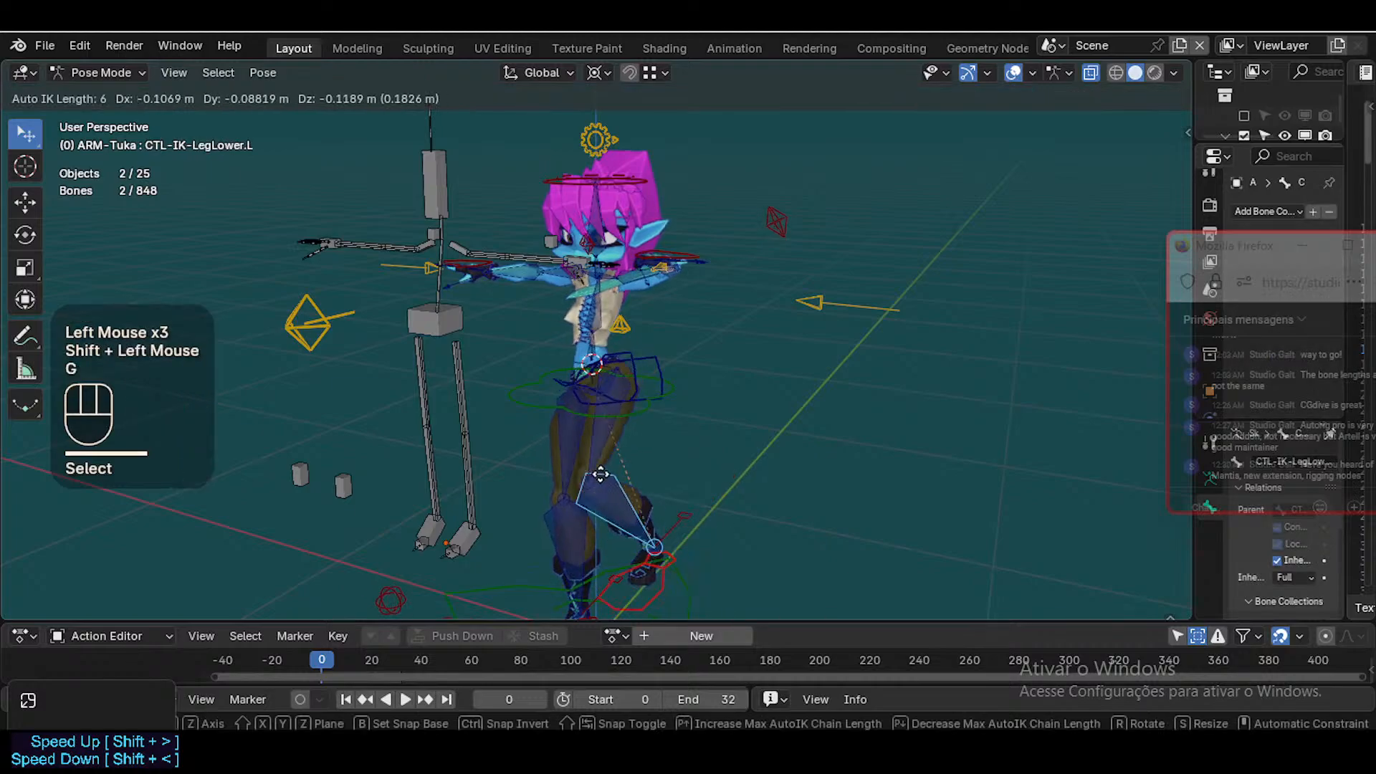
scroll(696, 419, "down", 1)
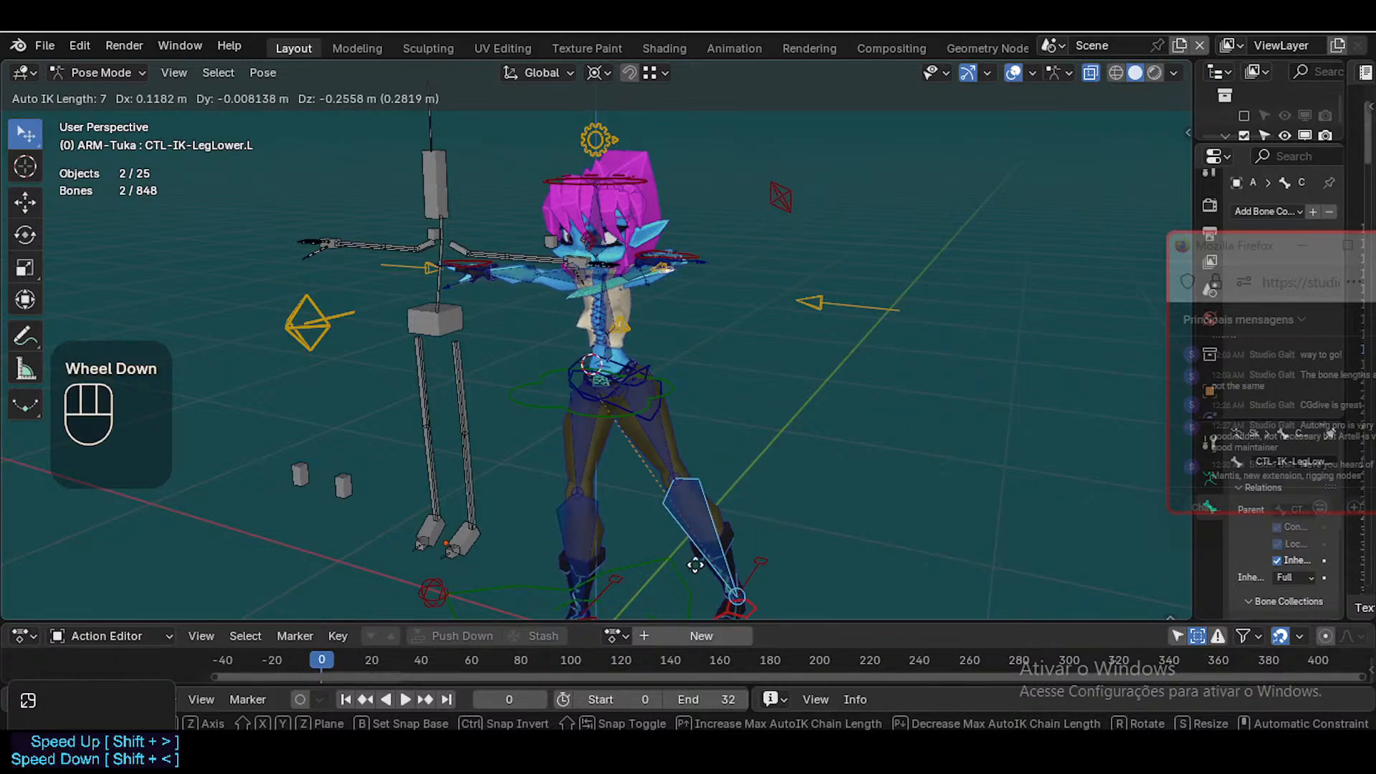
left_click(716, 350)
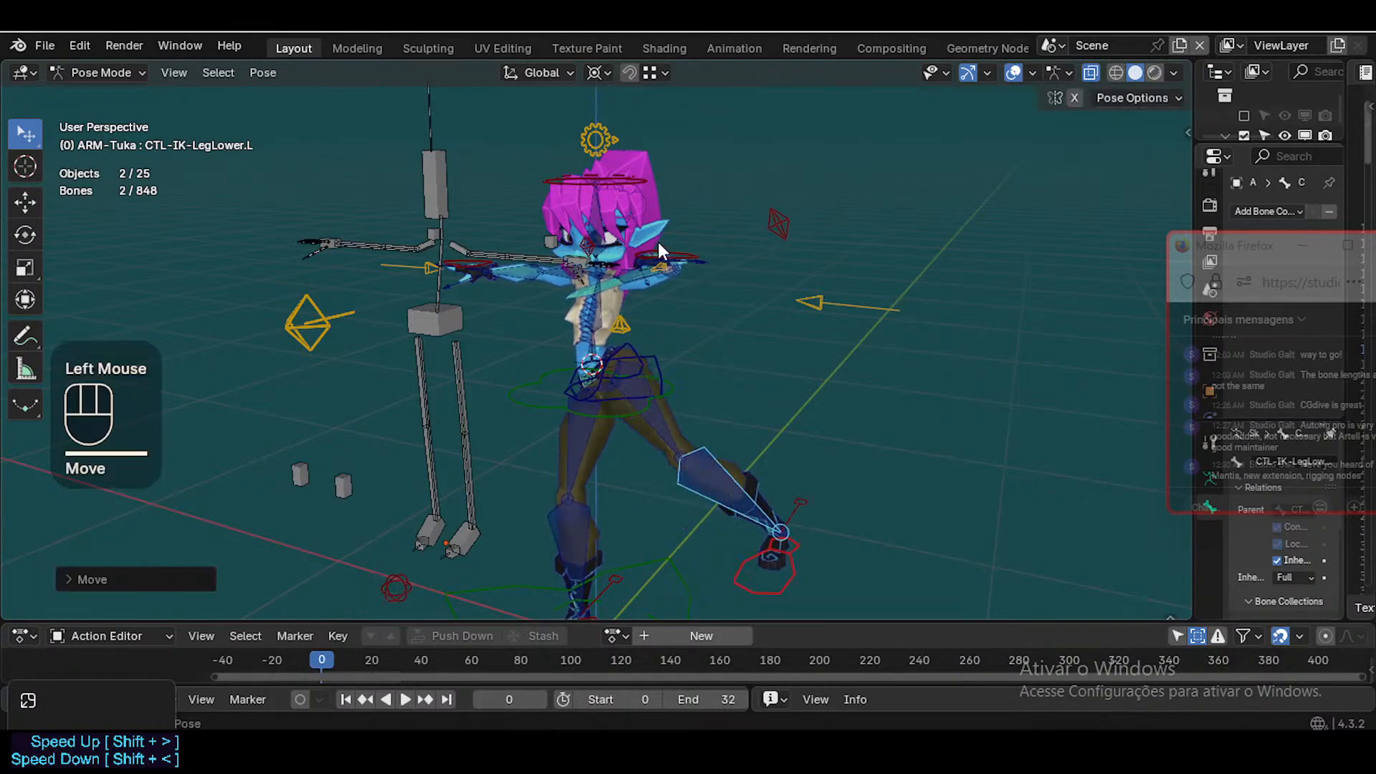
Move the left hand control MTR-IK-Hand.L once more
left_click(658, 244)
key("g")
left_click(675, 287)
Clear the pose transforms of all visible bones in both armatures
key("a")
key("alt+q")
key("alt+q")
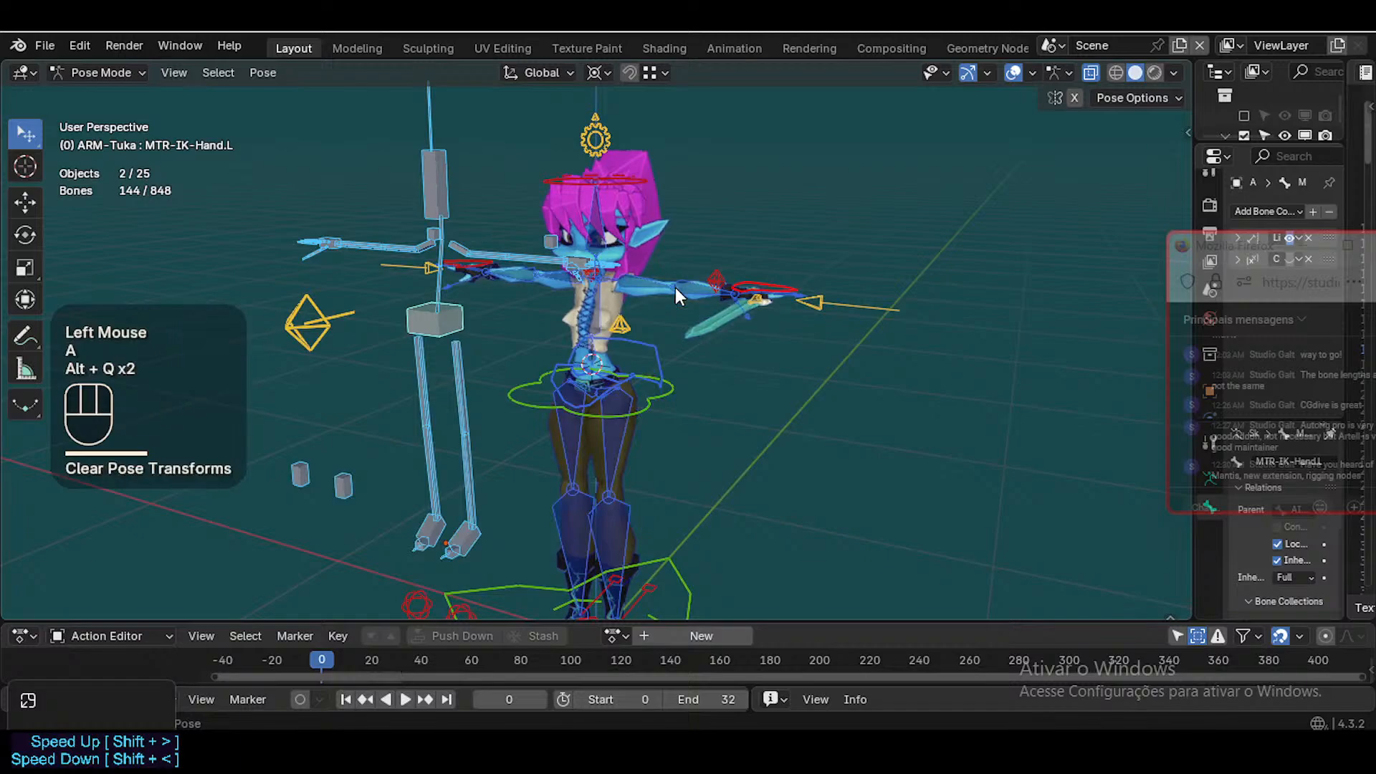
Return to Object Mode, select only the Mixamo armature and save the file
key("ctrl+Tab")
scroll(658, 291, "down", 1)
scroll(658, 291, "up", 3)
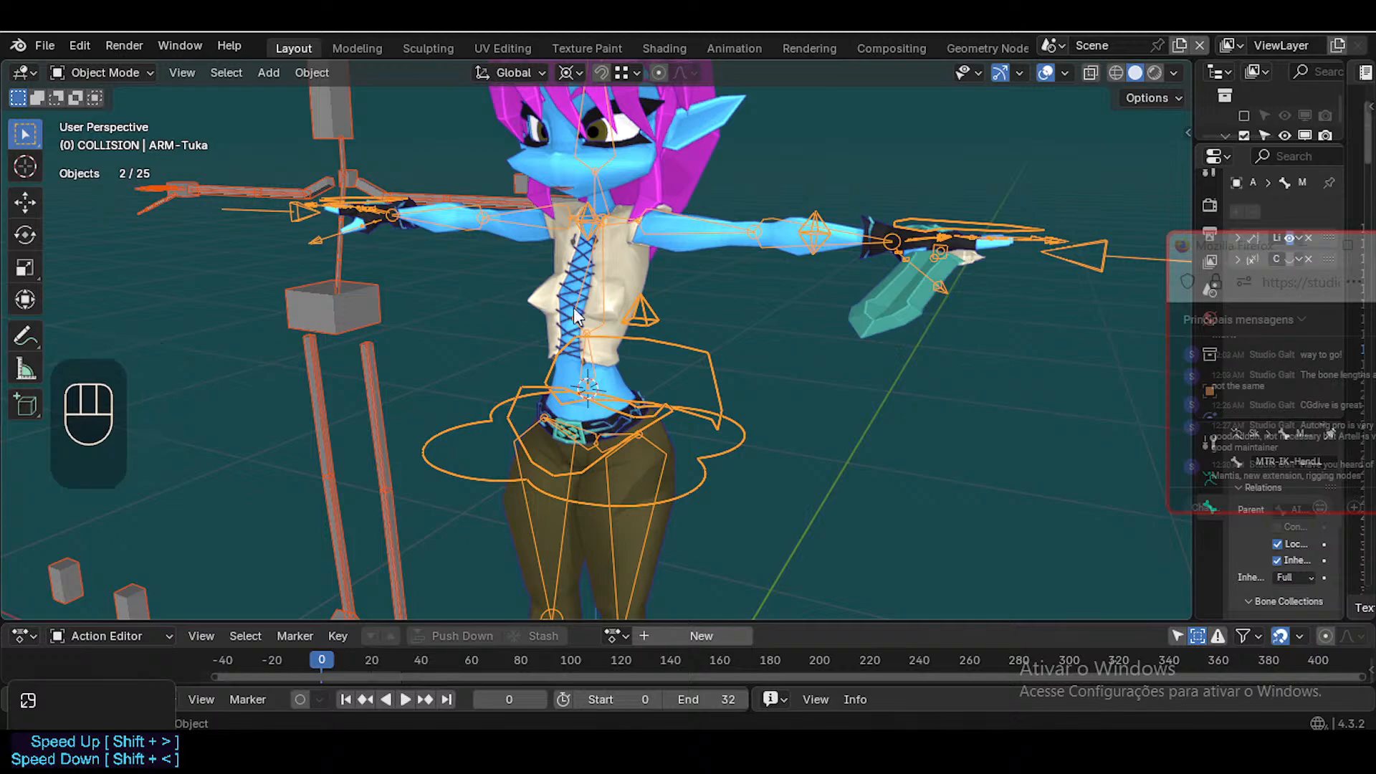
scroll(694, 358, "down", 1)
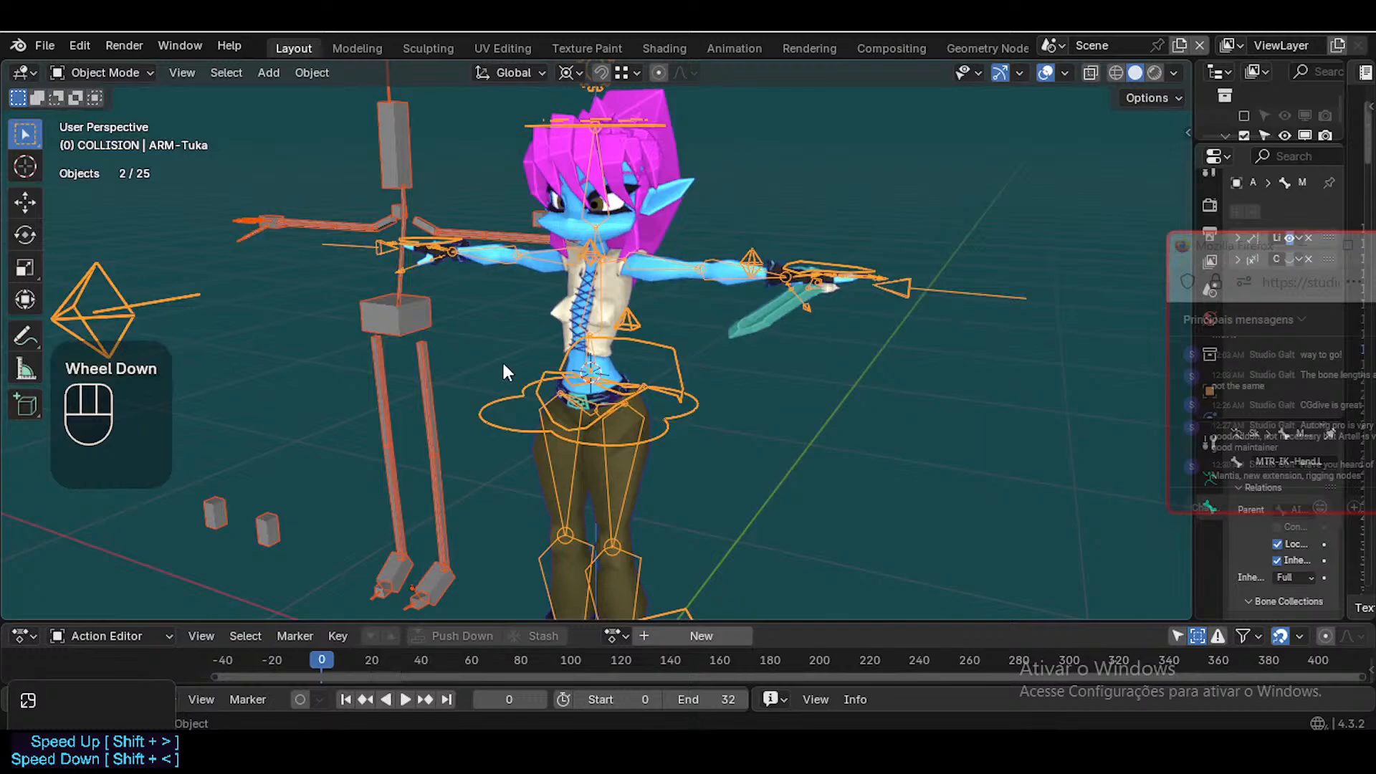
scroll(505, 366, "down", 1)
left_click(280, 491)
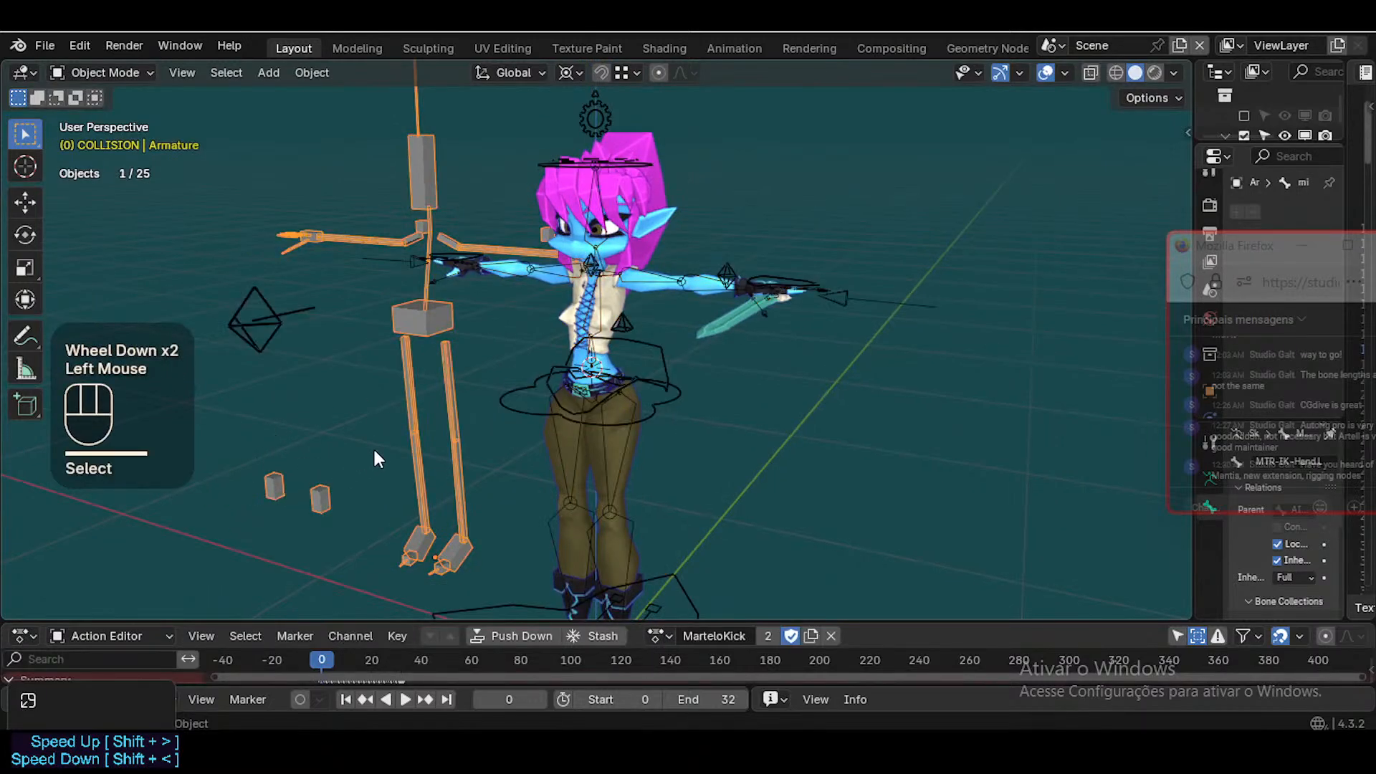
key("ctrl+s")
Move the floating chat window aside and open the Rokoko add-on's Retargeting settings
left_click(679, 359)
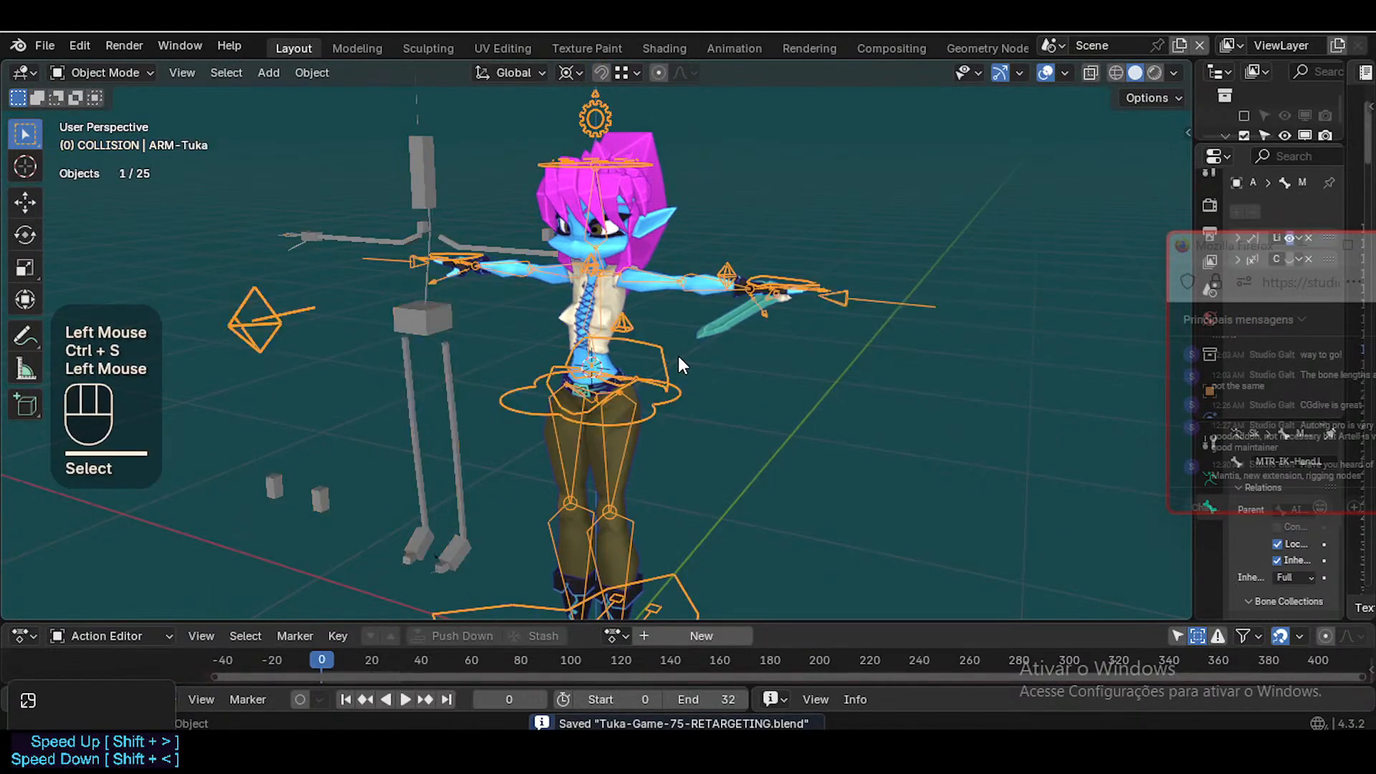
scroll(645, 294, "up", 3)
scroll(594, 307, "down", 1)
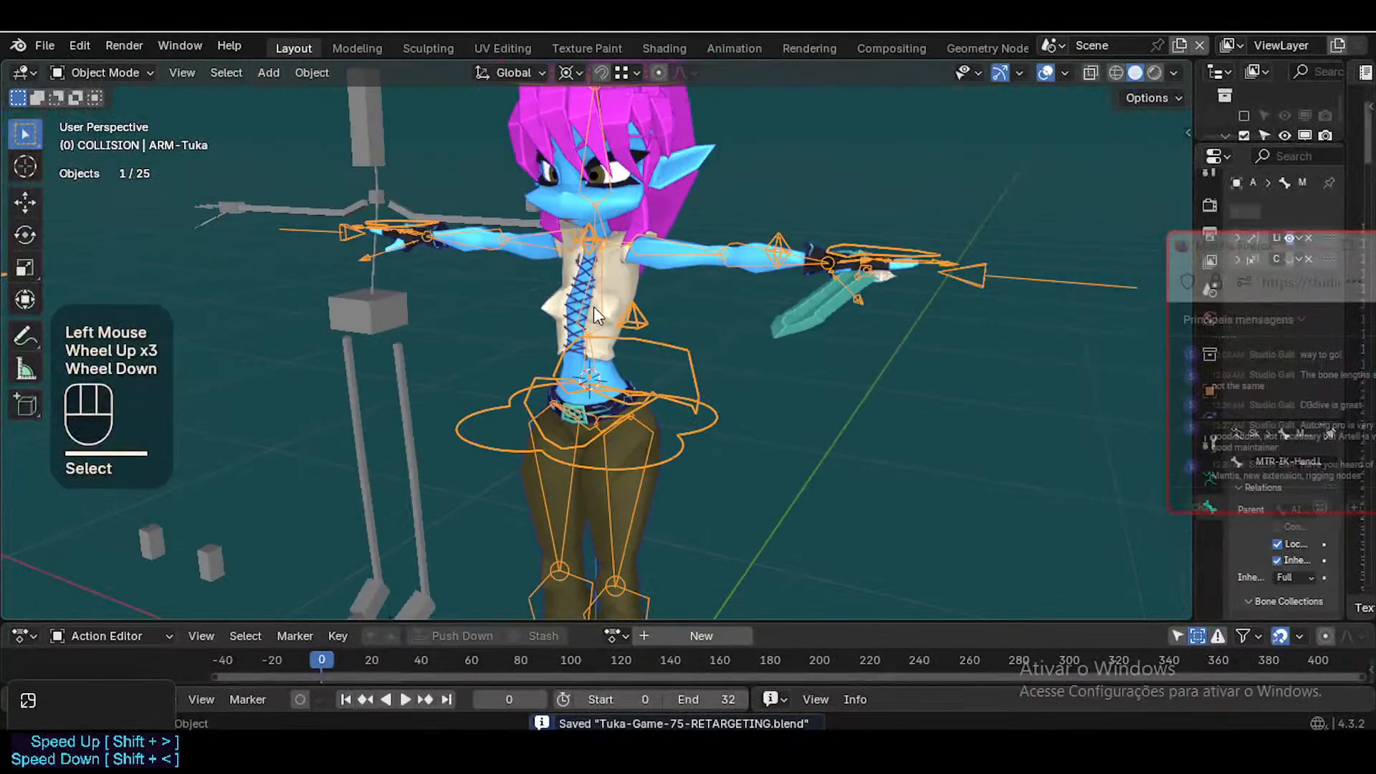
key("m")
left_click(828, 301)
key("n")
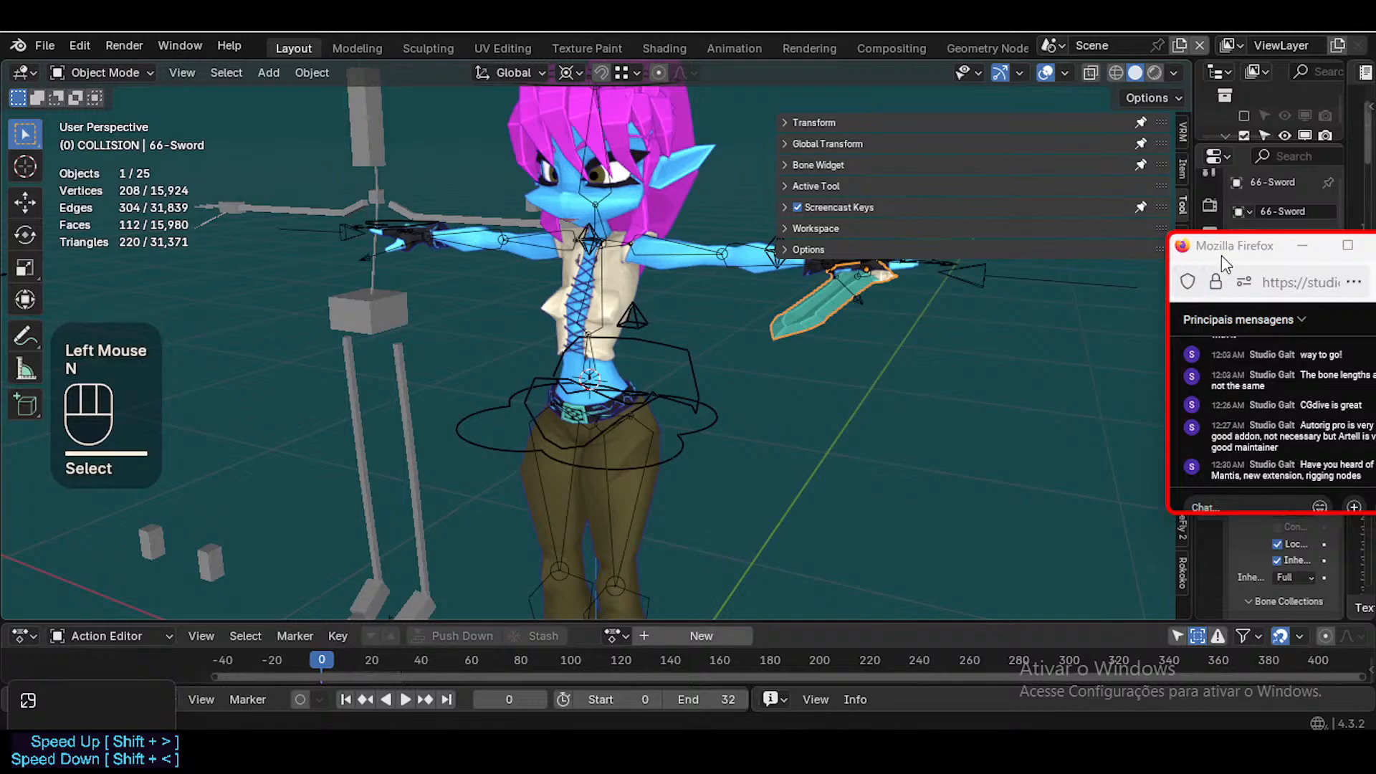
left_click_drag(1222, 255, 1279, 241)
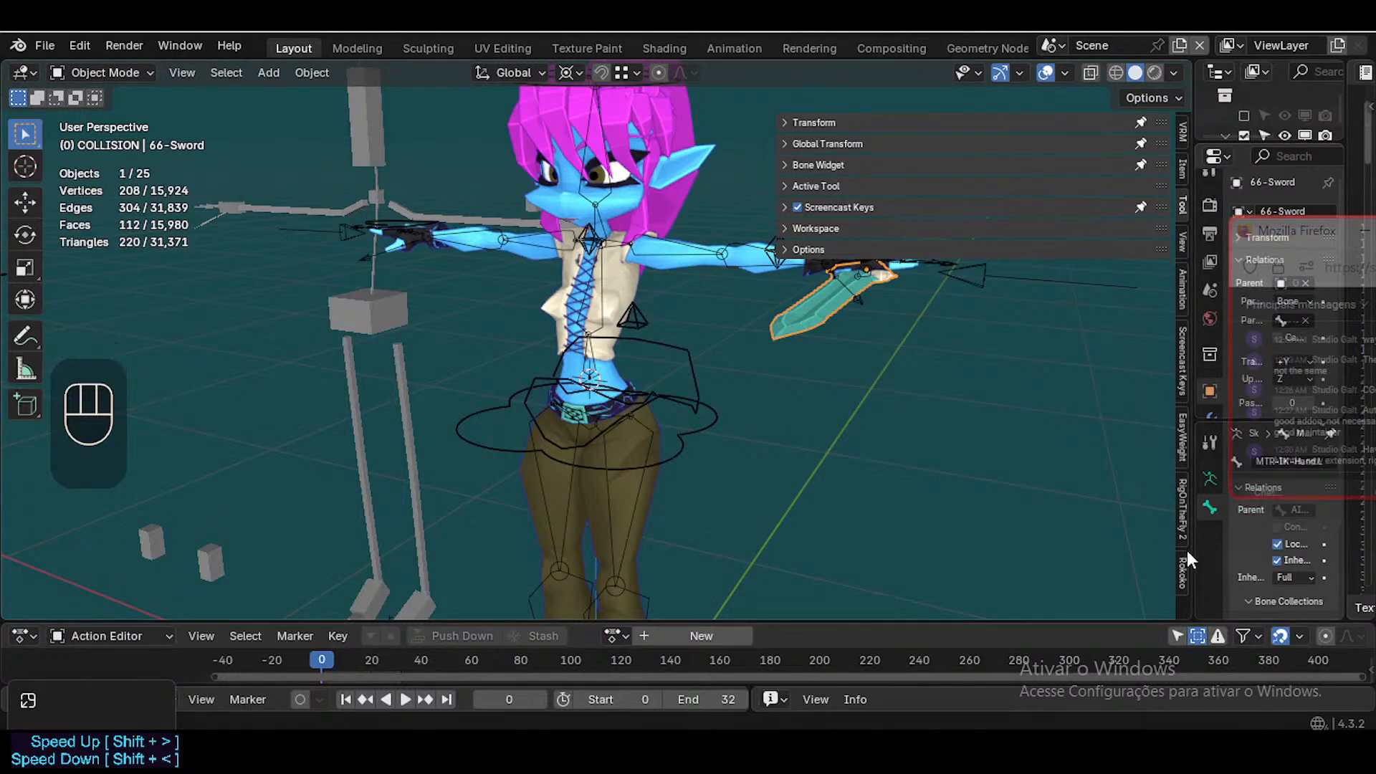
left_click(1183, 570)
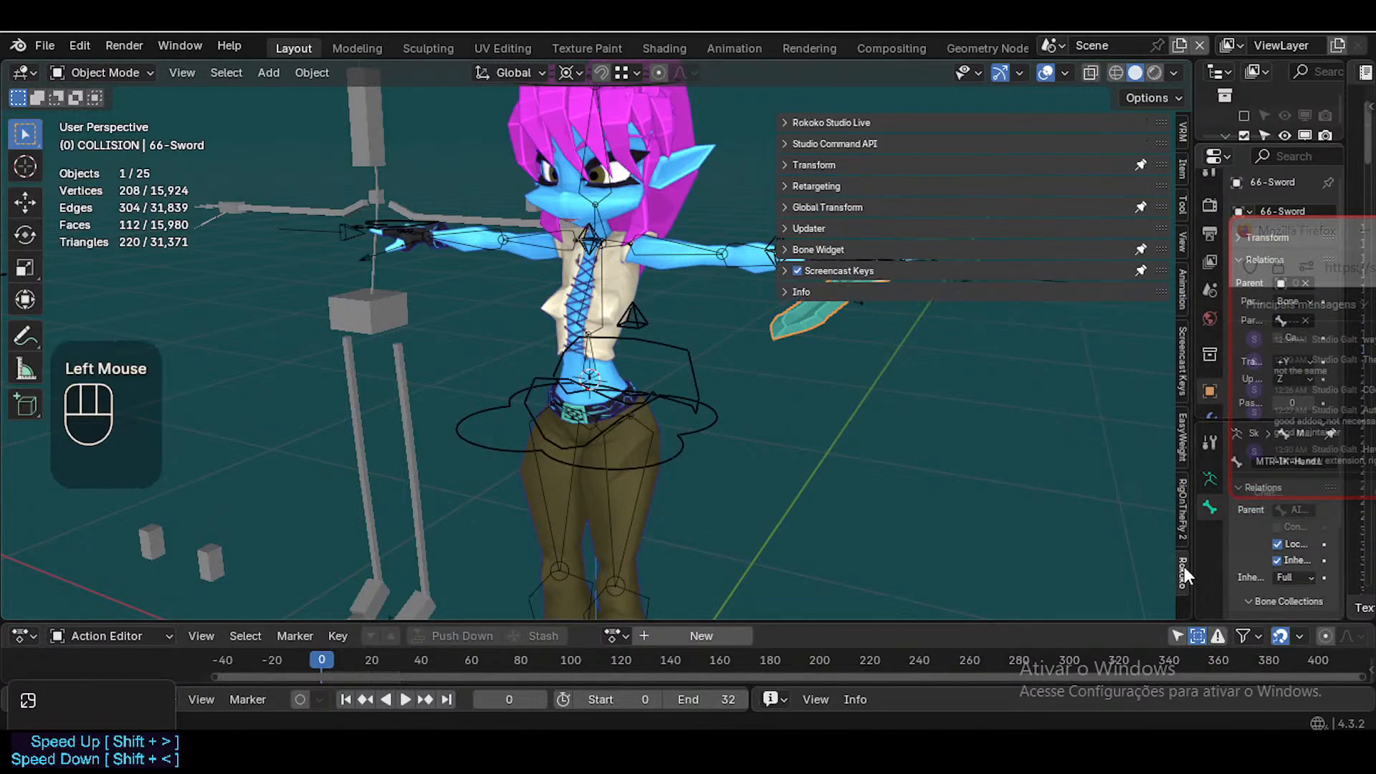
left_click(827, 186)
Examine the retargeting bone list that maps the mixamorig bones to the ARM-Tuka control bones
scroll(1022, 364, "down", 5)
scroll(1026, 366, "up", 4)
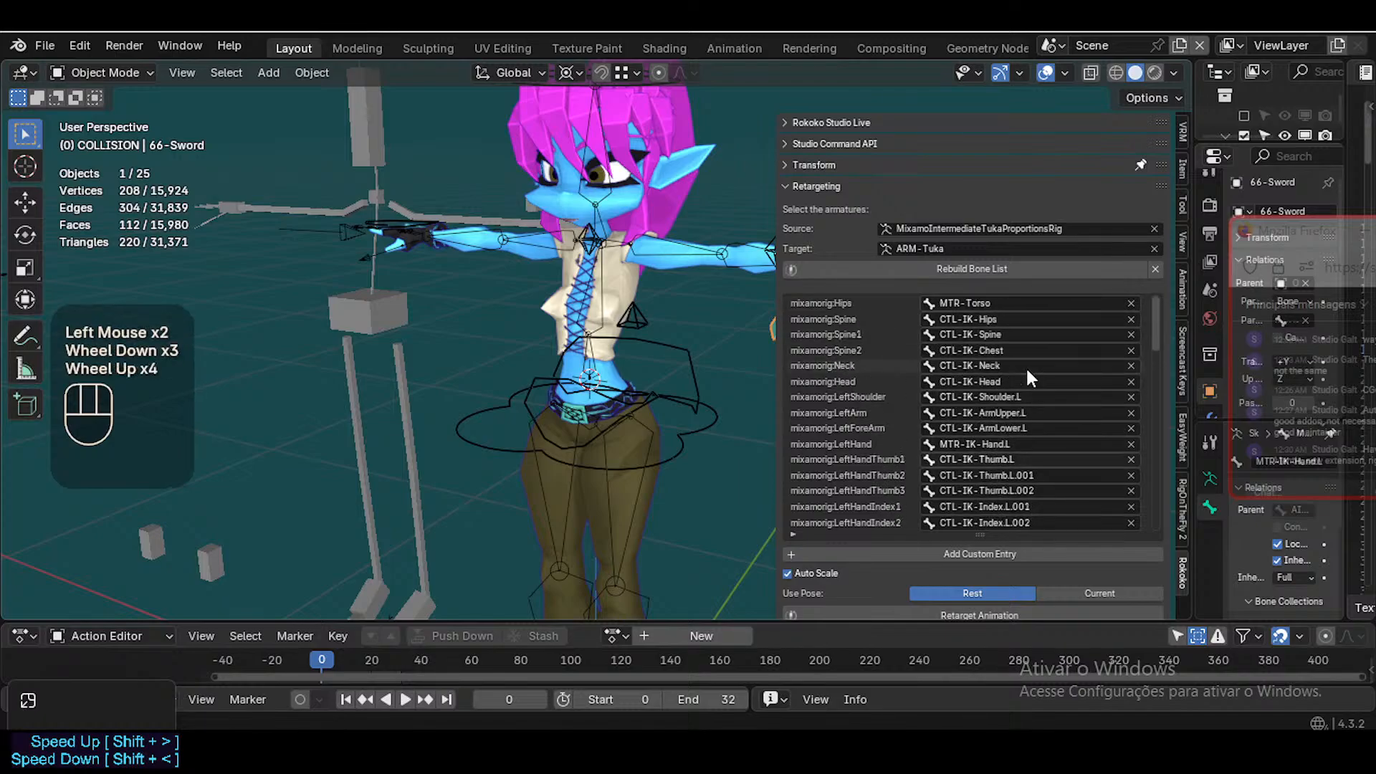
scroll(956, 329, "up", 1)
scroll(999, 407, "down", 3)
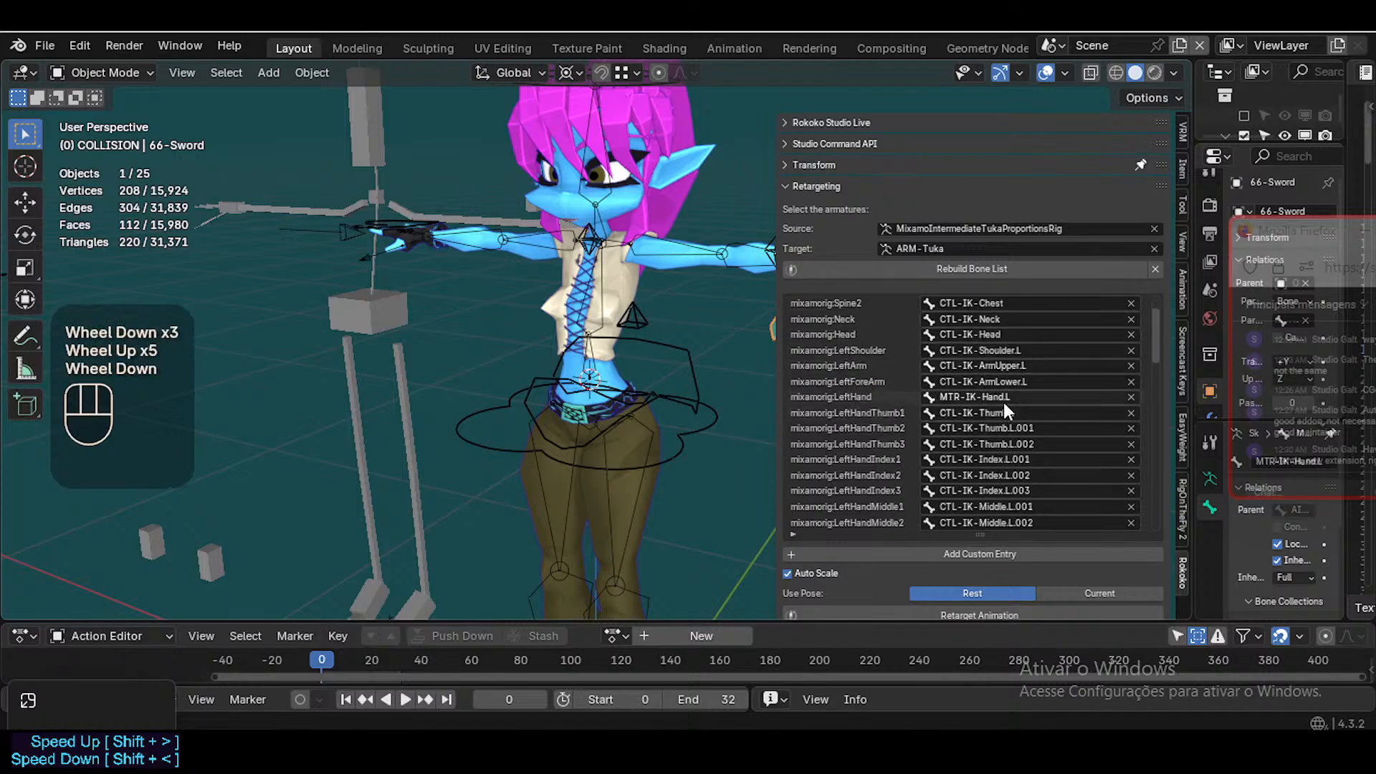
scroll(1015, 410, "down", 2)
scroll(1032, 380, "up", 4)
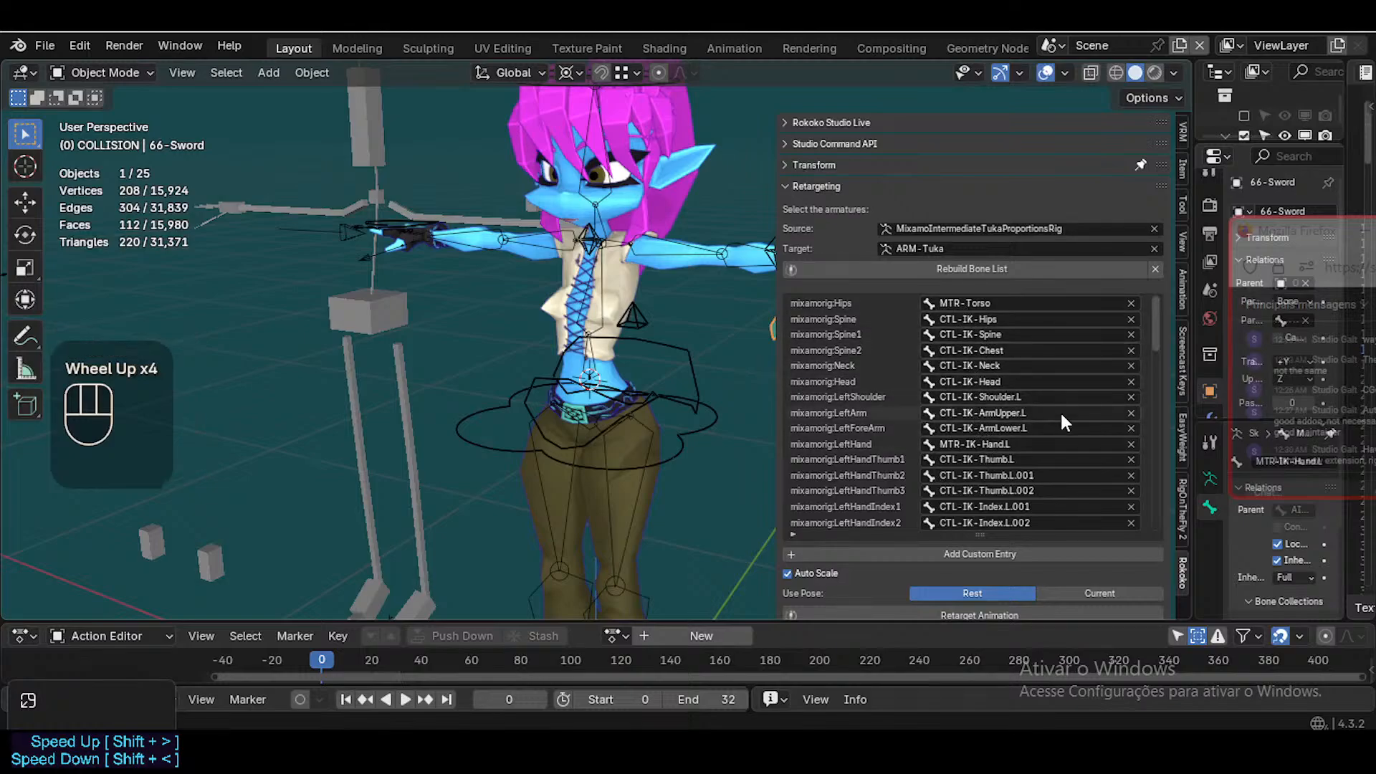
scroll(1033, 439, "down", 1)
scroll(1025, 412, "up", 2)
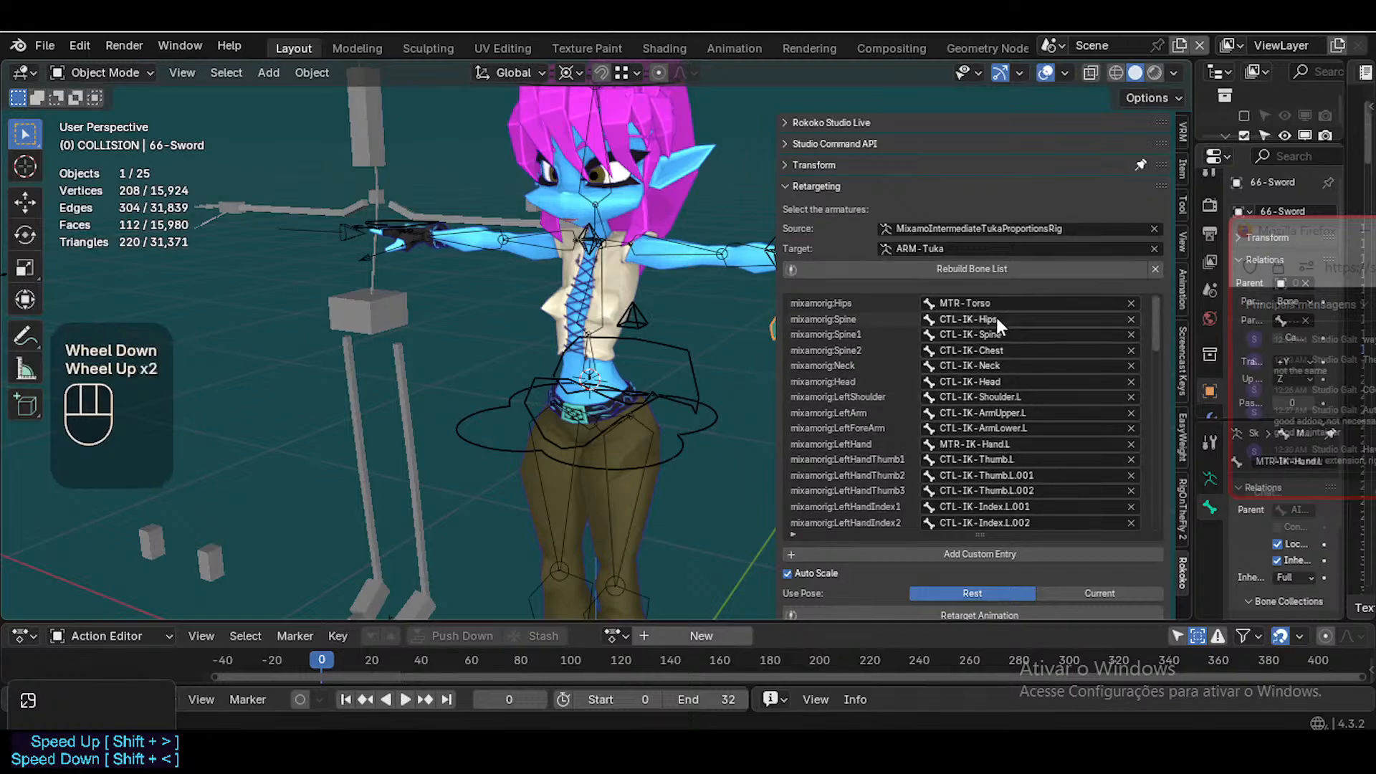
left_click(382, 321)
key("ctrl+Tab")
left_click(621, 345)
left_click(636, 333)
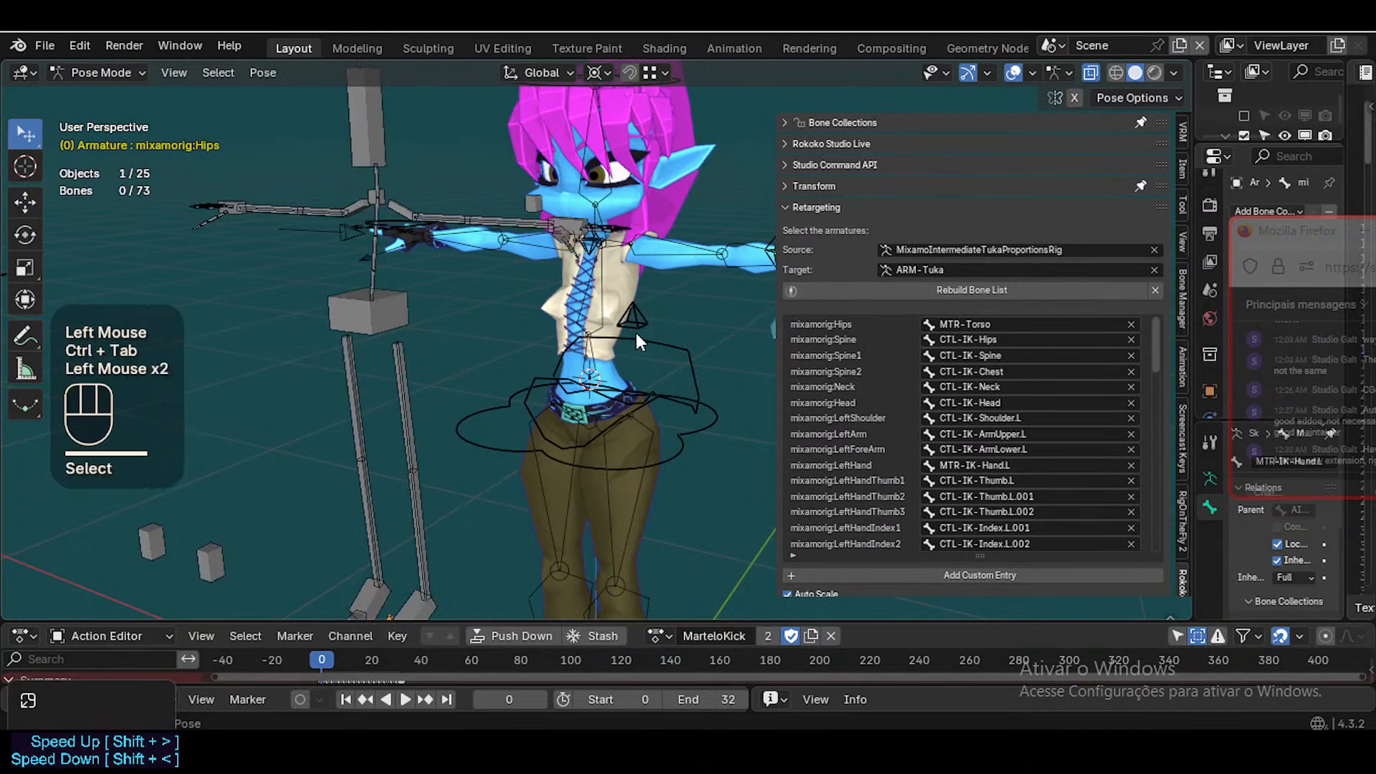
key("ctrl+Tab")
Switch the ARM-Tuka rig from its control shapes to the plain octahedral bone display and check it in Pose Mode
left_click(639, 337)
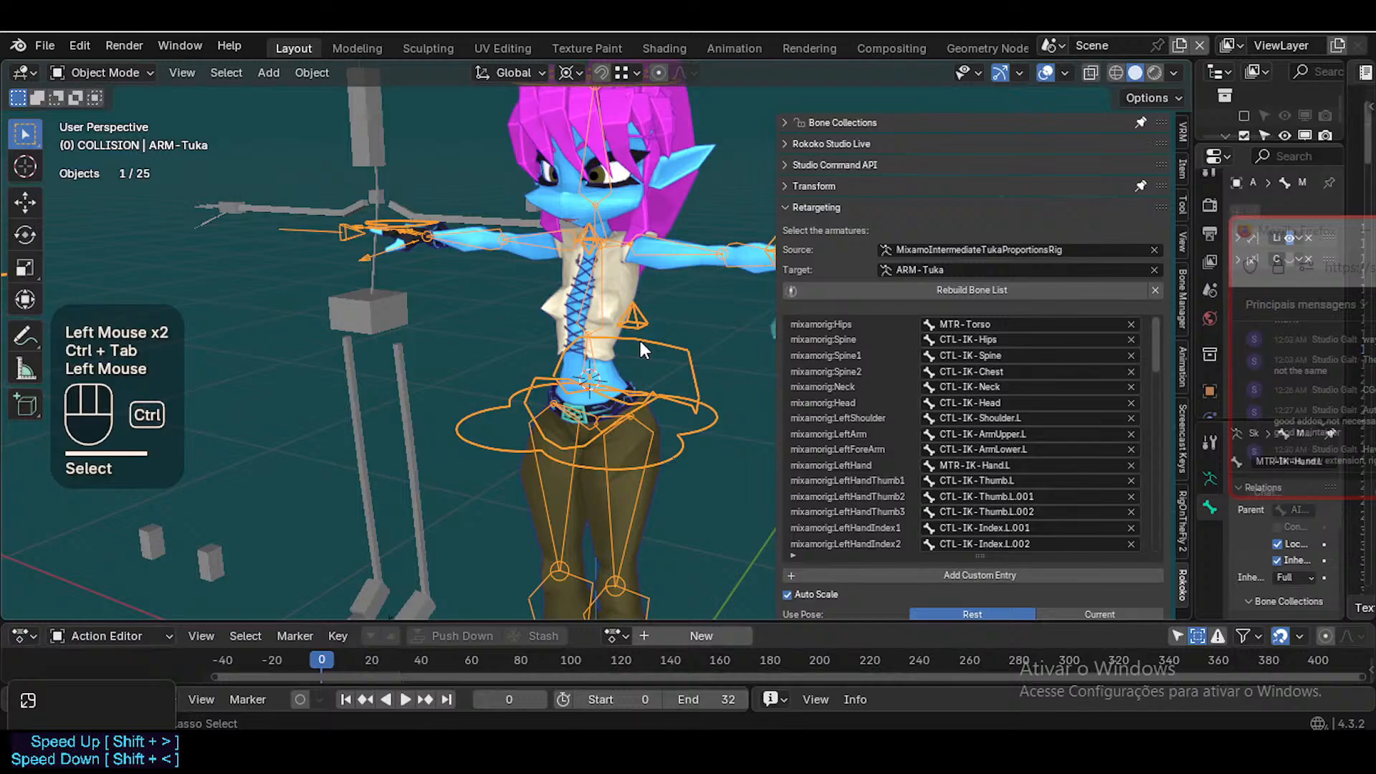
key("ctrl+4")
key("ctrl+Tab")
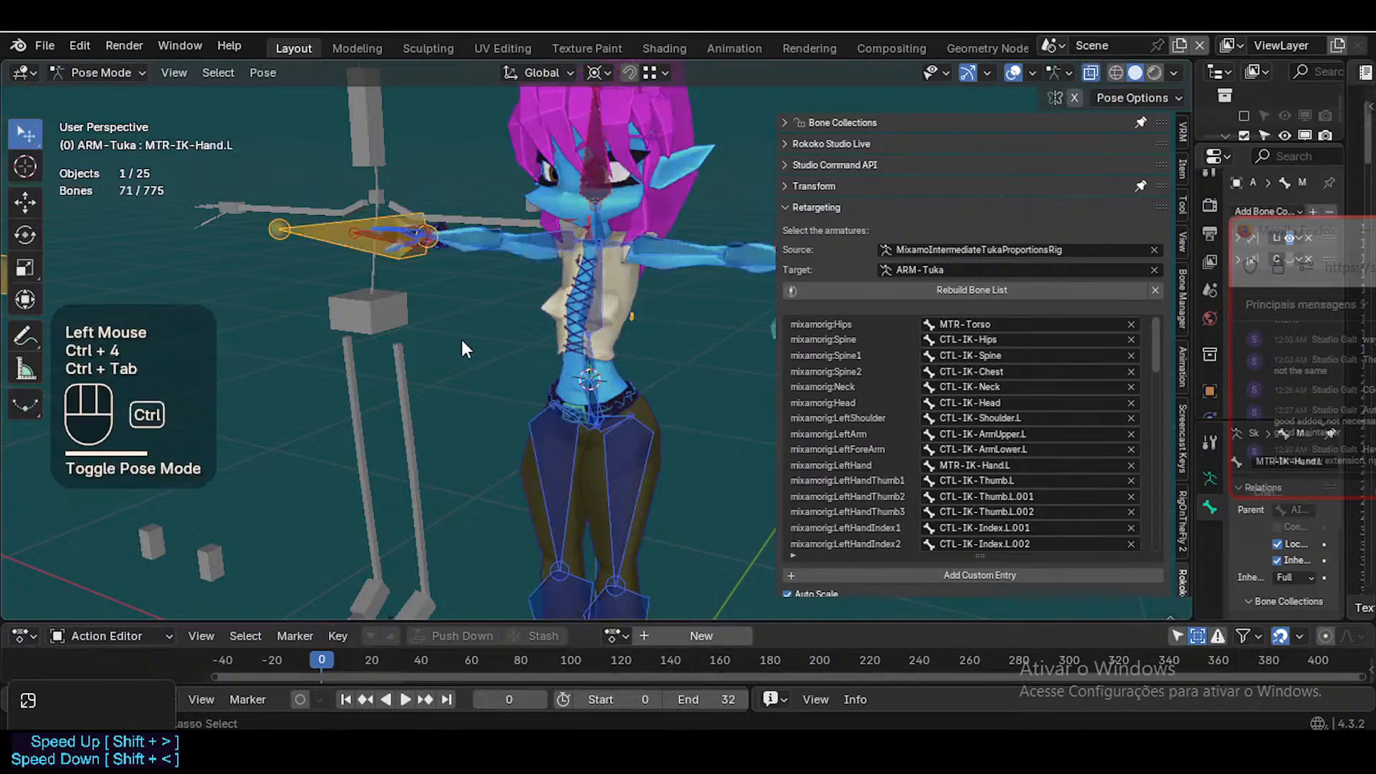
key("ctrl+Tab")
Put the Mixamo and ARM-Tuka armatures in Pose Mode together and select the bones mixamorig:Hips and MTR-Torso
left_click(381, 302)
left_click(647, 426, "shift")
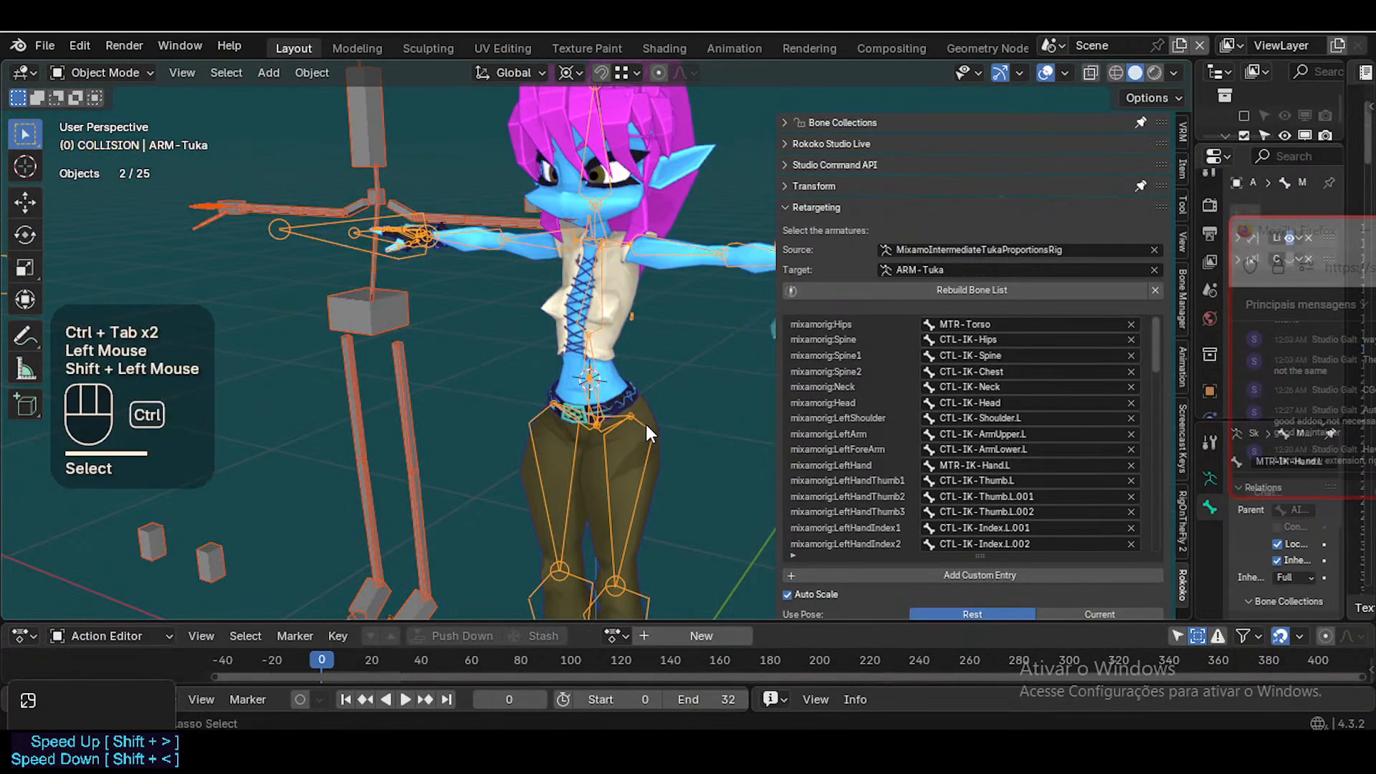
key("ctrl+Tab")
left_click(382, 311)
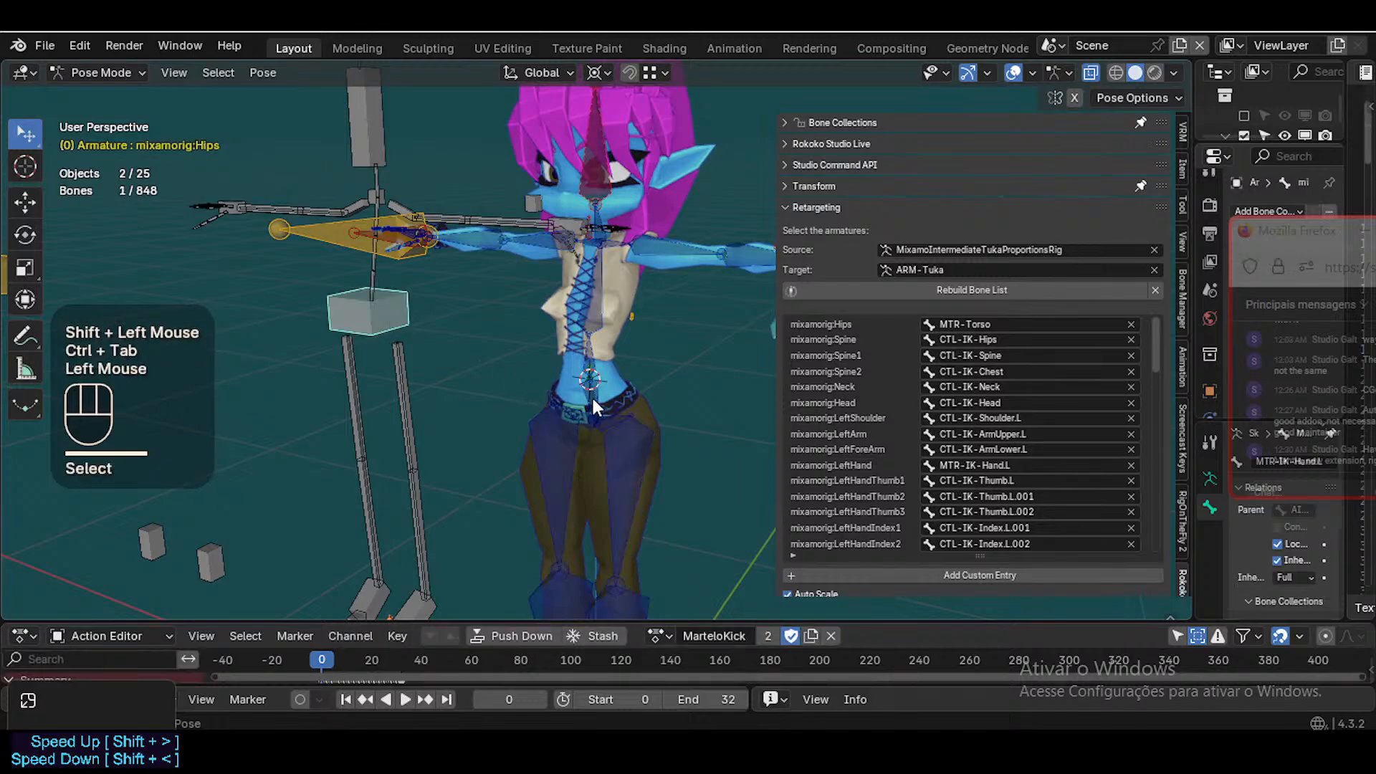
scroll(591, 395, "up", 3)
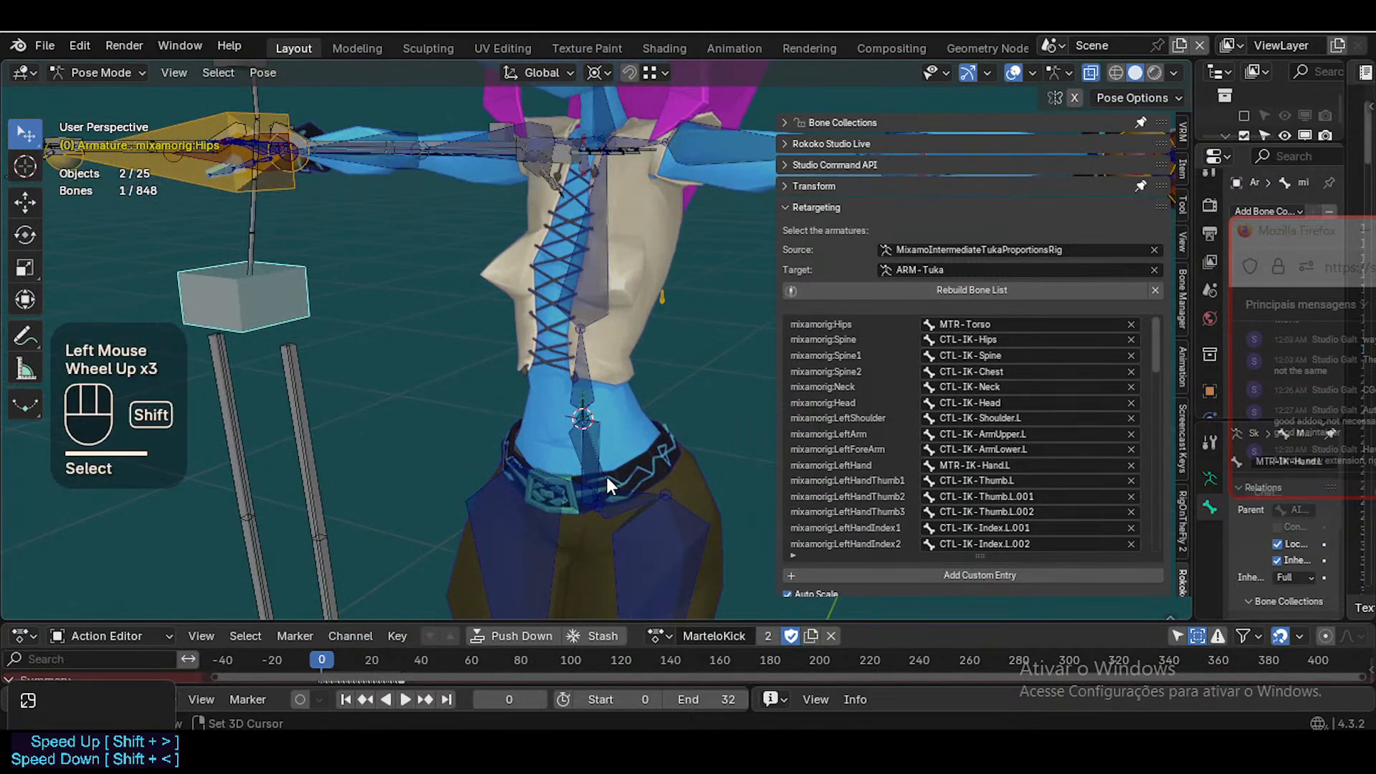
scroll(584, 462, "up", 2)
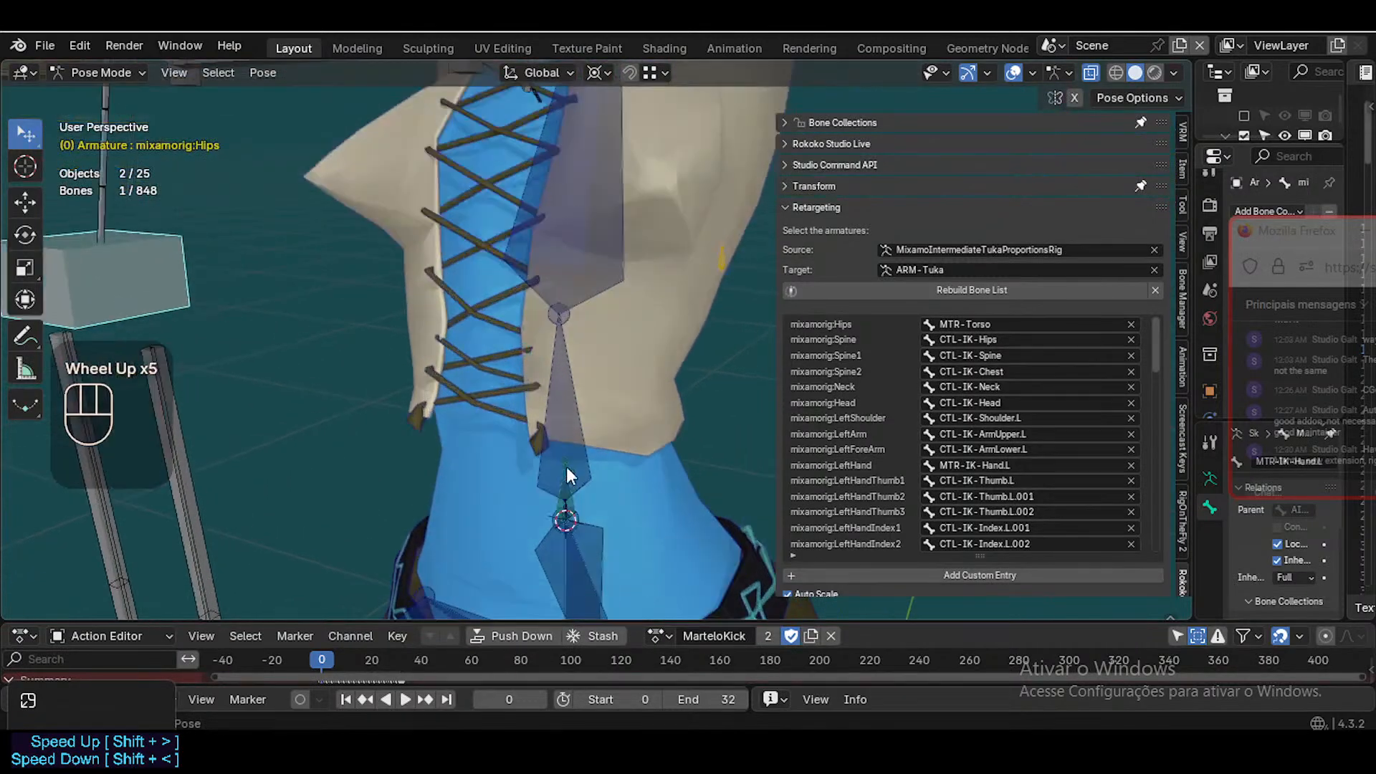
left_click(577, 509, "shift")
scroll(566, 483, "down", 2)
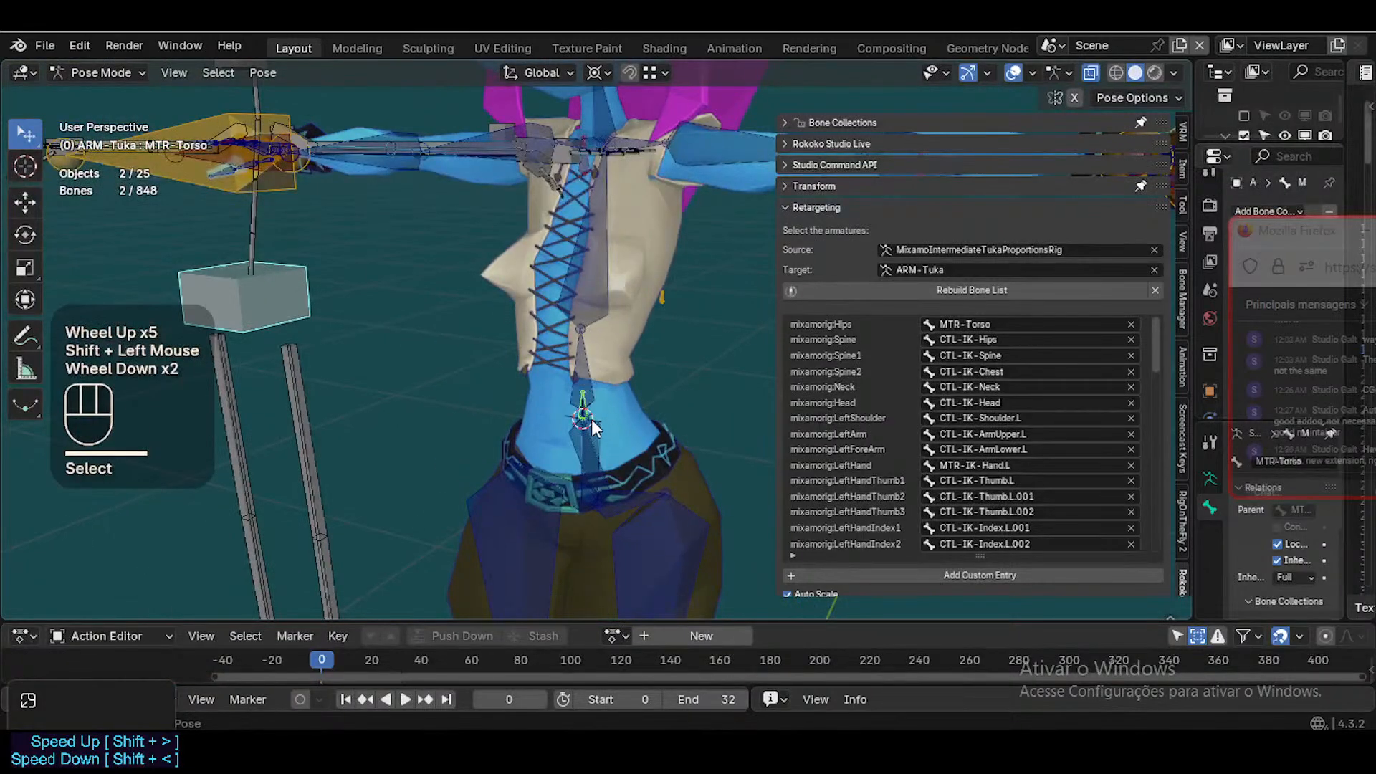
scroll(591, 416, "down", 2)
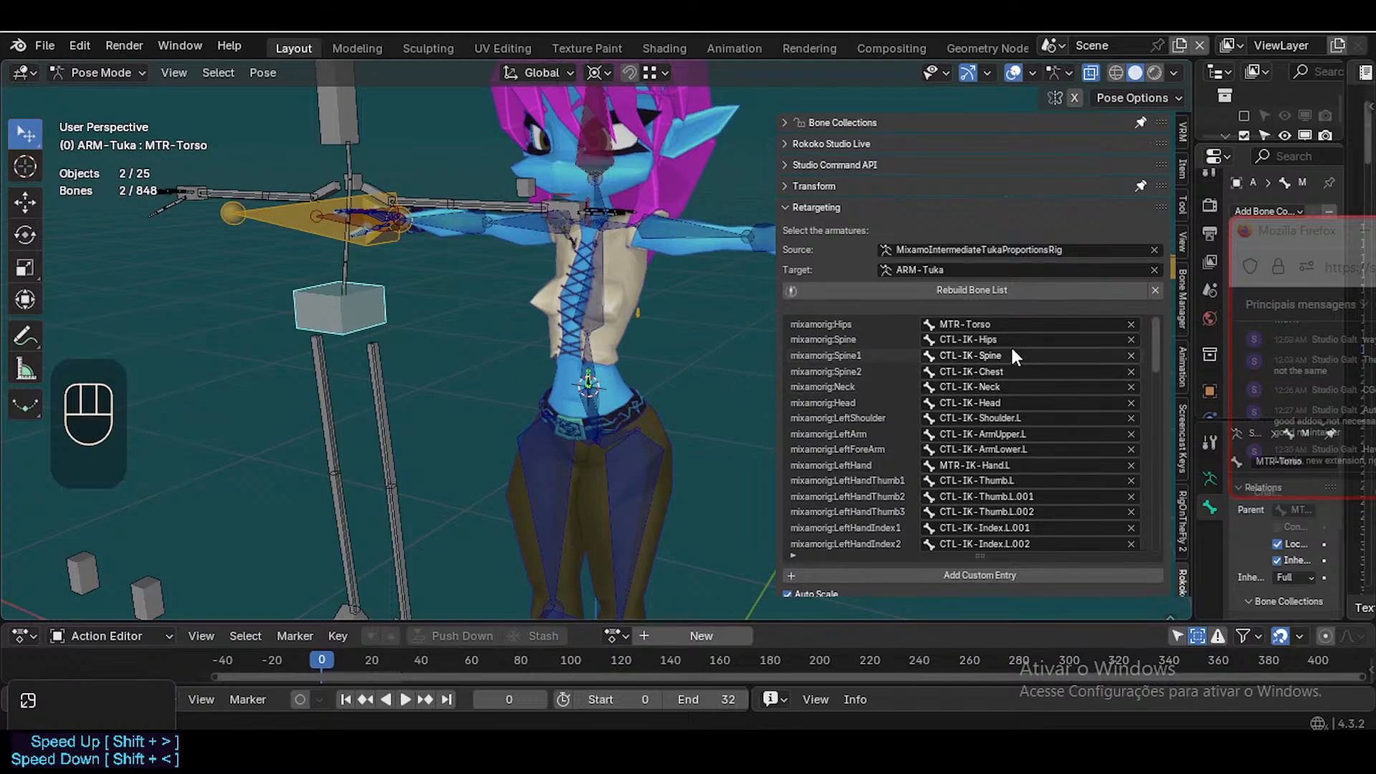
Examine the retargeting targets mapped to the Mixamo spine, left arm and left-hand finger bones
scroll(1018, 349, "up", 2)
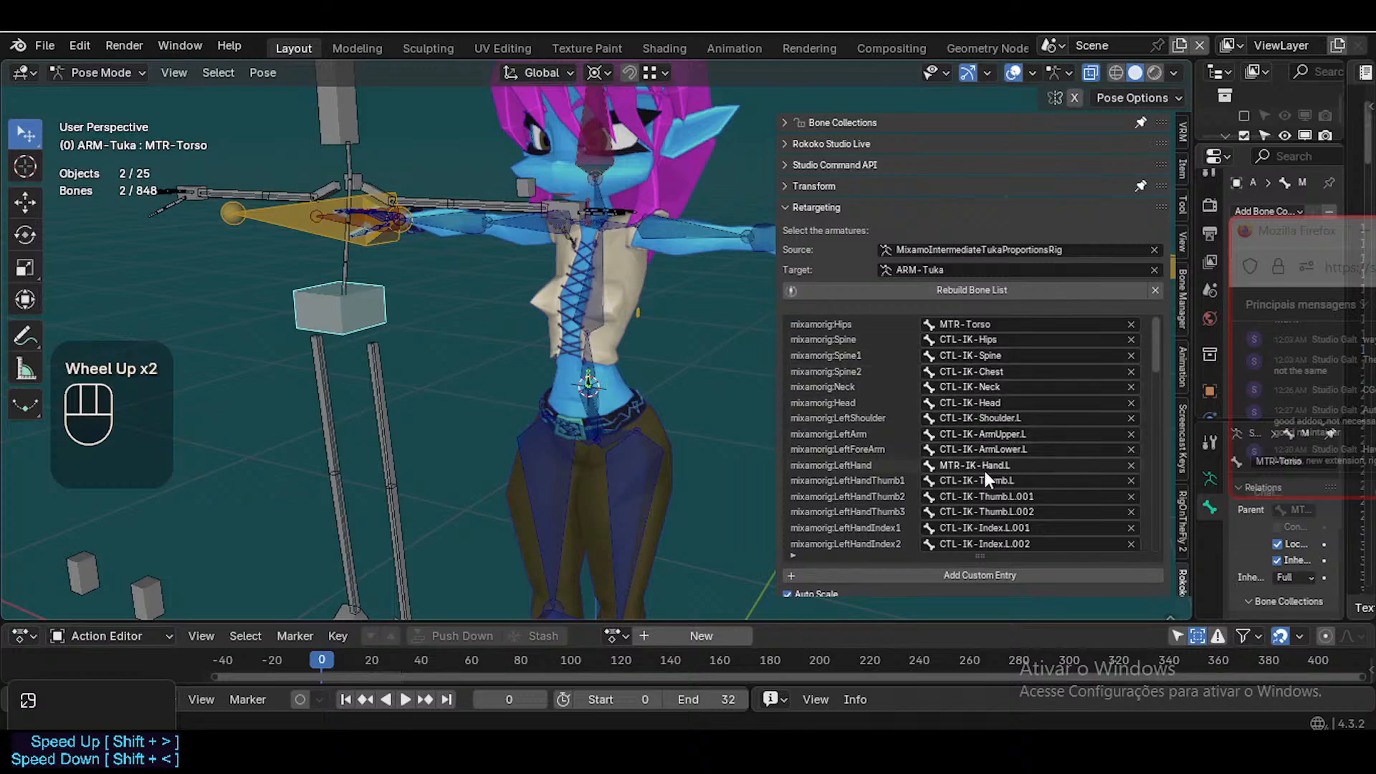
scroll(983, 470, "down", 3)
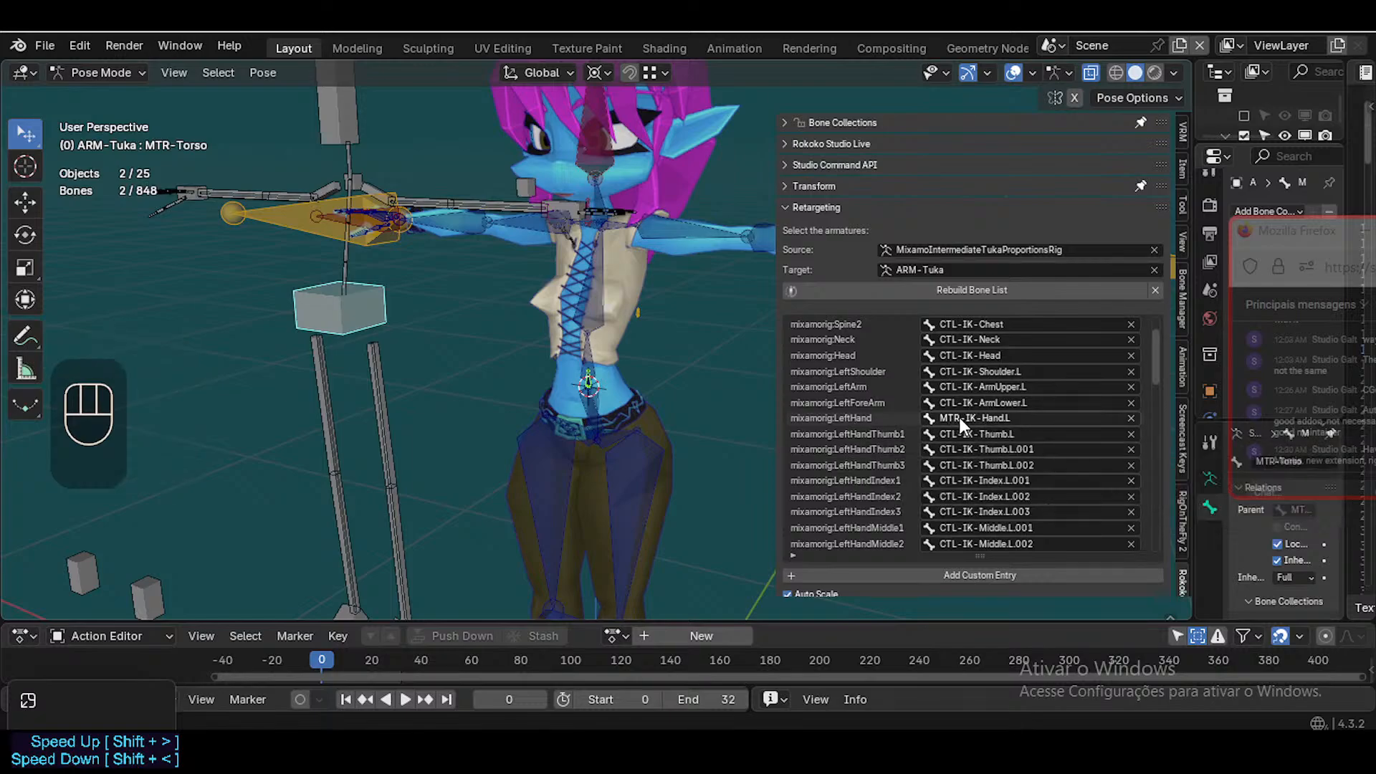
scroll(337, 270, "down", 2)
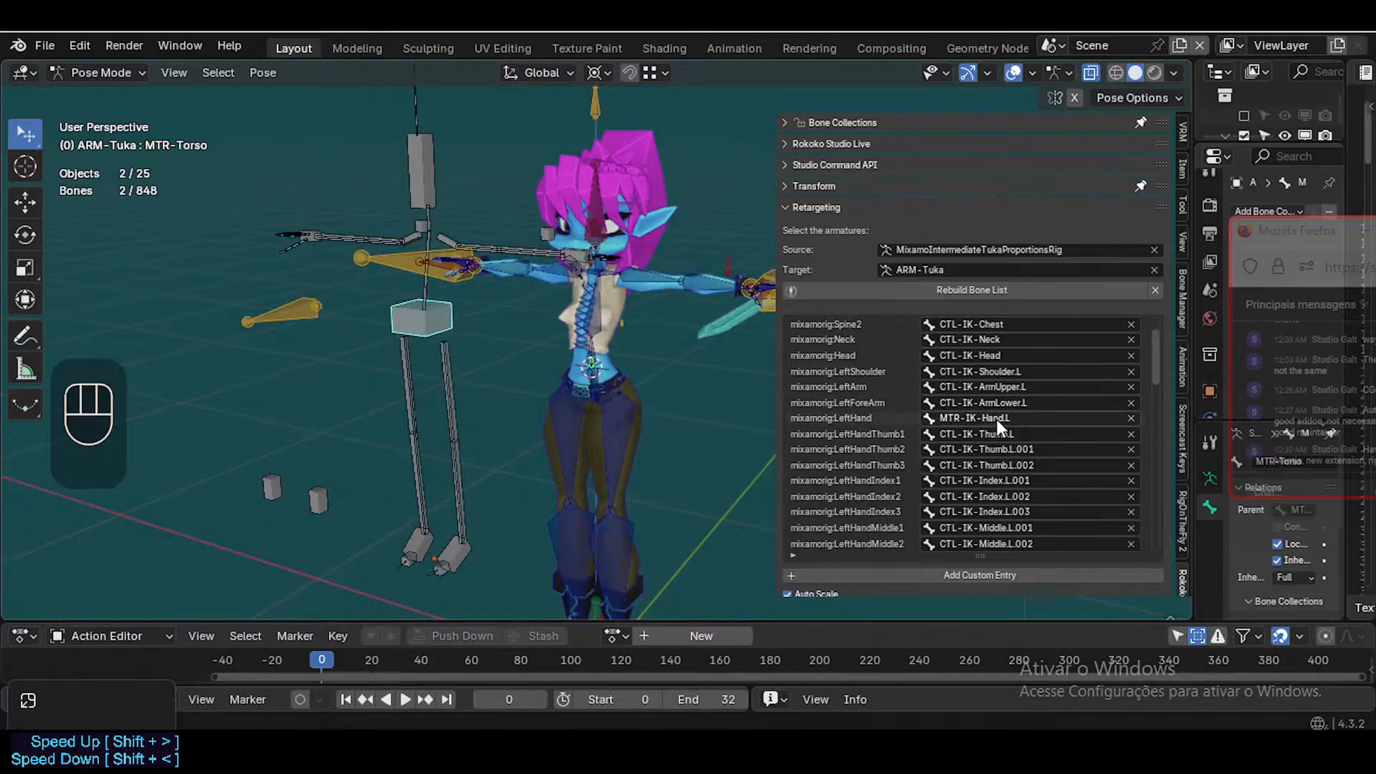
scroll(1000, 394, "down", 3)
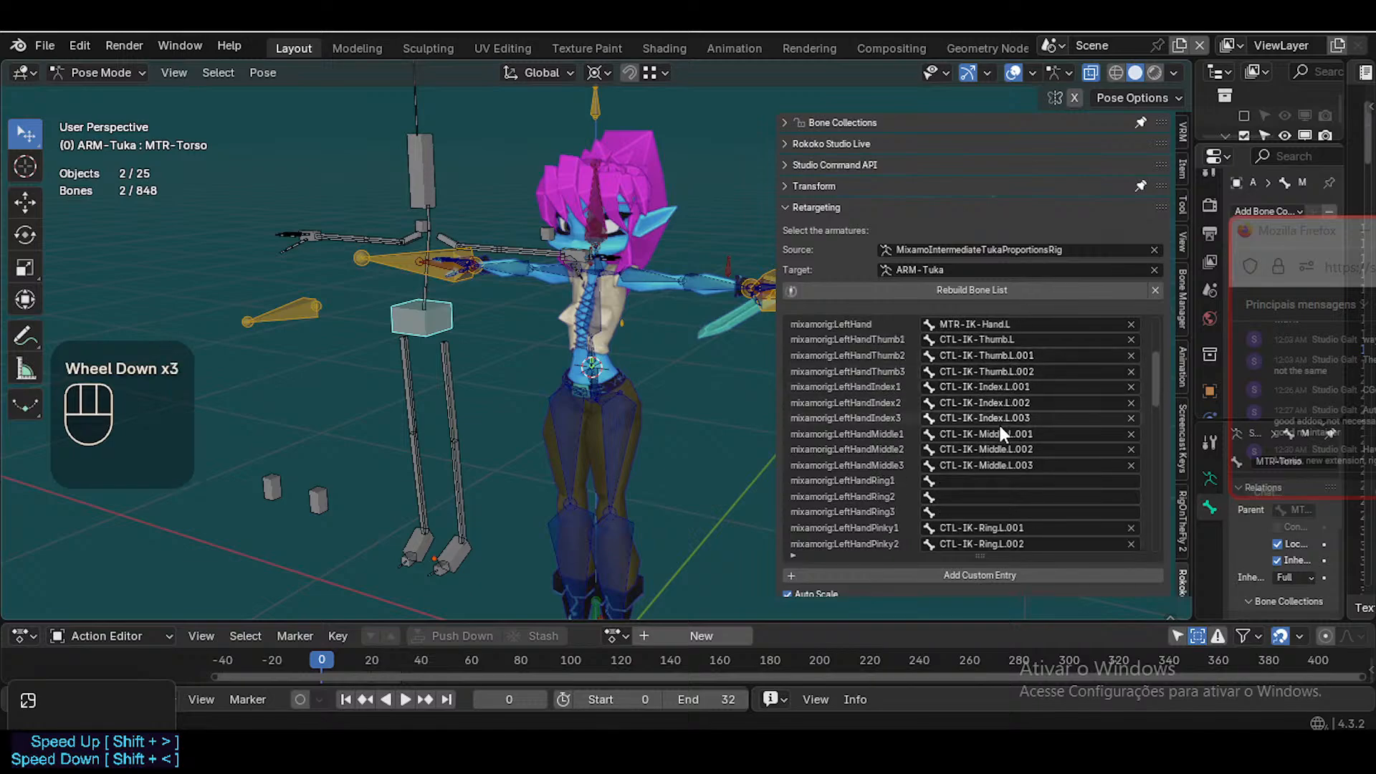
scroll(999, 419, "down", 6)
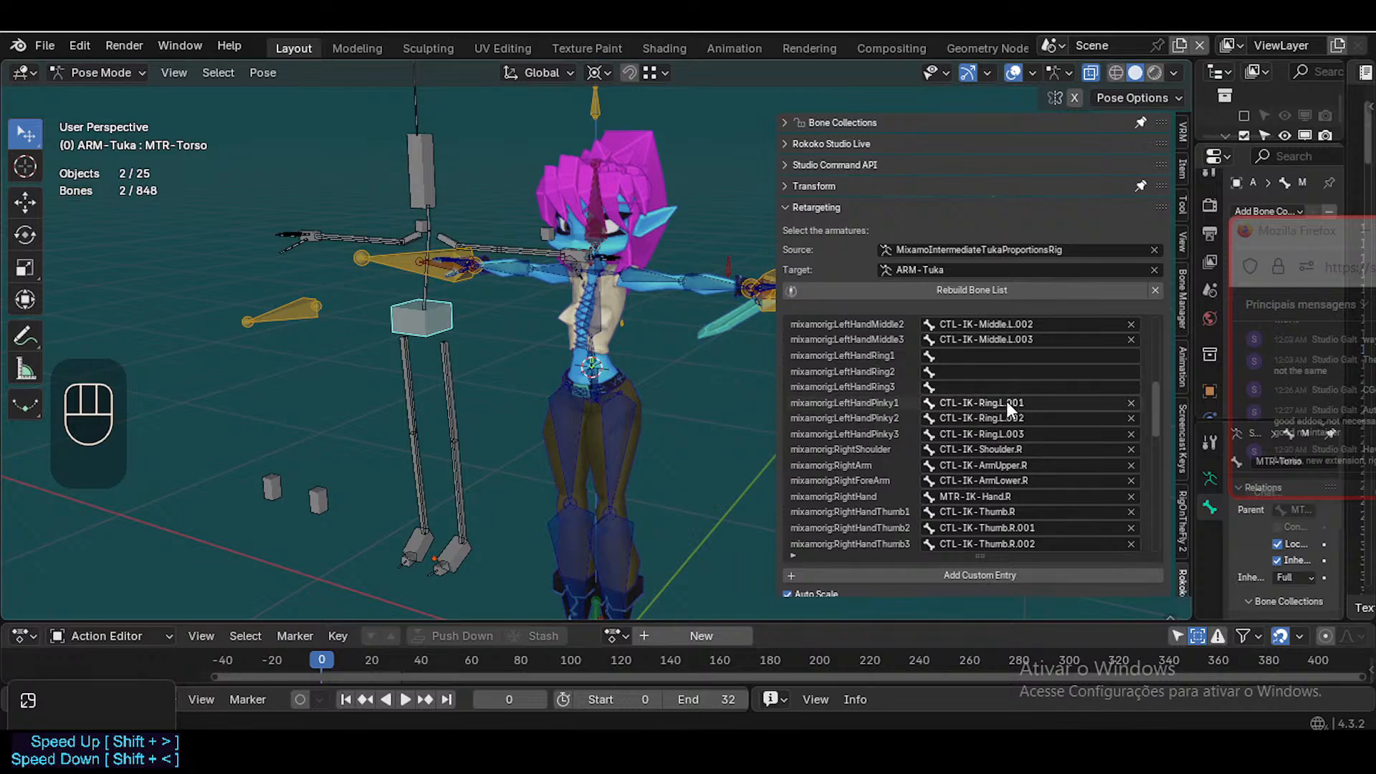
Inspect ARM-Tuka's left-hand finger bones up close against the LeftHandRing and LeftHandPinky mapping entries
key("shift")
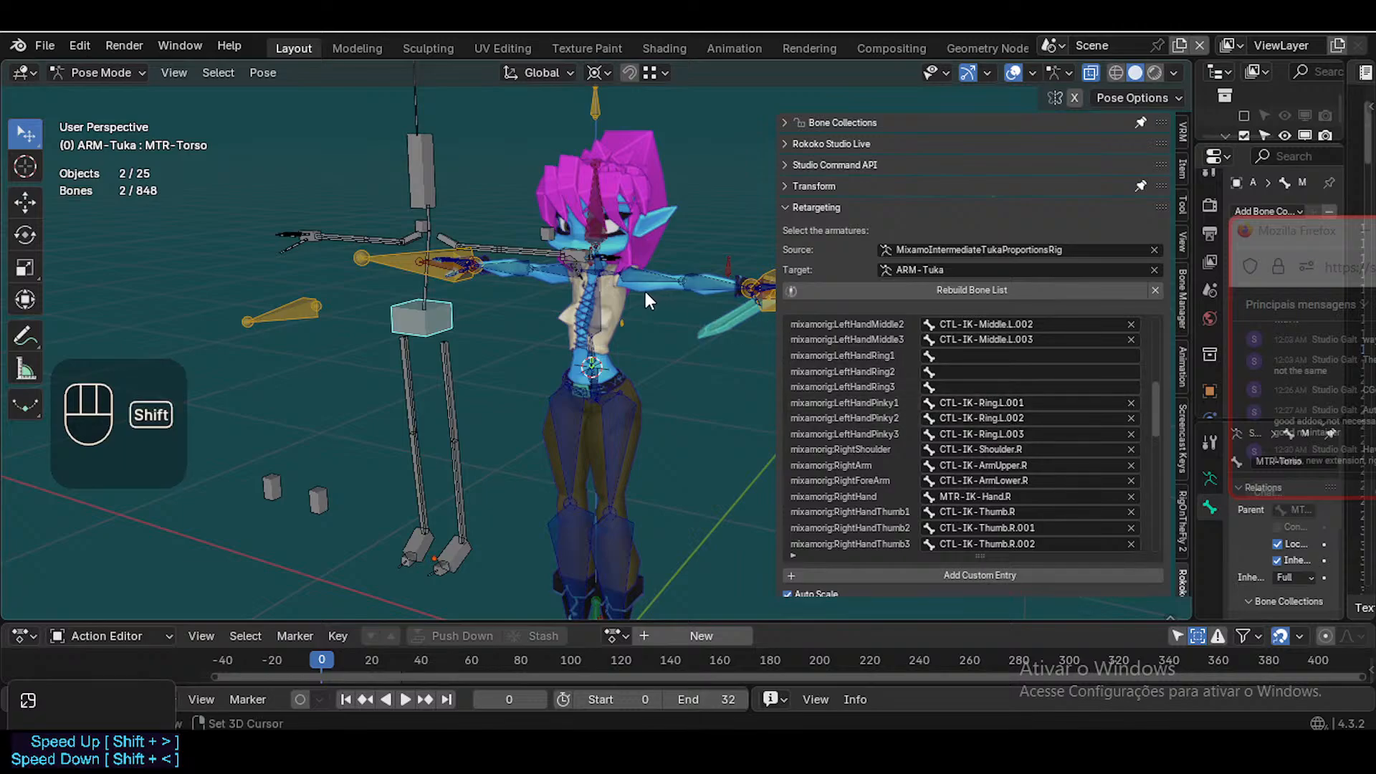
key("shift+grave")
key("w")
key("d")
key("d")
key("e")
key("e")
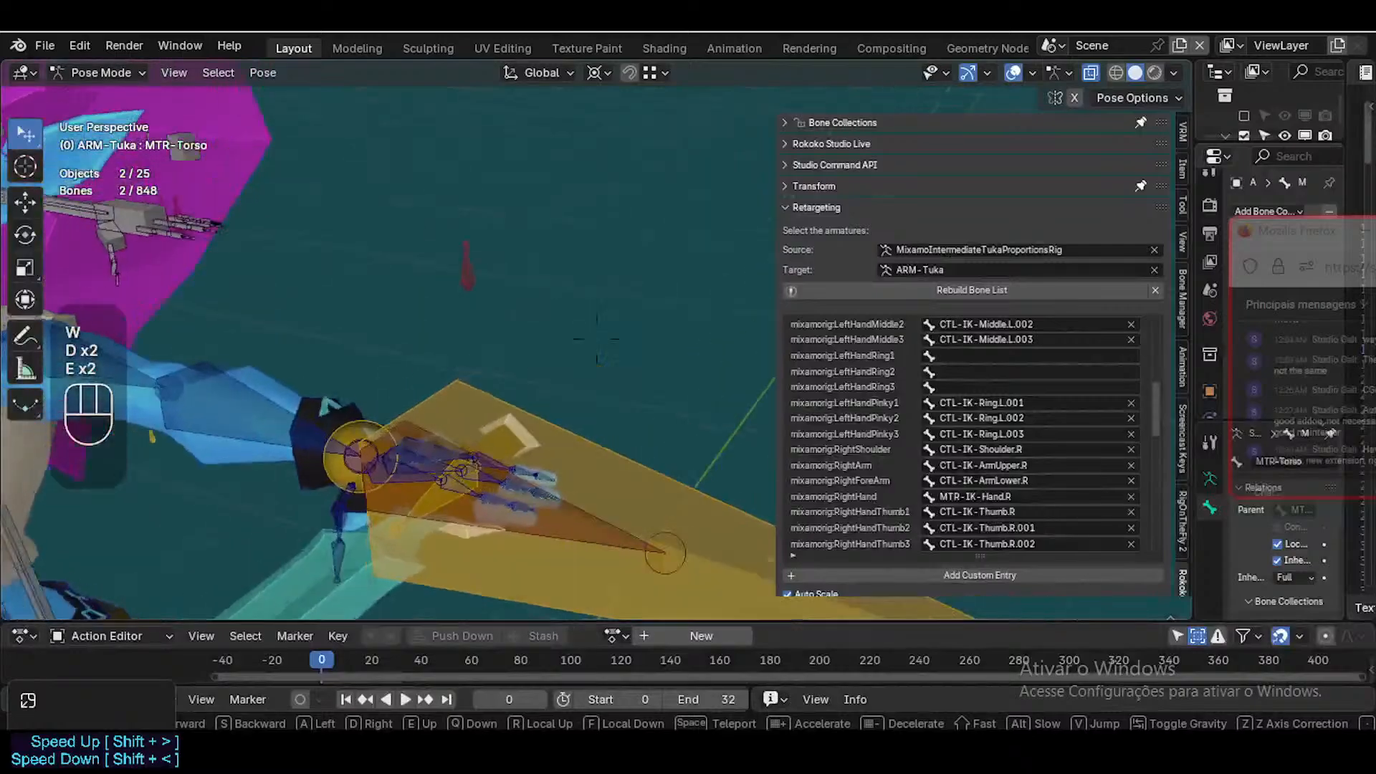
key("w")
key("s")
key("w")
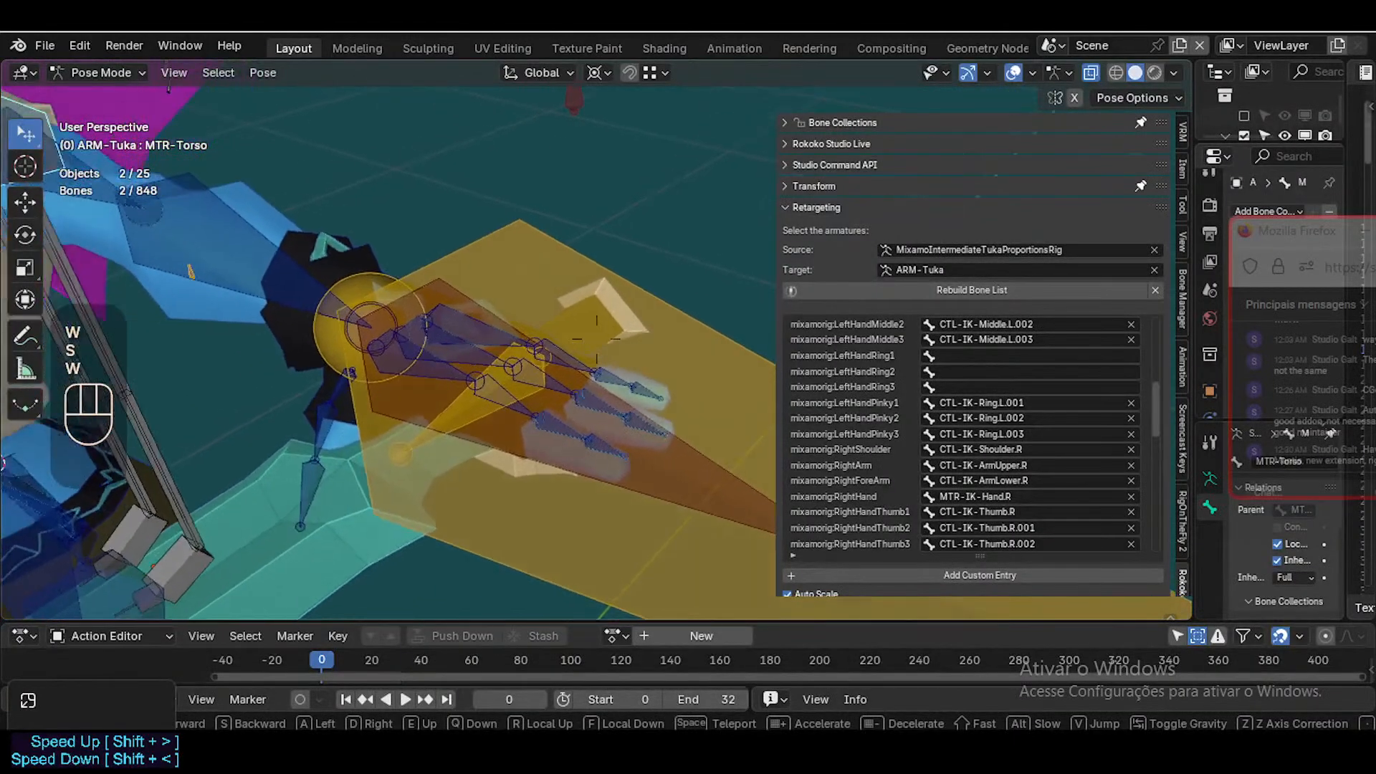
key("d")
key("a")
key("s")
key("a")
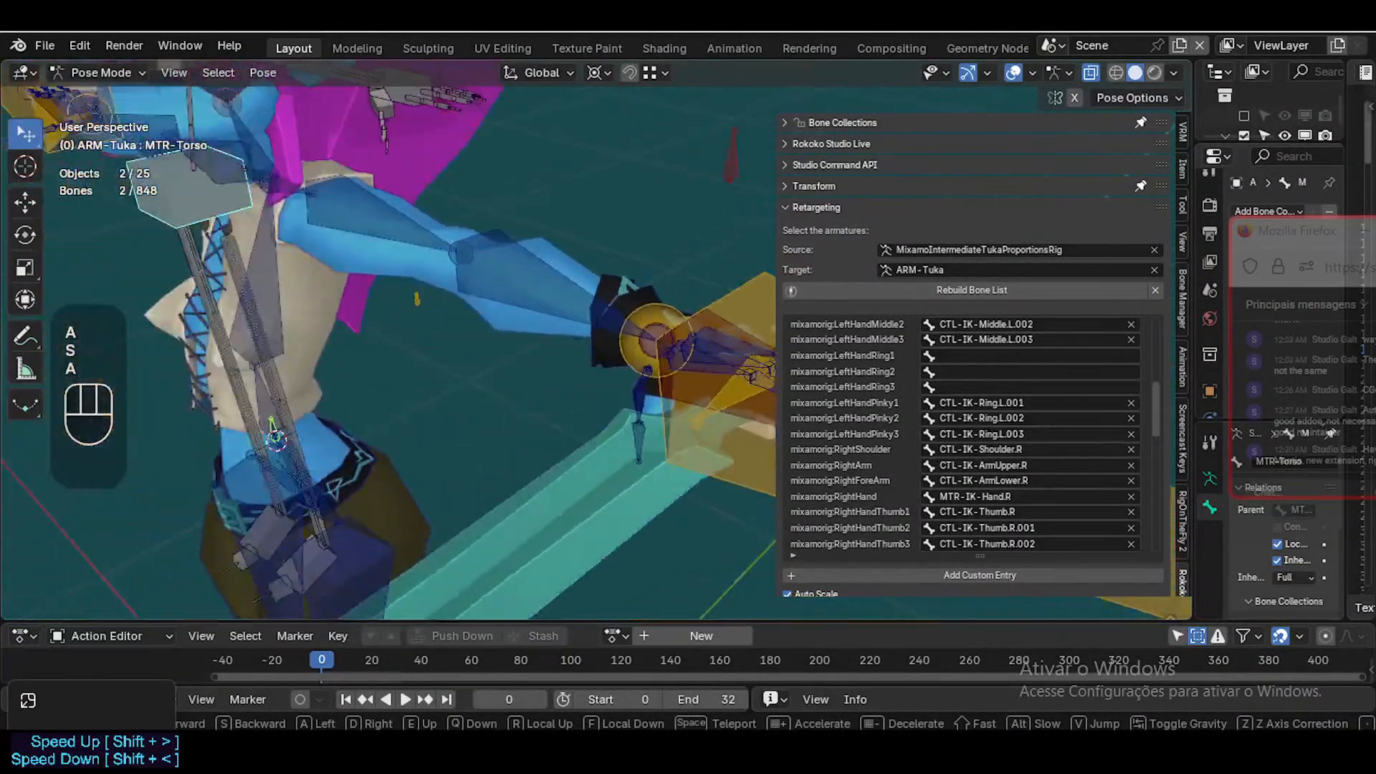
key("a")
key("a")
key("d")
key("s")
left_click(640, 291)
scroll(1071, 386, "down", 1)
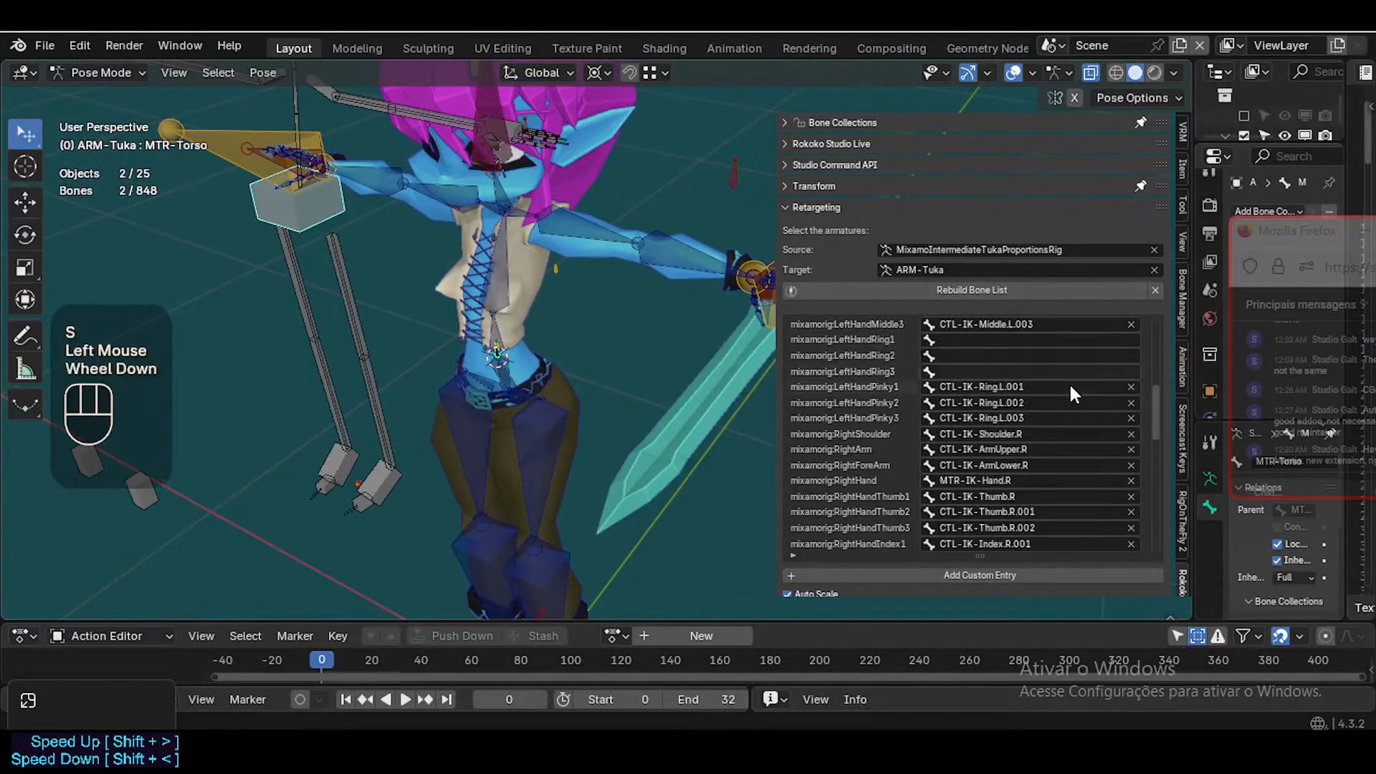
scroll(946, 359, "up", 1)
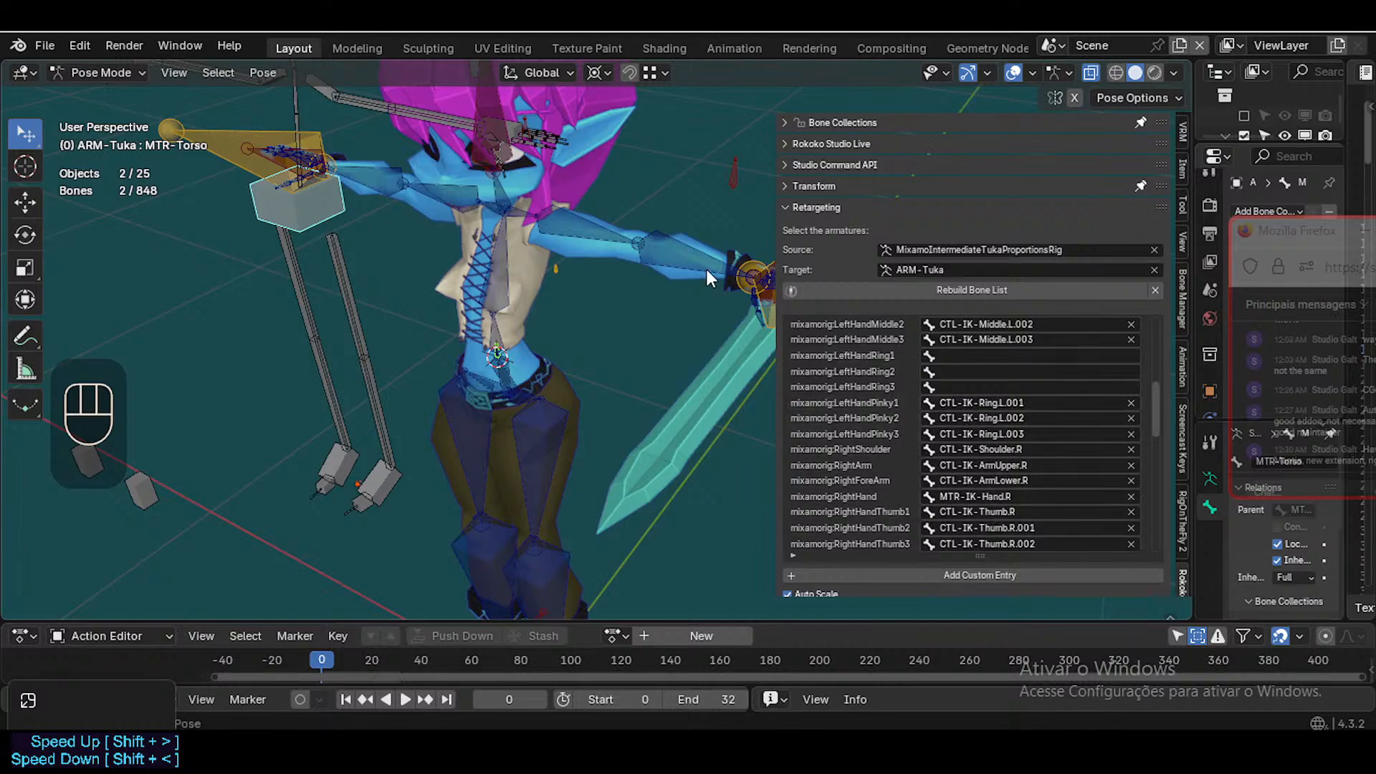
View ARM-Tuka's left arm and hand again and check the mapping entries from LeftHandPinky through the right arm and hand
key("shift+grave")
key("w")
key("d")
key("s")
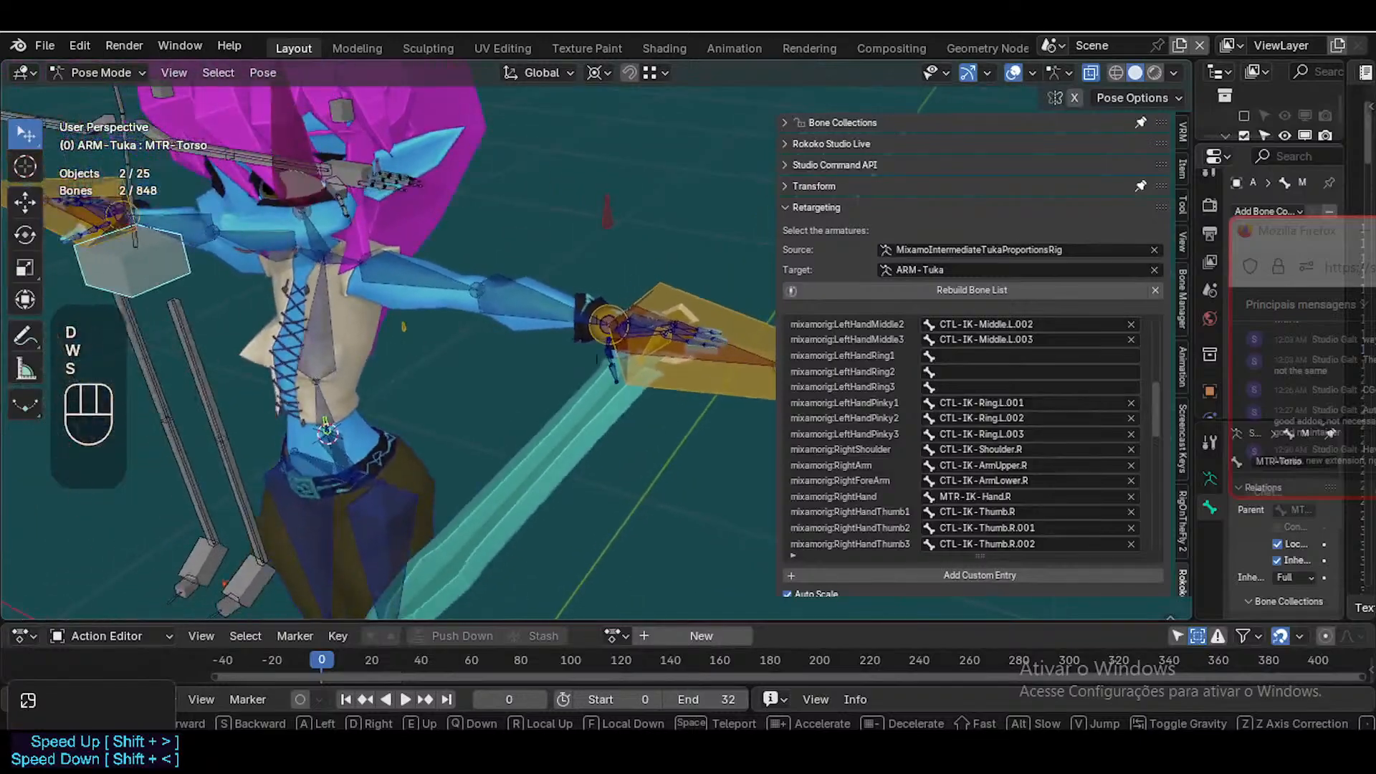
key("s")
left_click(944, 408)
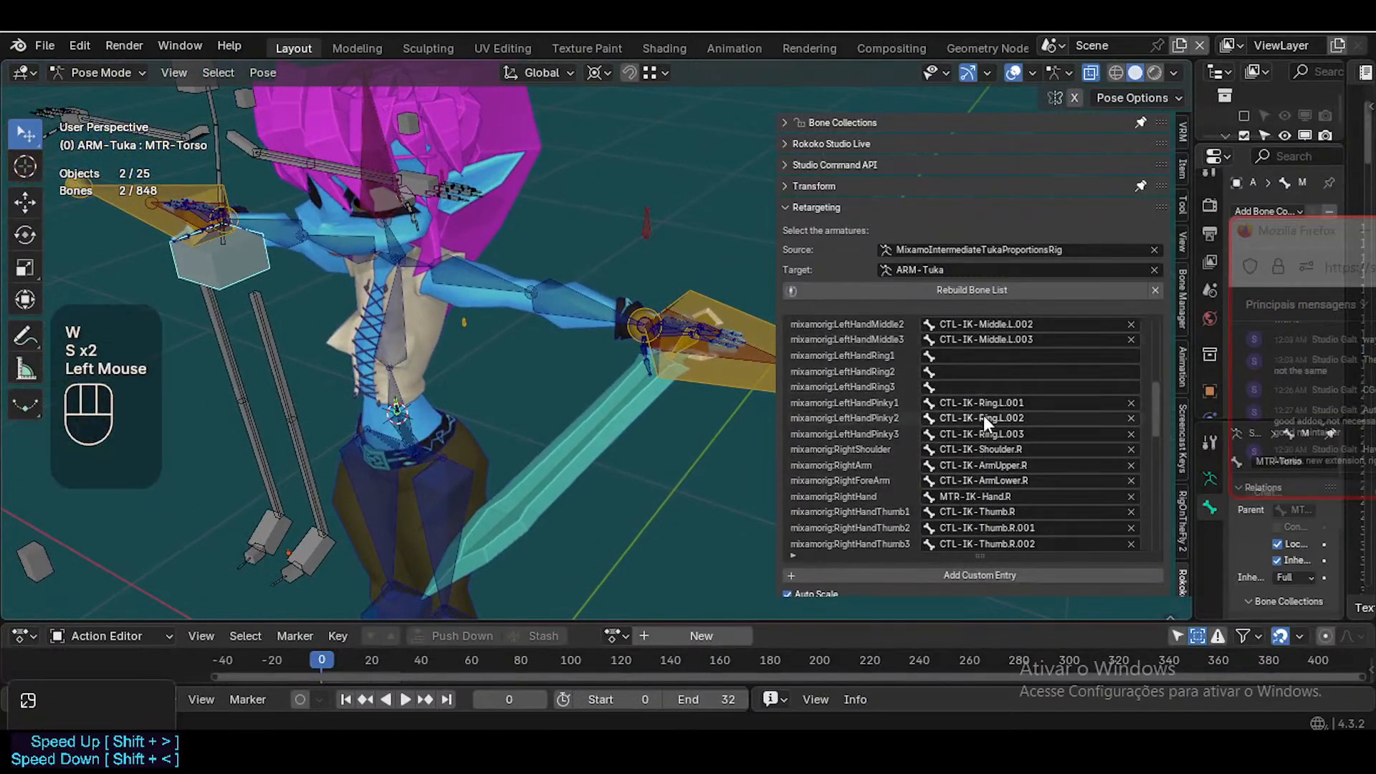
scroll(997, 445, "down", 2)
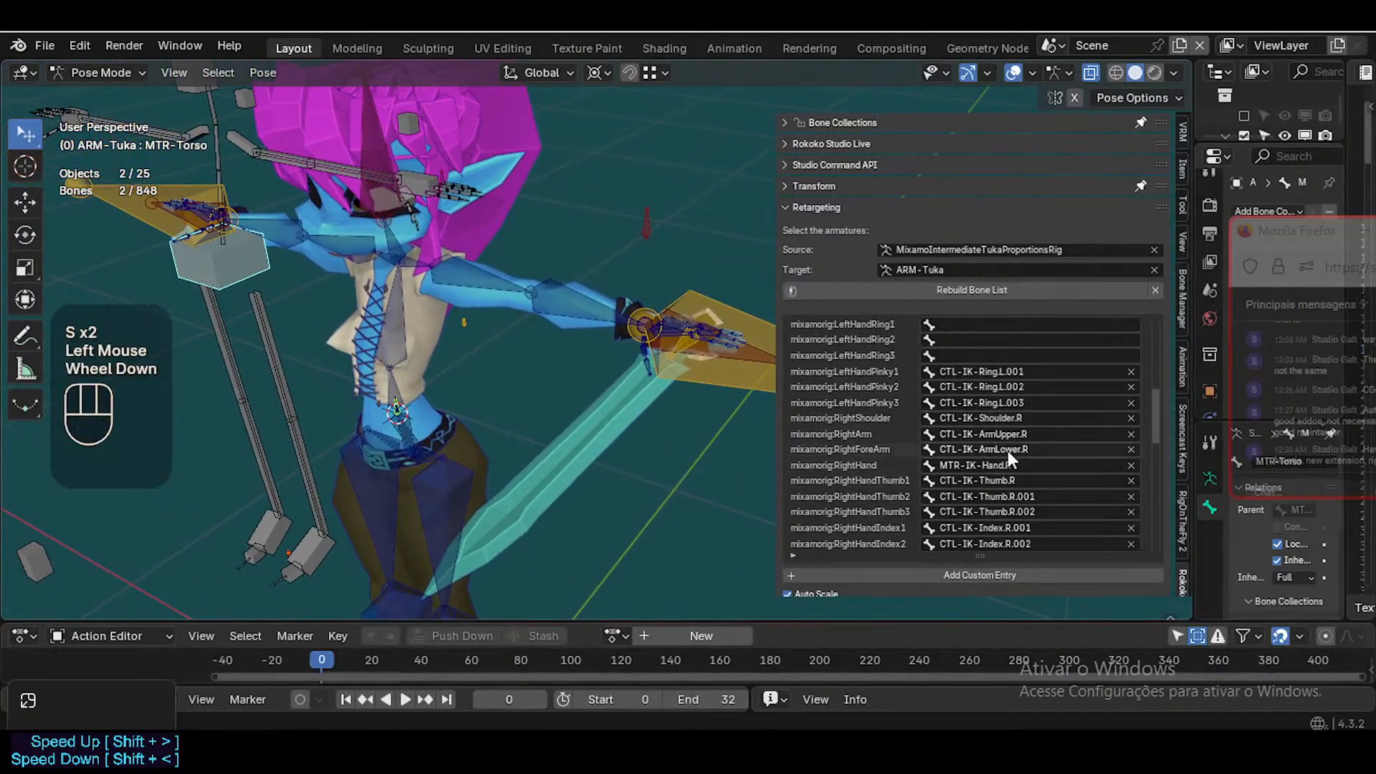
scroll(1008, 450, "down", 5)
scroll(993, 410, "up", 1)
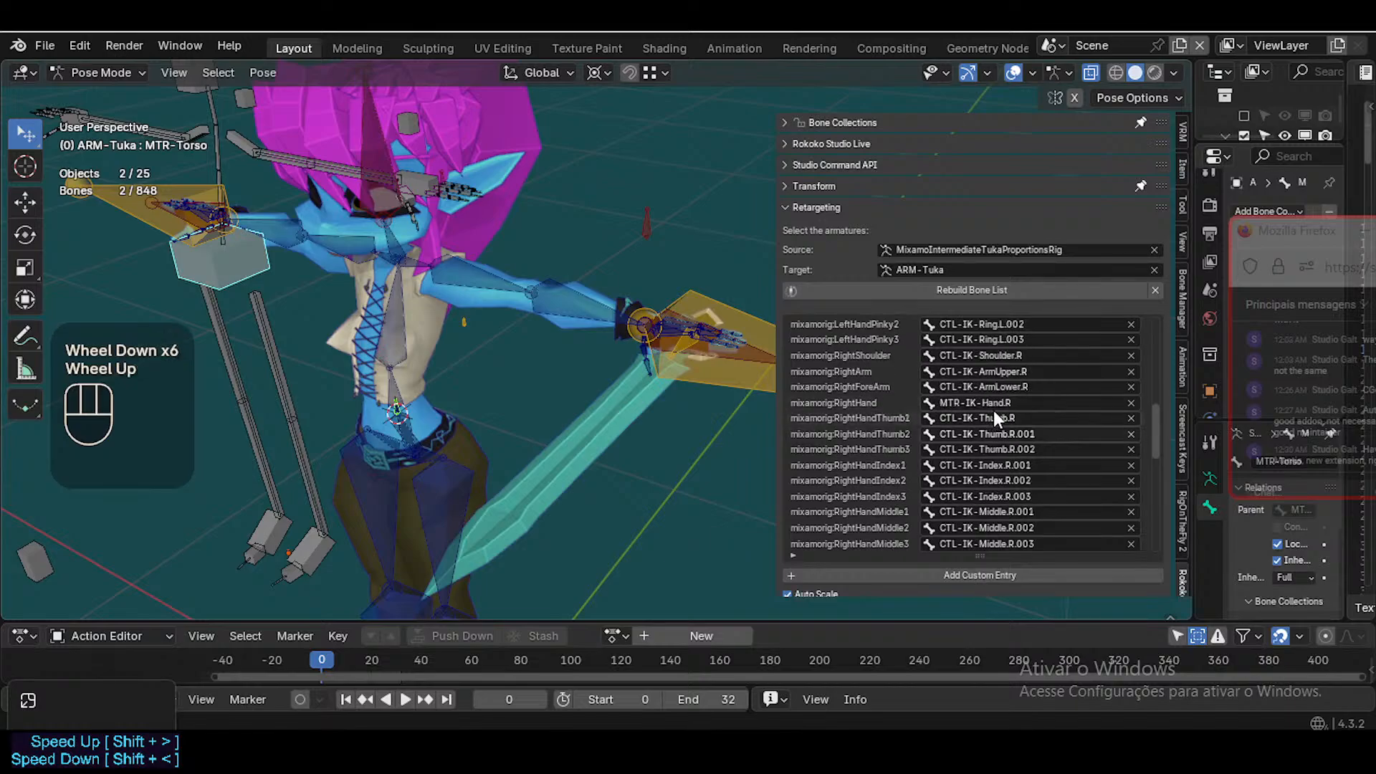
scroll(993, 410, "up", 2)
Select ARM-Tuka's CTL-IK-Hip.L bone and compare the hip and leg bones of both armatures
left_click(433, 466)
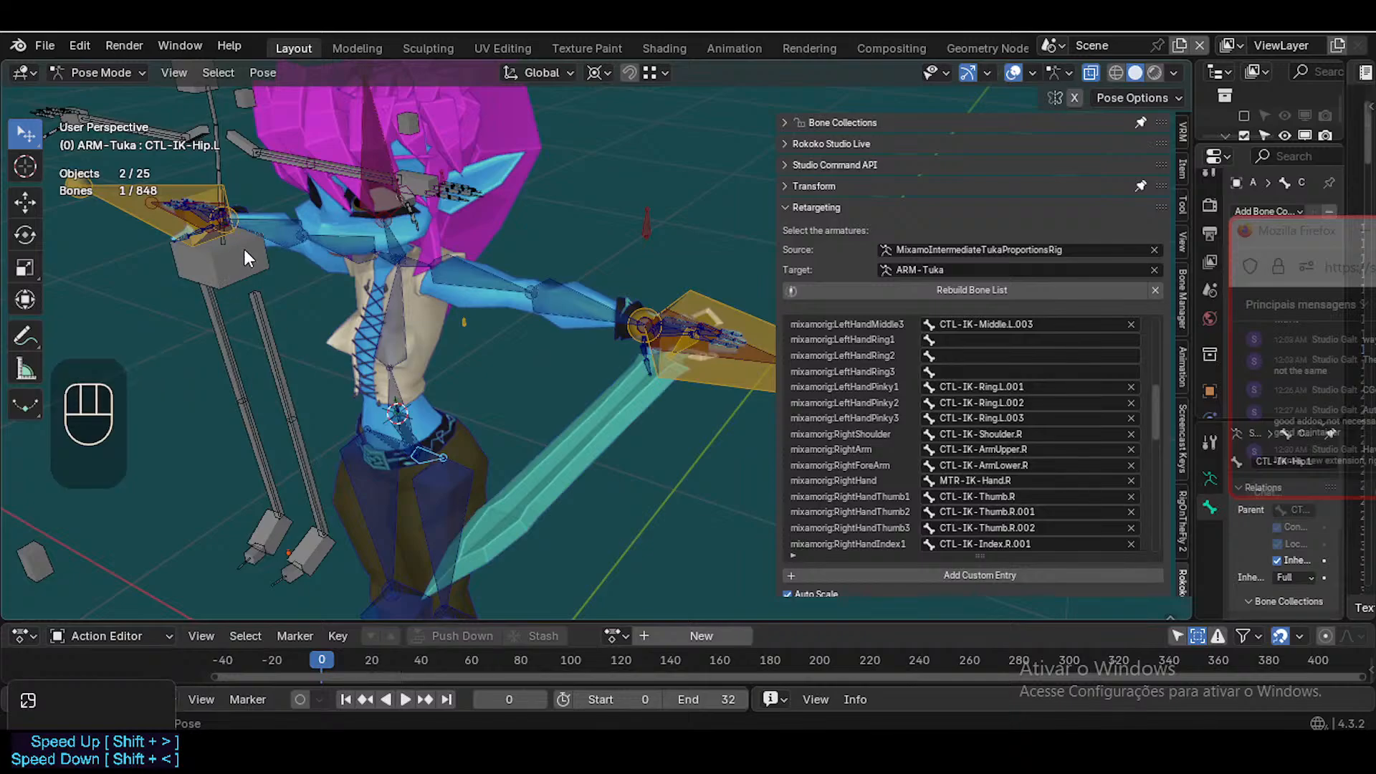
key("shift+grave")
key("a")
key("shift+w")
key("d")
key("w")
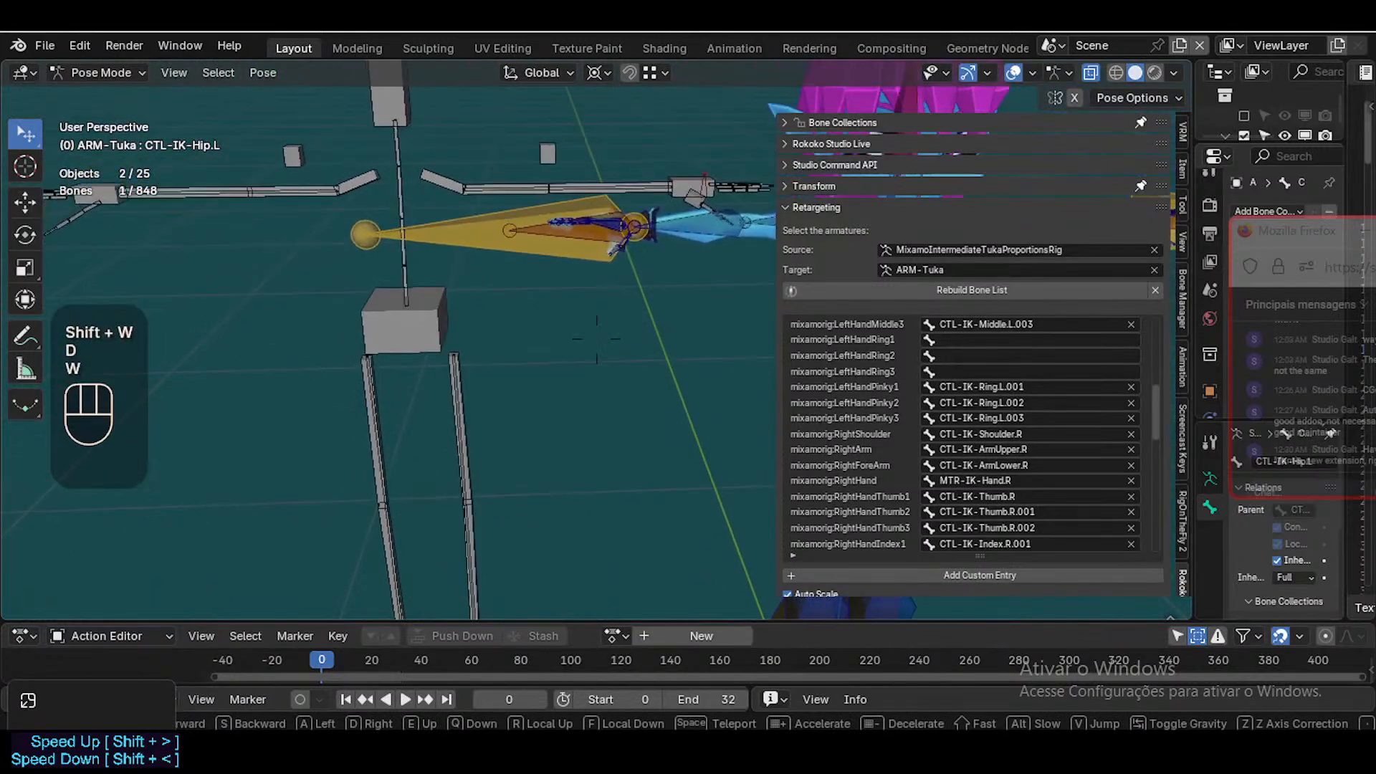
key("w")
key("d")
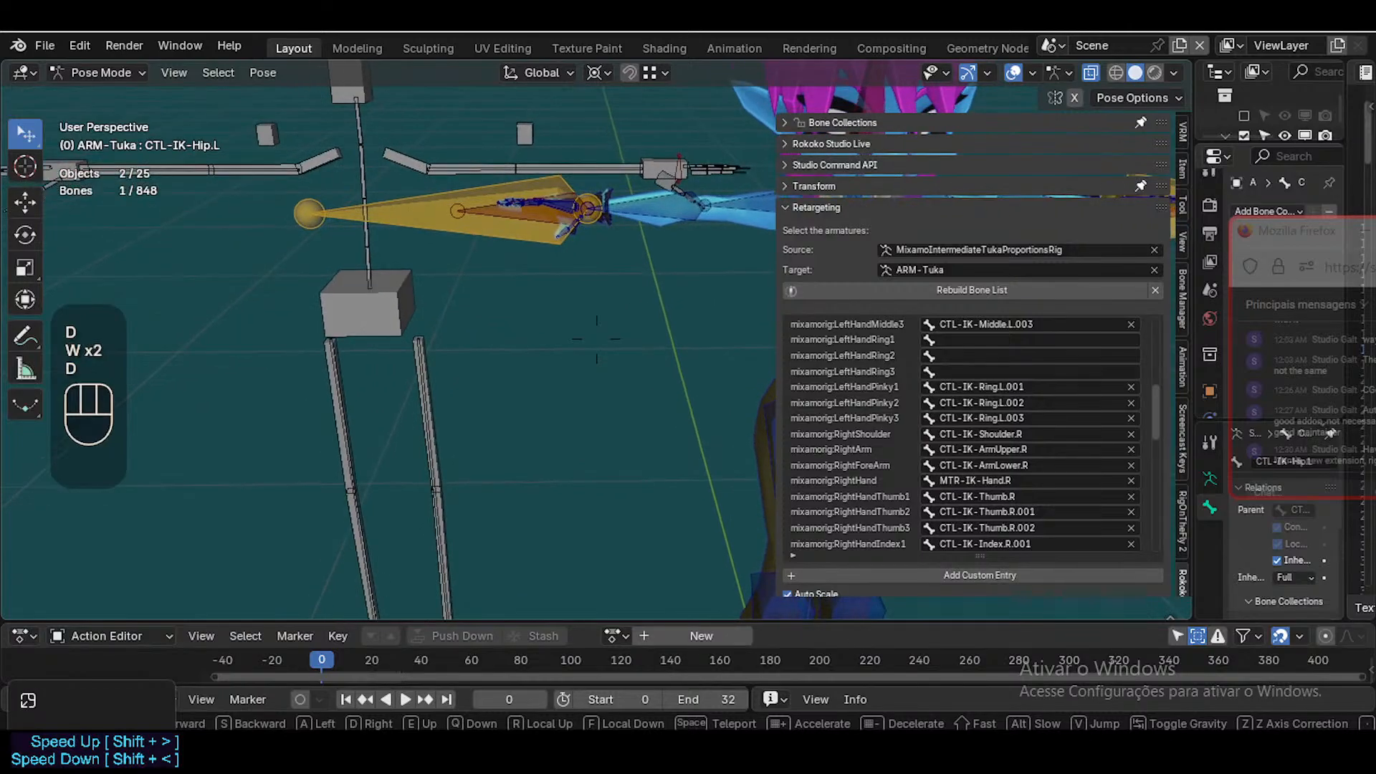
key("d")
key("d")
key("d")
key("d")
key("d")
key("d")
key("w")
key("a")
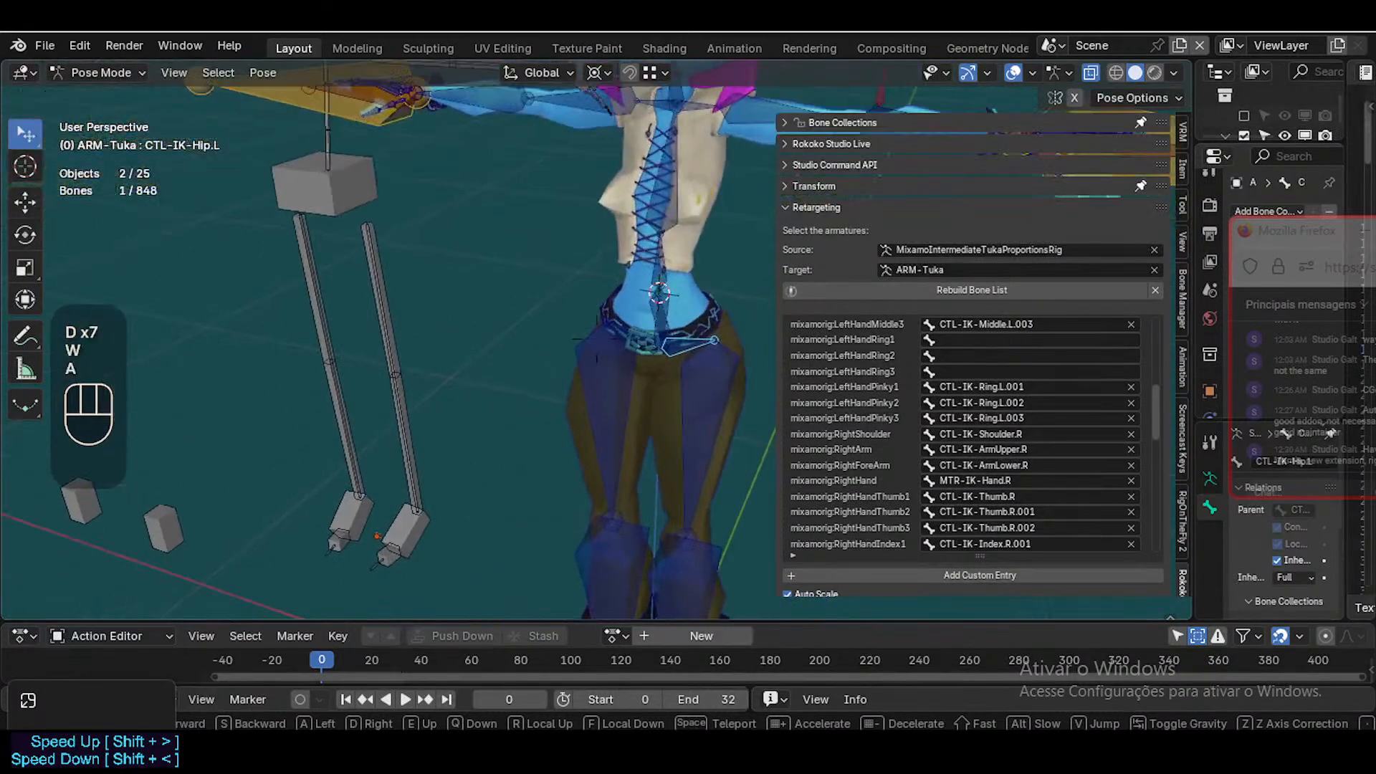
key("w")
key("d")
left_click(668, 343)
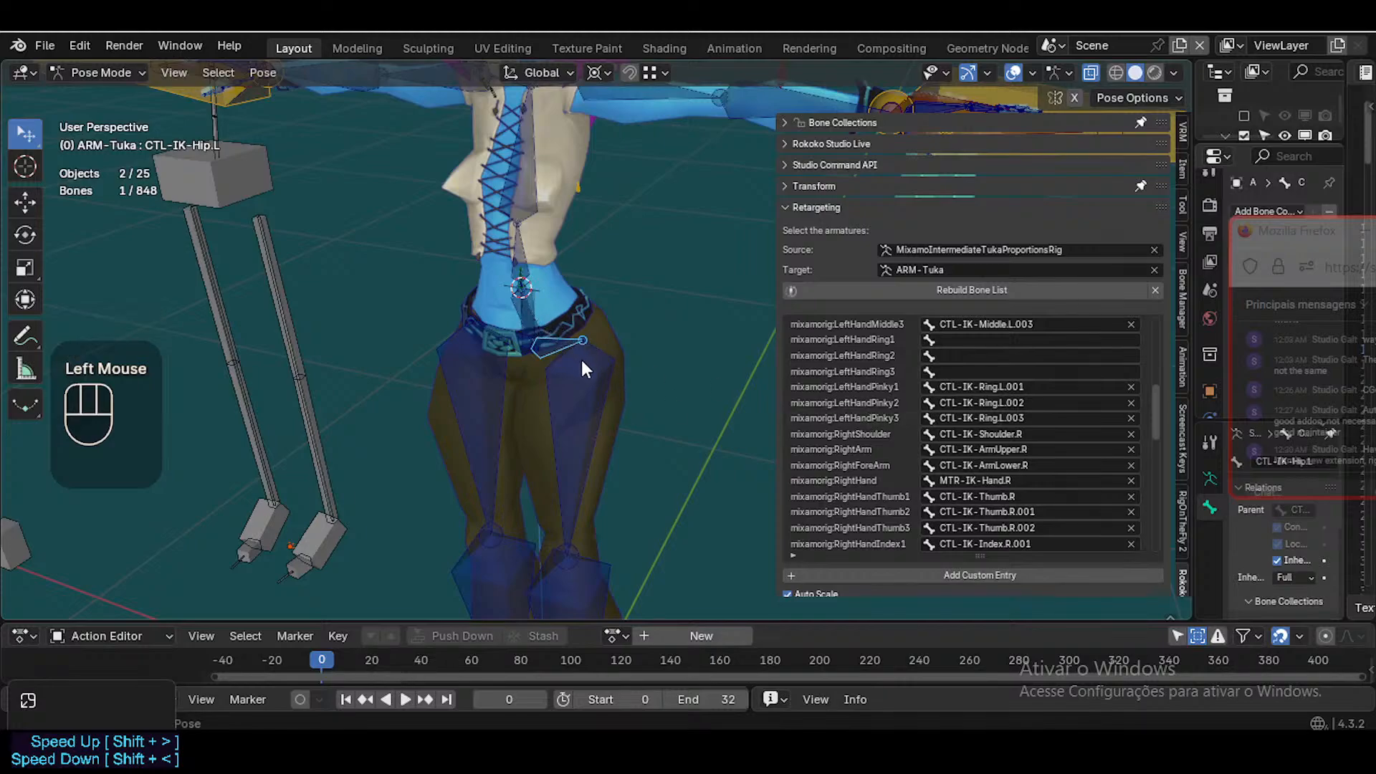
Examine the retargeting targets mapped to the Mixamo right arm and right-hand finger bones
scroll(1006, 472, "down", 3)
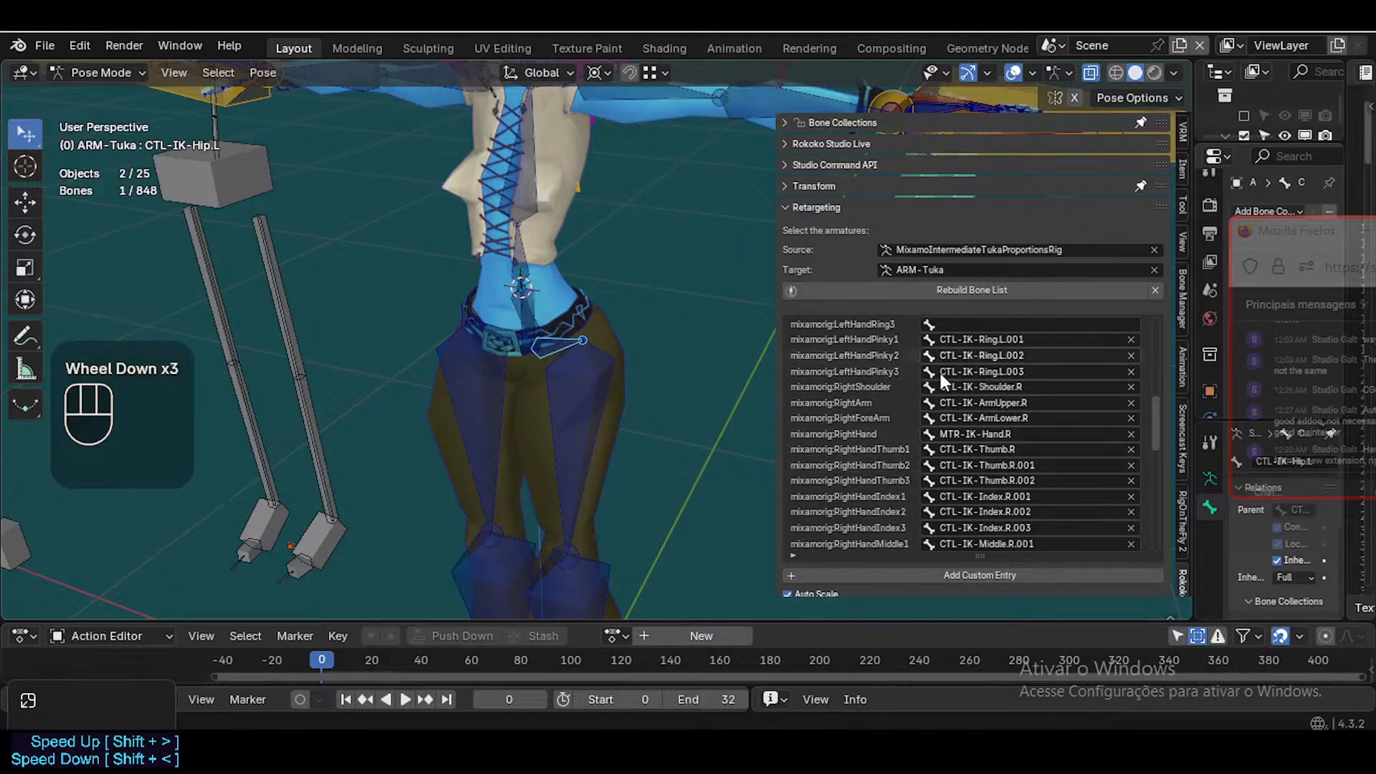
scroll(960, 434, "up", 2)
scroll(999, 440, "down", 5)
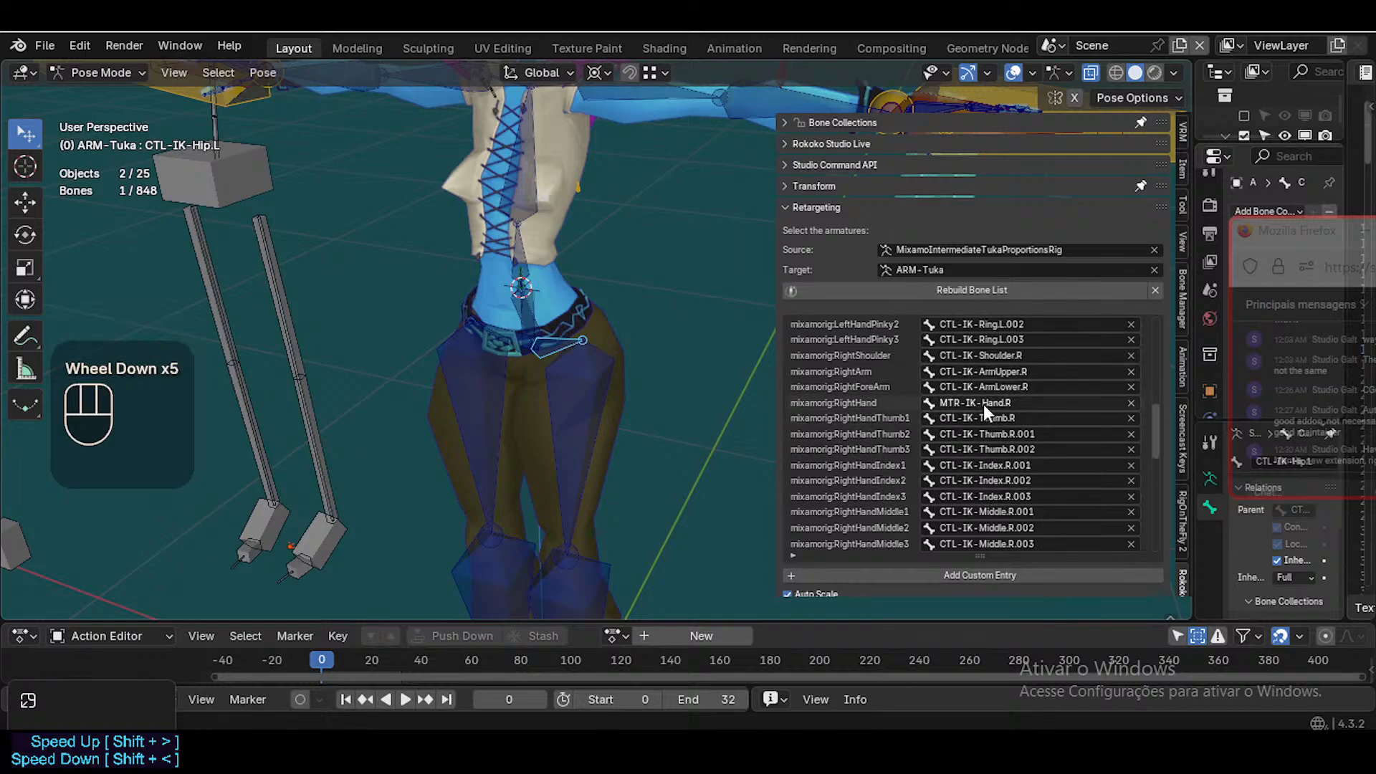
scroll(987, 405, "down", 1)
scroll(992, 406, "up", 5)
scroll(1014, 442, "down", 9)
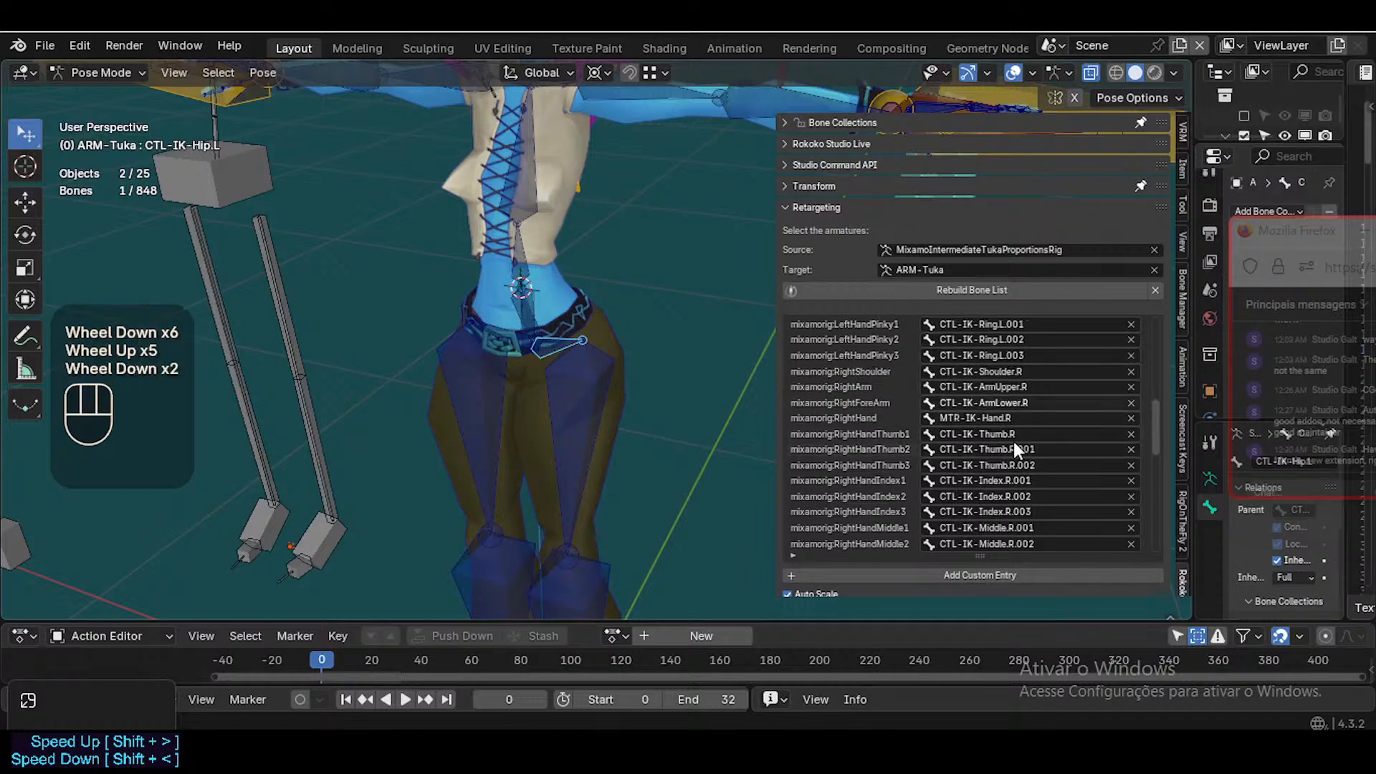
scroll(999, 489, "down", 8)
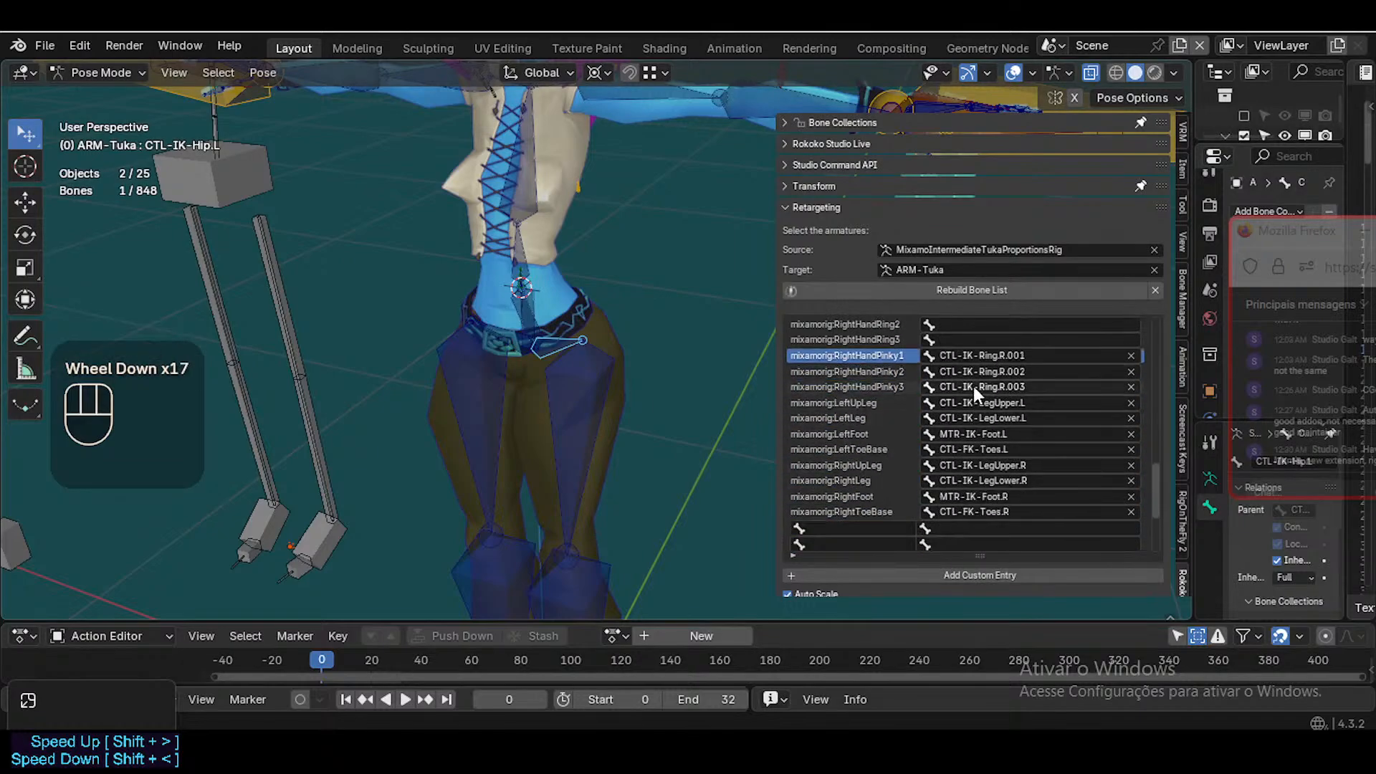
Compare the upper leg, lower leg, foot and toe mapping entries with the legs of both armatures
scroll(973, 386, "up", 3)
scroll(1000, 486, "down", 1)
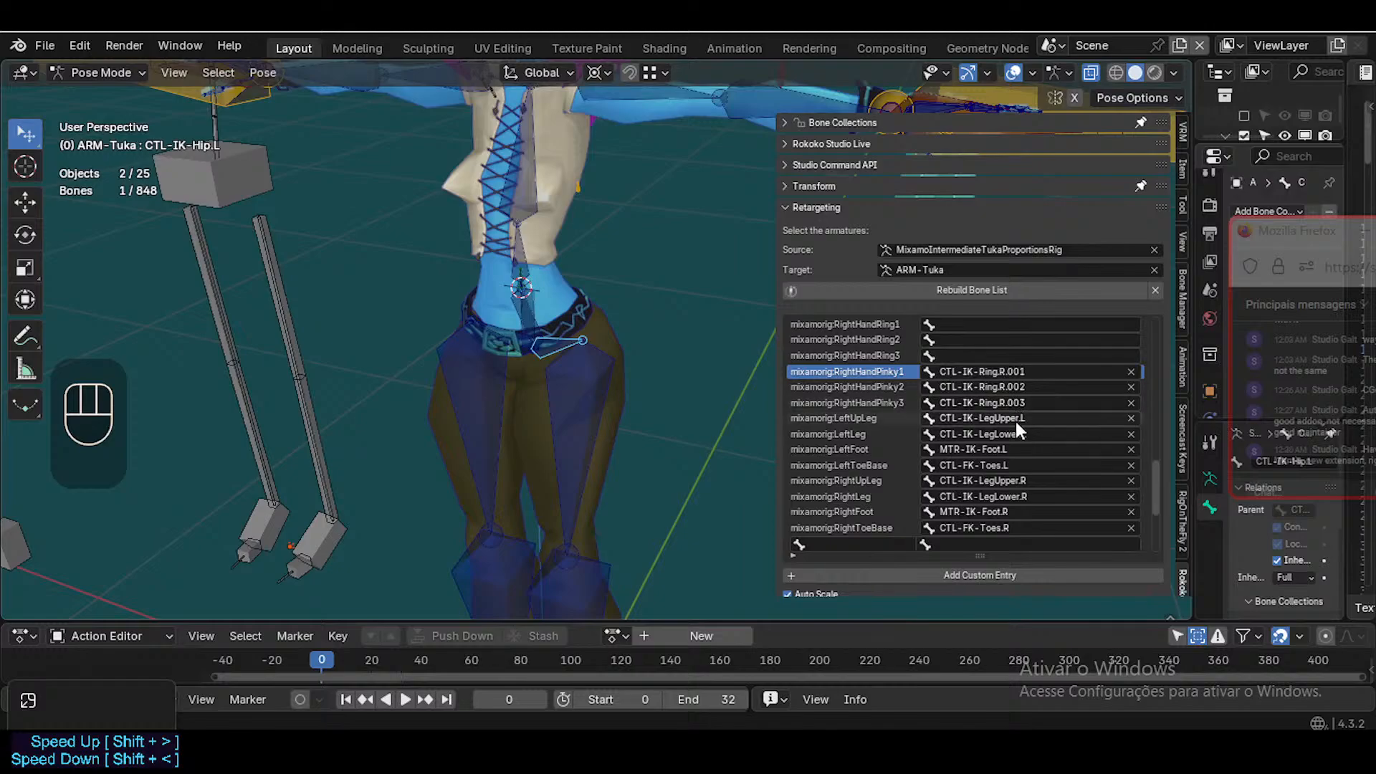
scroll(307, 573, "down", 4)
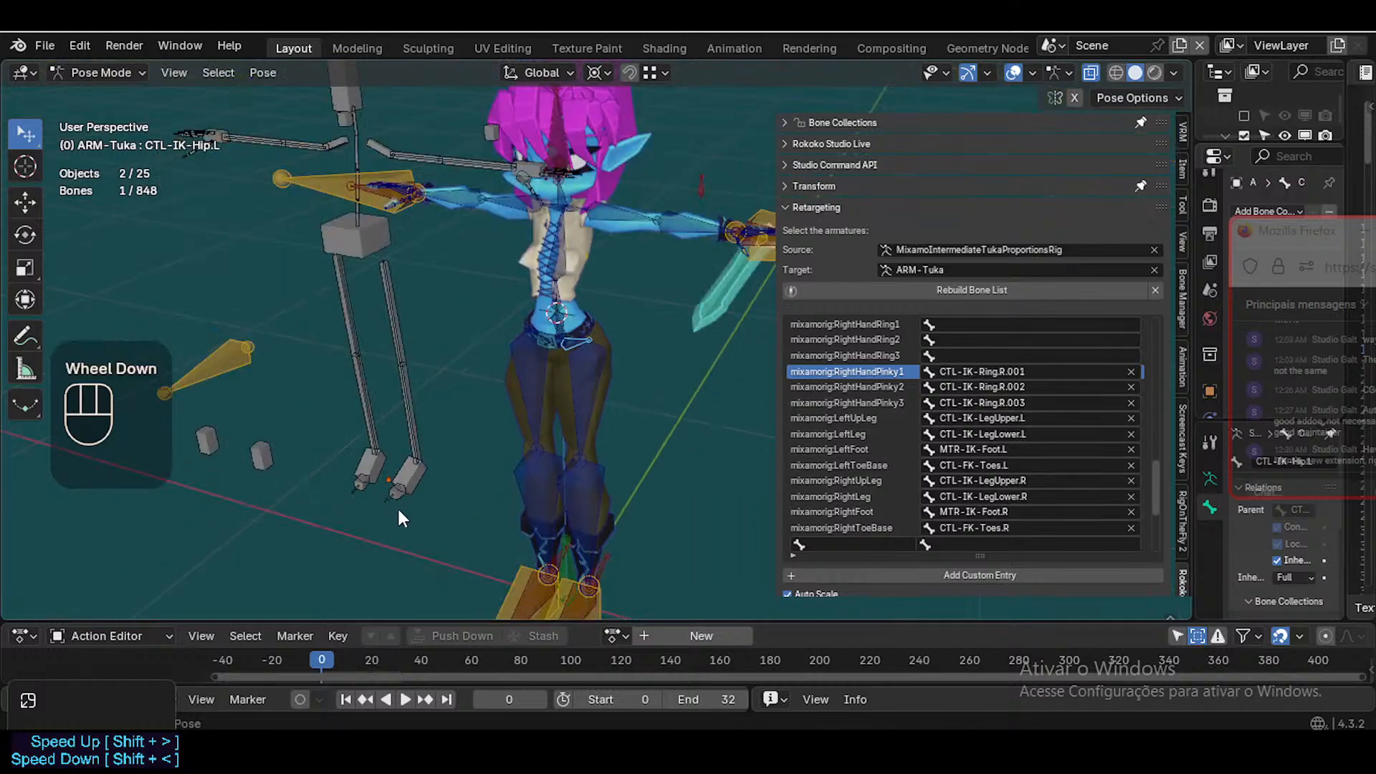
scroll(399, 511, "up", 3)
scroll(717, 509, "down", 1)
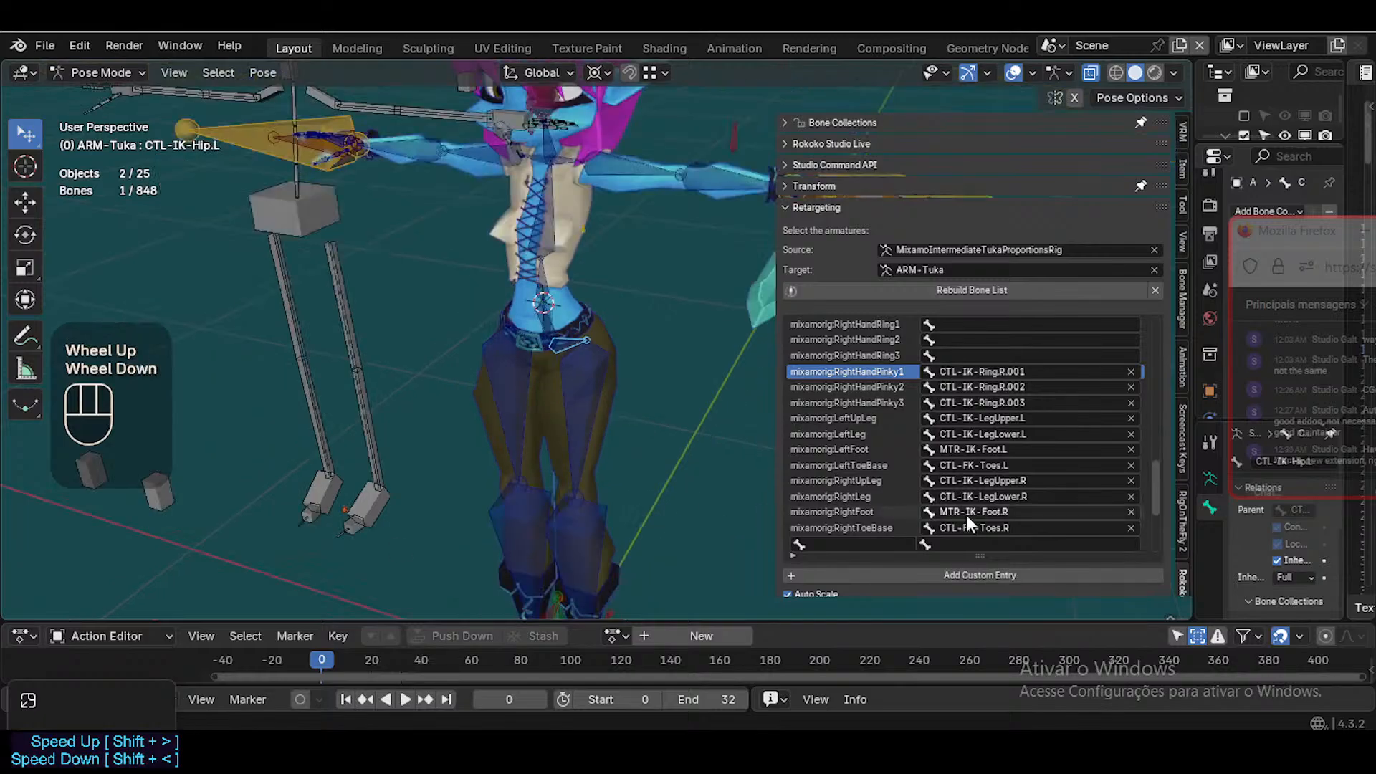
scroll(1000, 528, "down", 2)
scroll(534, 515, "down", 1)
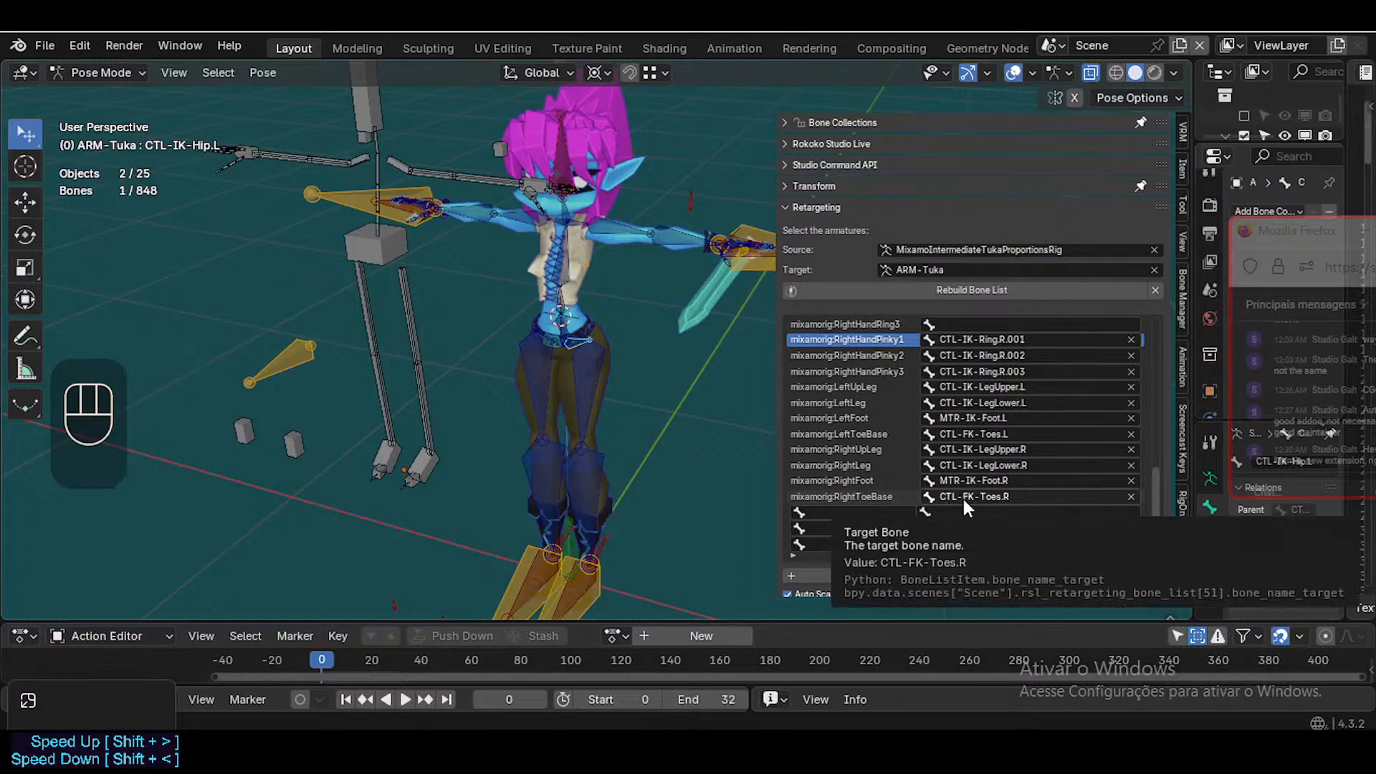
scroll(979, 430, "up", 3)
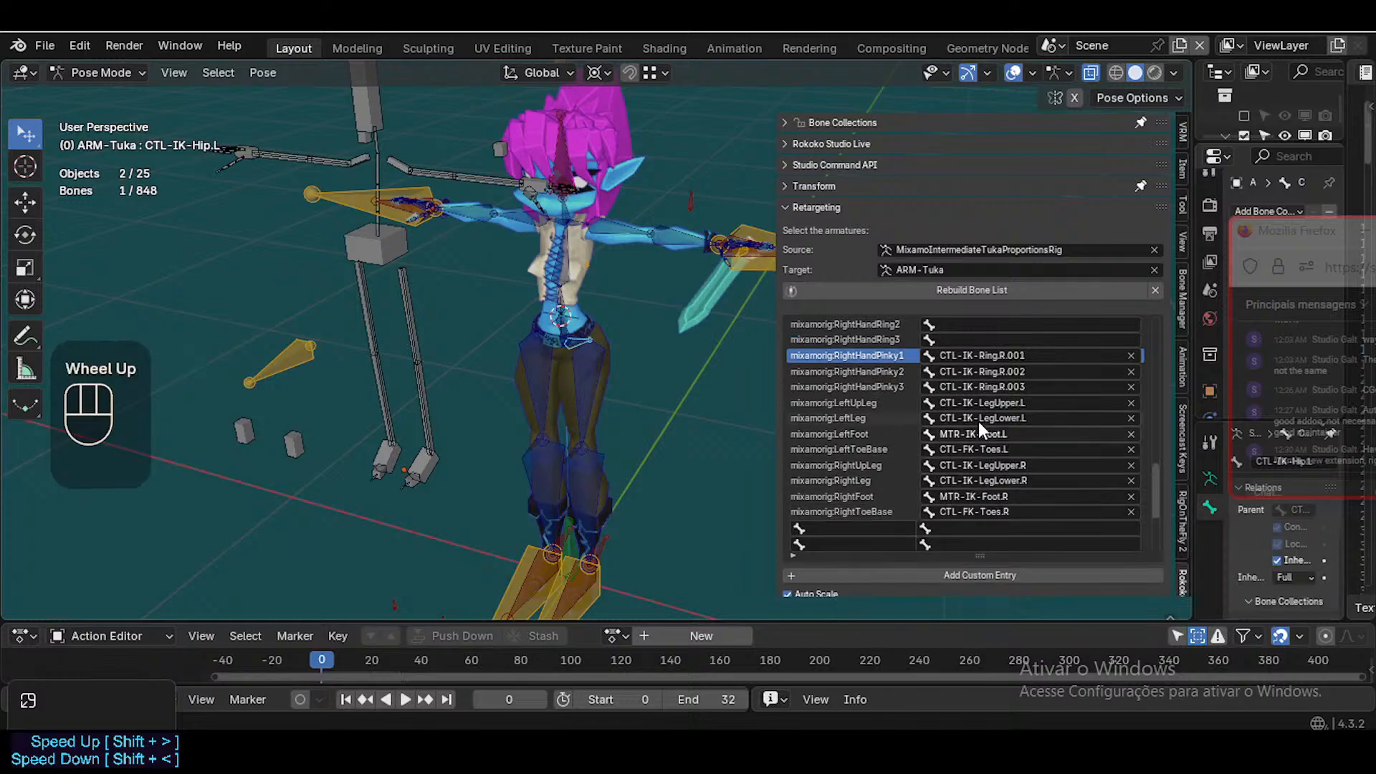
Review the leg, foot and toe mapping entries down to the empty custom entries and save the file
scroll(1027, 424, "down", 3)
scroll(1024, 416, "up", 2)
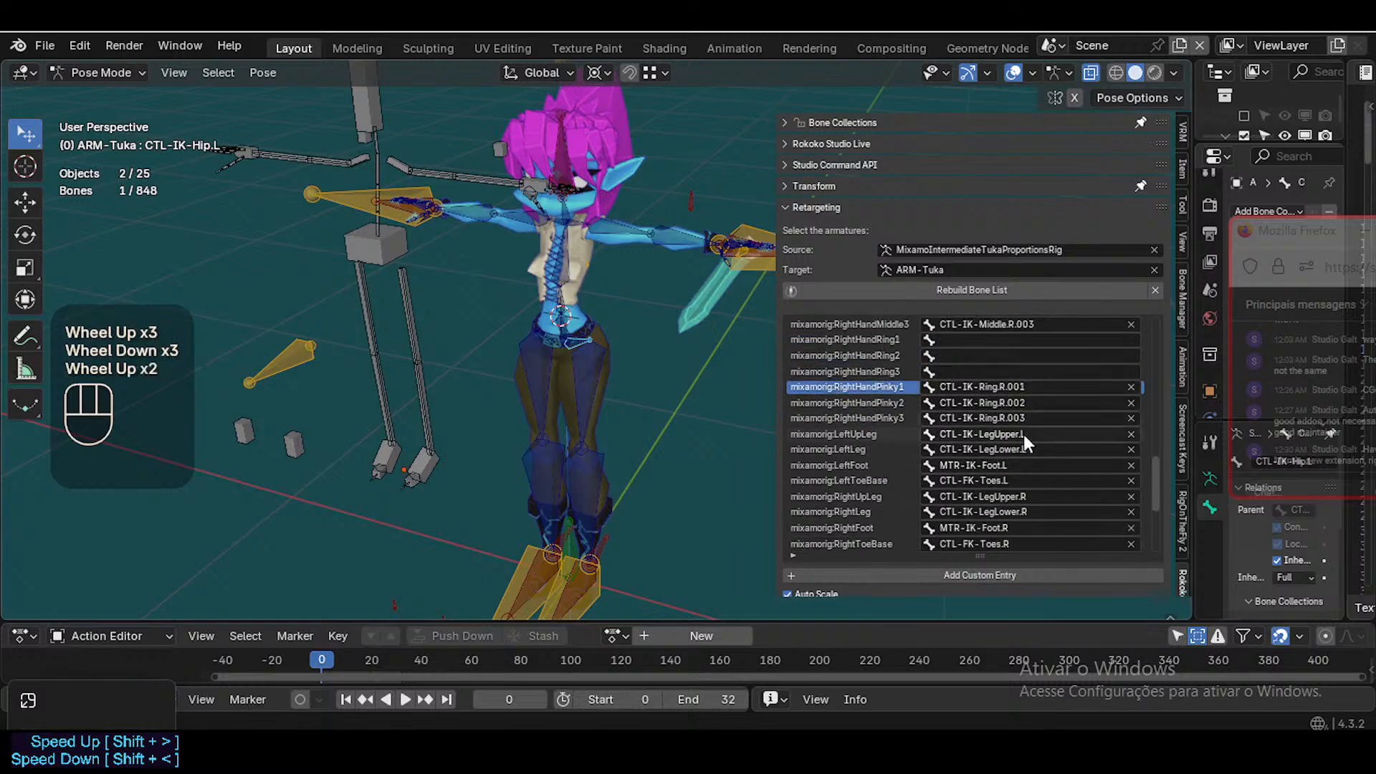
scroll(1021, 433, "down", 1)
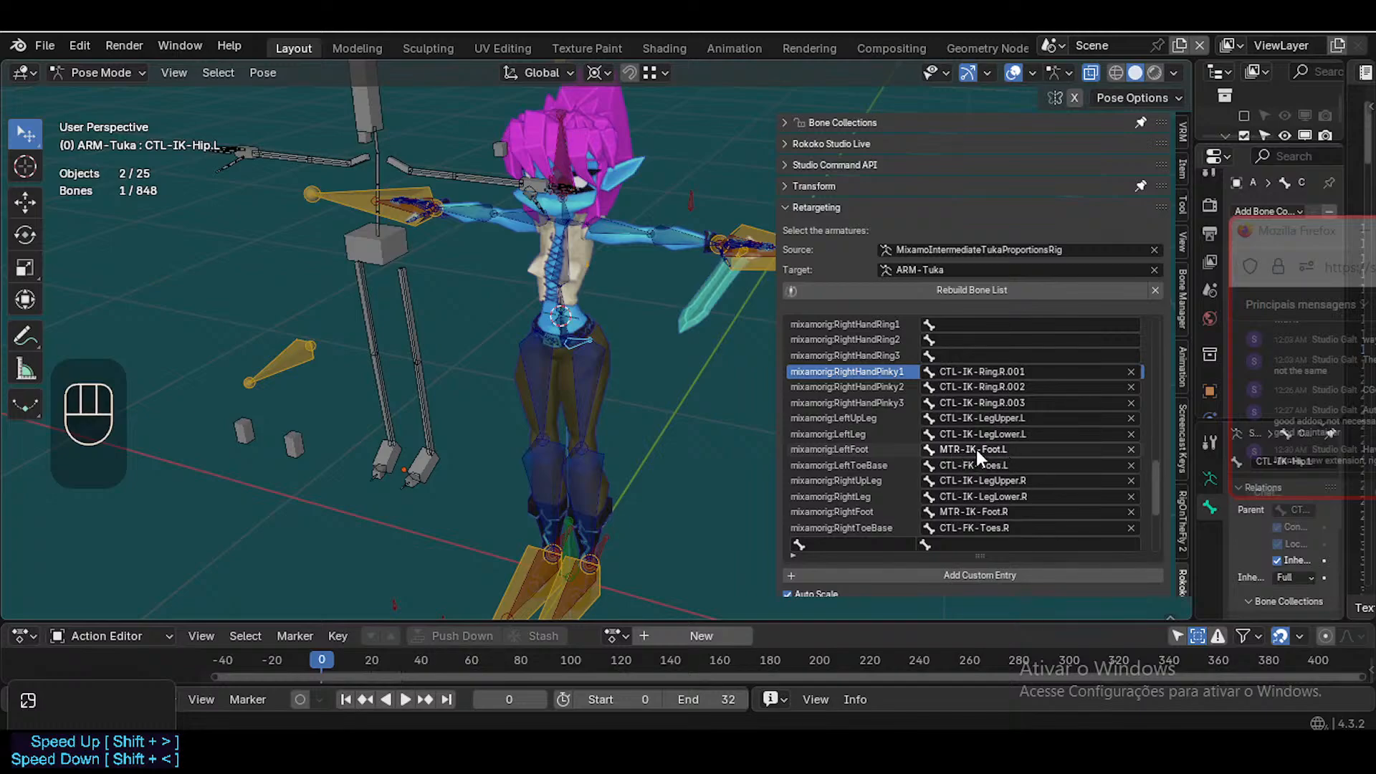
scroll(1001, 514, "down", 5)
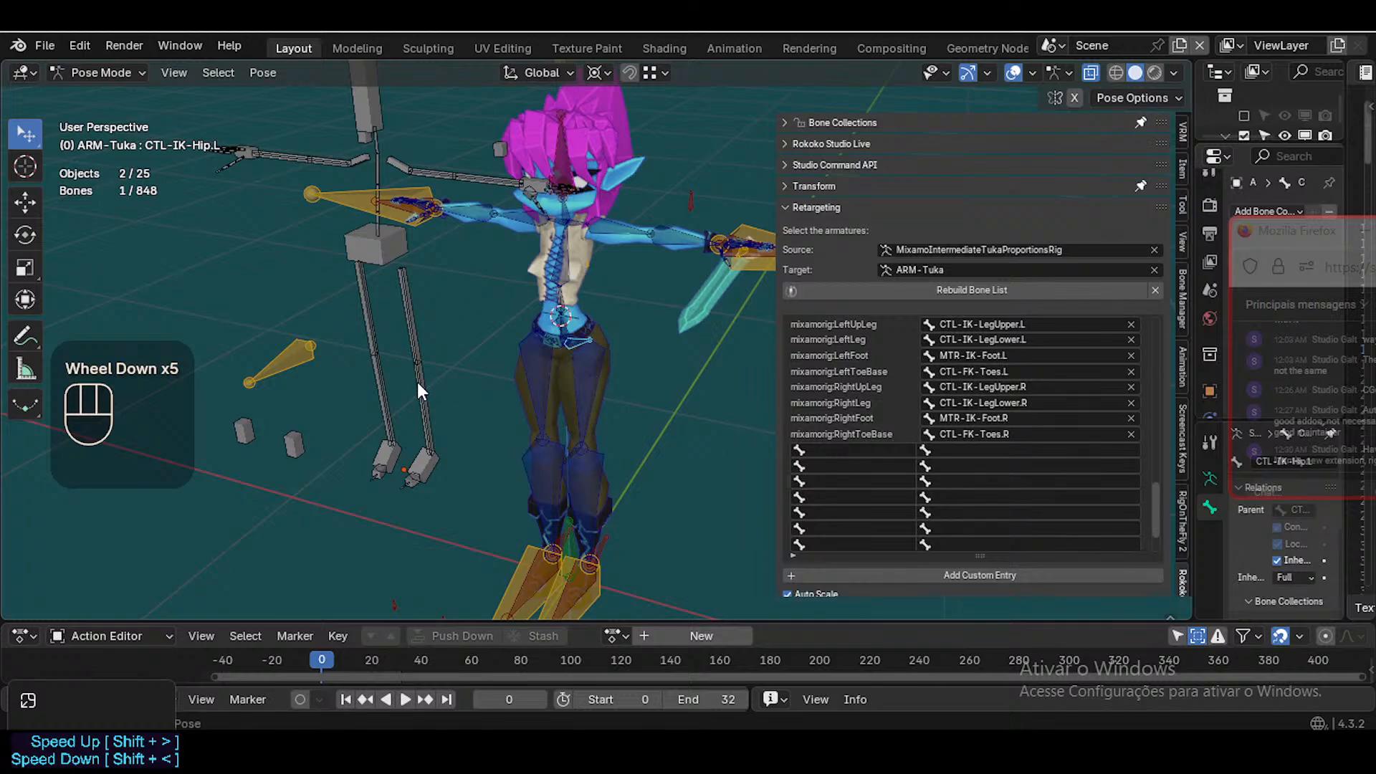
left_click(859, 451)
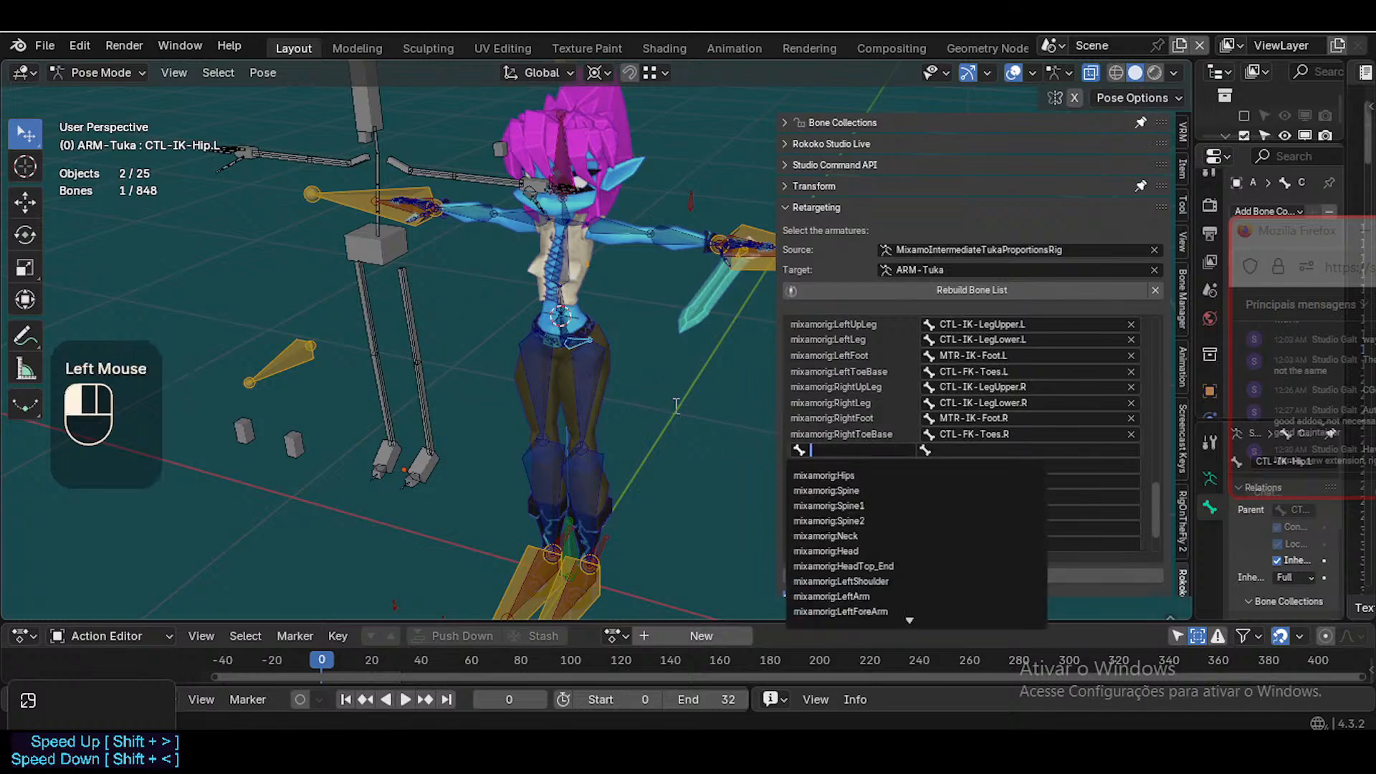
key("ctrl+s")
left_click(830, 449)
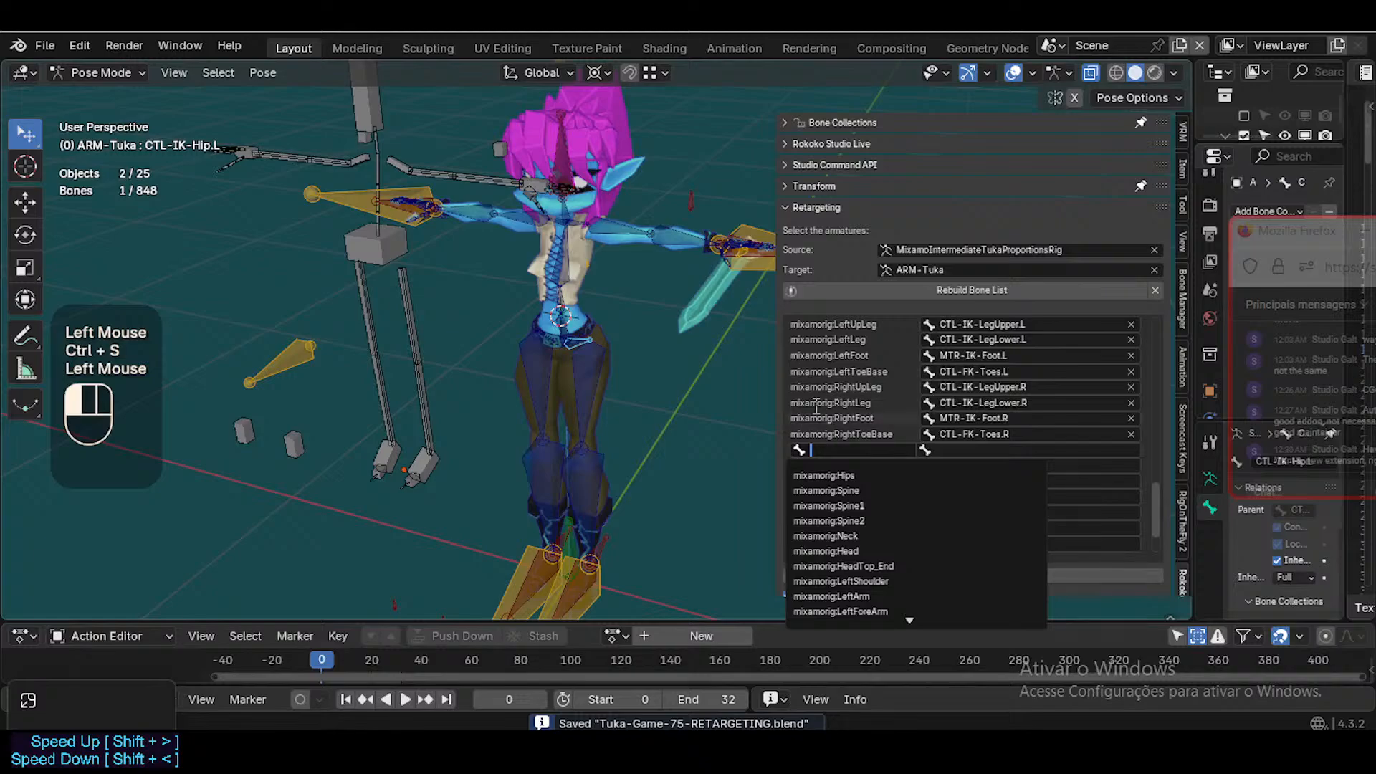
Search the source bones for "MIX" in the first empty custom mapping entry
scroll(944, 383, "up", 3)
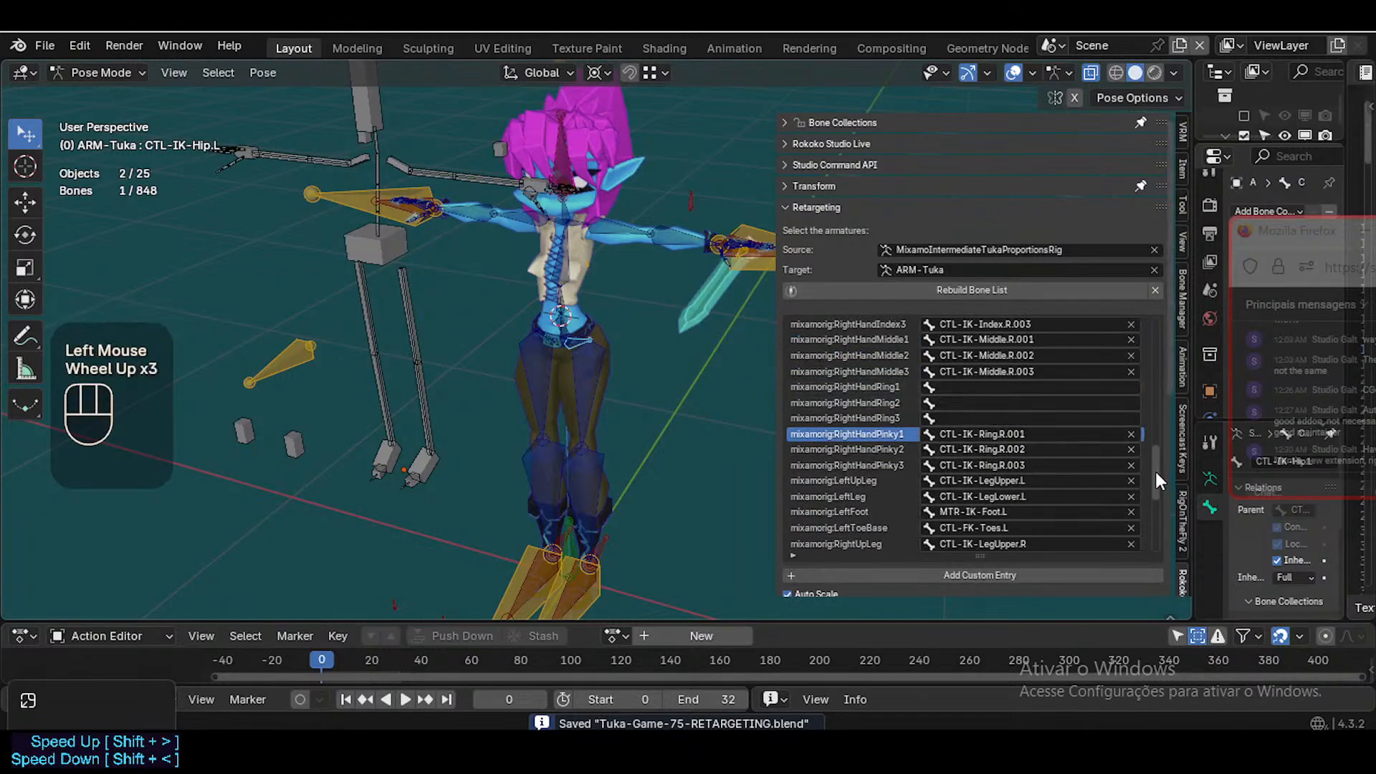
left_click_drag(1155, 472, 1159, 342)
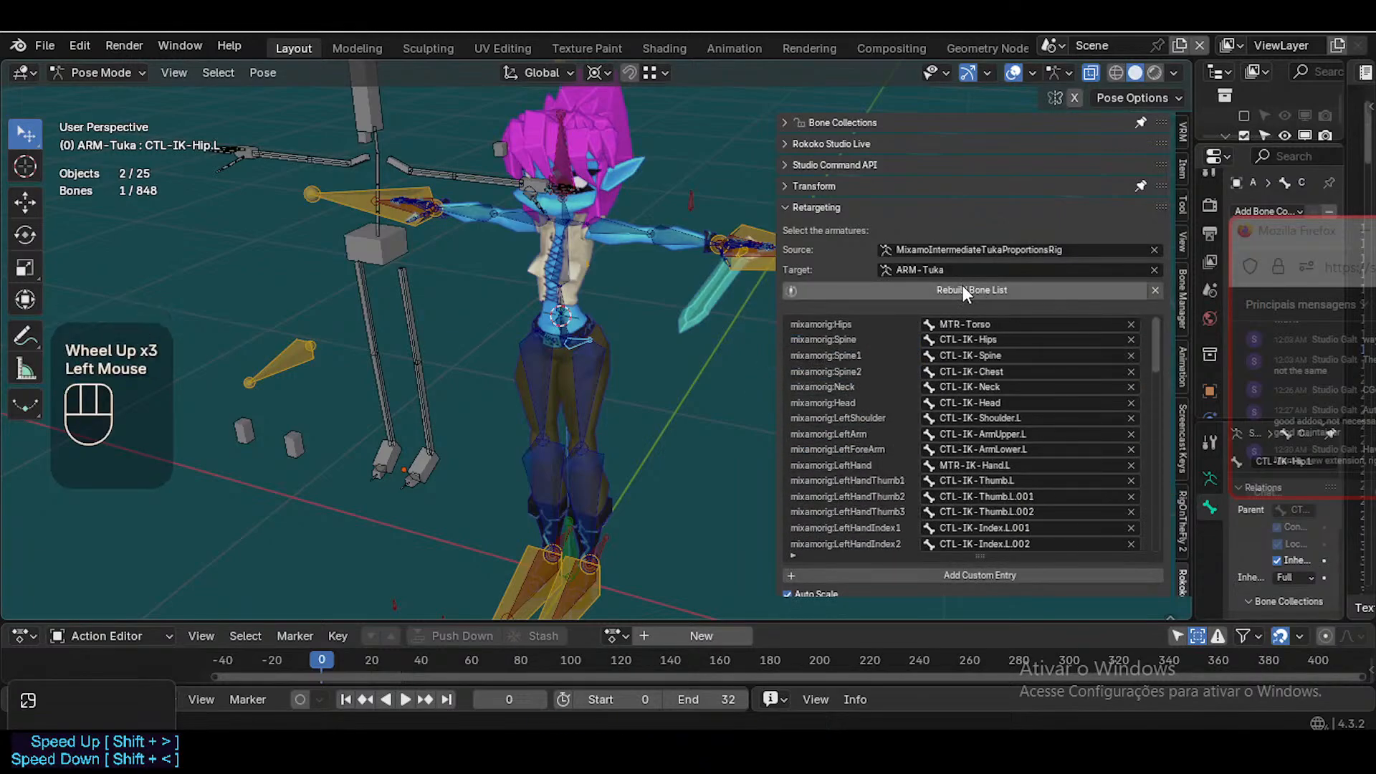
scroll(872, 478, "down", 11)
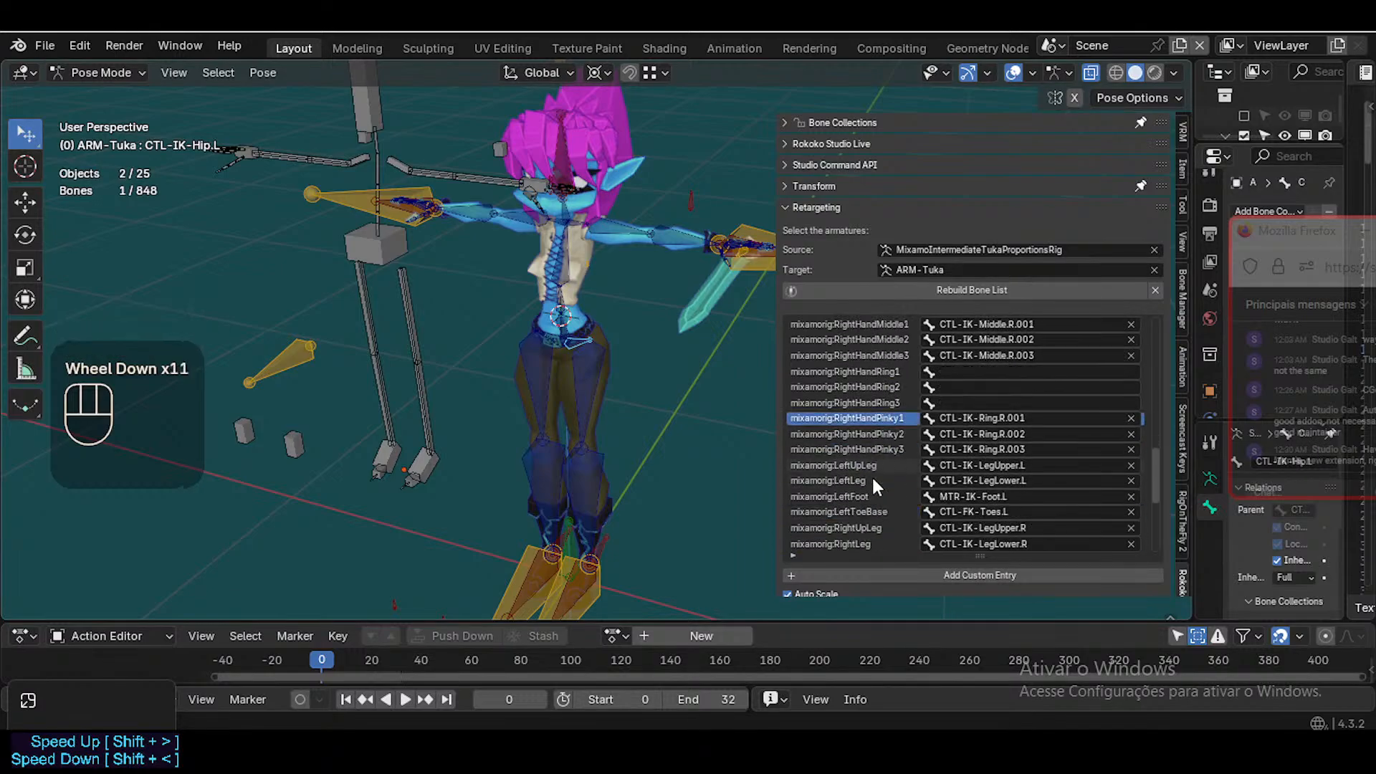
scroll(872, 476, "down", 4)
left_click(820, 402)
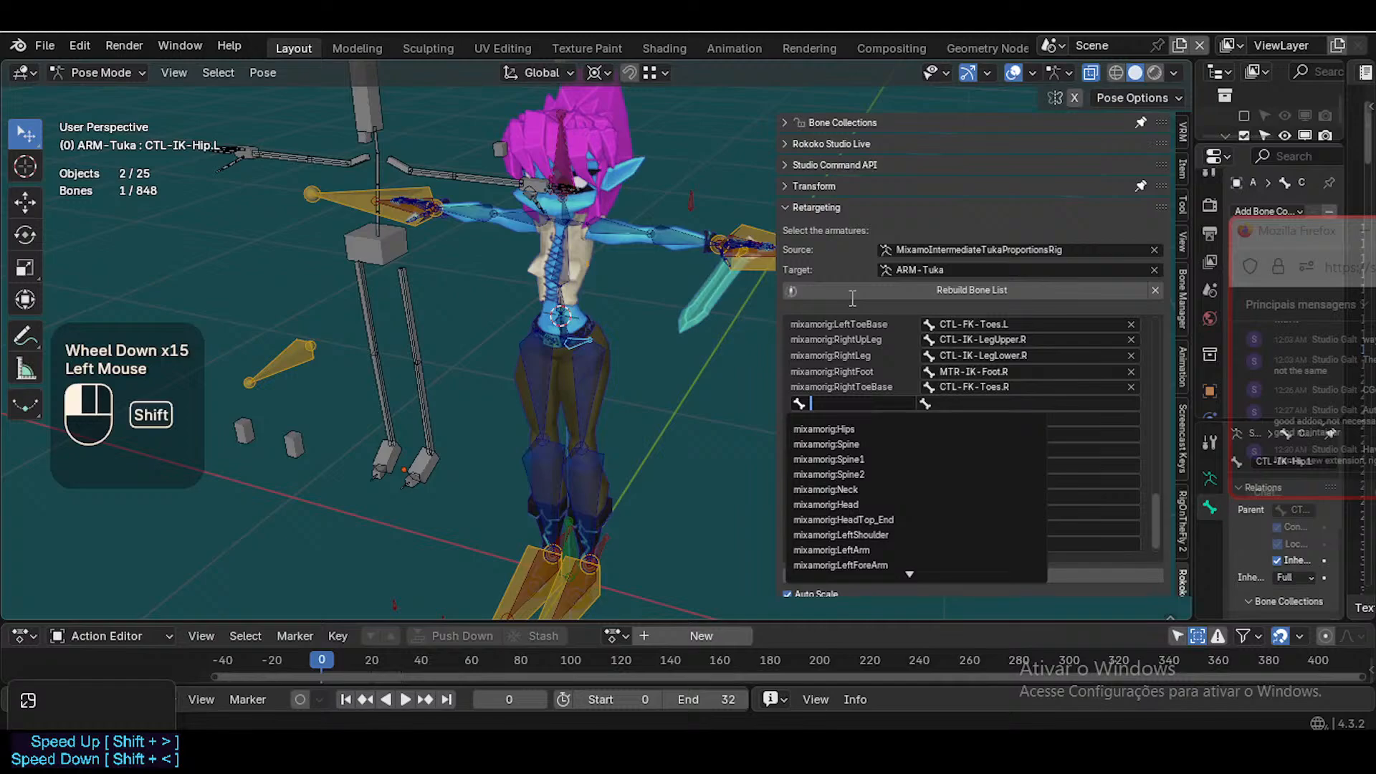
type("MIX")
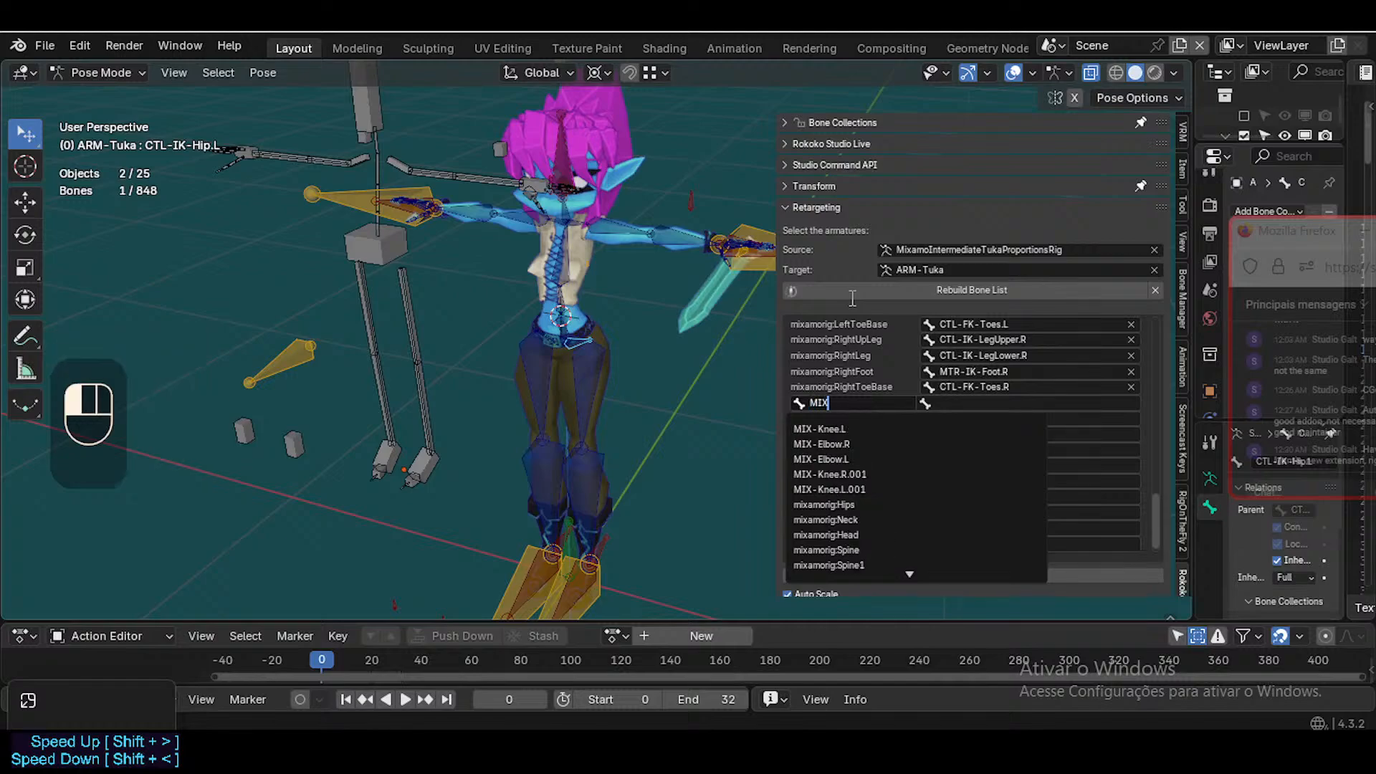
key("Down")
key("Down")
key("Down")
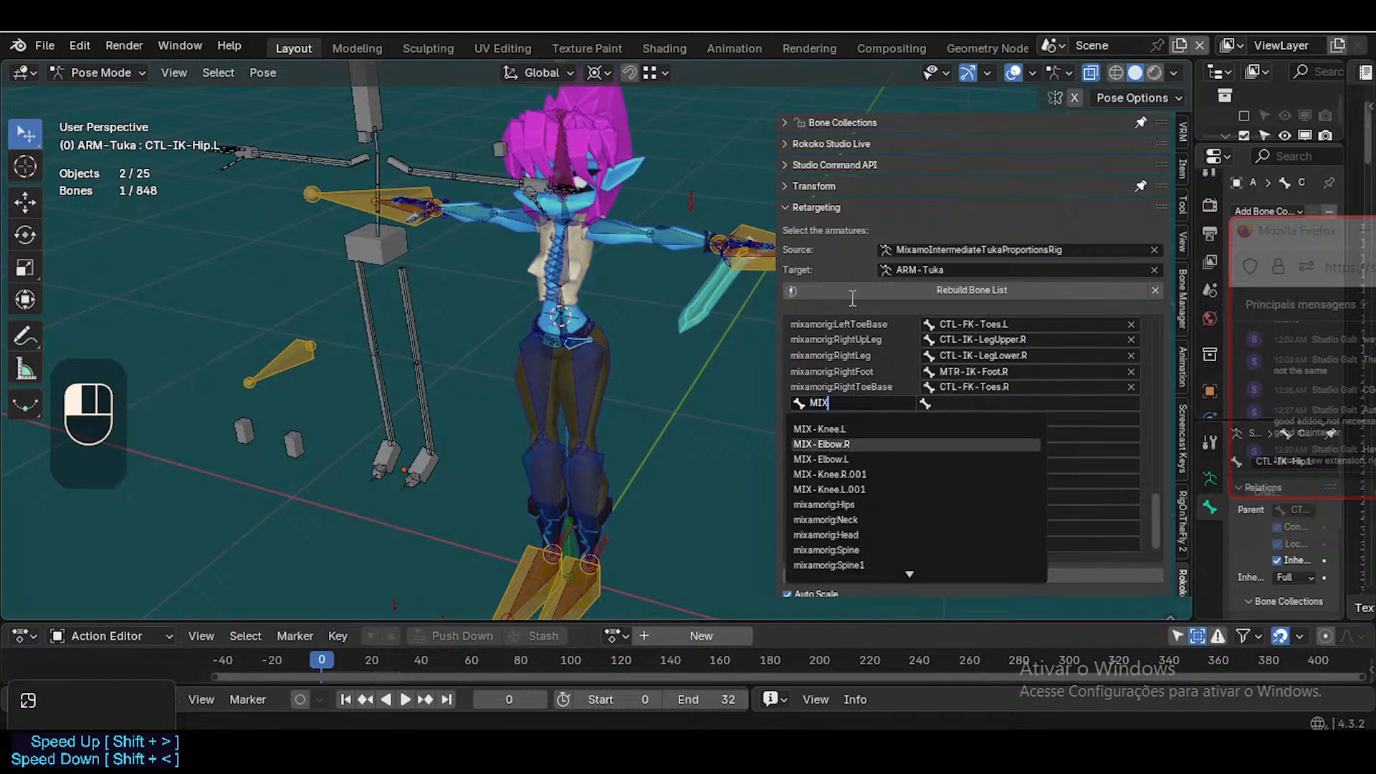
key("Up")
key("Up")
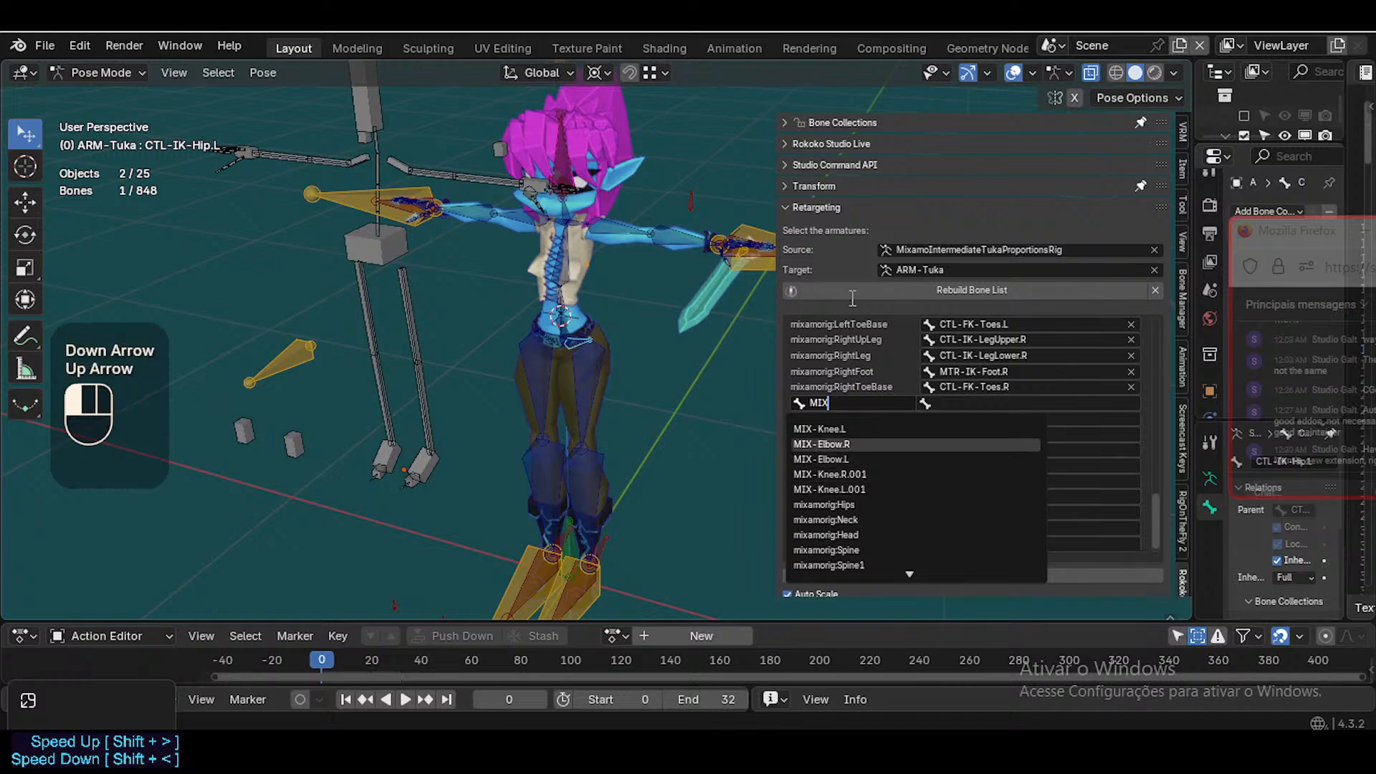
Select MIX-Knee.L.001 and MIX-Knee.R.001 near the head and set a bone batch rename replacing "Knee" with "Elbow"
left_click(503, 144)
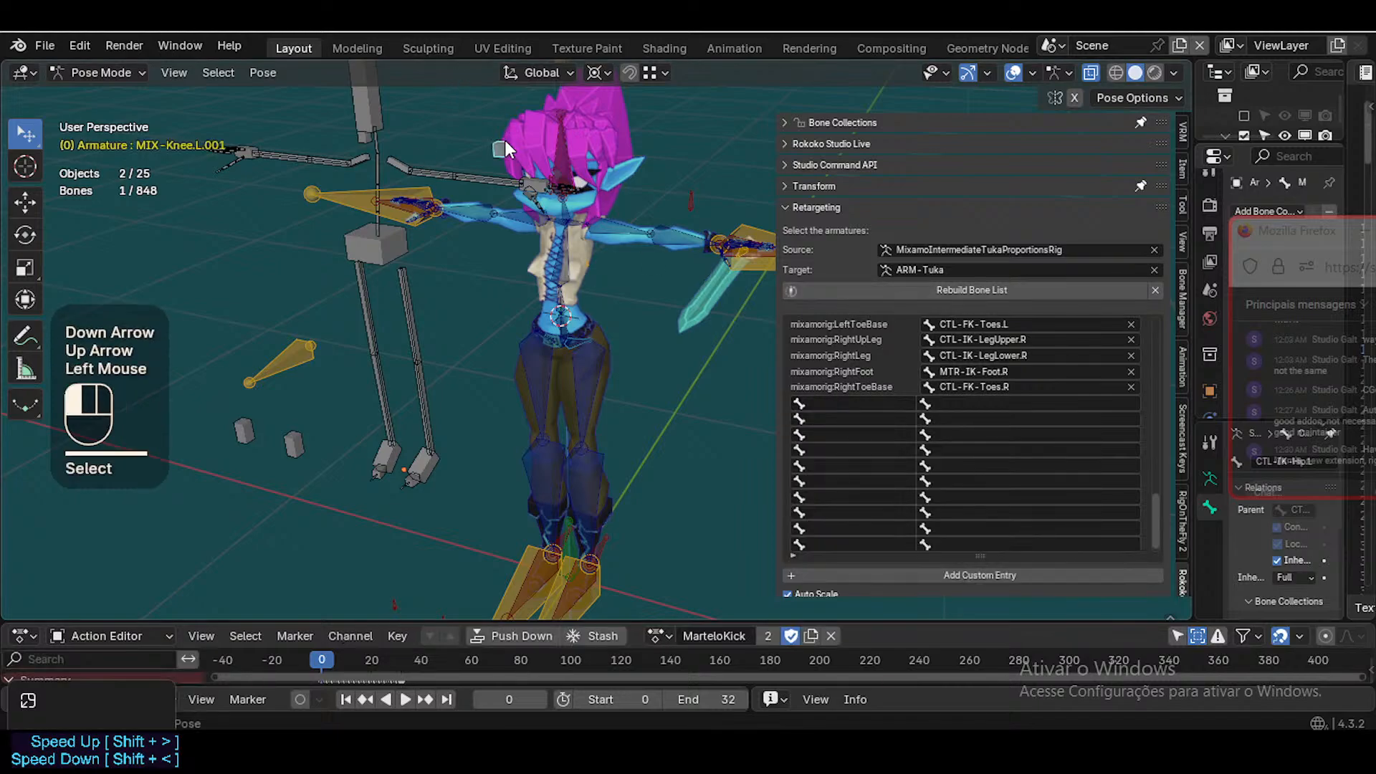
left_click(362, 139, "shift")
key("ctrl+F2")
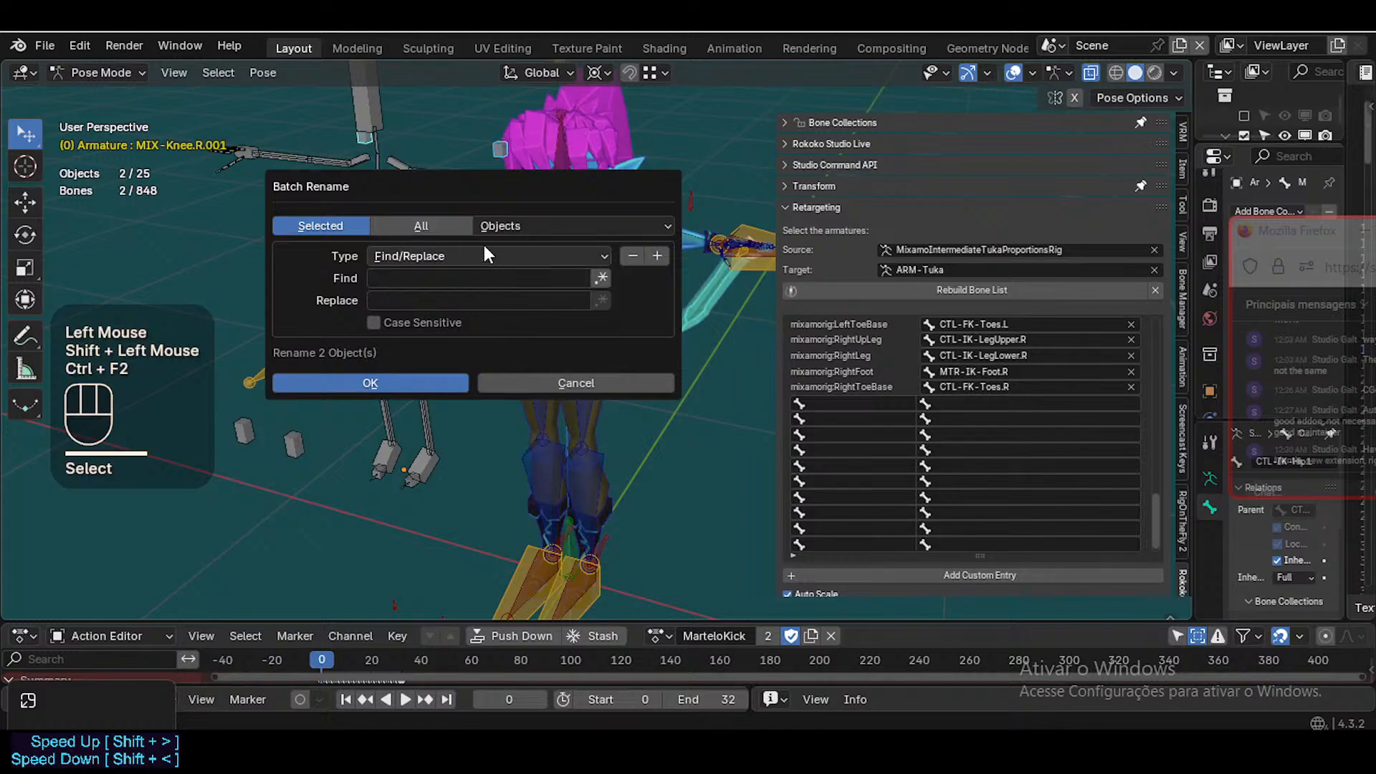
left_click(502, 225)
left_click(637, 350)
left_click(415, 278)
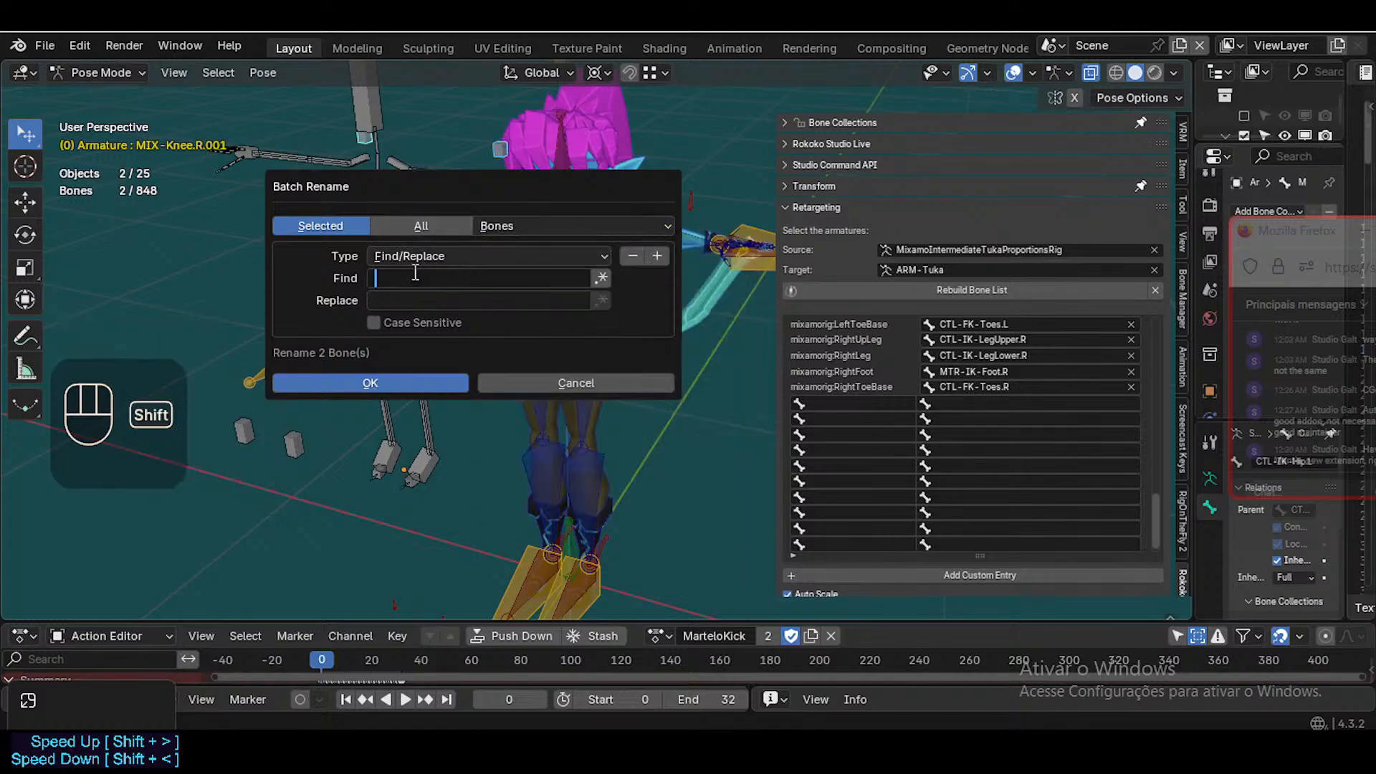
type("Knee")
key("Tab")
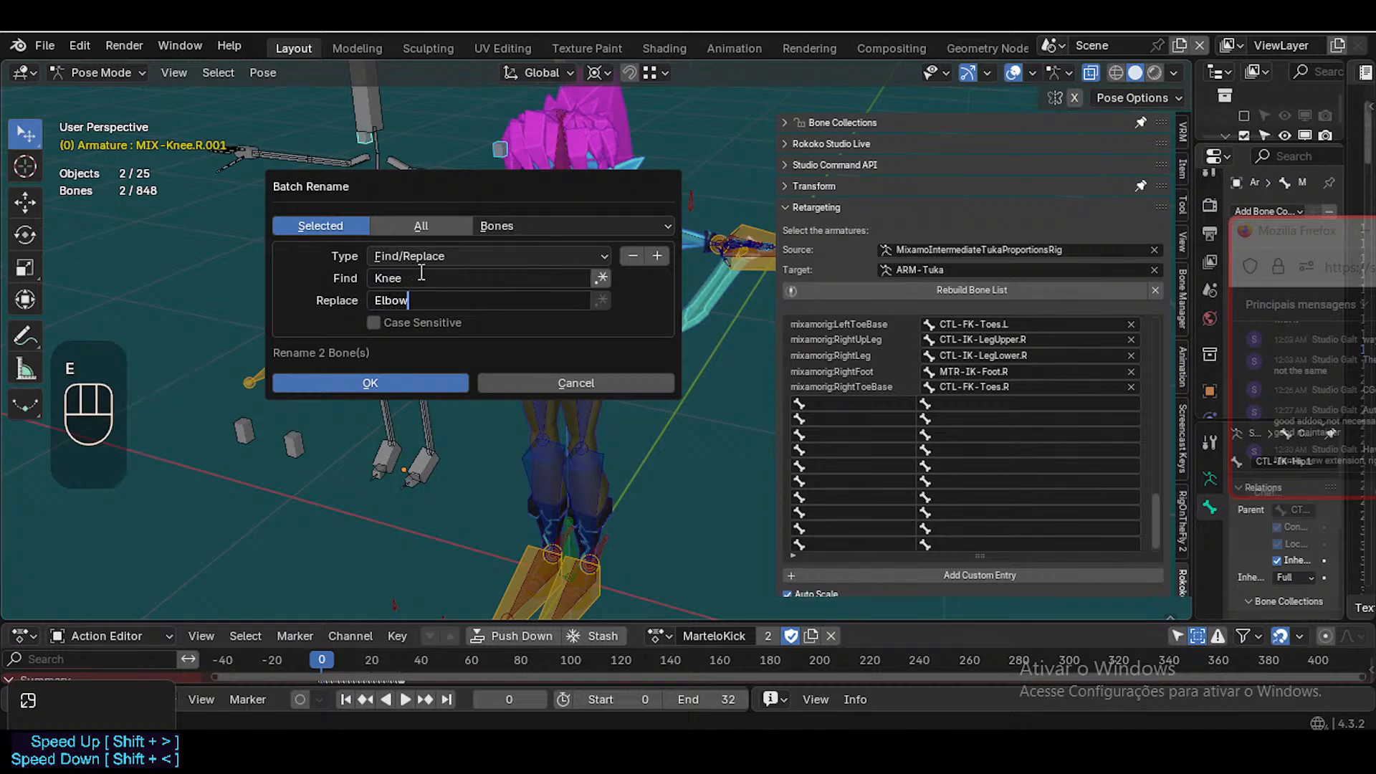
Add a Strip Characters action removing digits and punctuation from the end, and apply the batch rename
left_click(657, 256)
left_click(657, 256)
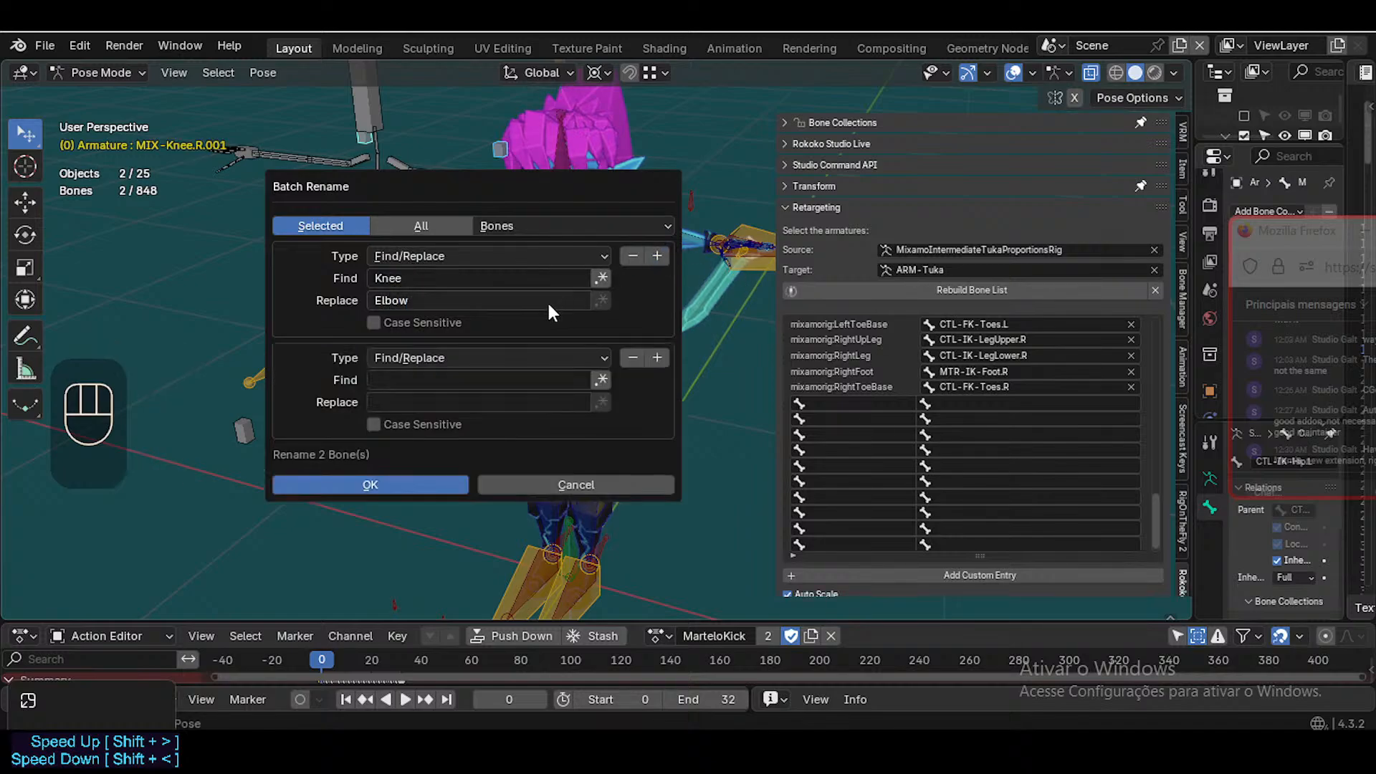
left_click(390, 357)
left_click(410, 422)
left_click(501, 361)
key("Escape")
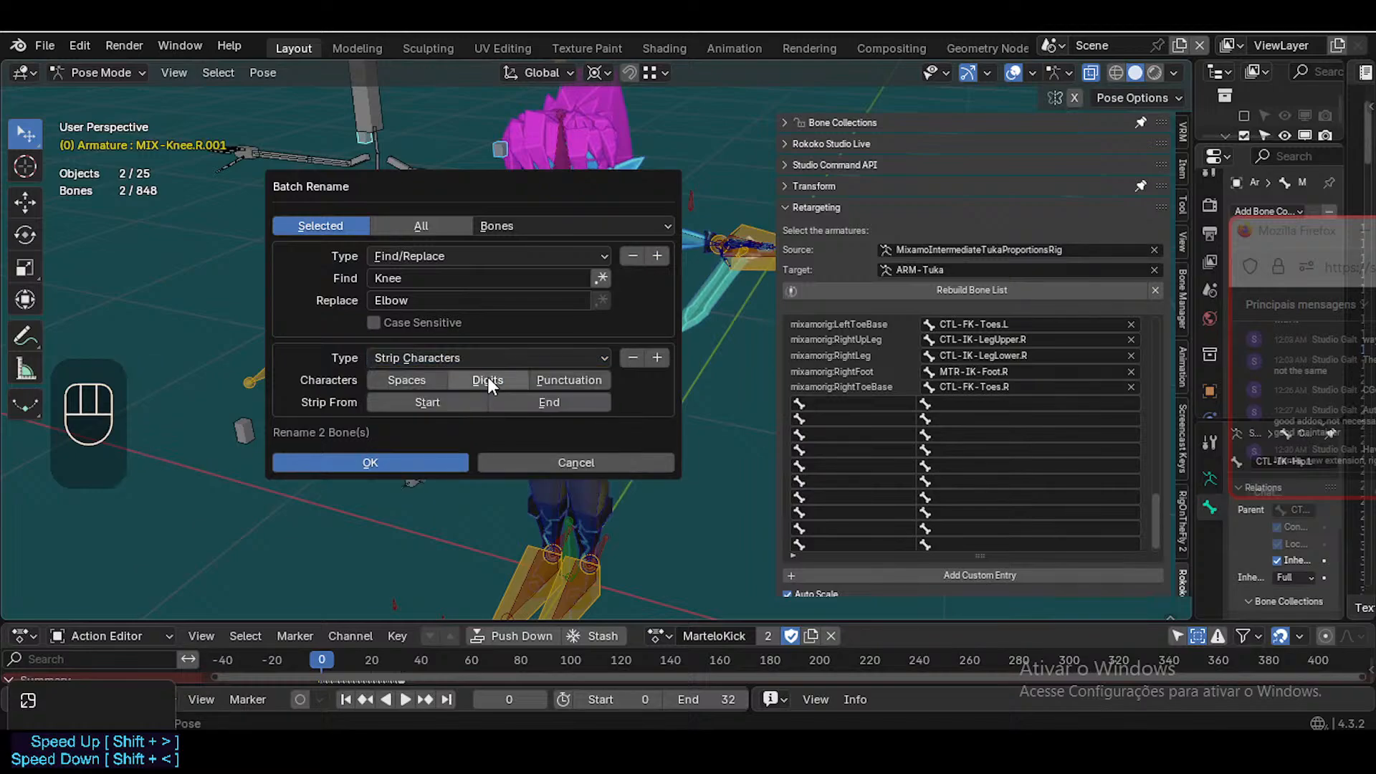
left_click(488, 380, "shift")
left_click(568, 380, "shift")
left_click(552, 400, "shift")
left_click(389, 463)
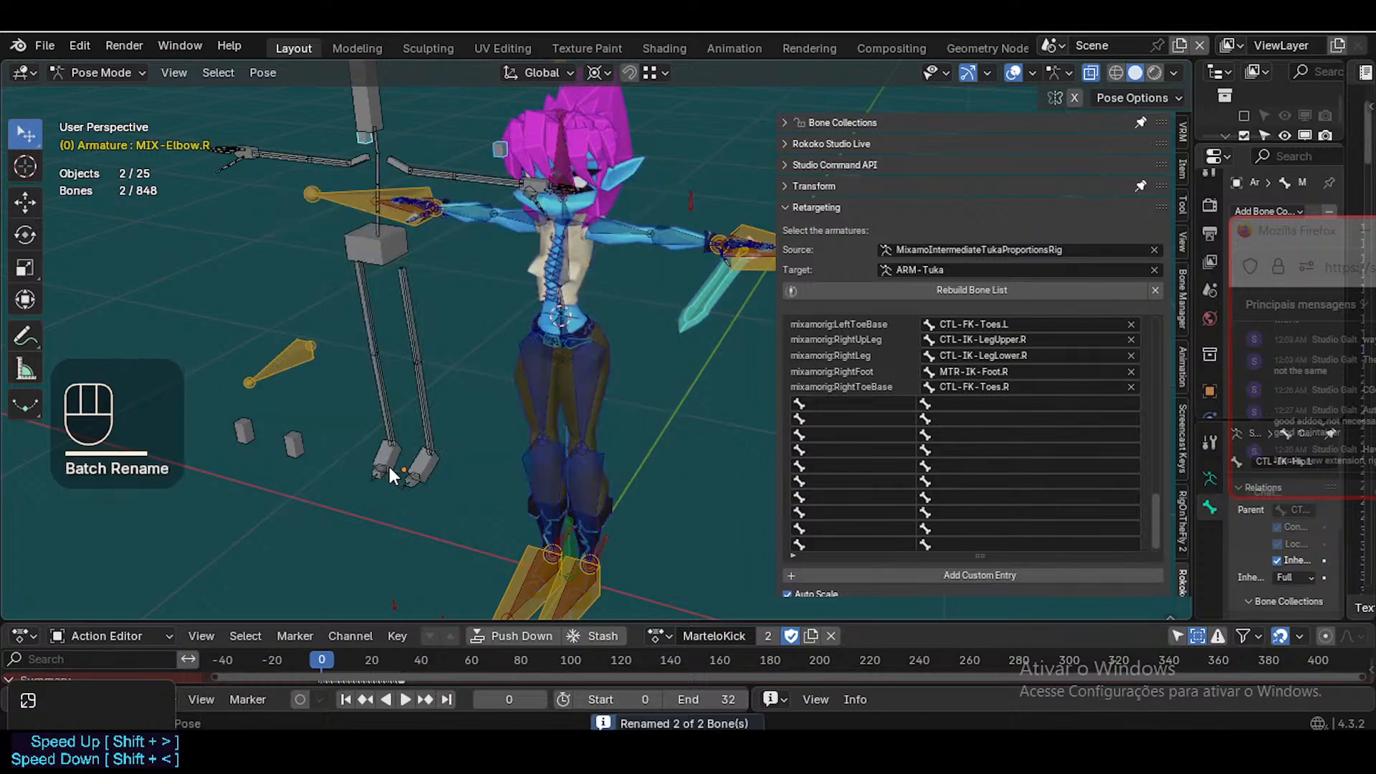
Check the names of the renamed elbow bones and the two knee bones in the Mixamo armature, and save the file
key("ctrl+1")
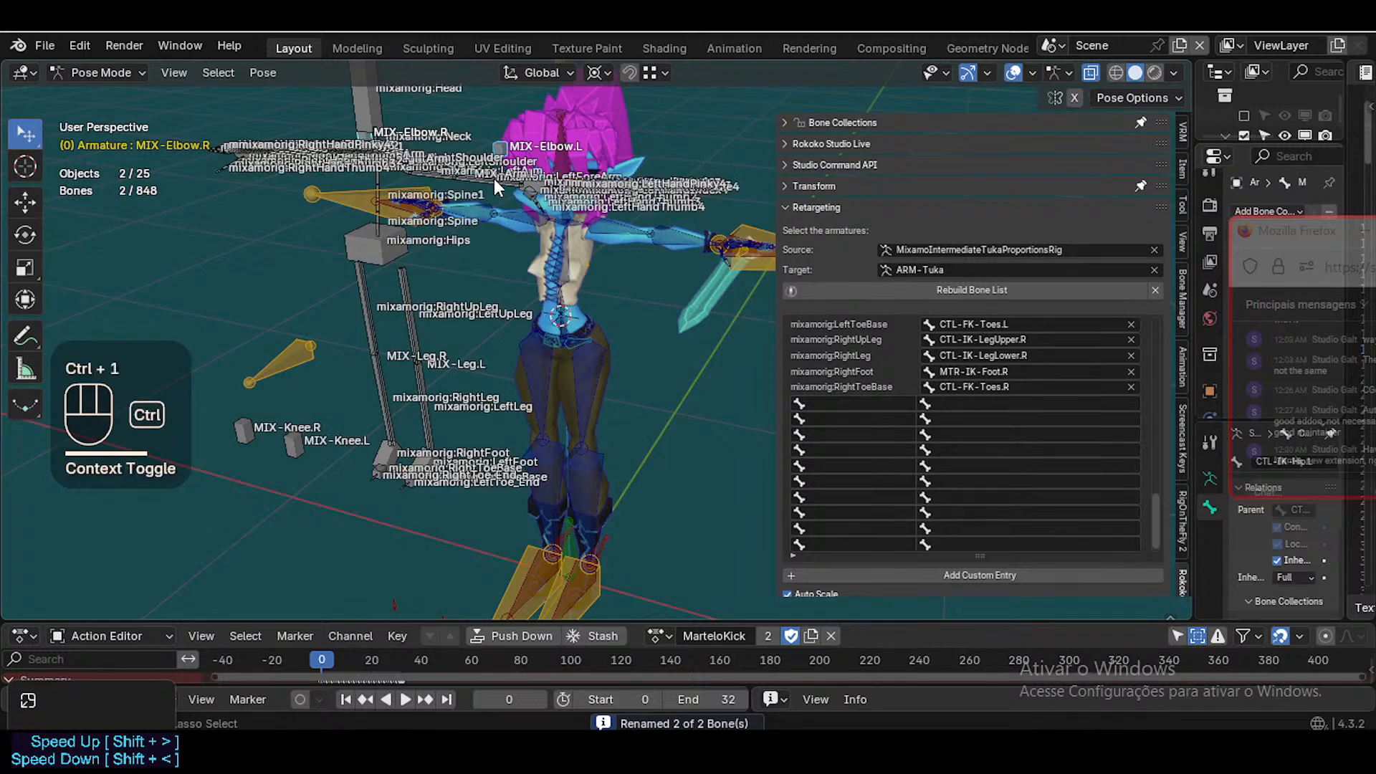
key("ctrl+1")
left_click(430, 156)
left_click(350, 136)
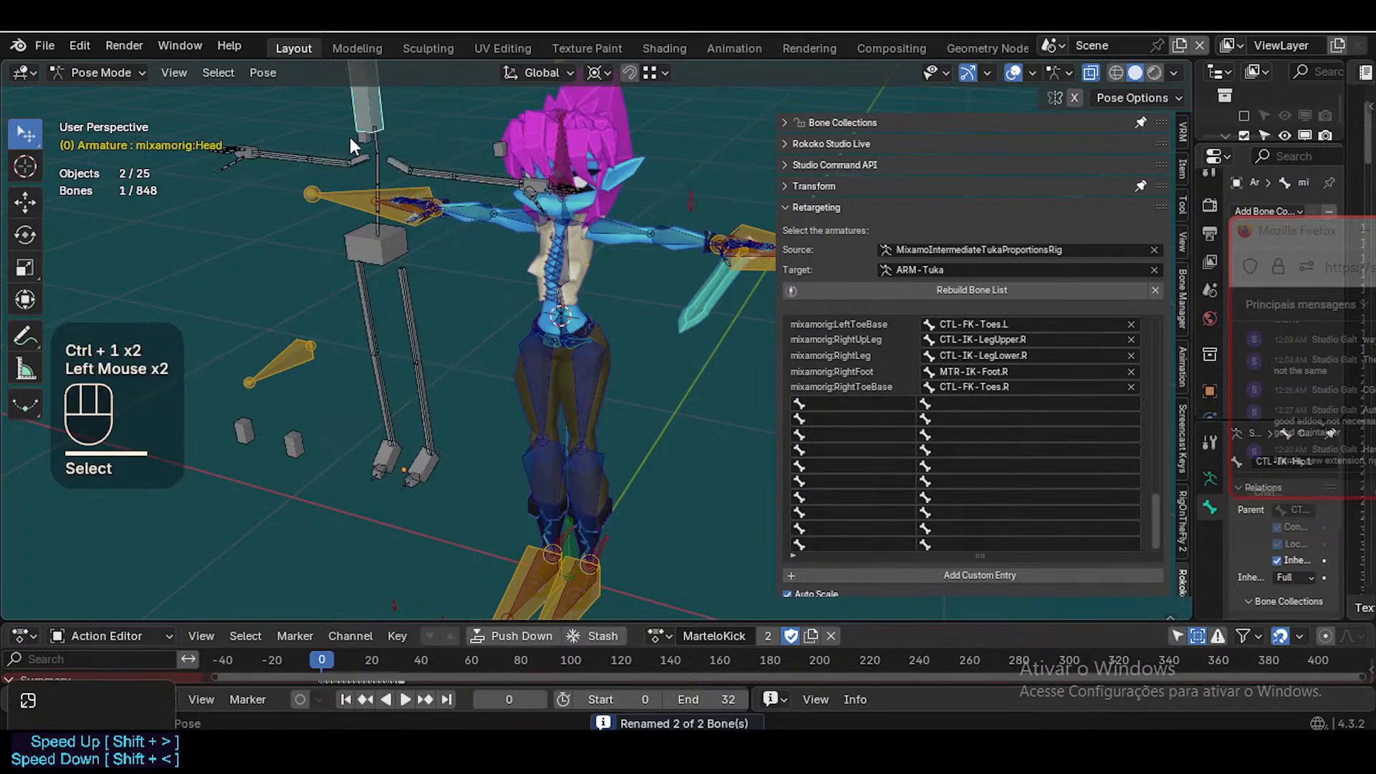
left_click(351, 137)
left_click(248, 432)
left_click(293, 453)
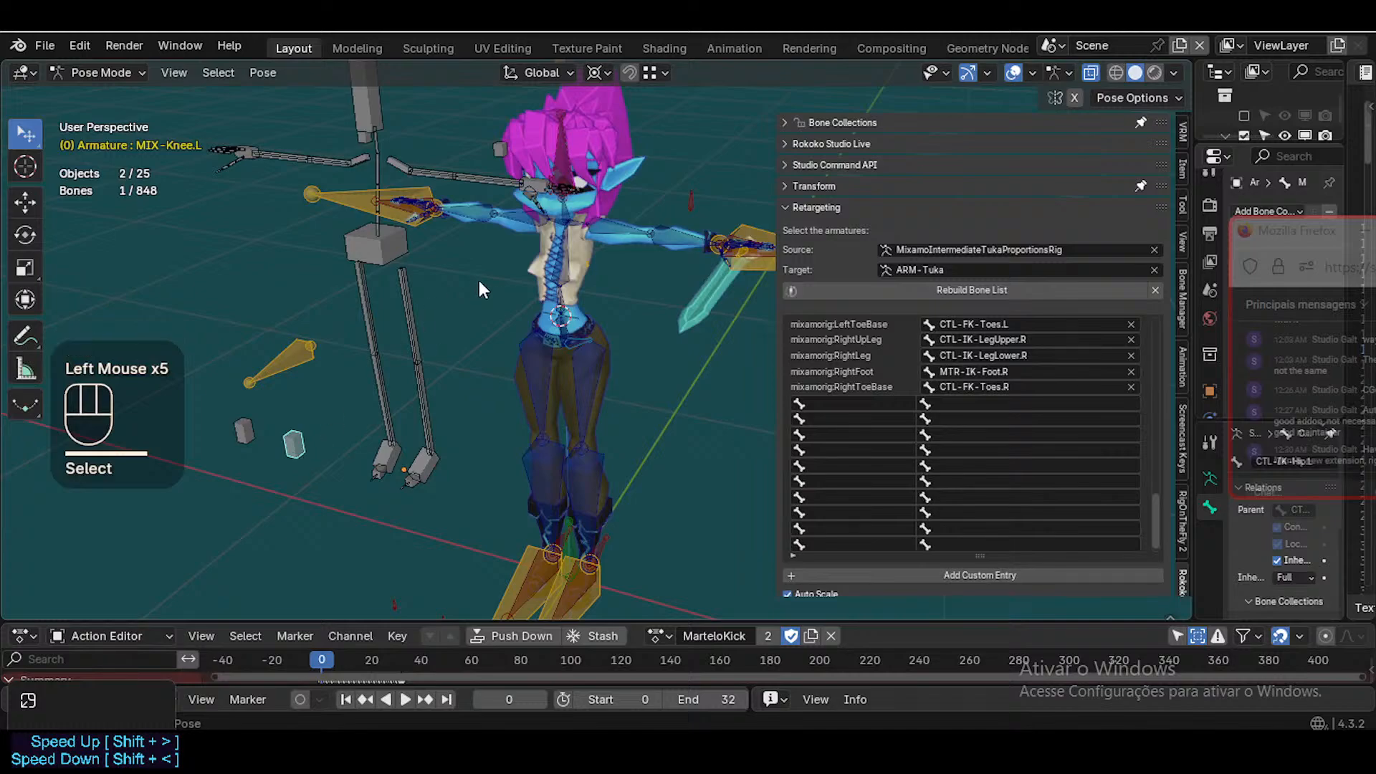
key("ctrl+s")
Set the sources of the first two empty custom mapping entries to MIX-Elbow.L and MIX-Elbow.R
left_click(855, 407)
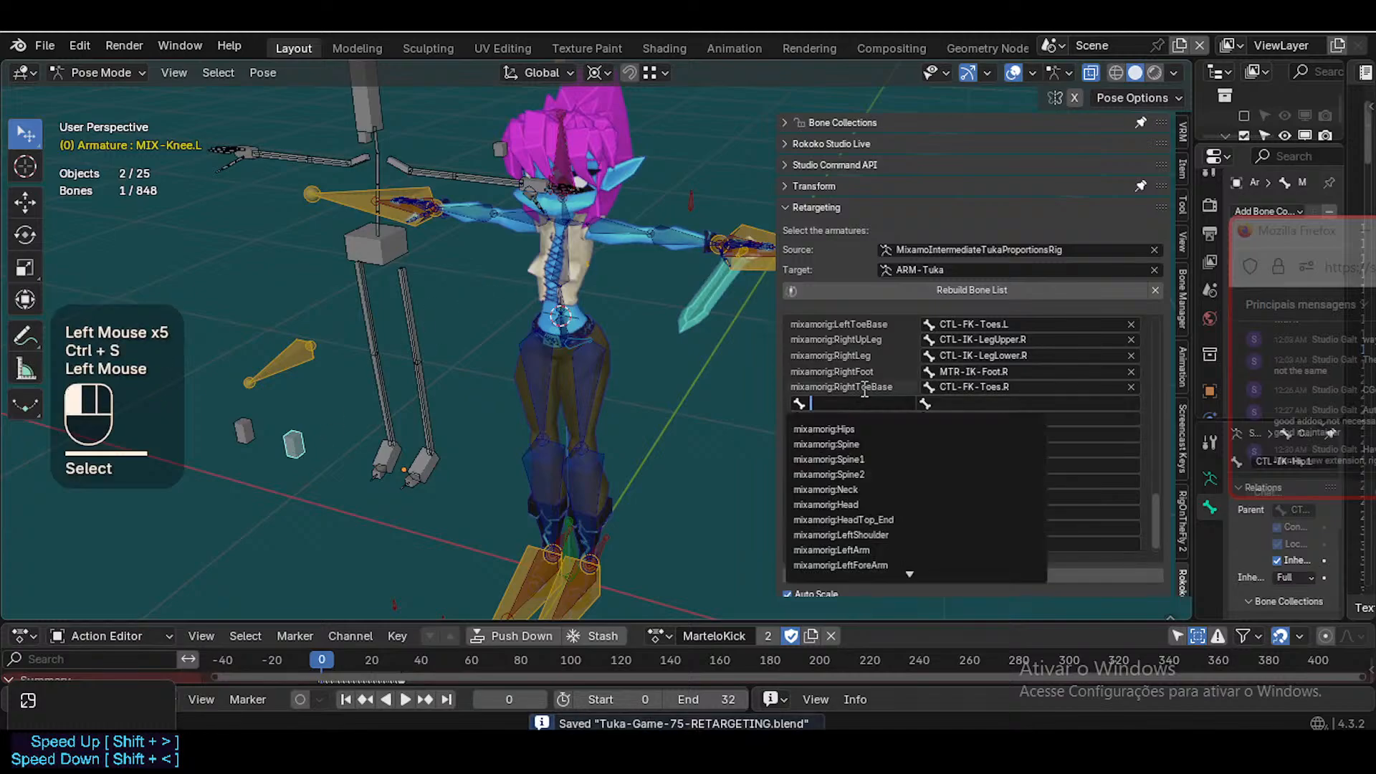
type("Elbow")
key("Return")
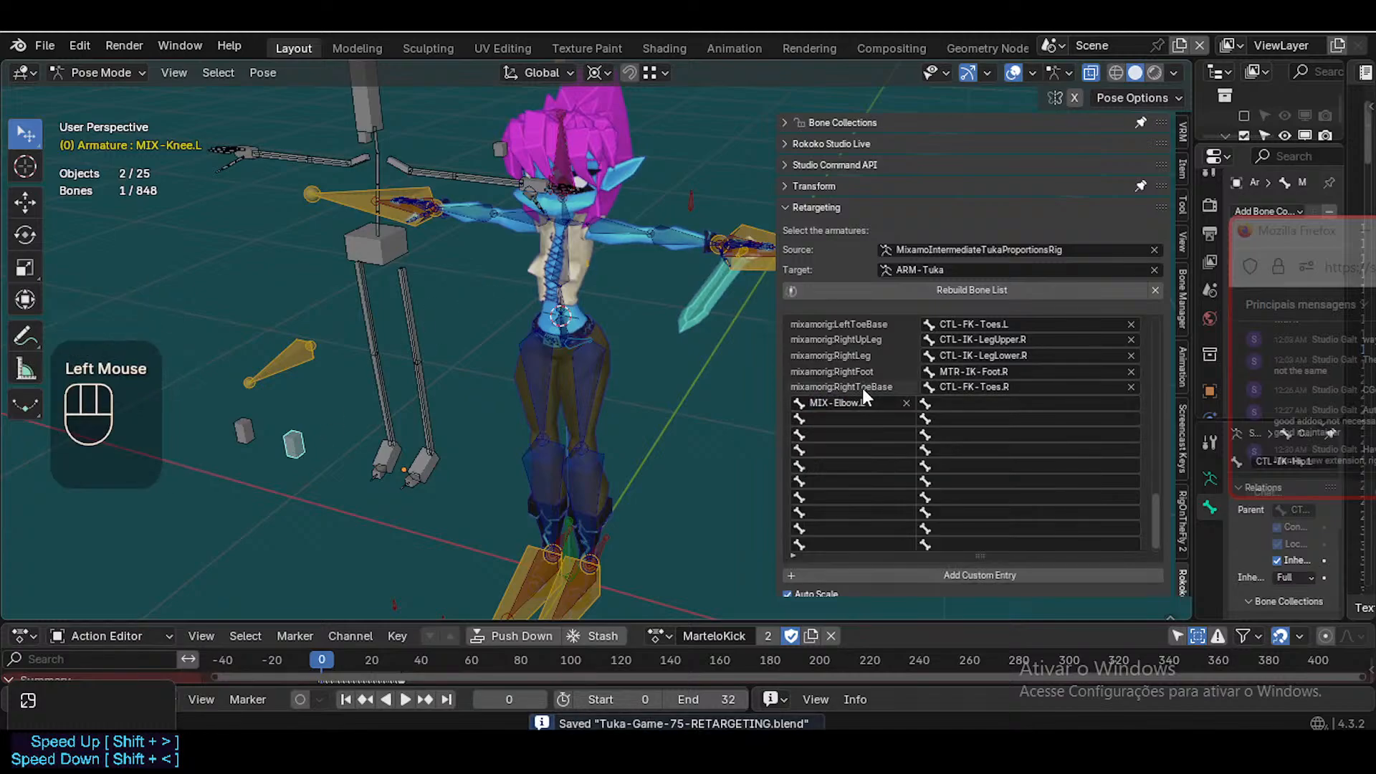
left_click(861, 419)
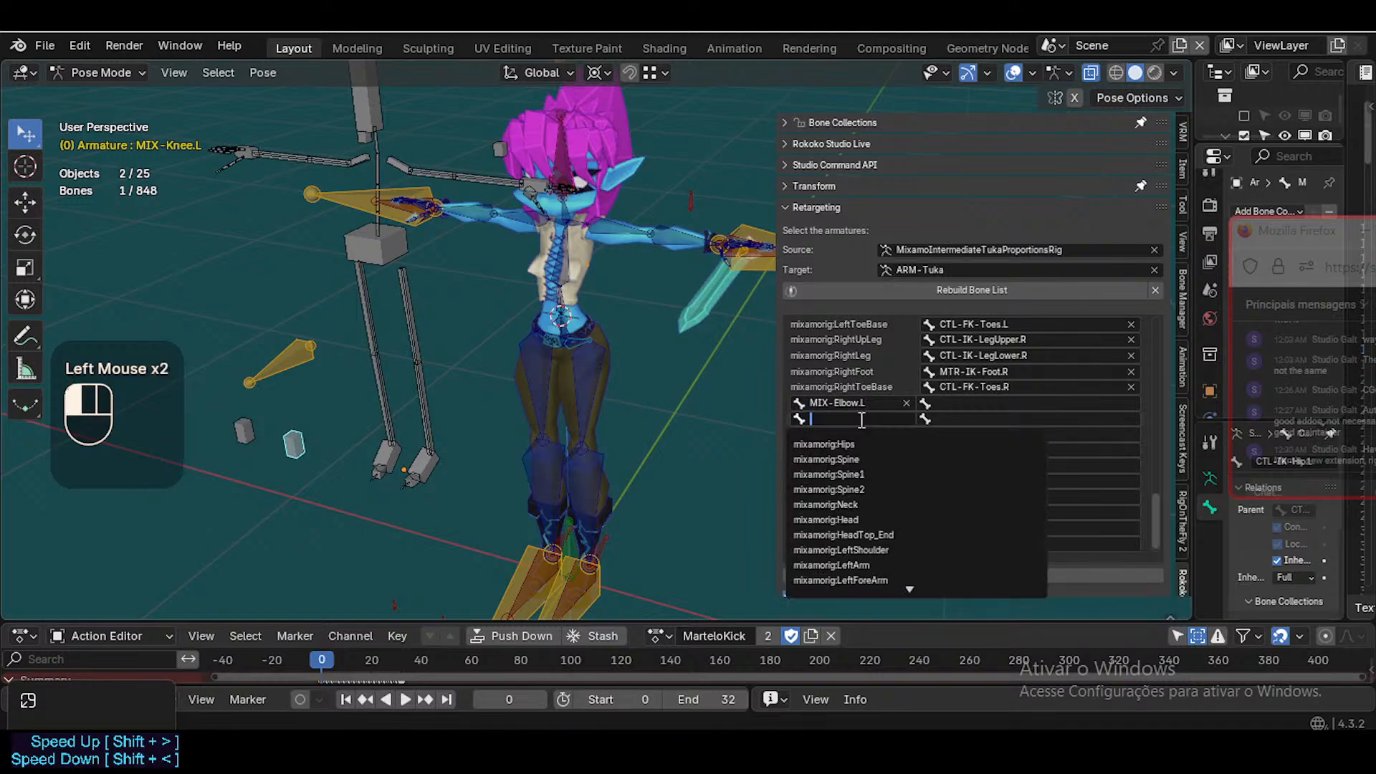
key("ctrl+c")
key("ctrl+v")
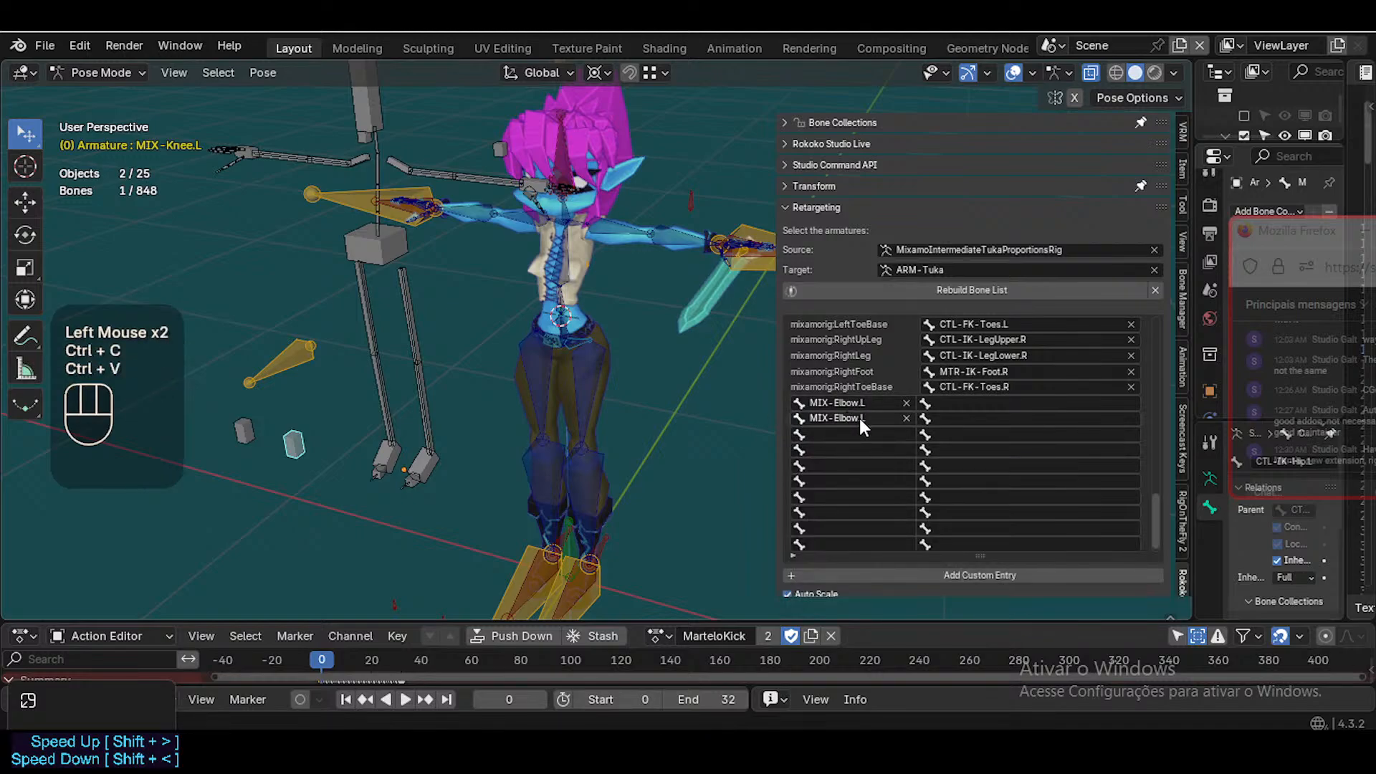
left_click(859, 419)
left_click(858, 456)
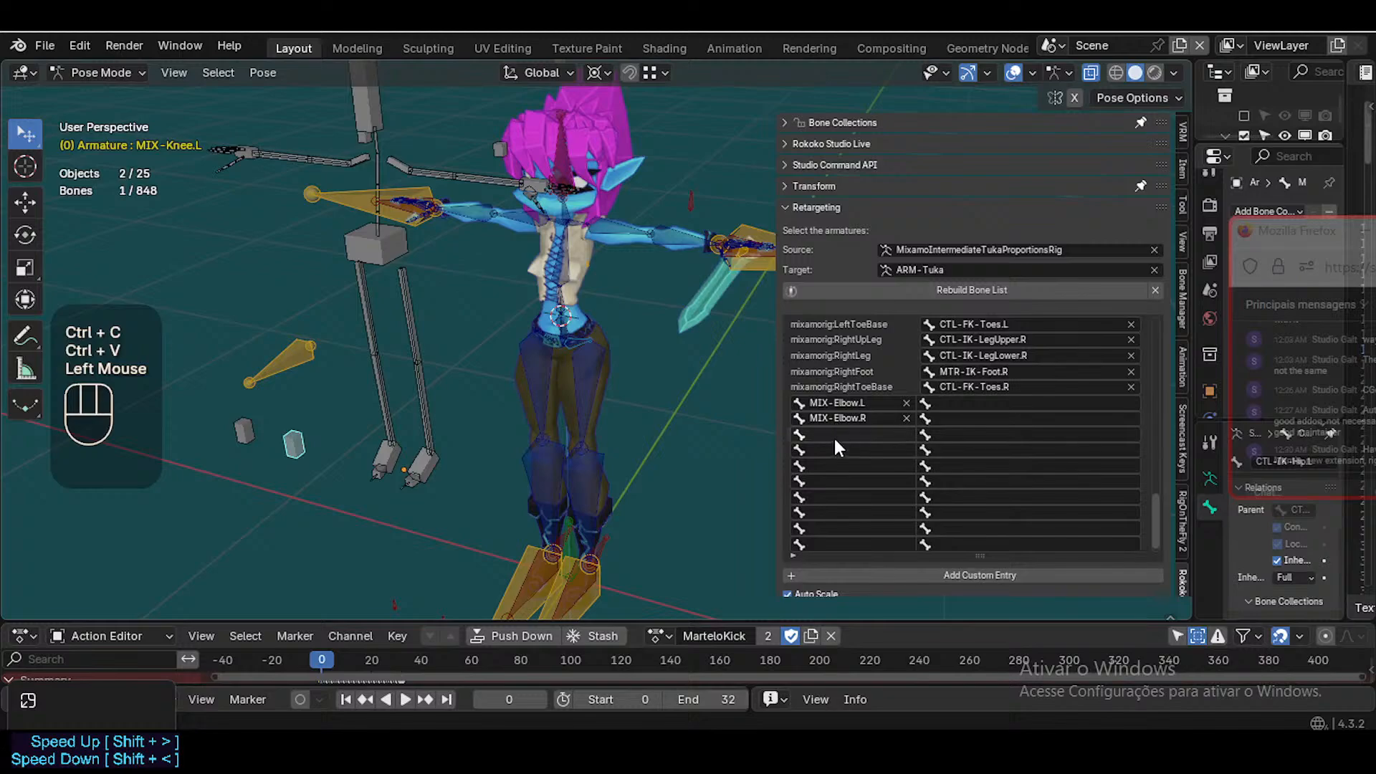
Set the source of the third custom entry to MIX-Knee.L and try adding a second knee bone below it
left_click(836, 439)
type("Knee")
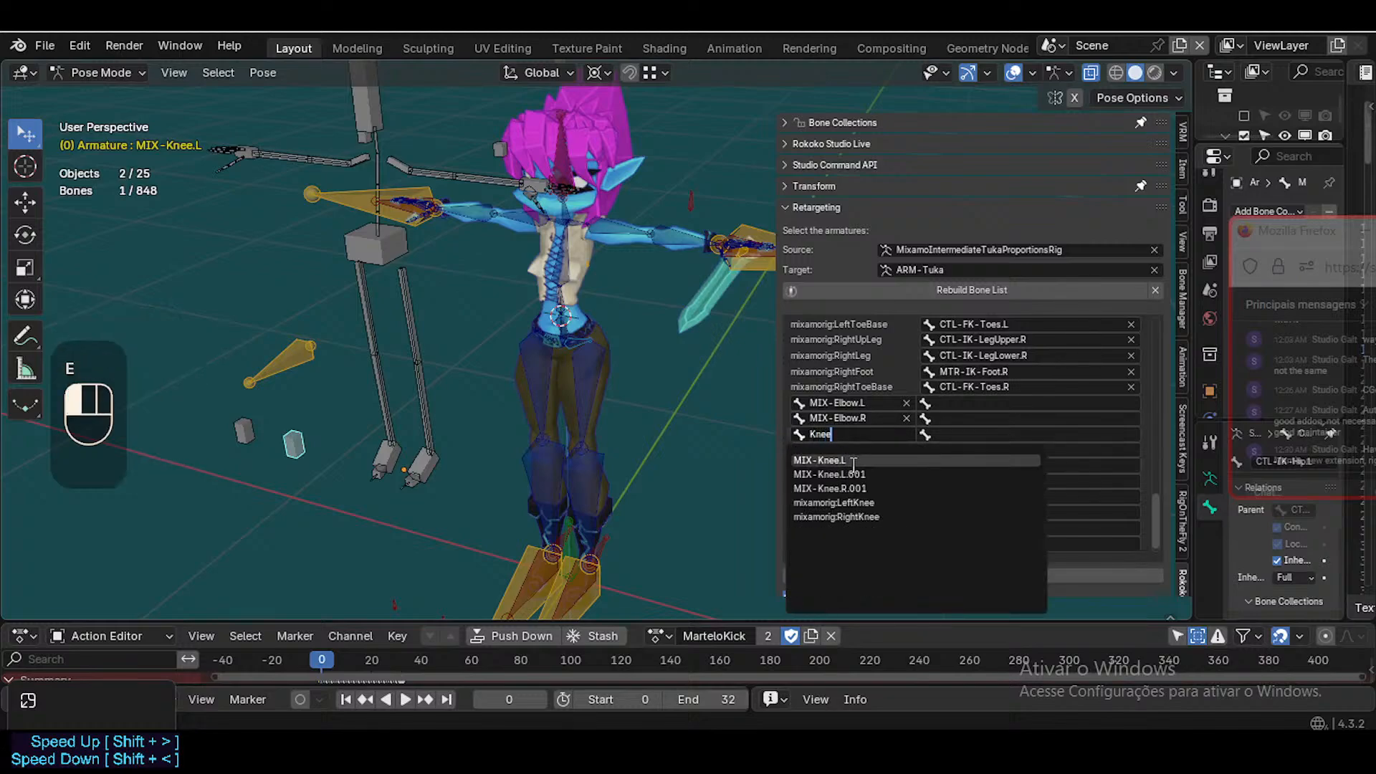
left_click(853, 462)
key("ctrl+c")
left_click(856, 449)
key("ctrl+v")
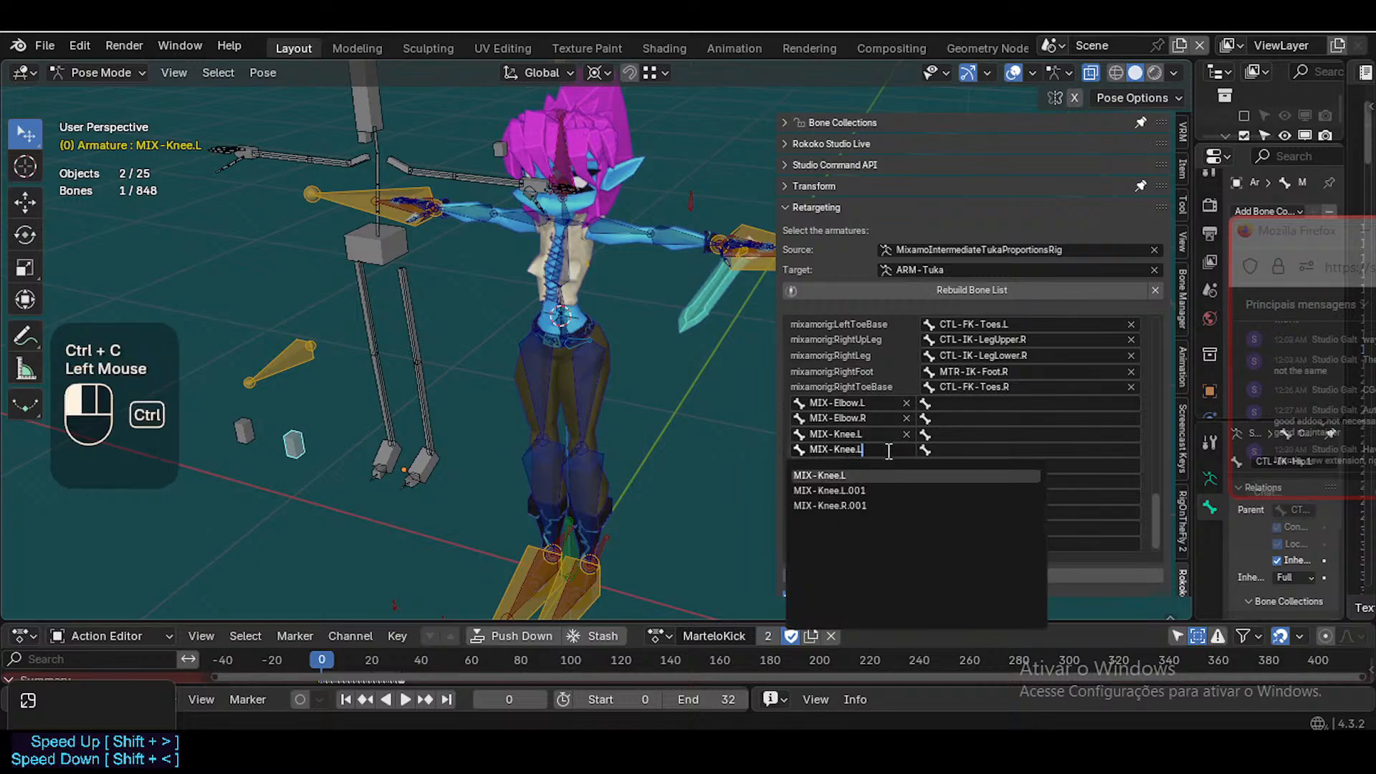
key("Escape")
Check the names of the two knee bones and the MIX-Leg bones in the Mixamo armature
left_click(295, 441)
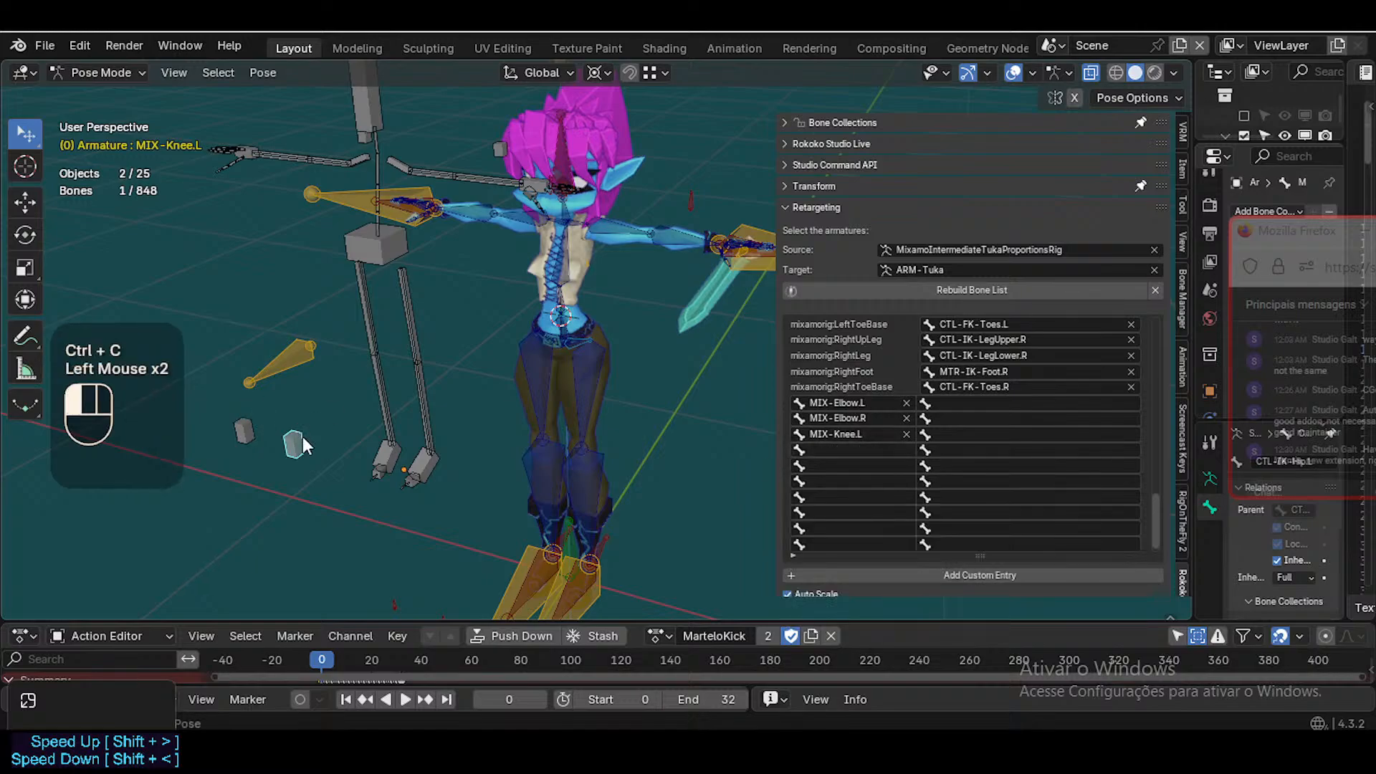
key("F2")
left_click(248, 432)
key("F2")
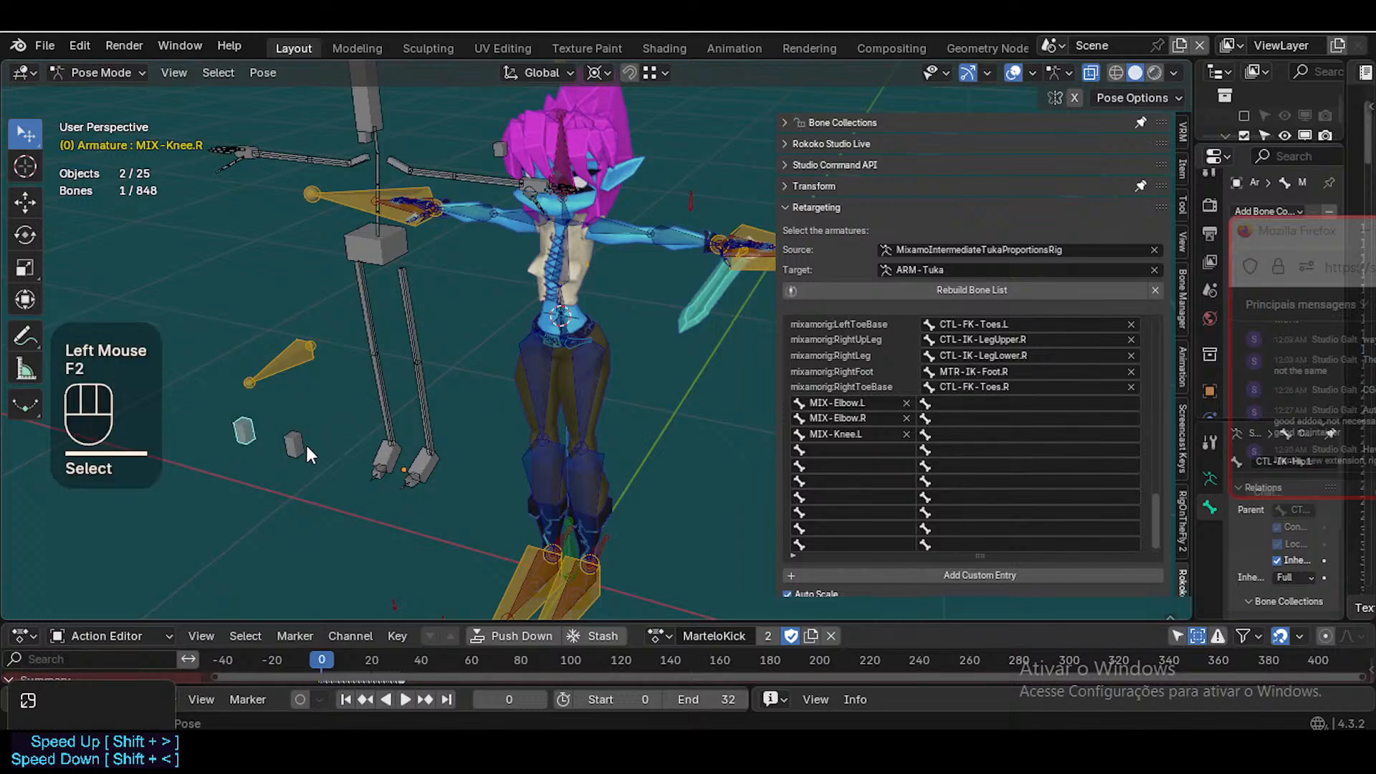
left_click(296, 442)
left_click(252, 429)
double_click(377, 355)
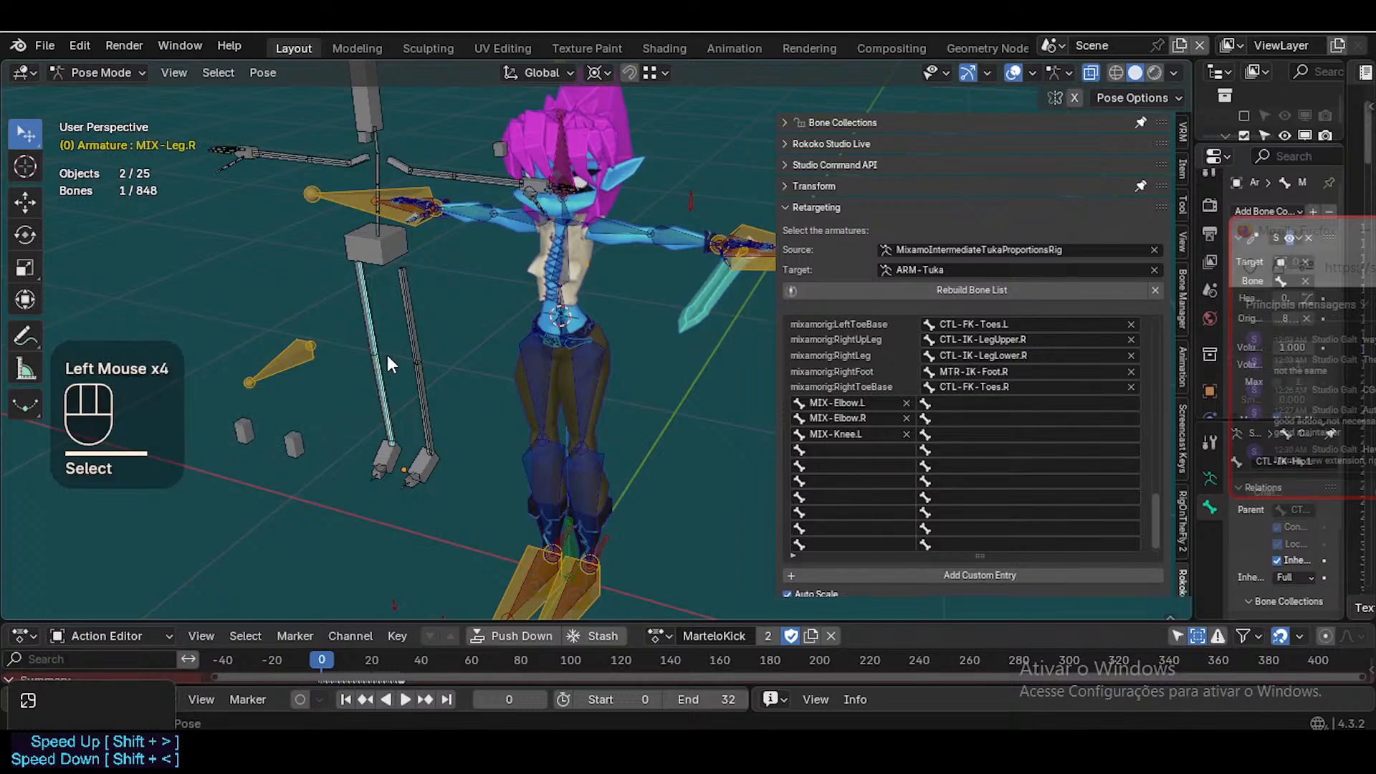
double_click(419, 357)
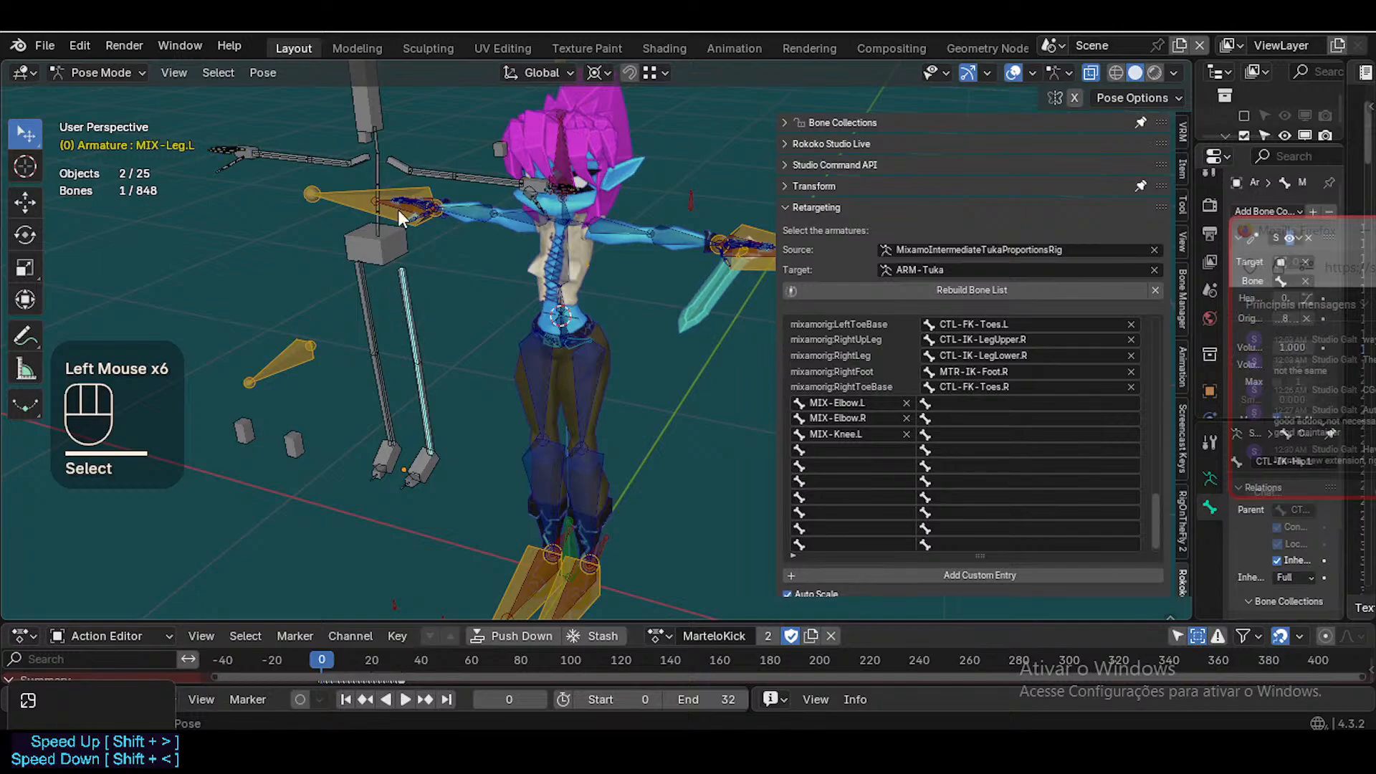
Inspect the Mixamo right arm bones and the right elbow bone beside the head
double_click(315, 158)
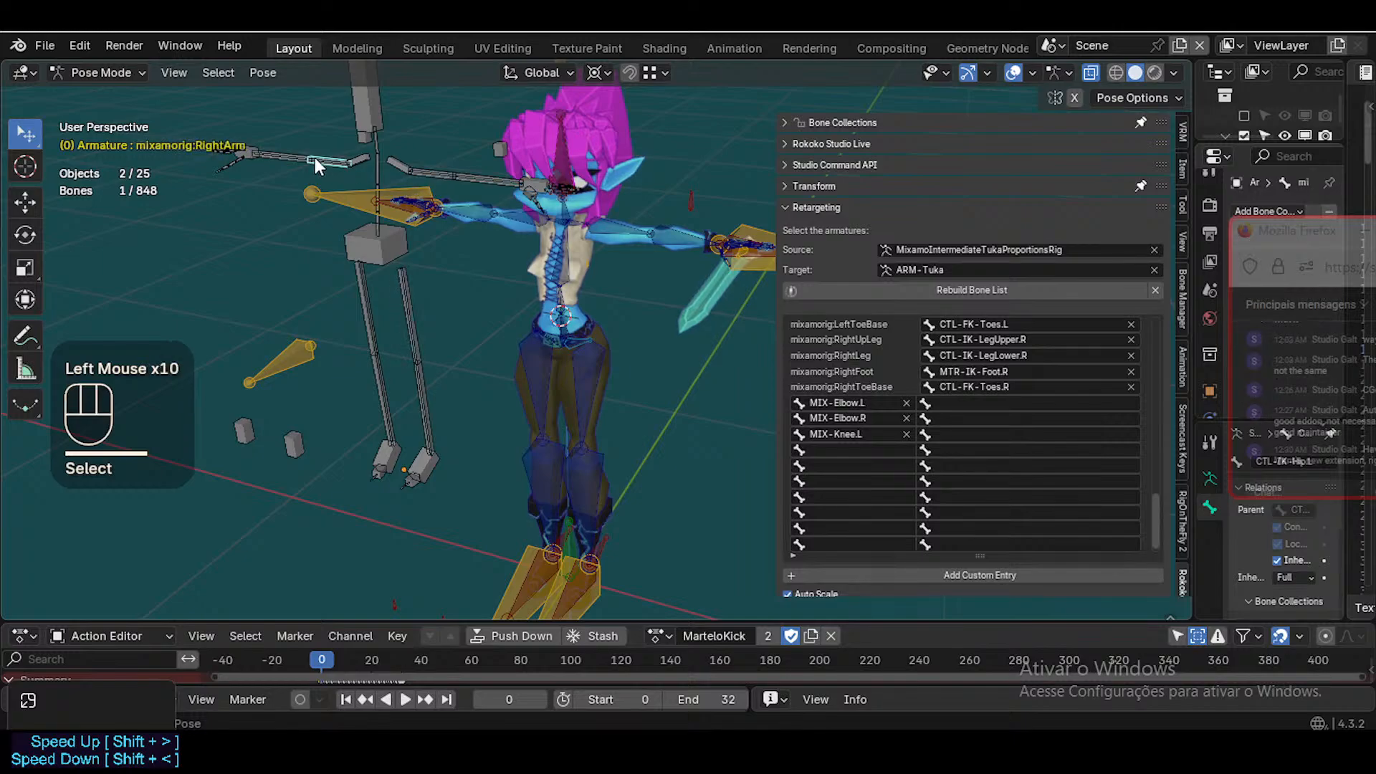
left_click(312, 153)
left_click(315, 157)
left_click(307, 166)
left_click(328, 159)
left_click(327, 159)
left_click(362, 139)
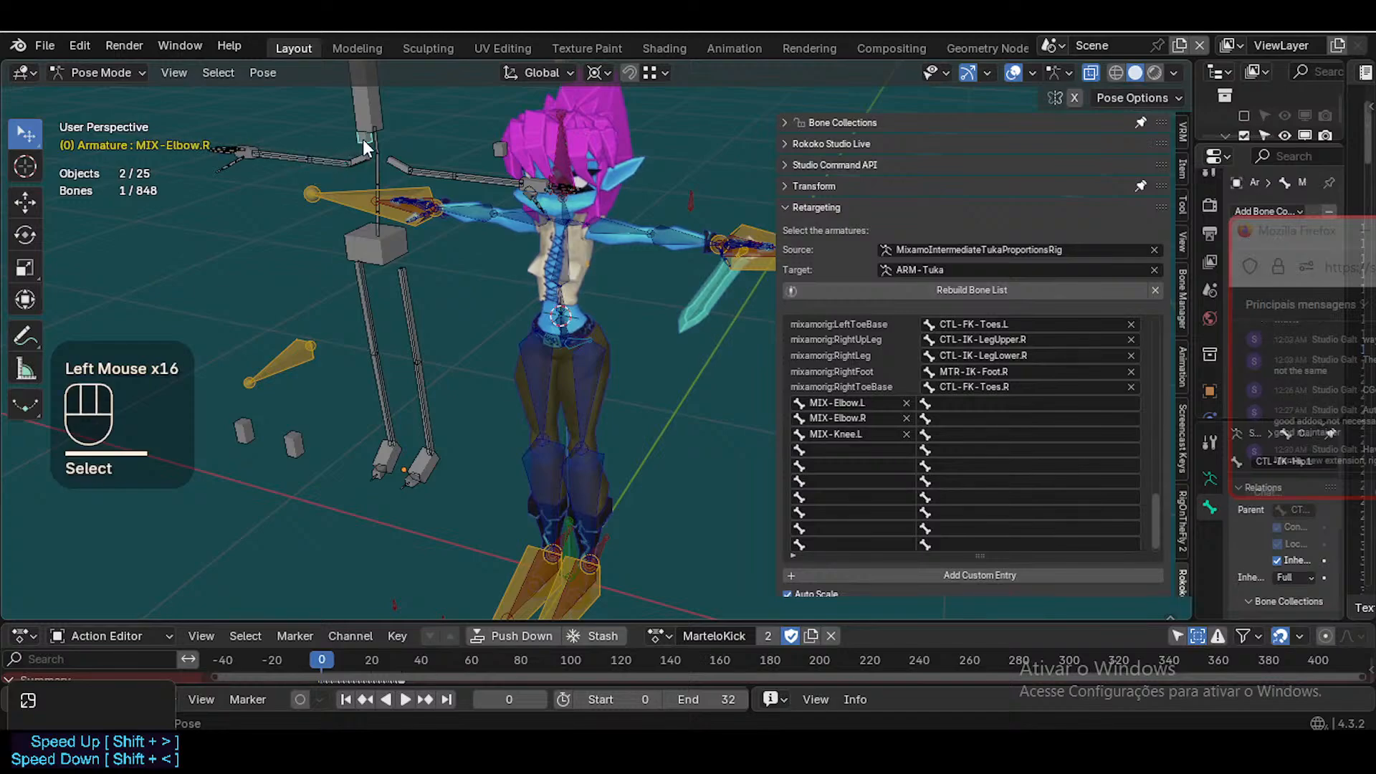
Check the names of the elbow and knee bones and search the third custom entry's source bones for Knee
left_click(498, 152)
left_click(281, 367)
left_click(293, 443)
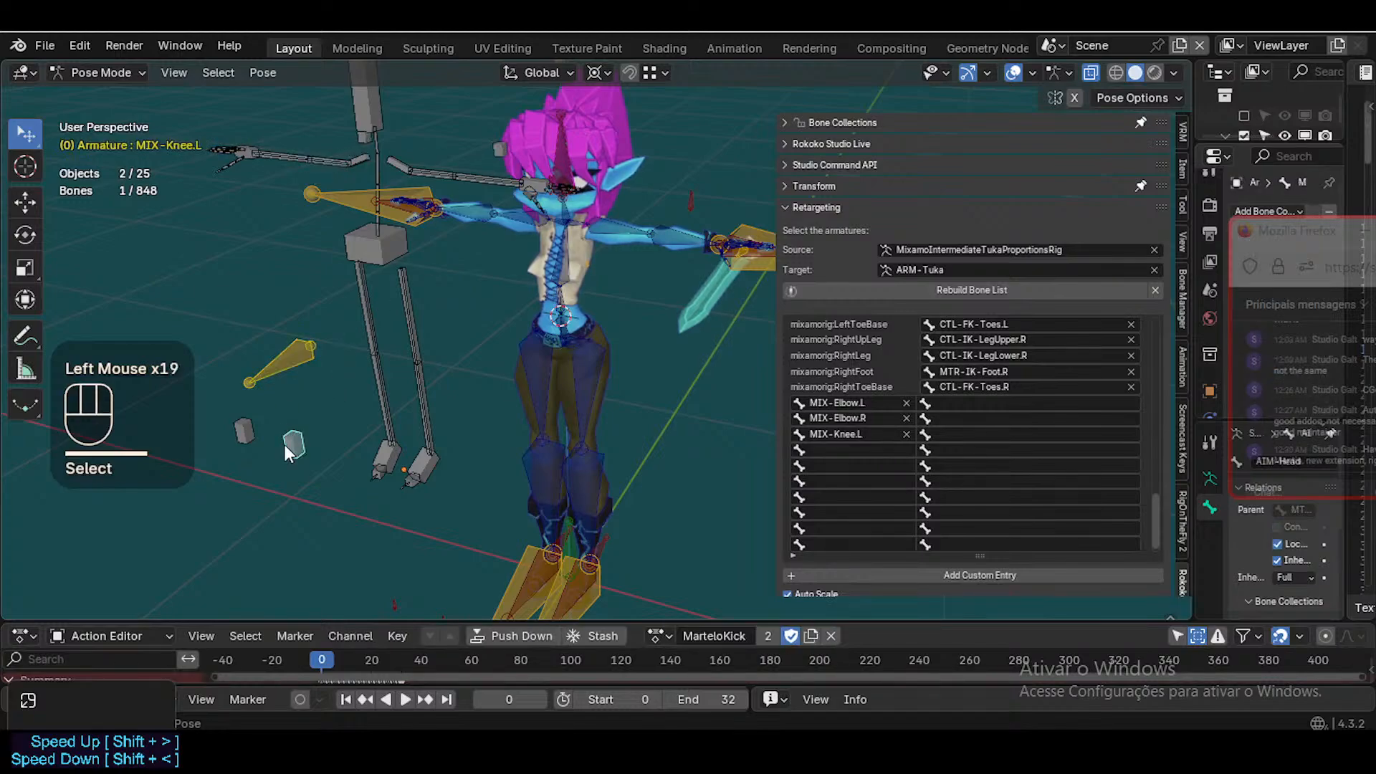
left_click(244, 430)
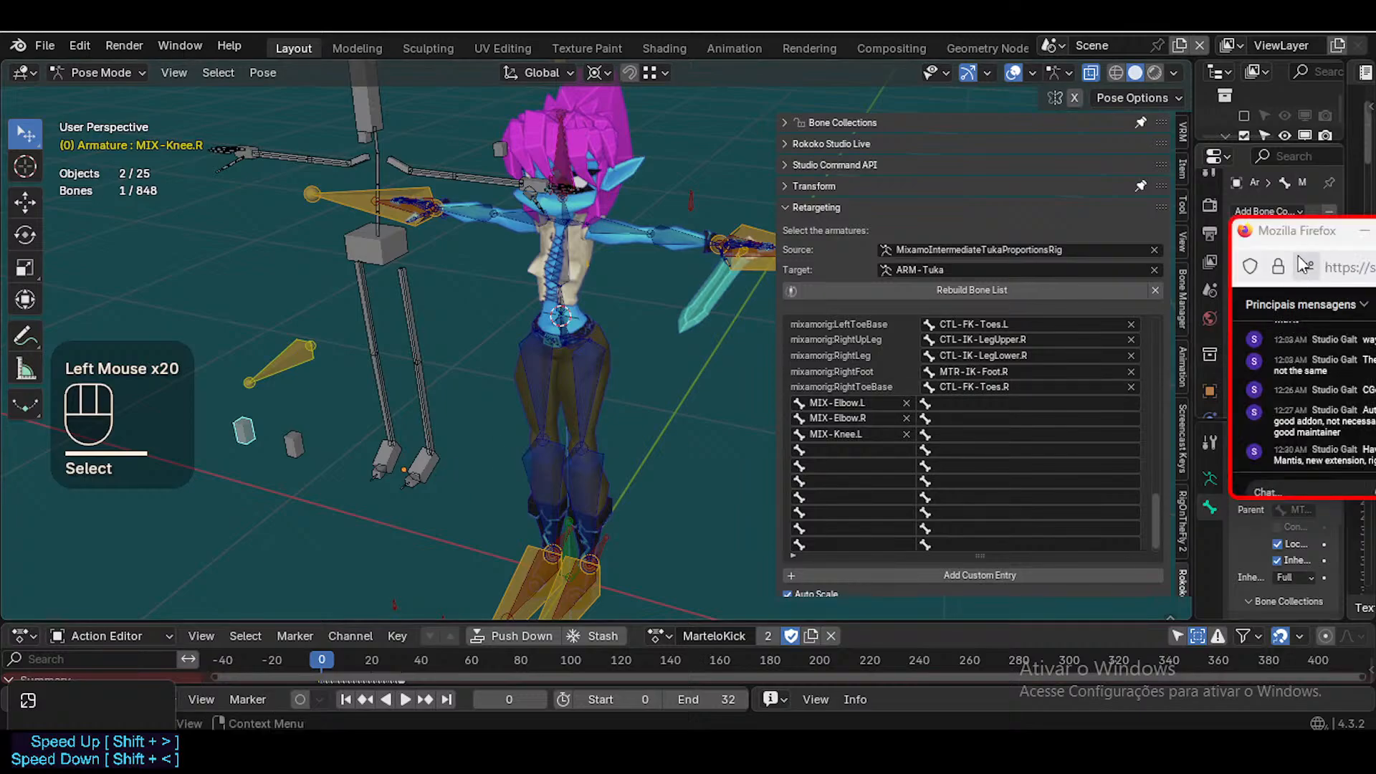
left_click_drag(1297, 243, 1259, 225)
left_click(797, 452)
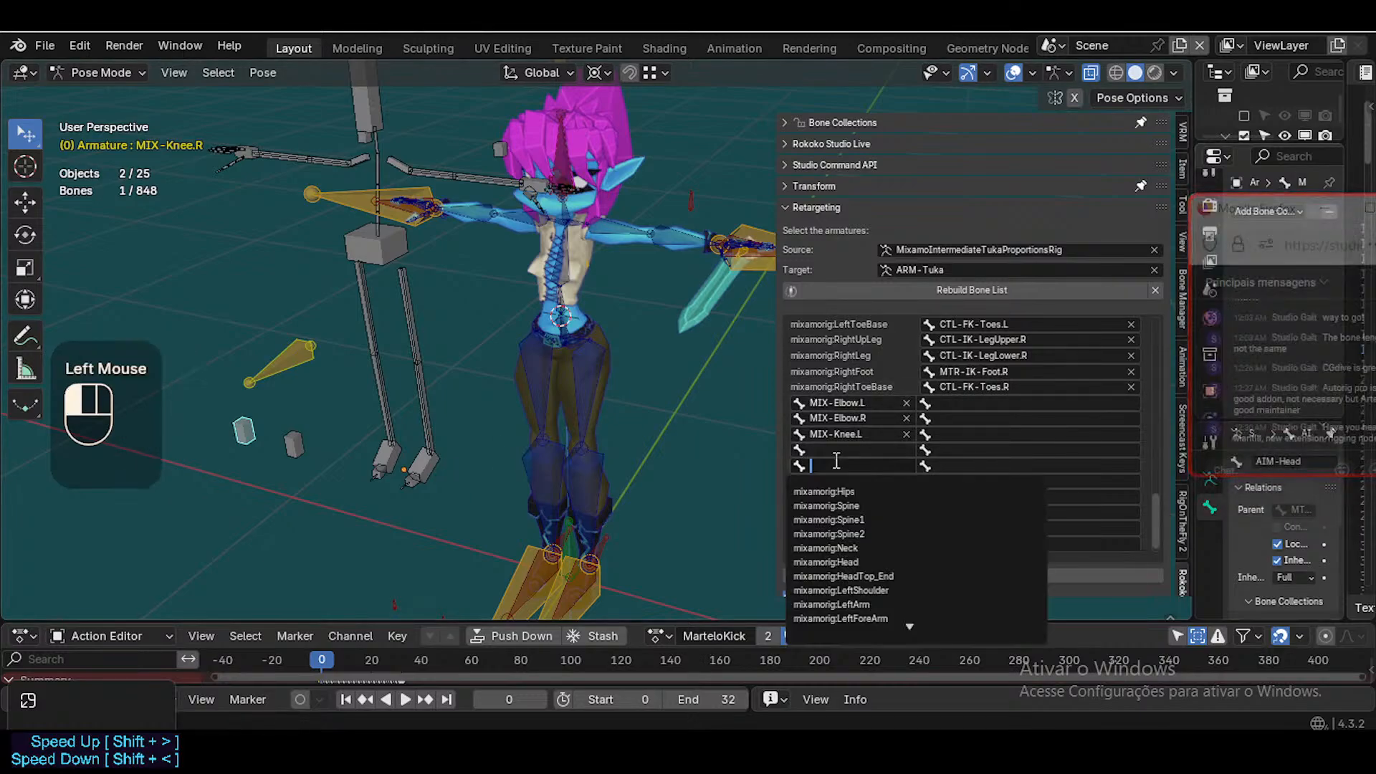
left_click(835, 434)
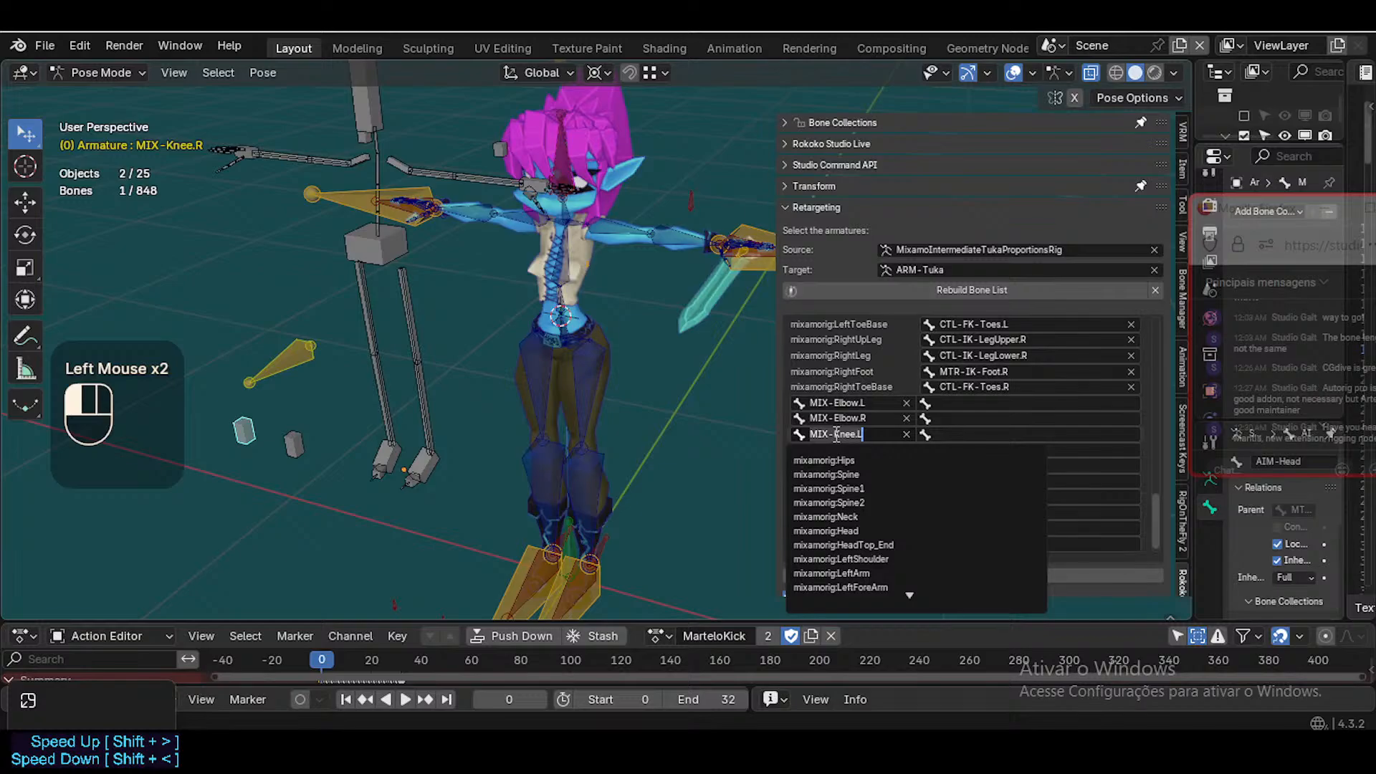
type("Knee")
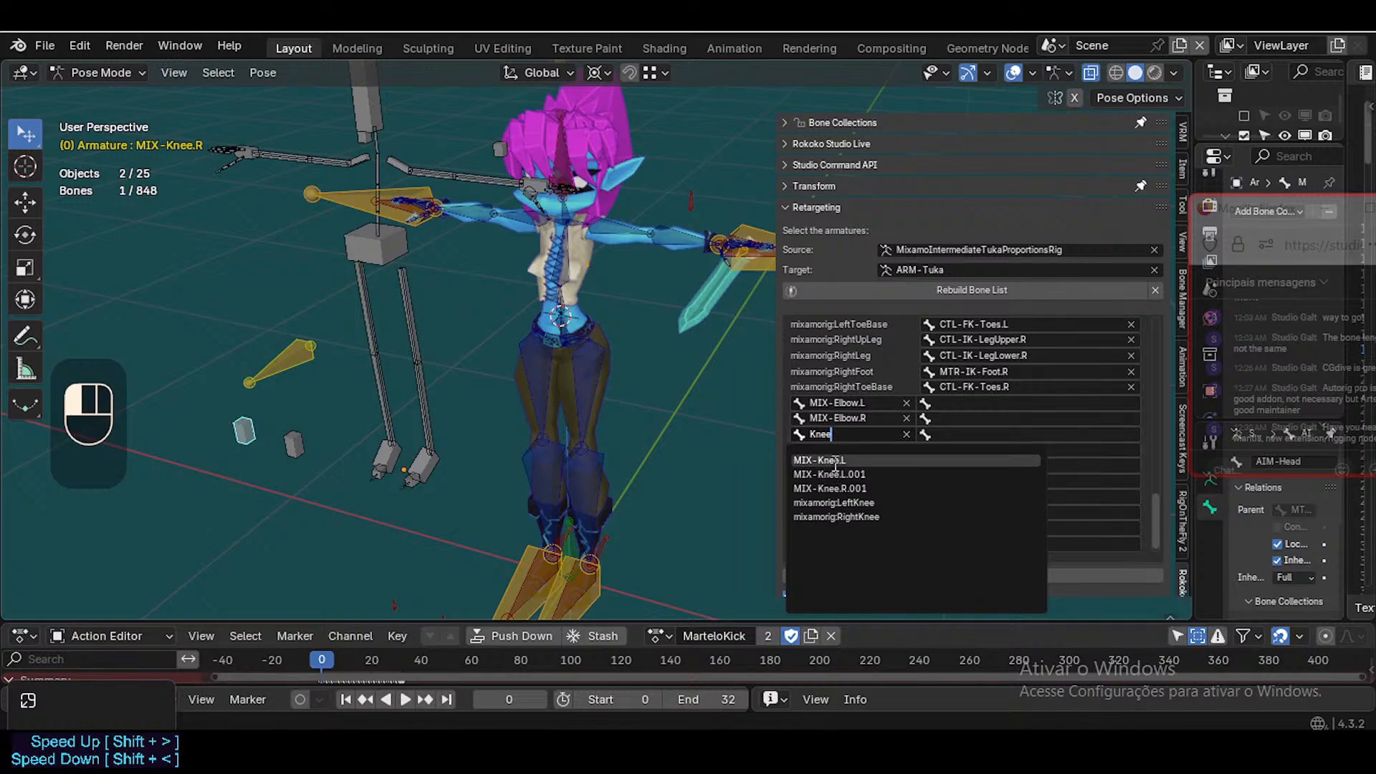
left_click(404, 387)
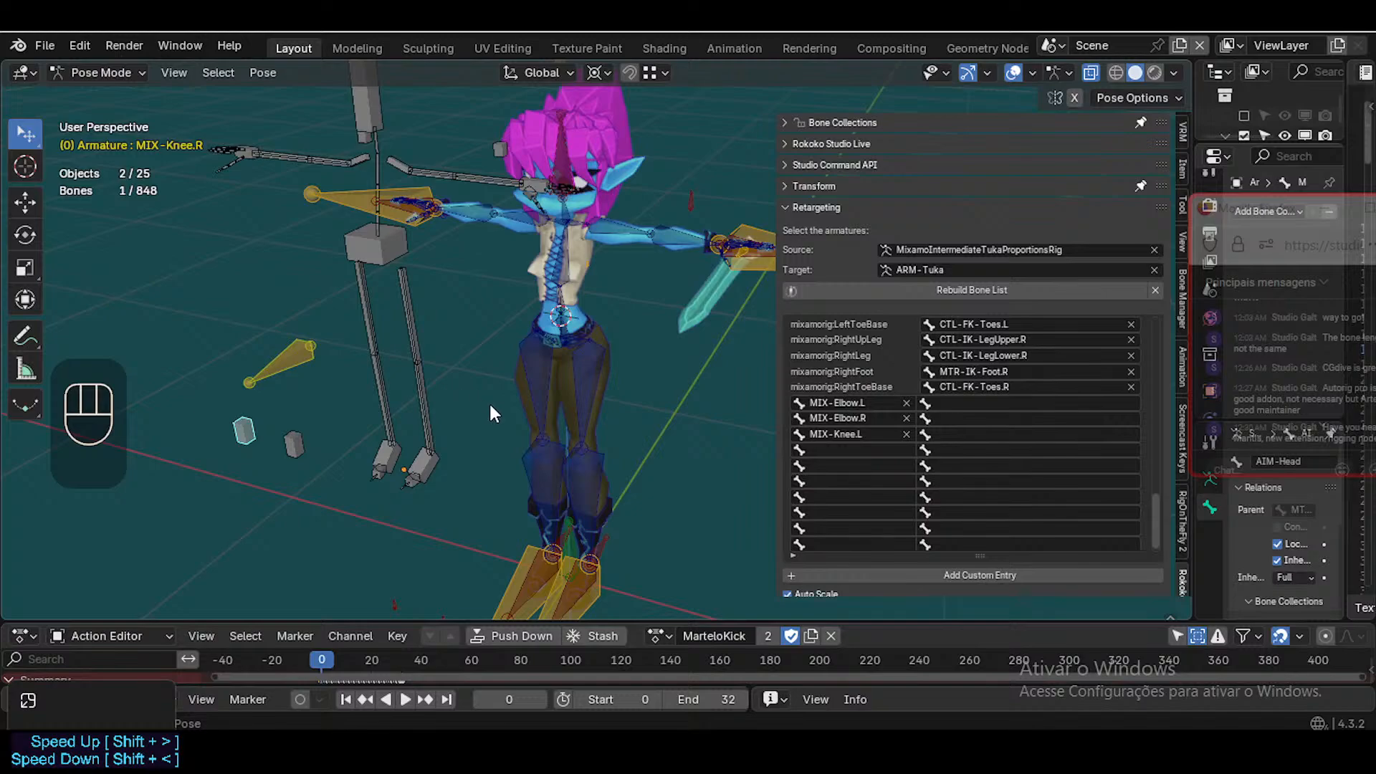
Clear the third custom entry's source and try to set the fourth entry's source to the copied bone name MIX-Knee.R
left_click(905, 435)
double_click(848, 432)
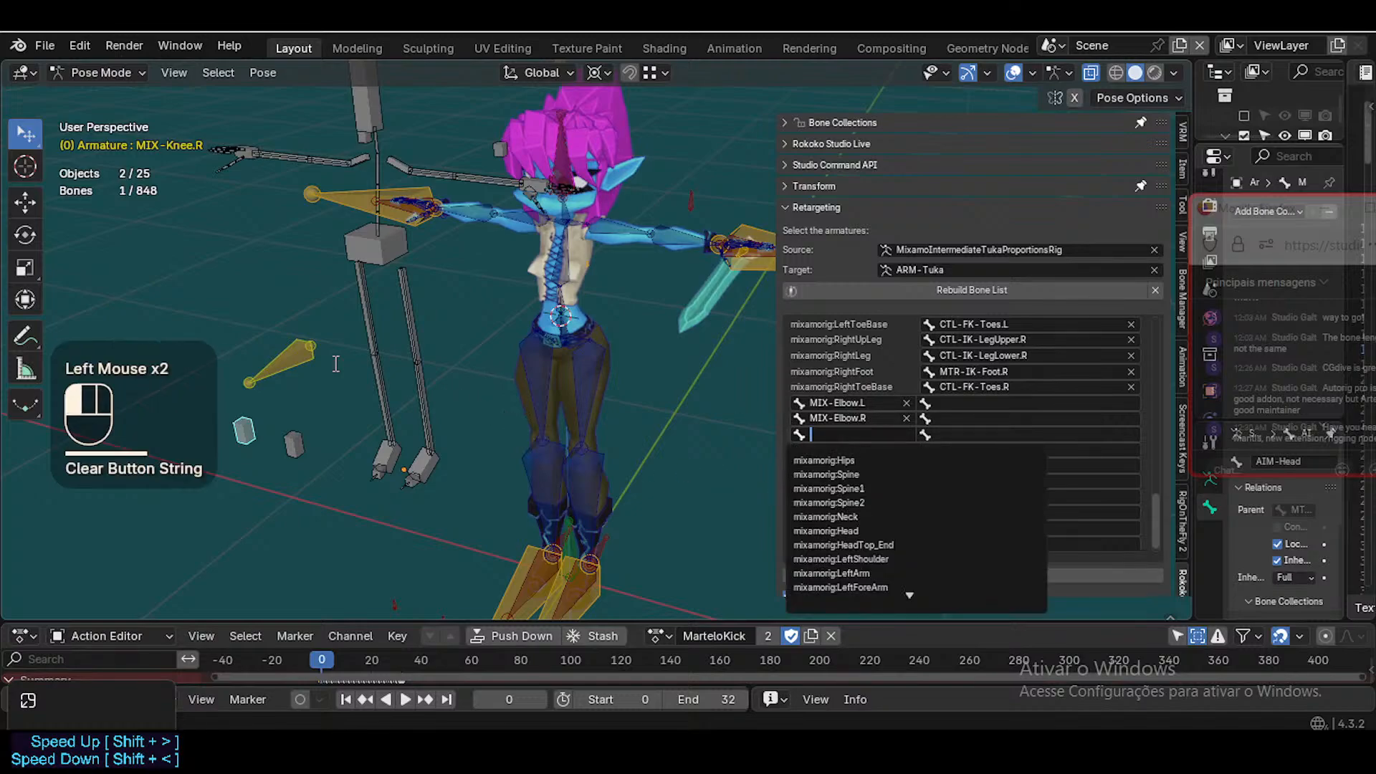
left_click(252, 436)
left_click(252, 438)
left_click(249, 437)
key("F2")
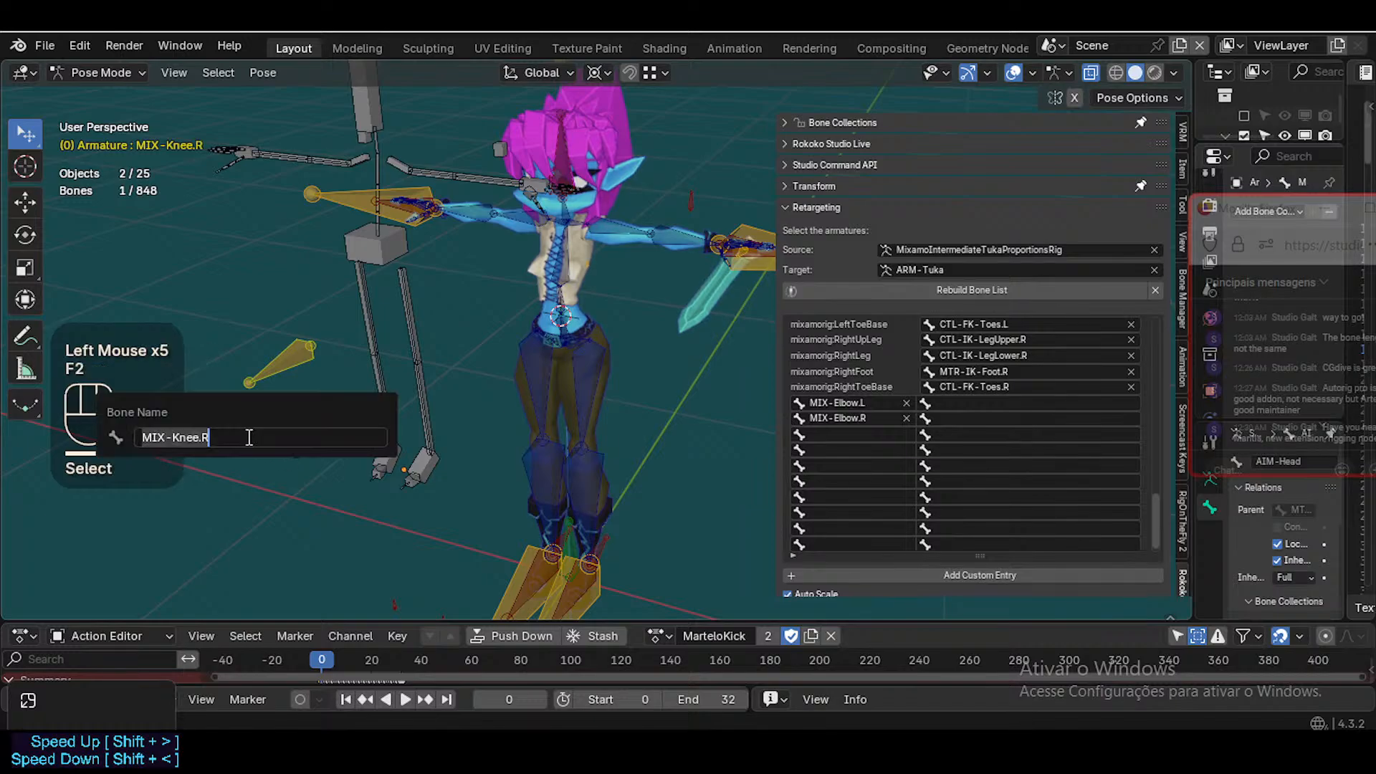
key("ctrl+c")
left_click(880, 449)
key("ctrl+v")
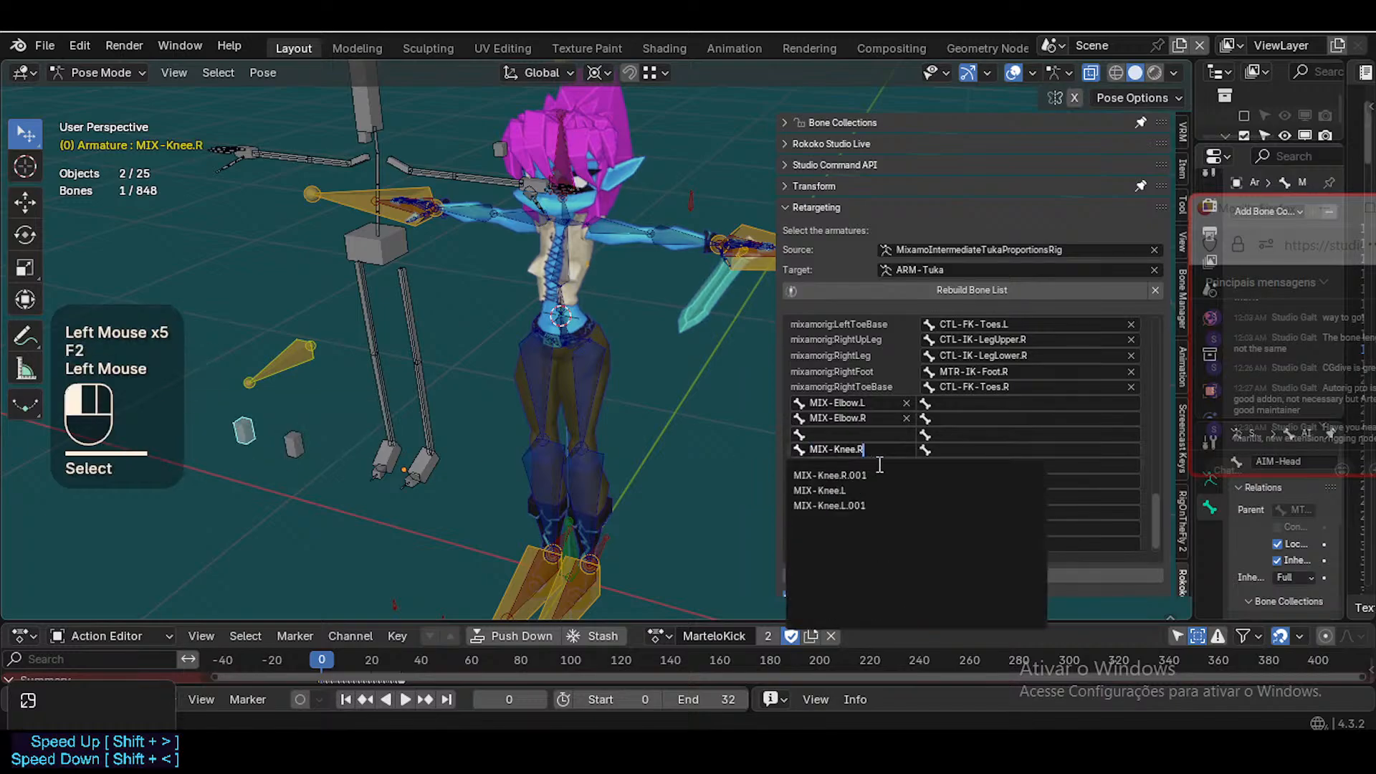
left_click(295, 445)
Inspect the two knee bones of the Mixamo rig in Edit Mode
key("Tab")
left_click(294, 439)
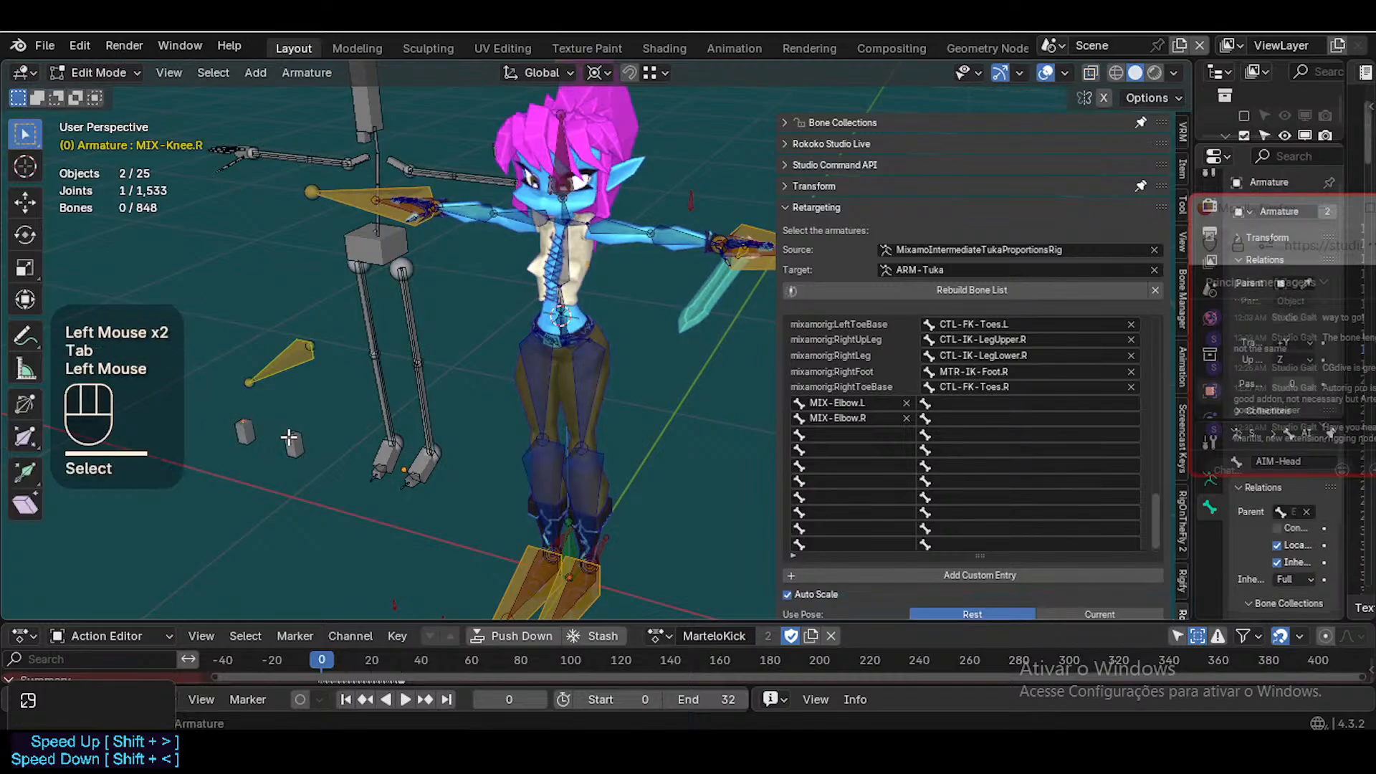
left_click(243, 432)
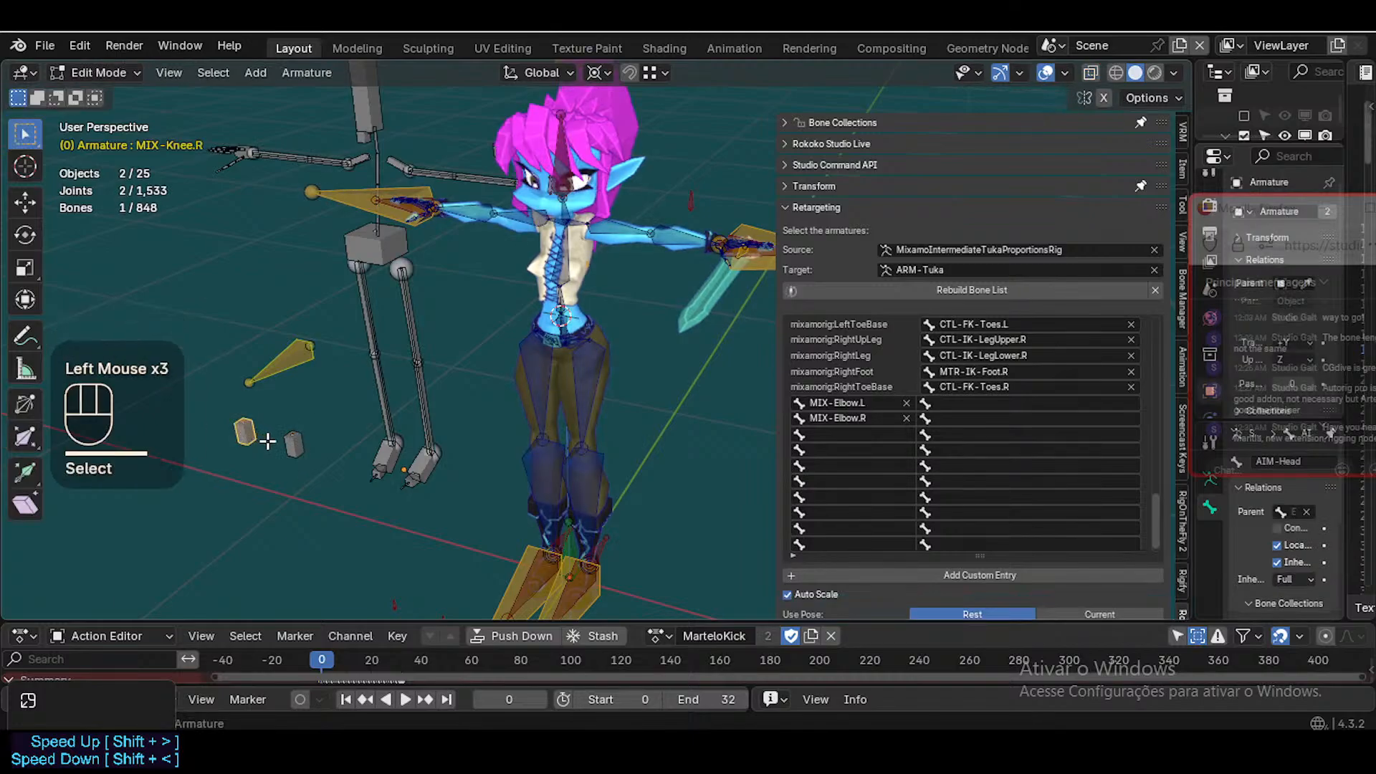
Enlarge the Action Editor, deselect all bones and inspect the MIX elbow and knee channels in the MarteloKick action
left_click_drag(391, 619, 403, 547)
key("alt+a")
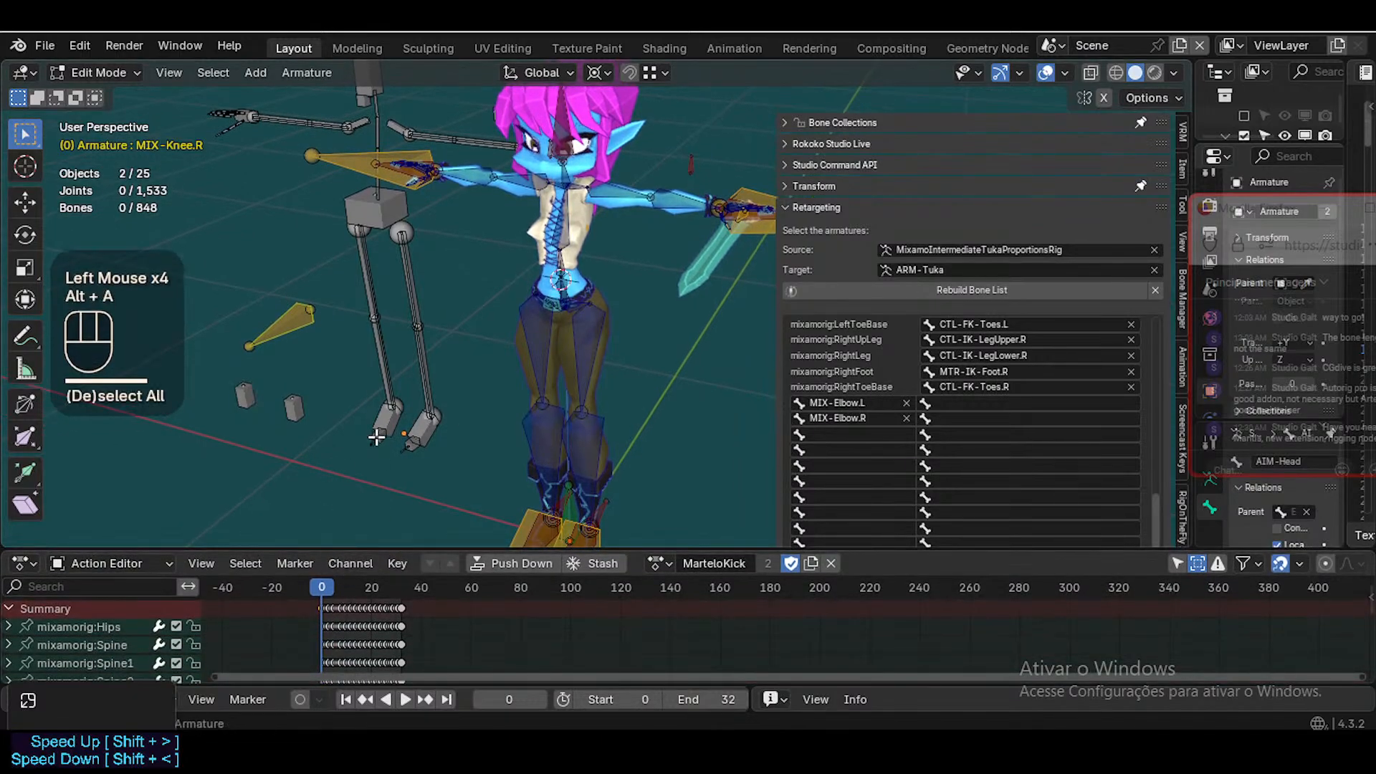
key("shift")
key("shift+Left")
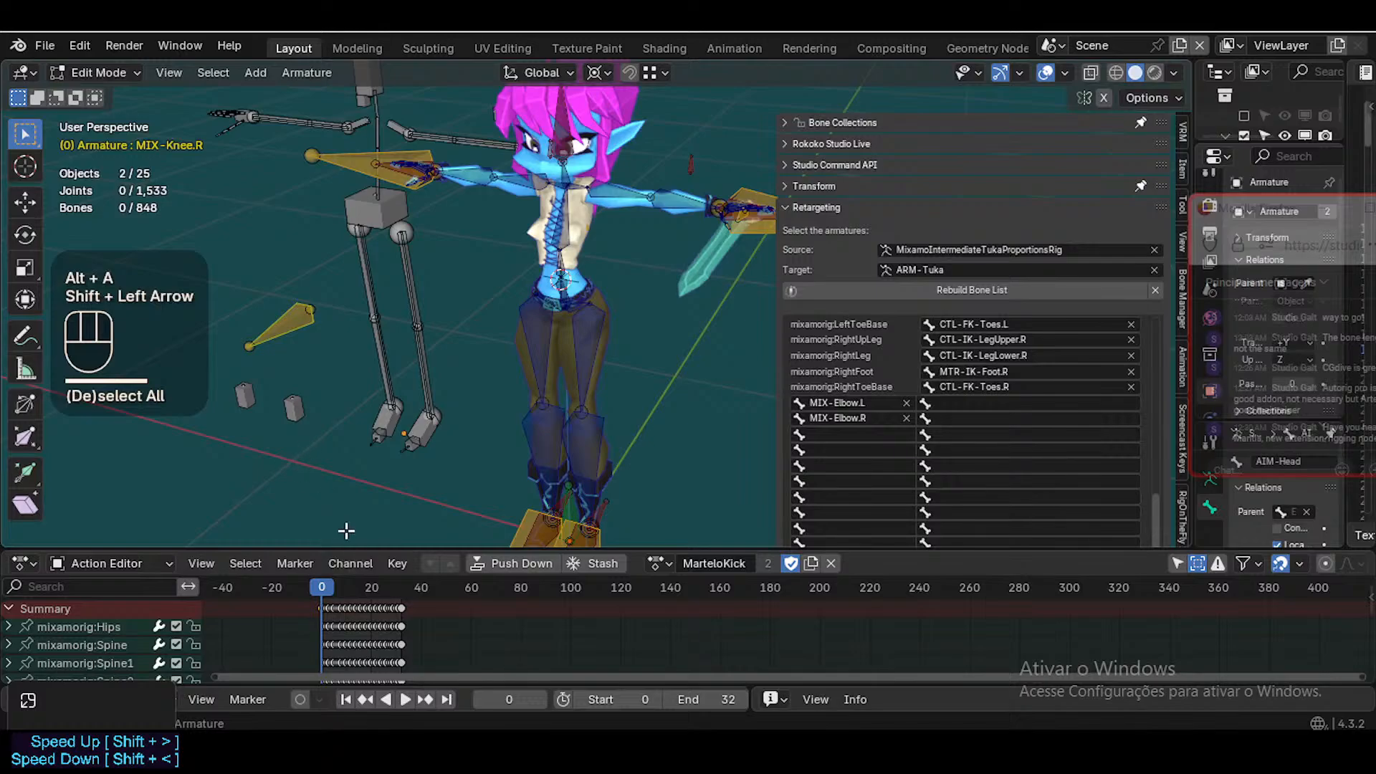
left_click_drag(357, 550, 356, 460)
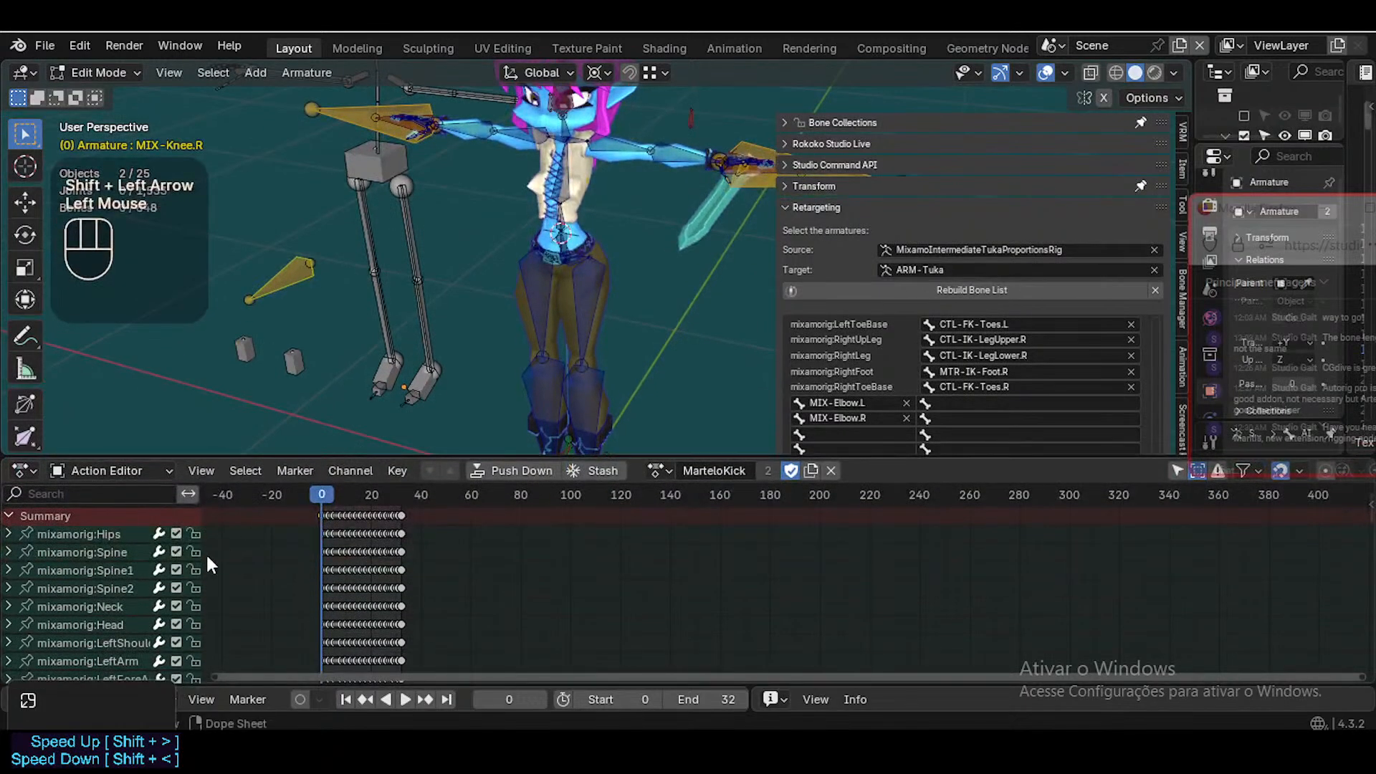
scroll(139, 577, "down", 3)
scroll(139, 578, "down", 6)
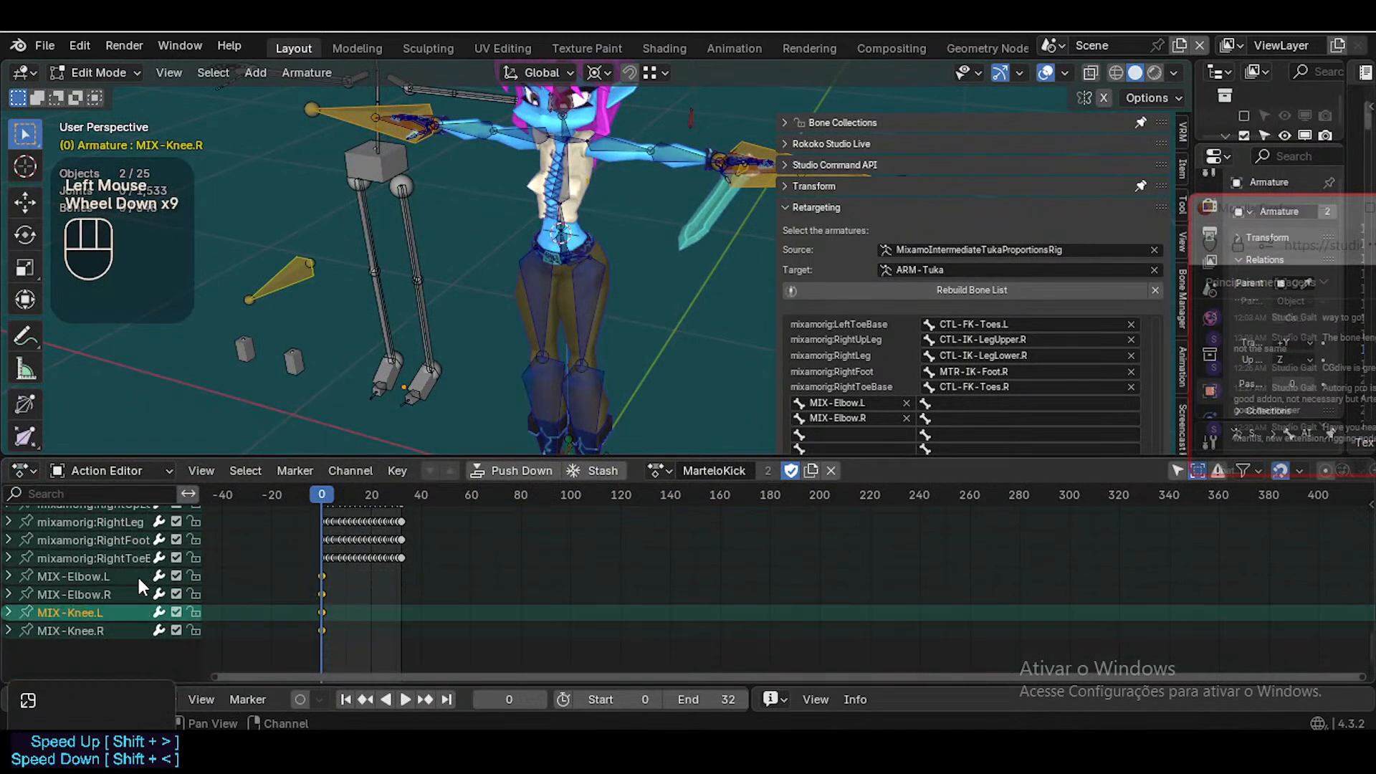
left_click(95, 622)
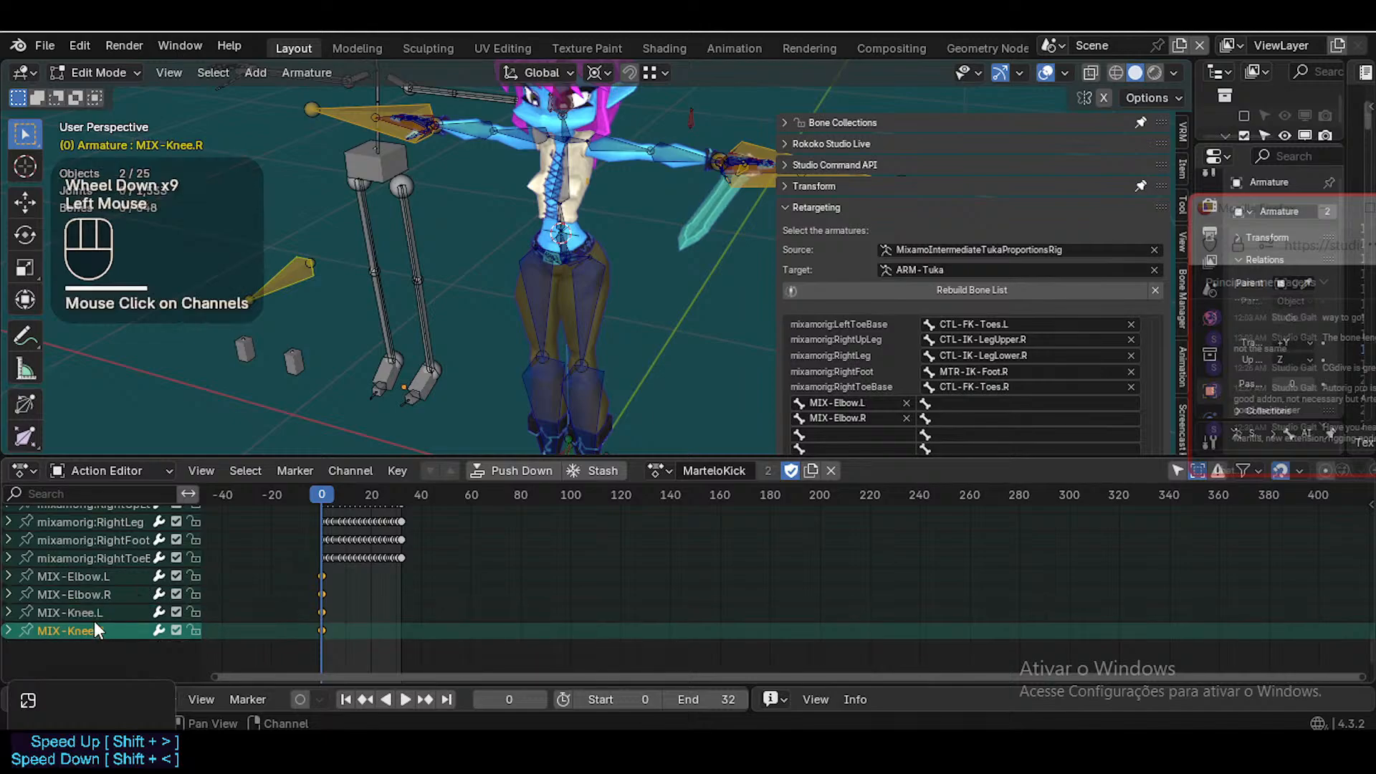
left_click(100, 622)
left_click(324, 613)
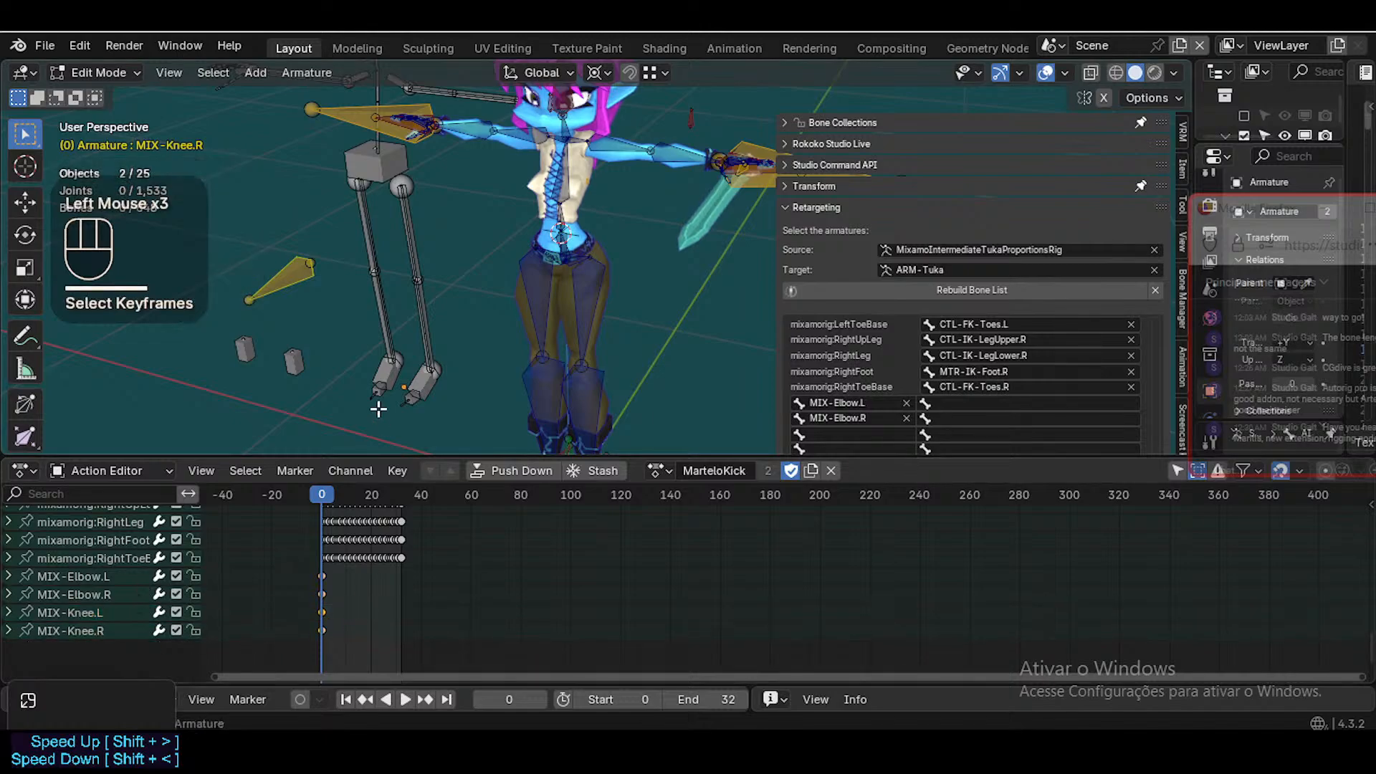
Delete the frame 0 keyframes of the MIX elbow and knee bones from the MarteloKick action
key("alt+a")
key("b")
left_click_drag(339, 575, 309, 647)
key("x")
left_click(310, 646)
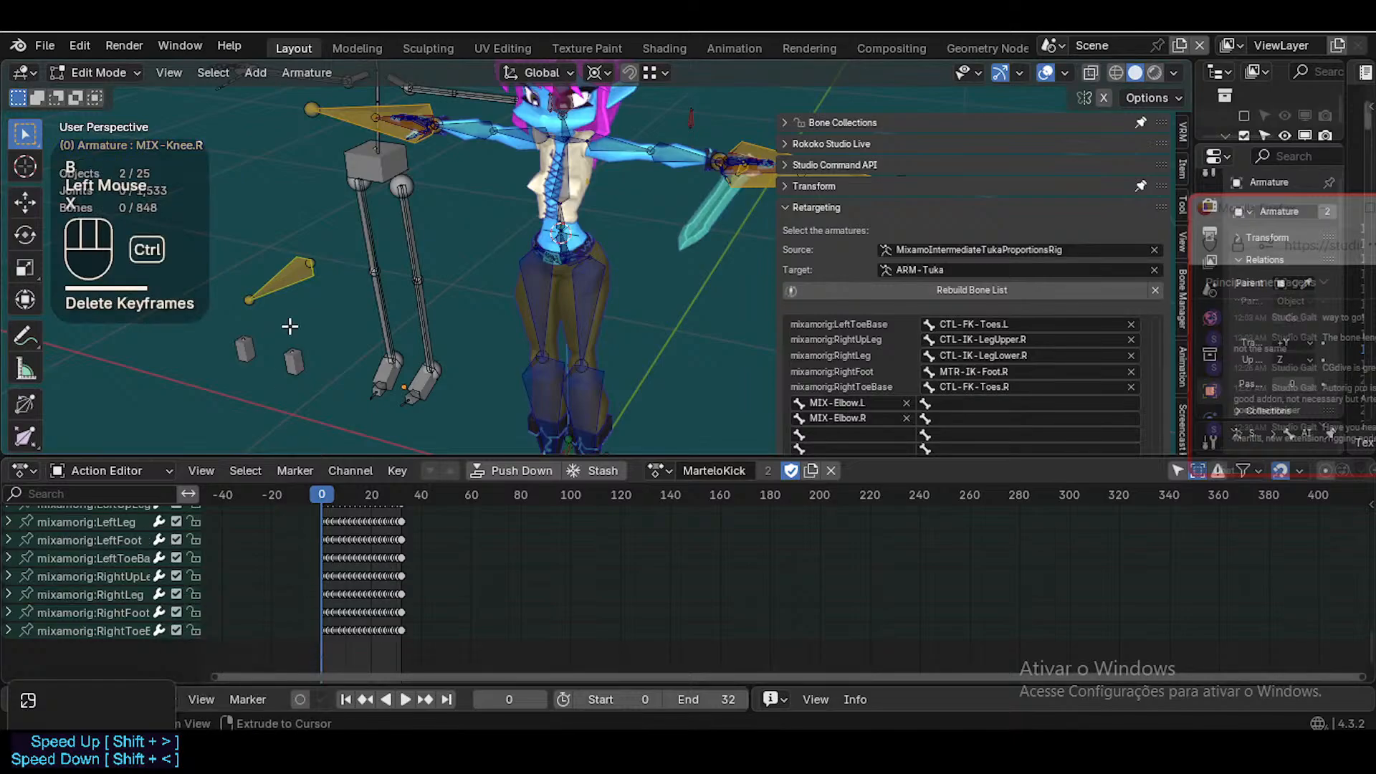
In Pose Mode, select the two elbow and two knee bones of the Mixamo rig and keyframe them at frame 0
key("ctrl+Tab")
scroll(300, 371, "down", 2)
scroll(305, 374, "down", 1)
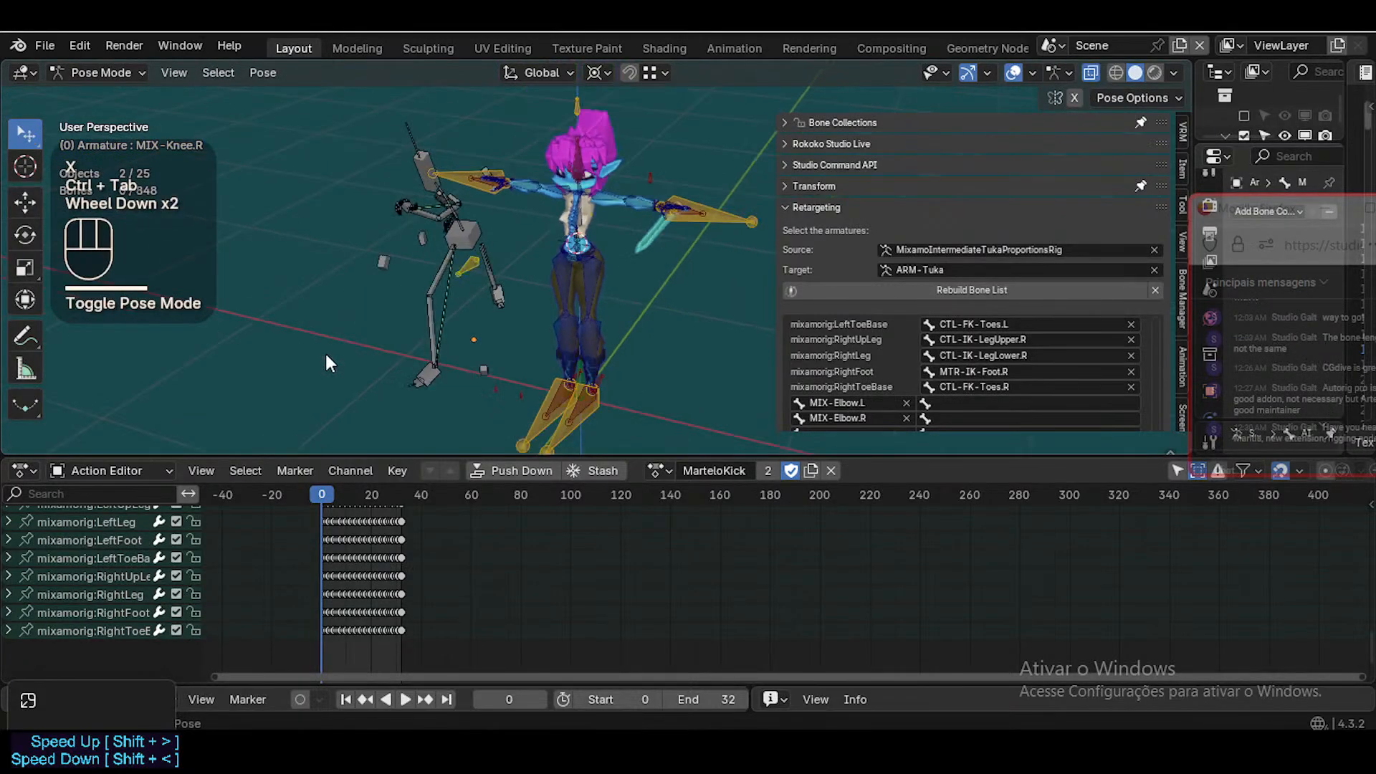
left_click(417, 240)
left_click(384, 263, "shift")
scroll(479, 390, "up", 1)
left_click(467, 393, "shift")
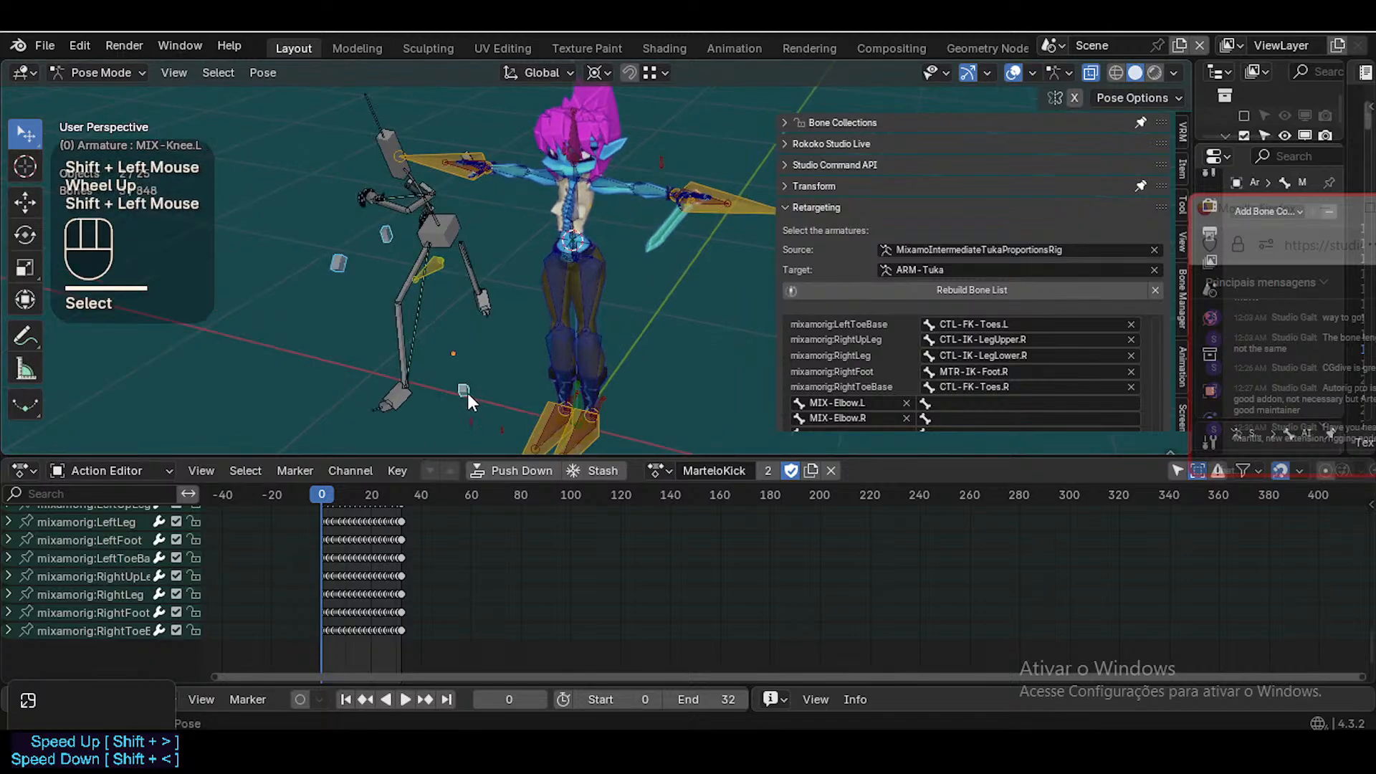
middle_click_drag(467, 393, 495, 217)
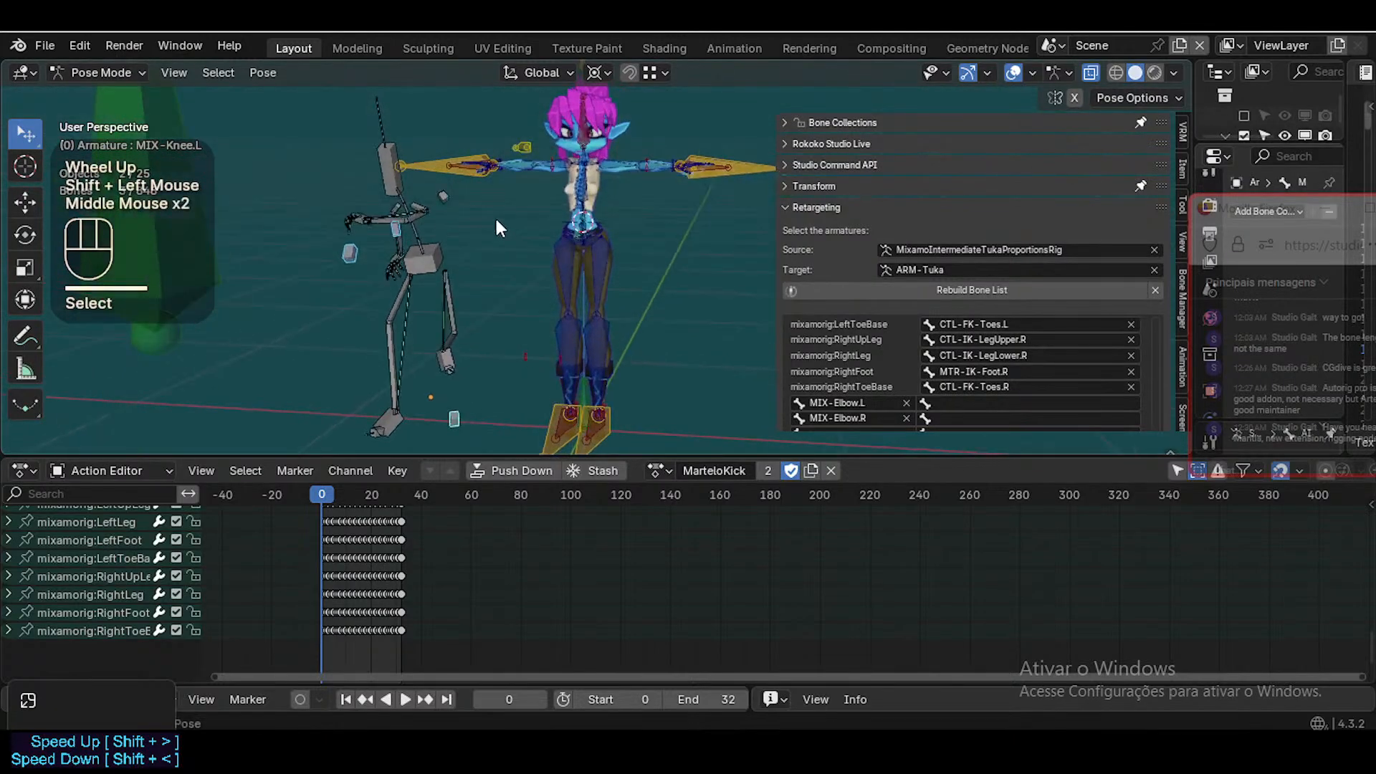
scroll(427, 179, "up", 1)
left_click(427, 179, "shift")
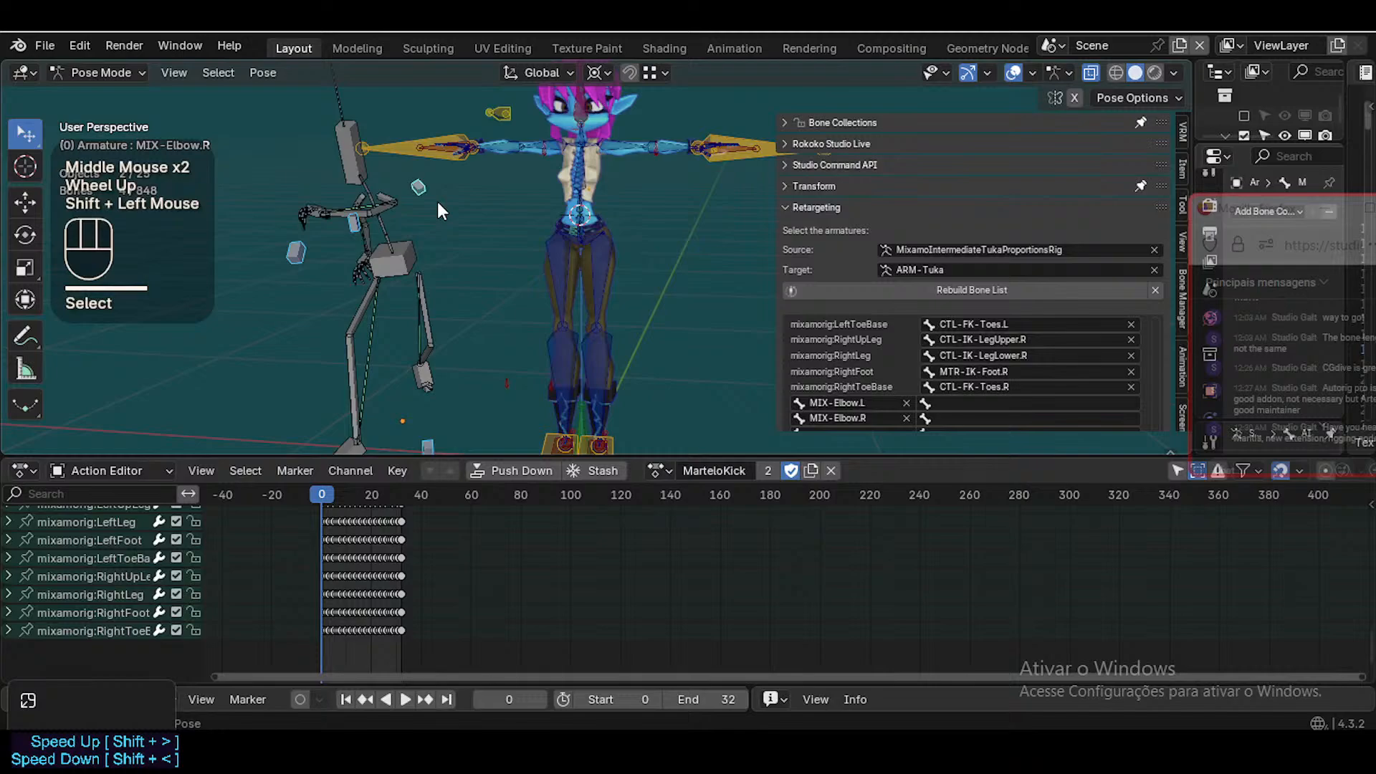
key("i")
key("alt+a")
Clear the elbow sources in the custom mapping entries and set the first custom entry's source to MIX-Elbow.L
scroll(771, 375, "down", 1)
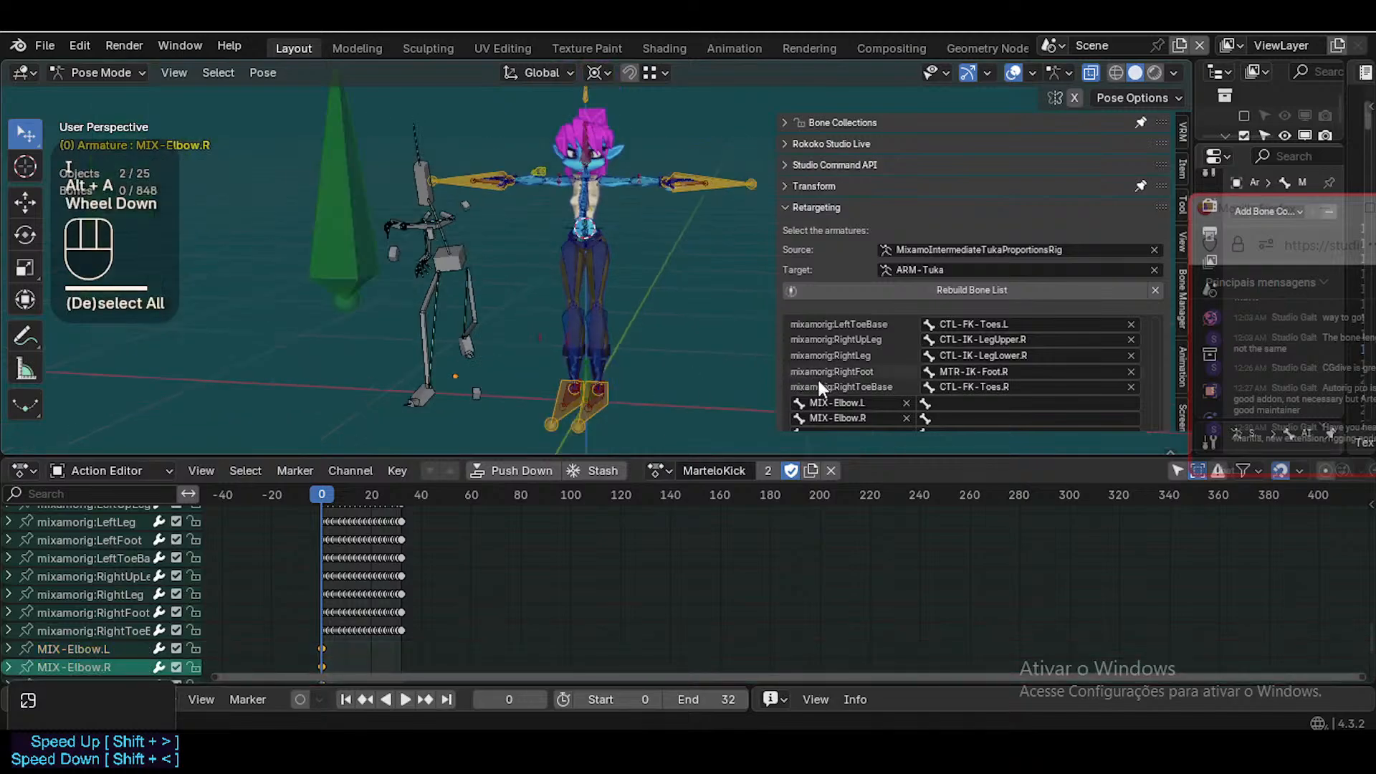
scroll(818, 377, "down", 2)
left_click(902, 386)
left_click(906, 388)
left_click(857, 388)
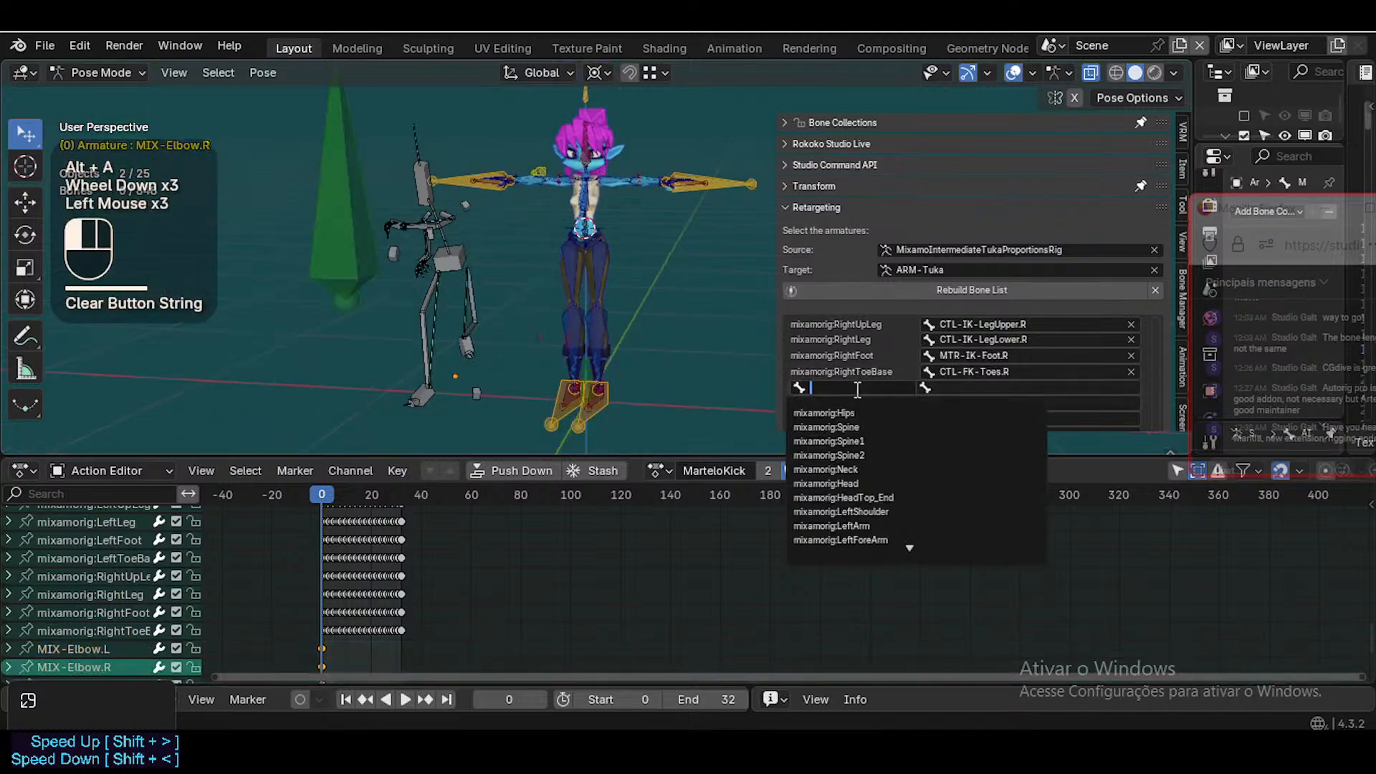
key("shift+BackSpace")
type("Elbo")
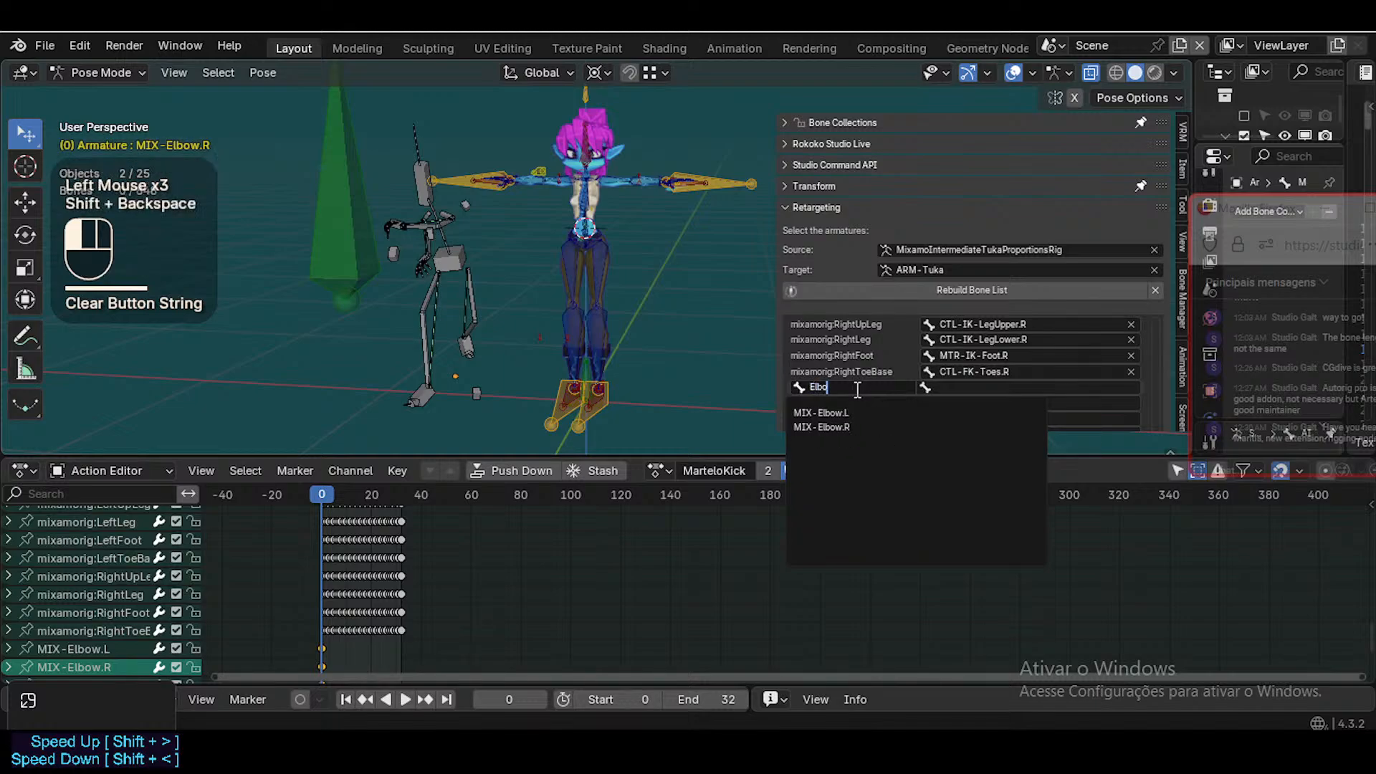
key("Down")
key("Return")
Set the sources of the second and third custom mapping entries to MIX-Elbow.R and MIX-Knee.L
left_click(857, 403)
left_click(857, 402)
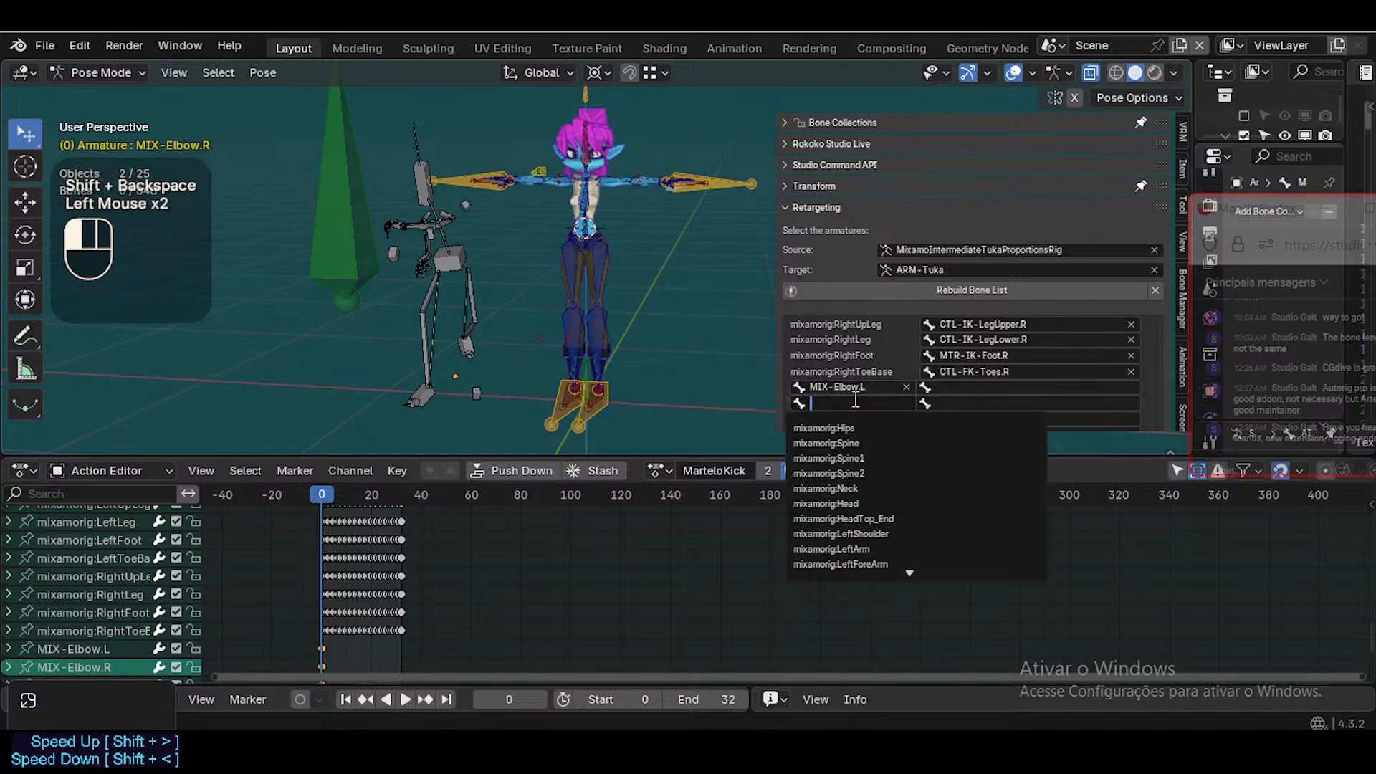
type("E")
key("Down")
key("Return")
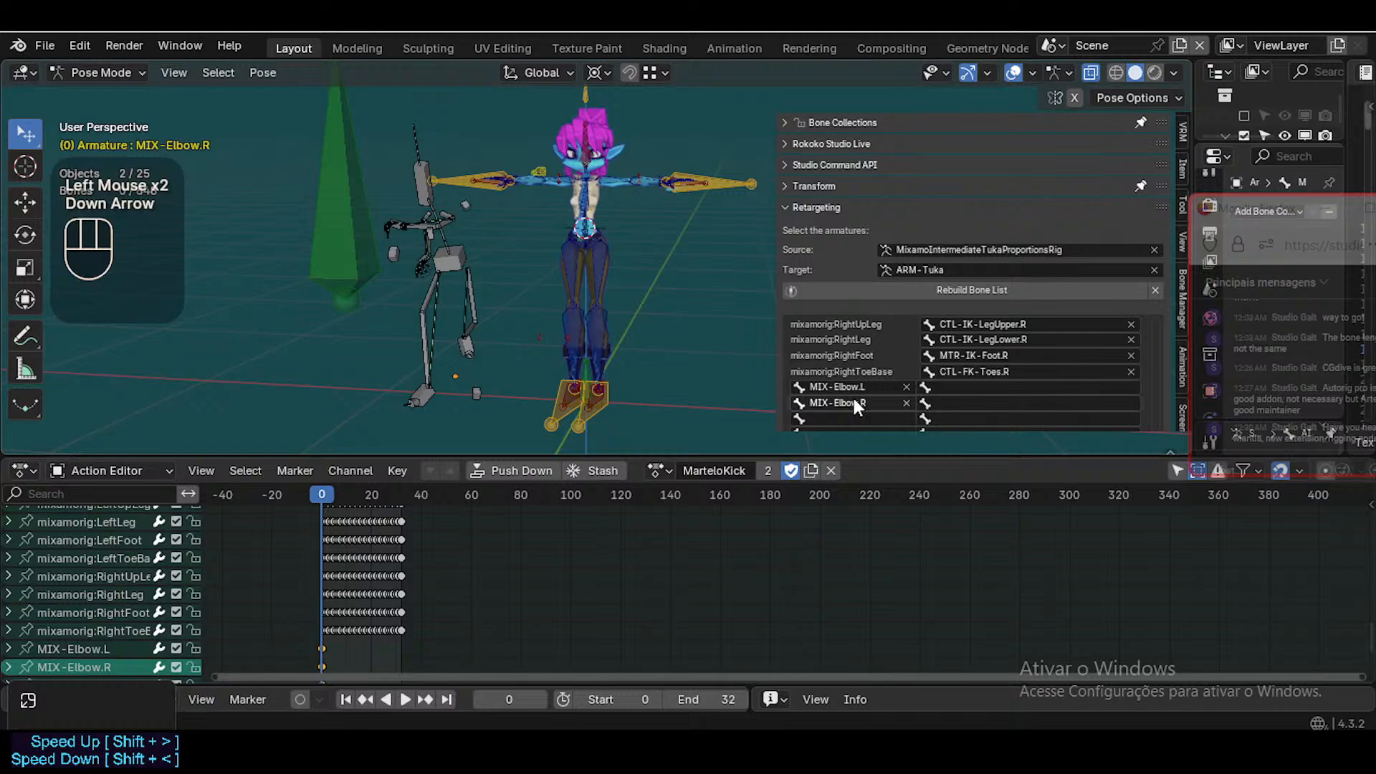
left_click(854, 420)
type("Knee")
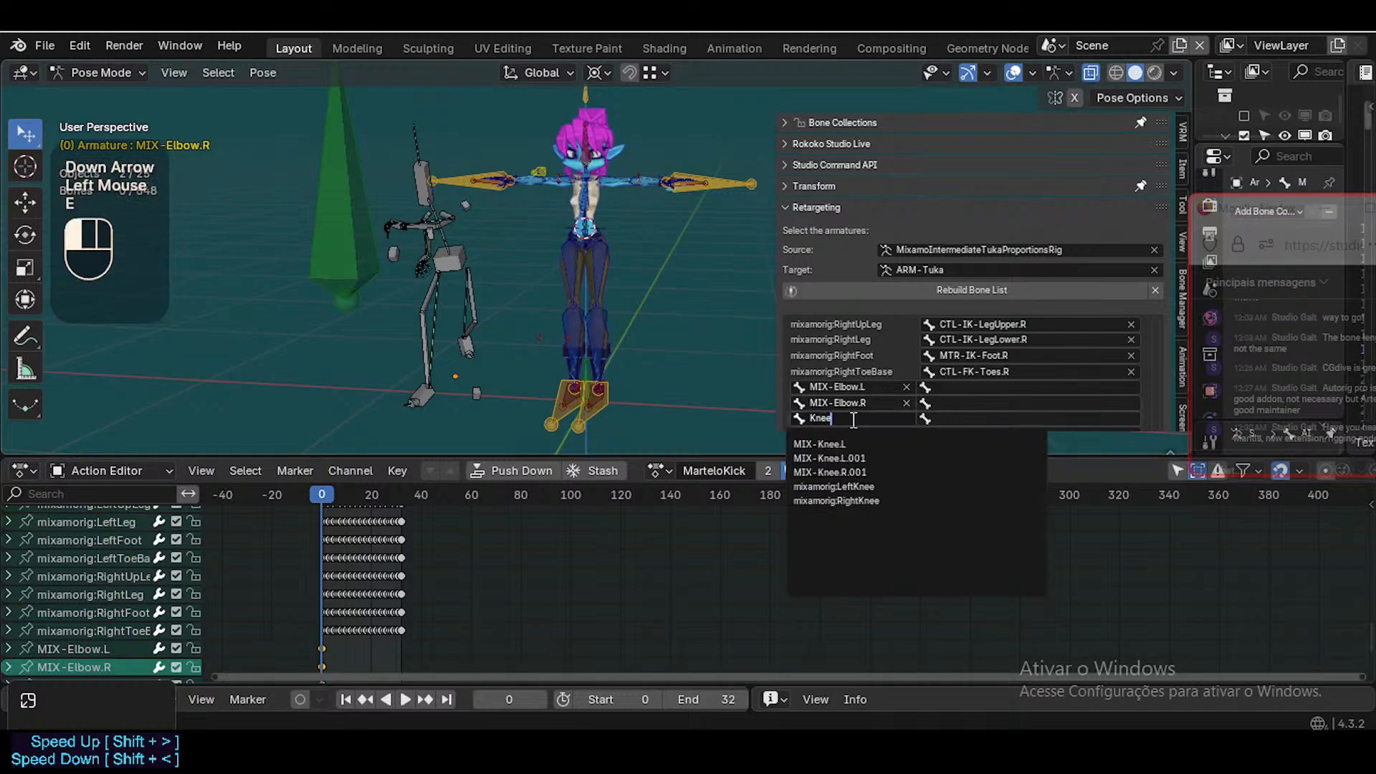
key("Down")
key("Return")
Give the 3D viewport more height and check the names of the Mixamo leg bones and the right knee bone
scroll(1005, 377, "down", 2)
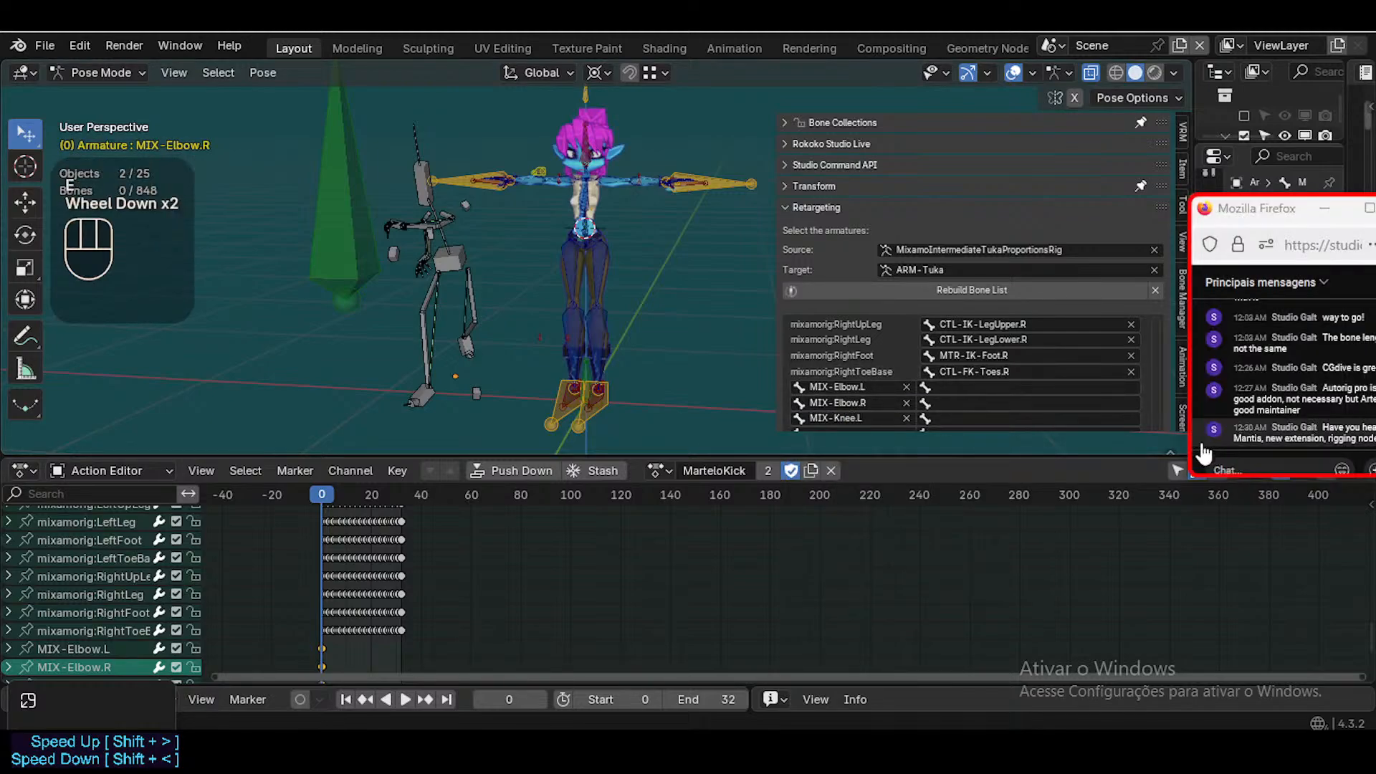
left_click(1061, 455)
left_click_drag(1061, 455, 1061, 522)
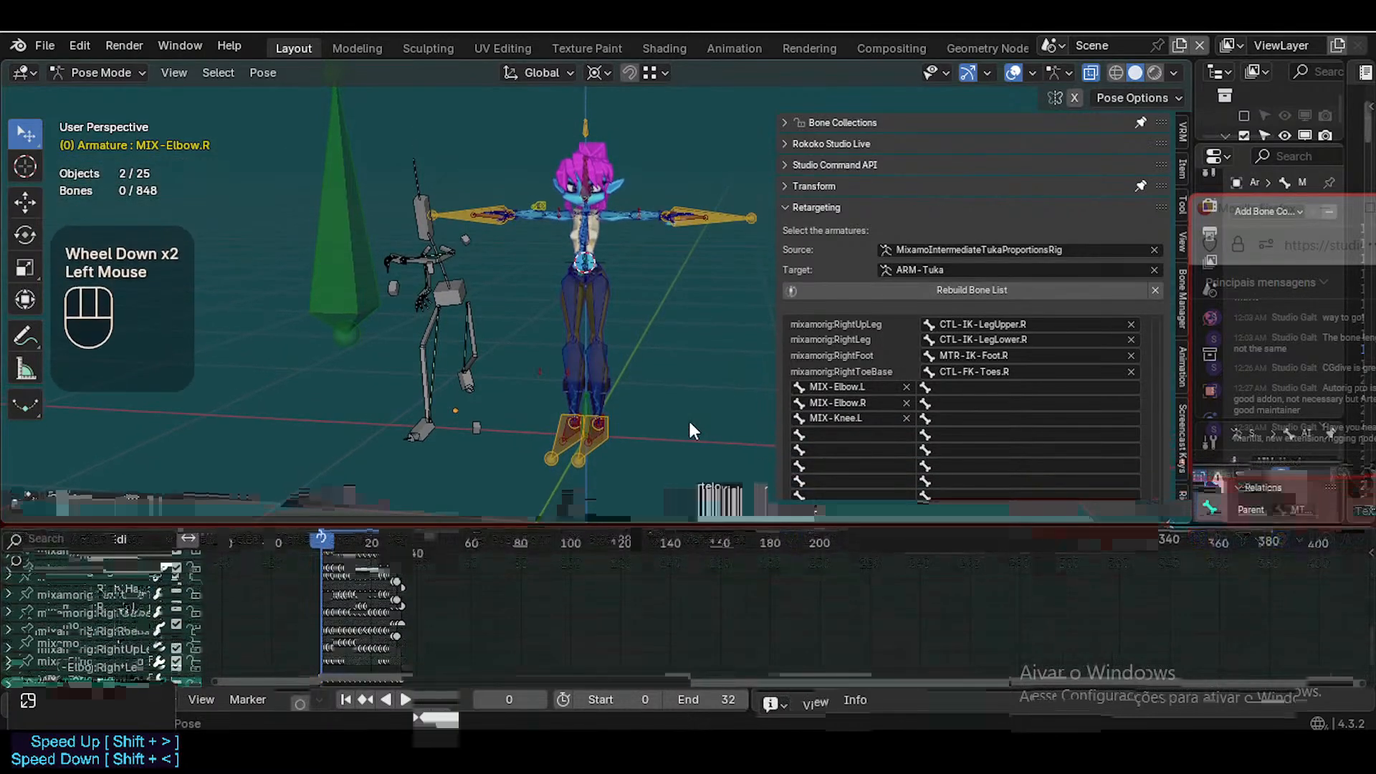
scroll(689, 418, "up", 1)
left_click(387, 374)
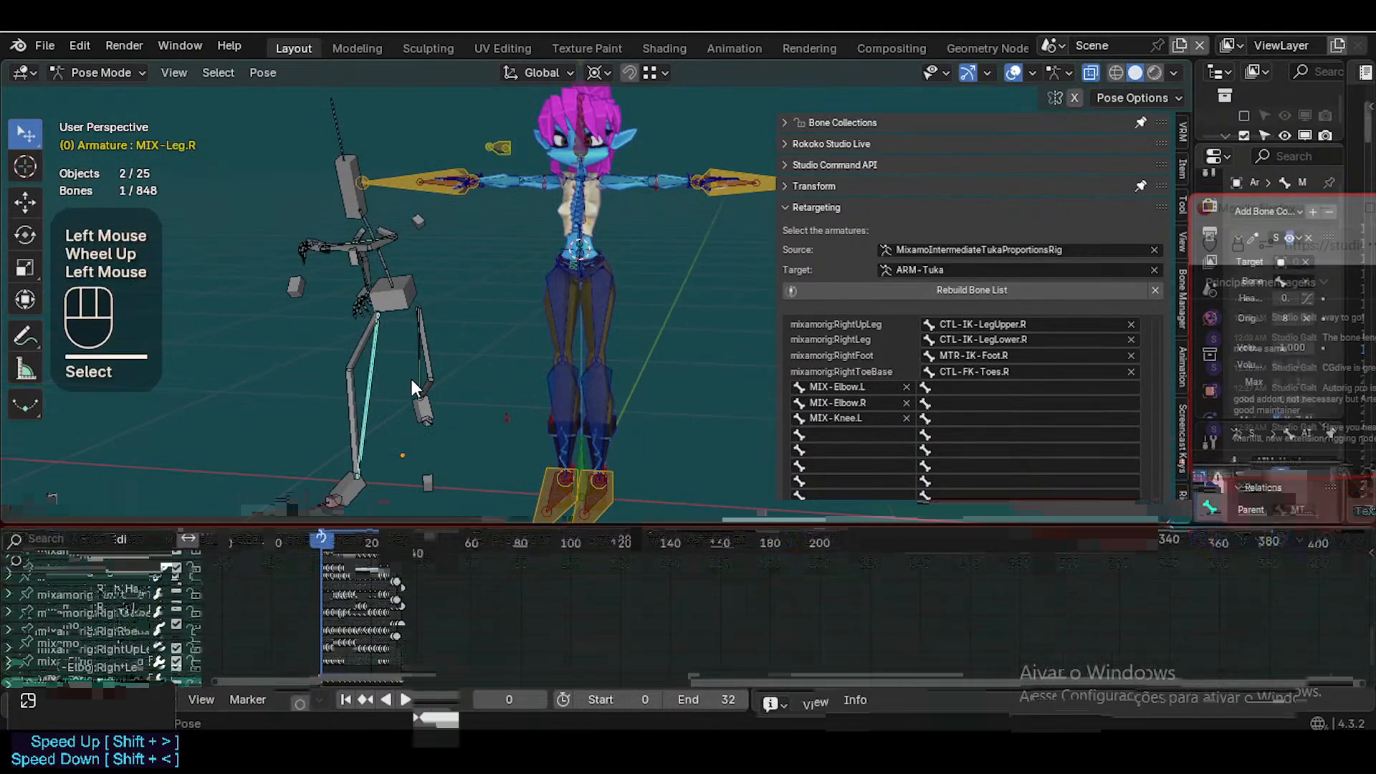
left_click(412, 380)
left_click(374, 380)
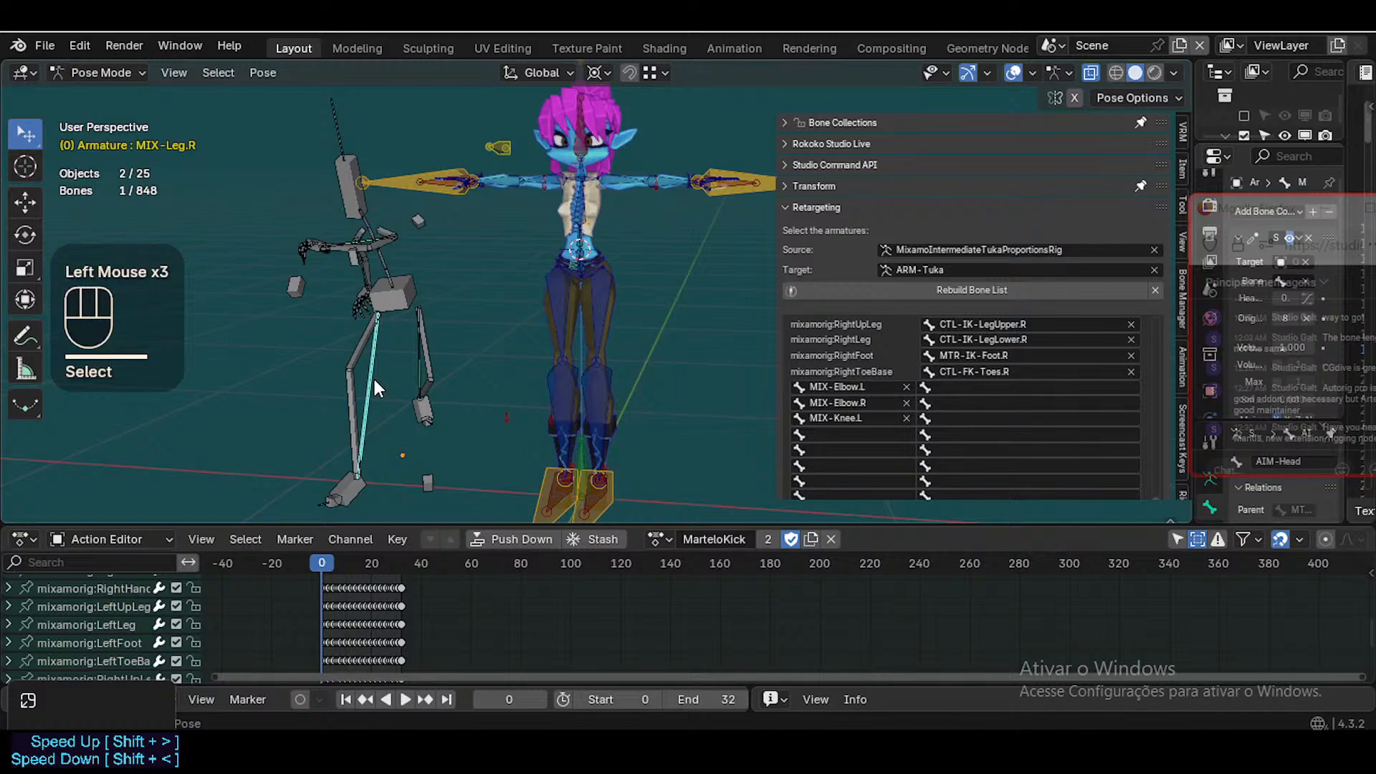
left_click(294, 276)
left_click(292, 266)
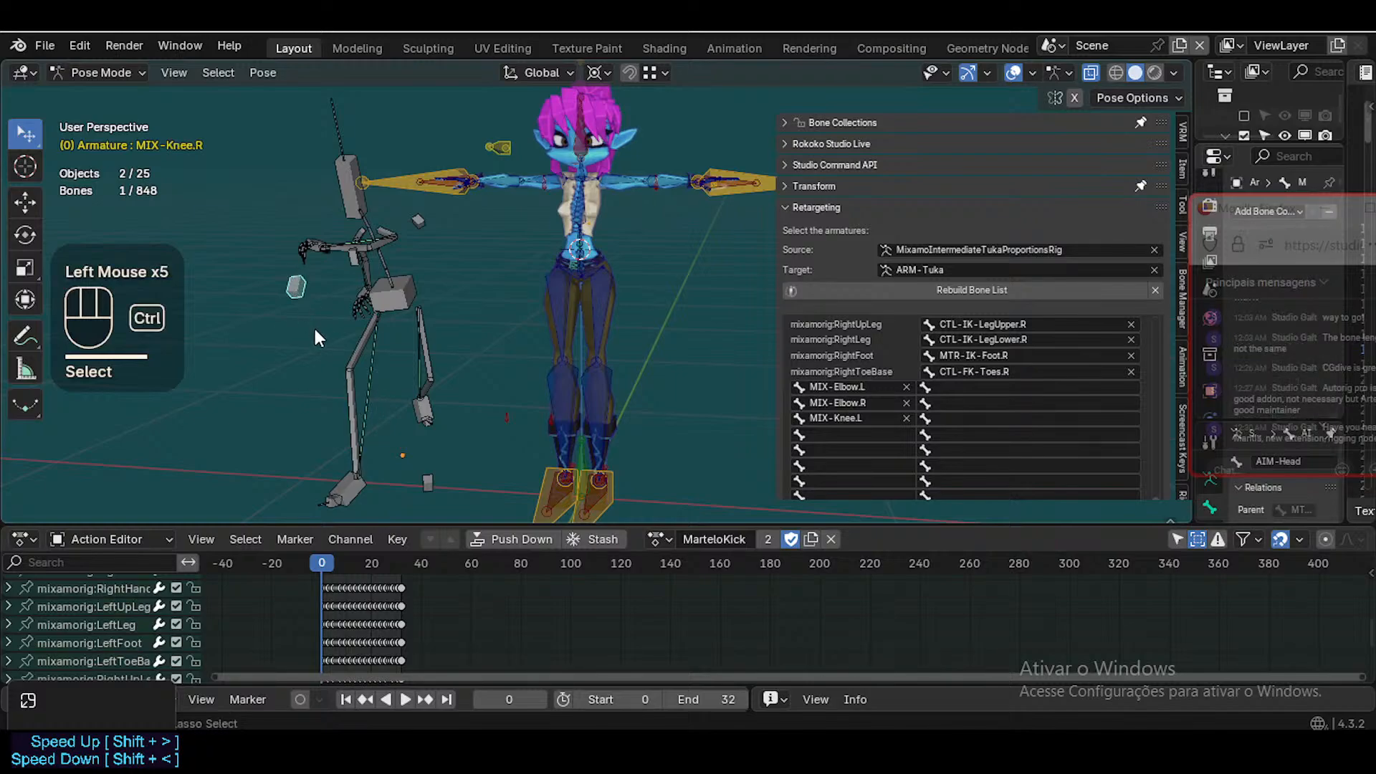
In Edit Mode, parent MIX-Leg.R to mixamorig:RightUpLeg with Keep Offset
key("2")
key("ctrl+2")
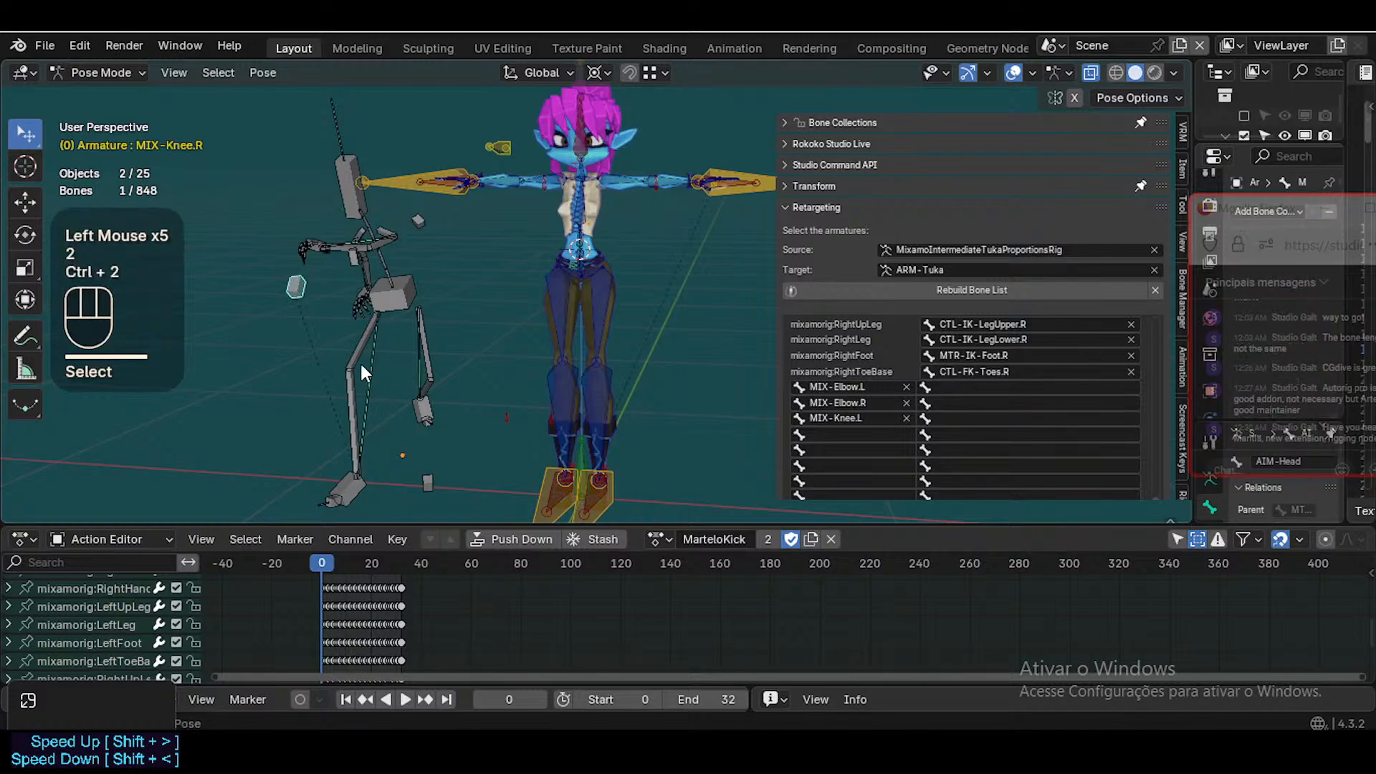
left_click(373, 352)
key("Tab")
scroll(372, 351, "up", 2)
middle_click_drag(335, 359, 274, 316, "shift")
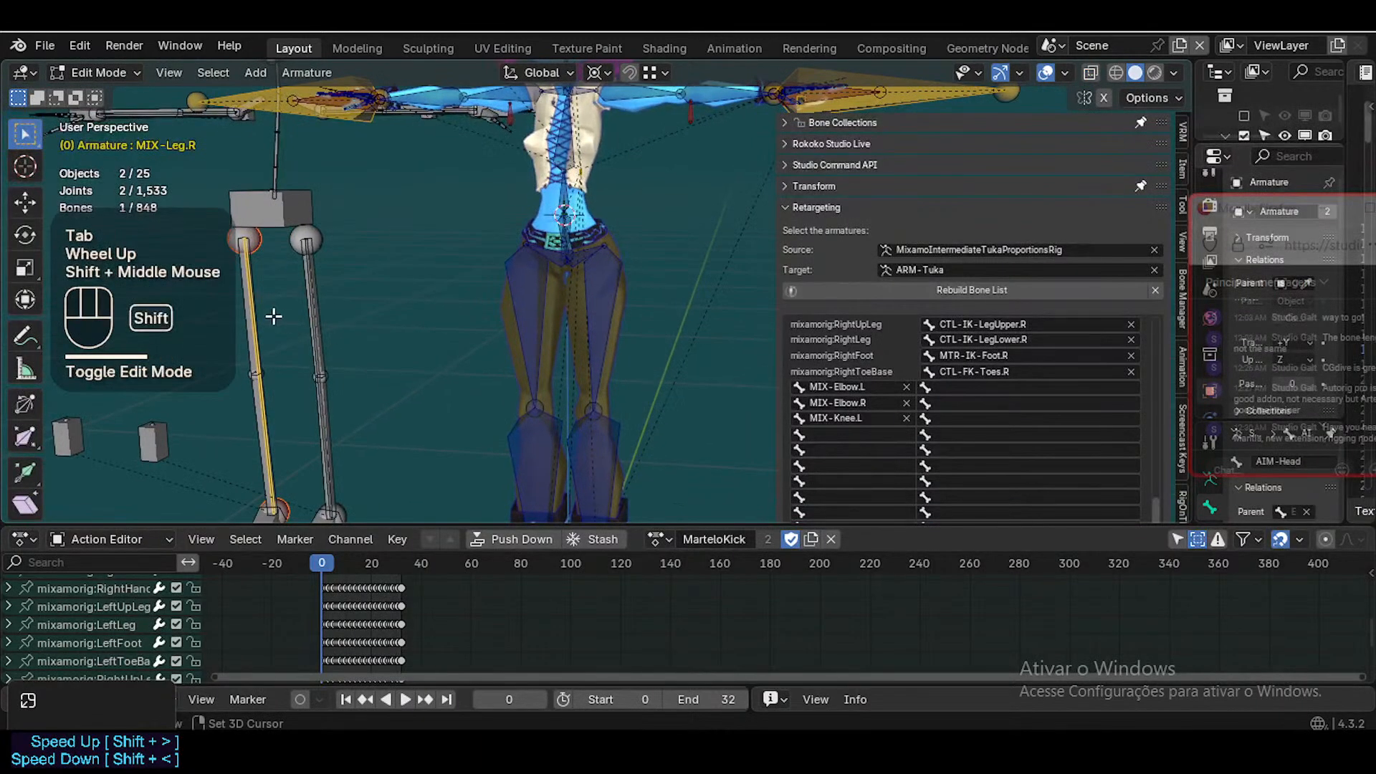
left_click(245, 310, "shift")
key("ctrl+p")
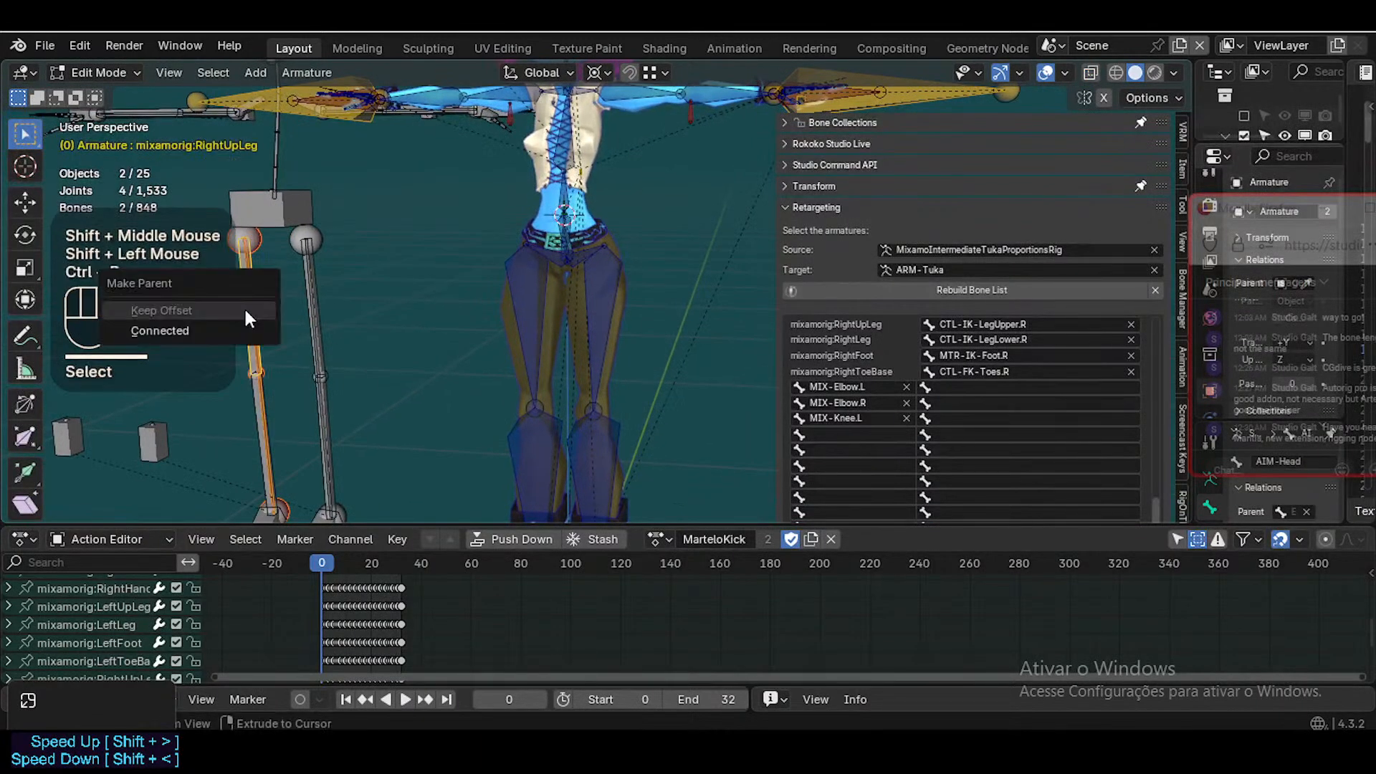
left_click(245, 312)
Check how MIX-Leg.R and MIX-Leg.L are attached to the leg chain with trial moves, cancelling each one
left_click(250, 308)
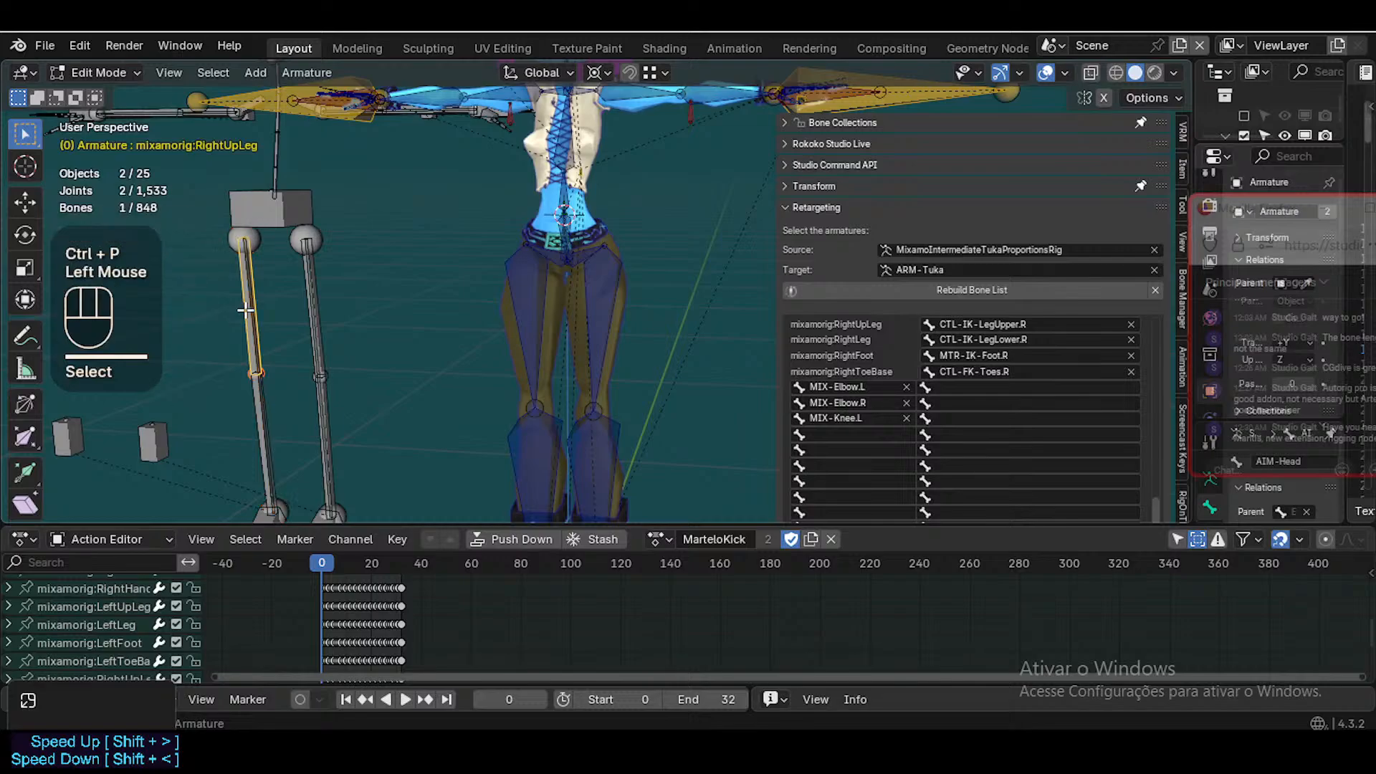
left_click(251, 308)
left_click(250, 308)
left_click(250, 308)
key("g")
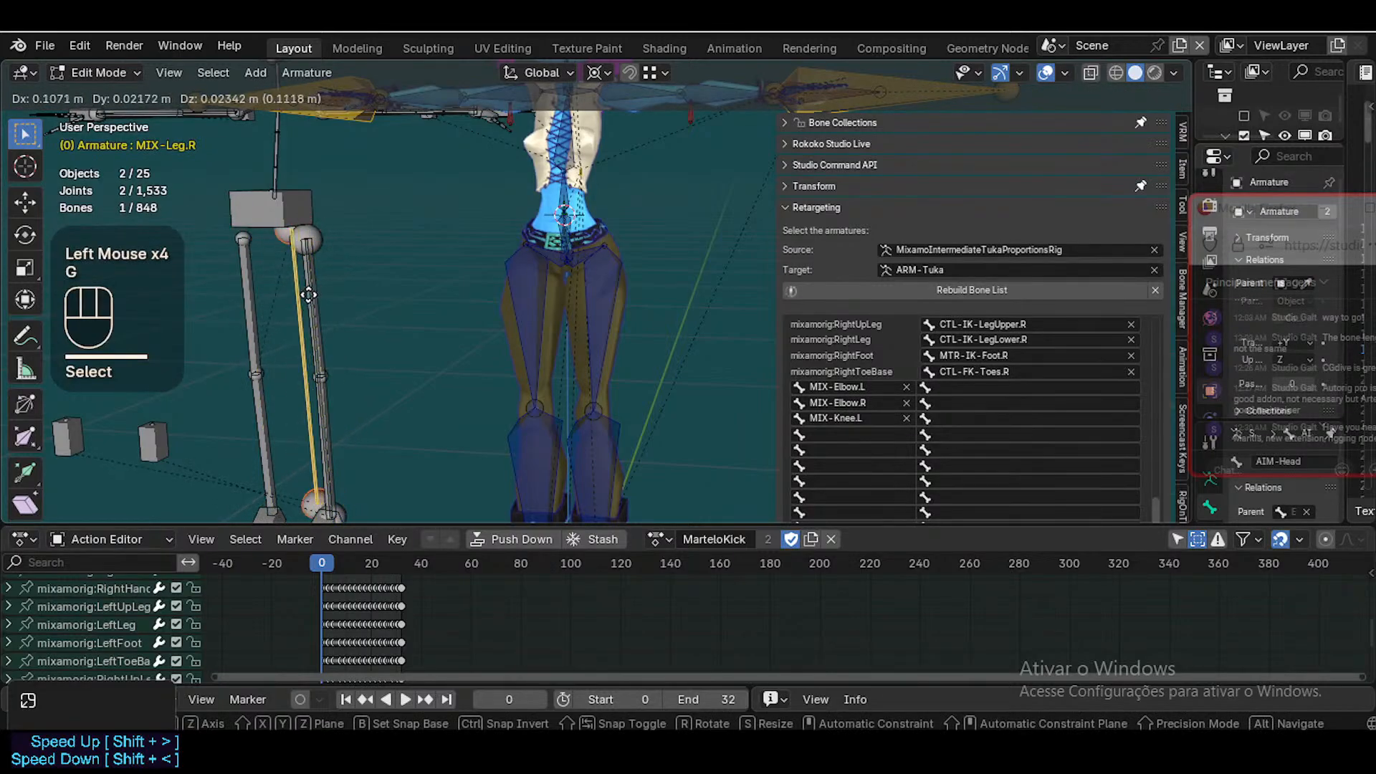
key("Escape")
left_click(306, 308)
left_click(307, 308)
key("g")
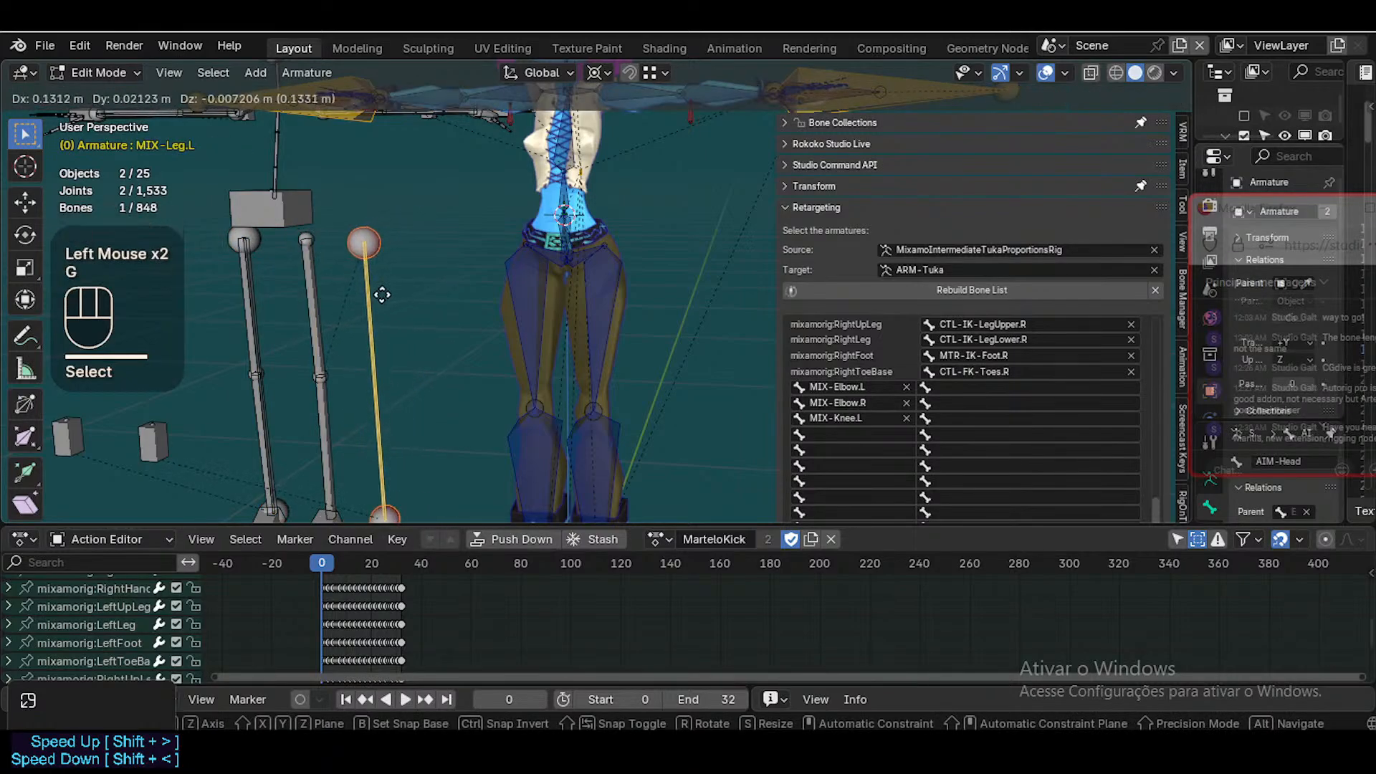
key("Escape")
left_click(252, 307)
key("g")
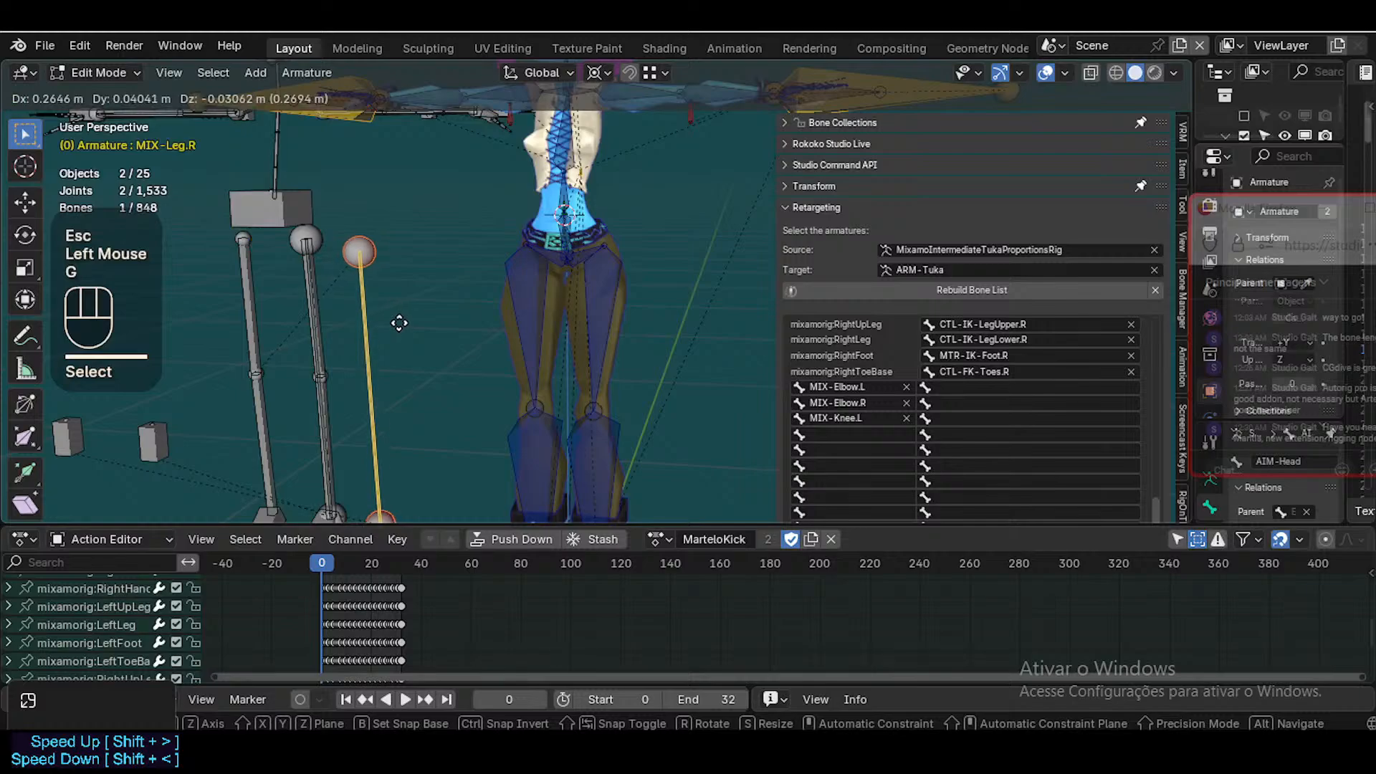
key("Escape")
Reapply the Keep Offset parenting of MIX-Leg.R to mixamorig:RightUpLeg and check it with a cancelled trial move
left_click(244, 295, "shift")
key("ctrl+p")
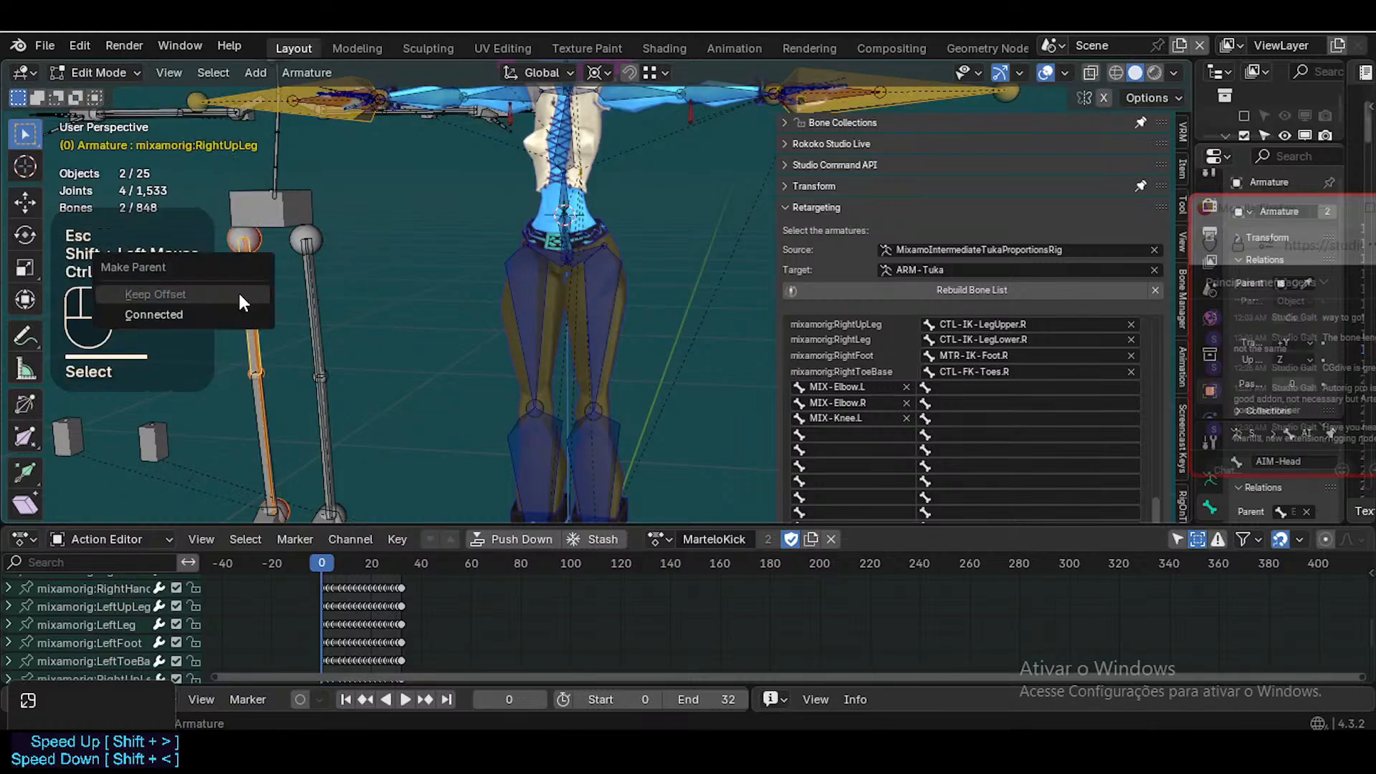
left_click(240, 294)
left_click(239, 293)
left_click(241, 296)
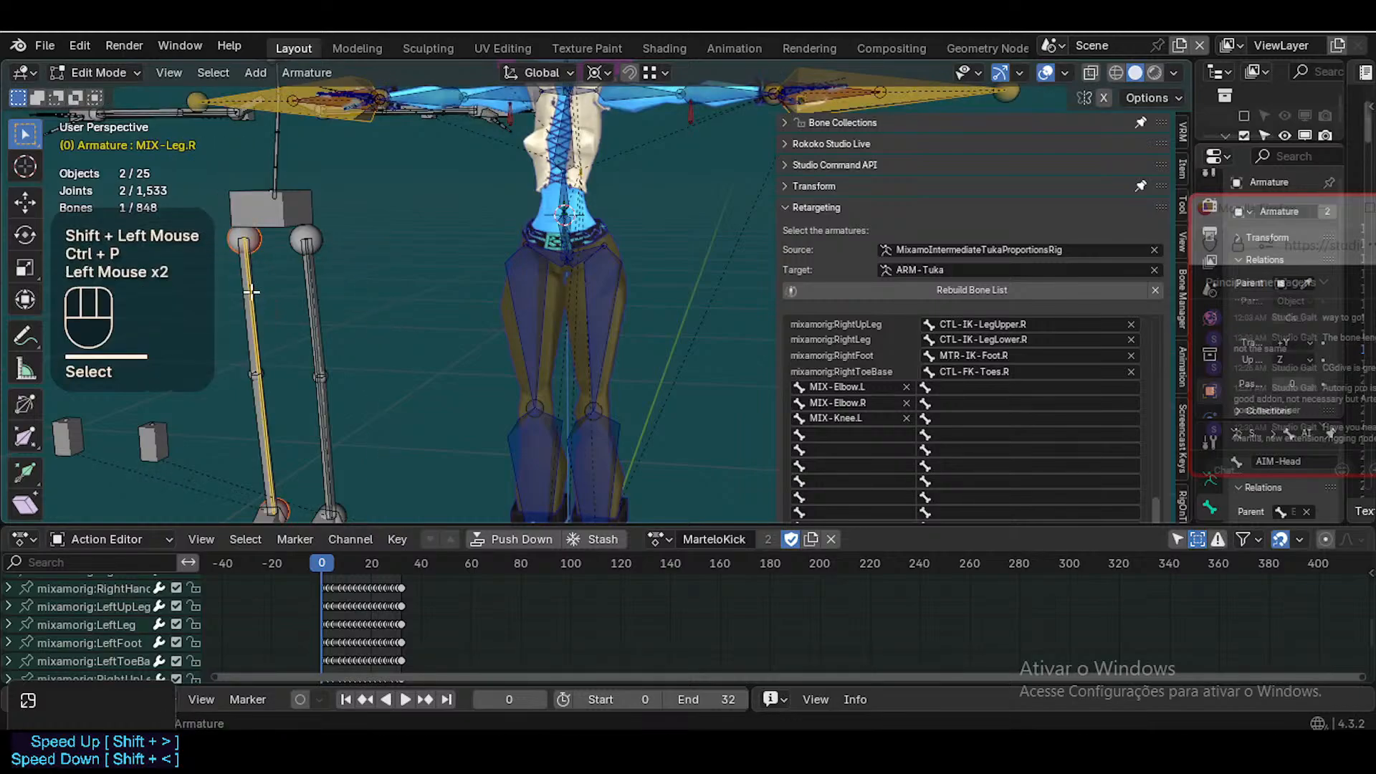
key("g")
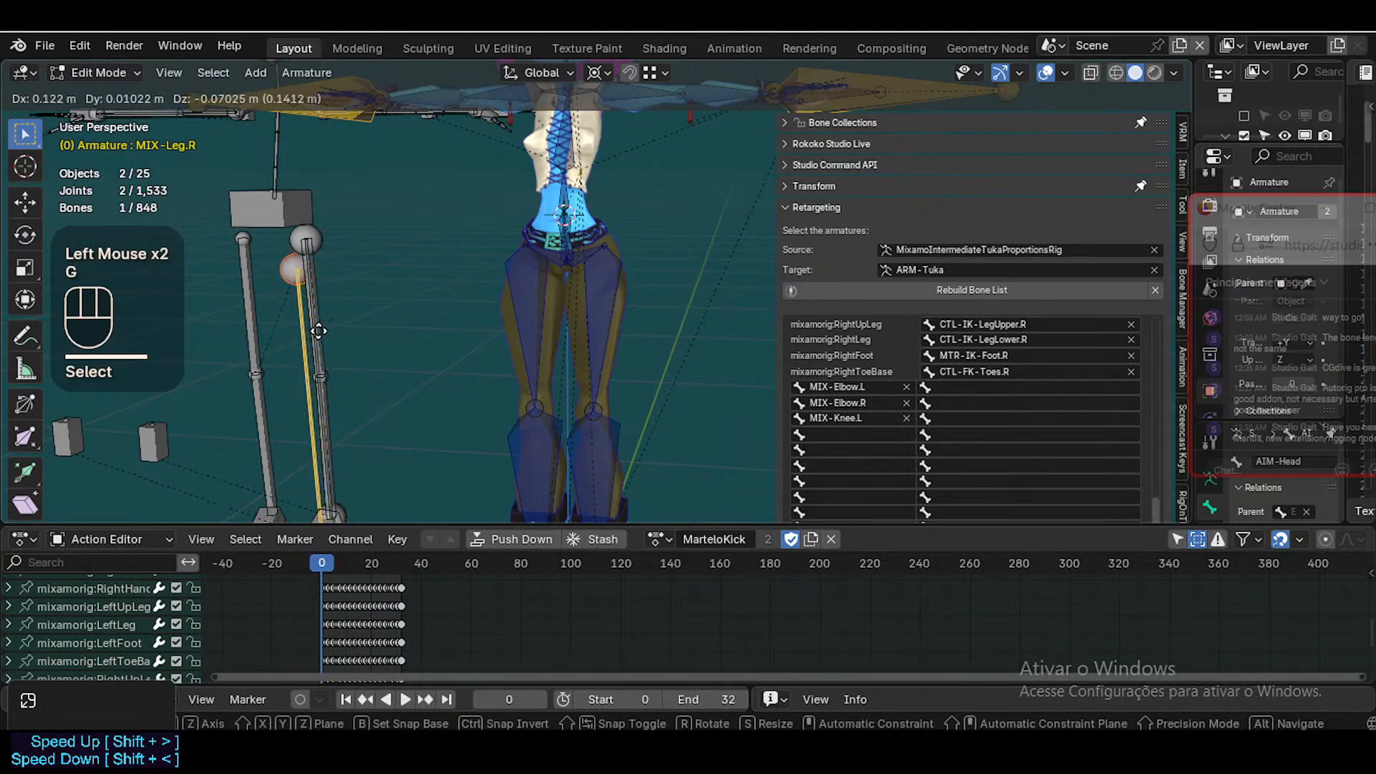
key("Escape")
Search for knee bones as the source of the fourth custom mapping entry and leave the entry empty
scroll(330, 322, "down", 2)
left_click(859, 433)
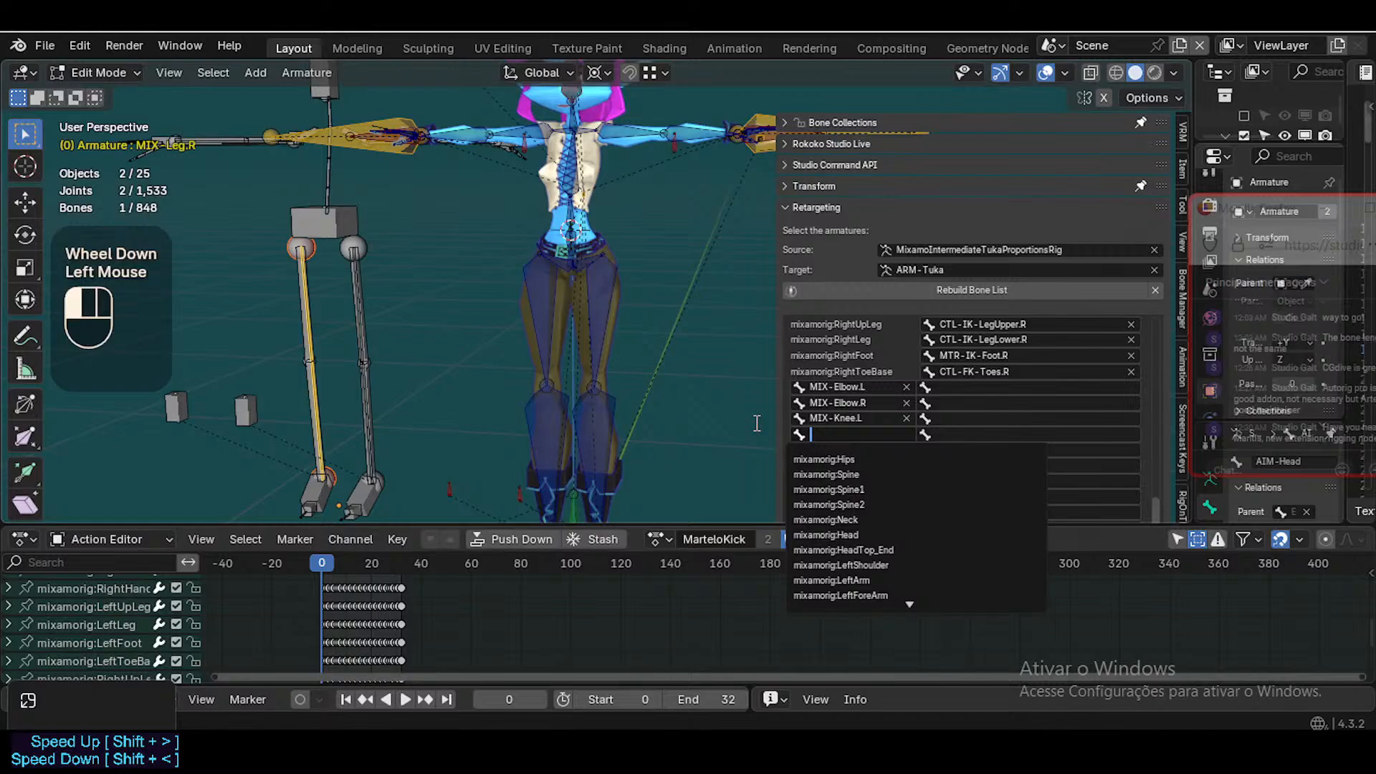
type("J")
key("BackSpace")
type("Kne")
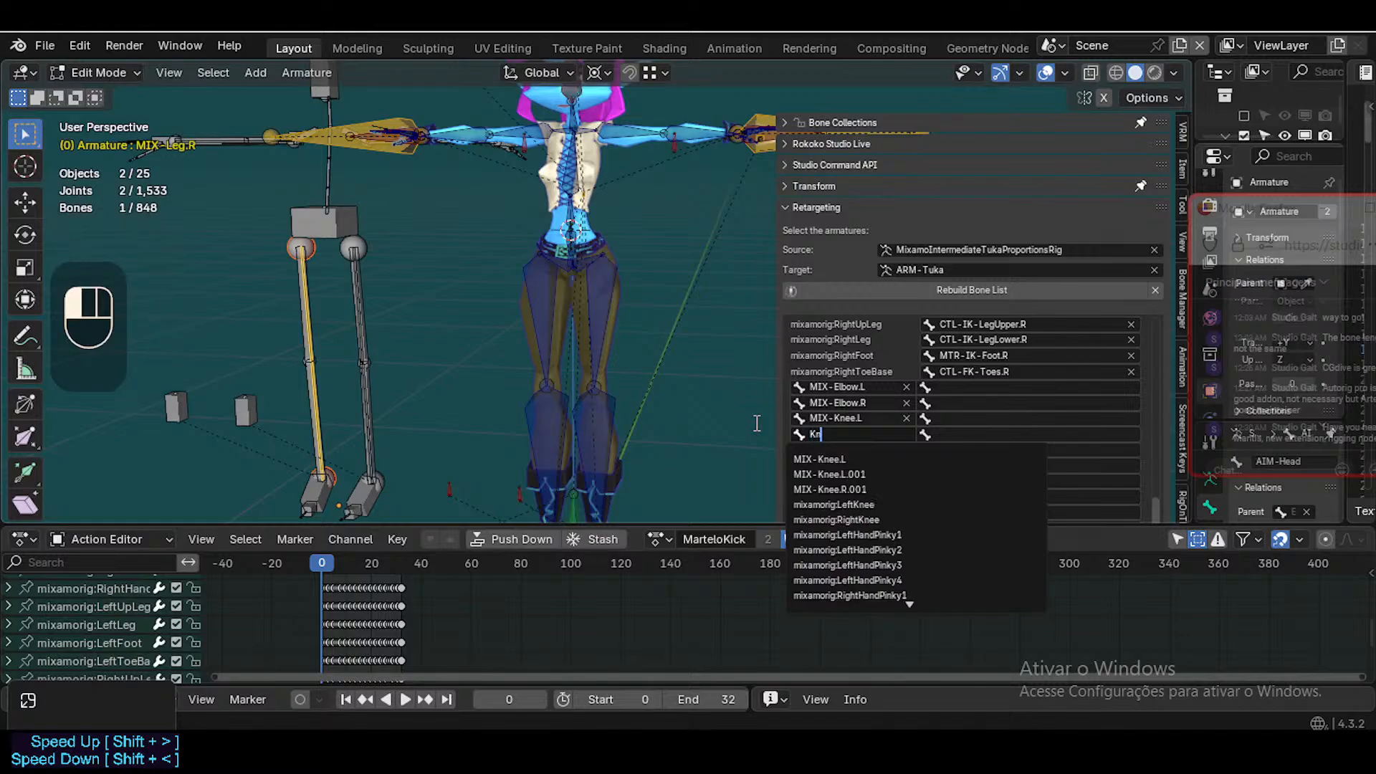
key("Down")
key("Down")
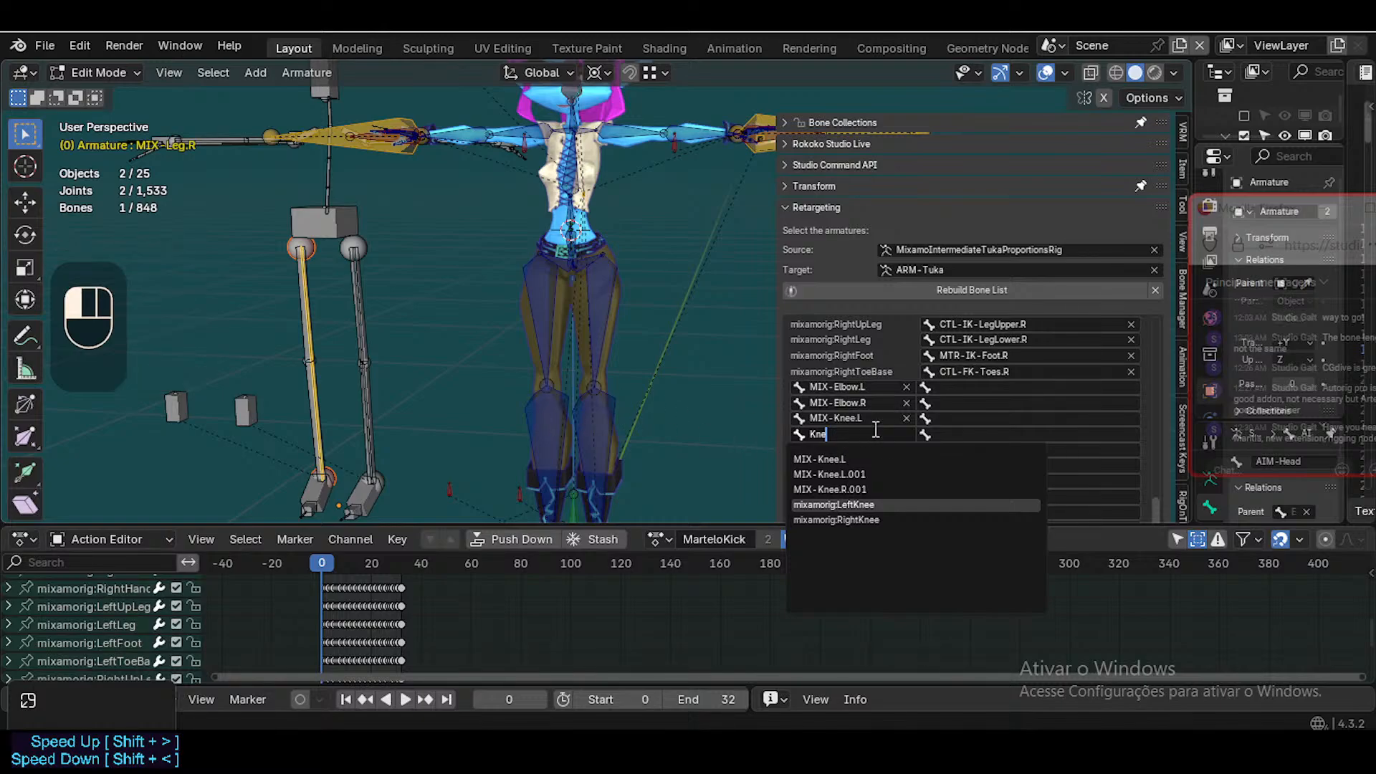
key("Escape")
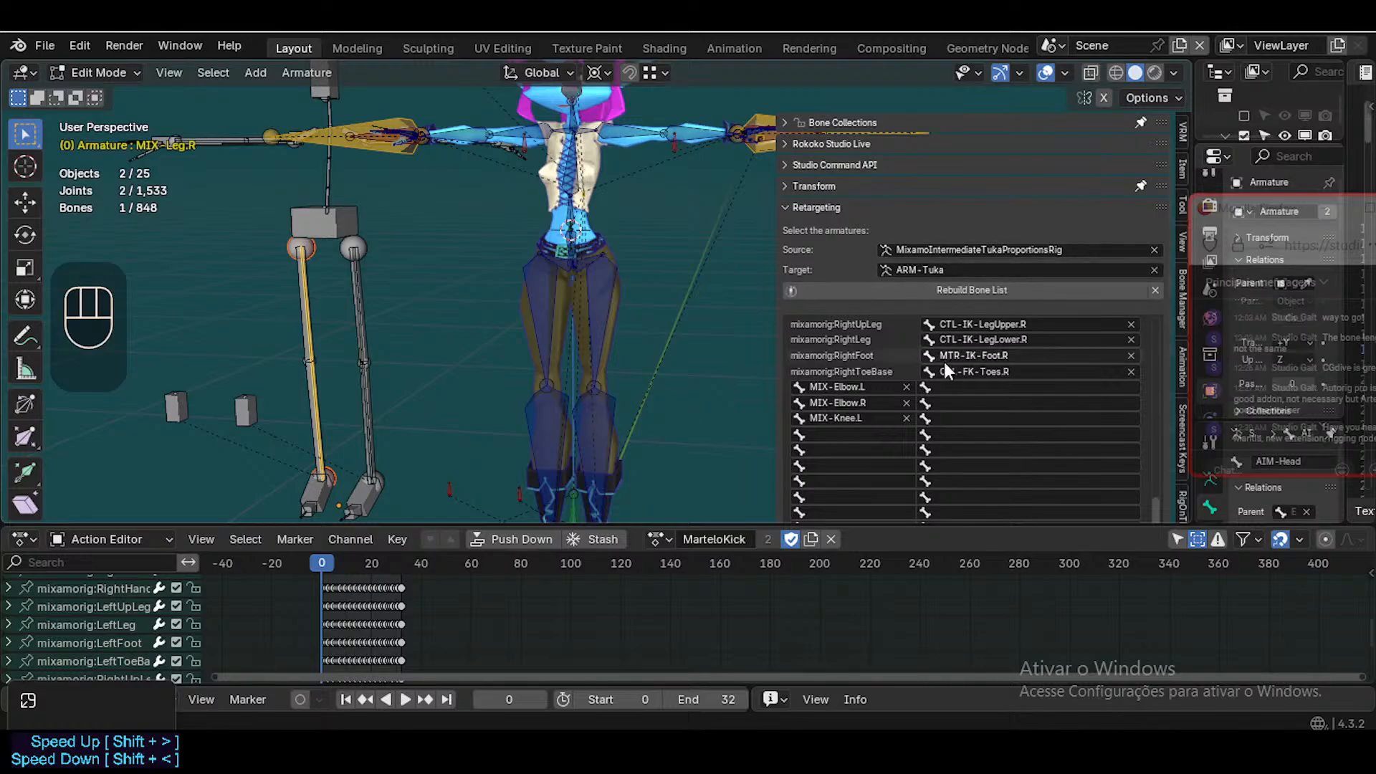
Clear the sources of the first three custom mapping entries
left_click(906, 418)
left_click(906, 403)
left_click(906, 387)
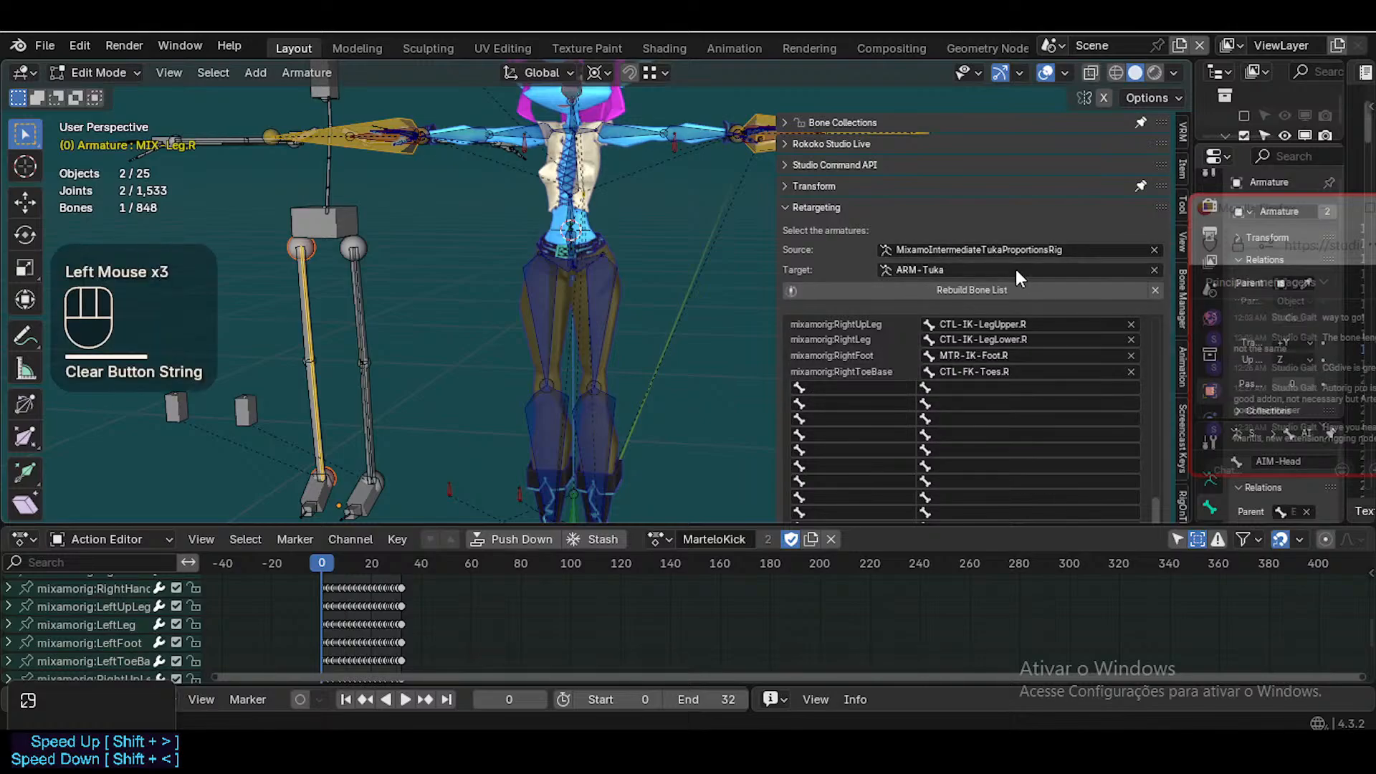
left_click(999, 240)
left_click(1000, 251)
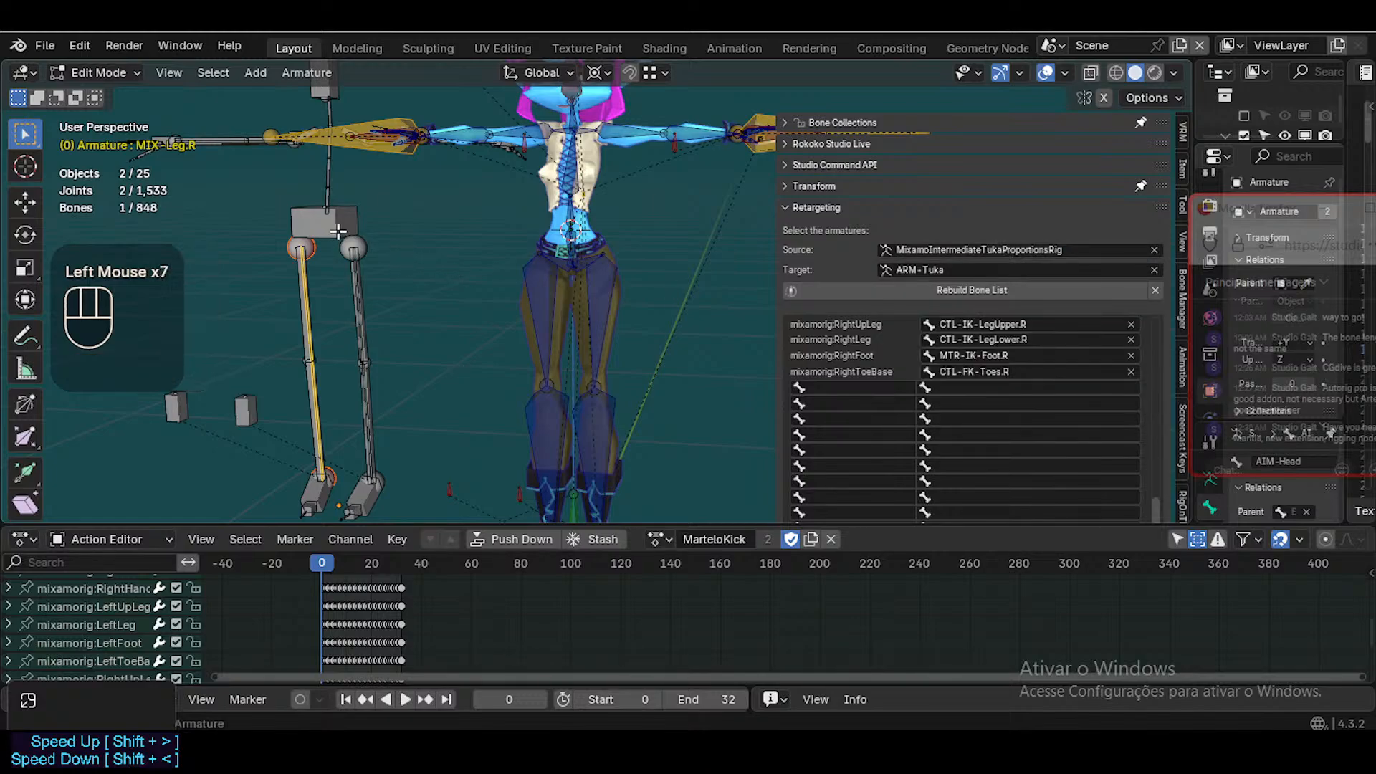
Configure Batch Rename for the selected objects with the Set Name type and remove the Strip Characters action
key("F2")
key("Return")
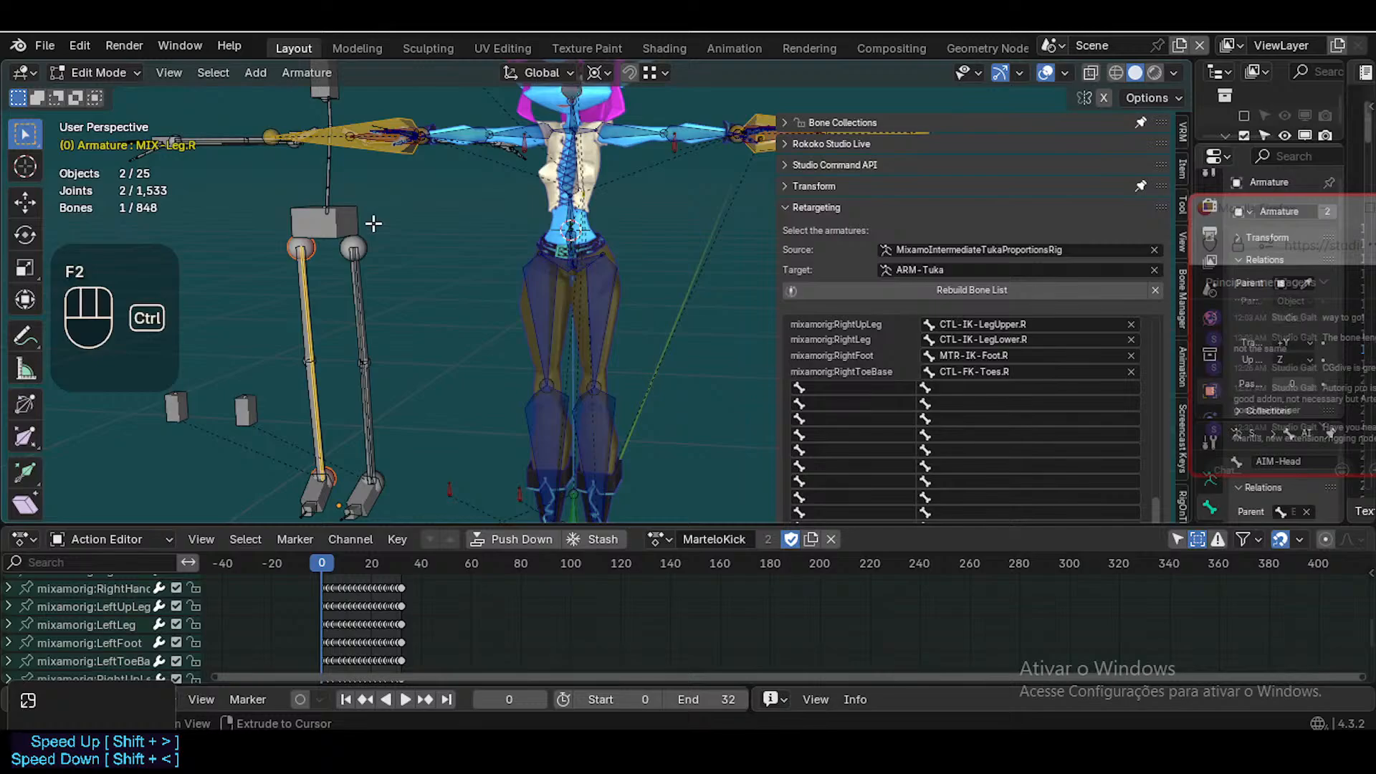
key("ctrl+F2")
left_click(445, 232)
left_click(446, 232)
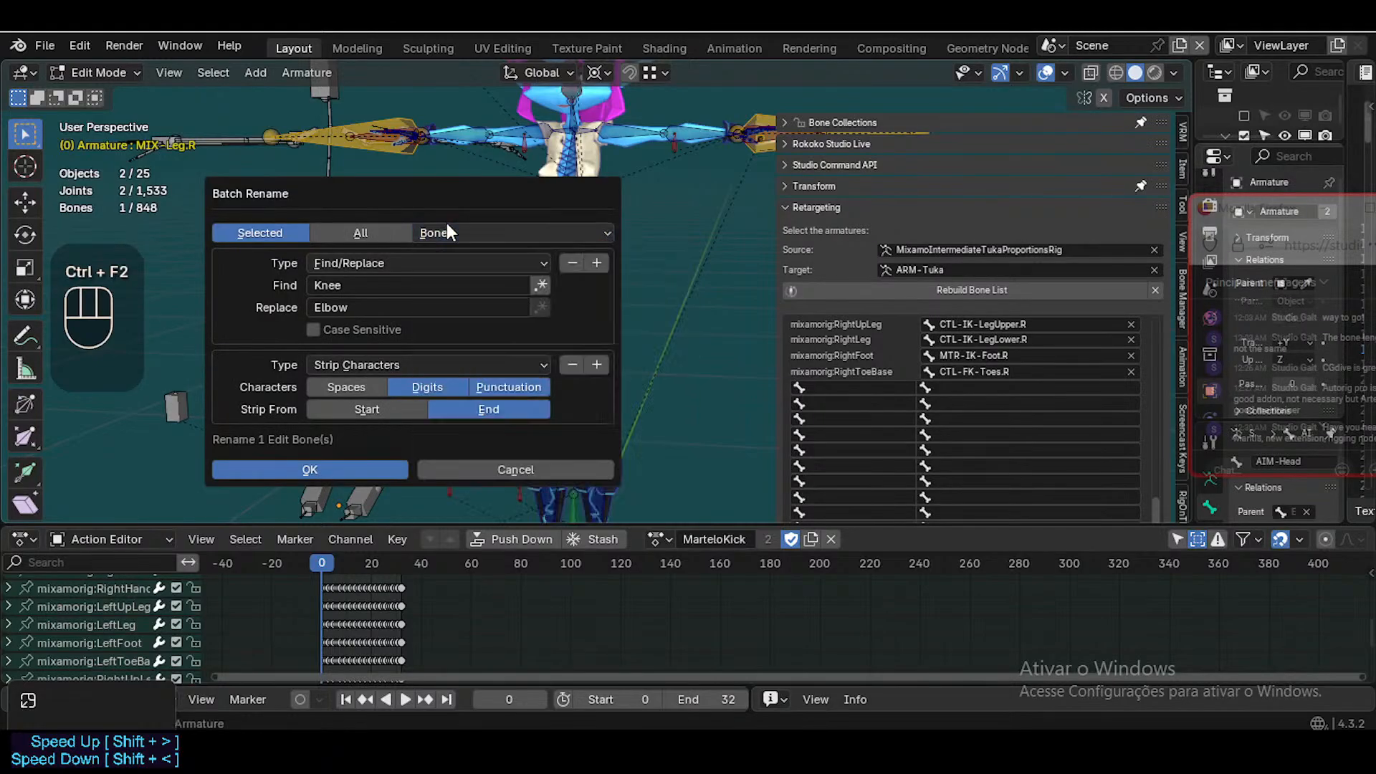
left_click(445, 232)
left_click(441, 281)
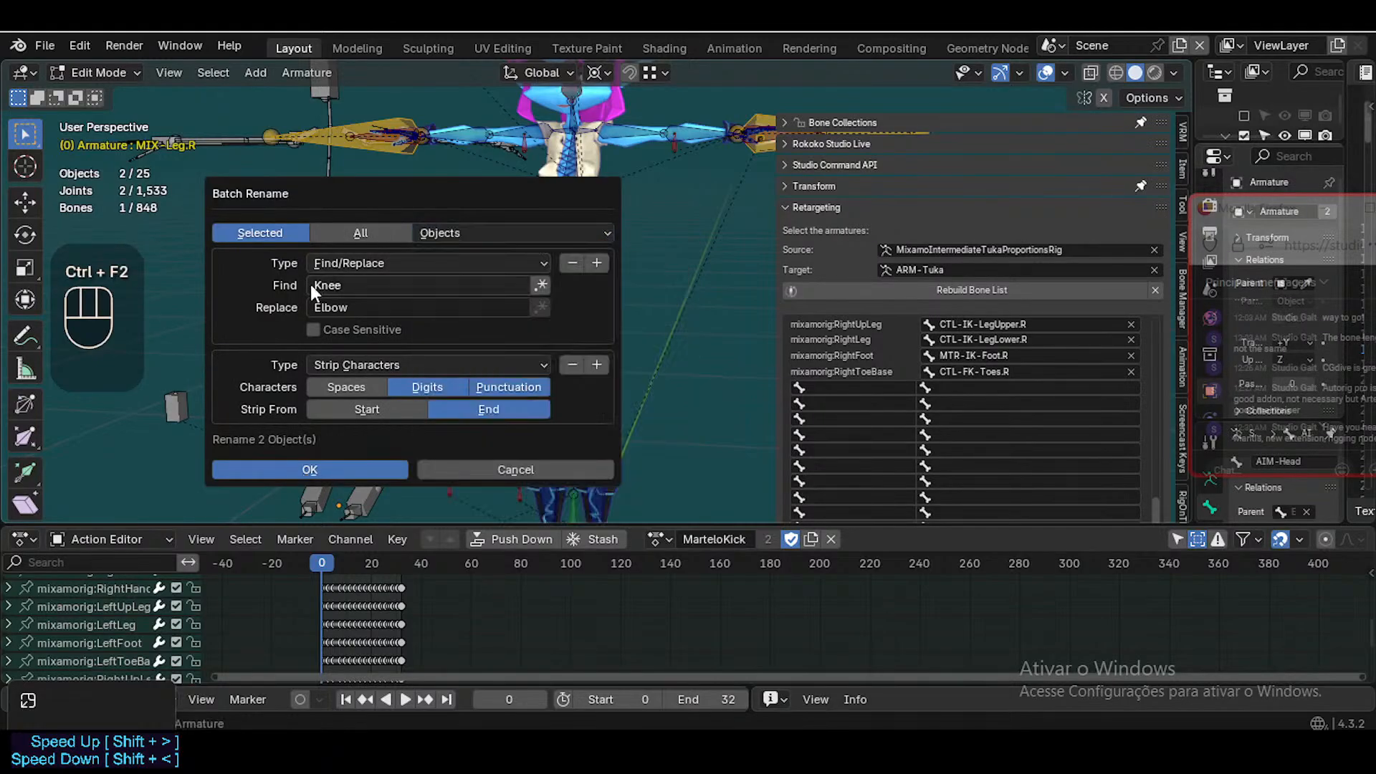
left_click(357, 261)
left_click(350, 307)
left_click(368, 267)
left_click(368, 268)
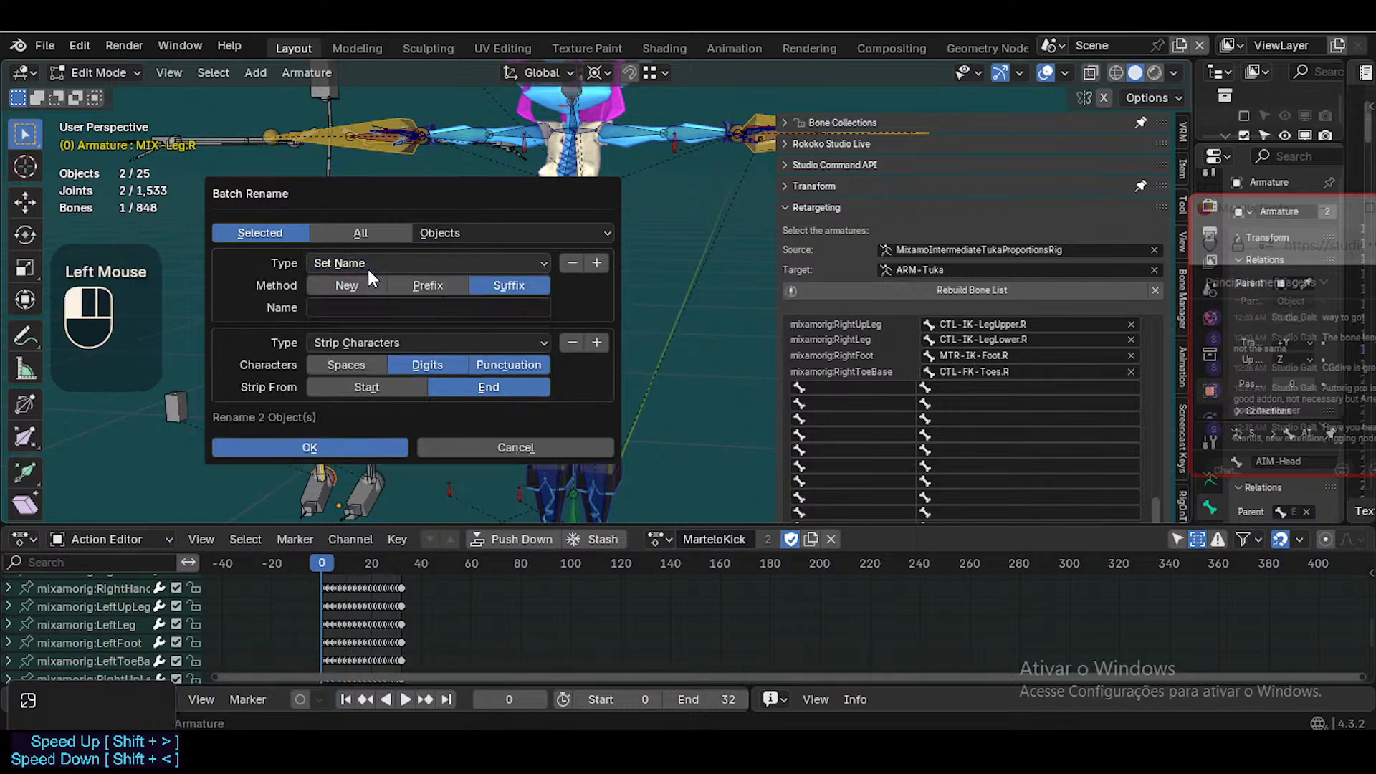
left_click(572, 342)
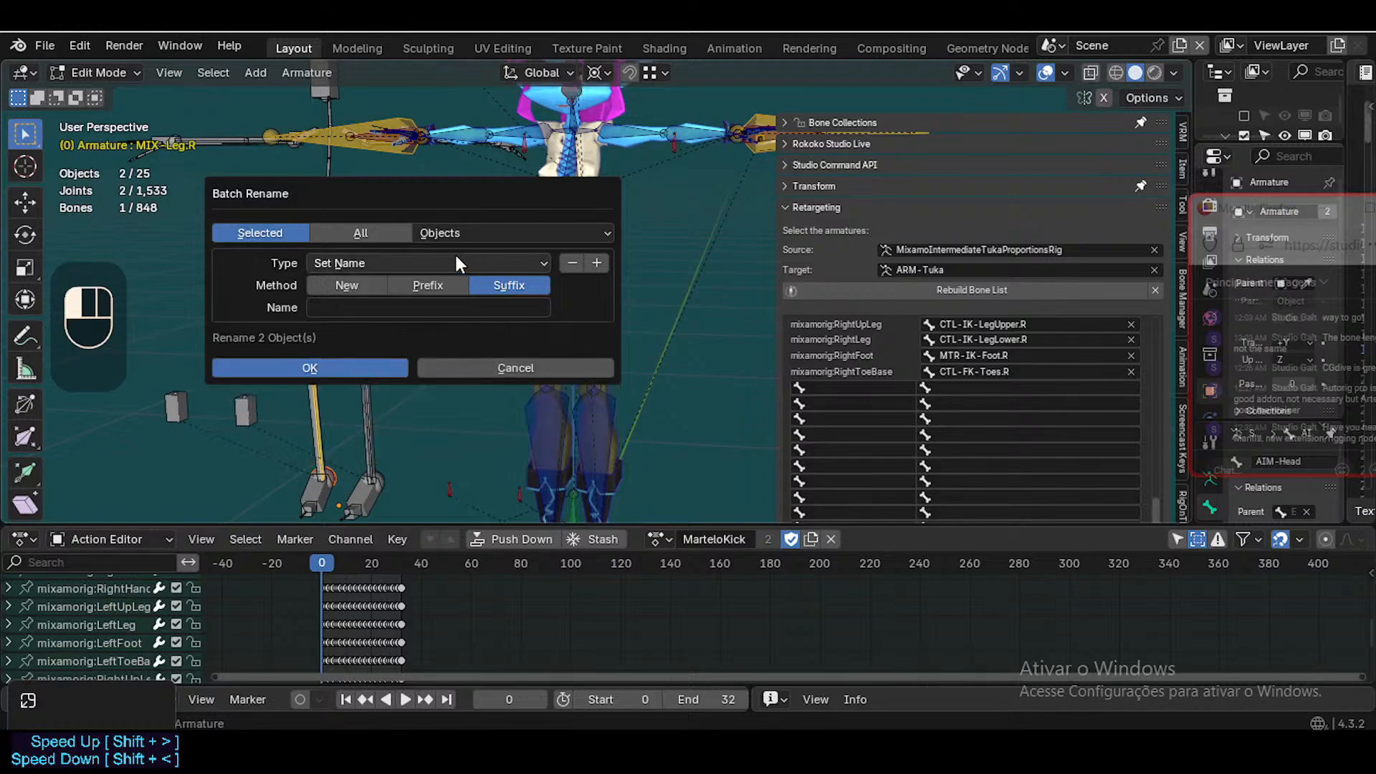
Batch rename the selected armature objects with the New method and the name JolleenMixamoRig
left_click(348, 284)
left_click(370, 306)
key("shift")
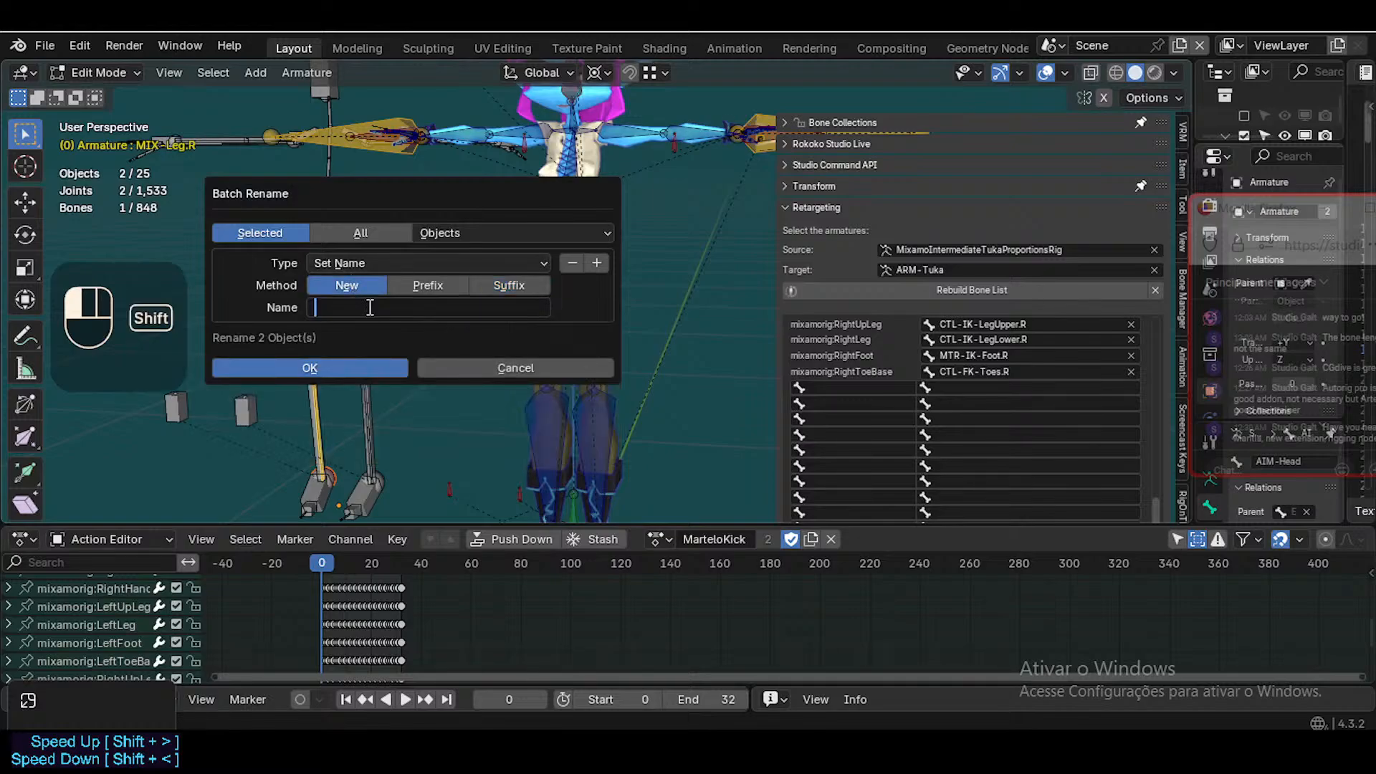
type("MixamoRig")
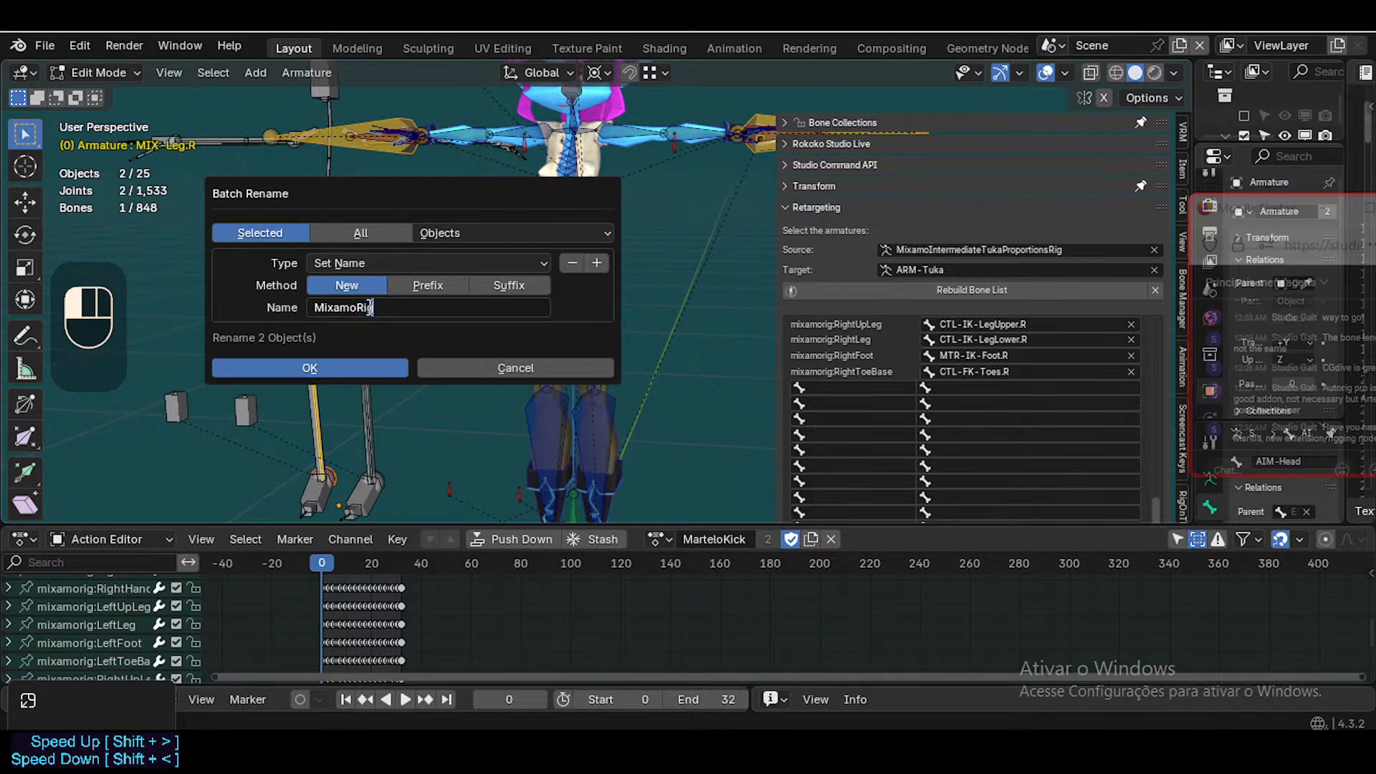
type("Jolleen")
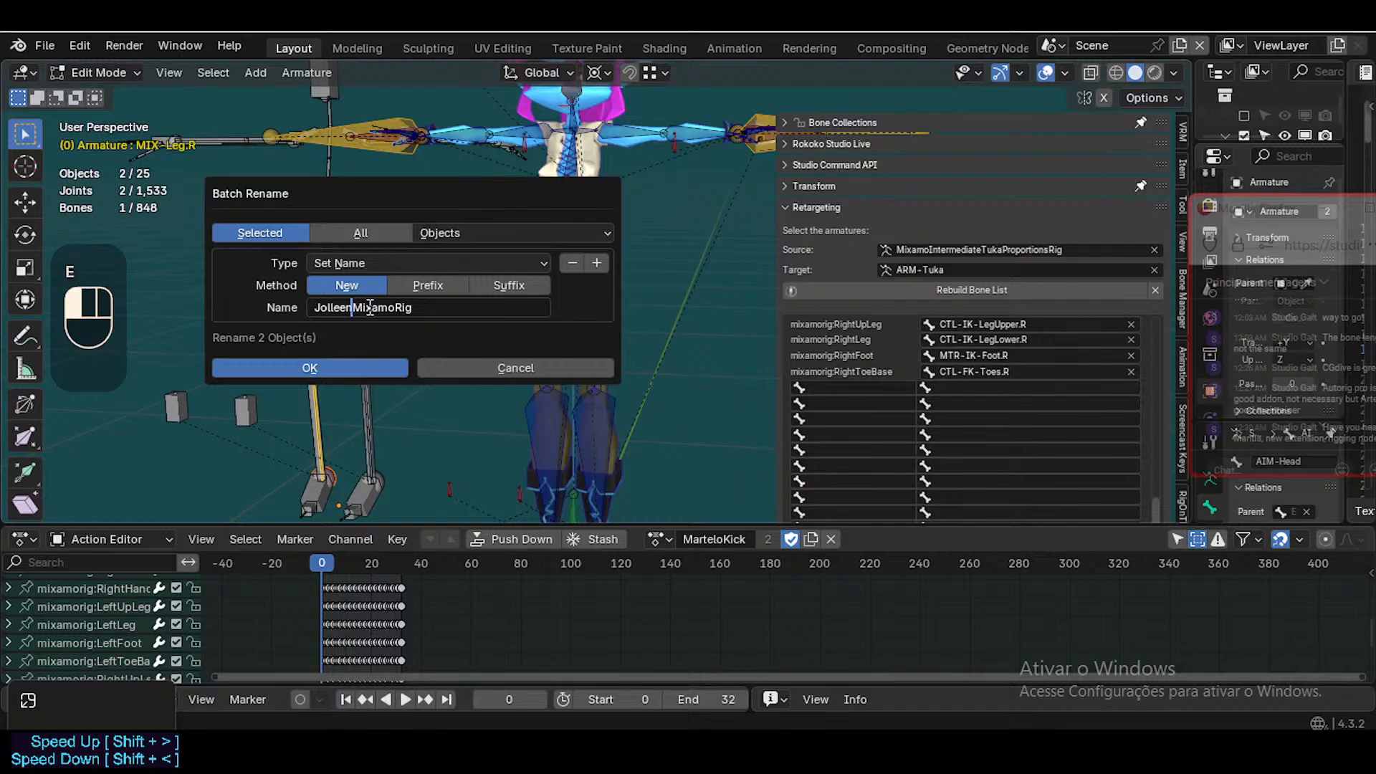
left_click(372, 371)
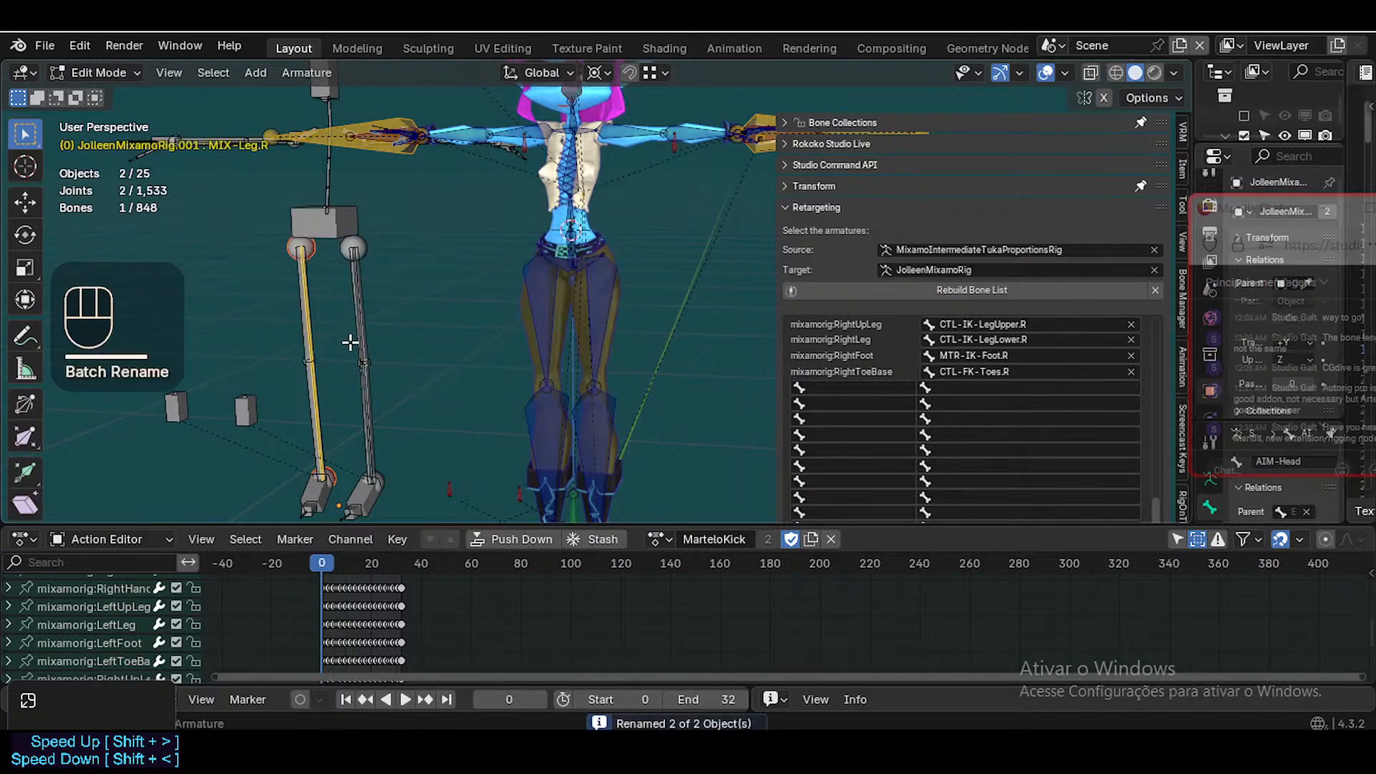
key("F2")
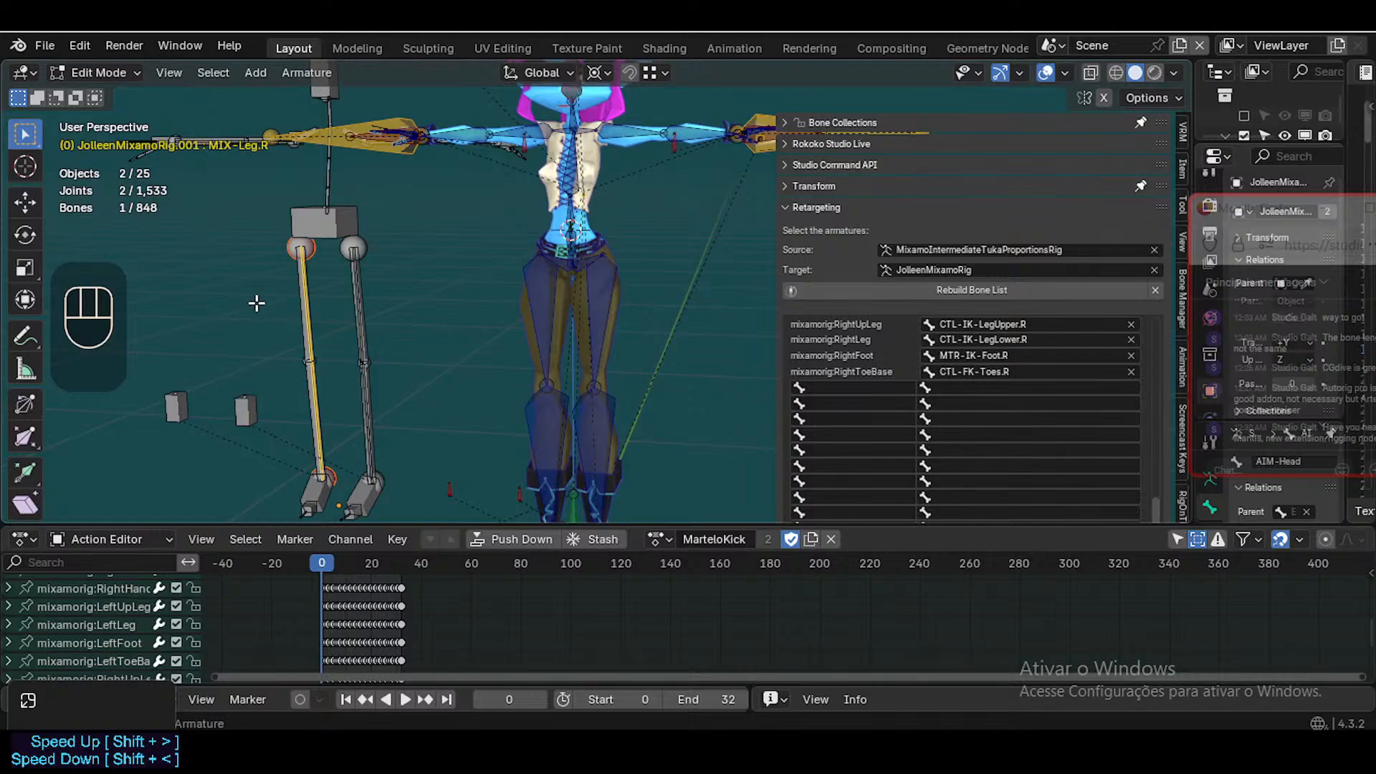
Set the source of the first custom mapping entry to MIX-Elbow.L
scroll(1066, 417, "up", 2)
scroll(1068, 423, "up", 3)
scroll(1083, 437, "down", 4)
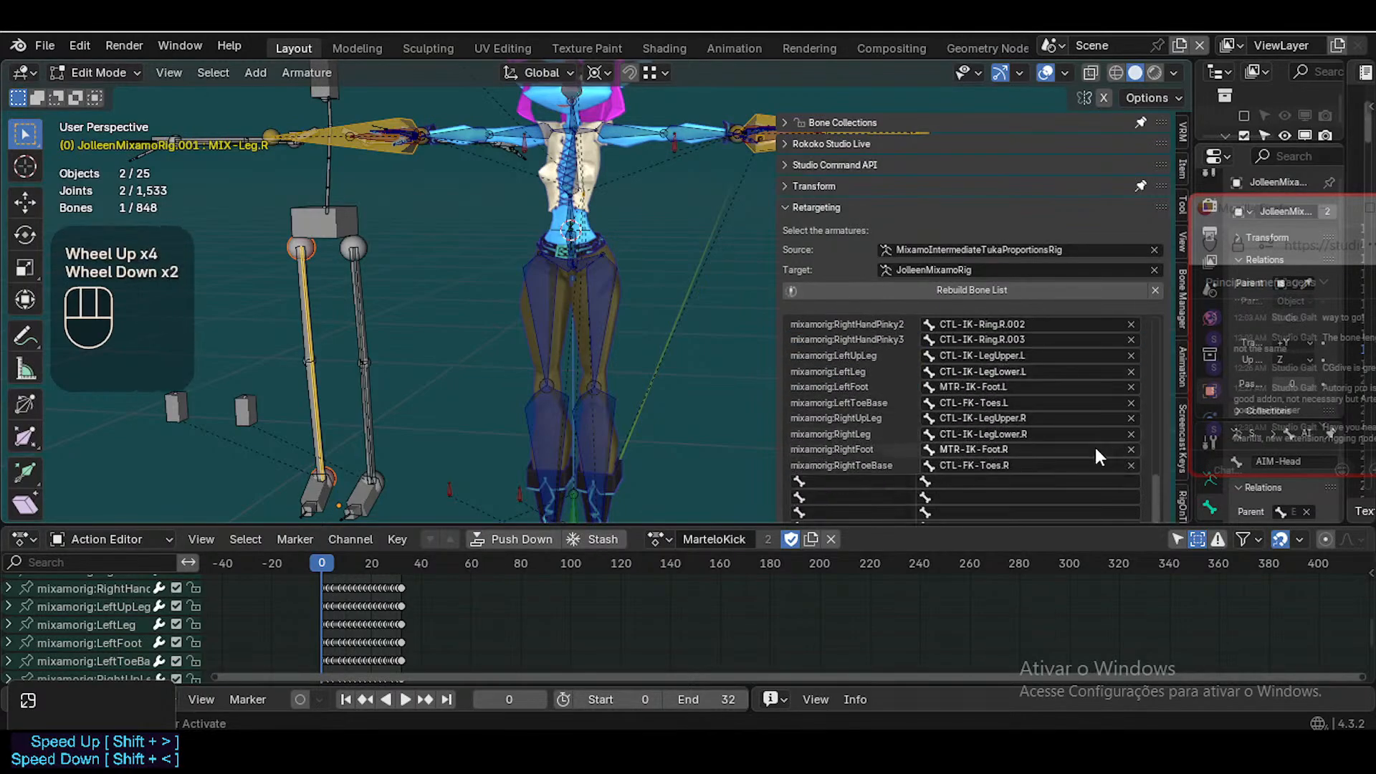
left_click(862, 434)
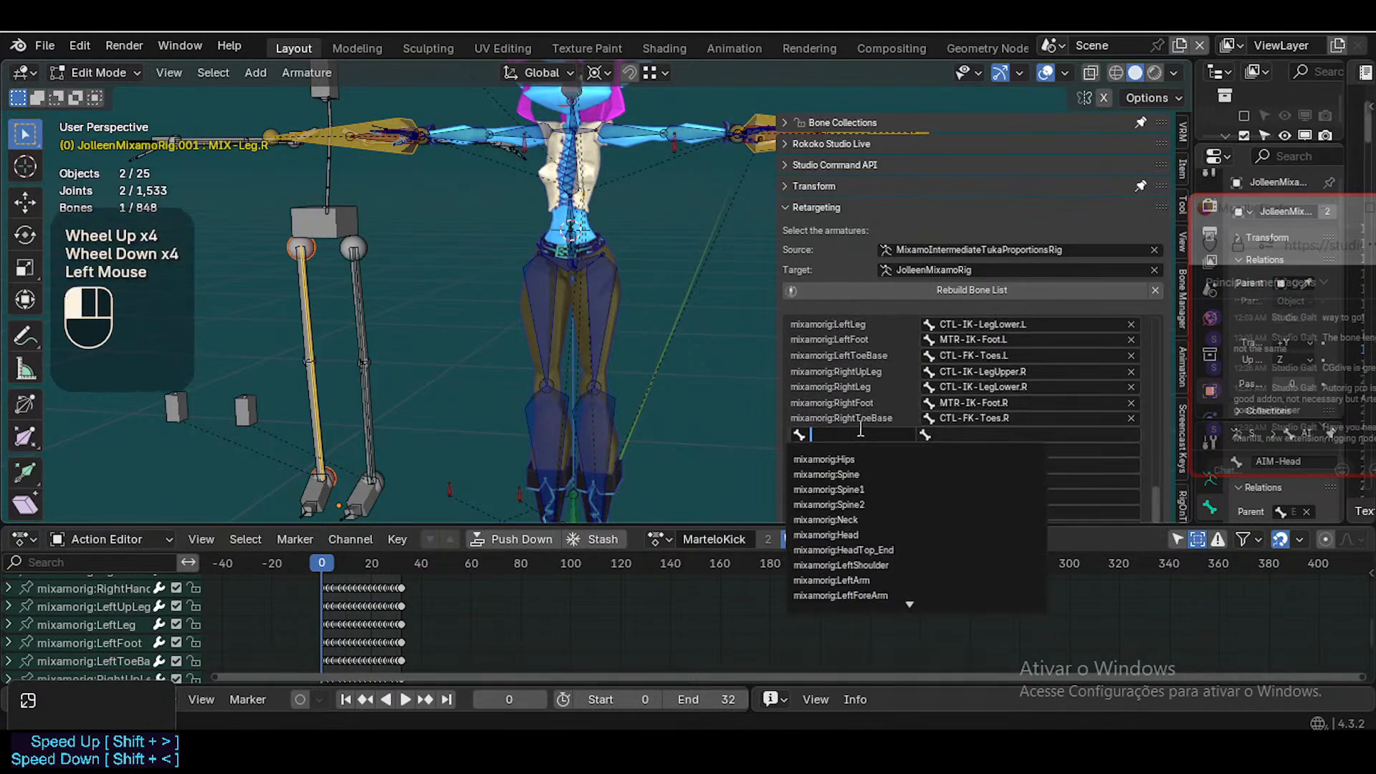
type("MIx")
key("Down")
key("Return")
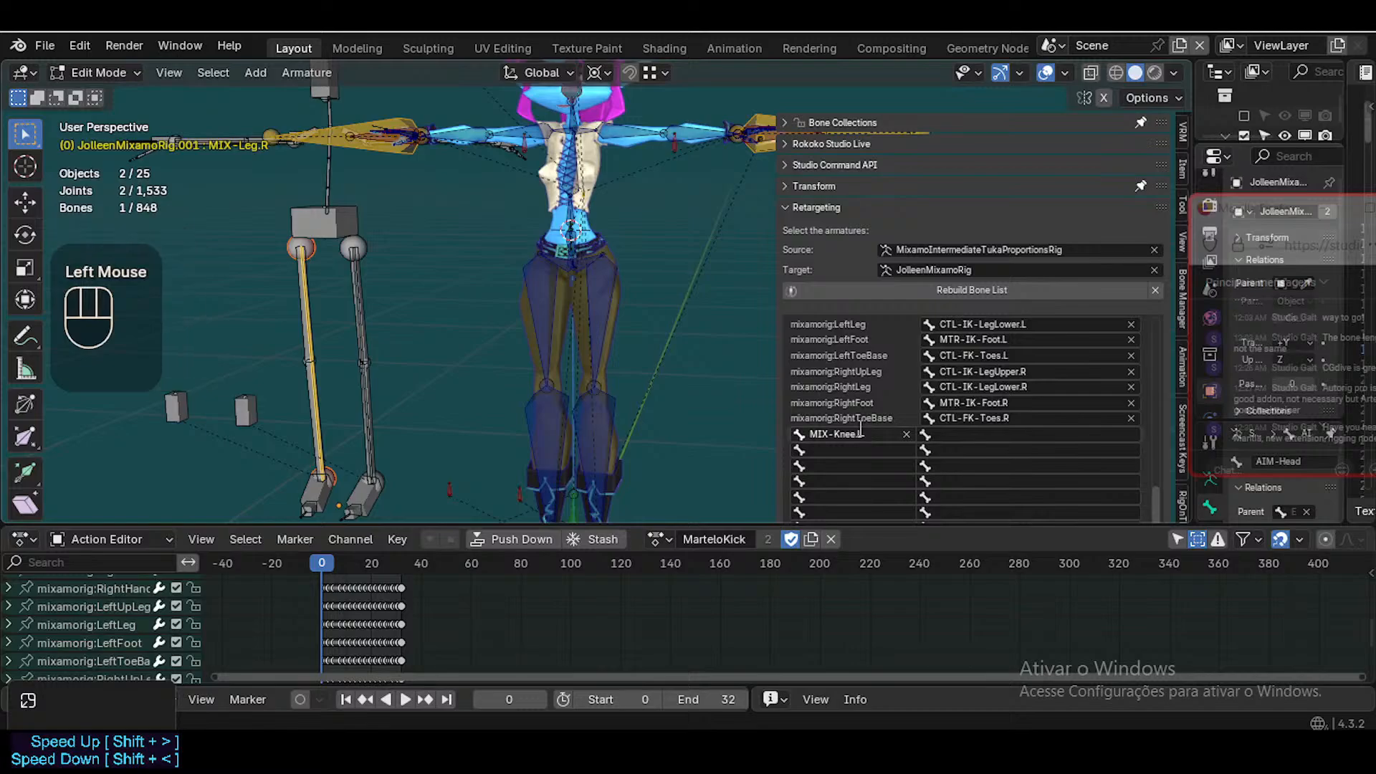
left_click(860, 430)
type("Elbo")
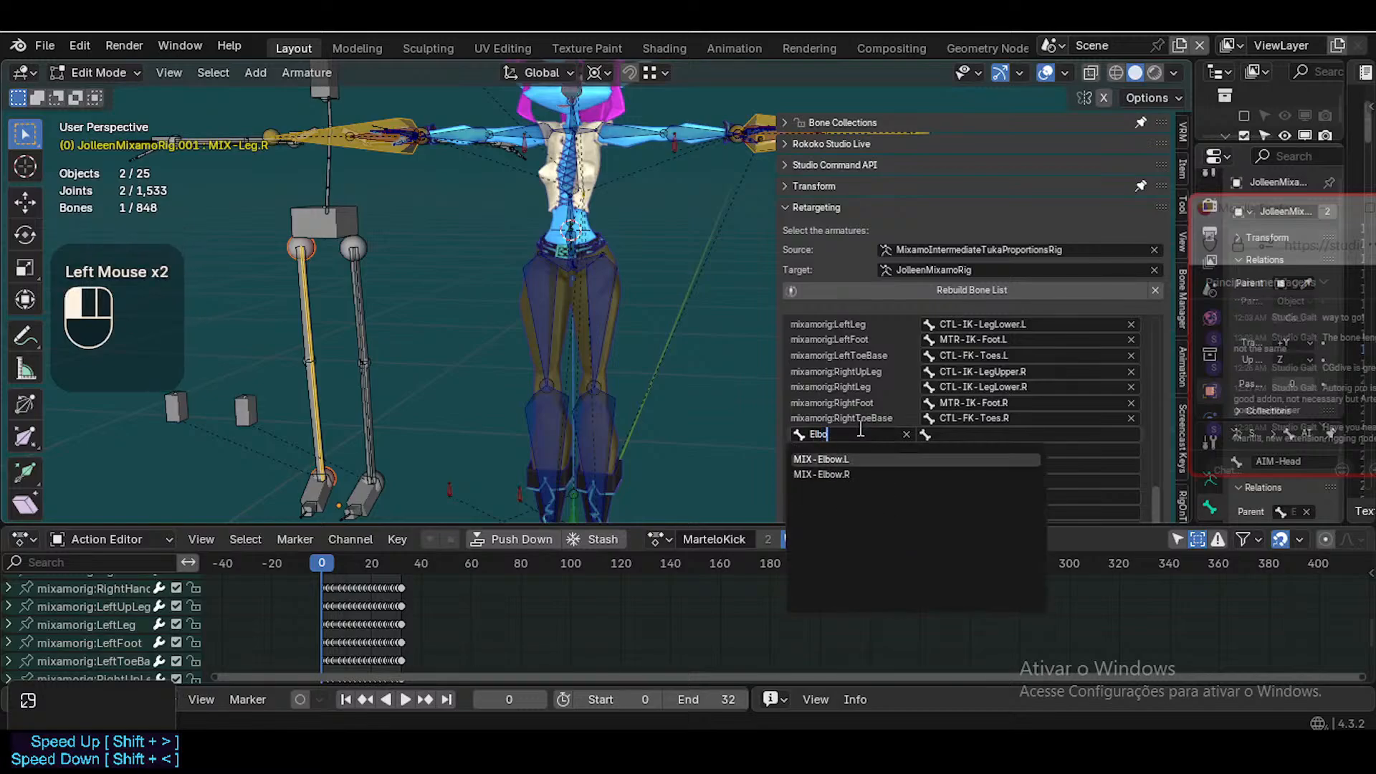
key("Return")
Copy the first custom entry's source into the second entry and change it to MIX-Elbow.R
key("ctrl+c")
key("ctrl+v")
left_click(869, 448)
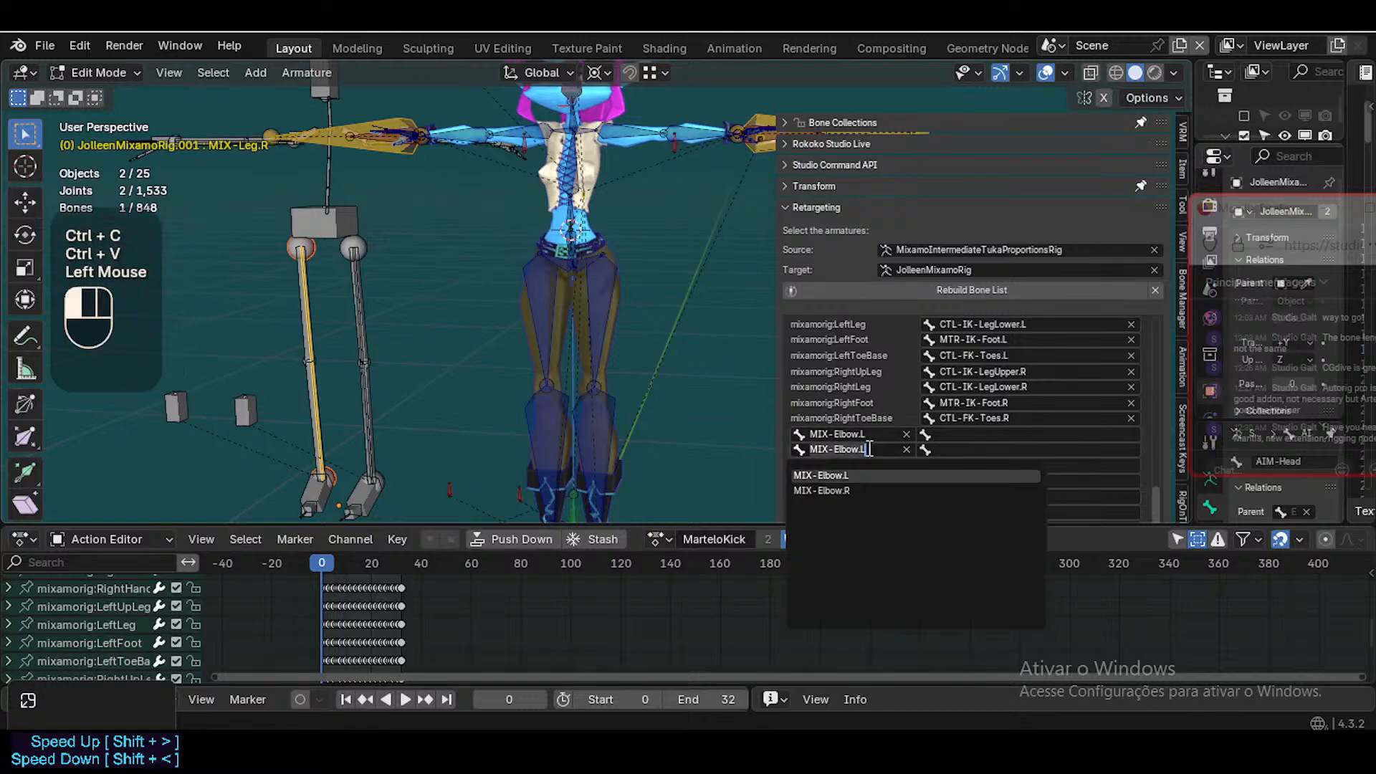
left_click(869, 449)
key("BackSpace")
type("R")
key("Return")
left_click(866, 446)
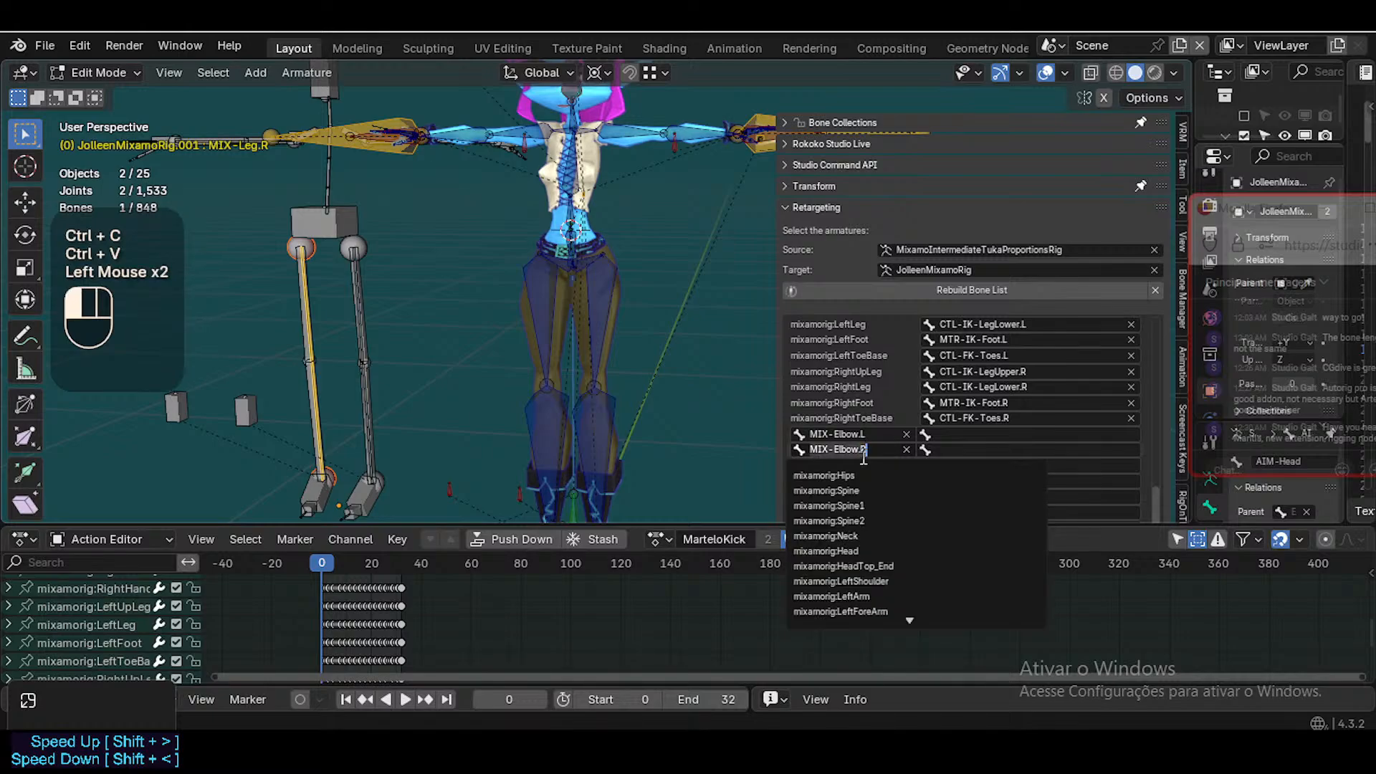
Look up the available knee bones in the source of the fourth custom mapping entry without assigning one
left_click(853, 477)
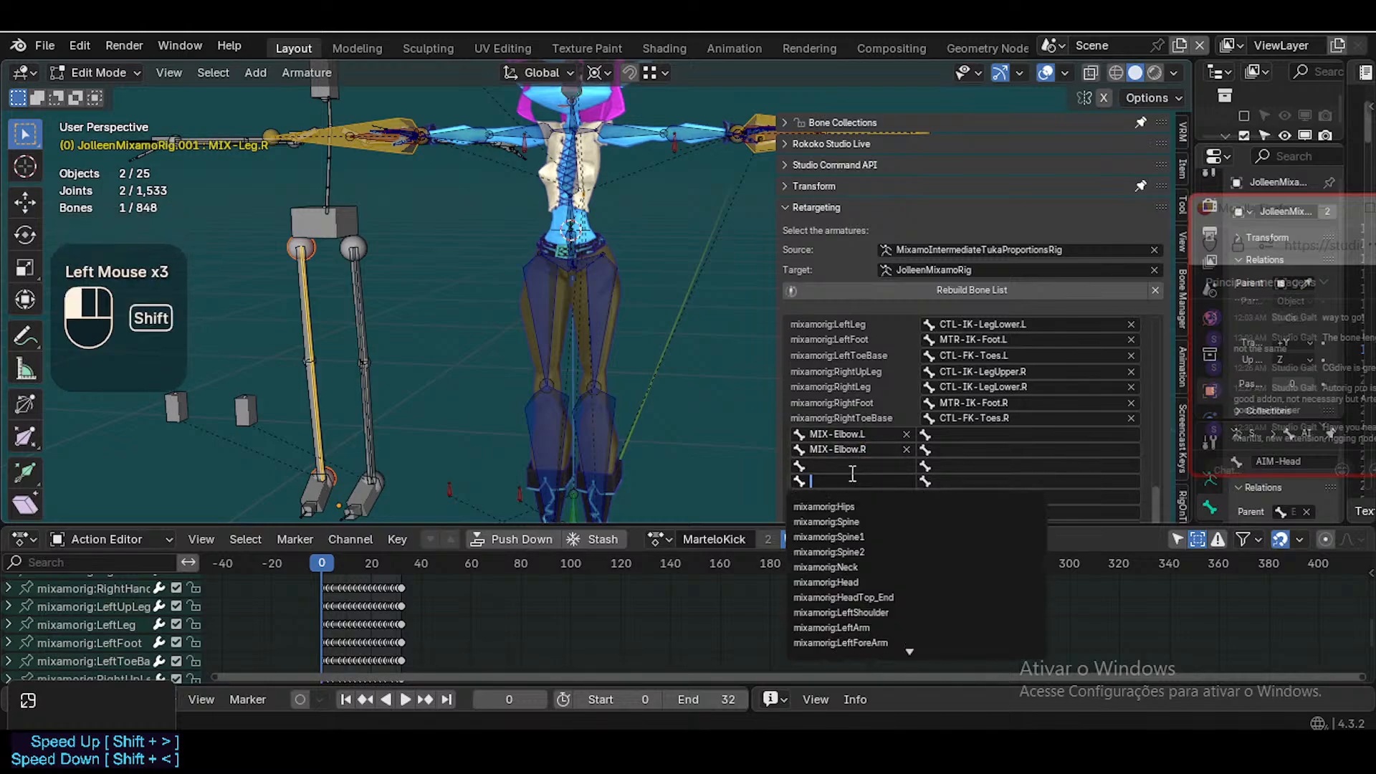
type("Kne")
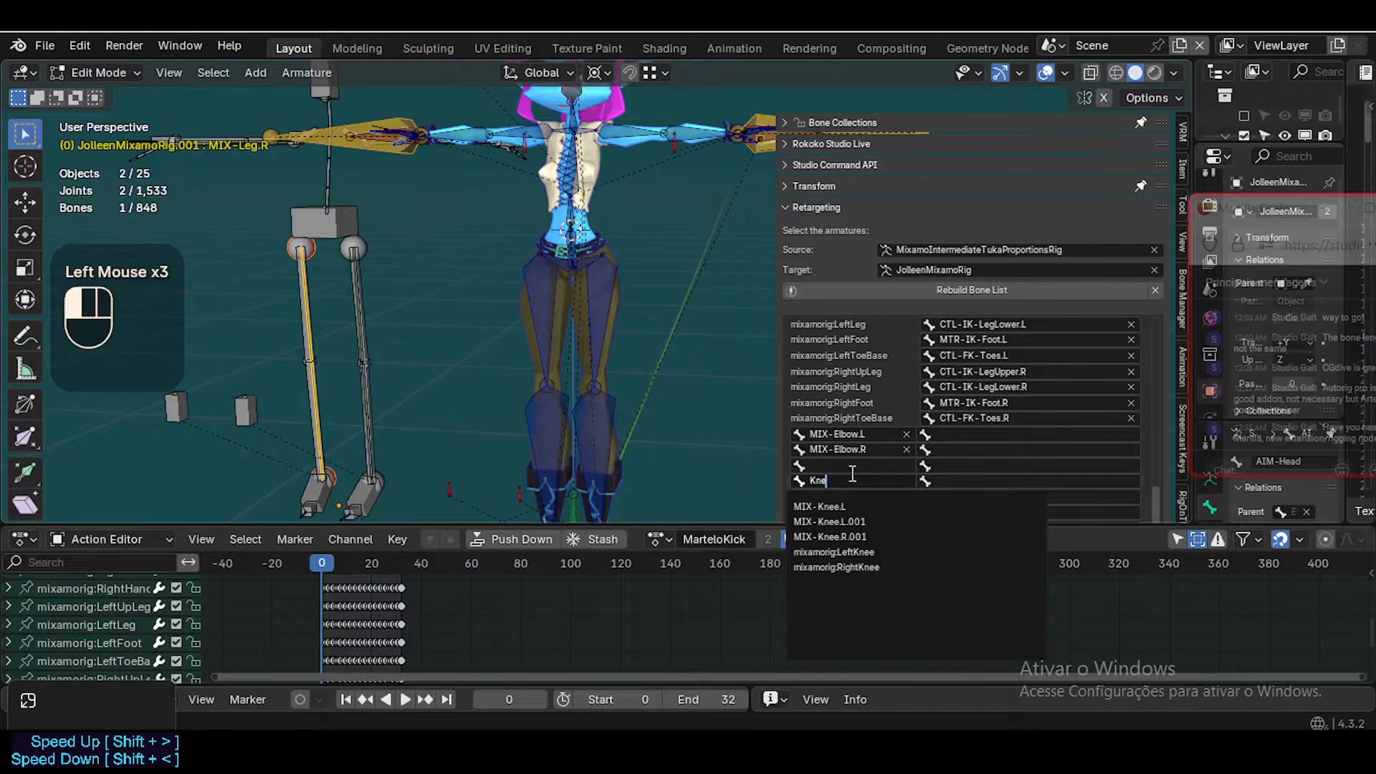
left_click(849, 471)
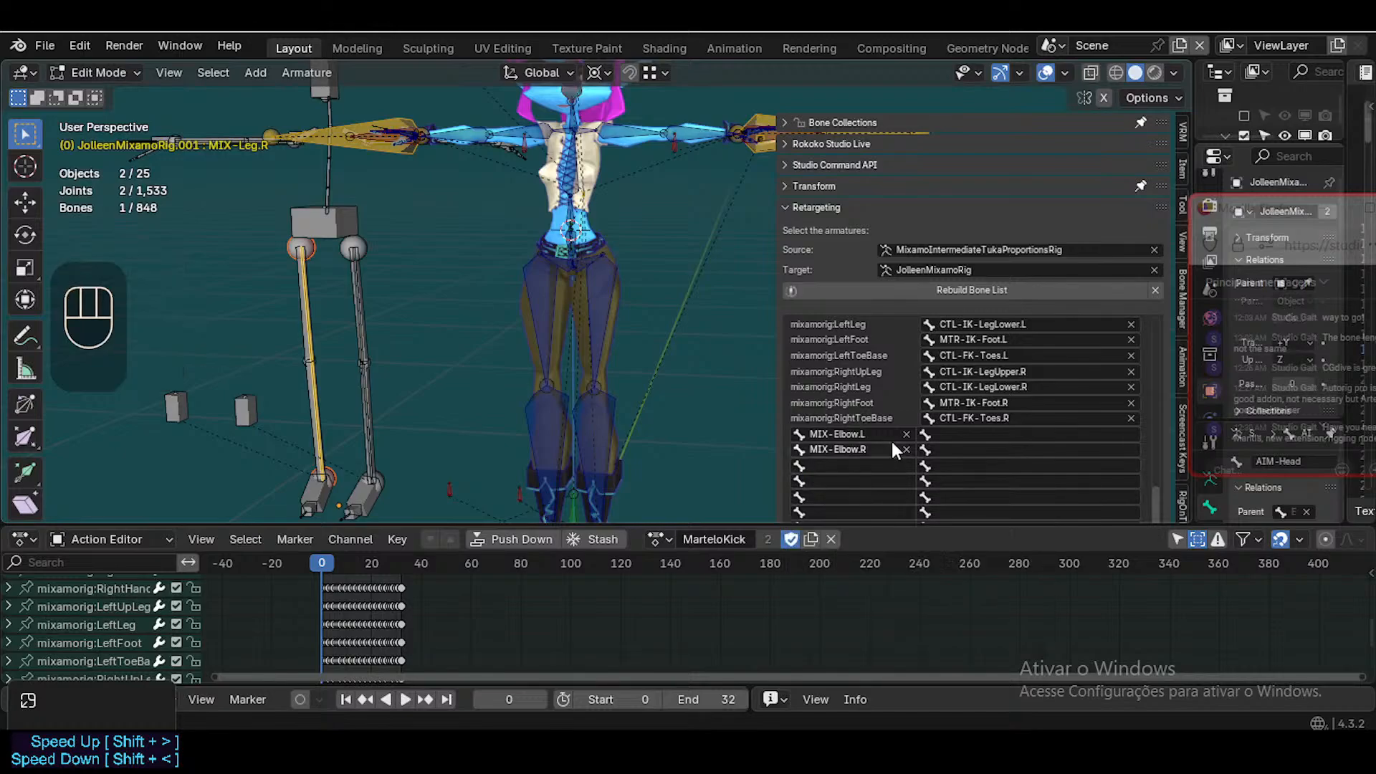
Undo the cleared retargeting target and the earlier armature rename, restoring ARM-Tuka as the target
left_click(936, 272)
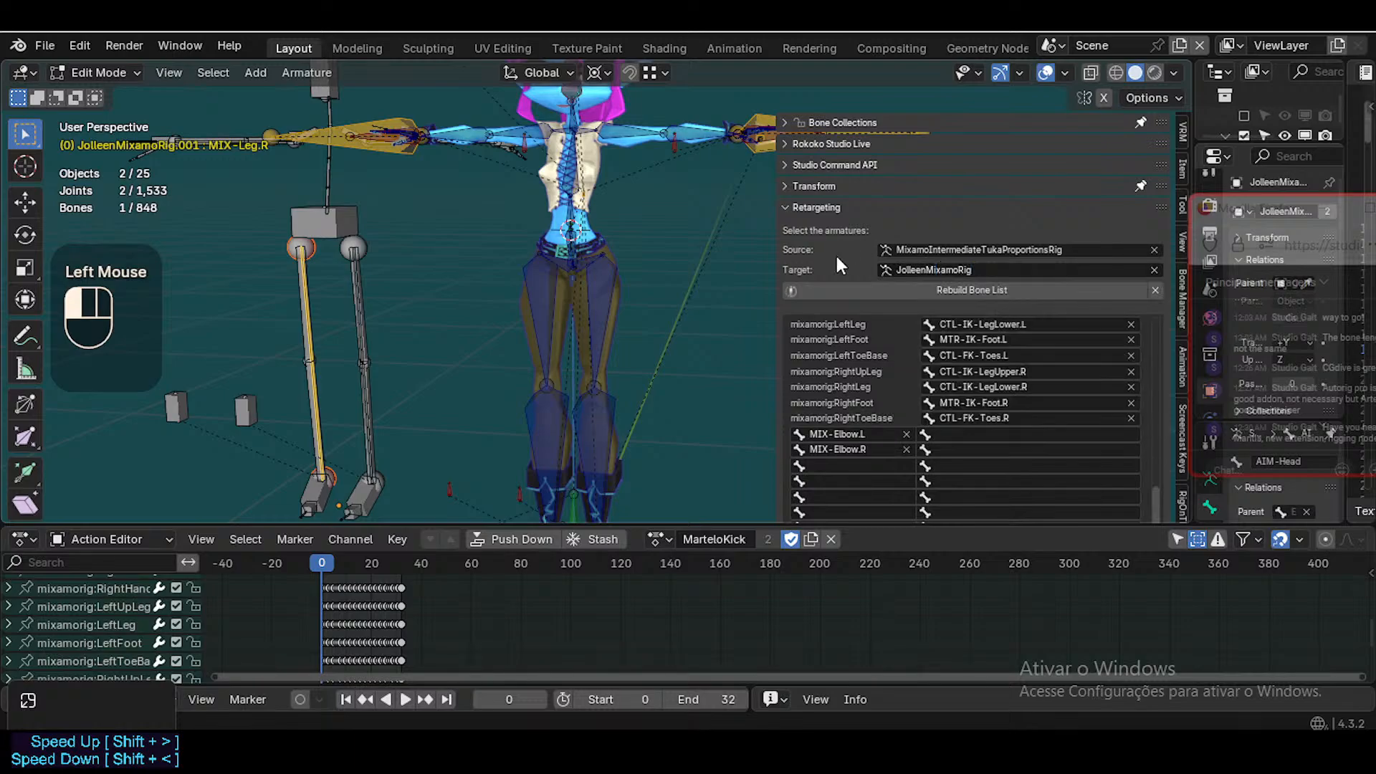
left_click(935, 269)
left_click(1021, 295)
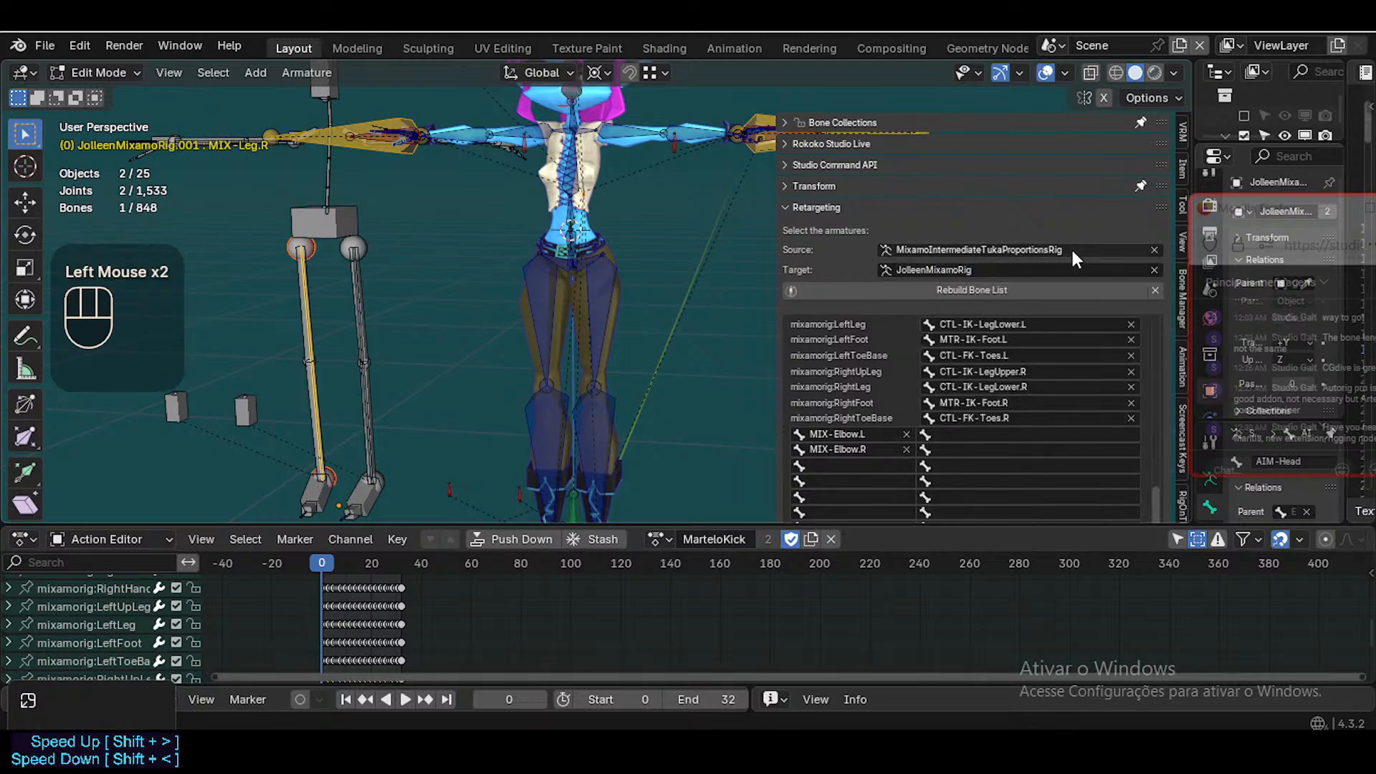
left_click(1156, 270)
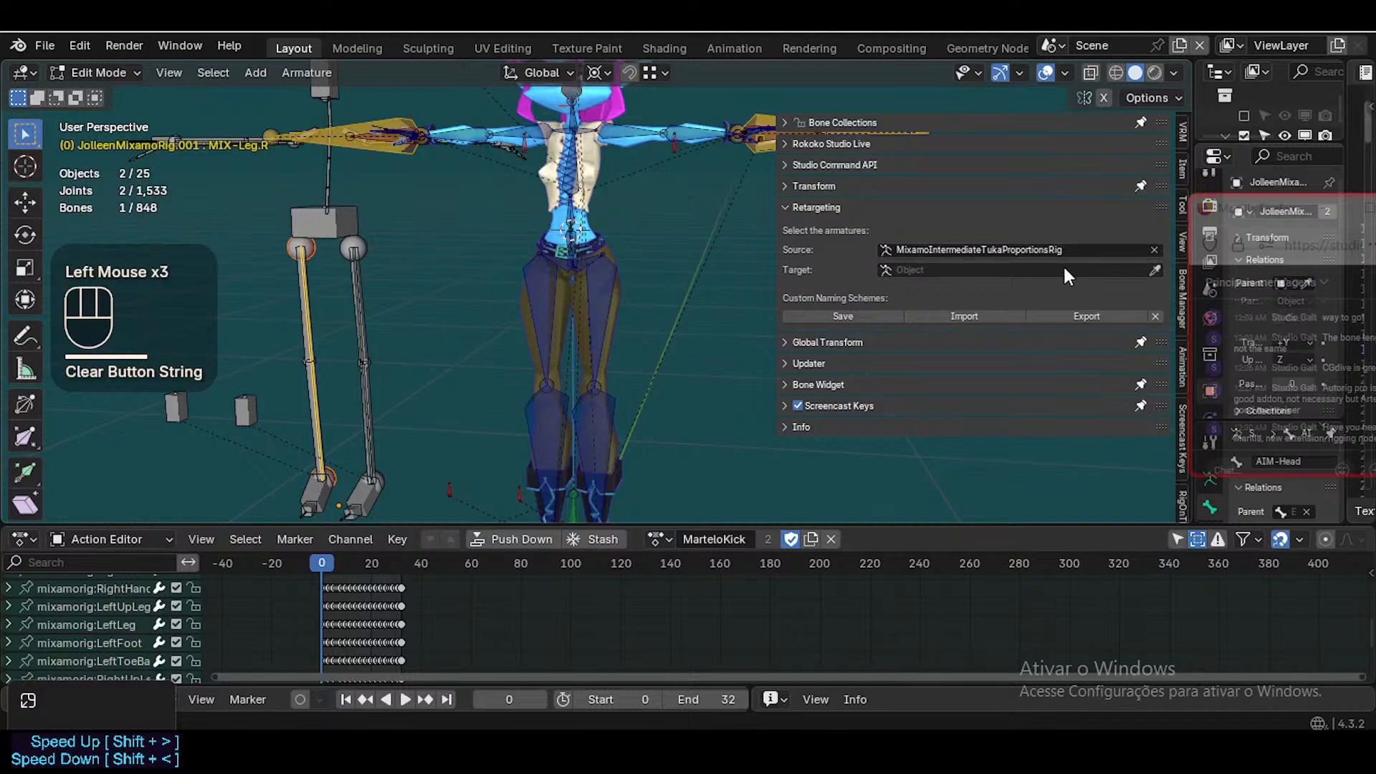
key("ctrl+z")
key("ctrl+z")
left_click(756, 283)
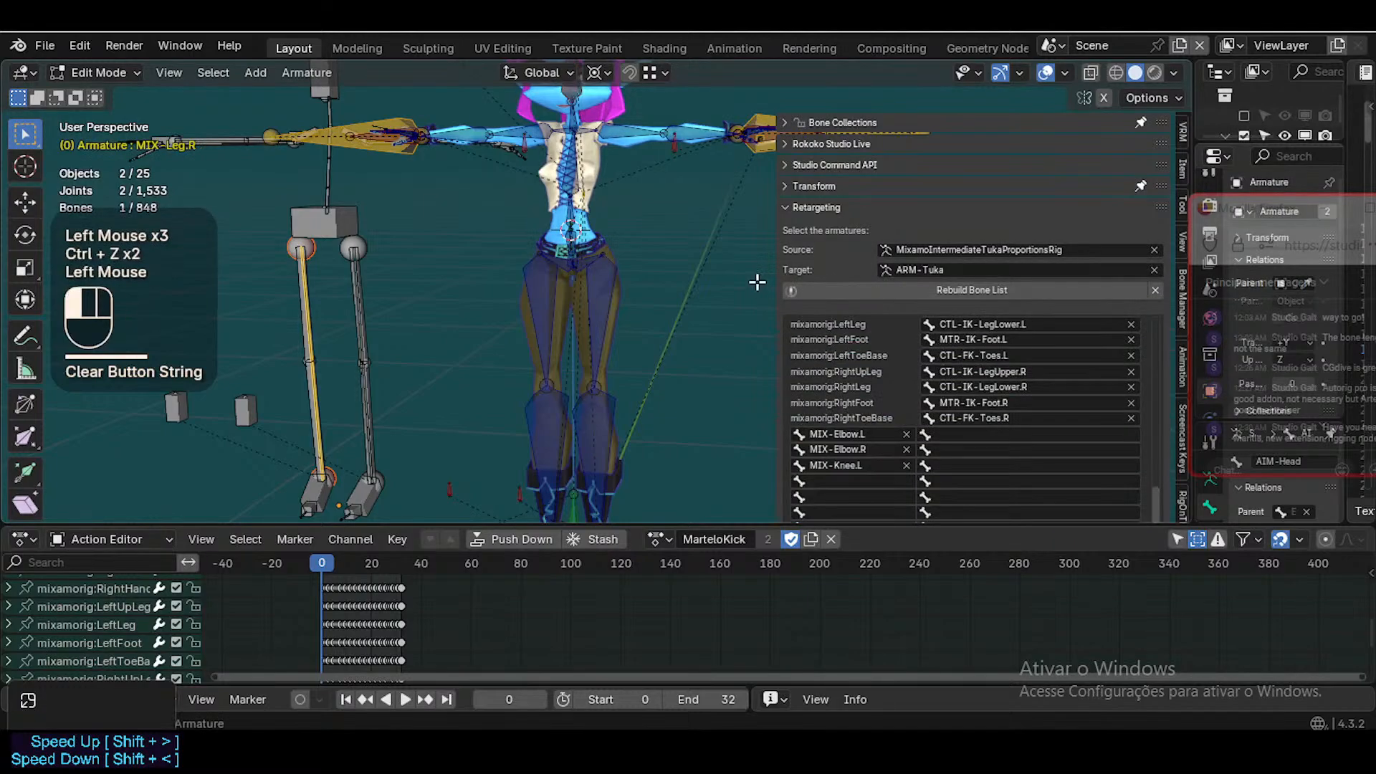
key("ctrl+z")
Leave armature editing for Object Mode and select only the imported Mixamo armature beside the character
left_click(931, 256)
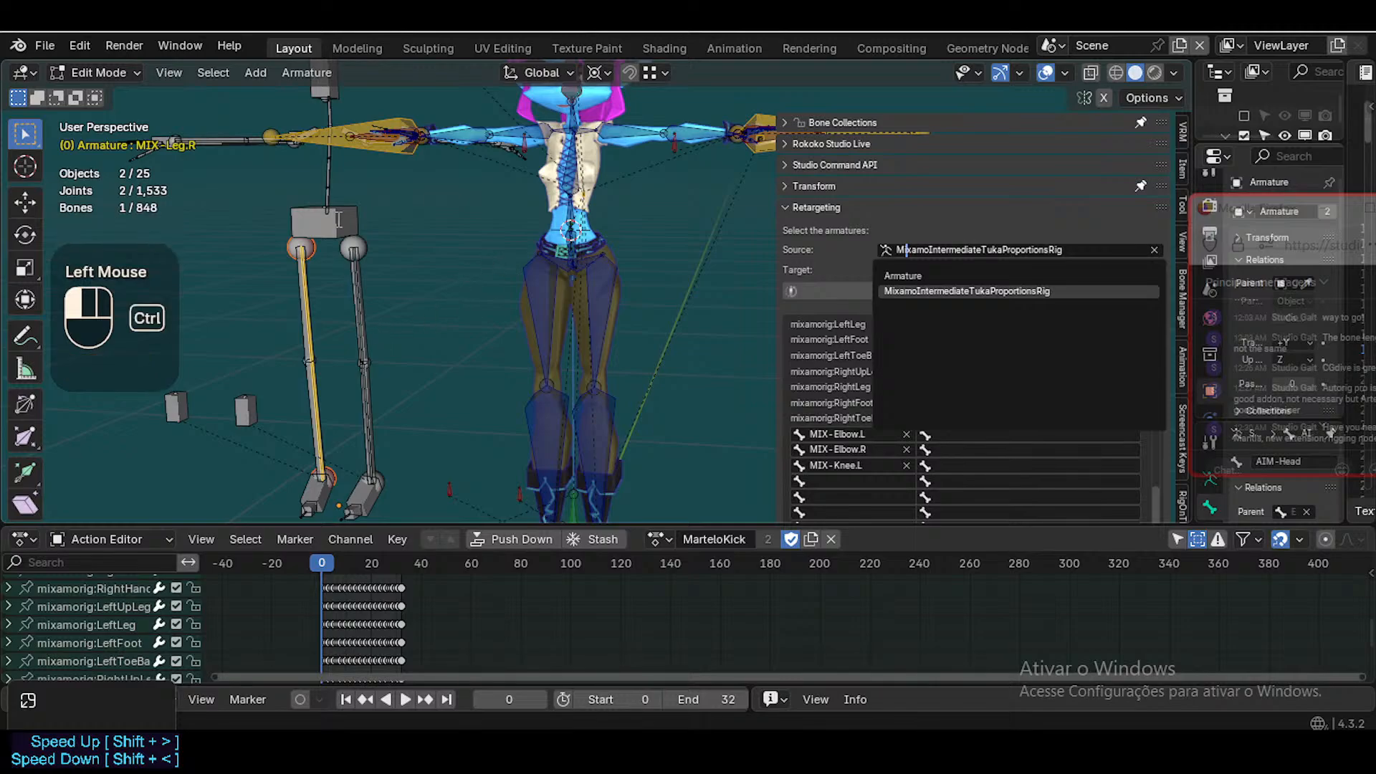
left_click(339, 219)
left_click(339, 219)
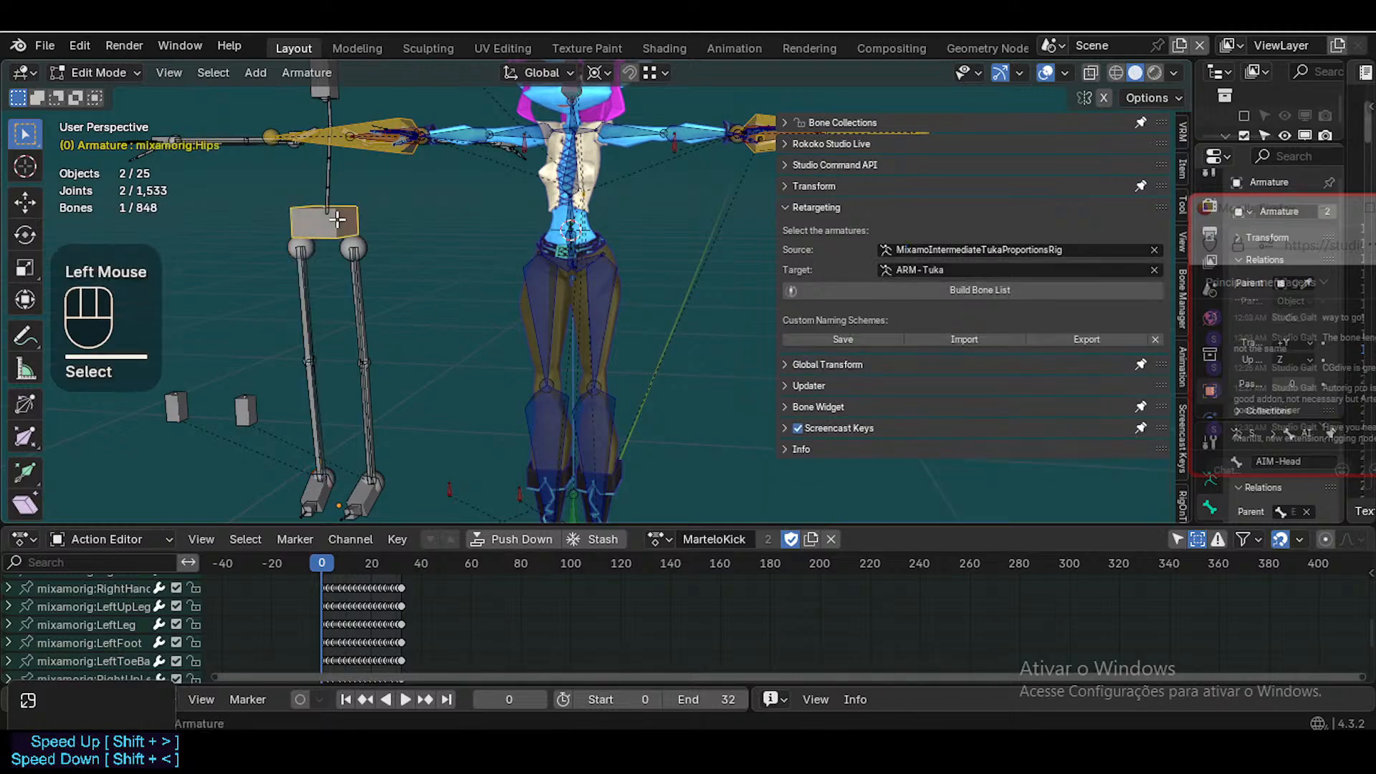
key("ctrl+Tab")
left_click(313, 316)
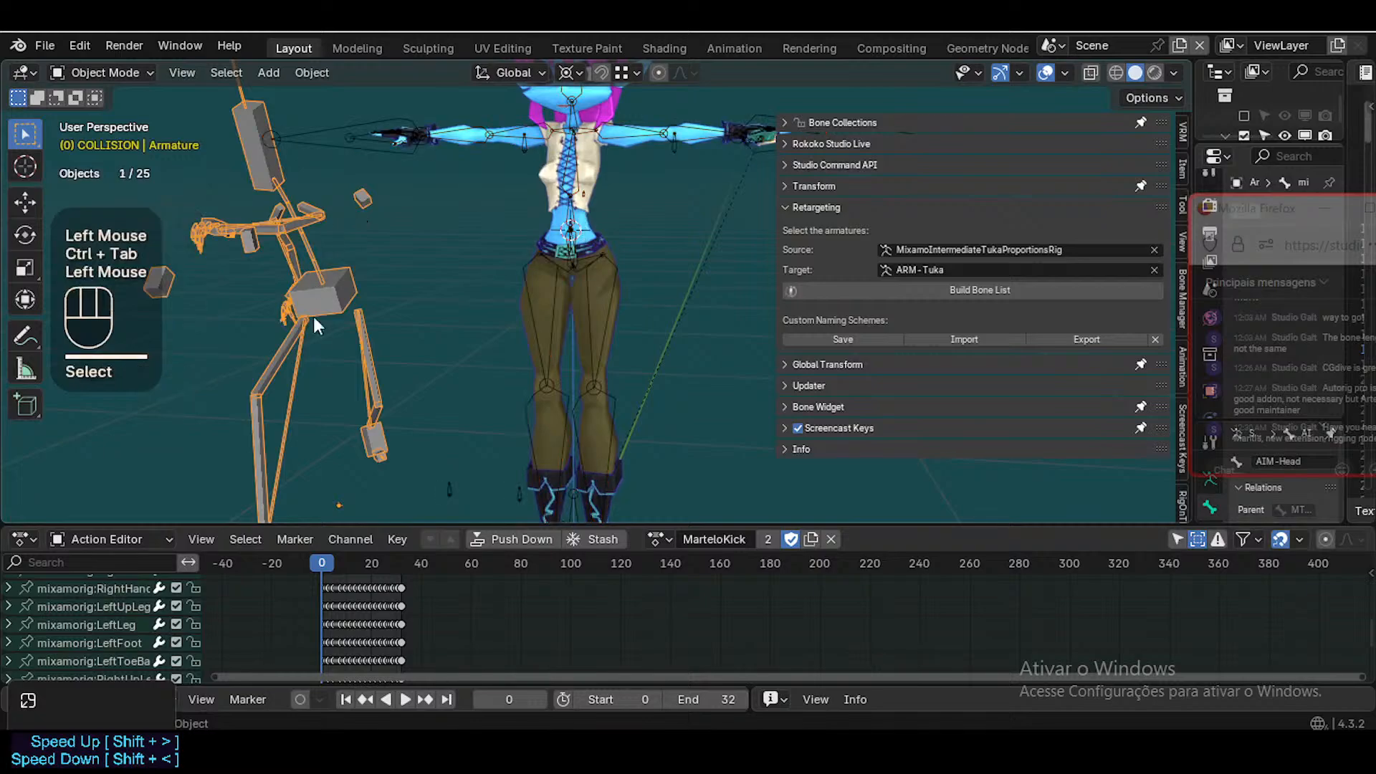
left_click(313, 316)
Set the retargeting source to Armature and build the bone list against ARM-Tuka
left_click(1035, 251)
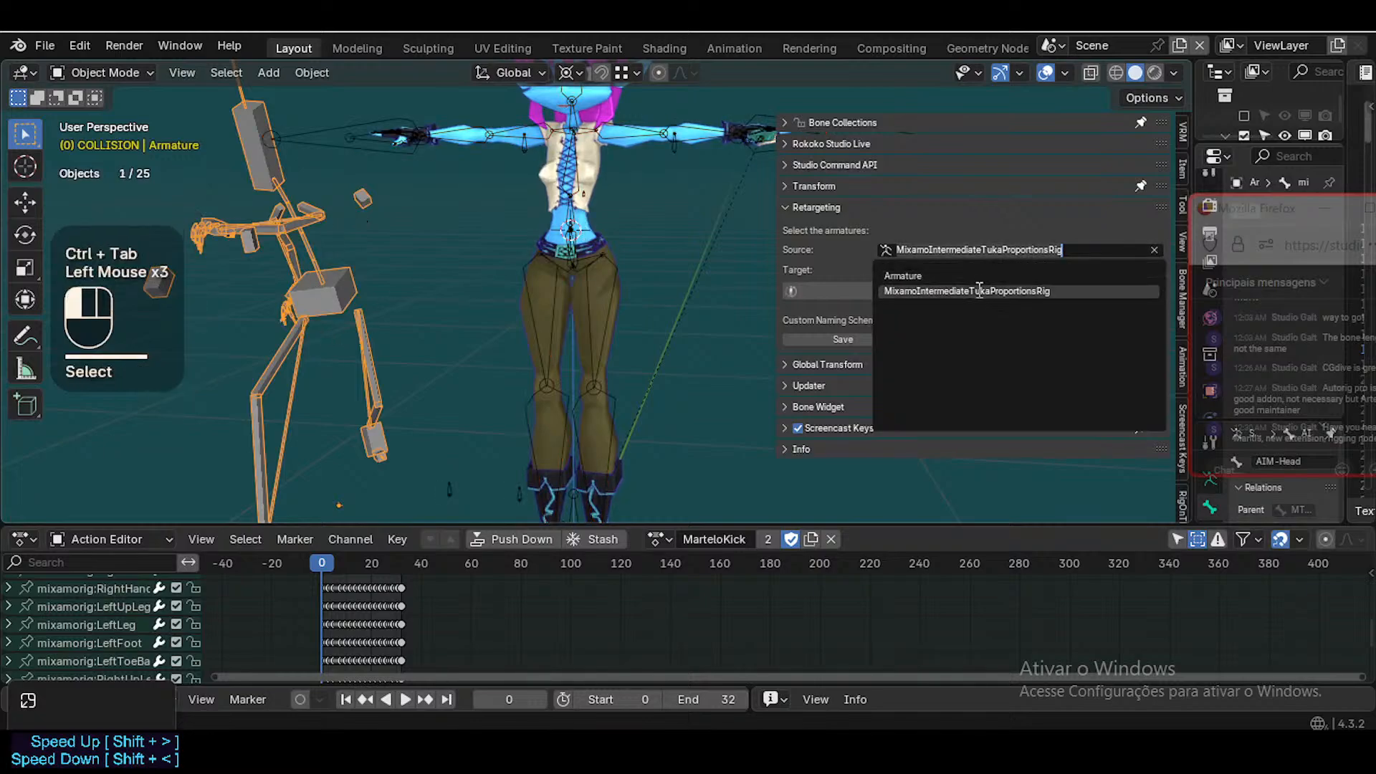
left_click(946, 275)
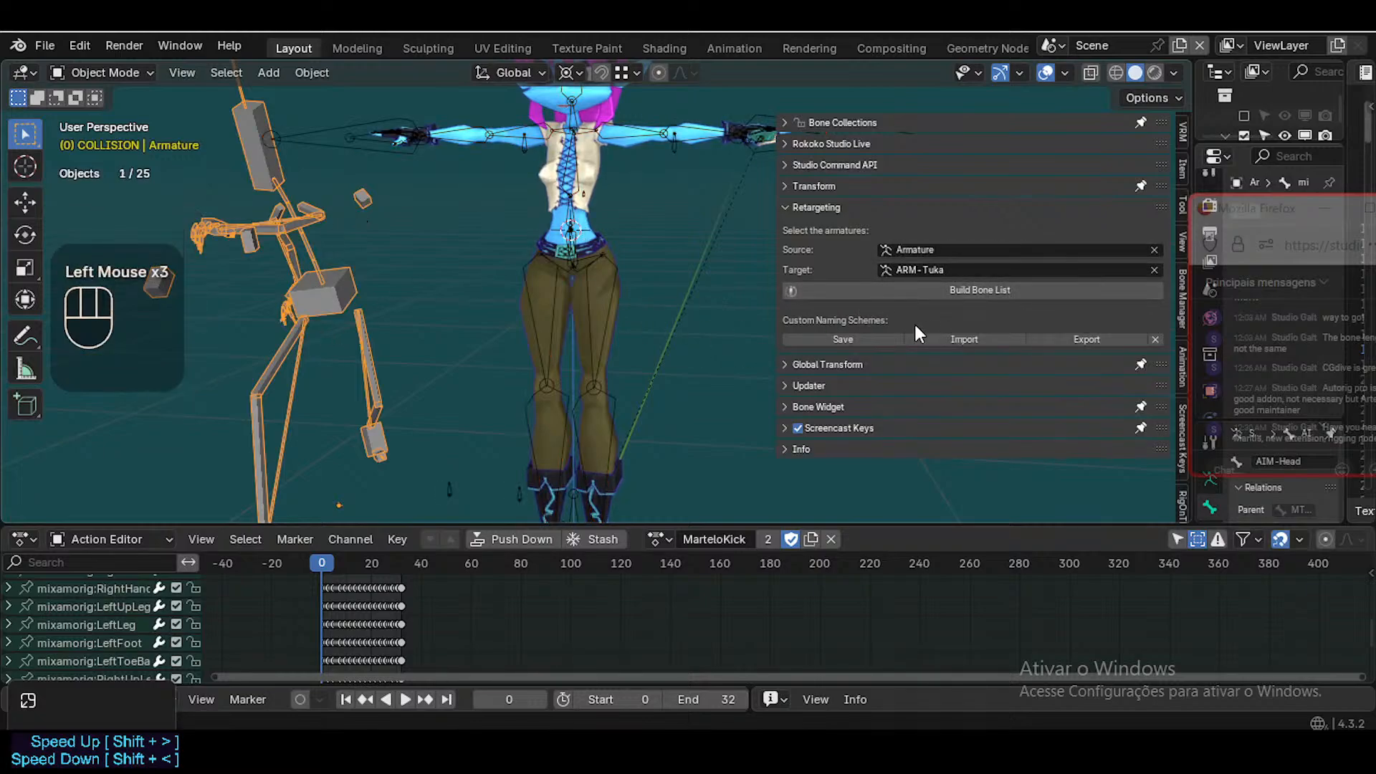
left_click(921, 253)
left_click(932, 290)
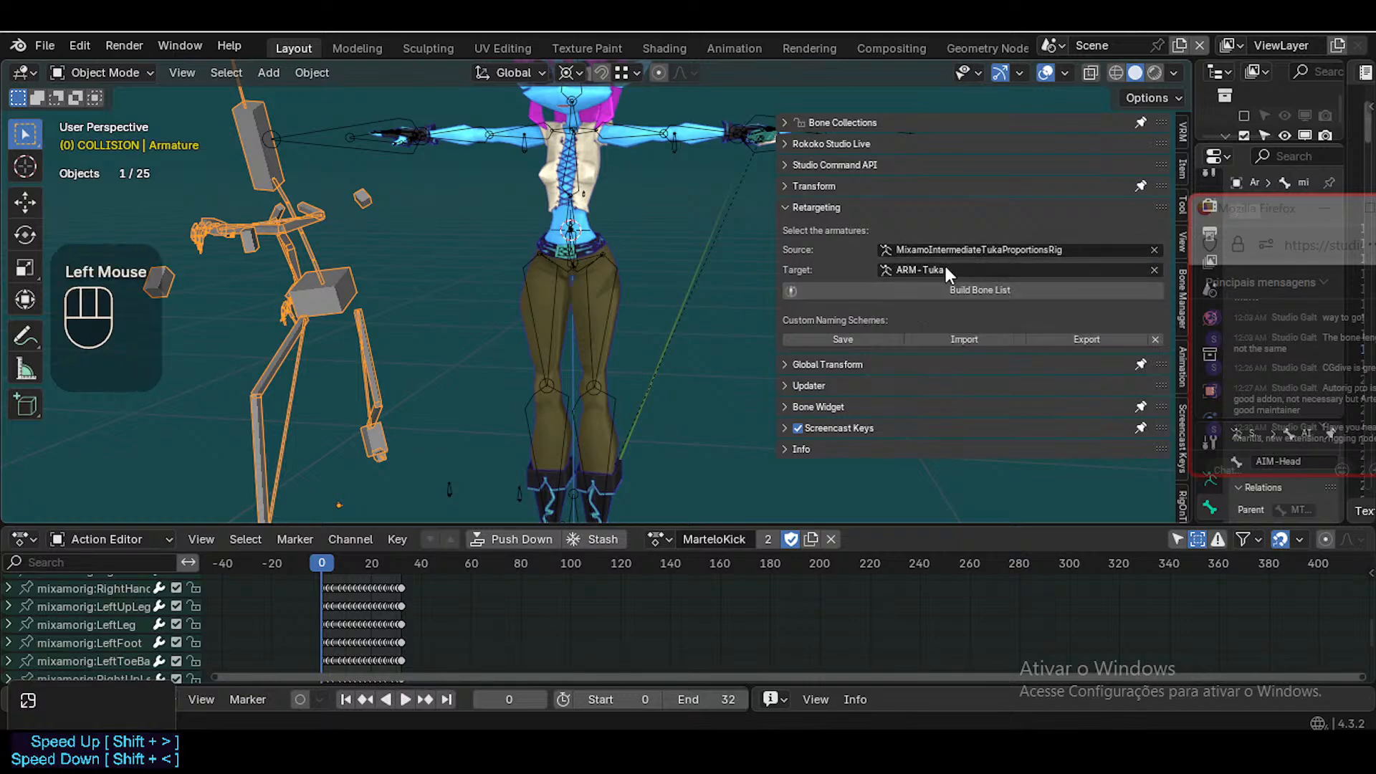
left_click(932, 251)
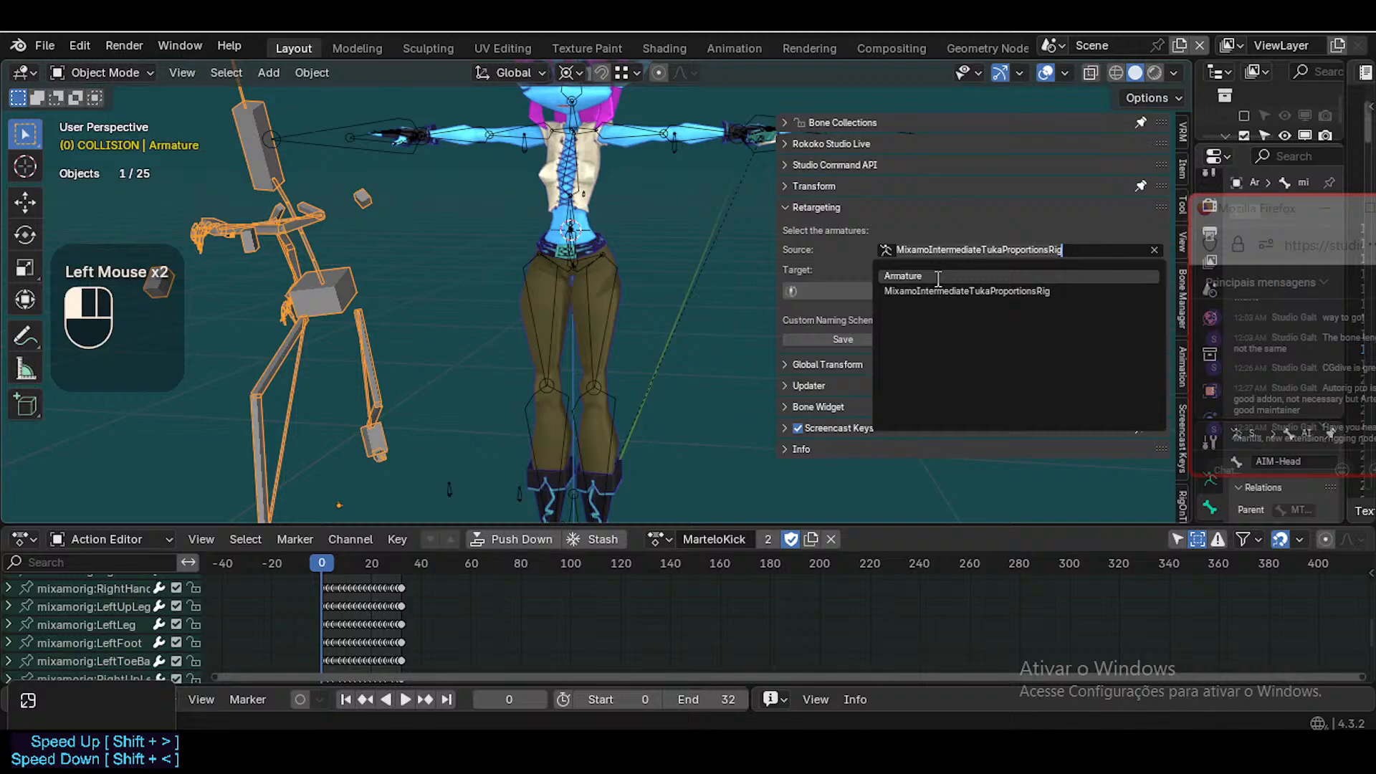
left_click(937, 276)
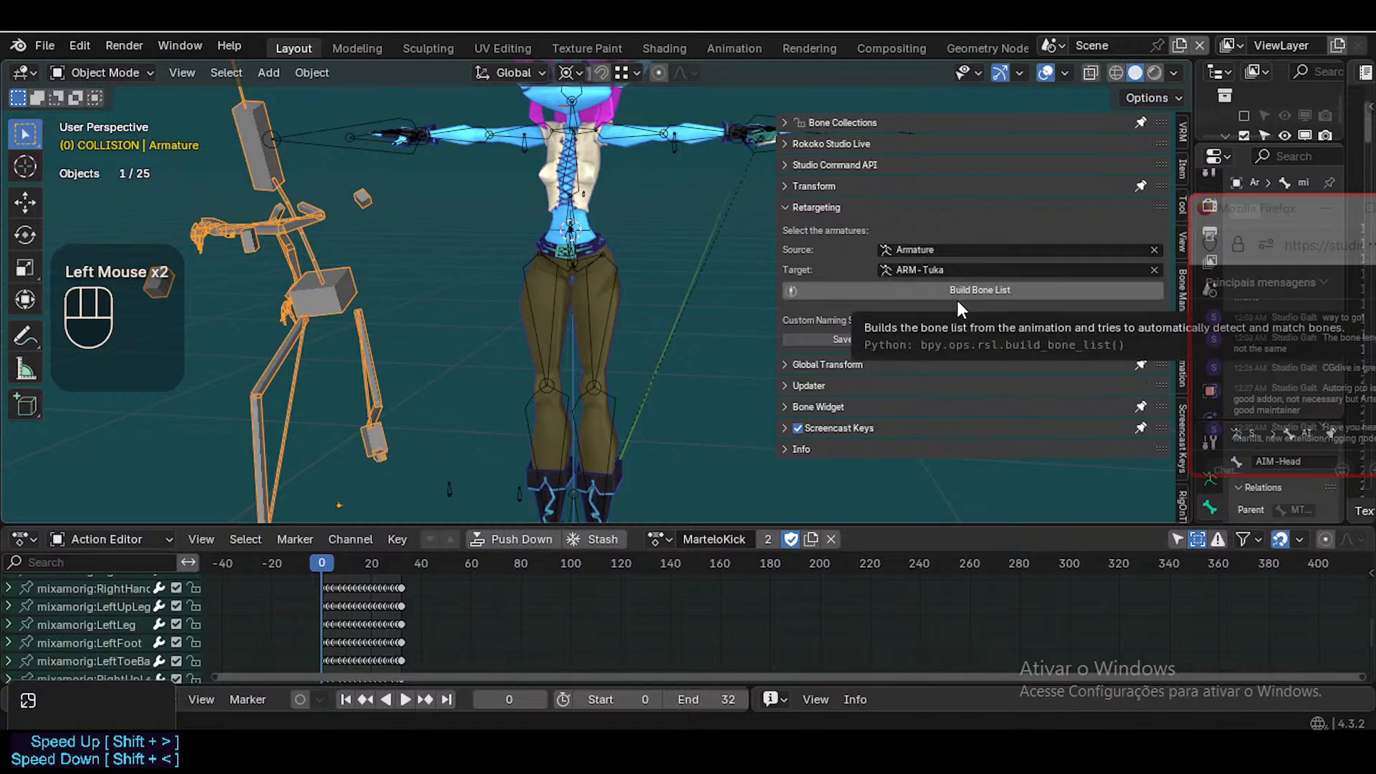
left_click(1005, 288)
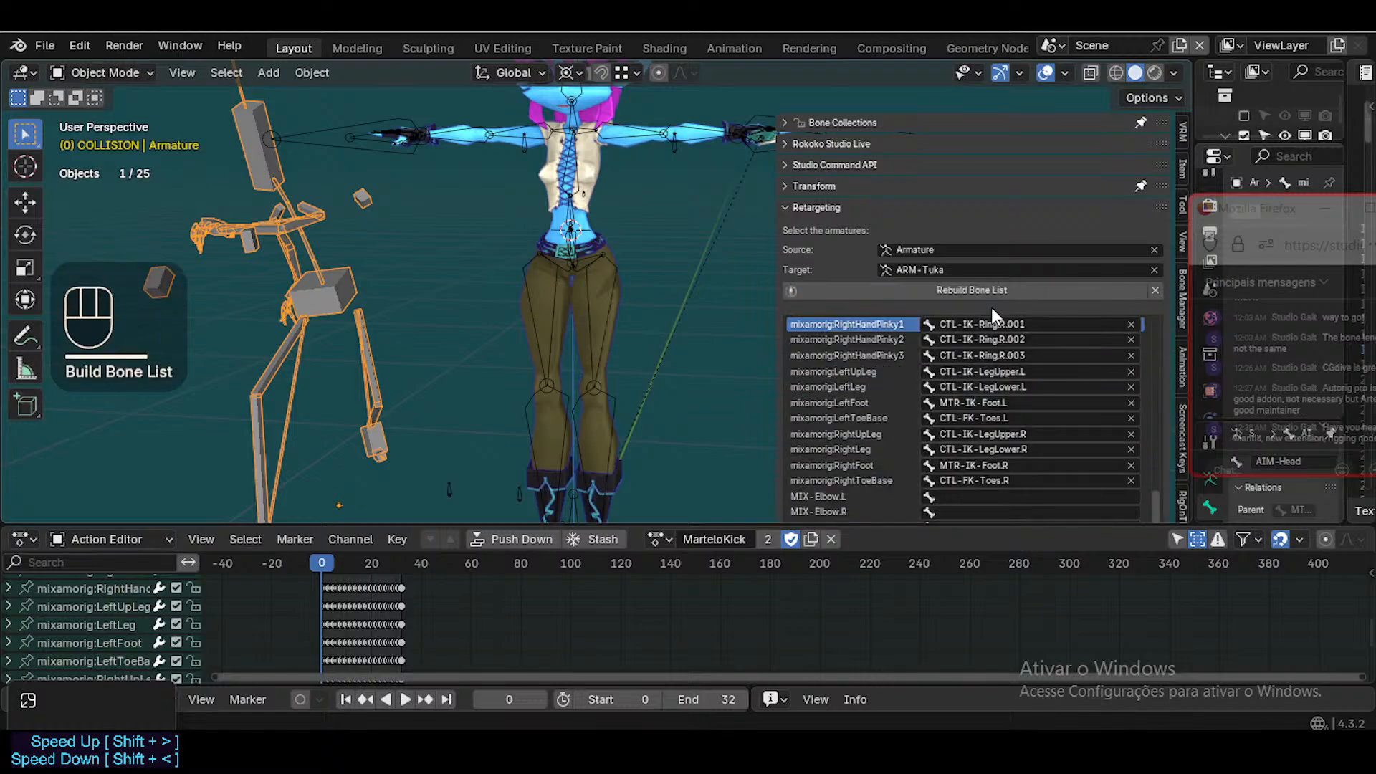
Review the bone pairs in the new retargeting list, from the spine through the hands and legs
scroll(1063, 448, "down", 4)
scroll(1063, 442, "up", 4)
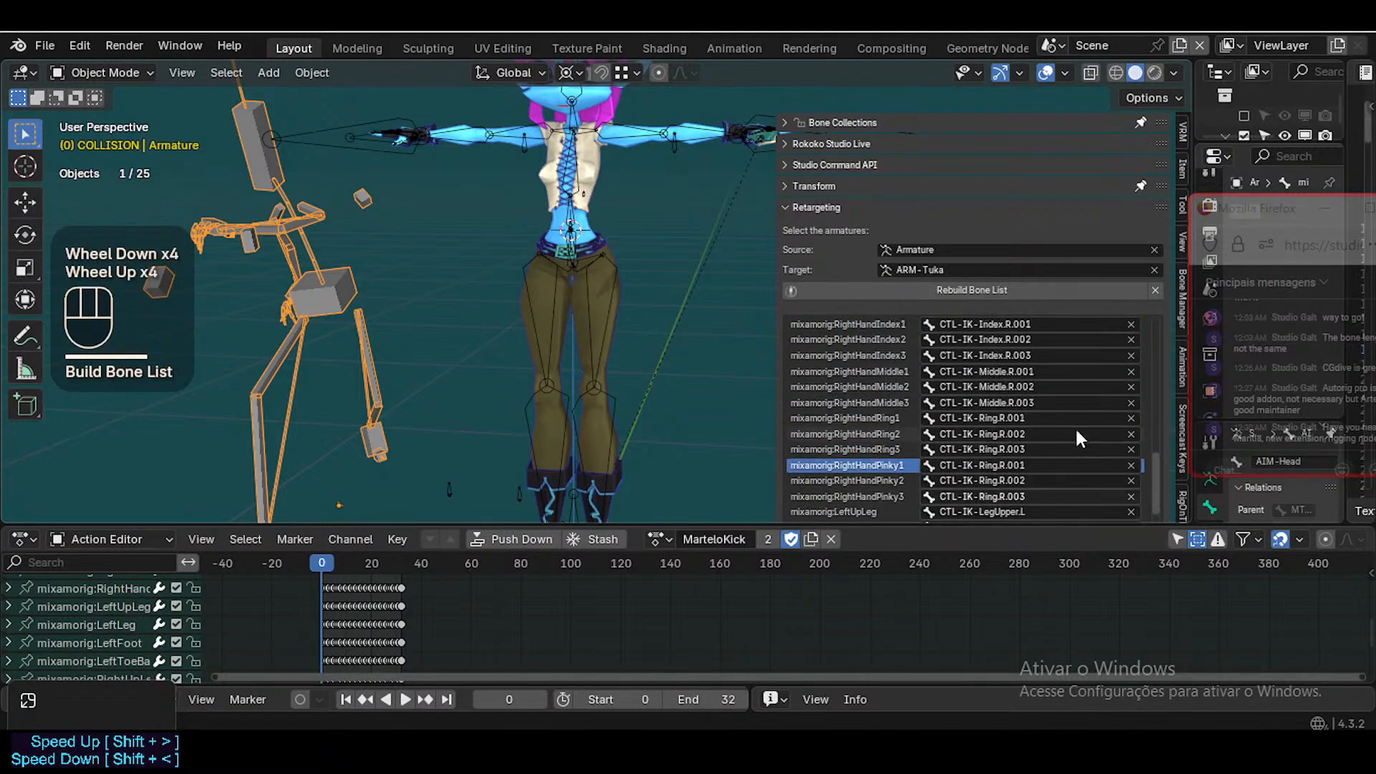
scroll(1132, 388, "up", 13)
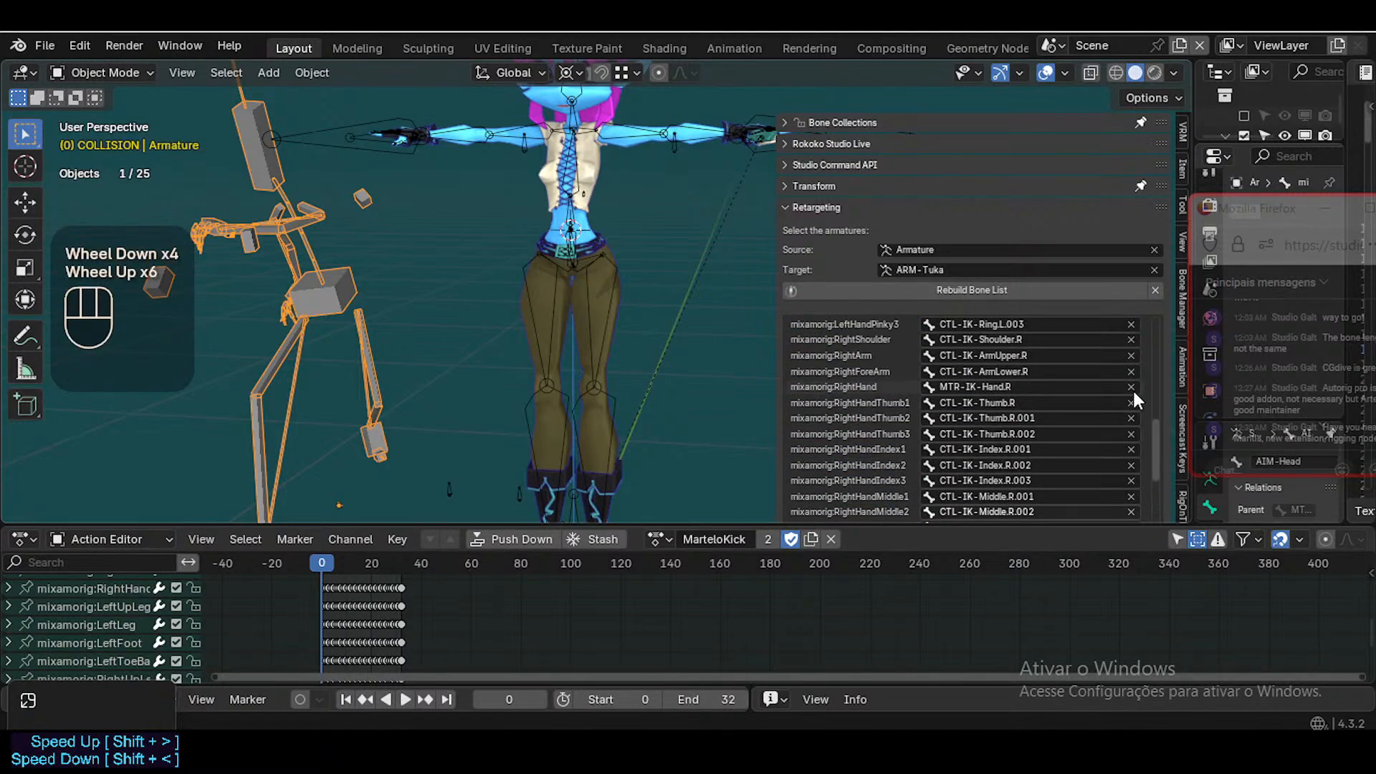
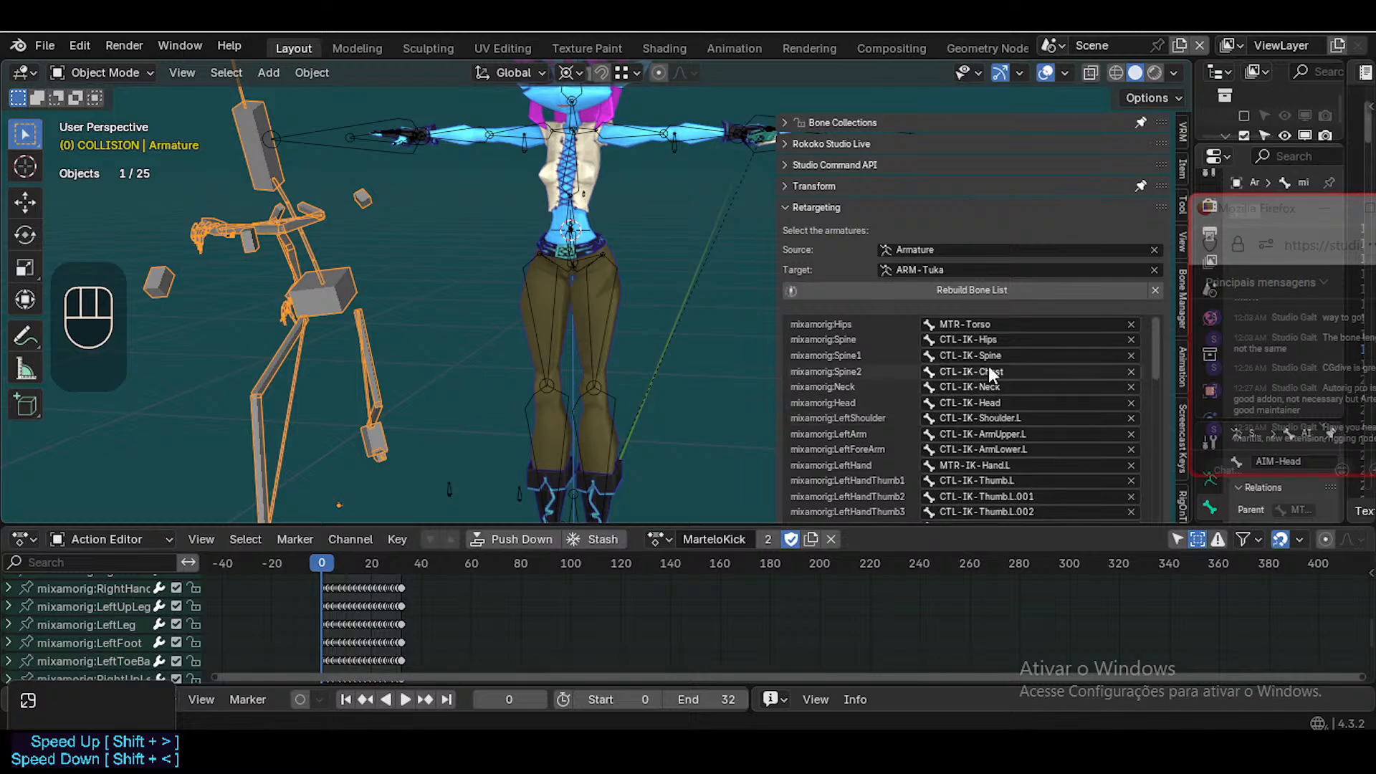
scroll(1011, 387, "down", 3)
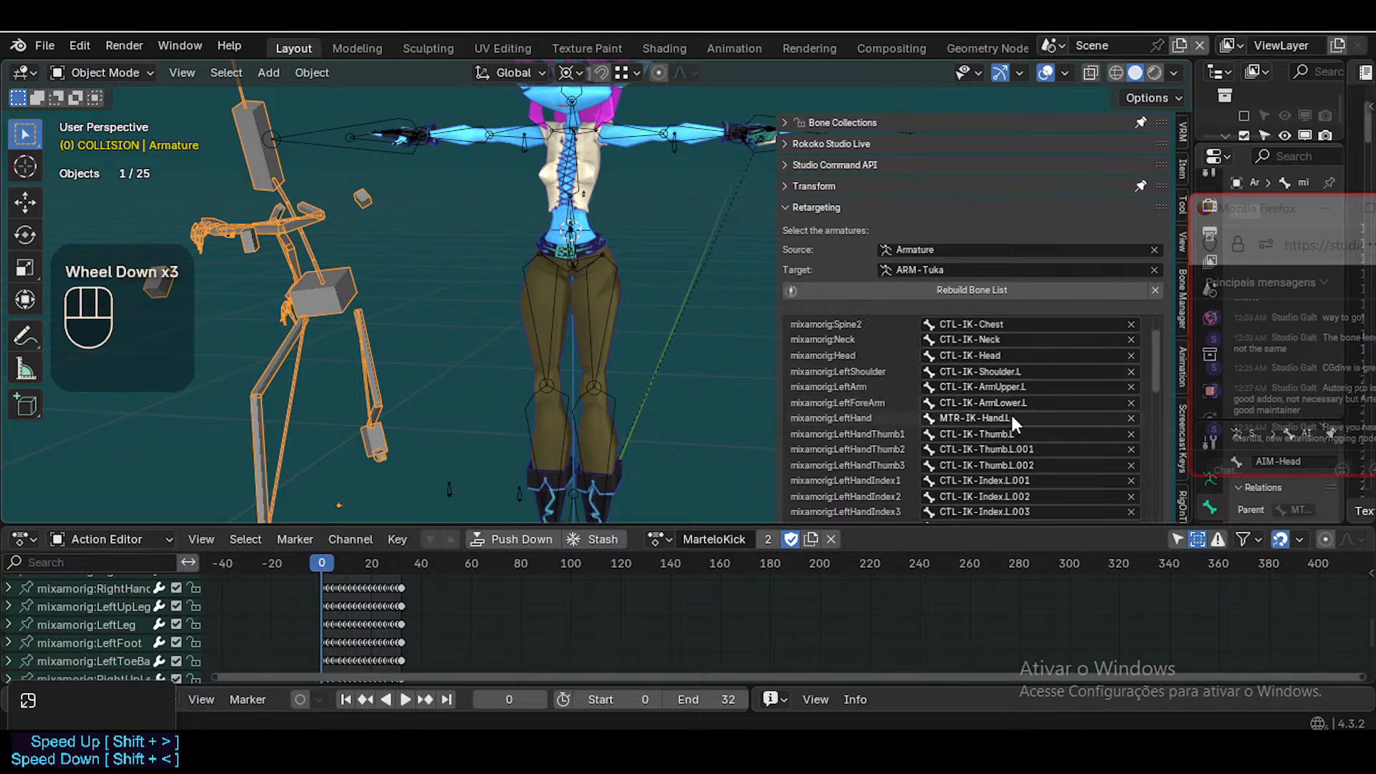
scroll(1015, 412, "up", 1)
scroll(1009, 394, "down", 2)
scroll(1010, 427, "down", 9)
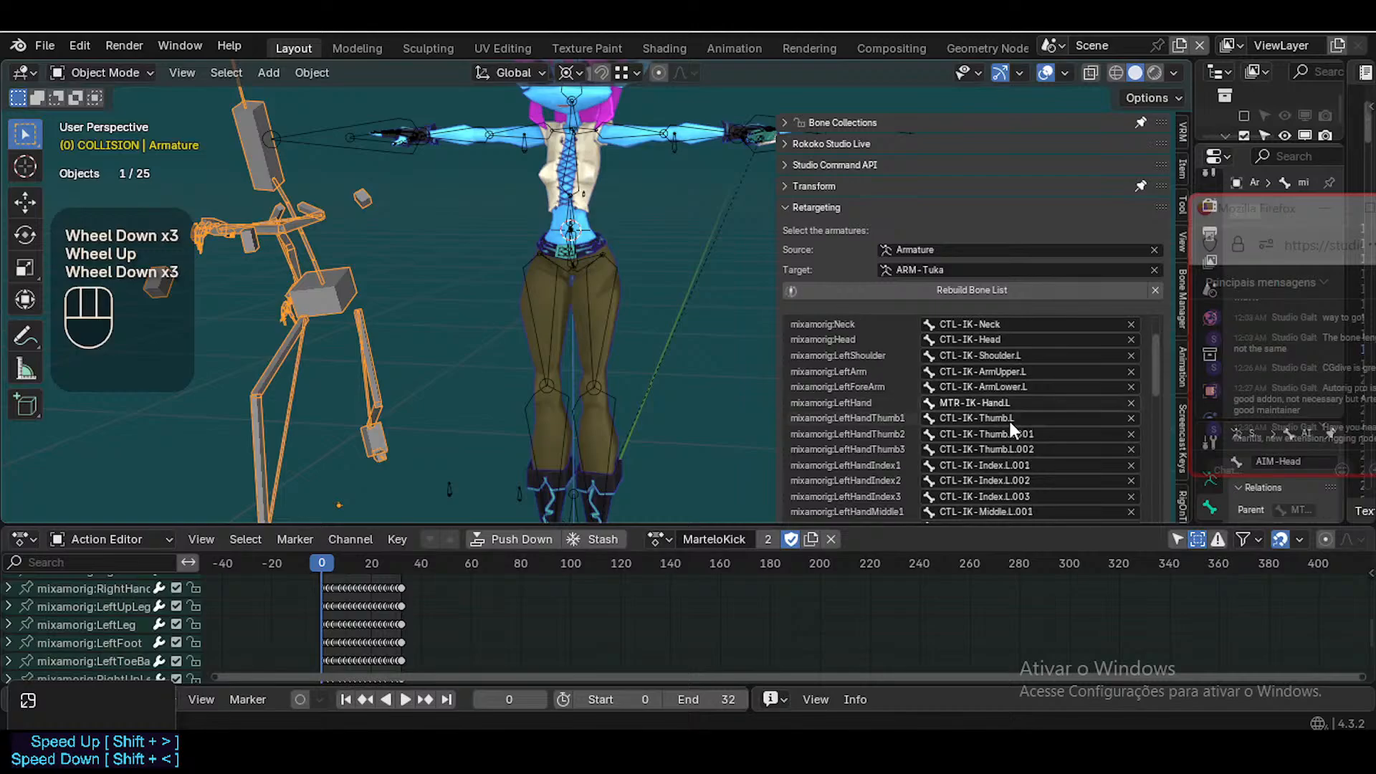
Clear the target bones of mixamorig:LeftHandRing1, LeftHandRing2 and LeftHandRing3 in the retargeting list
scroll(1042, 417, "down", 4)
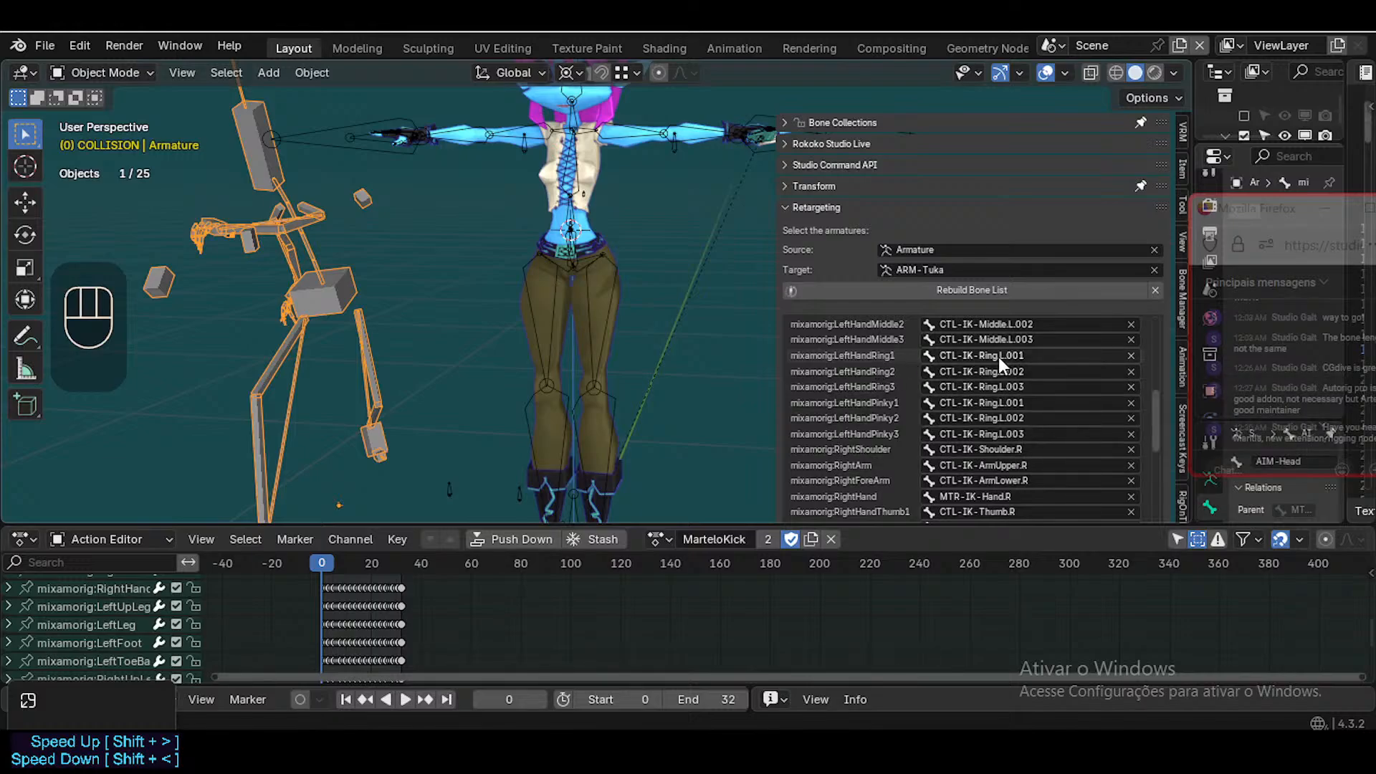
key("BackSpace")
key("BackSpace")
key("BackSpace")
Clear the target bones of mixamorig:RightHandRing1, RightHandRing2 and RightHandRing3 in the retargeting list
scroll(1041, 411, "down", 1)
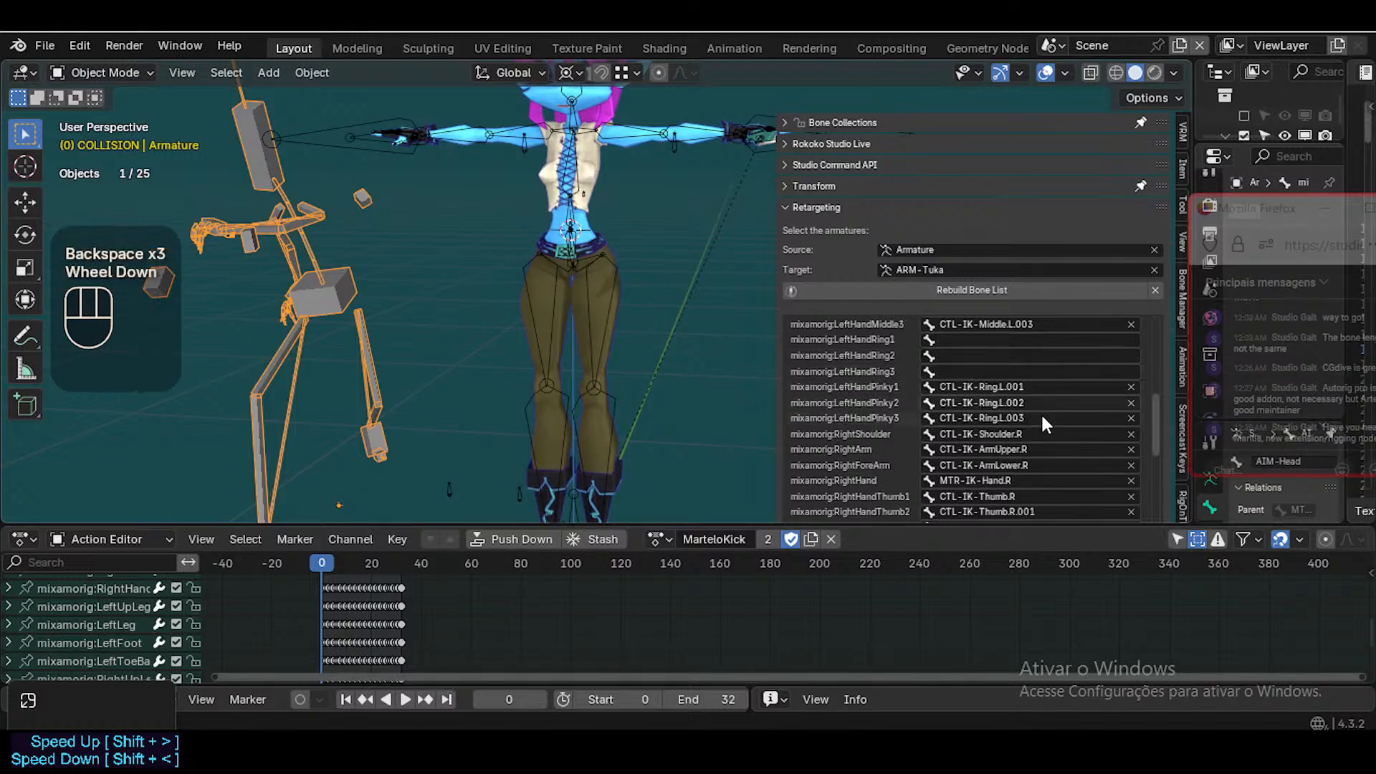
scroll(1043, 418, "down", 2)
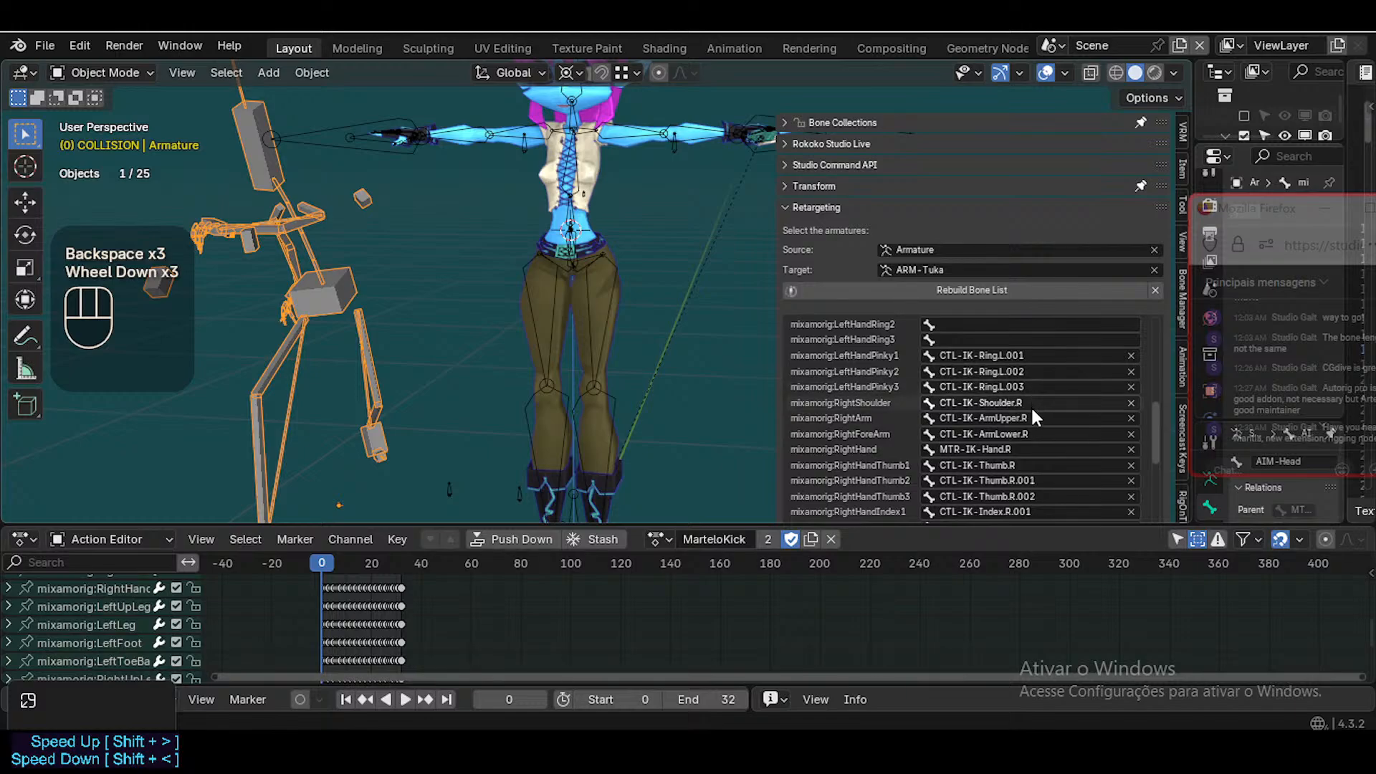
scroll(1025, 423, "down", 3)
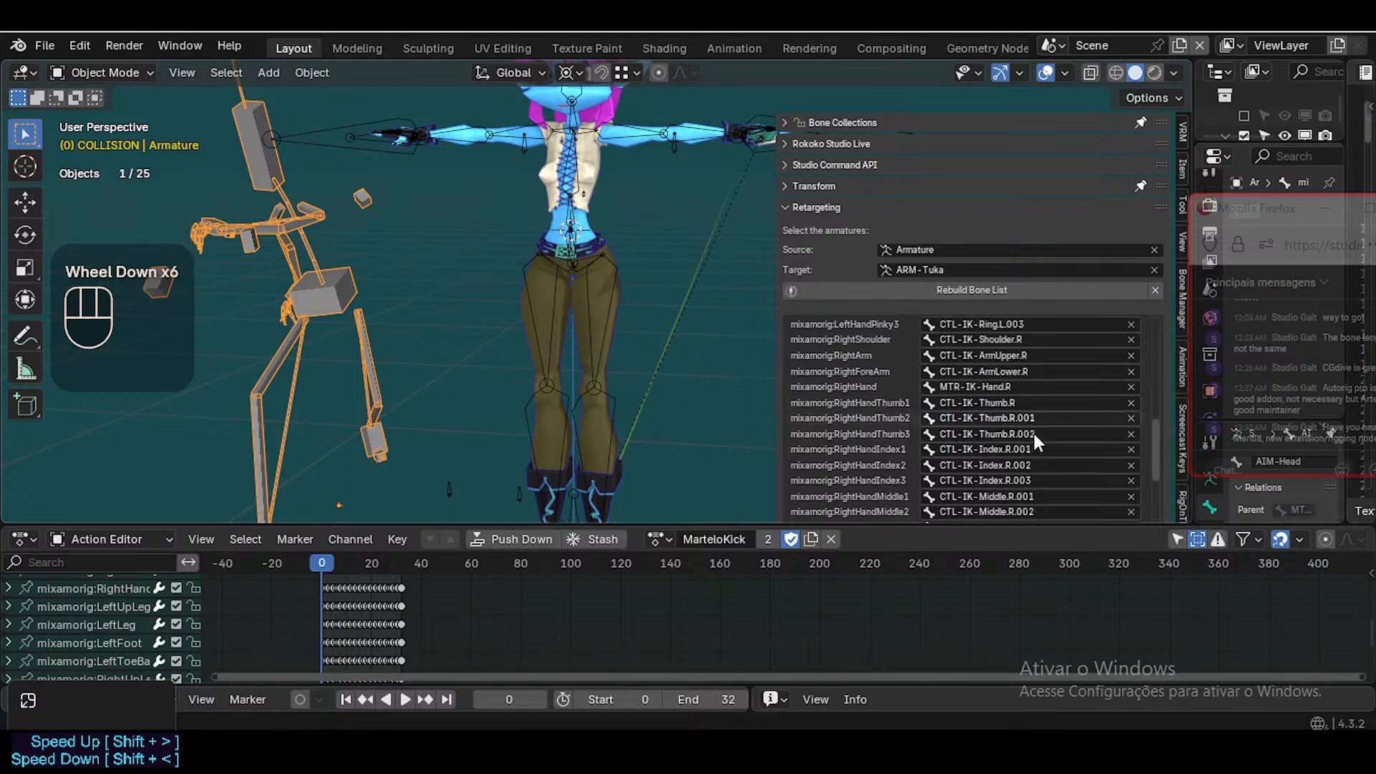
scroll(1034, 433, "down", 6)
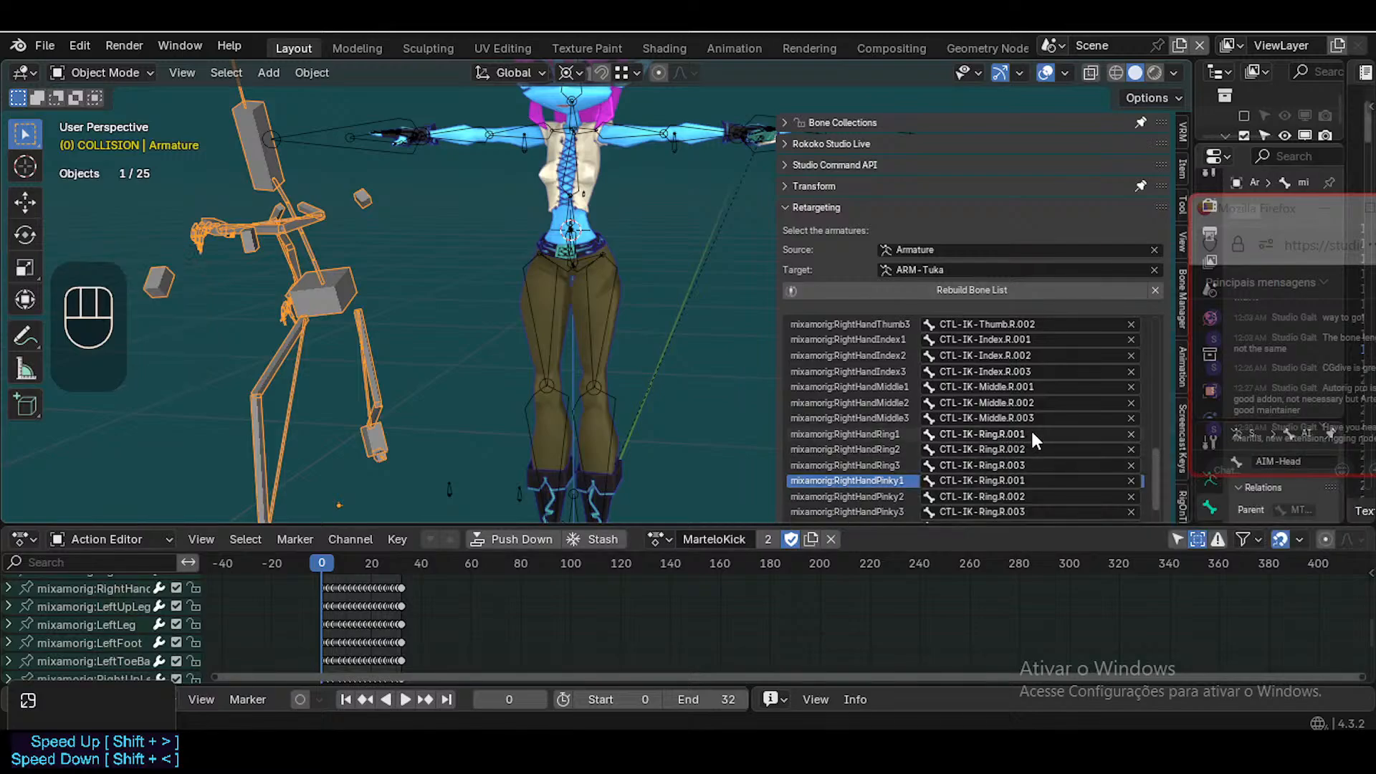
key("BackSpace")
key("BackSpace")
key("BackSpace")
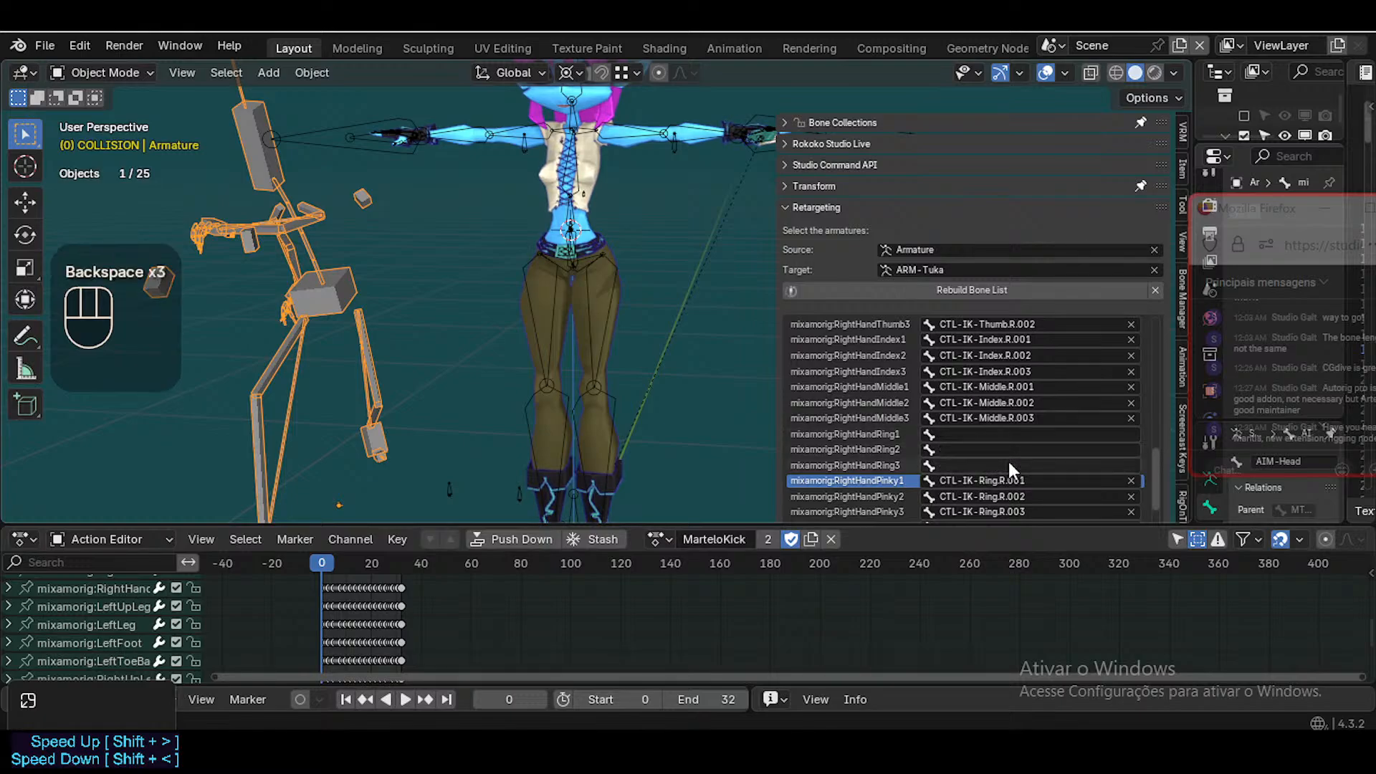
Check the leg, foot and toe pairs and the MIX elbow entries at the end of the retargeting list
scroll(1010, 452, "down", 2)
scroll(1014, 442, "down", 4)
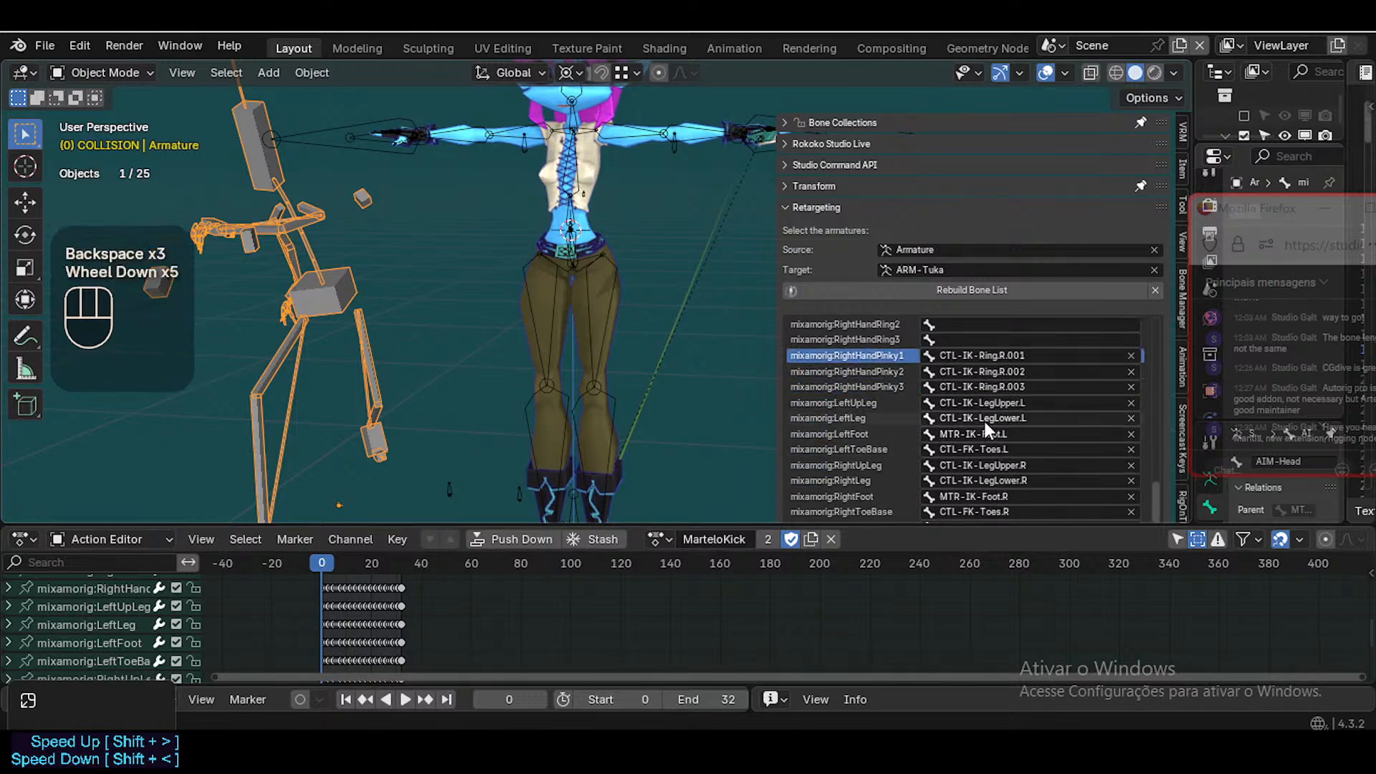
scroll(1004, 448, "down", 1)
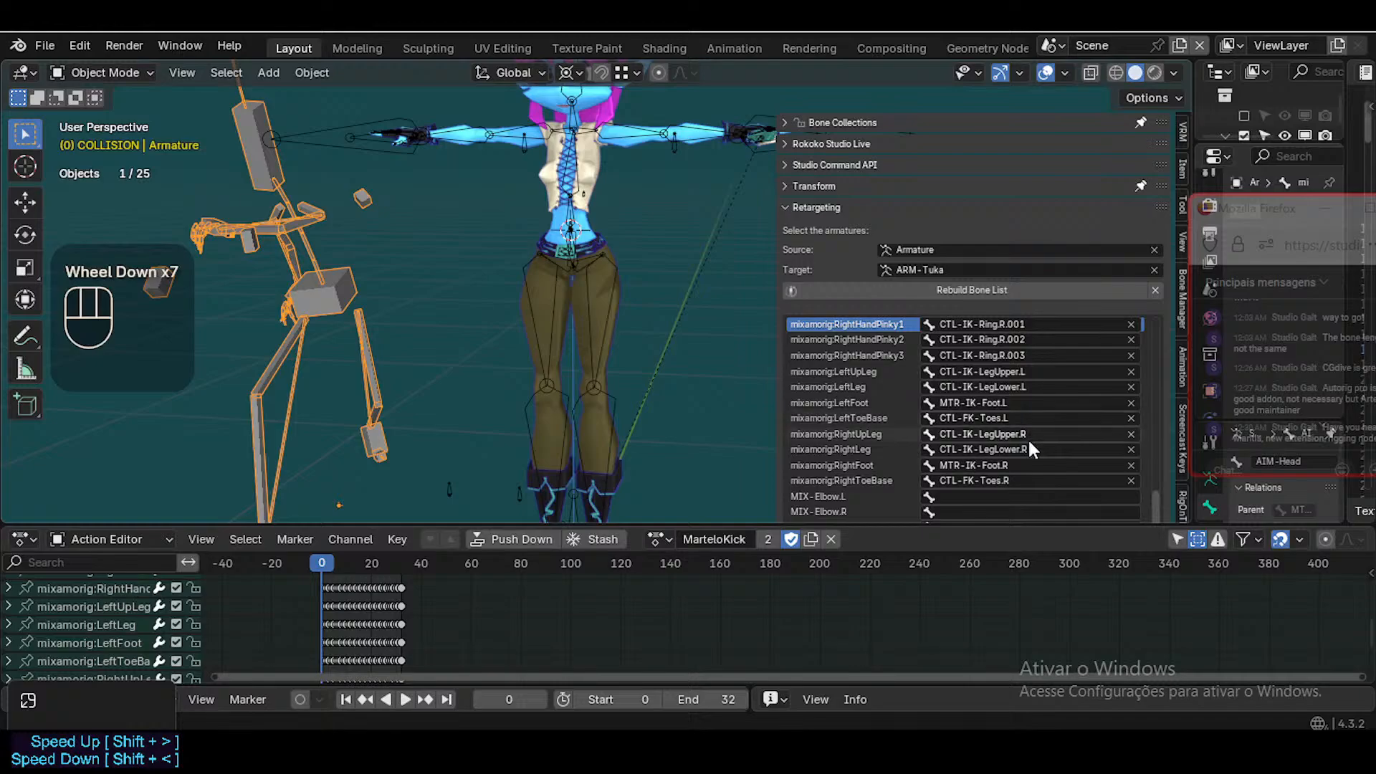
scroll(1040, 474, "down", 2)
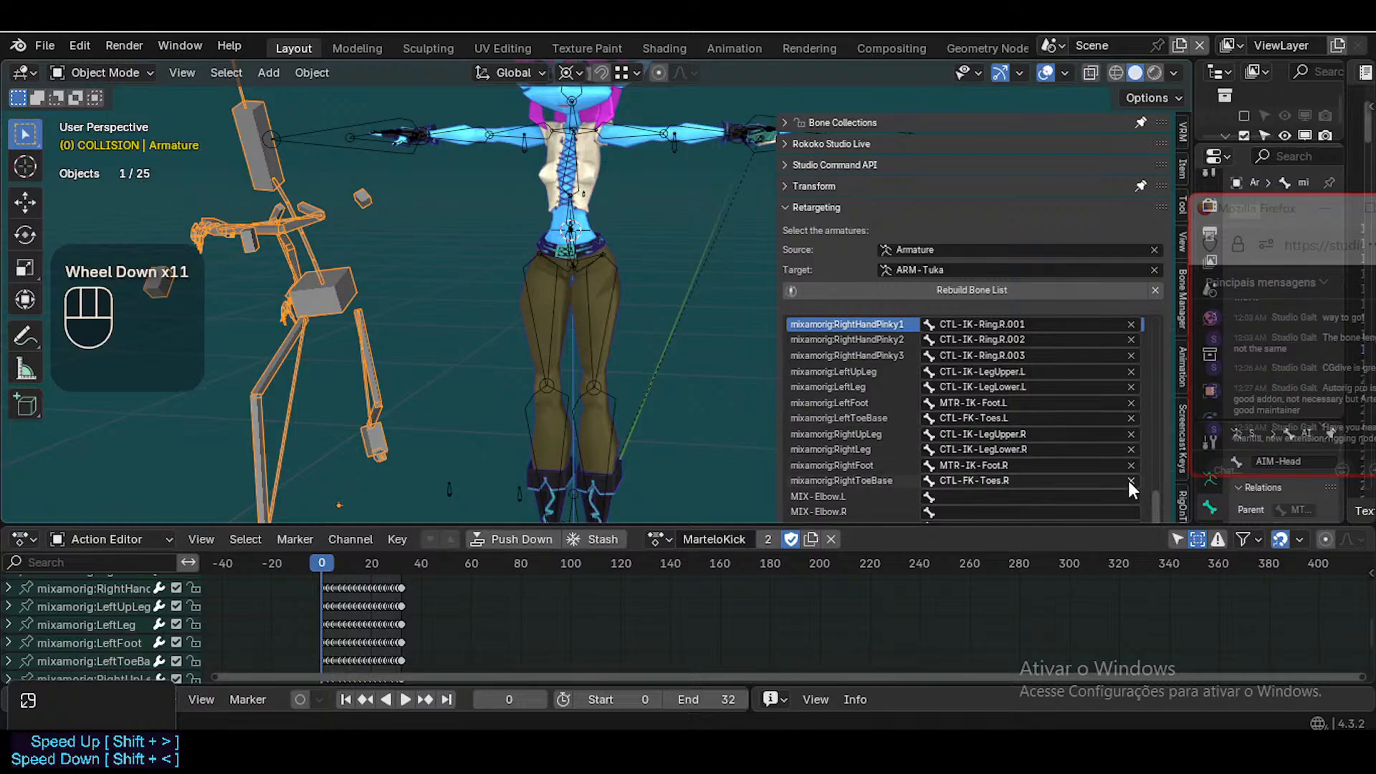
scroll(1176, 477, "down", 3)
scroll(1177, 477, "down", 2)
scroll(887, 452, "up", 1)
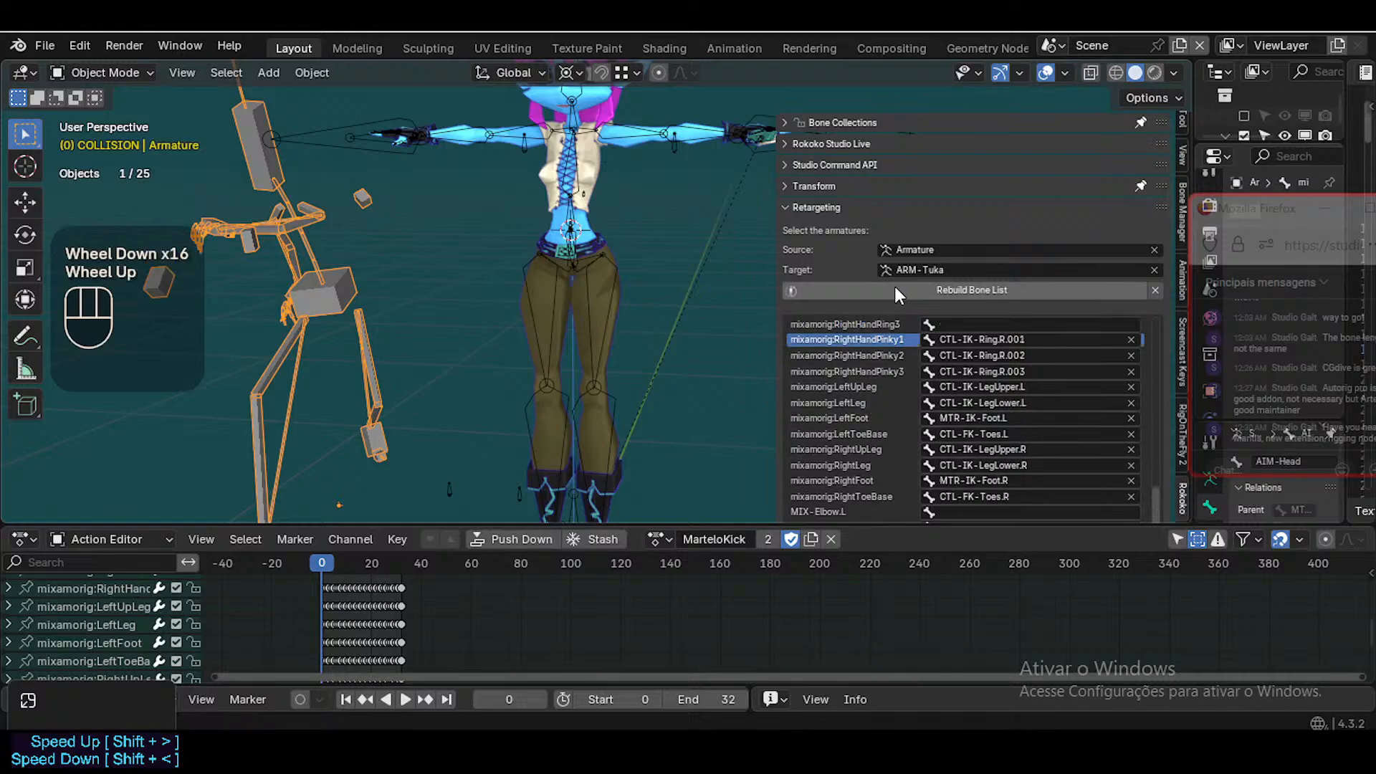
scroll(641, 237, "down", 2)
Make the 3D viewport taller and bring up the unassigned MIX elbow and knee entries of the retargeting list
left_click(817, 207)
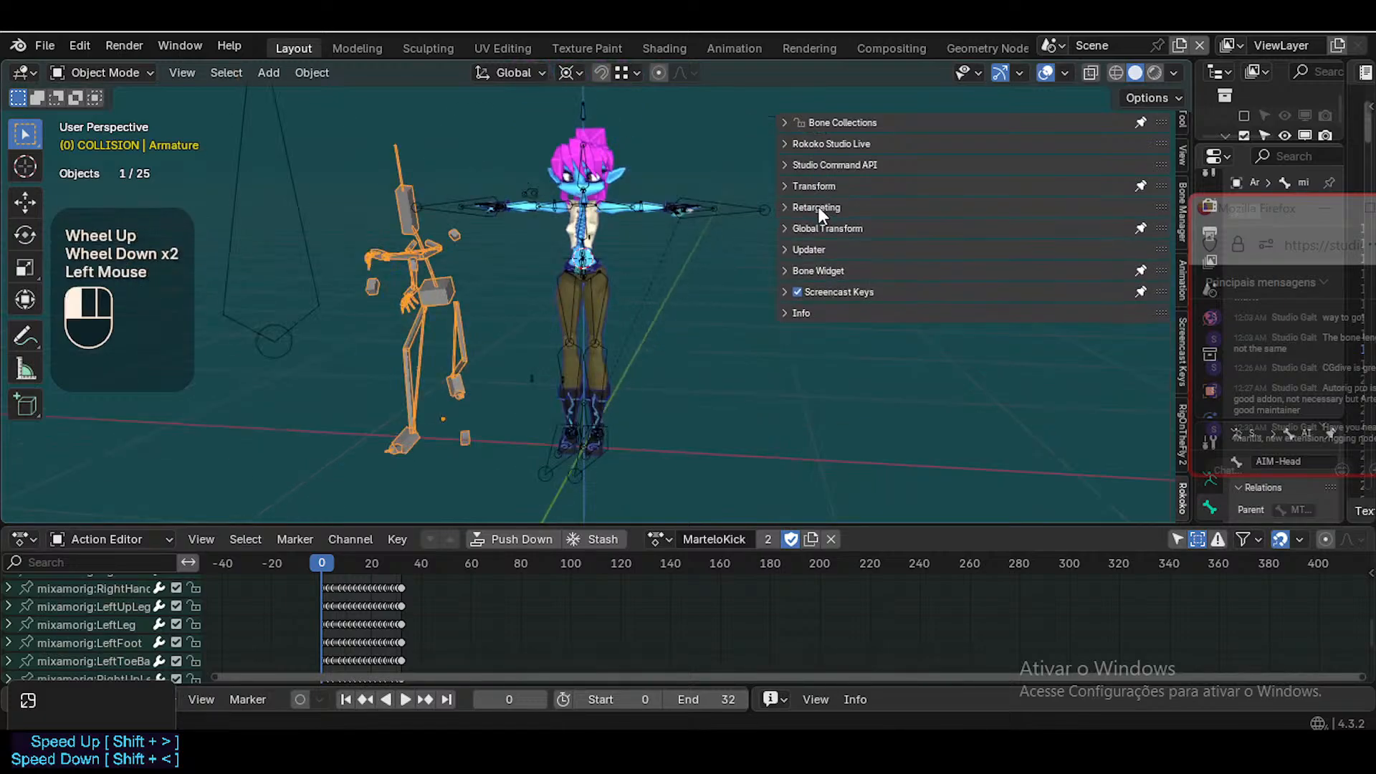
left_click_drag(1017, 524, 1018, 599)
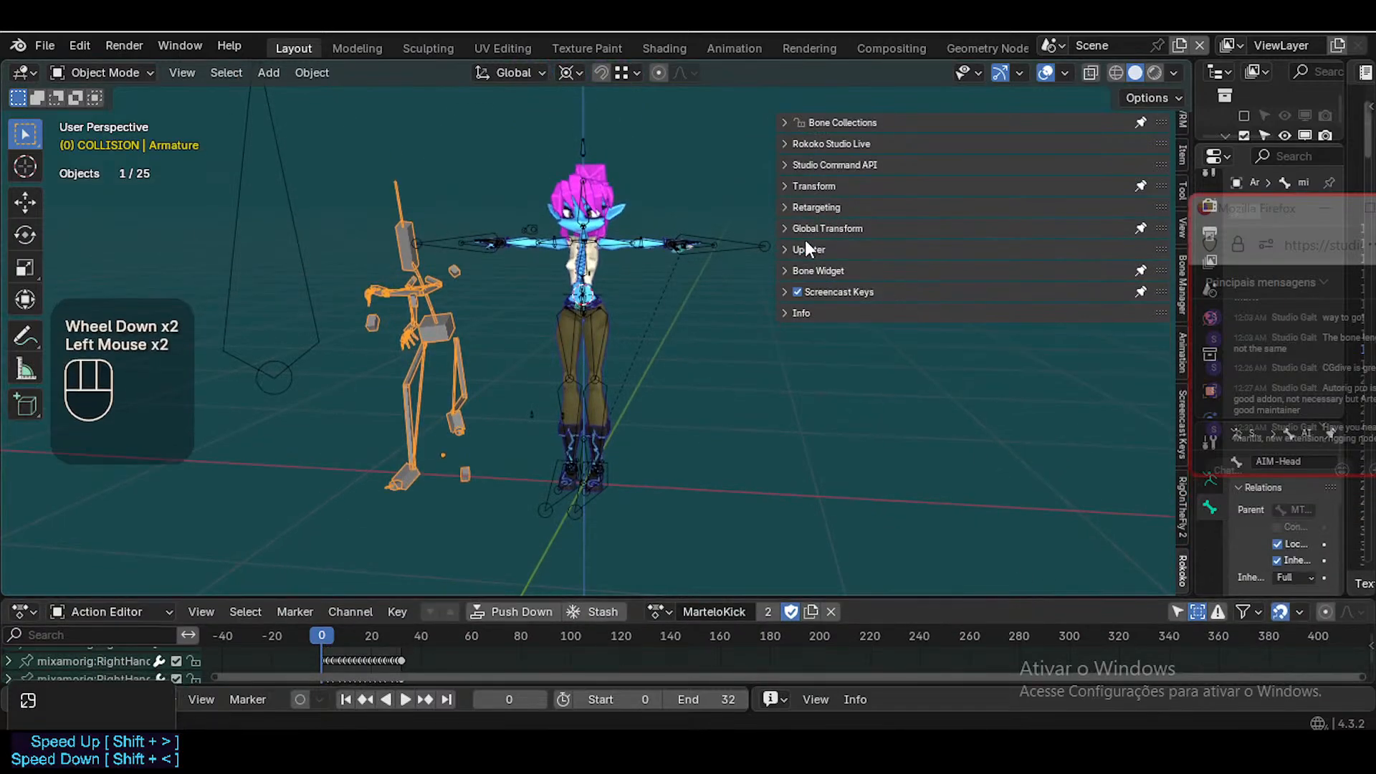
scroll(770, 282, "up", 1)
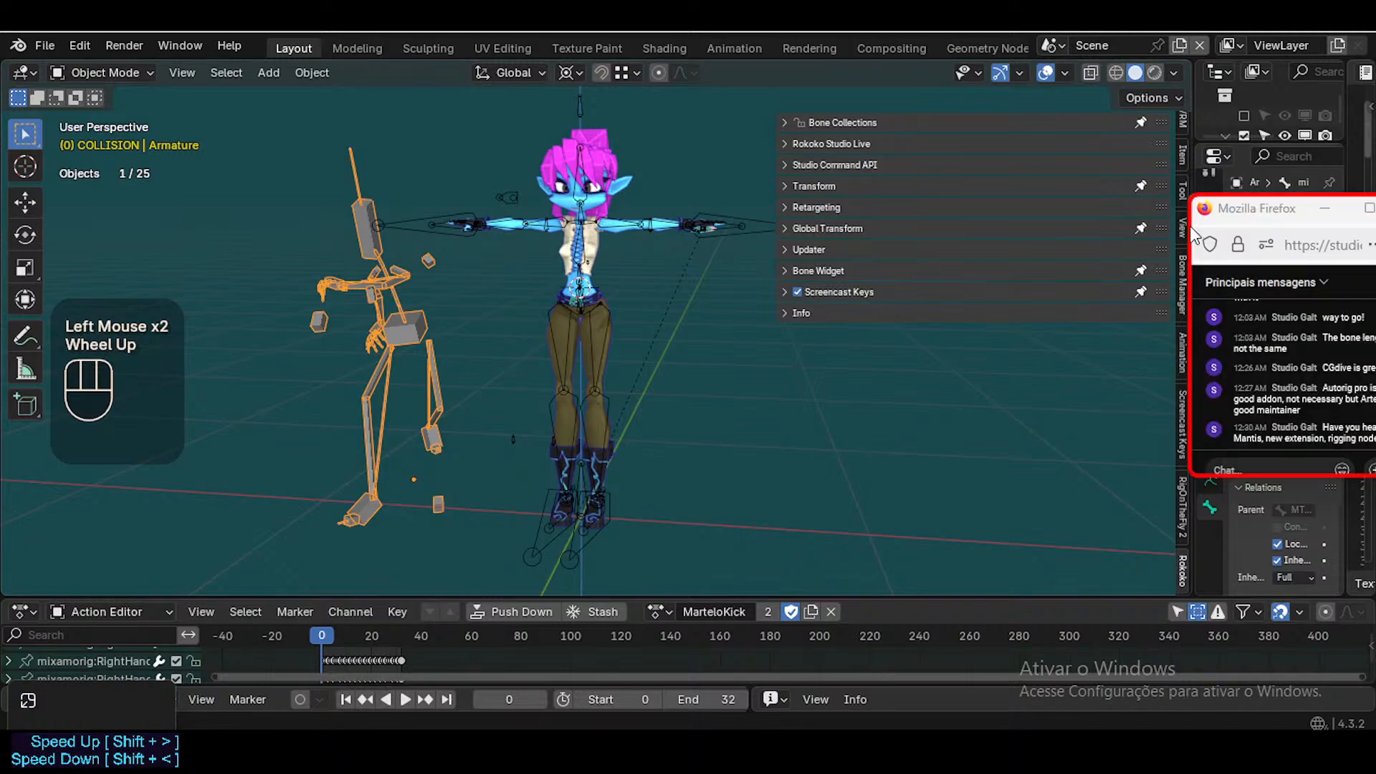
left_click(832, 143)
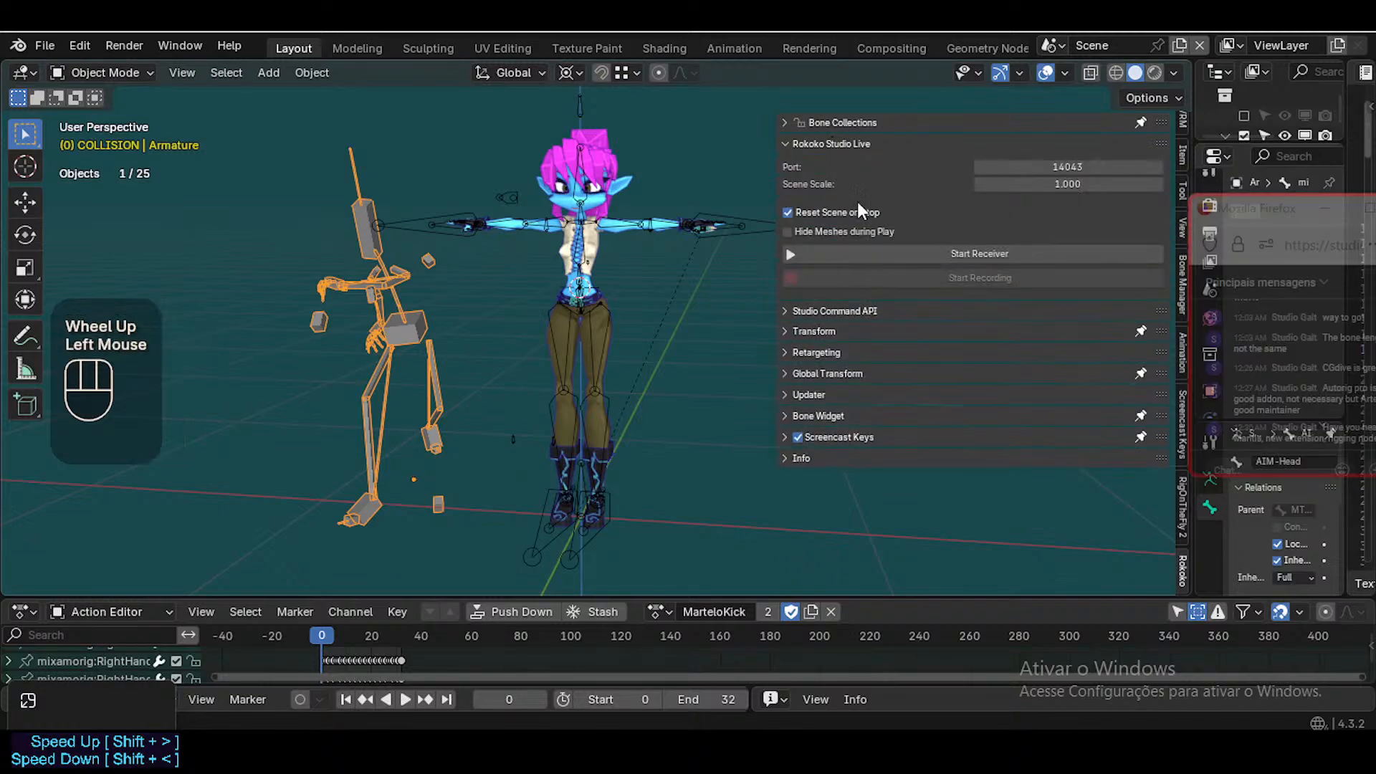
scroll(816, 393, "down", 2)
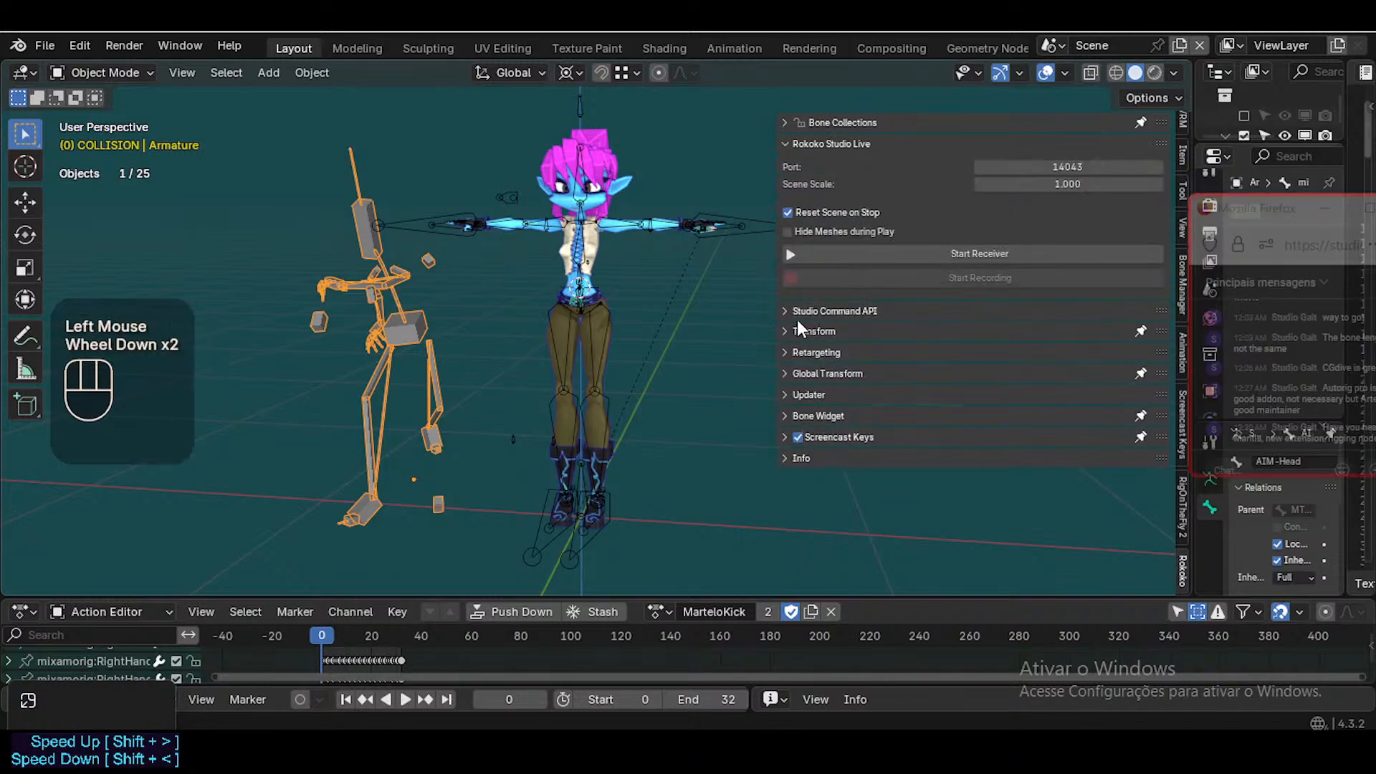
left_click(790, 353)
scroll(1134, 497, "down", 4)
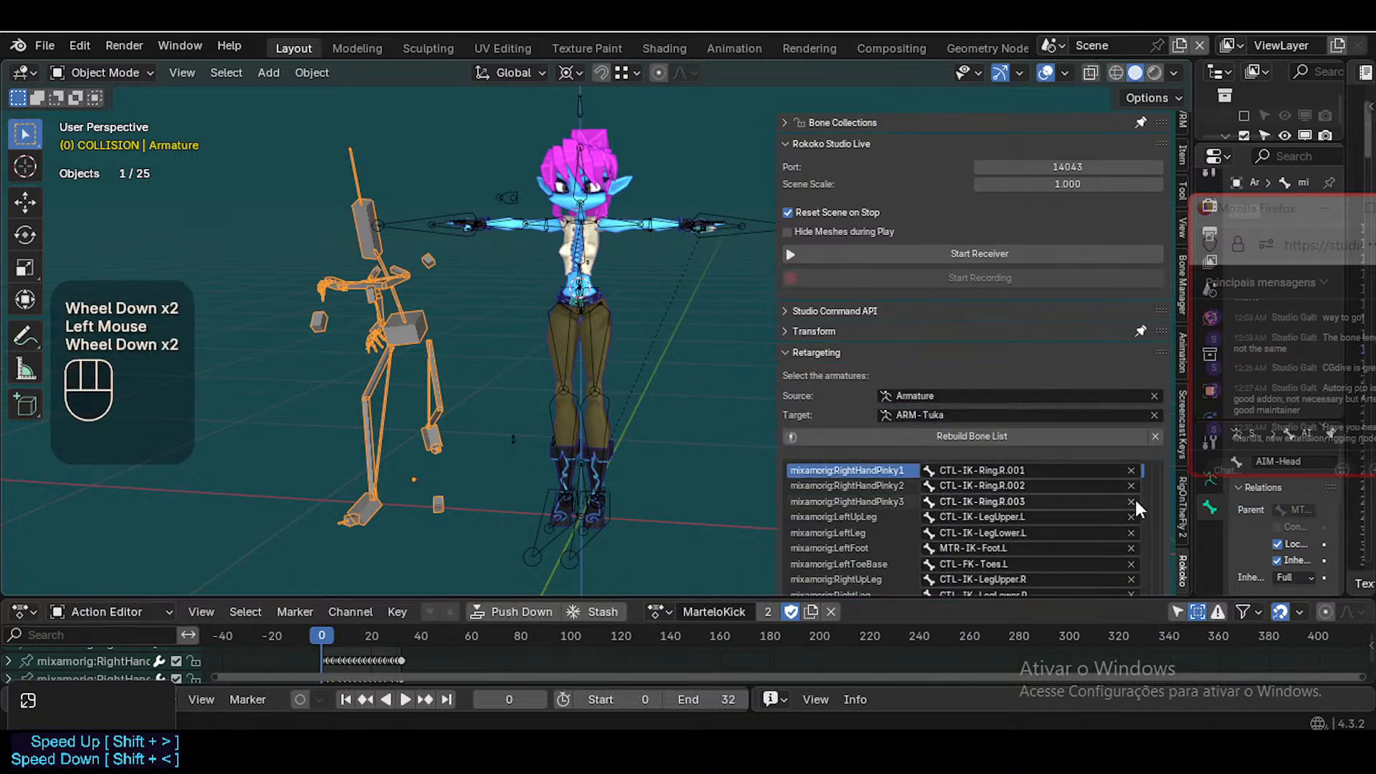
scroll(1126, 466, "down", 3)
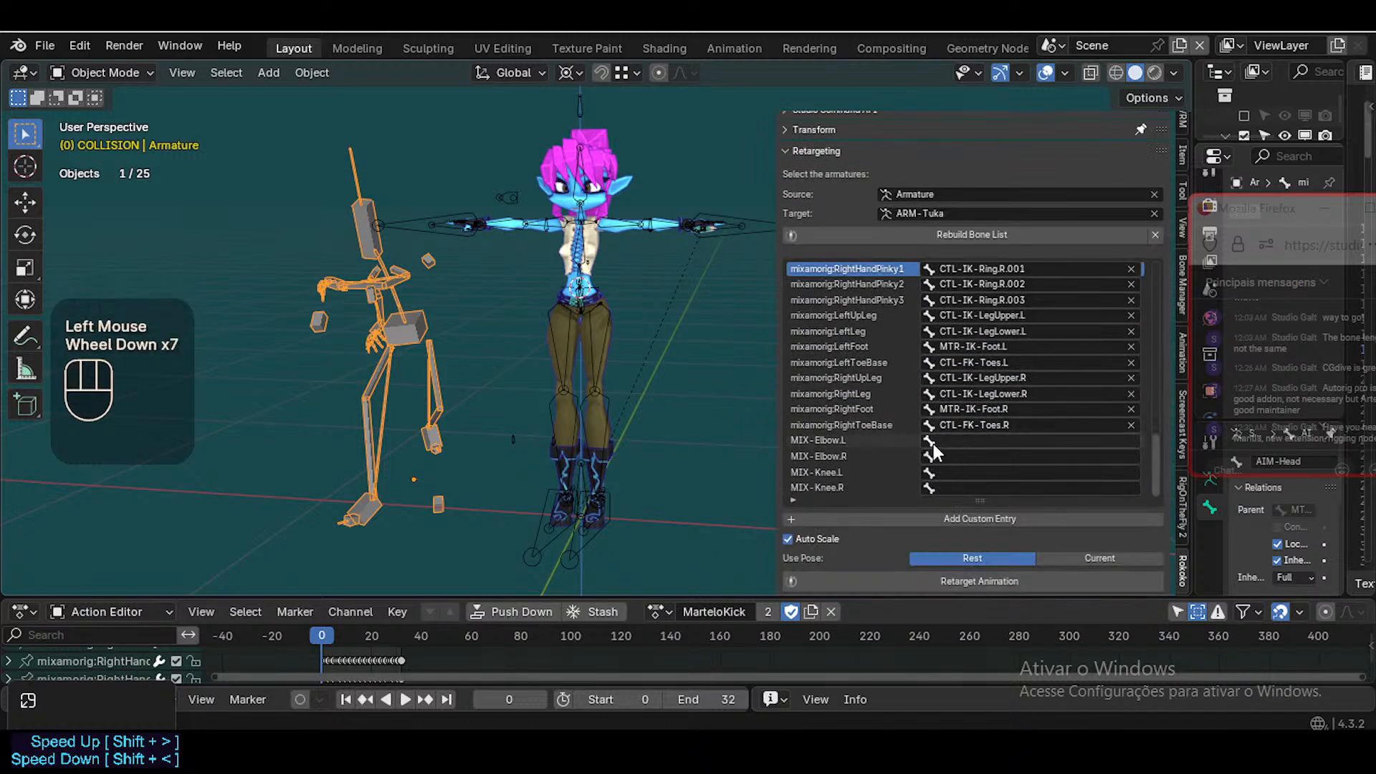
Make the Action Editor area taller and save the file with no object selected
left_click(956, 442)
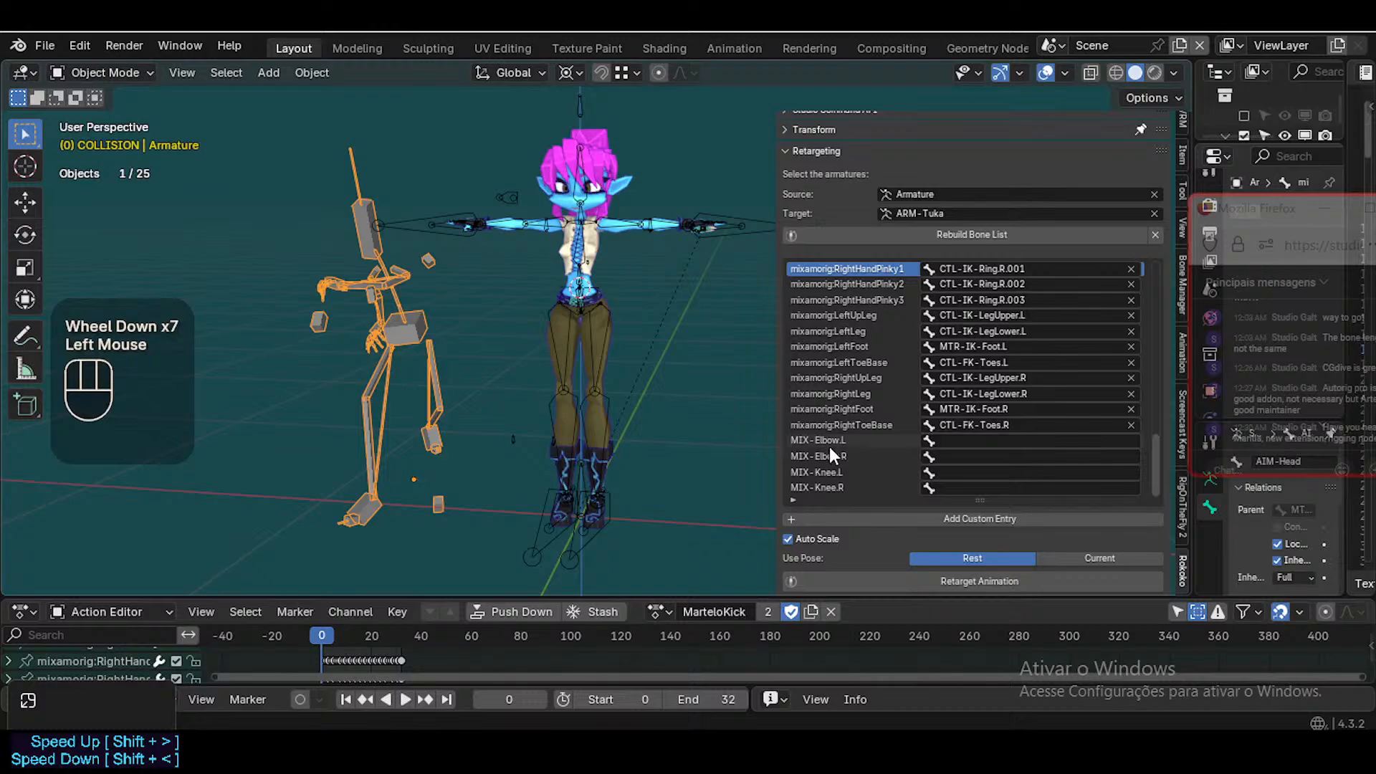
left_click(870, 441)
left_click(847, 457)
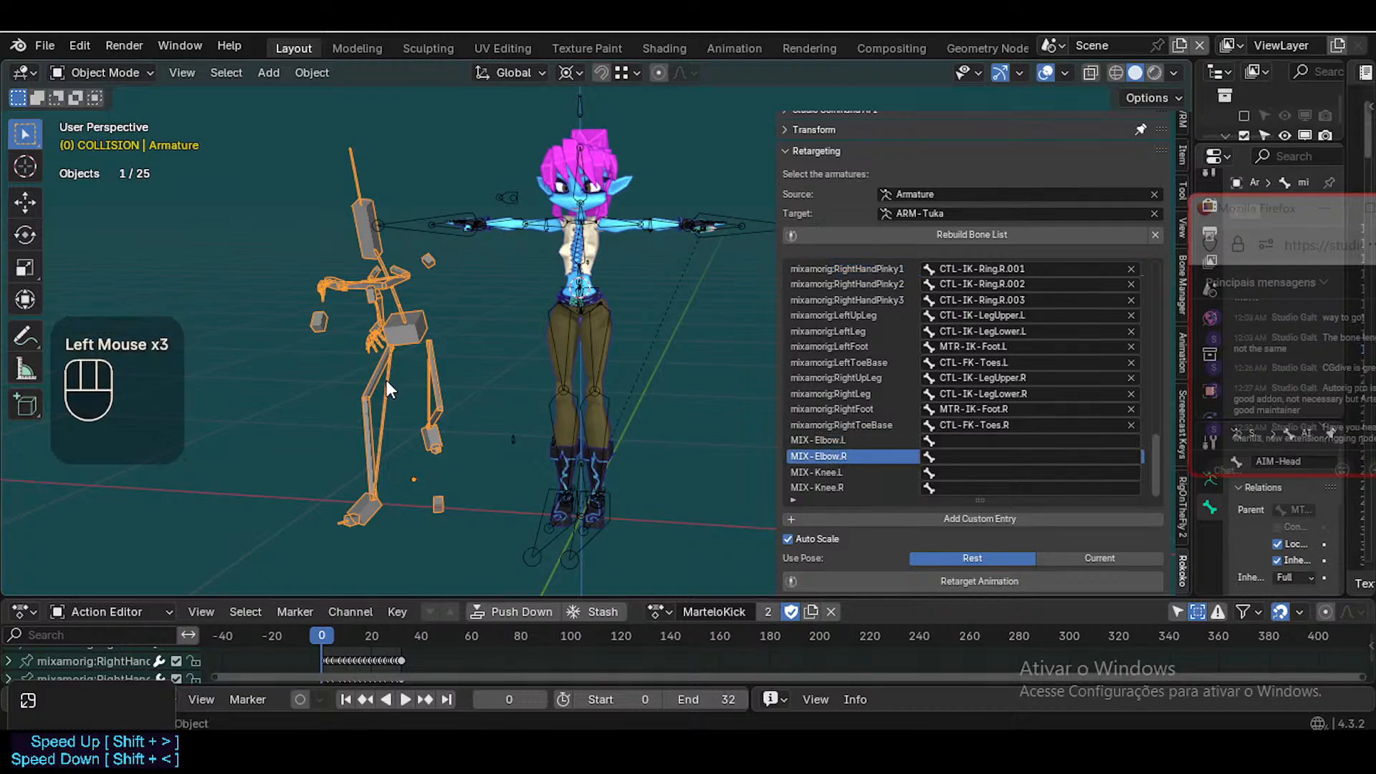
scroll(391, 387, "up", 1)
left_click_drag(370, 601, 403, 551)
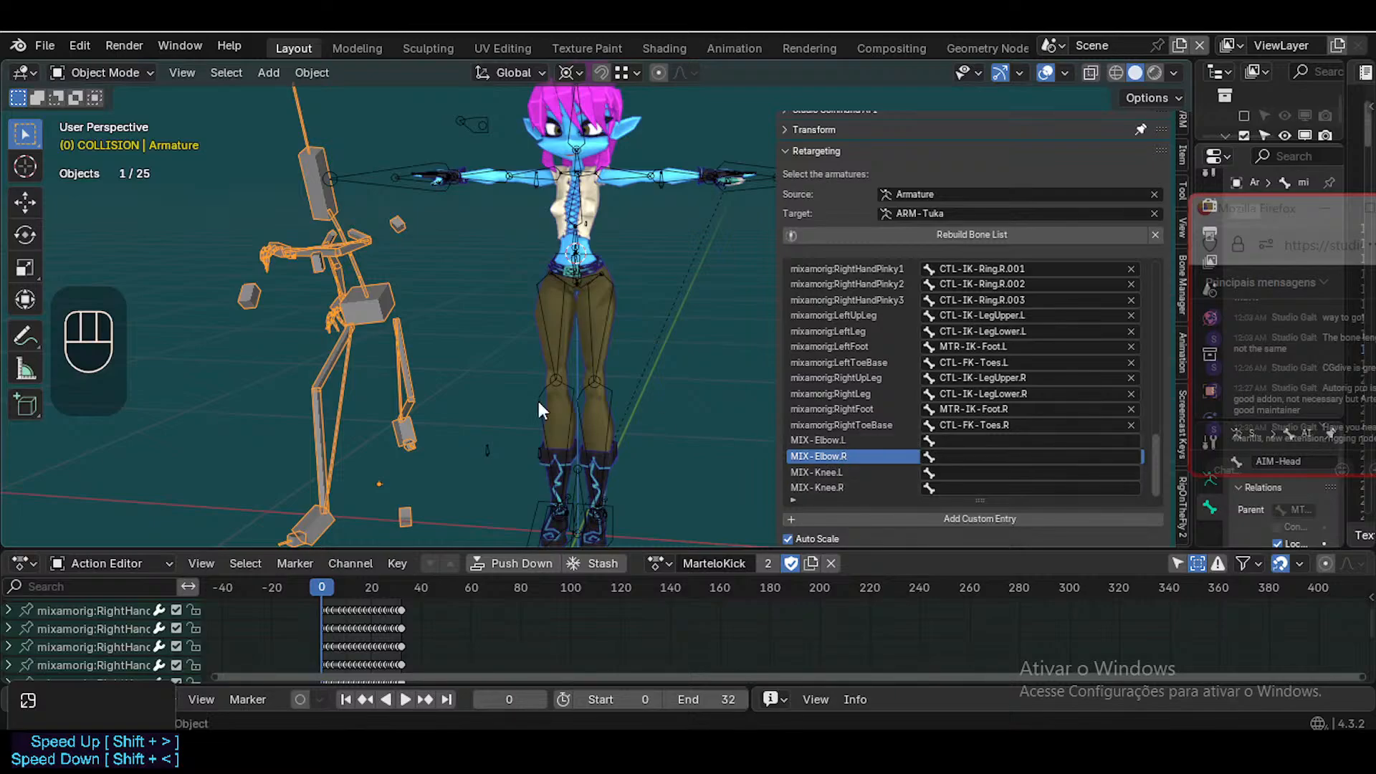
left_click(474, 339)
key("ctrl+s")
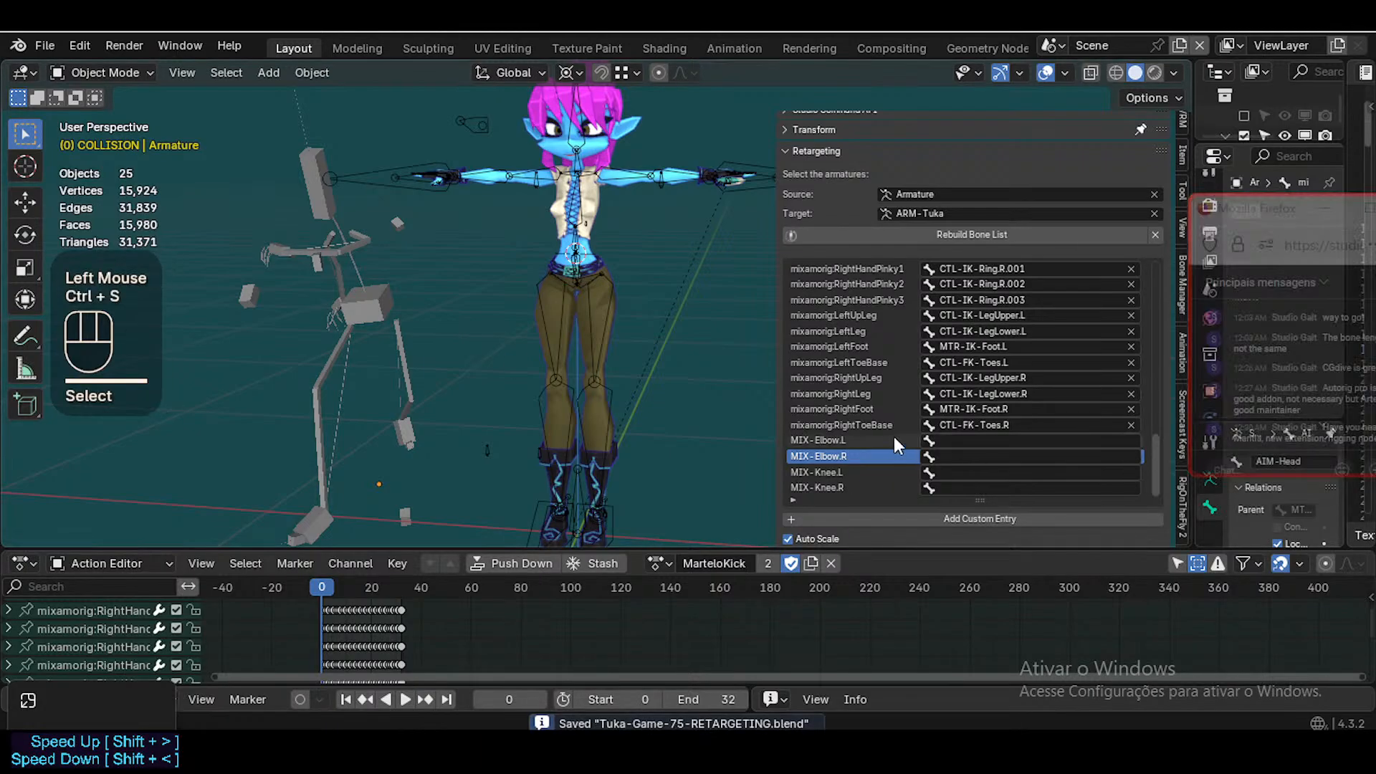
left_click(970, 439)
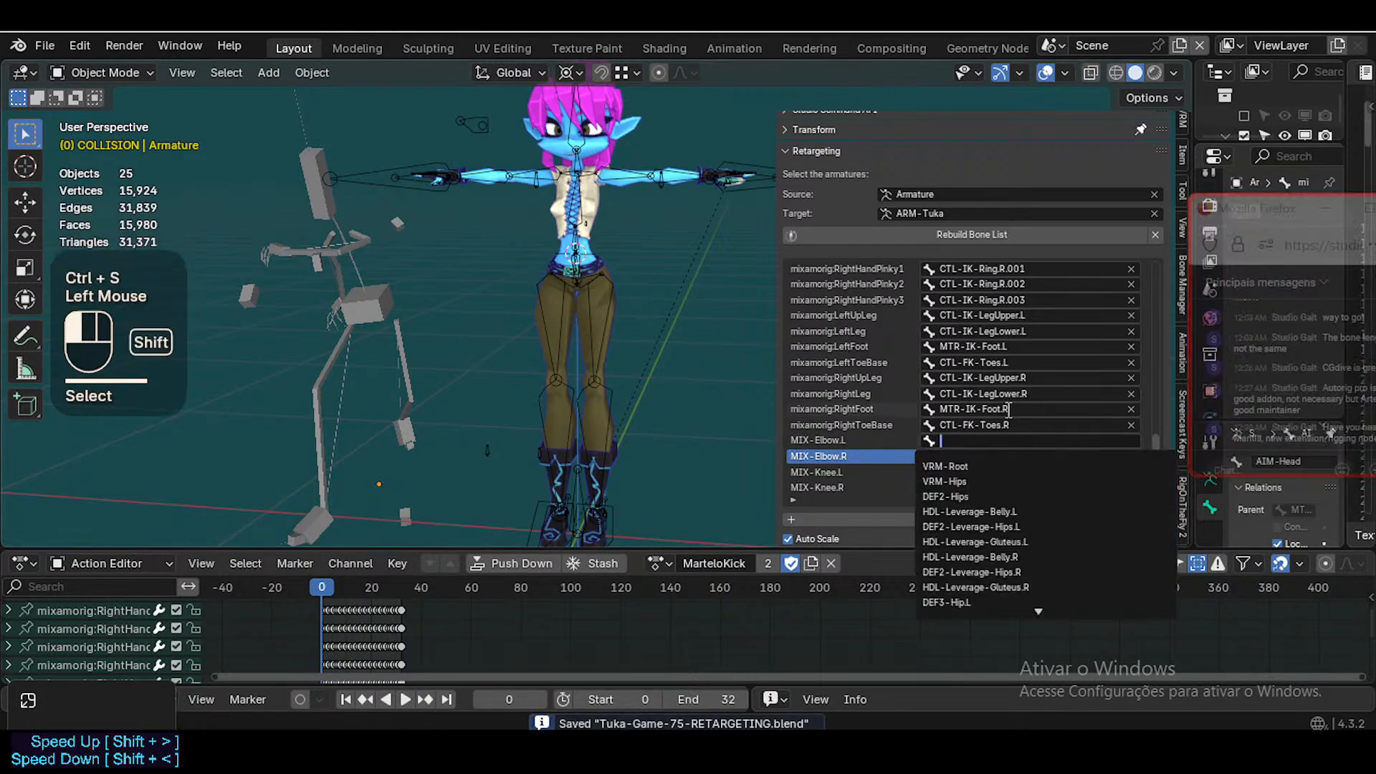
type("POL")
key("Down")
key("Down")
key("Down")
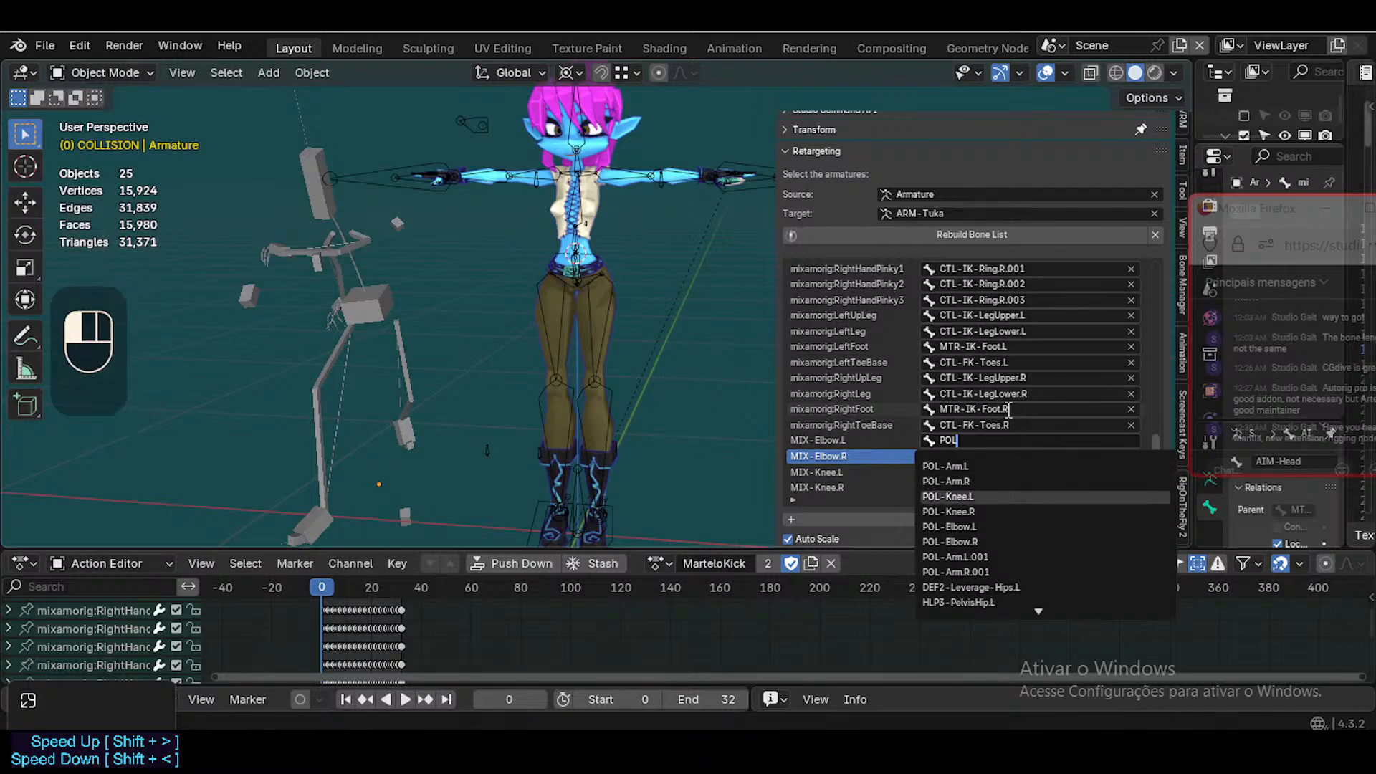
left_click(603, 324)
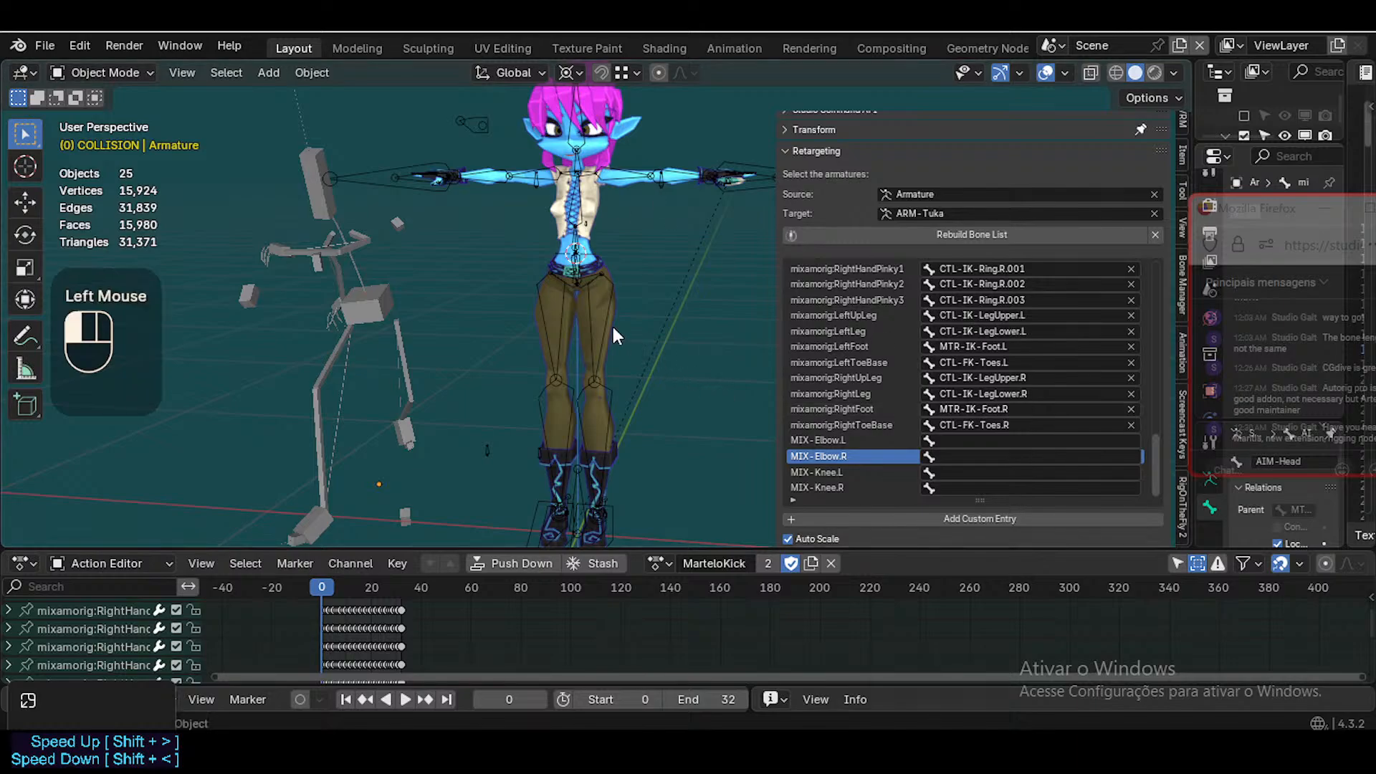
Select the ARM-Tuka armature and switch it to Pose Mode, keeping the sidebar shown
left_click(603, 278)
key("ctrl+Tab")
key("n")
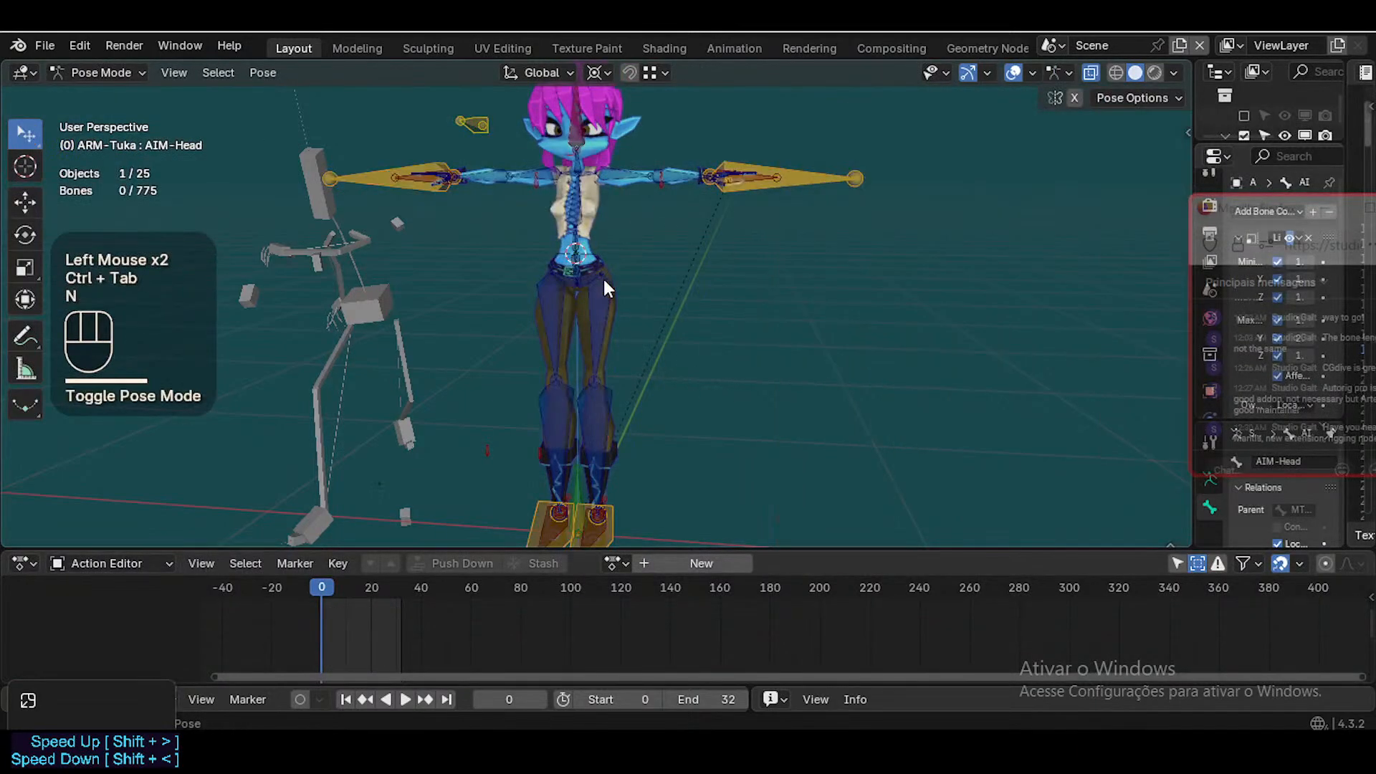
key("n")
key("n")
key("n")
Collapse the Retargeting and Rokoko Studio Live sections and expand the Bone Collections section
scroll(840, 217, "up", 5)
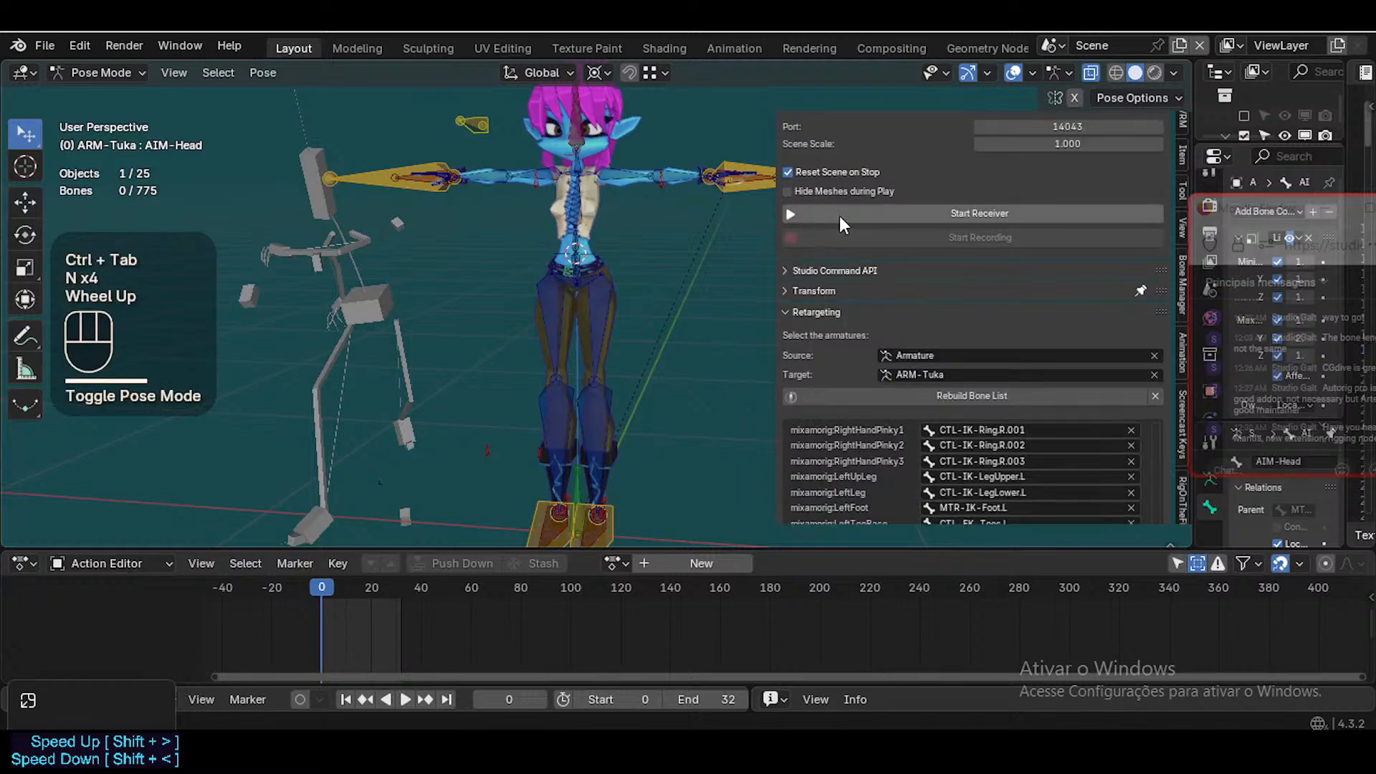
left_click(827, 280)
left_click(823, 316)
scroll(828, 295, "up", 1)
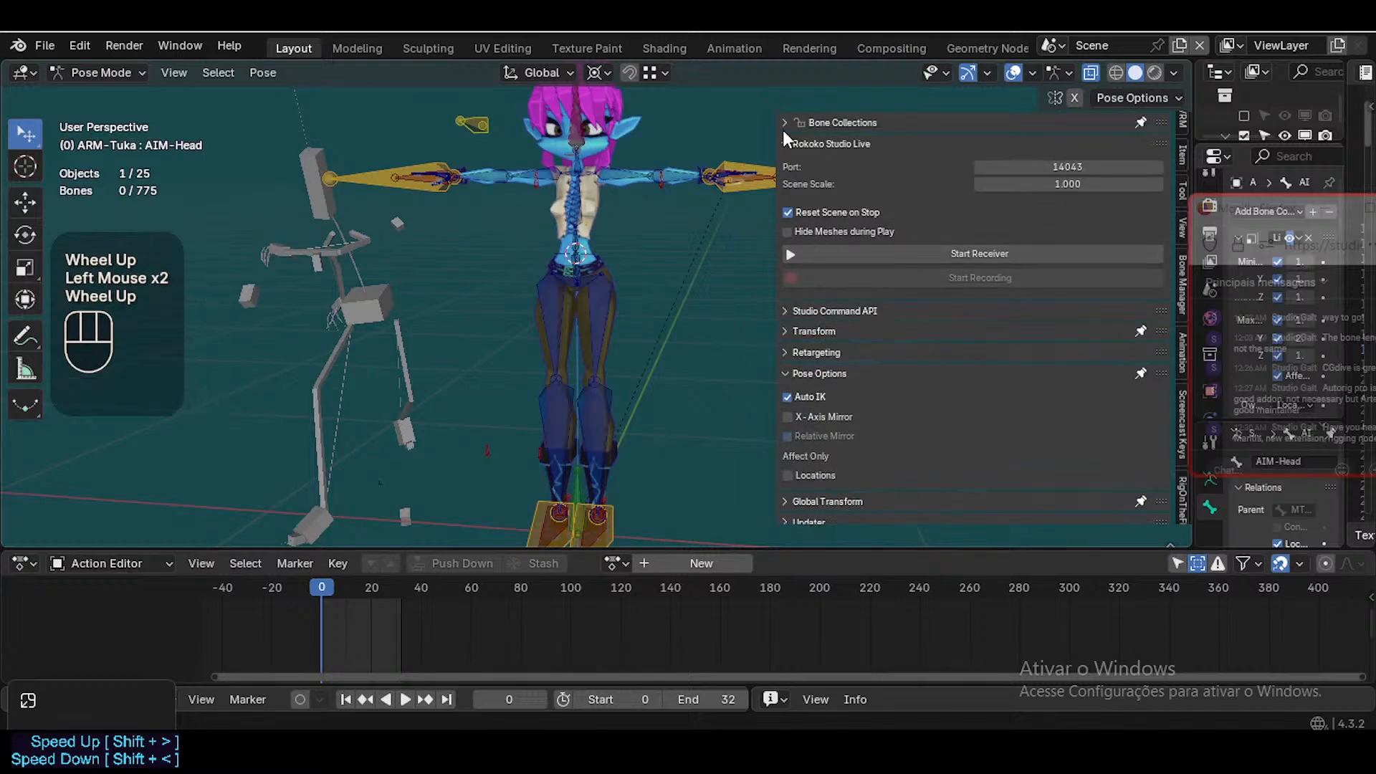
left_click(831, 144)
left_click(830, 125)
left_click(830, 151)
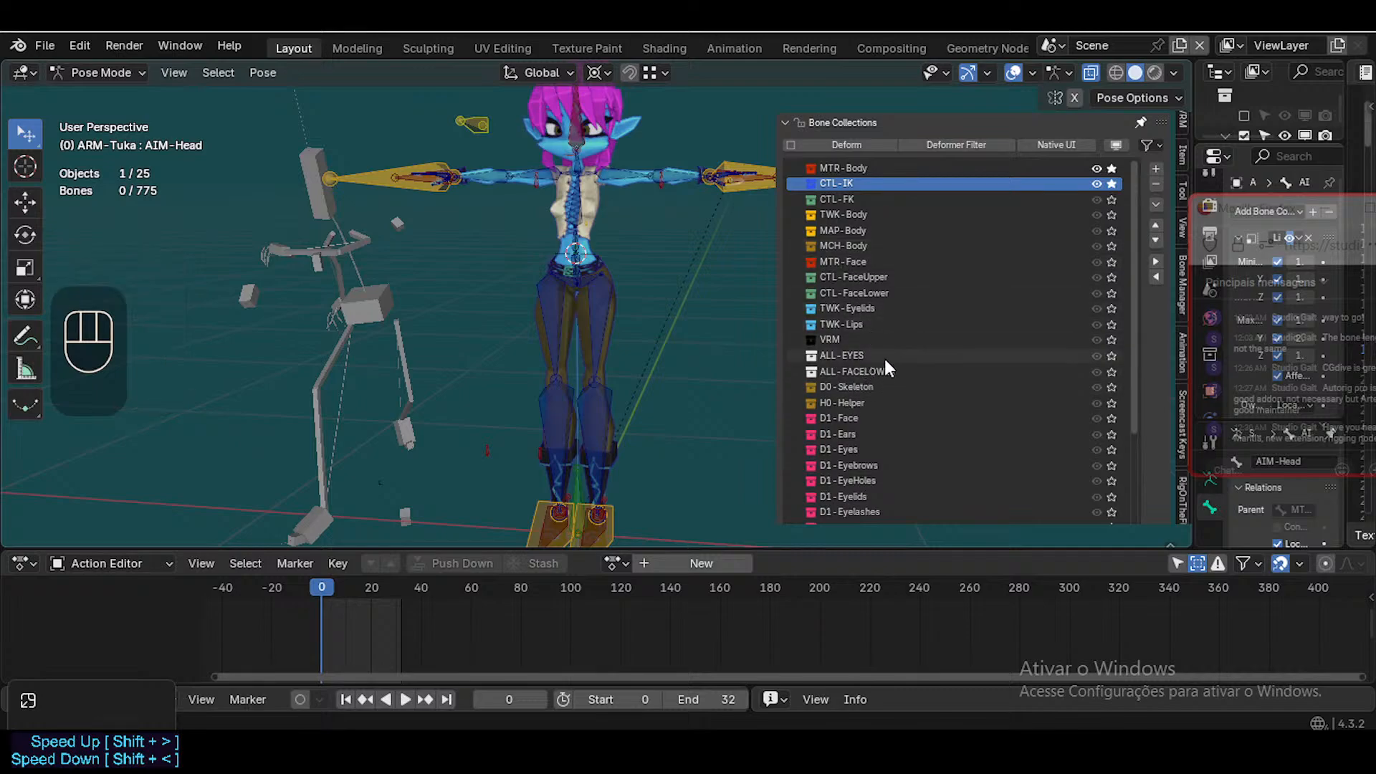
Find the MCH-Body bone collection and solo it alongside MTR-Body and CTL-IK
scroll(888, 364, "down", 5)
scroll(889, 372, "up", 4)
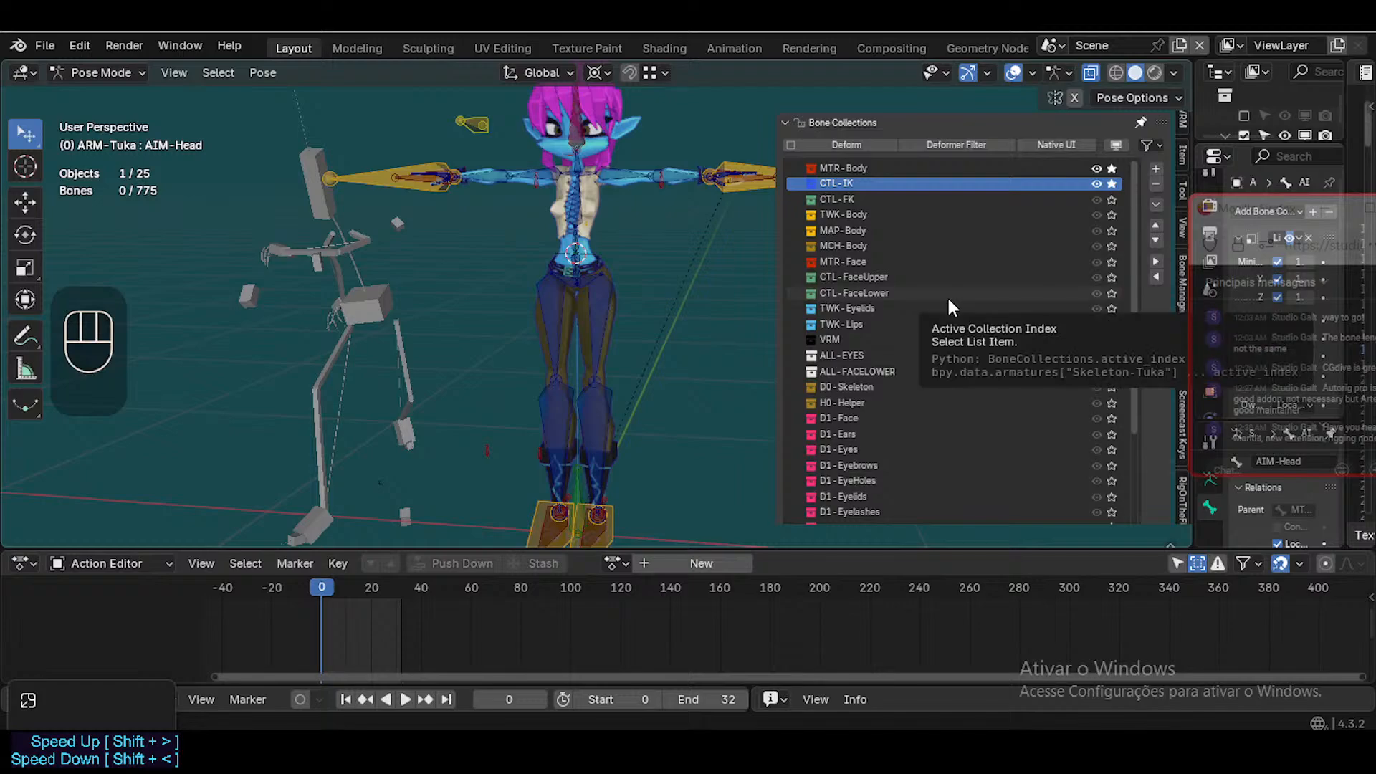
scroll(897, 416, "down", 4)
scroll(901, 423, "down", 2)
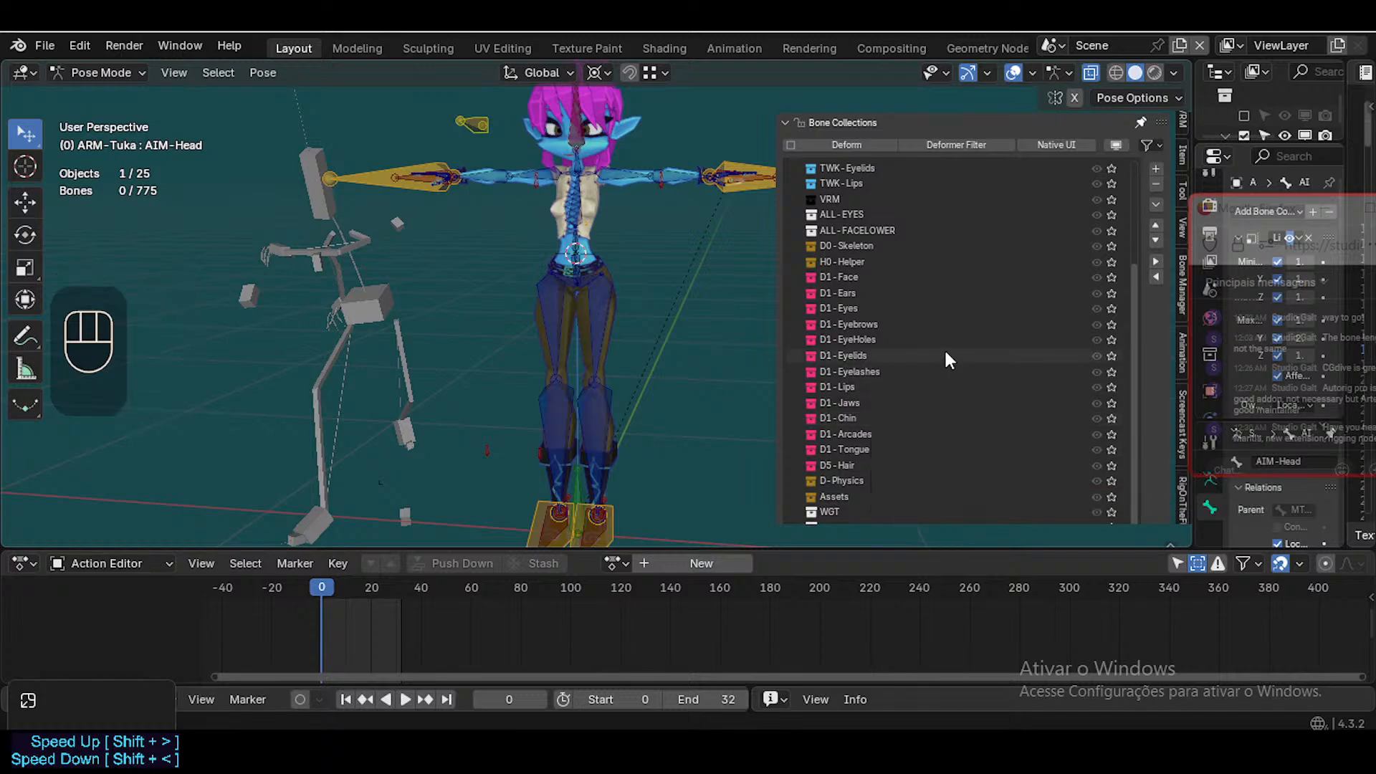
scroll(946, 353, "up", 5)
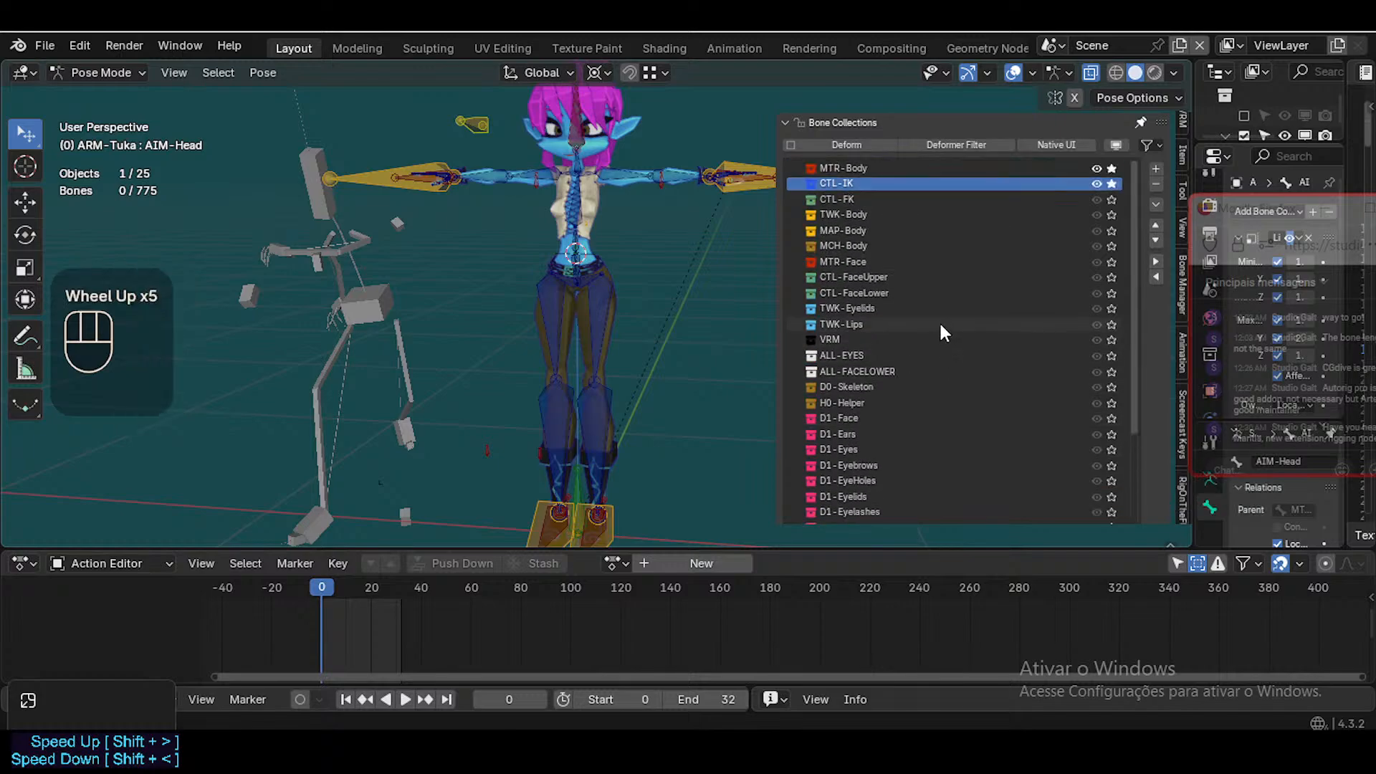
scroll(927, 336, "down", 7)
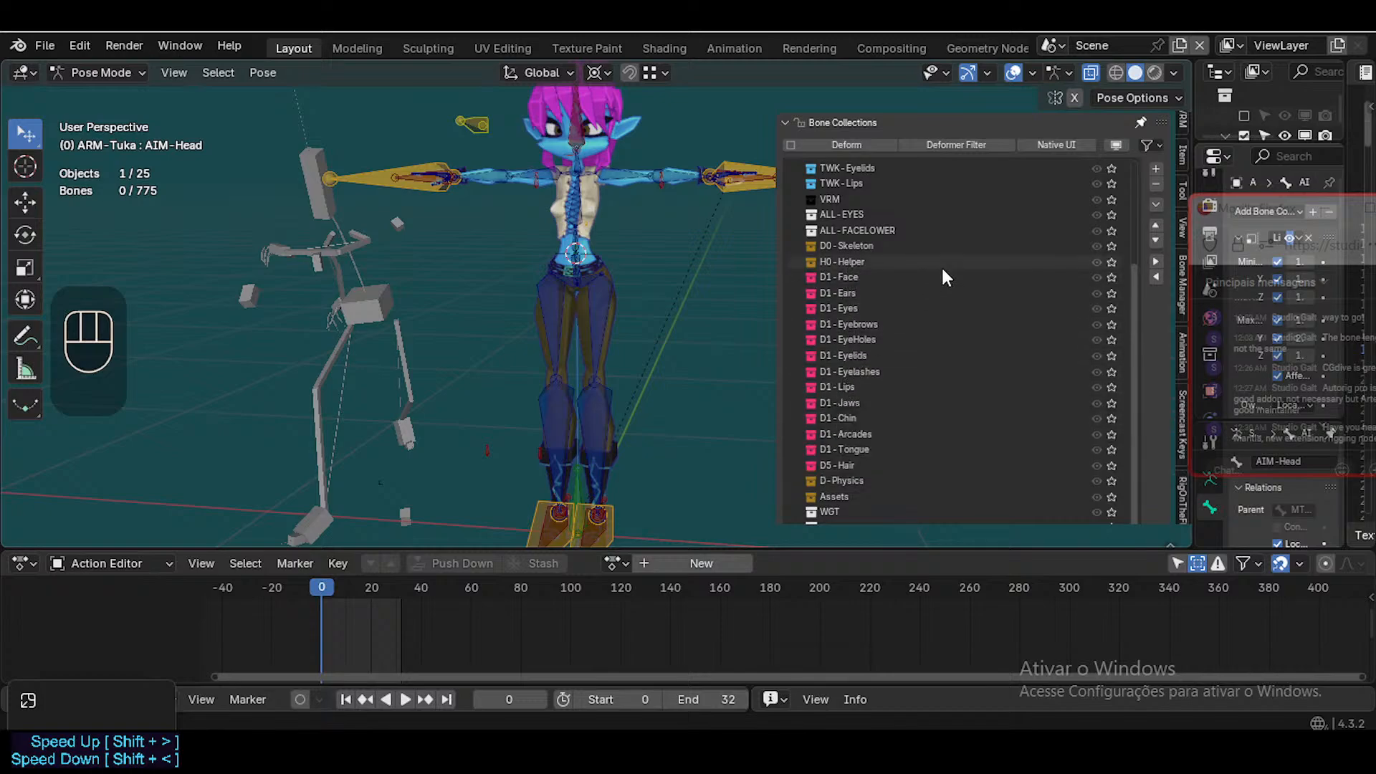
scroll(943, 267, "up", 3)
scroll(944, 271, "up", 2)
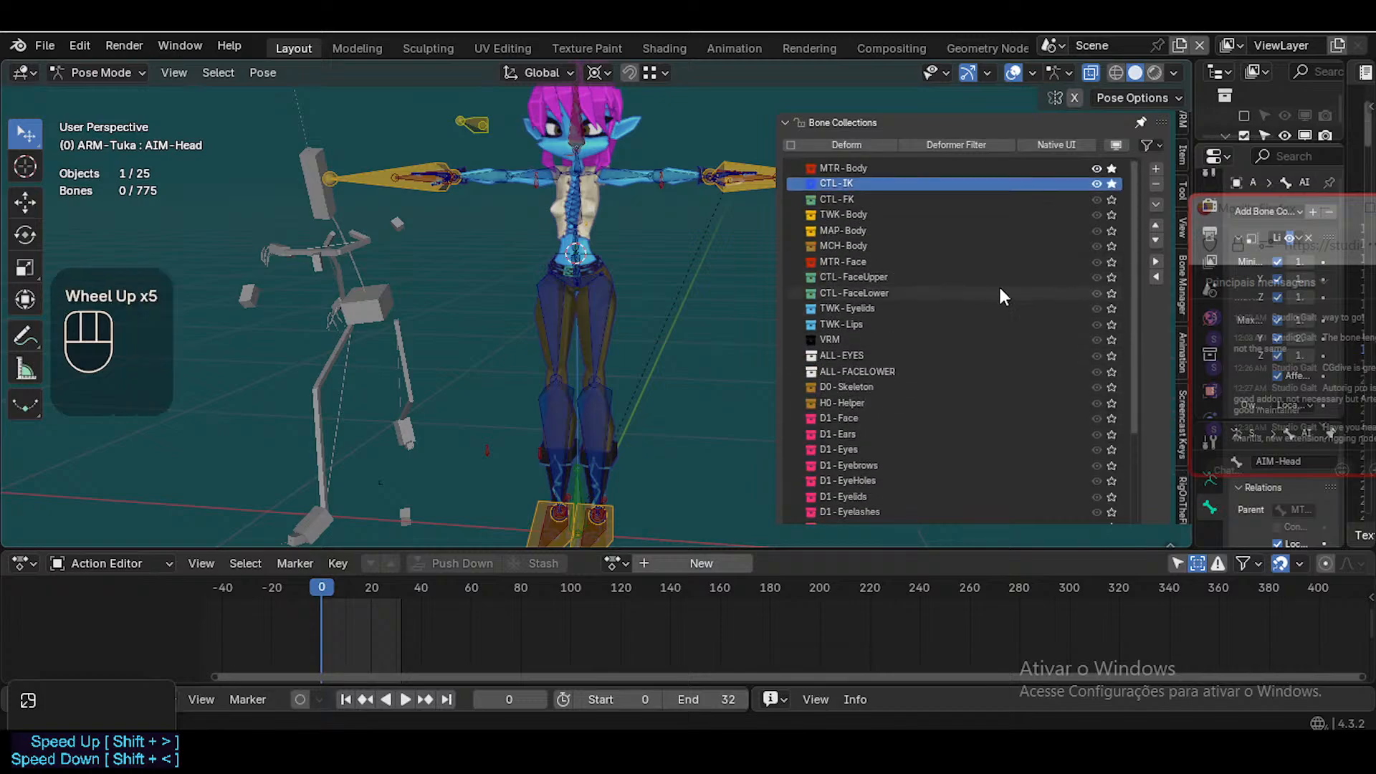
left_click(1113, 245)
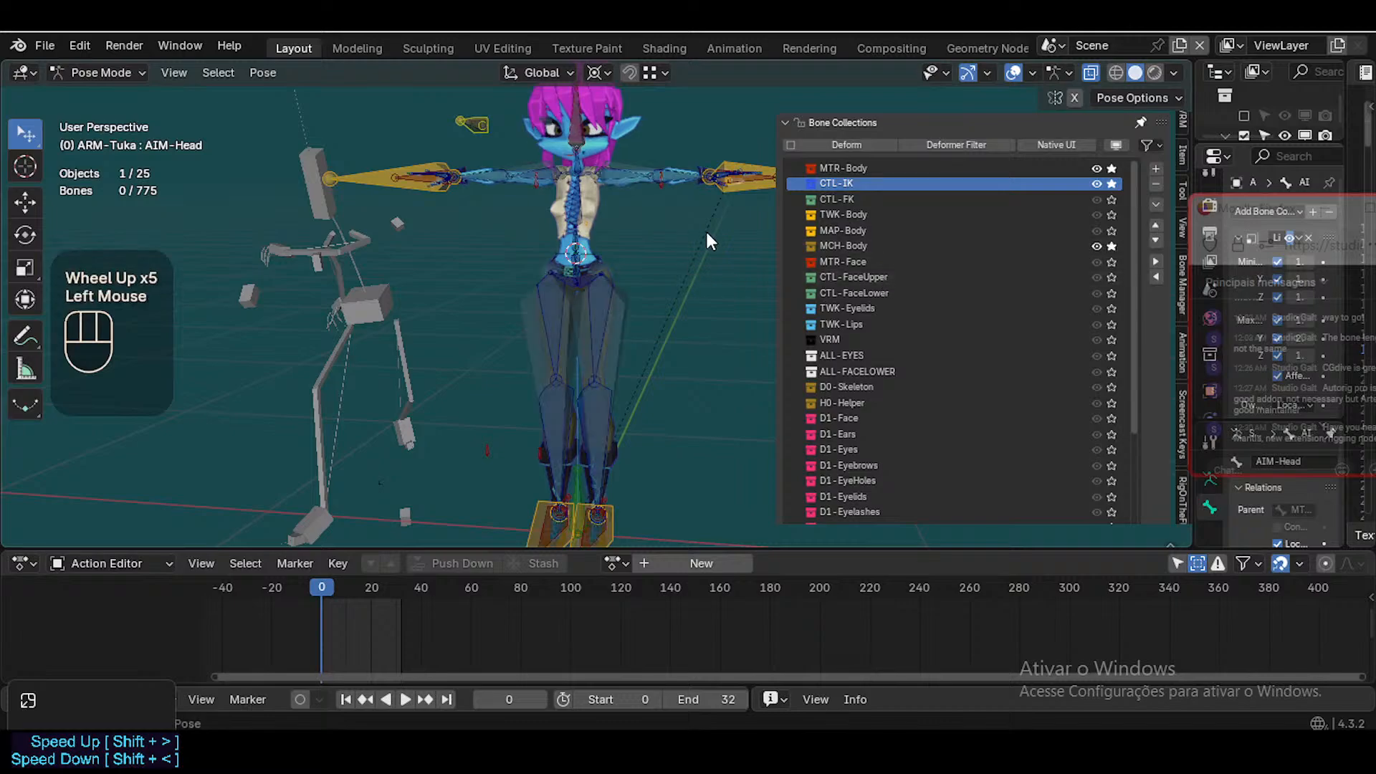
Switch ARM-Tuka's bones to a slimmer display type so the leg bones can be told apart
left_click(673, 239)
key("shift+ctrl+alt+b")
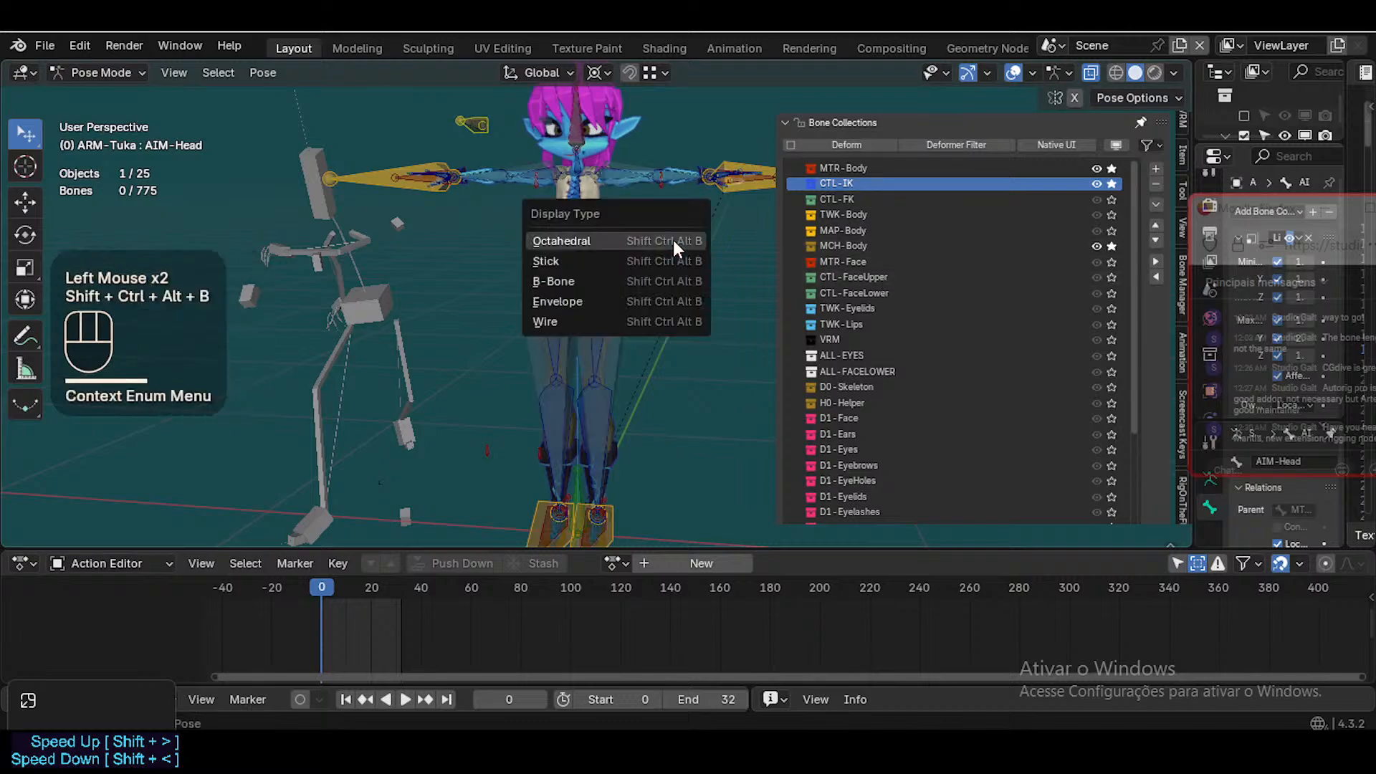
scroll(626, 336, "up", 2)
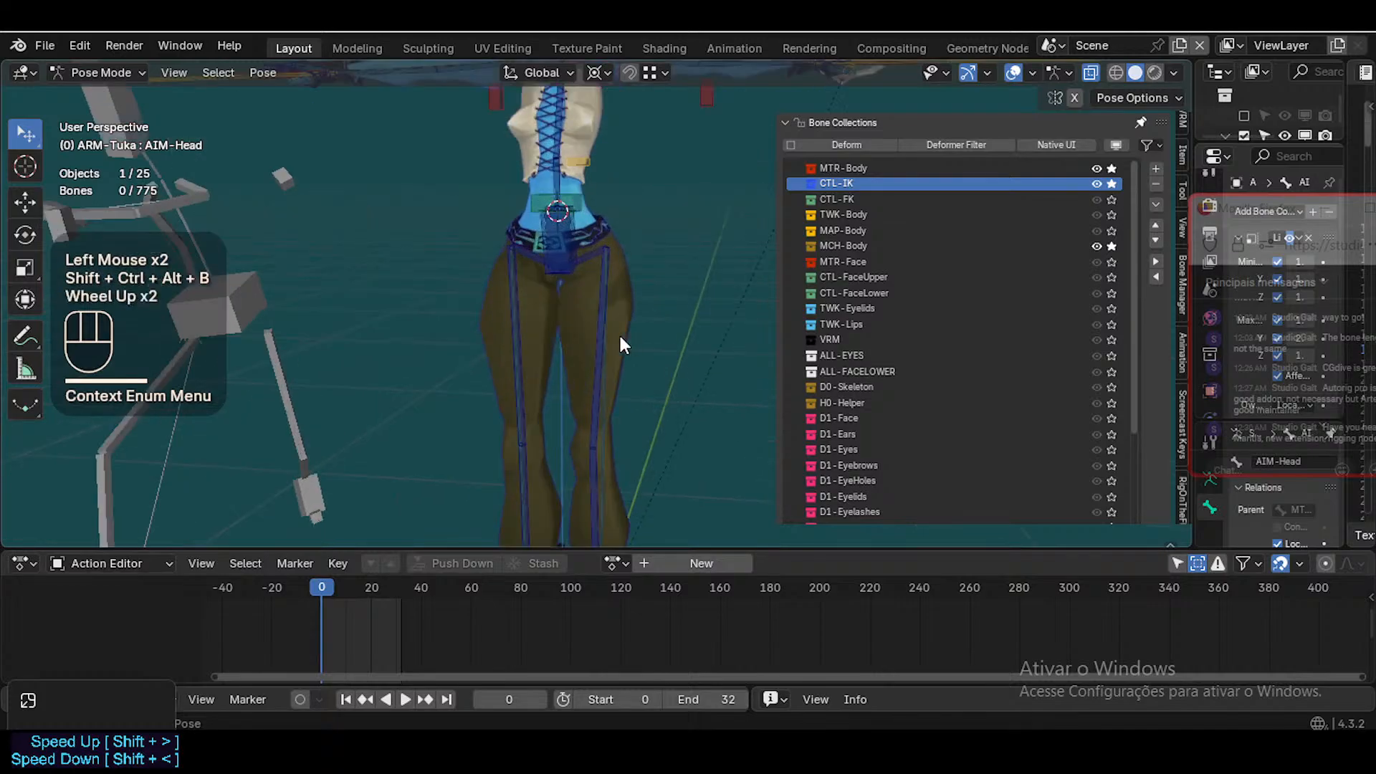
Select the POL-Arm.L.001 leg bone and its opposite-side counterpart, and start a batch rename of the selected bones
left_click(519, 405)
middle_click_drag(570, 404, 579, 431)
left_click(614, 398, "shift")
key("ctrl+F2")
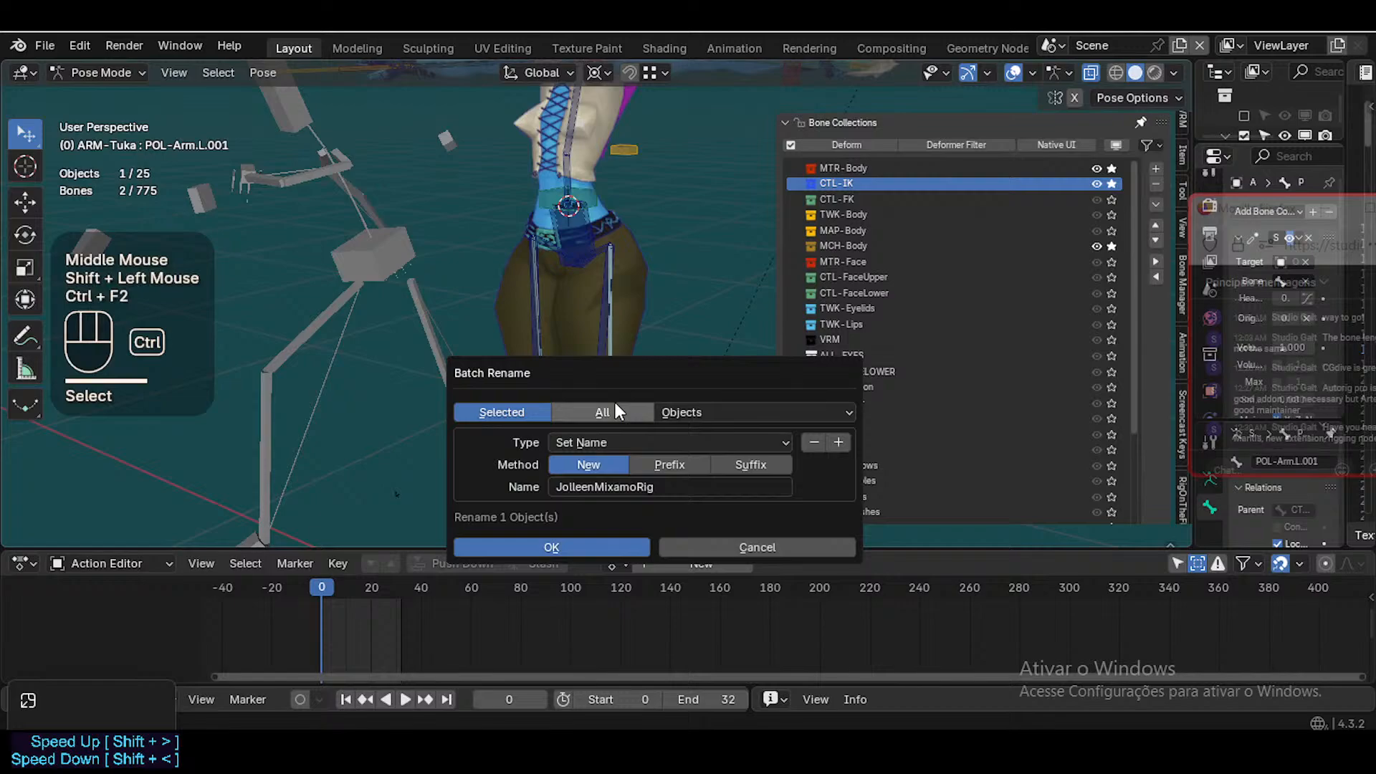
left_click(678, 412)
left_click(825, 534)
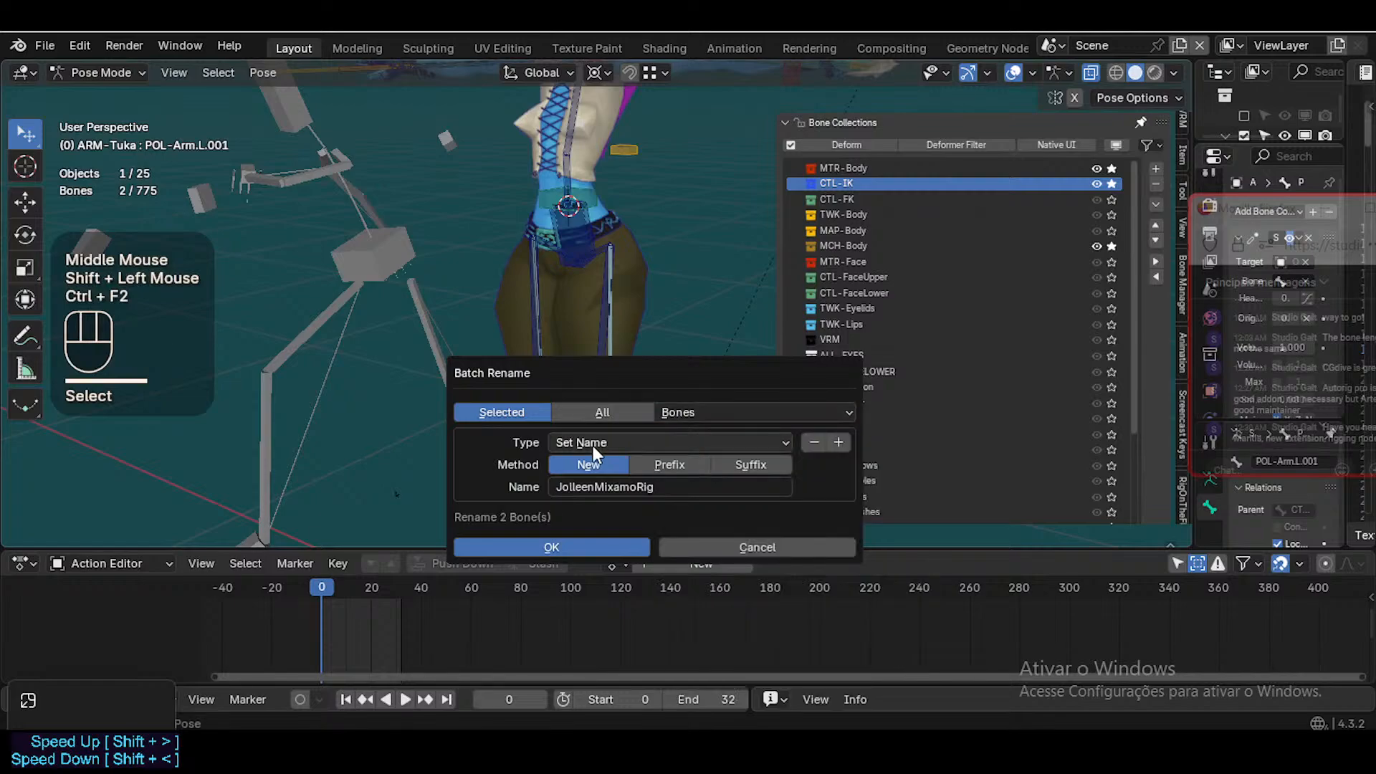
Set the batch rename to Find/Replace, replacing Arm with Leg
left_click(641, 444)
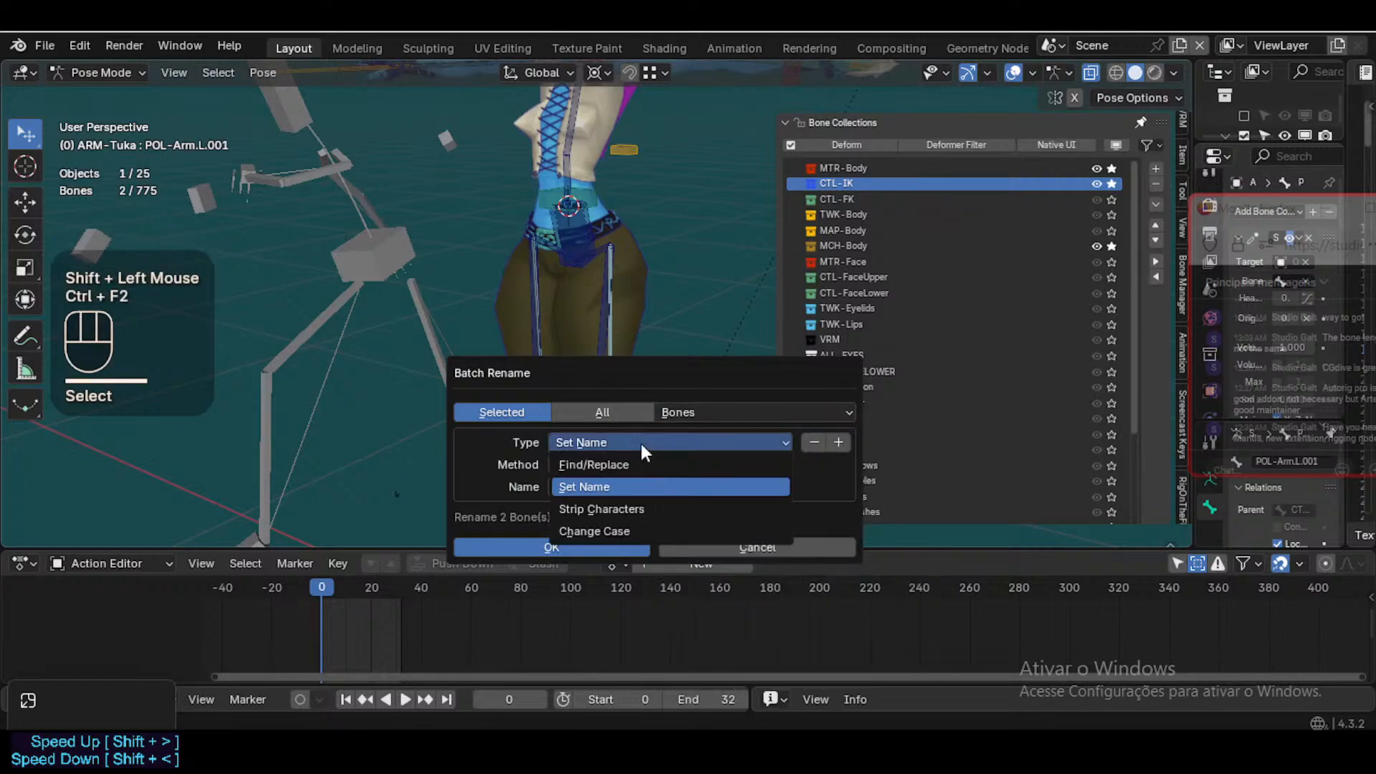
left_click(605, 465)
left_click(591, 465)
type("Arm")
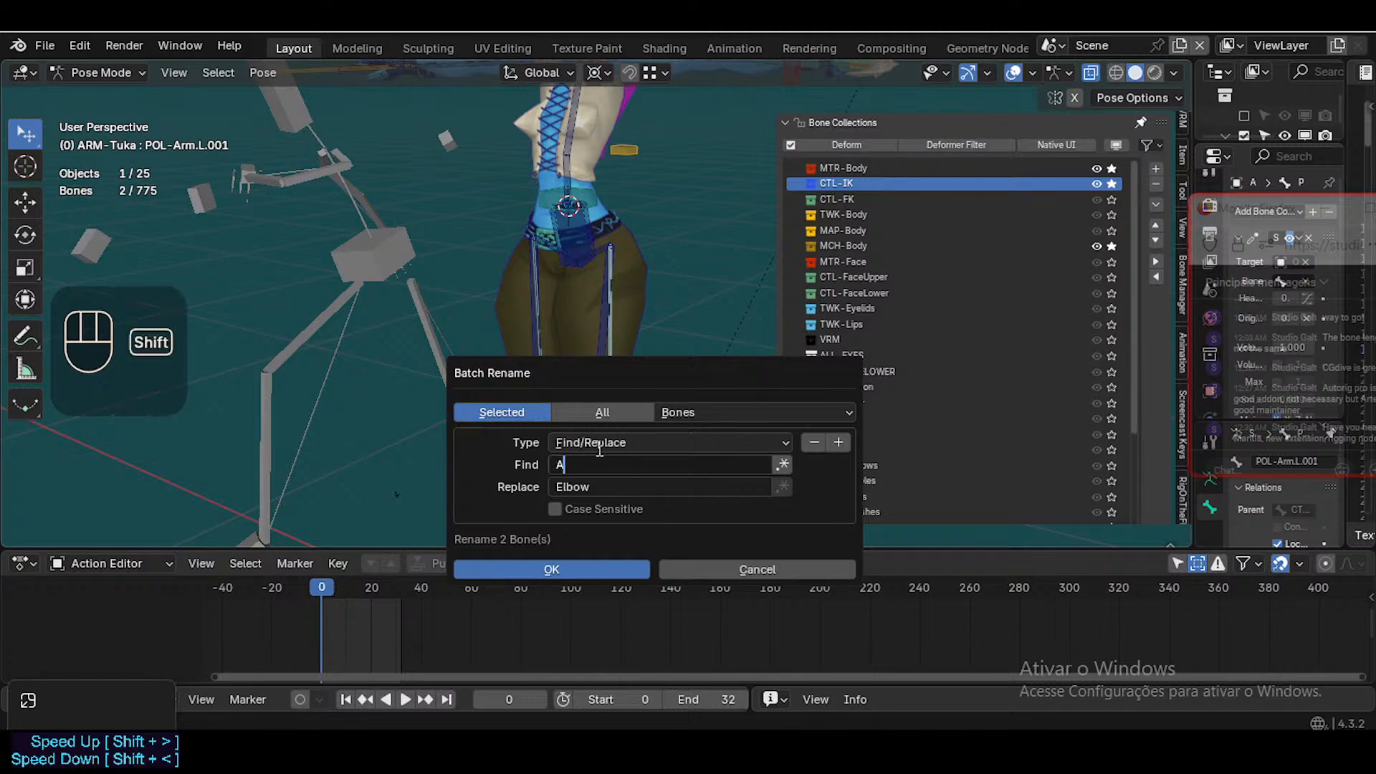
key("Tab")
type("Leg")
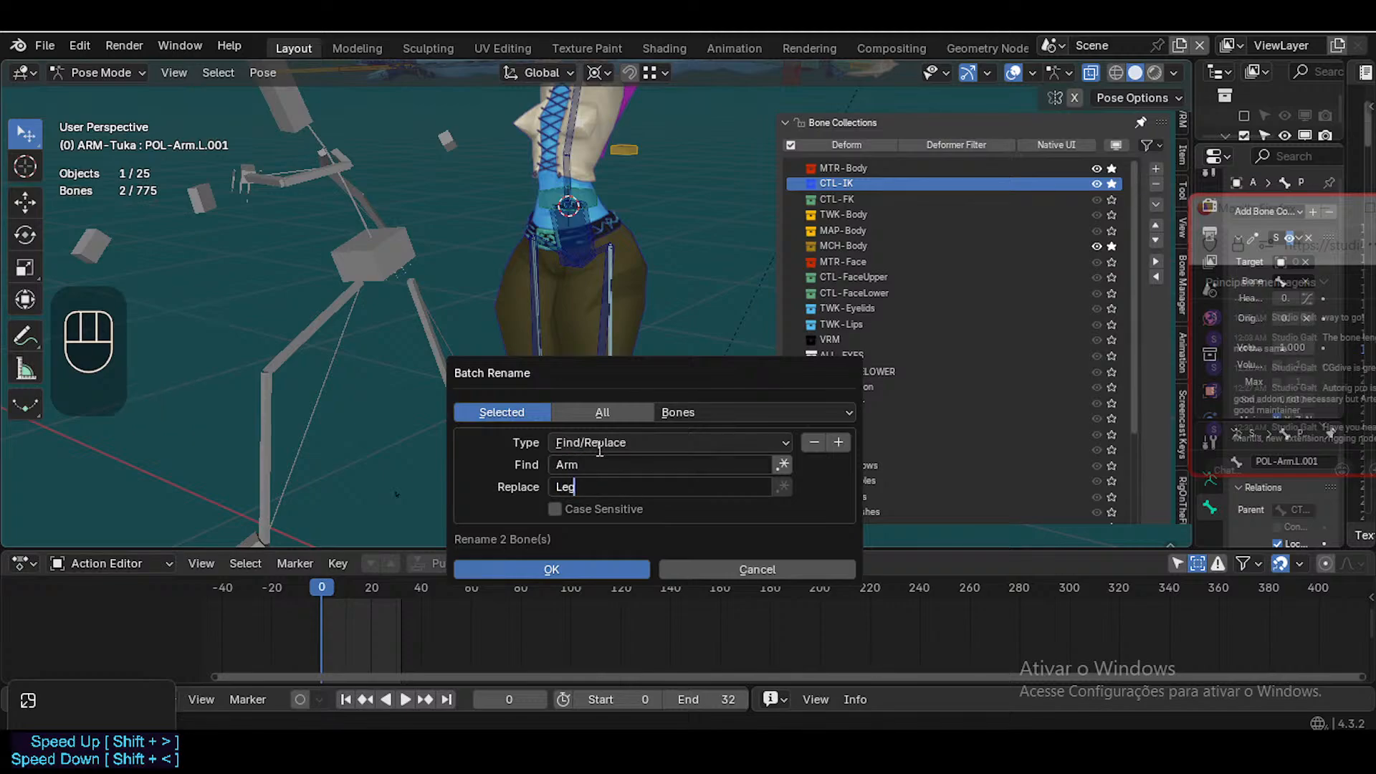
key("Return")
Add a Strip Characters rule that removes digits and punctuation from the end, and apply the batch rename
left_click(840, 445)
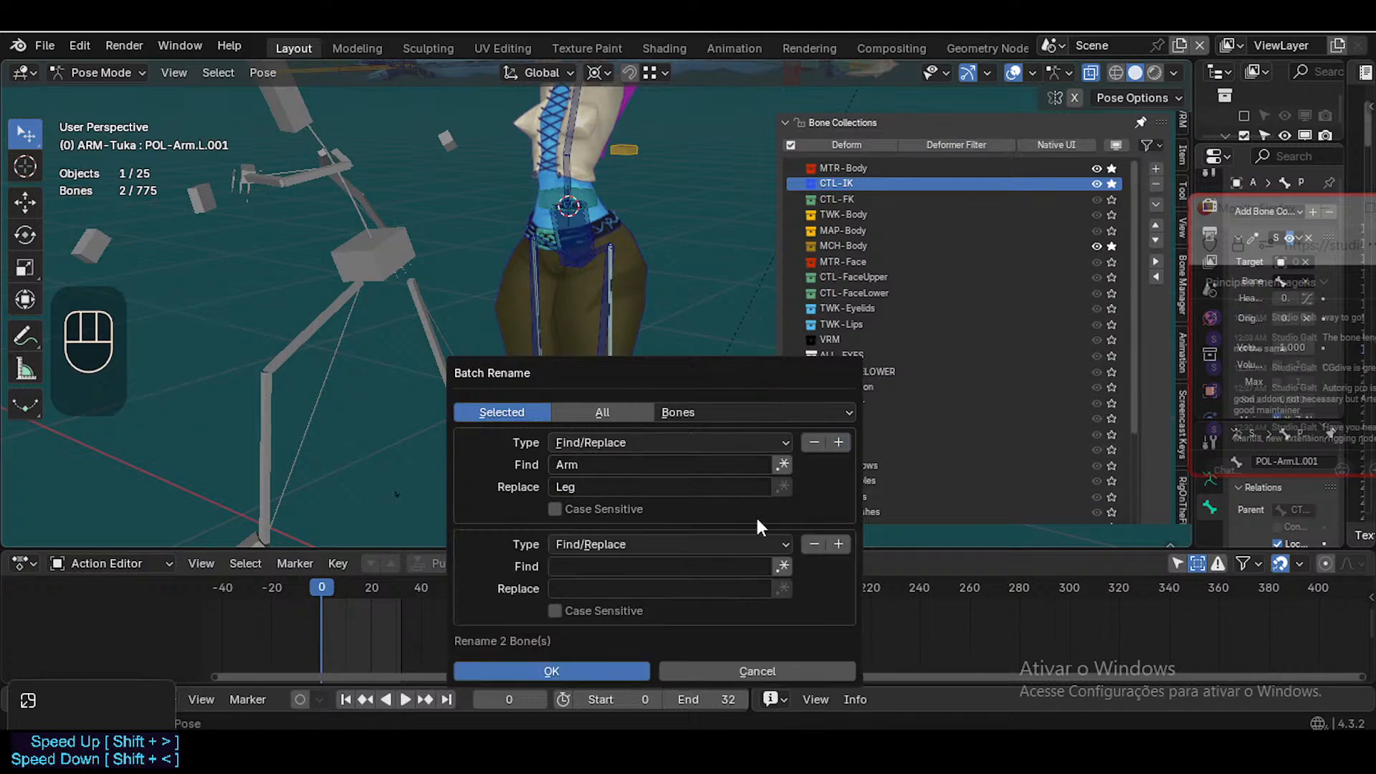
left_click(621, 546)
left_click(605, 621)
left_click(665, 566, "shift")
left_click(745, 567, "shift")
left_click(728, 589, "shift")
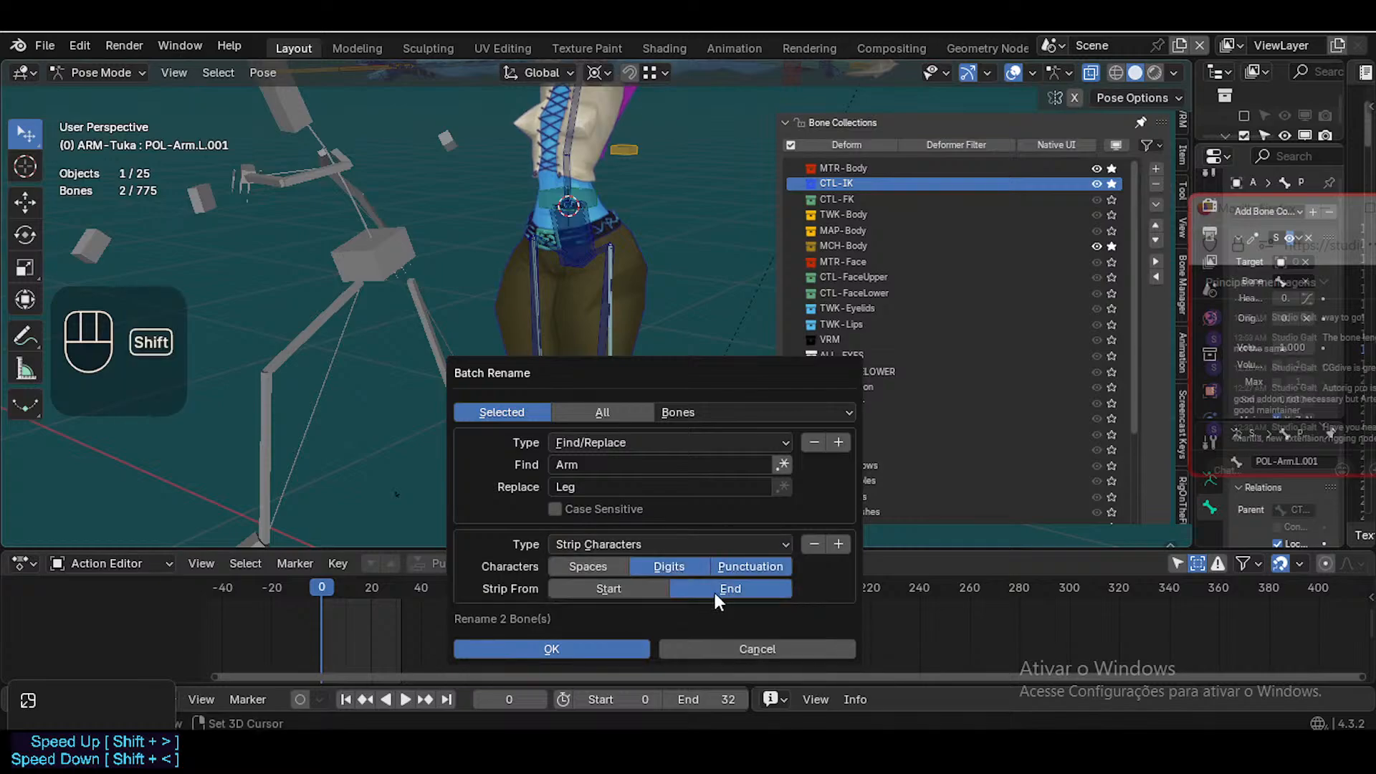
left_click(532, 647)
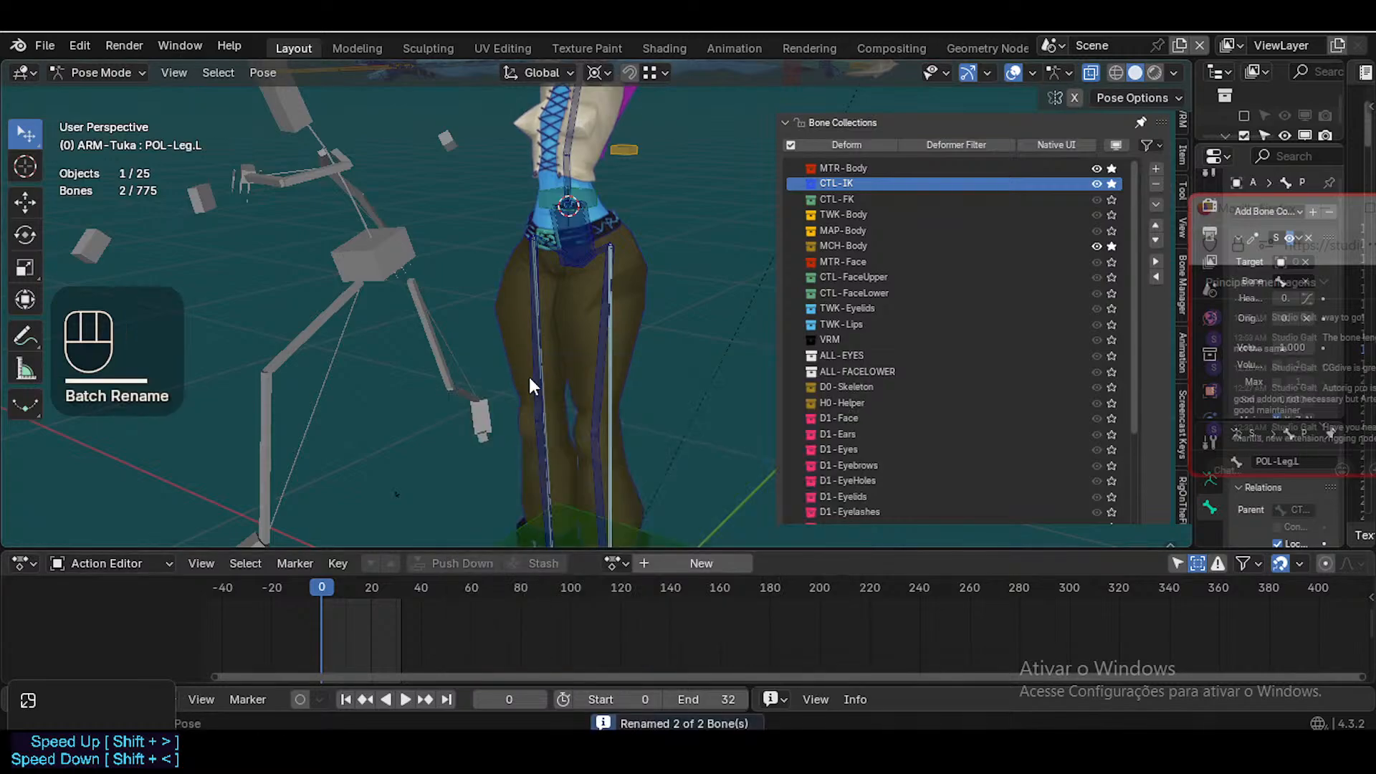
Check the names of the leg pole, knee pole and arm pole bones by selecting them one after another
scroll(544, 372, "down", 2)
left_click(607, 393)
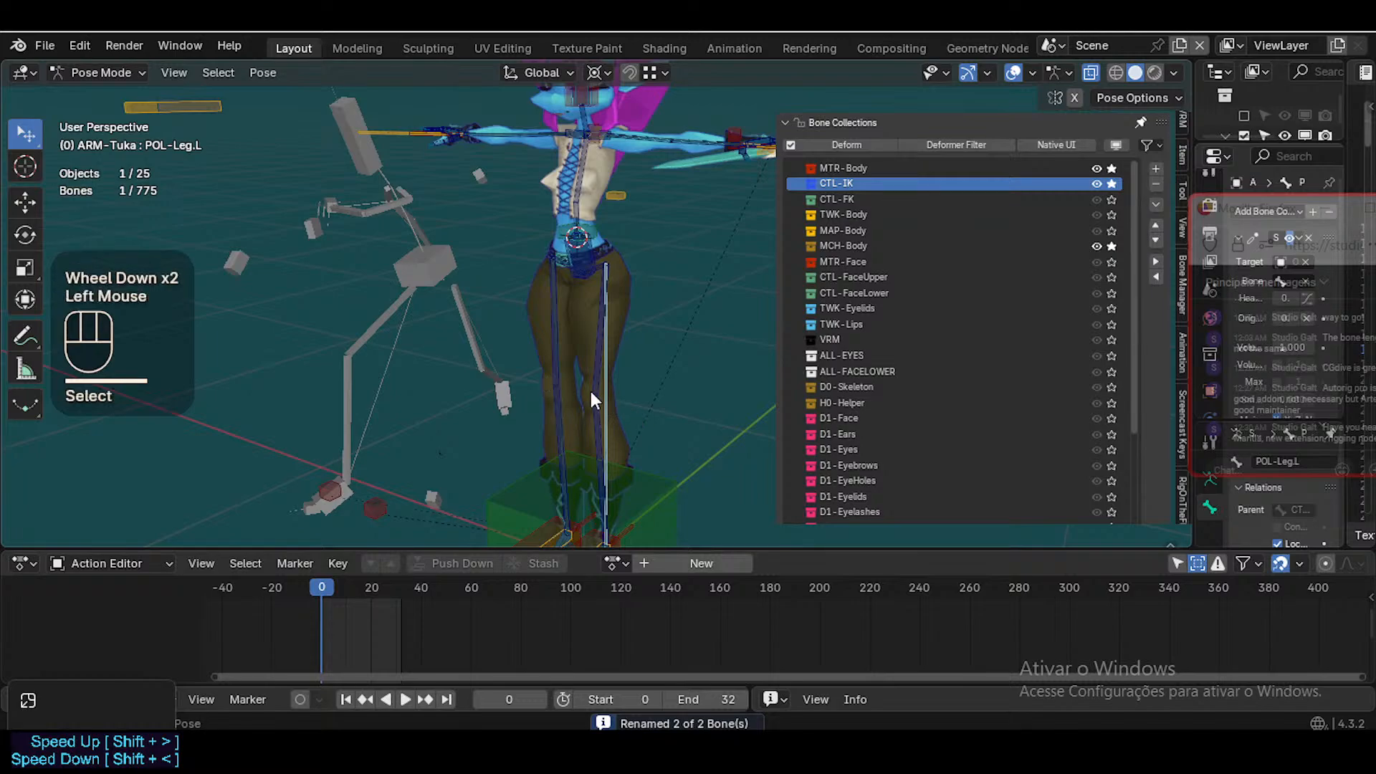
left_click(564, 374)
left_click(610, 389)
scroll(512, 455, "down", 1)
left_click(459, 428)
left_click(424, 418)
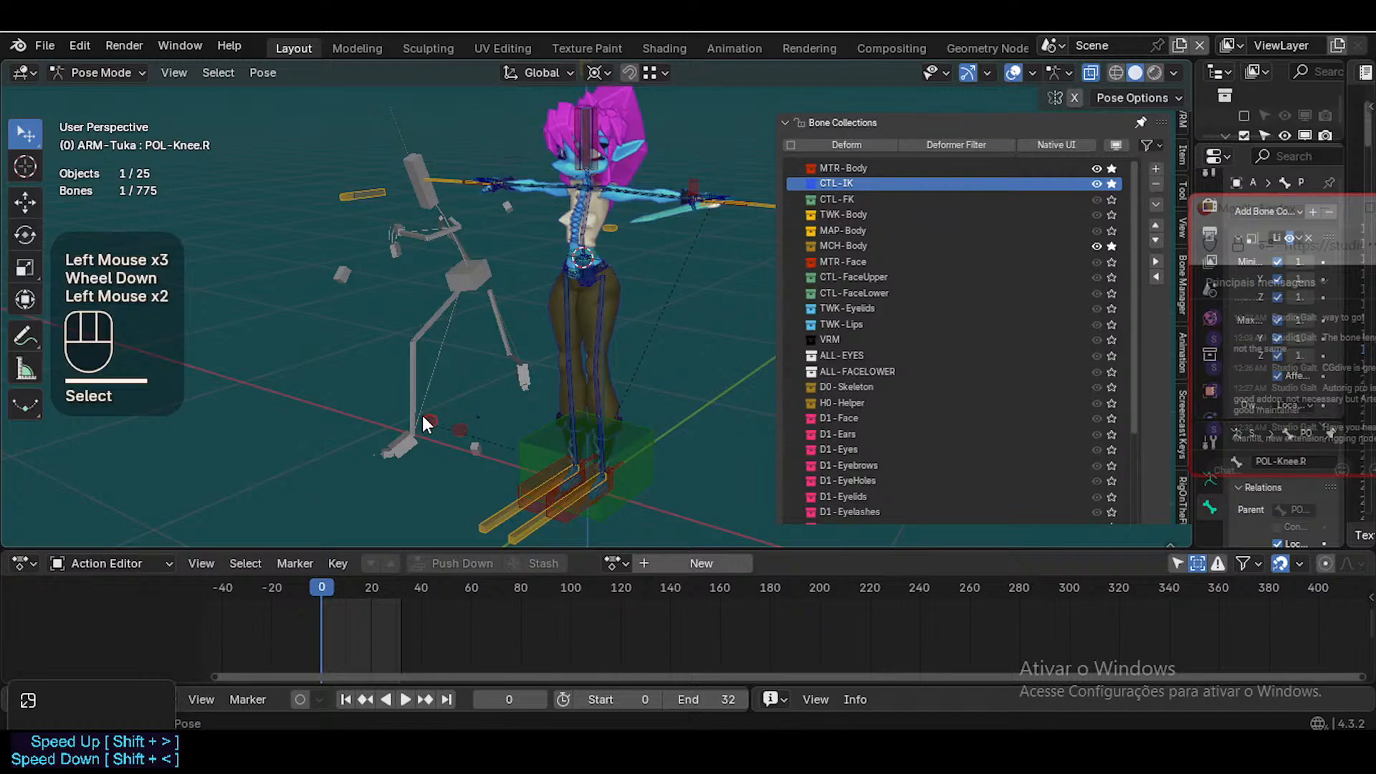
left_click(699, 186)
left_click(700, 186)
left_click(638, 192)
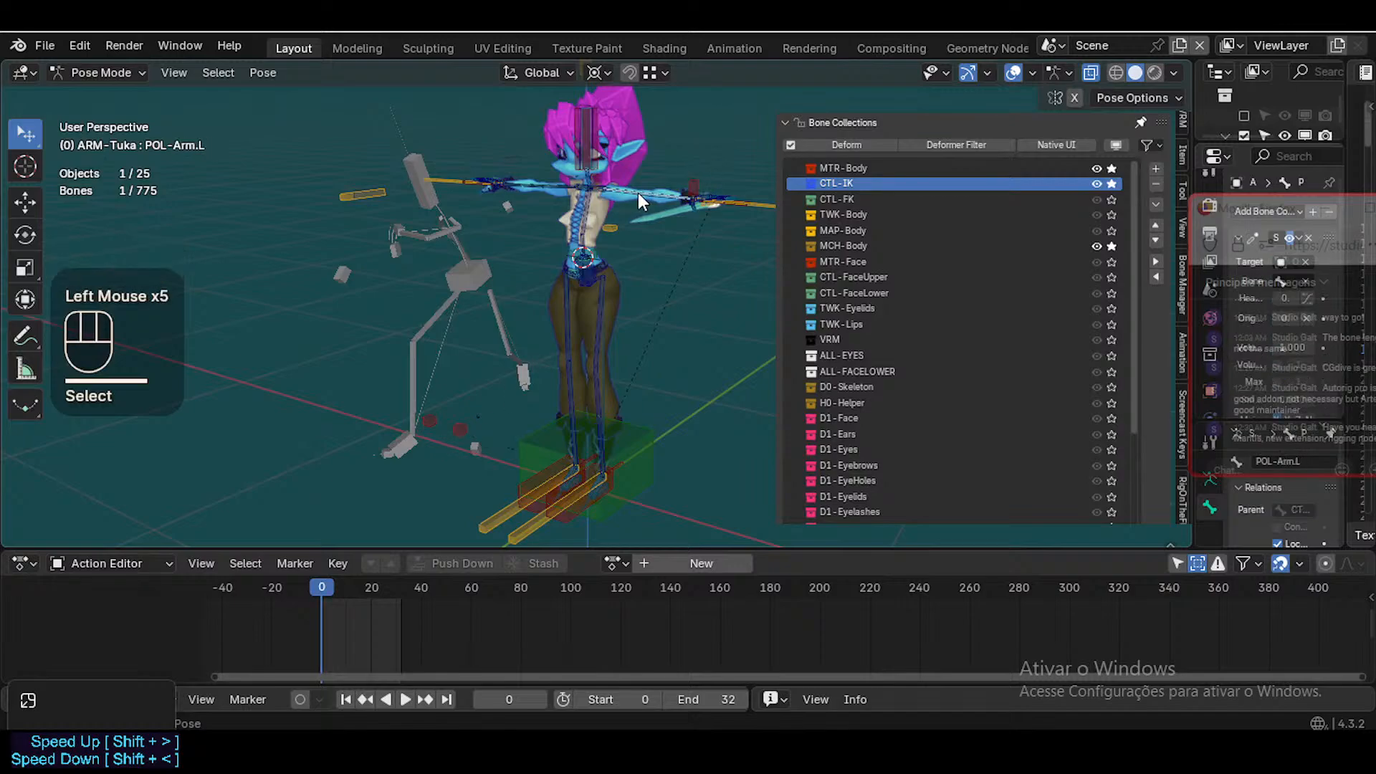
scroll(505, 311, "up", 1)
Return ARM-Tuka to Object Mode, show the Retargeting section instead of Bone Collections, and save the file
key("ctrl+Tab")
scroll(505, 312, "up", 2)
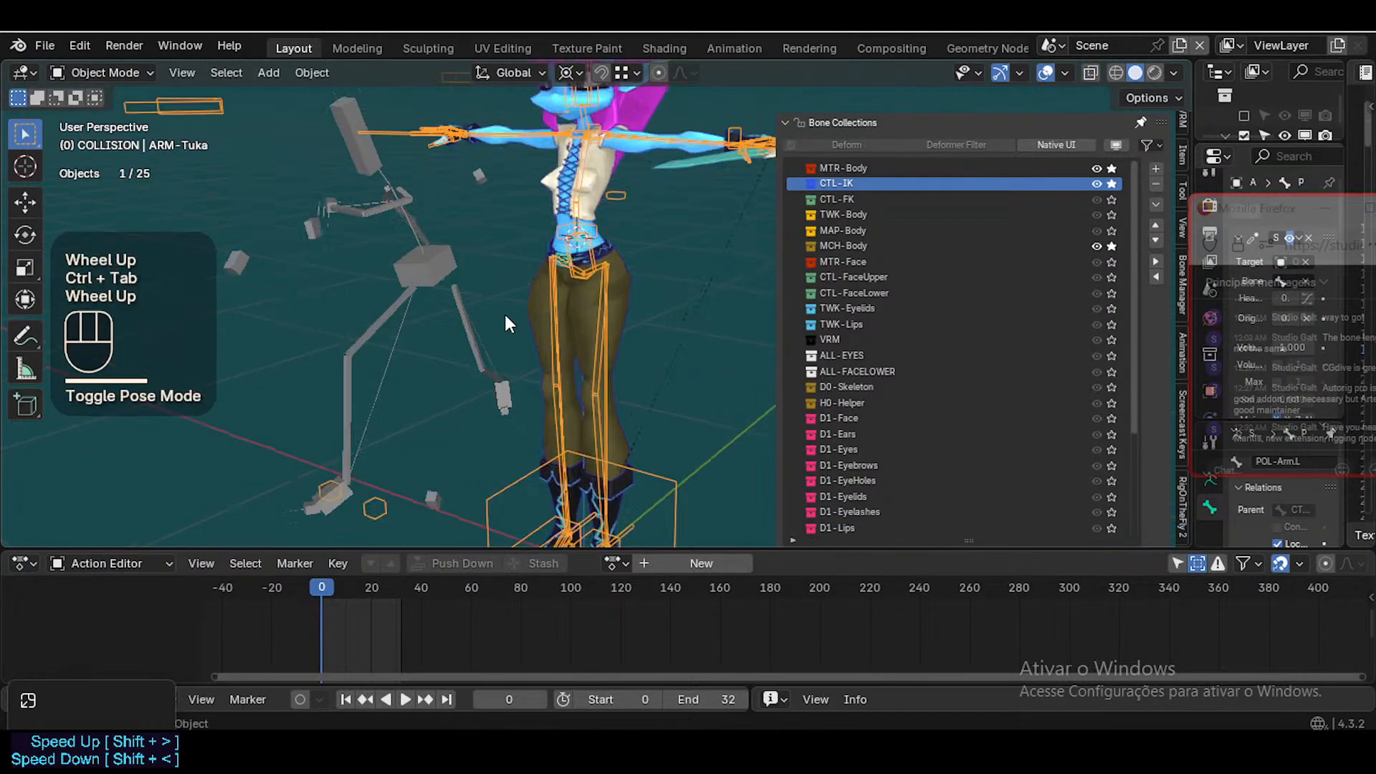
scroll(434, 346, "down", 2)
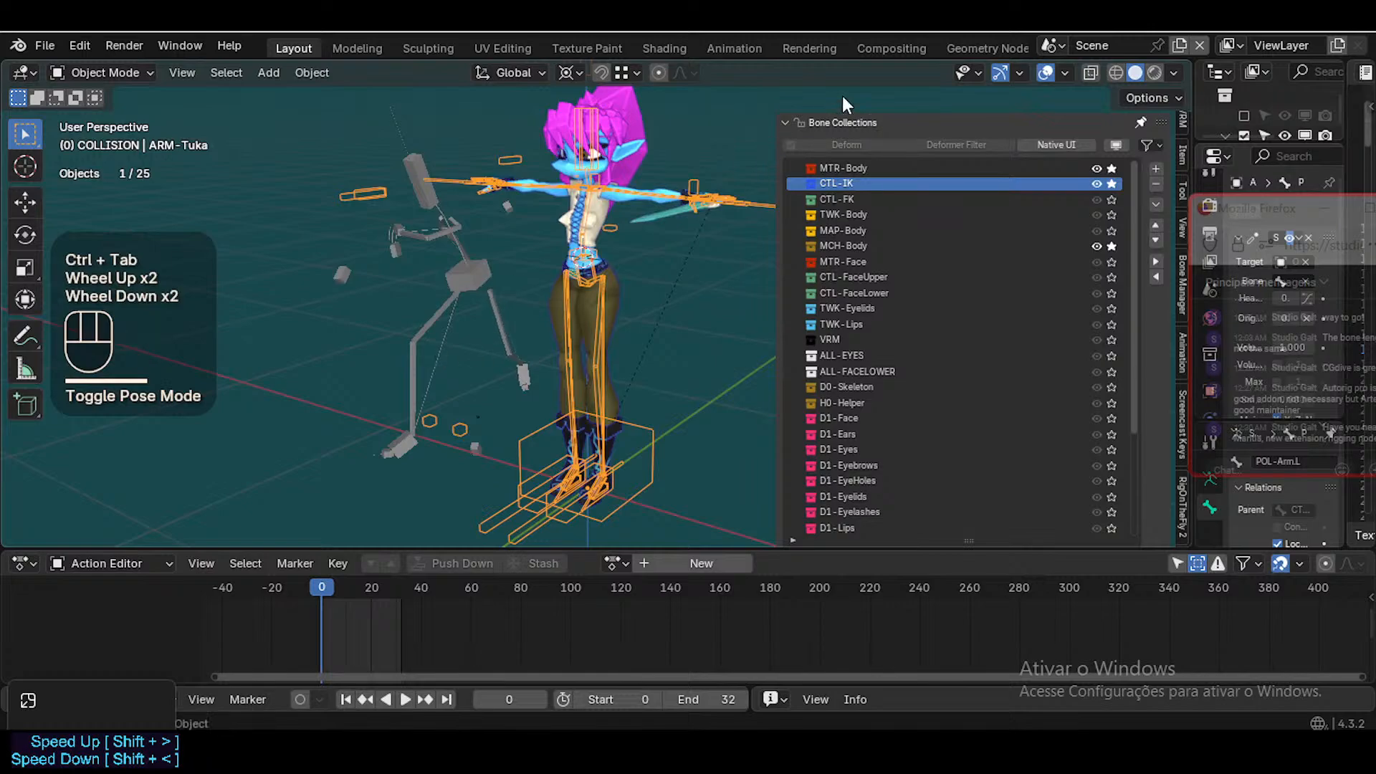
left_click(846, 123)
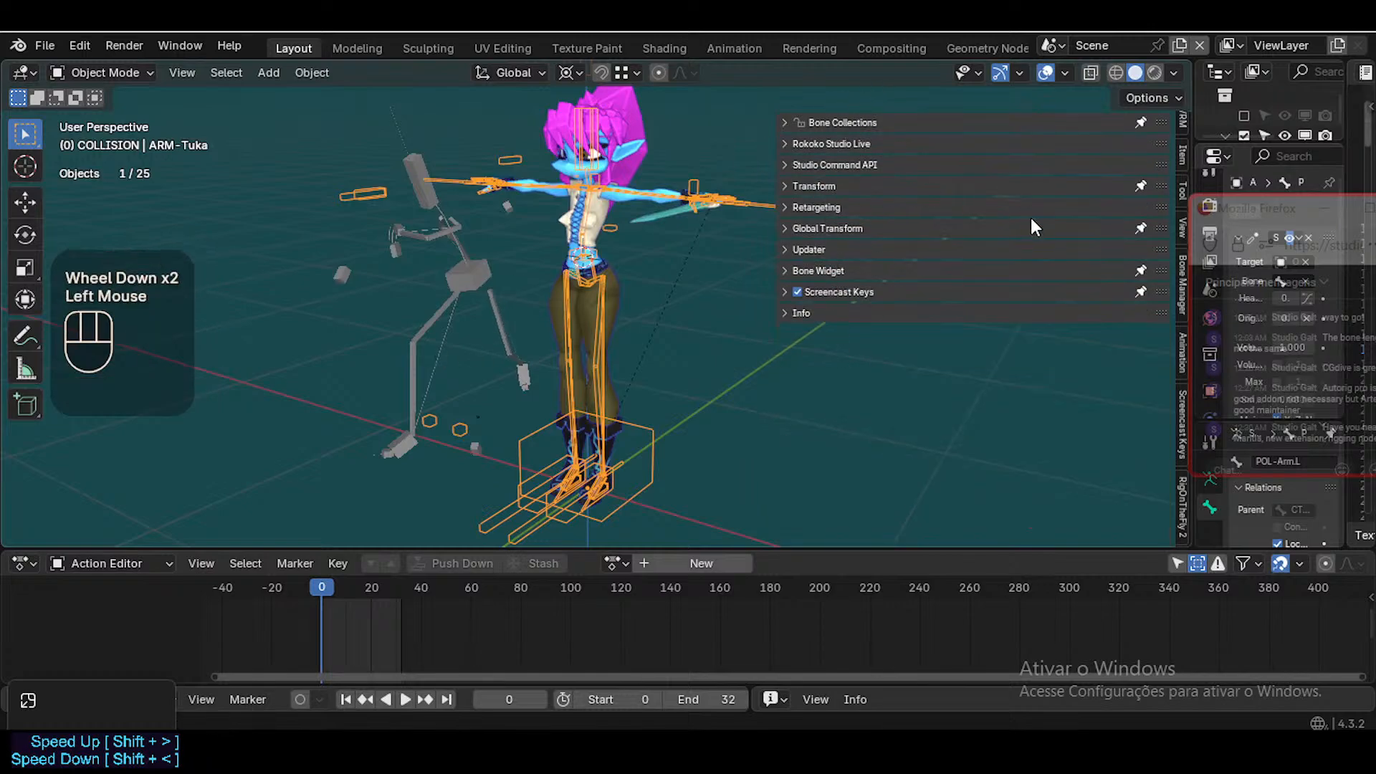
left_click(939, 207)
key("ctrl+s")
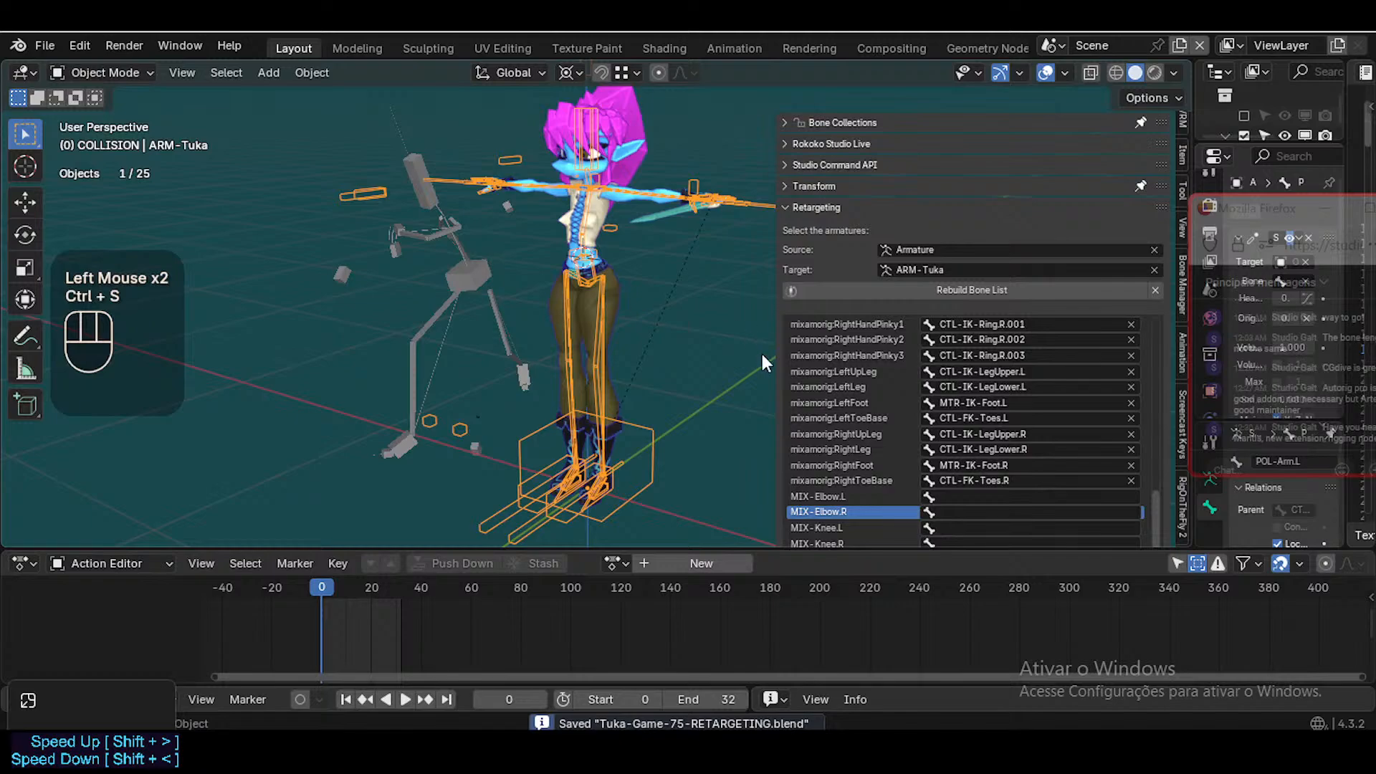
Assign the POL-Elbow.L bone as the target of the MIX-Elbow.L entry in the retargeting bone list
scroll(824, 401, "down", 3)
left_click(969, 495)
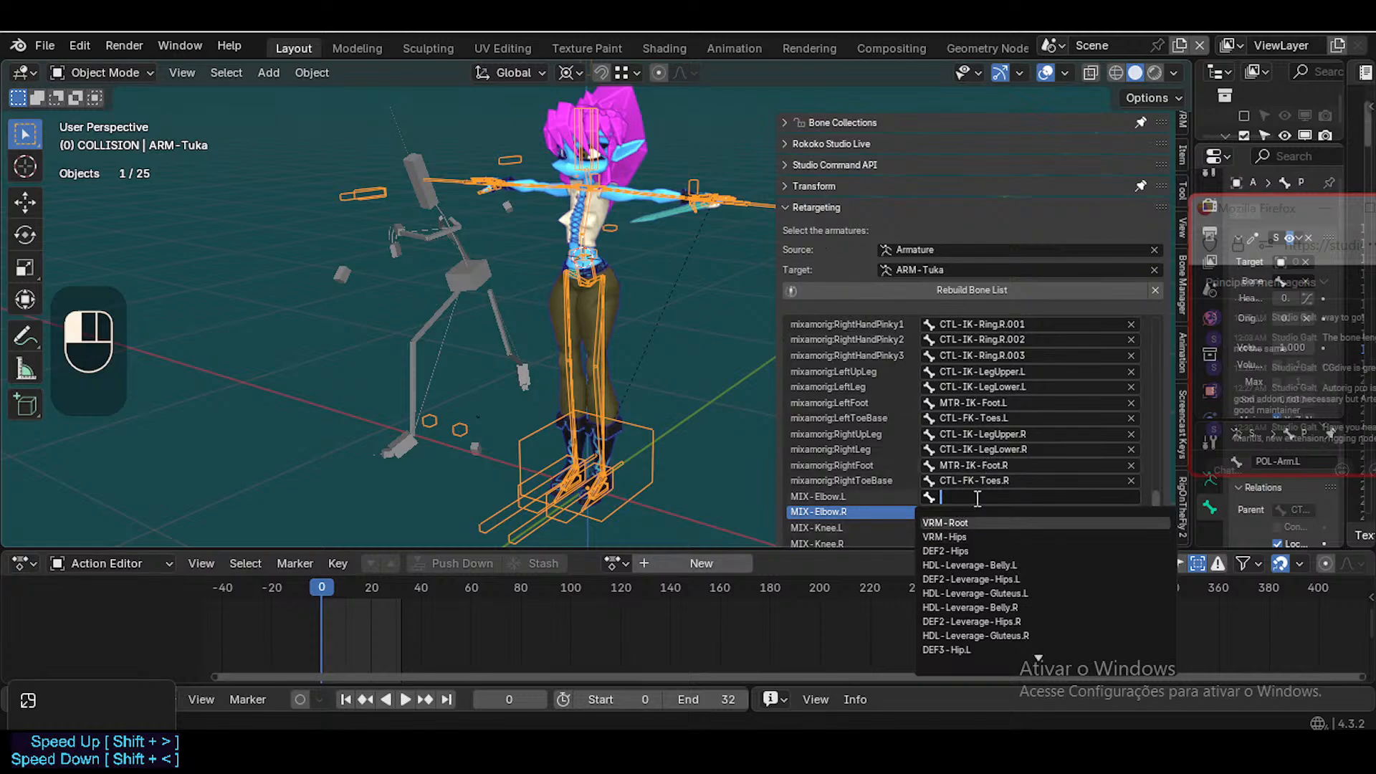
type("POL")
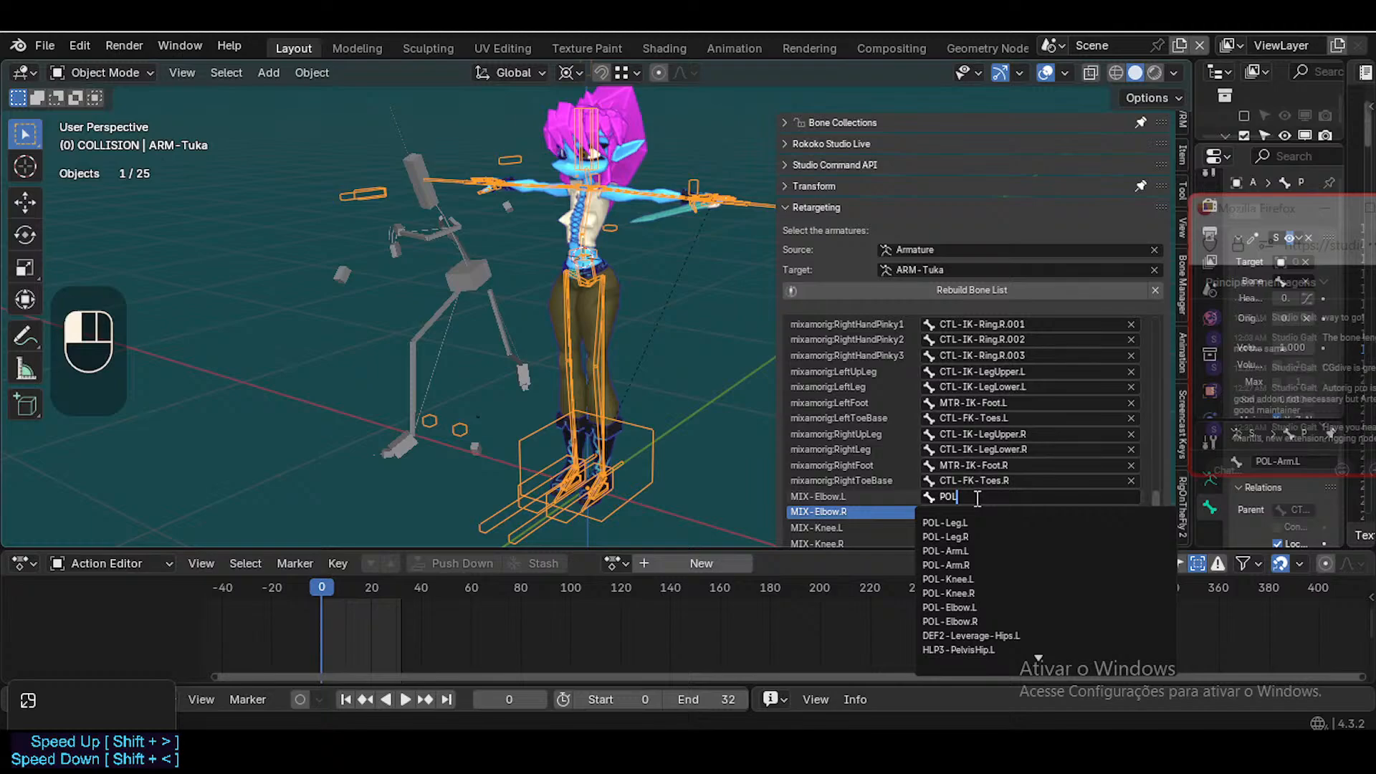
key("Down")
key("Down")
key("Down")
key("Down")
key("Down")
key("Down")
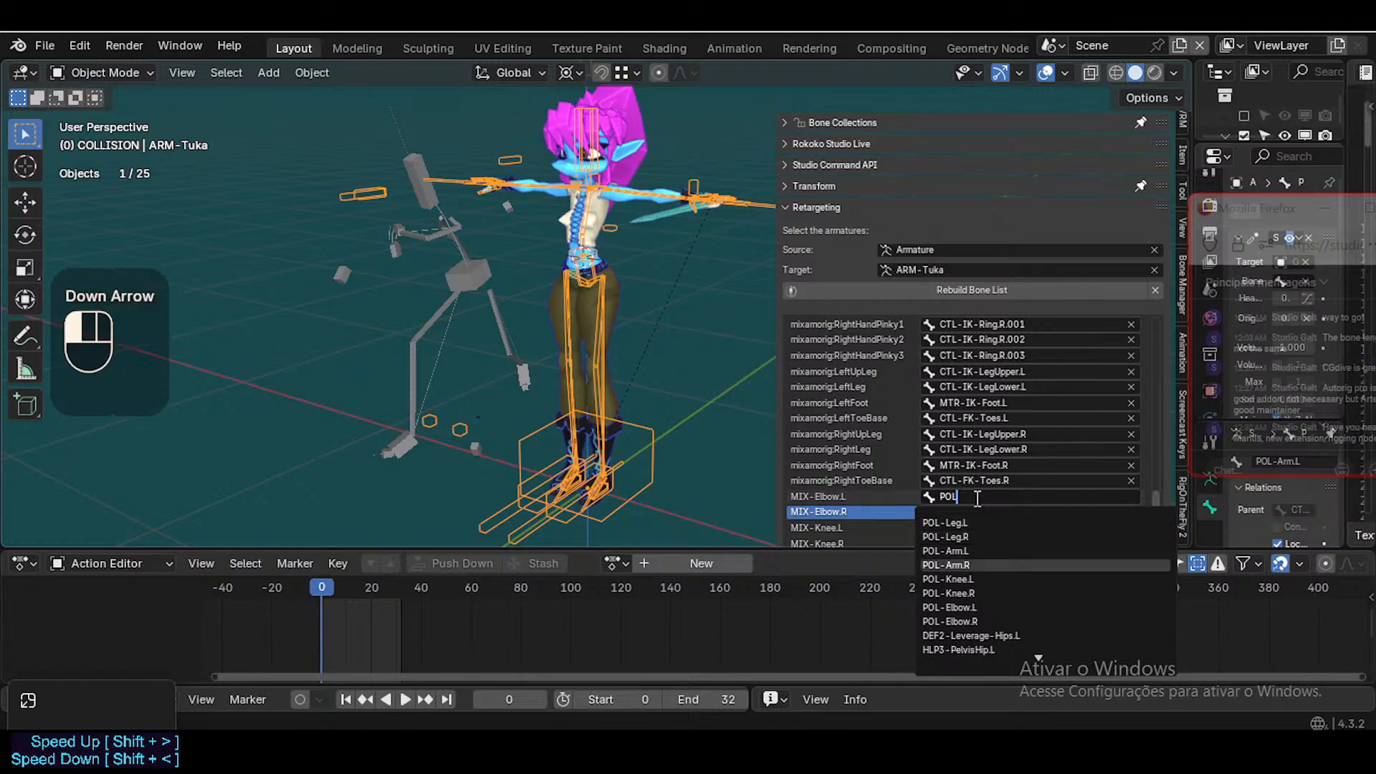
key("Return")
Reuse the left elbow's bone name to assign POL-Elbow.R to the MIX-Elbow.R entry
key("ctrl+c")
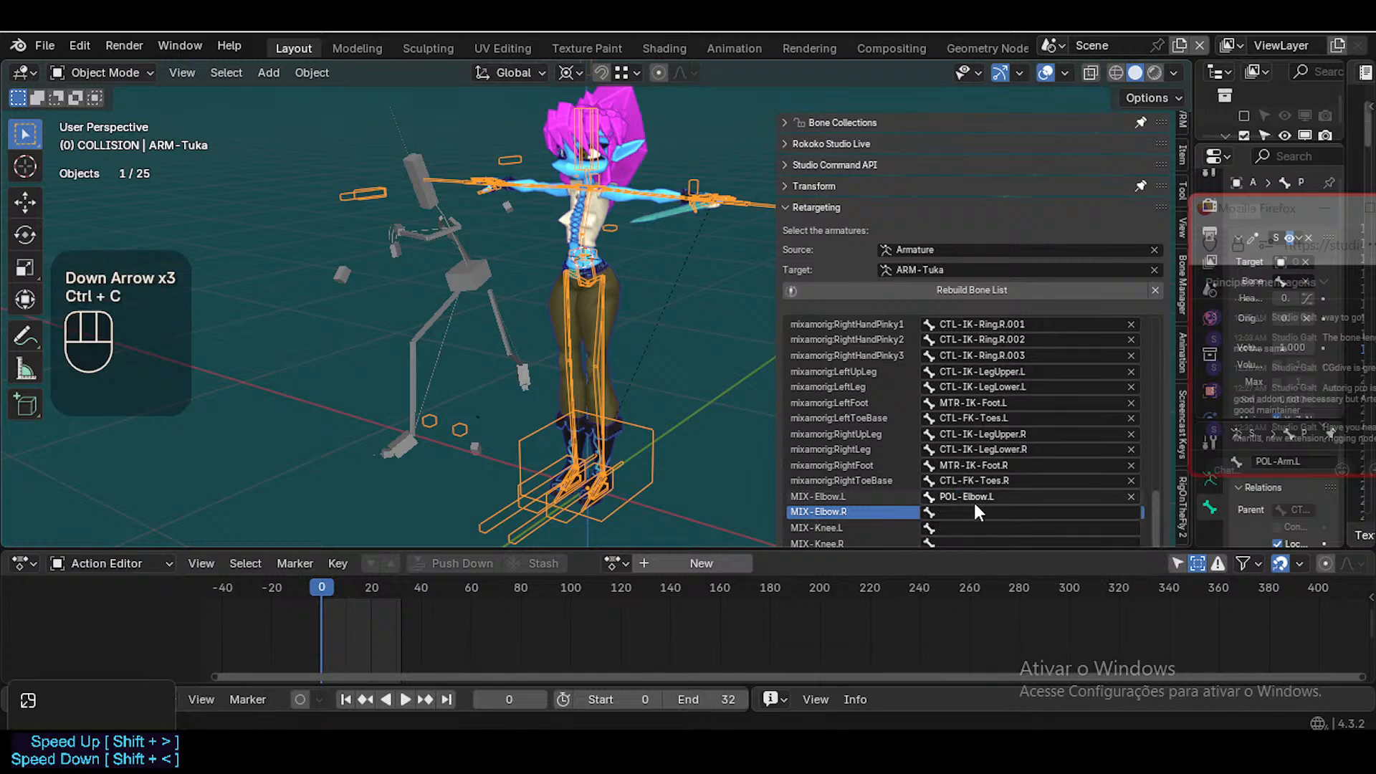
left_click(975, 511)
key("ctrl+v")
key("Down")
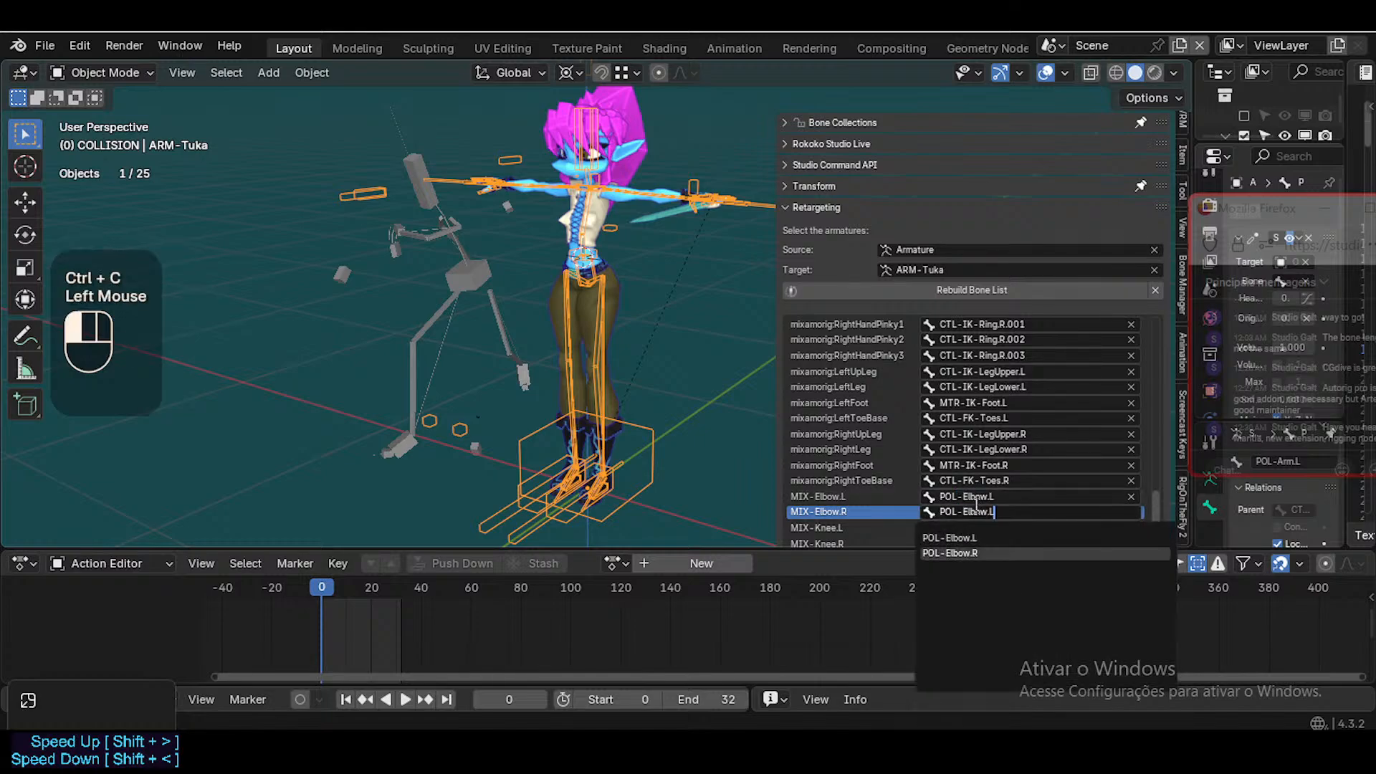
key("Return")
Assign the POL-Knee.L bone as the target of the MIX-Knee.L entry
scroll(823, 457, "down", 2)
scroll(1158, 449, "down", 3)
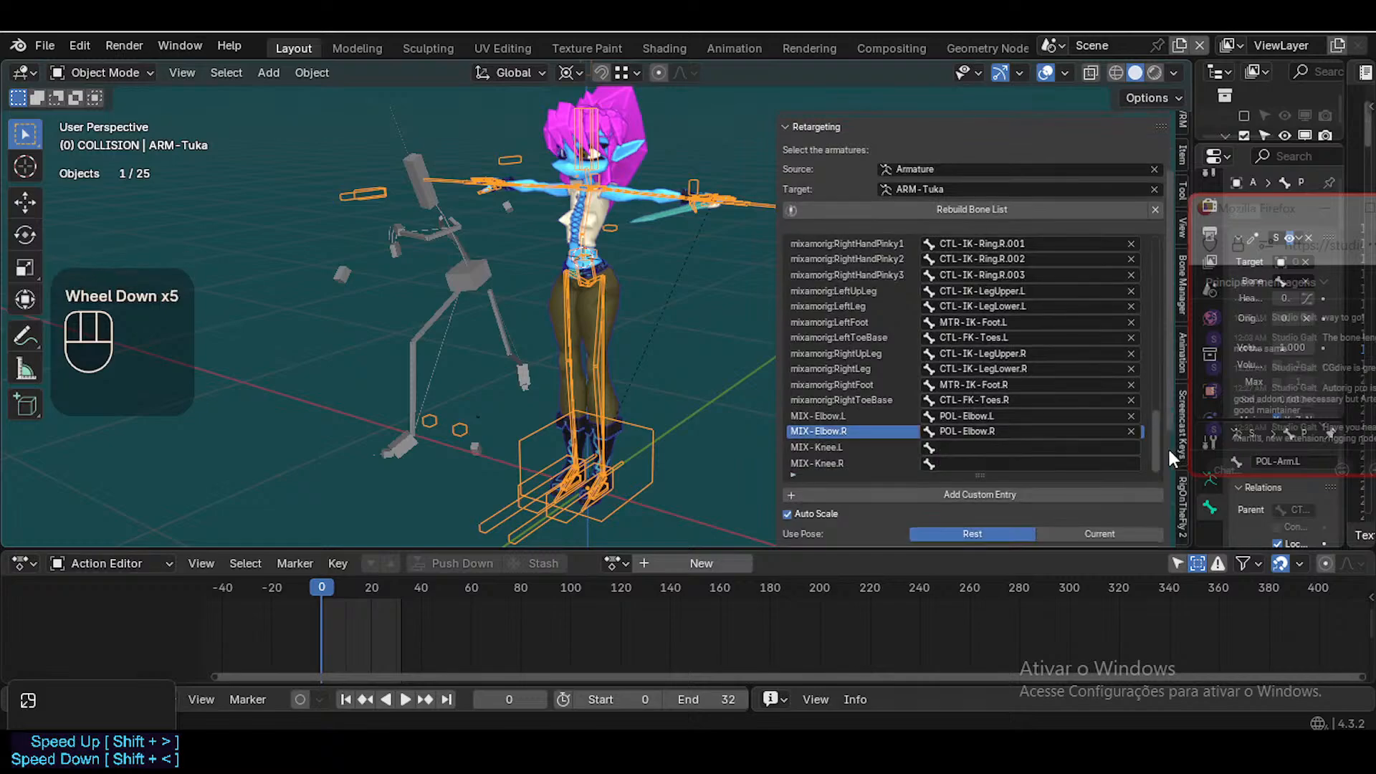
left_click(1000, 450)
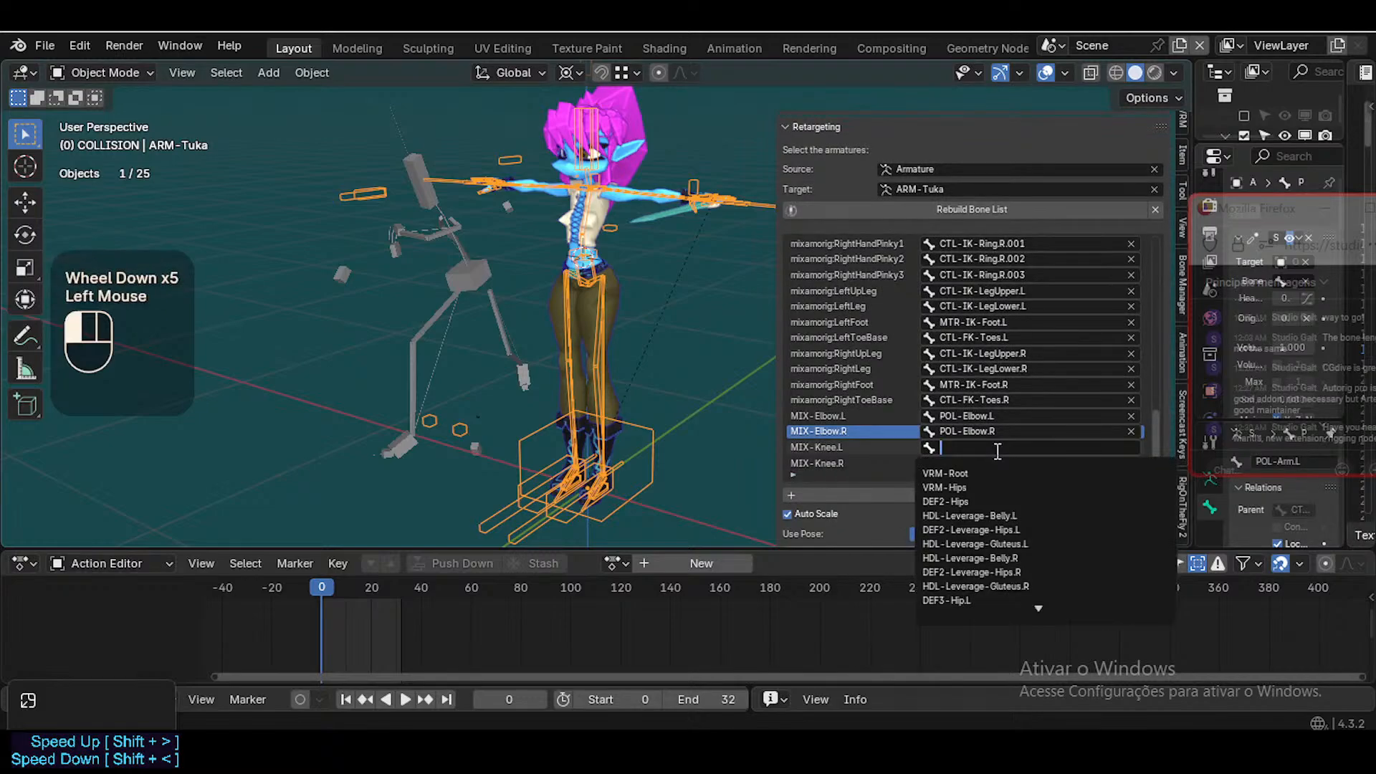
left_click(996, 452)
type("POL")
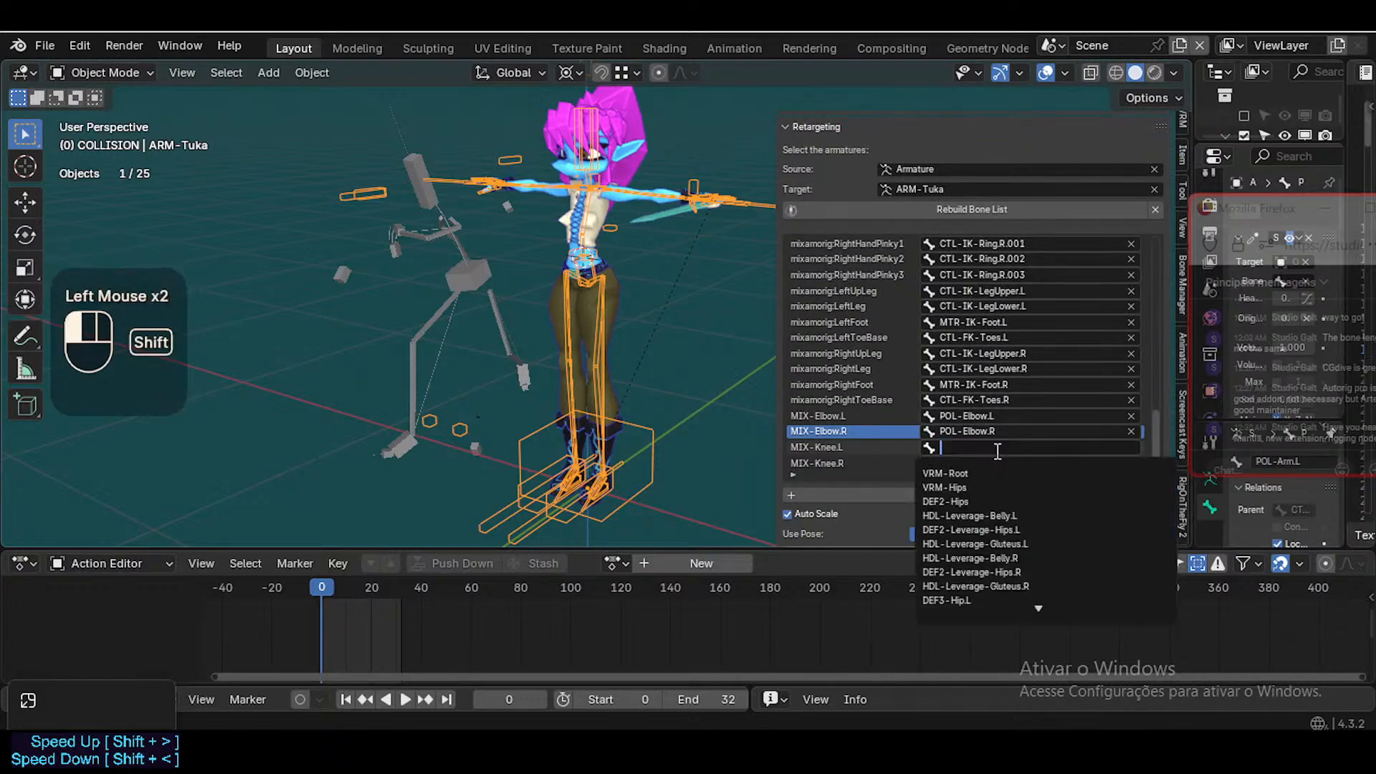
key("Down")
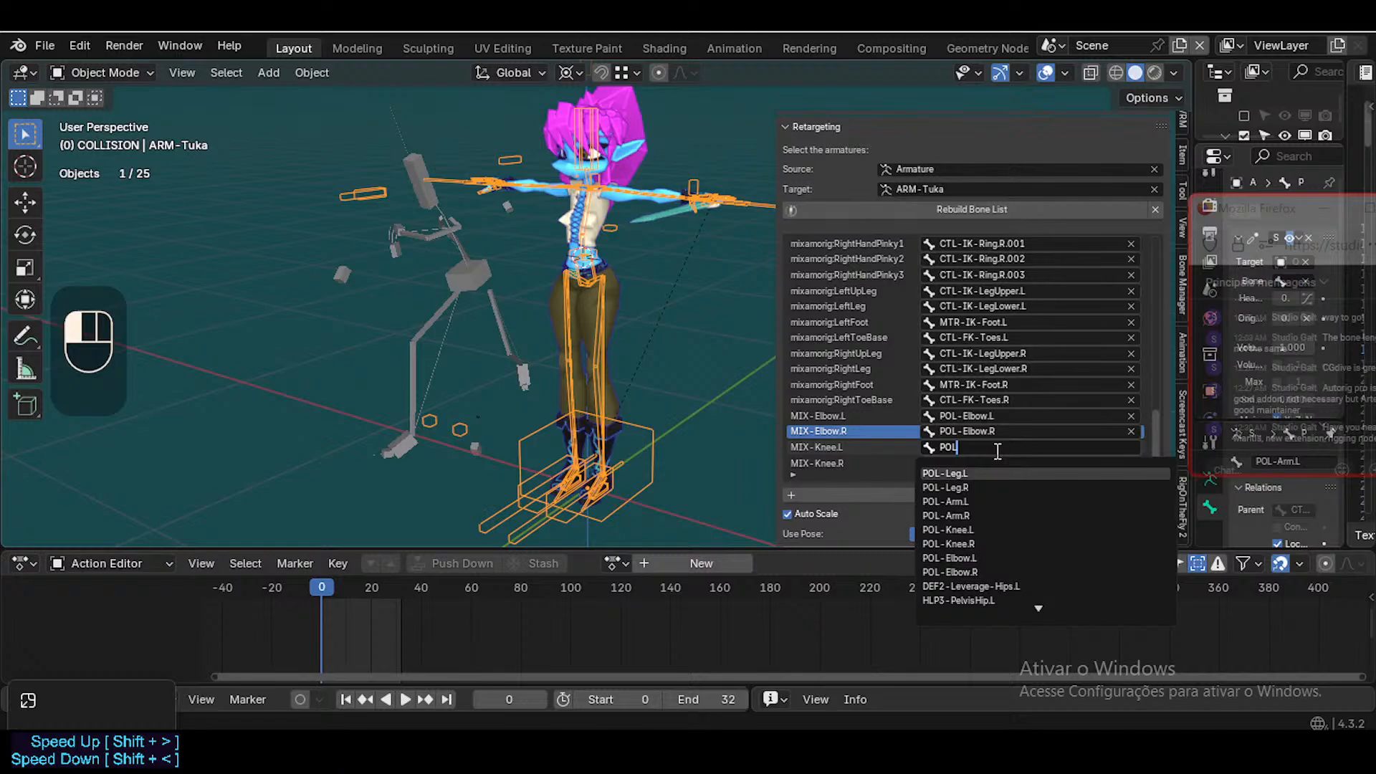
key("Down")
key("Down")
key("Down")
key("Down")
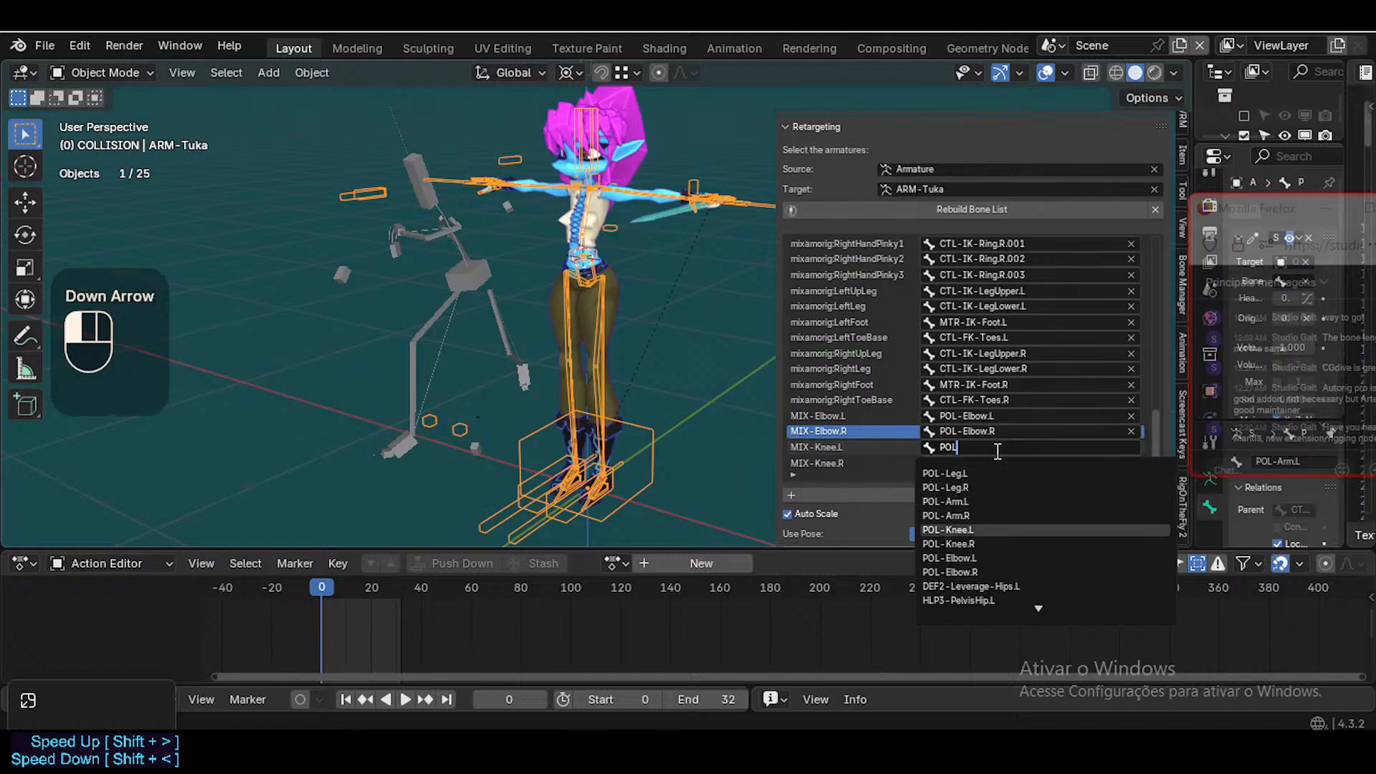
key("Down")
key("Up")
key("Up")
key("Down")
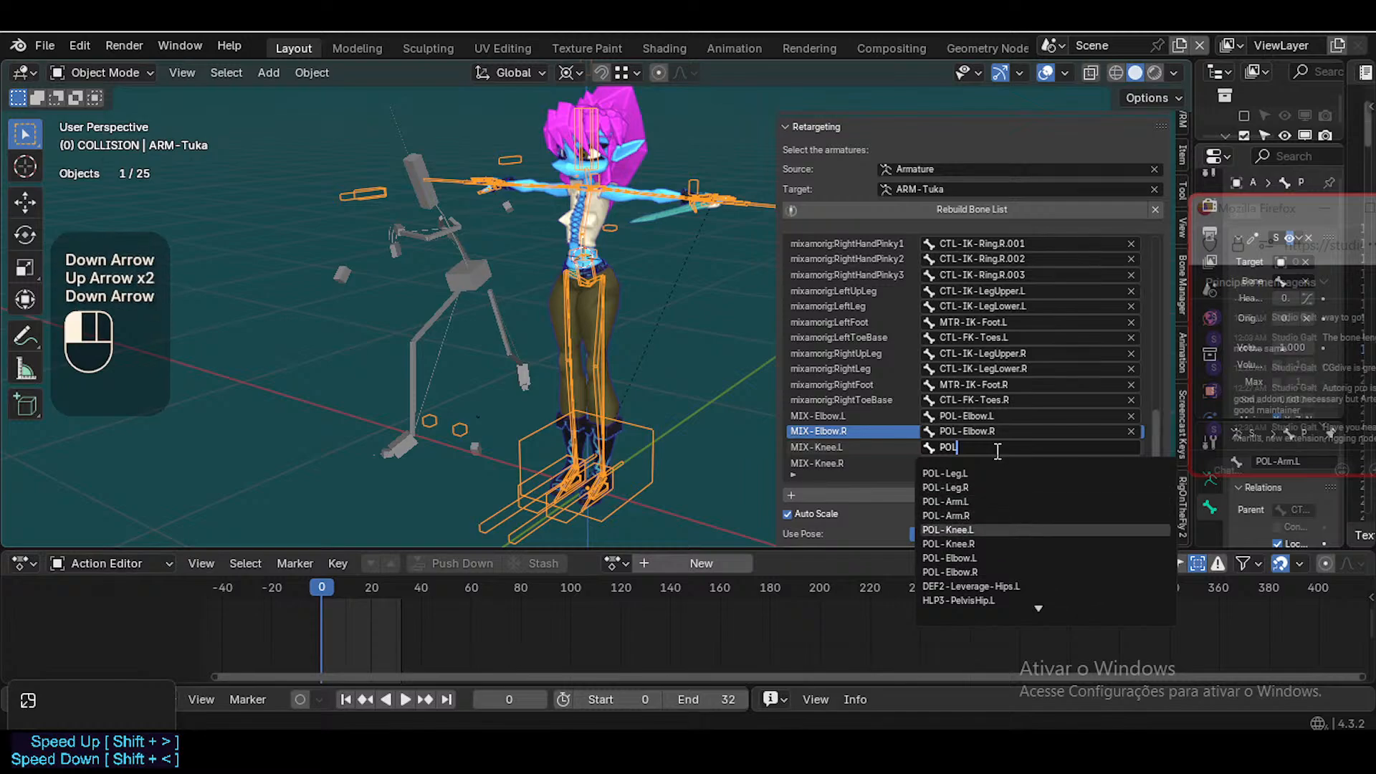
key("Down")
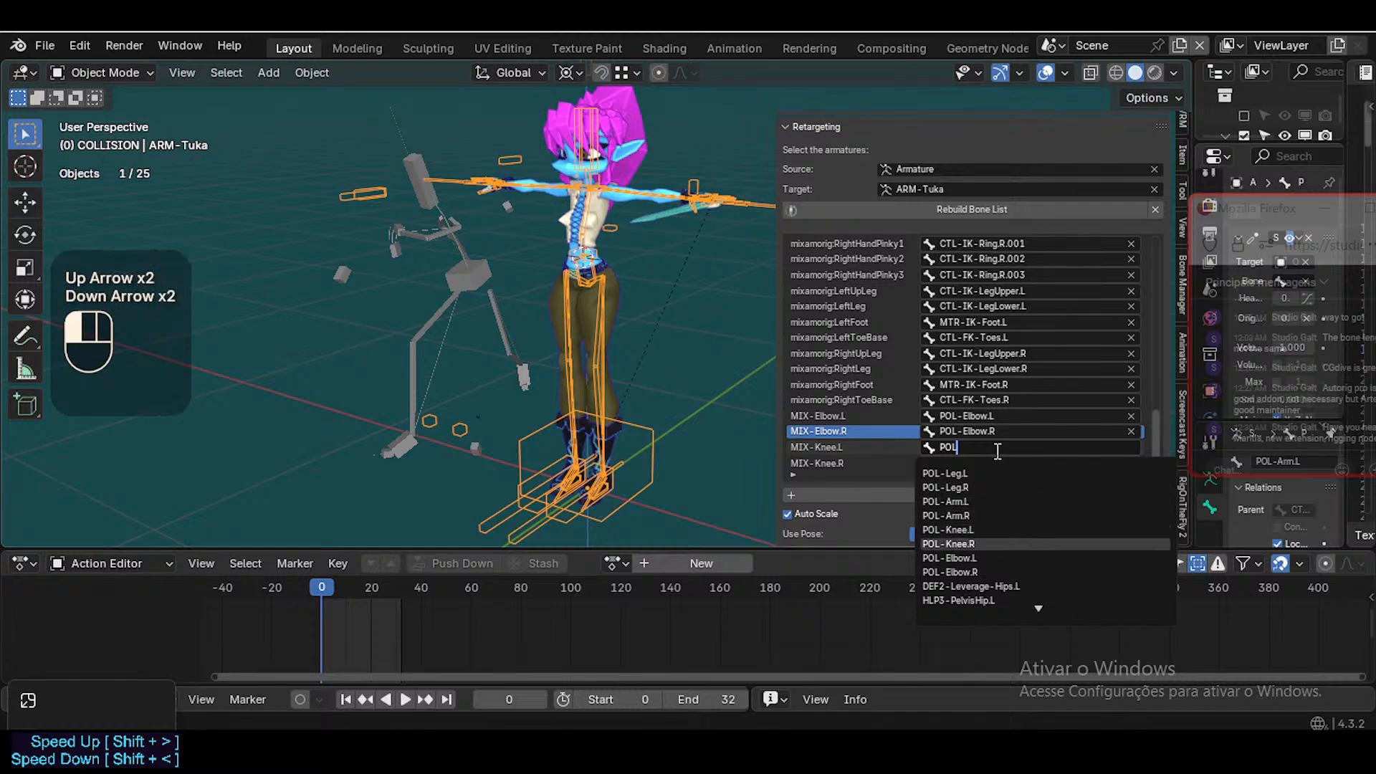
scroll(997, 451, "up", 1)
scroll(998, 451, "down", 1)
scroll(998, 451, "up", 1)
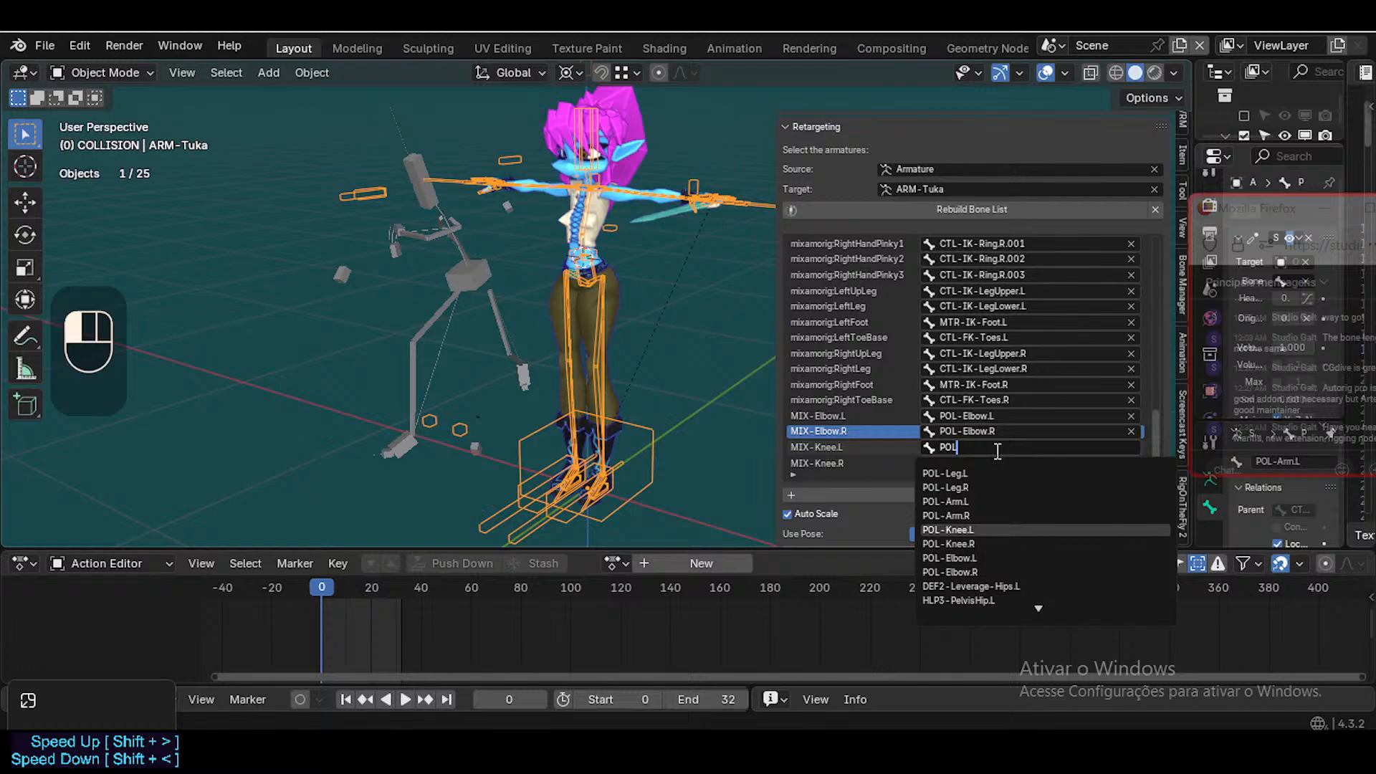
scroll(998, 451, "up", 1)
key("Up")
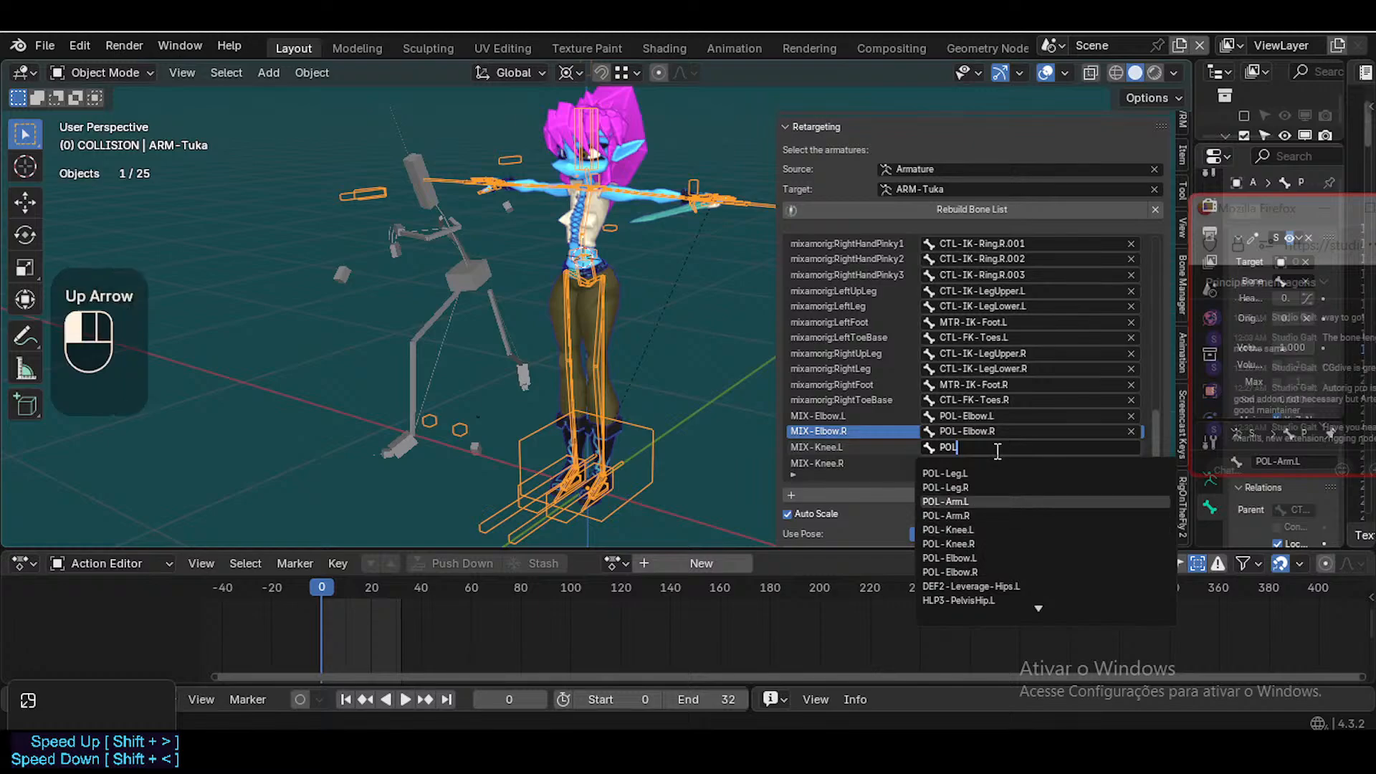
key("Down")
scroll(998, 451, "down", 1)
key("Up")
key("Up")
key("Up")
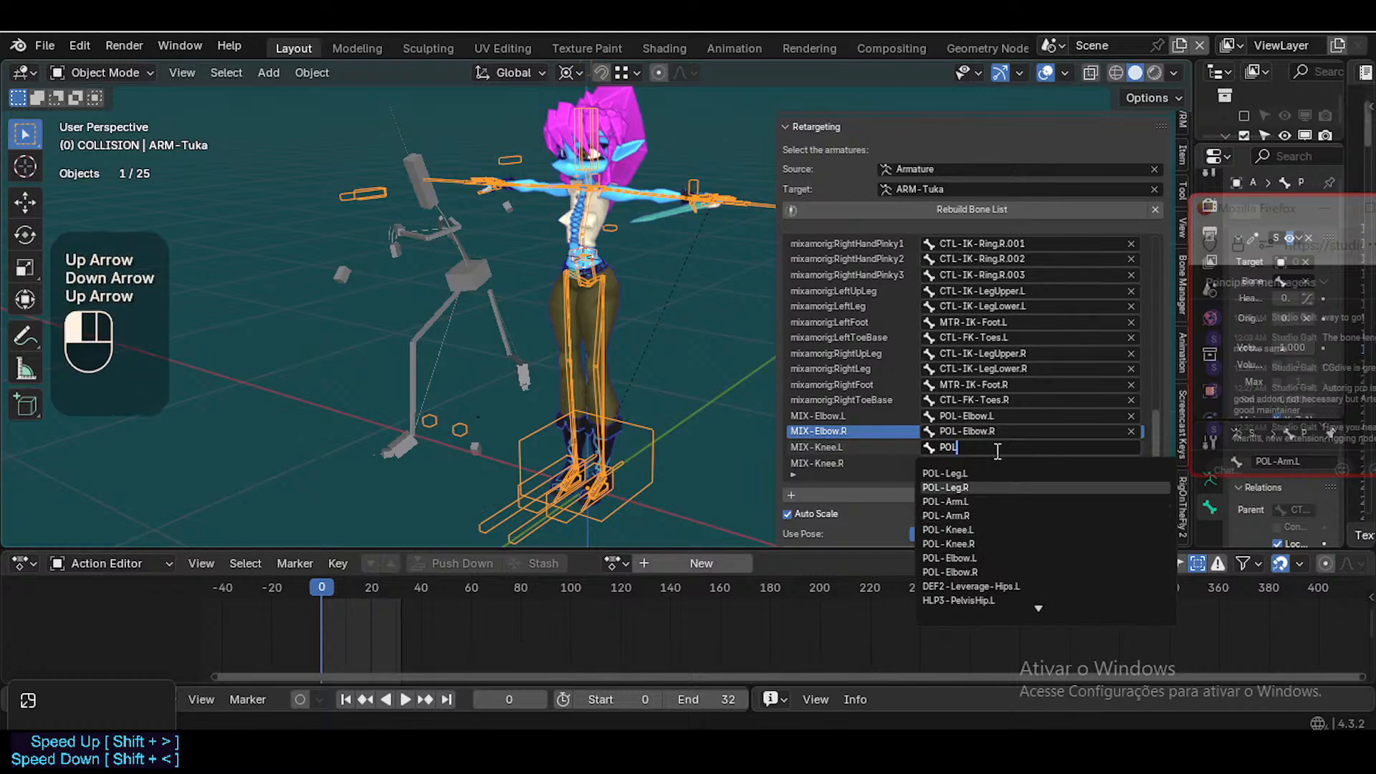
key("Down")
key("Down")
key("Down")
key("Down")
key("Down")
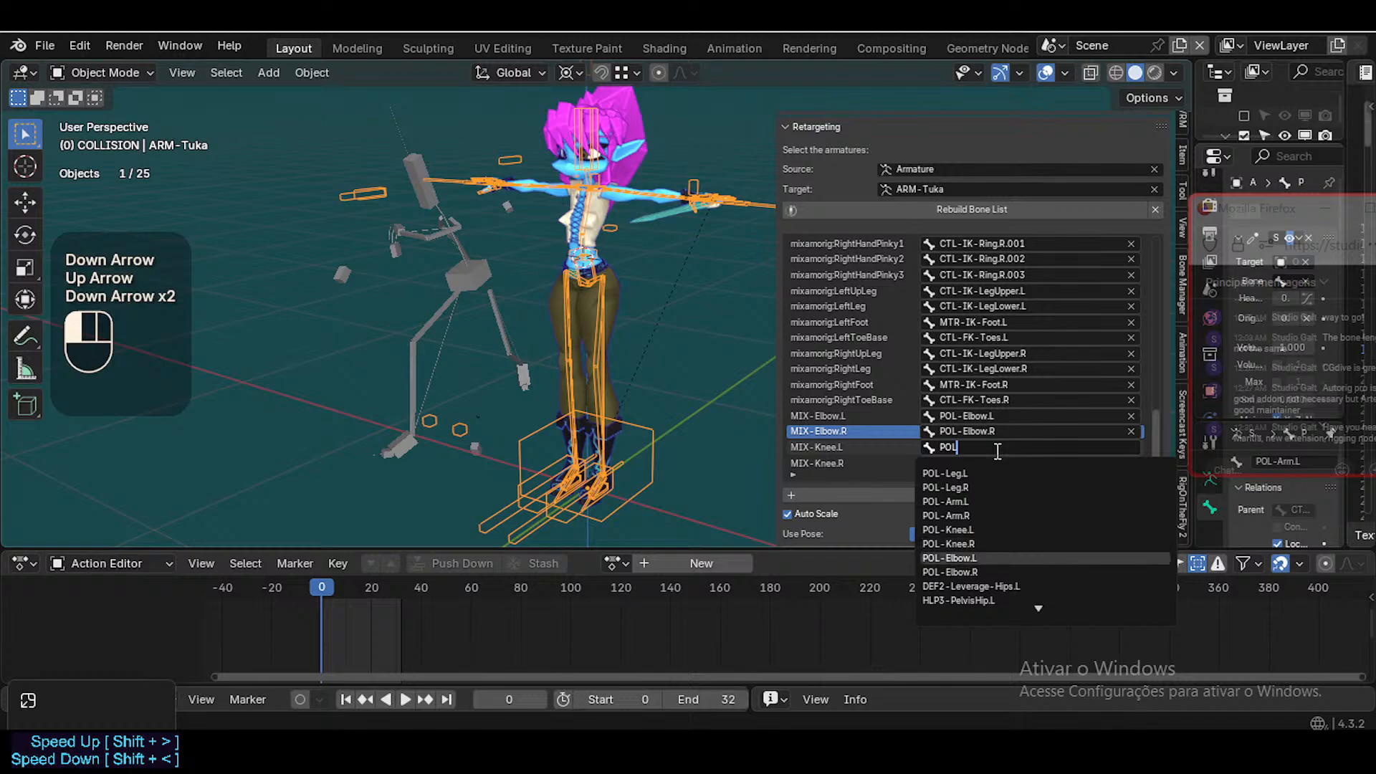
key("Up")
key("Up")
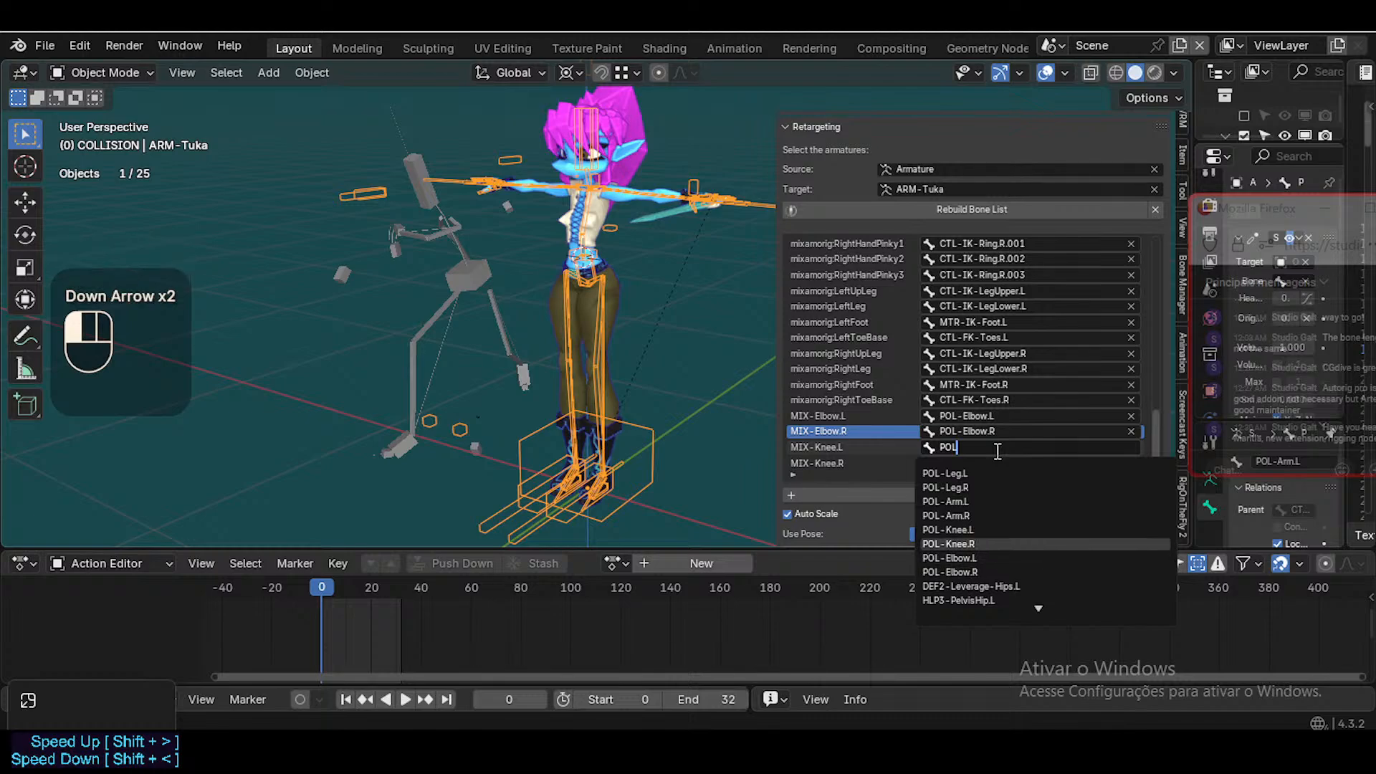
key("Return")
Reuse the left knee's bone name to assign POL-Knee.R to the MIX-Knee.R entry
key("ctrl+c")
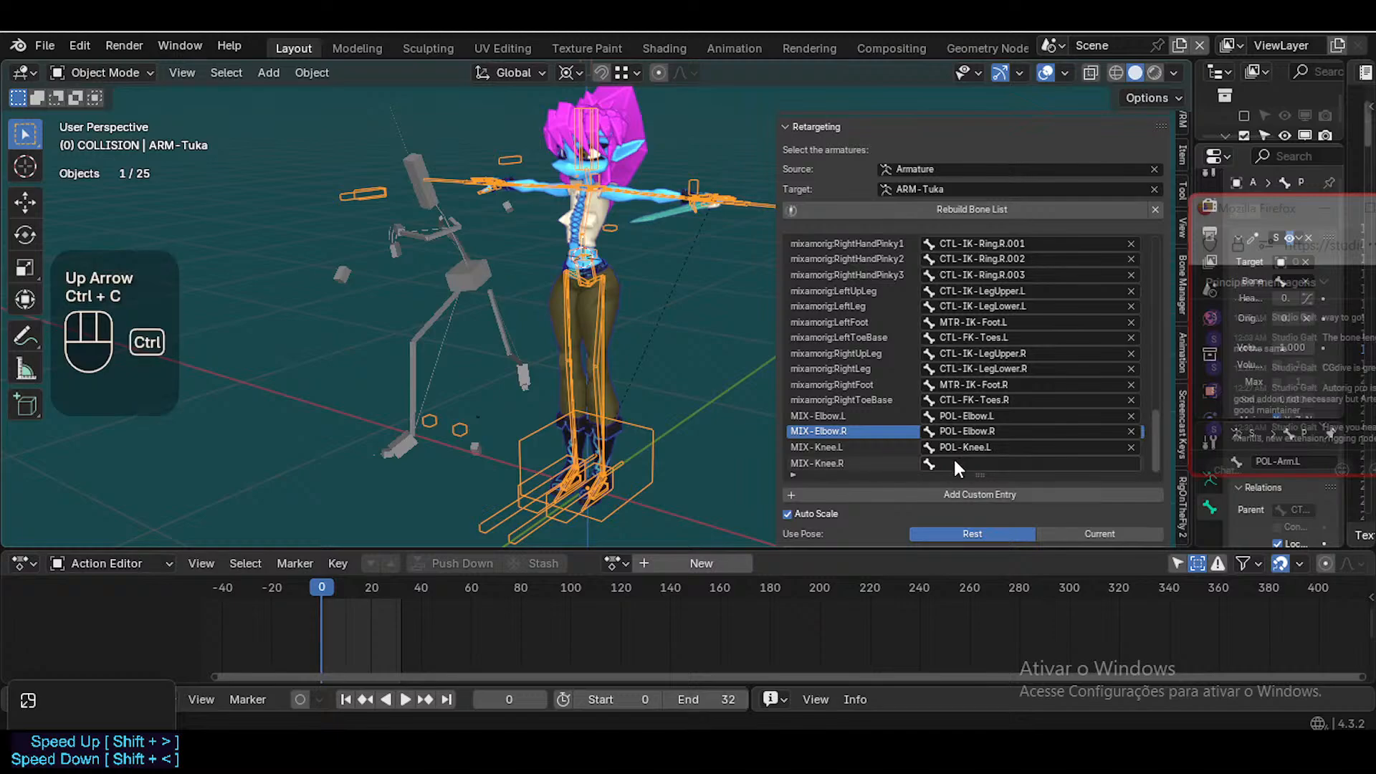
key("ctrl+v")
left_click(994, 461)
left_click(948, 503)
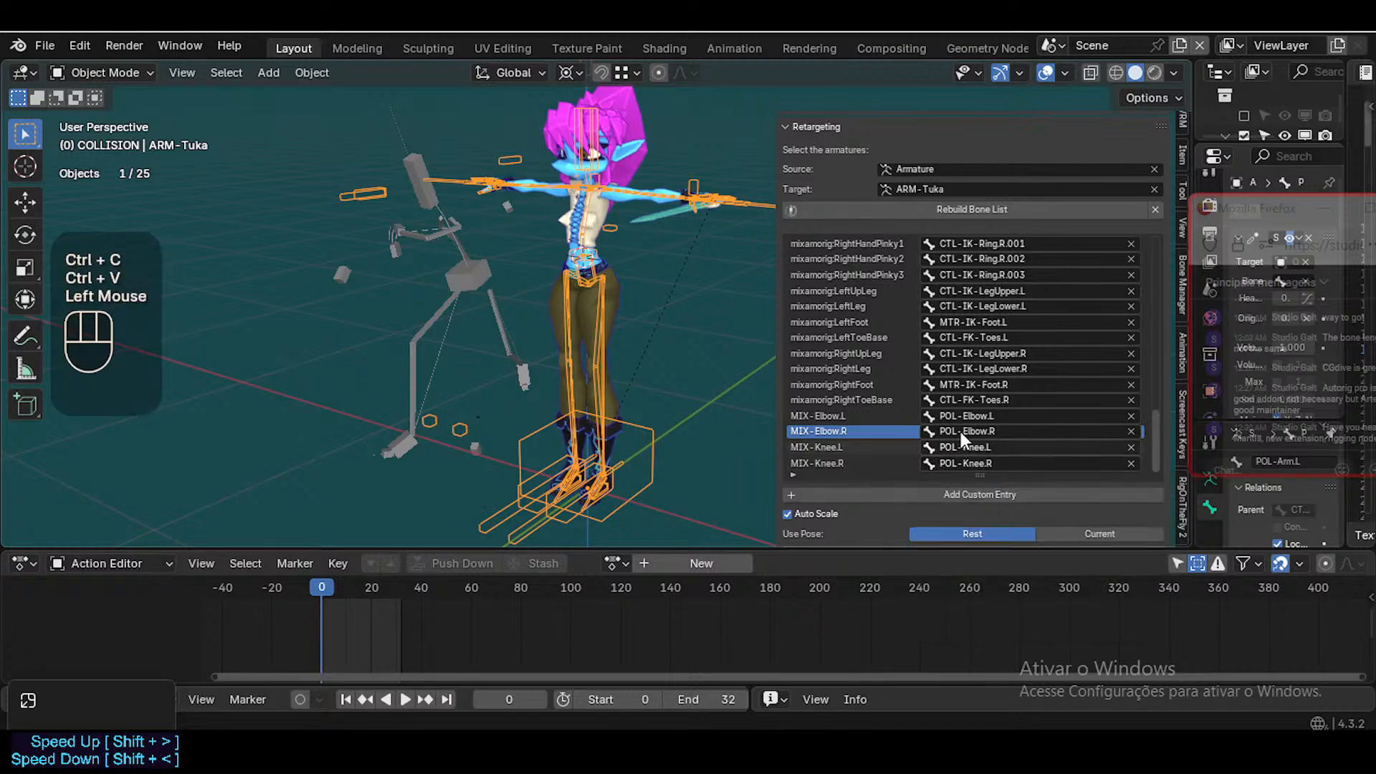
Save the blend file and save the finished bone mapping as a custom naming scheme
scroll(614, 338, "down", 1)
key("ctrl+s")
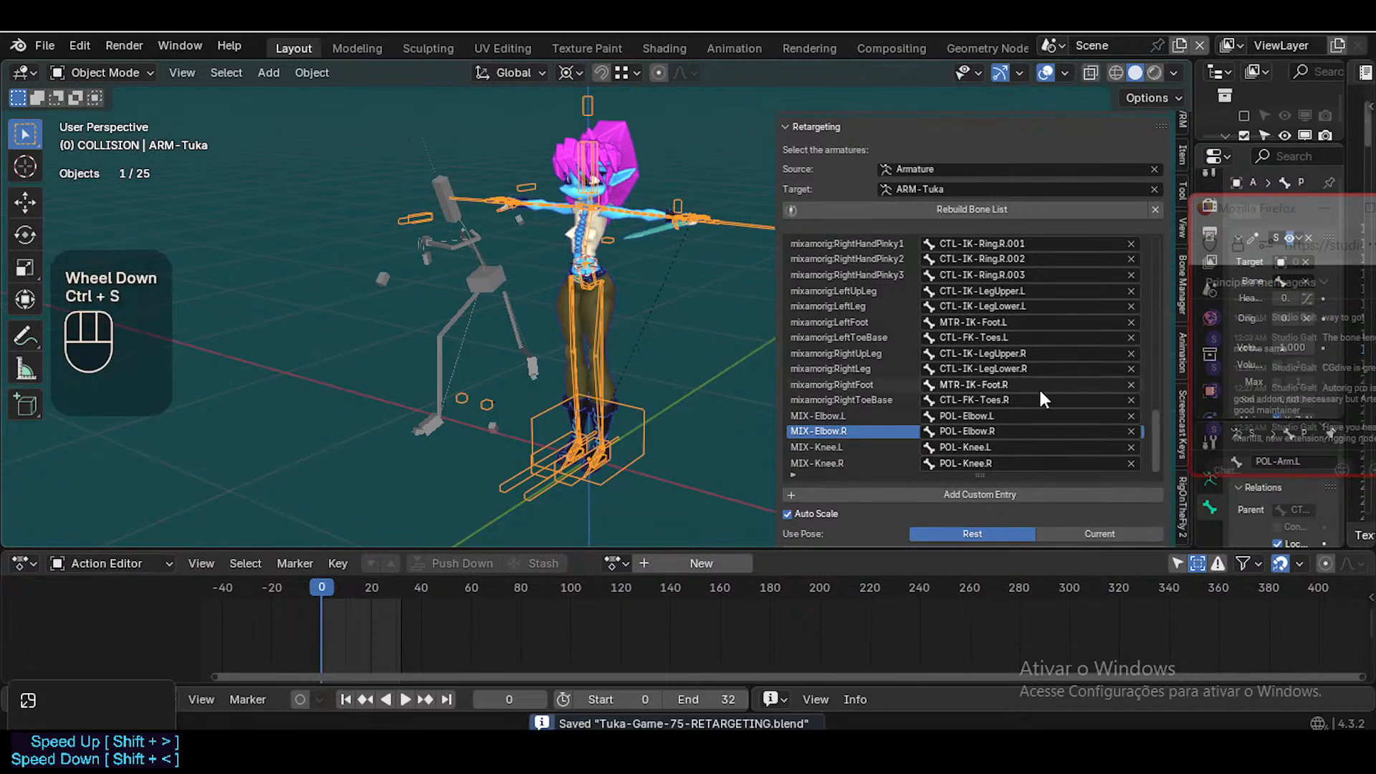
scroll(1167, 479, "down", 3)
scroll(1167, 479, "down", 1)
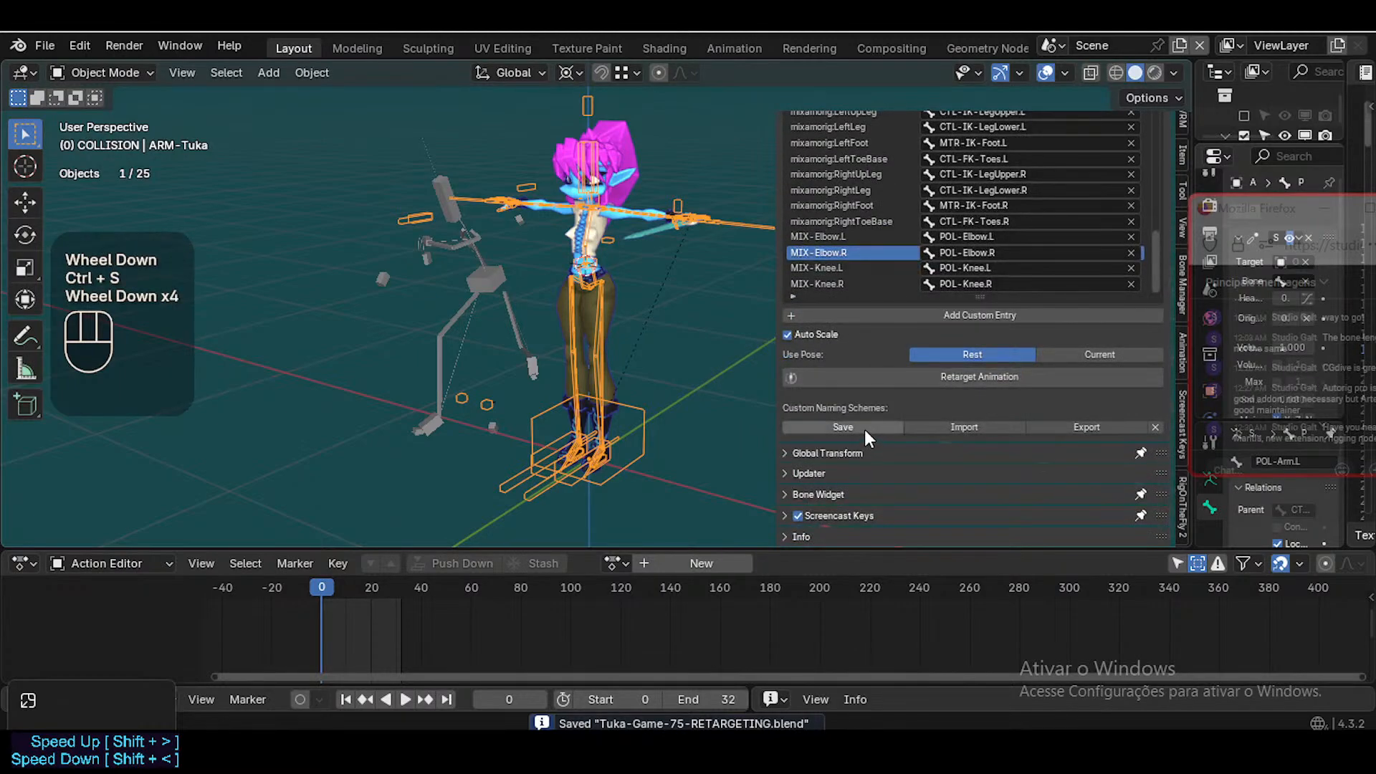
left_click(865, 429)
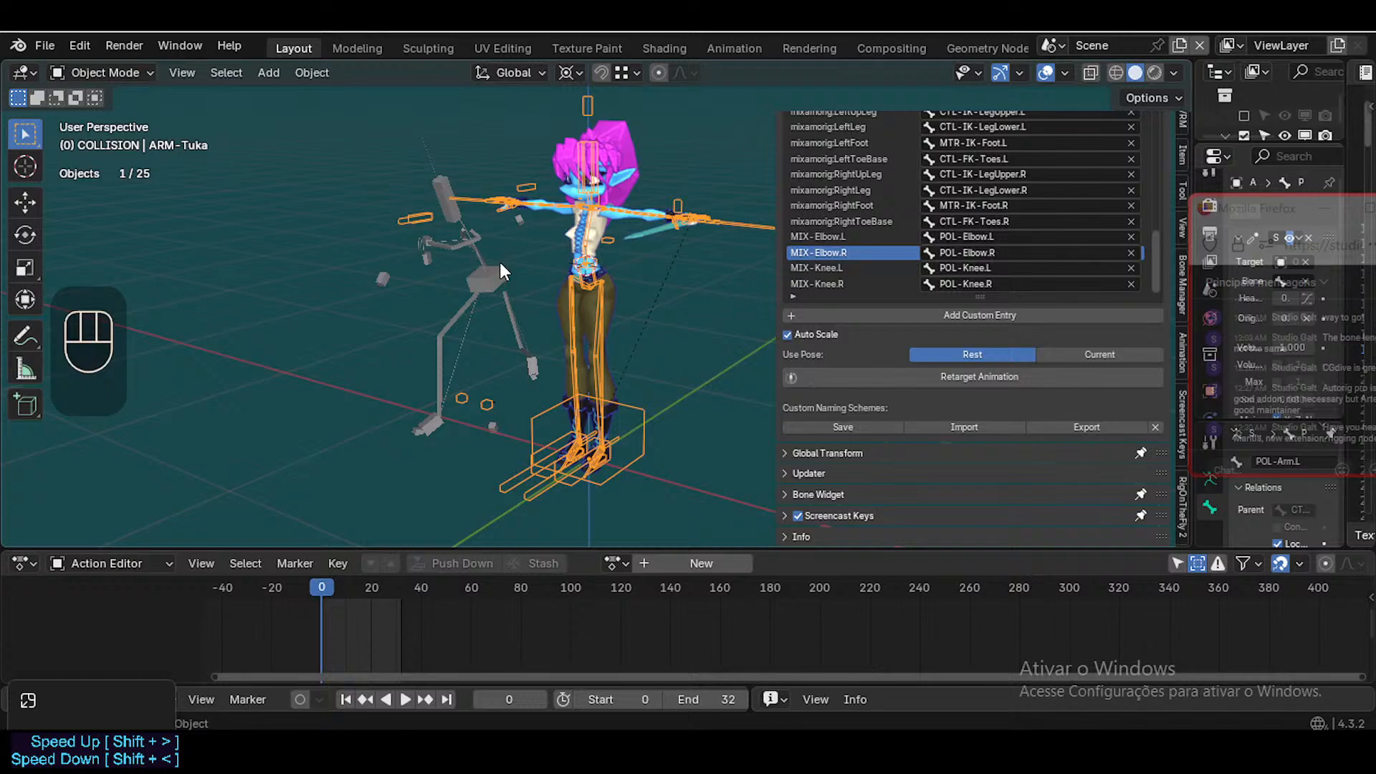
Clear the pose transforms of all bones in the Mixamo armature, and reselect ARM-Tuka in Object Mode
left_click(489, 283)
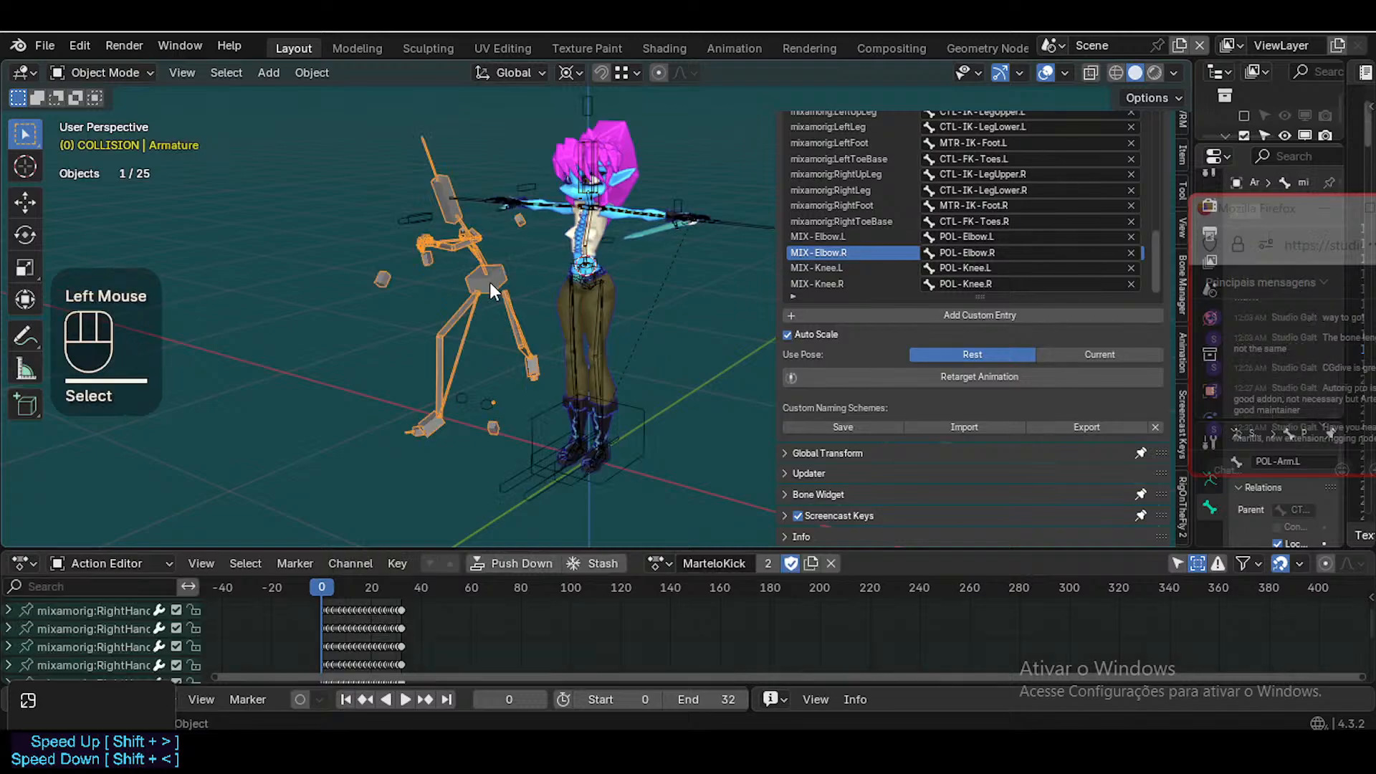
key("ctrl+Tab")
key("a")
key("alt+q")
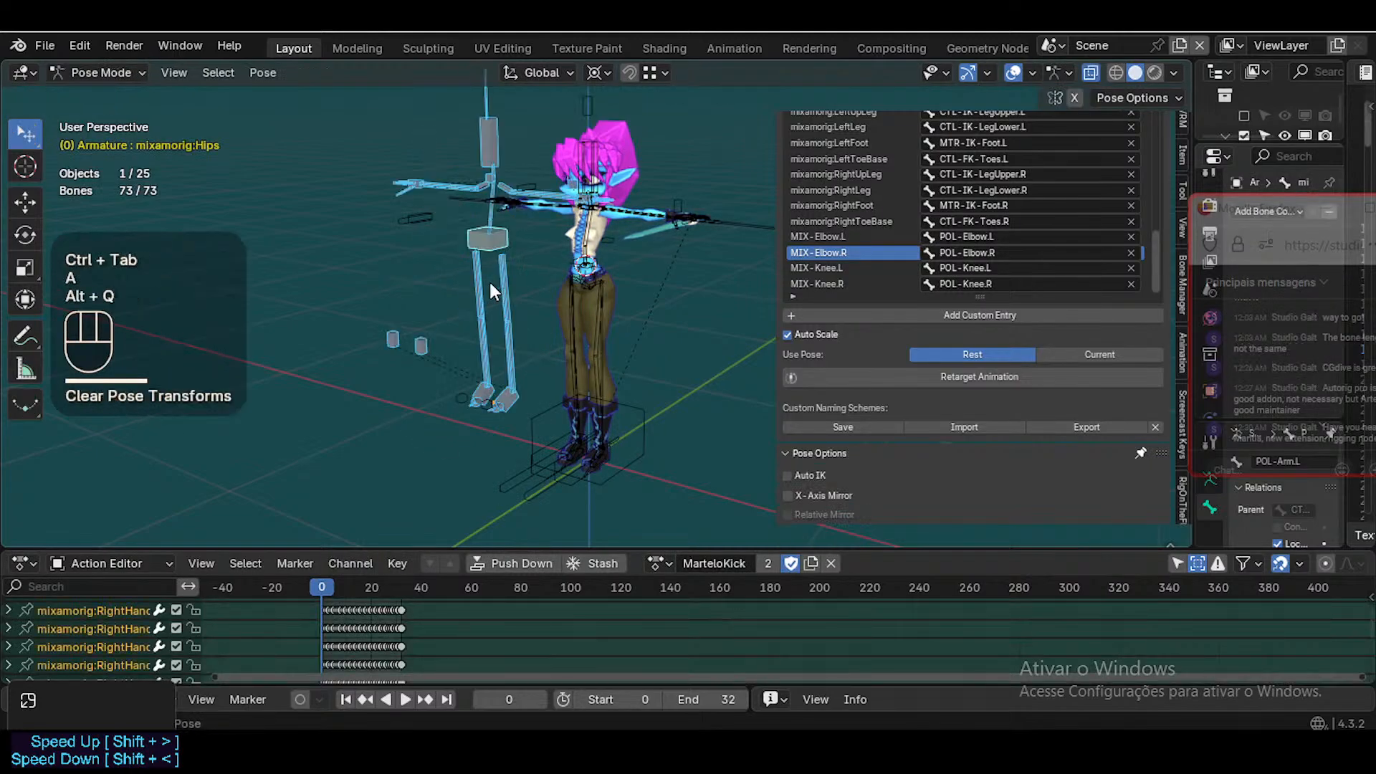
key("ctrl+Tab")
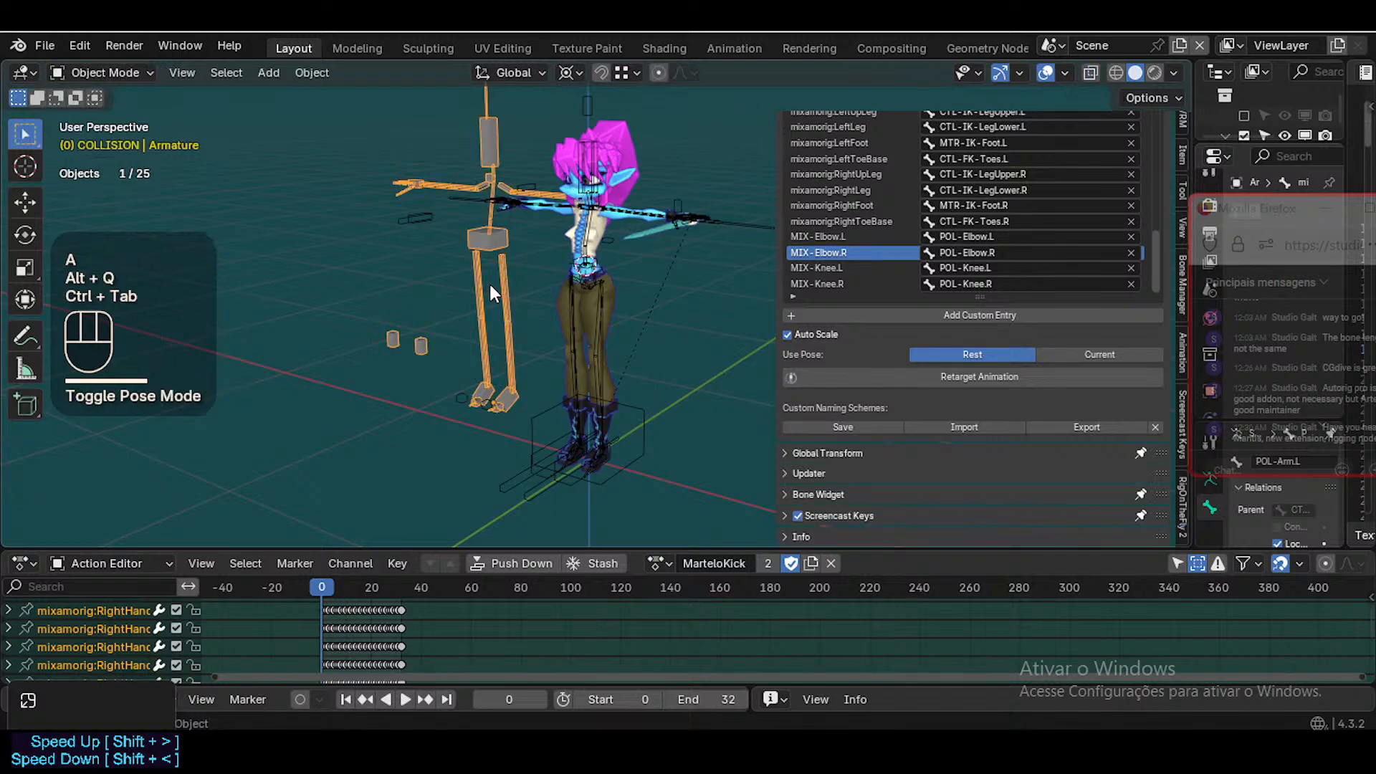
left_click(602, 283)
scroll(932, 465, "down", 2)
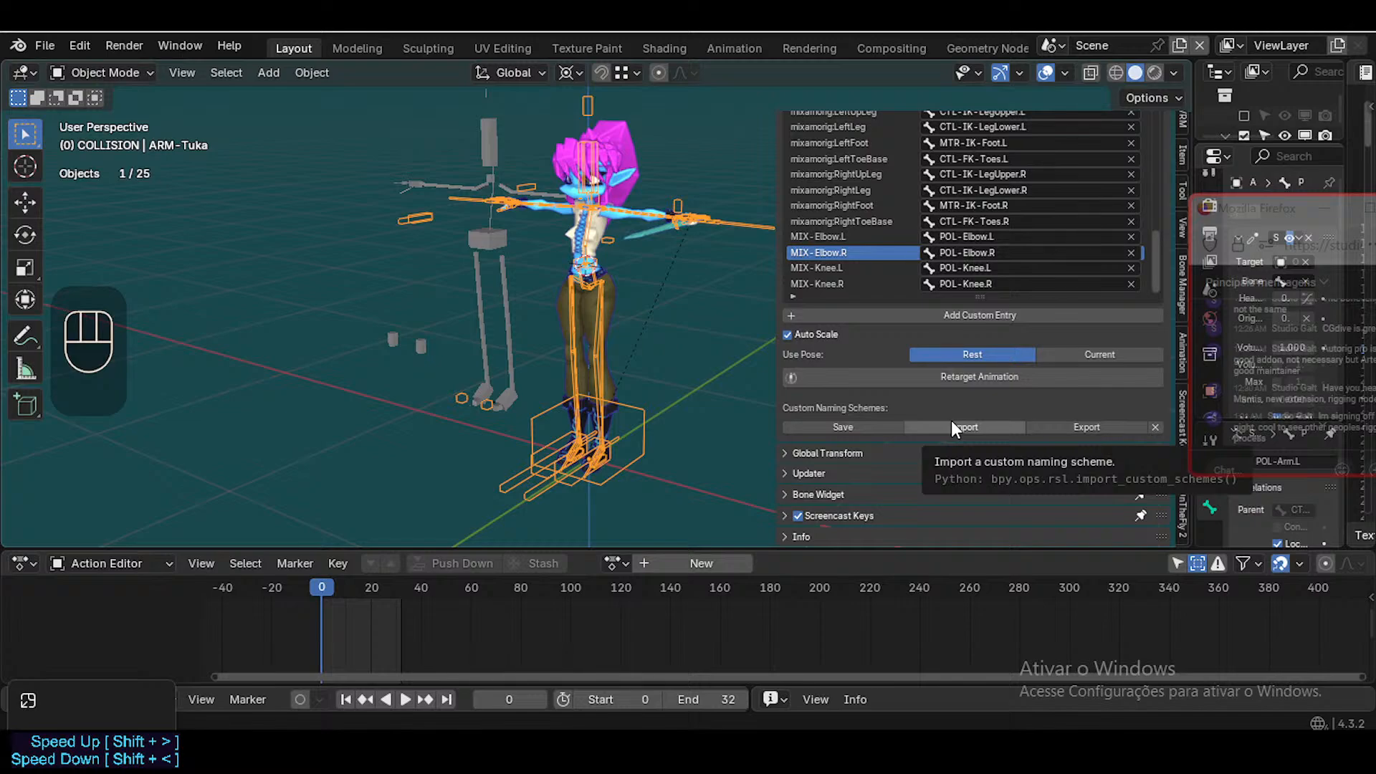
Switch to the Firefox live chat window, reposition and enlarge it, and read through the chat messages
left_click_drag(1255, 217, 1122, 190)
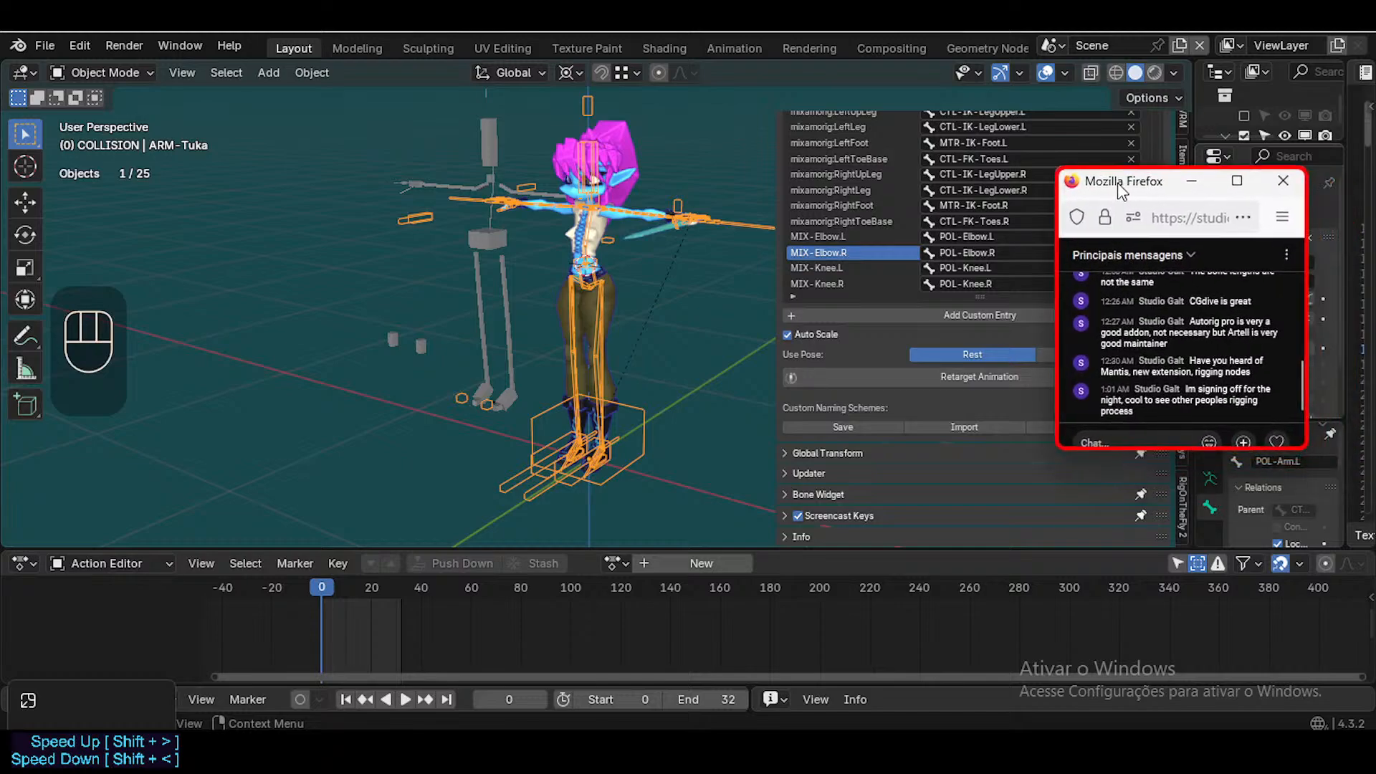
left_click_drag(1164, 450, 1169, 491)
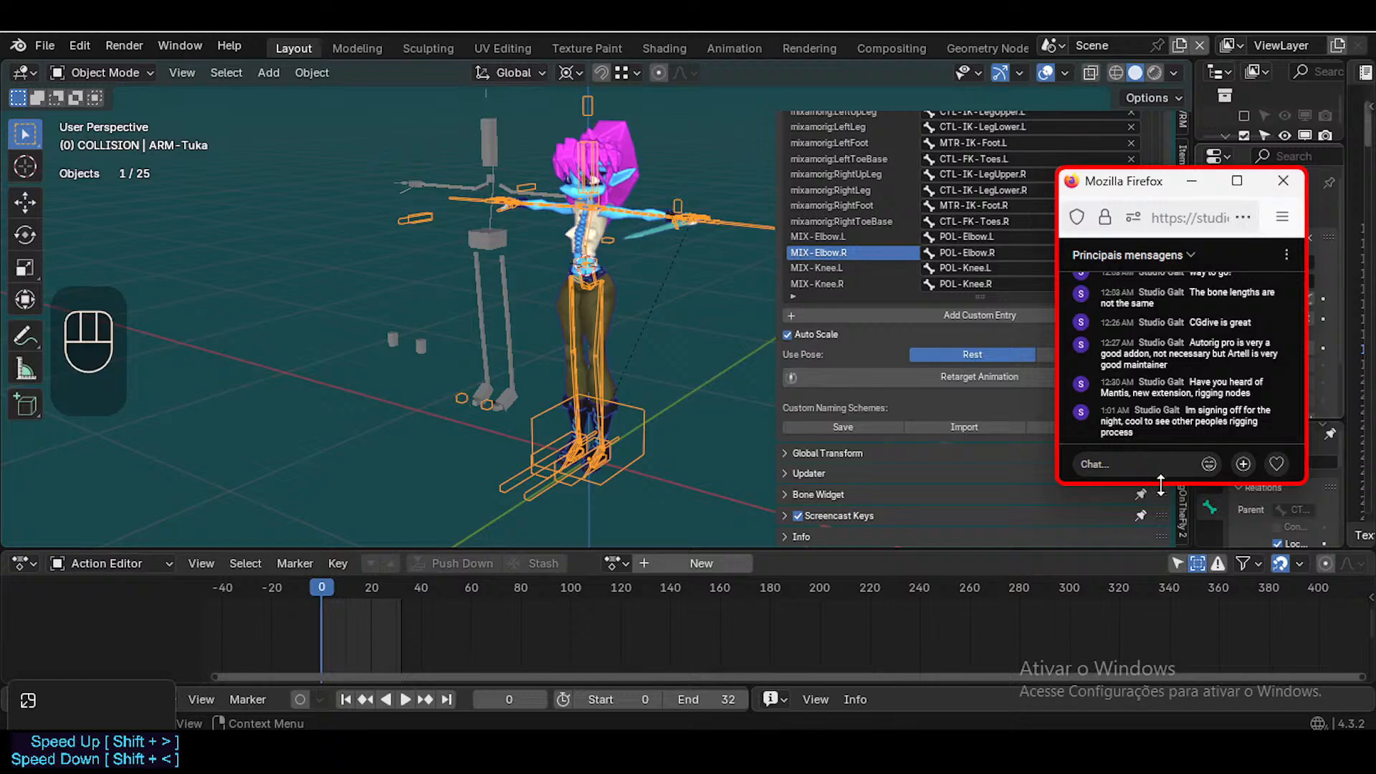
scroll(1167, 435, "up", 5)
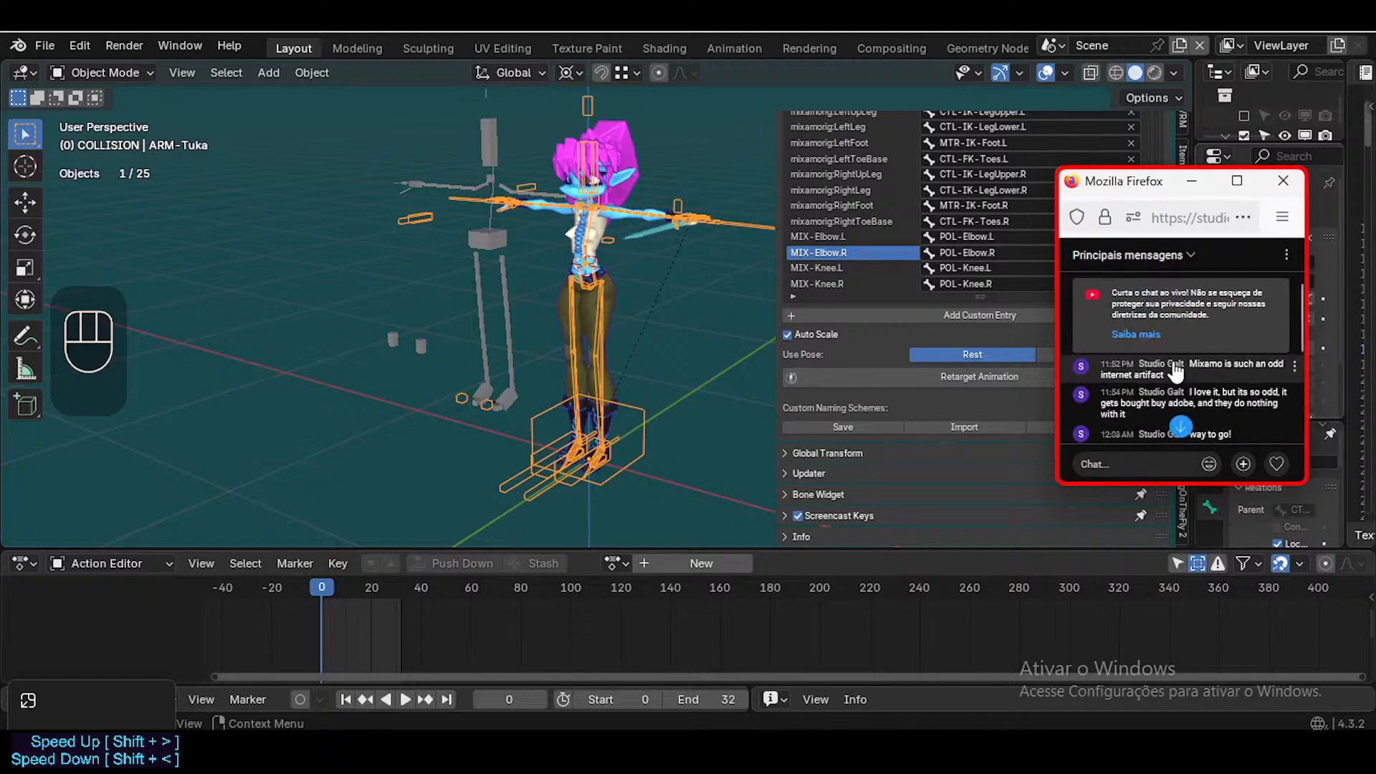
scroll(1147, 393, "down", 2)
scroll(1170, 364, "up", 2)
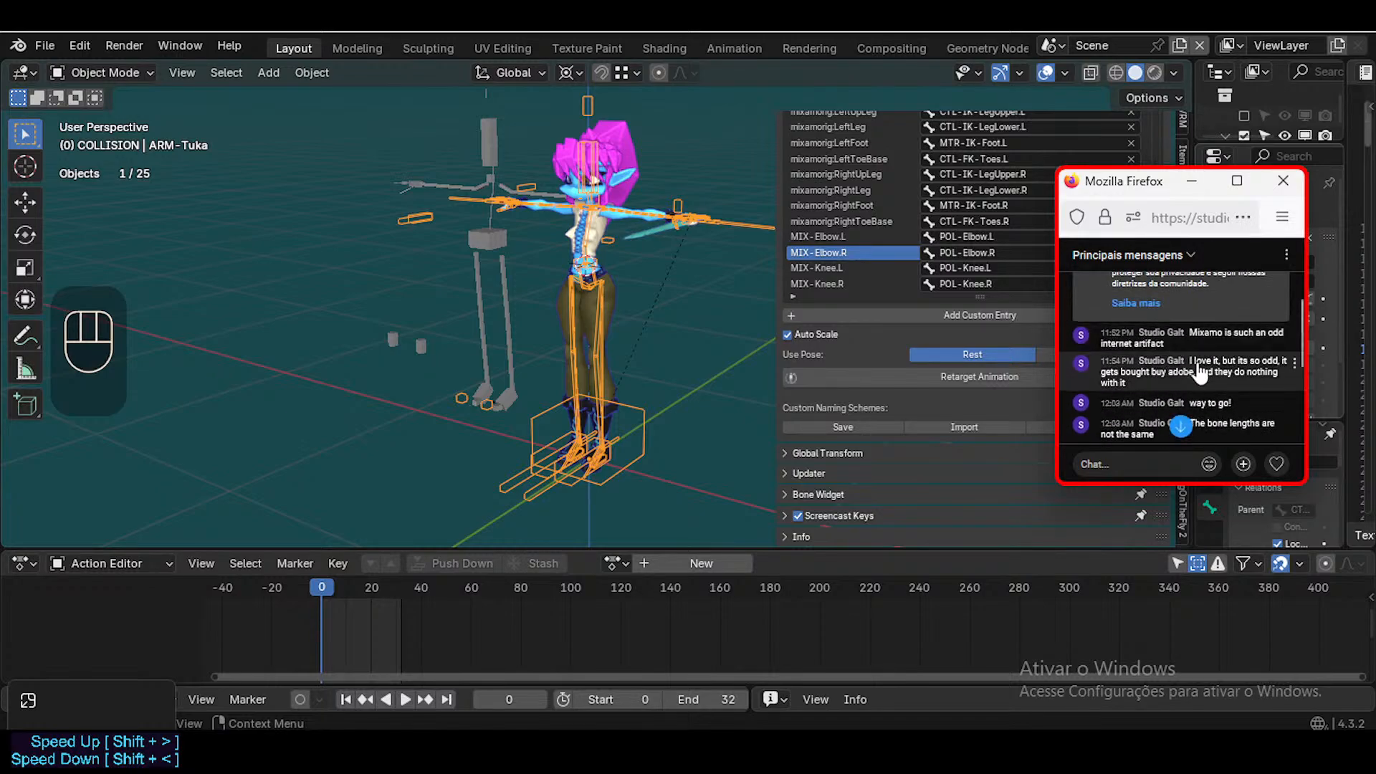
scroll(1211, 380, "down", 3)
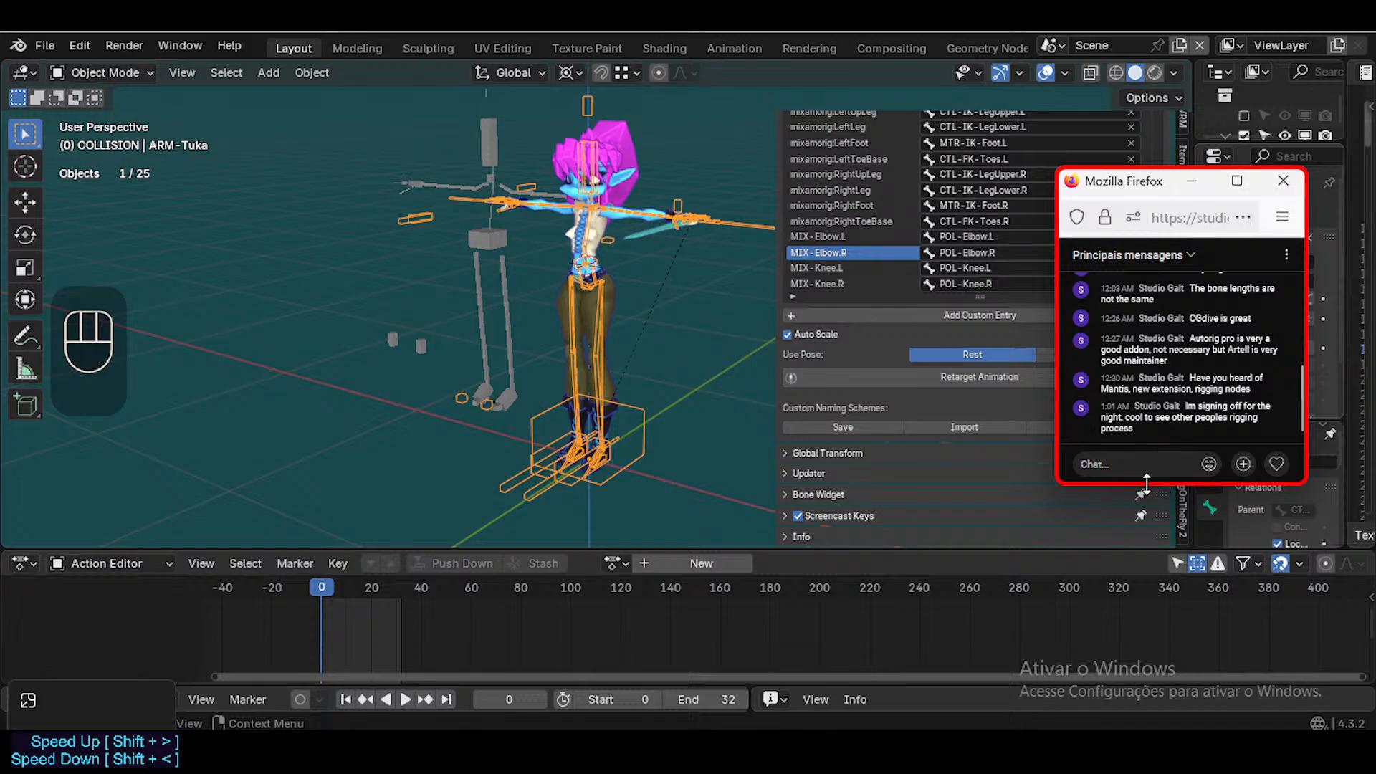
left_click_drag(1160, 481, 1160, 496)
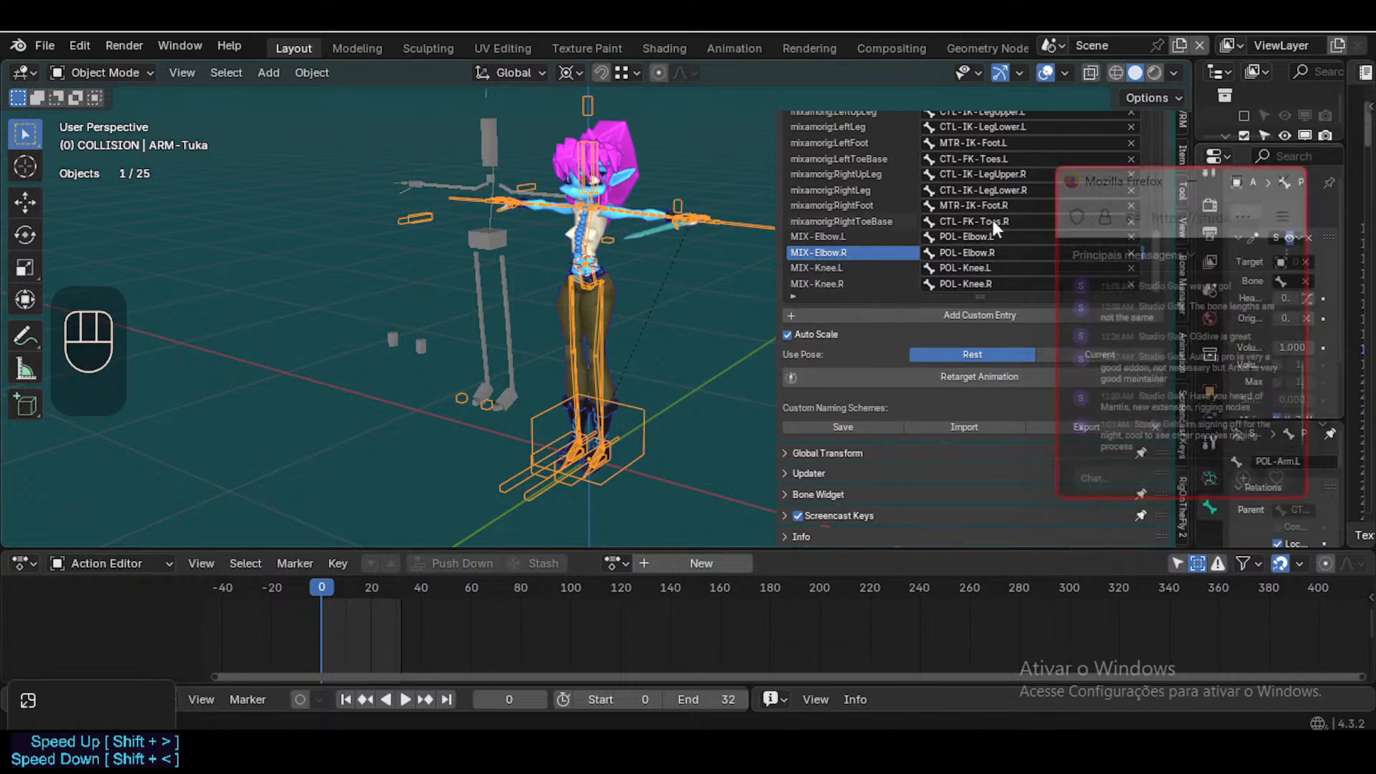
left_click_drag(1101, 188, 1154, 198)
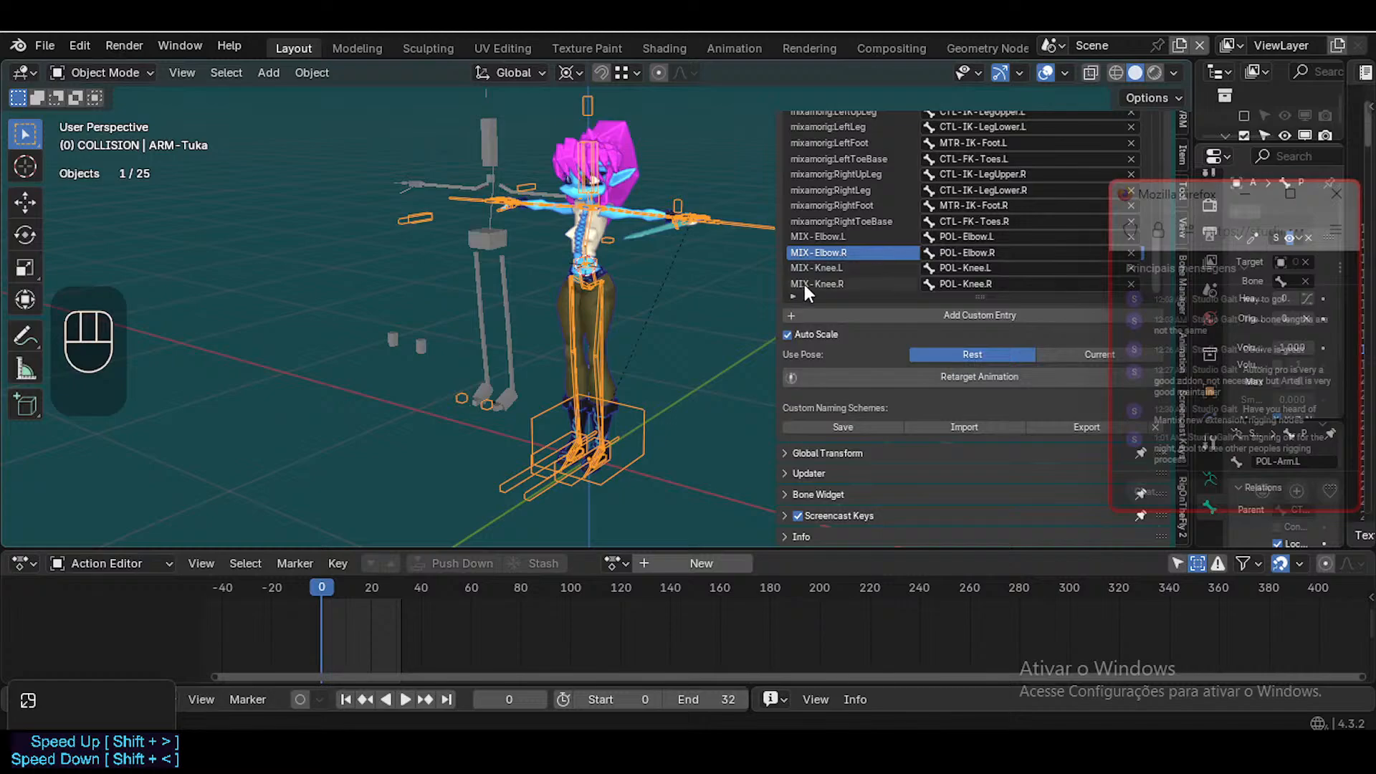
Save the Tuka-Game-75-RETARGETING.blend file with ARM-Tuka still selected
middle_click_drag(678, 291, 583, 328, "shift")
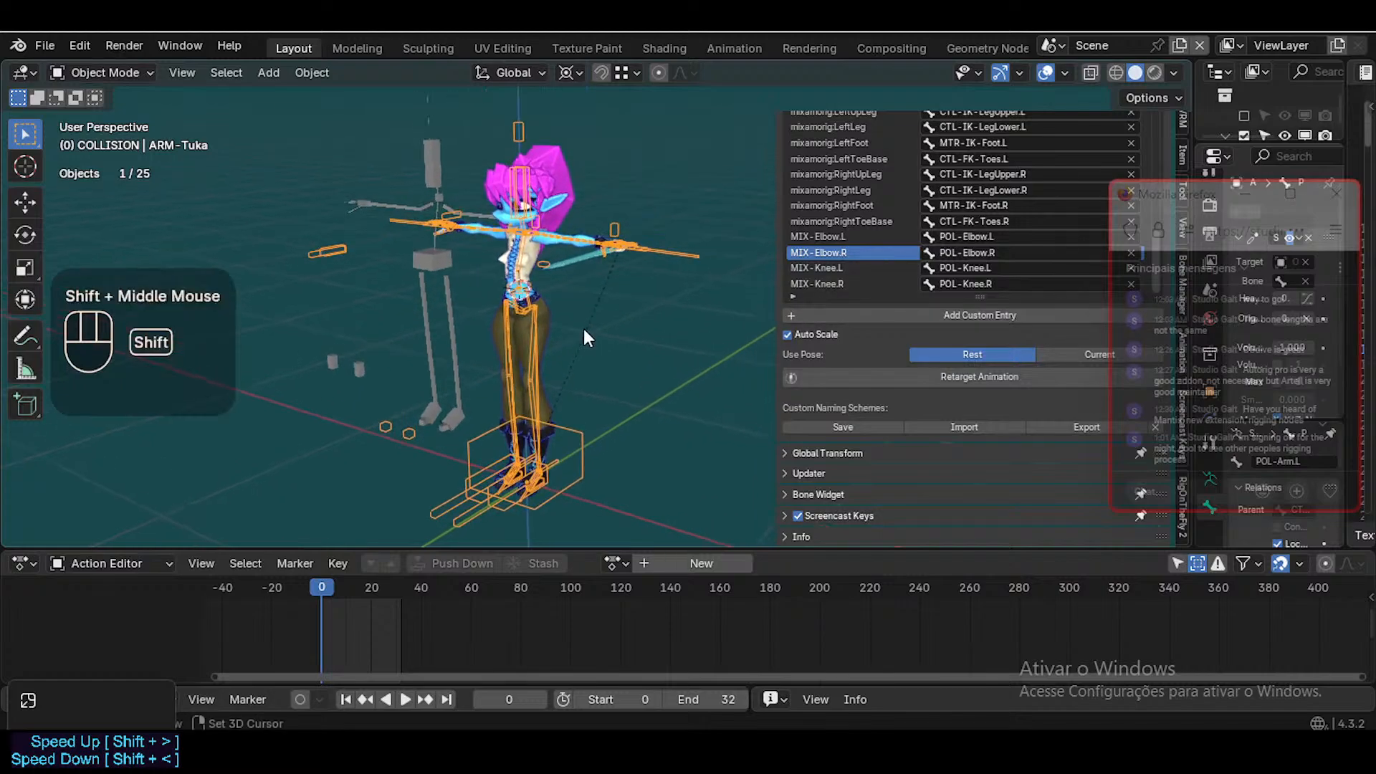
scroll(601, 341, "up", 2)
key("ctrl+s")
scroll(512, 359, "down", 2)
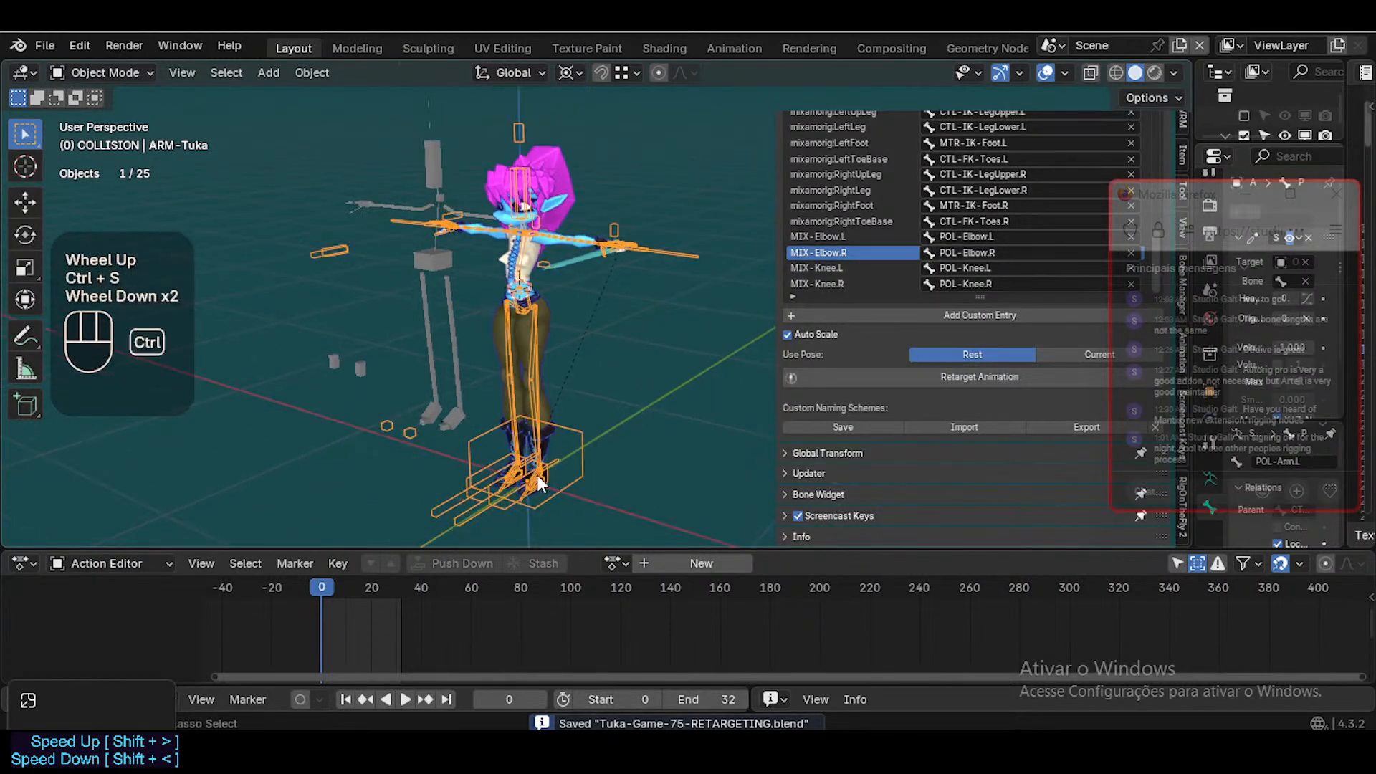
Switch ARM-Tuka to Pose Mode with its custom bone shapes shown, refresh the animation at frame 0, and save the blend file
key("ctrl+Tab")
key("ctrl+4")
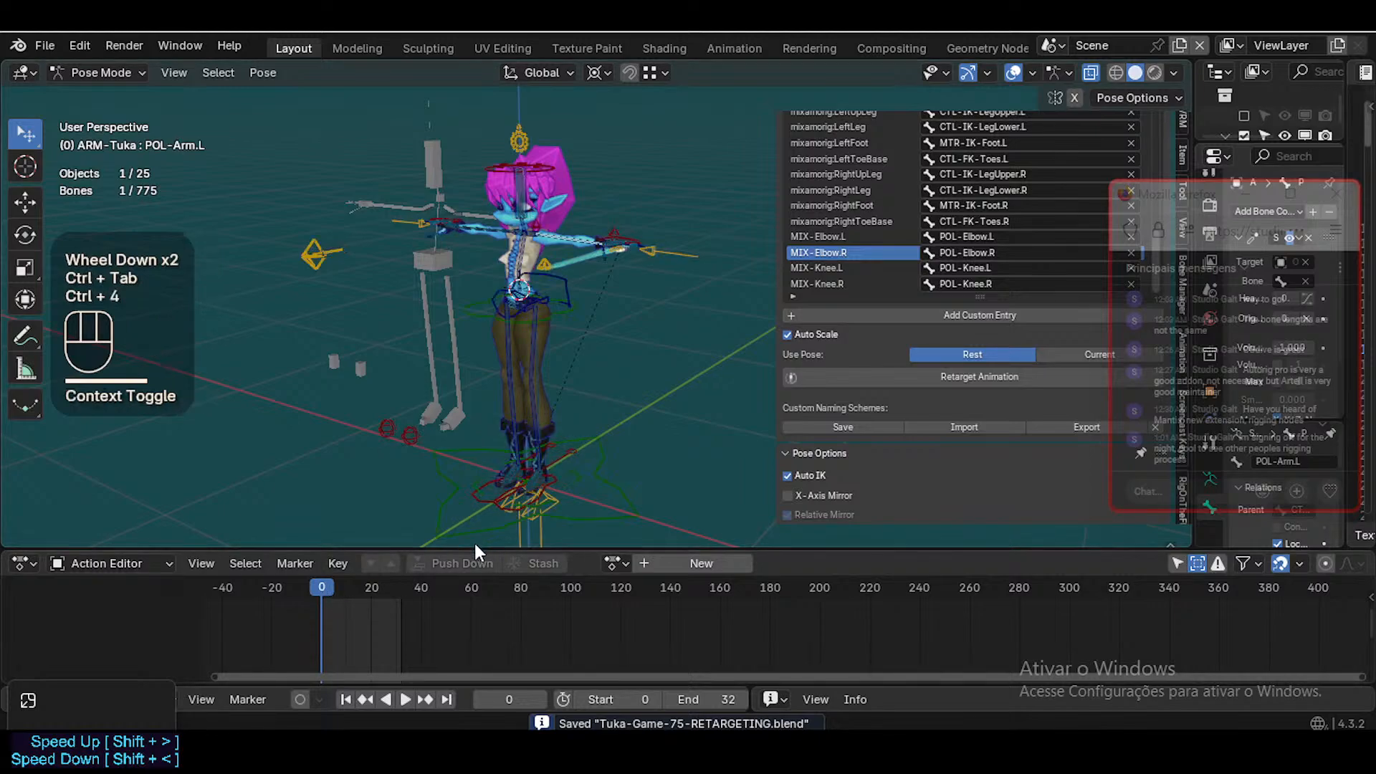
left_click_drag(344, 590, 299, 626)
key("ctrl+s")
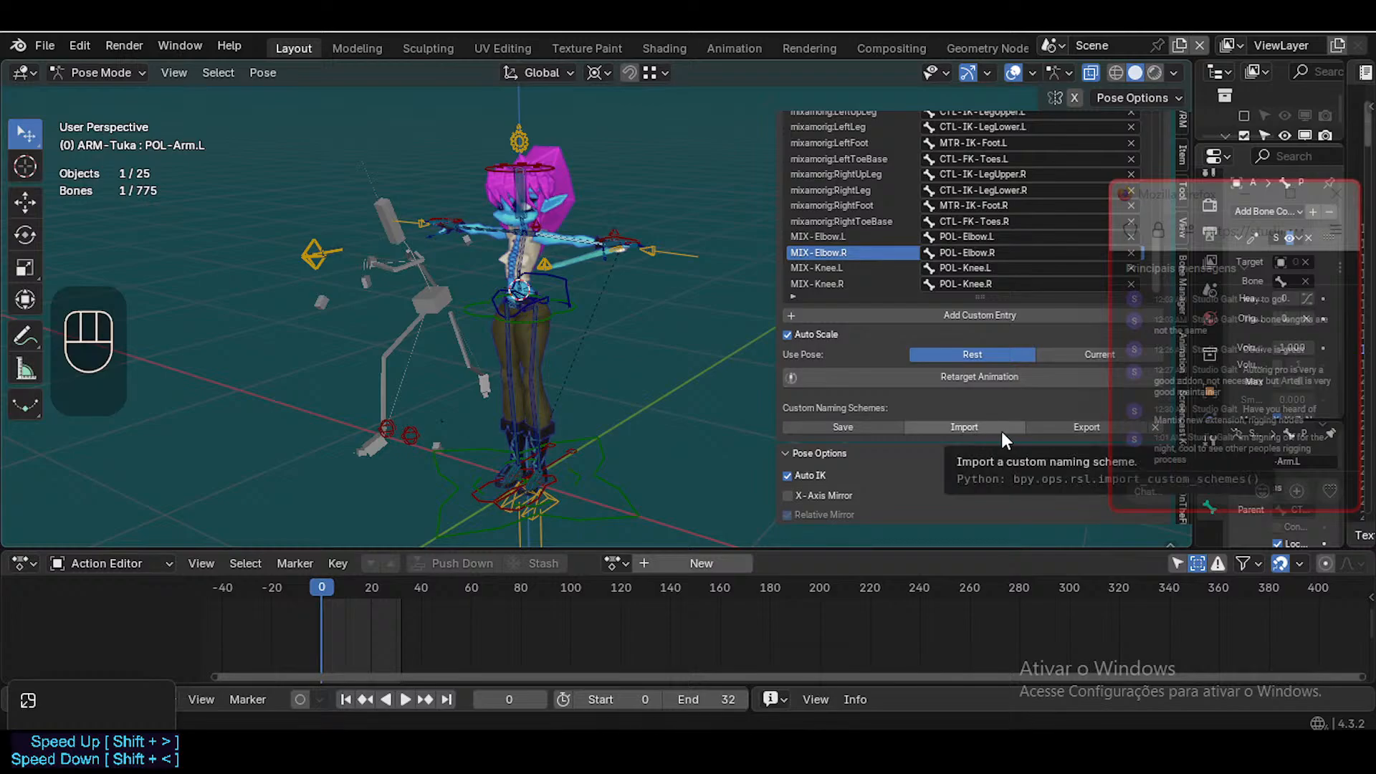
Export the custom naming scheme as Tuka-Rokoko-ReTargetingSkeletonSetup-ExportedGoodIKSetup.json in the Tuka_LowPoly-Game-Versatile folder
left_click(1051, 430)
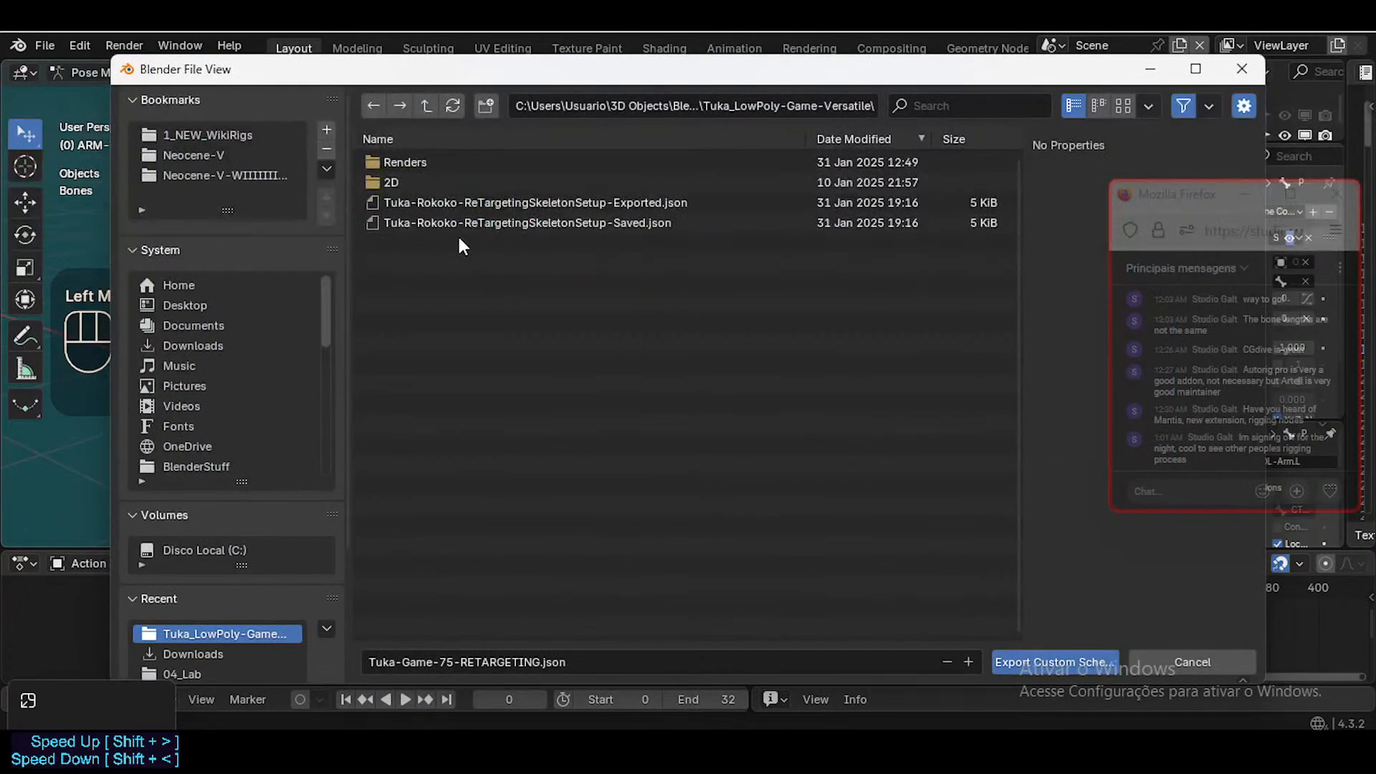
left_click(469, 660)
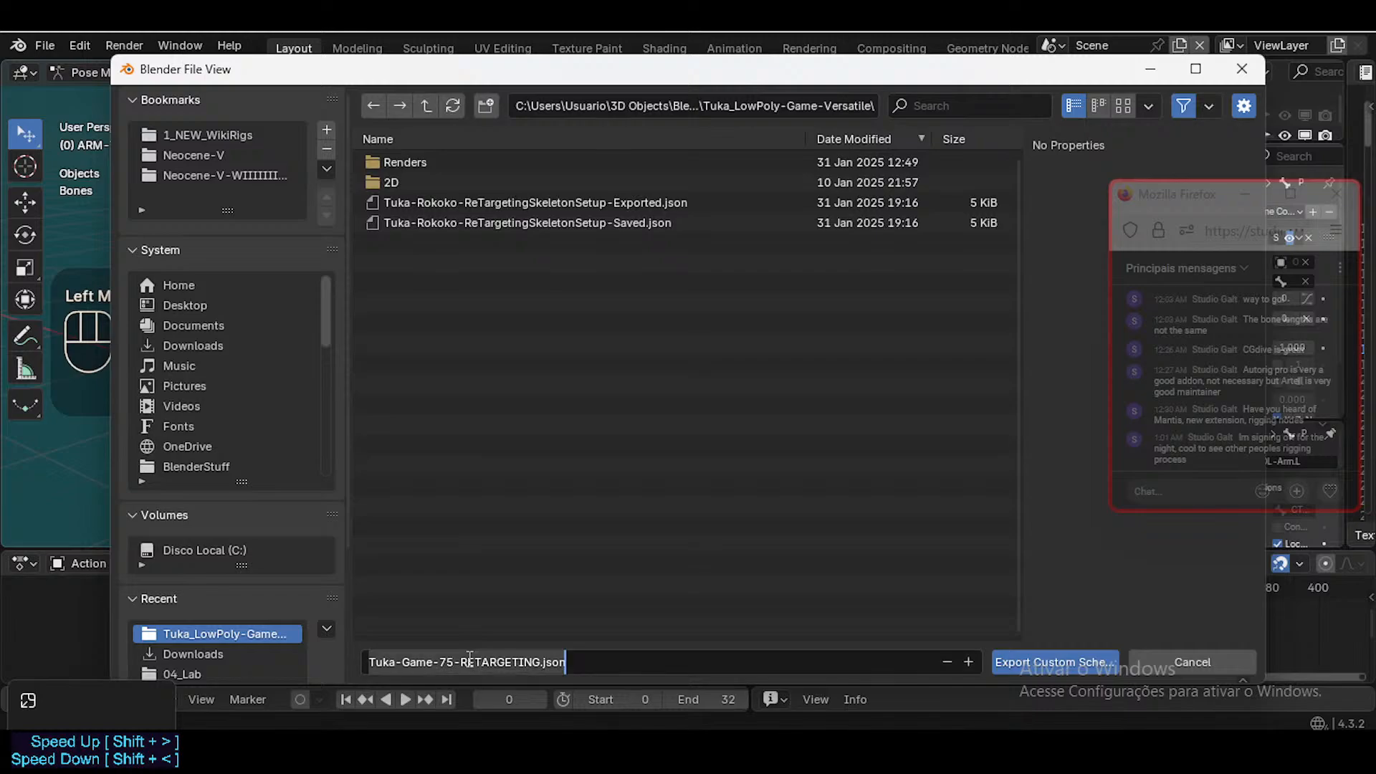
left_click(501, 205)
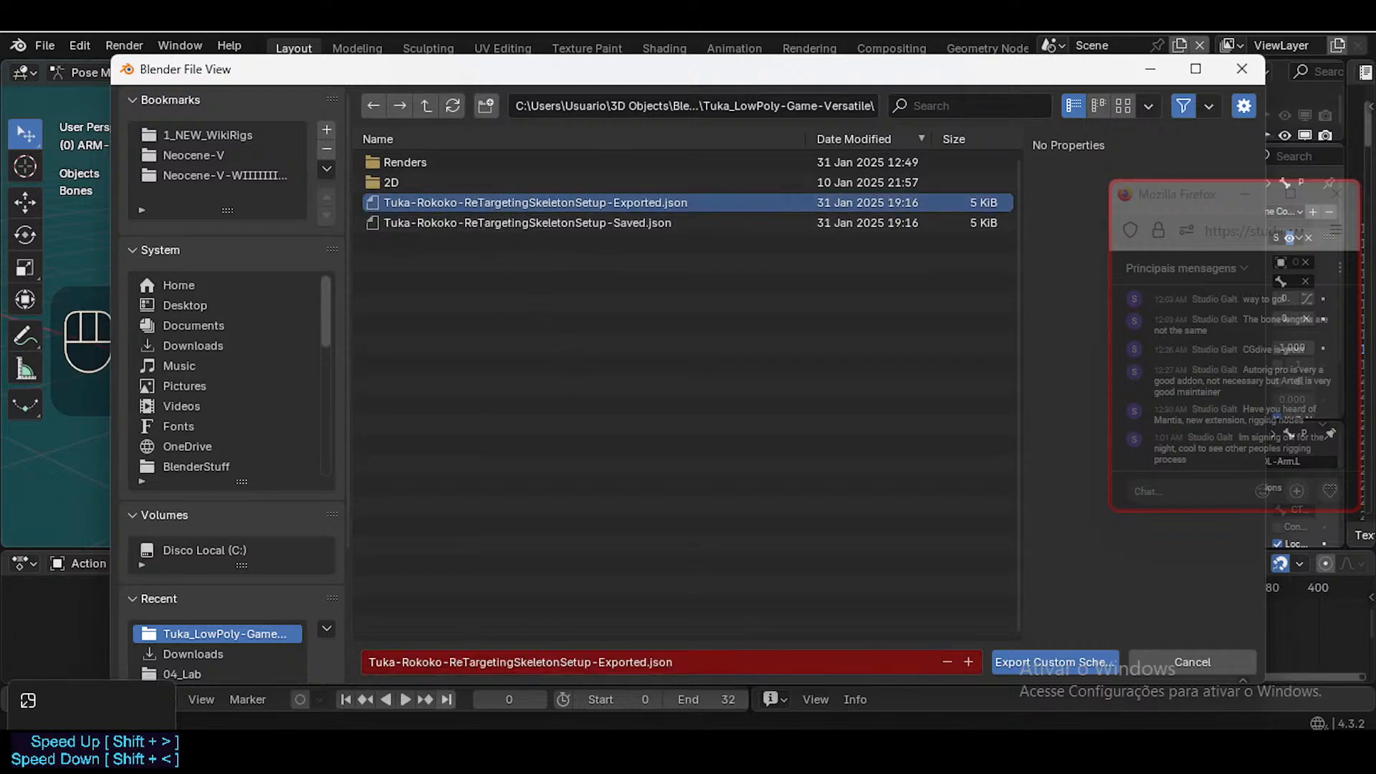
left_click(659, 667)
left_click(646, 663)
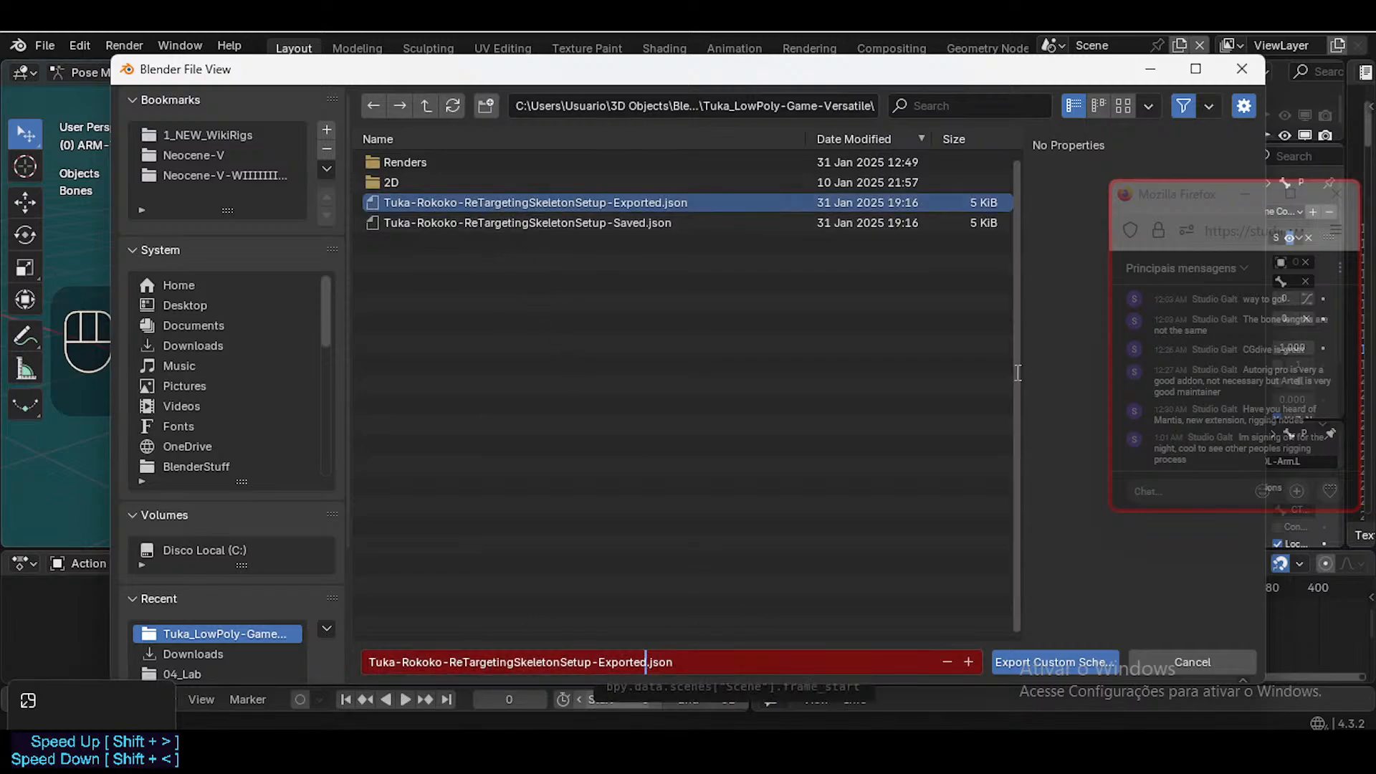
type("IKSetup")
key("Left")
key("Left")
key("Left")
key("Left")
key("Left")
key("Left")
key("Left")
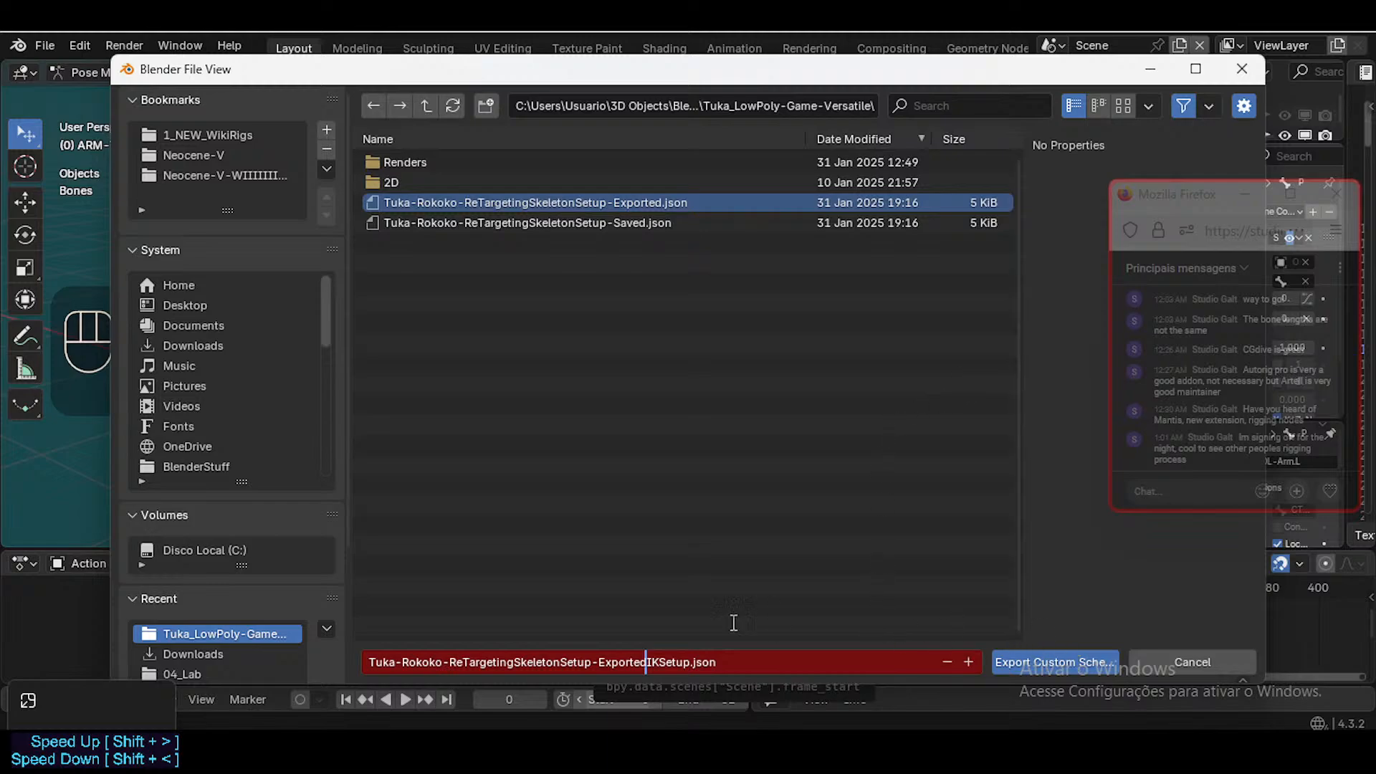
type("Good")
key("Right")
key("Right")
key("Right")
key("Right")
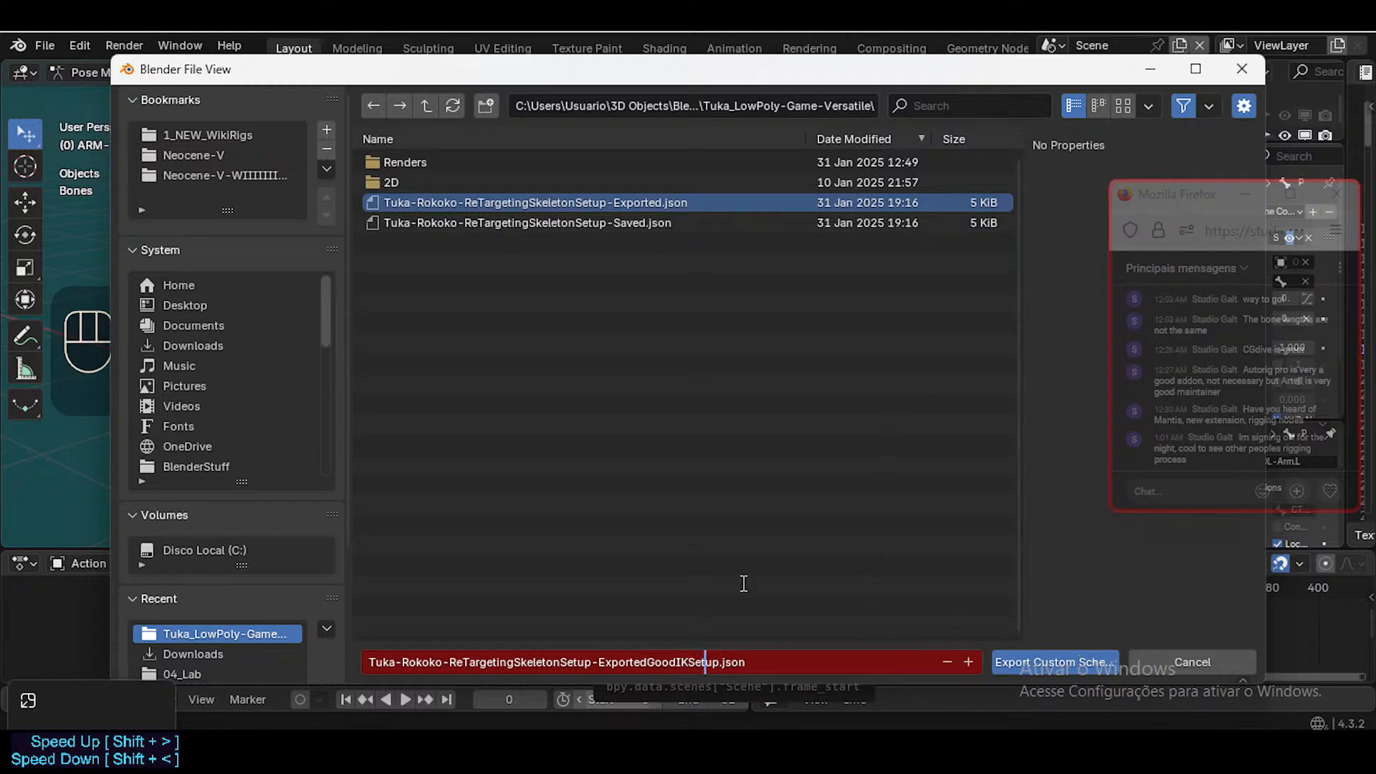
key("Right")
key("Right")
key("Right")
left_click(1034, 657)
left_click(1034, 657)
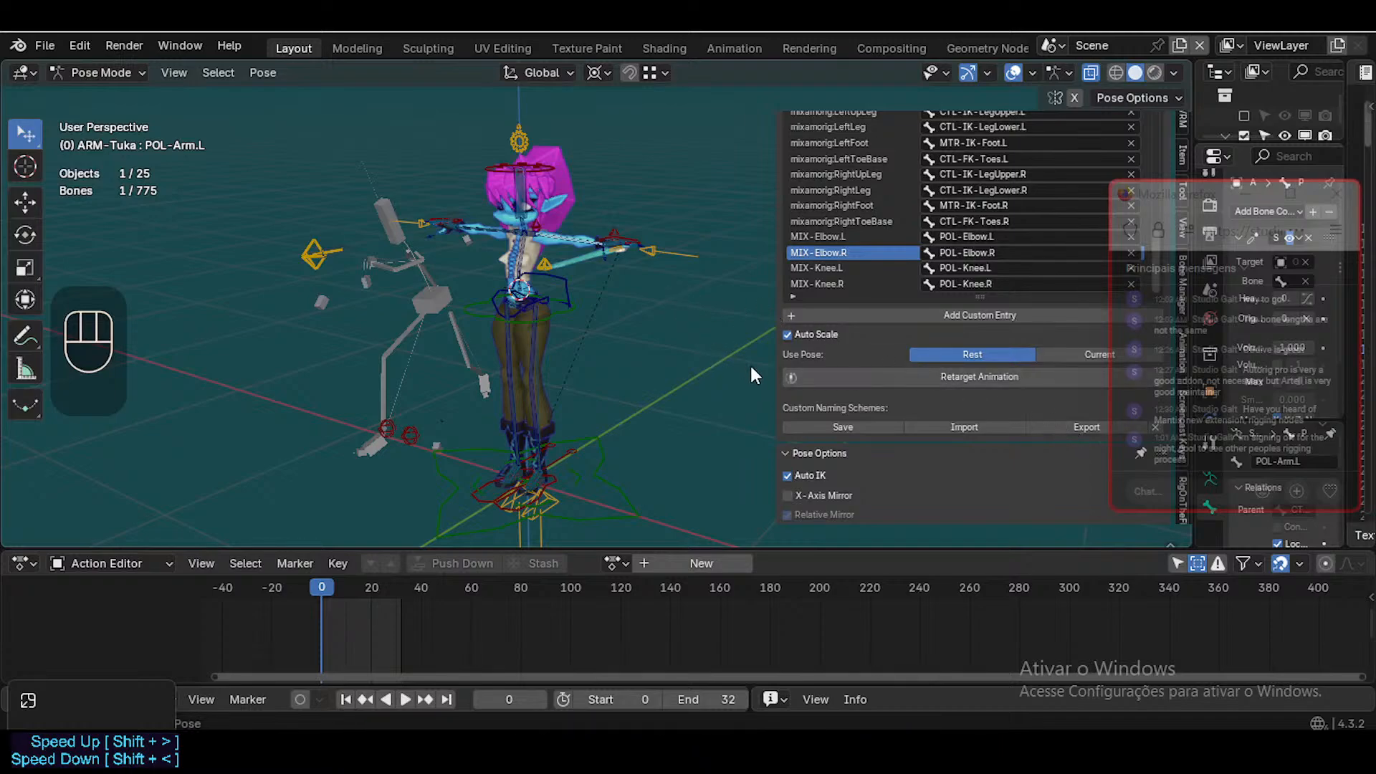
Return to Object Mode, select the Mixamo armature, and move it along X farther away from ARM-Tuka
key("ctrl+Tab")
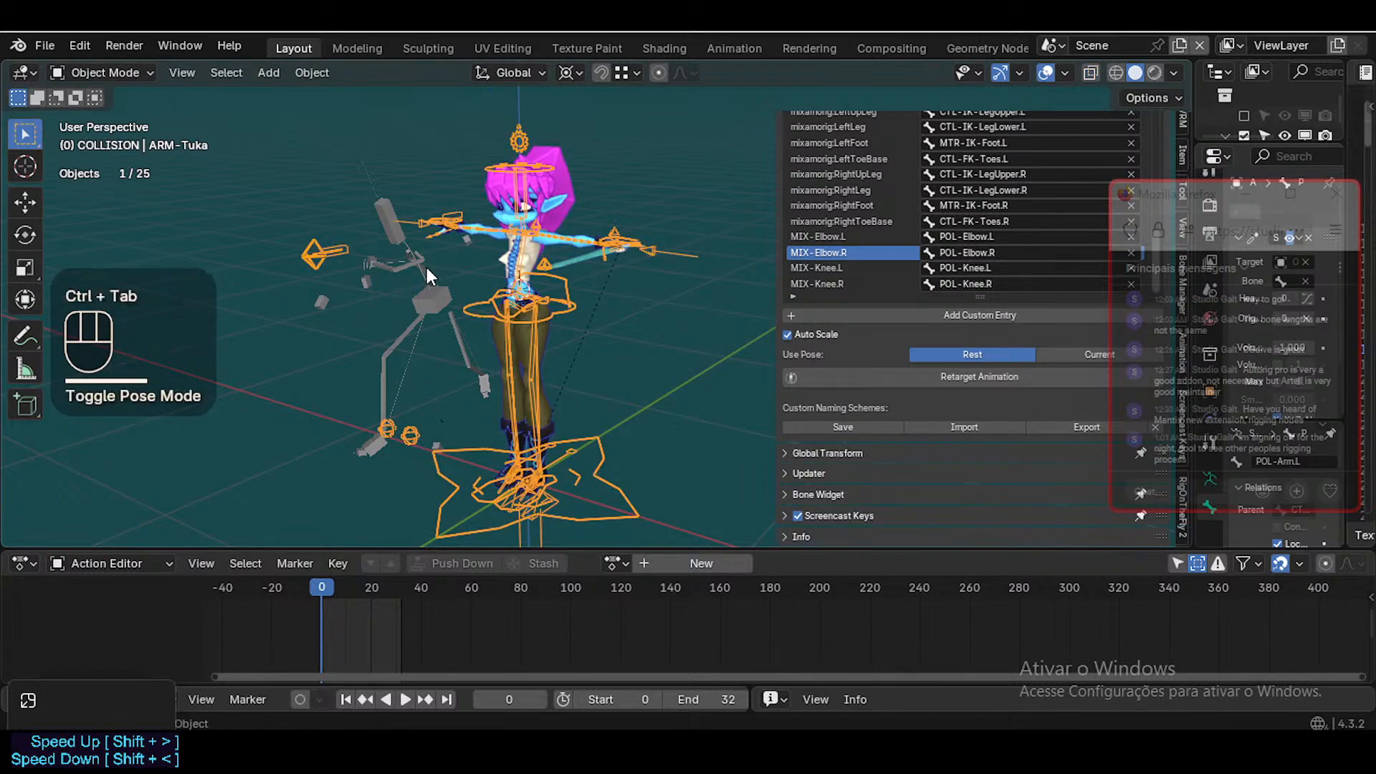
left_click(425, 268)
key("g")
key("x")
left_click(416, 298)
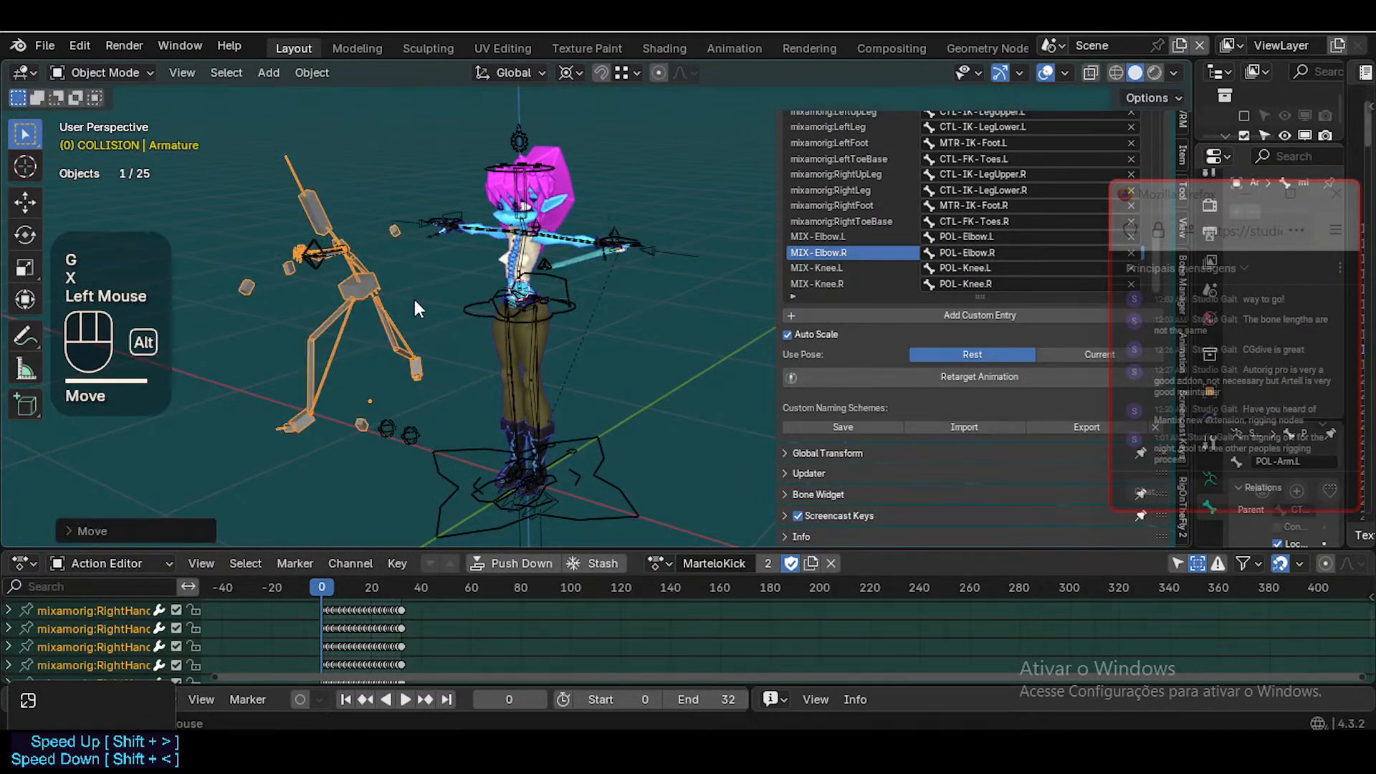
Clear the Mixamo armature's object location and rotation, and save the blend file
key("alt+q")
key("alt+a")
left_click(376, 279)
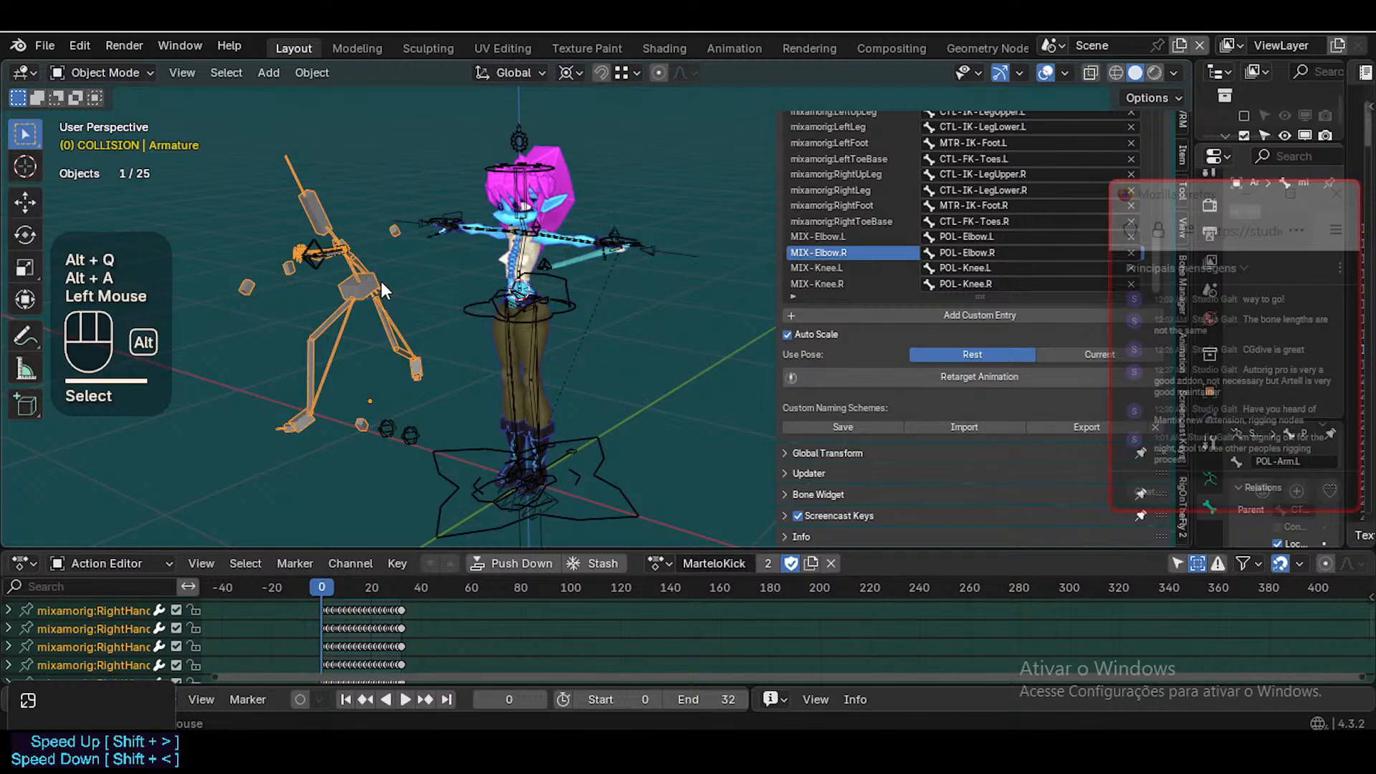
key("alt+r")
key("alt+g")
key("alt+r")
key("alt+r")
key("alt+r")
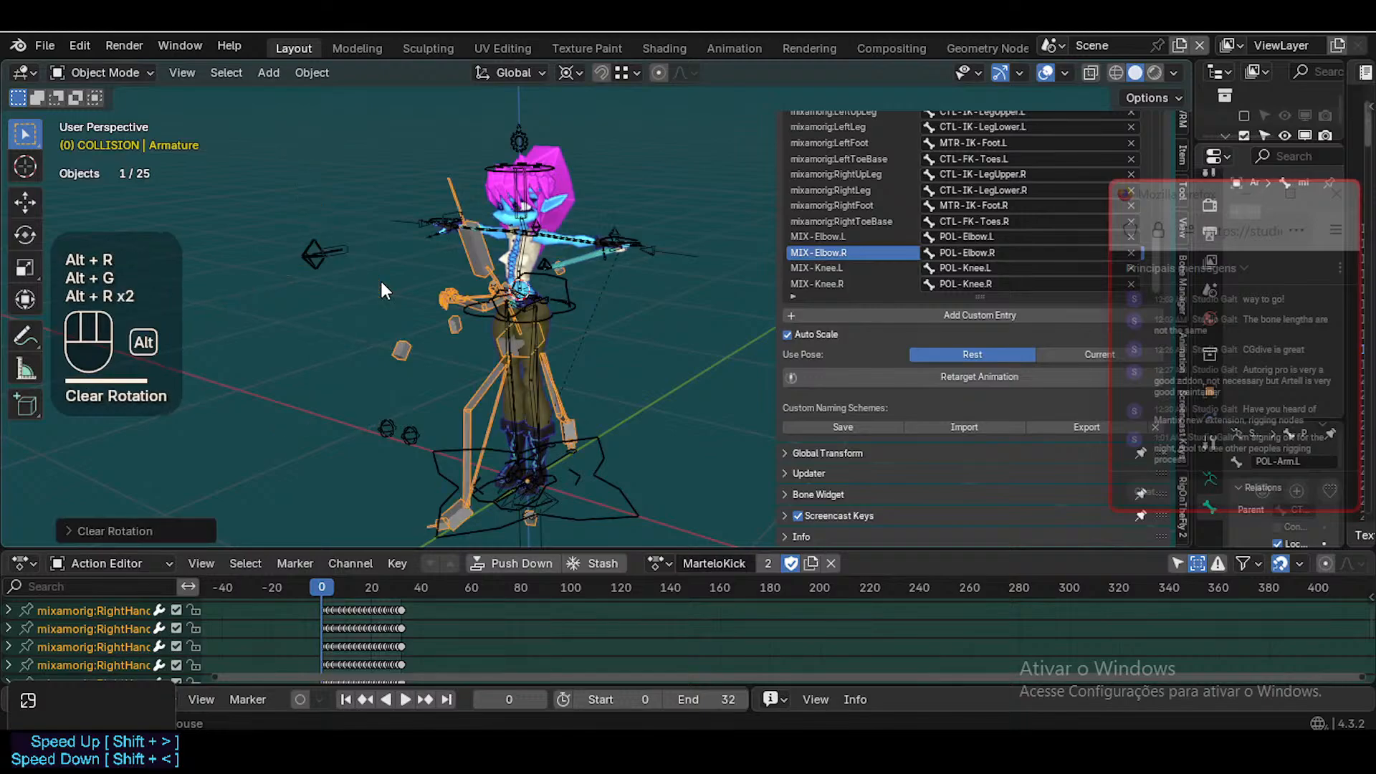
scroll(437, 305, "down", 4)
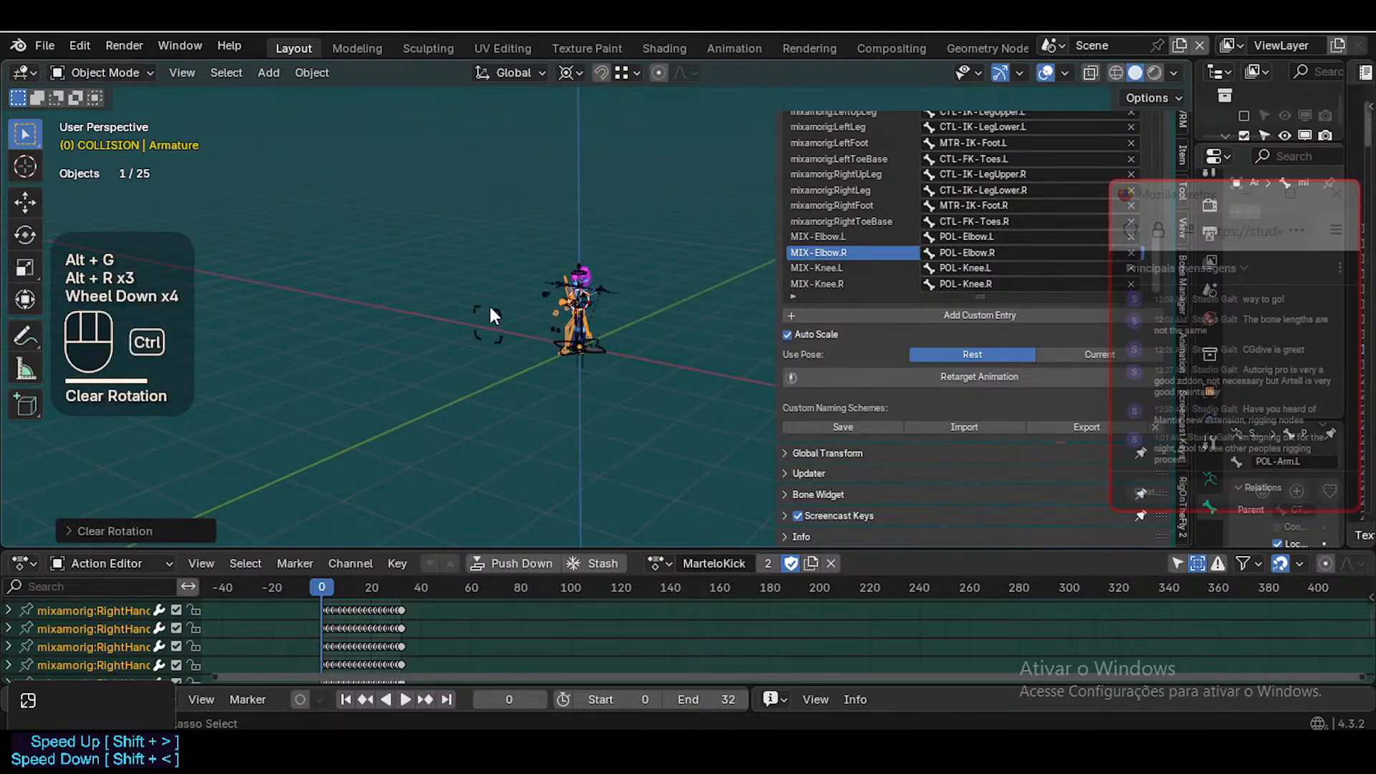
key("ctrl+s")
Make a linked duplicate of the Mixamo armature in place, and try clearing its scale
key("alt+d")
key("alt+s")
key("Escape")
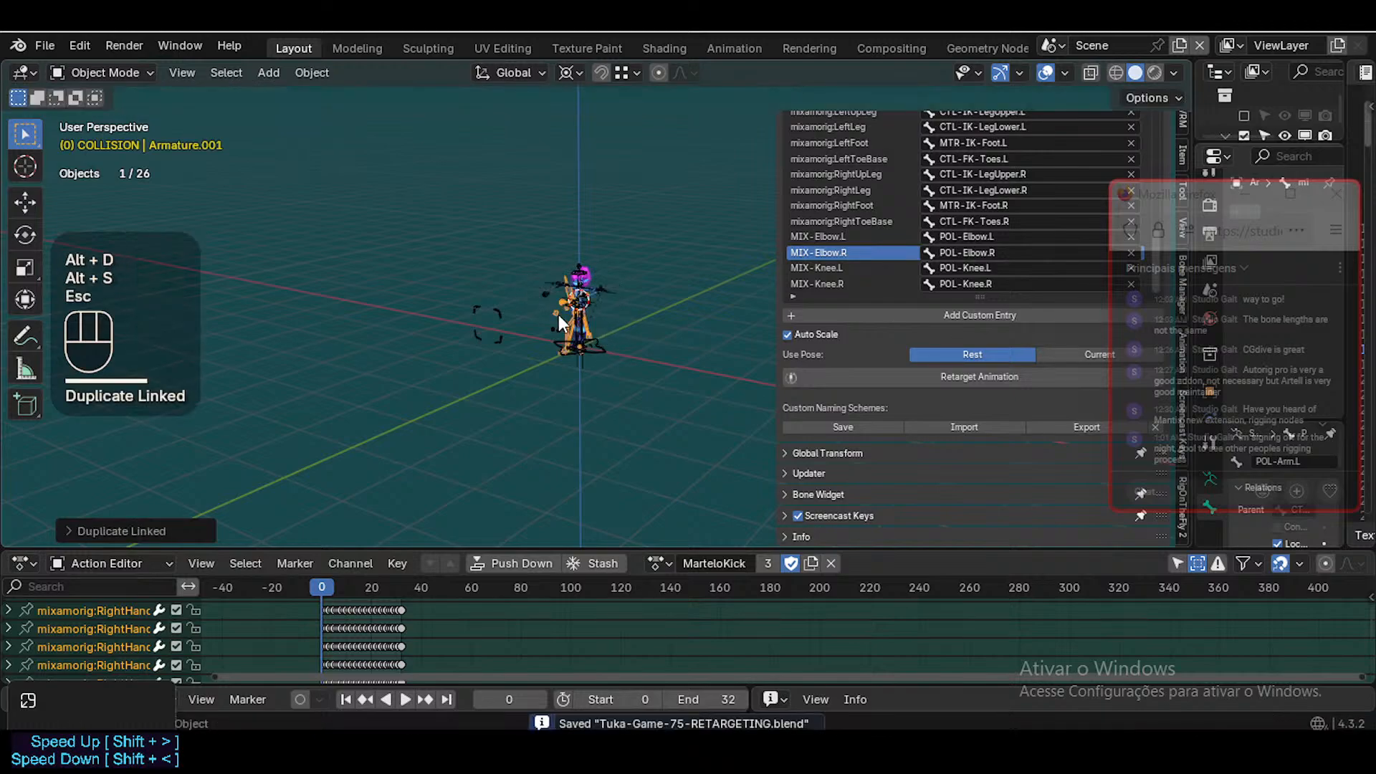
key("alt+s")
scroll(591, 336, "down", 7)
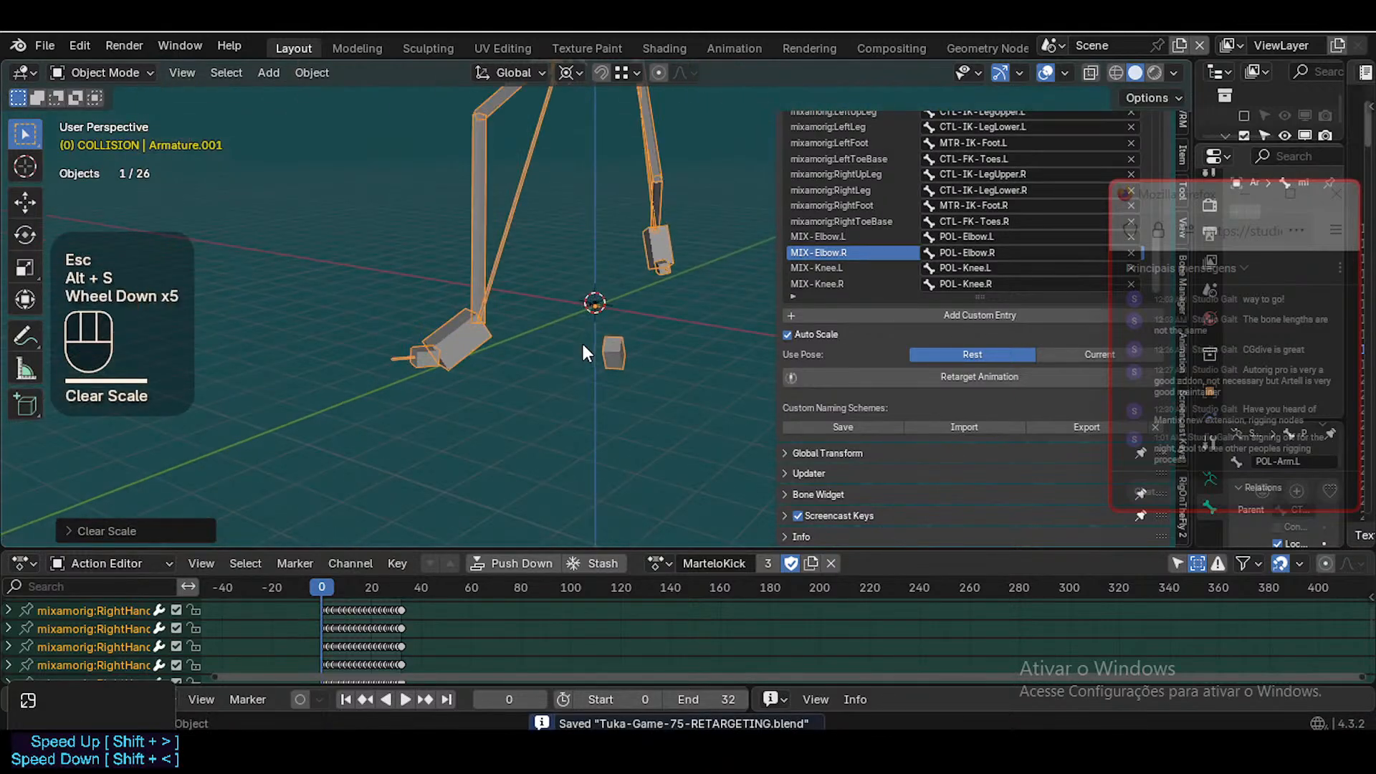
scroll(578, 359, "up", 2)
scroll(578, 352, "up", 2)
key("ctrl+z")
scroll(578, 359, "up", 6)
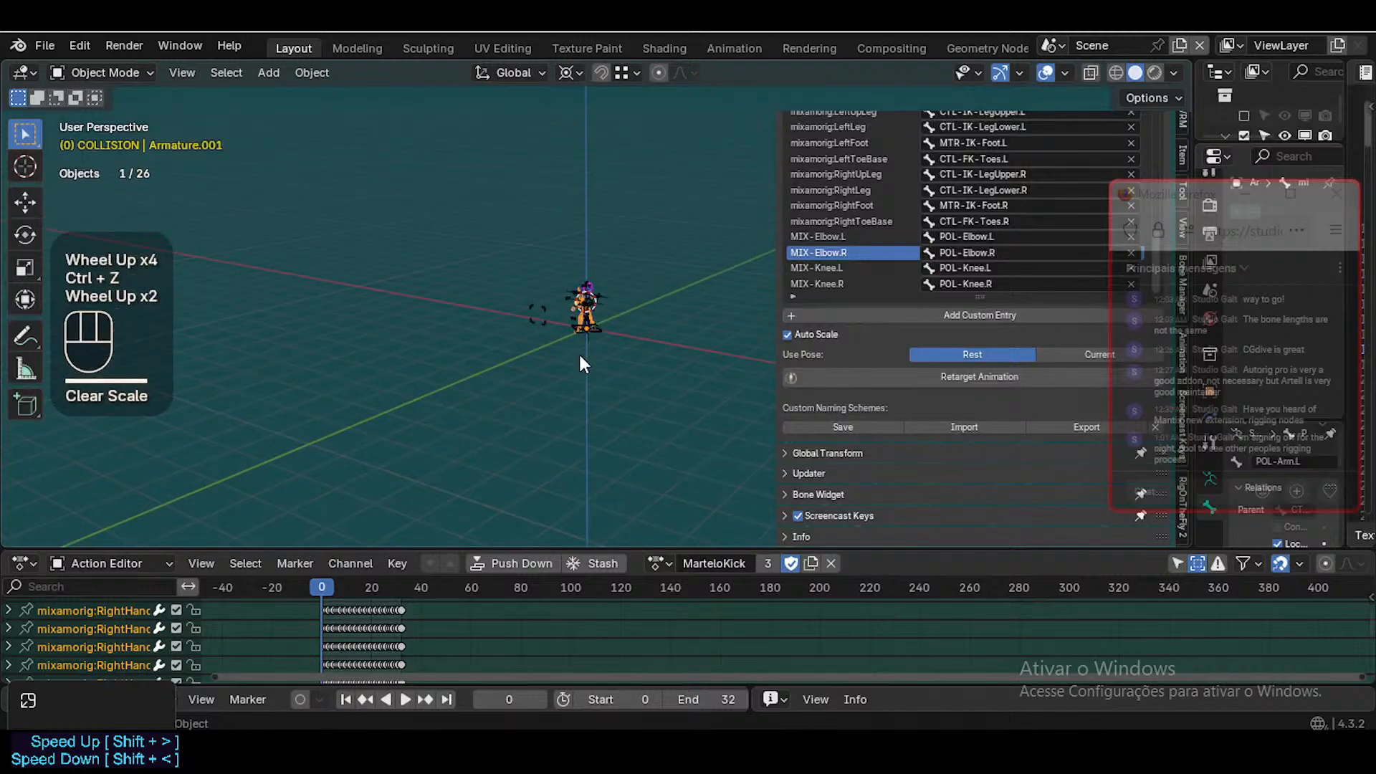
Try to apply the scale of the linked Mixamo armature duplicate, cancelling the conversion to single user
scroll(564, 394, "down", 3)
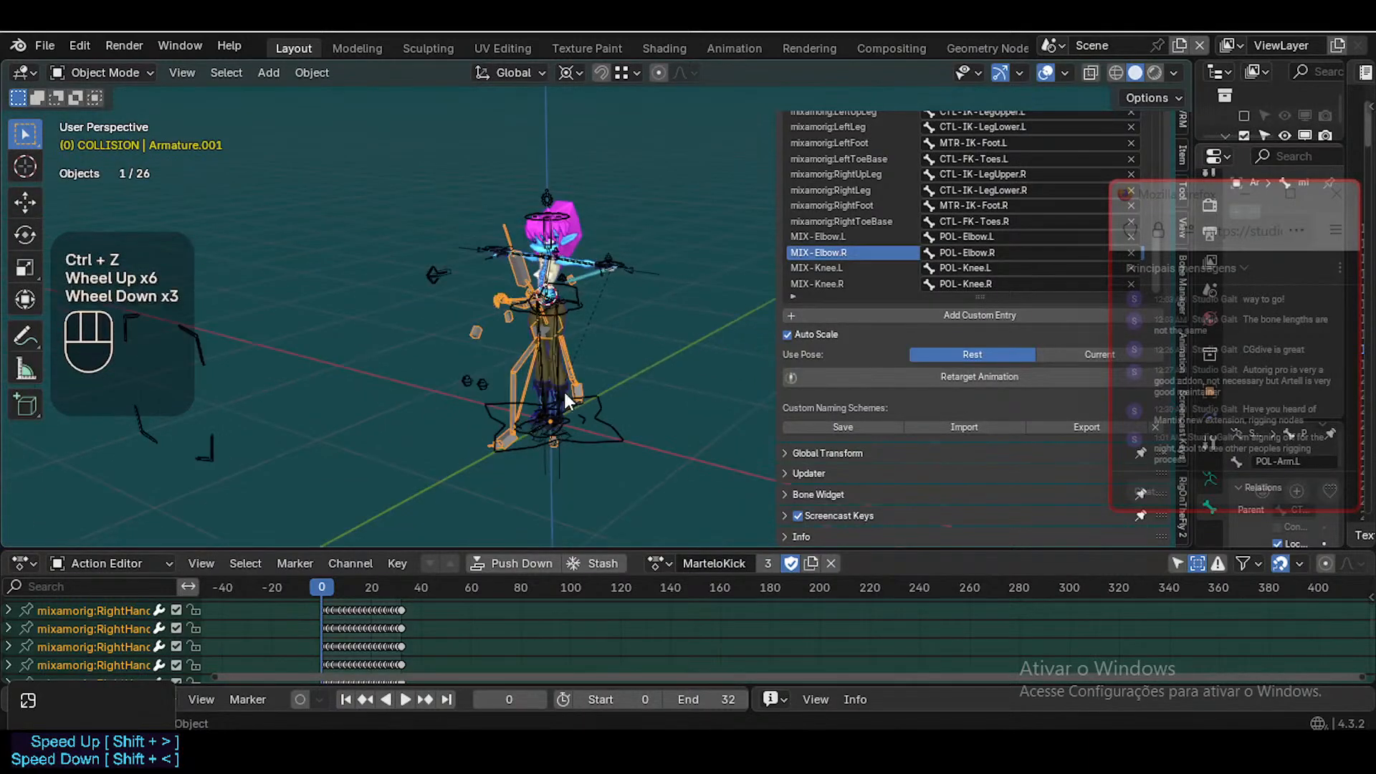
scroll(564, 394, "up", 2)
scroll(555, 394, "down", 4)
scroll(555, 398, "down", 1)
key("ctrl+a")
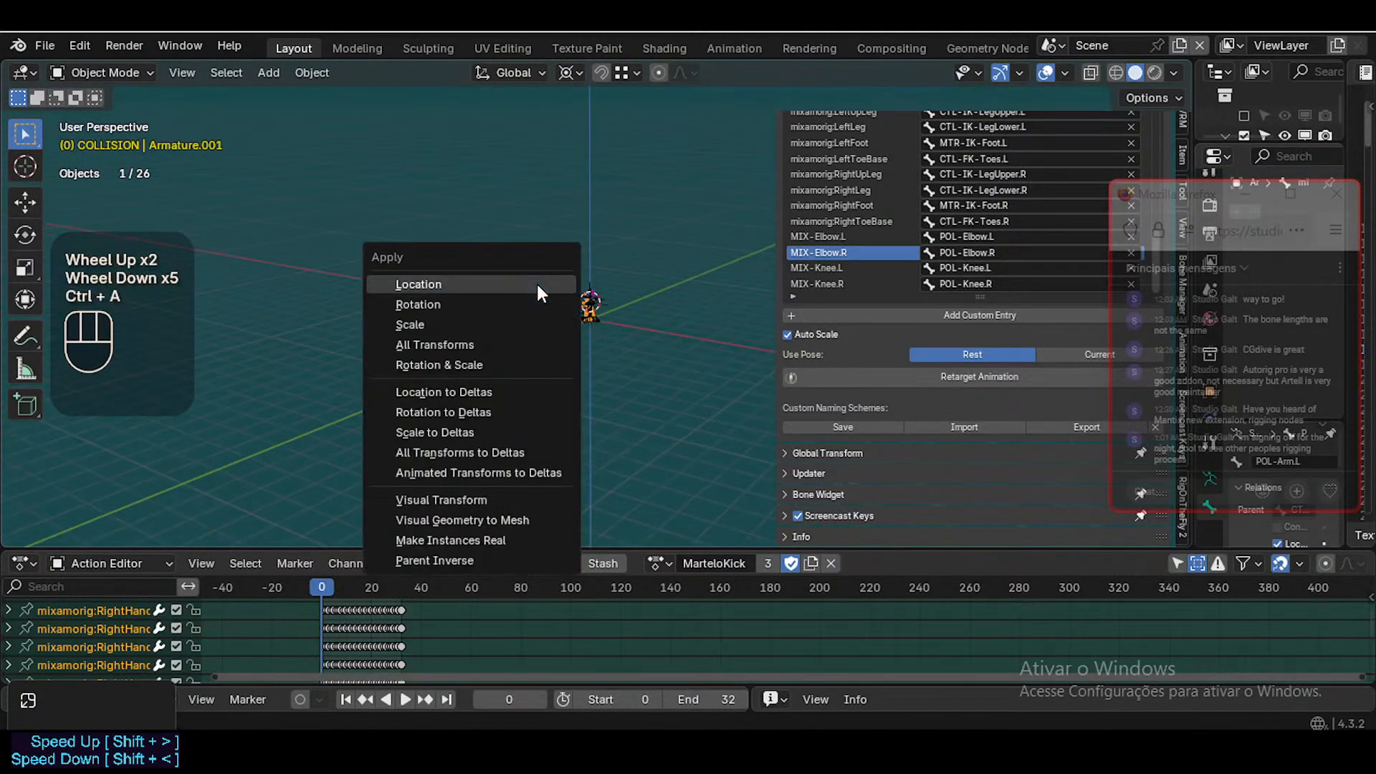
left_click(504, 320)
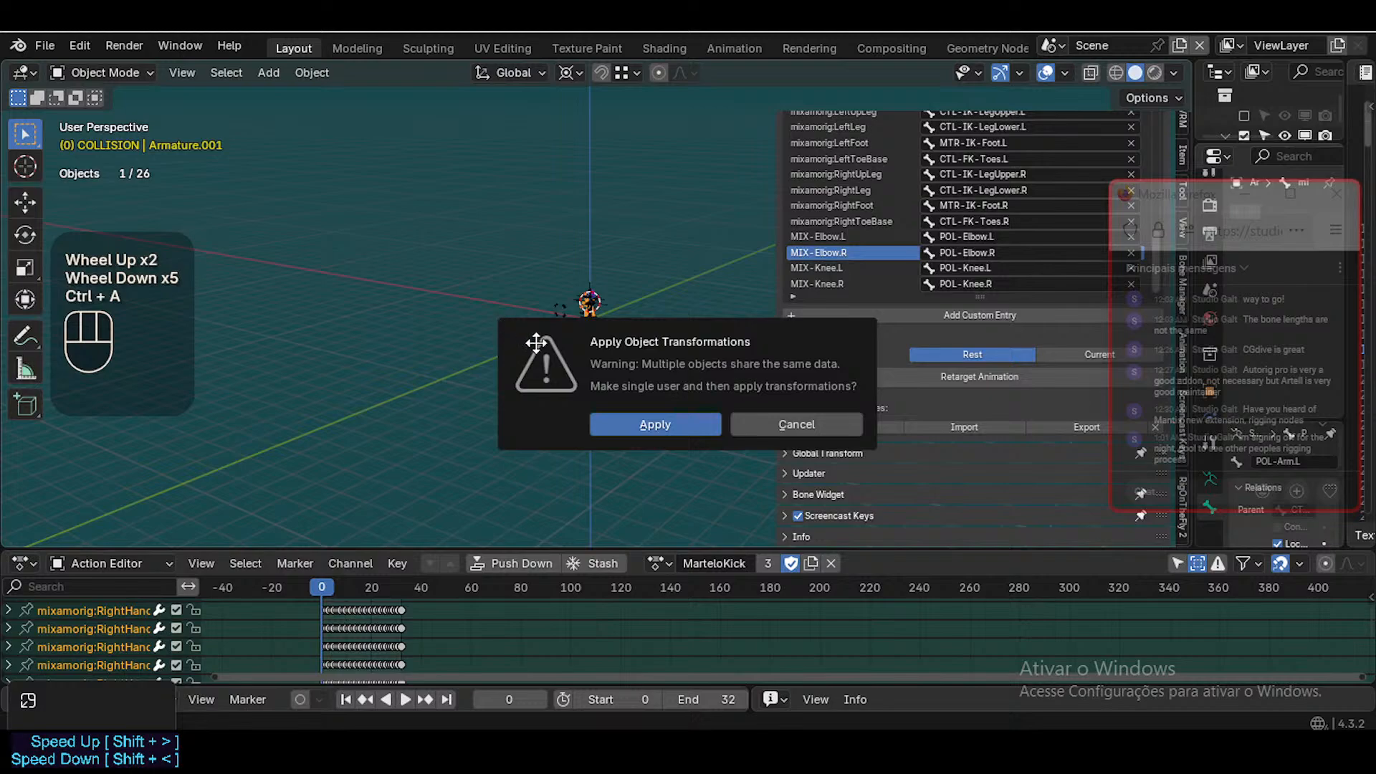
left_click(768, 417)
scroll(562, 369, "up", 5)
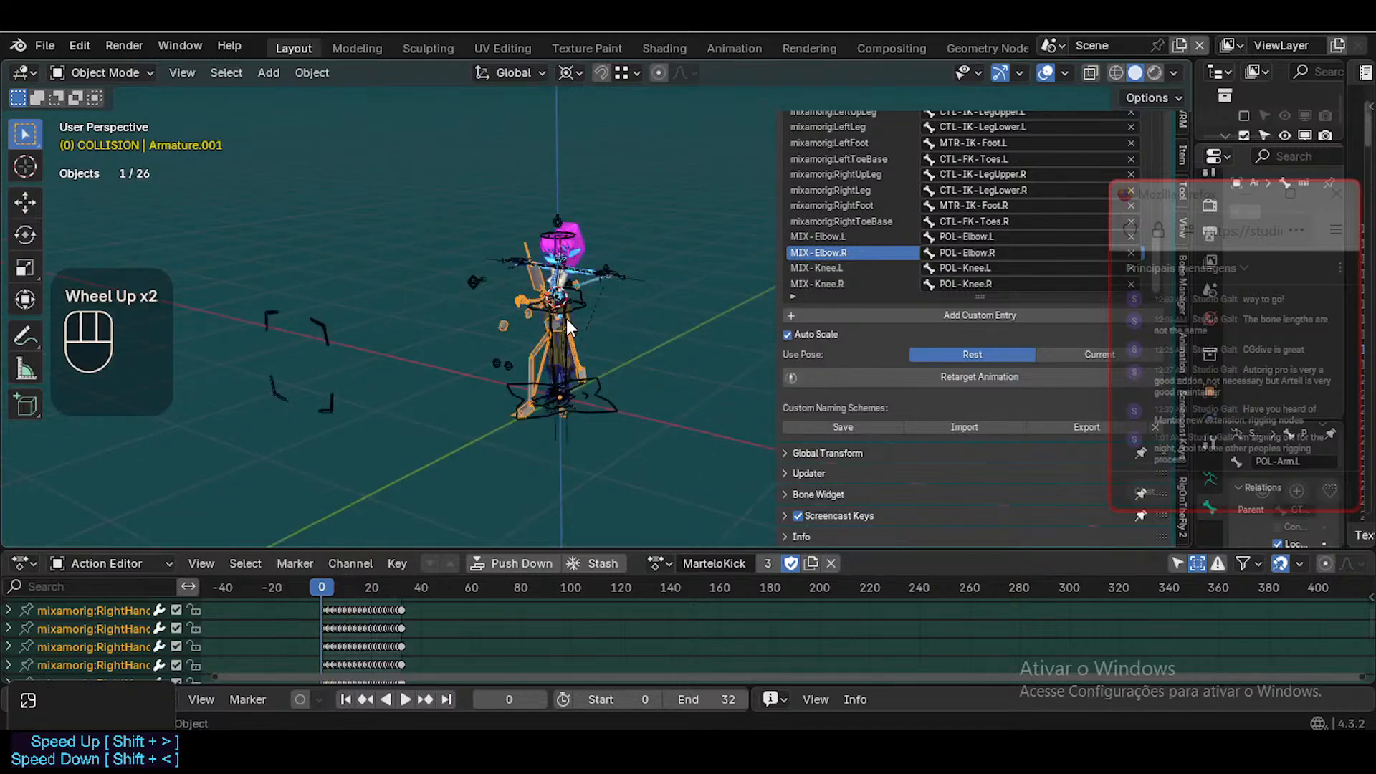
scroll(552, 377, "down", 1)
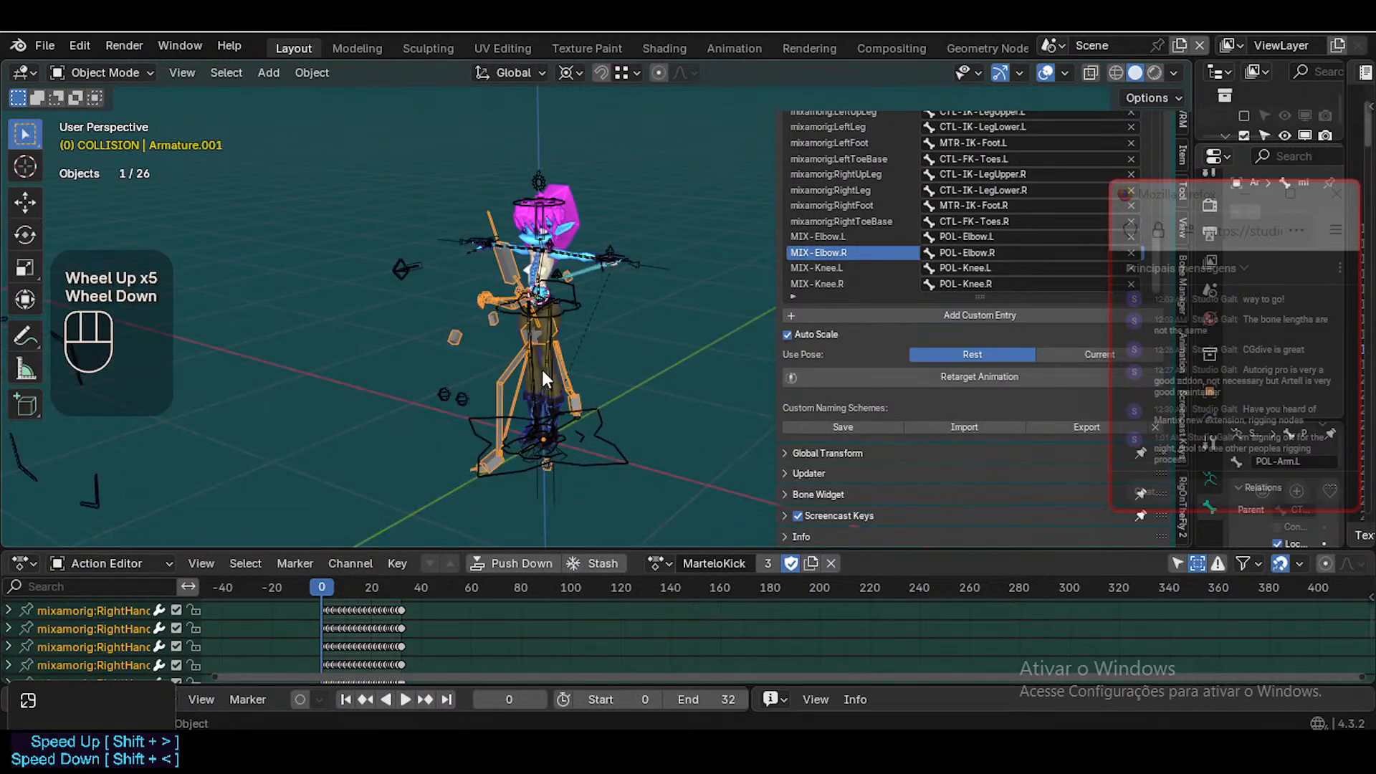
Move the linked Mixamo armature duplicate along X away from ARM-Tuka
key("g")
key("x")
left_click(328, 307)
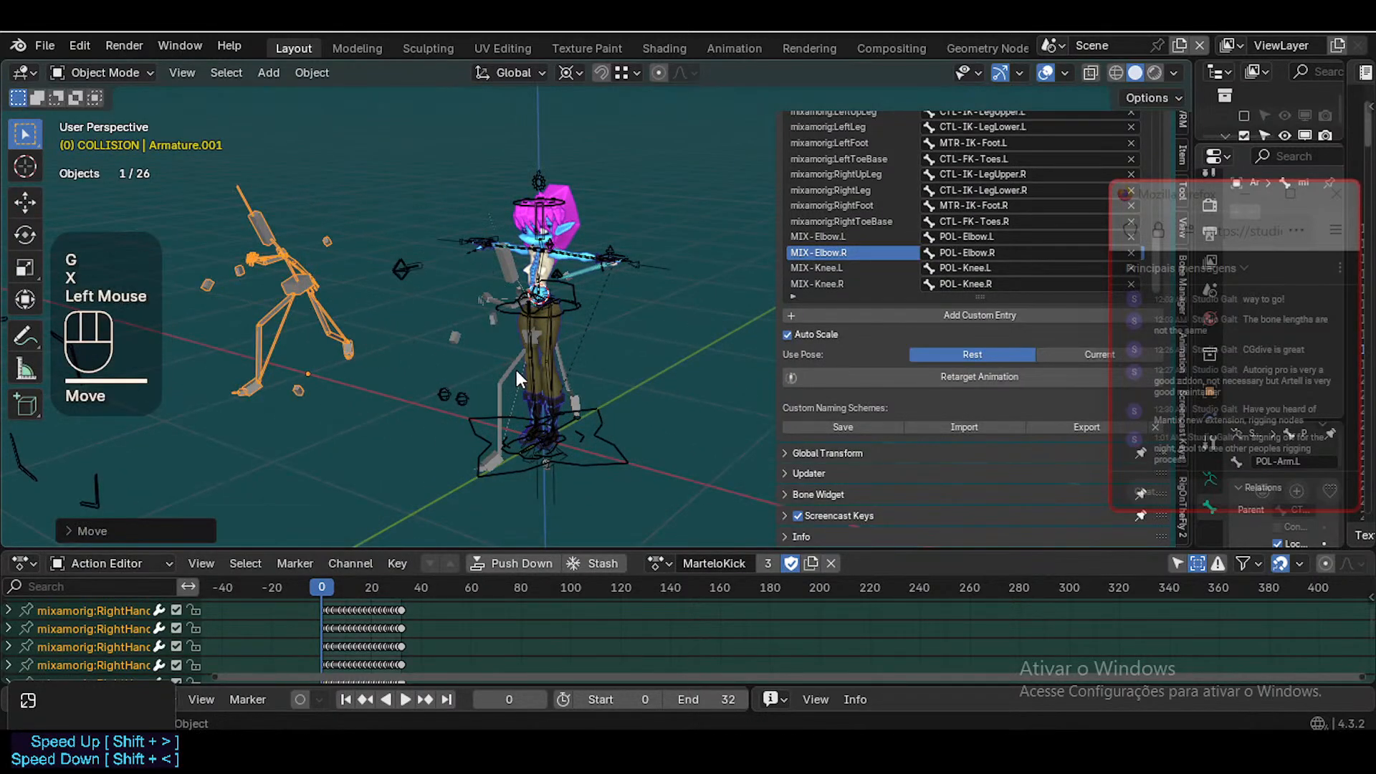
Undo the duplicate's move and the linked duplication of the Mixamo armature
left_click(504, 385)
key("ctrl+z")
key("ctrl+z")
key("ctrl+z")
key("ctrl+z")
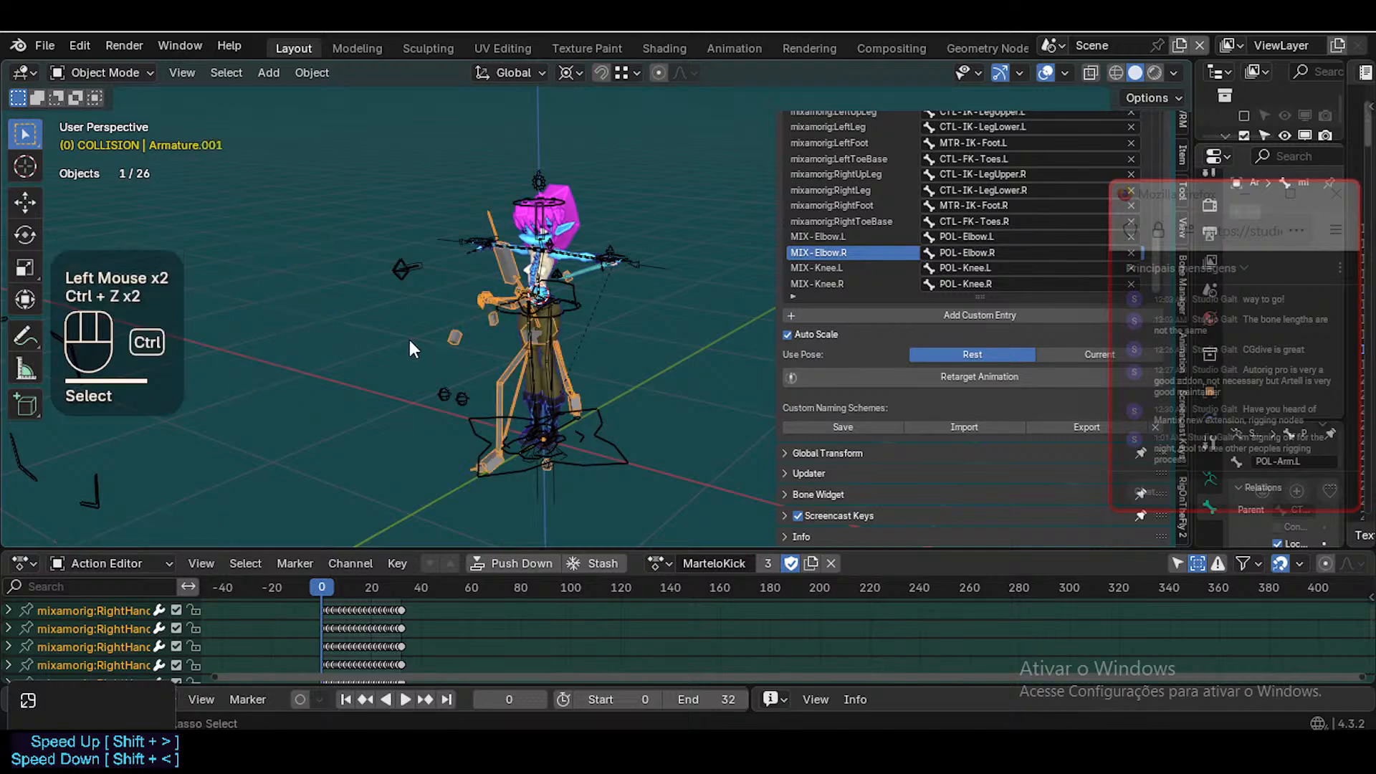
Move the original Mixamo armature along X away from ARM-Tuka, and start another free move to adjust its position
key("g")
key("x")
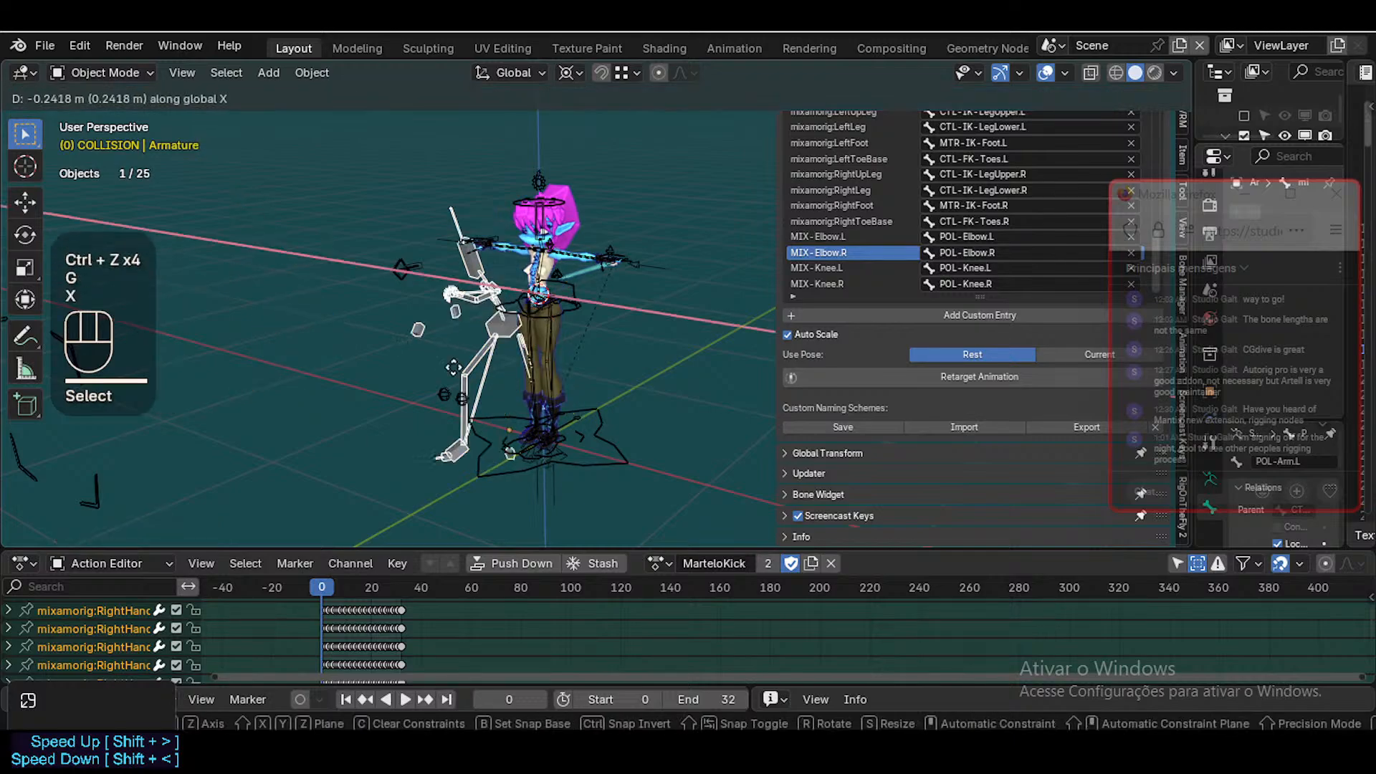
left_click(406, 344)
key("g")
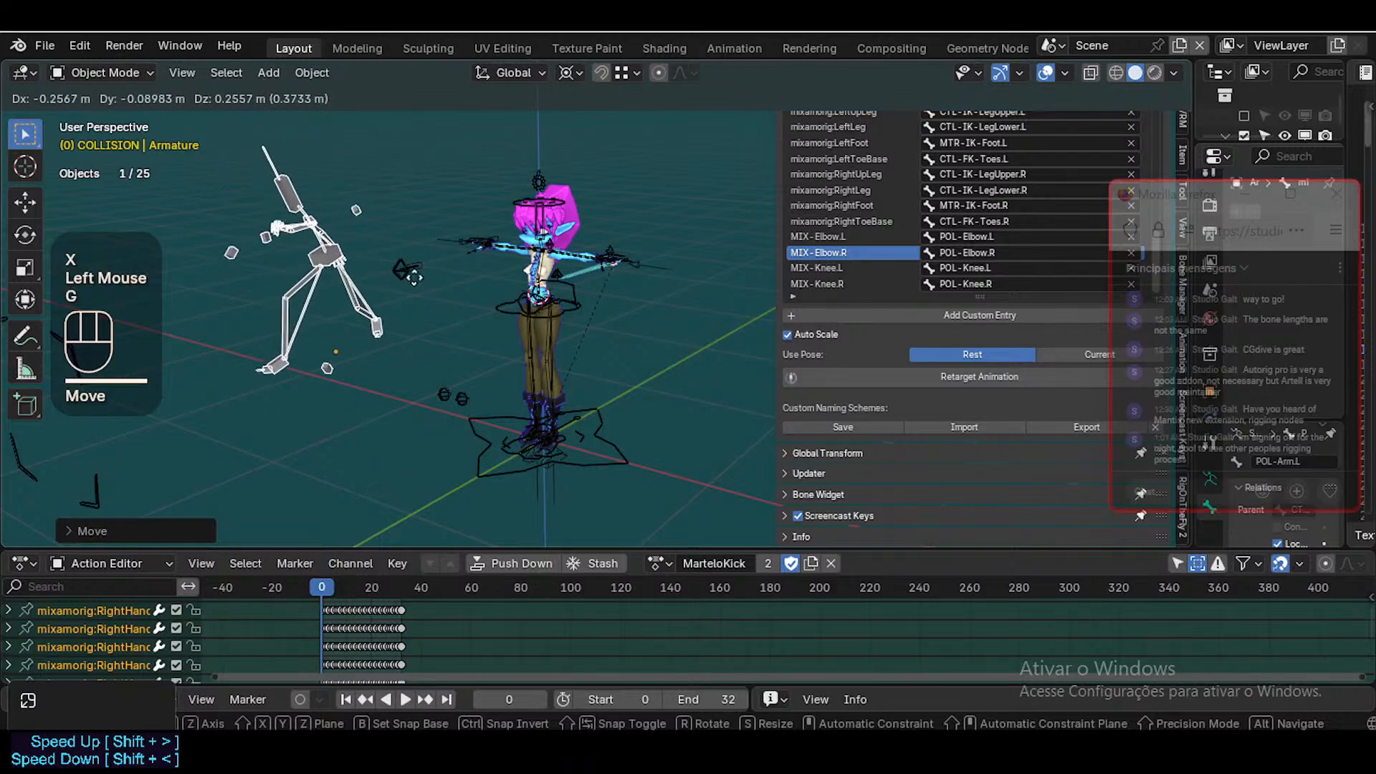
Move the source Mixamo armature about 0.24 m along the negative global X axis
key("Escape")
key("alt+q")
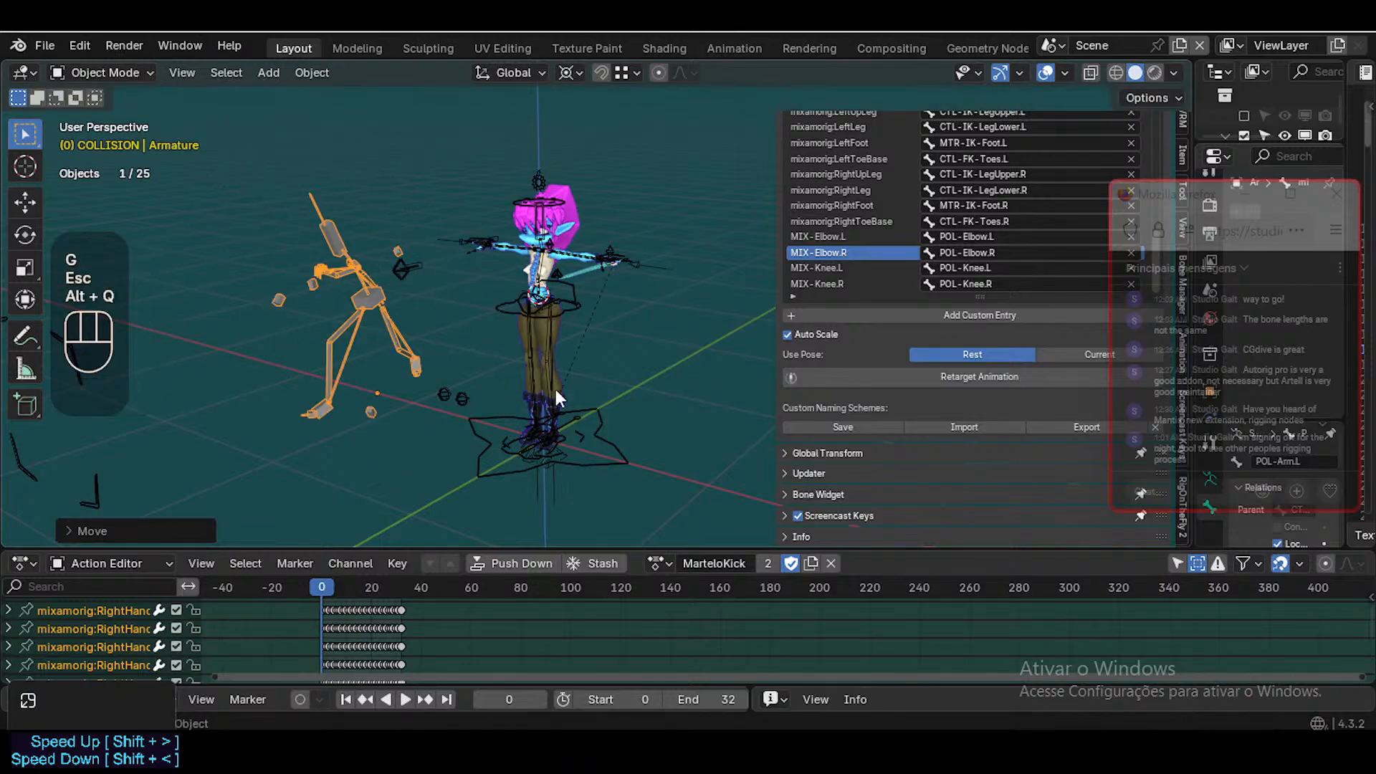
key("g")
key("x")
key("Escape")
key("g")
key("x")
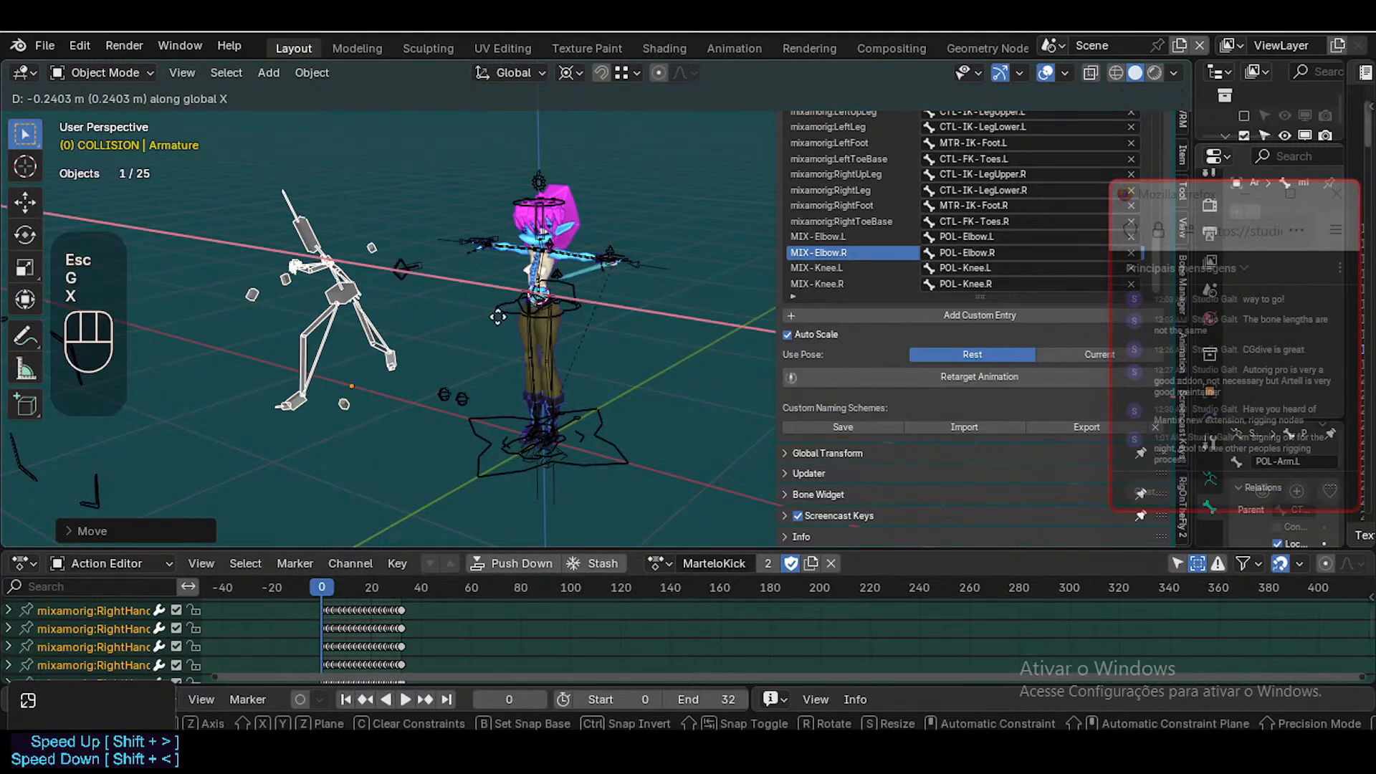
left_click(490, 317)
left_click(532, 335)
key("g")
key("x")
key("Escape")
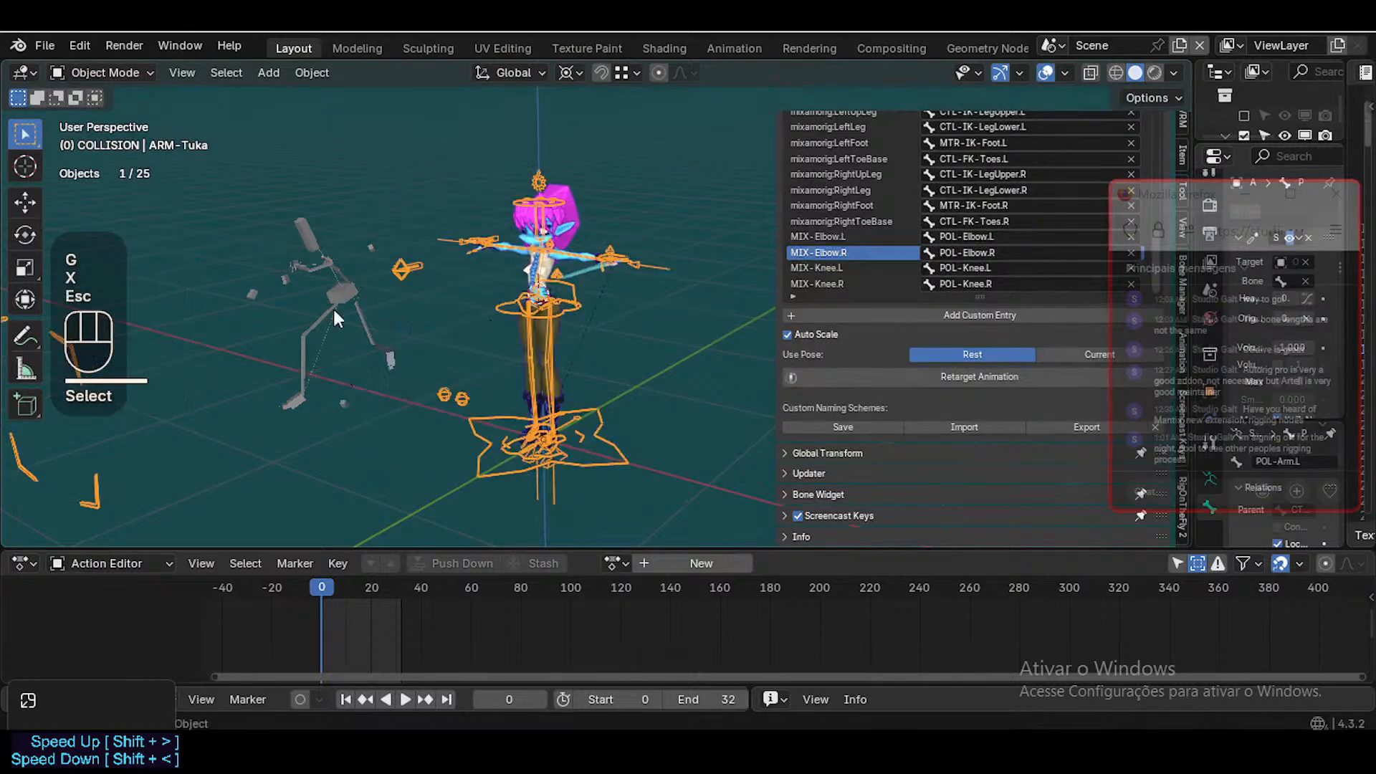
Retarget the MarteloKick animation from the Mixamo armature onto the ARM-Tuka character rig, using the Rest pose
left_click(329, 306)
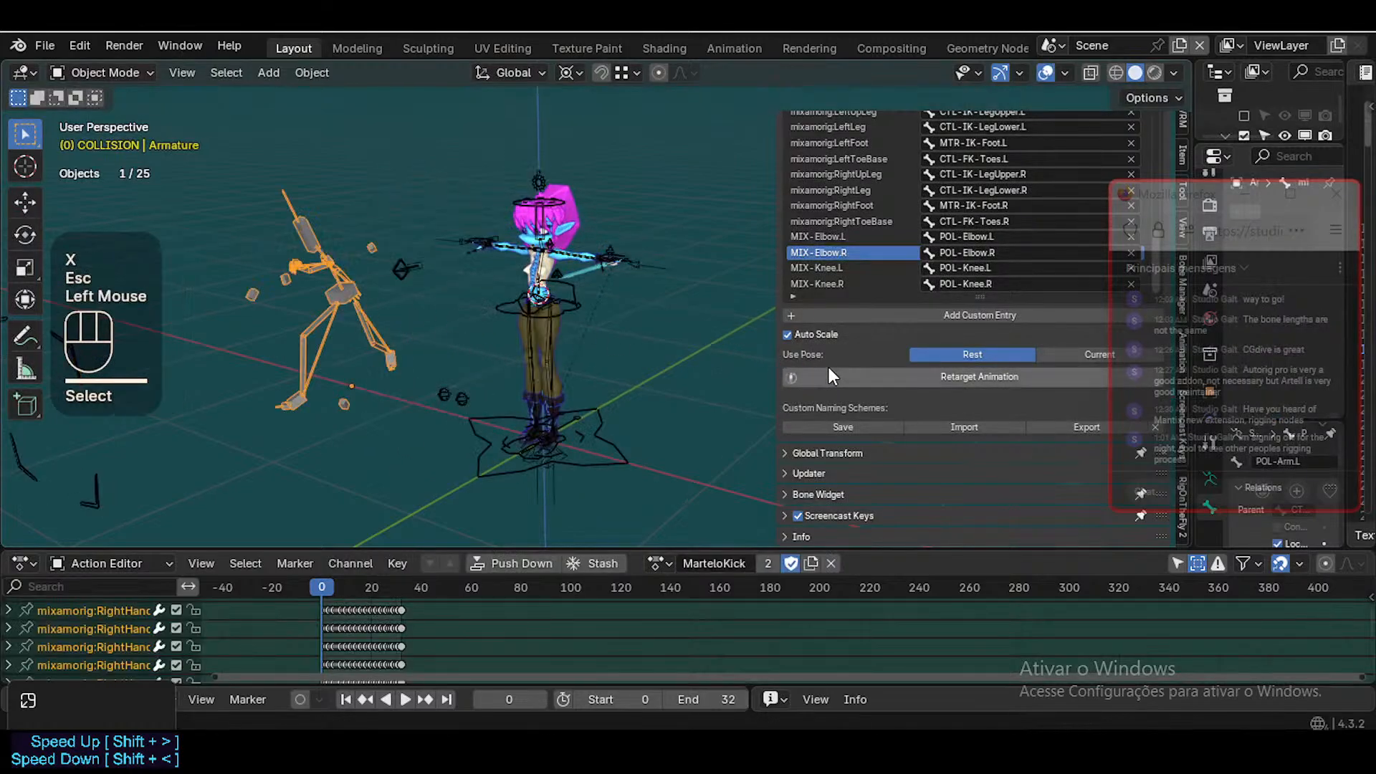
left_click(849, 380)
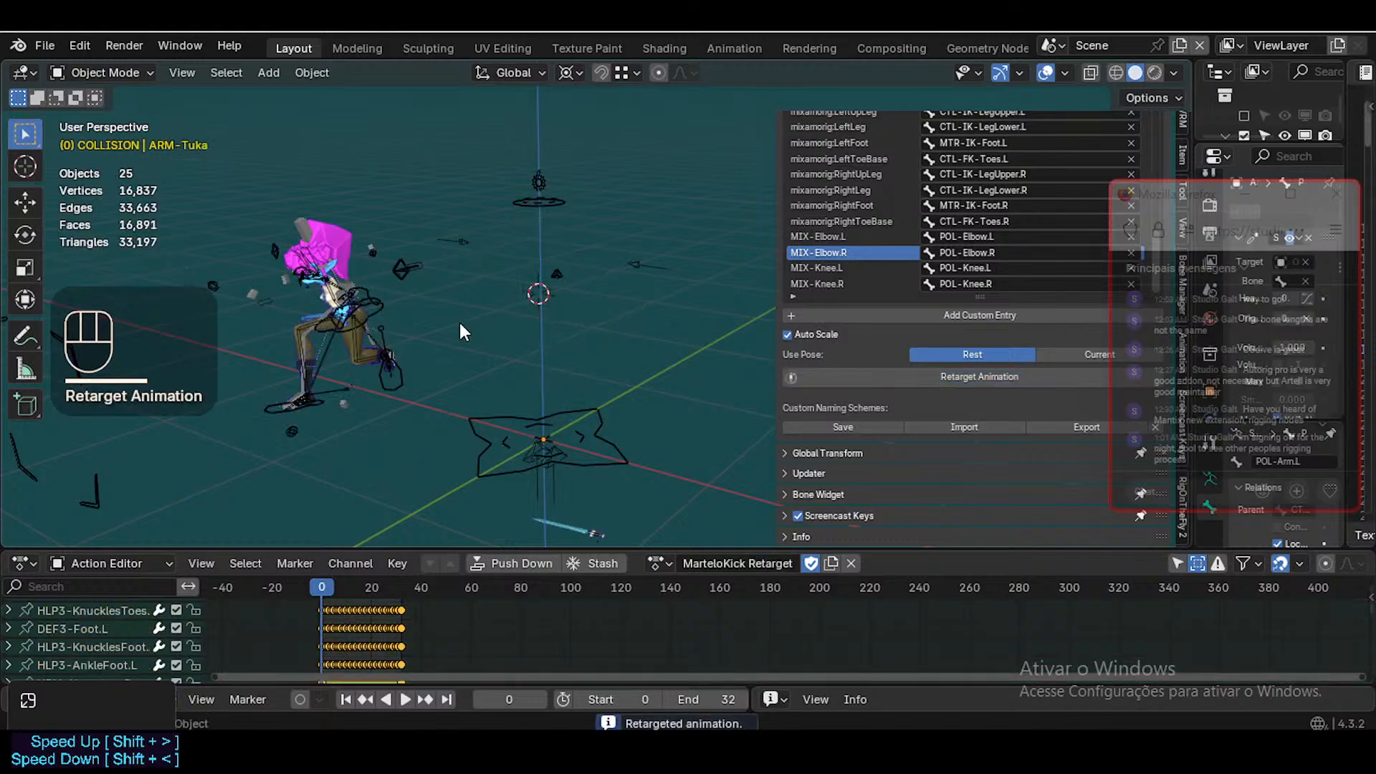
Hide the source Mixamo armature overlapping the character
key("shift+grave")
key("w")
key("a")
key("a")
key("a")
left_click(441, 329)
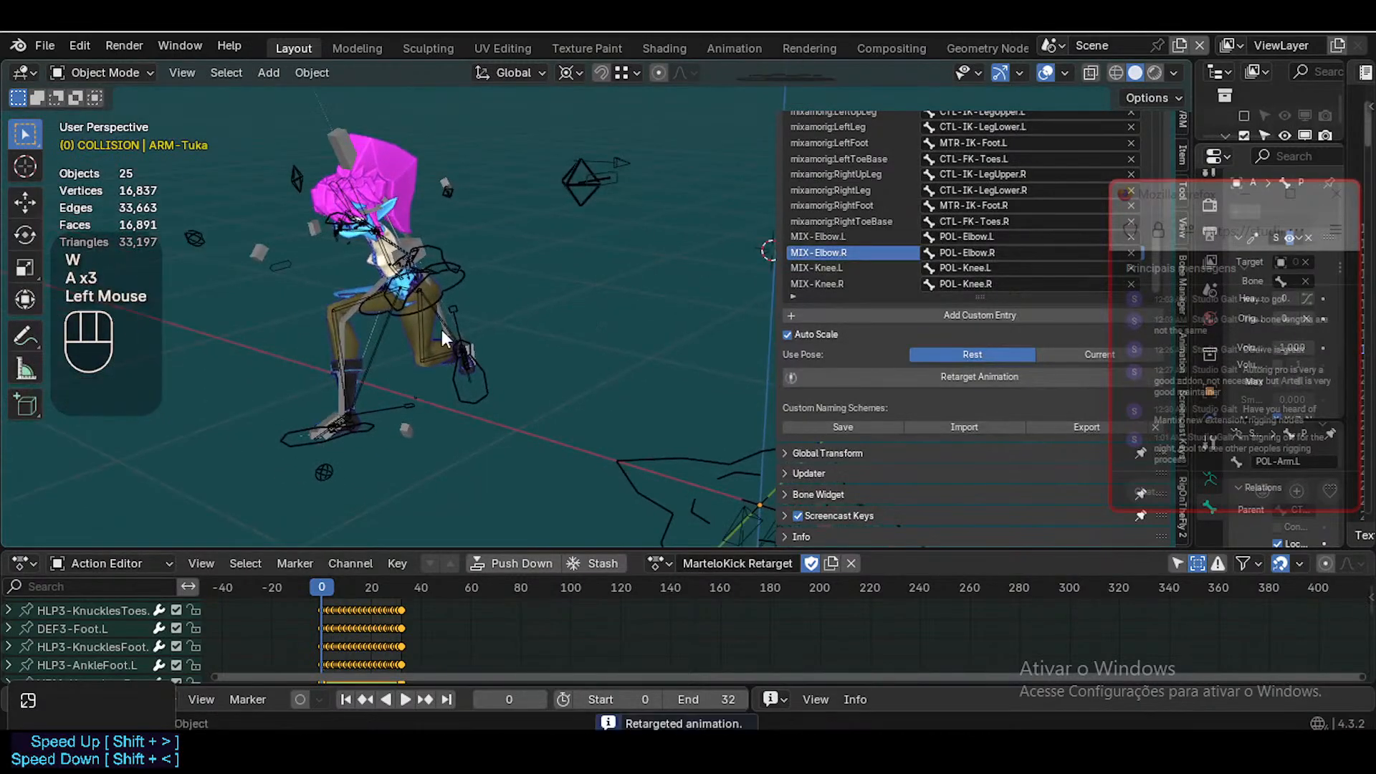
left_click(396, 445)
scroll(405, 430, "down", 2)
key("h")
Play the animation to check the retargeted motion on the character without the source armature
key("space")
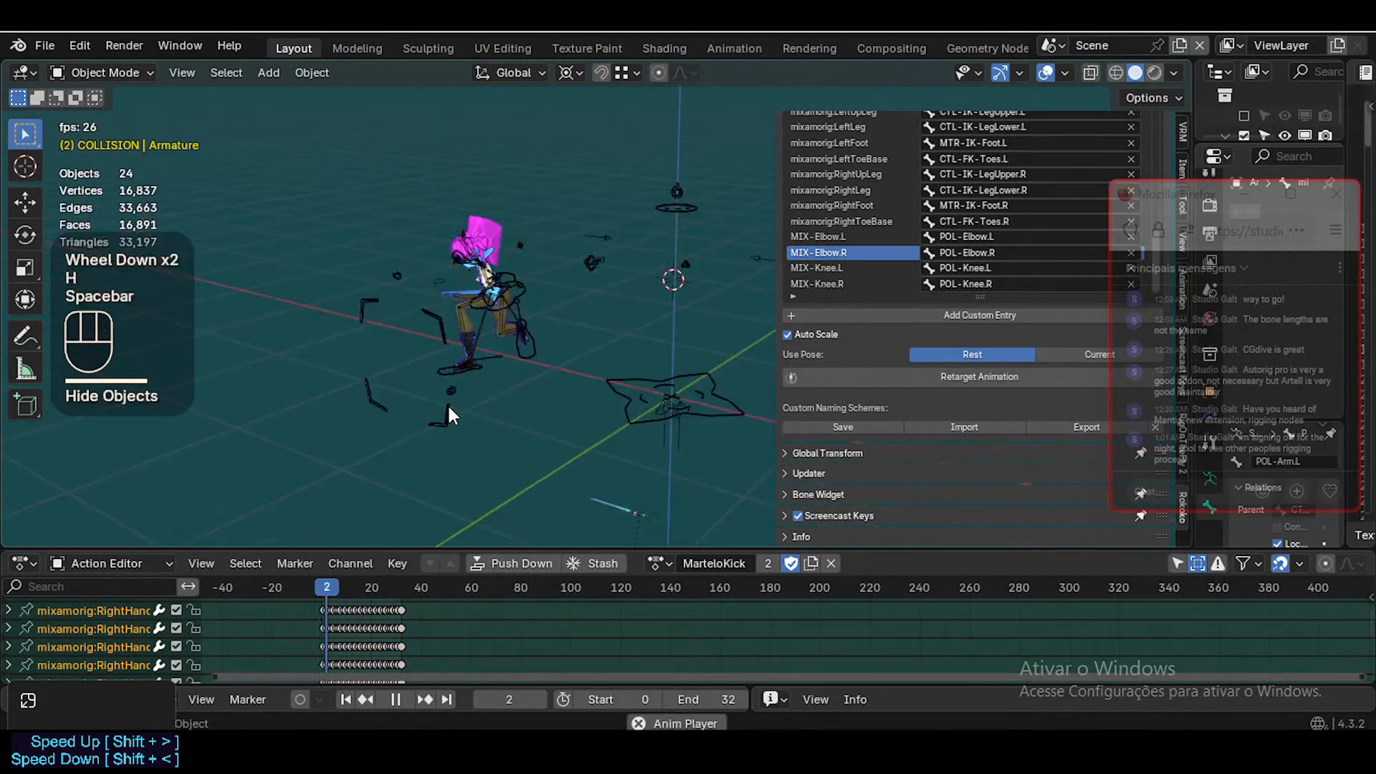
key("shift")
key("shift+grave")
key("space")
left_click(457, 334)
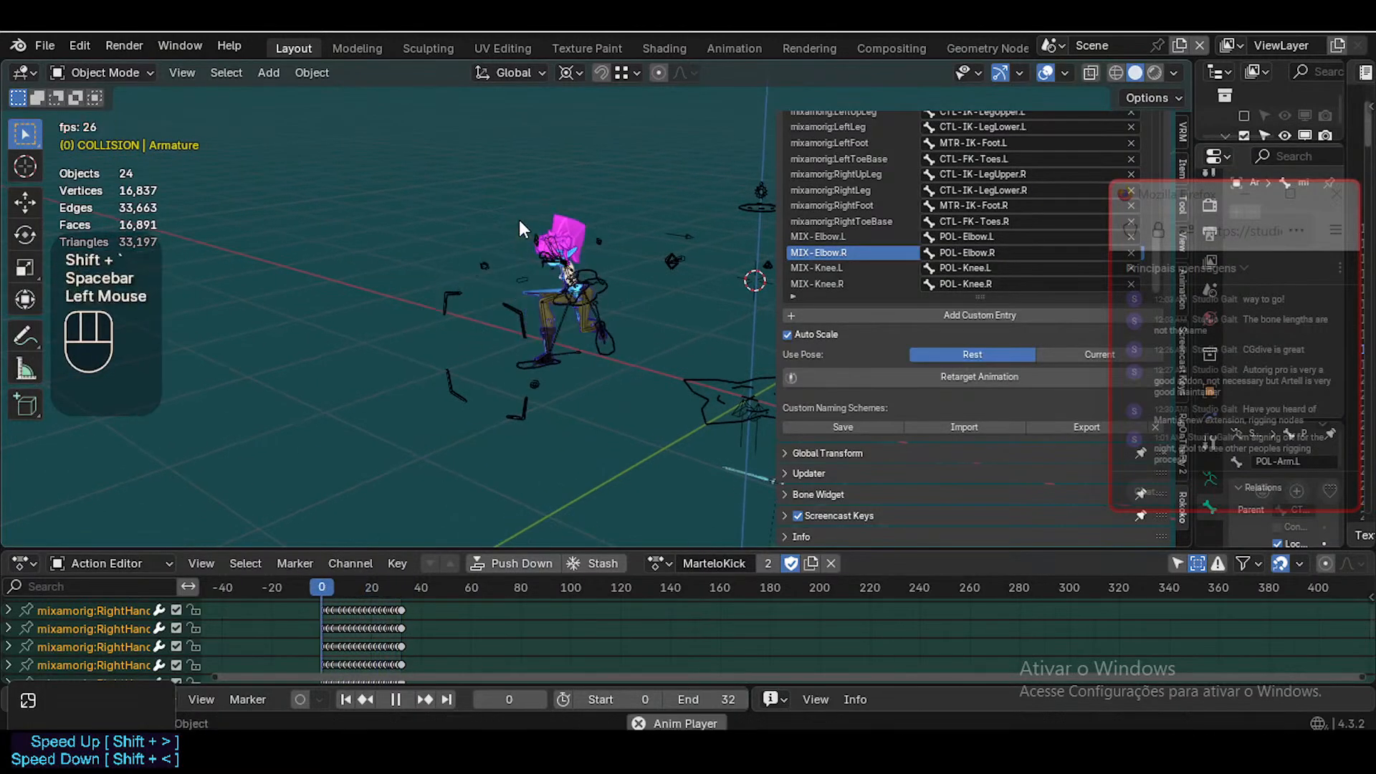
key("space")
Select the ARM-Tuka character rig and switch it to Pose Mode
left_click(510, 261)
key("shift+grave")
key("d")
key("w")
key("shift+d")
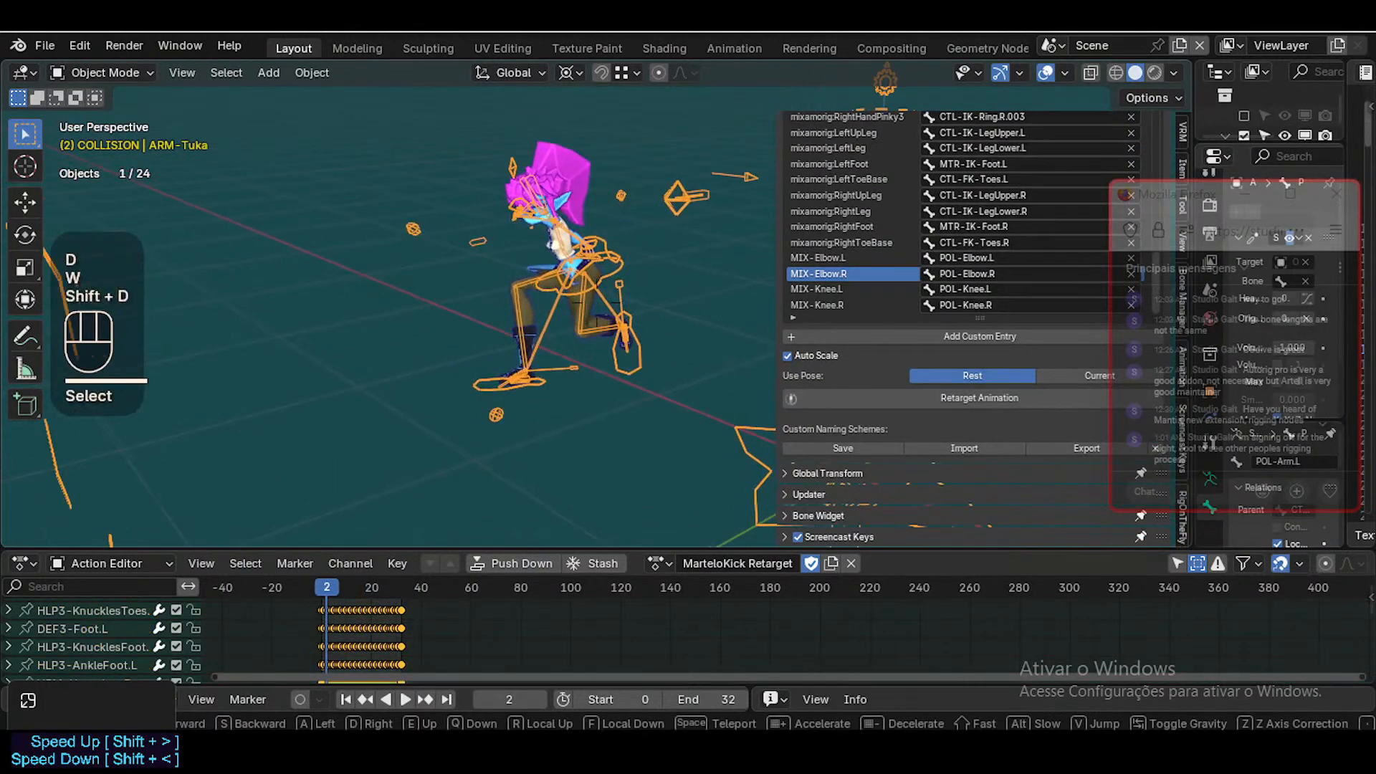
left_click(622, 342)
key("ctrl+Tab")
key("shift+grave")
key("d")
key("w")
left_click(622, 341)
key("ctrl+2")
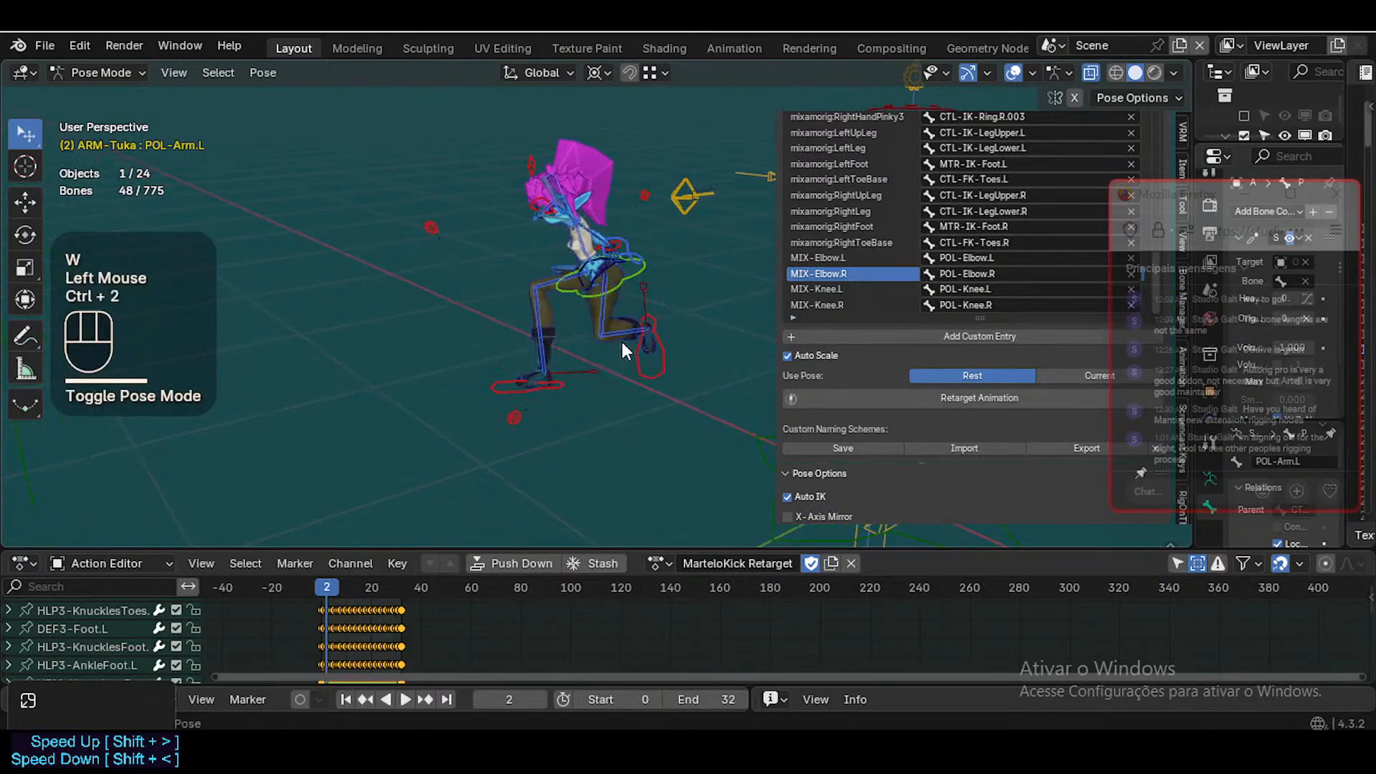
Play the retargeted kick in short stretches up to frame 12 and inspect the character's legs up close
key("shift+grave")
key("w")
key("d")
key("shift+d")
left_click(628, 332)
key("space")
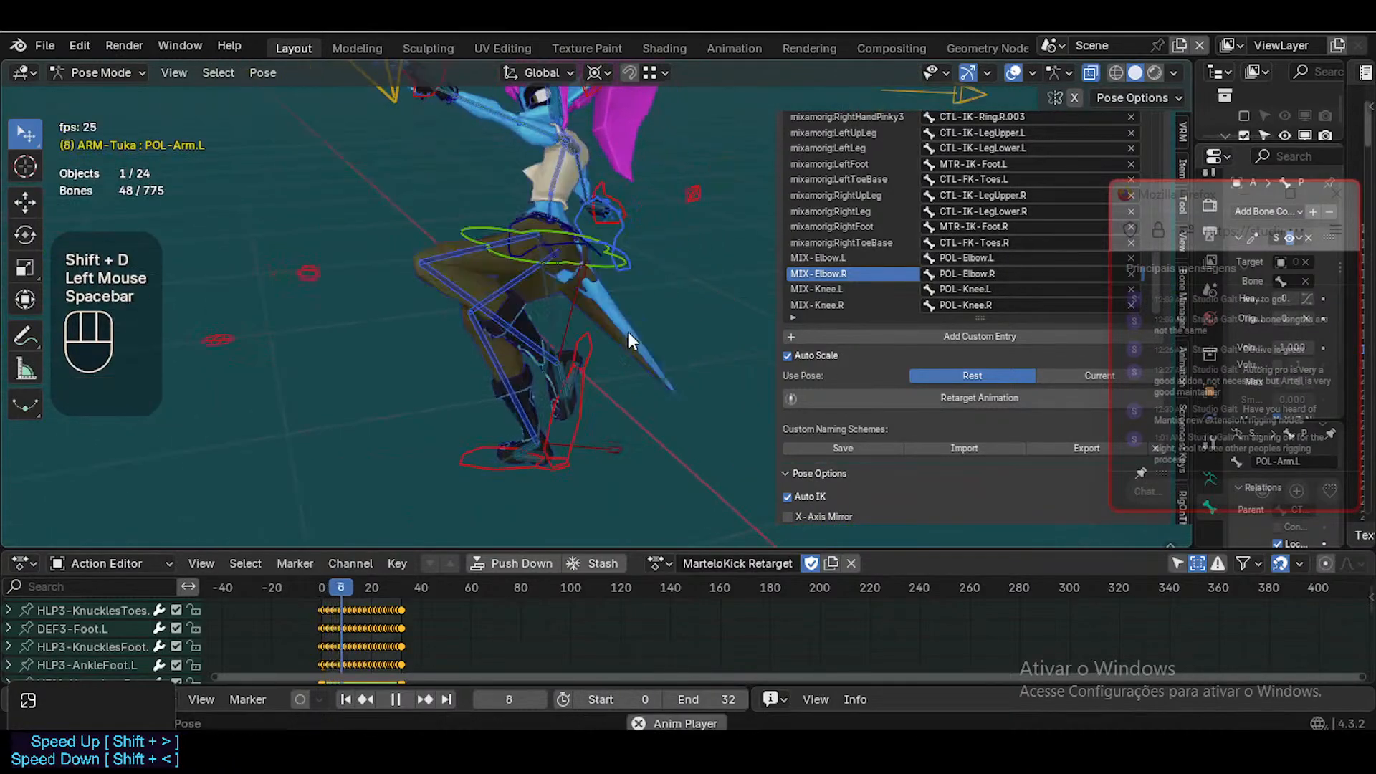
key("space")
key("shift+grave")
key("d")
key("d")
key("w")
key("d")
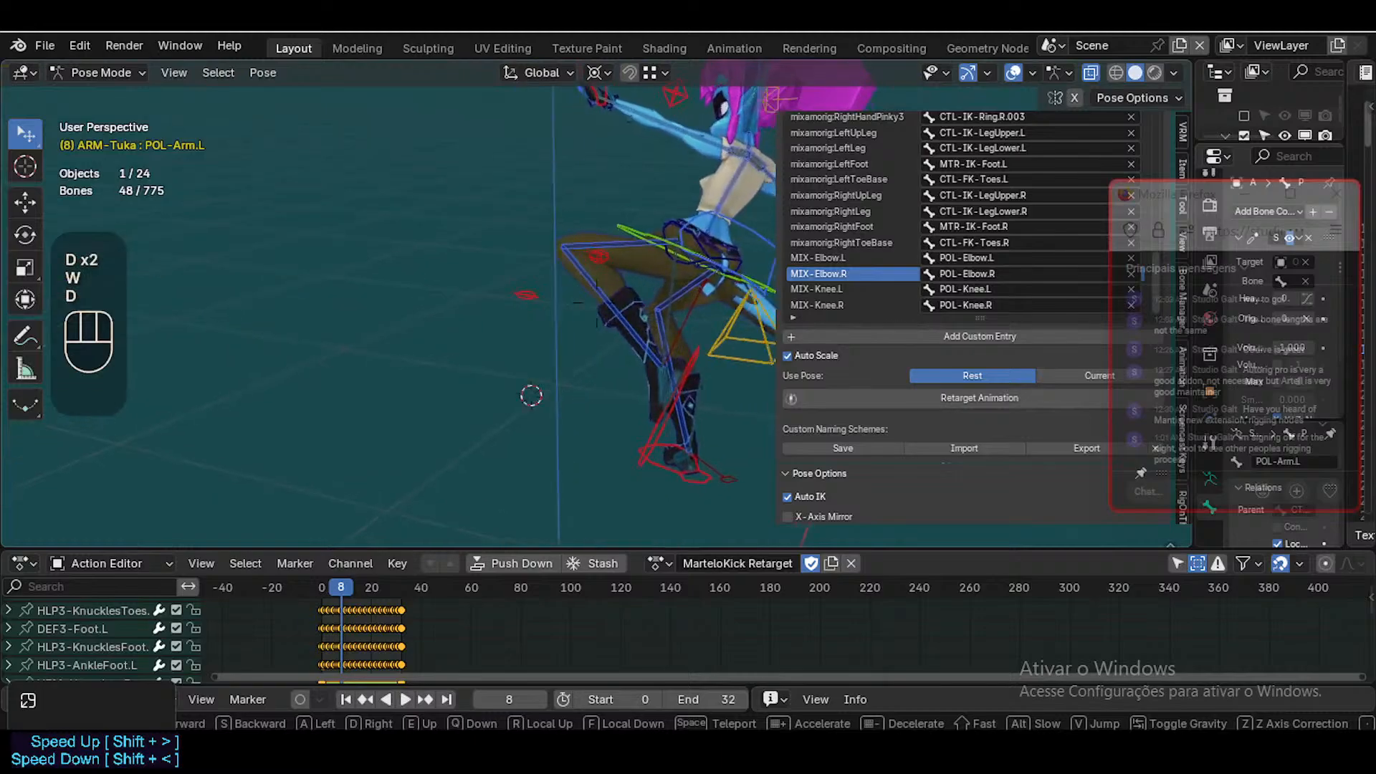
key("s")
left_click(628, 333)
key("space")
key("space")
Examine the kick pose and the limb pole targets at frame 12 from several angles
key("shift+grave")
key("d")
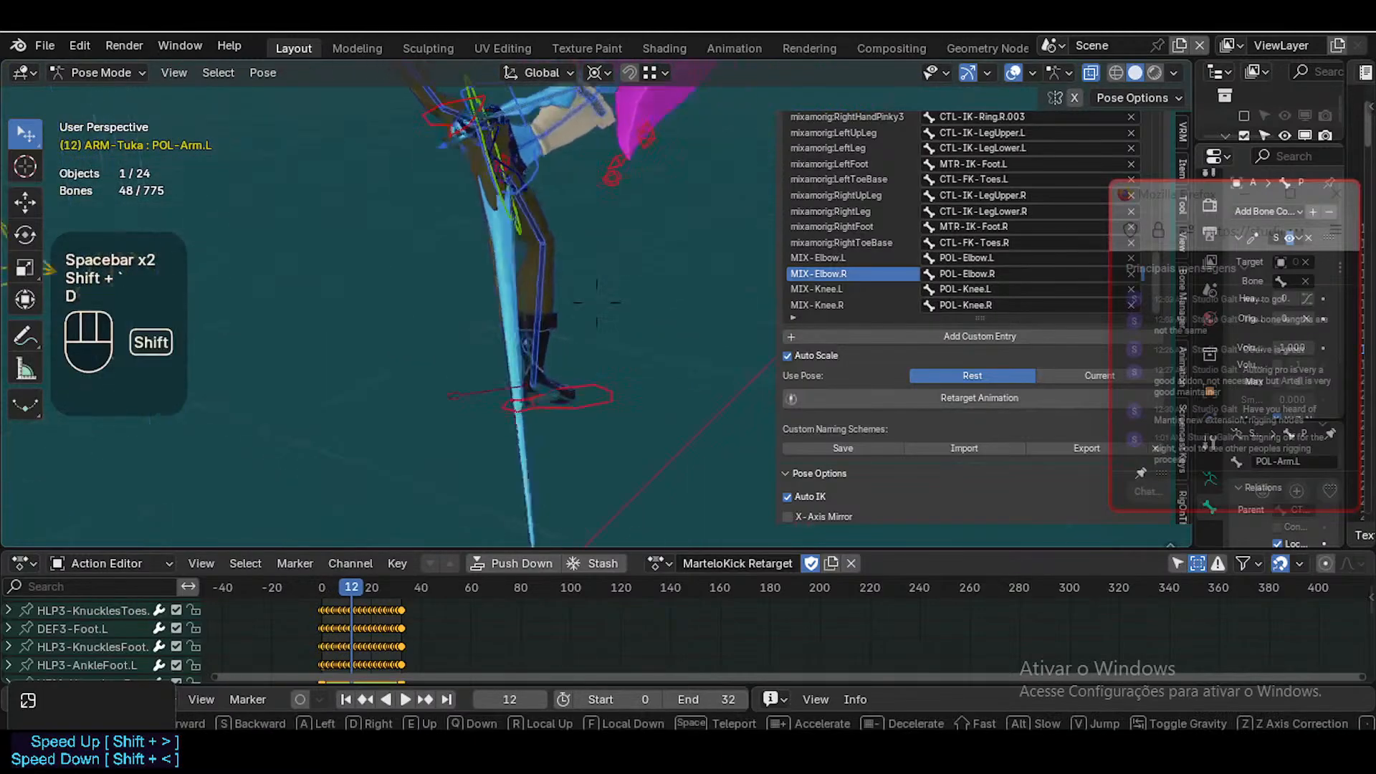
key("shift+s")
key("w")
key("q")
key("e")
key("e")
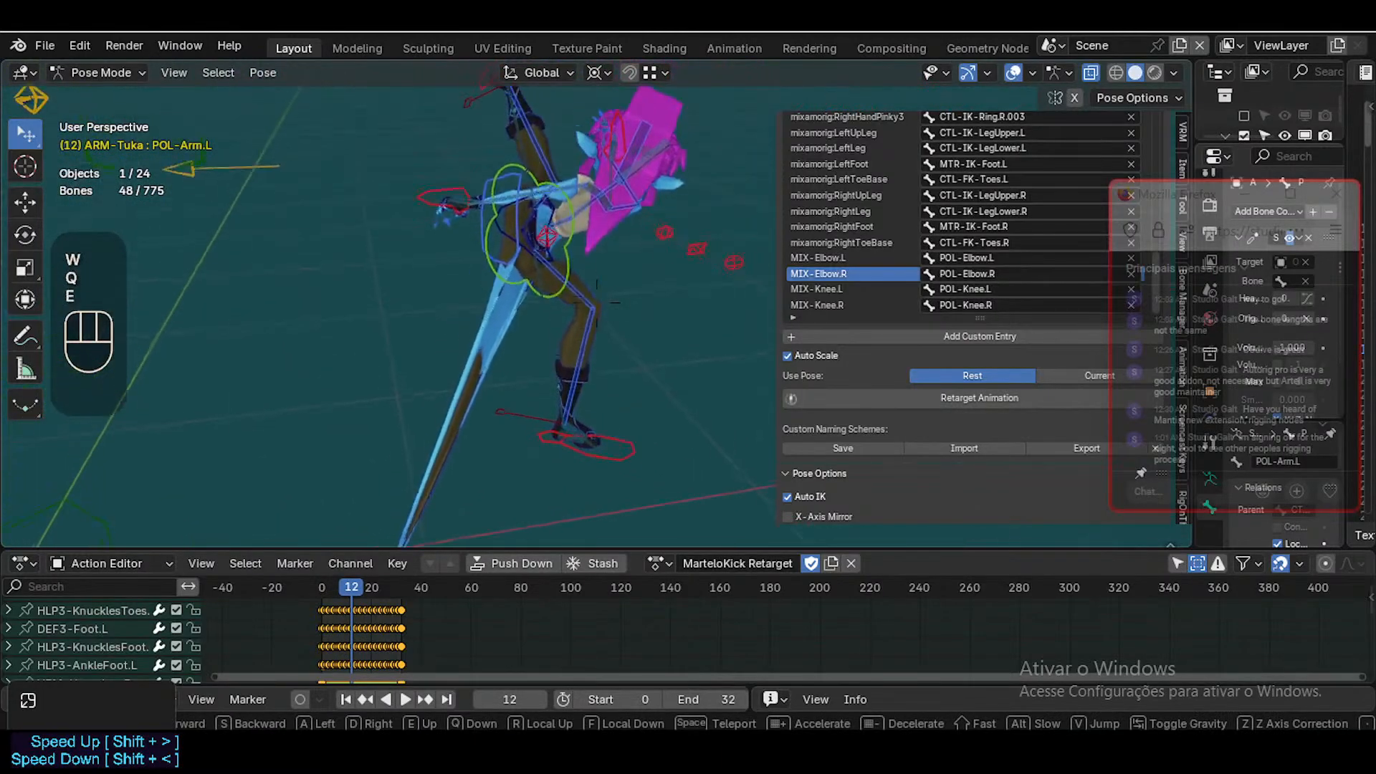
key("w")
key("a")
key("shift+w")
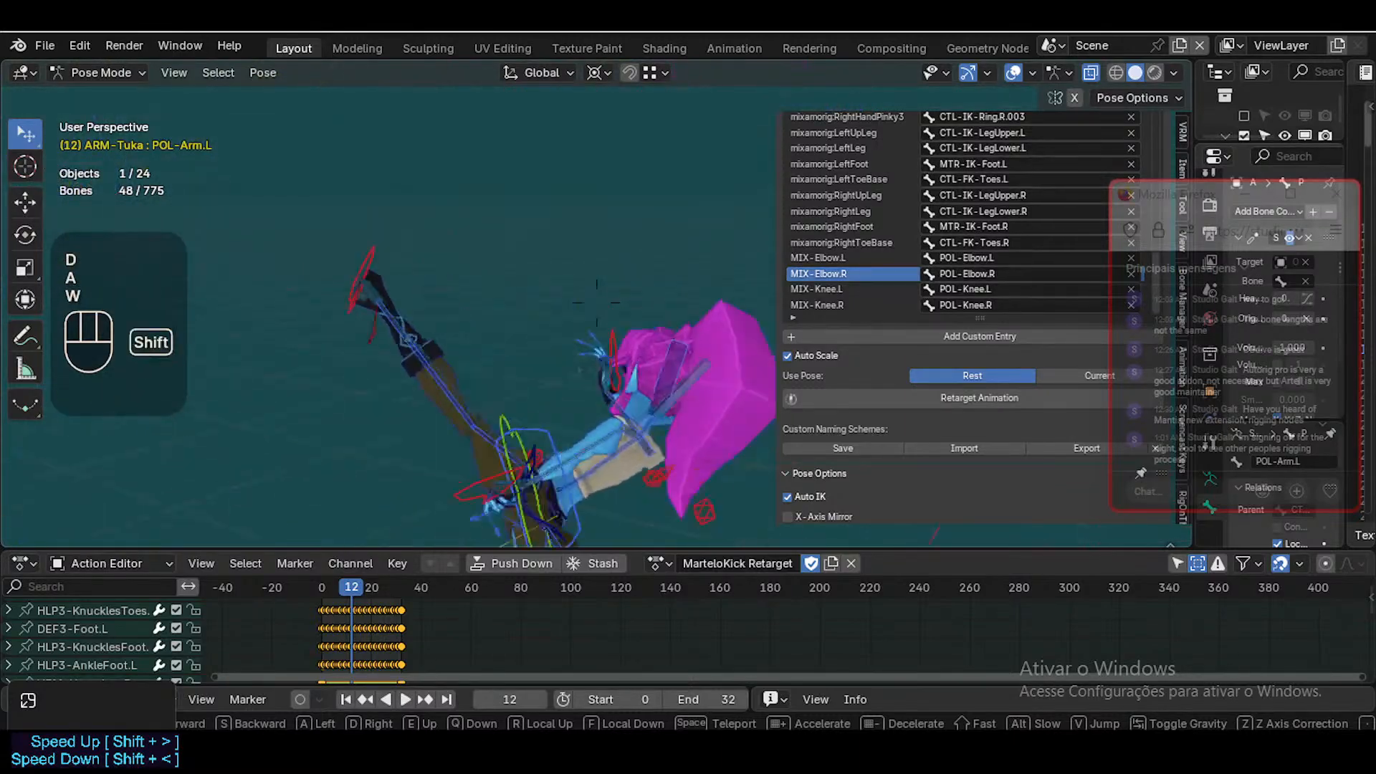
key("a")
key("a")
key("a")
key("a")
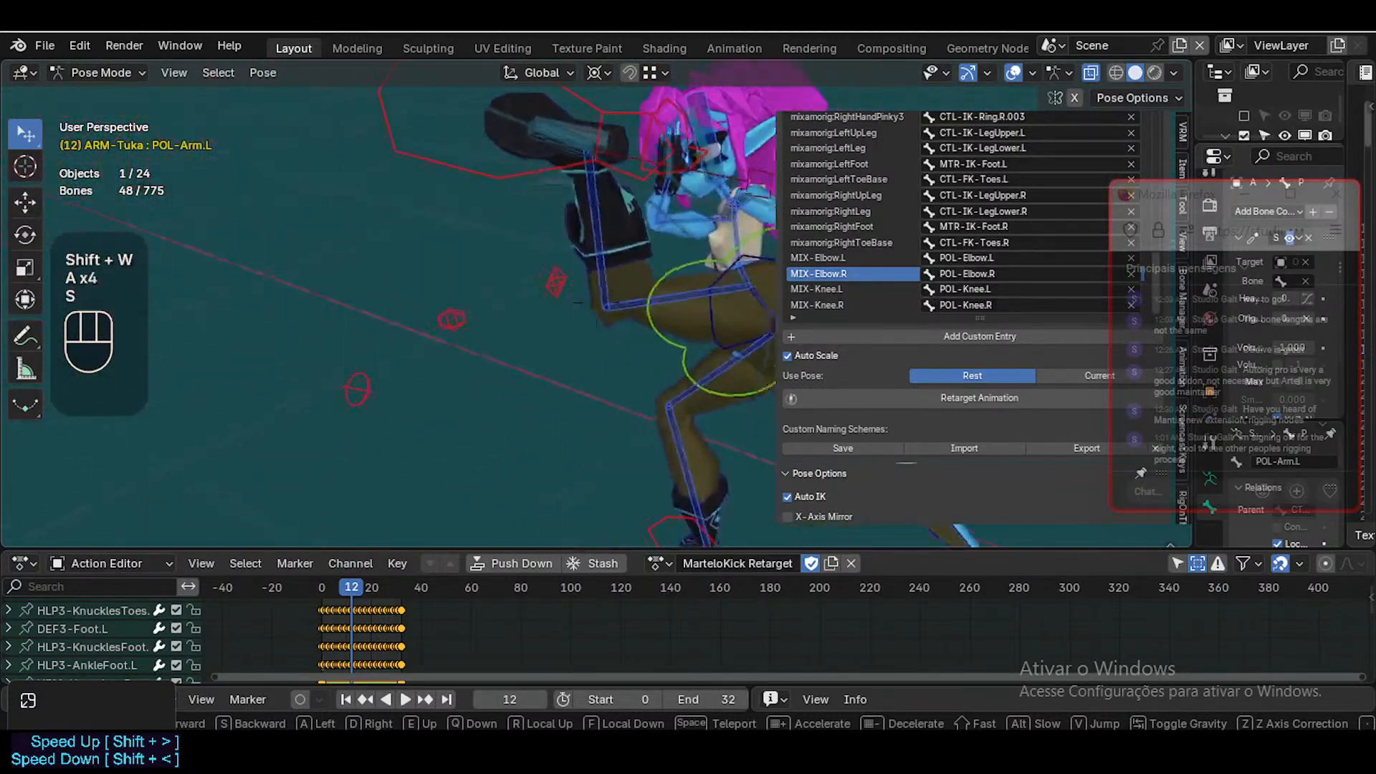
key("s")
key("s")
left_click(567, 355)
Select the left knee pole bone POL-Knee.L and hide all other bones
left_click(308, 473)
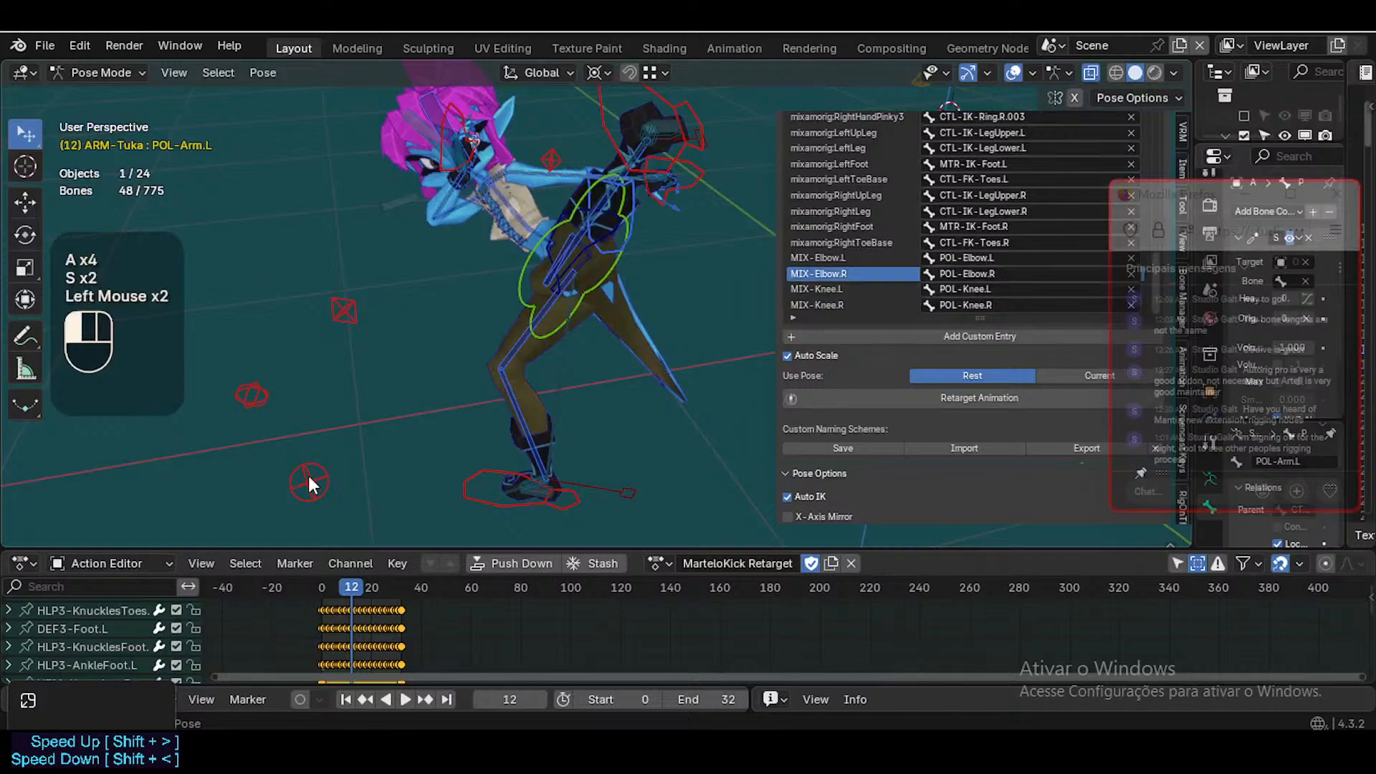
scroll(592, 307, "down", 2)
middle_click(638, 338)
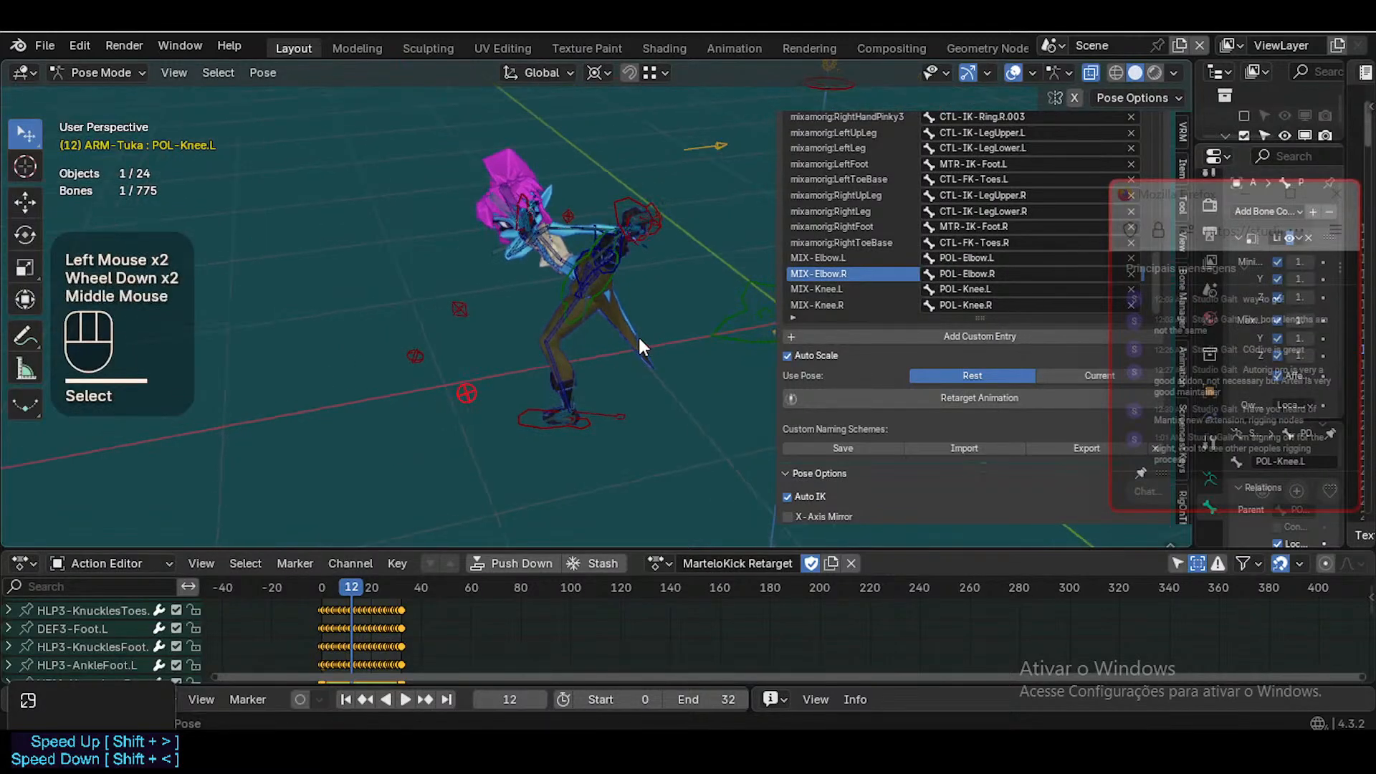
key("shift+h")
Play the animation repeatedly up to frame 20, comparing the left leg's motion with its isolated knee pole target
key("shift+grave")
key("a")
left_click(544, 331)
key("space")
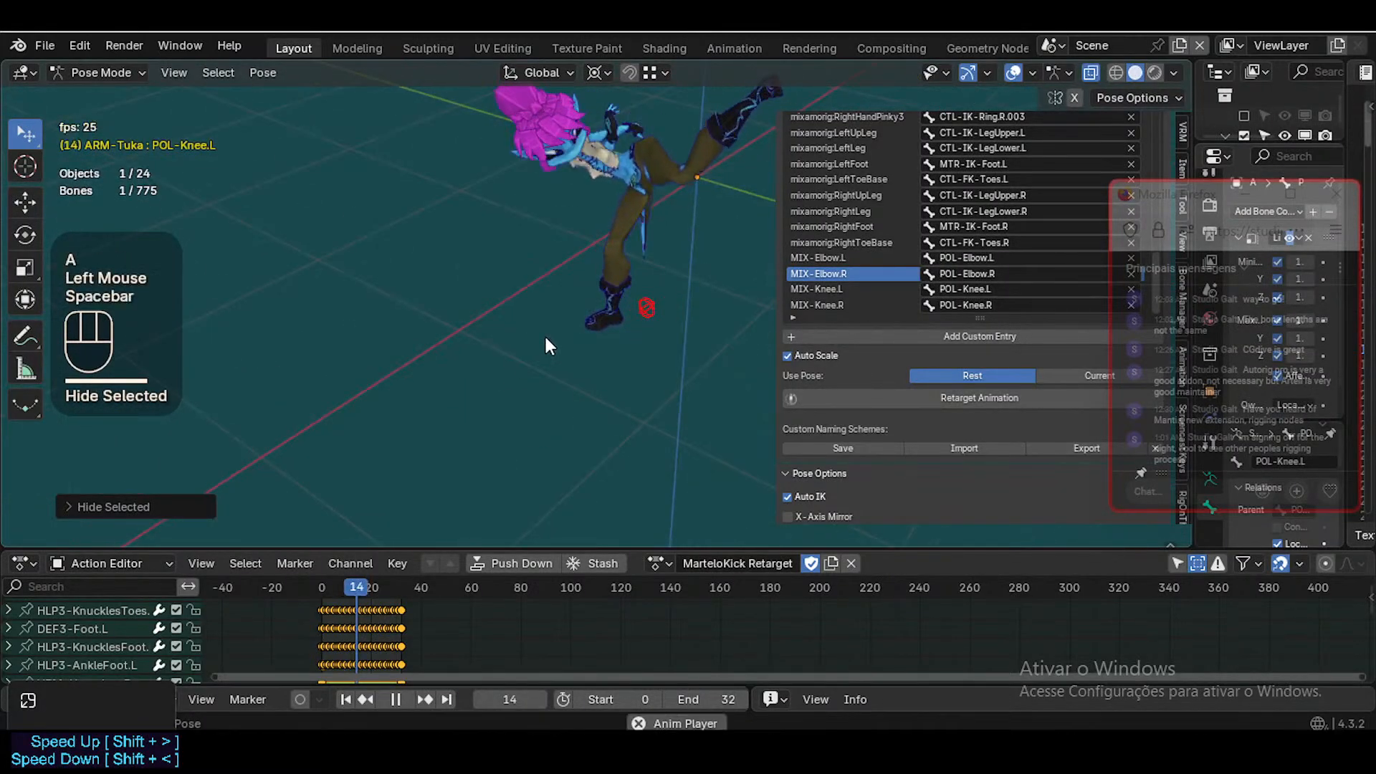
key("space")
key("space")
key("space")
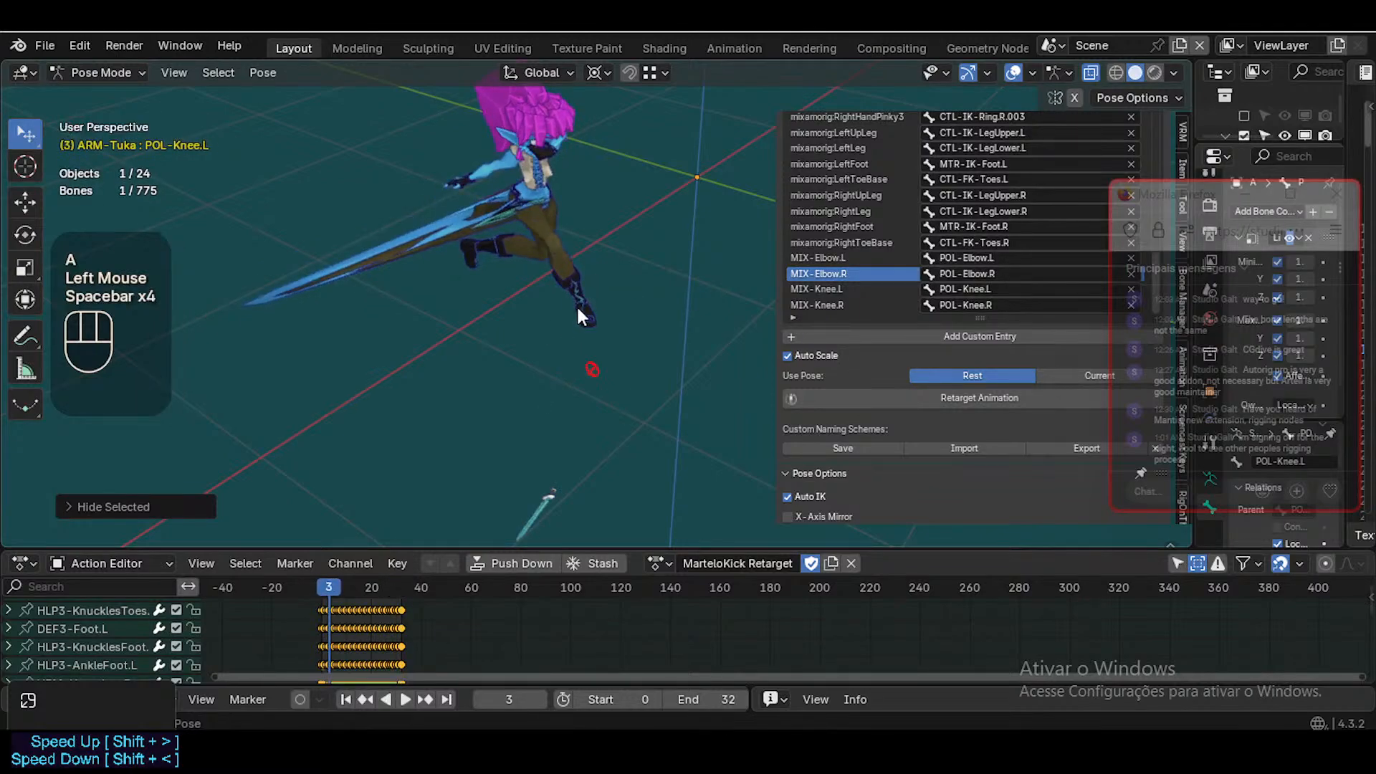
key("space")
key("space")
key("space")
key("space")
key("shift+grave")
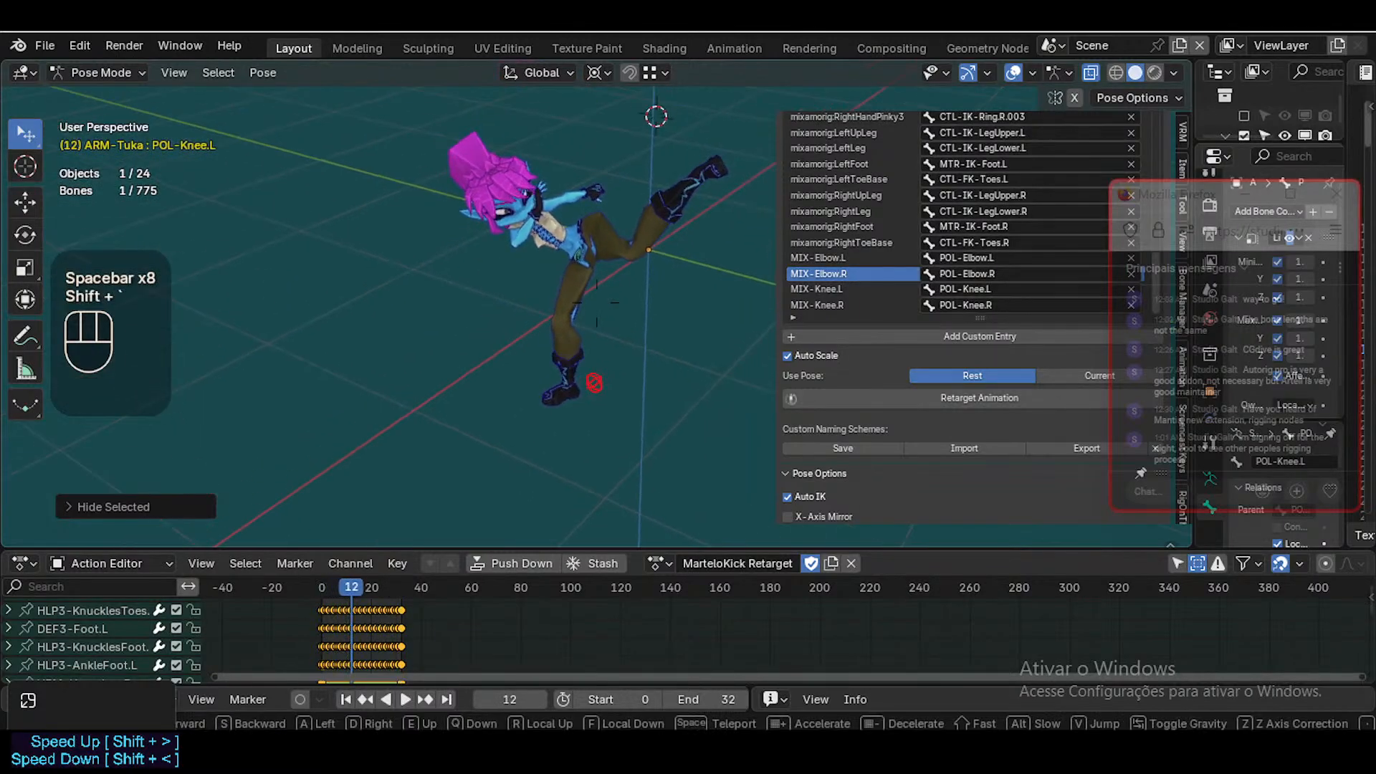
key("w")
key("a")
left_click(588, 324)
key("space")
key("space")
key("a")
key("space")
key("space")
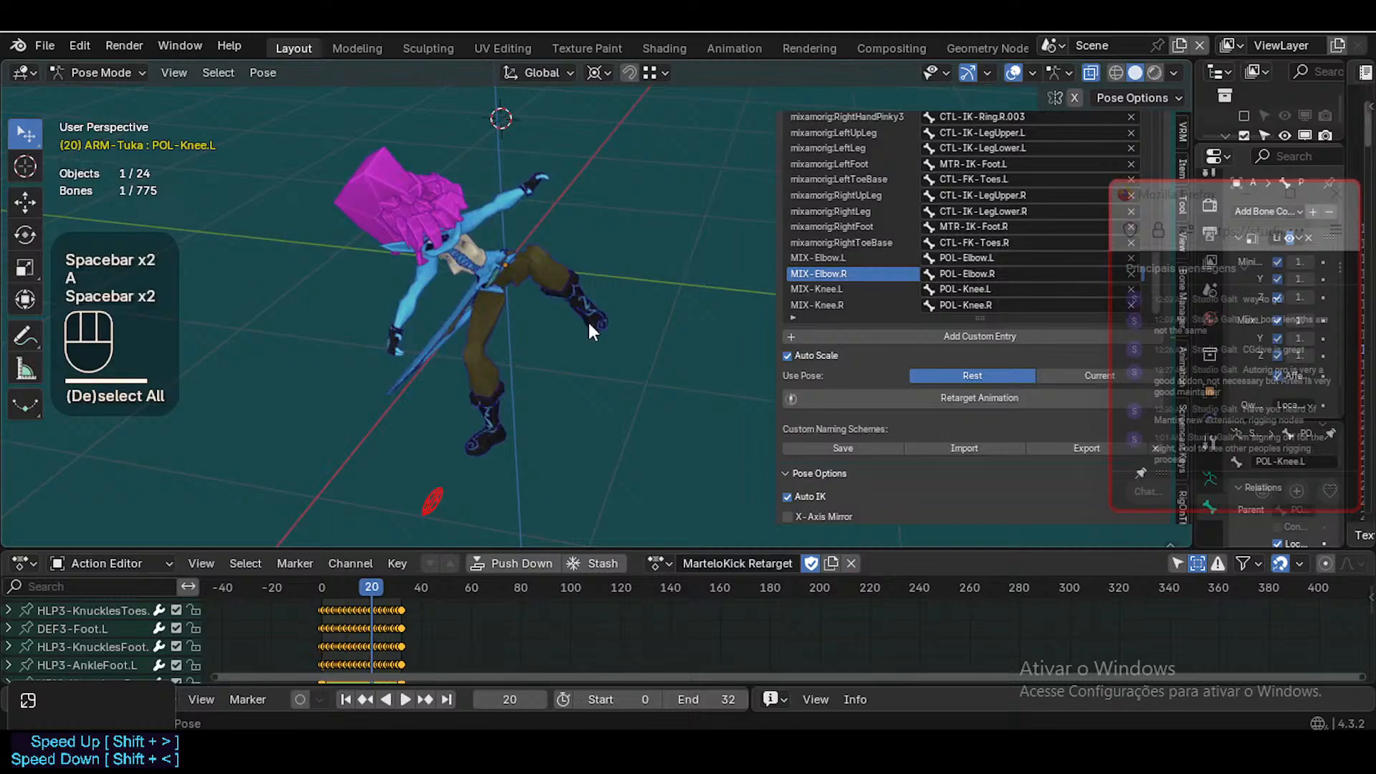
Examine how the left knee lines up with its pole target at frame 20
key("shift+grave")
key("d")
key("q")
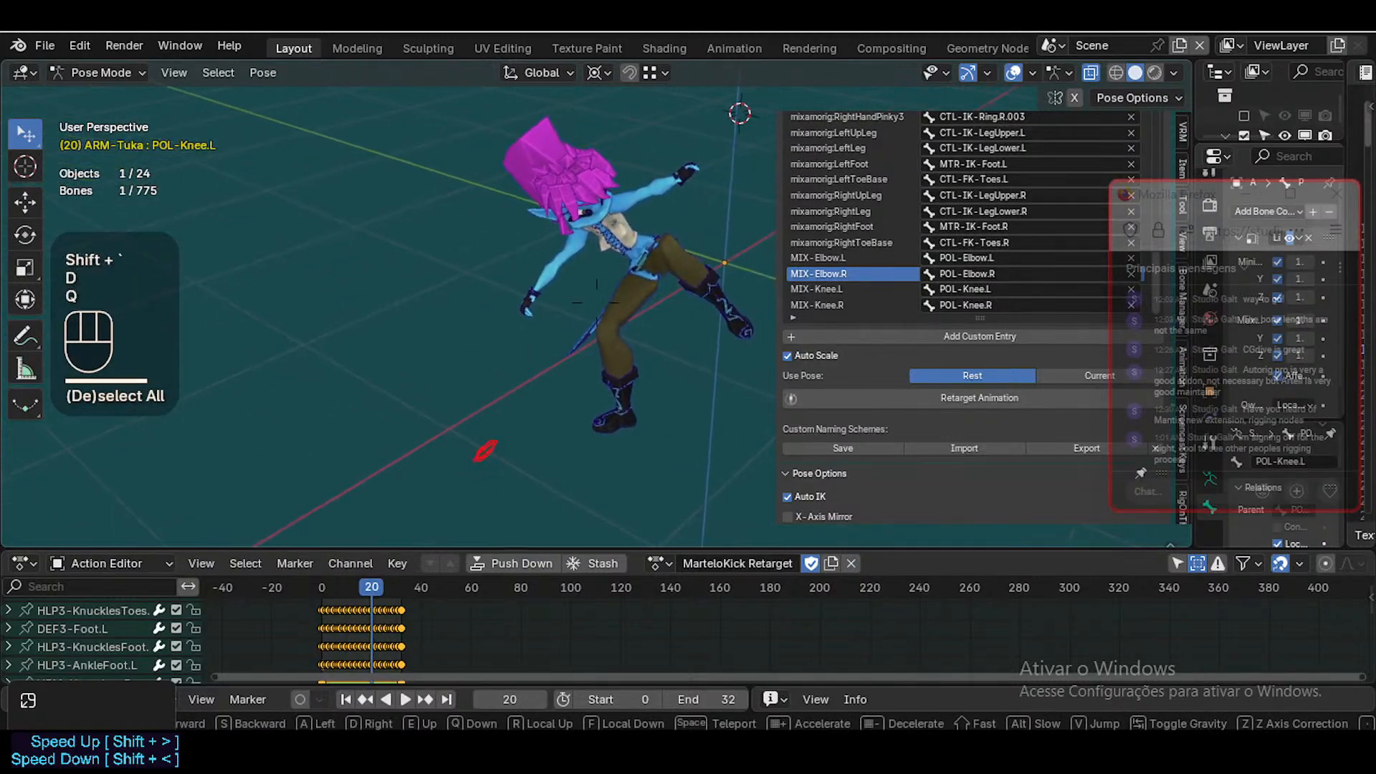
key("s")
key("d")
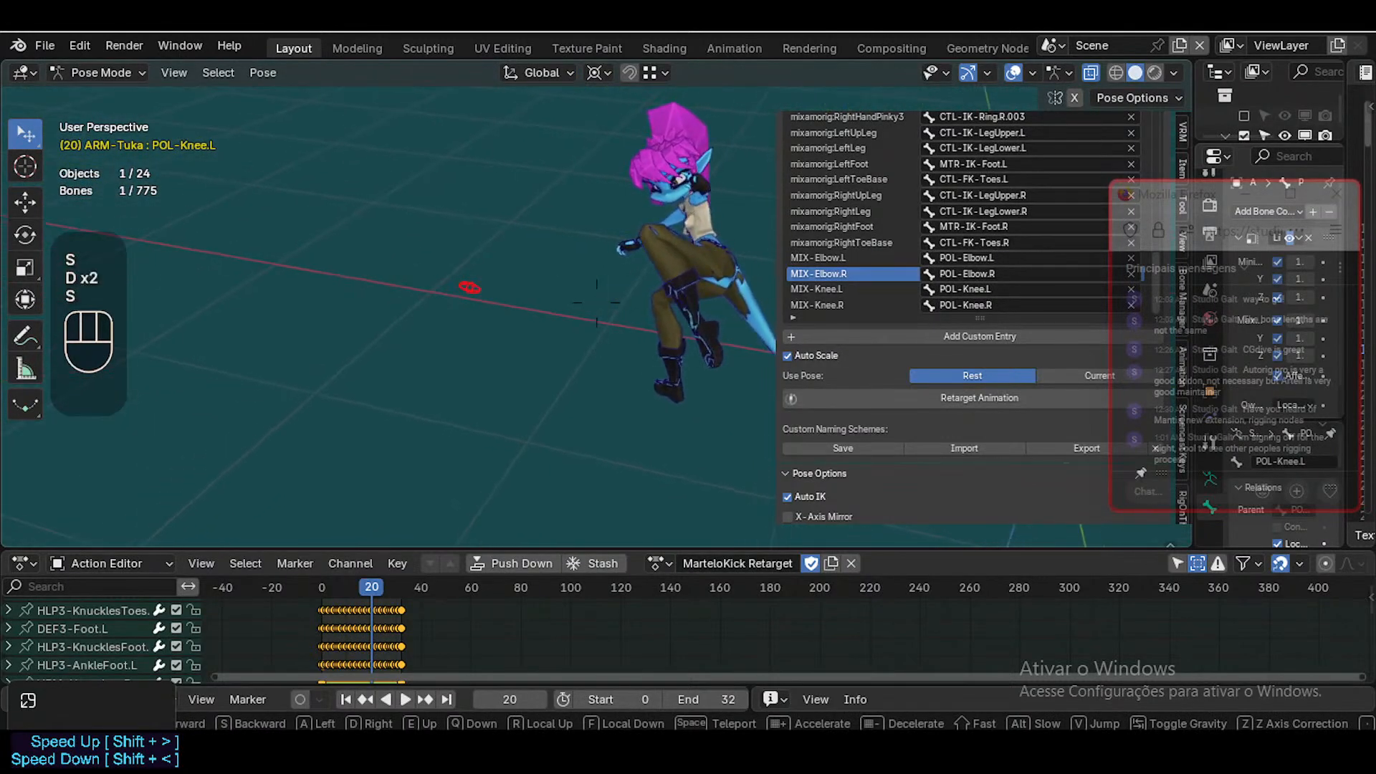
left_click(562, 402)
key("a")
key("alt+q")
key("alt+q")
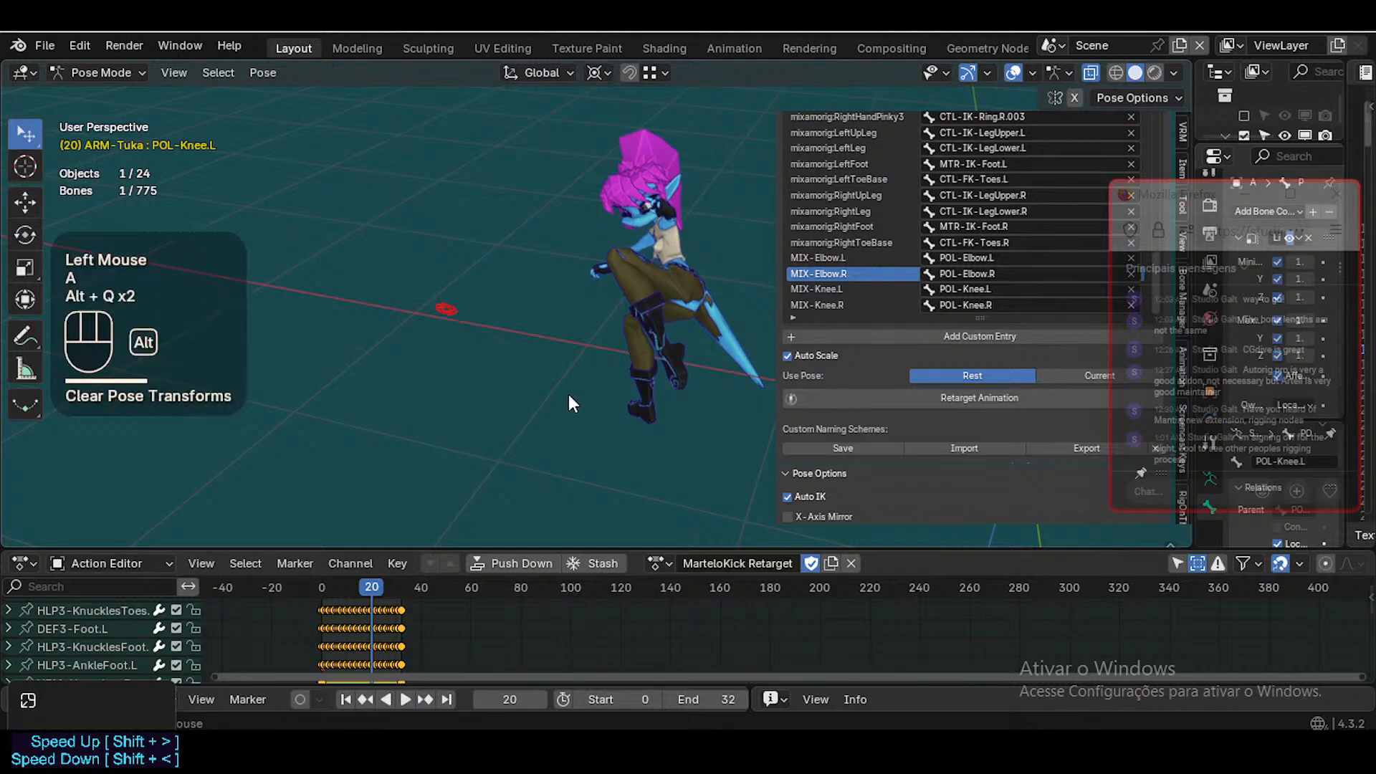
left_click(613, 357)
Set the timeline to frame 14 and reselect the left knee pole bone
mouse_move(338, 585)
left_mouse_down()
mouse_move(271, 592)
mouse_move(407, 591)
mouse_move(341, 603)
mouse_move(387, 607)
mouse_move(307, 585)
mouse_move(418, 579)
mouse_move(333, 588)
mouse_move(357, 582)
left_mouse_up()
key("a")
key("a")
key("a")
key("a")
key("a")
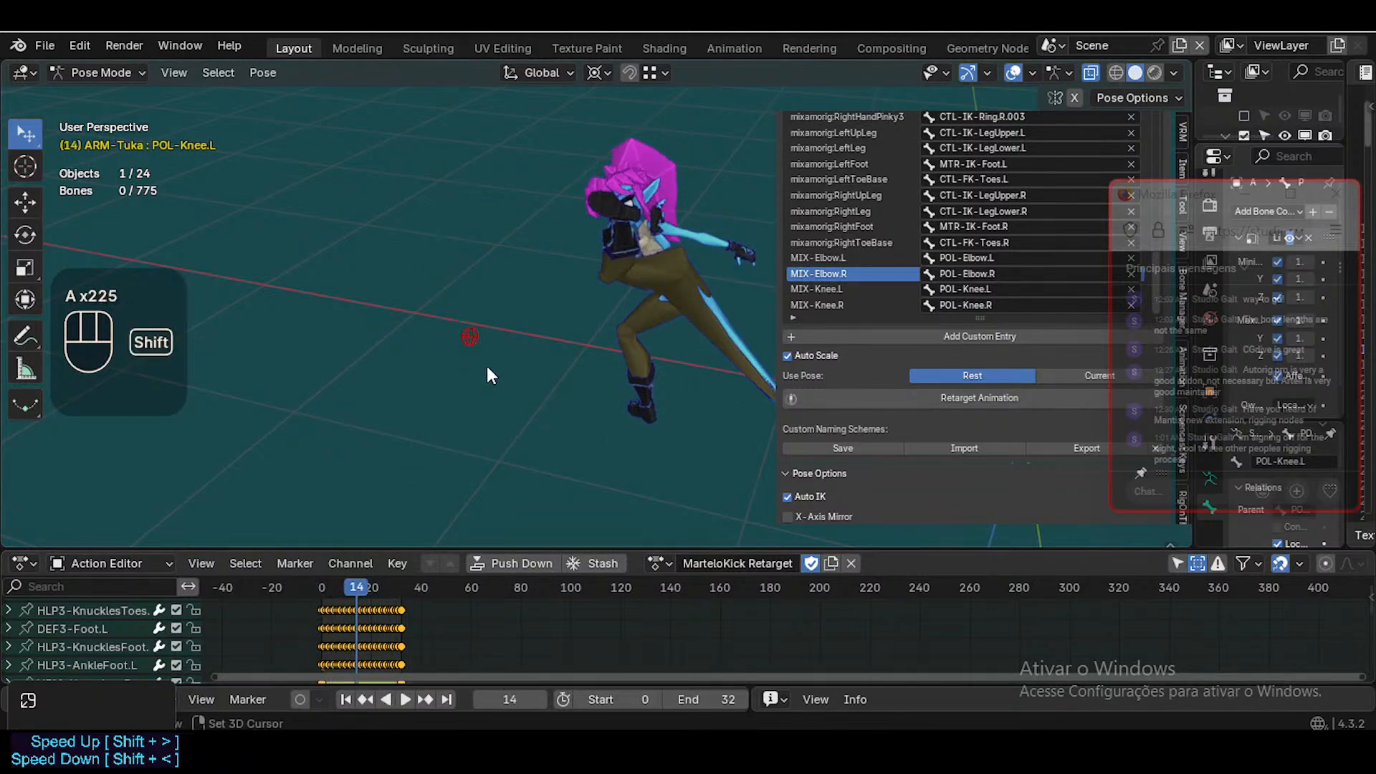
left_click(474, 329)
Examine the raised leg's knee direction relative to the left knee pole target at frame 14 from several angles
key("shift+grave")
key("d")
key("w")
key("a")
key("q")
key("q")
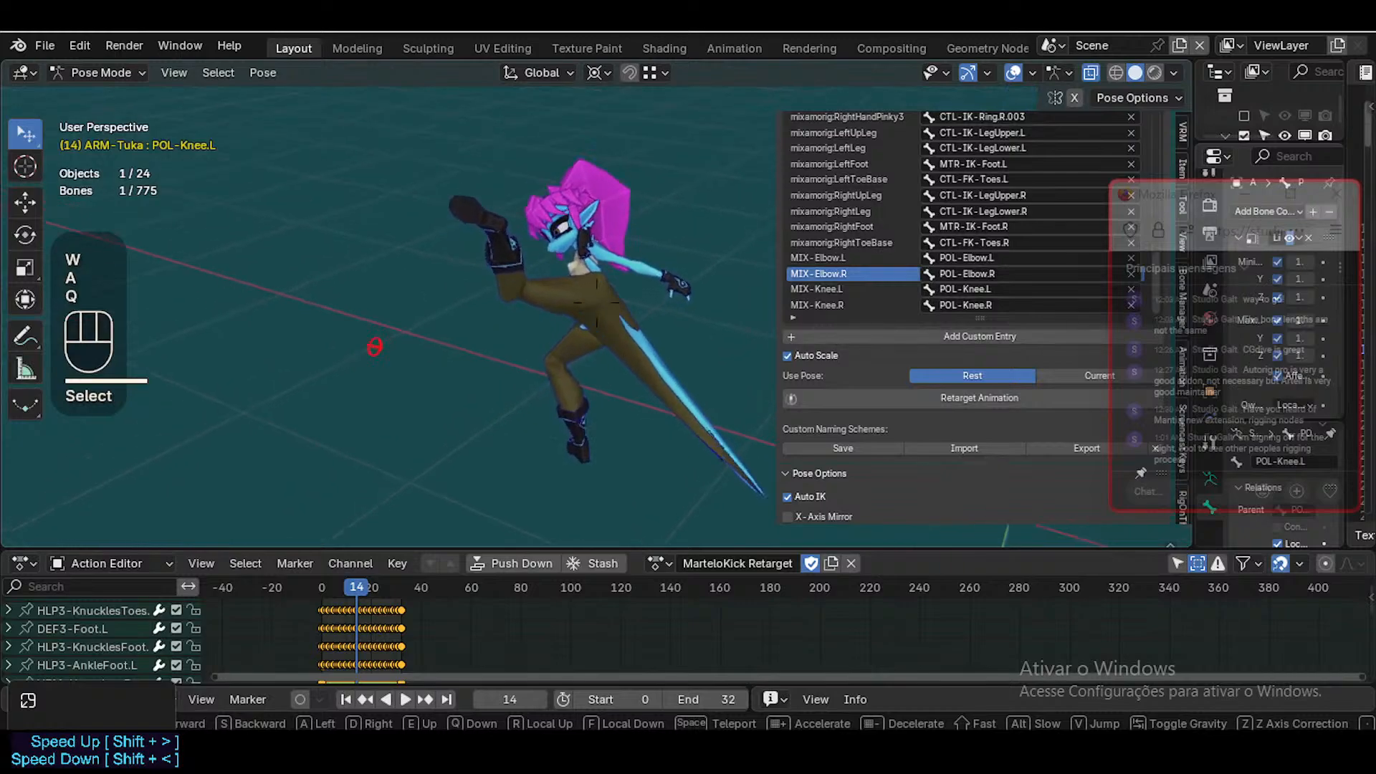
left_click(596, 302)
key("ctrl+2")
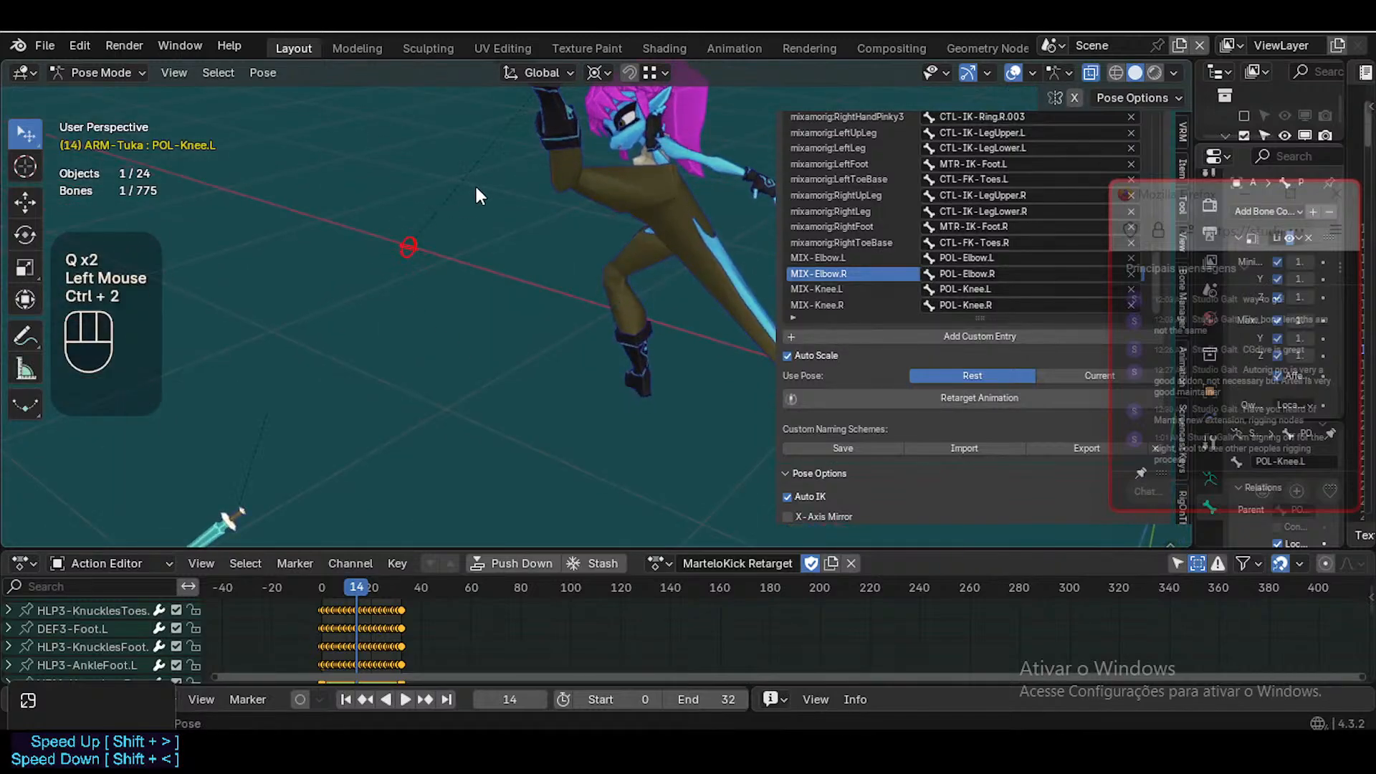
key("shift+grave")
key("s")
left_click(597, 302)
mouse_move(359, 599)
left_mouse_down()
mouse_move(309, 583)
mouse_move(407, 583)
mouse_move(313, 599)
mouse_move(356, 590)
left_mouse_up()
key("shift+grave")
key("d")
key("w")
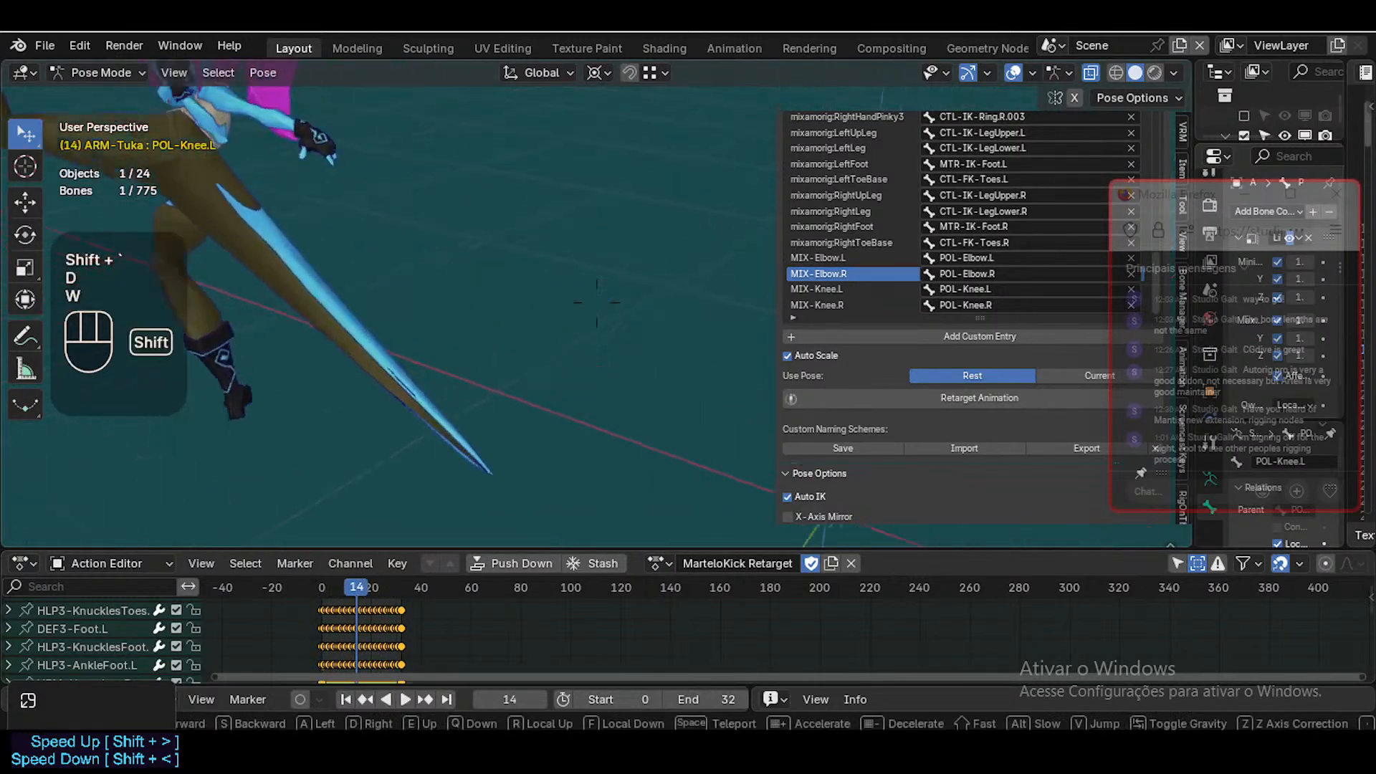
key("d")
key("d")
key("s")
key("w")
key("a")
key("e")
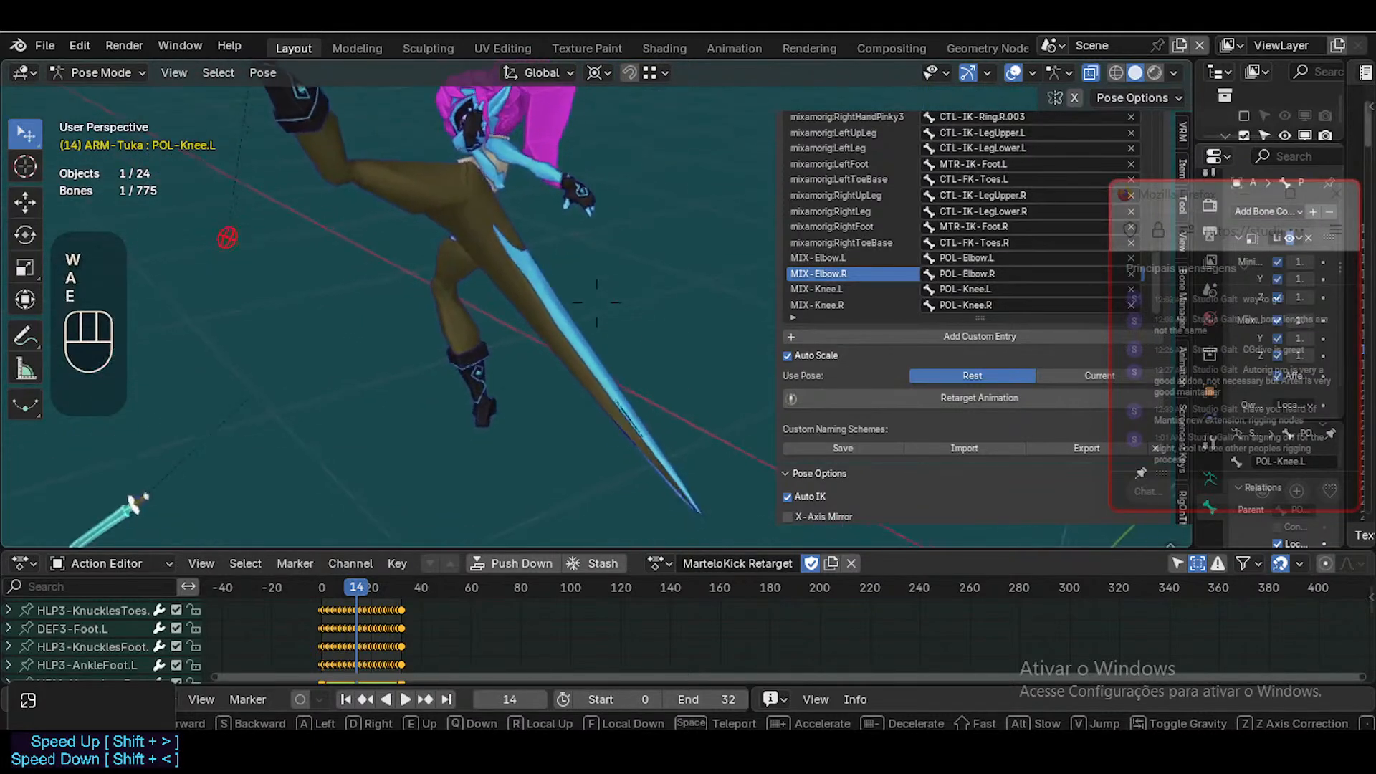
key("s")
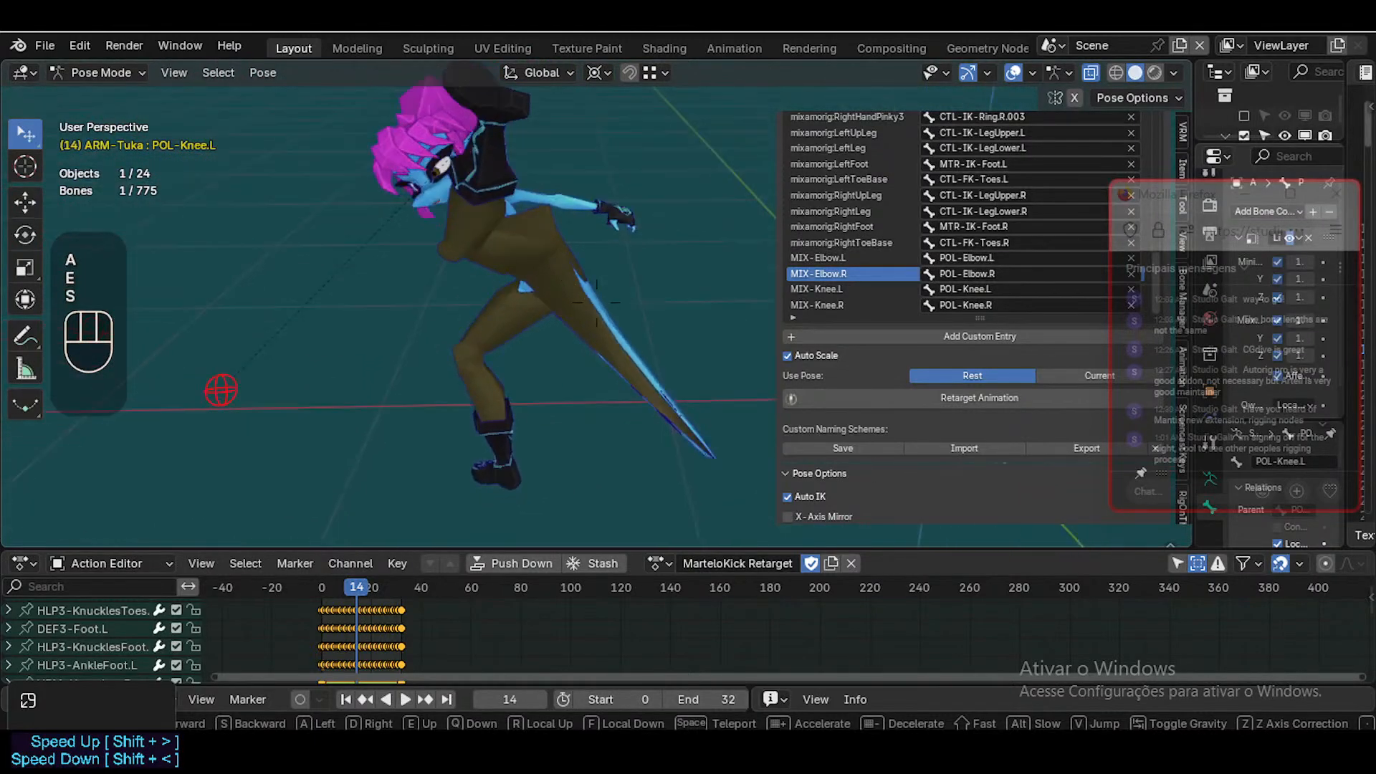
key("a")
key("a")
key("s")
left_click(414, 567)
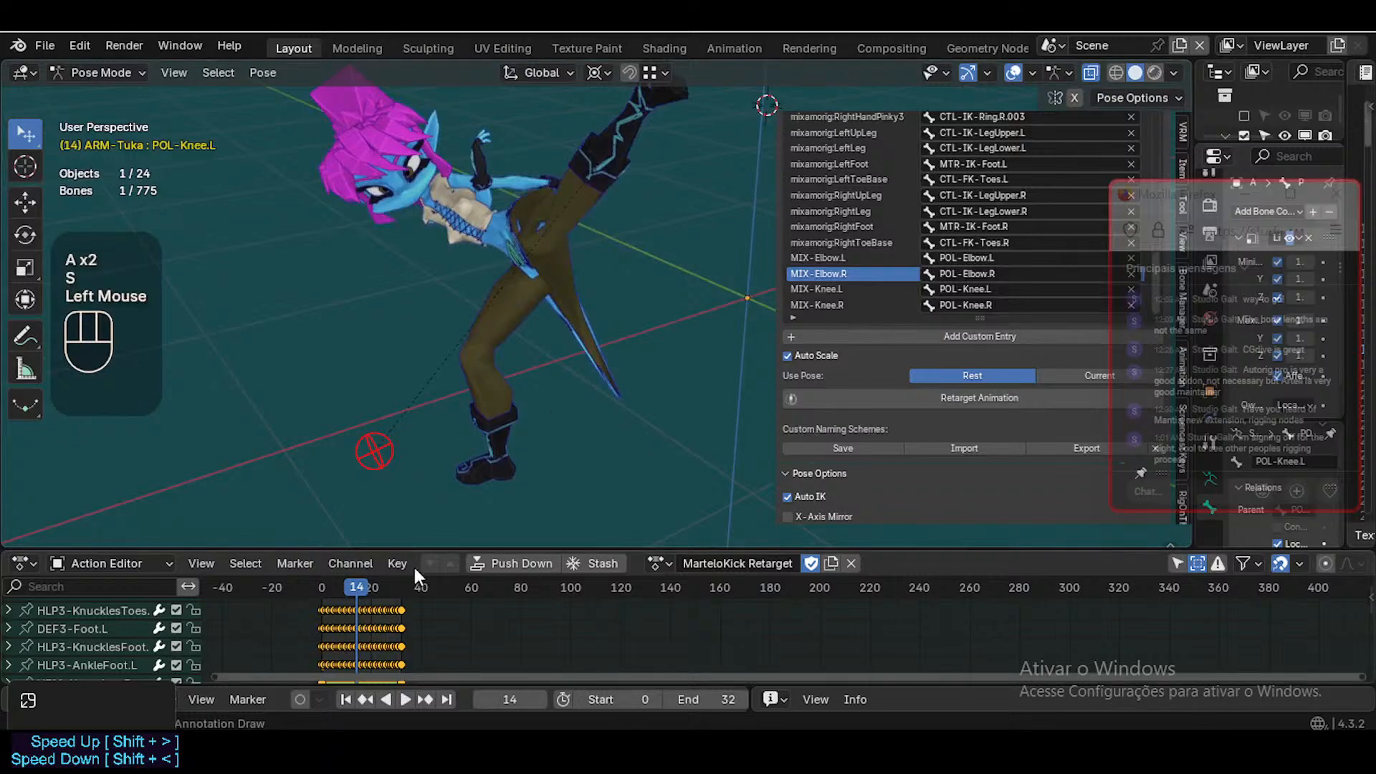
Return the timeline to frame 0 and reveal all hidden bones of the rig
left_click_drag(344, 585, 299, 588)
scroll(479, 410, "down", 2)
scroll(522, 411, "up", 2)
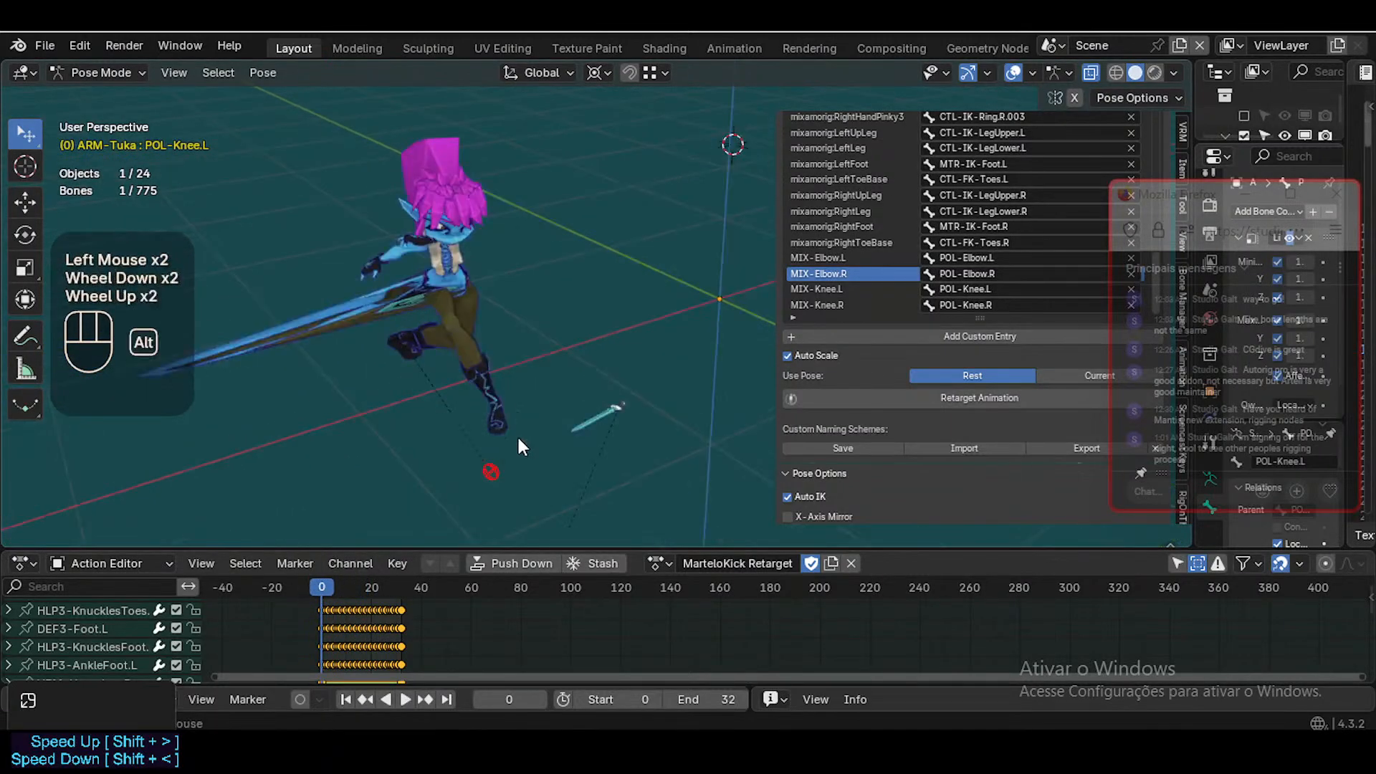
key("alt+h")
key("ctrl+2")
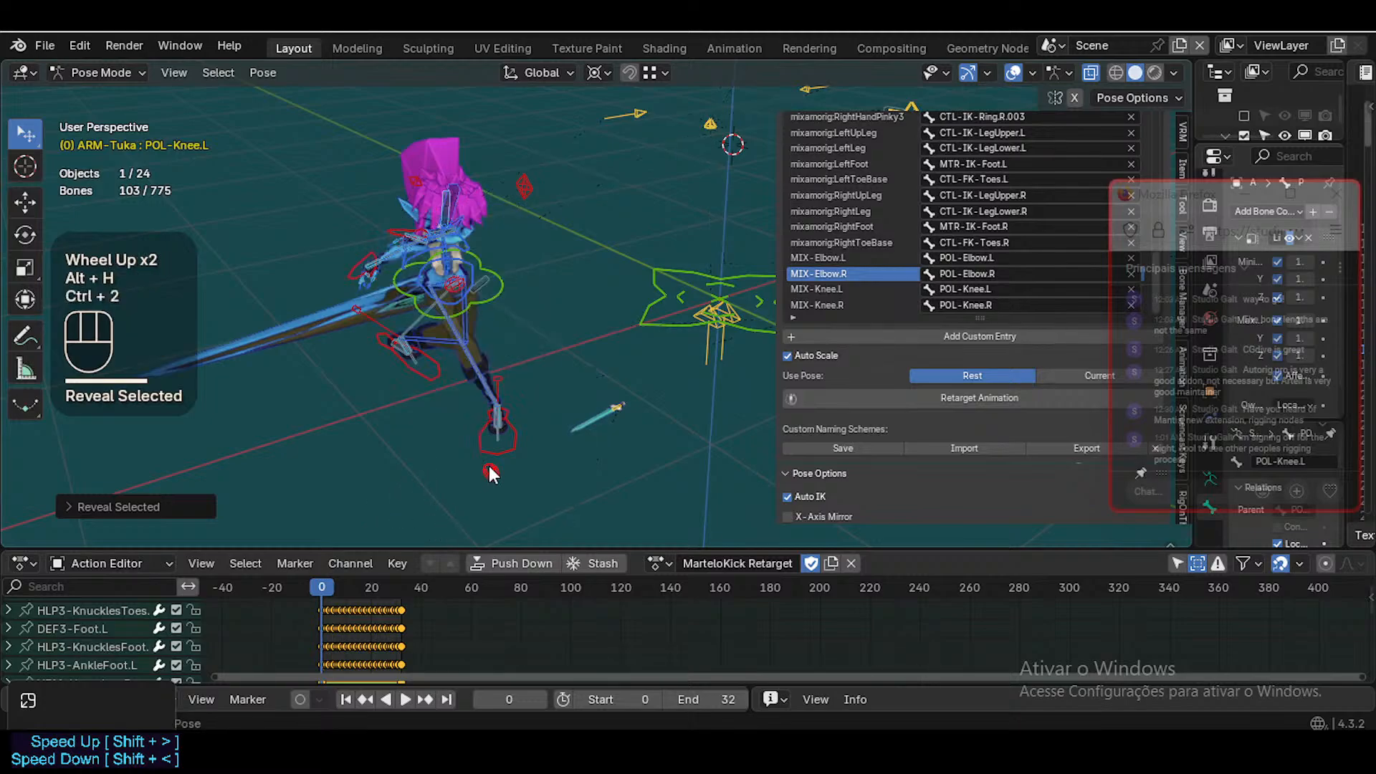
Isolate the left and right elbow pole bones by selecting both and hiding every other bone
scroll(480, 486, "down", 1)
left_click(545, 212)
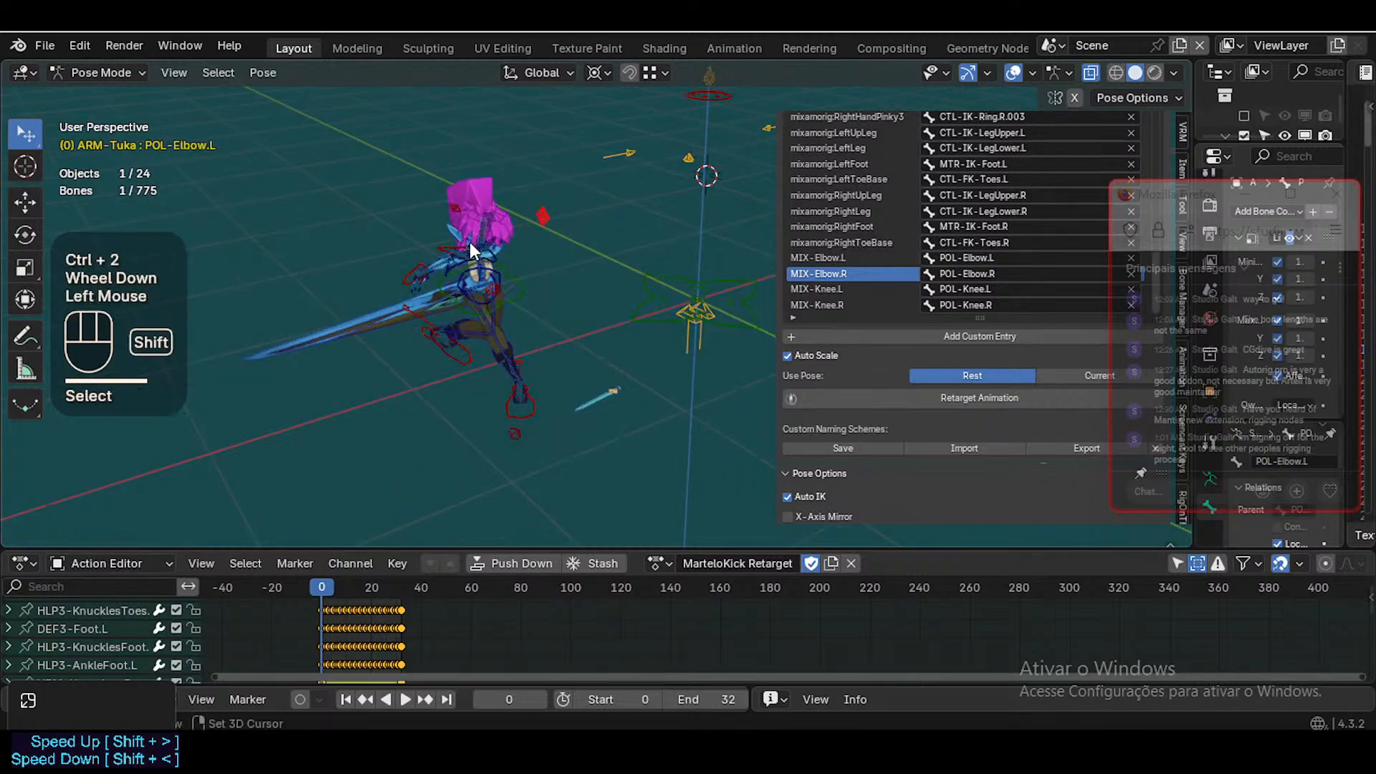
left_click(449, 213, "shift")
key("shift+h")
Examine the bend direction of both arms relative to the elbow pole targets at frame 0 from several angles
key("shift+grave")
key("d")
key("w")
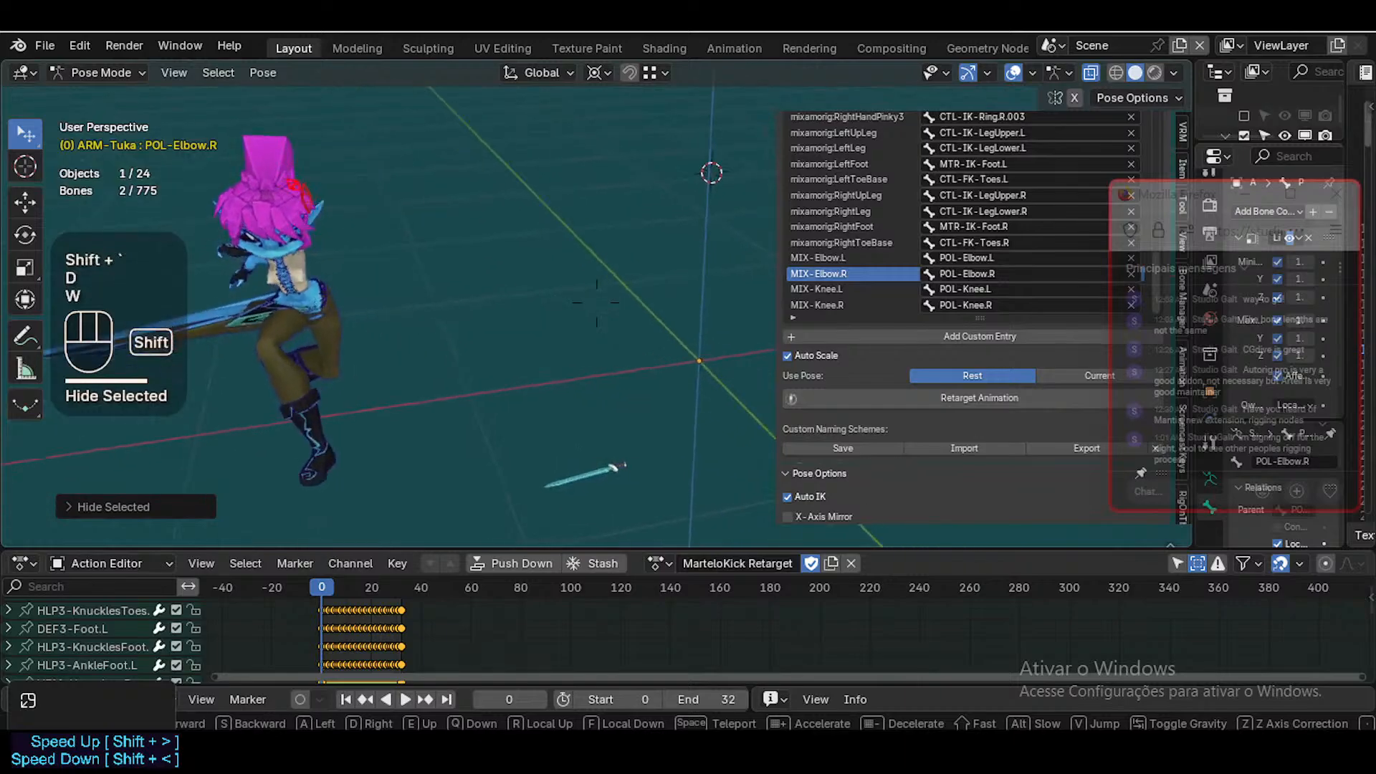
key("w")
key("shift+w")
key("shift+s")
key("shift+w")
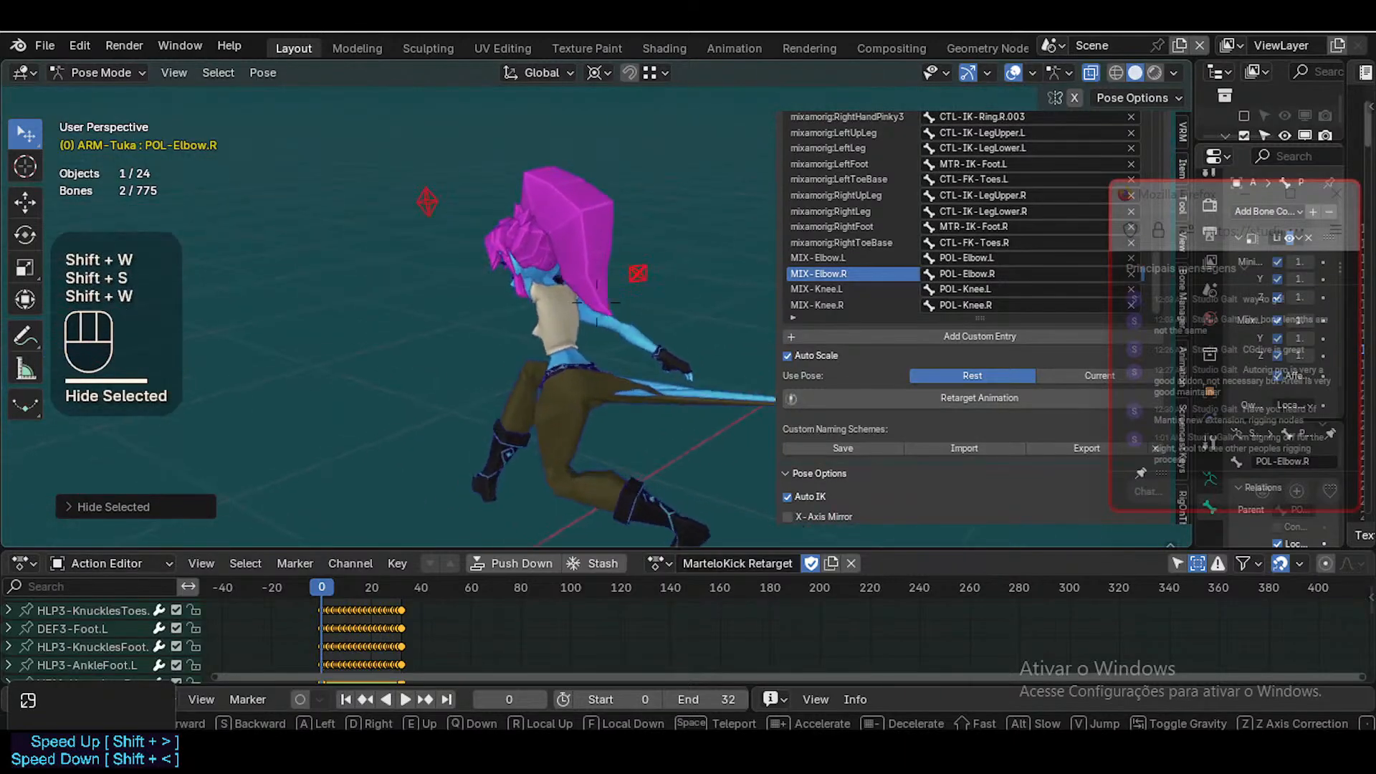
key("w")
key("d")
key("d")
key("w")
key("w")
key("w")
key("s")
key("shift+w")
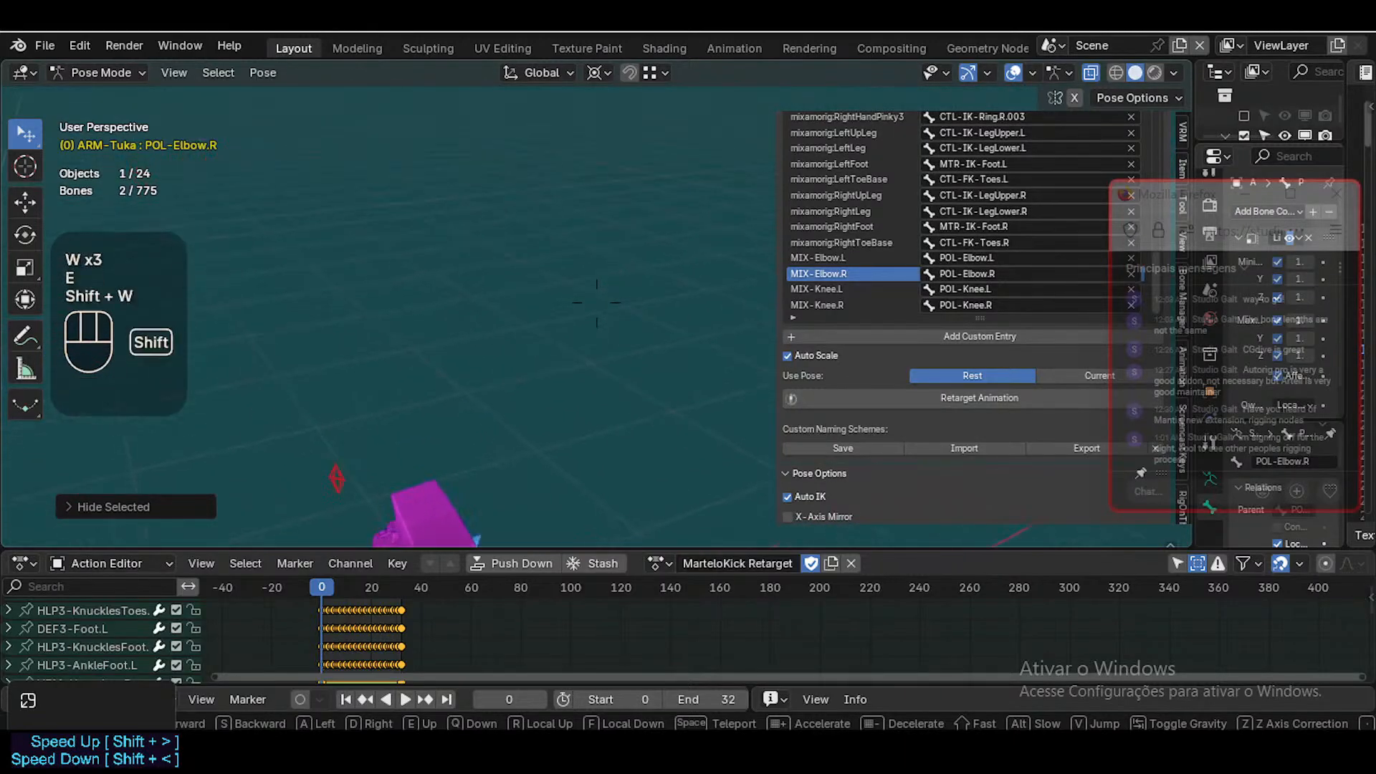
key("shift+q")
key("shift+a")
key("d")
key("d")
key("d")
key("d")
key("w")
key("s")
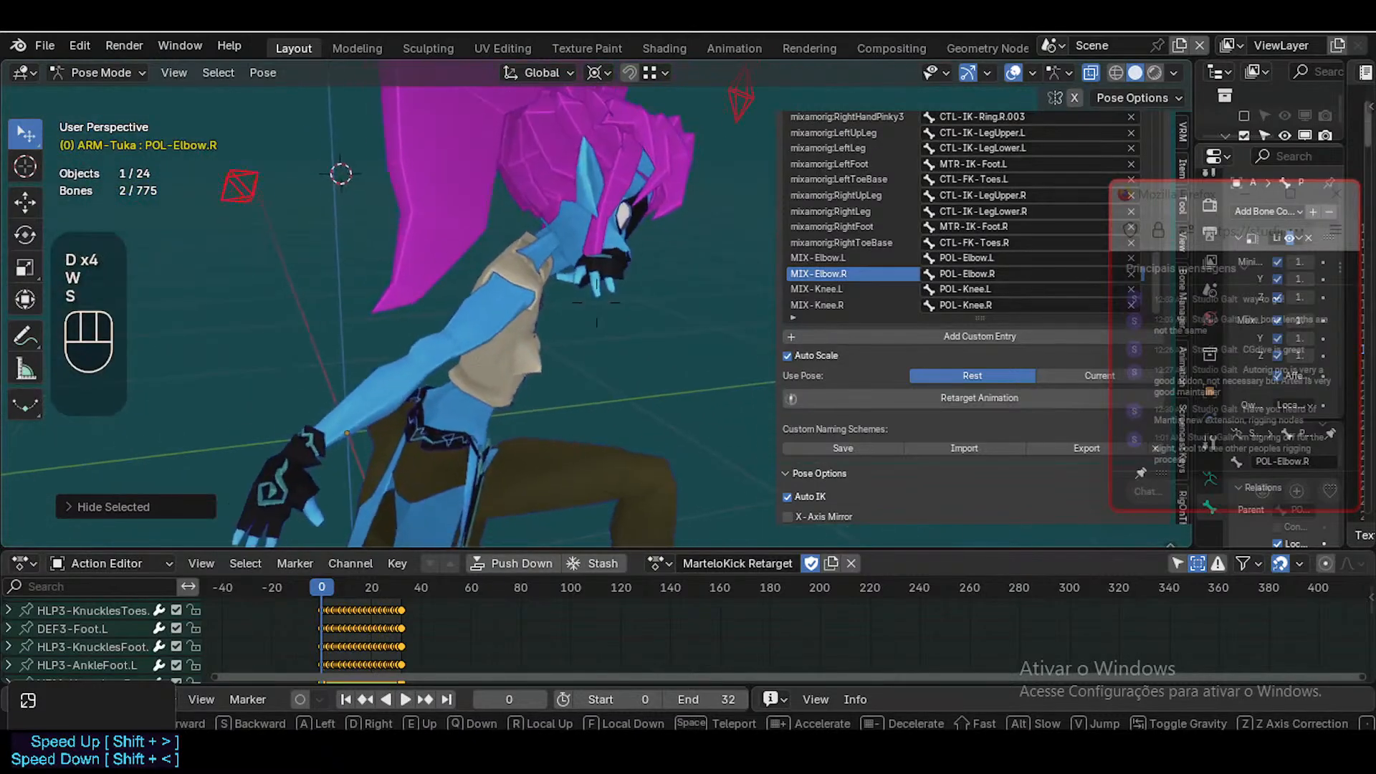
left_click(597, 302)
Move the timeline to frame 13 and examine how both elbows line up with their pole targets
left_click_drag(321, 598, 355, 593)
key("shift+grave")
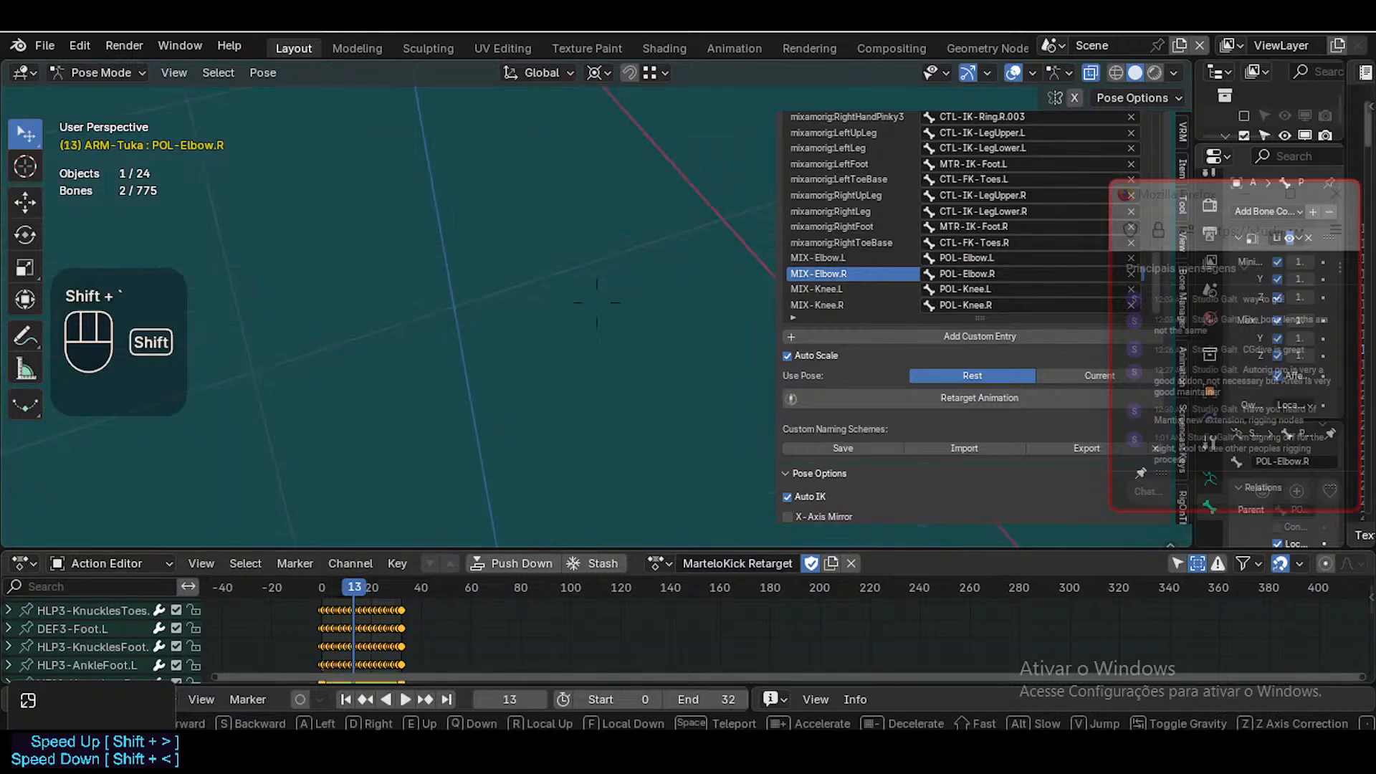
key("w")
key("d")
key("s")
key("a")
key("shift+w")
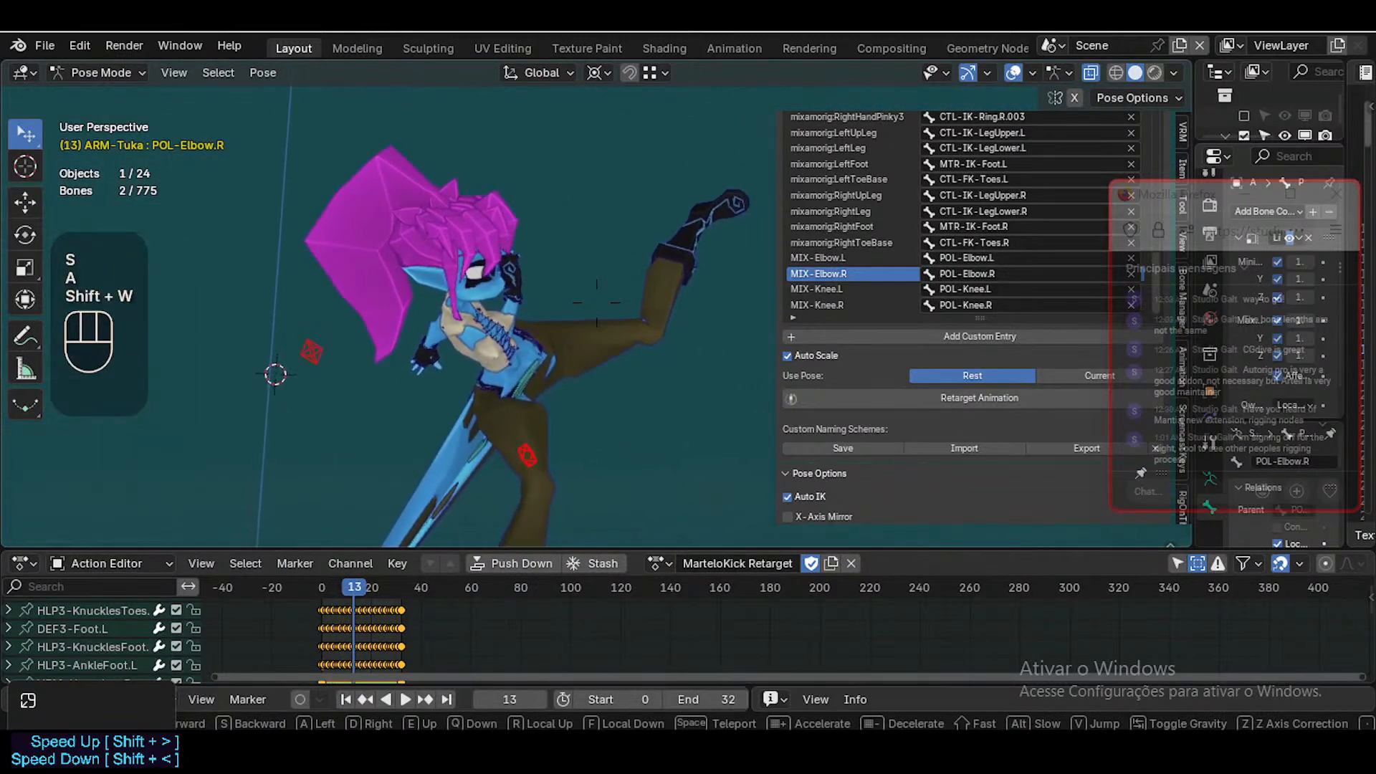
key("w")
key("d")
key("d")
key("d")
key("d")
key("d")
key("d")
key("d")
key("d")
key("d")
key("d")
key("d")
key("w")
key("s")
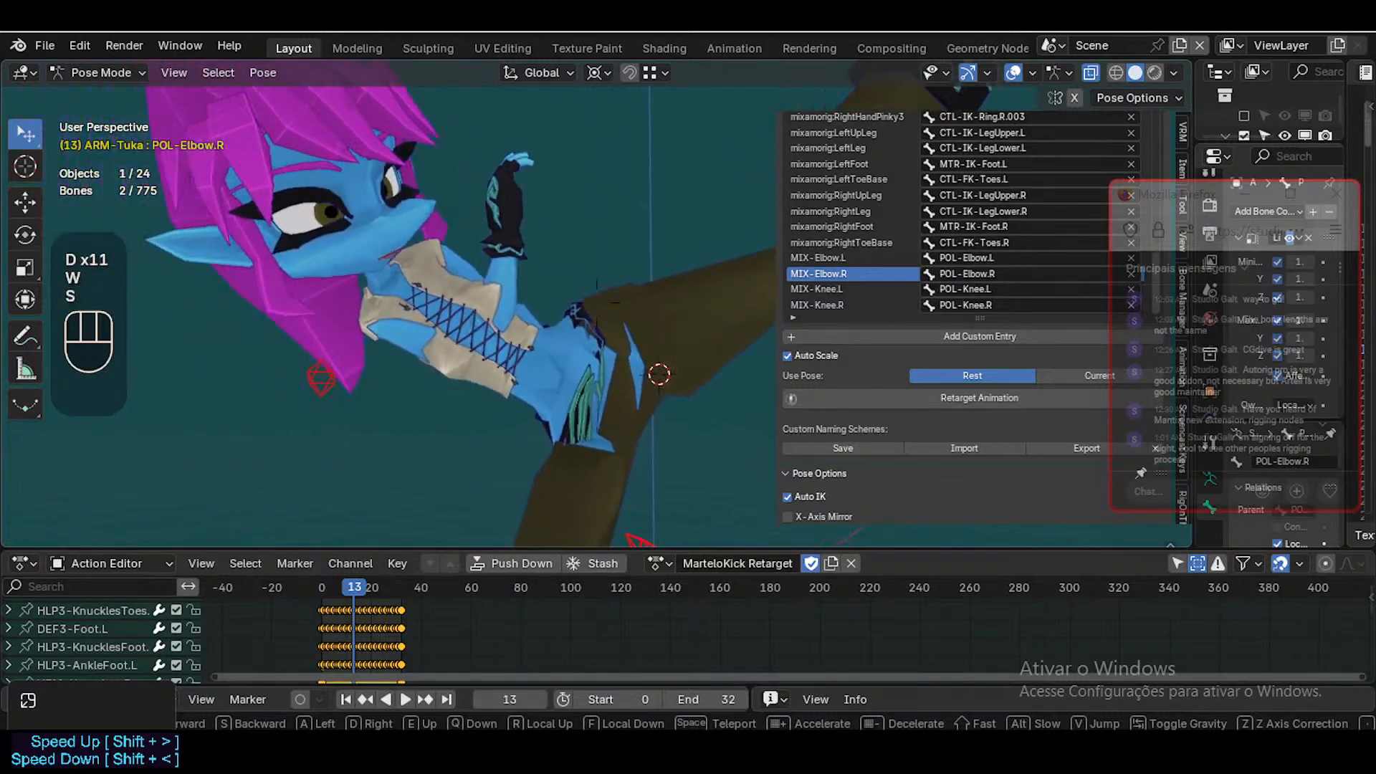
left_click(531, 442)
Move the timeline to frame 27 and examine both arms against the elbow pole targets
left_click(356, 587)
left_click_drag(356, 587, 389, 590)
key("shift+grave")
key("d")
key("w")
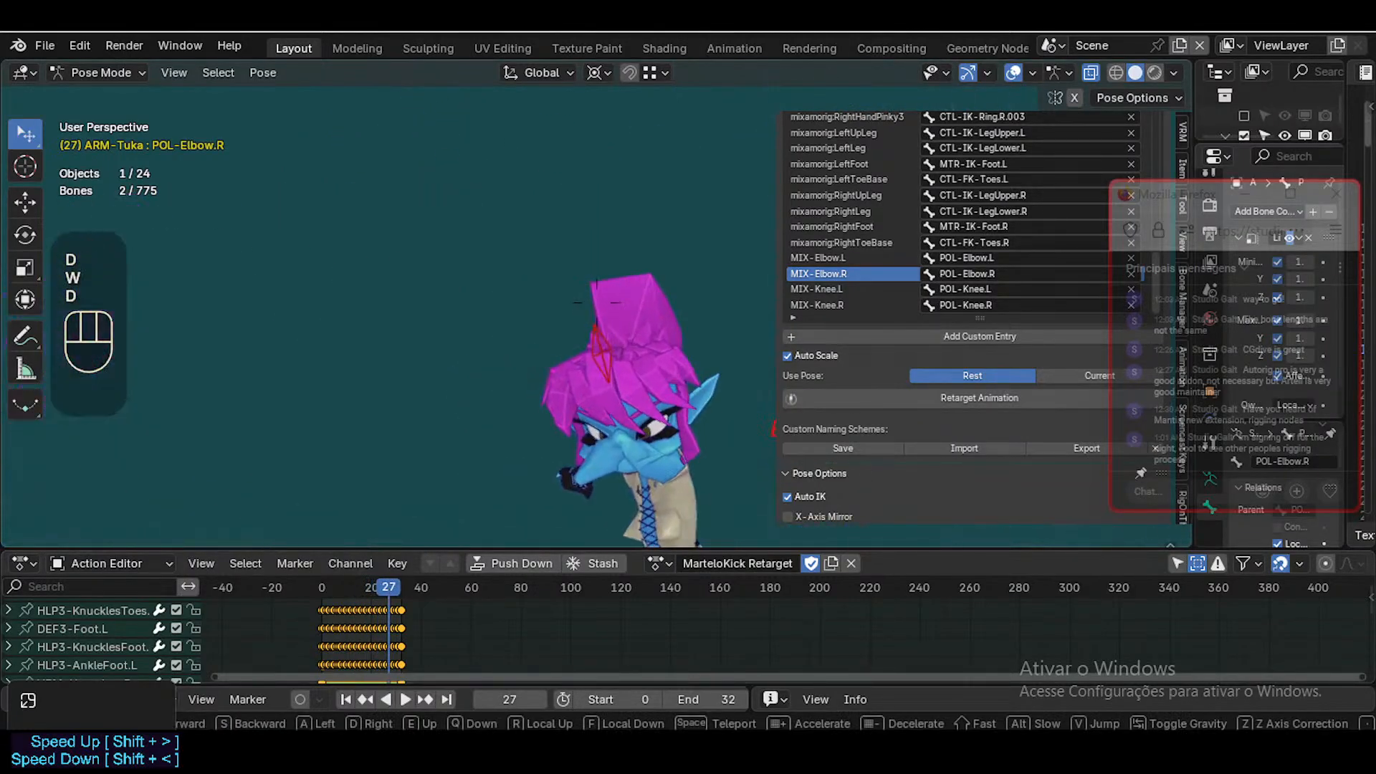
key("d")
key("d")
left_click(596, 301)
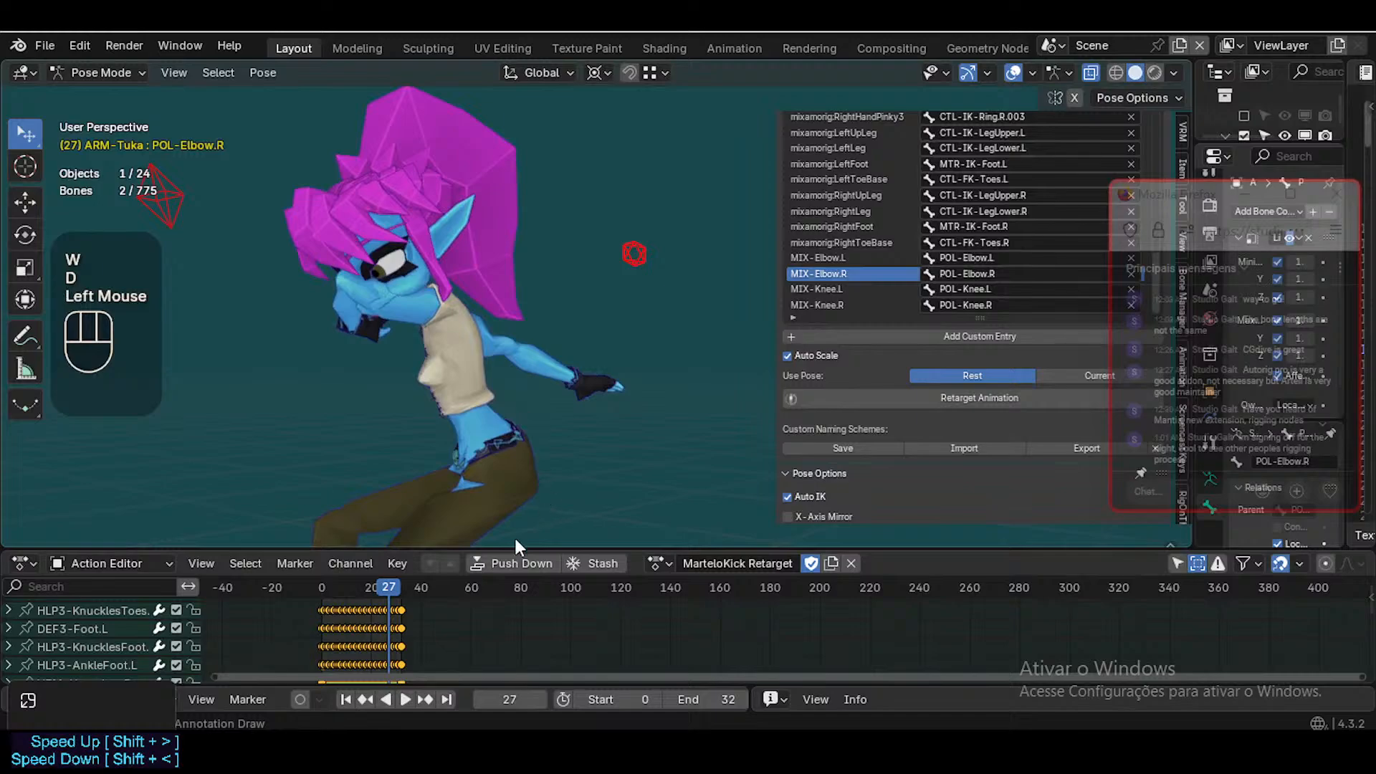
Set the timeline to frame 24 and inspect the bent arm against its elbow pole target
mouse_move(398, 587)
left_mouse_down()
mouse_move(411, 591)
mouse_move(288, 571)
mouse_move(382, 591)
left_mouse_up()
scroll(365, 635, "up", 3)
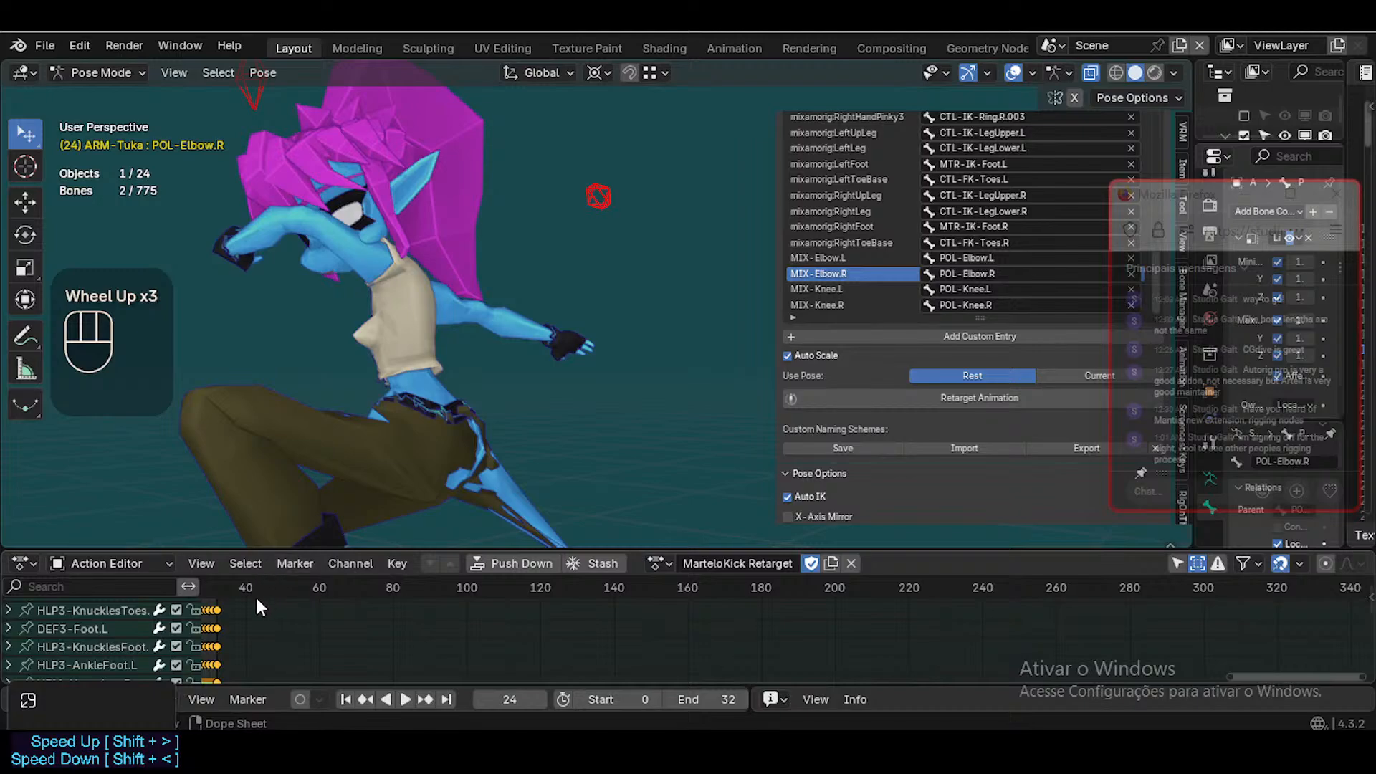
middle_click_drag(255, 598, 476, 649)
scroll(524, 667, "down", 1)
middle_click_drag(372, 616, 612, 613)
scroll(613, 614, "up", 4)
middle_click_drag(505, 629, 632, 584)
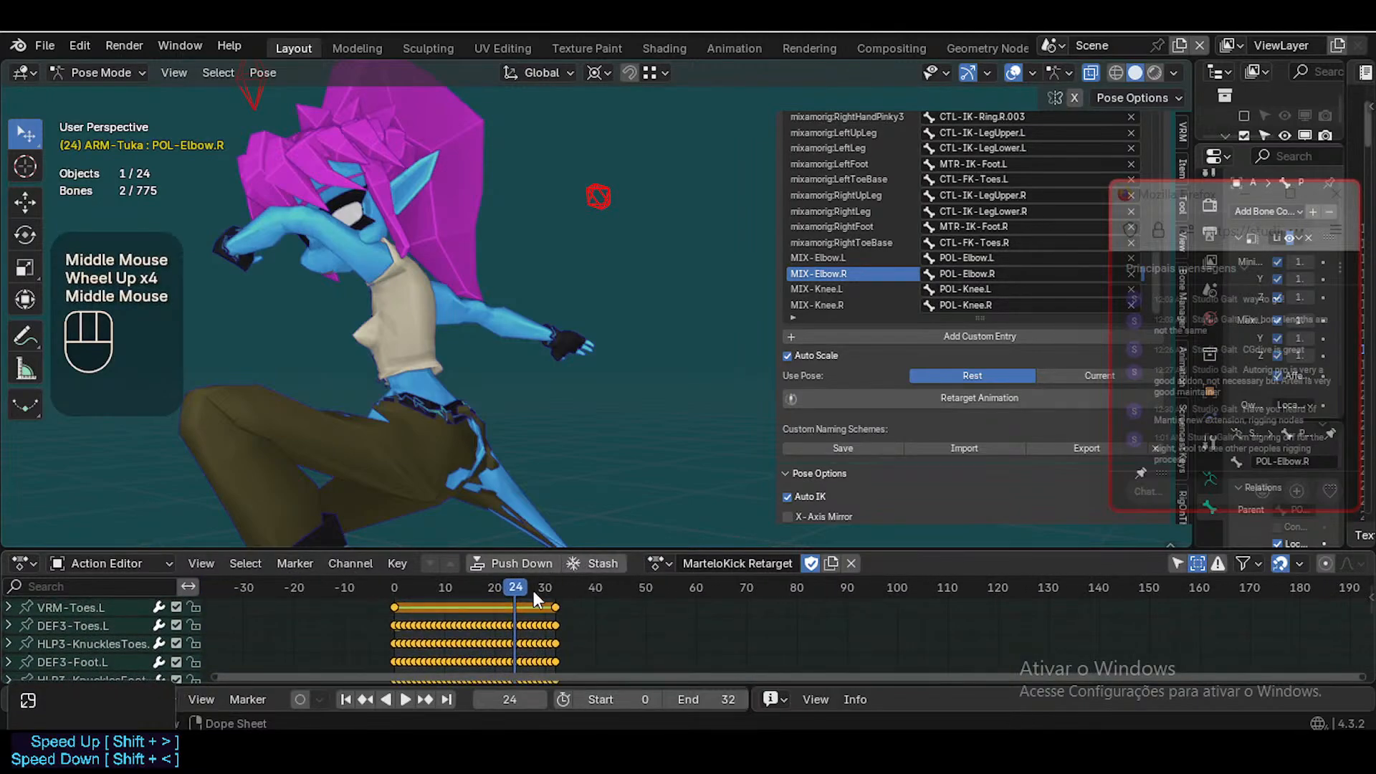
middle_click_drag(333, 316, 236, 273)
scroll(227, 271, "up", 2)
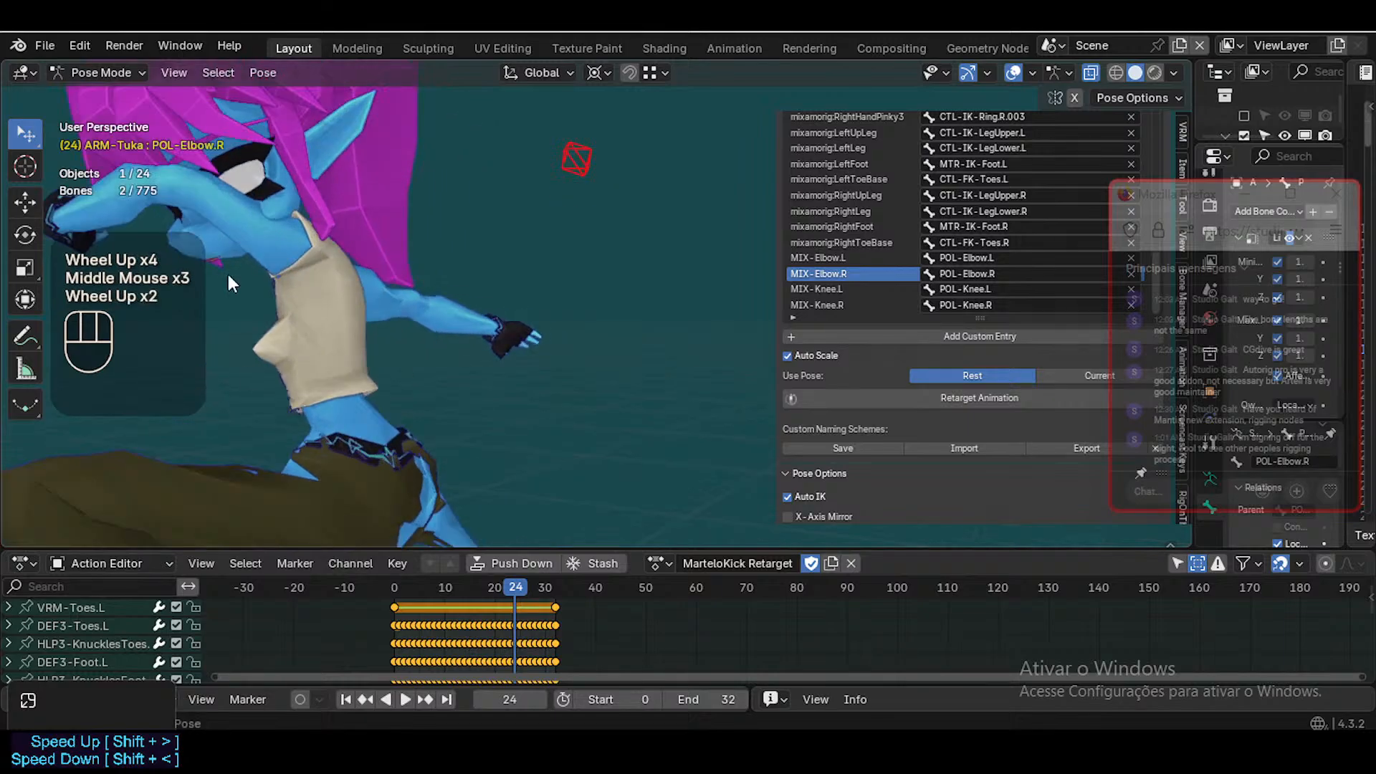
Set the timeline to frame 21 and check the arms against the elbow pole targets
mouse_move(514, 587)
left_mouse_down()
mouse_move(480, 588)
mouse_move(547, 587)
mouse_move(459, 591)
mouse_move(510, 576)
mouse_move(559, 586)
mouse_move(501, 600)
left_mouse_up()
scroll(304, 227, "down", 3)
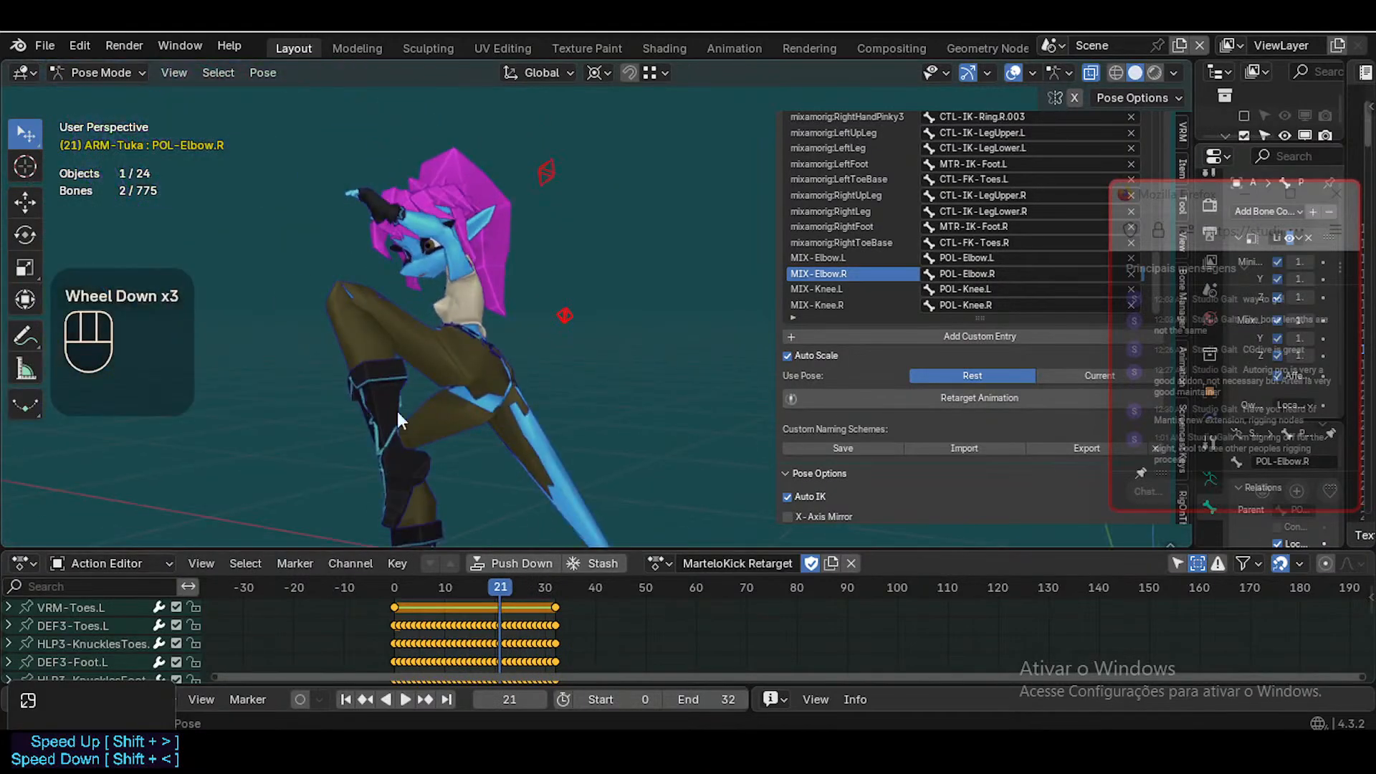
middle_click_drag(397, 412, 441, 398)
scroll(320, 393, "down", 1)
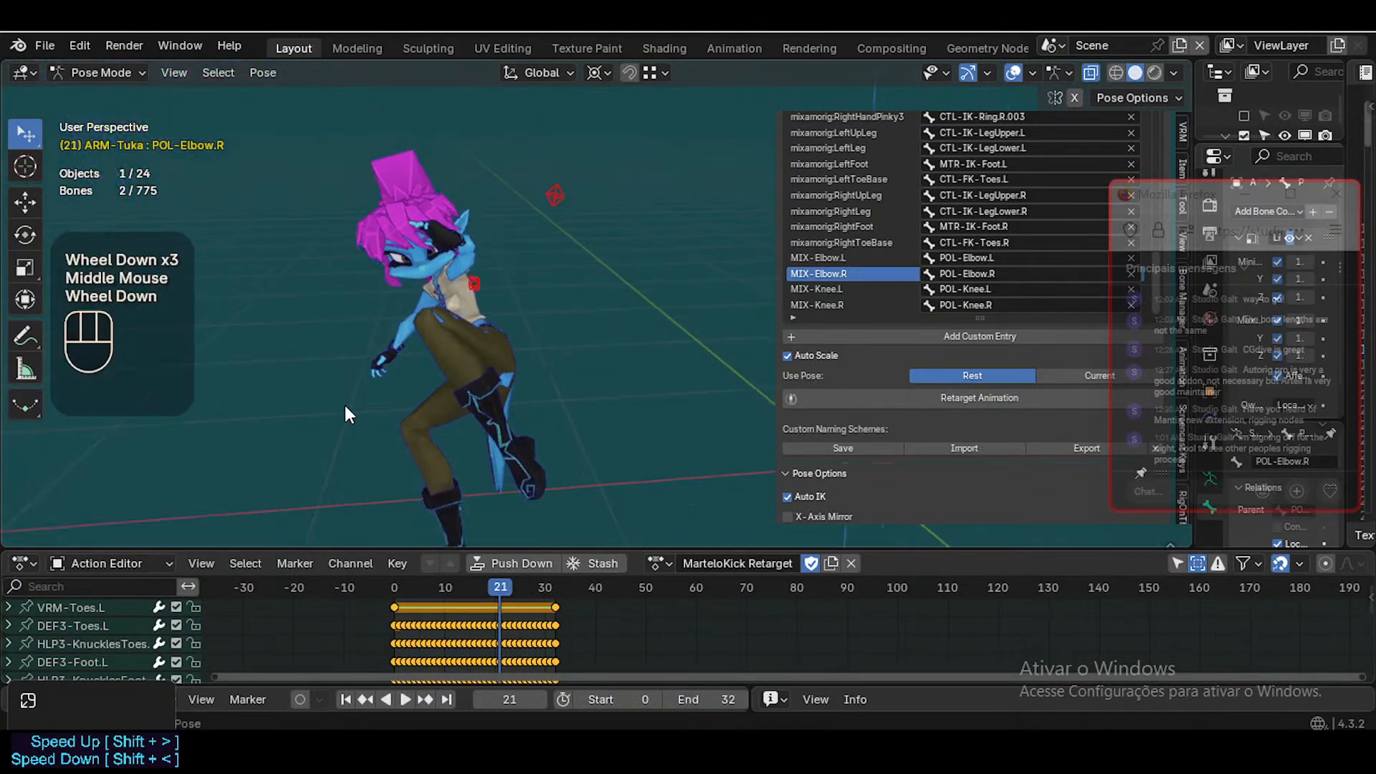
Reveal all bones of the rig and isolate the right knee pole bone near the standing foot
key("alt+h")
middle_click_drag(470, 252, 529, 498)
key("shift+grave")
key("w")
key("q")
left_click(544, 506)
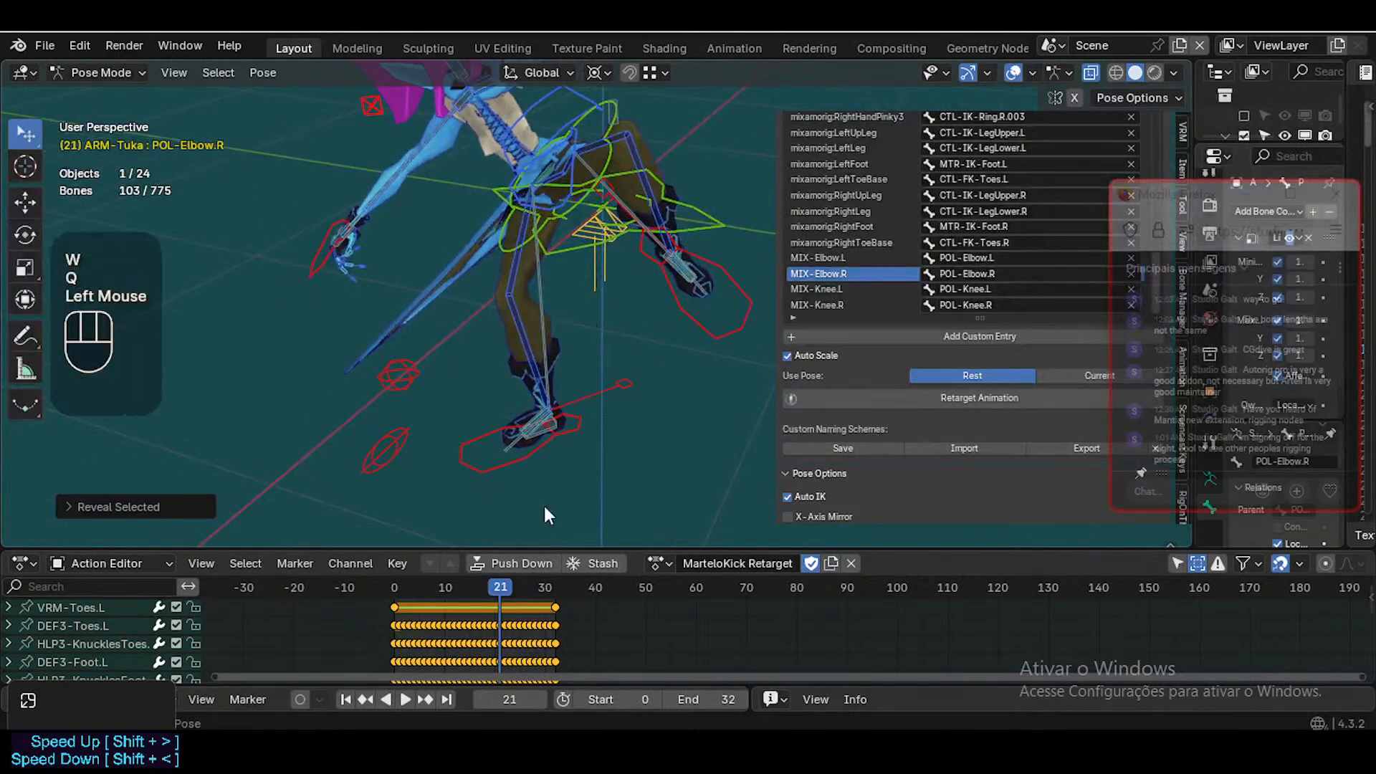
left_click(411, 354)
key("shift+h")
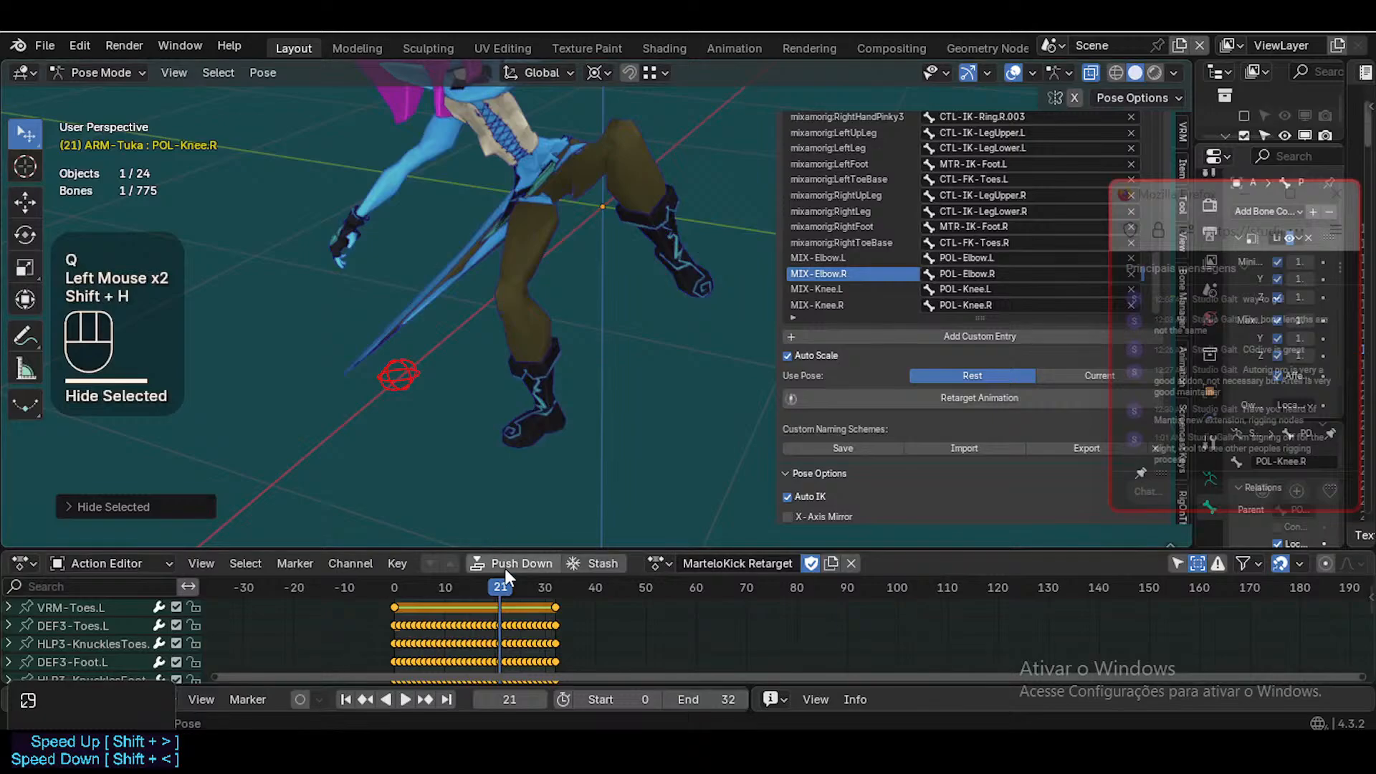
Scrub the animation to check the right knee pole, ending at frame 0, and save the file
left_click_drag(501, 588, 557, 606)
key("Escape")
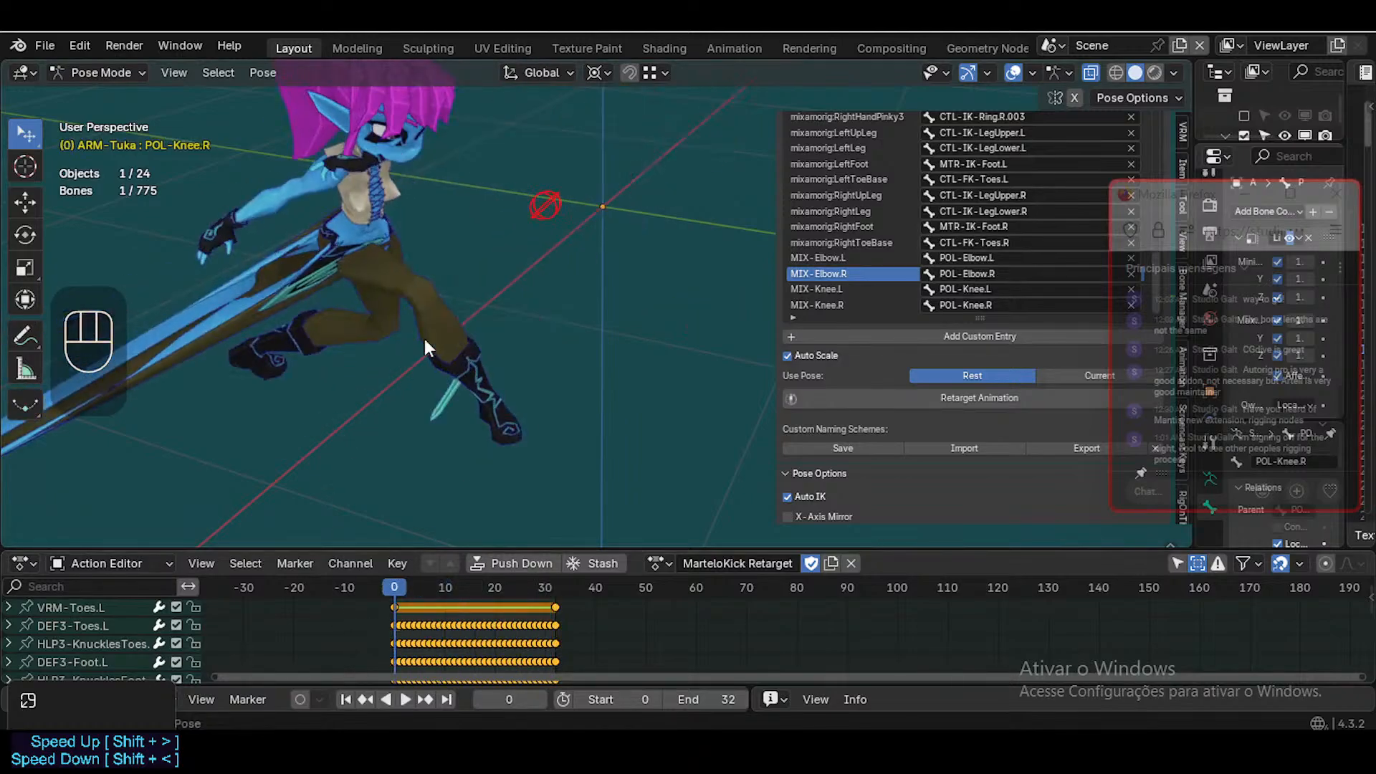
scroll(442, 329, "down", 2)
key("ctrl+s")
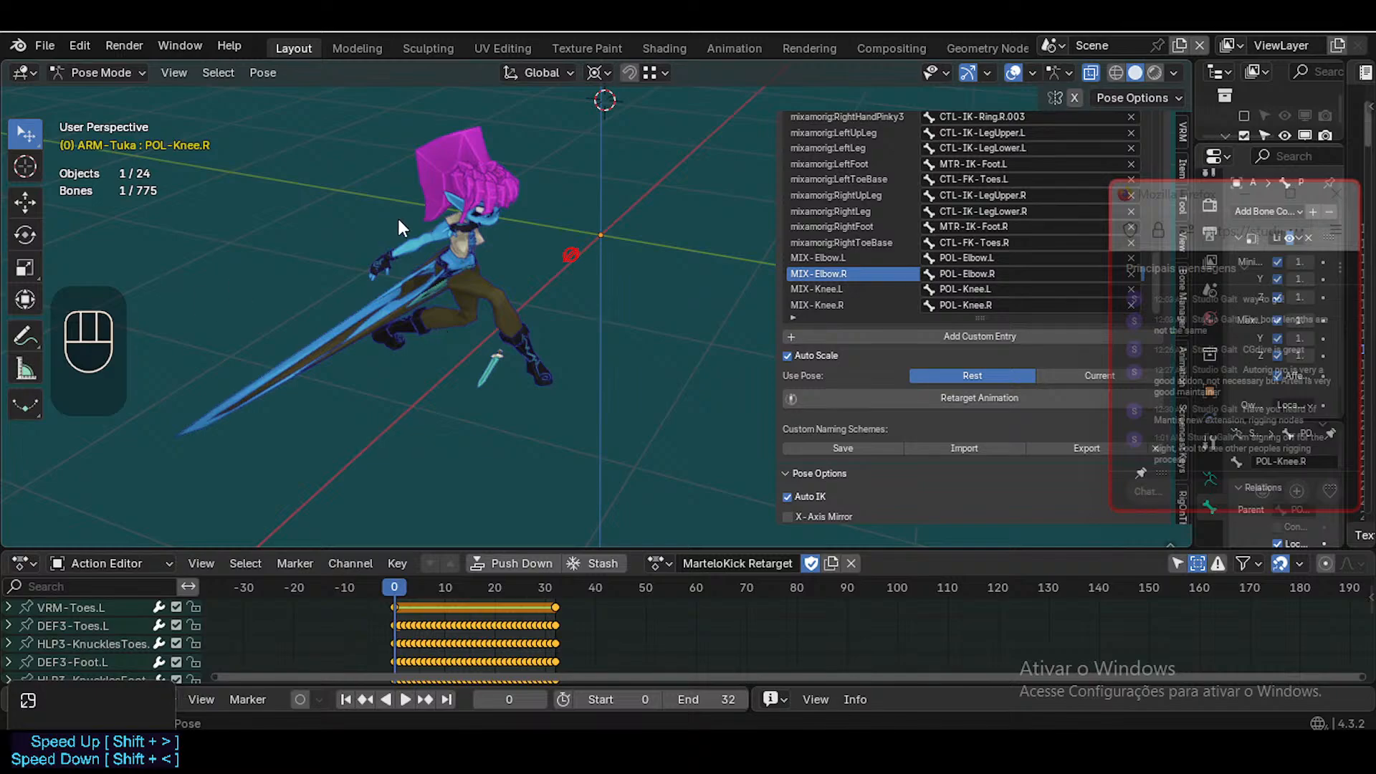
Examine the right knee's direction relative to its pole target at frame 0 from several angles
key("shift+grave")
key("d")
key("w")
key("w")
key("d")
key("d")
key("d")
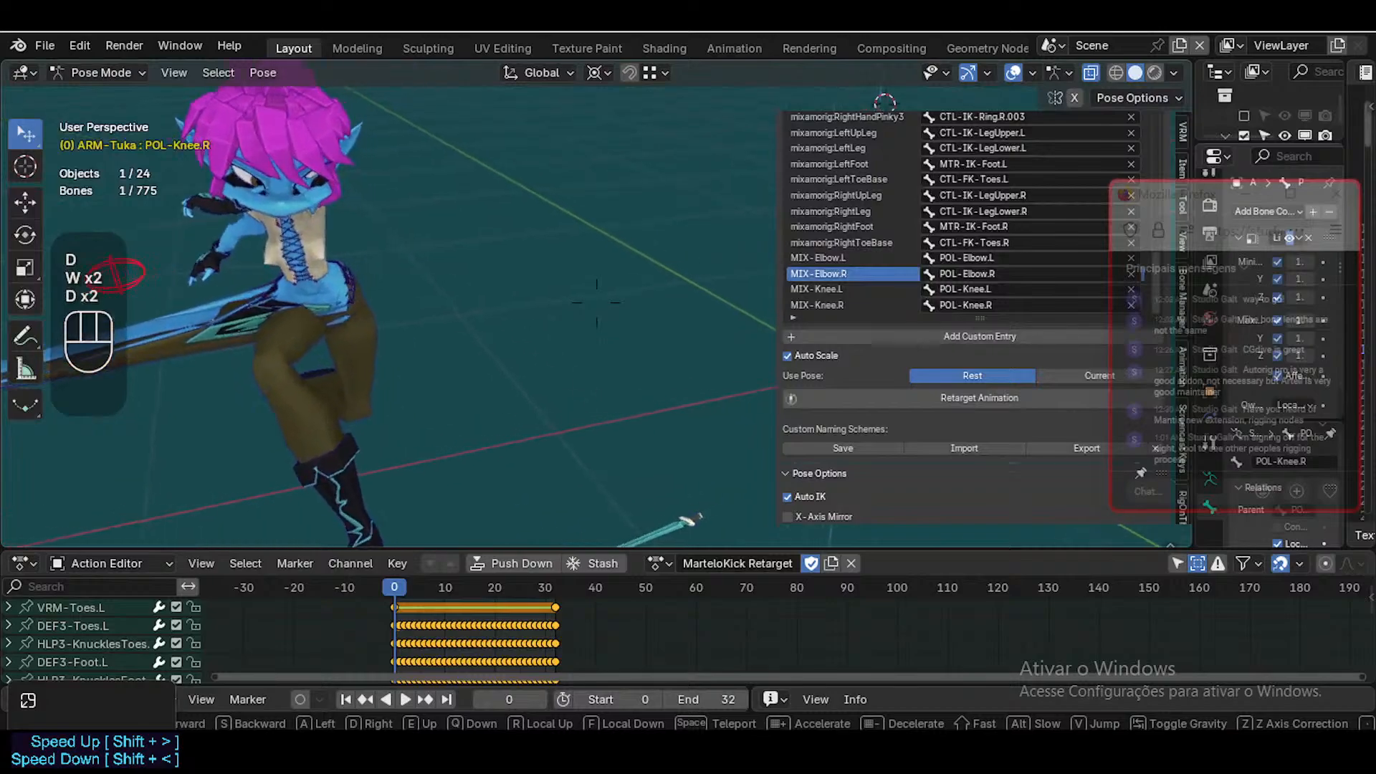
key("w")
key("s")
key("d")
key("s")
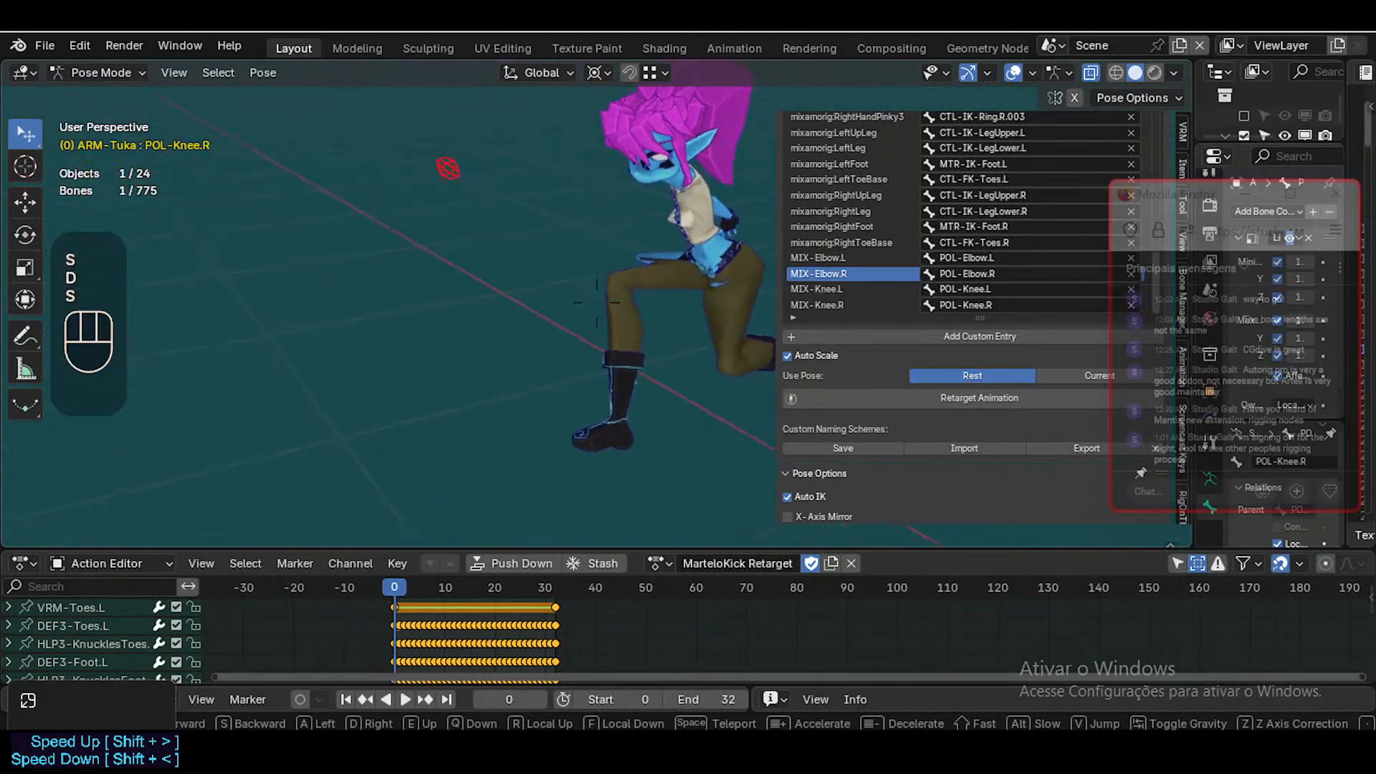
key("d")
key("w")
key("e")
key("w")
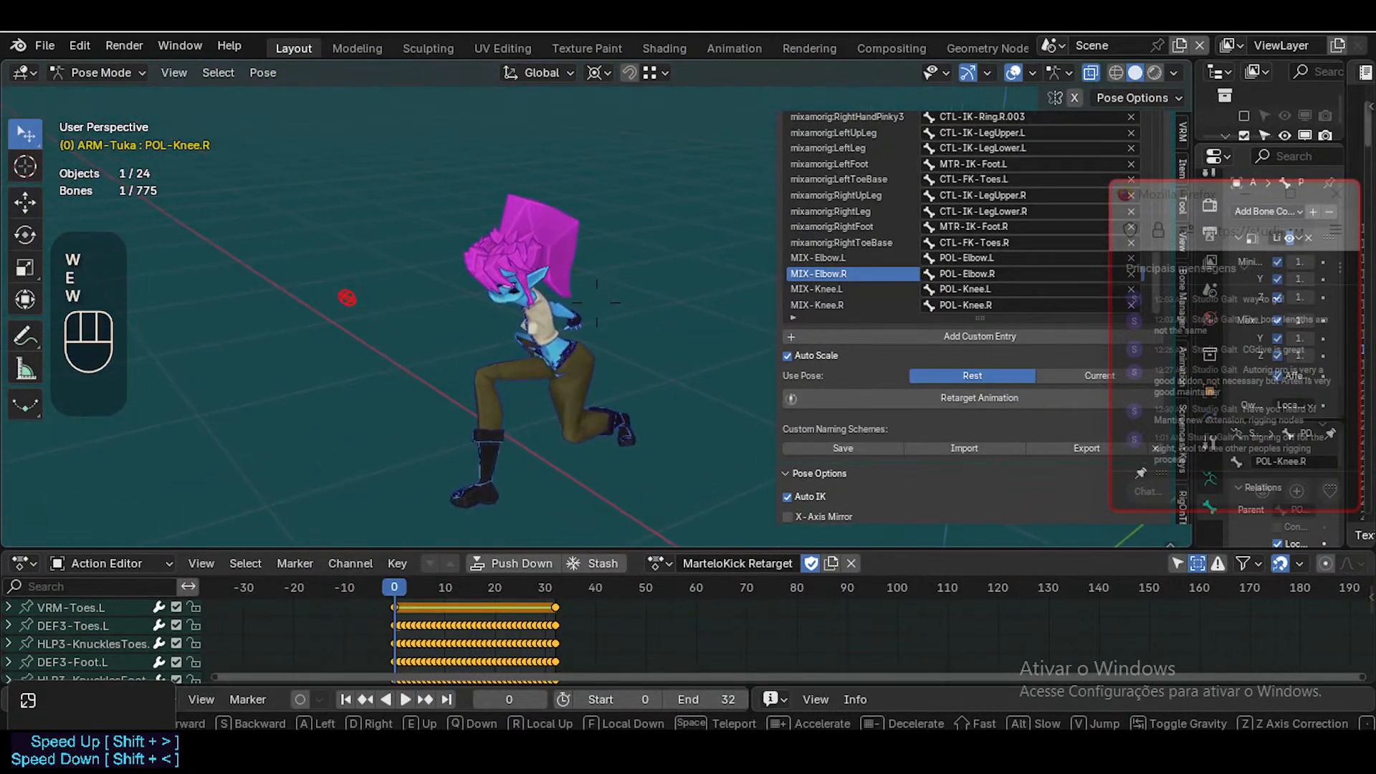
key("a")
key("w")
key("s")
left_click(605, 347)
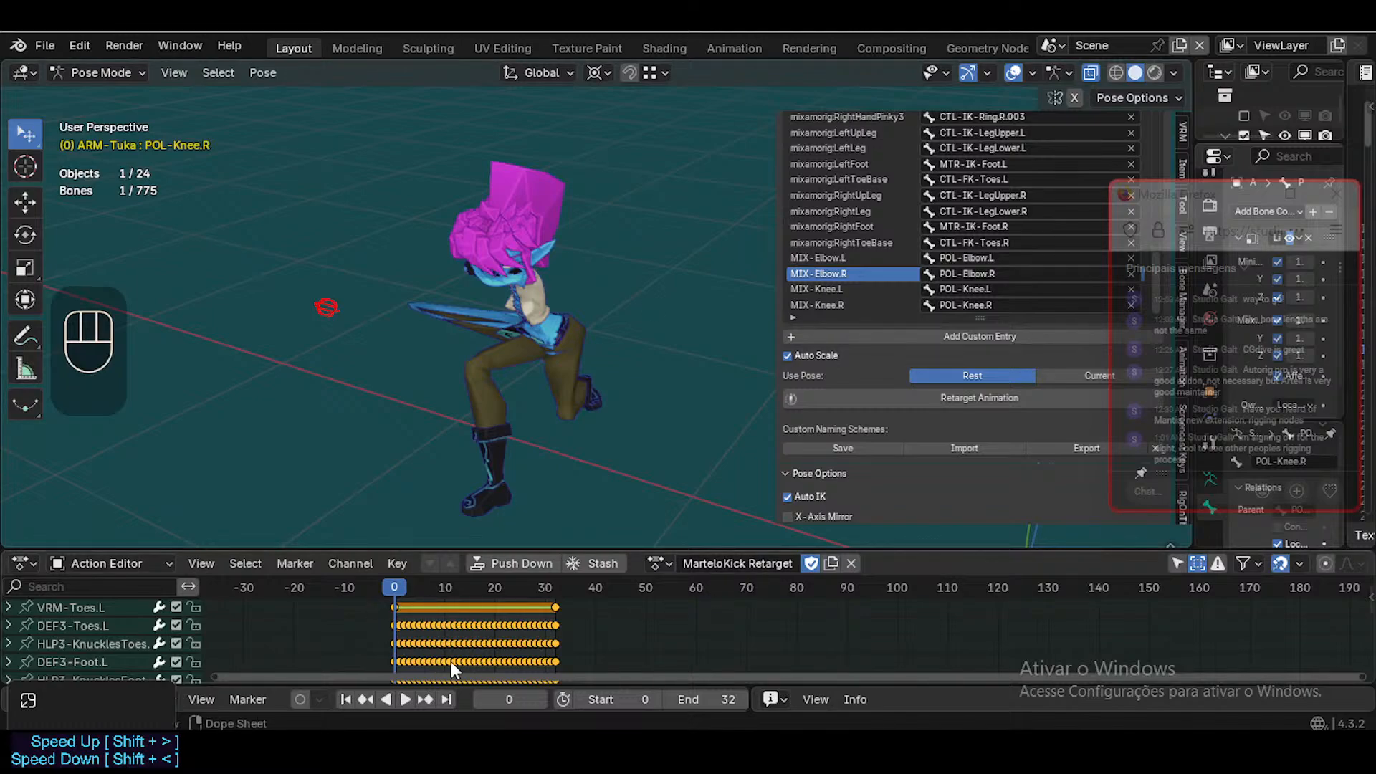
Enlarge the Action Editor and deselect all keyframes of the MarteloKick Retarget action
left_click_drag(492, 549, 484, 510)
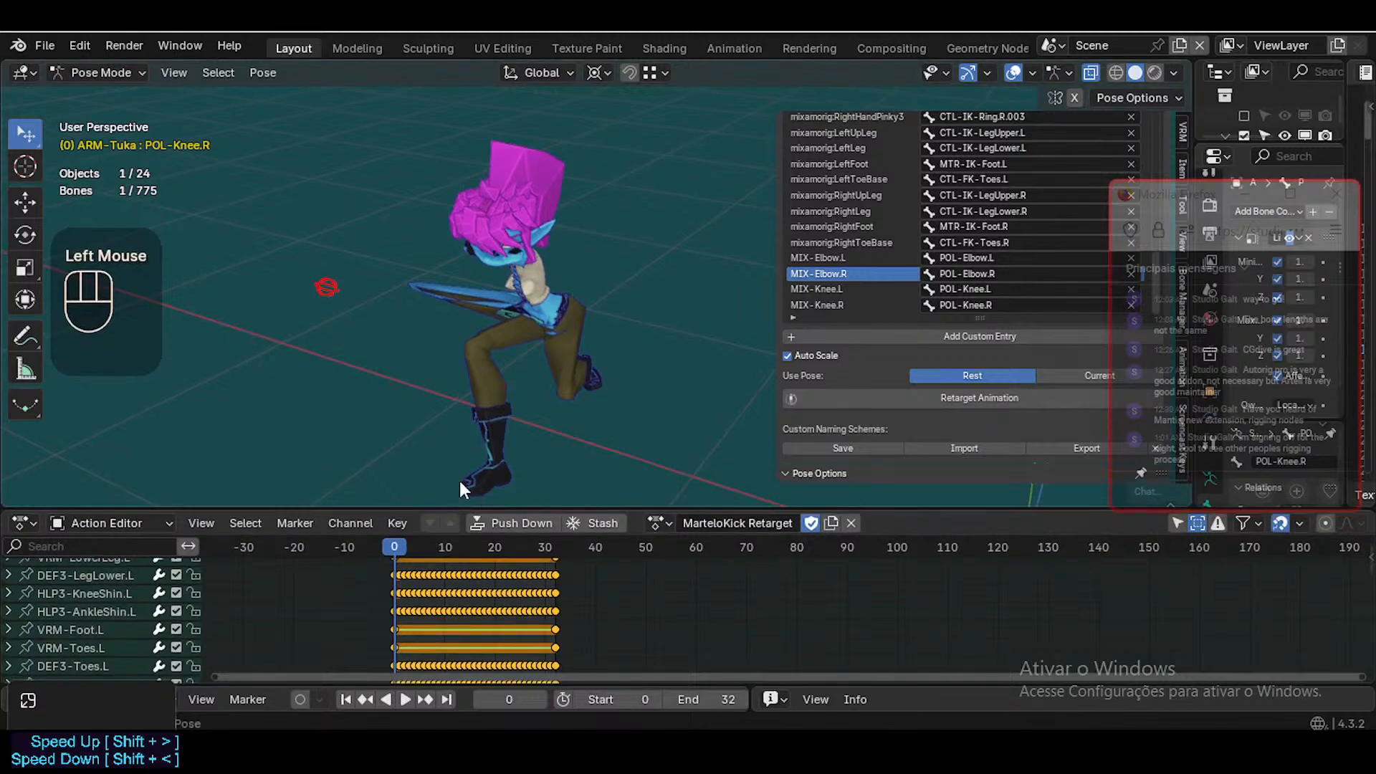
key("a")
scroll(399, 624, "down", 1)
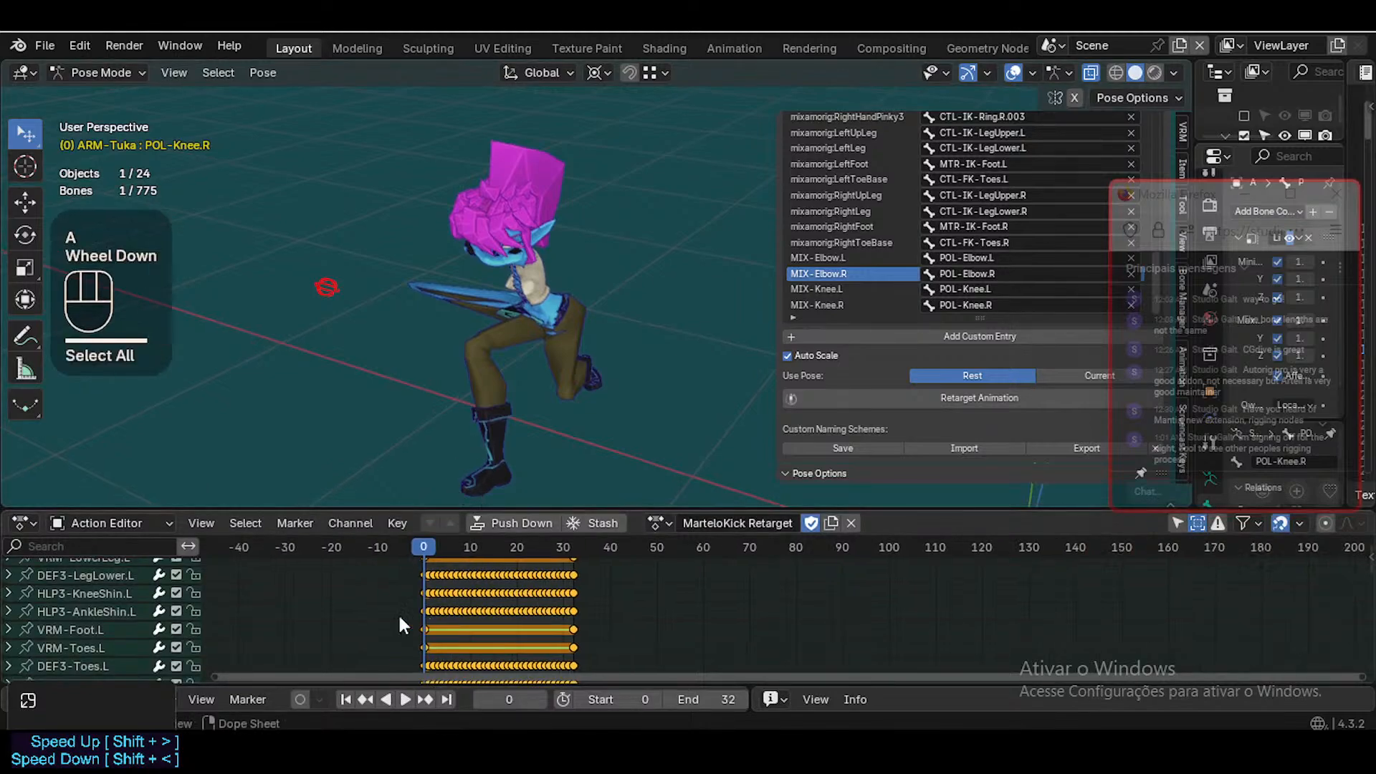
scroll(430, 631, "up", 4)
scroll(359, 638, "down", 1)
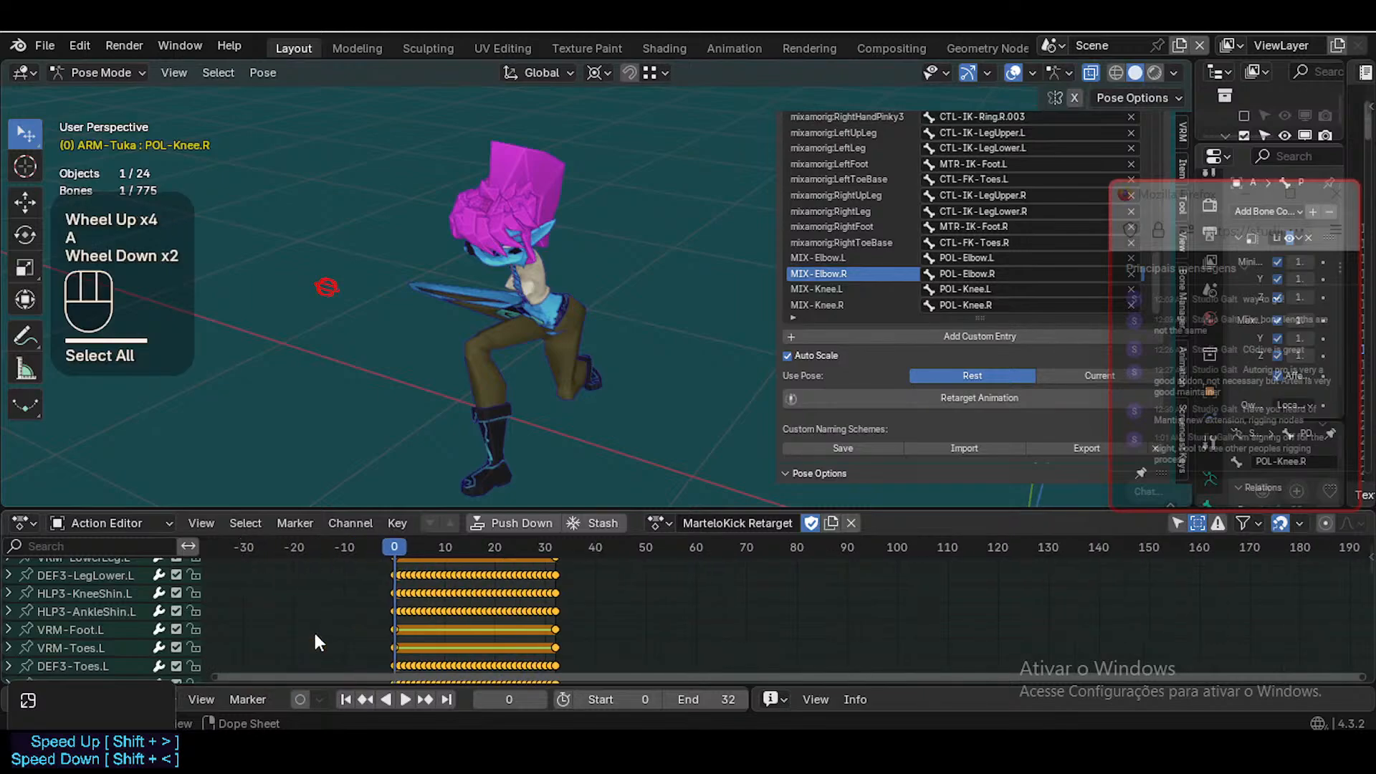
scroll(312, 630, "down", 1)
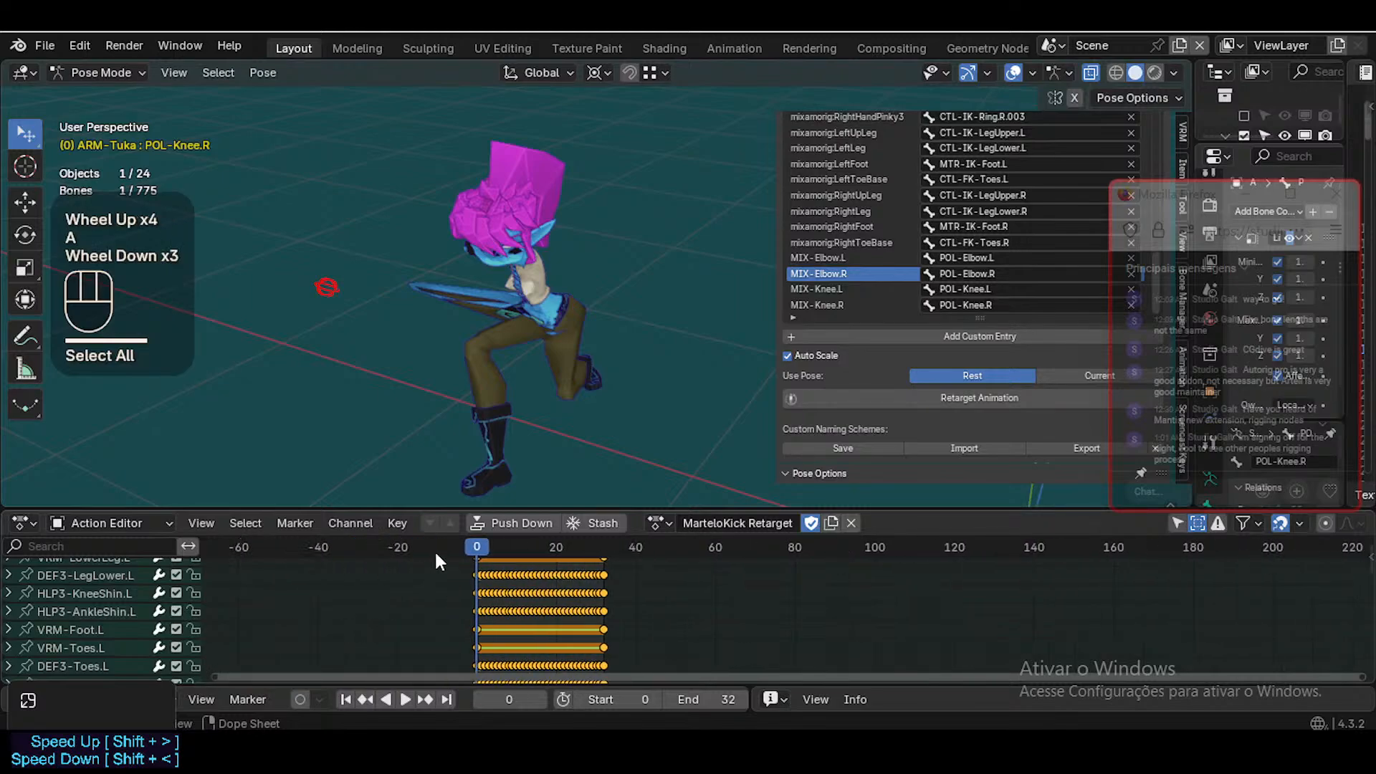
left_click(496, 629, "alt")
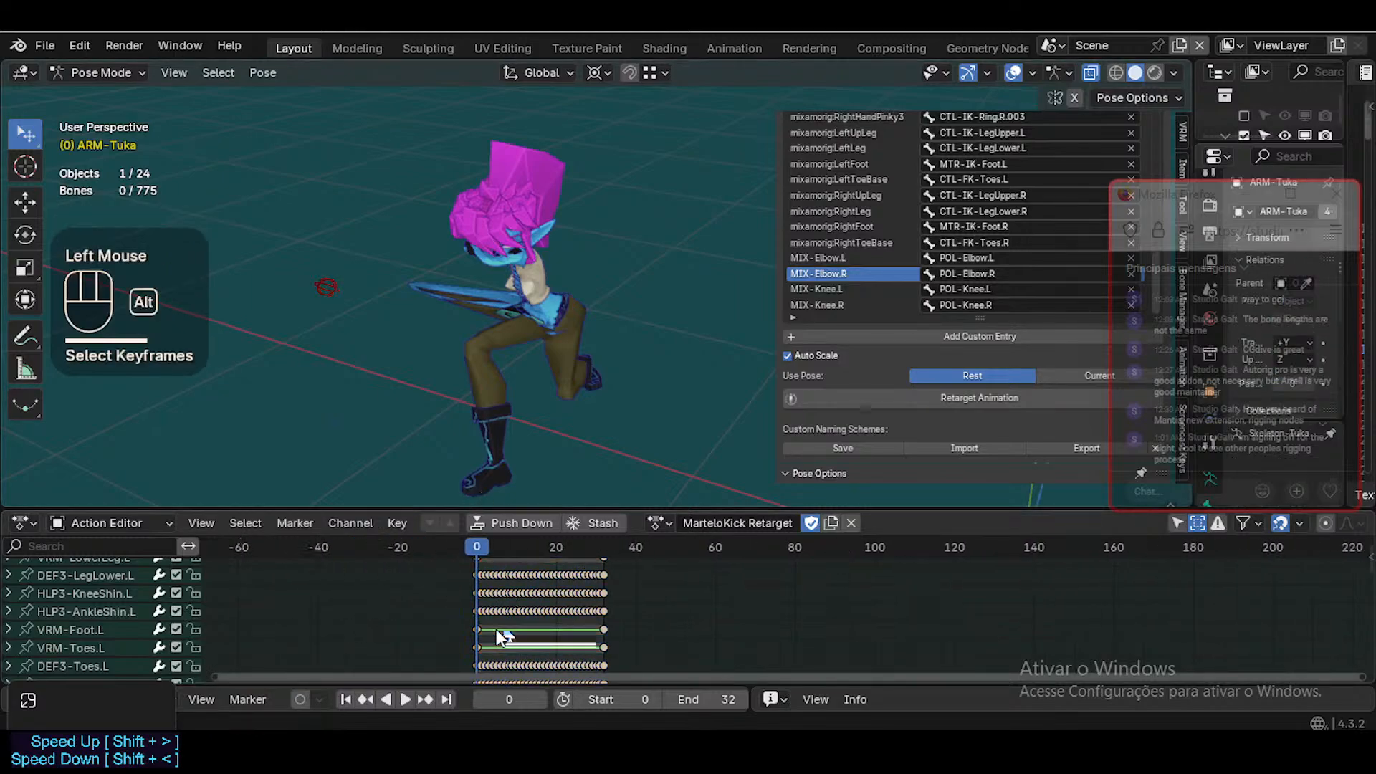
Examine the keyframes across the bone channels of the MarteloKick Retarget action, from the hips down to the right toes
scroll(88, 631, "down", 2)
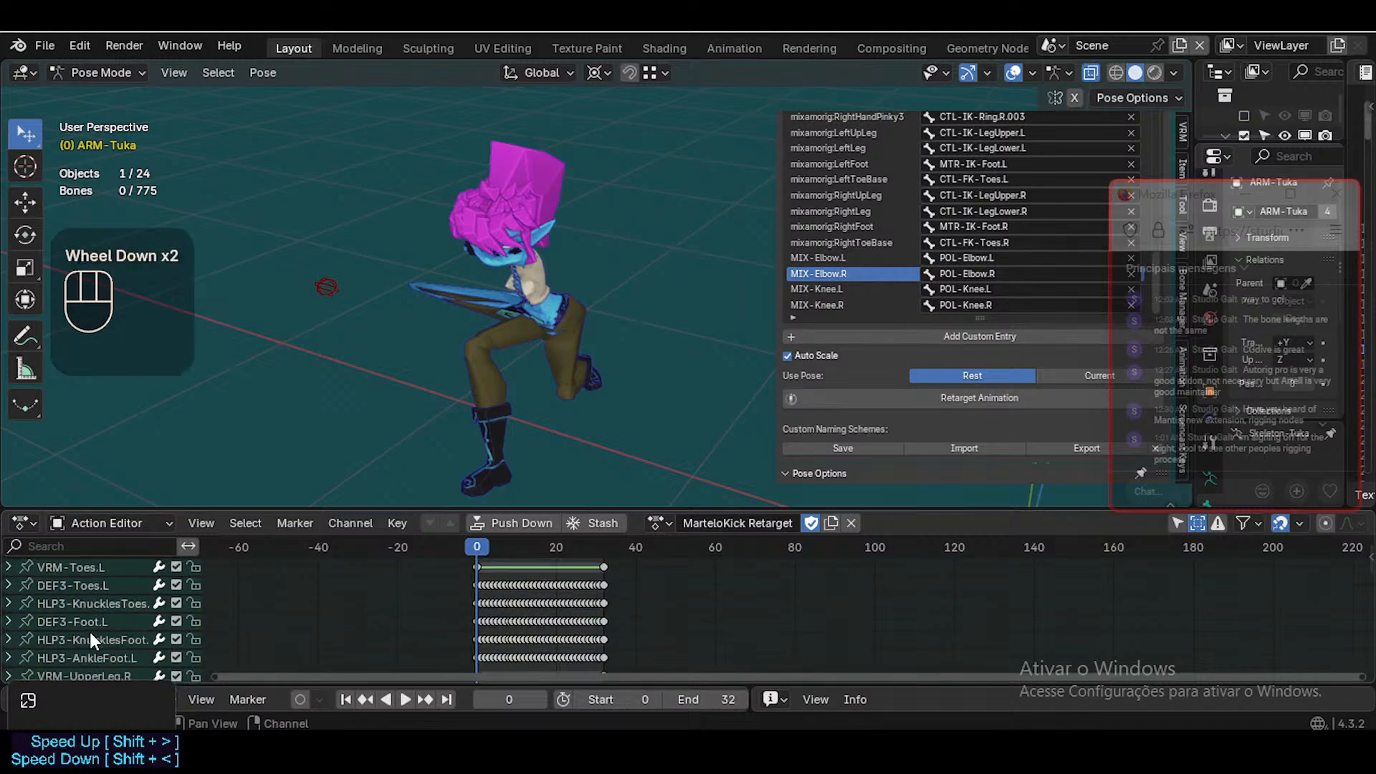
scroll(88, 630, "up", 1)
scroll(88, 630, "up", 4)
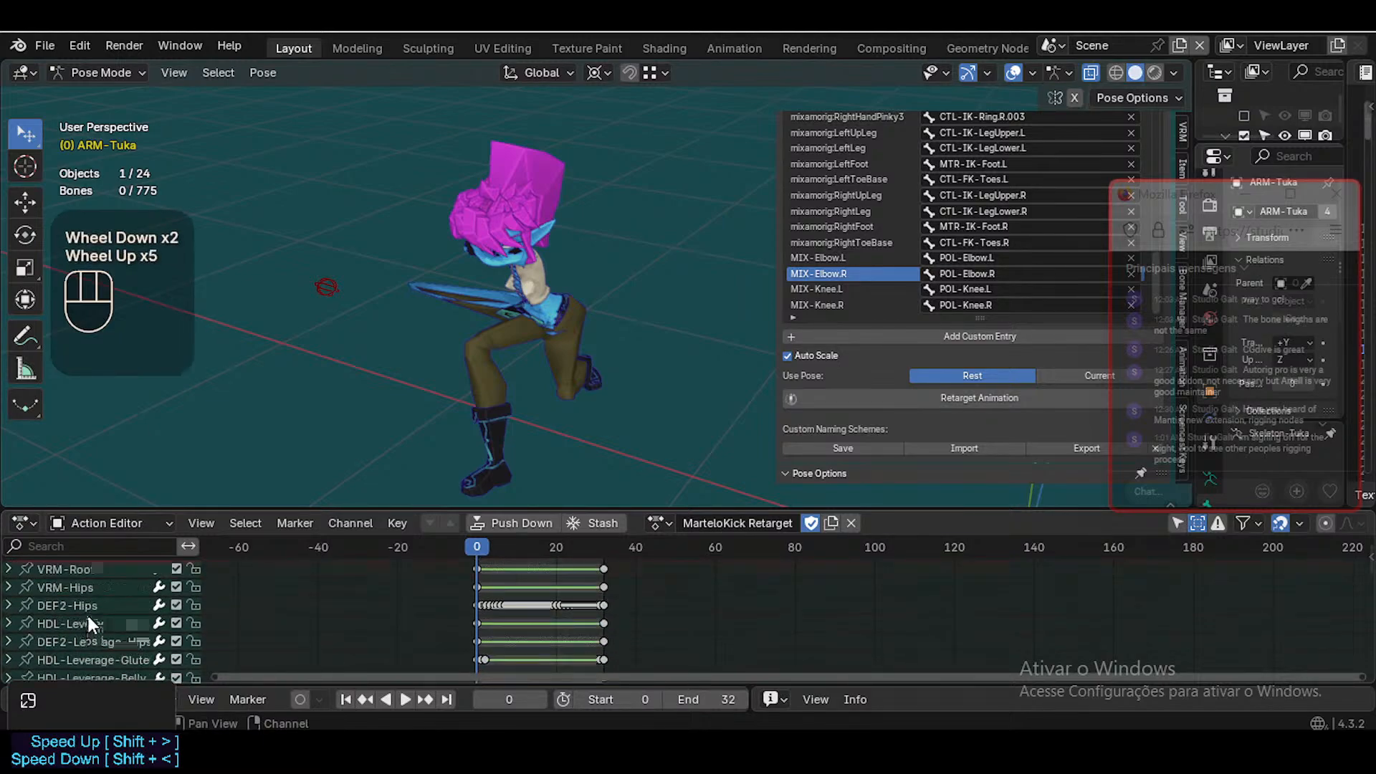
scroll(148, 596, "up", 2)
scroll(148, 609, "down", 7)
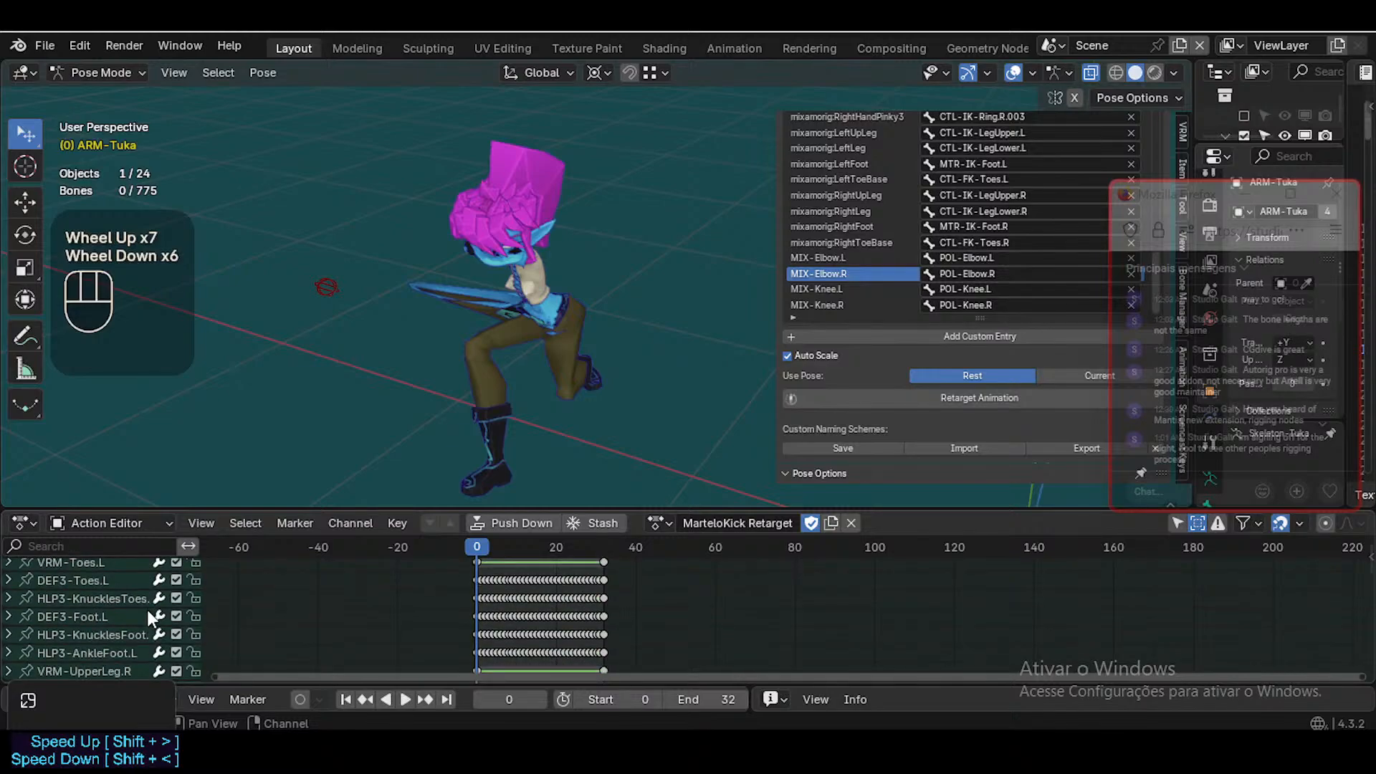
scroll(148, 609, "down", 6)
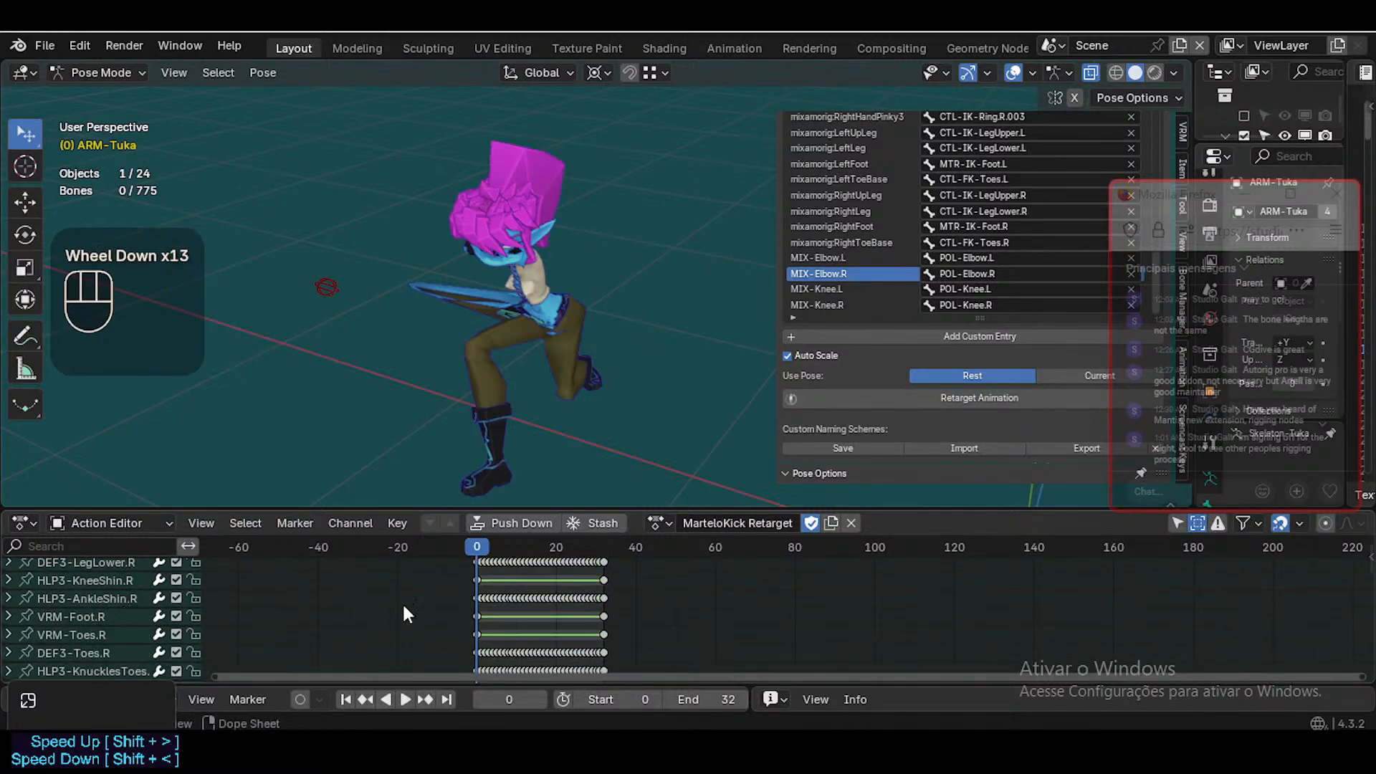
left_click(532, 615)
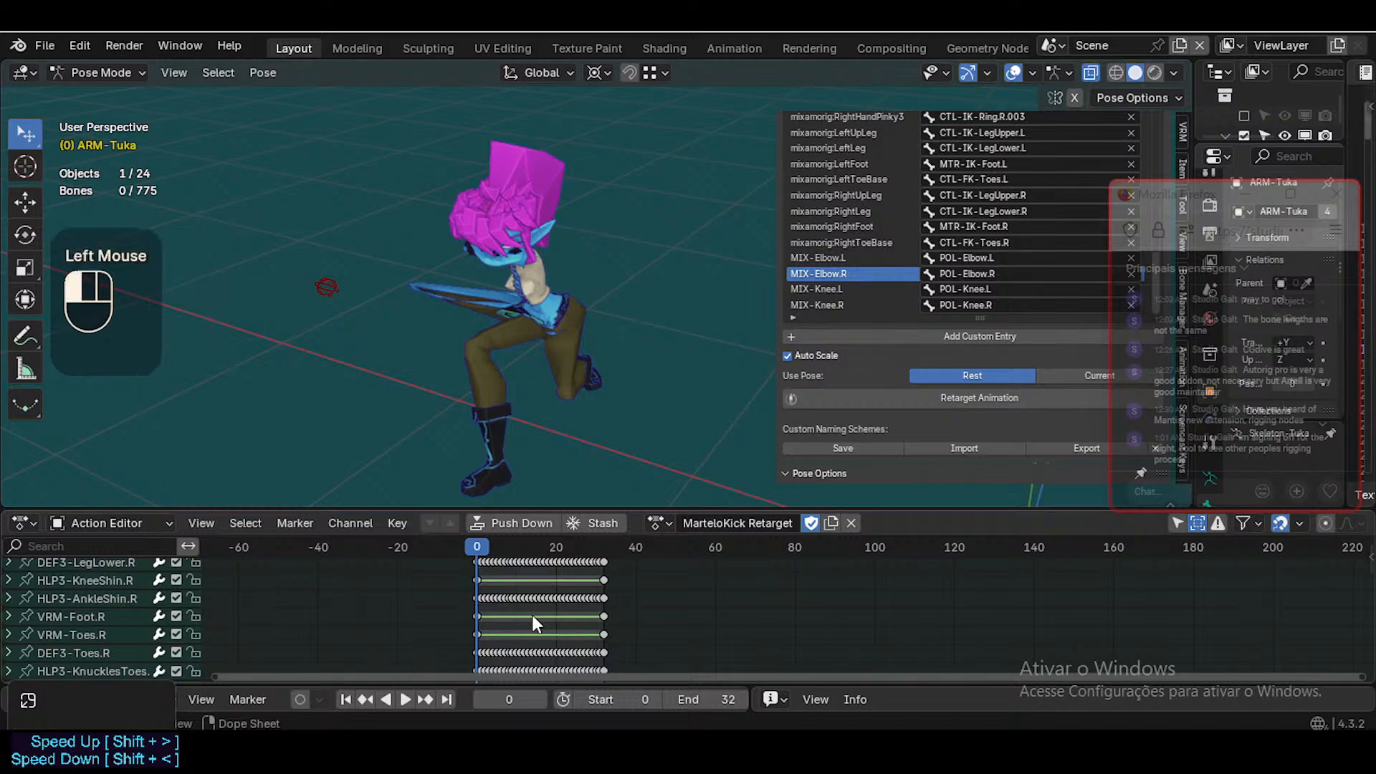
double_click(479, 554)
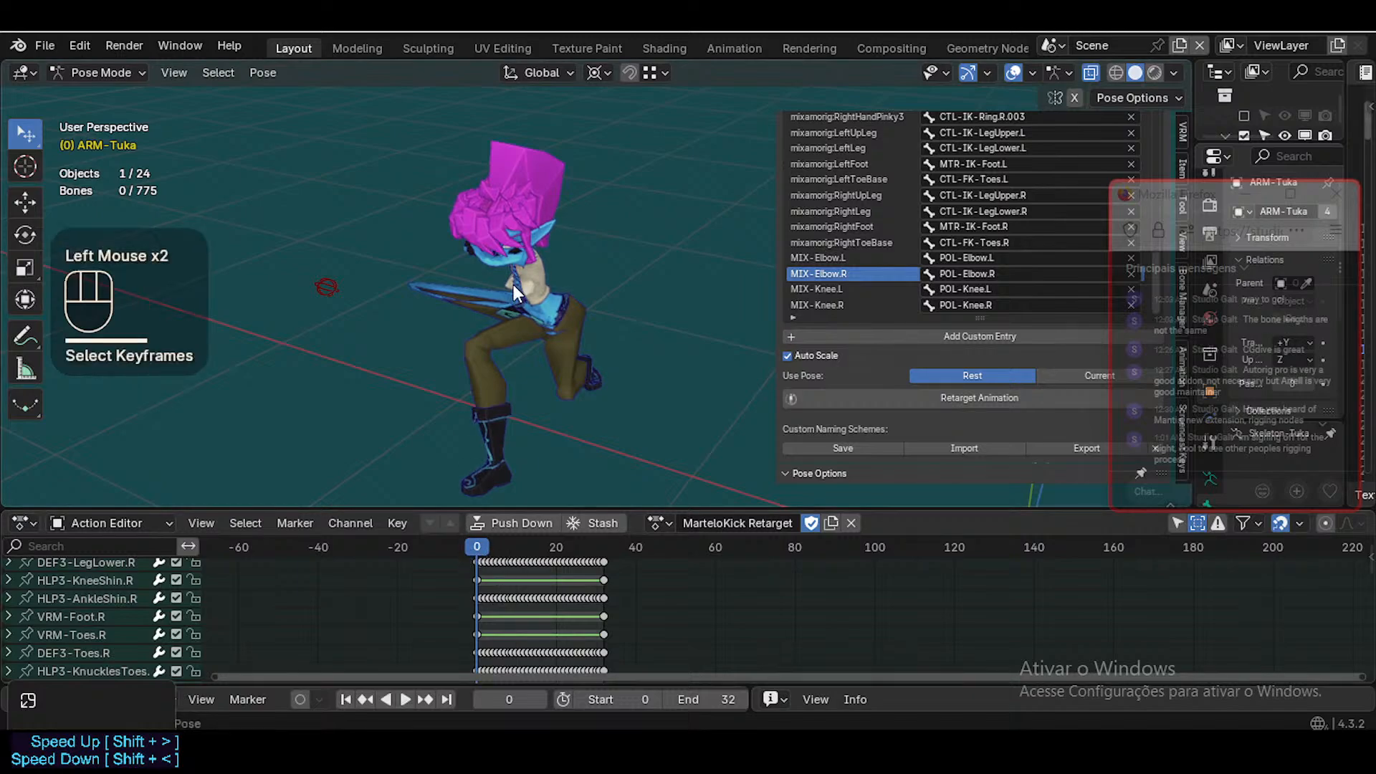
scroll(503, 365, "up", 1)
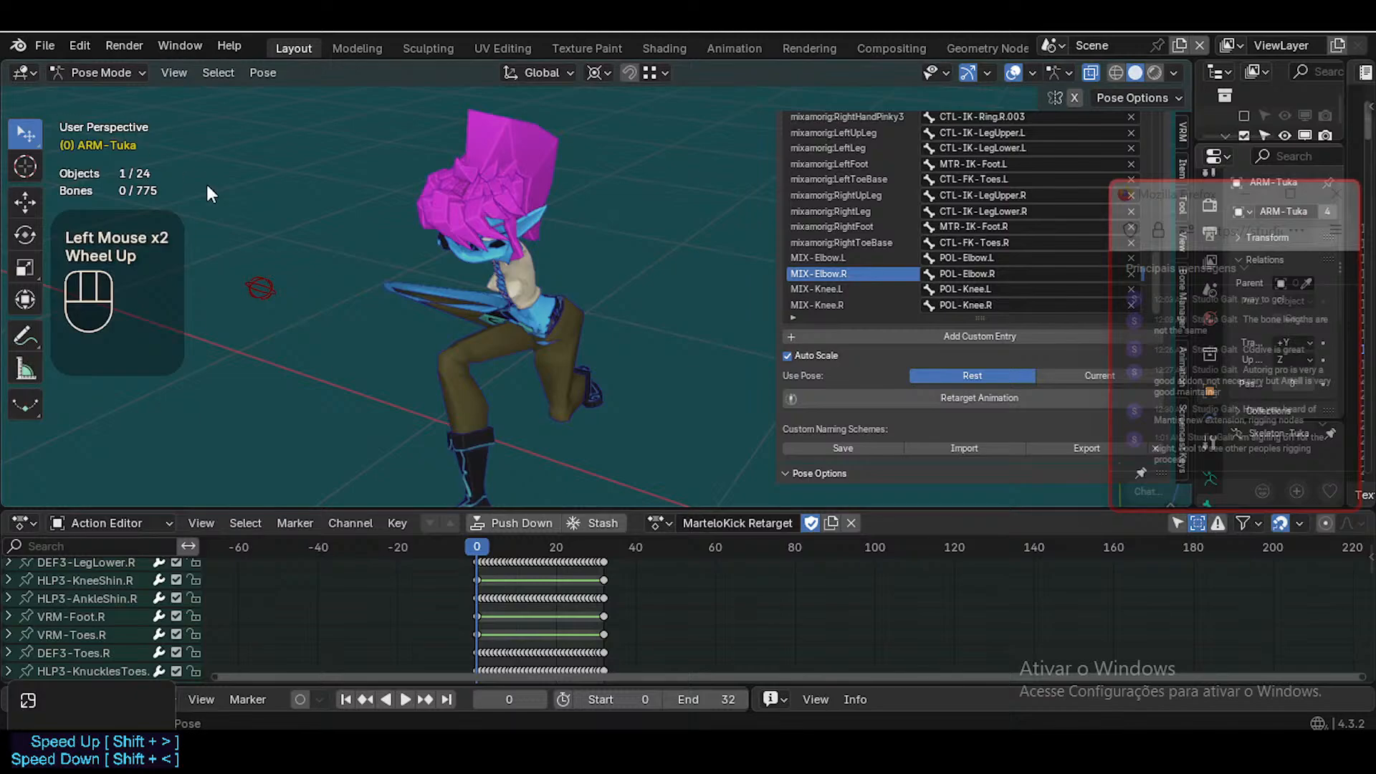
scroll(492, 390, "up", 2)
scroll(492, 396, "down", 2)
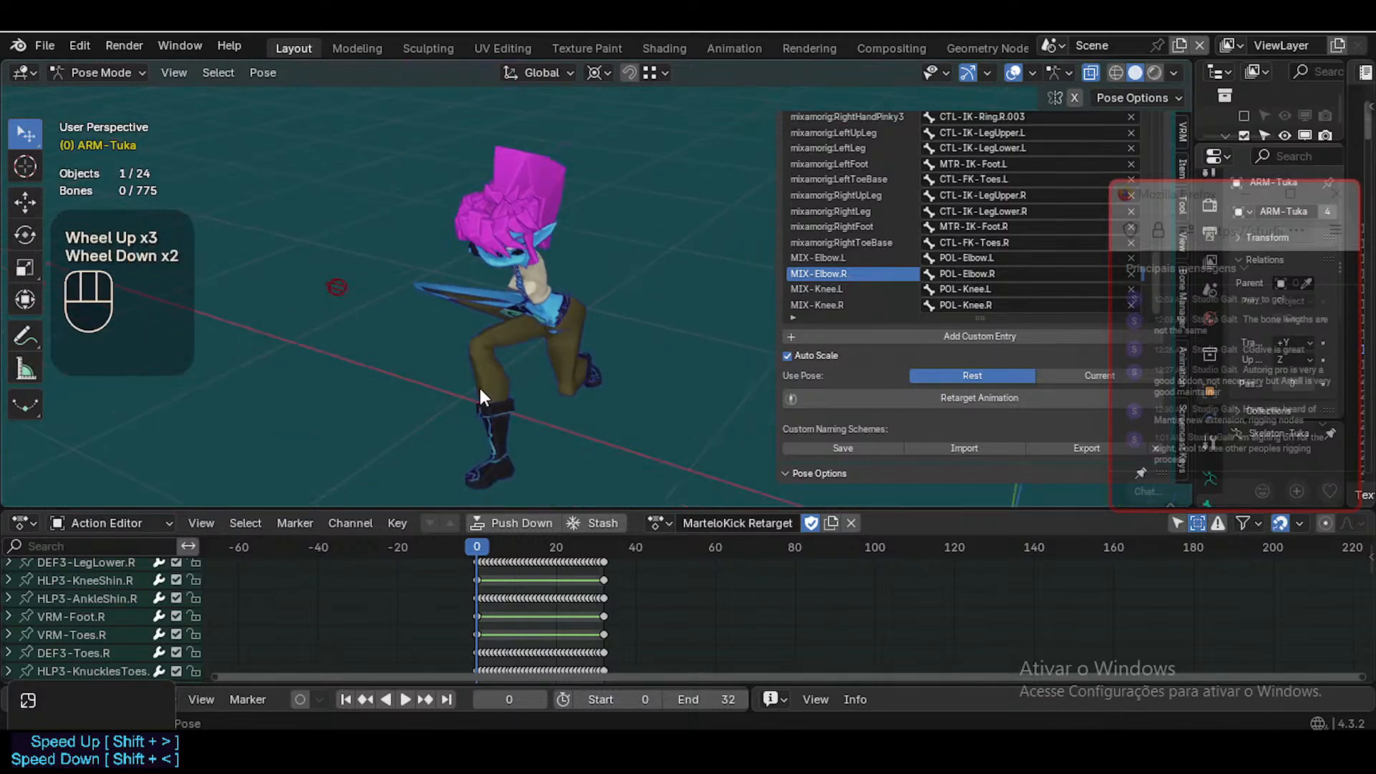
scroll(476, 391, "up", 2)
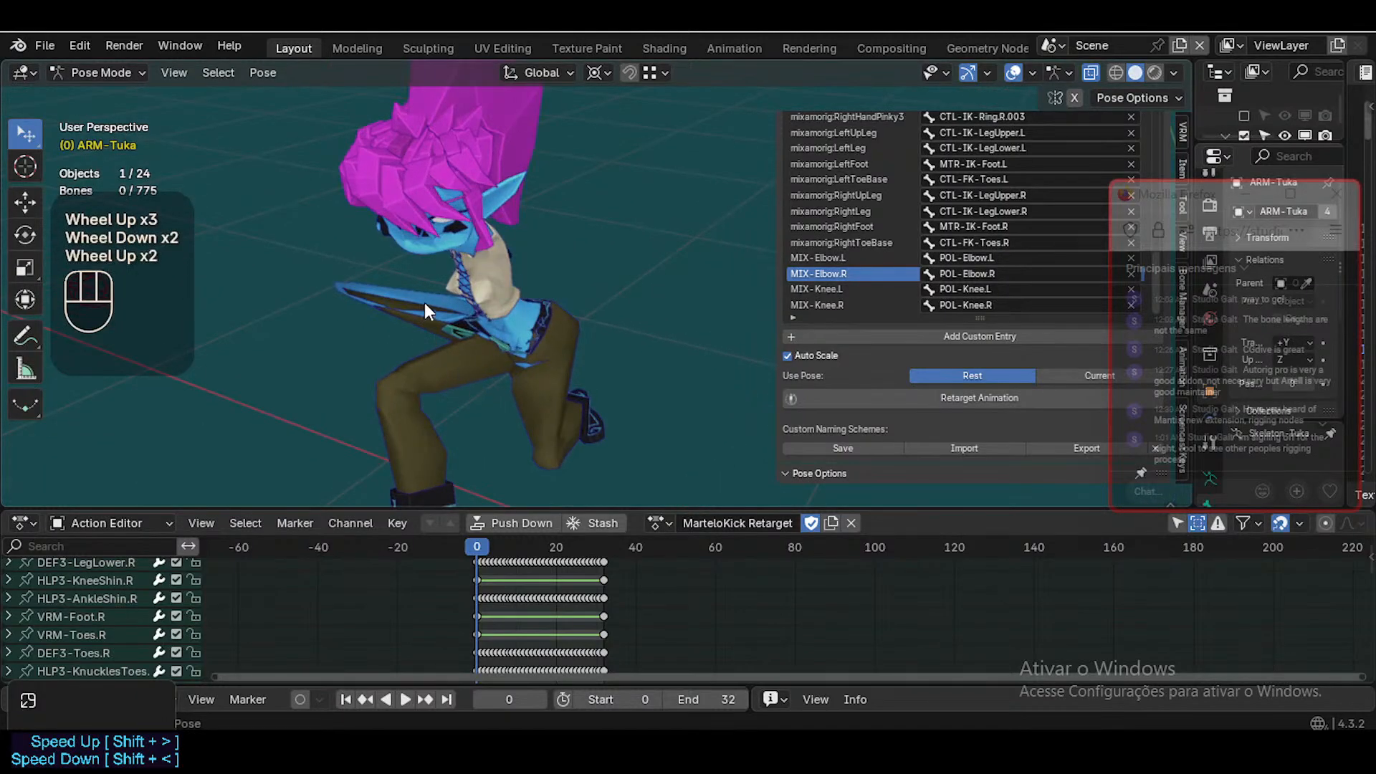
left_click(68, 46)
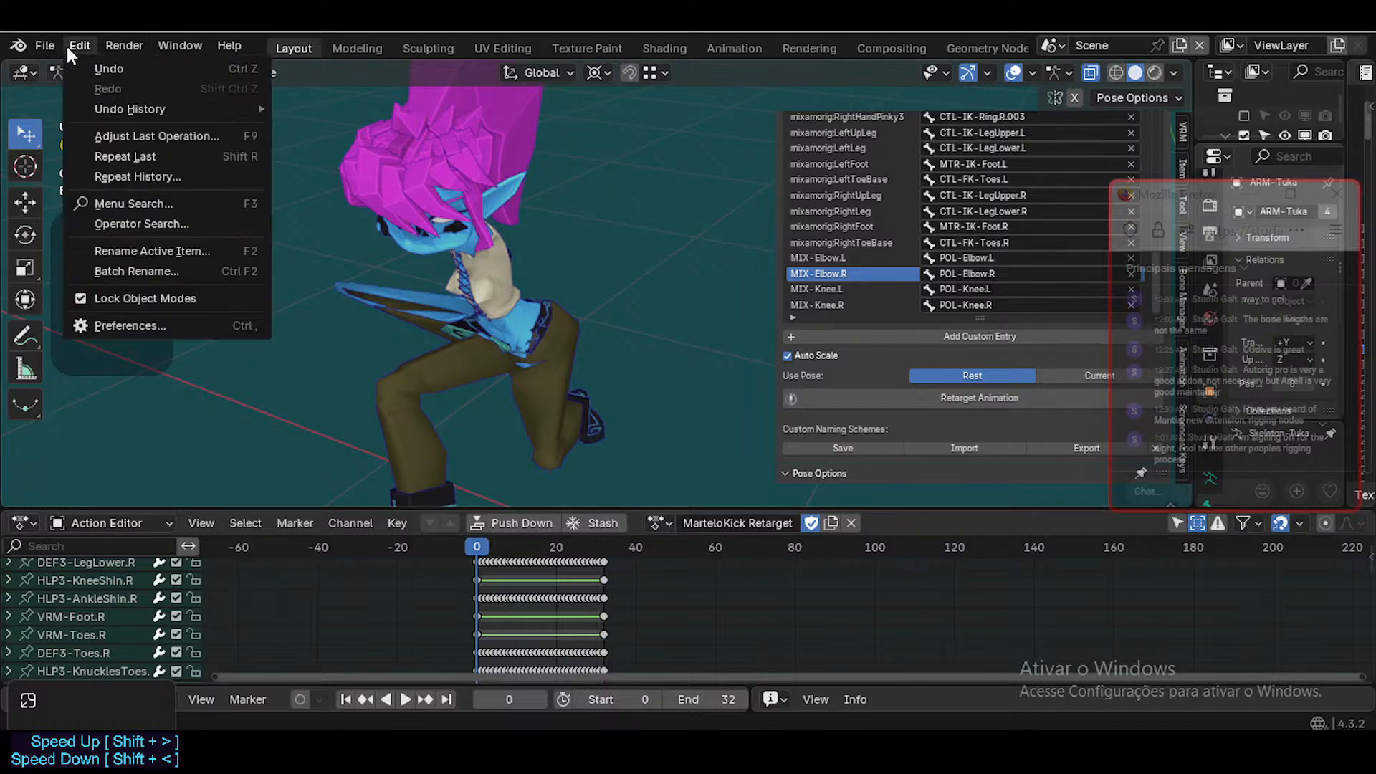
mouse_move(495, 546)
left_mouse_down()
mouse_move(525, 554)
mouse_move(476, 549)
left_mouse_up()
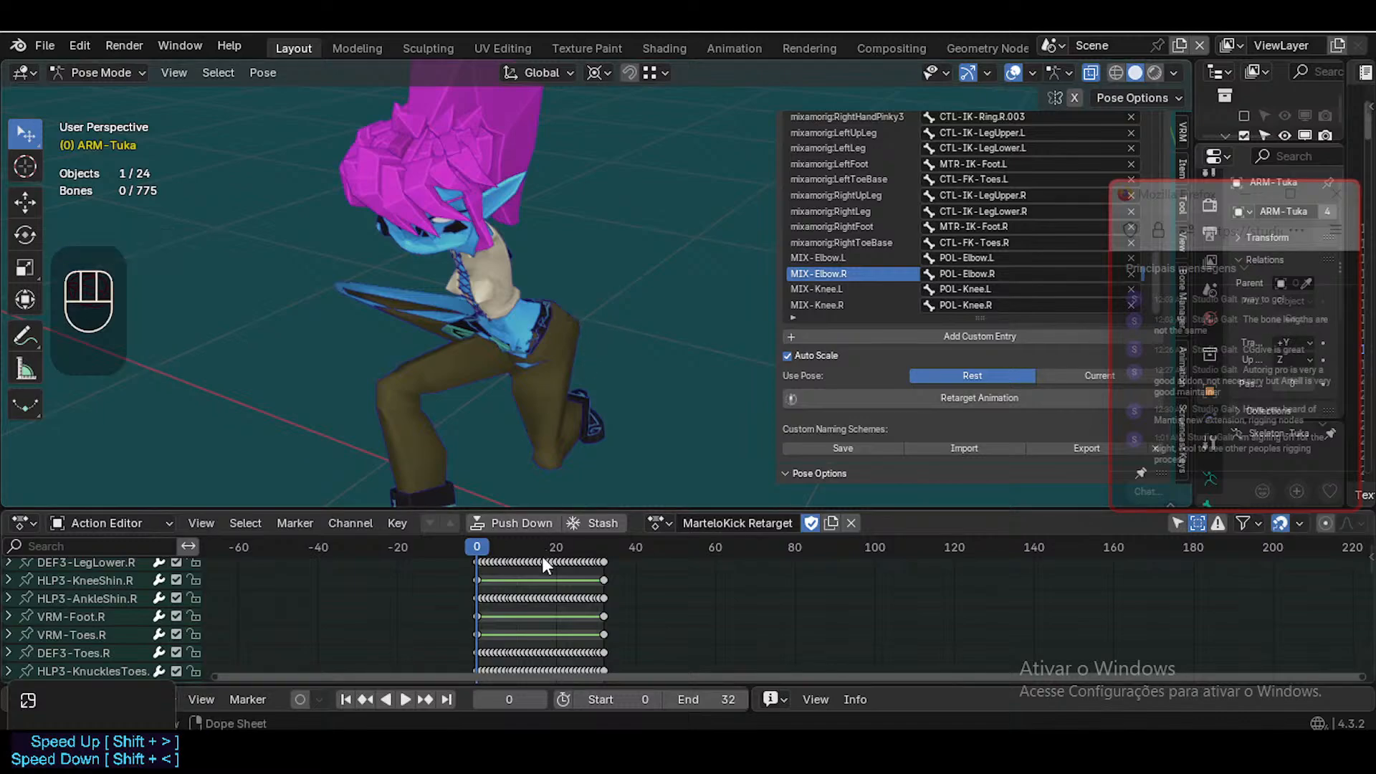
key("r")
left_click(490, 578)
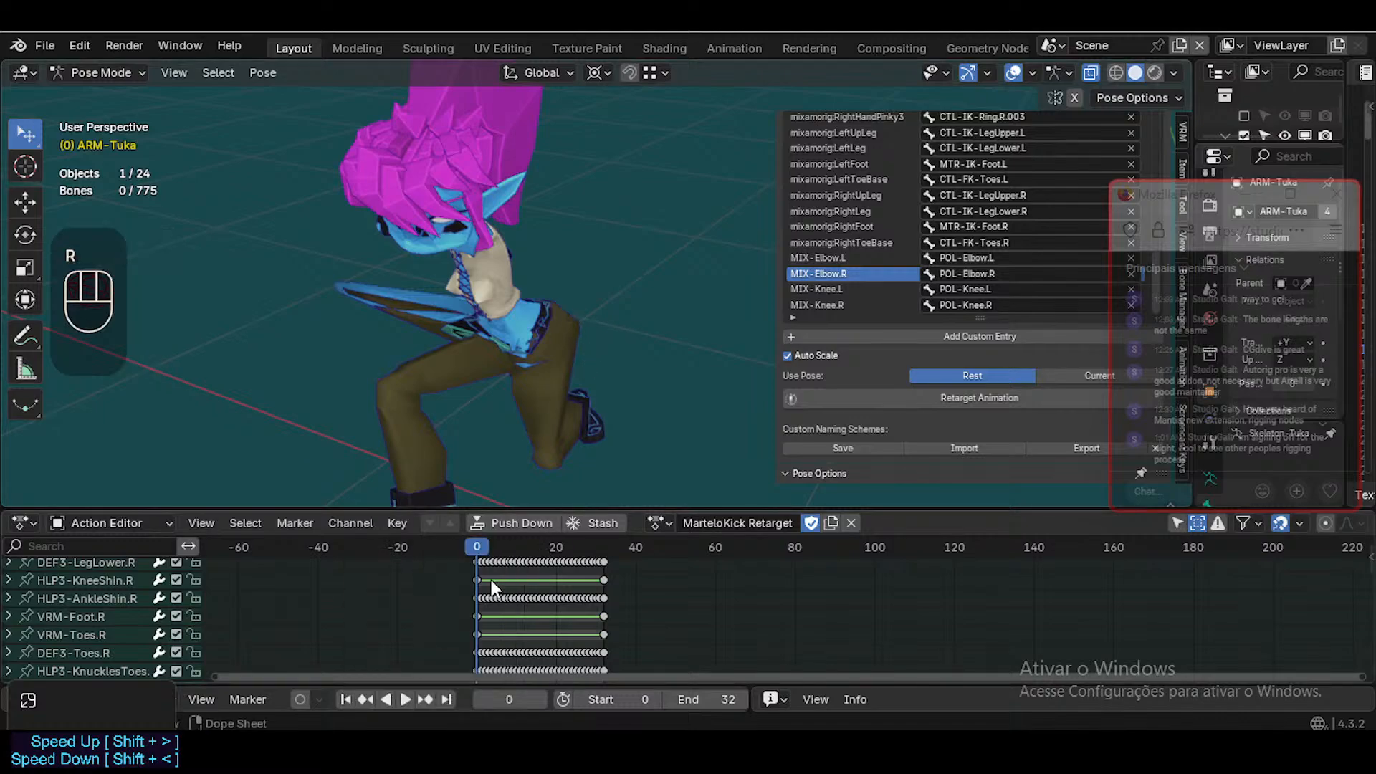
key("t")
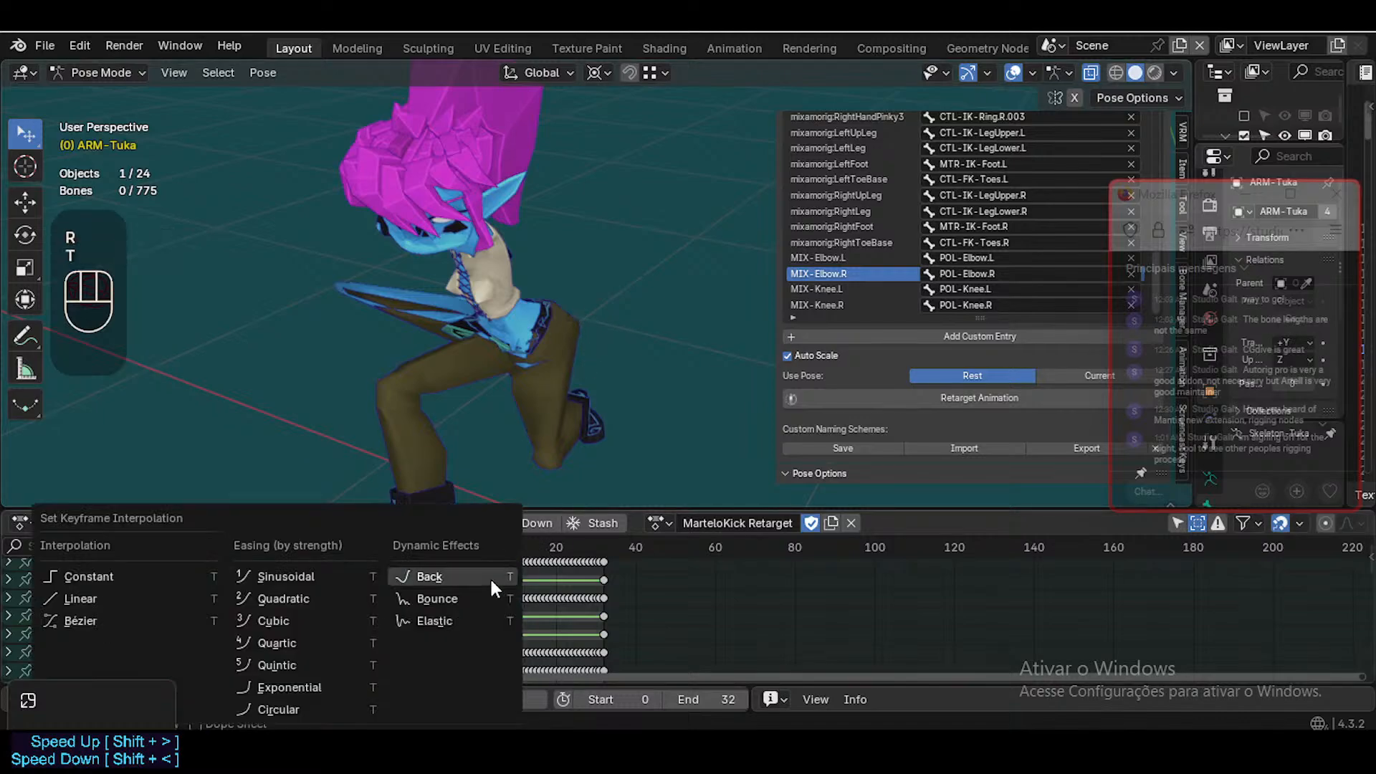
left_click(142, 571)
scroll(518, 597, "down", 3)
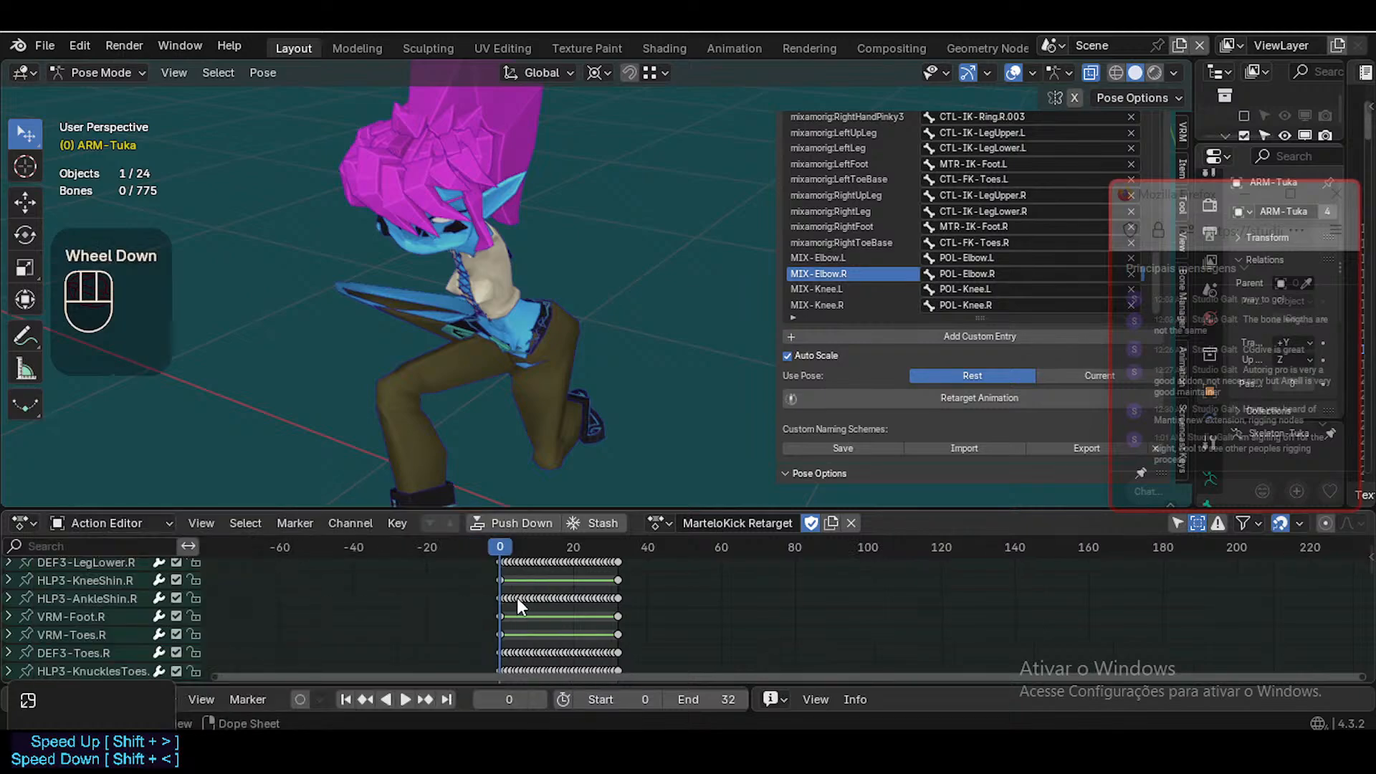
scroll(625, 584, "up", 3)
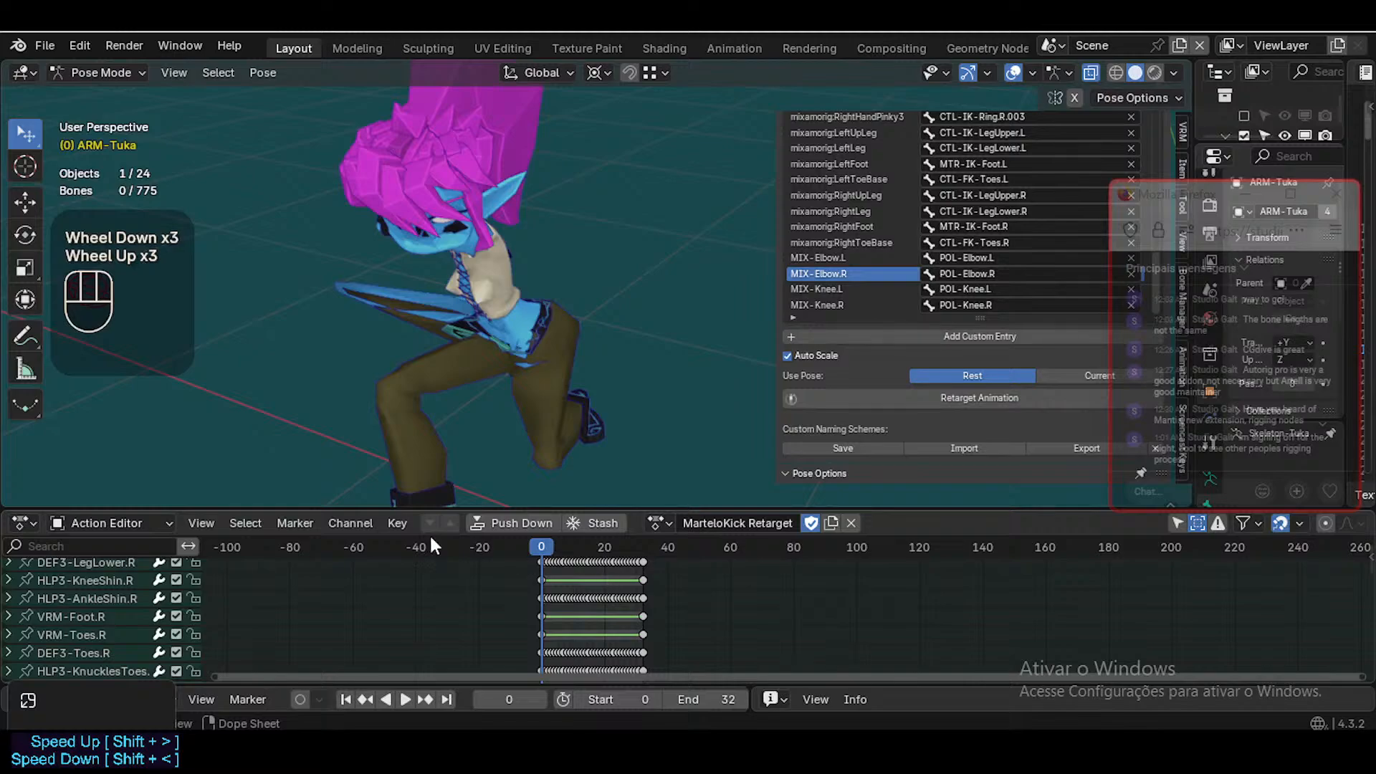
Examine the character's face, torso and arms at frame 0 from several angles
scroll(534, 434, "down", 2)
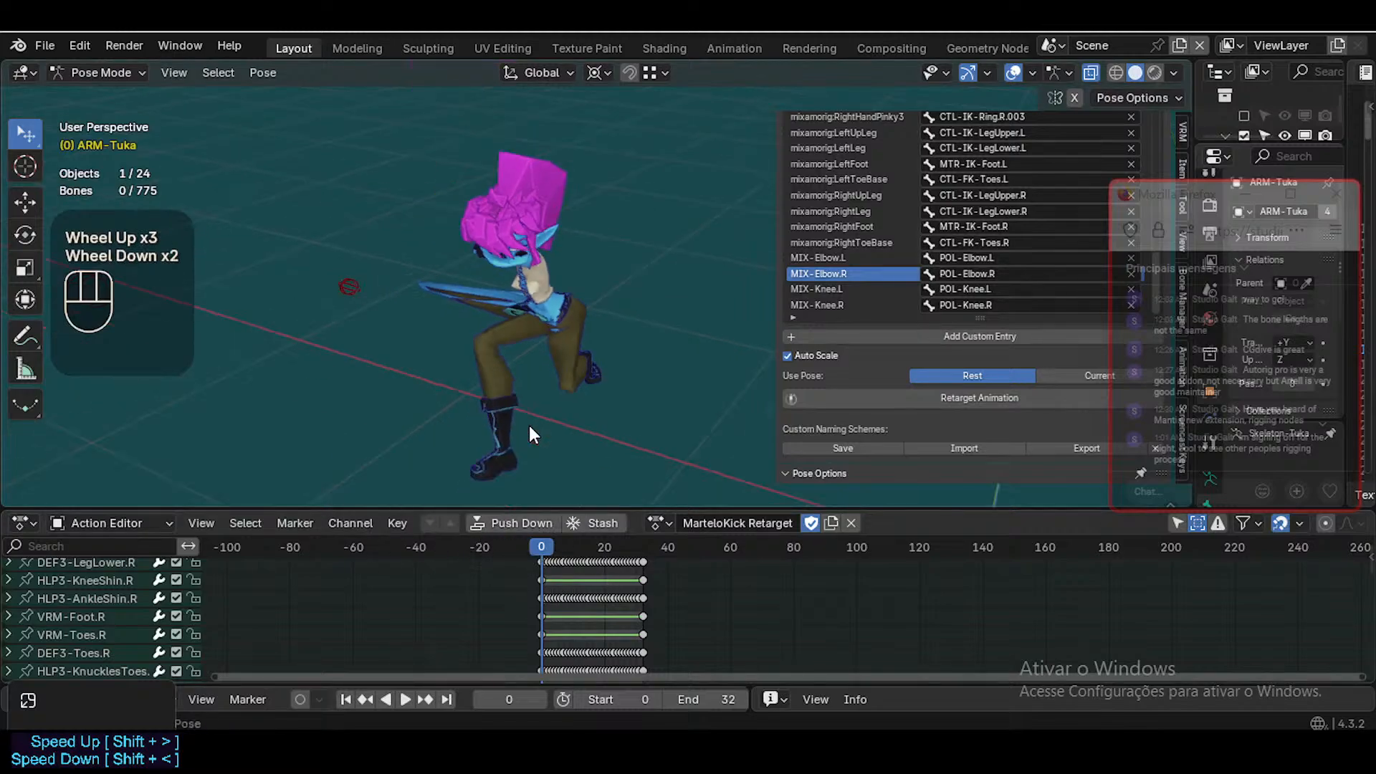
key("shift+grave")
key("w")
key("a")
key("a")
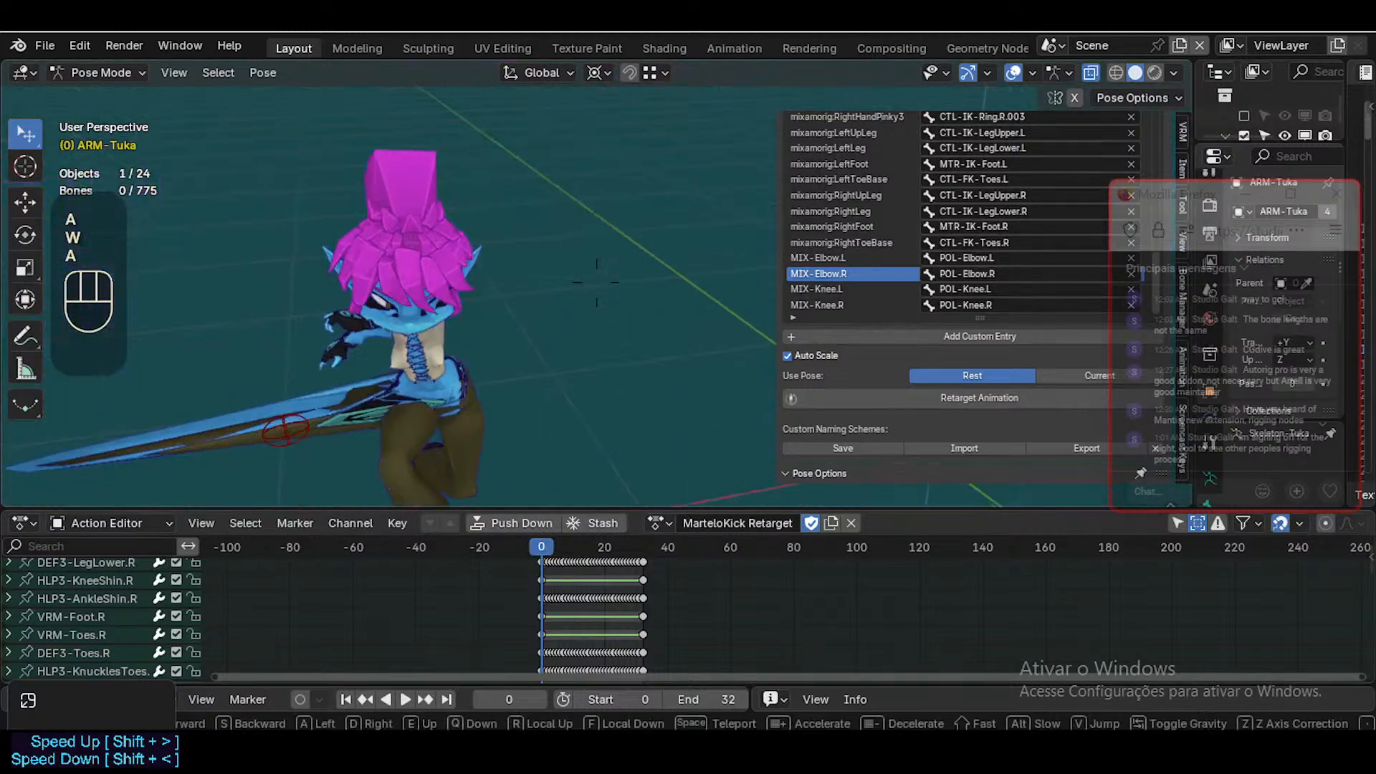
key("s")
key("w")
key("d")
key("w")
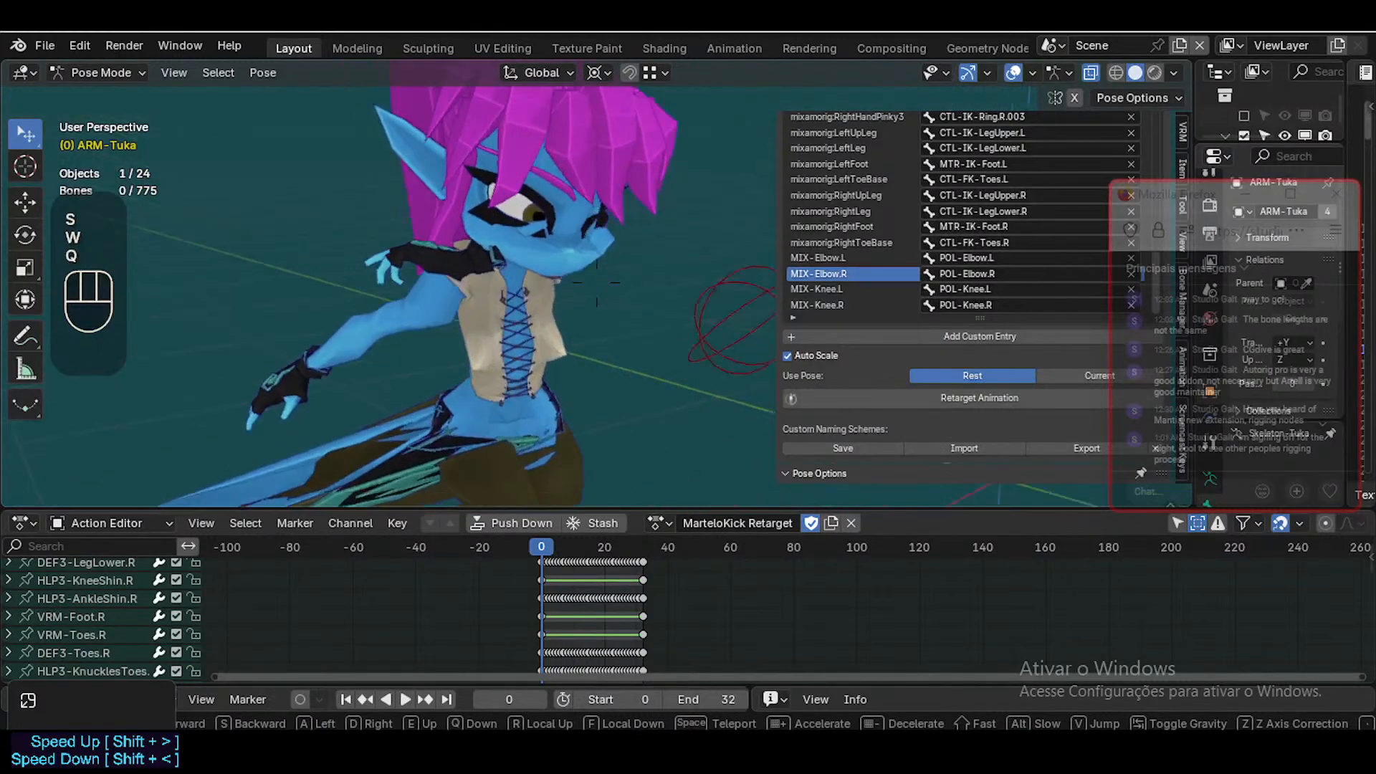
key("d")
key("s")
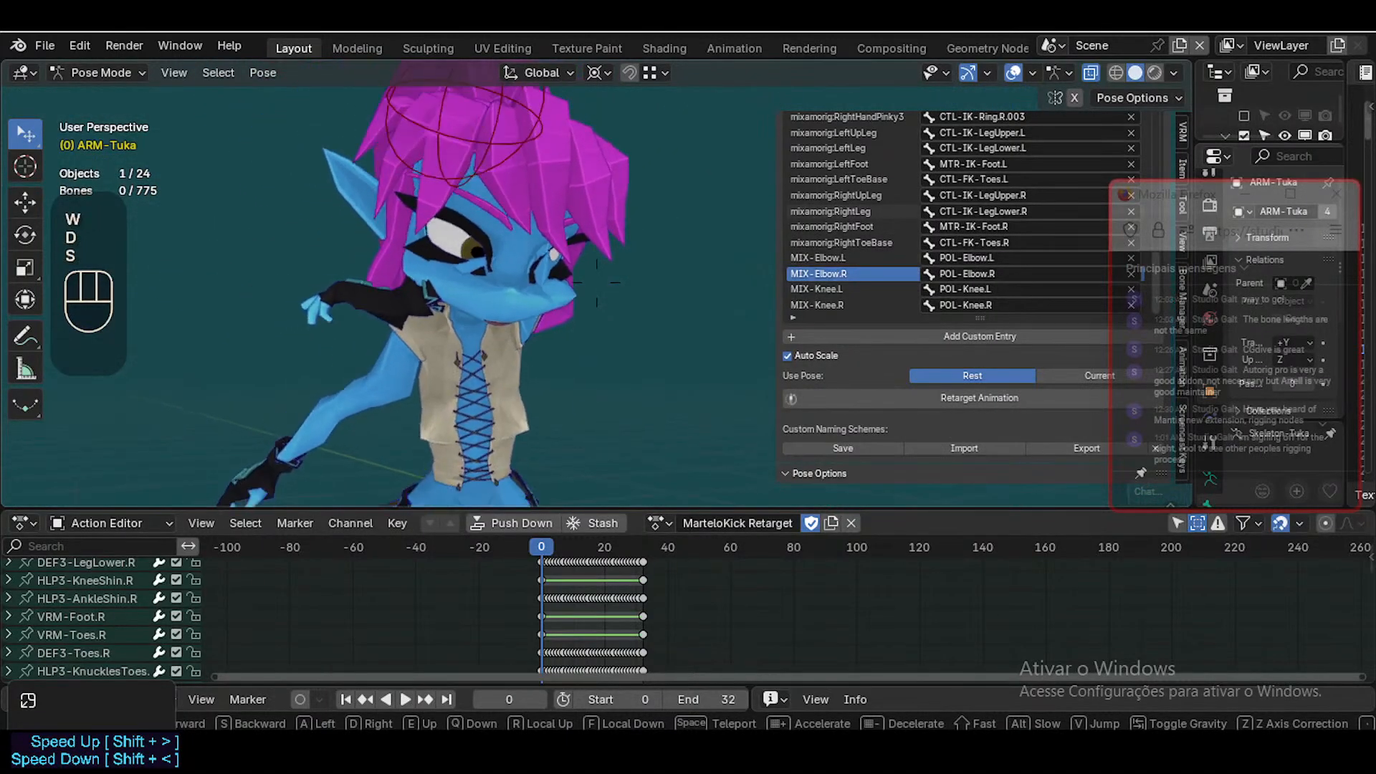
key("d")
key("d")
key("d")
key("d")
key("d")
key("a")
key("w")
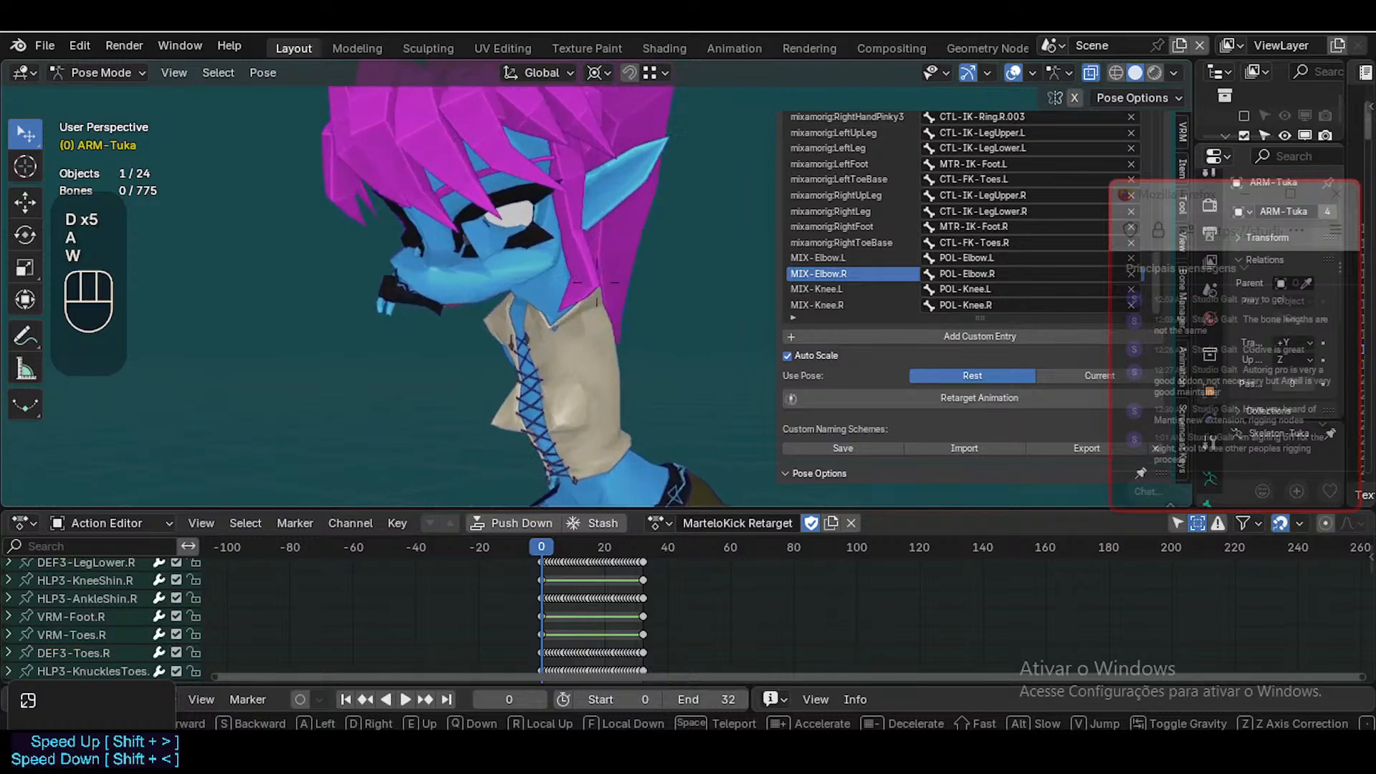
key("a")
key("s")
key("w")
key("a")
key("w")
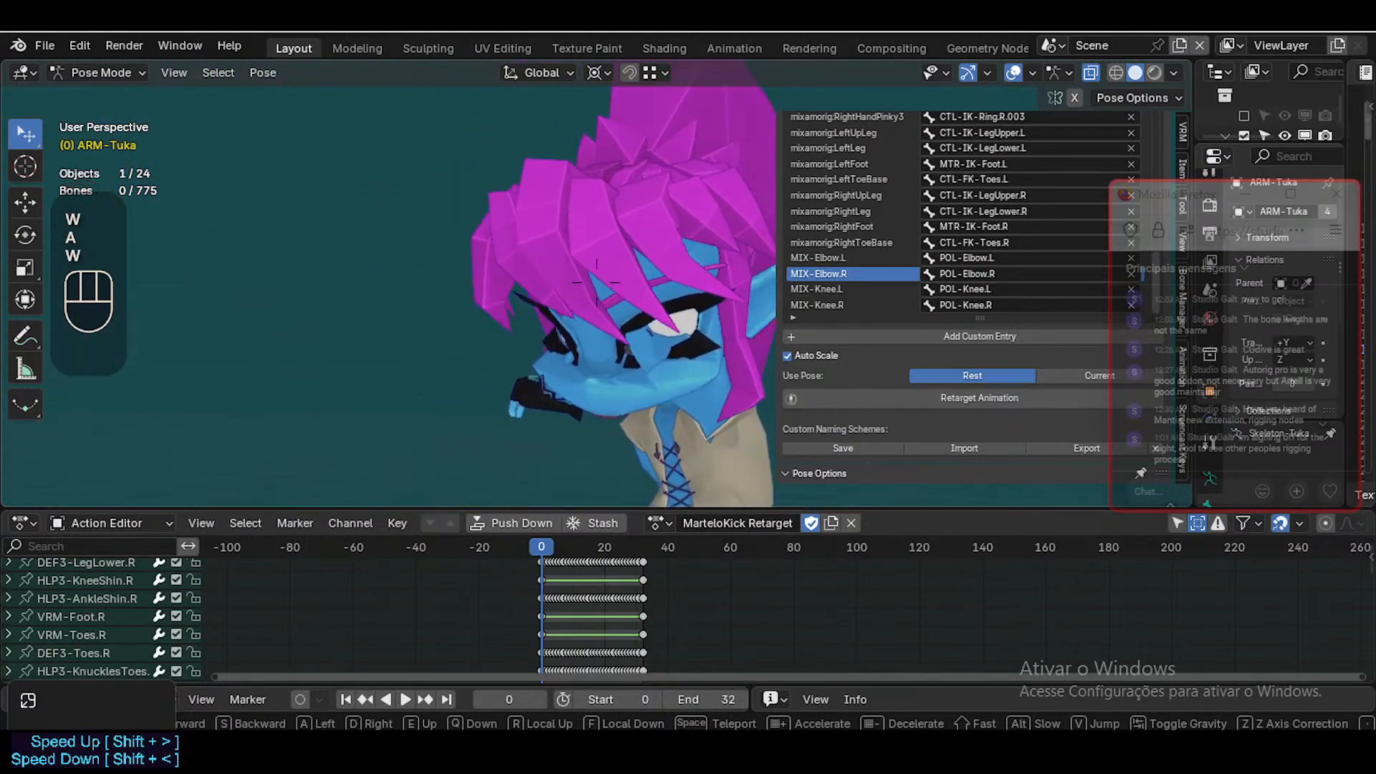
key("s")
key("d")
key("shift+d")
left_click(422, 592)
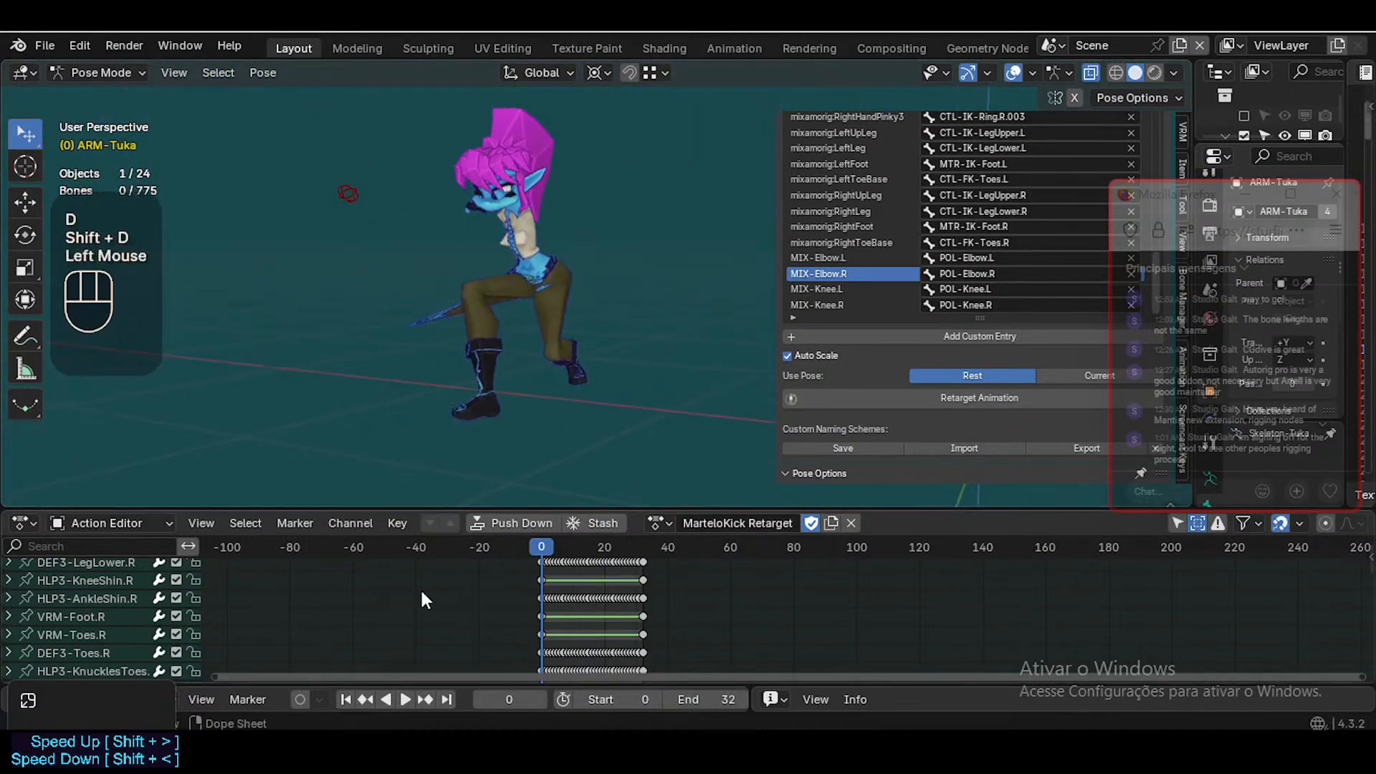
Scrub the animation to frame 12 and examine the stretched spike of the leg mesh up close
mouse_move(530, 548)
left_mouse_down()
mouse_move(613, 545)
mouse_move(556, 541)
left_mouse_up()
key("shift+grave")
key("d")
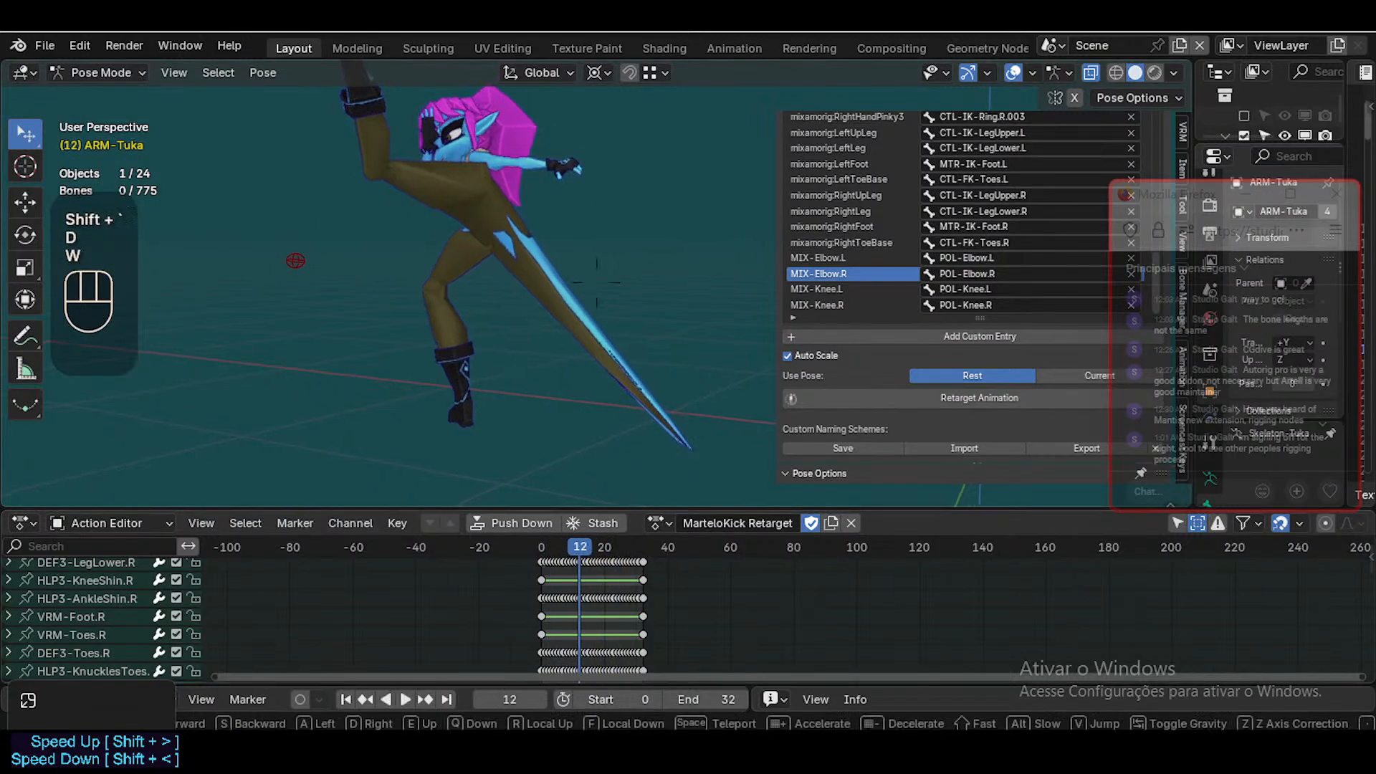
key("w")
key("w")
left_click(570, 305)
Switch to Object Mode with the 0-Body-Tuka mesh selected, and save the file
key("ctrl+Tab")
left_click(578, 265)
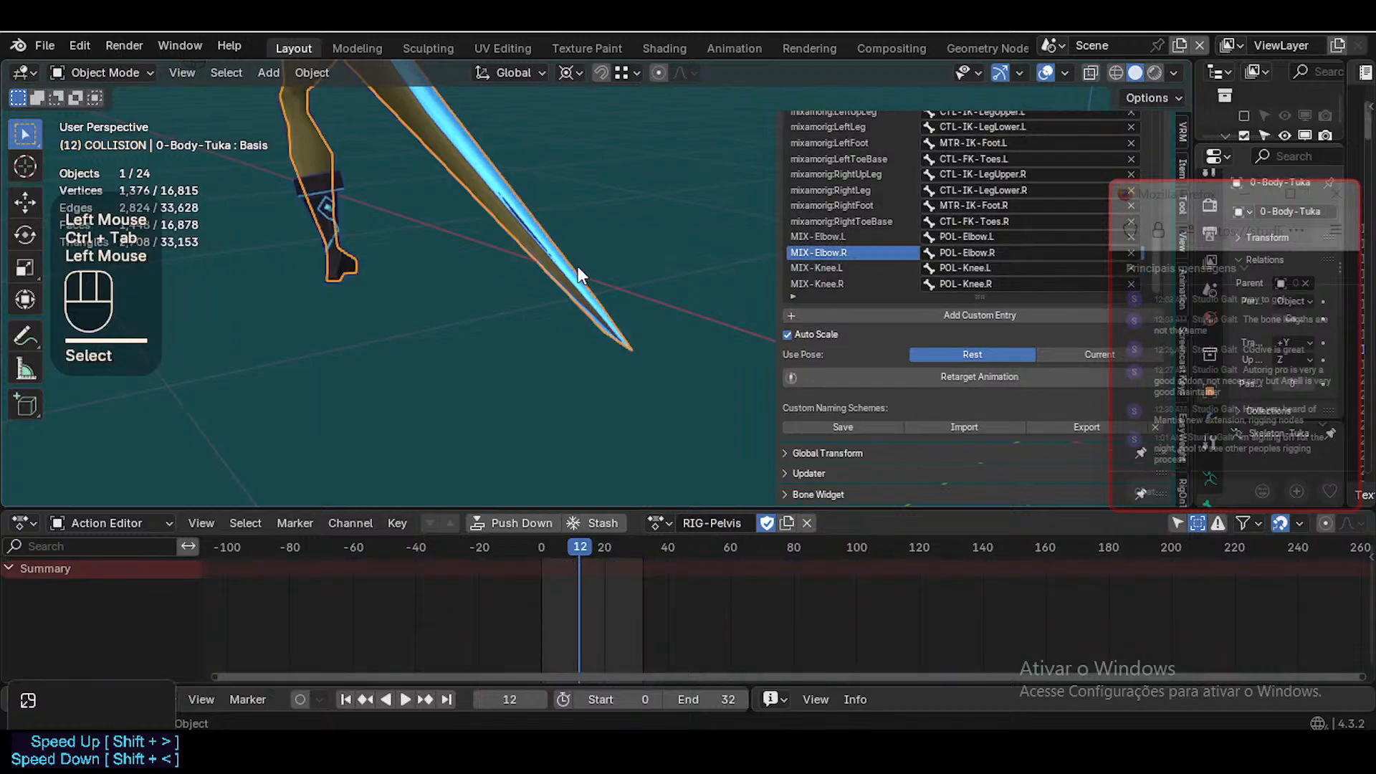
key("shift+grave")
left_click(573, 200)
key("ctrl+s")
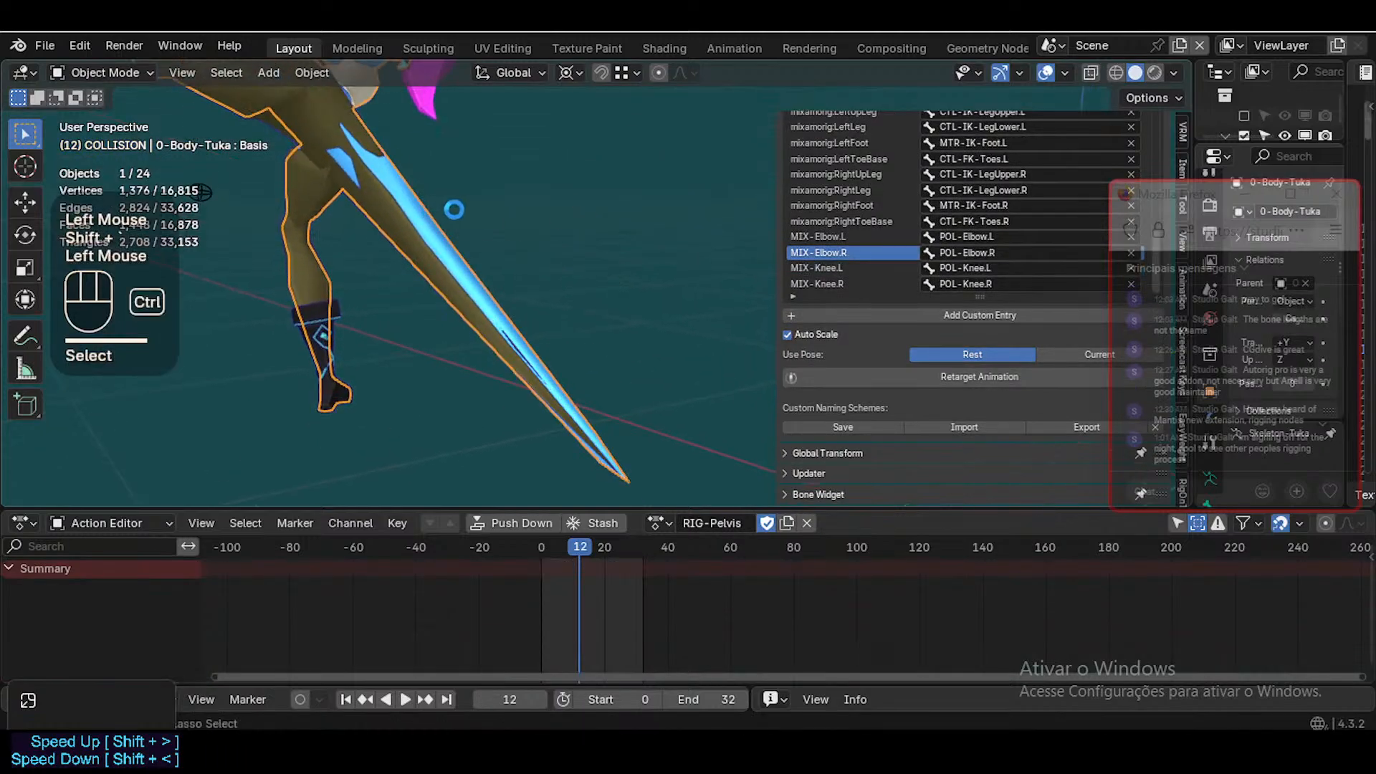
Examine the stretched part of the body and trousers at frame 12 down to its tip
key("shift+grave")
key("d")
key("d")
key("d")
key("d")
key("d")
key("d")
key("d")
key("d")
key("d")
key("d")
key("d")
key("d")
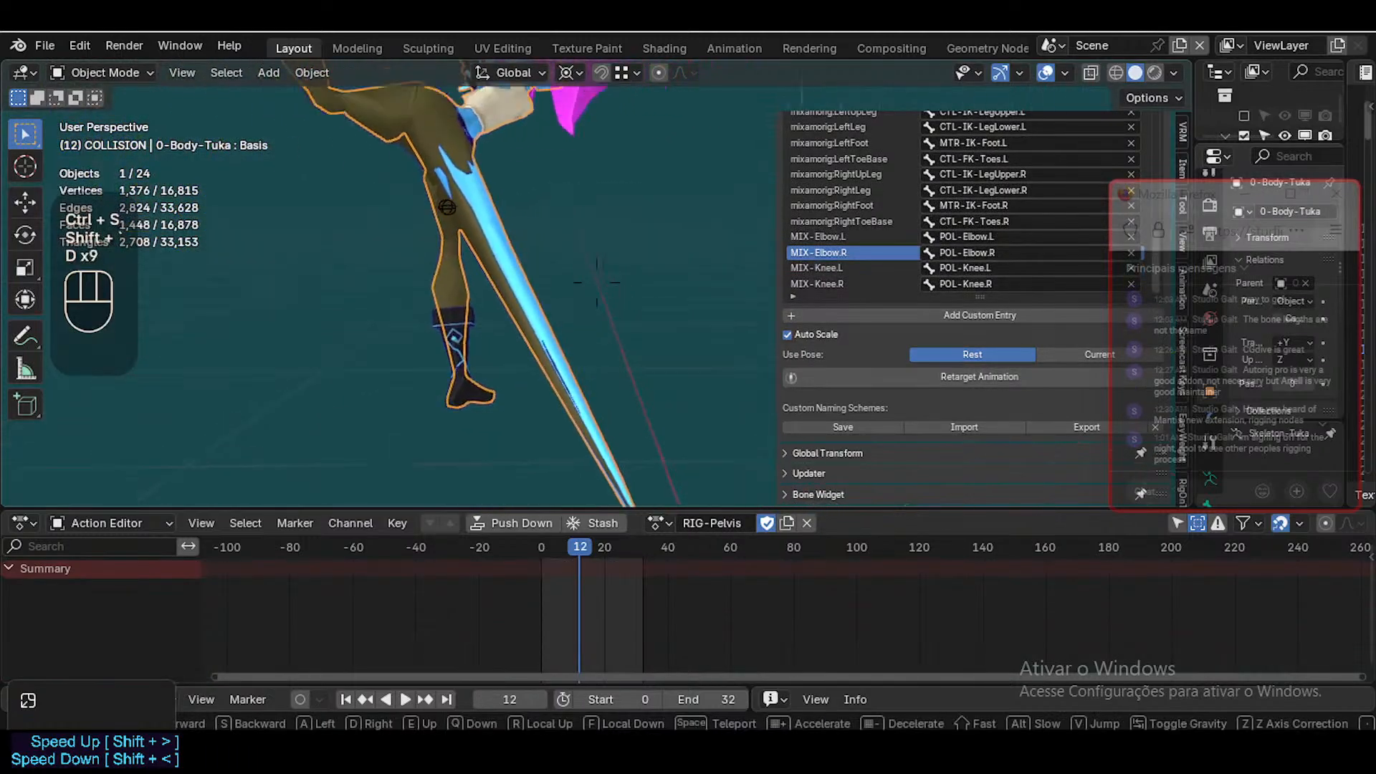
key("s")
key("w")
left_click(467, 173)
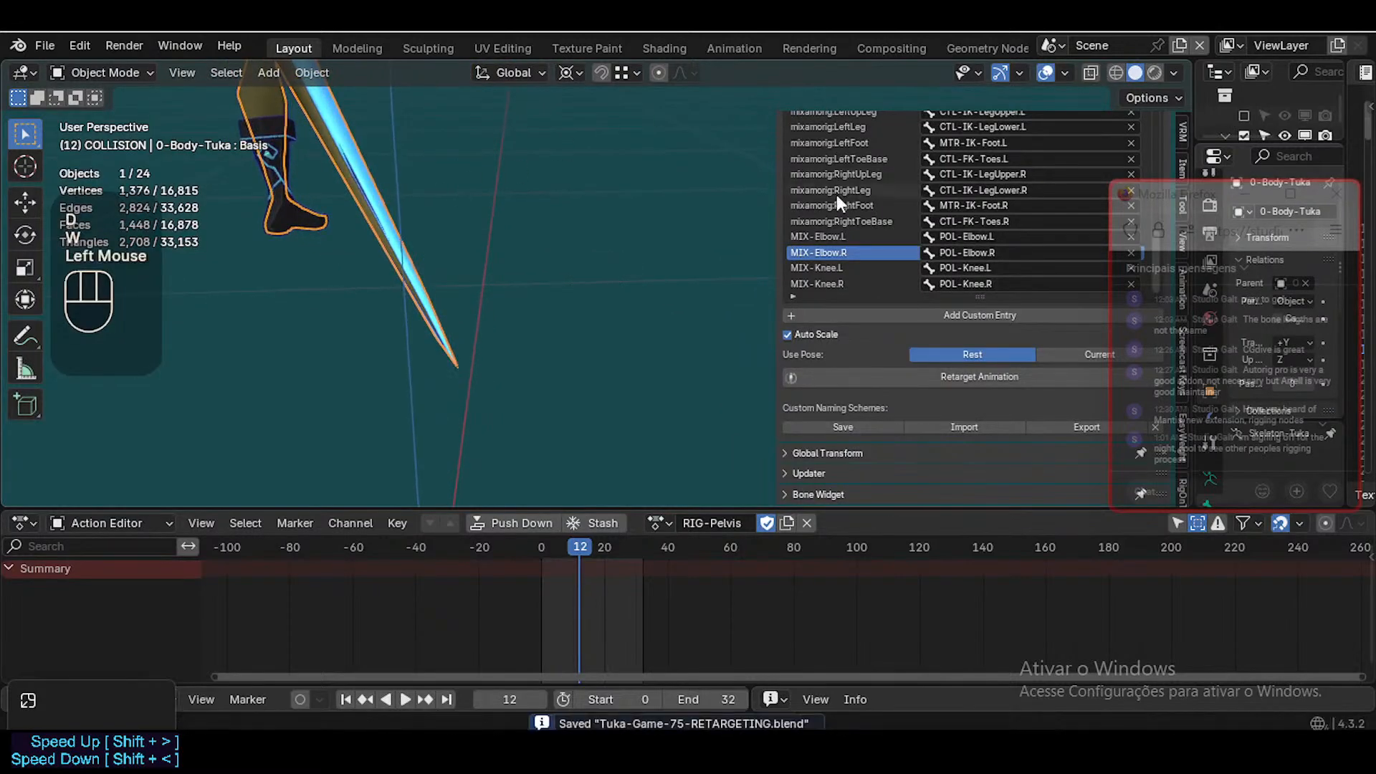
Collapse the Retargeting settings and enlarge the 3D viewport, moving the chat window out of the way
scroll(889, 225, "up", 3)
scroll(894, 223, "up", 13)
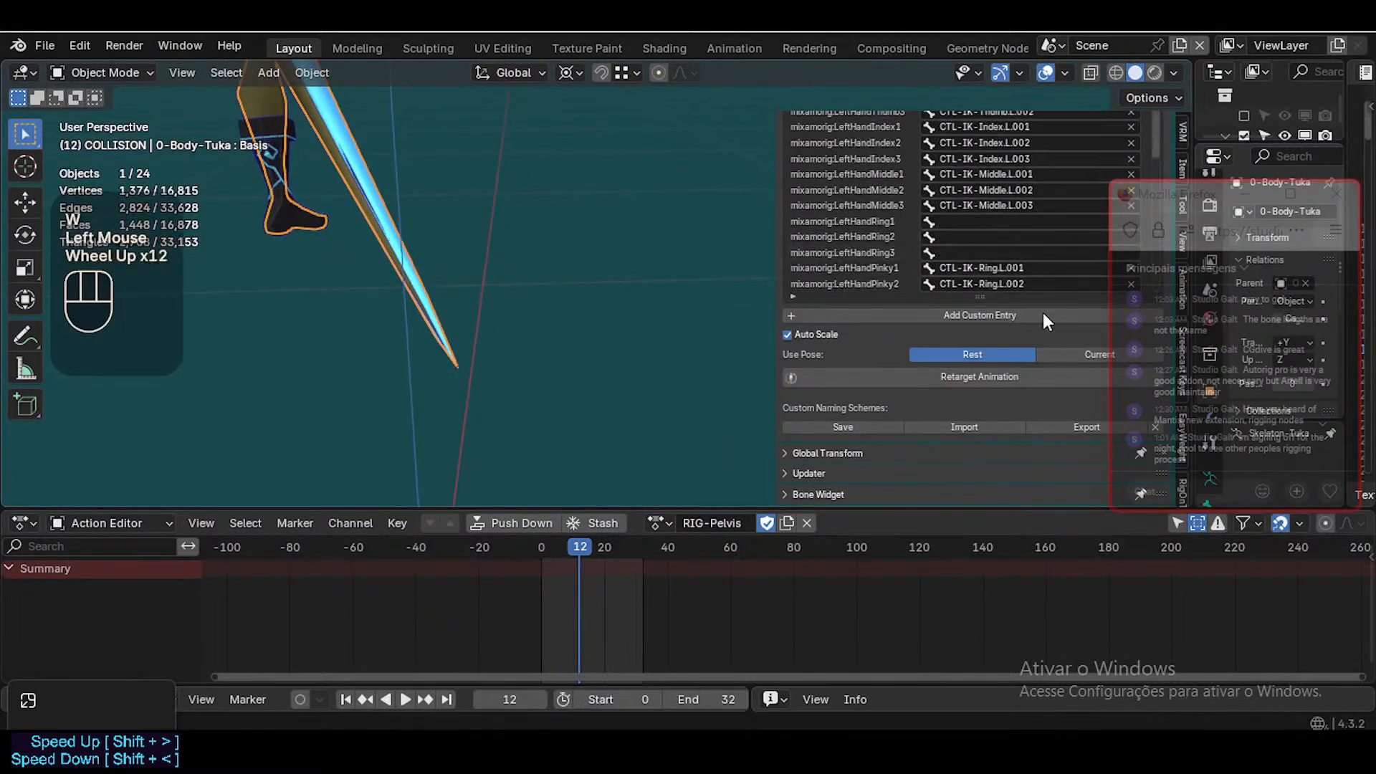
scroll(1018, 347, "up", 7)
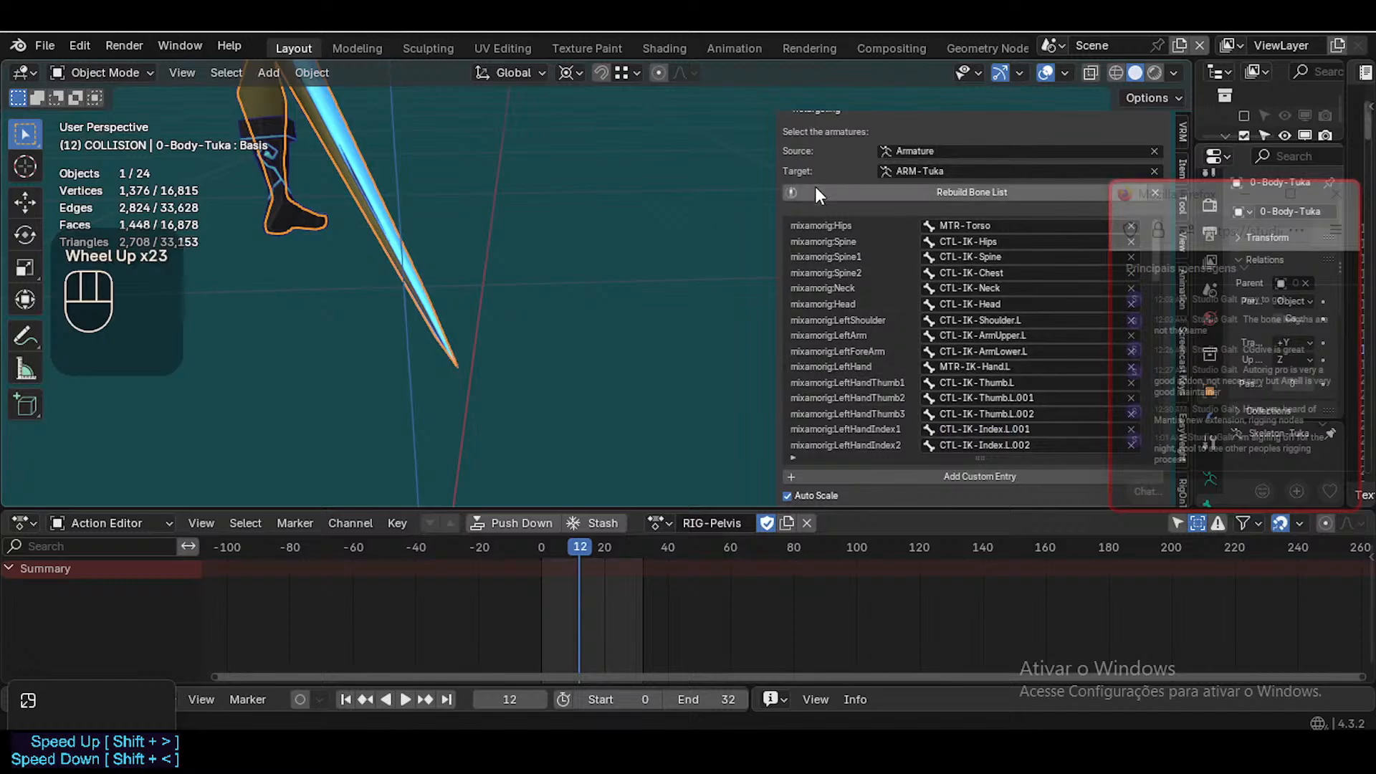
scroll(944, 139, "up", 3)
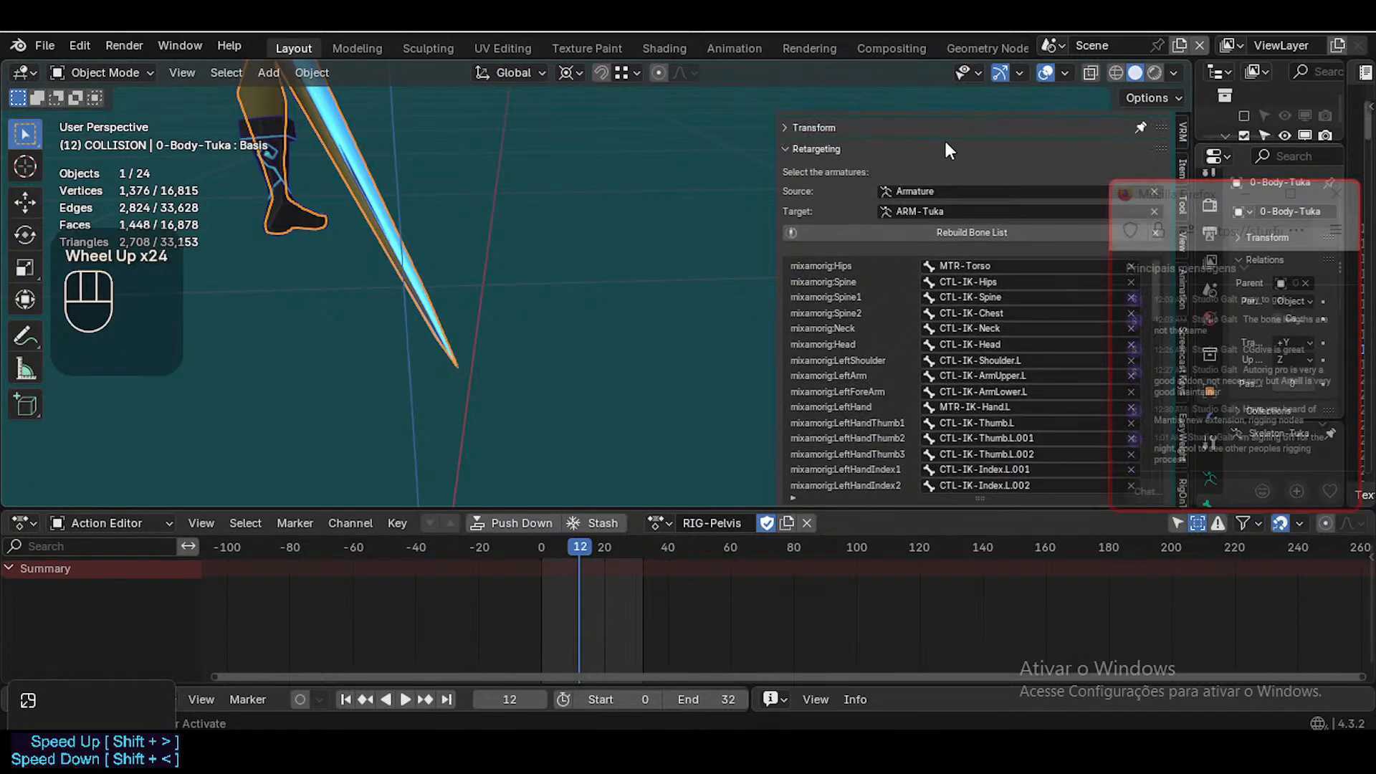
left_click(817, 185)
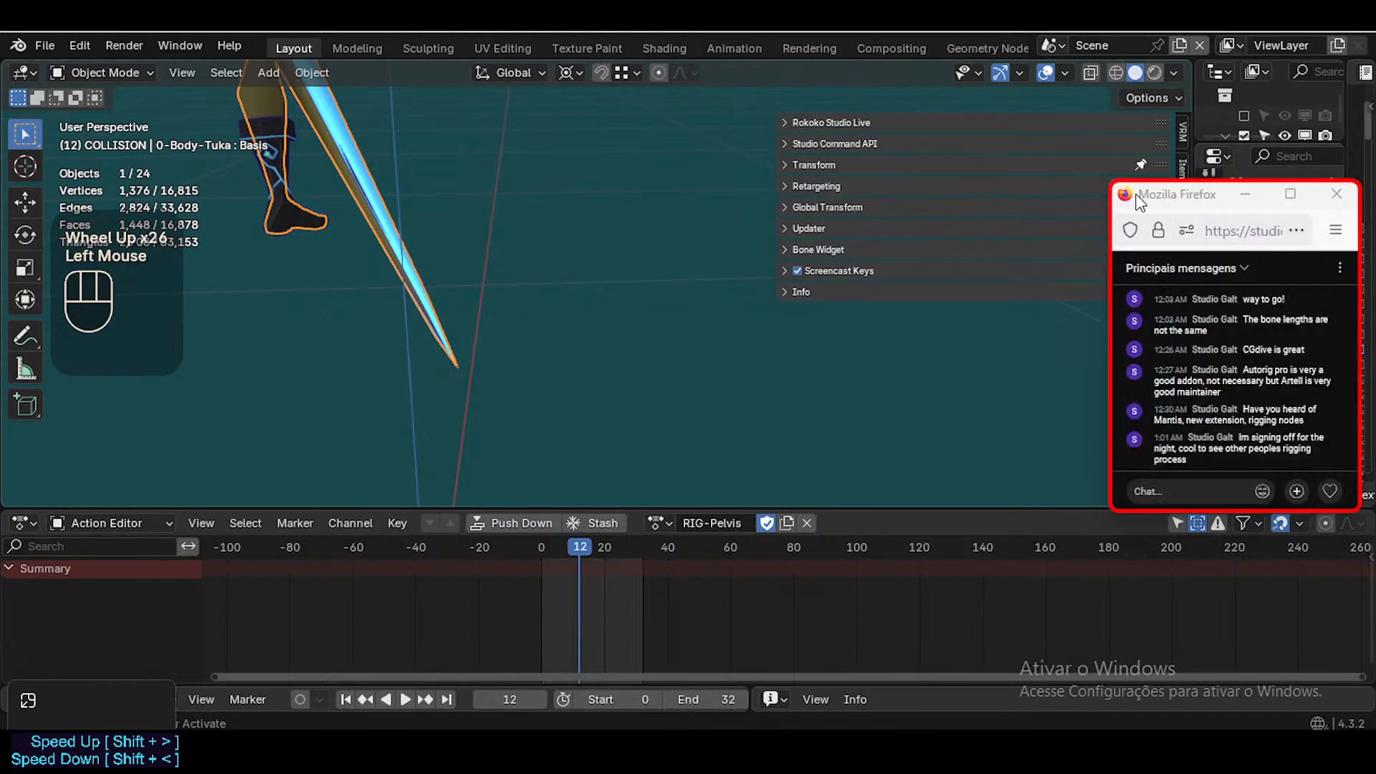
left_click_drag(1147, 198, 876, 600)
left_click_drag(652, 507, 649, 582)
Inspect the kicking pose with its stretched mesh at frame 12 from several angles and save the file
key("shift+grave")
key("shift+e")
key("shift+w")
key("shift+a")
key("shift+s")
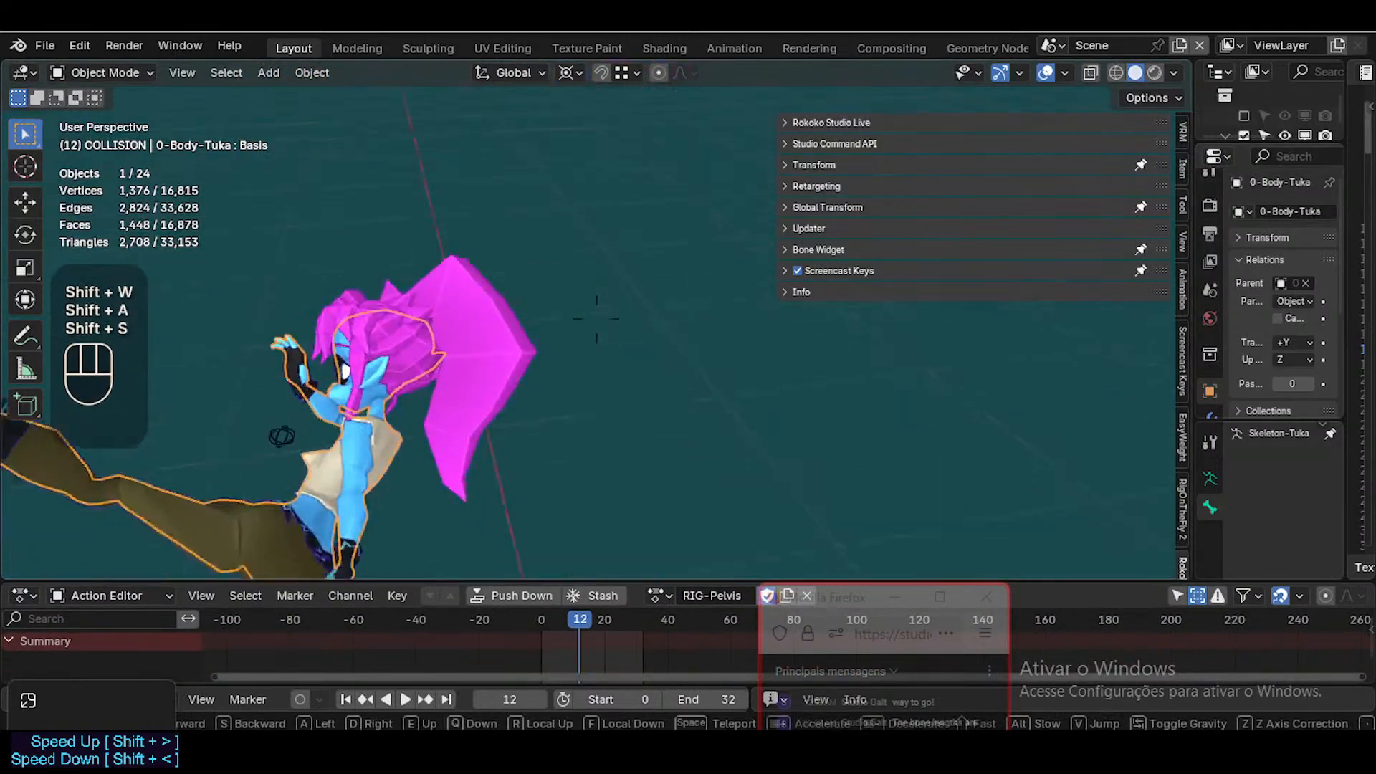
key("a")
key("s")
left_click(591, 276)
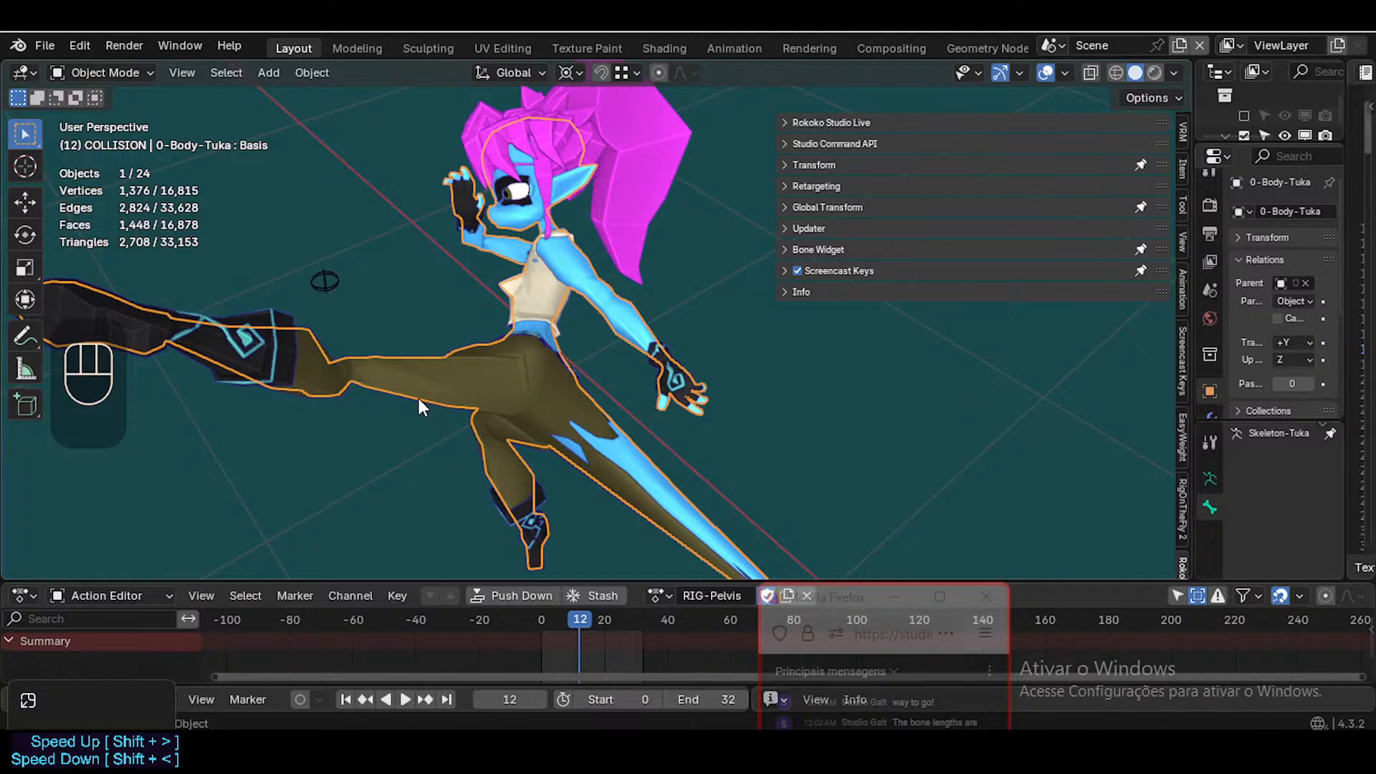
middle_click_drag(417, 395, 377, 379)
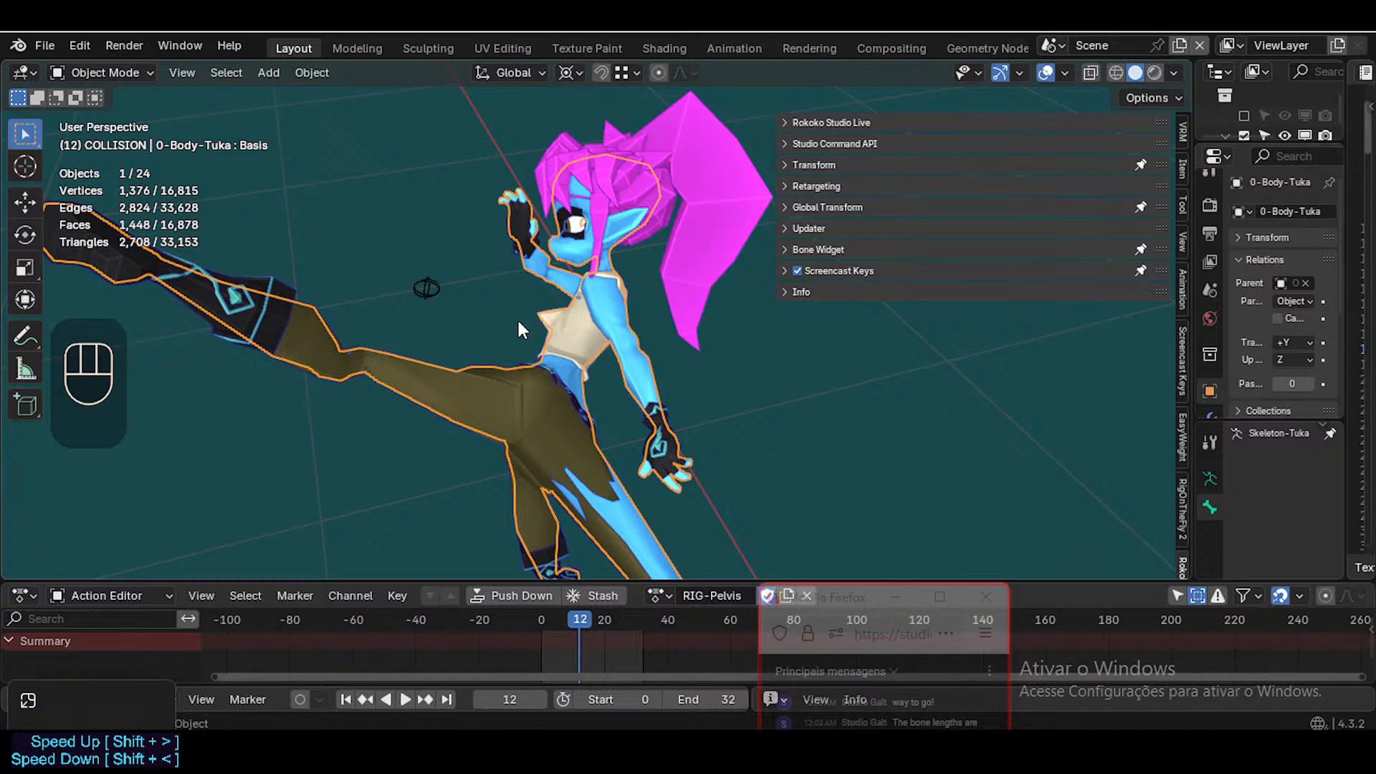
key("ctrl+s")
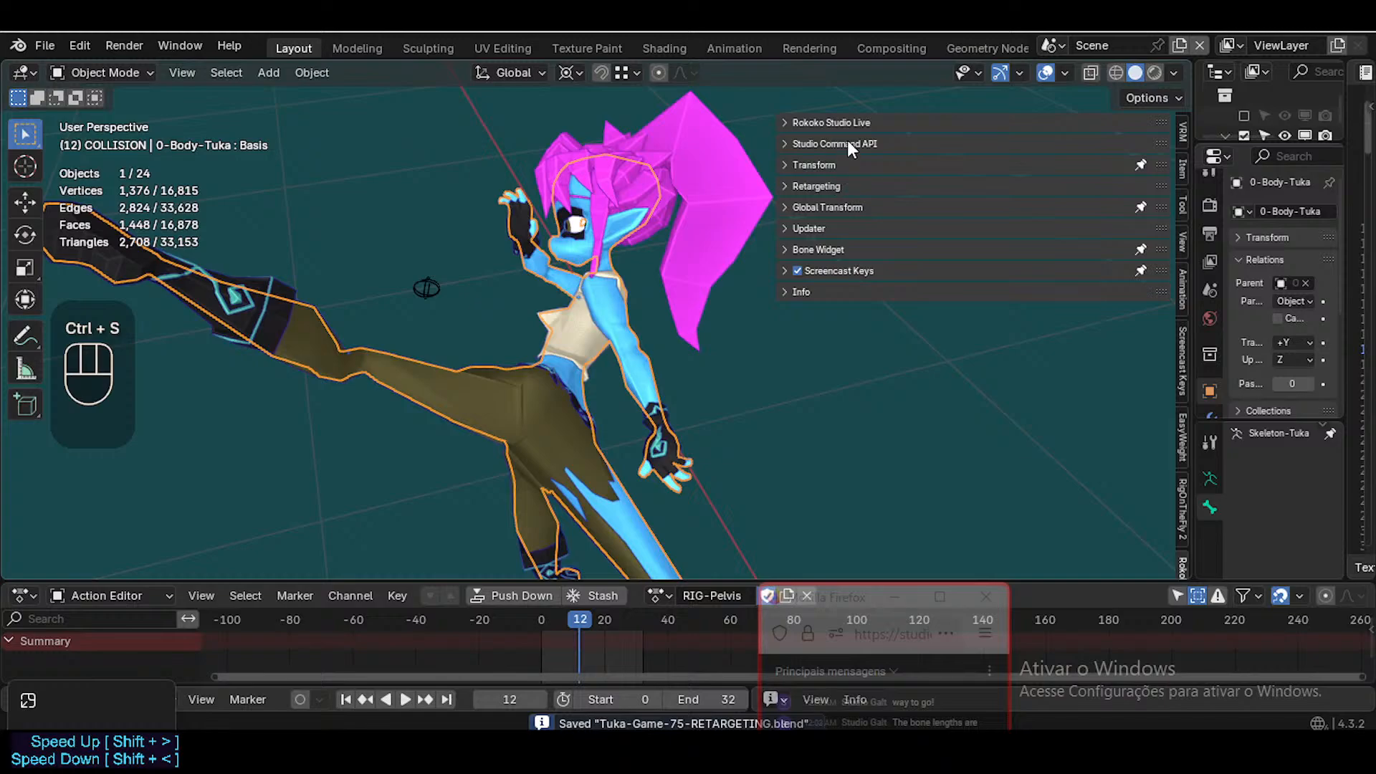
Widen the Properties editor and extend its upper area downward to show more object settings
left_click_drag(1193, 206, 1073, 206)
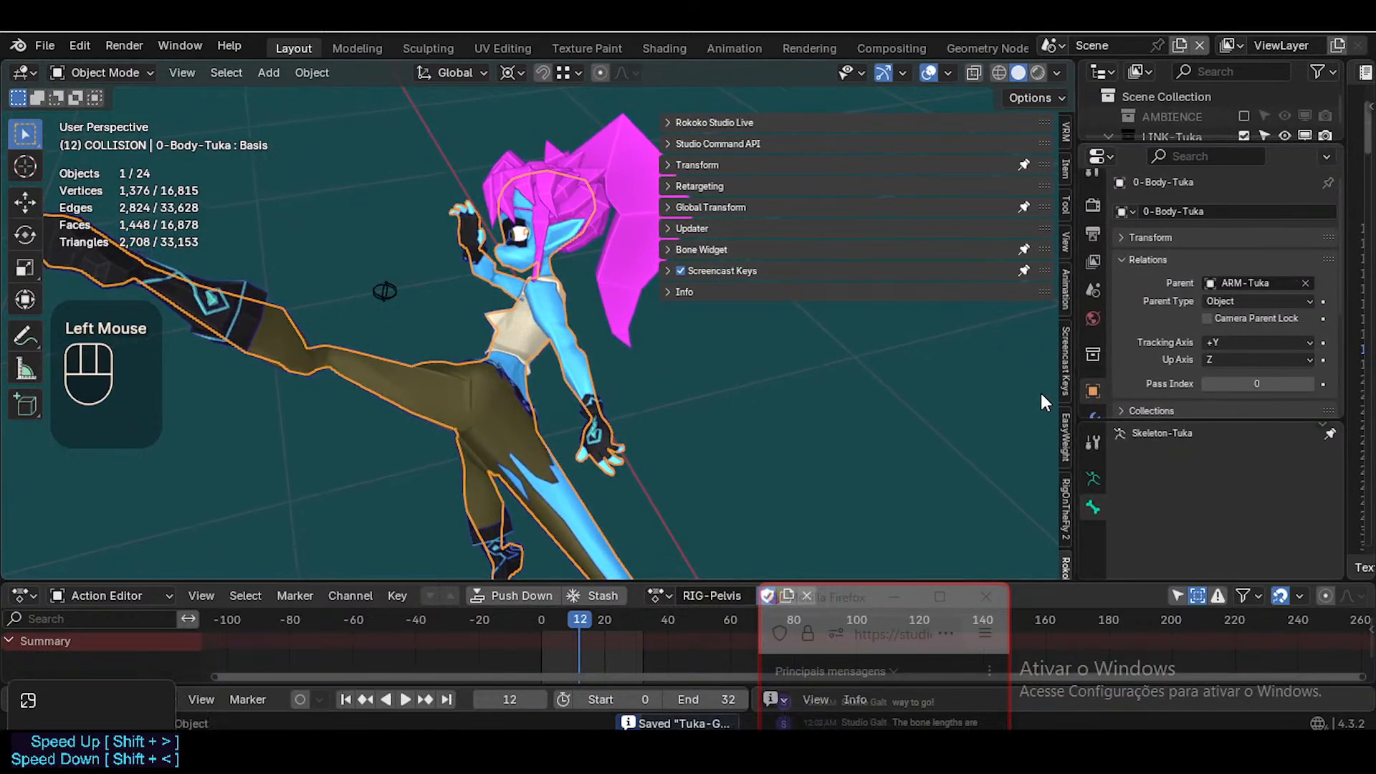
left_click(1104, 421)
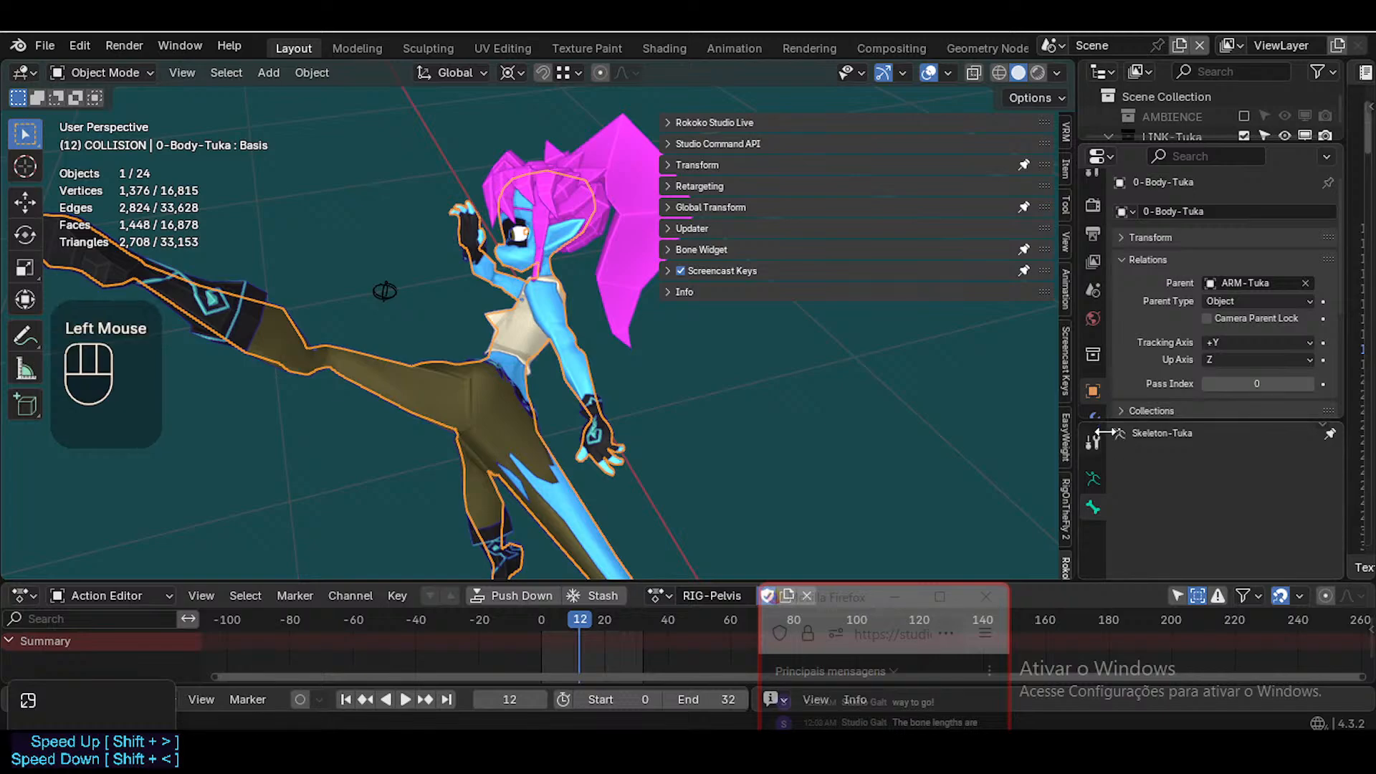
left_click_drag(1122, 421, 1127, 548)
scroll(914, 406, "down", 1)
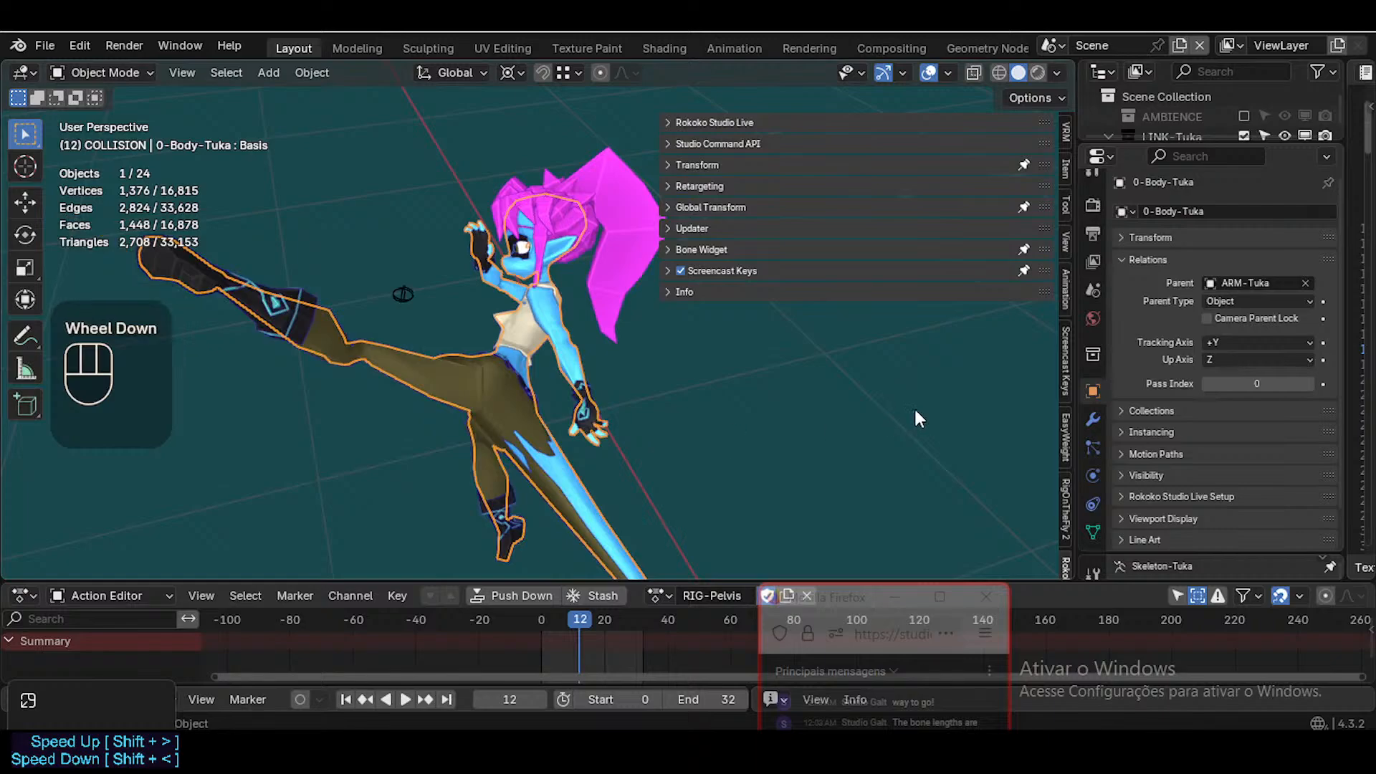
Enable the Edit Mode and On Cage display of the Armature modifier on 0-Body-Tuka
left_click(1088, 432)
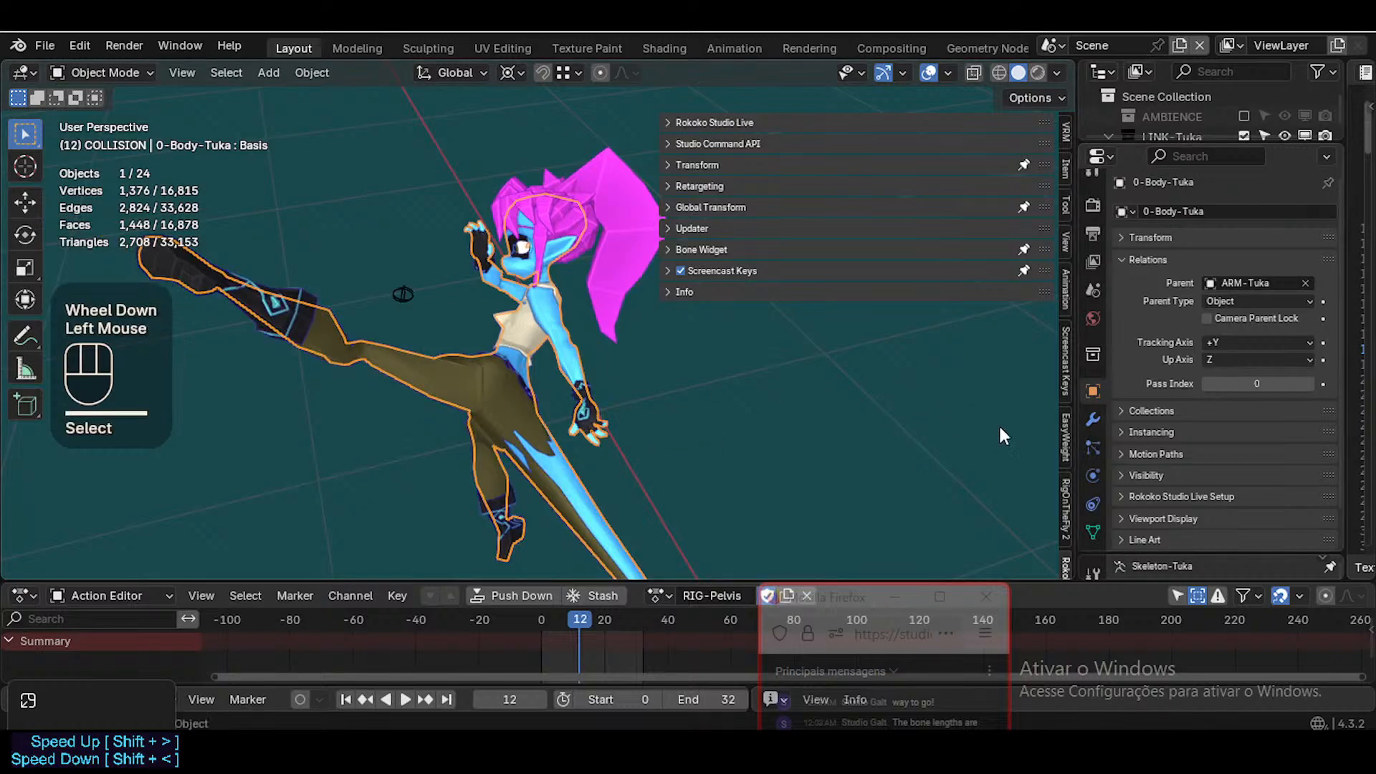
left_click(1088, 417)
left_click(1238, 261)
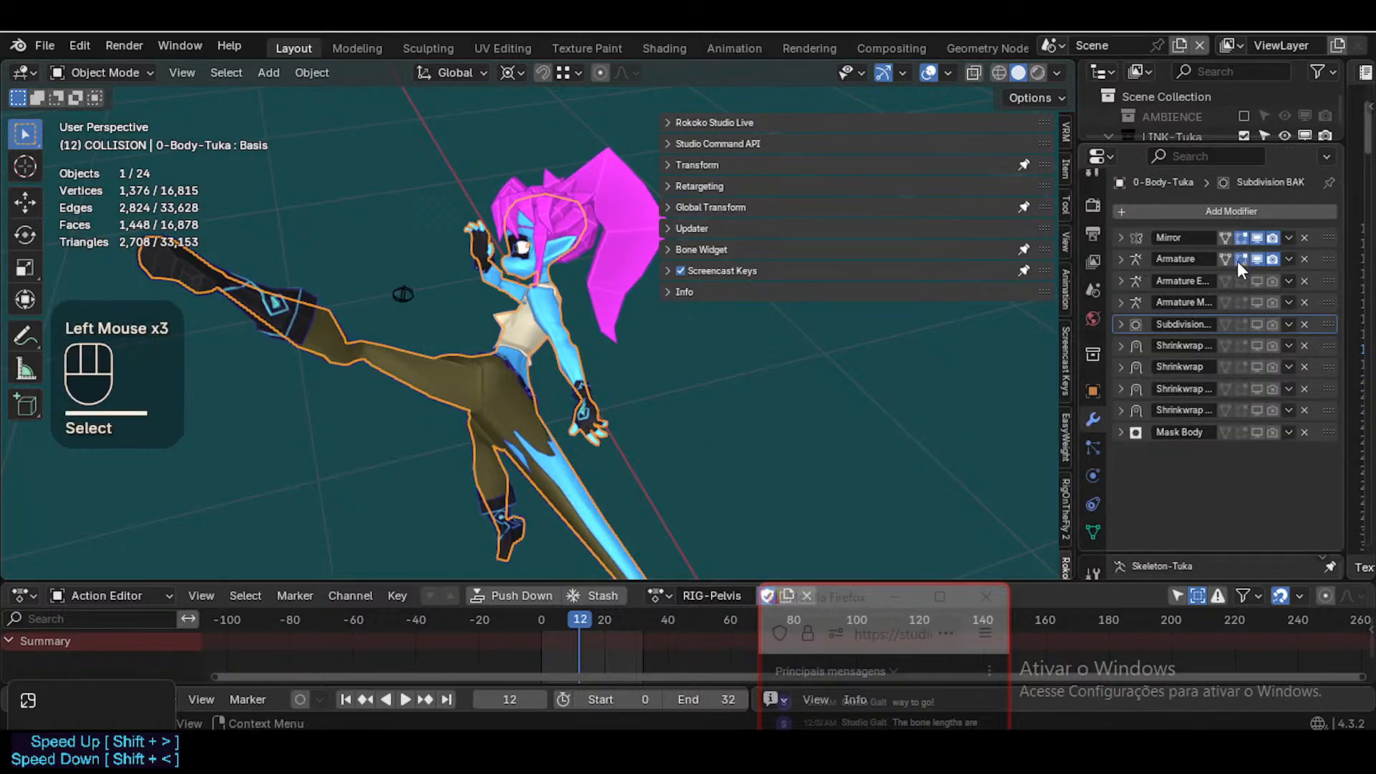
left_click(1225, 259)
Hide the 63a-ClothThrousers object to expose the body mesh of the legs
scroll(459, 458, "down", 1)
key("shift+grave")
key("w")
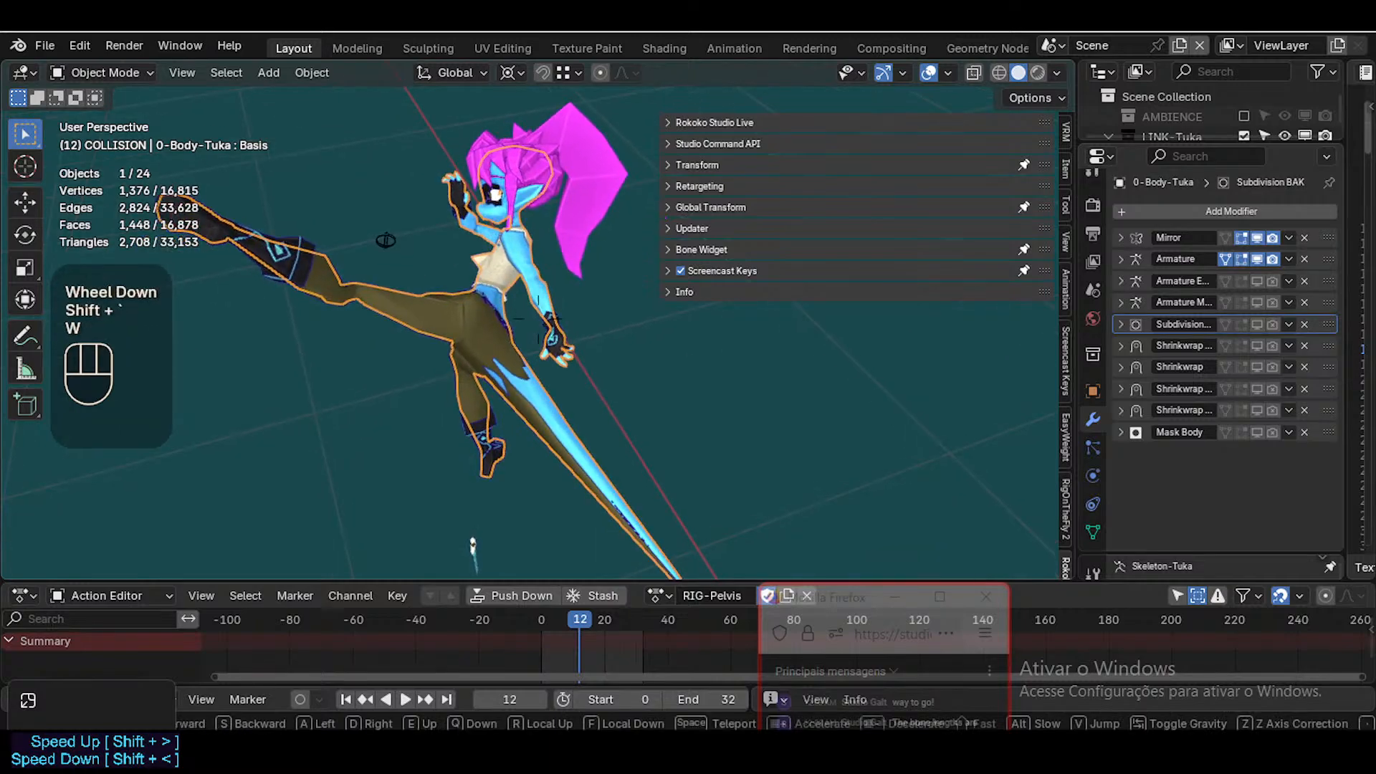
left_click(461, 443)
left_click(450, 281)
key("h")
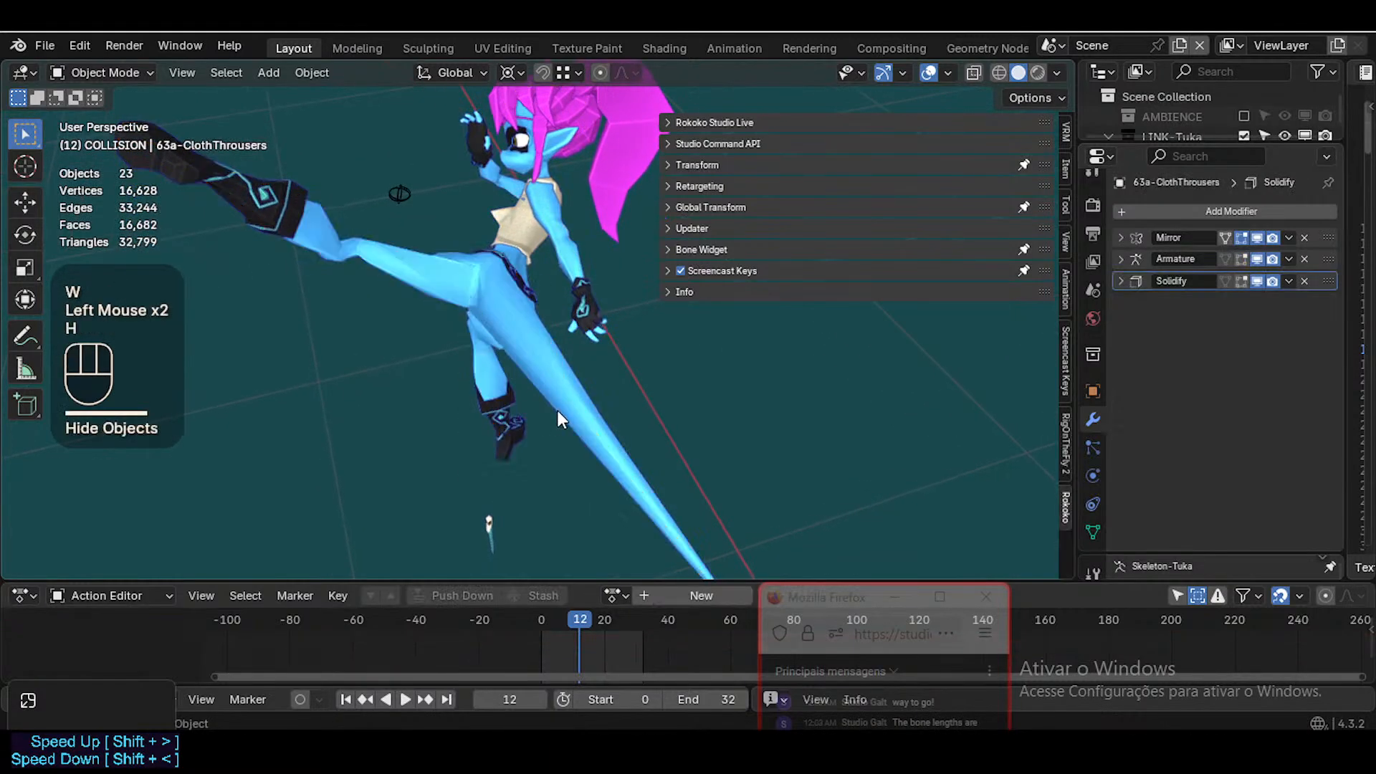
Select 0-Body-Tuka and examine the stretched thigh of its mesh at frame 12 from several distances and angles
key("shift+grave")
key("w")
left_click(576, 436)
left_click(603, 443)
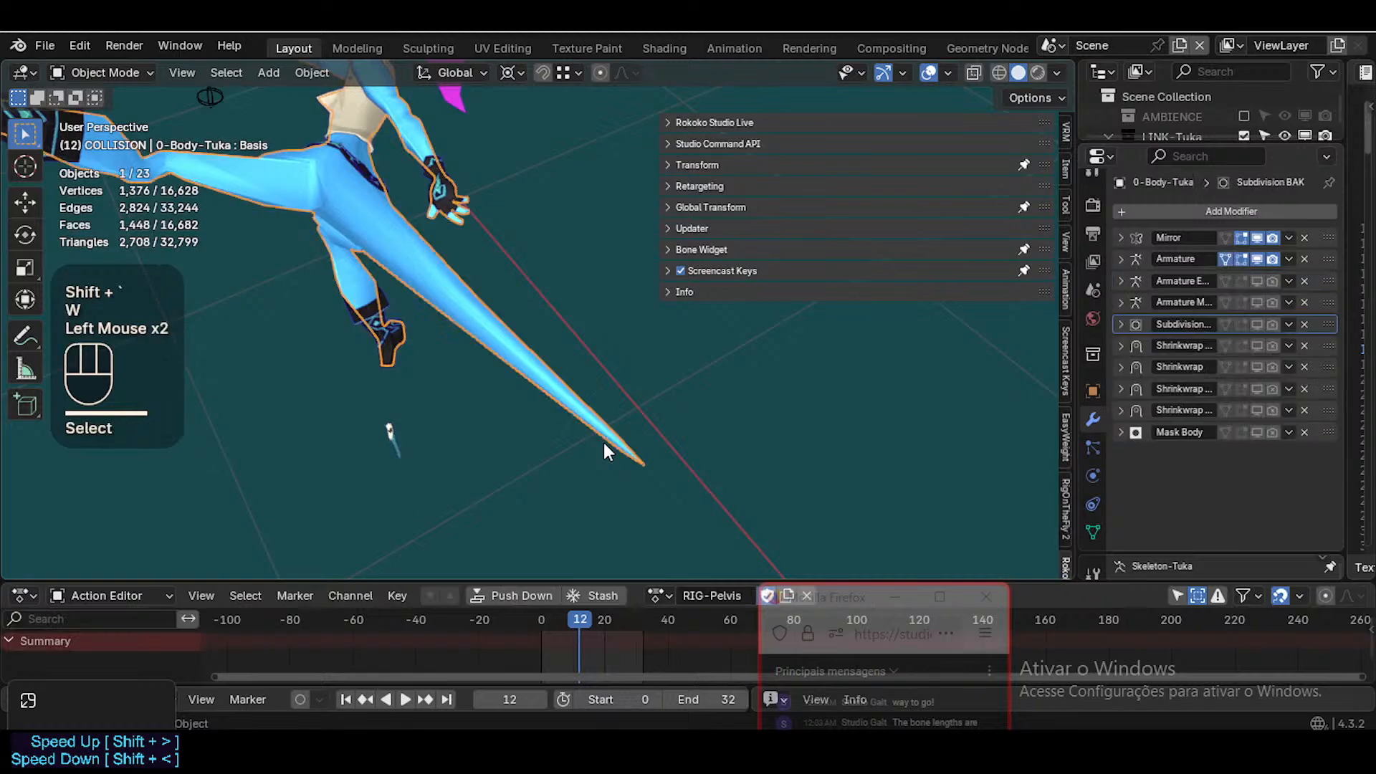
key("shift+grave")
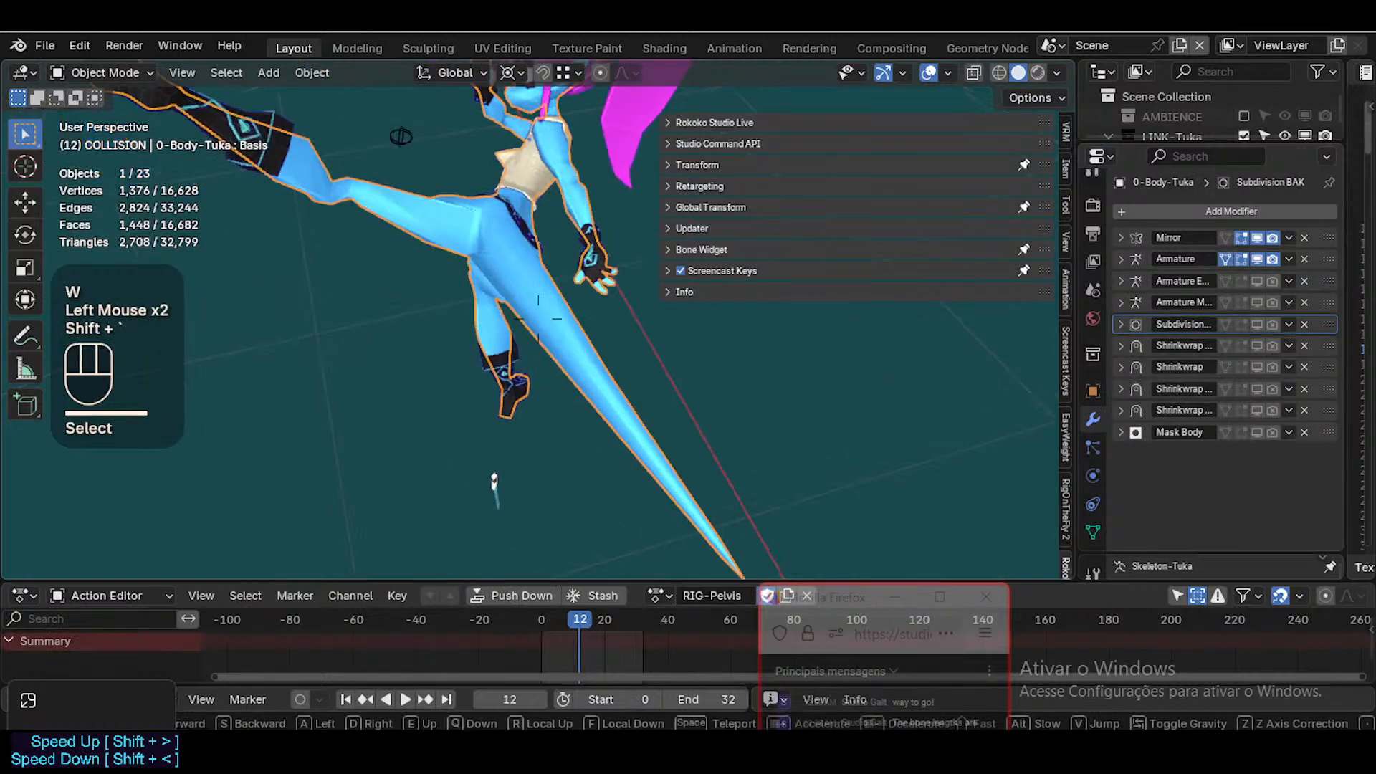
key("a")
key("w")
key("a")
key("a")
key("s")
key("d")
left_click(515, 414)
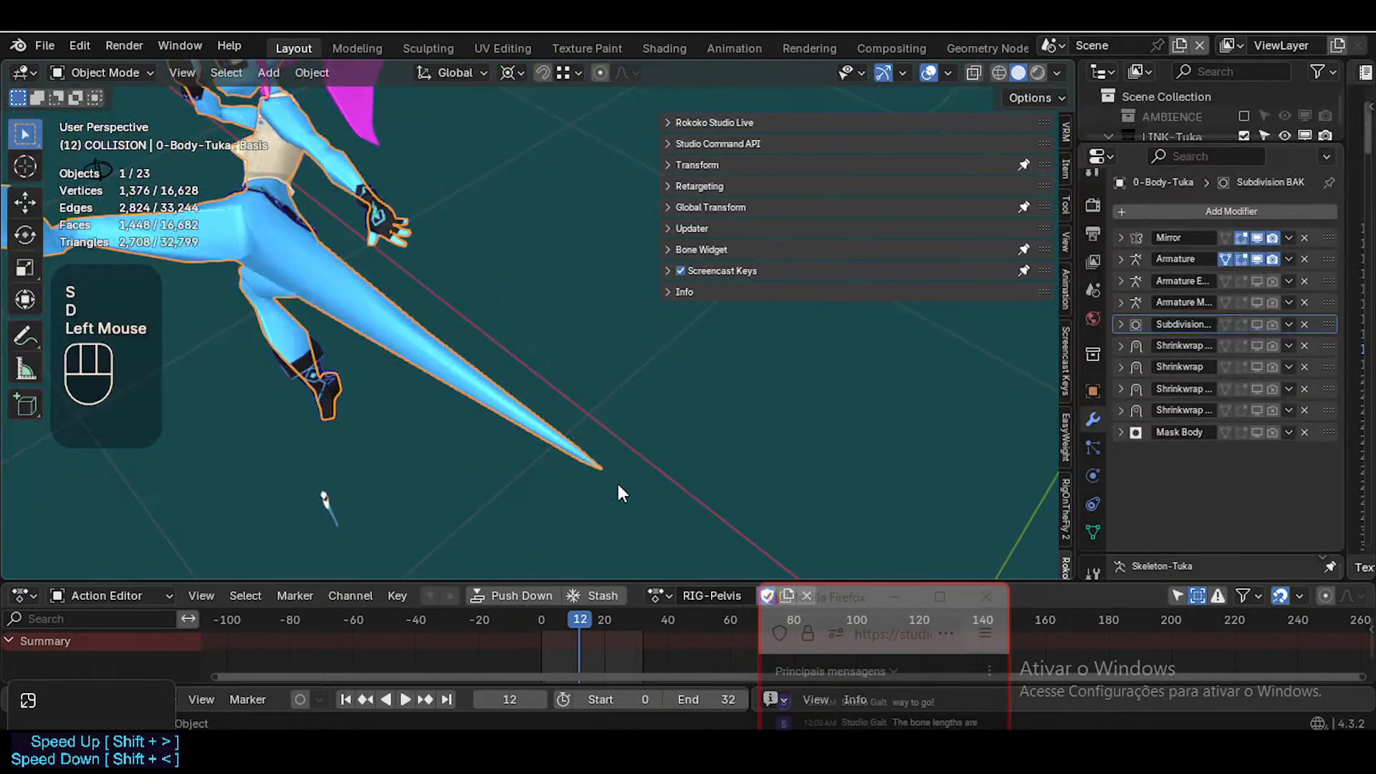
key("ctrl")
scroll(611, 492, "down", 1)
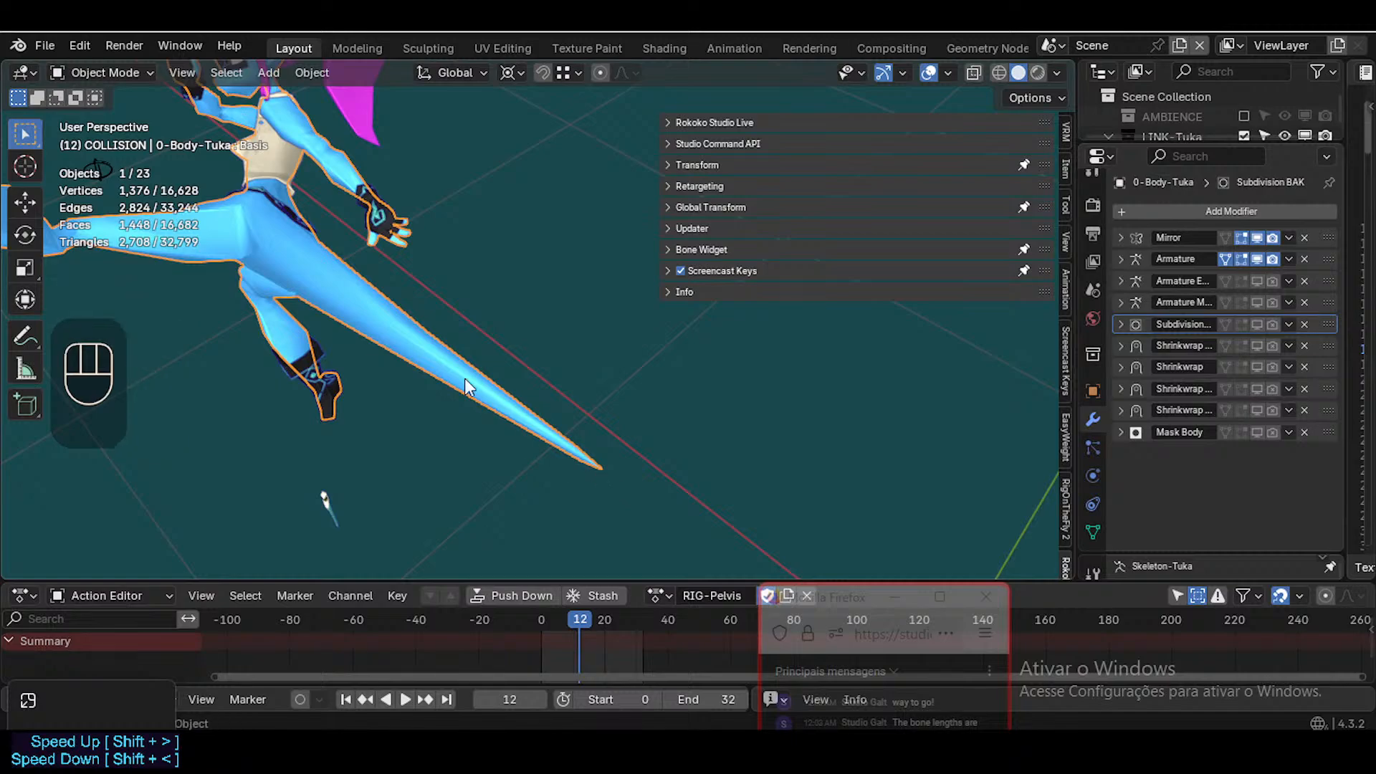
scroll(415, 401, "down", 3)
Reveal all hidden objects and hide only the Mixamo source Armature again
key("alt+h")
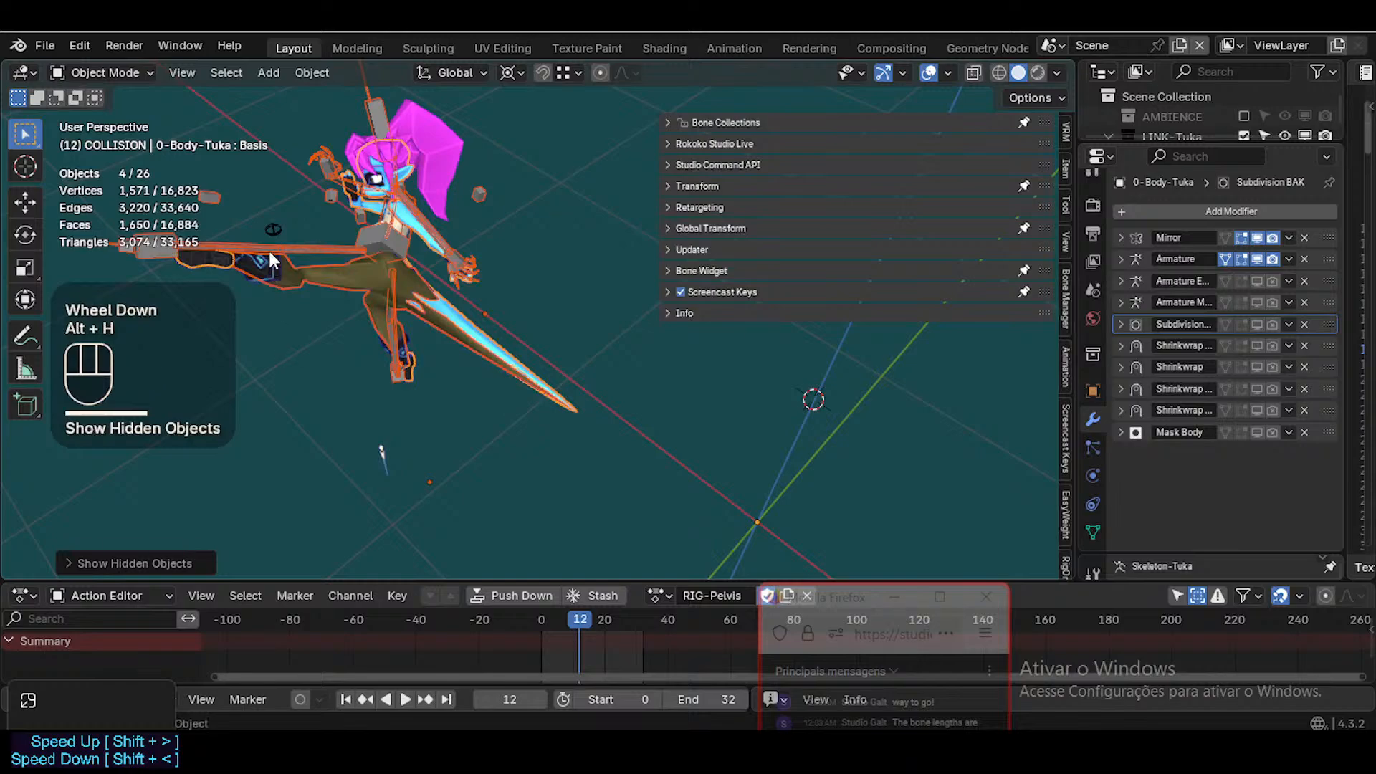
left_click(277, 221)
left_click(377, 229)
key("h")
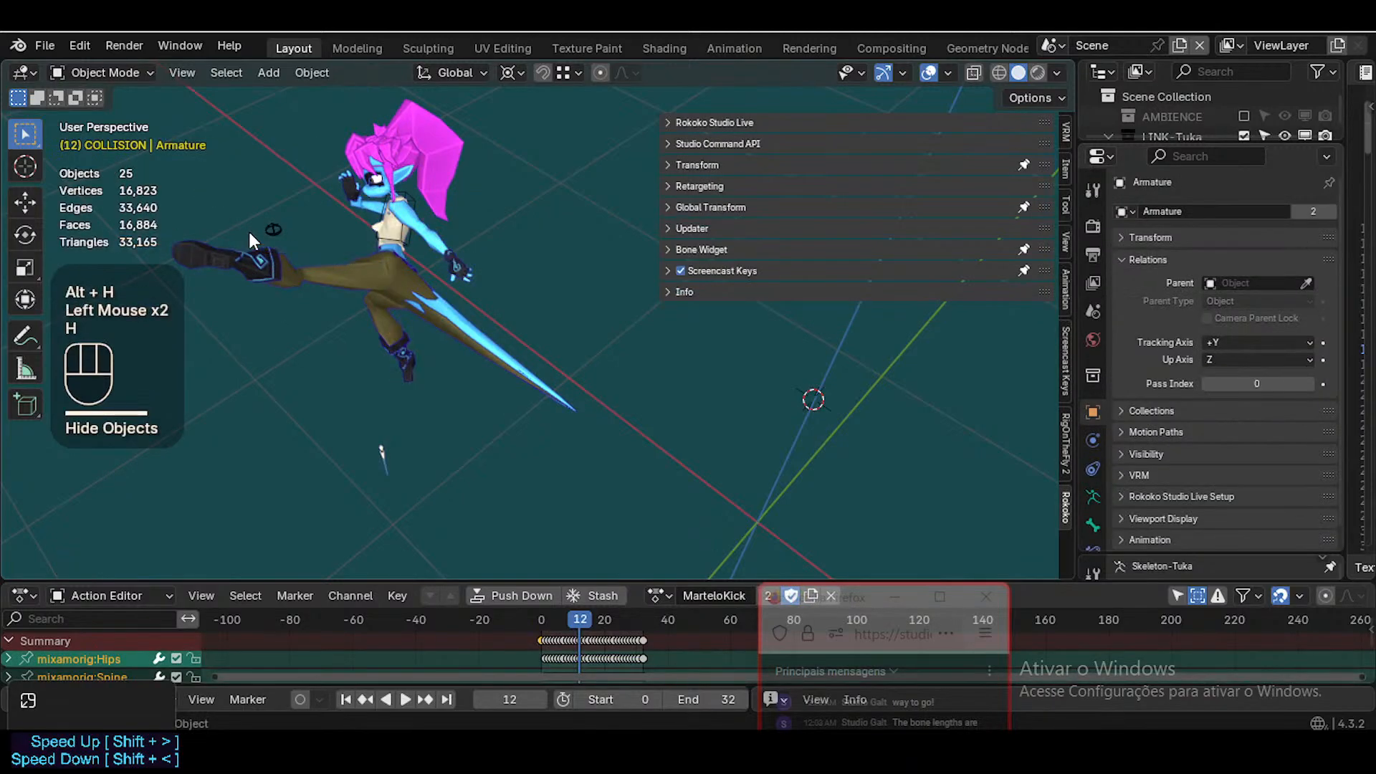
Reveal all hidden bones of the ARM-Tuka rig and return to Object Mode
left_click(273, 229)
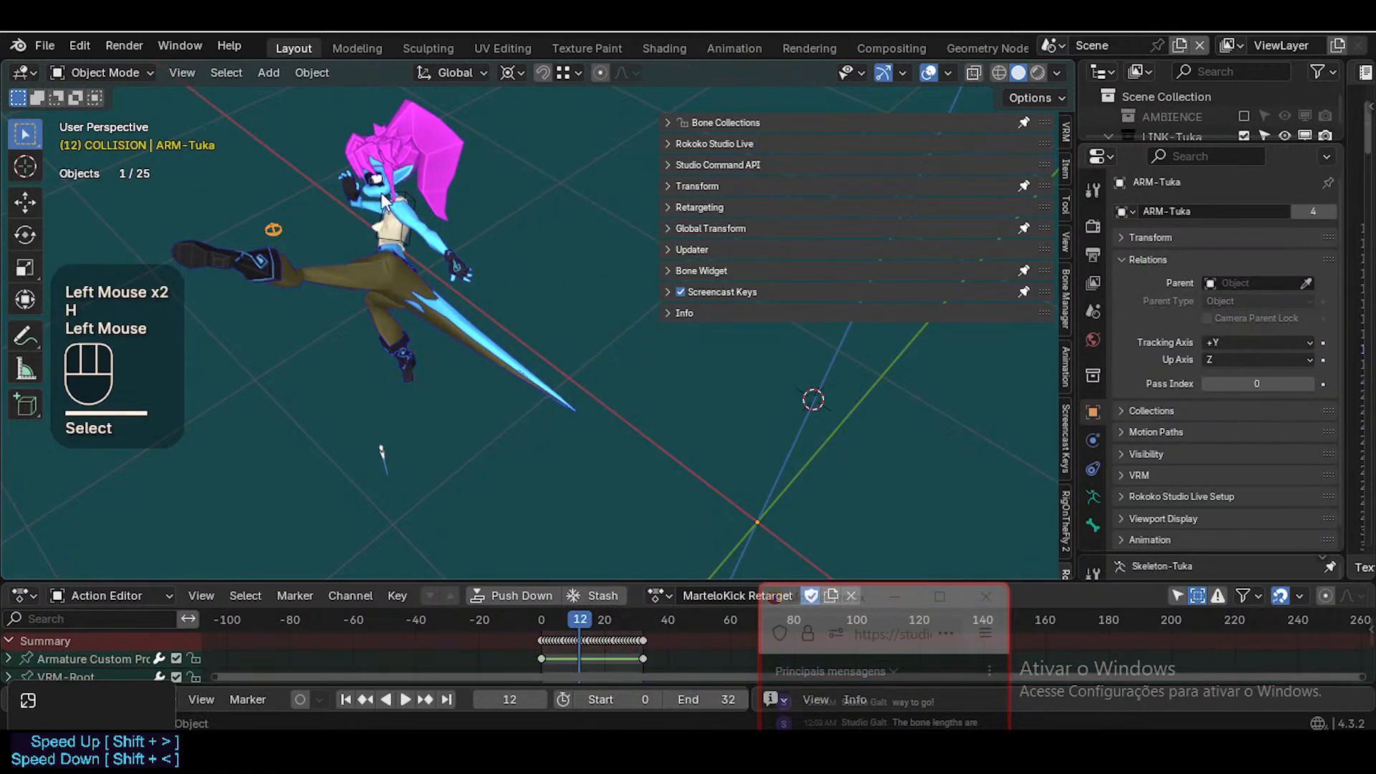
key("ctrl+Tab")
key("alt+h")
key("ctrl+Tab")
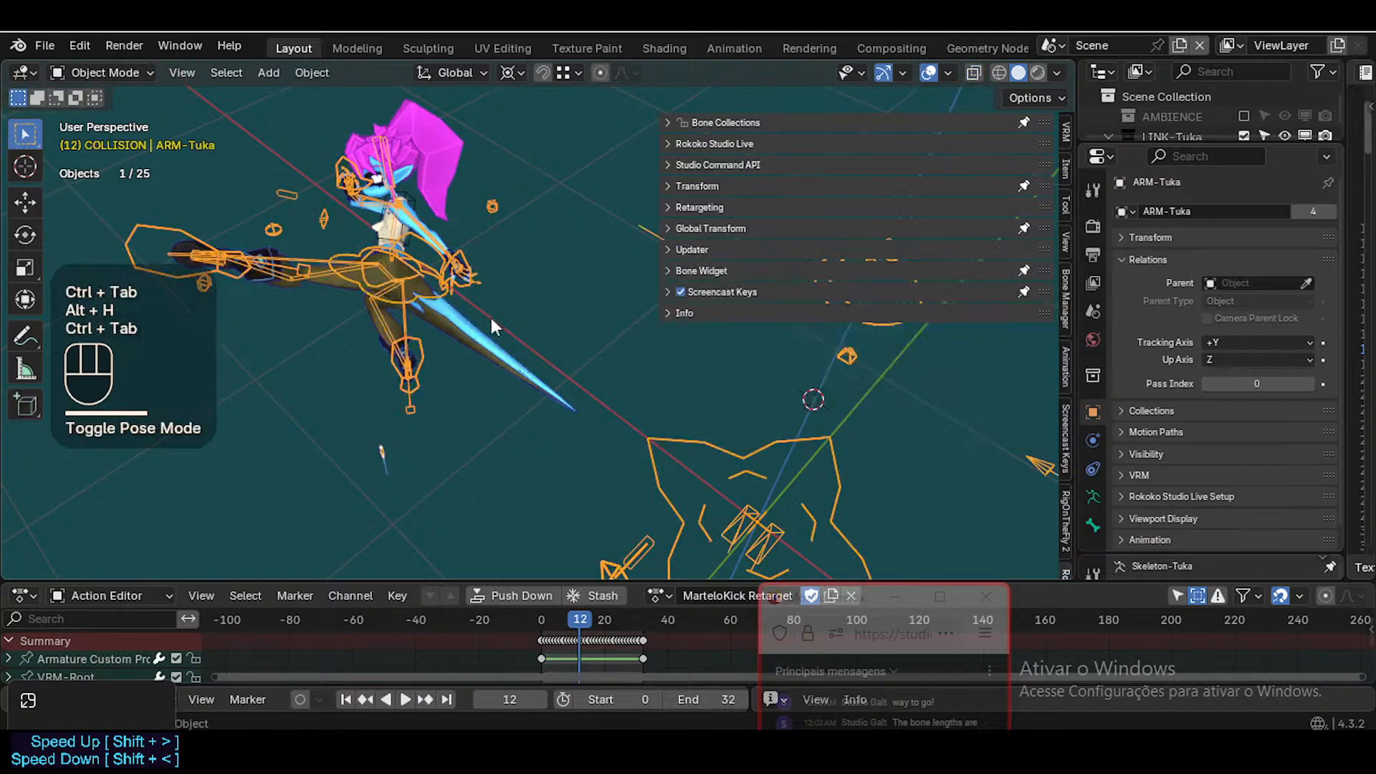
Expand the rig's Bone Collections and clear the solo state of MTR-Body, CTL-IK and MCH-Body
left_click(725, 129)
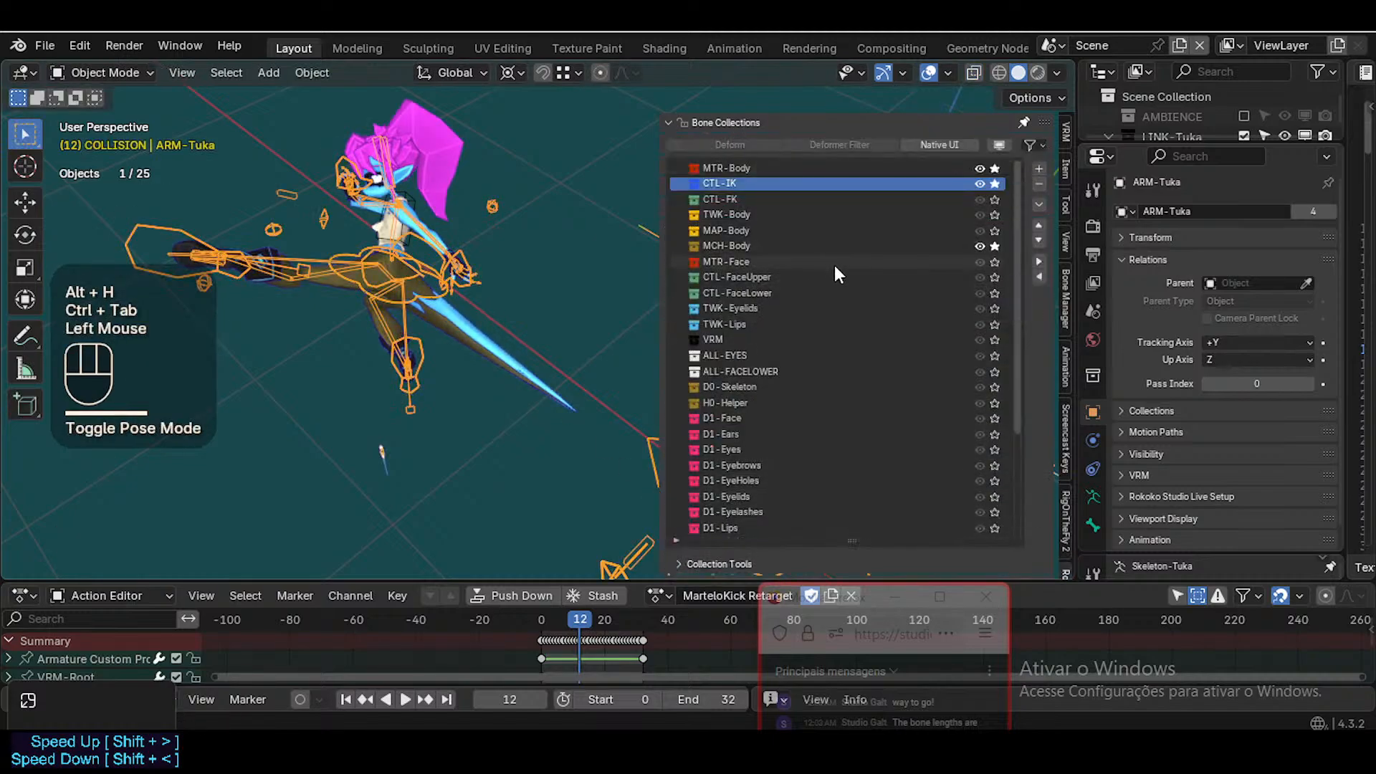
left_click(994, 244)
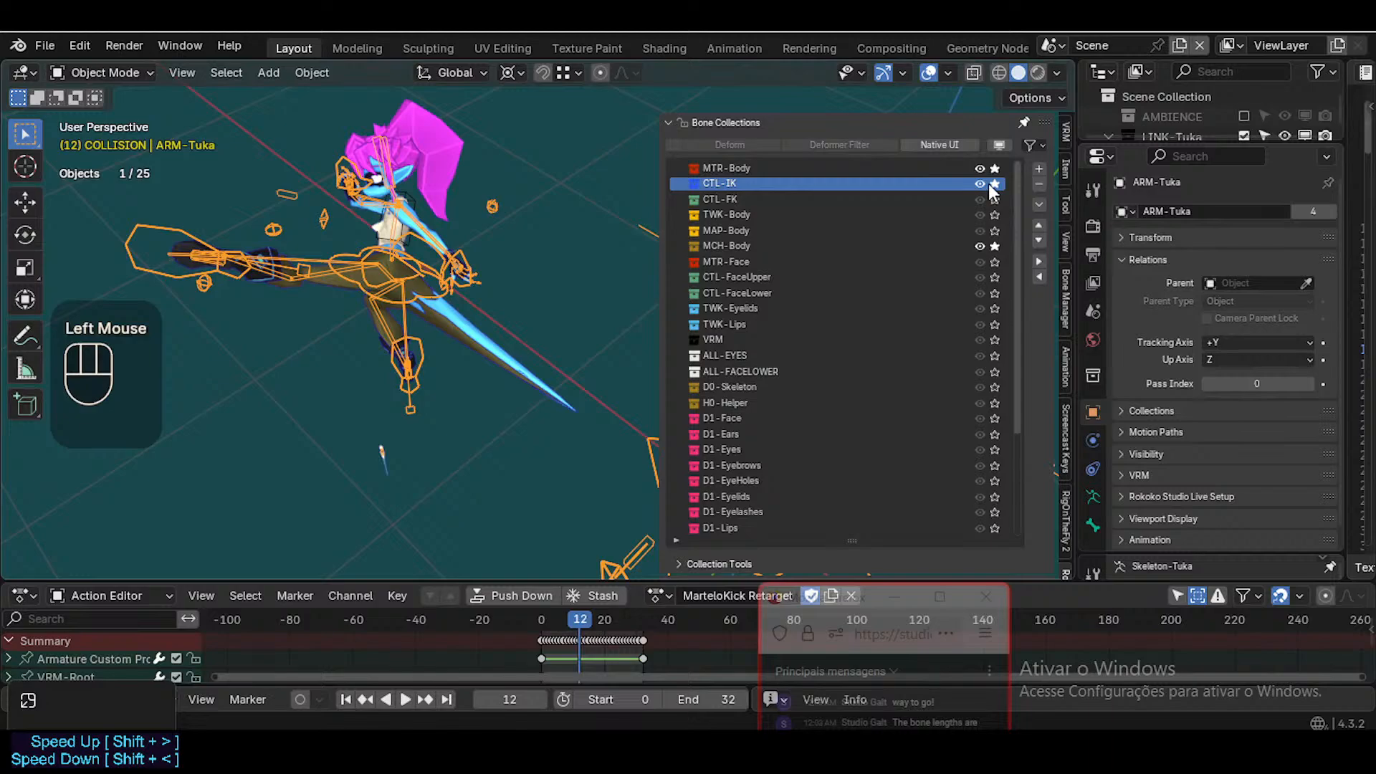
left_click(995, 170)
left_click(994, 184)
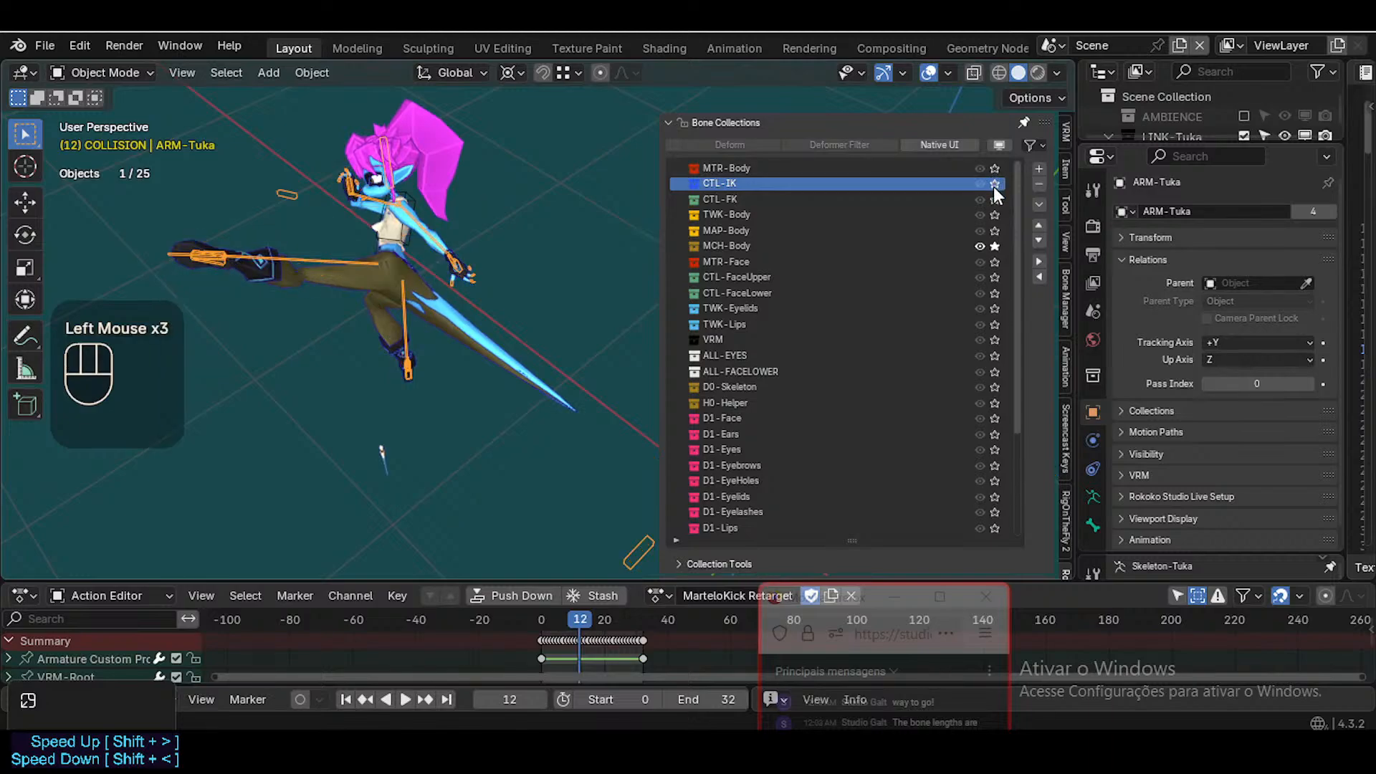
left_click(994, 242)
left_click(995, 242)
left_click(994, 243)
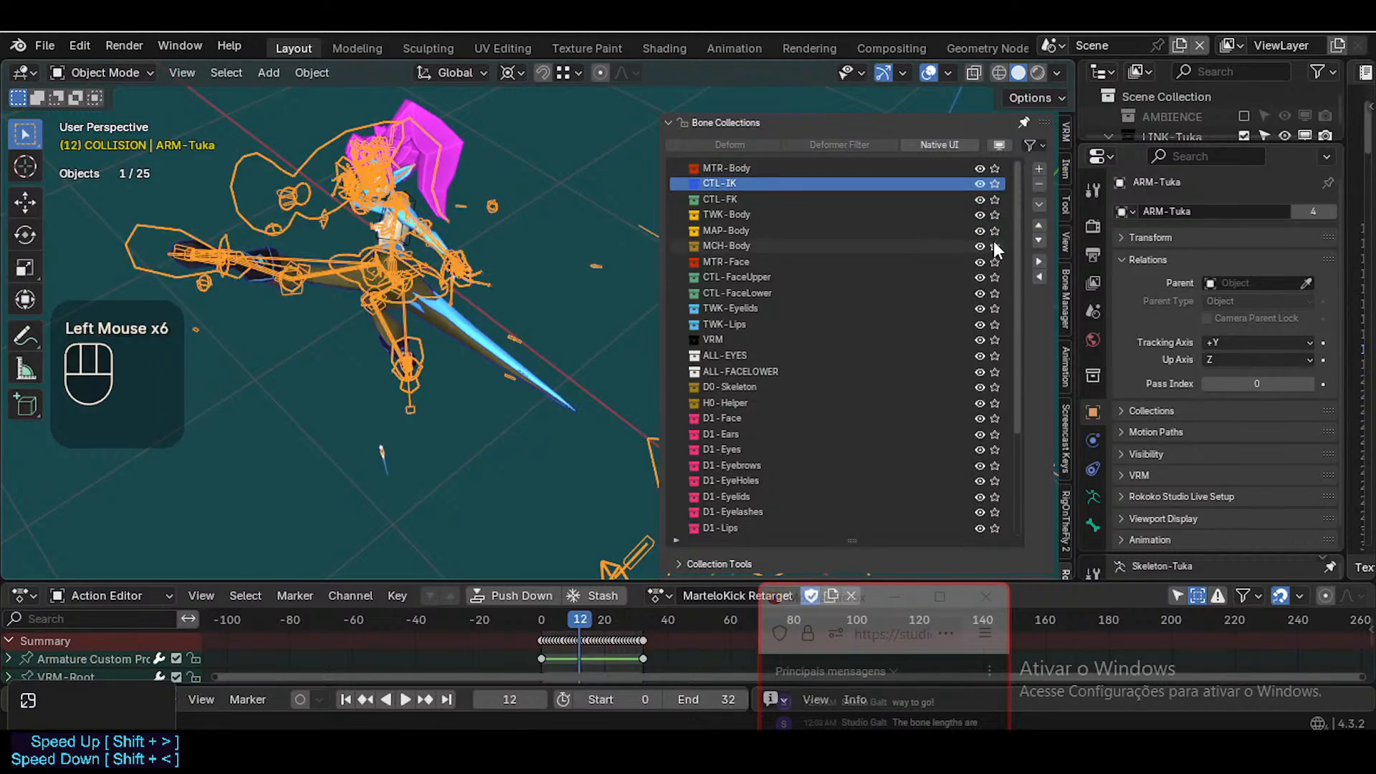
Solo the H0-Helper and D0-Skeleton bone collections of ARM-Tuka
scroll(983, 337, "down", 3)
scroll(982, 349, "down", 6)
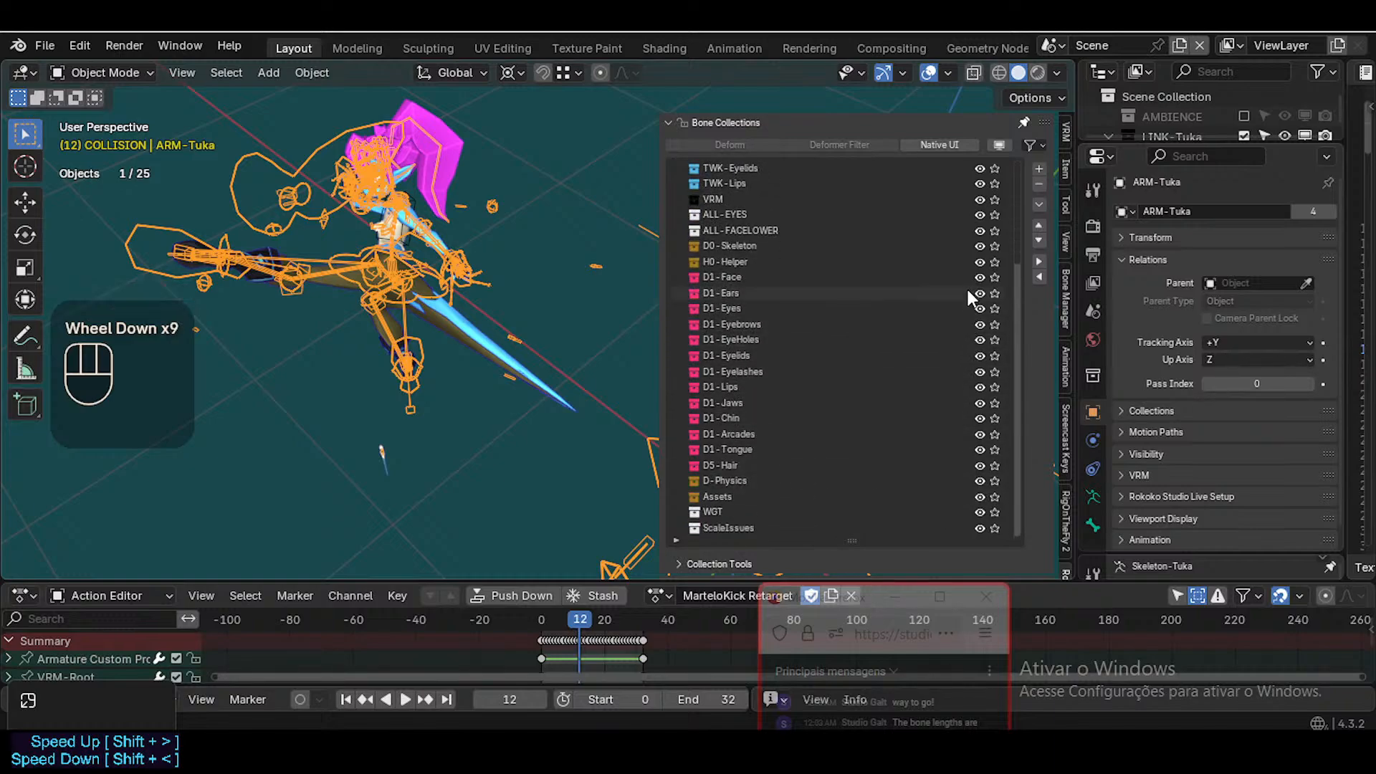
left_click(994, 262)
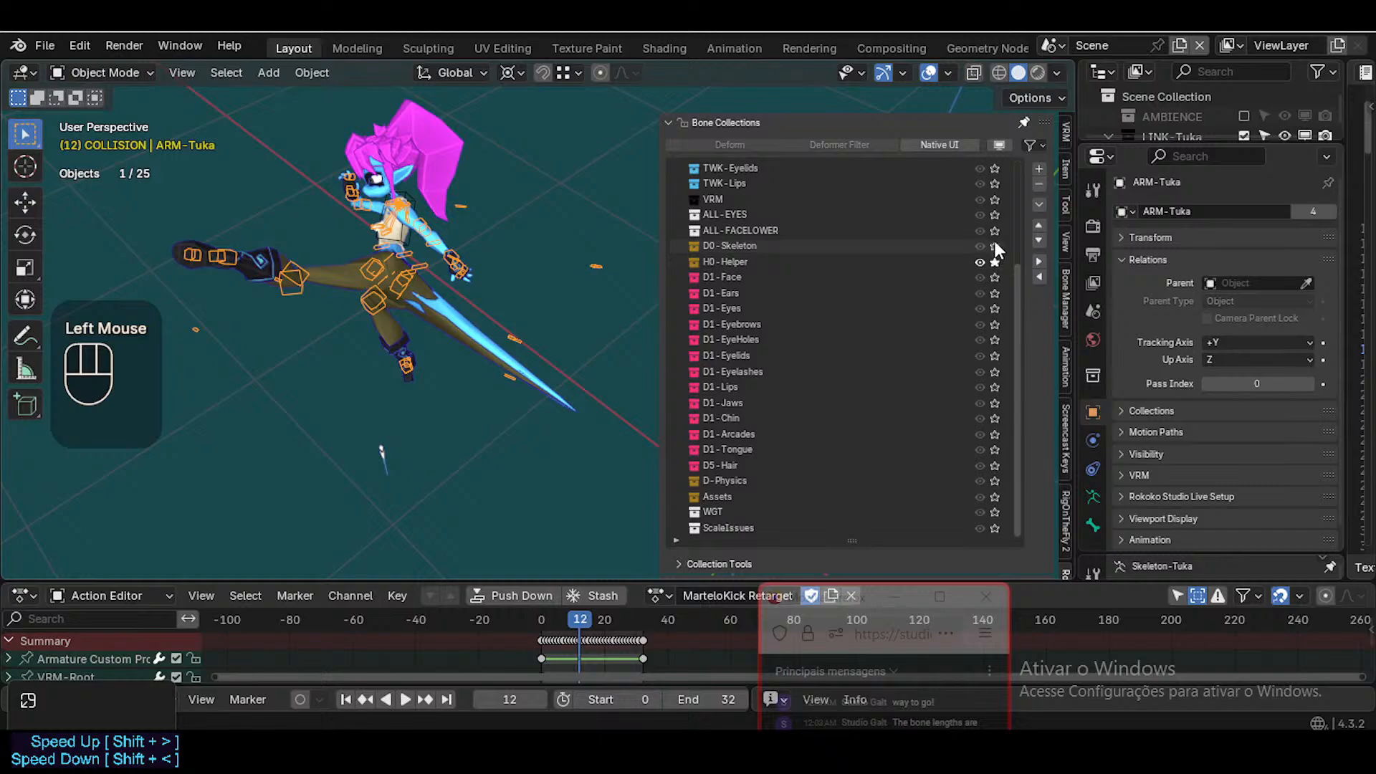
left_click(995, 246)
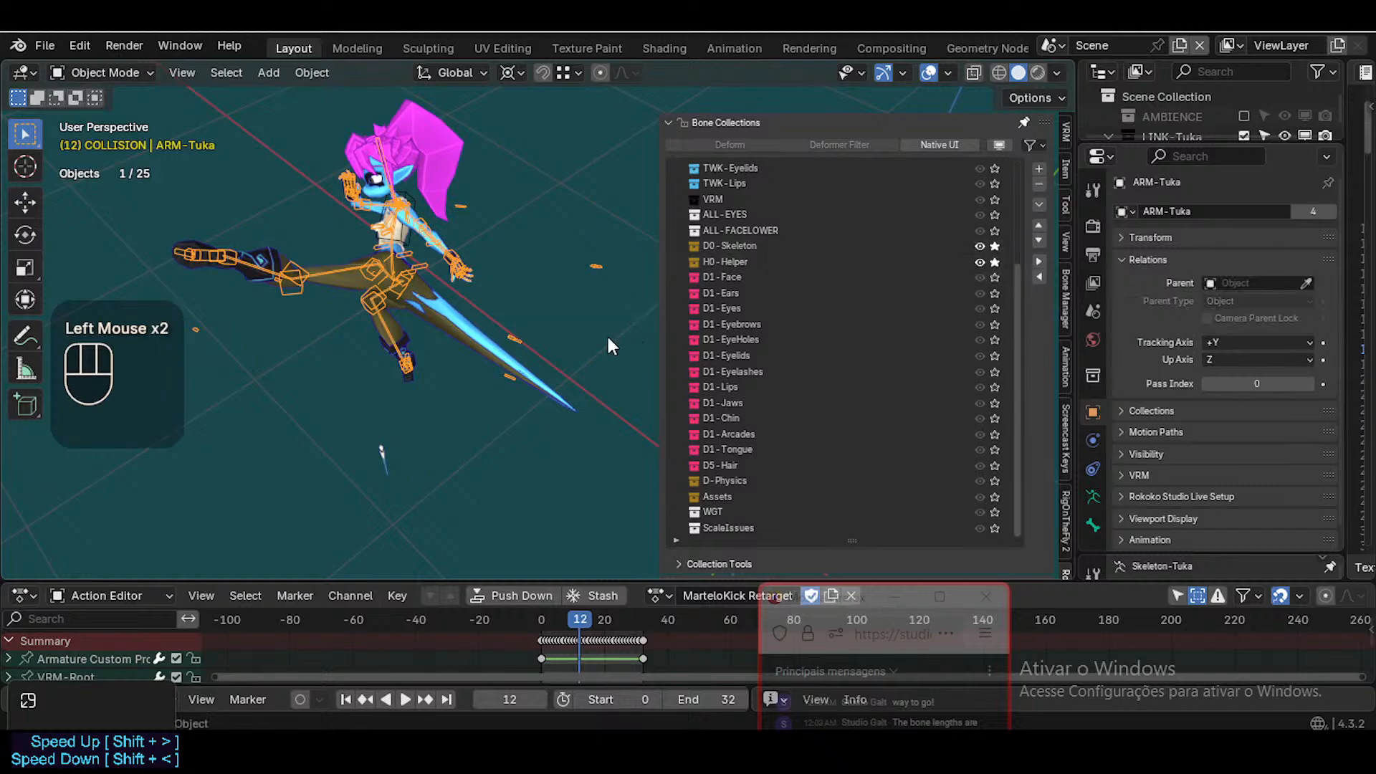
Hide the viewport sidebar and examine the skeleton and helper bones floating around the stretched leg
scroll(550, 351, "up", 3)
key("n")
scroll(536, 342, "down", 1)
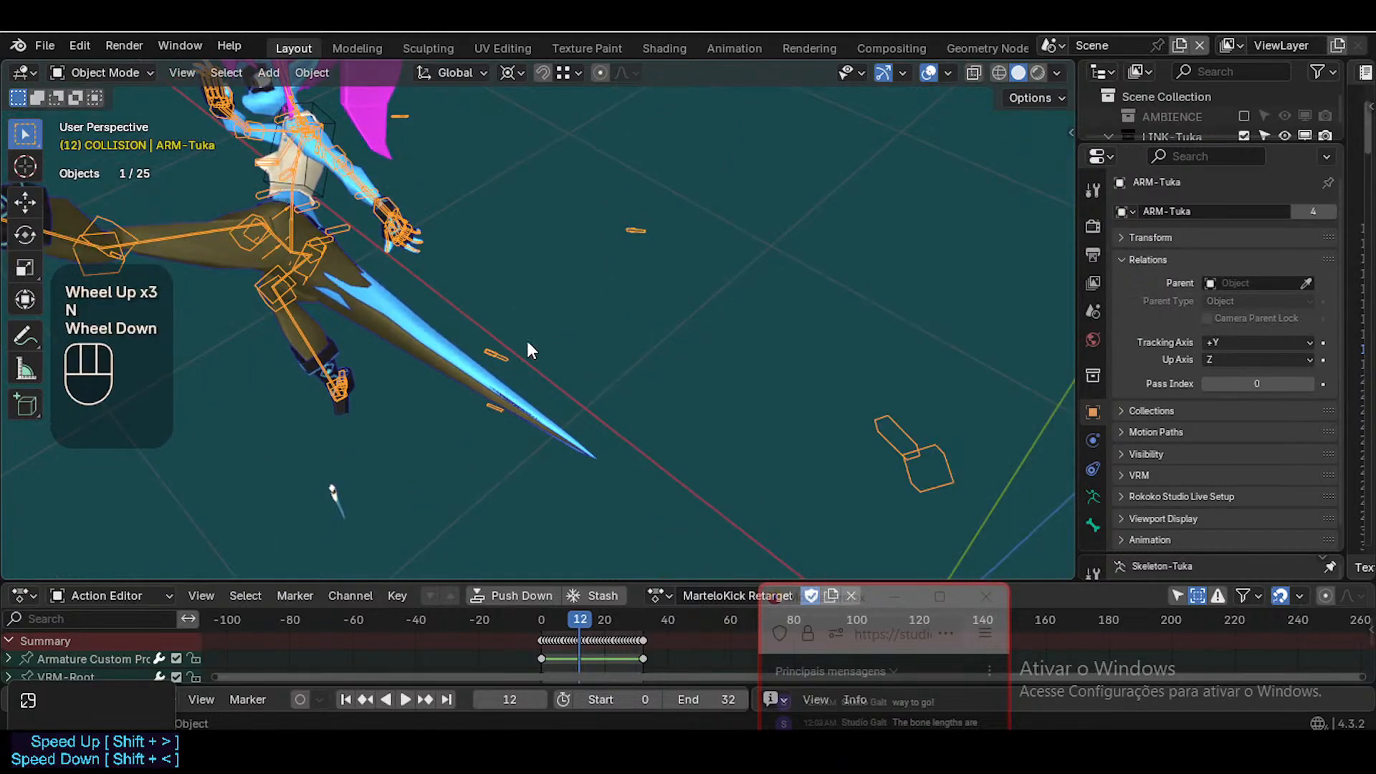
key("shift+grave")
key("w")
key("q")
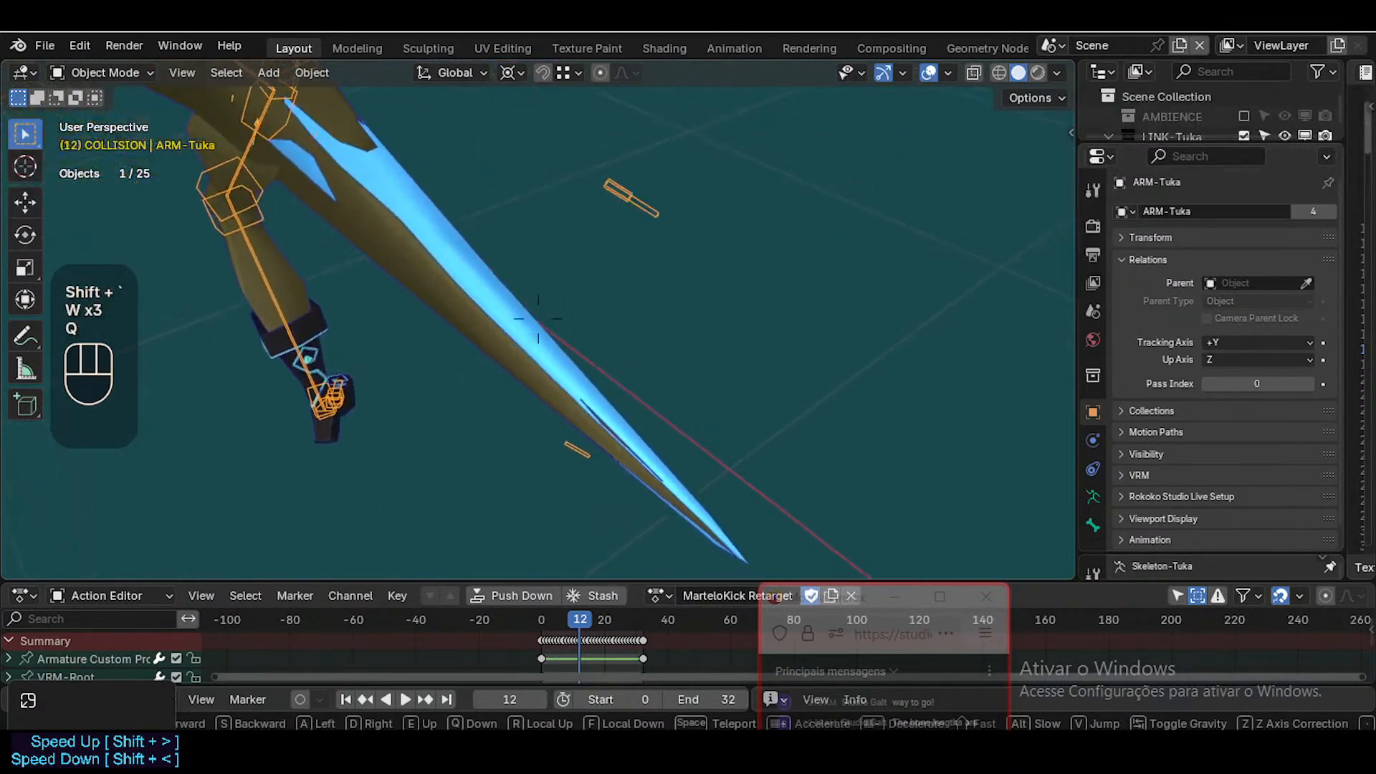
key("q")
key("s")
key("a")
key("w")
key("e")
key("s")
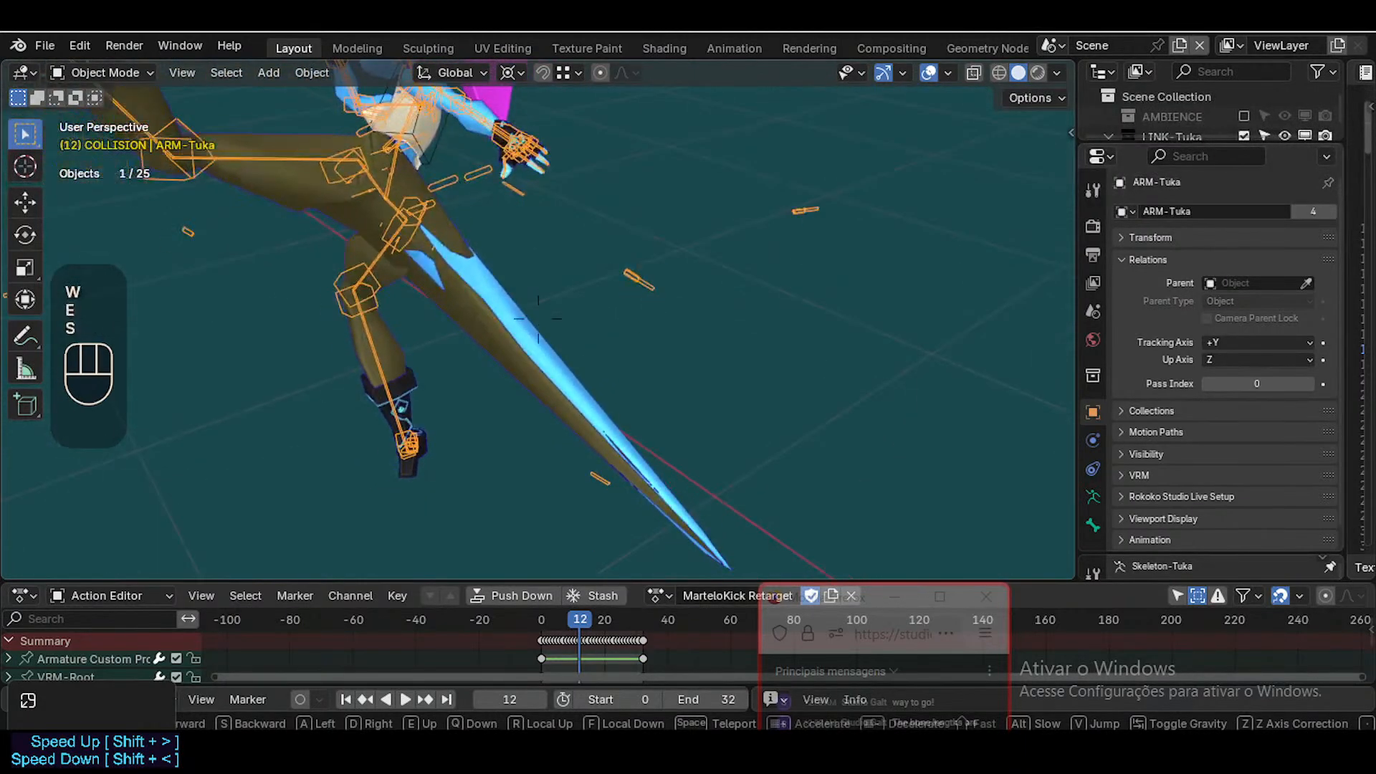
left_click(561, 345)
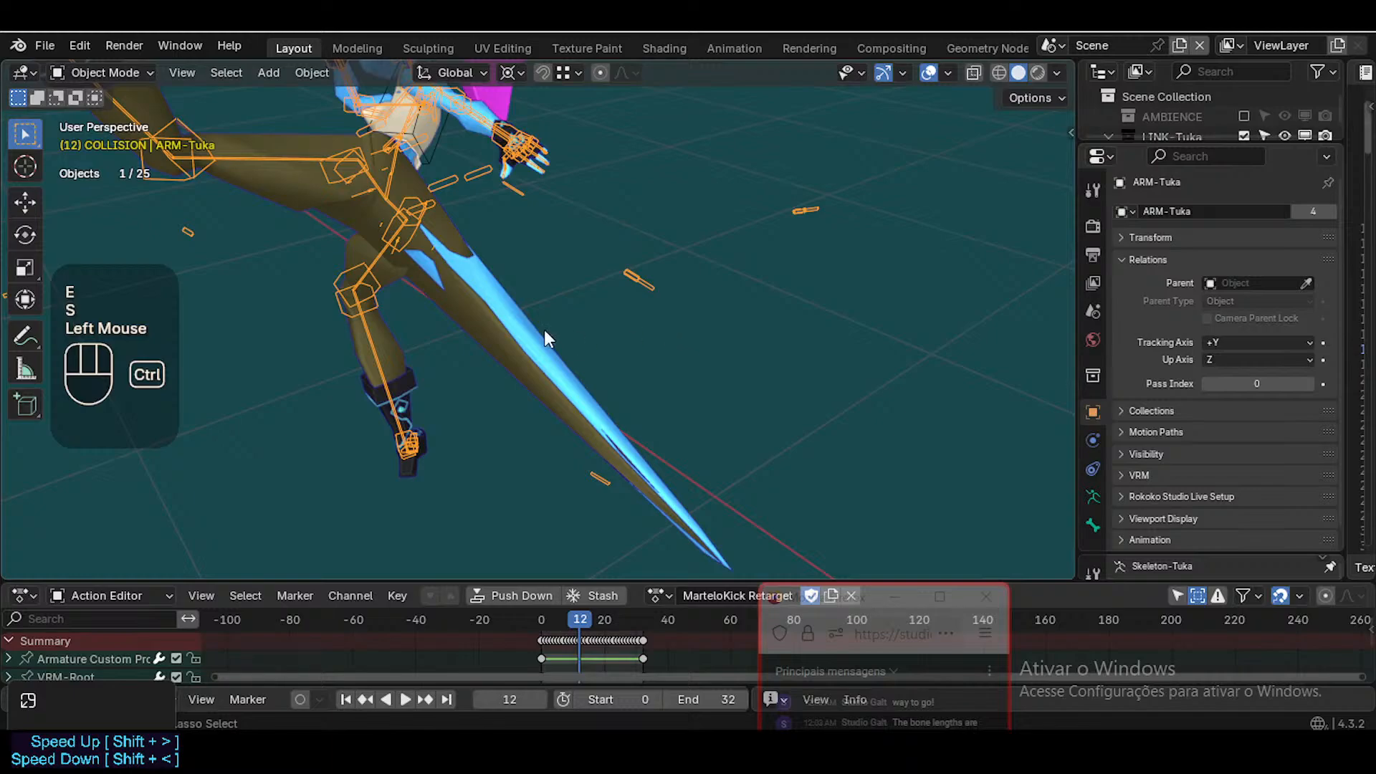
Hide the trousers and enter Weight Paint mode on 0-Body-Tuka with the ARM-Tuka rig also selected
double_click(453, 307)
key("h")
left_click(529, 330)
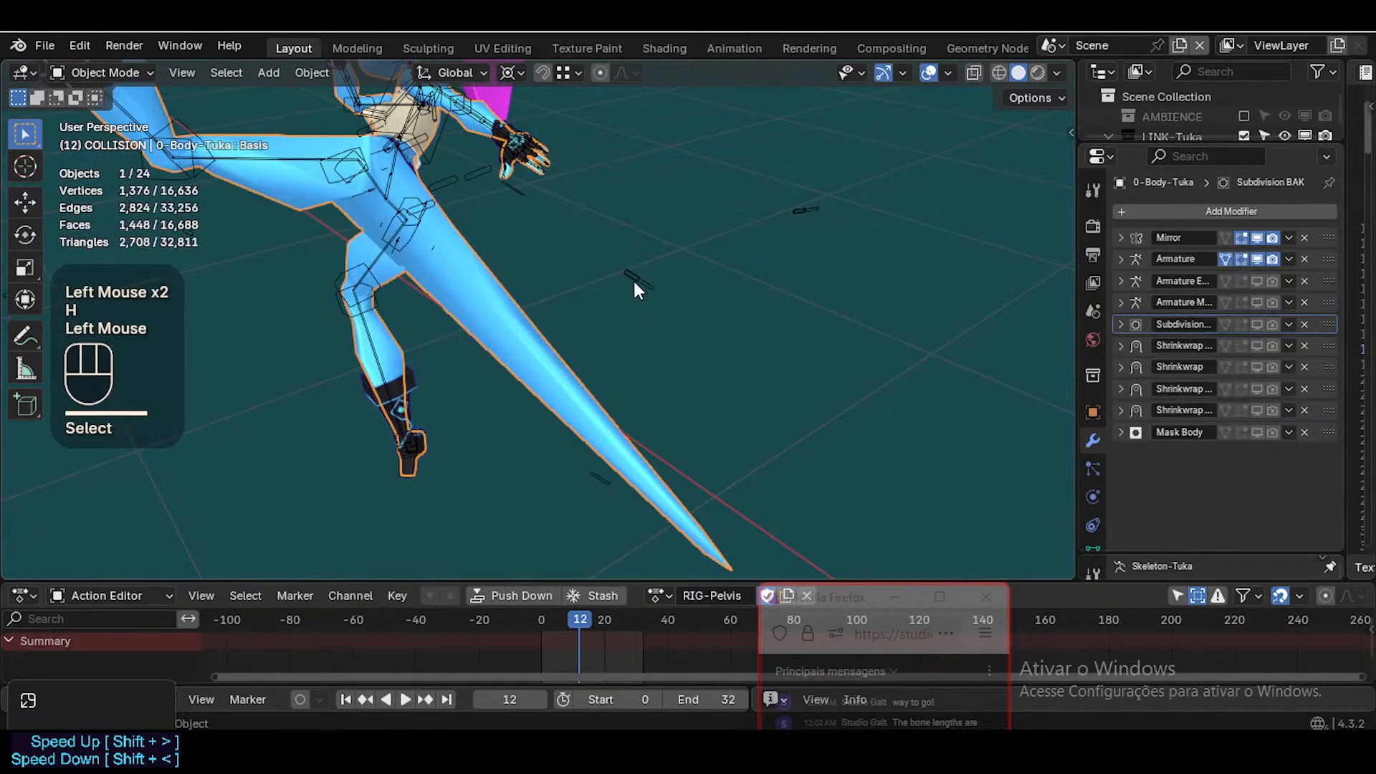
left_click(553, 347)
left_click(546, 354, "shift")
key("ctrl+Tab")
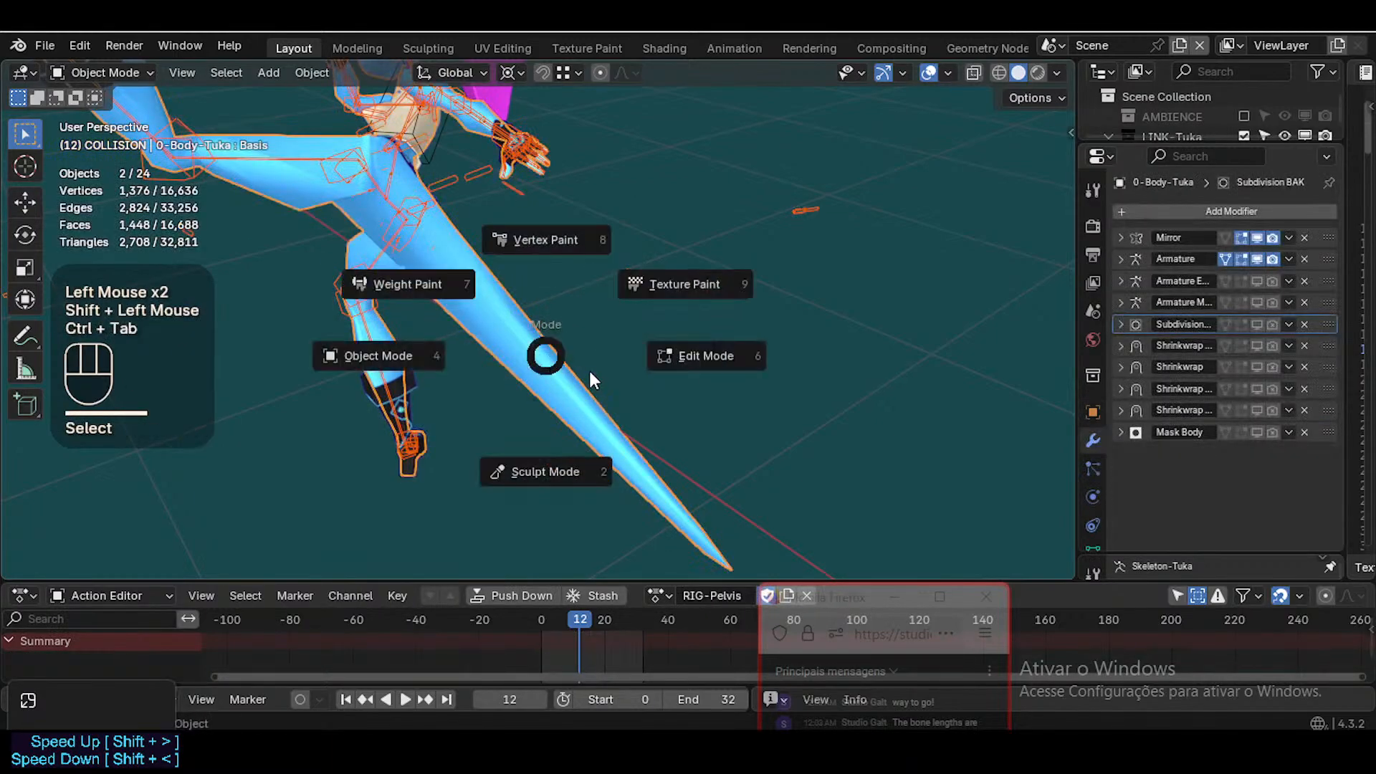
key("7")
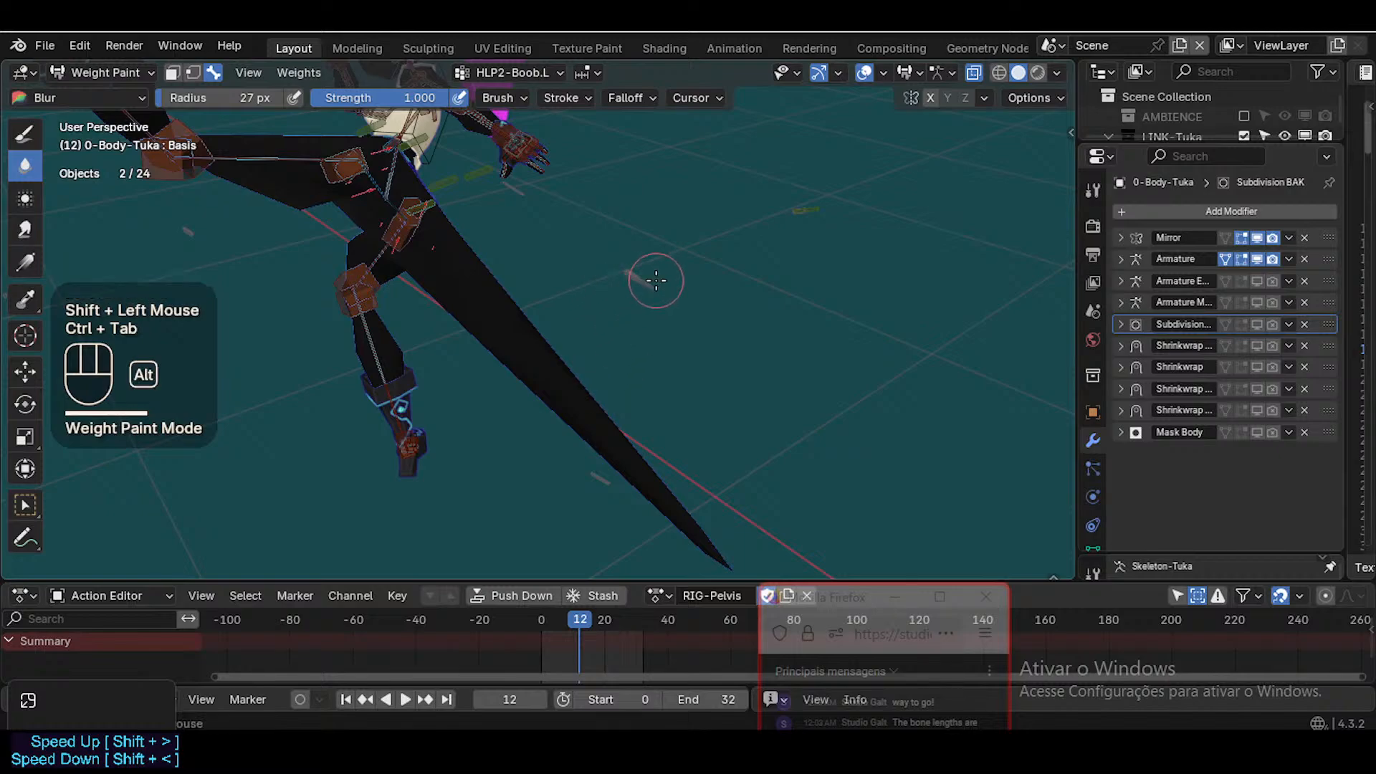
Display the weights of HLP3-FannyPelvis-Bk.R.002 and HLP3-FannyPelvis-Bk.R.001 and examine their influence along the stretched mesh
left_click(631, 270, "alt")
left_click(650, 274, "alt")
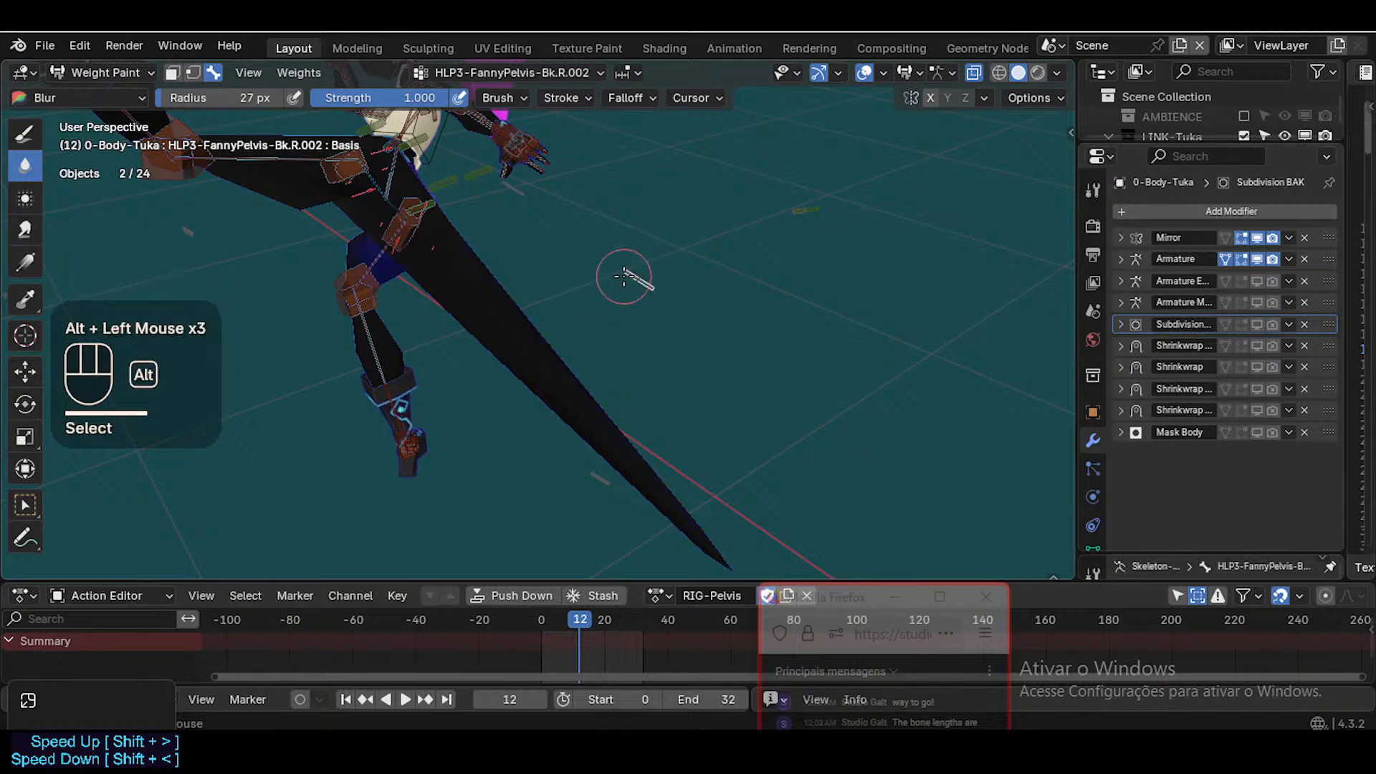
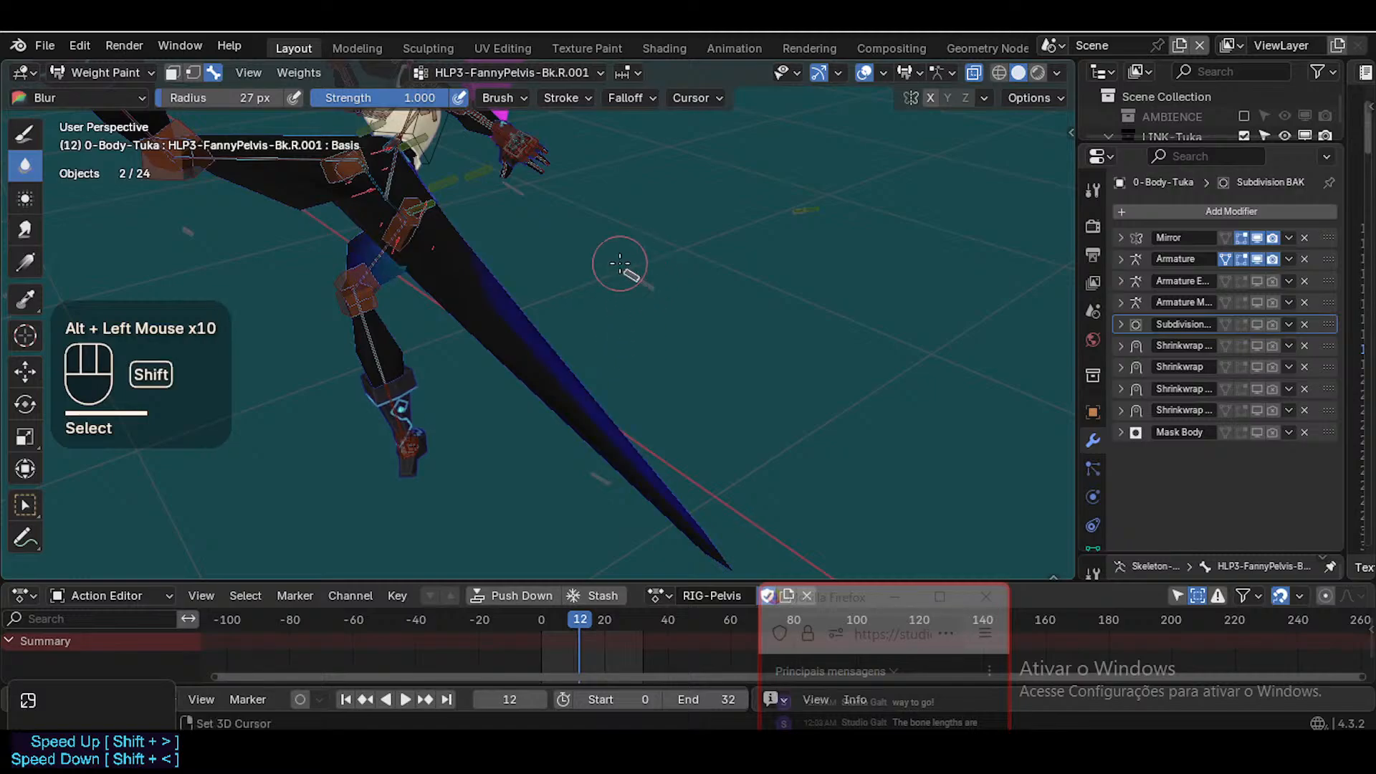
key("shift+grave")
key("w")
key("w")
key("w")
key("w")
key("w")
key("a")
key("s")
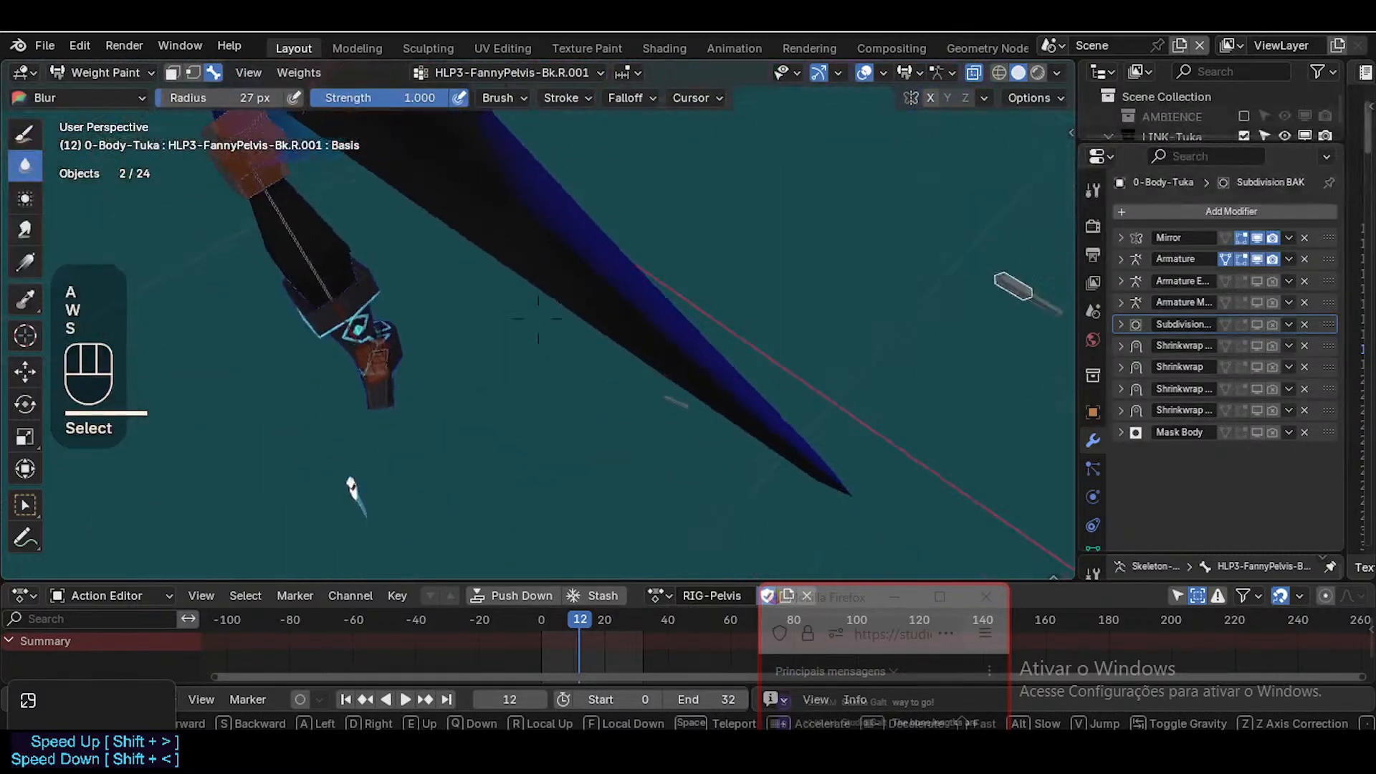
key("d")
key("w")
key("d")
left_click(620, 264)
Turn on vertex selection masking for the body and examine the vertices along the spike of the stretched mesh
key("shift+grave")
key("w")
left_click(623, 287)
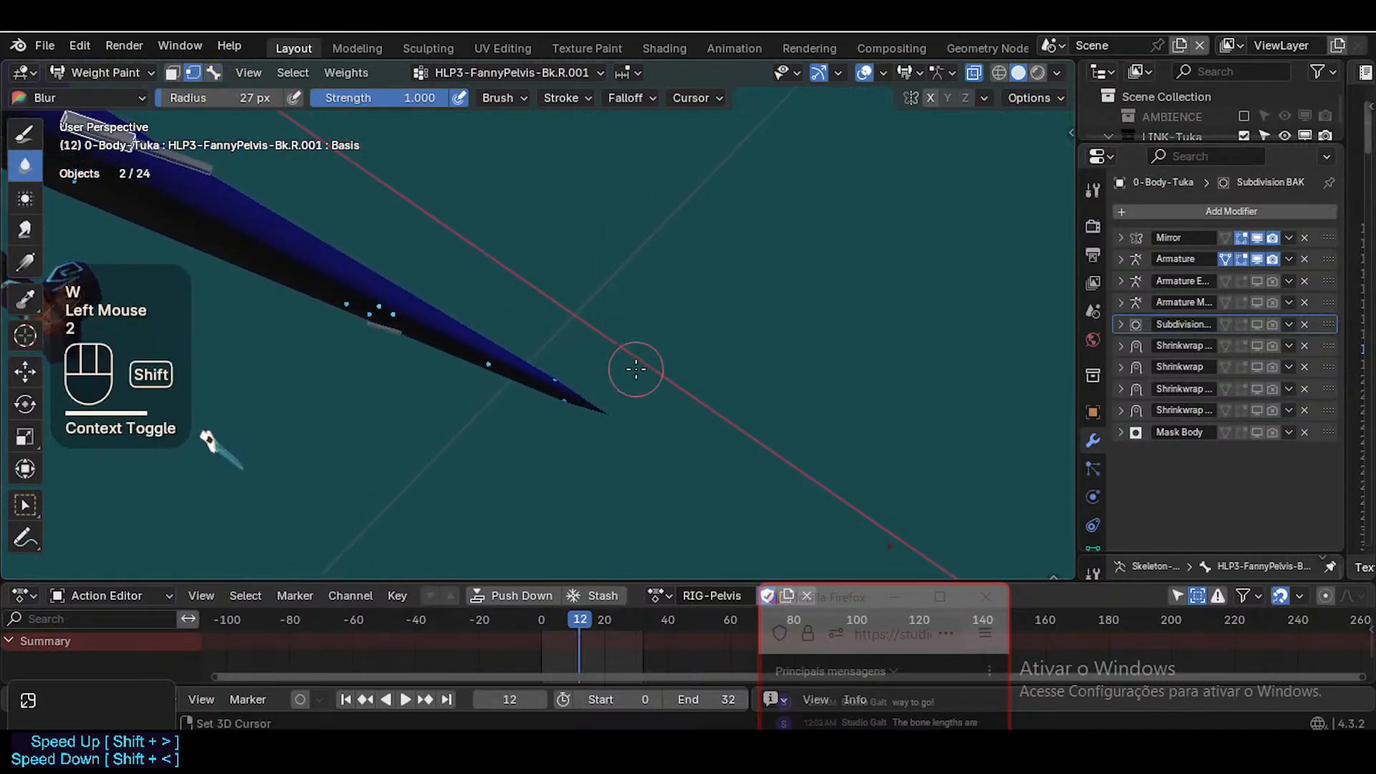
key("shift+grave")
key("d")
key("w")
key("q")
key("q")
key("w")
key("w")
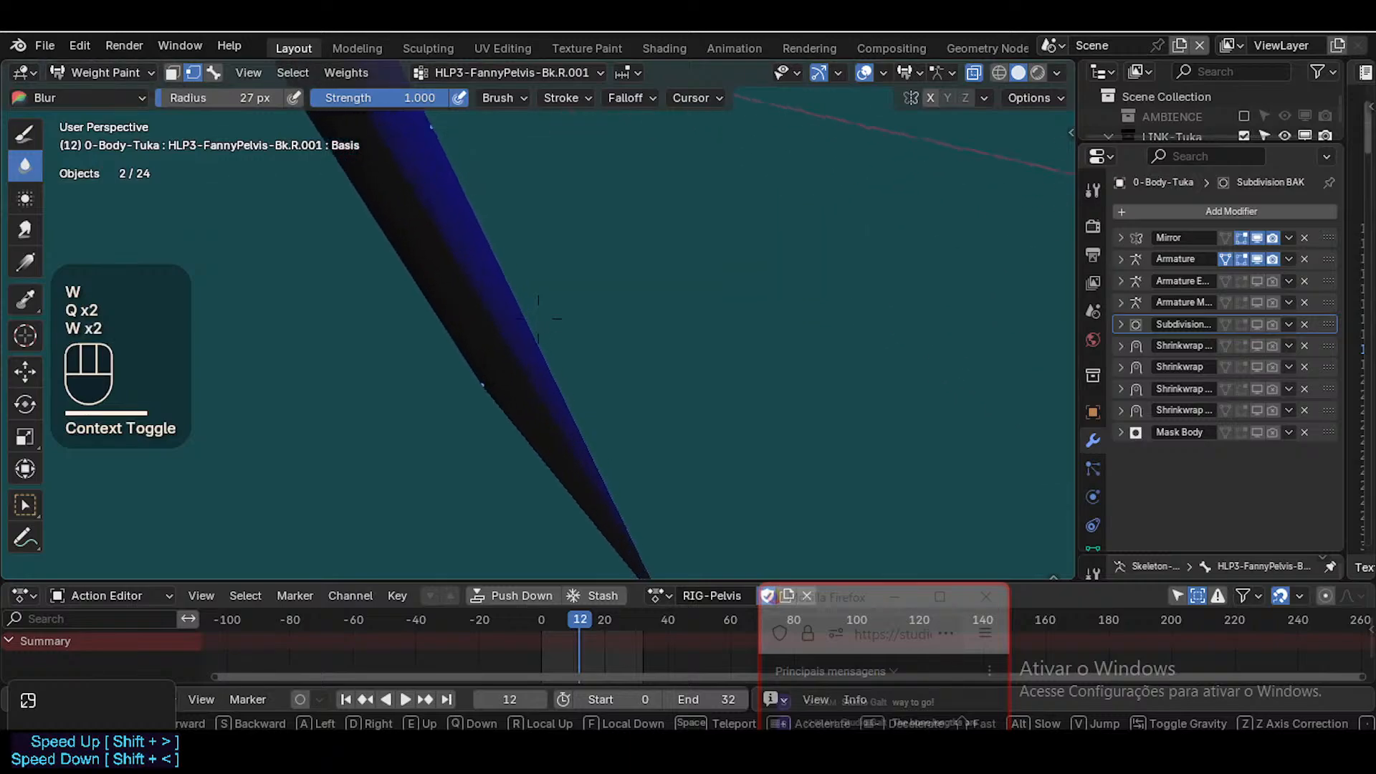
key("s")
key("w")
key("a")
key("w")
key("e")
key("s")
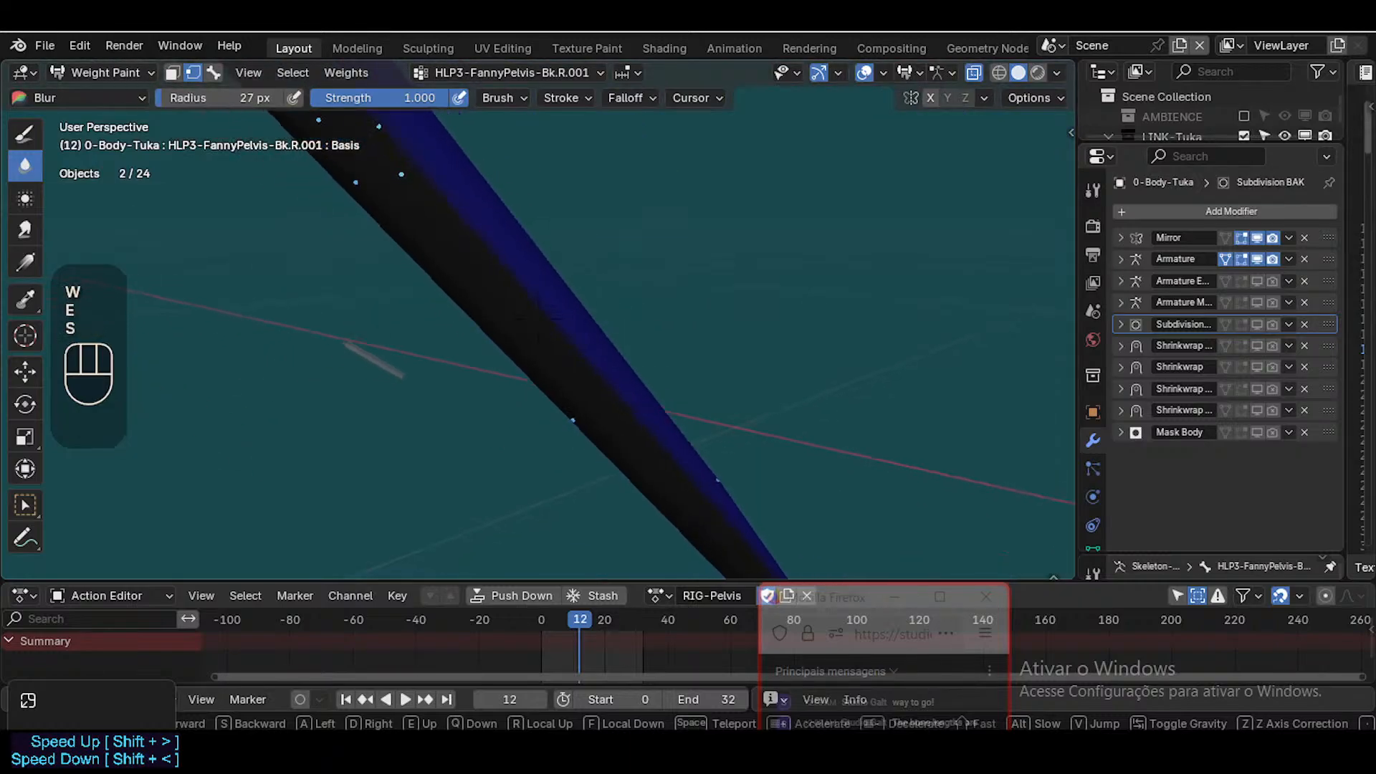
Examine the HLP3-FannyPelvis-Bk.R.001 weights and vertices across the hips, legs and upper body, down to the spike's tip
key("d")
key("s")
key("e")
key("w")
key("a")
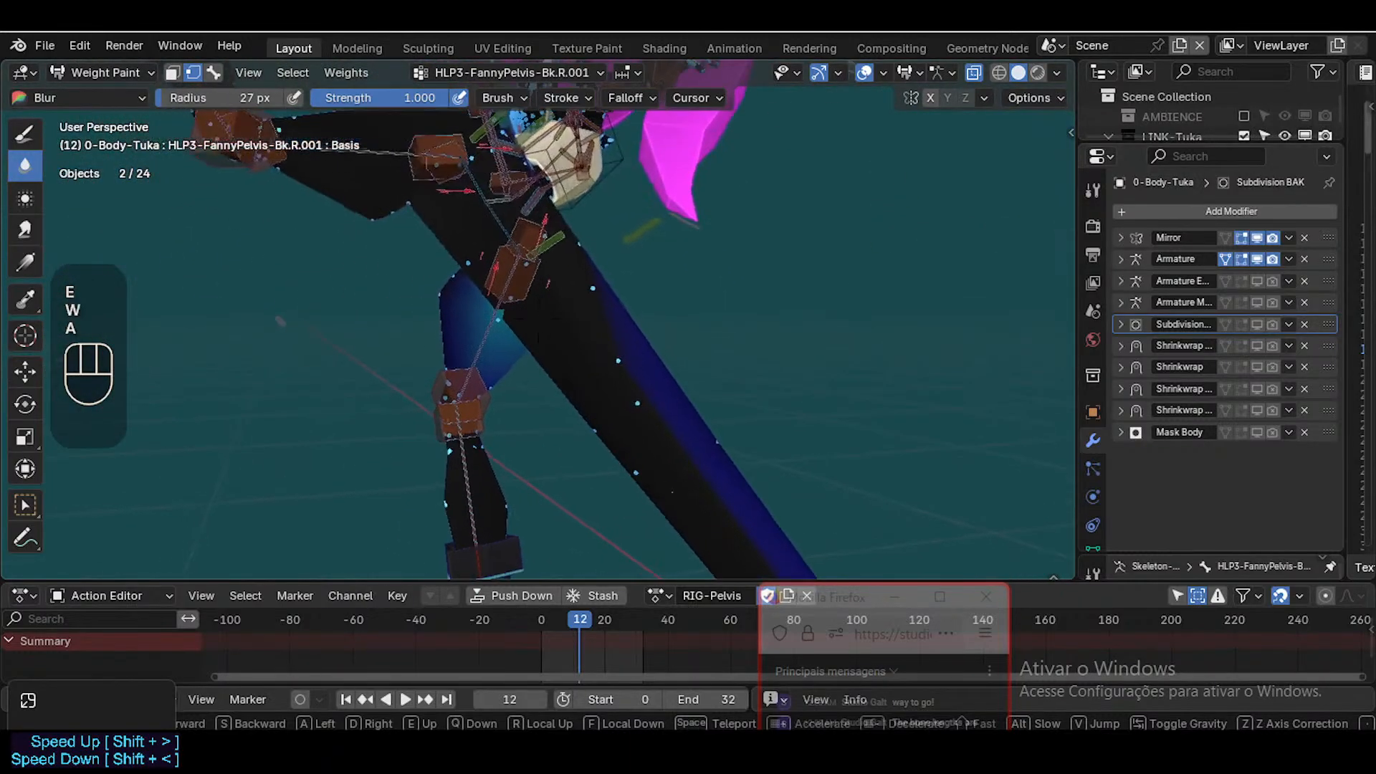
key("e")
key("s")
key("e")
key("w")
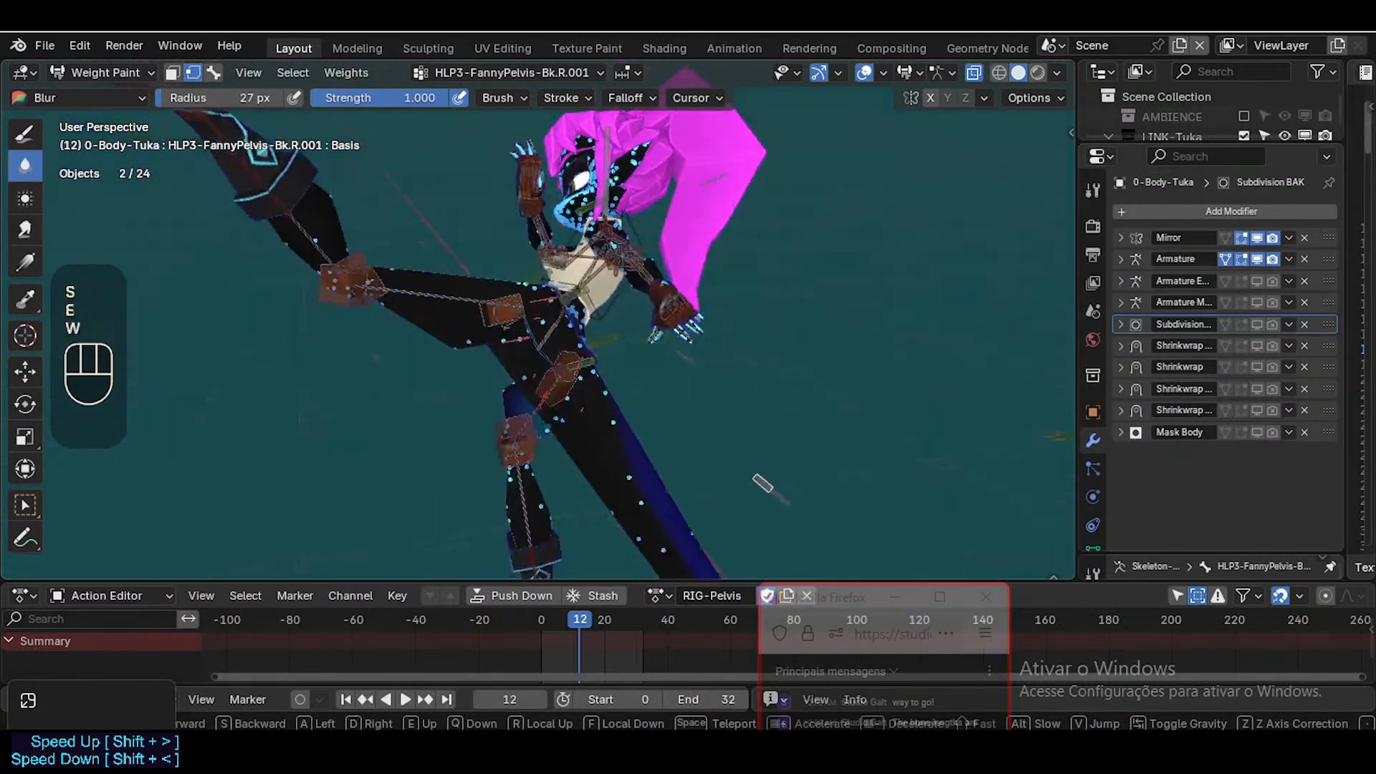
key("a")
key("d")
key("d")
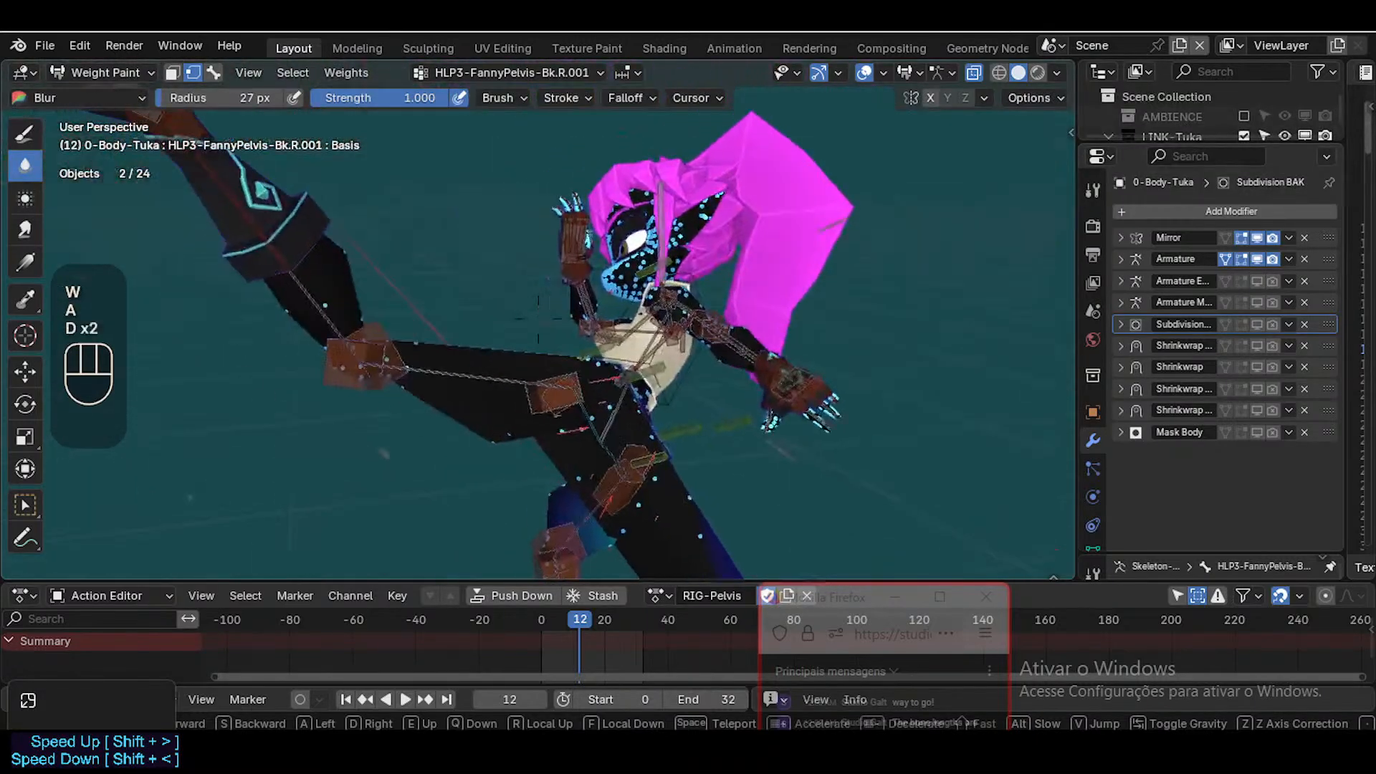
key("d")
key("w")
key("q")
key("w")
key("d")
key("q")
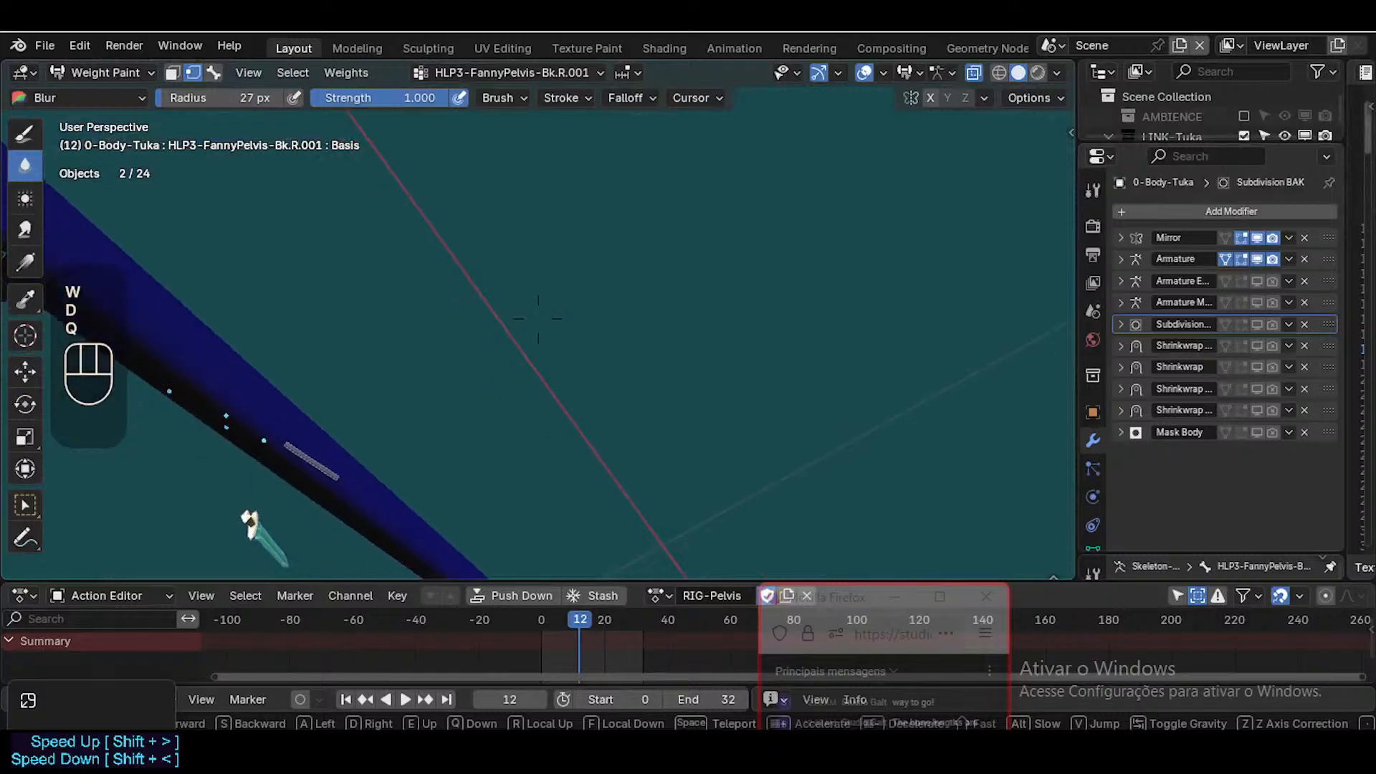
key("q")
key("q")
key("s")
key("d")
left_click(636, 369)
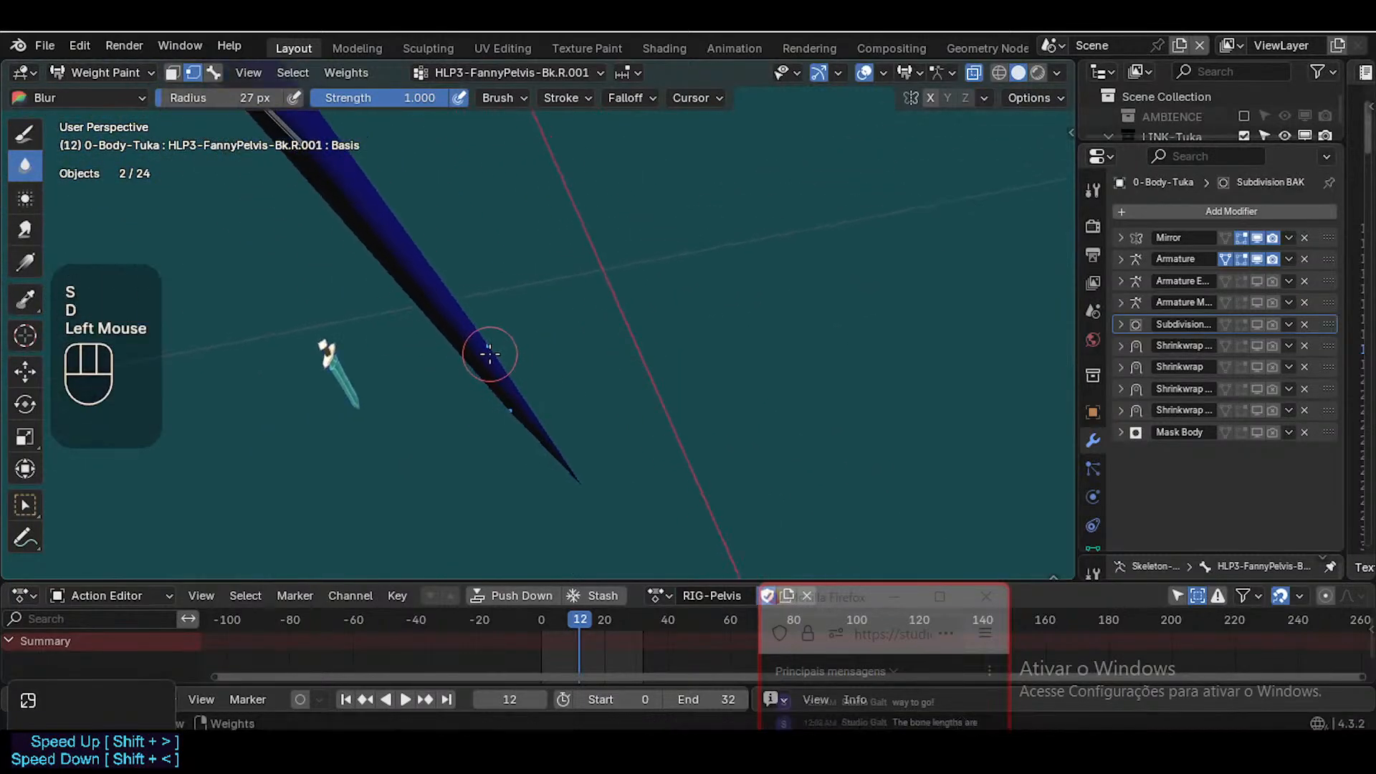
Examine the weights along the spike, from its tip back to the standing leg, boot and hips
right_click(561, 428)
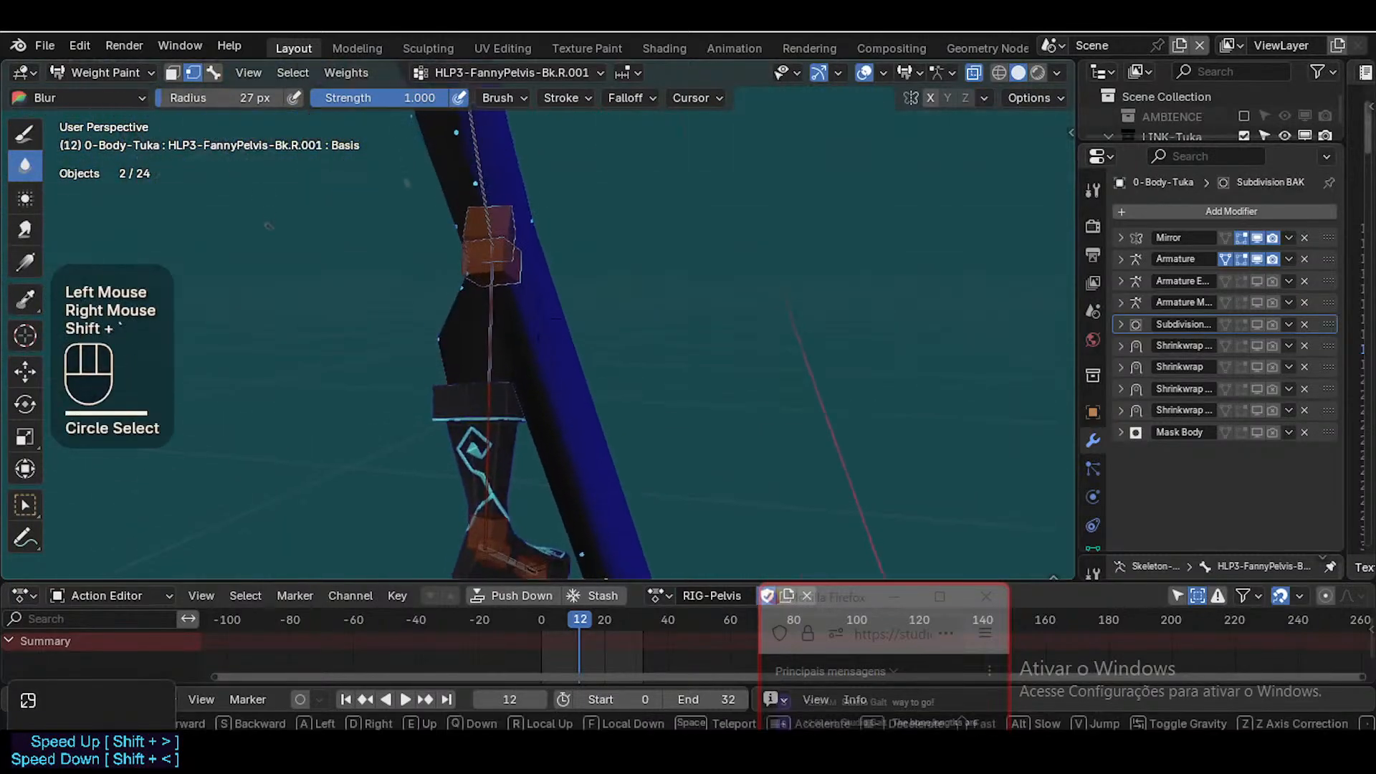
key("shift+Tab")
left_click(584, 399)
key("shift+grave")
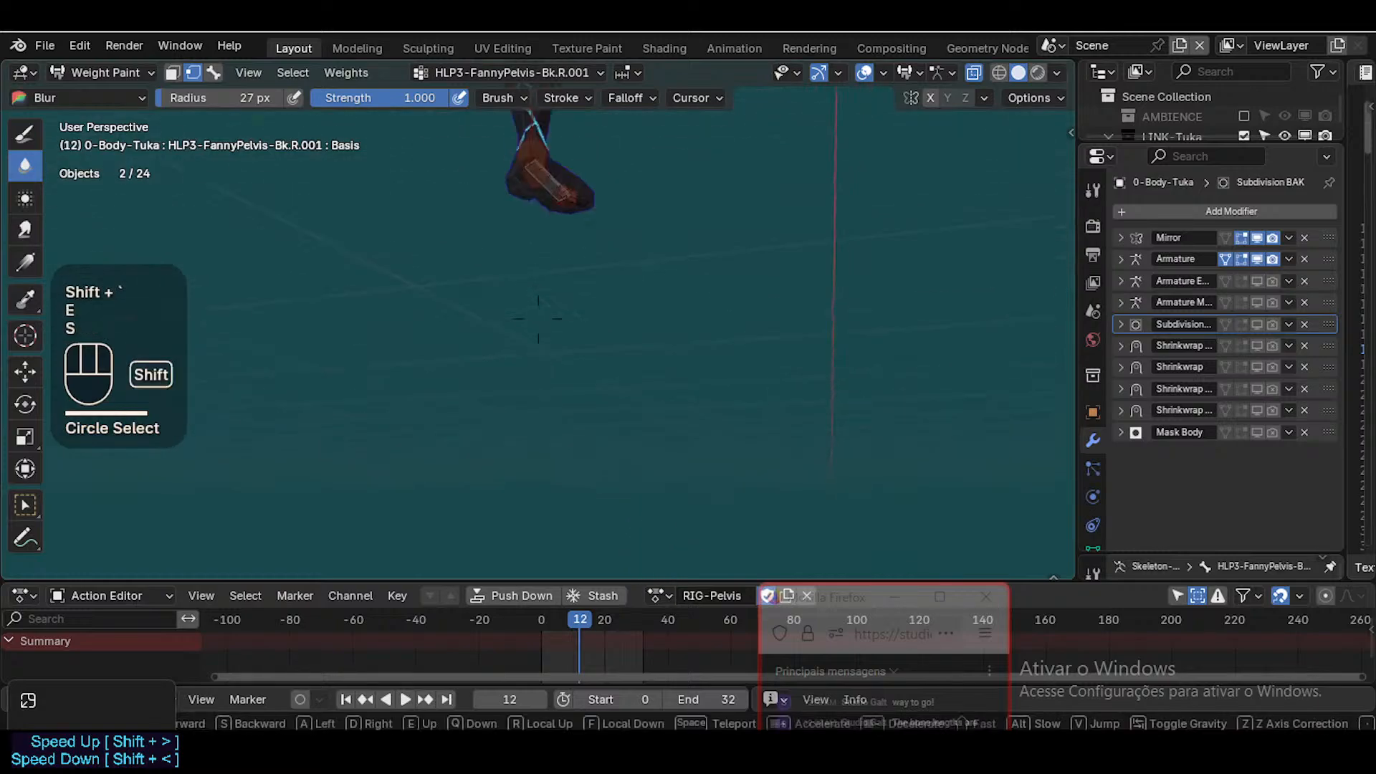
key("s")
key("a")
key("shift+e")
key("w")
key("e")
key("w")
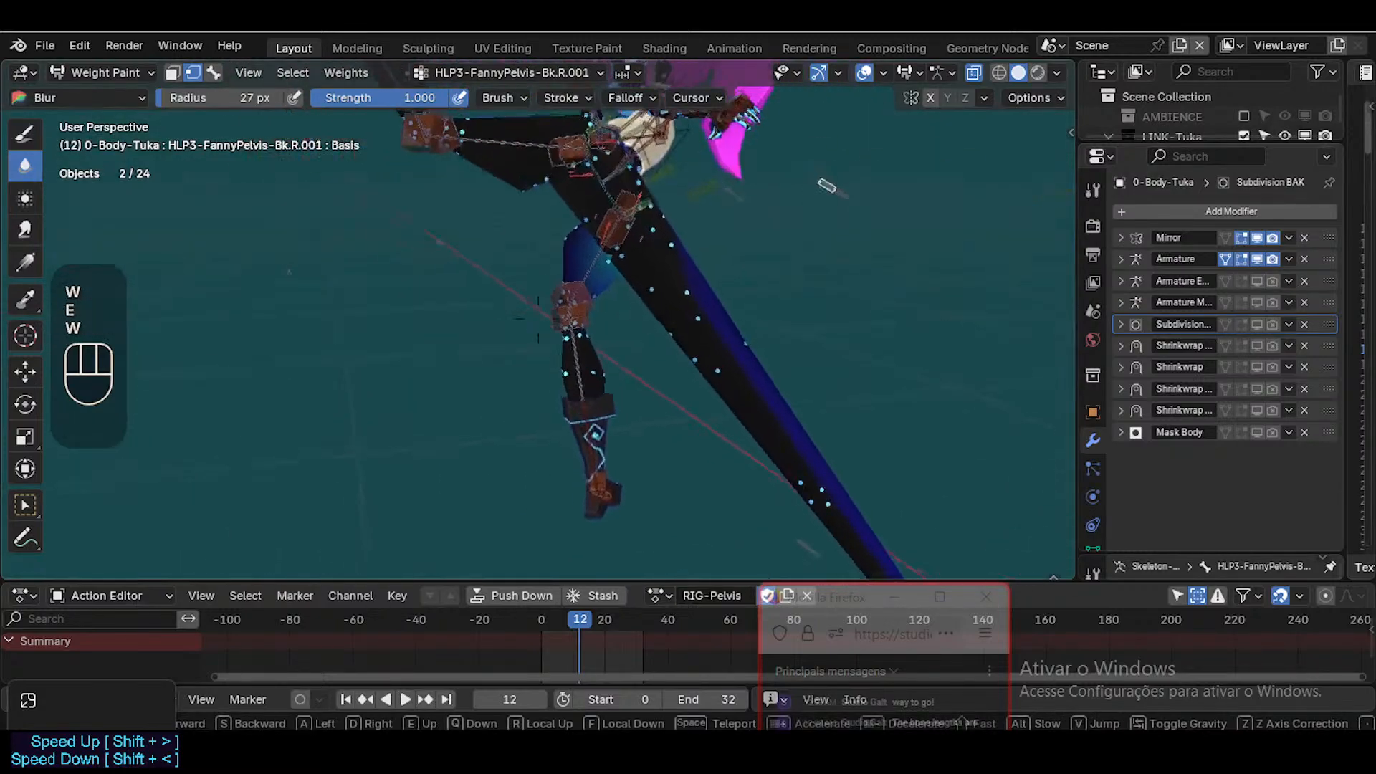
key("s")
left_click(626, 392)
Switch 0-Body-Tuka to Edit Mode and examine the edges of the stretched spike down to its tip and across the whole body
key("ctrl+Tab")
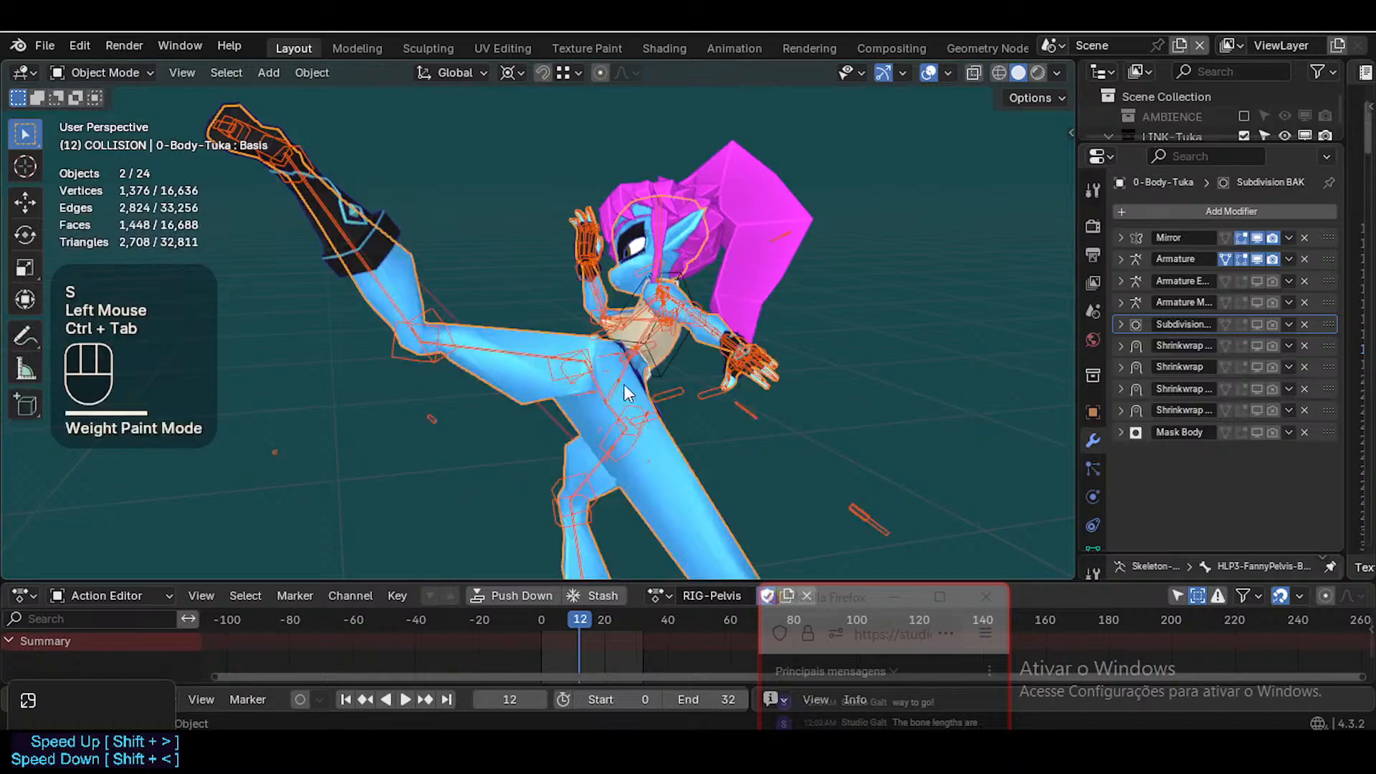
key("Tab")
key("shift+grave")
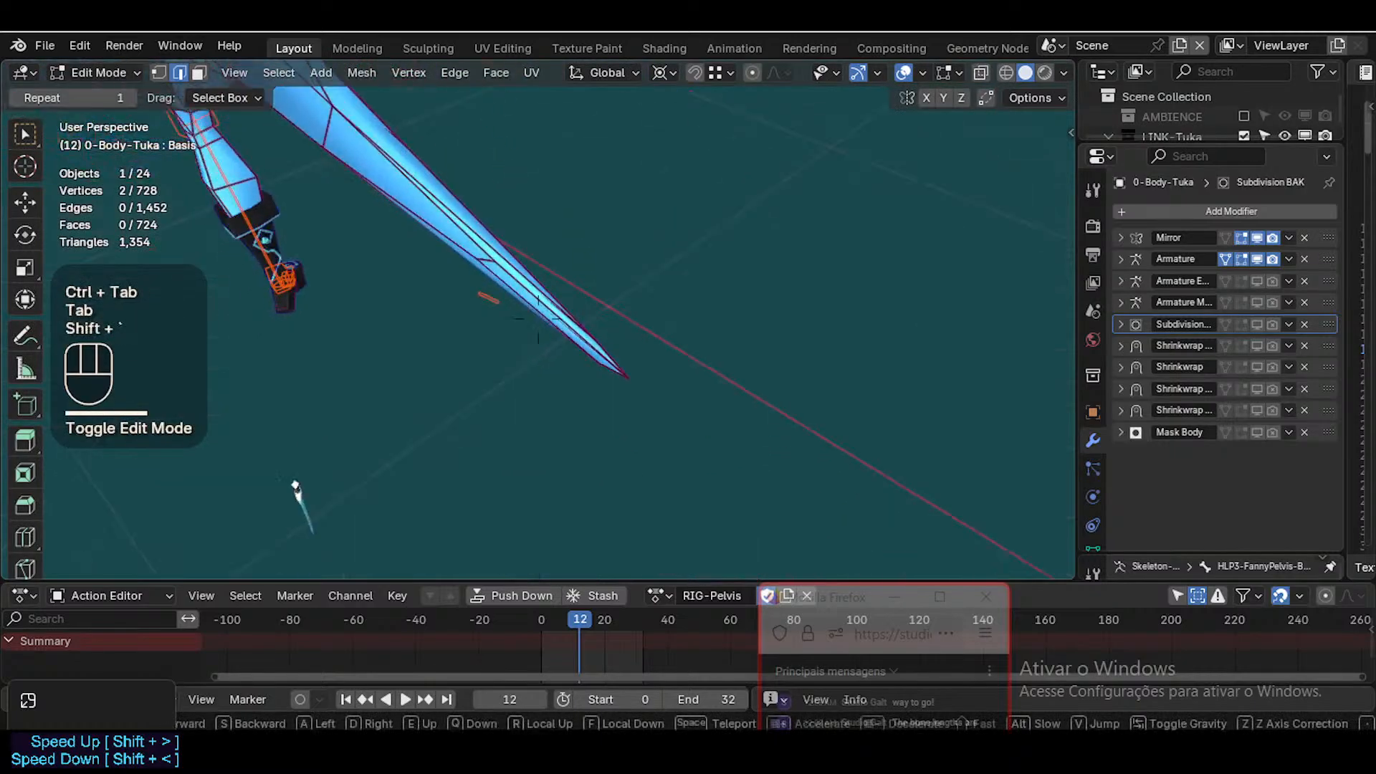
key("w")
key("d")
key("d")
key("a")
key("s")
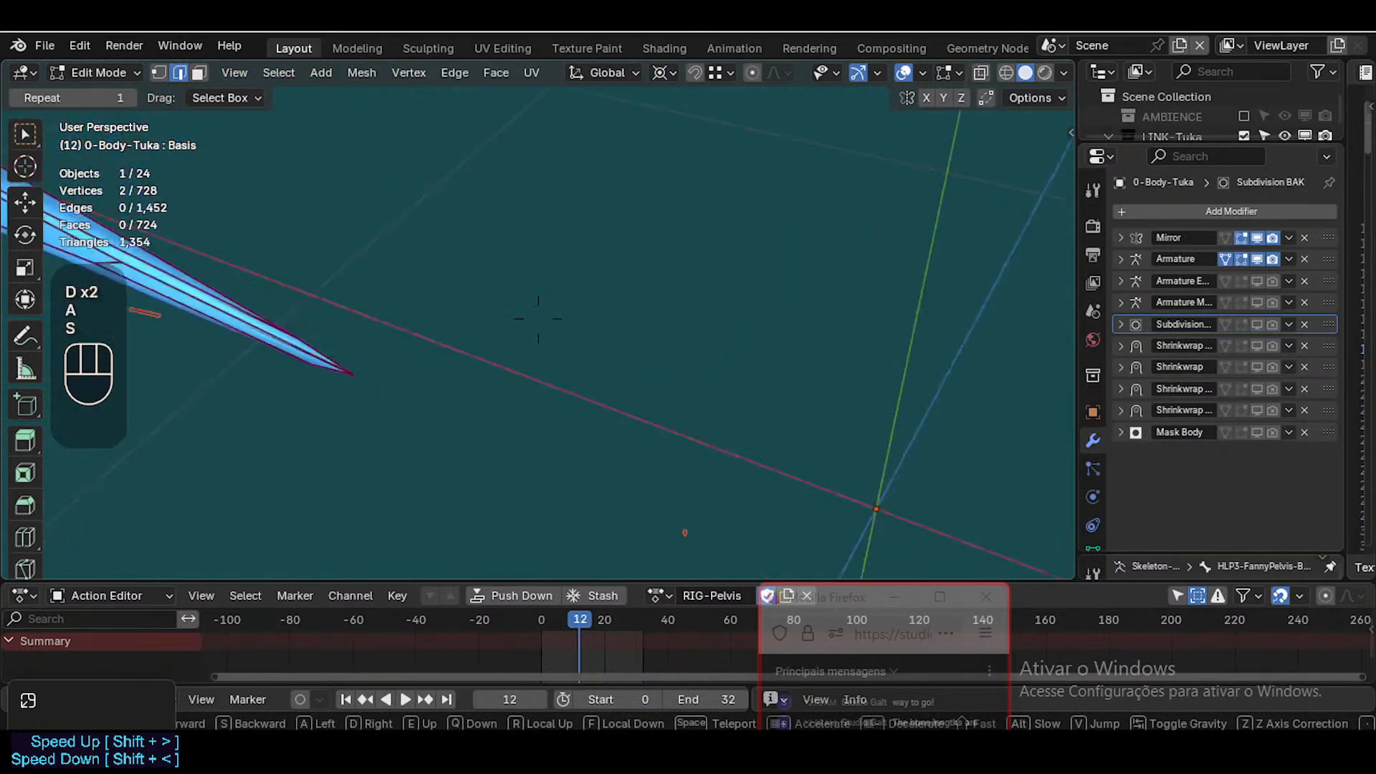
key("s")
key("w")
key("d")
key("d")
key("d")
key("w")
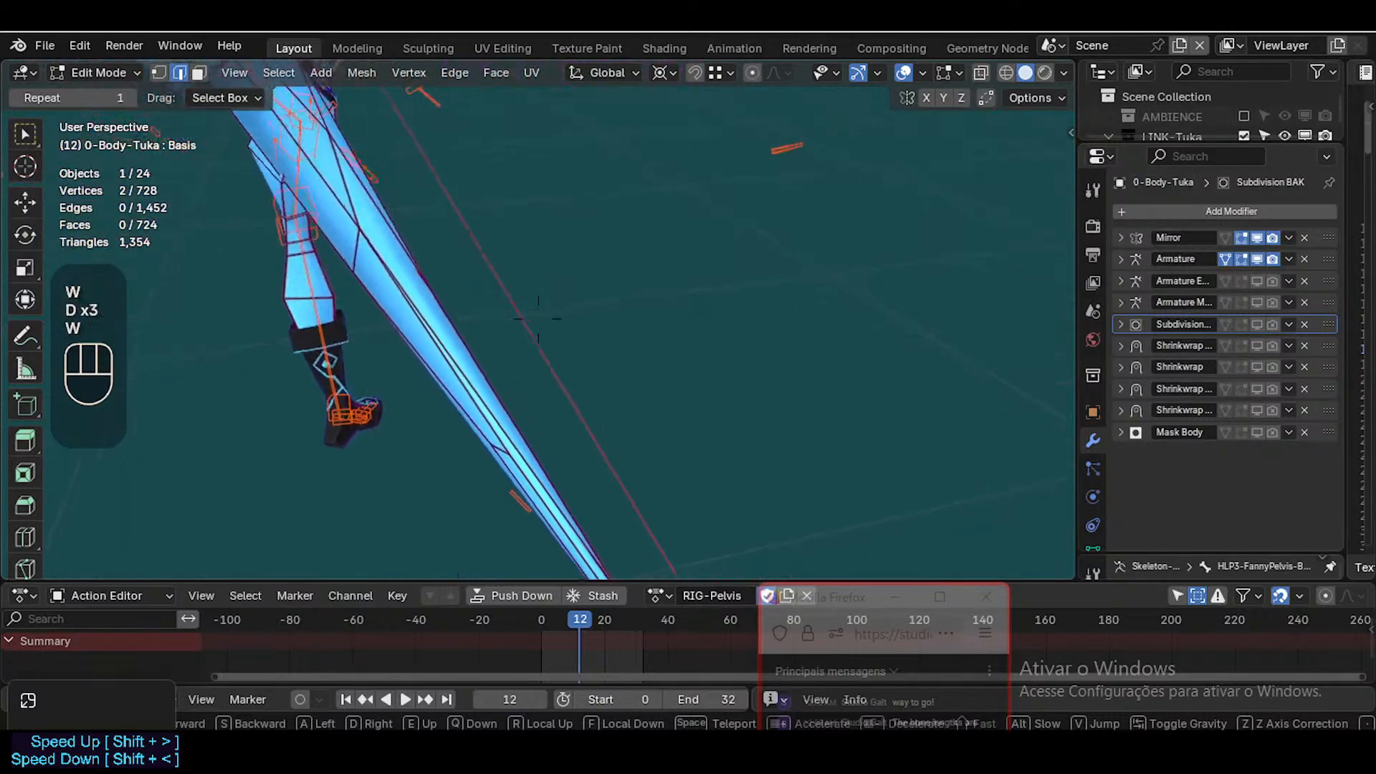
key("w")
key("s")
key("shift")
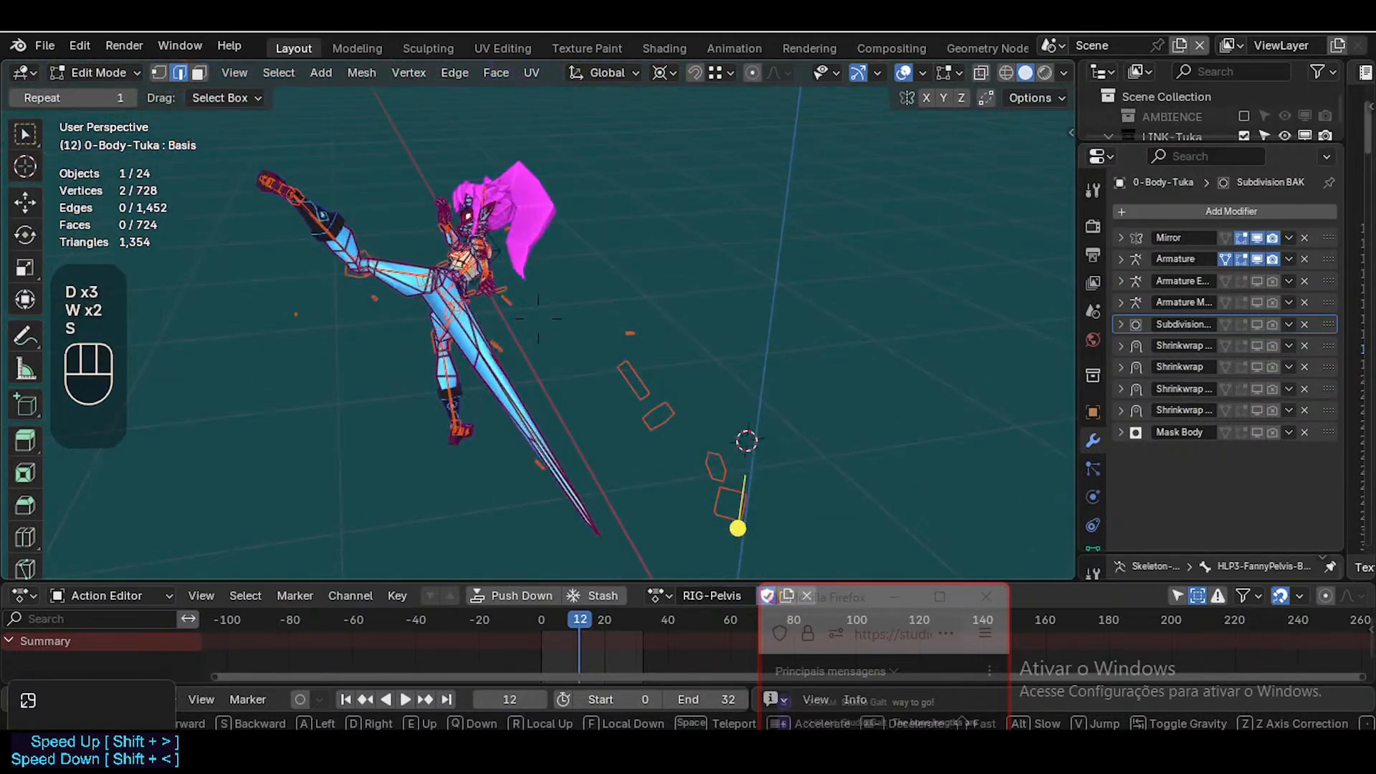
left_click(538, 319)
key("g")
key("Escape")
Turn off the Armature modifier's on-cage and Edit Mode display, and examine the crotch area of the undeformed body
scroll(530, 387, "up", 2)
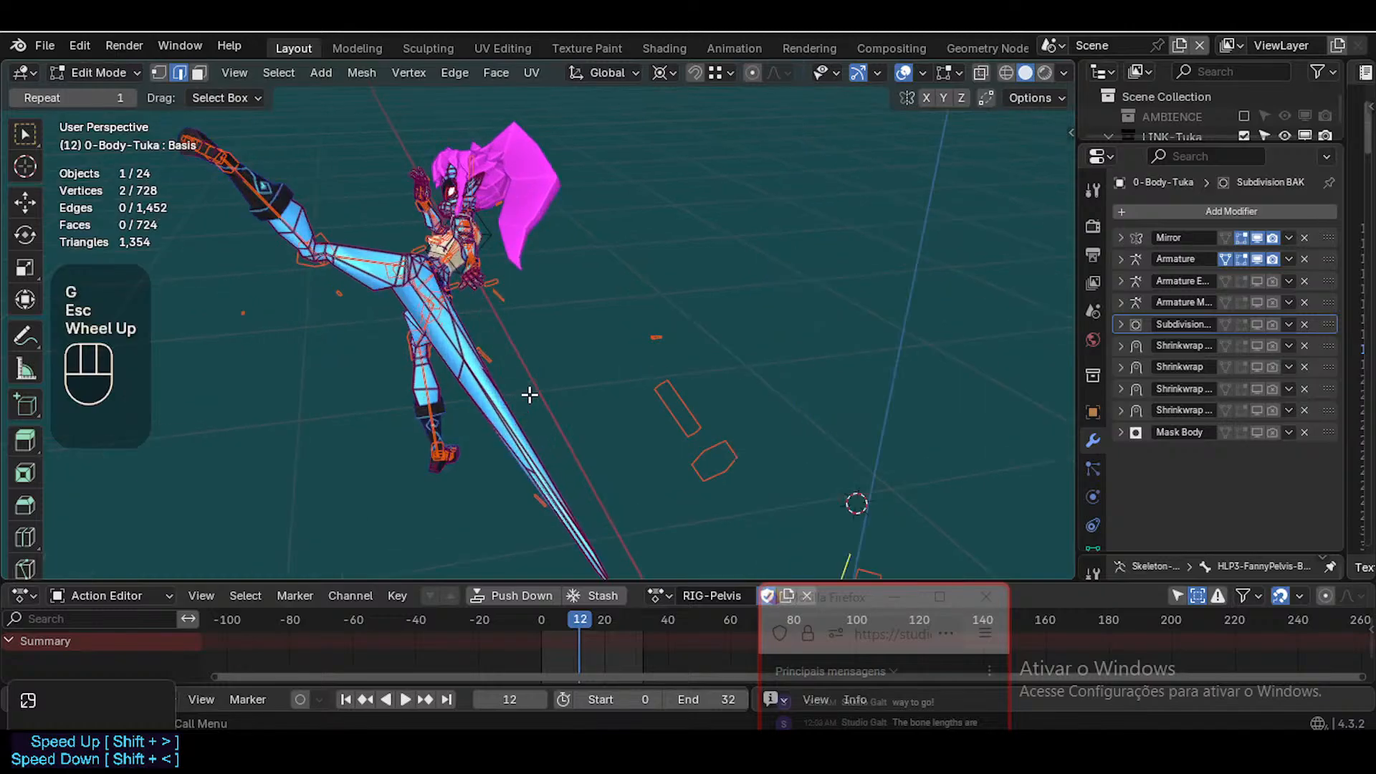
left_click(1225, 258)
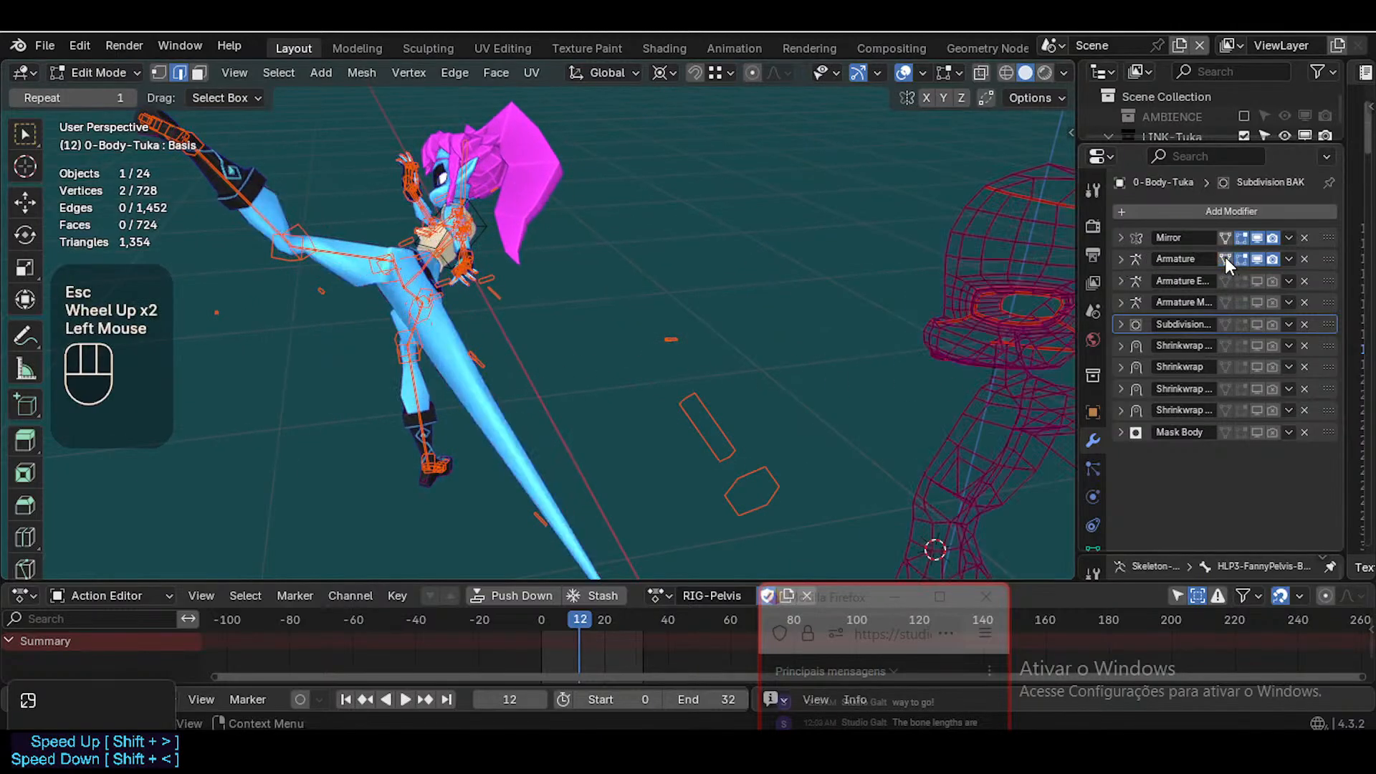
left_click(1239, 258)
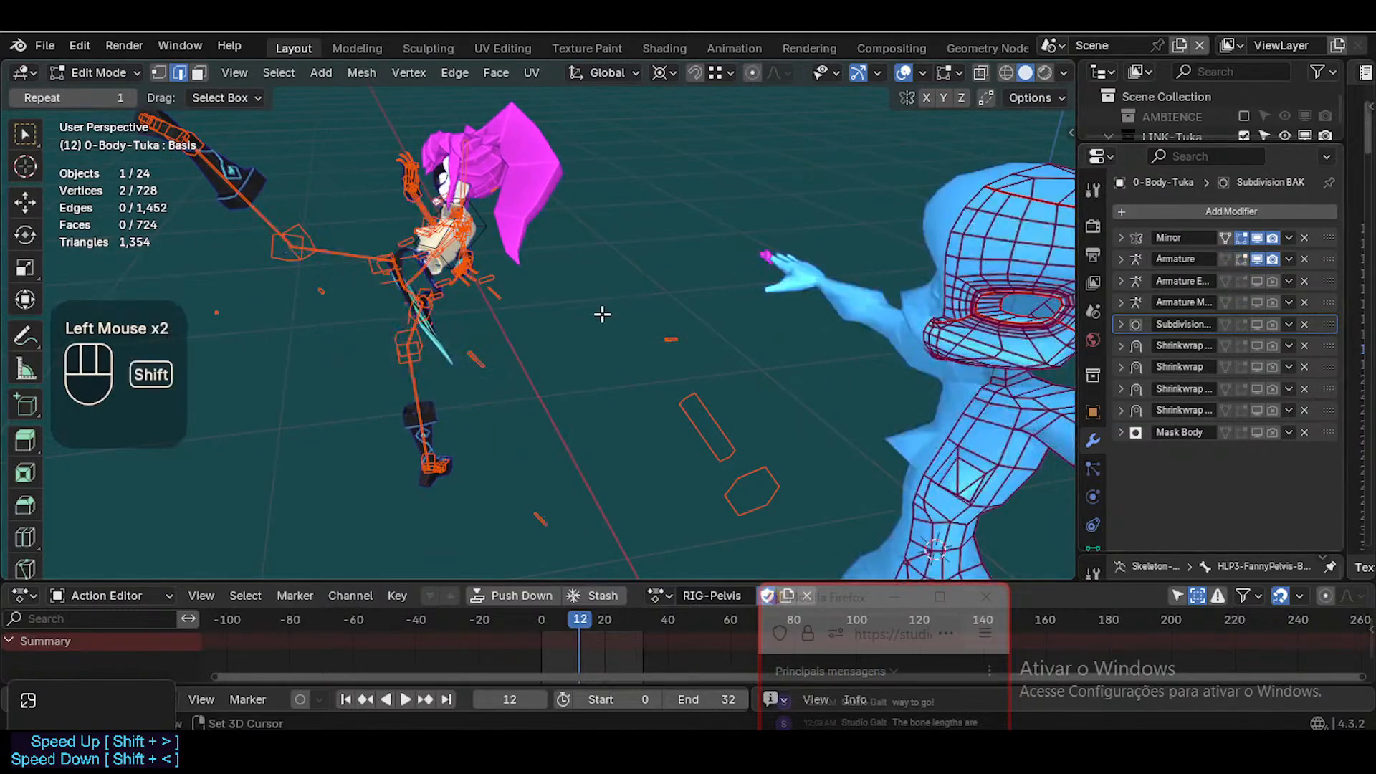
key("shift+grave")
key("d")
key("w")
key("w")
key("q")
key("q")
key("q")
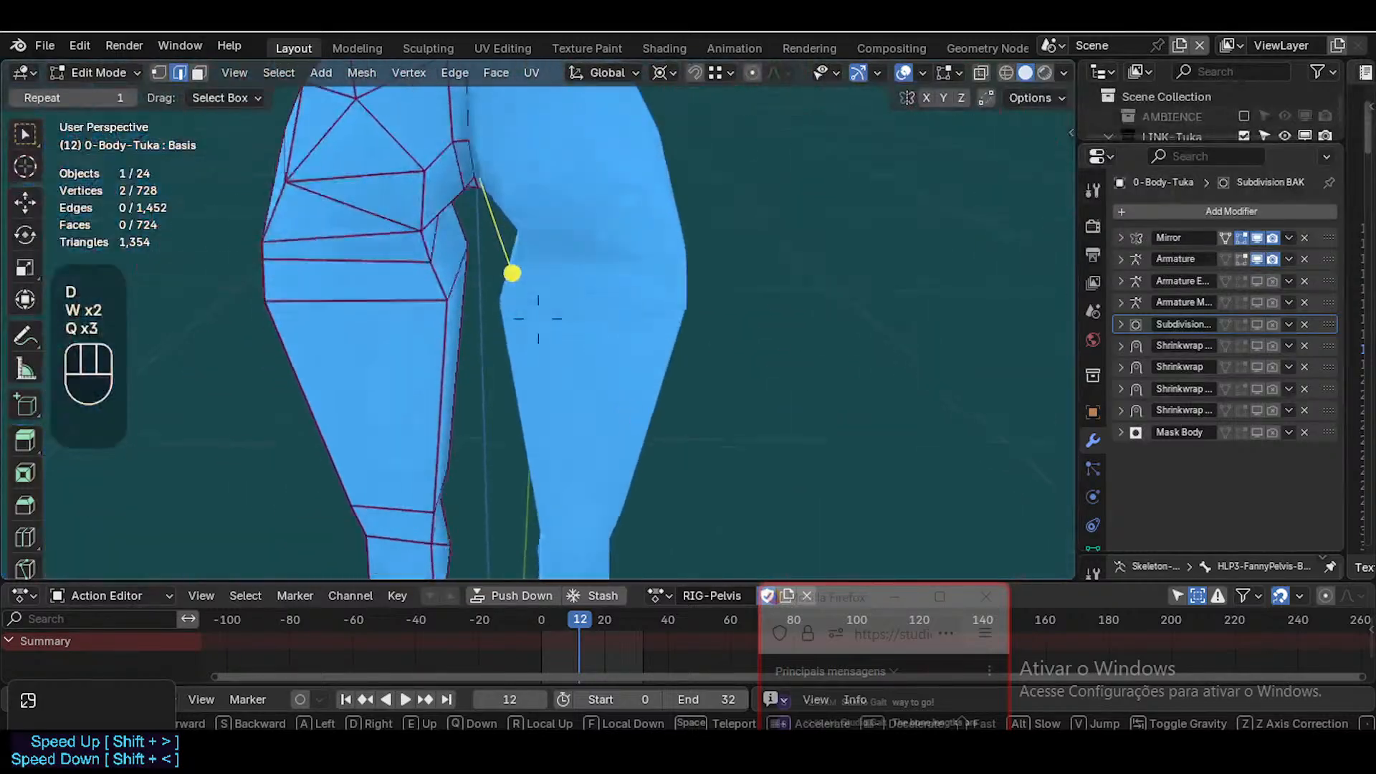
key("w")
key("w")
key("a")
key("d")
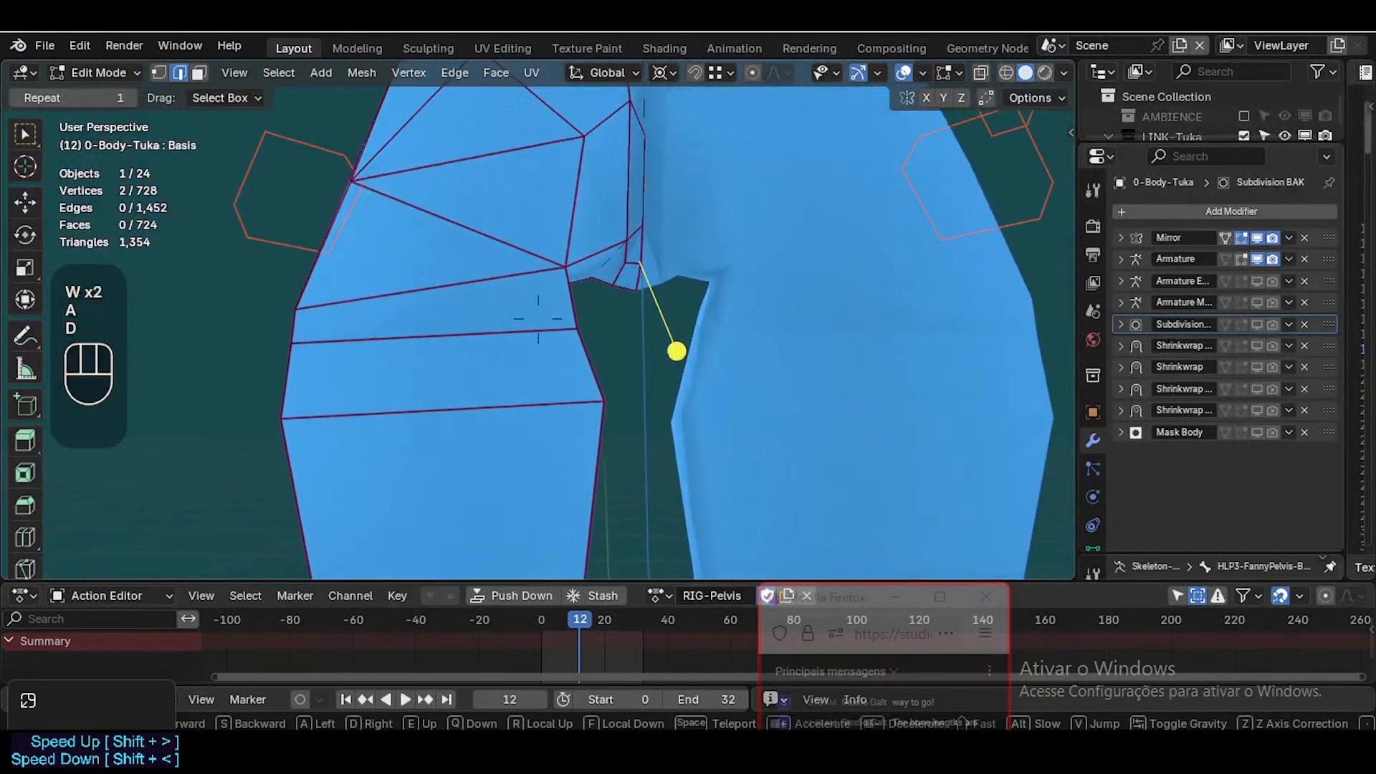
Compare the undeformed body mesh from the side with the posed ARM-Tuka rig
key("a")
key("s")
key("e")
key("e")
key("e")
key("s")
key("a")
key("a")
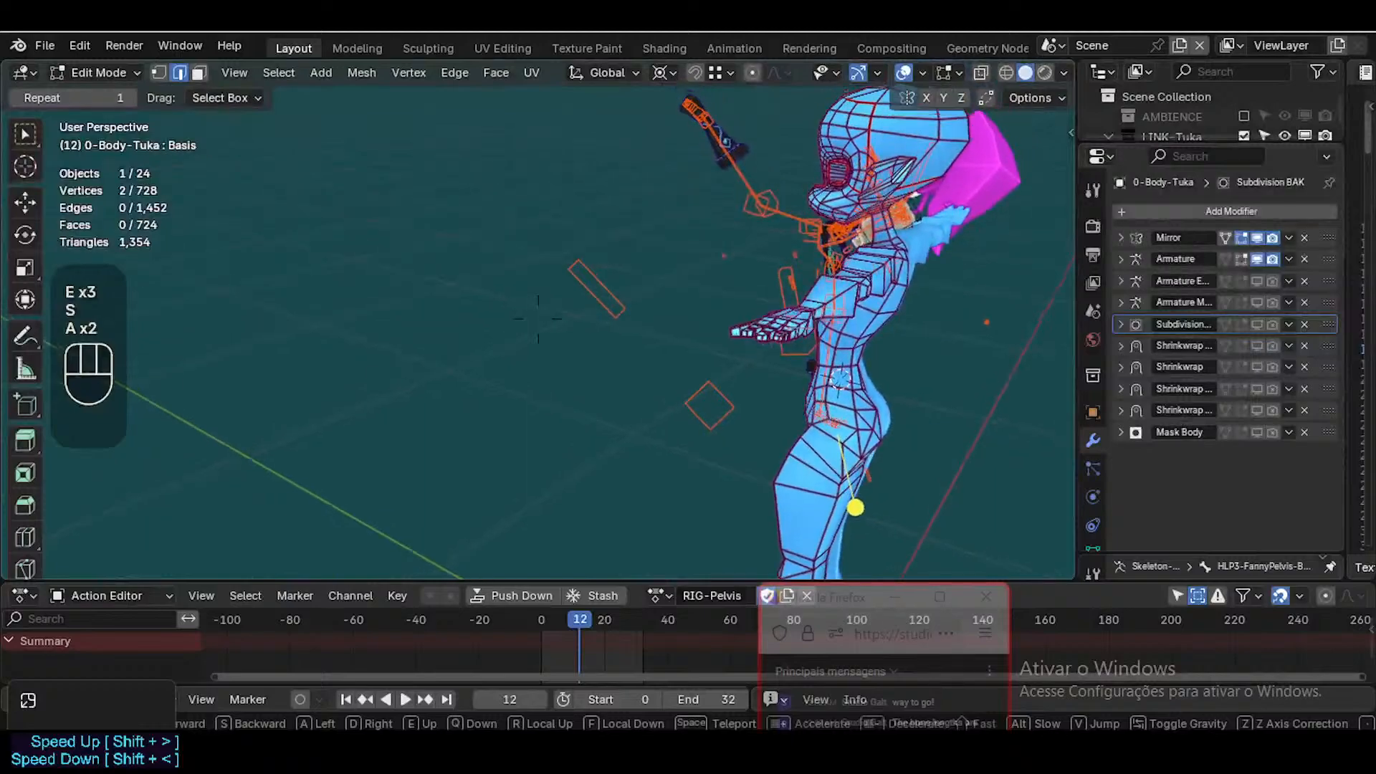
key("d")
key("a")
key("w")
left_click(798, 288)
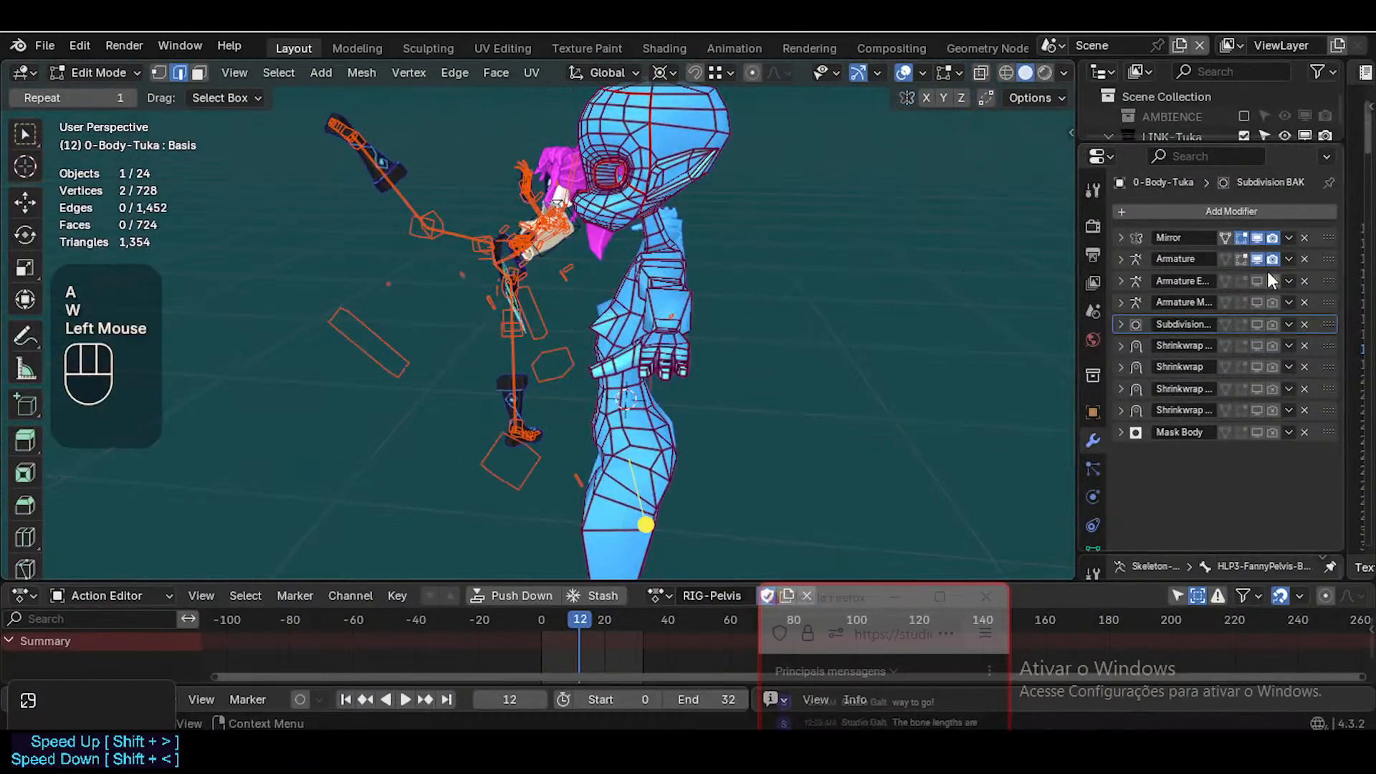
Turn the Armature modifier's Edit Mode and on-cage display back on, and examine the tip of the deformed spike
left_click(1242, 259)
left_click(1225, 259)
key("shift+grave")
key("w")
key("a")
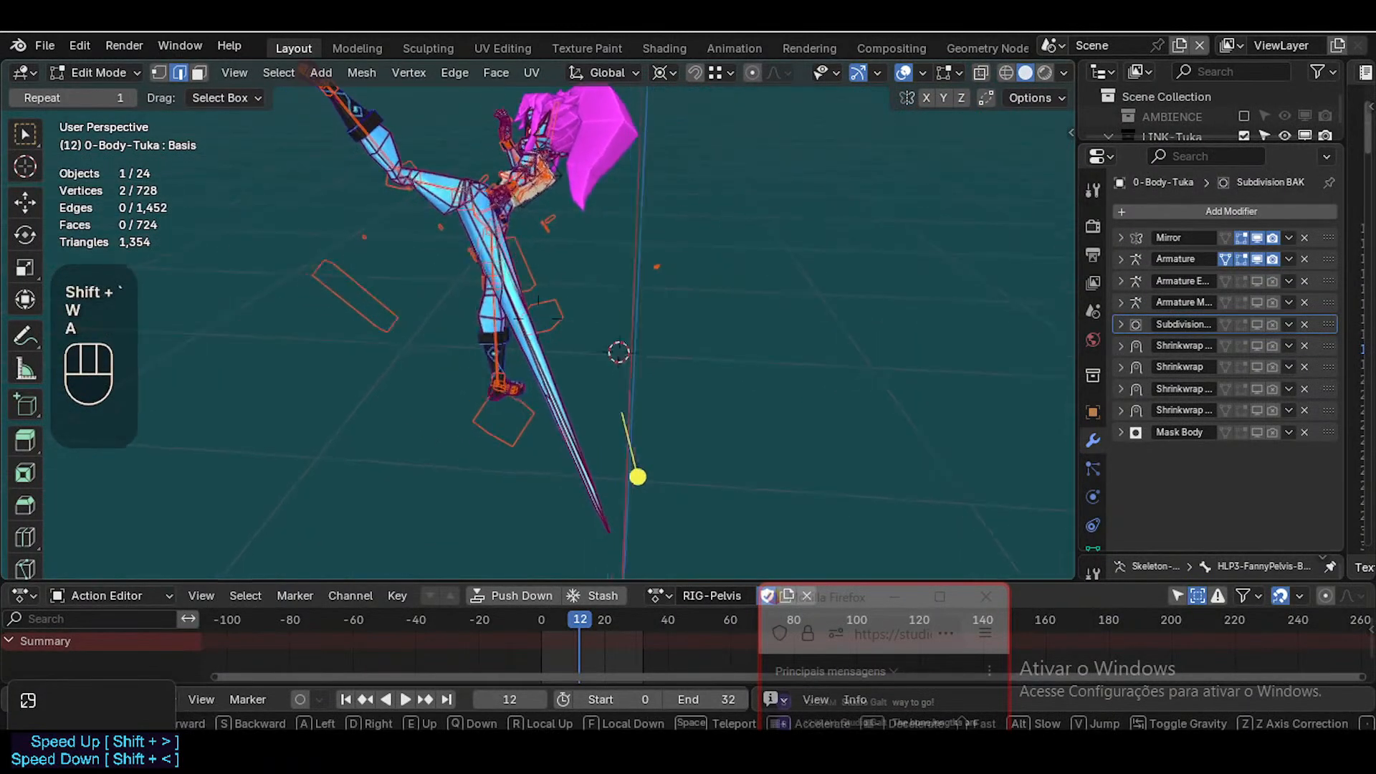
key("a")
key("w")
key("w")
key("q")
key("w")
key("q")
key("q")
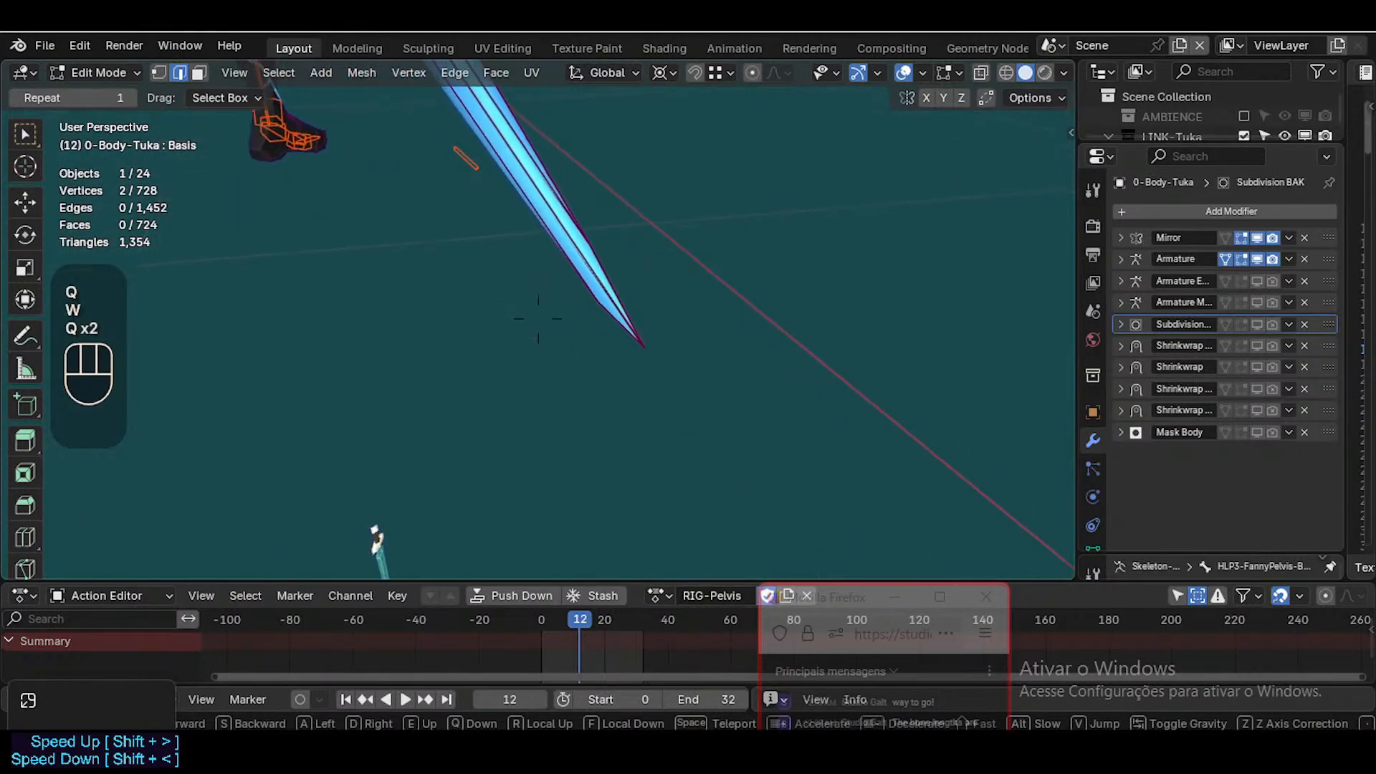
left_click(538, 399)
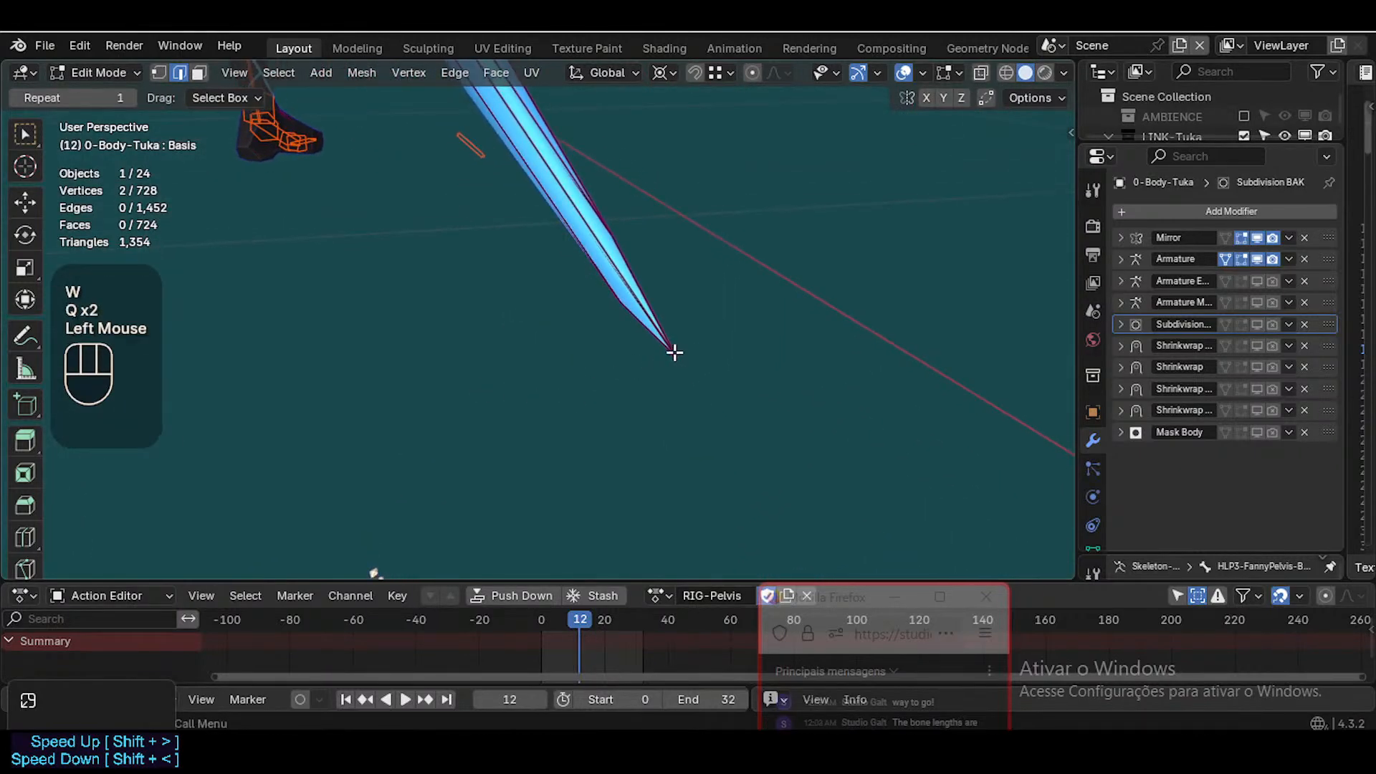
Return to Weight Paint mode, sample the vertex groups at the spike's tip and display the HLP2-Crotch weights
key("ctrl+Tab")
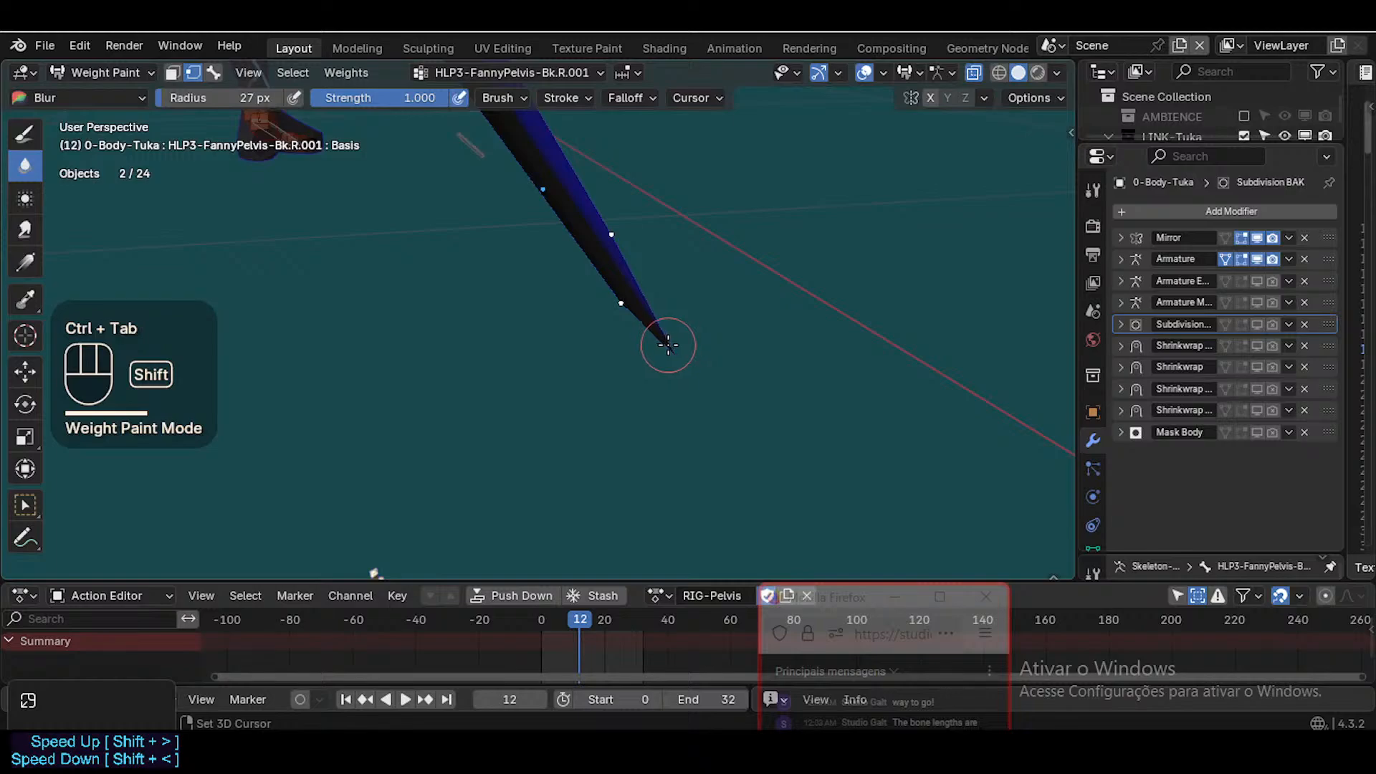
key("shift+x")
key("ctrl+shift+x")
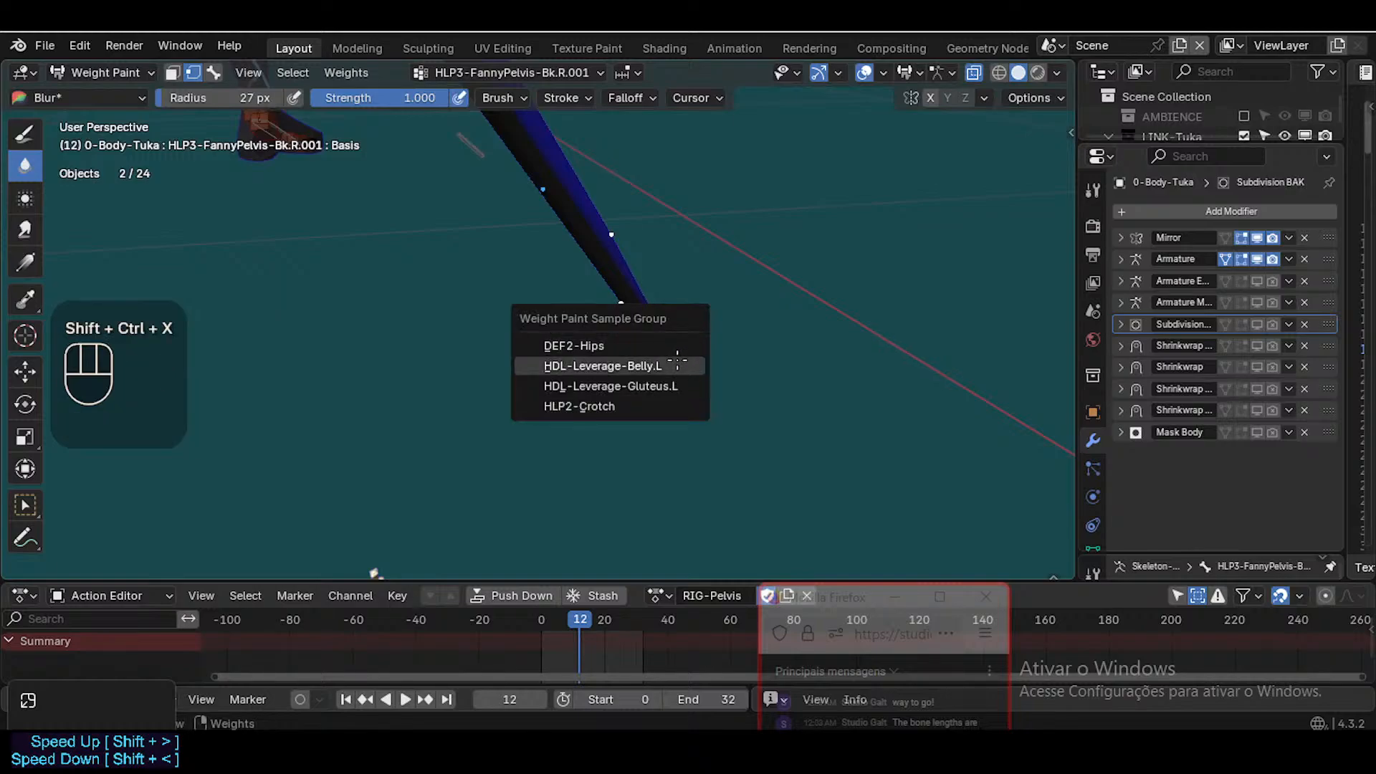
left_click(678, 405)
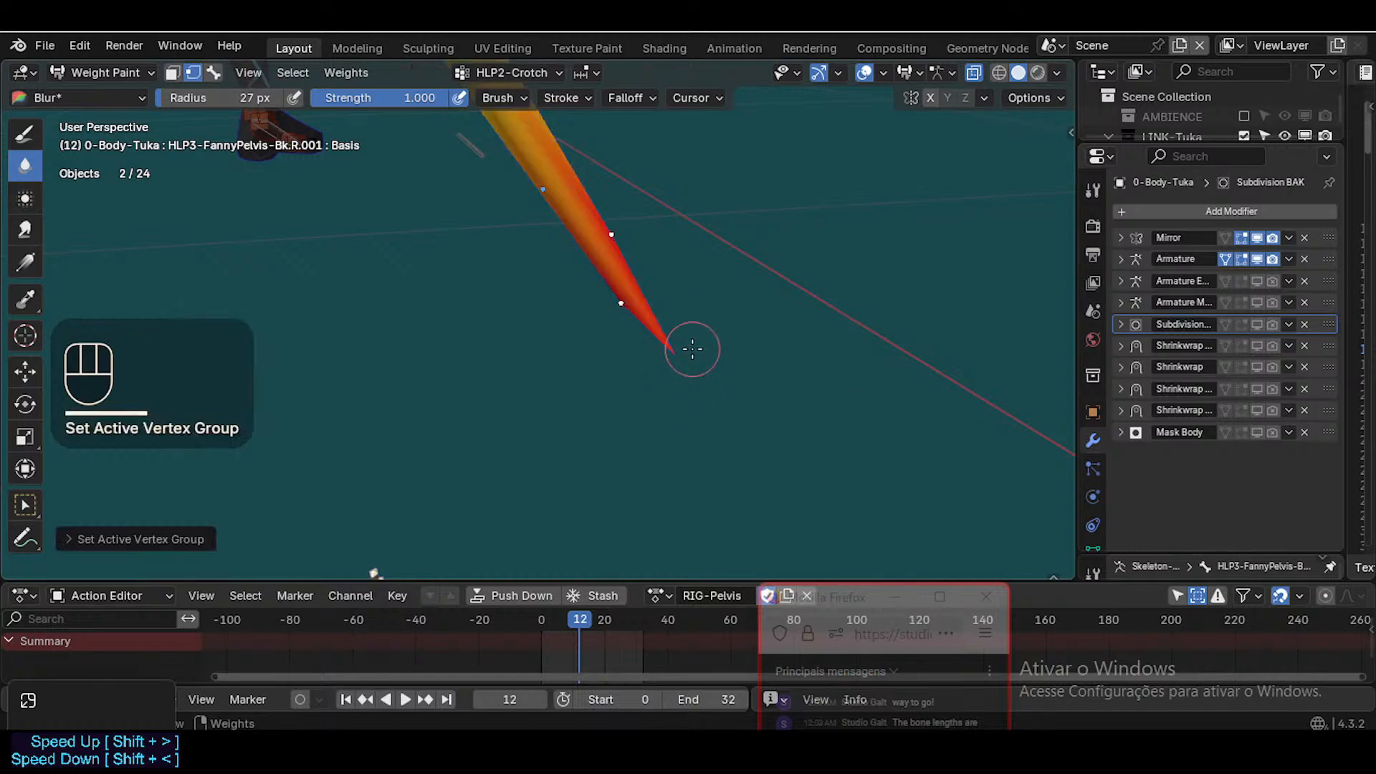
key("shift+grave")
key("e")
key("s")
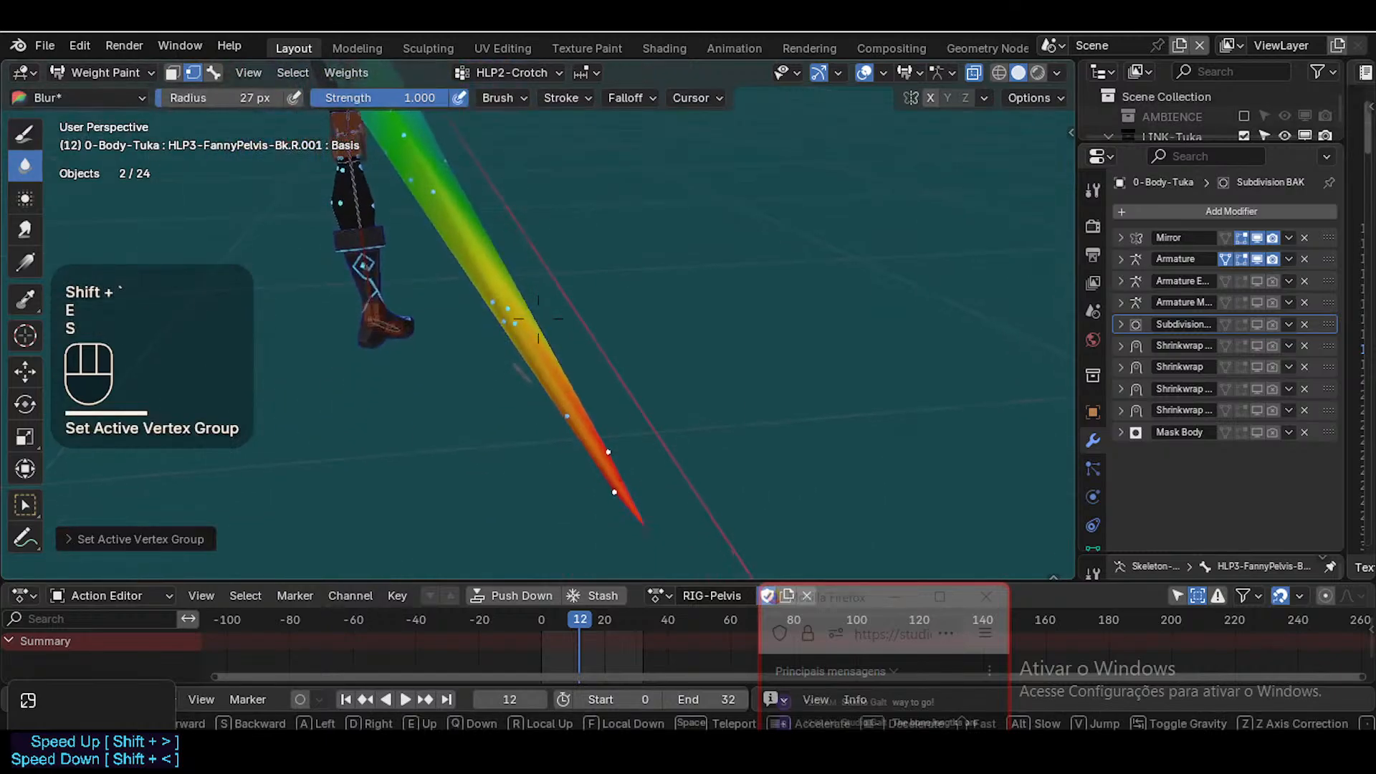
Try to sample the vertex groups again at points beside and along the lower end of the spike
key("ctrl+shift+x")
left_click(673, 314)
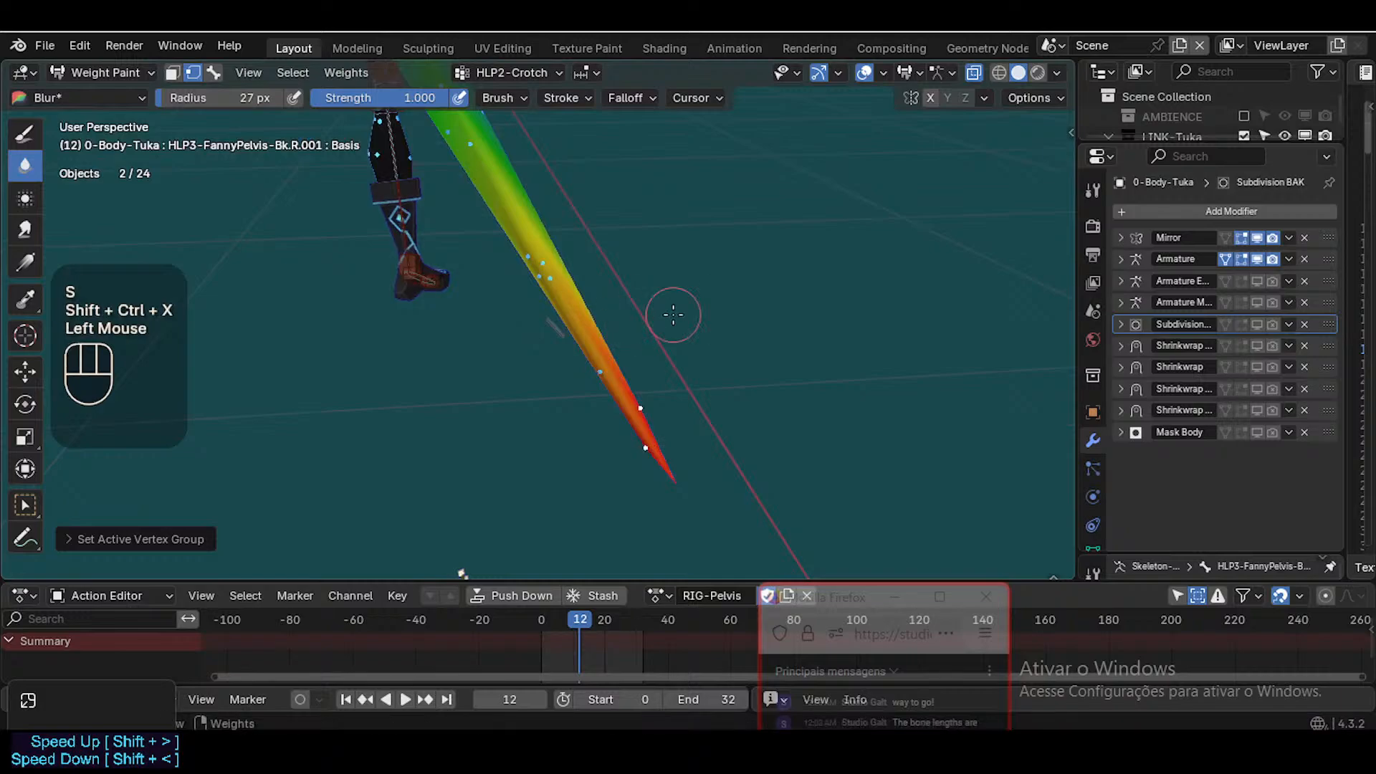
key("ctrl+shift+x")
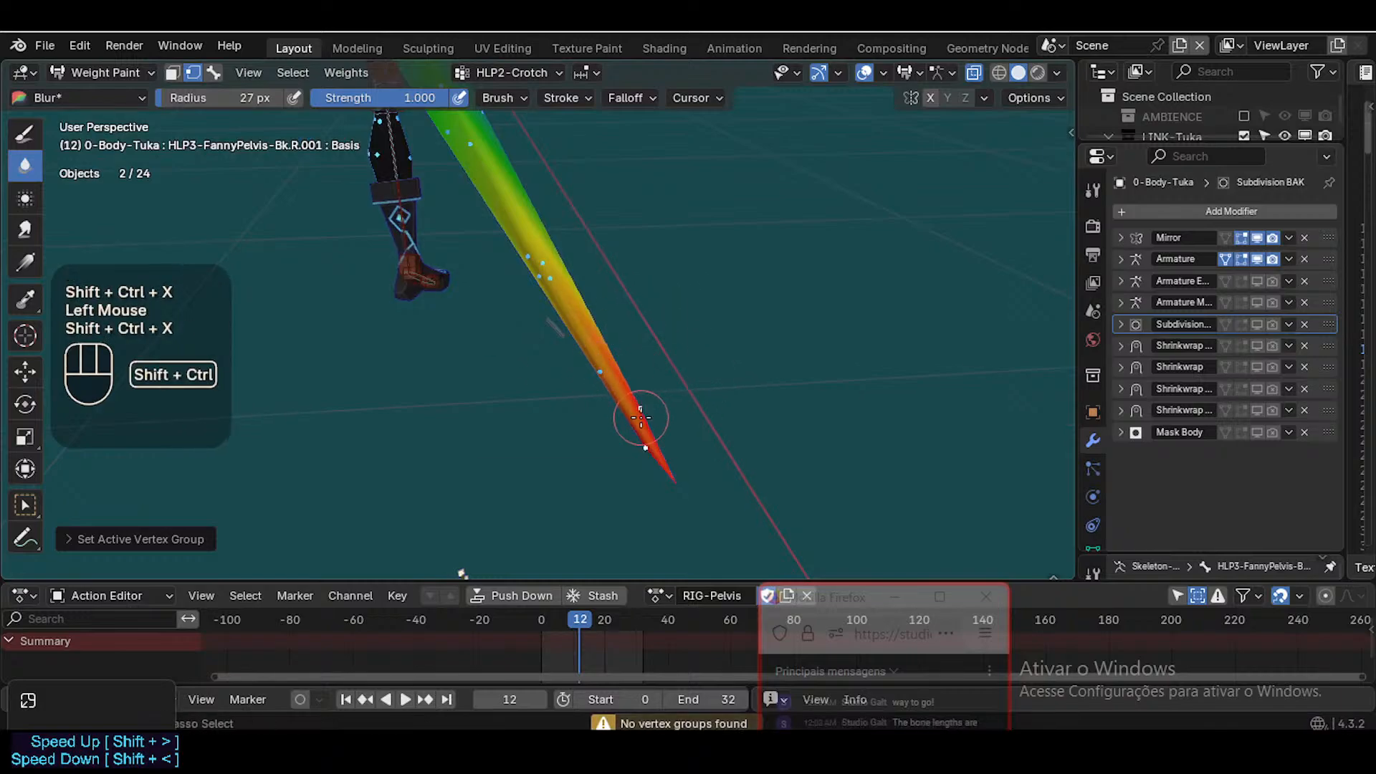
key("ctrl+shift+x")
left_click(641, 418)
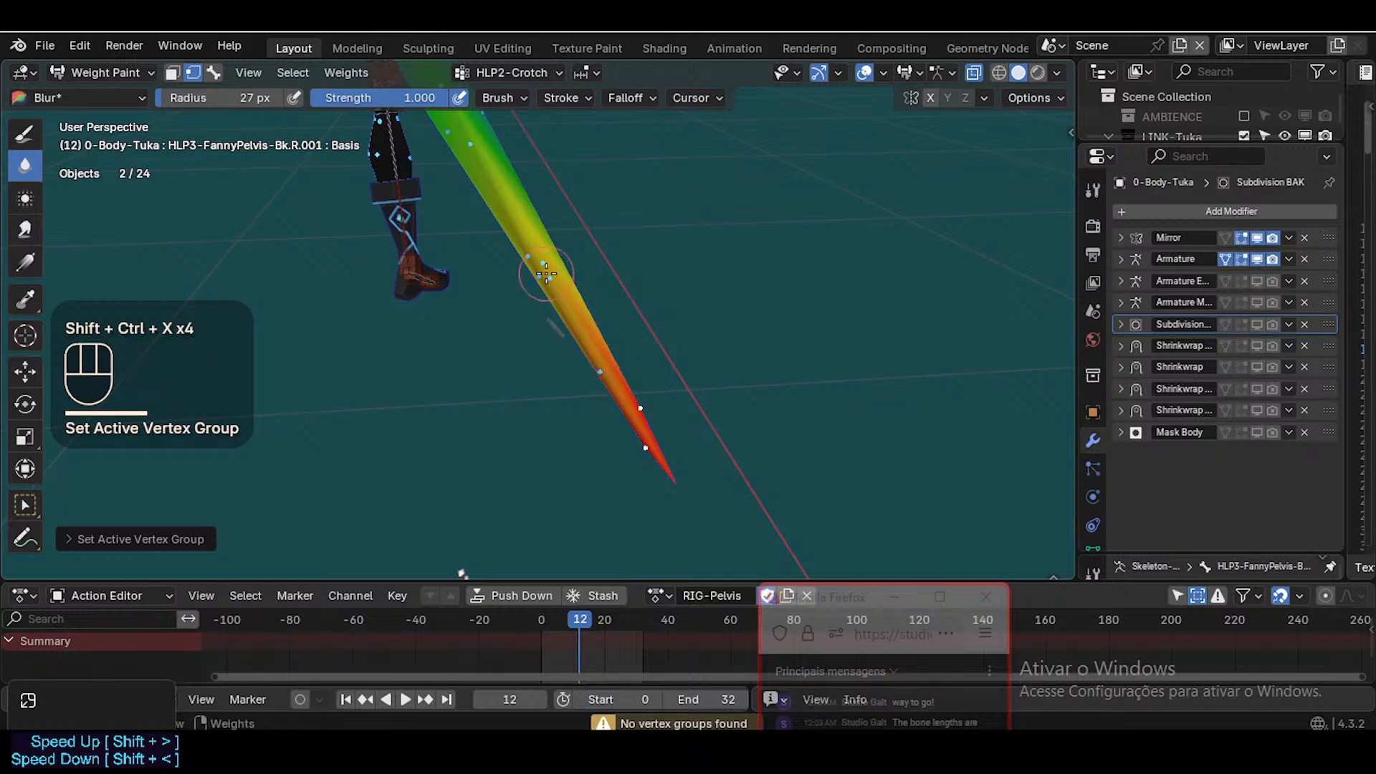
Sample the vertex groups near the spike's tip and display the DEF2-Hips weights
scroll(546, 273, "down", 2)
key("shift+grave")
key("w")
key("w")
key("w")
key("w")
key("w")
key("w")
key("w")
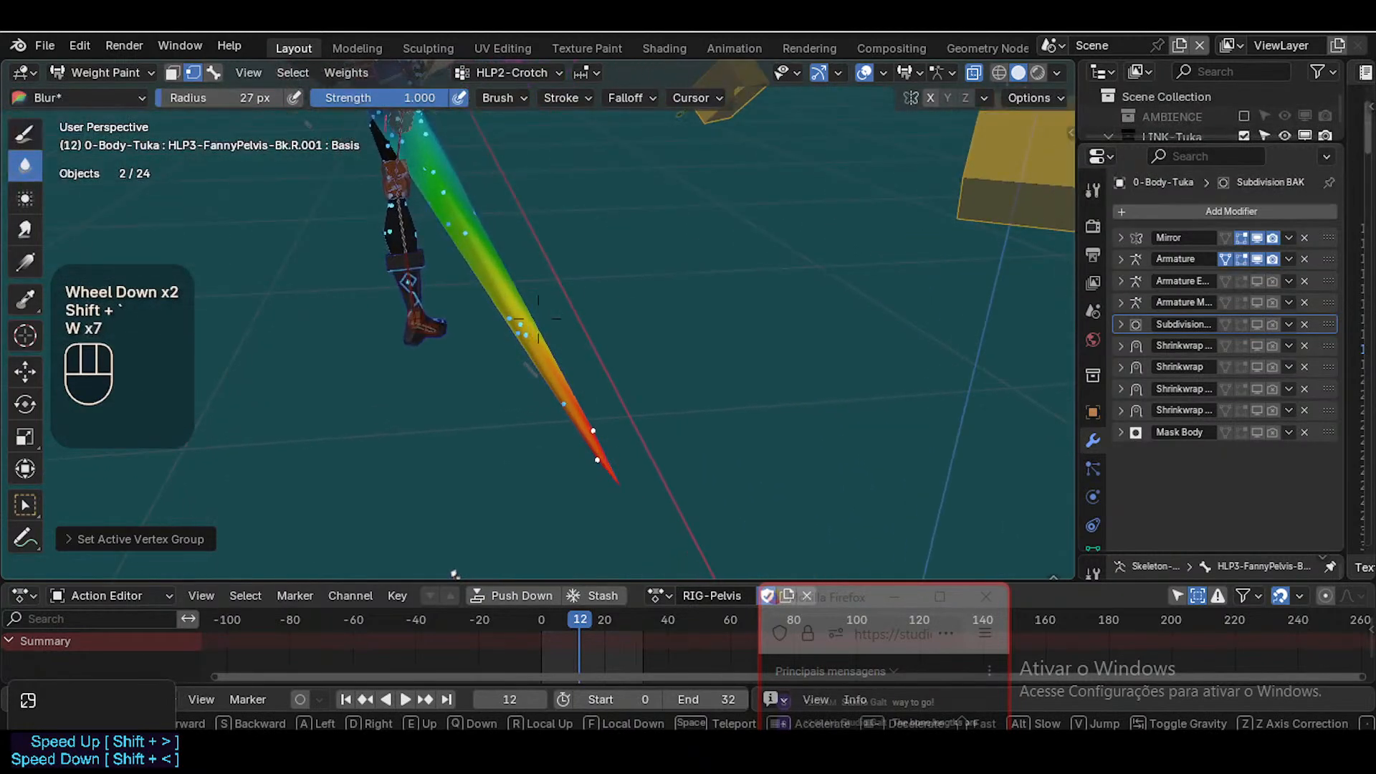
left_click(602, 455)
key("shift+ctrl+x")
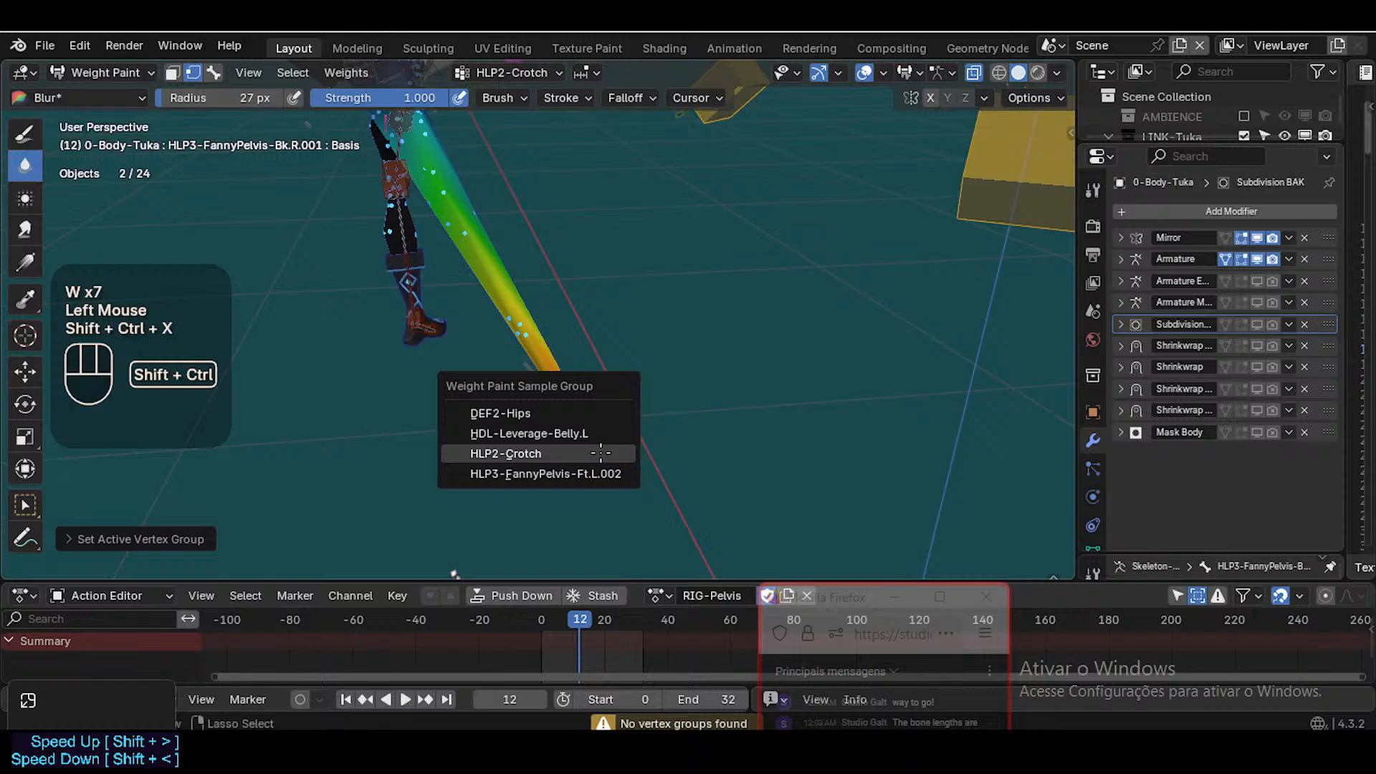
left_click(579, 415)
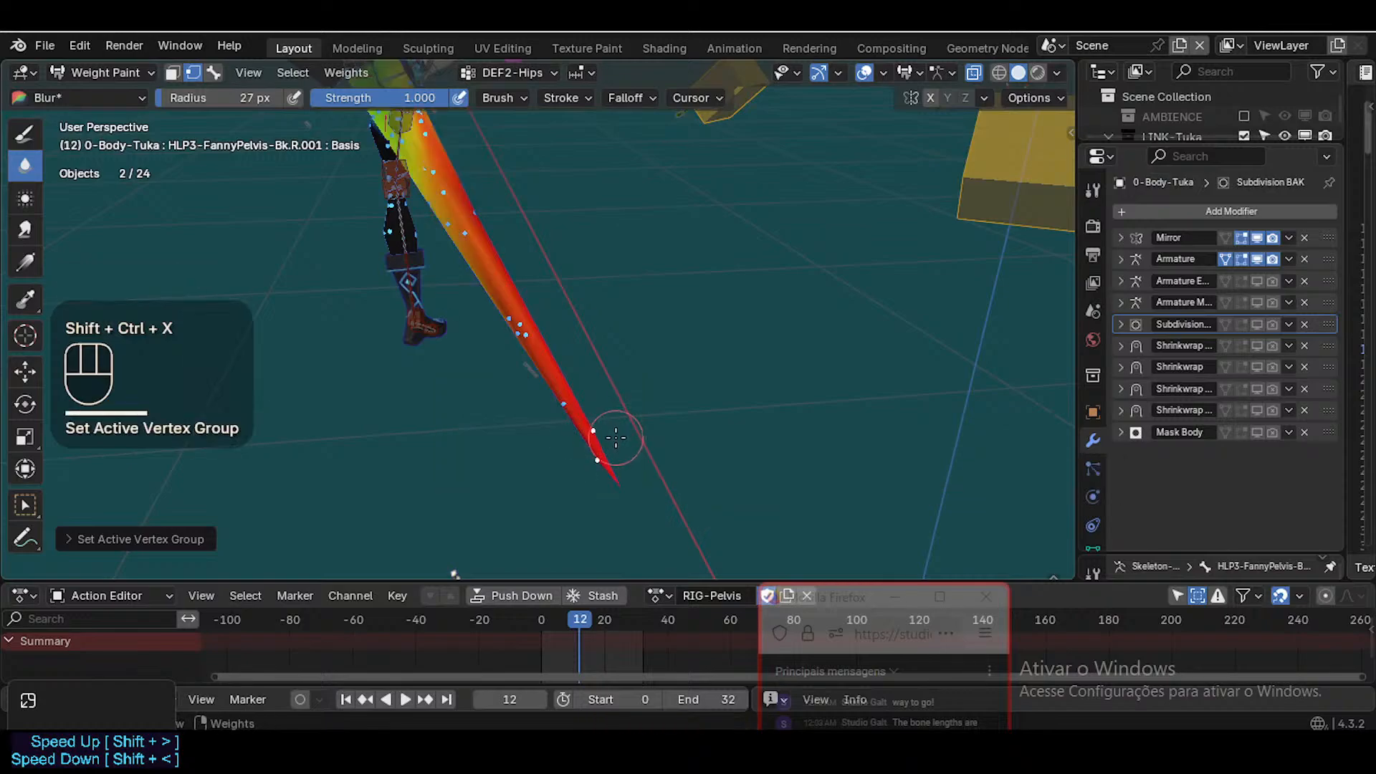
Display the HLP3-FannyPelvis-Bk.L.001 weights sampled near the tip and examine their influence across the hips, raised leg and spike
key("shift+ctrl+x")
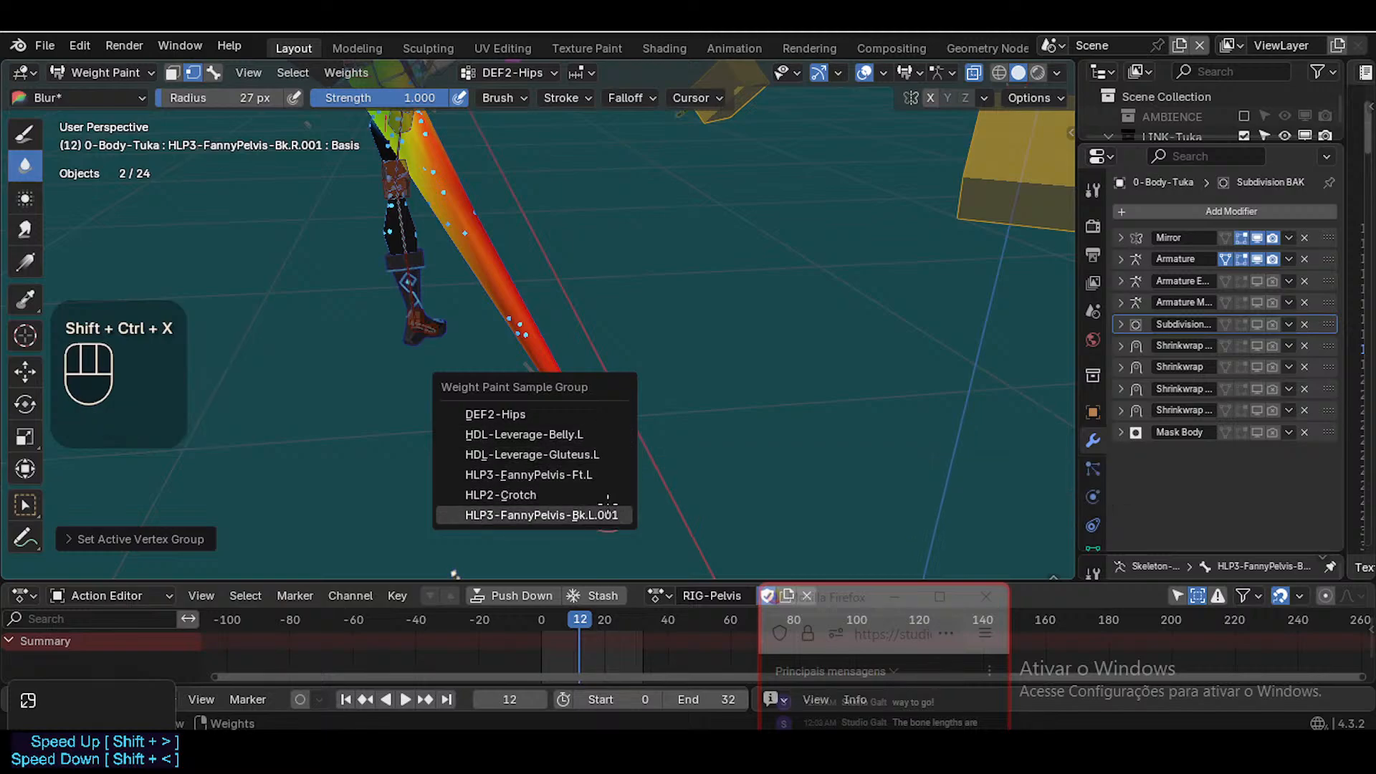
left_click(608, 513)
key("shift+grave")
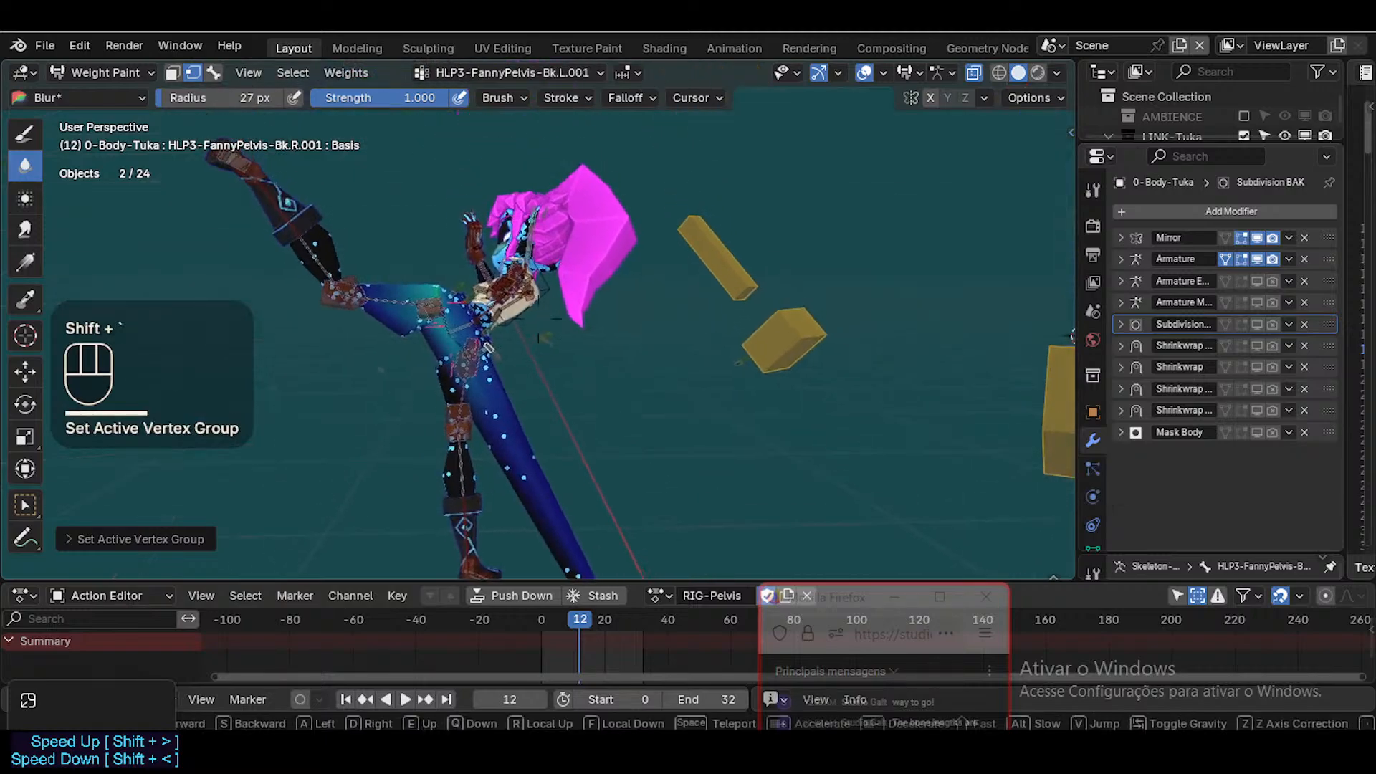
key("a")
key("w")
key("w")
key("w")
key("w")
key("w")
key("w")
key("w")
key("w")
key("w")
key("w")
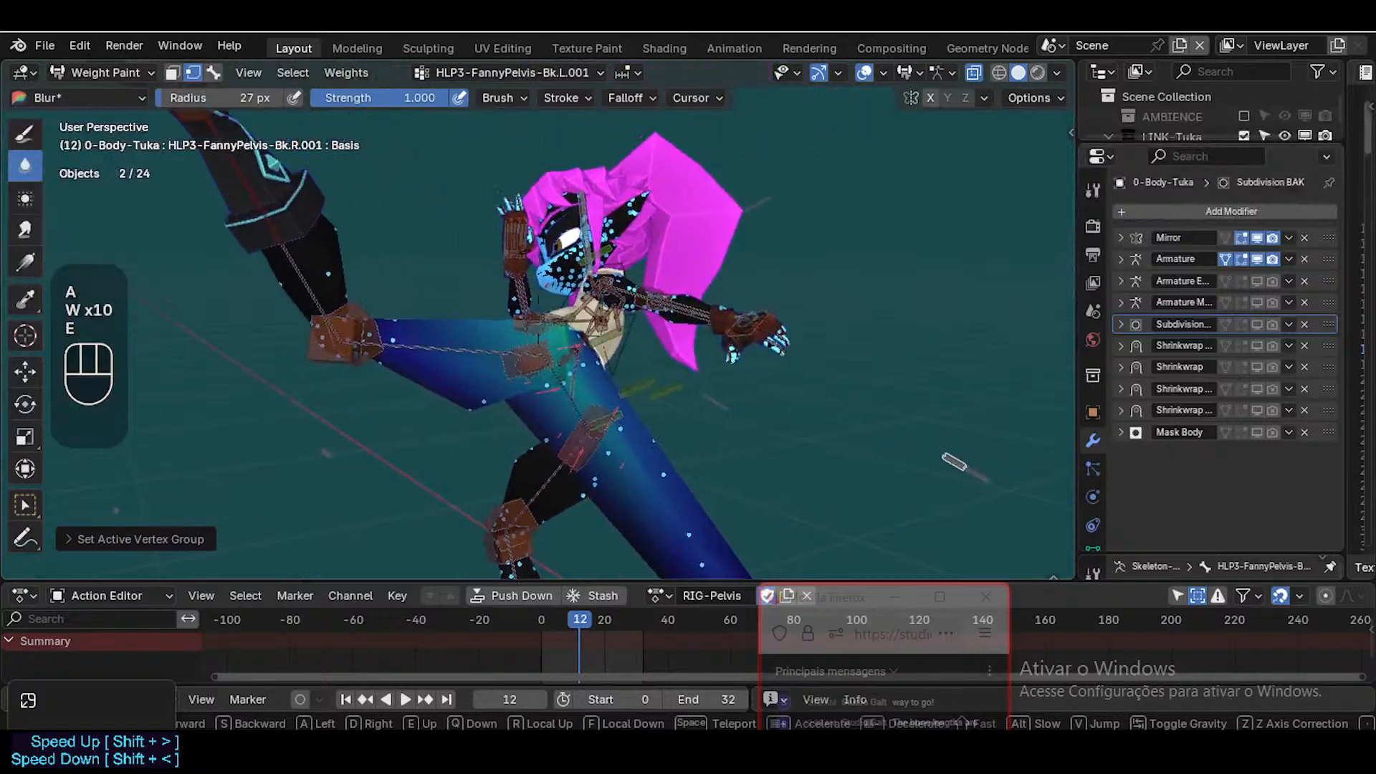
key("e")
key("w")
key("s")
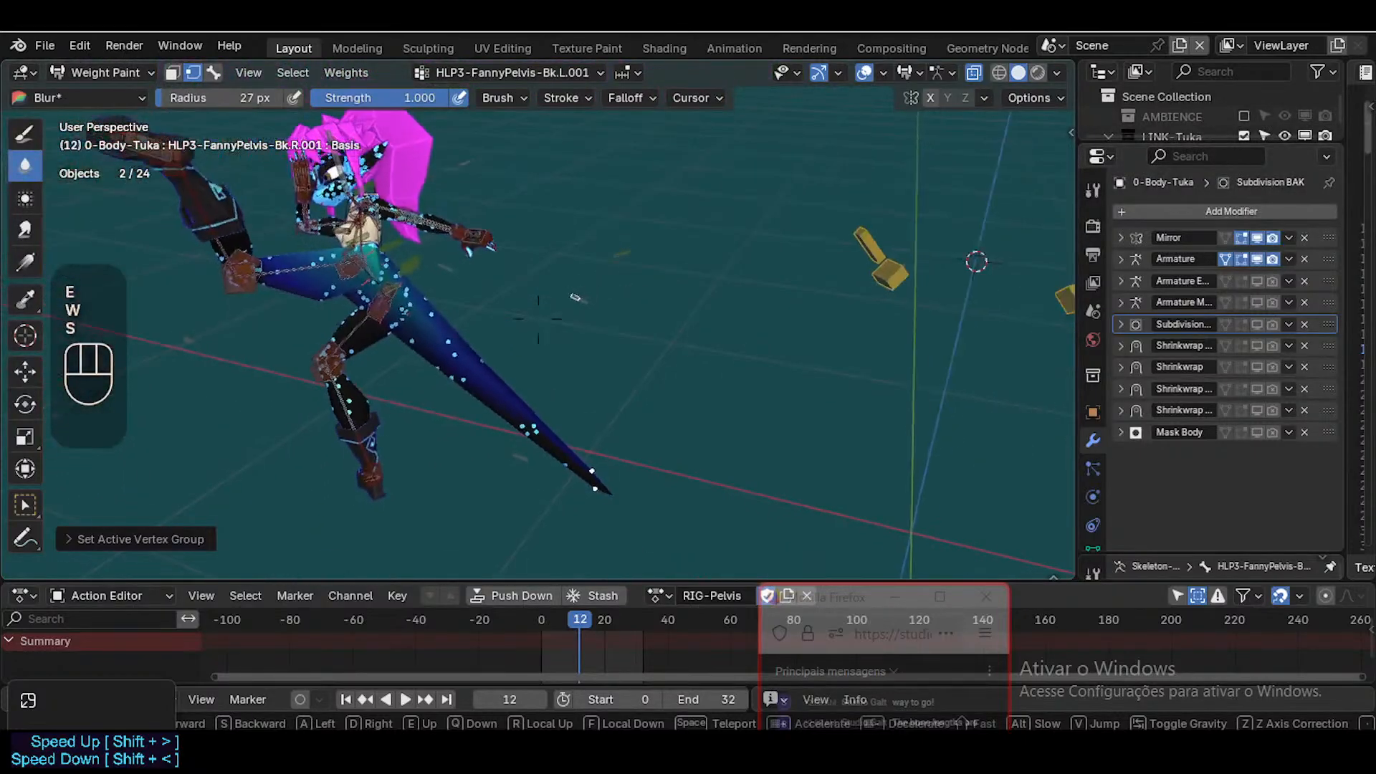
left_click(820, 323)
Try to select one of the stray yellow bones beside the 3D cursor and test-move it, cancelling each move
scroll(741, 304, "down", 2)
scroll(736, 310, "up", 1)
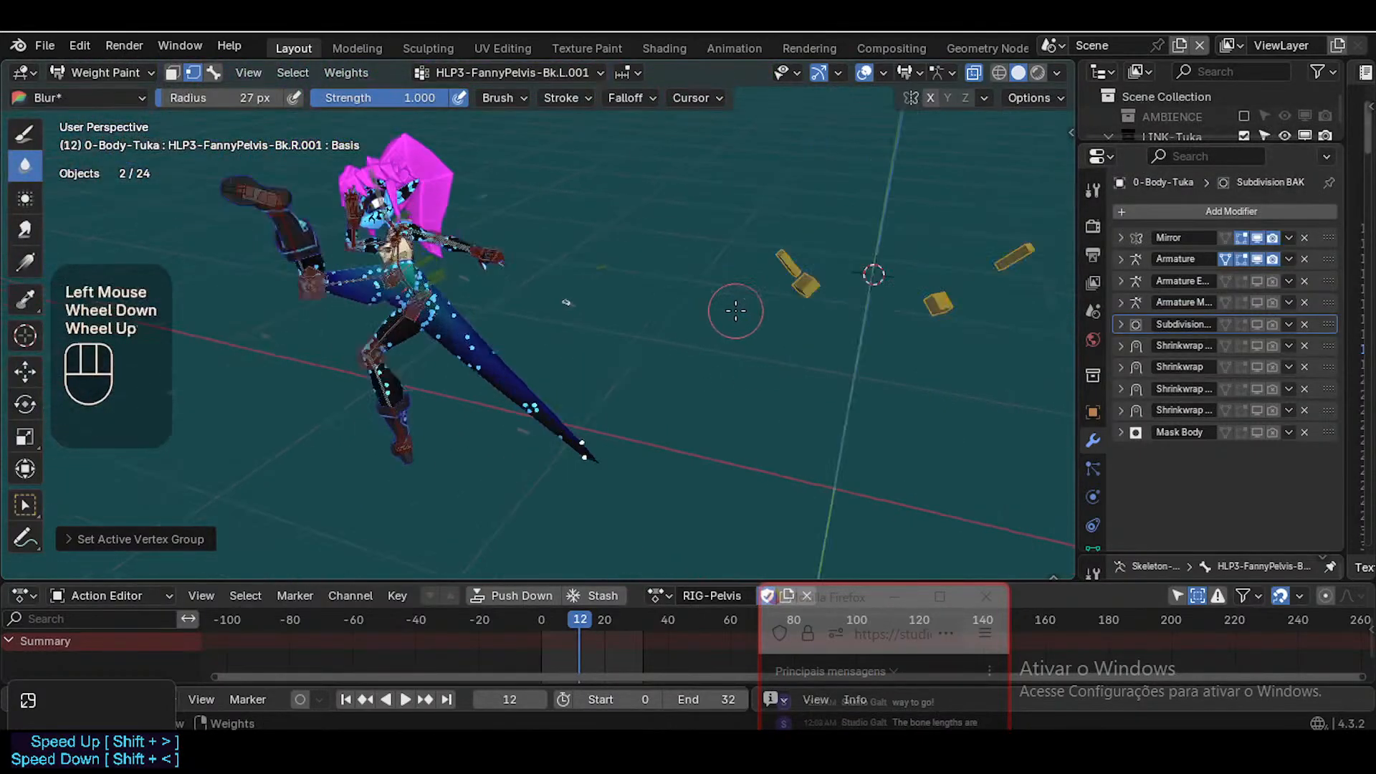
left_click(808, 261, "alt")
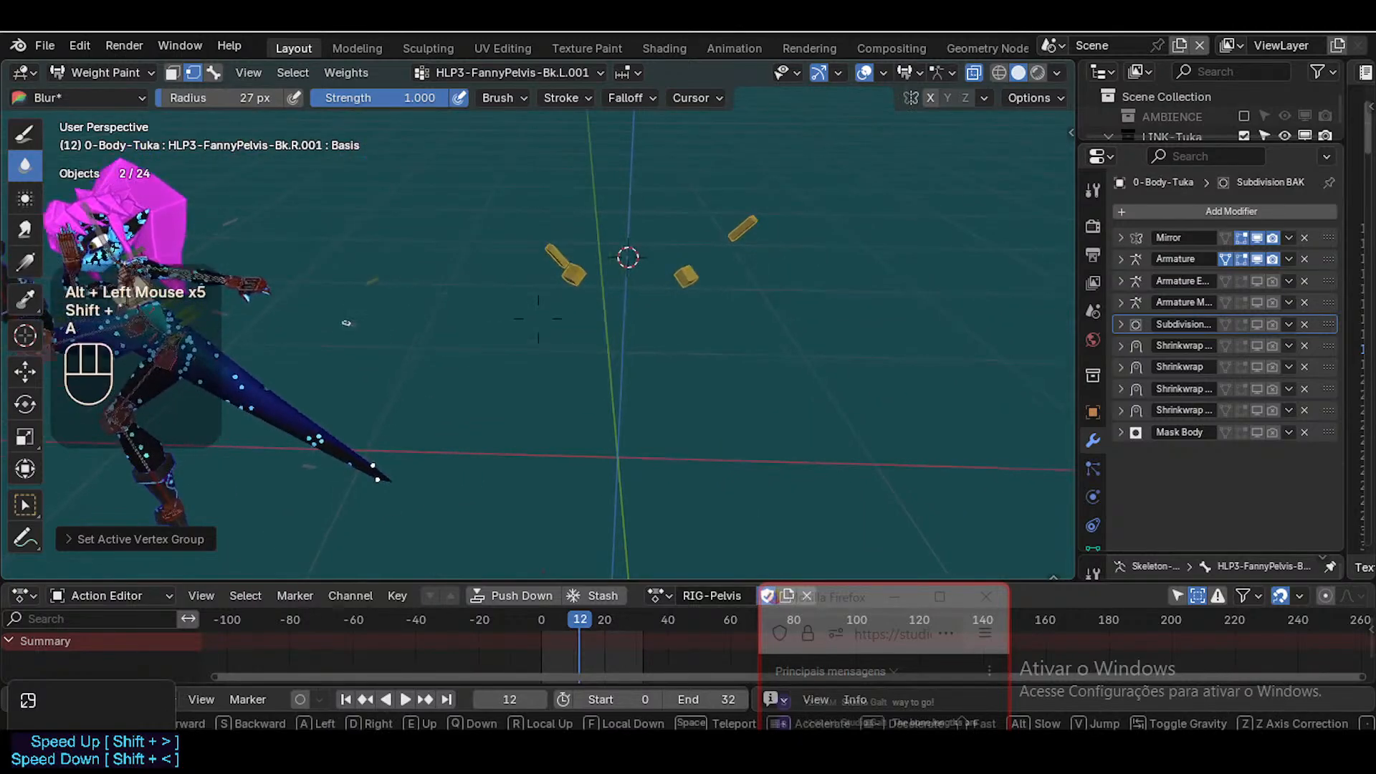
key("a")
key("w")
left_click(739, 287)
key("g")
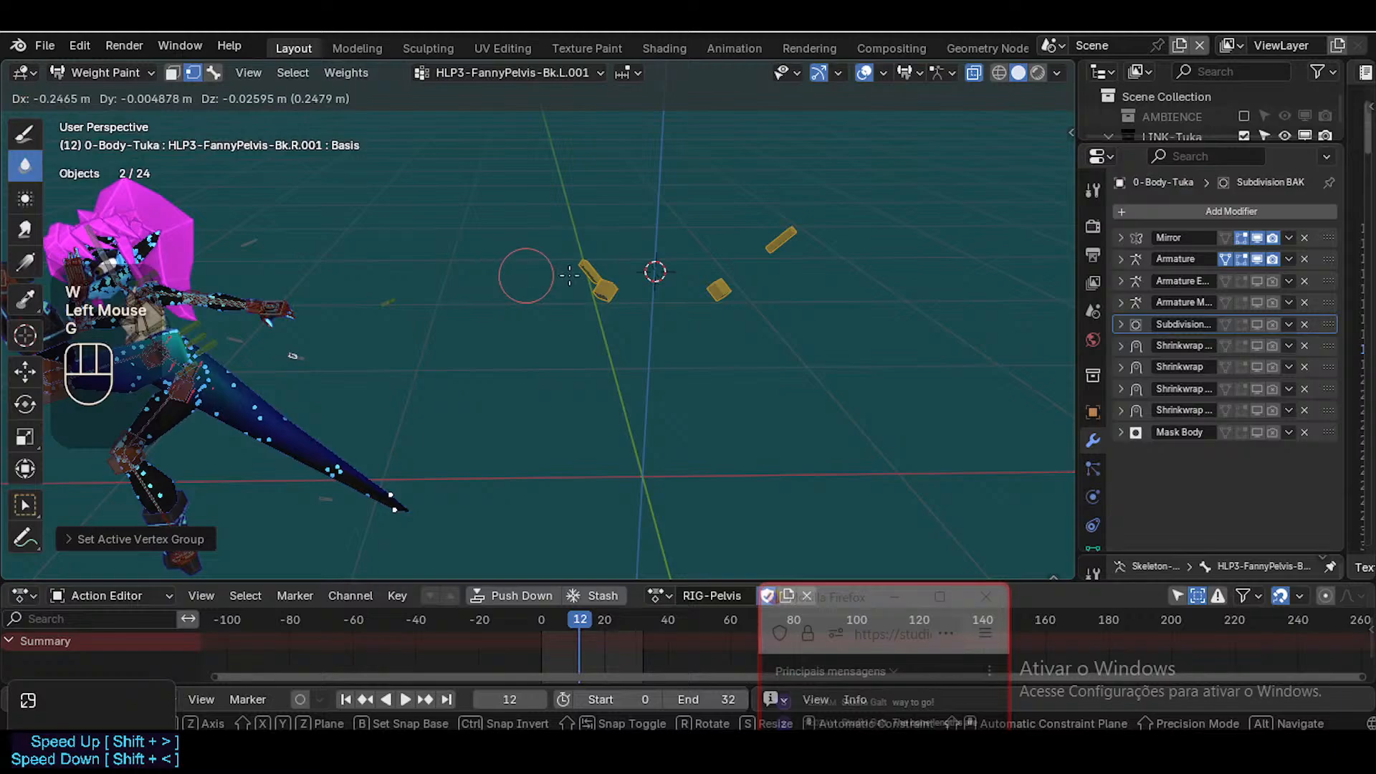
key("Escape")
key("g")
key("Escape")
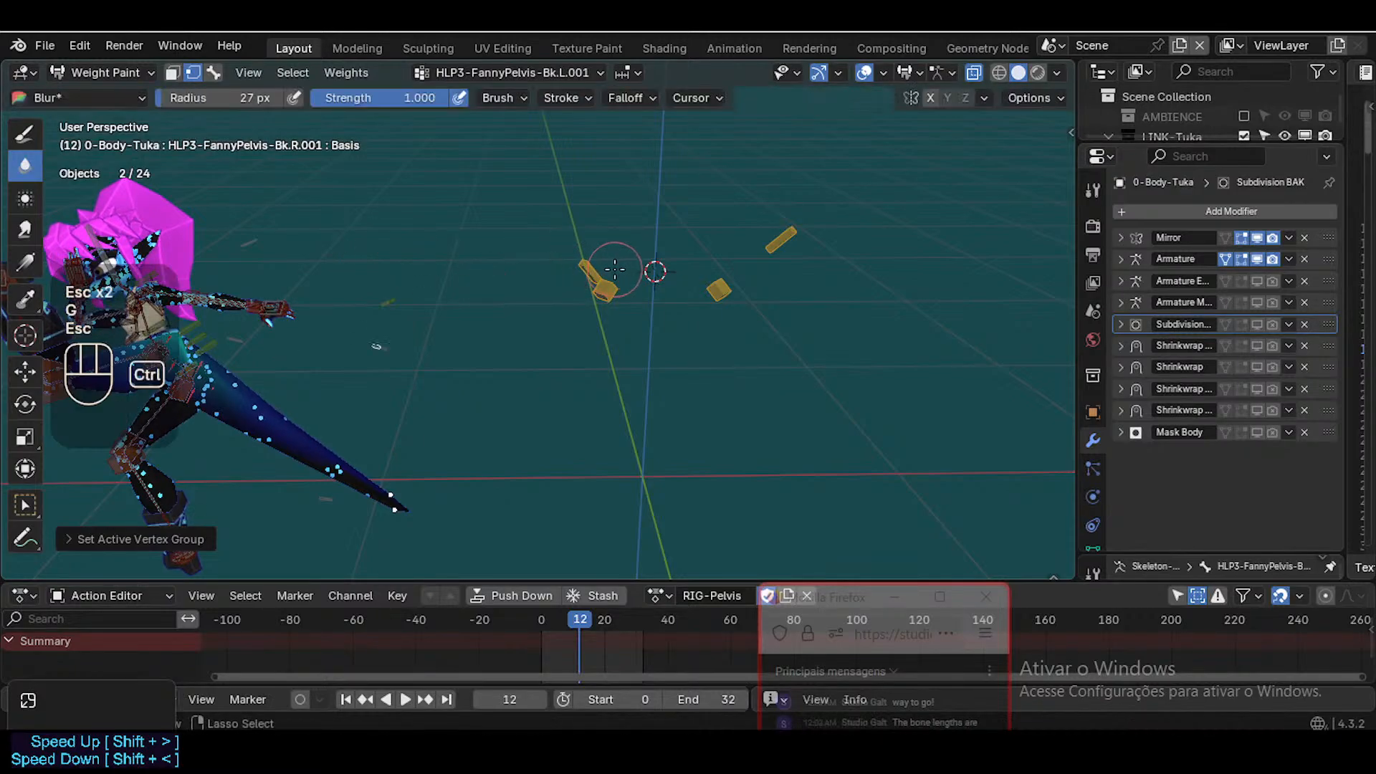
Enable bone selection in Weight Paint mode, pick the MAP-DeltaThigh.R bone and test-move it, cancelling the move
key("ctrl+Tab")
left_click(599, 270, "alt")
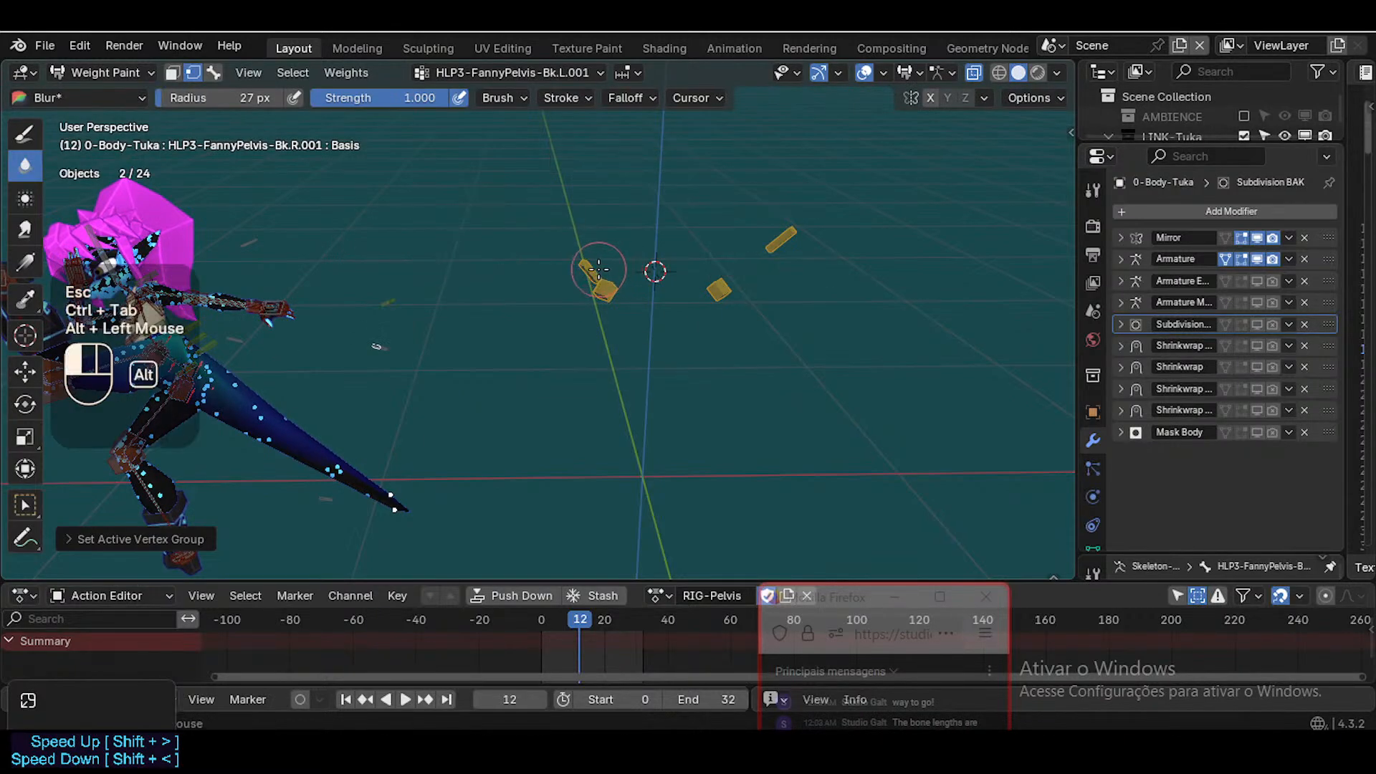
key("2")
left_click(597, 274, "alt")
key("g")
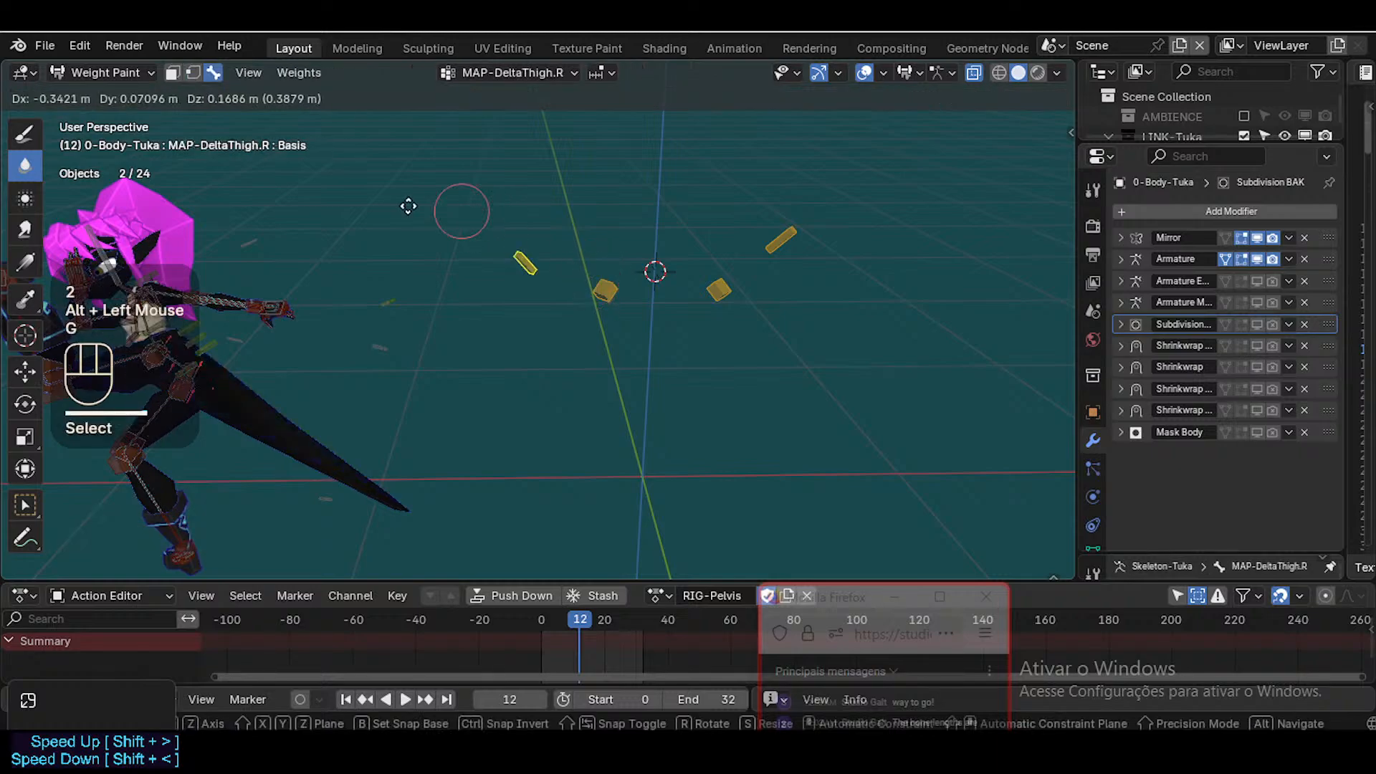
key("Escape")
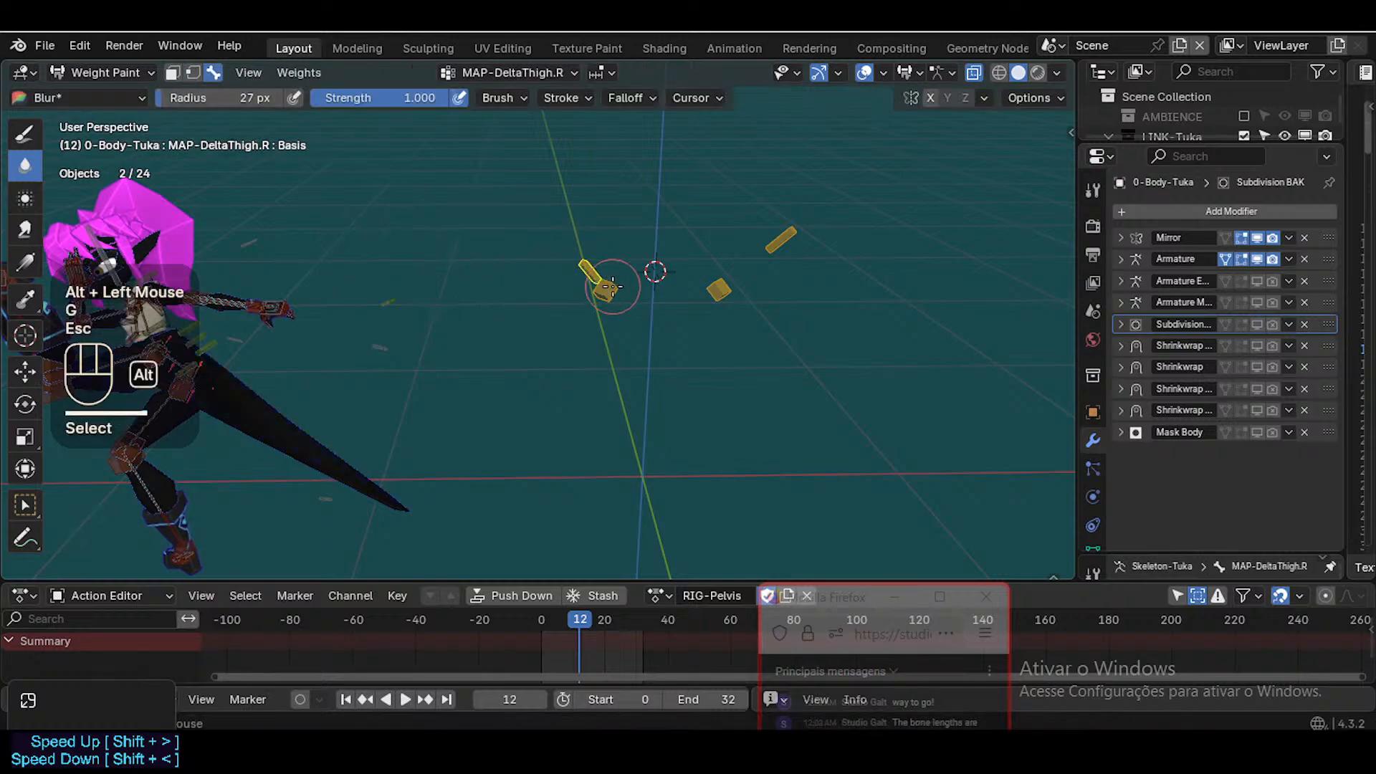
key("g")
key("Escape")
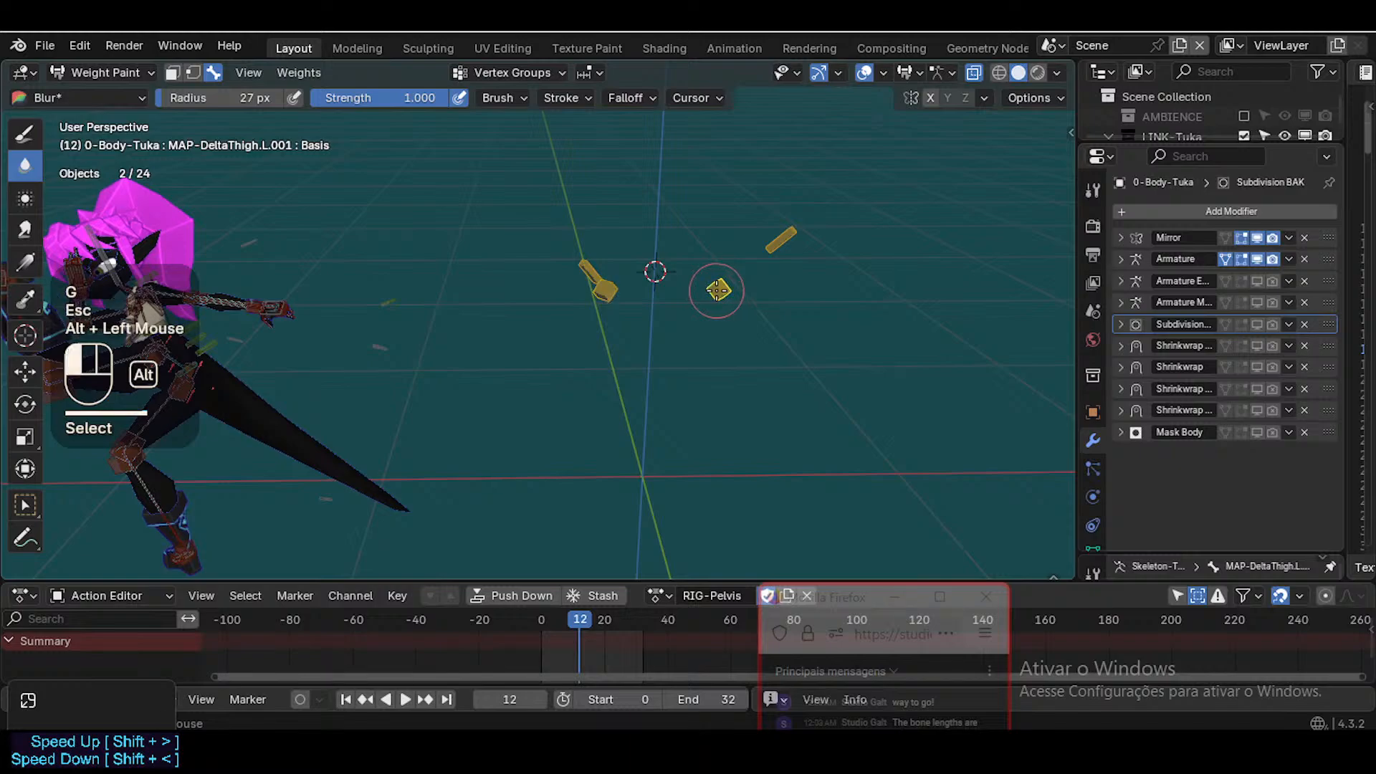
Test-move the MAP-DeltaThigh.L.001 and MAP-DeltaThigh.R.001 bones to check their effect on the spike, cancelling each move
key("g")
key("Escape")
key("g")
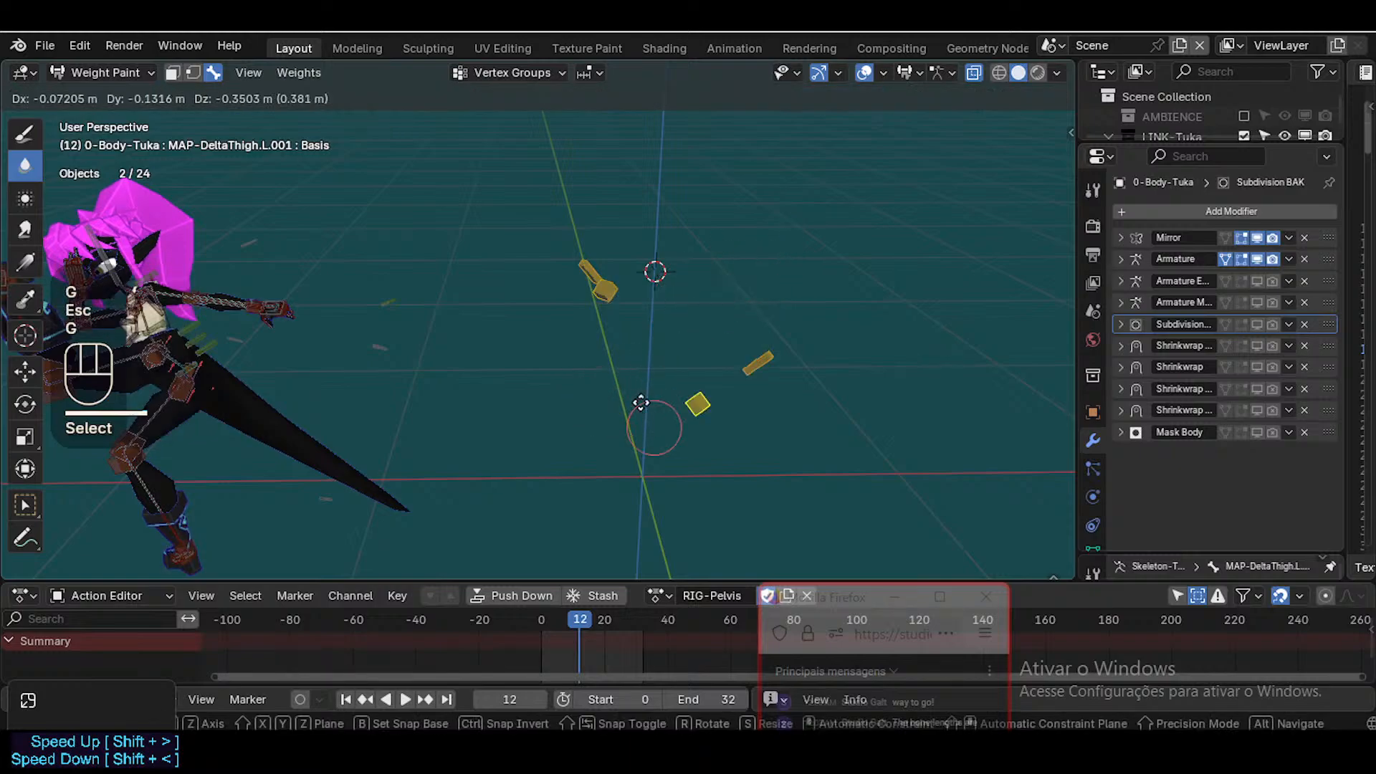
key("Escape")
left_click(604, 290, "alt")
key("g")
key("Escape")
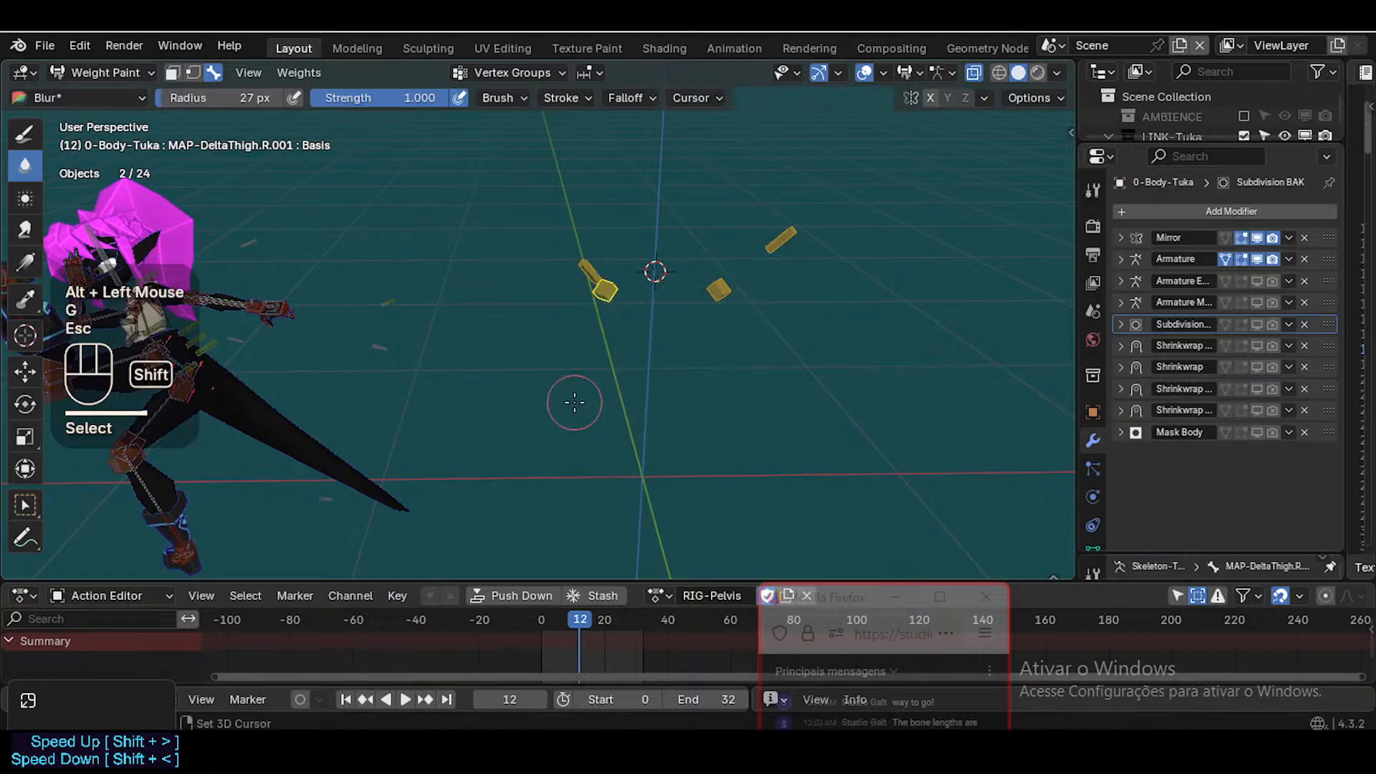
Select and test-move the HLP3-FannyPelvis-Bk.R.002 and HLP3-FannyPelvis-Ft.R.002 bones near the spike, cancelling each move
key("shift+grave")
key("w")
left_click(574, 403)
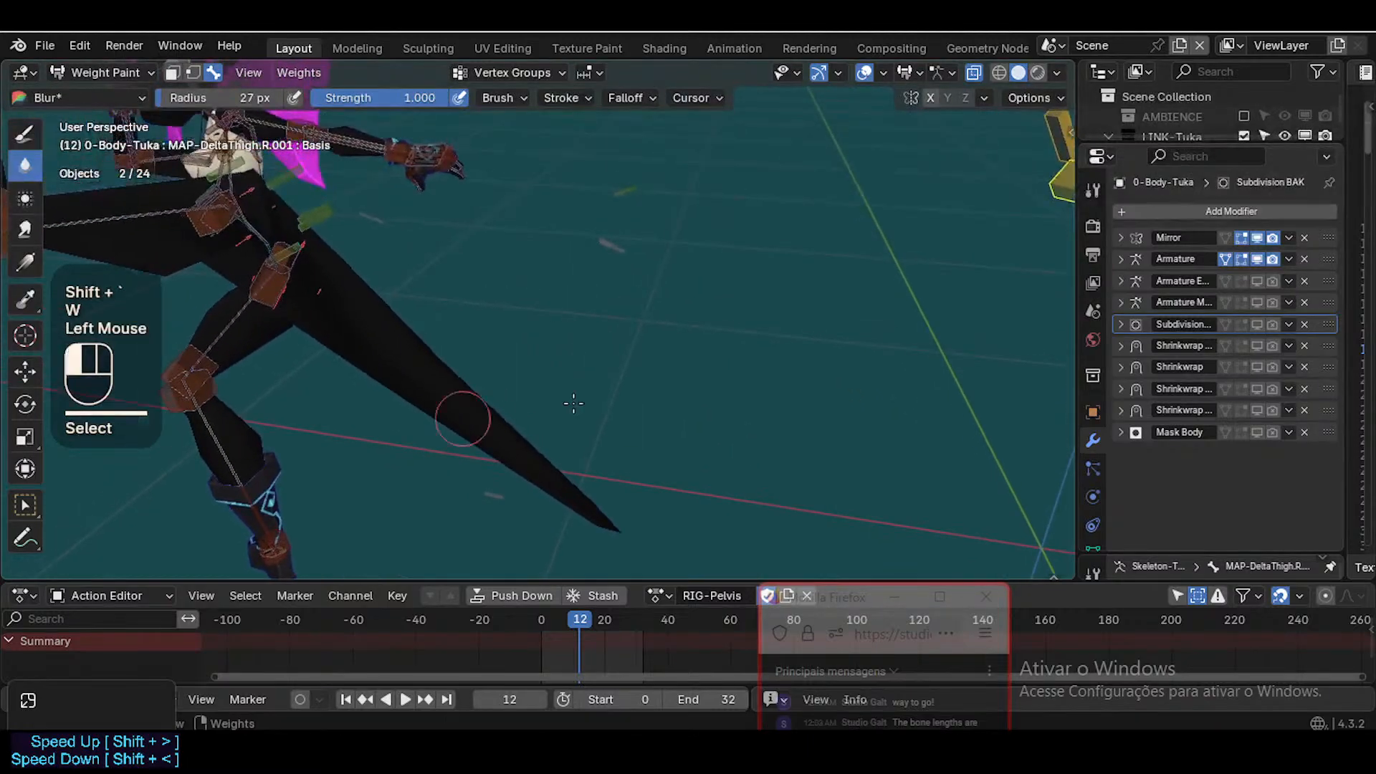
left_click(605, 238, "alt")
key("g")
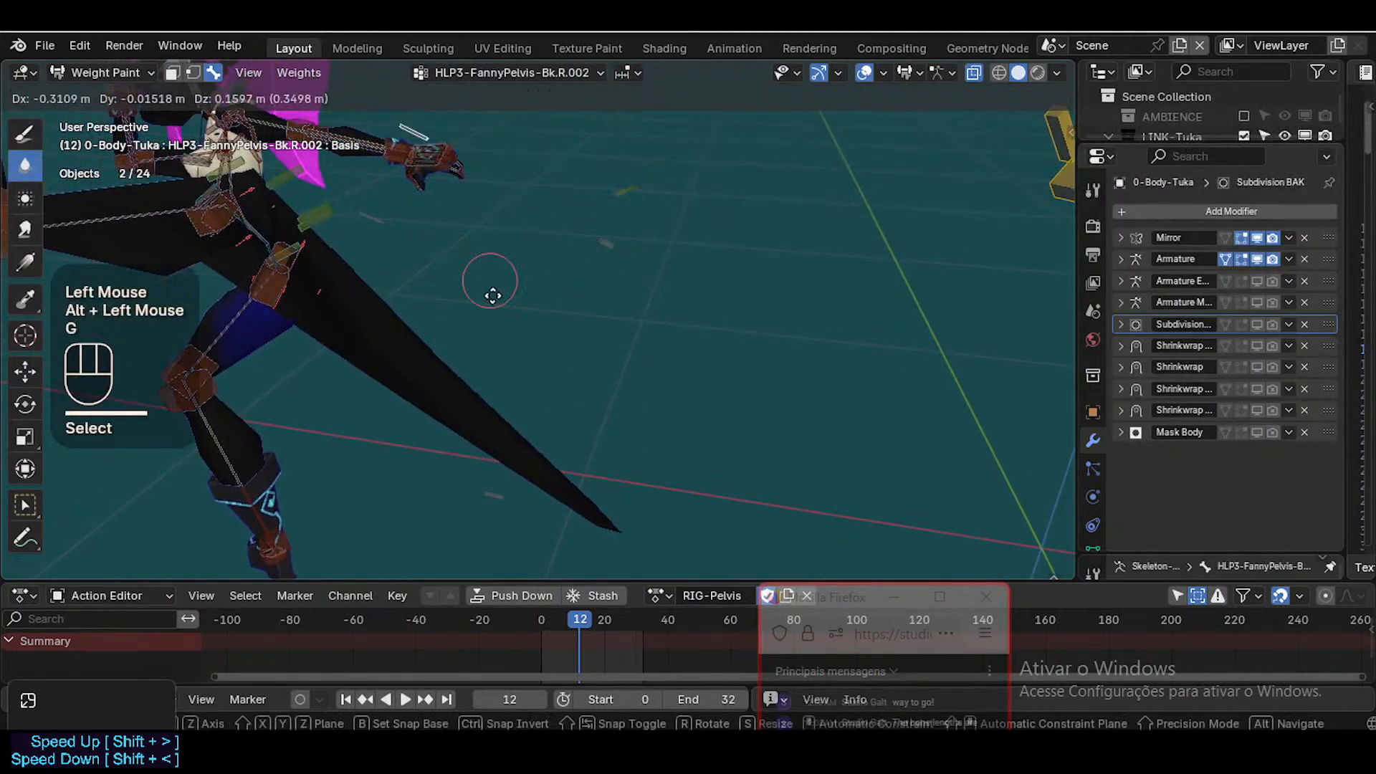
key("Escape")
left_click(492, 498, "alt")
key("g")
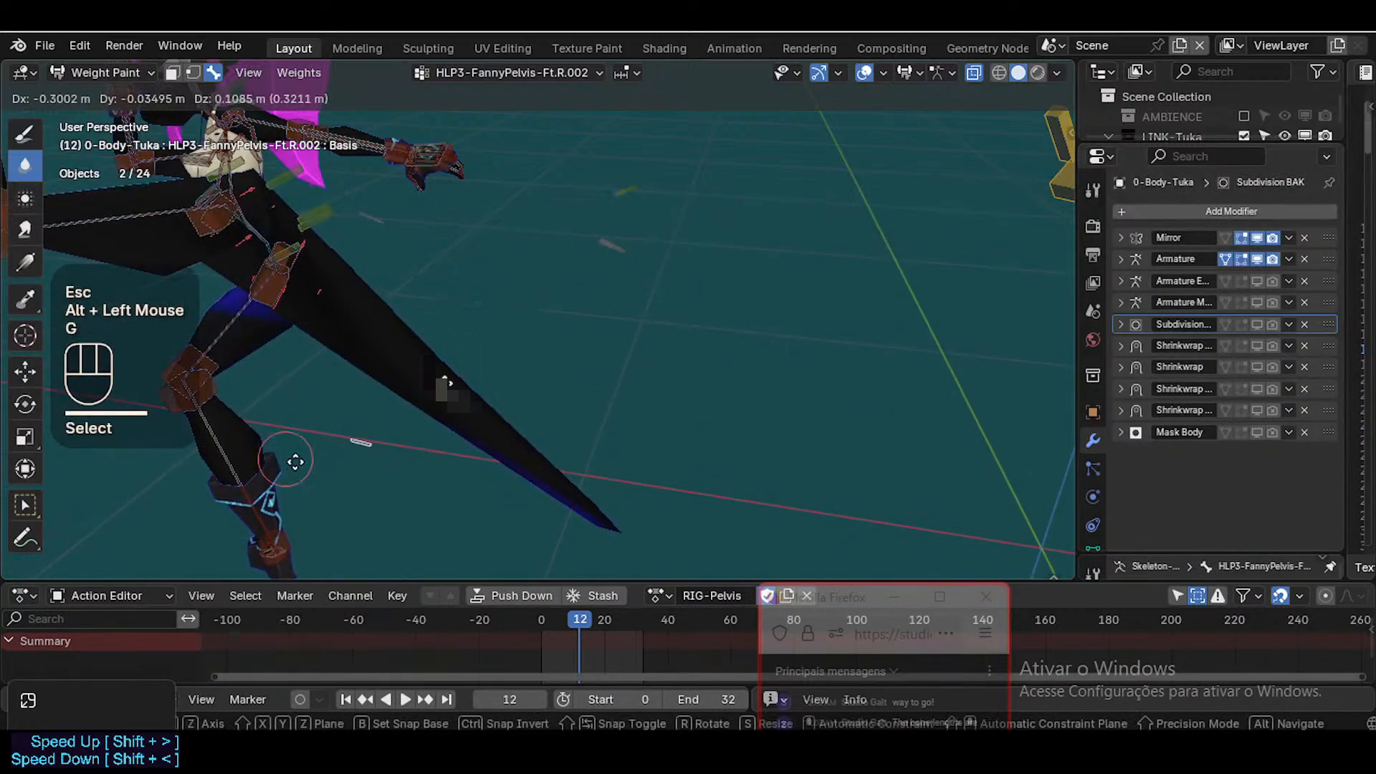
key("Escape")
Test-move the HLP3-FannyPelvis-Bk.L.002 and HLP3-FannyPelvis-Out.R.001 bones to check their influence on the spike, cancelling each move
key("g")
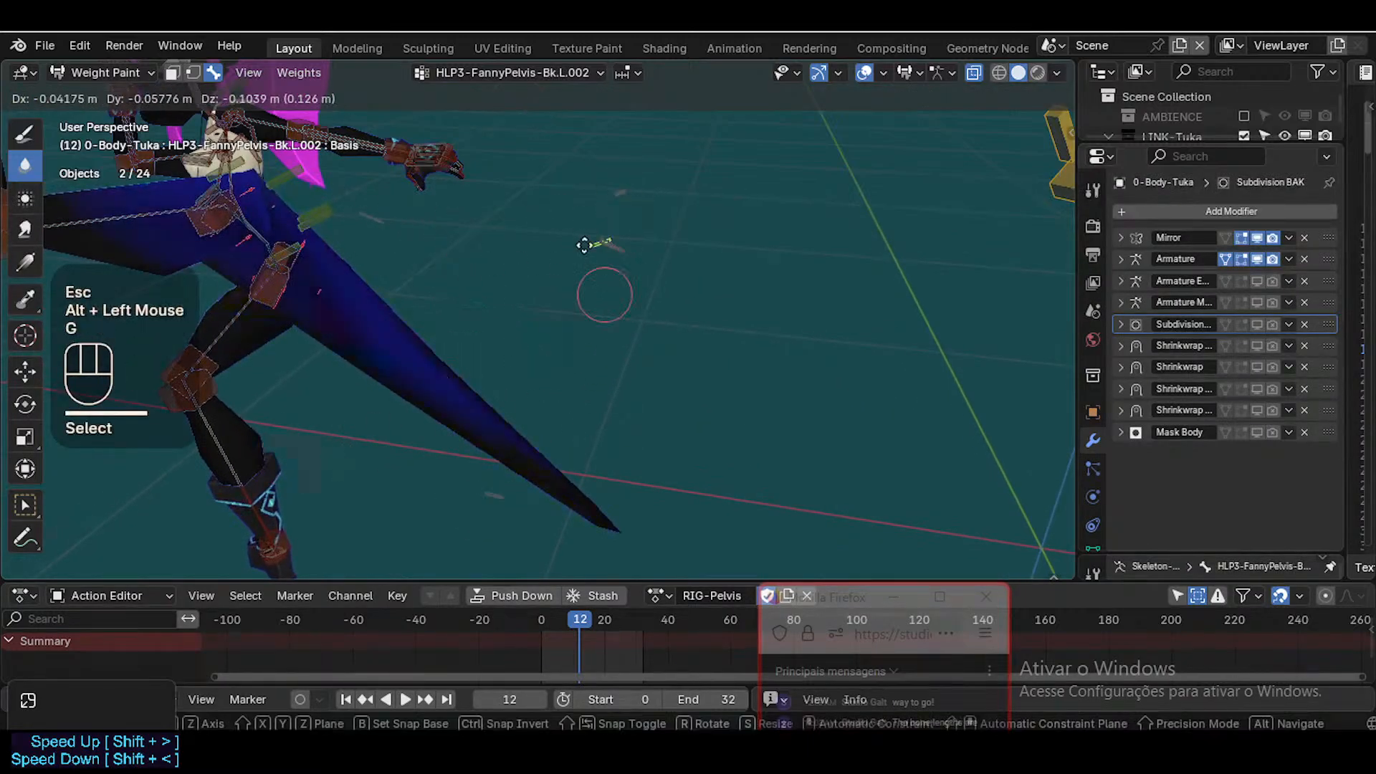
key("Escape")
left_click(384, 221, "alt")
key("g")
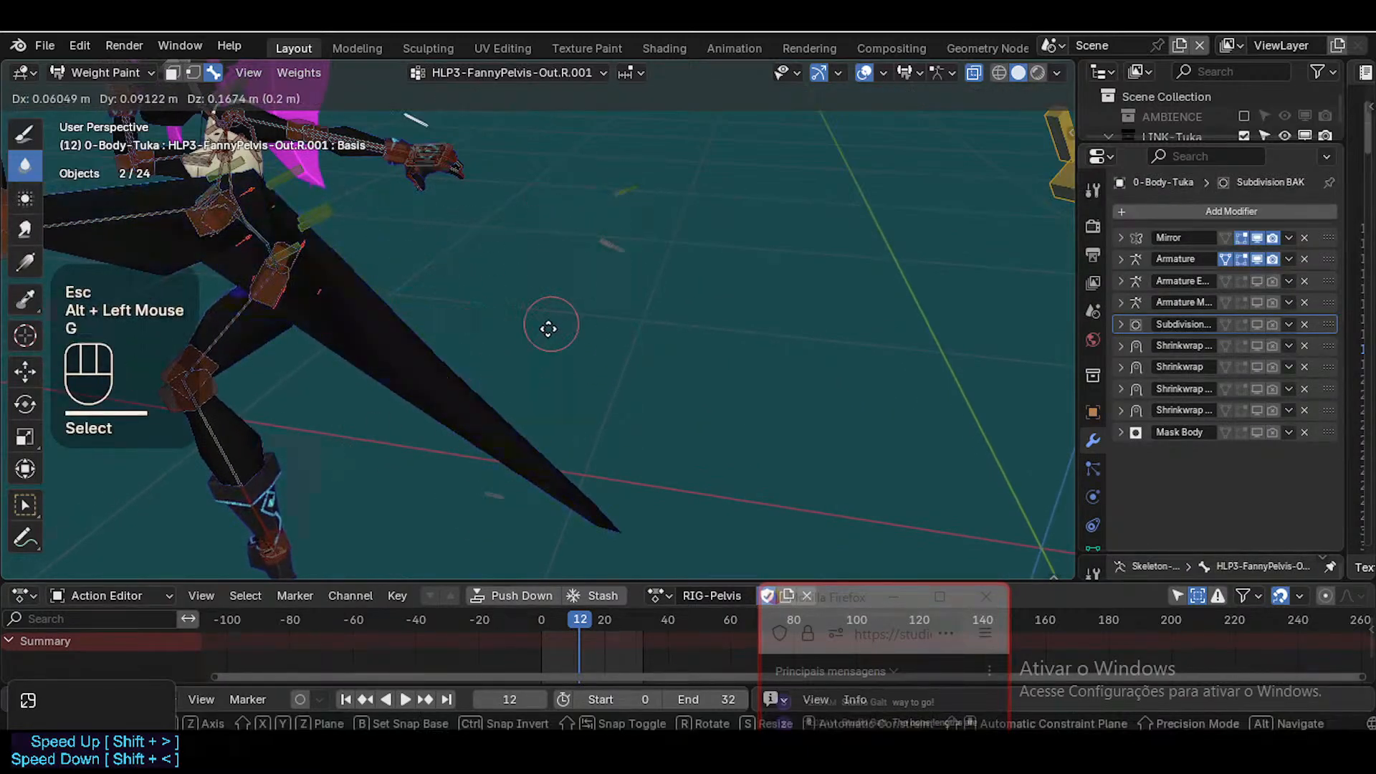
key("Escape")
Sample the vertex groups at the spike's tip and display the HLP3-FannyPelvis-Bk.L.001, HDL-Leverage-Belly.L and DEF2-Hips weights in turn
key("shift+grave")
key("d")
left_click(591, 396)
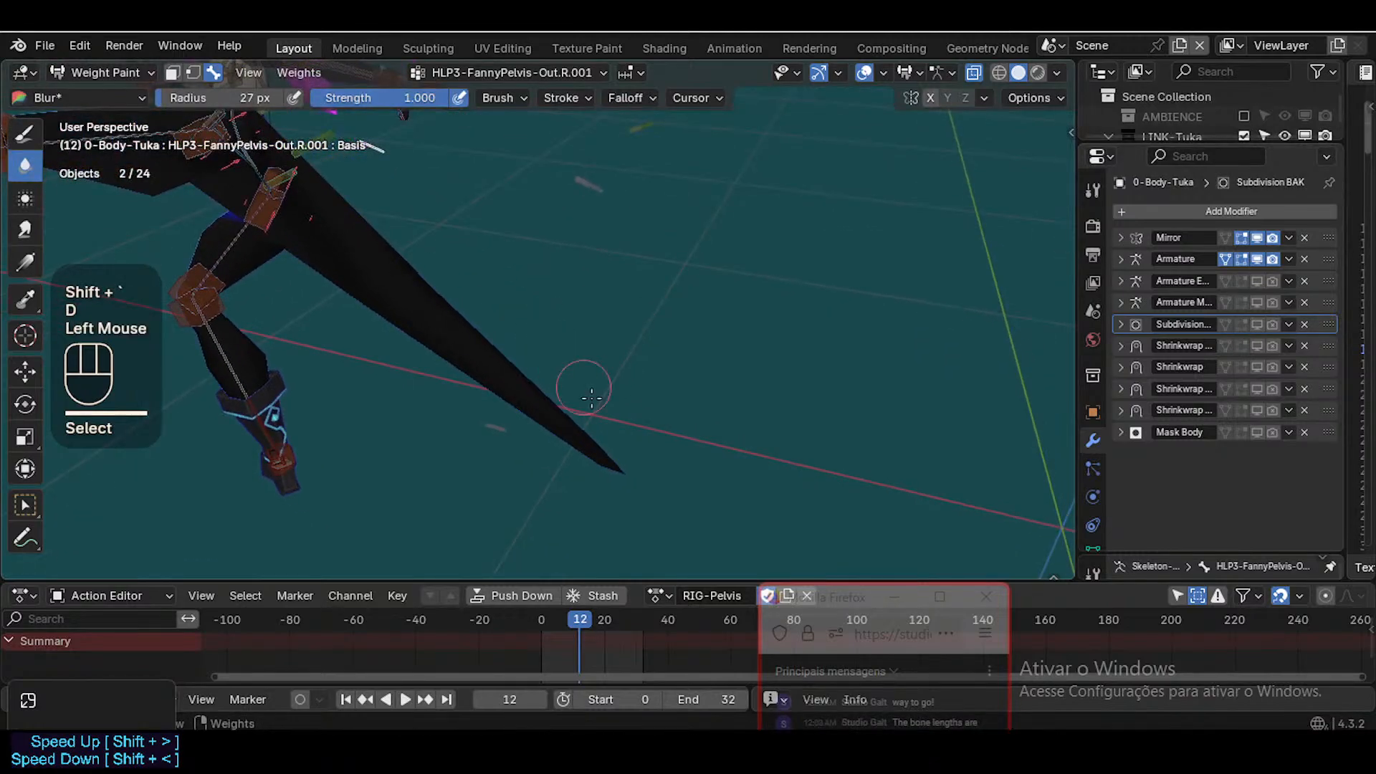
key("ctrl+shift+x")
left_click(621, 467)
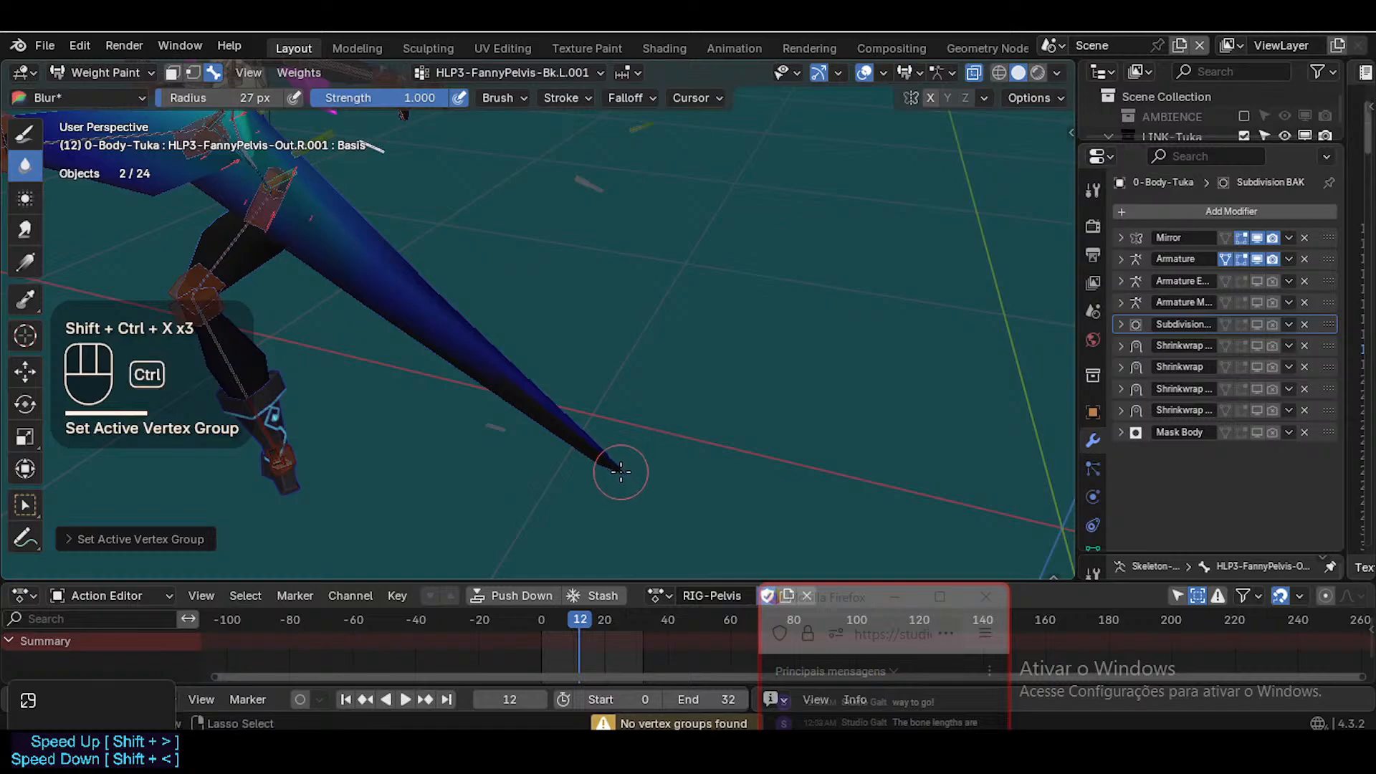
key("ctrl+shift+x")
left_click(609, 491)
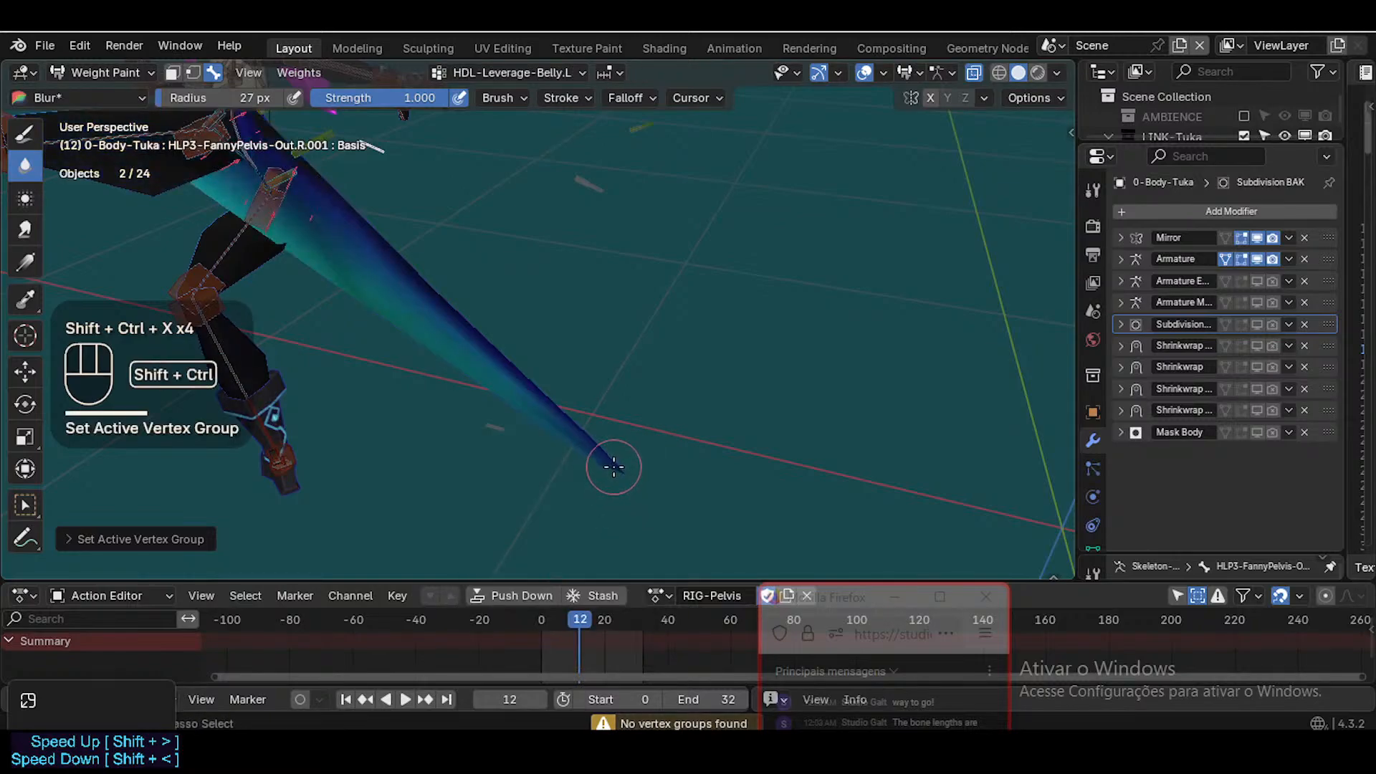
key("ctrl+shift+x")
left_click(586, 449)
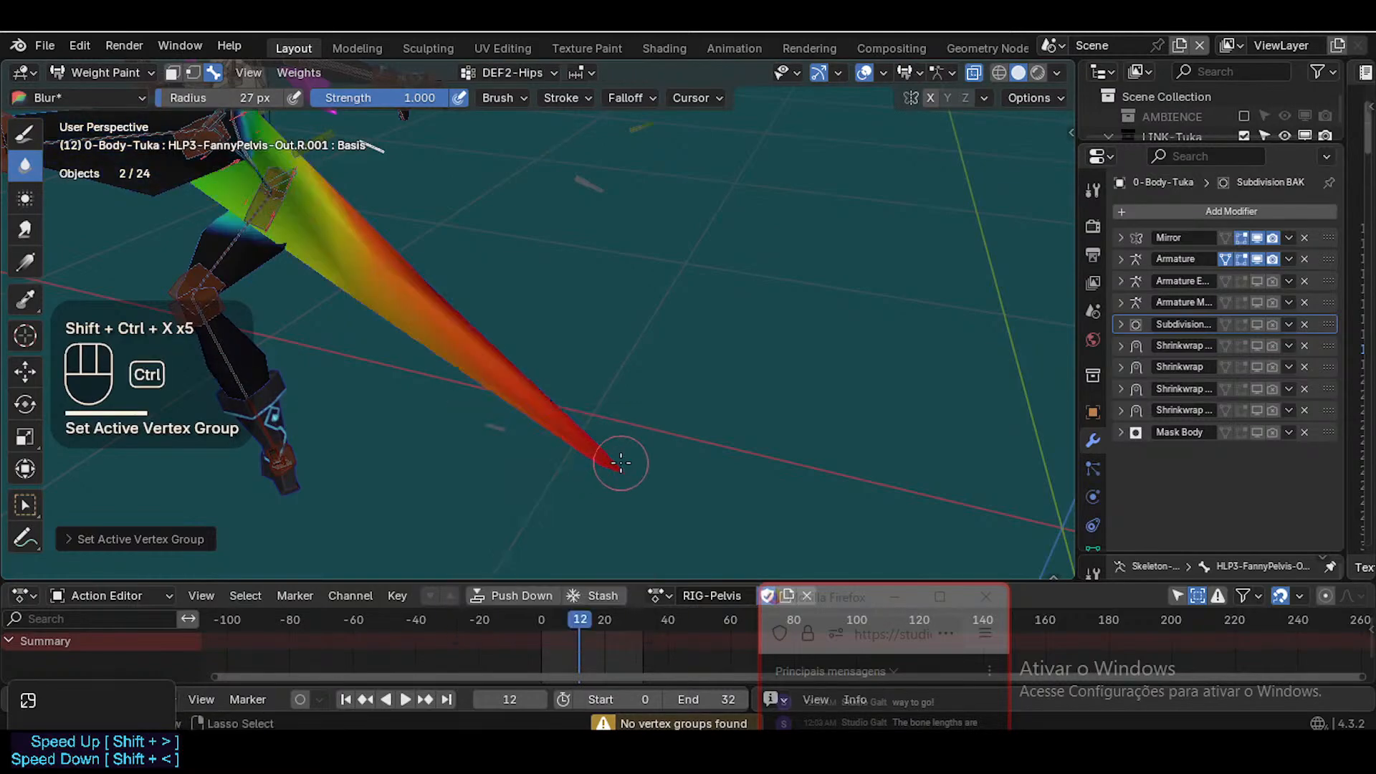
Examine the DEF2-Hips weights along the whole spike and close up around the crotch and upper thighs
key("shift+grave")
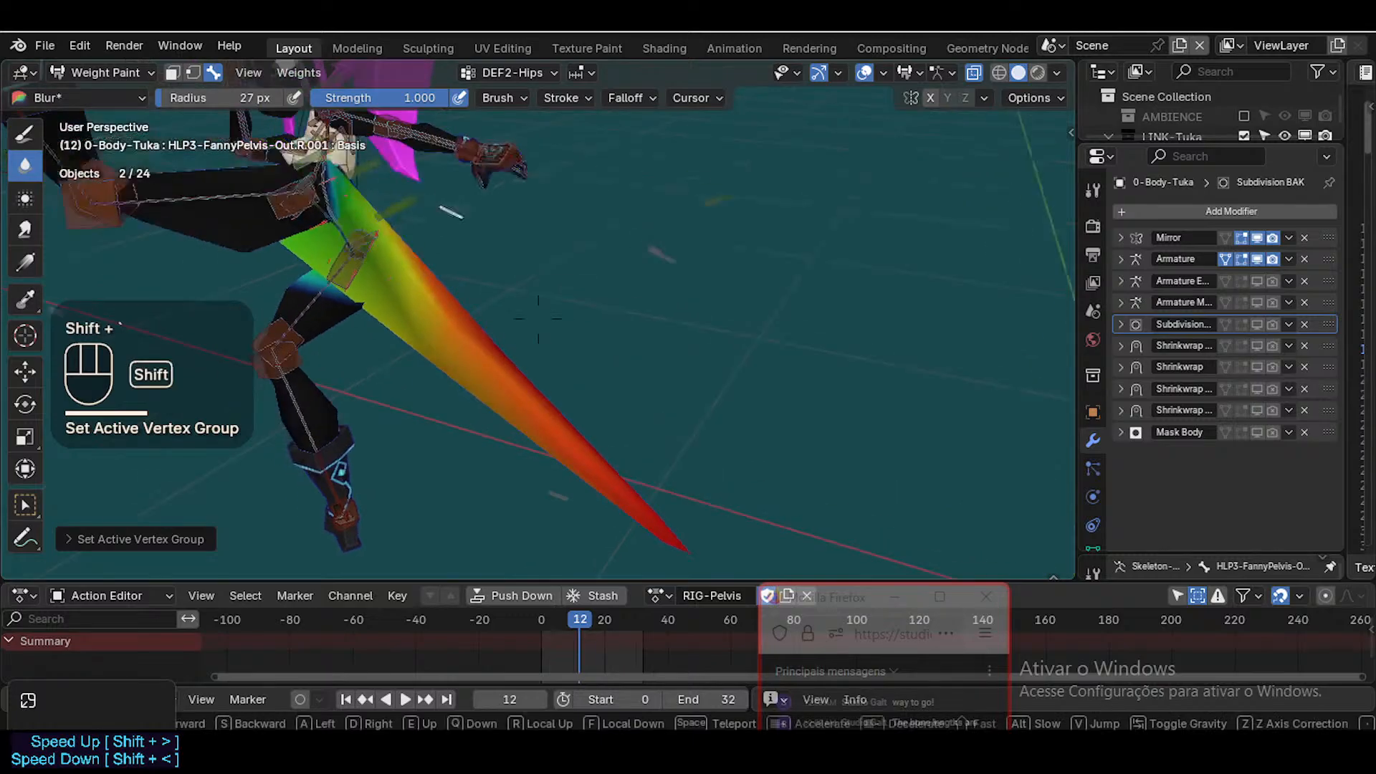
key("s")
key("d")
key("a")
key("s")
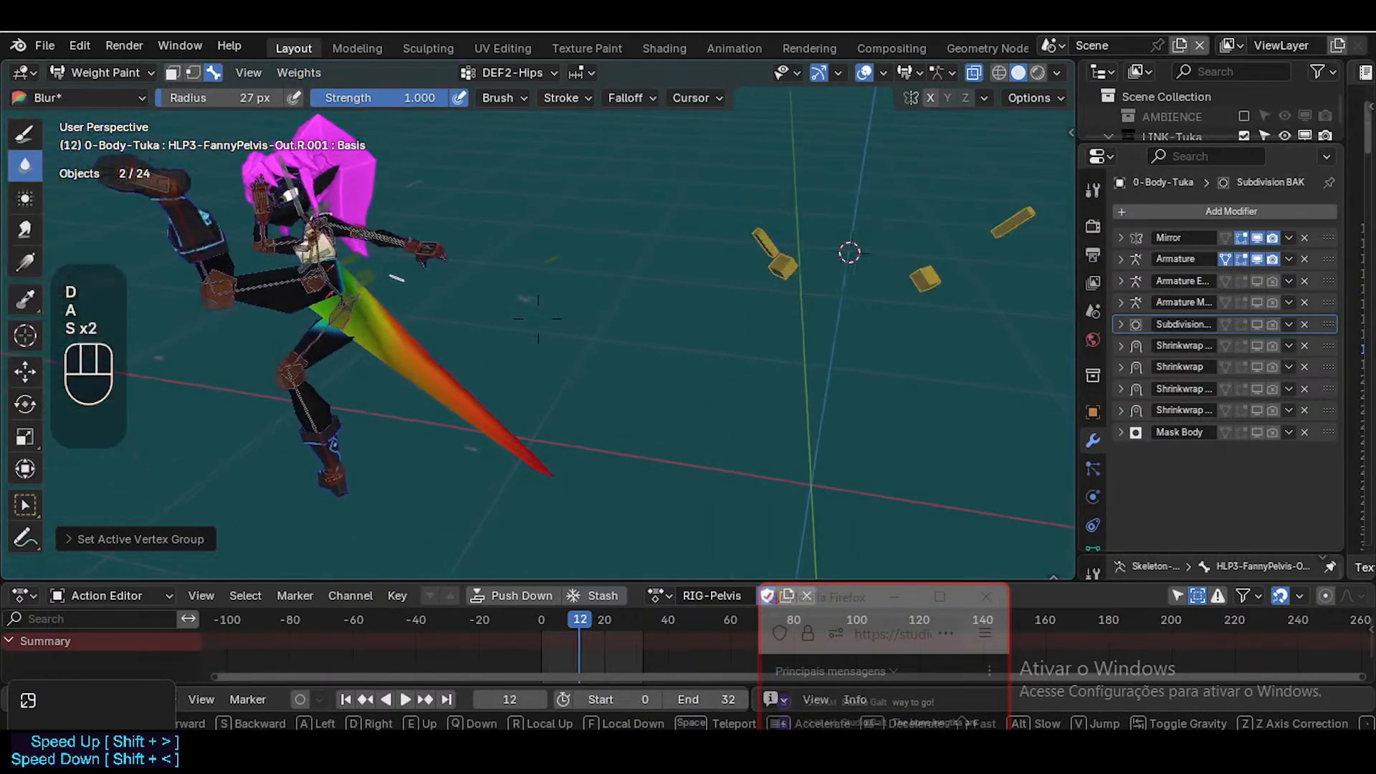
key("w")
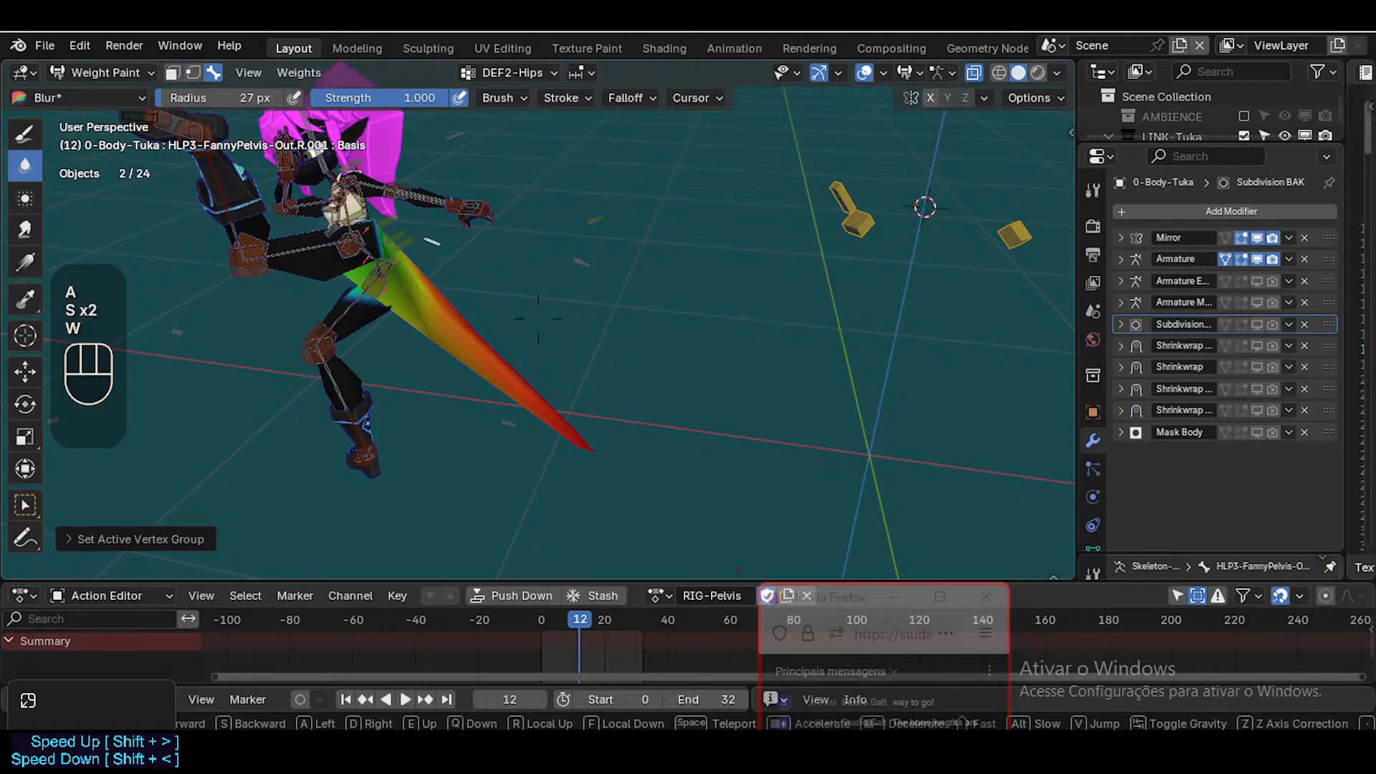
left_click(595, 406)
key("shift+grave")
key("w")
key("a")
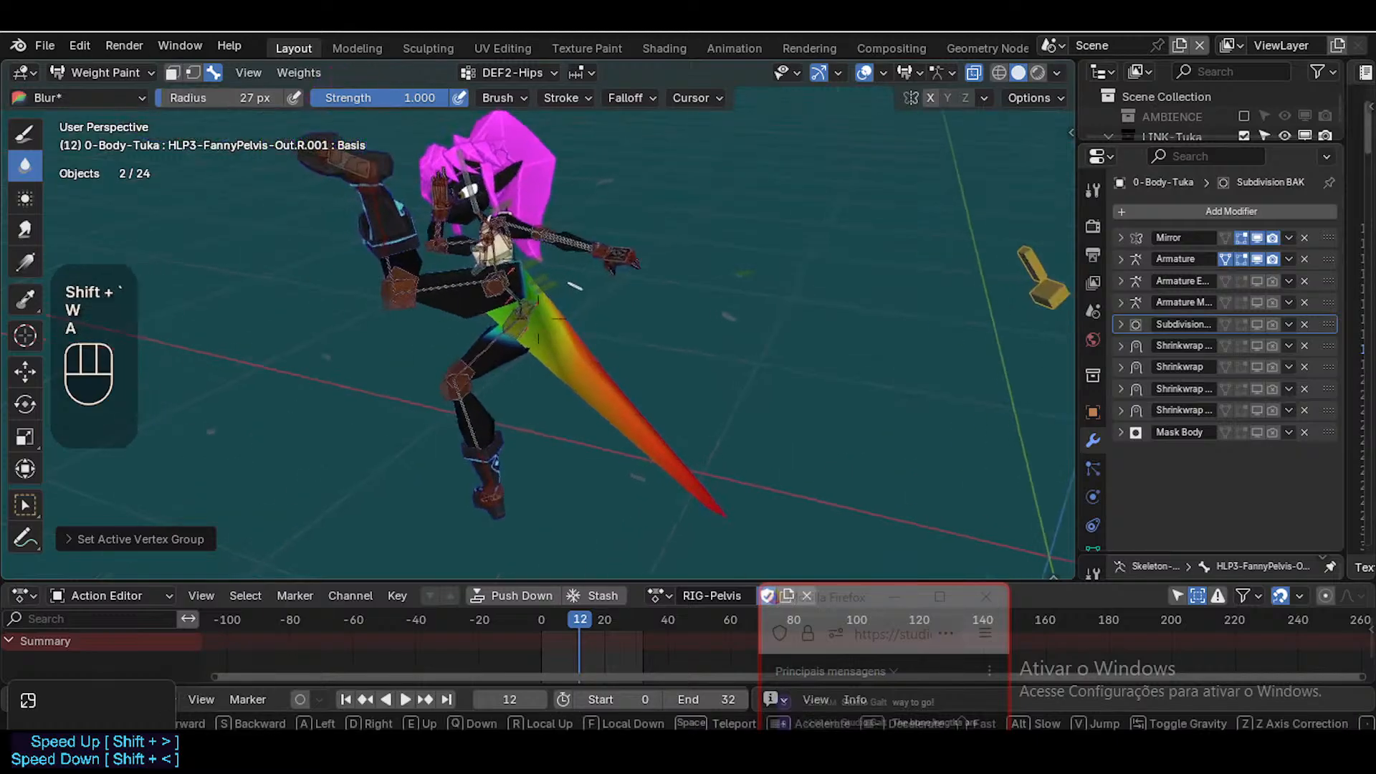
key("w")
key("e")
key("w")
key("d")
key("w")
key("d")
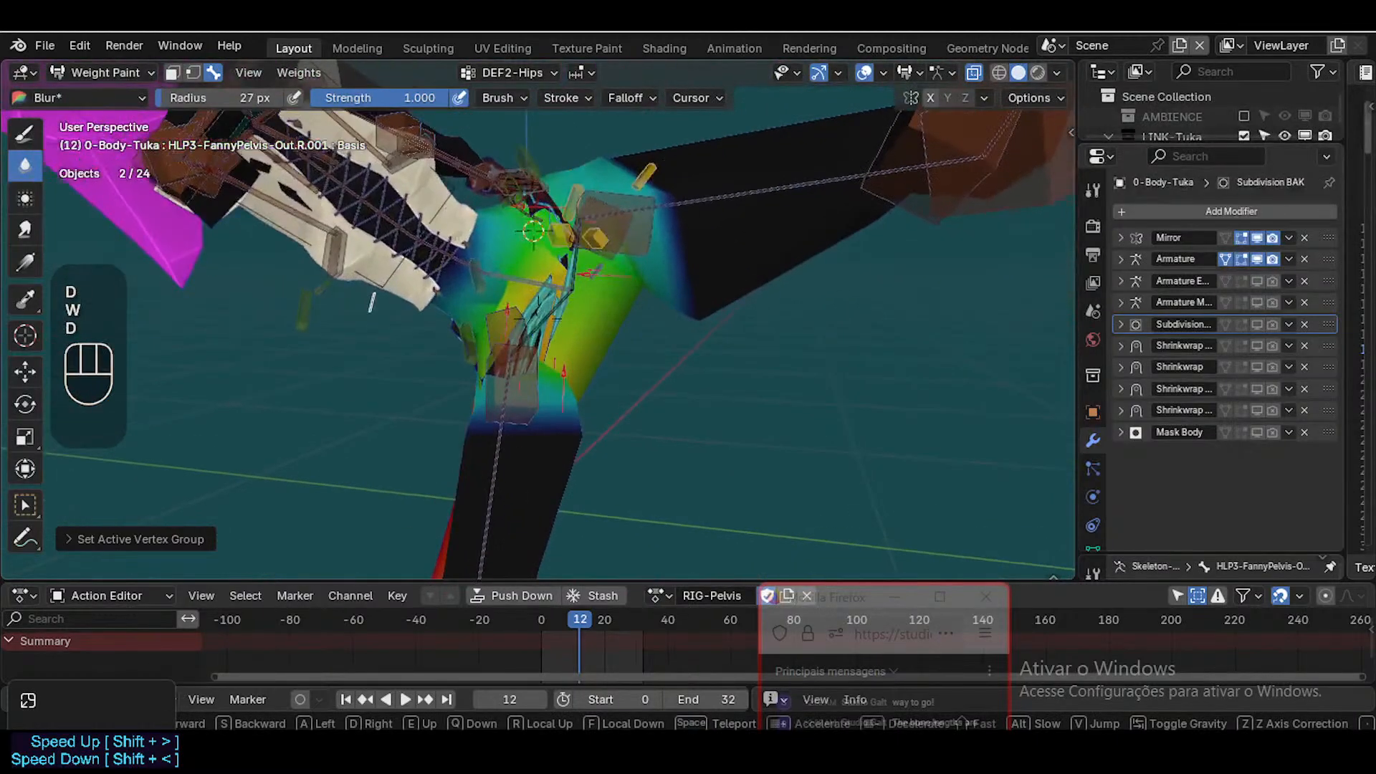
key("w")
key("w")
key("a")
key("w")
key("d")
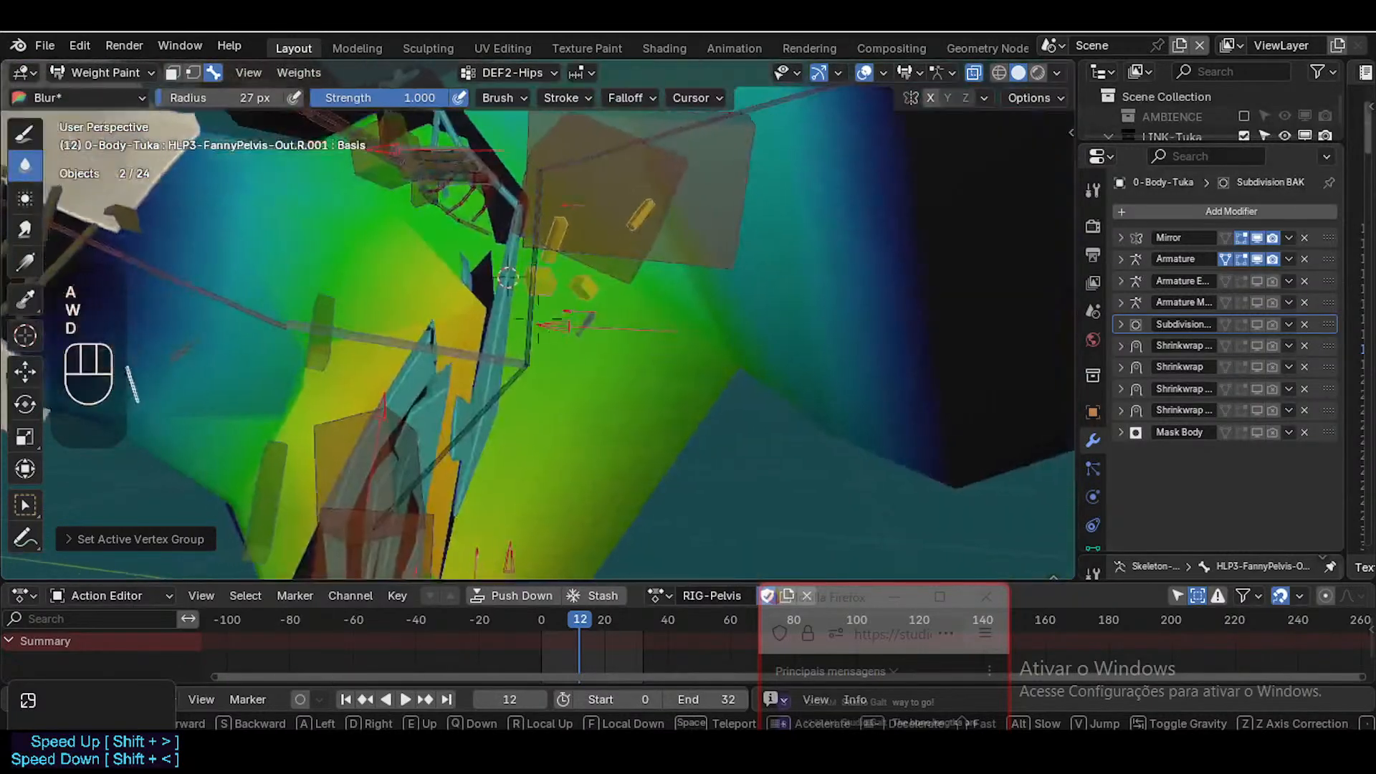
key("s")
key("a")
key("s")
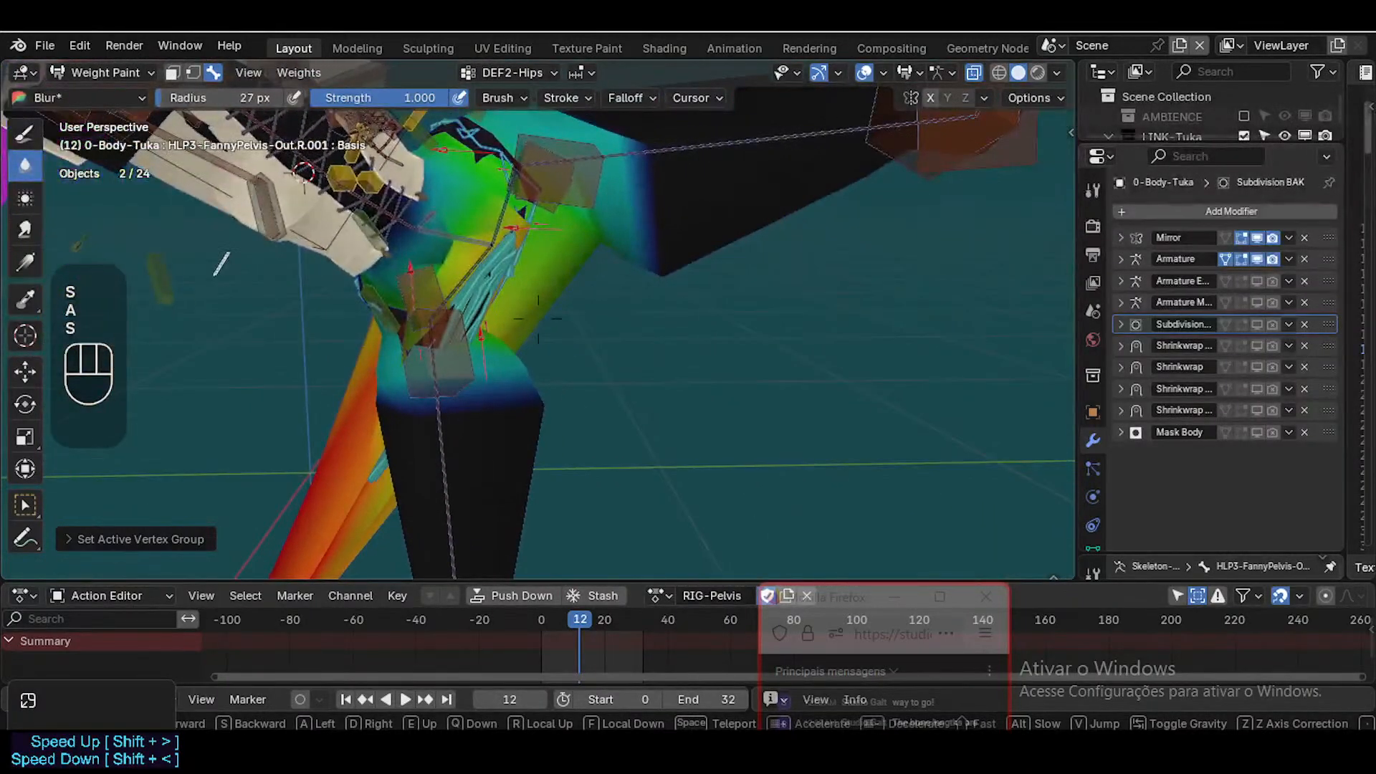
Examine the DEF2-Hips weights and nearby helper bones around the pelvis and the base of the spike
key("a")
key("a")
key("s")
key("a")
key("w")
key("d")
key("d")
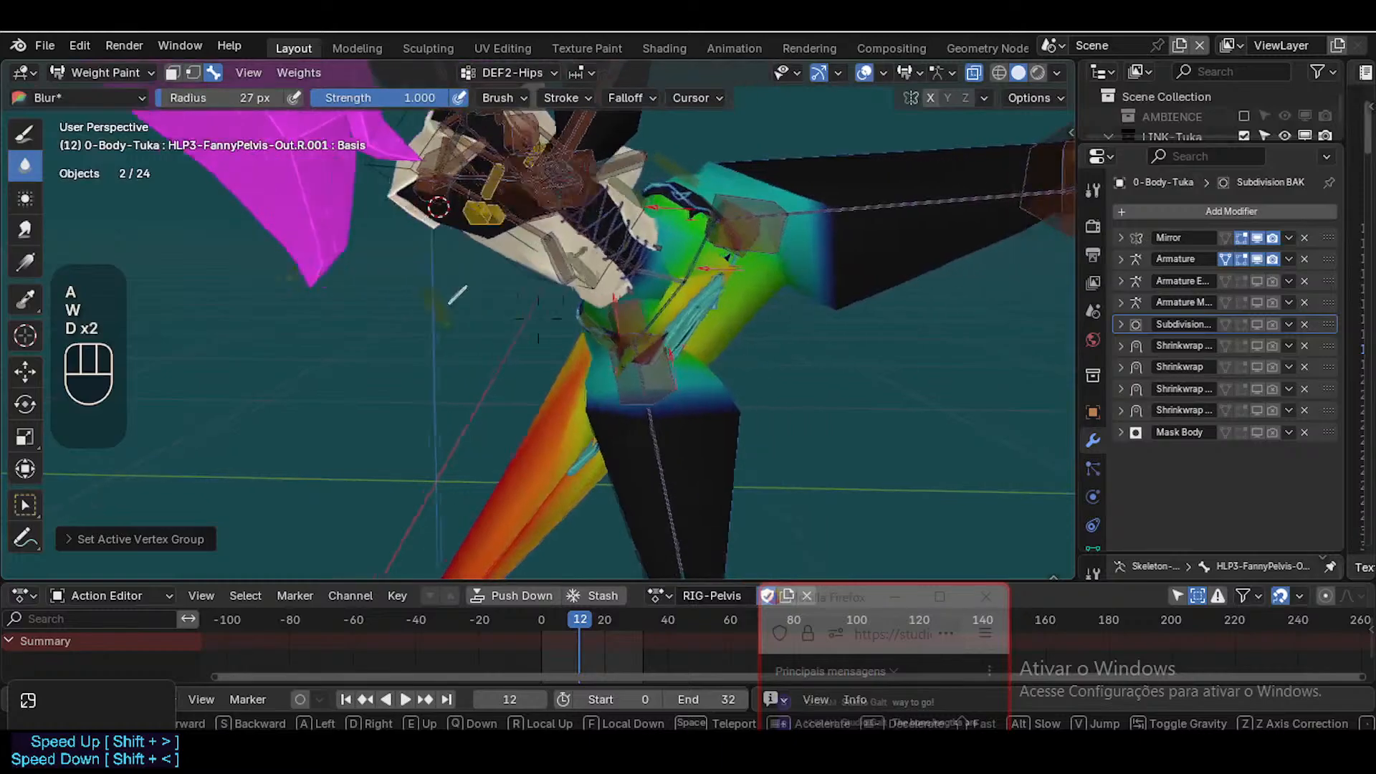
key("d")
key("d")
key("d")
key("d")
key("d")
key("d")
key("d")
key("d")
key("d")
key("d")
key("d")
key("d")
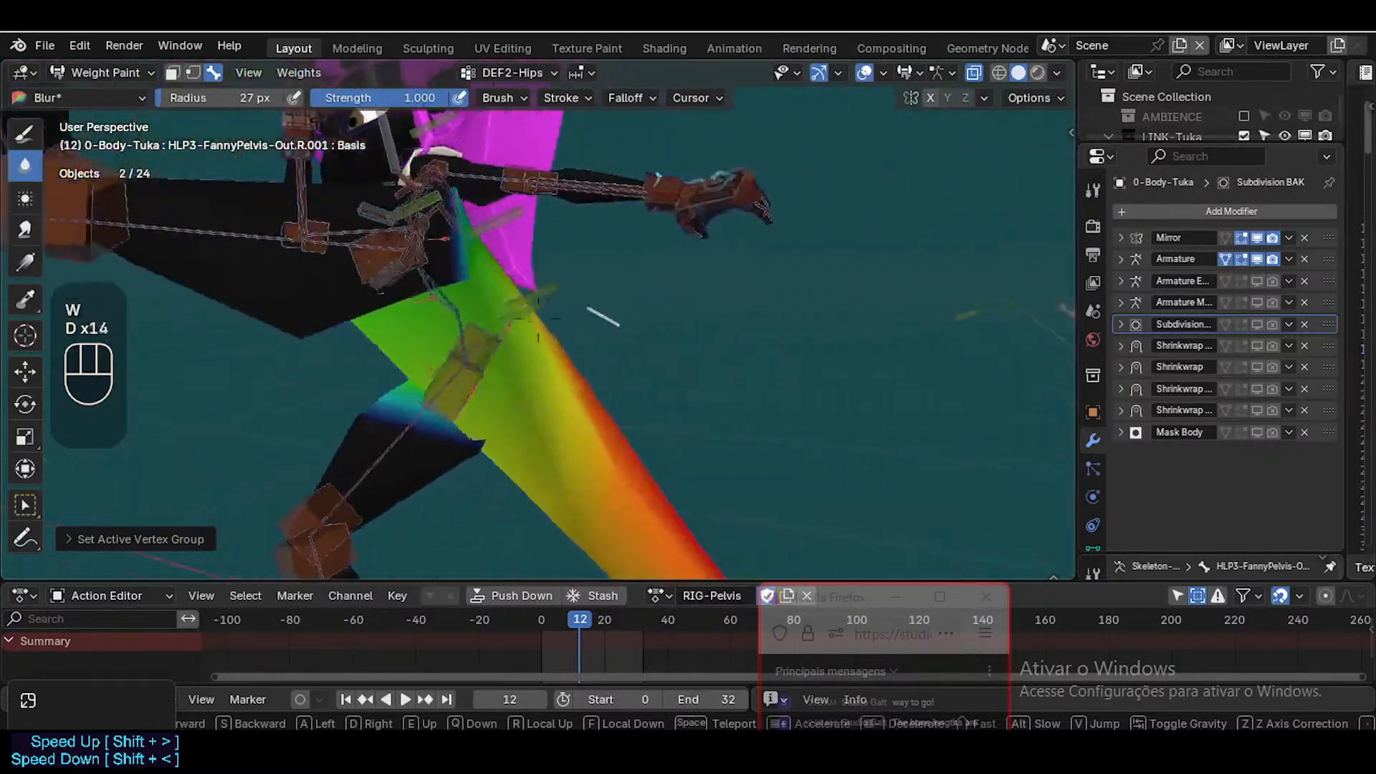
key("d")
key("d")
key("d")
key("d")
key("w")
key("d")
left_click(595, 406)
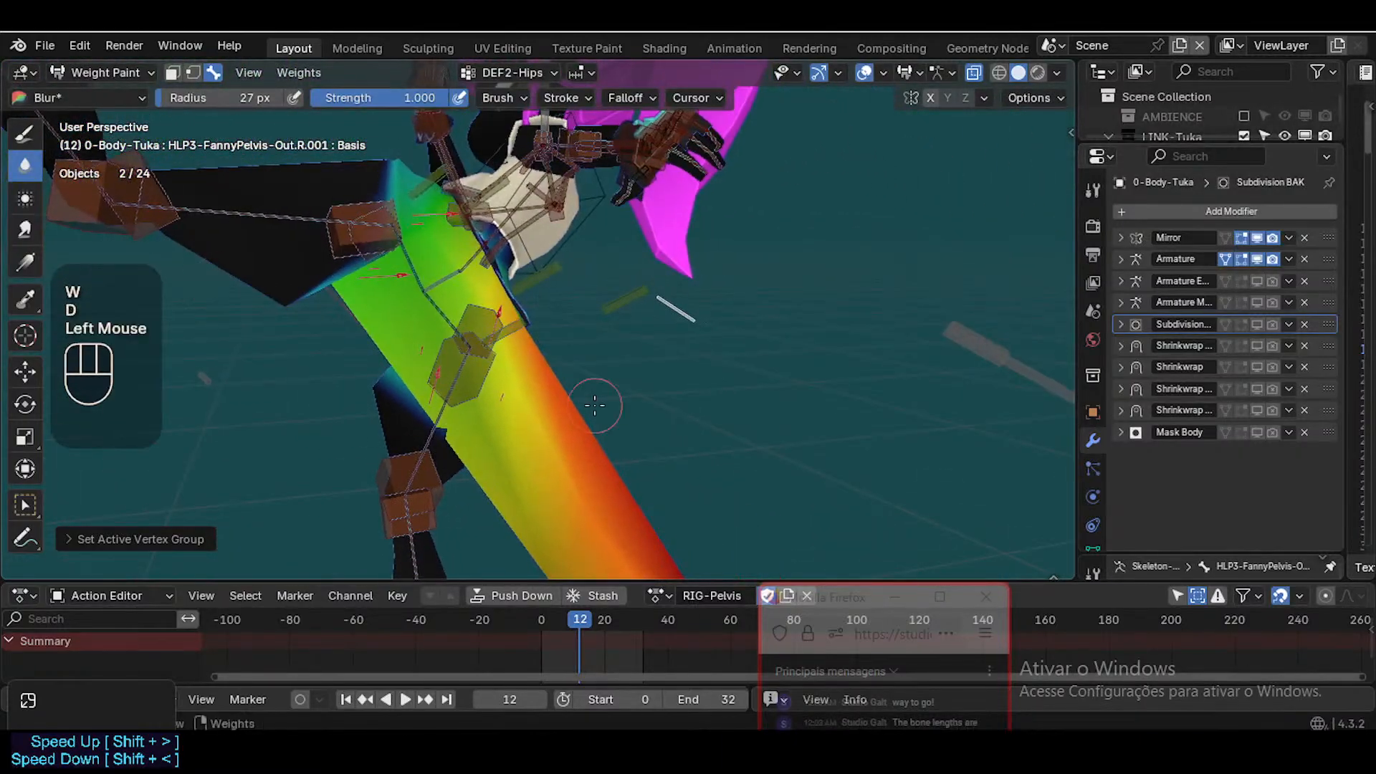
Select overlapping bones around the pelvis and display the HLP3-FannyPelvis-Out.R weights
left_click(437, 294, "alt")
left_click(442, 289, "alt")
left_click(469, 323, "alt")
left_click(468, 323, "alt")
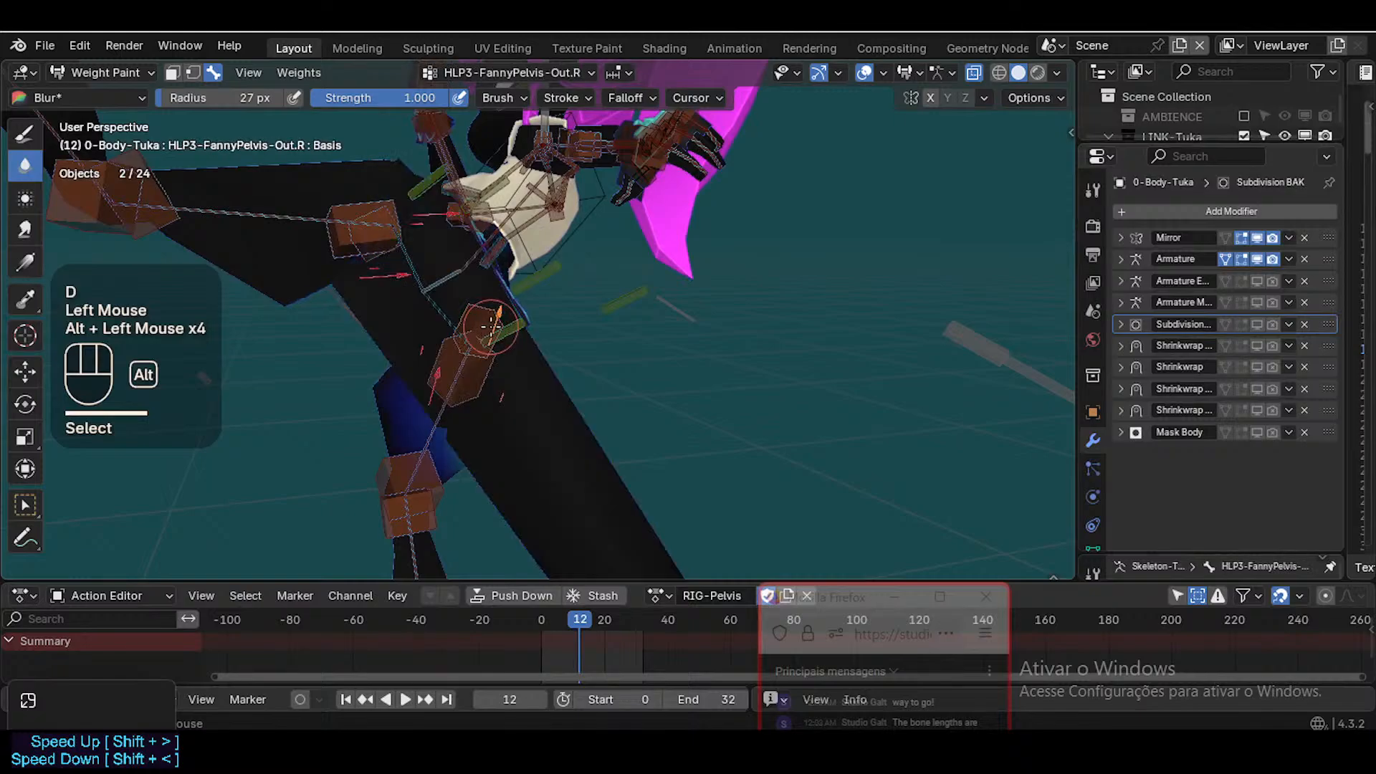
Open the body mesh in Edit Mode and view its stretched topology at frame 12
scroll(468, 323, "down", 2)
key("Tab")
key("shift+grave")
key("a")
key("shift+a")
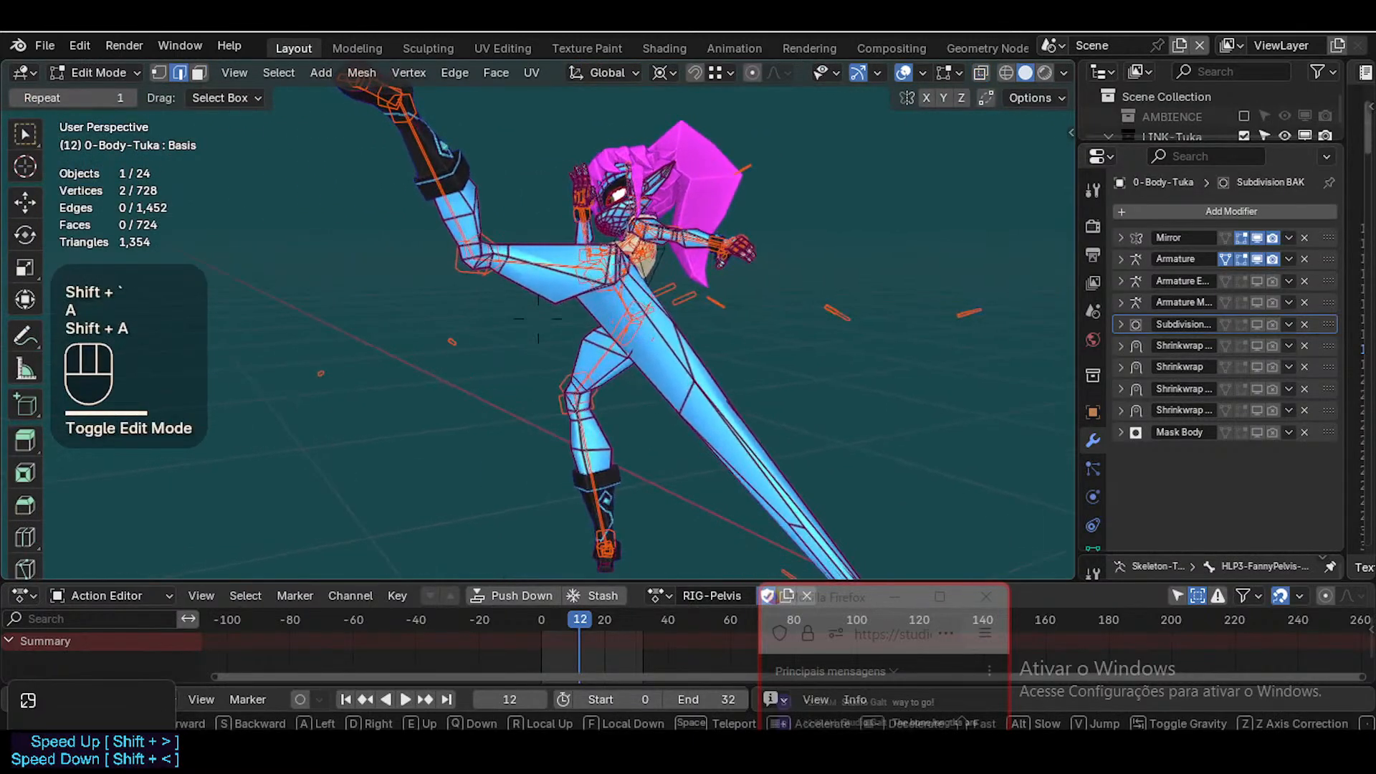
left_click(587, 355)
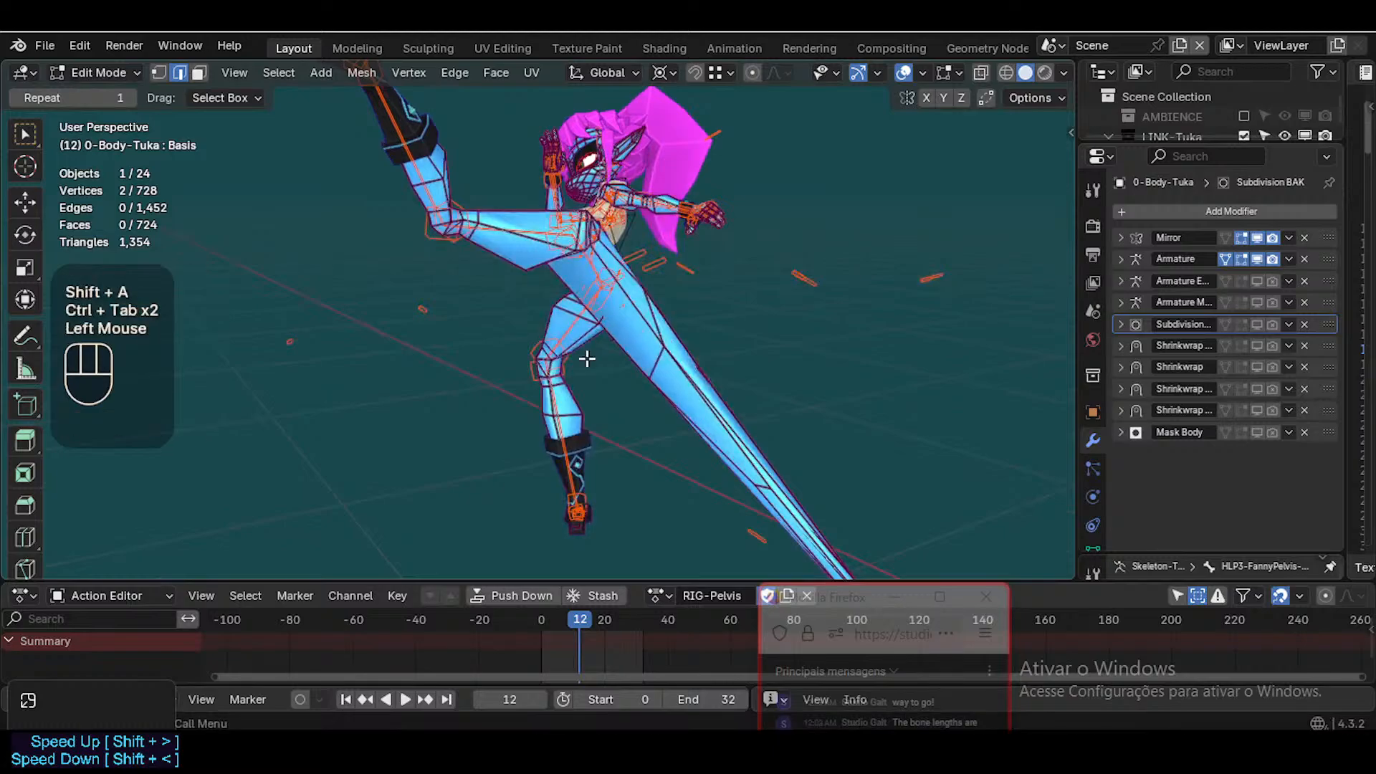
Switch from the body mesh to the ARM-Tuka armature and enter its Edit Mode
key("ctrl+Tab")
left_click(554, 334)
key("Tab")
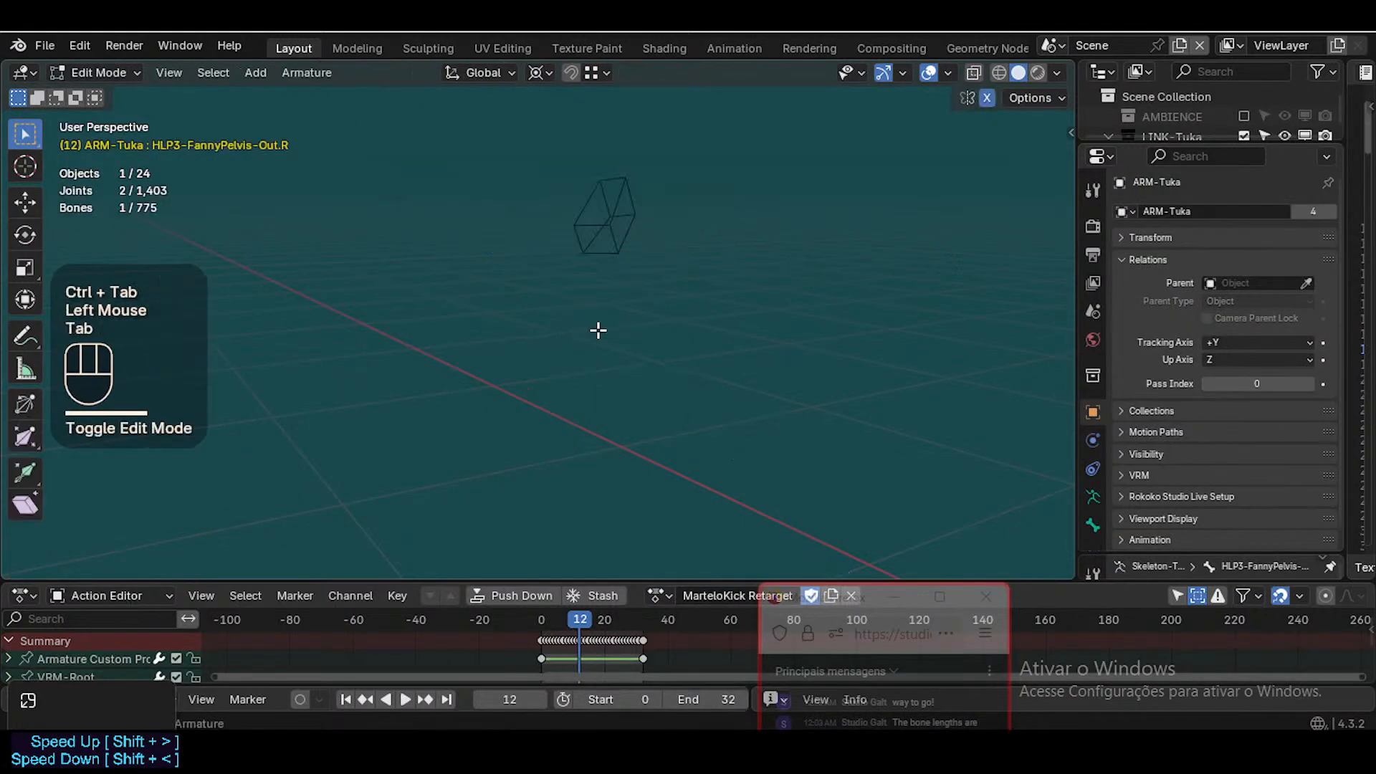
Select the HLP2-Crotch bone's joint between the hips of the rest-pose armature
scroll(614, 320, "down", 1, "shift")
scroll(615, 325, "down", 2)
key("shift+grave")
key("w")
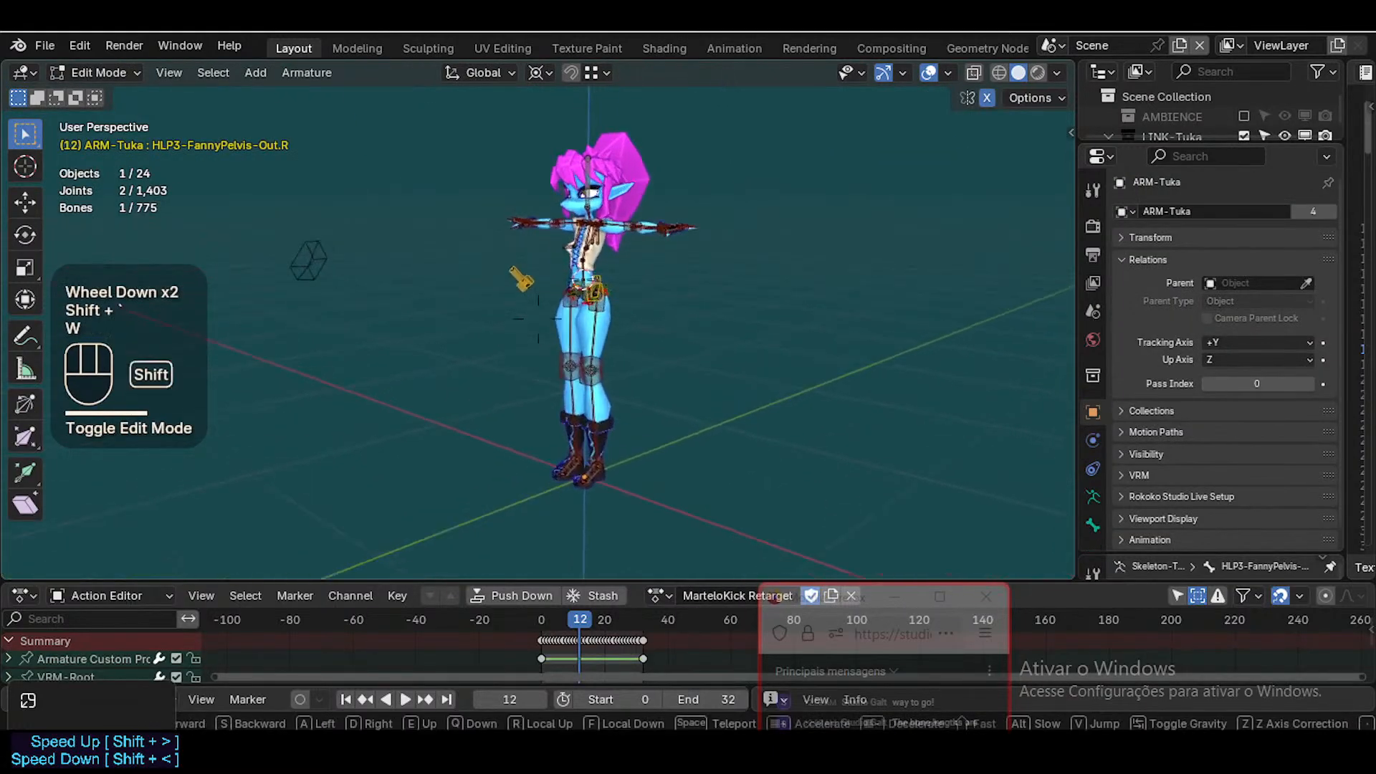
key("w")
key("a")
key("a")
key("w")
key("w")
left_click(652, 342)
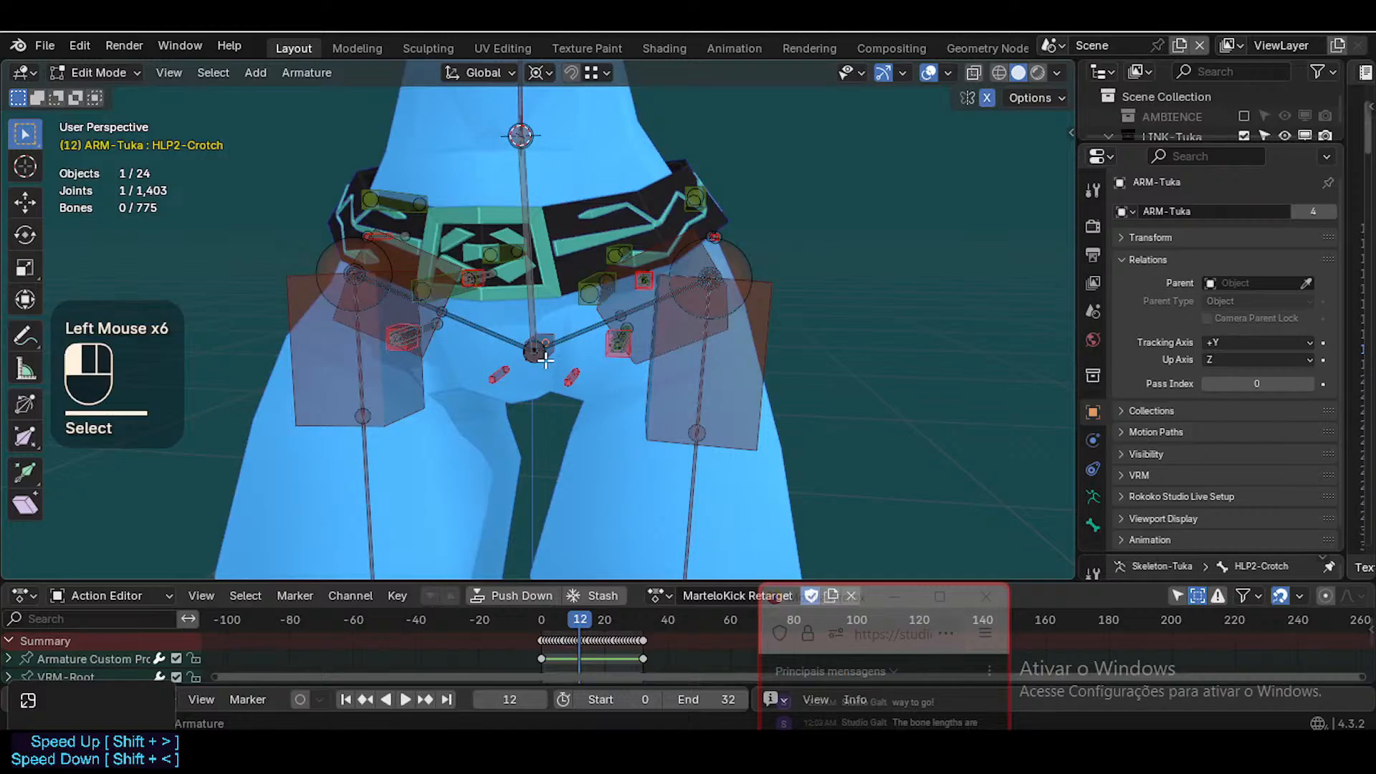
Select the HLP3-FannyPelvis-Ft.L bone among the overlapping crotch bones and reveal its bone relations
left_click(546, 360)
key("shift+grave")
key("d")
key("w")
key("d")
key("s")
key("a")
key("s")
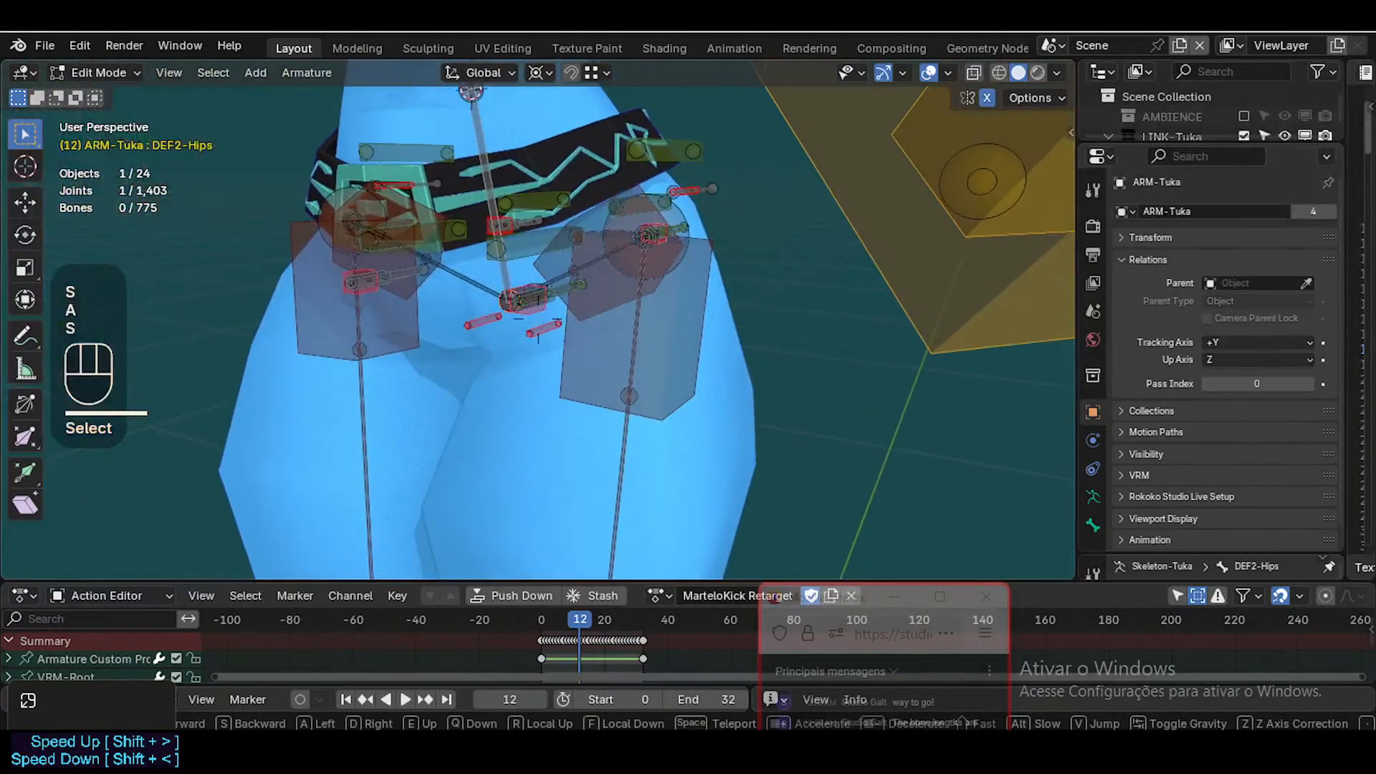
key("w")
key("w")
scroll(538, 328, "down", 2)
left_click(539, 328)
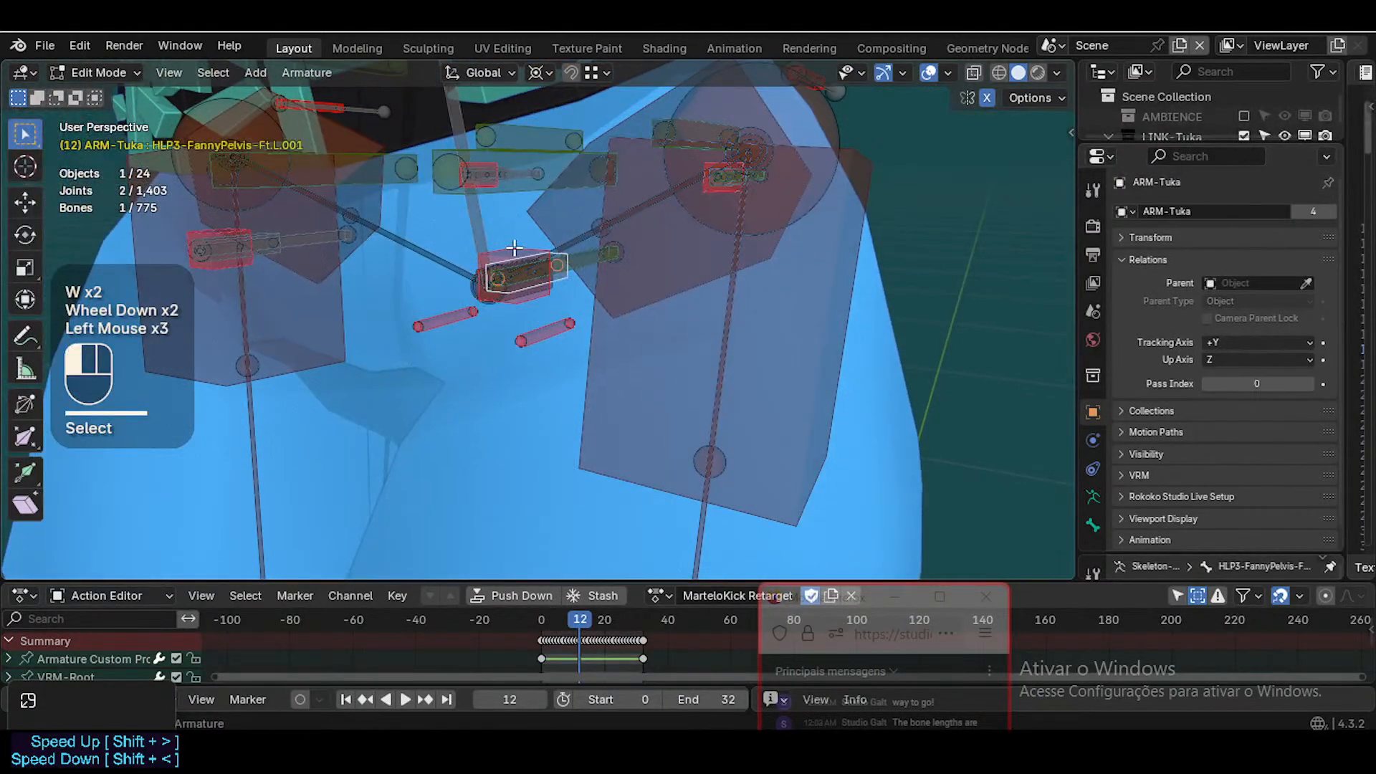
scroll(514, 248, "down", 2)
scroll(1249, 500, "down", 2)
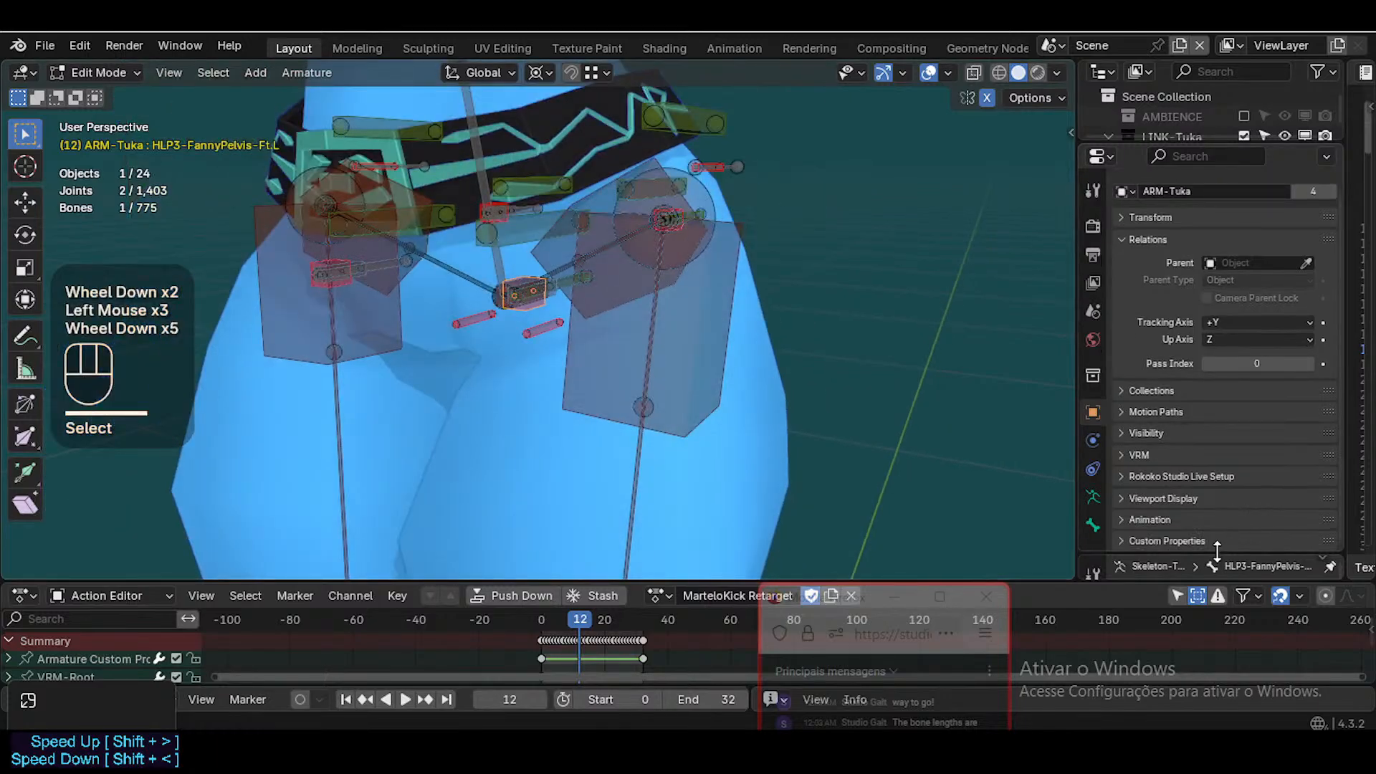
left_click_drag(1217, 548, 1213, 423)
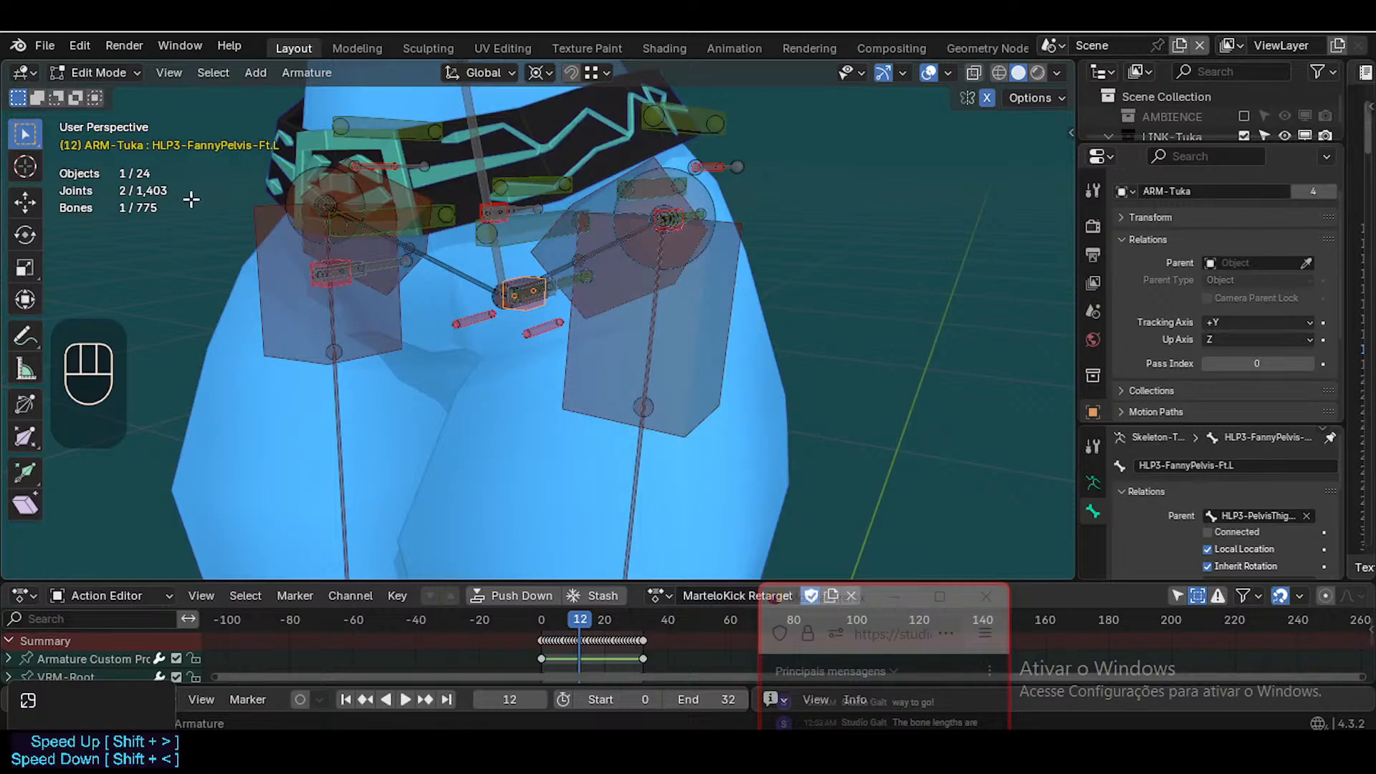
scroll(502, 305, "up", 2)
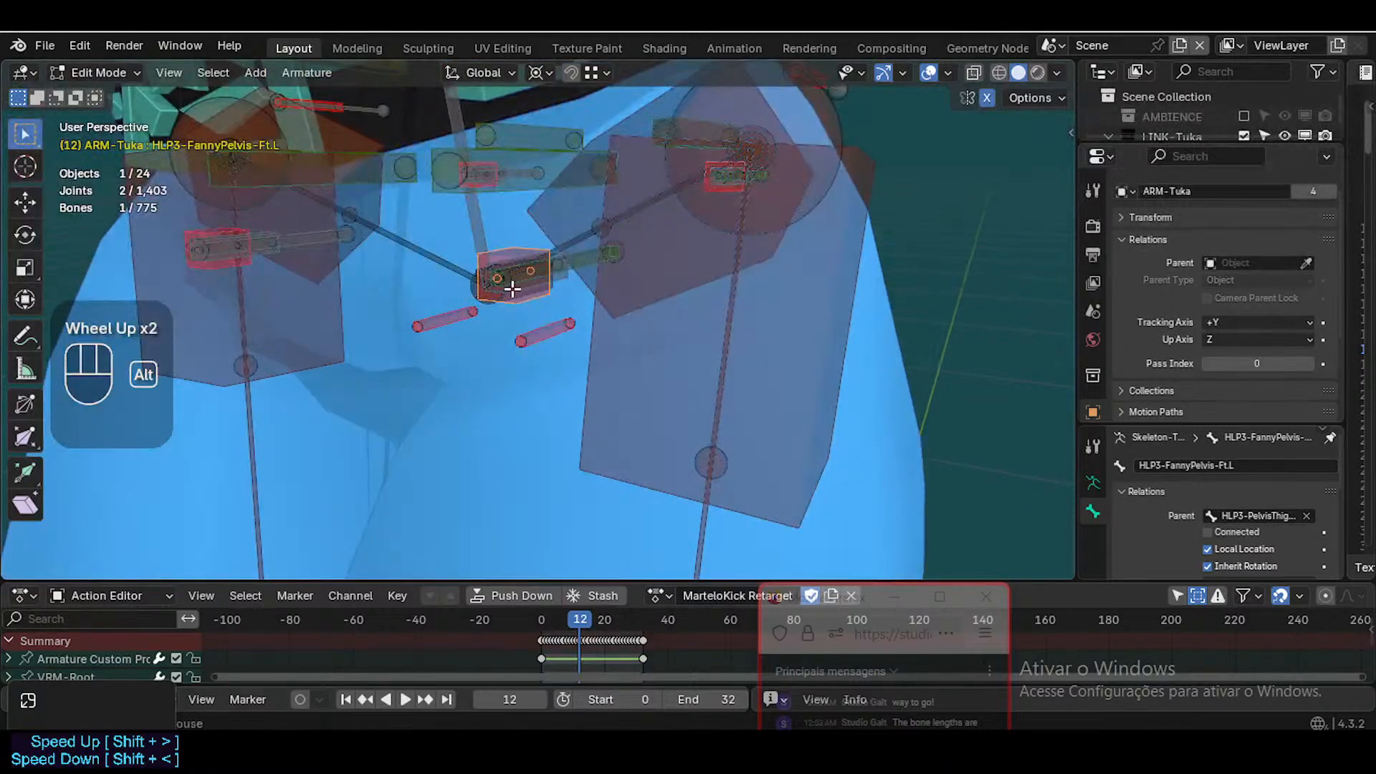
Select only the HLP2-Crotch bone between the hips in the rest-pose armature
left_click(511, 288, "alt")
key("a")
key("shift+grave")
key("a")
key("w")
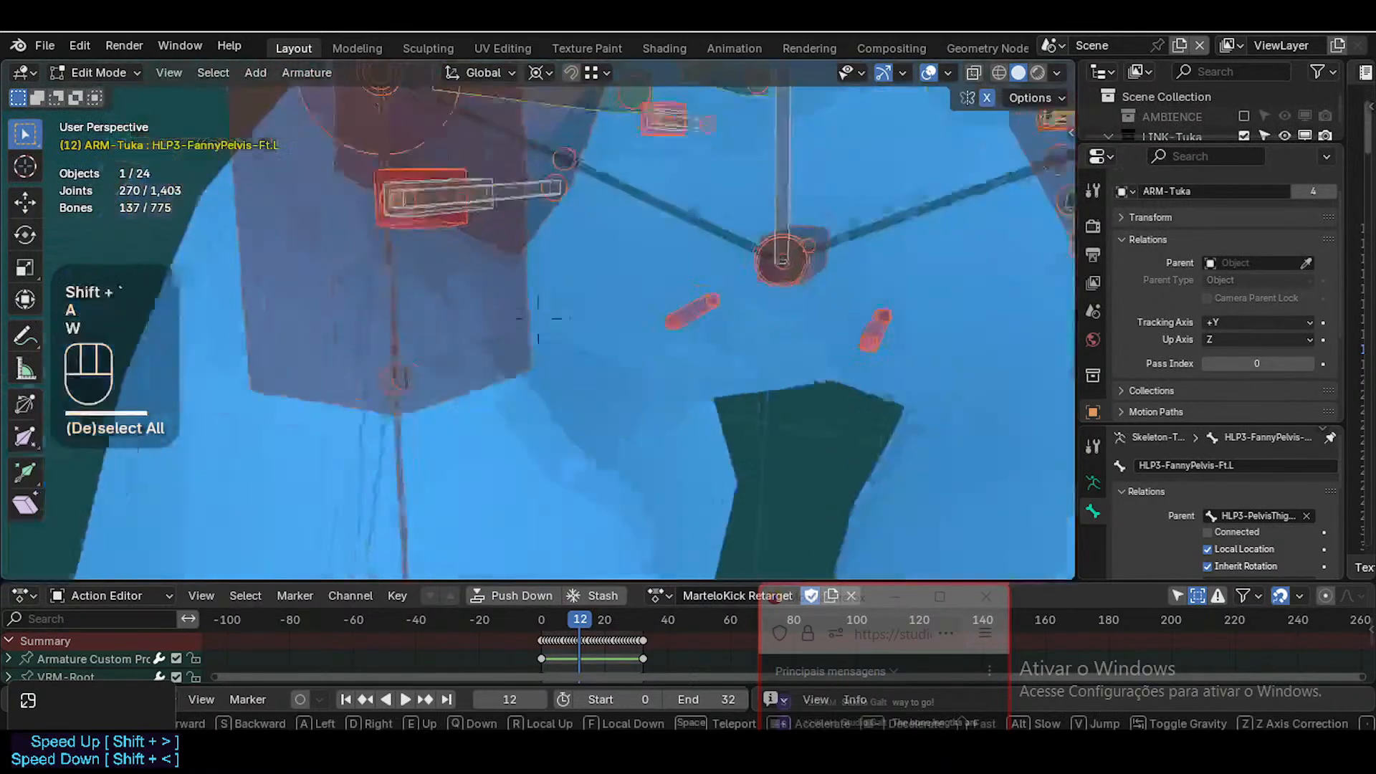
key("w")
key("d")
key("s")
key("s")
left_click(547, 298)
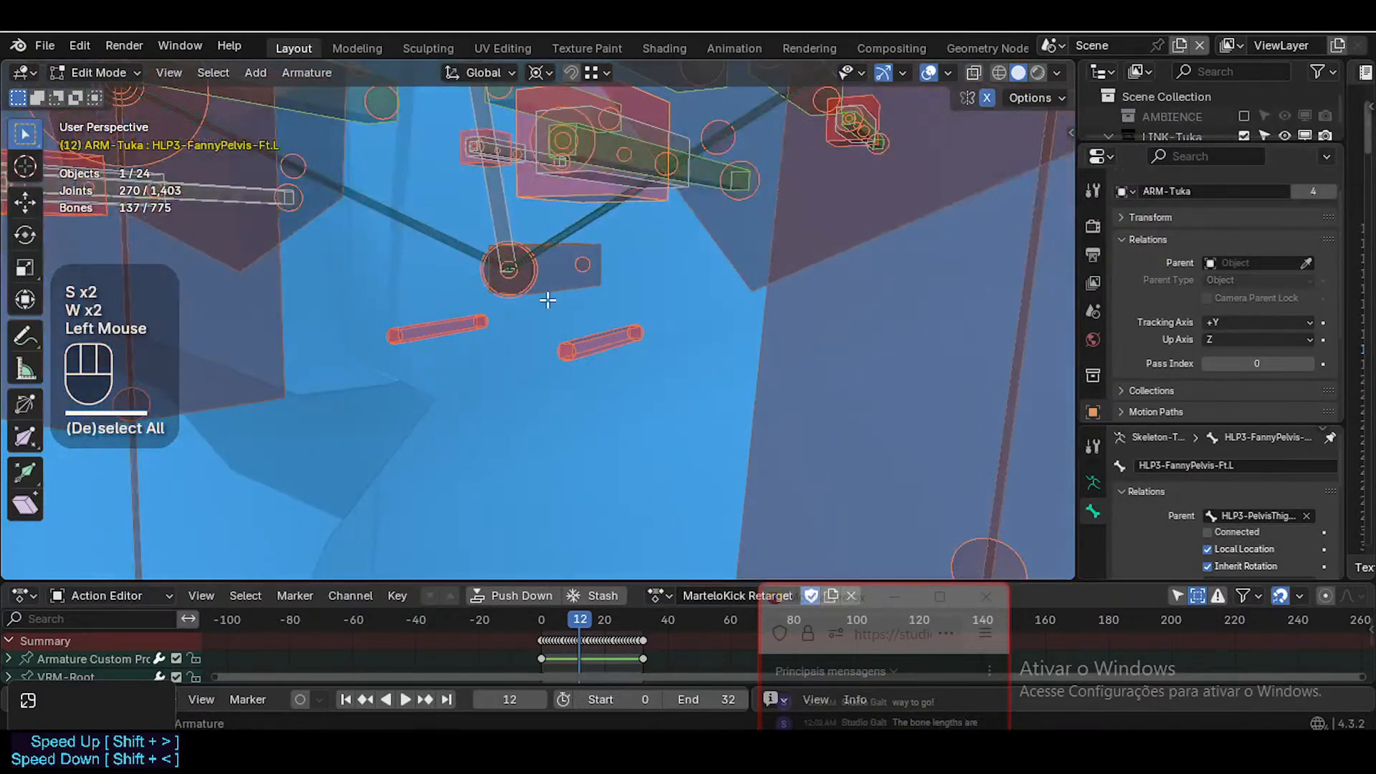
left_click(557, 276)
left_click(556, 276)
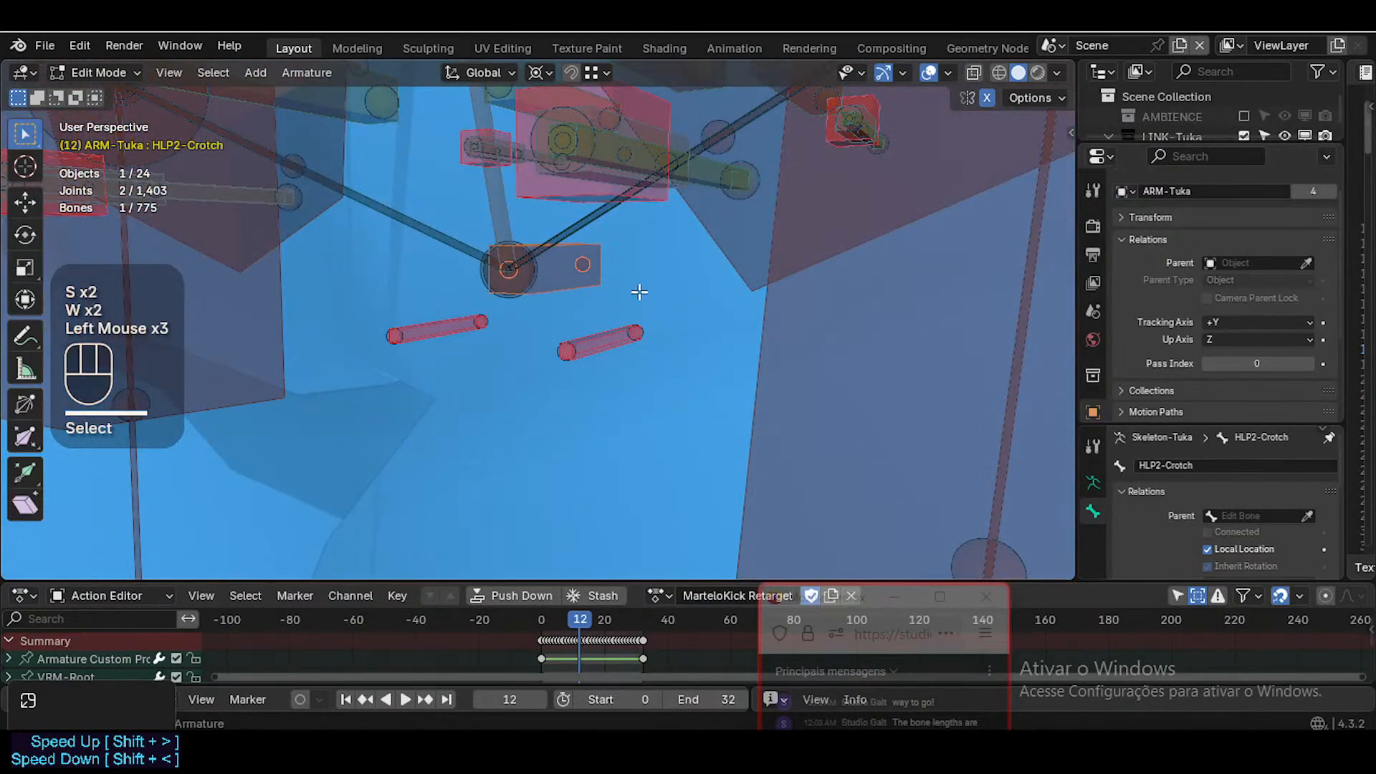
Examine the parent and inheritance settings of the HLP2-Crotch bone
scroll(550, 286, "down", 5)
scroll(544, 309, "up", 3)
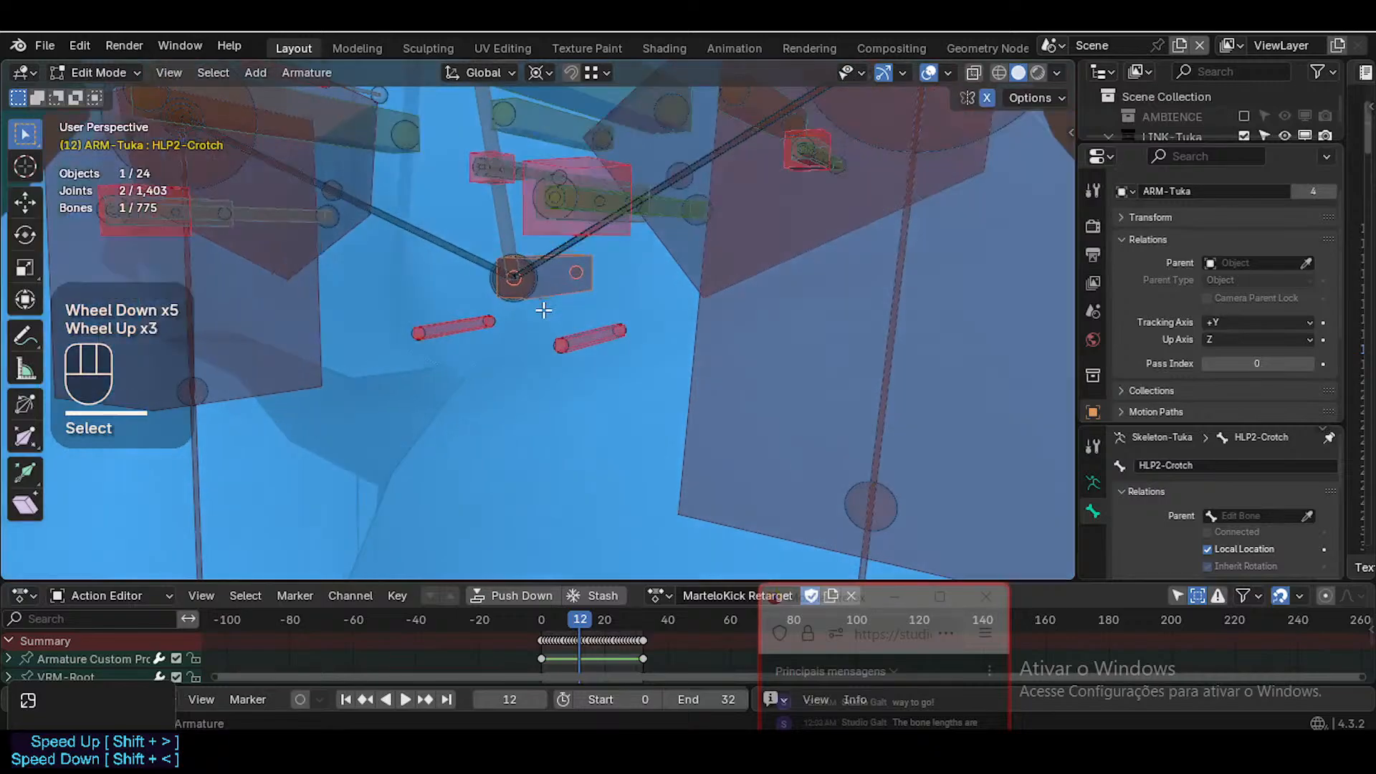
left_click(559, 281)
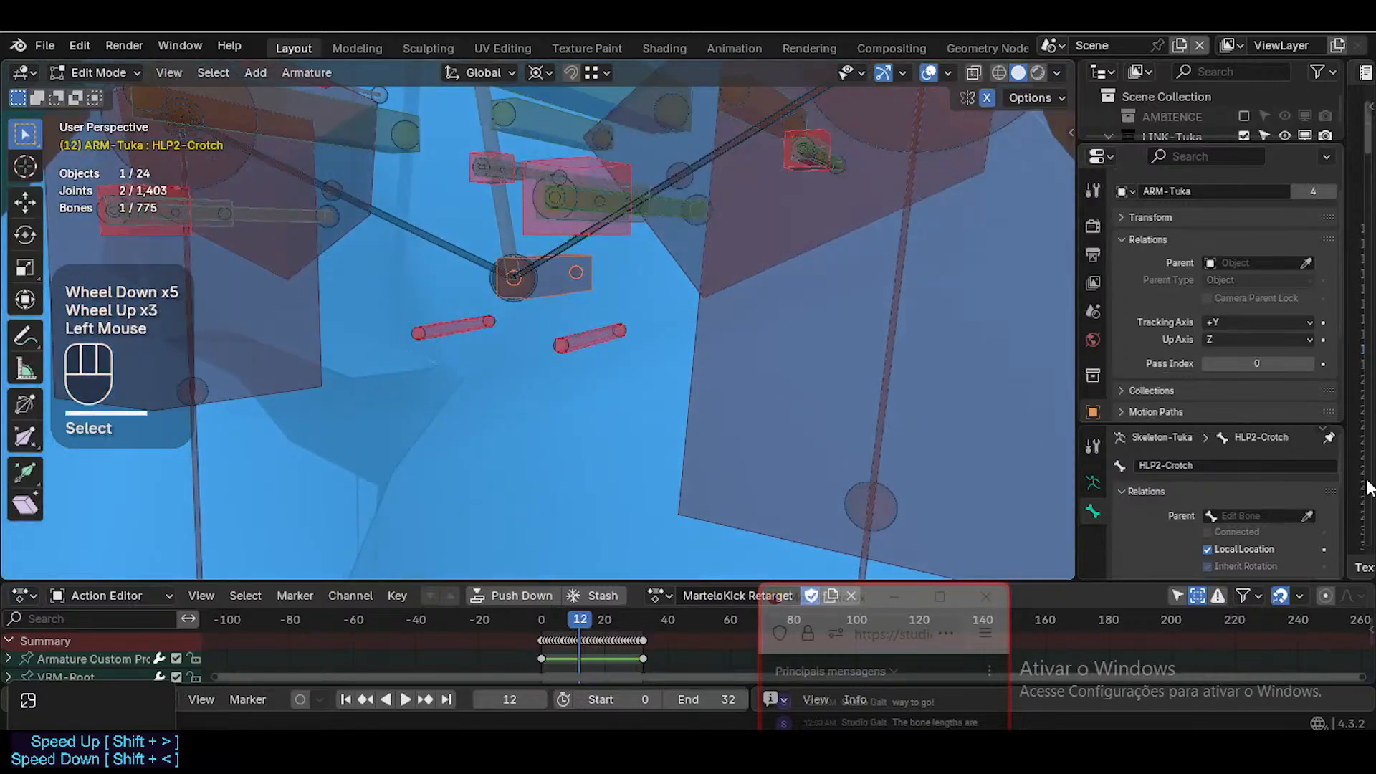
scroll(1236, 549, "down", 2)
scroll(1236, 550, "down", 1)
scroll(1237, 551, "up", 3)
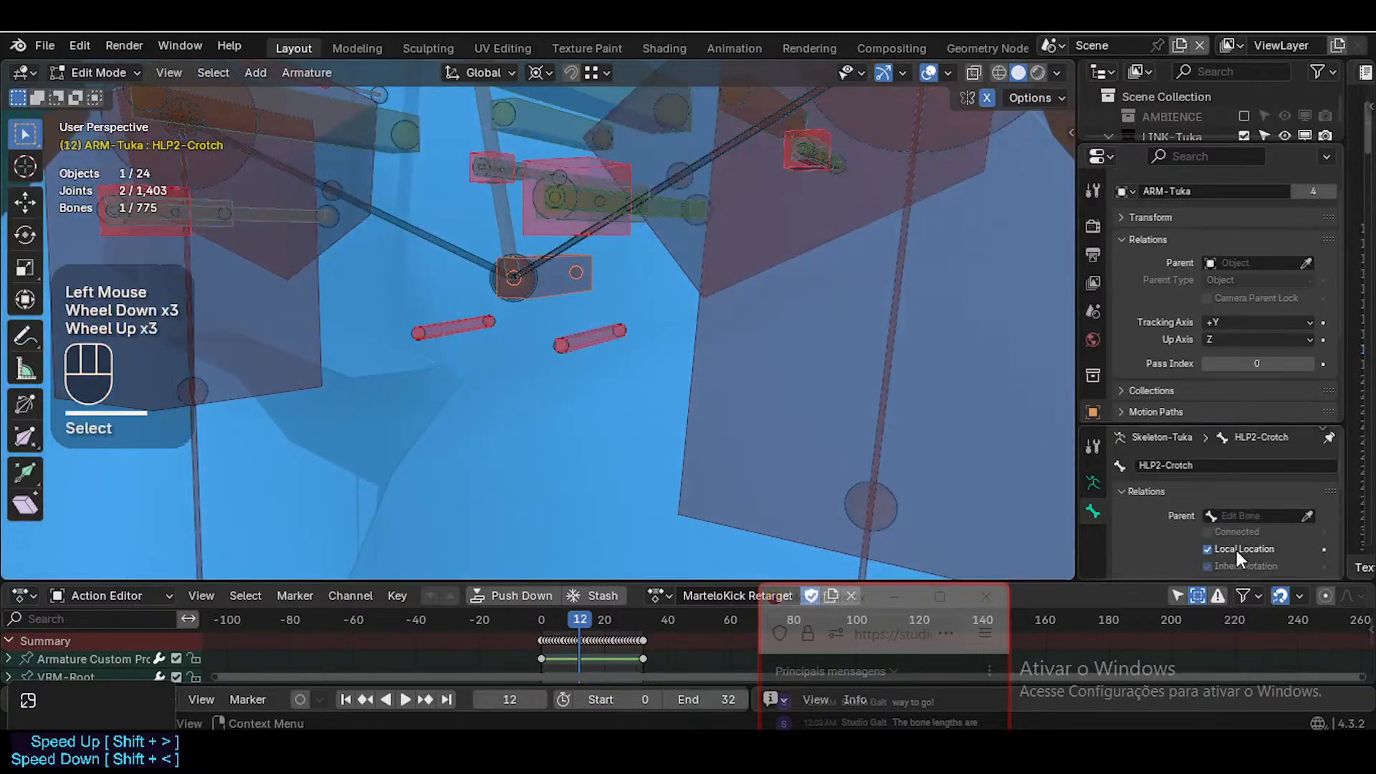
scroll(581, 281, "down", 3)
Switch the ARM-Tuka armature to Pose Mode and view the stretched mesh in the kick pose
key("ctrl+Tab")
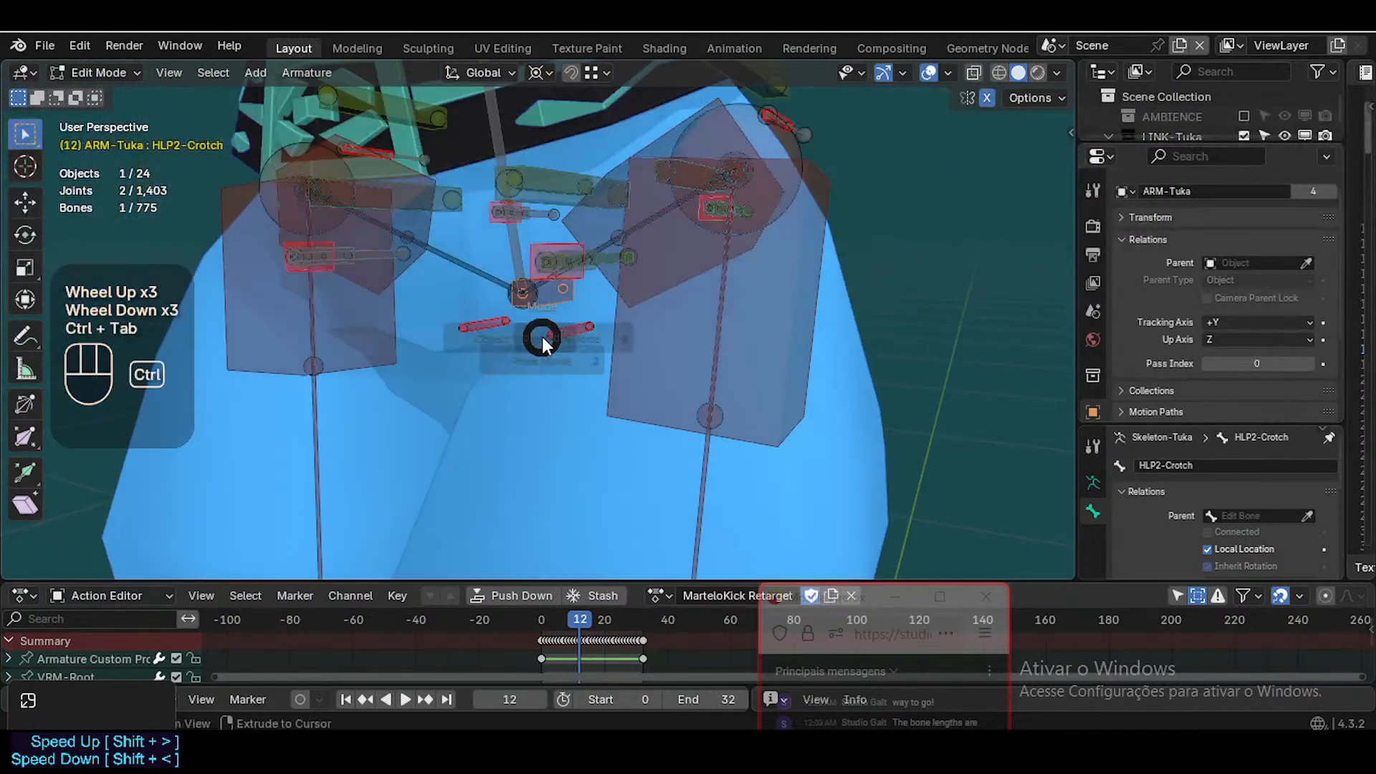
scroll(542, 337, "down", 2)
scroll(542, 337, "down", 5)
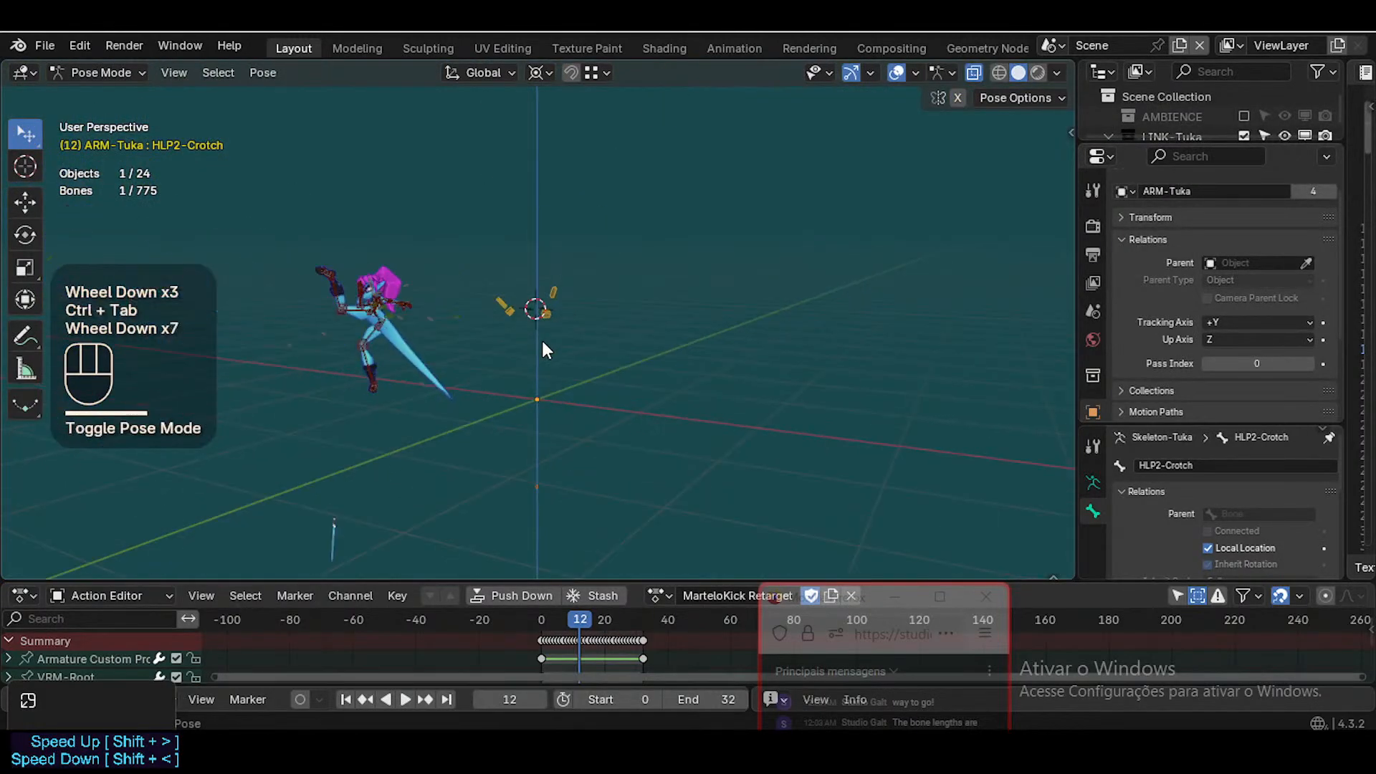
key("shift+grave")
key("w")
key("e")
key("shift+e")
key("shift+a")
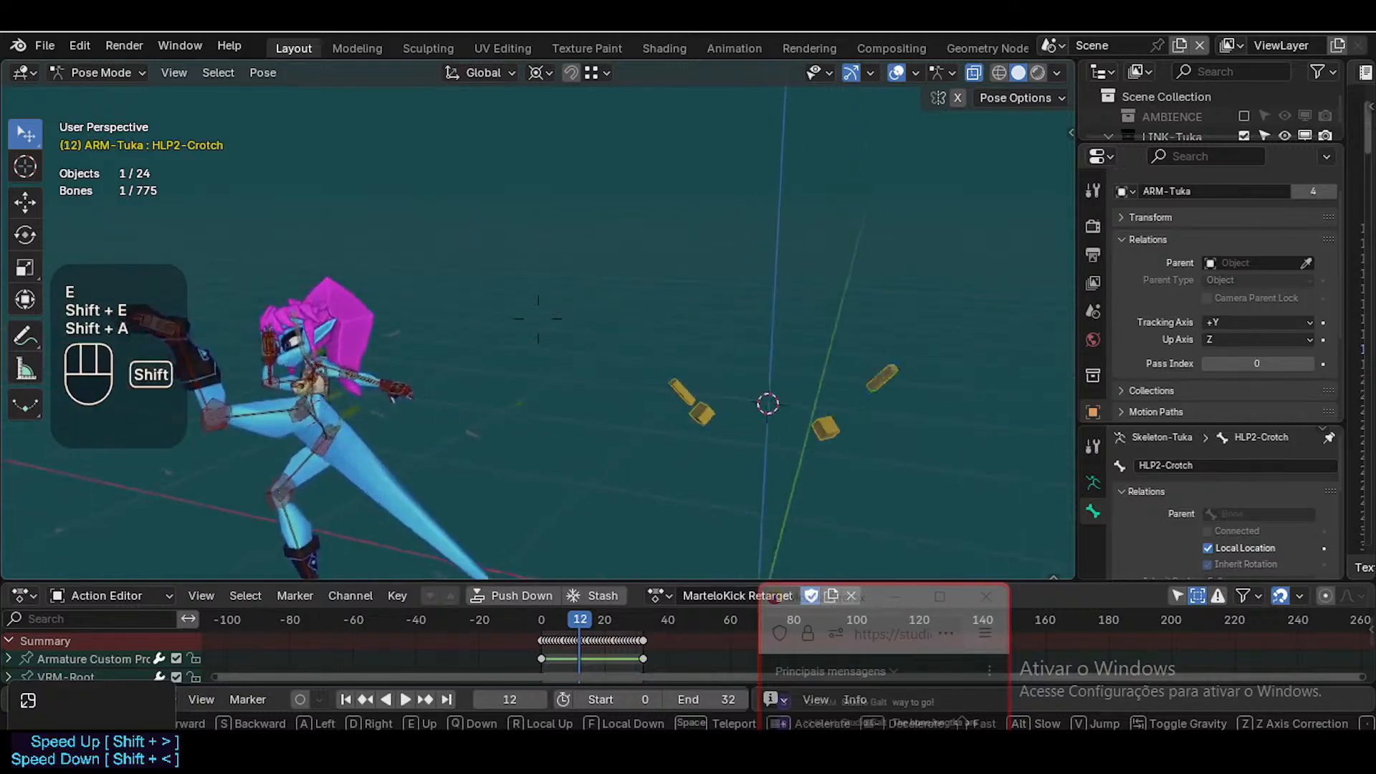
left_click(482, 360)
Try to move the posed HLP2-Crotch bone, cancel the move, and frame the bone to locate it near the stretched mesh
key("g")
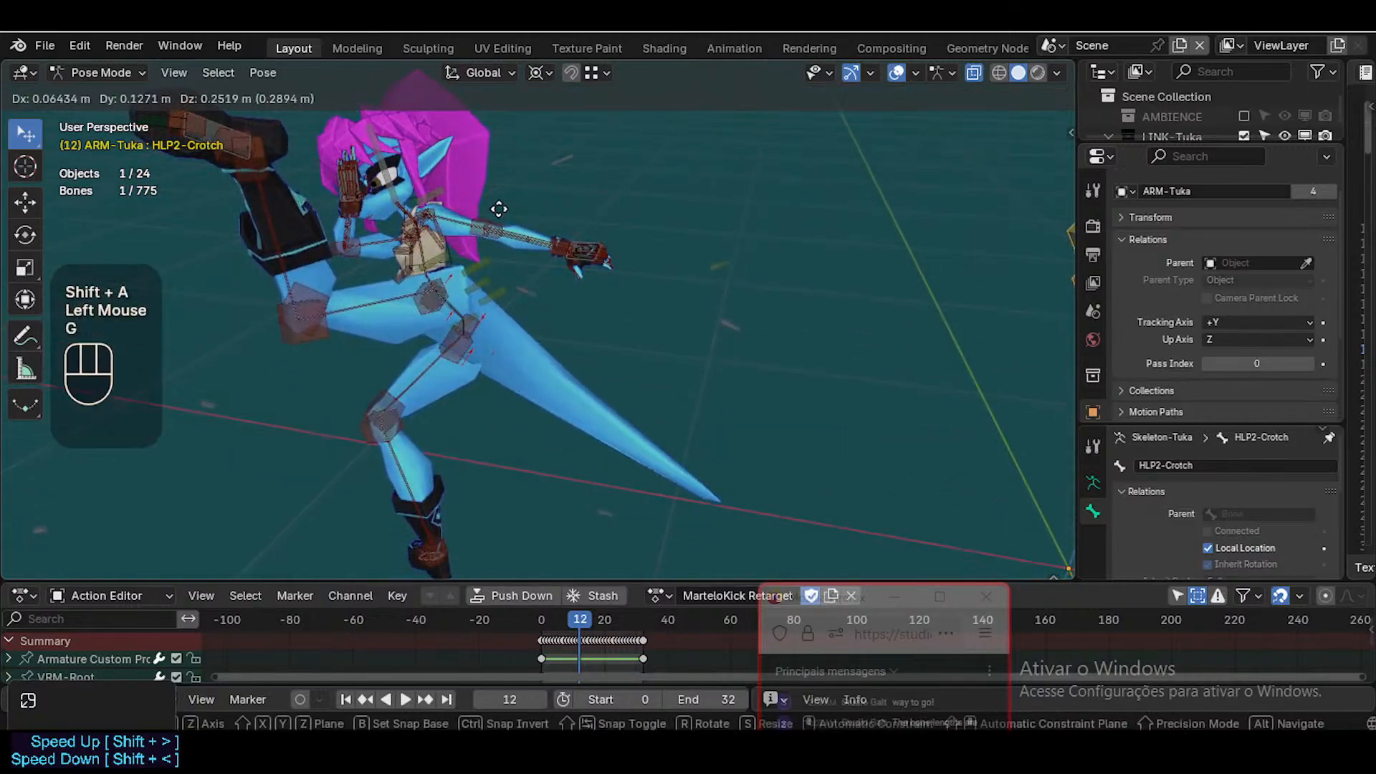
key("Escape")
key("KP_Decimal")
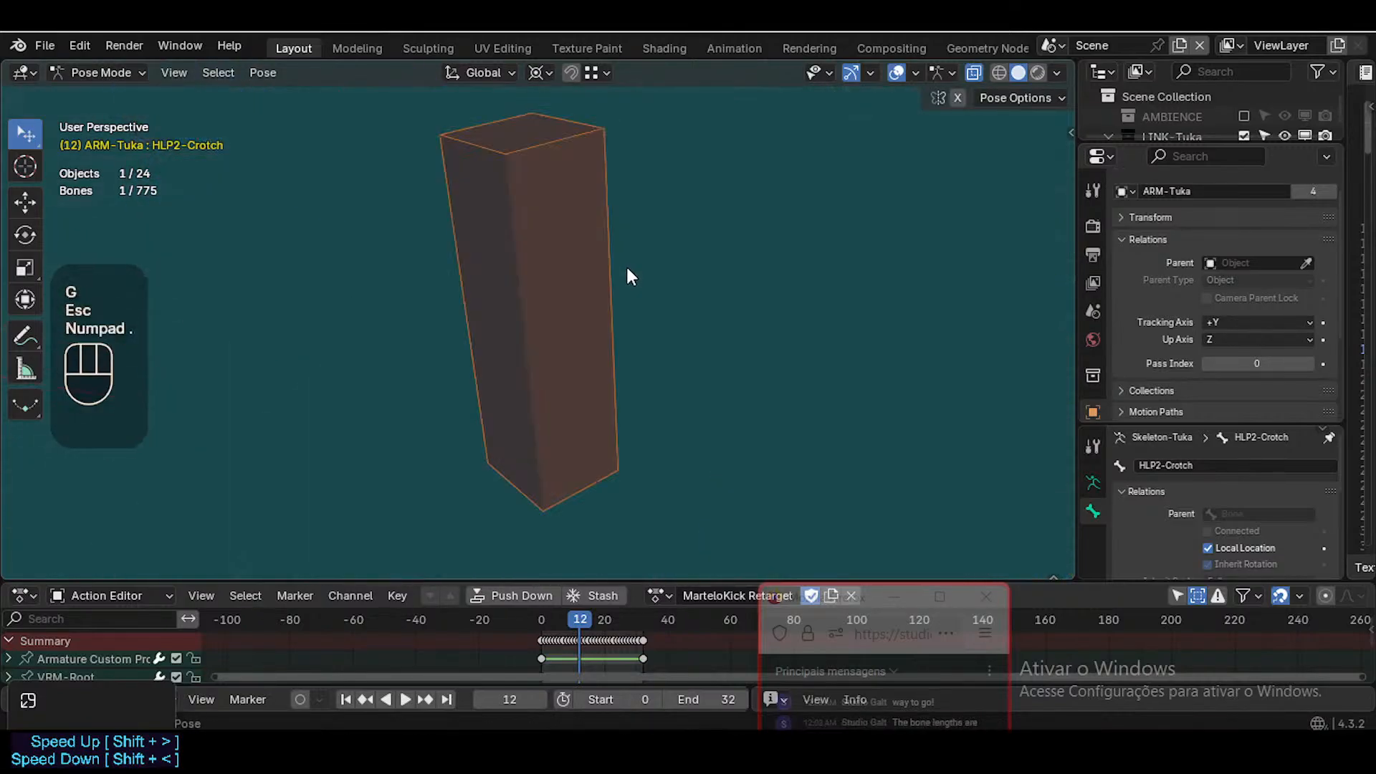
scroll(628, 276, "down", 3)
scroll(628, 276, "down", 7)
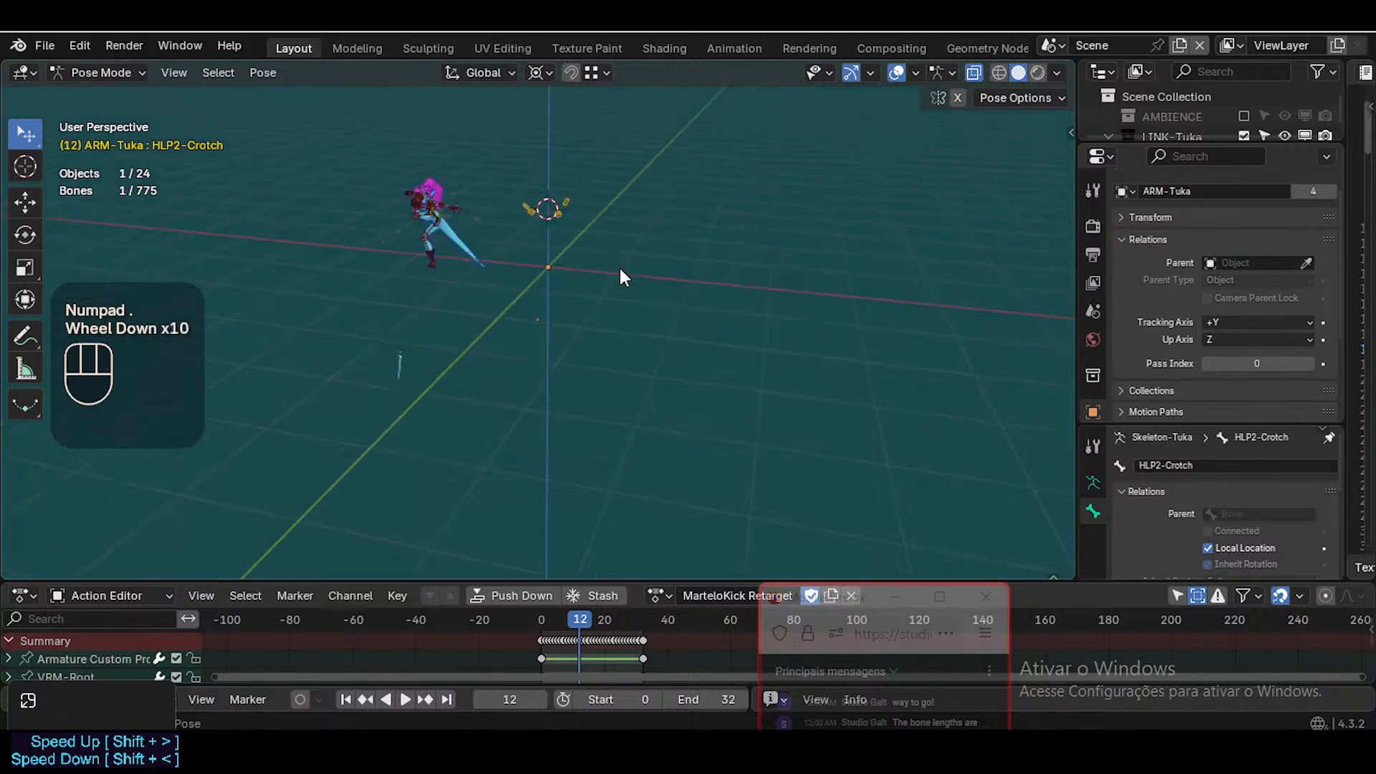
key("shift+grave")
key("w")
key("shift+a")
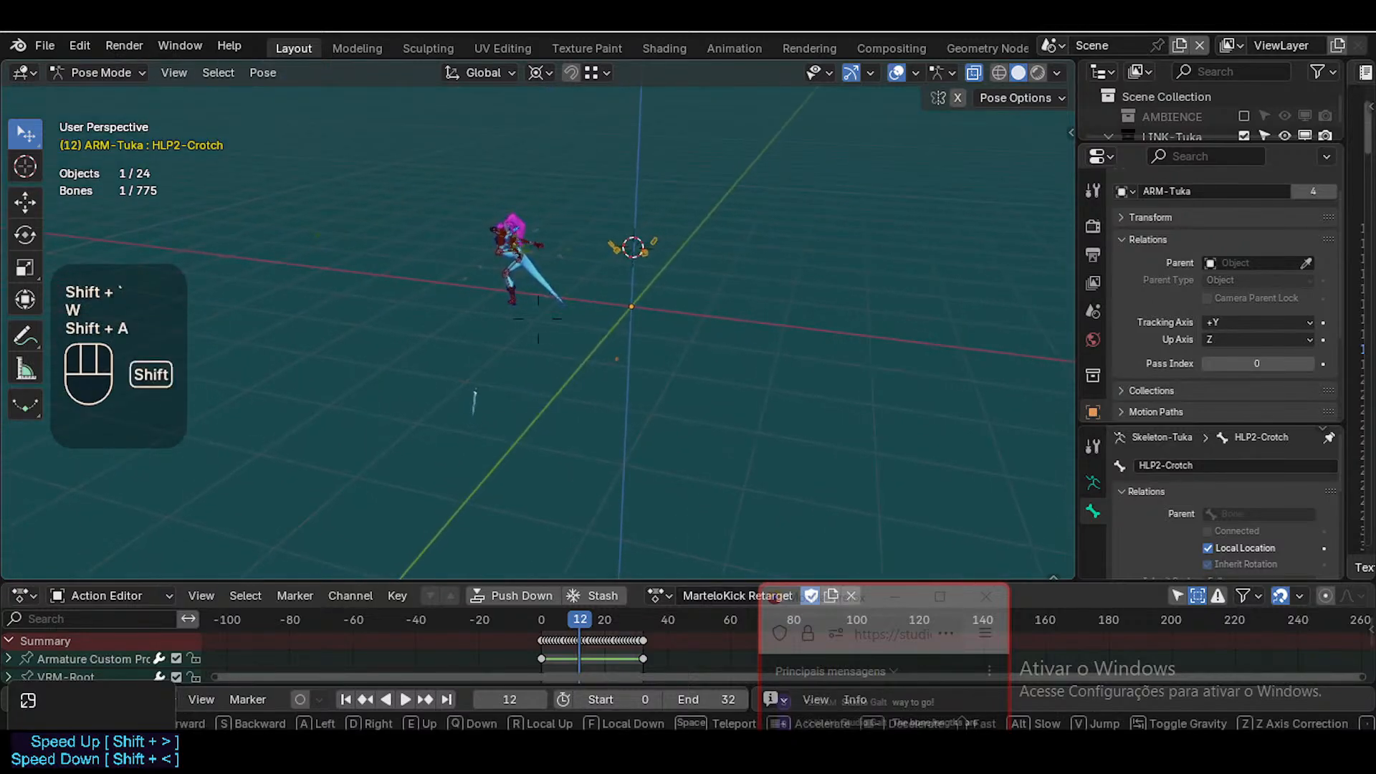
key("shift+e")
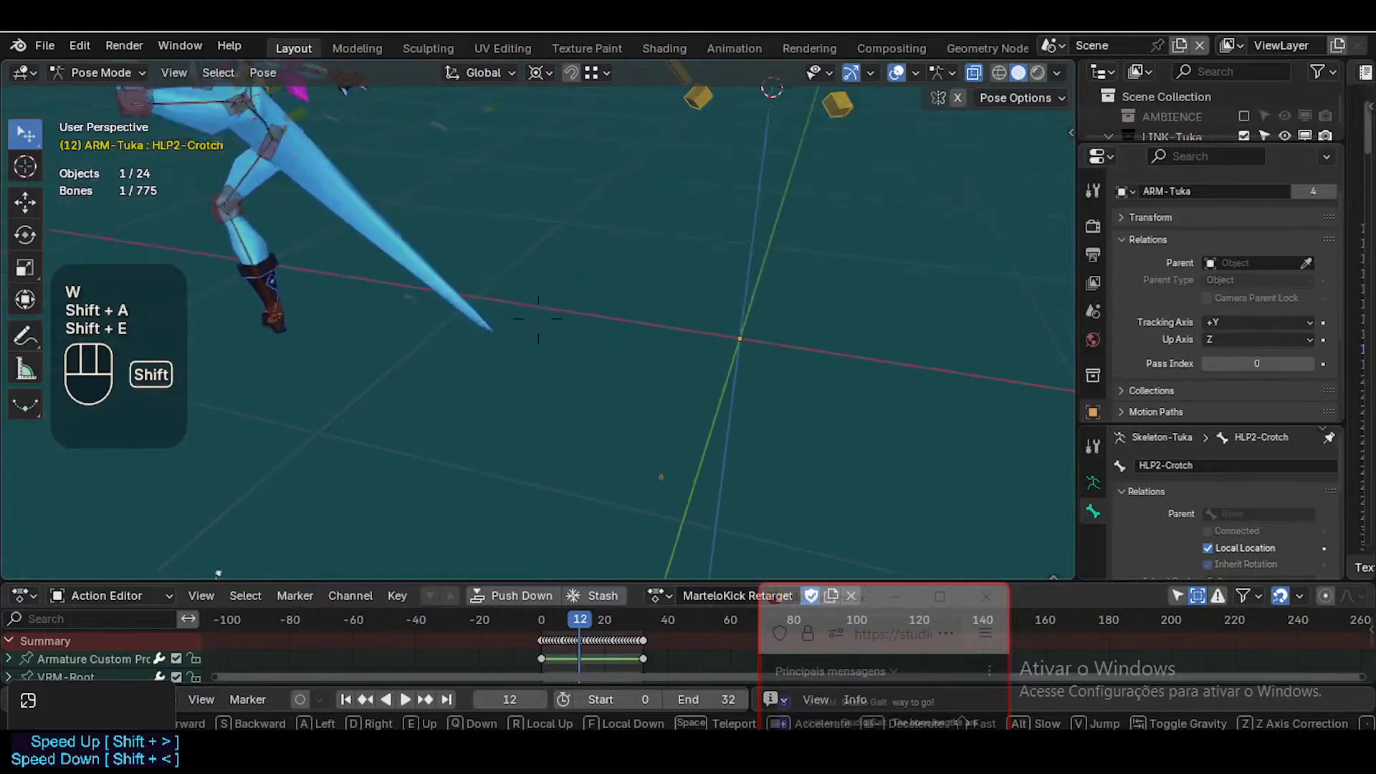
left_click(620, 276)
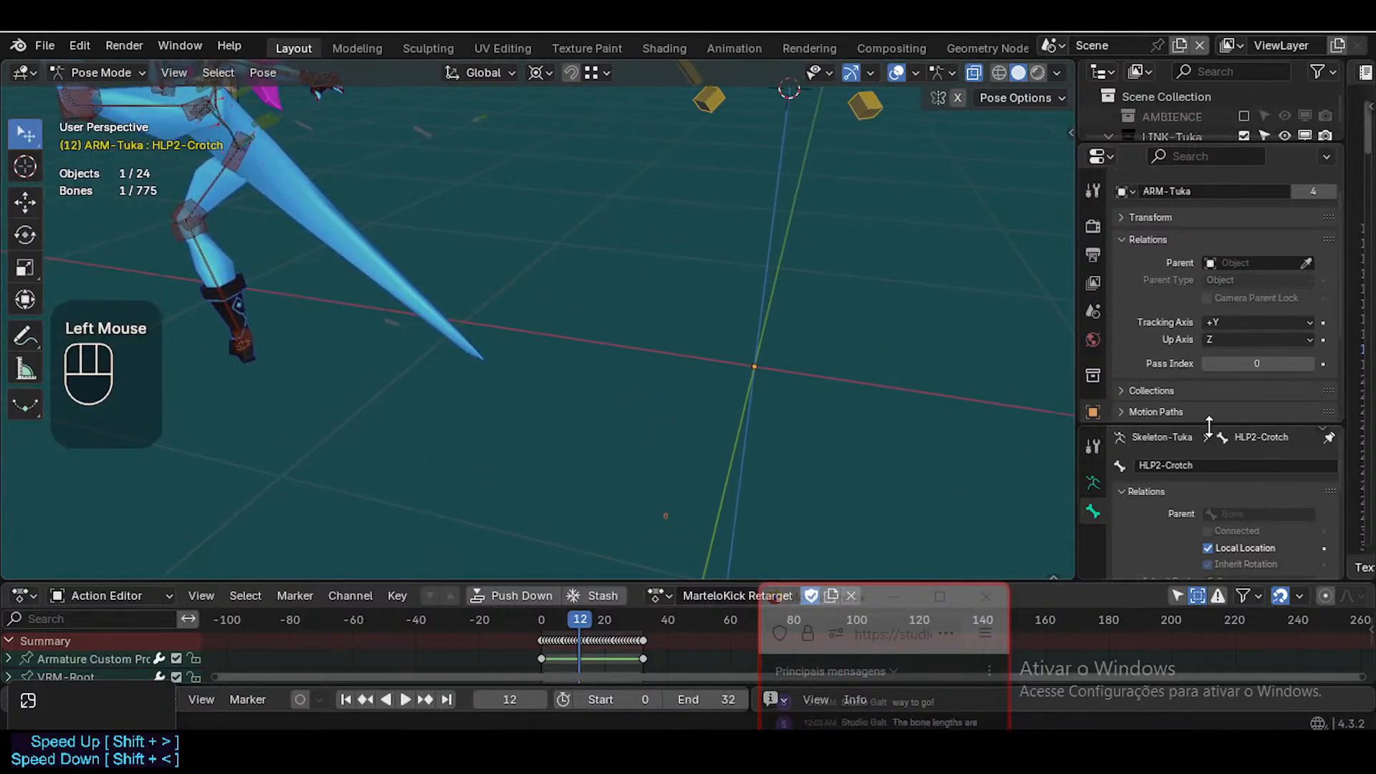
Expand the HLP2-Crotch bone's Armature HipThighs constraint and examine its target bones and weights
left_click_drag(1233, 428, 1233, 480)
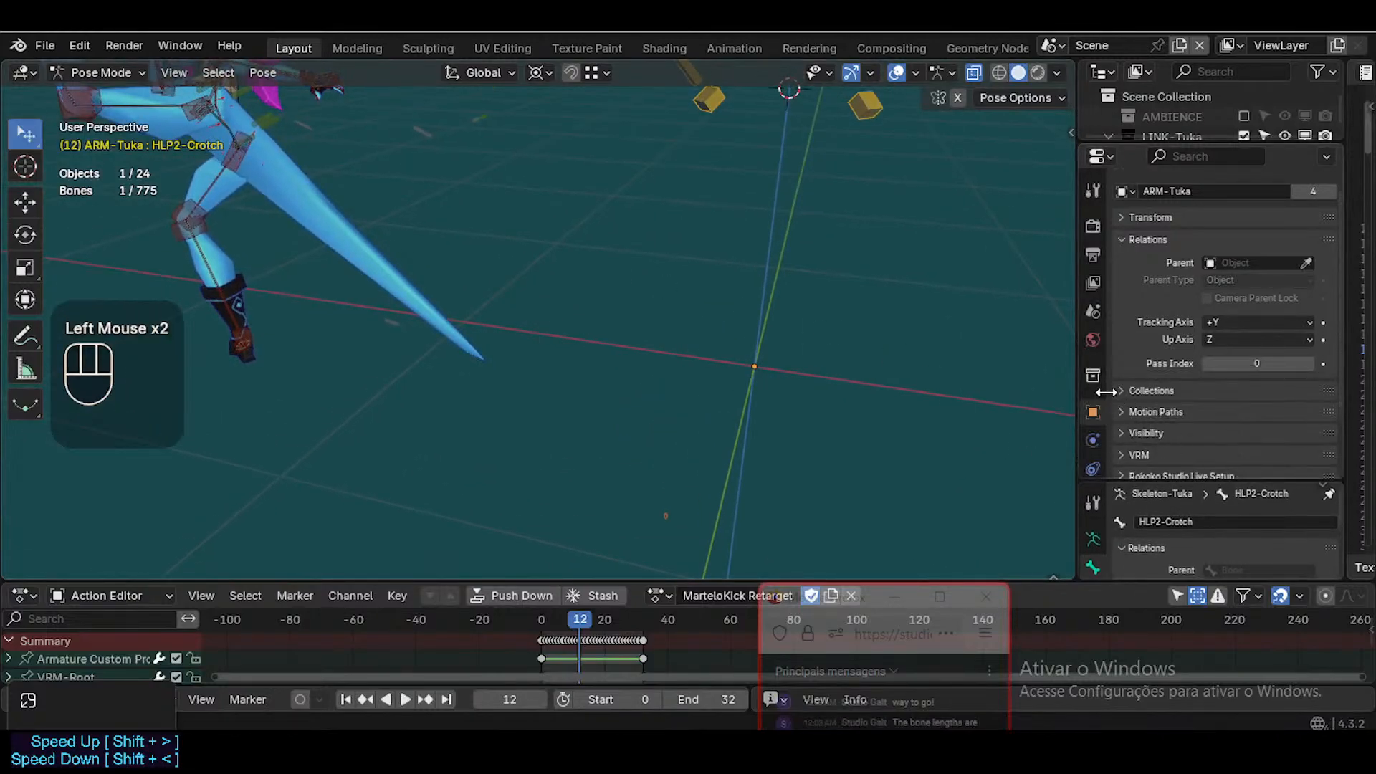
scroll(1085, 382, "down", 2)
left_click(1093, 457)
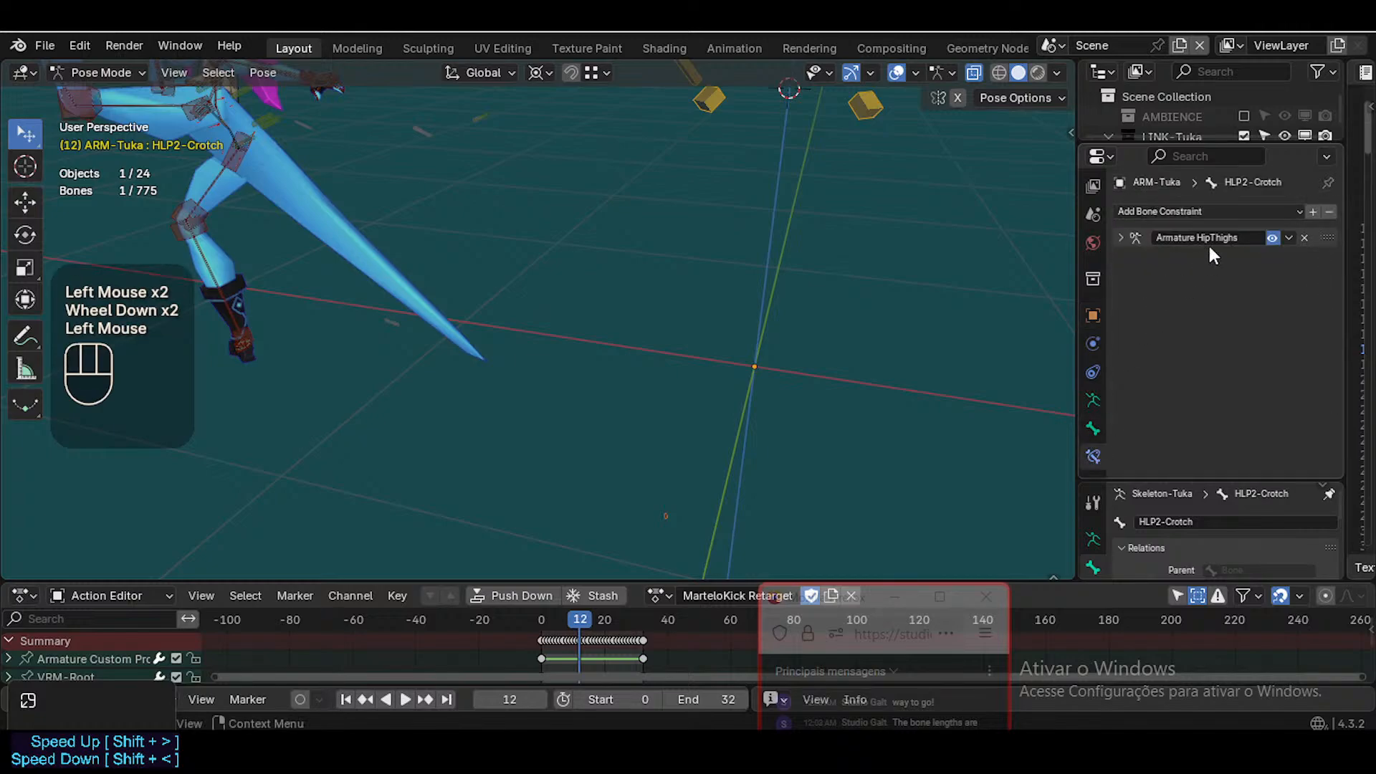
left_click(1123, 238)
scroll(1269, 380, "down", 3)
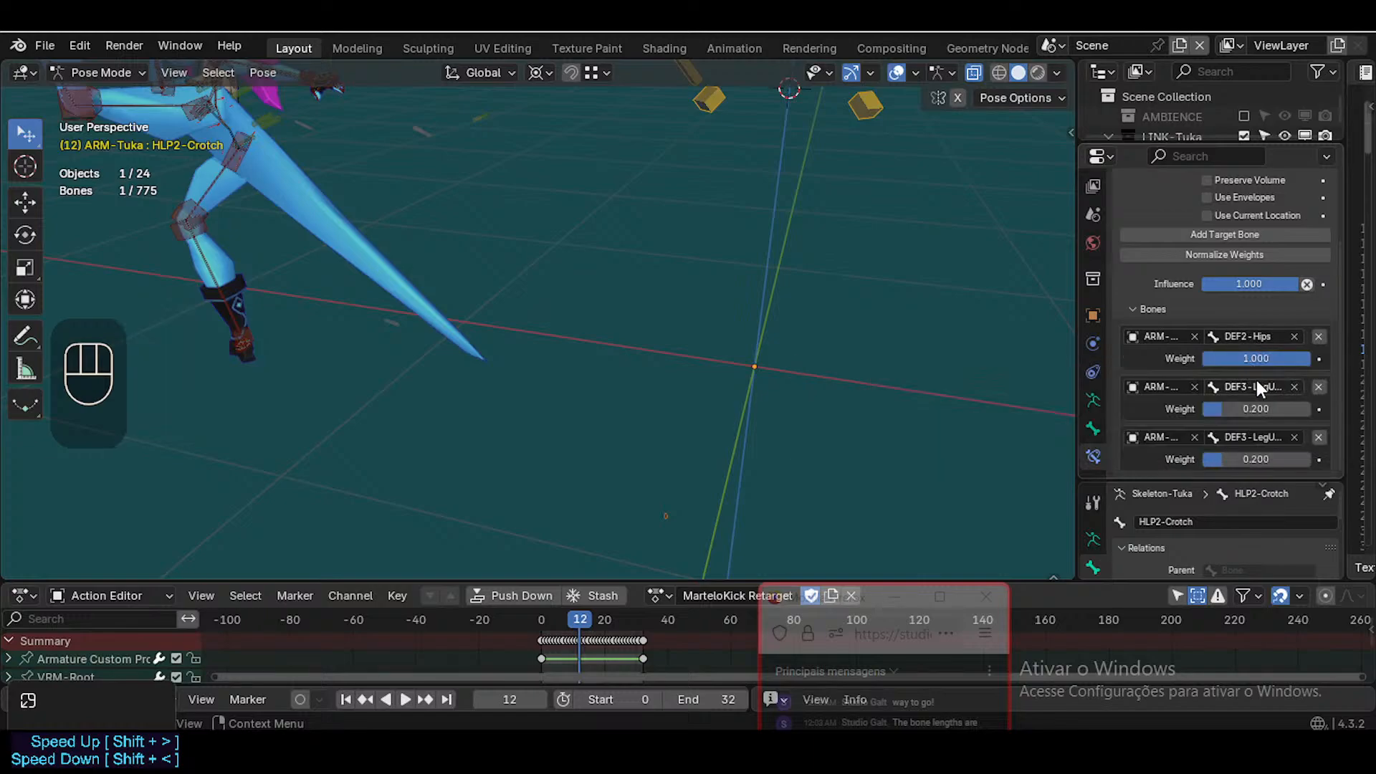
scroll(1249, 307, "up", 2)
mouse_move(1245, 326)
left_mouse_down()
mouse_move(1165, 326)
mouse_move(1244, 326)
left_mouse_up()
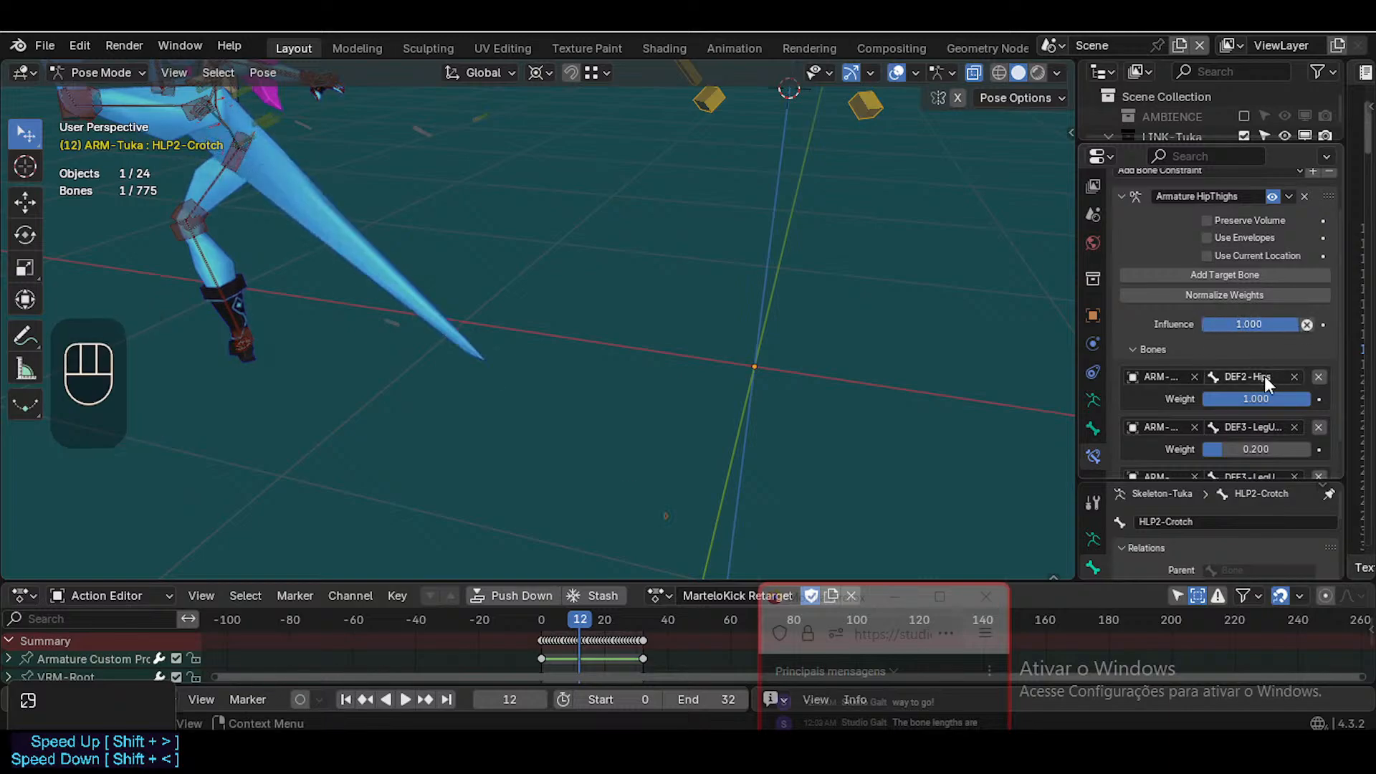
scroll(723, 351, "down", 2)
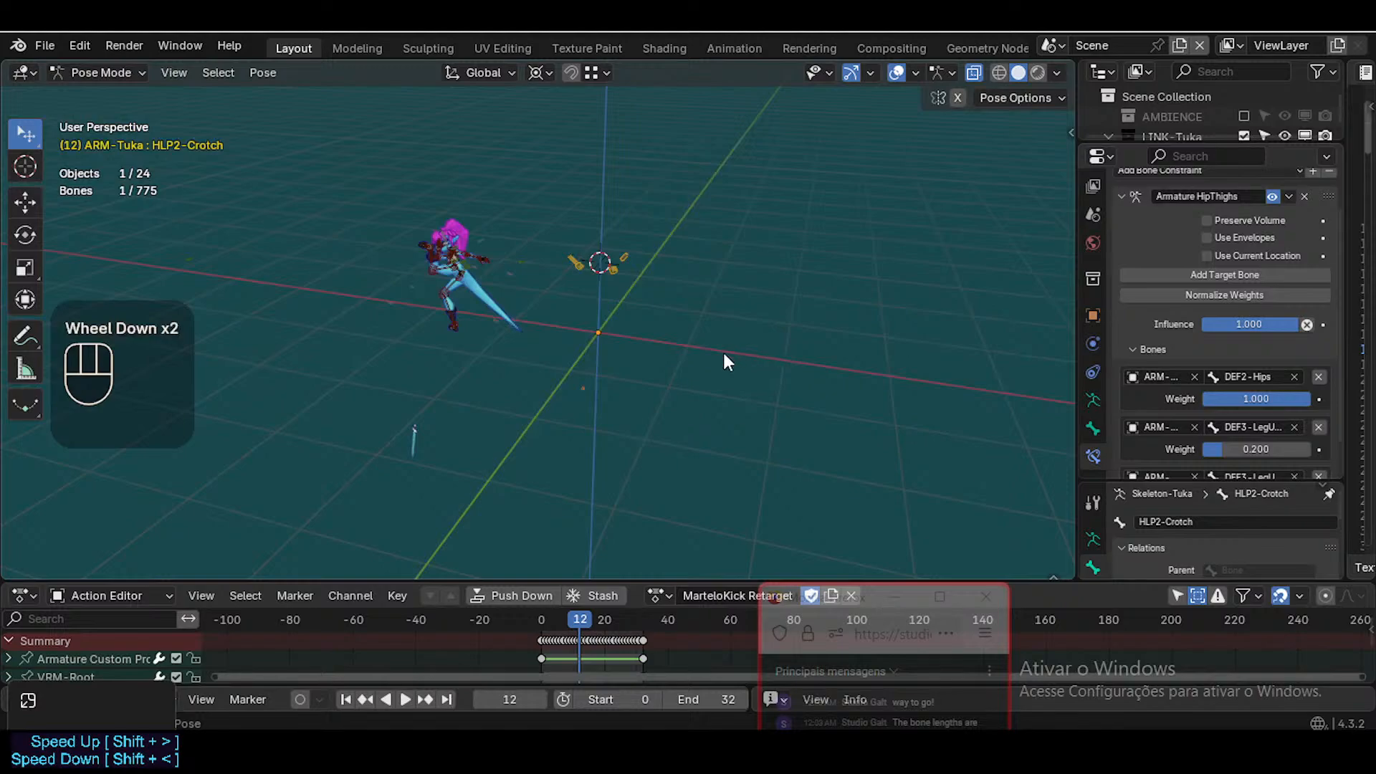
scroll(722, 351, "up", 2)
Set the weights of both DEF3-LegU targets in the HipThighs constraint to 1.000
left_click_drag(1251, 449, 1284, 458)
scroll(988, 403, "down", 1)
scroll(1262, 461, "down", 2)
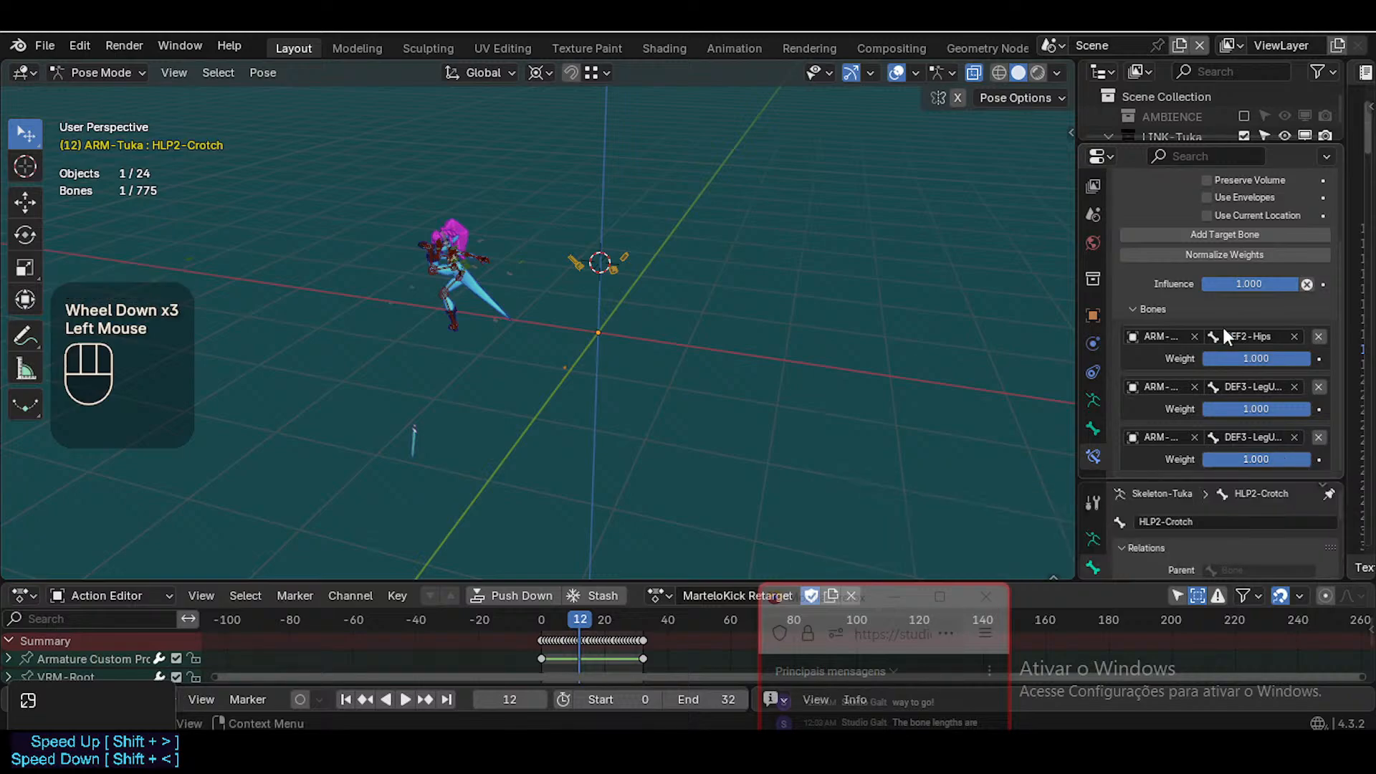
Toggle the HipThighs constraint's Use Current Location option on and back off
scroll(1220, 273, "up", 3)
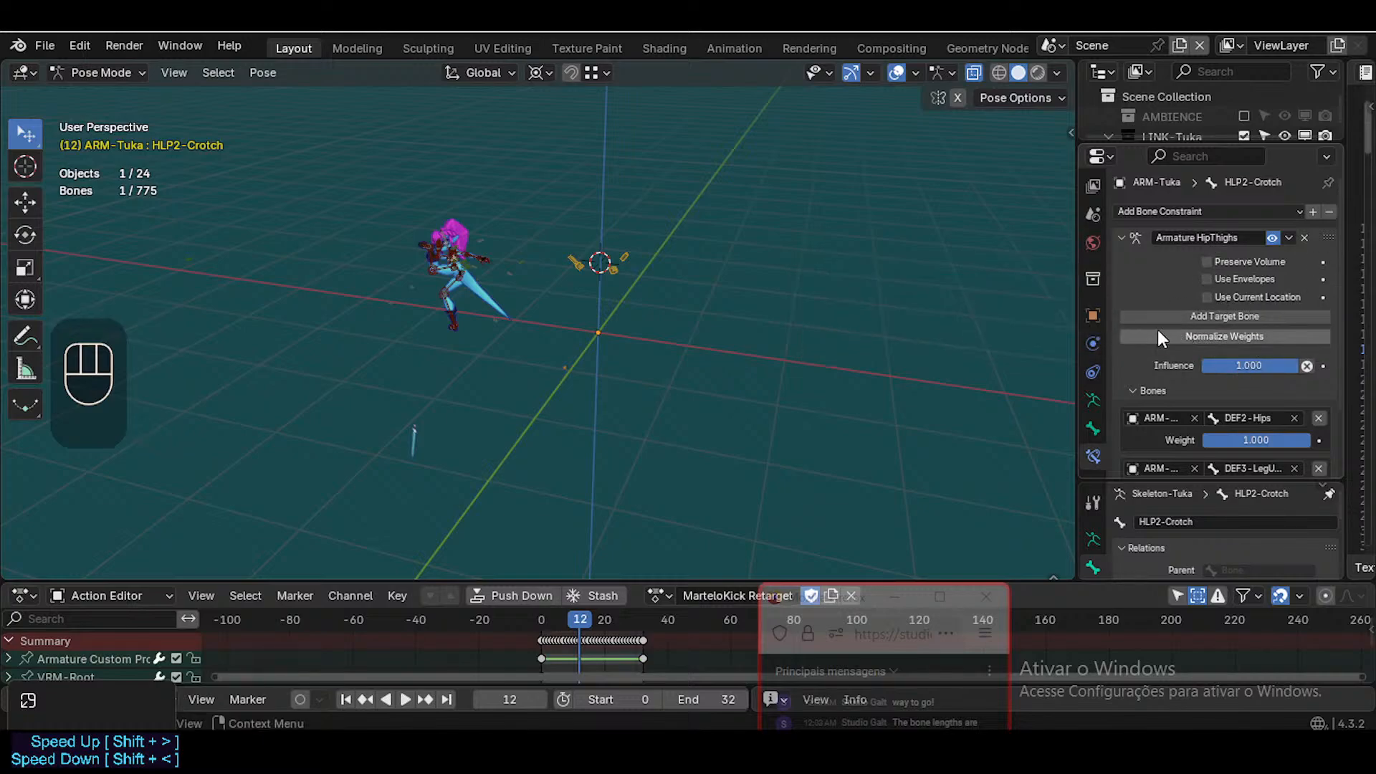
scroll(634, 314, "up", 1)
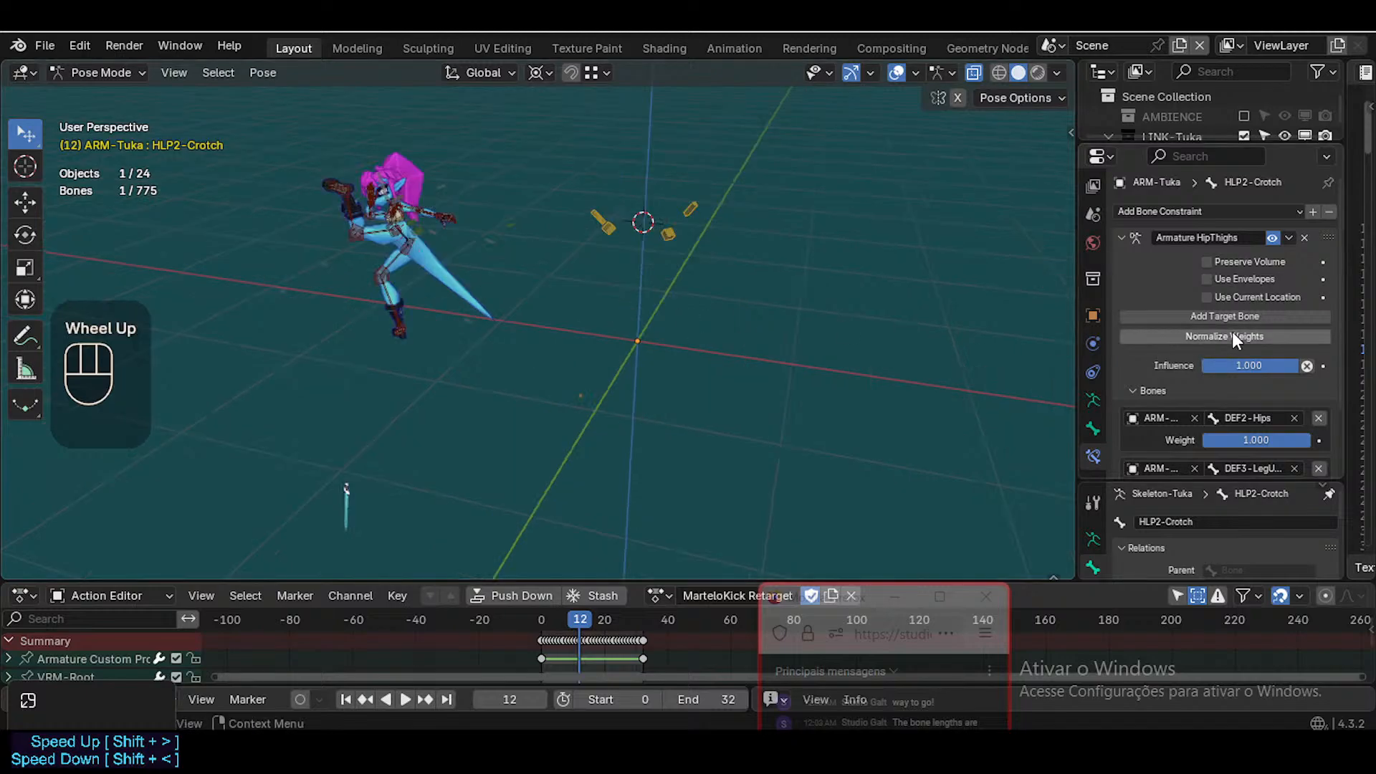
left_click(1237, 299)
left_click(1237, 299)
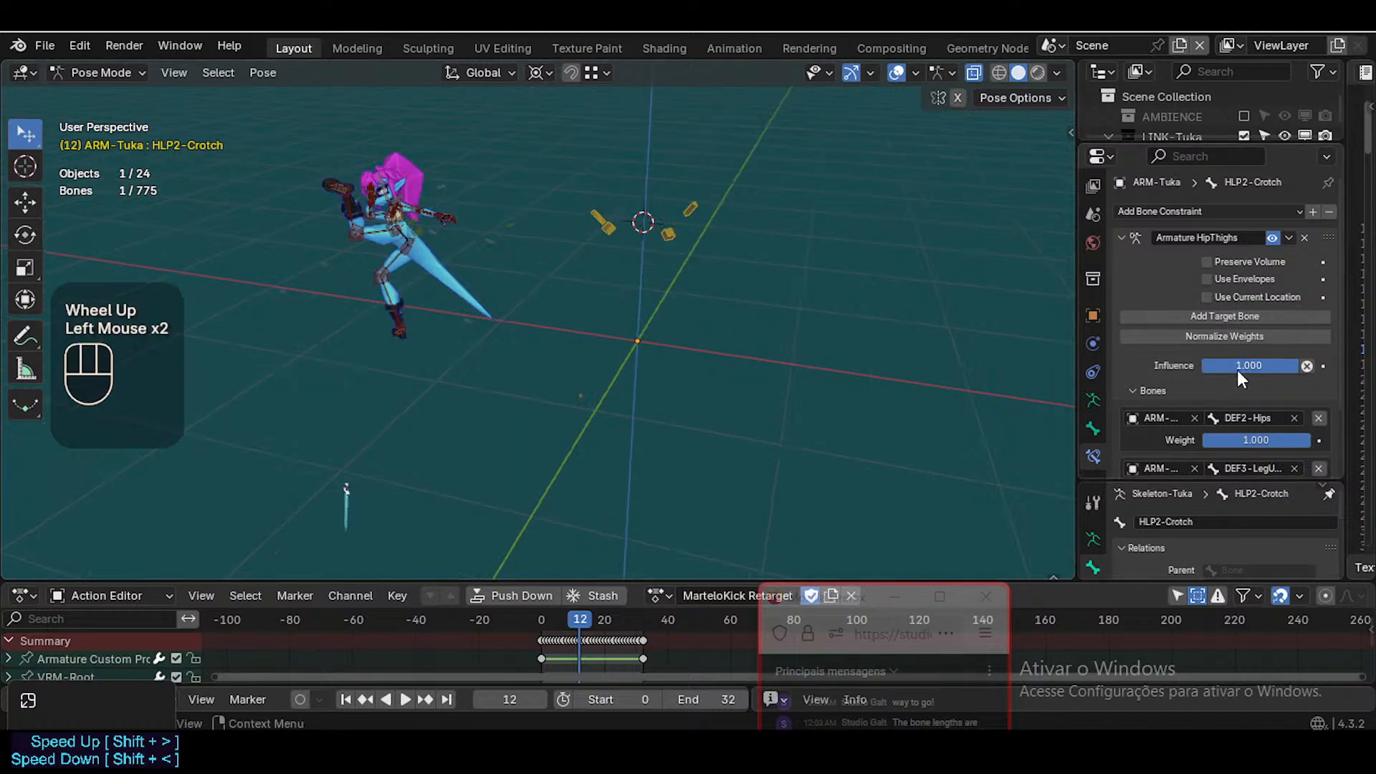
Set the DEF2-Hips target's weight in the HipThighs constraint to 0.5
scroll(1238, 370, "down", 3)
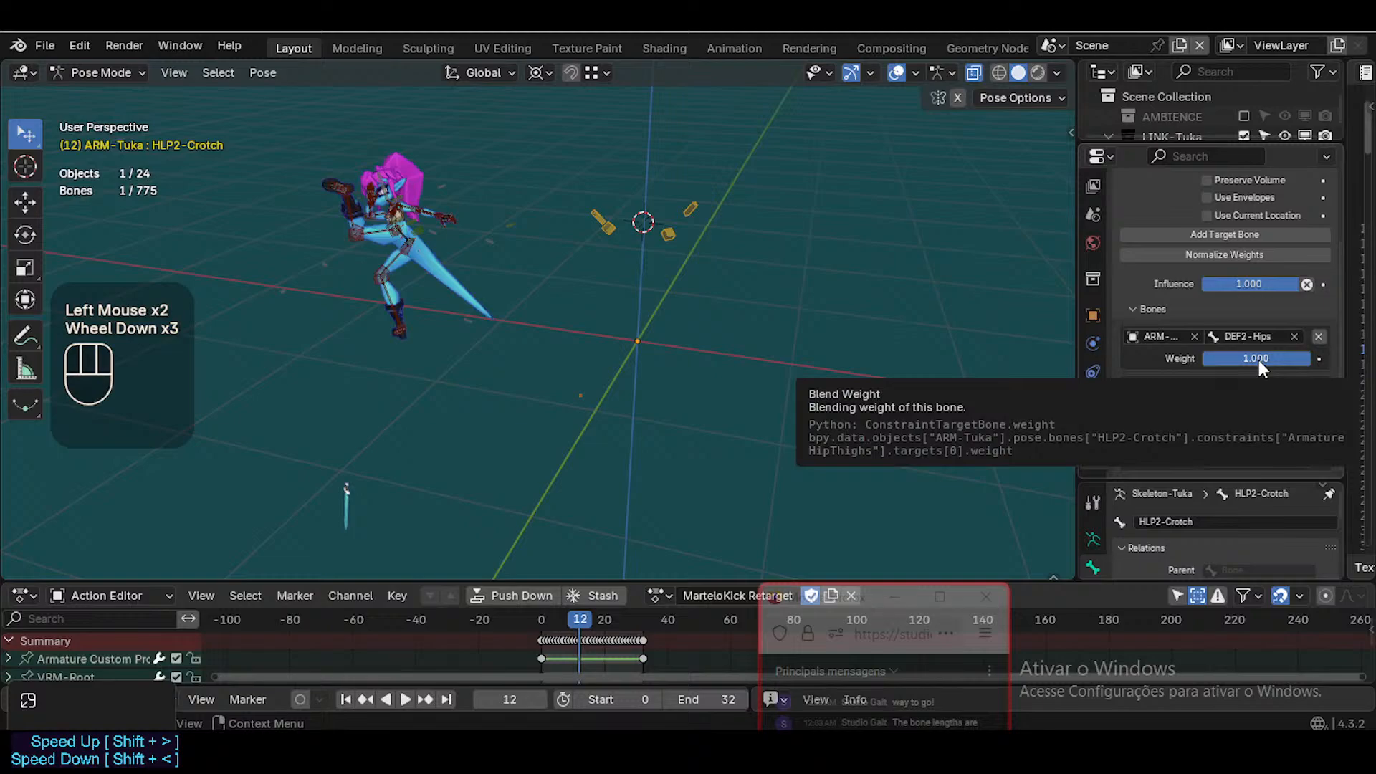
left_click(1259, 360)
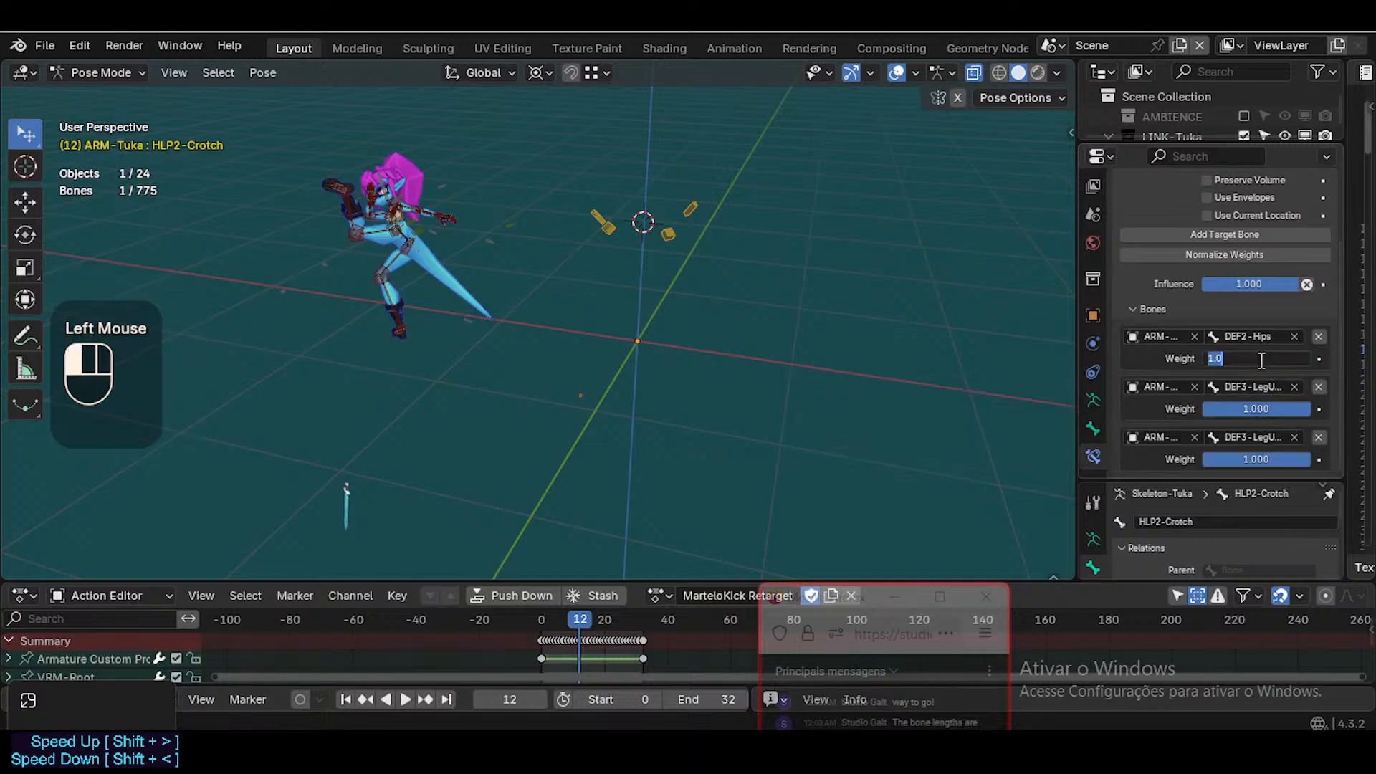
type("0")
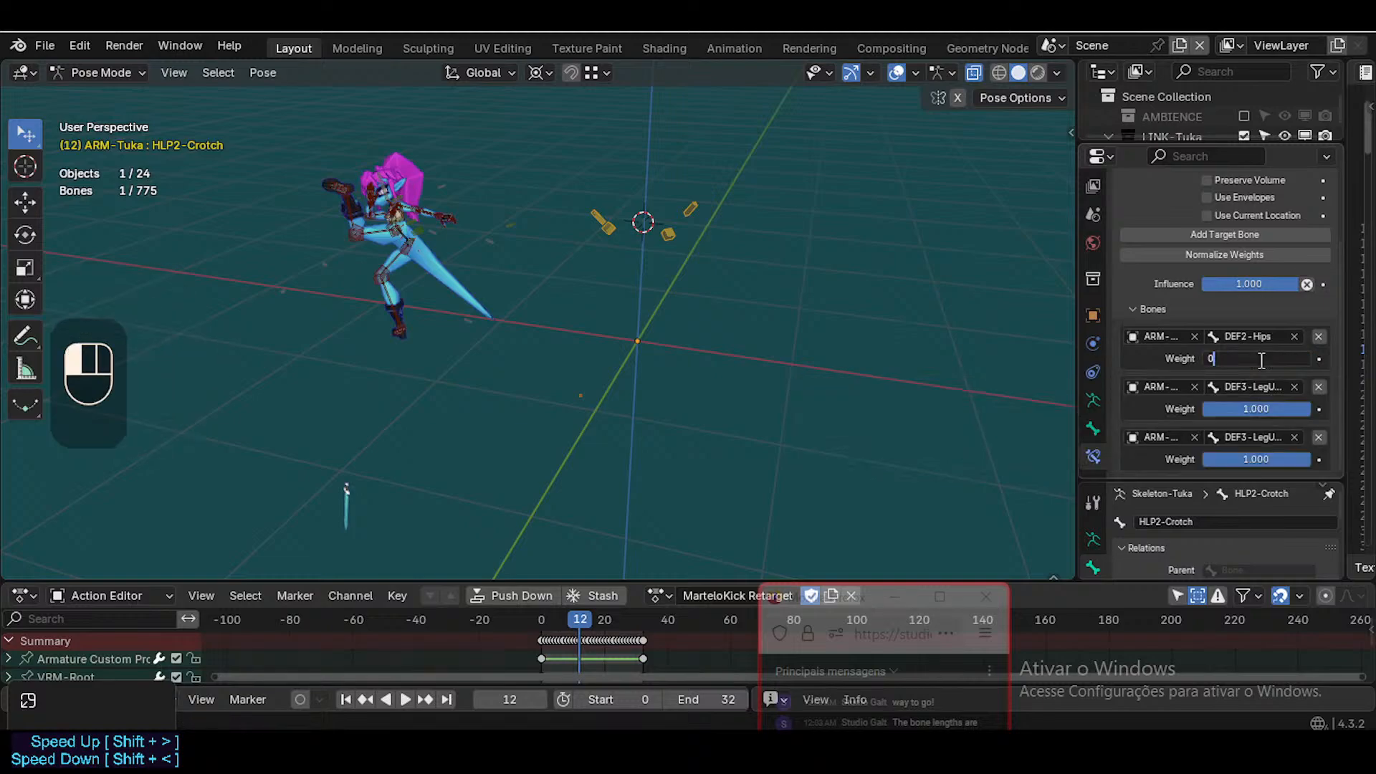
type(".5")
key("Return")
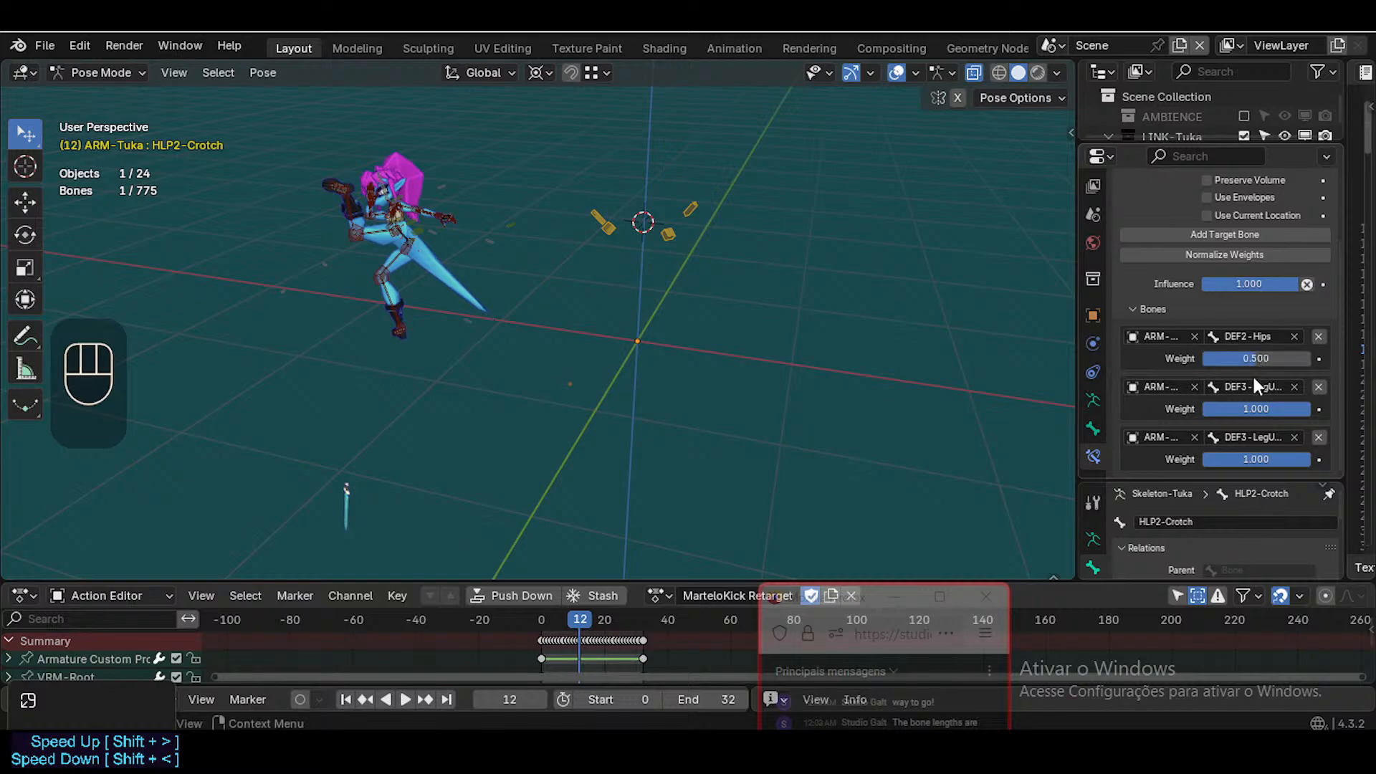
Set the weights of both DEF3-LegUpper targets in the HipThighs constraint to 0.25
left_click(1254, 407)
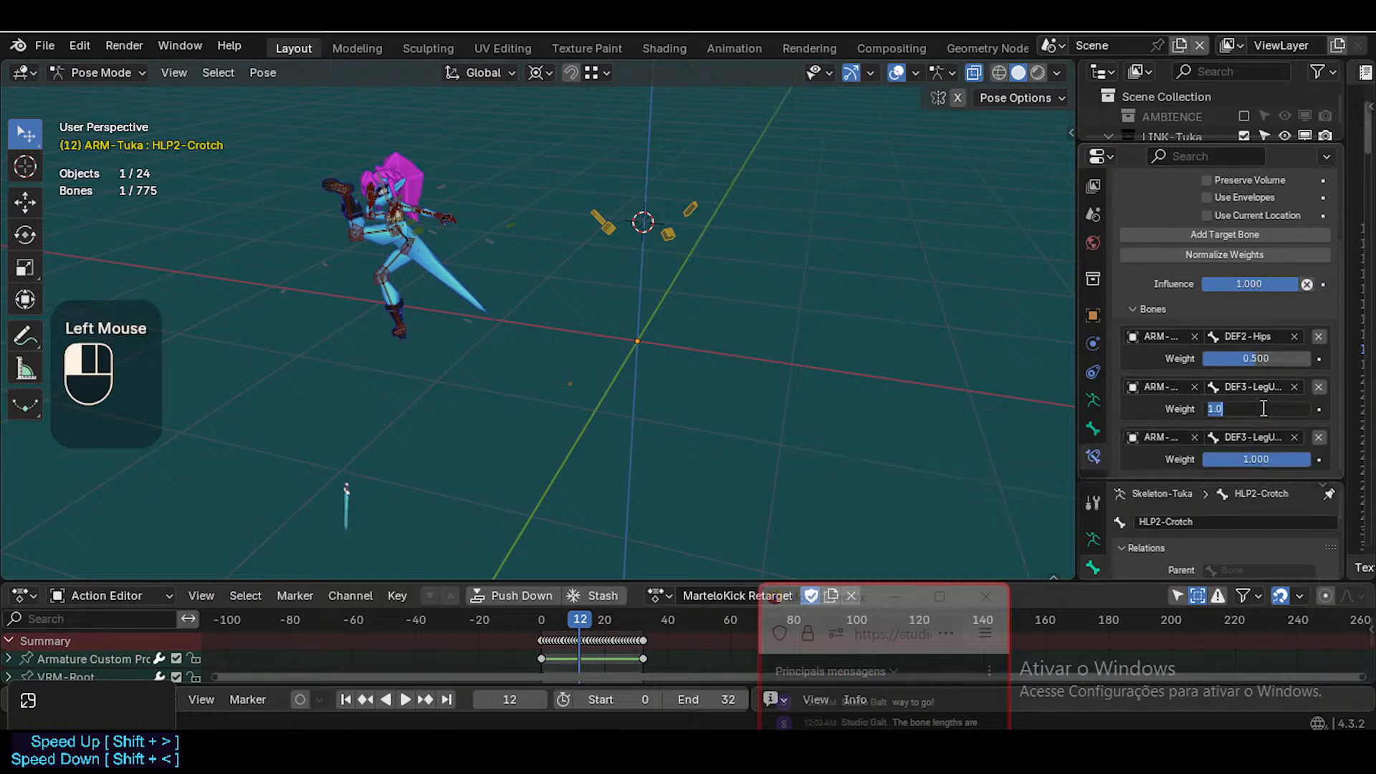
type("0.25")
key("Return")
key("ctrl+c")
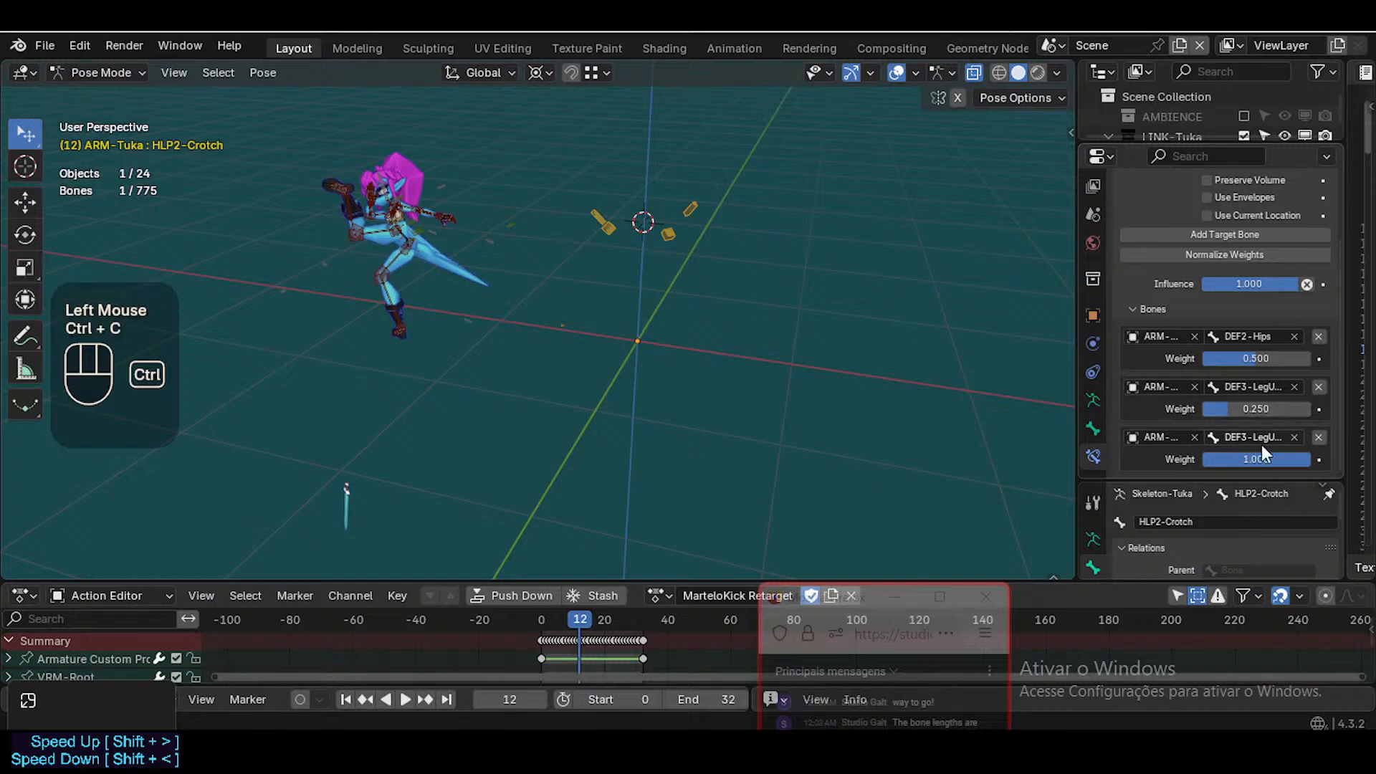
key("ctrl+v")
key("shift+grave")
key("a")
key("w")
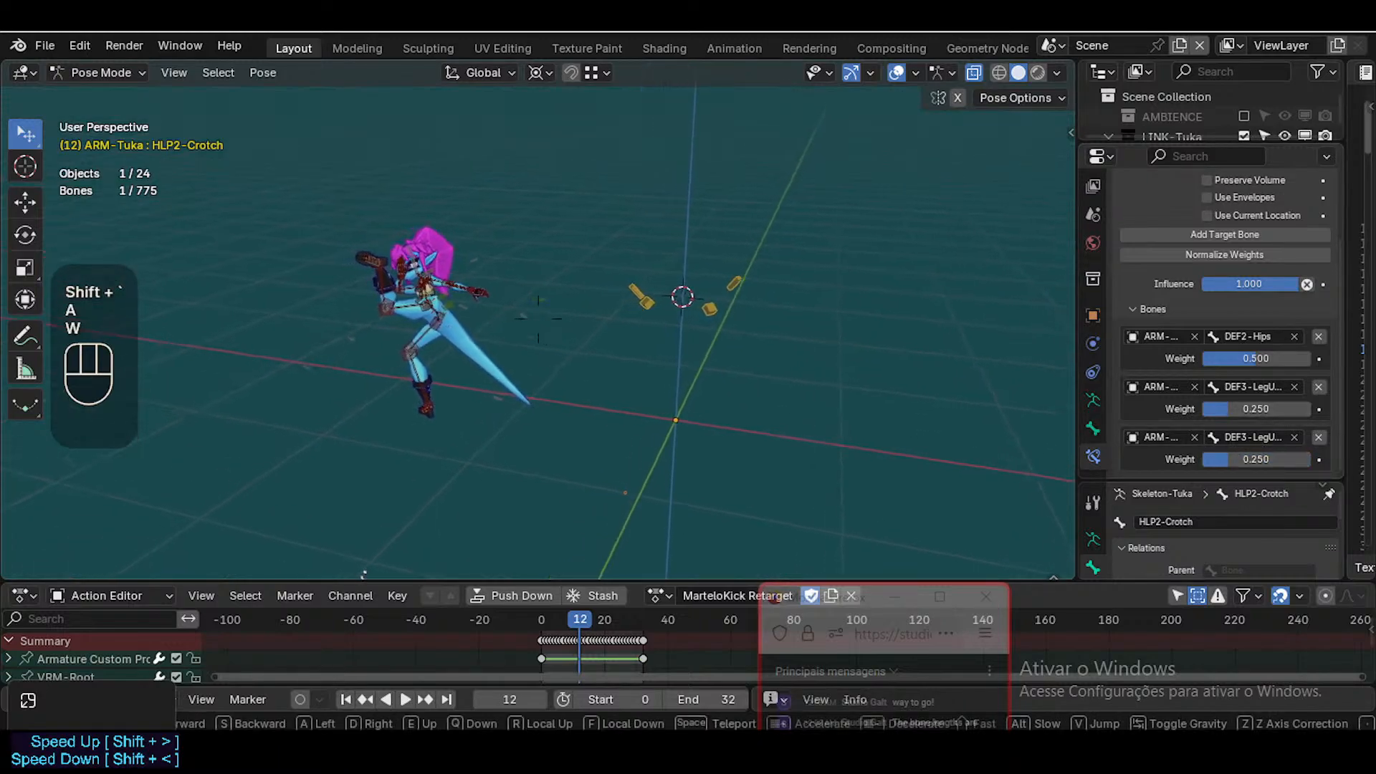
left_click(539, 319)
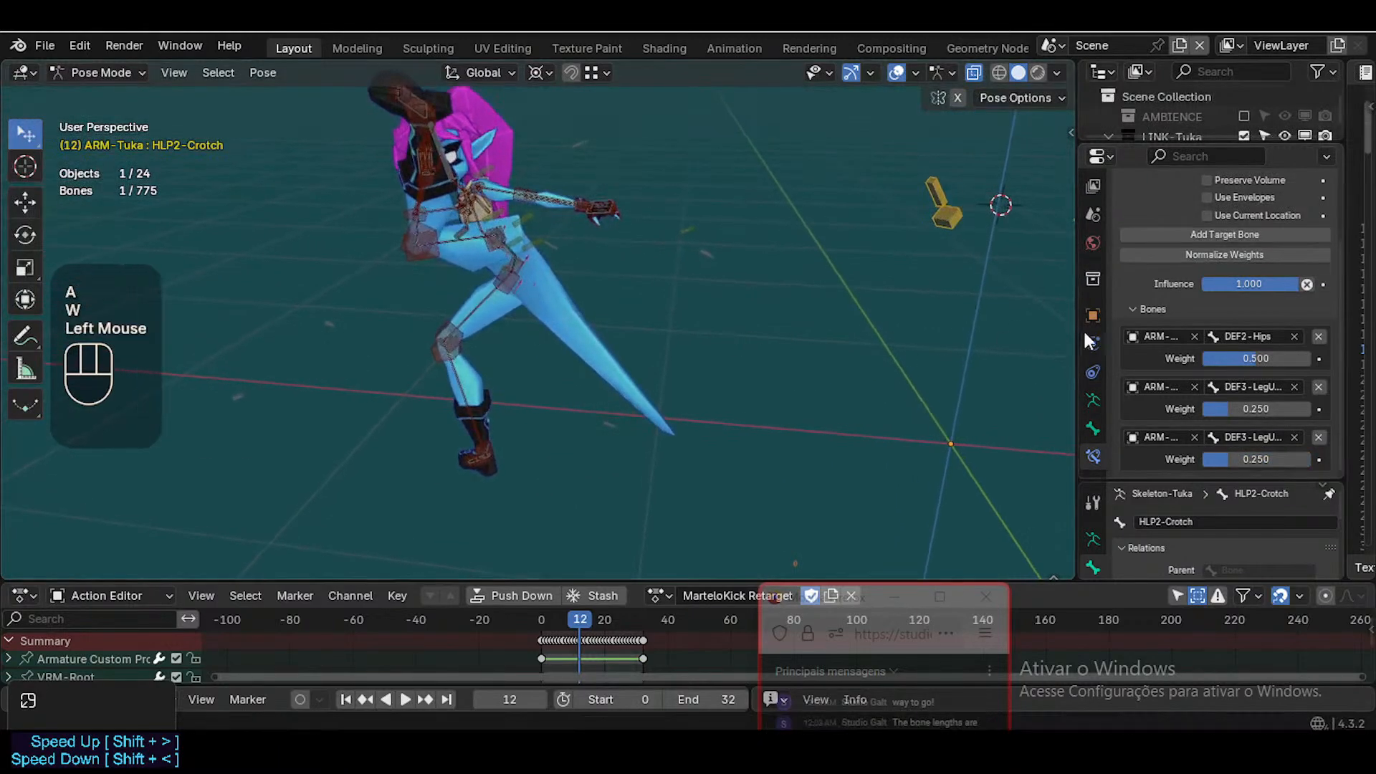
Raise the DEF2-Hips target's weight to 1.000 and remove both DEF3-LegUpper targets from the HipThighs constraint
left_click(1261, 351)
left_click_drag(1267, 353, 1305, 353)
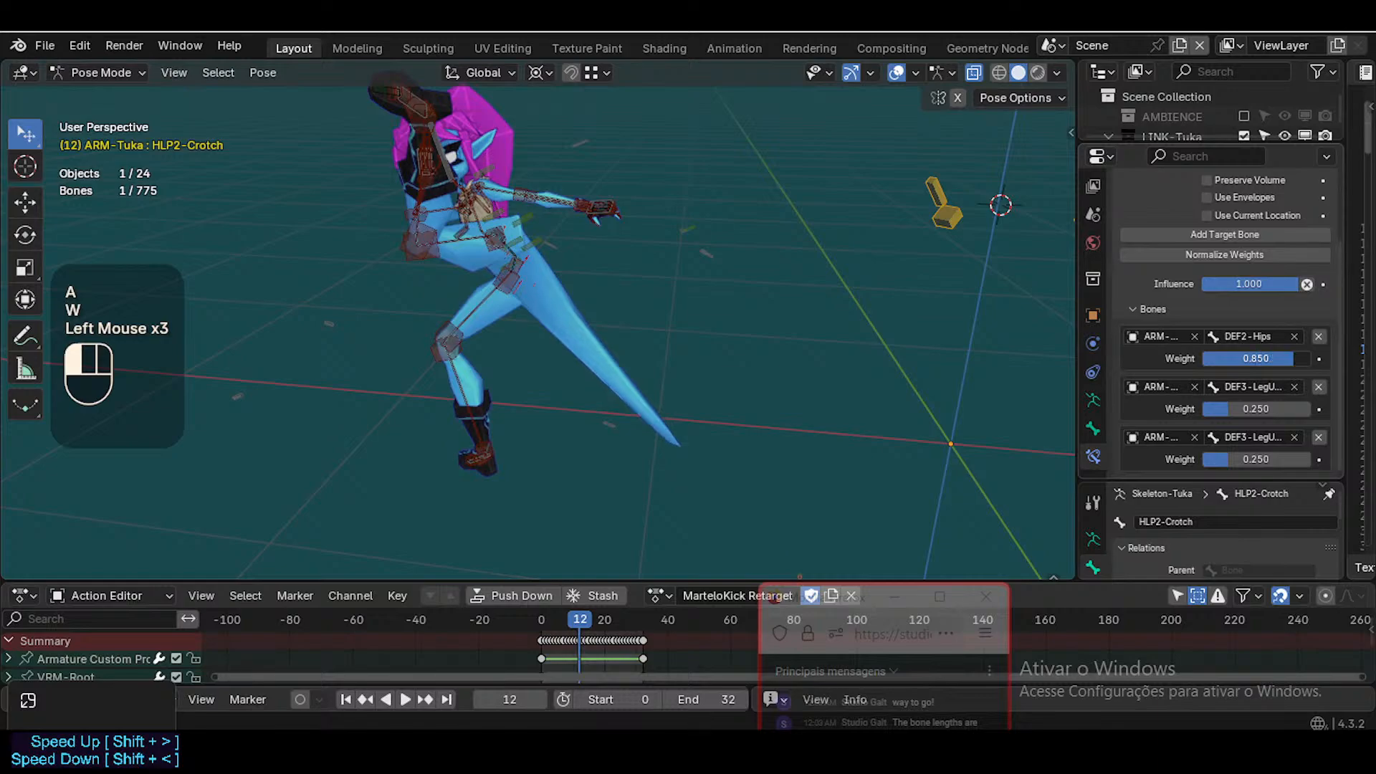
left_click(1319, 387)
left_click(1319, 439)
left_click(1319, 436)
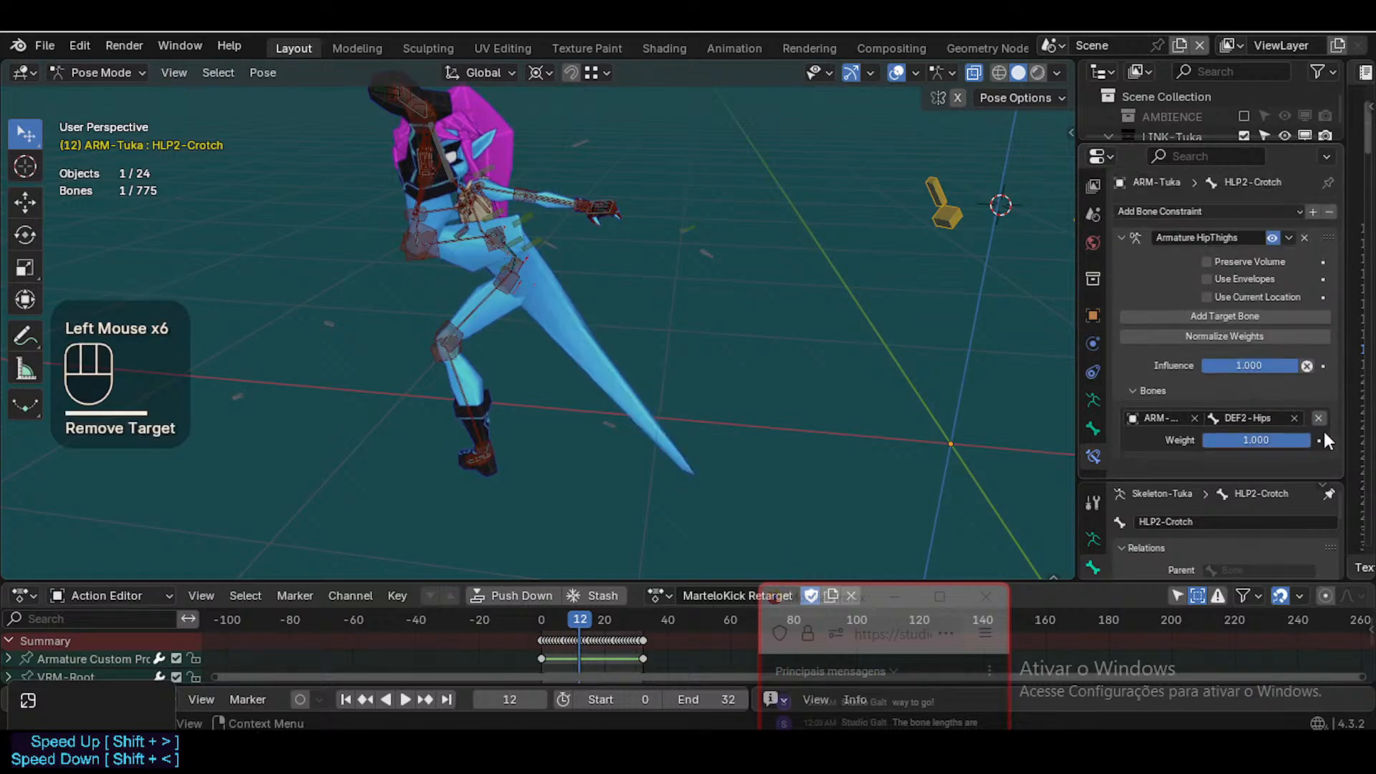
Toggle the HipThighs constraint off and on repeatedly to compare the mesh deformation with and without it
left_click(1272, 239)
left_click(1272, 239)
left_click(1272, 238)
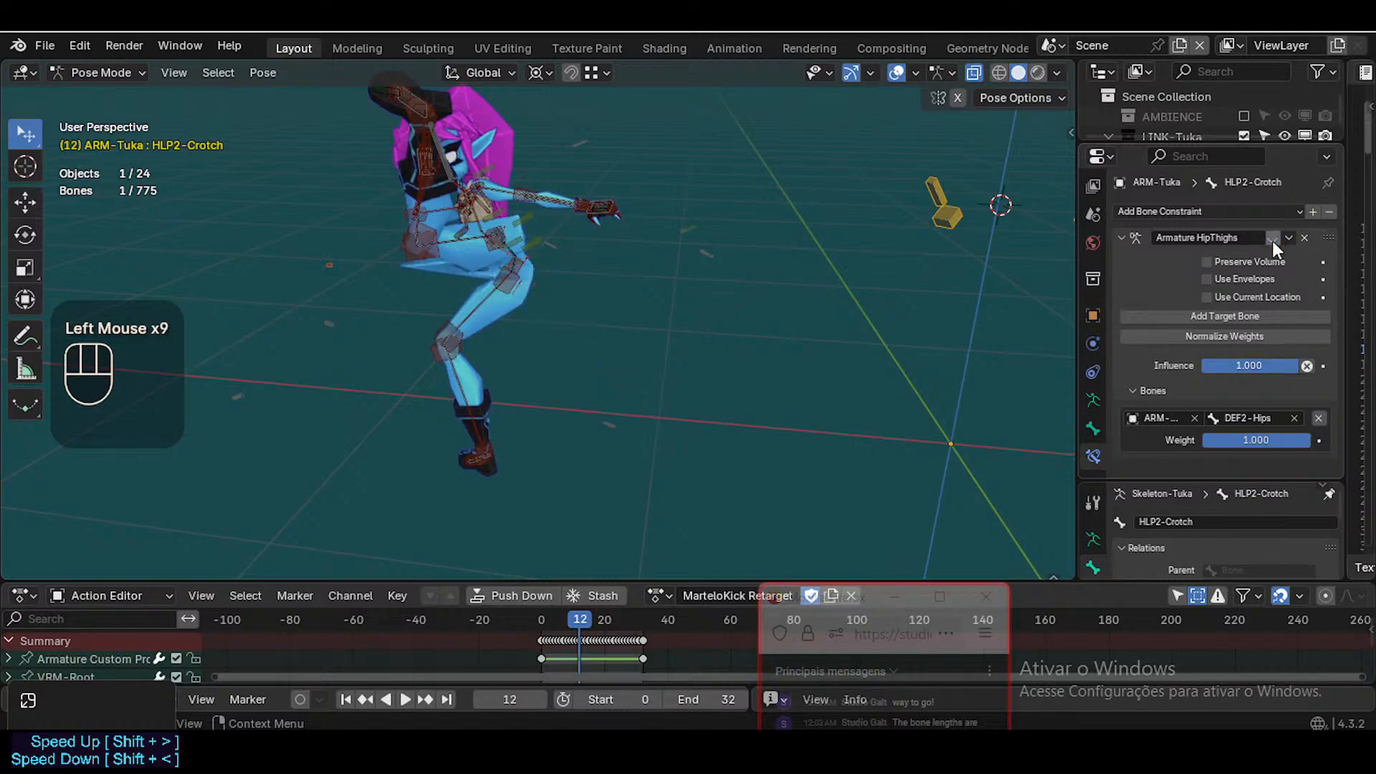
left_click(1272, 238)
left_click(1272, 239)
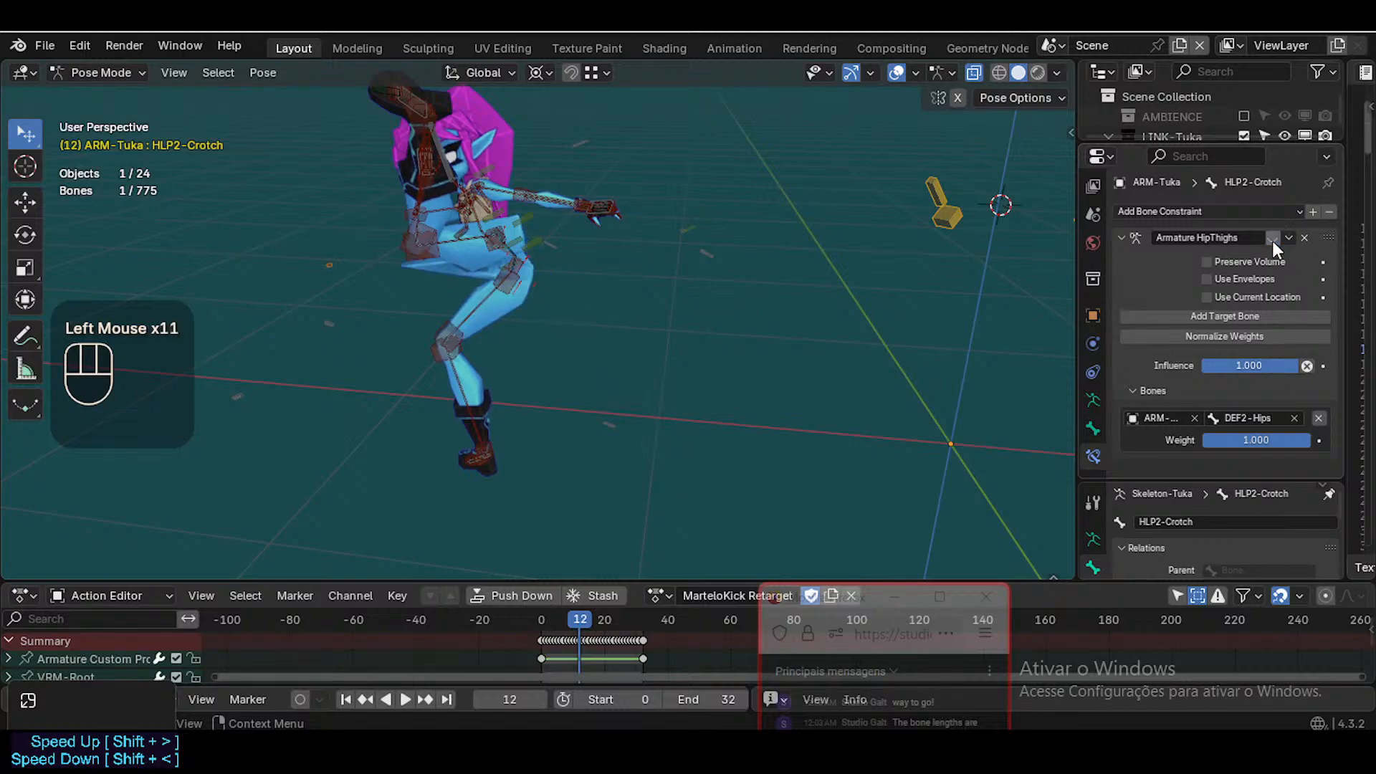
left_click(1272, 239)
left_click(1272, 239)
left_click(1272, 240)
left_click(1273, 239)
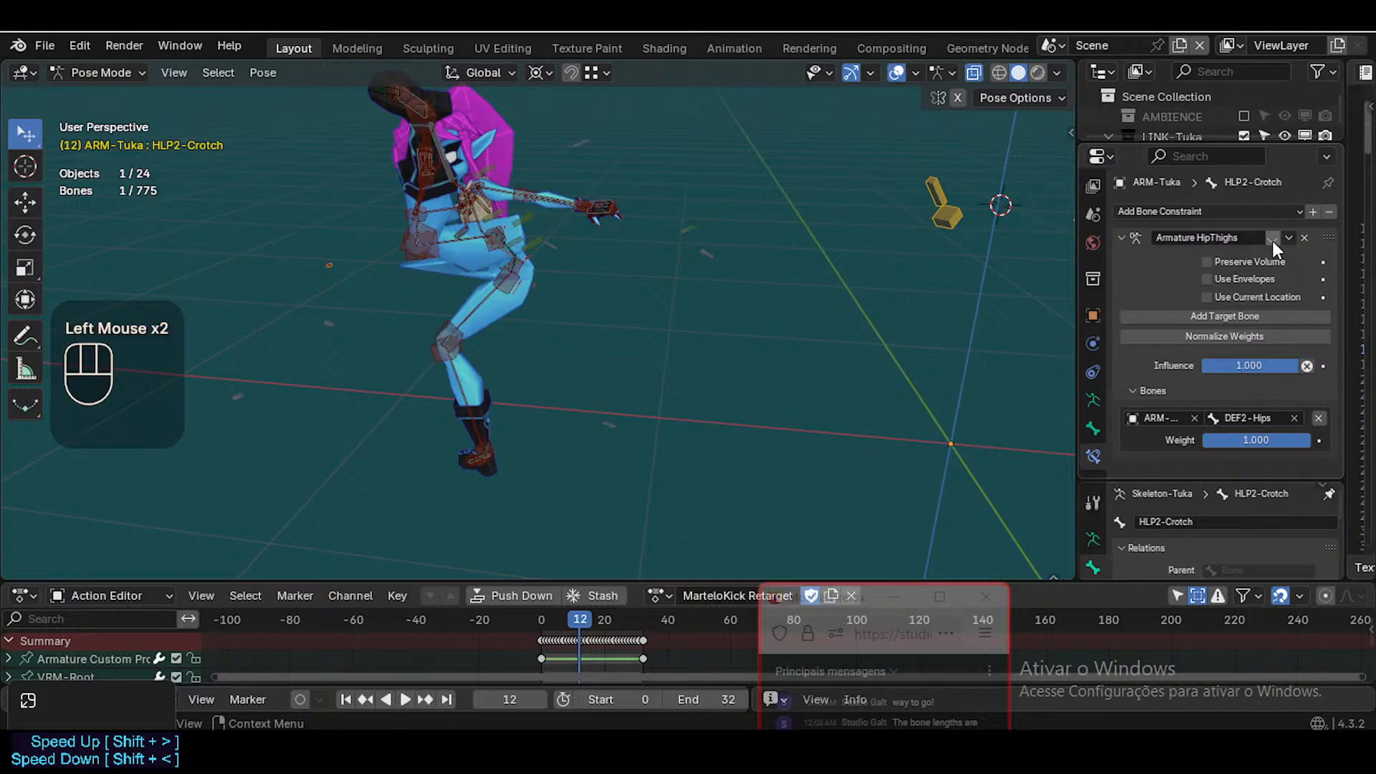
left_click(1273, 239)
left_click(1273, 240)
left_click(1272, 240)
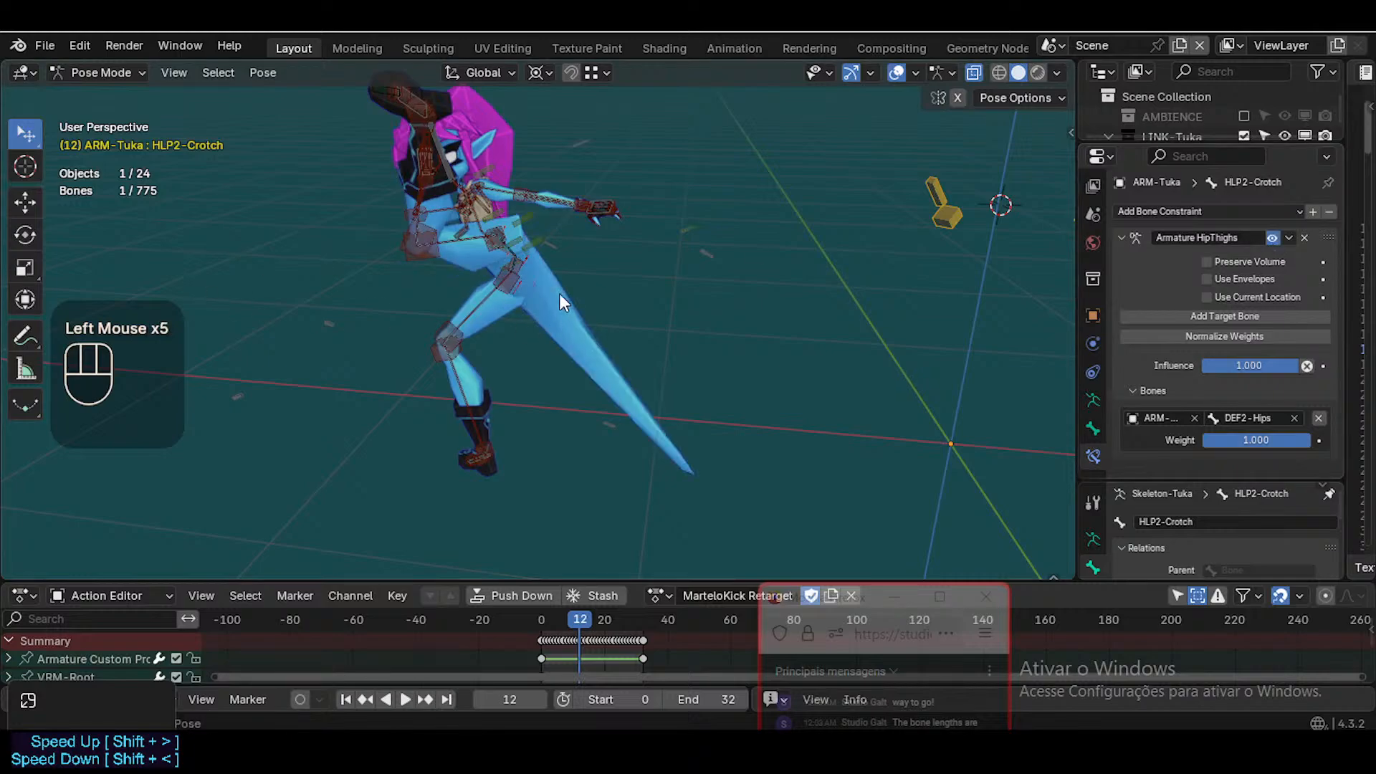
Undo the HipThighs constraint toggles, the removal of the leg targets and the latest target weight changes
key("shift+grave")
key("a")
key("a")
key("w")
key("a")
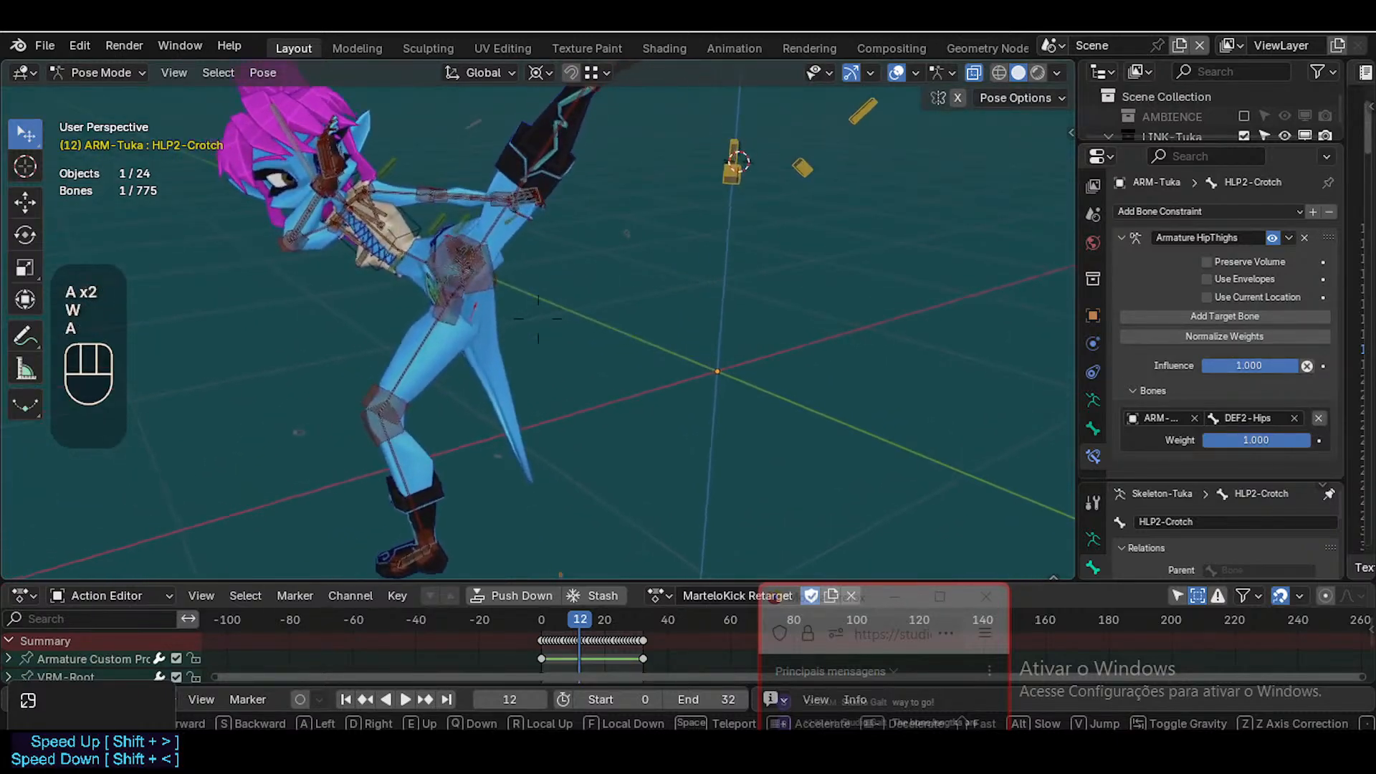
left_click(613, 269)
scroll(1214, 368, "down", 3)
key("ctrl+z")
key("ctrl+z")
key("ctrl+z")
key("ctrl+z")
key("ctrl+z")
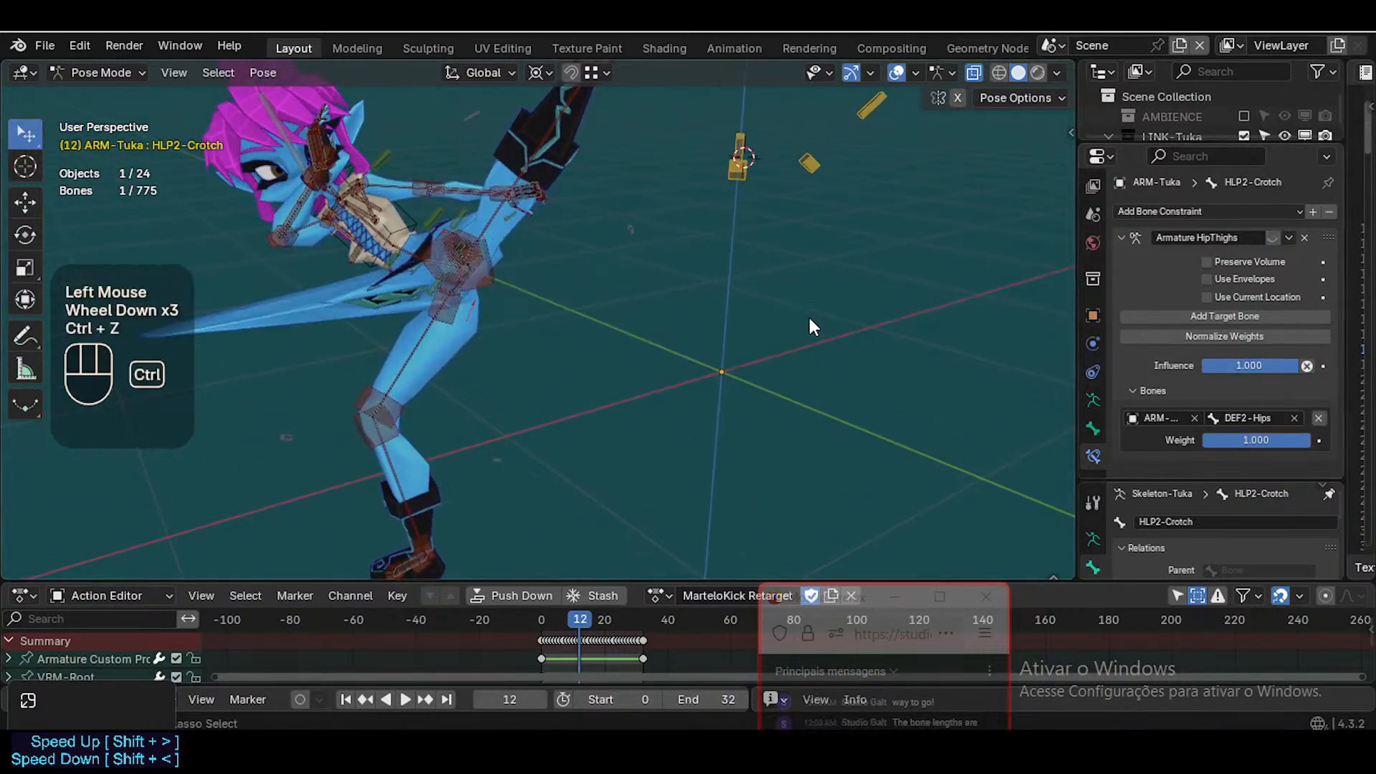
key("ctrl+z")
key("ctrl+z")
key("ctrl+z")
key("ctrl+z")
key("ctrl+z")
key("ctrl+z")
key("ctrl+z")
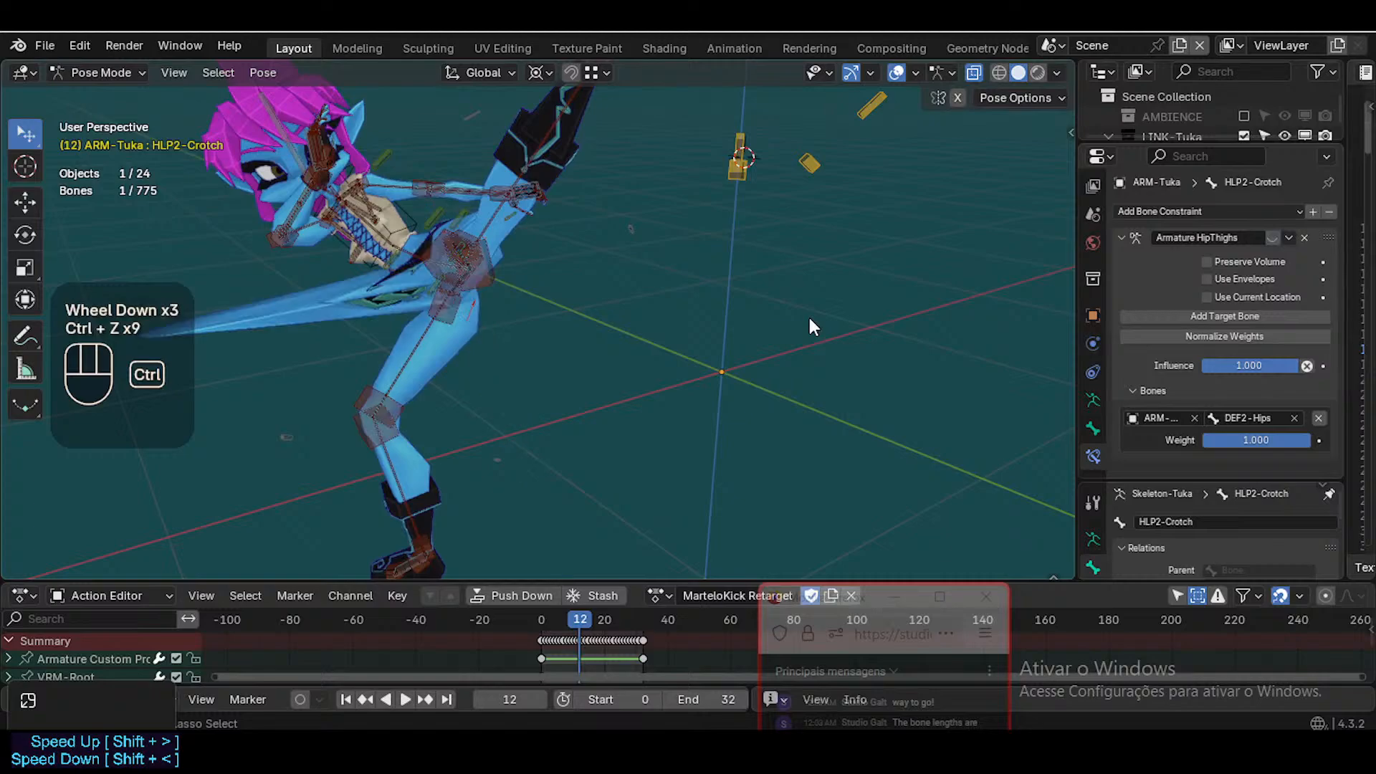
key("ctrl+z")
key("ctrl+z")
key("ctrl+z")
key("ctrl+z")
key("ctrl+z")
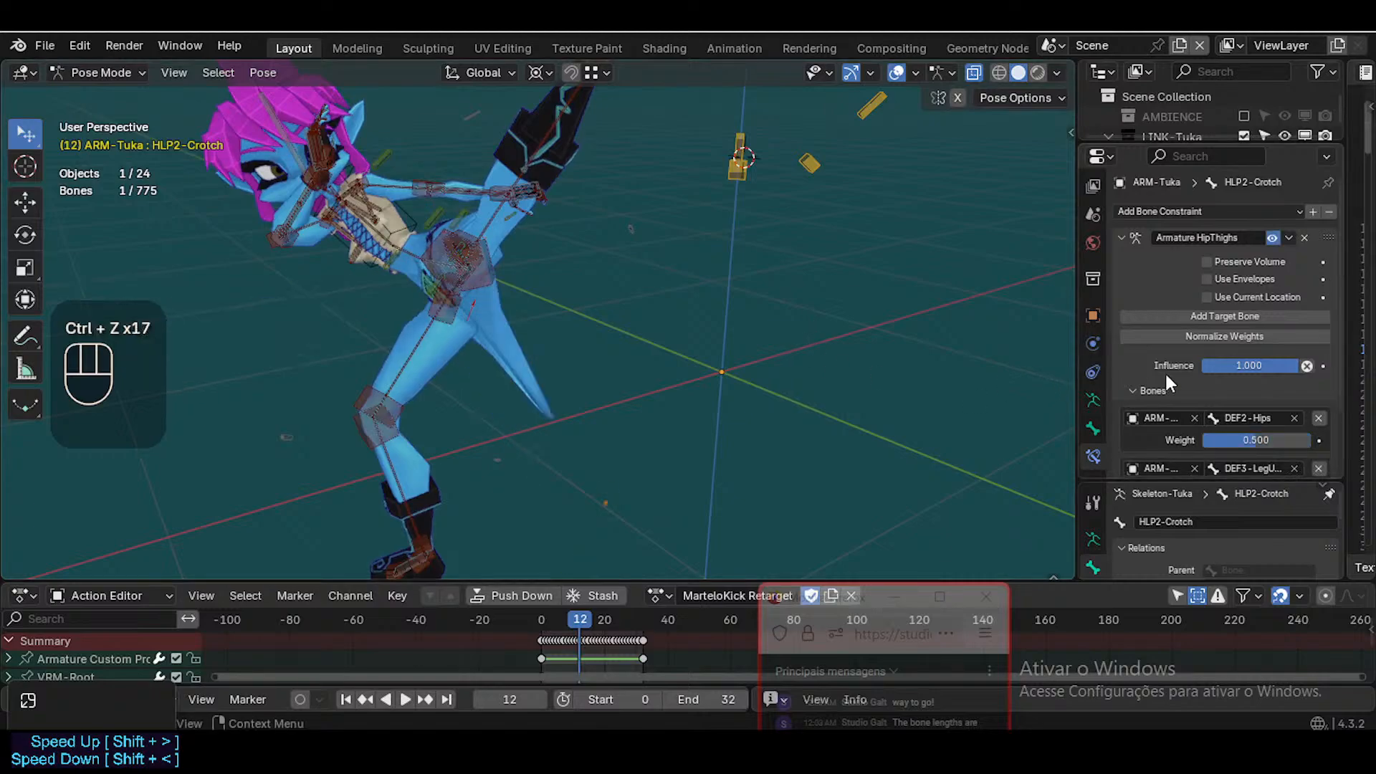
Widen the Properties editor to fit the full constraint target names and look closely at the character's hip area
scroll(1219, 423, "down", 2)
left_click_drag(1077, 380, 1002, 380)
key("shift+grave")
key("a")
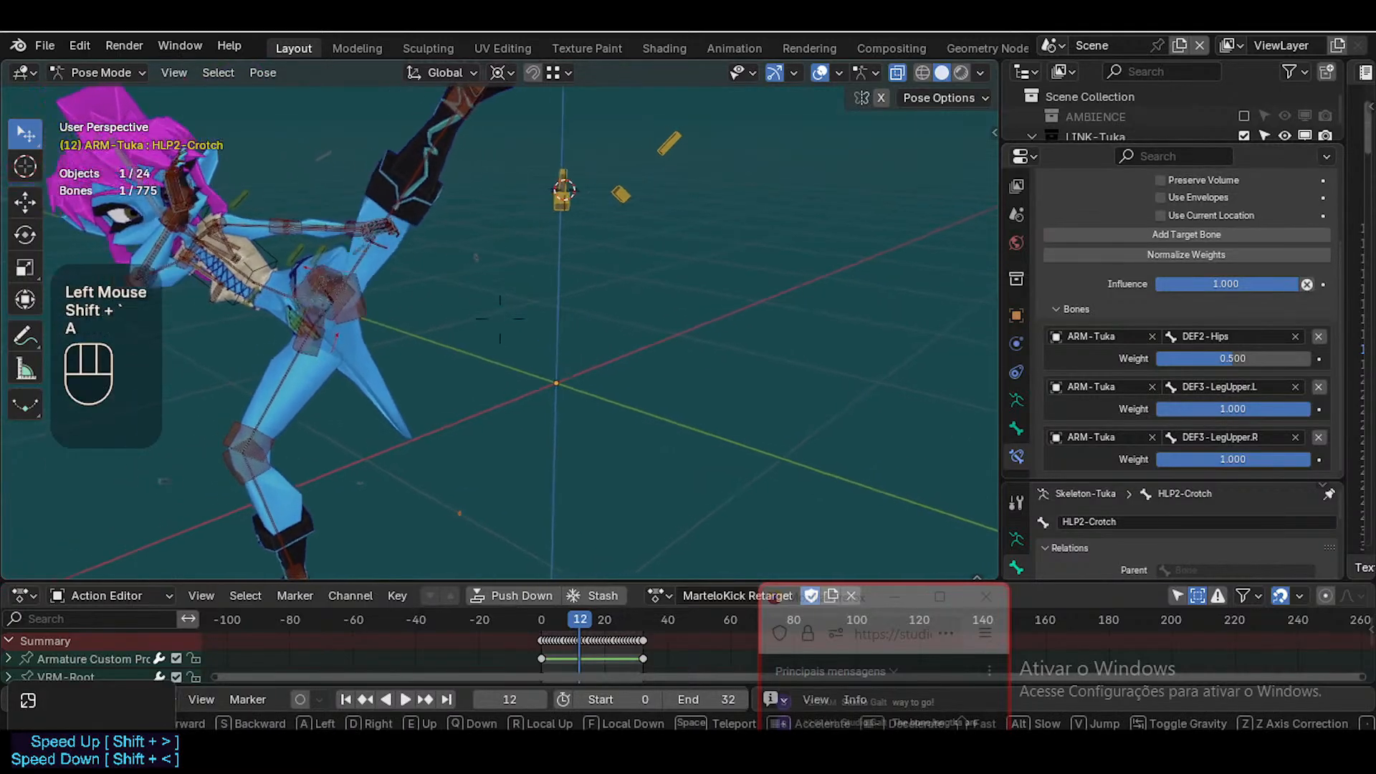
key("w")
key("shift+w")
key("w")
key("d")
key("w")
key("w")
key("w")
key("w")
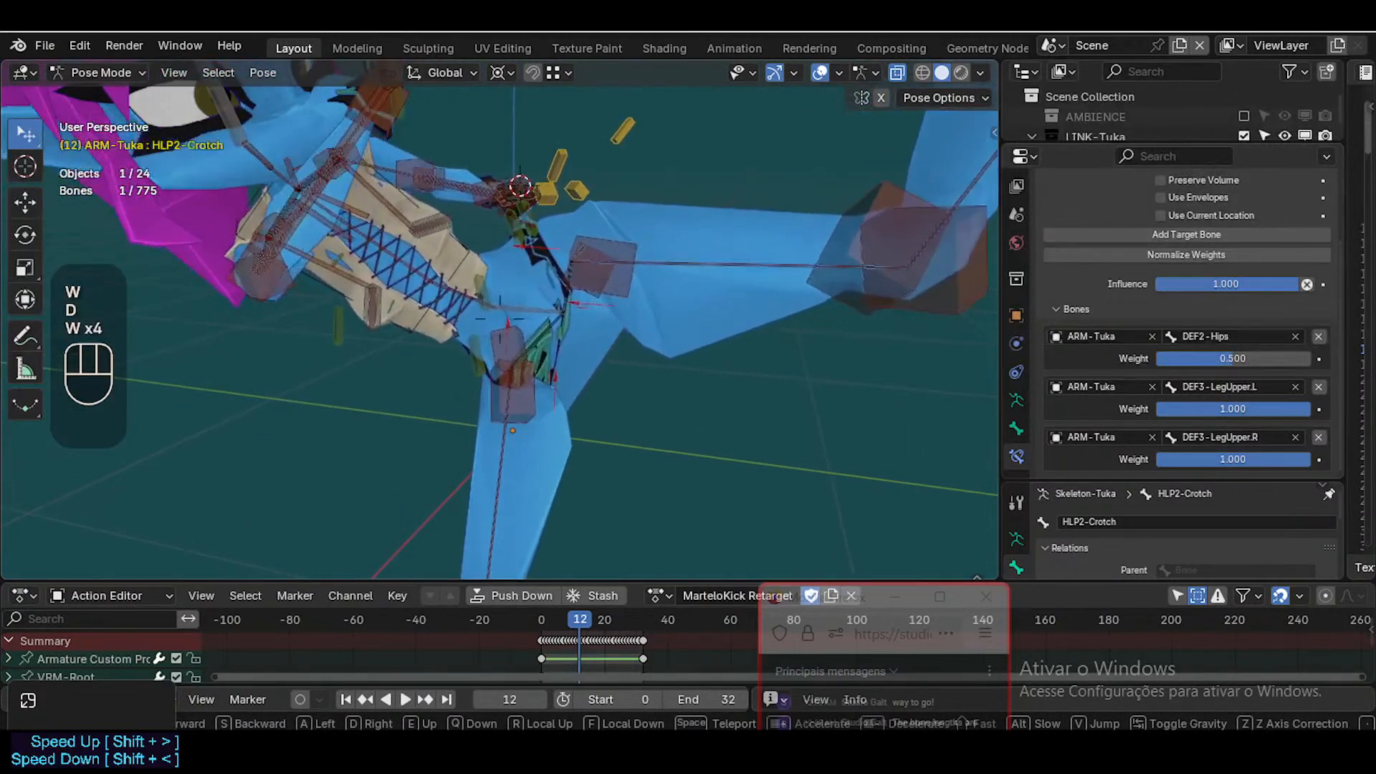
left_click(643, 201)
Select and deselect the DEF3-LegUpper.L bone, then undo the selections along with the last DEF2-Hips weight change
left_click(741, 228)
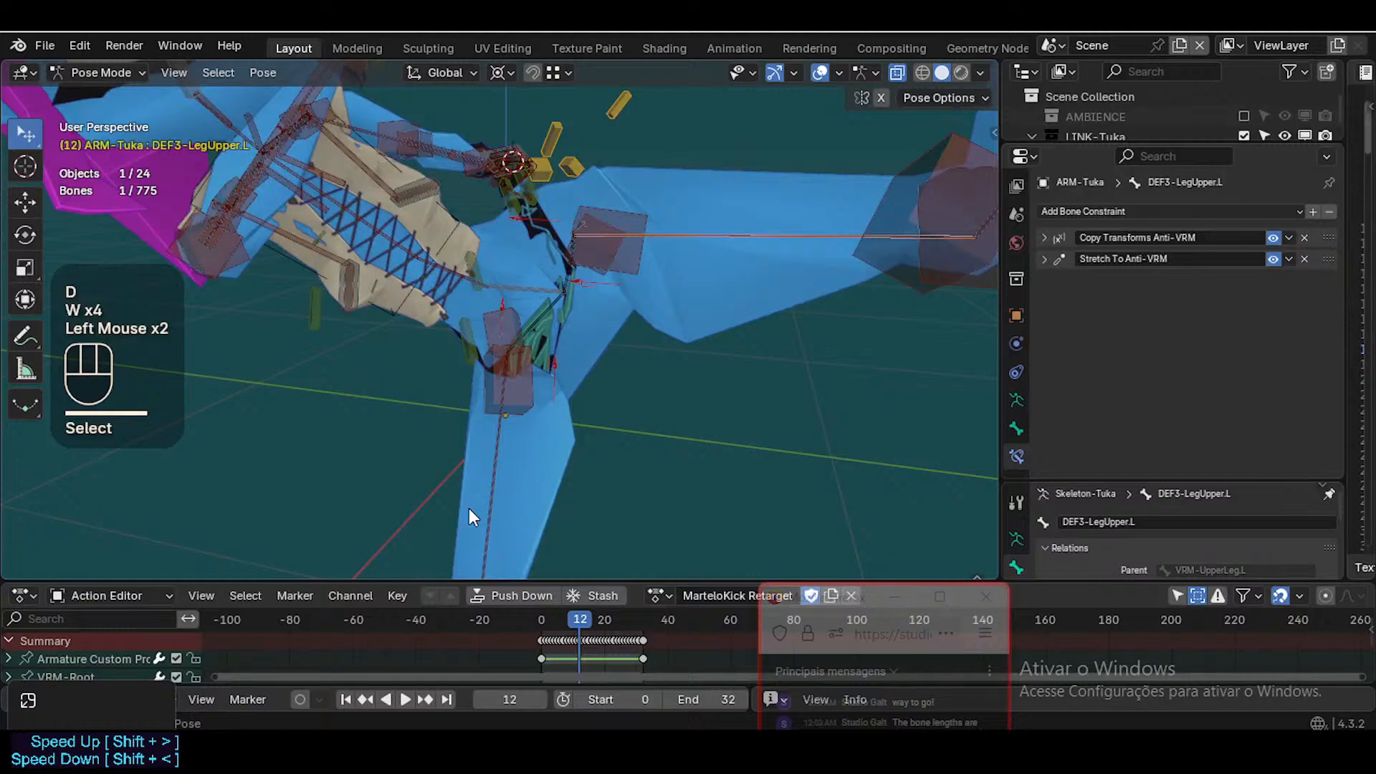
left_click(588, 400)
scroll(588, 400, "down", 2)
scroll(588, 400, "up", 4)
scroll(587, 400, "down", 1)
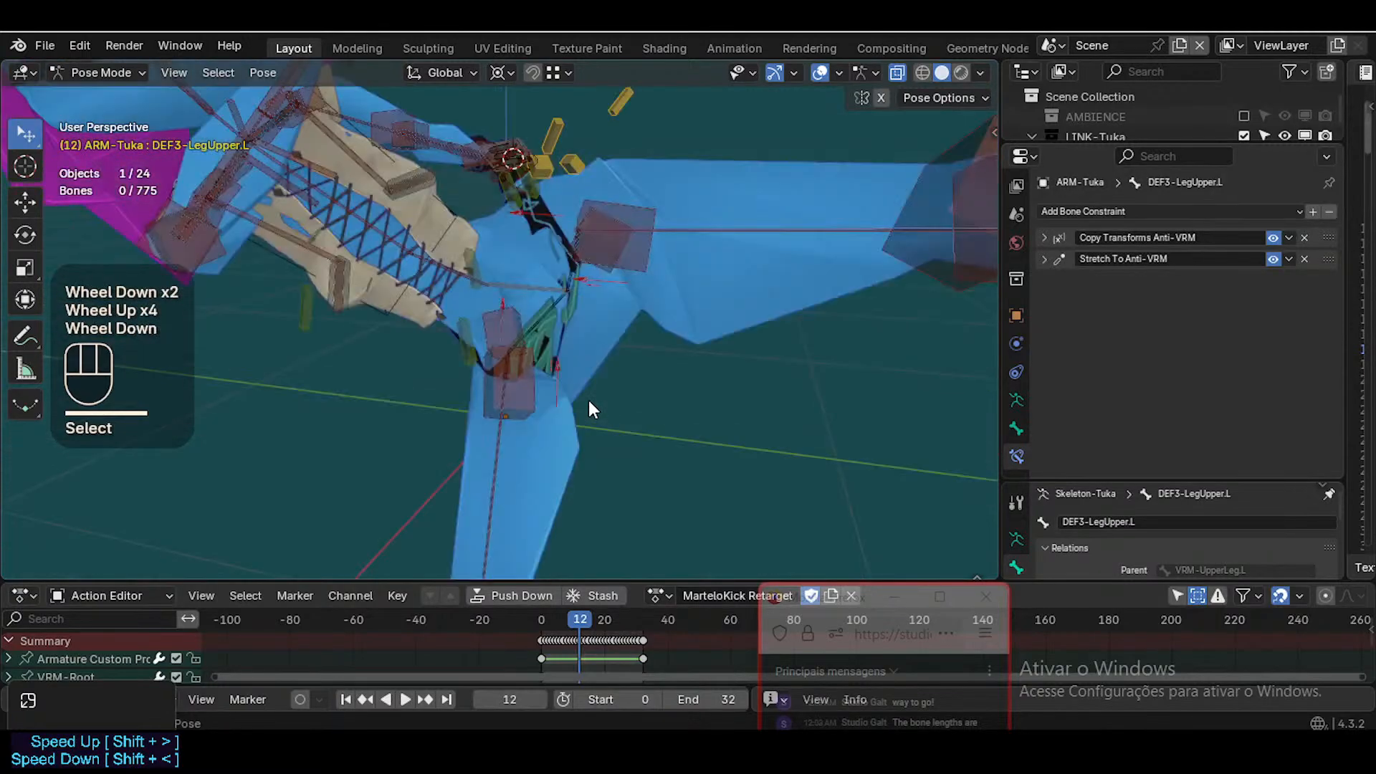
key("ctrl+z")
key("ctrl+z")
key("ctrl+z")
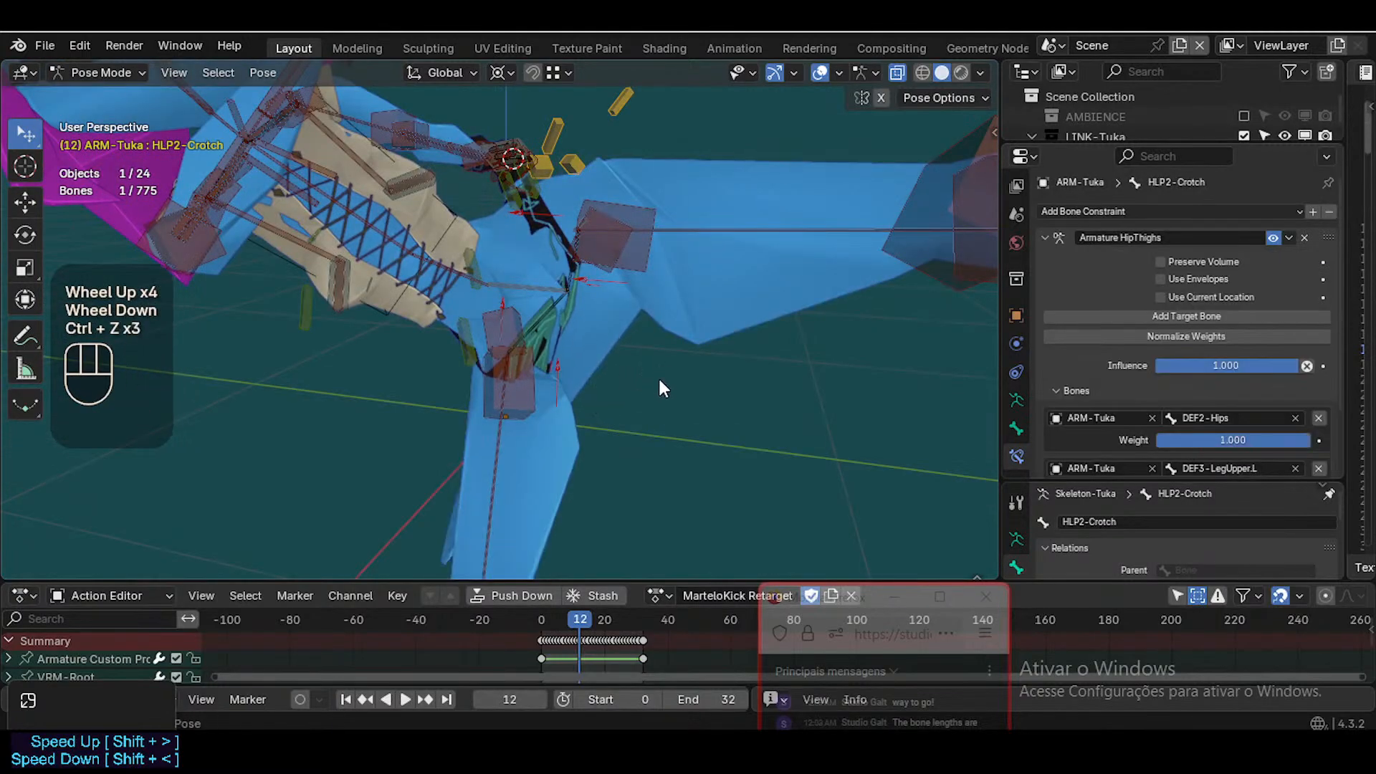
Examine the stretched crotch mesh and the surrounding hip and thigh bones at frame 12 from several sides
scroll(659, 381, "down", 1)
scroll(659, 382, "up", 3)
scroll(659, 382, "down", 1)
key("shift+grave")
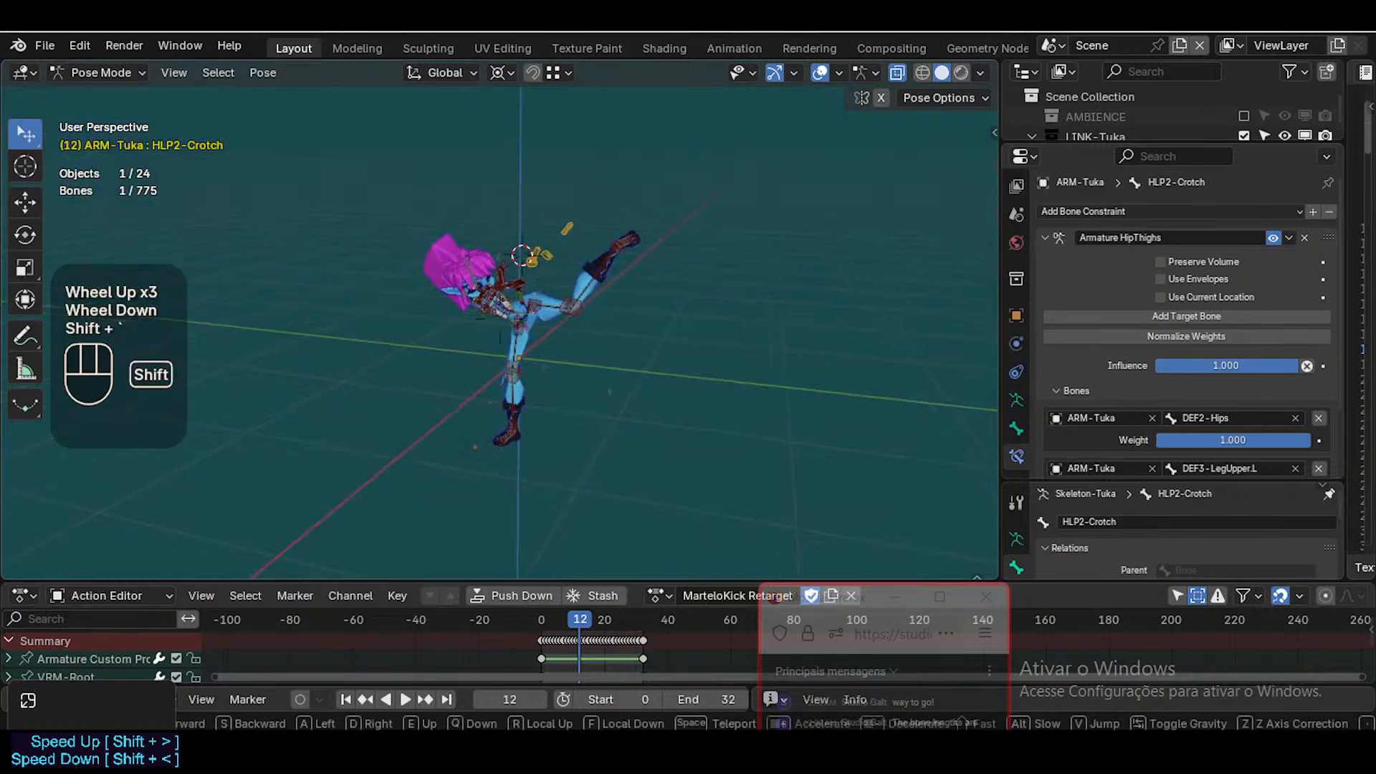
key("d")
key("w")
key("w")
key("shift+w")
left_click(661, 388)
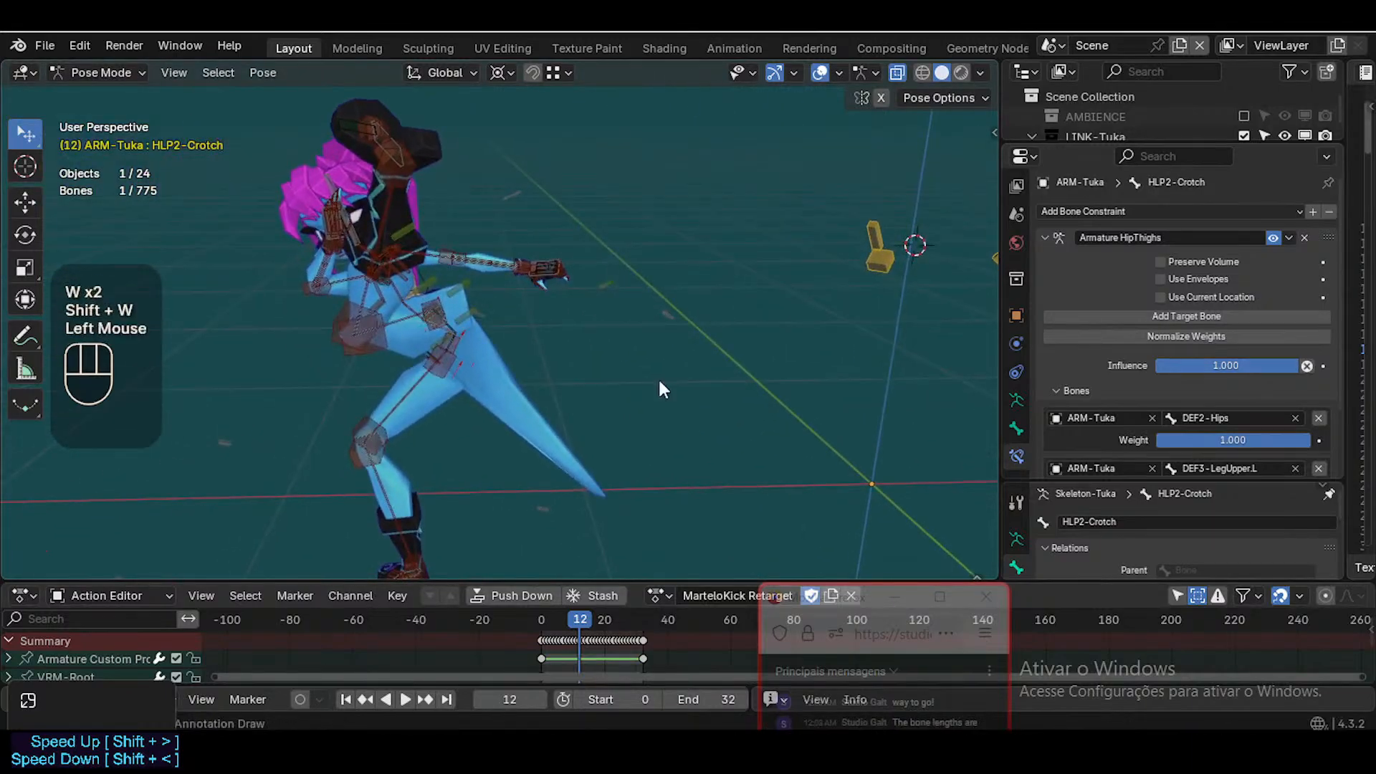
key("g")
key("Escape")
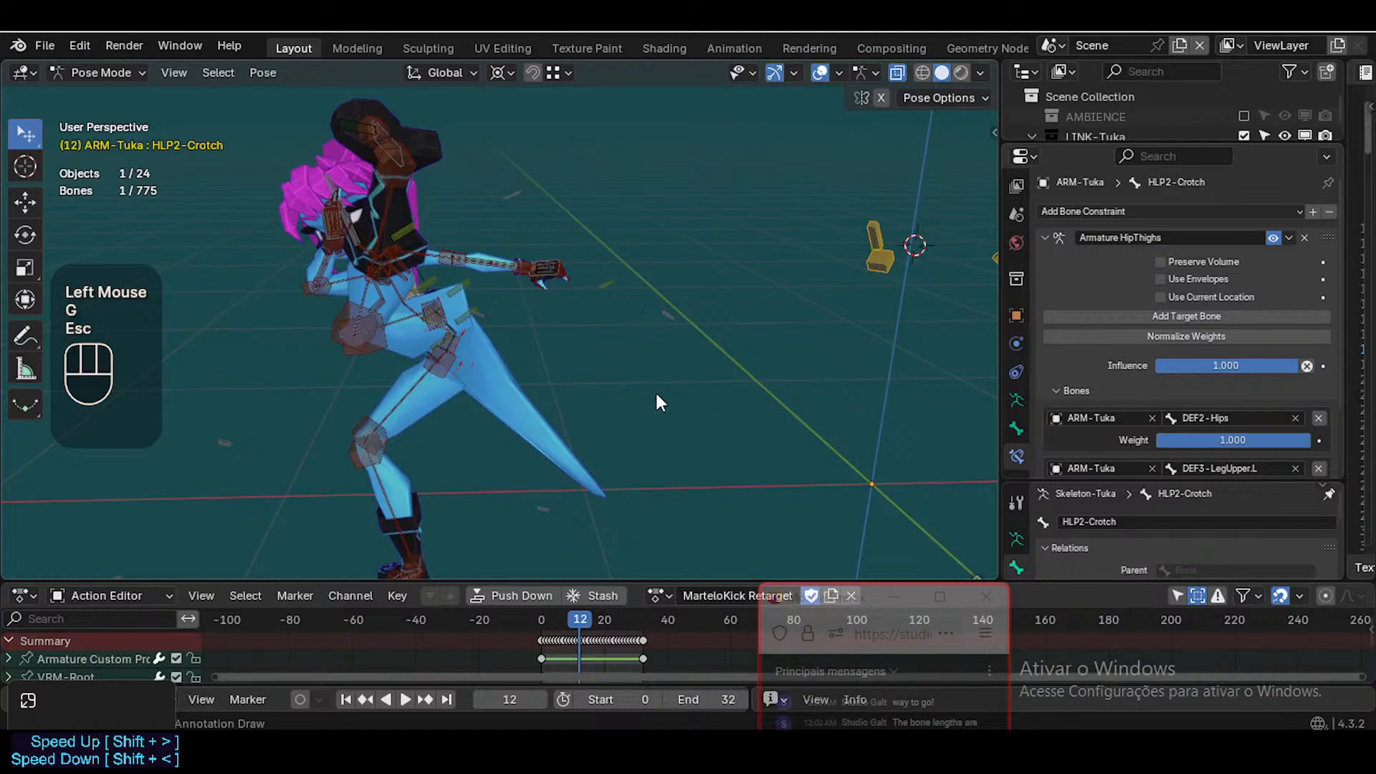
scroll(667, 431, "down", 2)
scroll(668, 439, "up", 2)
key("shift+grave")
key("a")
key("s")
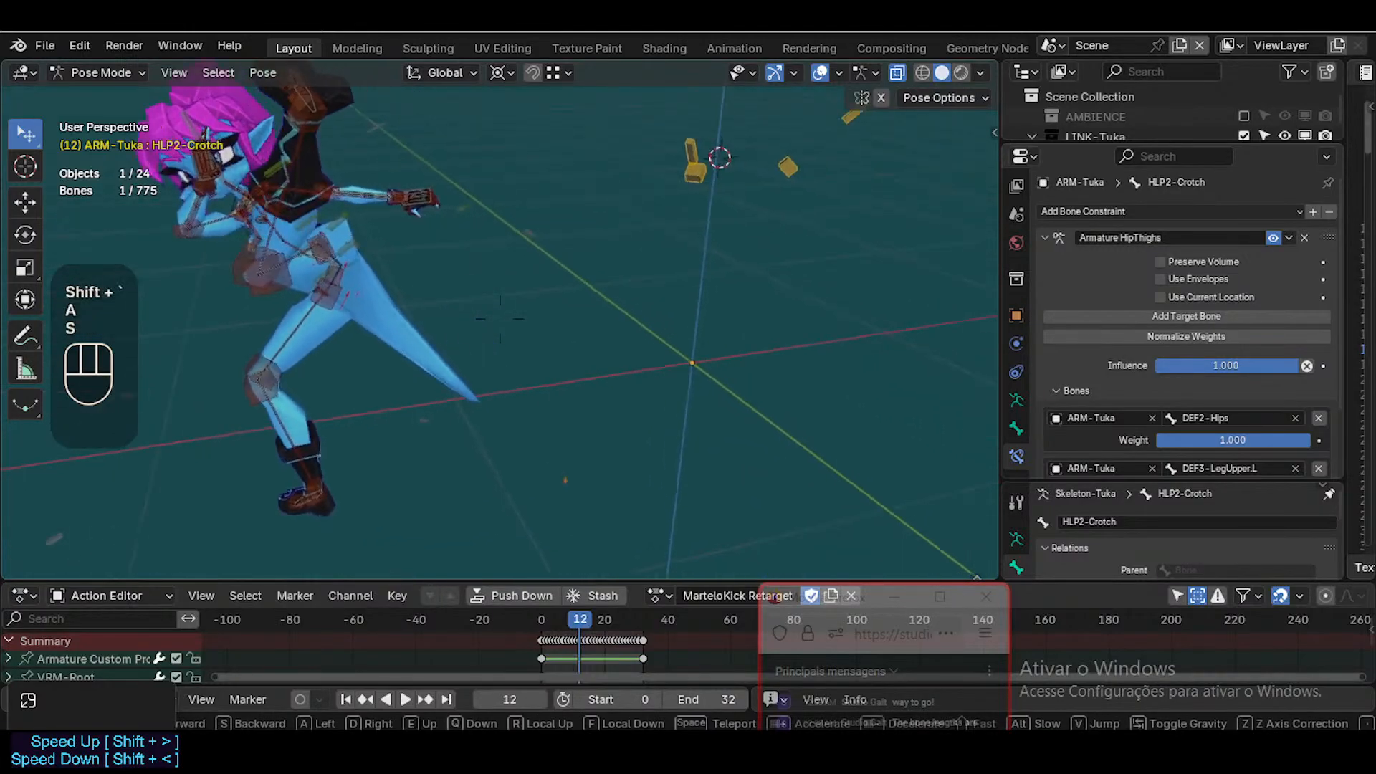
key("w")
key("a")
key("w")
key("w")
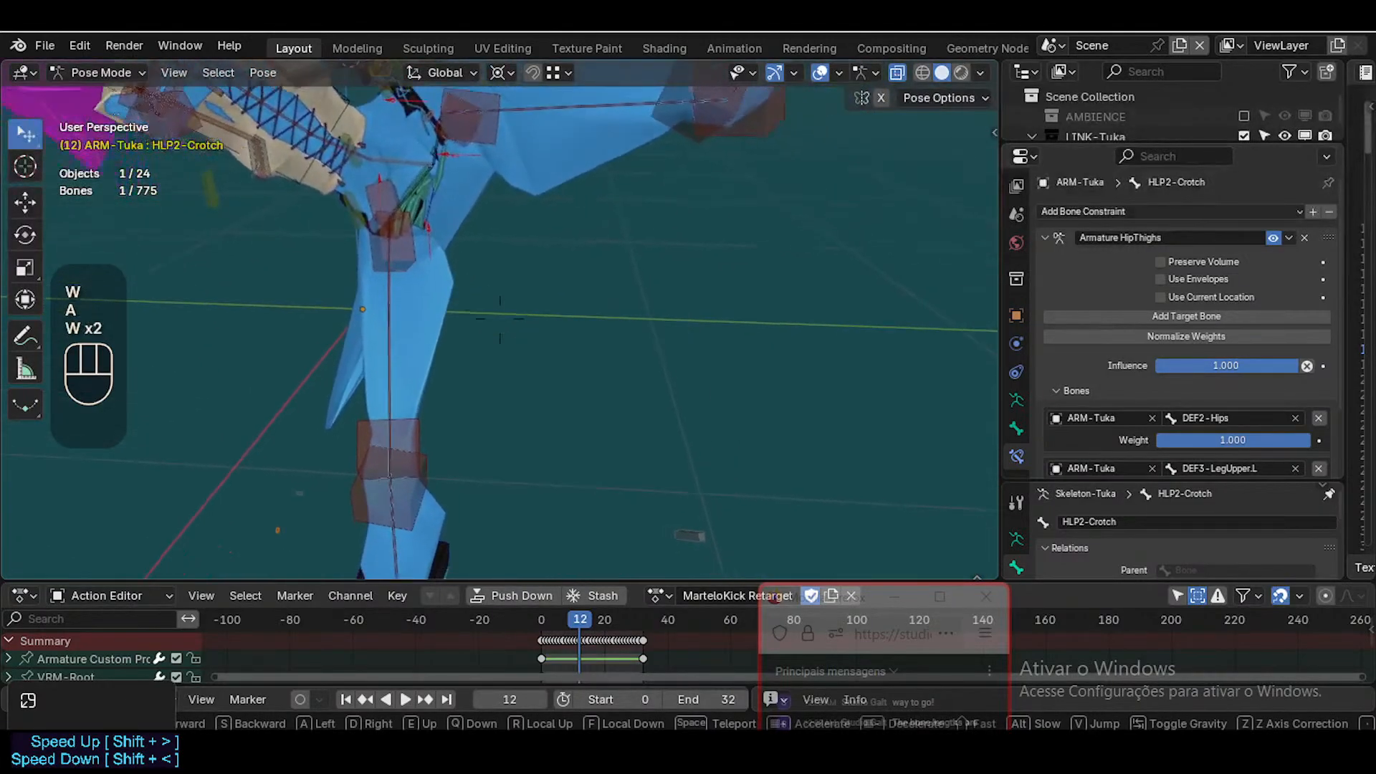
left_click(668, 439)
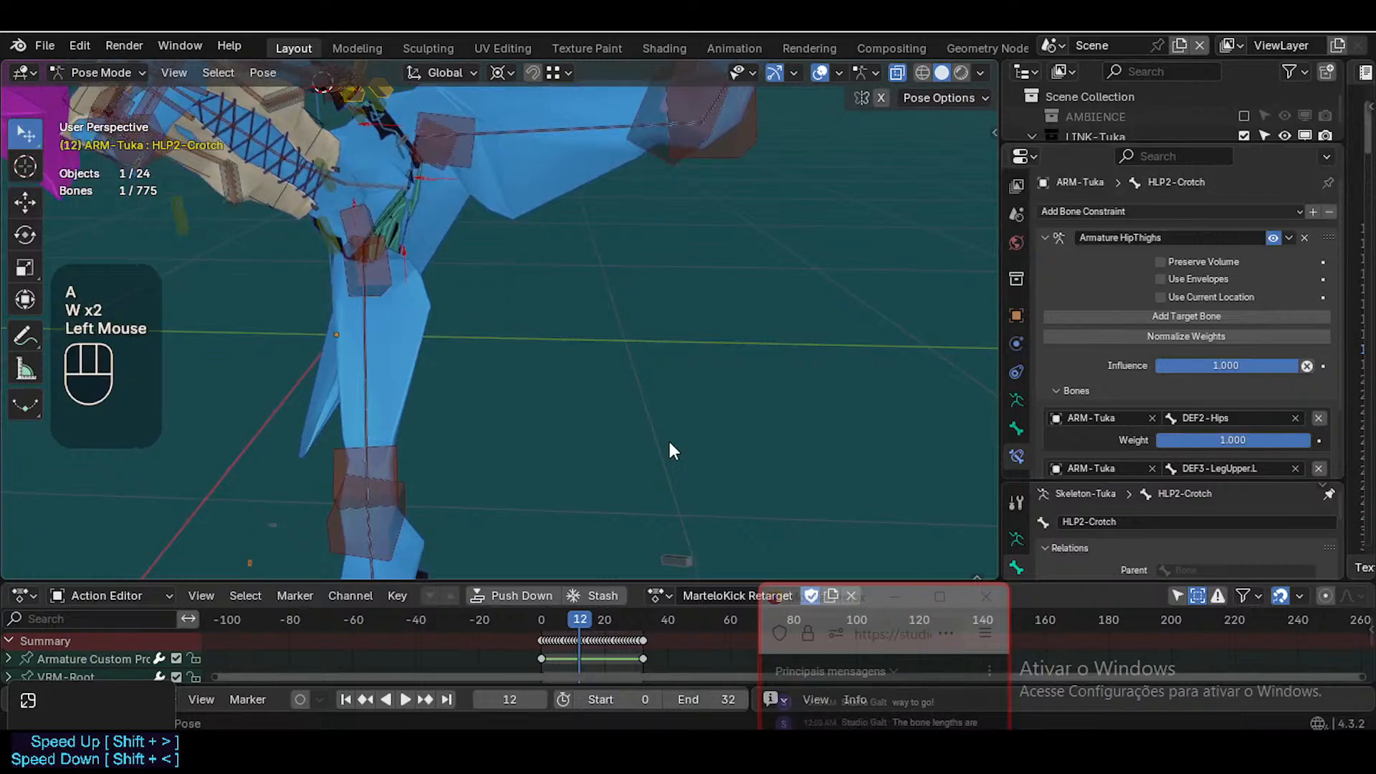
Try isolating HLP2-Crotch with DEF2-Hips and both DEF3-LegUpper bones by adding them to the selection and hiding all other bones
left_click(514, 130, "shift")
left_click(387, 191, "shift")
left_click(368, 333, "shift")
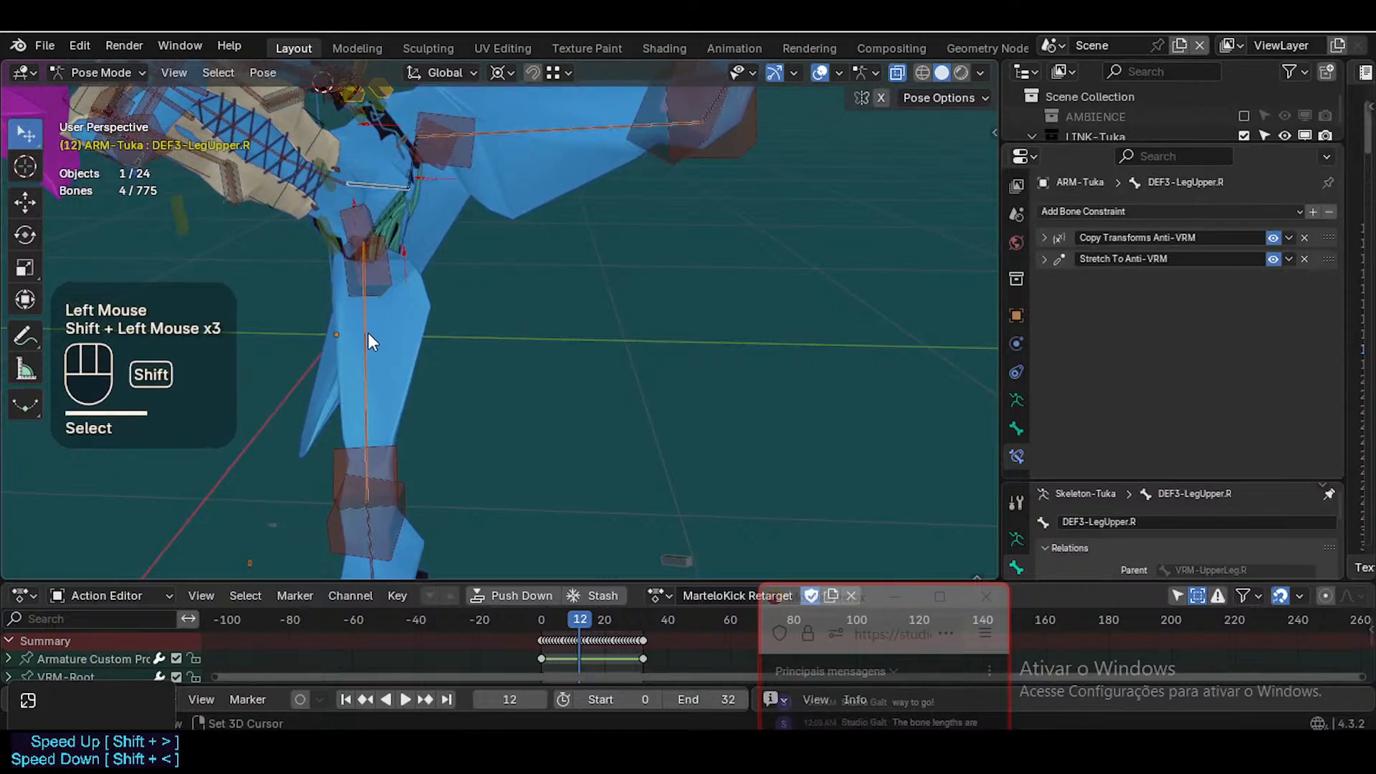
key("shift+h")
scroll(618, 322, "down", 2)
scroll(617, 323, "up", 2)
scroll(619, 329, "up", 1)
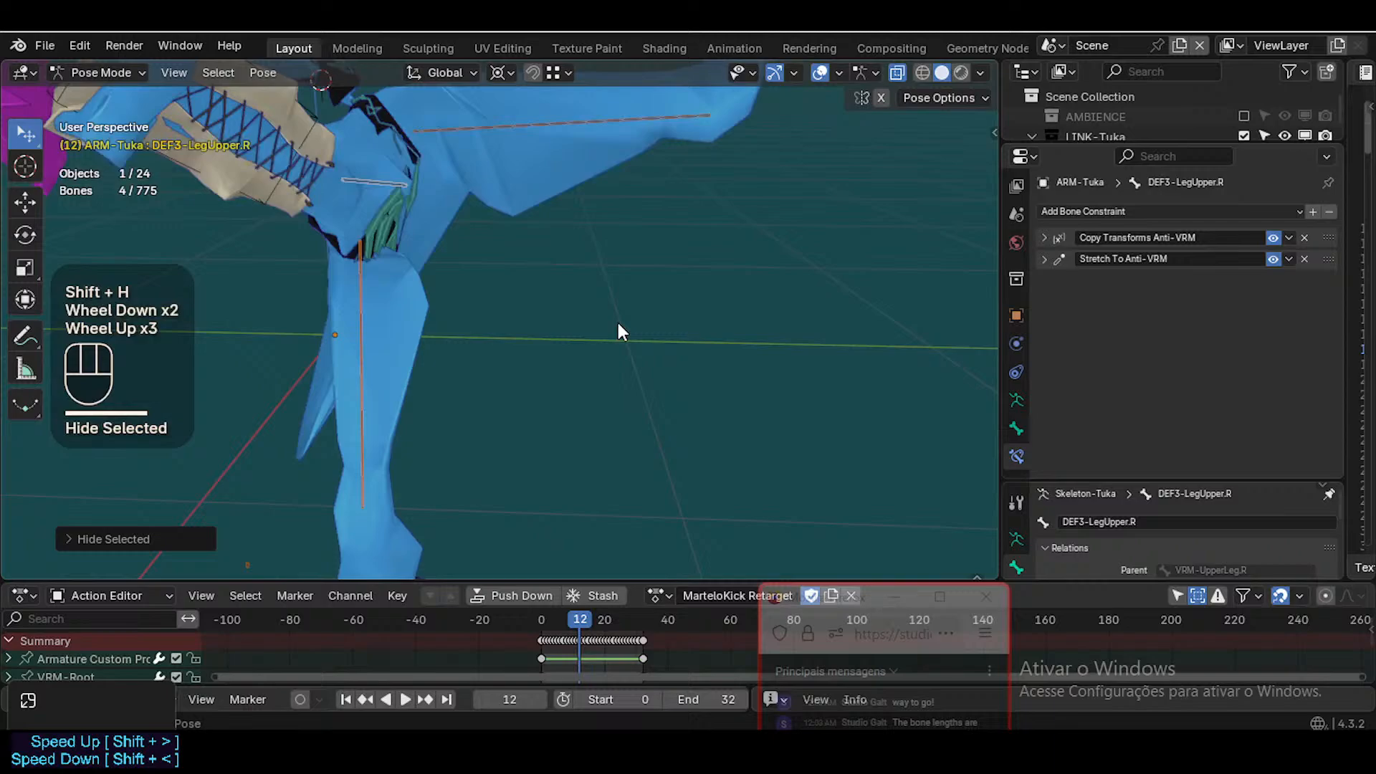
Undo the bone hiding and the added bone selections, then start and cancel a move of HLP2-Crotch
key("ctrl+z")
scroll(619, 330, "down", 1)
scroll(619, 330, "up", 1)
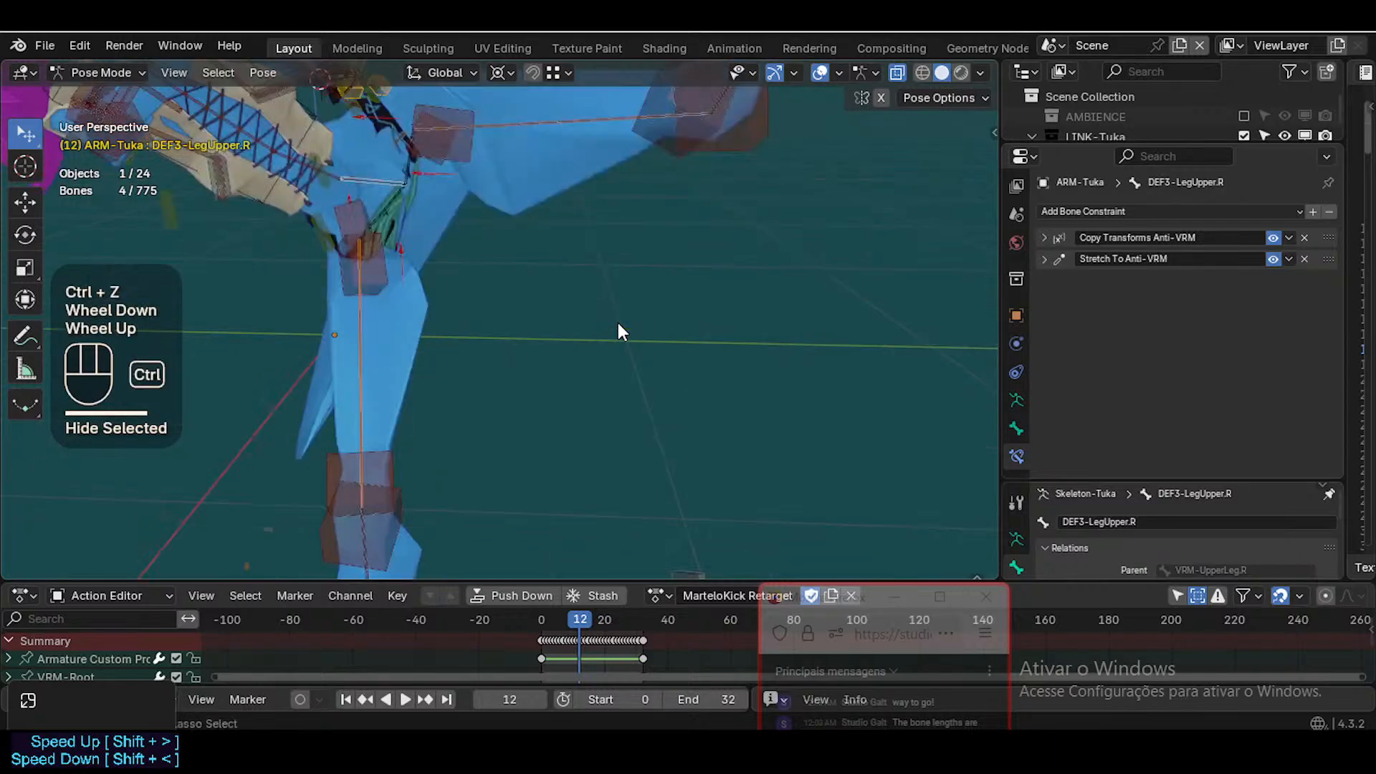
key("ctrl+z")
key("ctrl+z")
key("ctrl+z")
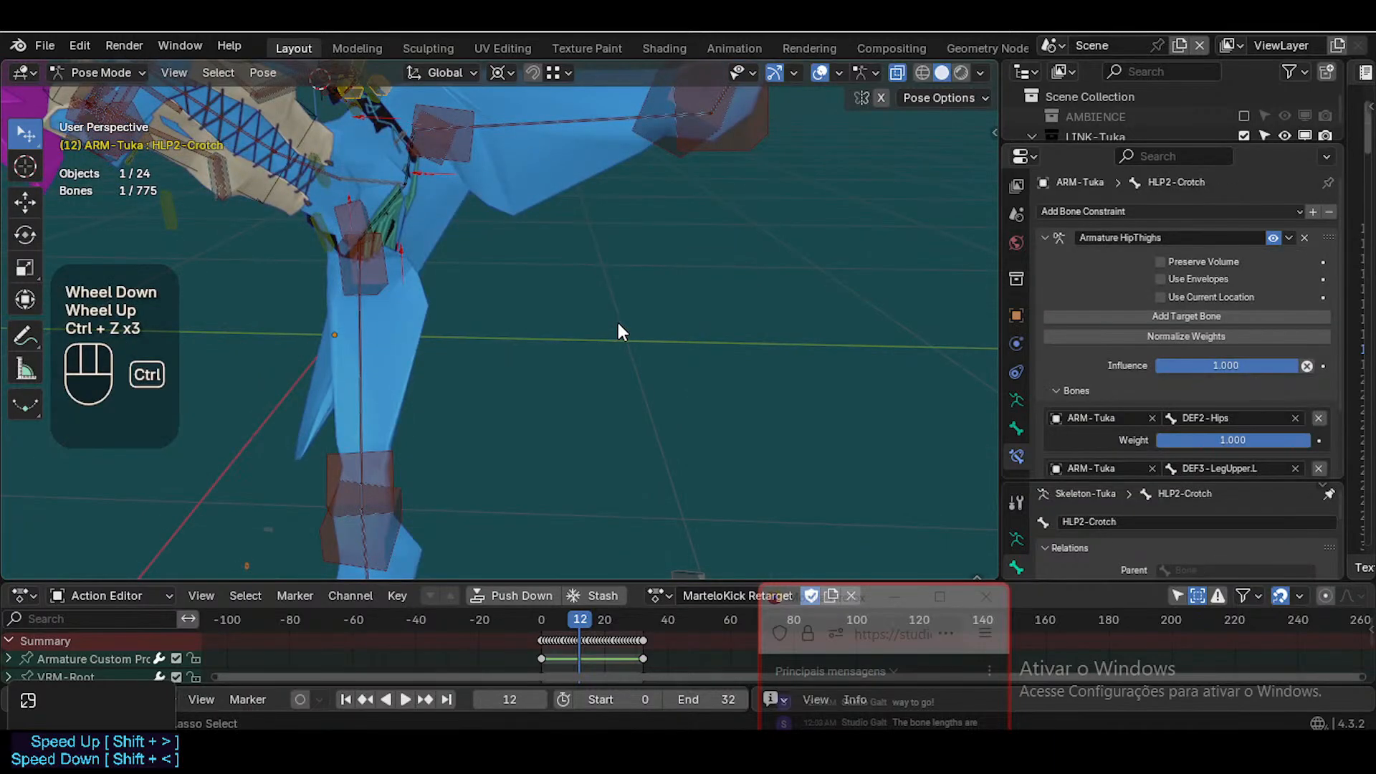
scroll(602, 345, "down", 1)
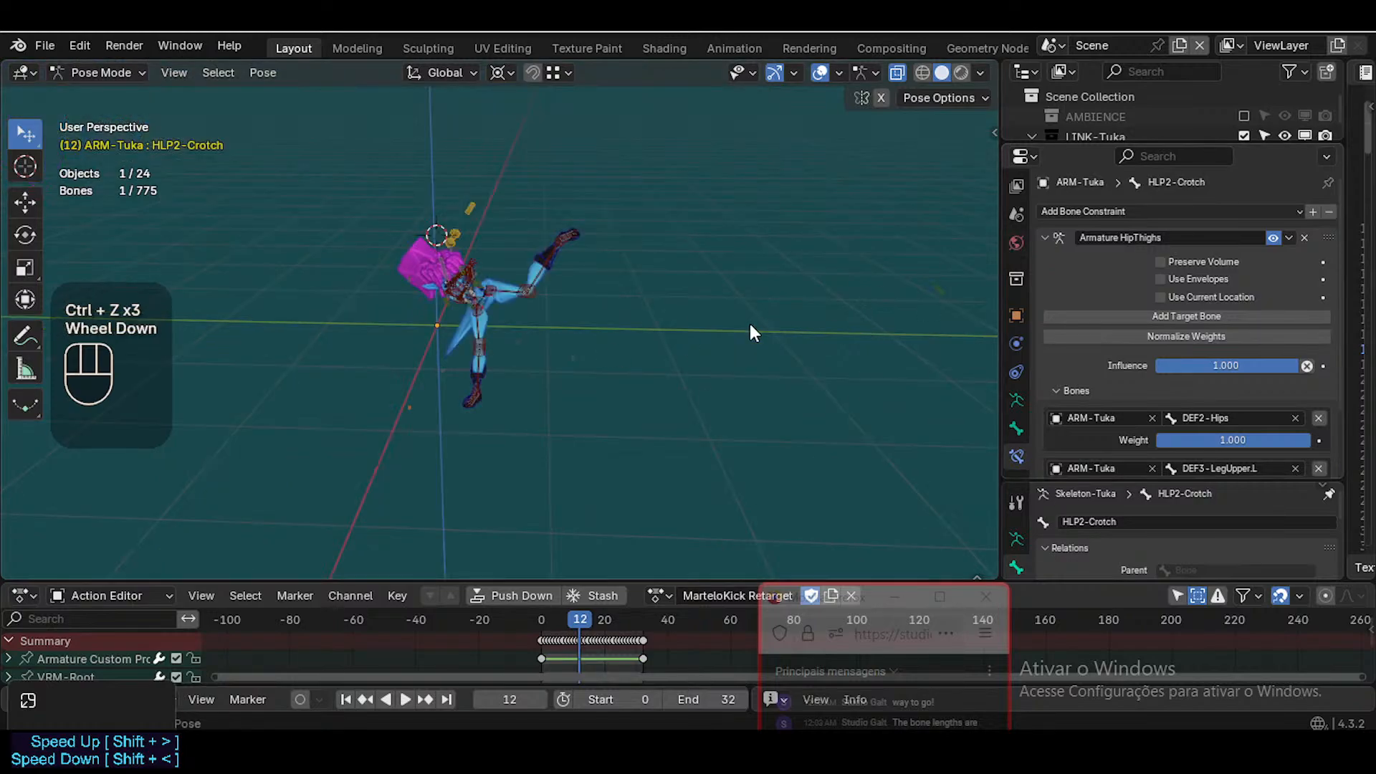
key("g")
key("Escape")
scroll(562, 341, "up", 2)
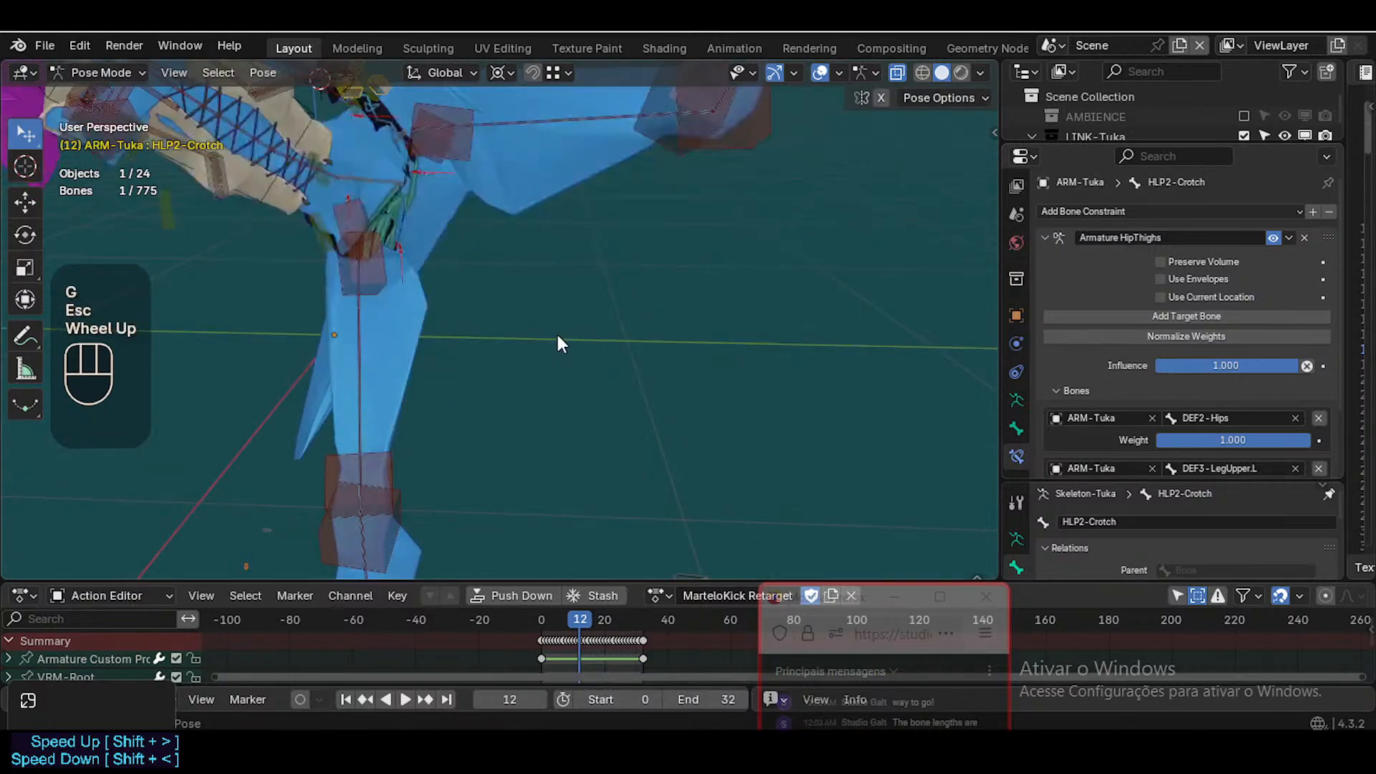
Add DEF3-LegUpper.R, DEF3-LegUpper.L and DEF2-Hips to the HLP2-Crotch selection and hide all unselected bones
scroll(545, 355, "down", 2)
key("shift+grave")
key("w")
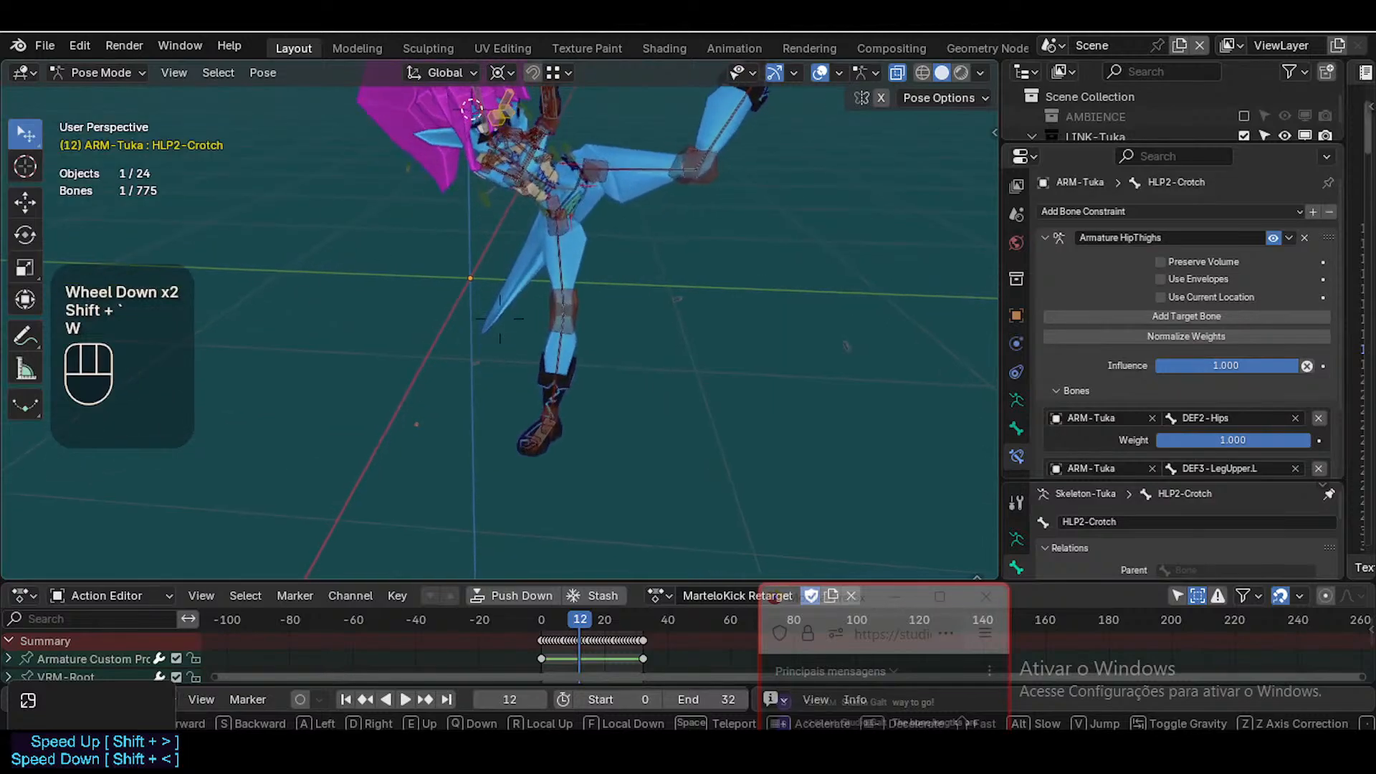
key("d")
left_click(433, 274)
left_click(432, 274, "shift")
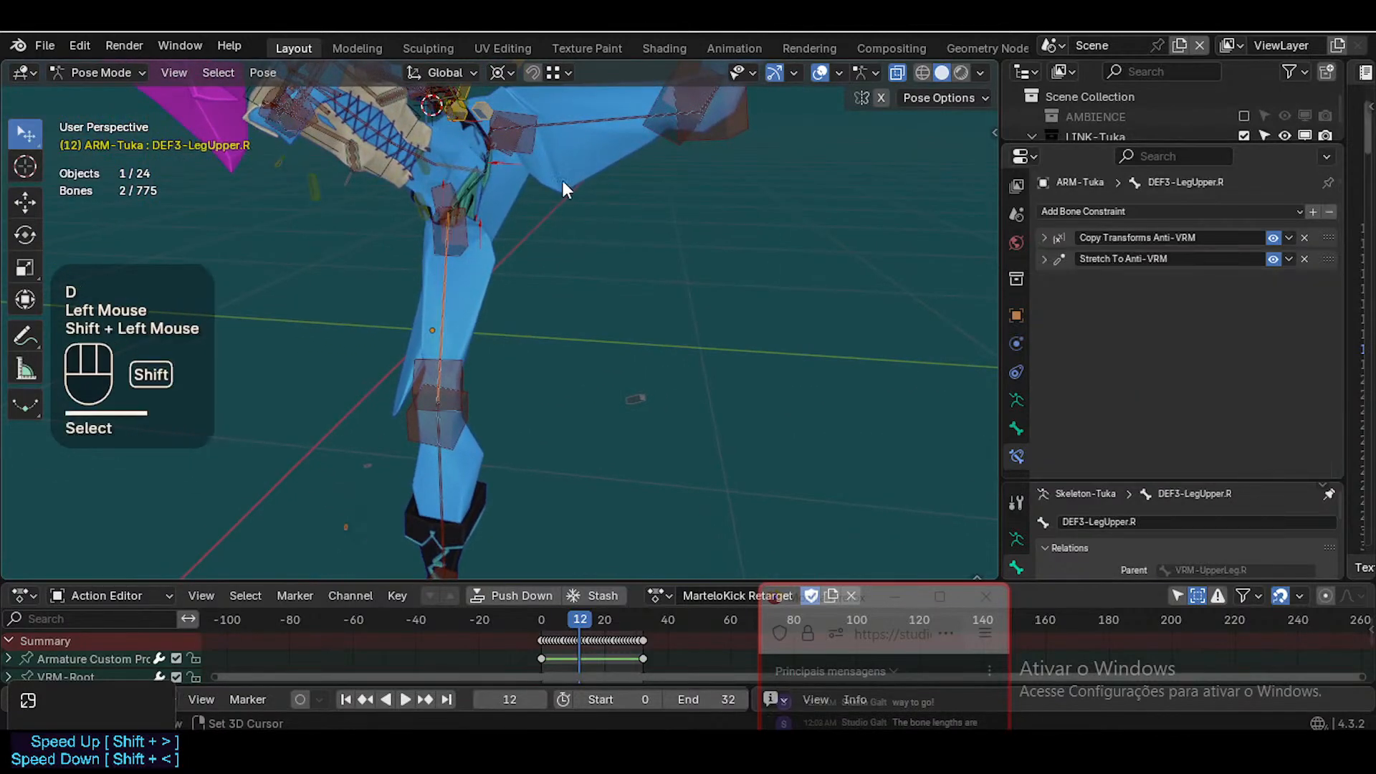
left_click(586, 129, "shift")
left_click(449, 162, "shift")
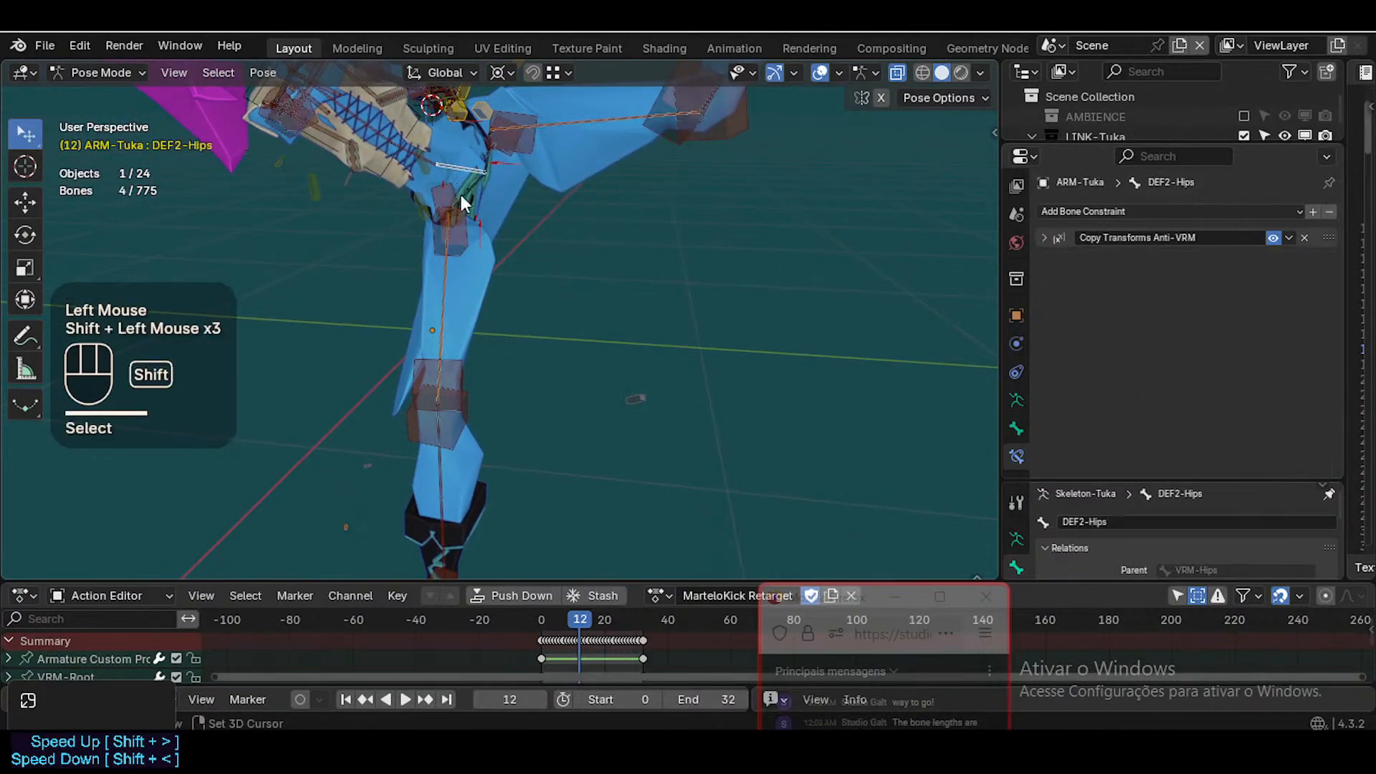
key("shift+h")
scroll(450, 351, "down", 1)
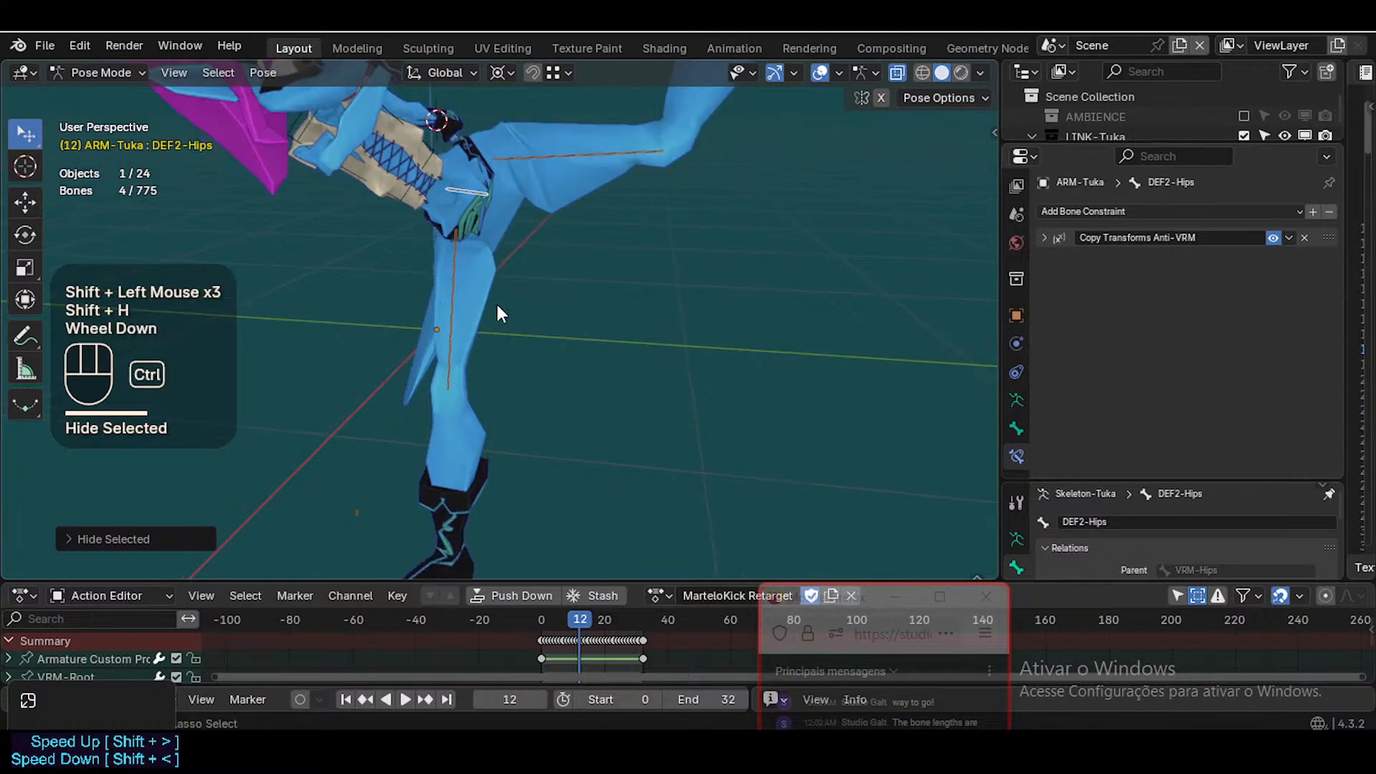
Save the blend file and select the HLP2-Crotch bone
key("ctrl+s")
left_click(359, 513)
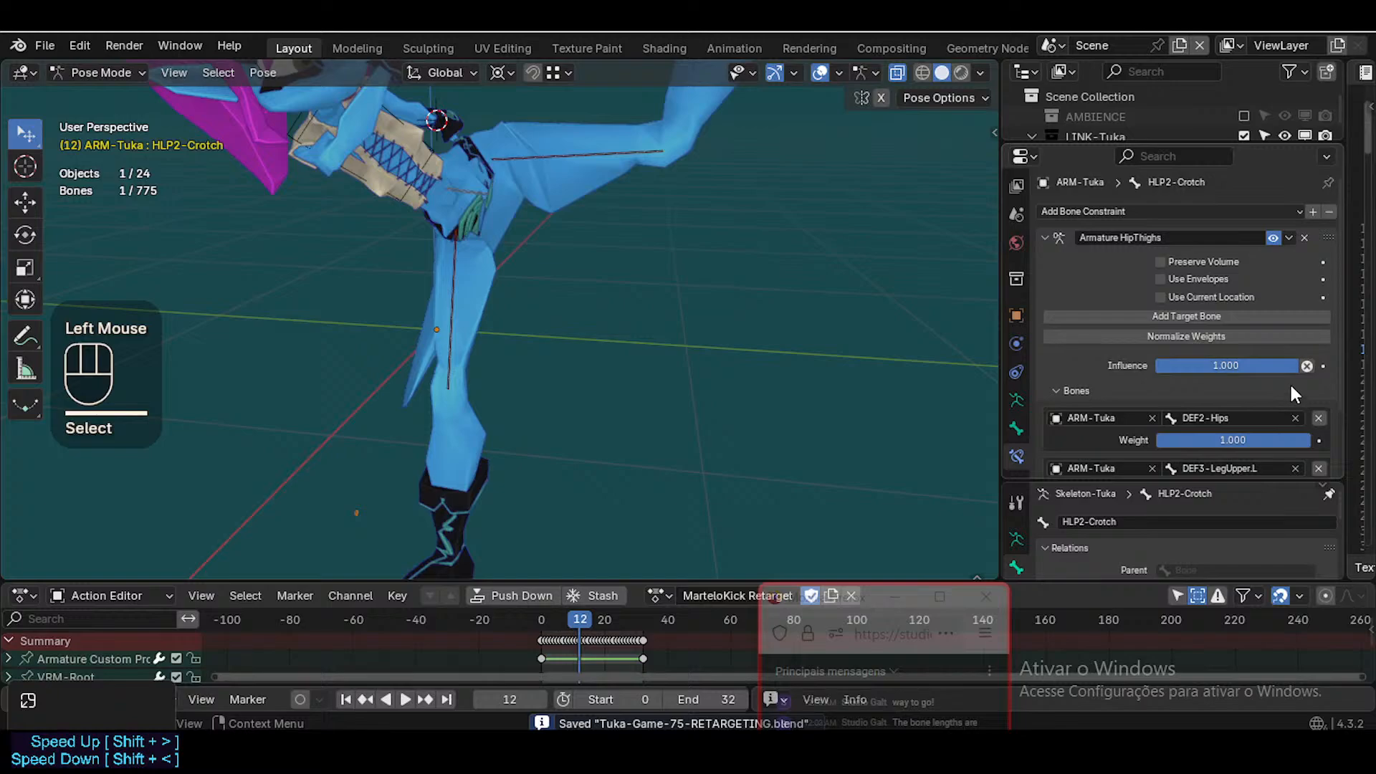
Set the weights of the DEF3-LegUpper.L and DEF3-LegUpper.R targets to 0.5 in HLP2-Crotch's HipThighs constraint
scroll(1288, 393, "down", 2)
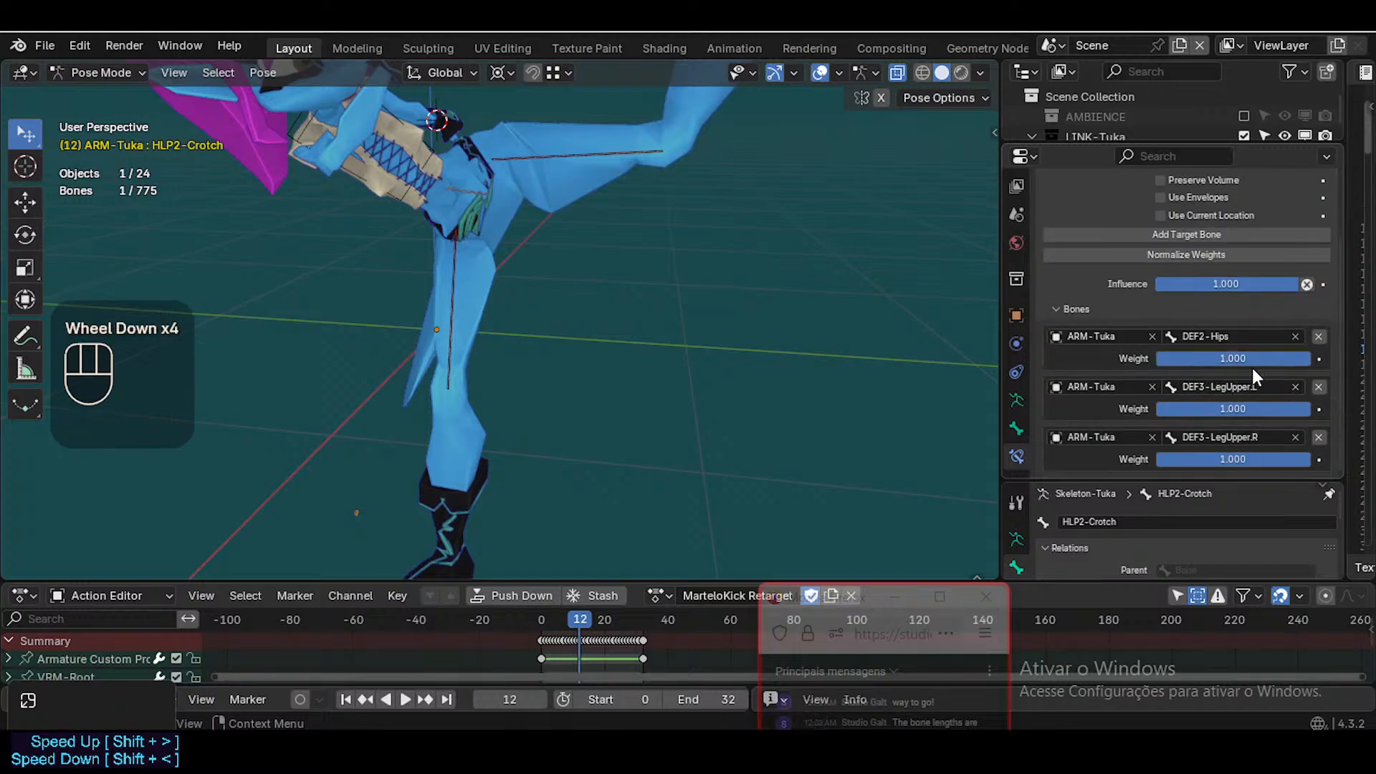
left_click(1254, 409)
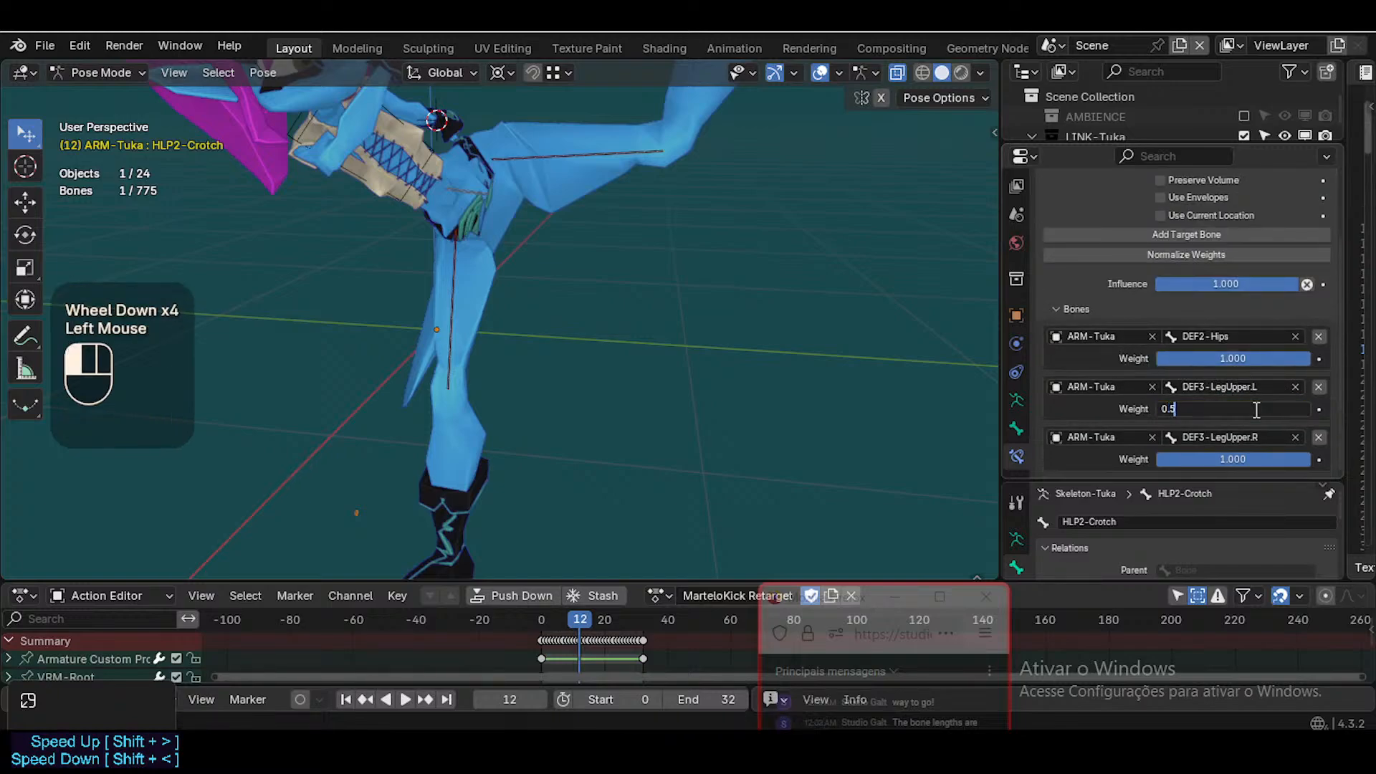
key("Return")
key("ctrl+c")
key("ctrl+v")
key("ctrl+v")
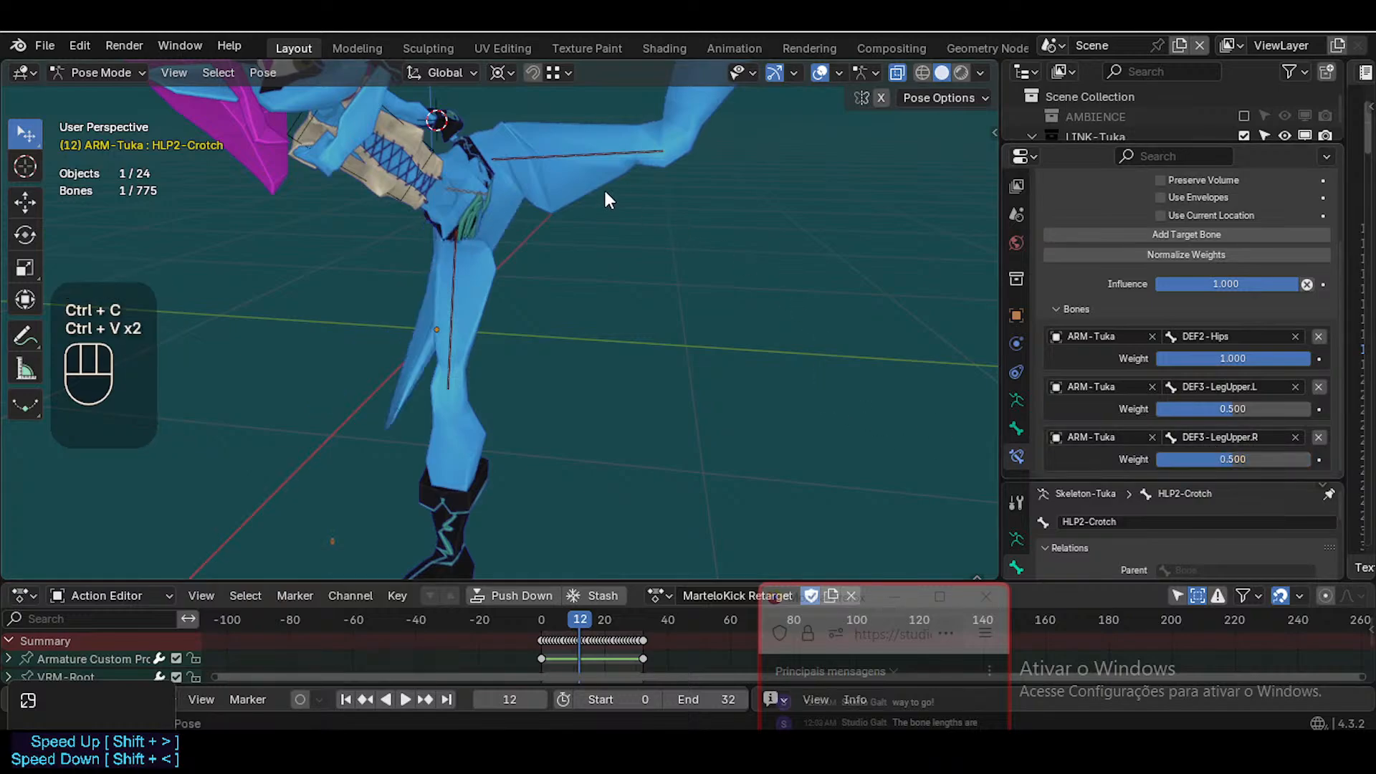
Check the constraints on the upper leg bones, and return to HLP2-Crotch to review its HipThighs target weights
left_click(576, 162)
left_click(455, 325)
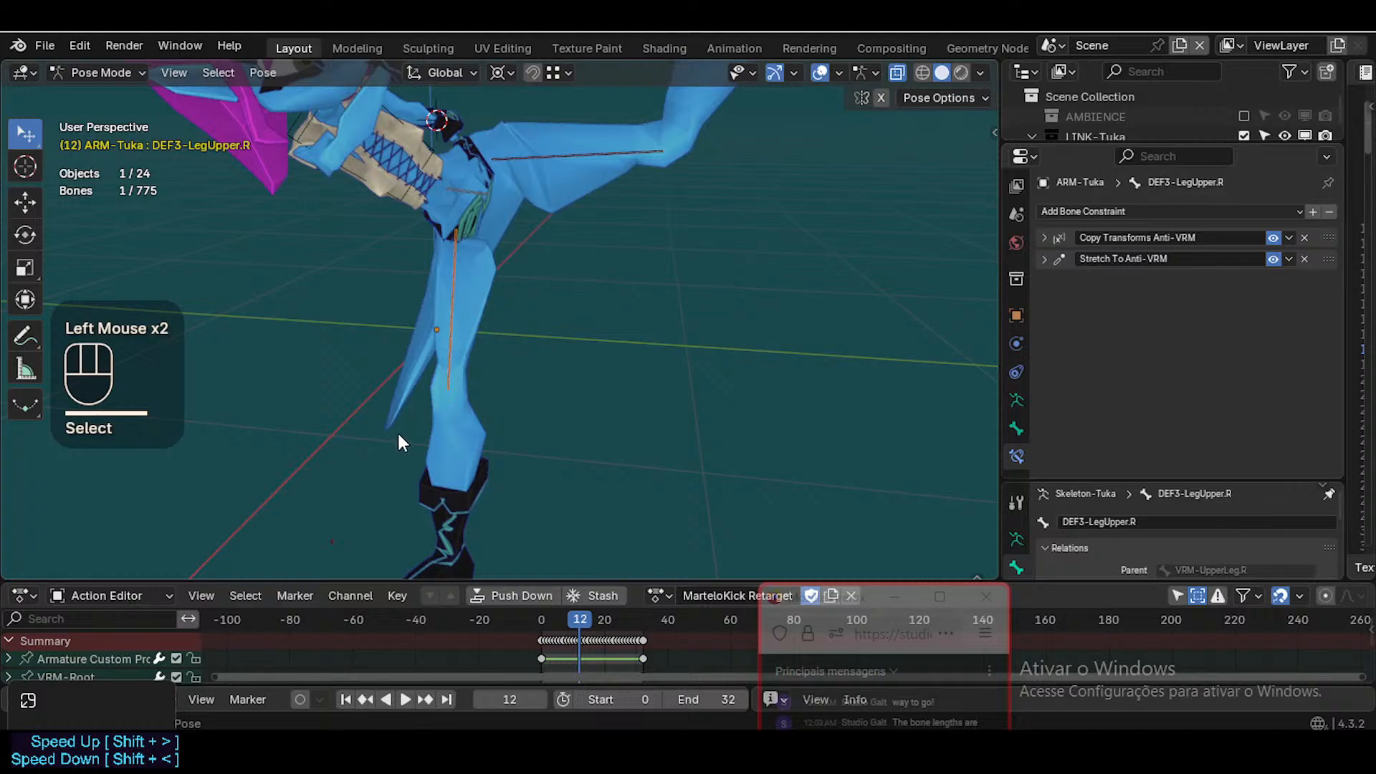
left_click(331, 542)
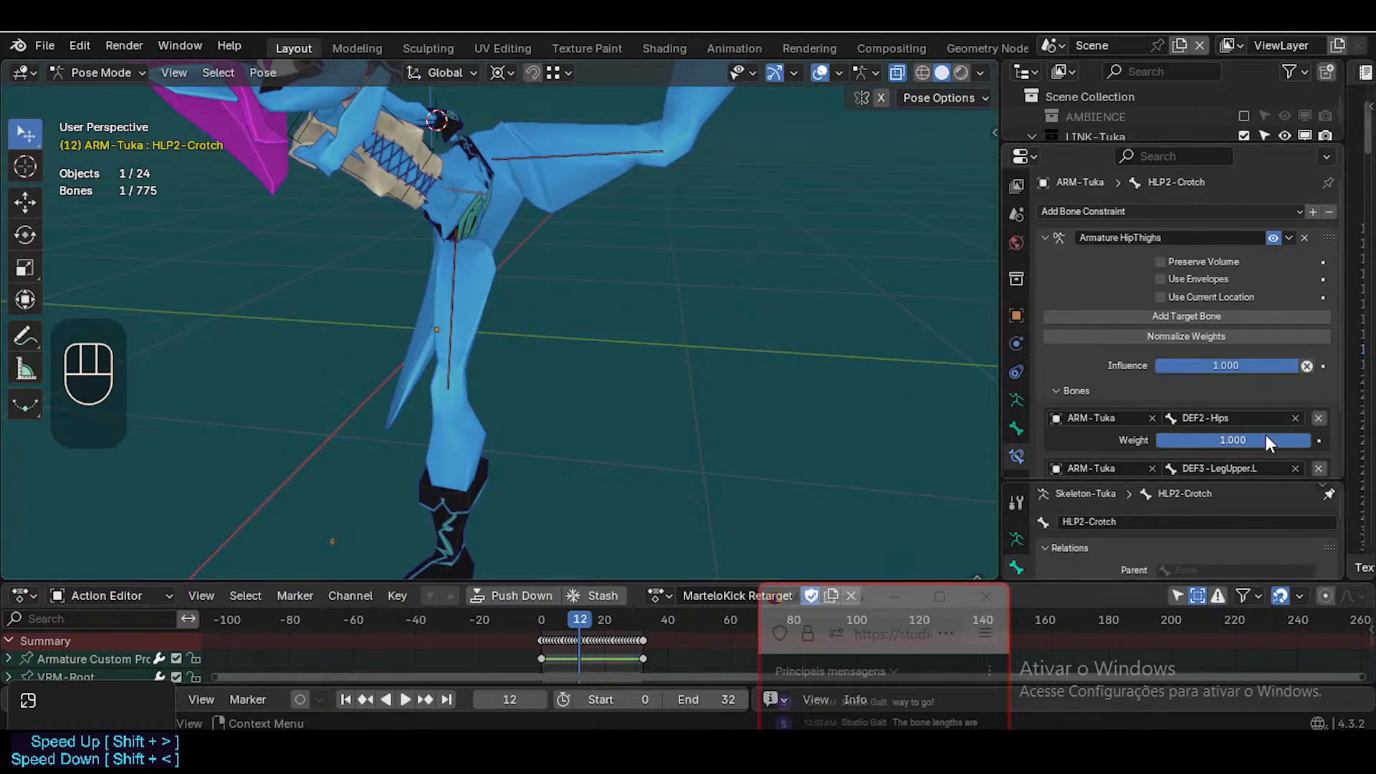
scroll(1266, 434, "down", 2)
scroll(1208, 362, "up", 2)
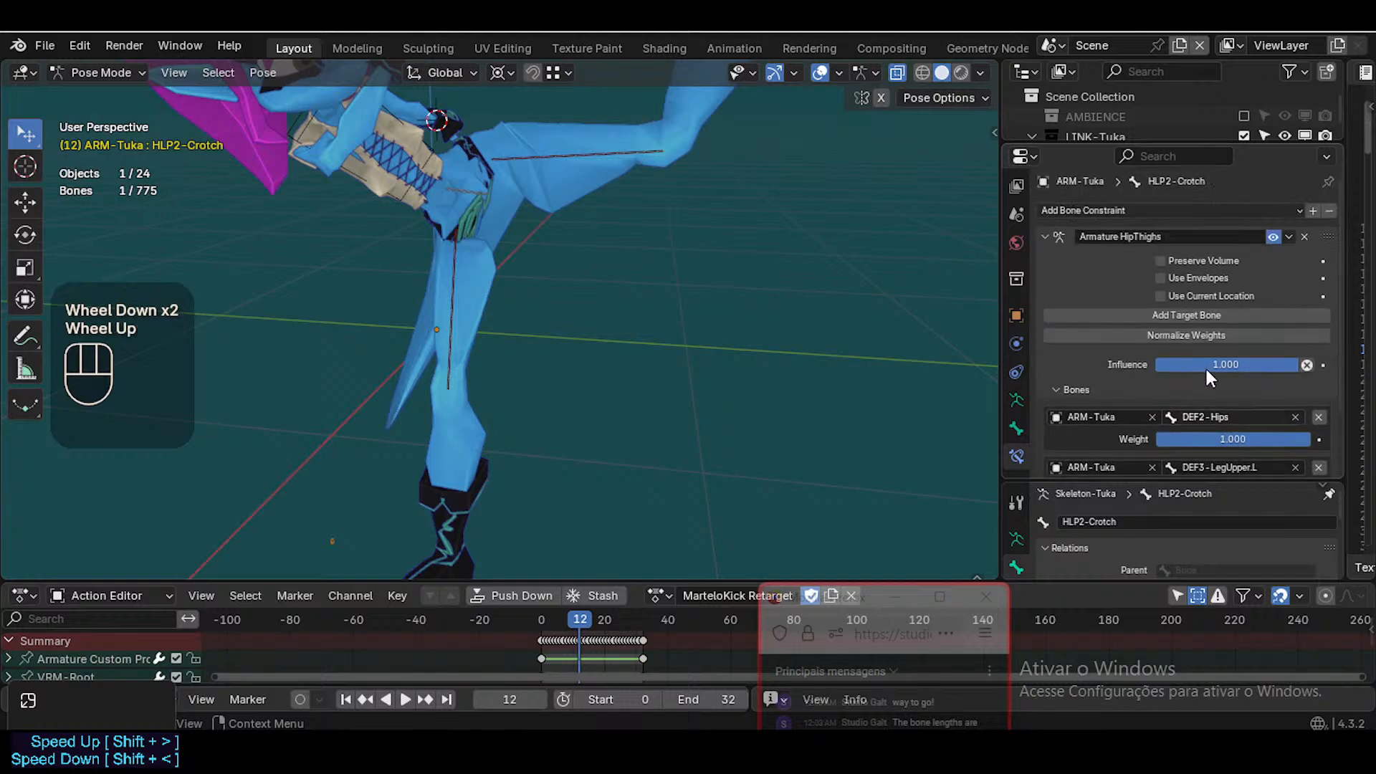
scroll(1211, 396, "down", 2)
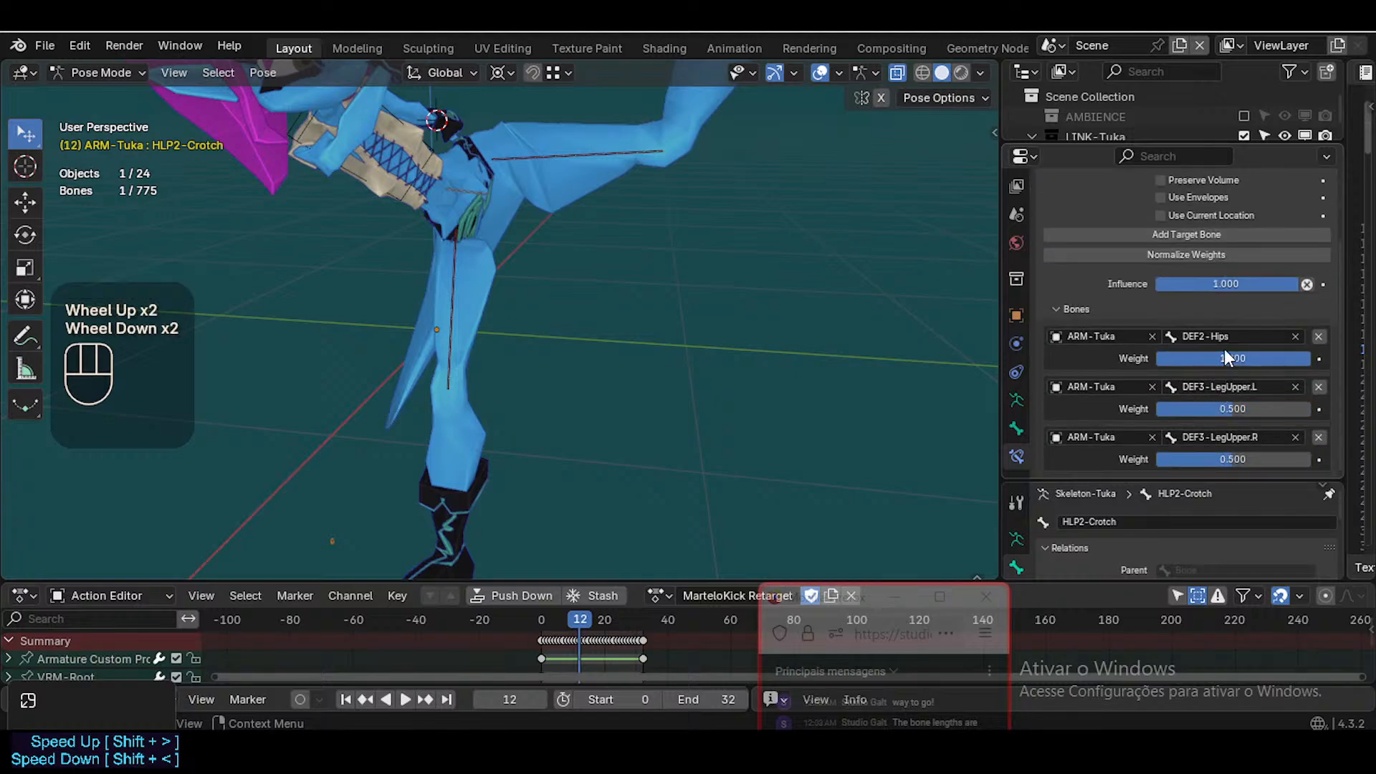
Try removing the DEF2-Hips target from the HipThighs constraint, and undo the removal
left_click_drag(1244, 360, 1312, 360)
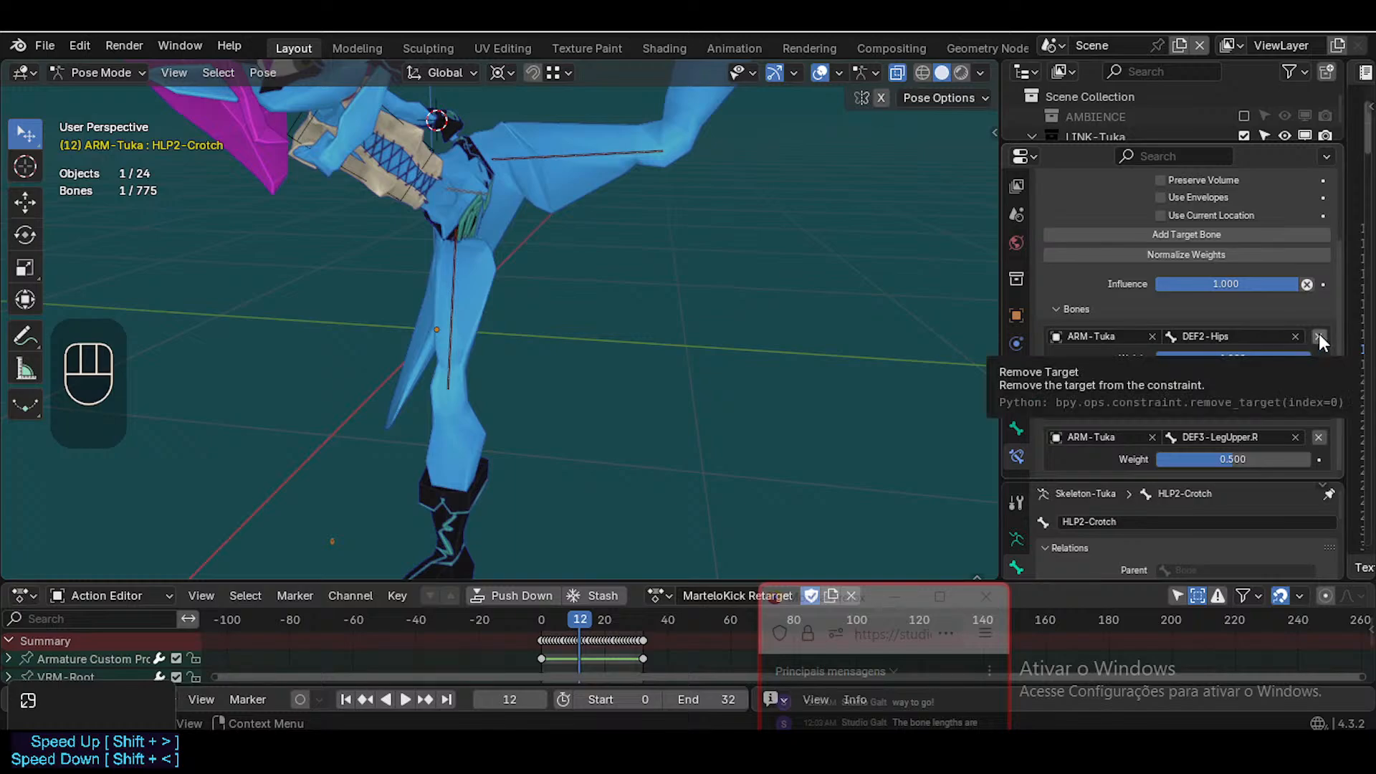
left_click(1319, 337)
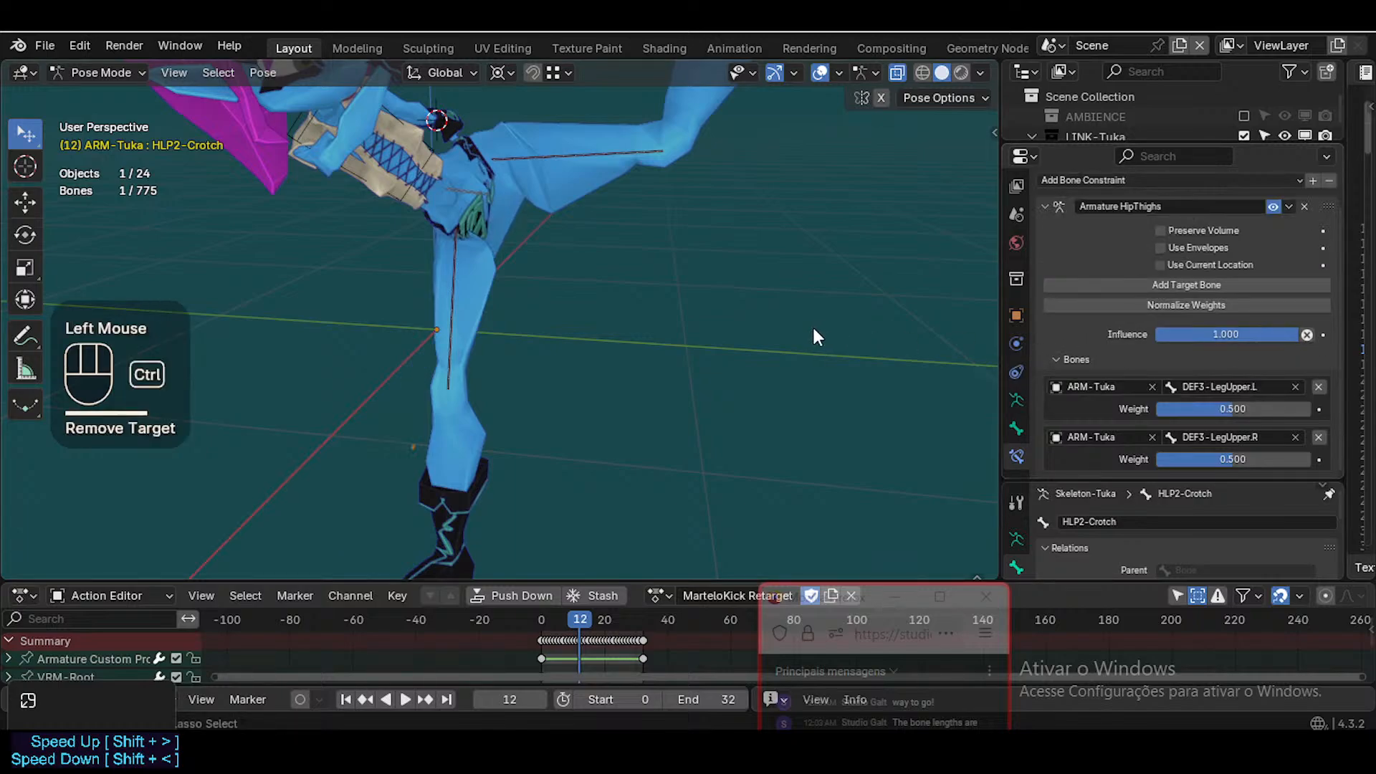
key("ctrl+z")
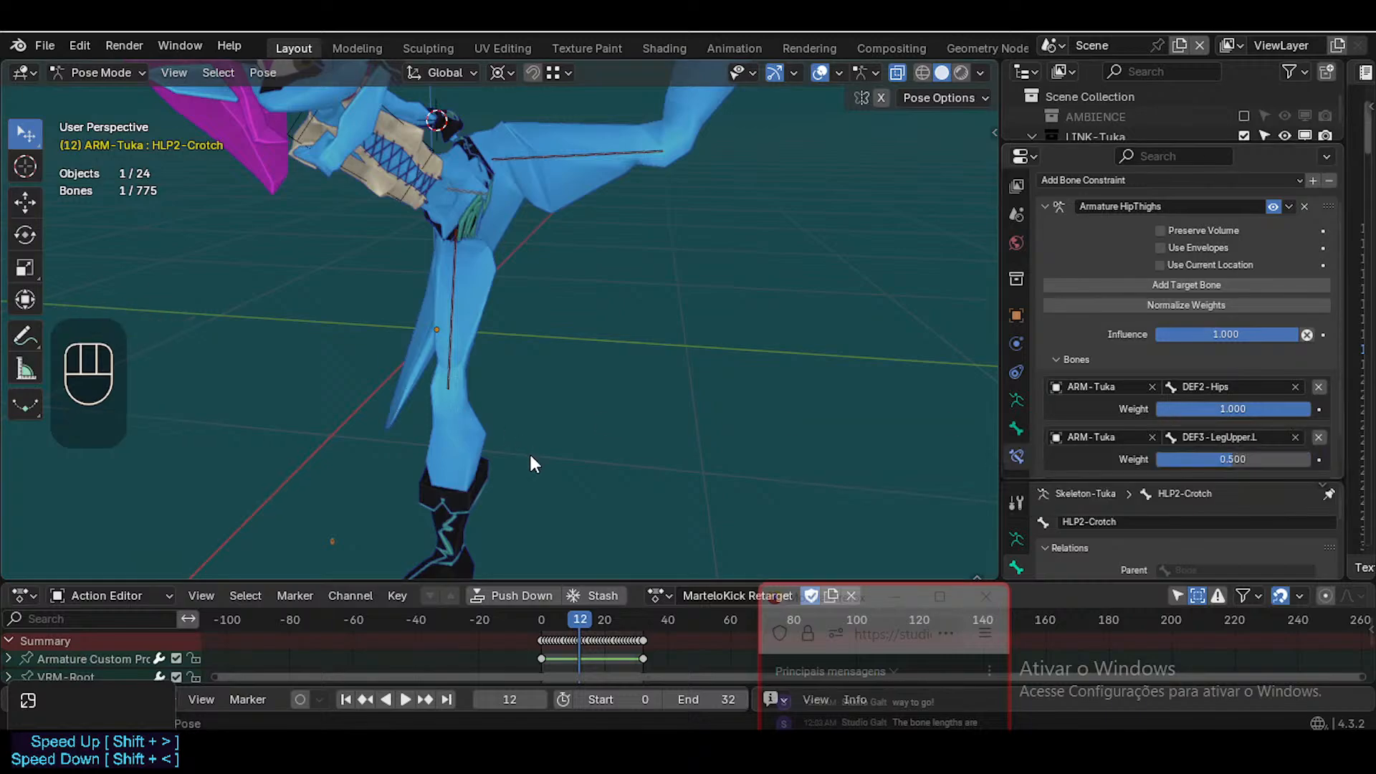
Review HLP2-Crotch's HipThighs targets and bone relations, moving the overlapping Firefox window aside
scroll(1182, 364, "up", 2)
scroll(1181, 364, "down", 2)
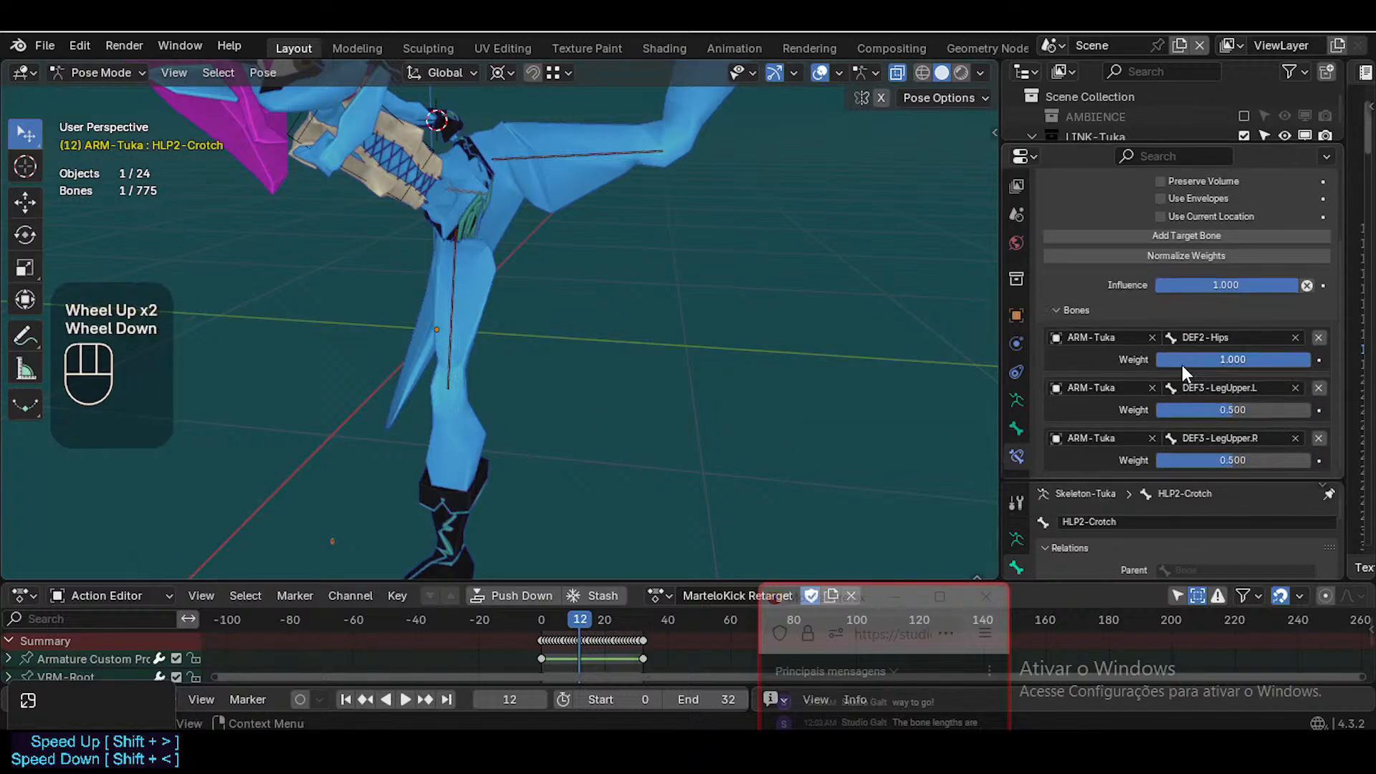
scroll(1224, 317, "down", 2)
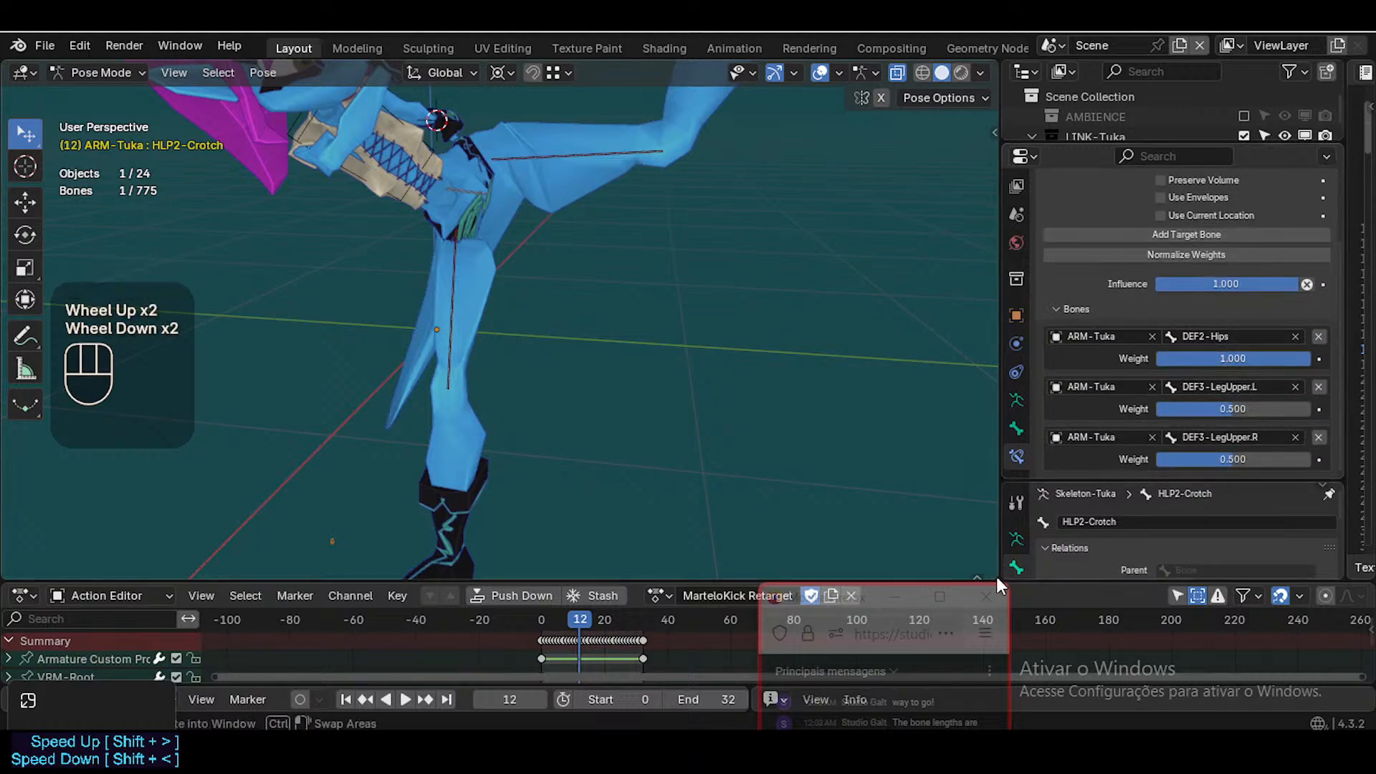
left_click_drag(869, 613, 1194, 643)
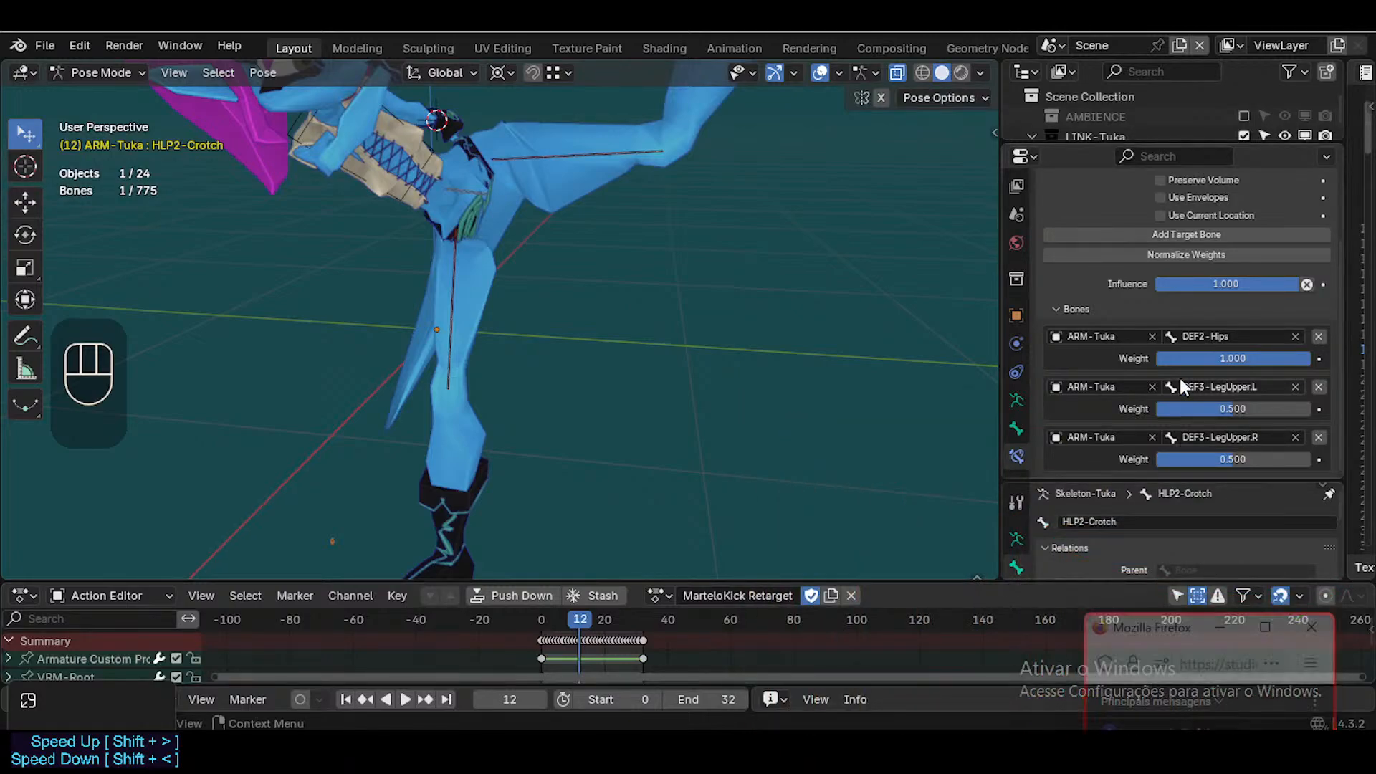
scroll(1207, 537, "down", 2)
scroll(1210, 345, "up", 2)
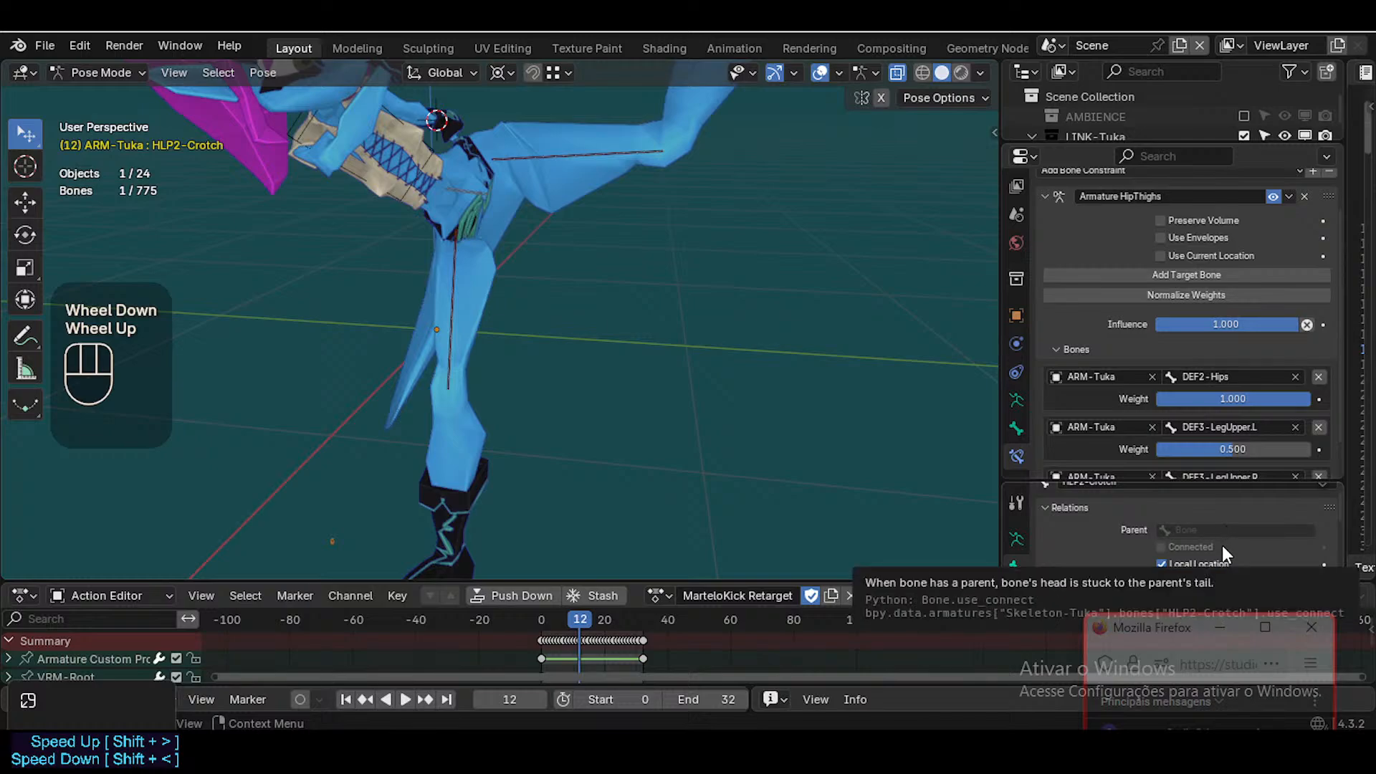
scroll(1167, 354, "up", 4)
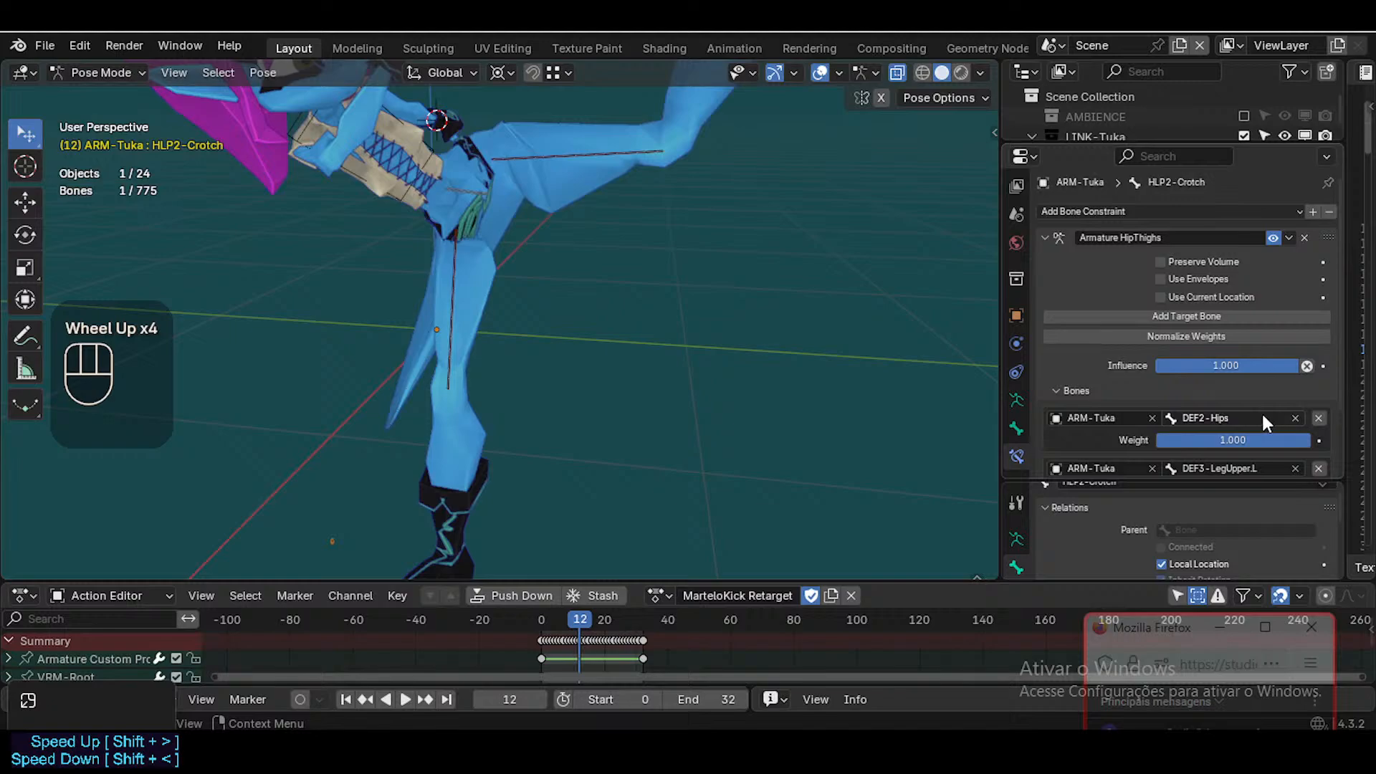
scroll(1262, 412, "down", 3)
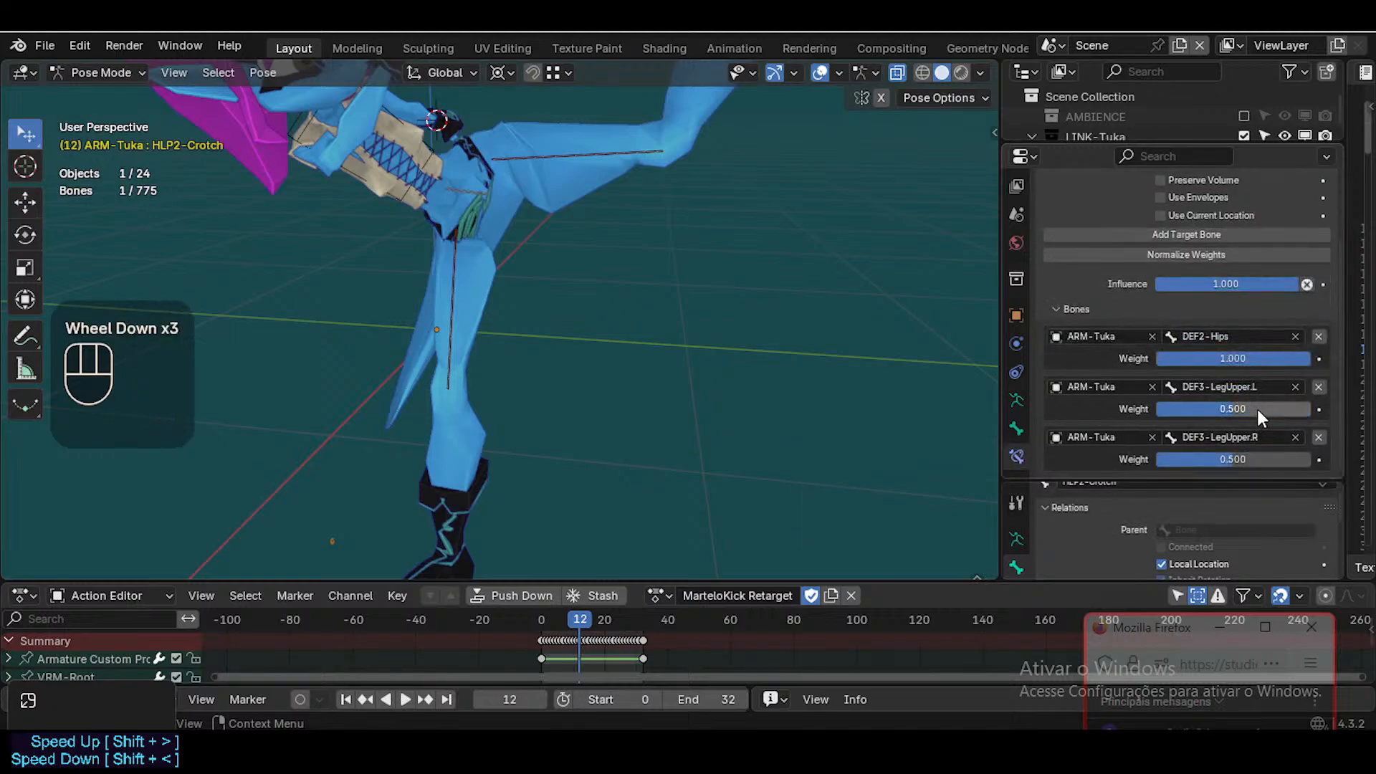
Try lowering the HipThighs target weights to about 0.115 for DEF3-LegUpper.L and 0.131 for DEF3-LegUpper.R
mouse_move(1235, 408)
left_mouse_down()
mouse_move(1267, 408)
mouse_move(1219, 408)
left_mouse_up()
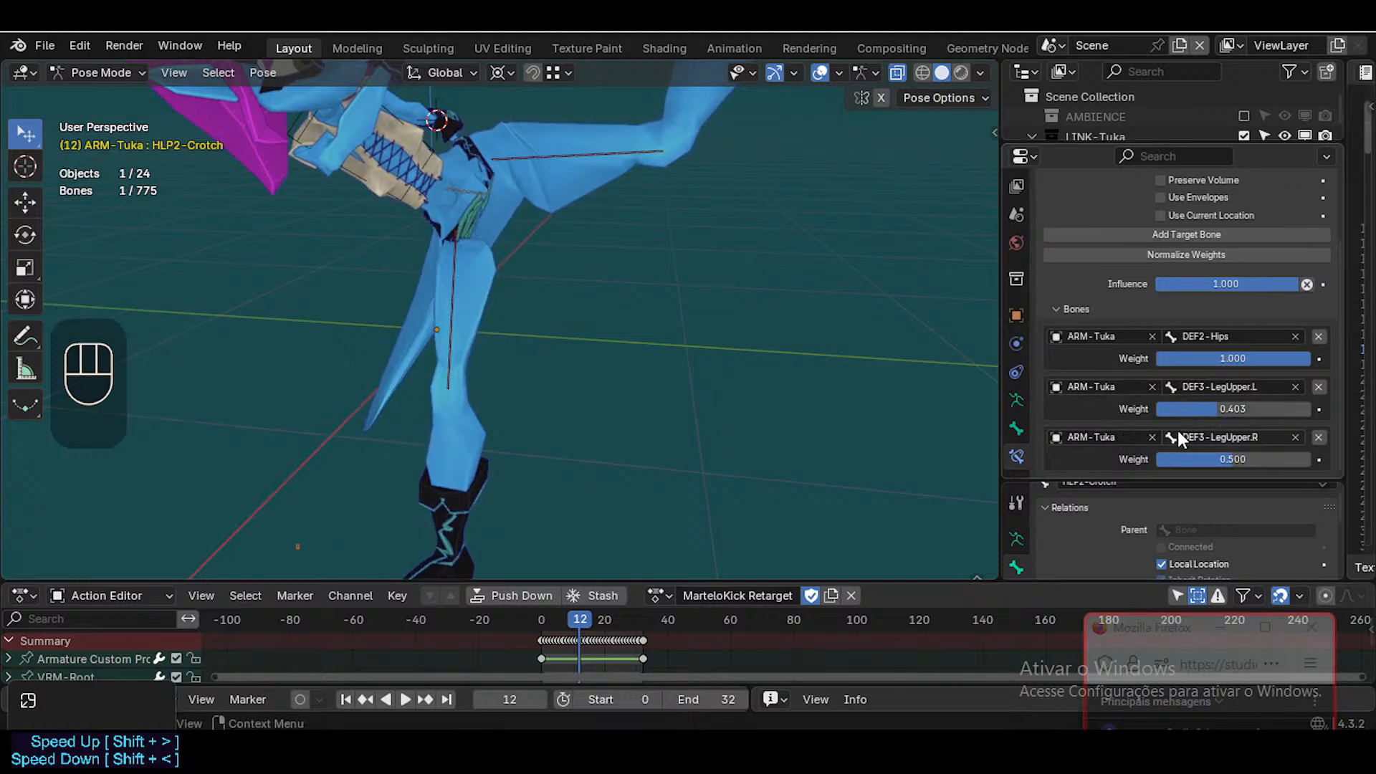
mouse_move(1240, 460)
left_mouse_down()
mouse_move(1199, 459)
mouse_move(1240, 456)
left_mouse_up()
left_click_drag(1237, 409, 1192, 409)
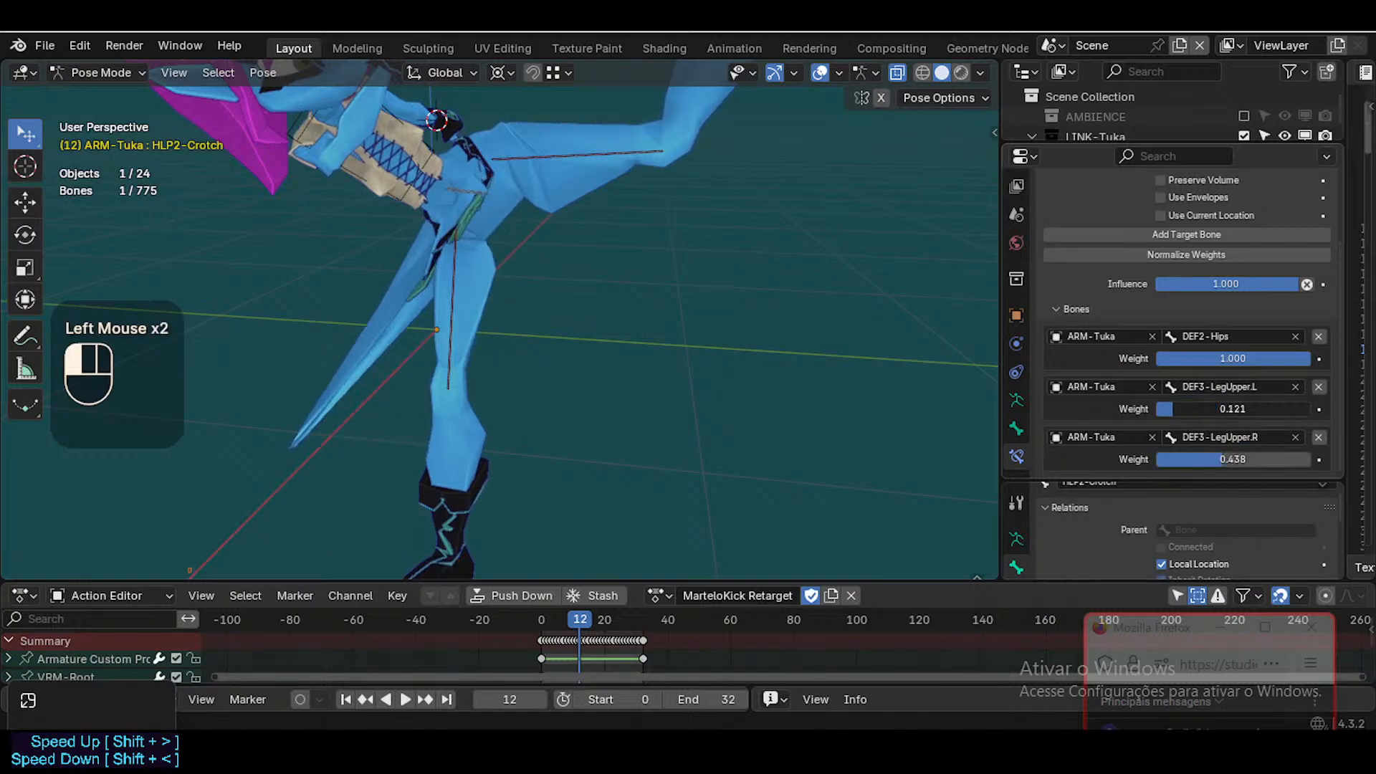
left_click_drag(1198, 460, 1158, 459)
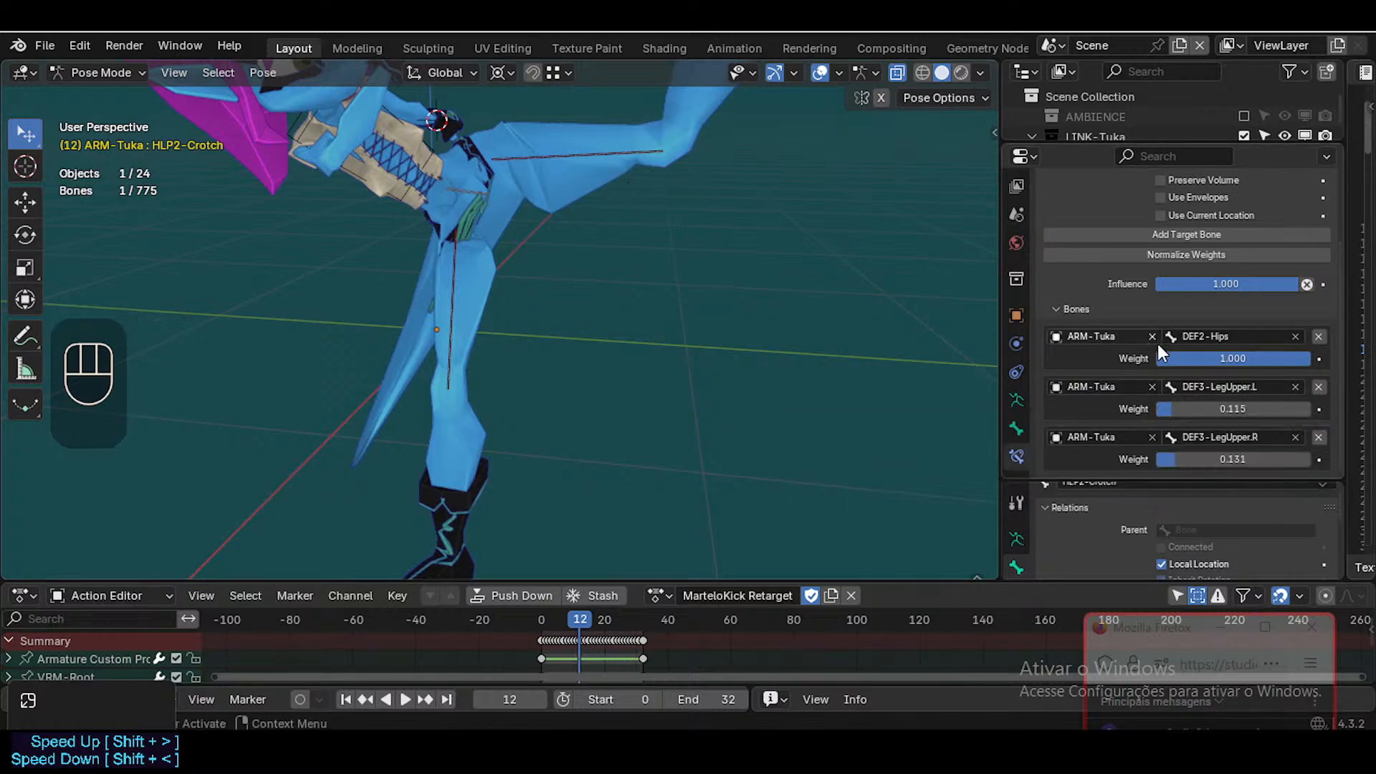
Try weights of 1.0 for DEF3-LegUpper.L and 0 for DEF3-LegUpper.R, and start and cancel a move of HLP2-Crotch
left_click_drag(1198, 410, 1334, 410)
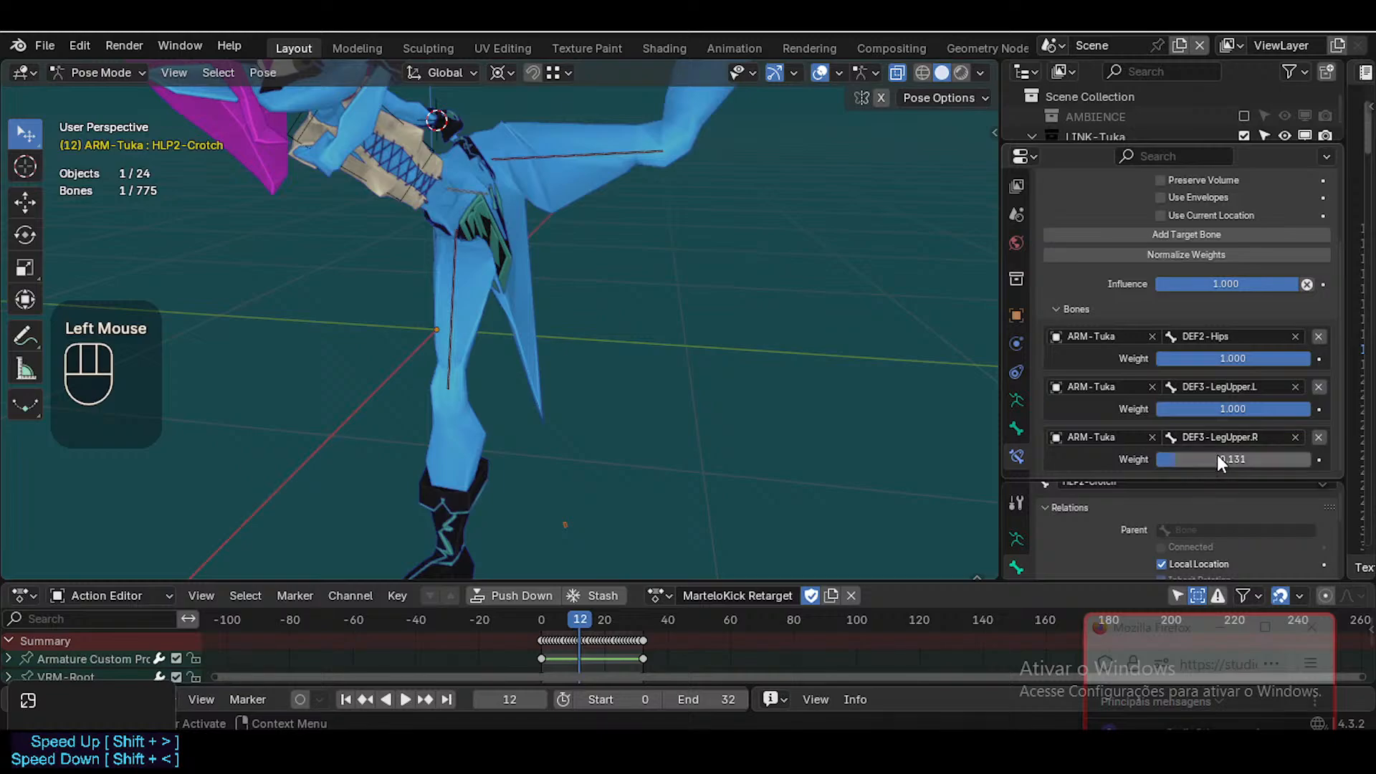
left_click_drag(1221, 460, 1156, 460)
key("g")
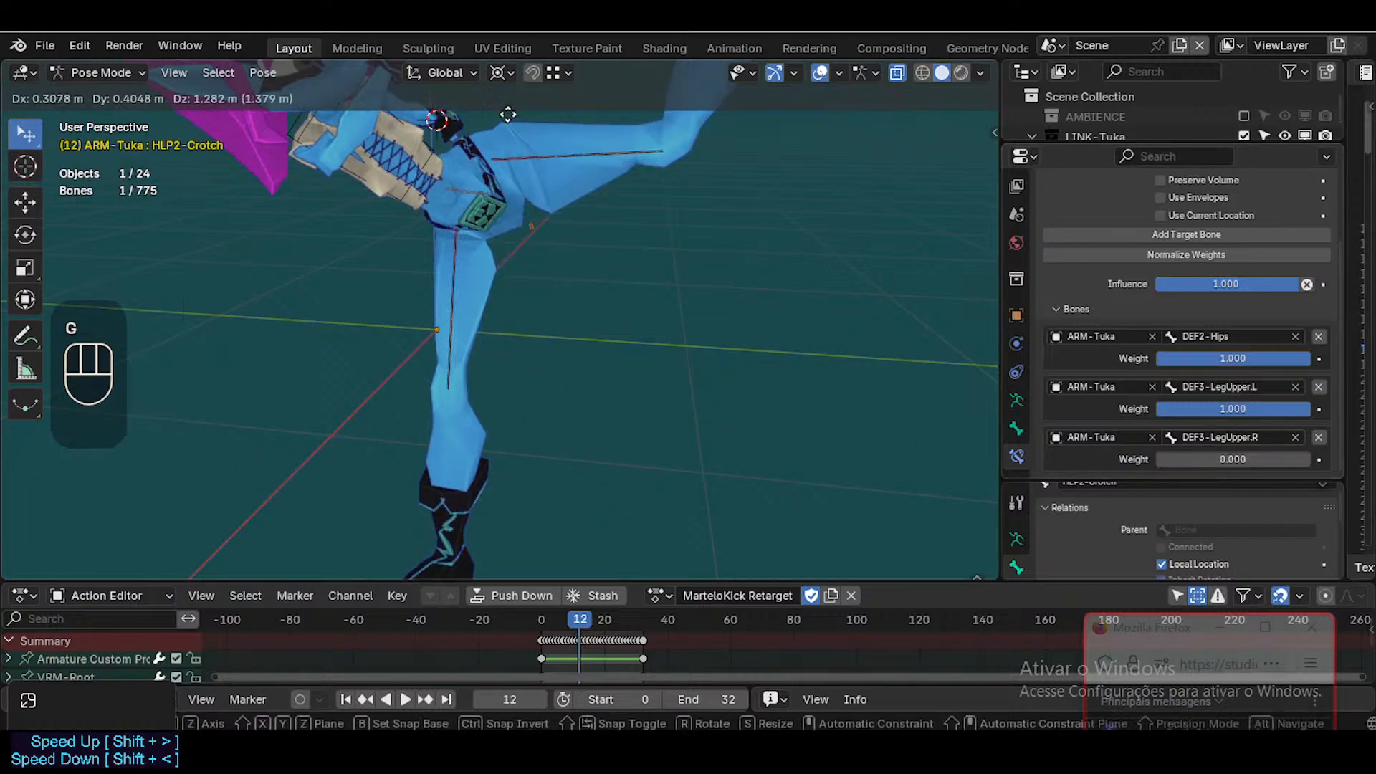
key("Escape")
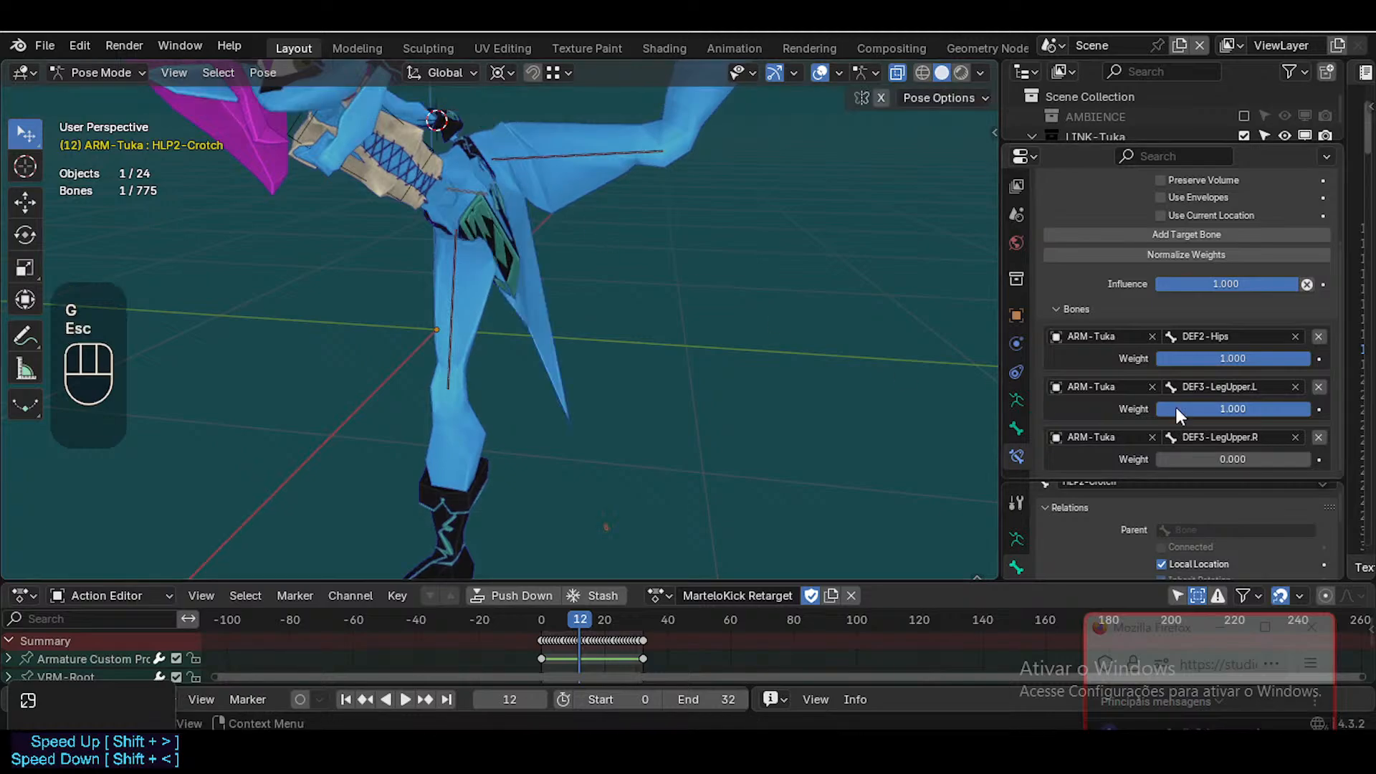
Try rebalancing the three HipThighs target weights, with DEF2-Hips at about 0.344 and DEF3-LegUpper.R at 1.0
left_click_drag(1236, 359, 1114, 358)
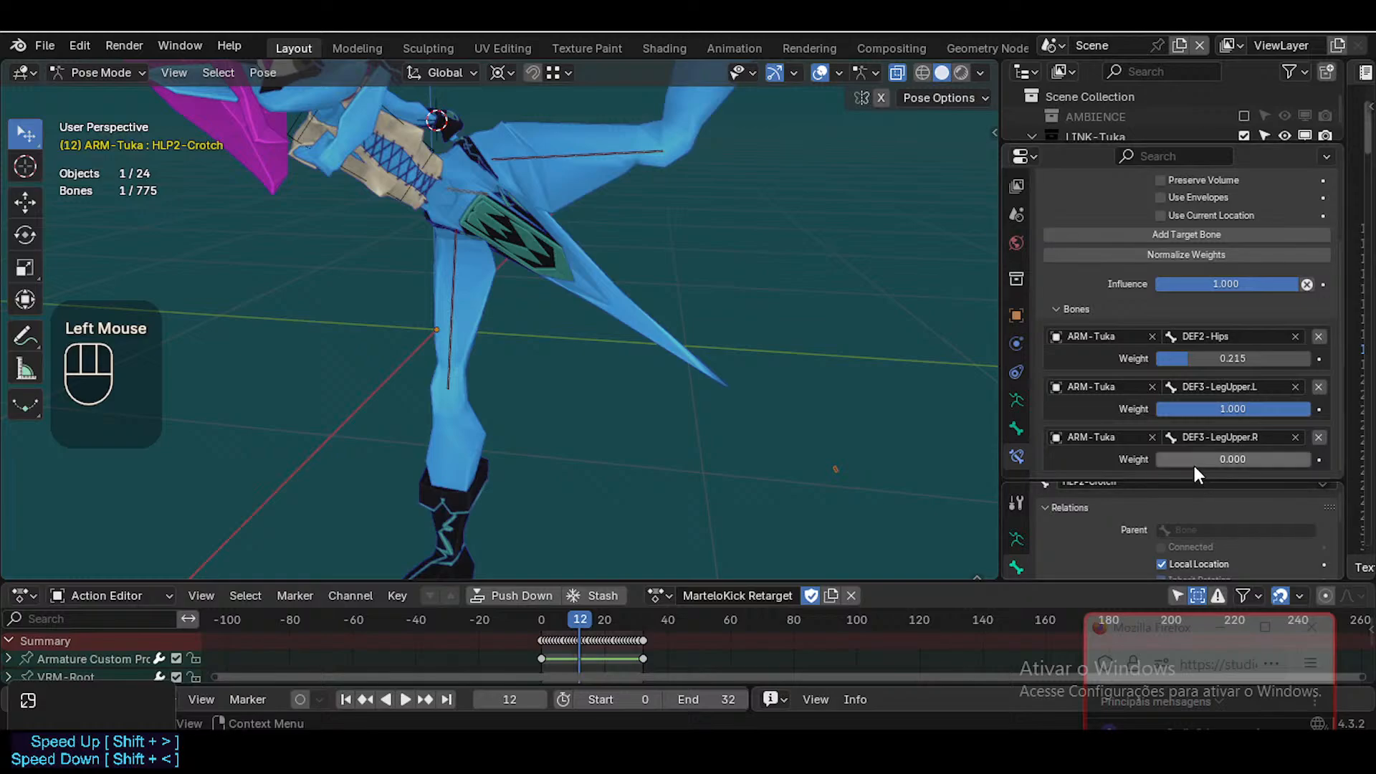
left_click_drag(1196, 459, 1244, 459)
left_click_drag(1272, 409, 1179, 408)
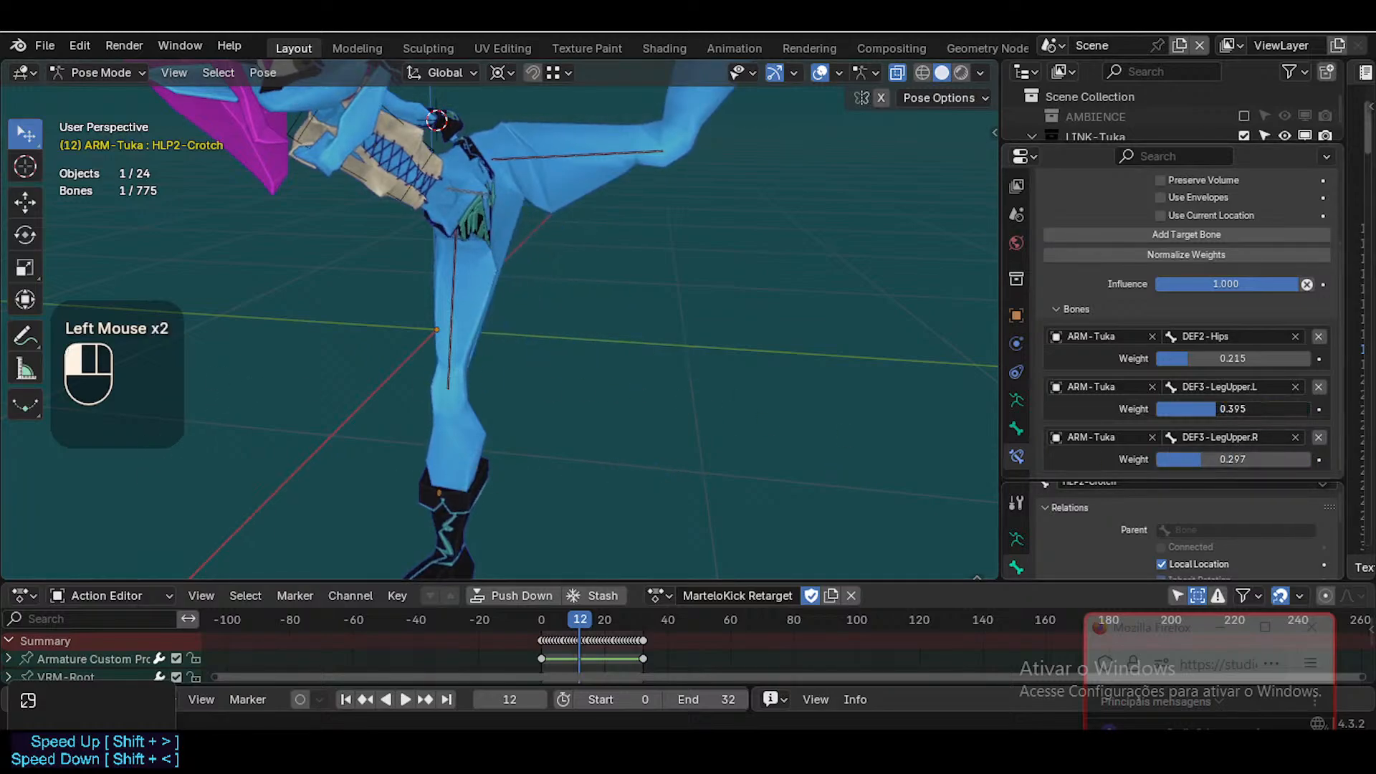
left_click_drag(1234, 459, 1310, 458)
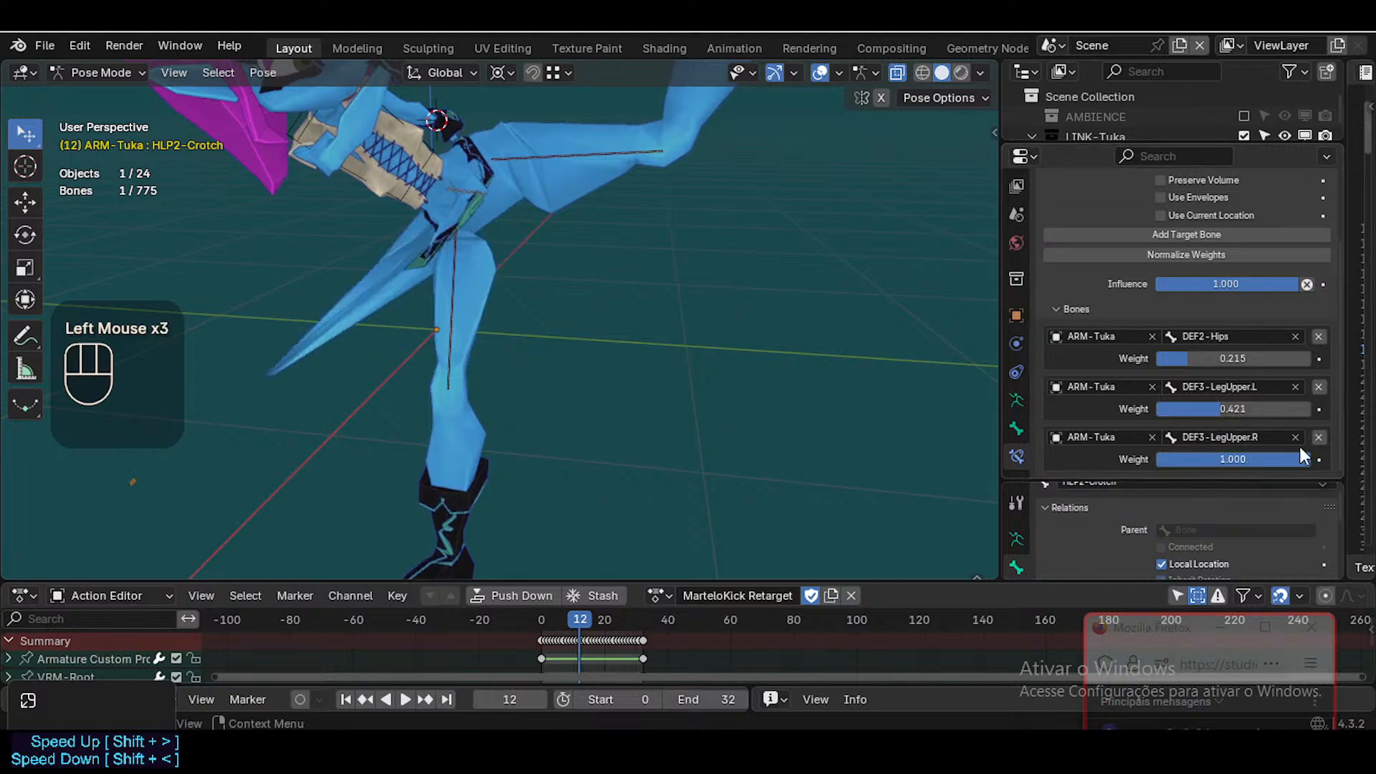
left_click_drag(1240, 409, 1311, 409)
mouse_move(1223, 361)
left_mouse_down()
mouse_move(1284, 361)
mouse_move(1205, 361)
mouse_move(1217, 362)
left_mouse_up()
scroll(1217, 340, "up", 4)
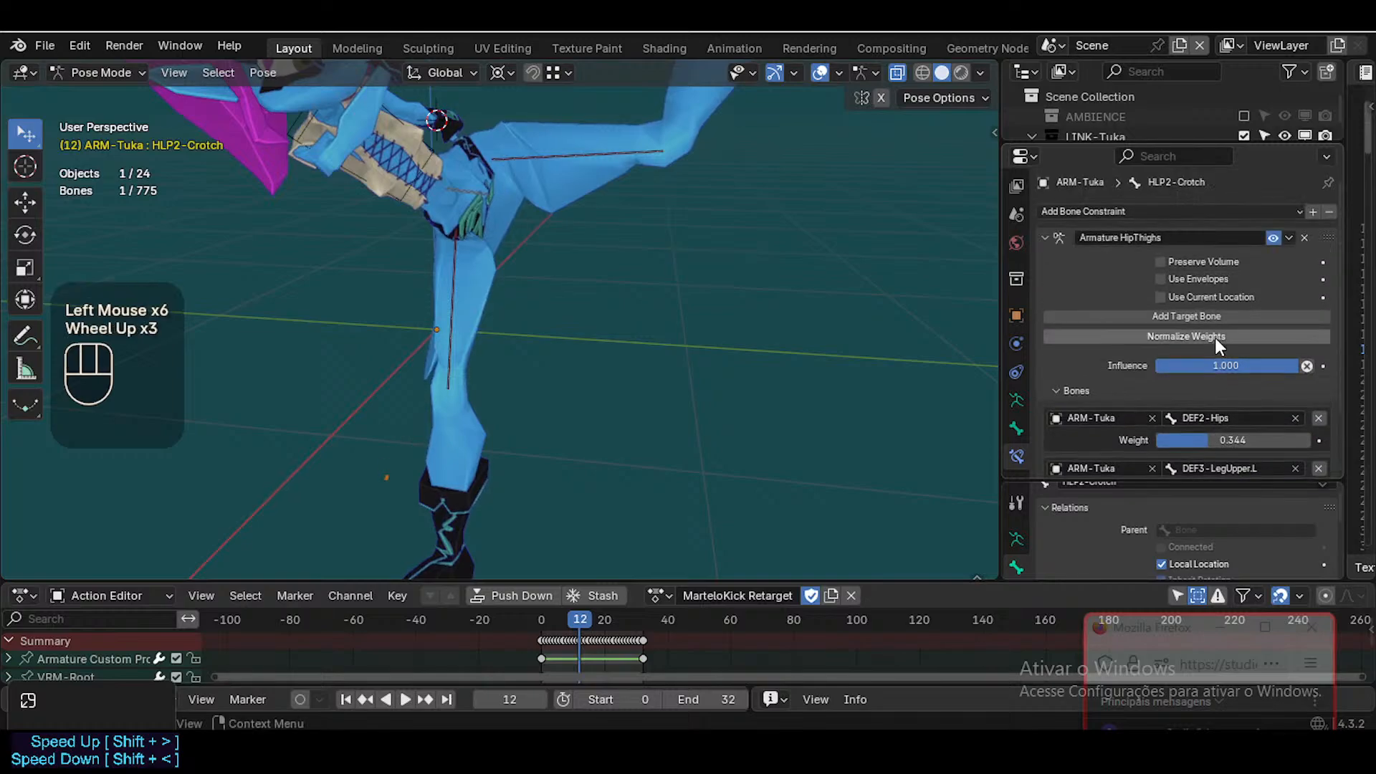
Delete the HipThighs Armature constraint from HLP2-Crotch
left_click(1303, 240)
scroll(421, 290, "down", 2)
scroll(437, 302, "up", 1)
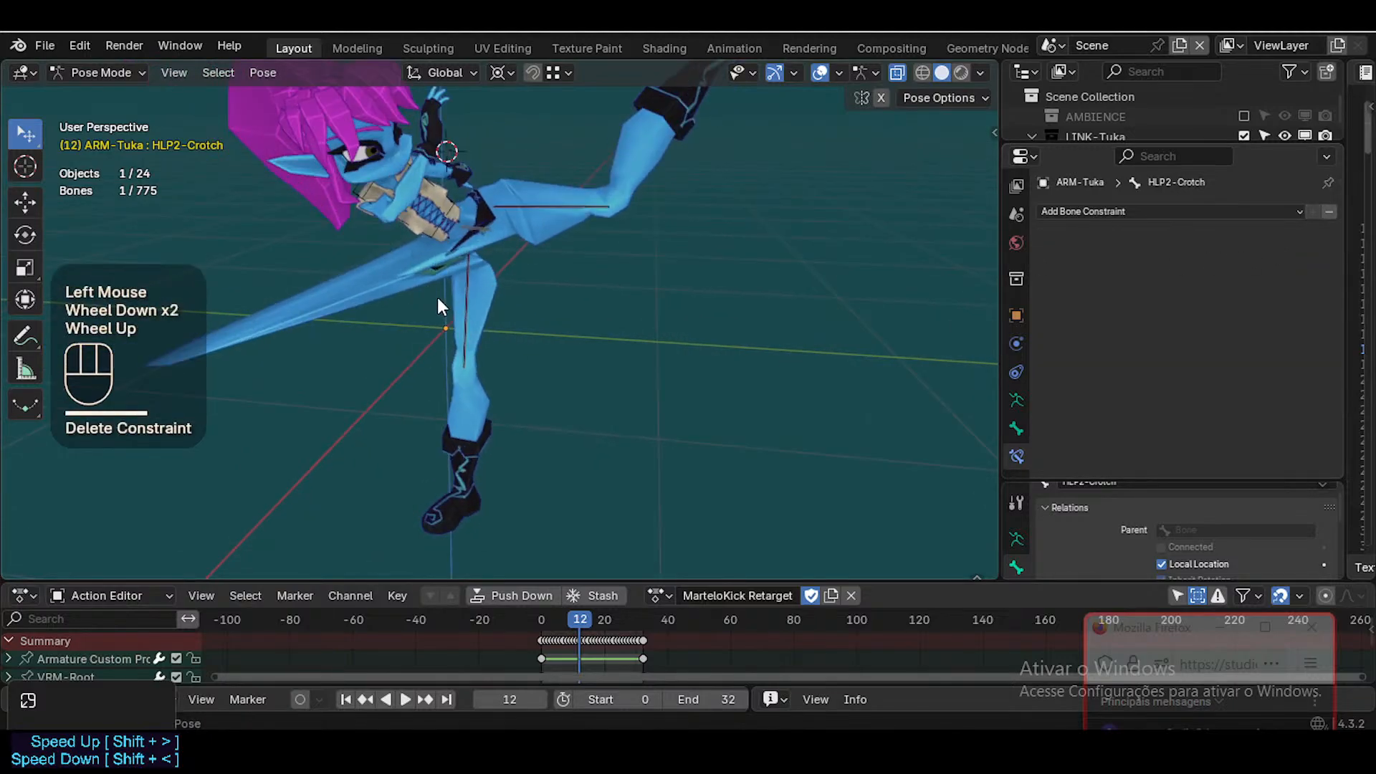
Switch ARM-Tuka to Edit Mode and pick out the HLP2-Crotch bone beside the base of DEF2-Hips
key("Tab")
scroll(516, 337, "up", 1)
scroll(516, 336, "up", 1)
key("shift+grave")
key("w")
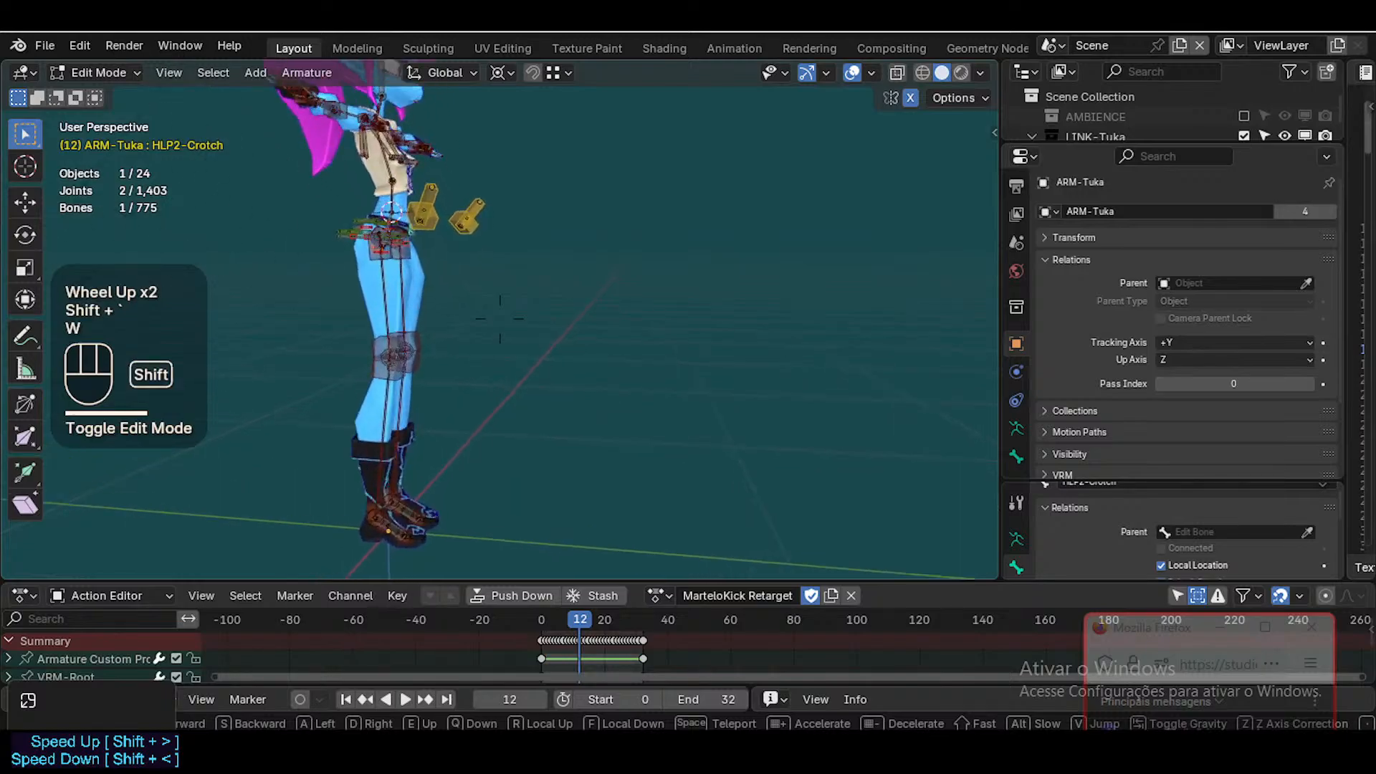
key("d")
key("d")
key("s")
key("d")
key("w")
key("w")
key("w")
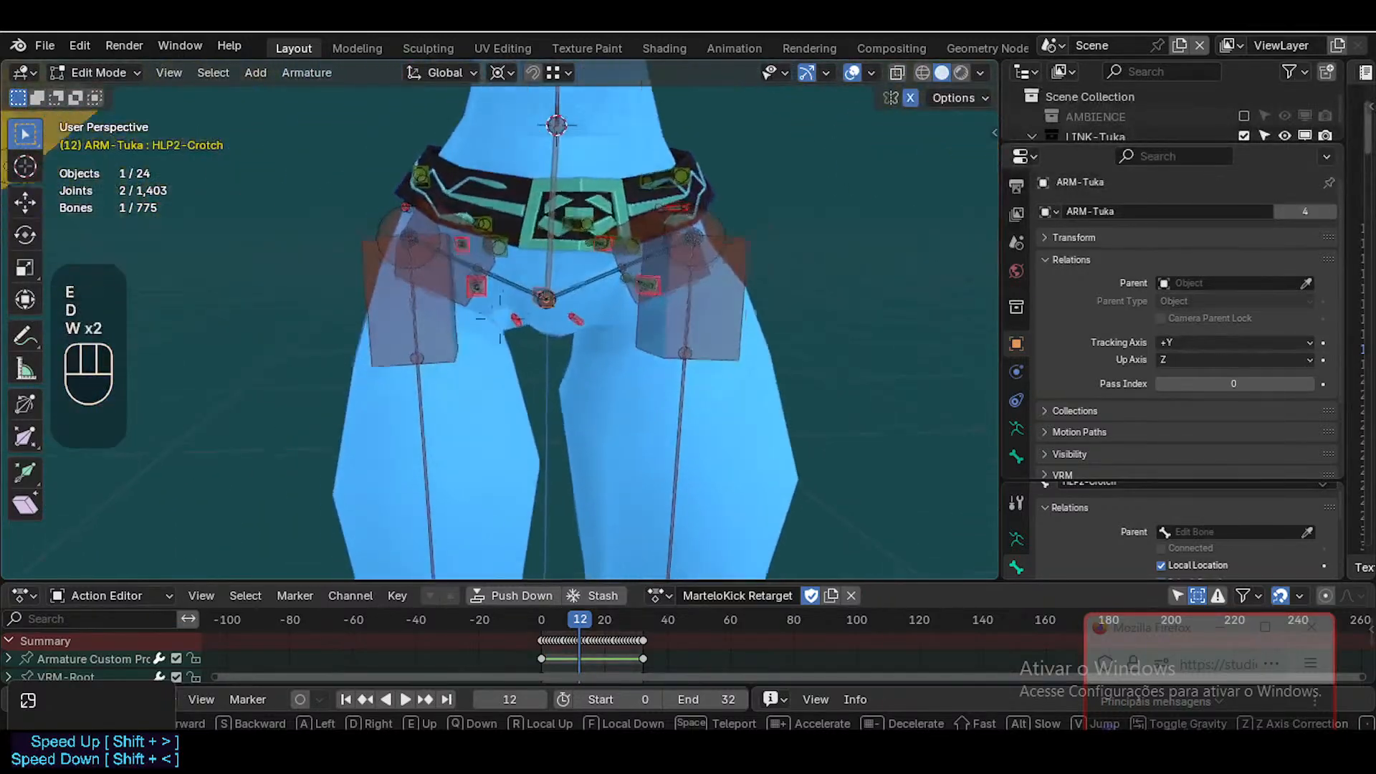
left_click(537, 290)
left_click(557, 253)
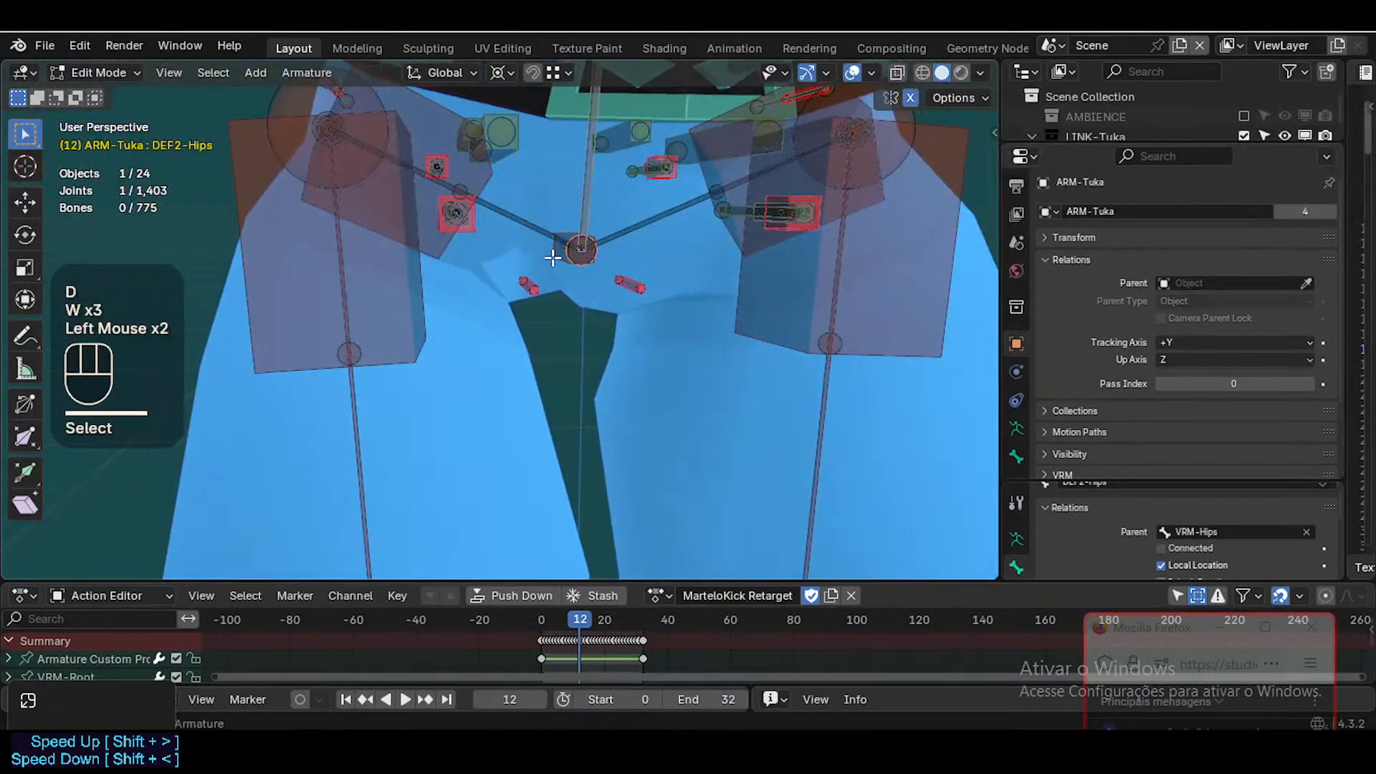
left_click(557, 254)
left_click(557, 254)
Parent HLP2-Crotch to DEF2-Hips and return the armature to Pose Mode
key("shift+grave")
key("w")
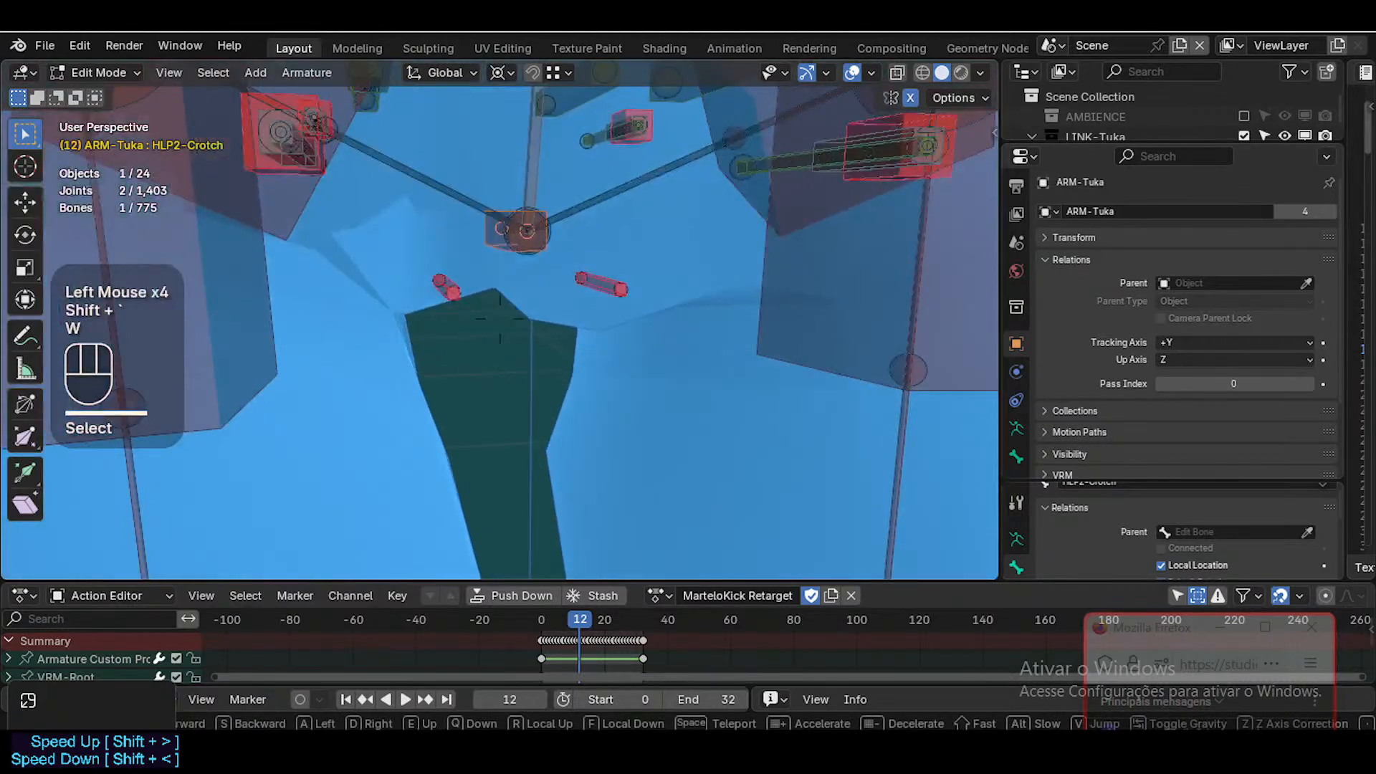
key("s")
left_click(557, 255)
left_click(525, 204, "shift")
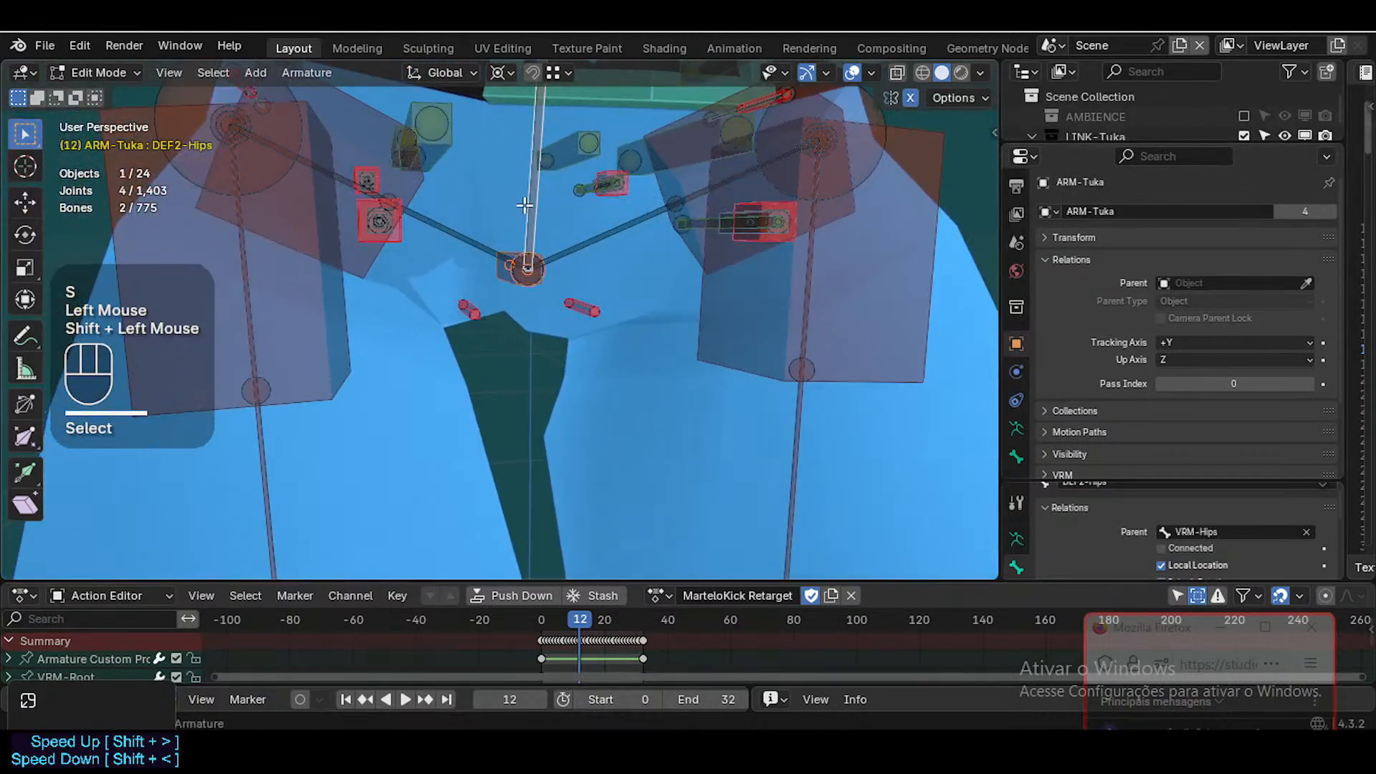
key("ctrl+p")
left_click(524, 204)
key("ctrl+Tab")
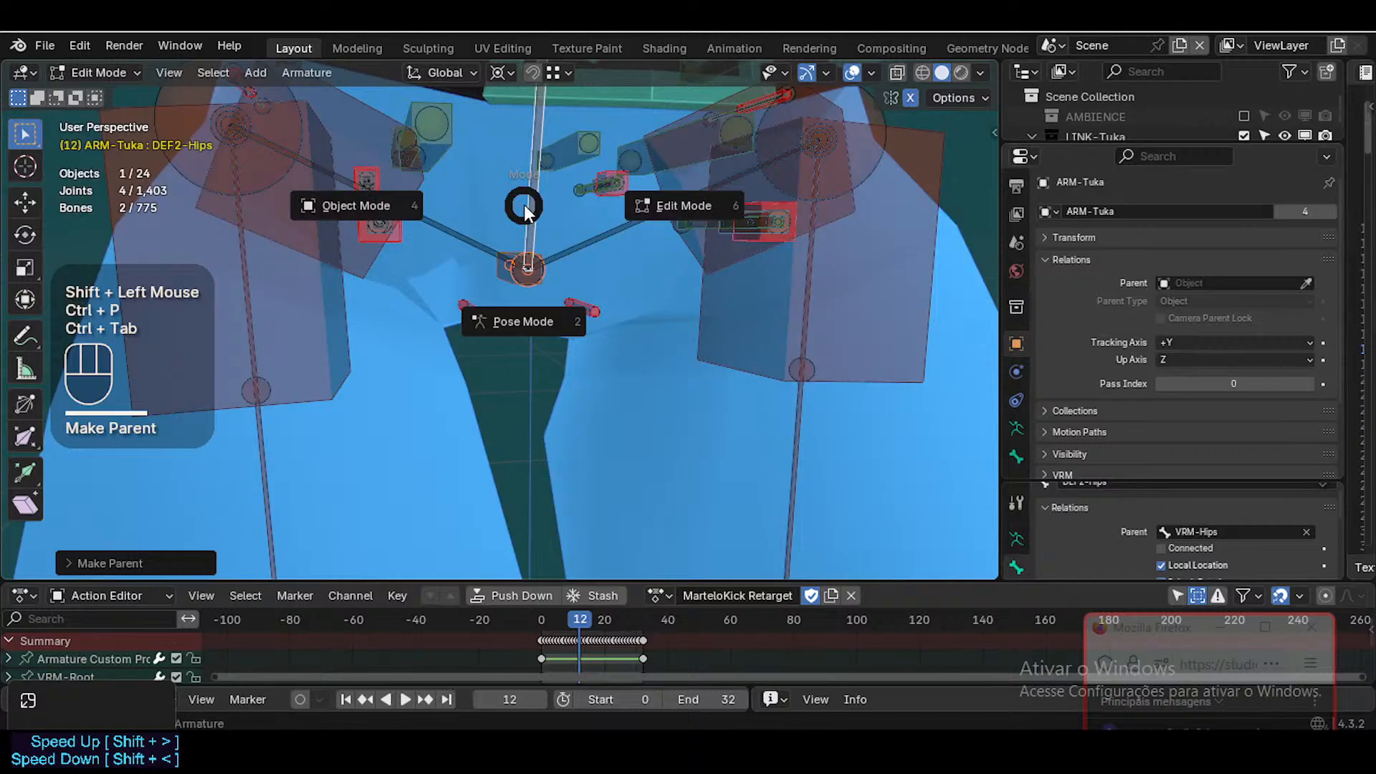
Fly the view in close to the hips at frame 12 and examine the crotch deformation
scroll(531, 239, "down", 6)
key("shift+grave")
key("w")
key("shift+a")
key("shift+a")
key("shift+a")
key("shift+a")
key("shift+a")
key("shift+a")
key("shift+a")
key("shift+a")
key("shift+a")
key("shift+a")
key("shift+a")
key("shift+a")
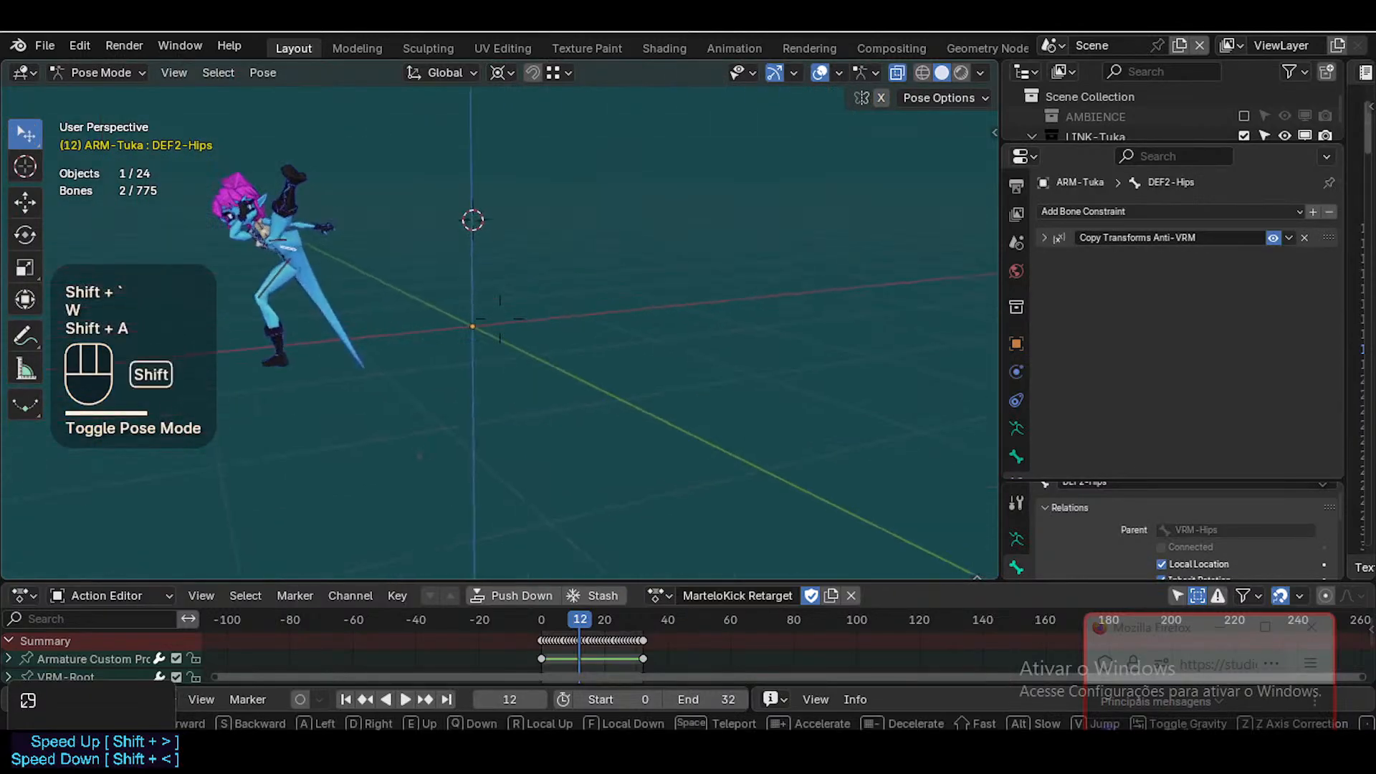
key("e")
key("e")
key("w")
key("d")
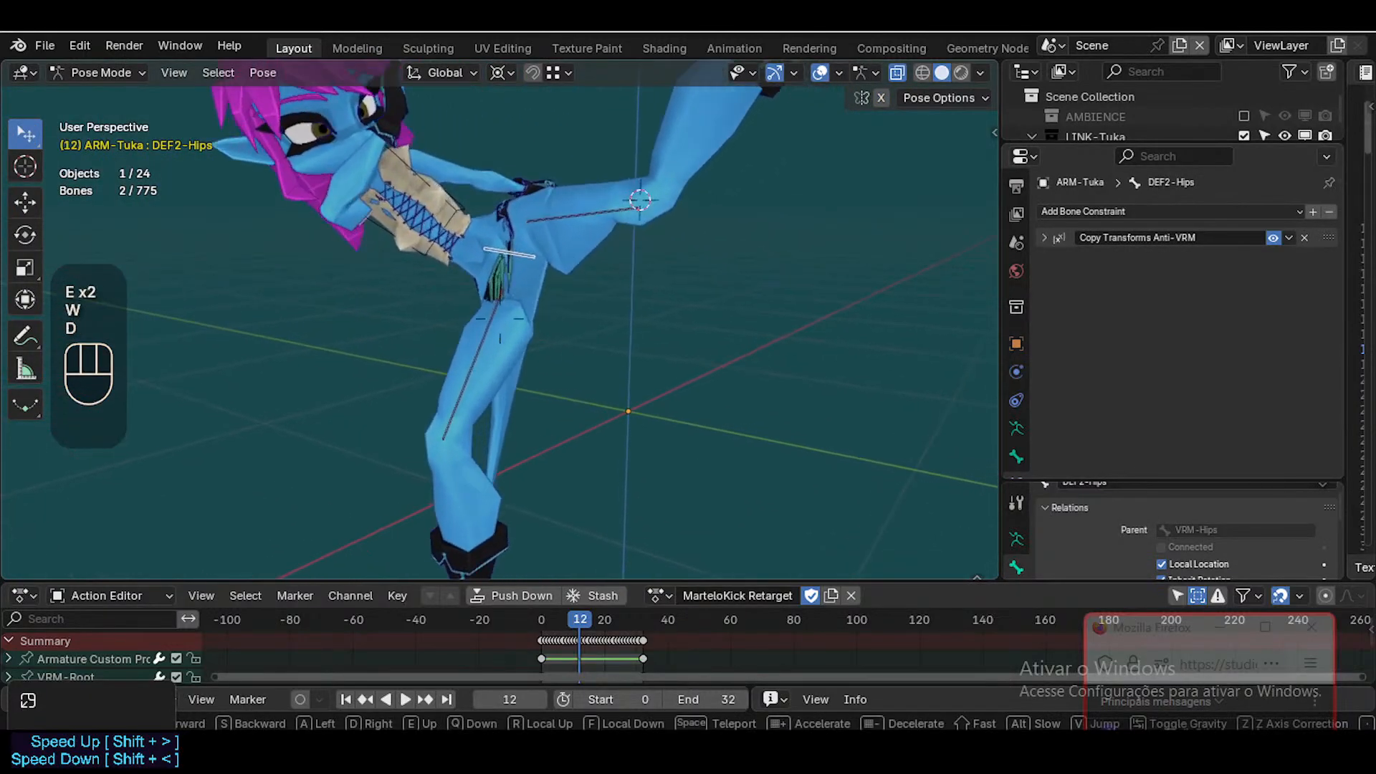
left_click(567, 326)
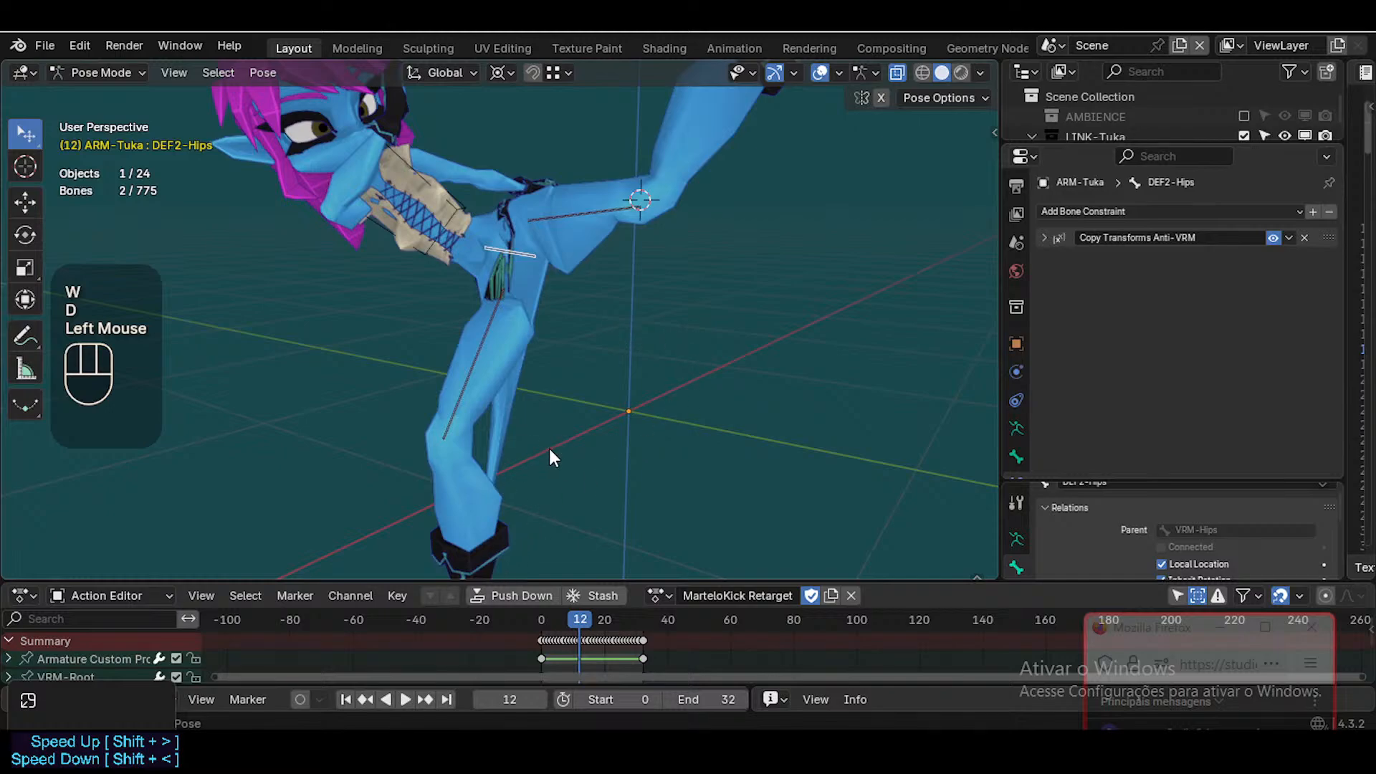
Scrub the animation to frame 9 and select the HLP2-Crotch bone lying far from the character
mouse_move(579, 631)
left_mouse_down()
mouse_move(546, 631)
mouse_move(570, 625)
left_mouse_up()
key("a")
scroll(529, 320, "down", 2)
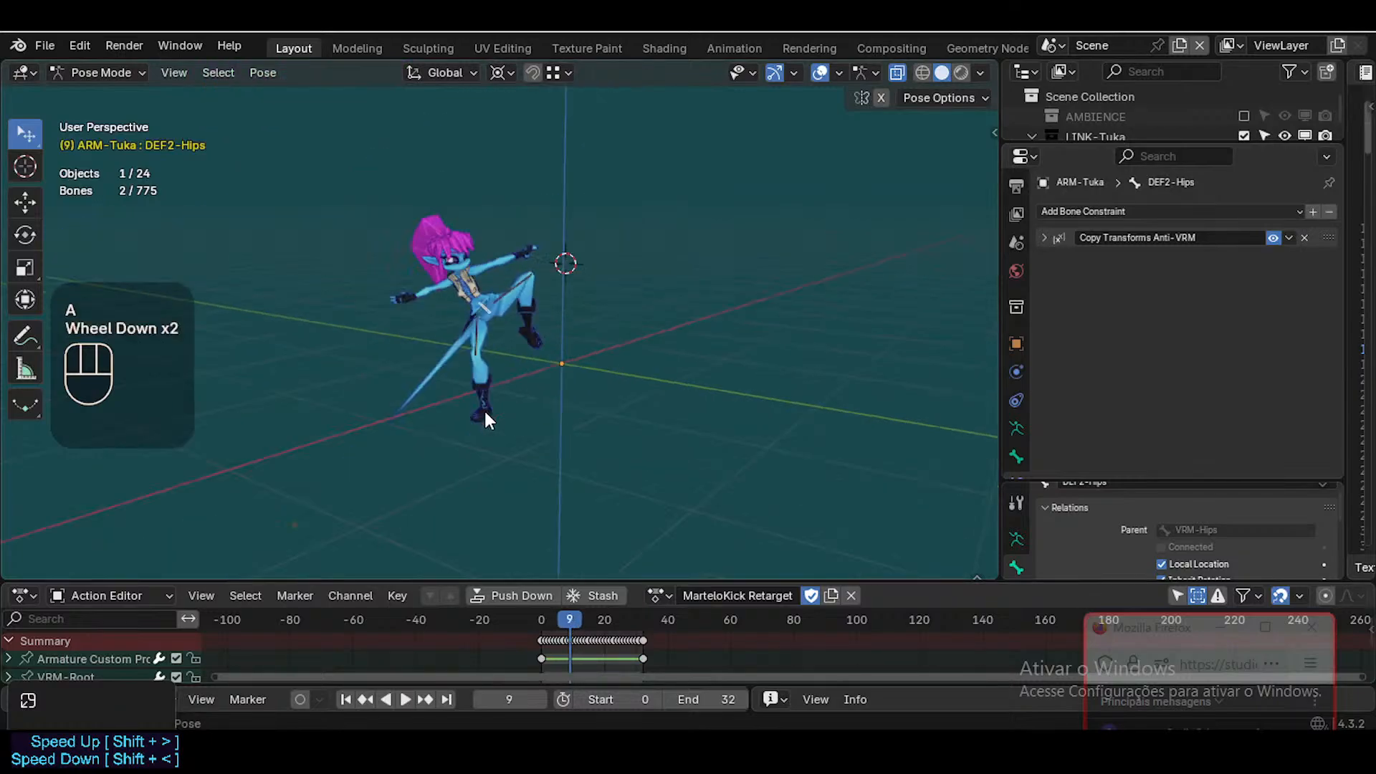
left_click(295, 525)
left_click(296, 526)
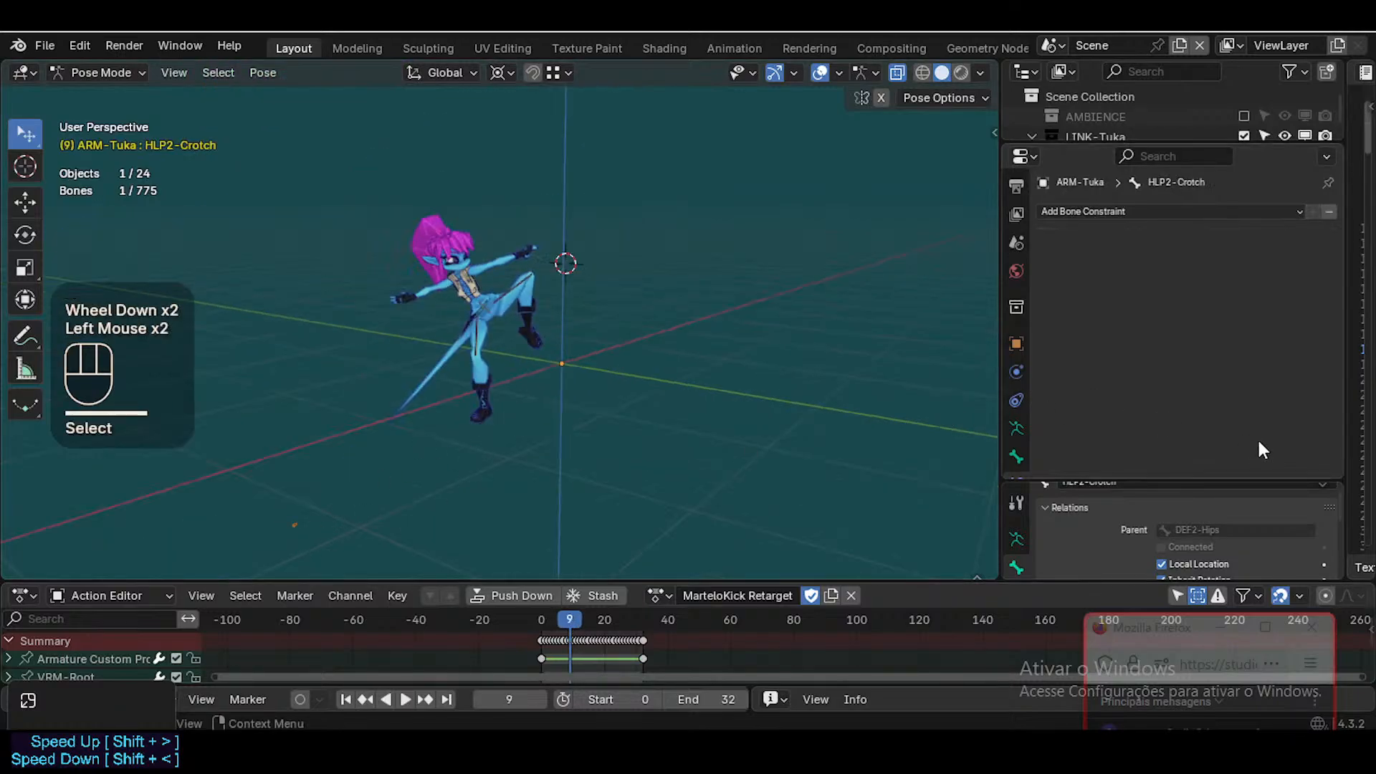
Reselect HLP2-Crotch and check its bone constraints and parent relations against the stretched mesh
mouse_move(1146, 478)
left_mouse_down()
mouse_move(1138, 316)
mouse_move(1153, 472)
left_mouse_up()
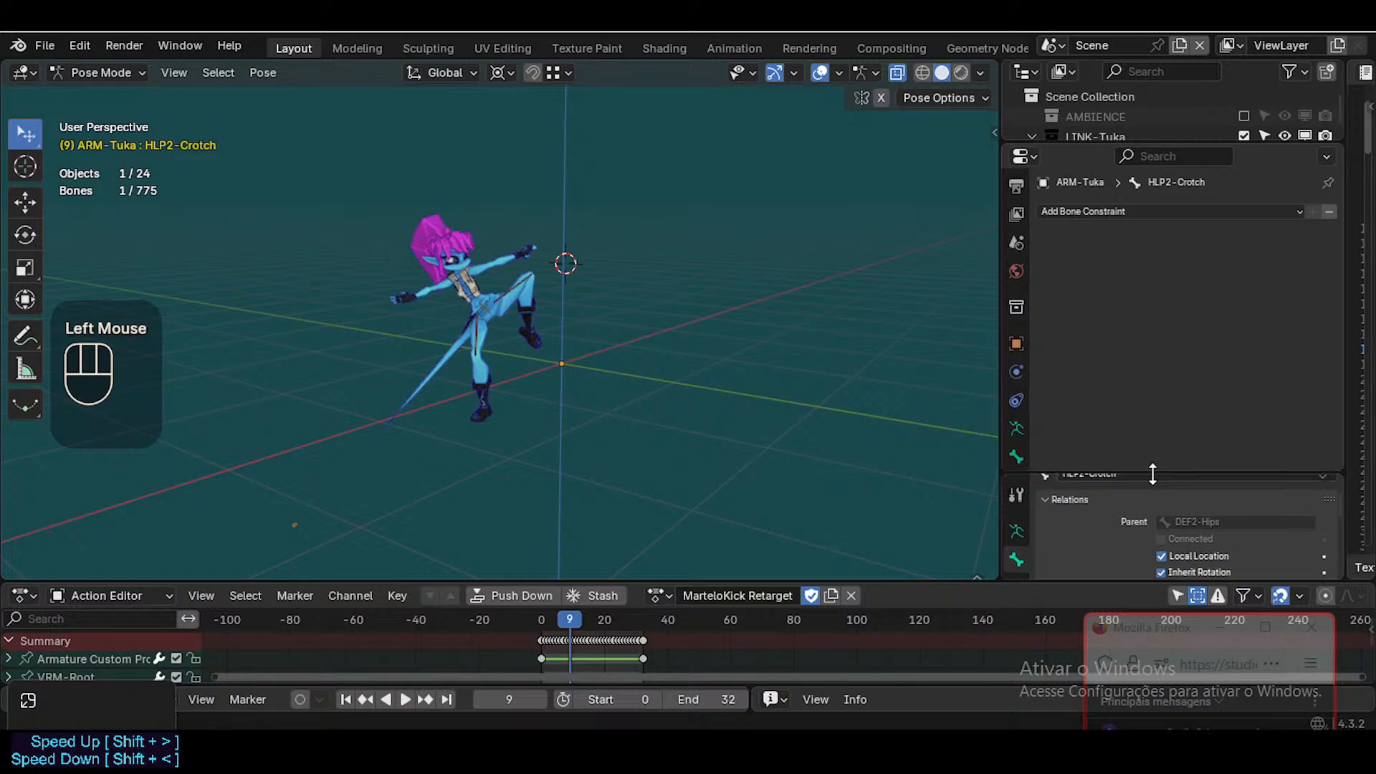
scroll(1124, 509, "up", 2)
scroll(1038, 411, "up", 1)
scroll(1024, 381, "down", 1)
scroll(407, 456, "up", 1)
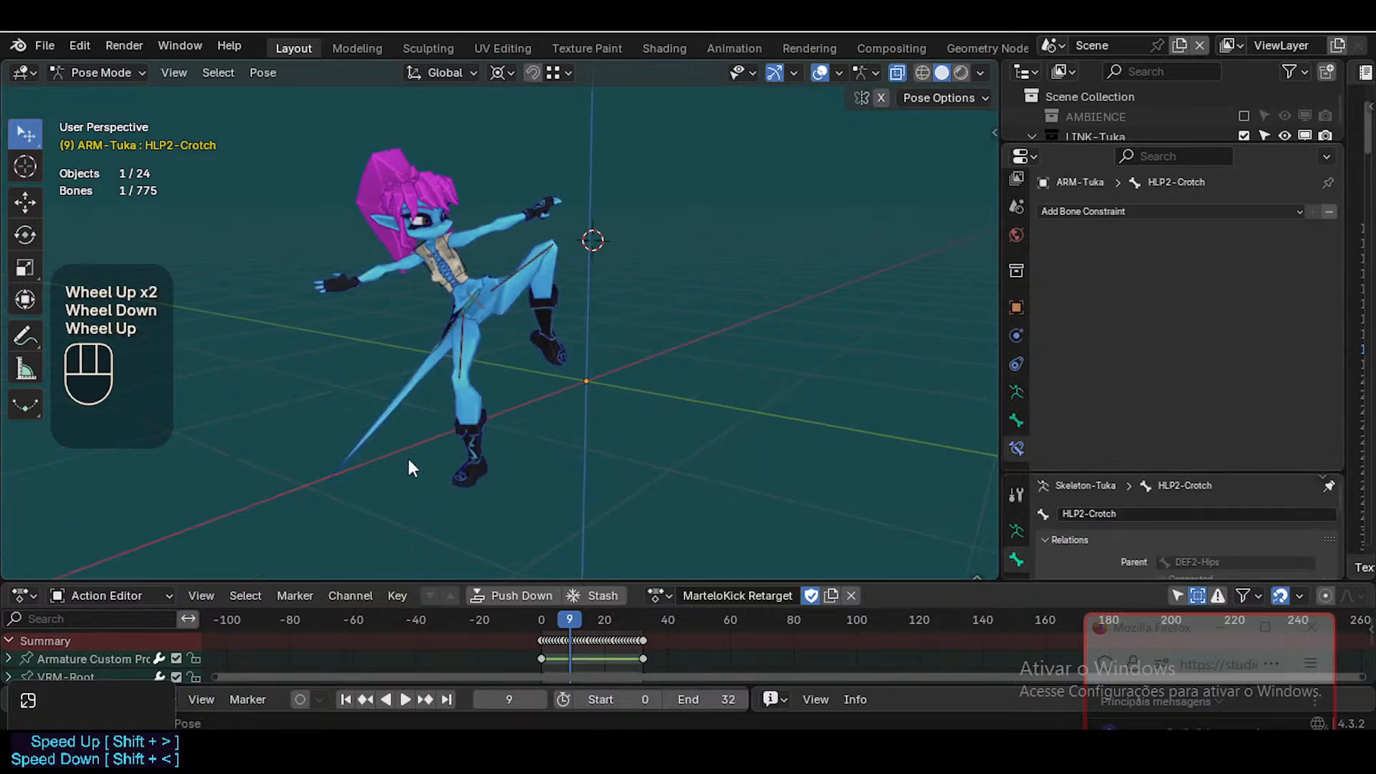
scroll(275, 479, "down", 1)
key("alt+a")
left_click(302, 526)
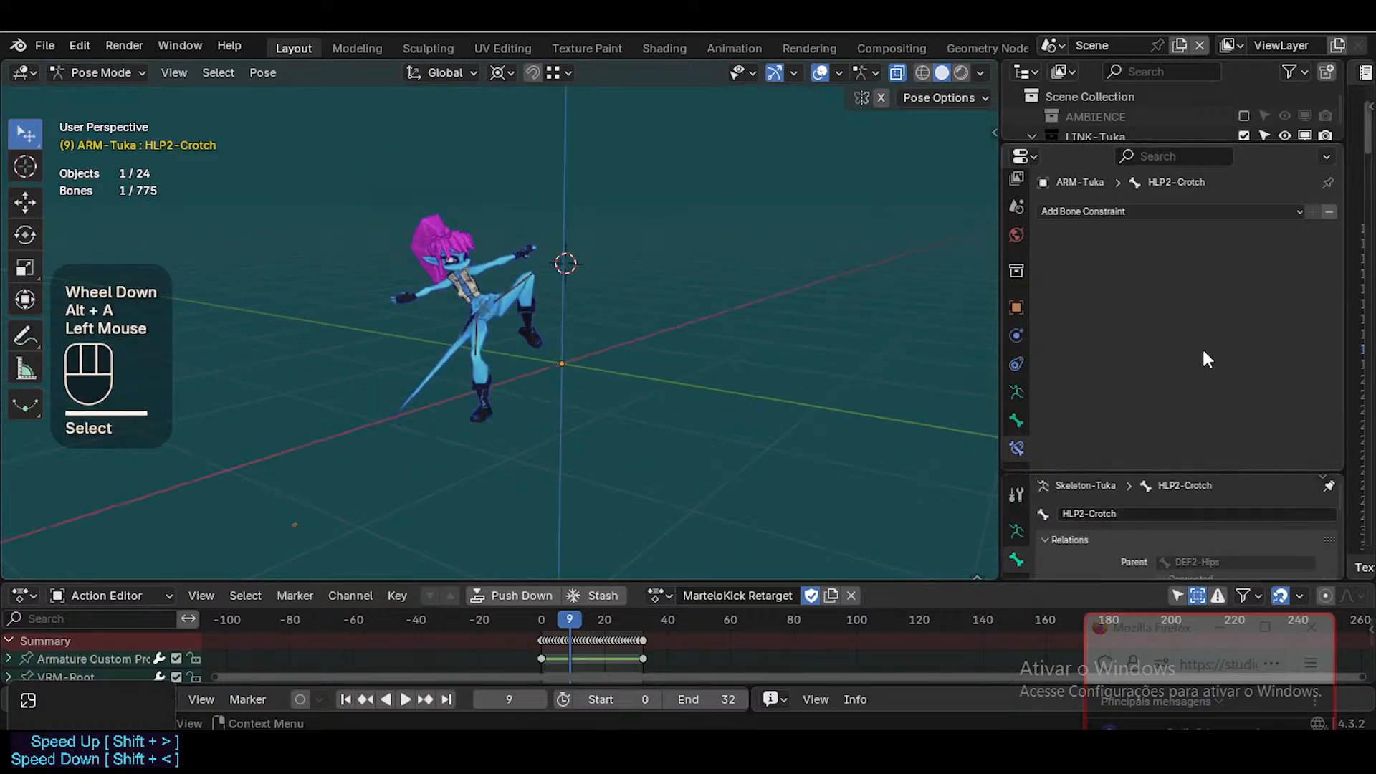
scroll(1020, 404, "down", 1)
scroll(567, 359, "up", 1)
scroll(566, 362, "down", 1)
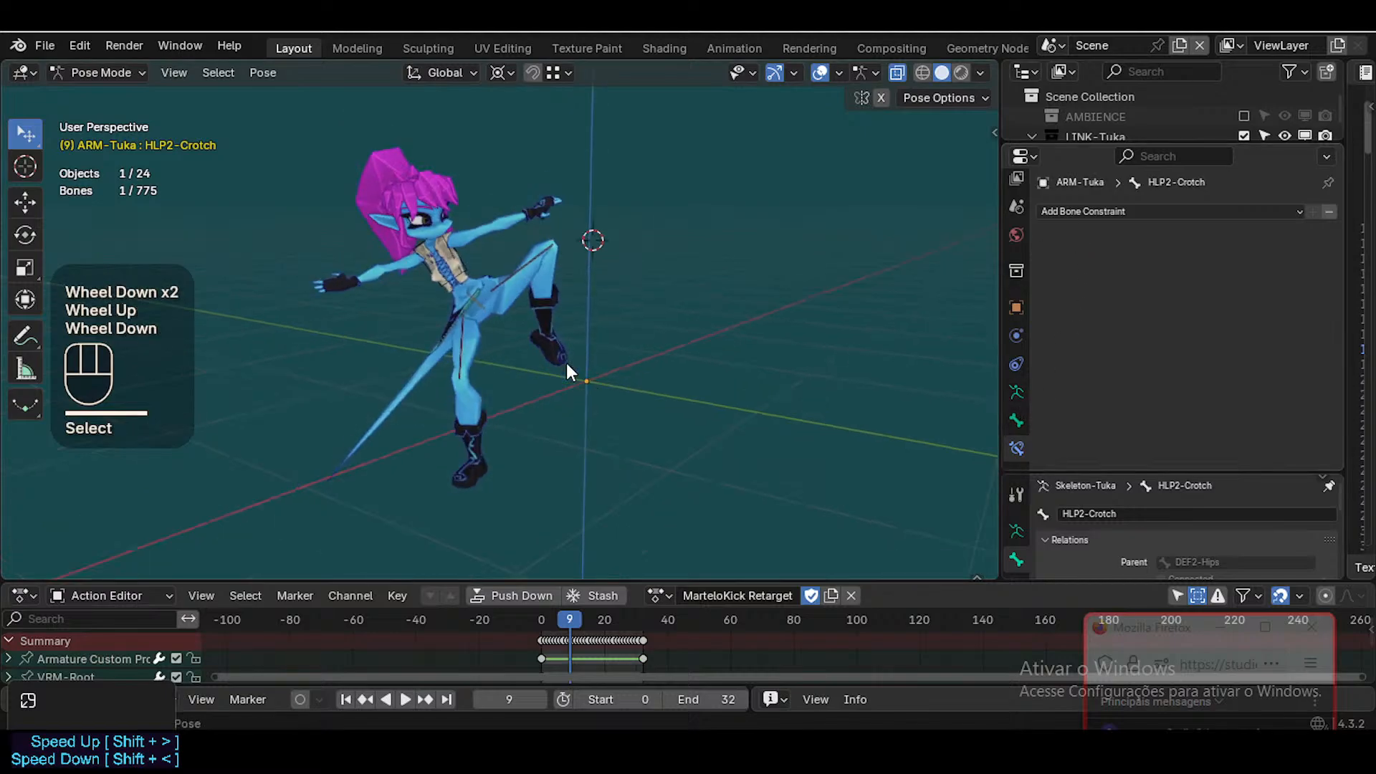
Enlarge the Action Editor and play the MarteloKick Retarget action from frame 0, stopping at frame 11
left_click_drag(547, 581, 589, 475)
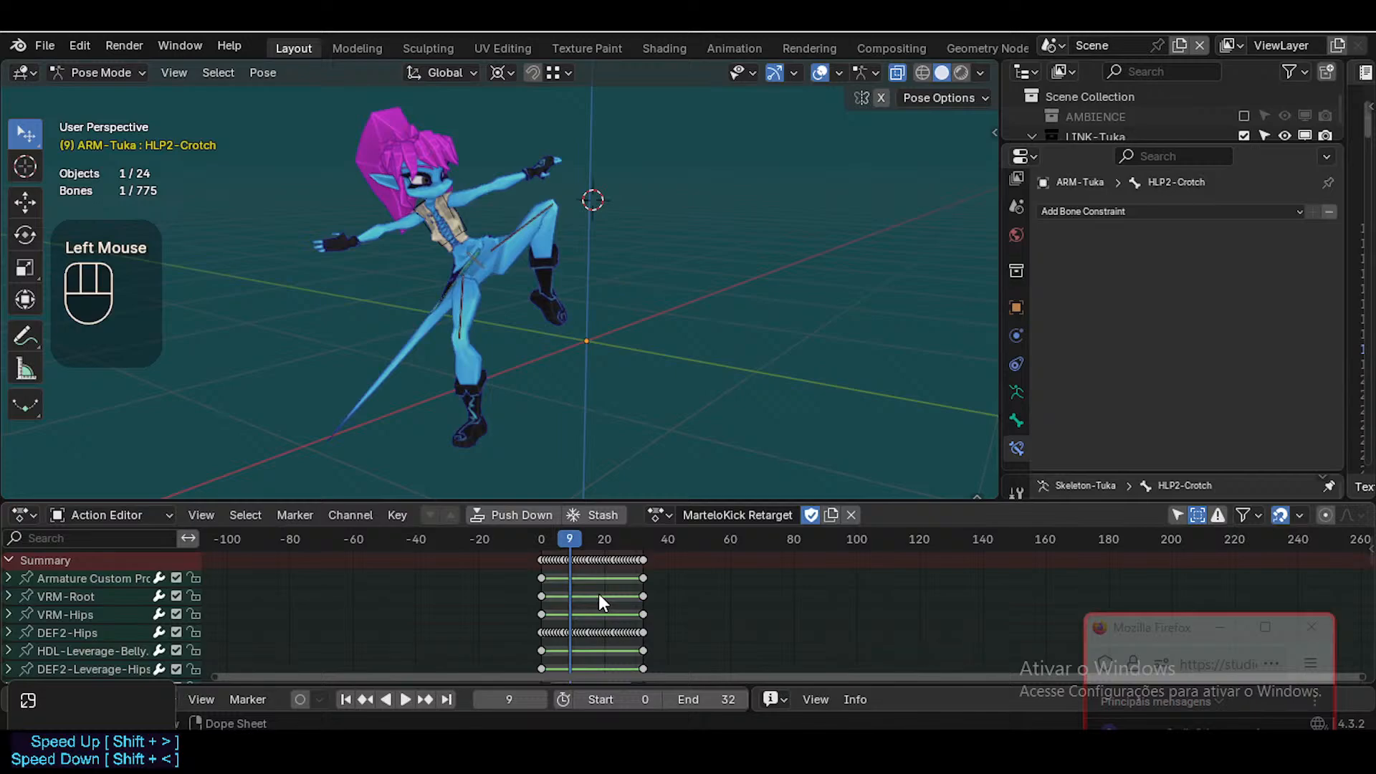
left_click_drag(566, 548, 532, 548)
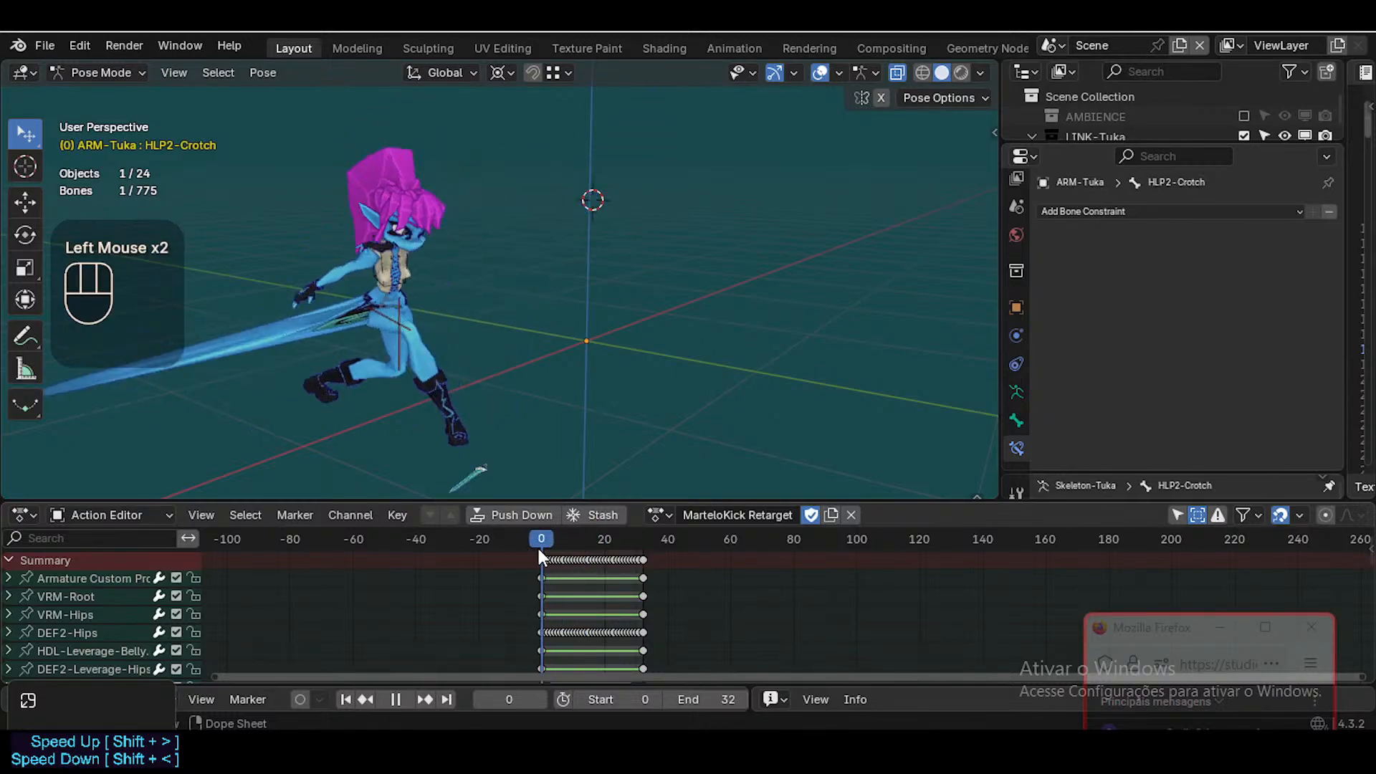
key("space")
Show the viewport sidebar, collapse the Bone Collections and Pose Options sections, and expand the Retargeting settings
key("n")
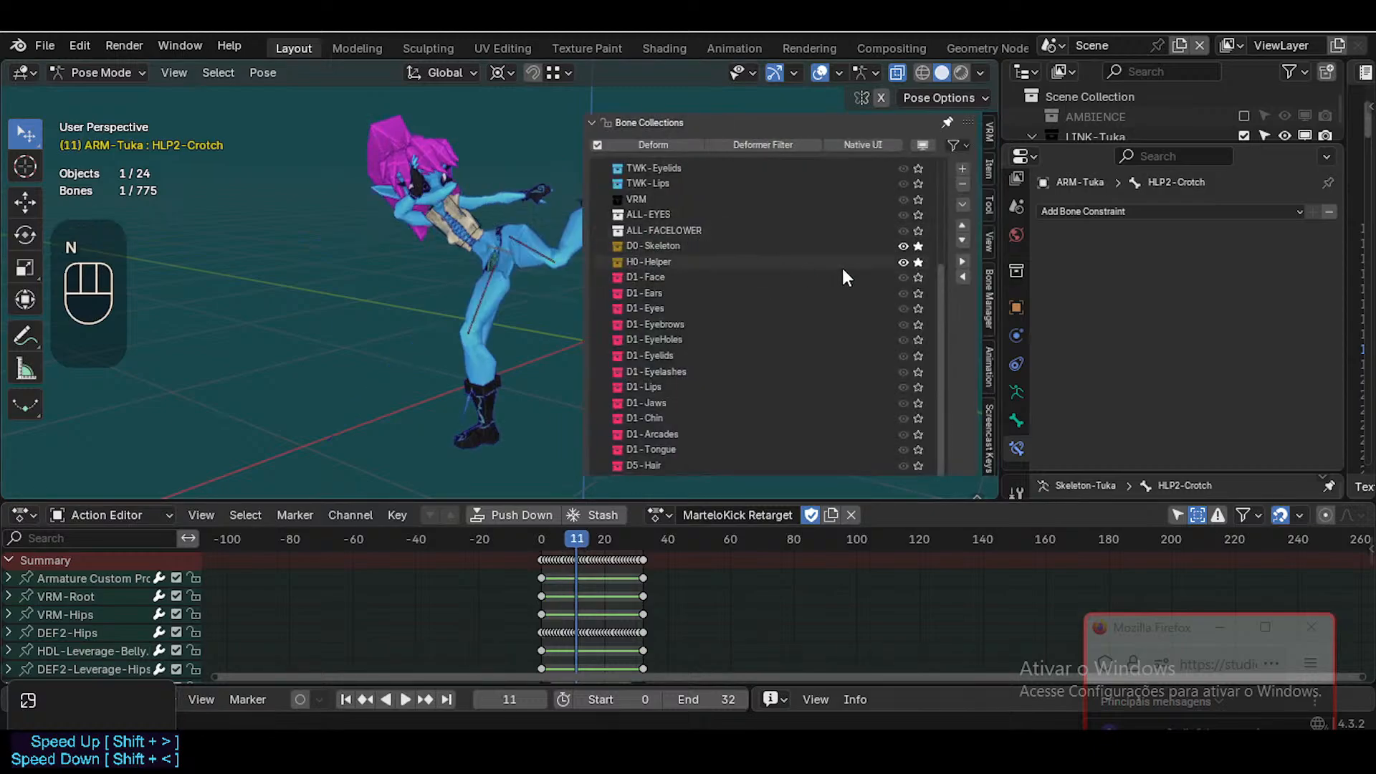
scroll(846, 277, "down", 3)
scroll(893, 377, "up", 5)
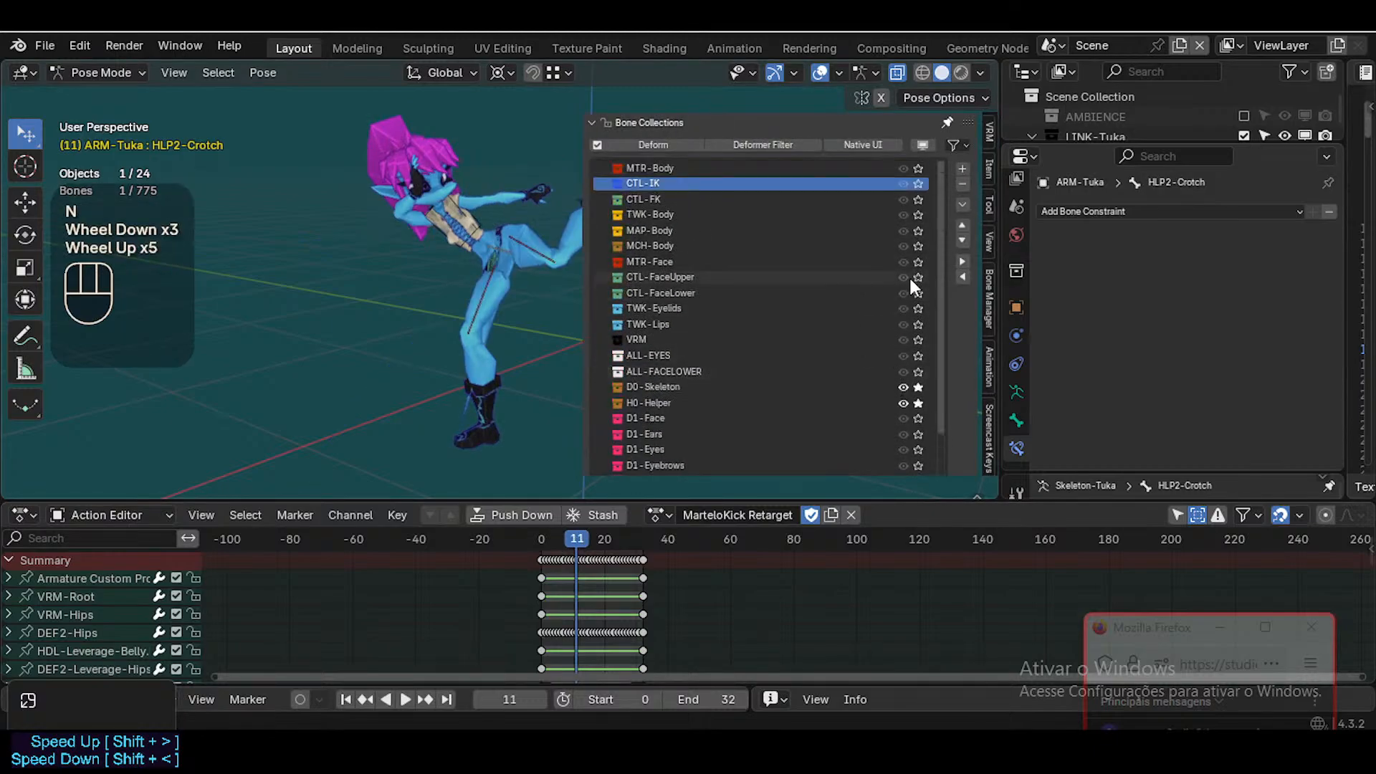
scroll(907, 301, "down", 4)
left_click(700, 120)
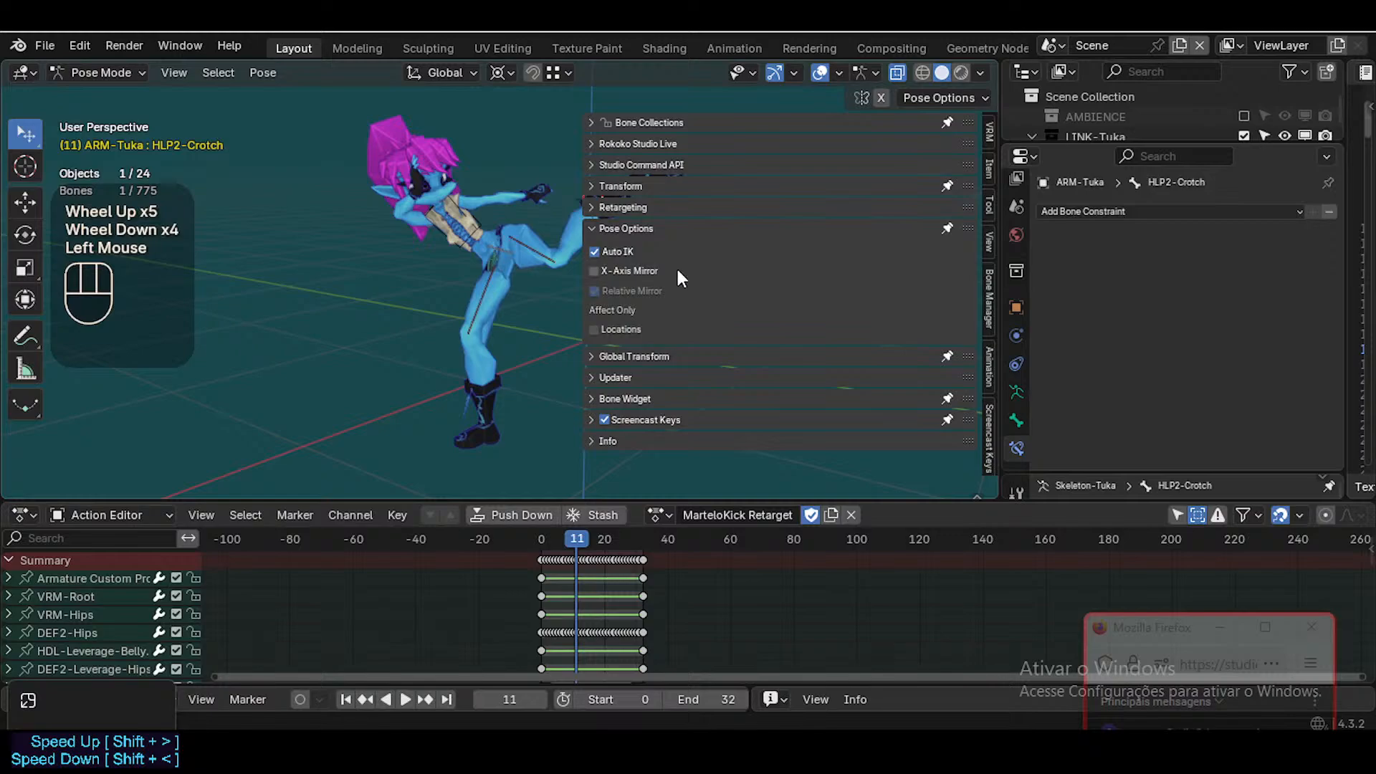
left_click(625, 228)
left_click(622, 207)
scroll(904, 354, "down", 2)
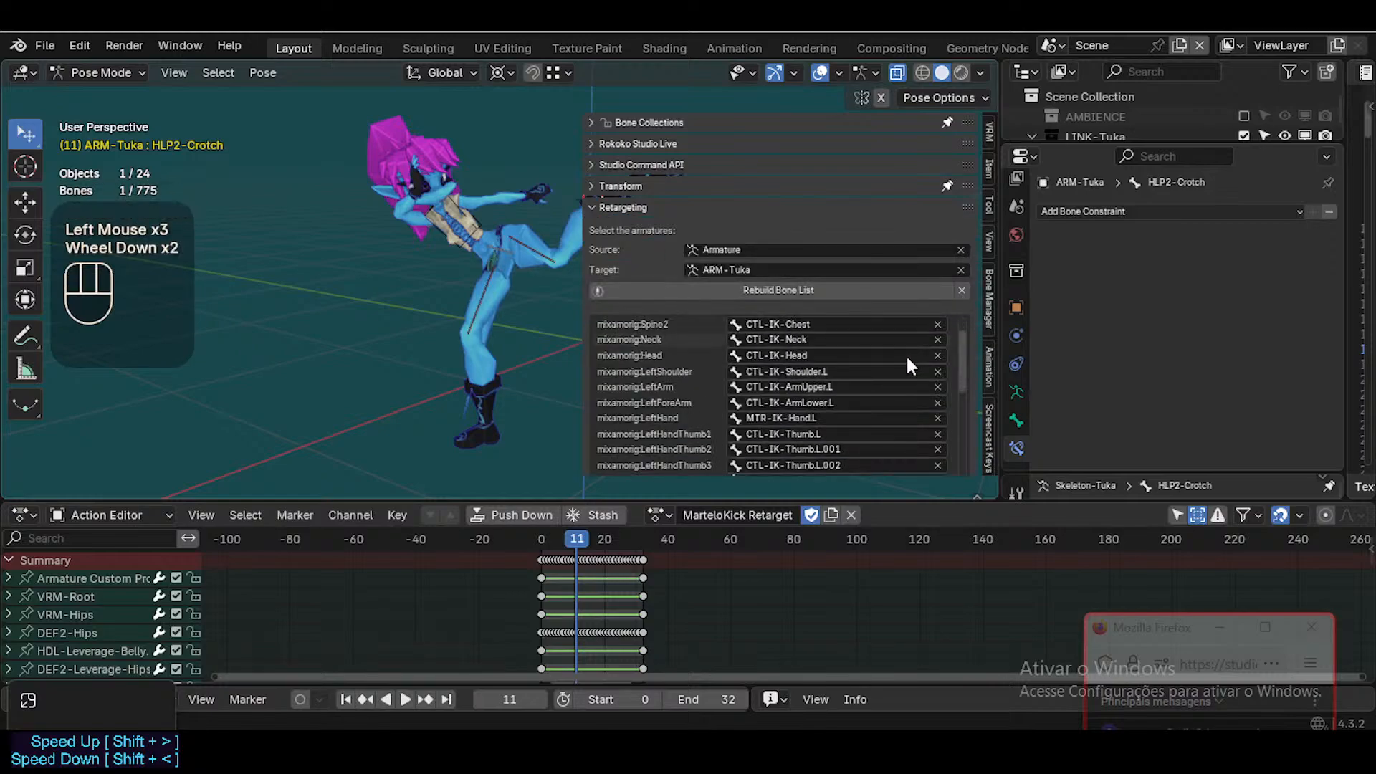
Review the whole retargeting bone list, checking which ARM-Tuka bones the Mixamo bones drive, especially mixamorig:Hips
scroll(893, 380, "up", 3)
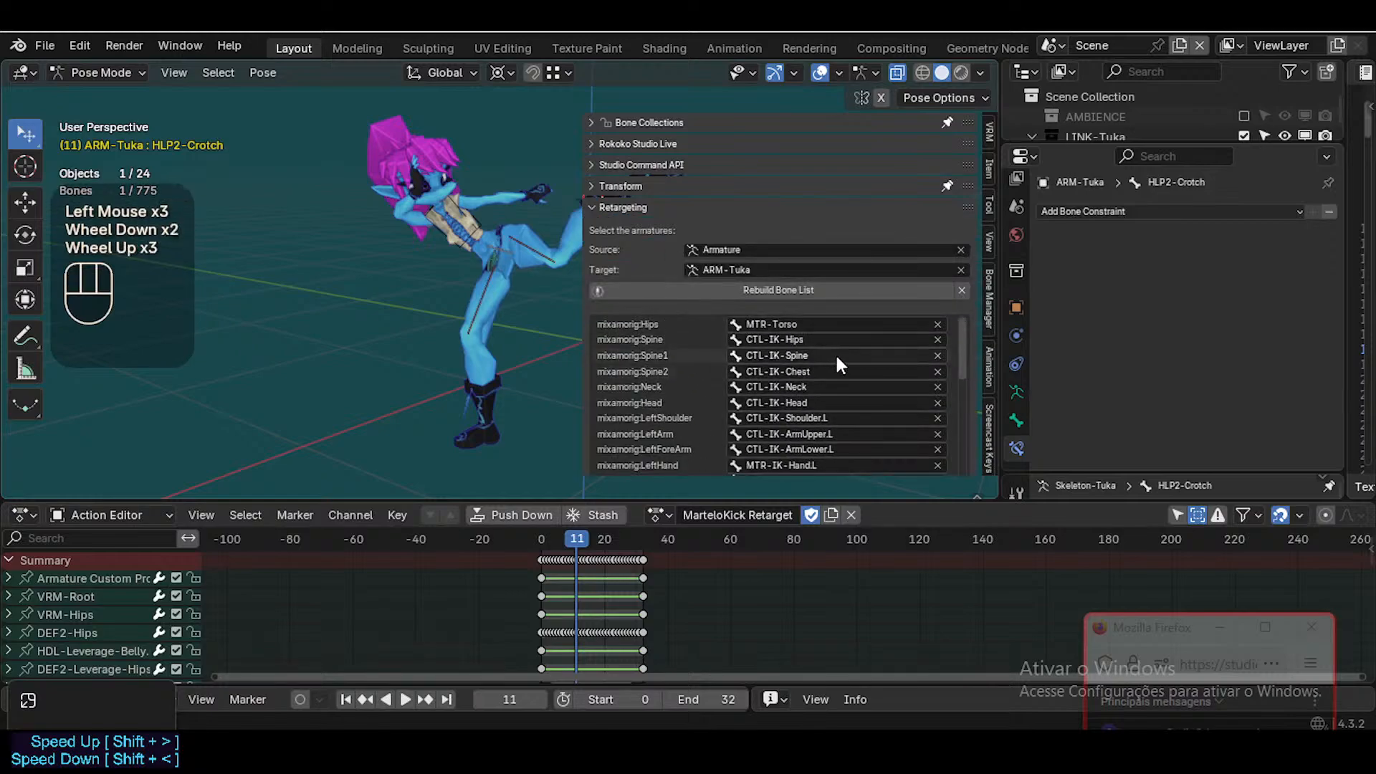
scroll(837, 359, "down", 8)
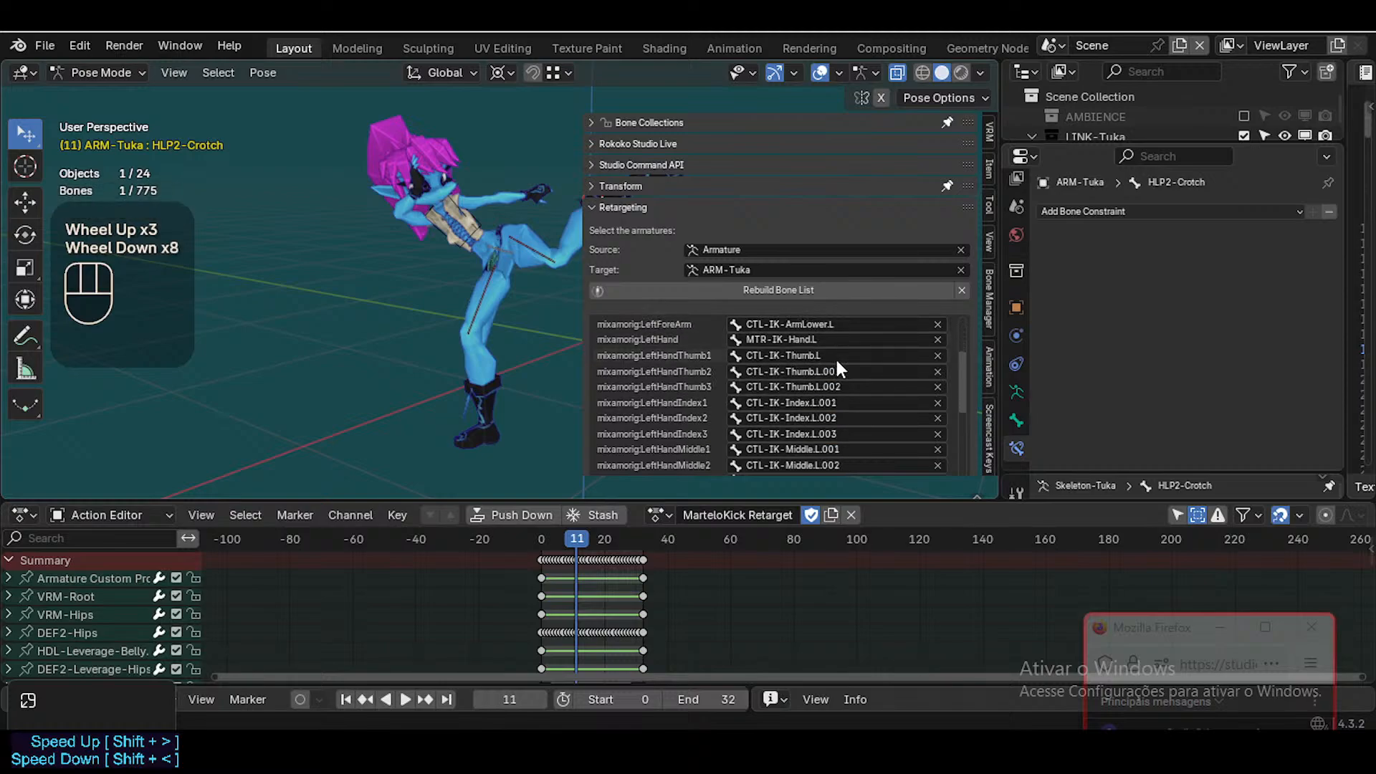
scroll(811, 419, "down", 7)
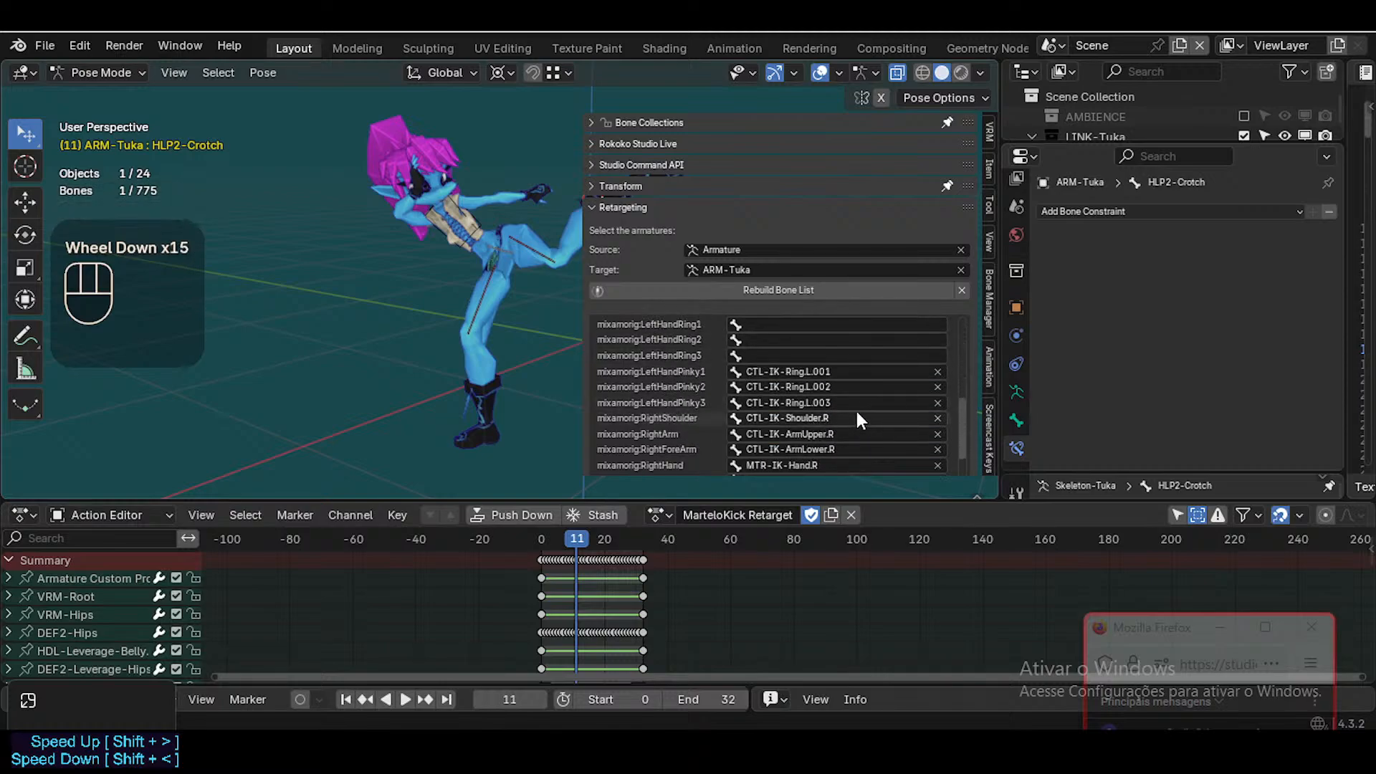
scroll(853, 412, "down", 10)
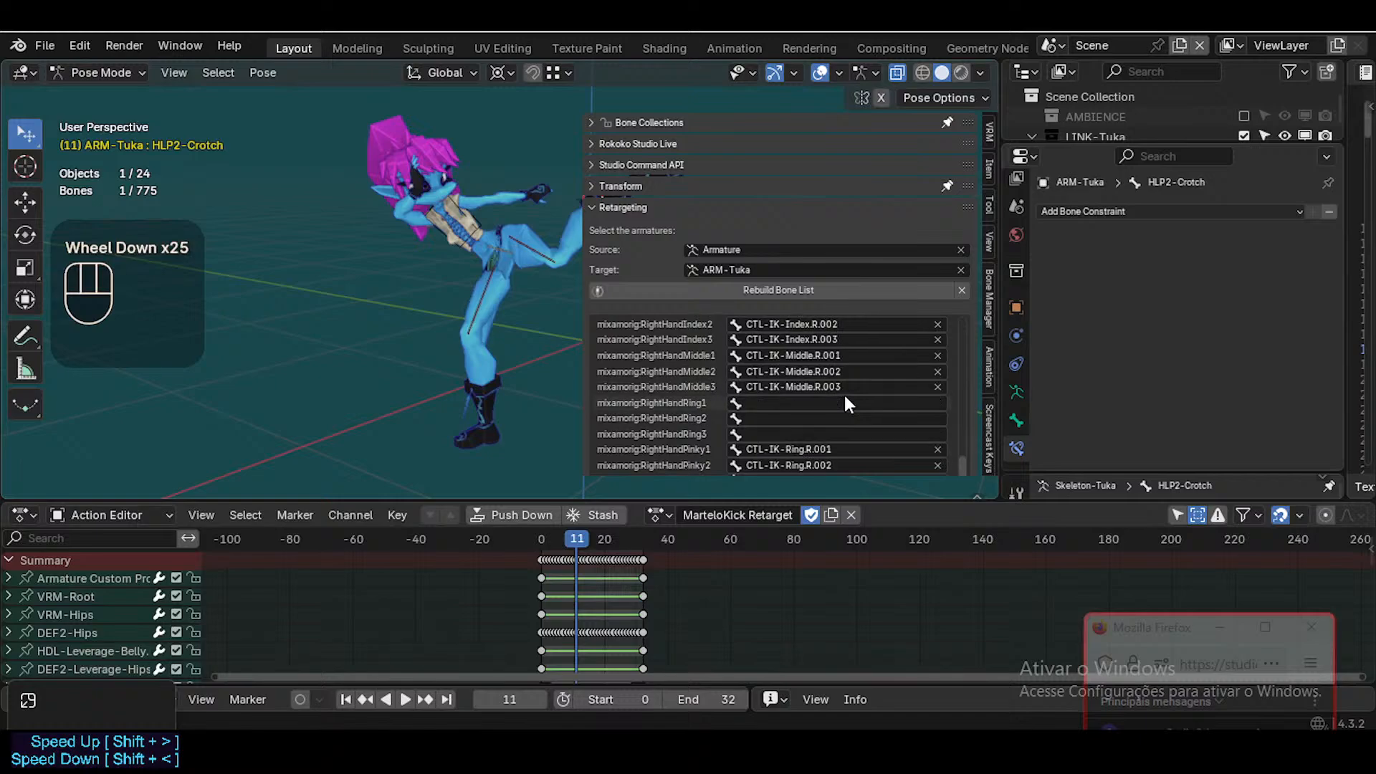
scroll(846, 403, "down", 8)
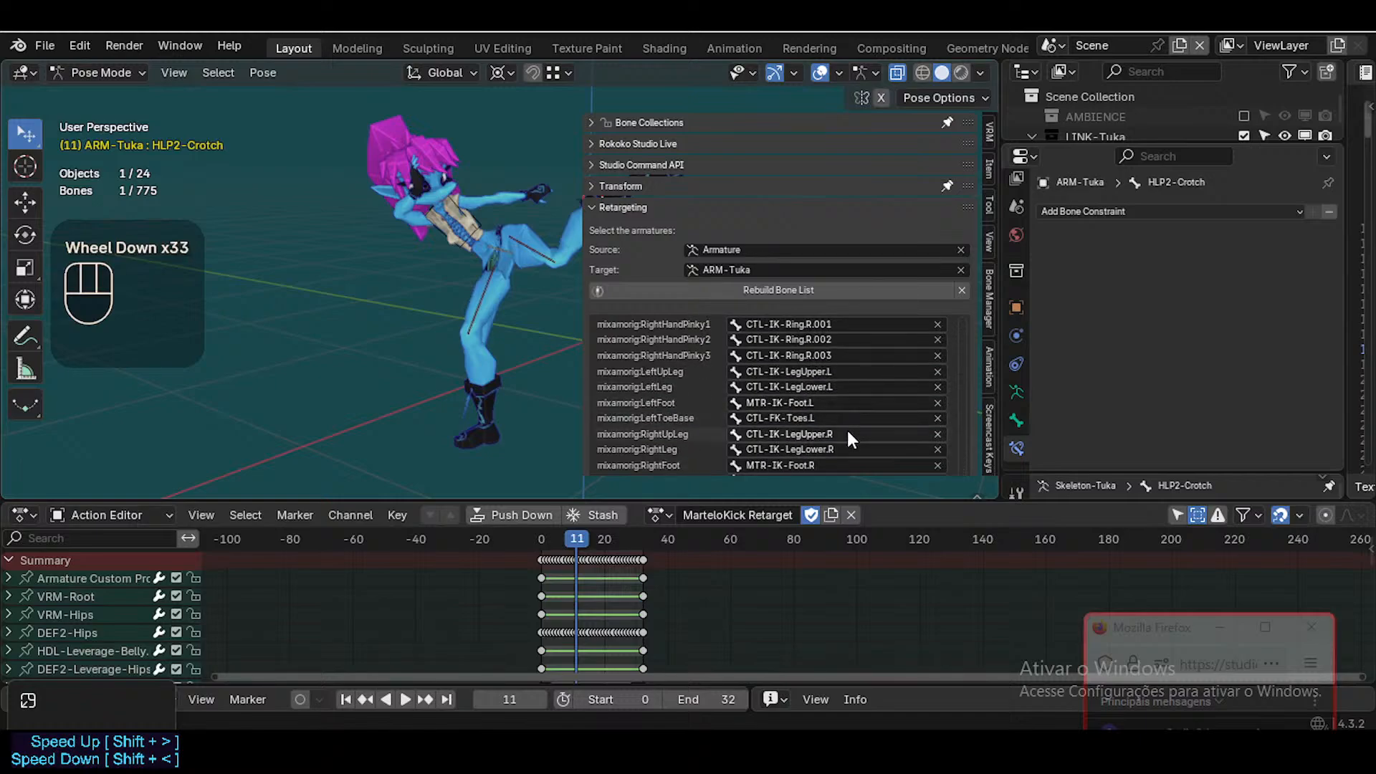
scroll(857, 455, "down", 2)
scroll(982, 427, "down", 2)
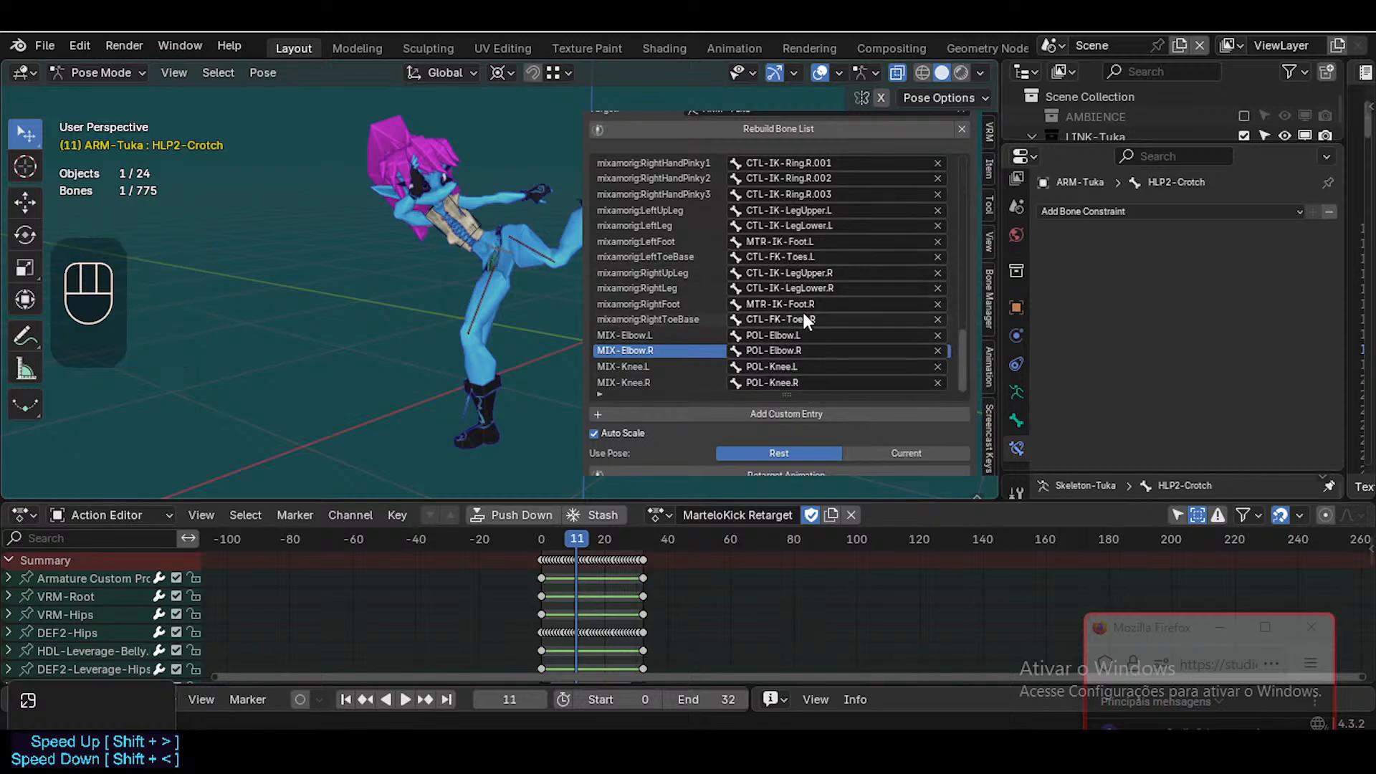
scroll(805, 316, "up", 8)
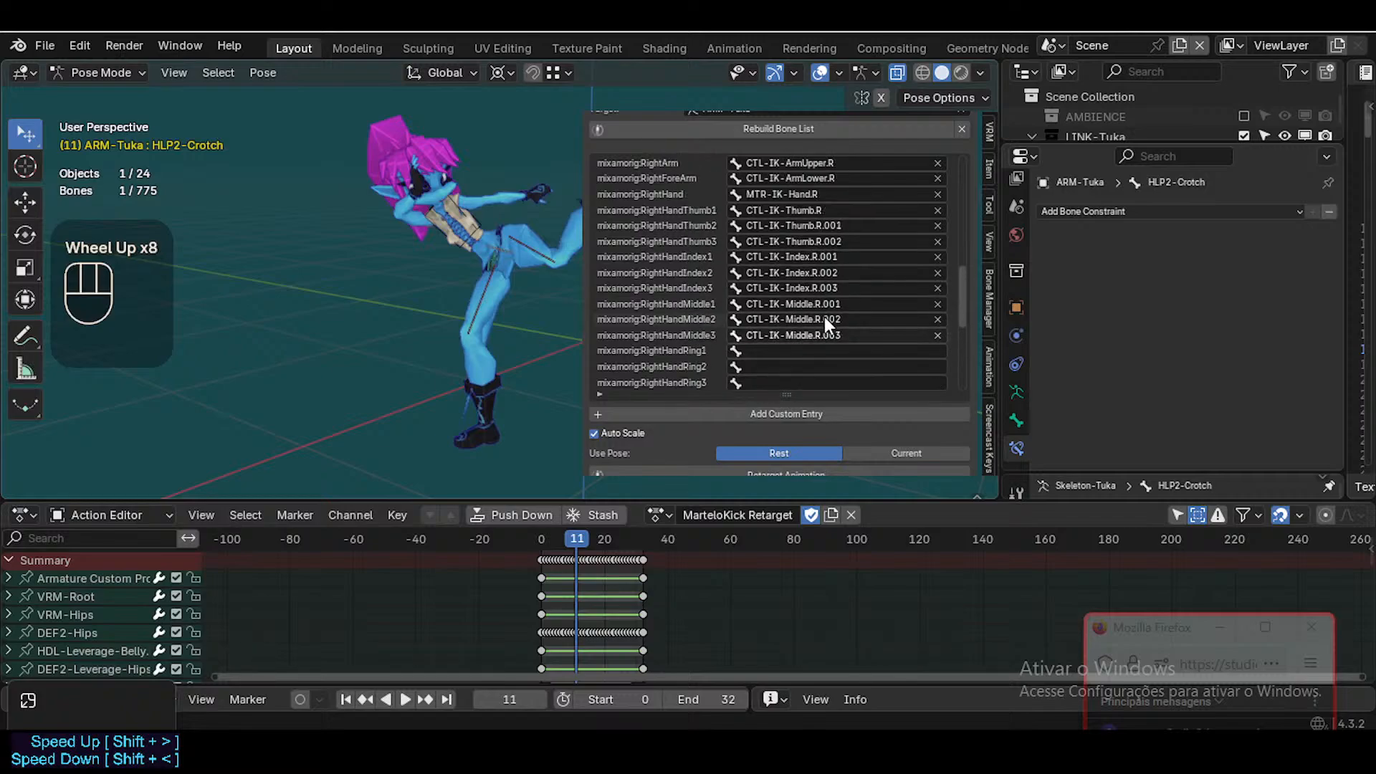
scroll(824, 320, "up", 11)
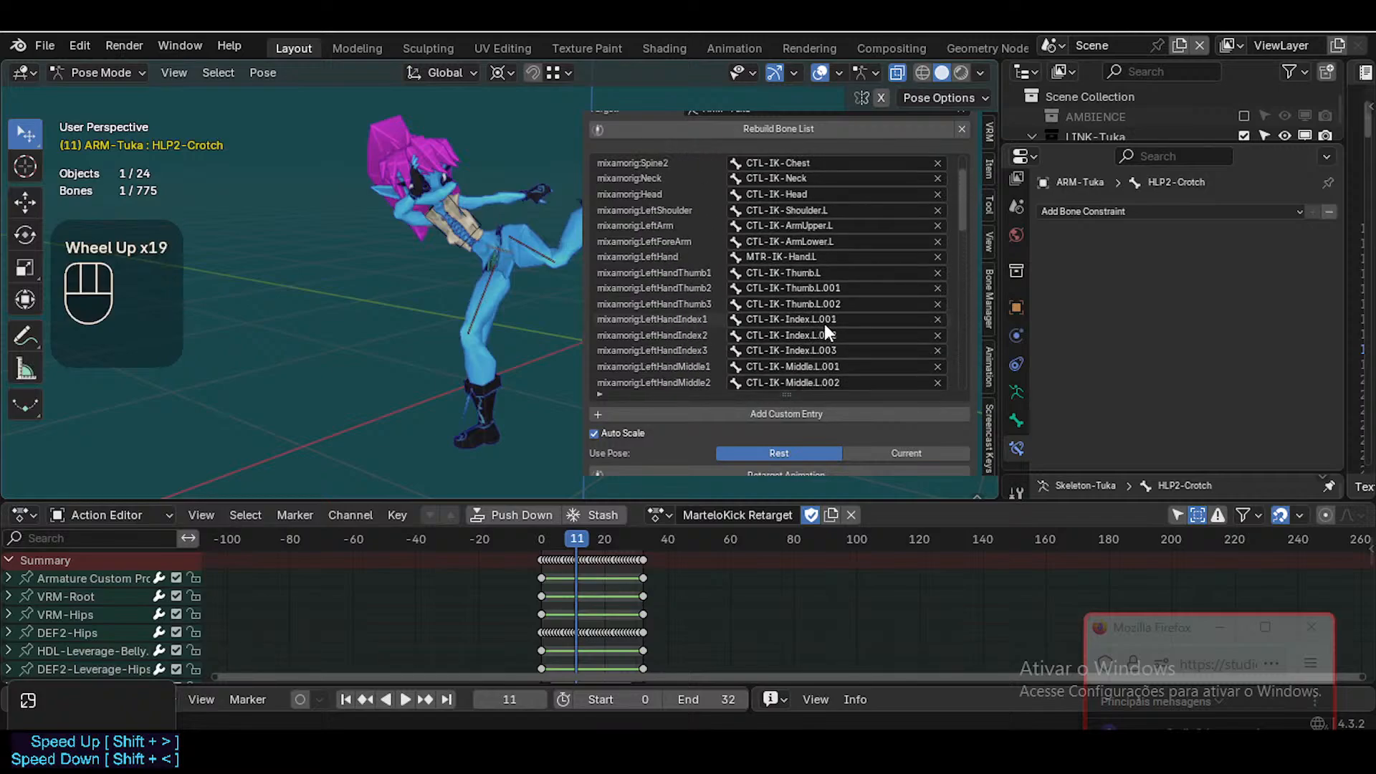
scroll(825, 324, "up", 4)
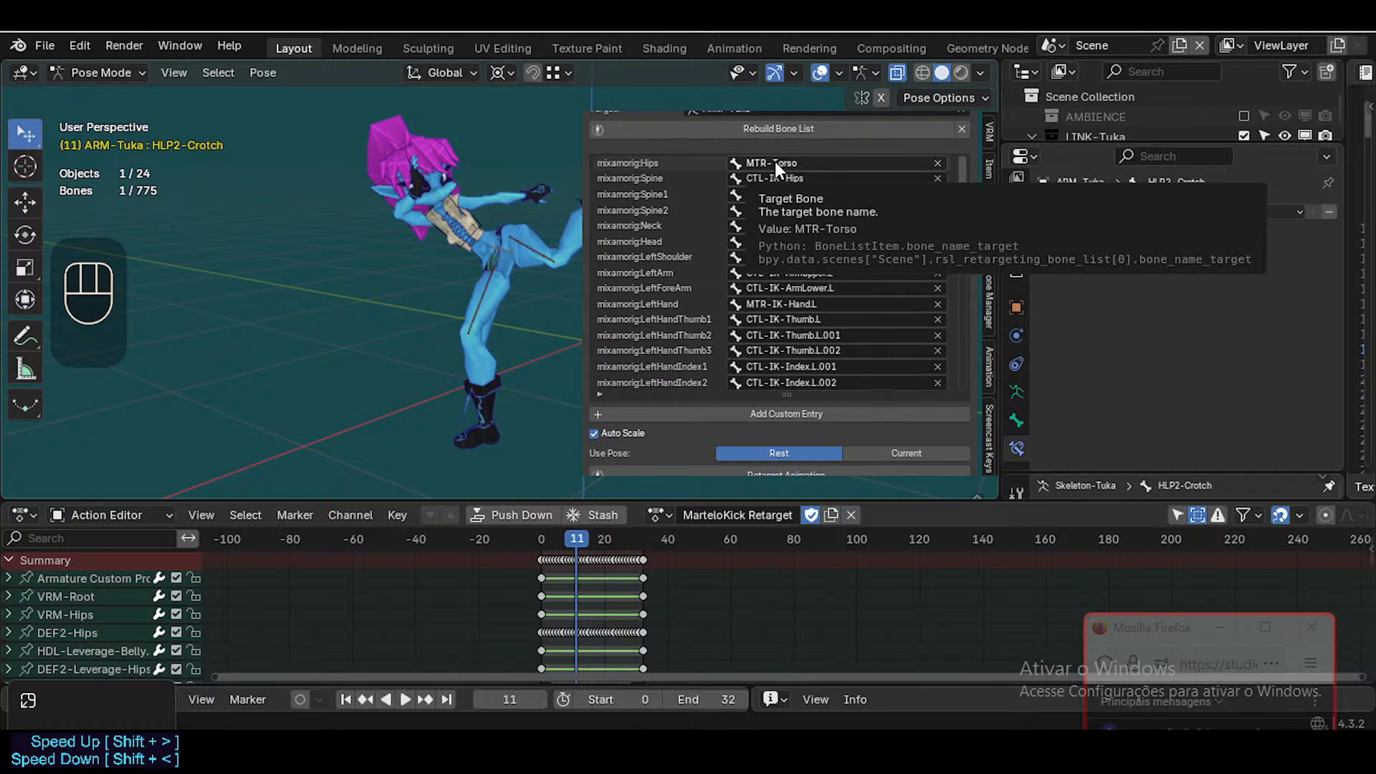
key("ctrl")
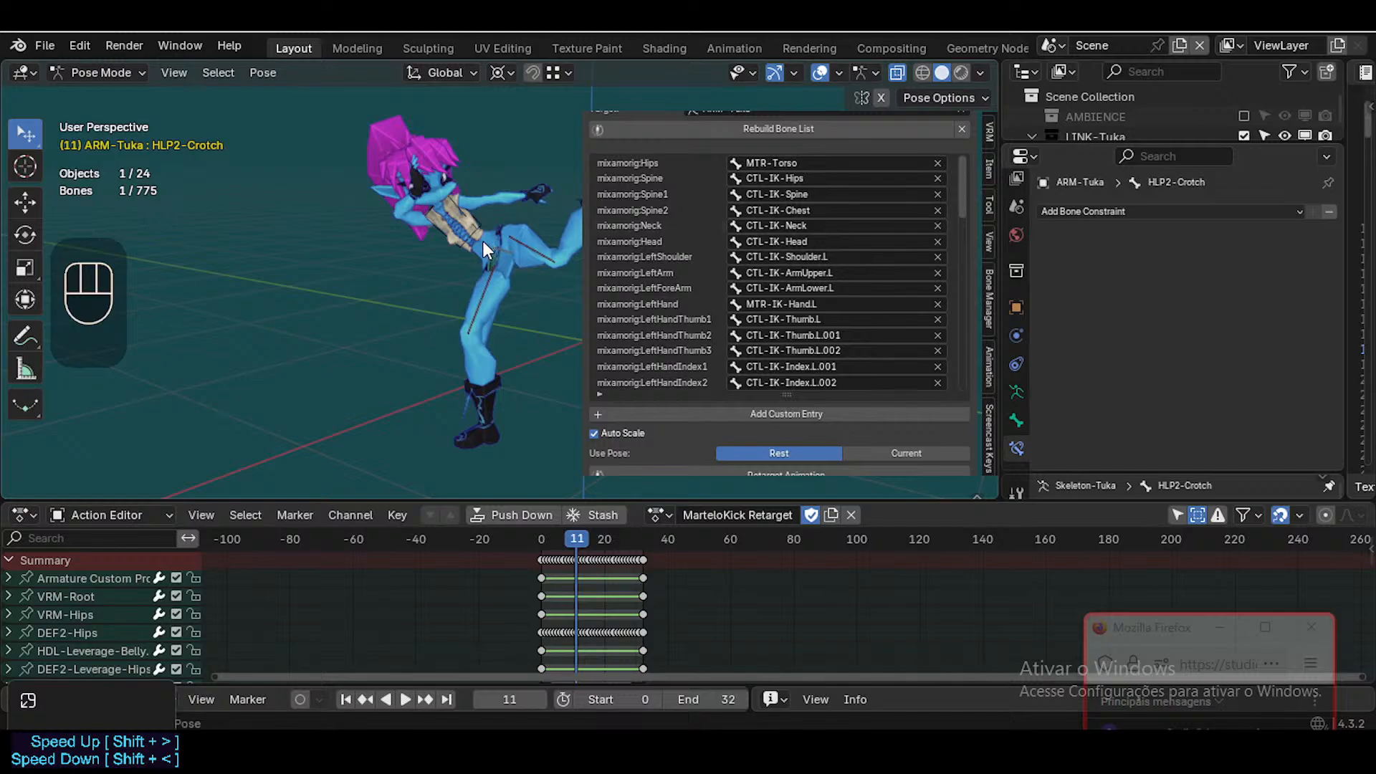
scroll(482, 243, "up", 3)
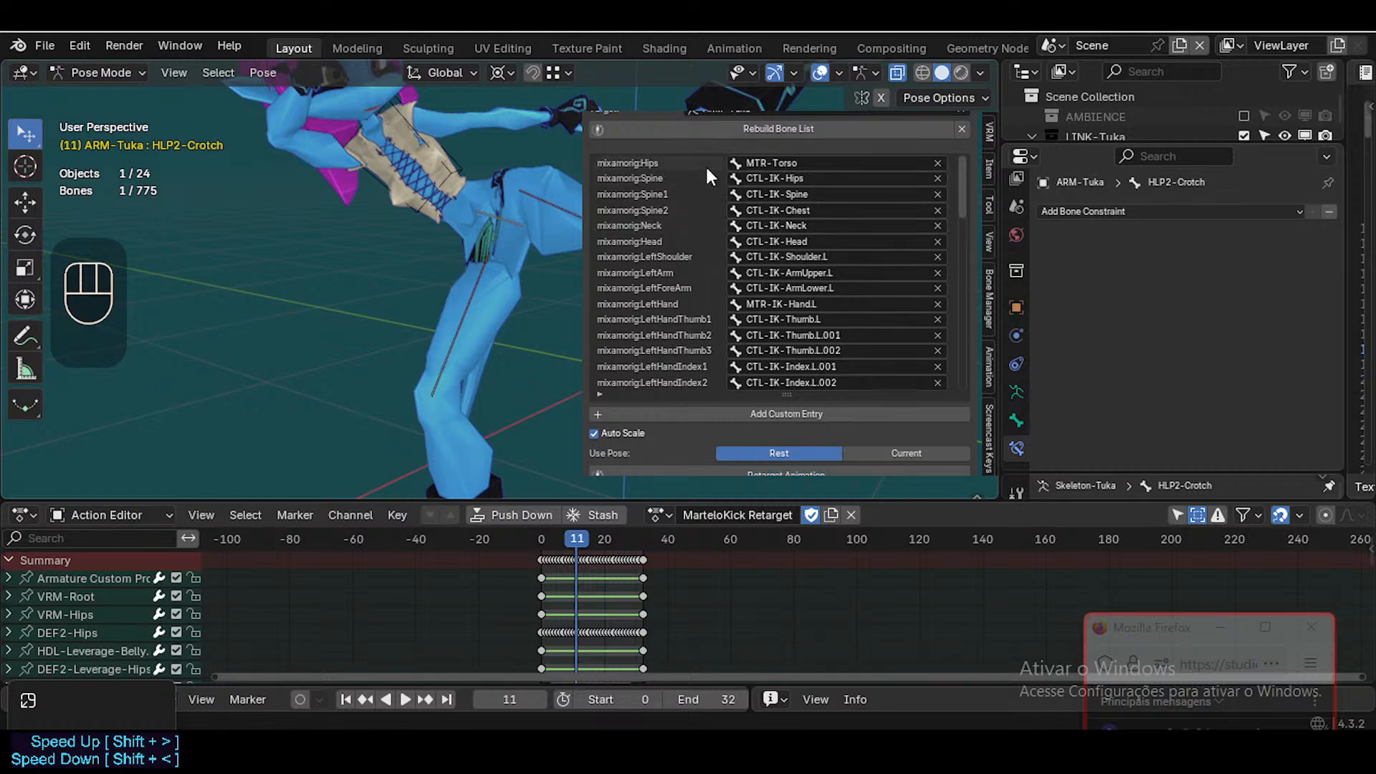
Add a custom entry to the retargeting bone list that maps mixamorig:Hips to HLP2-Crotch
left_click(648, 163)
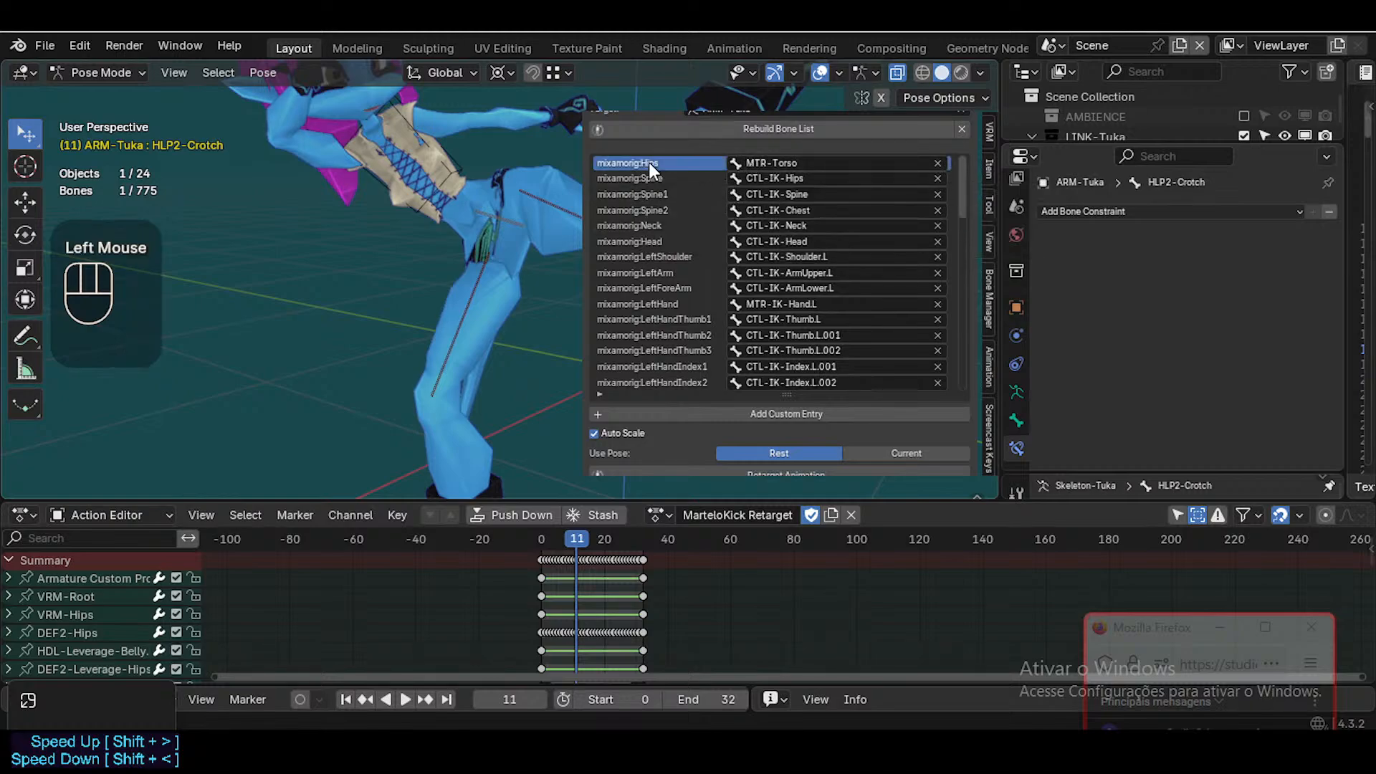
scroll(665, 247, "down", 10)
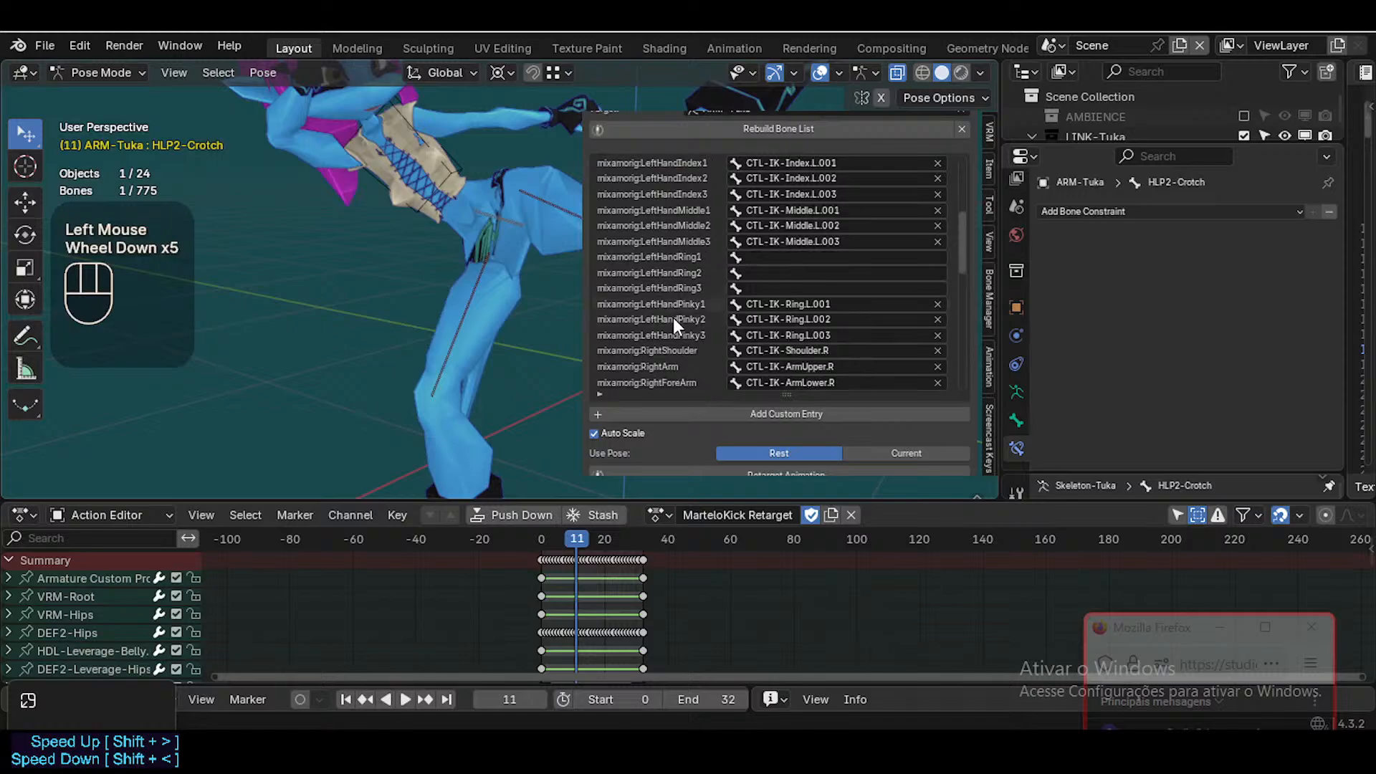
scroll(673, 337, "down", 3)
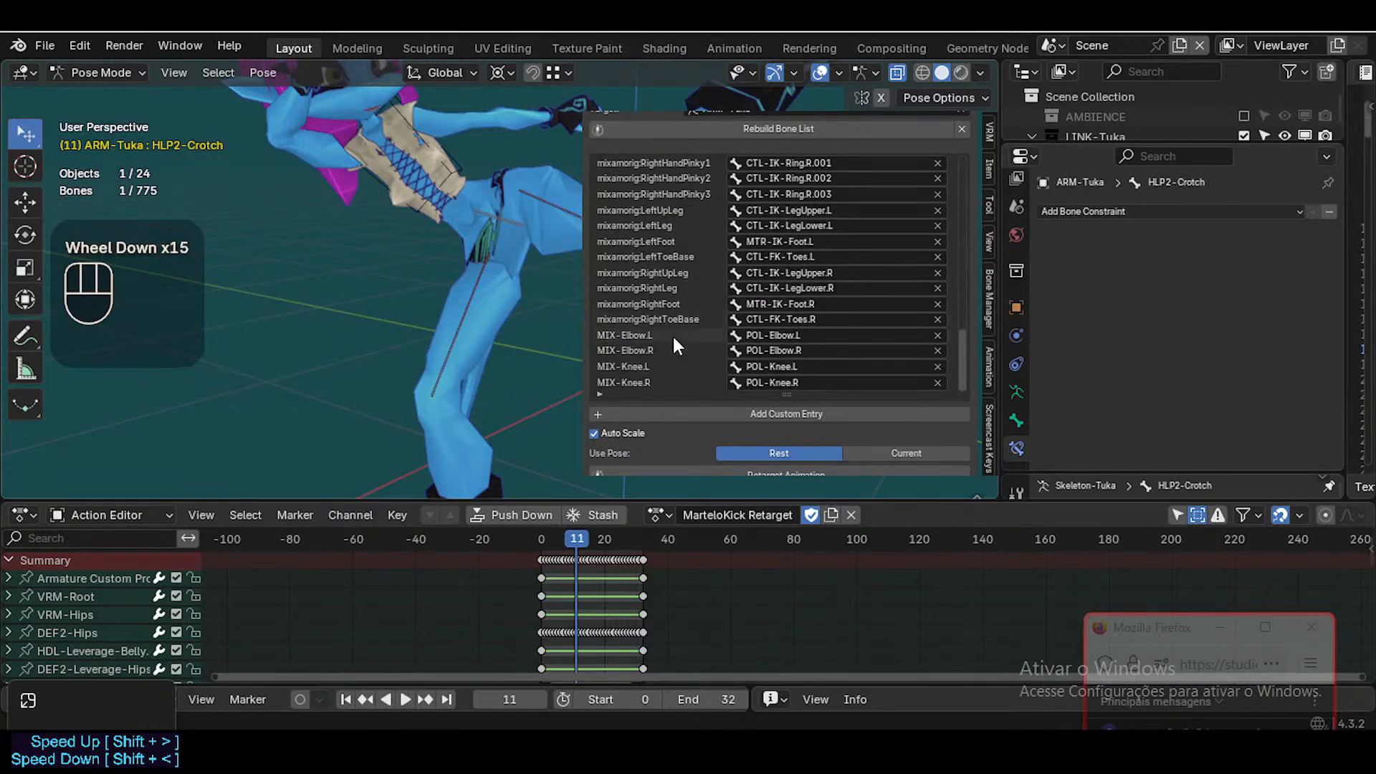
left_click(664, 411)
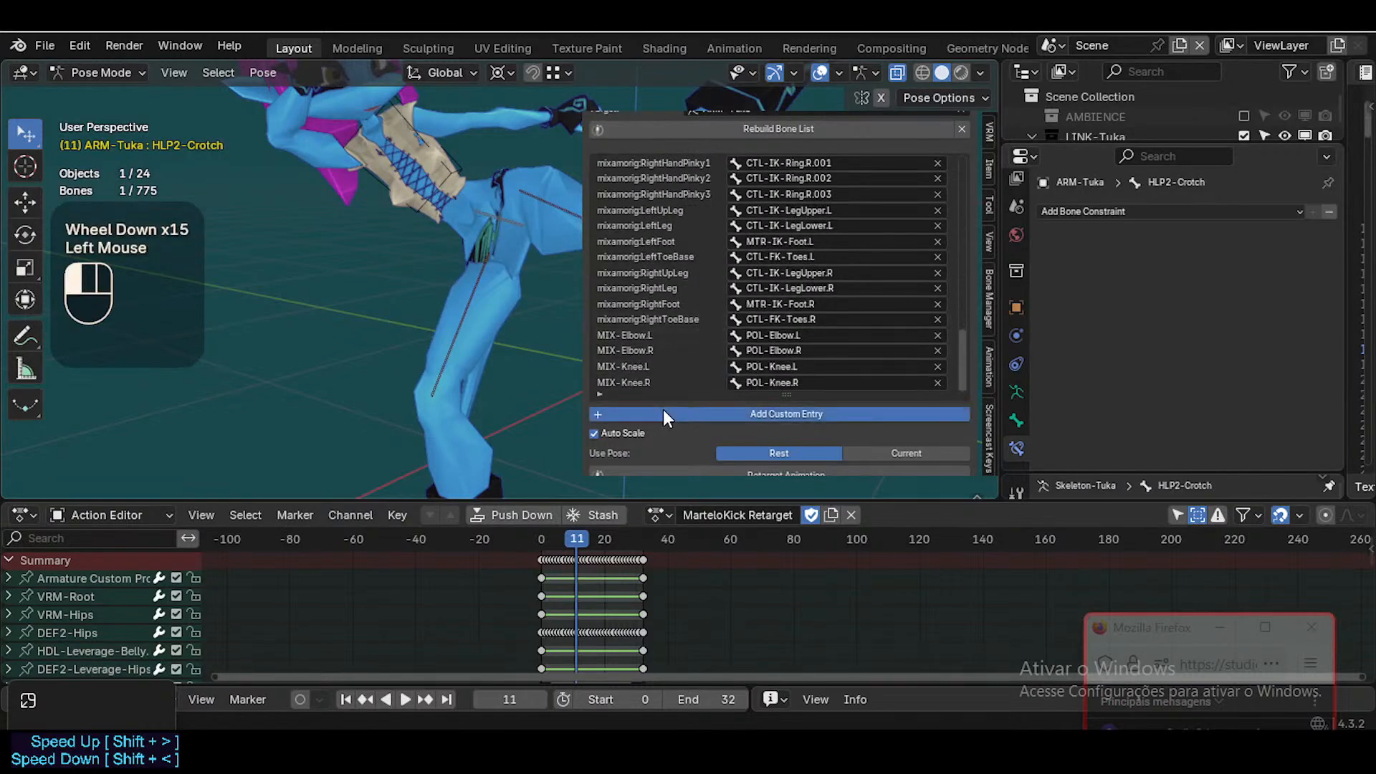
left_click(653, 390)
type("M")
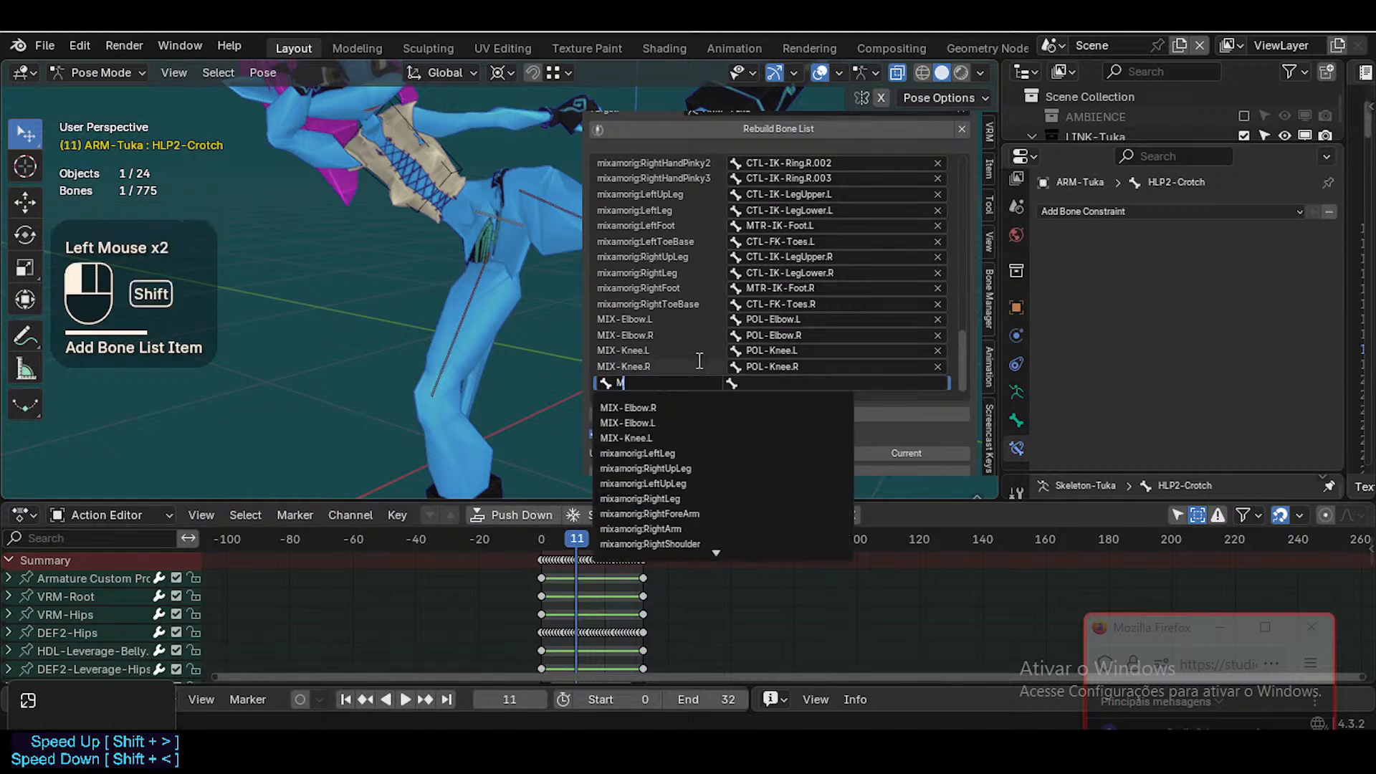
type("Hips")
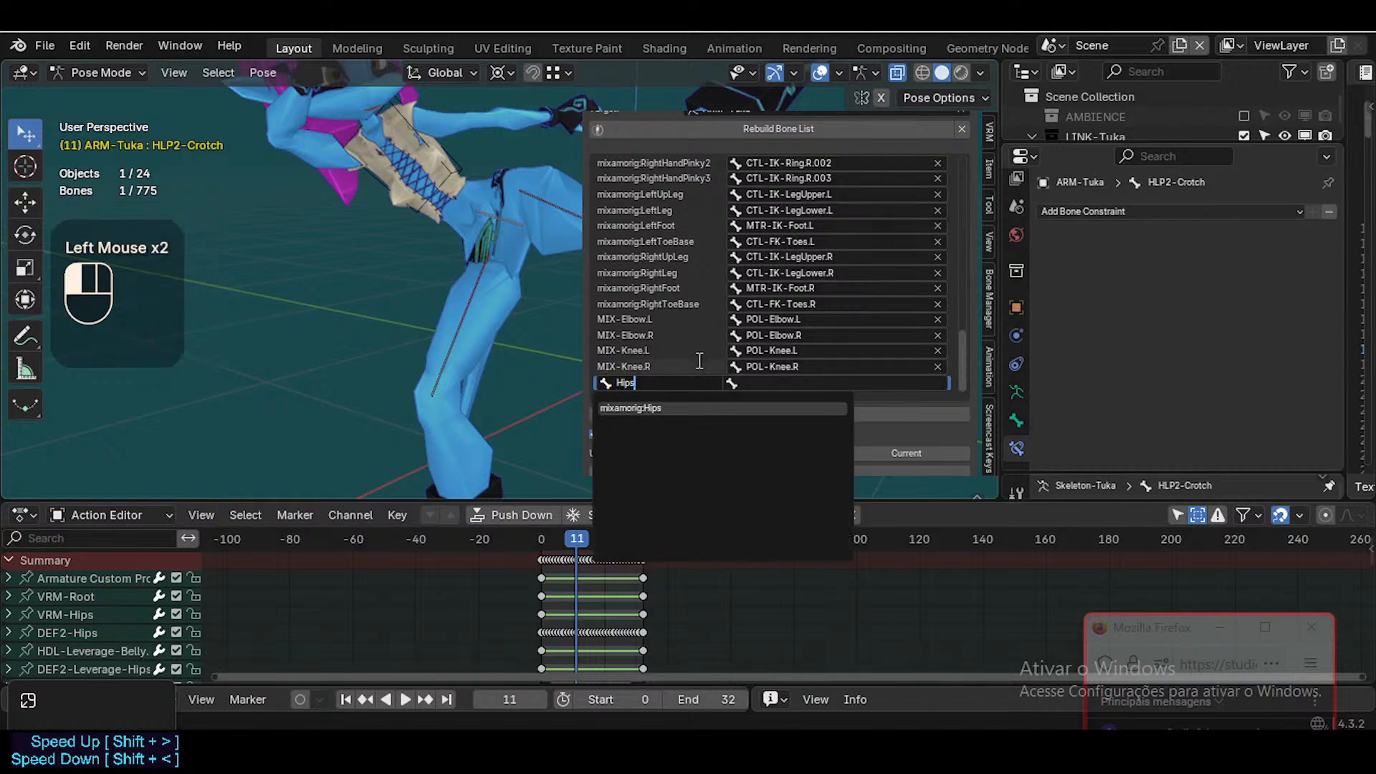
key("Return")
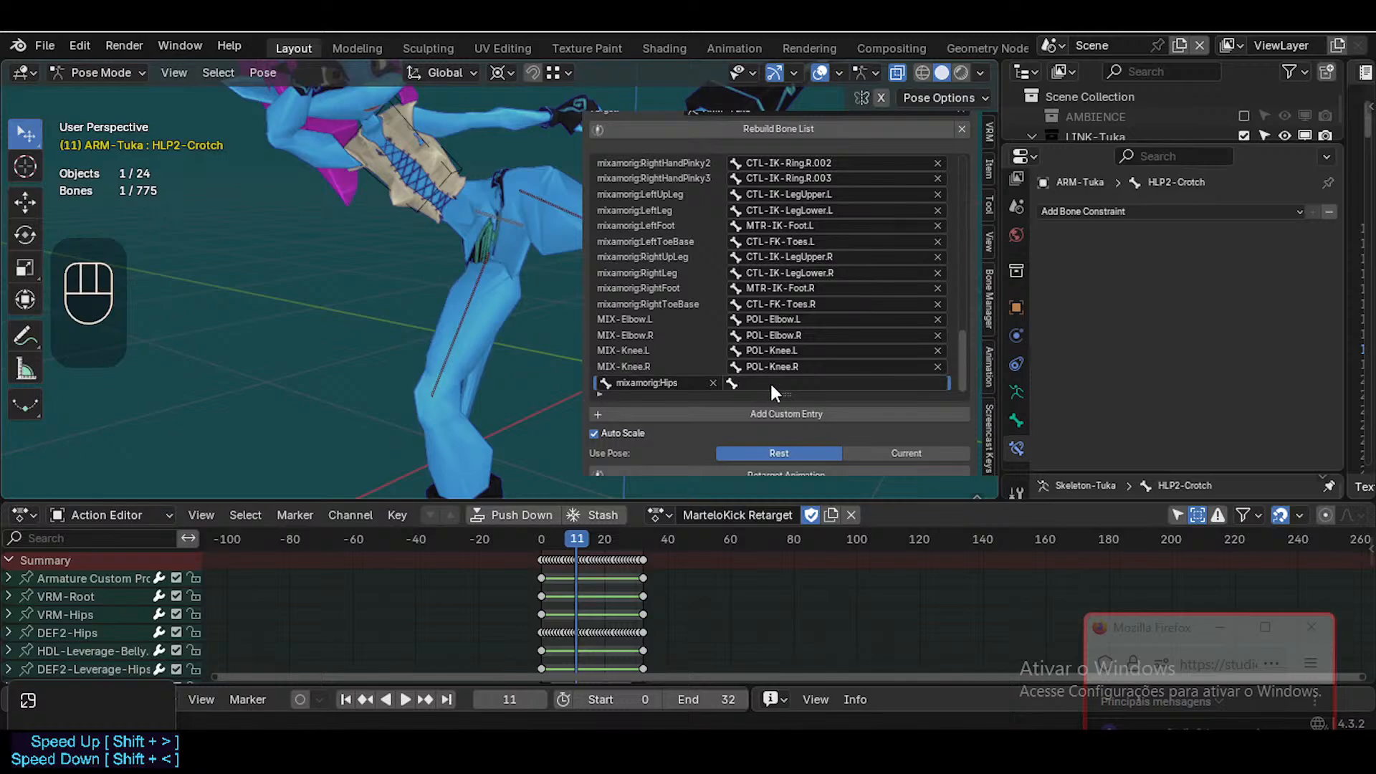
left_click(771, 383)
type("Crotc")
key("Return")
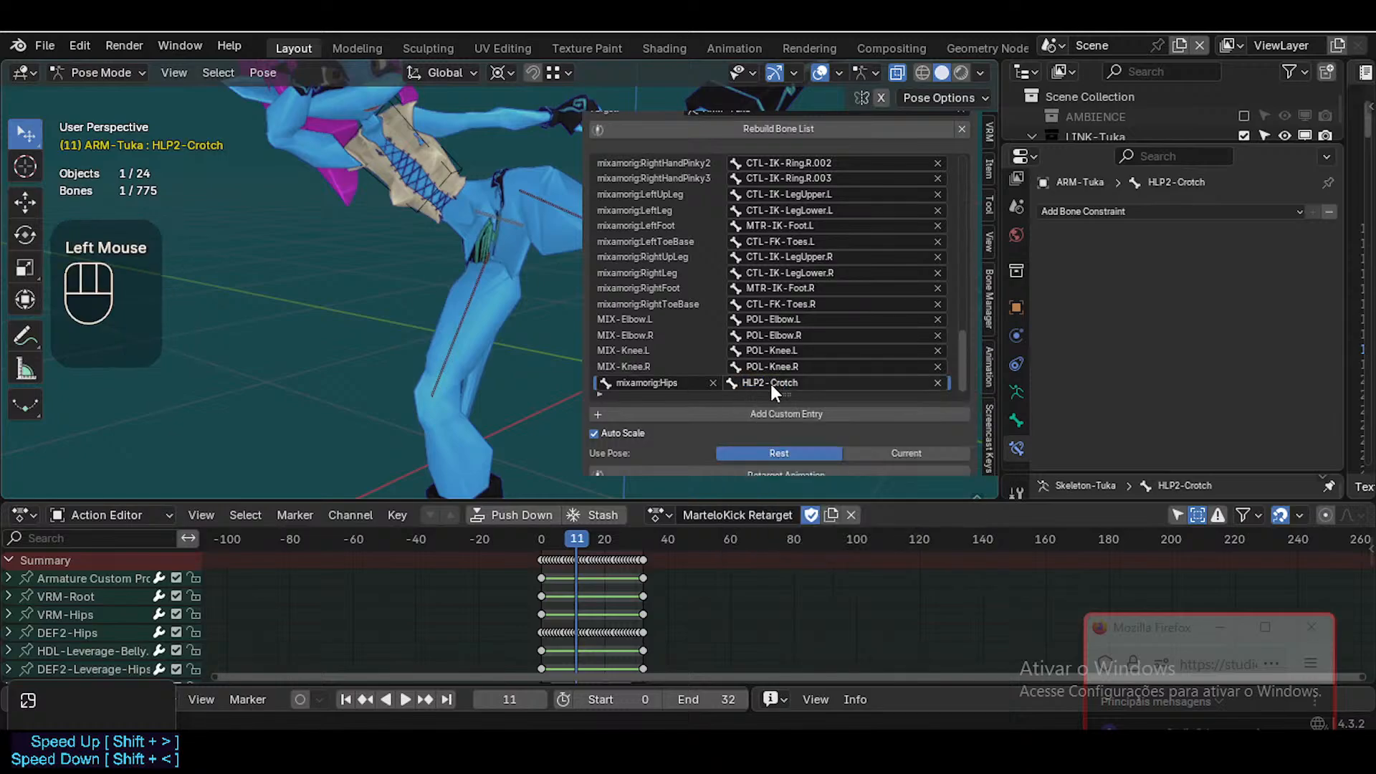
scroll(475, 277, "down", 3)
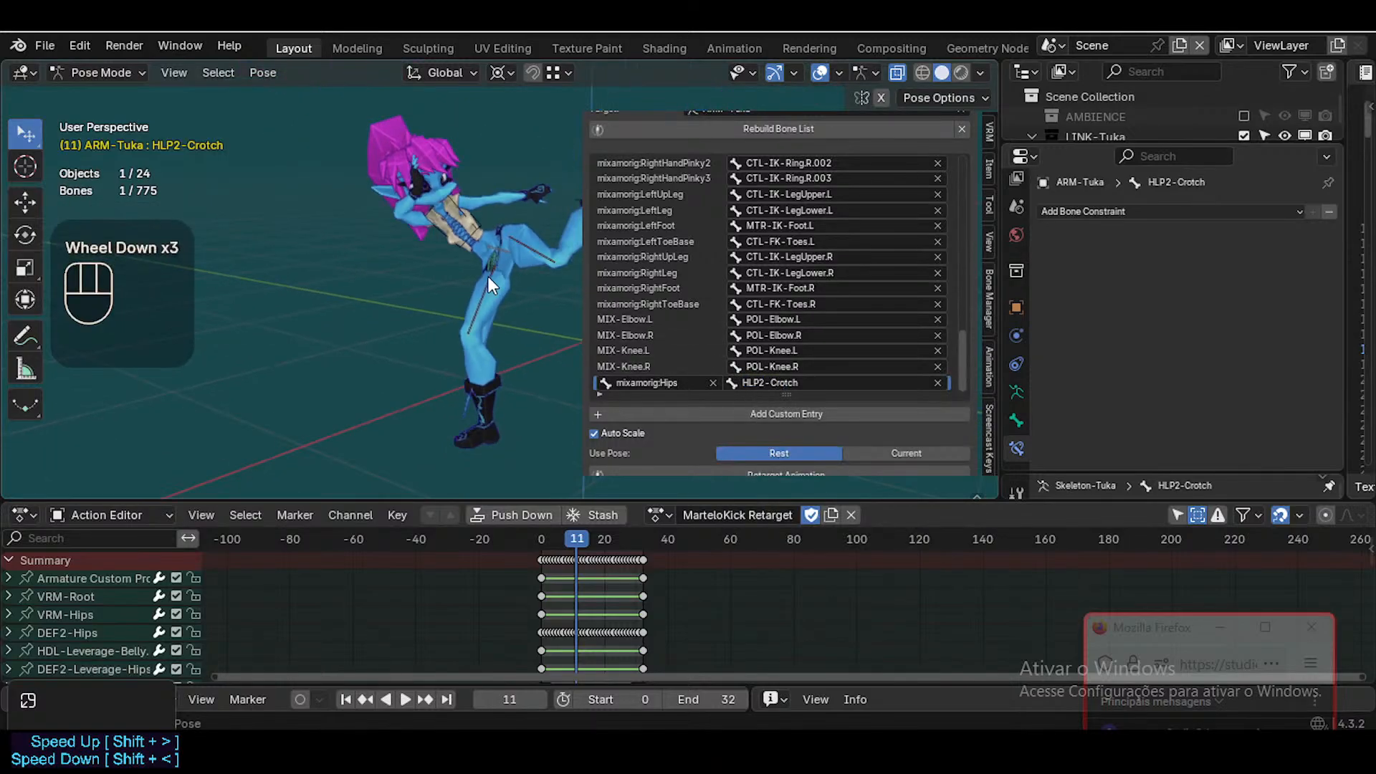
Try to clear the pose transforms of all visible ARM-Tuka bones at frame 11
key("a")
scroll(496, 295, "up", 1)
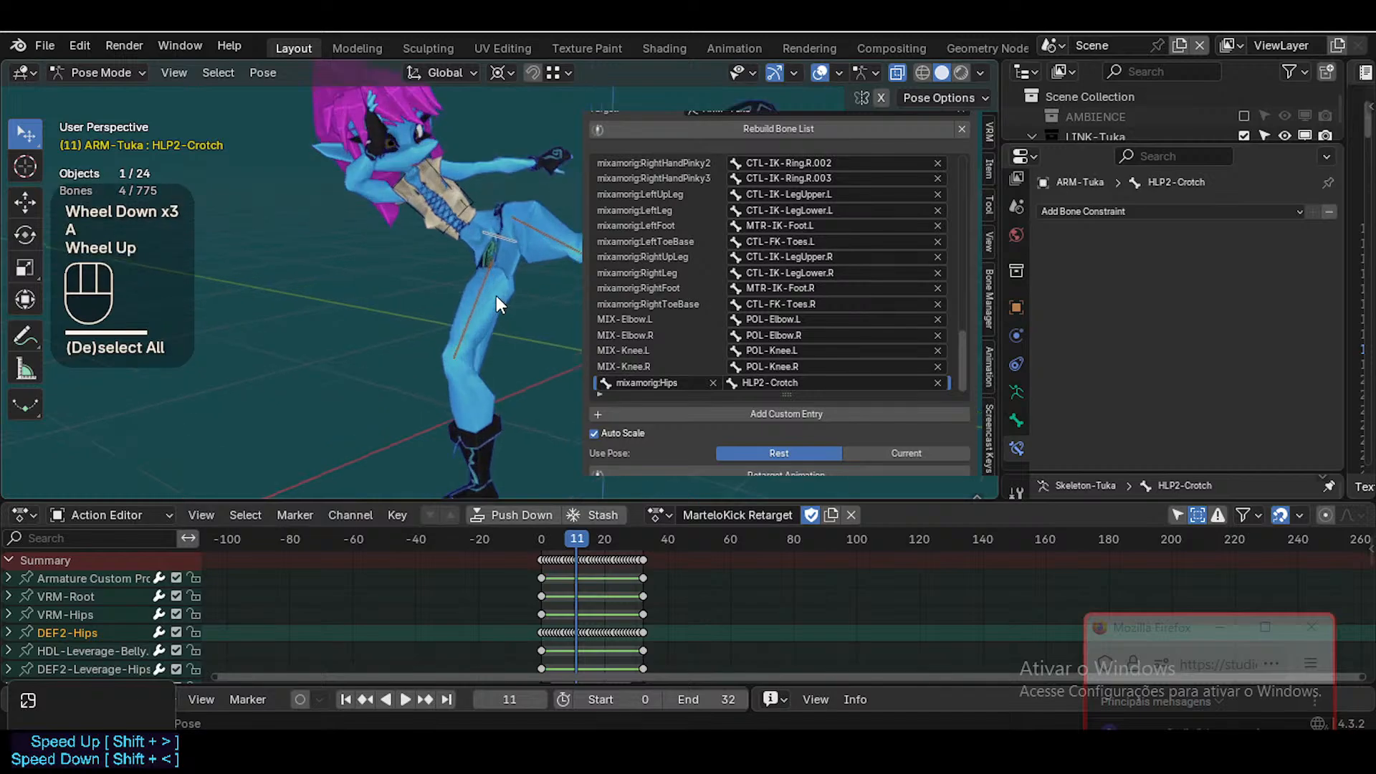
scroll(501, 310, "down", 2)
key("a")
key("alt+q")
key("alt+q")
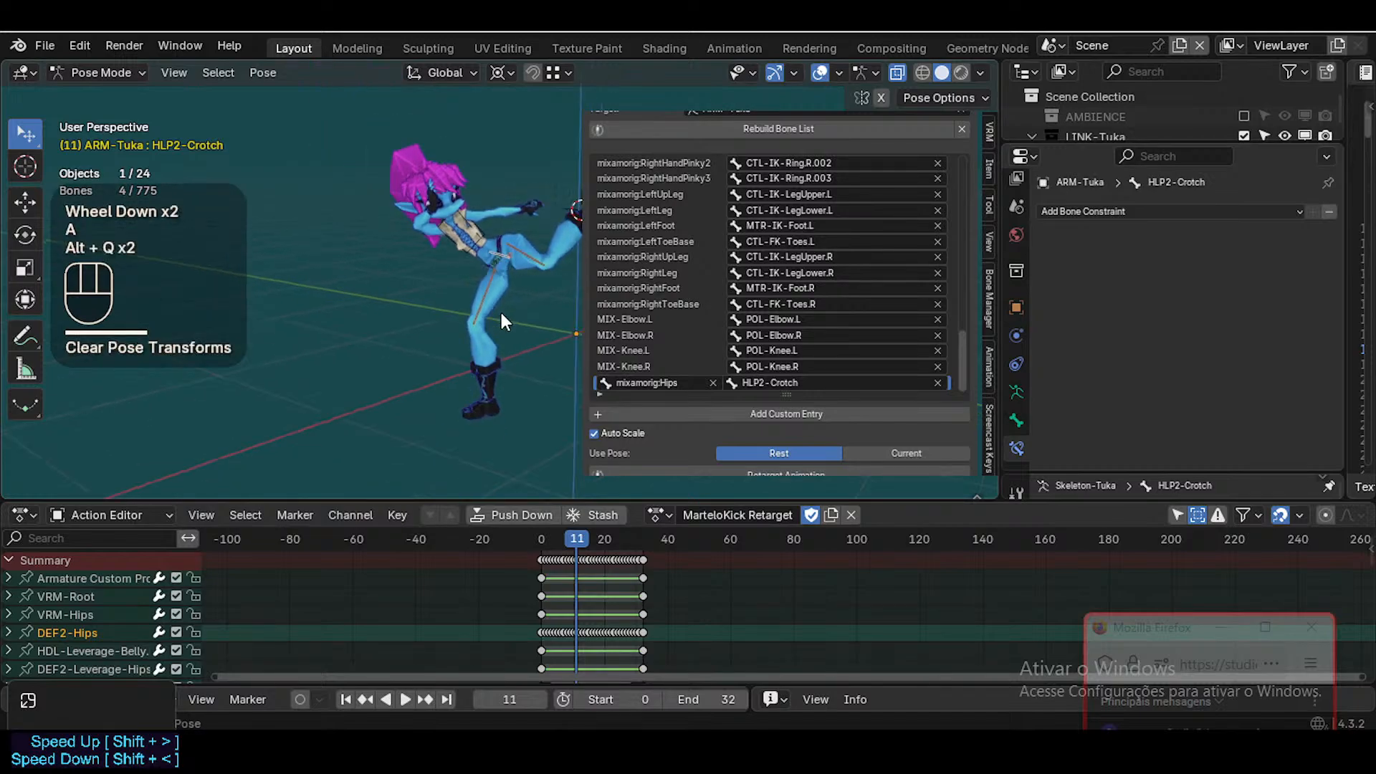
key("ctrl+z")
key("alt+q")
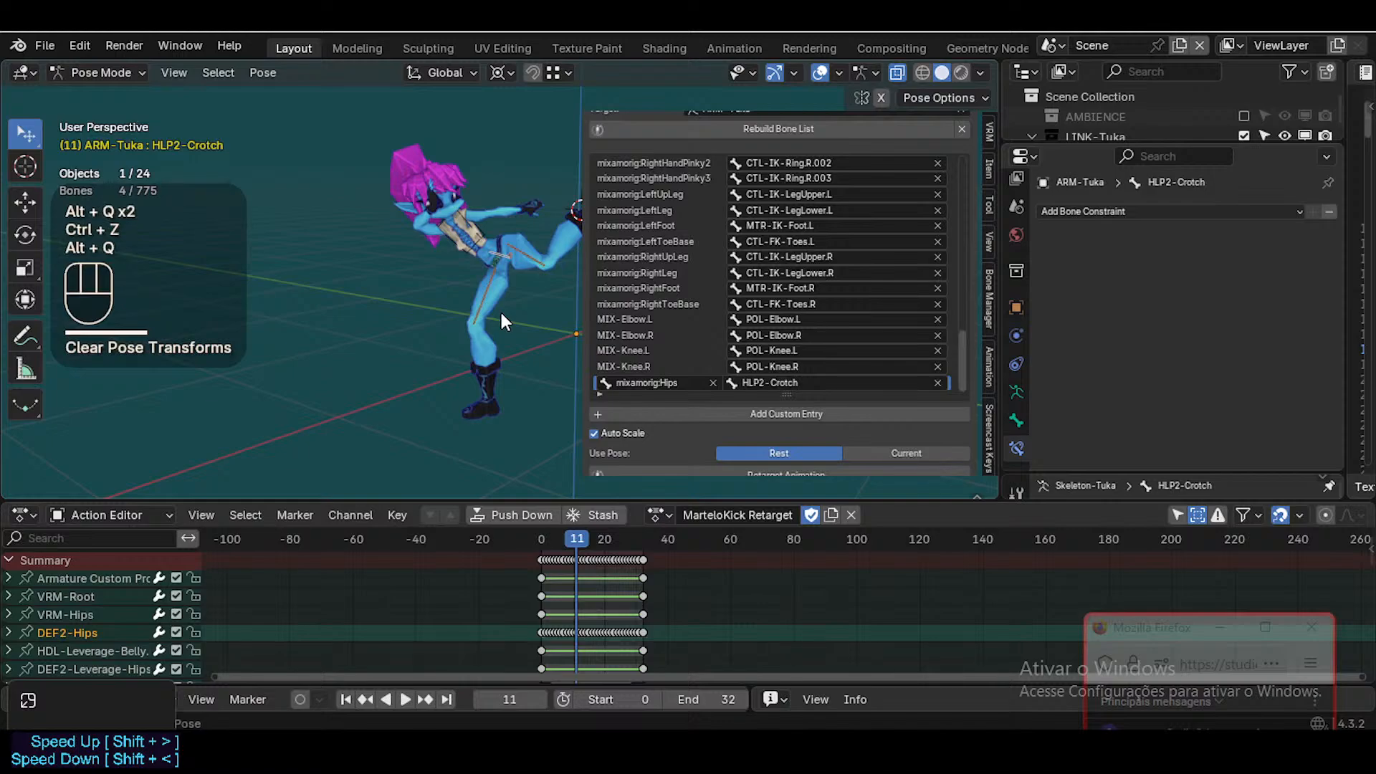
Go to frame 0 and clear the pose transforms of all visible ARM-Tuka bones
left_click(543, 539)
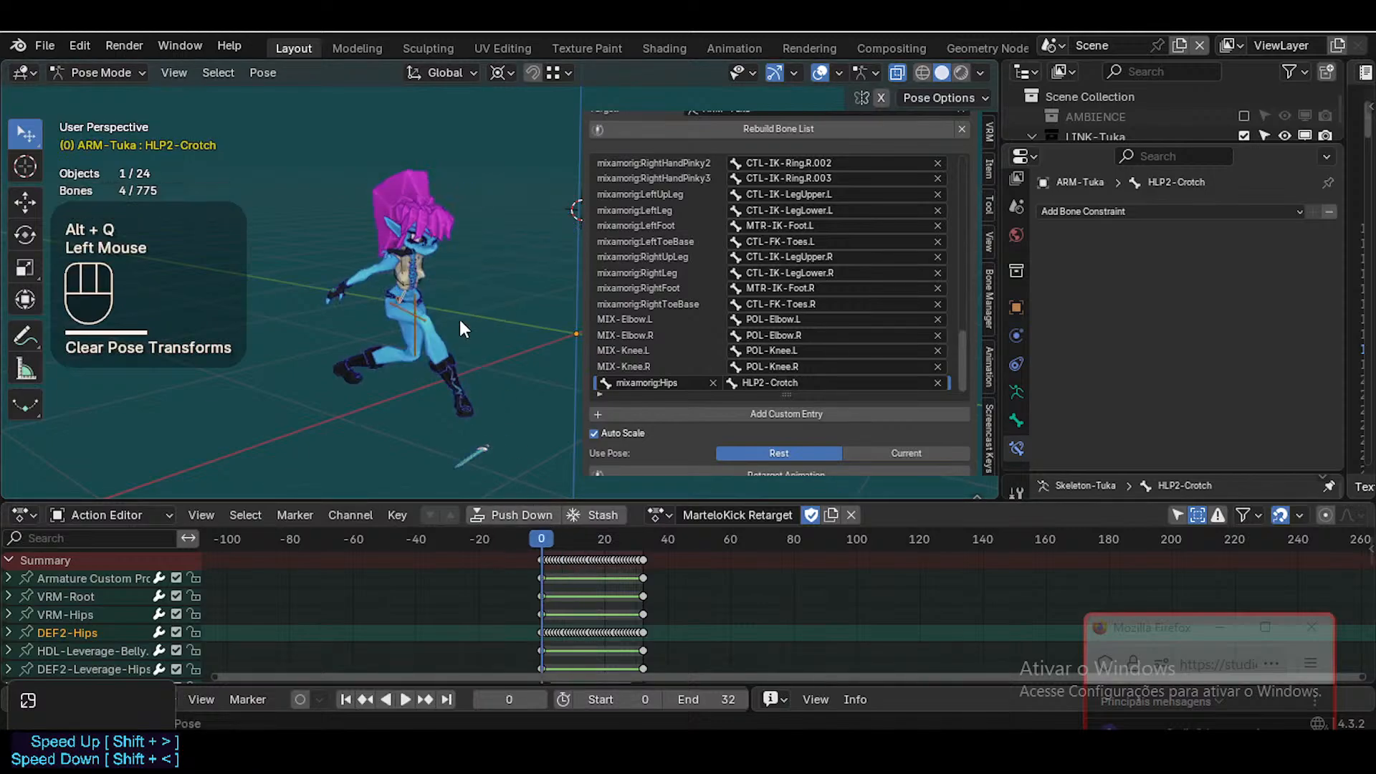
key("a")
key("alt+q")
key("alt+q")
Switch to Object Mode, select Tuka's body mesh and unhide all hidden objects
key("ctrl+Tab")
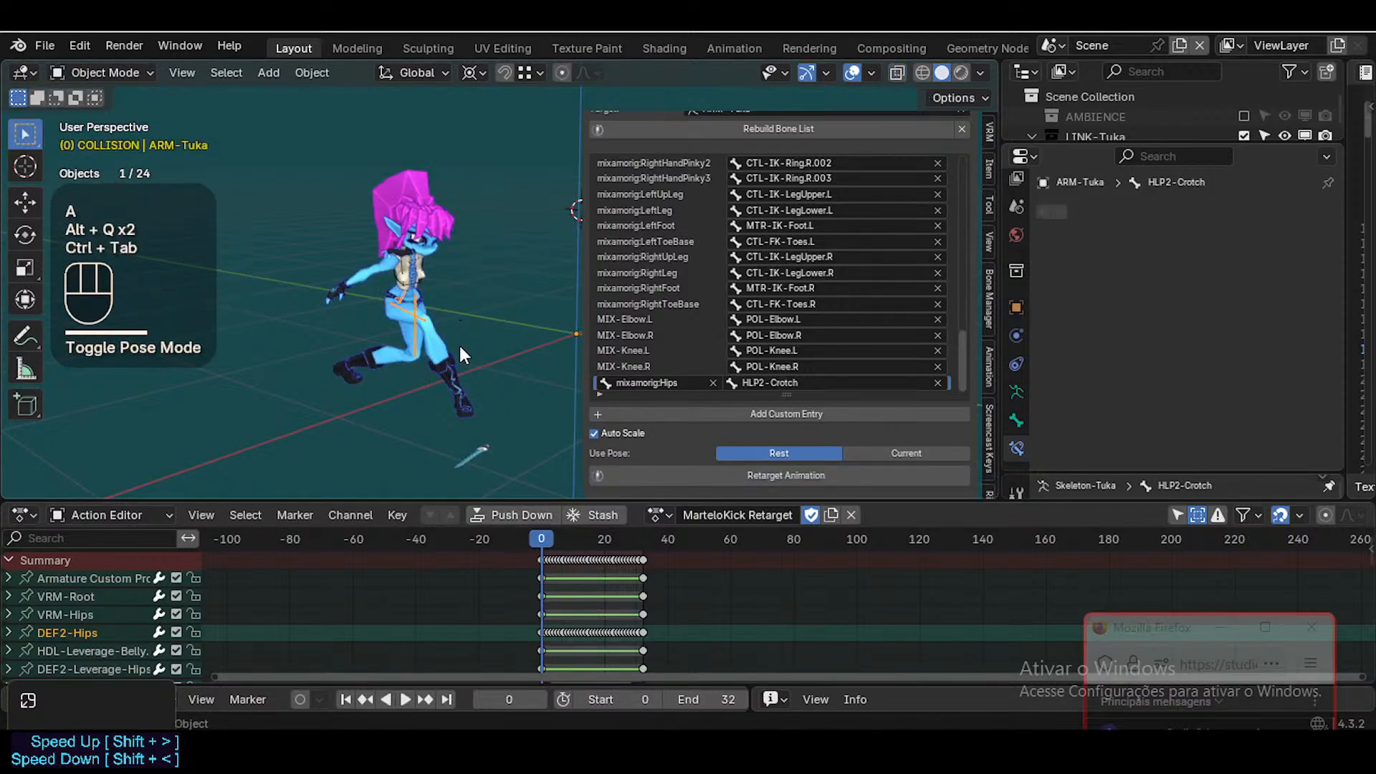
left_click(439, 345)
key("alt+h")
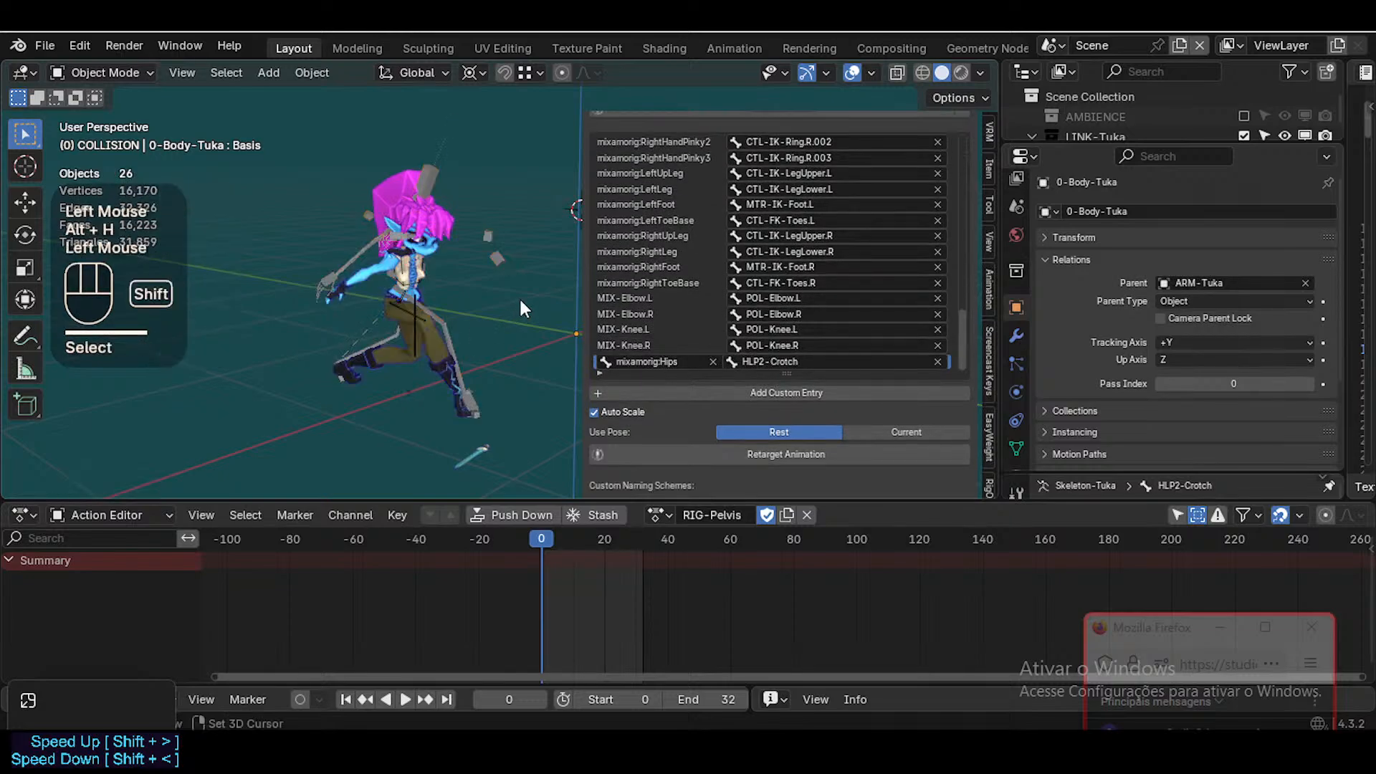
Select ARM-Tuka's HLP2-Crotch bone in Pose Mode and add an Armature constraint to it
left_click(519, 297)
key("d")
key("w")
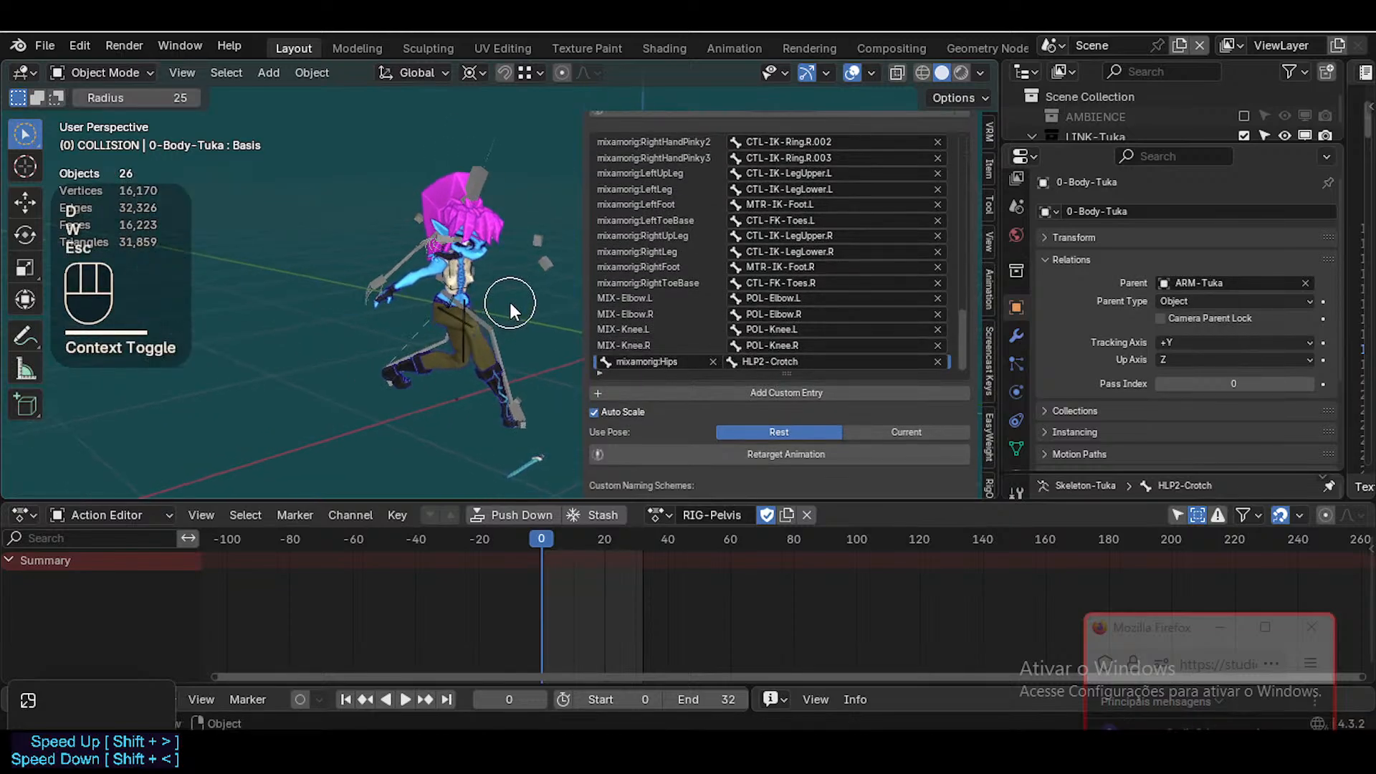
key("w")
key("shift+grave")
key("w")
key("d")
key("w")
key("d")
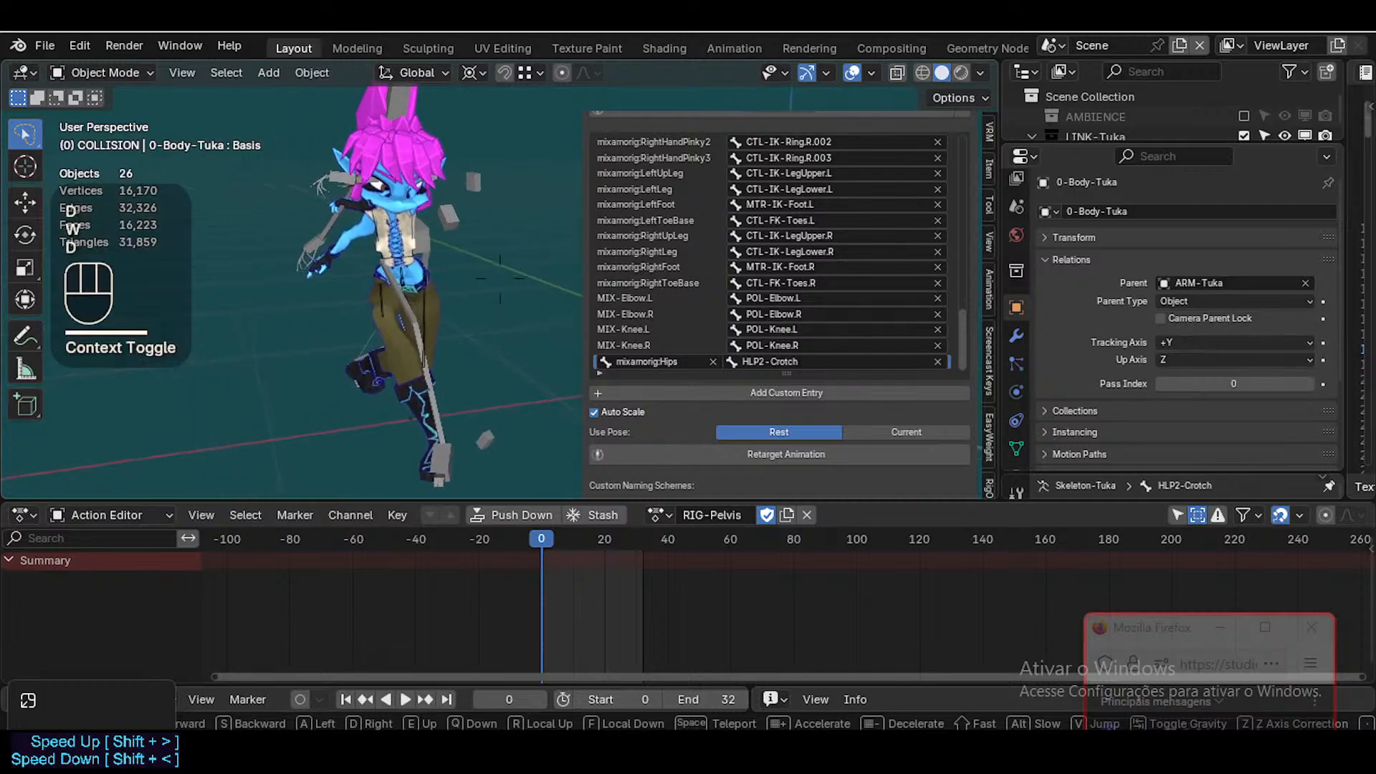
left_click(505, 312)
scroll(459, 281, "up", 4)
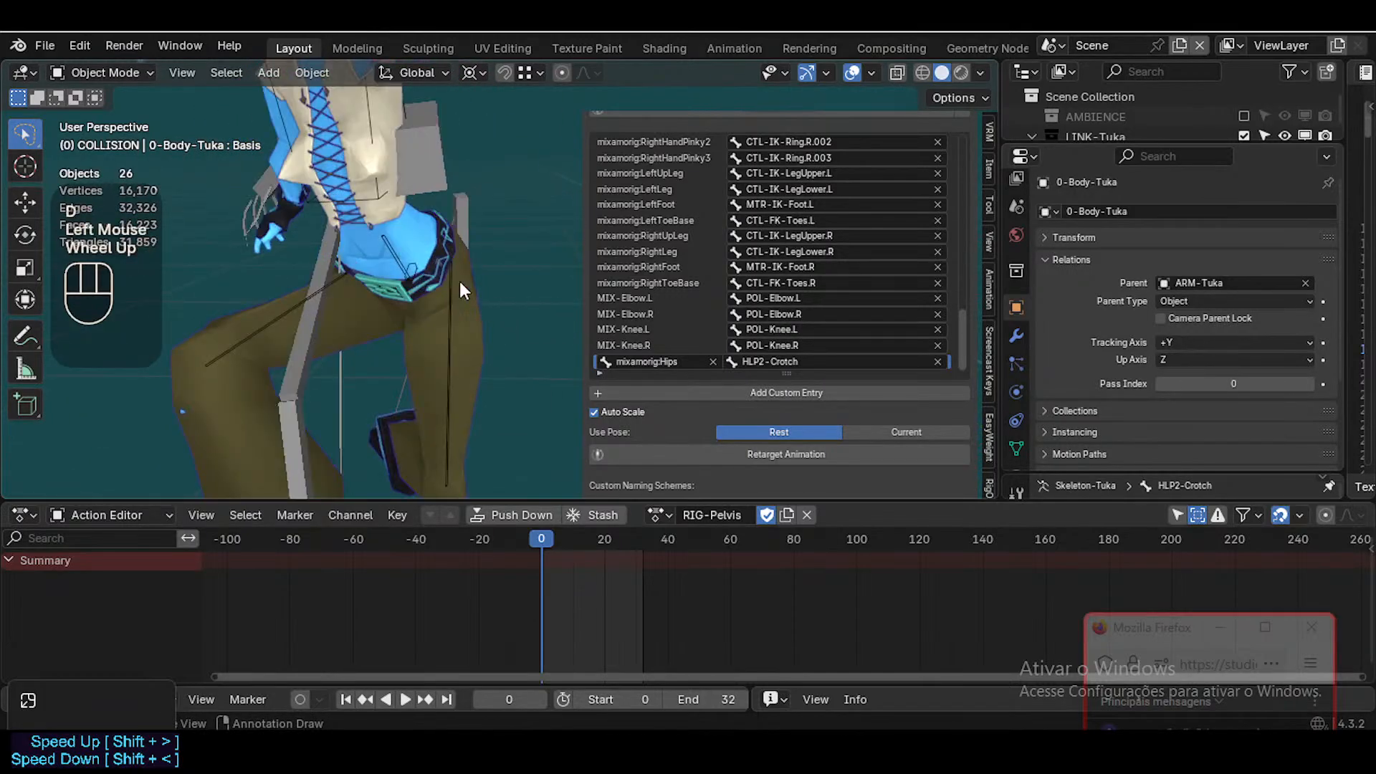
left_click(417, 262)
key("ctrl+Tab")
left_click(417, 264)
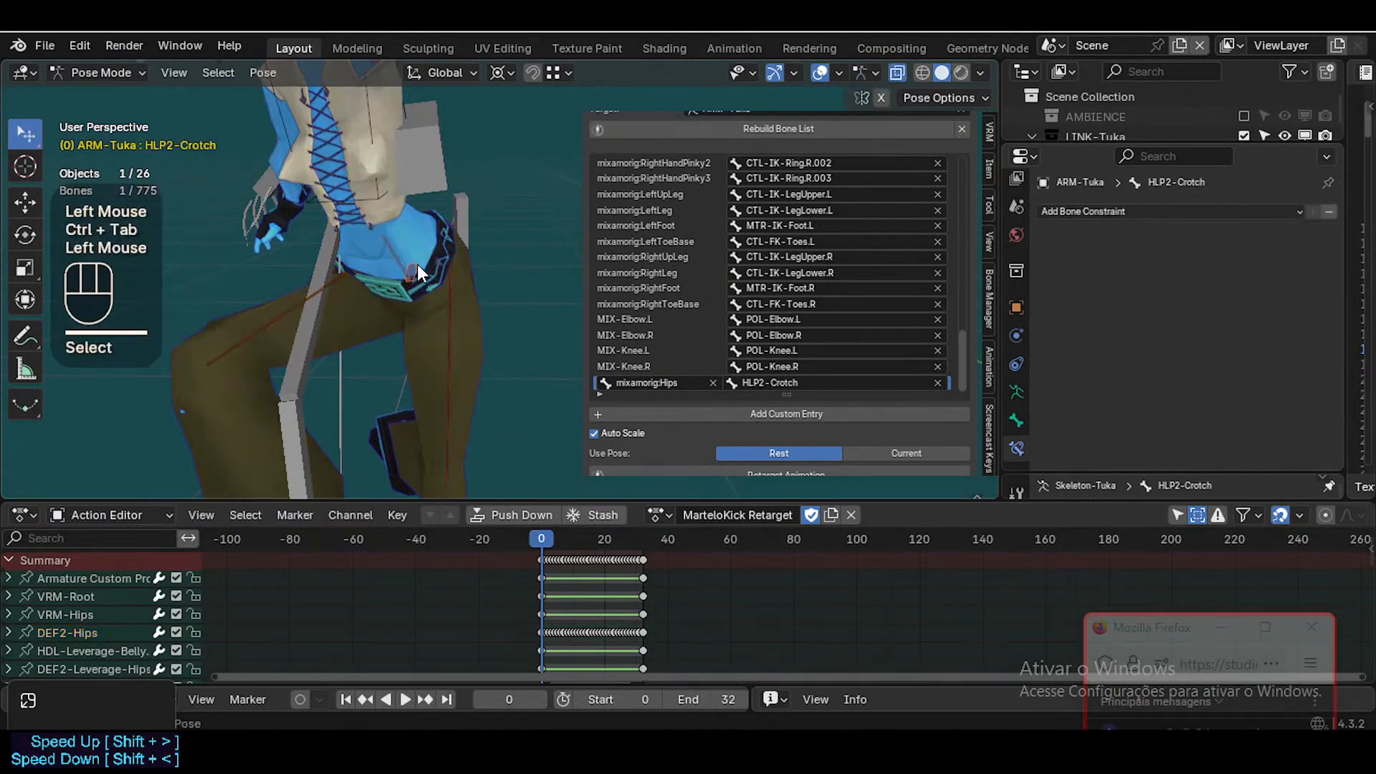
left_click(1119, 212)
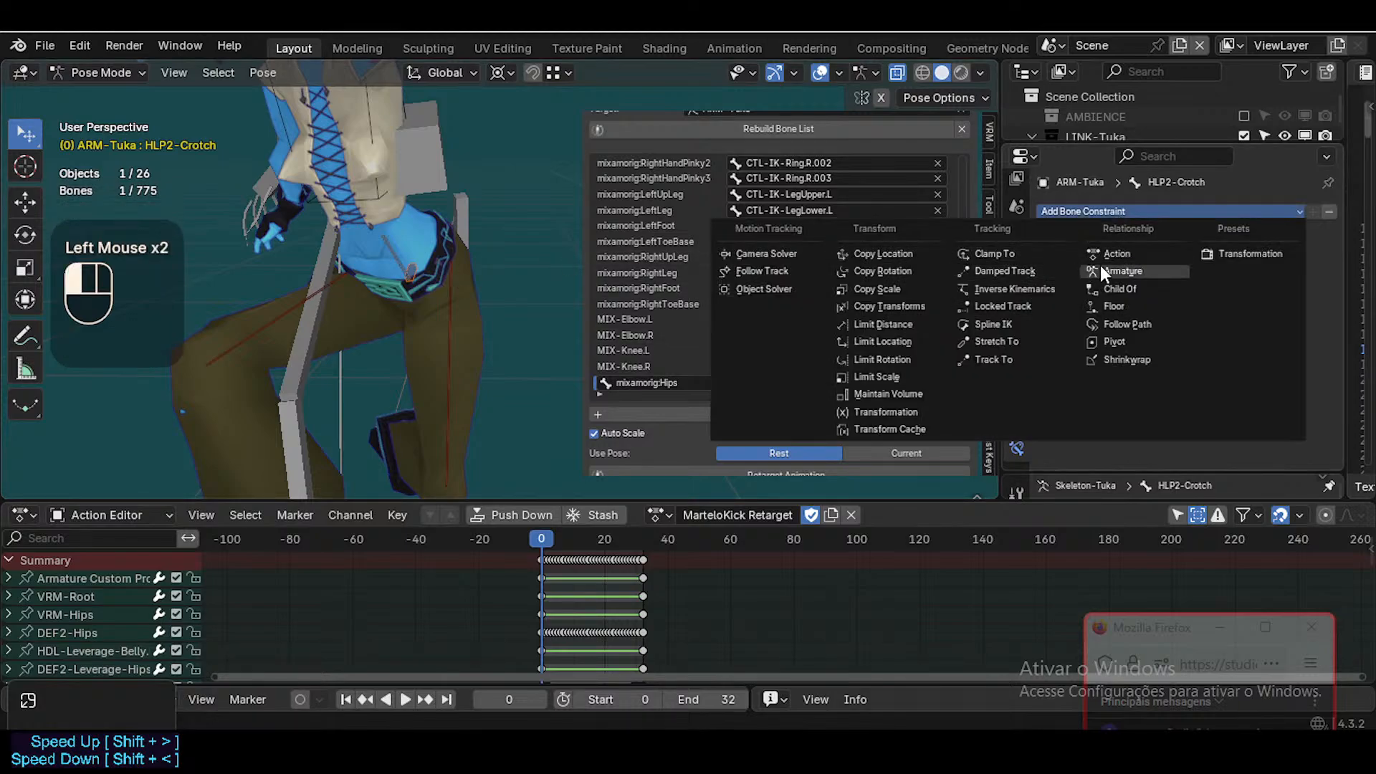
left_click(1101, 270)
Enlarge the bone properties area and shrink the Action Editor to show the HLP2-Crotch bone's Relations settings
scroll(1283, 430, "down", 5)
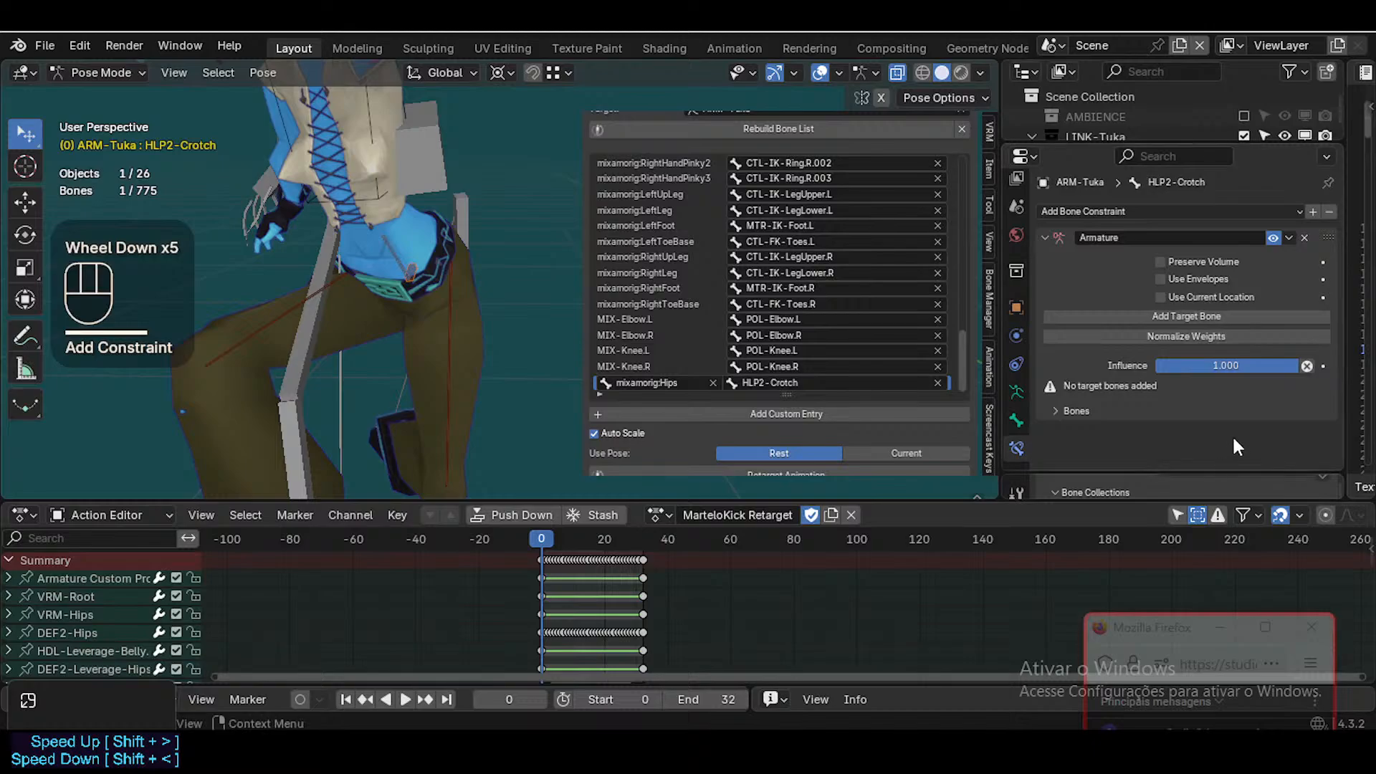
scroll(1224, 462, "up", 1)
left_click(1224, 462)
scroll(1166, 472, "down", 2)
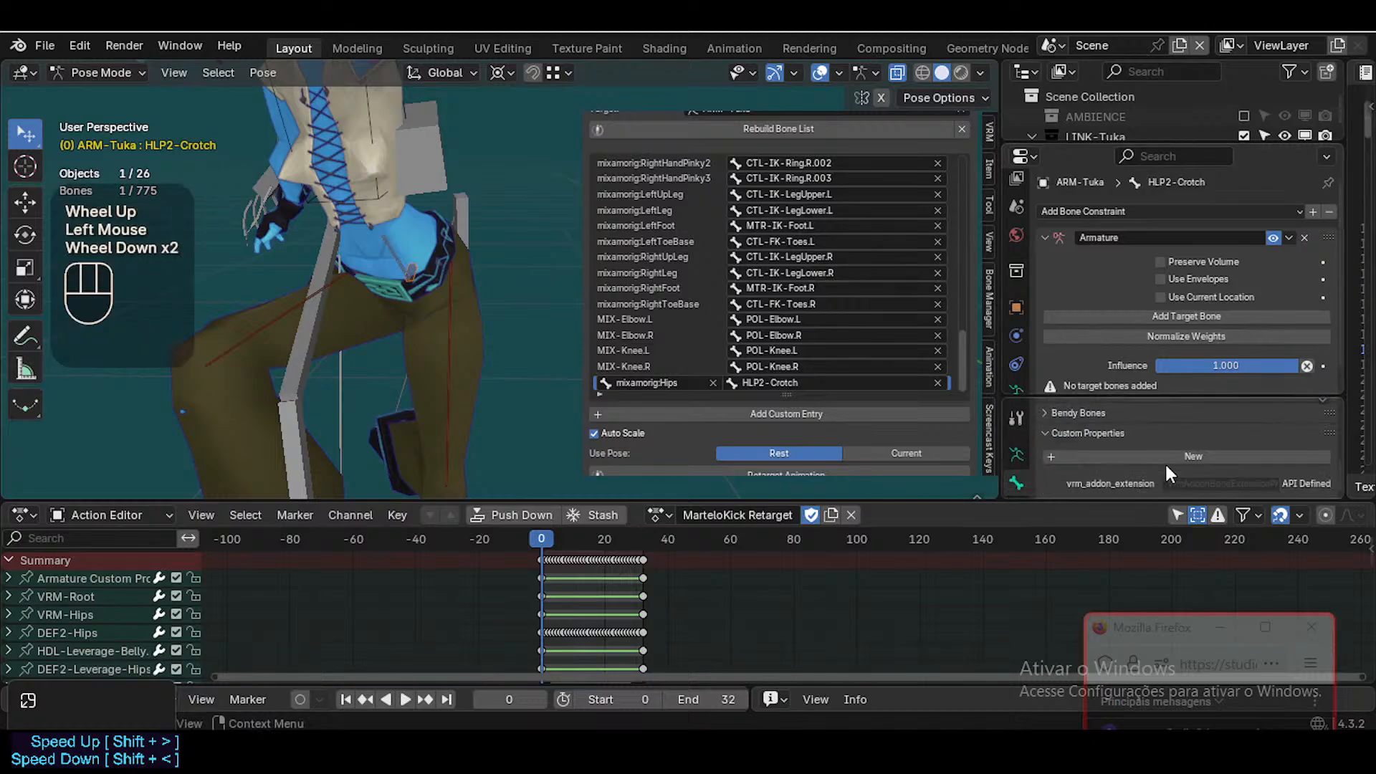
scroll(1165, 466, "up", 4)
scroll(1164, 471, "down", 3)
scroll(1172, 462, "up", 1)
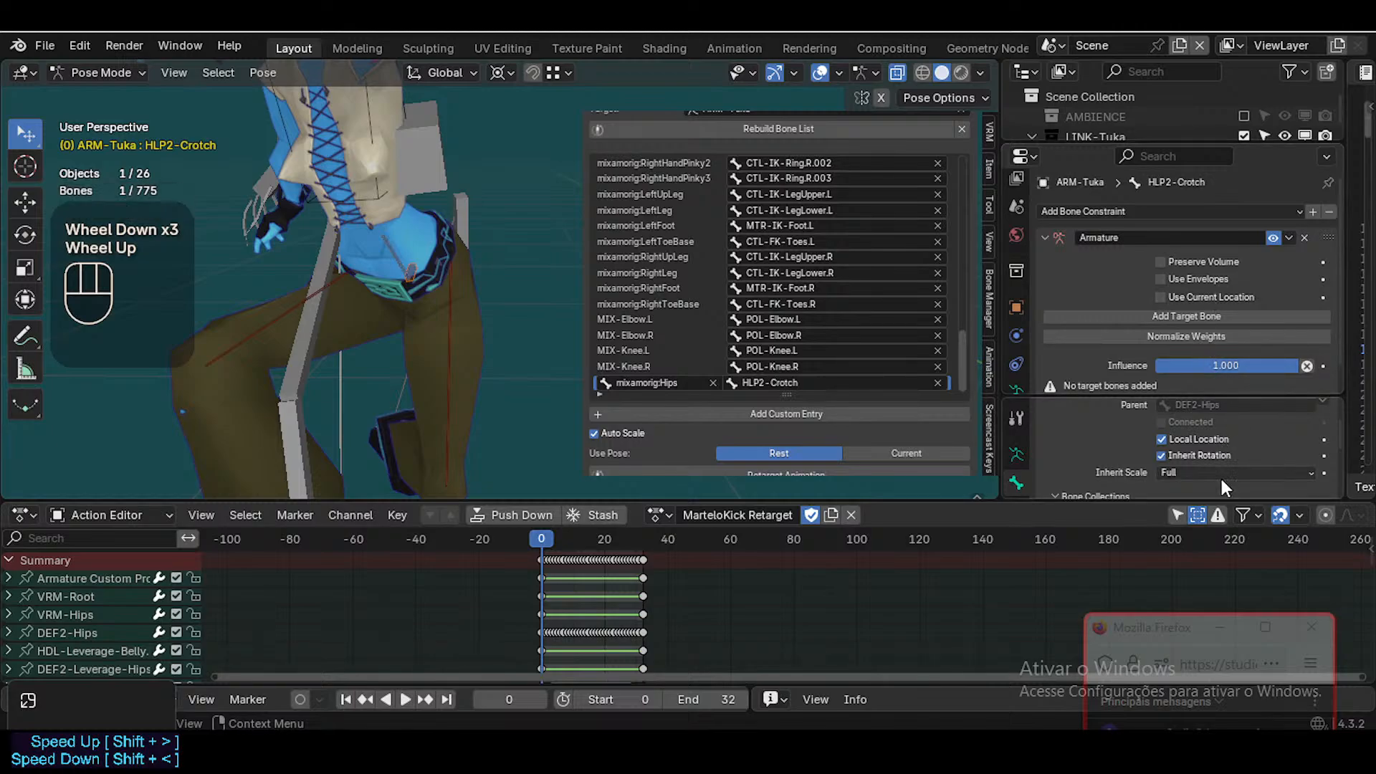
left_click_drag(1223, 499, 1230, 593)
scroll(1194, 484, "down", 2)
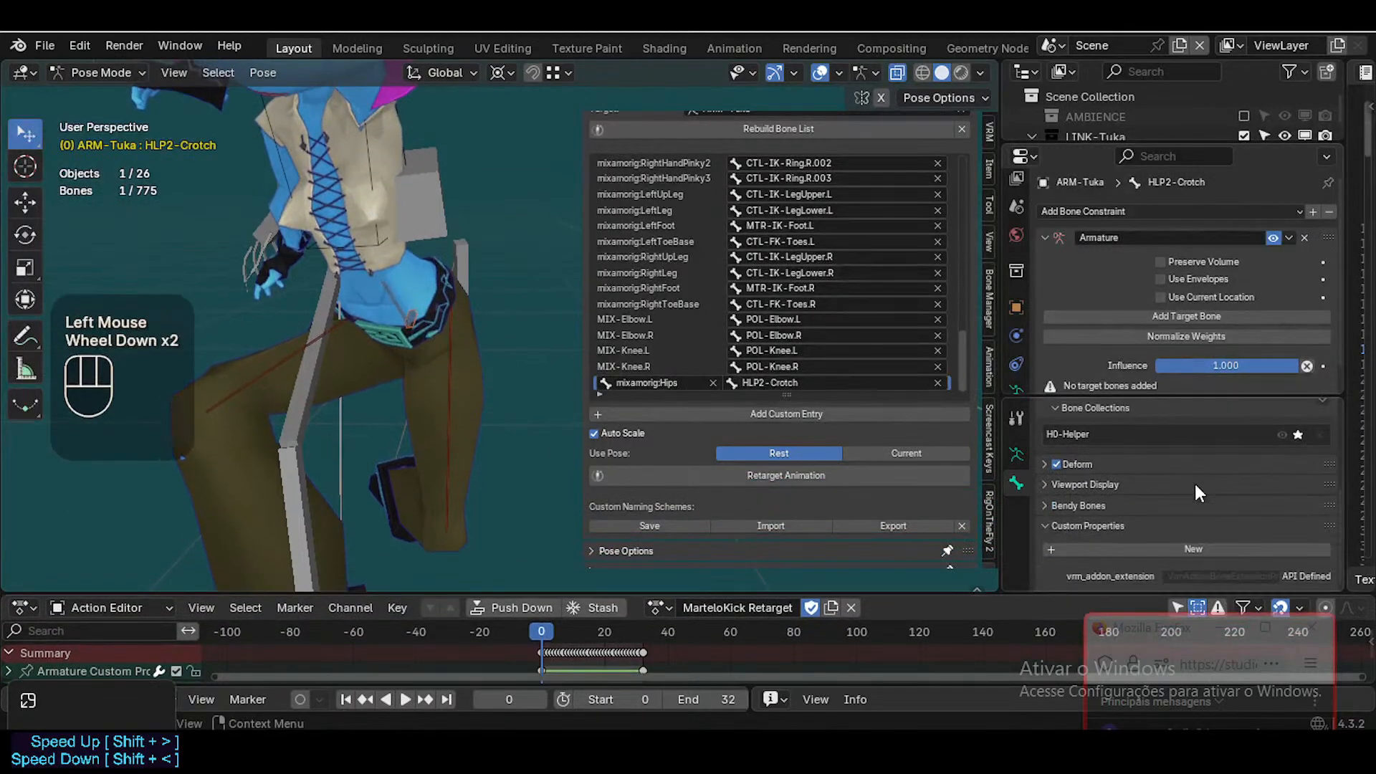
scroll(1194, 482, "up", 1)
scroll(1195, 480, "down", 1)
scroll(1155, 488, "up", 3)
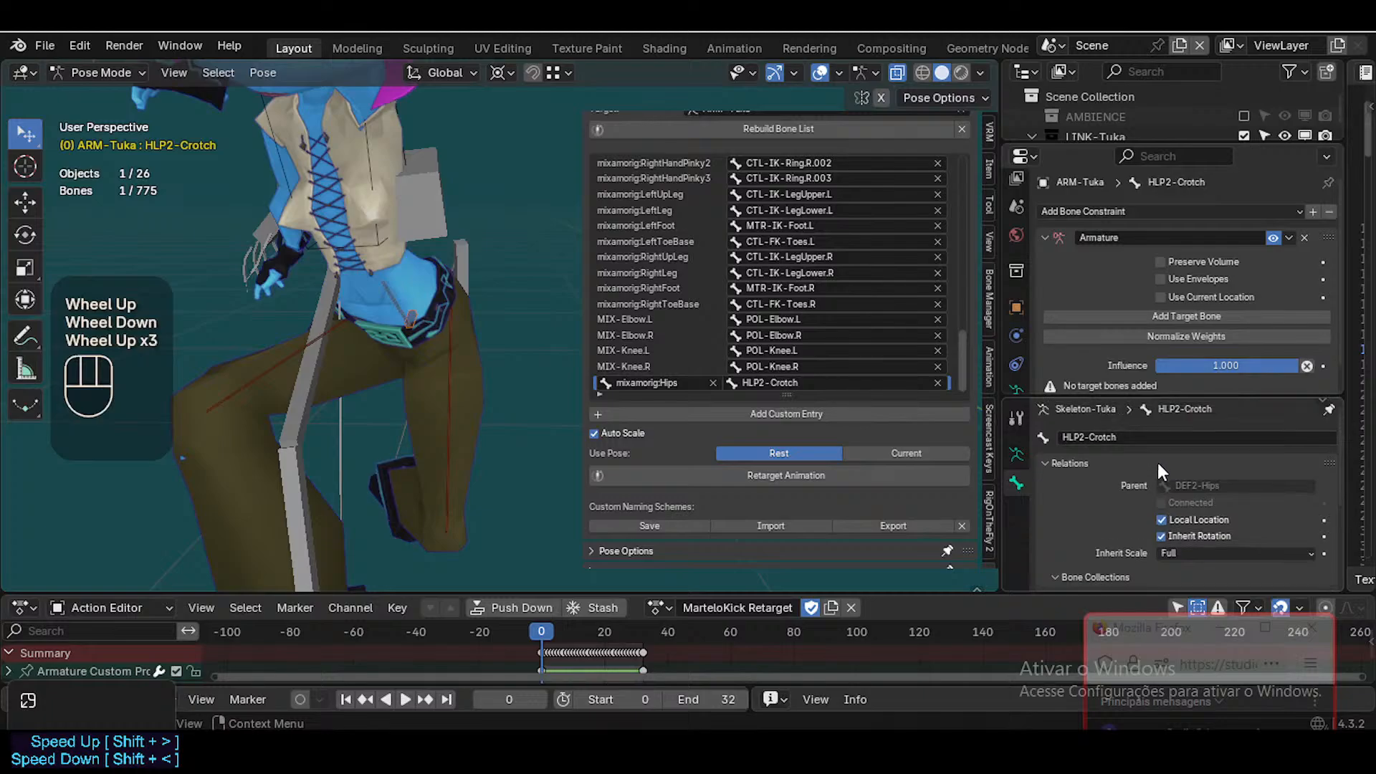
Clear the HLP2-Crotch bone's parent in Edit Mode and return to Pose Mode
key("BackSpace")
key("BackSpace")
key("BackSpace")
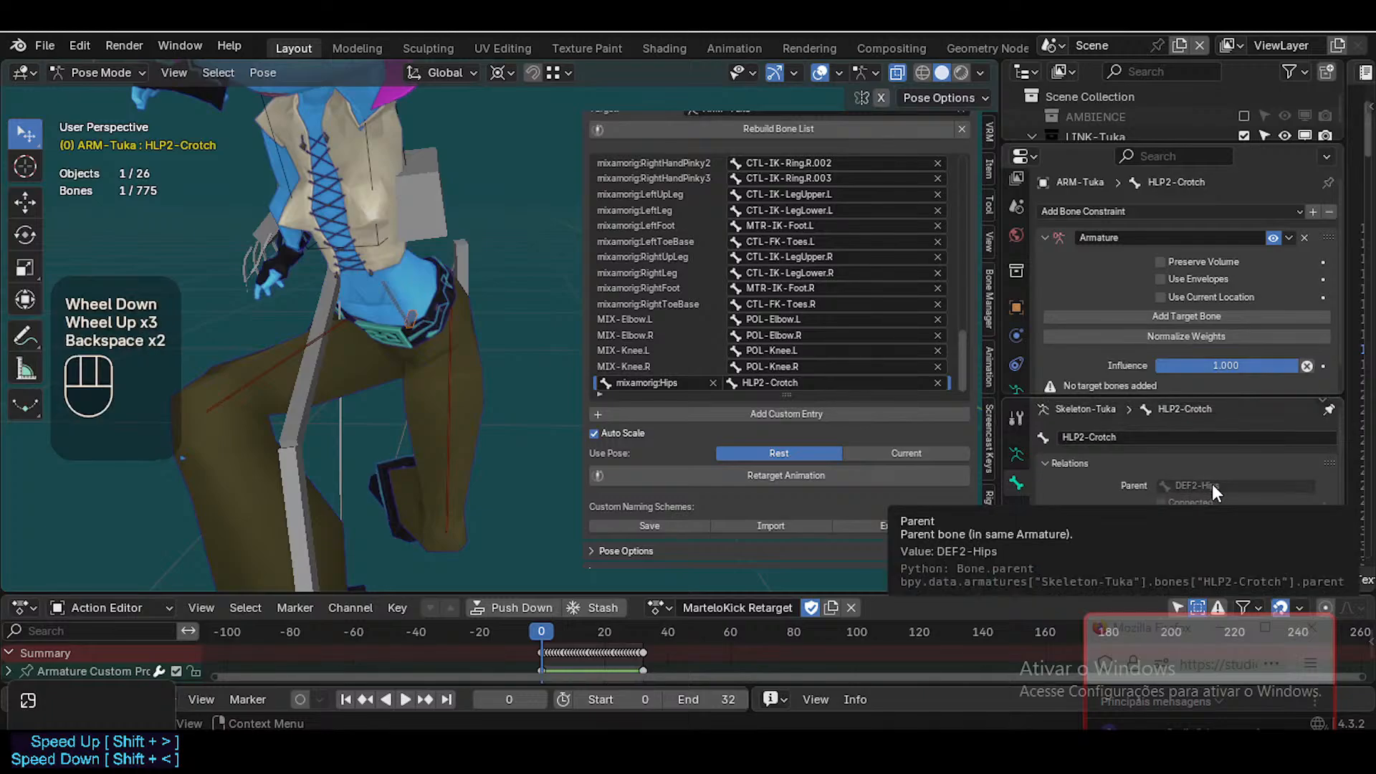
key("Tab")
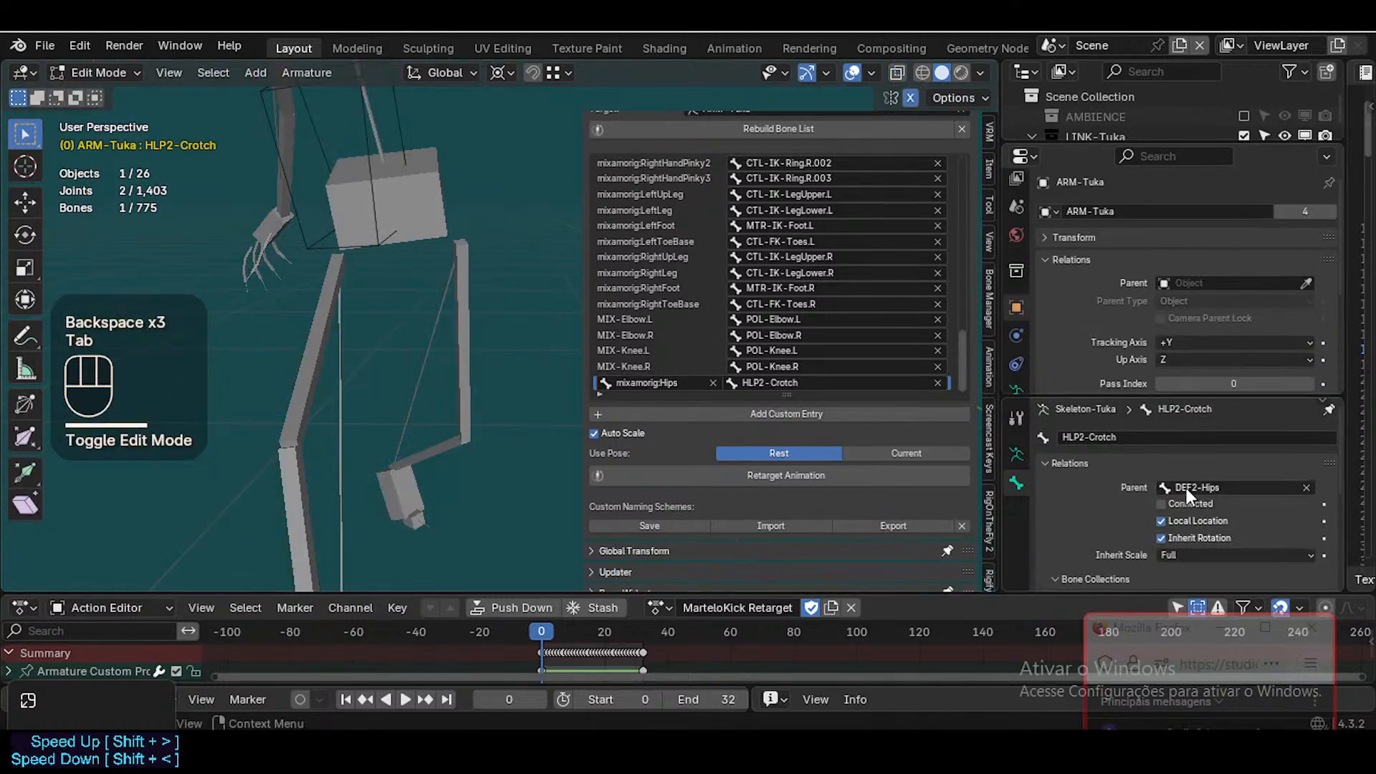
key("BackSpace")
key("BackSpace")
key("Tab")
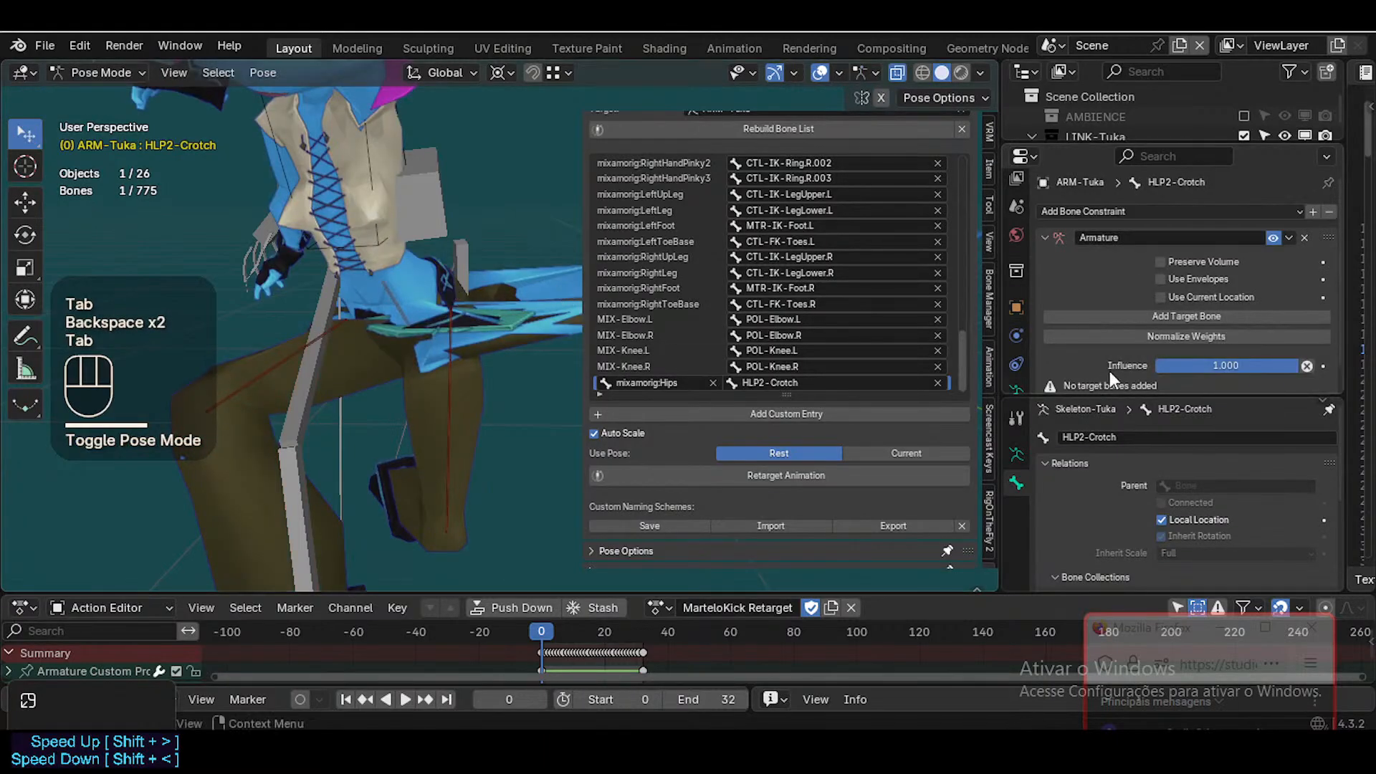
Add three target bone entries to the HLP2-Crotch Armature constraint
scroll(1181, 338, "down", 2)
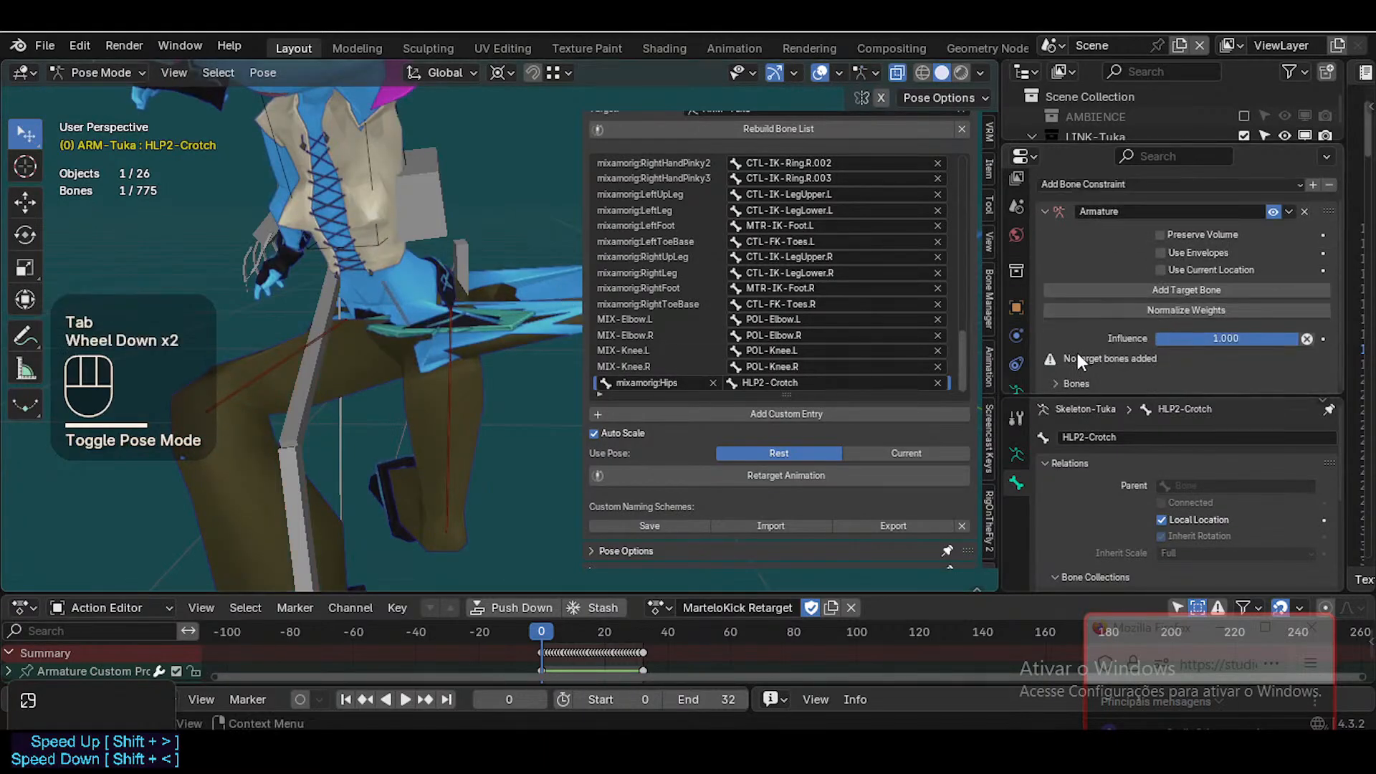
left_click(1130, 310)
left_click(1128, 285)
left_click(1130, 308)
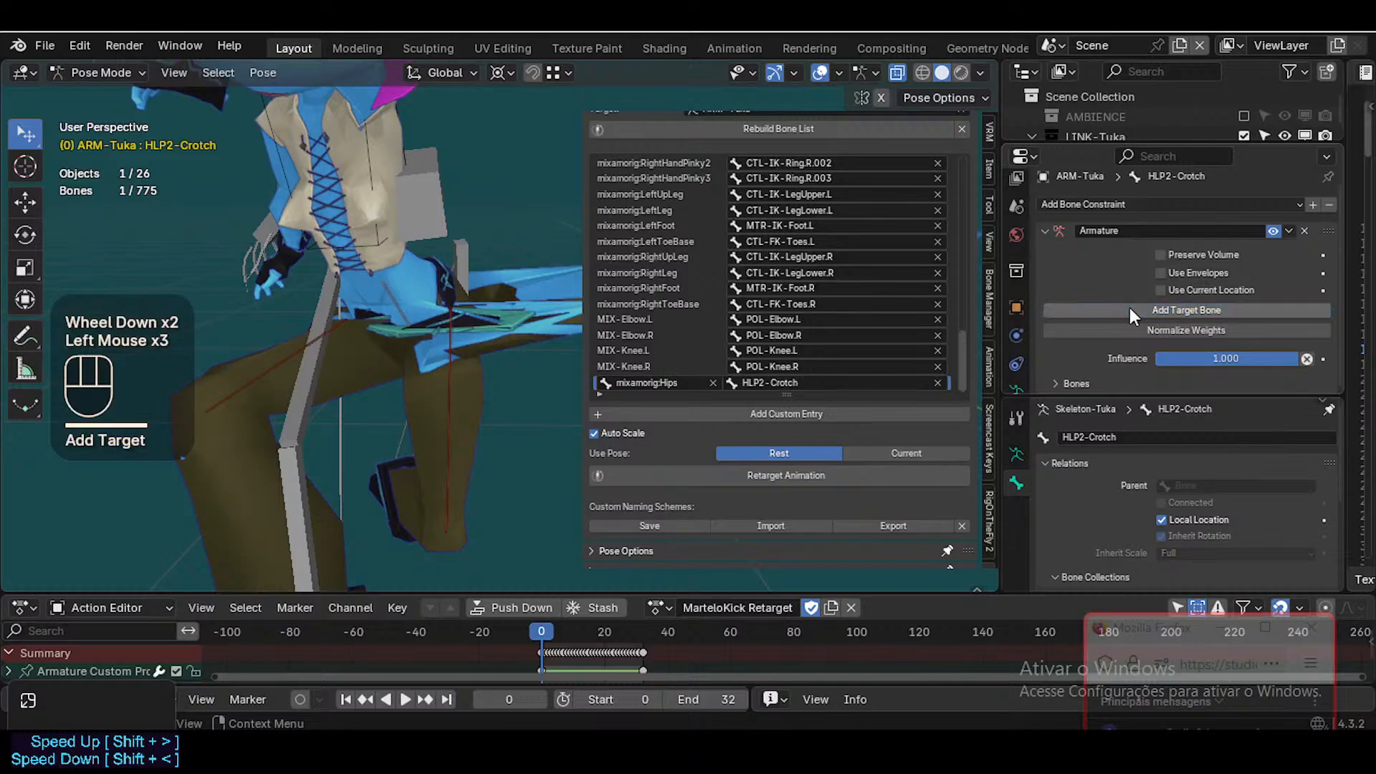
left_click(1122, 340)
scroll(1161, 359, "down", 3)
scroll(1147, 374, "down", 4)
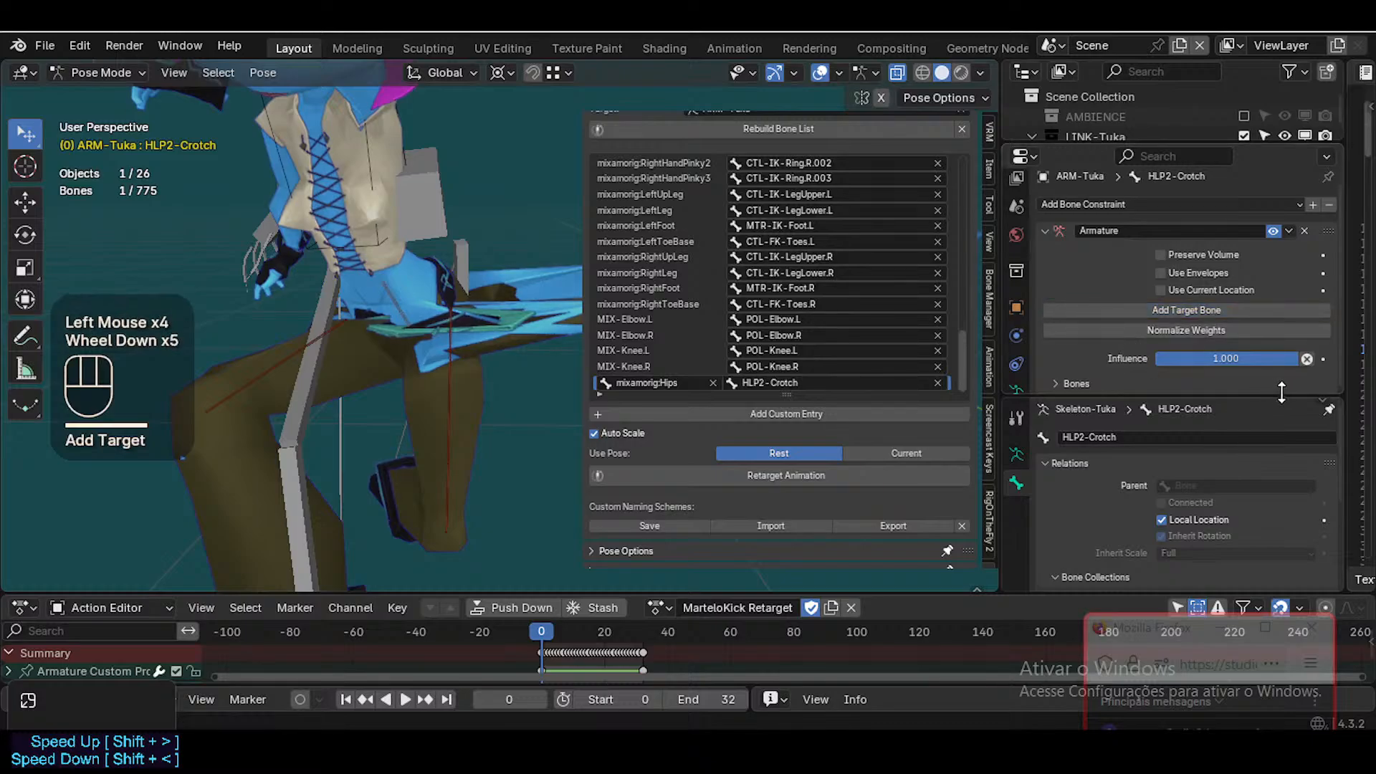
Expand the Armature constraint's bone targets and set ARM-Tuka as the target object of the first two entries
left_click(1082, 385)
scroll(1083, 385, "down", 1)
scroll(1133, 337, "down", 2)
left_click(1136, 253)
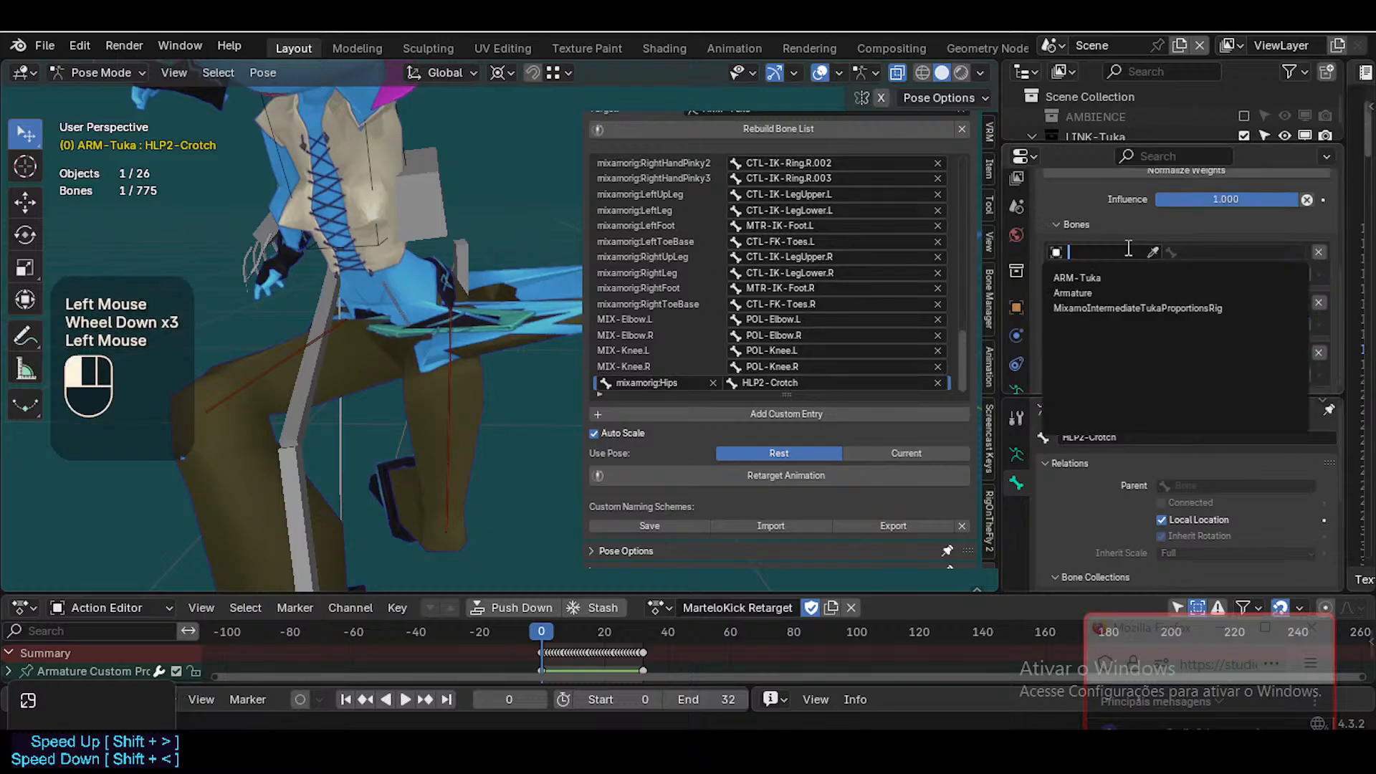
type("HL")
key("BackSpace")
key("BackSpace")
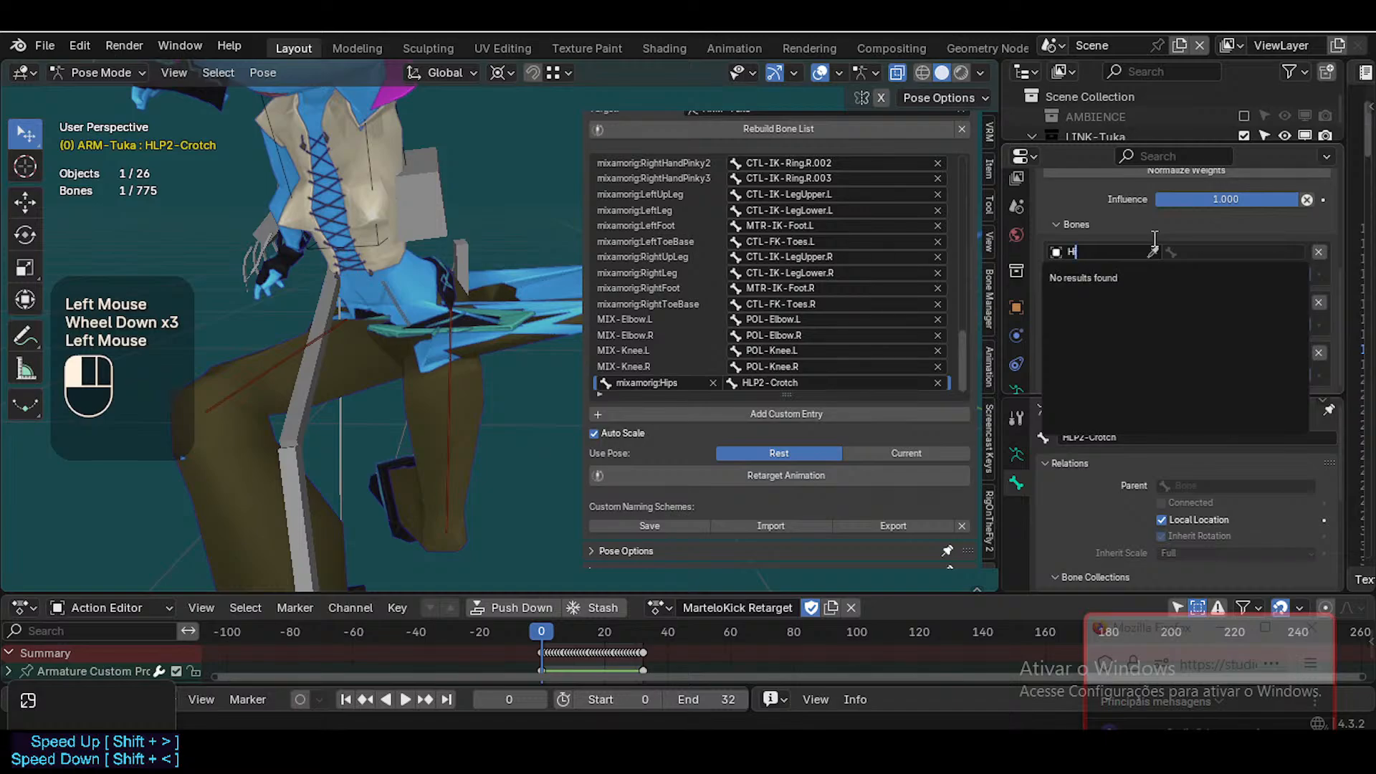
key("Escape")
left_click(1147, 252)
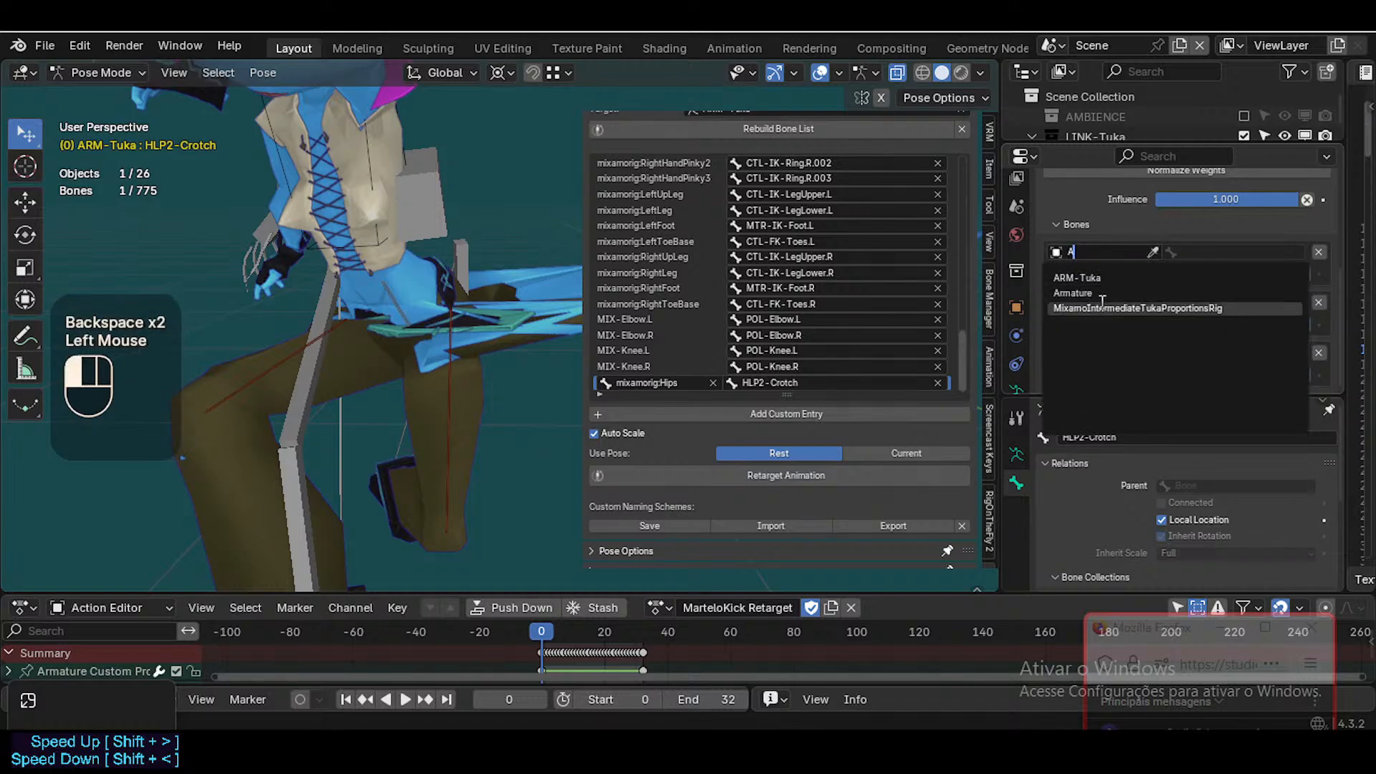
left_click(1093, 272)
key("ctrl+c")
key("ctrl+v")
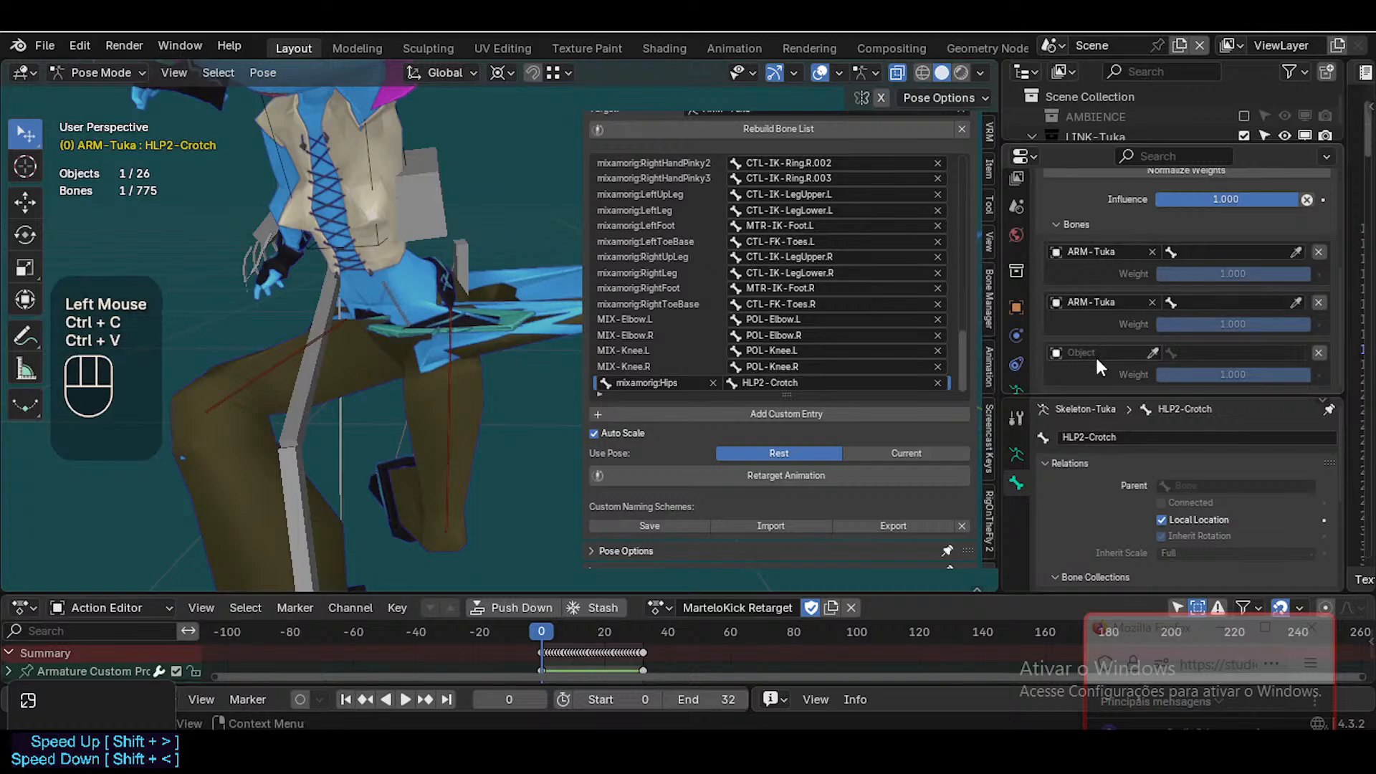
Set the third constraint target to ARM-Tuka and choose DEF3-LegUpper.L as the first target's bone
key("ctrl+v")
key("ctrl+v")
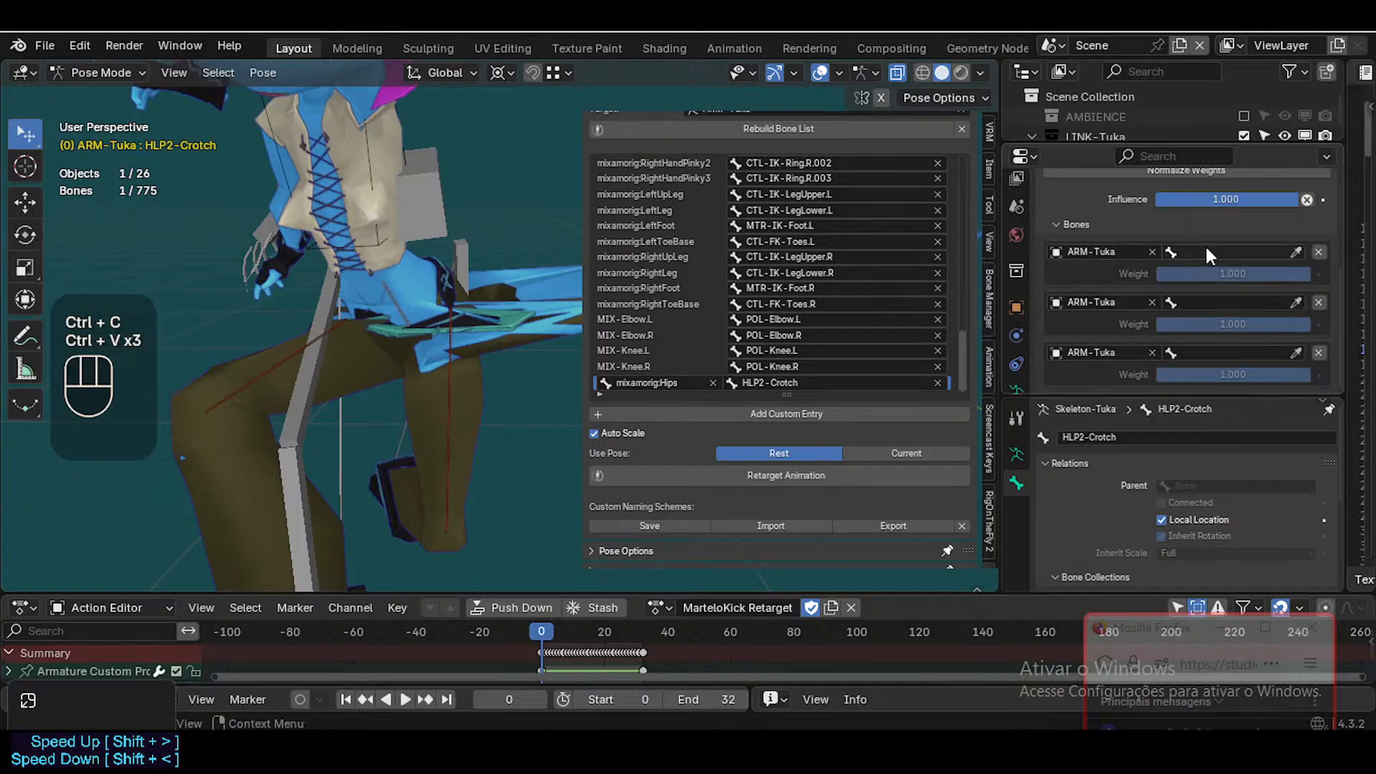
left_click(1208, 250)
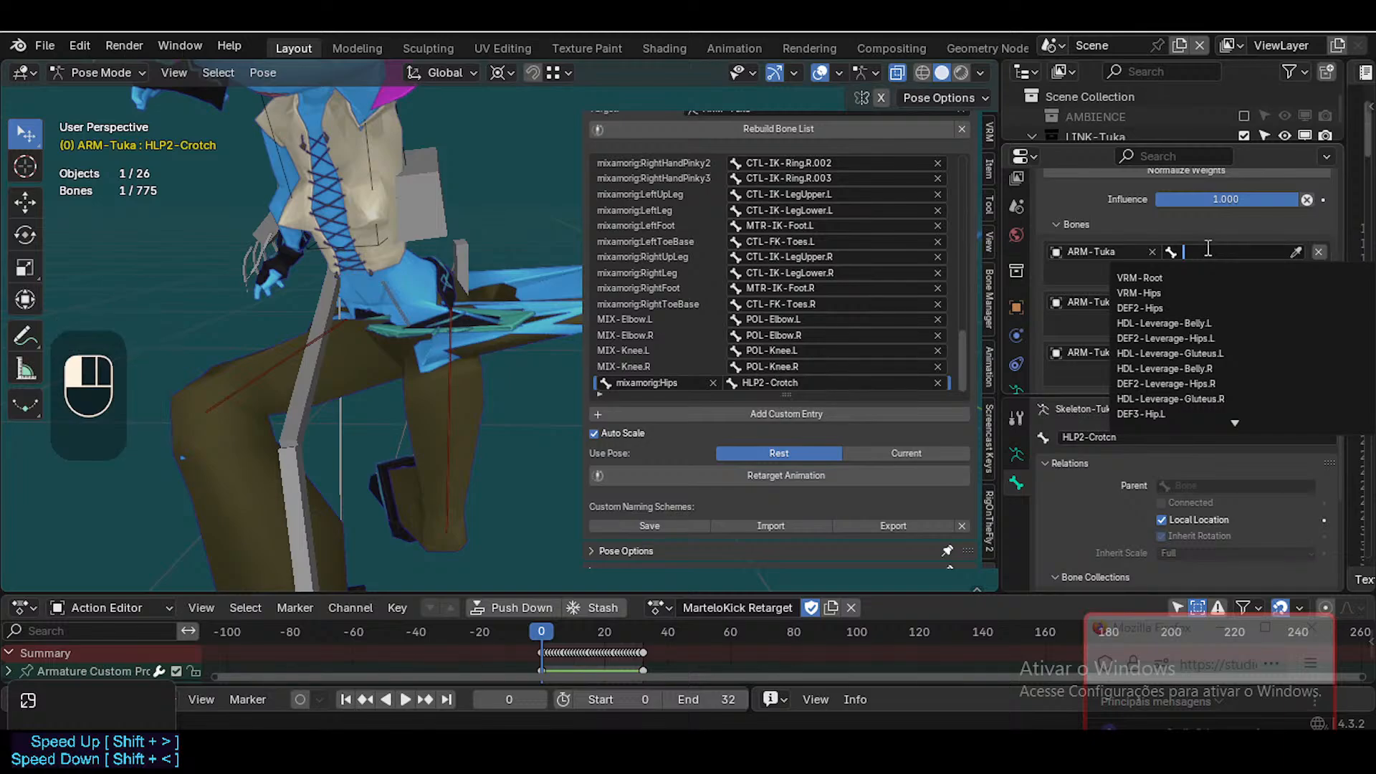
type("Thigh")
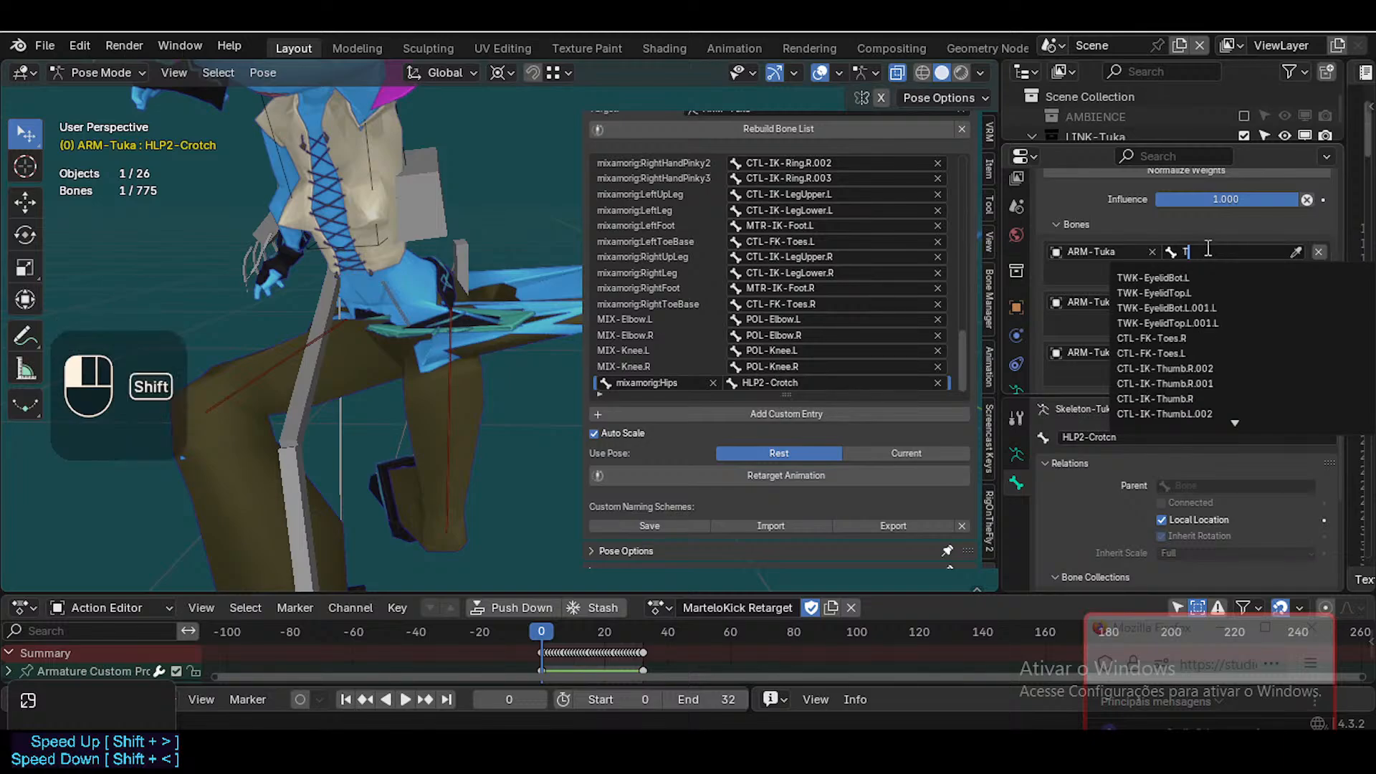
key("BackSpace")
key("BackSpace")
key("BackSpace")
key("BackSpace")
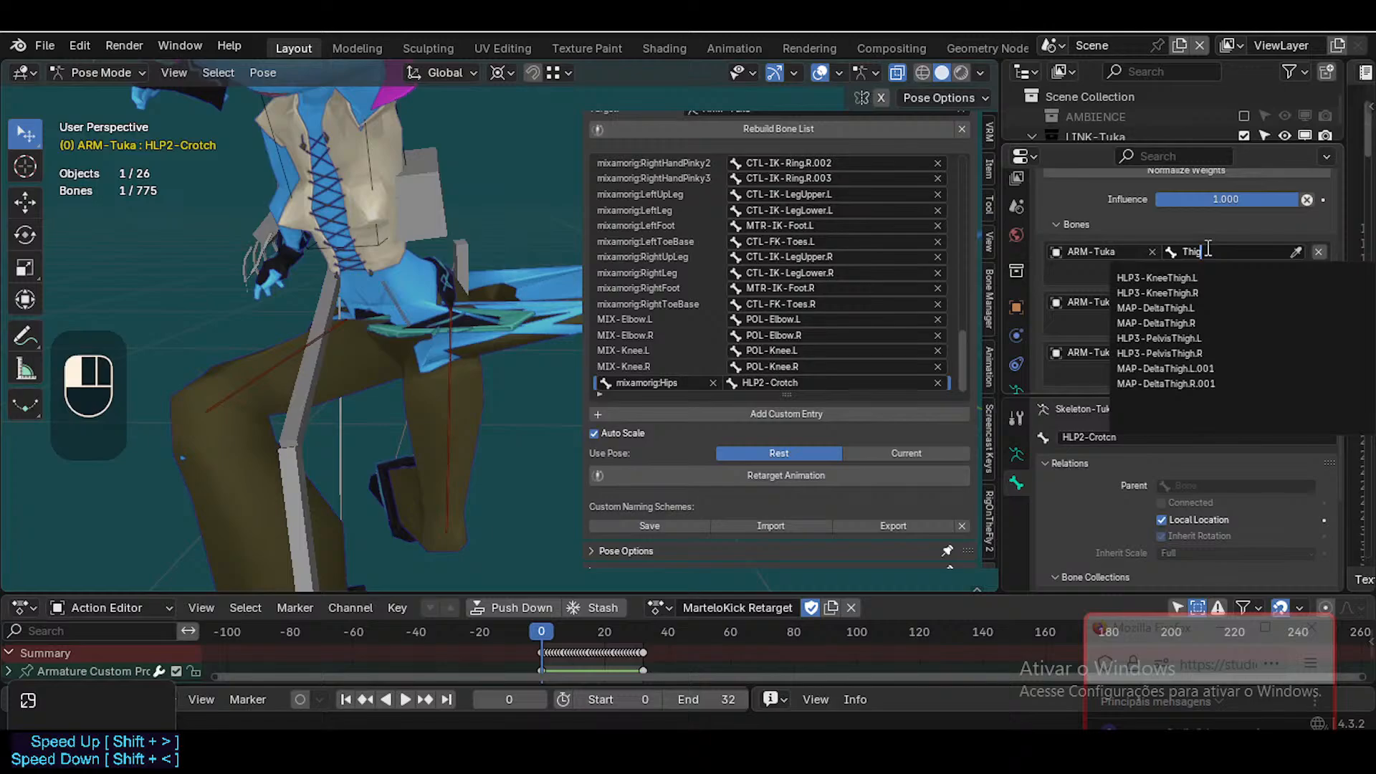
type("high")
key("Home")
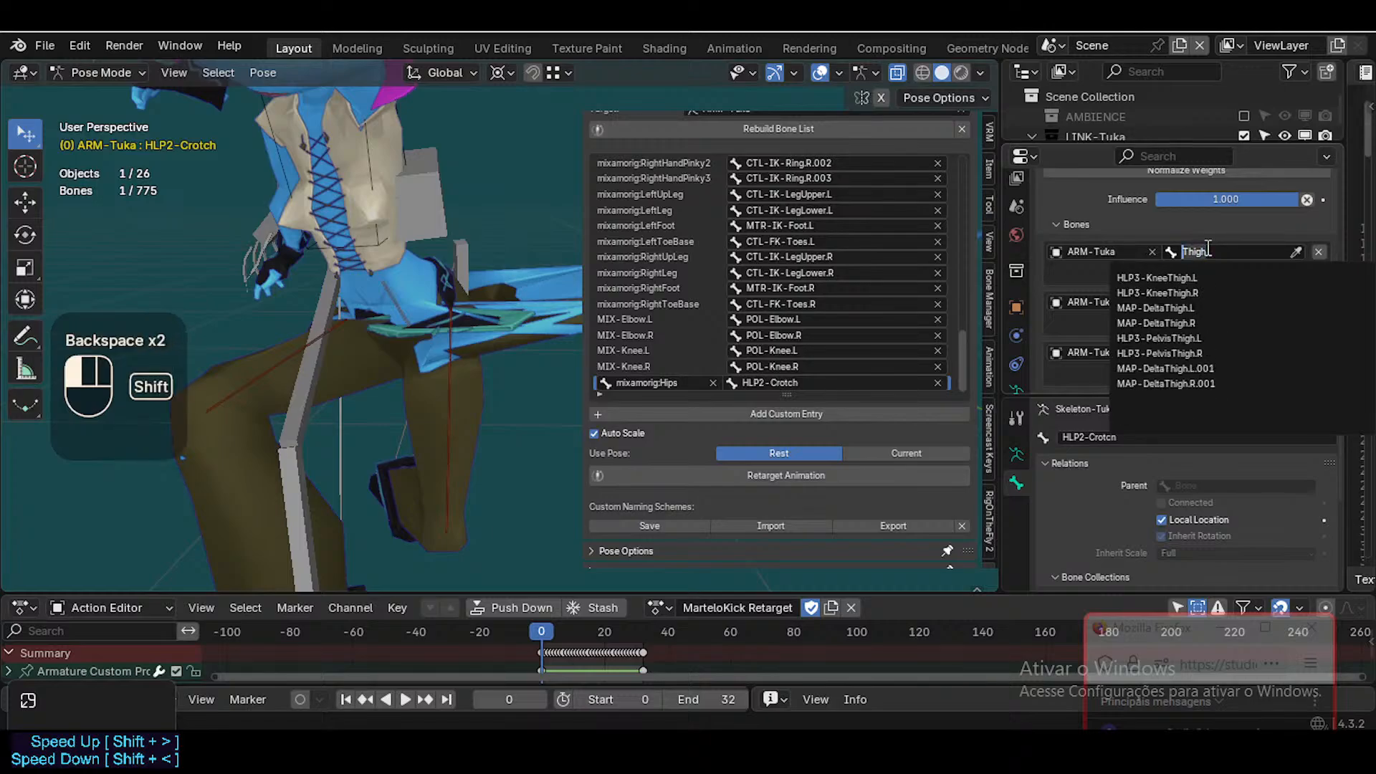
type("Leg")
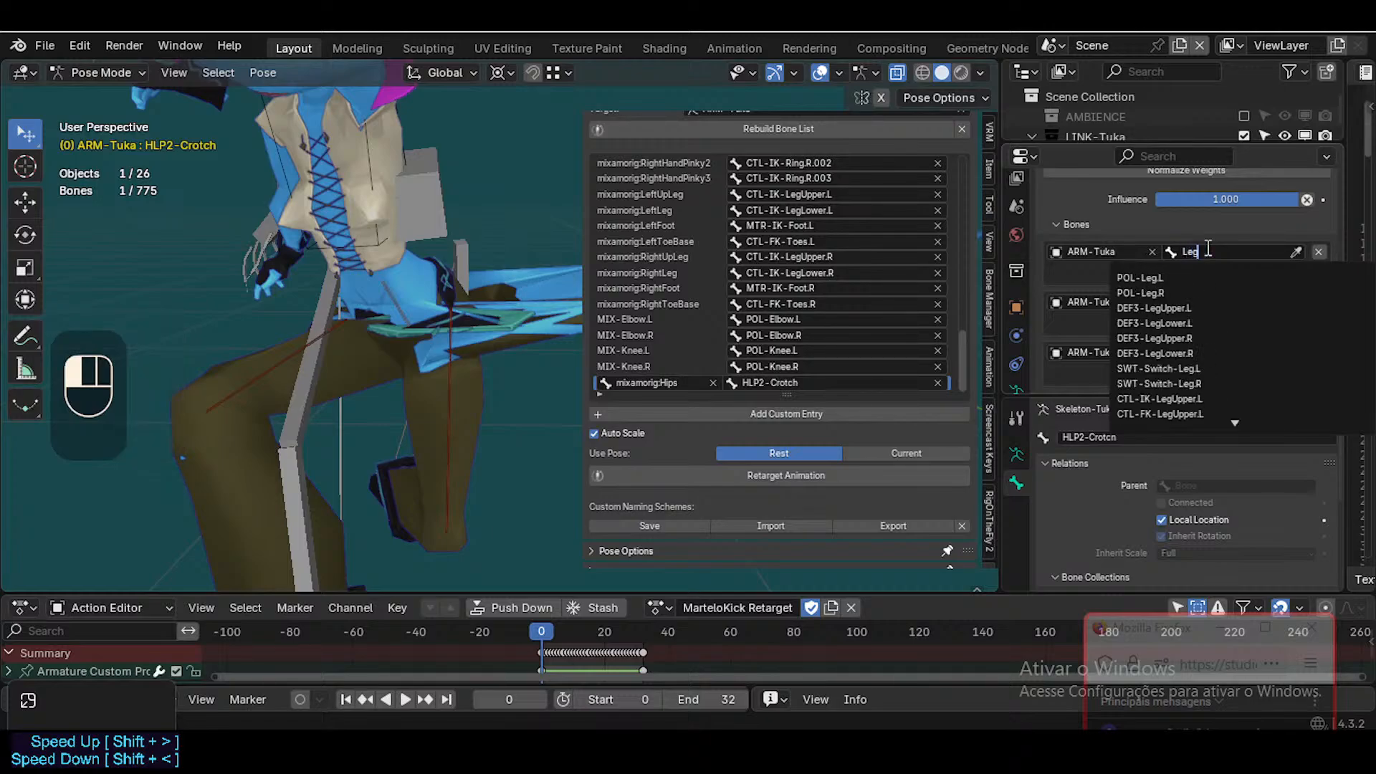
key("Down")
key("Down")
key("Down")
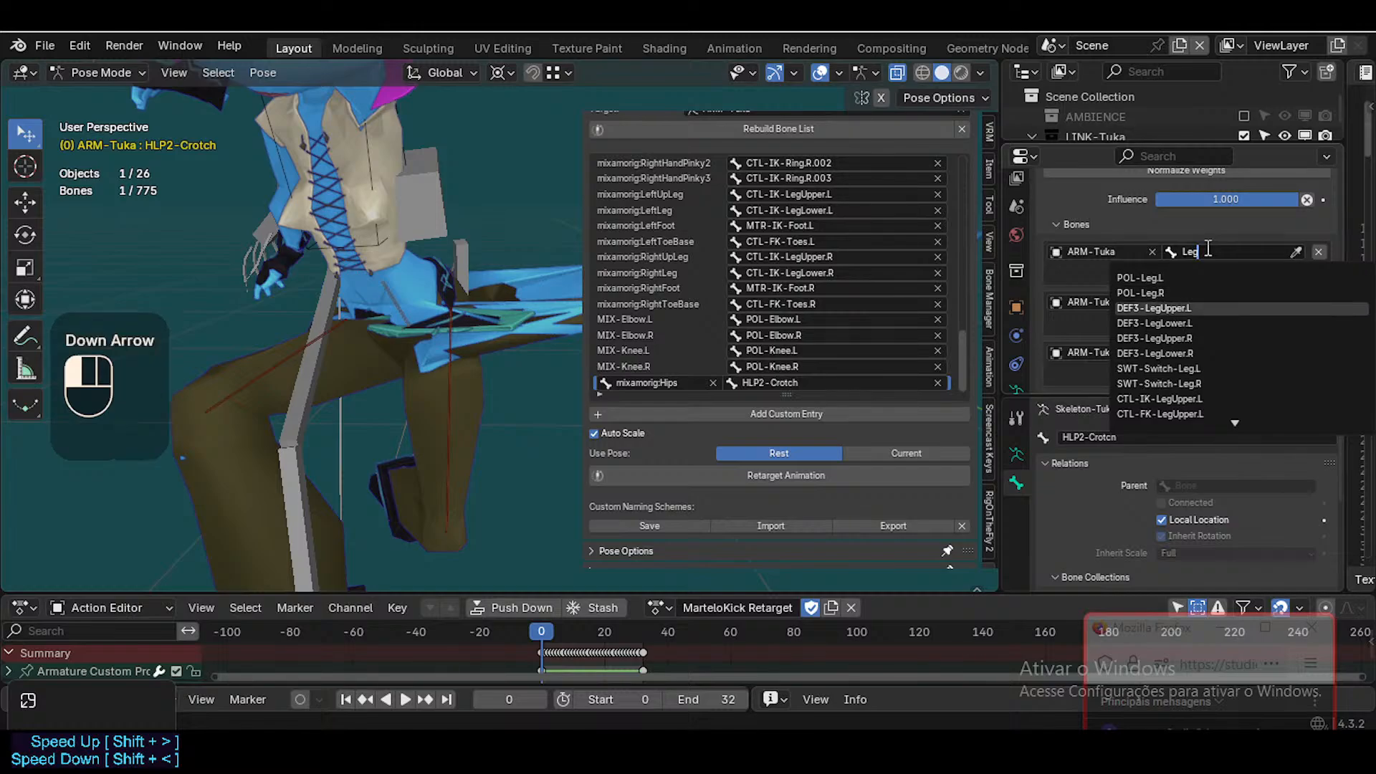
key("Down")
key("Up")
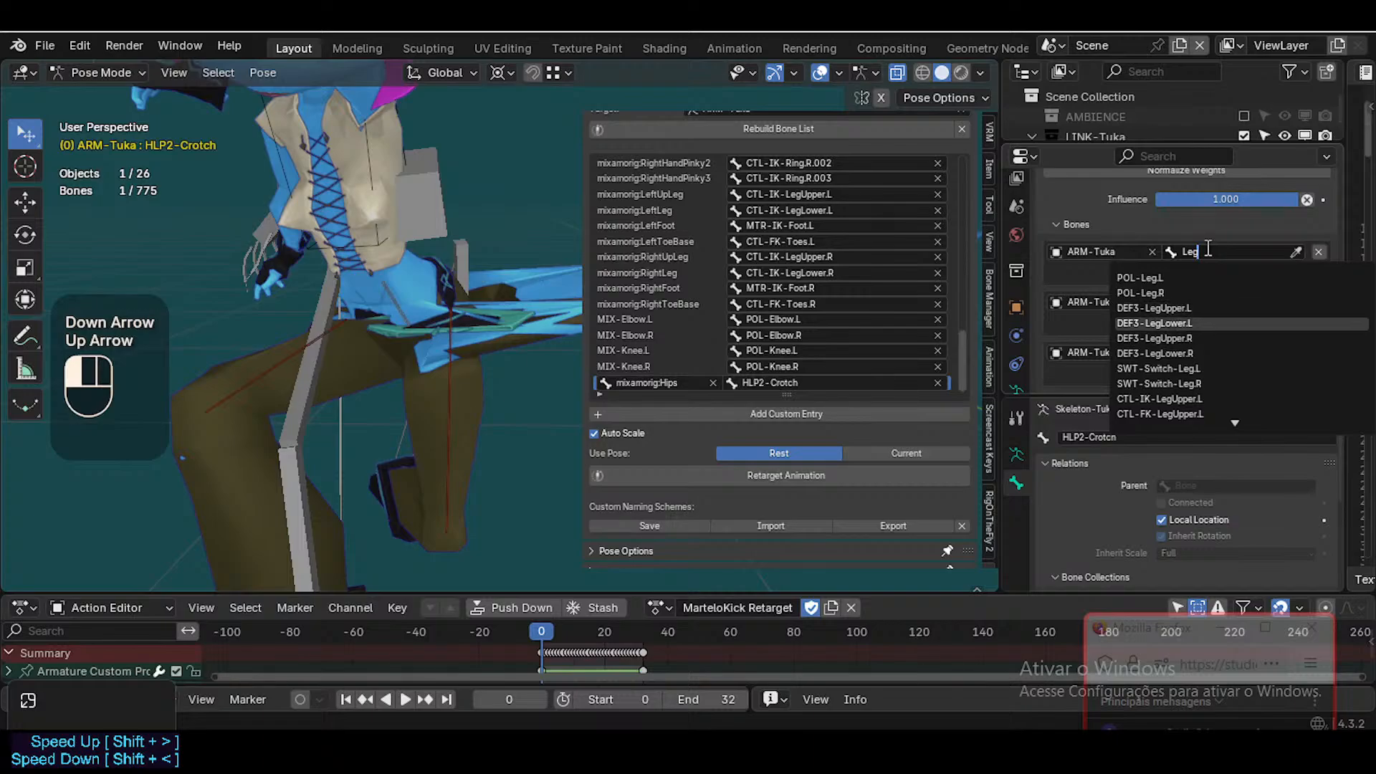
key("Return")
Copy the DEF3-LegUpper.L bone from the first constraint target to the second and third targets
key("ctrl+c")
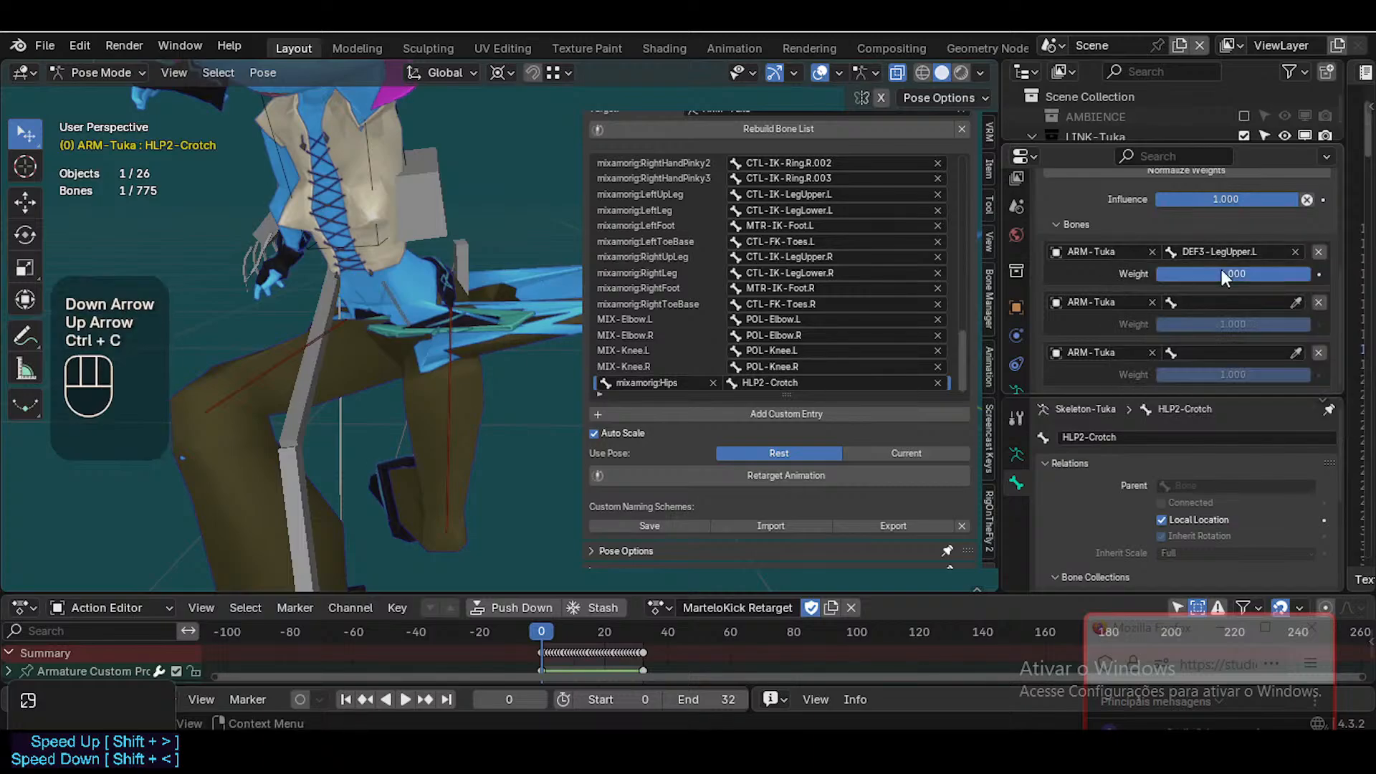
key("ctrl+v")
left_click(1242, 301)
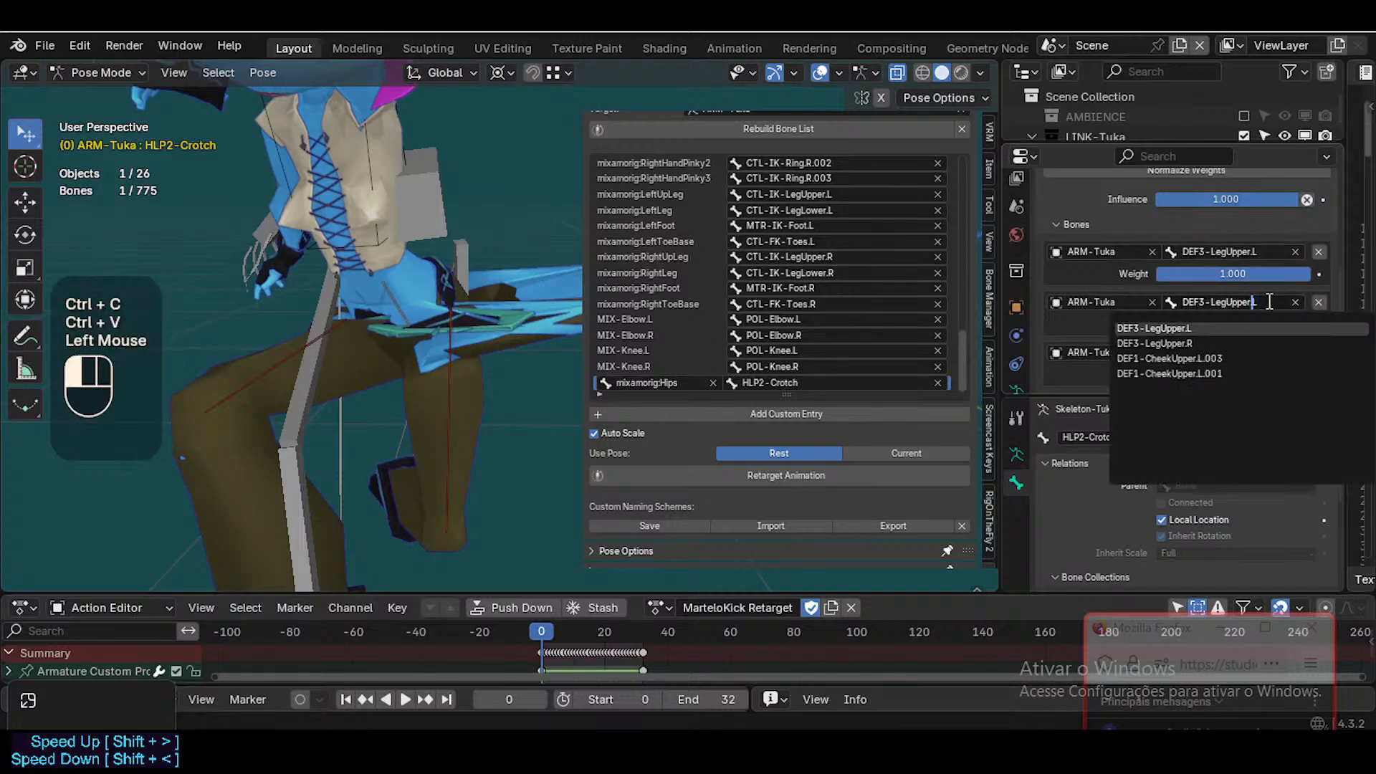
key("shift")
key("Return")
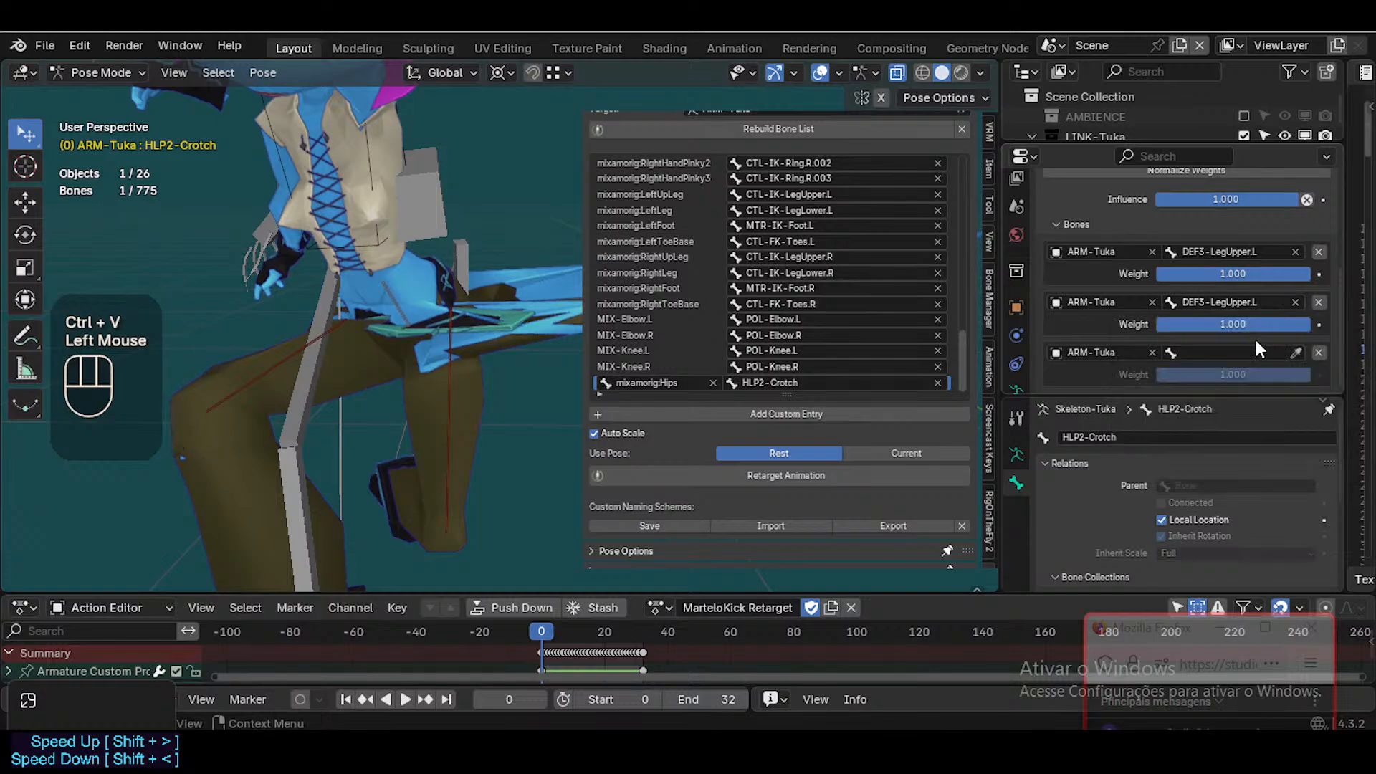
key("ctrl+v")
Change the first constraint target's bone to DEF2-Hips
left_click(1252, 256)
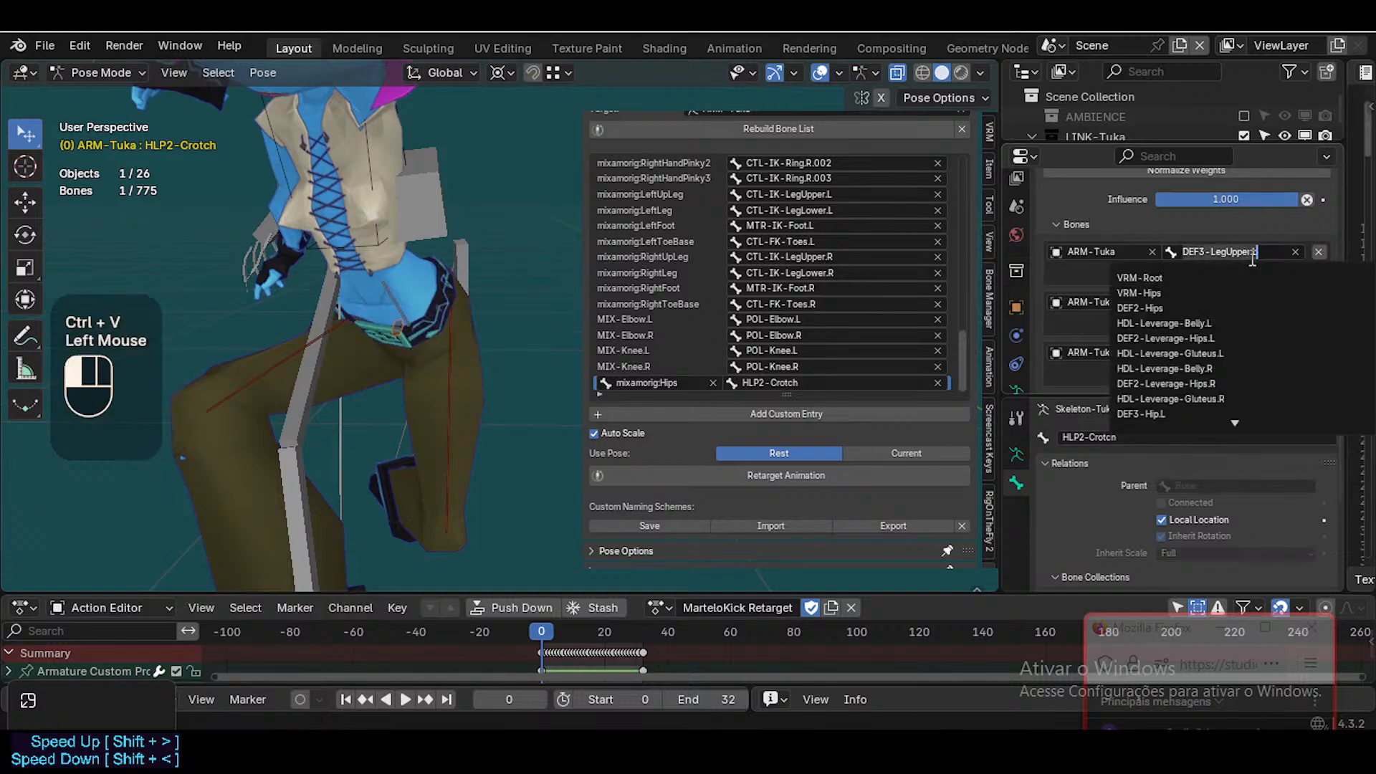
key("shift")
type("DEF2")
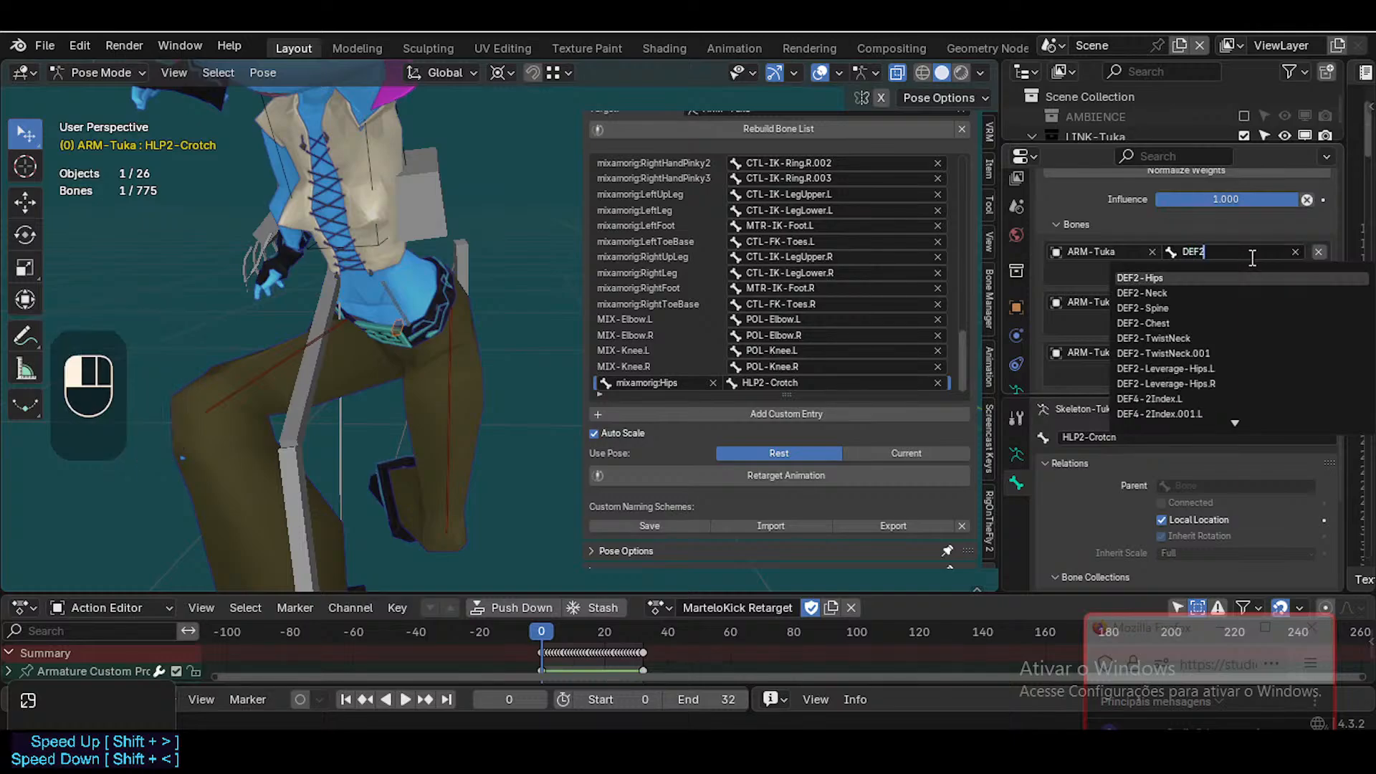
key("Return")
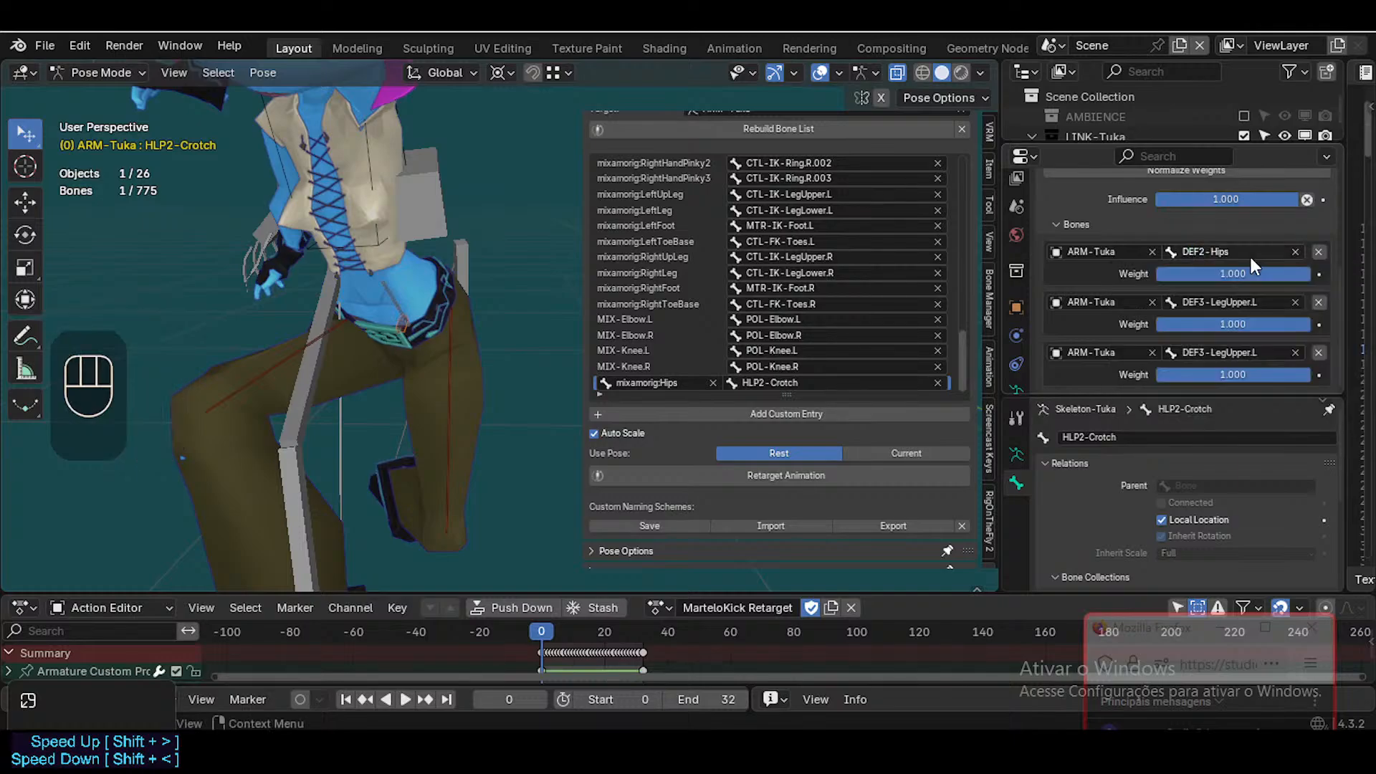
left_click(1250, 253)
left_click(1243, 253)
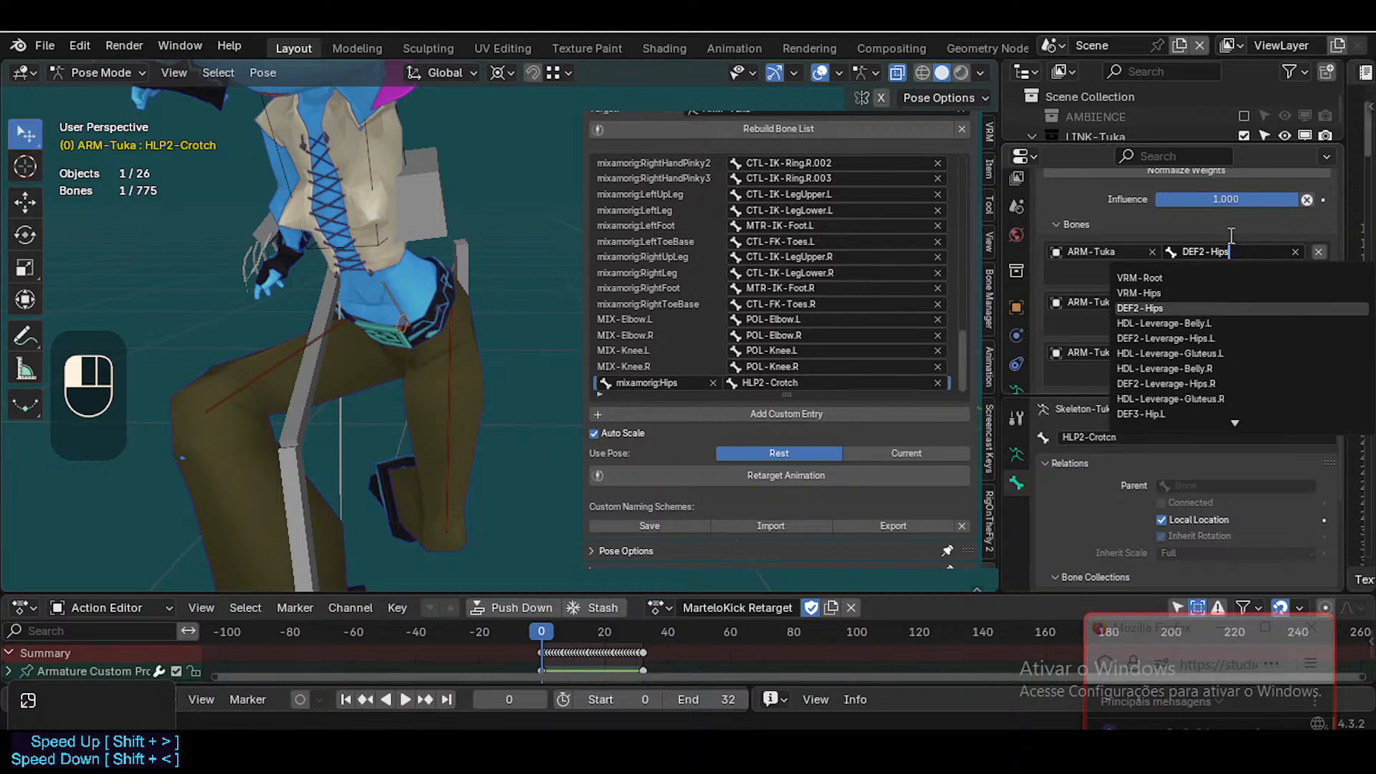
left_click(1232, 236)
On the HLP2-Crotch bone's Armature constraint, set the weights of both DEF3-LegUpper.L targets to 0.2
left_click(401, 290)
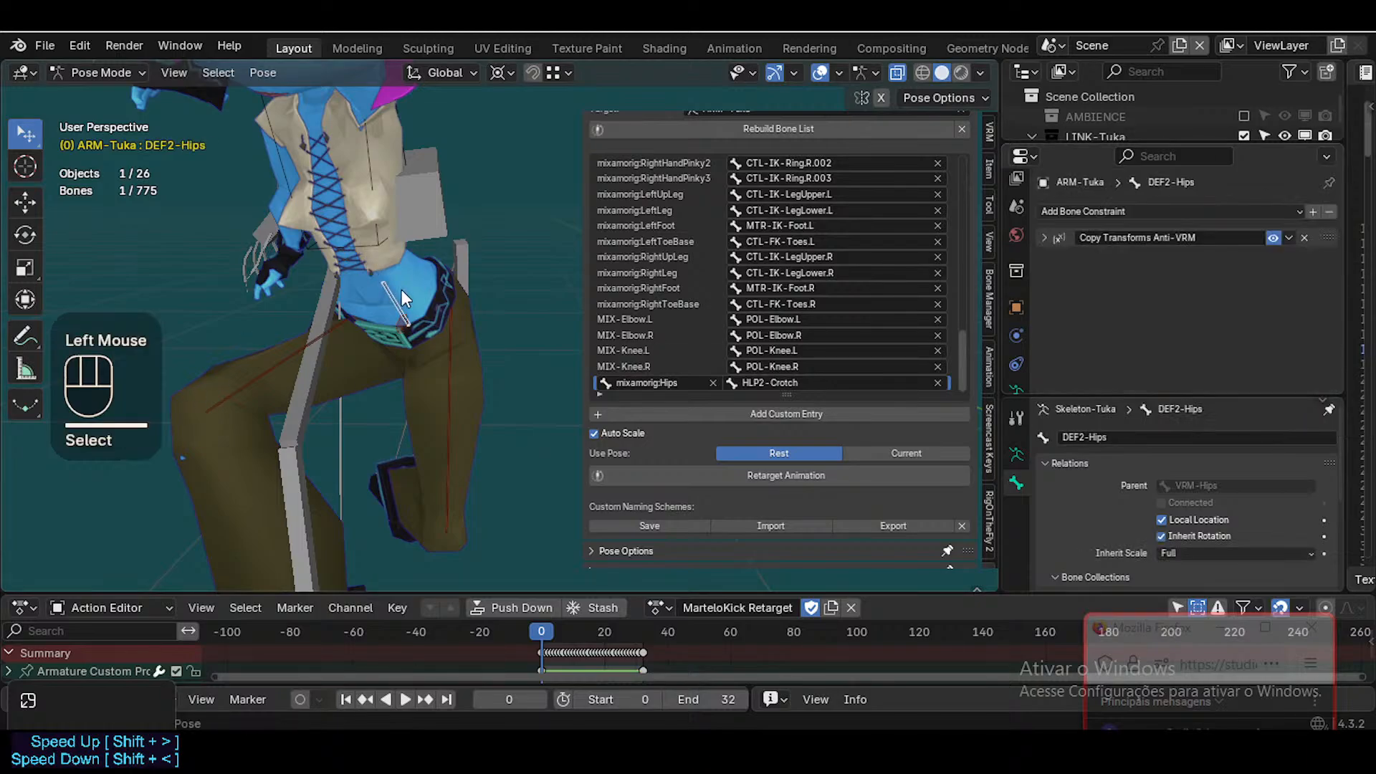
double_click(402, 324)
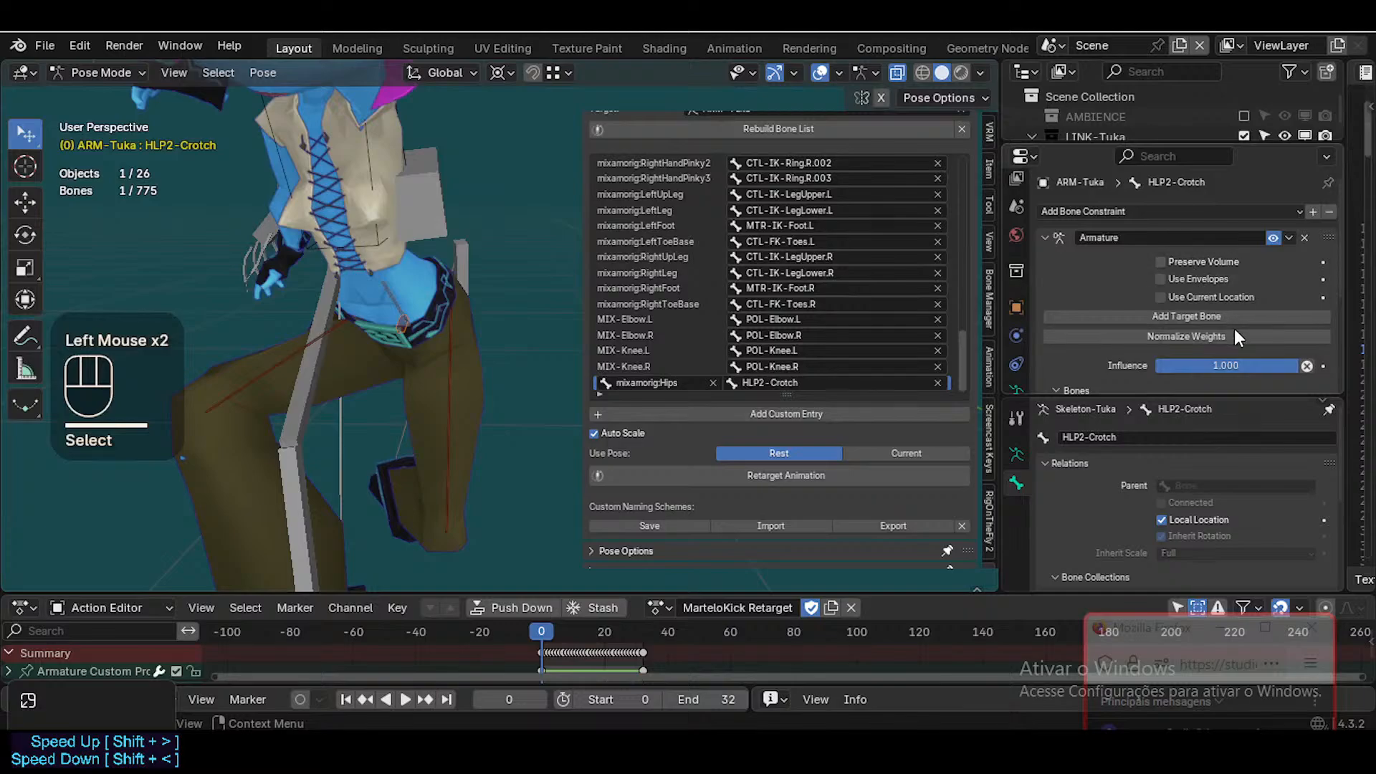
scroll(1235, 336, "down", 4)
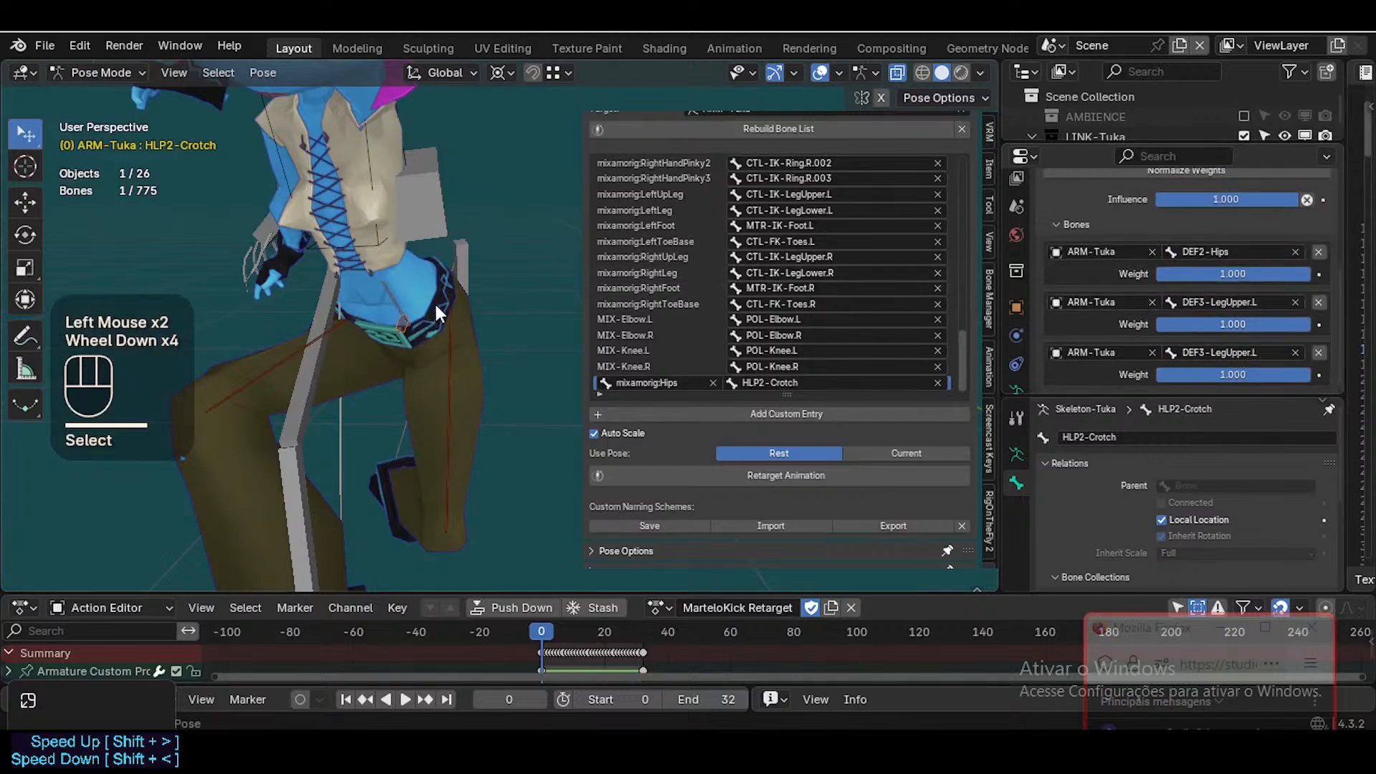
left_click(1256, 324)
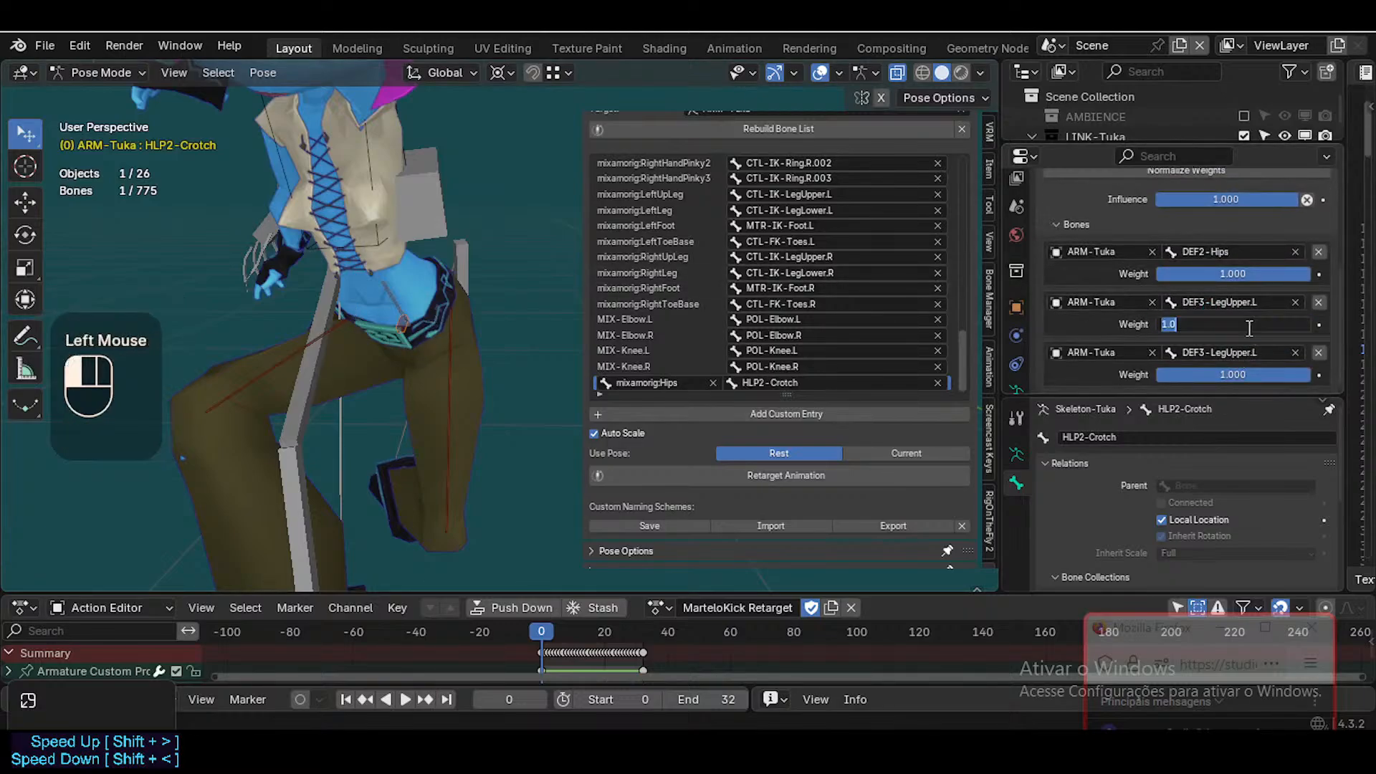
type("0.2")
key("Return")
double_click(1256, 375)
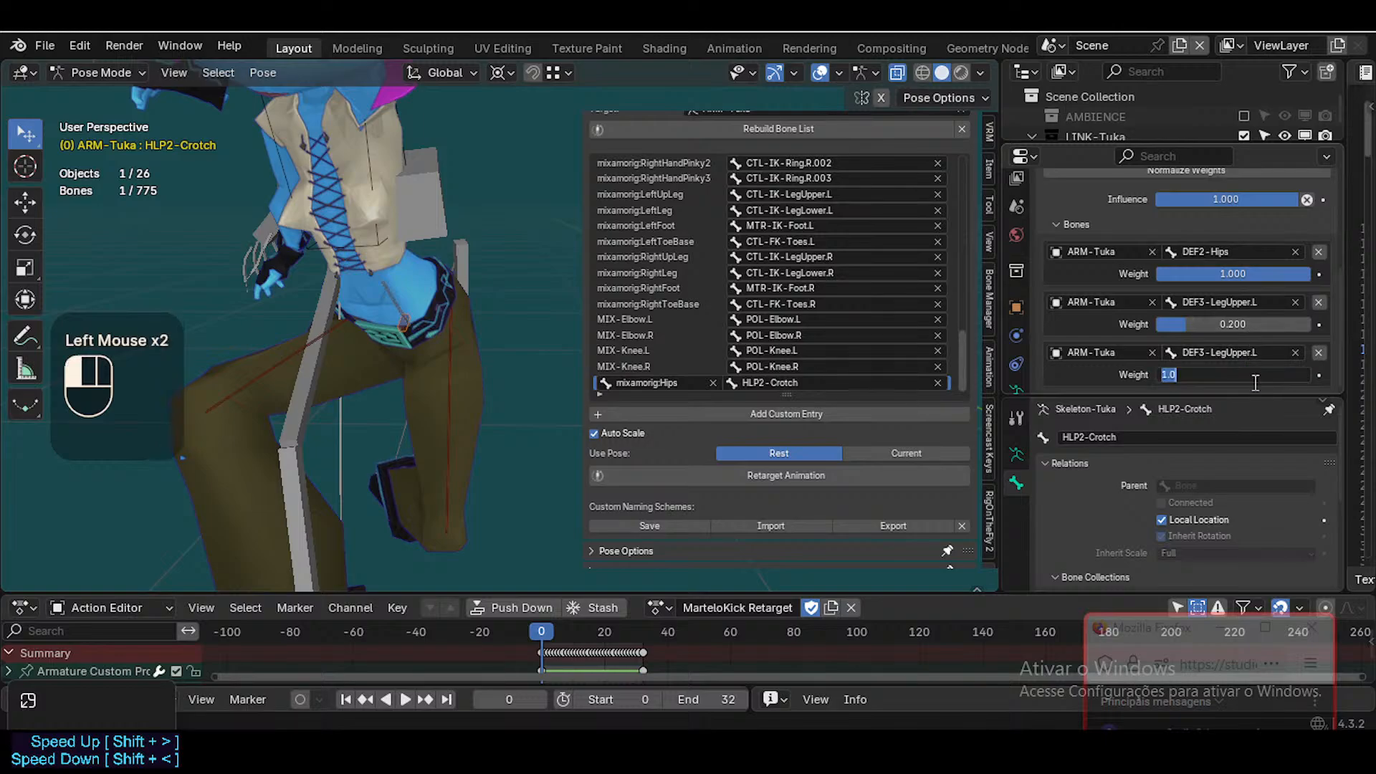
type("0.2")
key("Return")
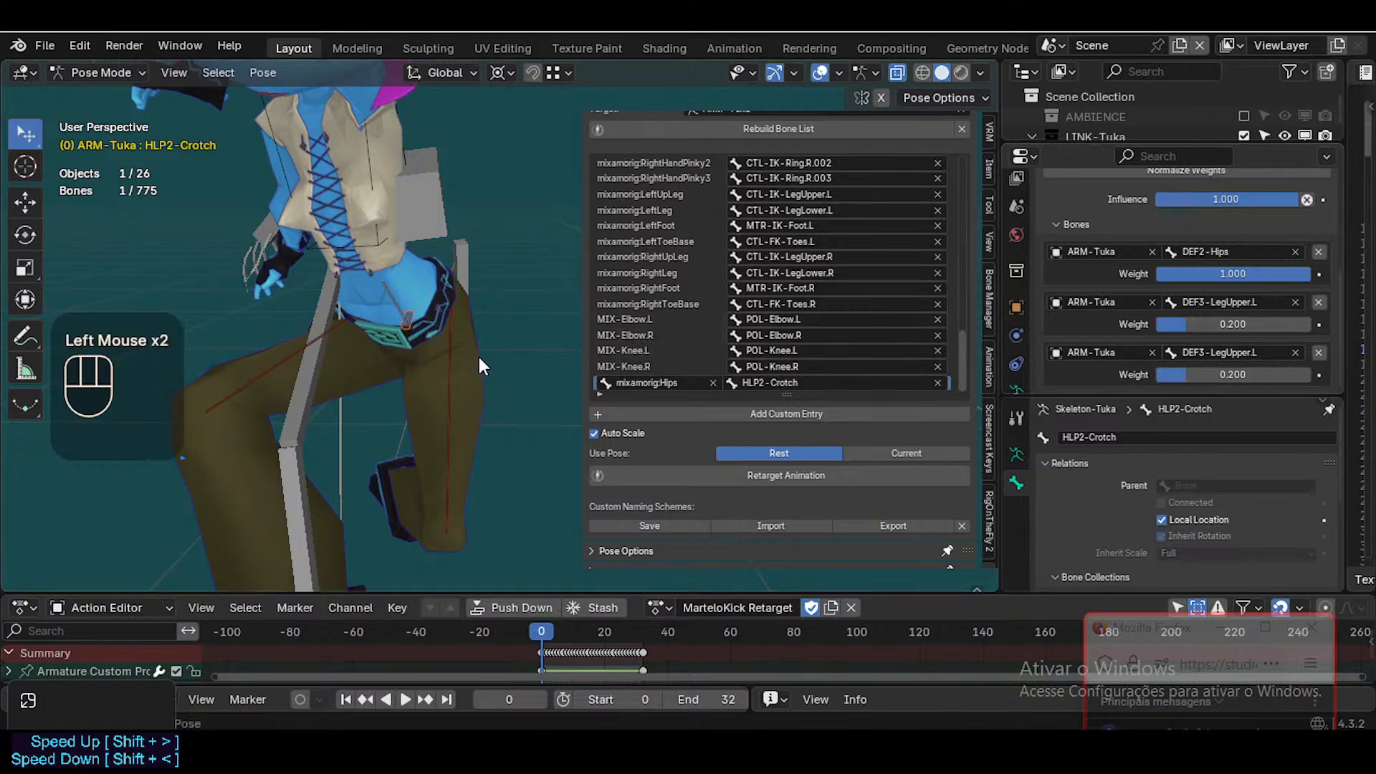
Scrub through the kick animation from several view angles to examine how the hips and legs deform, ending at frame 5
scroll(479, 356, "down", 2)
left_click_drag(541, 634, 601, 632)
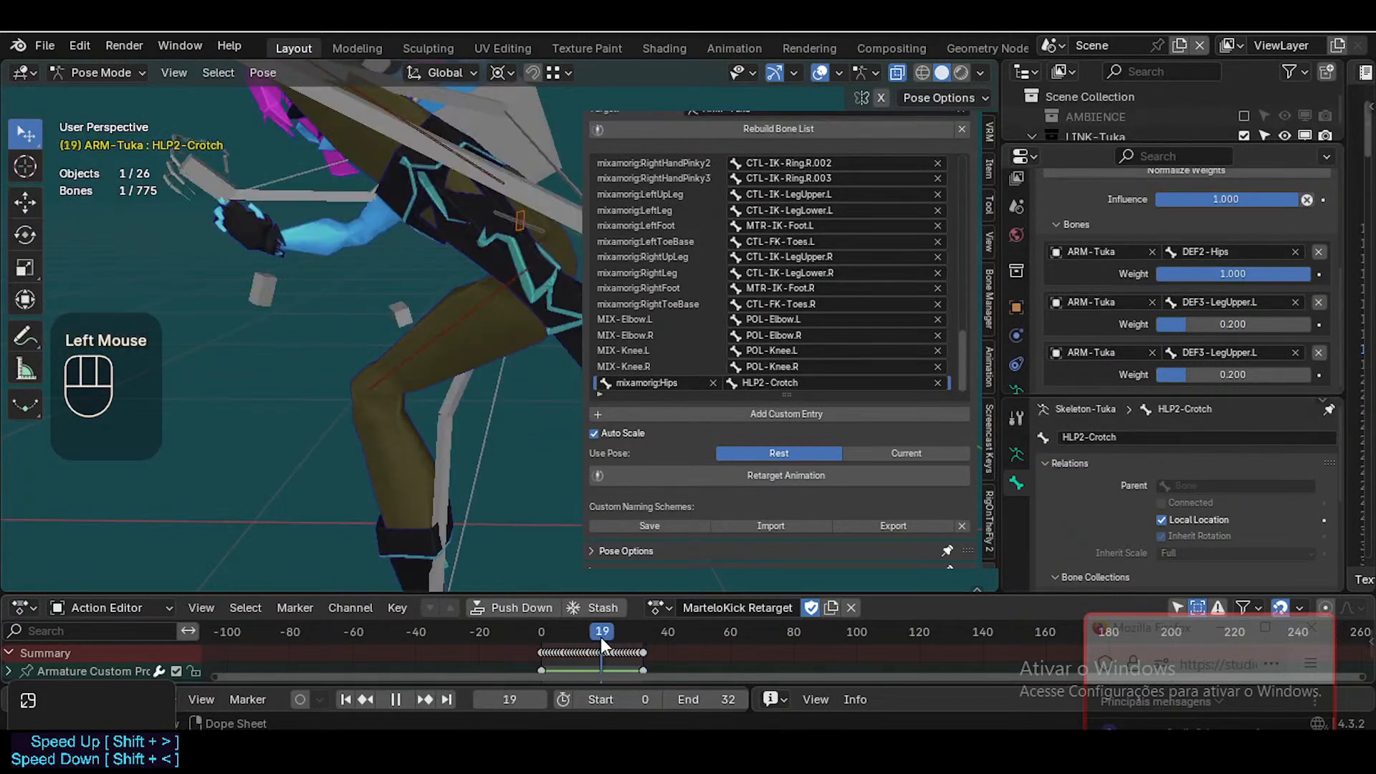
key("n")
scroll(564, 204, "down", 1)
middle_click_drag(564, 204, 370, 245)
scroll(544, 360, "down", 3)
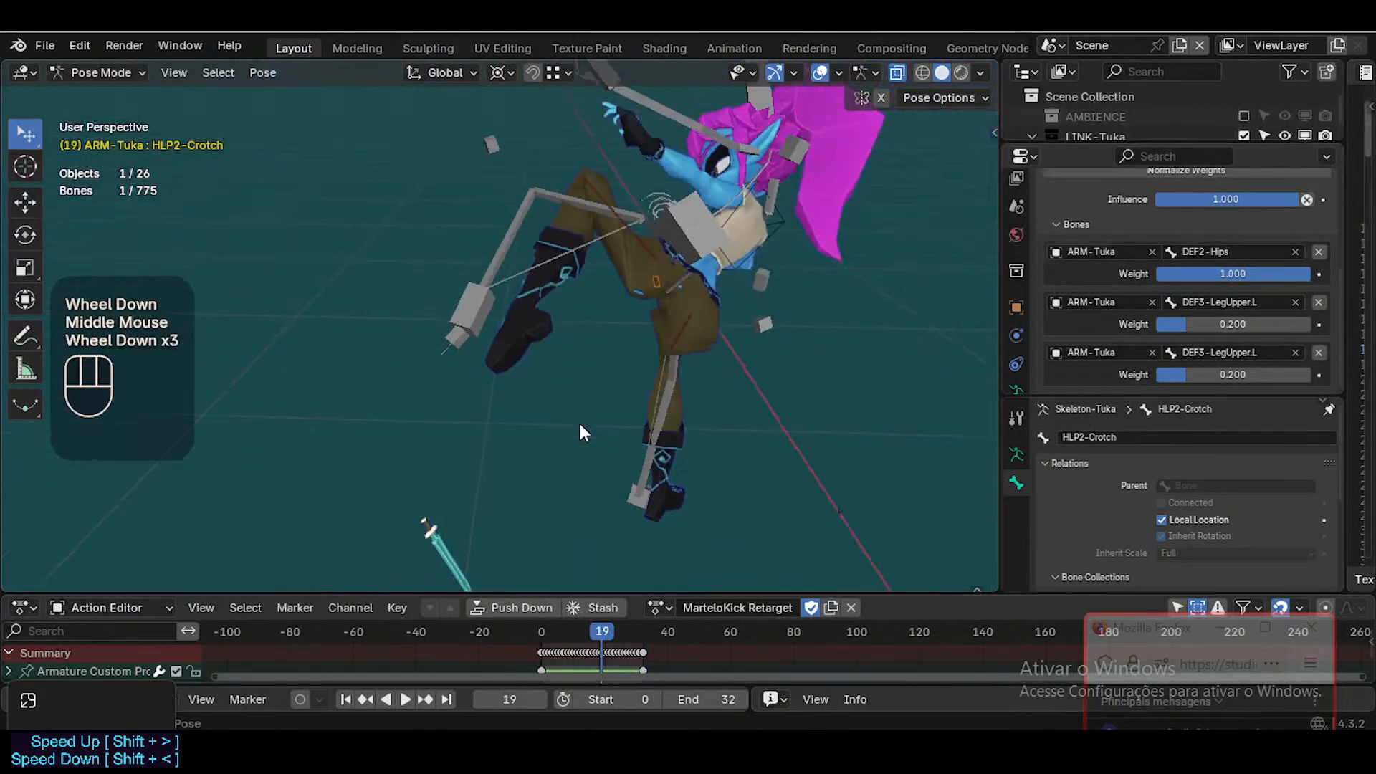
left_click_drag(580, 620, 659, 615)
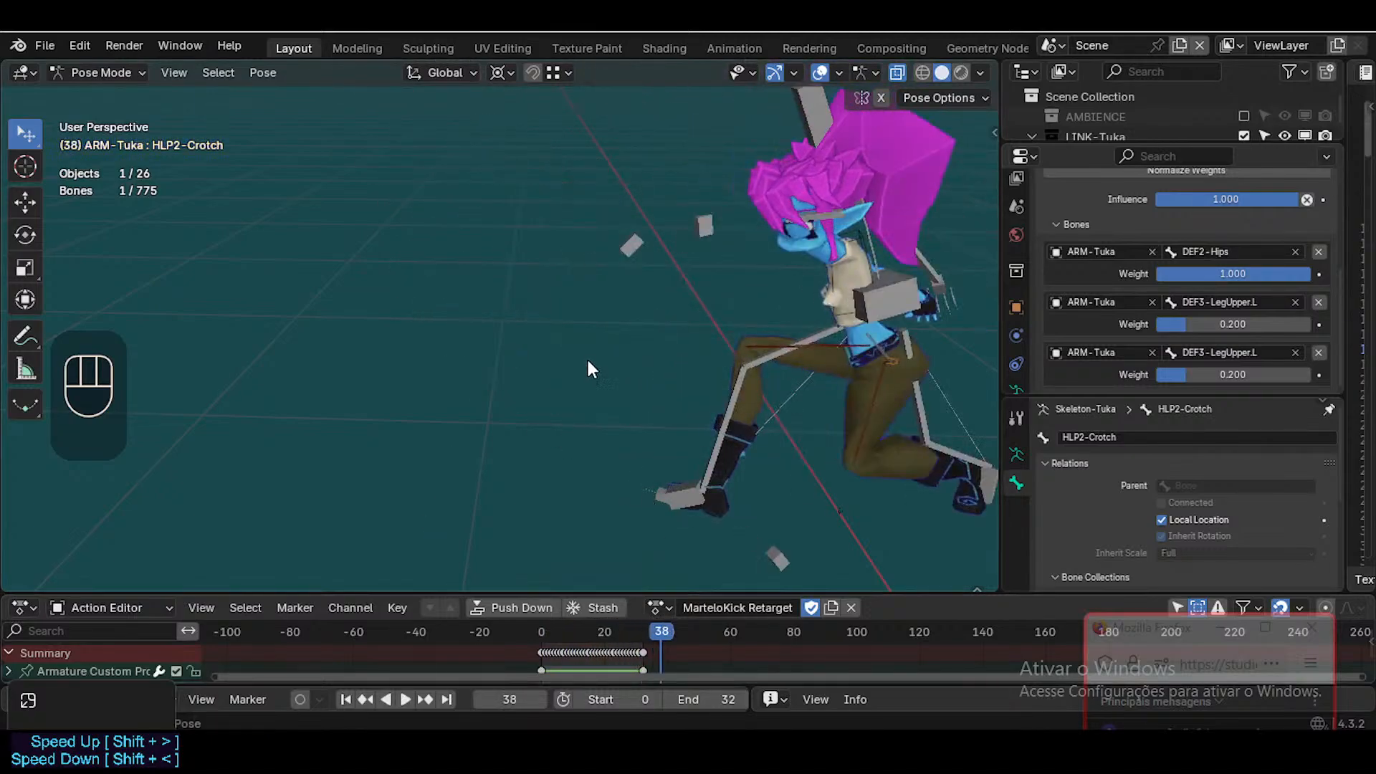
middle_click_drag(586, 357, 497, 267)
scroll(497, 266, "down", 2)
key("shift+grave")
key("w")
key("a")
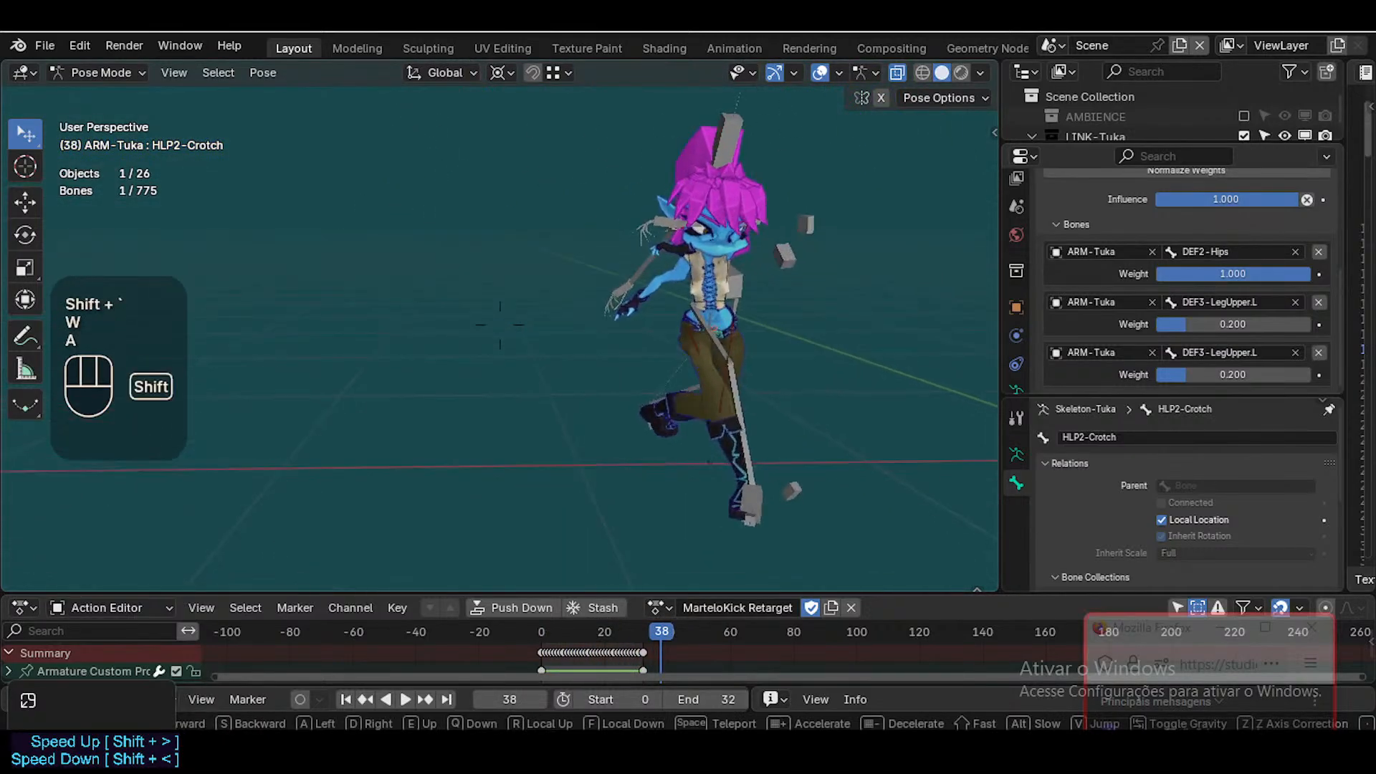
left_click(451, 291)
scroll(689, 406, "down", 2)
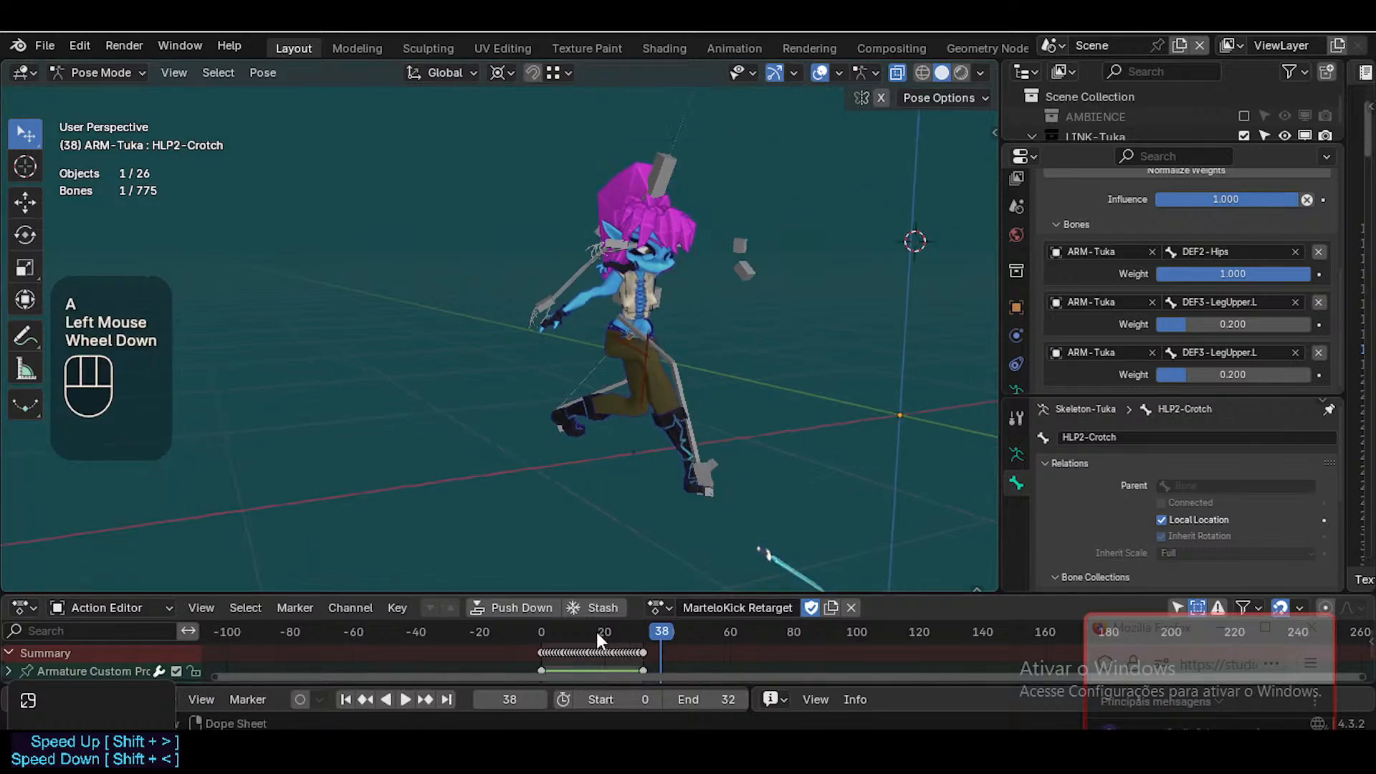
left_click_drag(596, 631, 557, 637)
Unlink the MarteloKick Retarget action from ARM-Tuka and return to Object Mode
left_click(850, 608)
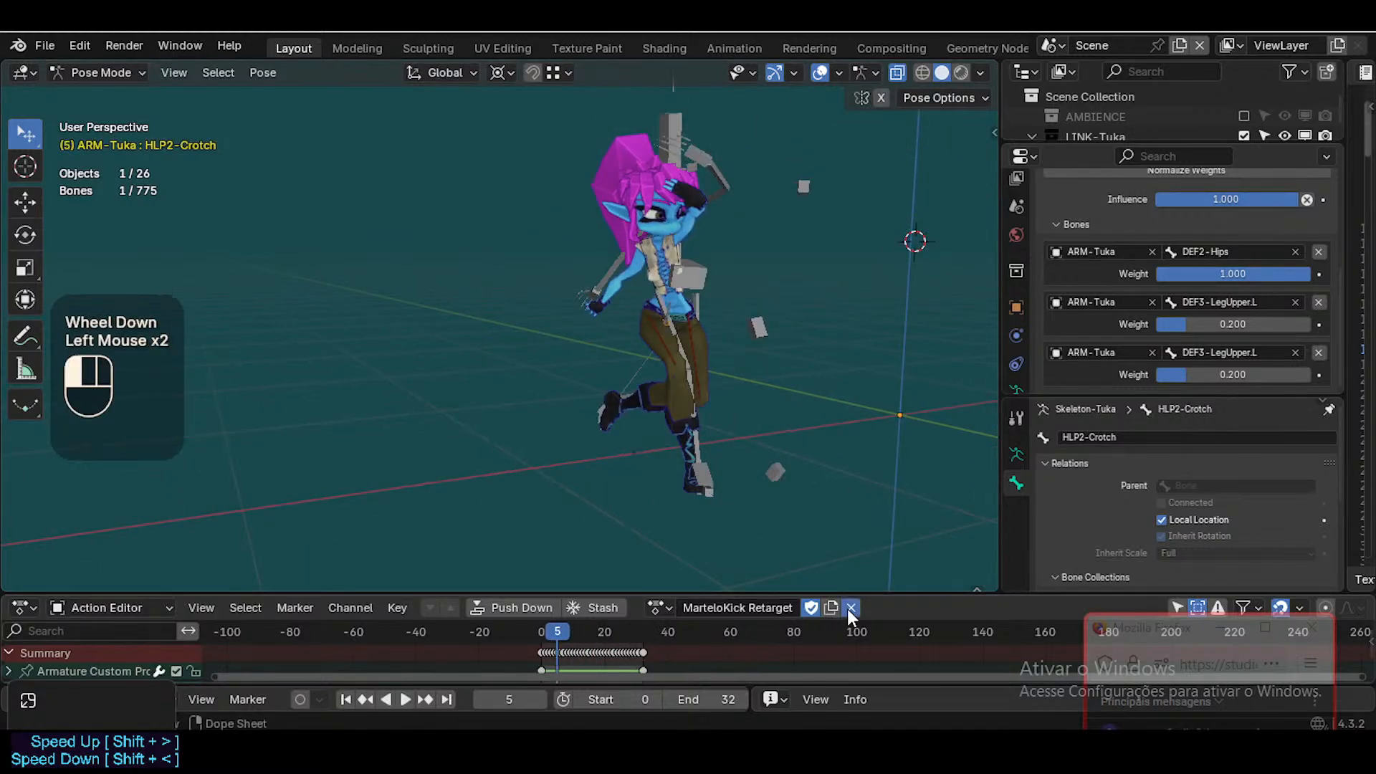
key("a")
left_click(690, 278, "ctrl")
key("ctrl+Tab")
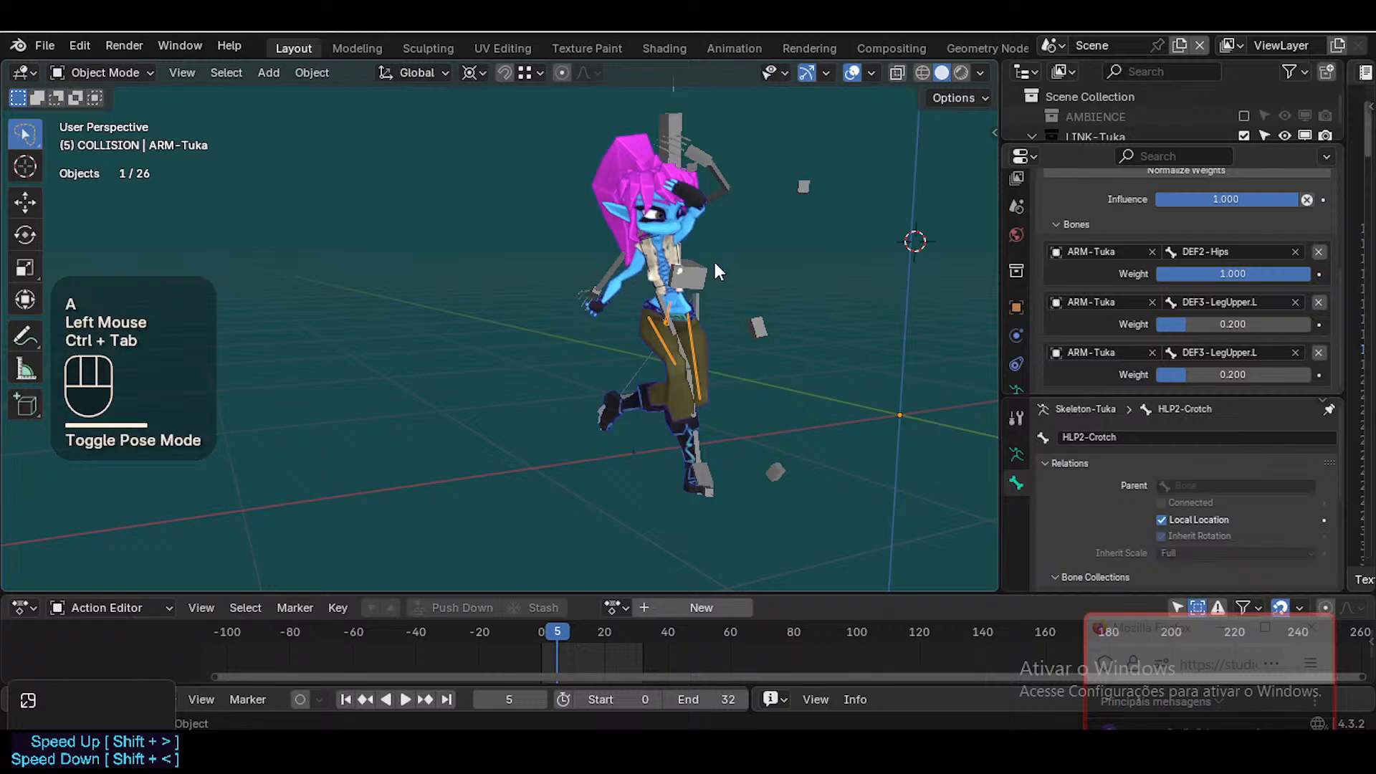
Clear the pose transforms of all bones in the Mixamo armature
left_click(706, 262)
key("ctrl+Tab")
key("a")
key("alt+q")
key("alt+q")
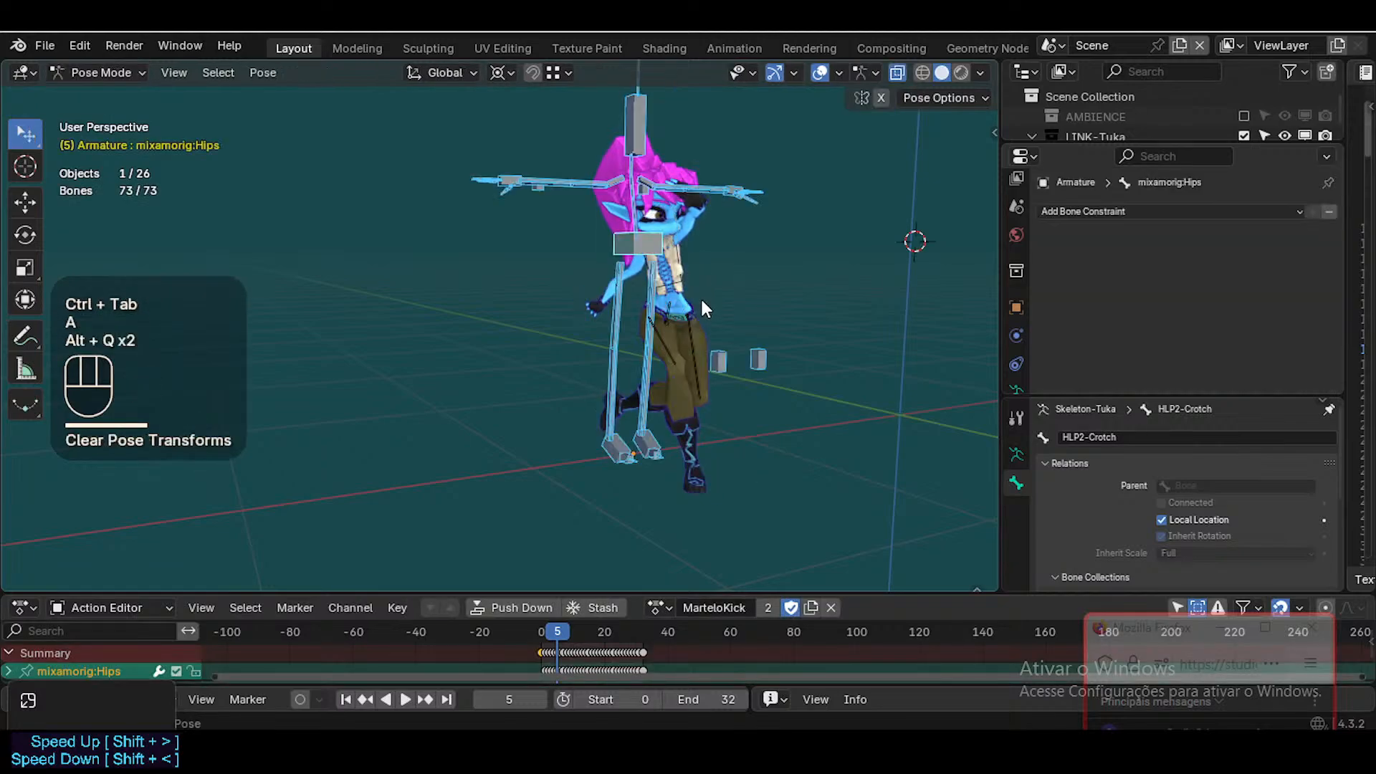
Un-solo all of ARM-Tuka's bone collections and clear the pose transforms of all its visible bones
key("ctrl+Tab")
left_click(690, 327)
key("ctrl+Tab")
key("a")
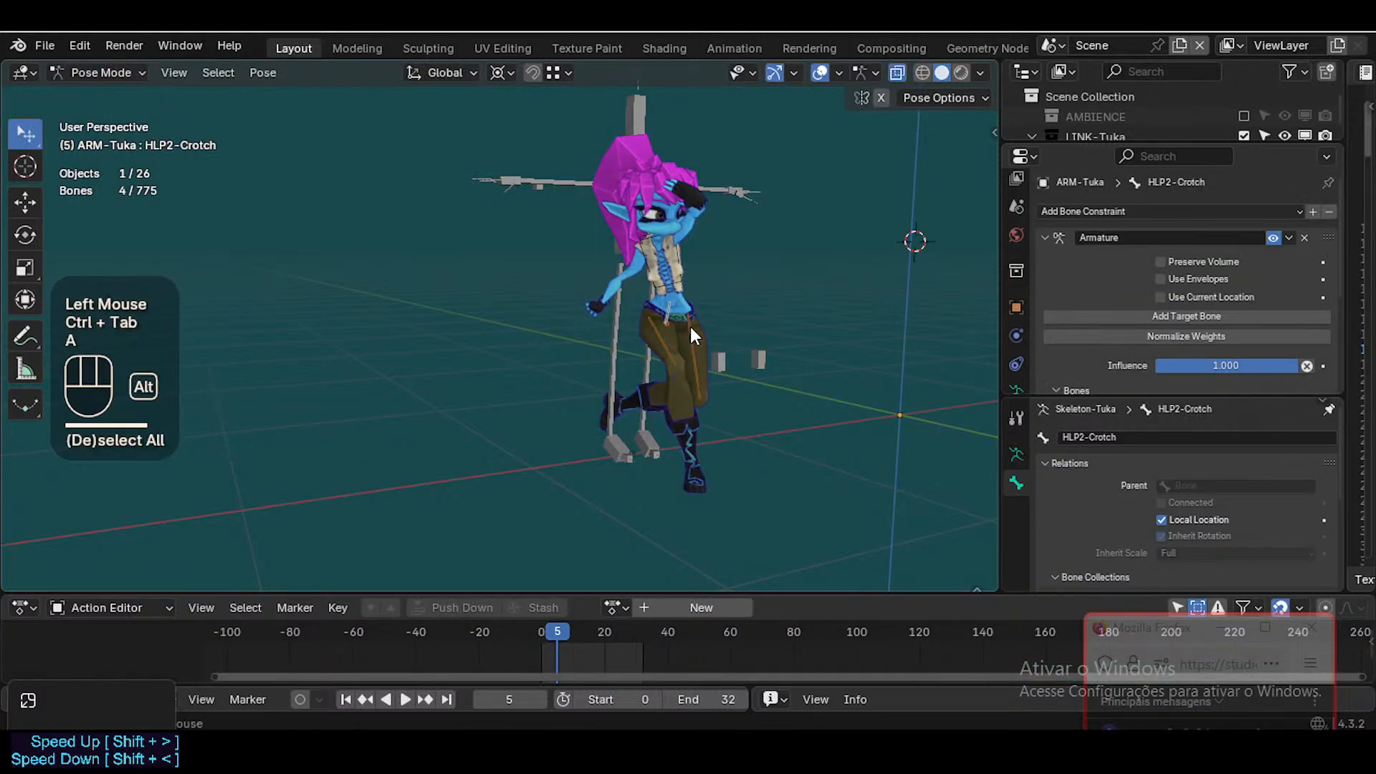
key("alt+q")
key("alt+q")
key("alt+q")
key("q")
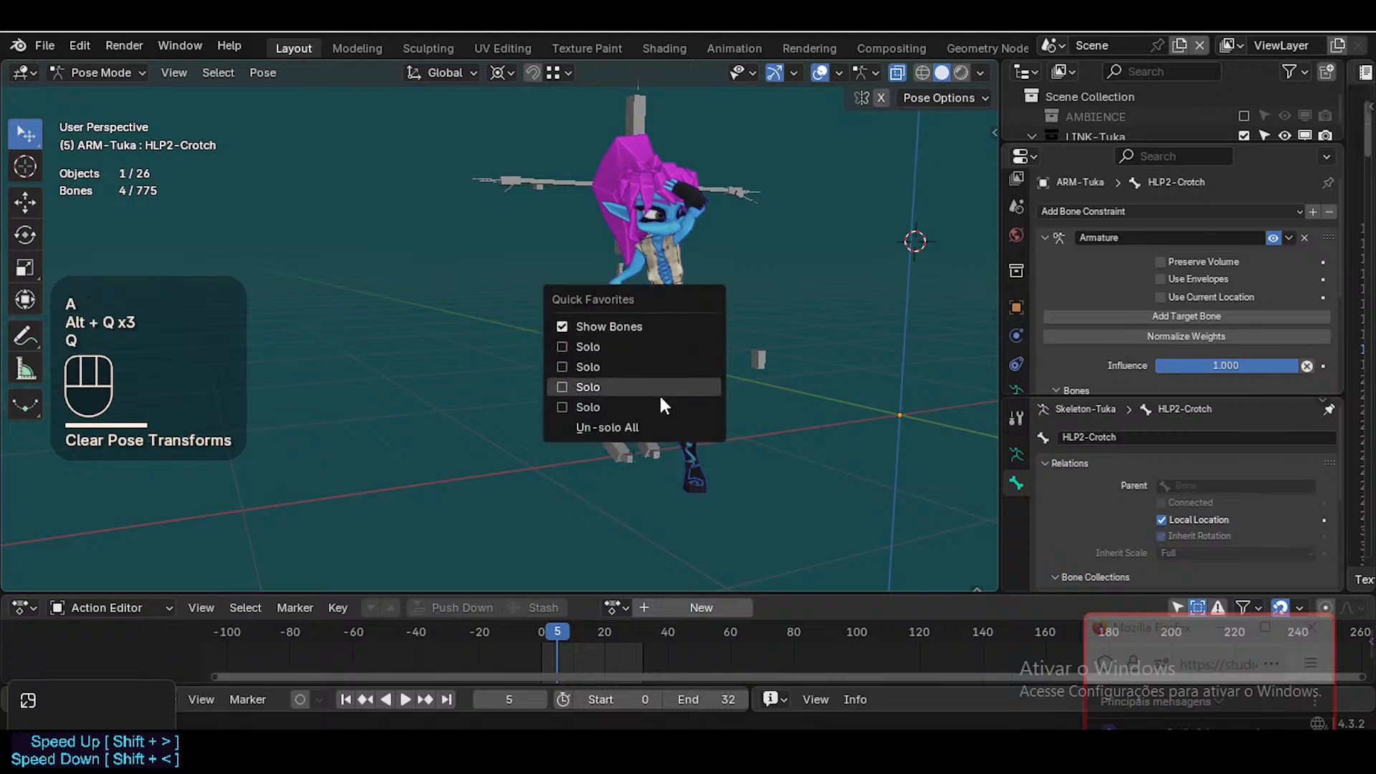
left_click(658, 424)
key("a")
key("alt+q")
key("alt+q")
key("alt+q")
key("alt+q")
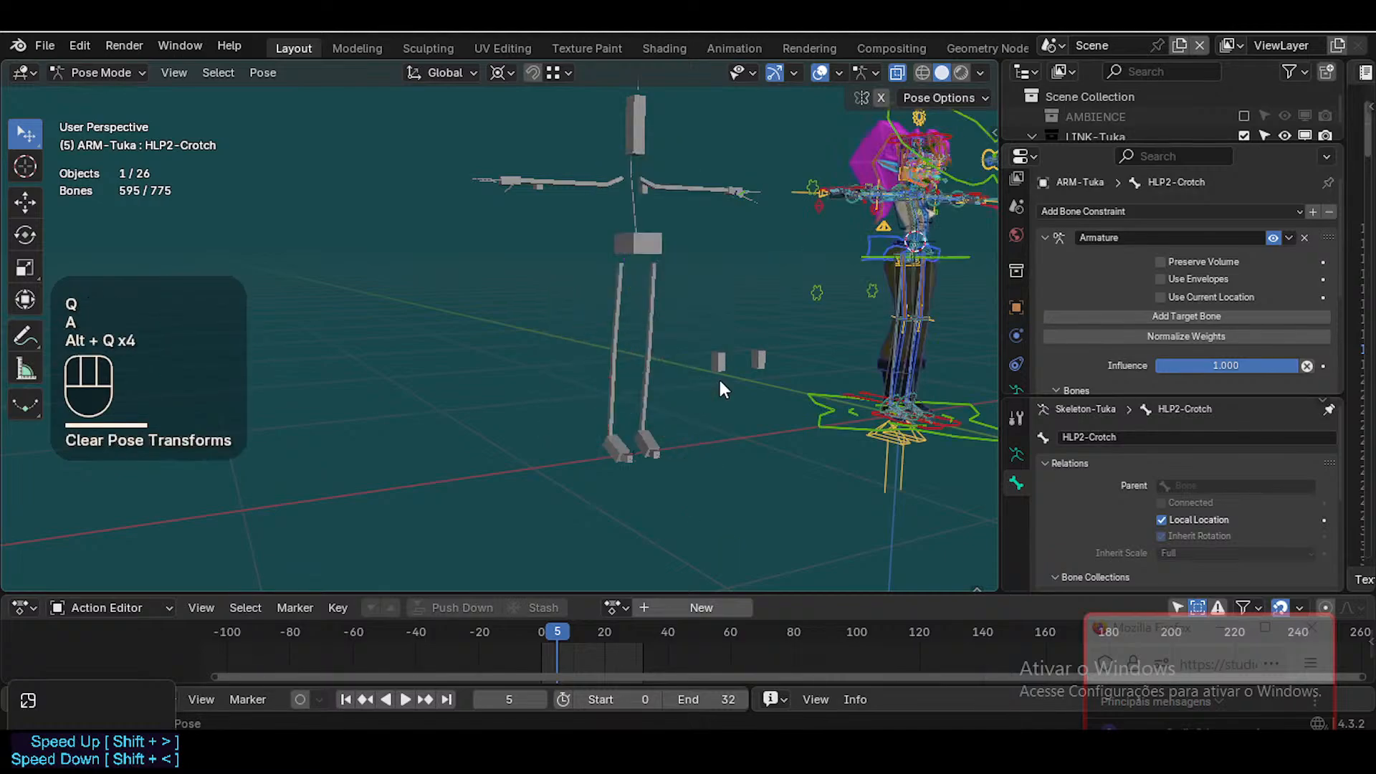
Select the Mixamo armature in Object Mode and save the file with both rigs in view
key("ctrl+Tab")
left_click(611, 244)
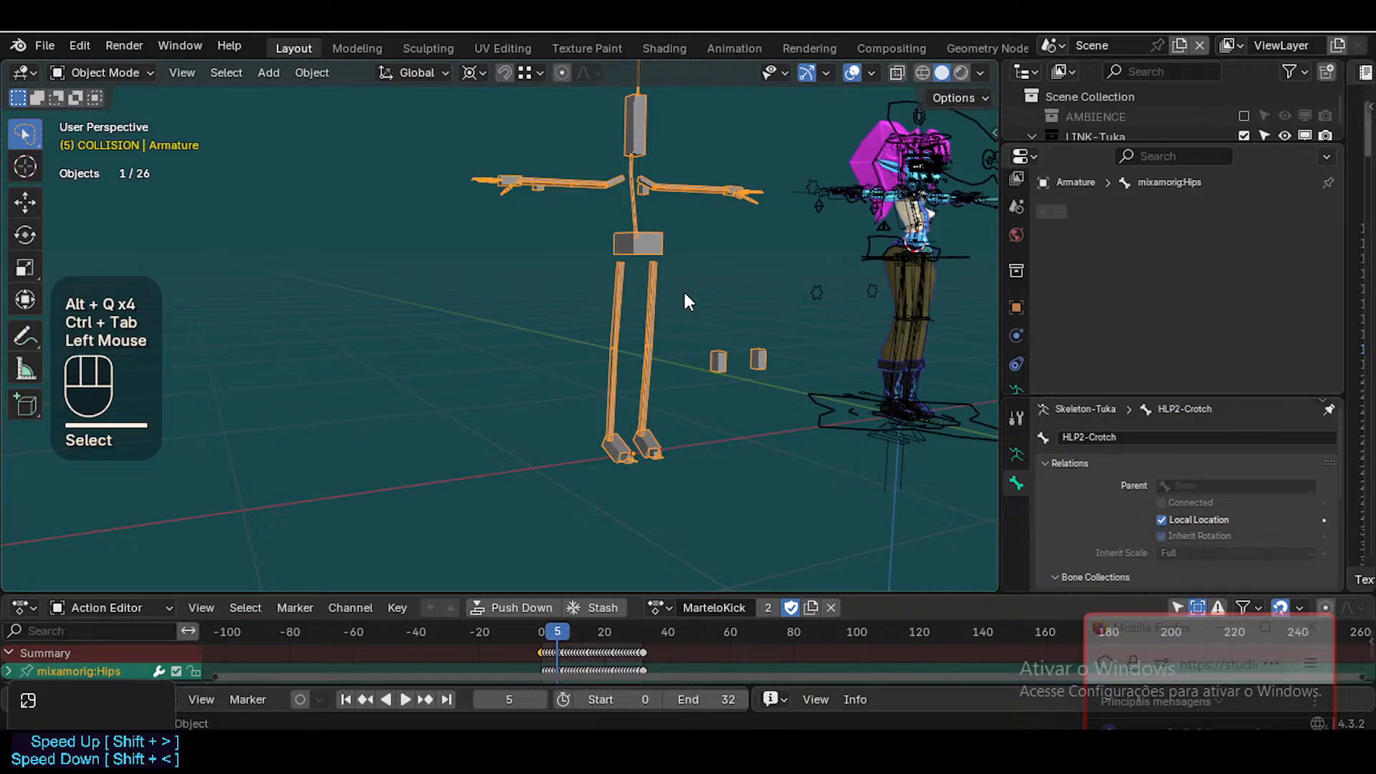
key("shift+grave")
key("shift+w")
key("e")
key("s")
key("shift+d")
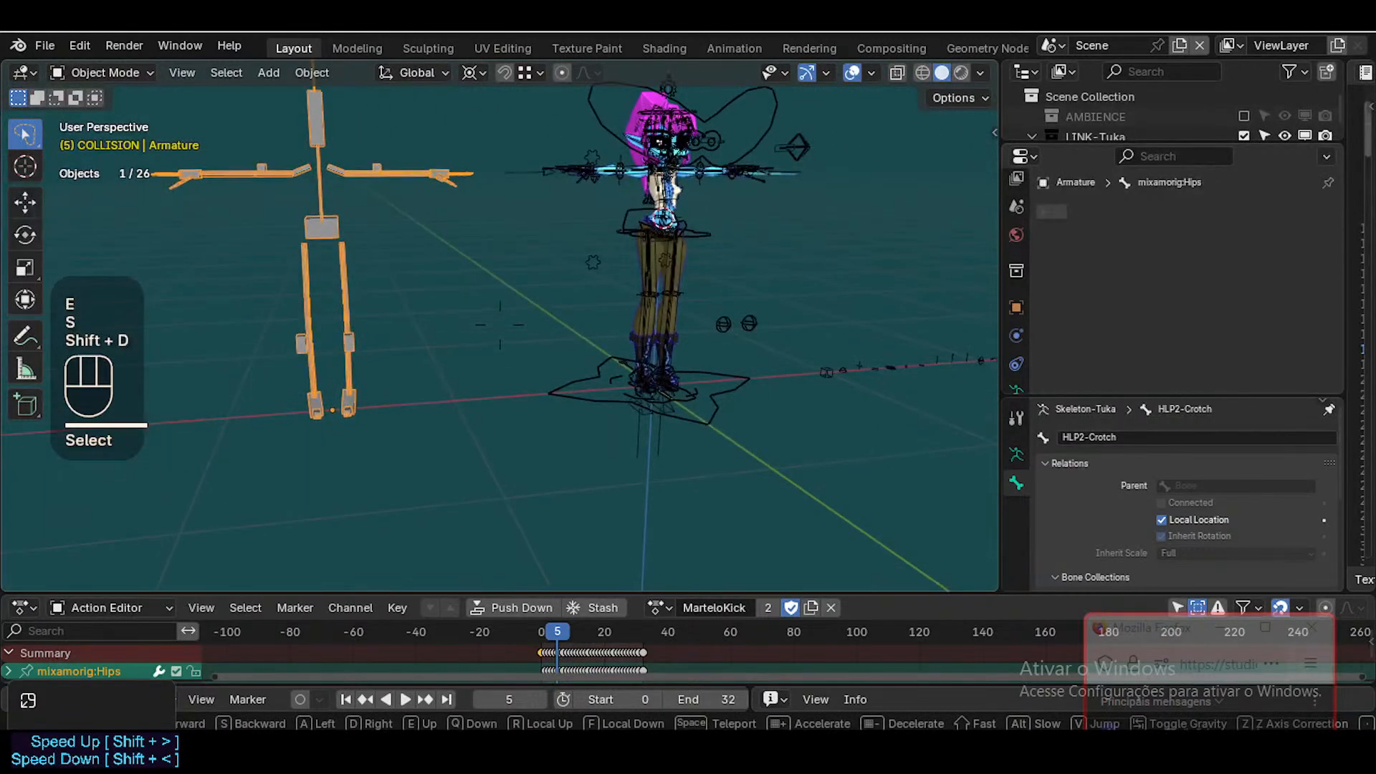
left_click(500, 324)
key("ctrl+s")
key("shift+grave")
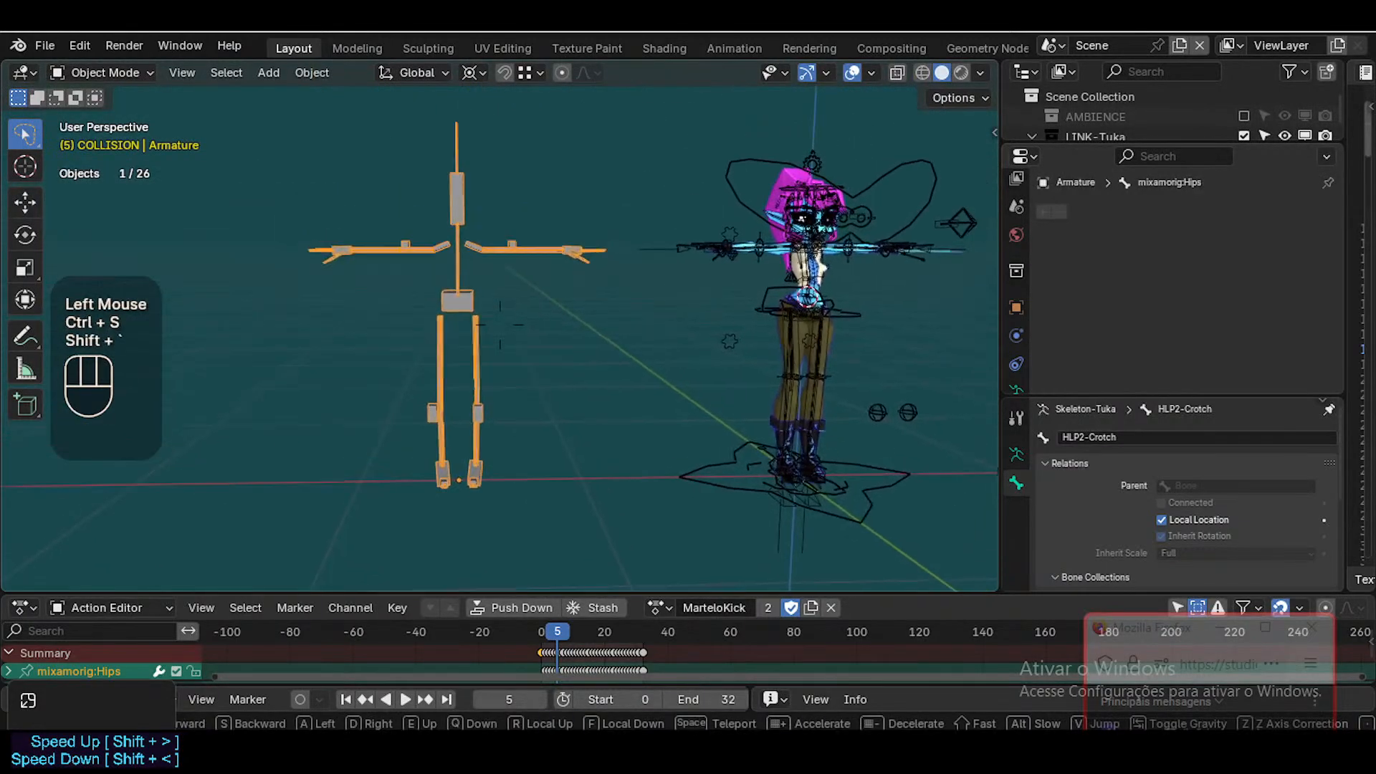
Retarget the MarteloKick animation onto ARM-Tuka using the rest pose, then preview frame 24
left_click(628, 284)
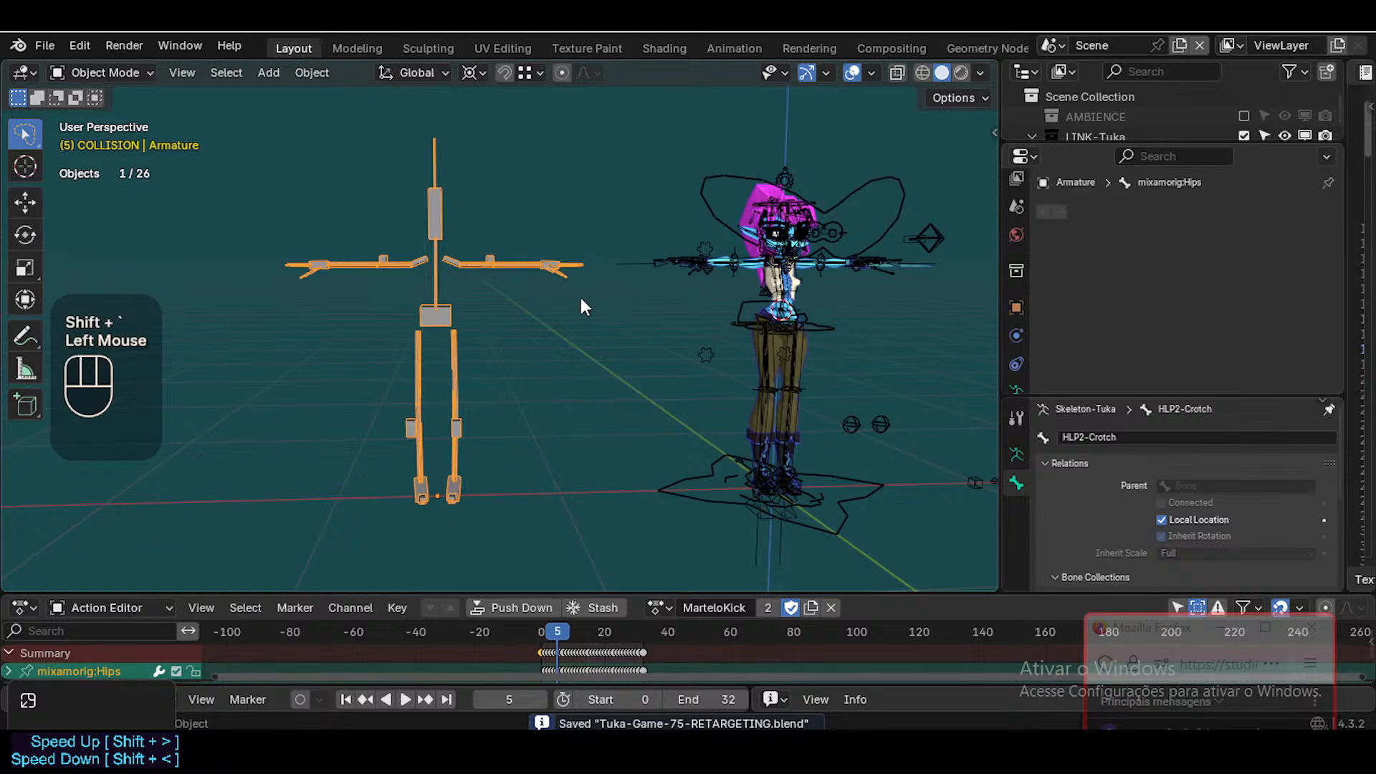
left_click(747, 308)
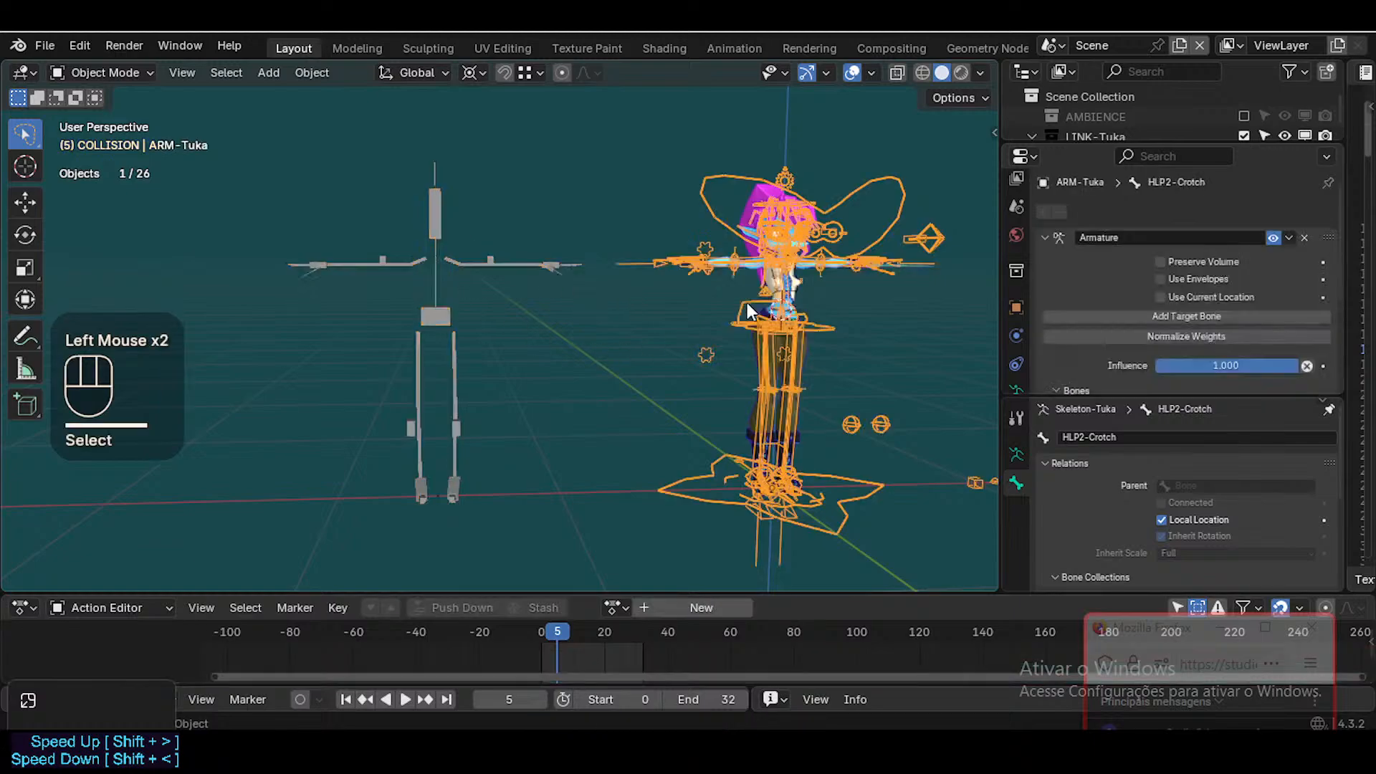
key("n")
scroll(803, 385, "down", 1)
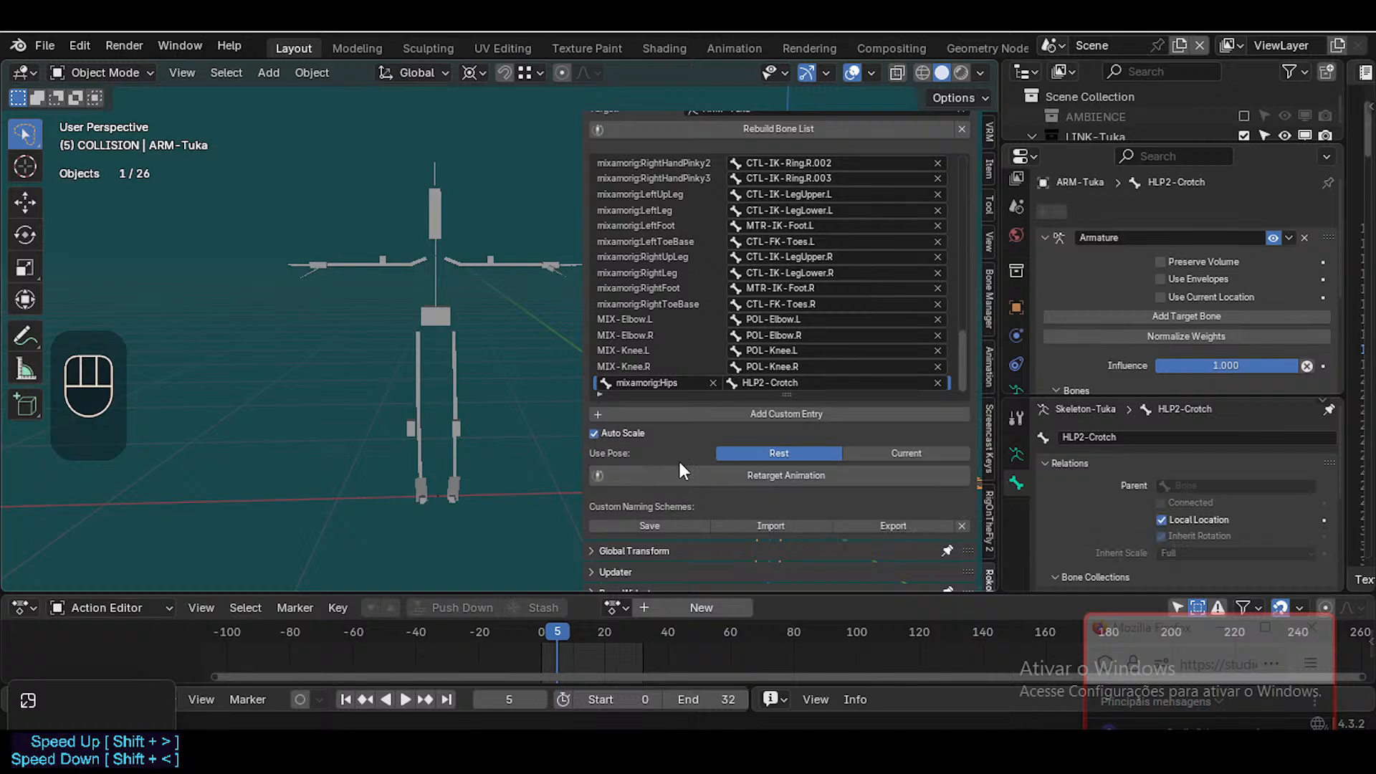
left_click(725, 475)
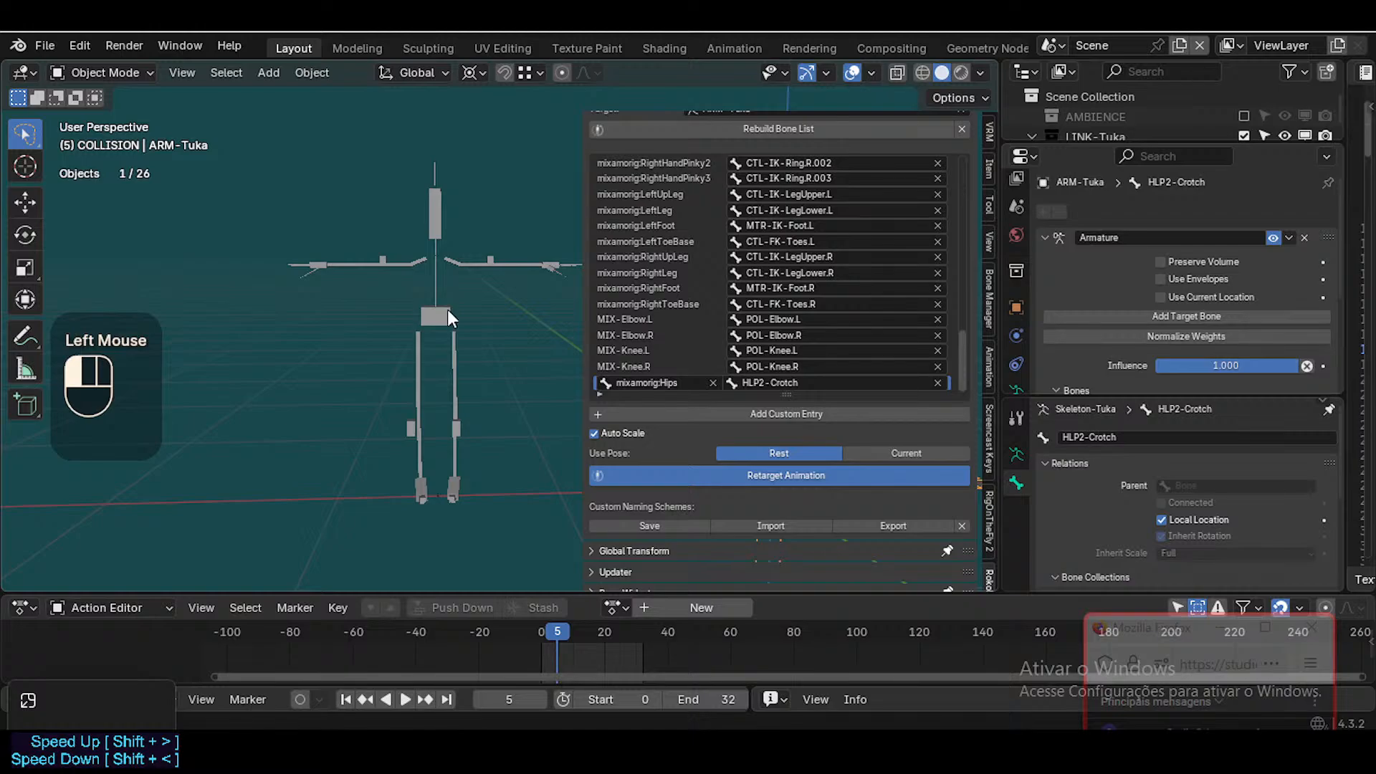
left_click_drag(559, 632, 617, 632)
left_click(499, 374)
key("n")
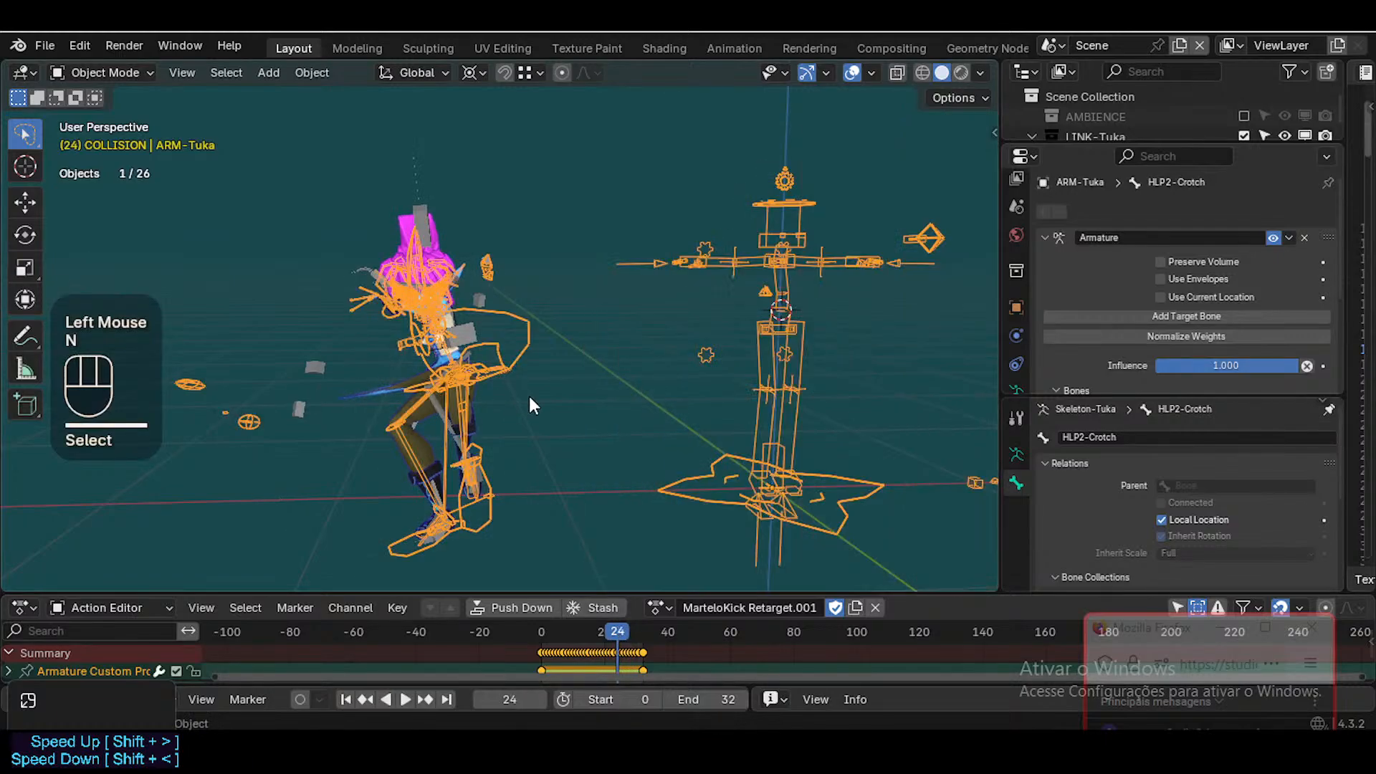
Undo the animation retarget on ARM-Tuka
left_click(559, 418)
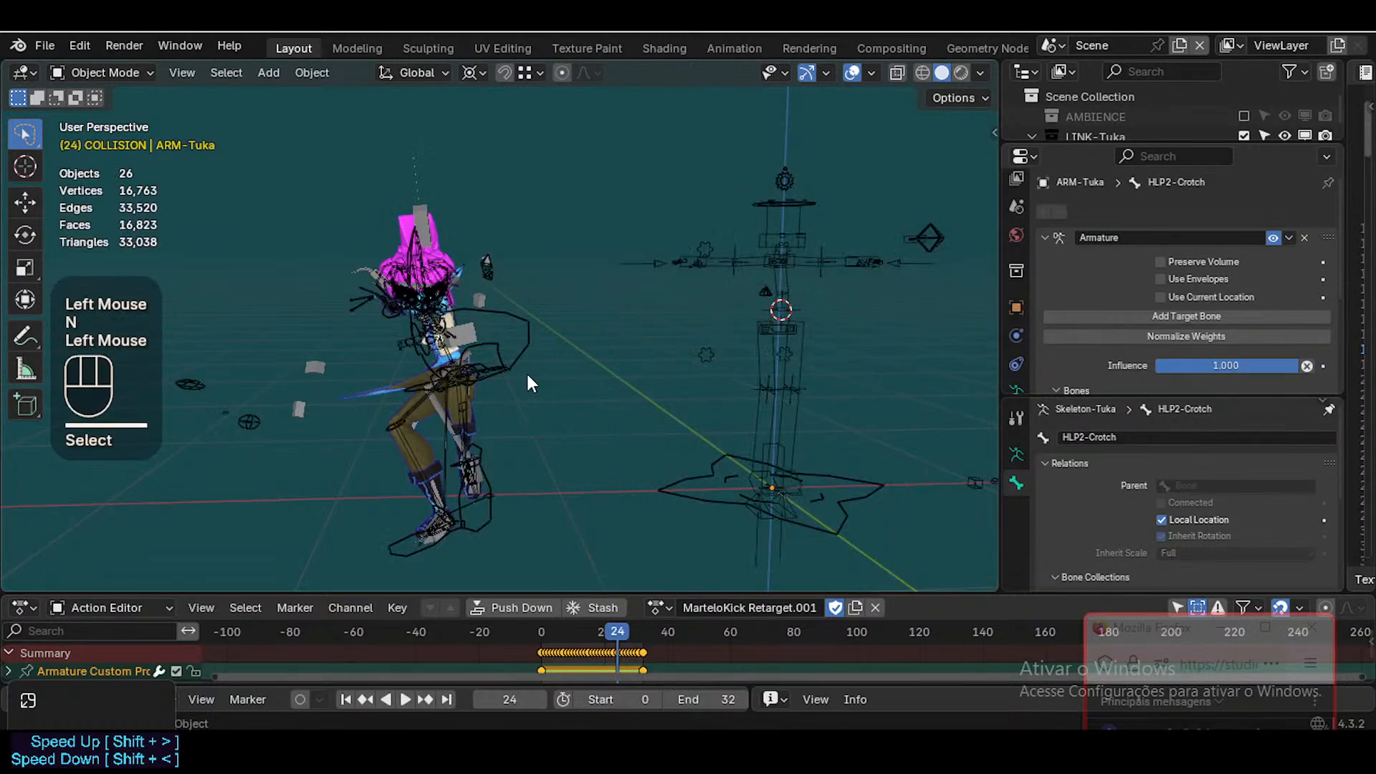
double_click(760, 369)
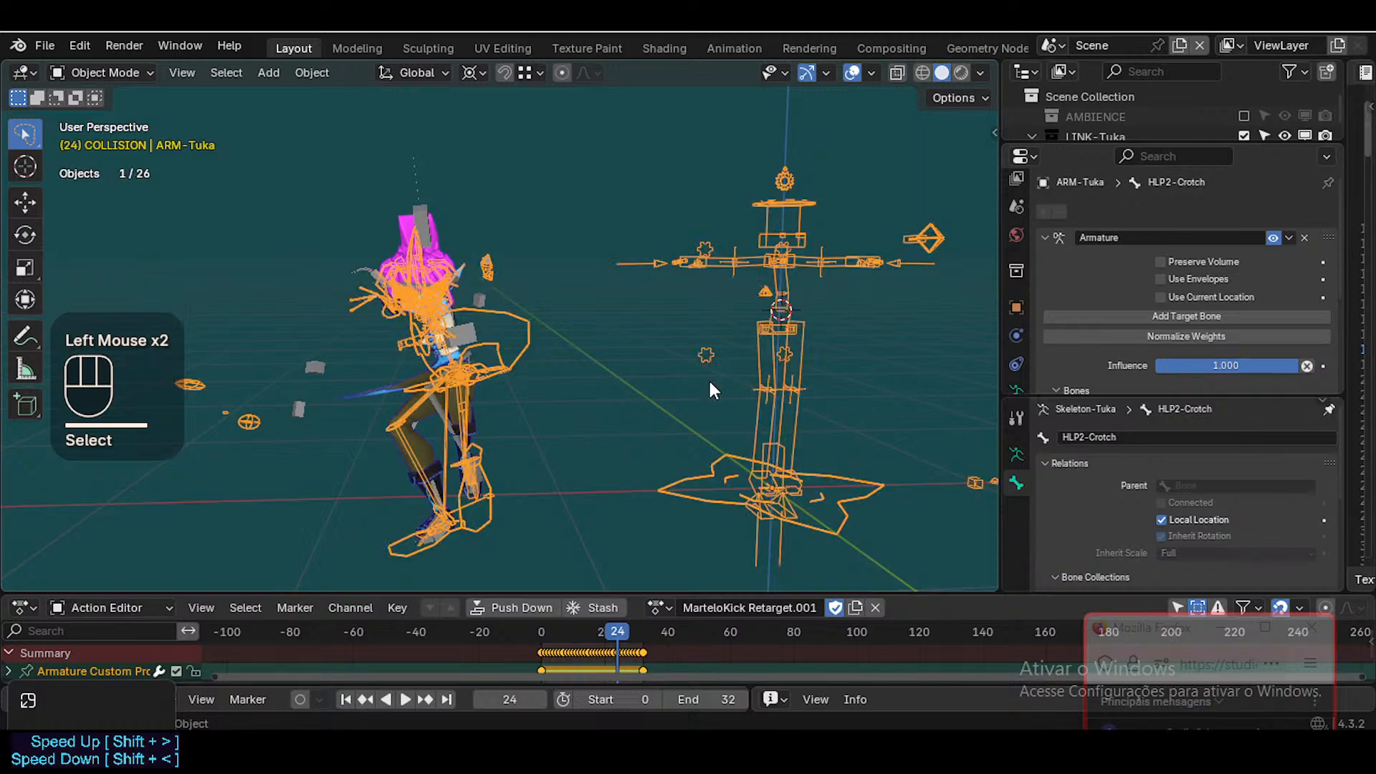
key("ctrl+z")
key("ctrl+z")
key("ctrl+z")
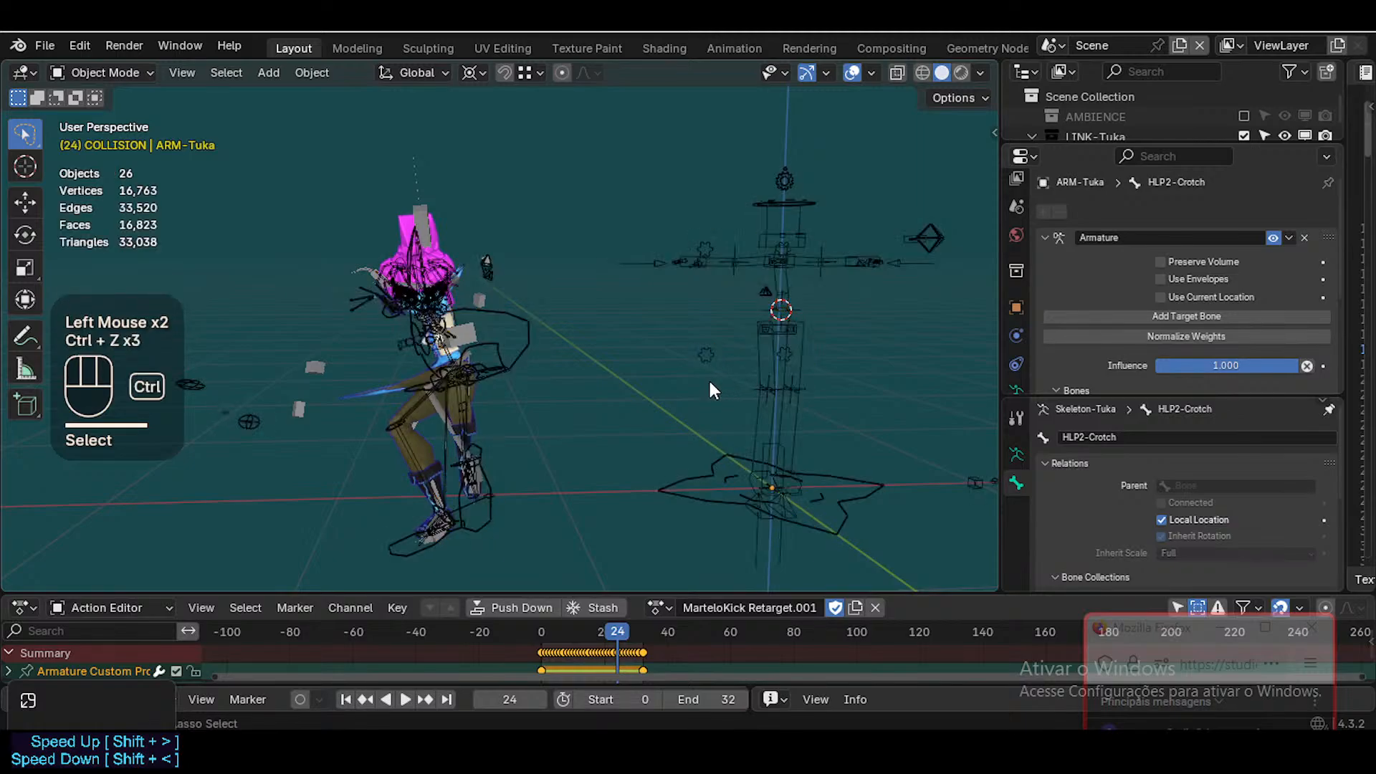
key("ctrl+z")
key("ctrl+z")
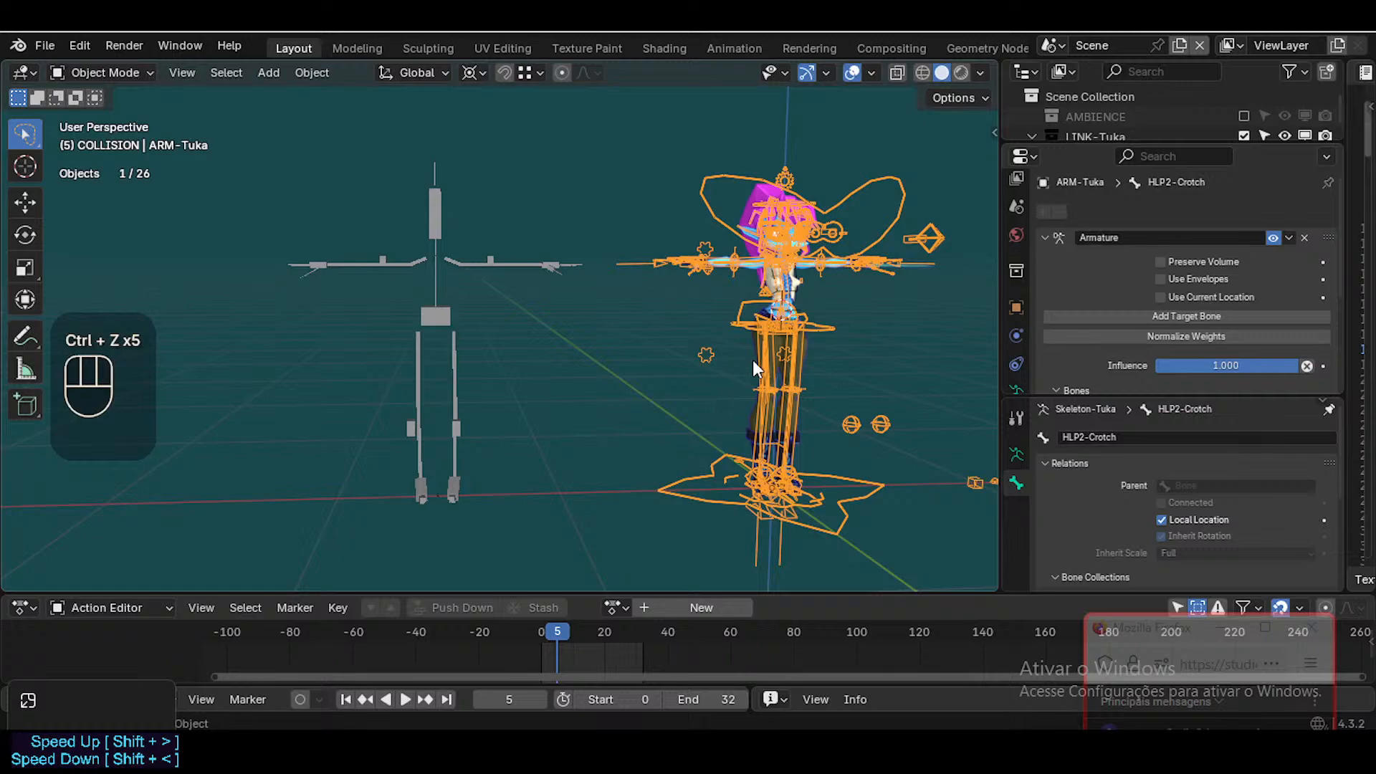
left_click(755, 318)
left_click(757, 319)
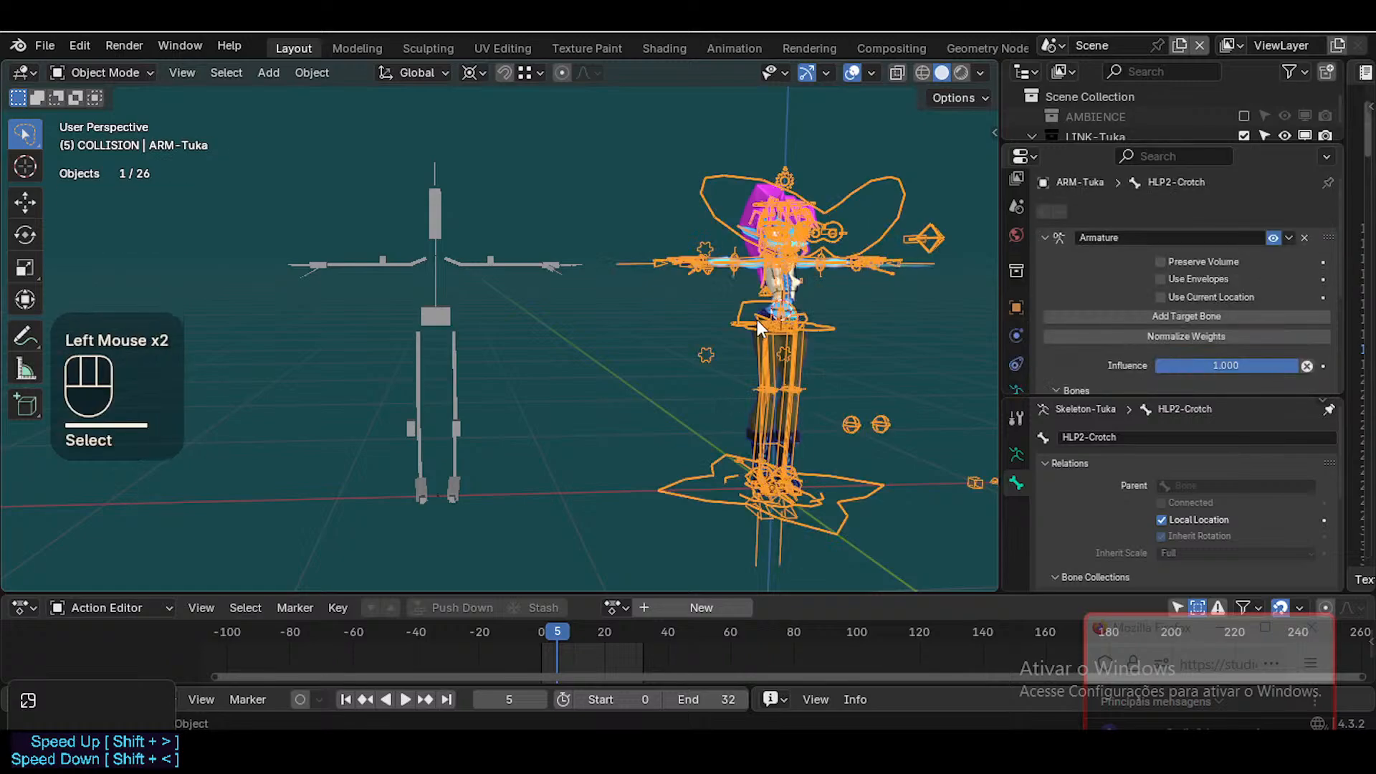
key("n")
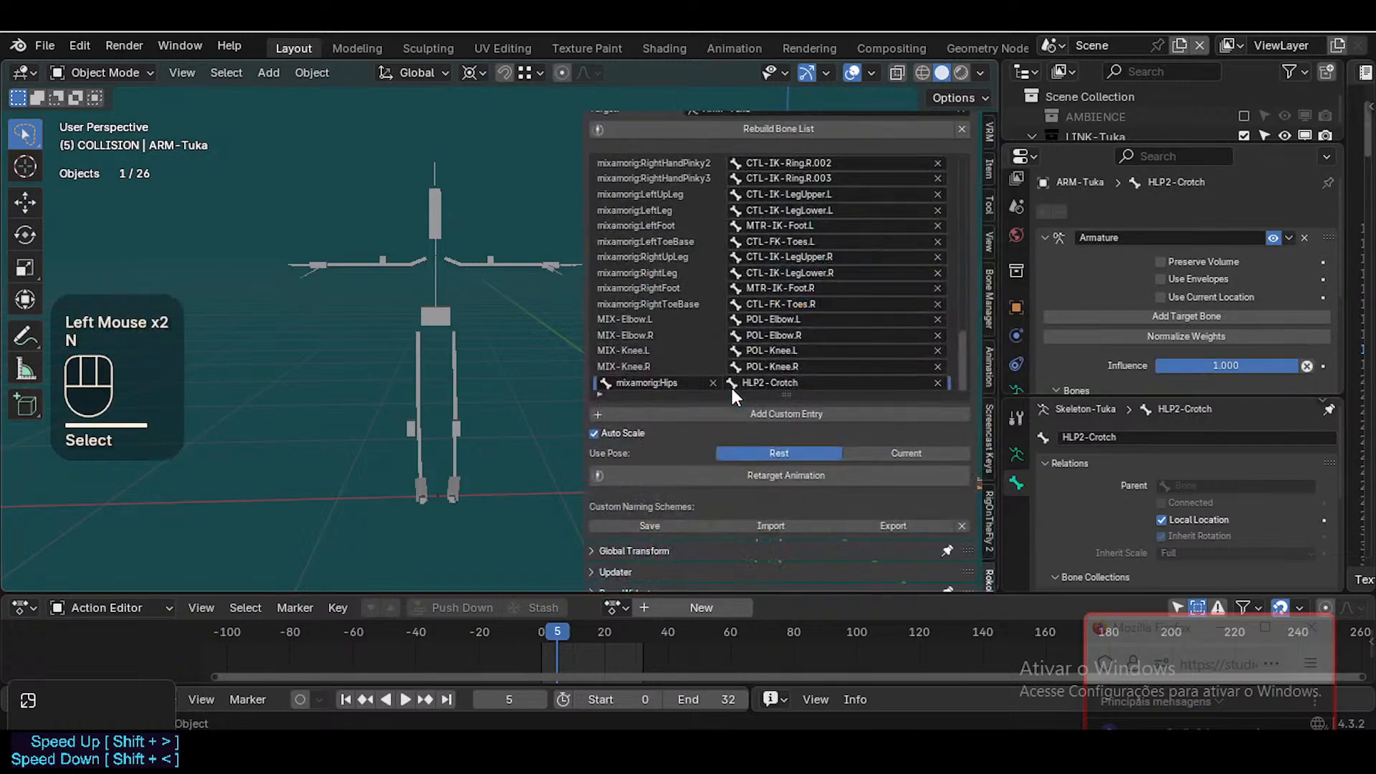
key("n")
key("ctrl+z")
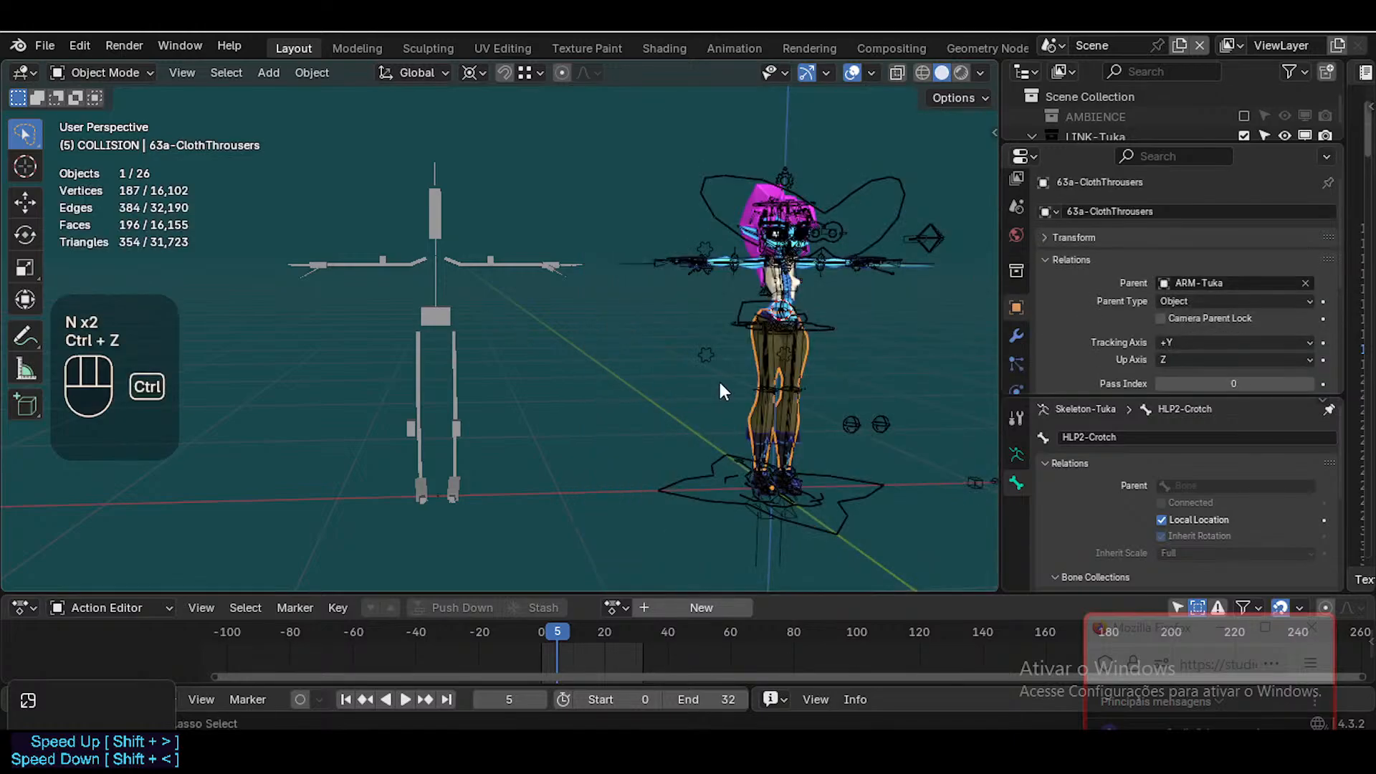
key("ctrl+z")
key("ctrl+z")
key("ctrl+z")
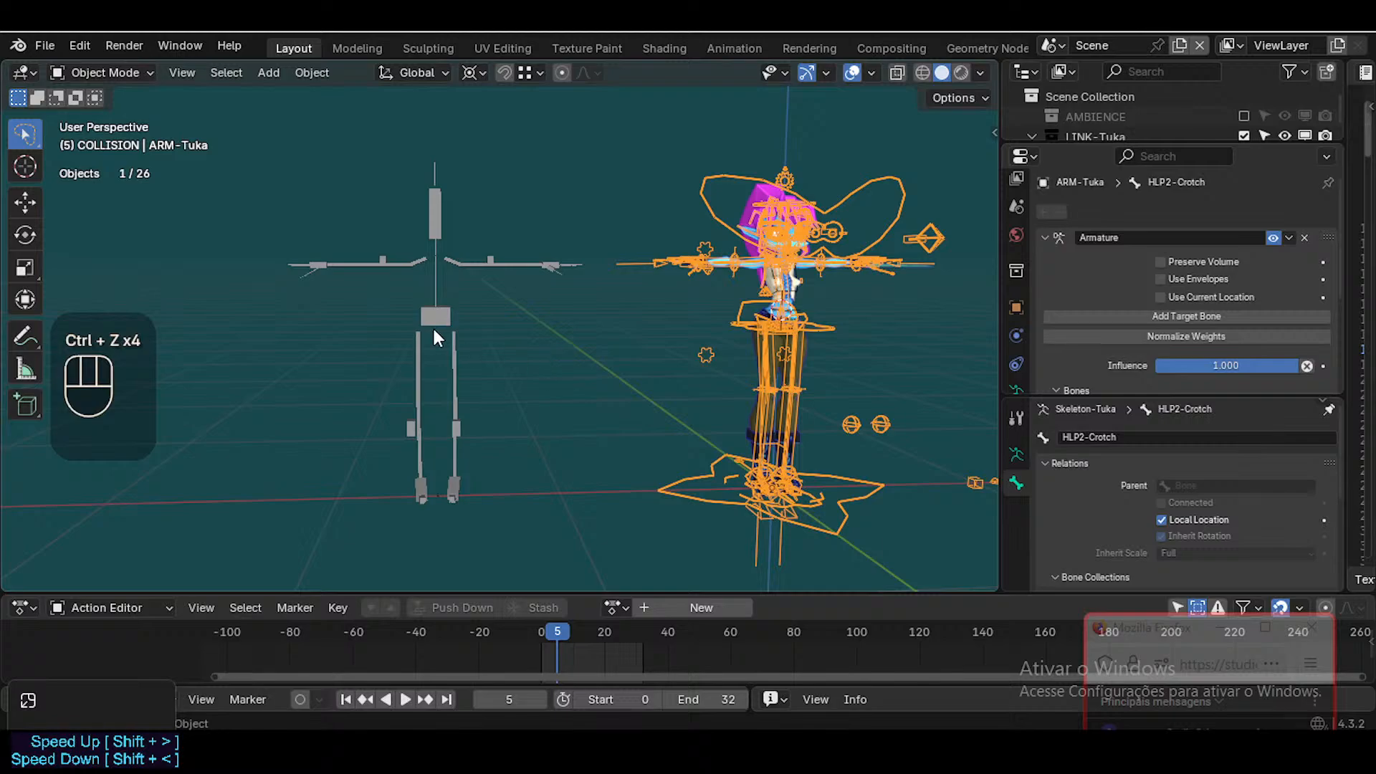
Select the Mixamo armature and play its MarteloKick animation, stopping at frame 25
left_click(764, 321)
left_click(749, 315)
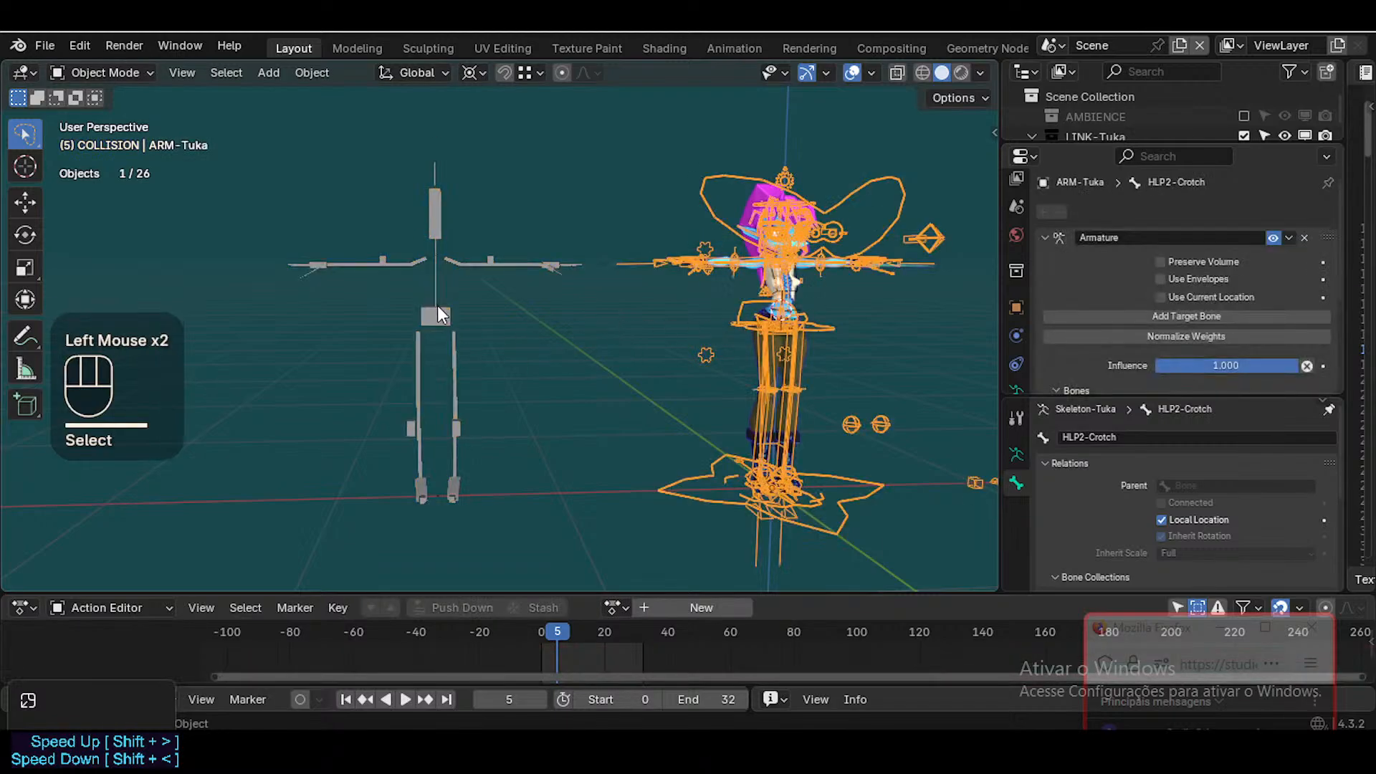
left_click(431, 308)
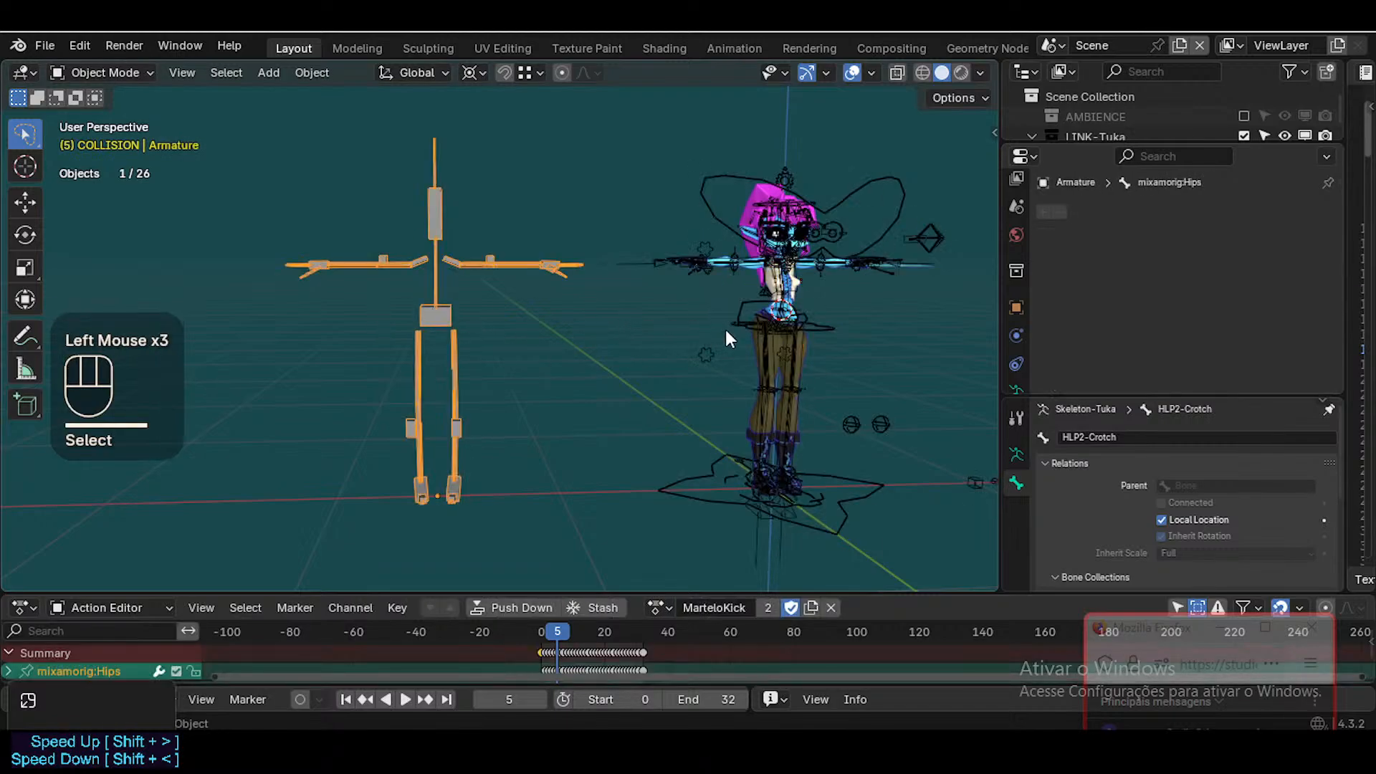
key("space")
key("space")
key("space")
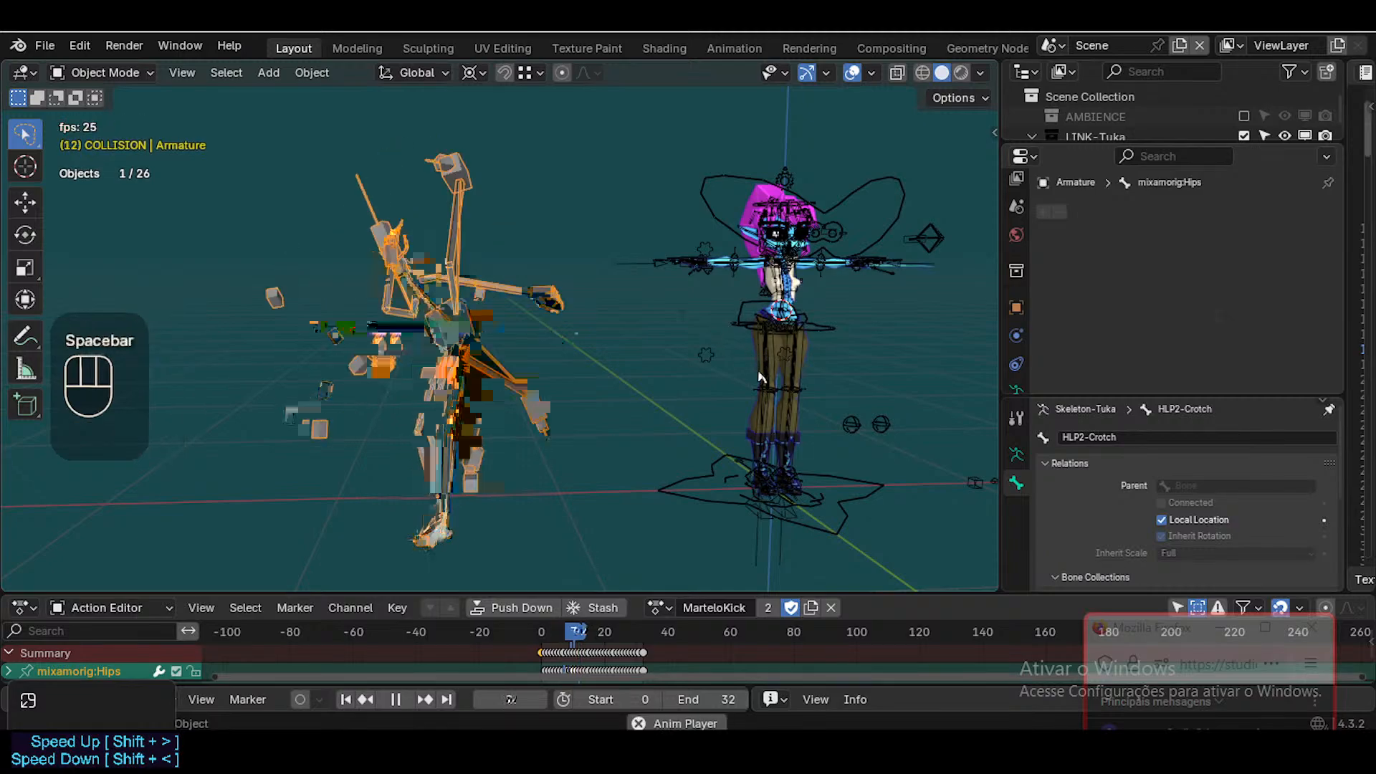
key("space")
Snap the 3D cursor to the world origin and snap the Mixamo armature to the cursor
left_click(467, 326)
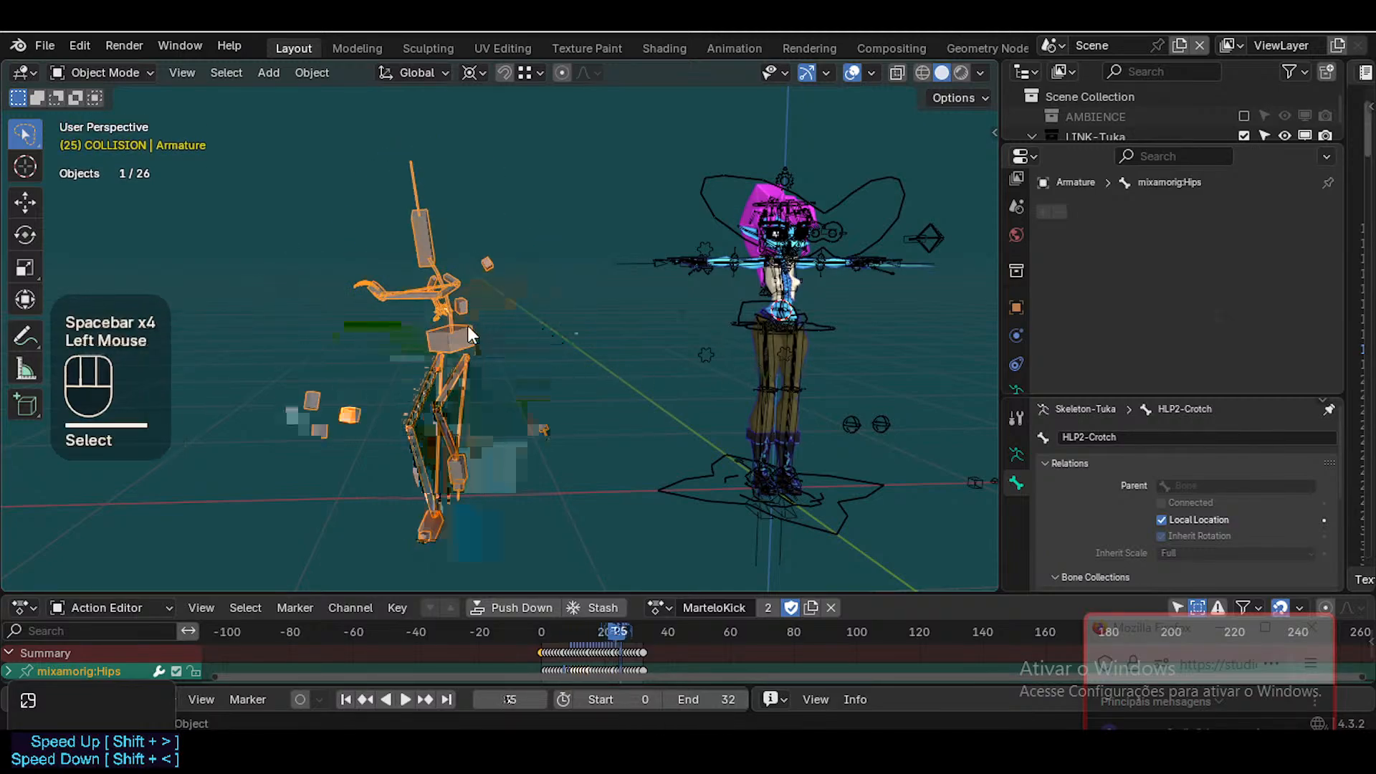
key("shift+s")
key("shift+s")
left_click(525, 402)
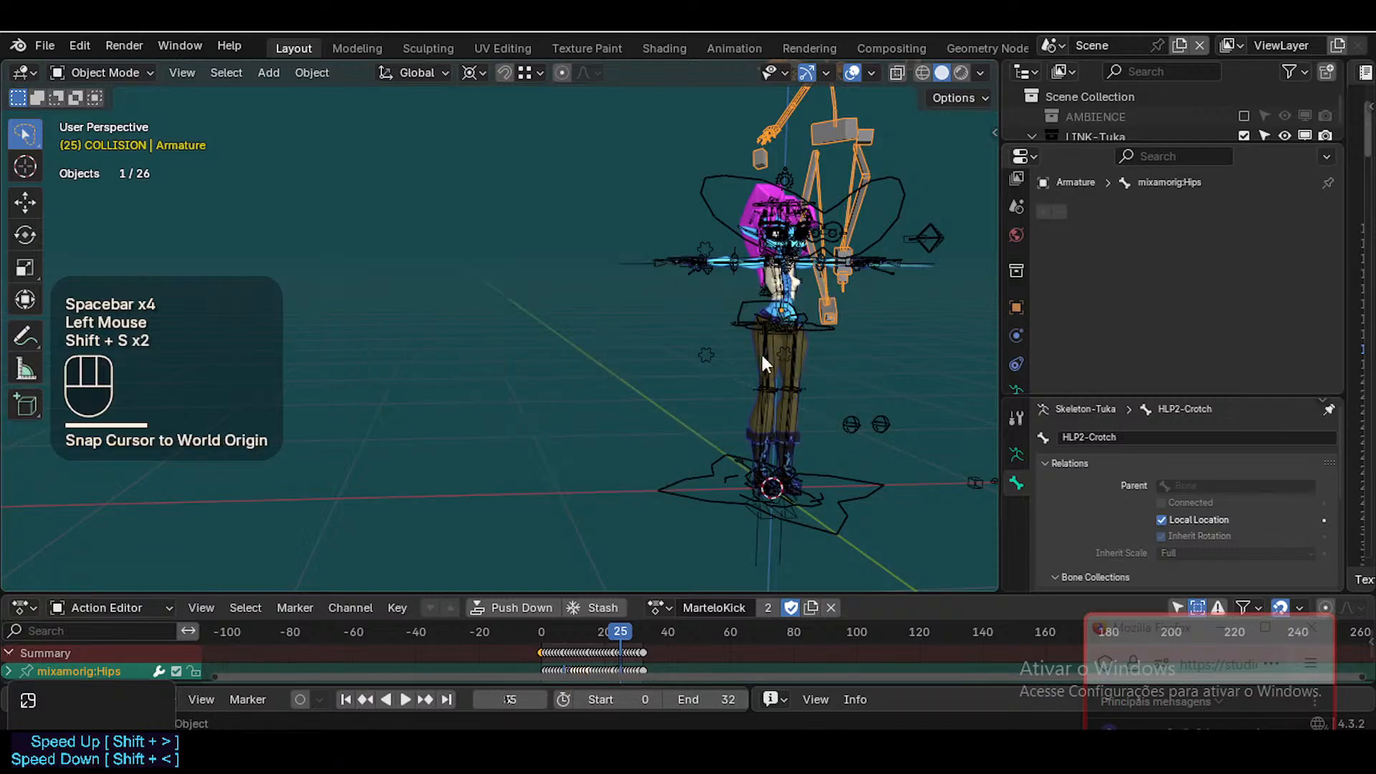
left_click(815, 129)
key("shift+s")
left_click(814, 127)
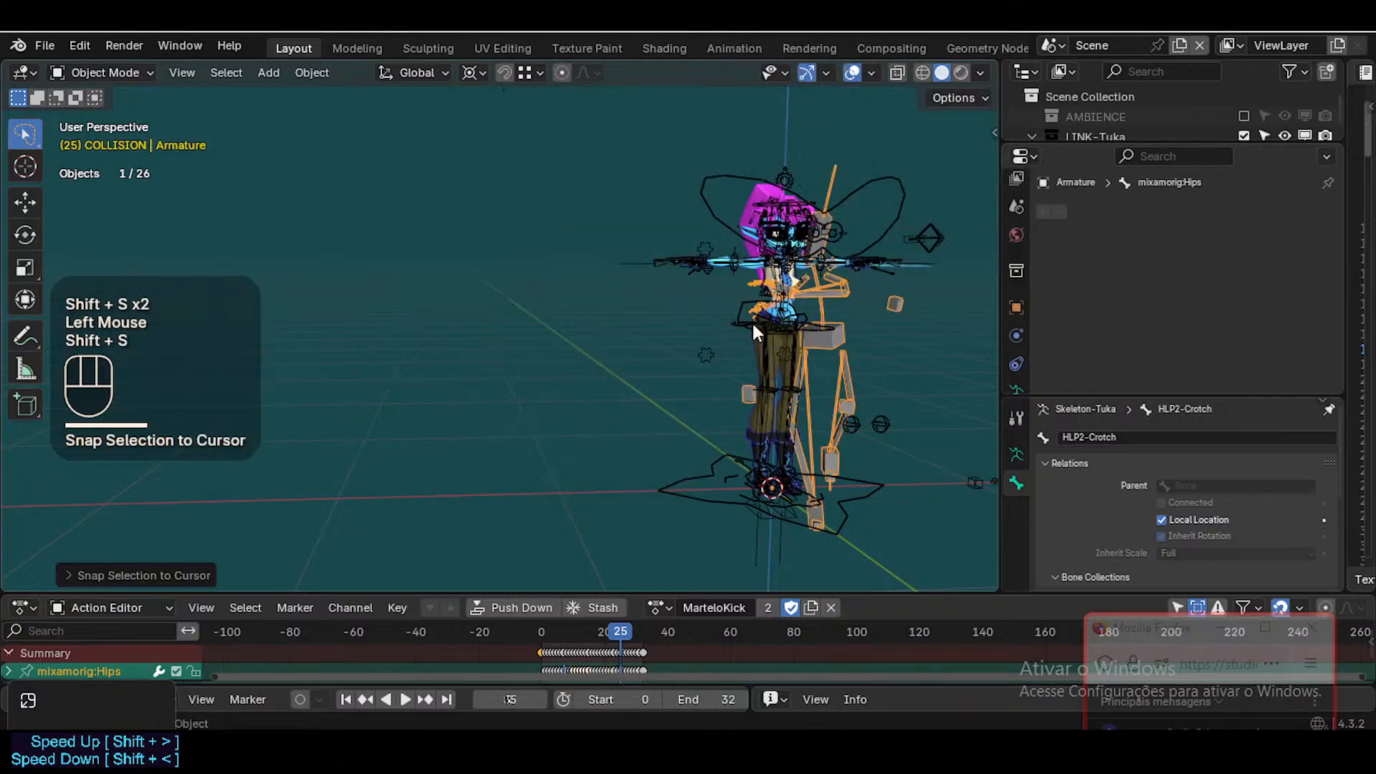
middle_click_drag(762, 406, 758, 427)
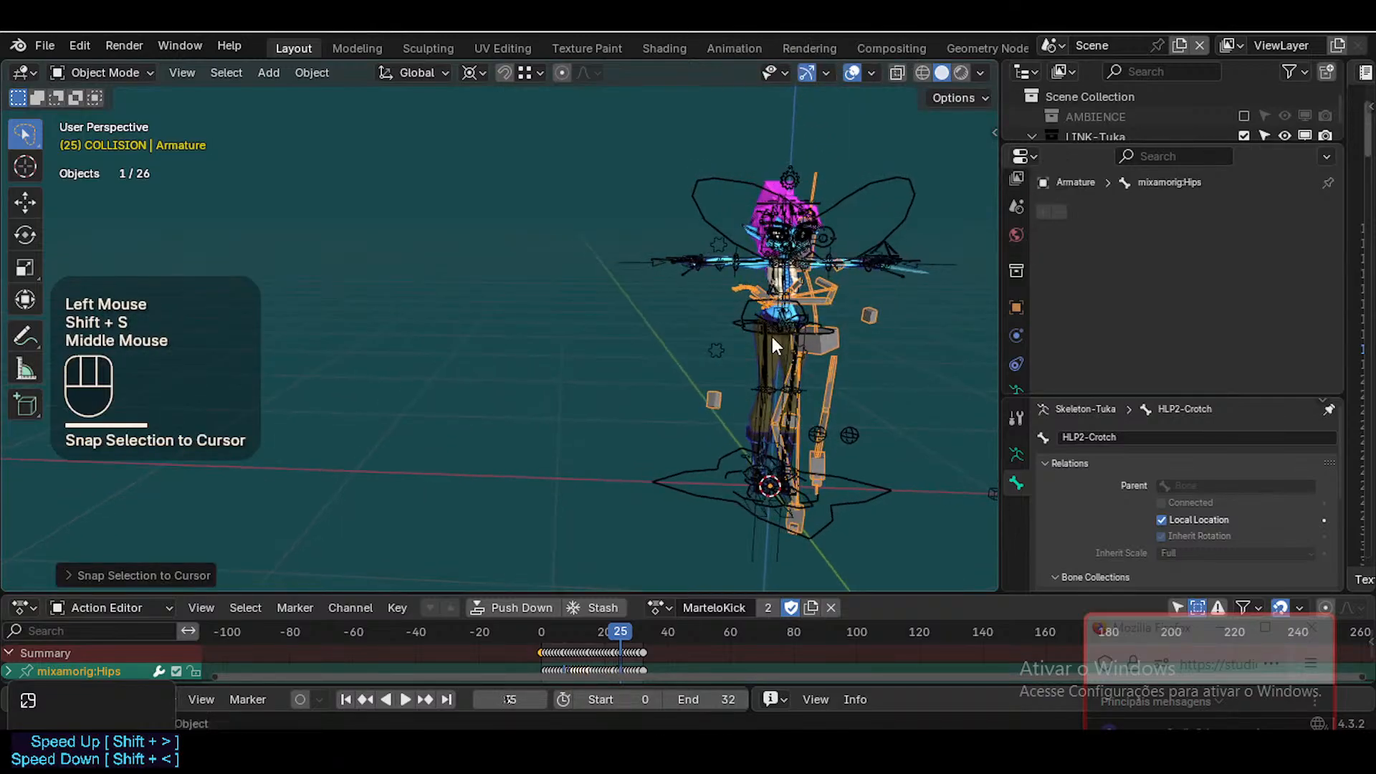
Select ARM-Tuka, check the retargeting source, target and bone mapping, and retarget the animation using the rest pose
key("n")
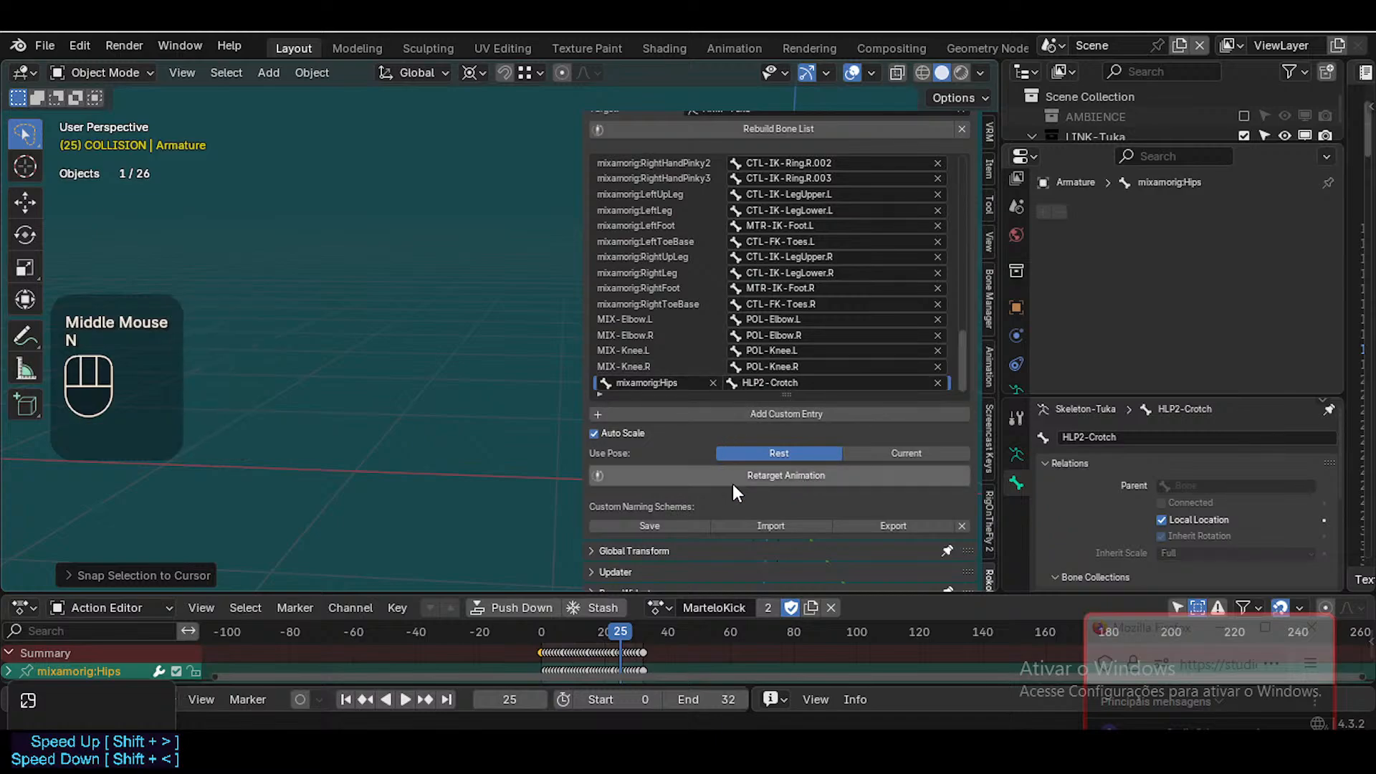
key("n")
left_click(753, 368)
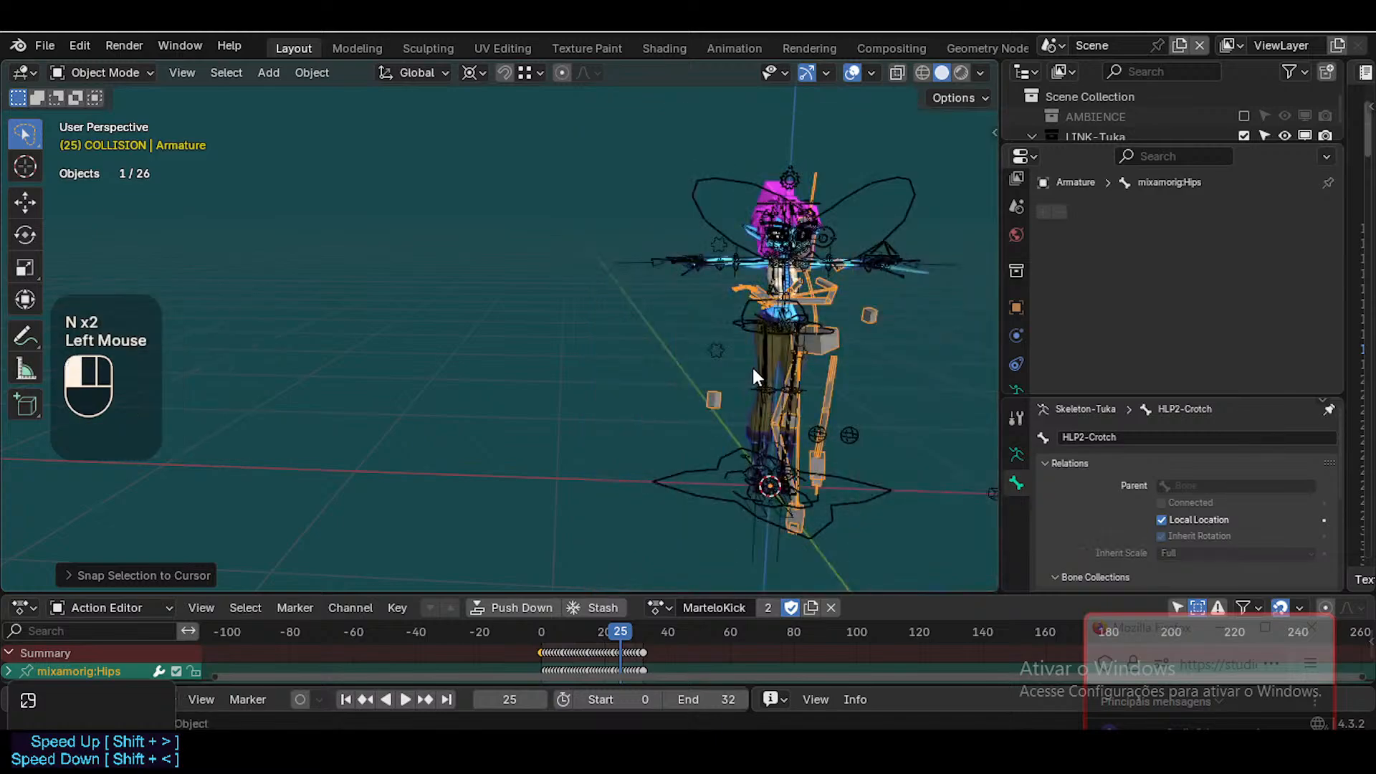
left_click(747, 307)
key("n")
scroll(790, 410, "up", 7)
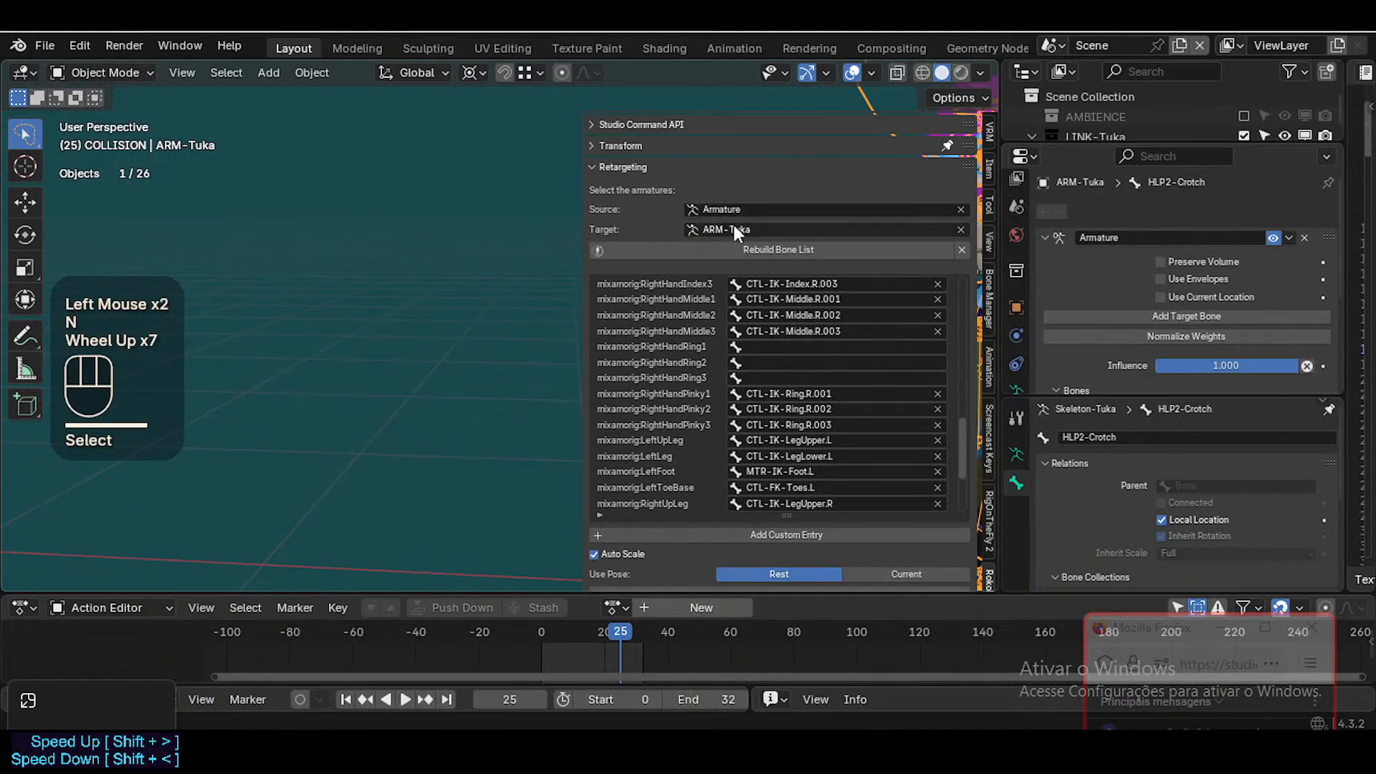
scroll(824, 364, "down", 5)
scroll(945, 538, "down", 6)
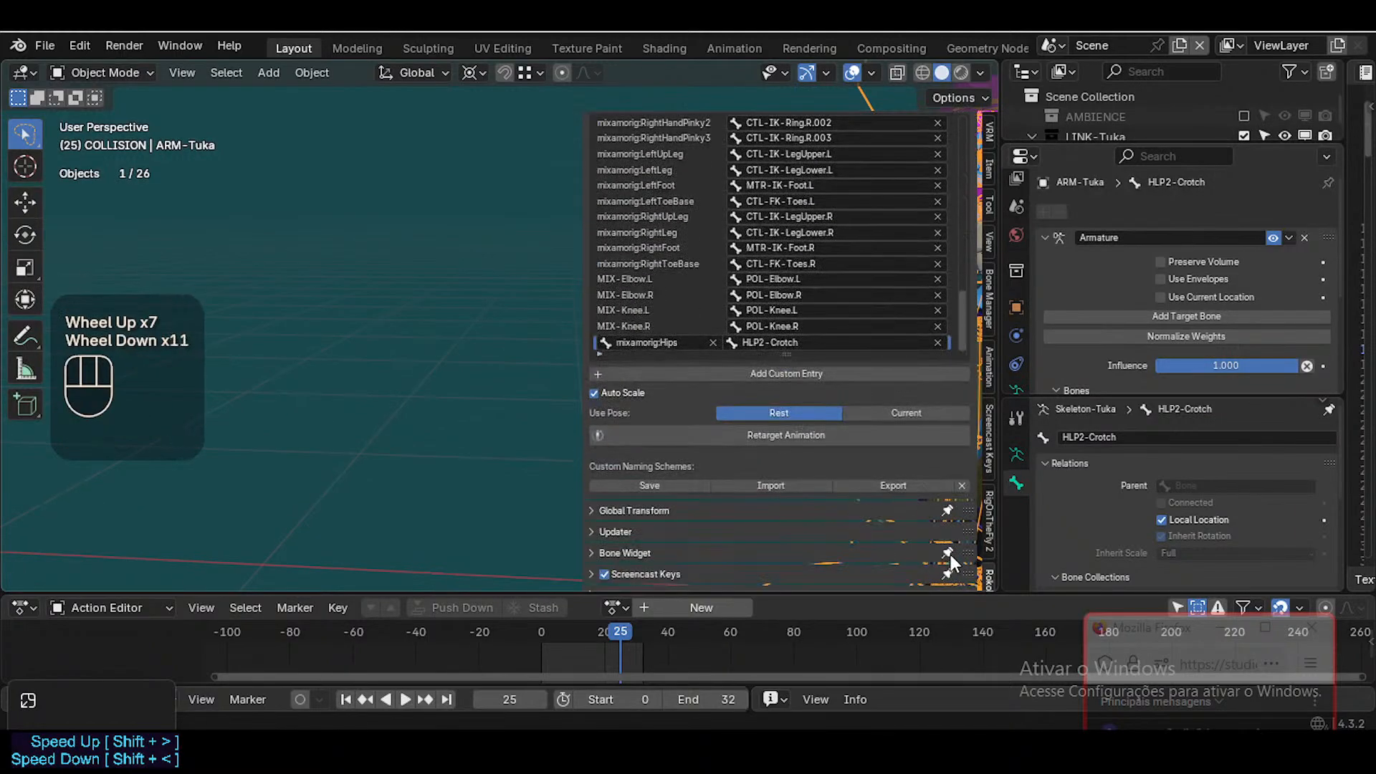
scroll(789, 424, "down", 1)
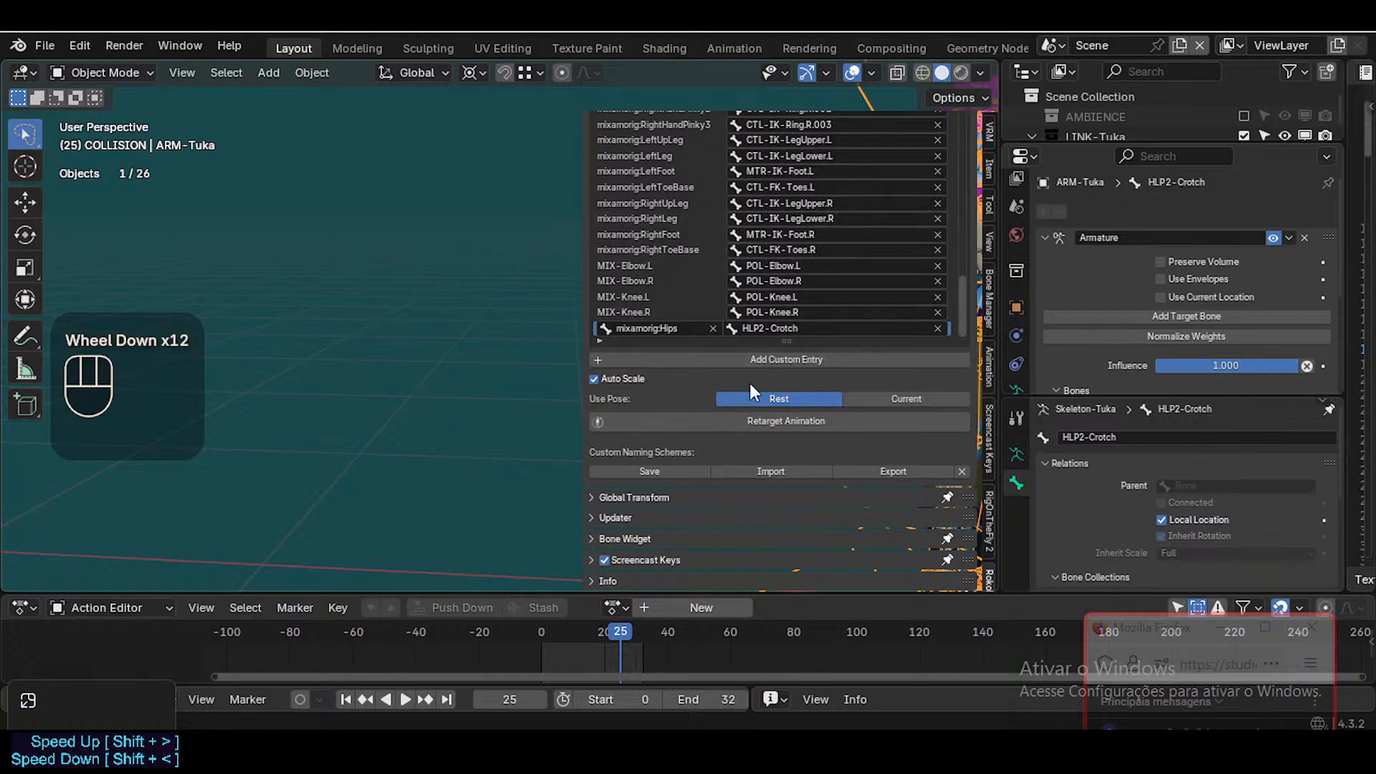
left_click(742, 430)
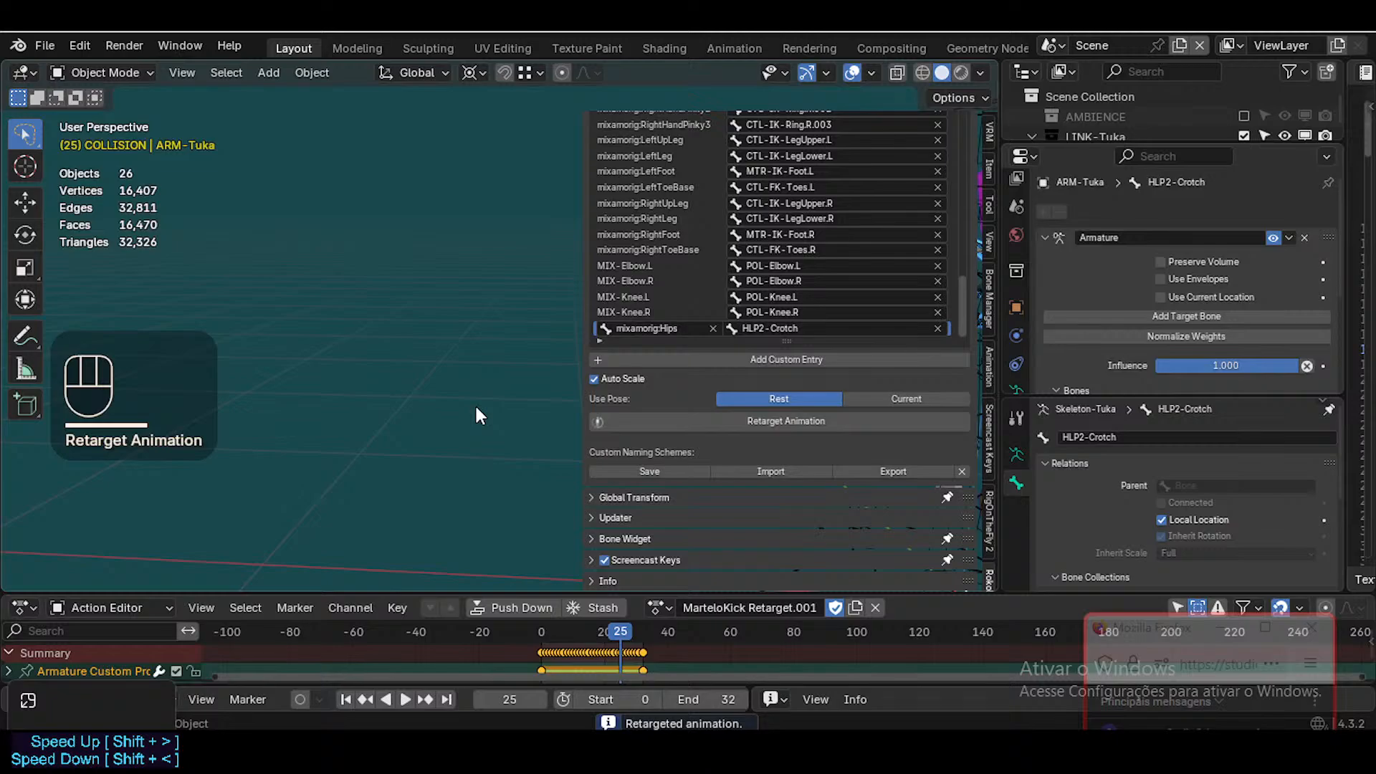
left_click(477, 410)
key("n")
scroll(658, 378, "down", 2)
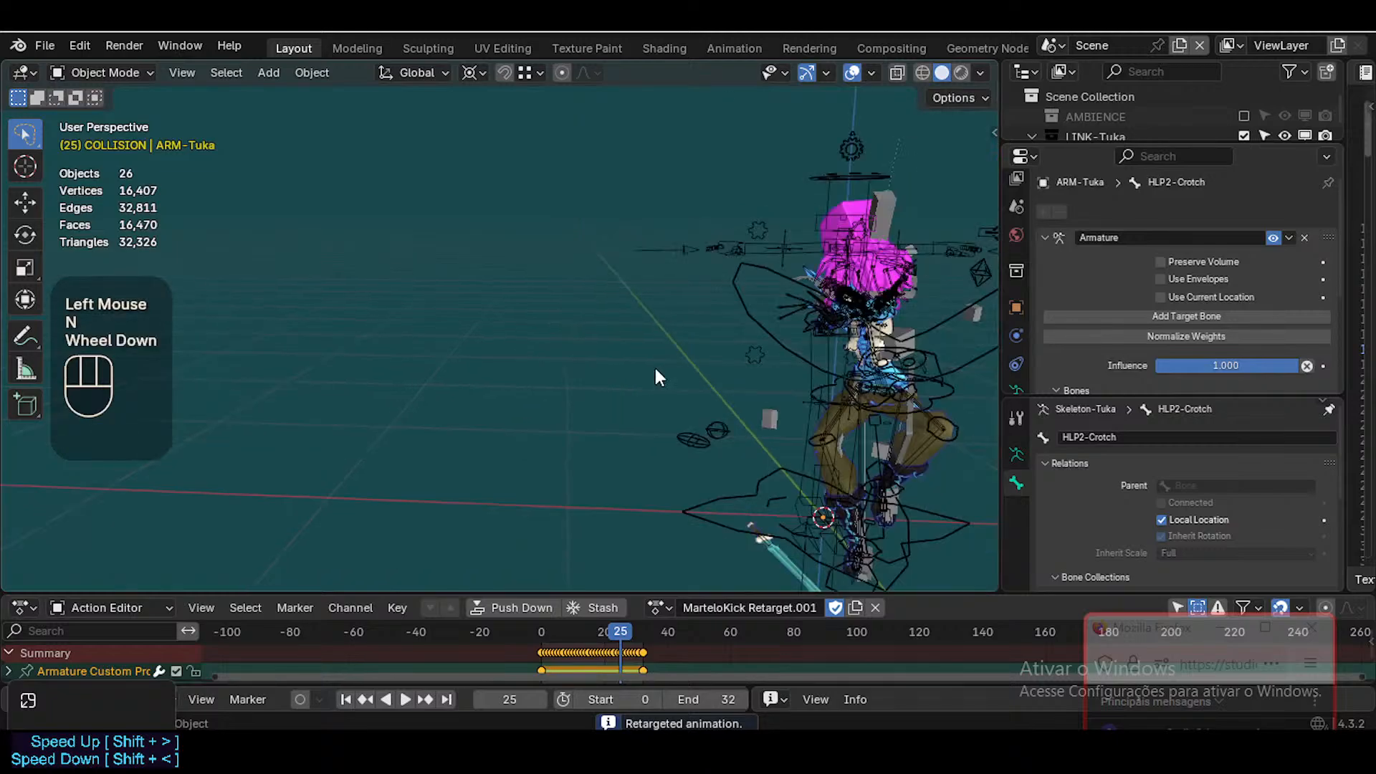
Inspect the retargeted kick from the side and move the playhead to frame 9 to compare both rigs
key("shift+grave")
key("w")
key("a")
key("a")
key("shift+w")
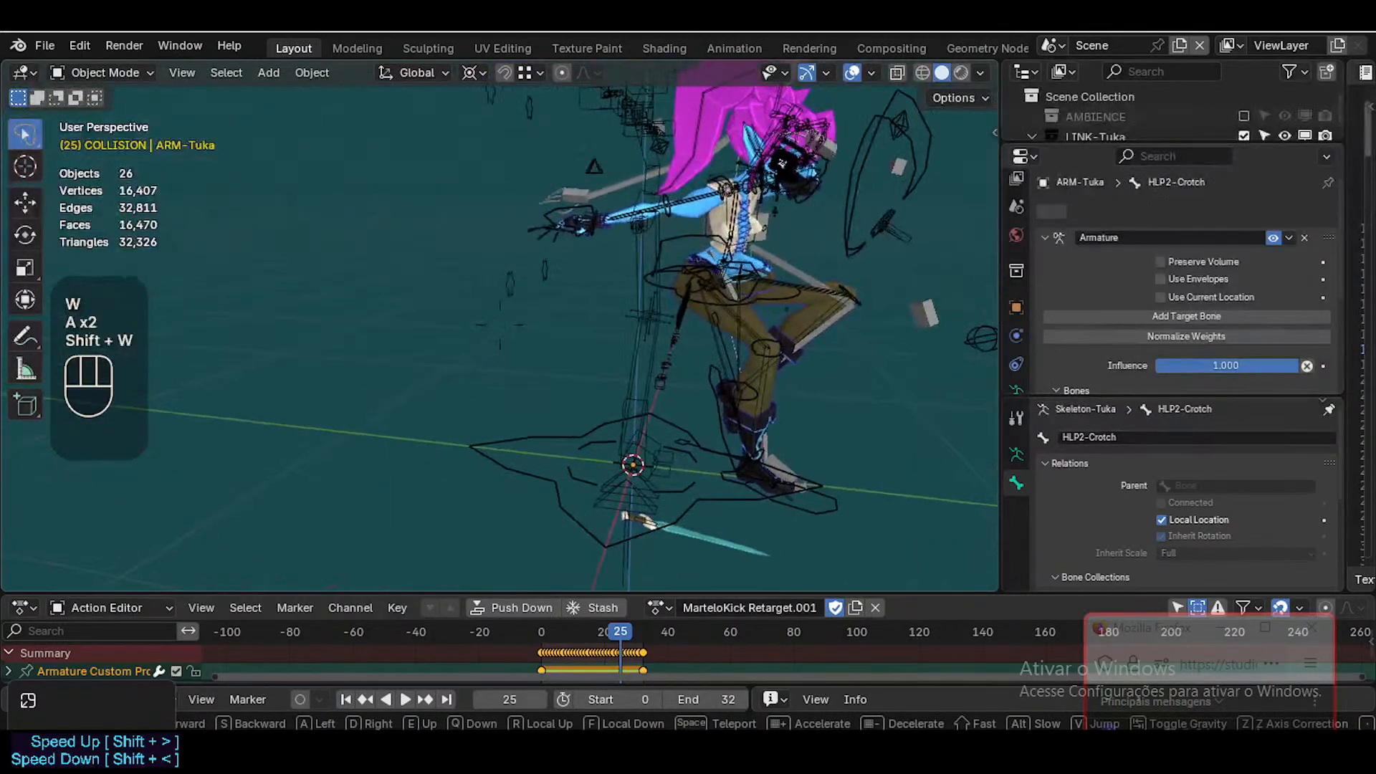
left_click(720, 406)
key("shift+grave")
key("d")
key("s")
key("w")
left_click(651, 559)
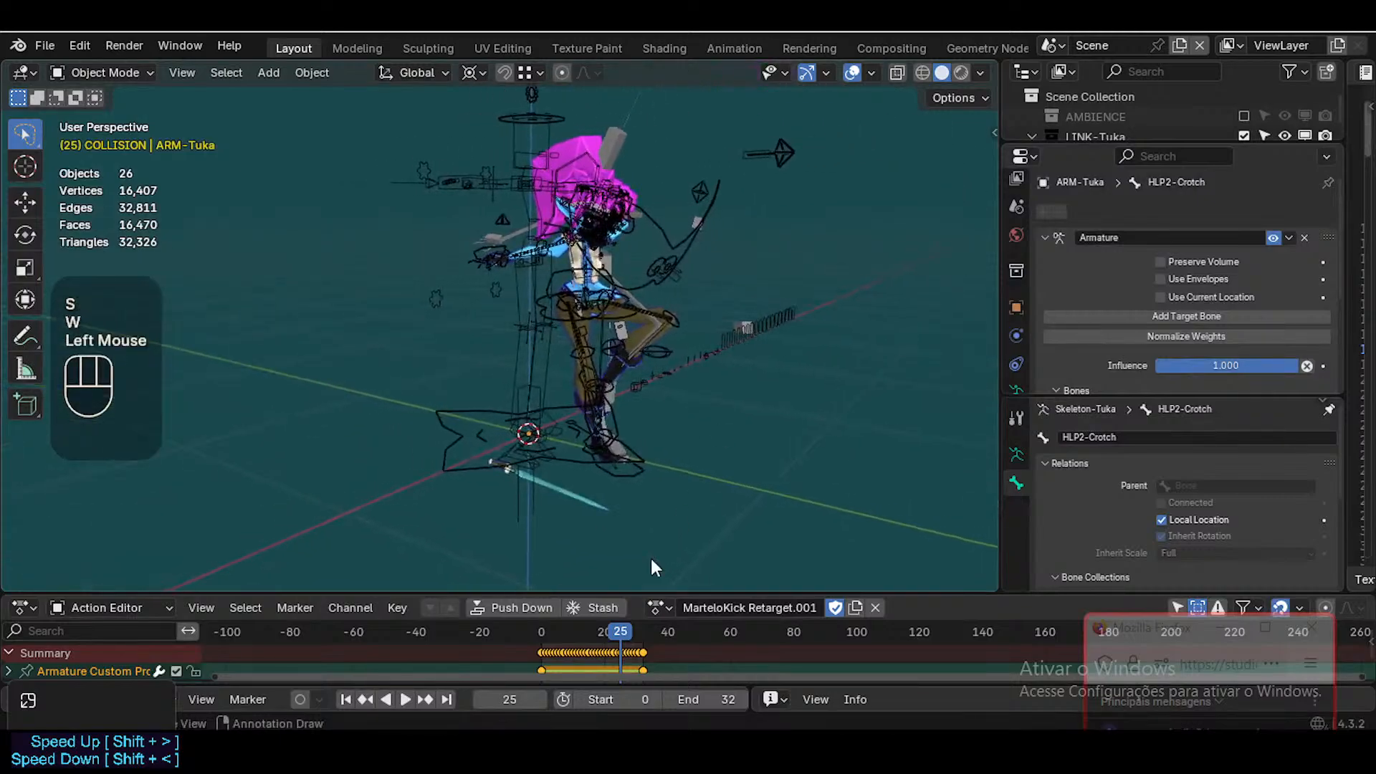
left_click_drag(606, 634, 574, 629)
key("w")
key("w")
left_click(424, 488)
key("g")
key("x")
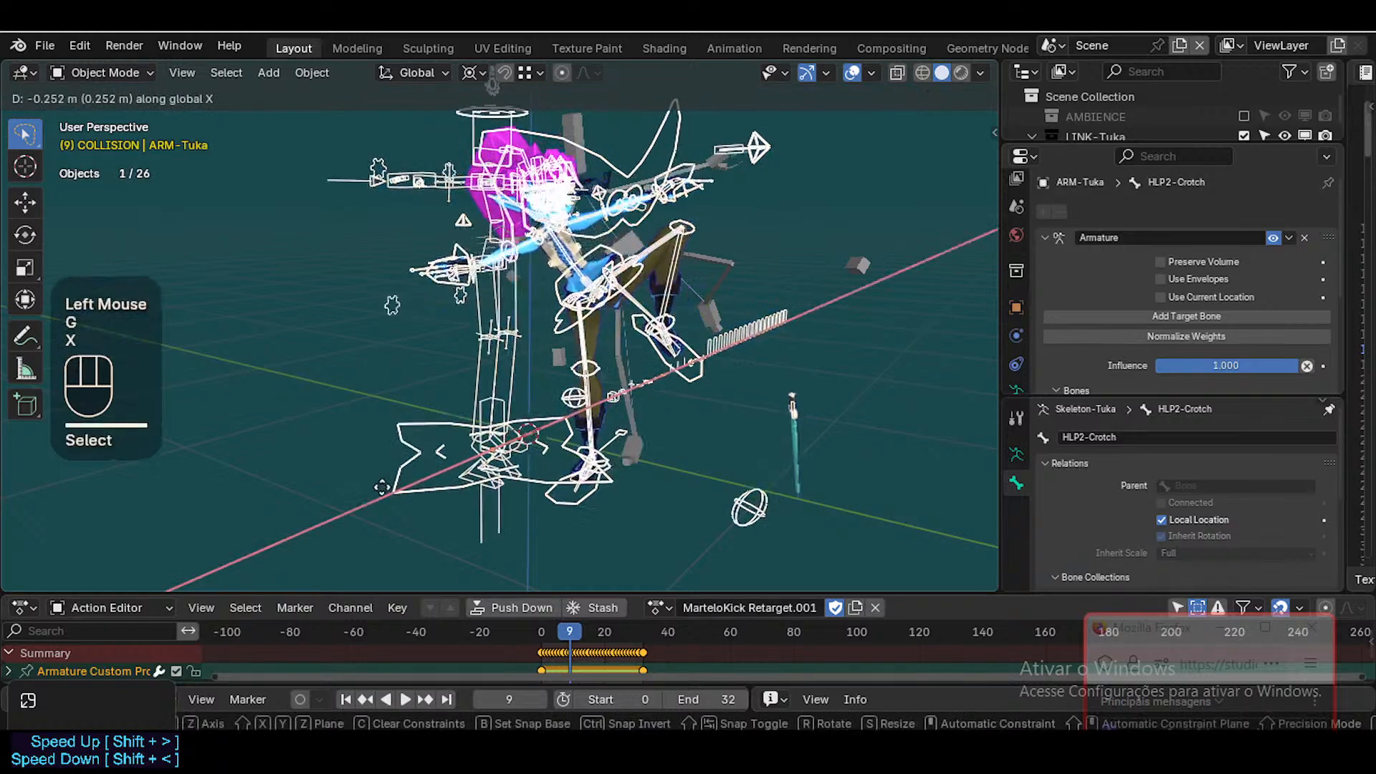
key("Escape")
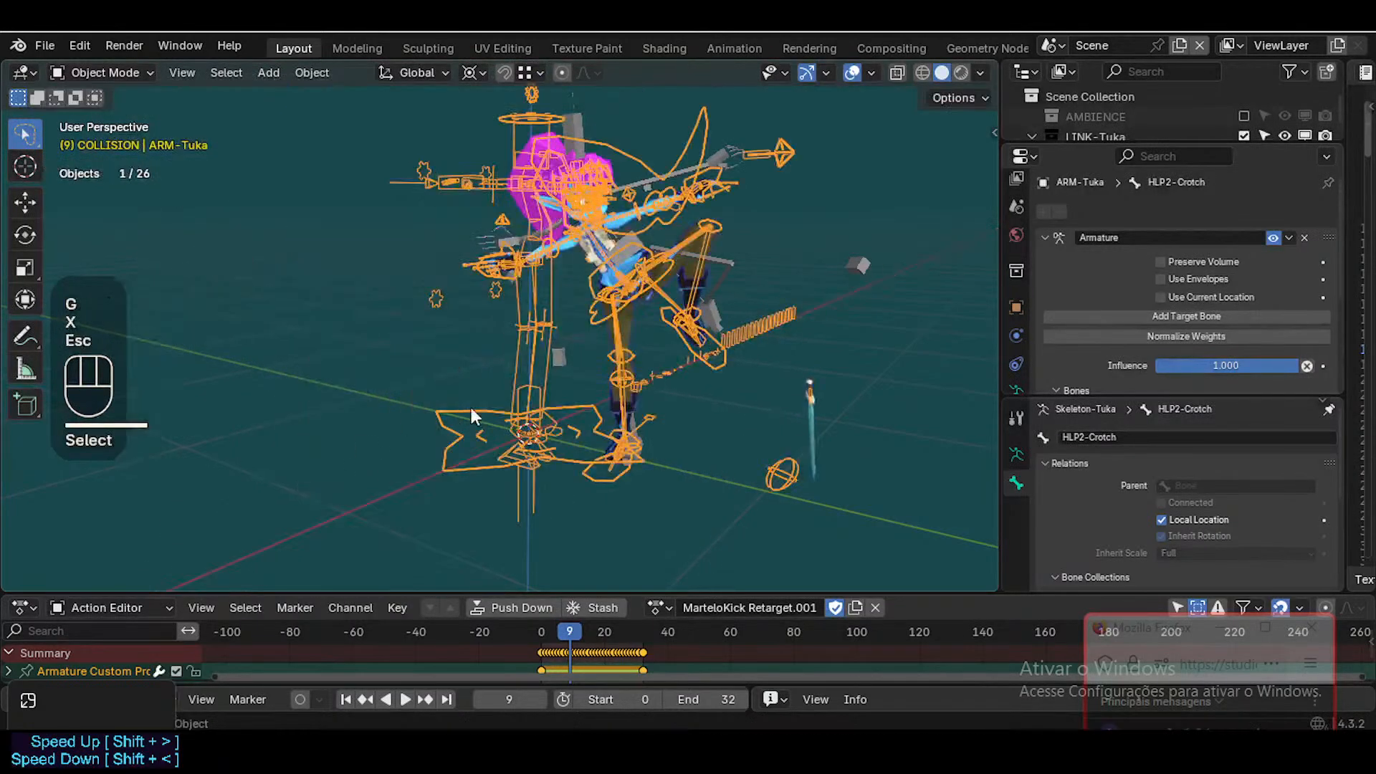
Switch ARM-Tuka to Pose Mode and test the MTR-Root bone by freely rotating and moving it
key("ctrl+Tab")
left_click(480, 469)
key("r")
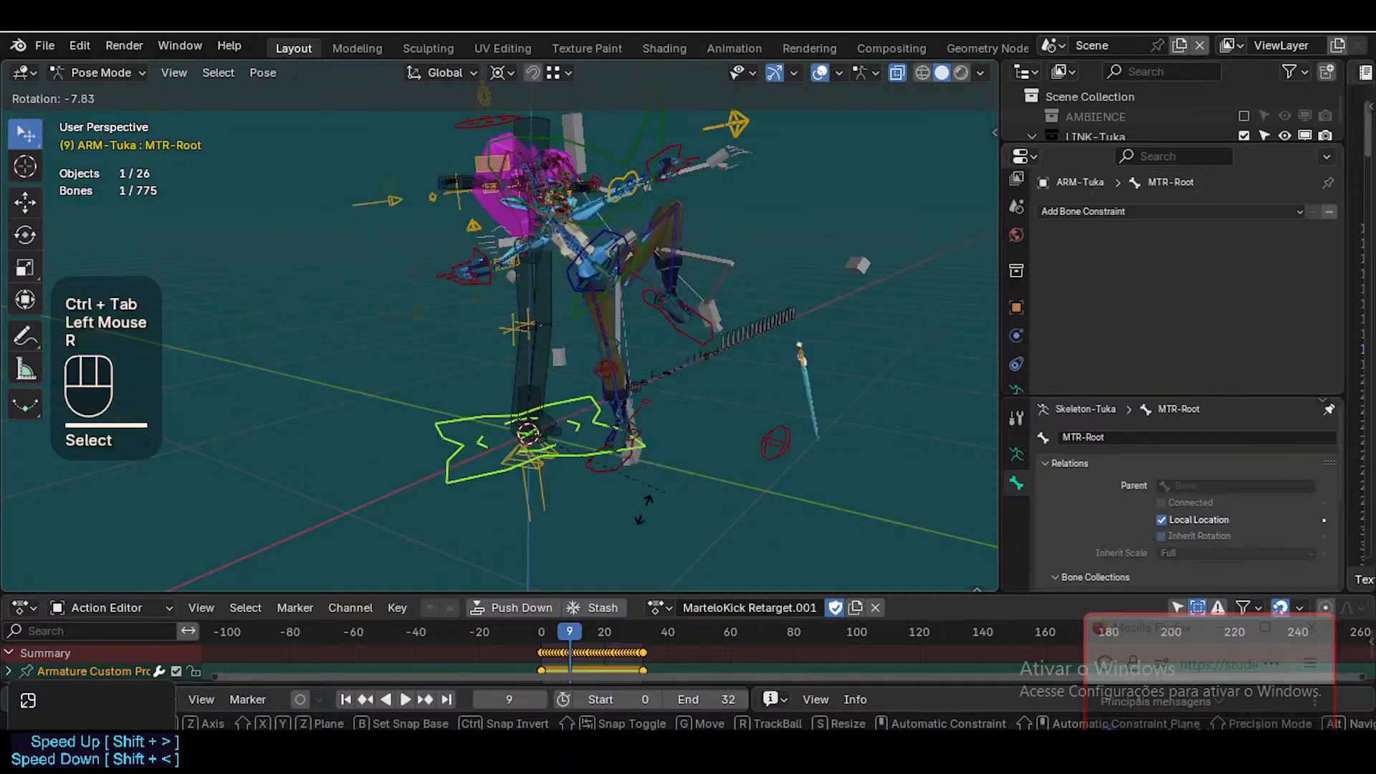
key("r")
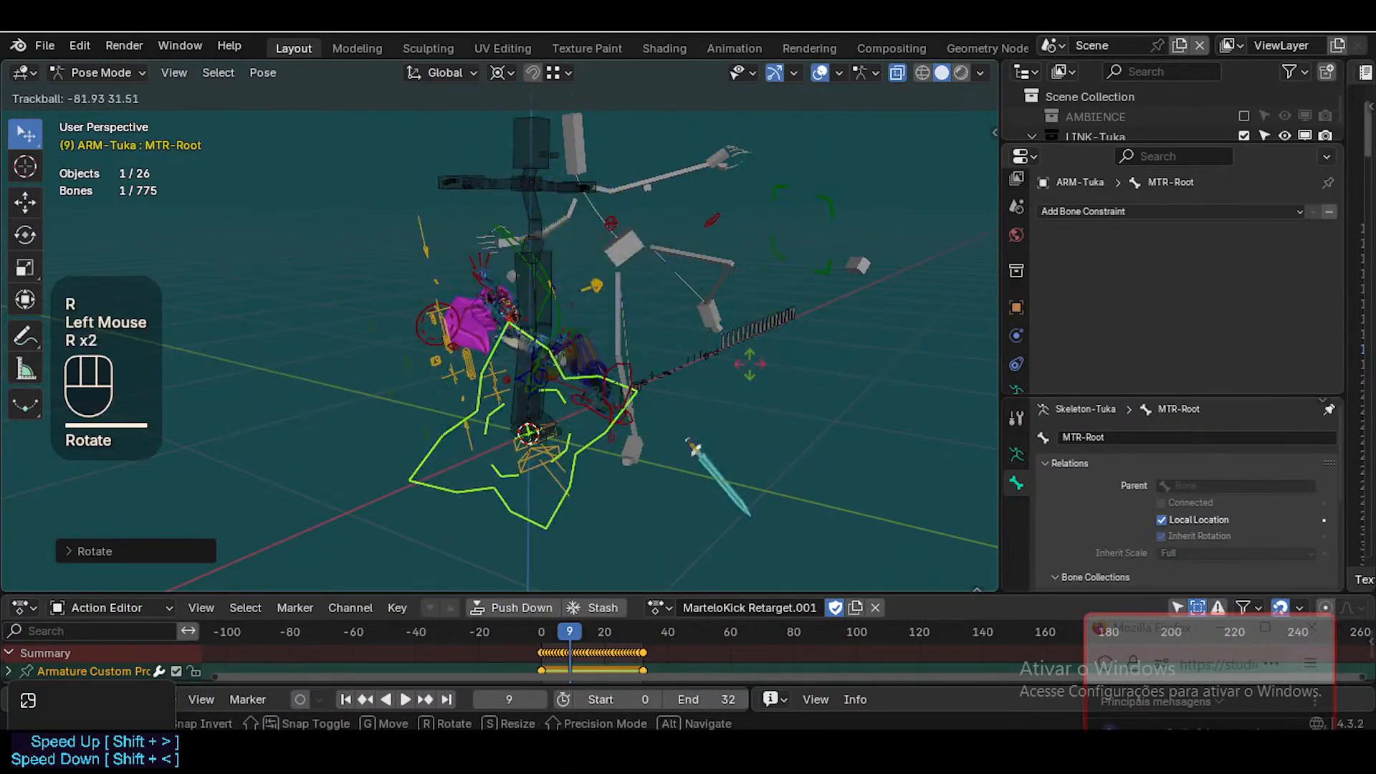
left_click(706, 458)
key("g")
left_click(792, 264)
scroll(793, 263, "down", 2)
key("g")
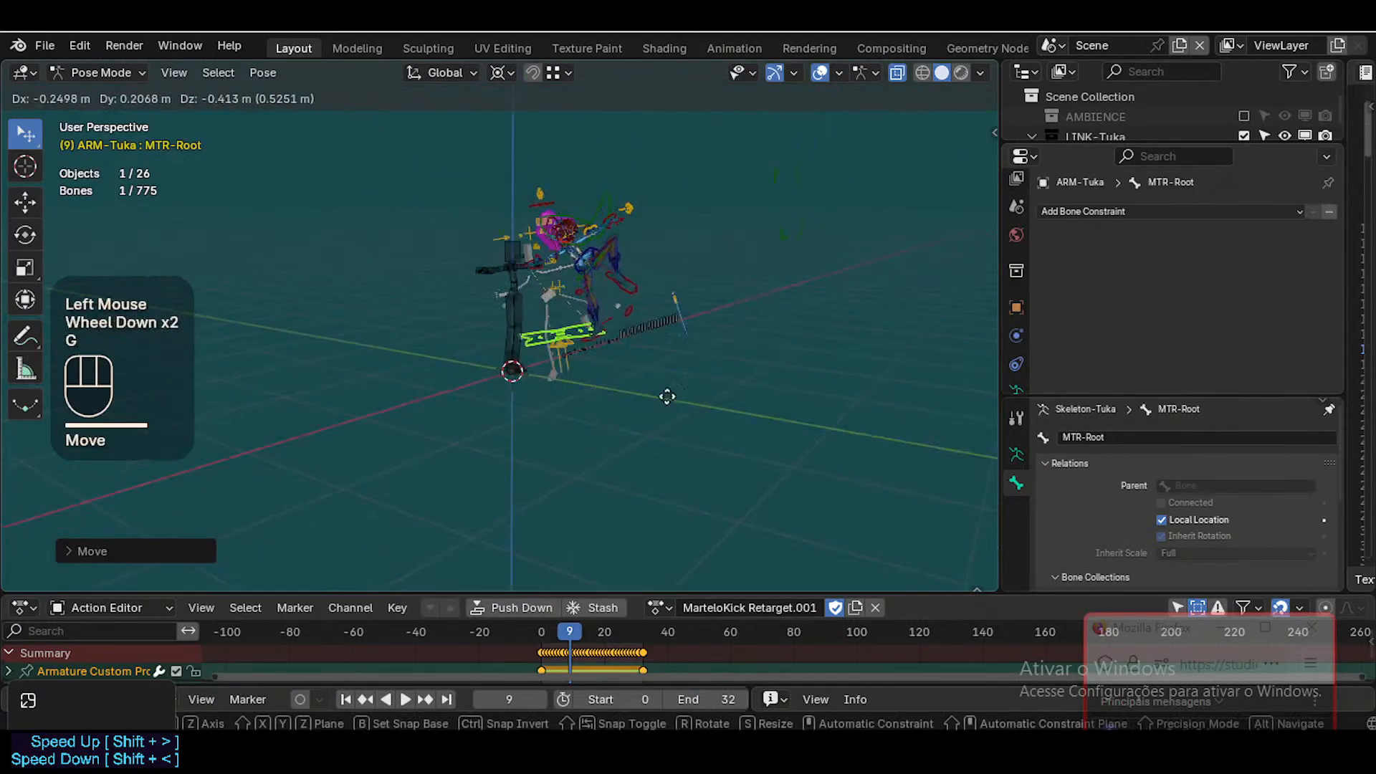
left_click(458, 402)
key("g")
left_click(479, 265)
Clear the pose transforms of all visible ARM-Tuka bones at frame 9
key("a")
key("alt+q")
key("alt+q")
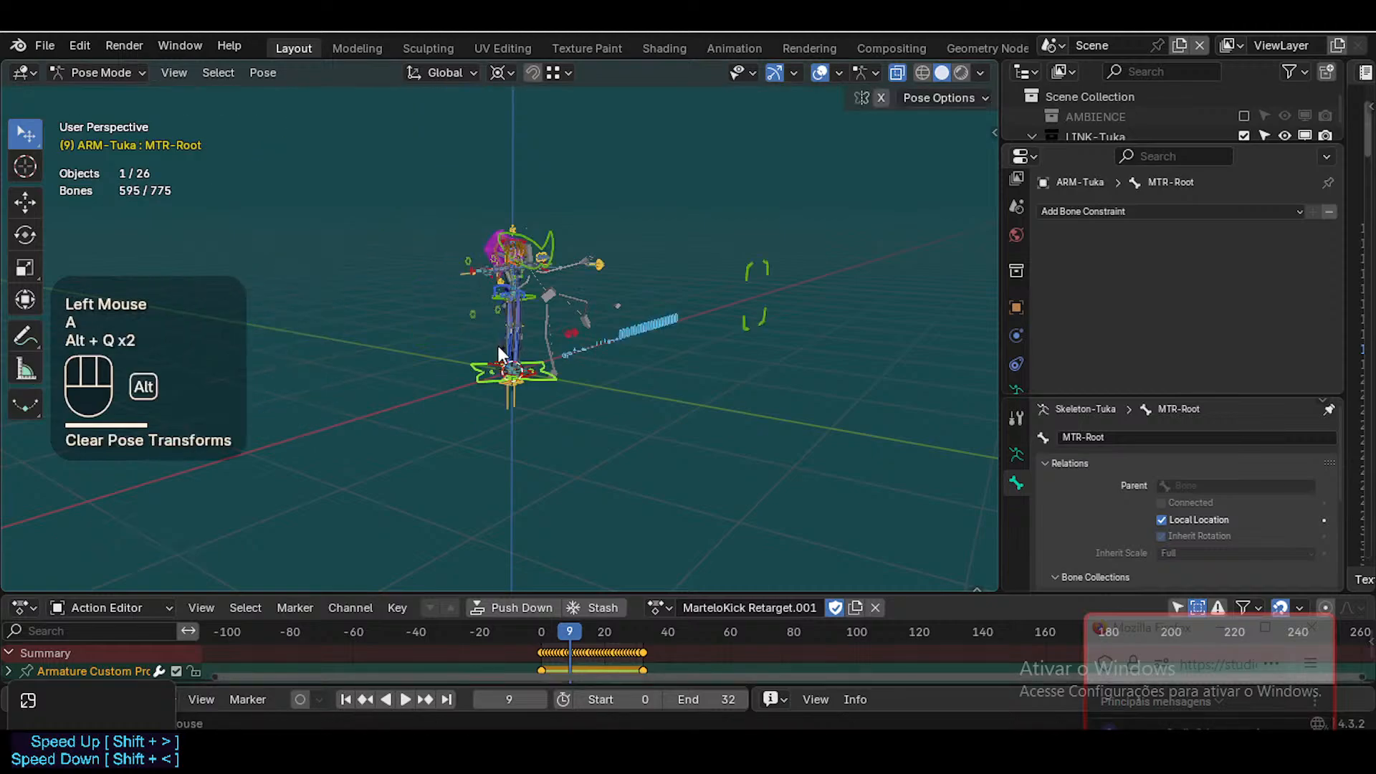
Return ARM-Tuka to Object Mode and review the retargeting bone list down to its custom mixamorig:Hips entry
scroll(498, 359, "up", 2)
scroll(502, 398, "up", 2)
key("ctrl+Tab")
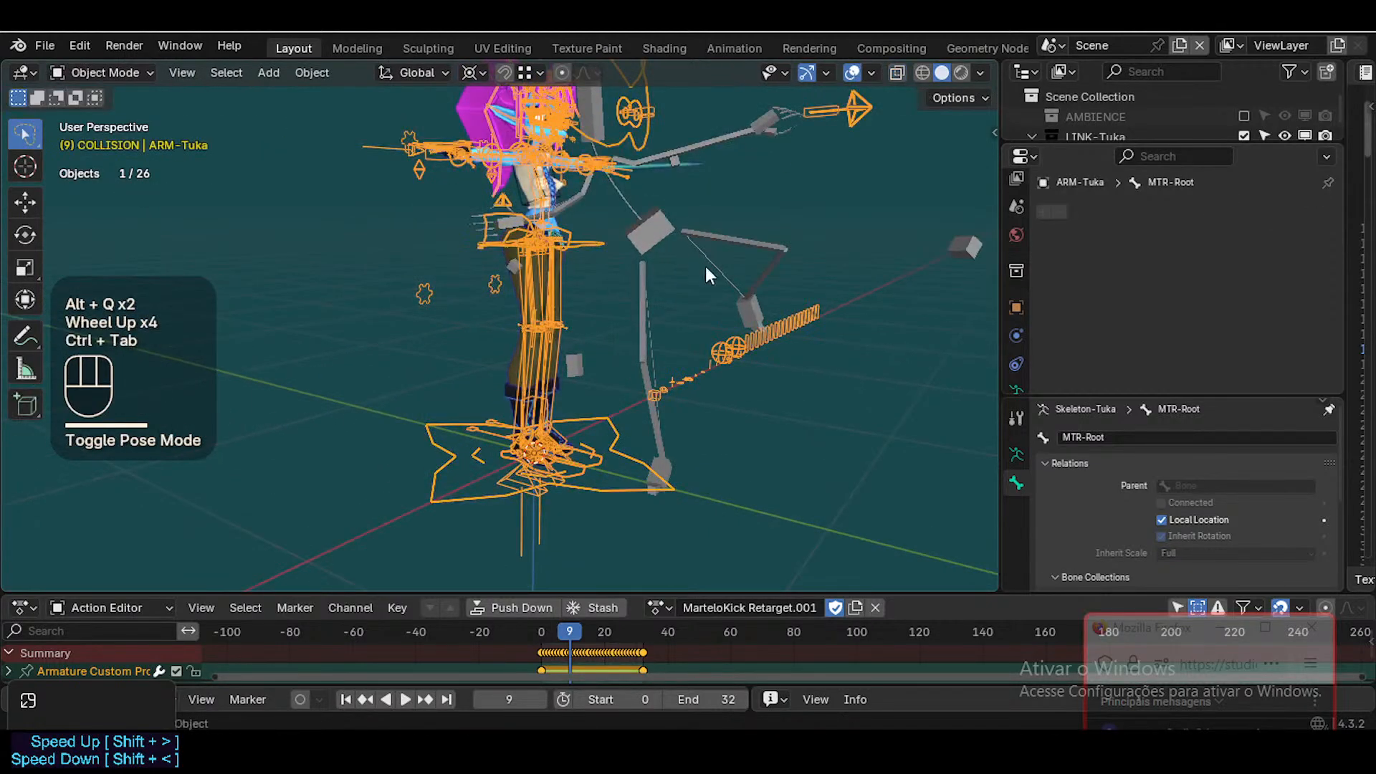
key("n")
scroll(787, 283, "up", 1)
scroll(785, 278, "up", 2)
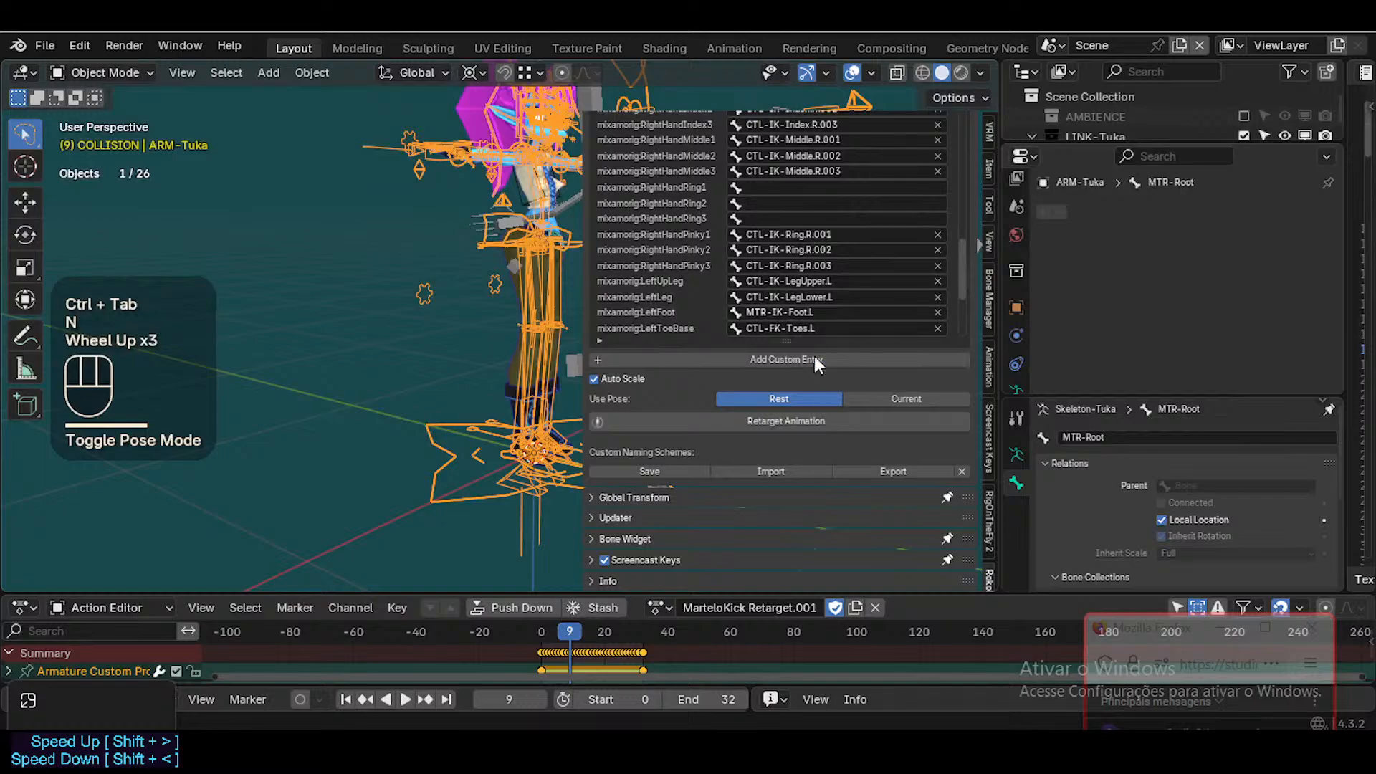
scroll(802, 265, "down", 4)
scroll(802, 266, "down", 1)
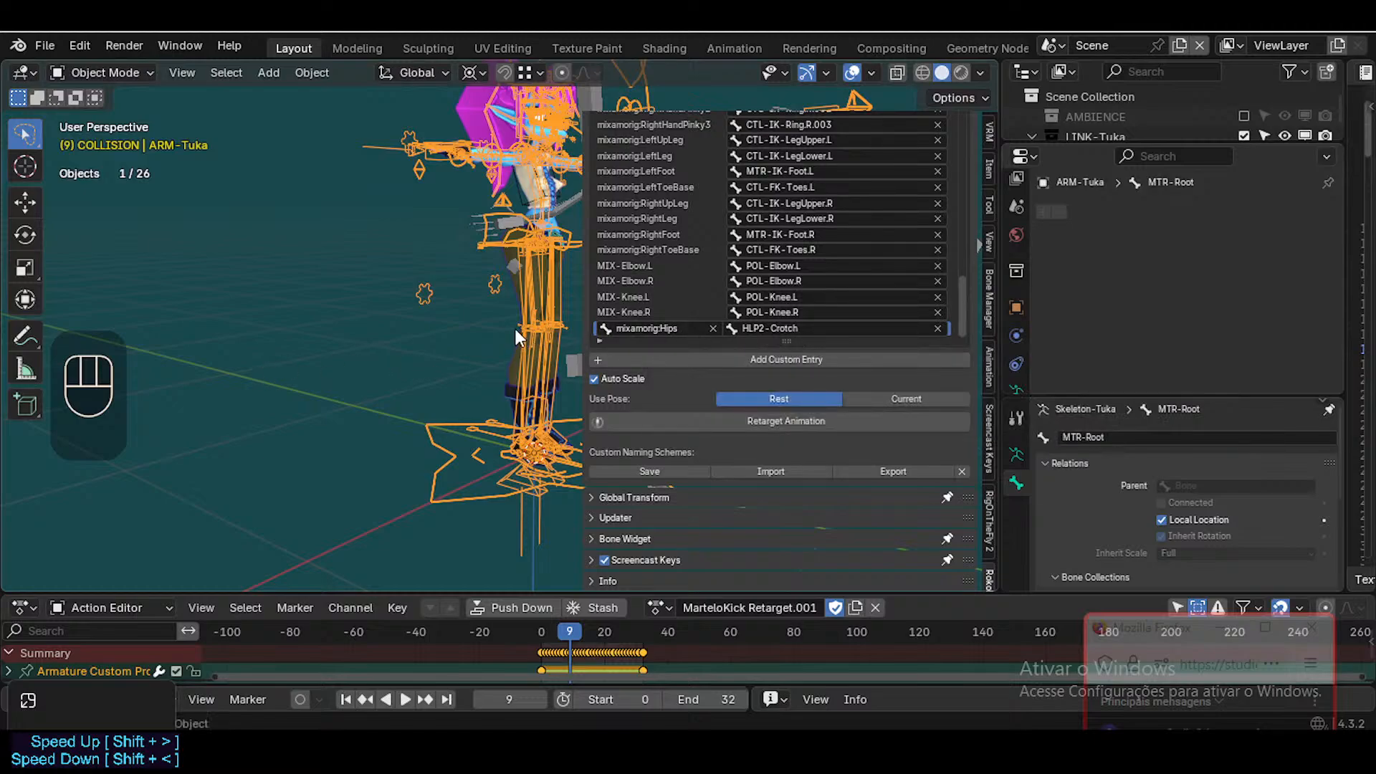
Examine ARM-Tuka's hip area at frame 9 from several angles and compare it with the Mixamo armature's hips
key("n")
key("shift+grave")
key("d")
key("w")
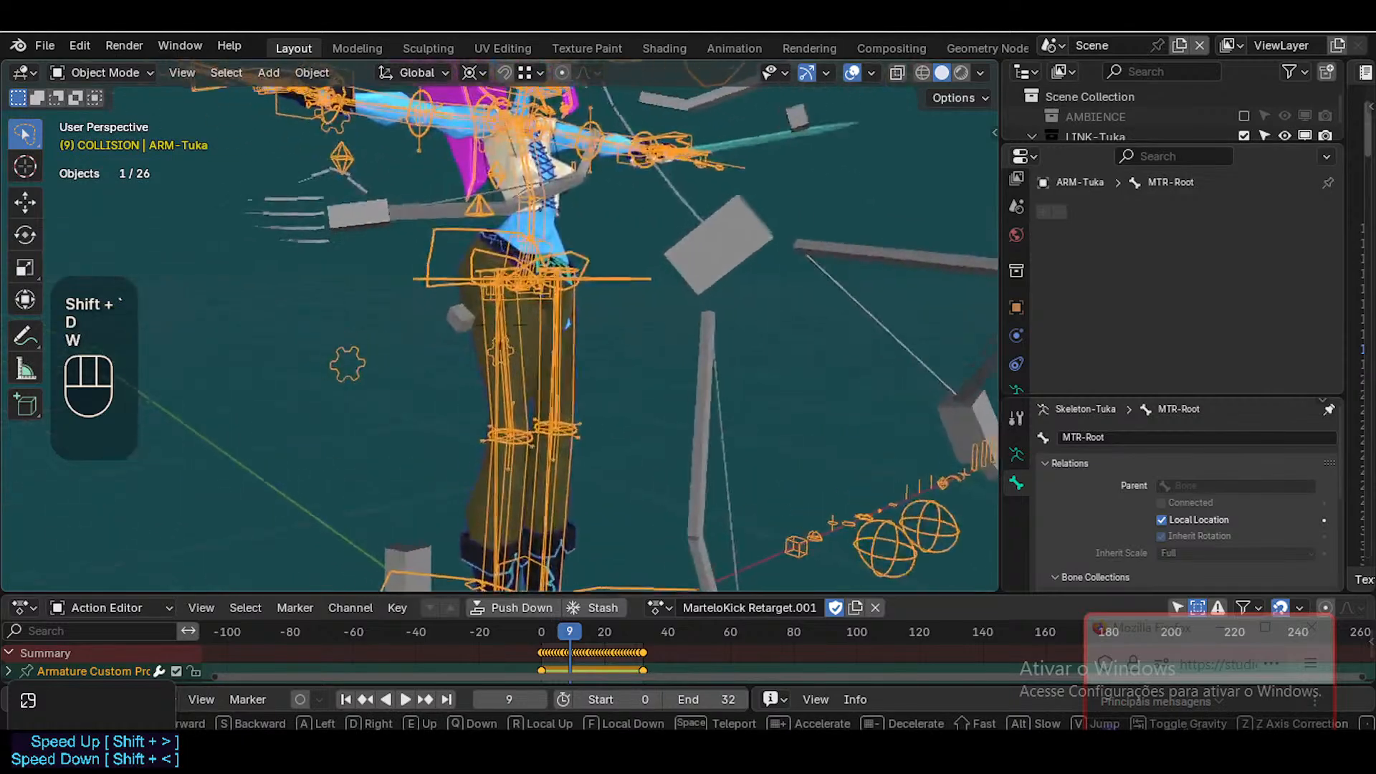
key("w")
key("s")
key("shift+s")
key("shift+e")
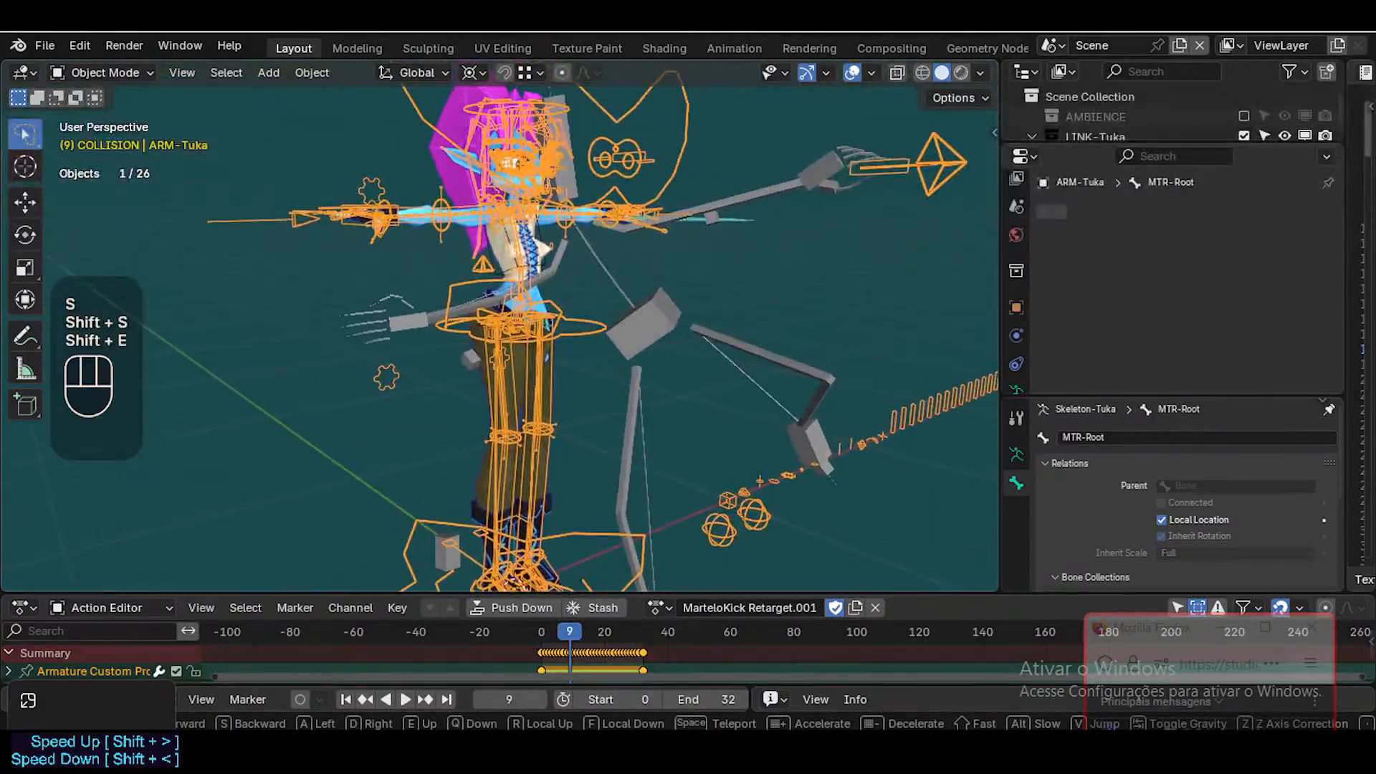
key("s")
key("w")
key("s")
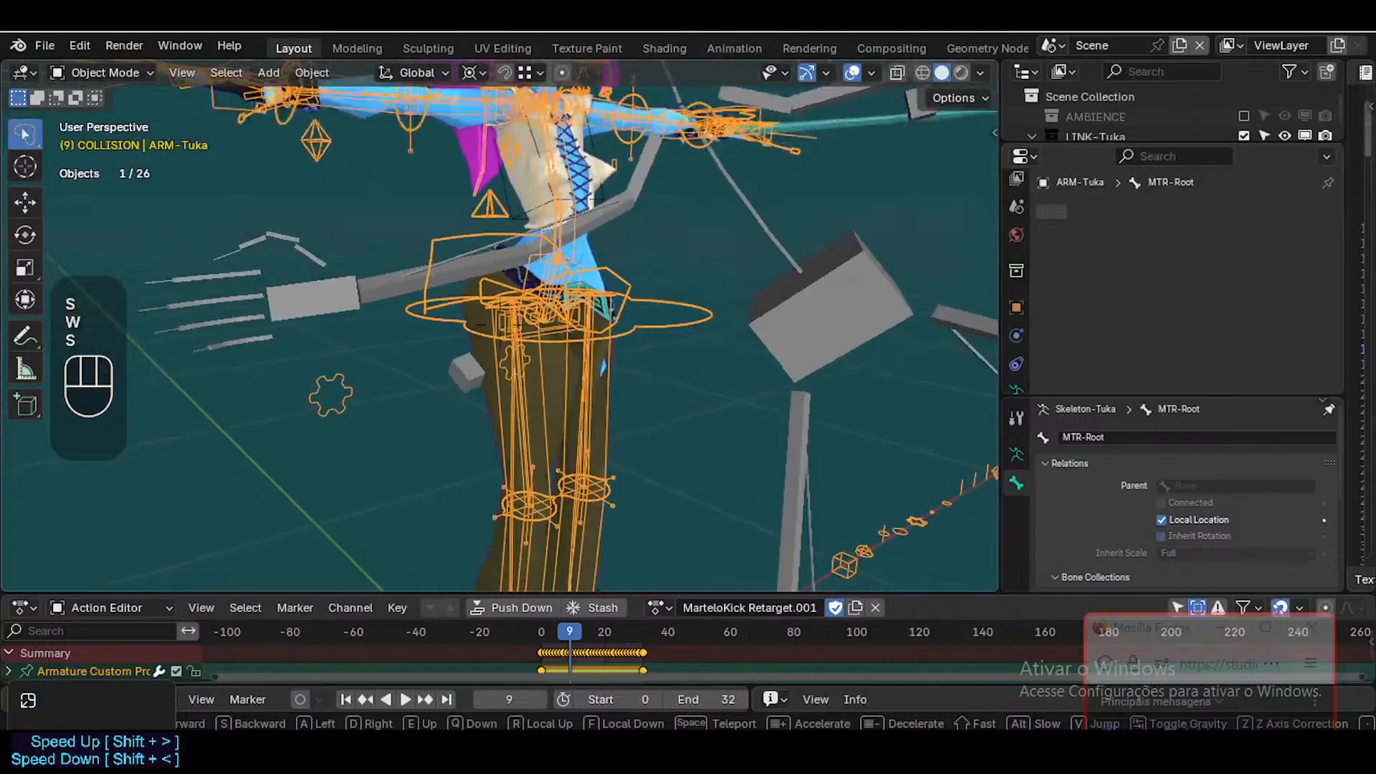
key("shift+d")
key("shift+w")
key("s")
key("a")
key("s")
key("s")
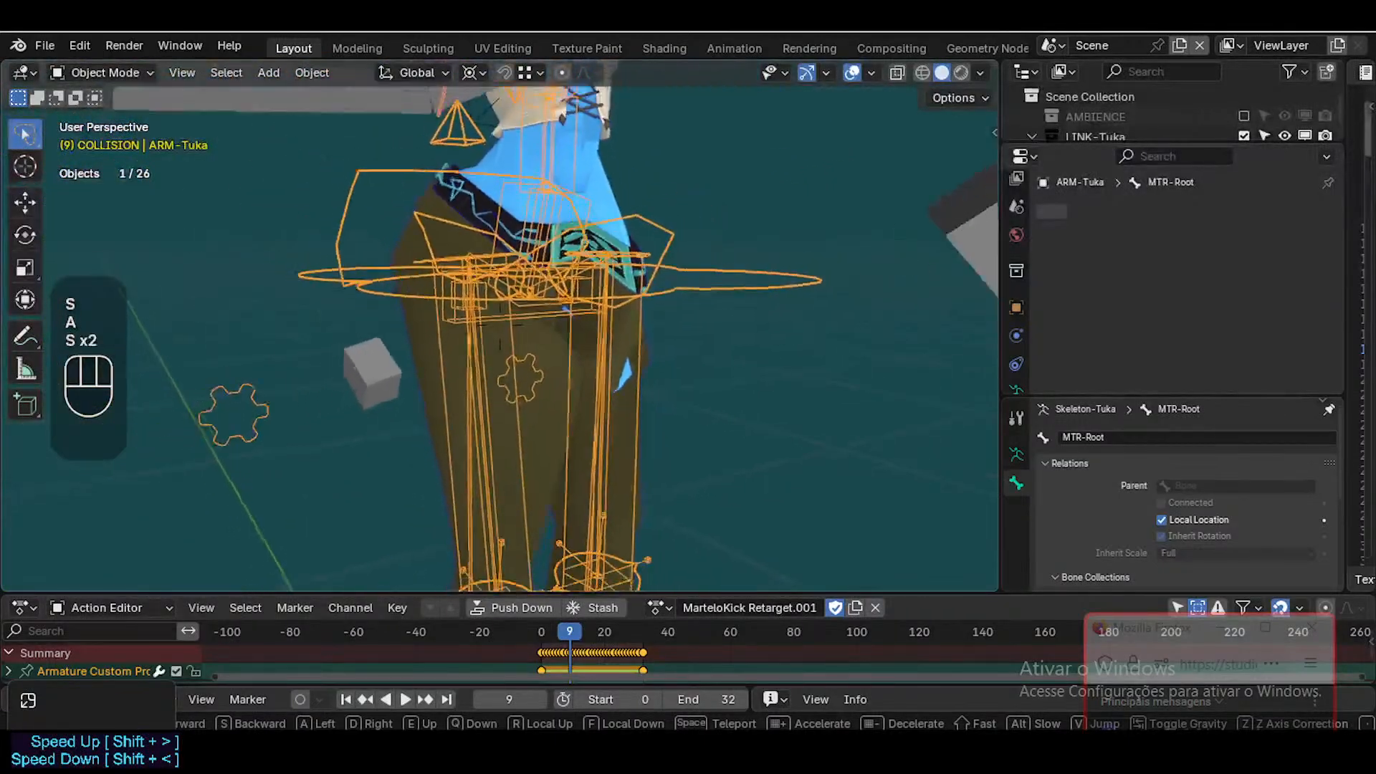
key("e")
key("s")
left_click(593, 364)
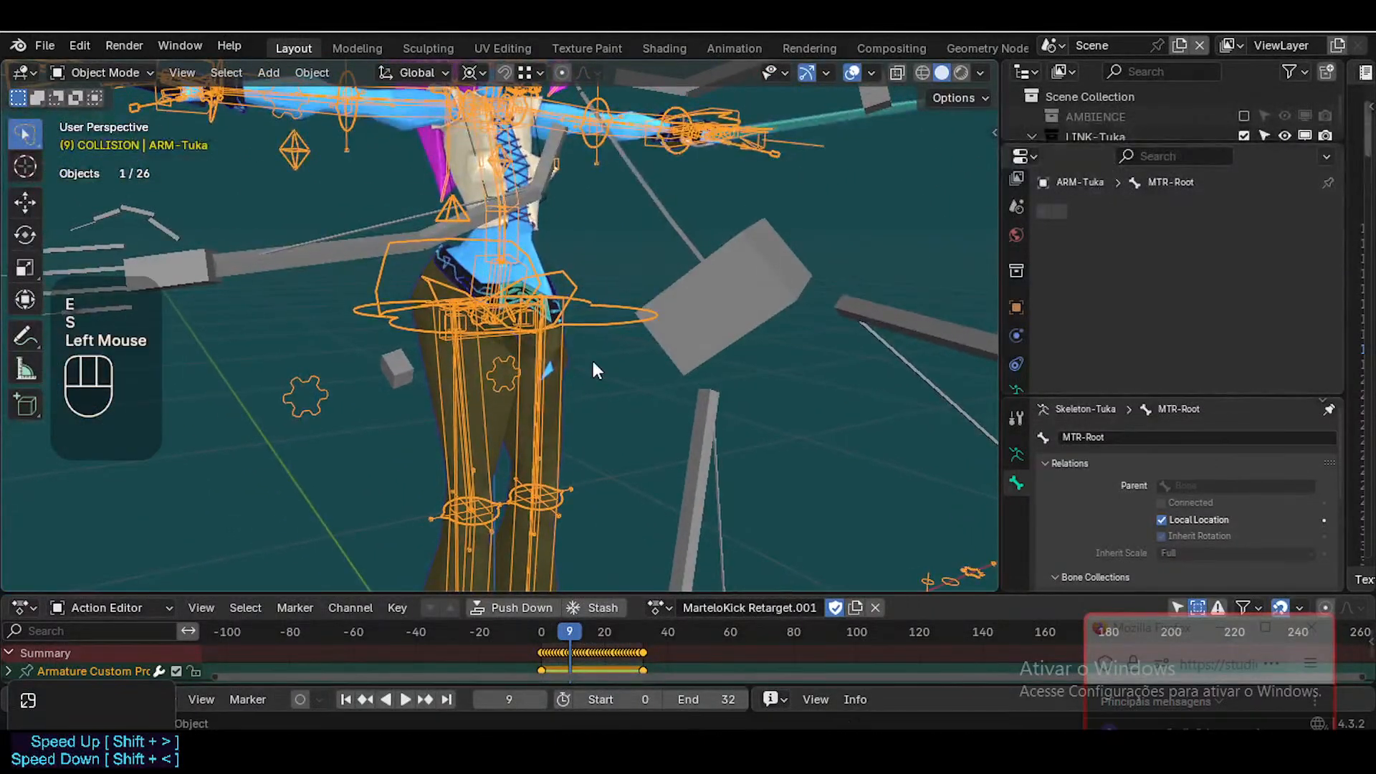
key("shift+grave")
key("d")
key("w")
key("s")
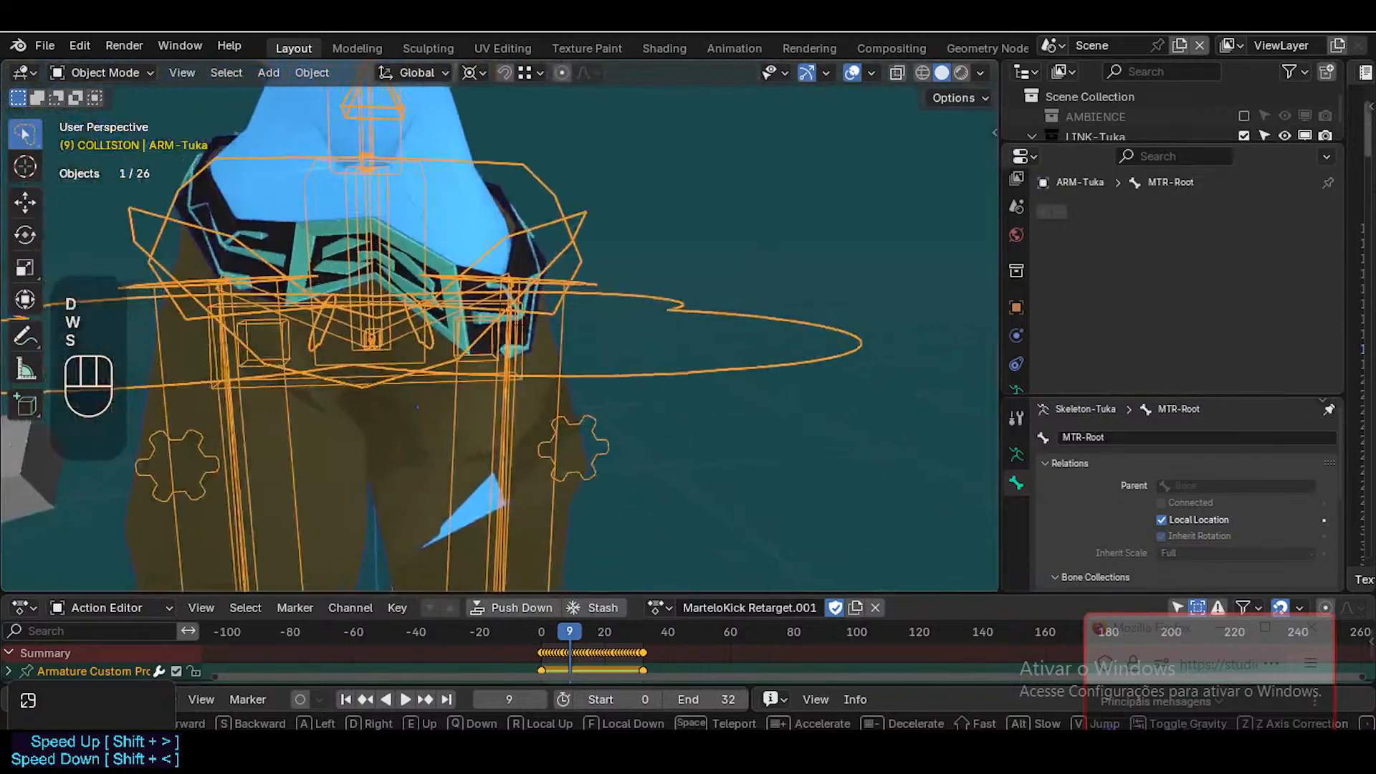
key("s")
key("shift+d")
left_click(603, 570)
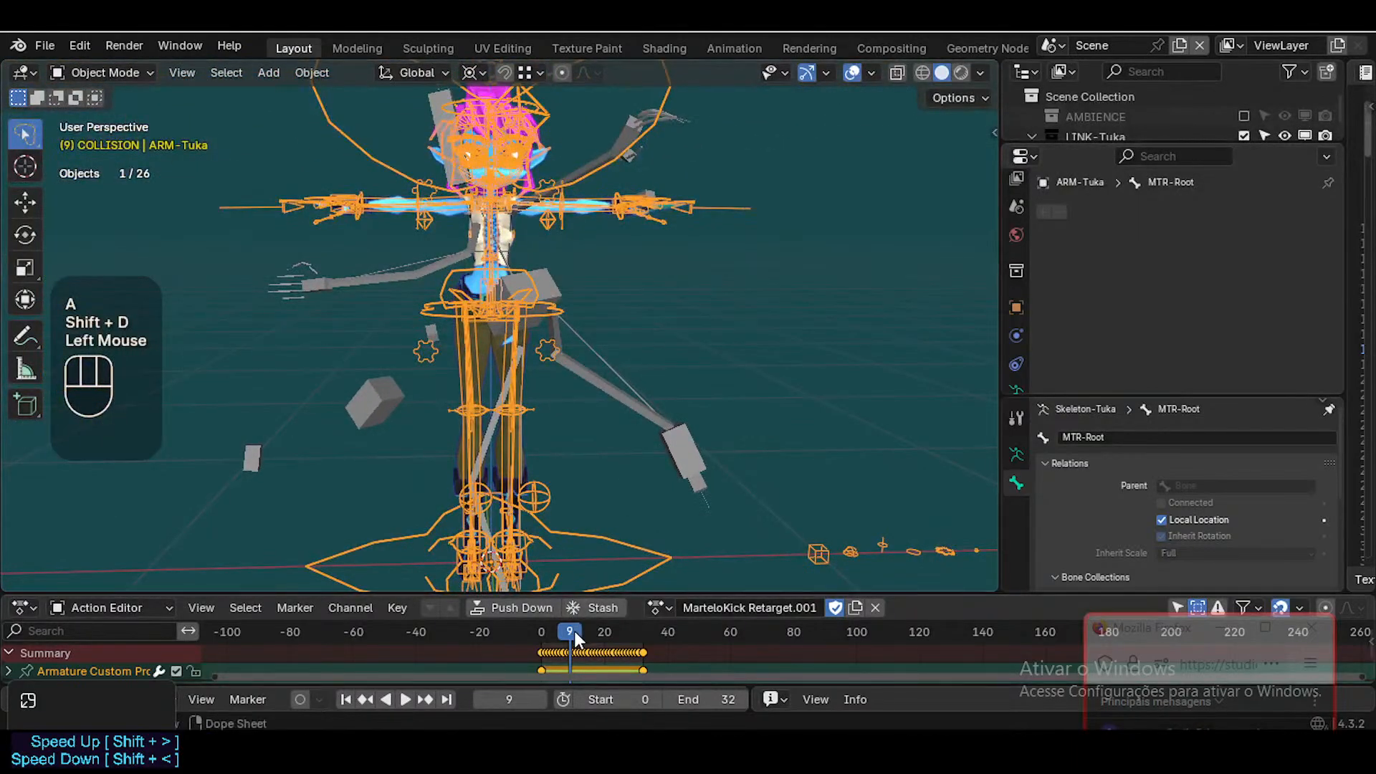
Scrub the kick to frames 13 and 14 and compare the poses of both rigs from the side
mouse_move(575, 631)
left_mouse_down()
mouse_move(542, 637)
mouse_move(583, 628)
left_mouse_up()
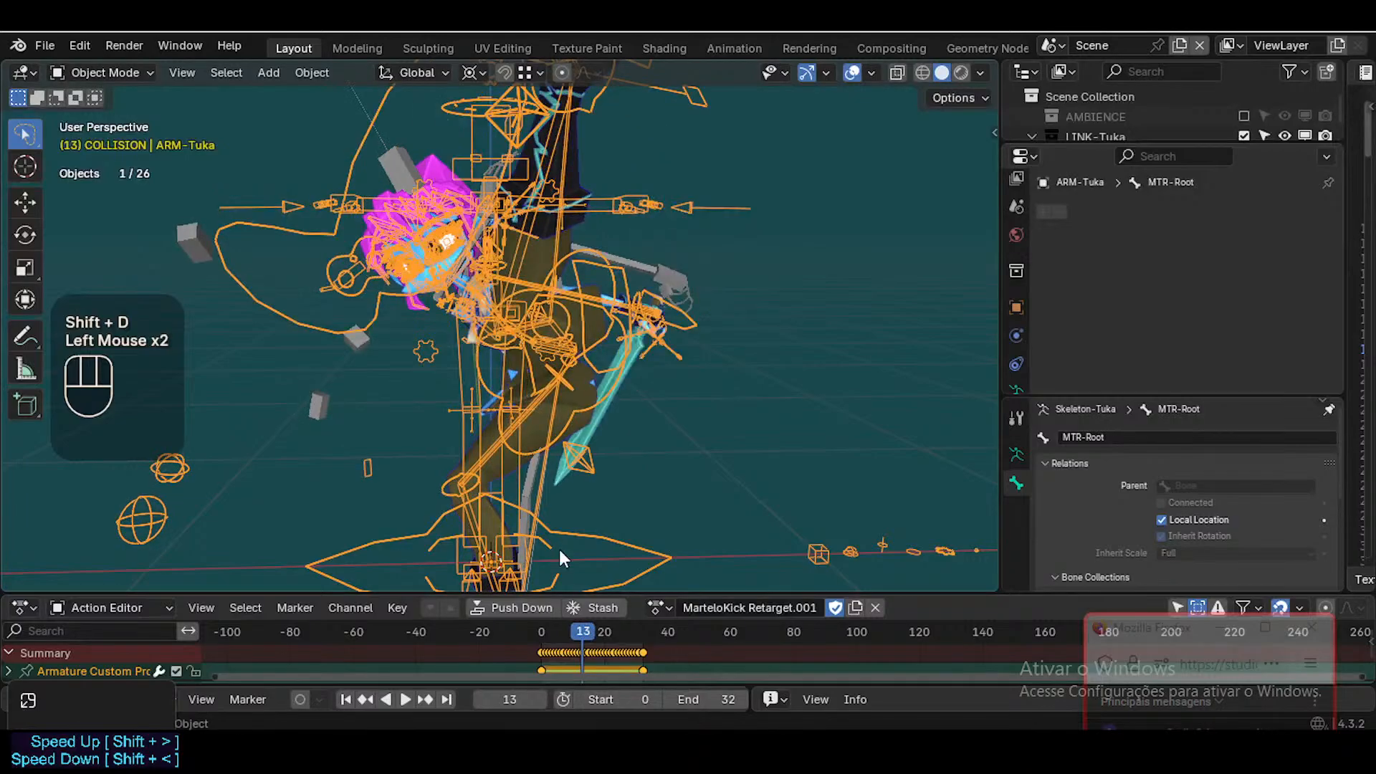
key("shift+grave")
key("shift+a")
key("w")
key("d")
left_click(515, 456)
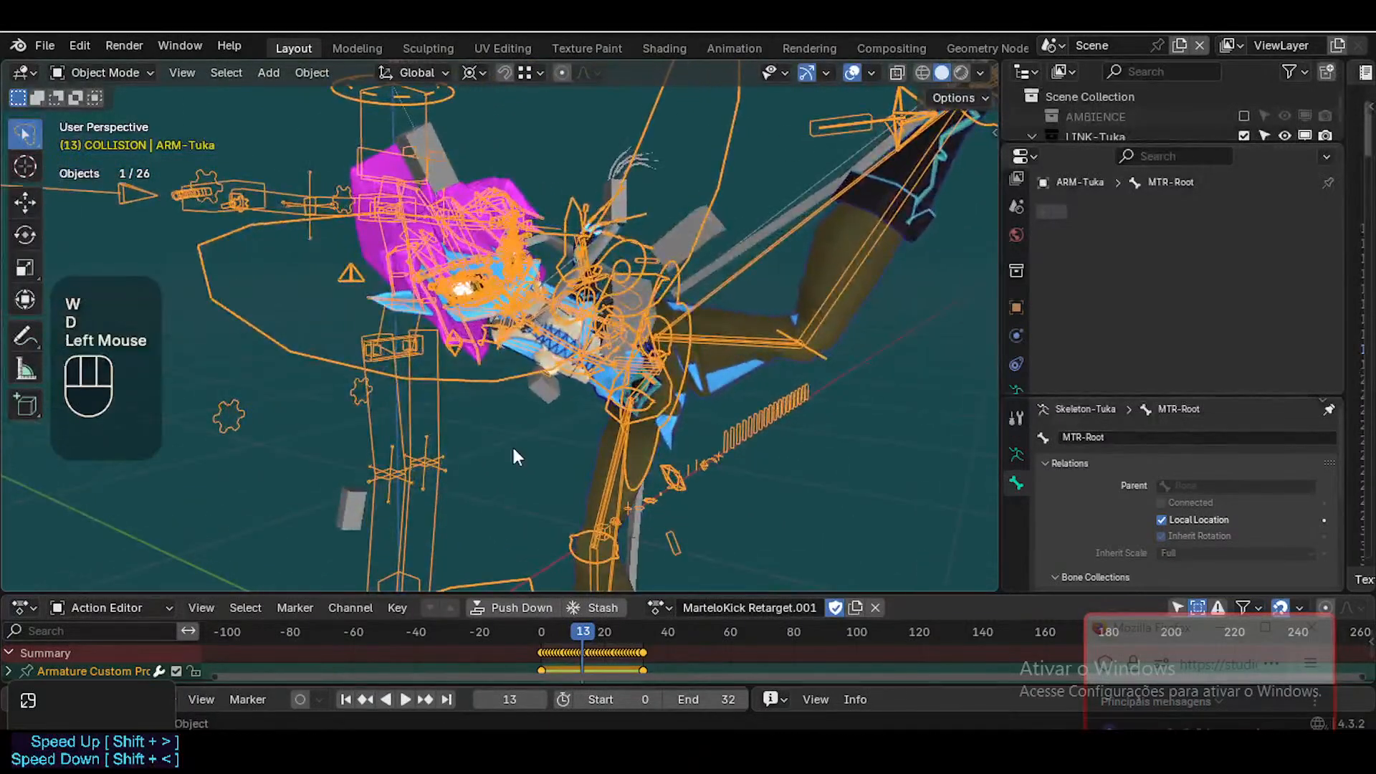
left_click_drag(556, 632, 585, 625)
middle_click_drag(648, 416, 763, 389)
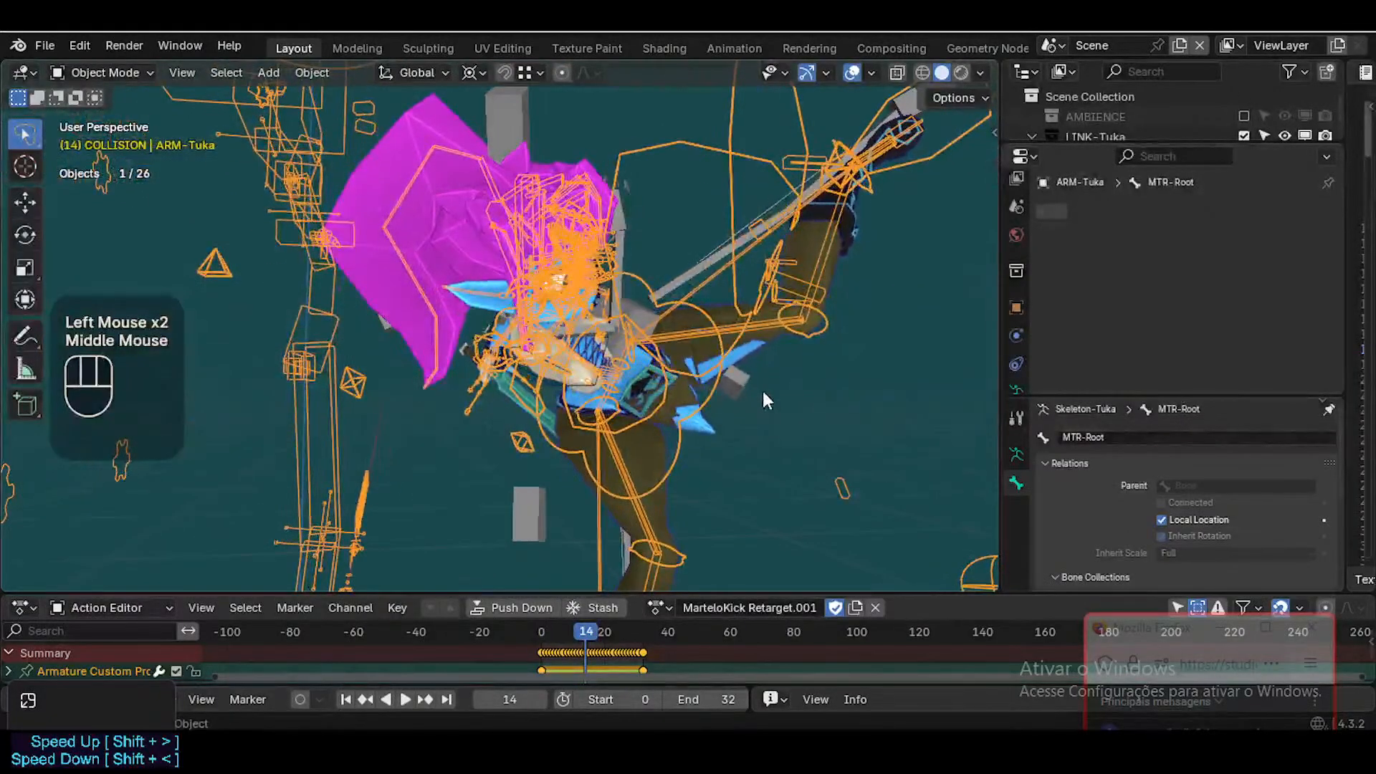
Go to frame 0 and clear the pose transforms of all visible ARM-Tuka bones in Pose Mode
left_click_drag(602, 634, 541, 631)
key("w")
key("w")
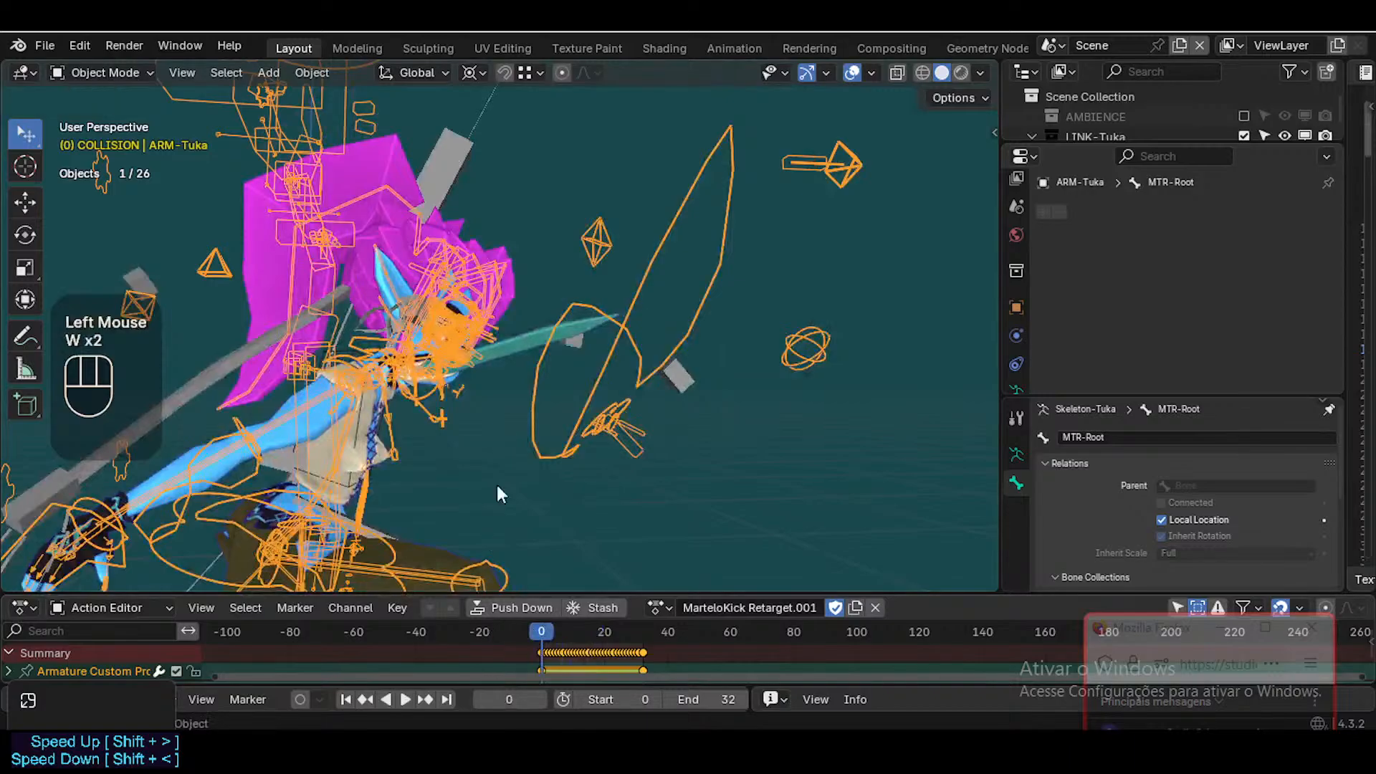
scroll(499, 423, "down", 2)
middle_click_drag(499, 423, 383, 448)
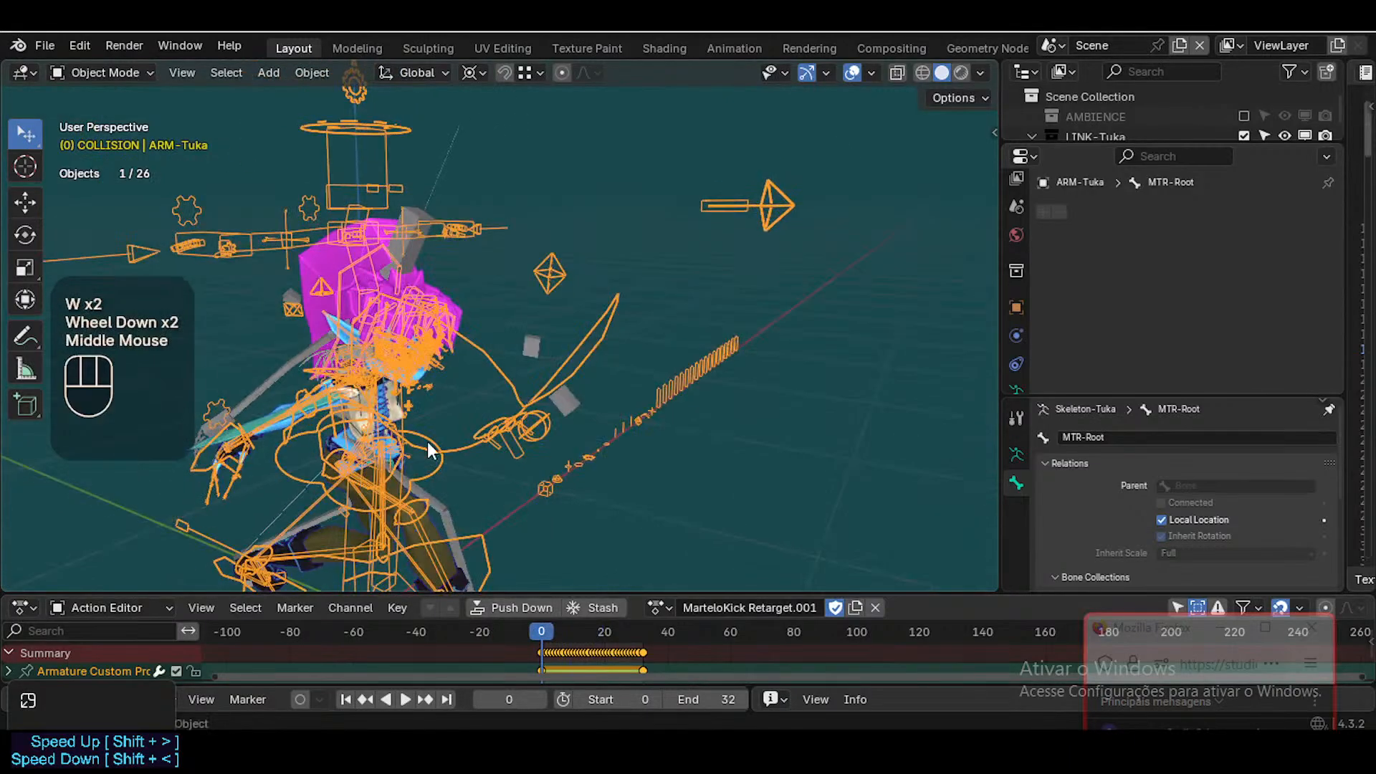
key("ctrl+Tab")
key("a")
key("alt+q")
key("alt+q")
scroll(434, 440, "down", 1)
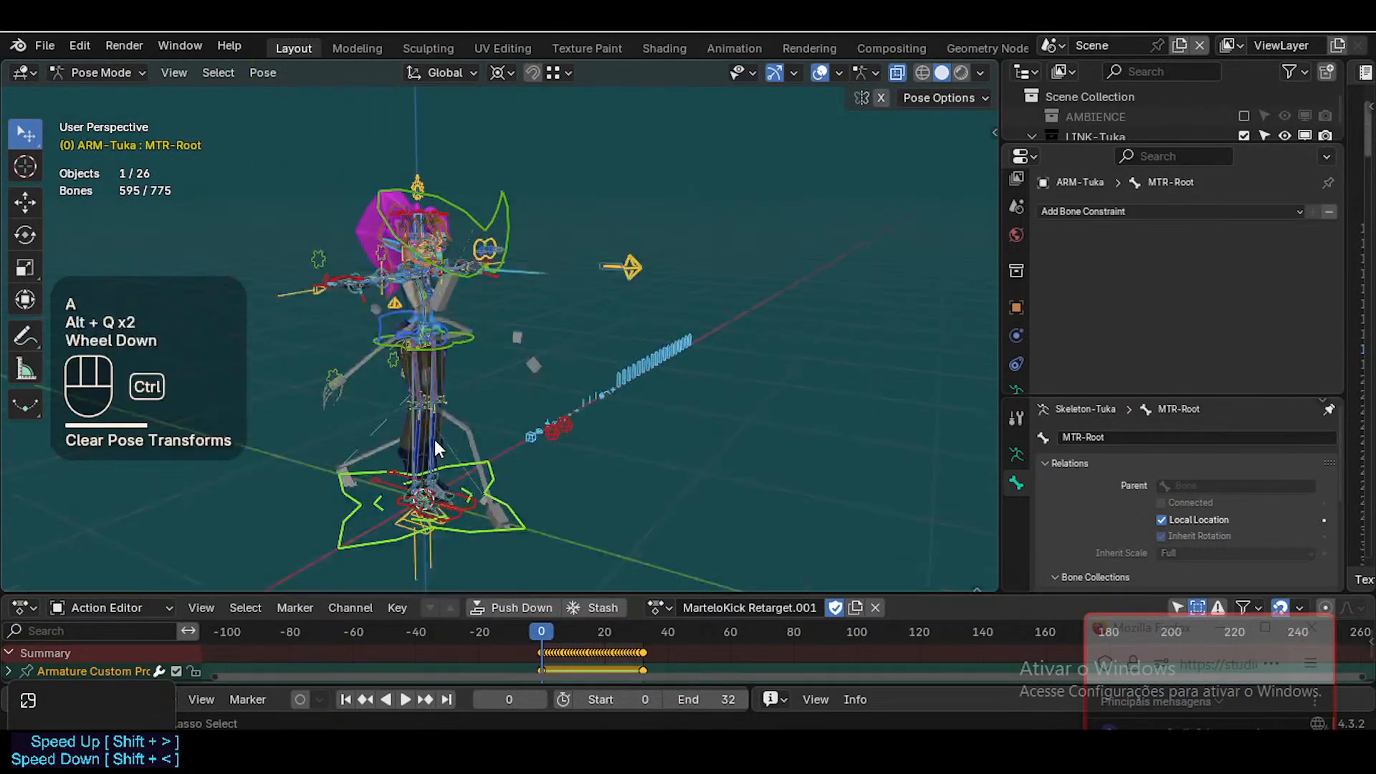
Select the Mixamo Armature and clear the pose transforms of all its bones in Pose Mode
key("ctrl+Tab")
left_click(443, 292)
key("ctrl+Tab")
key("a")
key("alt+q")
key("alt+q")
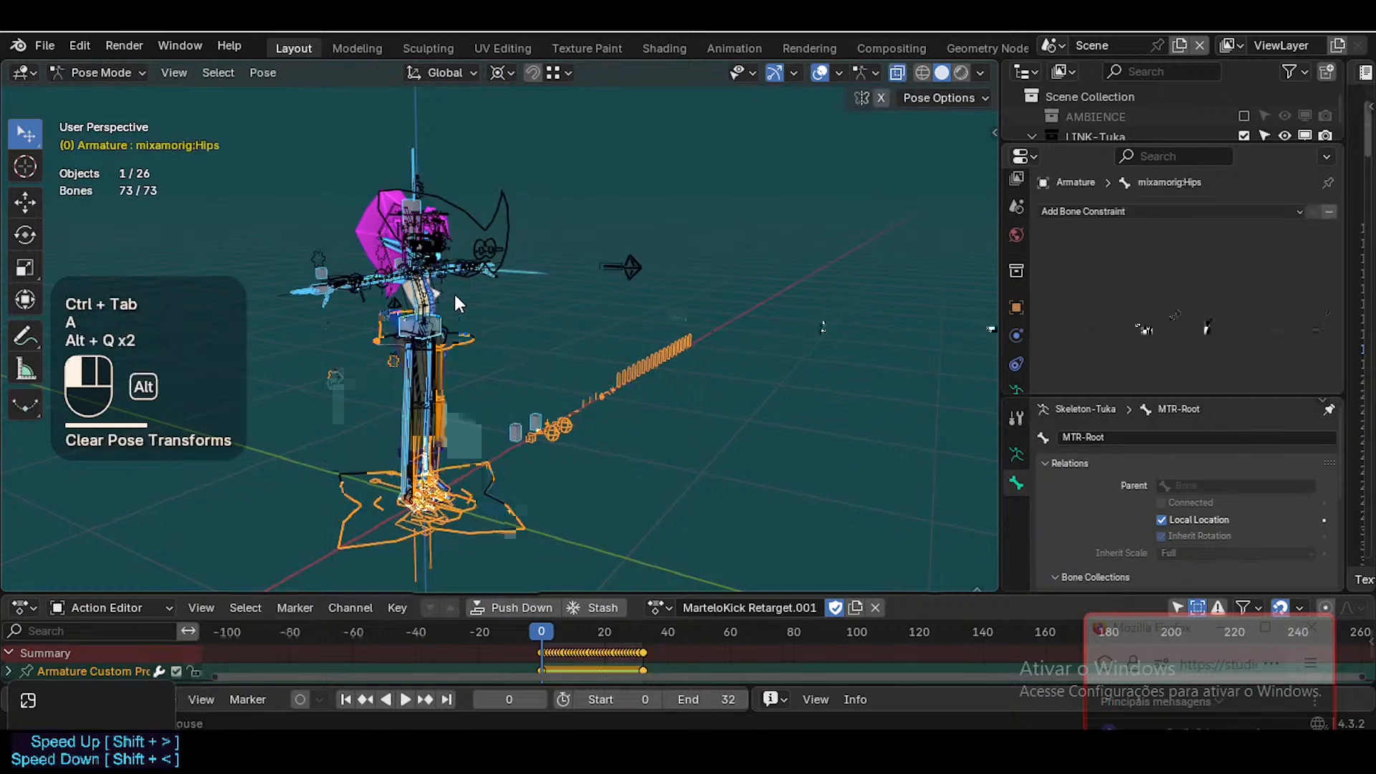
Return the Mixamo Armature to Object Mode and move it along the X axis, well clear of the character
key("ctrl+Tab")
key("g")
key("x")
left_click(128, 490)
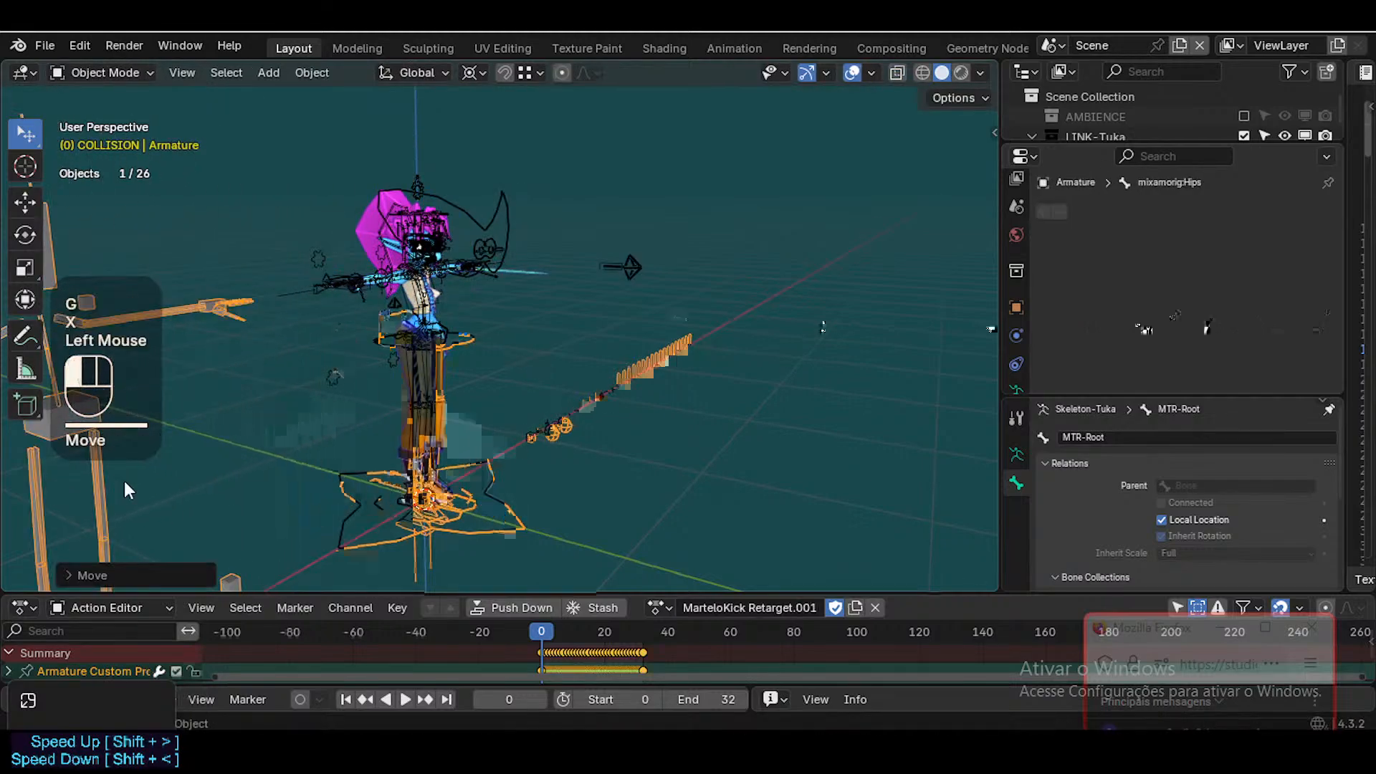
Select ARM-Tuka and inspect its hip bones up close in Pose Mode, ending in Object Mode
double_click(462, 350)
scroll(461, 349, "up", 2)
key("ctrl+Tab")
key("shift+grave")
key("w")
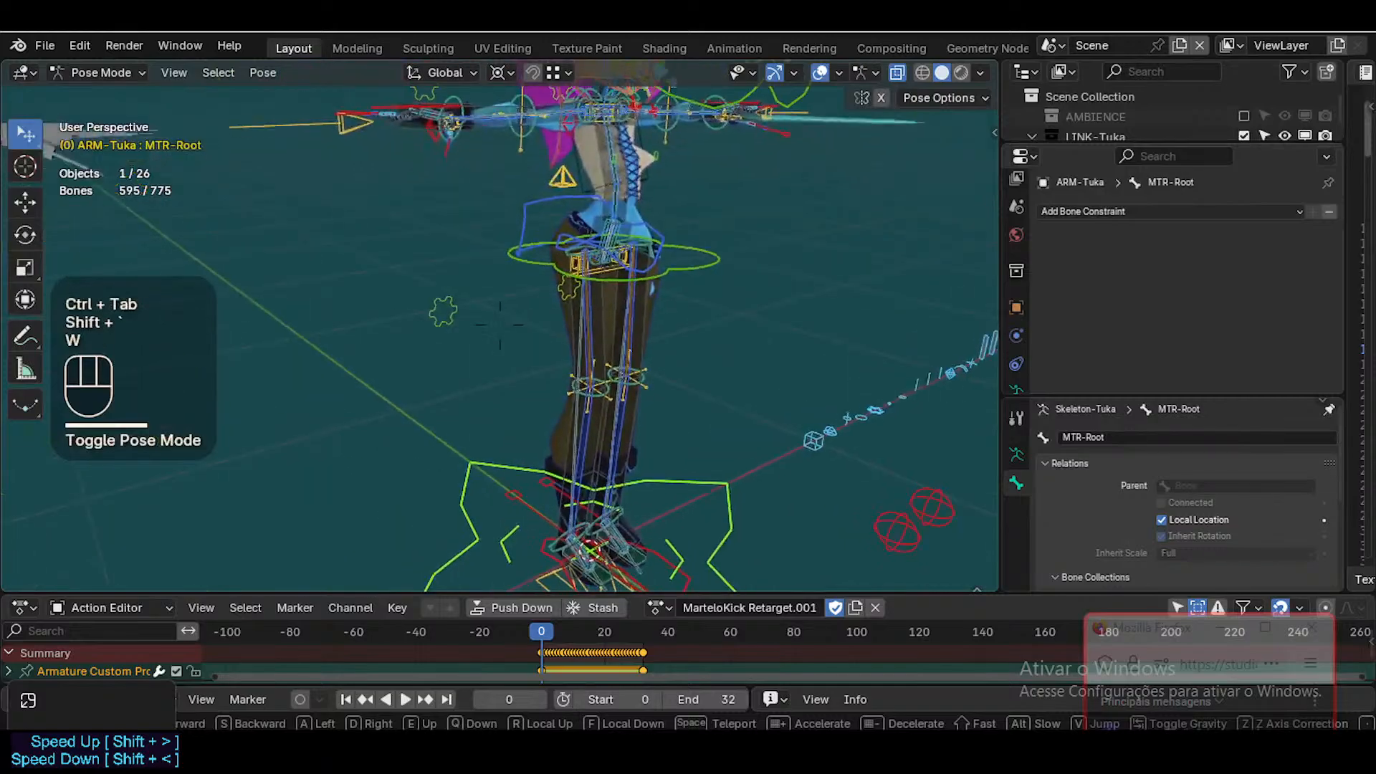
key("w")
left_click(447, 370)
key("ctrl+Tab")
With ARM-Tuka active, clear the HLP2-Crotch target and mixamorig:Hips source from the custom retargeting entry
left_click(506, 359)
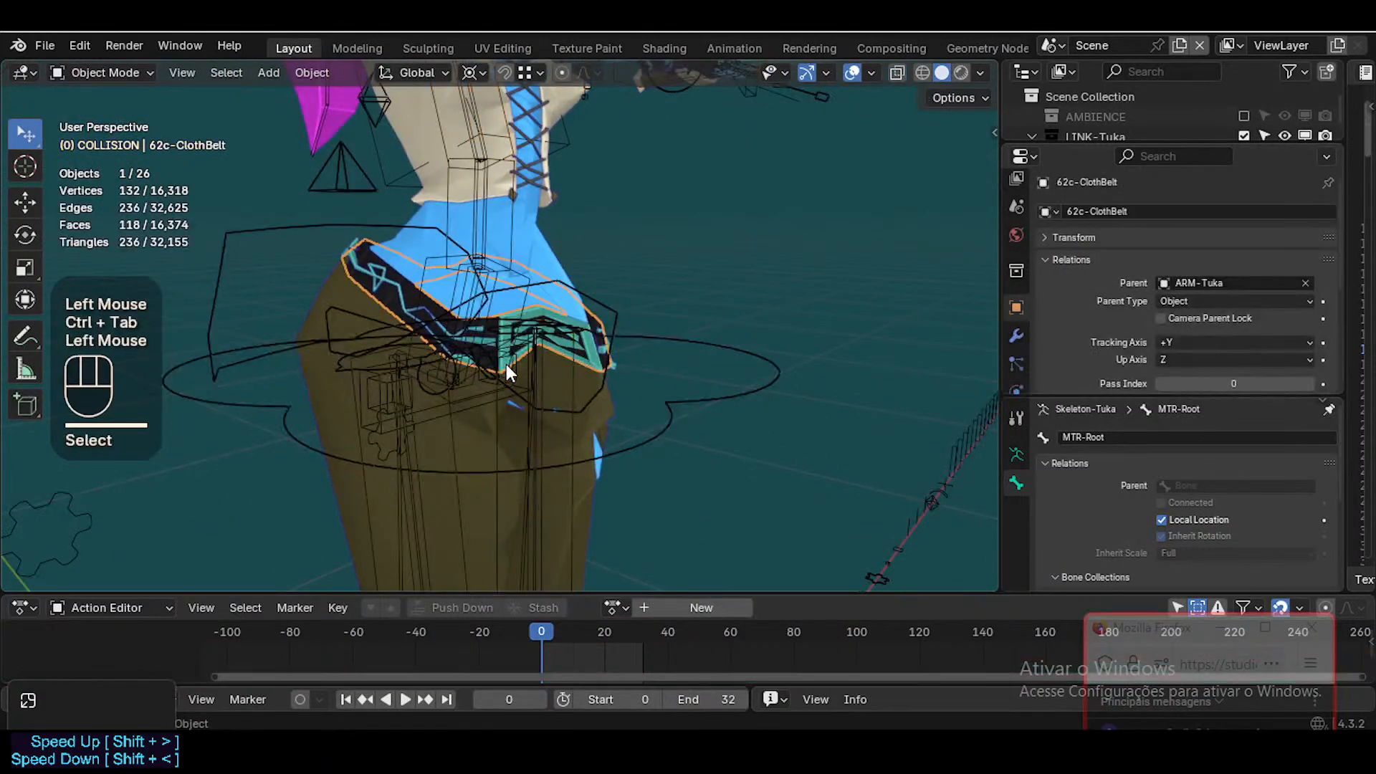
left_click(507, 364)
key("n")
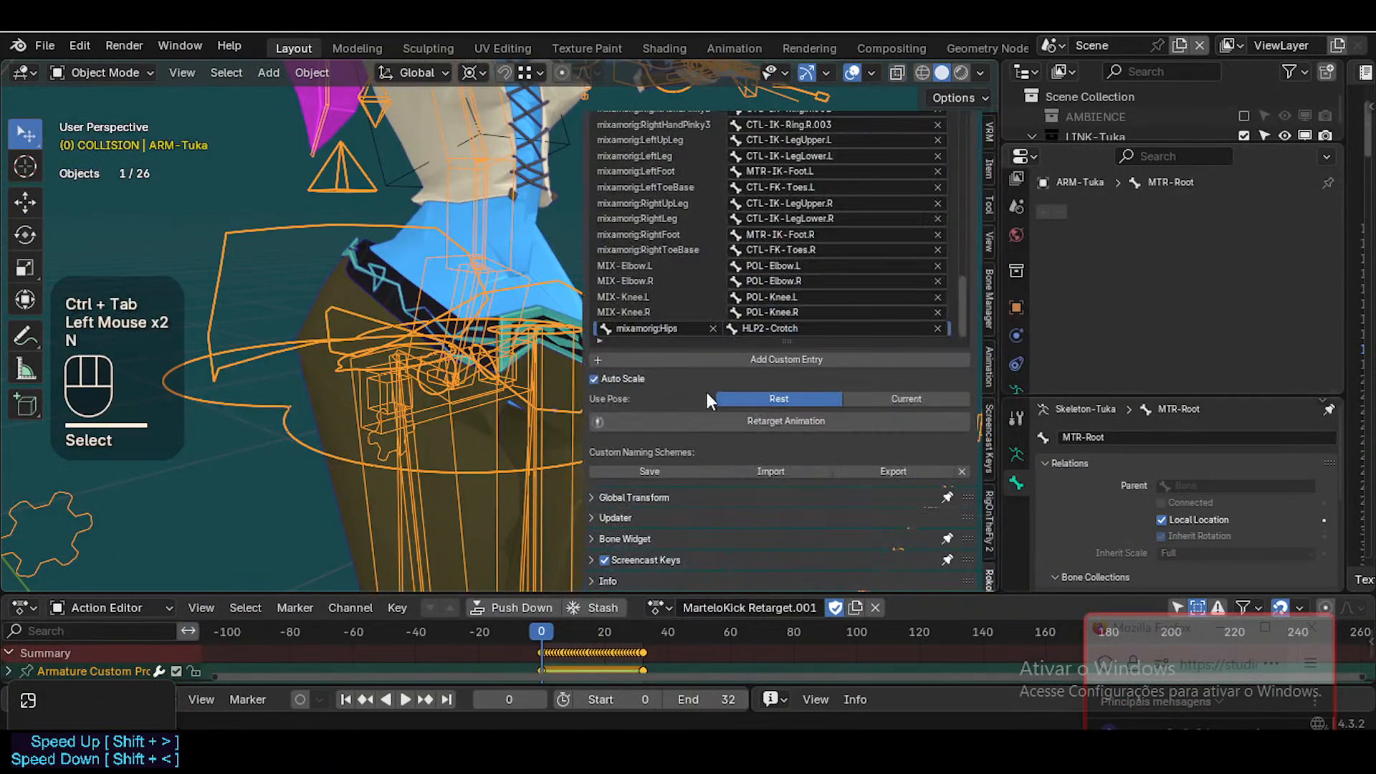
left_click(938, 328)
left_click(711, 327)
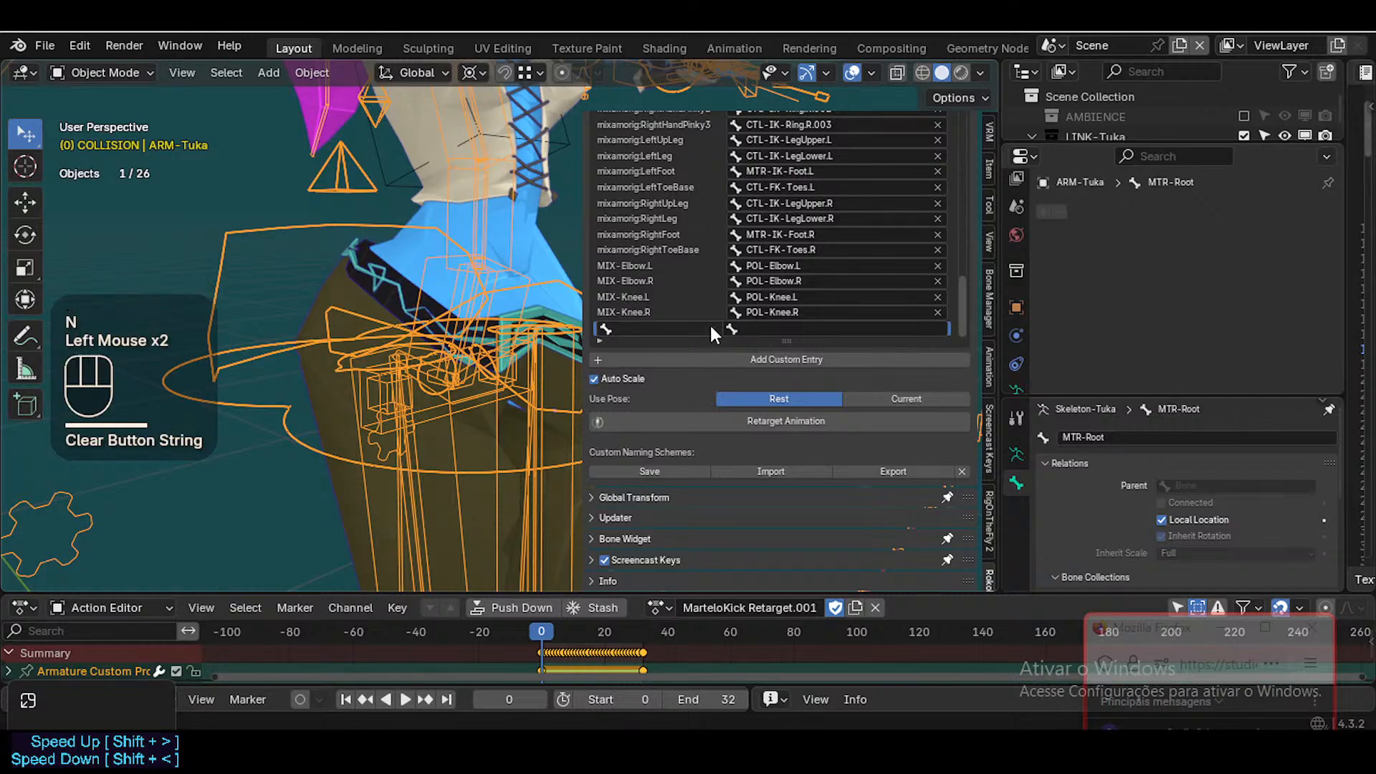
key("n")
Switch ARM-Tuka to Edit Mode and select the VRM-Hips bone at the pelvis
left_click(502, 367)
left_click(499, 363)
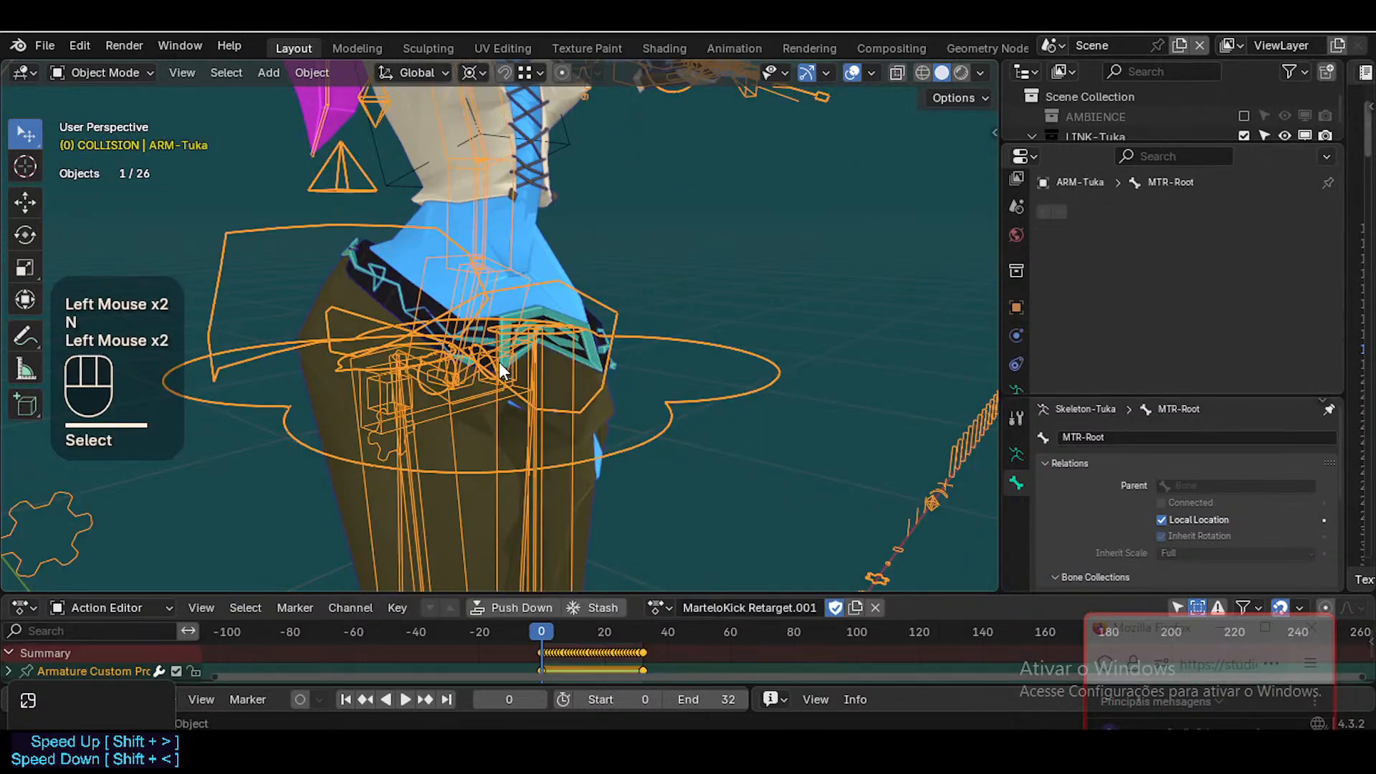
key("Tab")
scroll(545, 388, "up", 2)
key("shift+grave")
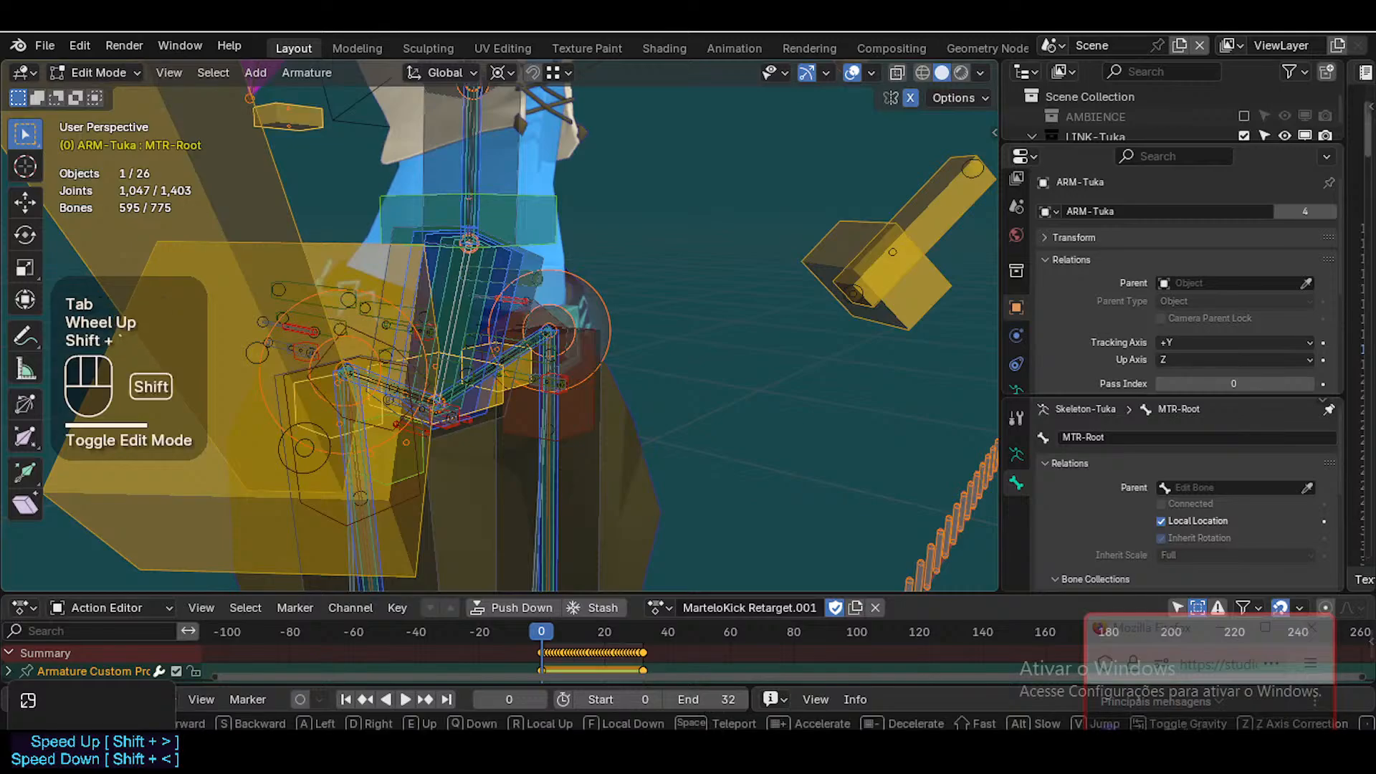
key("d")
key("w")
left_click(585, 487)
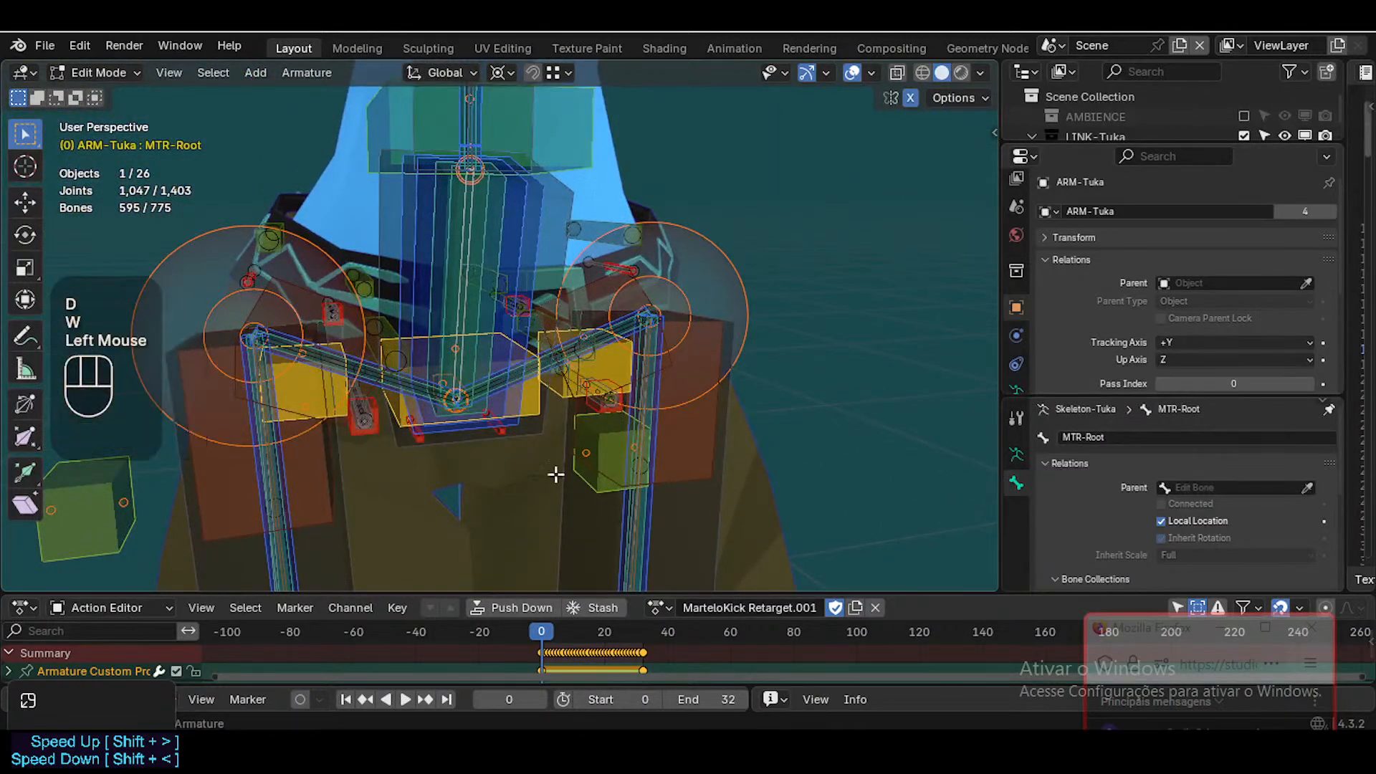
left_click(532, 473)
scroll(533, 474, "down", 1)
scroll(534, 475, "up", 2)
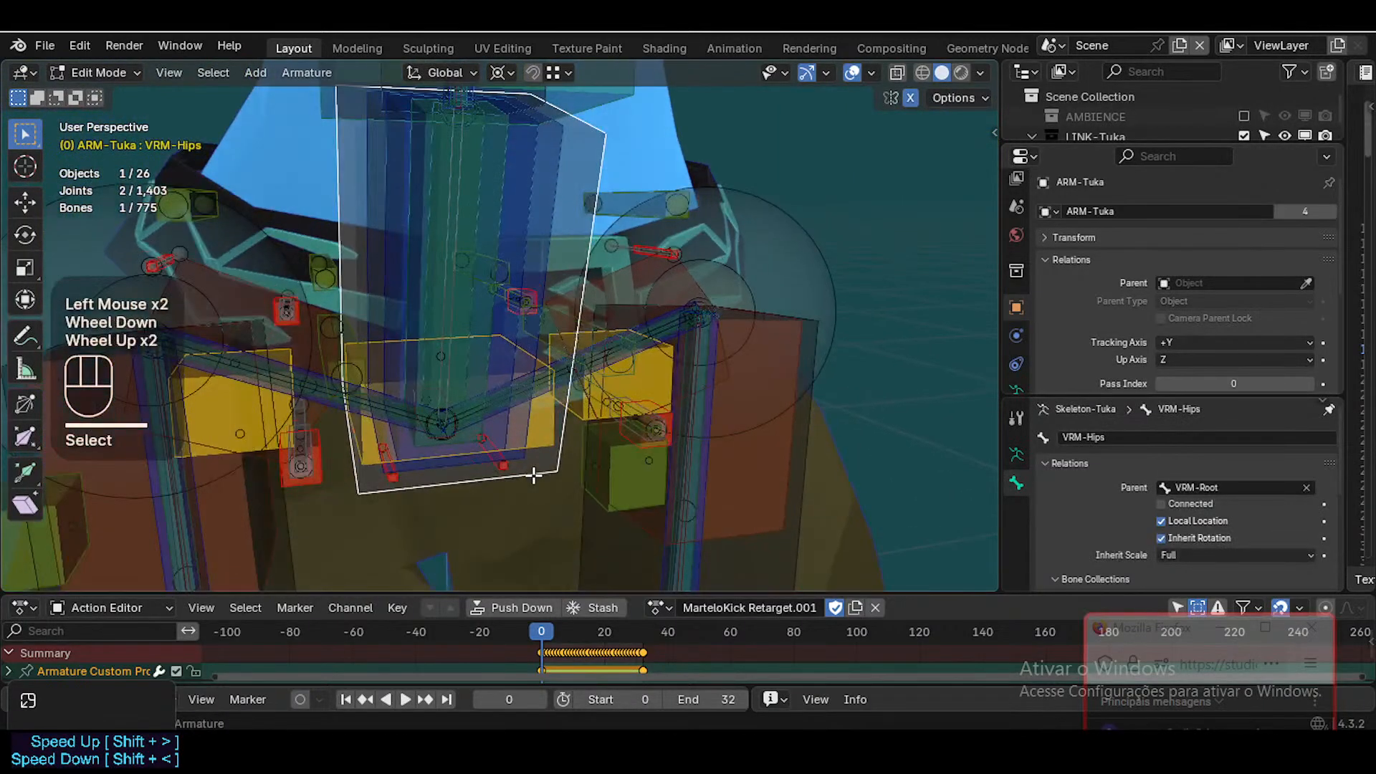
left_click(453, 402, "alt")
left_click(454, 397, "alt")
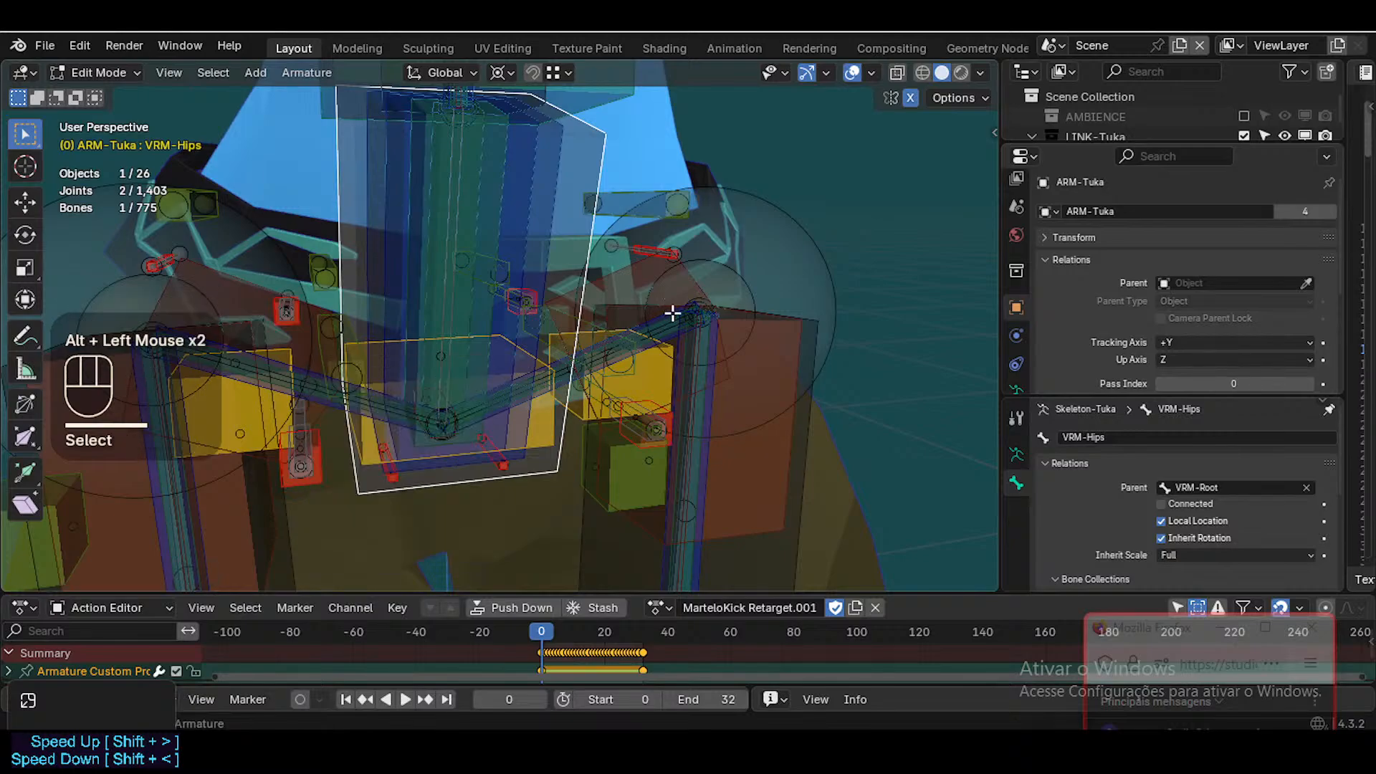
Collapse the Retargeting settings and solo the D0-Skeleton and H0-Helper bone collections
key("n")
scroll(772, 213, "up", 5)
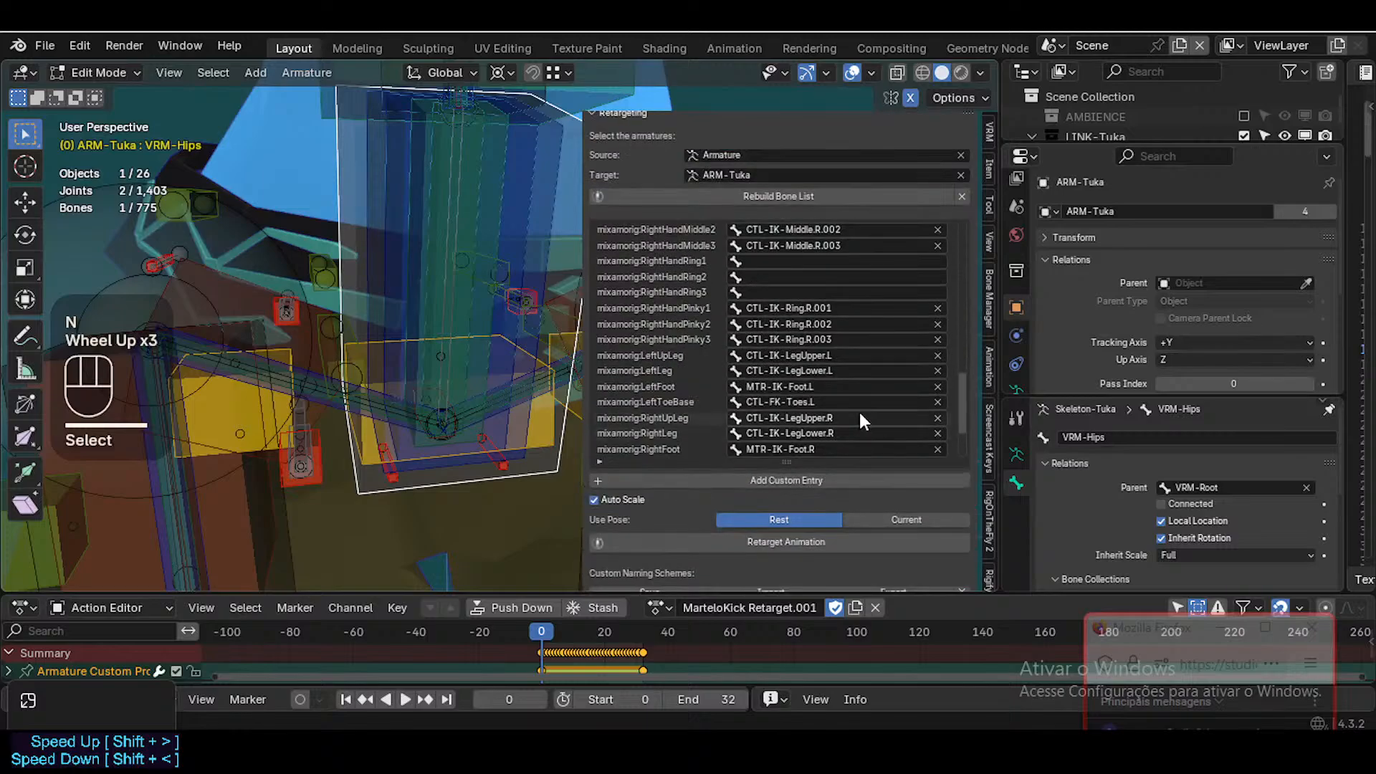
scroll(639, 165, "up", 3)
left_click(613, 197)
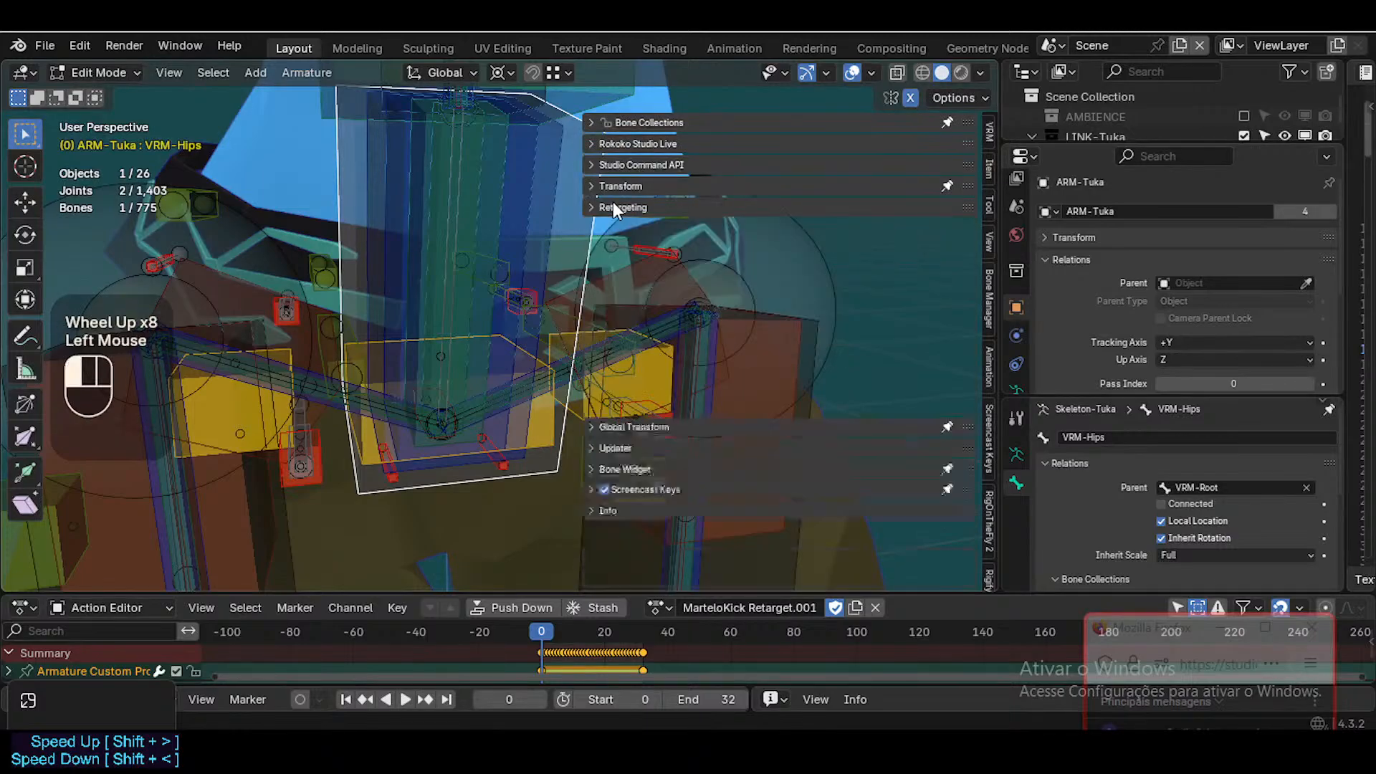
left_click(635, 122)
scroll(818, 297, "down", 4)
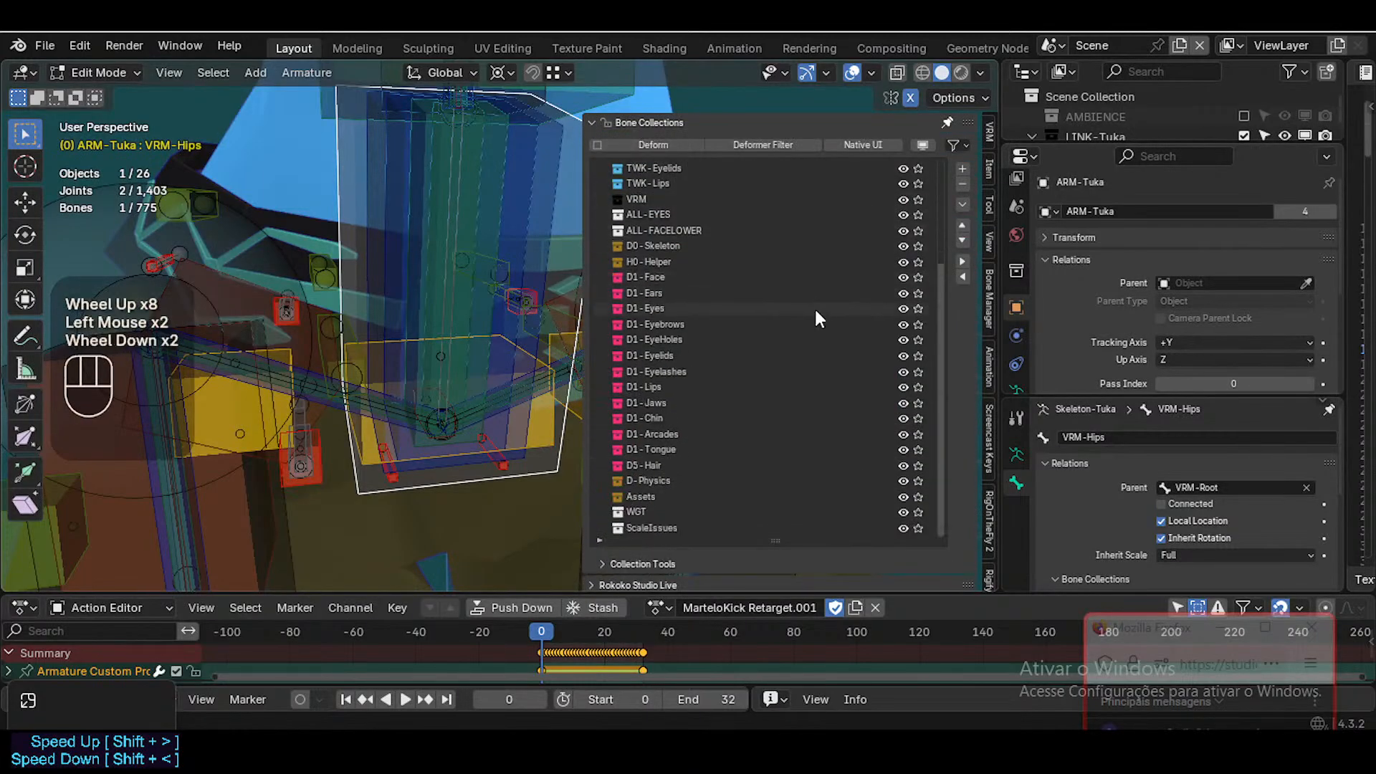
scroll(752, 380, "up", 4)
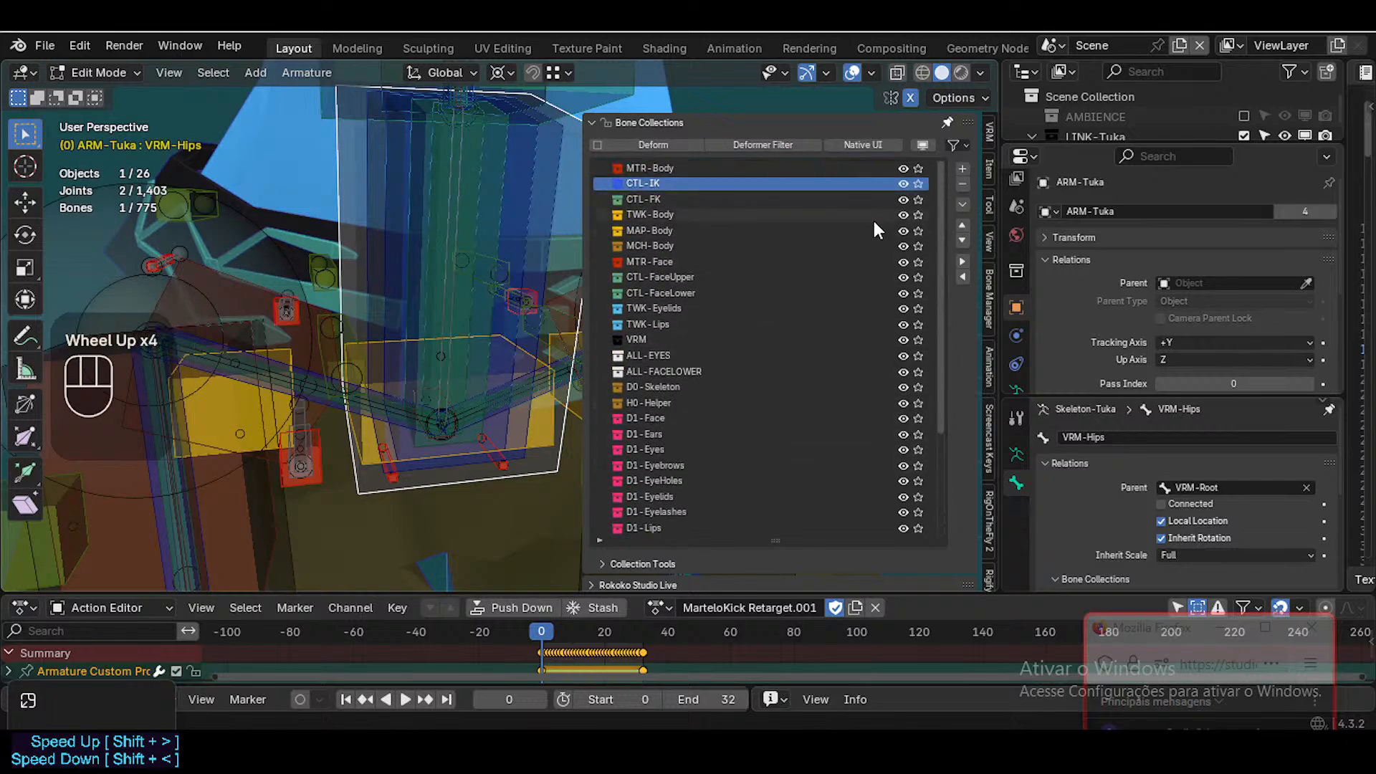
left_click(917, 391)
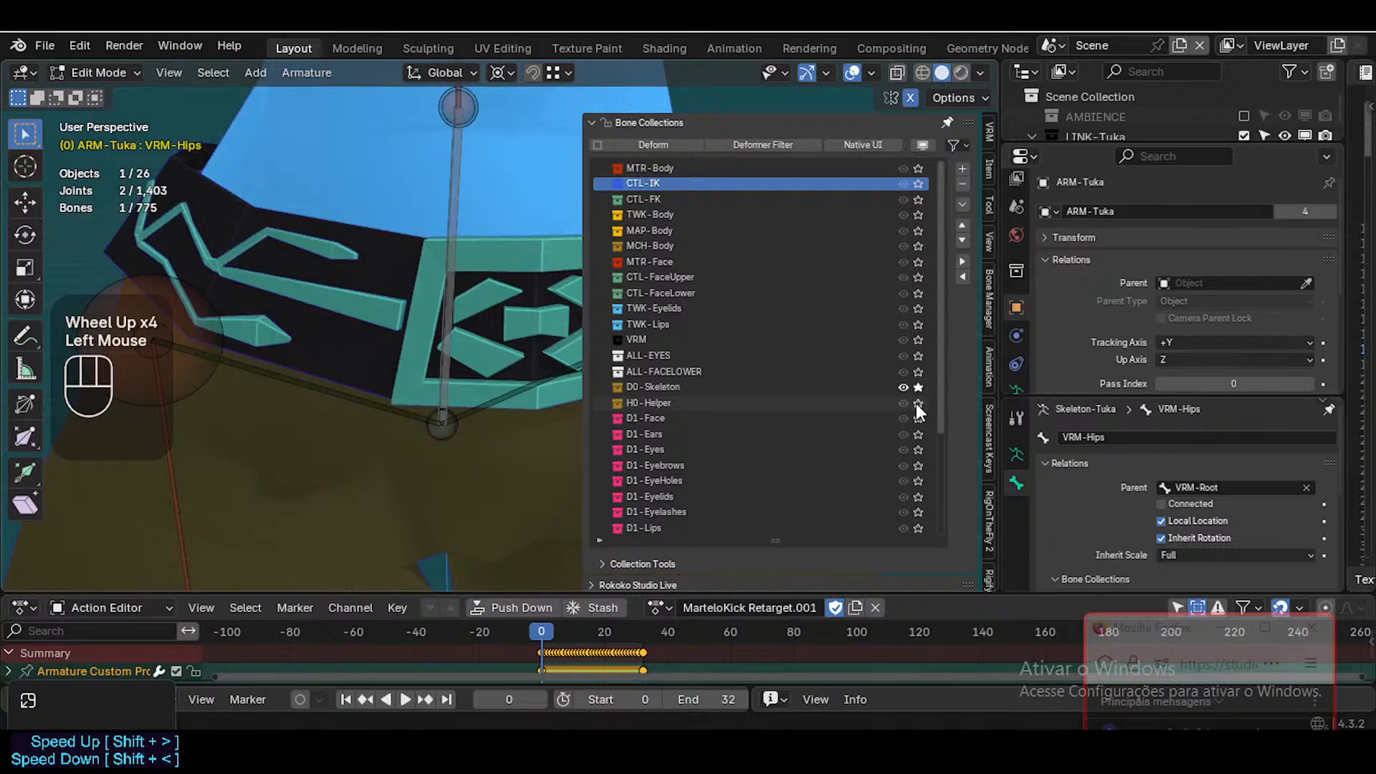
left_click(917, 403)
key("n")
Select the HLP2-Crotch helper bone at the pelvis in Edit Mode
left_click(423, 402)
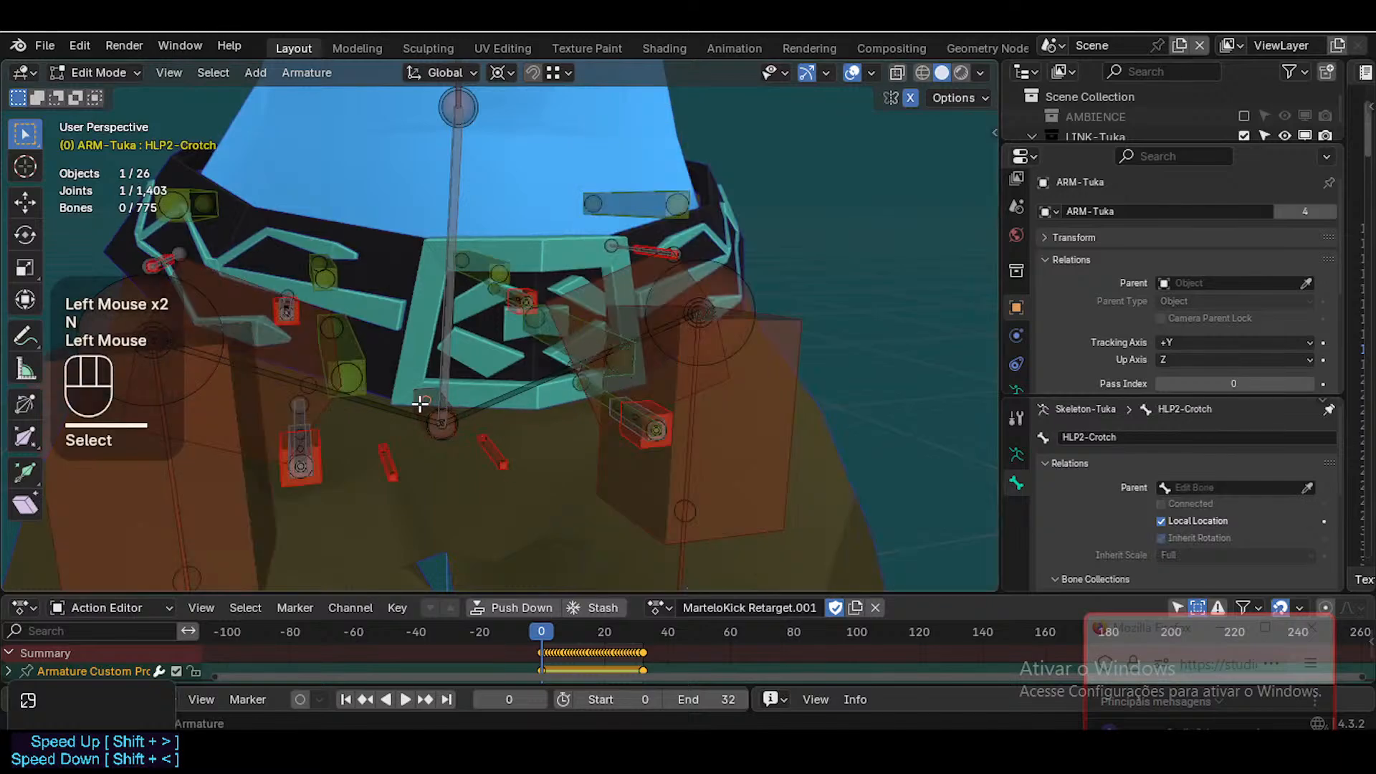
double_click(428, 403)
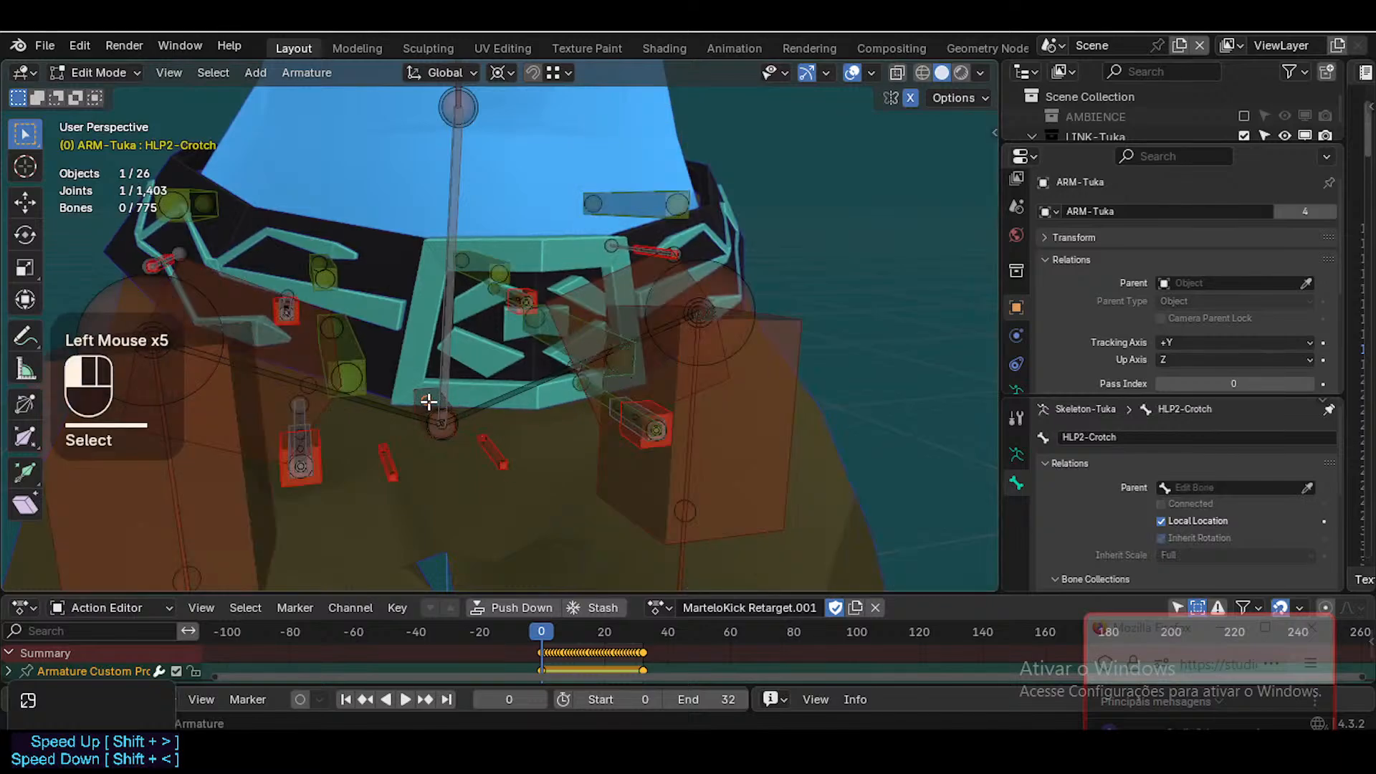
key("shift+grave")
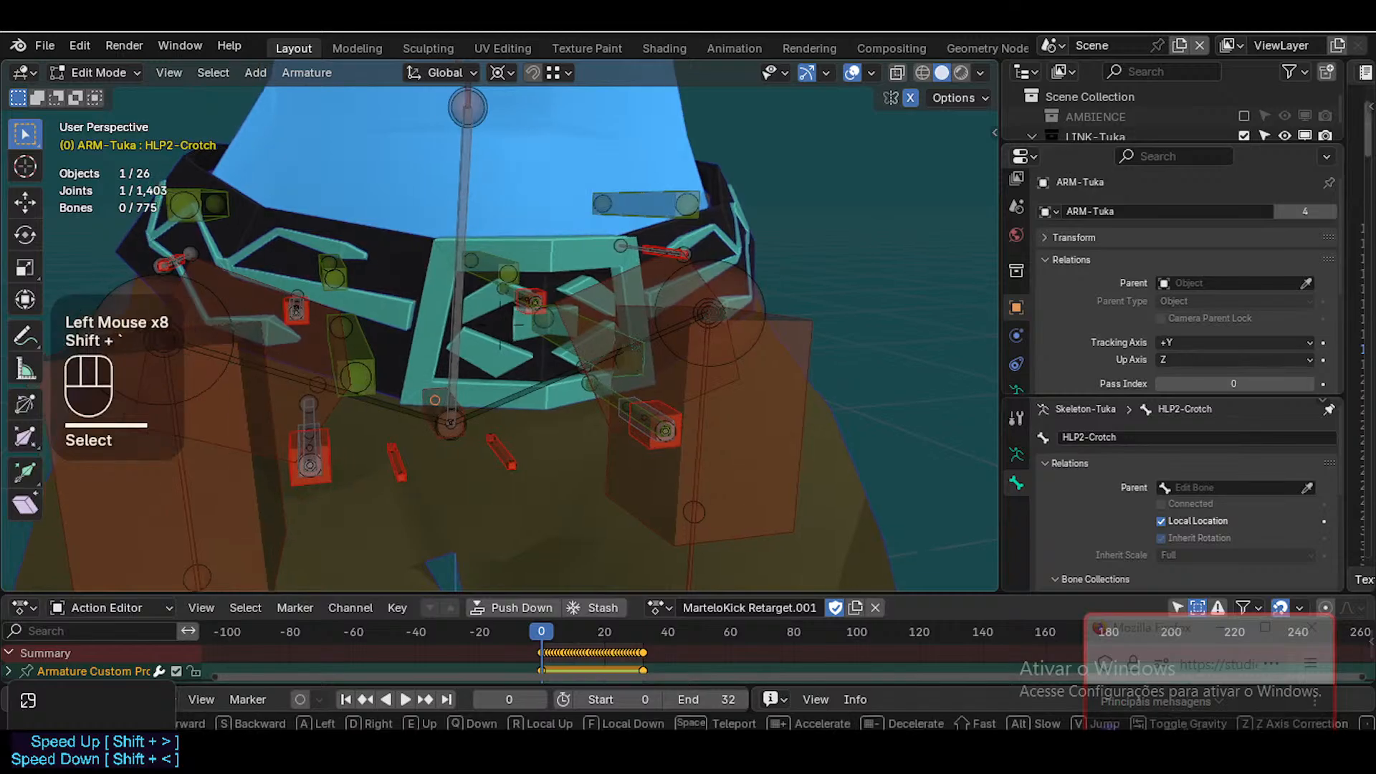
key("w")
key("a")
key("s")
scroll(500, 324, "down", 1)
key("s")
scroll(499, 325, "down", 2)
key("s")
key("w")
key("w")
key("w")
key("w")
key("w")
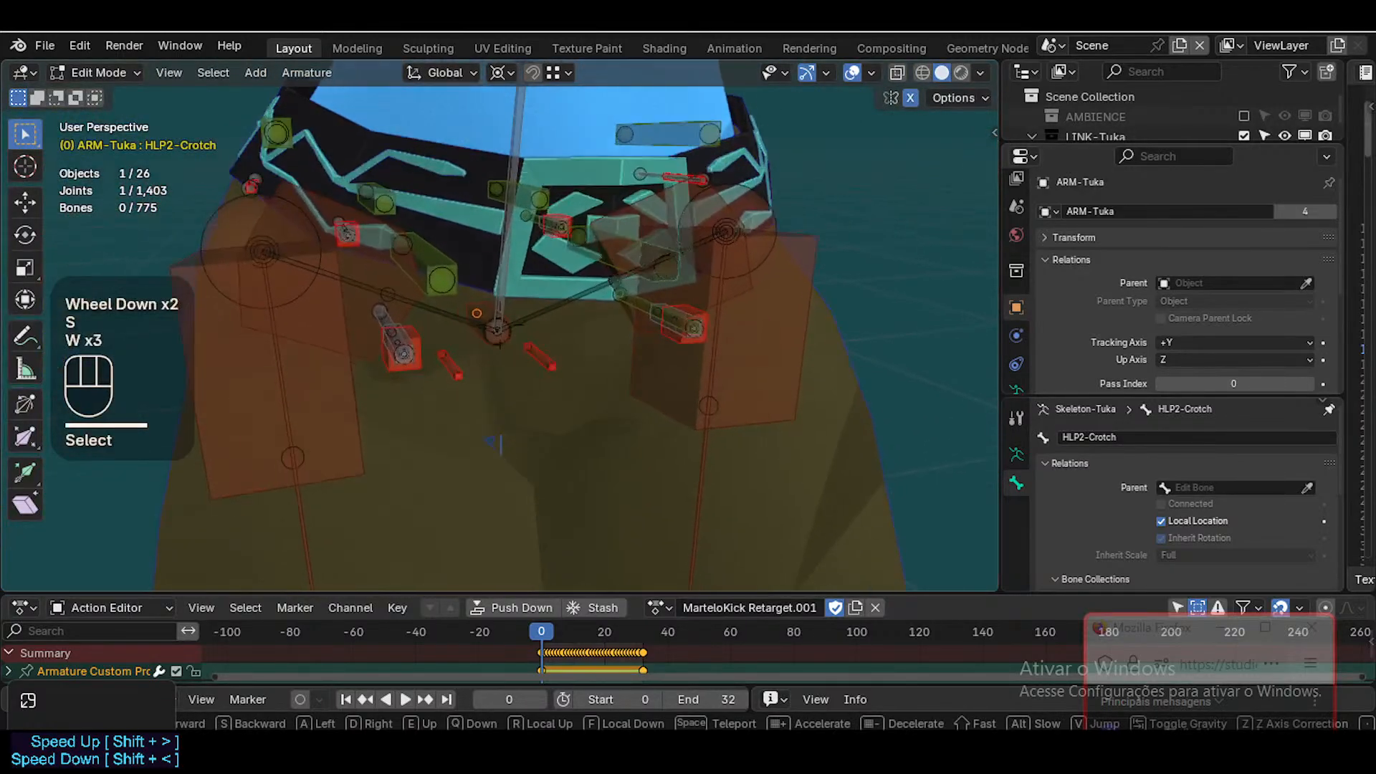
left_click(421, 405)
left_click(507, 349)
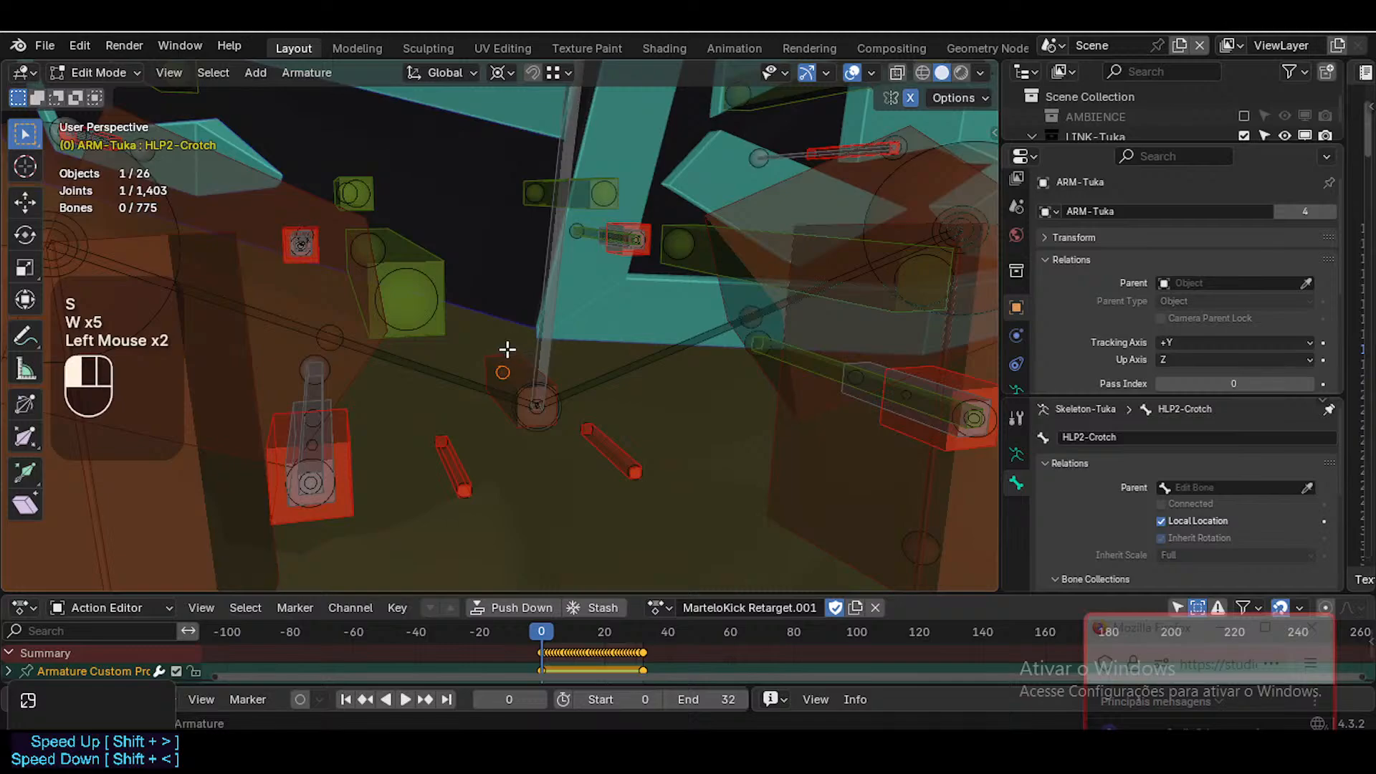
left_click(507, 356)
left_click(523, 354)
scroll(522, 355, "down", 1)
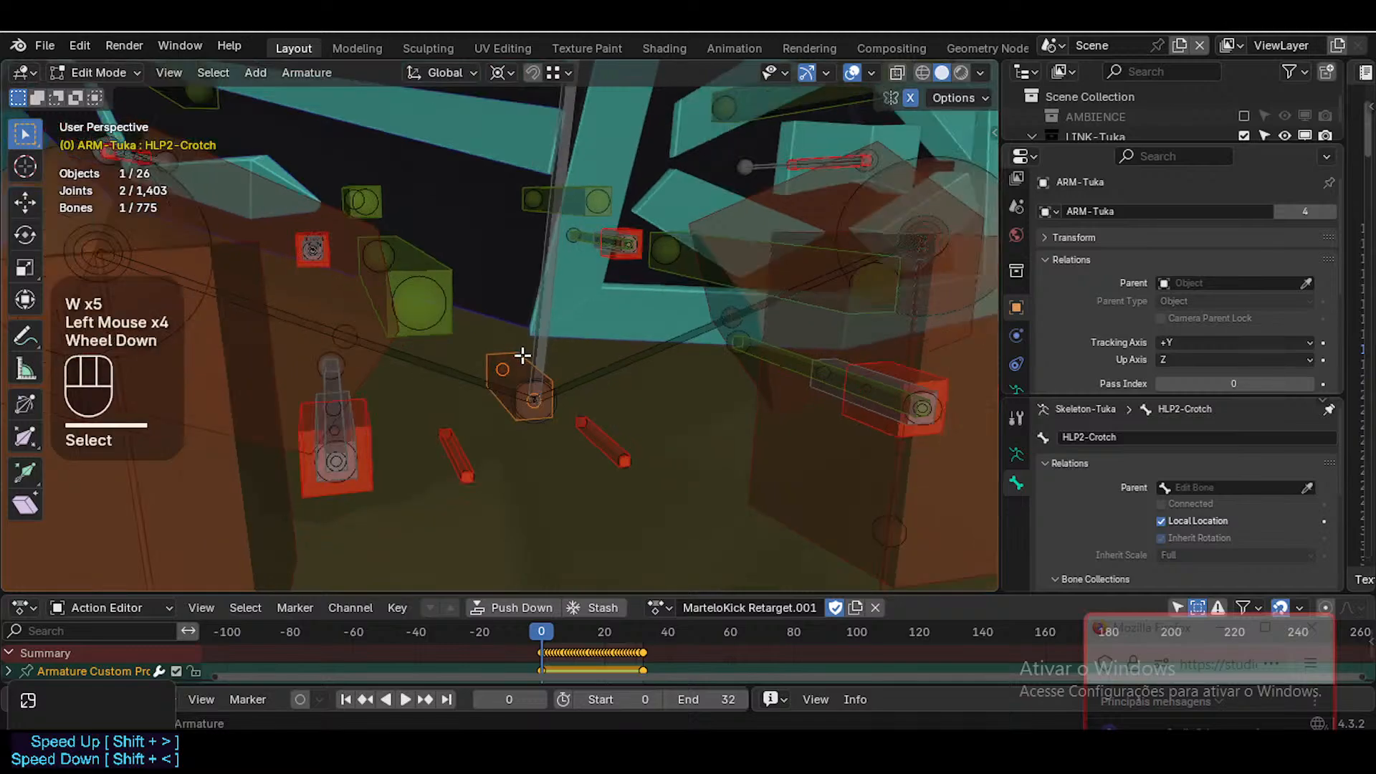
scroll(523, 419, "down", 1)
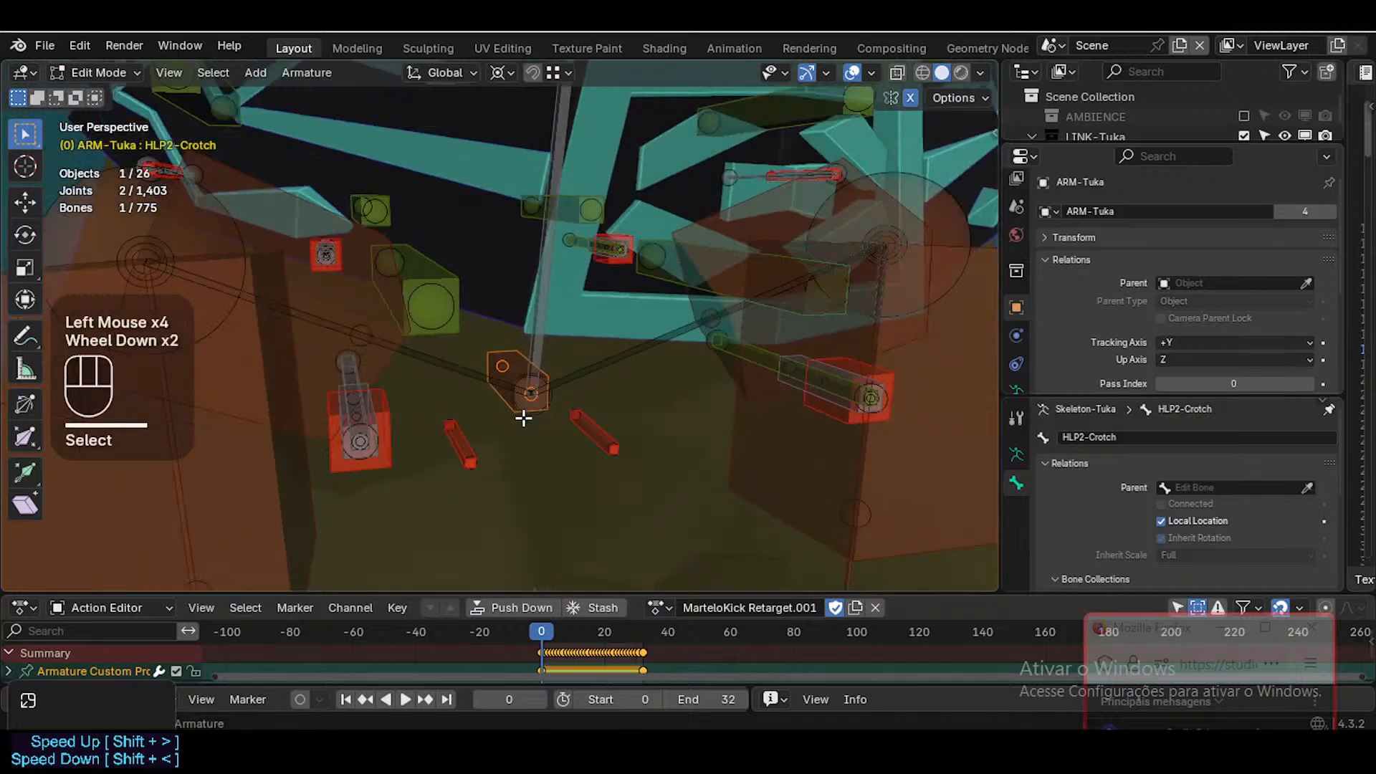
Parent HLP2-Crotch to the DEF2-Hips bone and switch the armature to Pose Mode
left_click(539, 331, "shift")
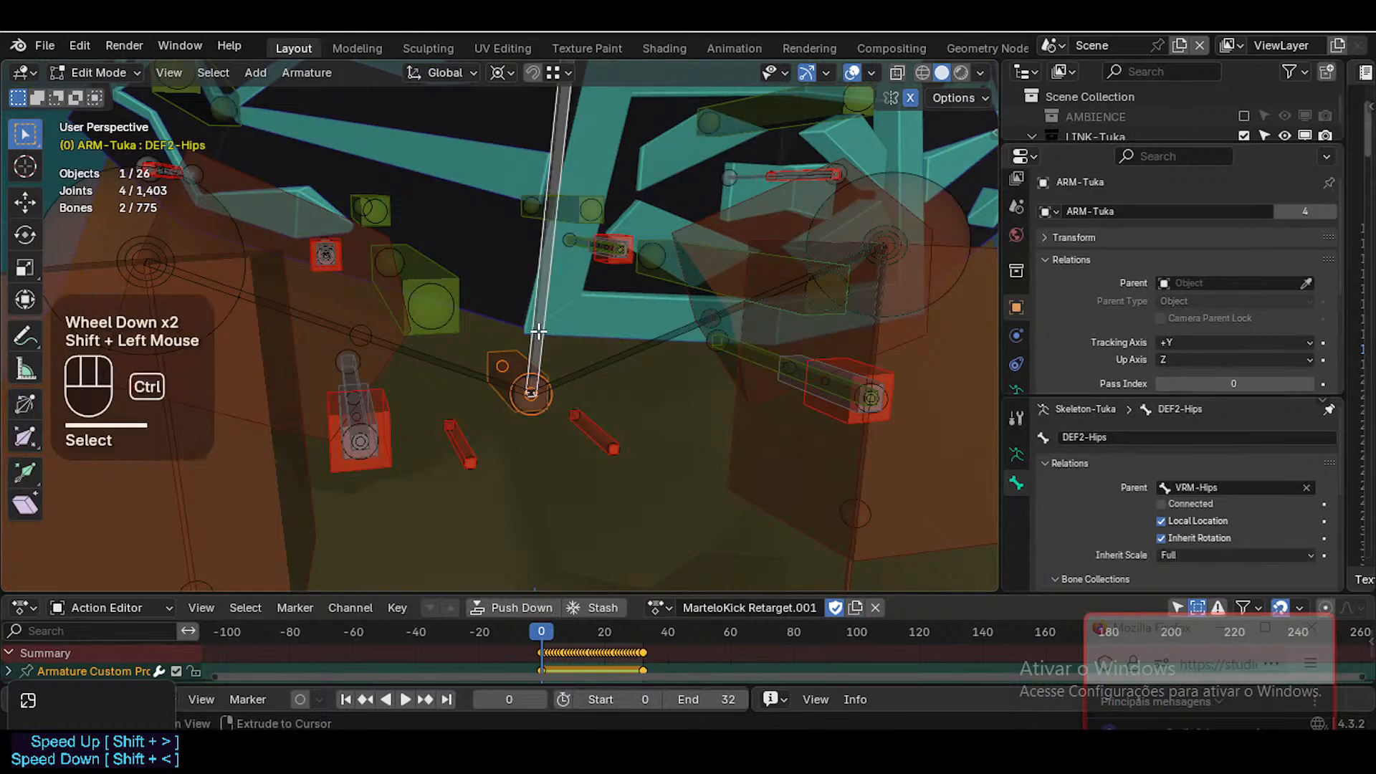
key("ctrl+p")
left_click(536, 328)
key("ctrl+Tab")
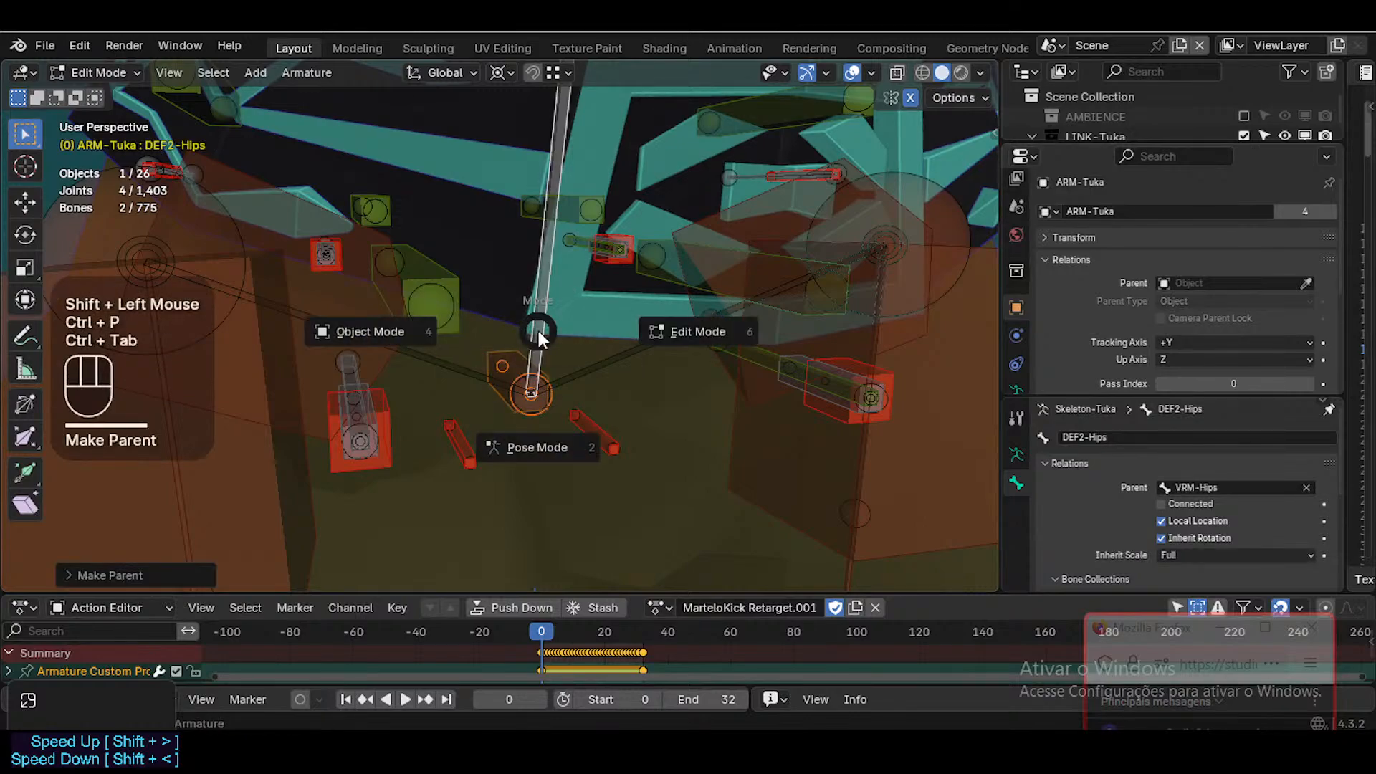
Undo the switch to Pose Mode and the HLP2-Crotch parenting
scroll(532, 375, "down", 11)
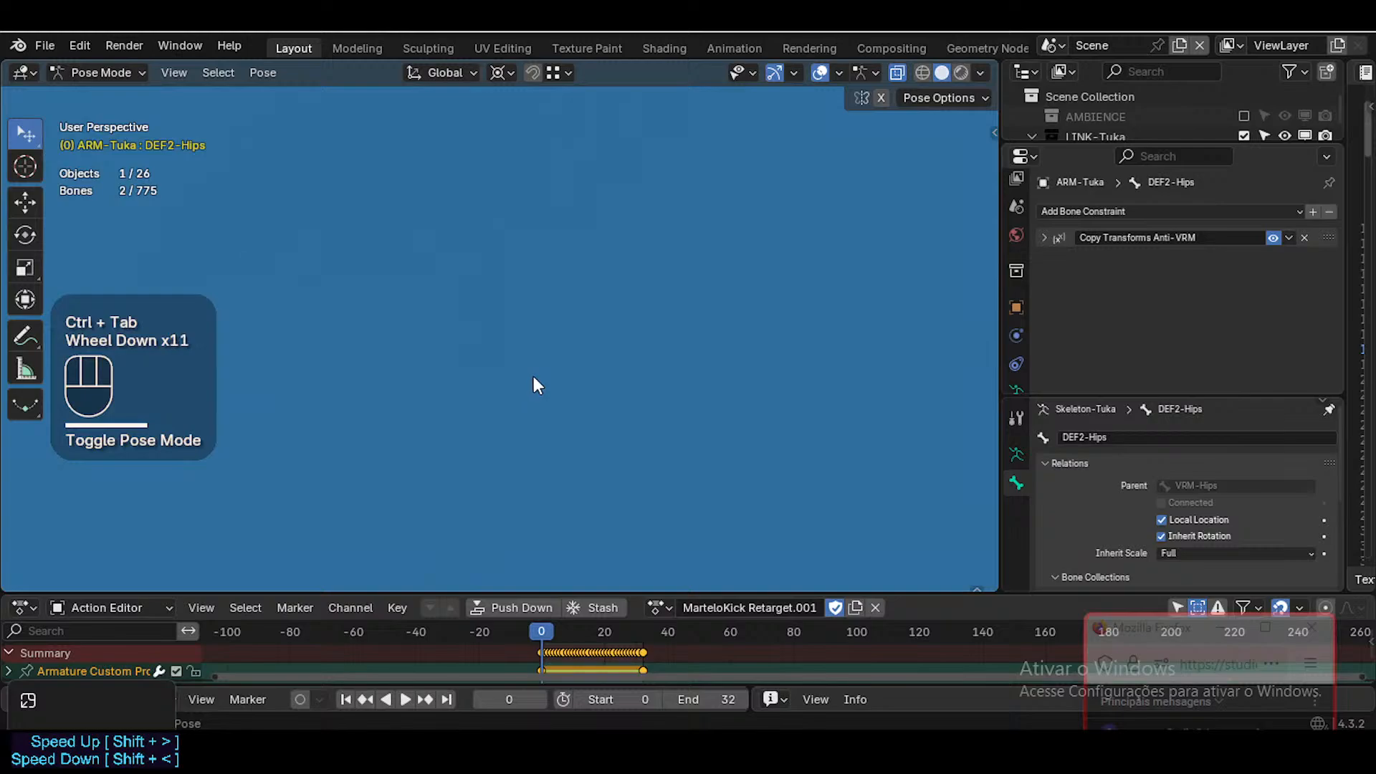
scroll(538, 380, "down", 8)
scroll(1018, 287, "down", 2)
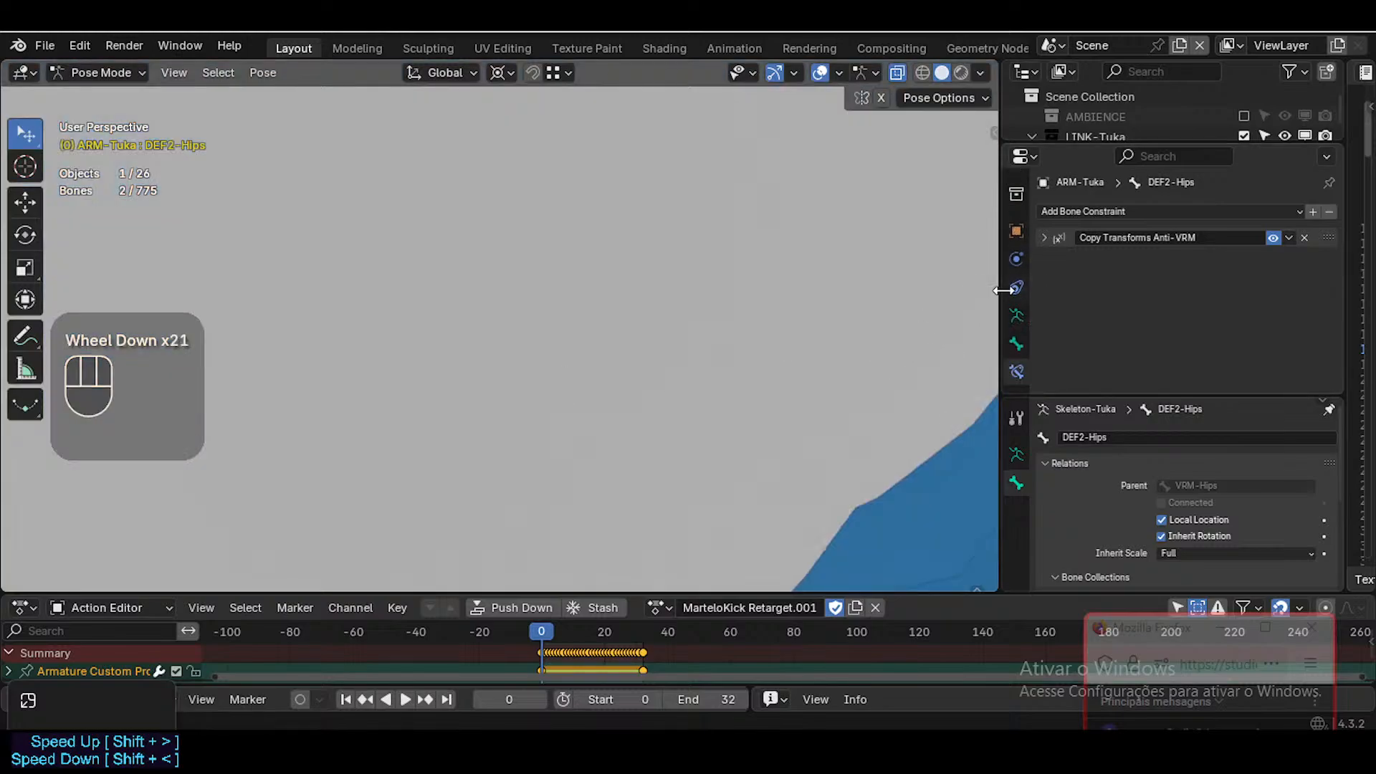
scroll(716, 309, "down", 2)
key("ctrl+z")
key("ctrl+z")
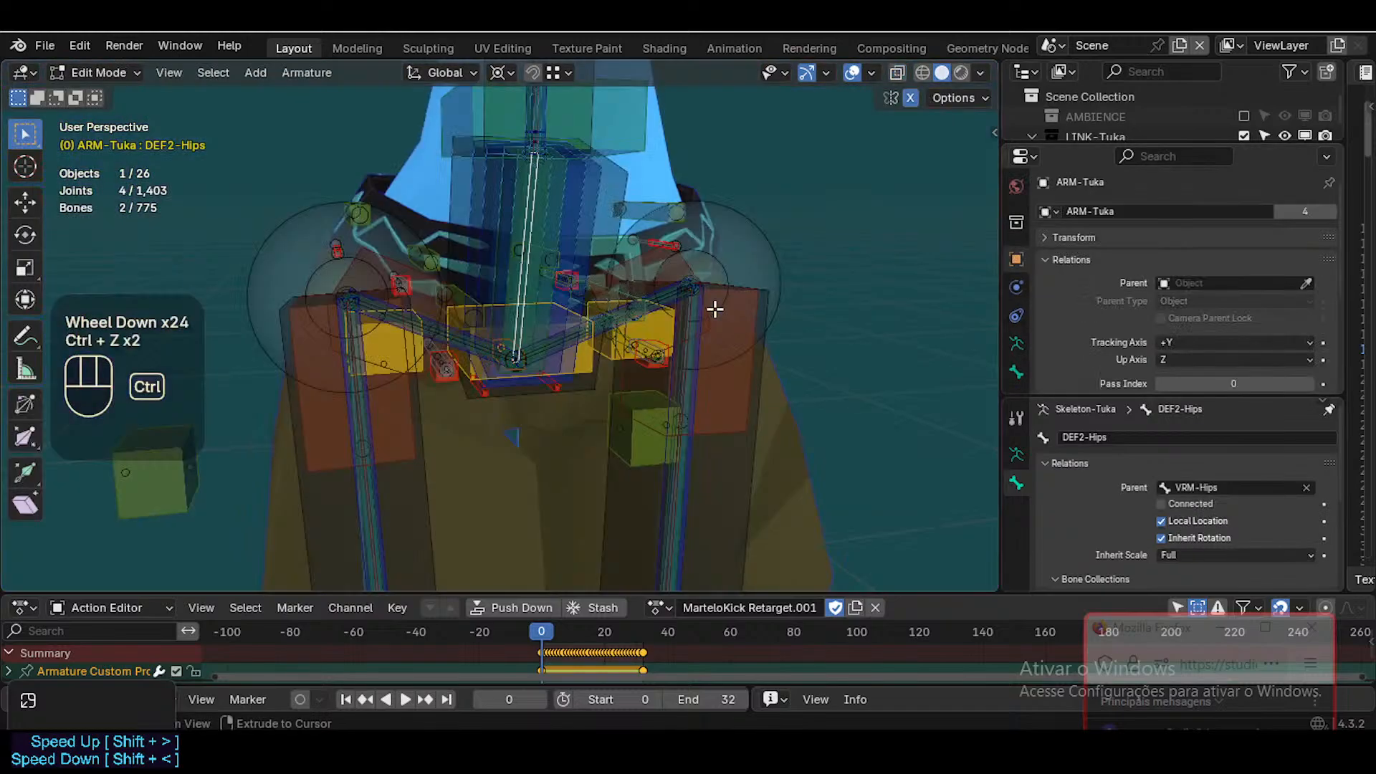
Check the bone collections of ARM-Tuka, return to Pose Mode and bring the whole character into view
scroll(600, 371, "up", 2)
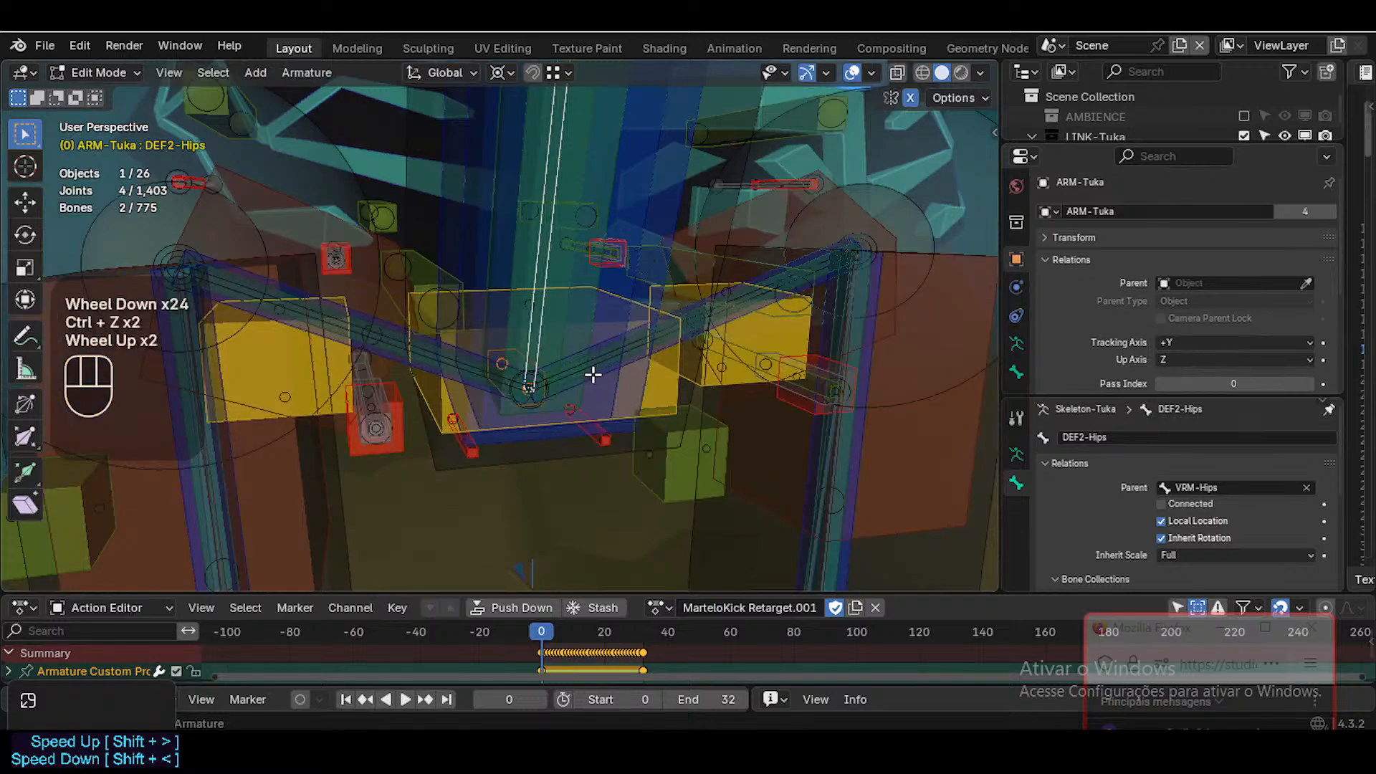
key("q")
key("n")
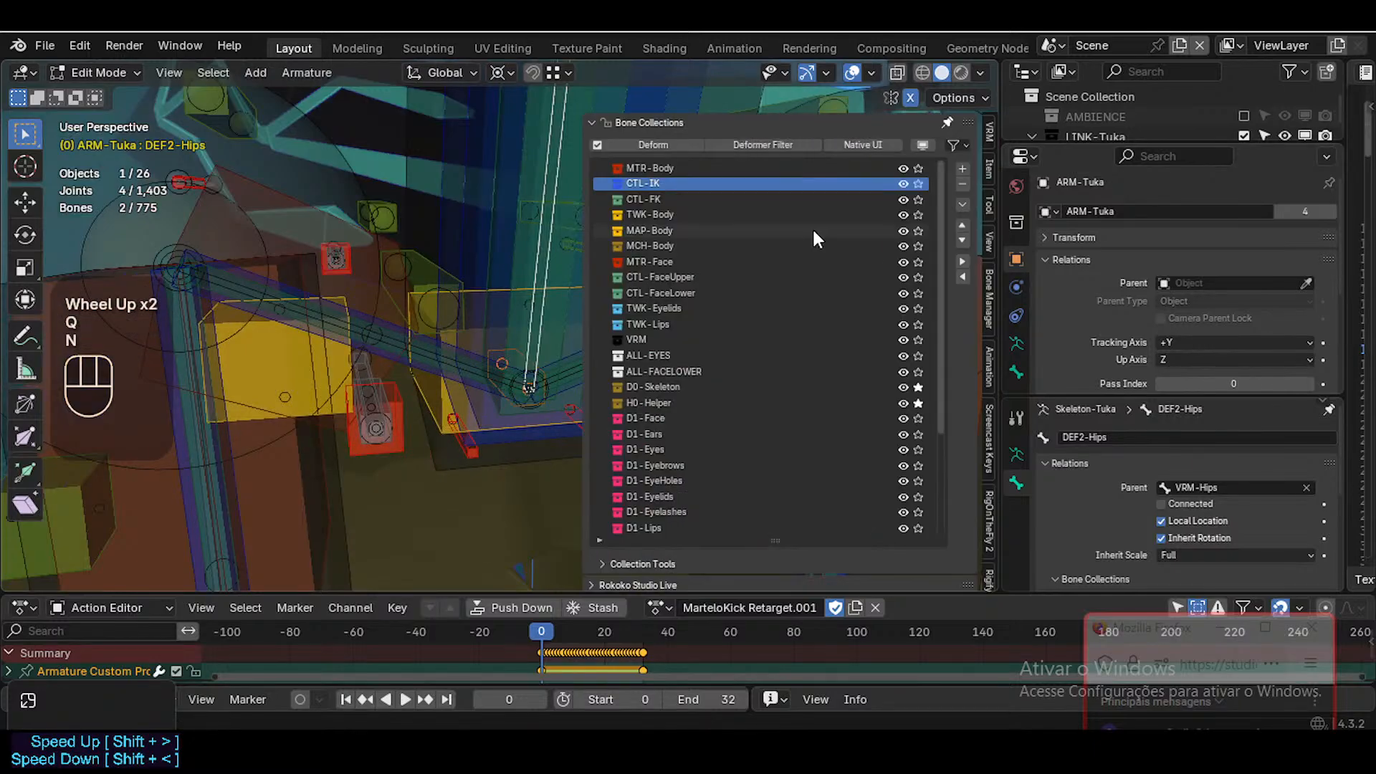
scroll(752, 224, "up", 2)
scroll(889, 215, "down", 2)
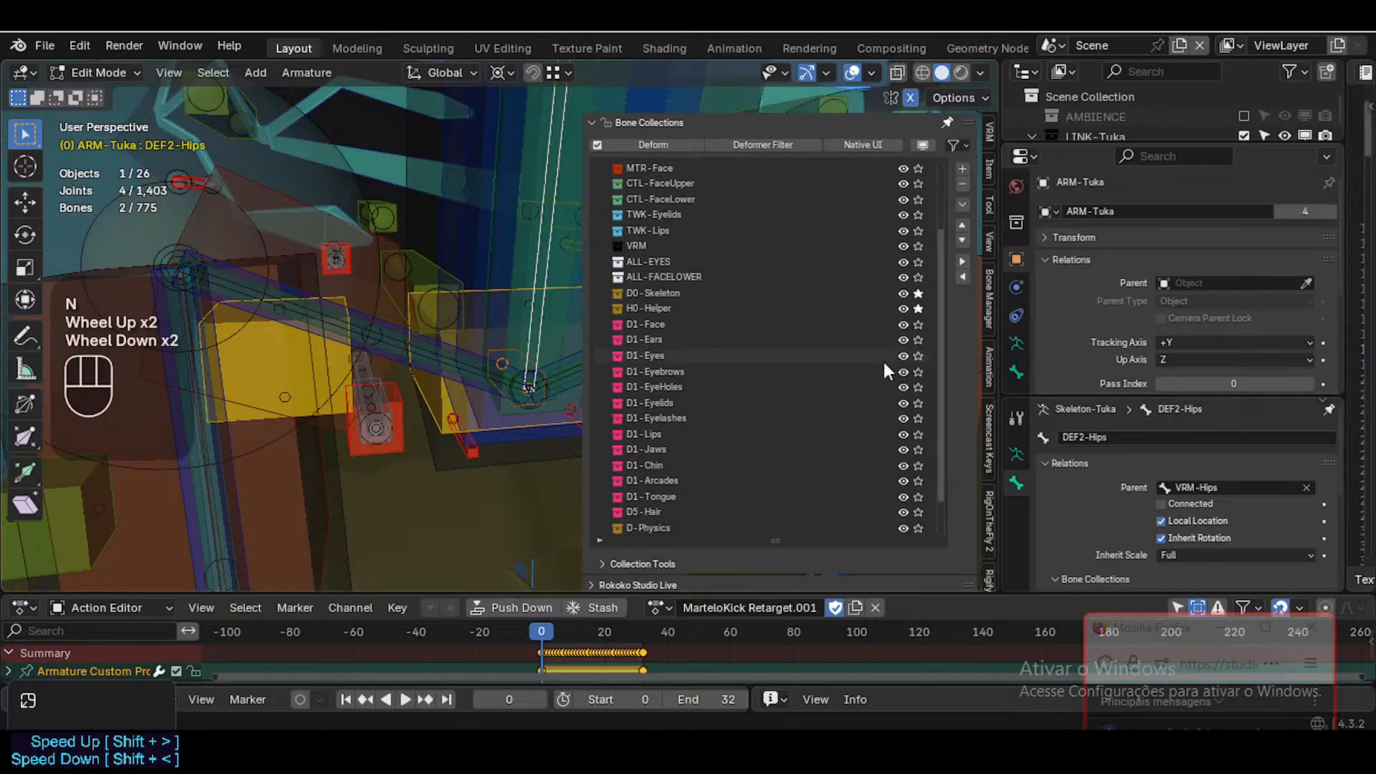
key("n")
key("ctrl+Tab")
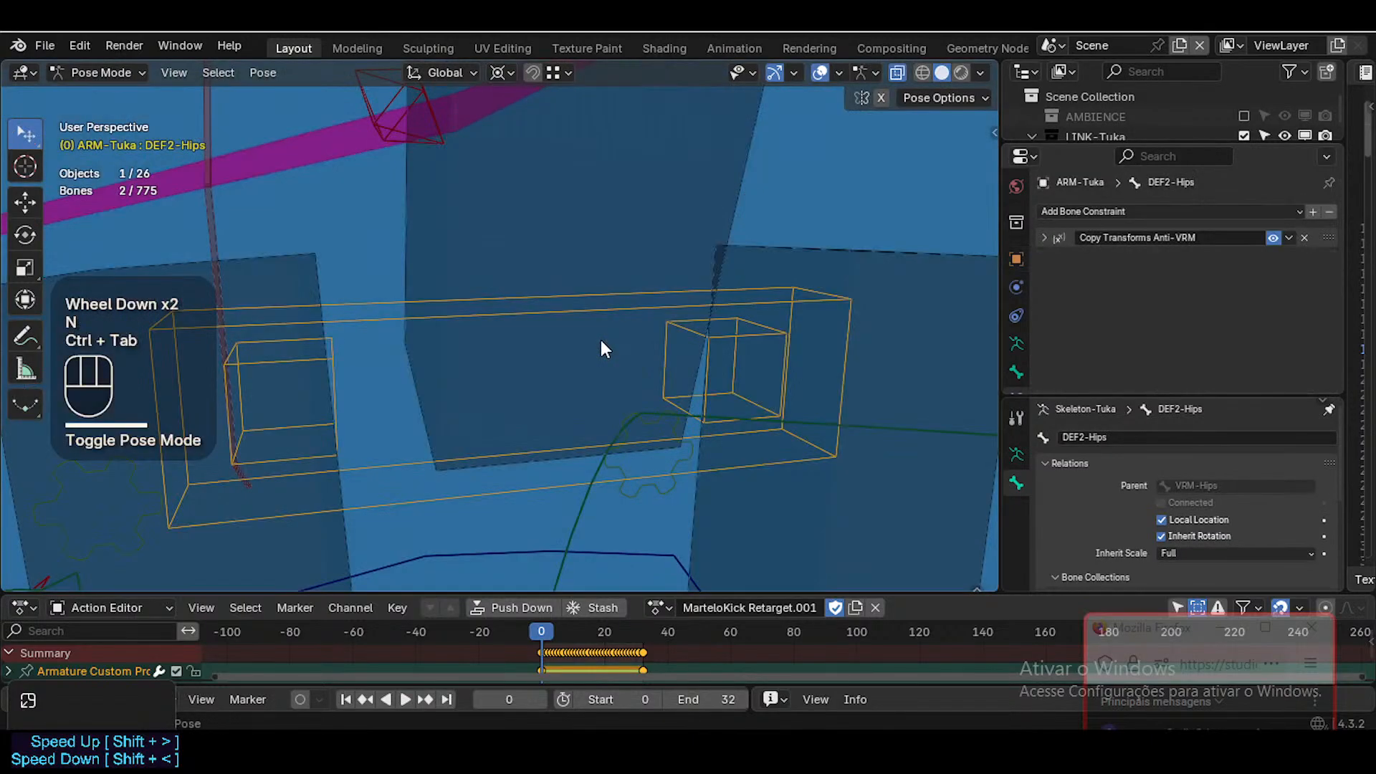
scroll(600, 345, "down", 14)
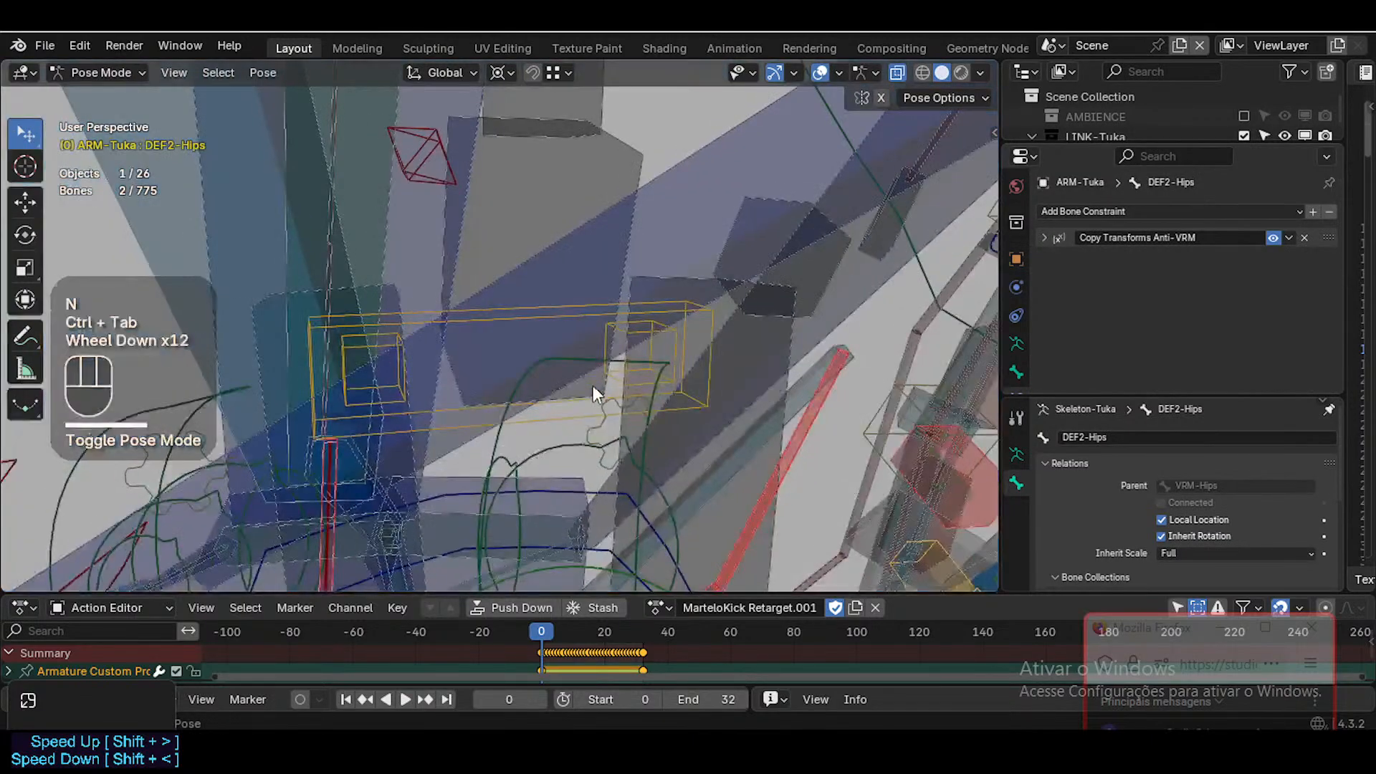
scroll(586, 398, "down", 5)
scroll(583, 398, "up", 2)
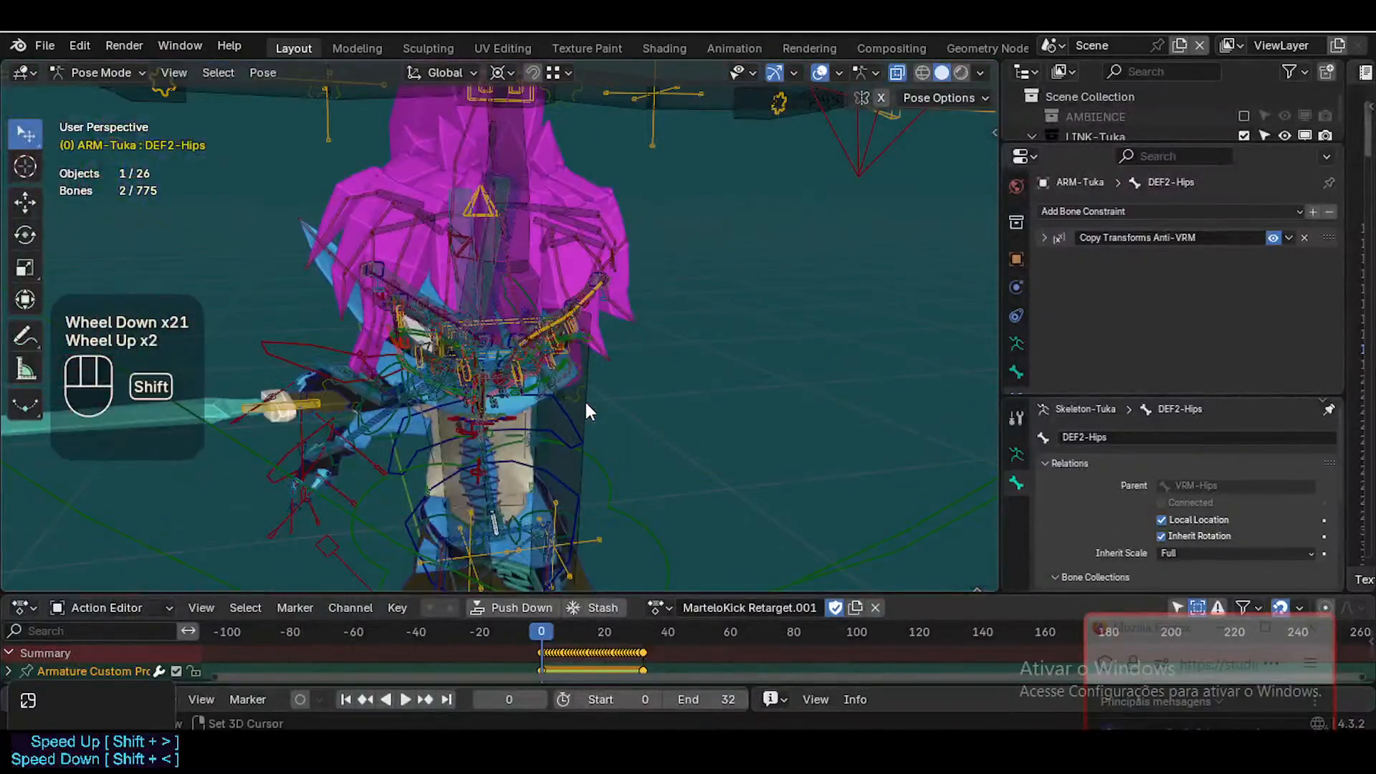
Clear the pose transforms of all visible ARM-Tuka bones
key("shift+grave")
key("d")
left_click(587, 402)
key("a")
key("alt+q")
key("alt+q")
key("alt+q")
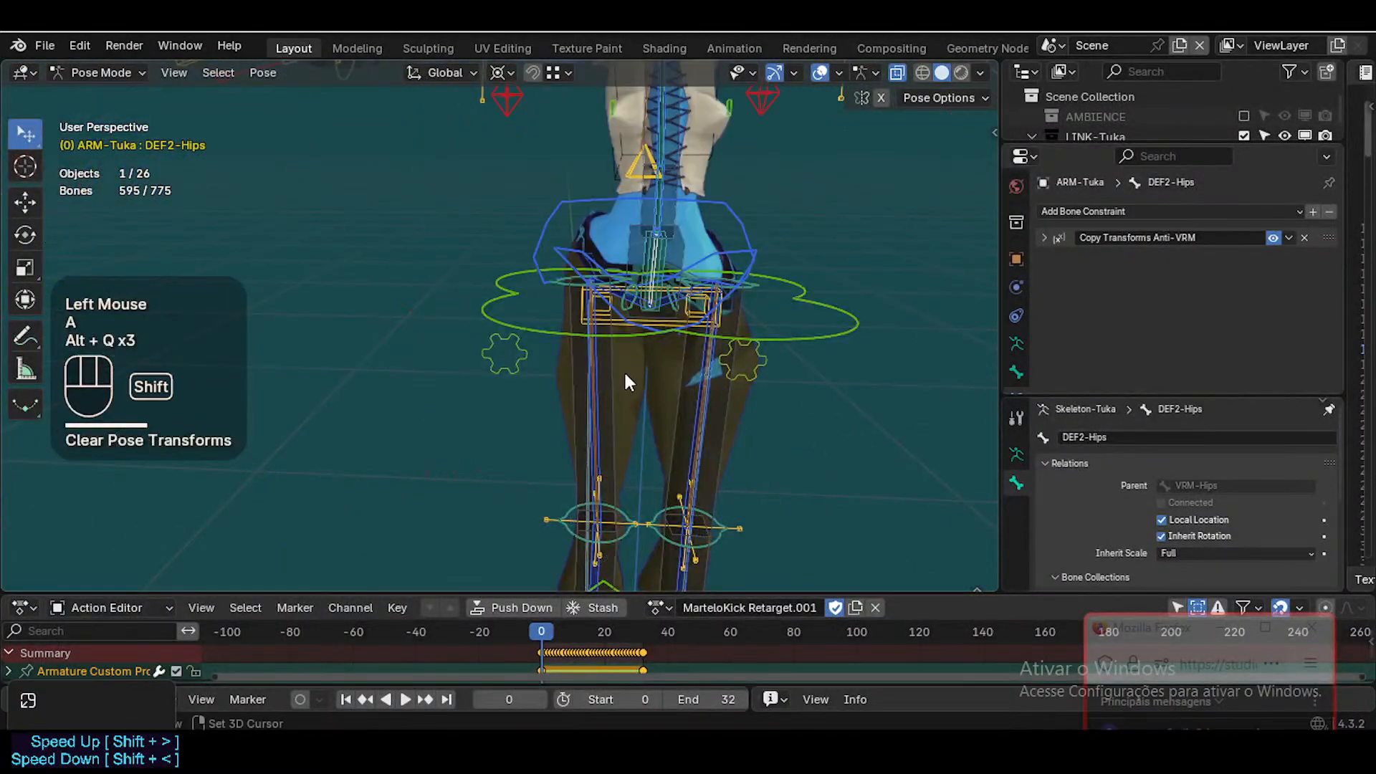
Reveal the hidden bones of ARM-Tuka and leave every bone deselected
key("shift+grave")
key("w")
key("w")
left_click(630, 368)
key("alt+a")
key("n")
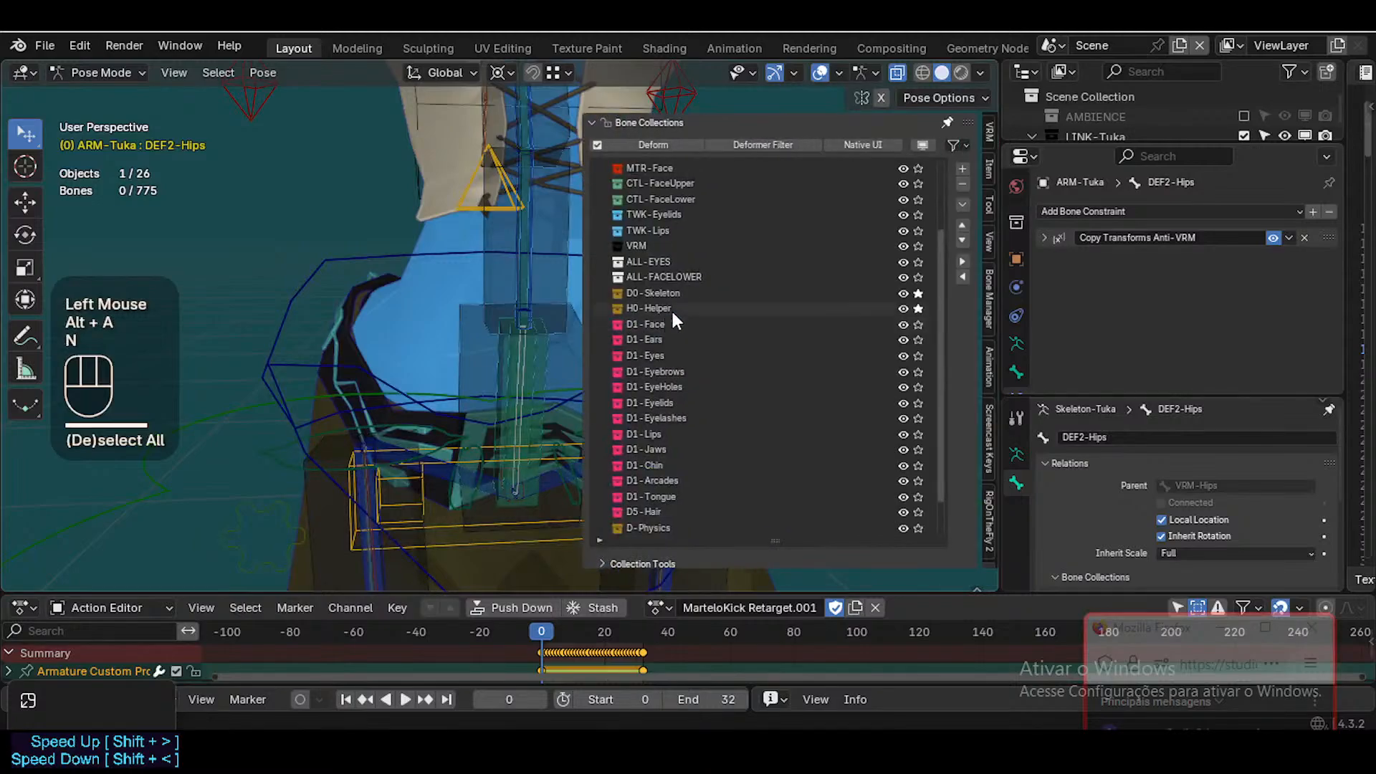
scroll(916, 368, "down", 3)
scroll(916, 377, "up", 5)
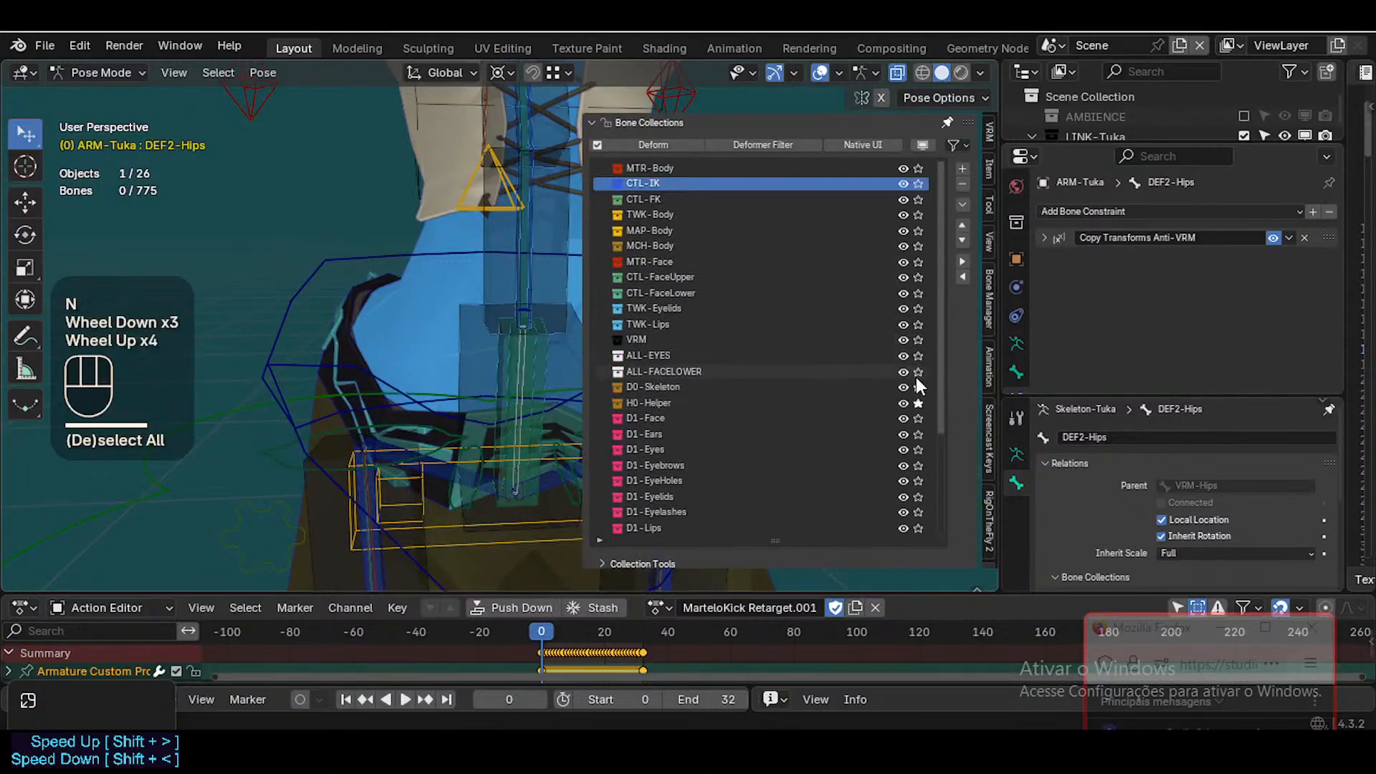
key("alt+h")
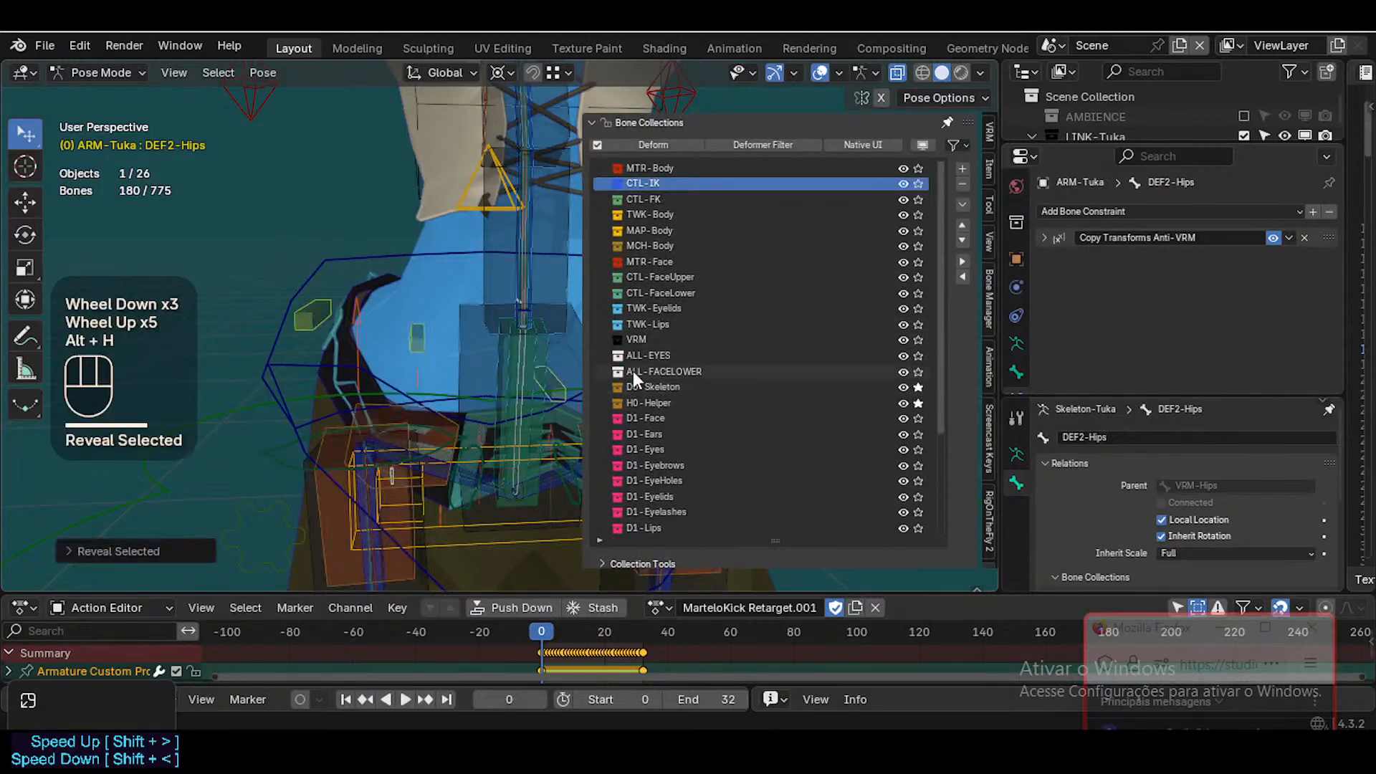
key("alt+a")
Reapply the solo on the D0-Skeleton and H0-Helper bone collections so only their bones are displayed
left_click(919, 388)
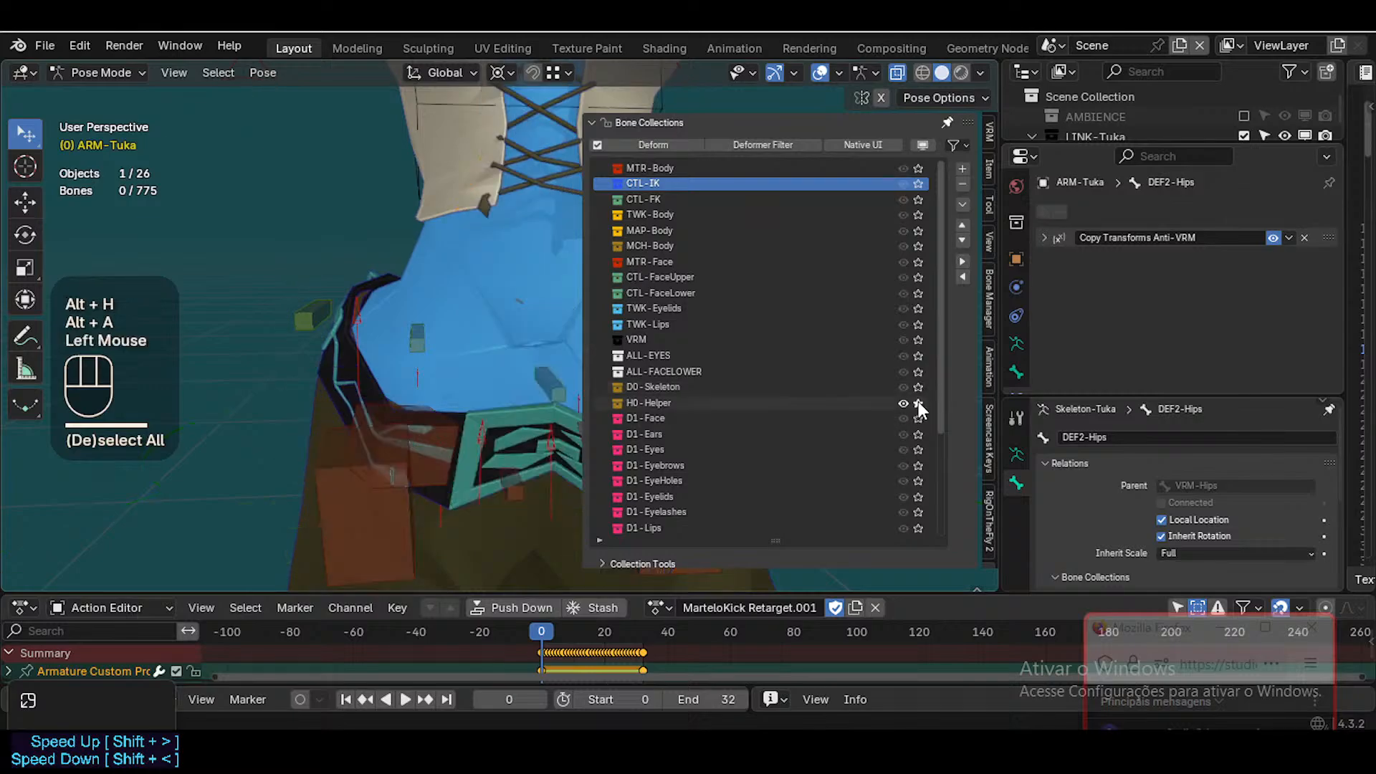
left_click(918, 402)
left_click(918, 402)
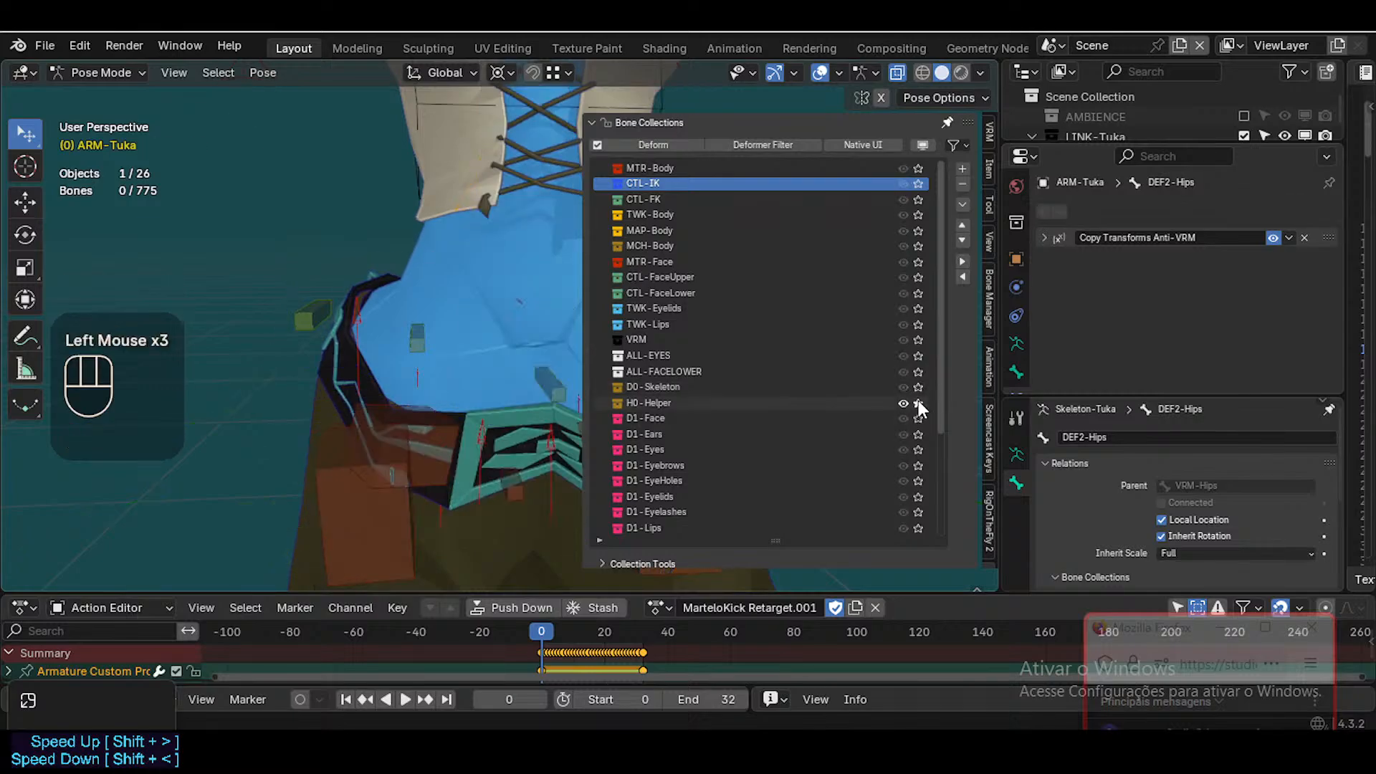
left_click(919, 392)
key("n")
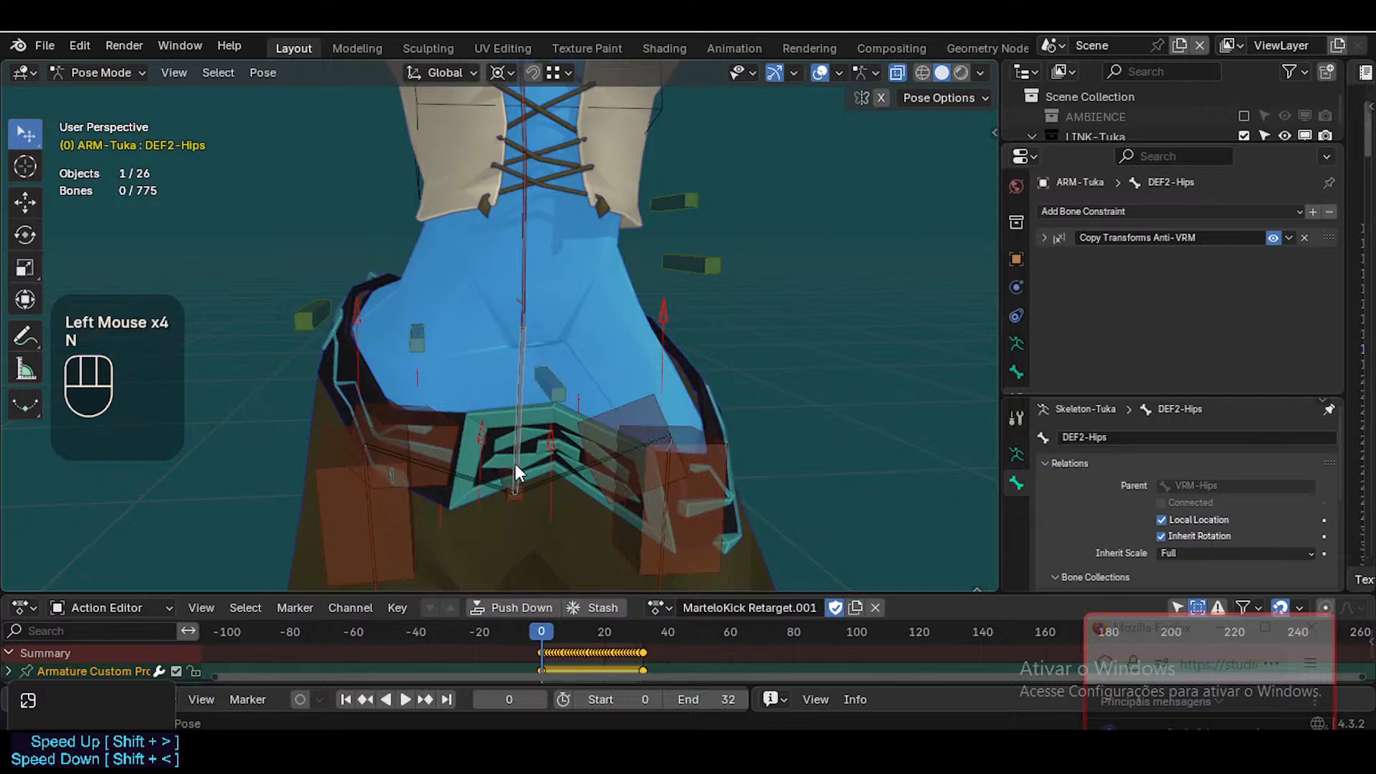
Remove all target bones from HLP2-Crotch's Armature constraint and delete the constraint
left_click(507, 466)
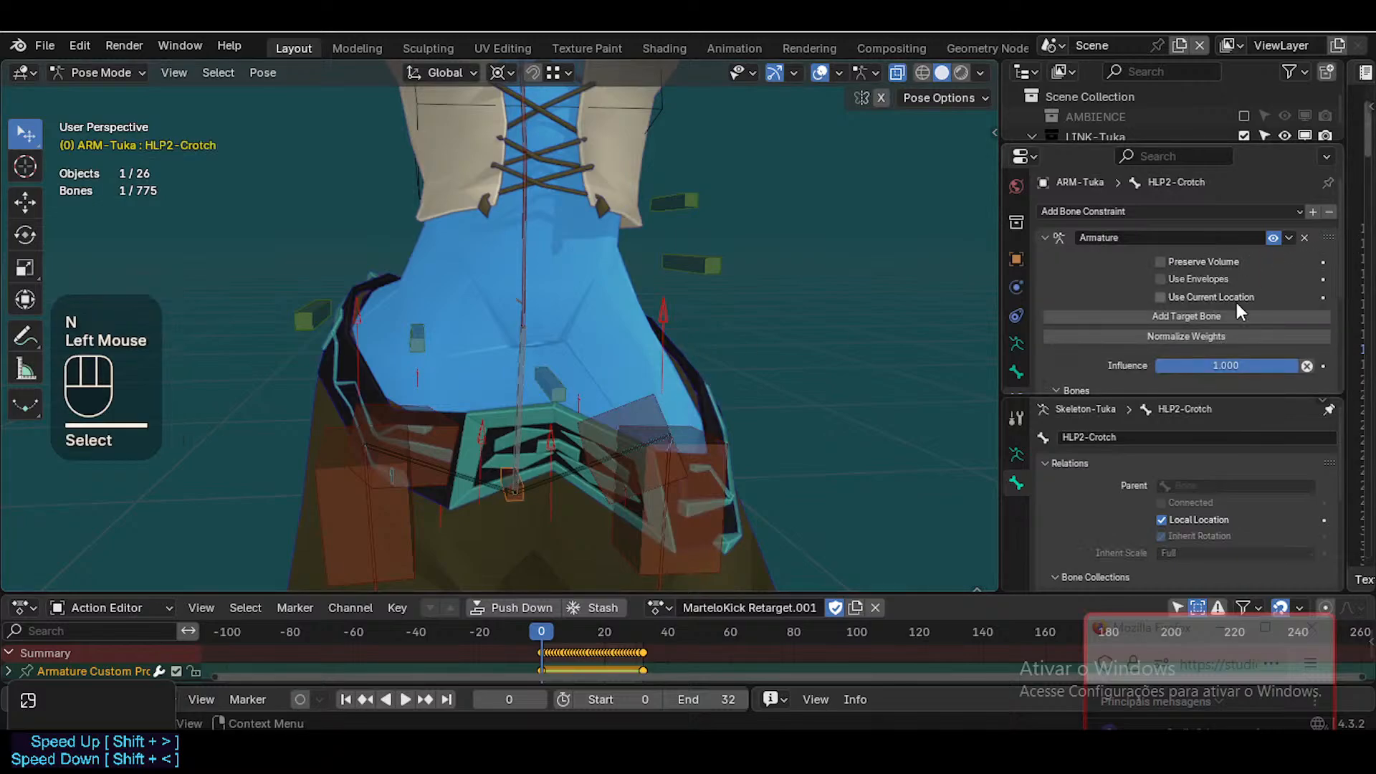
scroll(1227, 339, "down", 4)
scroll(1230, 333, "up", 2)
scroll(1287, 315, "down", 3)
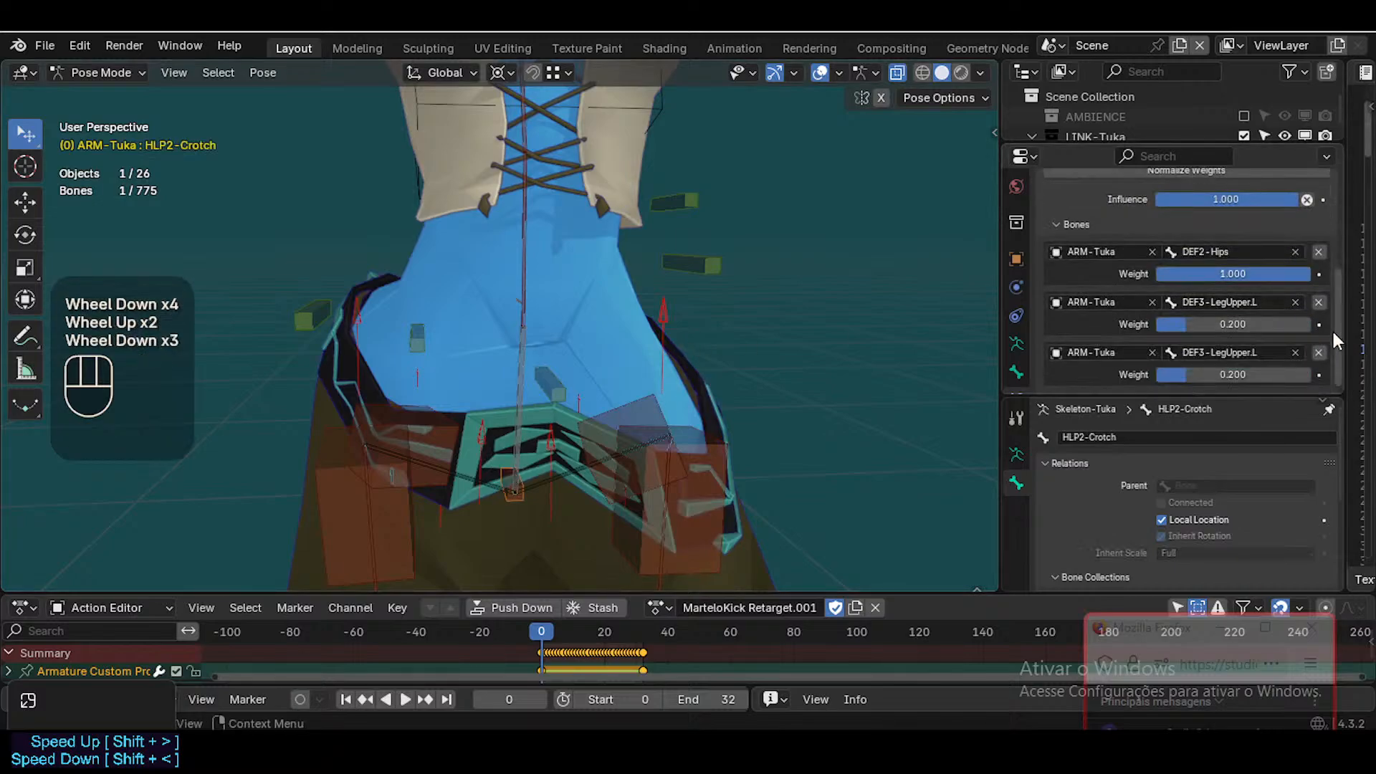
left_click(1320, 354)
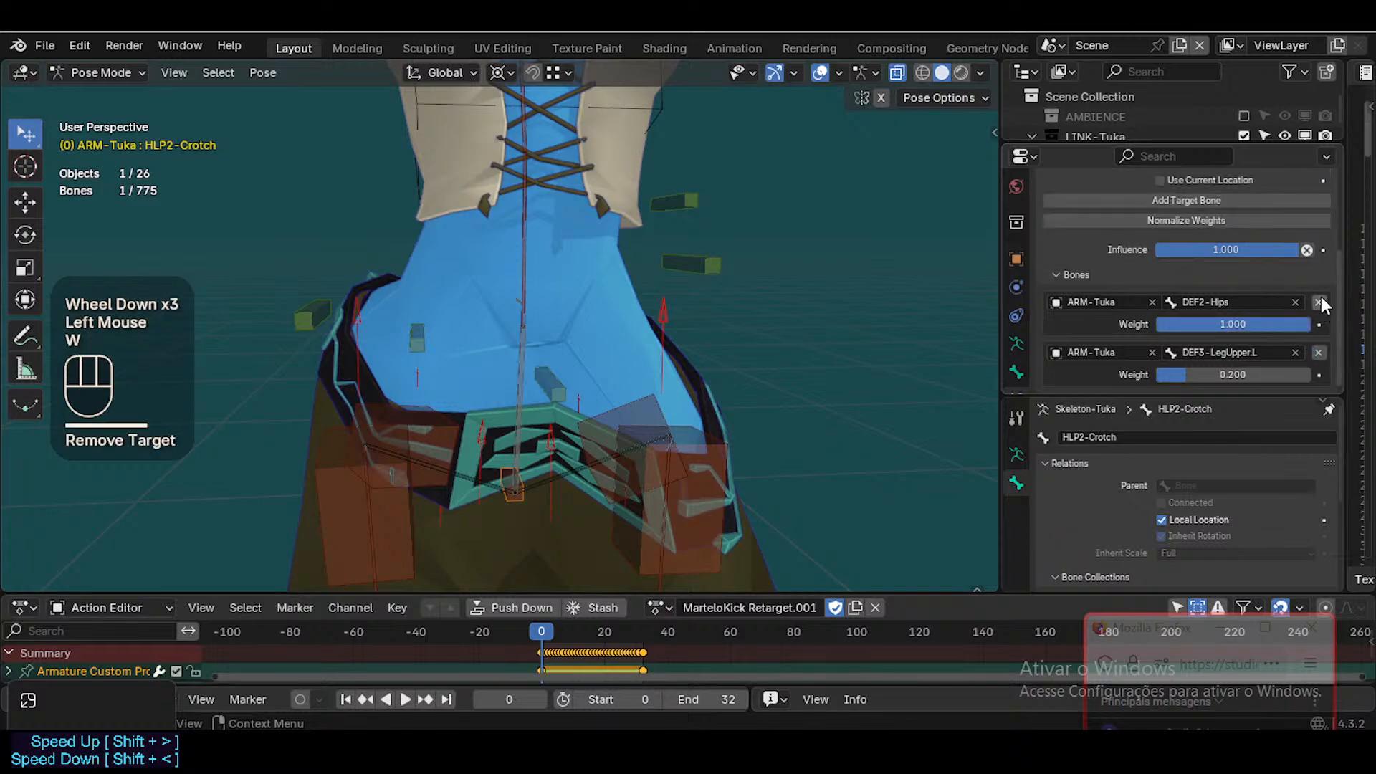
left_click(1319, 303)
left_click(1319, 353)
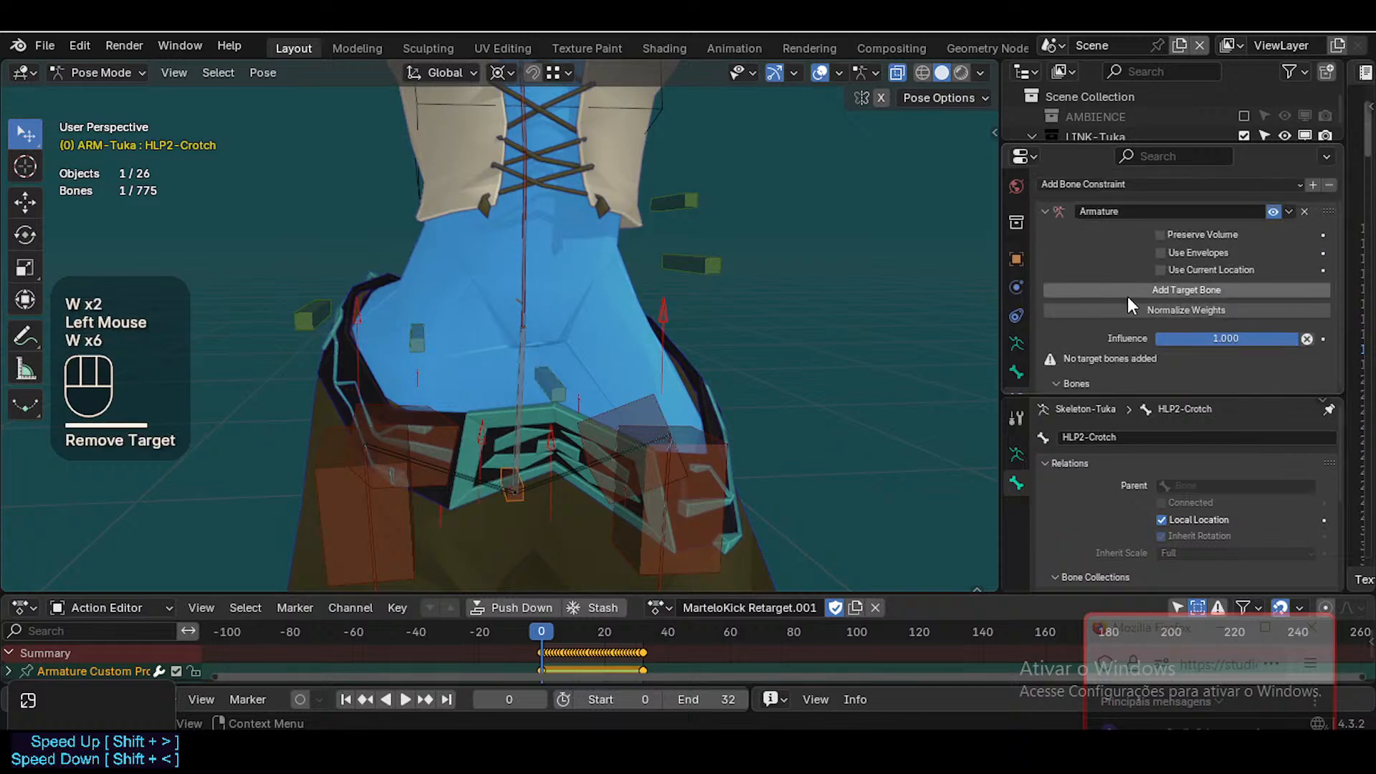
left_click(1129, 295)
scroll(1299, 346, "down", 1)
left_click(1320, 354)
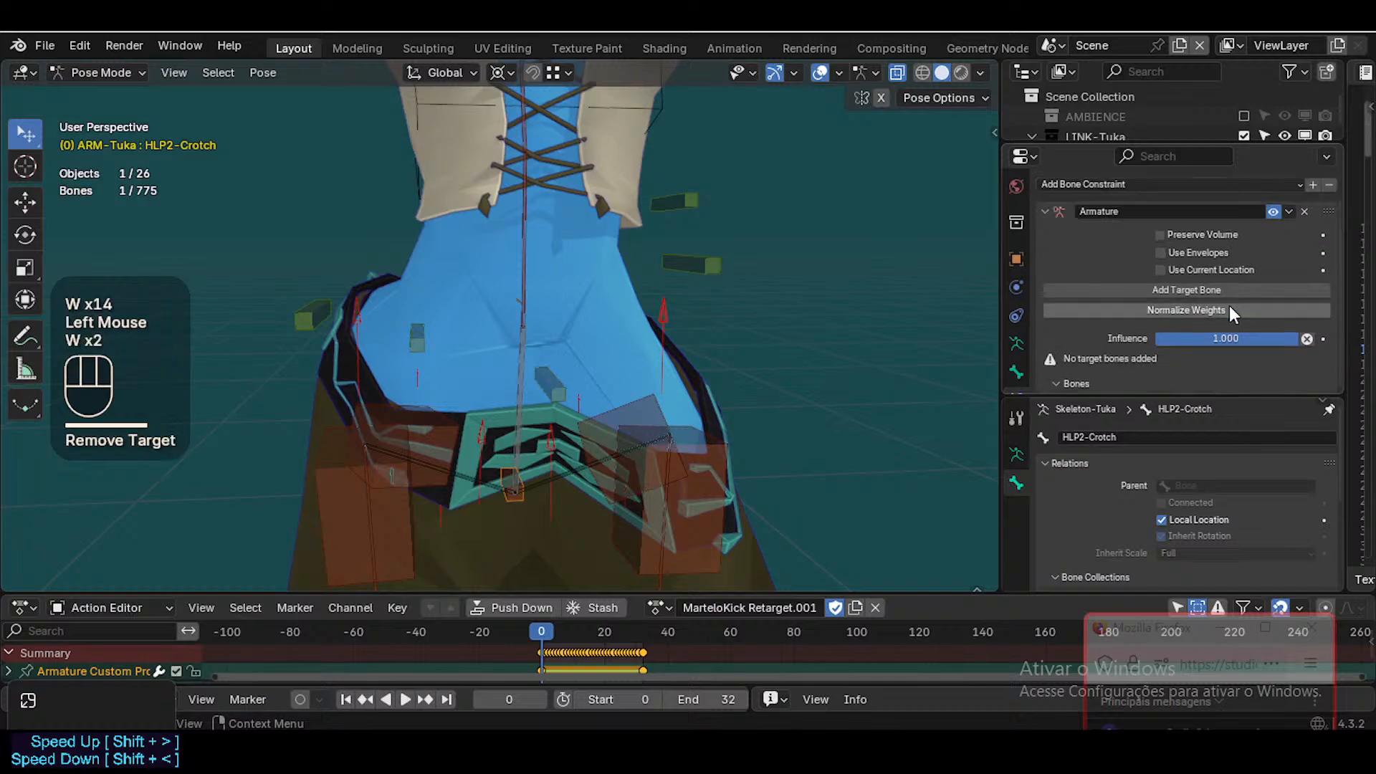
scroll(1247, 272, "up", 4)
left_click(1306, 238)
scroll(438, 527, "up", 1)
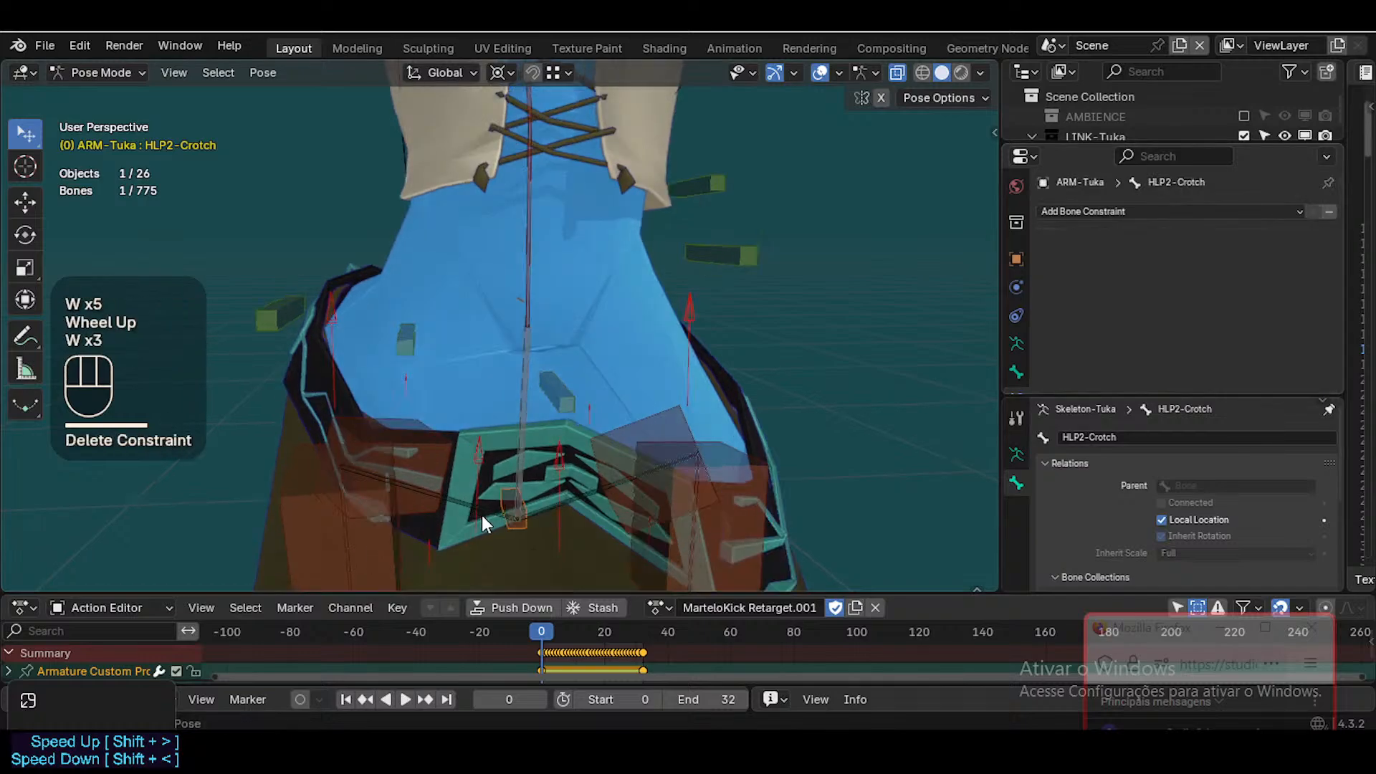
Parent HLP2-Crotch to DEF2-Hips in Edit Mode and return to Pose Mode
key("Tab")
left_click(526, 470, "shift")
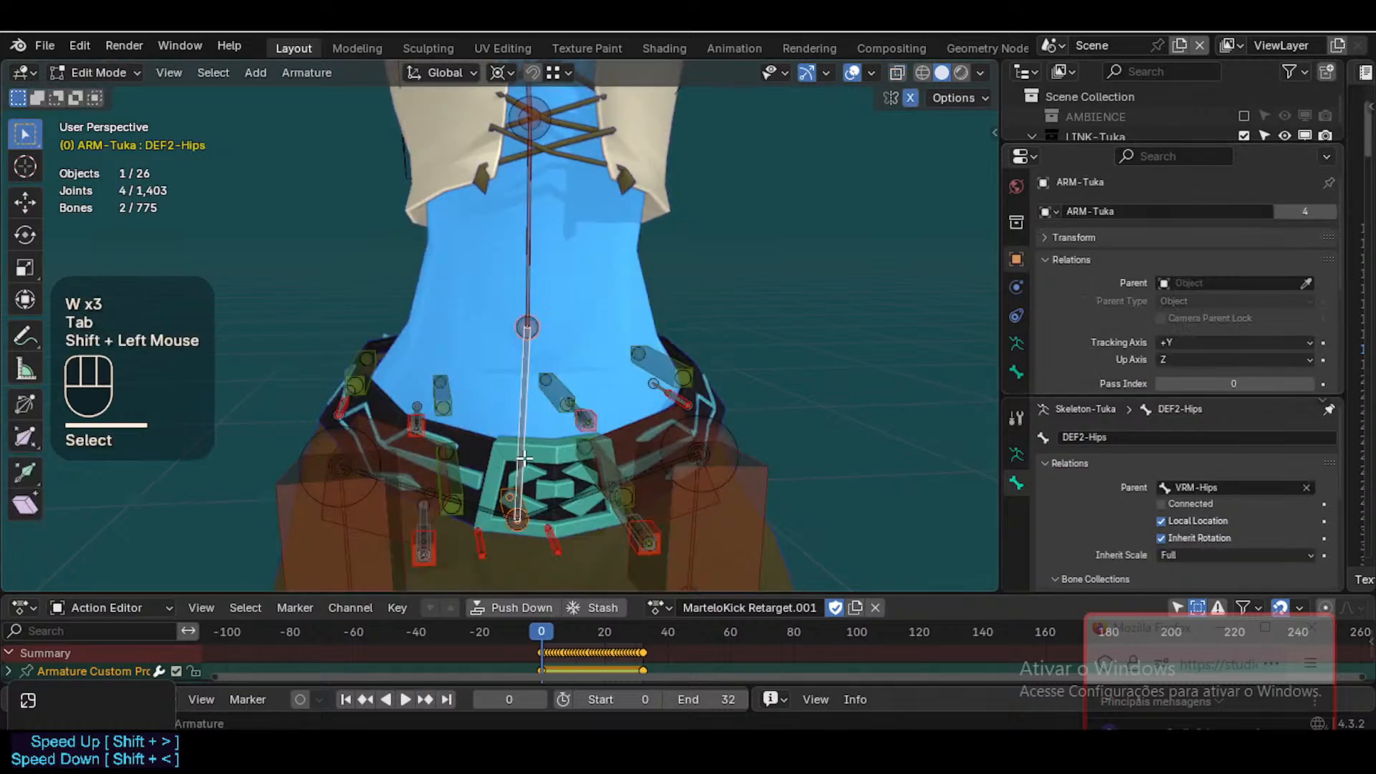
key("ctrl+p")
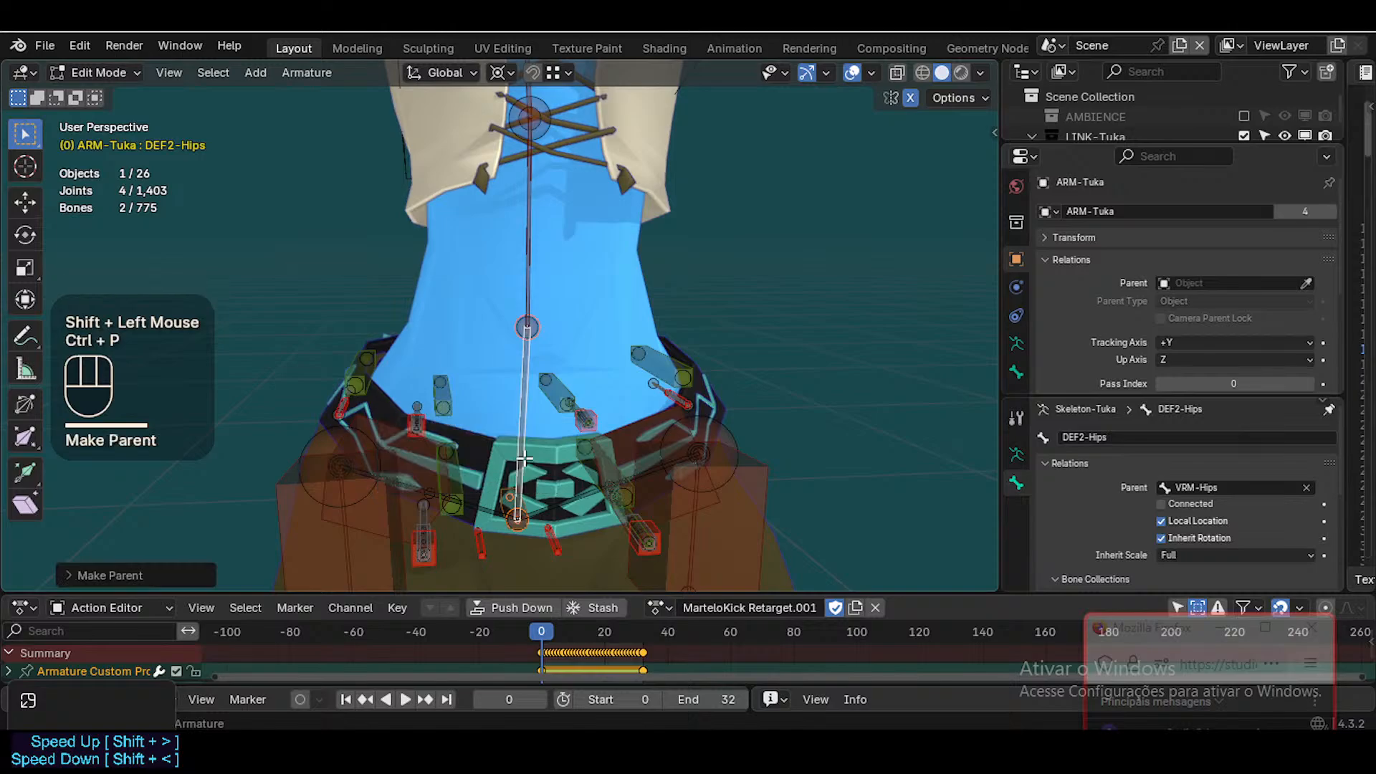
key("Tab")
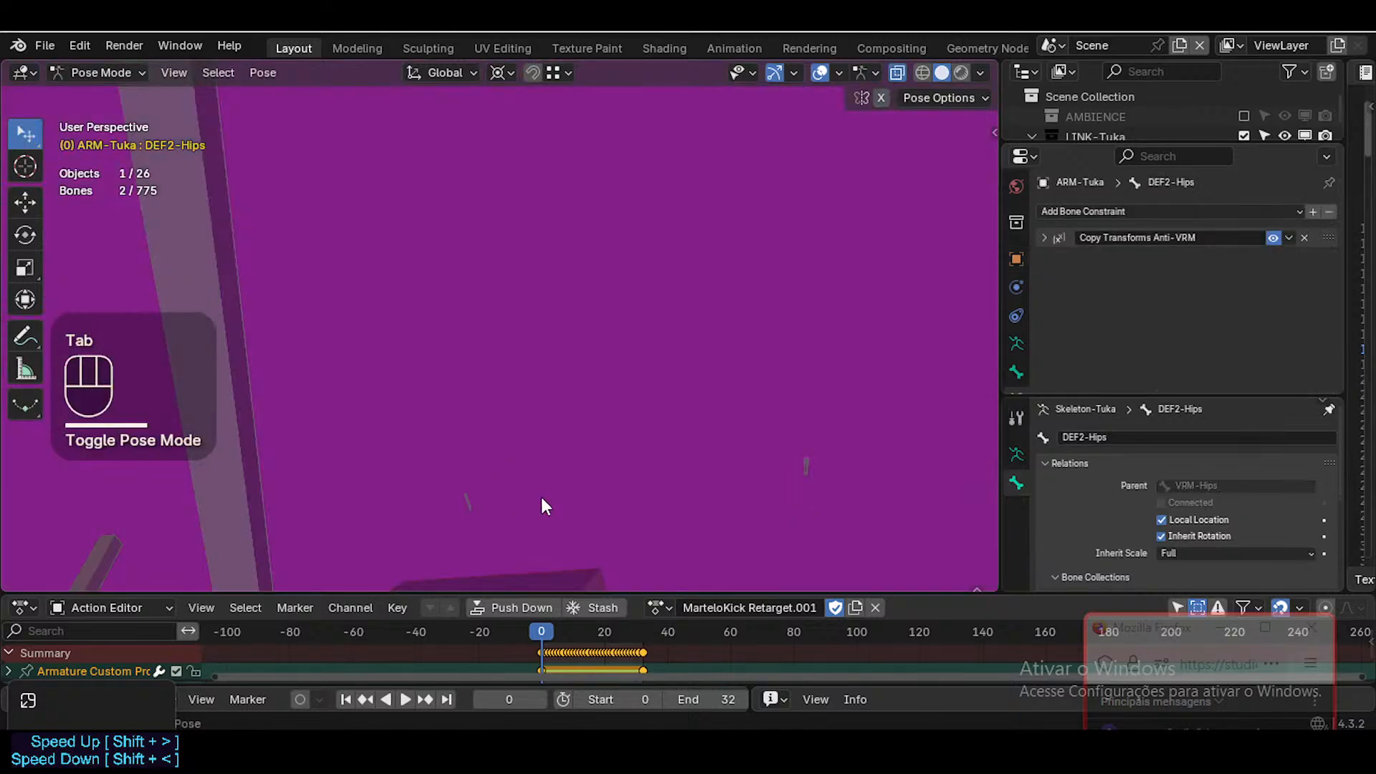
scroll(540, 496, "down", 9)
scroll(547, 436, "down", 2)
key("shift+grave")
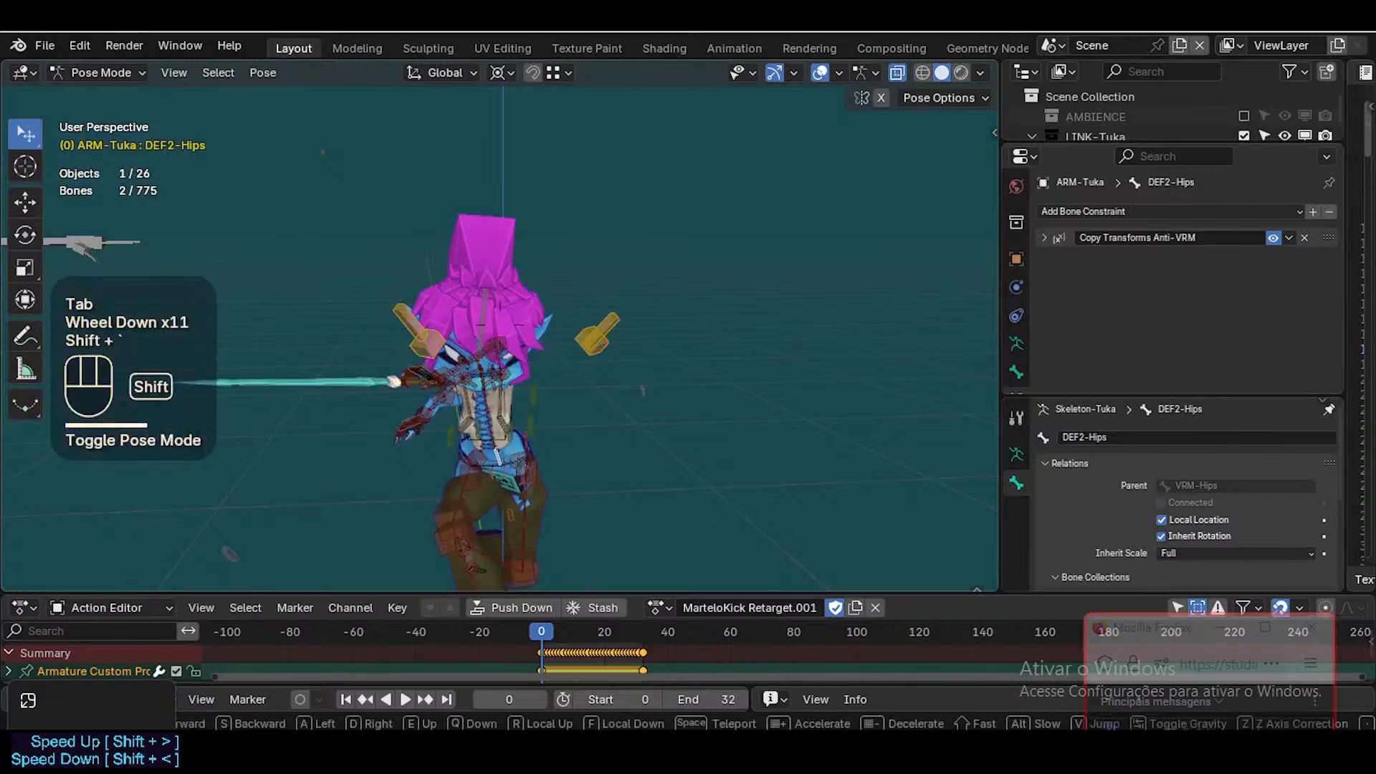
Play the MarteloKick Retarget.001 action to examine the hip and crotch deformation up close, and return to frame 0
key("w")
key("q")
key("q")
left_click(540, 463)
key("space")
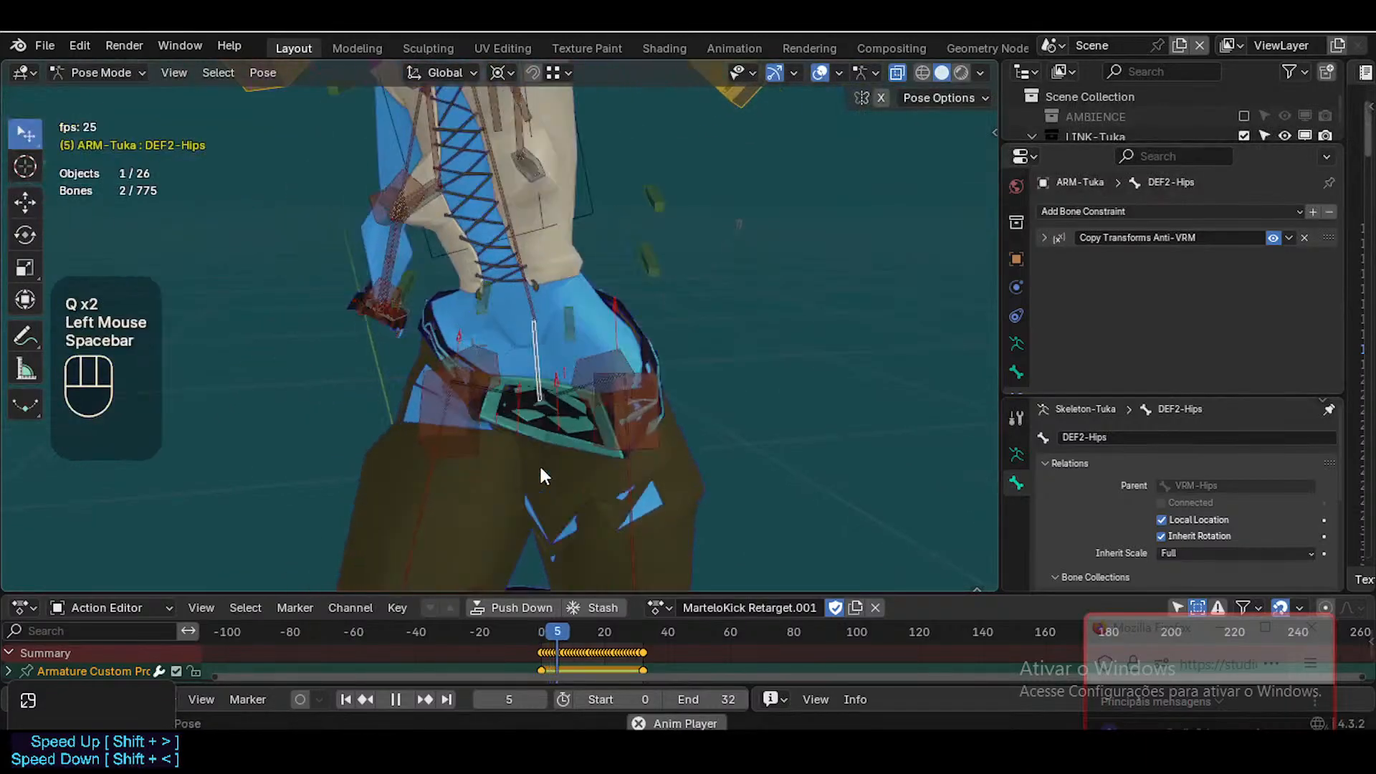
key("space")
mouse_move(569, 635)
left_mouse_down()
mouse_move(542, 638)
mouse_move(564, 635)
mouse_move(554, 628)
left_mouse_up()
Unlink the MarteloKick Retarget.001 action from ARM-Tuka and clear the pose transforms on the soloed bones
key("a")
key("alt+q")
key("alt+q")
key("alt+q")
left_click(875, 608)
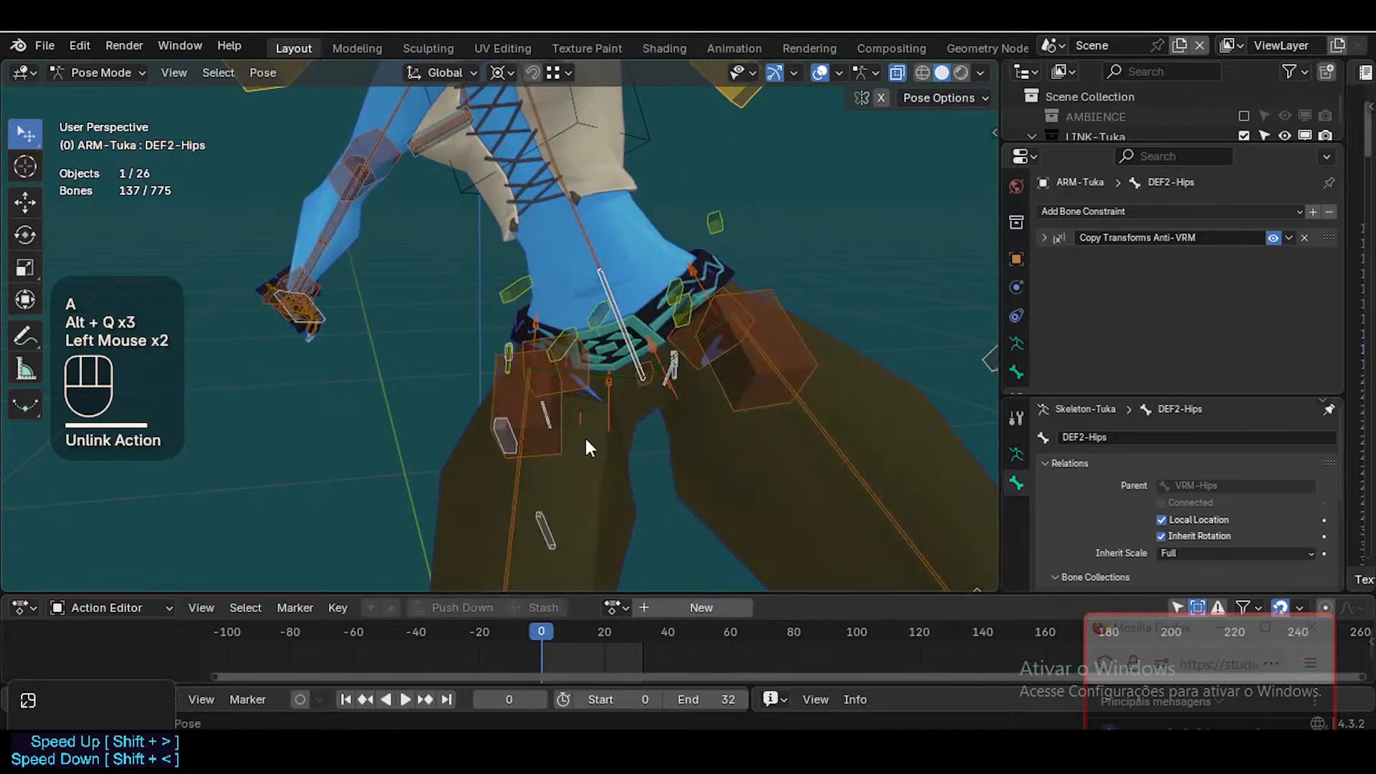
key("a")
key("alt+q")
key("alt+q")
key("alt+q")
left_click(603, 458)
scroll(605, 461, "down", 2)
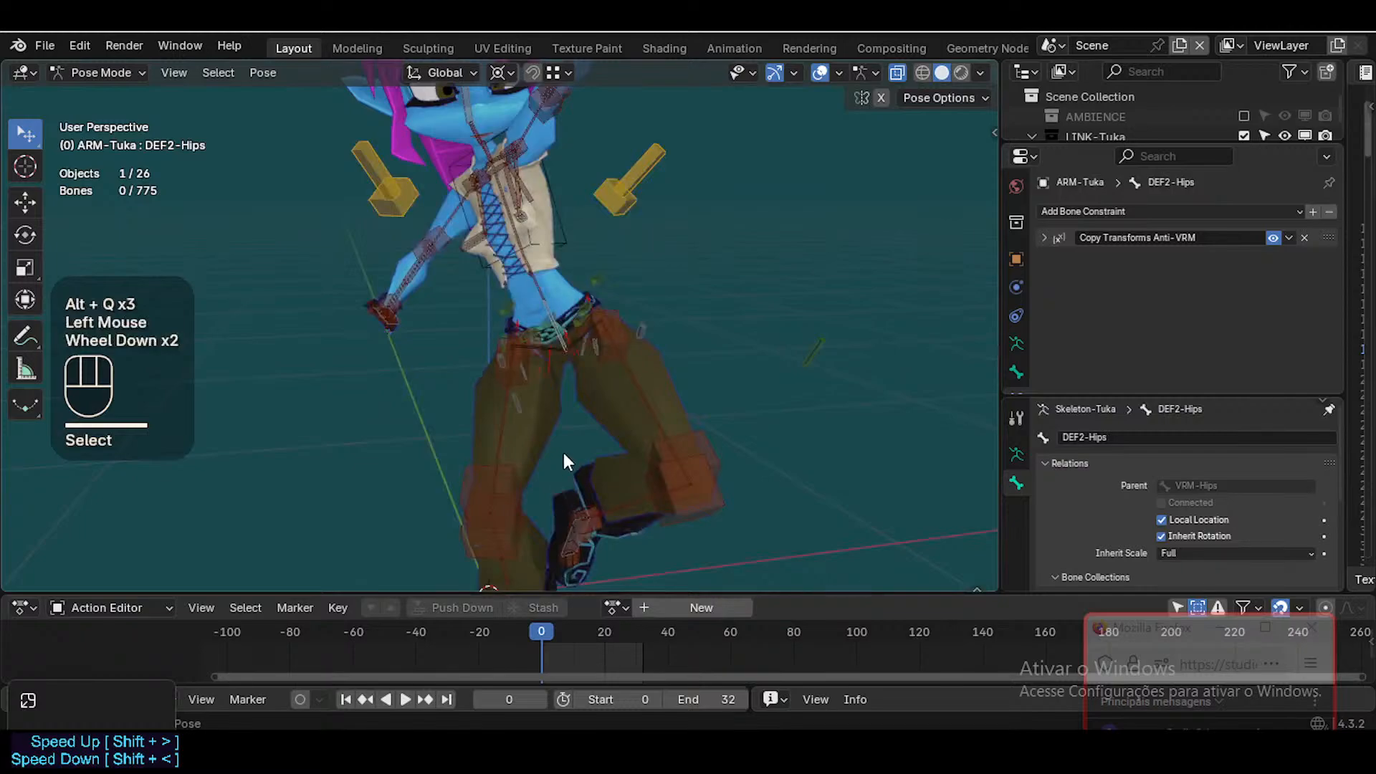
Un-solo all bone collections, reveal hidden bones and clear the pose transforms of every bone in ARM-Tuka
key("a")
key("alt+q")
key("q")
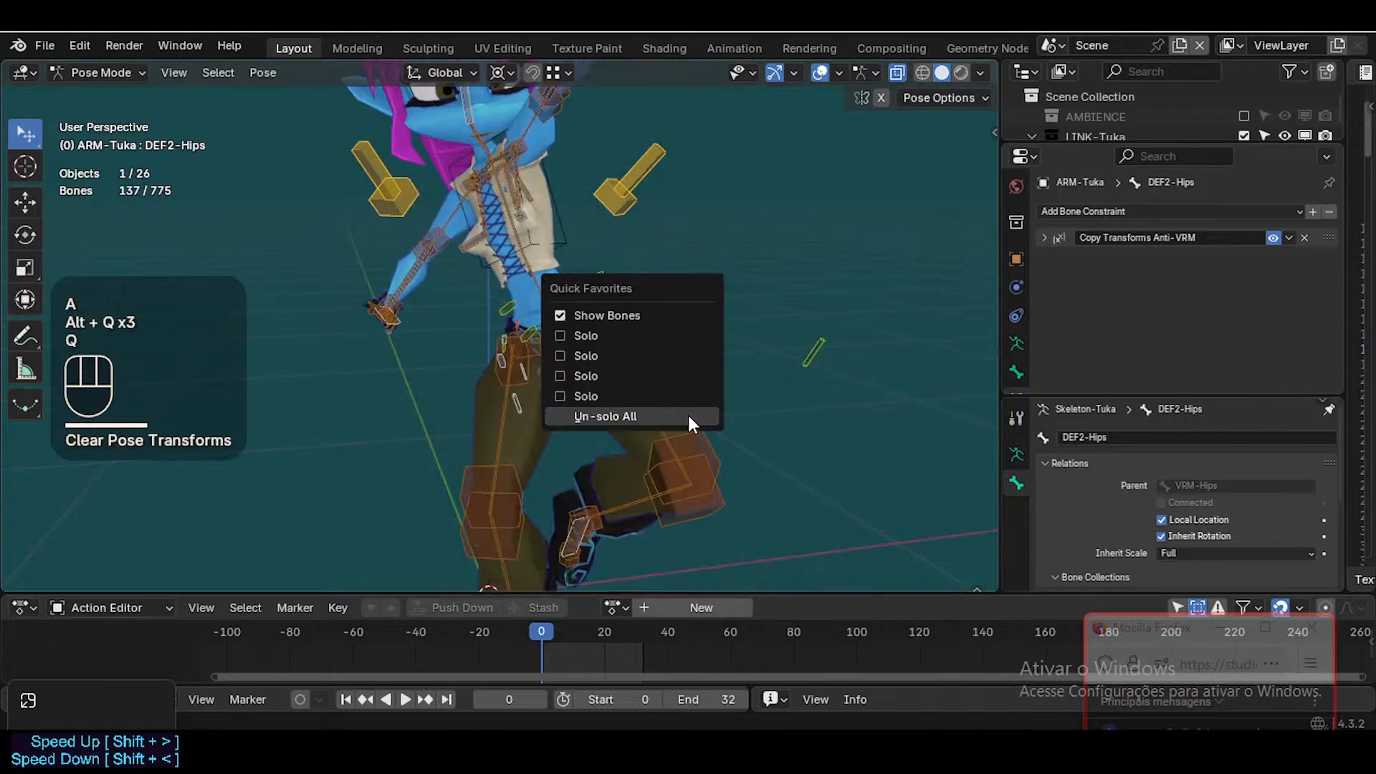
left_click(689, 415)
key("a")
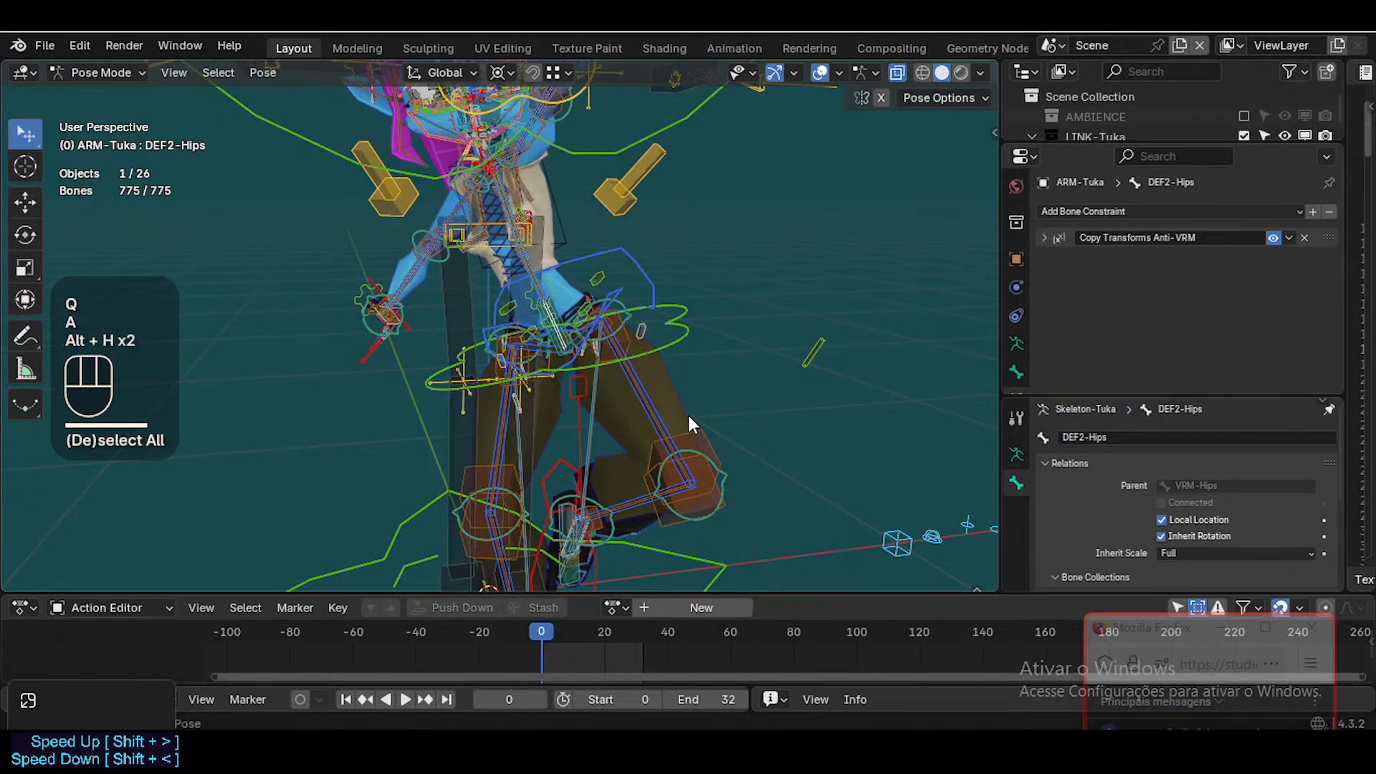
key("alt+q")
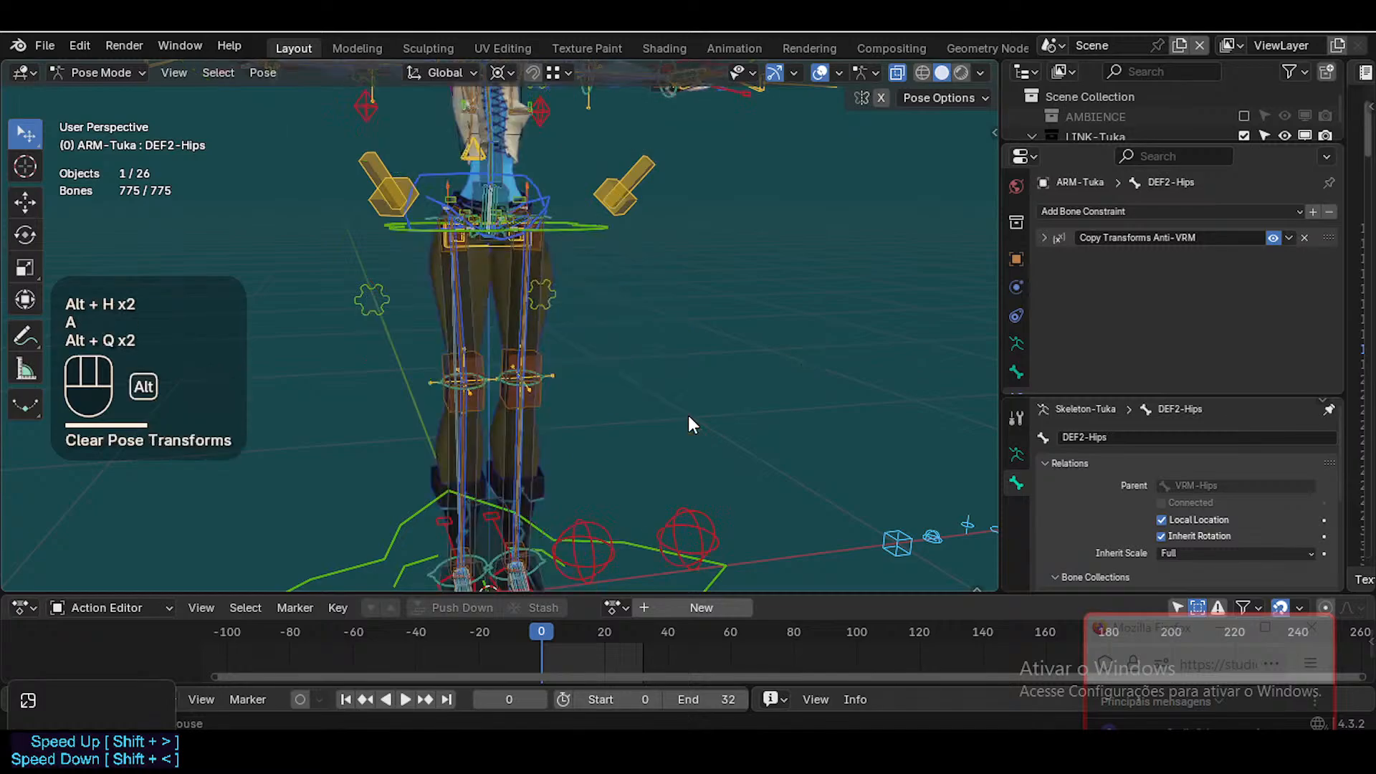
Deselect all bones and solo the D0-Skeleton and H0-Helper bone collections
key("shift+grave")
key("w")
left_click(635, 399)
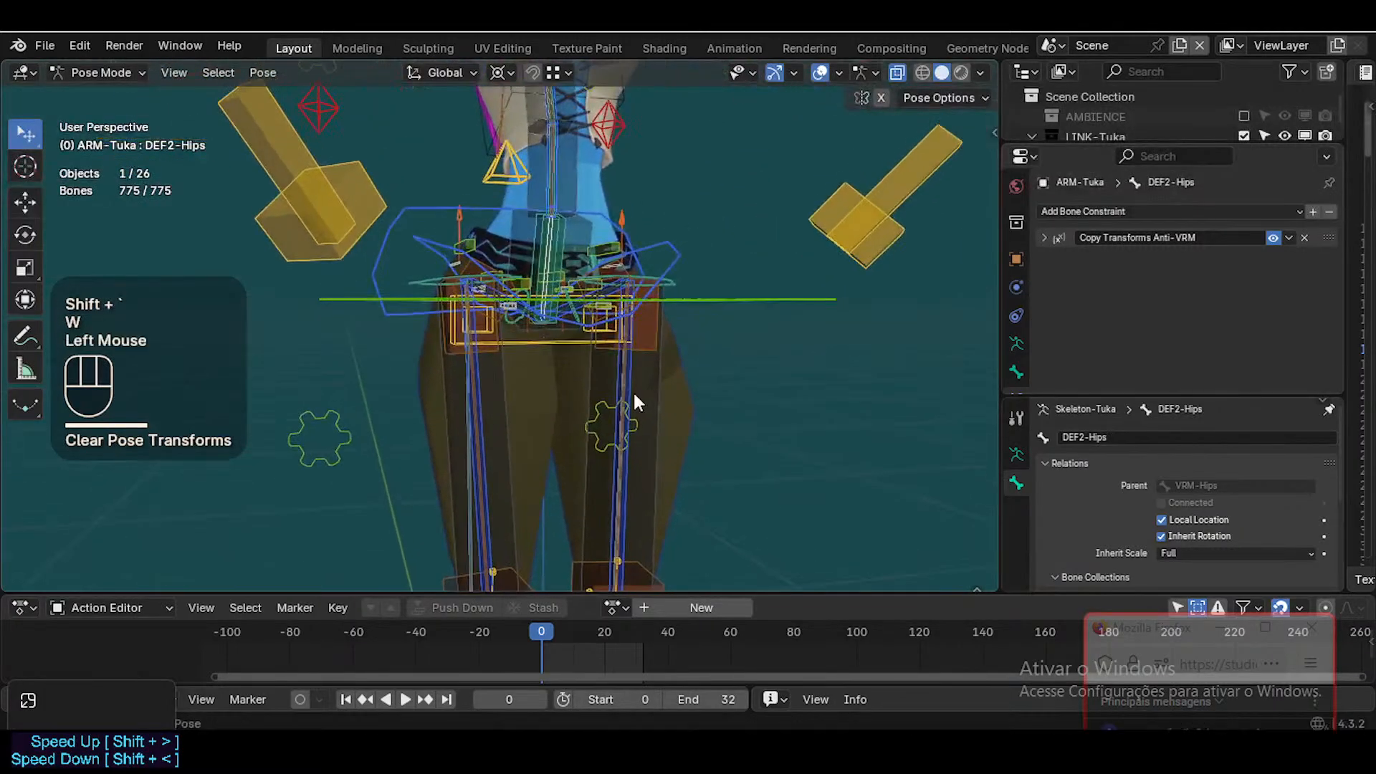
key("shift+grave")
left_click(634, 393)
key("alt+a")
key("n")
scroll(780, 281, "down", 3)
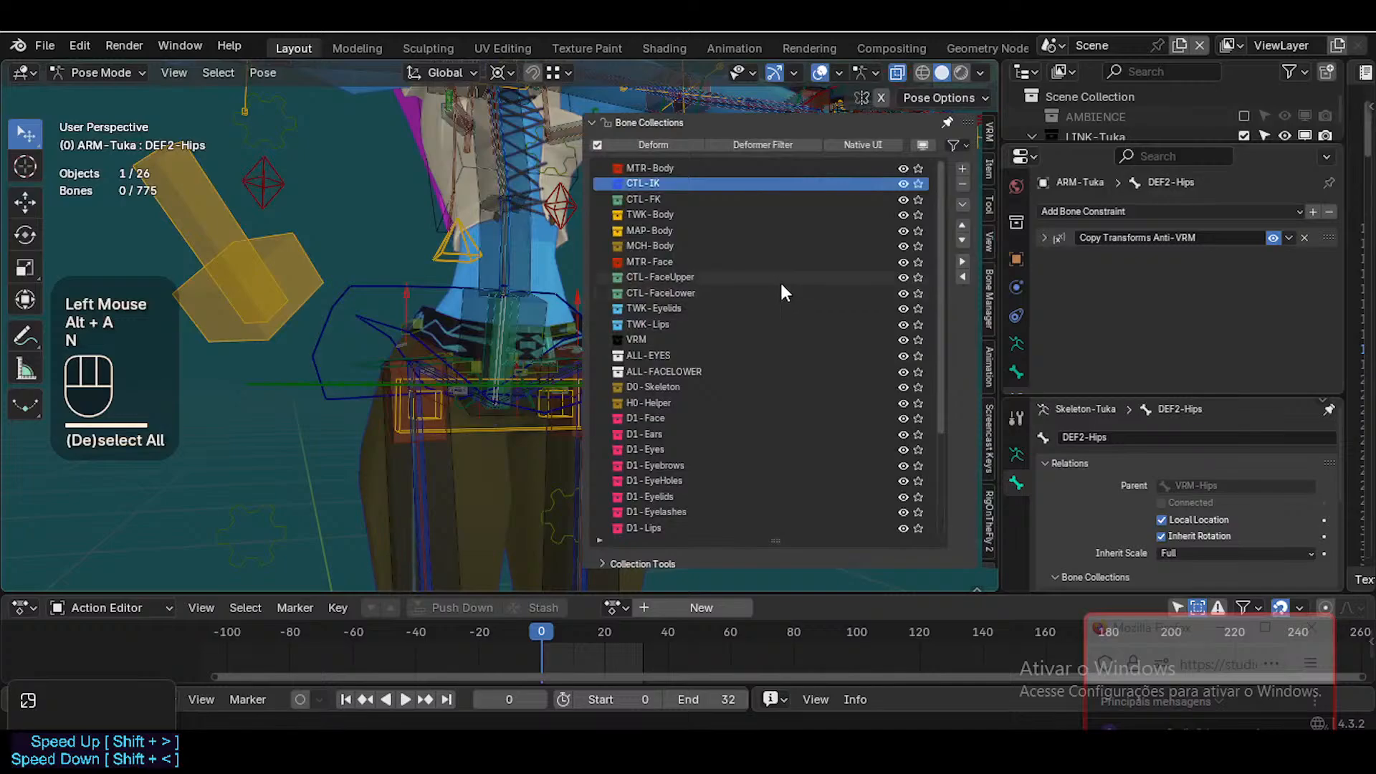
left_click(919, 340)
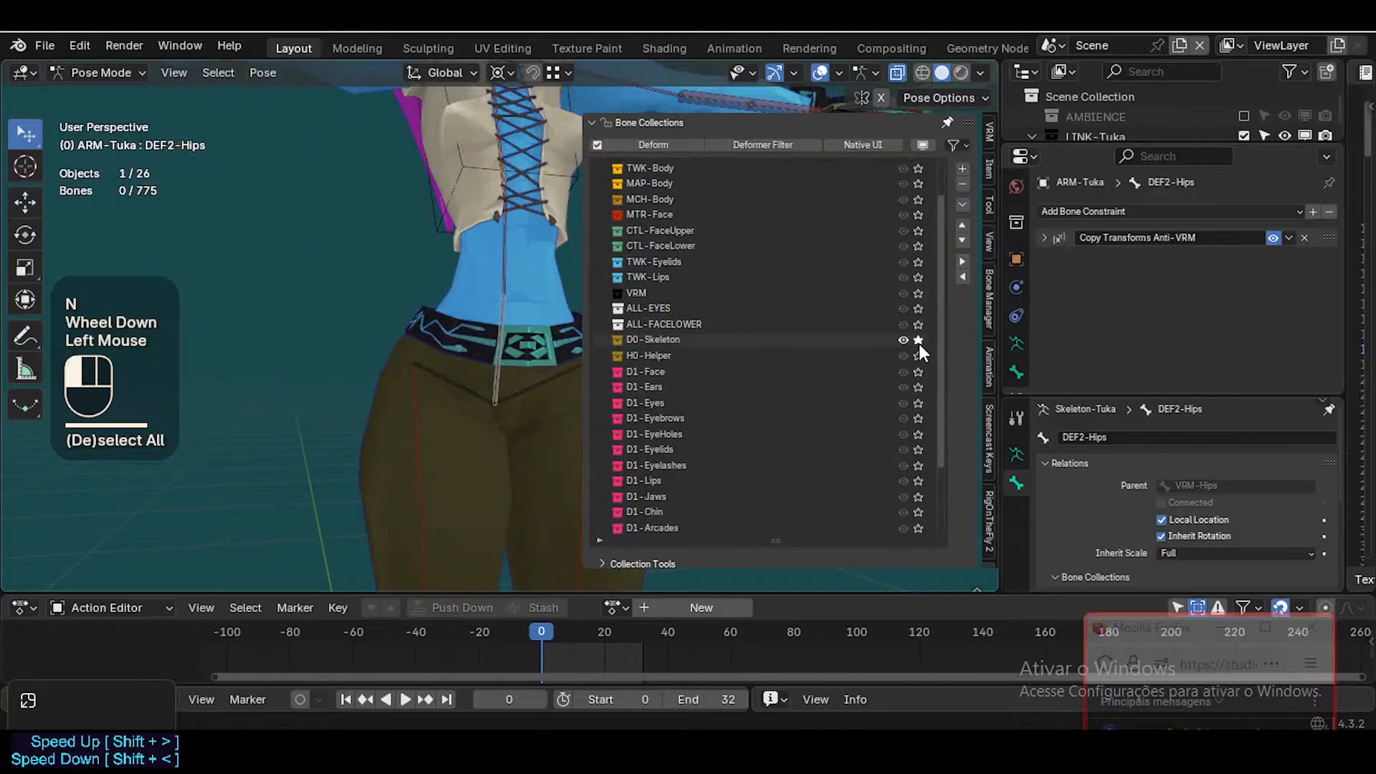
left_click(918, 356)
key("n")
Add a Copy Transforms constraint to HLP2-Crotch that targets the HLP3-PelvisThigh.L bone
scroll(563, 431, "up", 2)
left_click(523, 445)
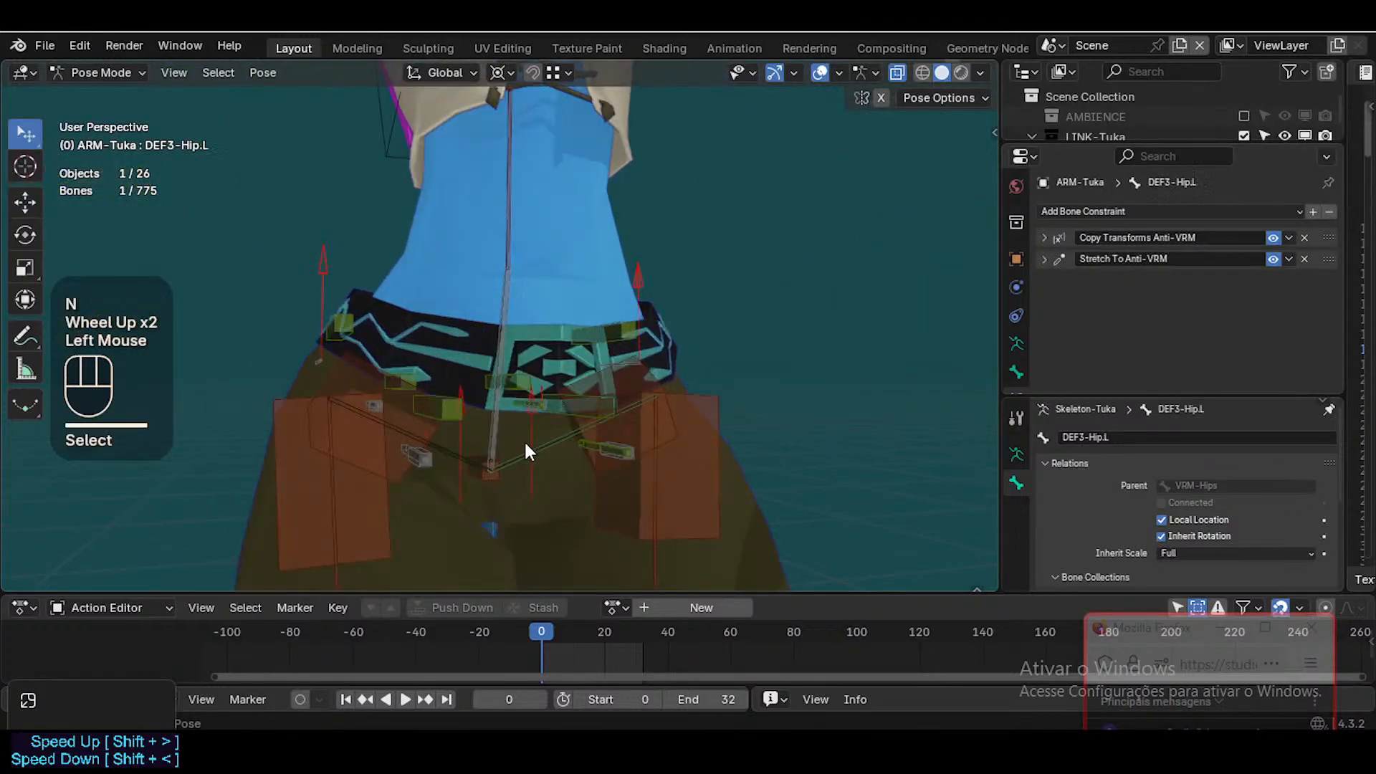
left_click(501, 454)
scroll(503, 455, "up", 1)
left_click(498, 478)
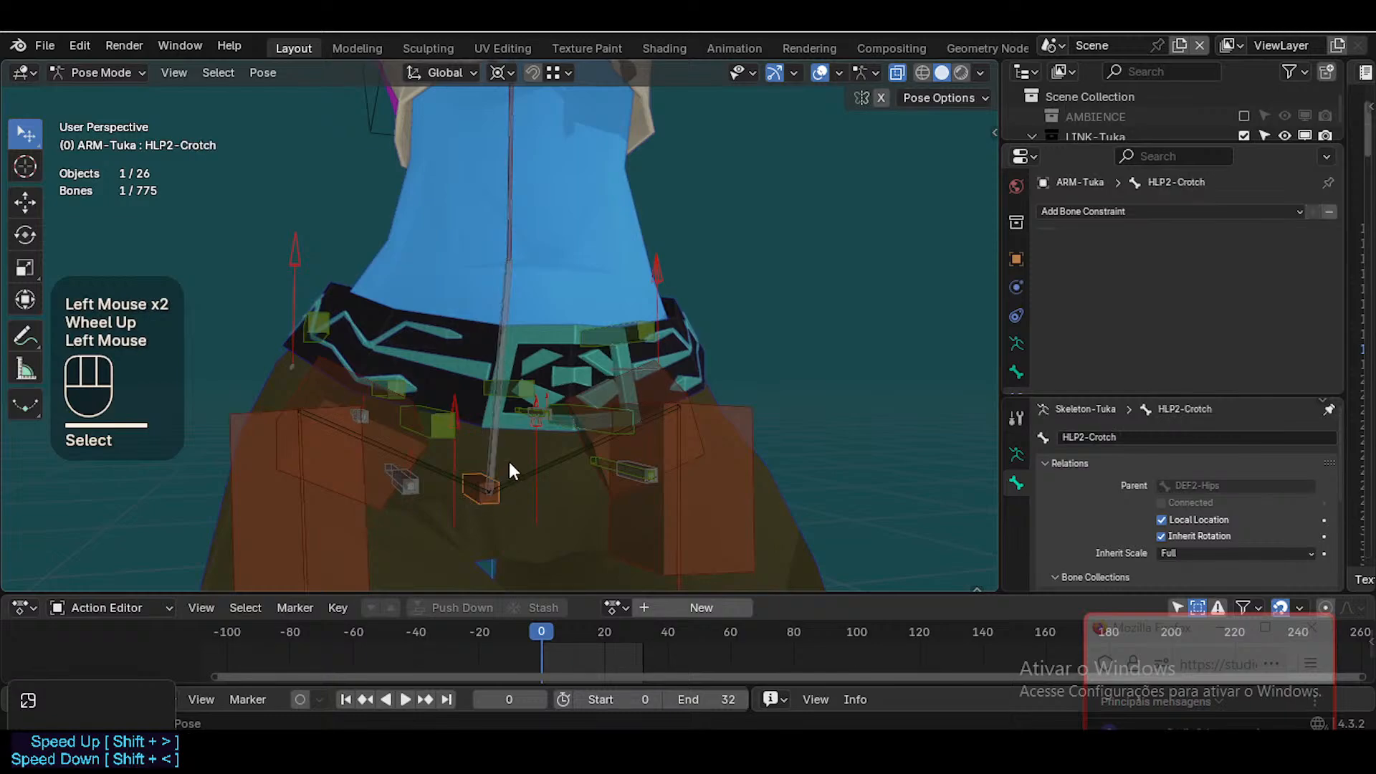
key("shift+grave")
key("s")
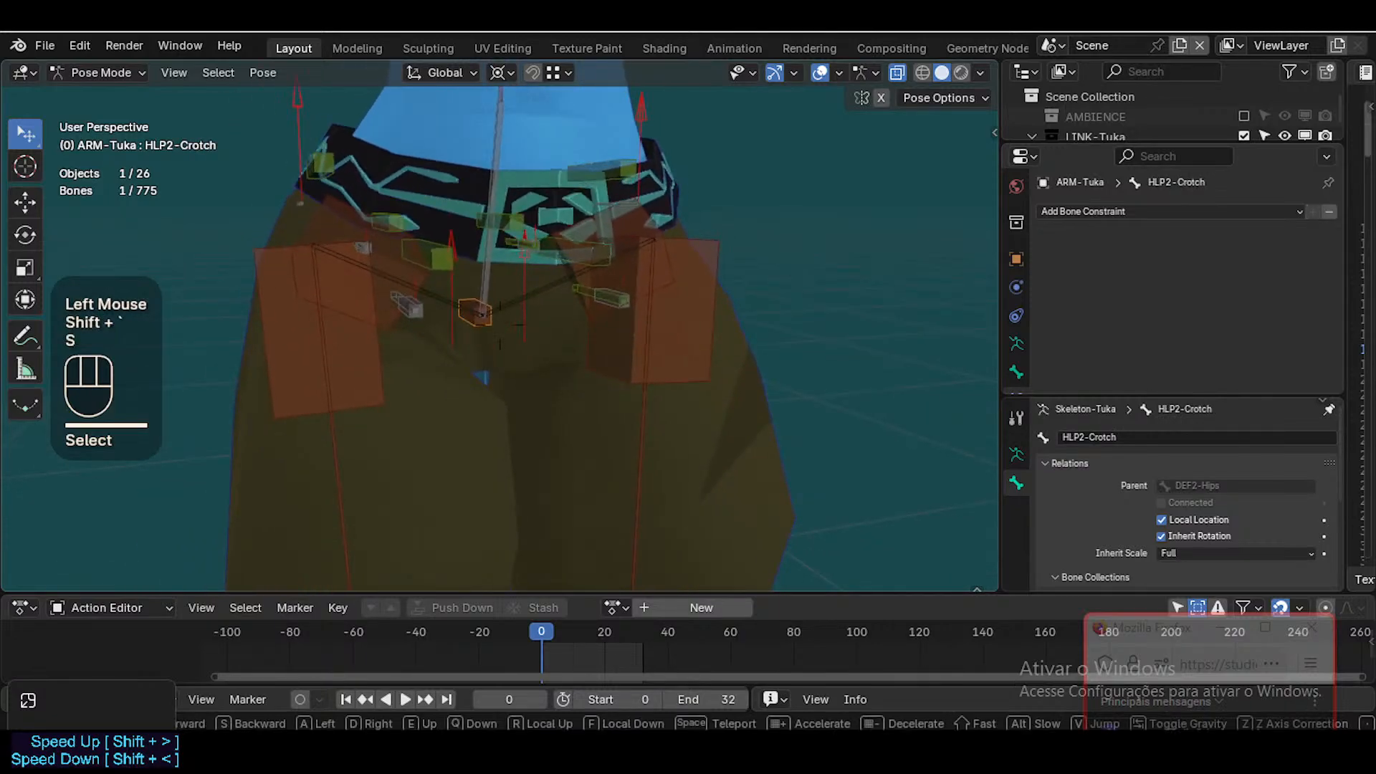
left_click(661, 463)
left_click(687, 369)
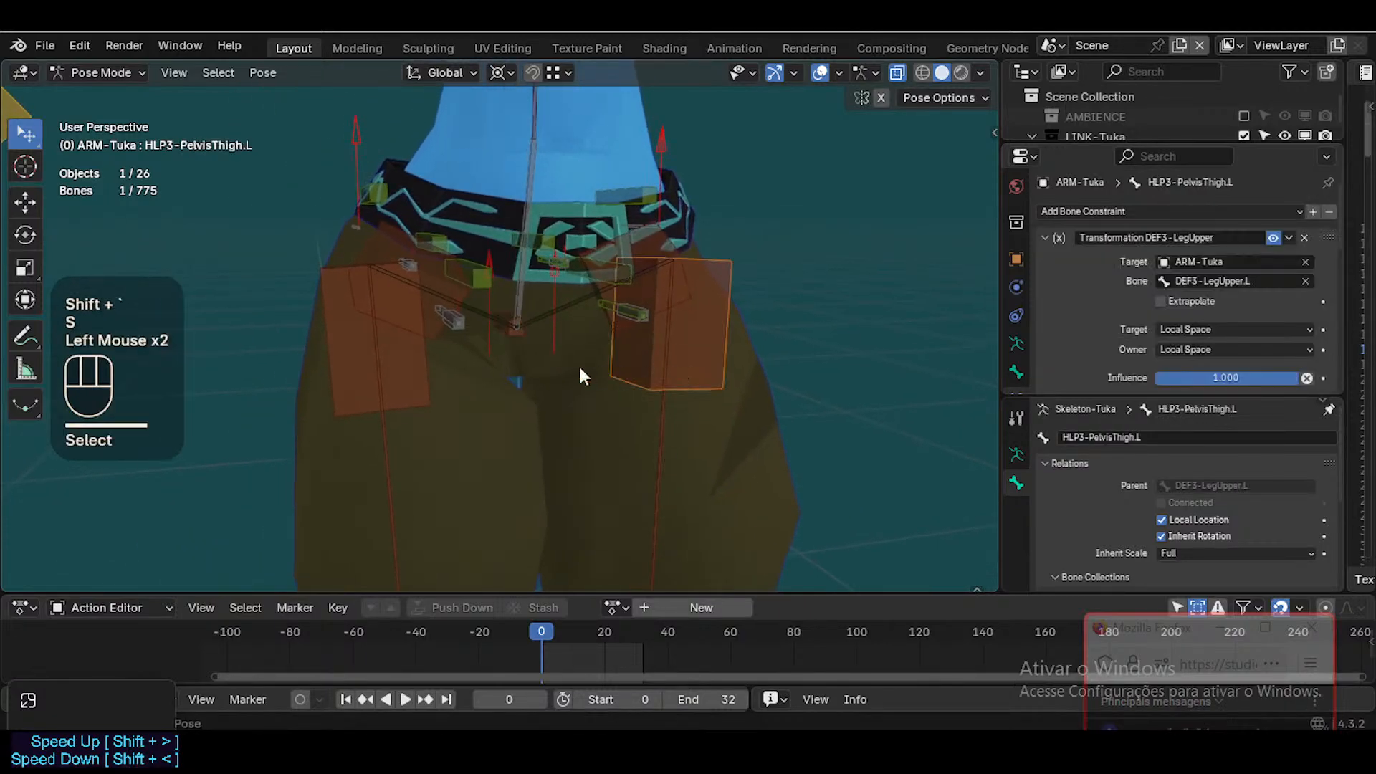
left_click(508, 337, "shift")
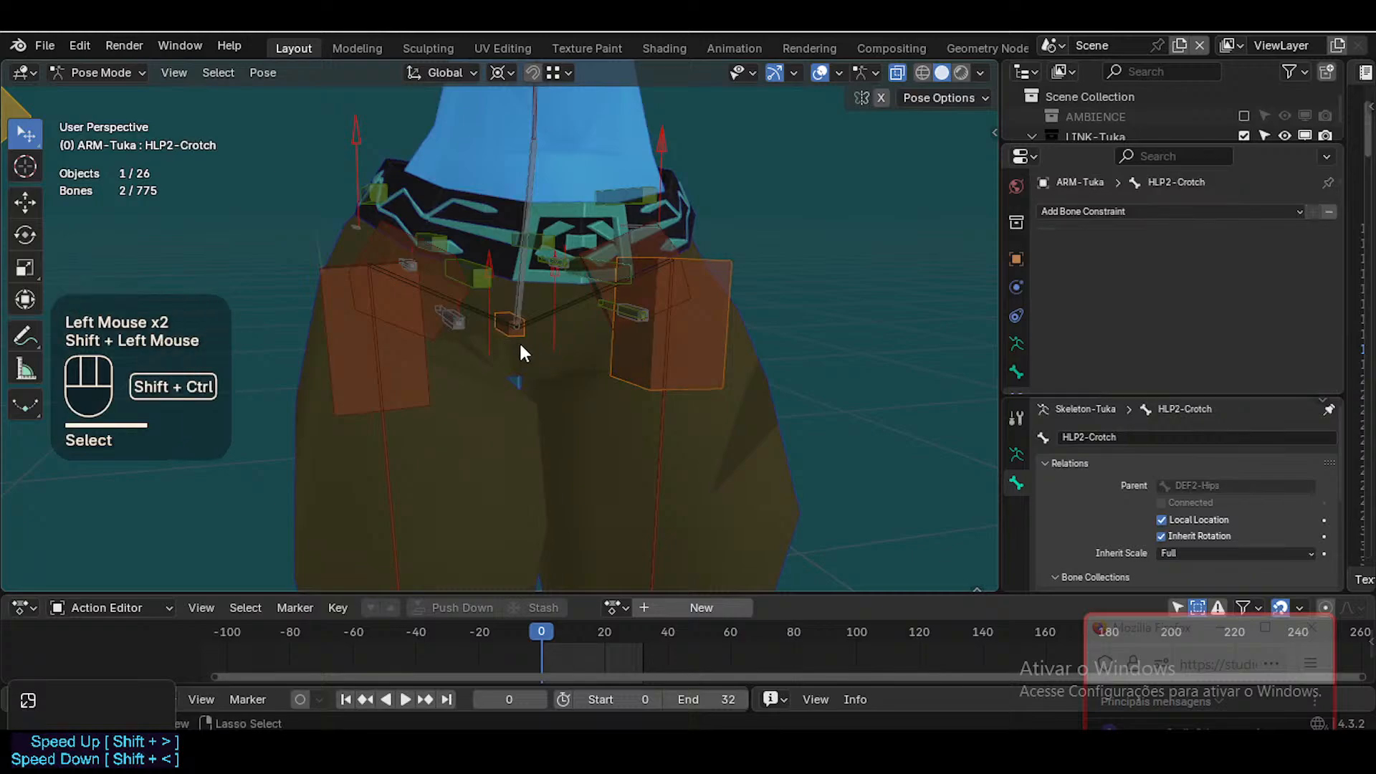
key("ctrl+shift+c")
key("Escape")
key("ctrl+shift+c")
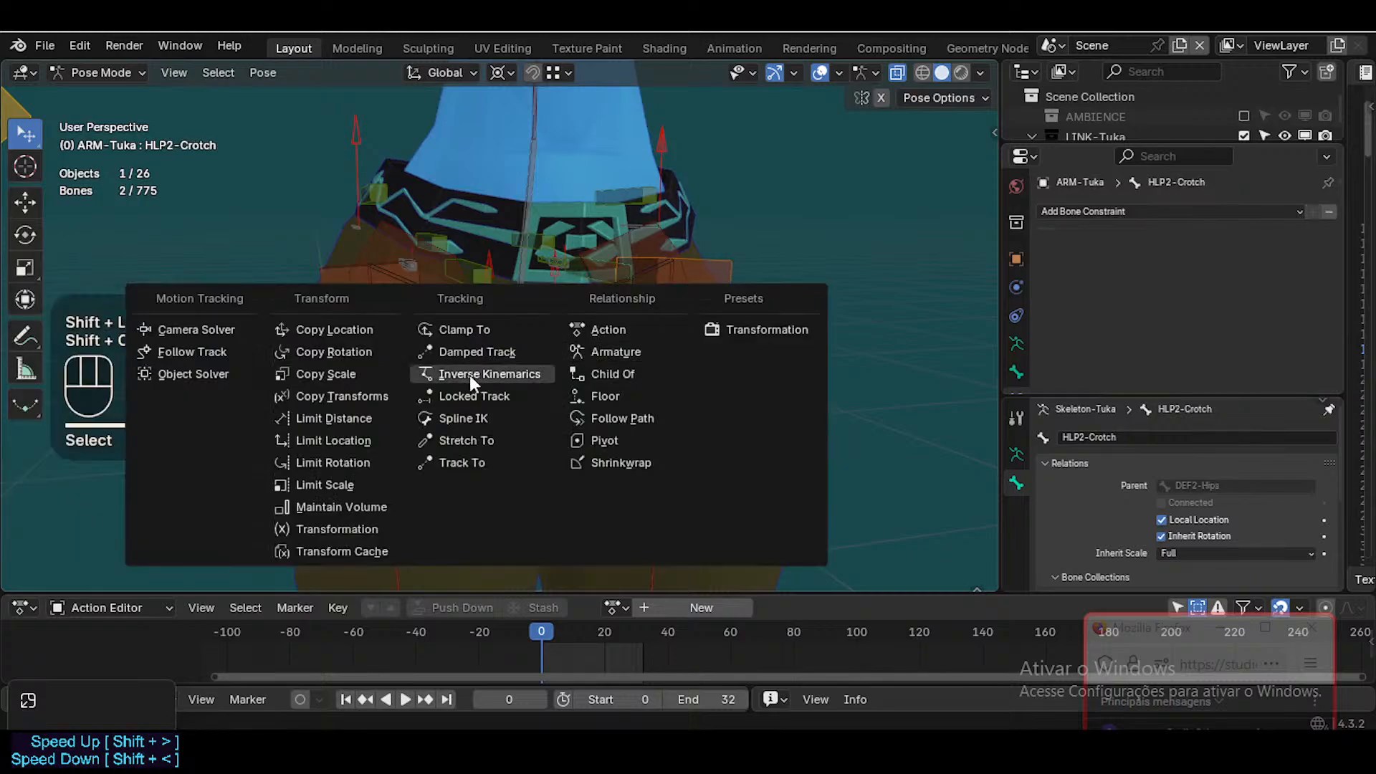
left_click(316, 398)
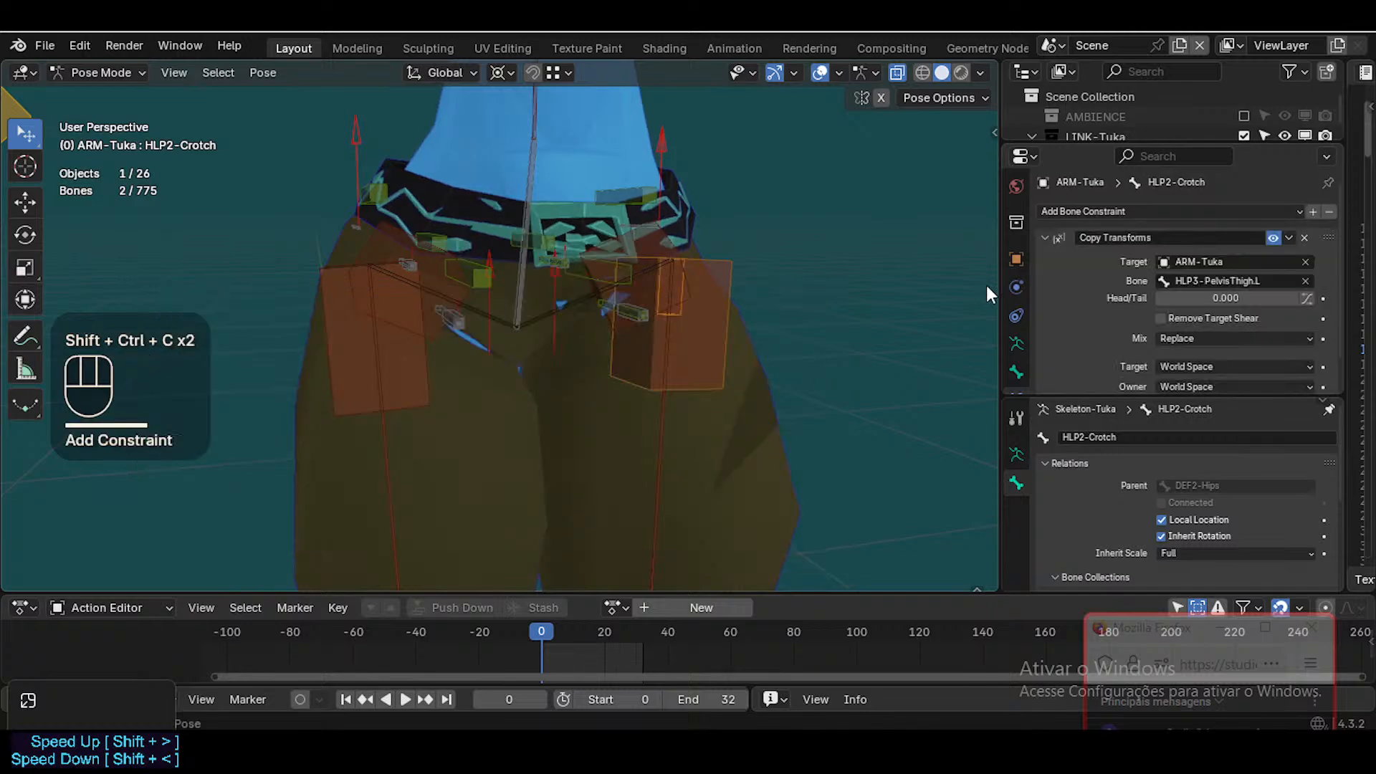
Set HLP2-Crotch's Copy Transforms to Local Space (Owner Orientation) target, Local Space owner, Before Original (Full) mix and 0.2 influence
scroll(1223, 284, "down", 2)
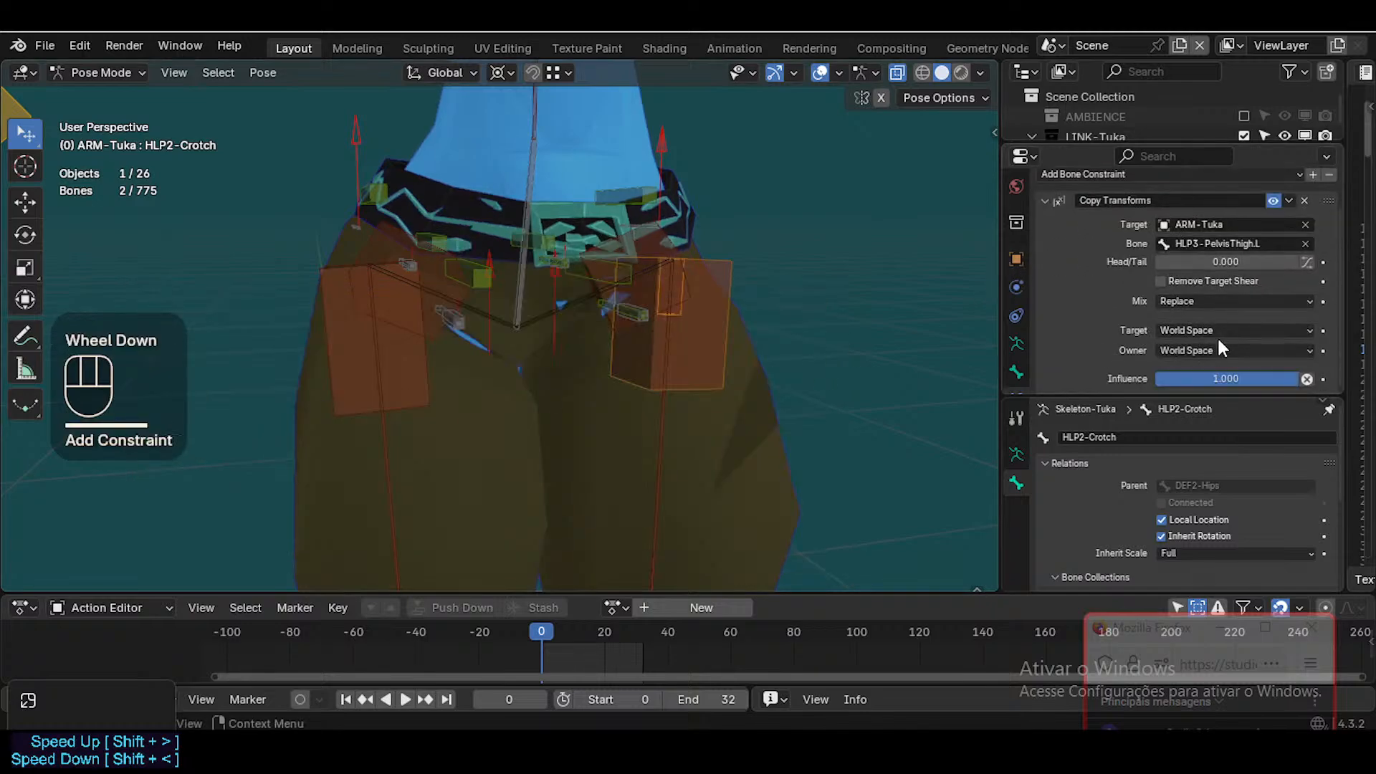
left_click(1185, 330)
left_click(1177, 437)
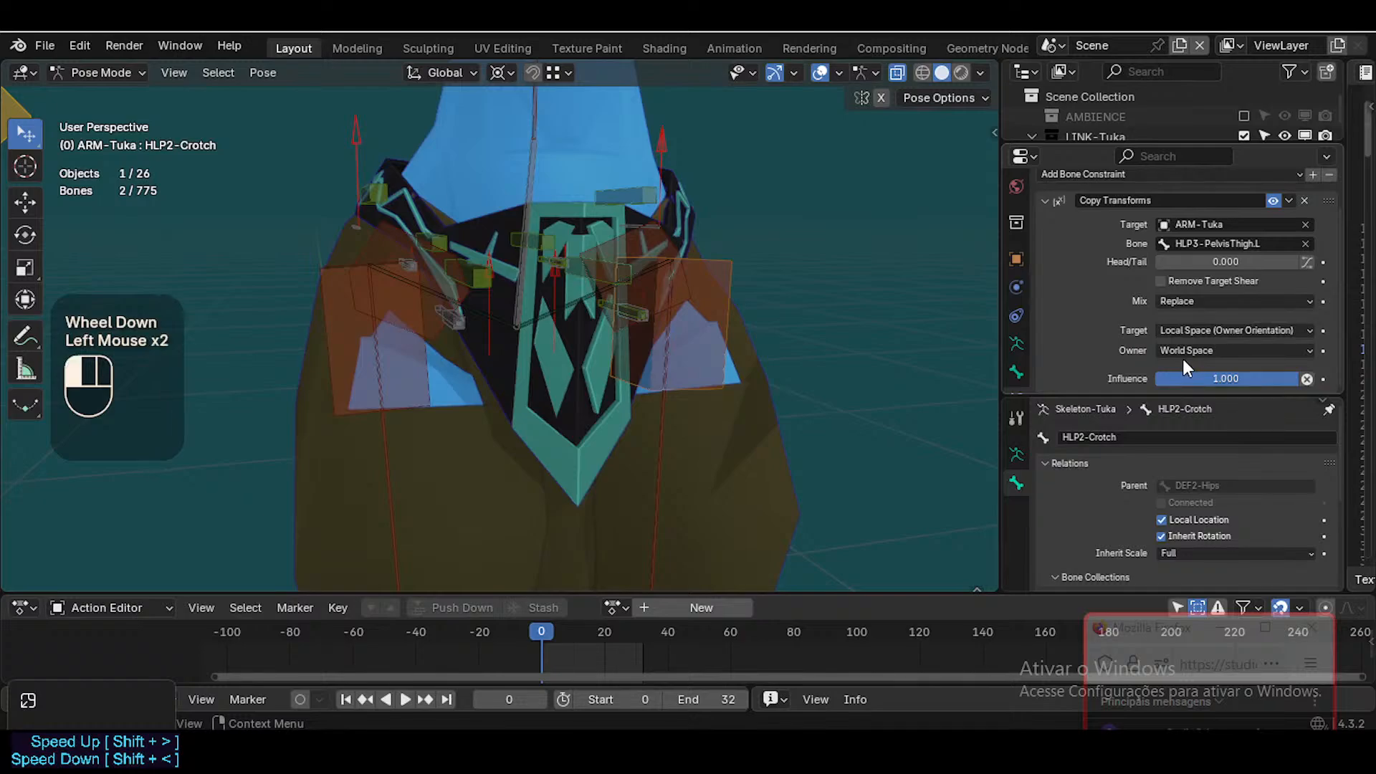
left_click(1185, 350)
left_click(1187, 445)
left_click(1195, 301)
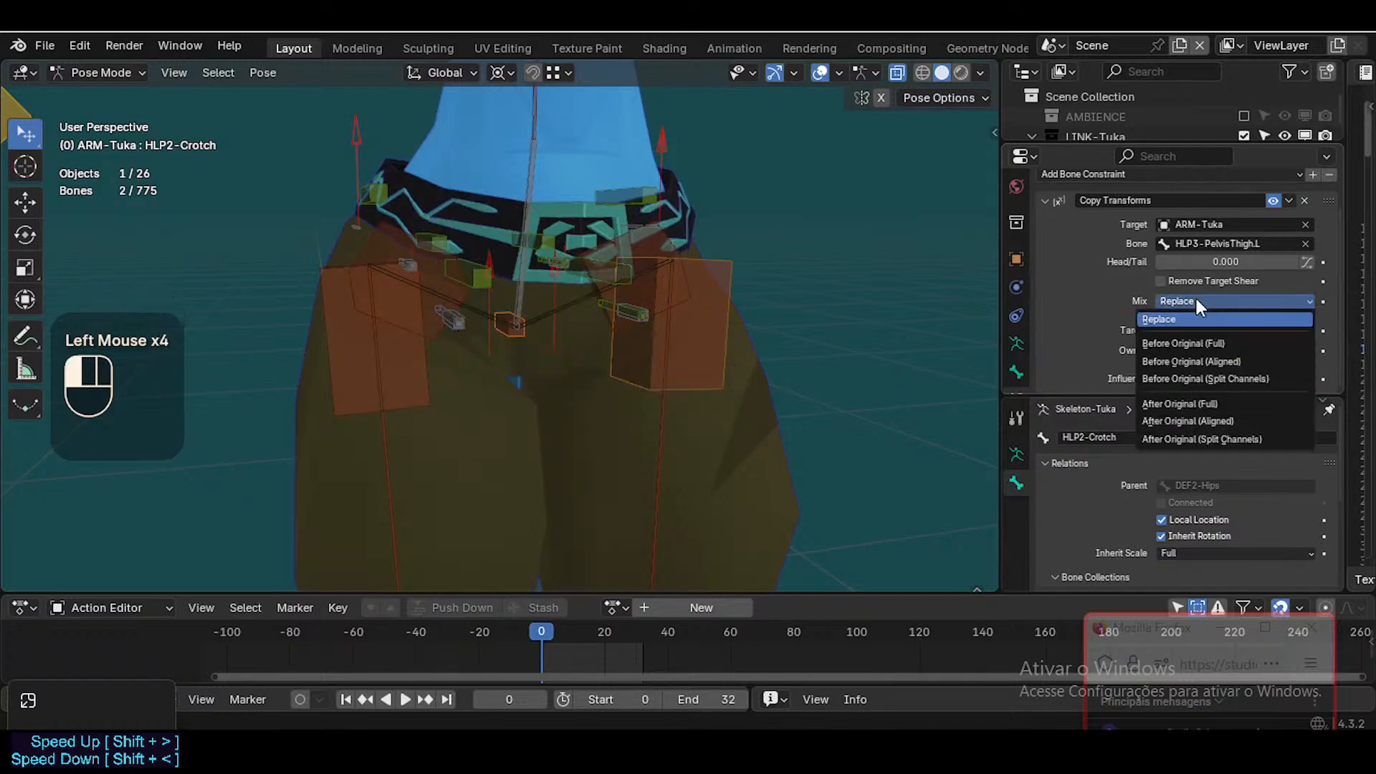
left_click(1193, 337)
scroll(641, 337, "down", 1)
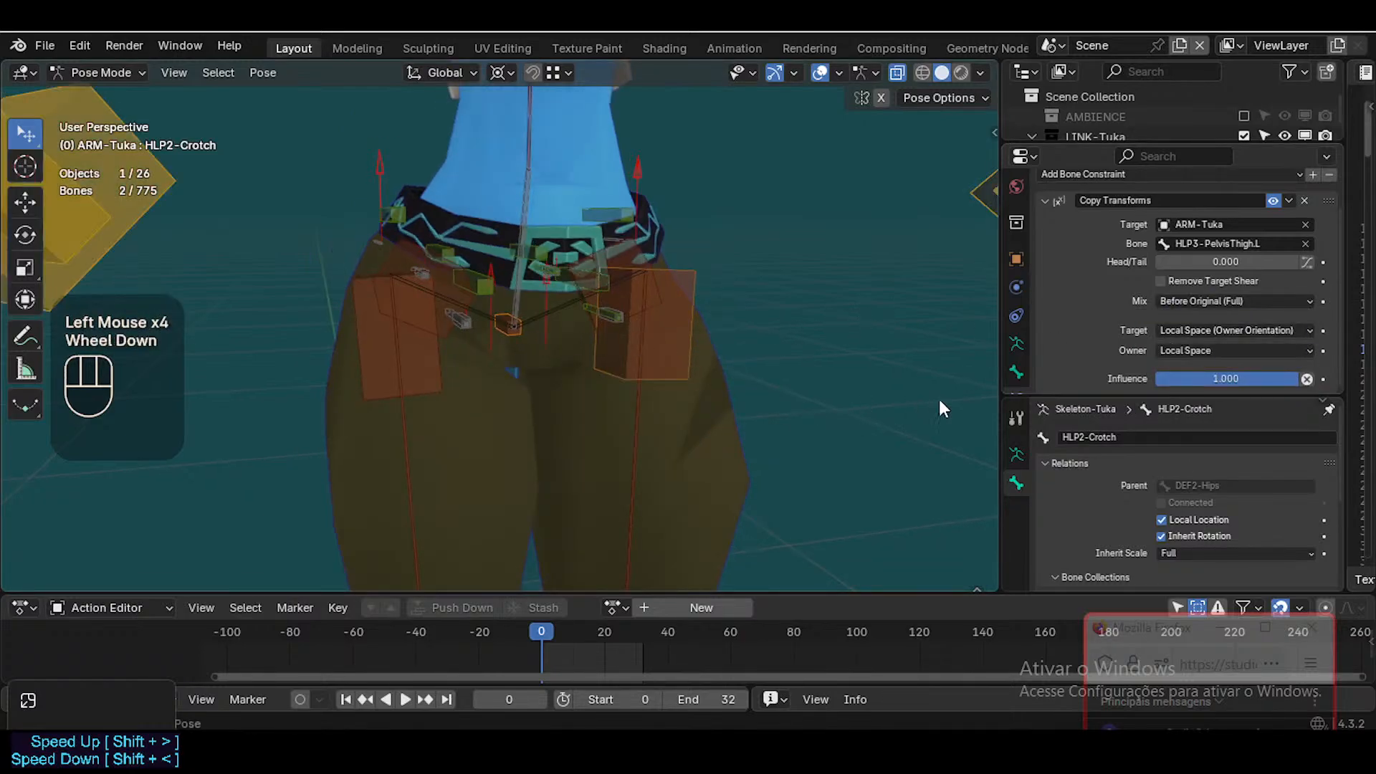
left_click(1229, 380)
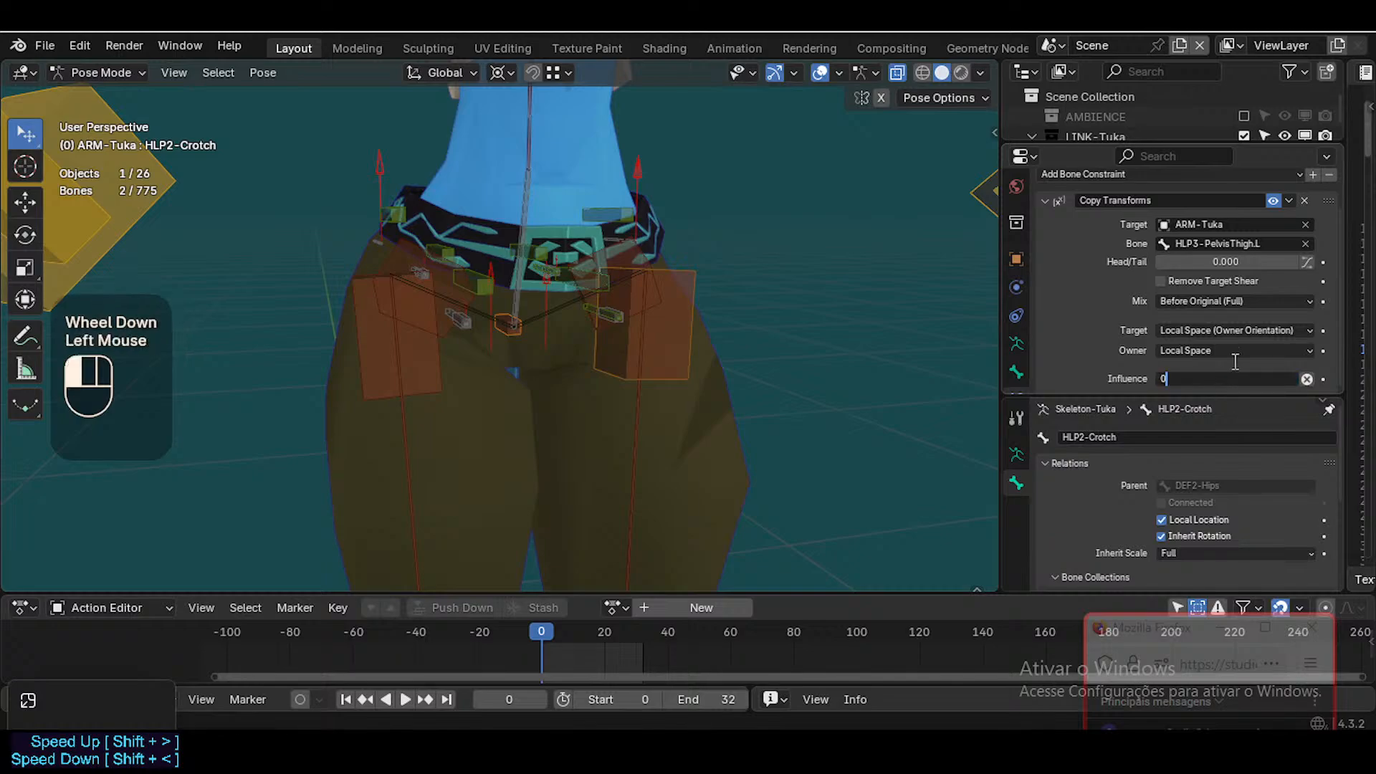
key("Return")
scroll(860, 408, "down", 5)
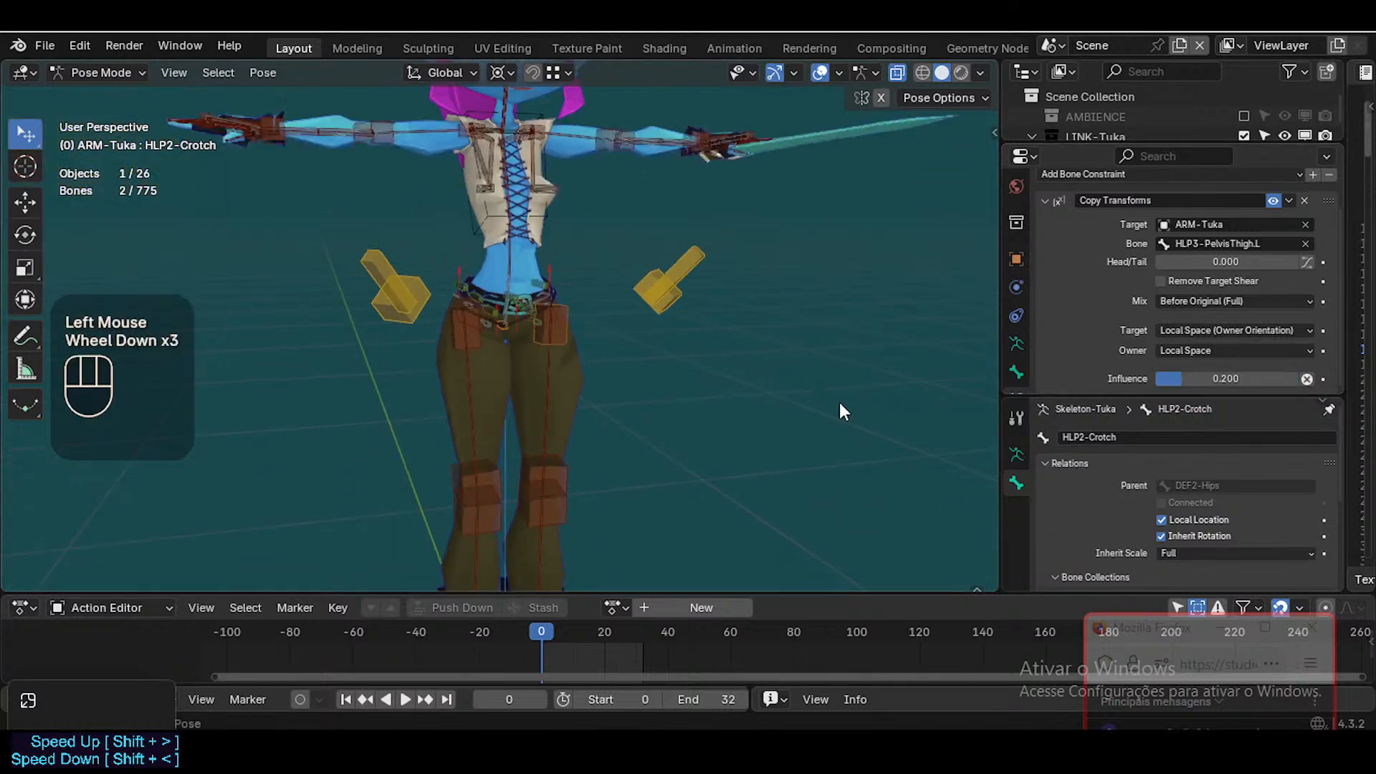
scroll(567, 516, "up", 2)
scroll(538, 543, "down", 1)
key("shift+grave")
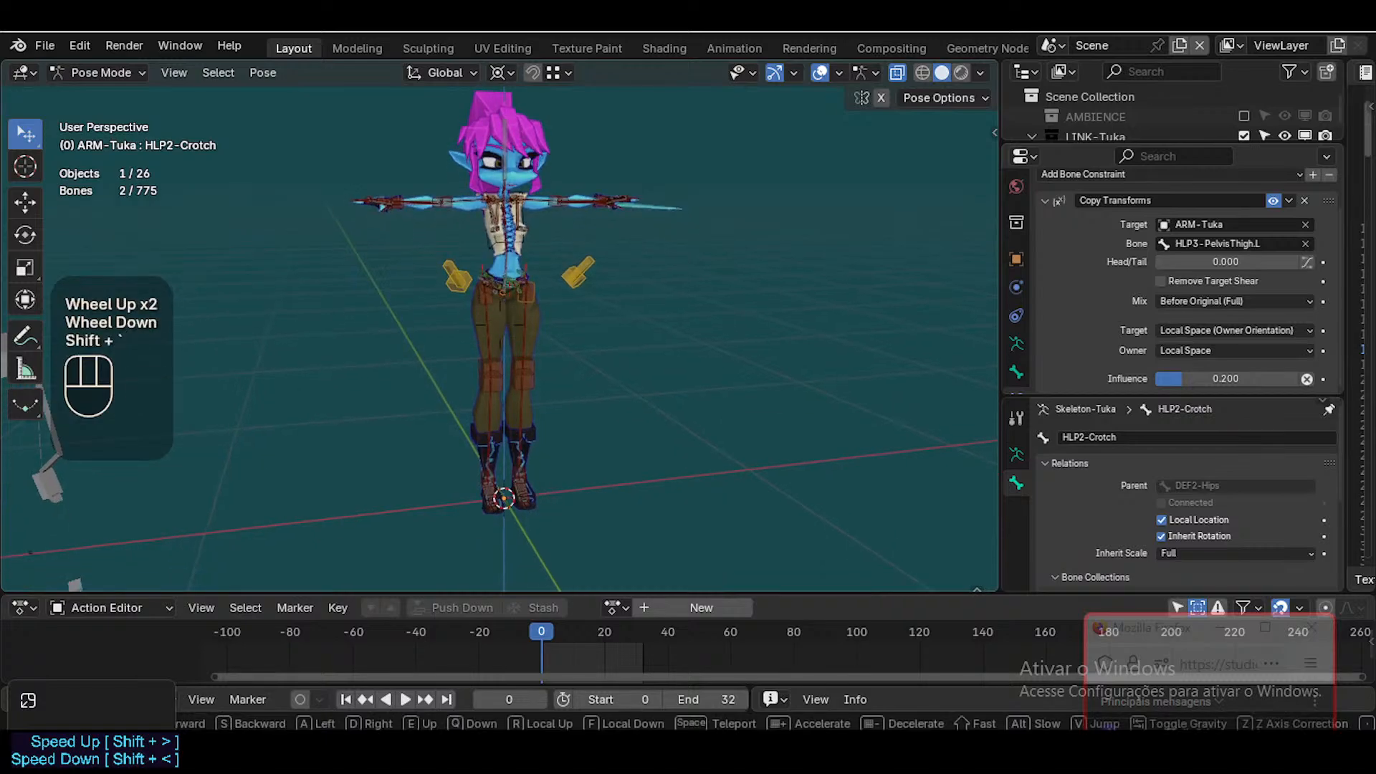
key("w")
key("w")
key("w")
key("s")
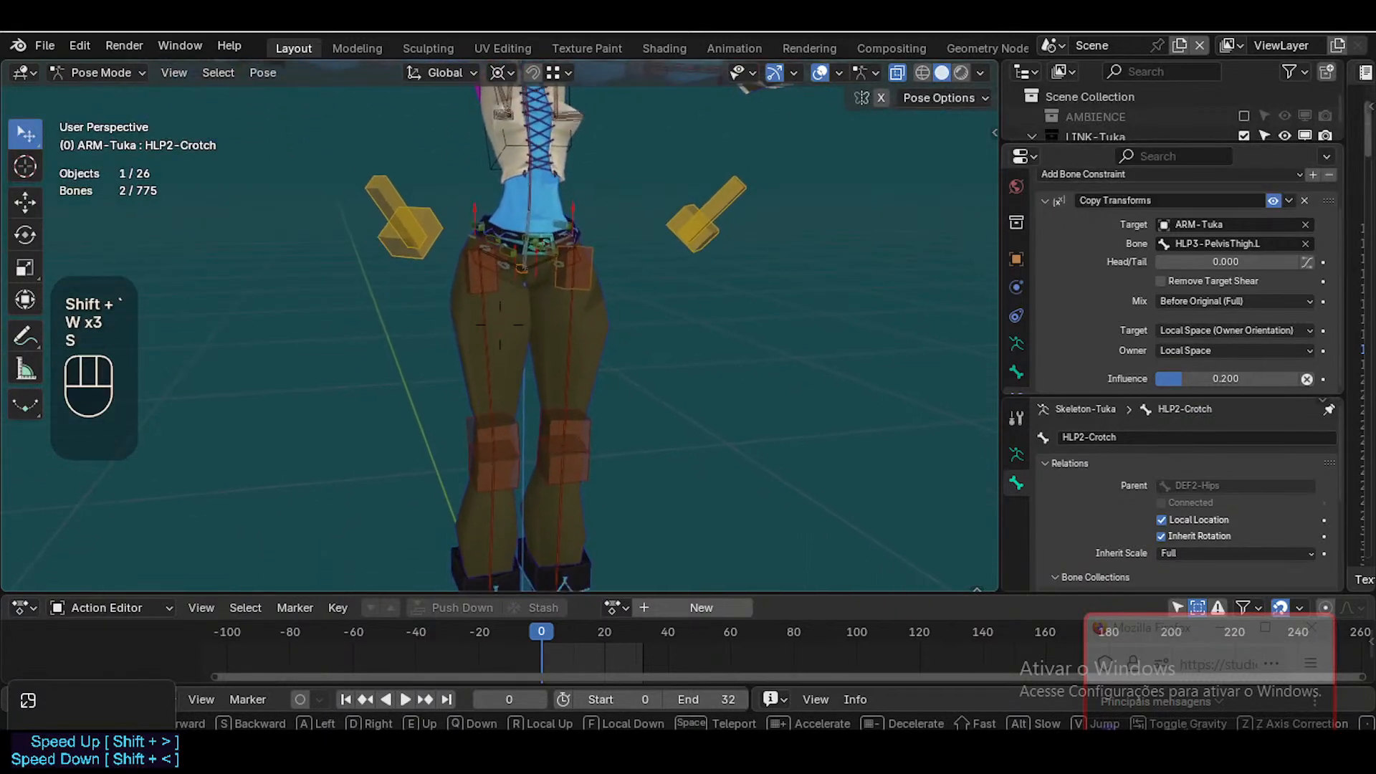
left_click(546, 510)
scroll(556, 510, "down", 1)
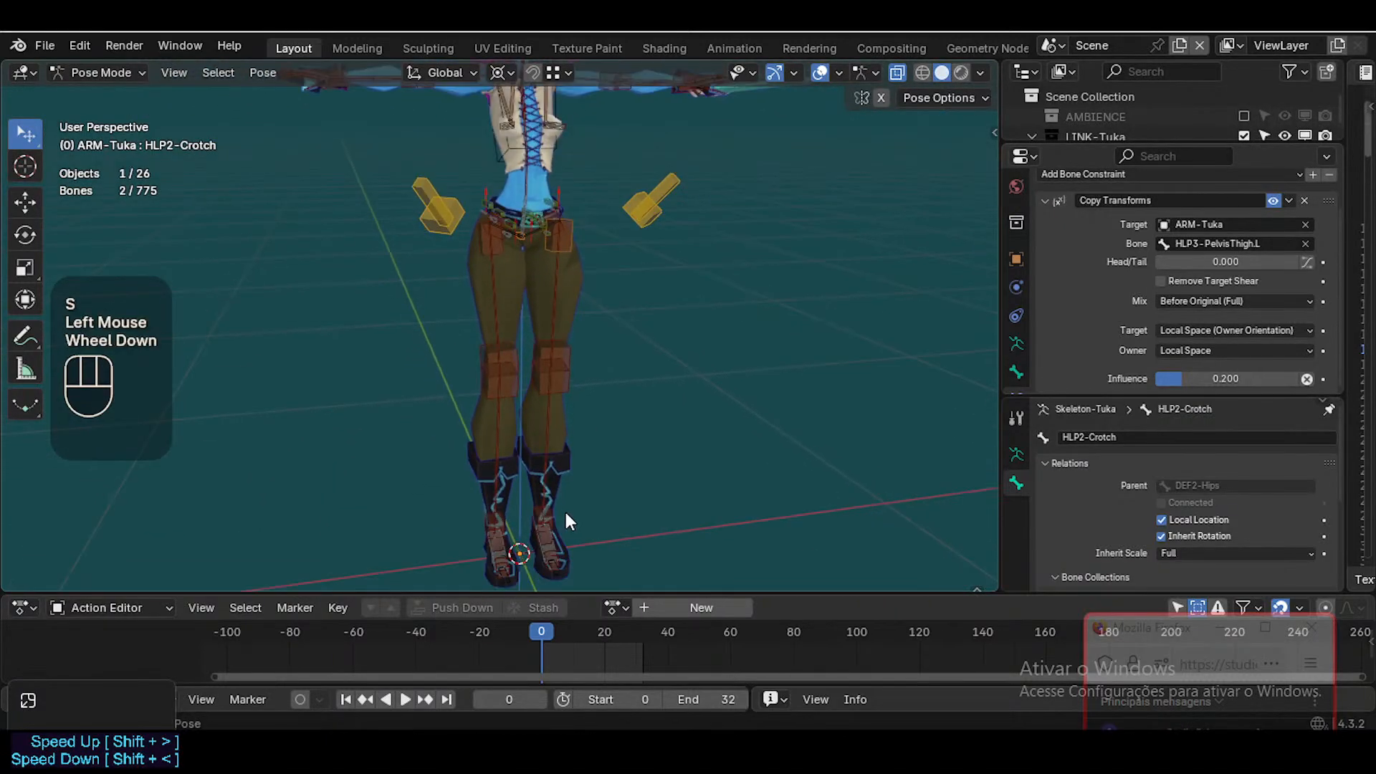
Display the body master controls alongside the soloed skeleton and helper bones, with custom bone shapes turned on
key("ctrl+4")
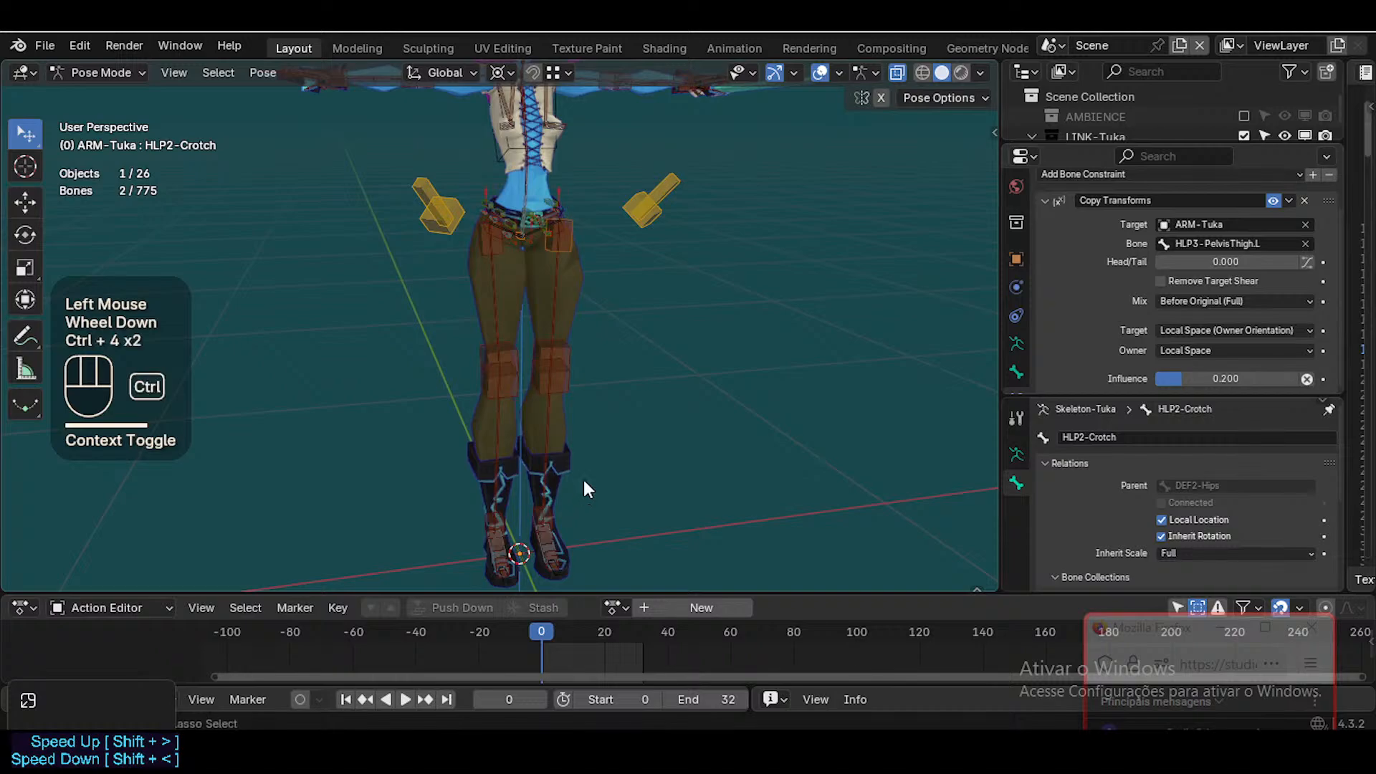
key("ctrl+Tab")
key("2")
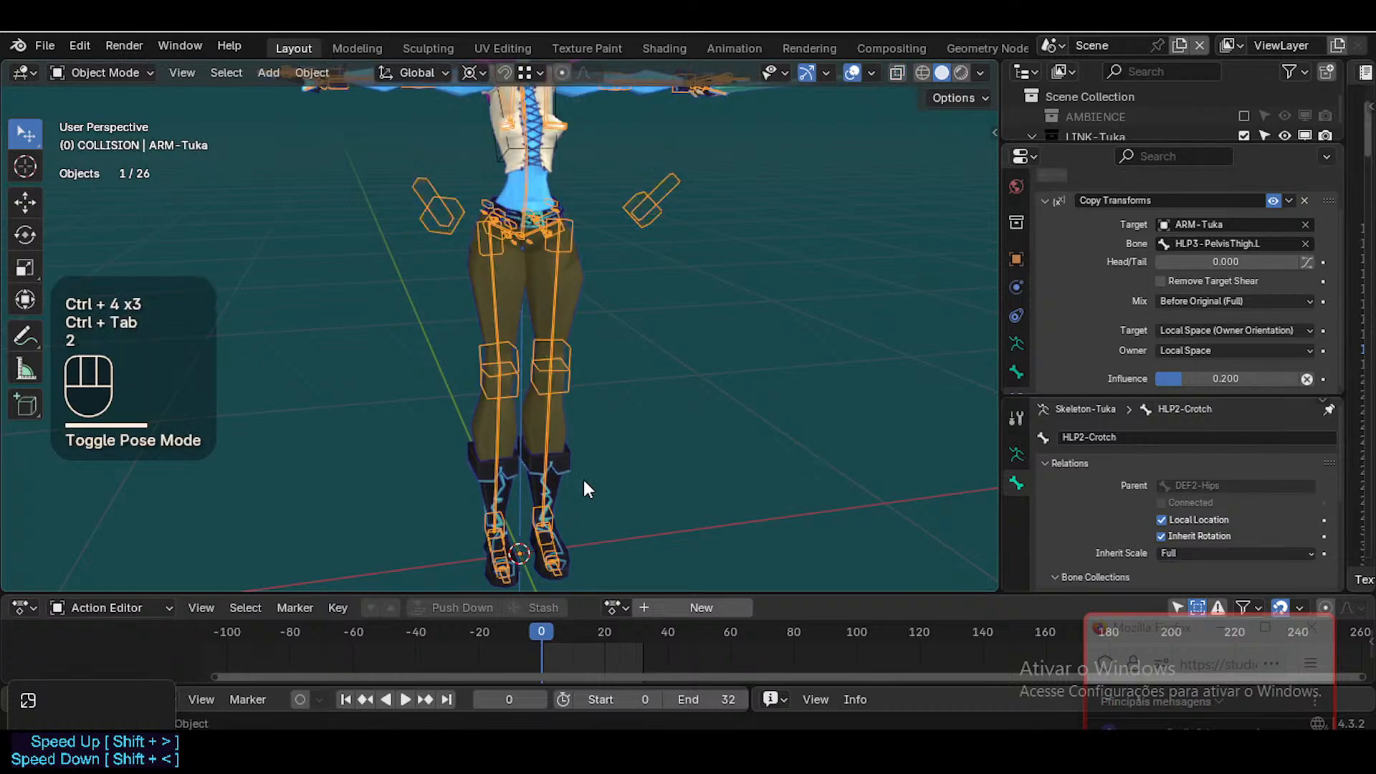
key("ctrl+Tab")
key("alt+h")
key("n")
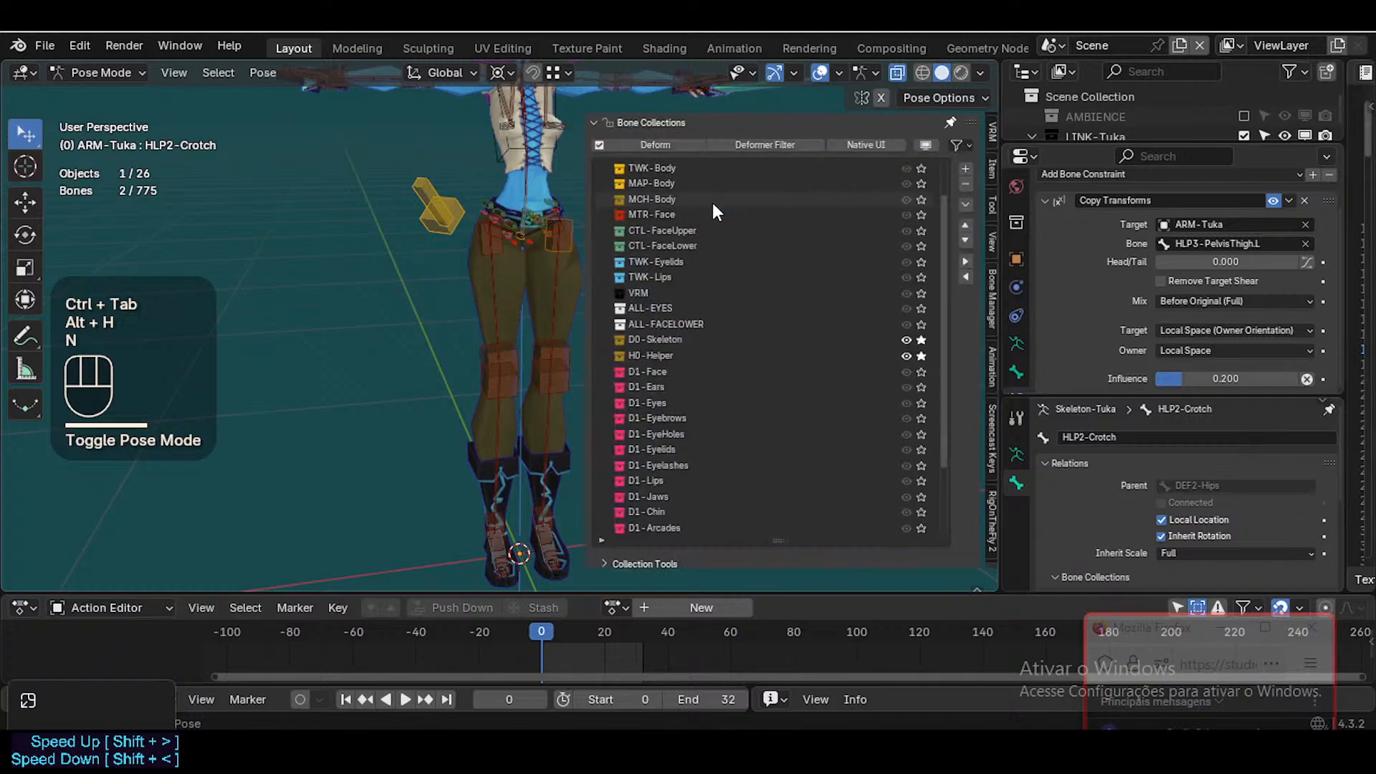
scroll(919, 152, "up", 2)
left_click(909, 180)
key("n")
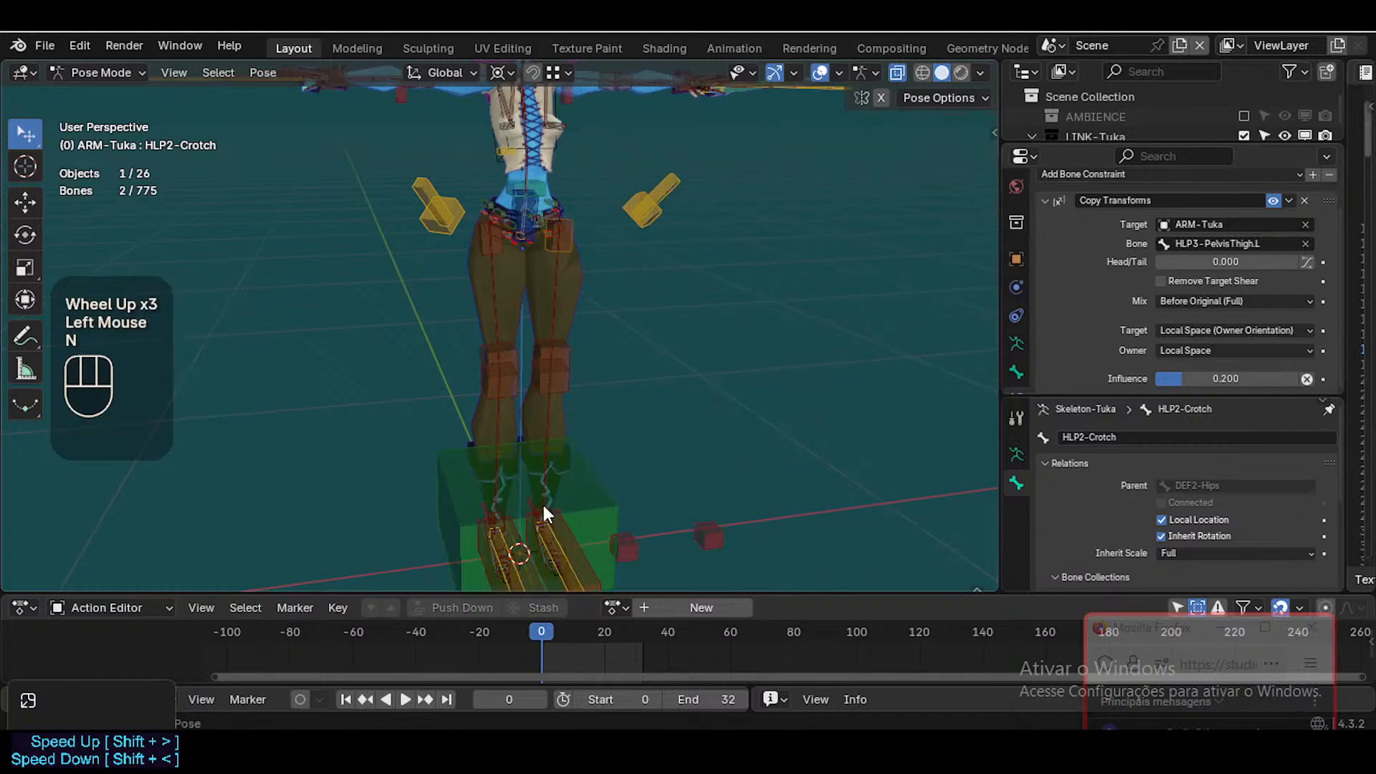
key("ctrl+4")
Raise the left foot by moving the MTR-IK-Foot.L control outward and upward to test the crotch deformation
left_click(583, 567)
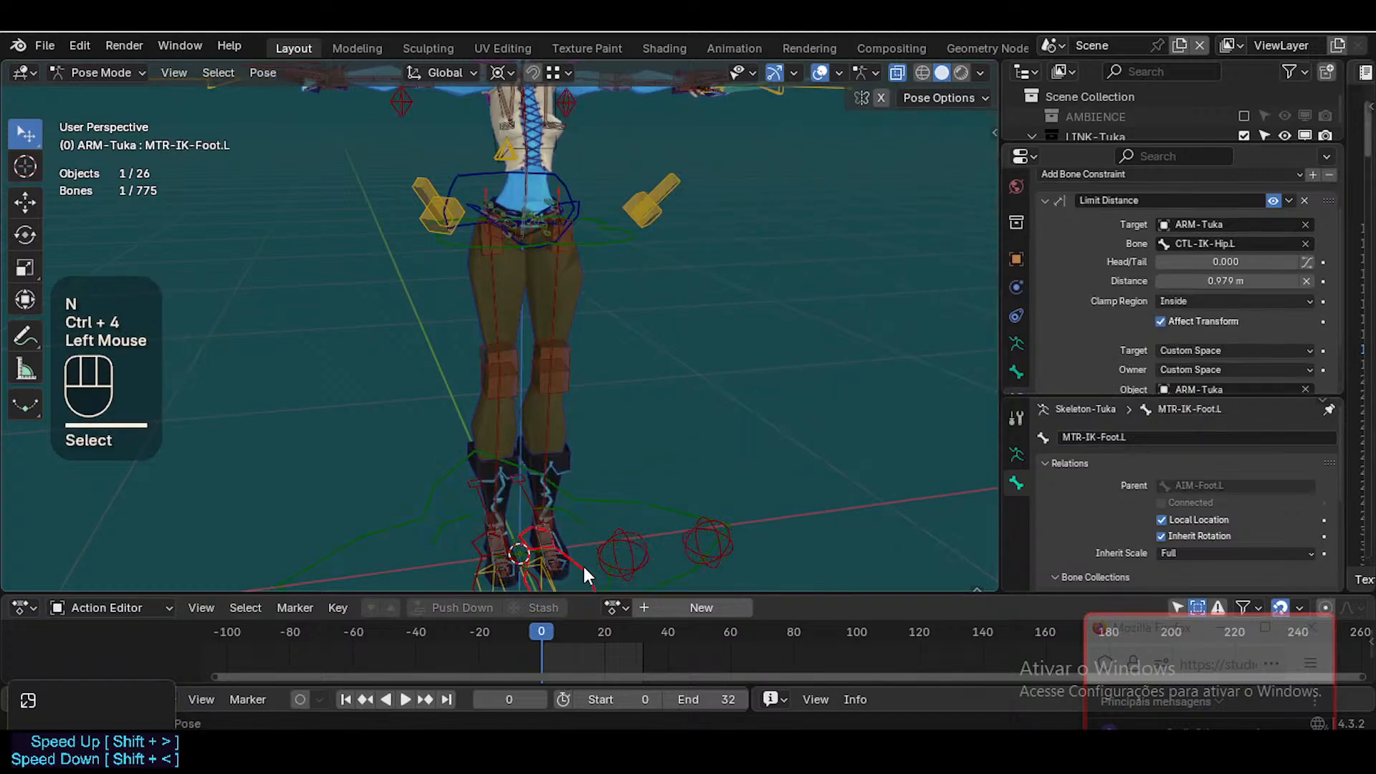
key("g")
left_click(642, 450)
scroll(639, 444, "down", 1)
scroll(639, 444, "up", 2)
key("g")
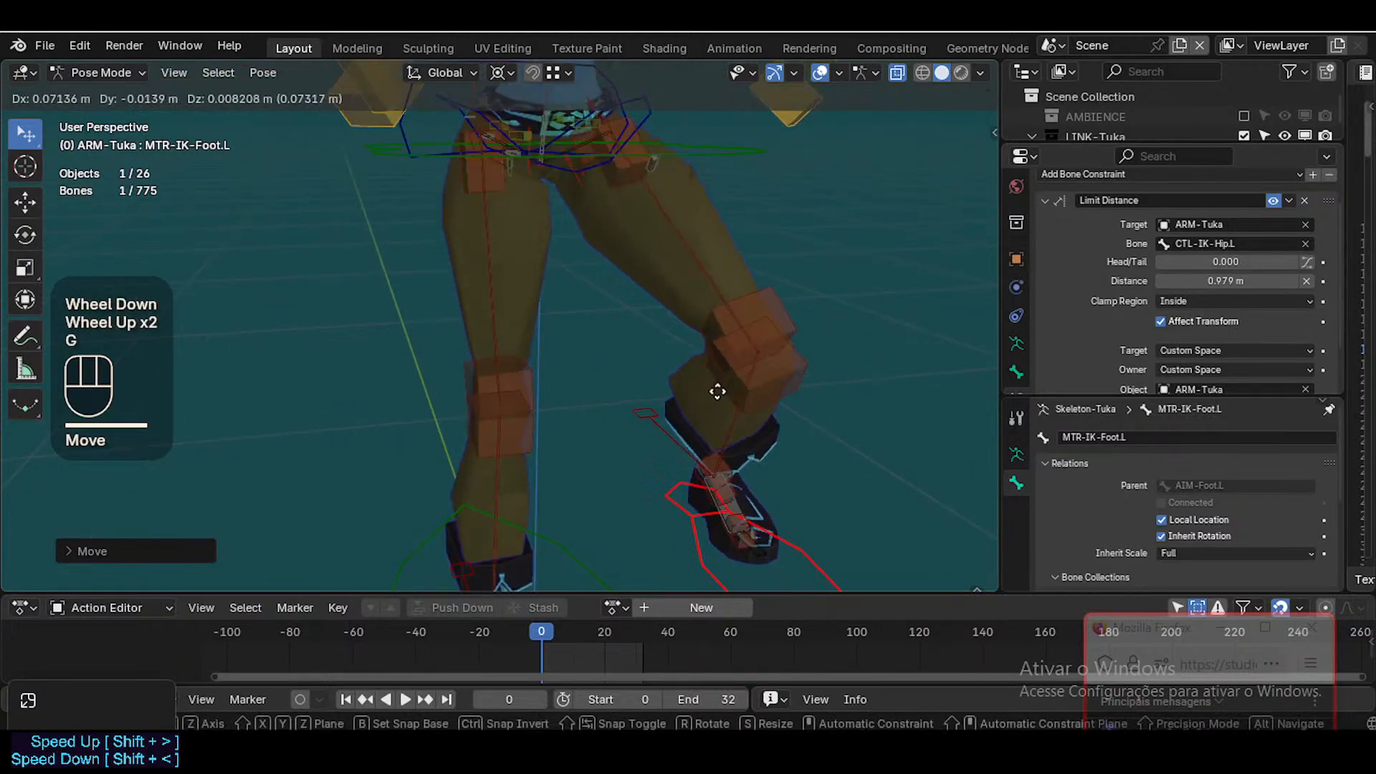
left_click(683, 415)
scroll(682, 415, "down", 2)
key("g")
left_click(764, 295)
Select the helper bone floating away from the body to identify it, and move MTR-IK-Foot.L again to test how it reacts
left_click(819, 277)
left_click(816, 277)
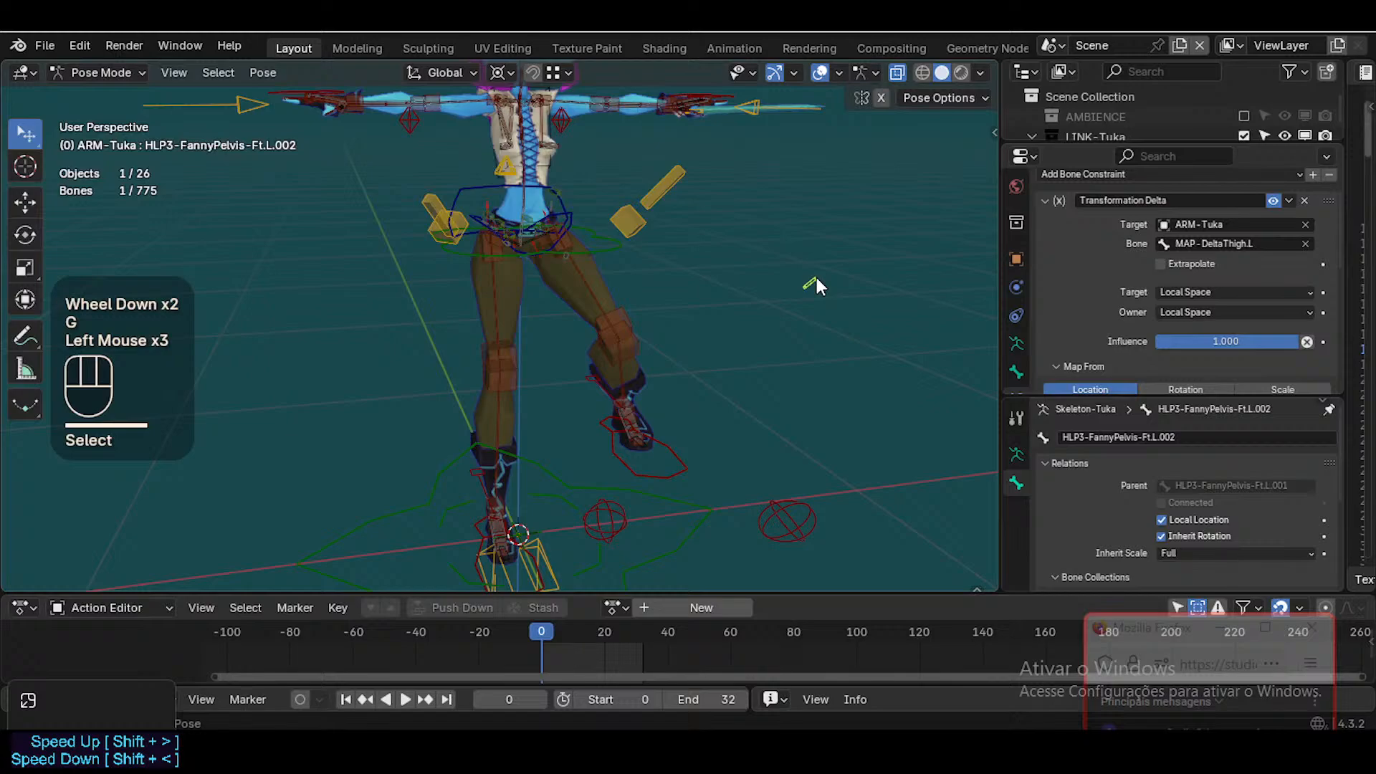
left_click(683, 479)
left_click(817, 285)
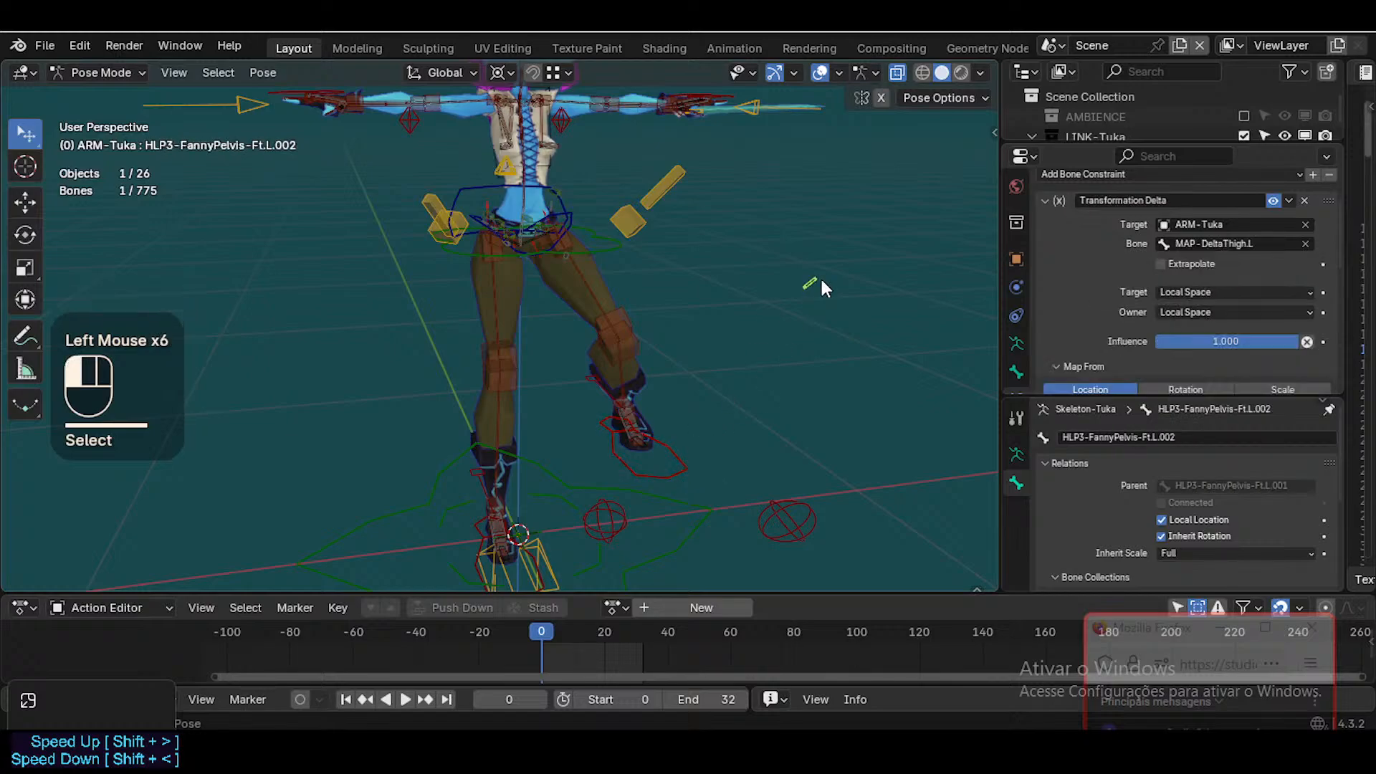
left_click(675, 468)
key("g")
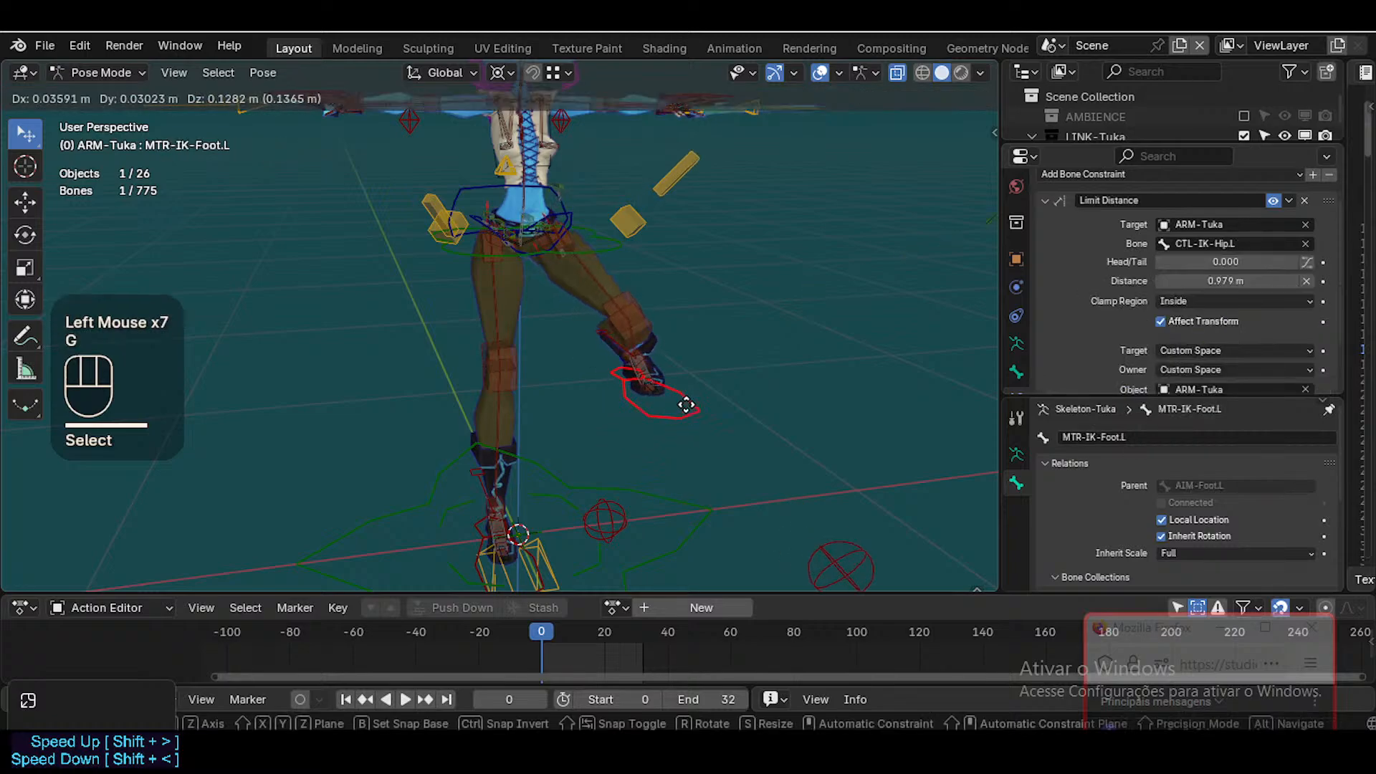
left_click(688, 460)
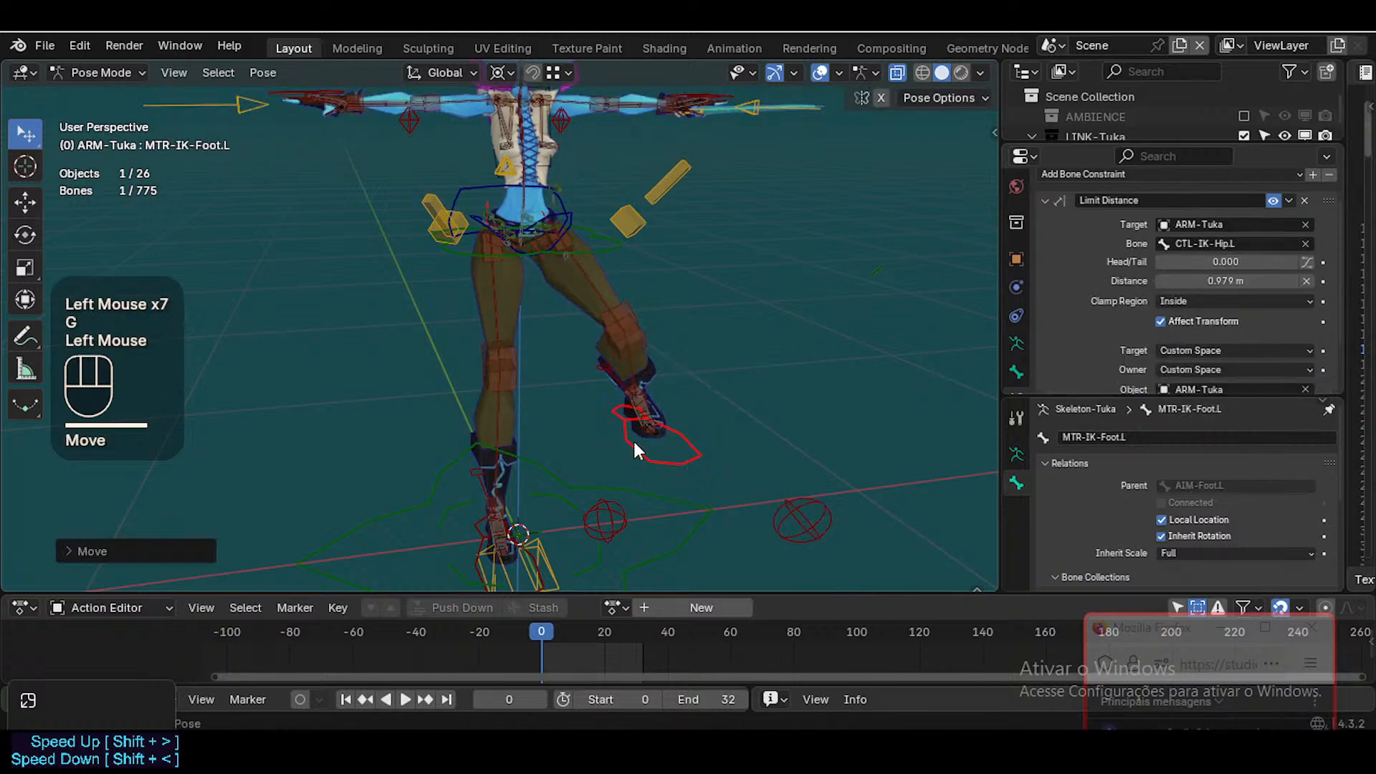
Move MTR-IK-Foot.L outward and upward several times to test the crotch deformation from different angles
scroll(634, 441, "up", 2)
middle_click_drag(634, 442, 589, 360)
key("g")
left_click(597, 366)
middle_click_drag(589, 360, 745, 441, "shift")
key("g")
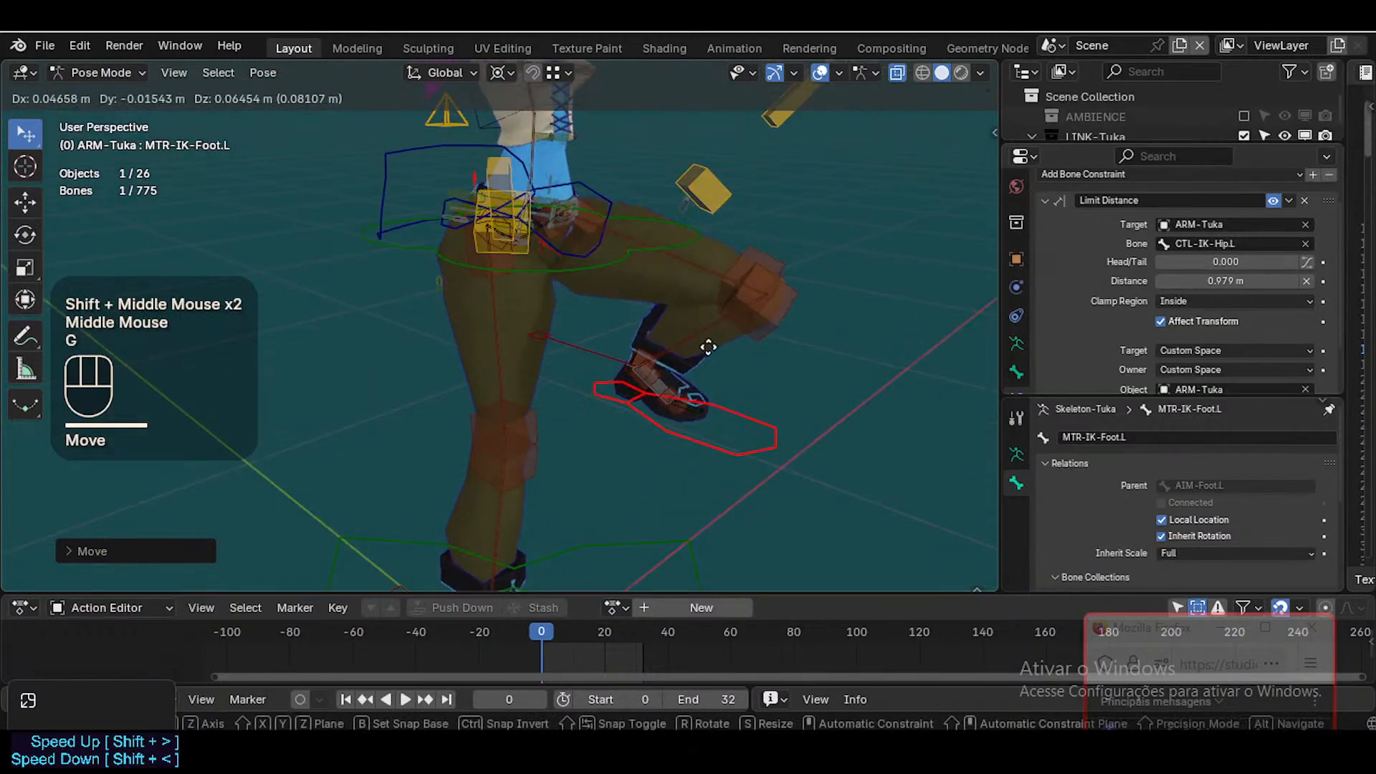
left_click(708, 347)
scroll(701, 346, "up", 1)
middle_click_drag(699, 348, 607, 363)
key("g")
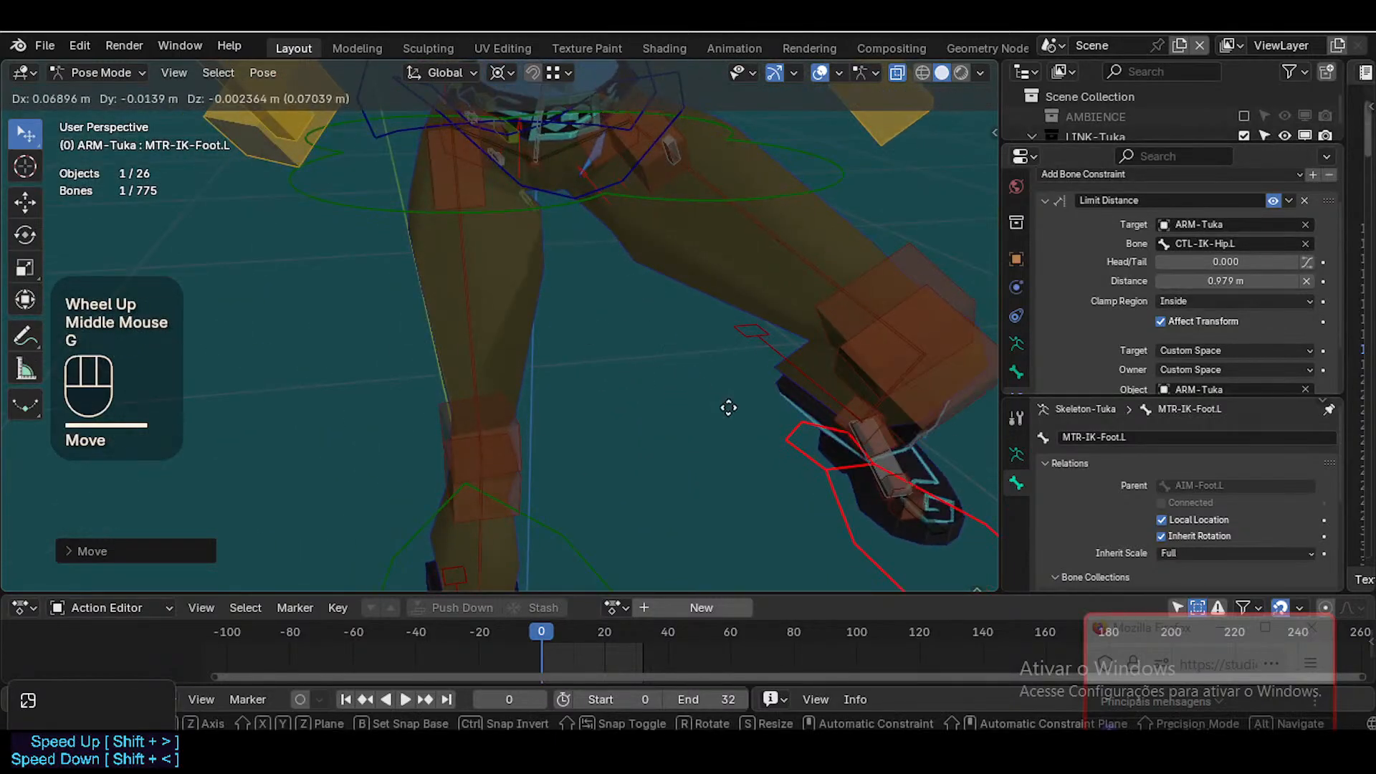
left_click(664, 487)
Clear the pose transforms of all visible bones, and select the HLP2-Crotch helper
key("a")
key("alt+q")
key("alt+q")
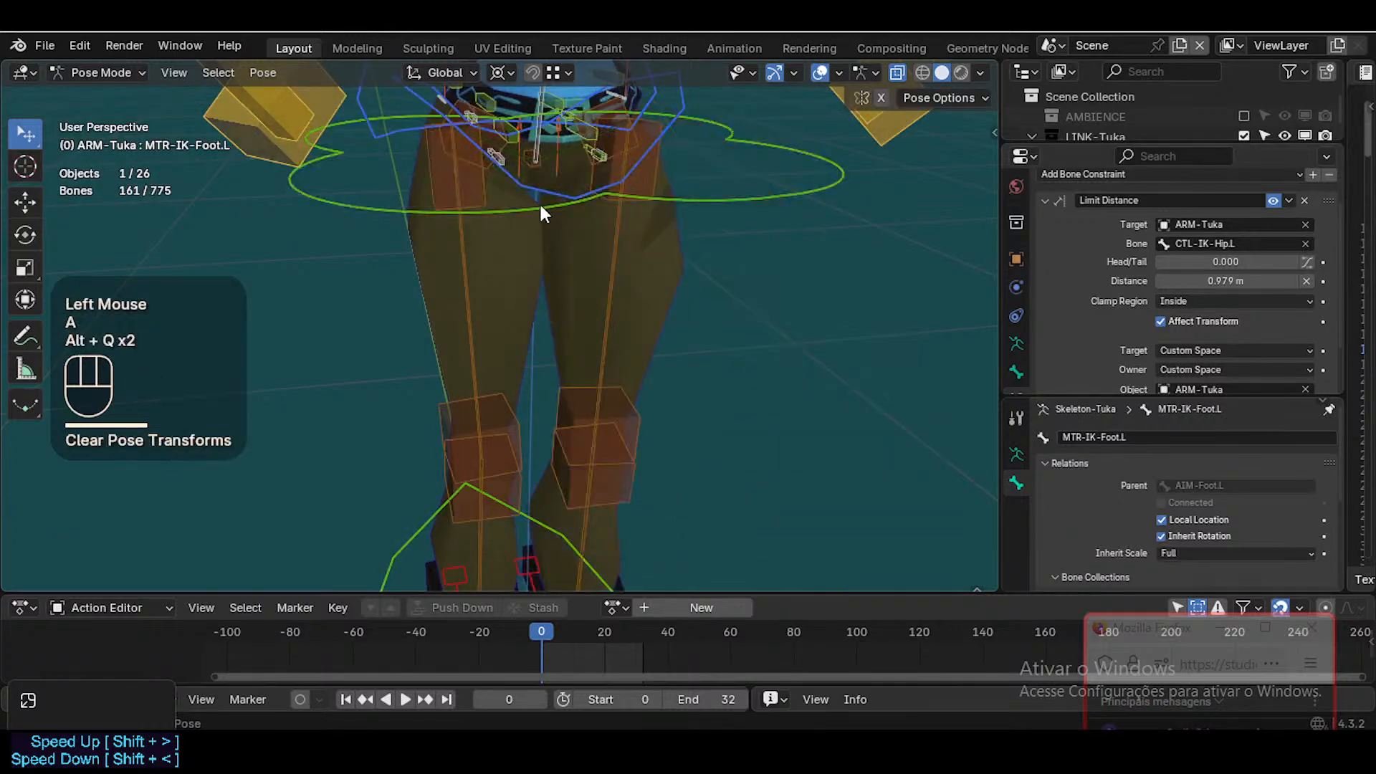
left_click(533, 163)
left_click(533, 164)
left_click(533, 164)
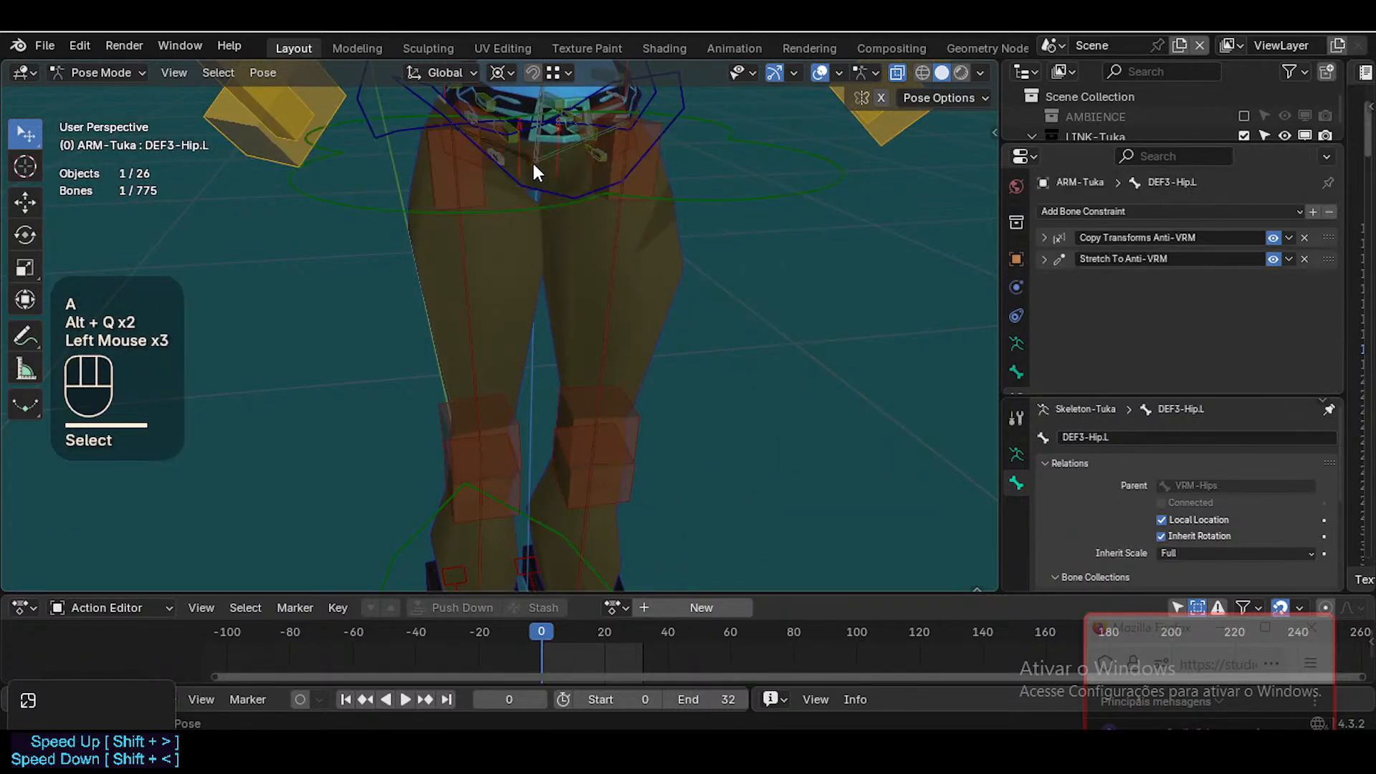
left_click(532, 160)
Raise the left foot outward with MTR-IK-Foot.L to test how HLP2-Crotch follows the thigh
scroll(556, 430, "down", 1)
scroll(559, 523, "down", 2)
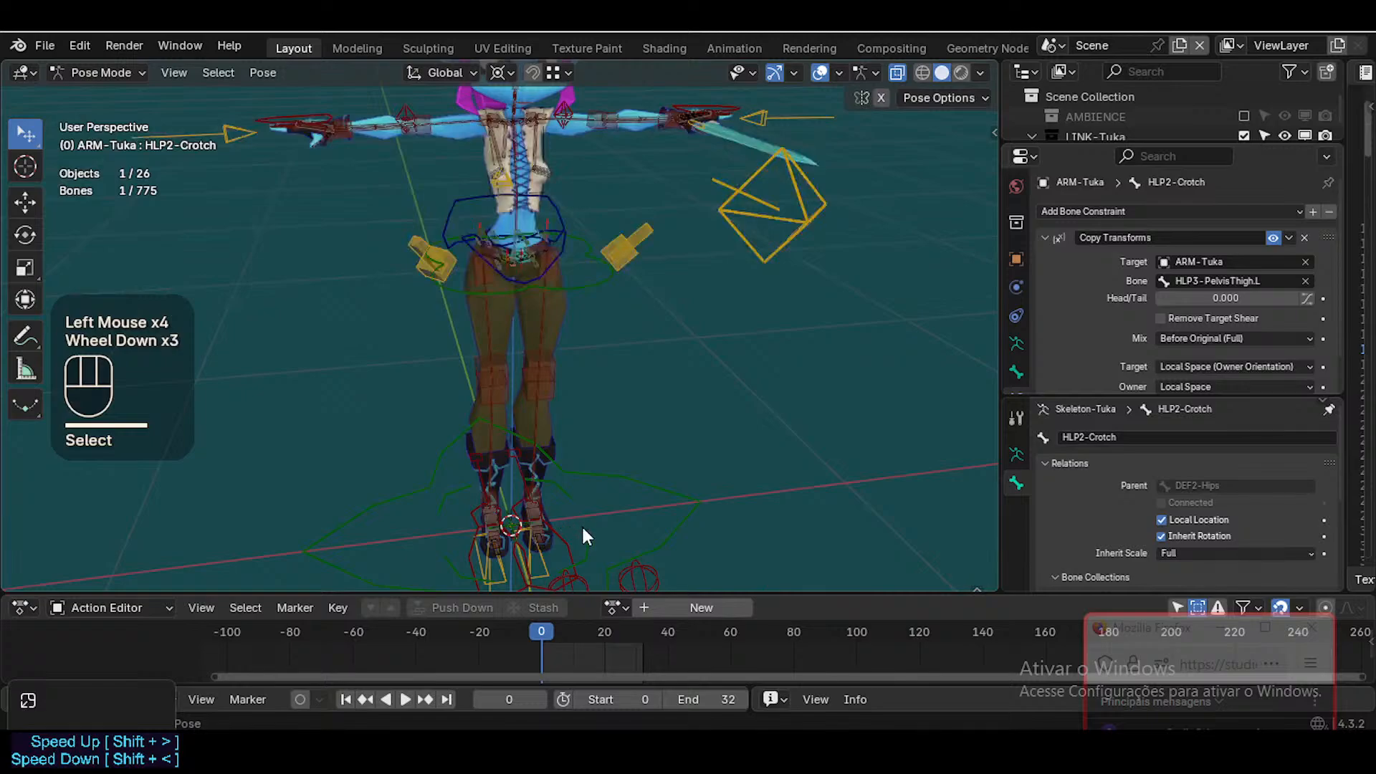
left_click(563, 539)
key("g")
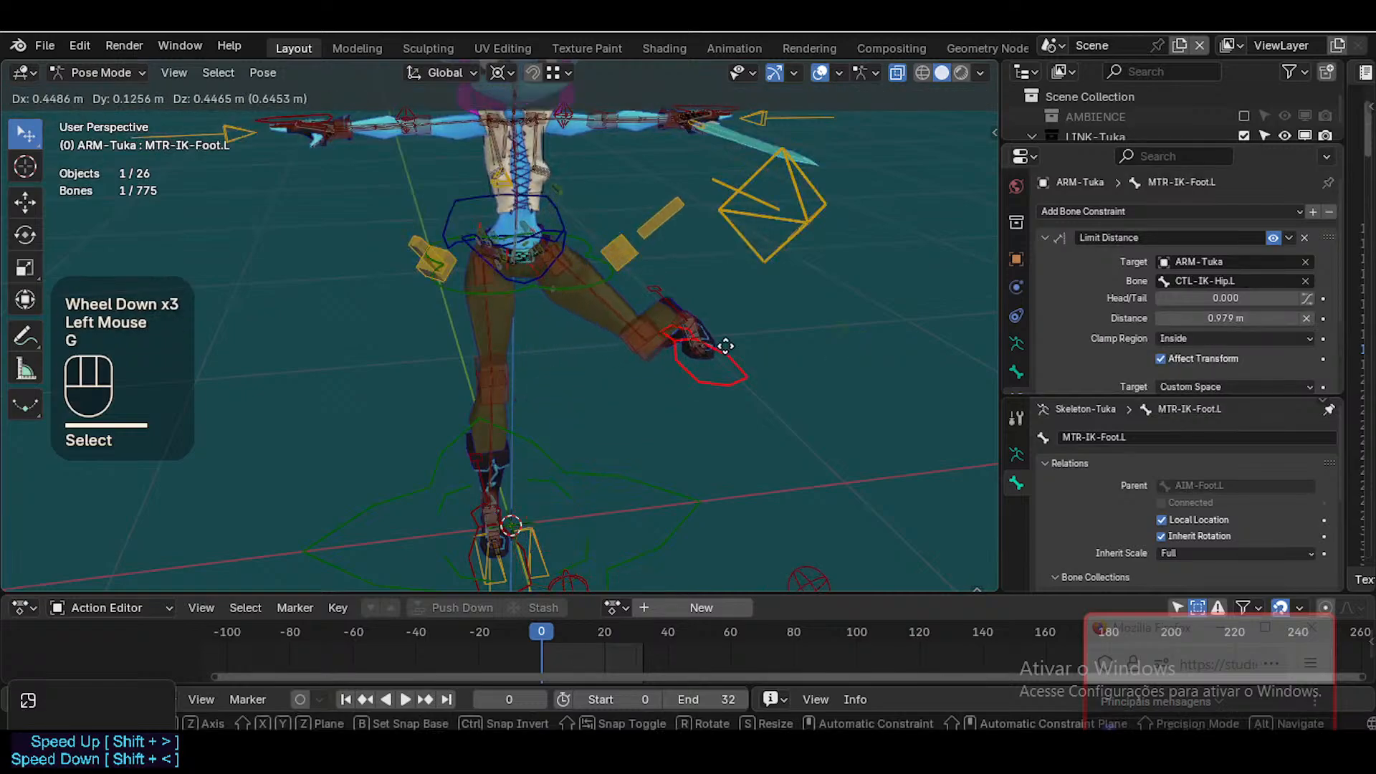
left_click(665, 371)
scroll(658, 372, "up", 2)
middle_click_drag(802, 239, 559, 251, "shift")
Set HLP2-Crotch's Copy Transforms Head/Tail to 0.718 and move MTR-IK-Foot.L to test the effect
left_click(518, 203)
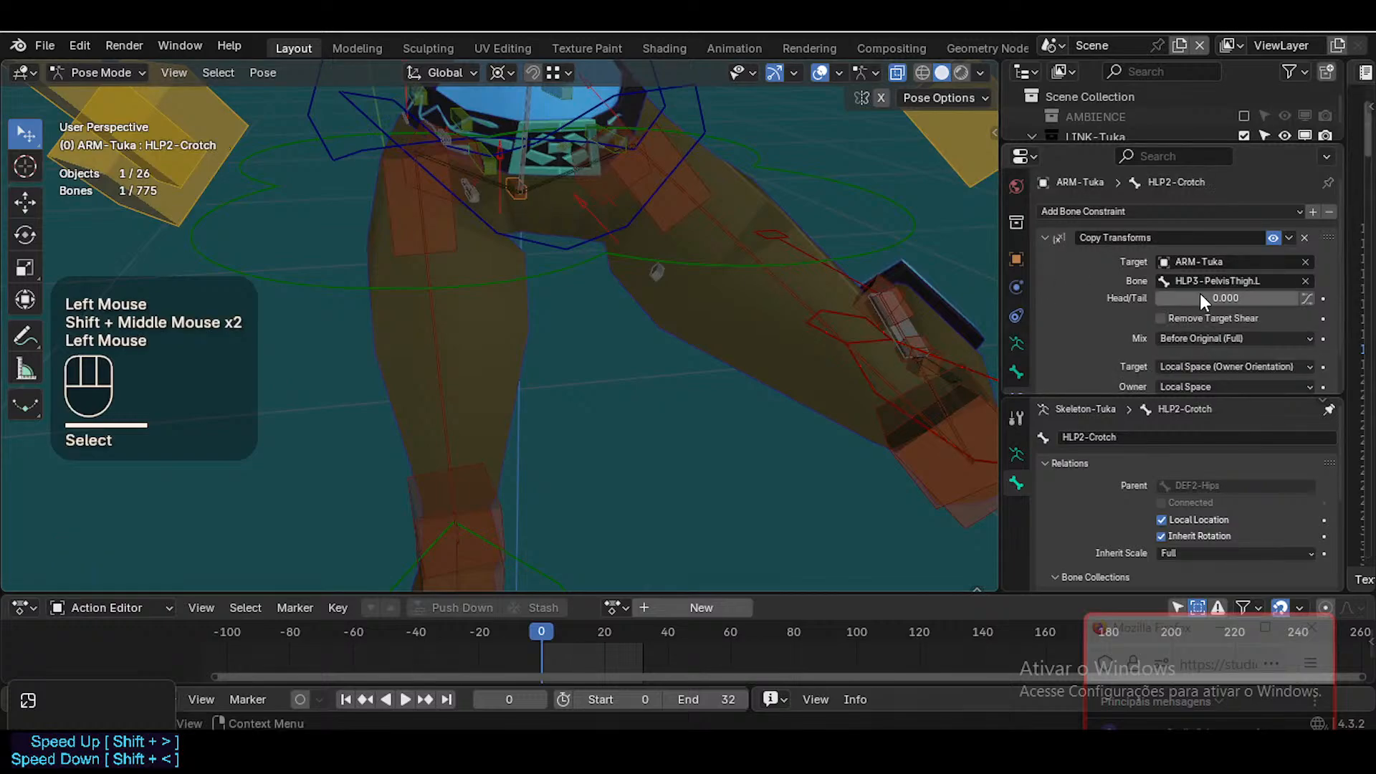
left_click_drag(1200, 296, 1233, 307)
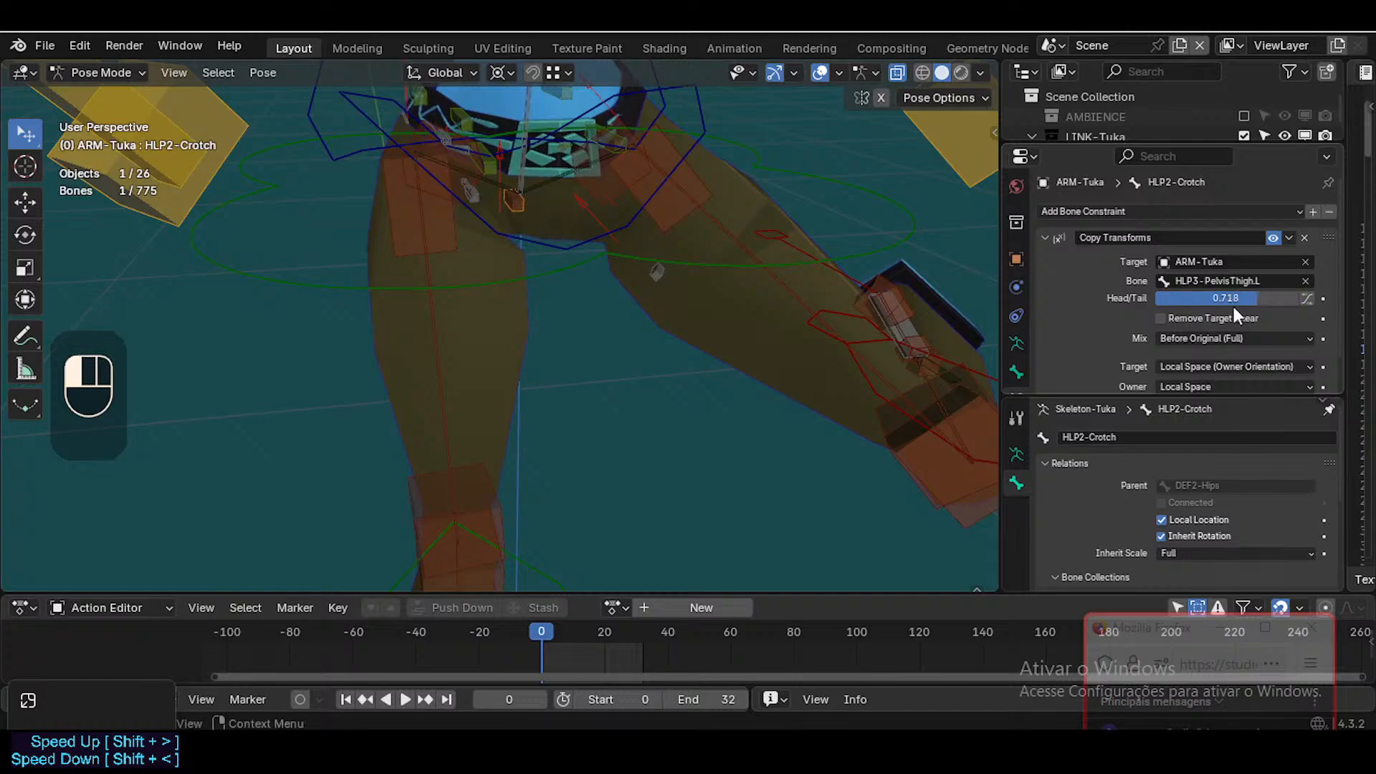
scroll(781, 429, "down", 2)
left_click(899, 437)
key("g")
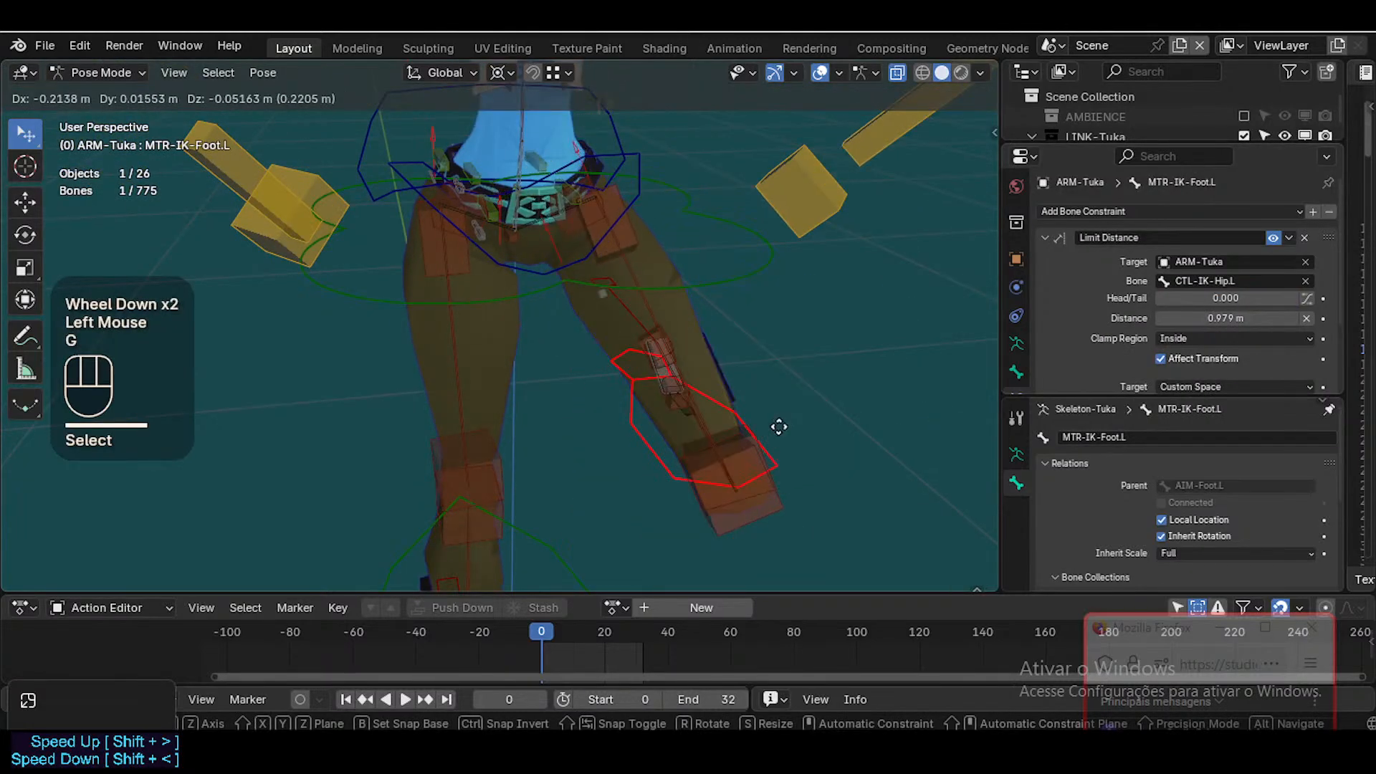
left_click(848, 433)
Set HLP2-Crotch's Copy Transforms influence to 0.554 and its target space to Local Space
left_click(534, 229)
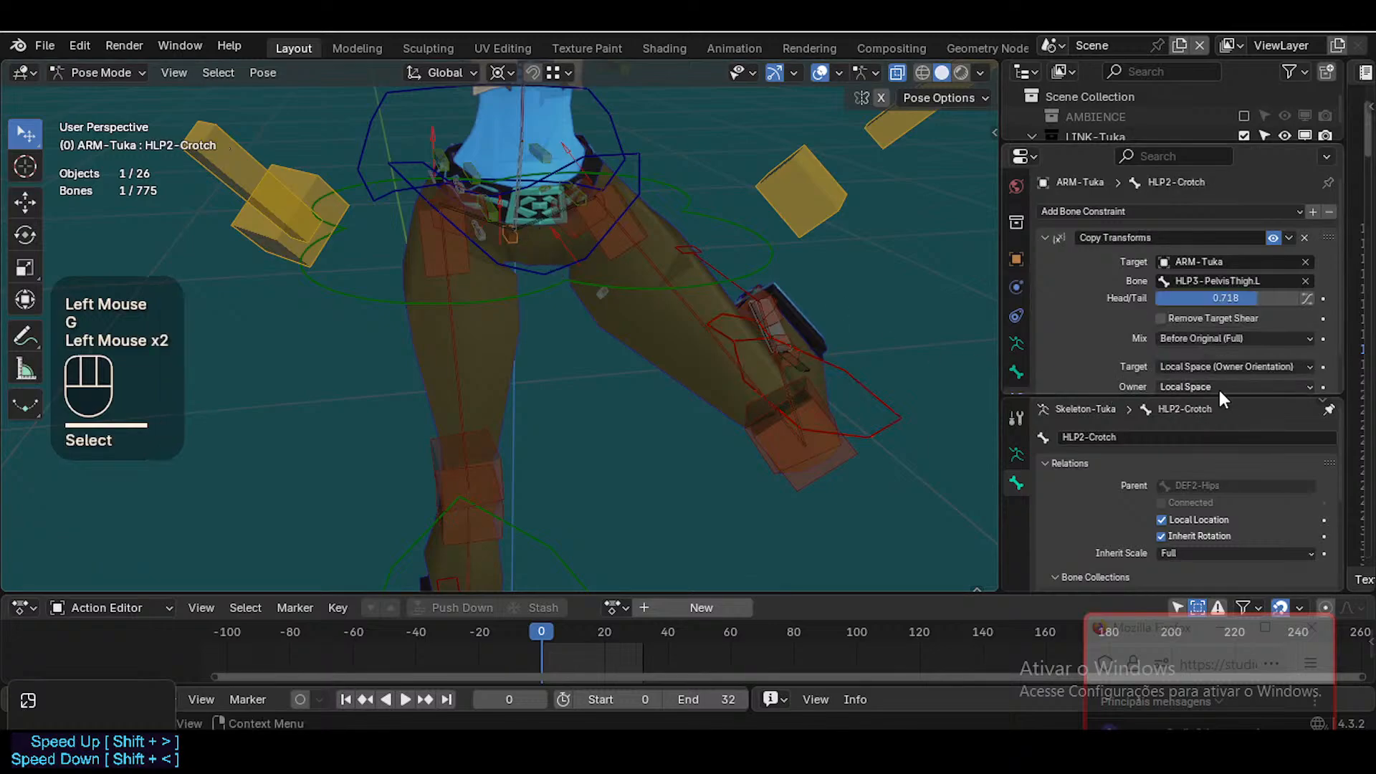
scroll(1183, 365, "down", 2)
left_click_drag(1266, 378, 1235, 370)
left_click(1204, 331)
left_click(1160, 423)
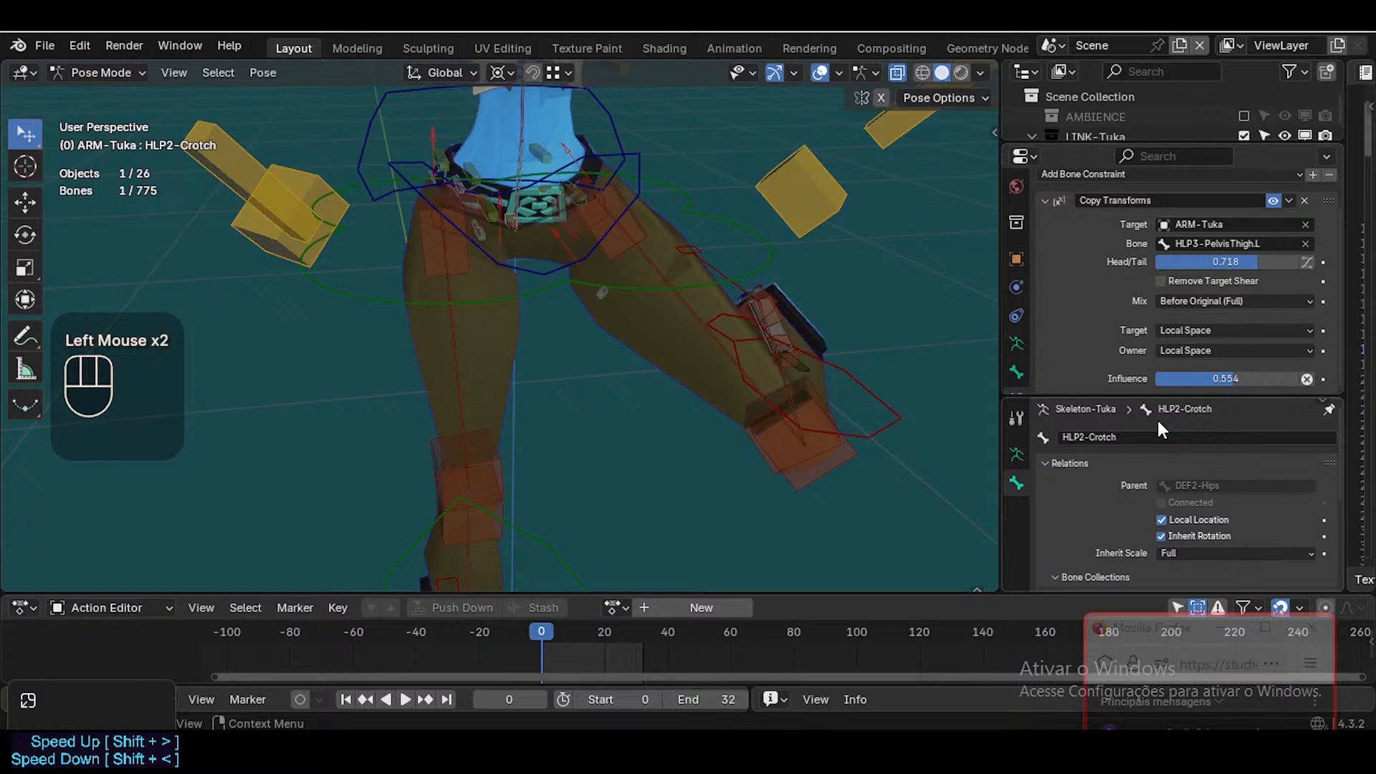
Move MTR-IK-Foot.L outward and upward, examining the crotch deformation up close
left_click(813, 457)
key("g")
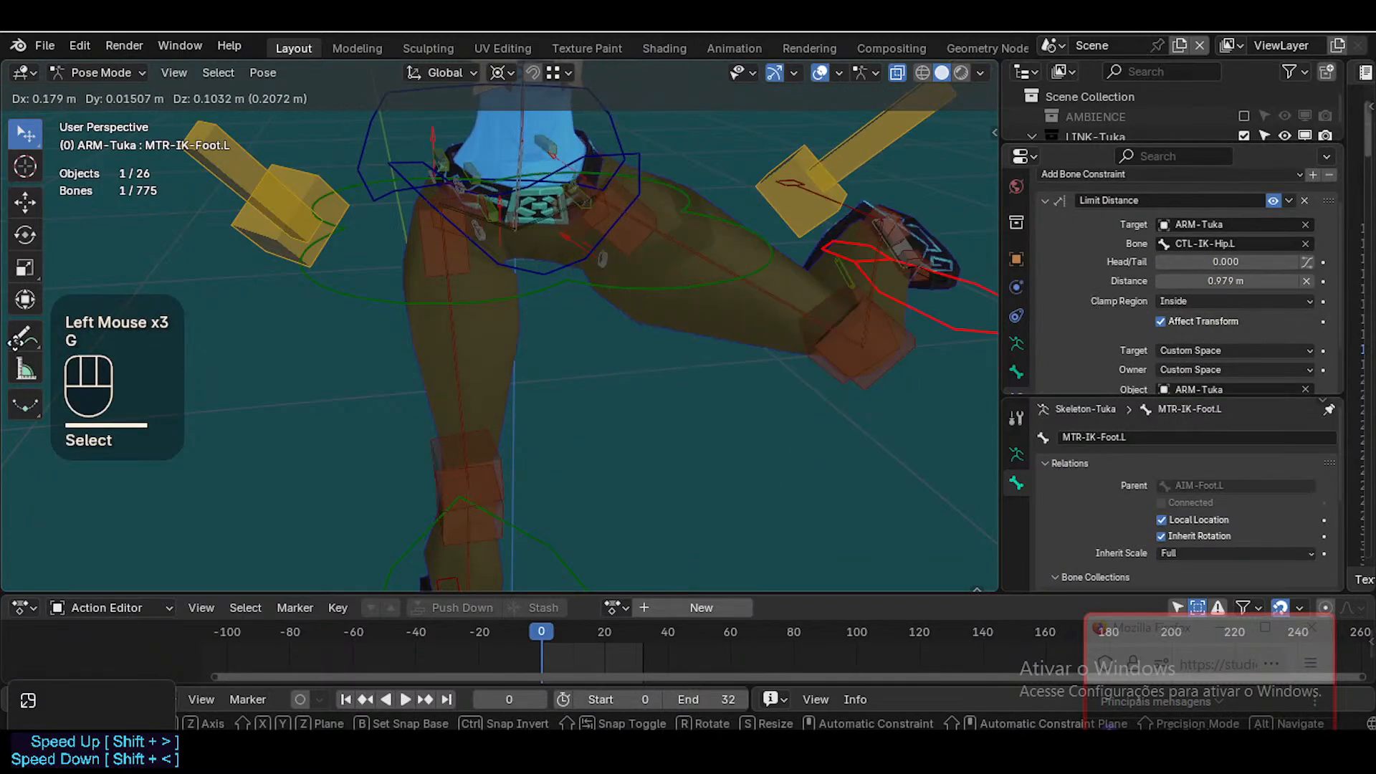
left_click(953, 376)
key("shift+grave")
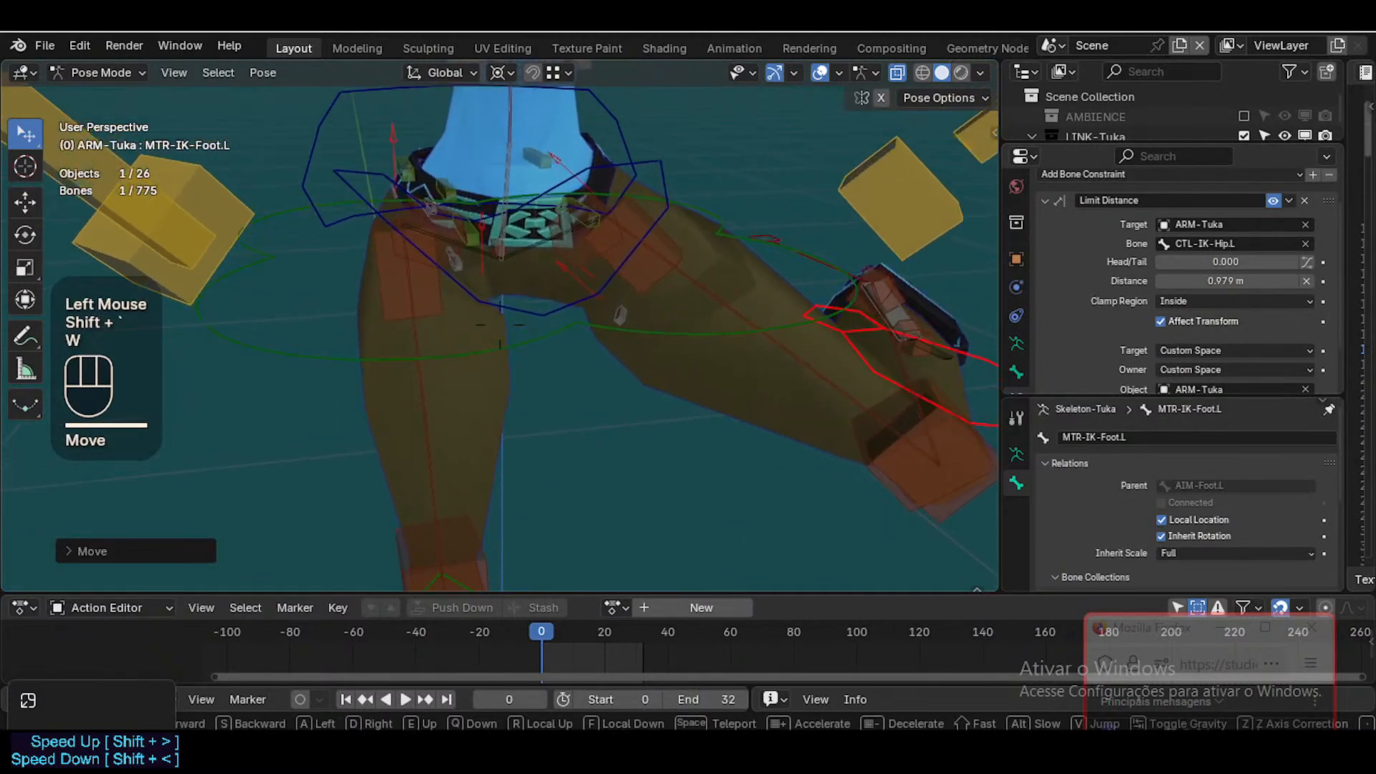
key("w")
key("e")
key("w")
key("s")
key("w")
left_click(771, 329)
key("g")
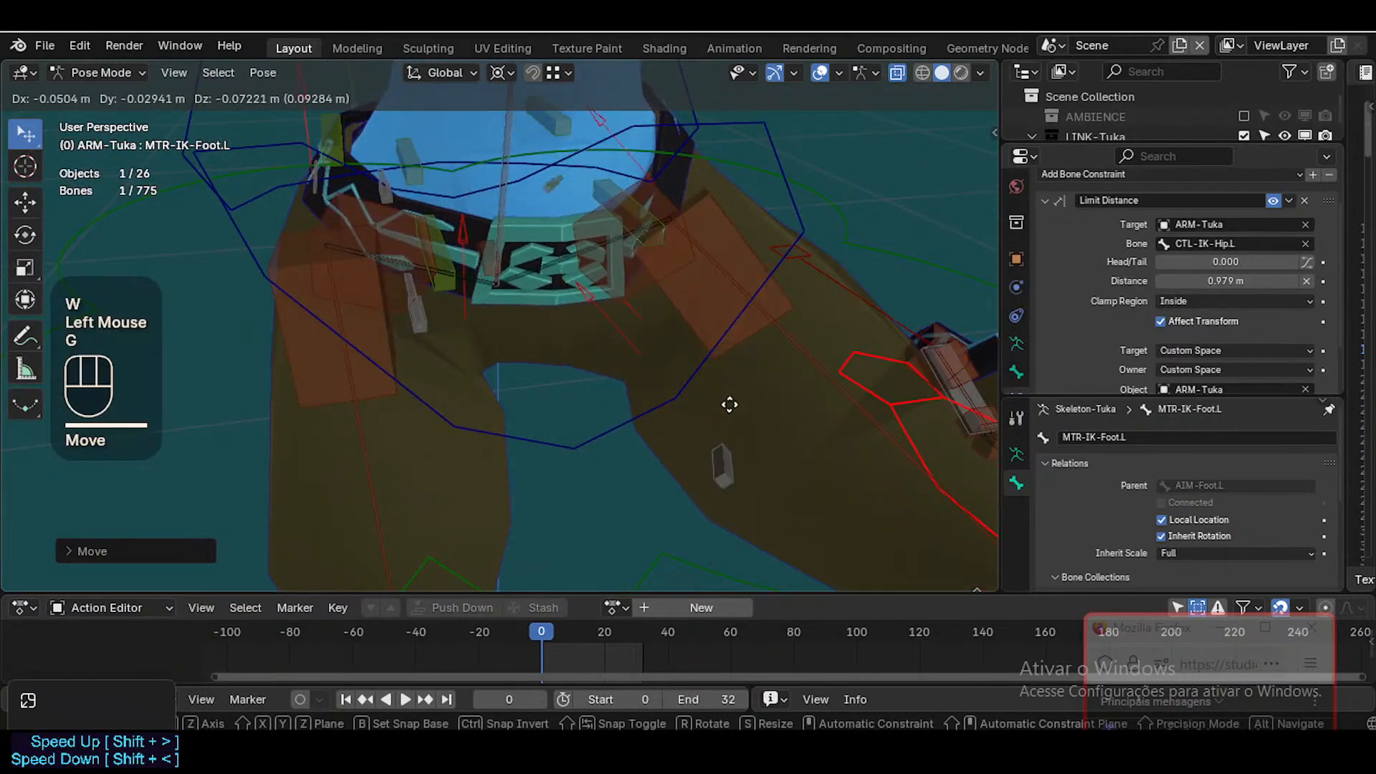
left_click(750, 318)
Test the hips with another MTR-IK-Foot.L move while viewing the pelvis from above
key("shift+grave")
key("w")
key("a")
key("e")
key("s")
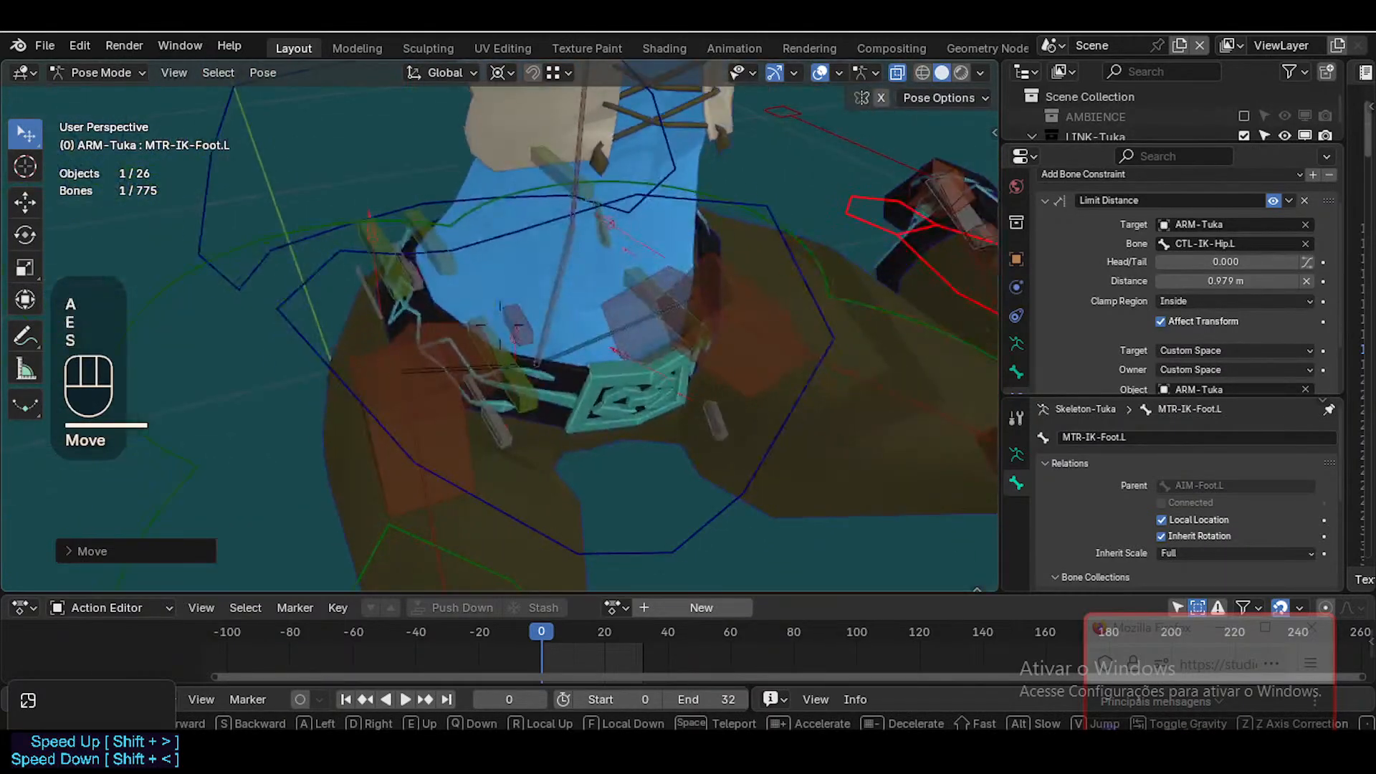
key("d")
left_click(749, 318)
key("g")
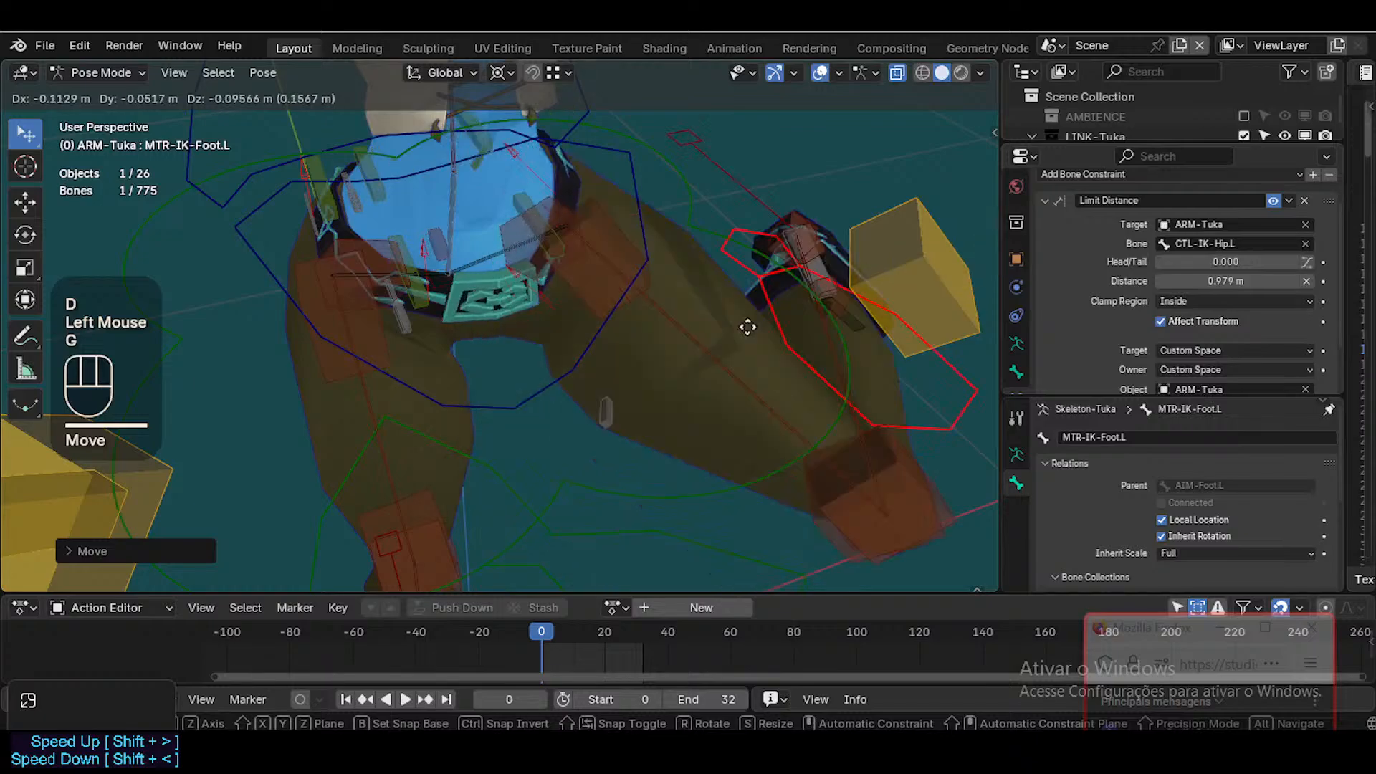
left_click(731, 428)
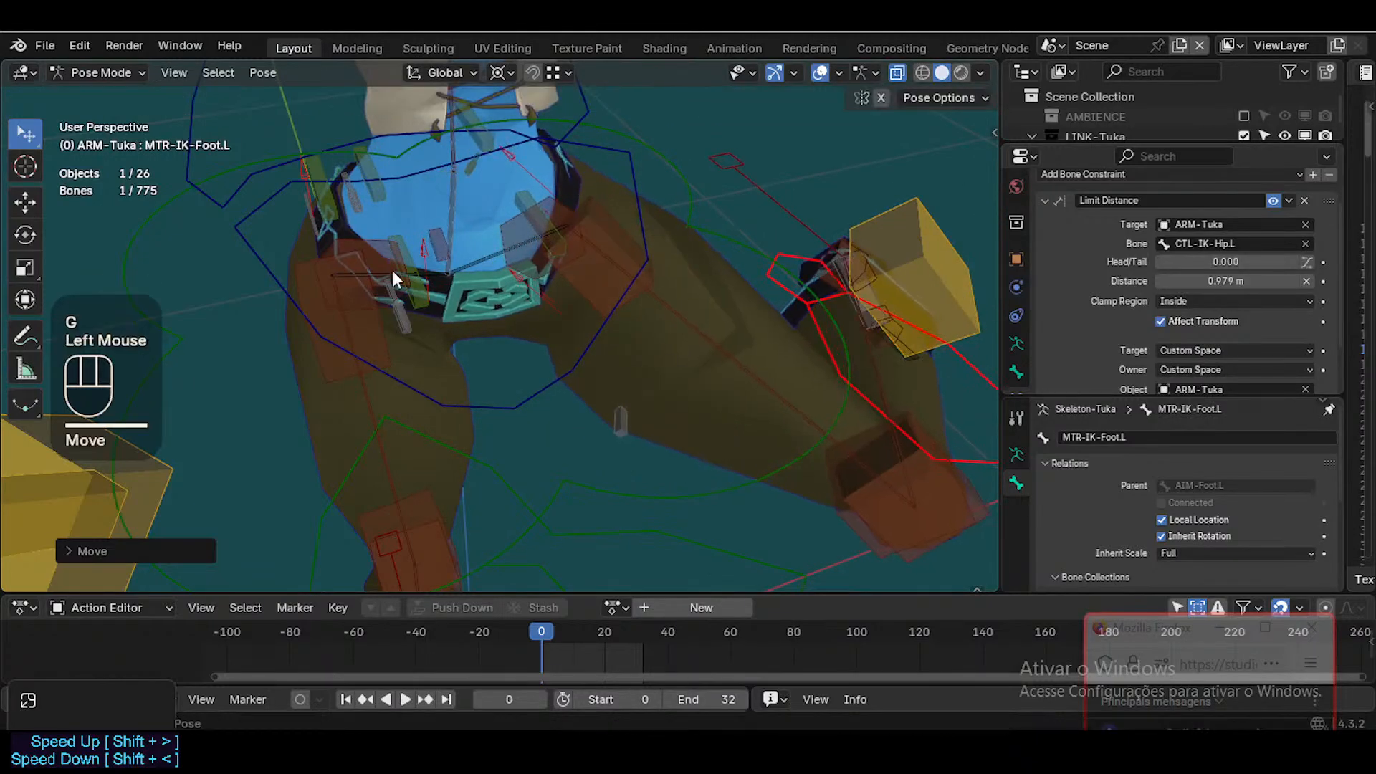
Select HLP2-Crotch and set its Copy Transforms Head/Tail to 0.000
double_click(495, 335)
scroll(495, 336, "down", 1)
scroll(1226, 351, "down", 2)
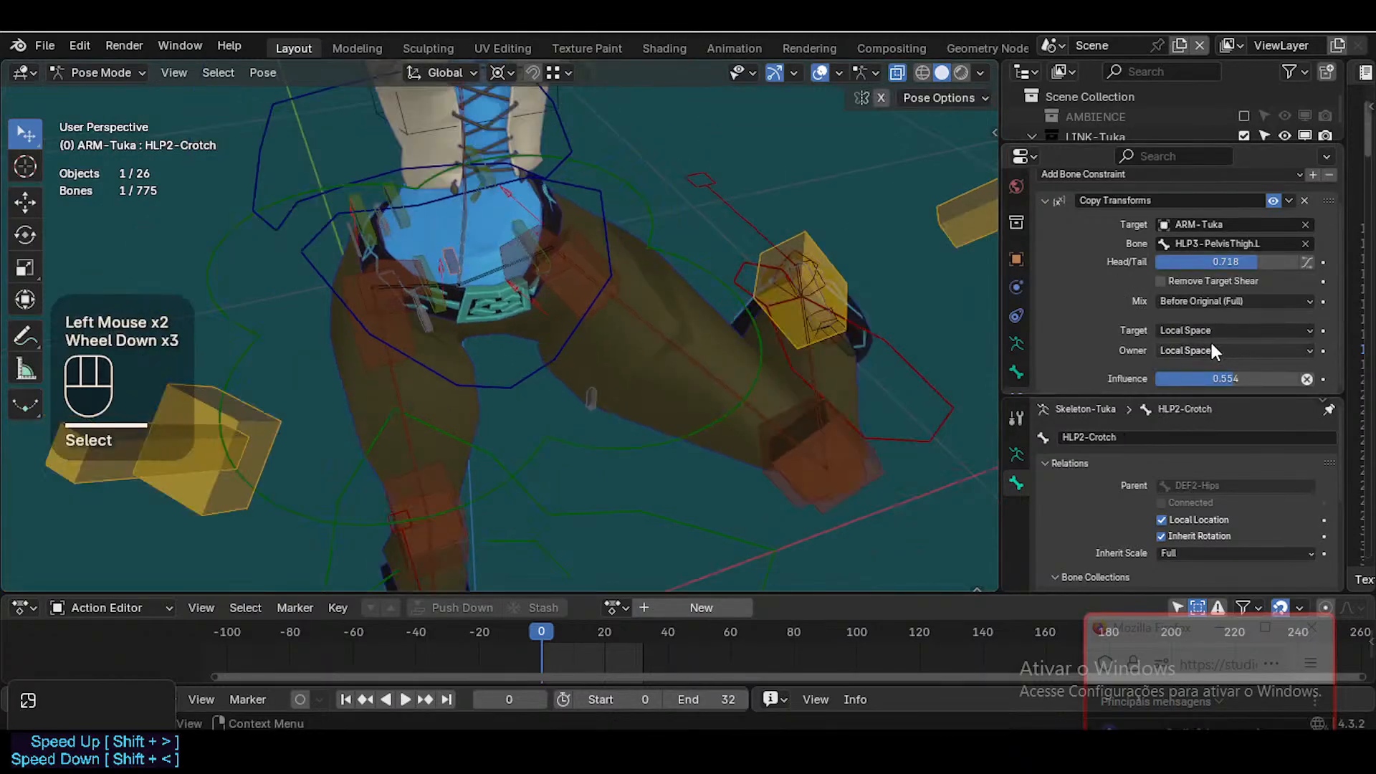
left_click_drag(1235, 261, 1157, 261)
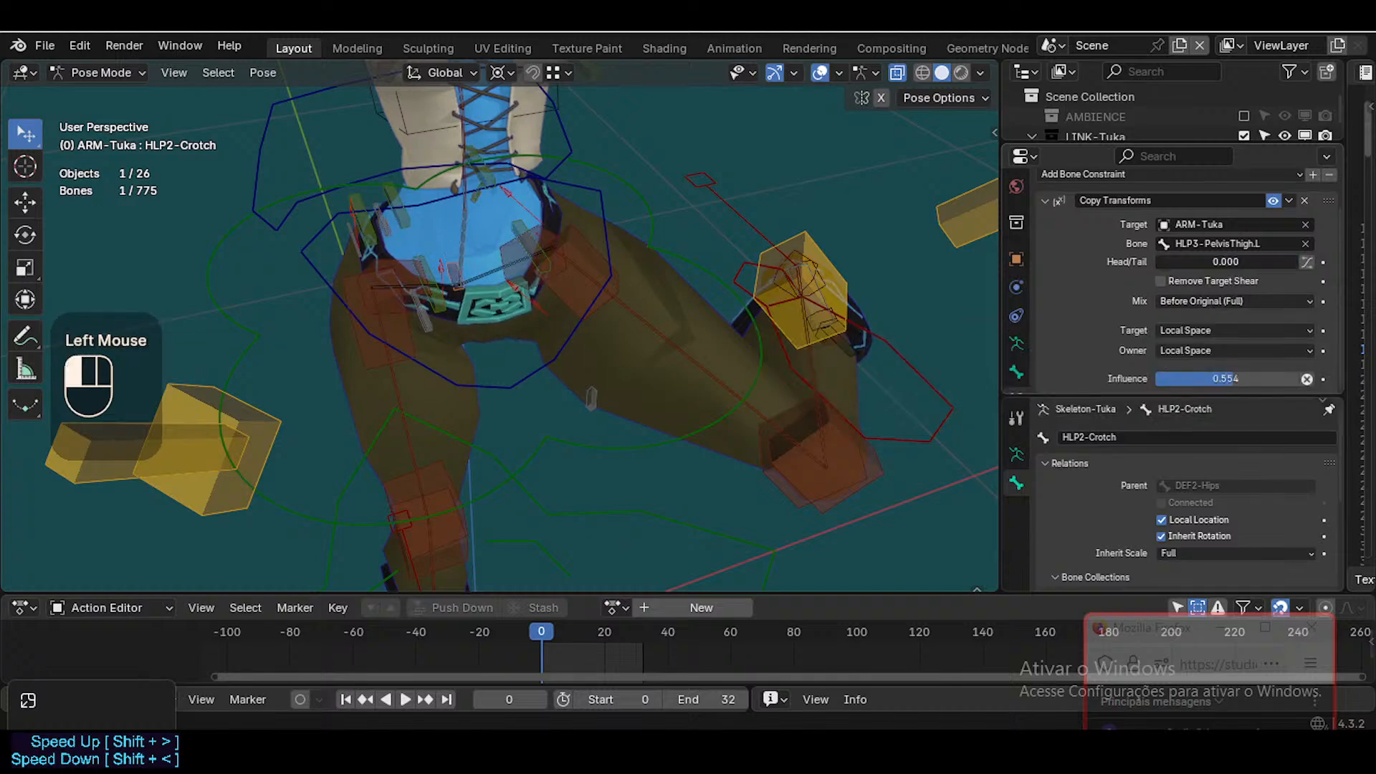
mouse_move(1157, 261)
left_mouse_down()
mouse_move(1228, 261)
mouse_move(1155, 261)
left_mouse_up()
Reset all visible bones to their rest pose and reselect HLP2-Crotch
key("a")
key("alt+q")
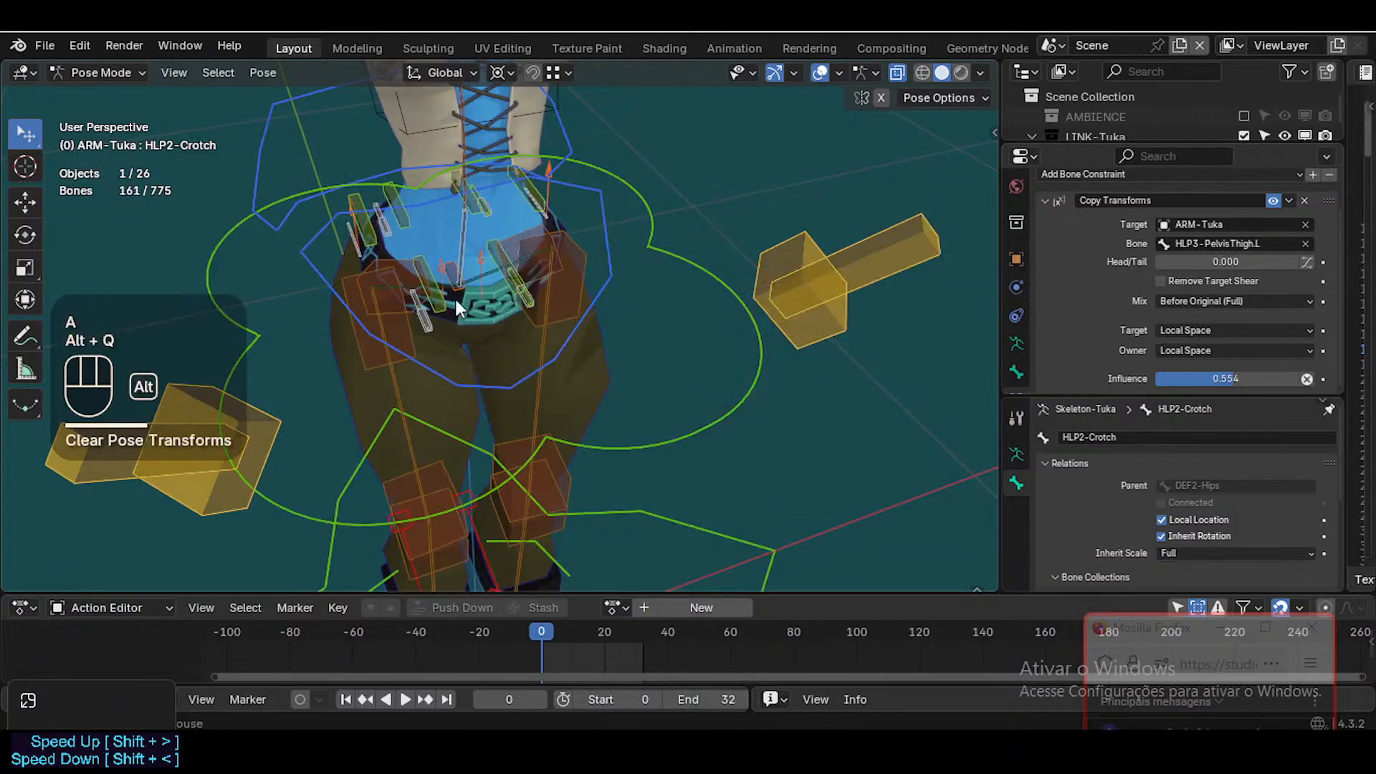
left_click(454, 273)
left_click(455, 273)
left_click(455, 273)
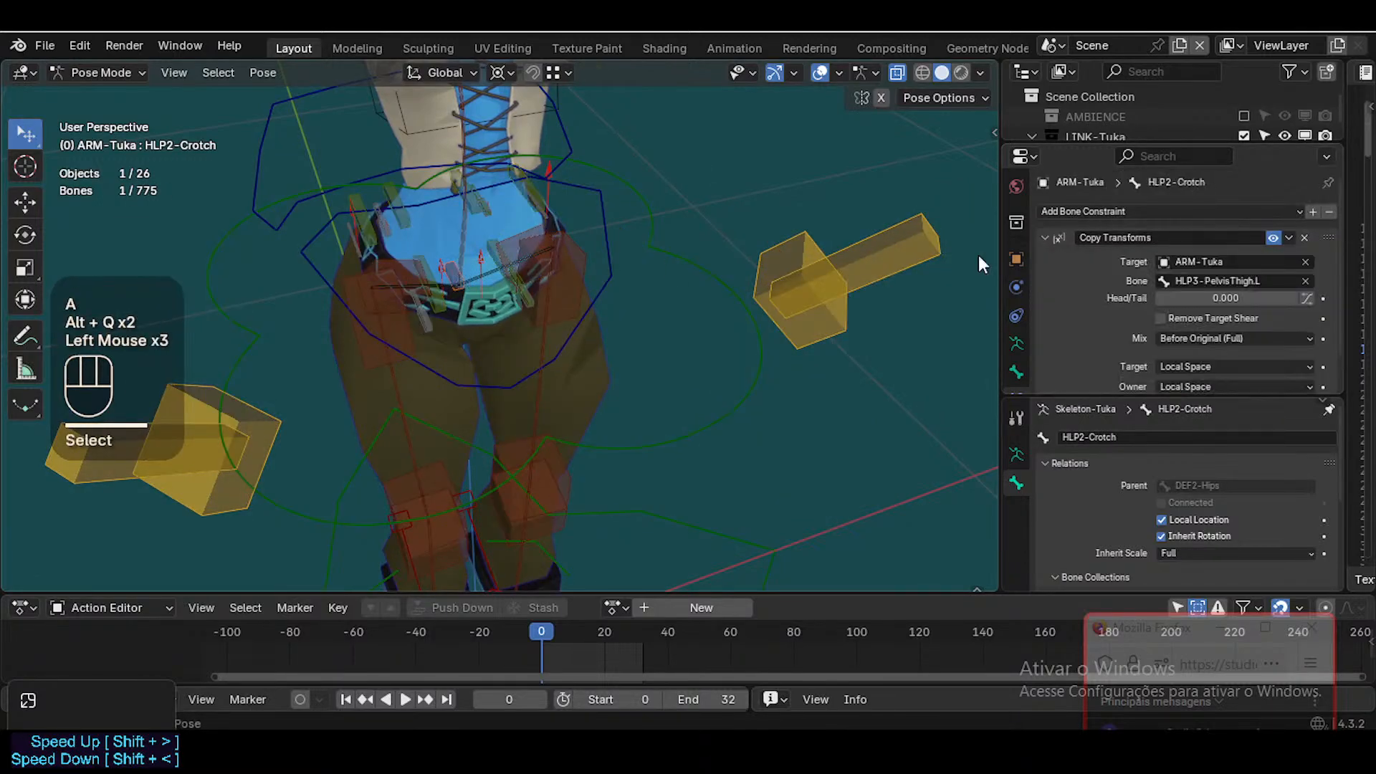
left_click(488, 305)
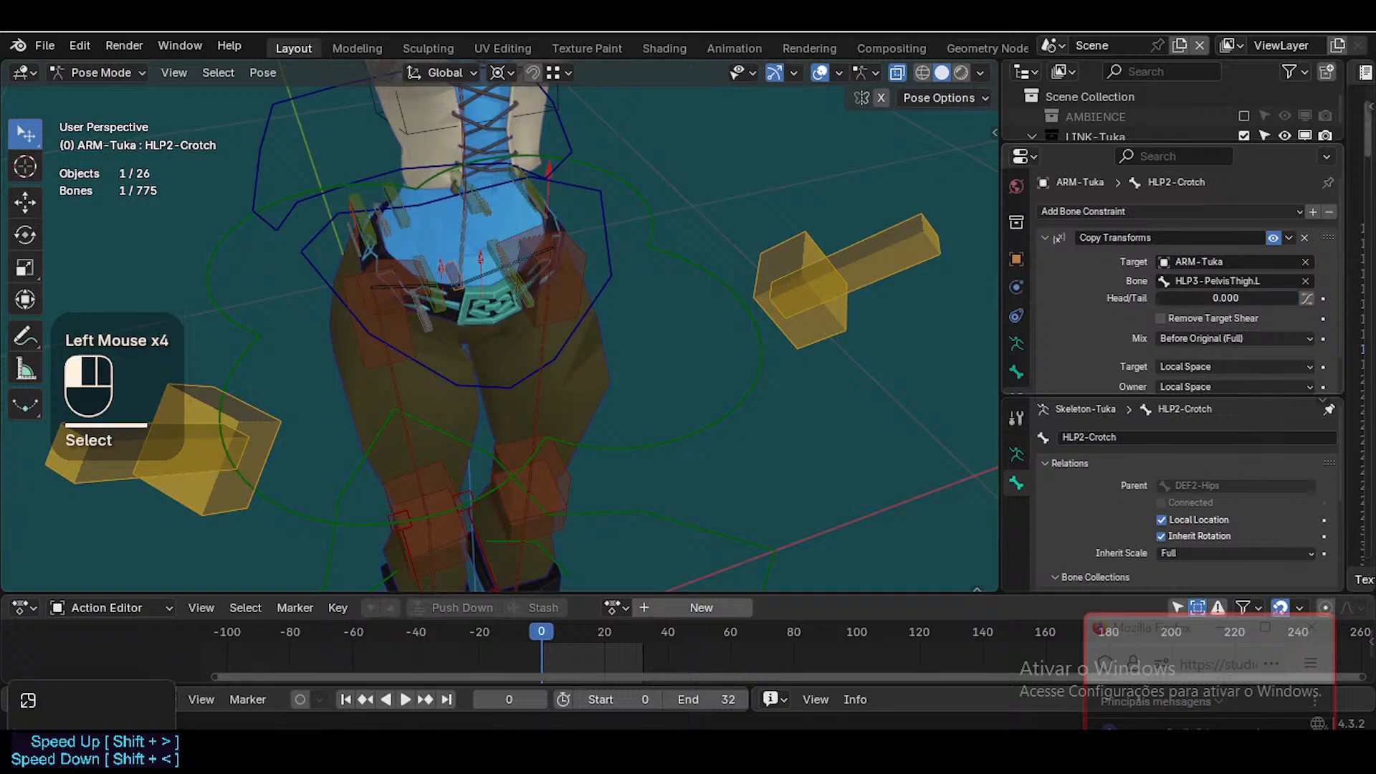
Set HLP2-Crotch's Copy Transforms to 0.000 Head/Tail, 0.504 influence and Before Original (Full) mix
mouse_move(1157, 298)
left_mouse_down()
mouse_move(1297, 298)
mouse_move(1137, 301)
left_mouse_up()
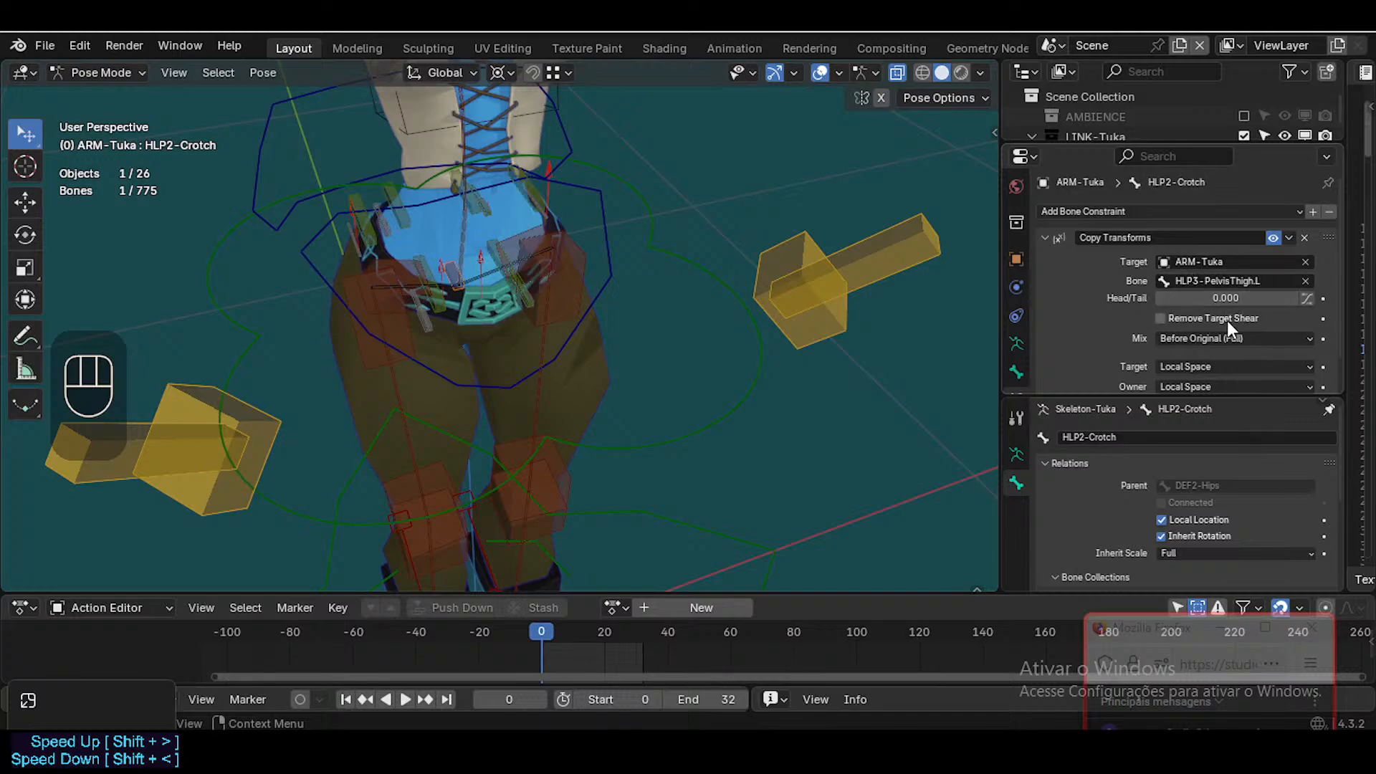
scroll(1223, 323, "down", 2)
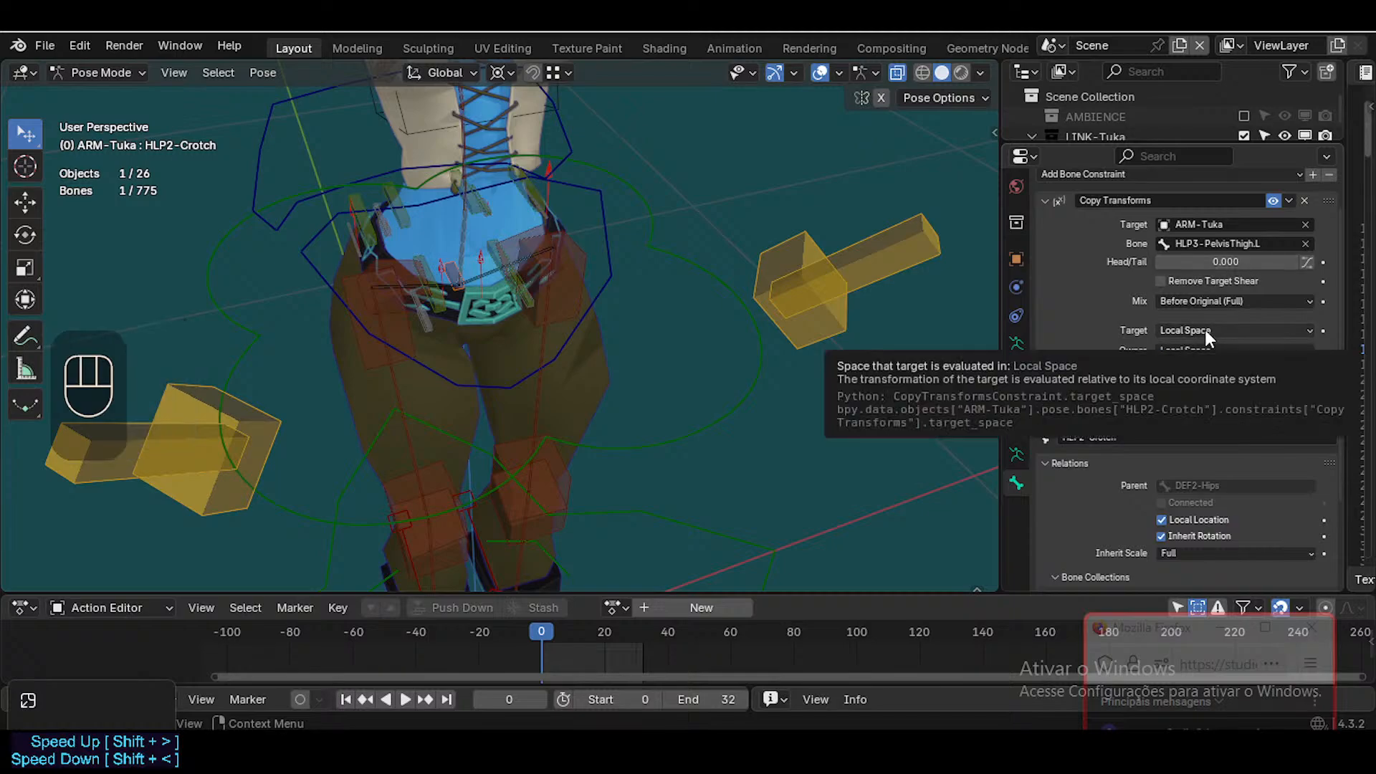
left_click_drag(1216, 380, 1211, 380)
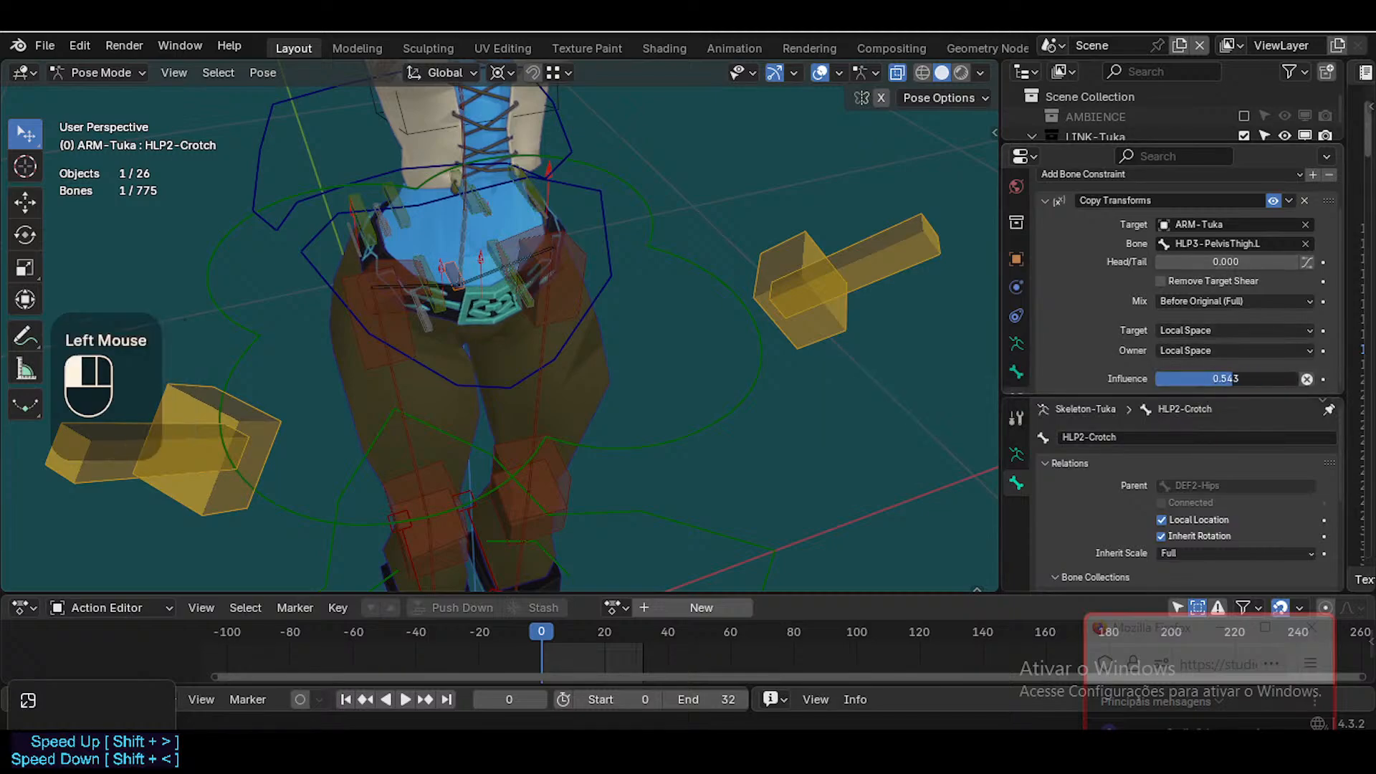
left_click(1189, 298)
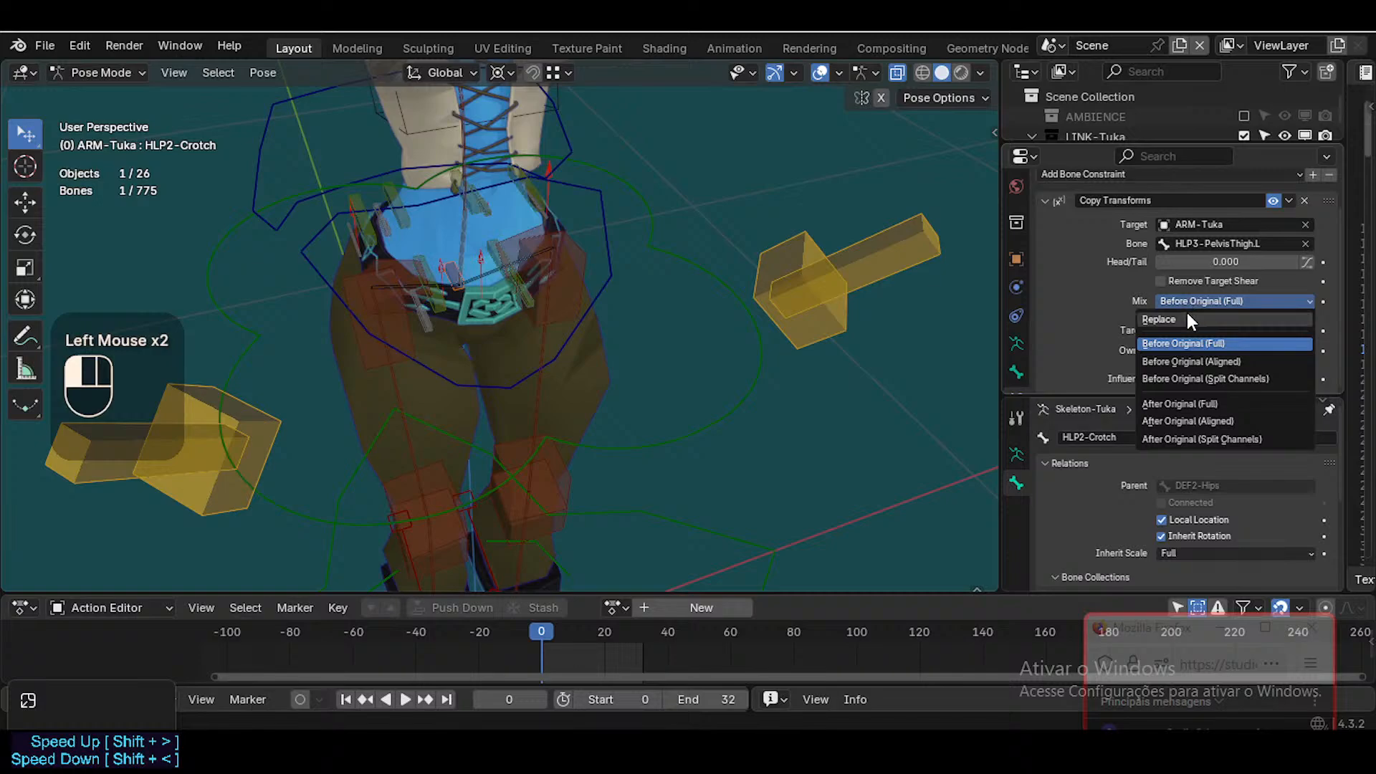
left_click(1202, 346)
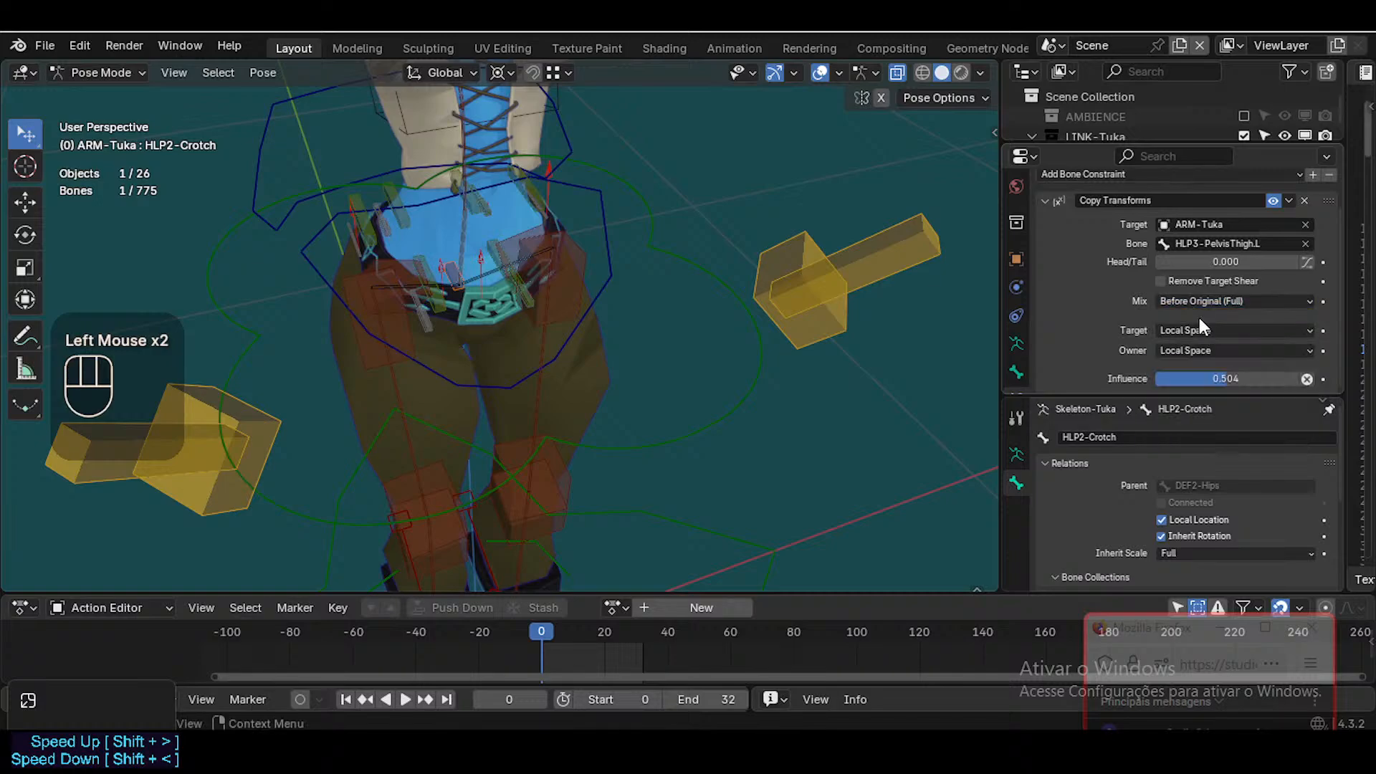
Switch the constraint's owner space to Custom Space, using ARM-Tuka as the object and HLP3-PelvisThigh.L as the bone
left_click(1193, 349)
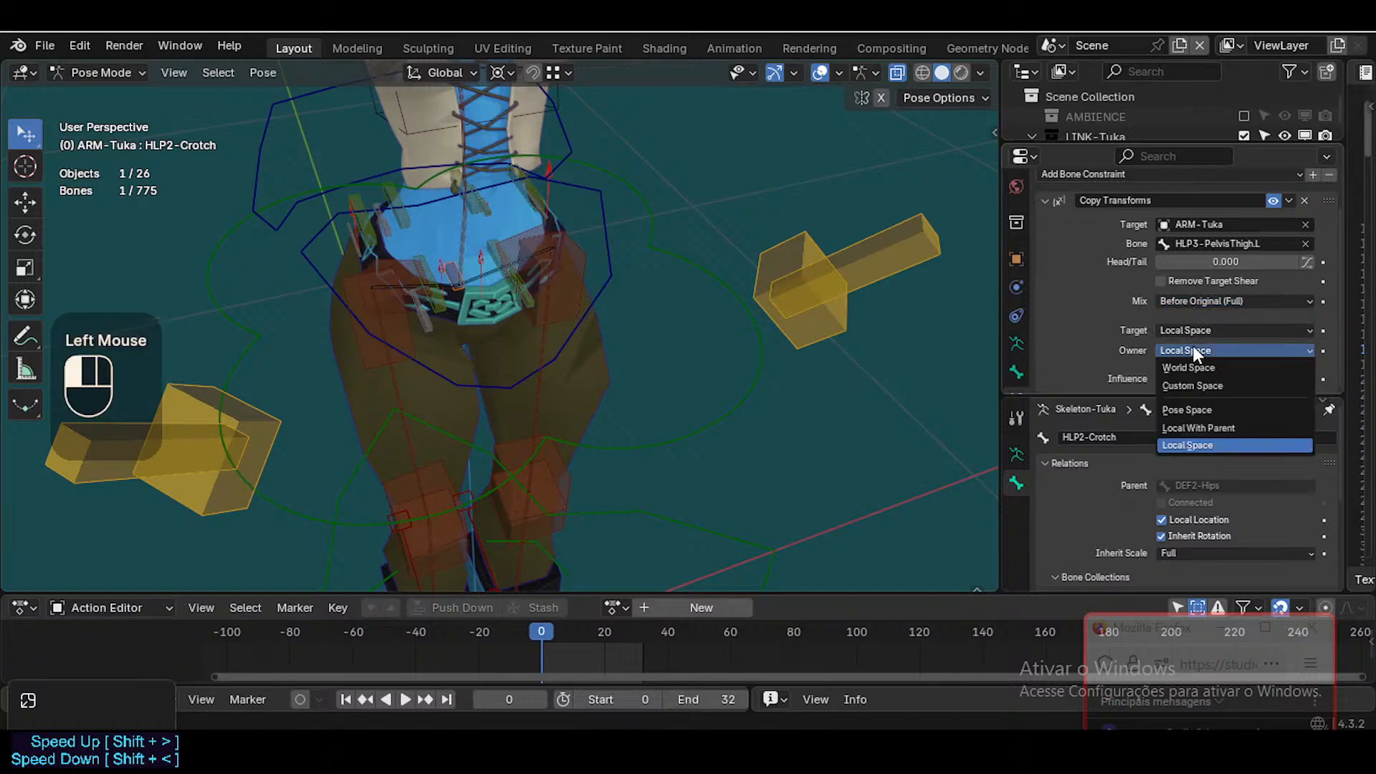
left_click(1190, 386)
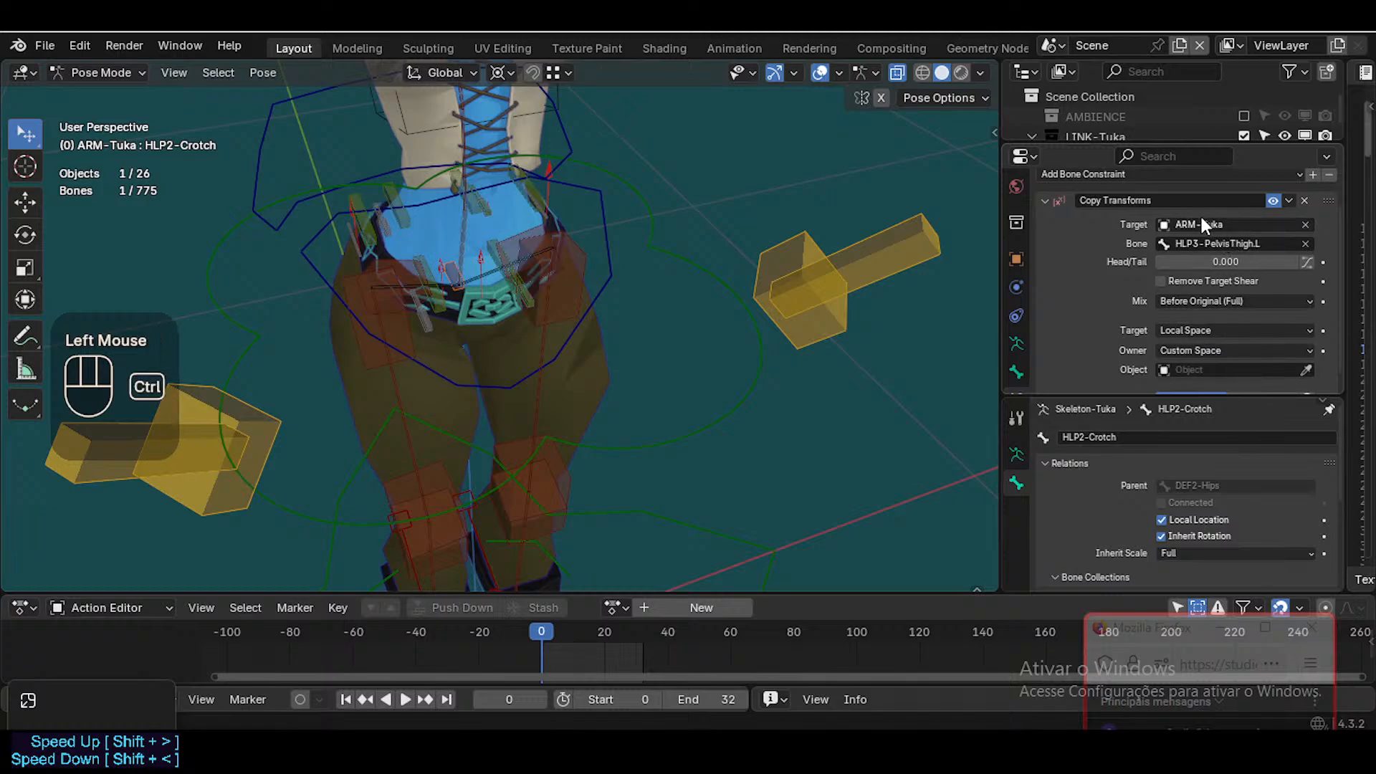
key("ctrl+c")
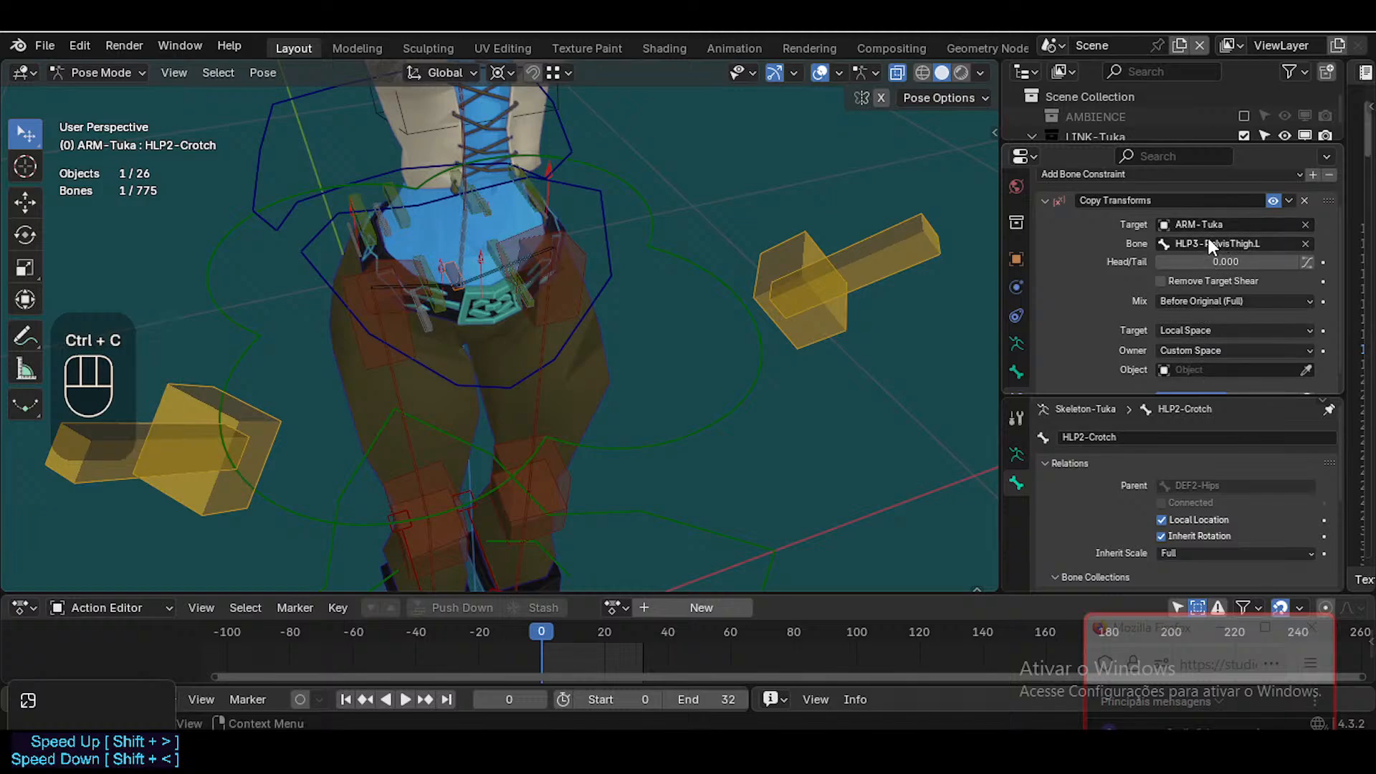
key("ctrl+c")
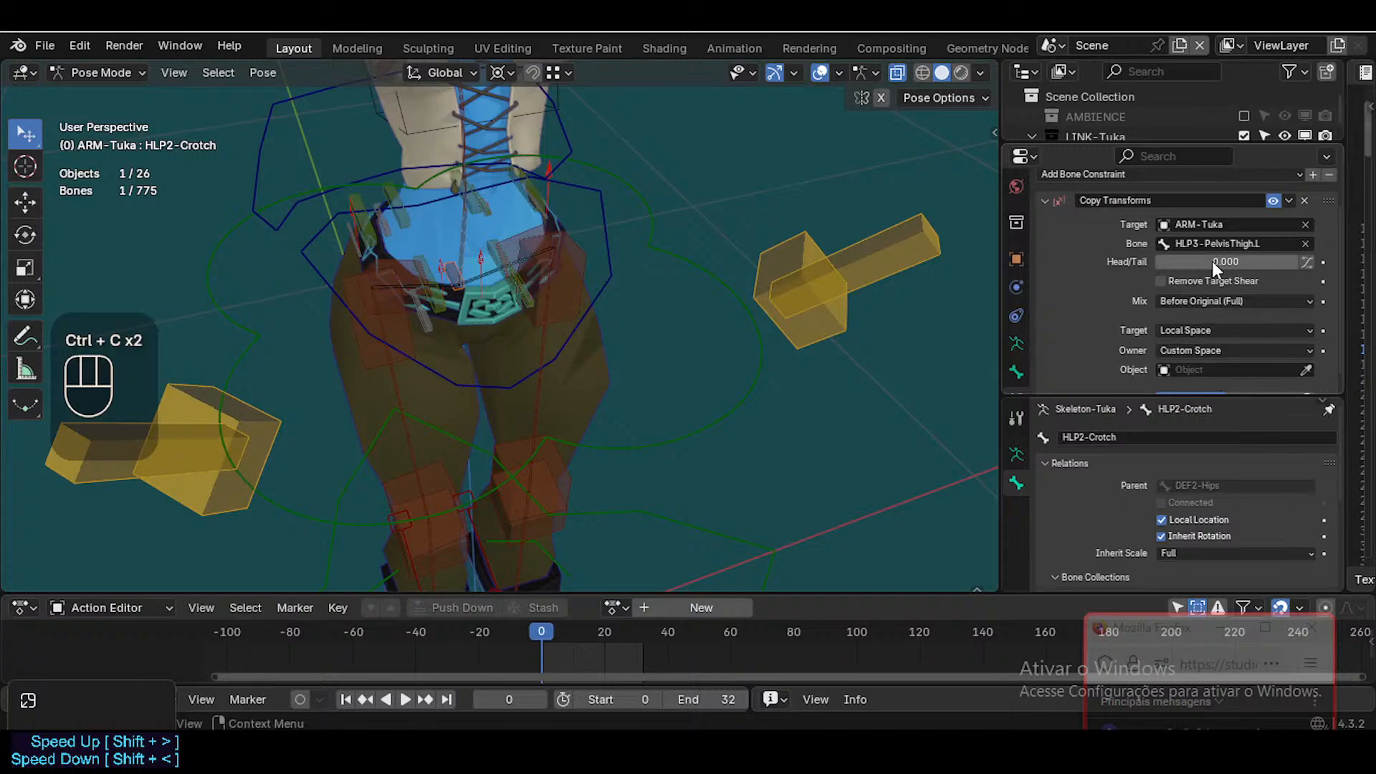
key("ctrl+c")
key("ctrl+v")
key("ctrl+c")
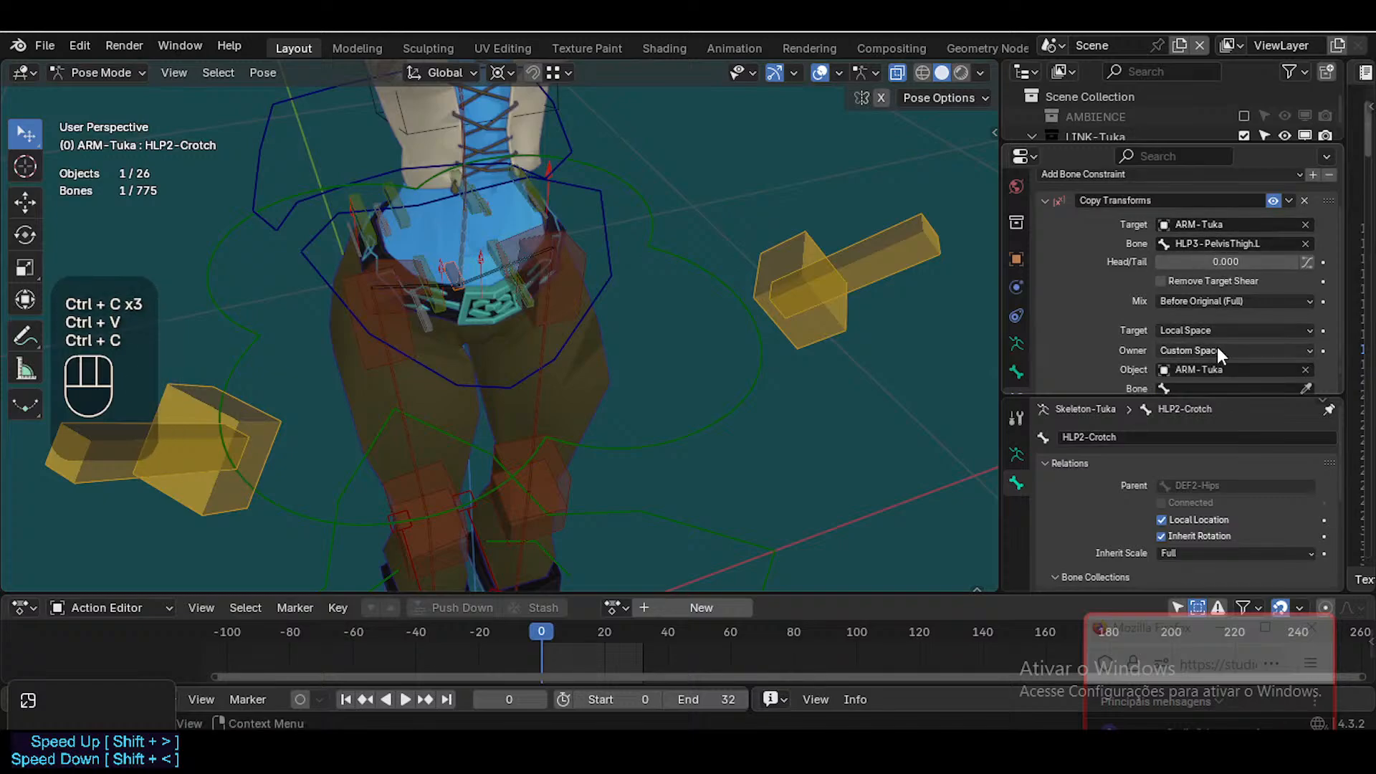
key("ctrl+v")
Raise the left foot outward with MTR-IK-Foot.L to test HLP2-Crotch with its custom owner space
scroll(485, 413, "down", 2)
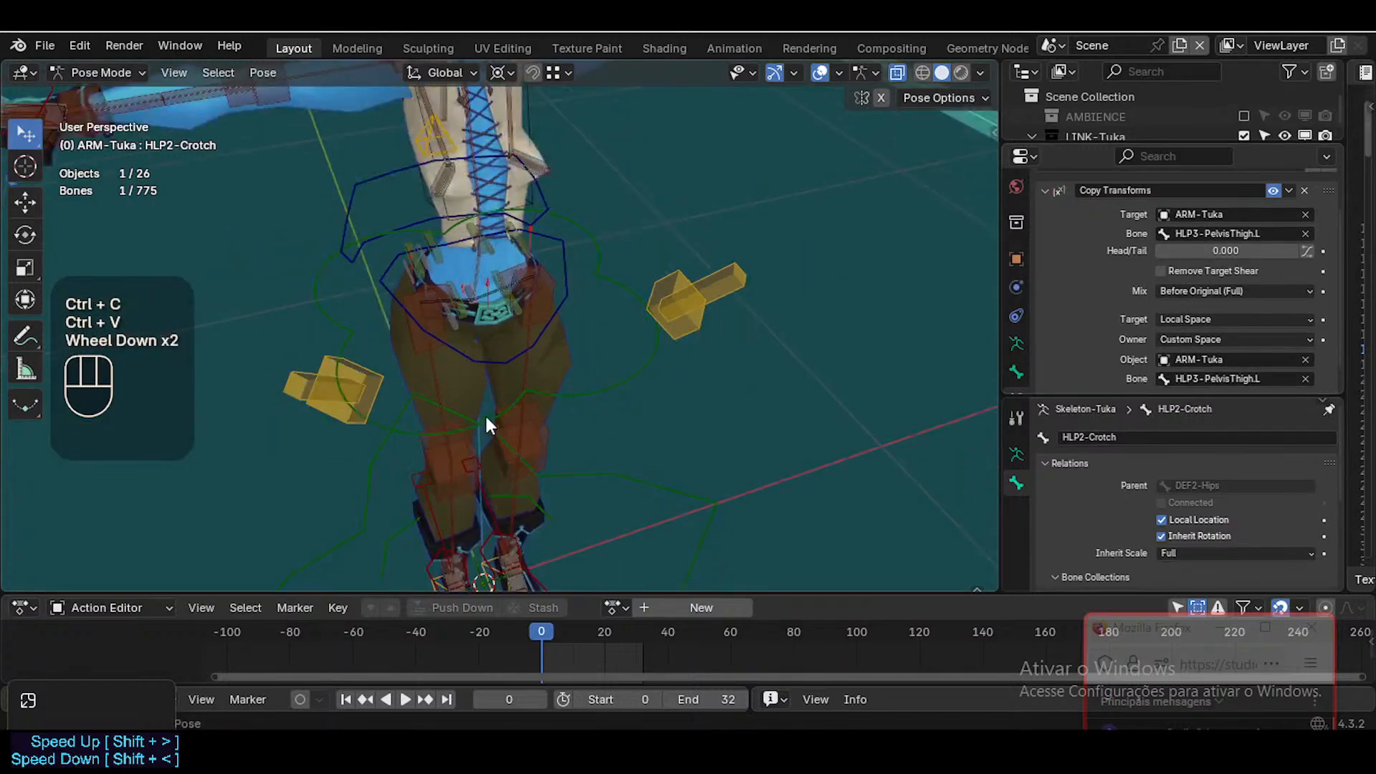
left_click(552, 573)
key("g")
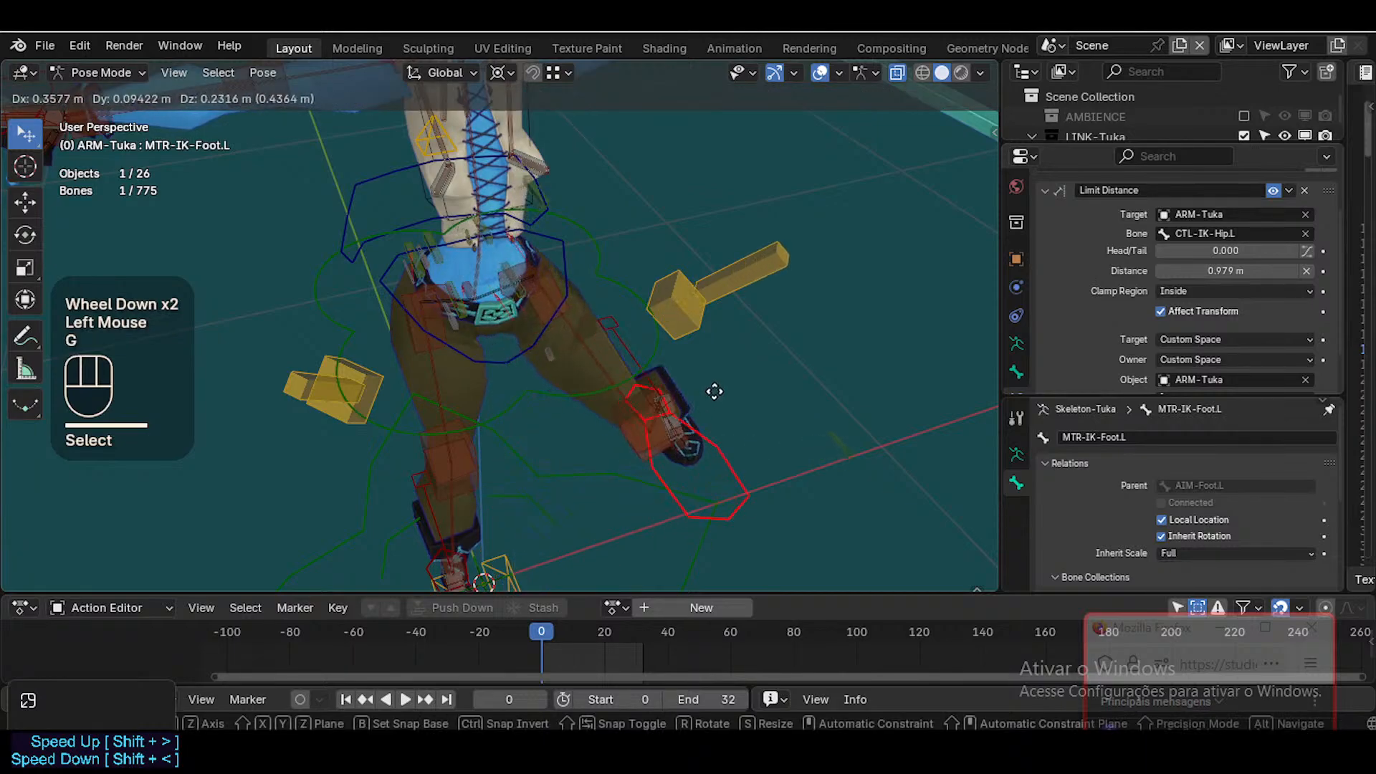
left_click(656, 450)
scroll(656, 451, "up", 2)
key("g")
left_click(511, 273)
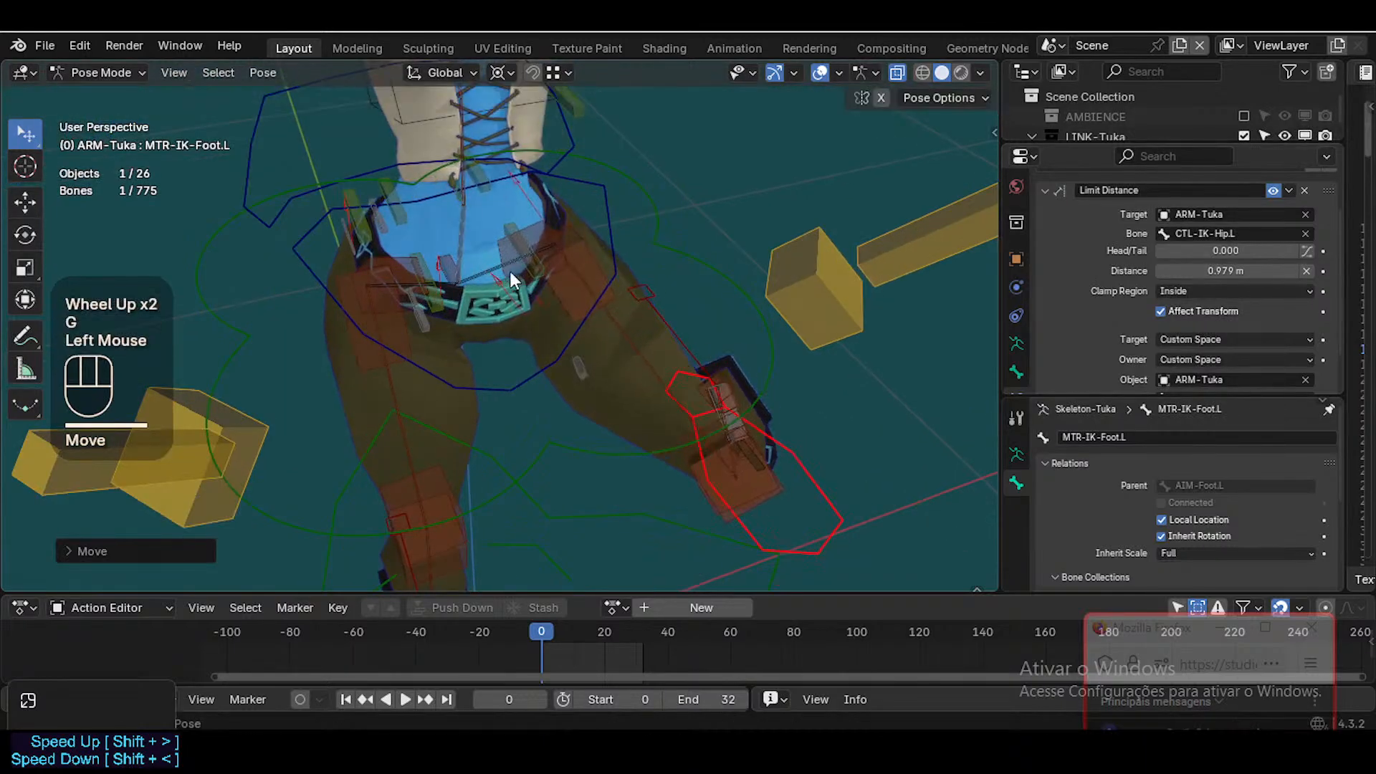
Move the left foot farther out with MTR-IK-Foot.L, and clear the pose transforms of all visible bones
key("g")
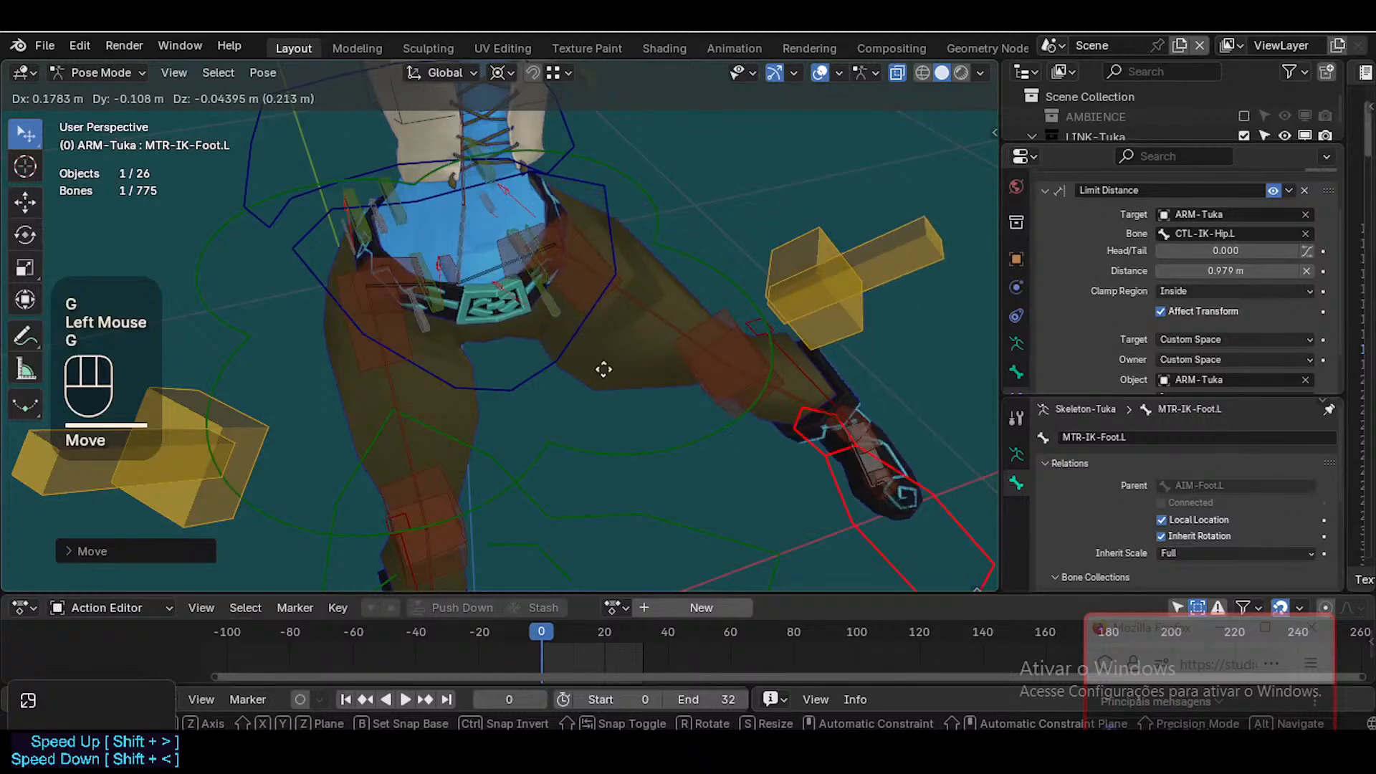
left_click(669, 451)
key("a")
key("alt+q")
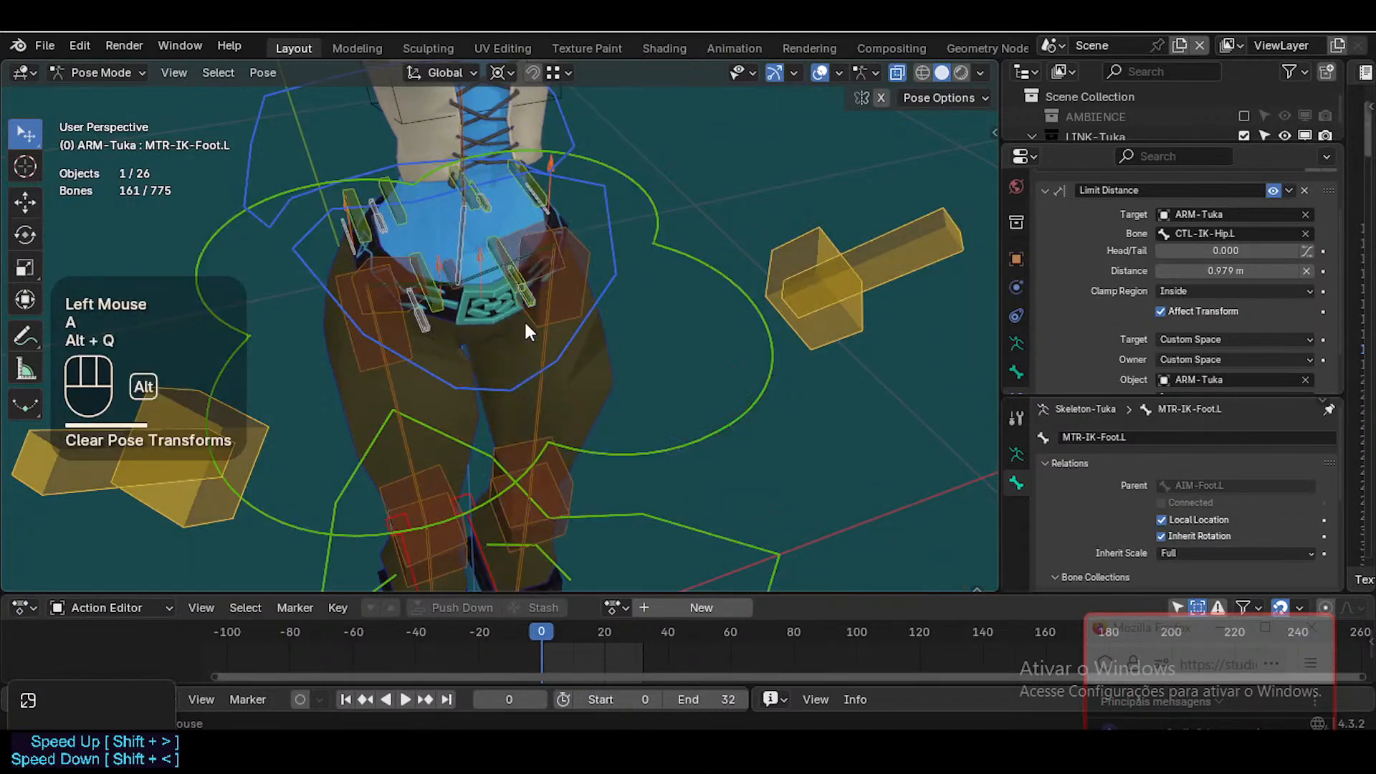
Set the target space of HLP2-Crotch's Copy Transforms constraint to Local Space (Owner Orientation)
left_click(477, 279)
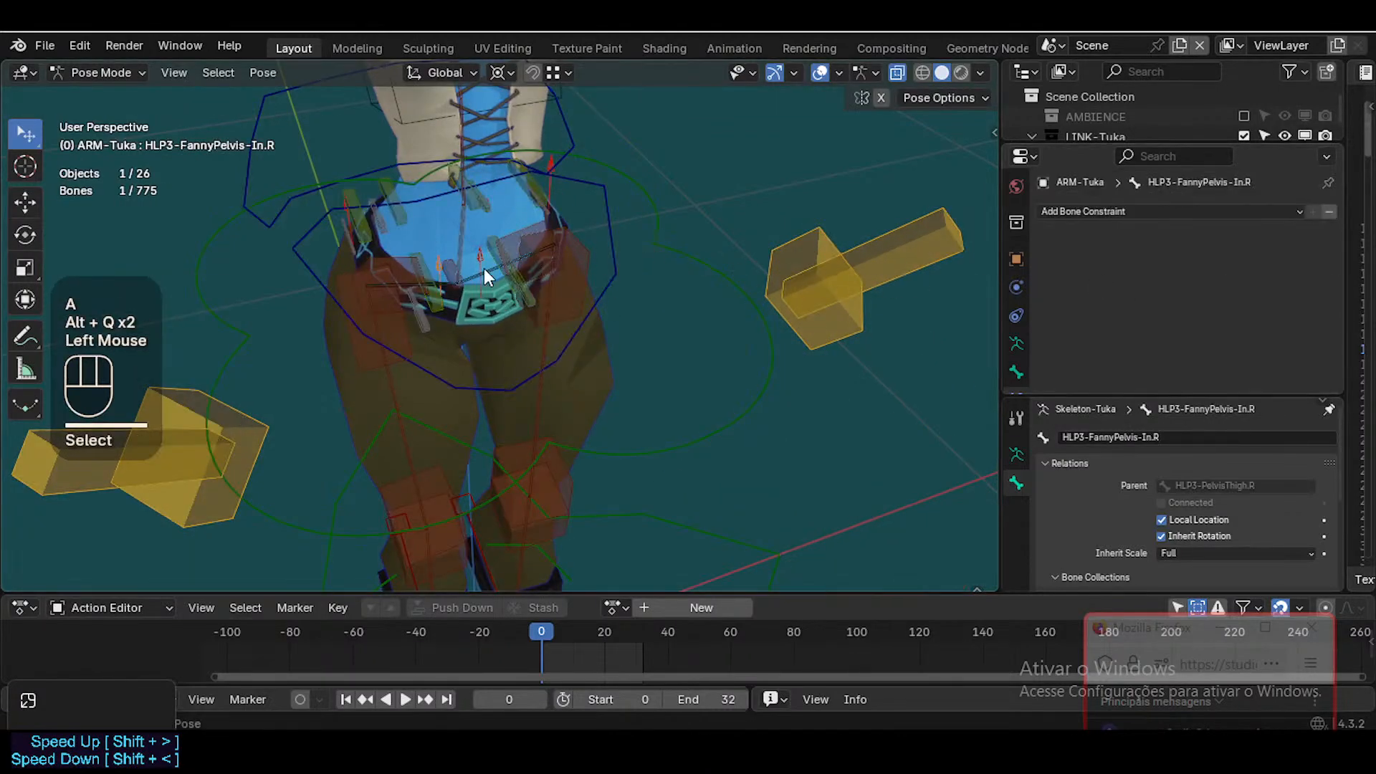
left_click(450, 270)
left_click(1223, 364)
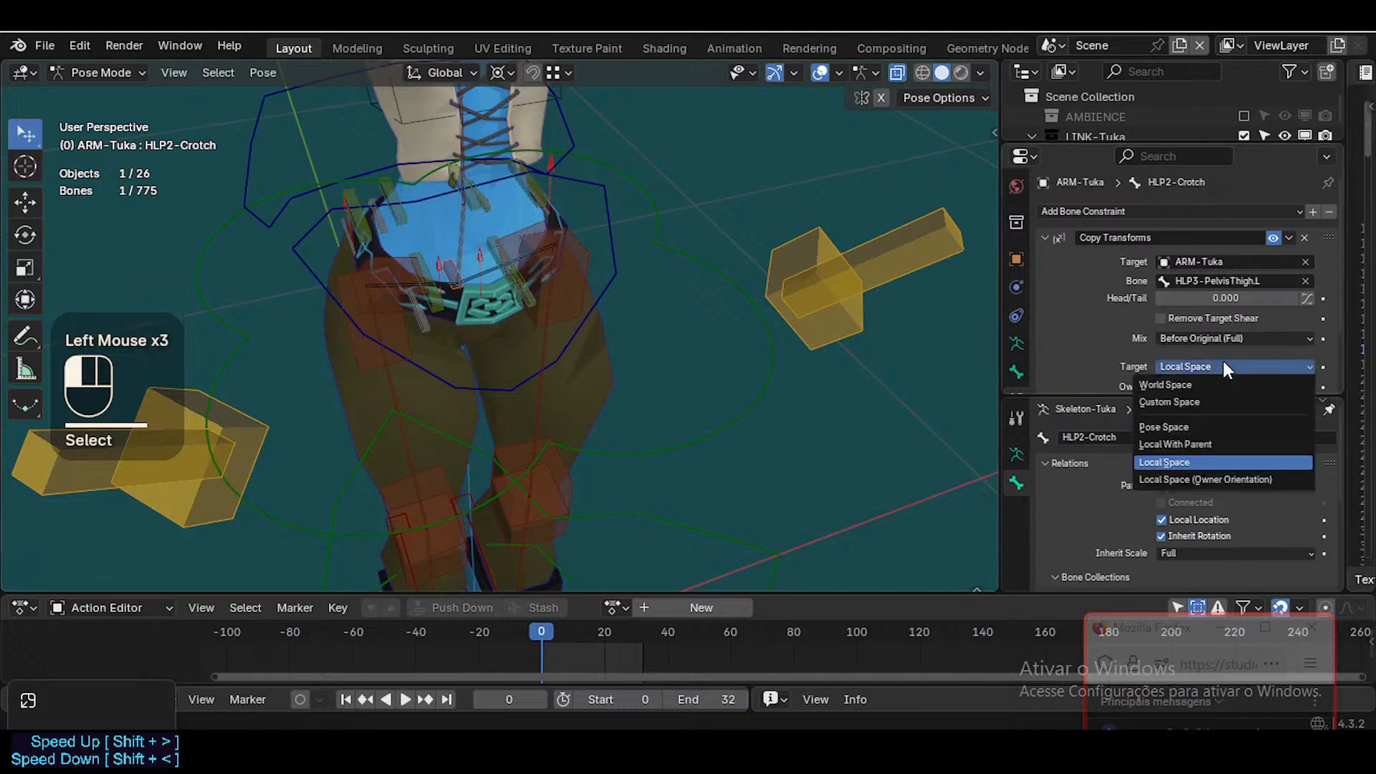
left_click(1199, 480)
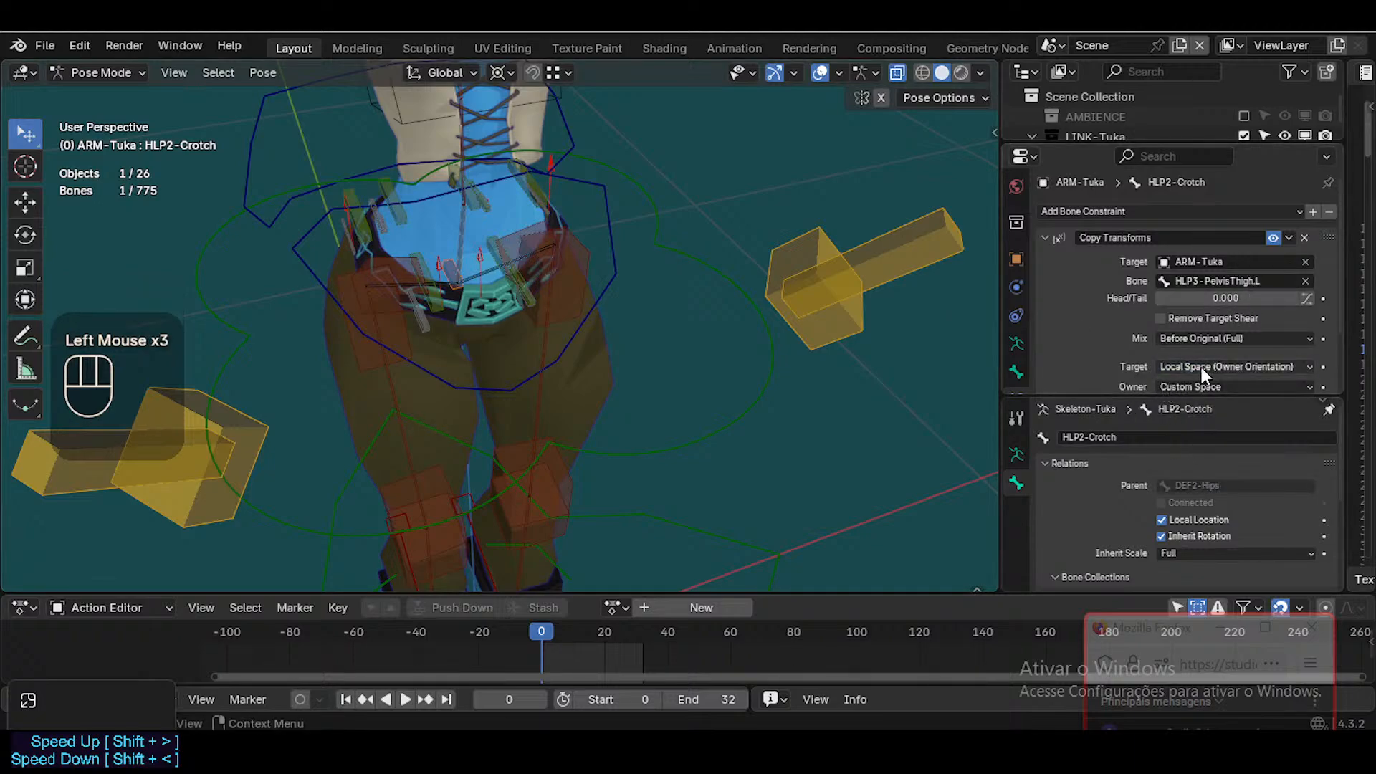
Isolate both foot IK controls, DEF3-LegUpper.L, DEF3-LegUpper.R and HLP2-Crotch by hiding all other bones
scroll(526, 548, "down", 3)
left_click(541, 528)
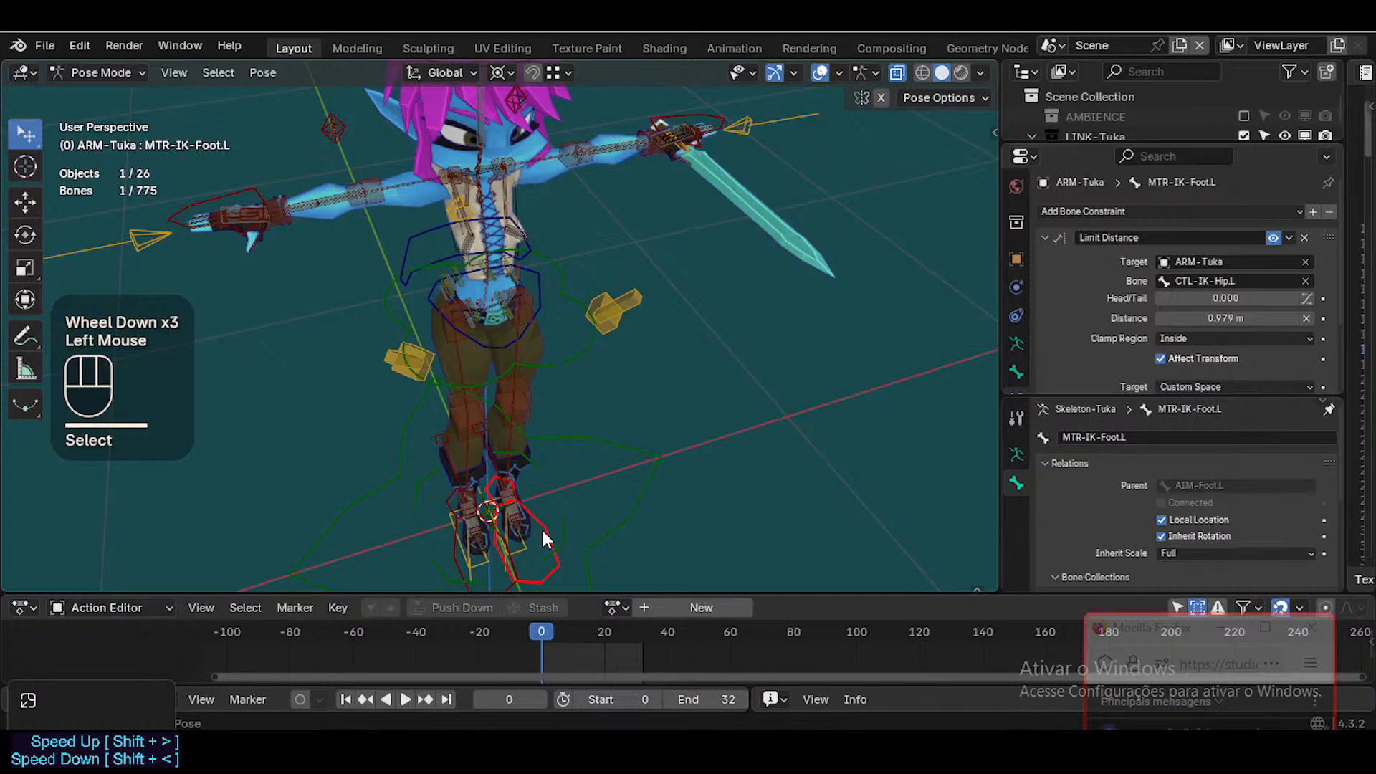
left_click(541, 527)
scroll(542, 513, "up", 2)
left_click(536, 346, "shift")
scroll(514, 412, "up", 2)
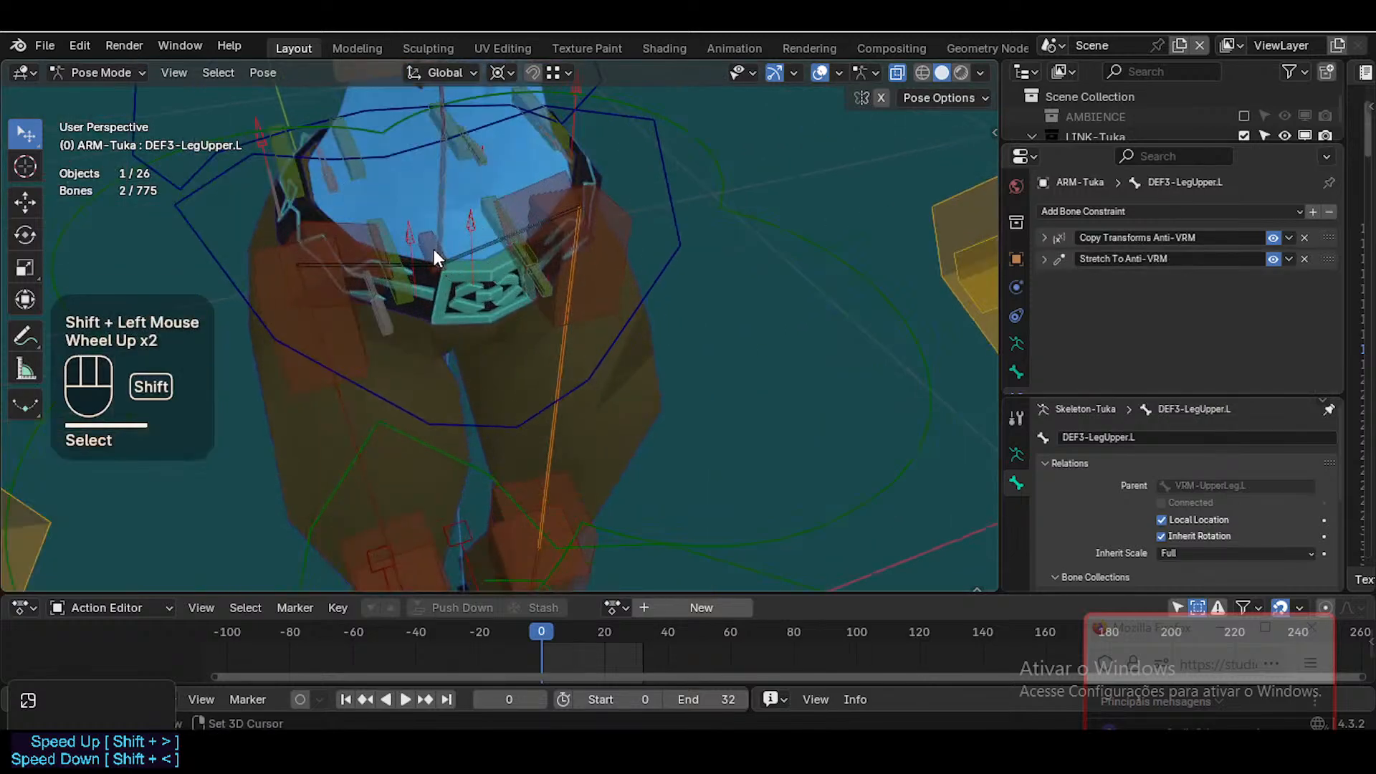
left_click(424, 239, "shift")
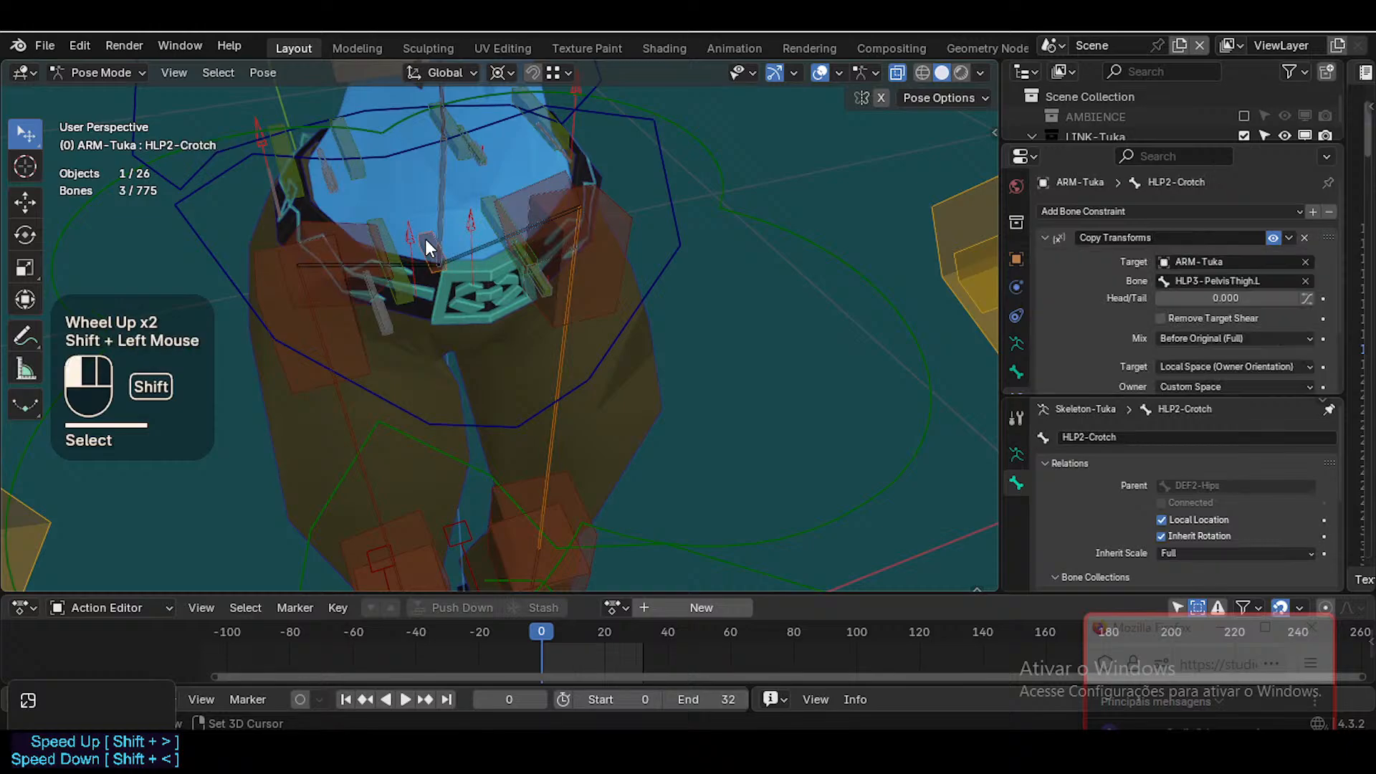
left_click(342, 420, "shift")
scroll(423, 366, "down", 4)
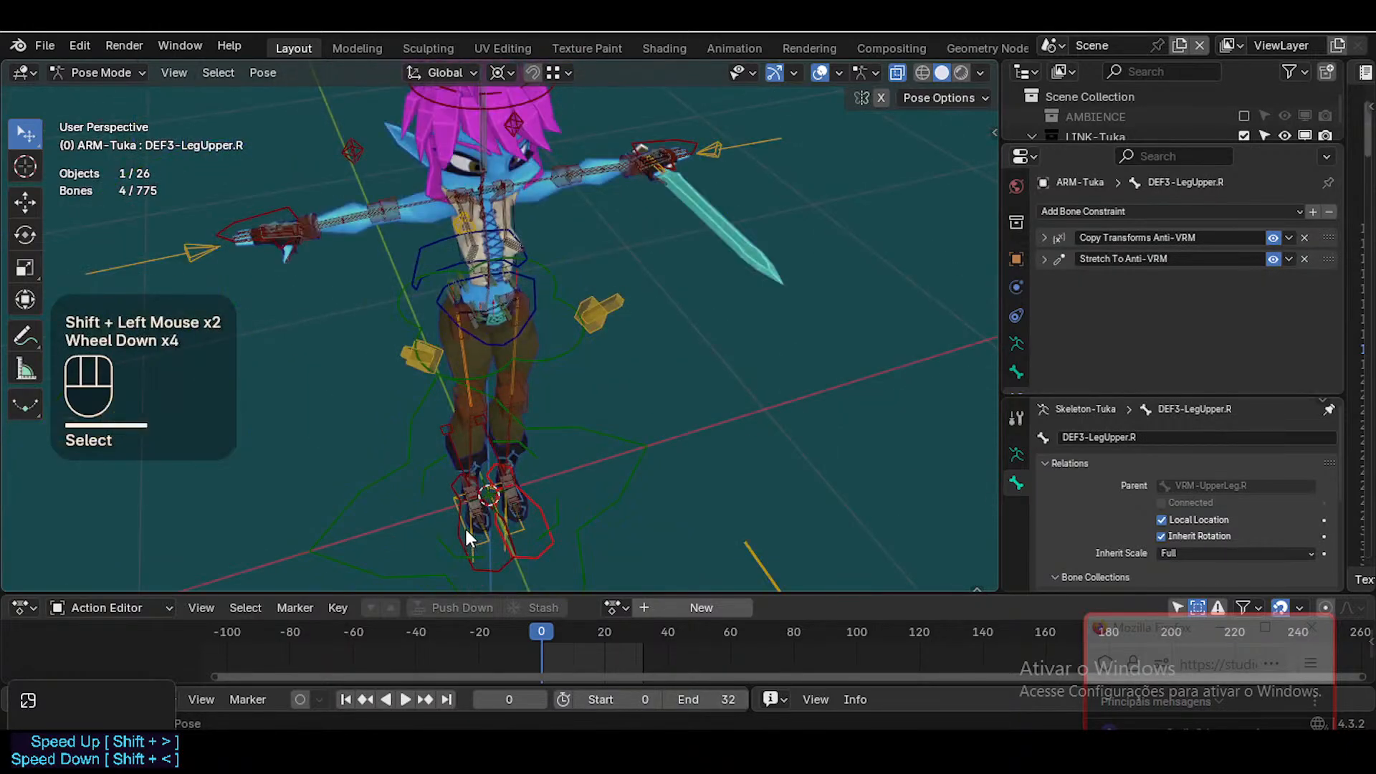
left_click(479, 571, "shift")
key("shift+h")
Move MTR-IK-Foot.L outward to test how the crotch deforms with the new target space
left_click(552, 531)
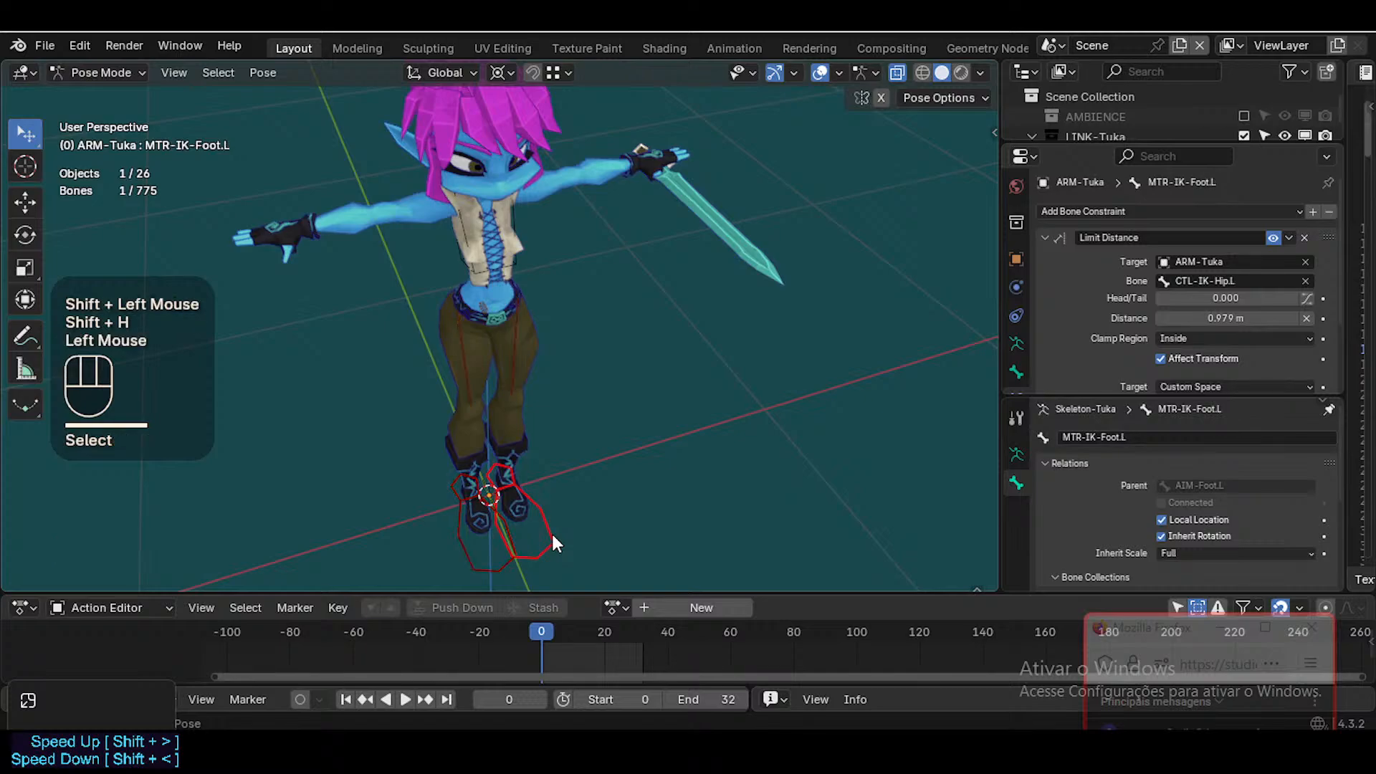
key("g")
left_click(602, 471)
scroll(602, 471, "up", 2)
middle_click_drag(602, 471, 531, 332)
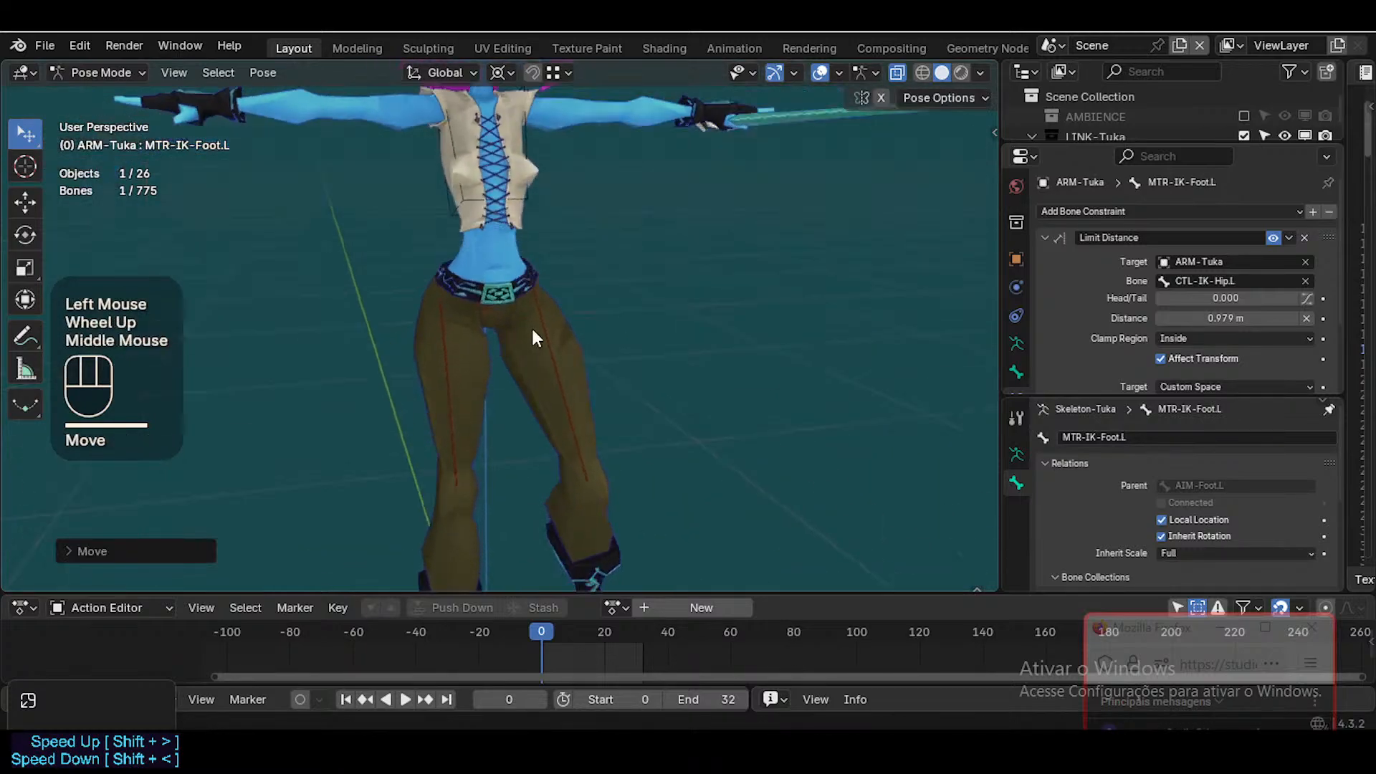
scroll(547, 421, "down", 1)
Raise the left foot toward hip height and adjust its sideways position in the front view
key("g")
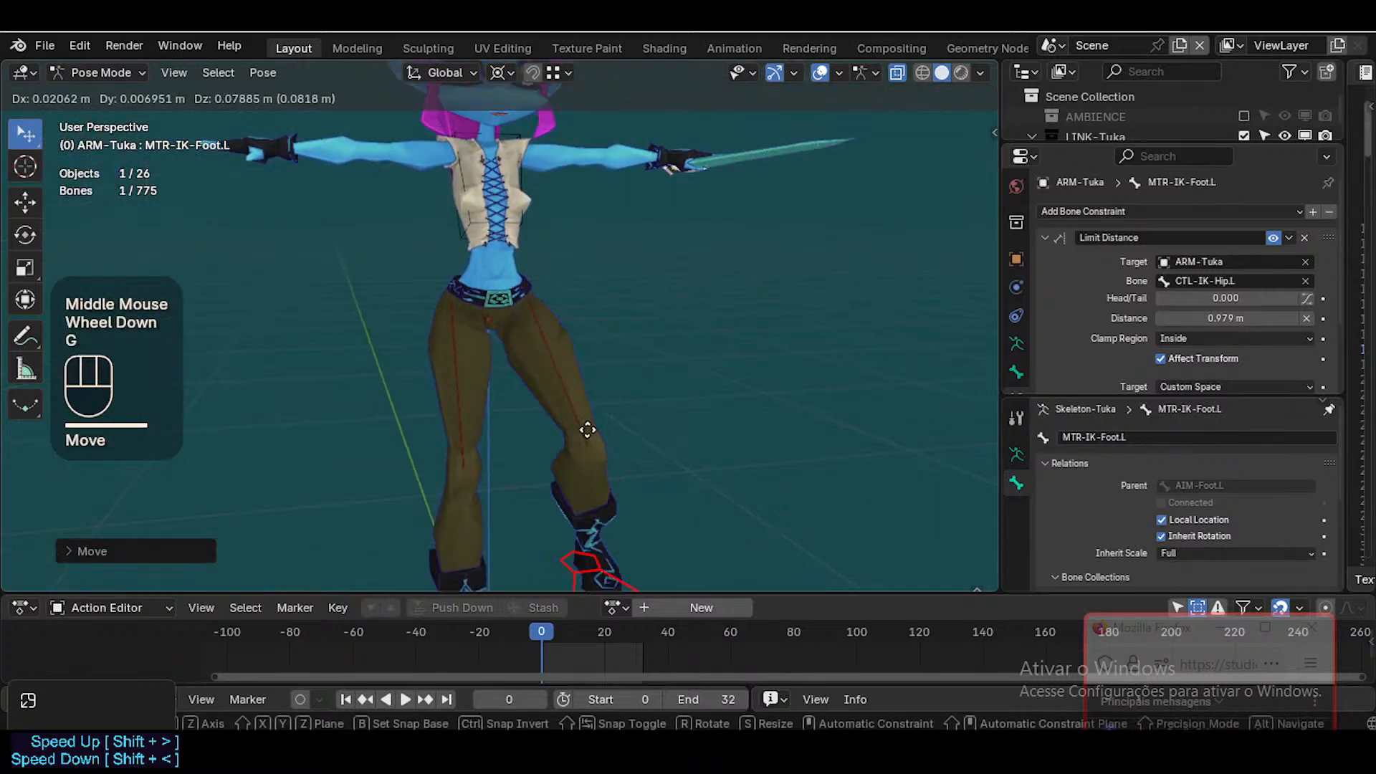
key("g")
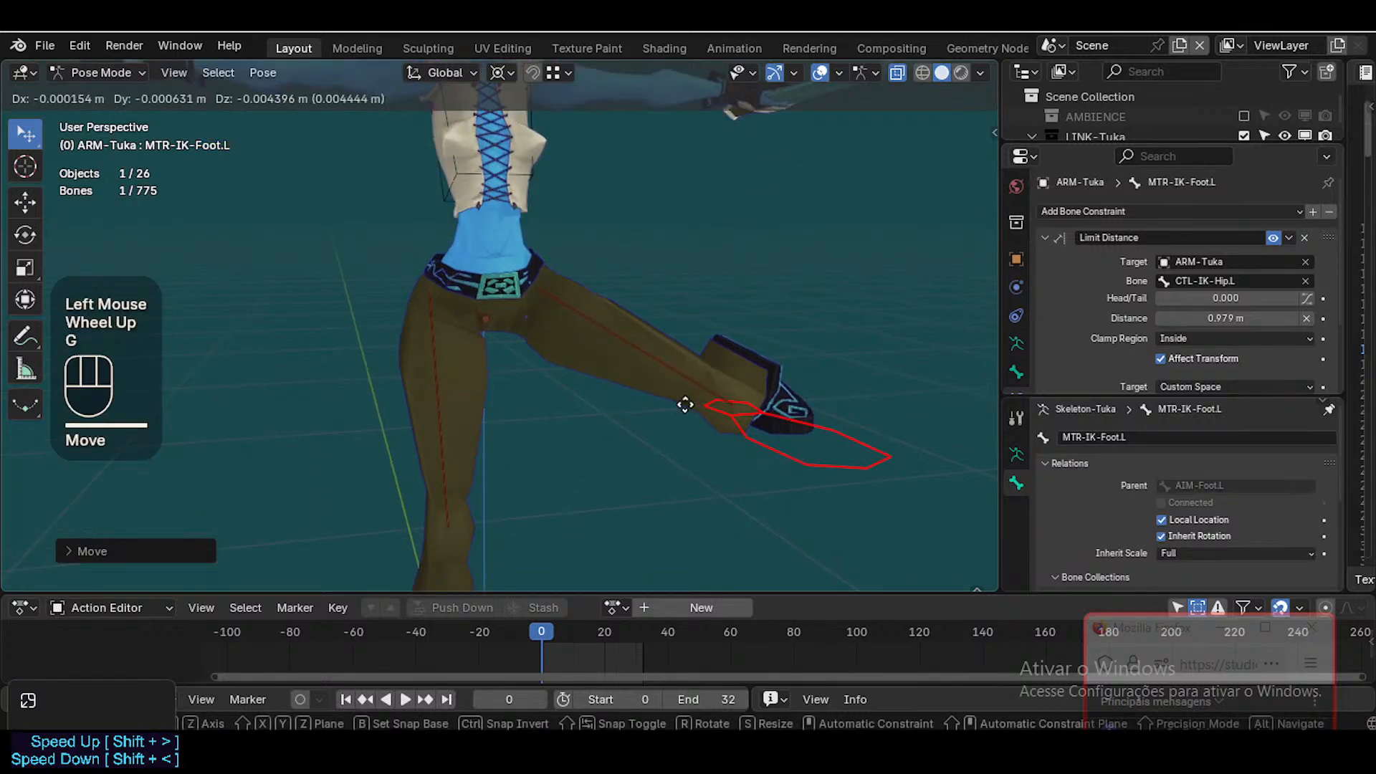
left_click(717, 271)
middle_click_drag(717, 271, 694, 301)
middle_click(690, 290)
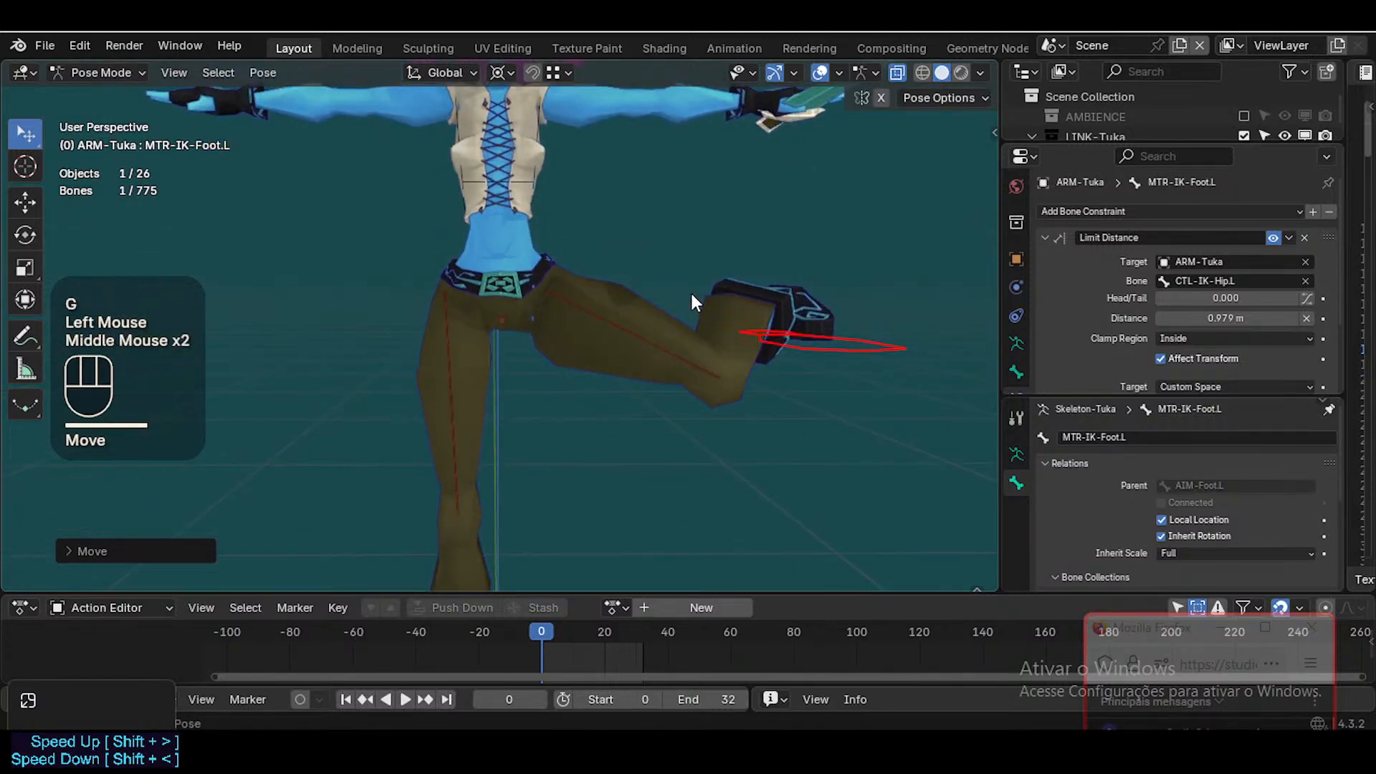
key("KP_1")
key("g")
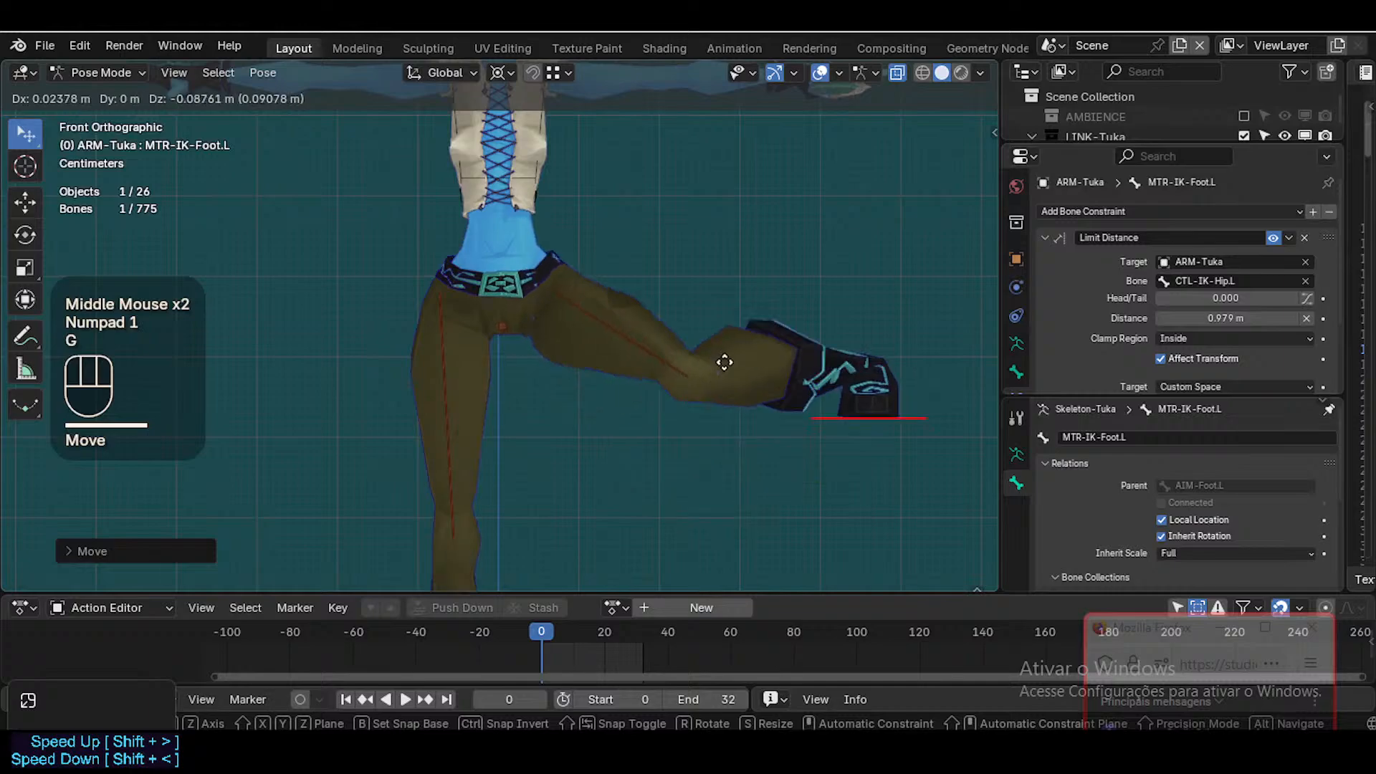
left_click(643, 400)
Increase the influence of HLP2-Crotch's Copy Transforms constraint to 0.819
left_click(513, 329)
scroll(1200, 311, "down", 2)
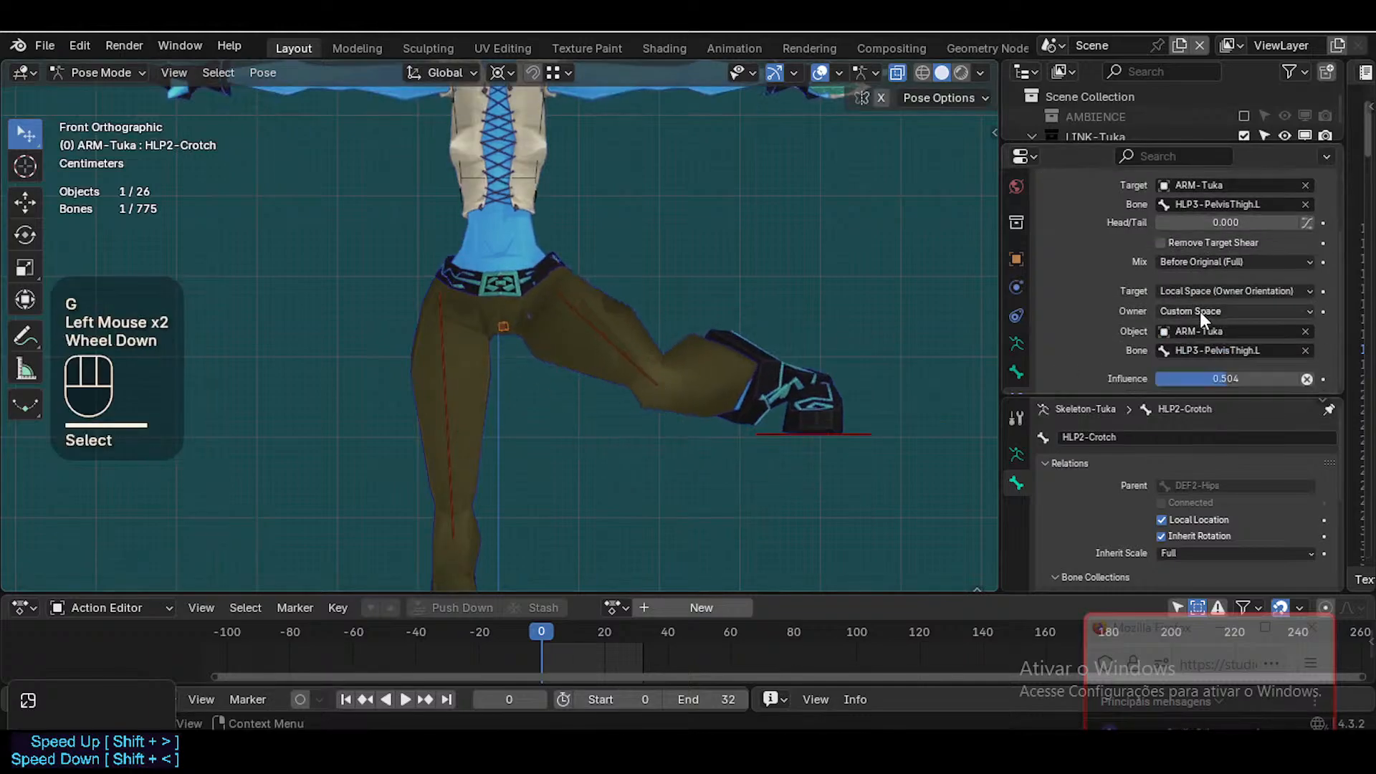
left_click_drag(1214, 378, 1180, 378)
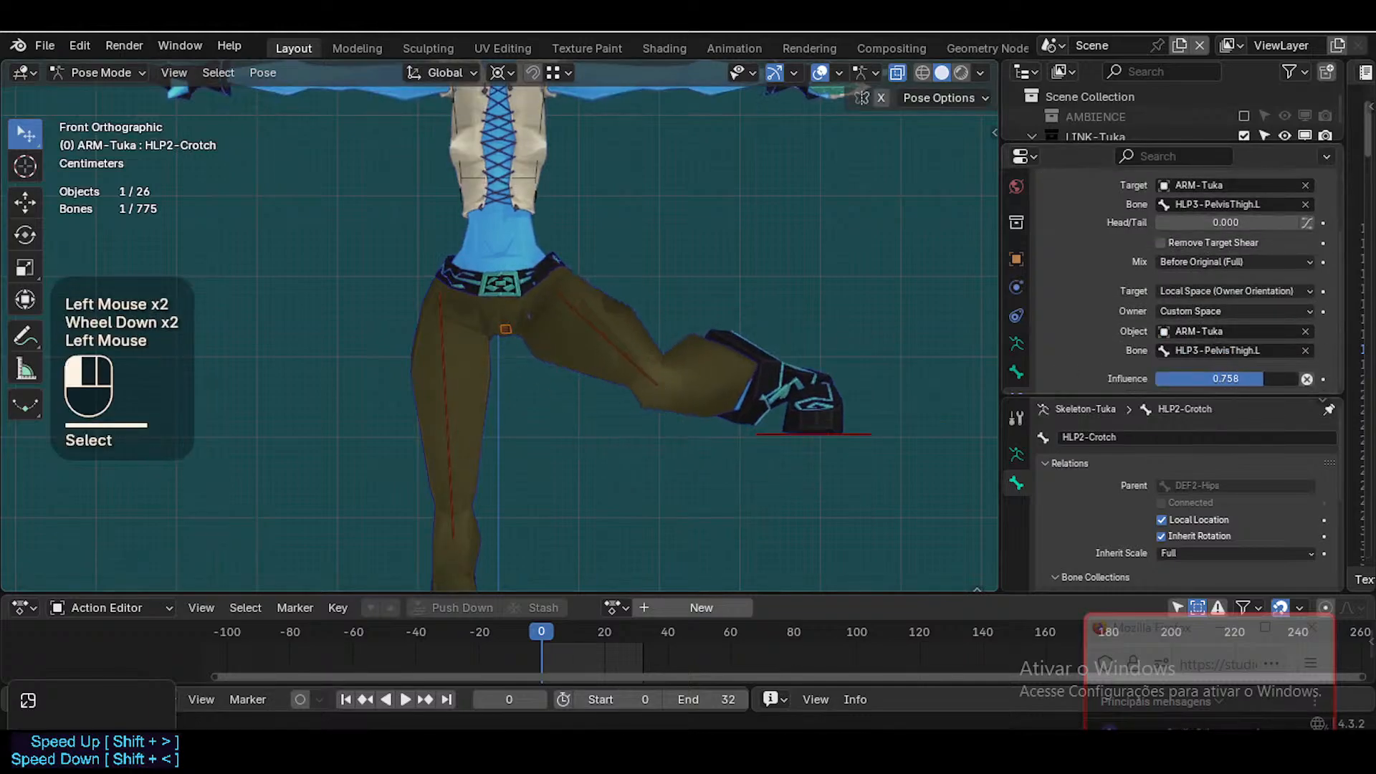
Bring MTR-IK-Foot.L back inward and rotate it slightly around the 3D cursor
left_click(844, 435)
key("g")
left_click(739, 445)
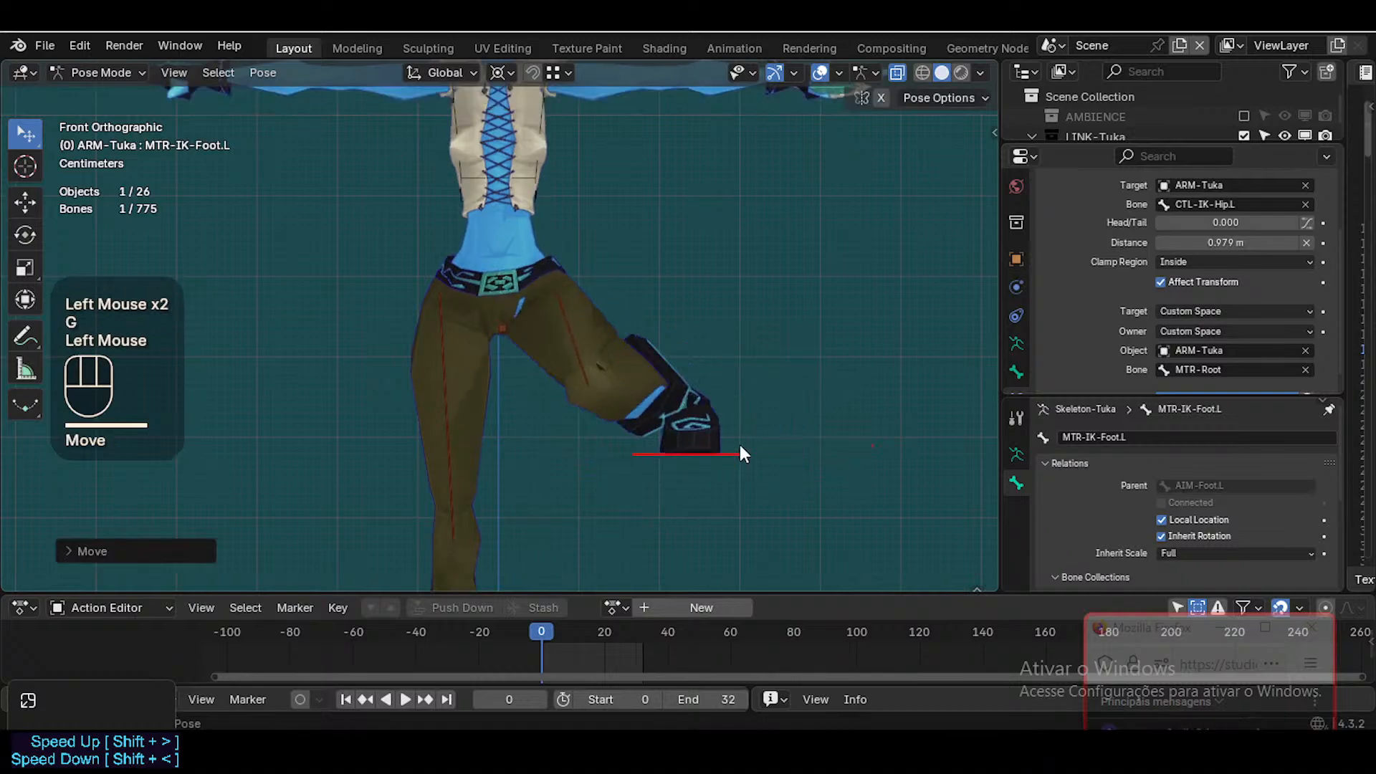
key("r")
left_click(756, 433)
Set the transform pivot point to Individual Origins and tilt MTR-IK-Foot.L outward around its own origin
key("less")
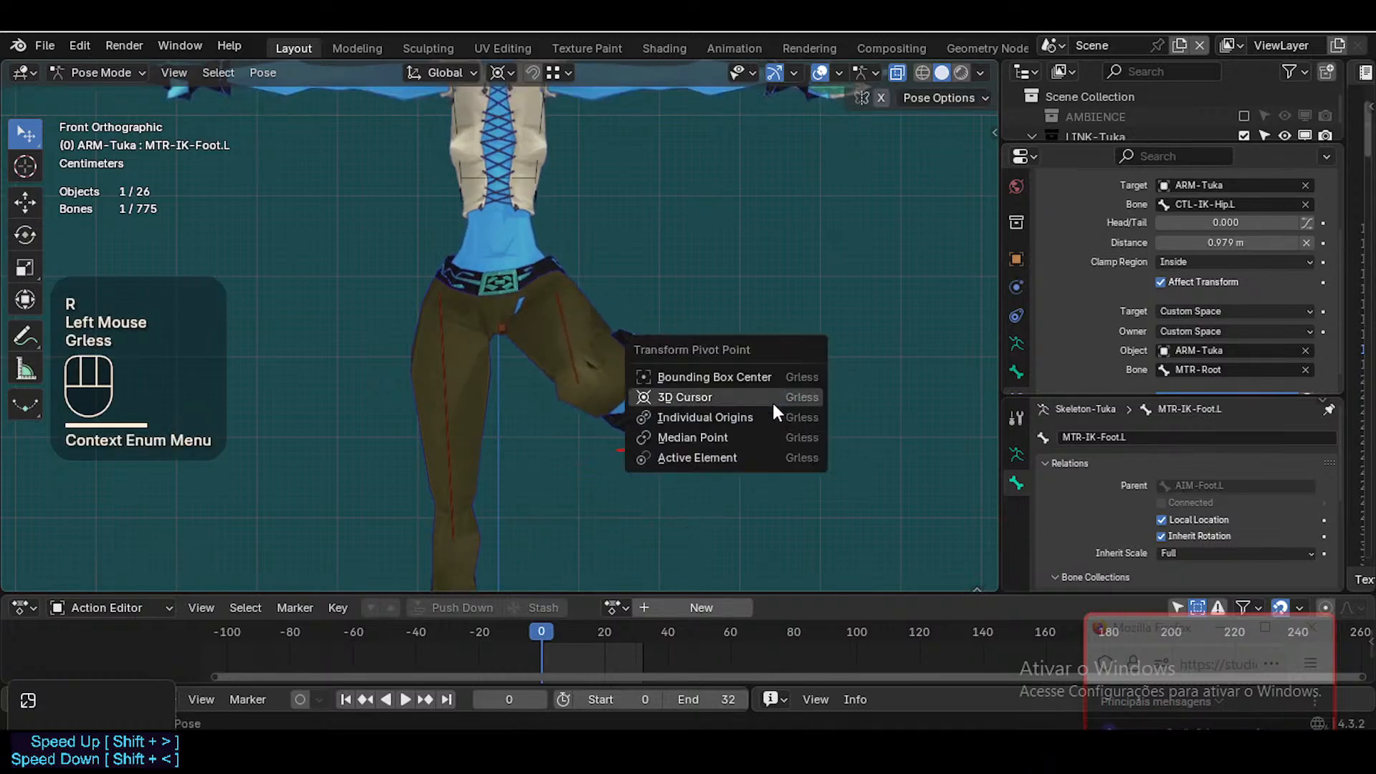
left_click(741, 423)
key("r")
left_click(821, 345)
Move the tilted left foot outward into a side kick to check the crotch at the higher influence
key("g")
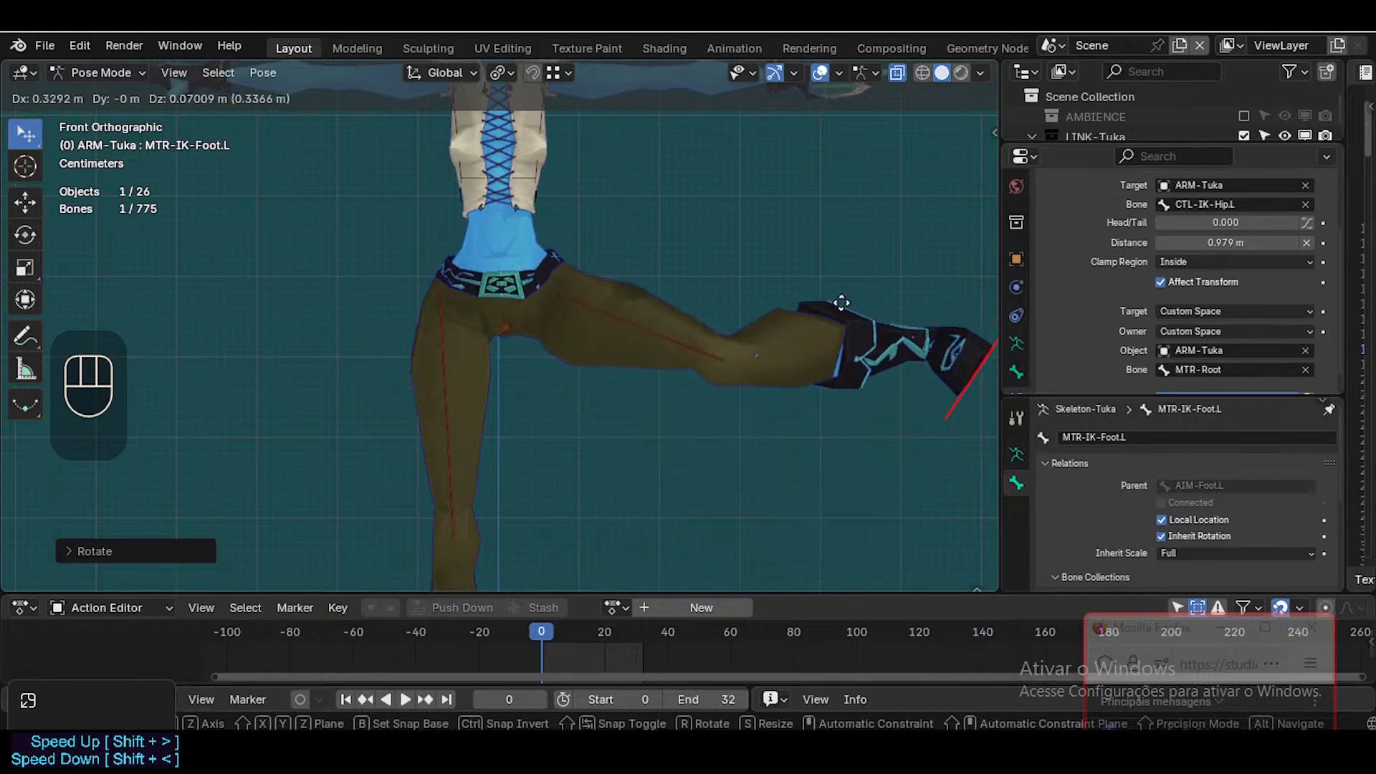
left_click(780, 436)
key("g")
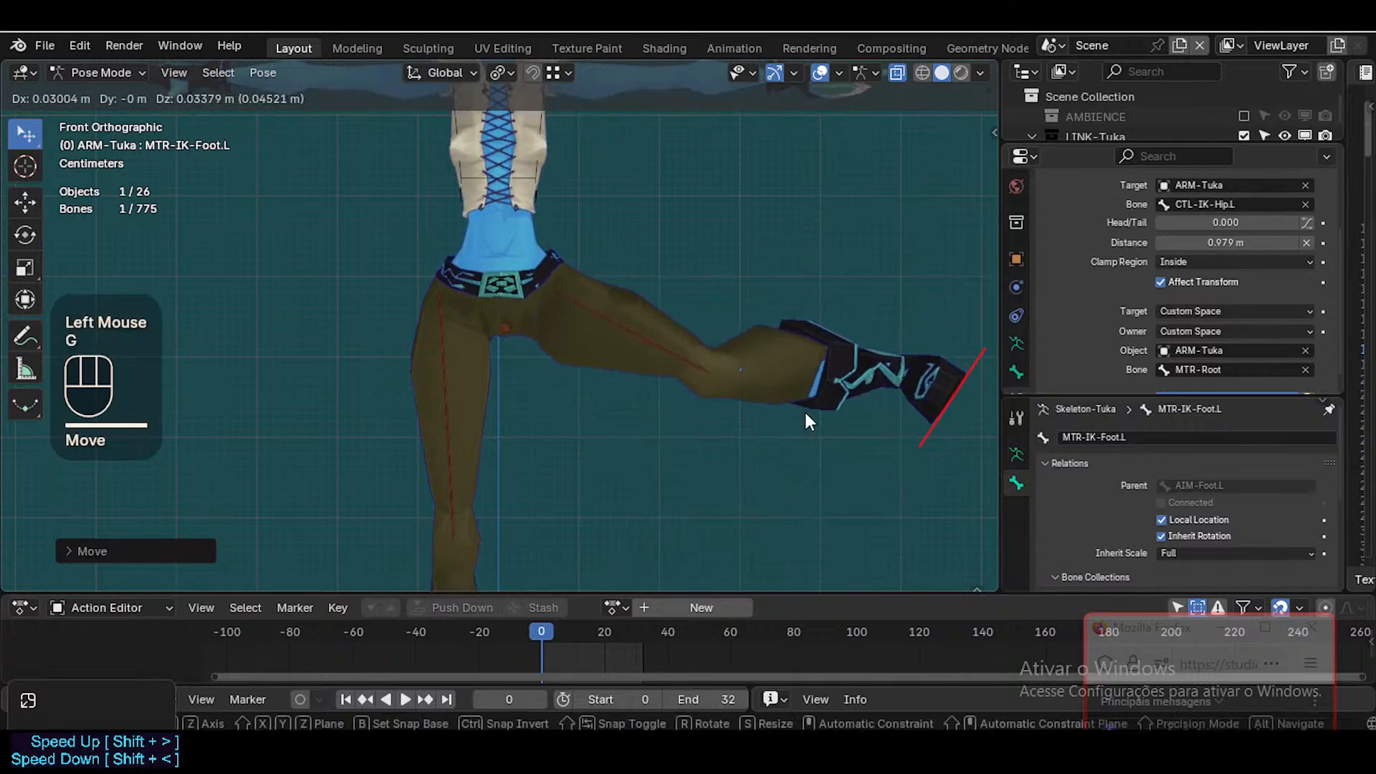
left_click(805, 411)
Try Local Space as HLP2-Crotch's Copy Transforms target space and test it by lowering the left foot
left_click(505, 330)
left_click(1238, 292)
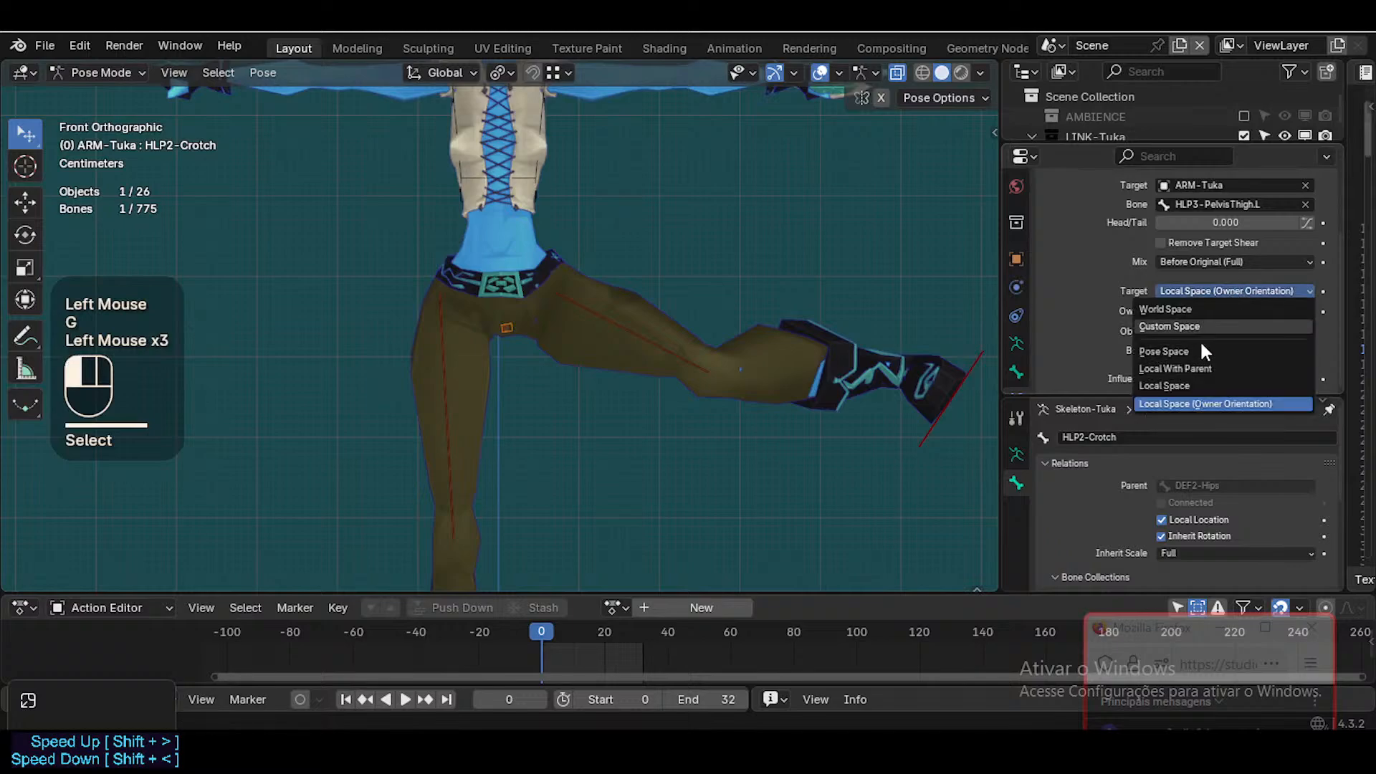
left_click(1175, 387)
left_click(912, 444)
key("g")
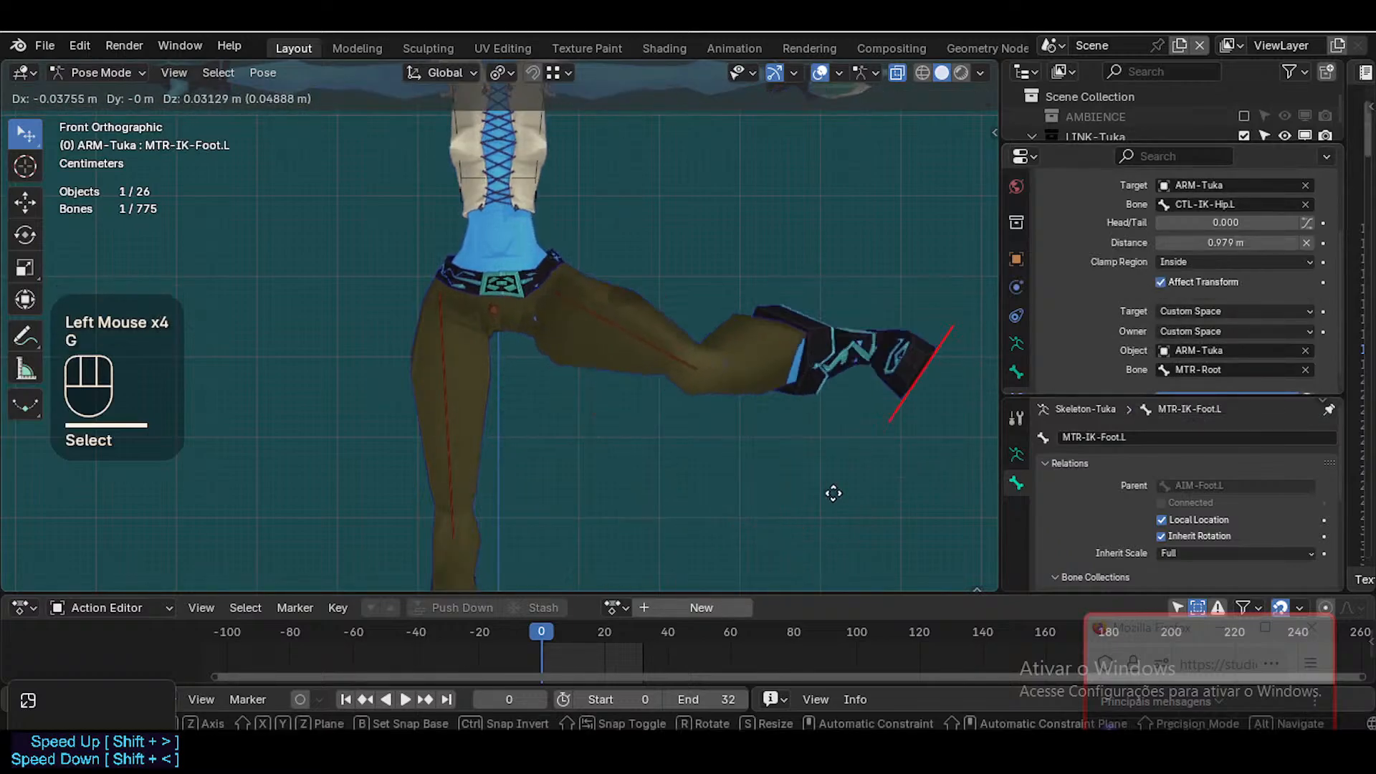
left_click(738, 548)
Return HLP2-Crotch's target space to Local Space (Owner Orientation) and retest it by moving the left foot
left_click(491, 315)
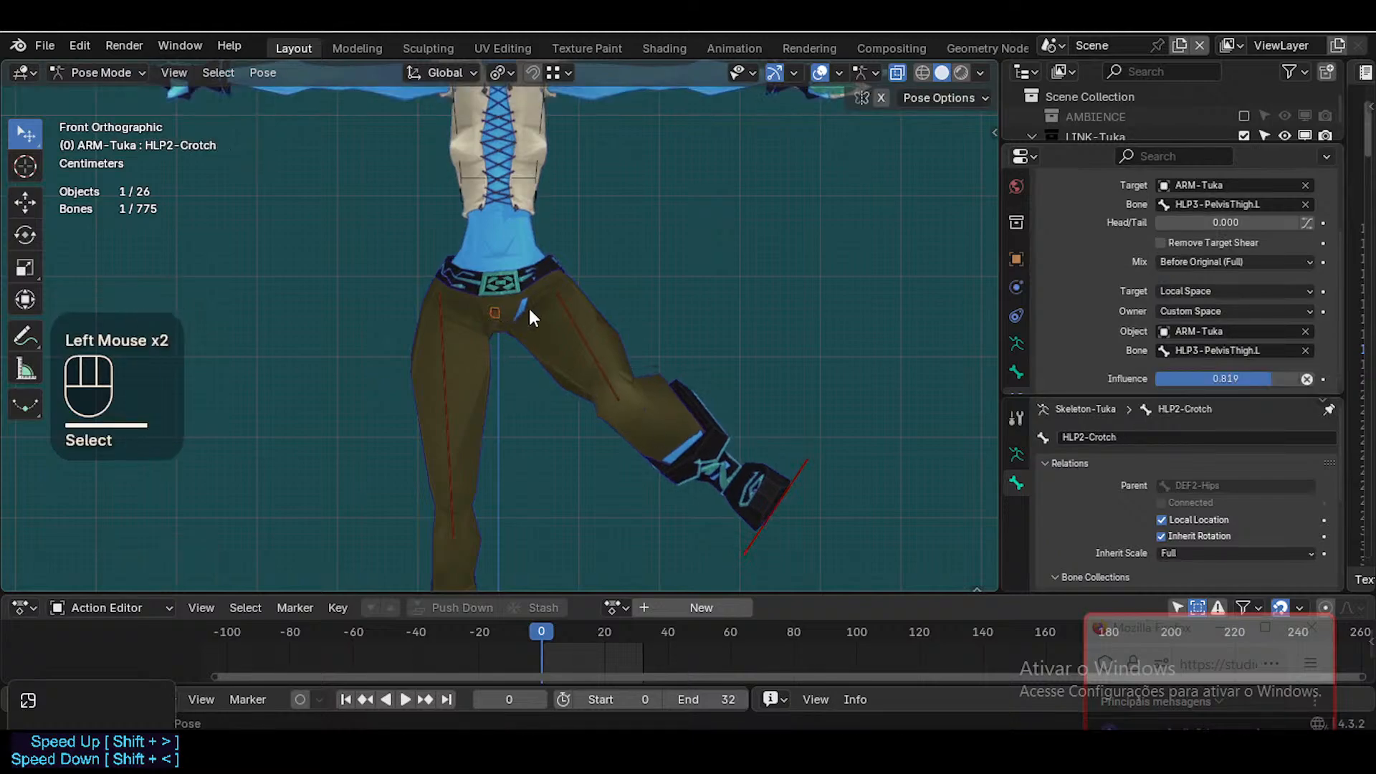
left_click(1222, 292)
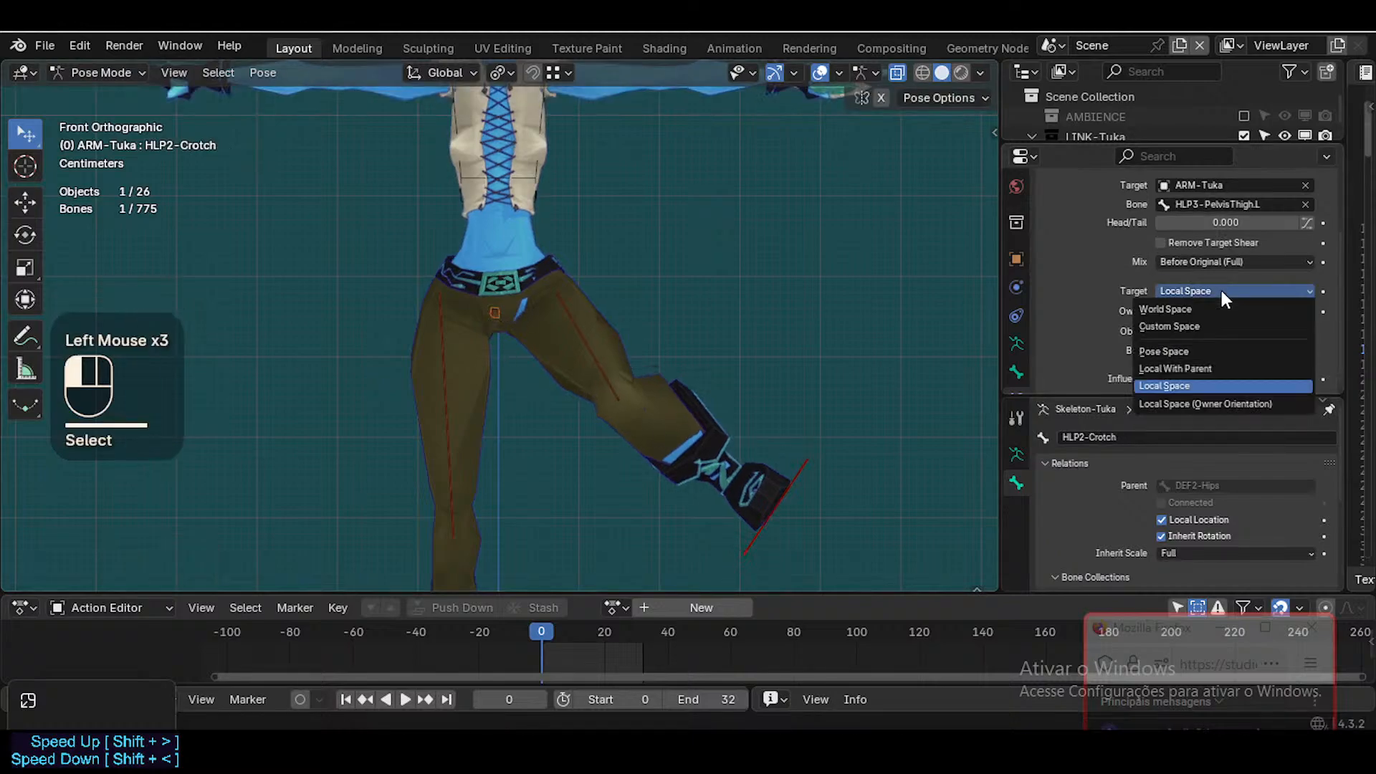
left_click(1184, 406)
left_click(756, 554)
key("g")
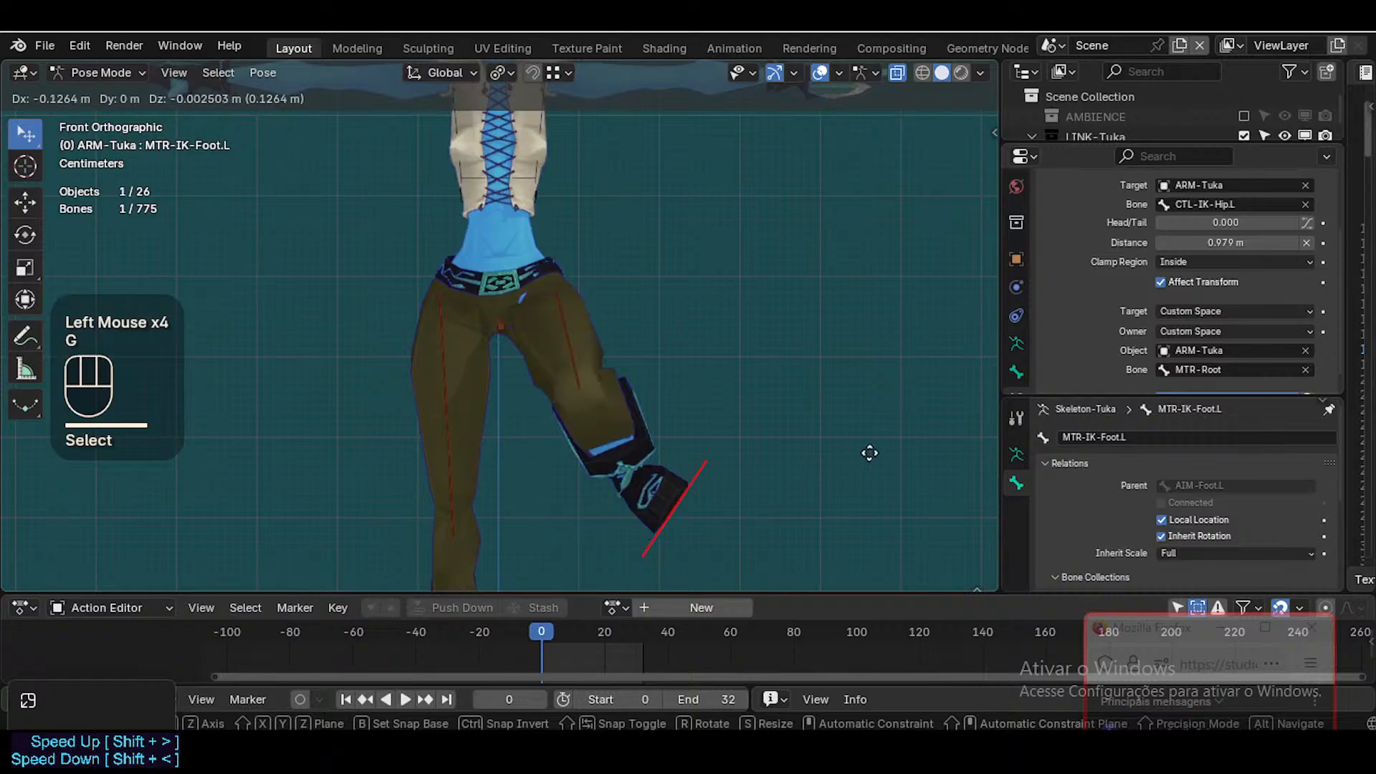
left_click(860, 408)
Adjust the influence of HLP2-Crotch's Copy Transforms constraint while the left leg is raised
left_click(507, 335)
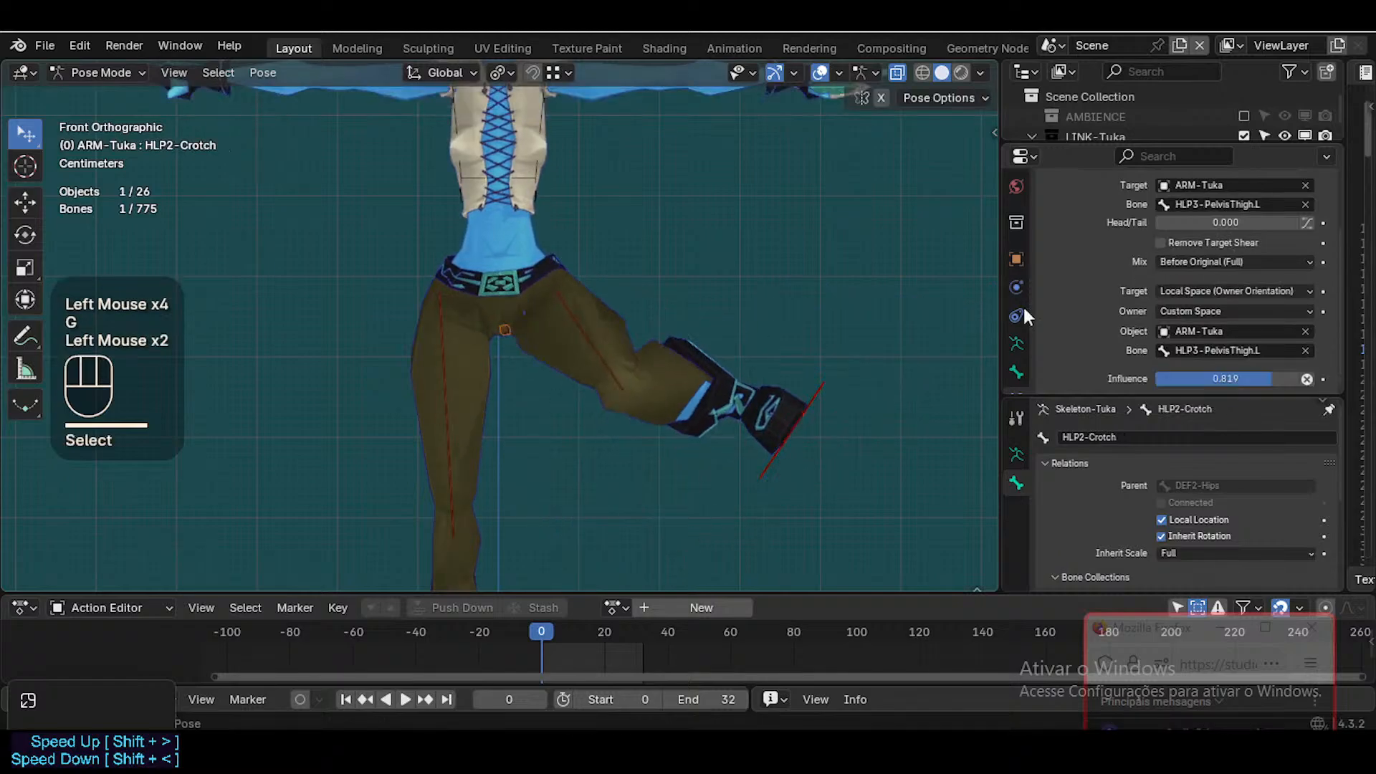
scroll(1227, 347, "down", 2)
left_click(1307, 378)
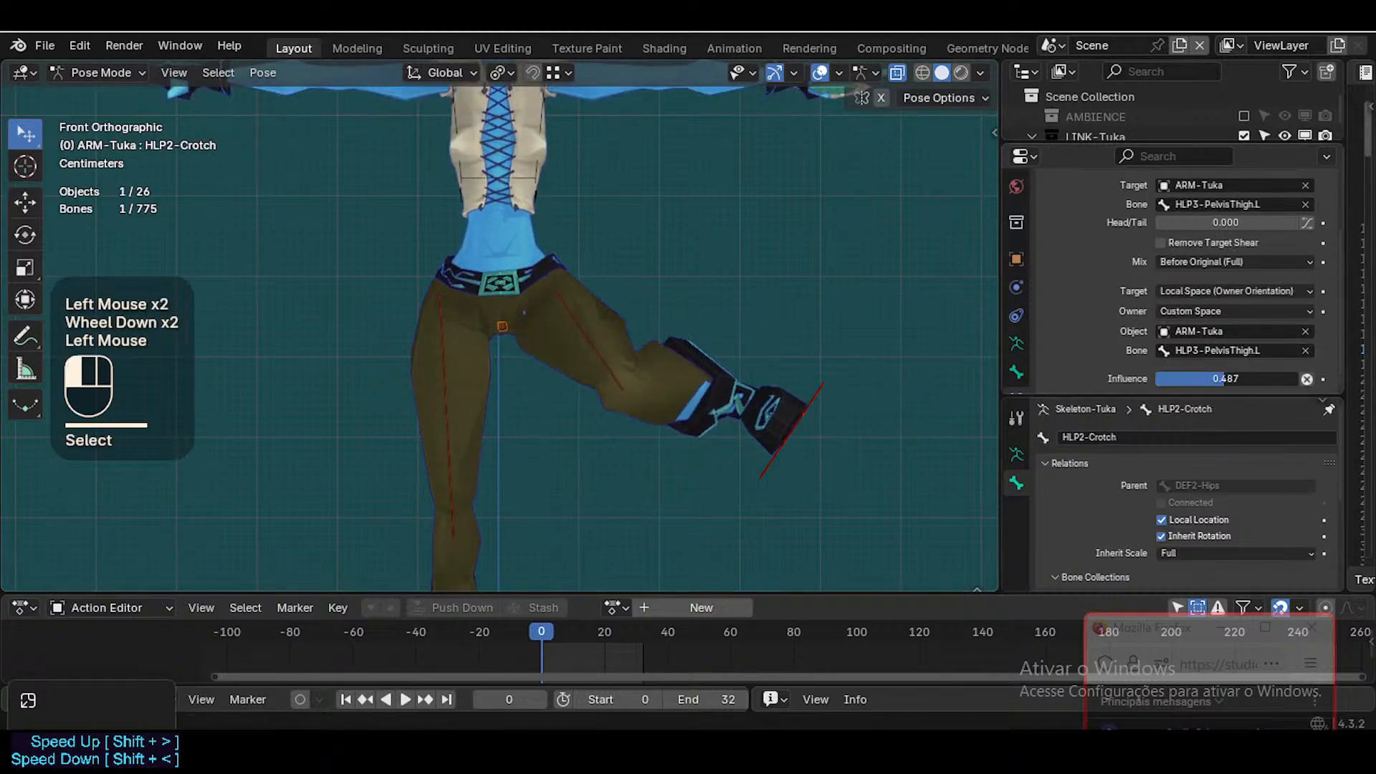
Lower and shift MTR-IK-Foot.L inward to check the crotch at the adjusted influence
left_click(760, 471)
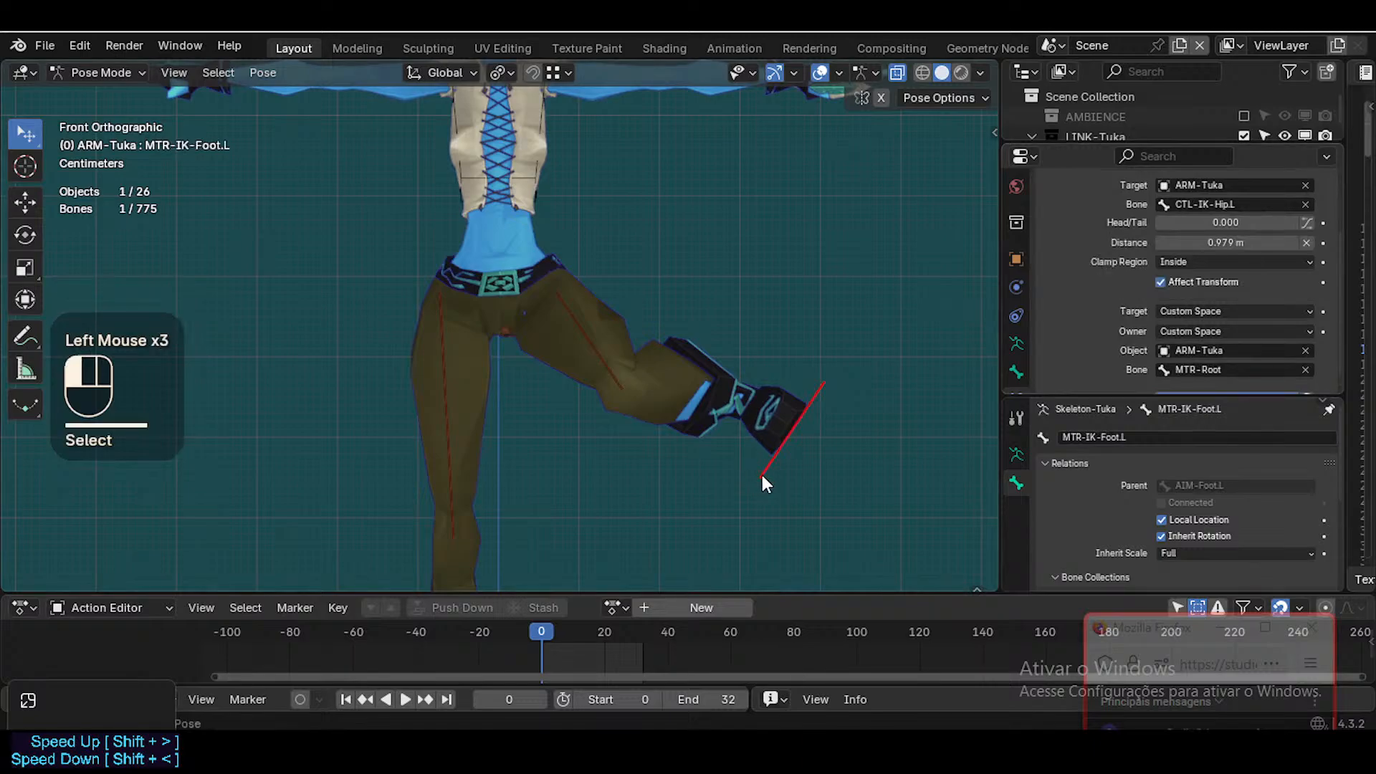
key("g")
left_click(581, 520)
key("g")
left_click(596, 410)
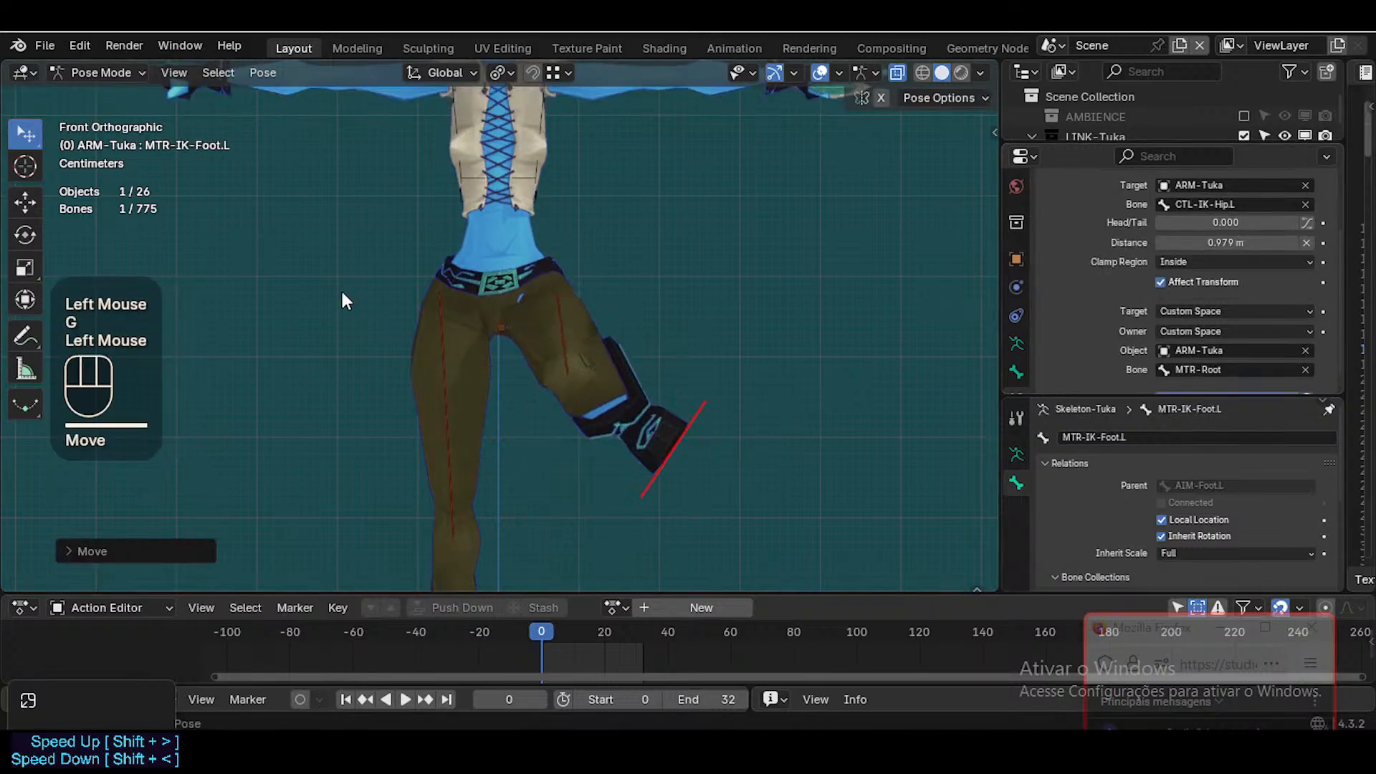
Stretch the left leg out sideways with MTR-IK-Foot.L and inspect the hips from behind
middle_click_drag(341, 288, 546, 320)
middle_click_drag(290, 404, 587, 419, "shift")
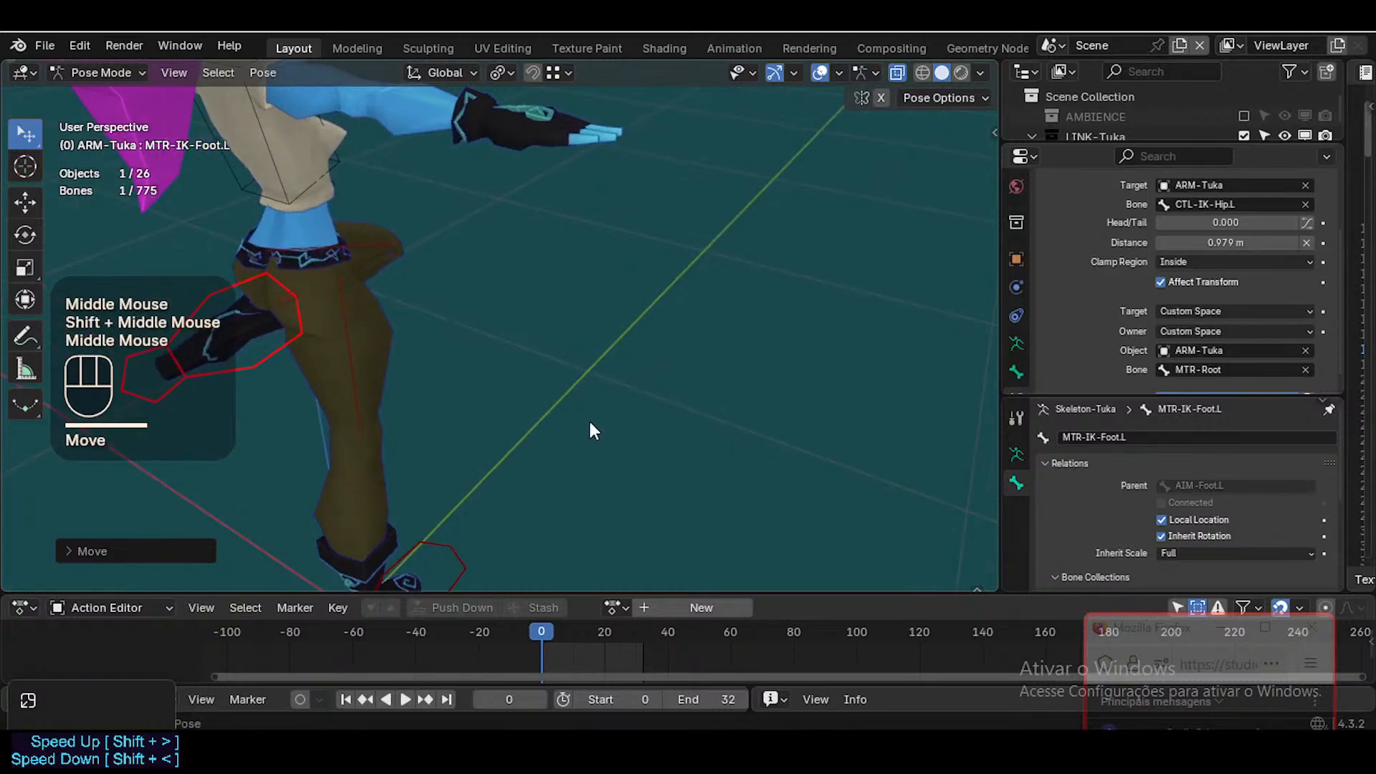
scroll(474, 419, "down", 1)
scroll(375, 428, "down", 2, "shift")
middle_click_drag(376, 428, 645, 418, "shift")
key("g")
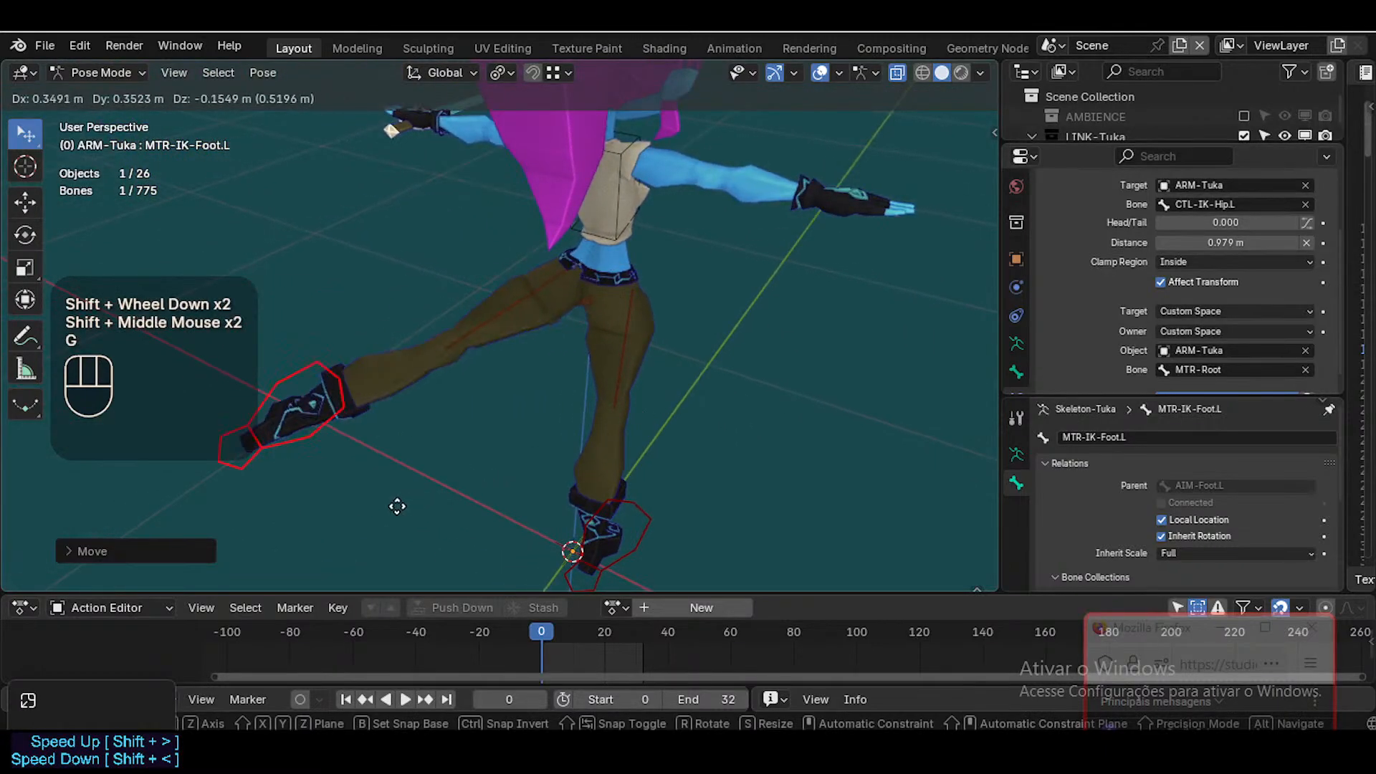
left_click(427, 398)
Swing the left foot inward and back outward to examine the buttocks and crotch deformation up close
middle_click_drag(427, 398, 474, 367)
key("g")
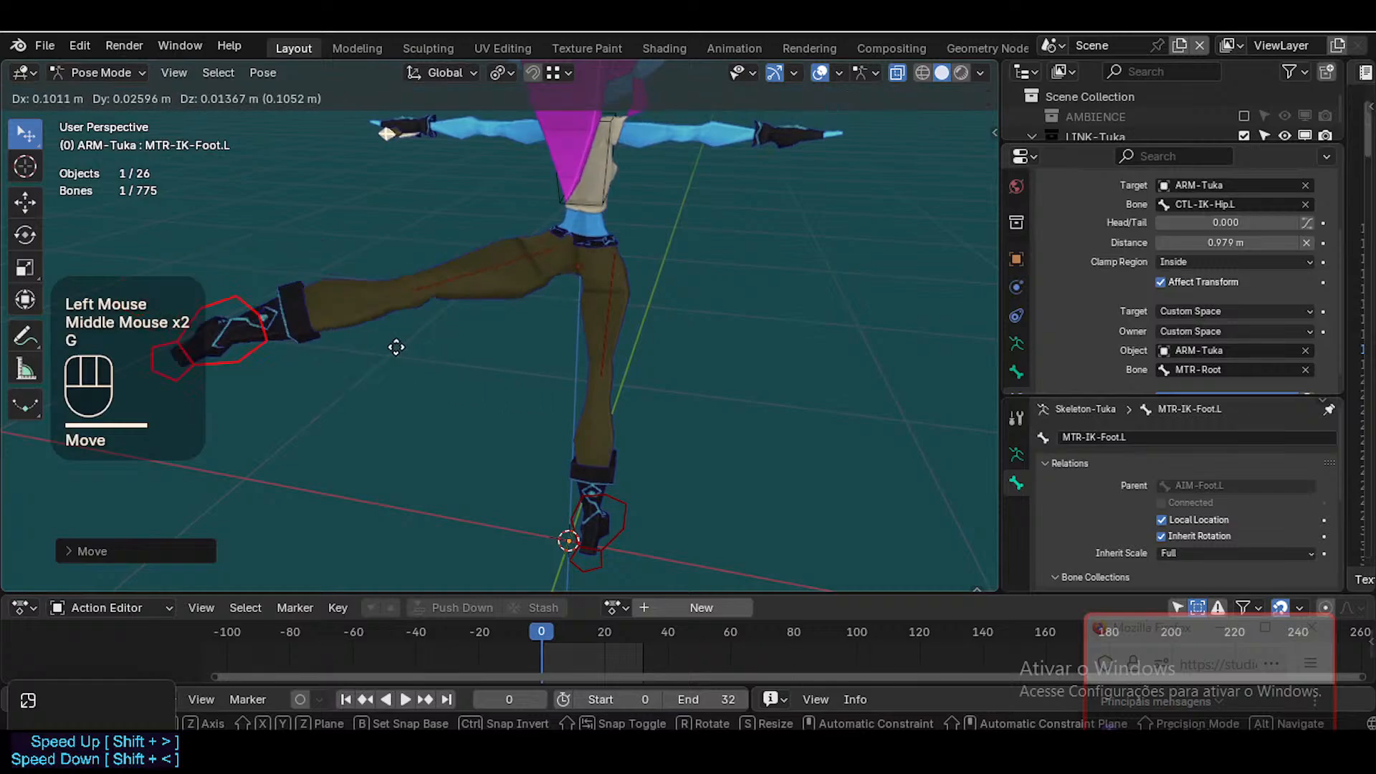
left_click(498, 391)
scroll(486, 403, "up", 2)
key("g")
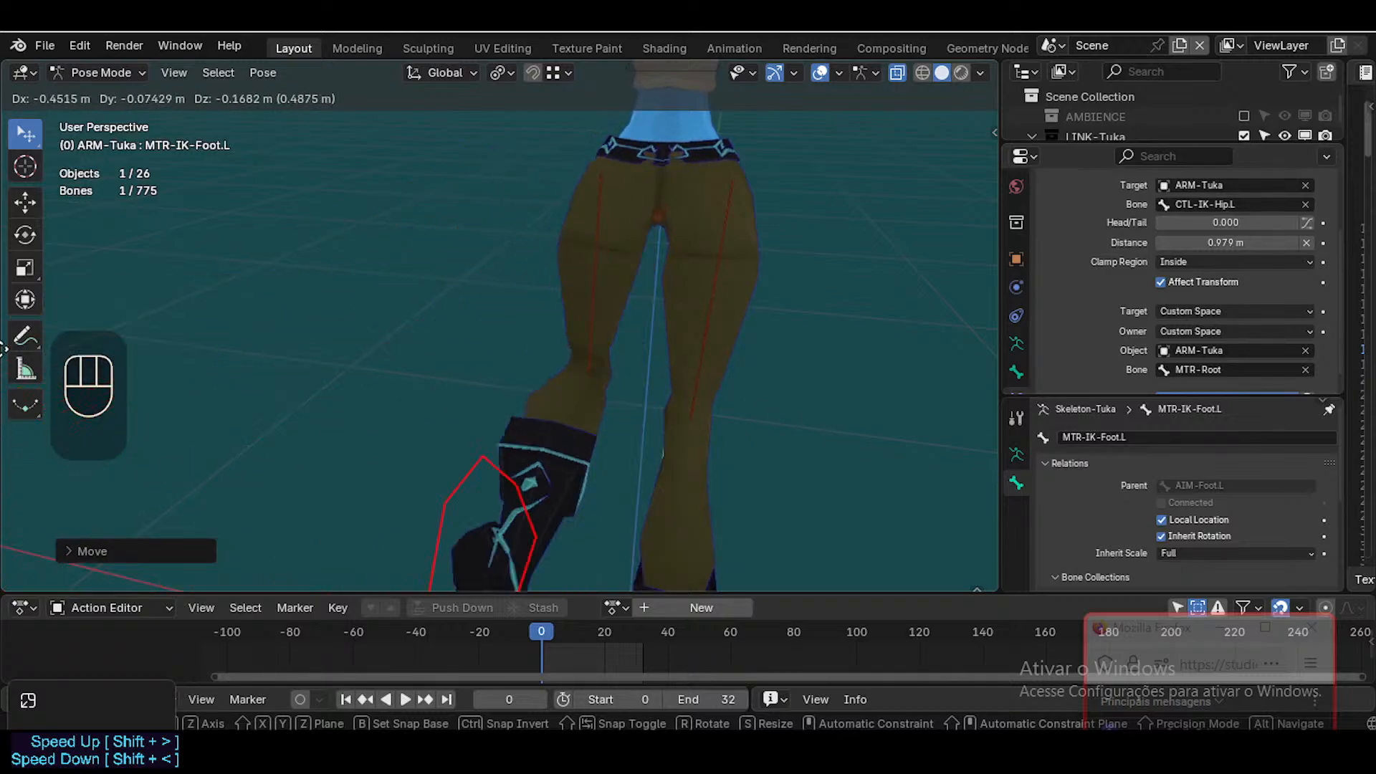
left_click(785, 273)
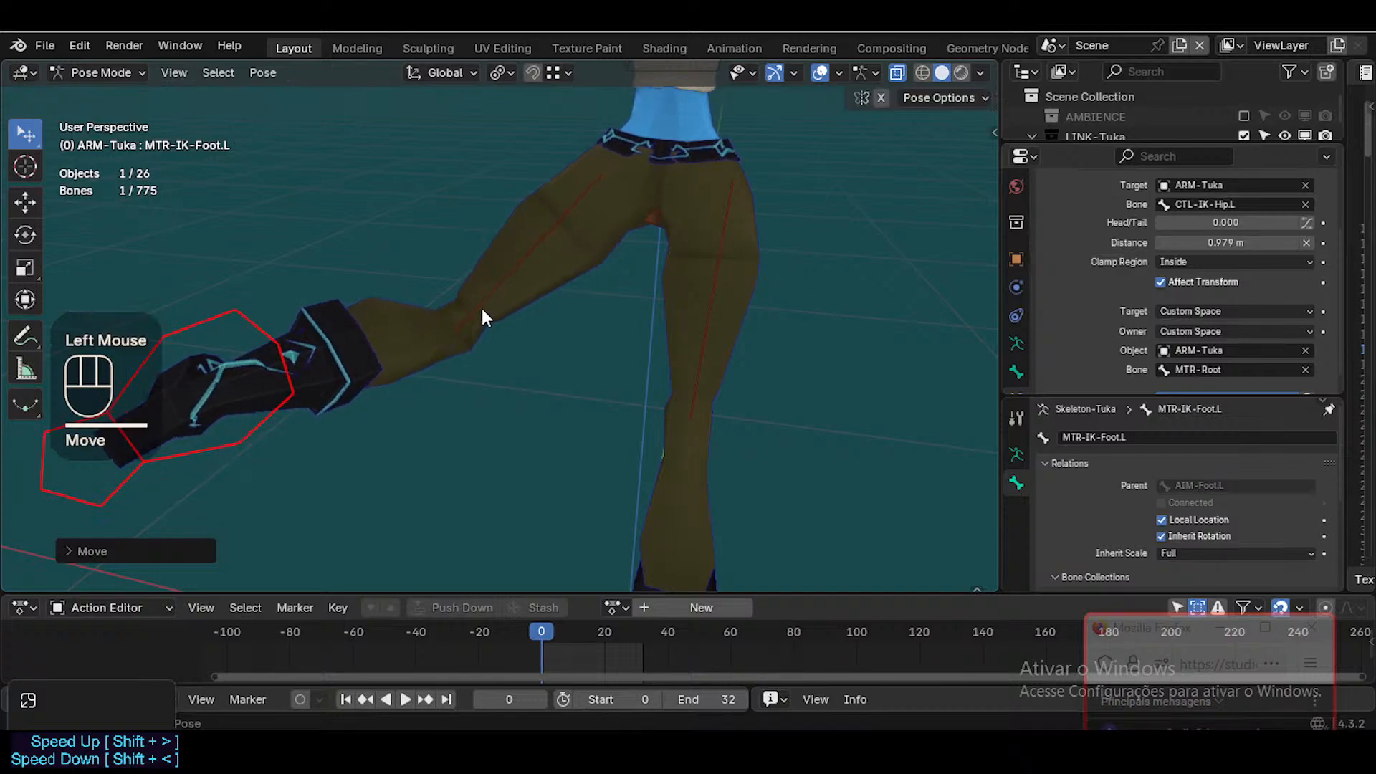
Check which target bone HLP2-Crotch's Copy Transforms constraint uses
double_click(470, 326)
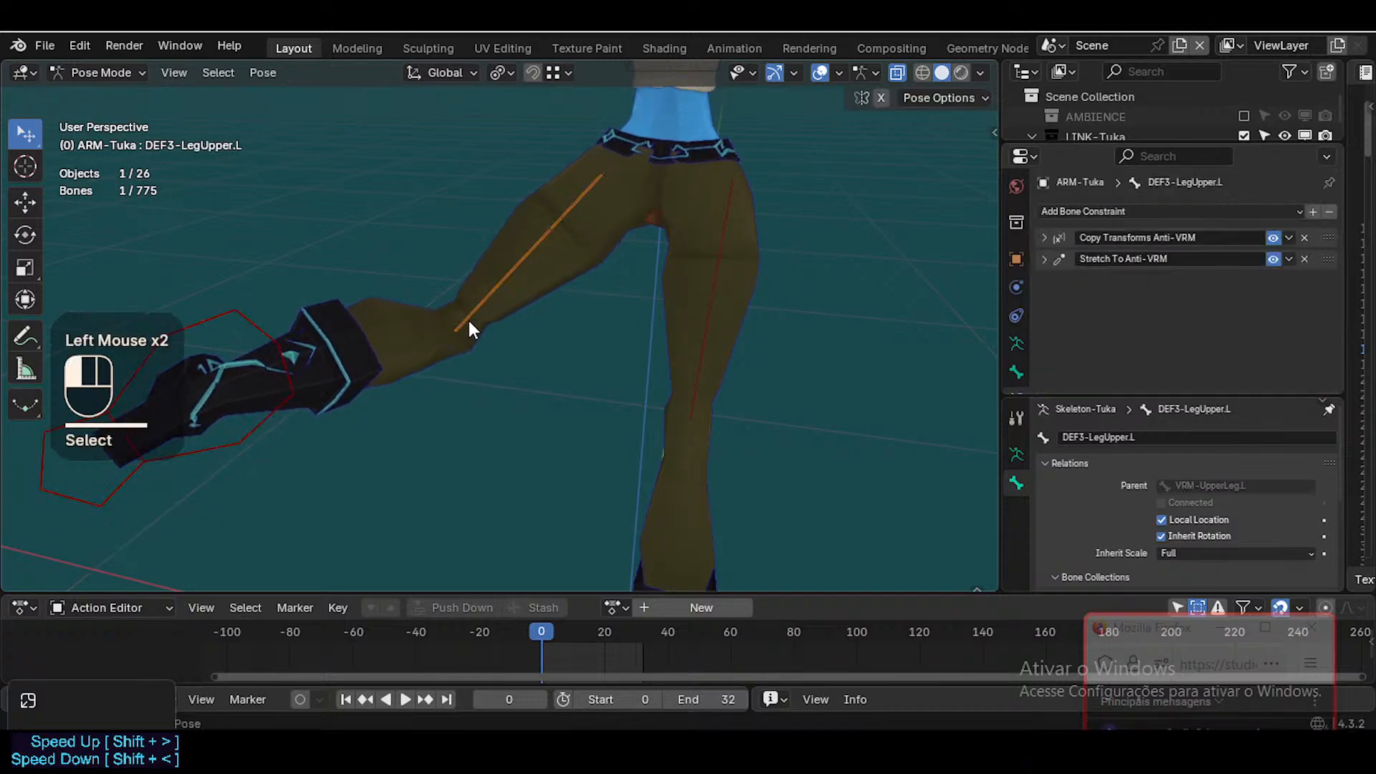
left_click(651, 223)
left_click(1258, 281)
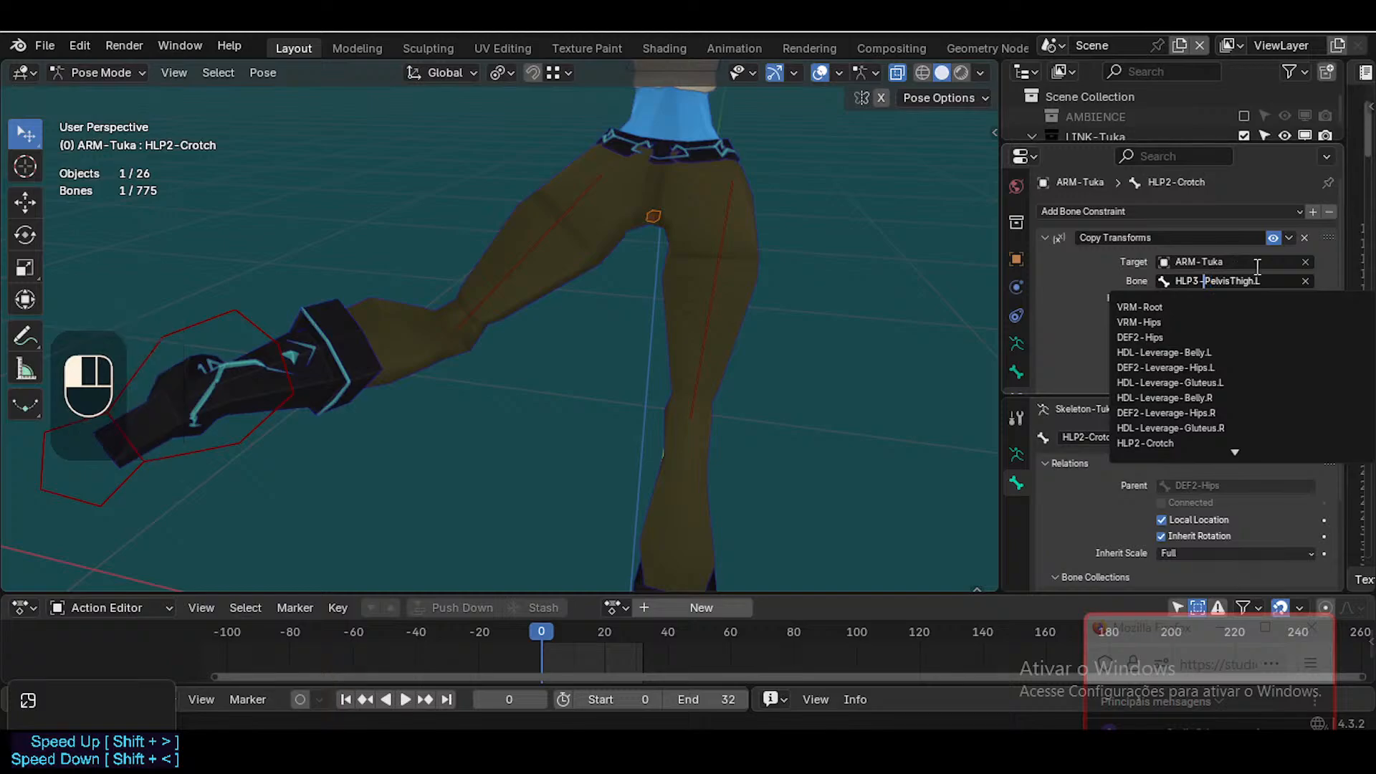
left_click(452, 167)
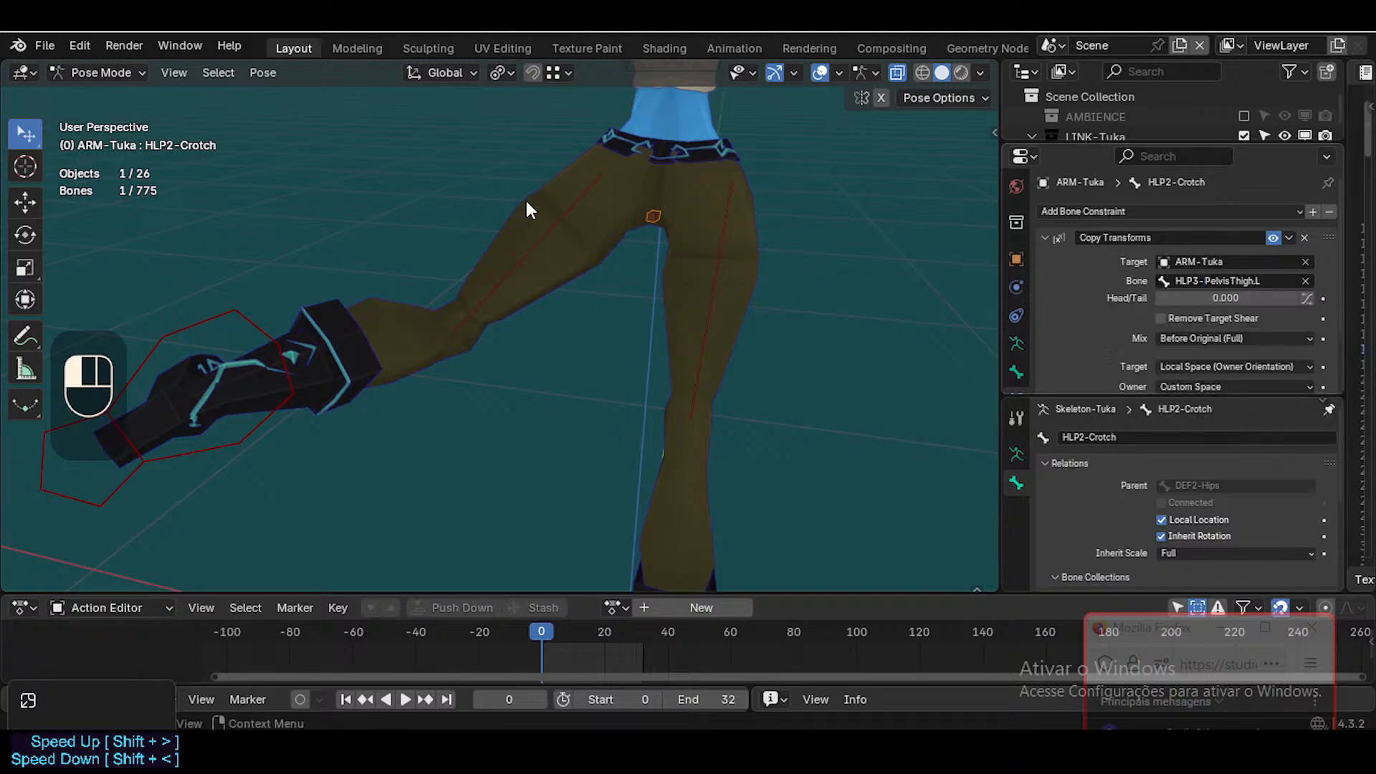
Switch ARM-Tuka to Edit Mode and snap the 3D cursor to the middle of DEF3-LegUpper.L
left_click(577, 211)
key("Tab")
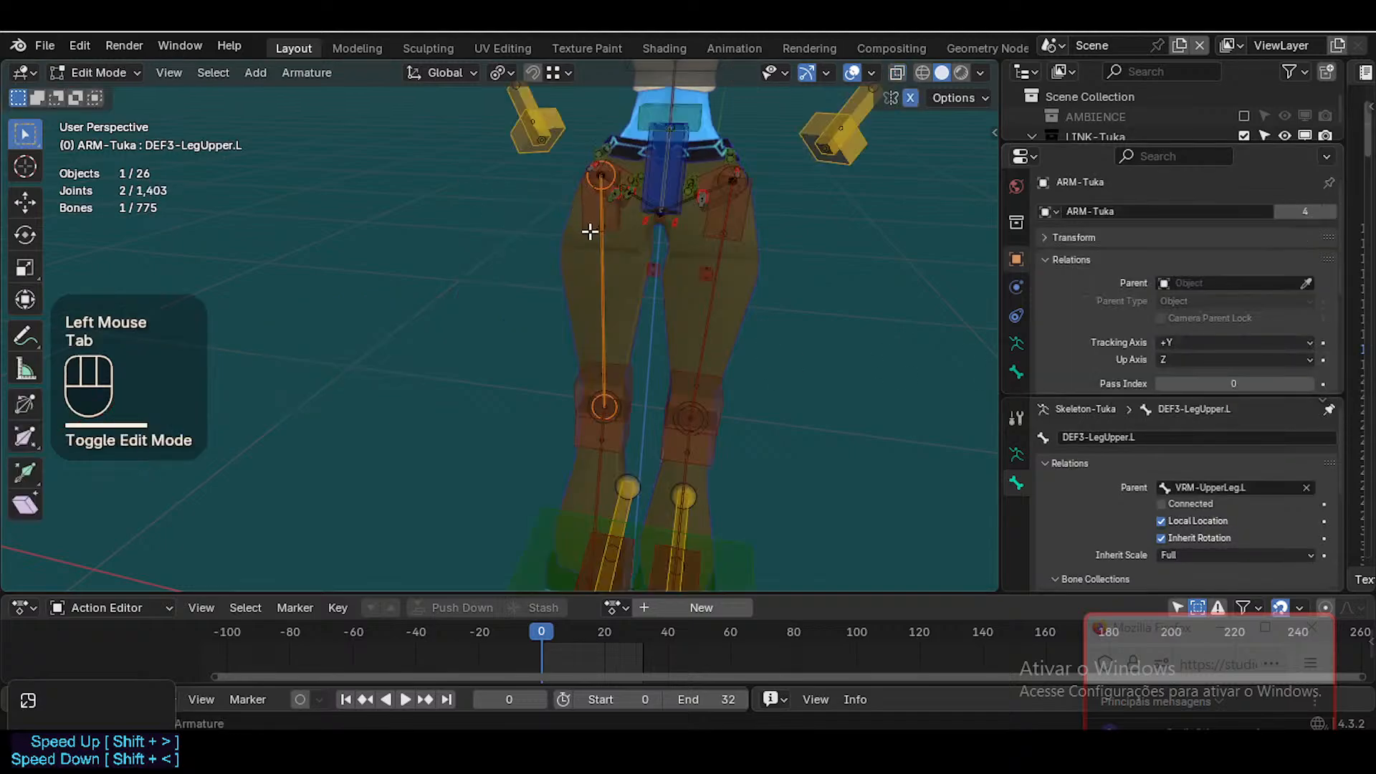
scroll(621, 235, "up", 3)
middle_click_drag(622, 235, 498, 292, "shift")
key("shift+s")
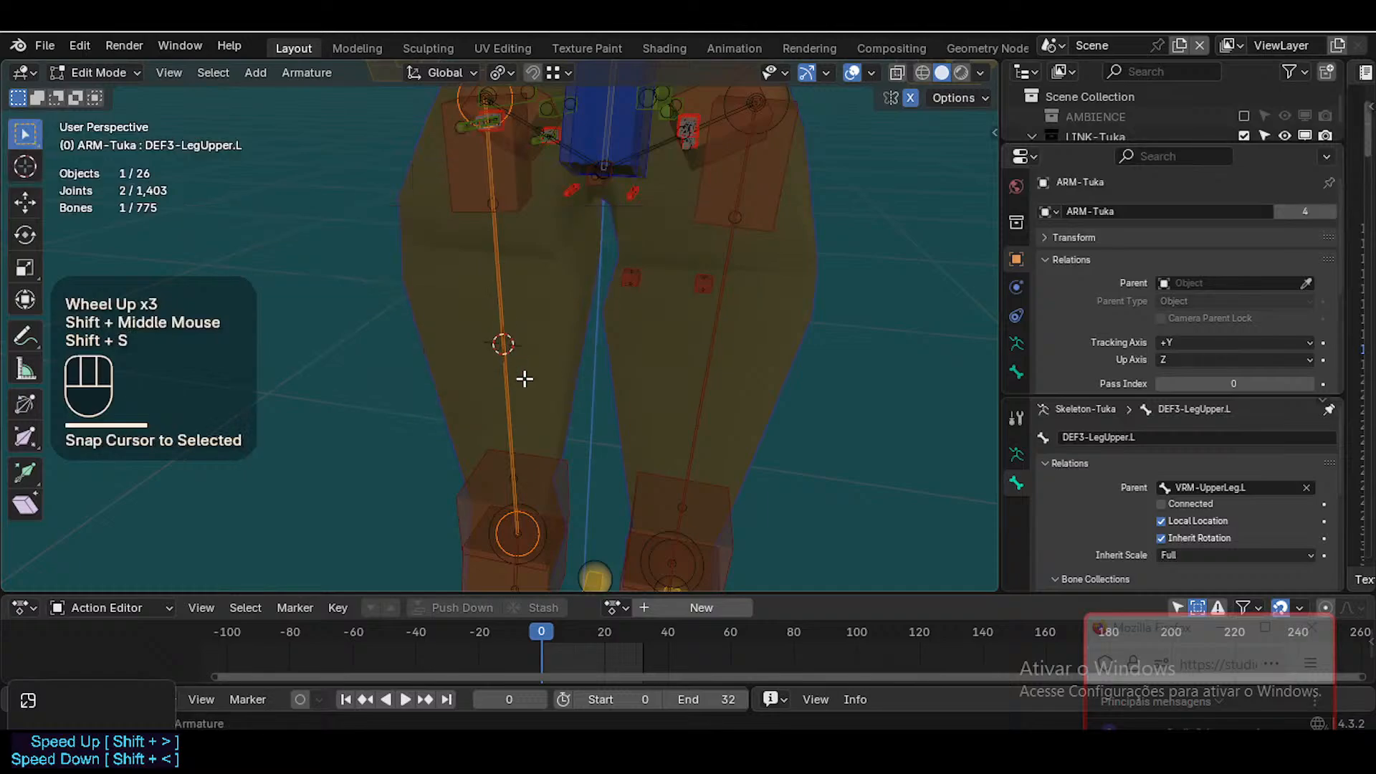
scroll(525, 381, "down", 1)
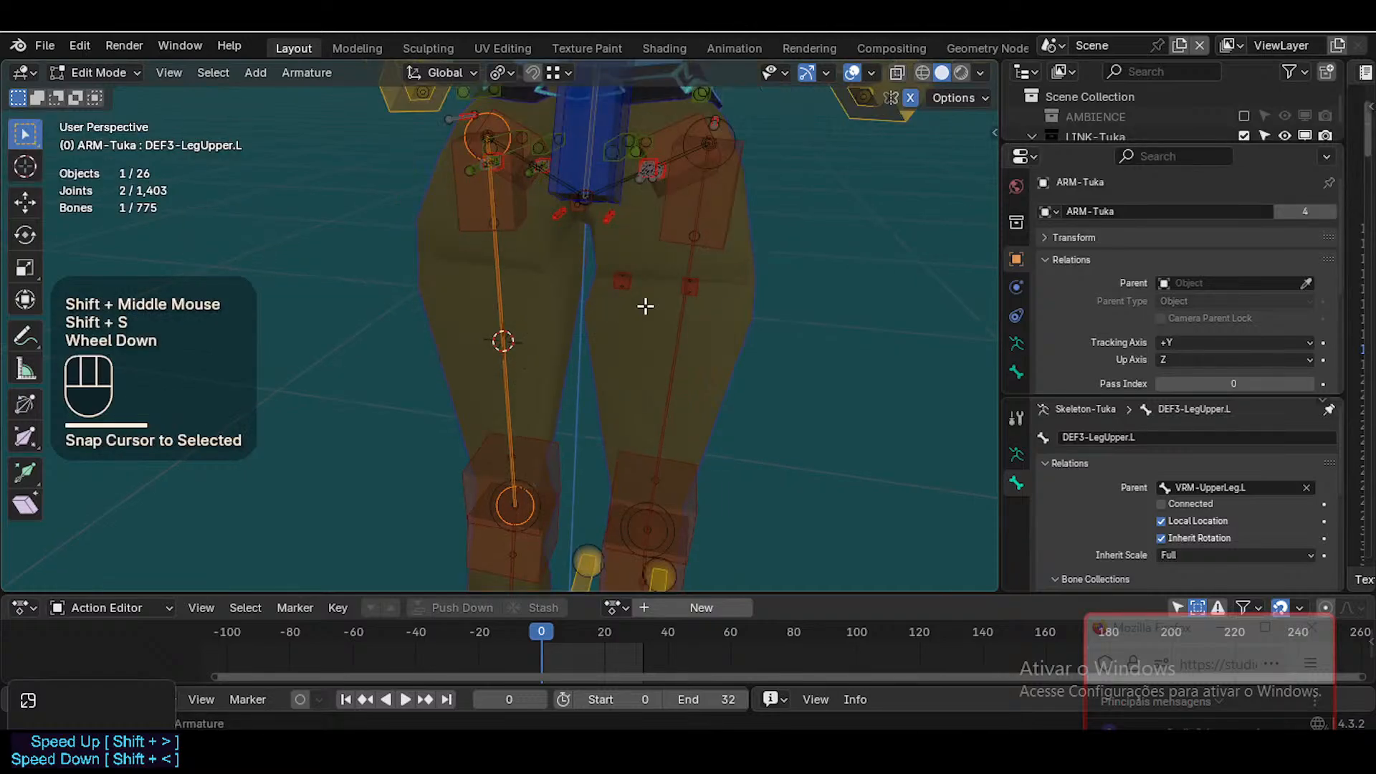
Make H0-Helper the active bone collection, toggling D0-Skeleton's solo state off and back on
key("n")
left_click(795, 403)
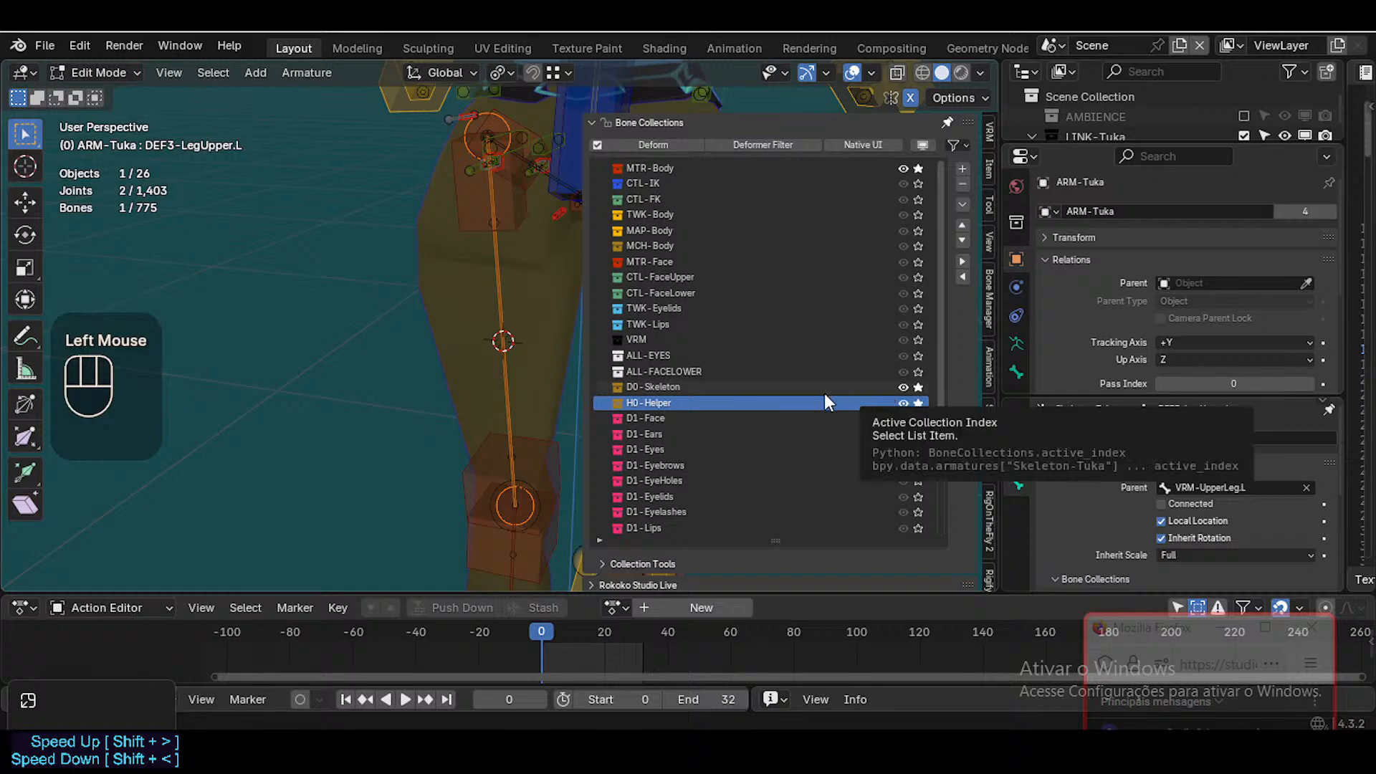
left_click(775, 400)
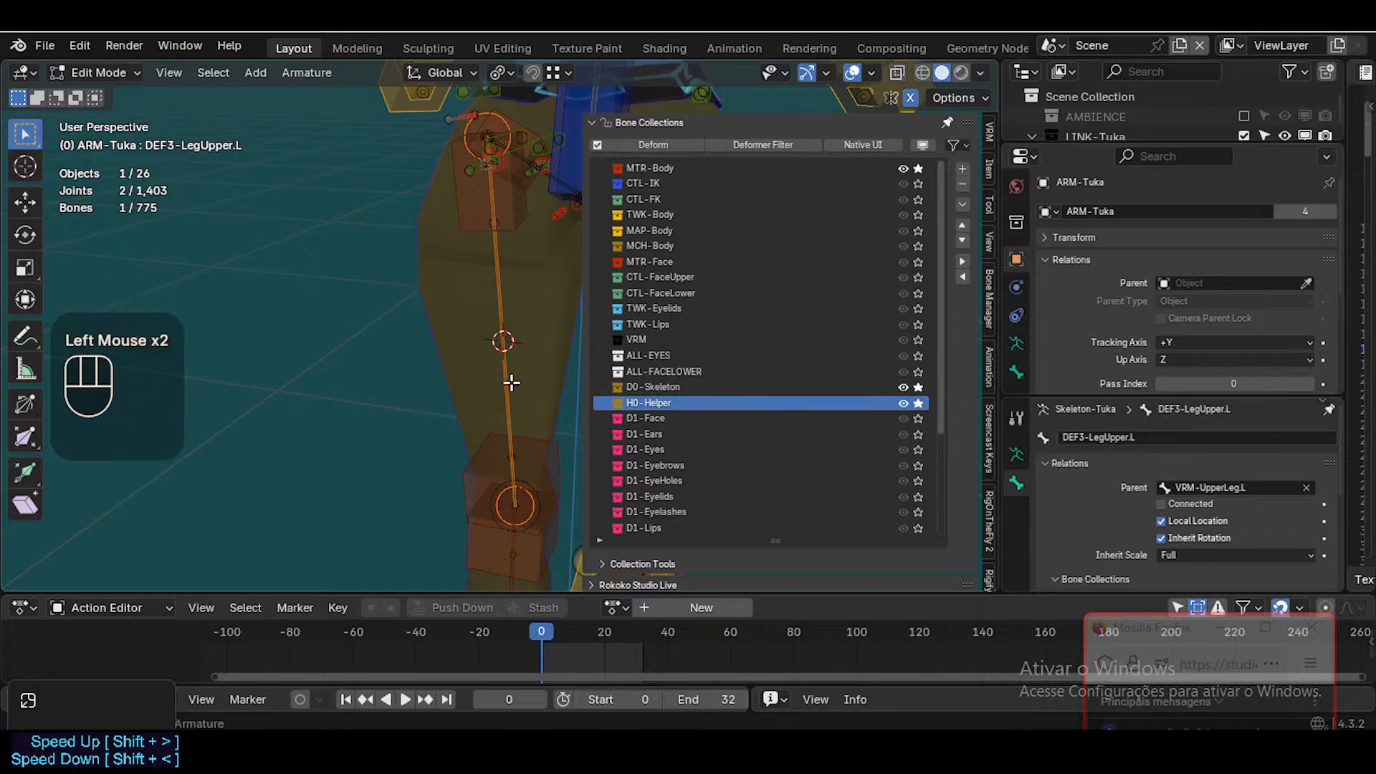
left_click(918, 387)
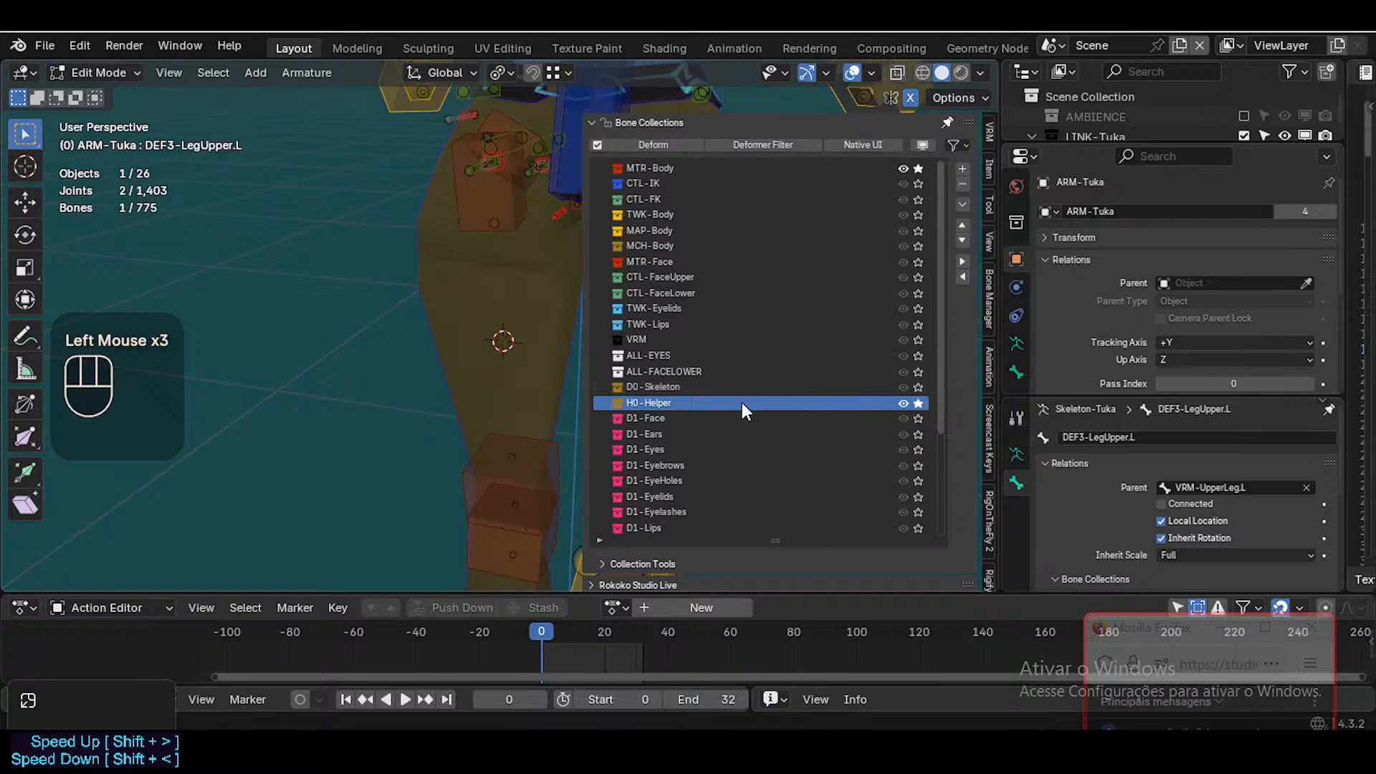
left_click(919, 387)
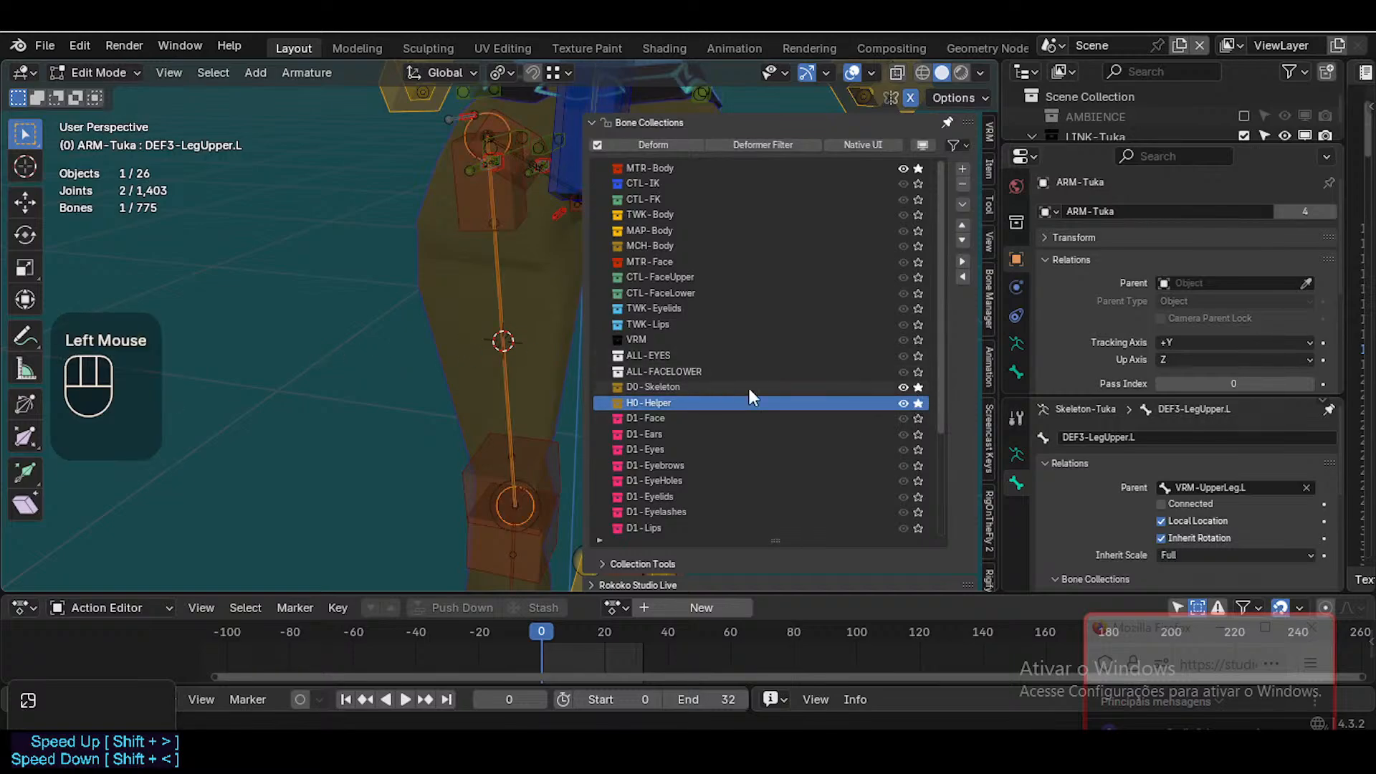
left_click(739, 399)
left_click(740, 399)
Add a new bone at the 3D cursor on the left thigh and shrink its length and display thickness
key("shift+a")
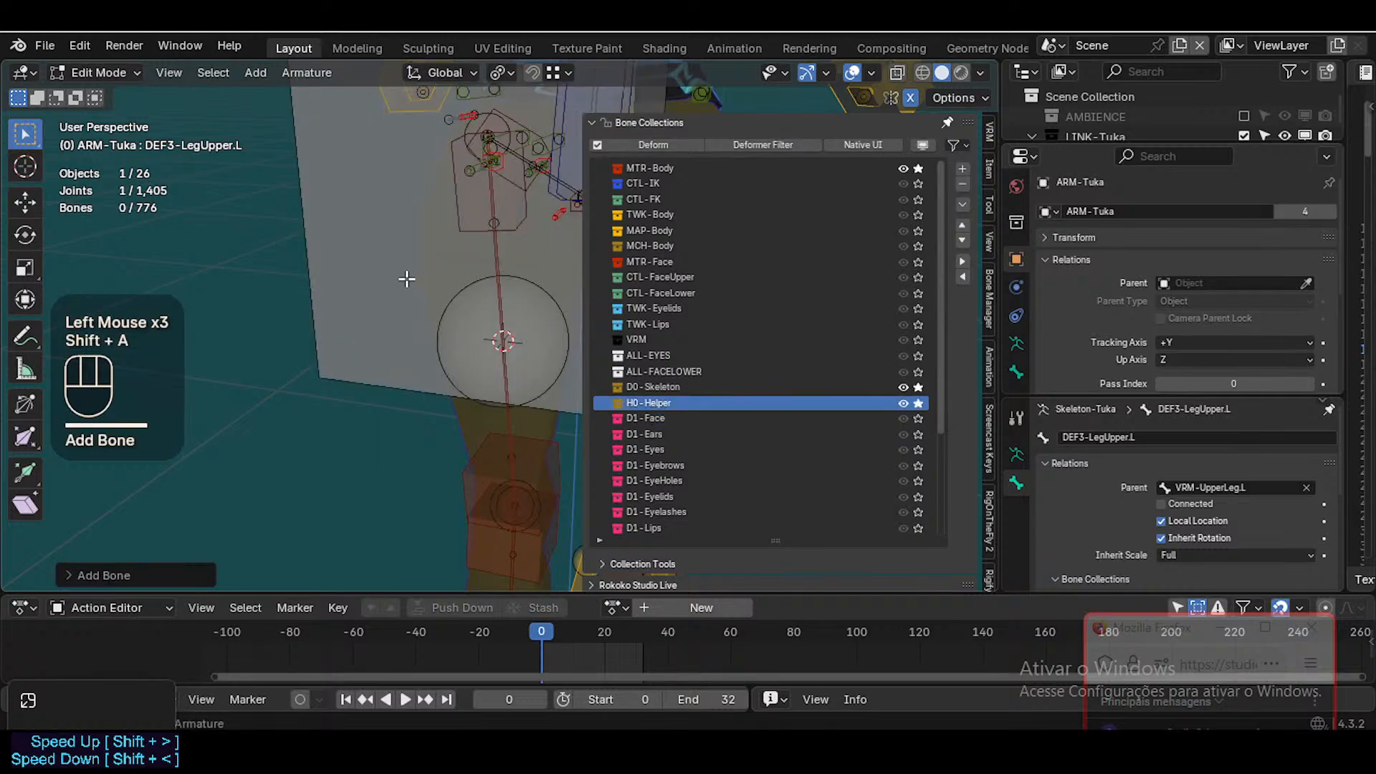
left_click(484, 223)
key("ctrl+alt+shift+a")
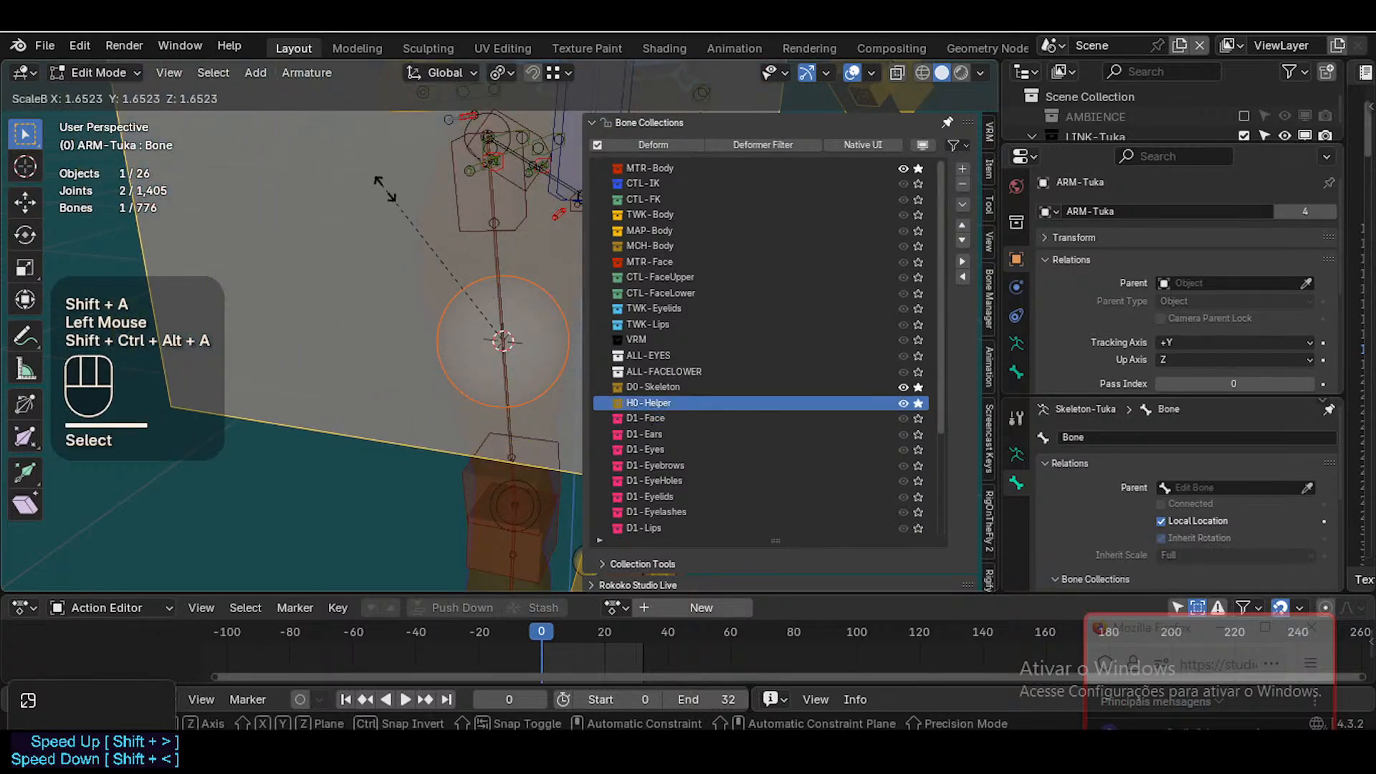
left_click(528, 178)
key("s")
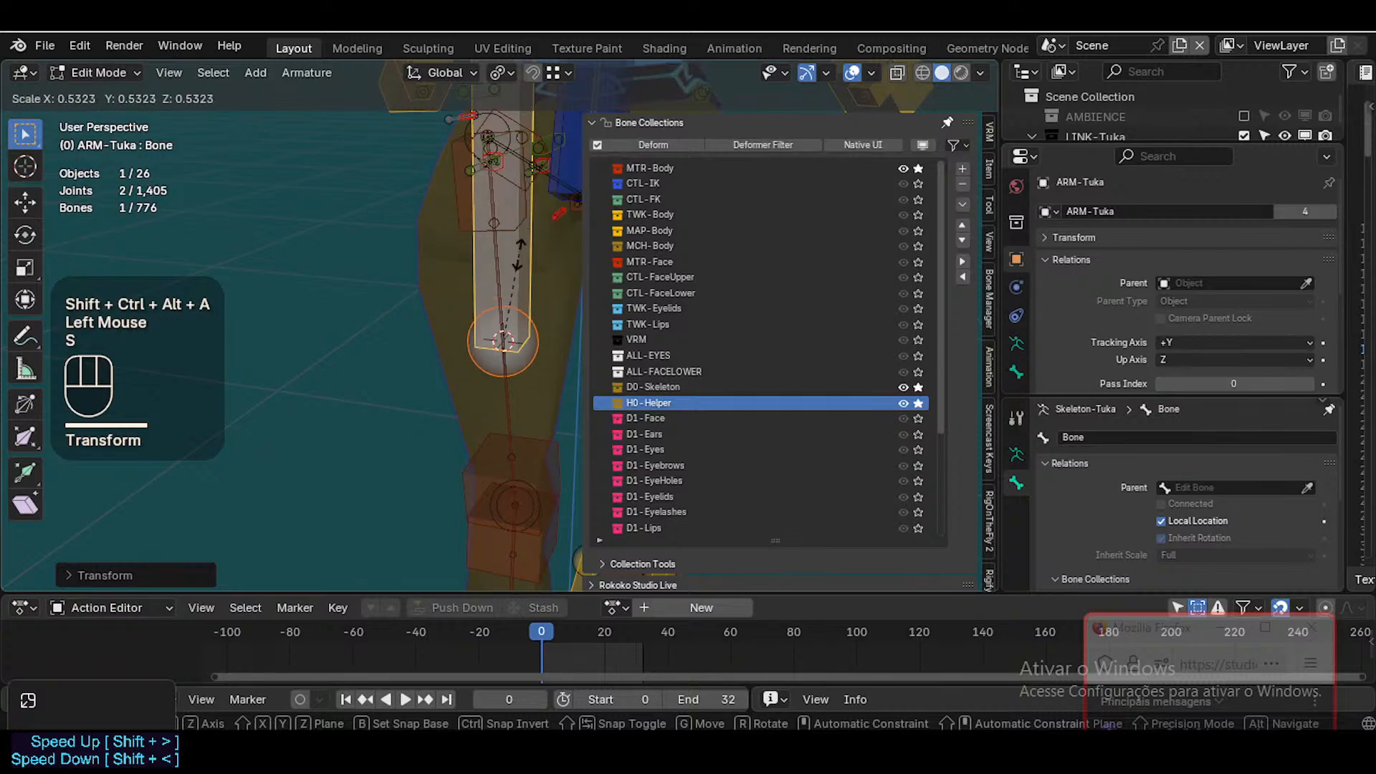
left_click(538, 246)
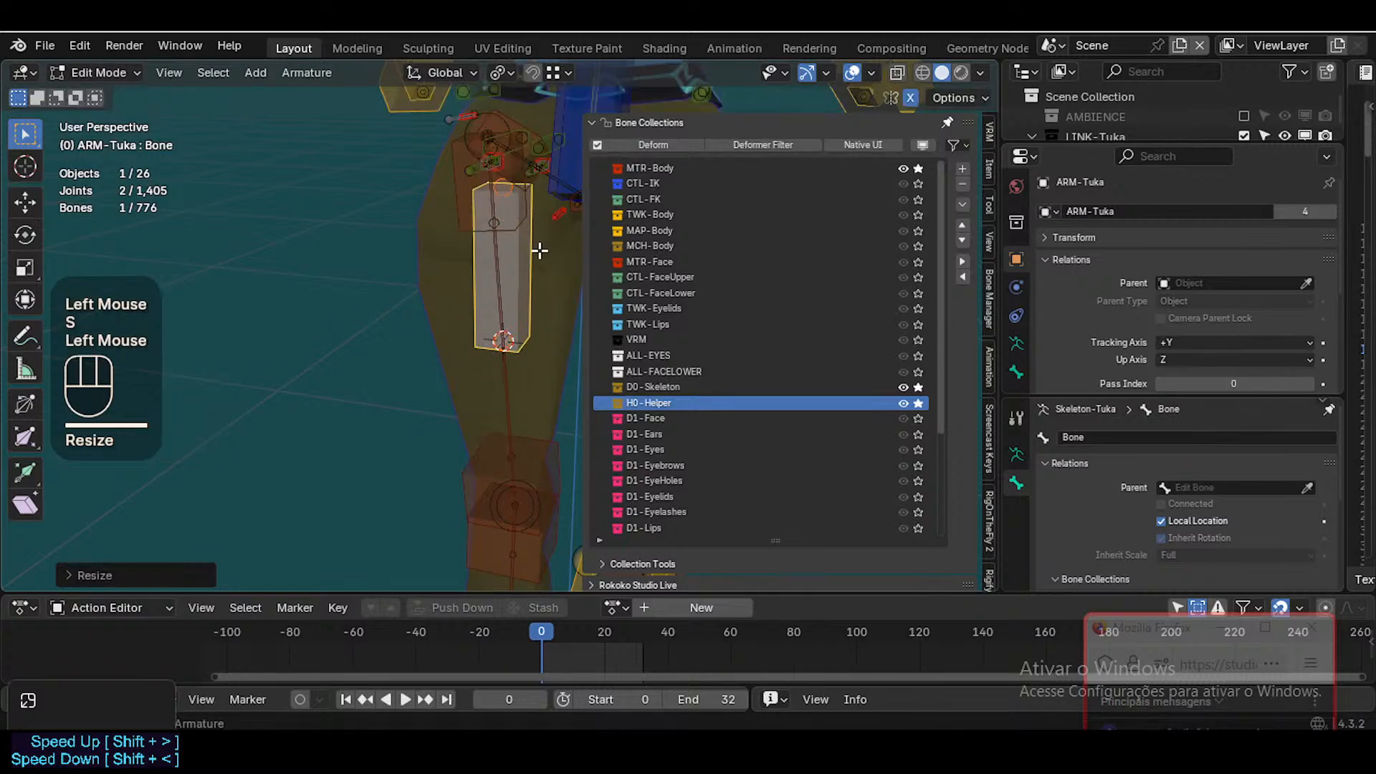
key("ctrl+alt+shift+a")
left_click(519, 286)
key("s")
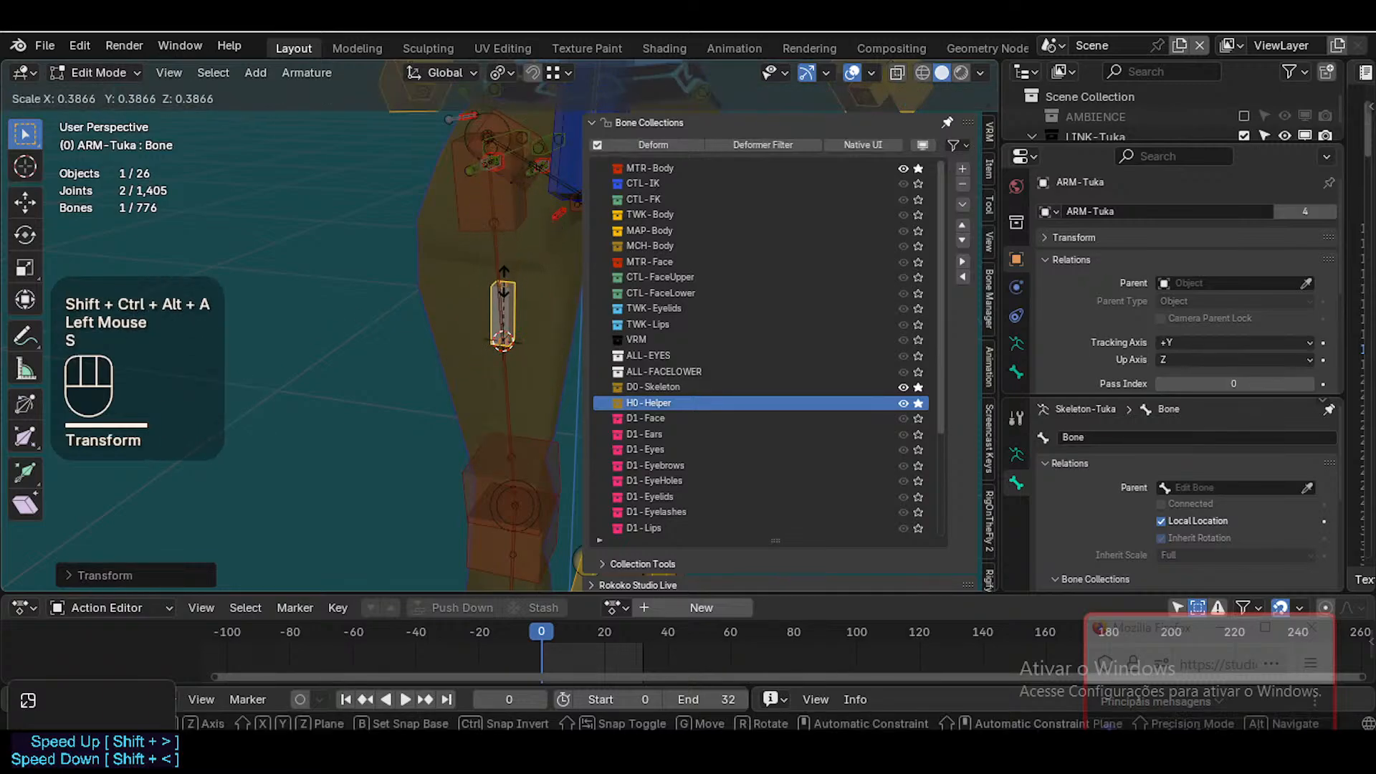
left_click(504, 287)
Align the new bone to DEF3-LegUpper.L and scale it down to a short stub
left_click(501, 261, "shift")
key("ctrl+alt+a")
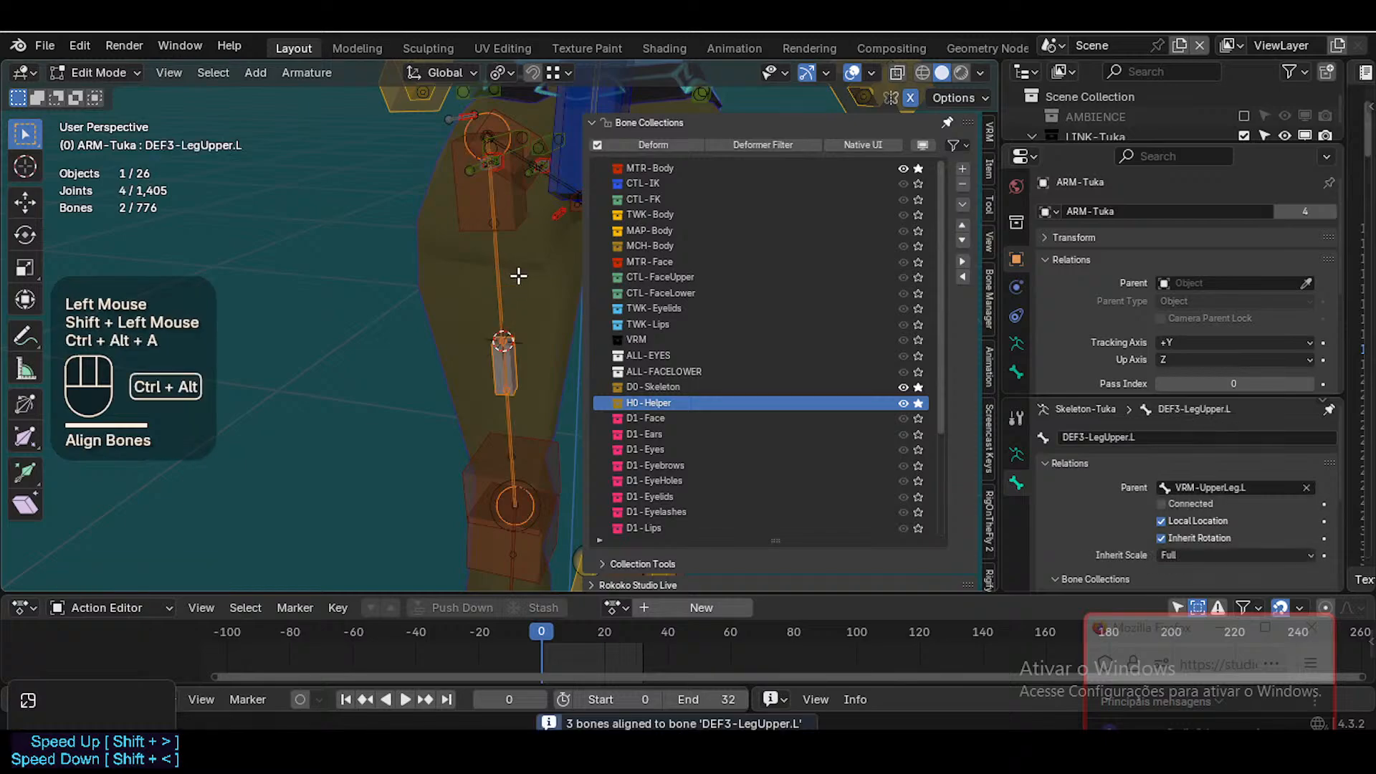
left_click(528, 362)
key("n")
key("n")
key("n")
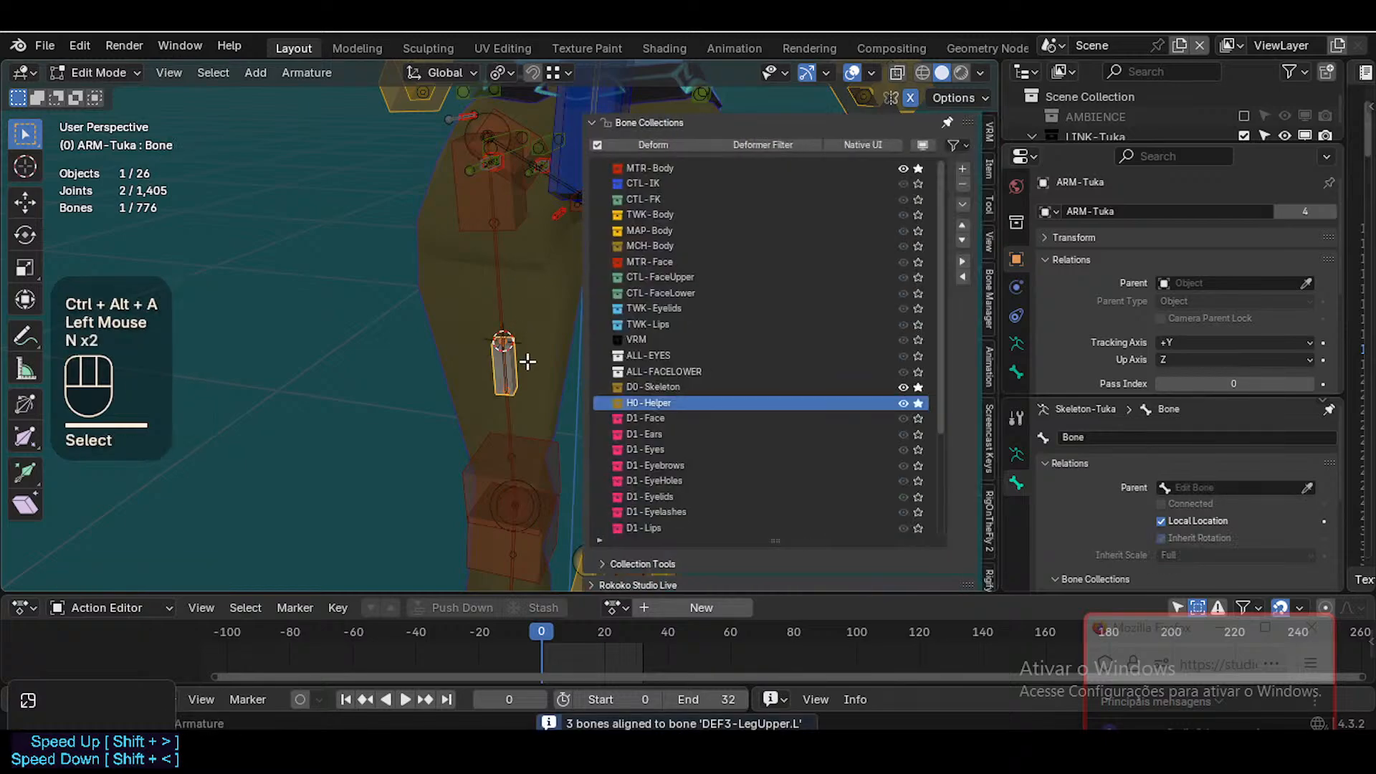
key("s")
left_click(520, 362)
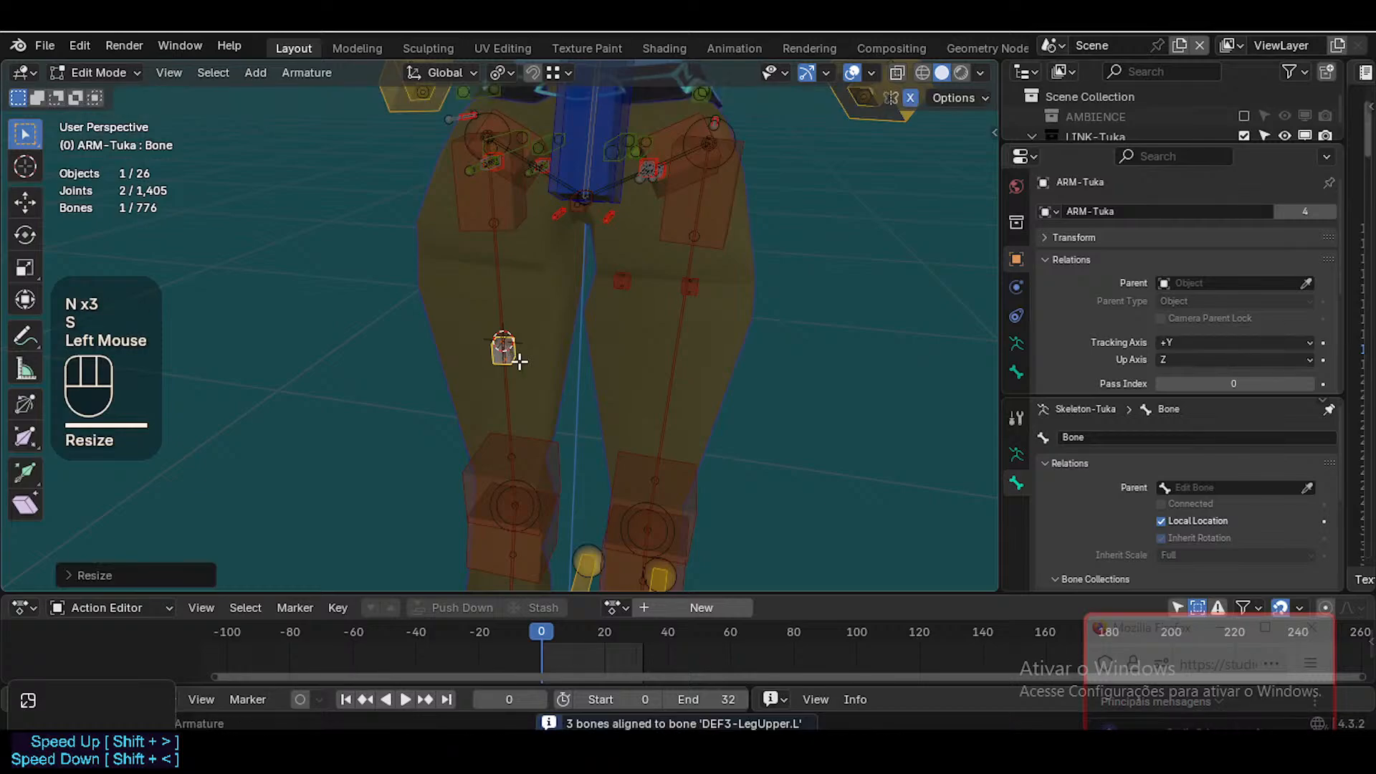
Rename the new bone MAP-Crotch.L
key("F2")
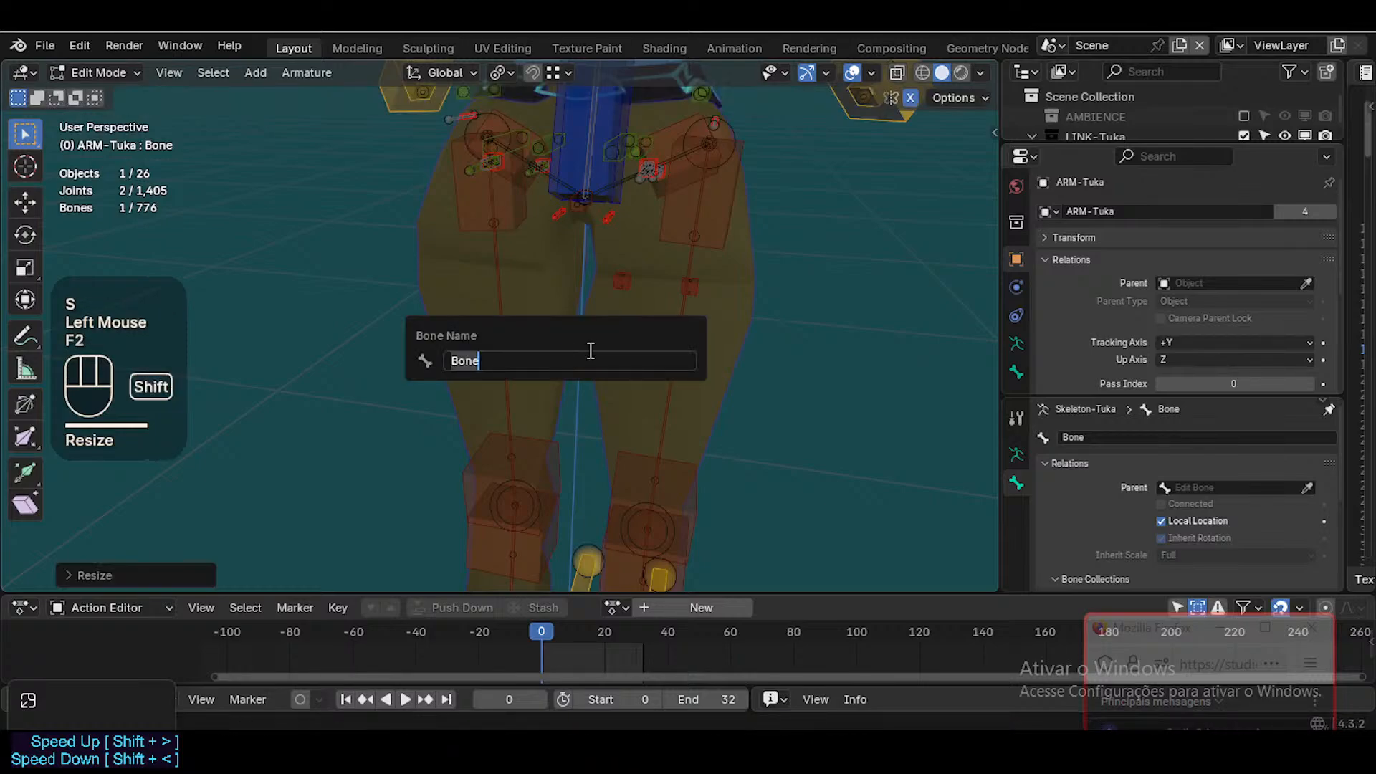
type("MCH-O")
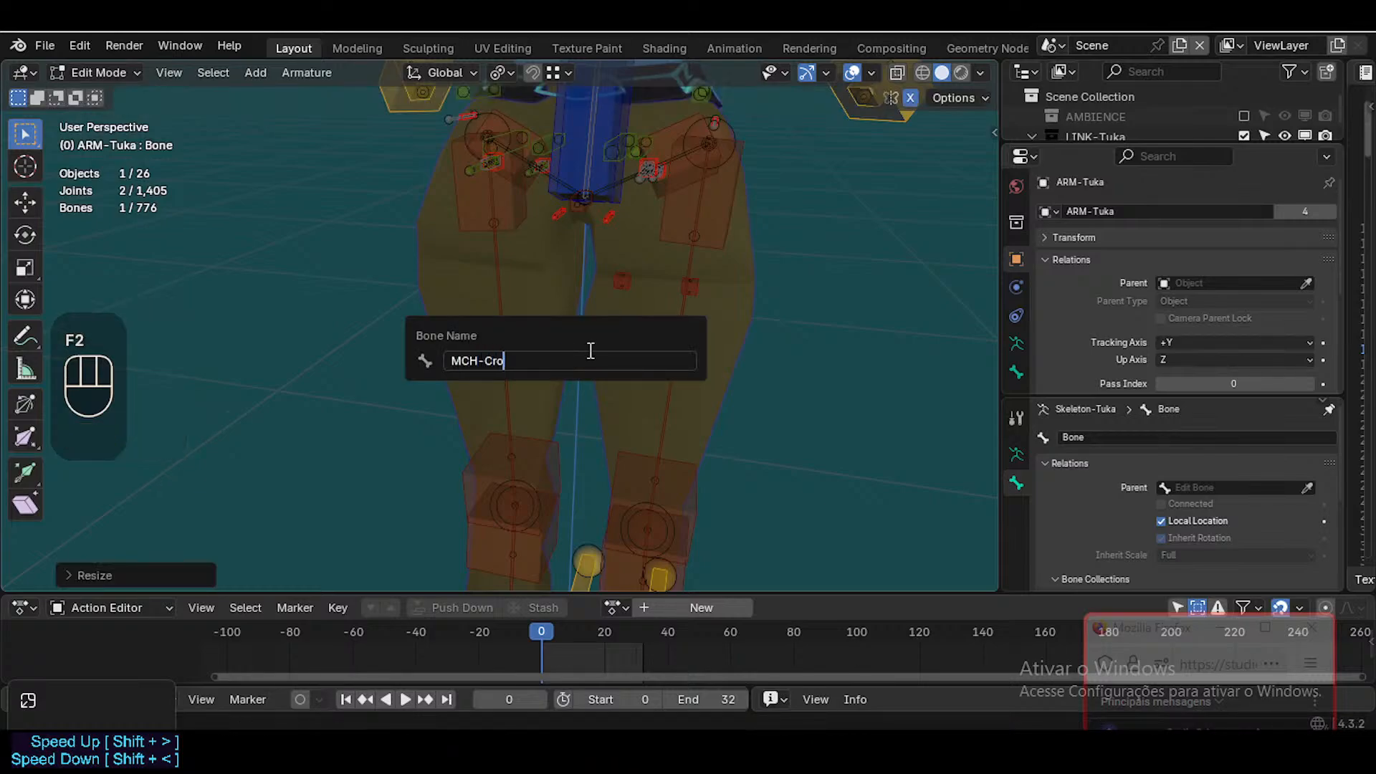
key("BackSpace")
key("BackSpace")
key("BackSpace")
key("BackSpace")
key("BackSpace")
key("BackSpace")
key("BackSpace")
type("MAP")
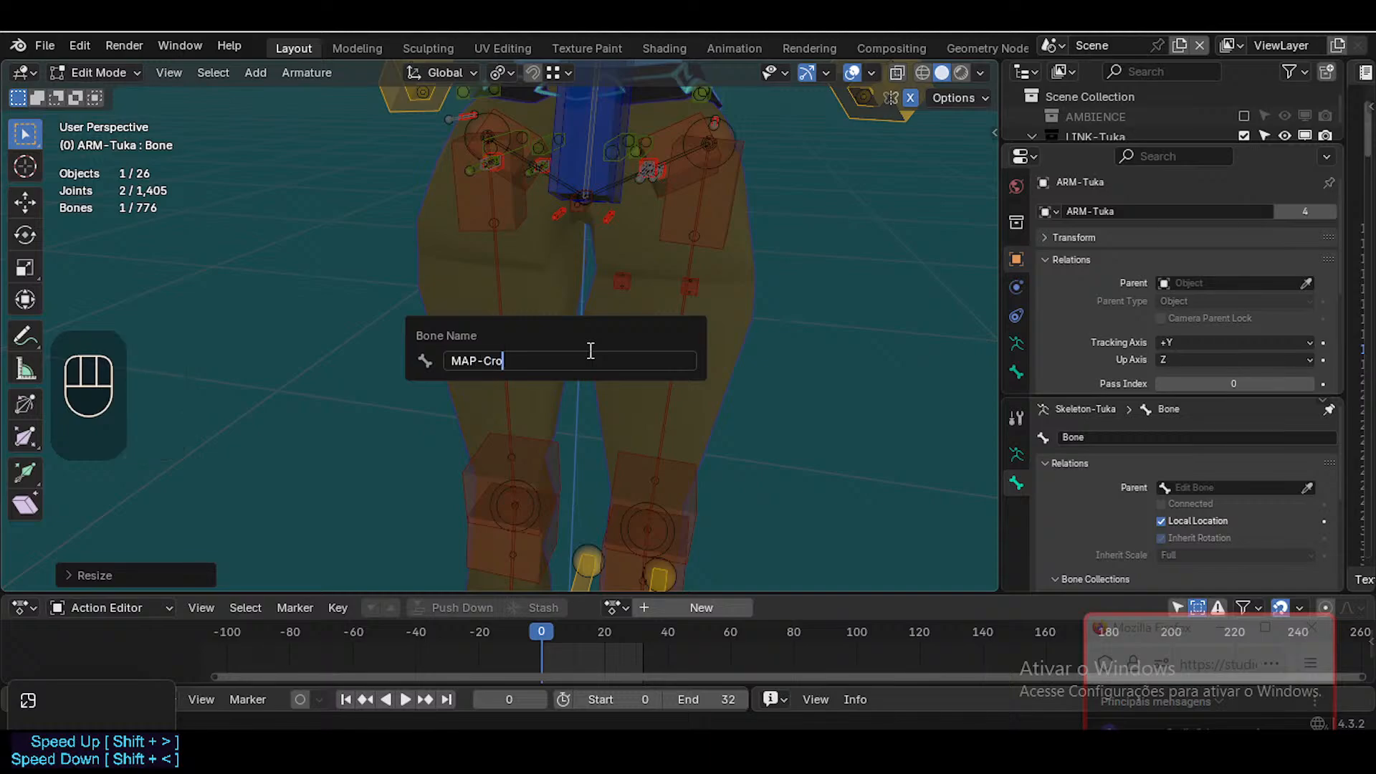
type("-CrotchM")
type("L")
key("Right")
key("Right")
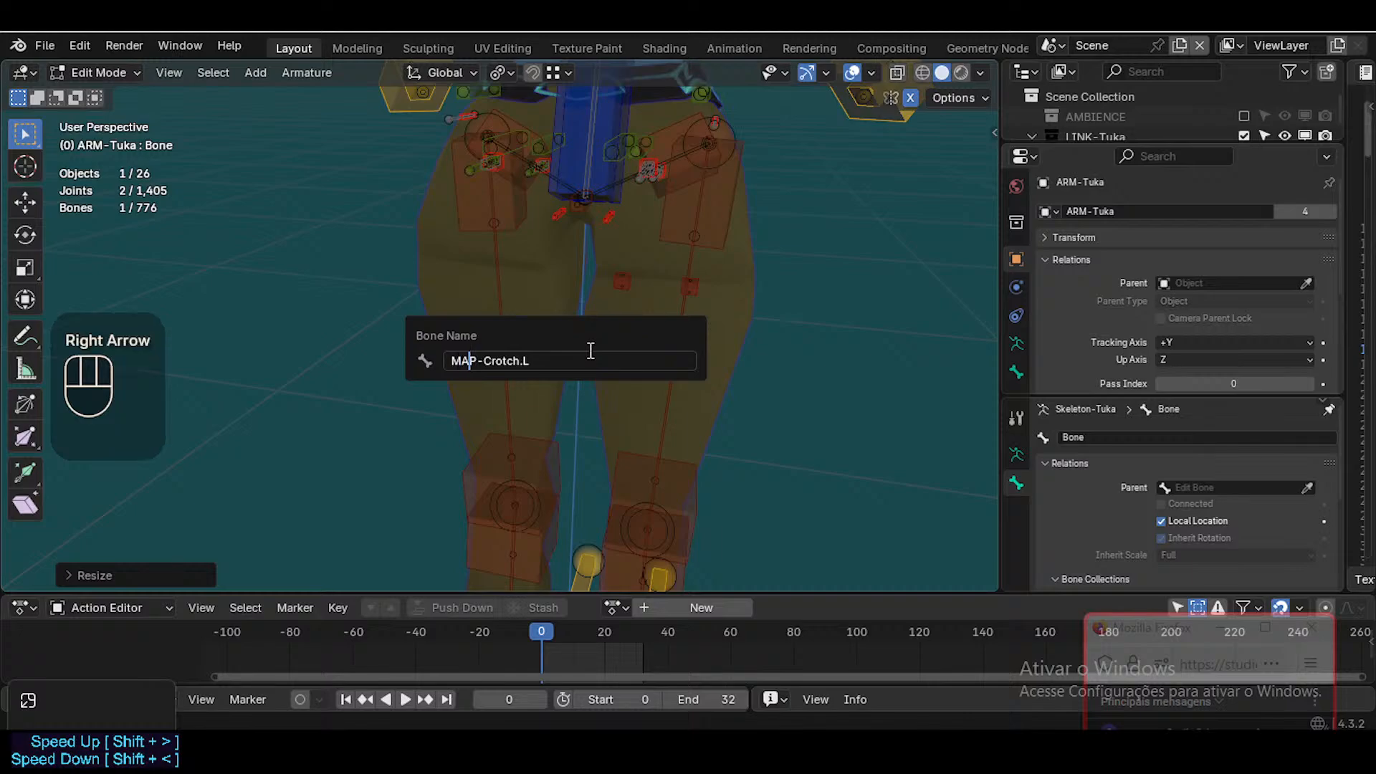
key("shift")
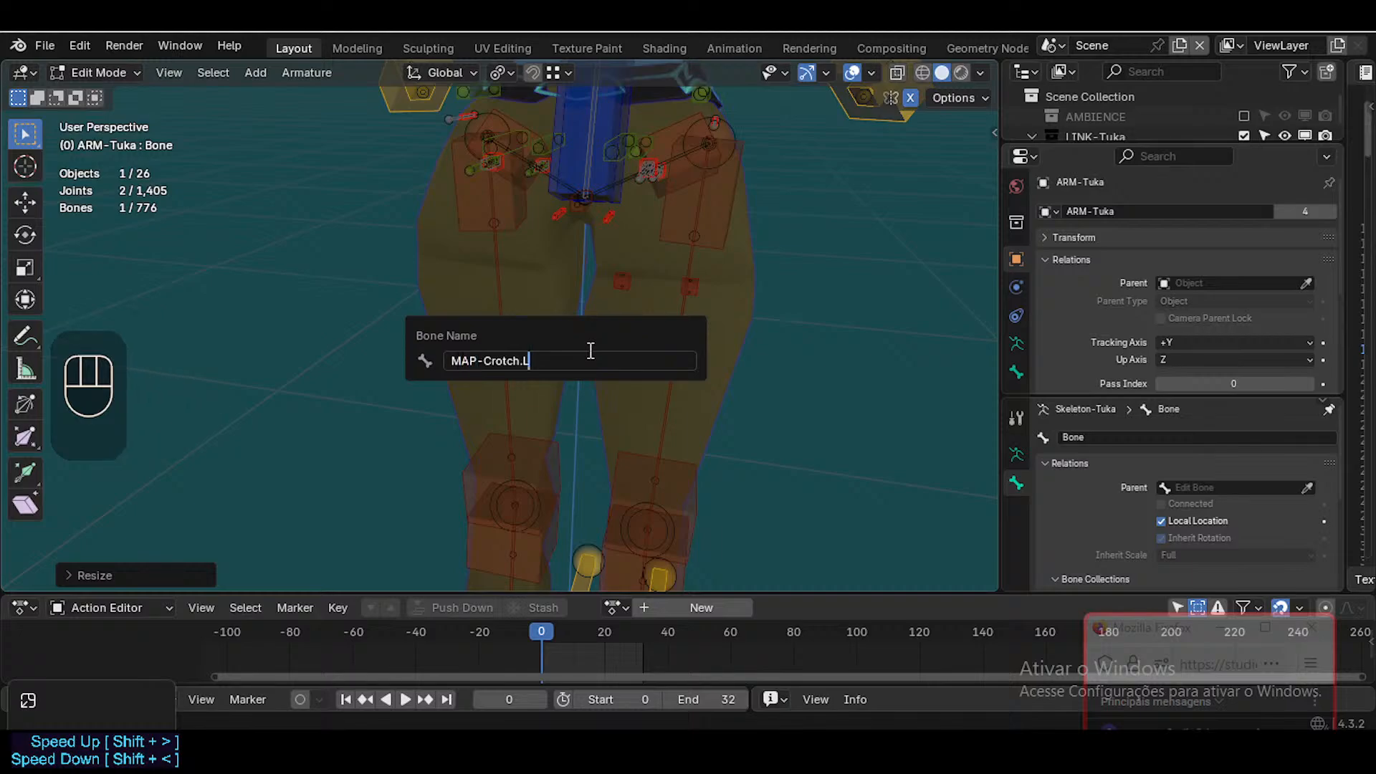
key("Return")
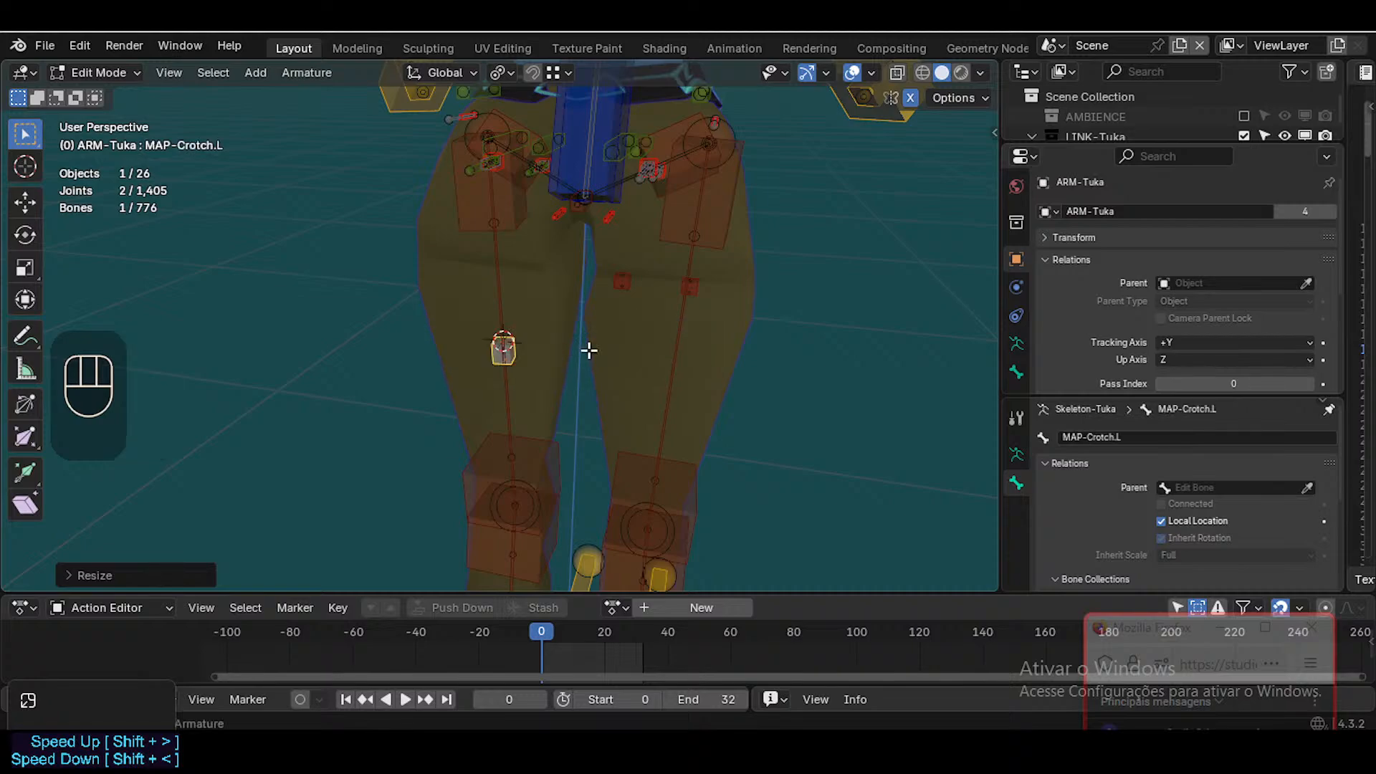
Set the transform orientation to Normal and move MAP-Crotch.L up the thigh along its Y axis
key("shift+less")
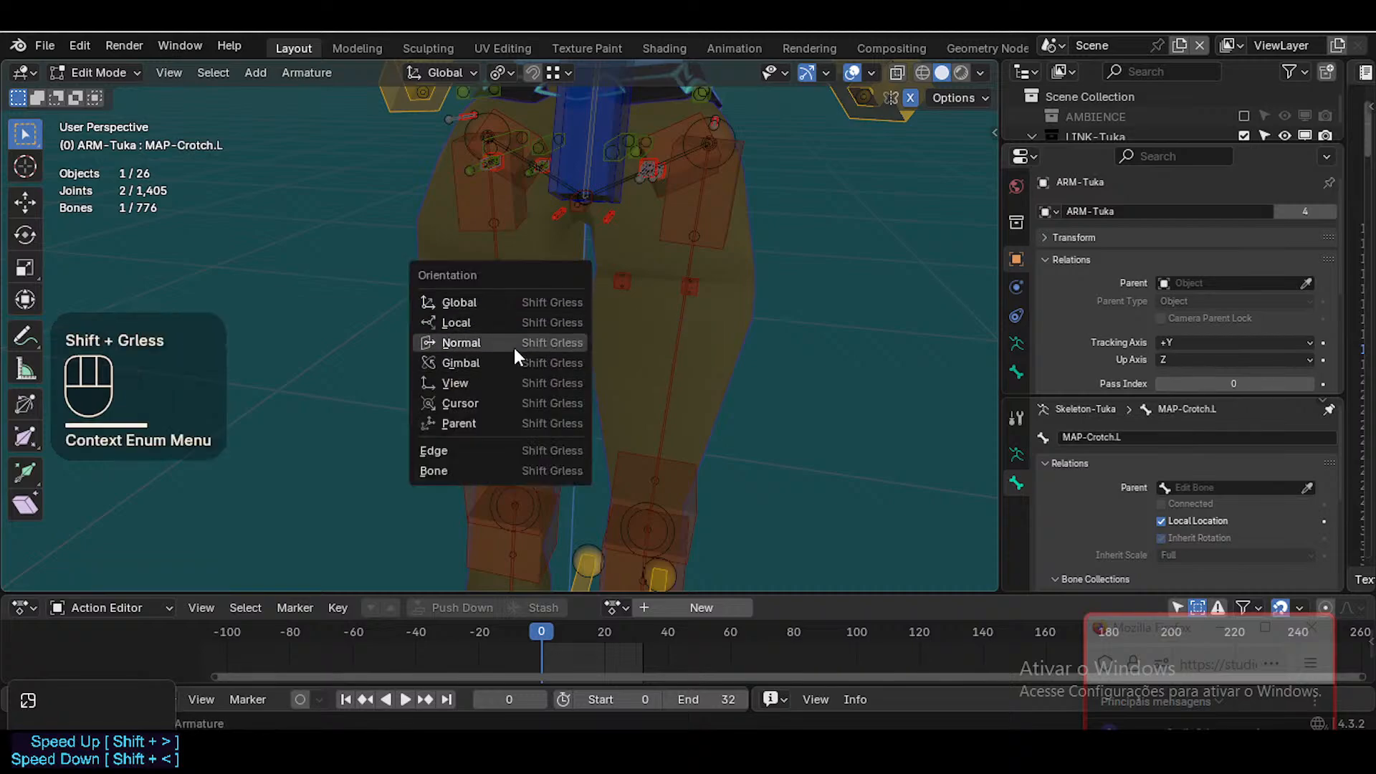
left_click(514, 344)
key("g")
key("y")
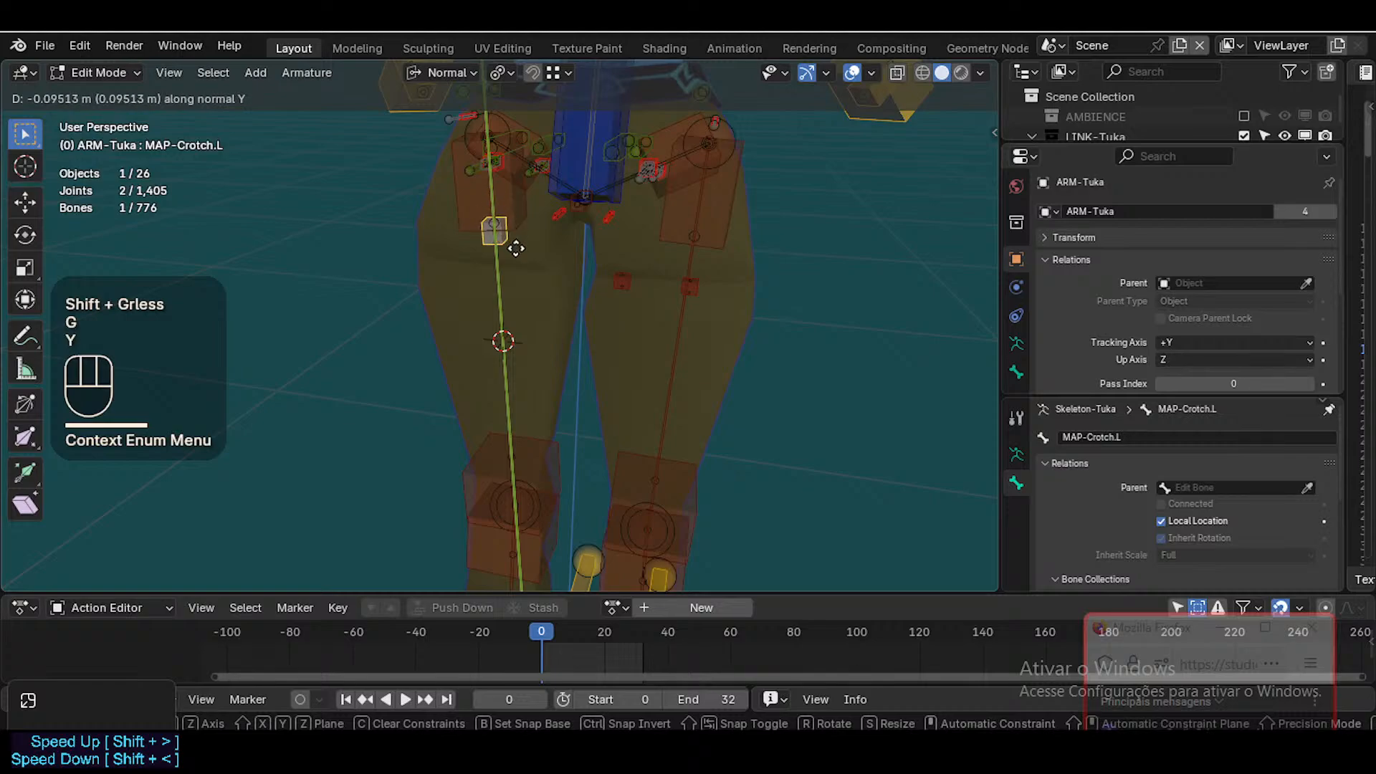
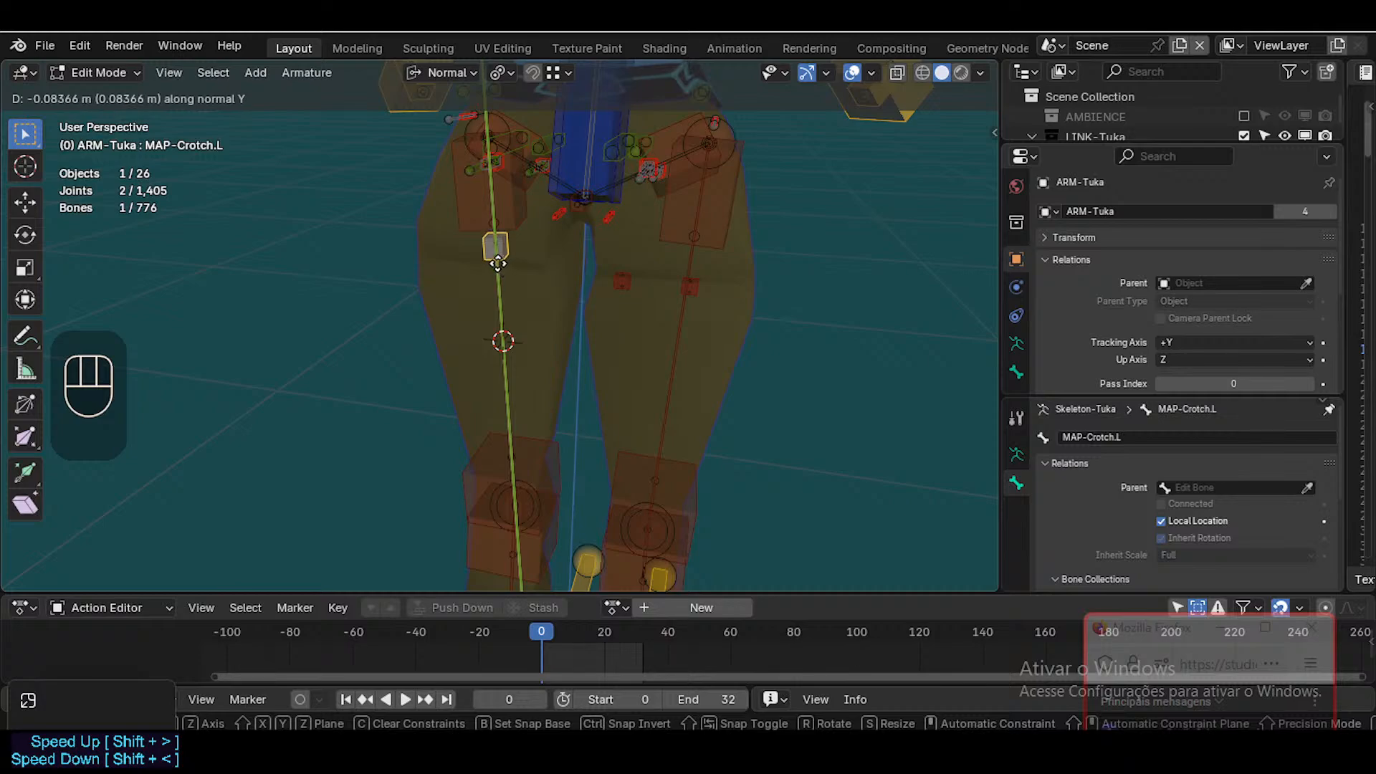
left_click(500, 295)
Snap the 3D cursor to the lower end of the left hip's box-shaped bone and snap MAP-Crotch.L to it
left_click(501, 225)
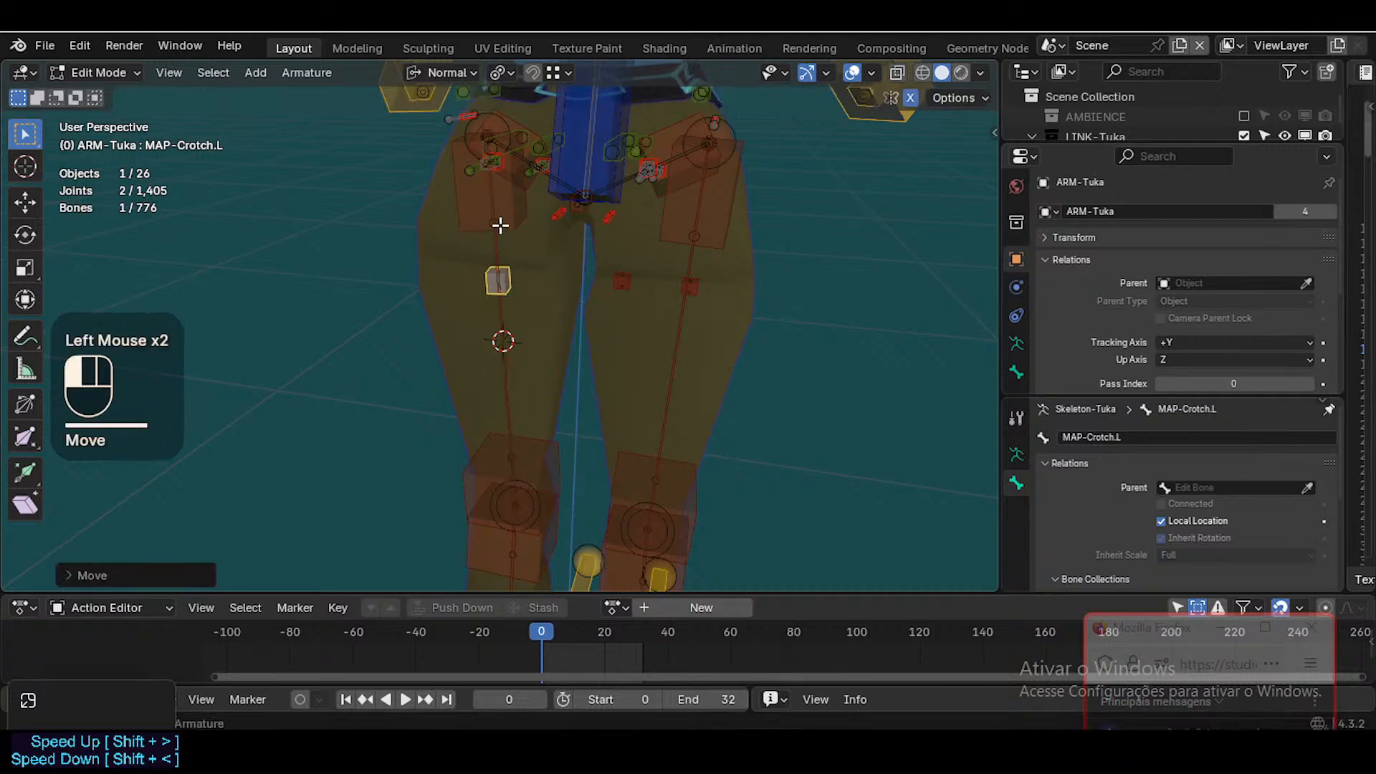
key("shift+s")
left_click(513, 281)
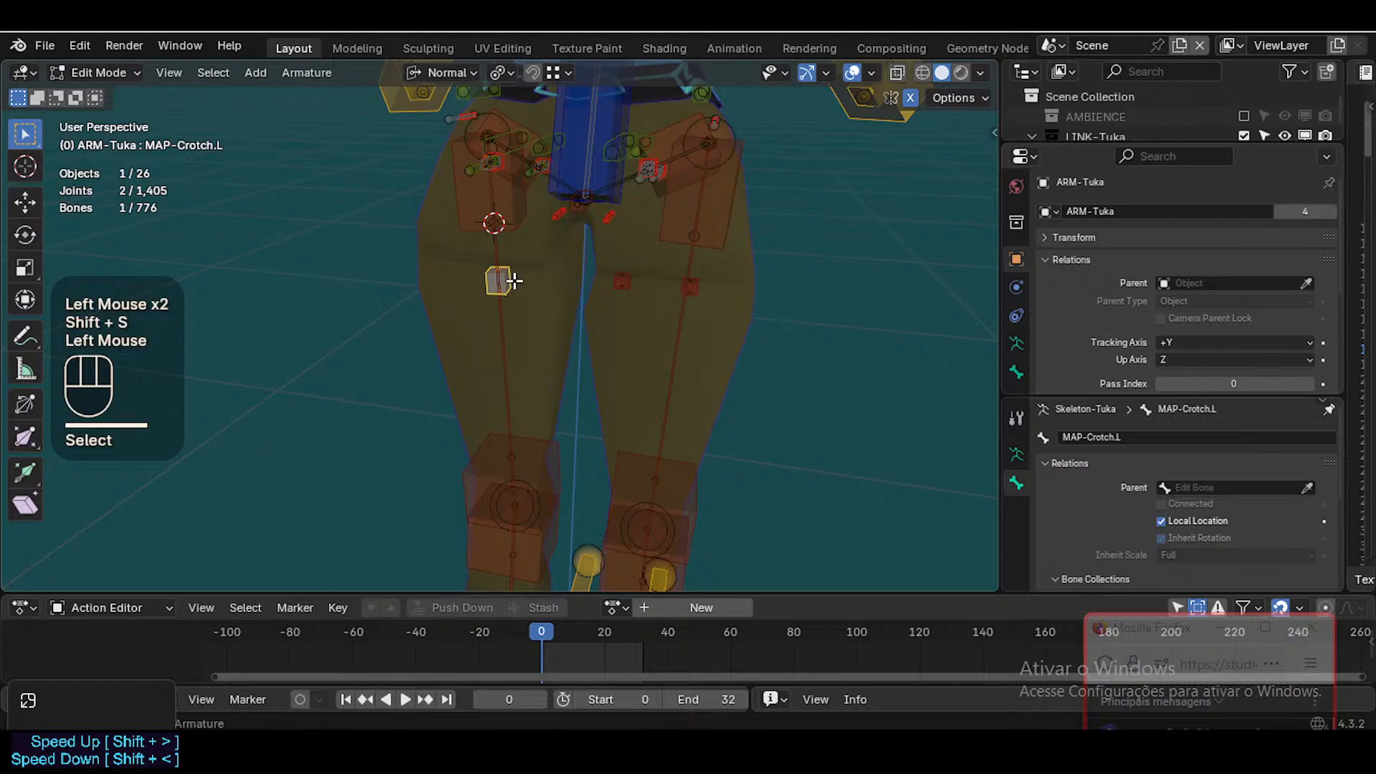
key("shift+s")
key("shift+s")
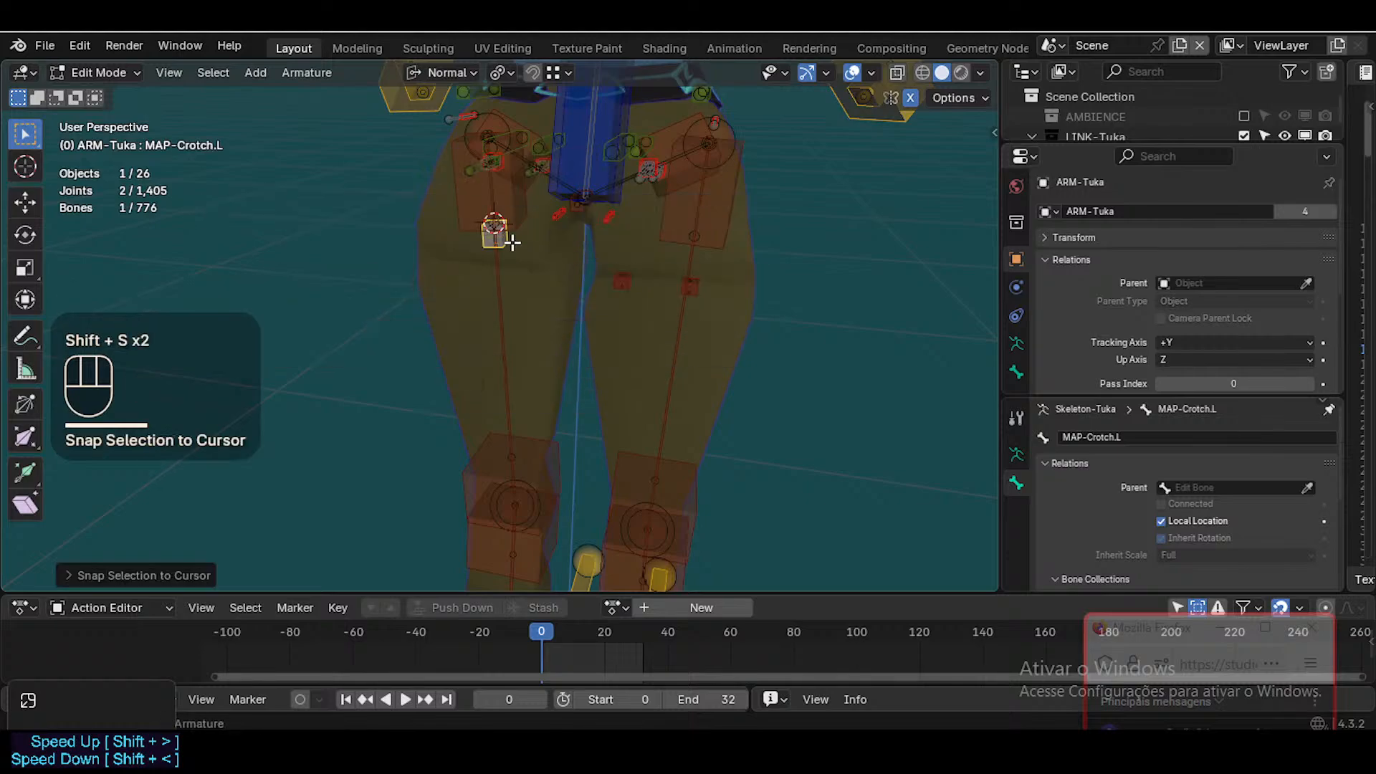
right_click(512, 242)
Parent MAP-Crotch.L to DEF3-LegUpper.L without connecting it
left_click(491, 275, "shift")
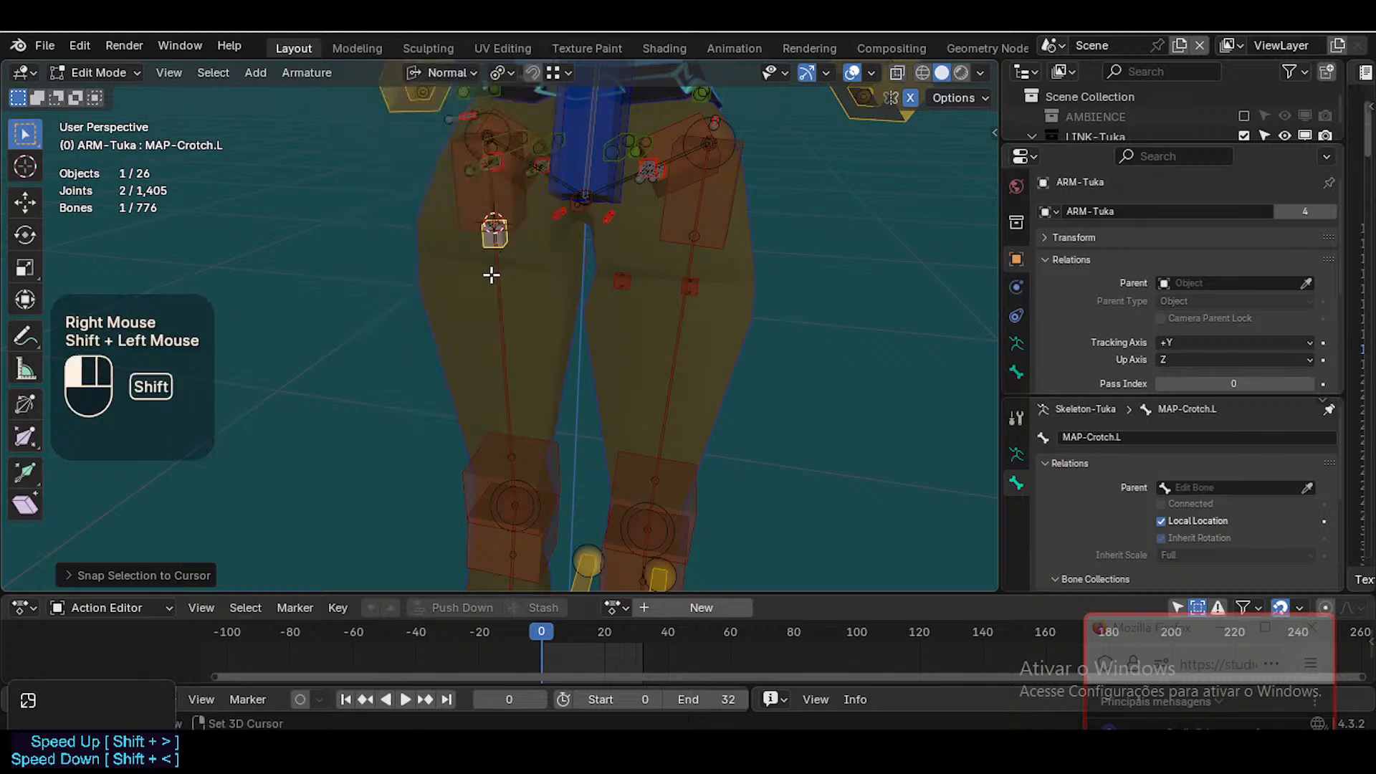
key("ctrl+p")
left_click(491, 274)
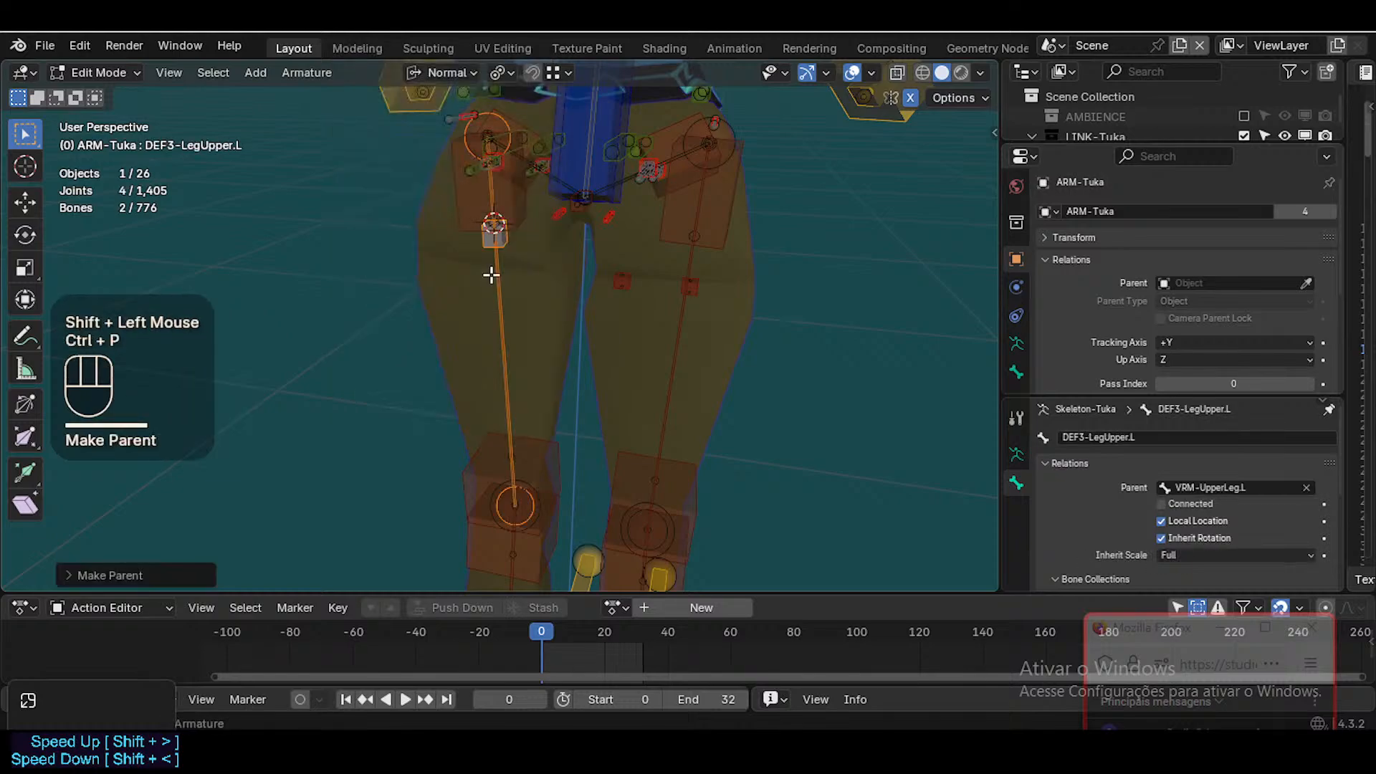
Set the viewport bone color of MAP-Crotch.L to 09 - Theme Color Set
left_click(487, 243)
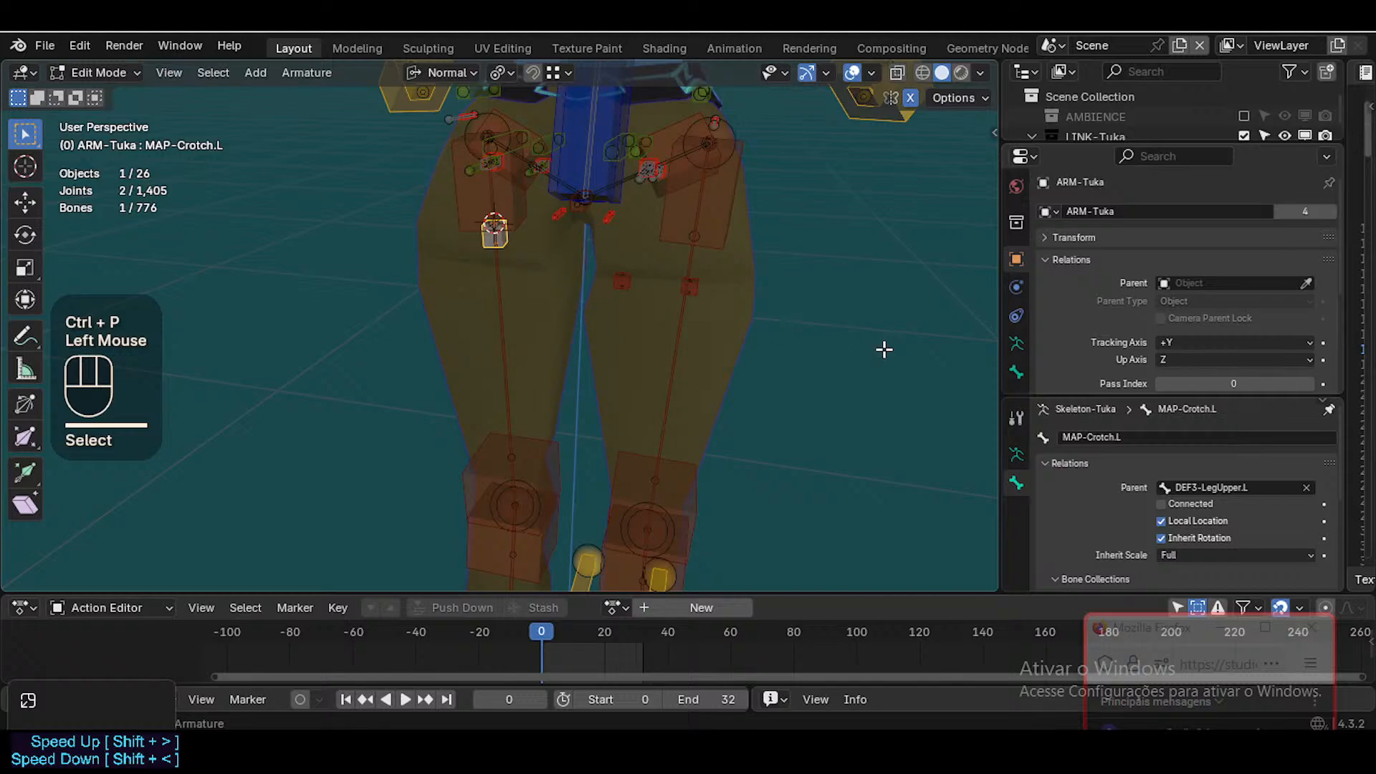
left_click(1016, 372)
scroll(1145, 338, "down", 2)
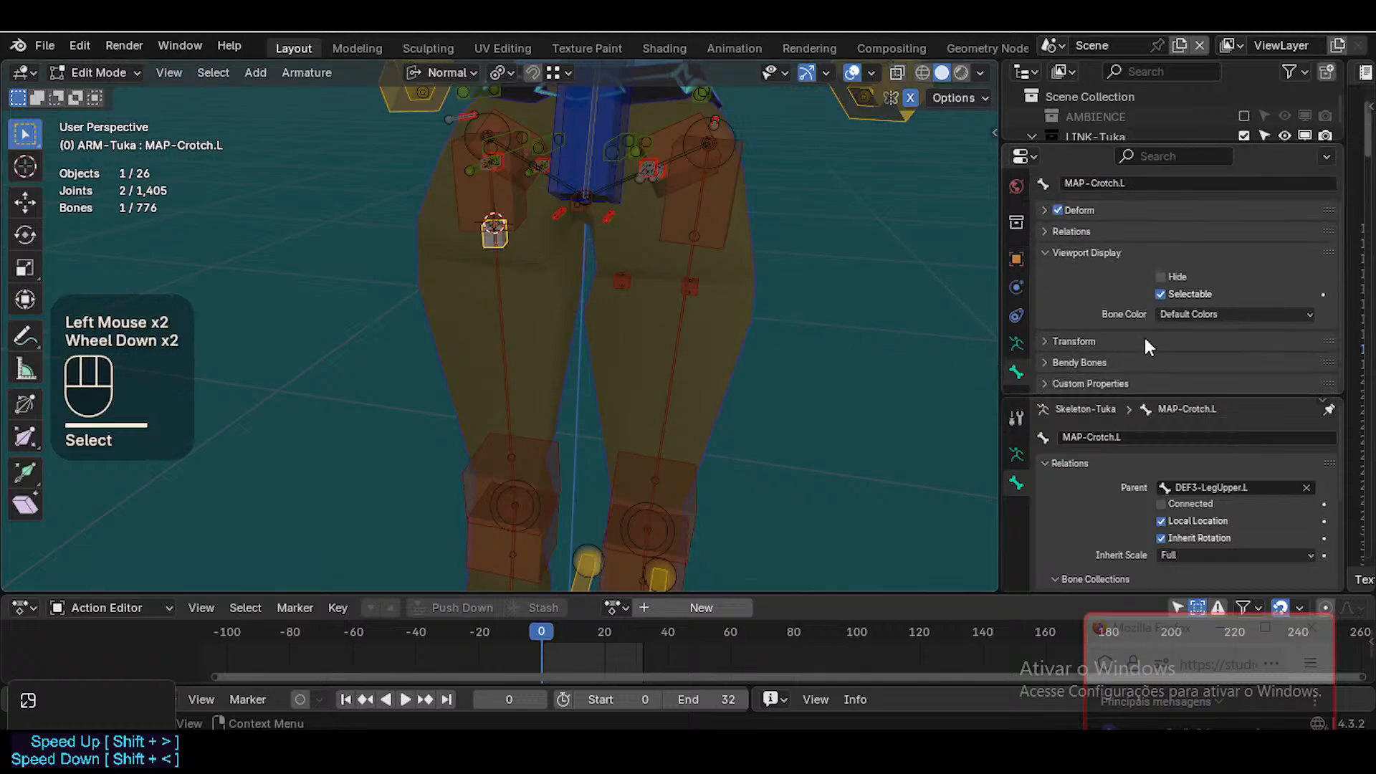
left_click(1211, 313)
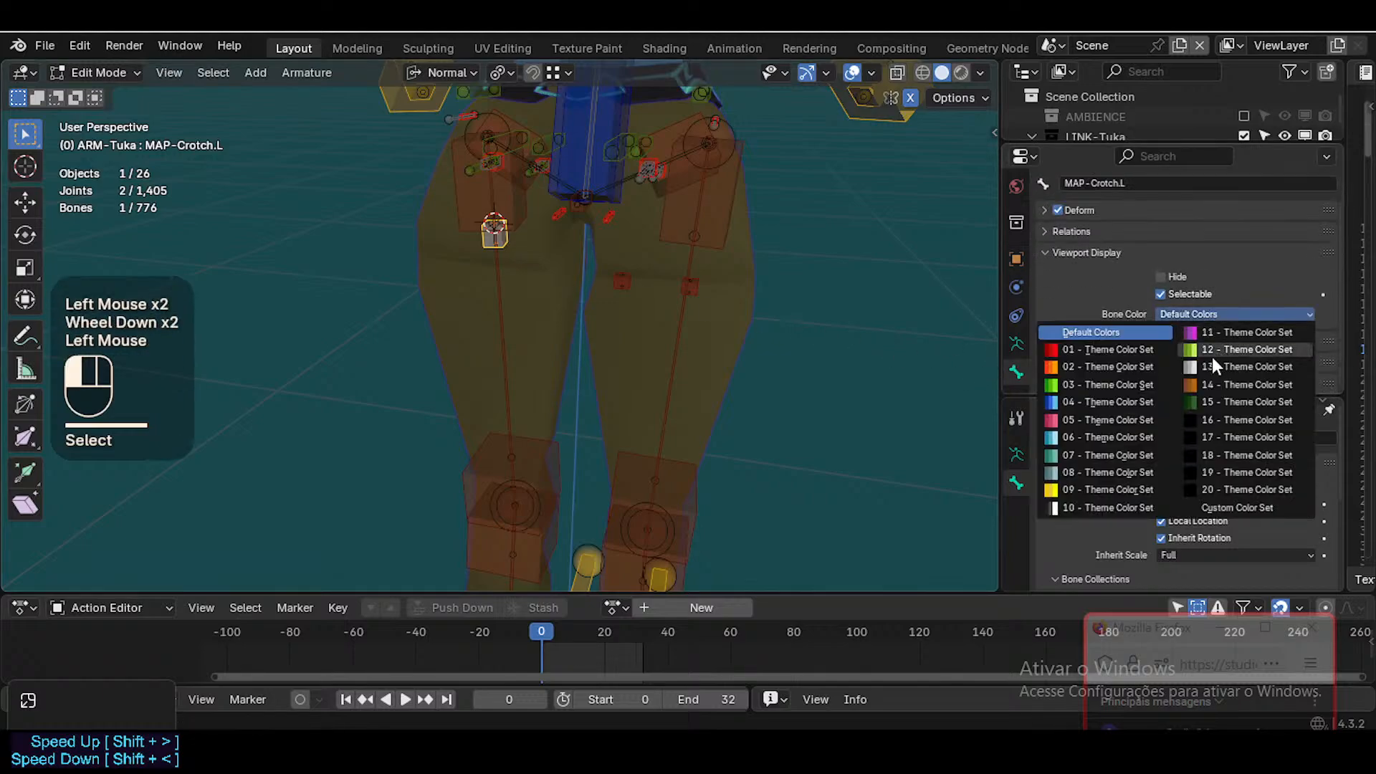
left_click(1111, 489)
Scale the B-Bone display size of MAP-Crotch.L and symmetrize the bone to the opposite leg
key("shift+ctrl+alt+a")
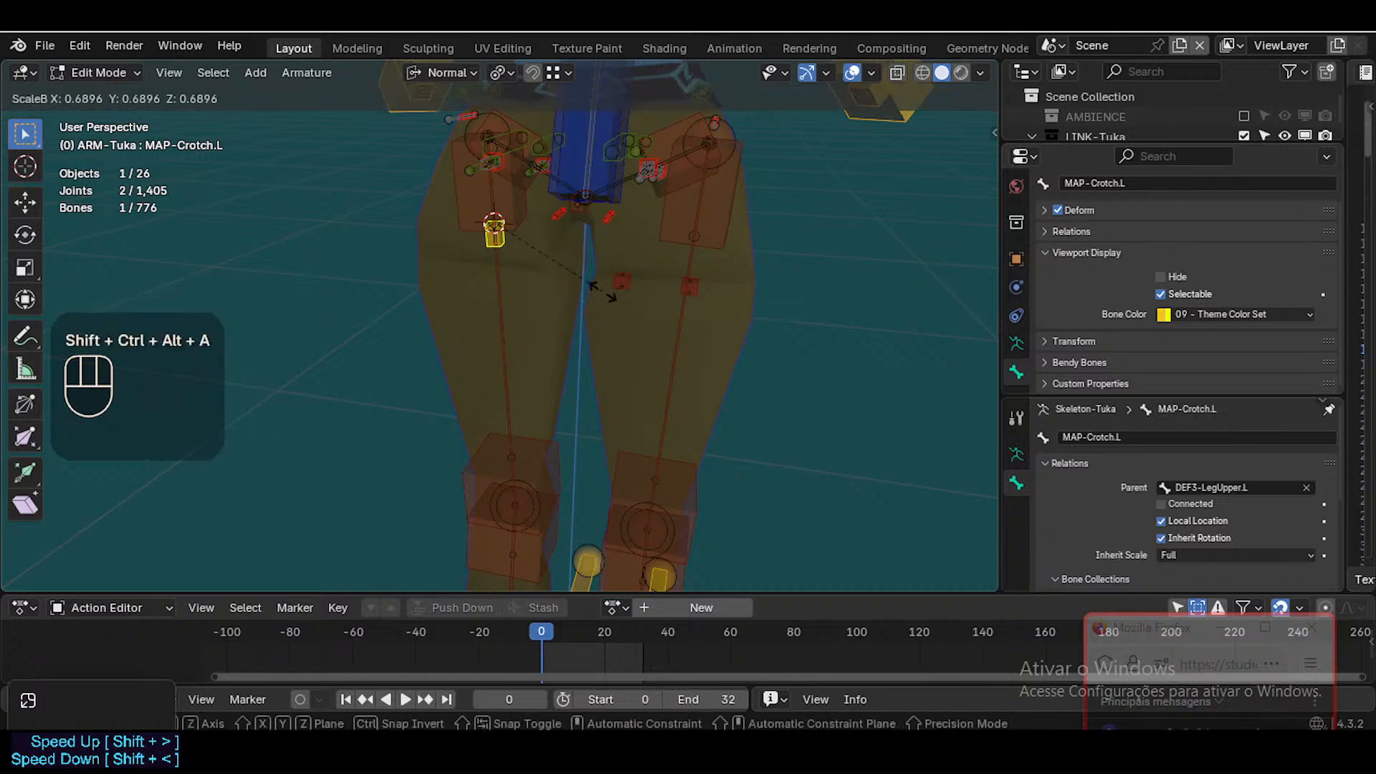
left_click(692, 297)
right_click(512, 244)
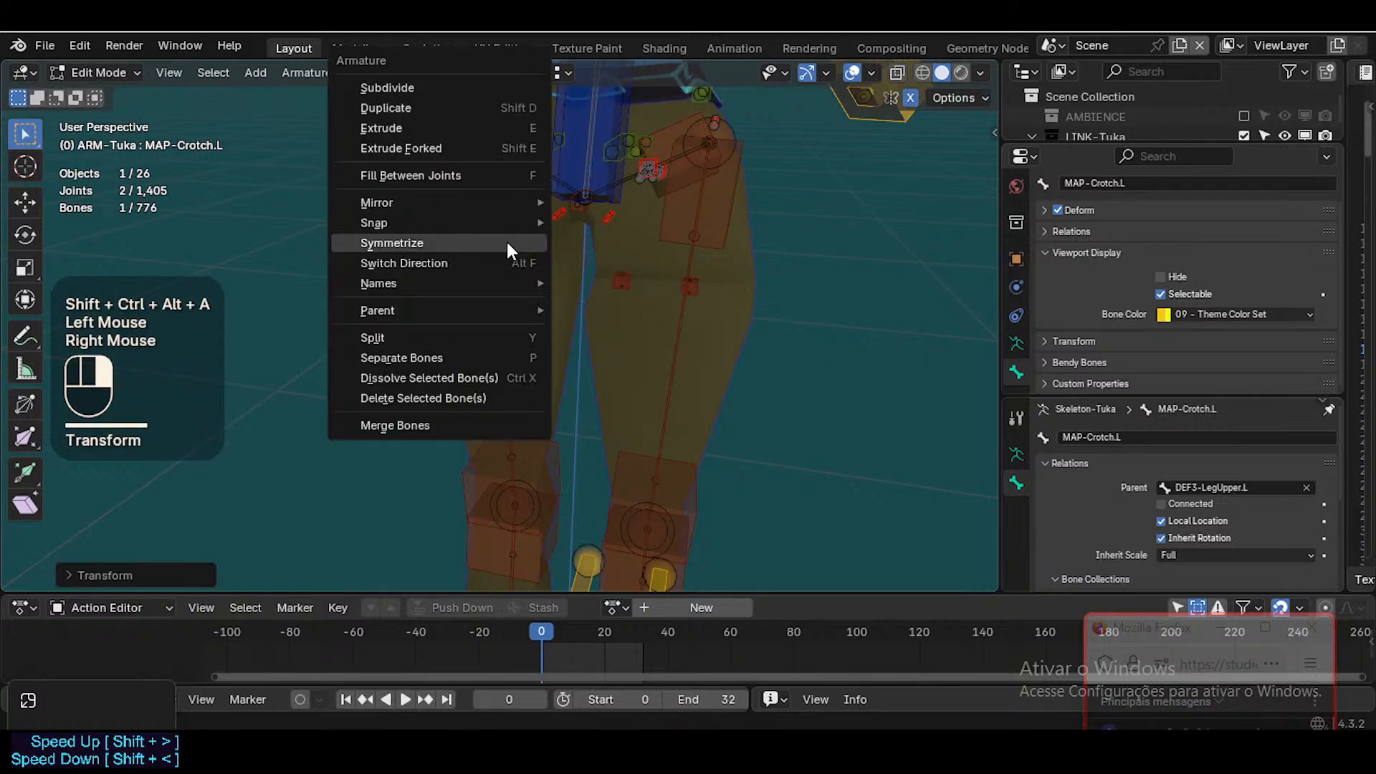
left_click(513, 243)
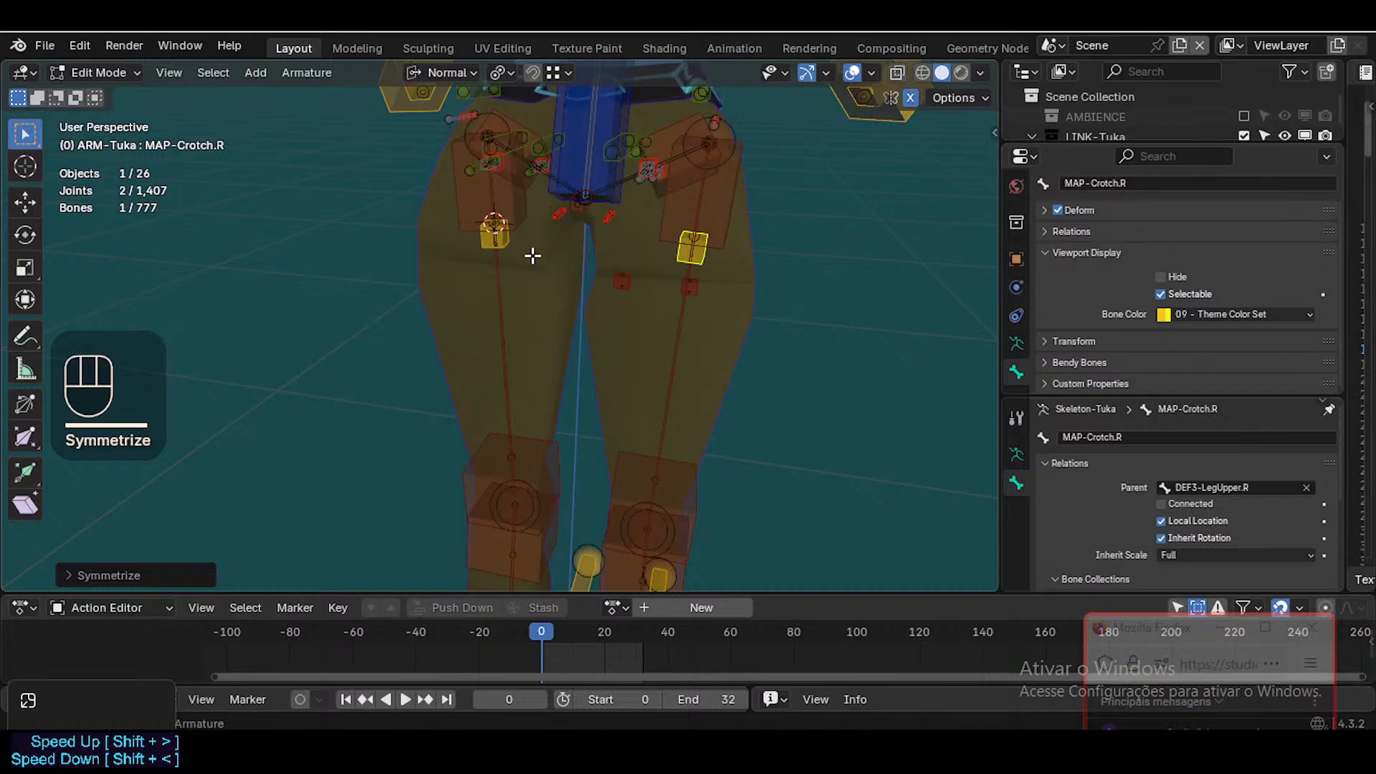
left_click(701, 268)
key("g")
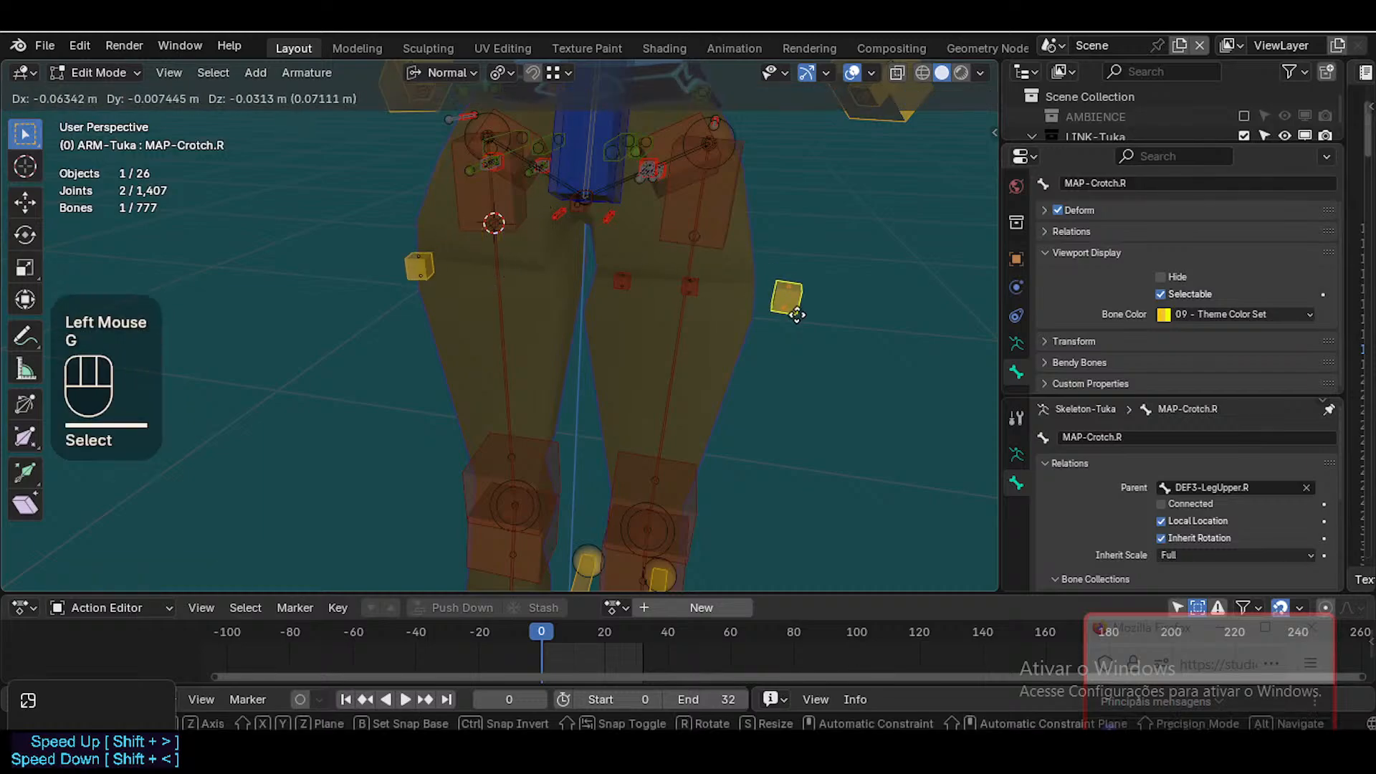
key("Escape")
key("ctrl+2")
key("g")
key("Escape")
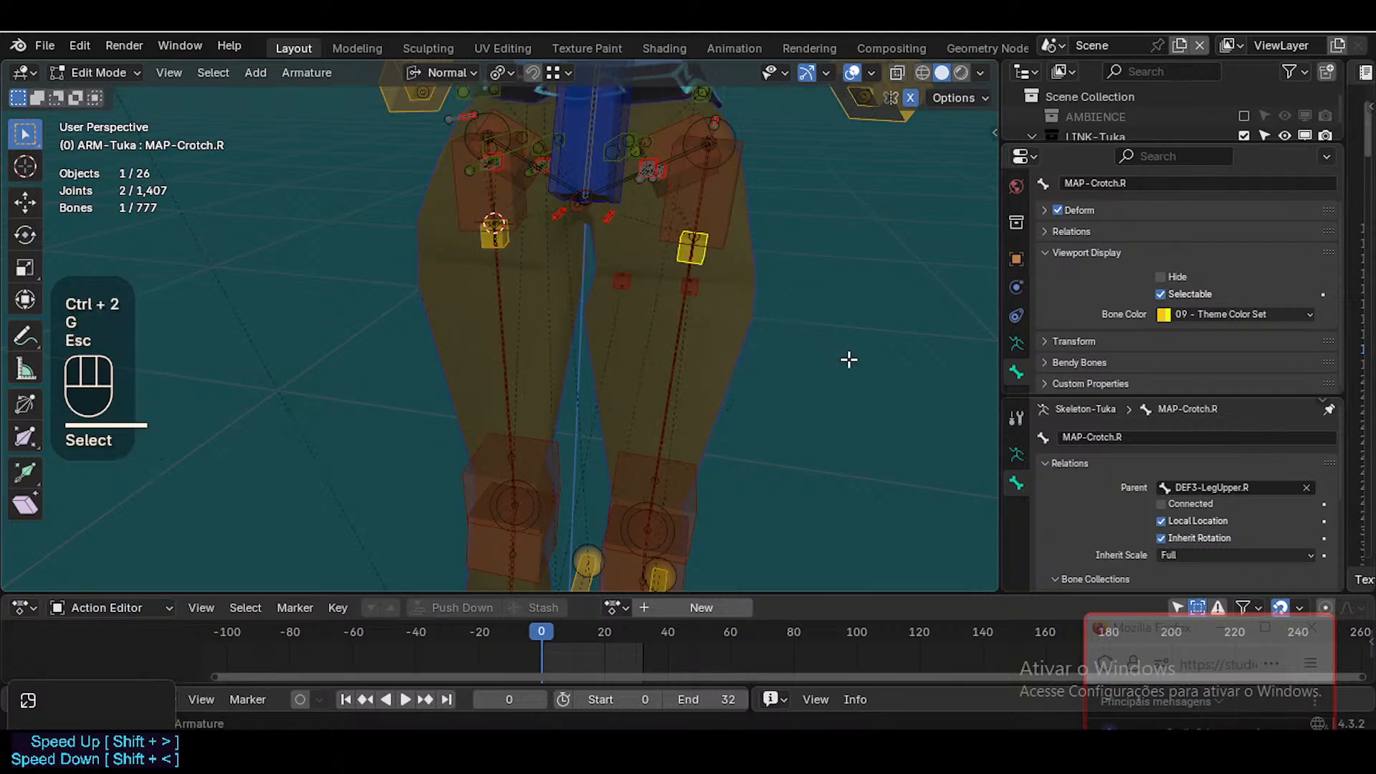
Select HLP2-Crotch, switch the armature to Pose Mode and display the bone's Copy Transforms constraint
left_click(577, 213)
left_click(584, 209)
key("ctrl+Tab")
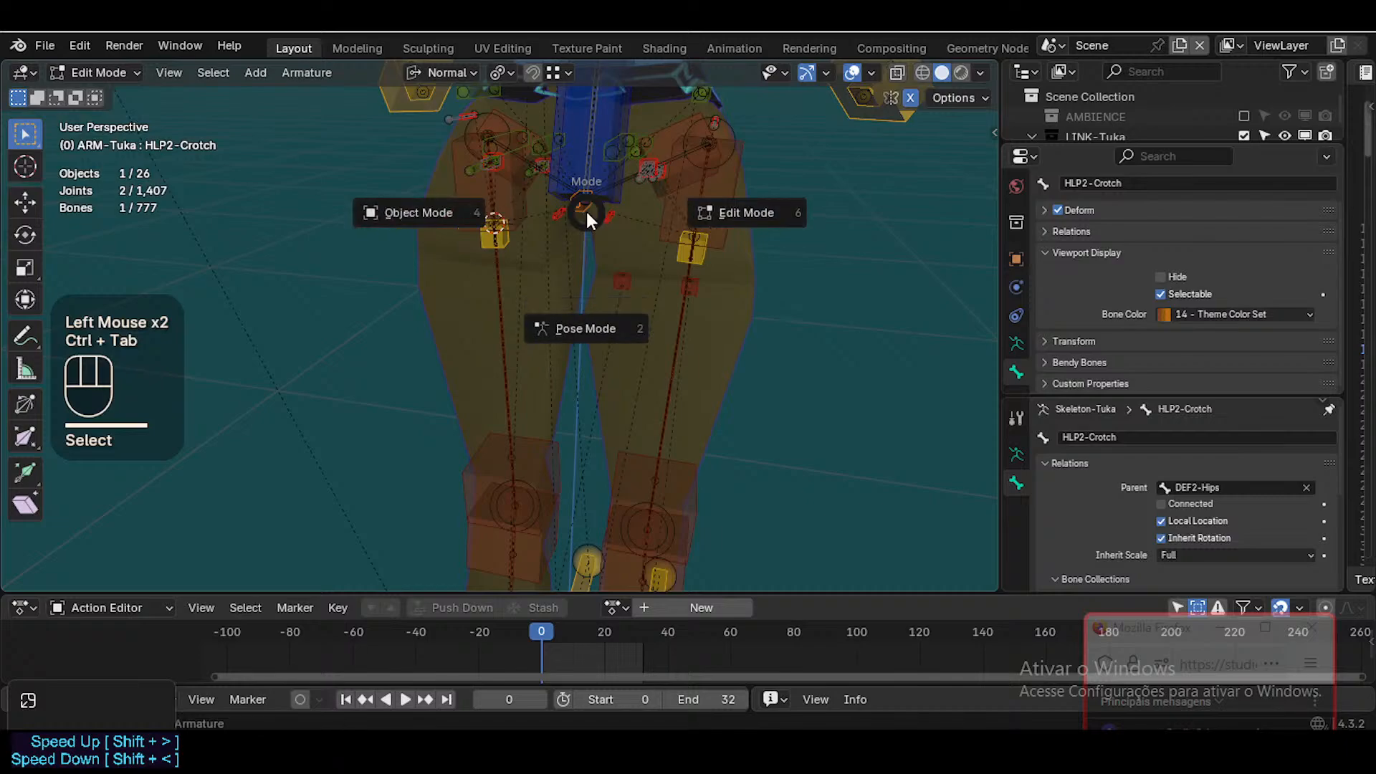
left_click(601, 248)
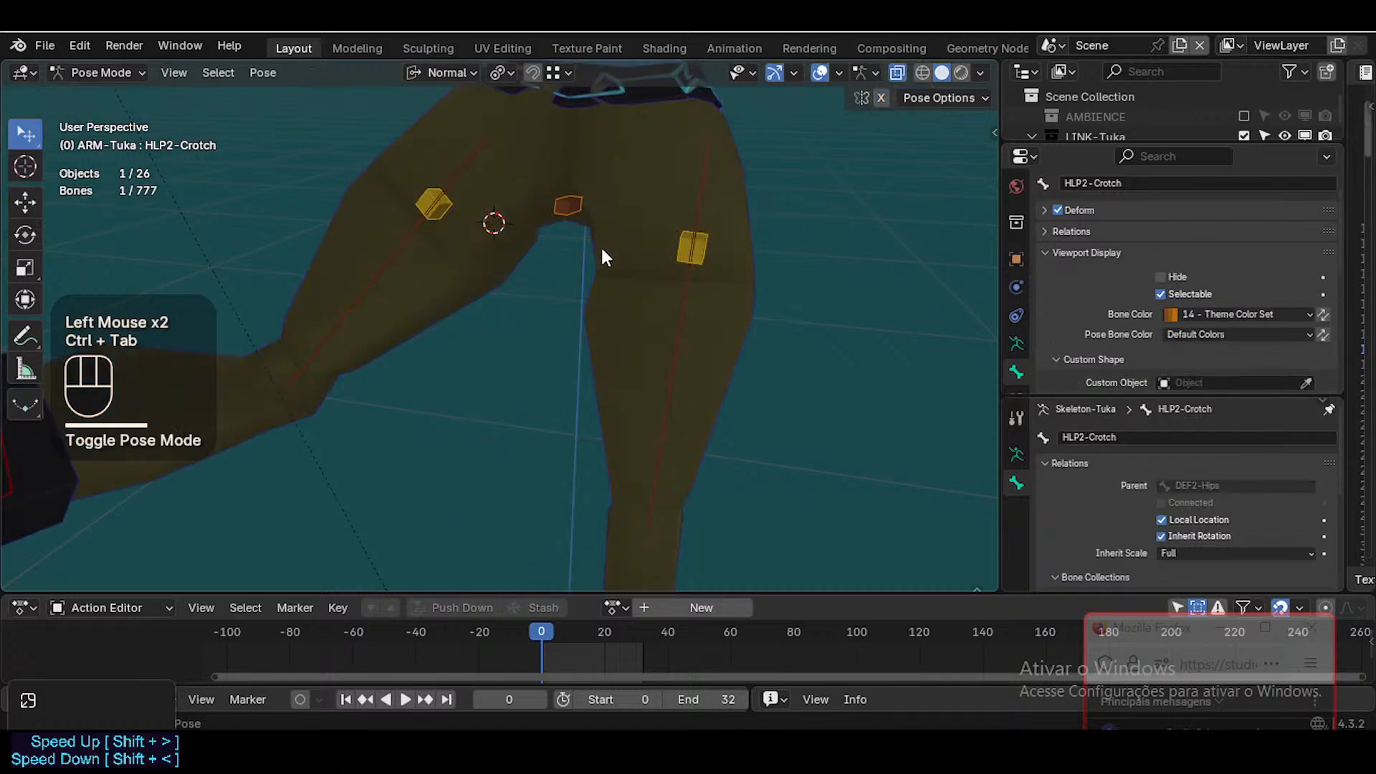
scroll(1022, 372, "down", 2)
left_click(1023, 372)
scroll(1233, 287, "down", 2)
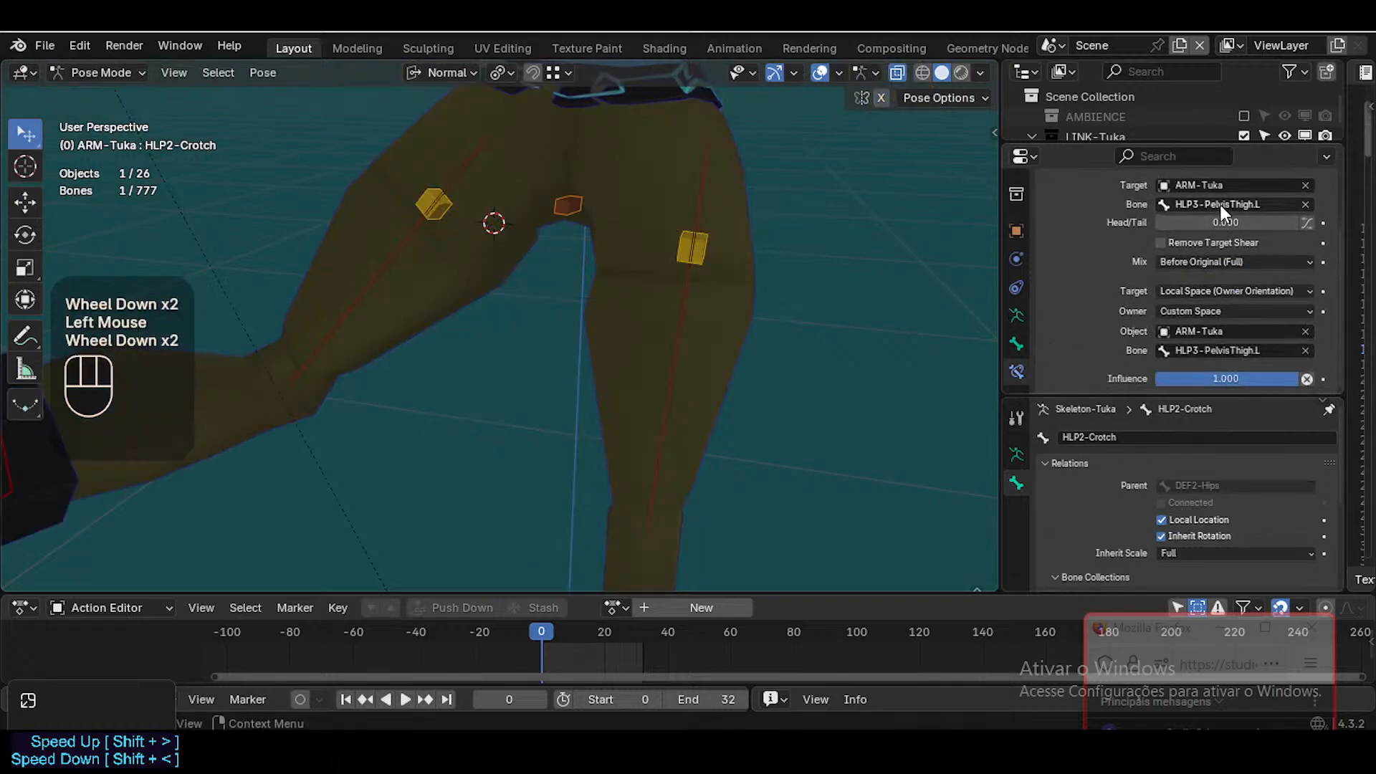
Copy the name MAP-Crotch.L into both the target bone and the custom-space bone of HLP2-Crotch's Copy Transforms constraint
left_click(430, 206)
key("F2")
key("ctrl+c")
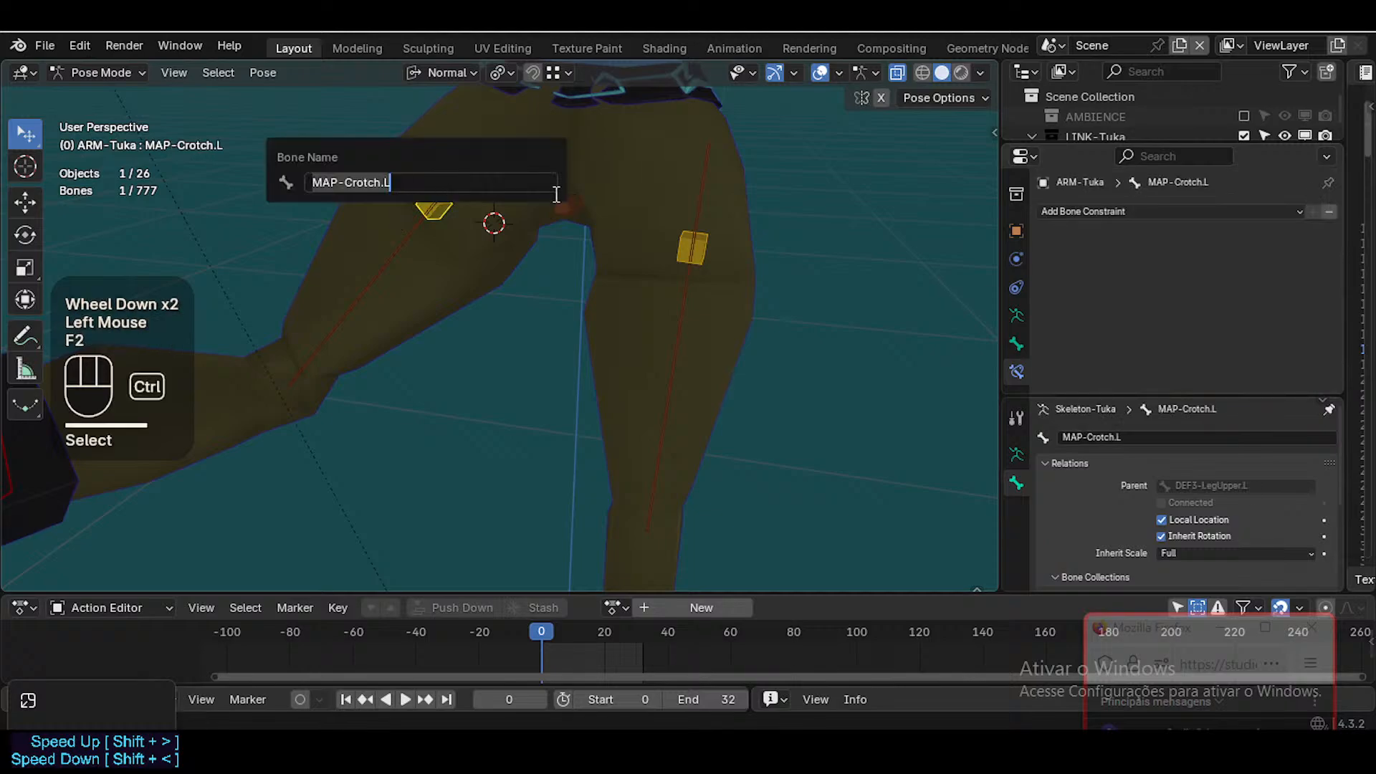
left_click(576, 208)
key("ctrl+v")
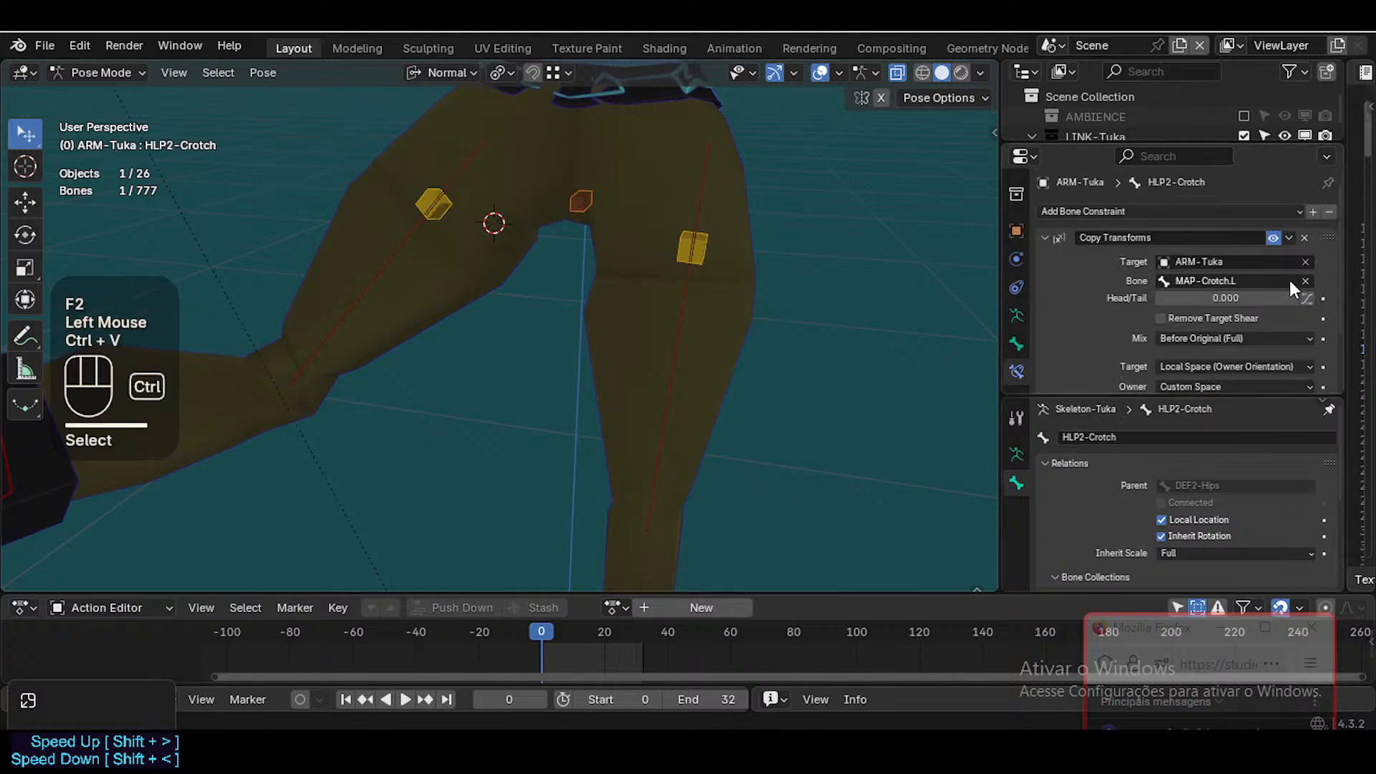
scroll(1252, 317, "down", 3)
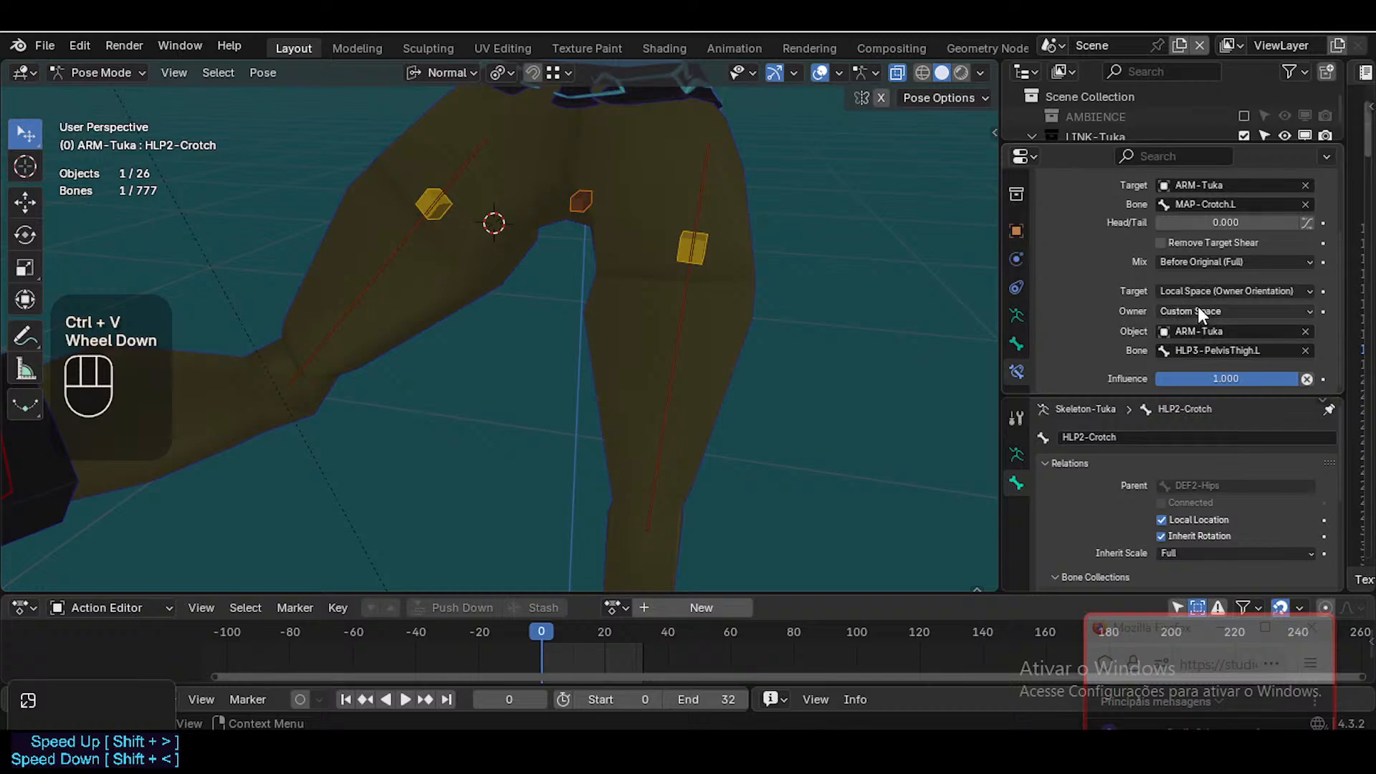
key("ctrl+v")
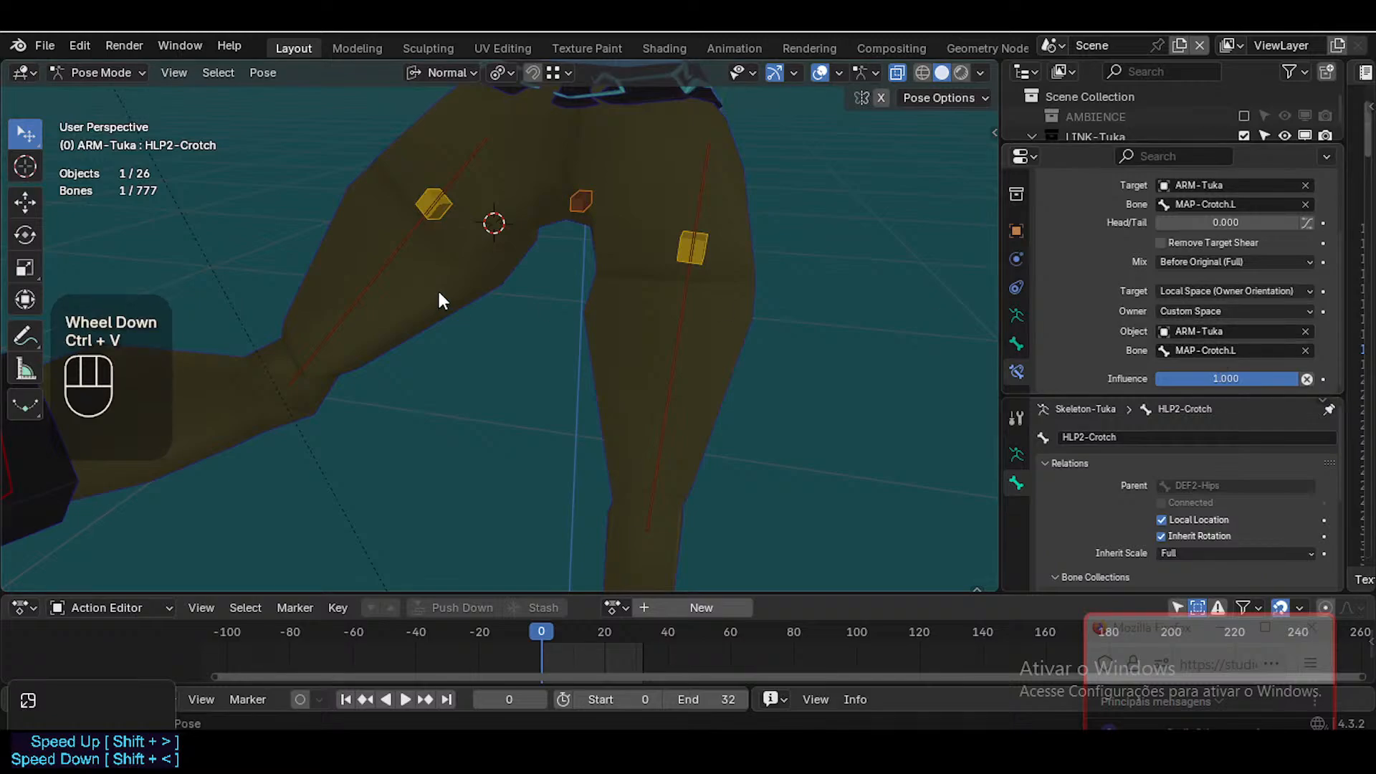
Set the target space of HLP2-Crotch's Copy Transforms constraint to Local Space
key("shift+grave")
key("a")
key("e")
key("e")
key("w")
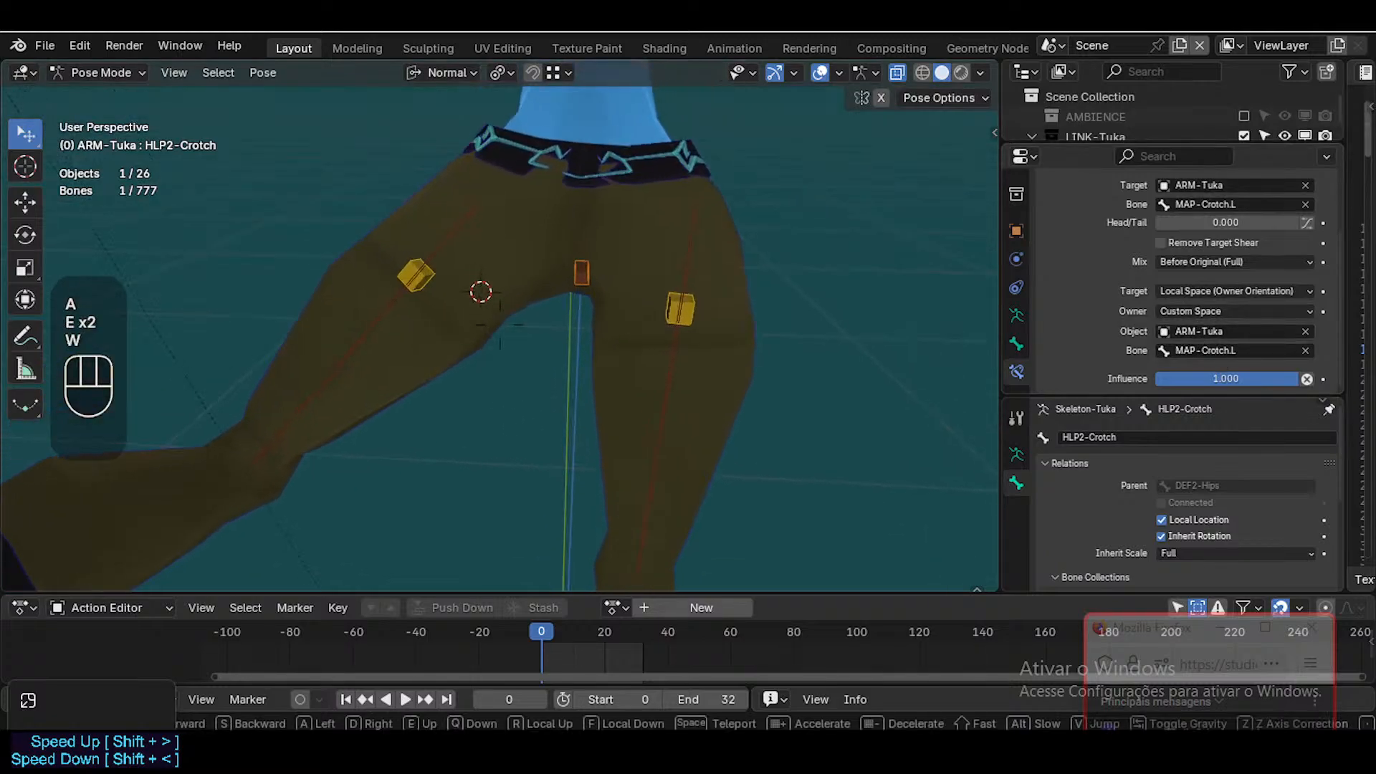
left_click(1134, 278)
left_click(1235, 291)
left_click(1176, 386)
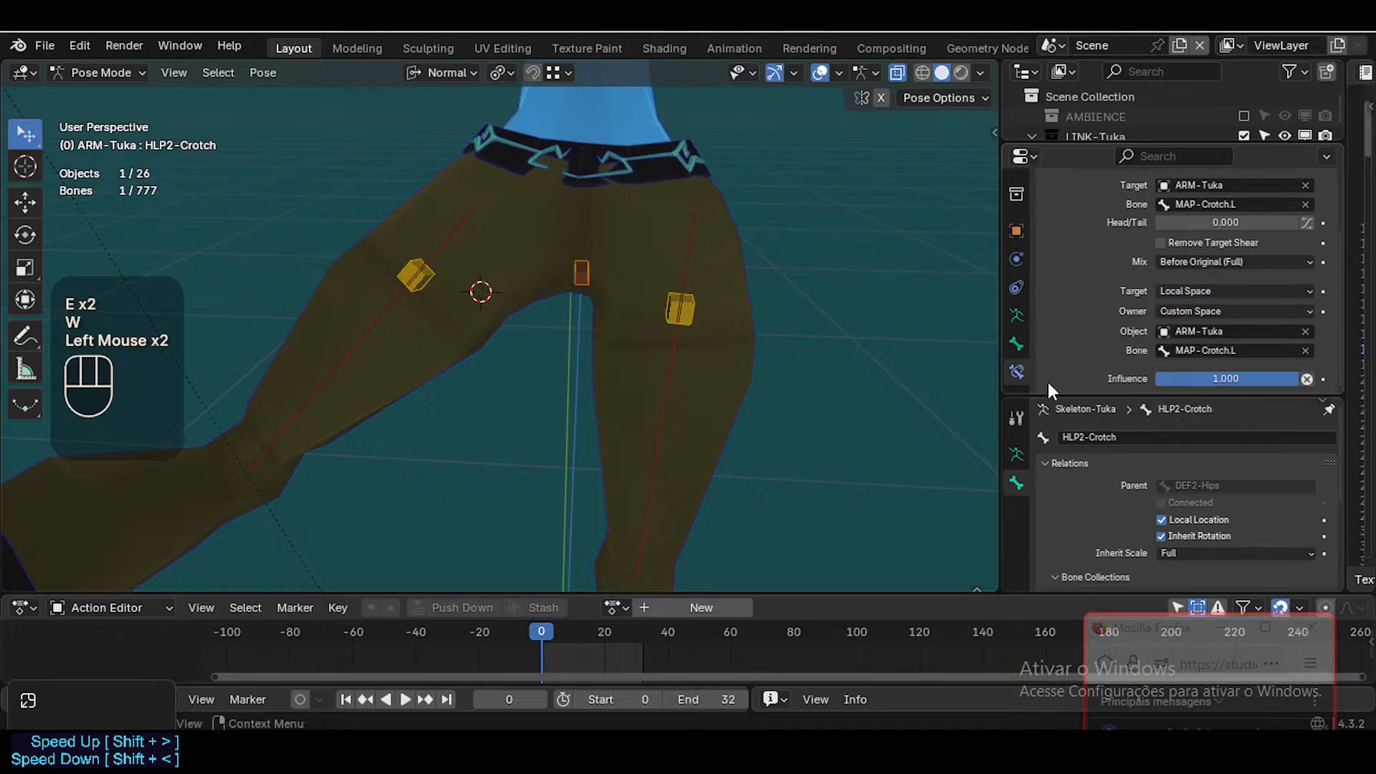
Enlarge the constraint settings area and set the Copy Transforms influence to 0.652
scroll(648, 317, "down", 2)
left_click_drag(1254, 377, 1183, 377)
scroll(1206, 251, "up", 1)
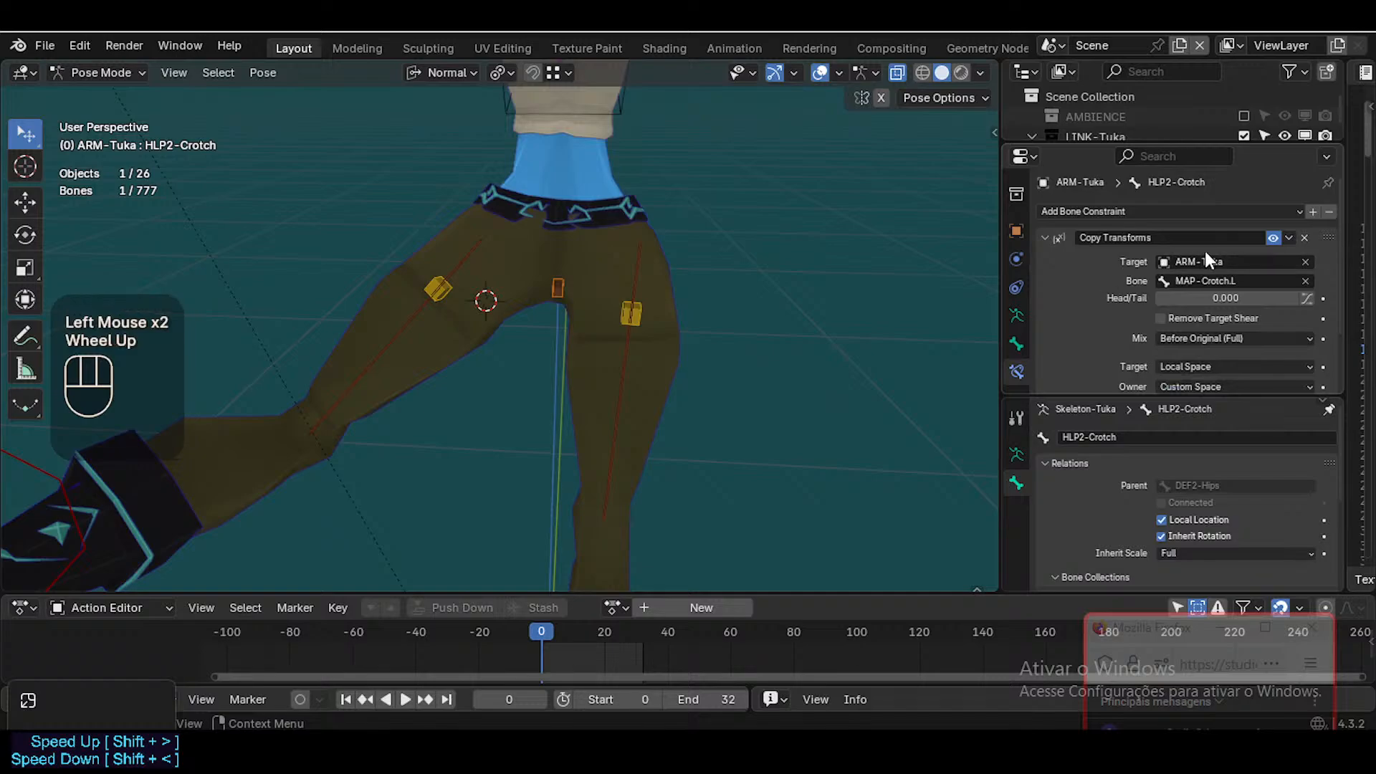
scroll(1122, 332, "down", 2)
left_click_drag(1134, 392, 1135, 519)
scroll(1138, 362, "up", 1)
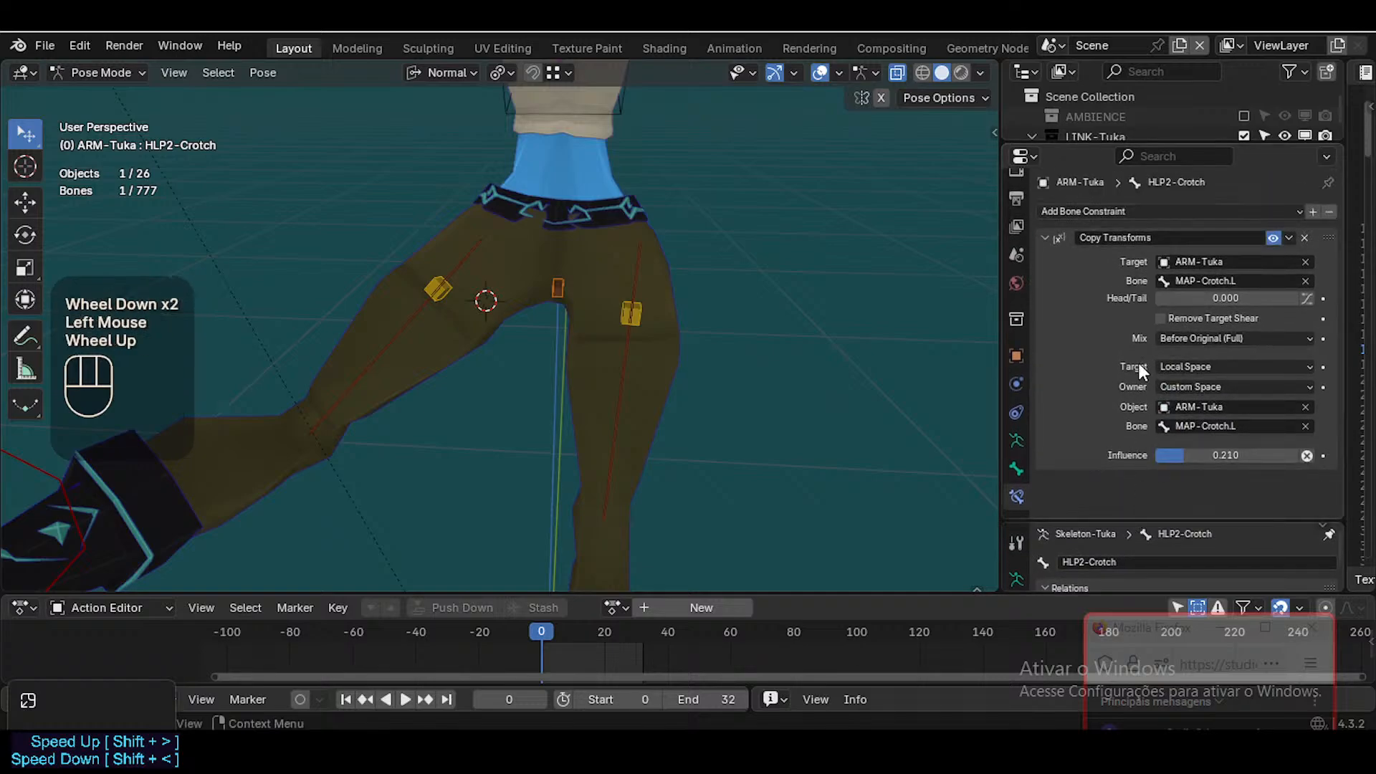
left_click_drag(1201, 453, 1275, 455)
left_click_drag(1157, 455, 1248, 455)
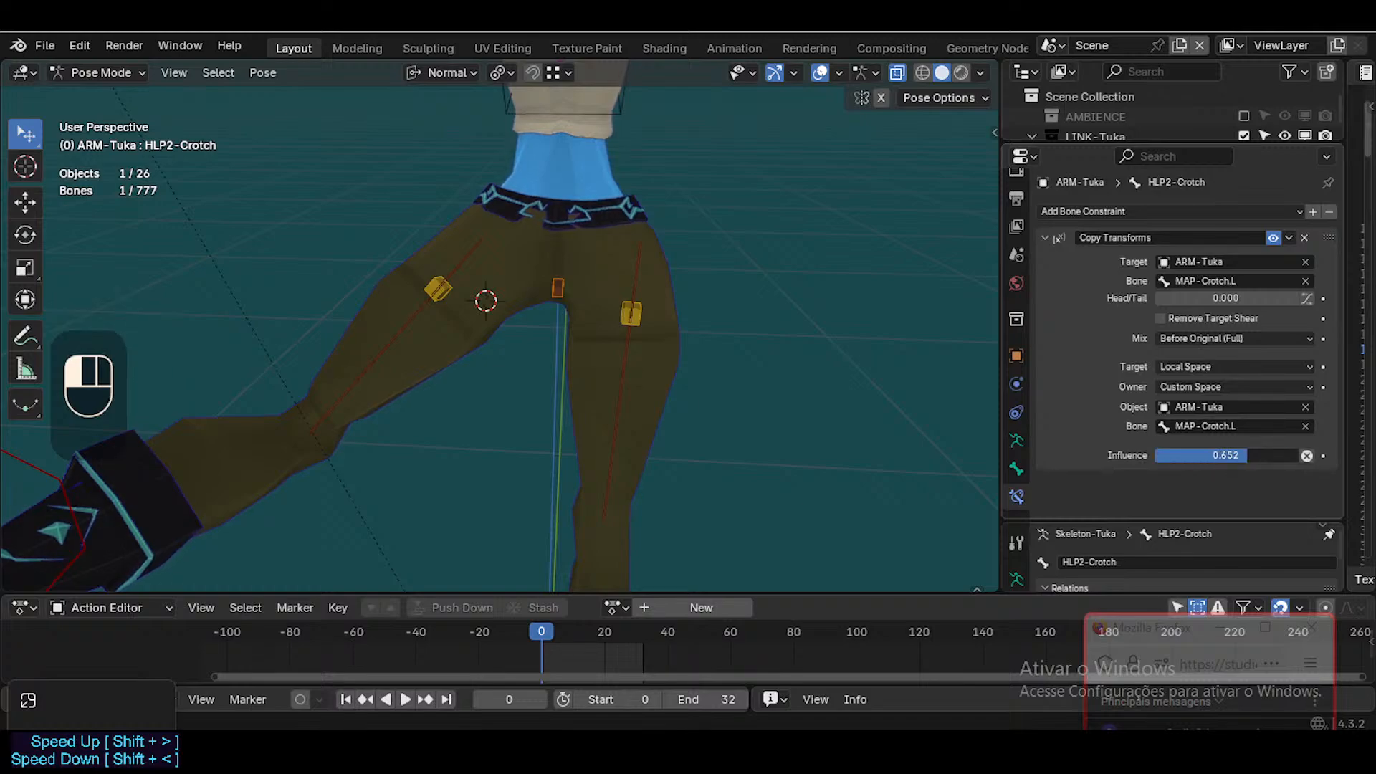
Set the Copy Transforms target space to Local Space (Owner Orientation) and toggle the constraint to compare the crotch deformation
left_click(1214, 365)
left_click(1210, 476)
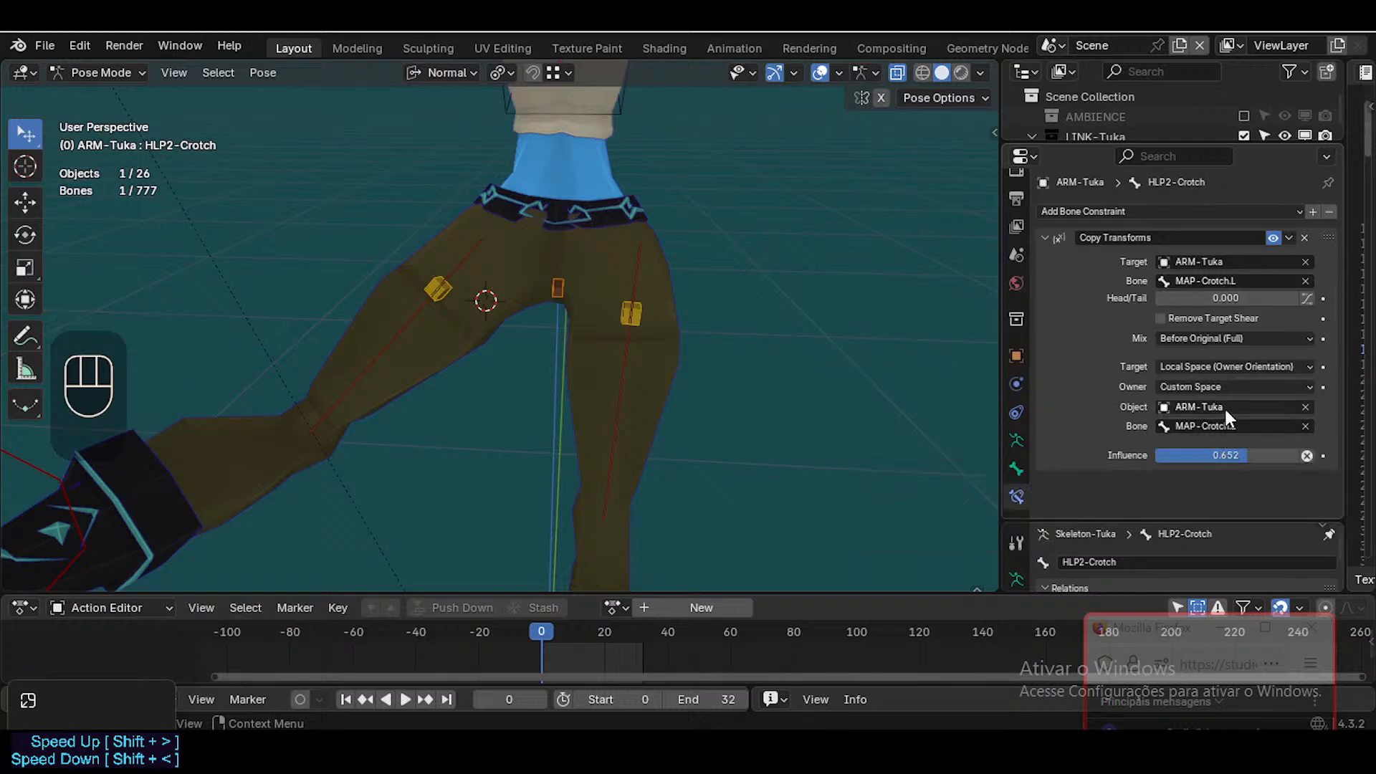
left_click(1280, 225)
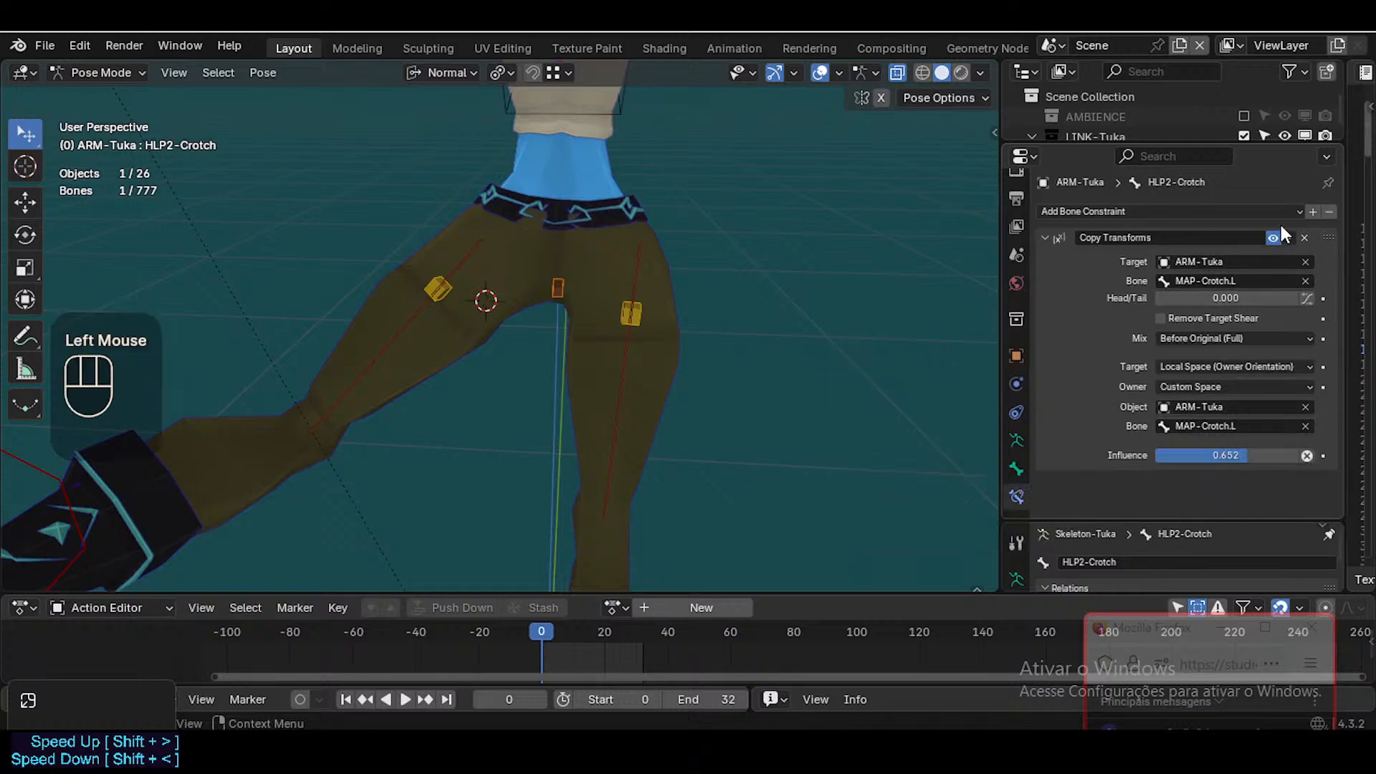
left_click(1274, 238)
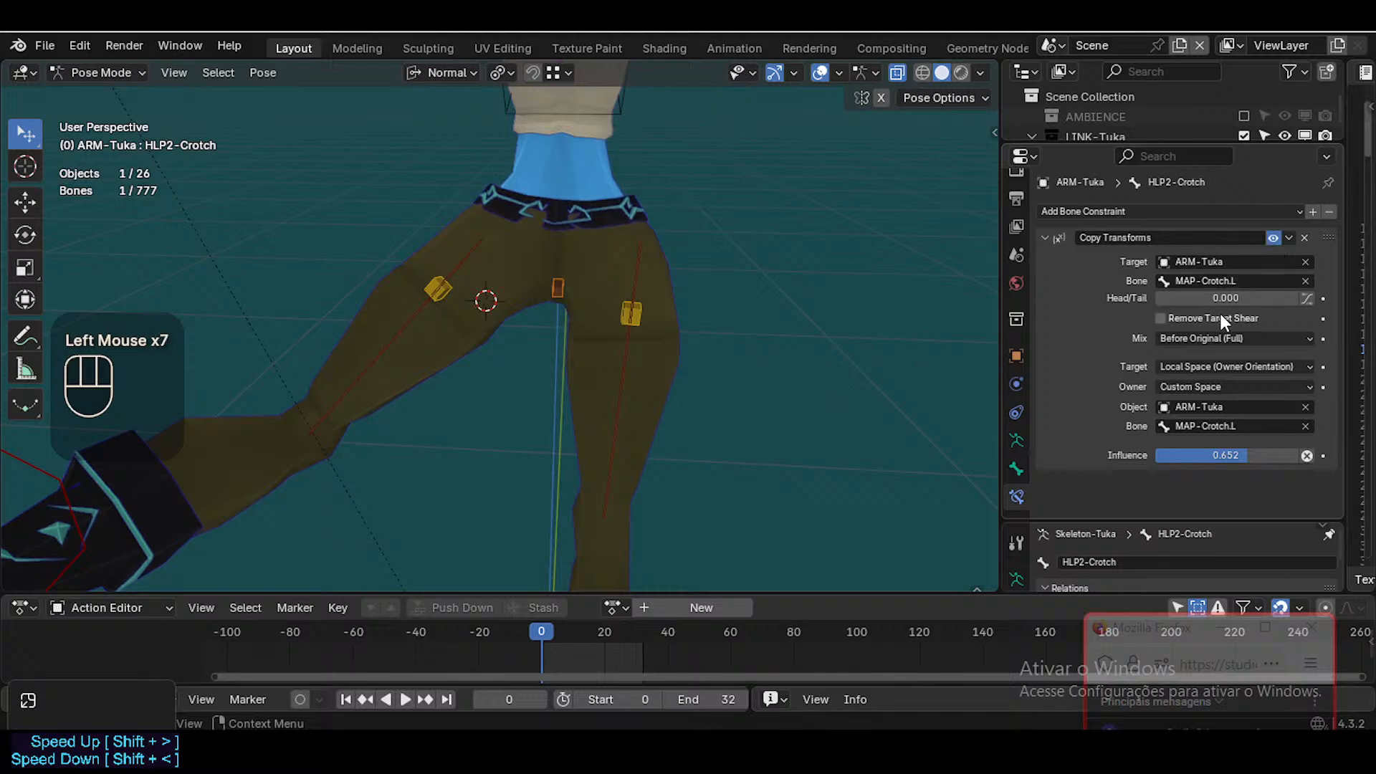
left_click_drag(1223, 298, 1158, 298)
scroll(220, 387, "down", 1)
Move the foot control MTR-IK-Foot.L upward to raise the kicking leg
left_click(162, 446)
left_click(169, 424)
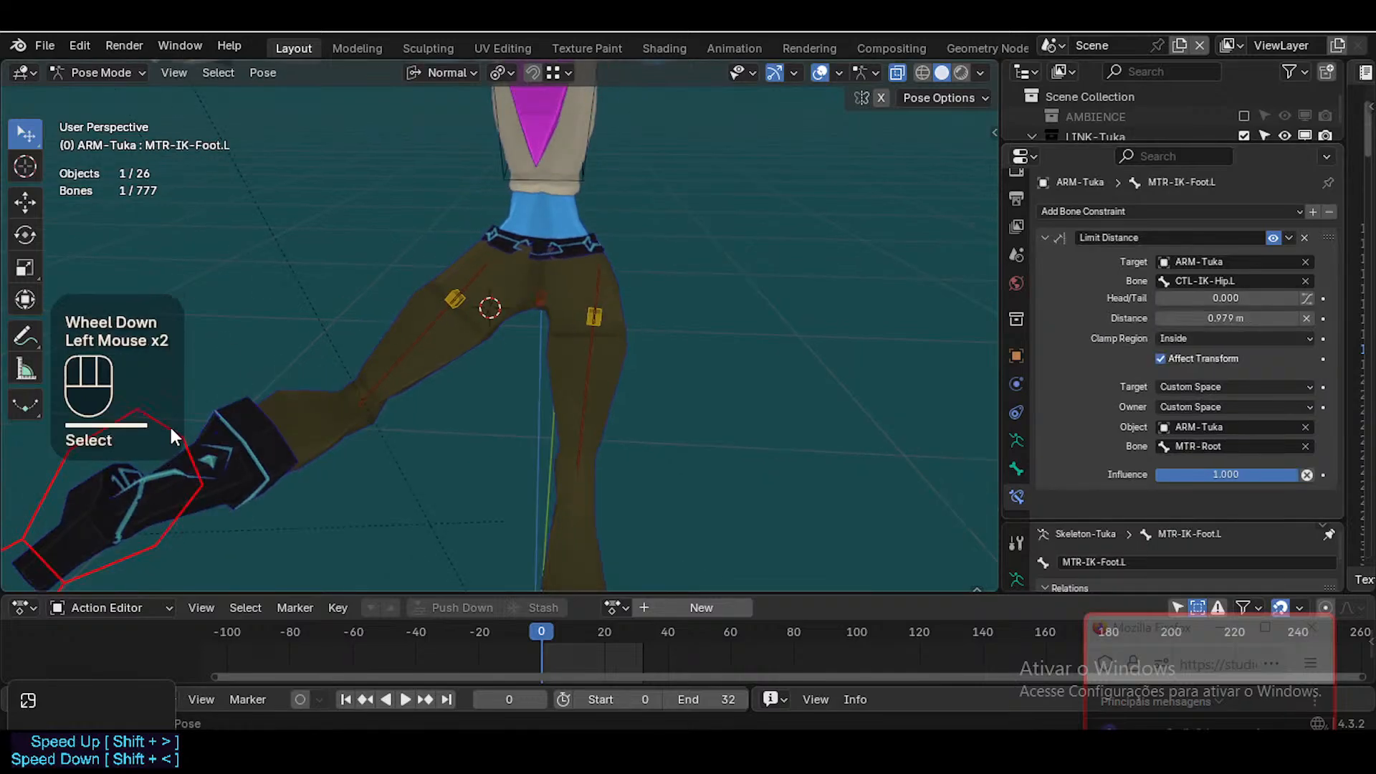
key("g")
left_click(323, 308)
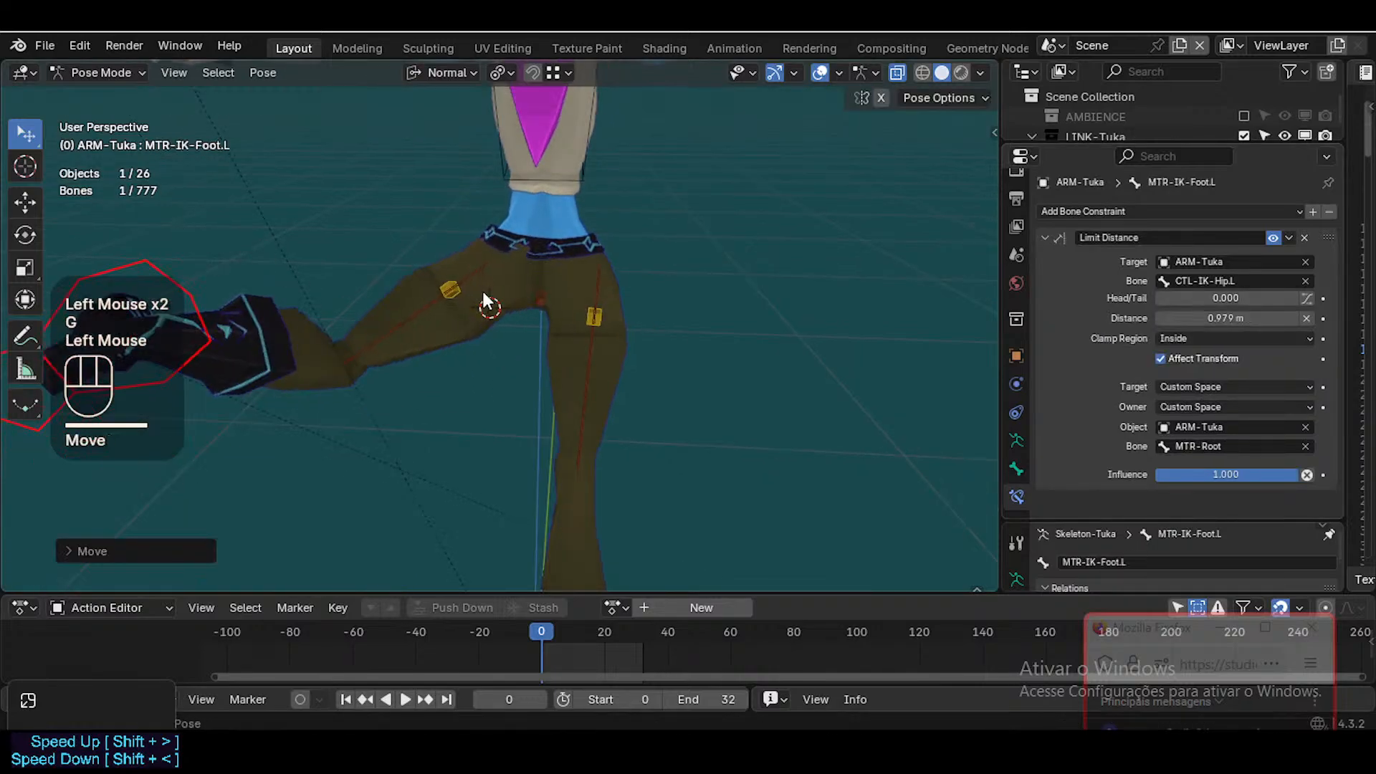
Switch the target space of HLP2-Crotch's Copy Transforms constraint back to Local Space
left_click(540, 298)
left_click(1206, 366)
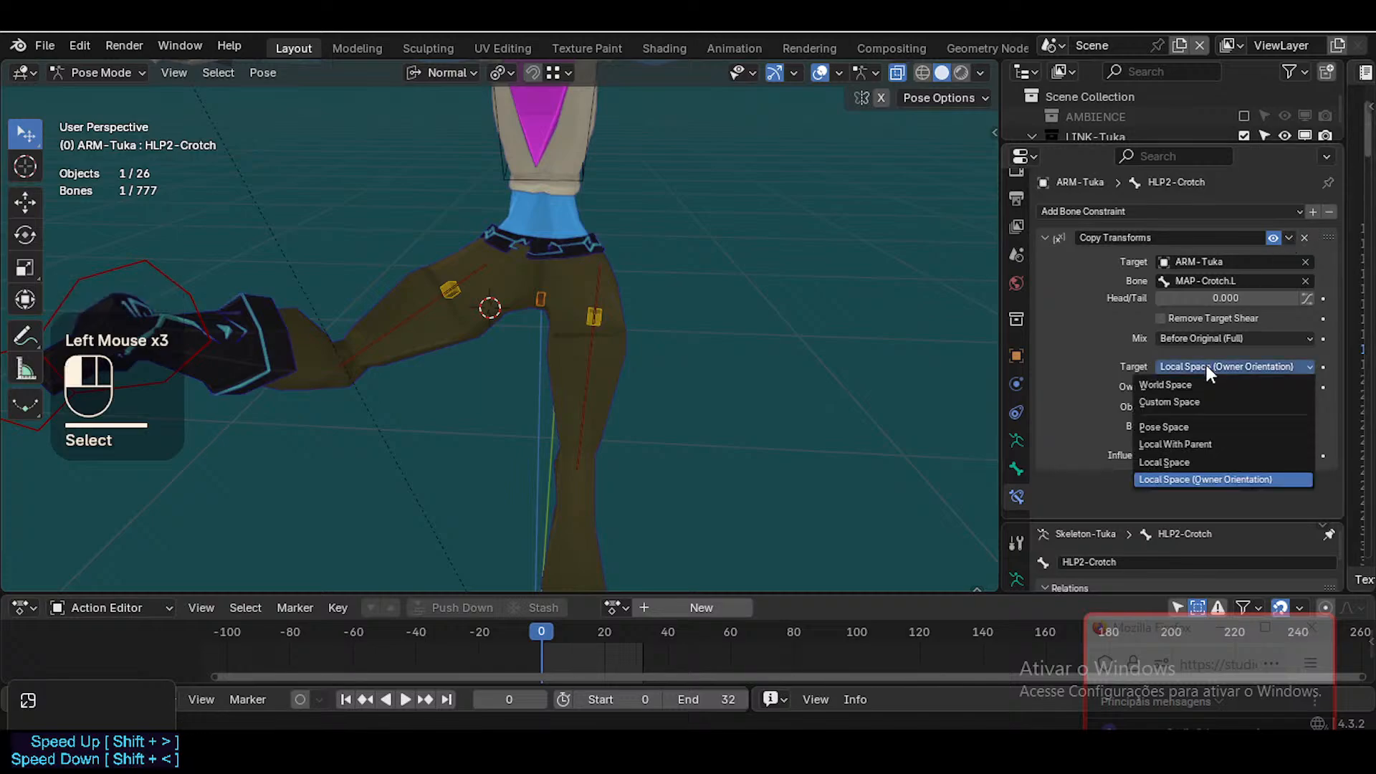
left_click(1192, 463)
Lower MTR-IK-Foot.L slightly and set the influence of HLP2-Crotch's Copy Transforms constraint to 0.575
left_click(108, 265)
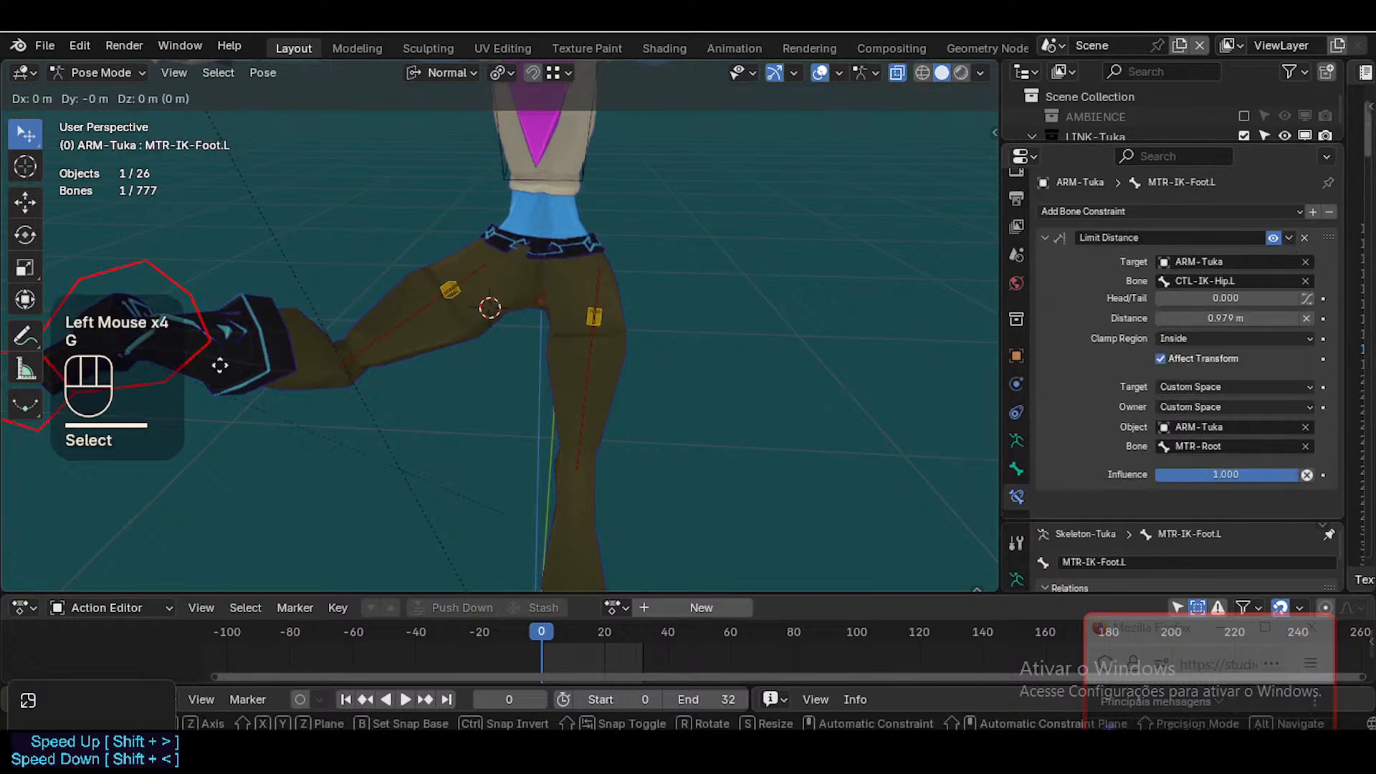
key("g")
left_click(144, 367)
left_click(540, 313)
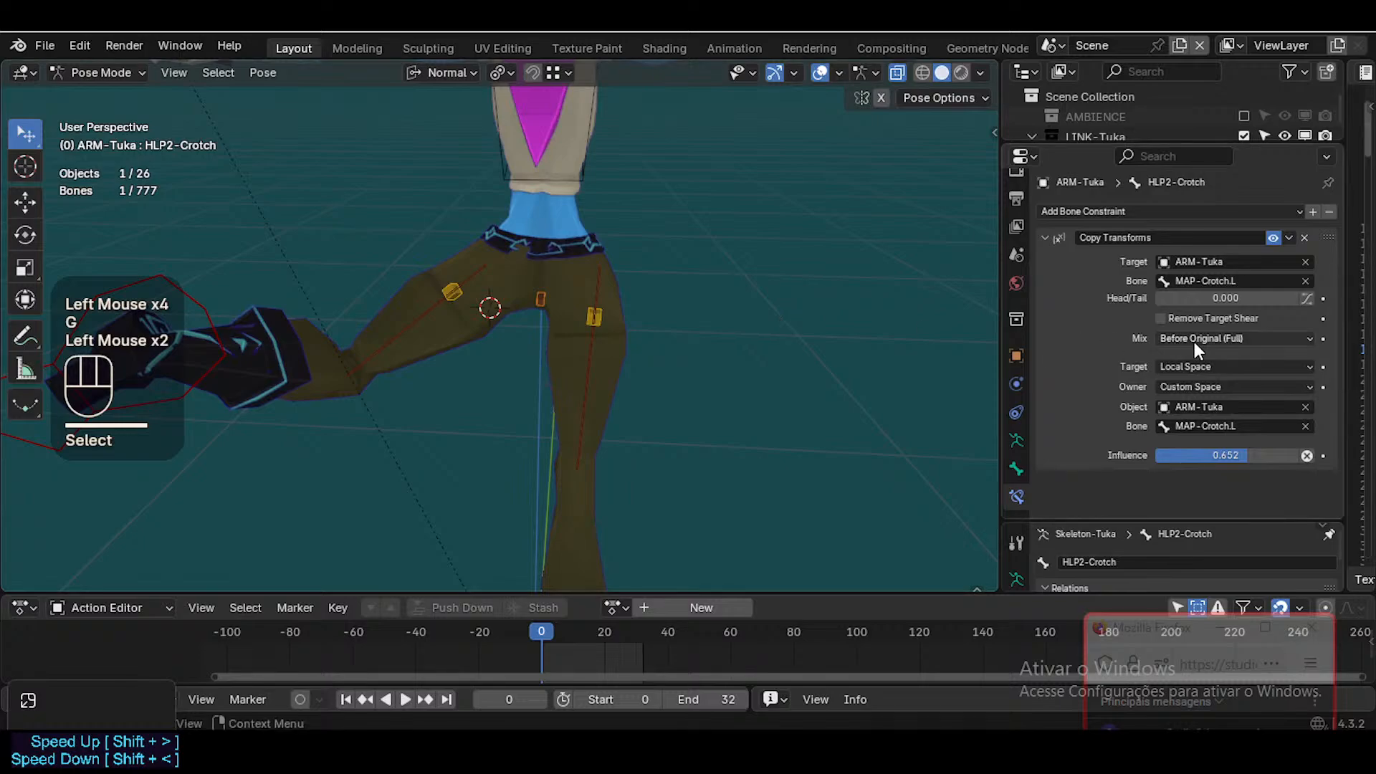
mouse_move(1236, 446)
left_mouse_down()
mouse_move(1225, 452)
mouse_move(1237, 453)
left_mouse_up()
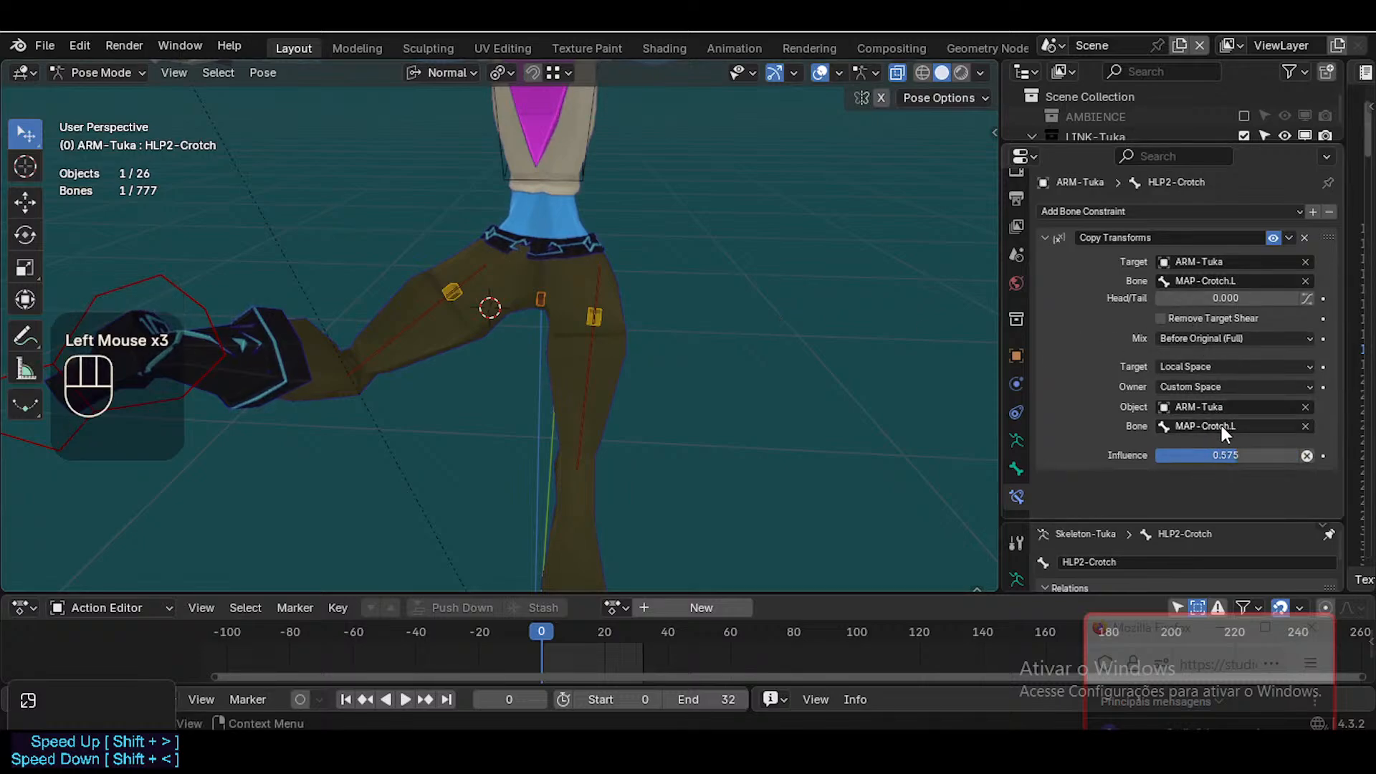
Reset the target object, bone, mix mode and both spaces of HLP2-Crotch's Copy Transforms constraint to their defaults
key("BackSpace")
key("BackSpace")
key("BackSpace")
key("BackSpace")
key("BackSpace")
key("BackSpace")
key("BackSpace")
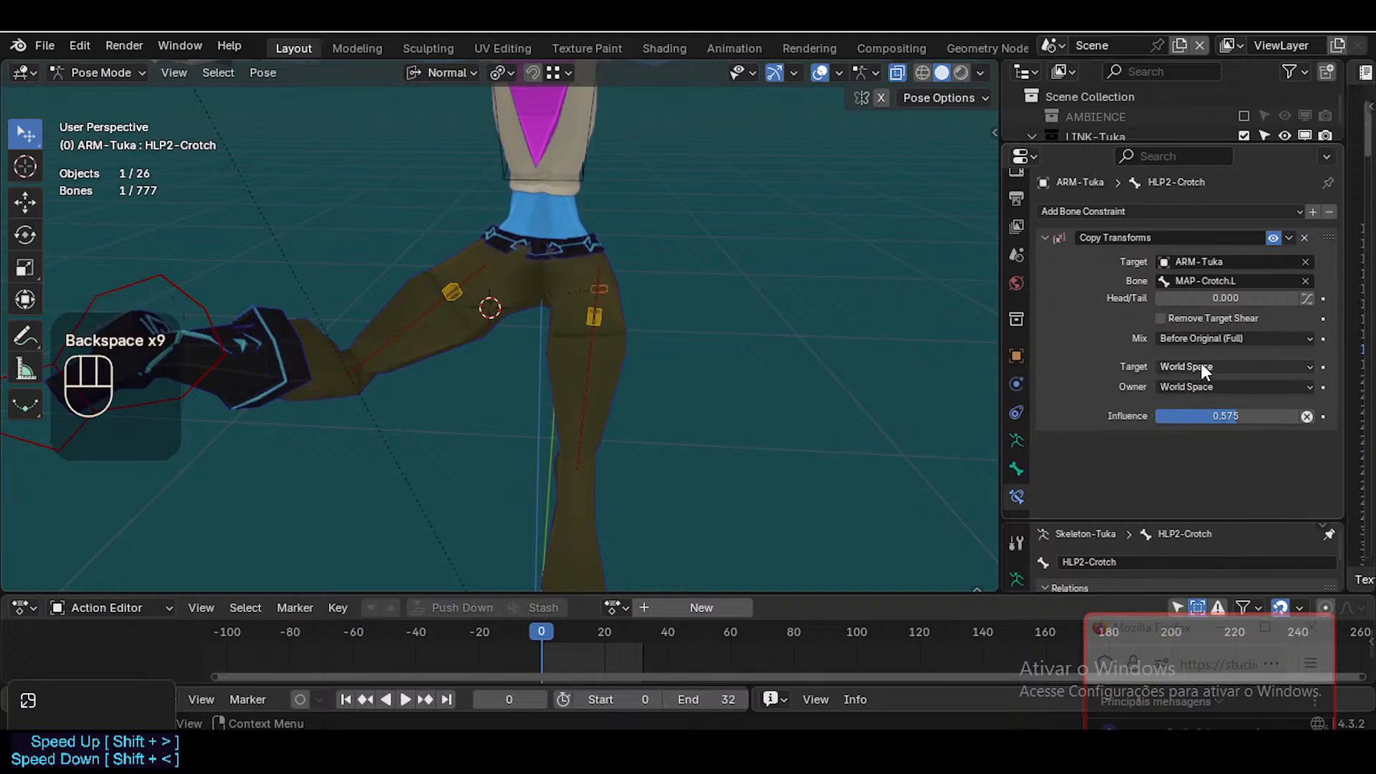
key("BackSpace")
key("BackSpace")
key("BackSpace")
key("BackSpace")
key("BackSpace")
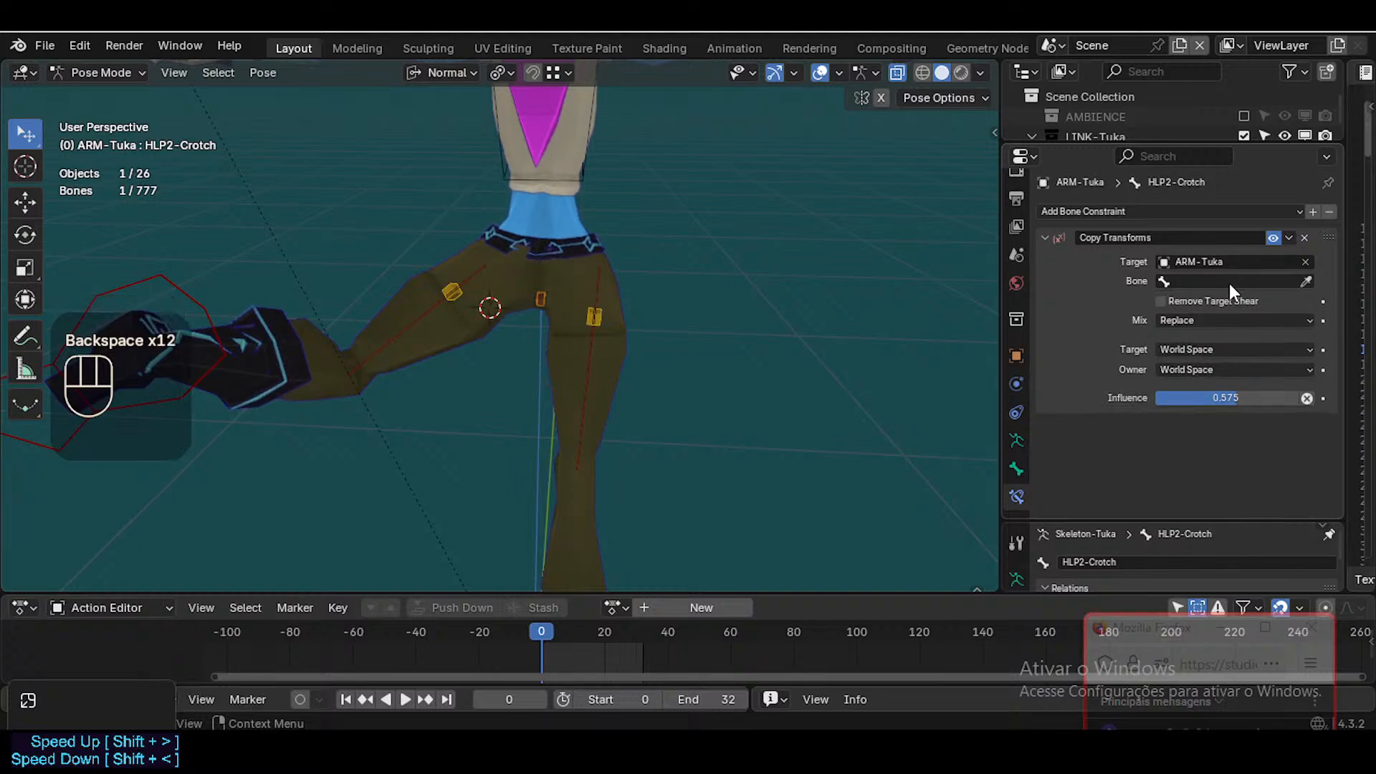
key("BackSpace")
key("BackSpace")
key("BackSpace")
key("BackSpace")
key("BackSpace")
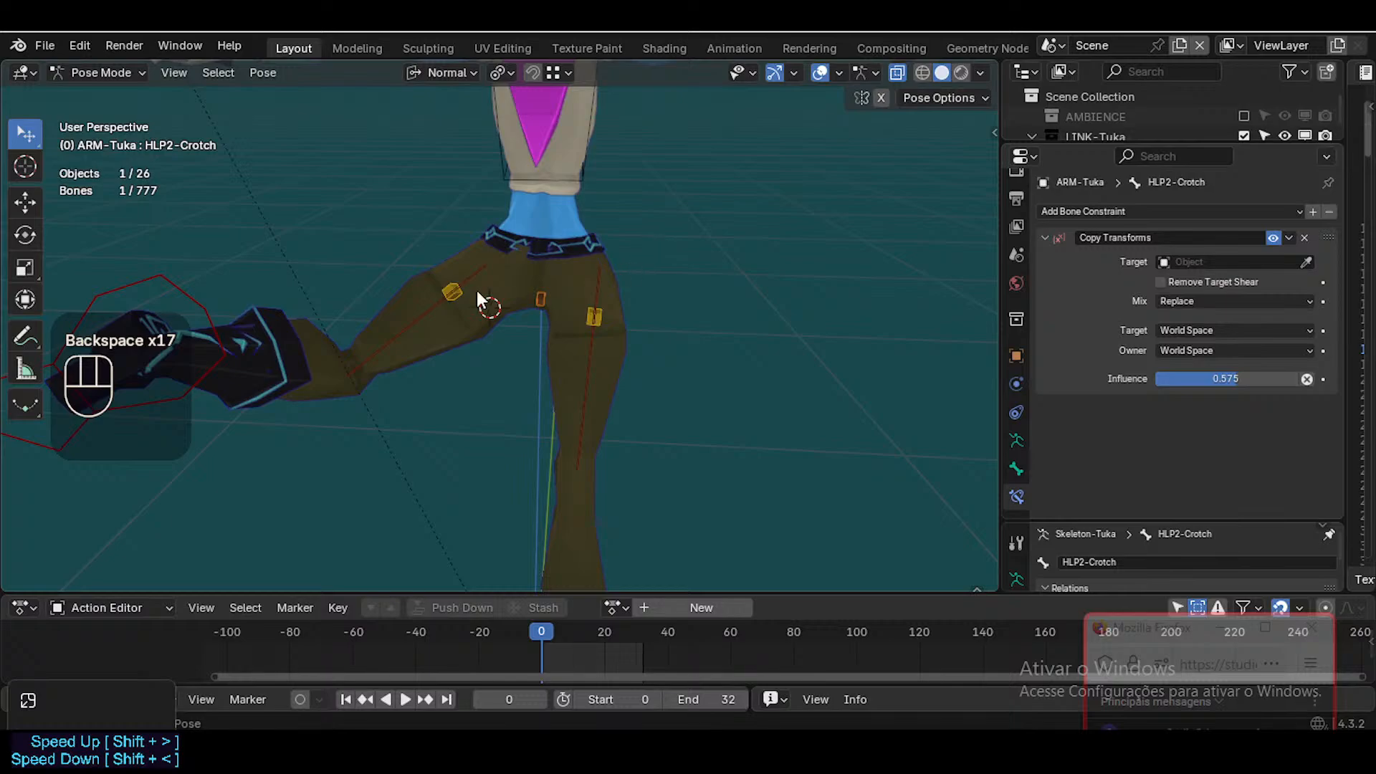
Target HLP2-Crotch's Copy Transforms constraint to the armature ARM-Tuka and its bone MAP-Crotch.L
left_click(452, 293)
left_click(518, 294)
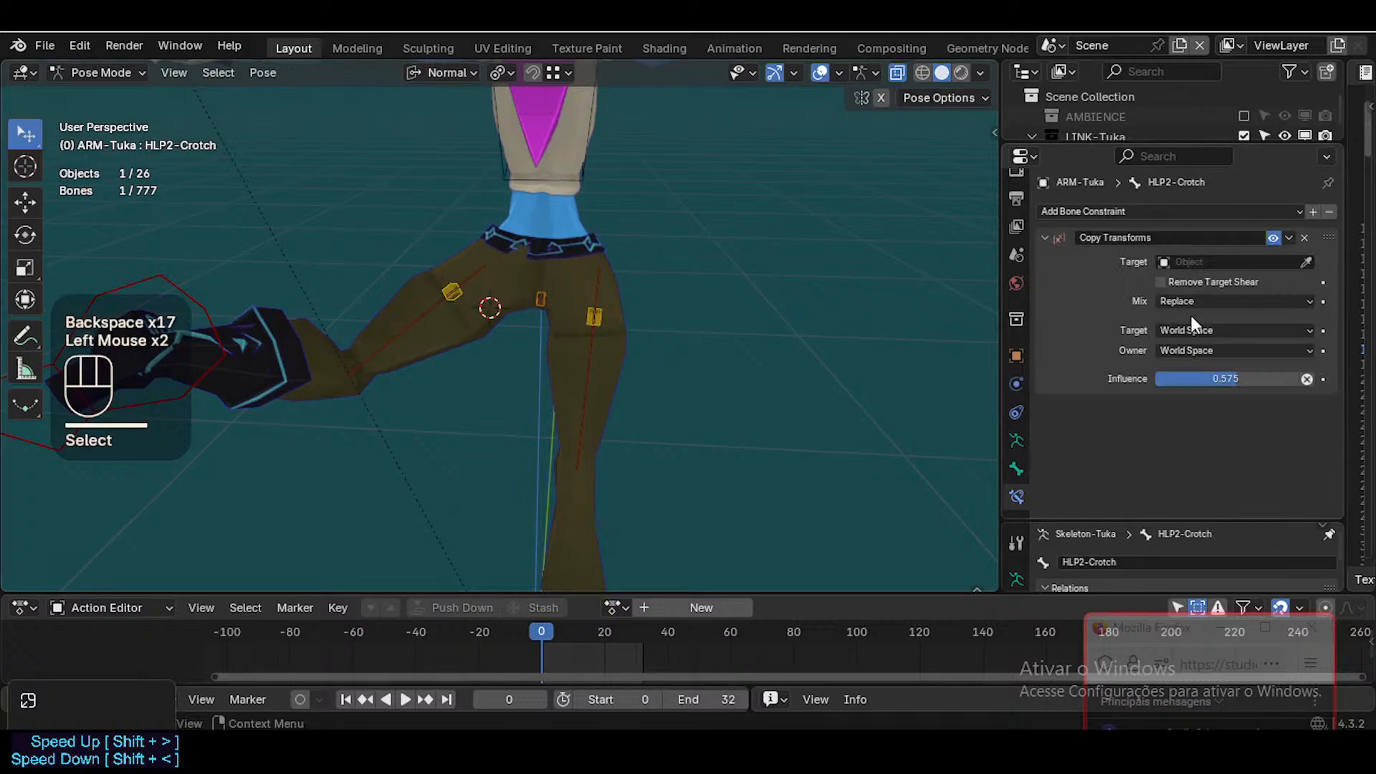
left_click(1307, 264)
left_click(459, 277)
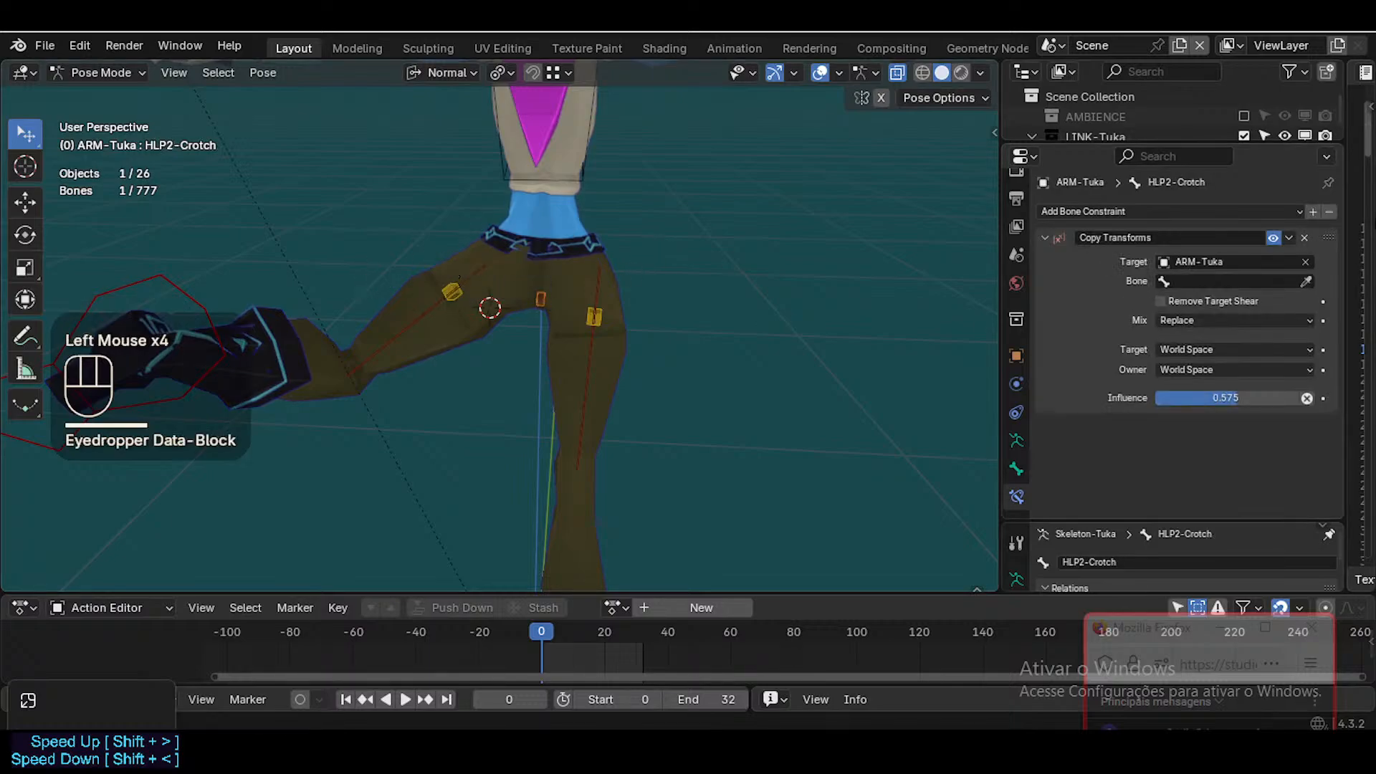
left_click(1305, 281)
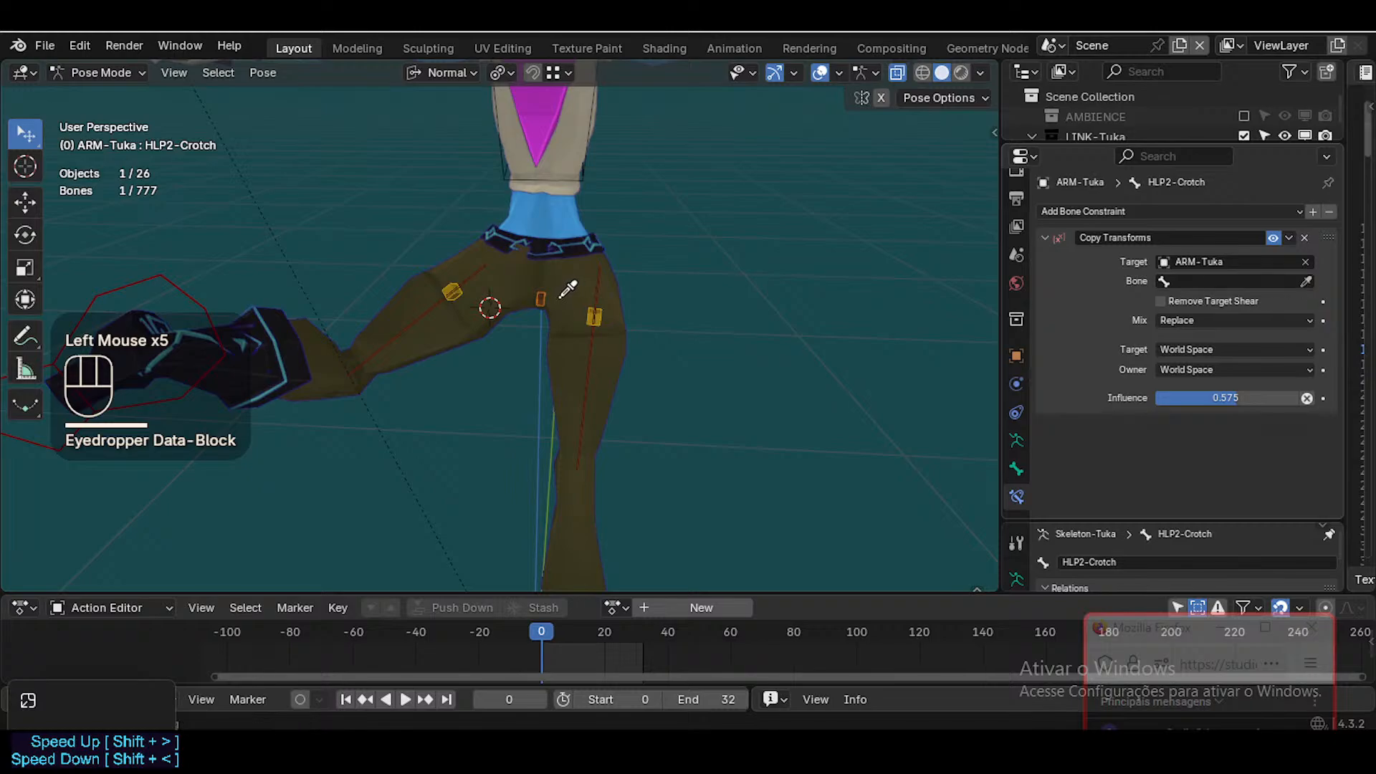
left_click(453, 291)
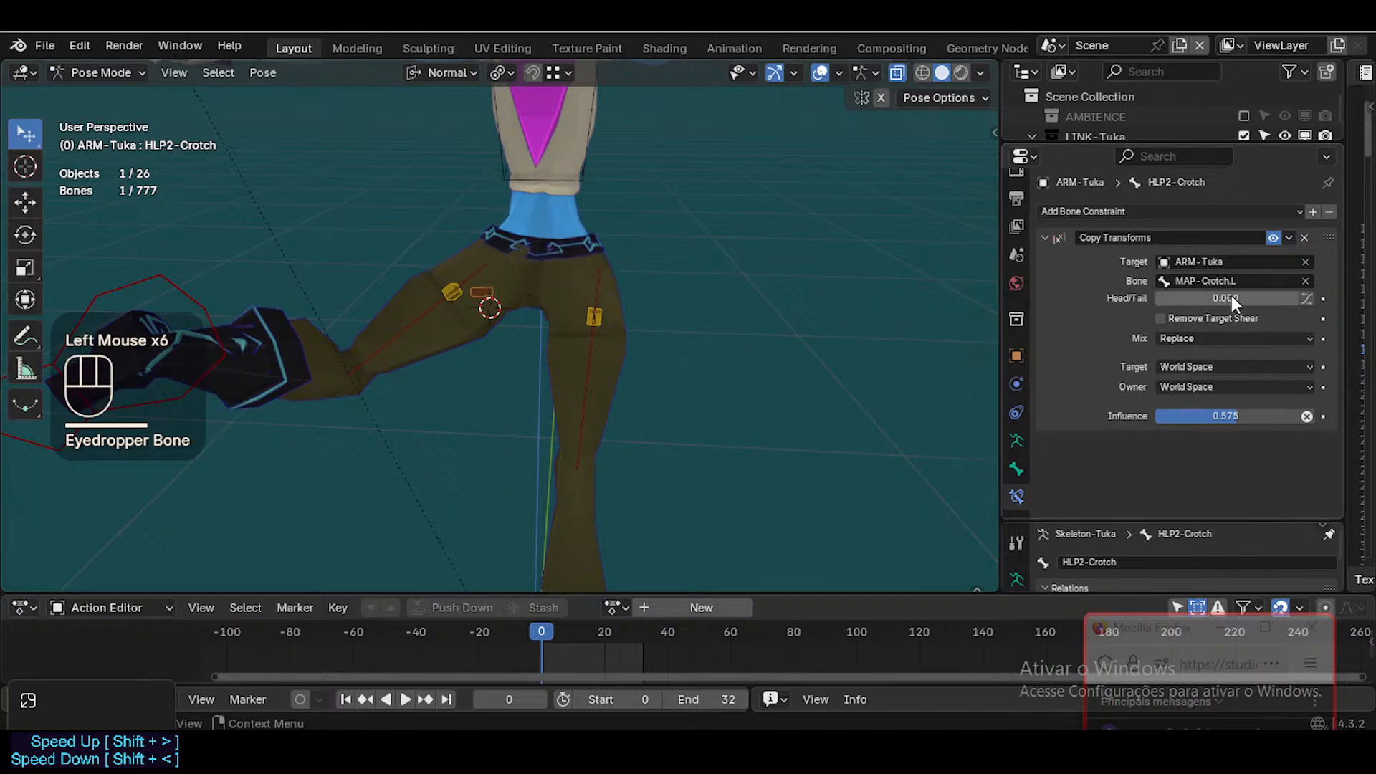
Set HLP2-Crotch's Copy Transforms to Before Original (Full) mix, target Local Space (Owner Orientation) and owner Local Space
left_click(1217, 364)
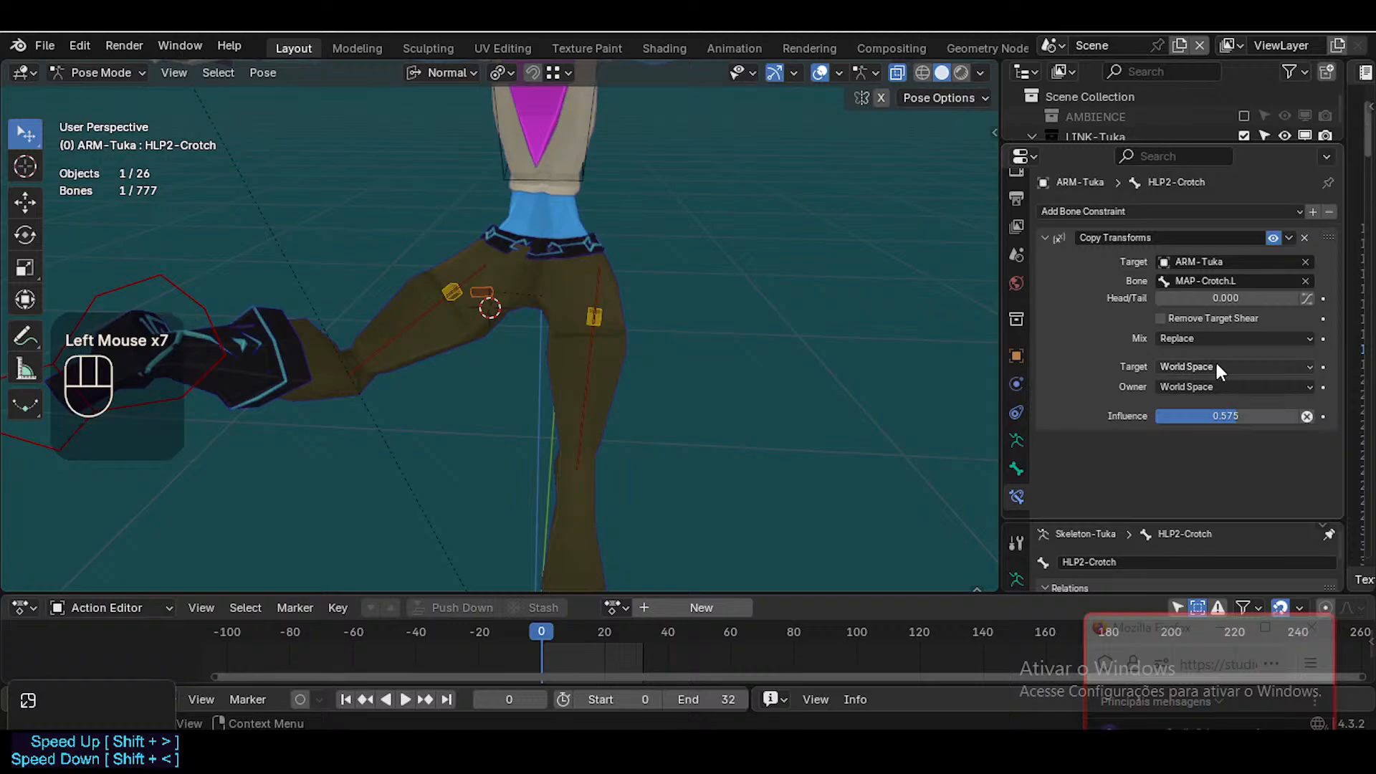
left_click_drag(1185, 338, 1202, 476)
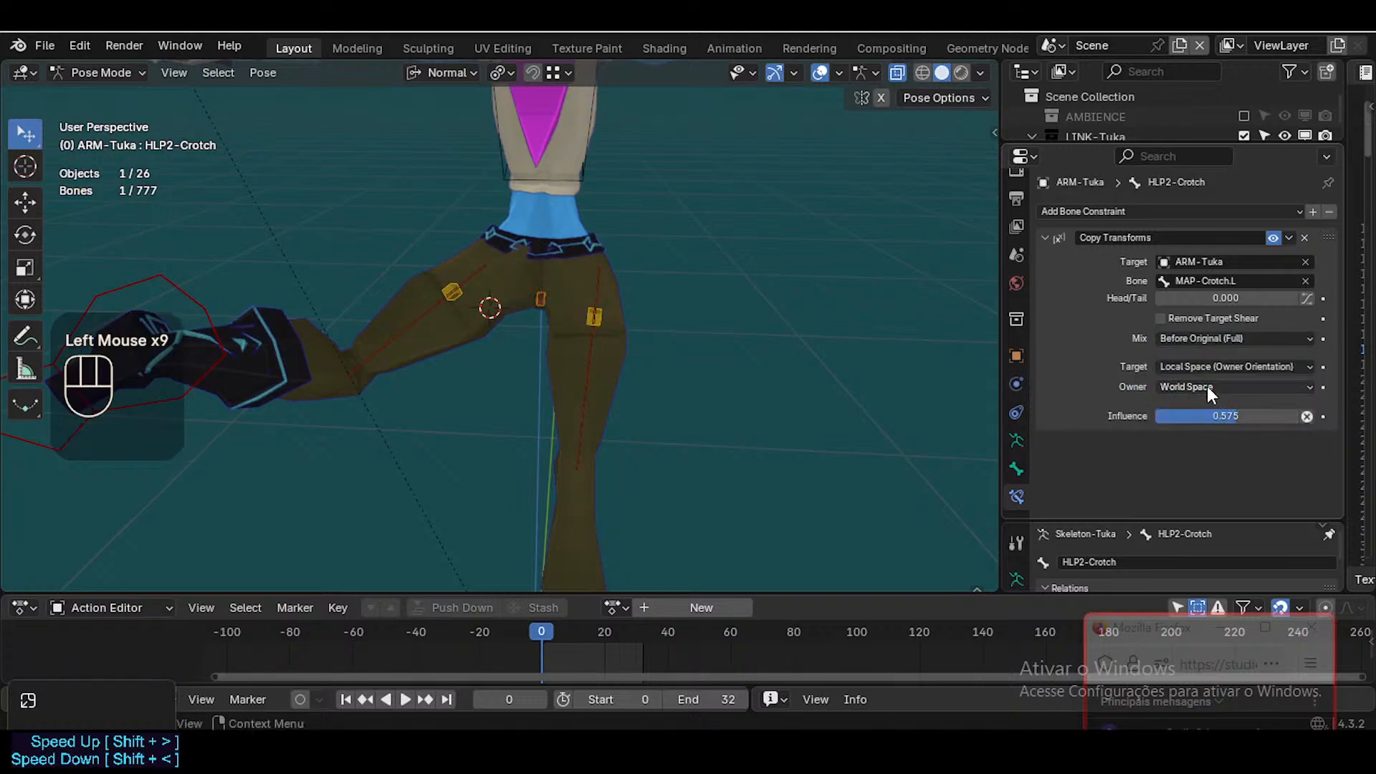
left_click(1207, 386)
left_click(1181, 485)
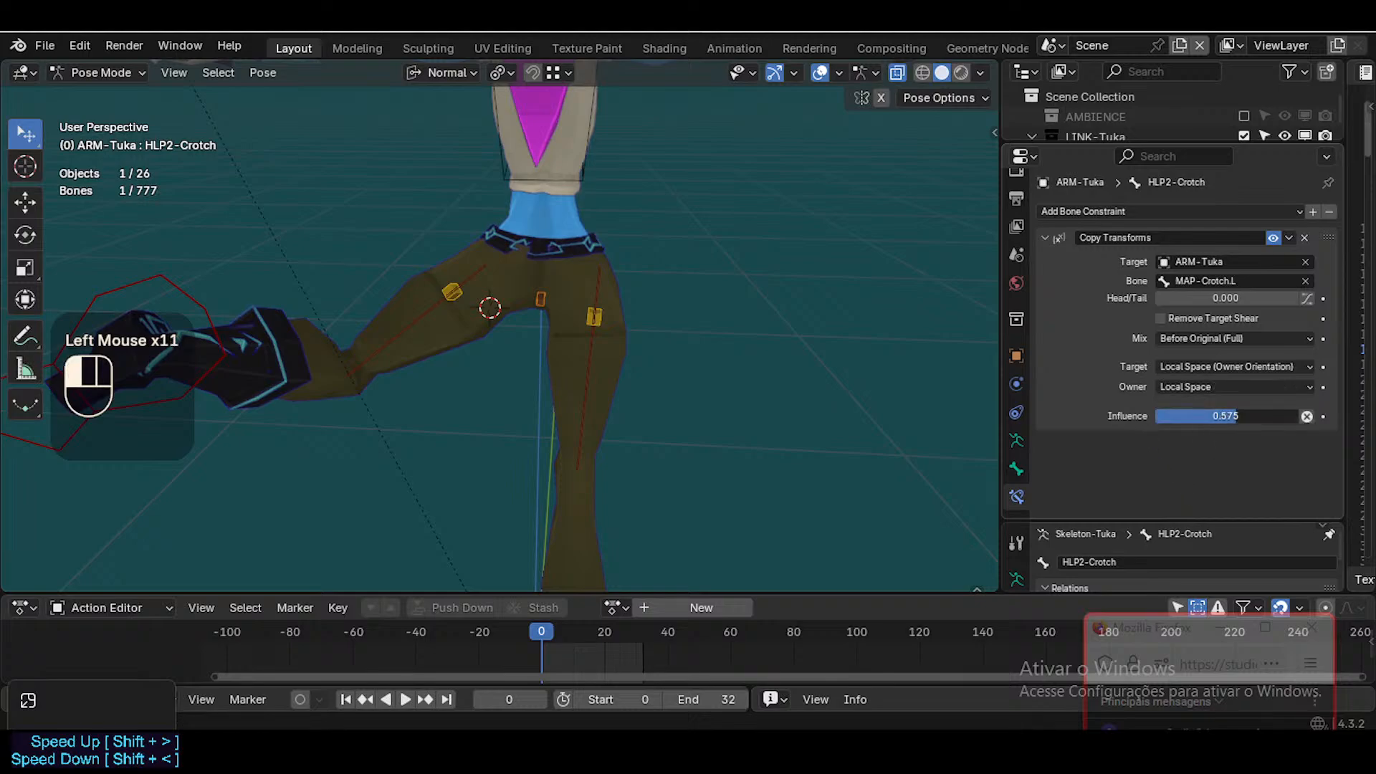
Set the Copy Transforms influence to 0.691 and toggle the constraint off and on to compare the crotch deformation
left_click_drag(1227, 416, 1168, 416)
mouse_move(1279, 416)
left_mouse_down()
mouse_move(1203, 416)
mouse_move(1254, 415)
left_mouse_up()
left_click(1272, 236)
left_click(1272, 236)
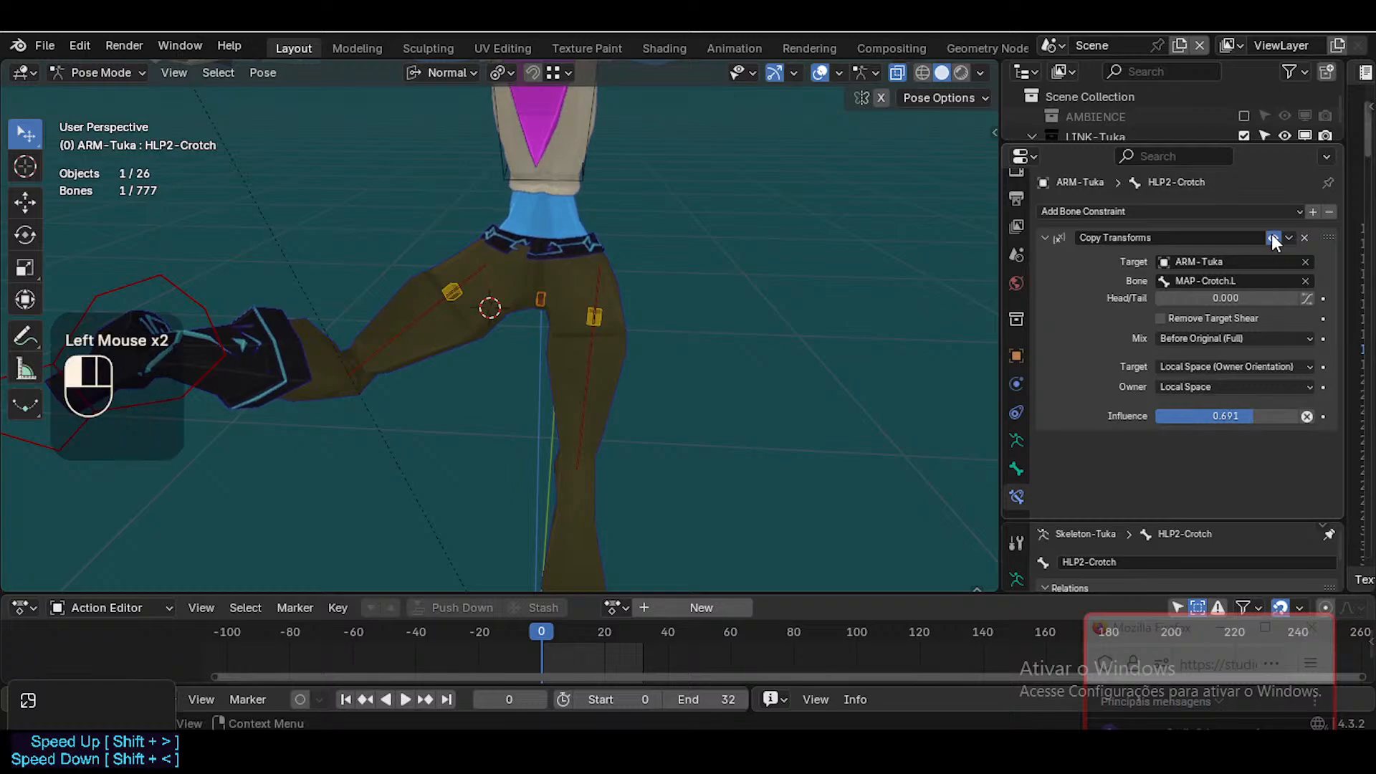
Lower the foot control MTR-IK-Foot.L so the kicking leg hangs closer to the body
left_click(142, 278)
key("g")
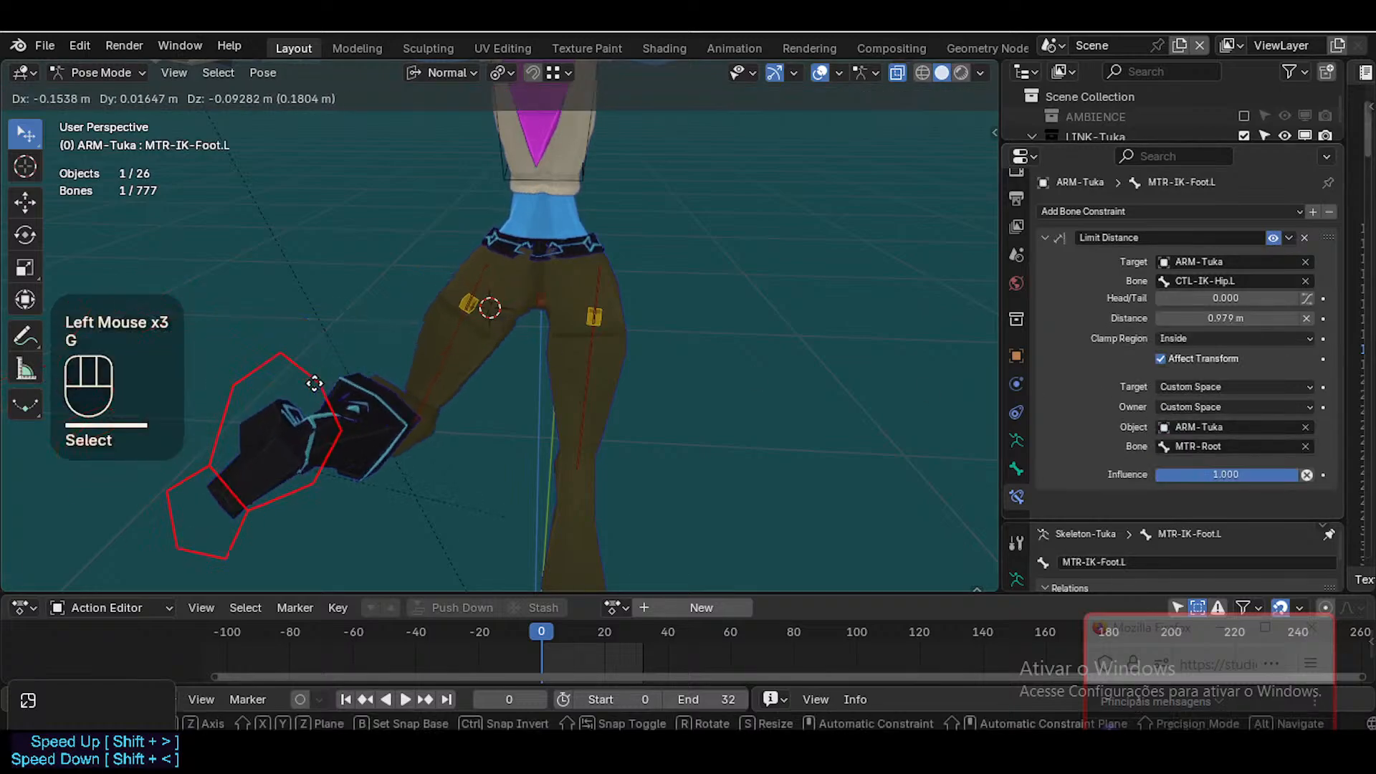
left_click(319, 333)
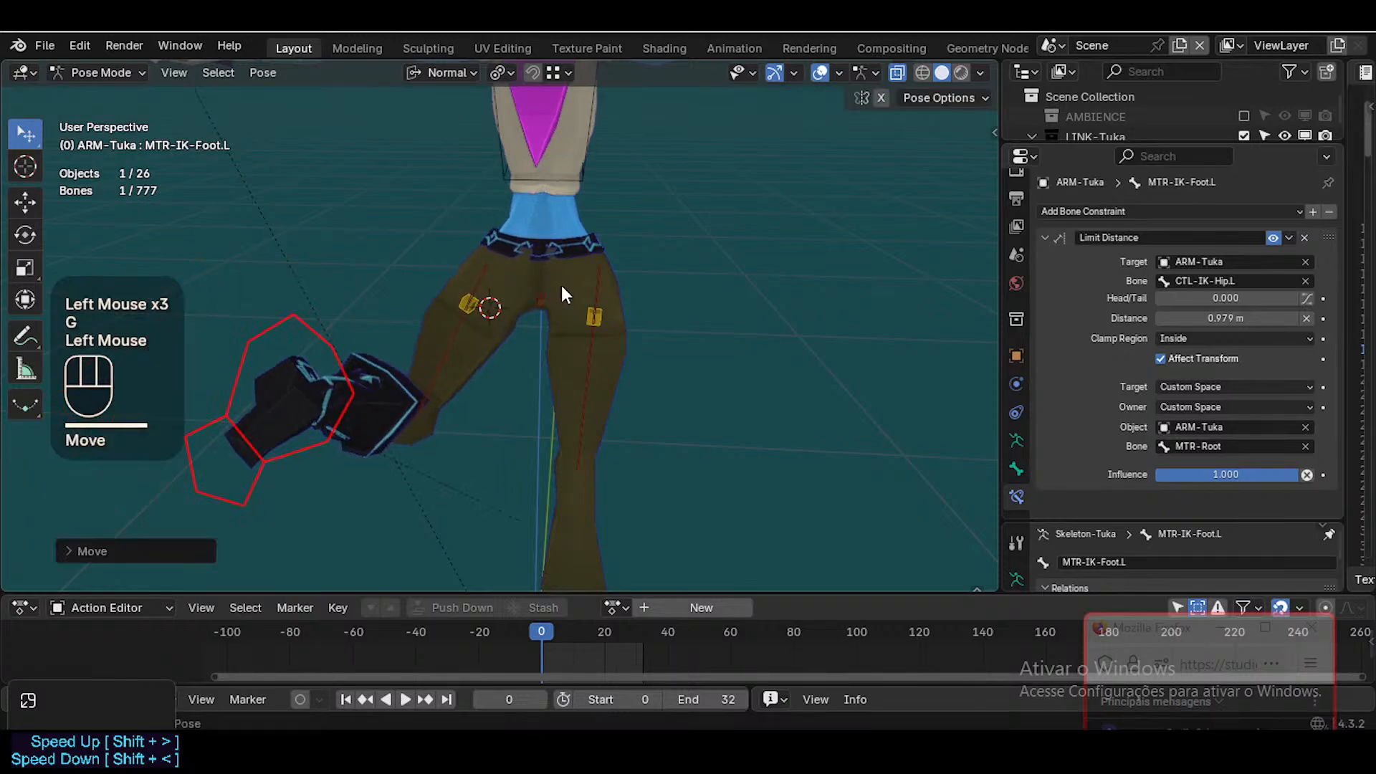
Switch the mix mode of HLP2-Crotch's Copy Transforms constraint to Replace and set its influence to 0.685
left_click(570, 290)
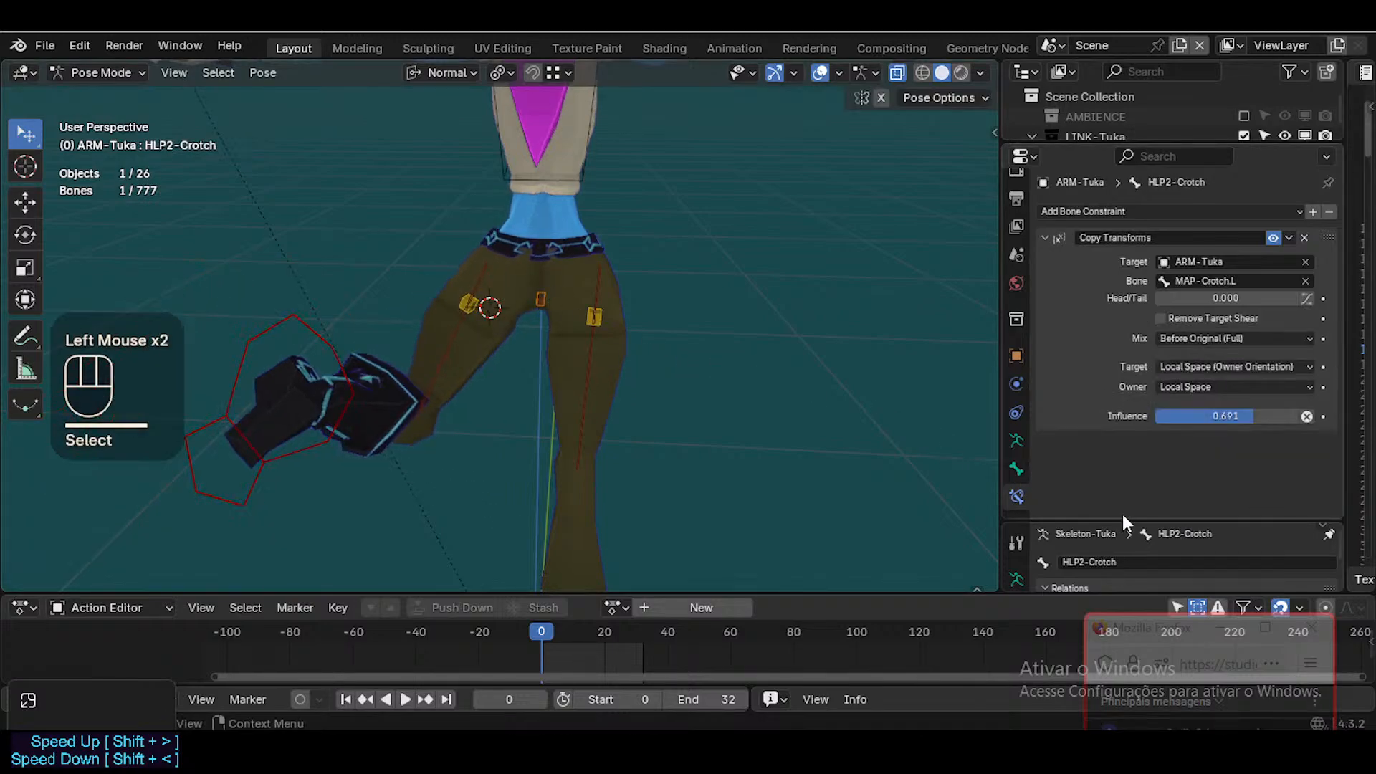
left_click_drag(1116, 516, 1120, 484)
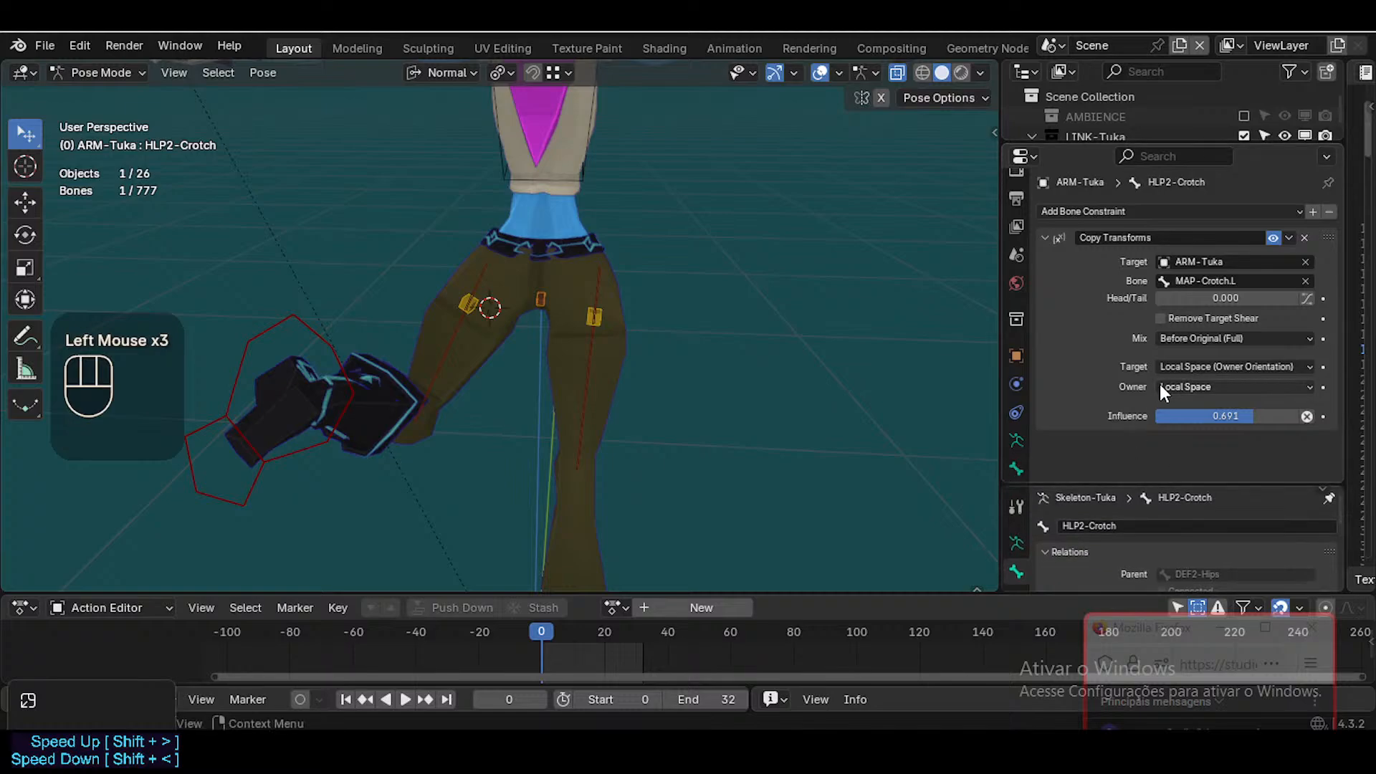
left_click(1190, 337)
left_click(1177, 349)
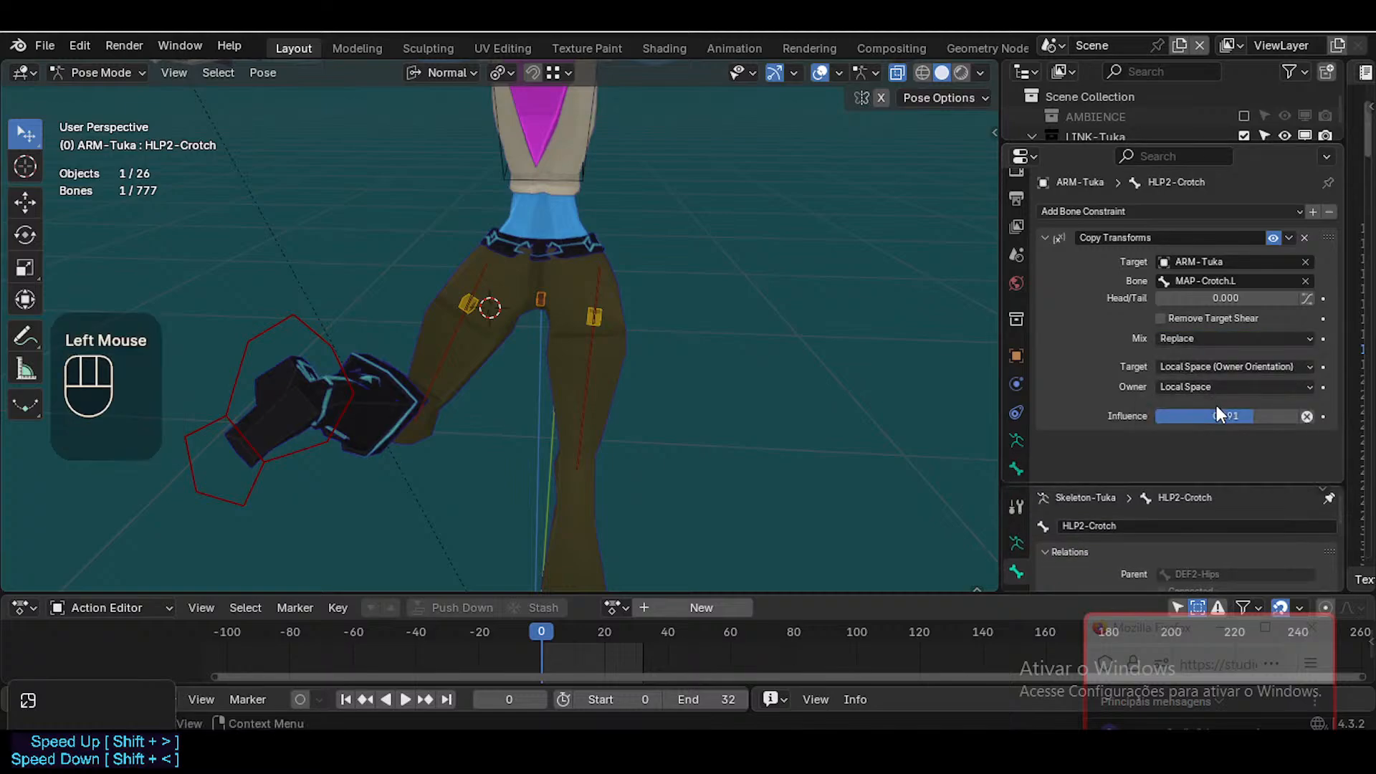
left_click_drag(1221, 416, 1132, 415)
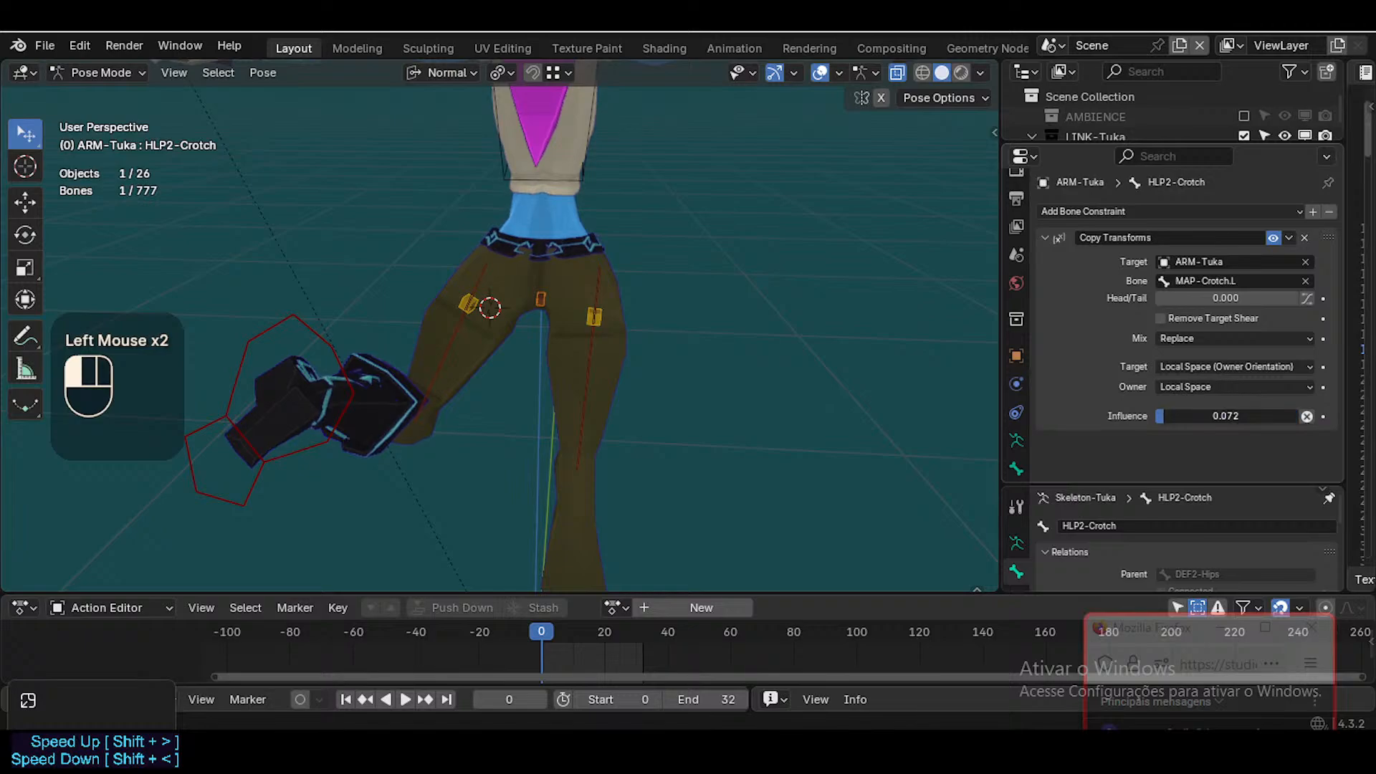
left_click(1204, 341)
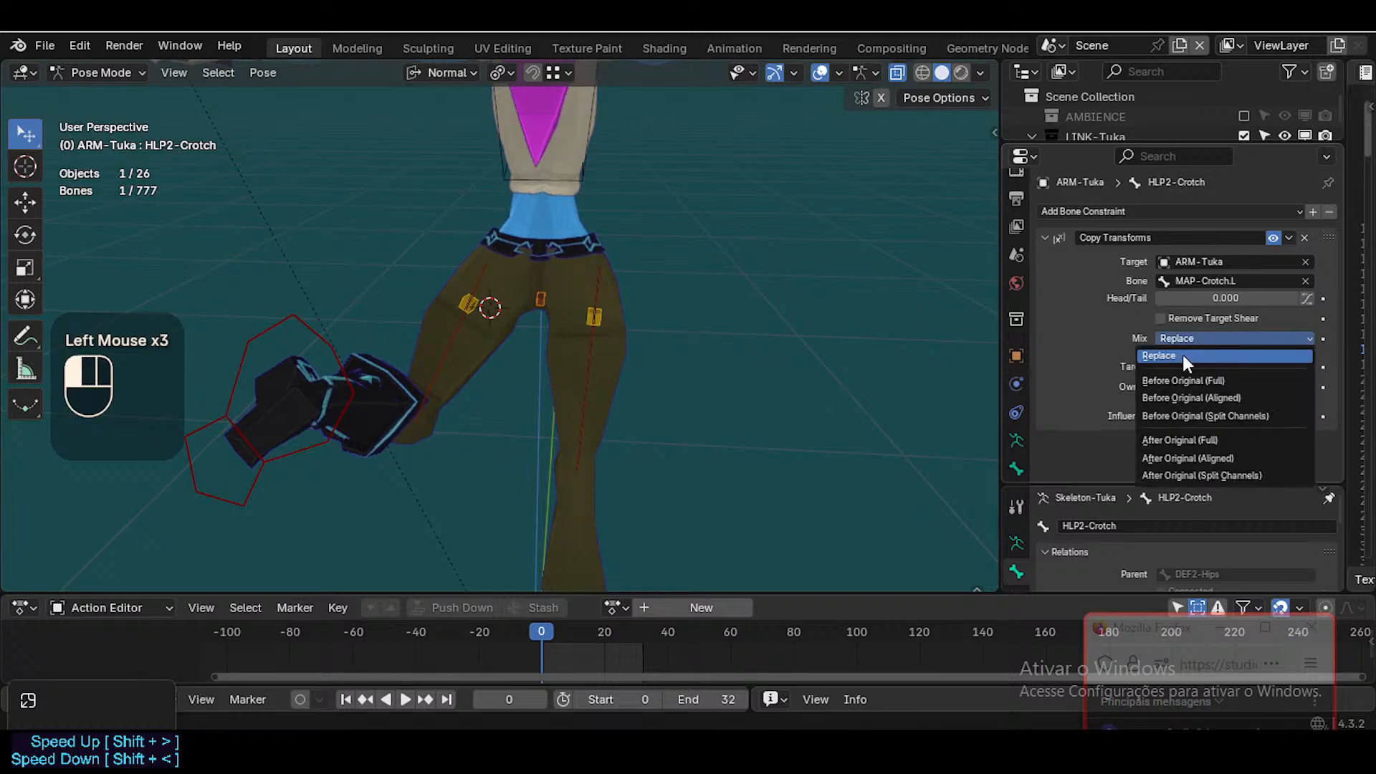
left_click(1183, 355)
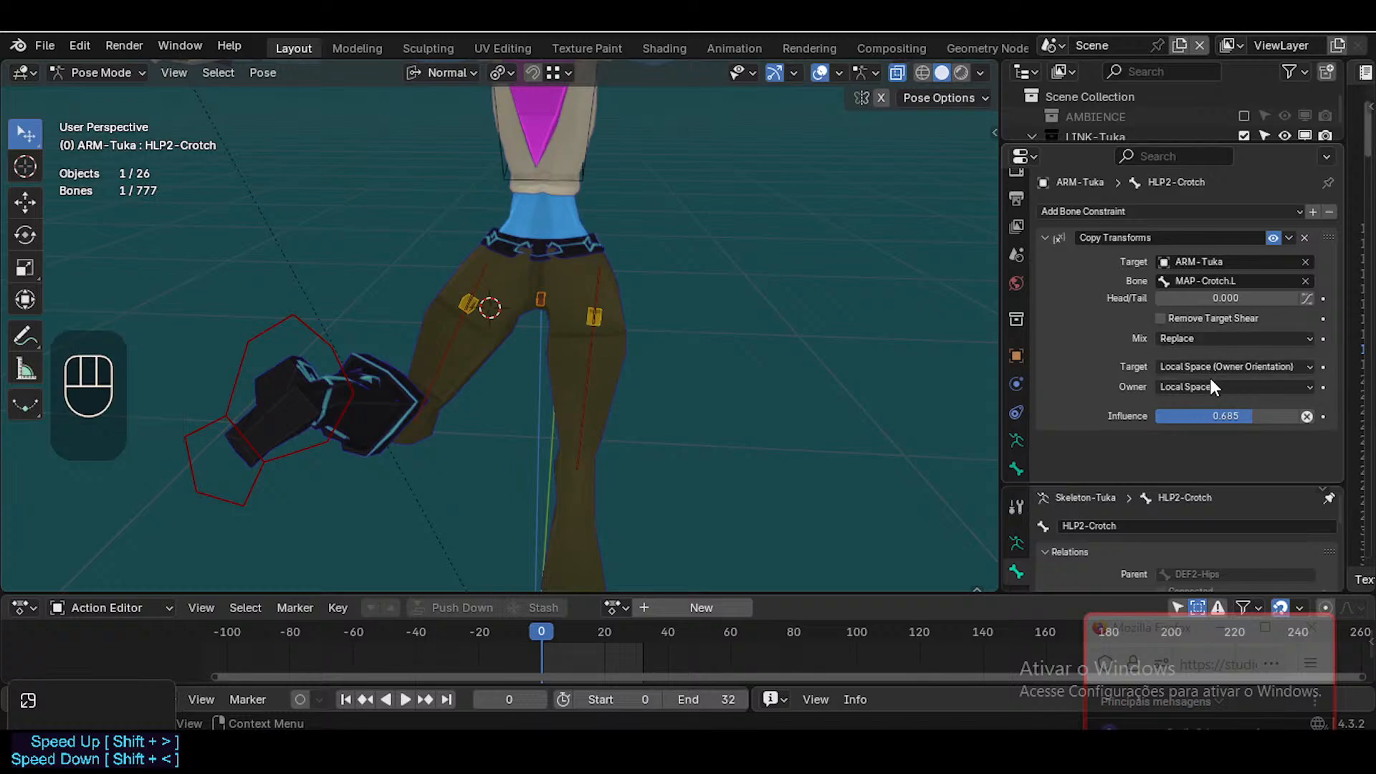
Set both the target and owner spaces of HLP2-Crotch's Copy Transforms constraint to World Space
left_click(1204, 367)
left_click(1200, 386)
left_click(1200, 387)
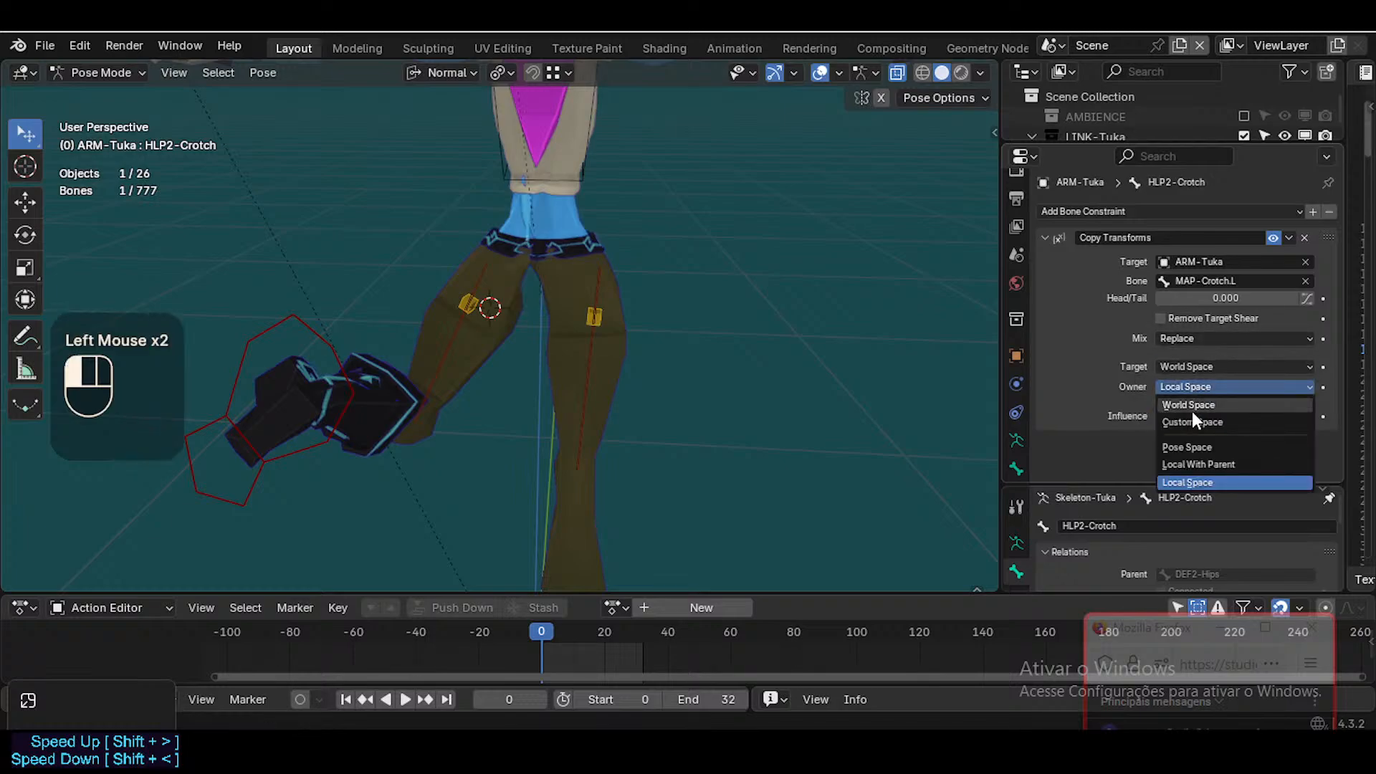
left_click(1193, 407)
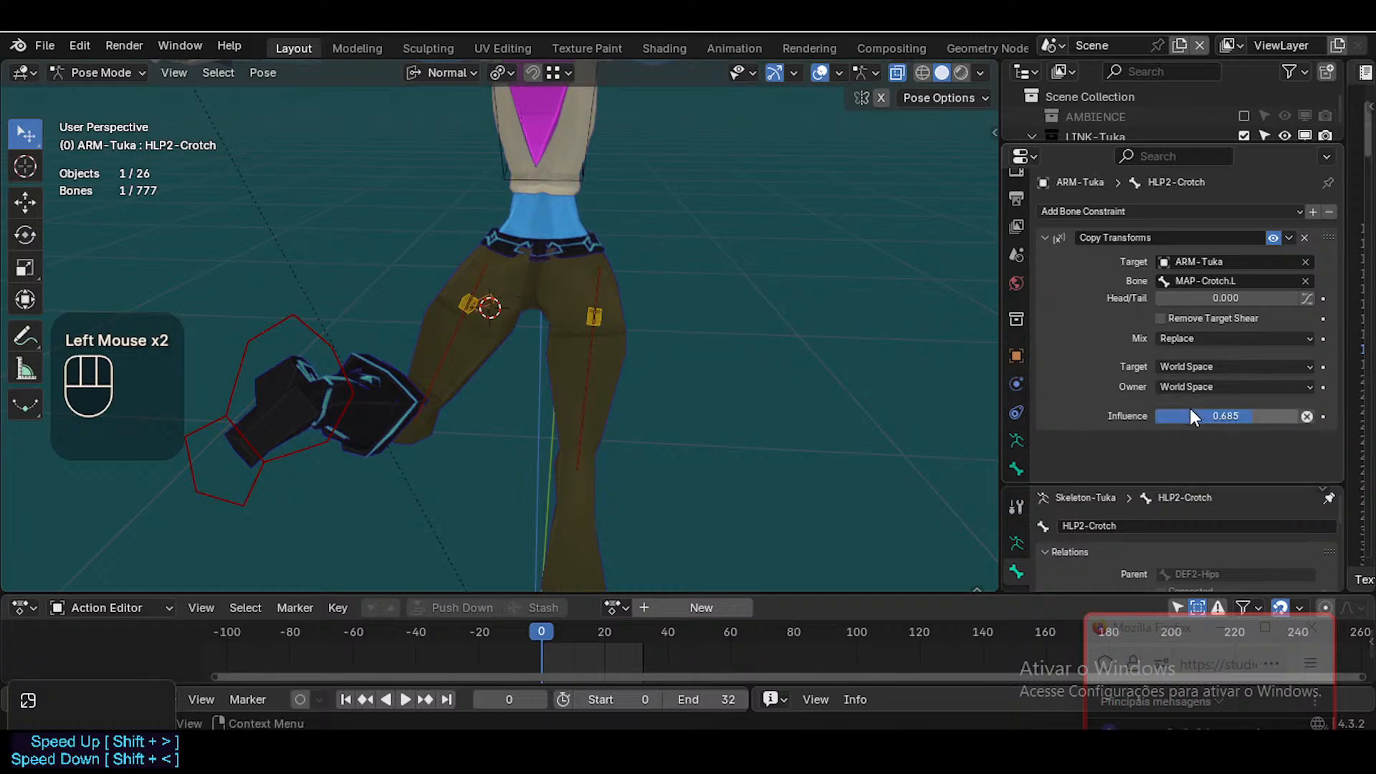
Set the target and owner spaces of HLP2-Crotch's Copy Transforms constraint to Pose Space and its influence to 0.127
left_click(1197, 366)
left_click(1179, 427)
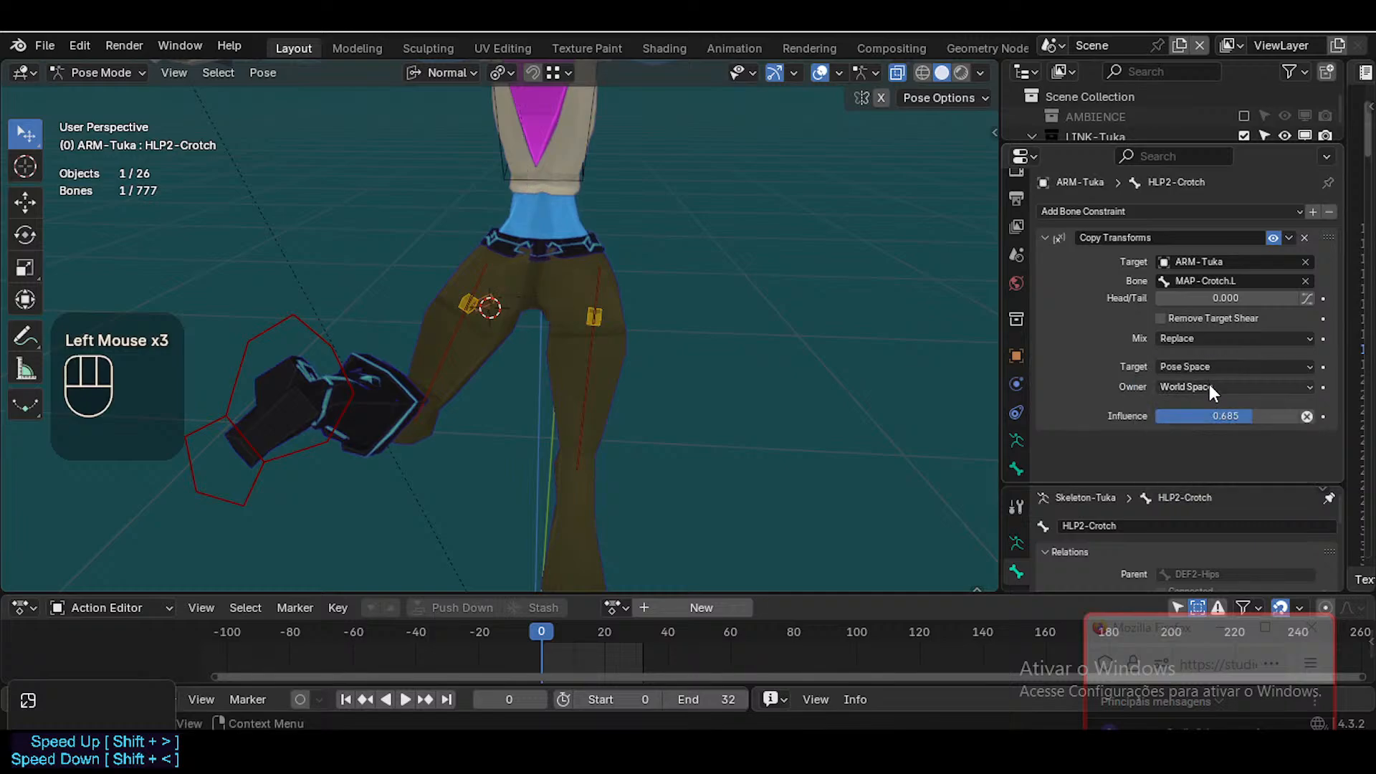
left_click(1210, 385)
left_click(1179, 447)
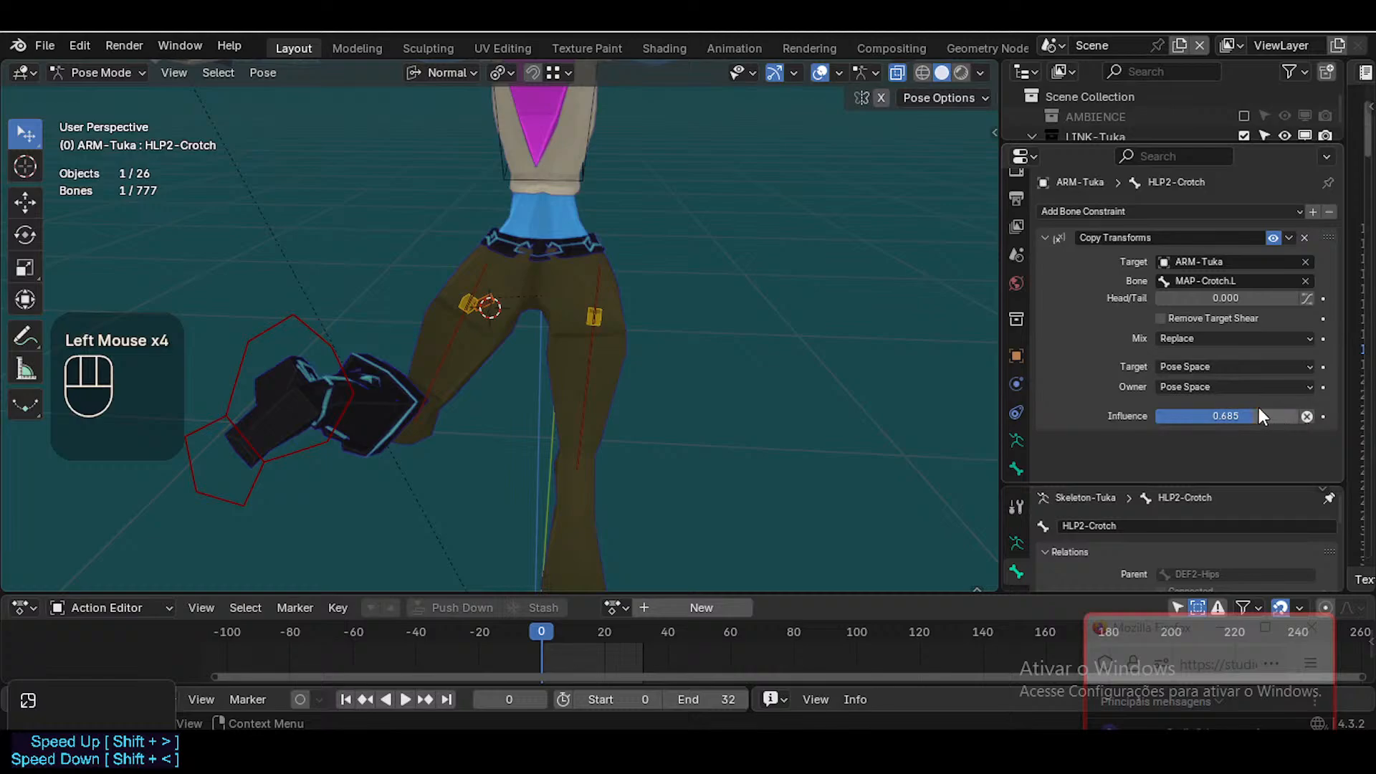
left_click_drag(1258, 407, 1167, 415)
Swing MTR-IK-Foot.L up and down to test the crotch deformation, leaving the leg raised to the side
left_click(338, 350)
key("g")
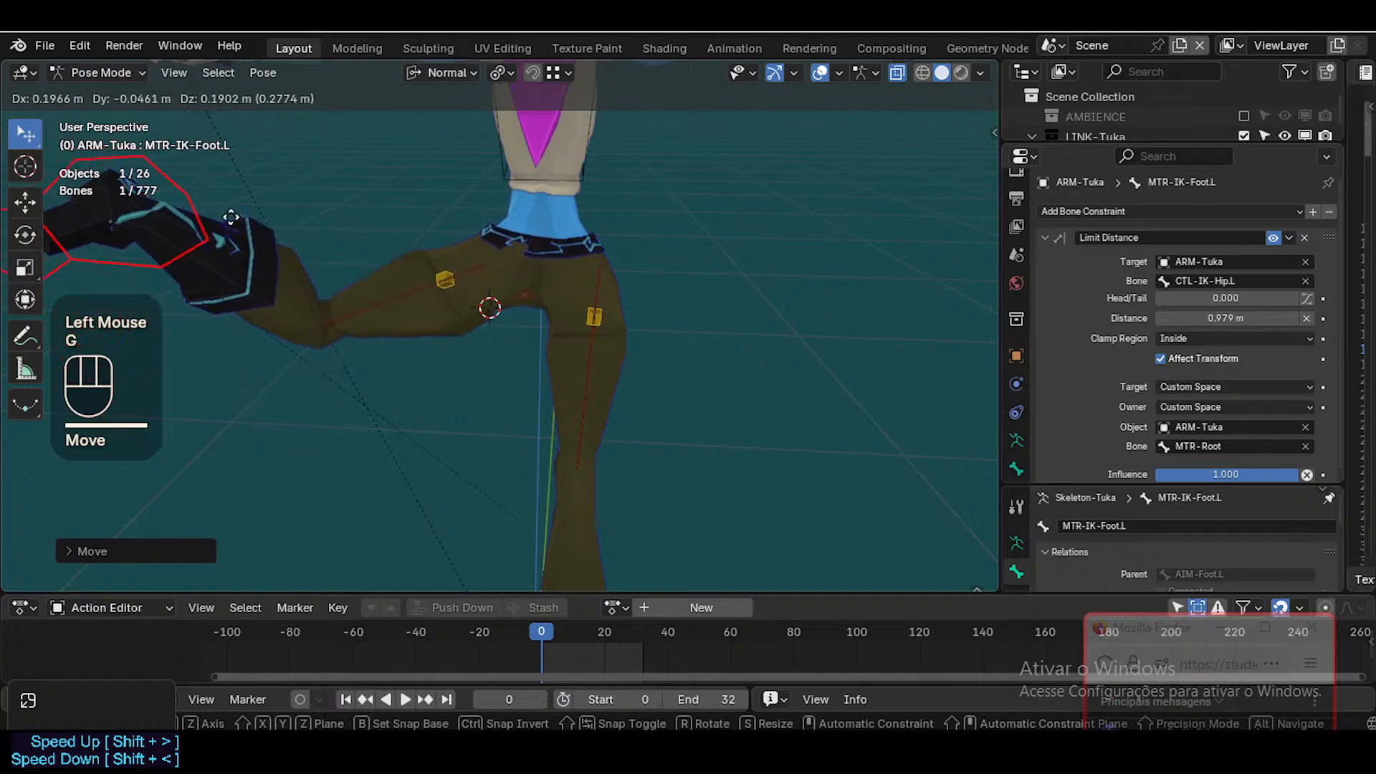
scroll(430, 330, "up", 2)
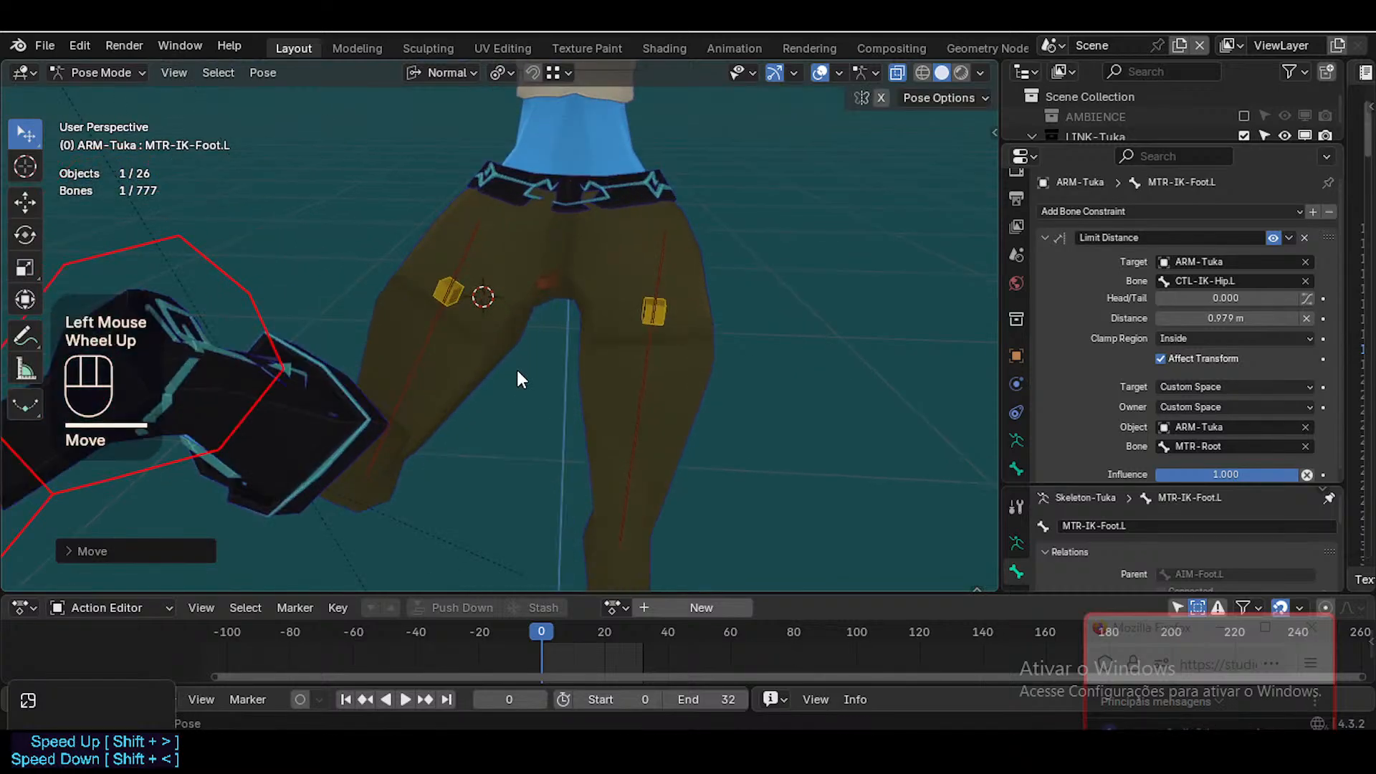
left_click(388, 256)
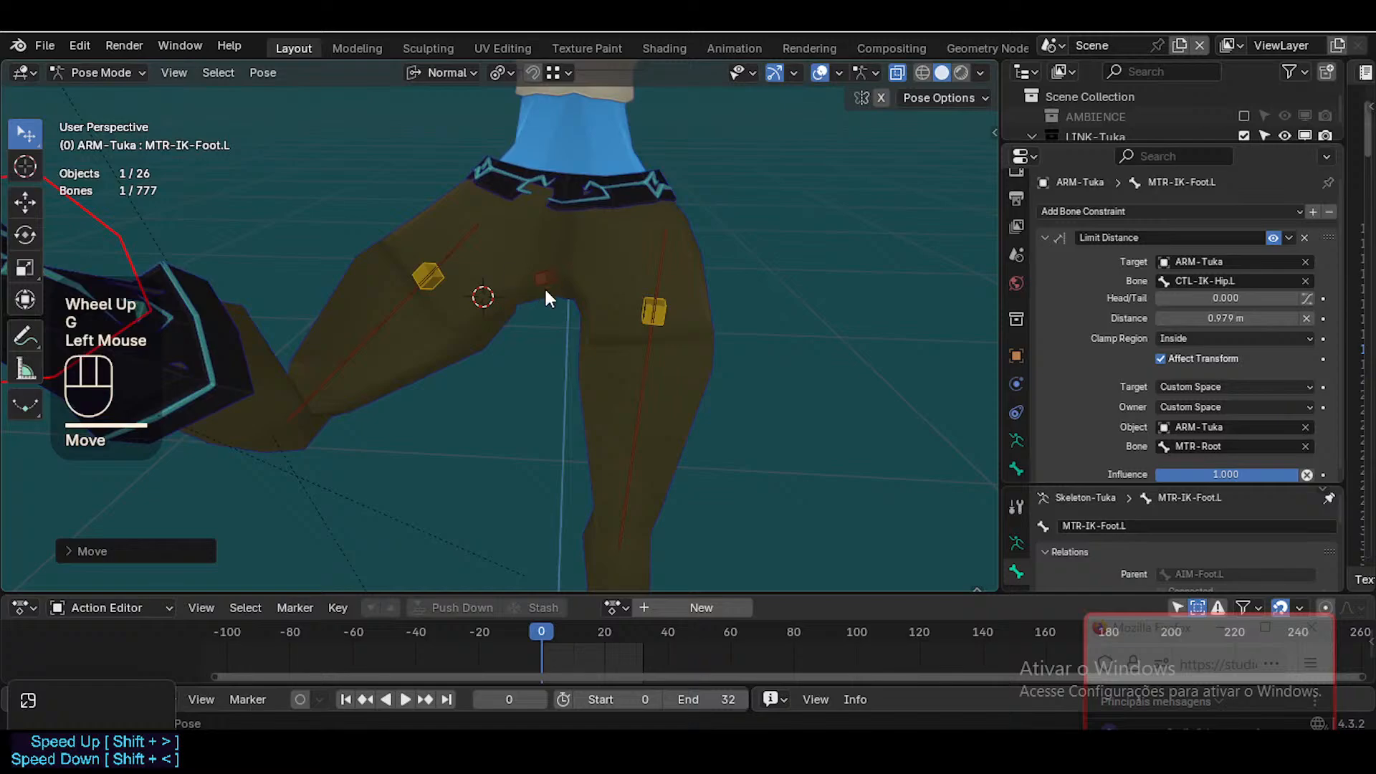
Adjust the influence of HLP2-Crotch's Copy Transforms constraint to 0.155, then raise it to 0.315
left_click(544, 279)
left_click(1182, 406)
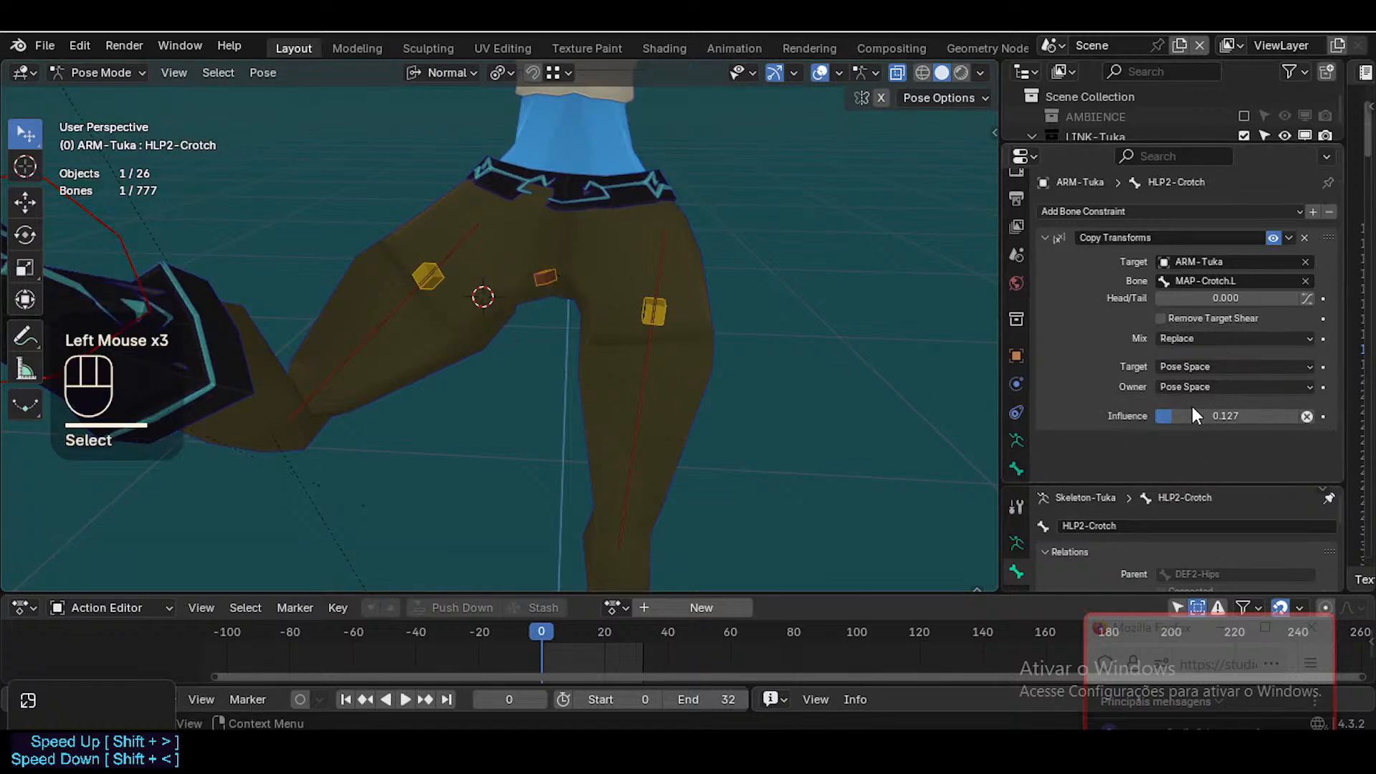
left_click_drag(1193, 416, 1201, 416)
scroll(428, 312, "down", 1)
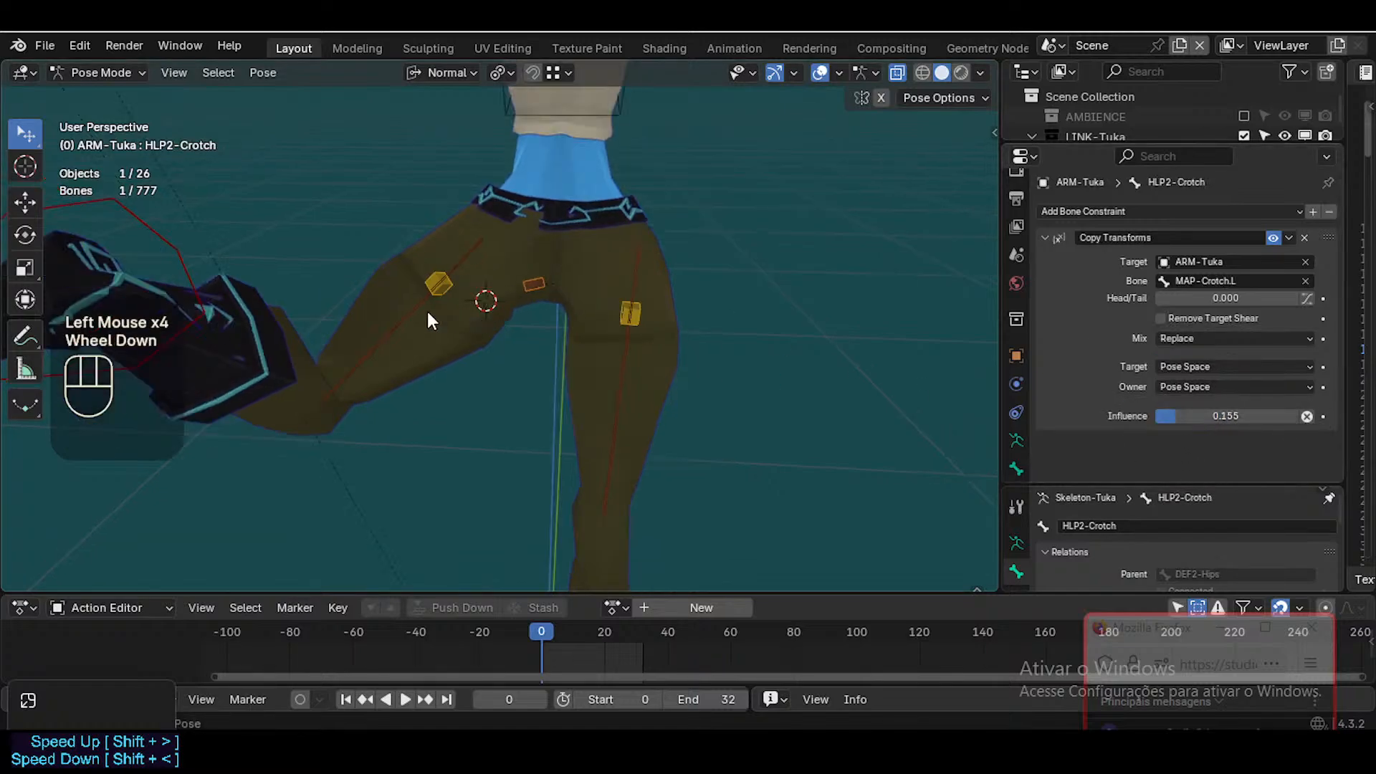
middle_click_drag(427, 311, 459, 380)
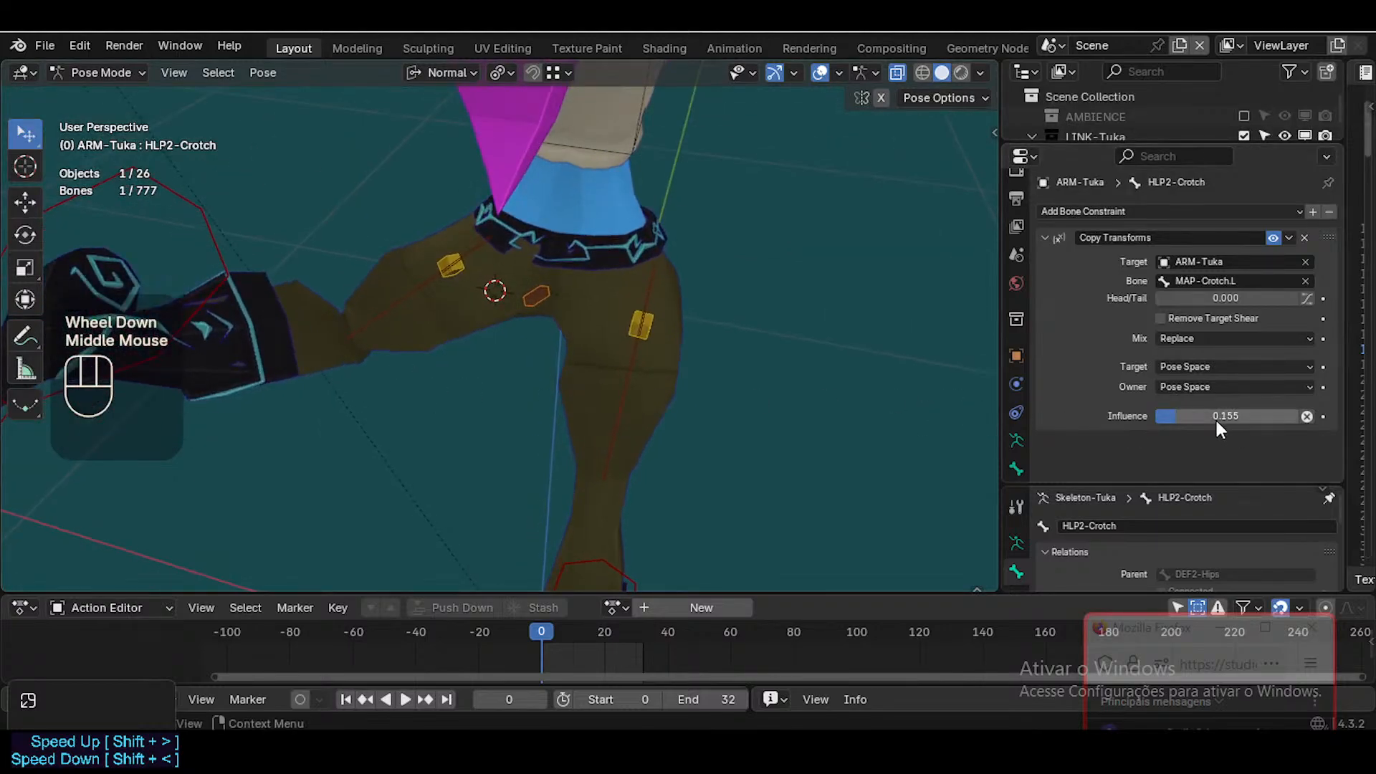
mouse_move(1216, 421)
left_mouse_down()
mouse_move(1240, 422)
mouse_move(1196, 422)
left_mouse_up()
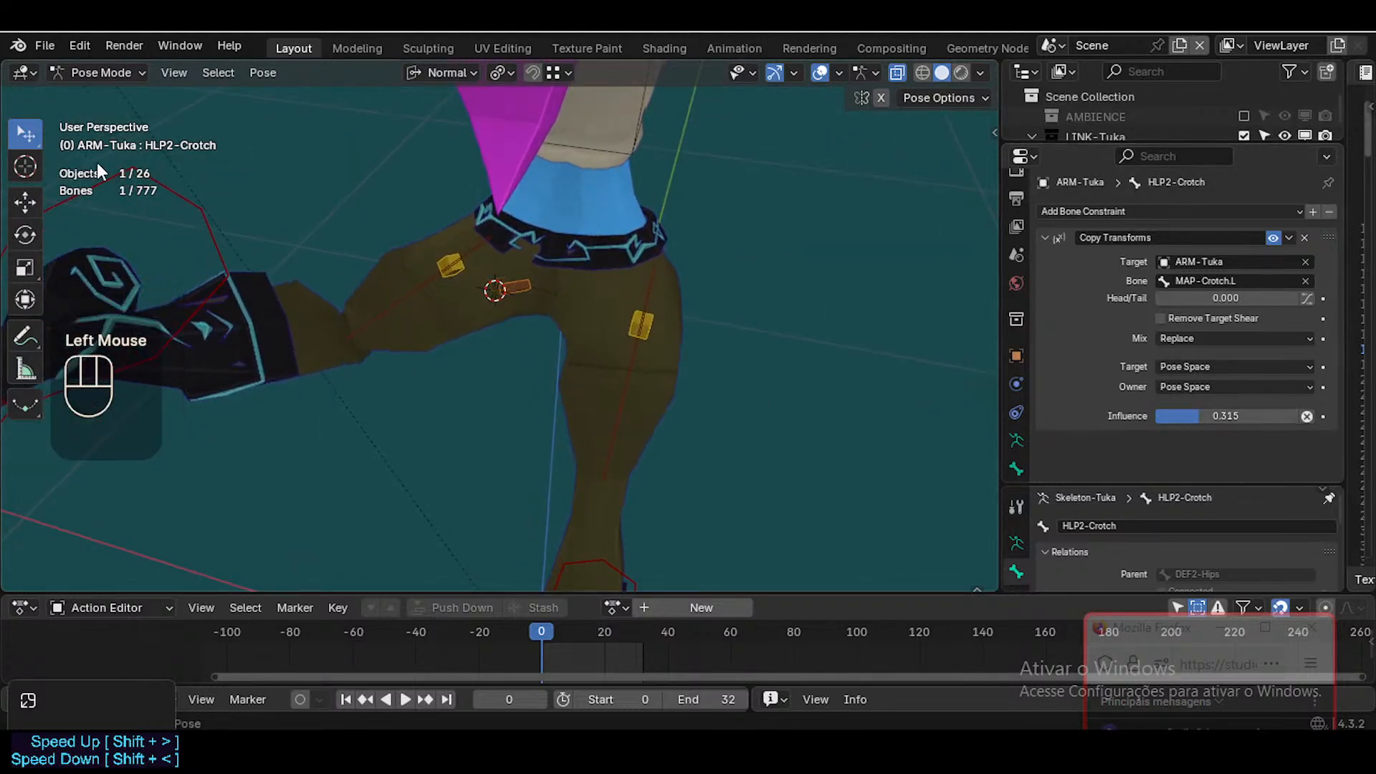
Move MTR-IK-Foot.L around and leave the leg raised sideways with a bent knee, checking the crotch from back and front
left_click(182, 265)
scroll(236, 330, "down", 2)
key("g")
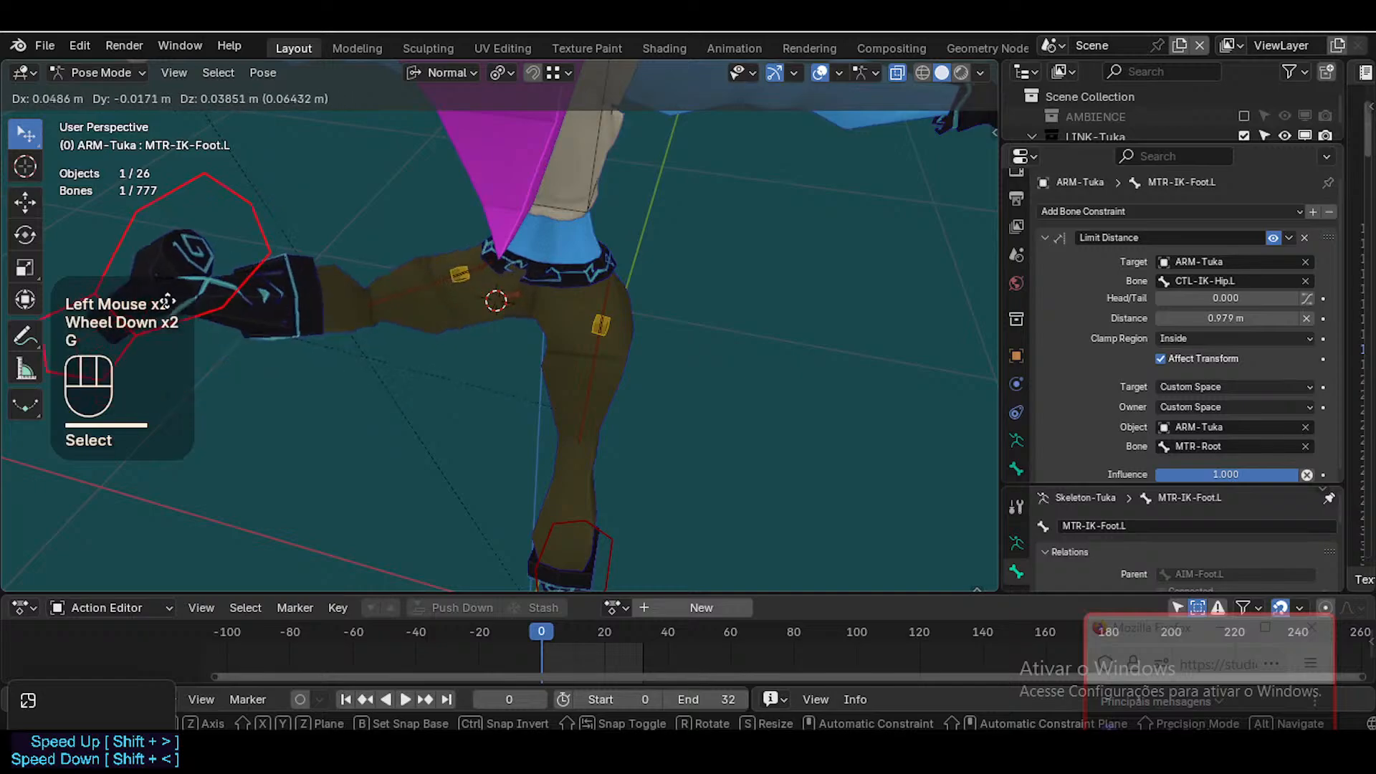
left_click(406, 377)
middle_click_drag(406, 376, 502, 236)
key("g")
left_click(494, 304)
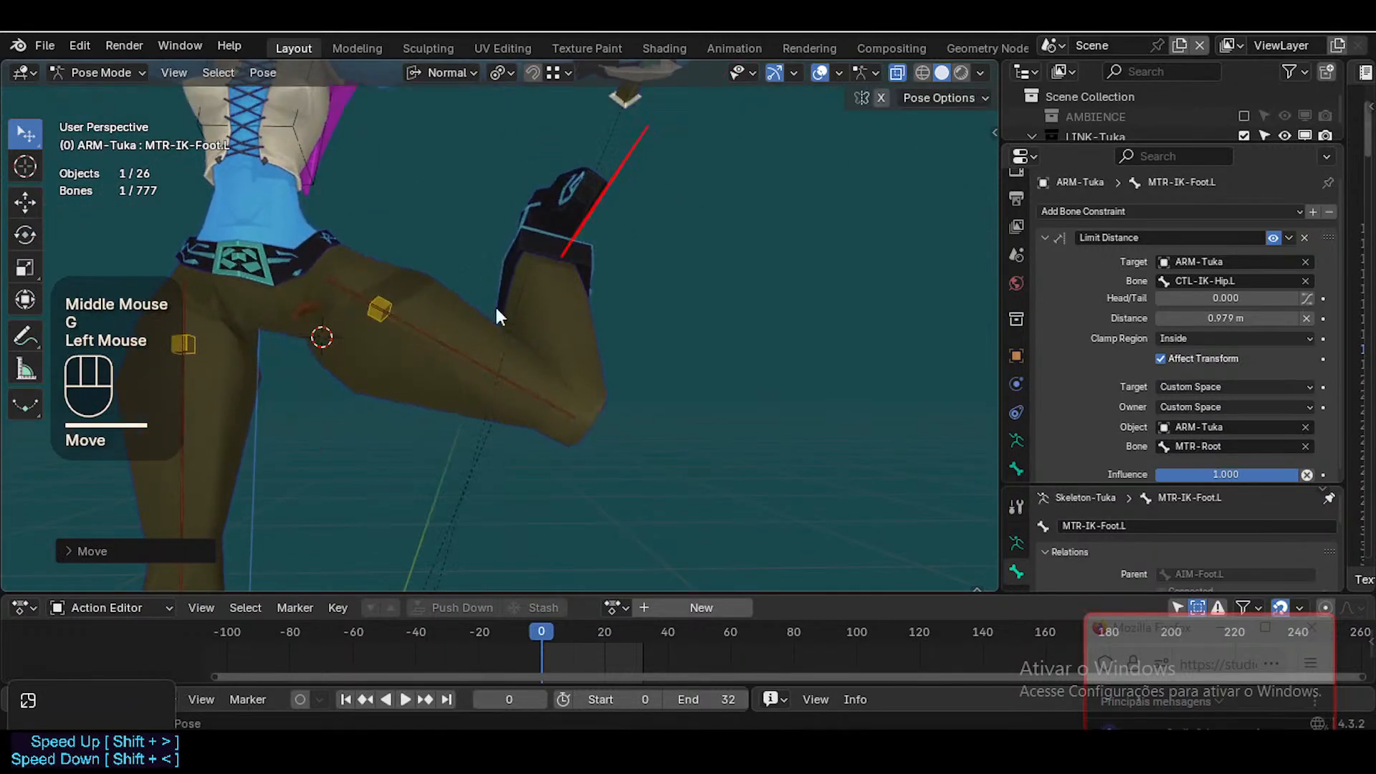
Bring MTR-IK-Foot.L in beside the hips, then lift it outward again to test the front crotch deformation
middle_click_drag(495, 304, 569, 359)
key("g")
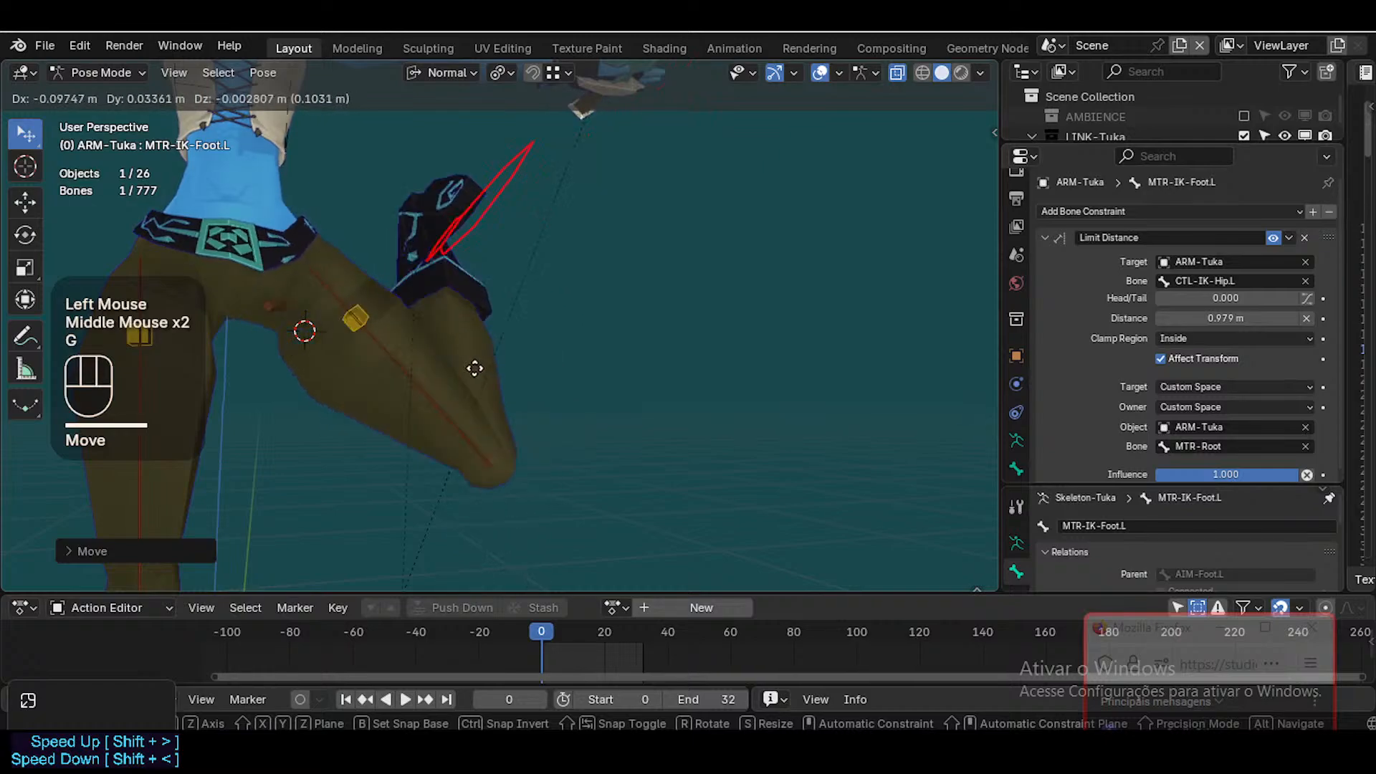
left_click(387, 344)
middle_click_drag(387, 344, 552, 355, "shift")
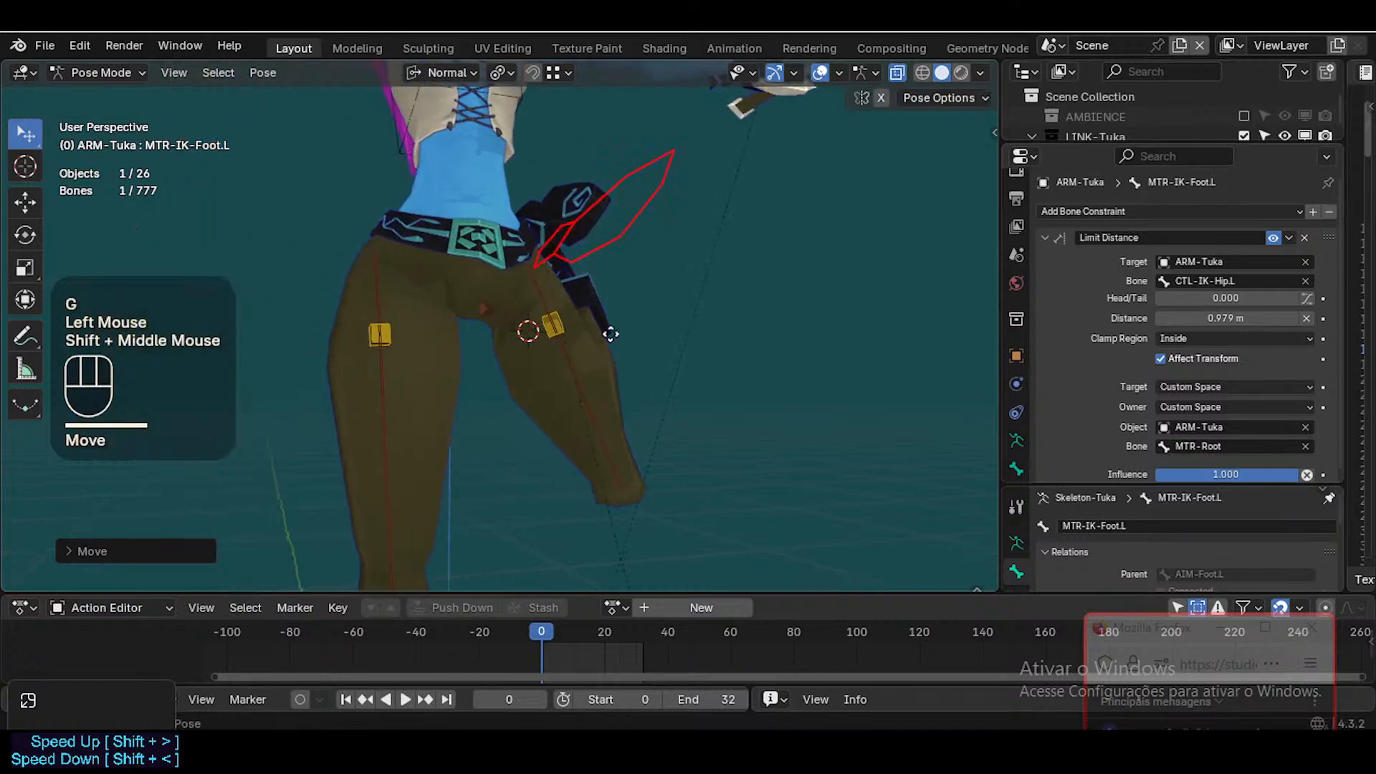
key("g")
left_click(684, 250)
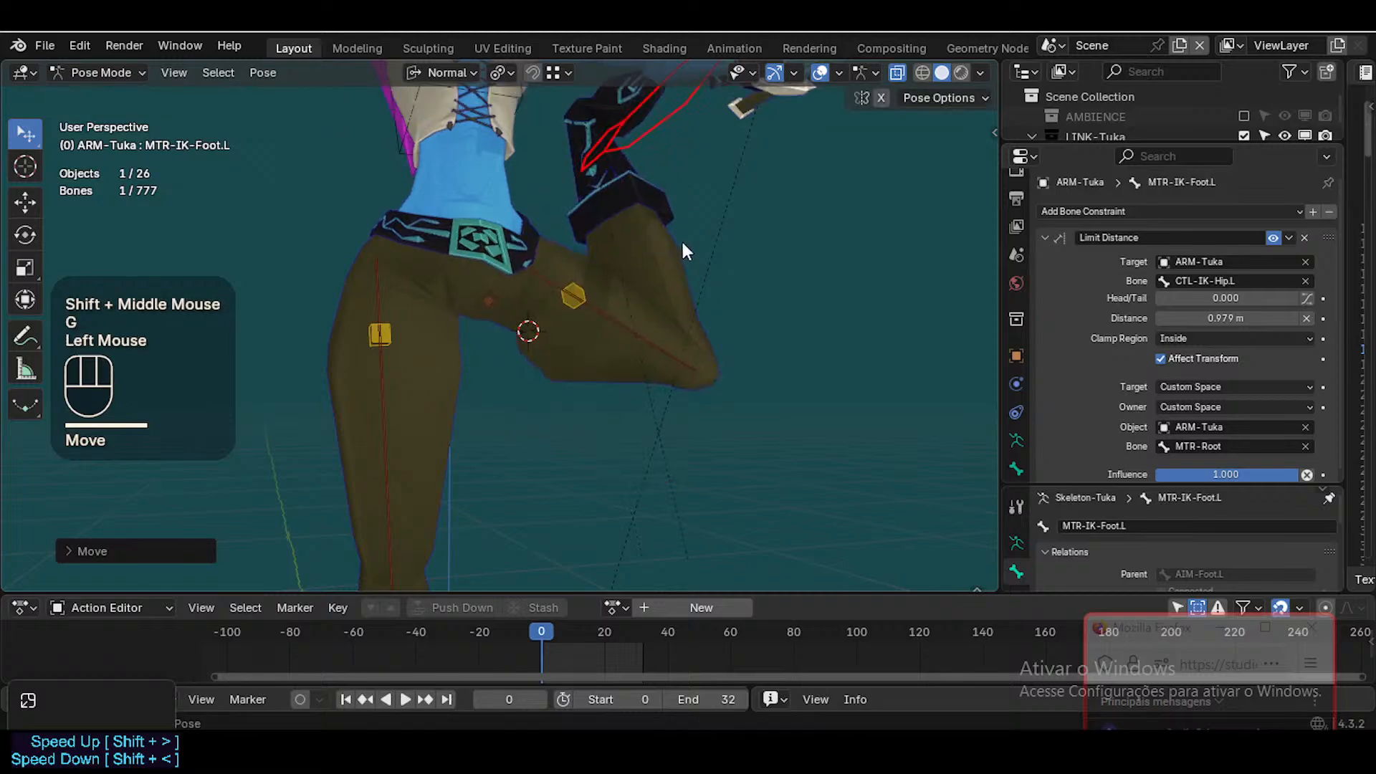
Move MTR-IK-Foot.L inward to lower the thigh and set HLP2-Crotch's Copy Transforms influence to 0.160
middle_click_drag(683, 250, 581, 297)
key("g")
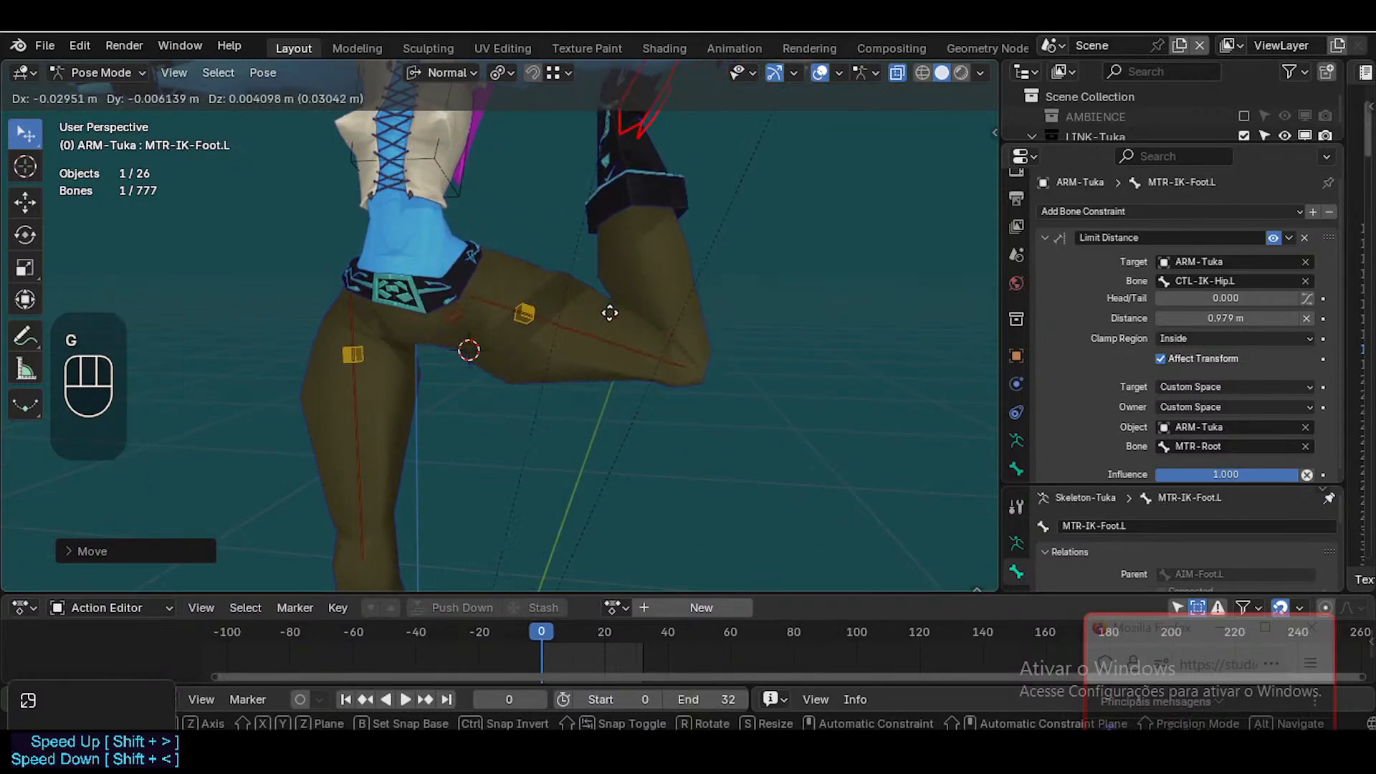
left_click(522, 342)
left_click(449, 325)
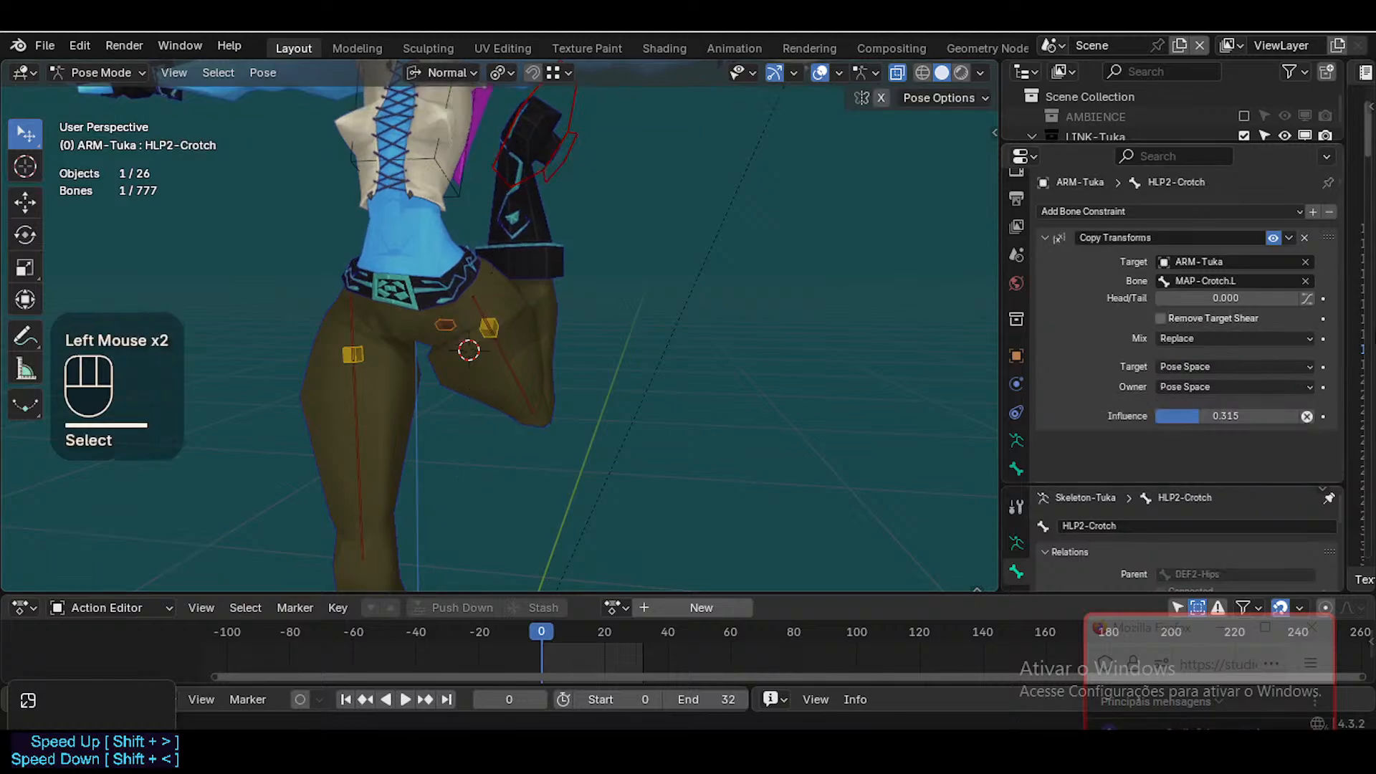
left_click_drag(1217, 415, 1169, 416)
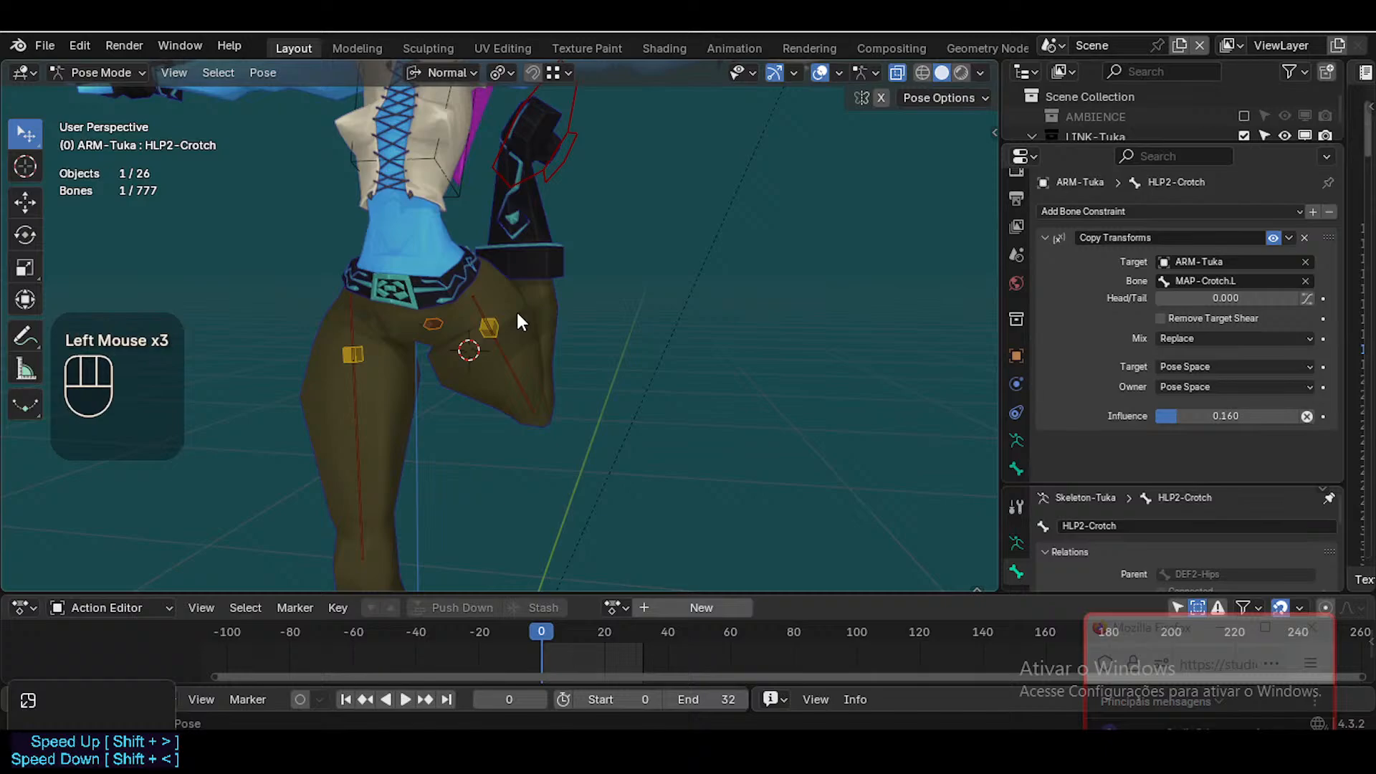
Move MTR-IK-Foot.L outward from the hips to raise the leg sideways and trackball-rotate the foot
left_click(480, 333)
double_click(582, 175)
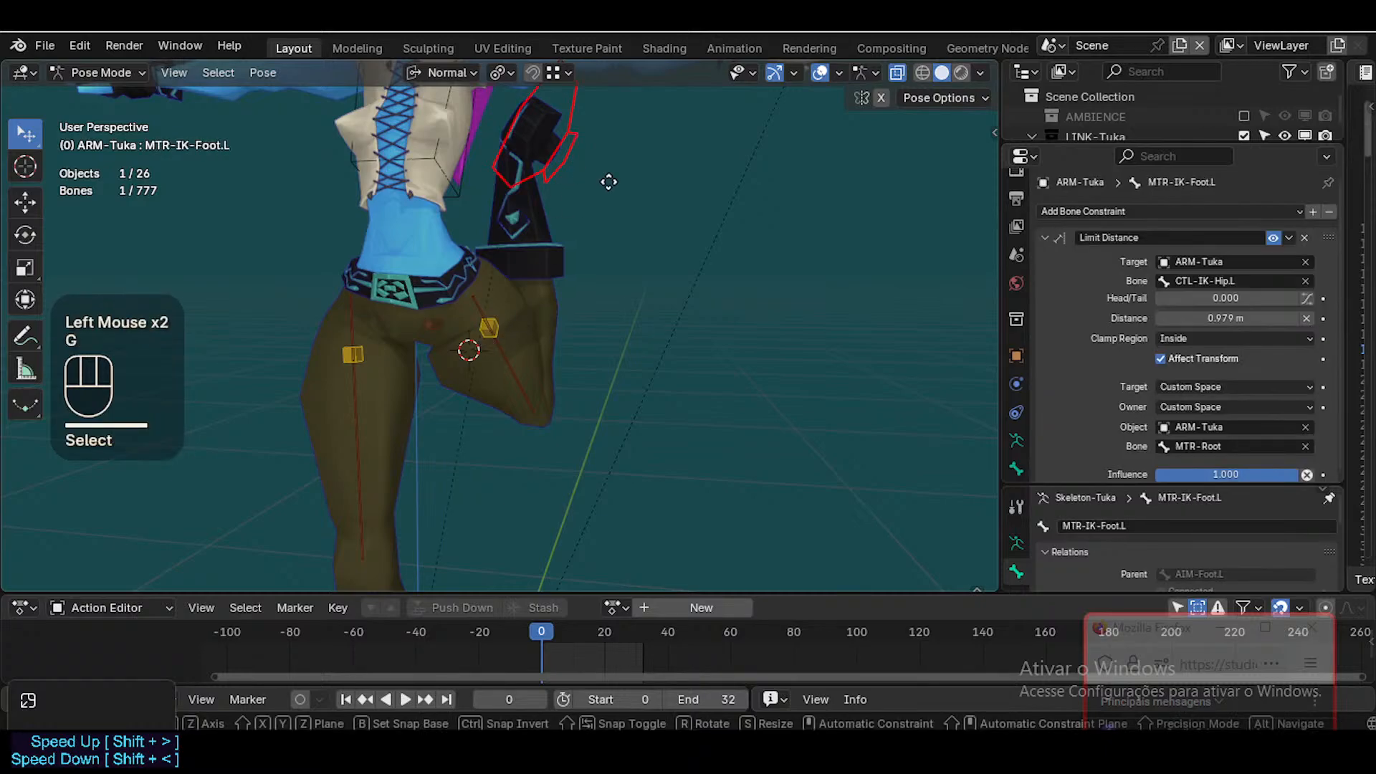
key("g")
left_click(645, 211)
key("r")
key("r")
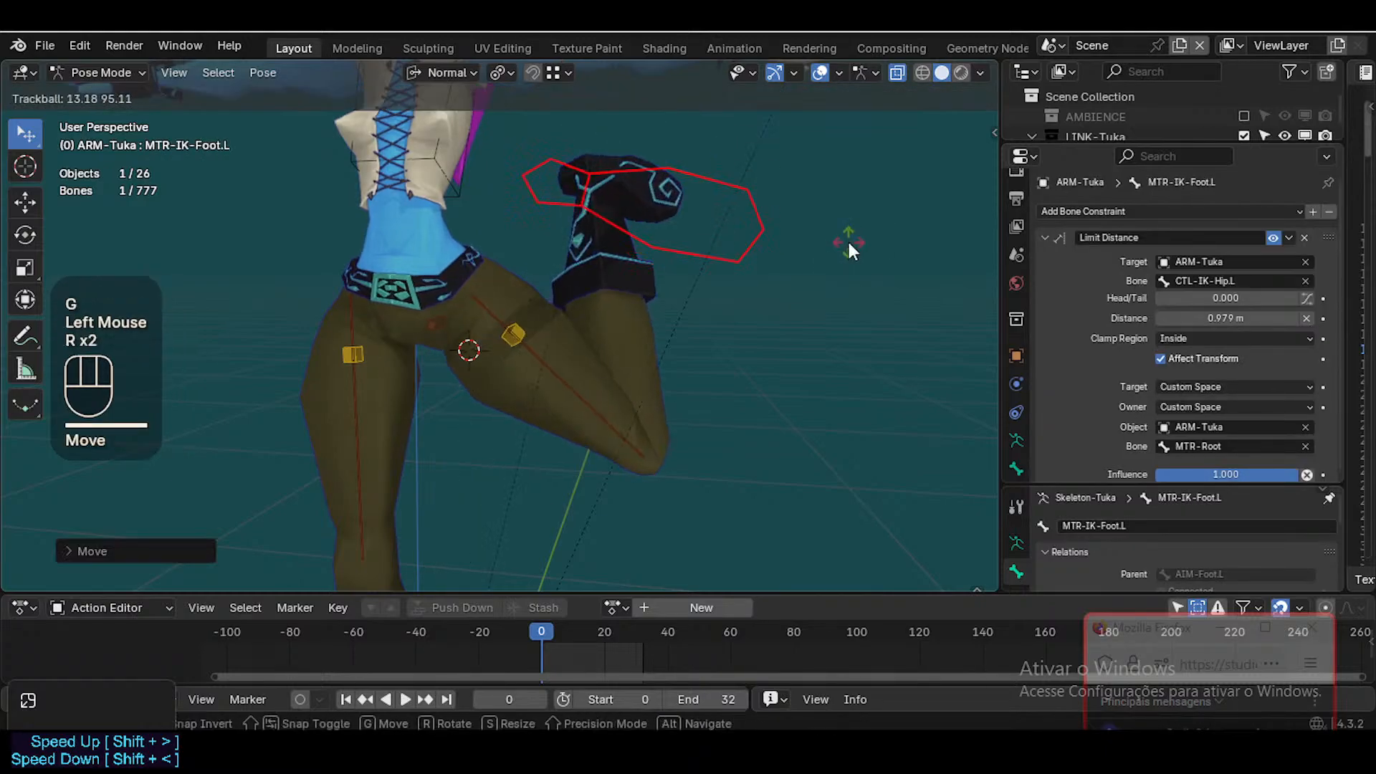
left_click(848, 239)
Clear MTR-IK-Foot.L's rotation, try another trackball rotation on the foot, and clear it again
key("alt+r")
key("r")
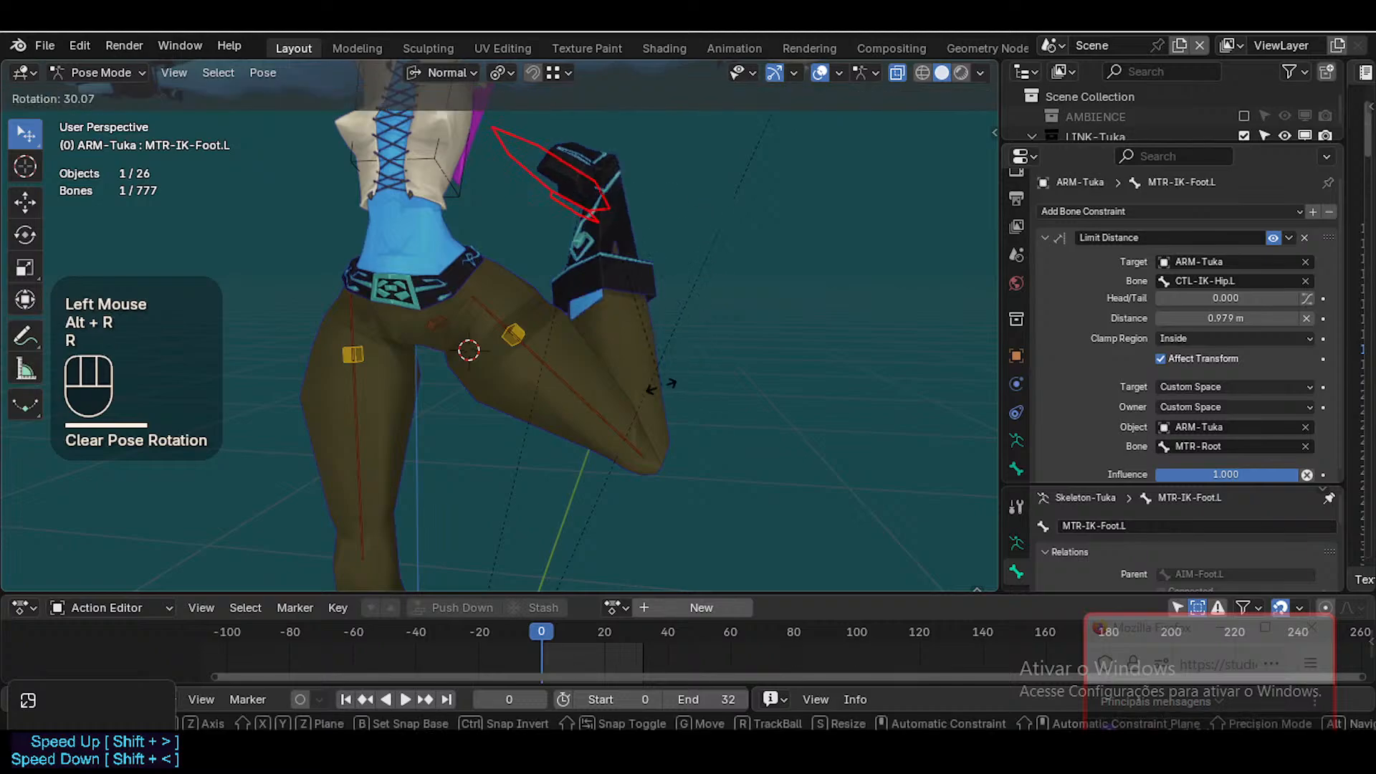
key("r")
left_click(672, 301)
middle_click_drag(672, 301, 709, 289)
left_click(780, 295)
key("alt+r")
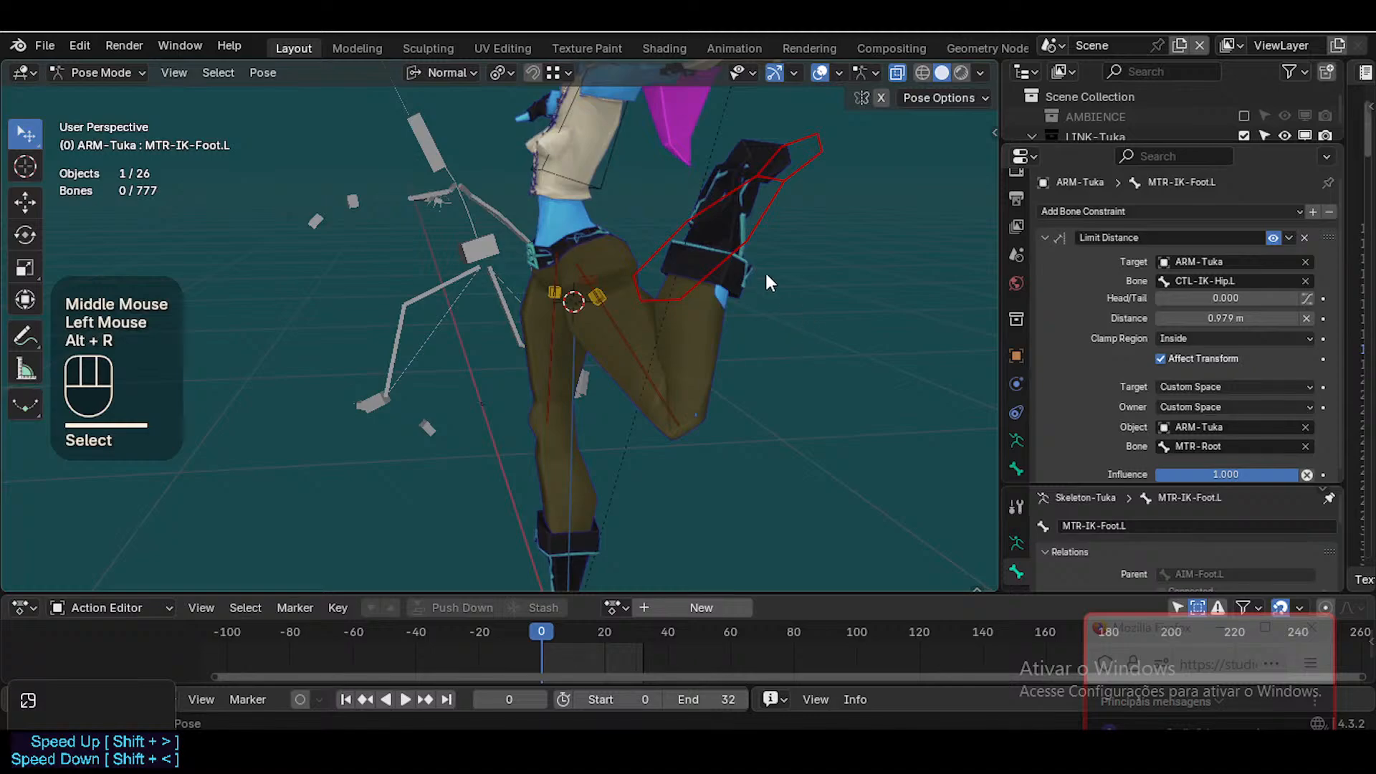
left_click(767, 228)
key("alt+r")
Move MTR-IK-Foot.L backward and down, rotate it to follow the lower leg, and bring it back in toward the body
key("g")
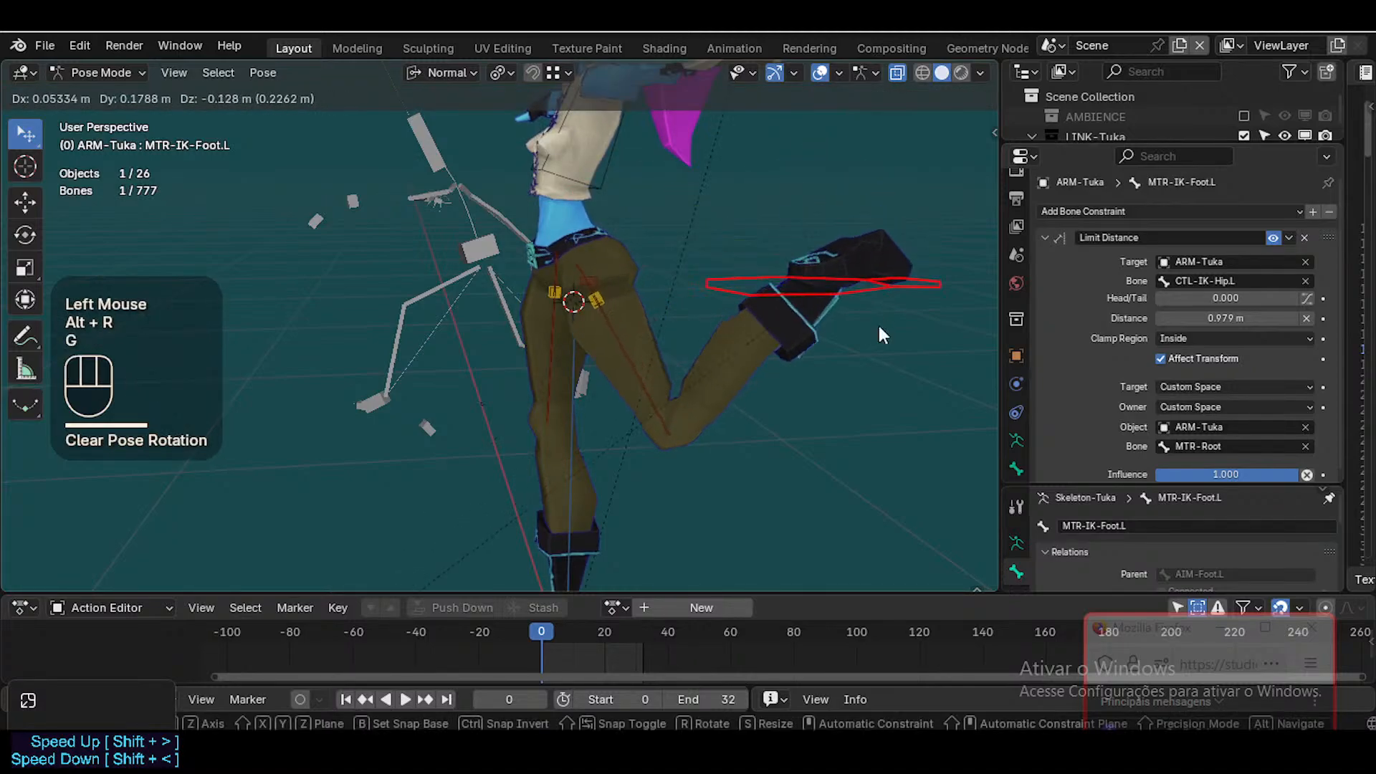
left_click(889, 330)
key("r")
left_click(878, 160)
key("g")
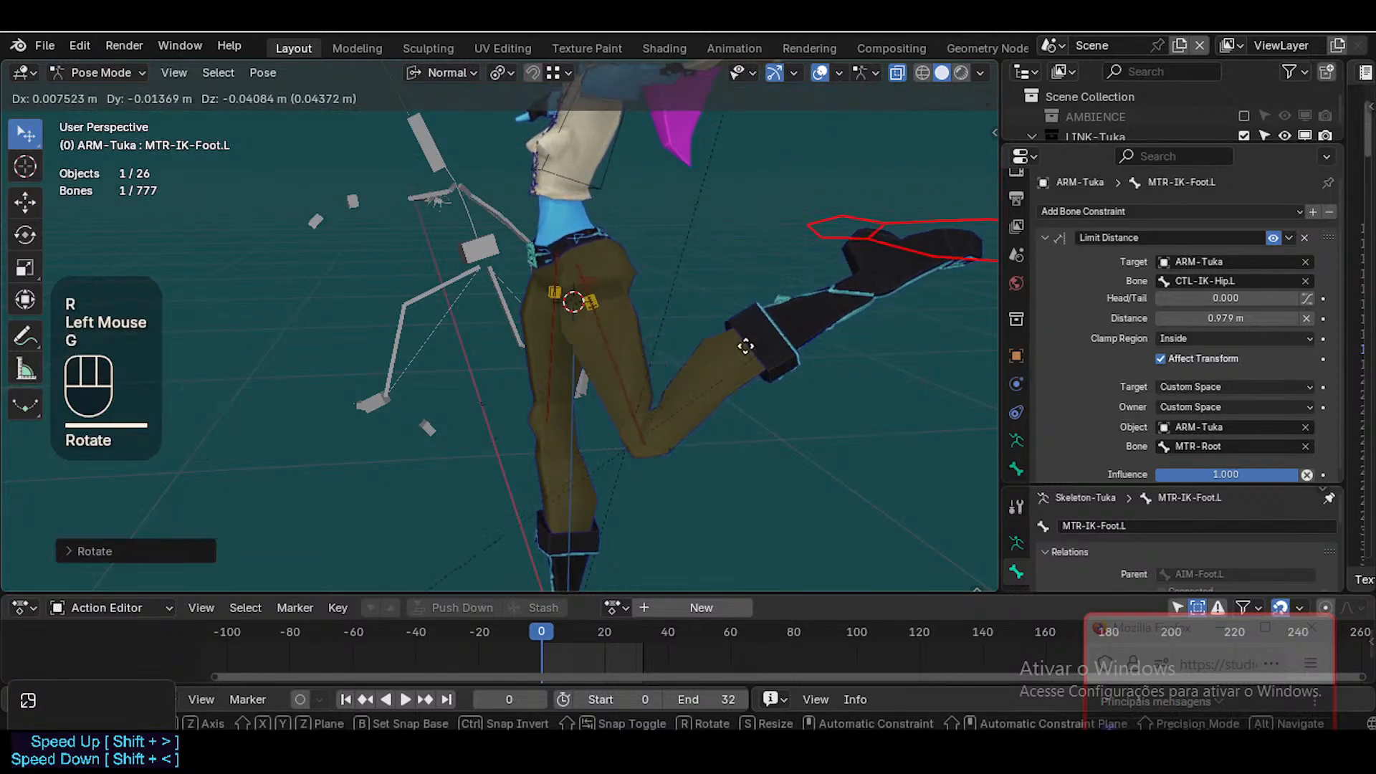
left_click(725, 291)
Move MTR-IK-Foot.L around from the front, leaving the thigh raised sideways with a bent knee to test the crotch deformation
middle_click_drag(726, 290, 807, 282)
scroll(809, 288, "down", 1)
scroll(752, 315, "up", 2)
key("g")
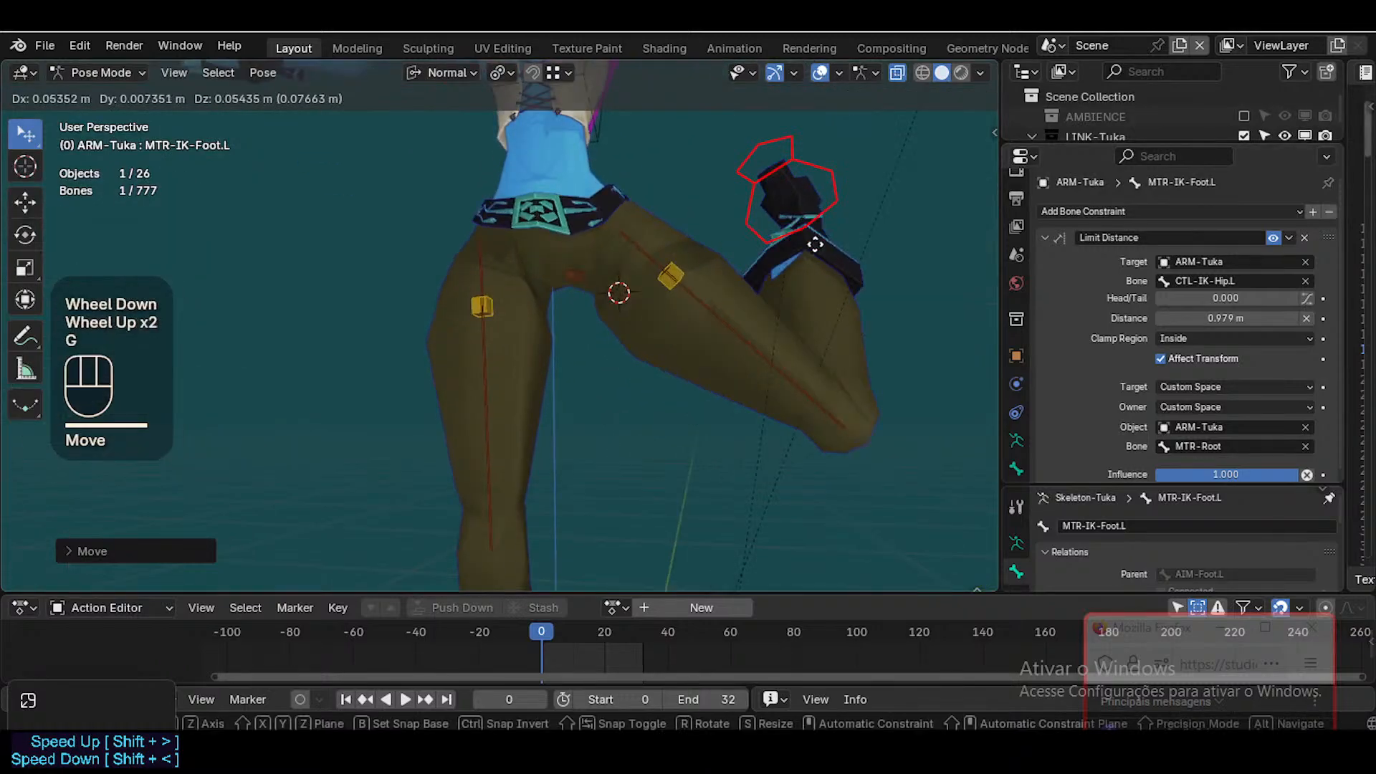
left_click(725, 267)
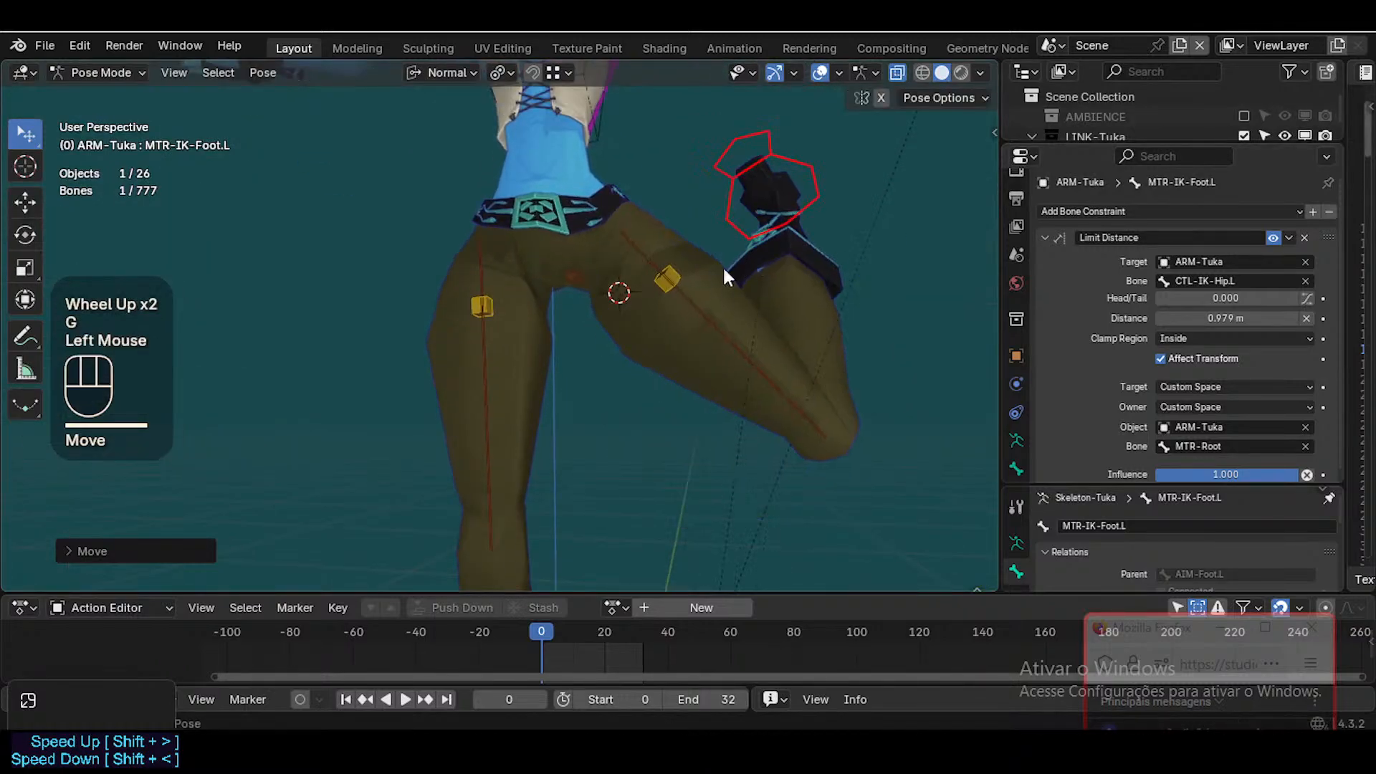
middle_click_drag(725, 268, 764, 304)
key("g")
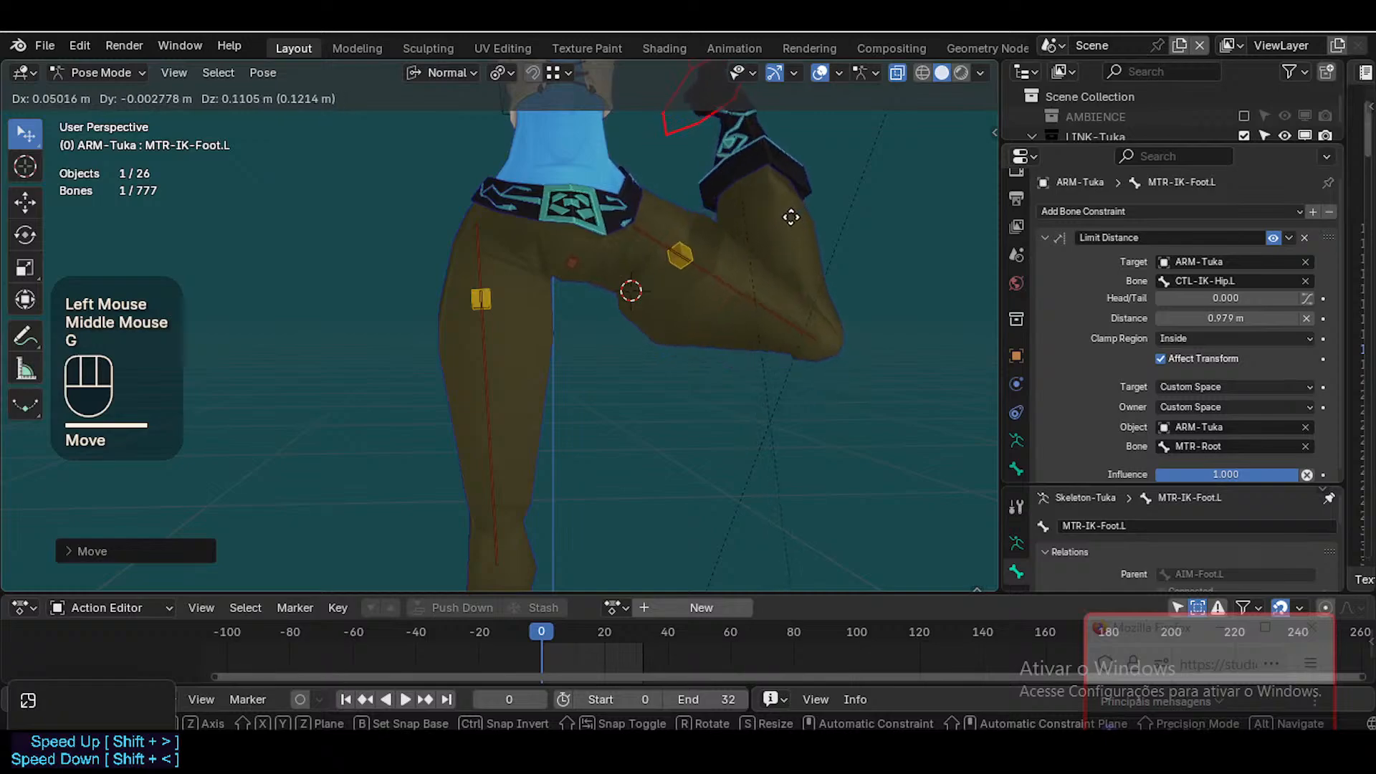
left_click(749, 287)
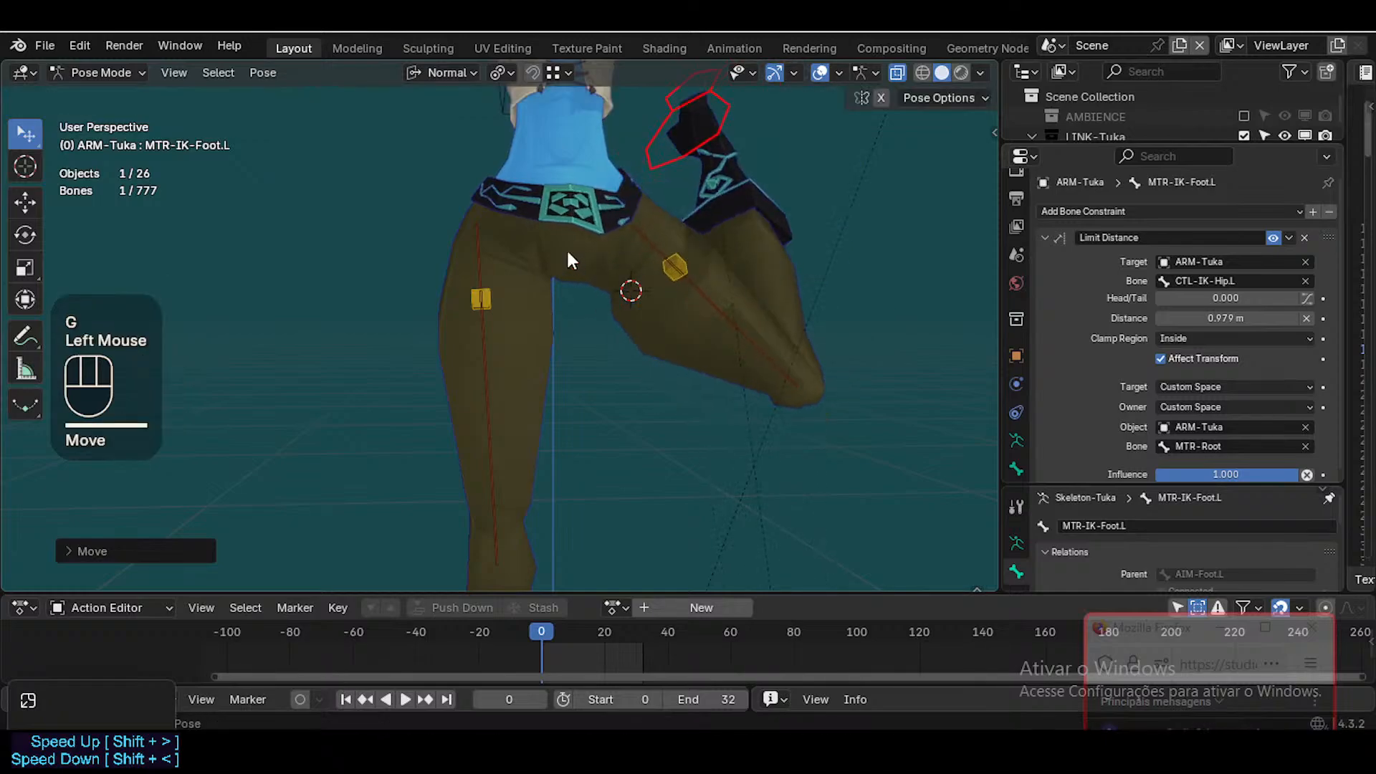
Set the Mix mode of HLP2-Crotch's Copy Transforms constraint to Before Original (Full)
left_click(574, 262)
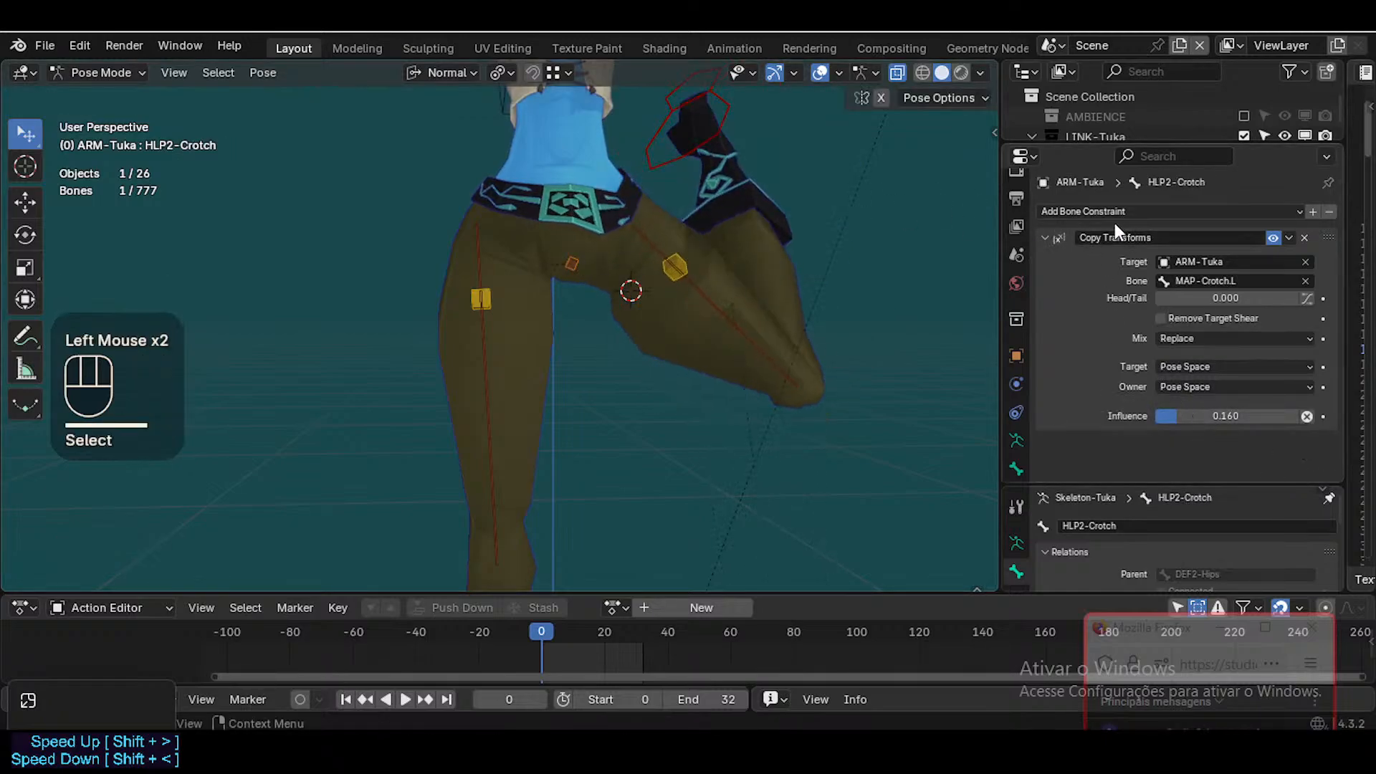
left_click(1047, 237)
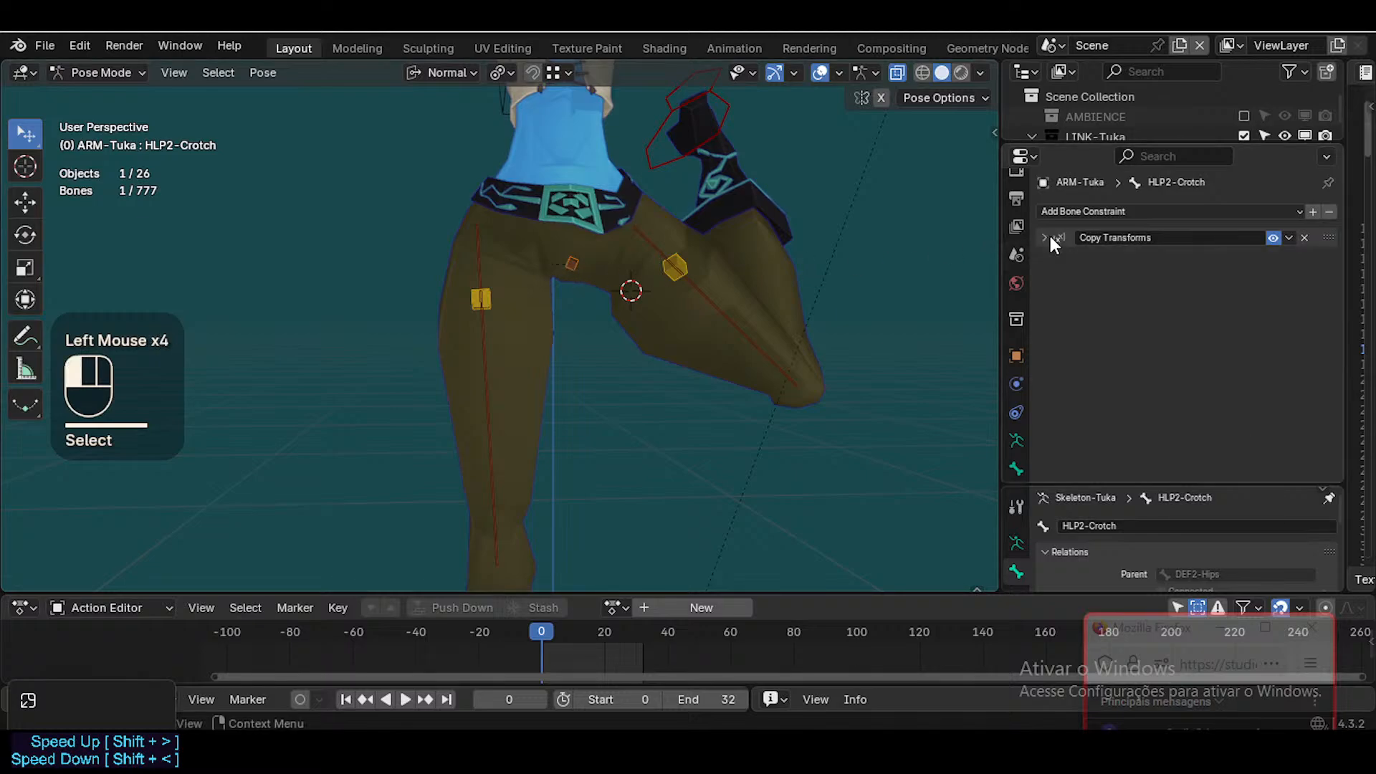
left_click(1046, 238)
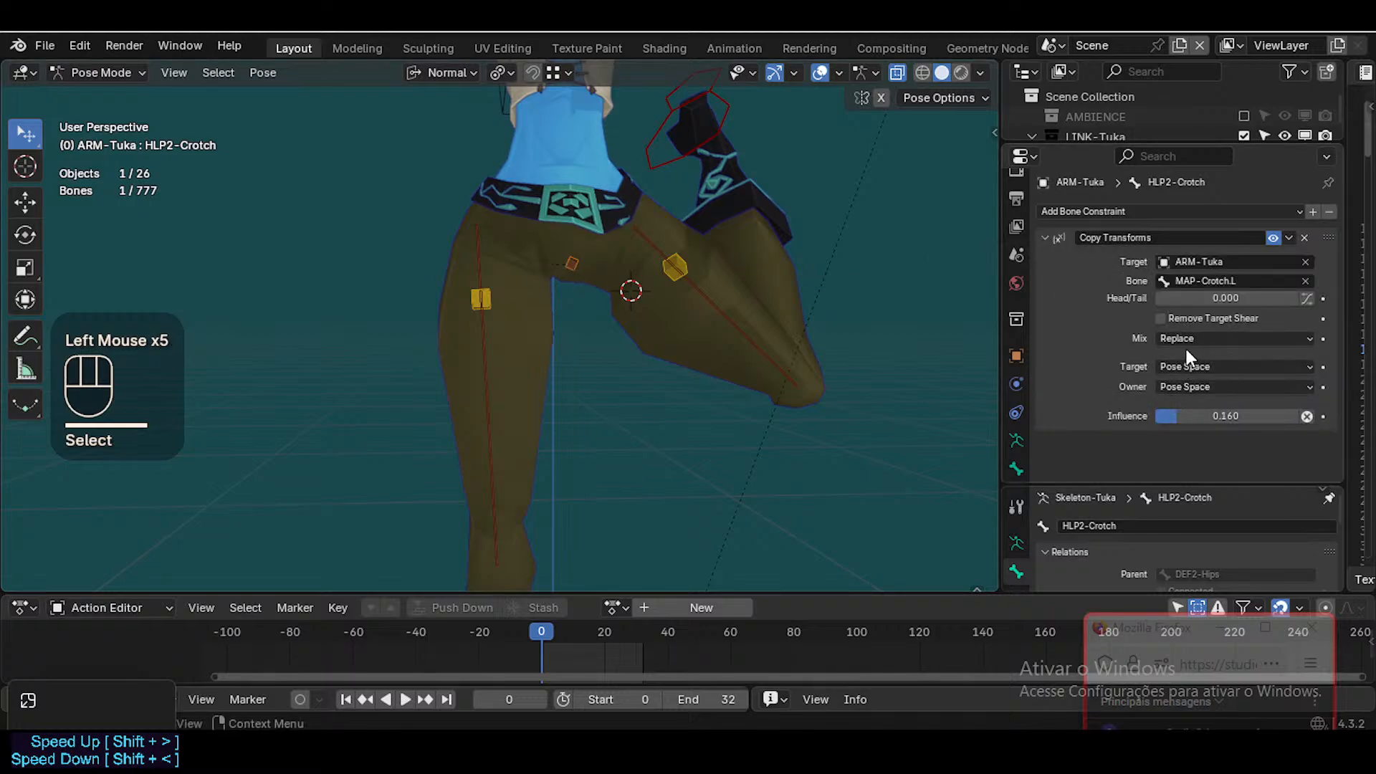
left_click_drag(1185, 344, 1193, 377)
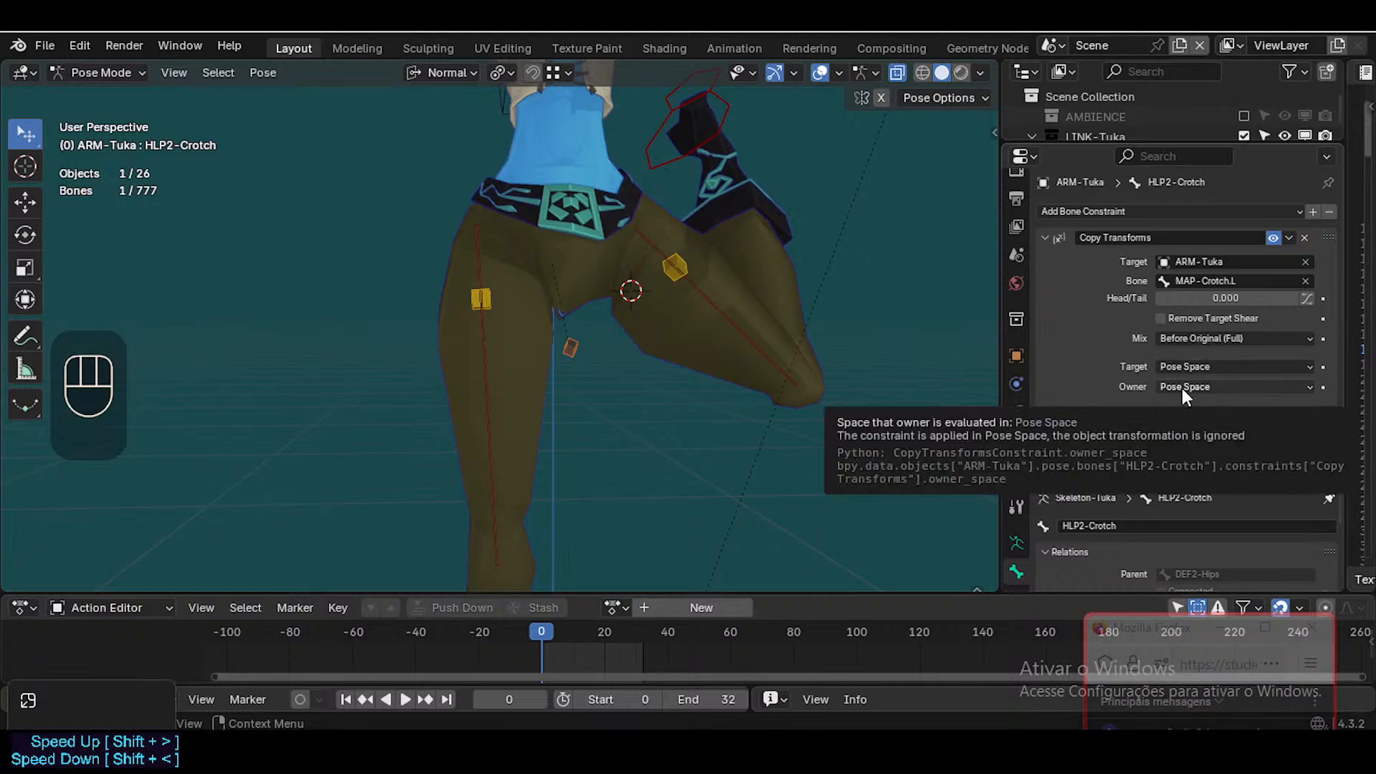
Set the constraint's Owner space to Custom Space and pick ARM-Tuka as its object
left_click(1181, 389)
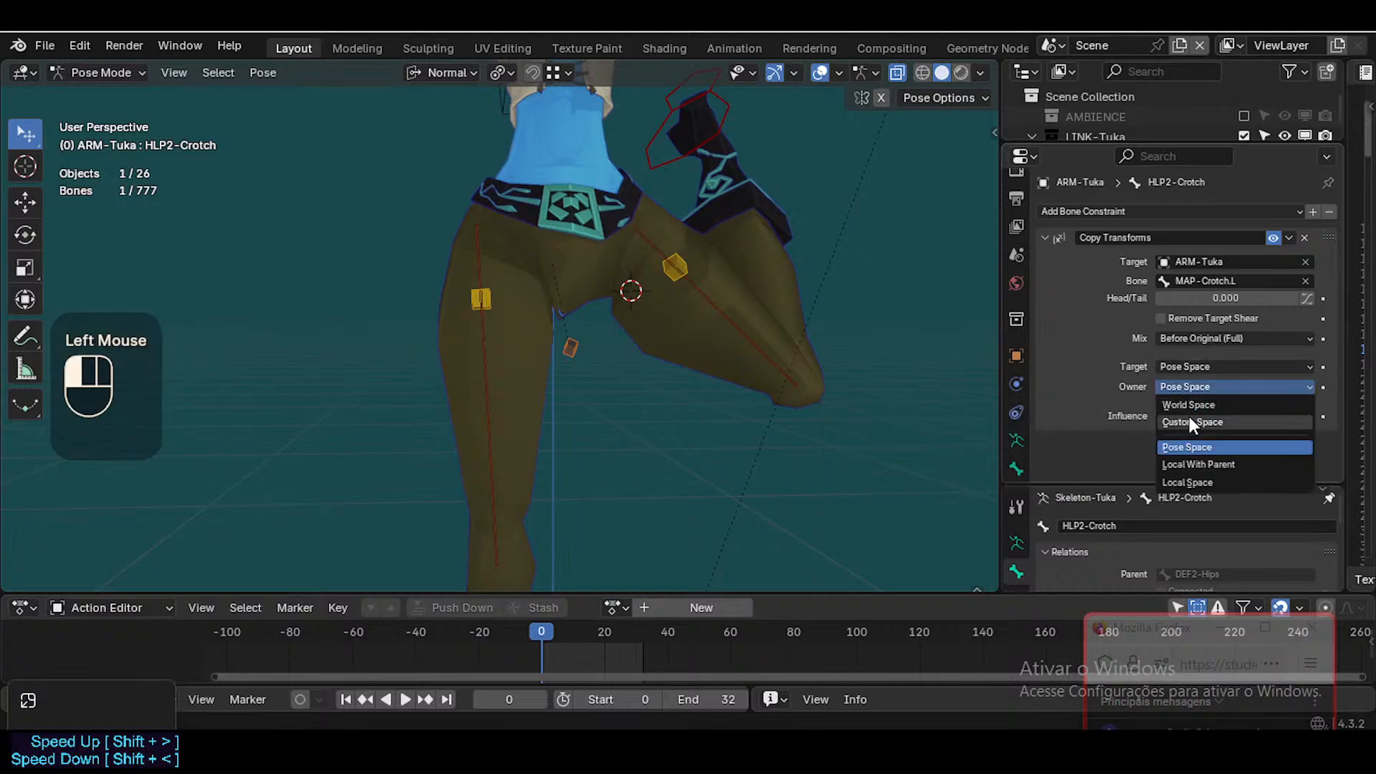
left_click(1190, 422)
left_click(1306, 407)
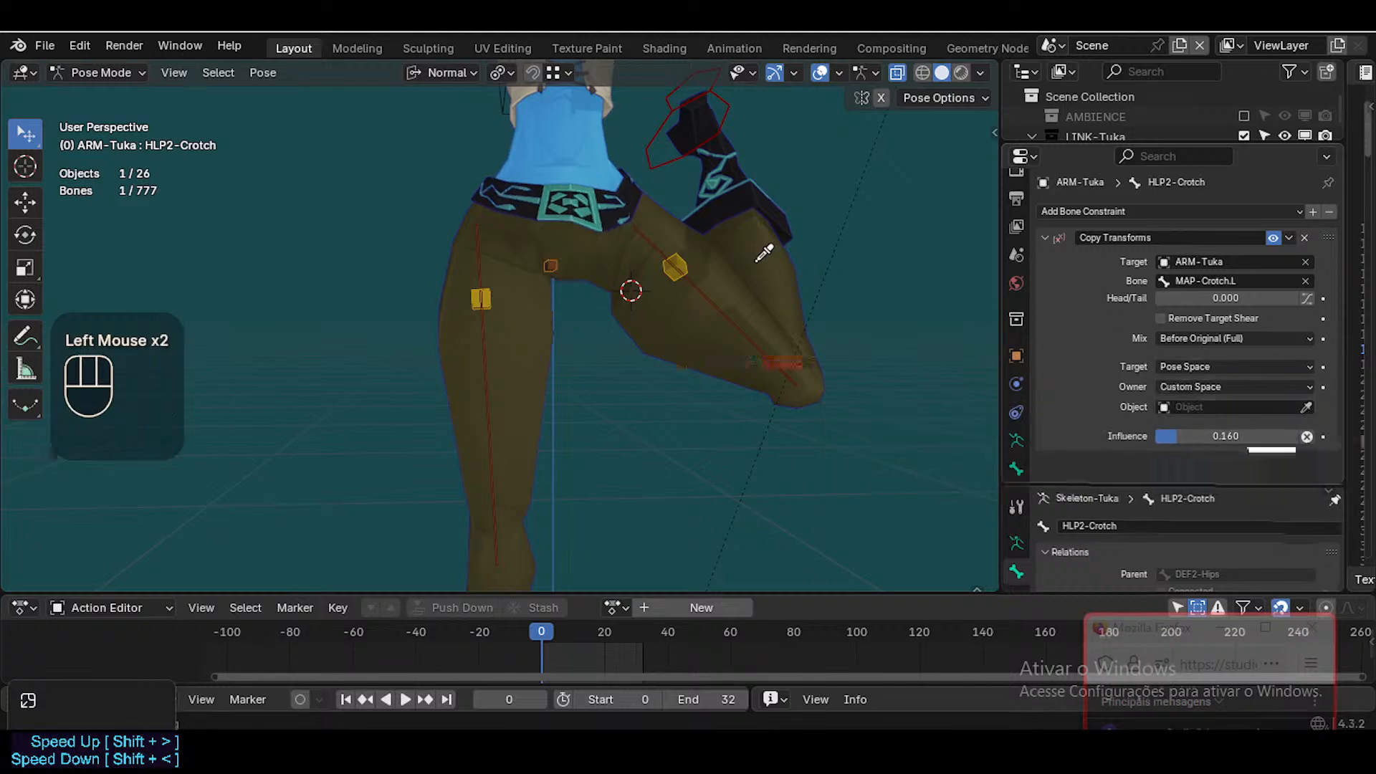
left_click(673, 255)
Copy the left crotch bone's name, enter MAP-Crotch.L as HLP2-Crotch's custom space bone, and set the influence to 0.193
left_click(673, 255)
key("F2")
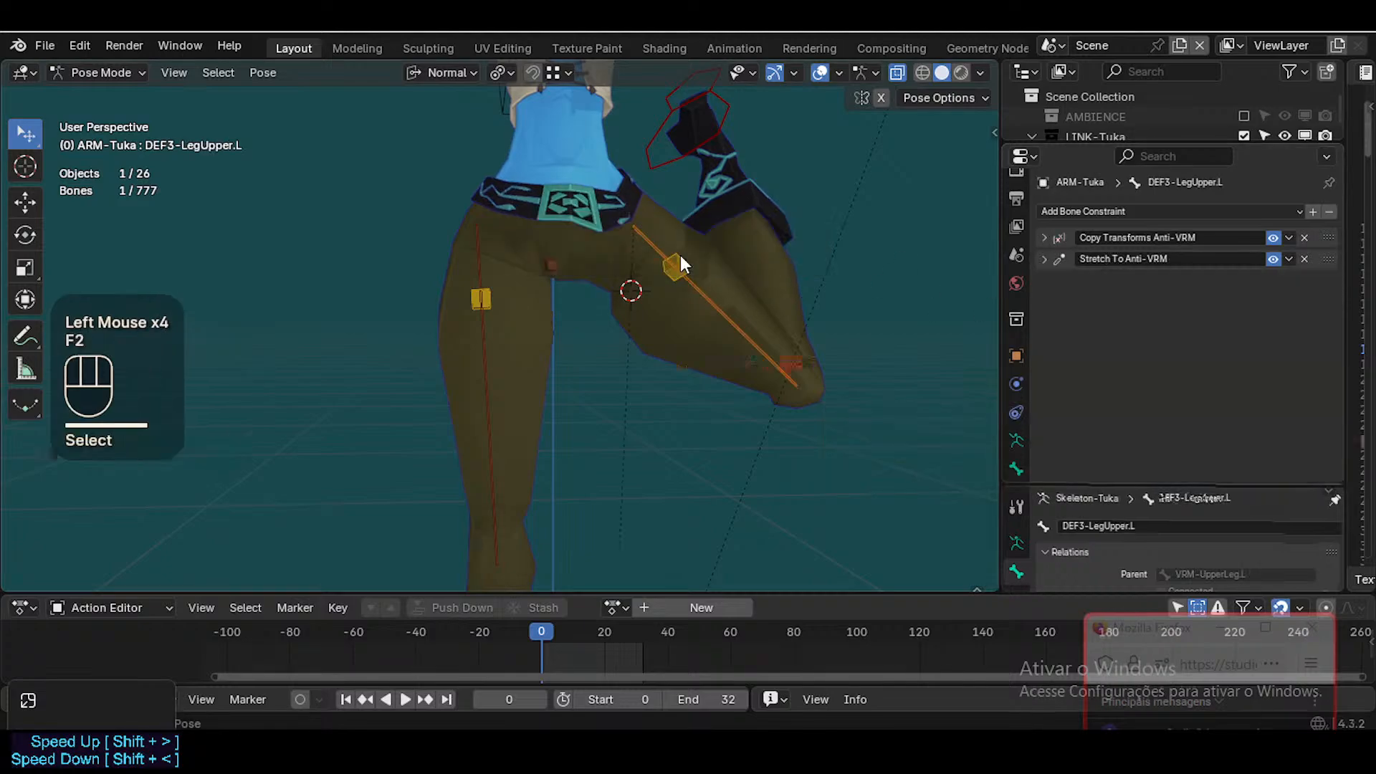
left_click(681, 255)
key("F2")
left_click(563, 263)
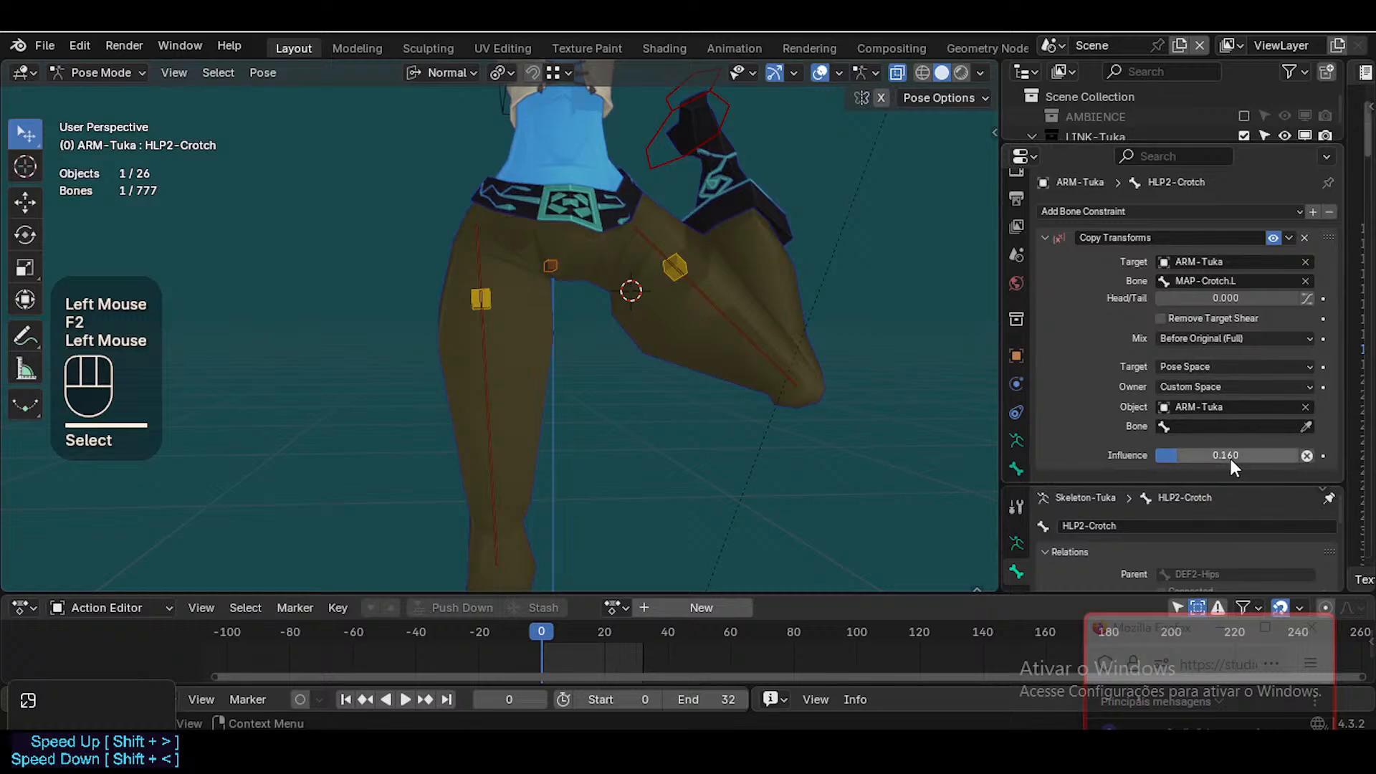
type("MAP-Crotch.L")
mouse_move(1211, 457)
left_mouse_down()
mouse_move(1186, 457)
mouse_move(1215, 457)
left_mouse_up()
Try After Original (Full) as the Copy Transforms Mix mode, then restore Before Original (Full)
left_click(1189, 367)
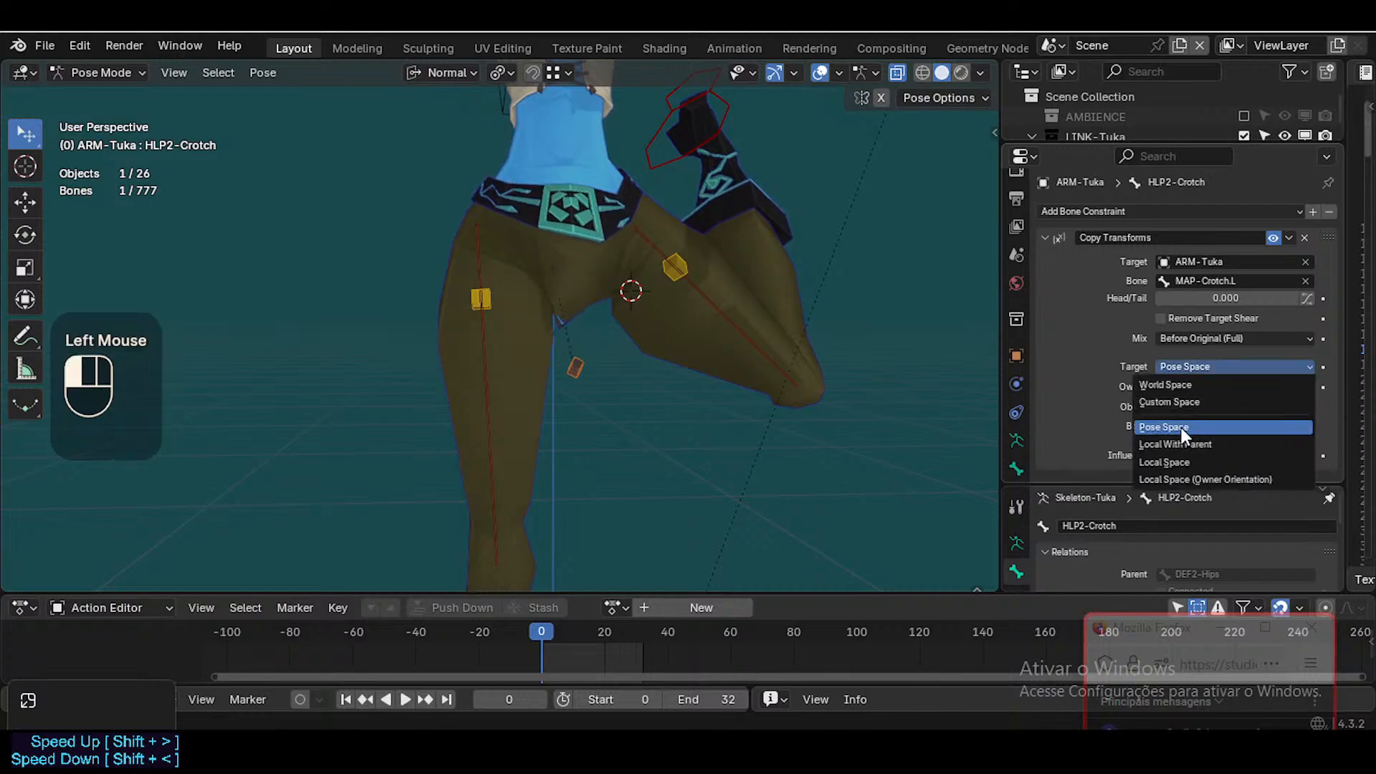
left_click(1180, 384)
left_click(1180, 339)
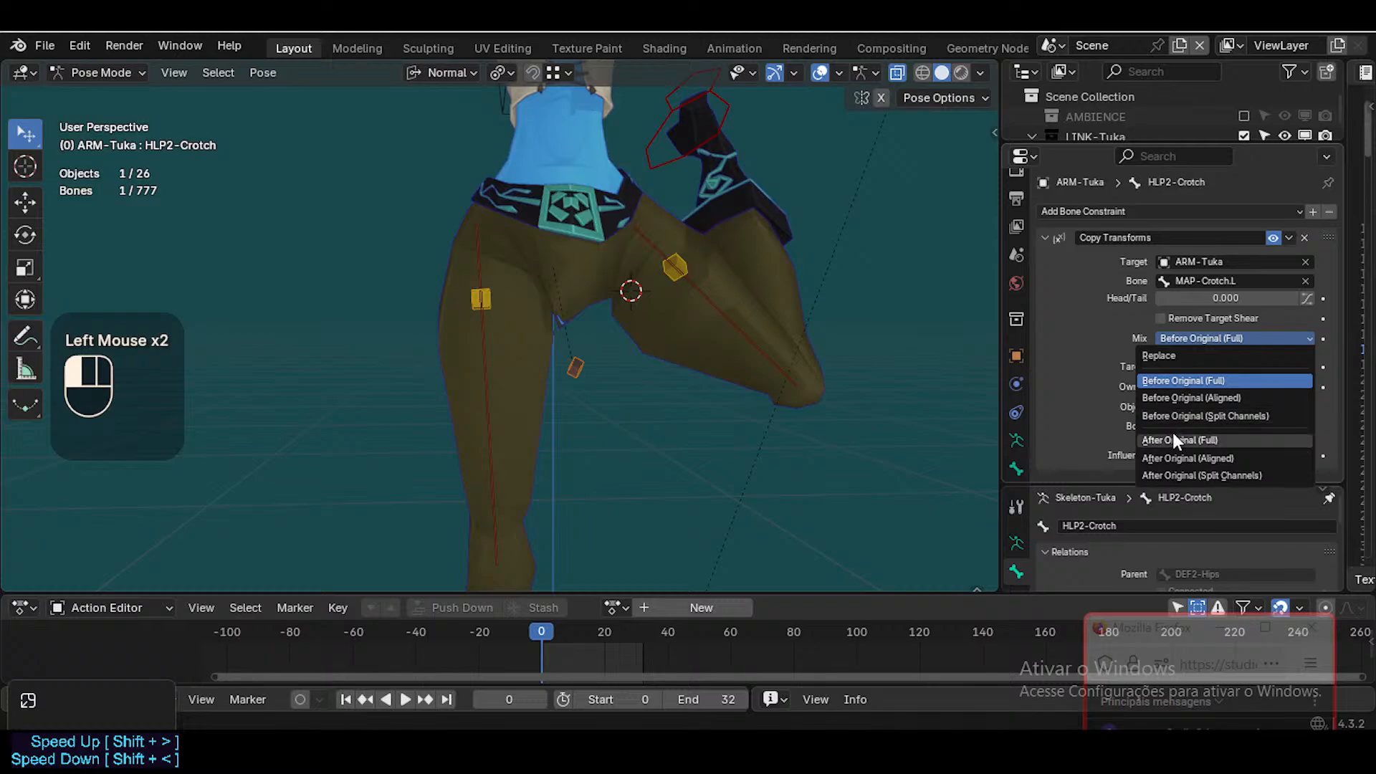
left_click(1173, 439)
left_click(1192, 364)
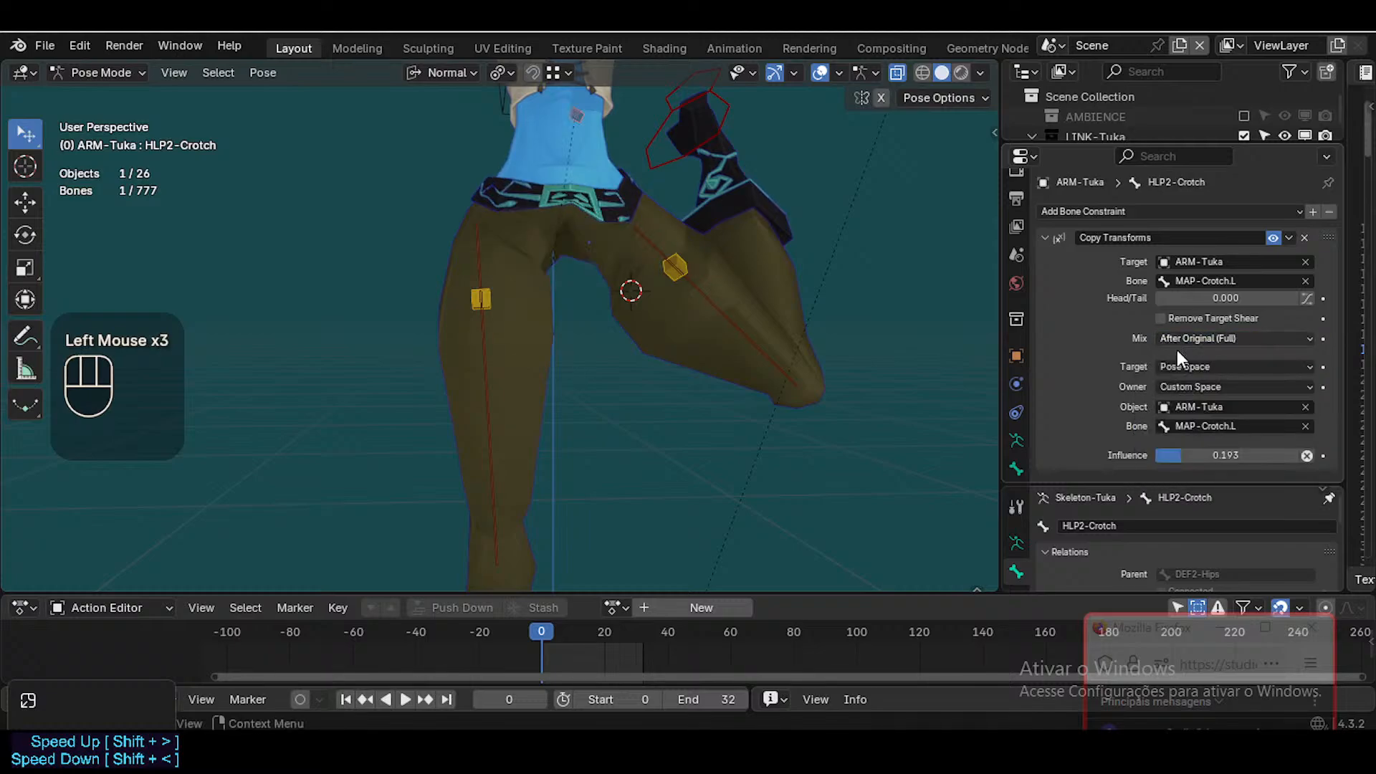
left_click_drag(1177, 348, 1180, 383)
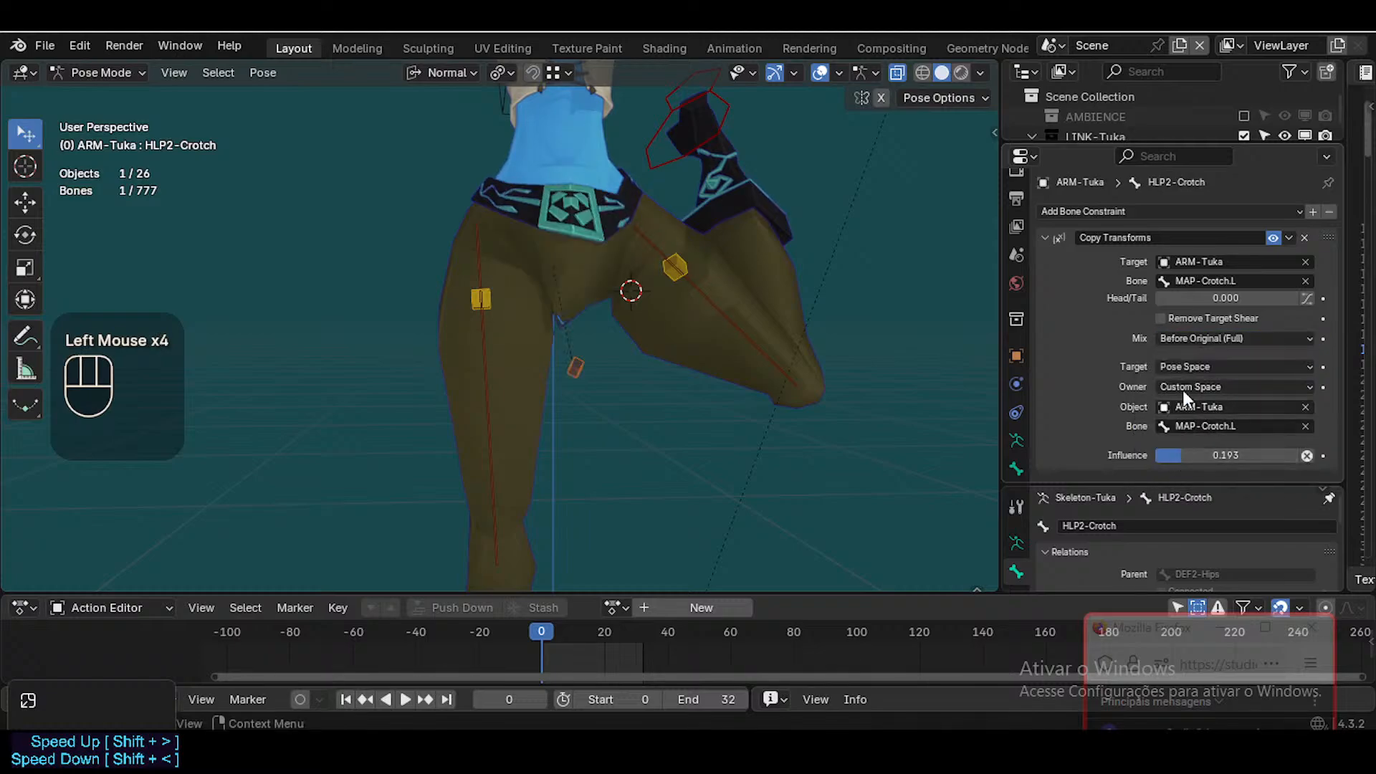
Try Local With Parent as the constraint's Target space, then set it to Local Space and check the crotch
left_click(1194, 337)
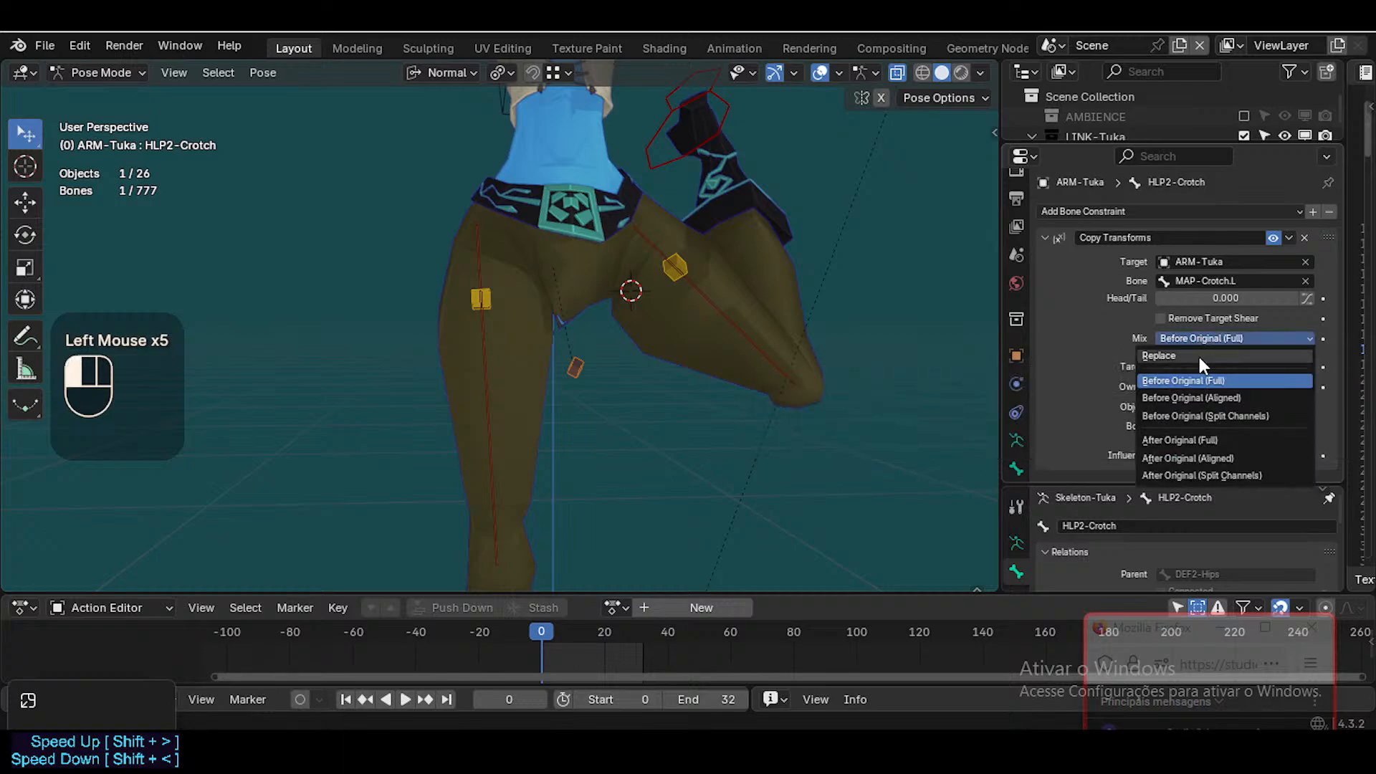
left_click_drag(1198, 357, 1184, 449)
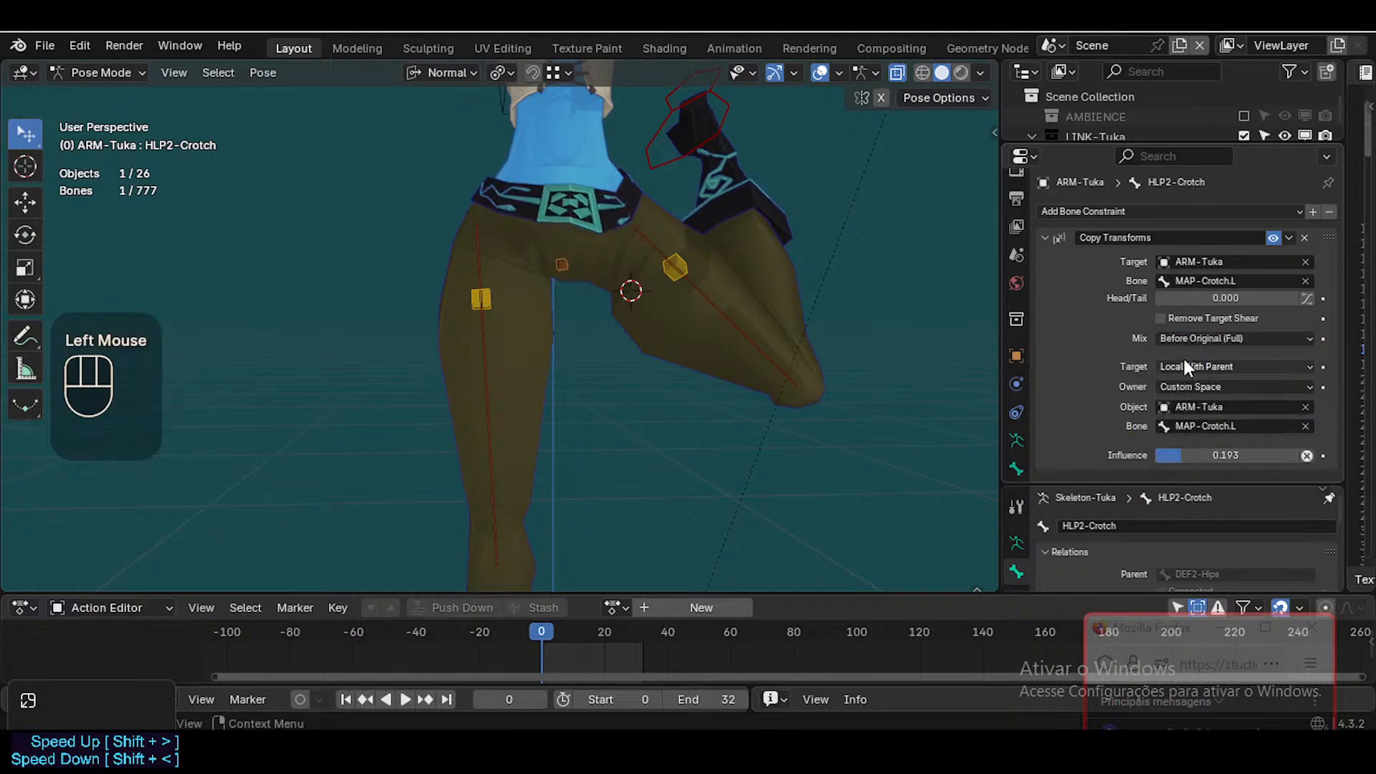
left_click_drag(1184, 366, 1180, 460)
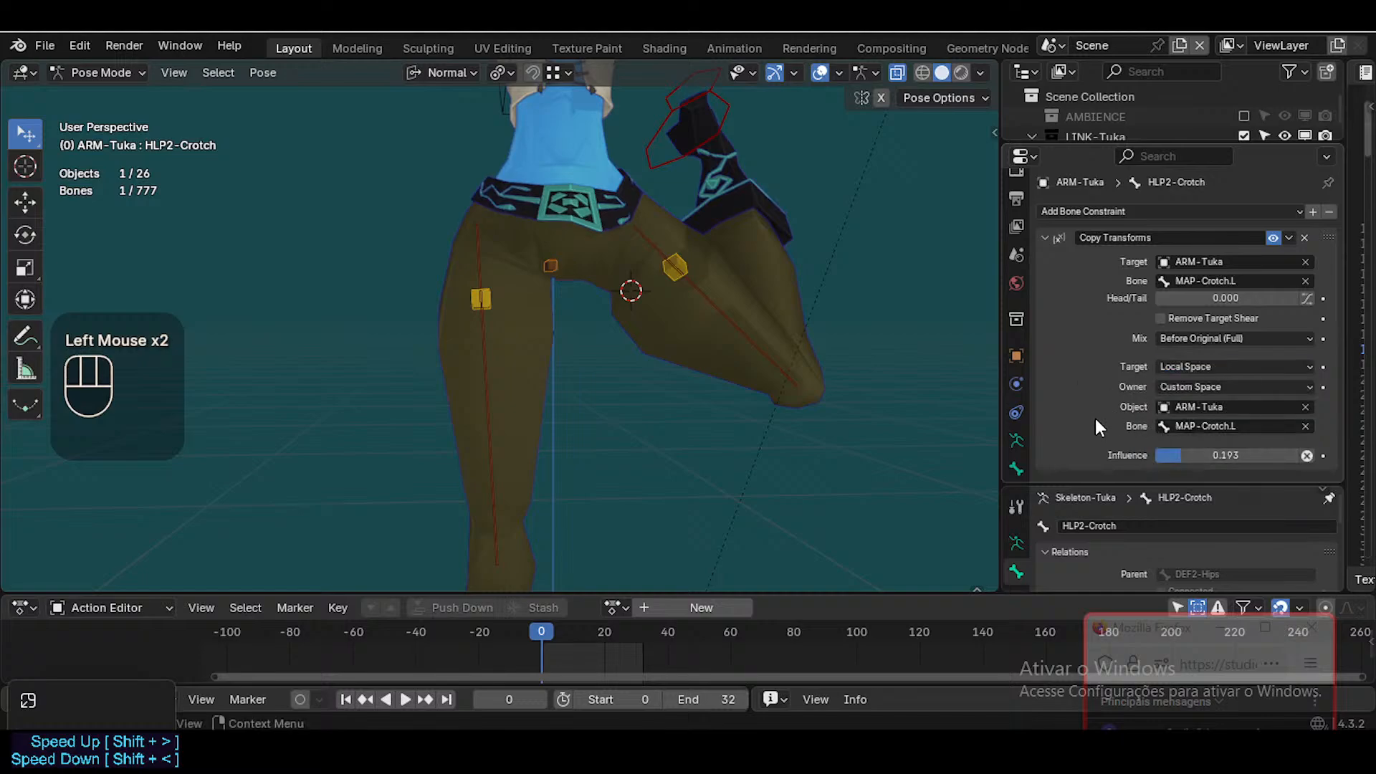
middle_click_drag(825, 296, 792, 309)
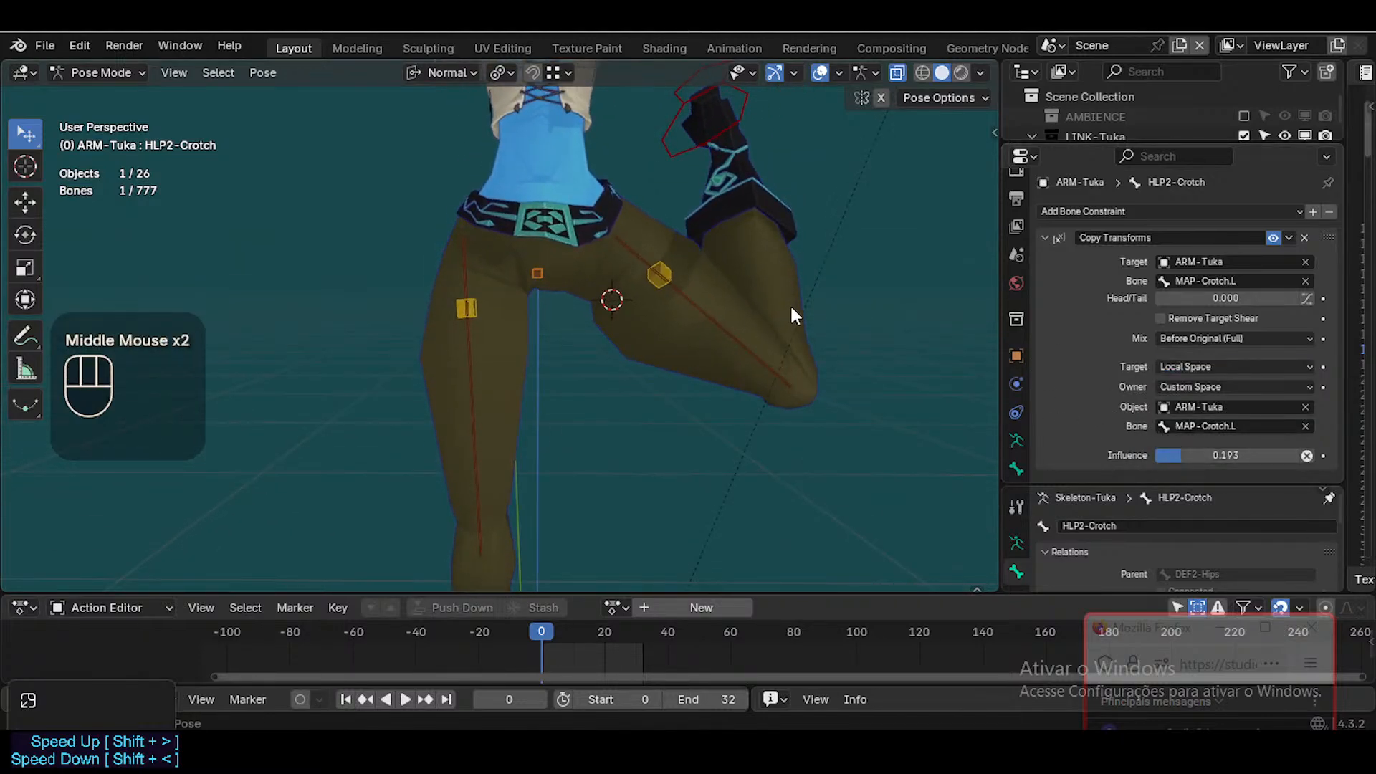
Reposition the left foot IK control MTR-IK-Foot.L so the left thigh swings outward with the knee bent
left_click(752, 136)
key("g")
left_click(739, 136)
key("g")
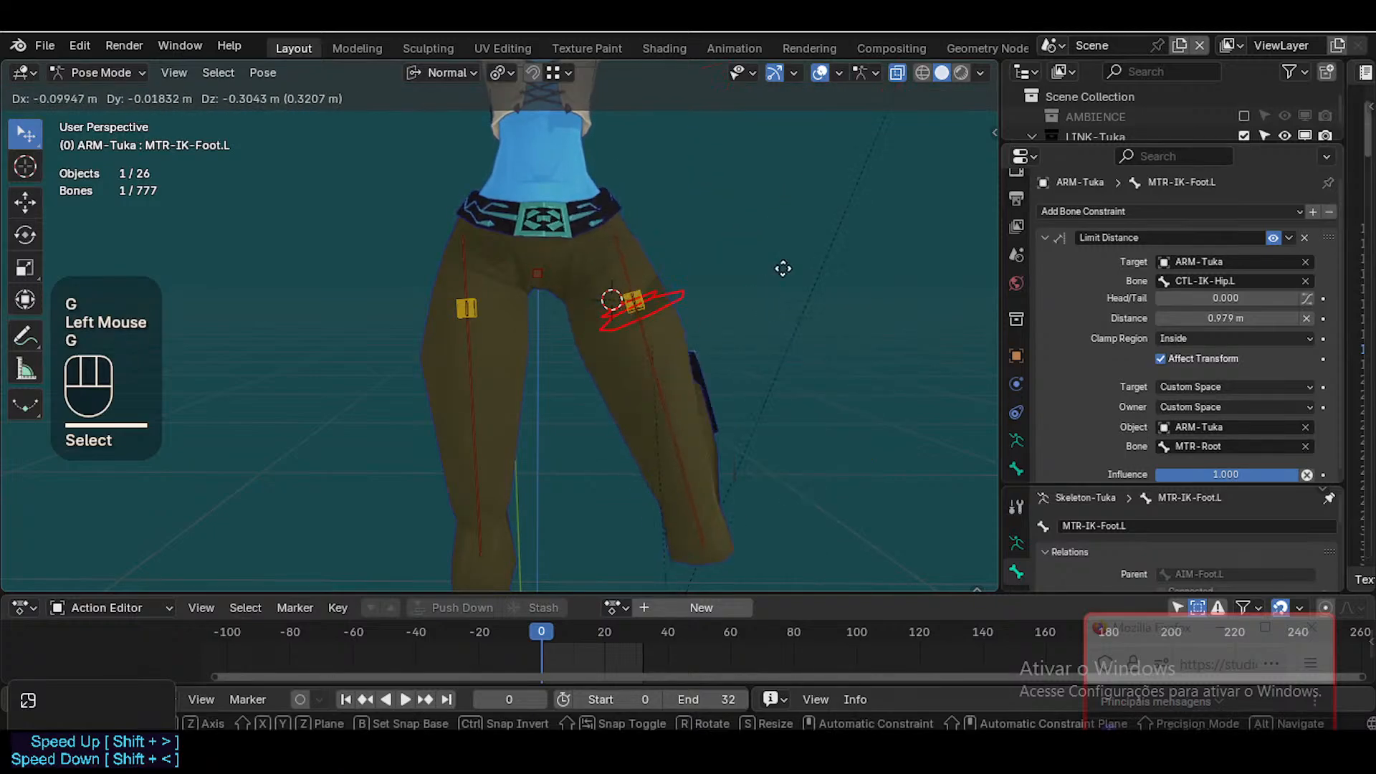
left_click(762, 270)
left_click_drag(1266, 470, 1150, 470)
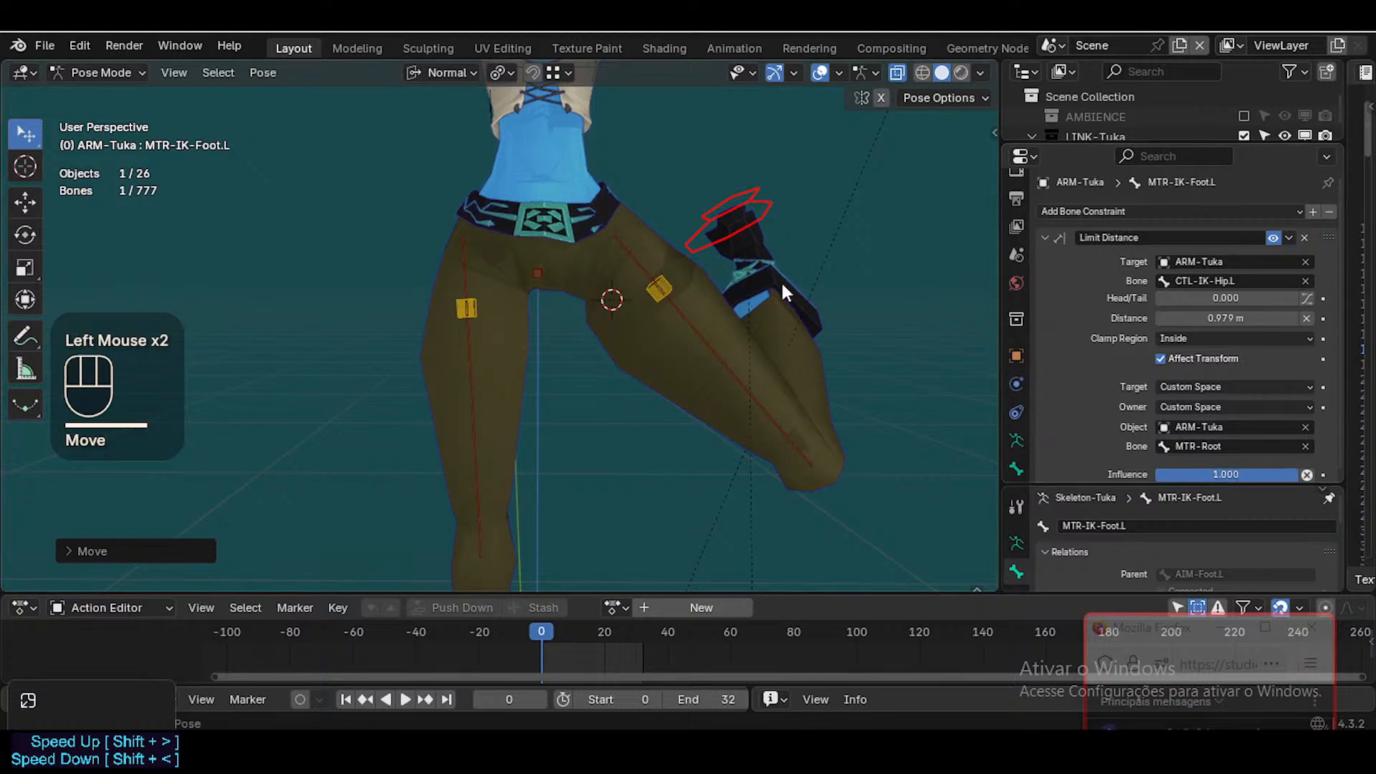
Set the target space of HLP2-Crotch's Copy Transforms constraint to Local Space (Owner Orientation)
left_click(539, 273)
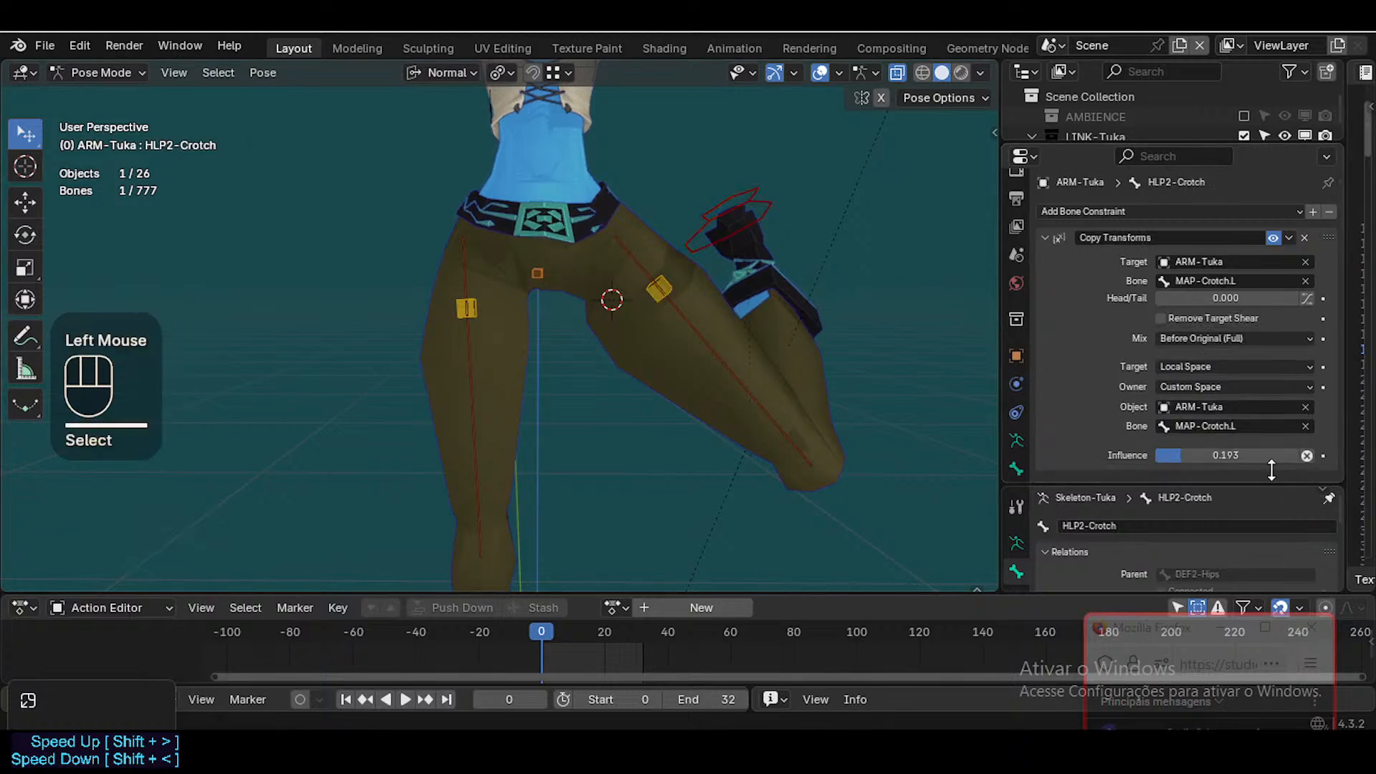
left_click(777, 221)
left_click(777, 220)
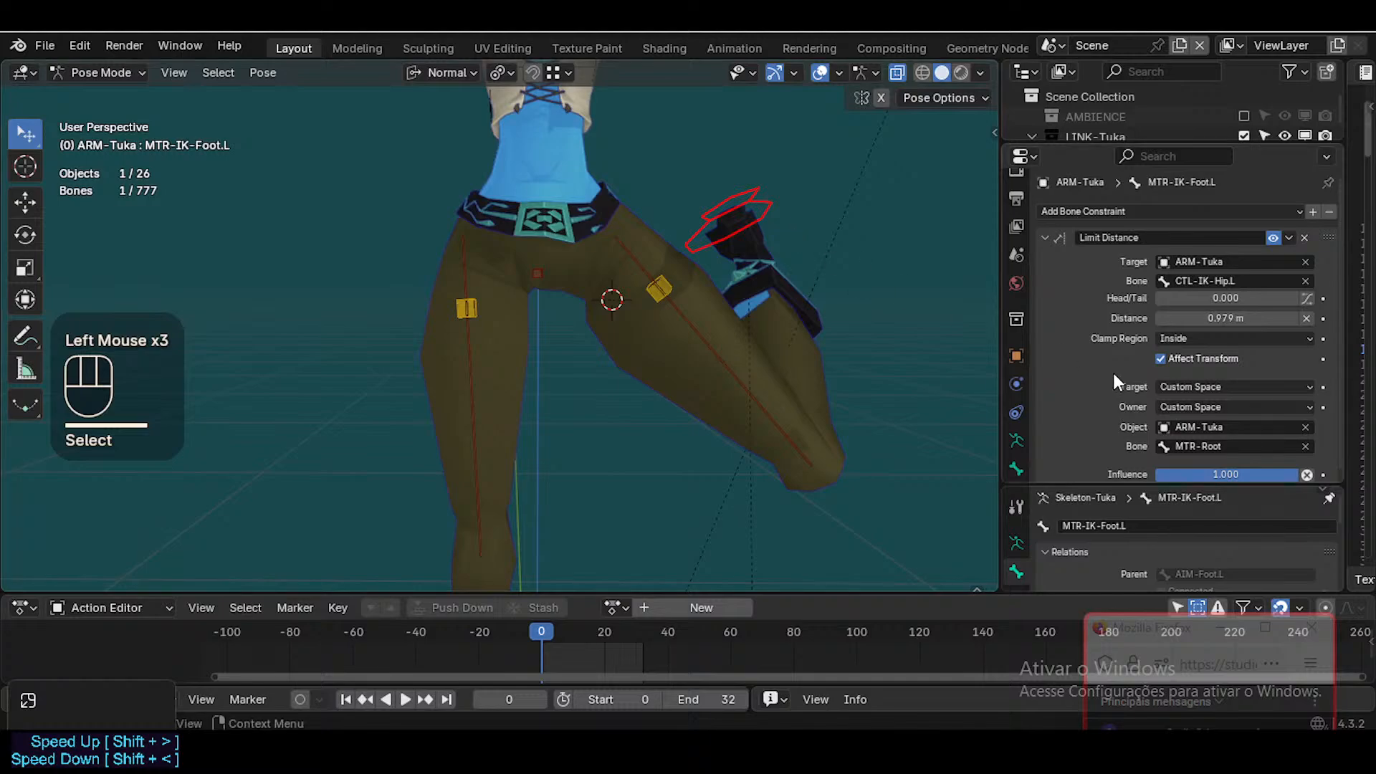
left_click(538, 273)
left_click_drag(1217, 453, 1193, 406)
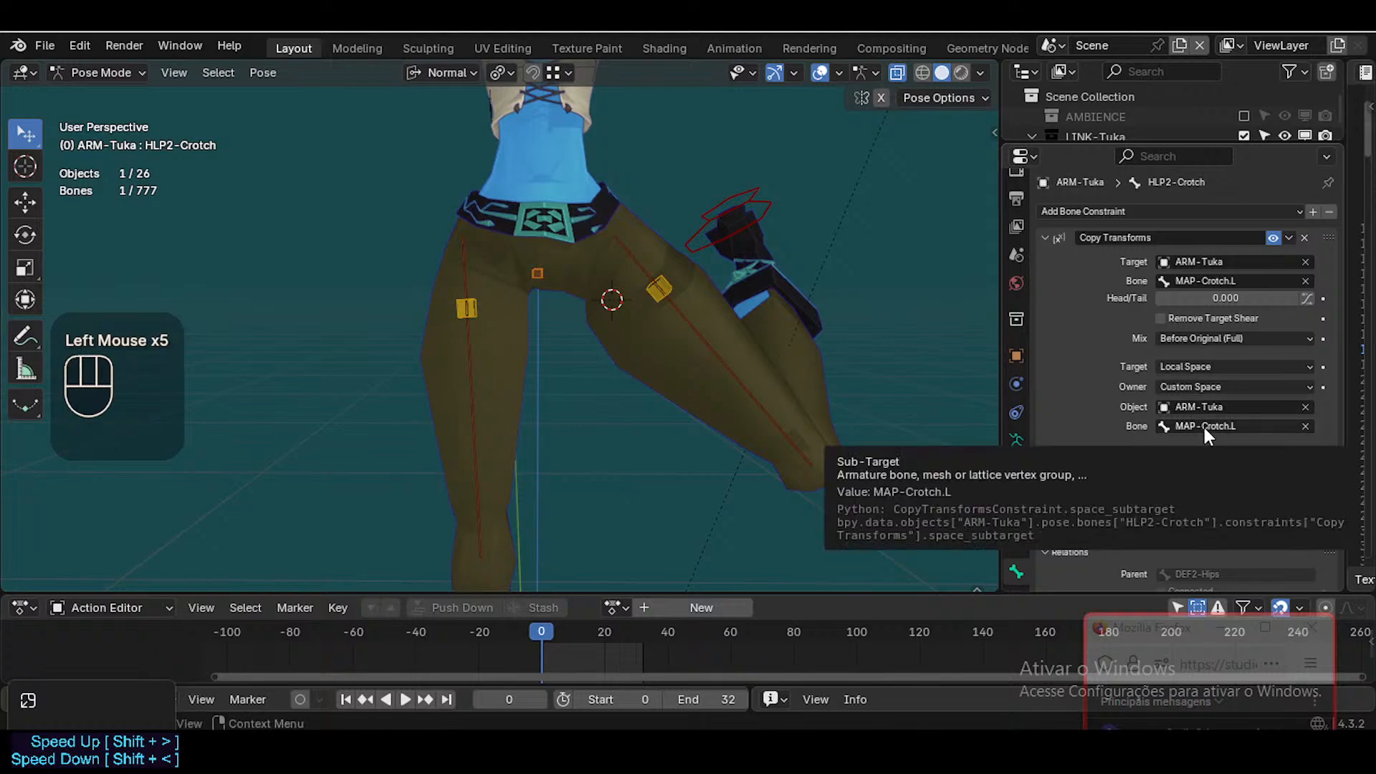
left_click(1189, 368)
left_click(1172, 464)
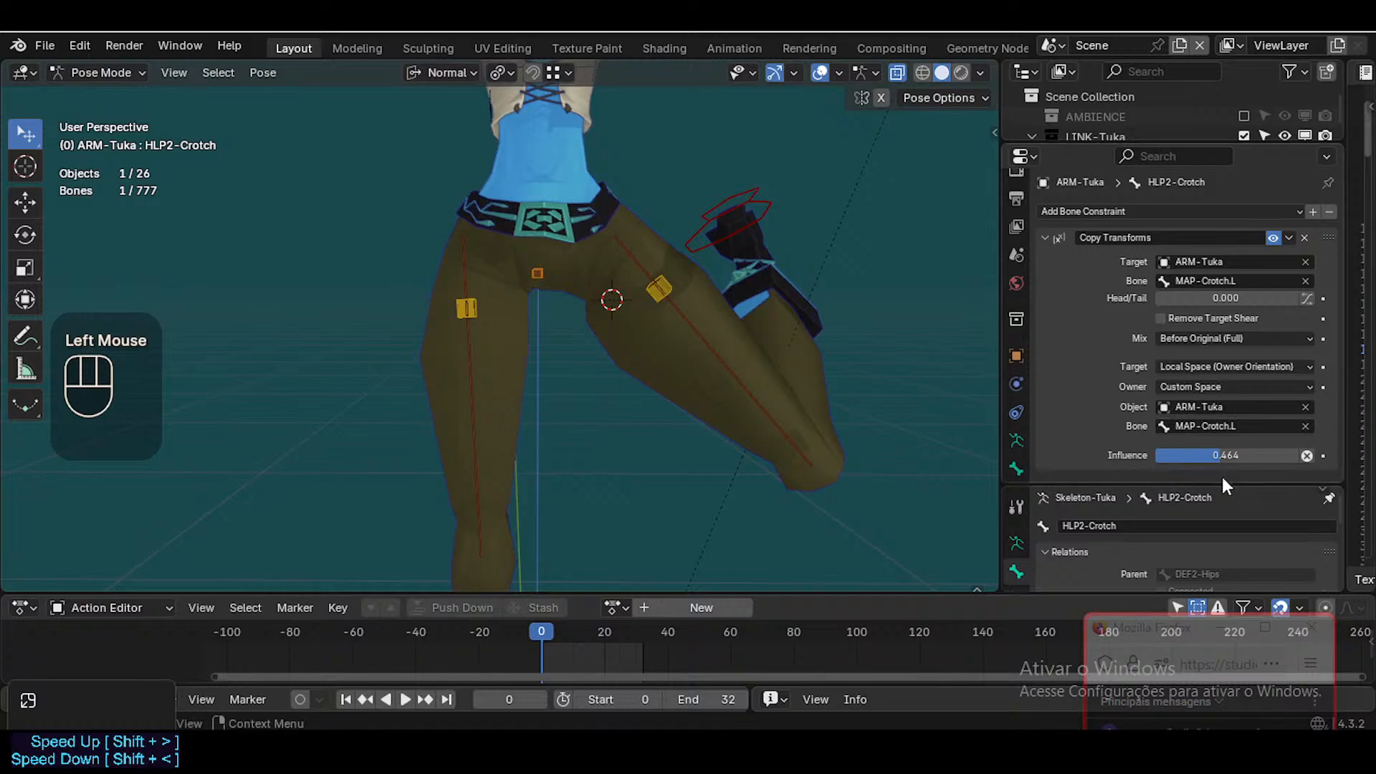
Adjust the influence of HLP2-Crotch's Copy Transforms constraint to about 0.409
left_click(1267, 443)
left_click(1277, 444)
left_click(1248, 456)
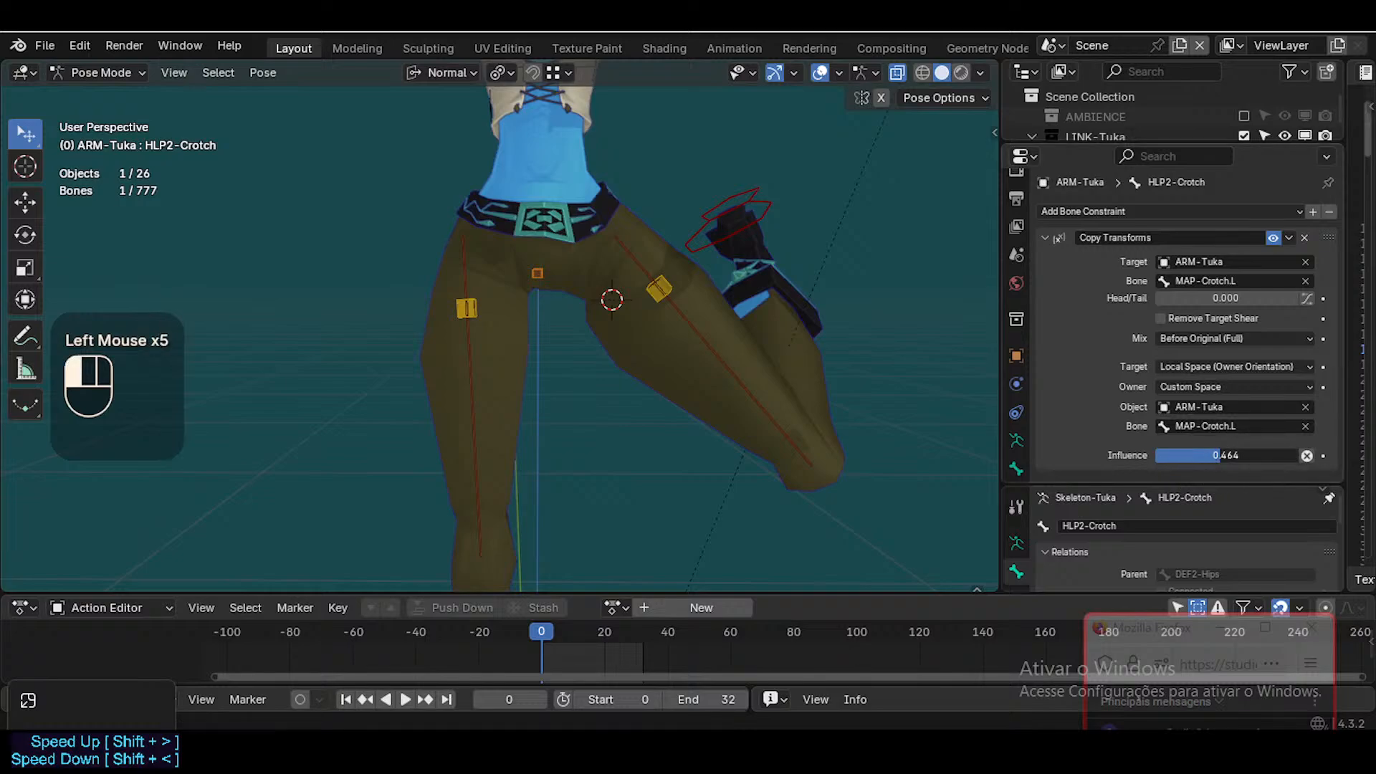
left_click_drag(1258, 456, 1211, 456)
Examine the constraint setup of HLP2-Crotch and the mapping bones on both thighs, including MAP-Crotch.L
left_click(658, 284)
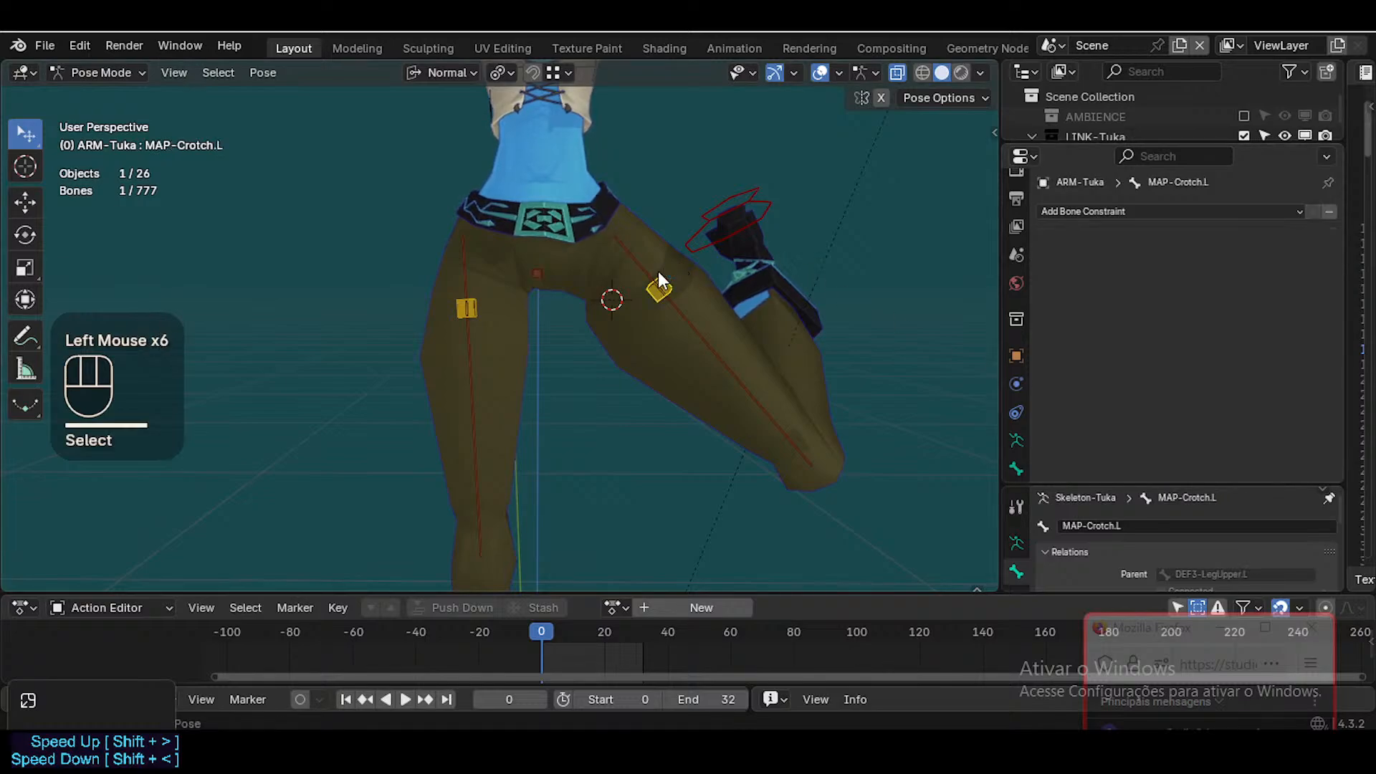
left_click(471, 305)
left_click(559, 266)
left_click(539, 273)
scroll(1158, 335, "down", 1)
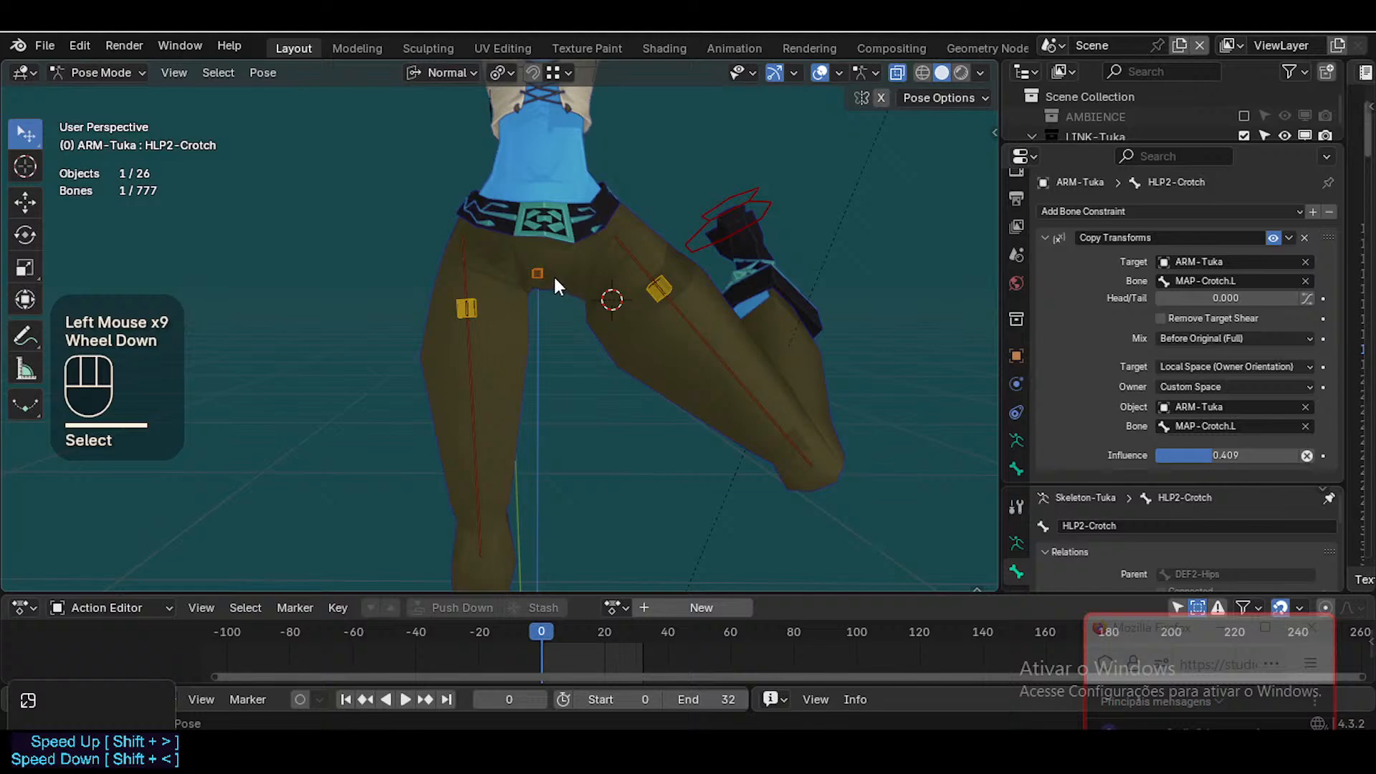
left_click(620, 279)
left_click(669, 281)
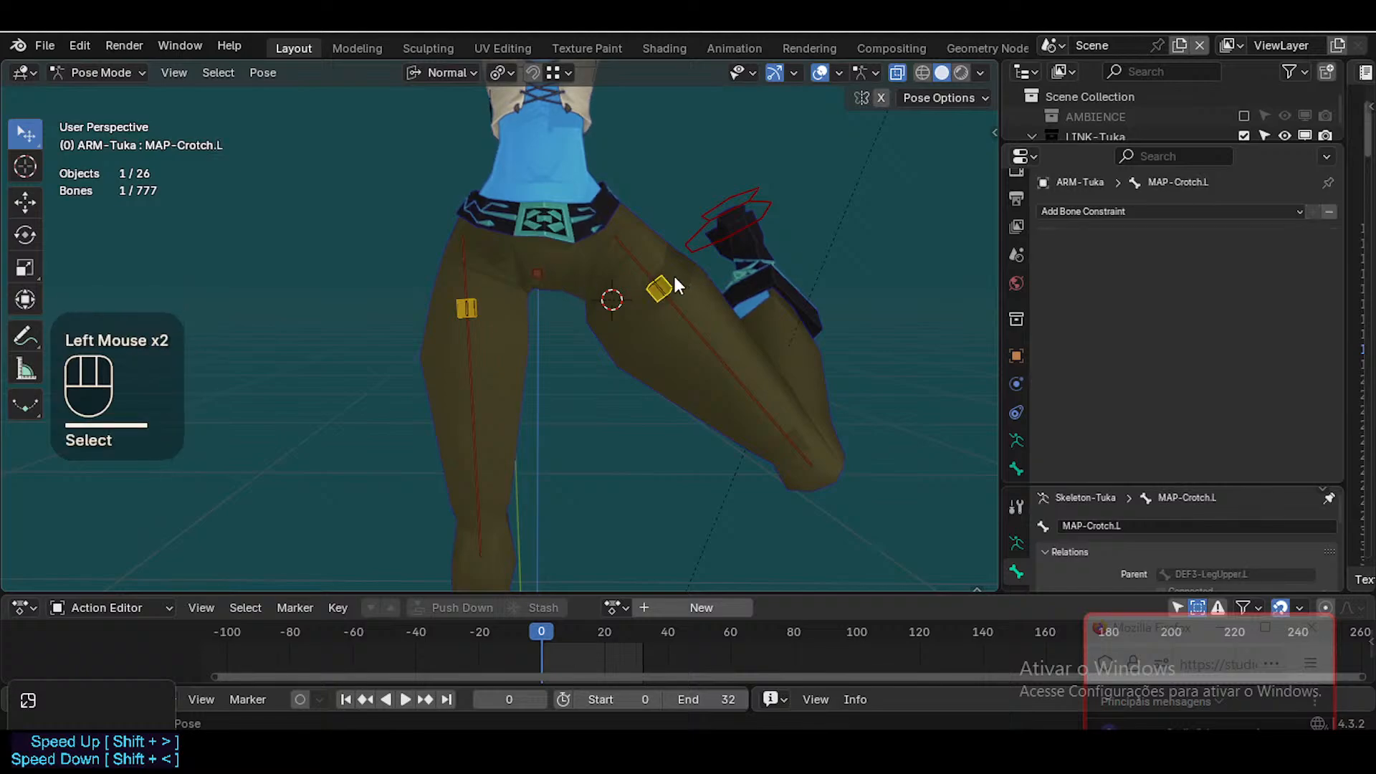
left_click(550, 272)
left_click(672, 282)
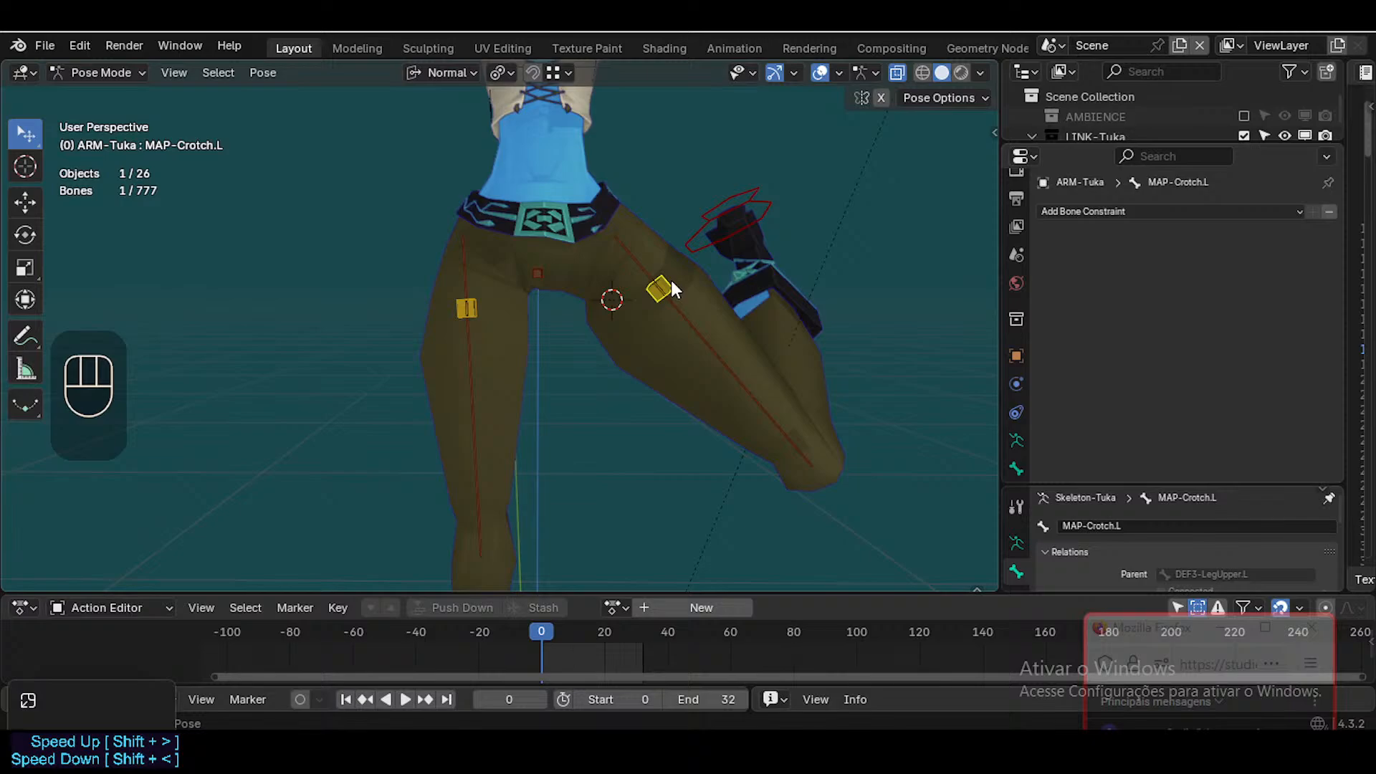
left_click(574, 277)
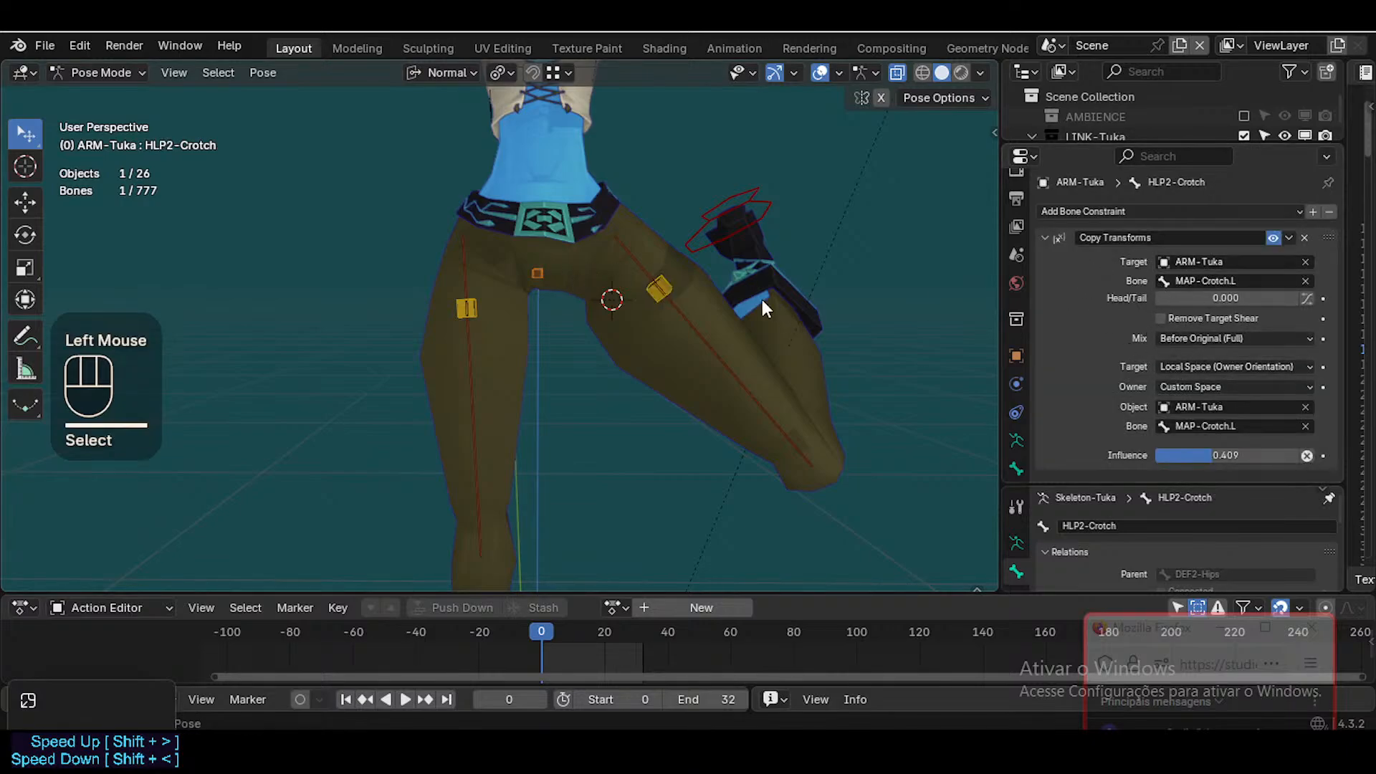
left_click(659, 287)
left_click(660, 286)
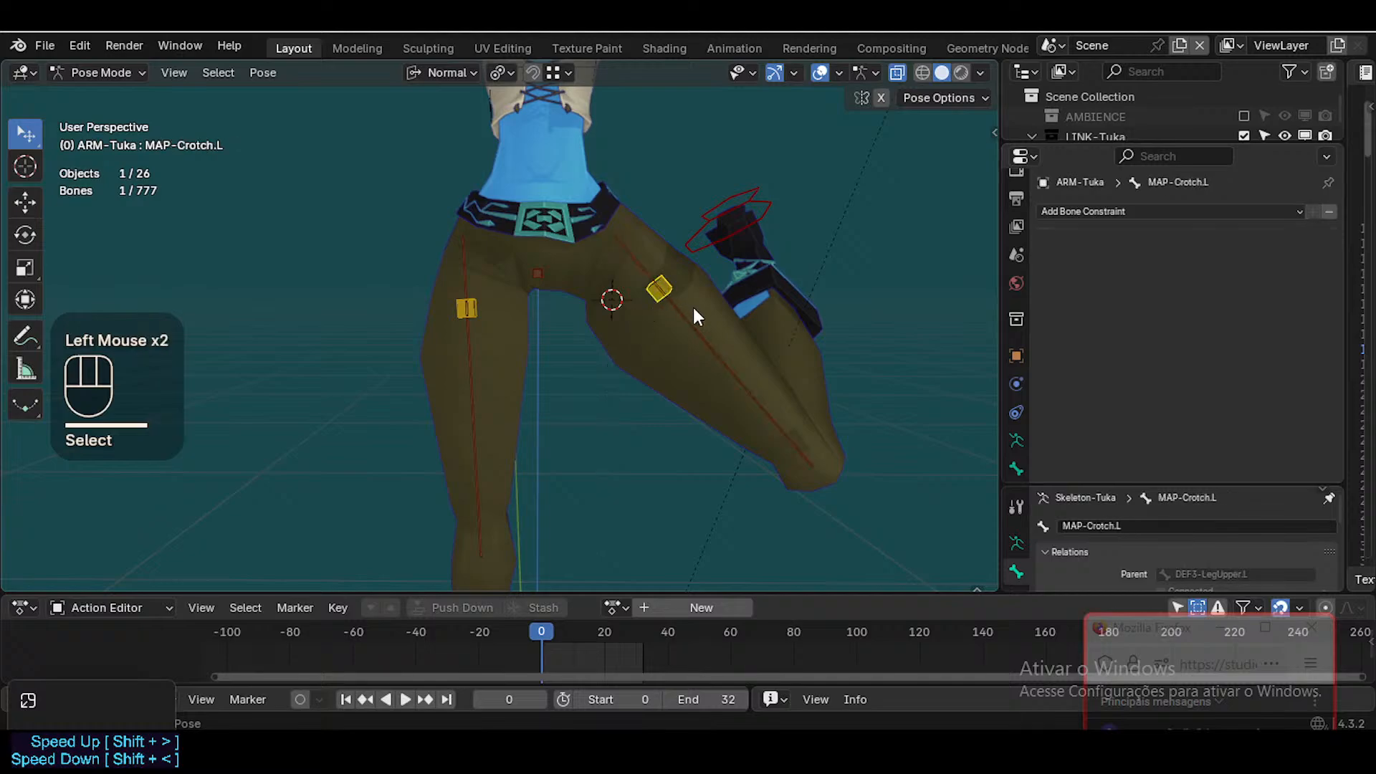
left_click(665, 284)
left_click(664, 281)
left_click(665, 281)
Switch the armature to Edit Mode and select MAP-Crotch.L
left_click(467, 307, "shift")
key("Tab")
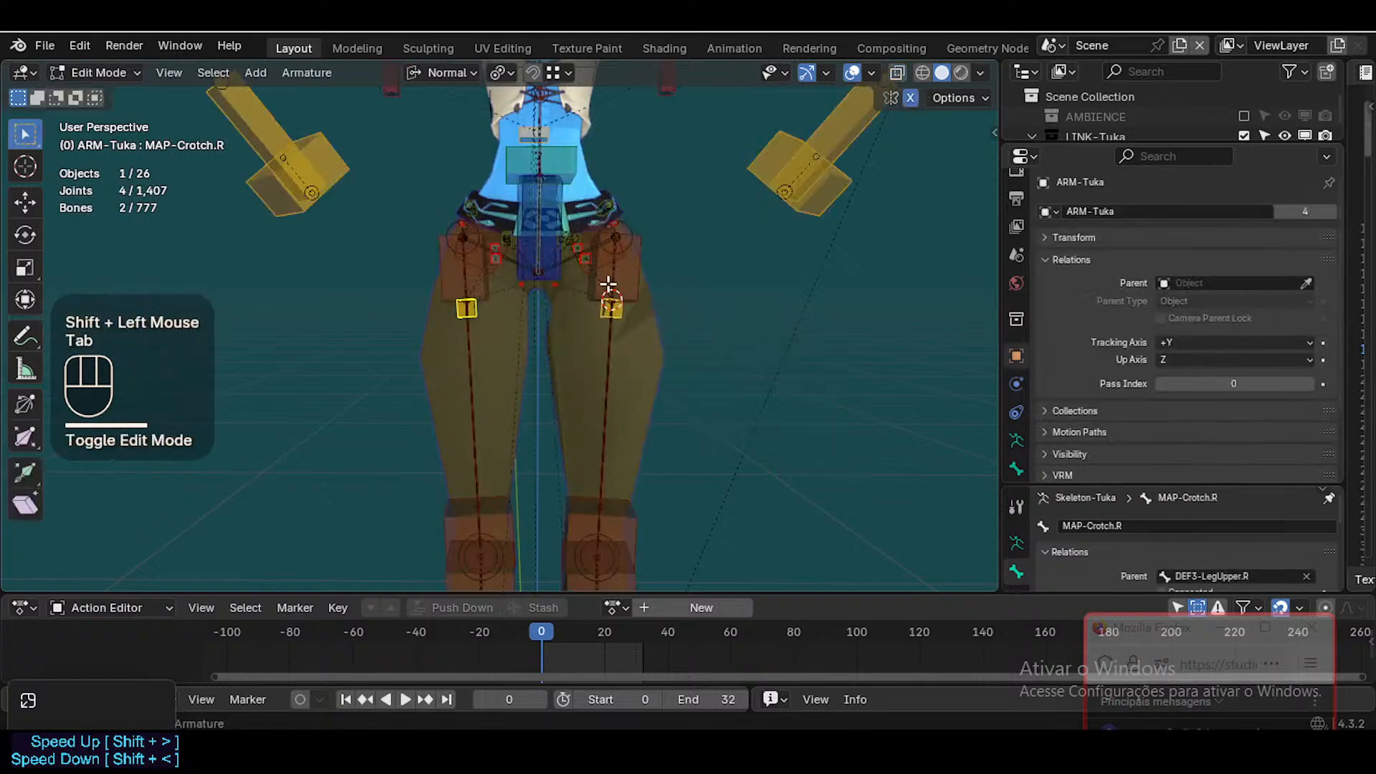
scroll(630, 307, "up", 1)
left_click(633, 306)
left_click(461, 308, "shift")
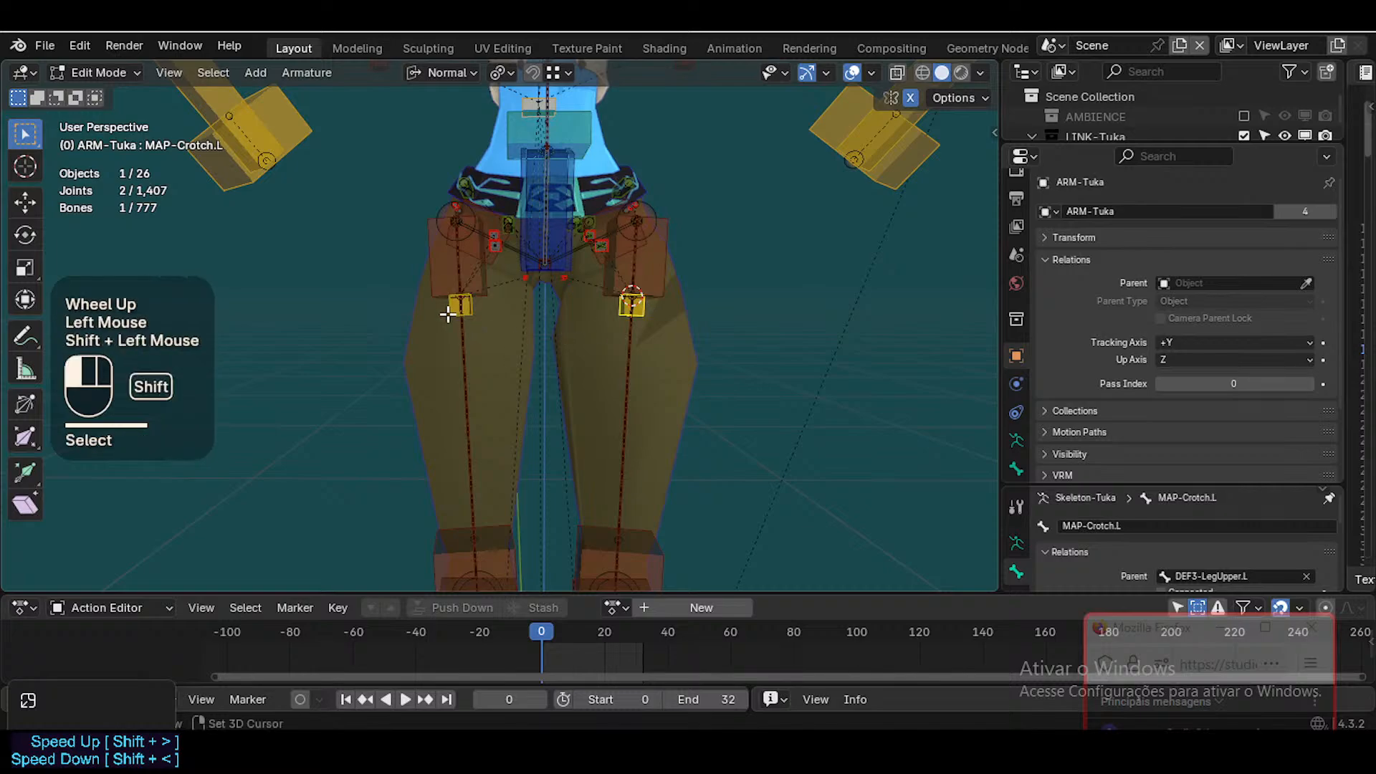
scroll(654, 328, "up", 1)
left_click(678, 310)
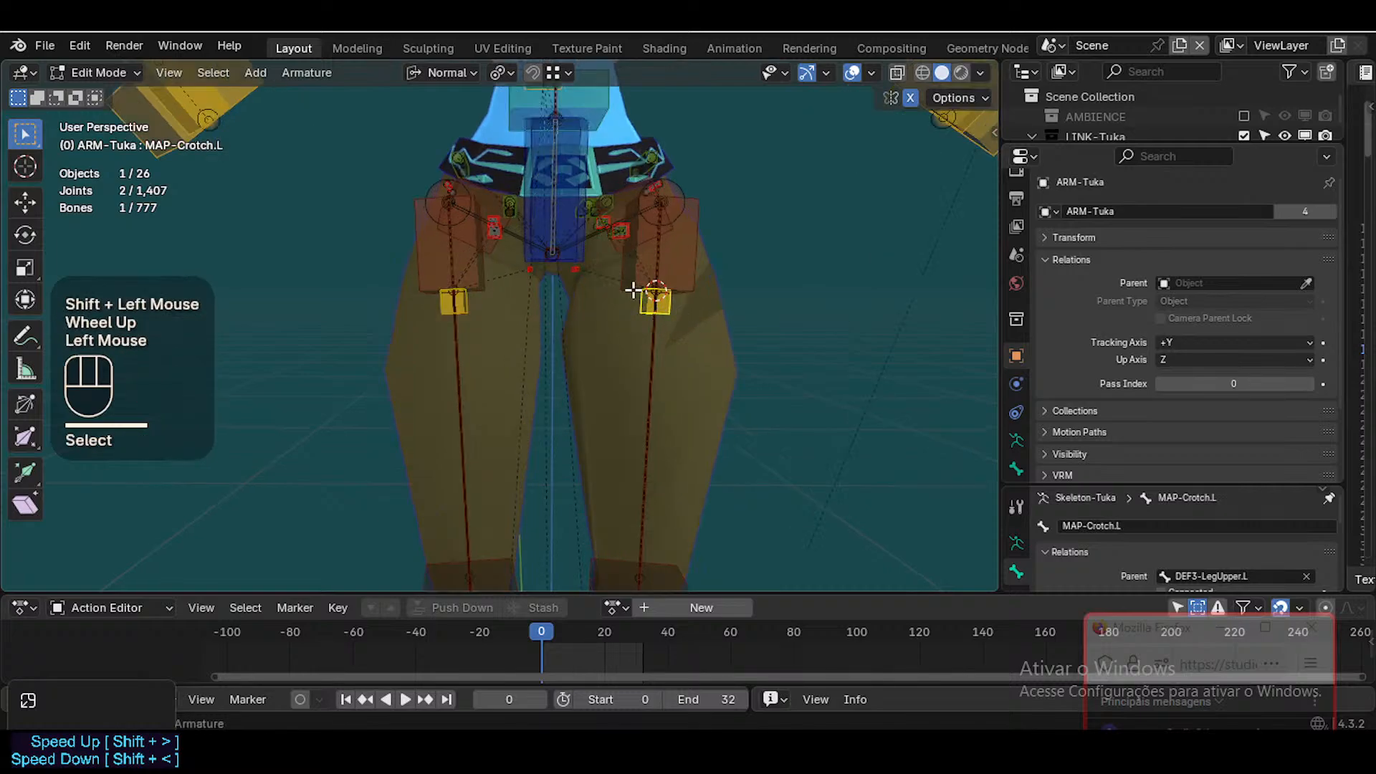
left_click(546, 200, "alt+shift")
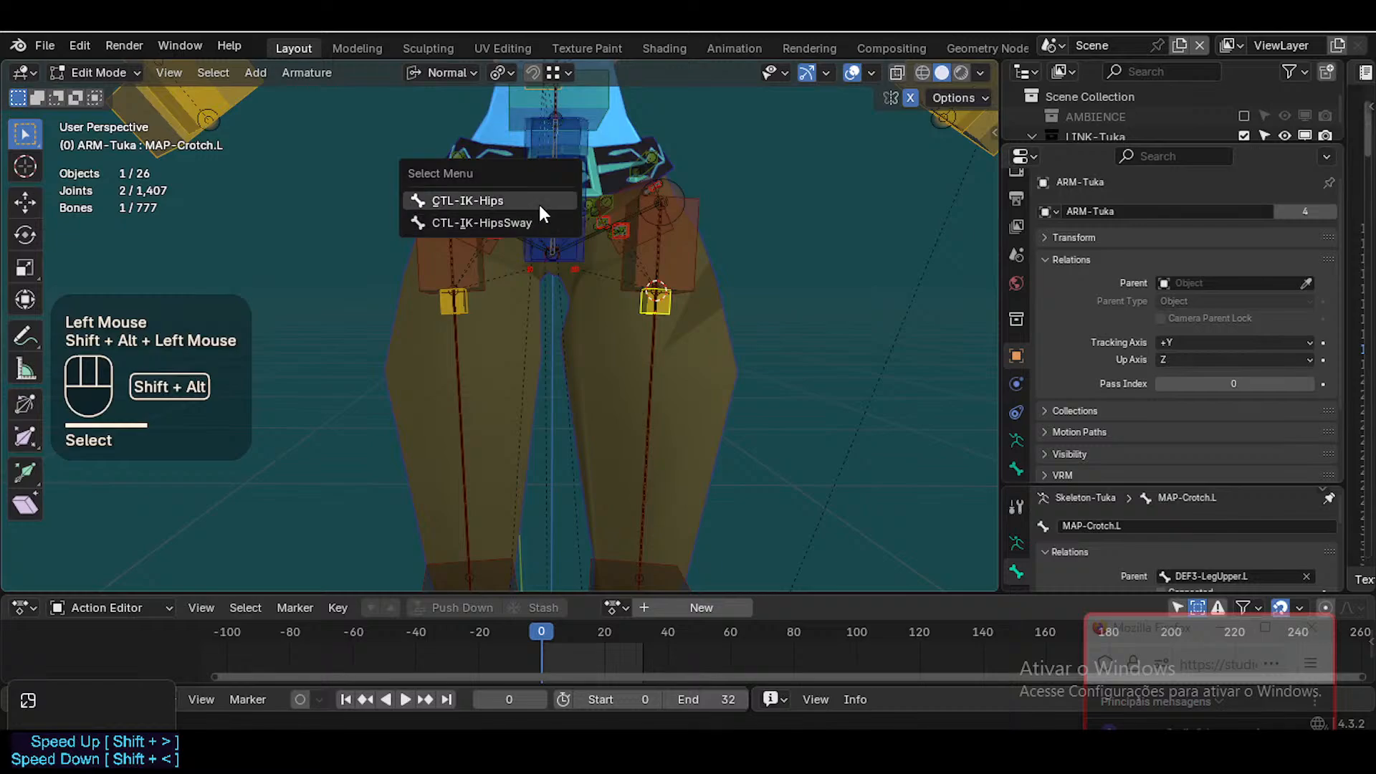
key("Escape")
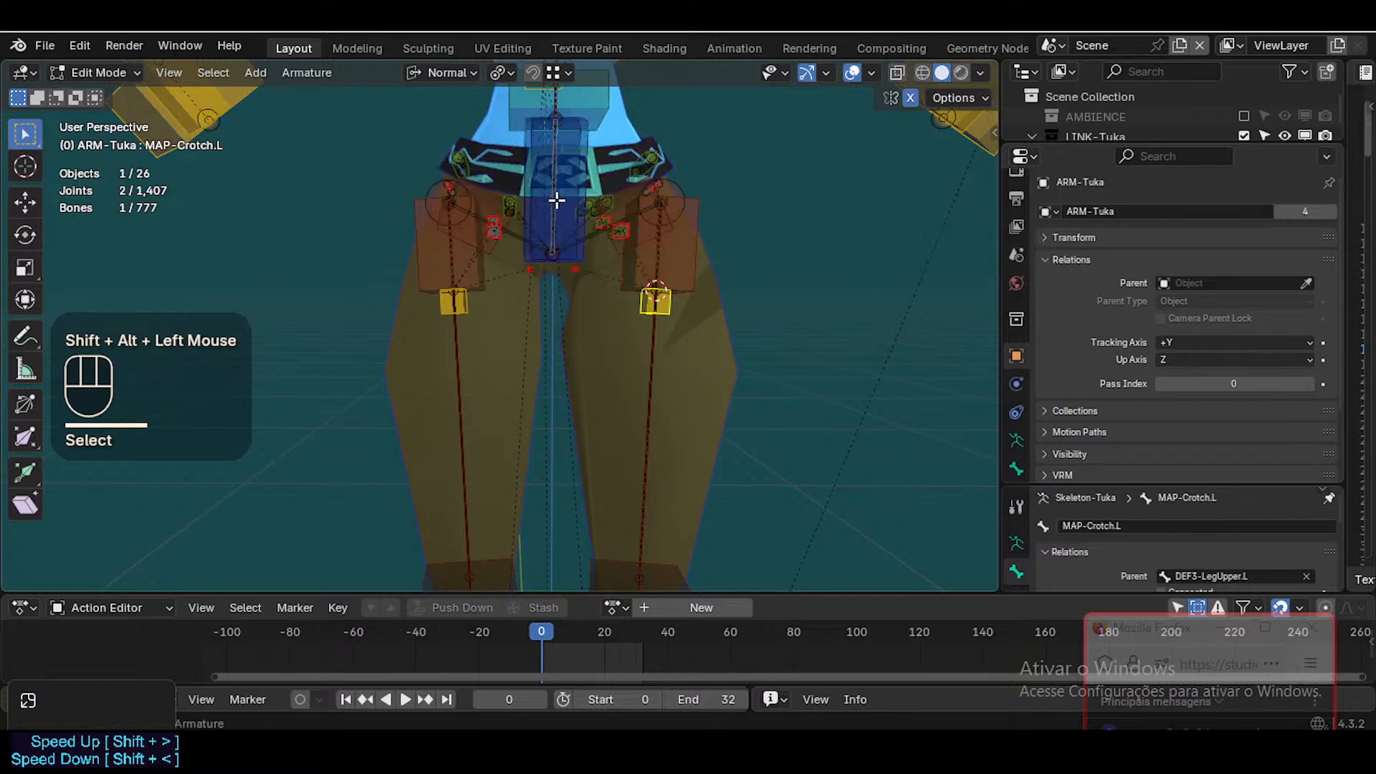
left_click(556, 201)
left_click(556, 200)
left_click(556, 201)
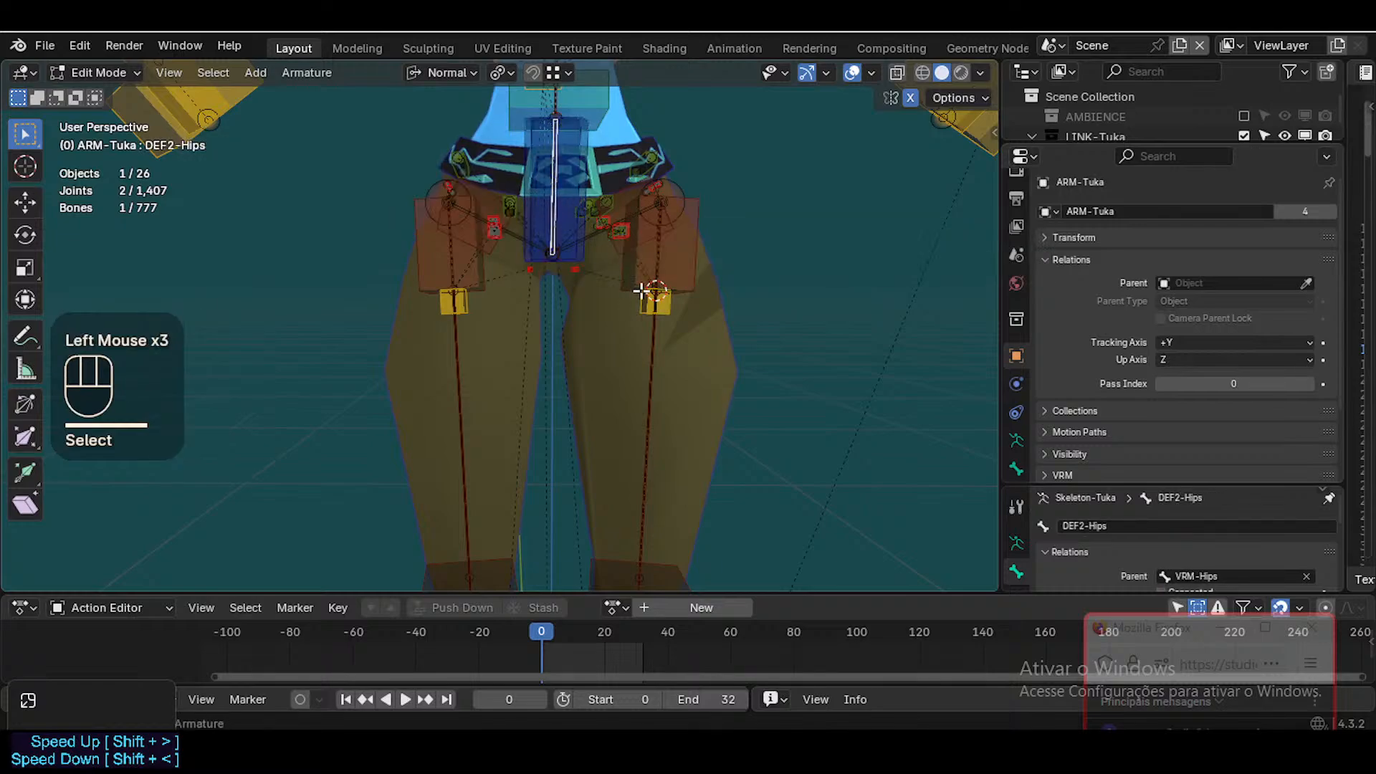
Parent MAP-Crotch.L to DEF2-Hips, keeping its offset, and return to Pose Mode
left_click(663, 316)
left_click(668, 311)
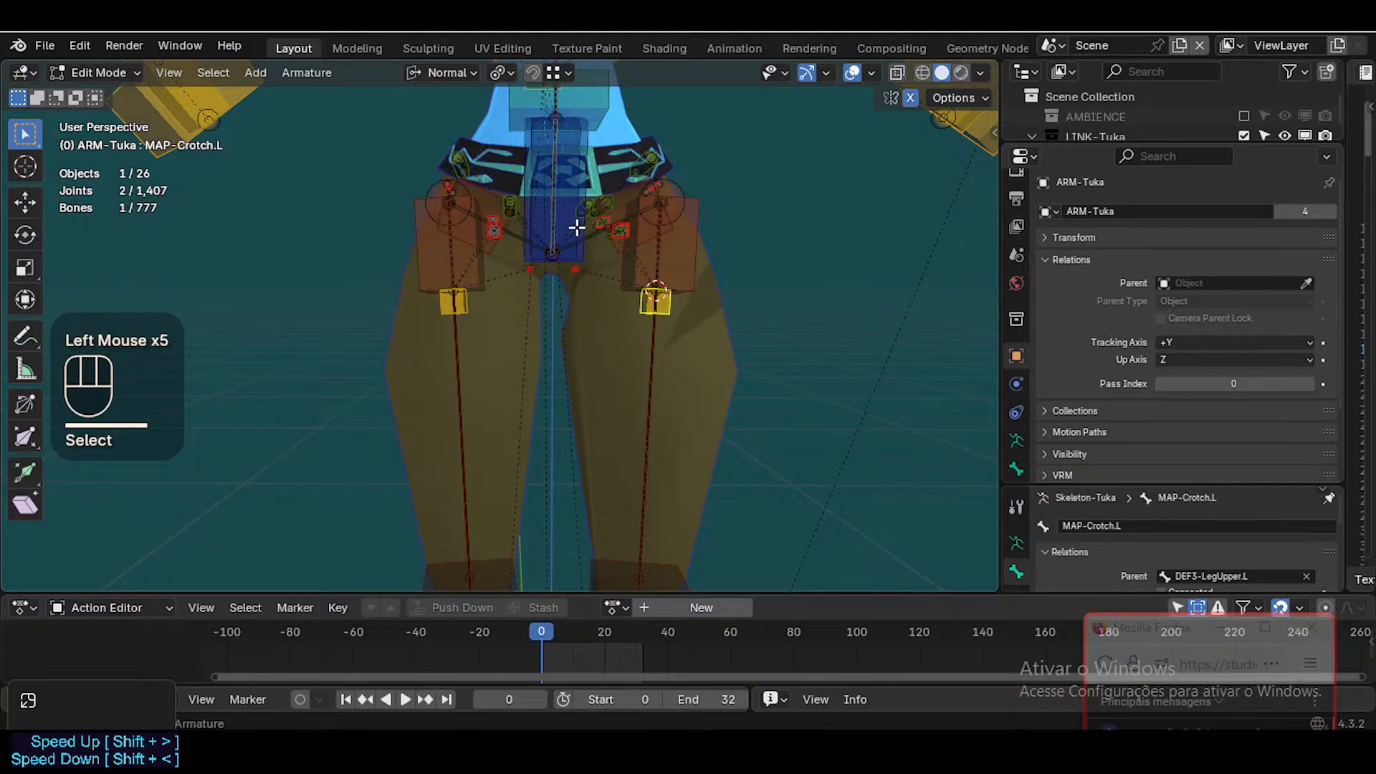
left_click(556, 216, "alt+shift")
left_click(539, 216)
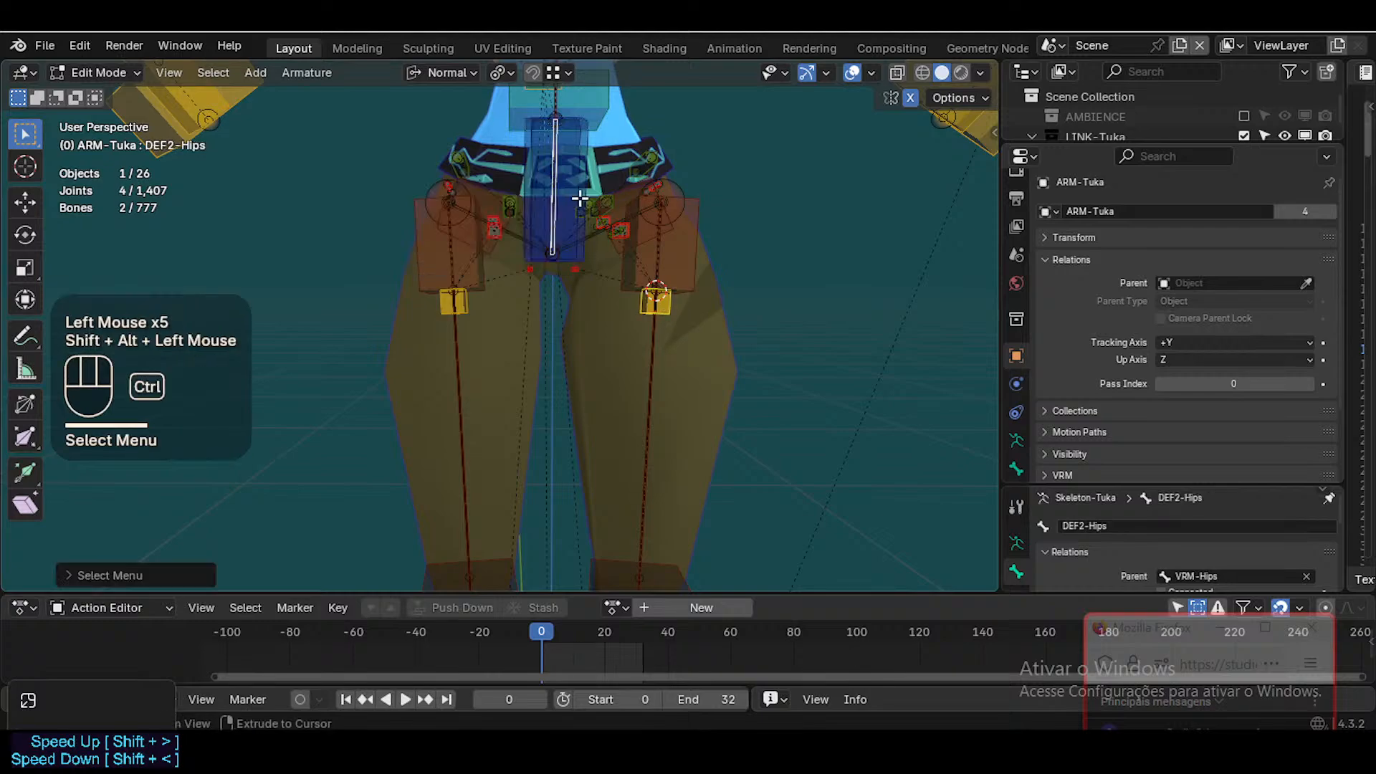
key("ctrl+p")
left_click(578, 195)
key("ctrl+Tab")
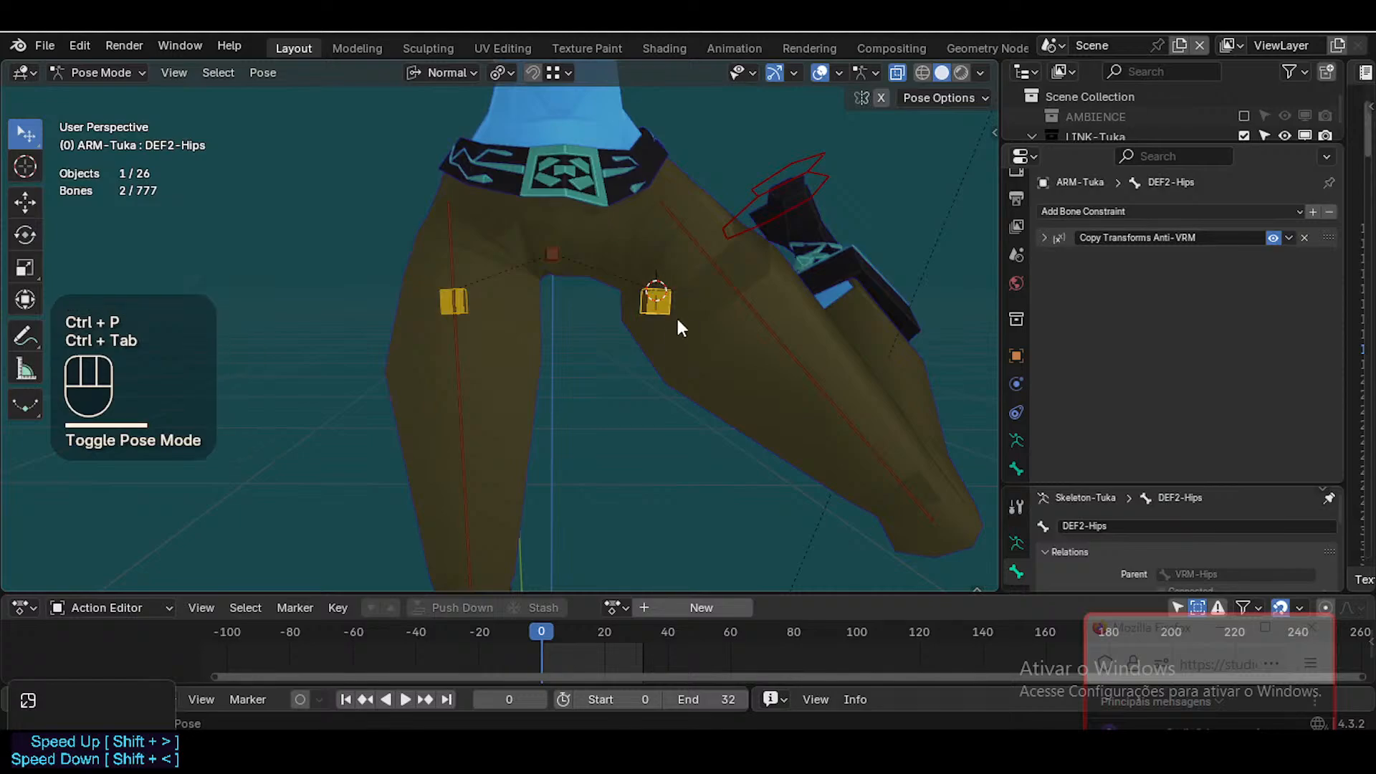
Add a Copy Transforms constraint to MAP-Crotch.L with DEF3-LegUpper.L as its target bone
left_click(724, 284)
left_click(653, 298, "shift")
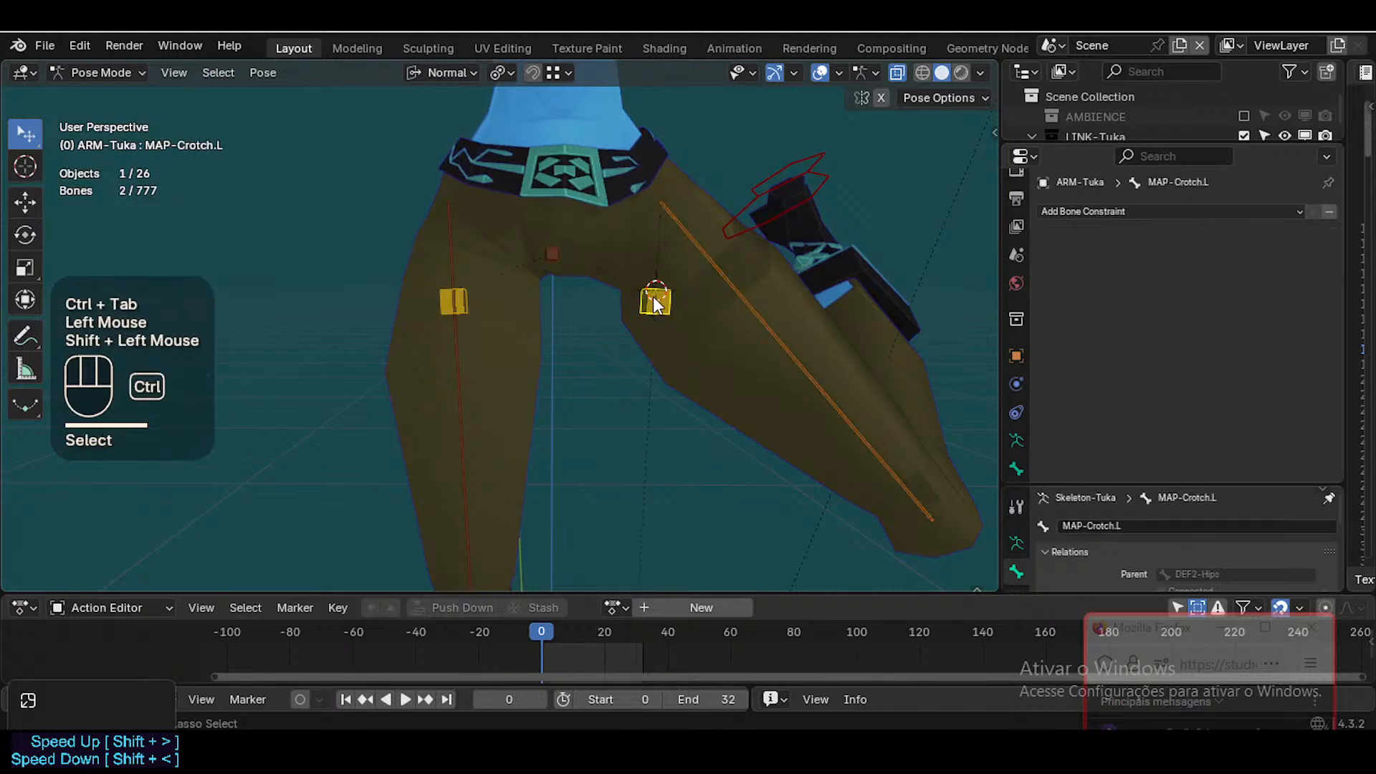
key("ctrl+shift+c")
left_click(261, 364)
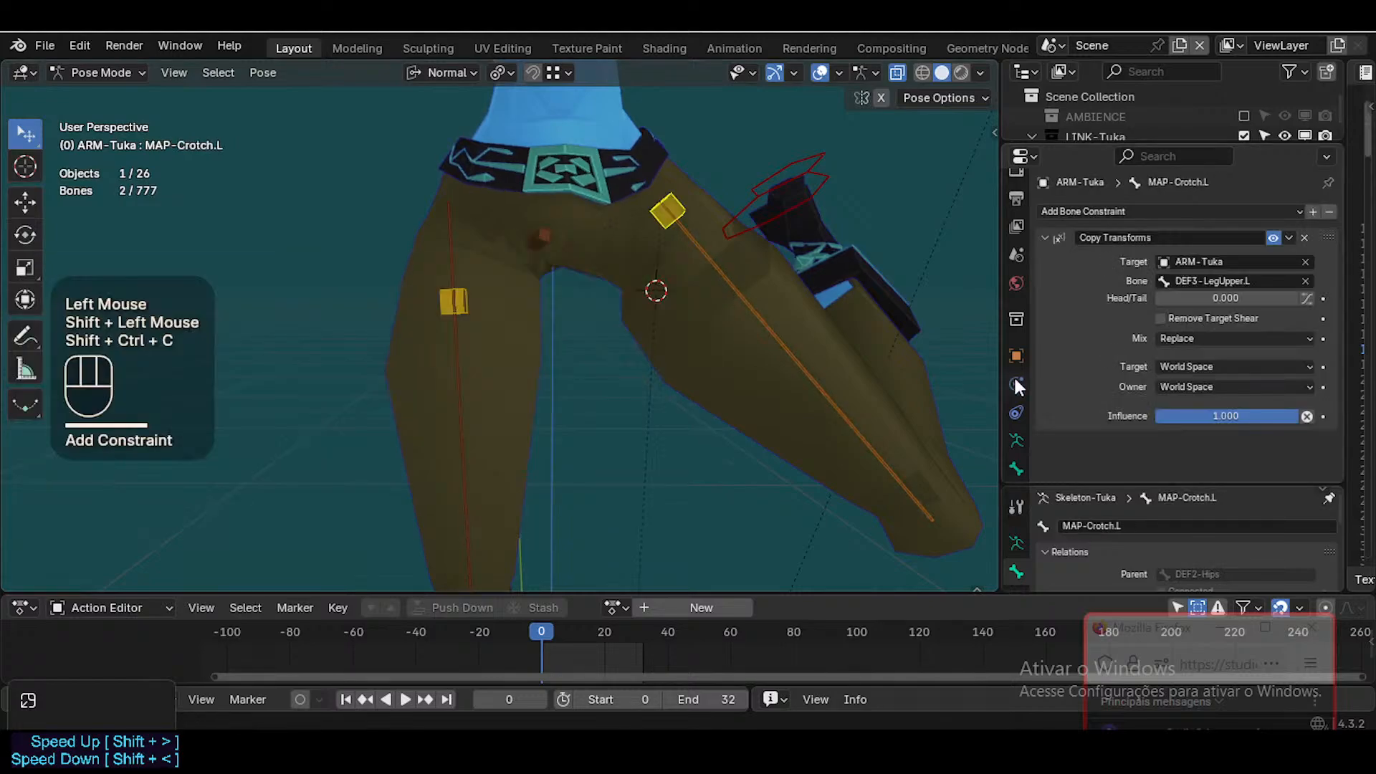
Set both the target and owner spaces of MAP-Crotch.L's Copy Transforms constraint to Pose Space
left_click(1210, 365)
left_click(1177, 426)
left_click(1177, 437)
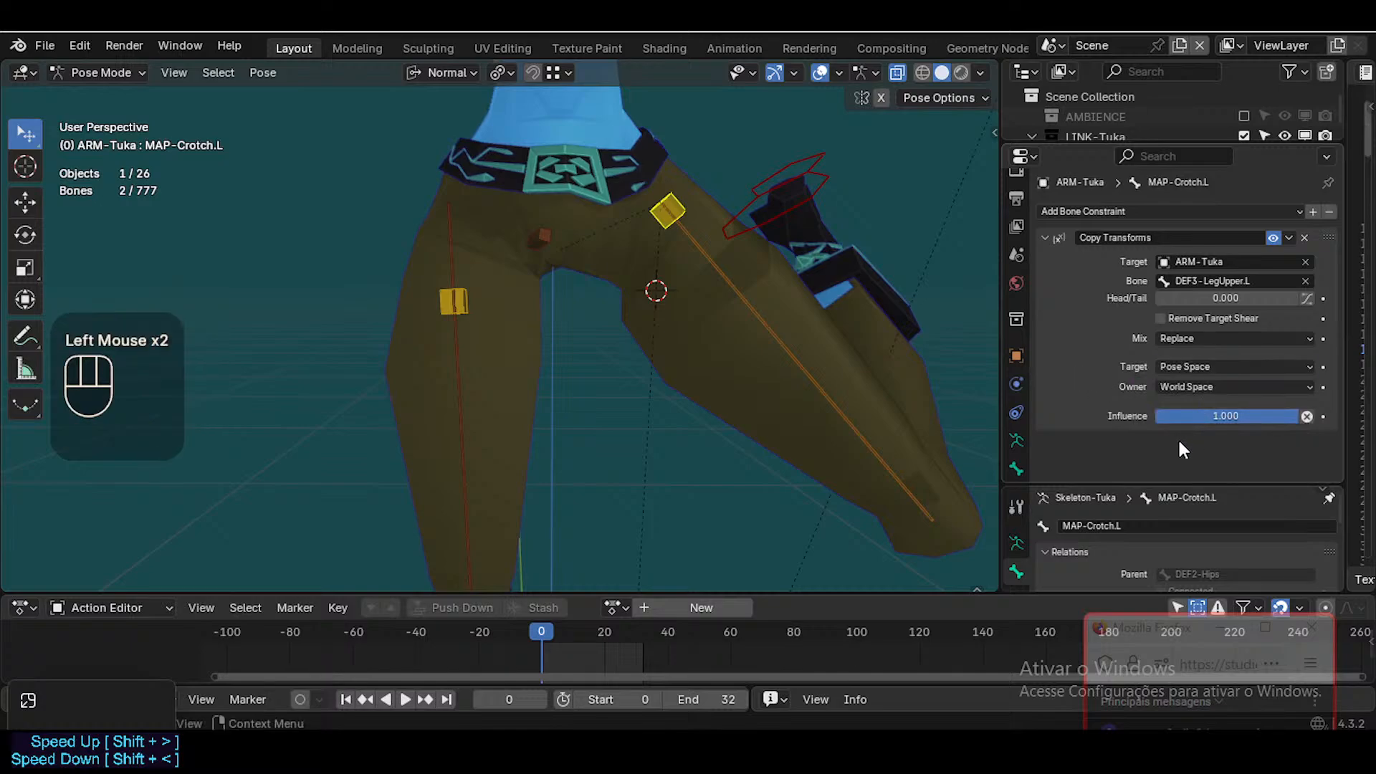
left_click(1177, 387)
left_click(1177, 447)
Try a Head/Tail value of about 0.155 on MAP-Crotch.L's Copy Transforms constraint and return it to 0
mouse_move(1194, 299)
left_mouse_down()
mouse_move(1233, 298)
mouse_move(1221, 298)
left_mouse_up()
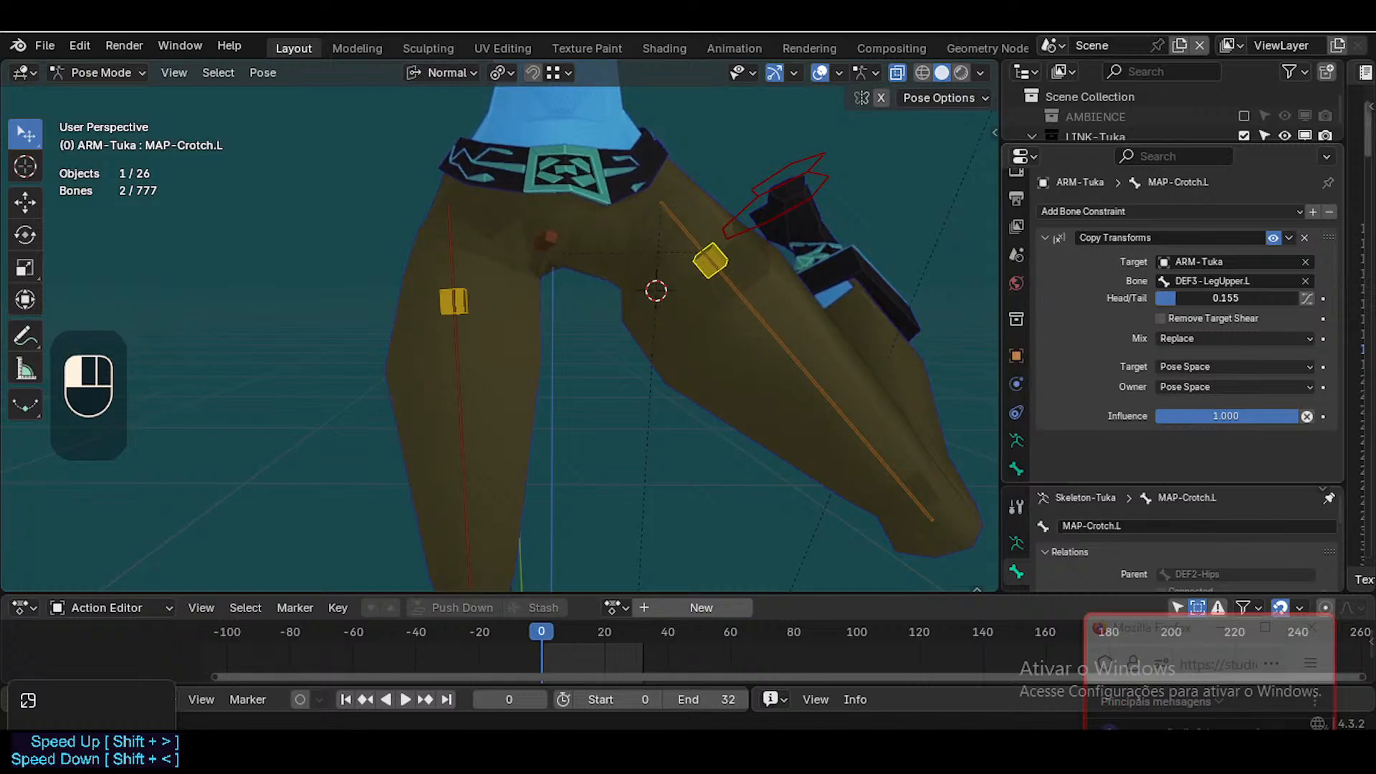
left_click(1177, 299)
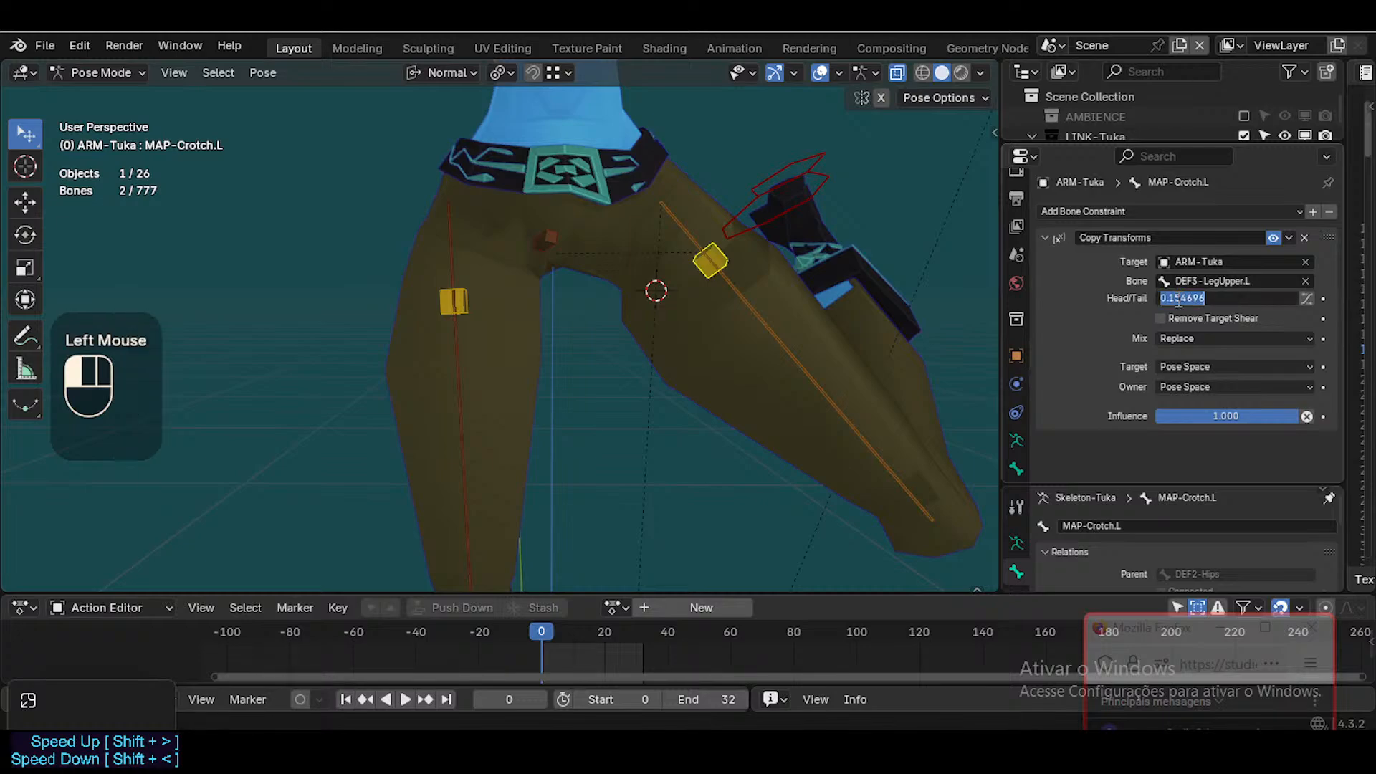
type("0")
key("Return")
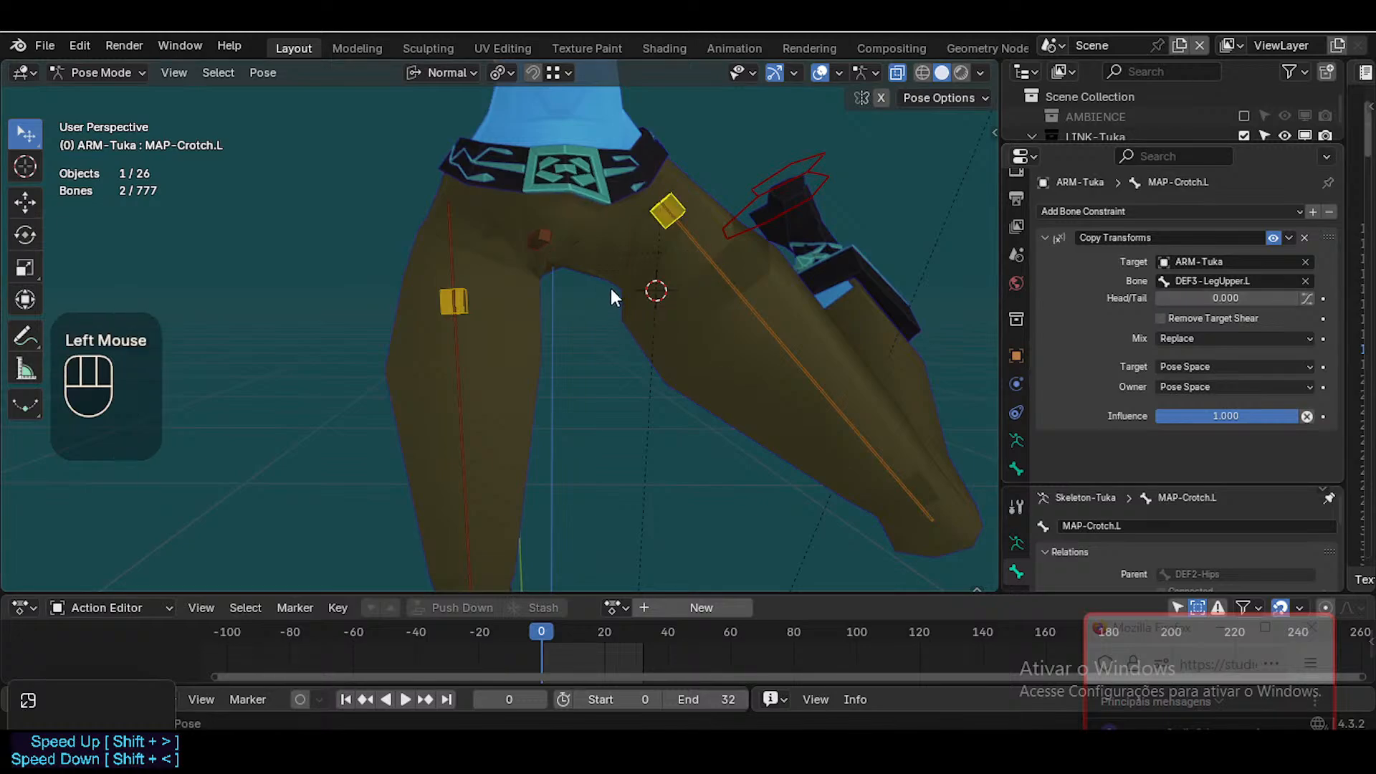
key("Tab")
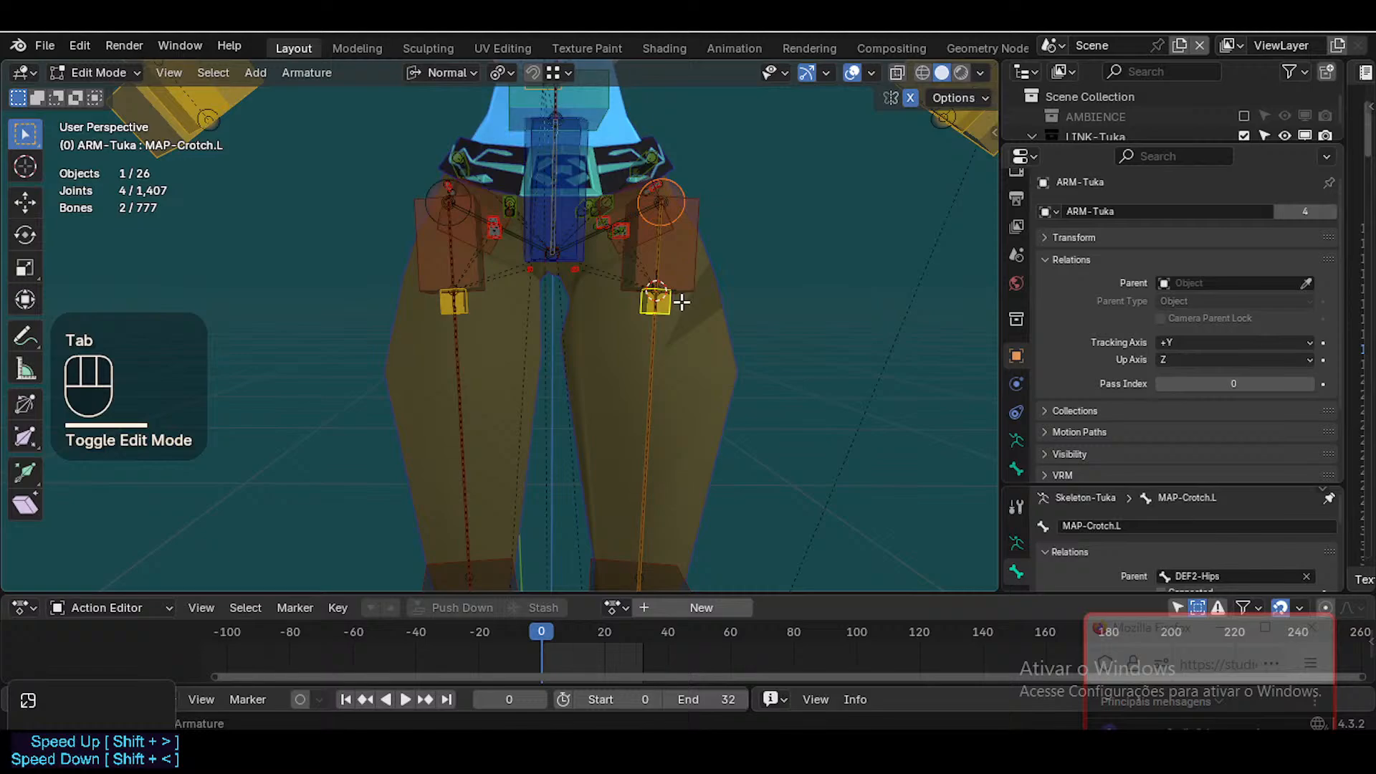
scroll(681, 302, "up", 1)
key("Tab")
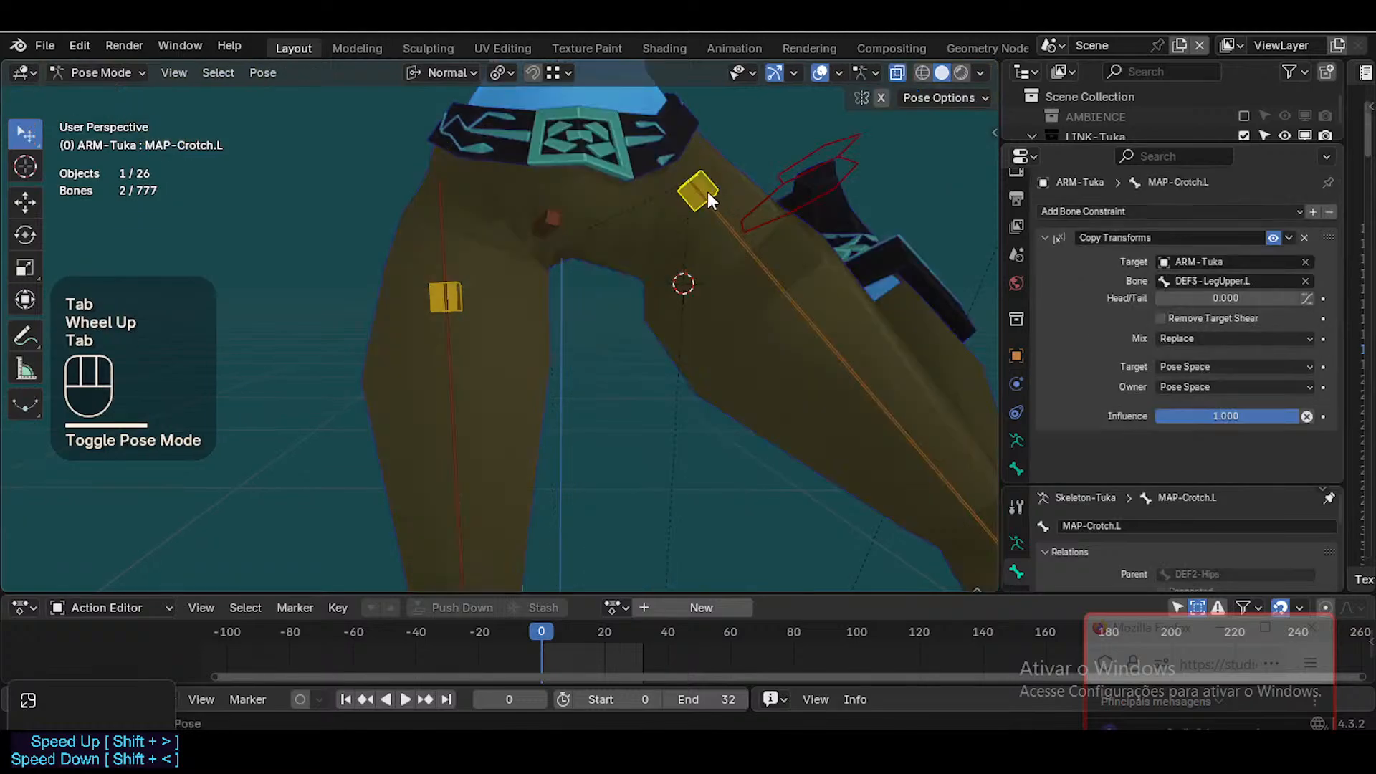
key("g")
key("y")
key("Escape")
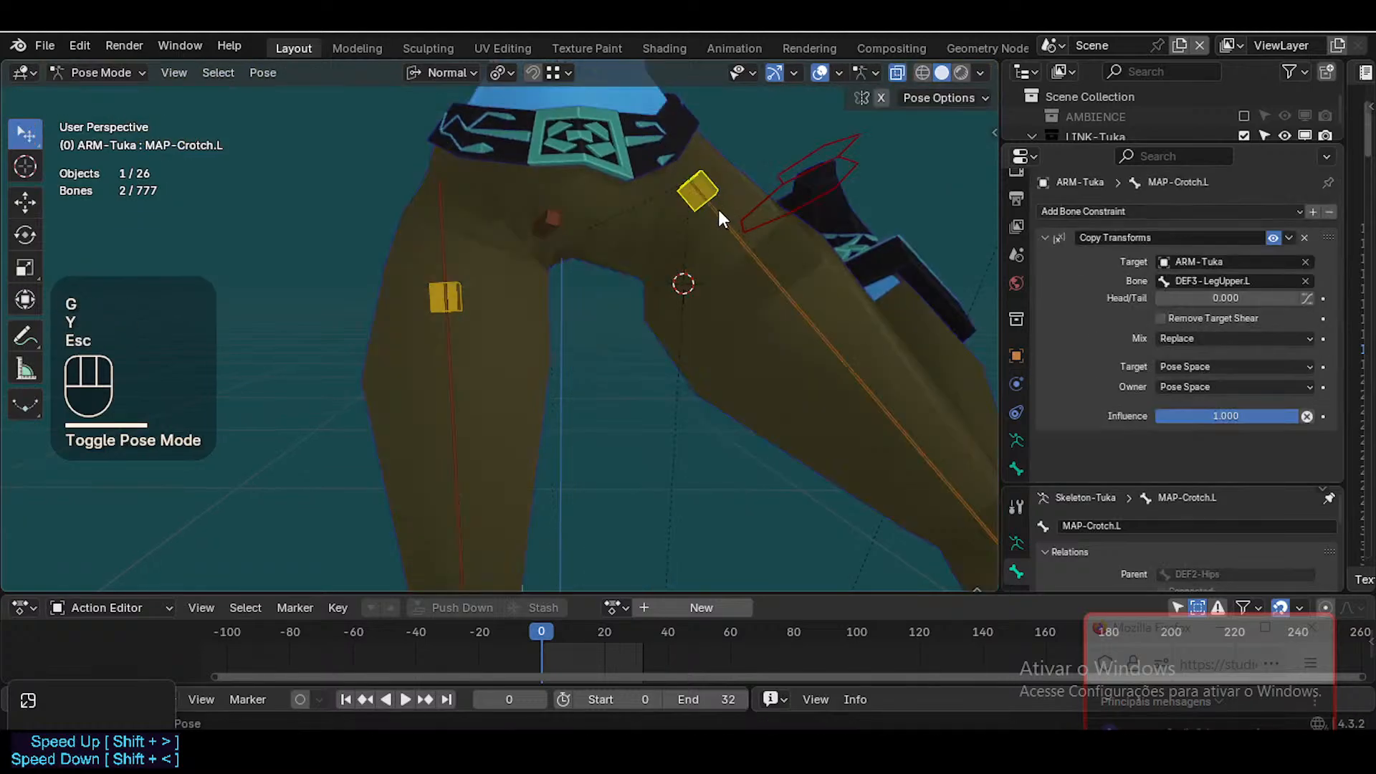
Set the constraint's Head/Tail to about 0.166 and apply the selected bones' pose as the rest pose
mouse_move(1219, 298)
left_mouse_down()
mouse_move(1259, 298)
mouse_move(1204, 303)
left_mouse_up()
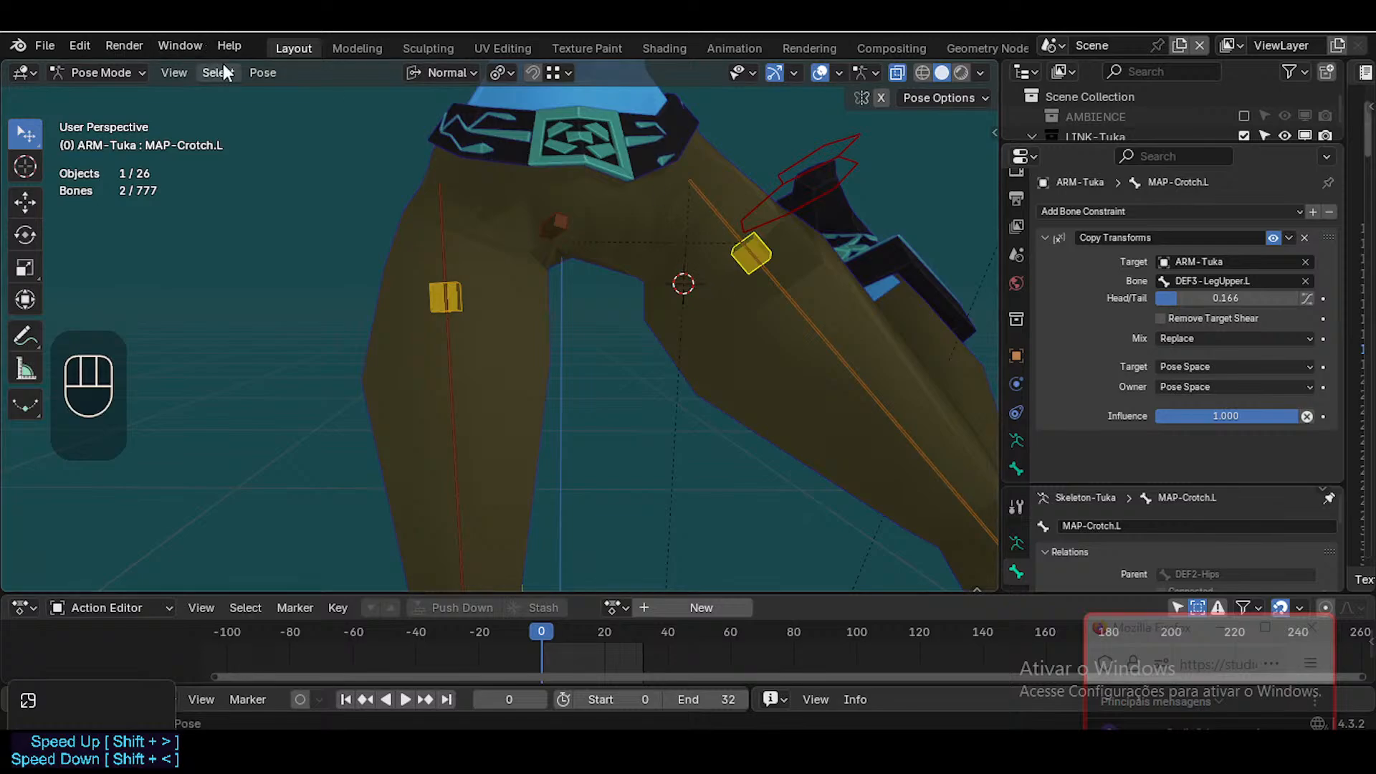
left_click(253, 73)
mouse_move(324, 132)
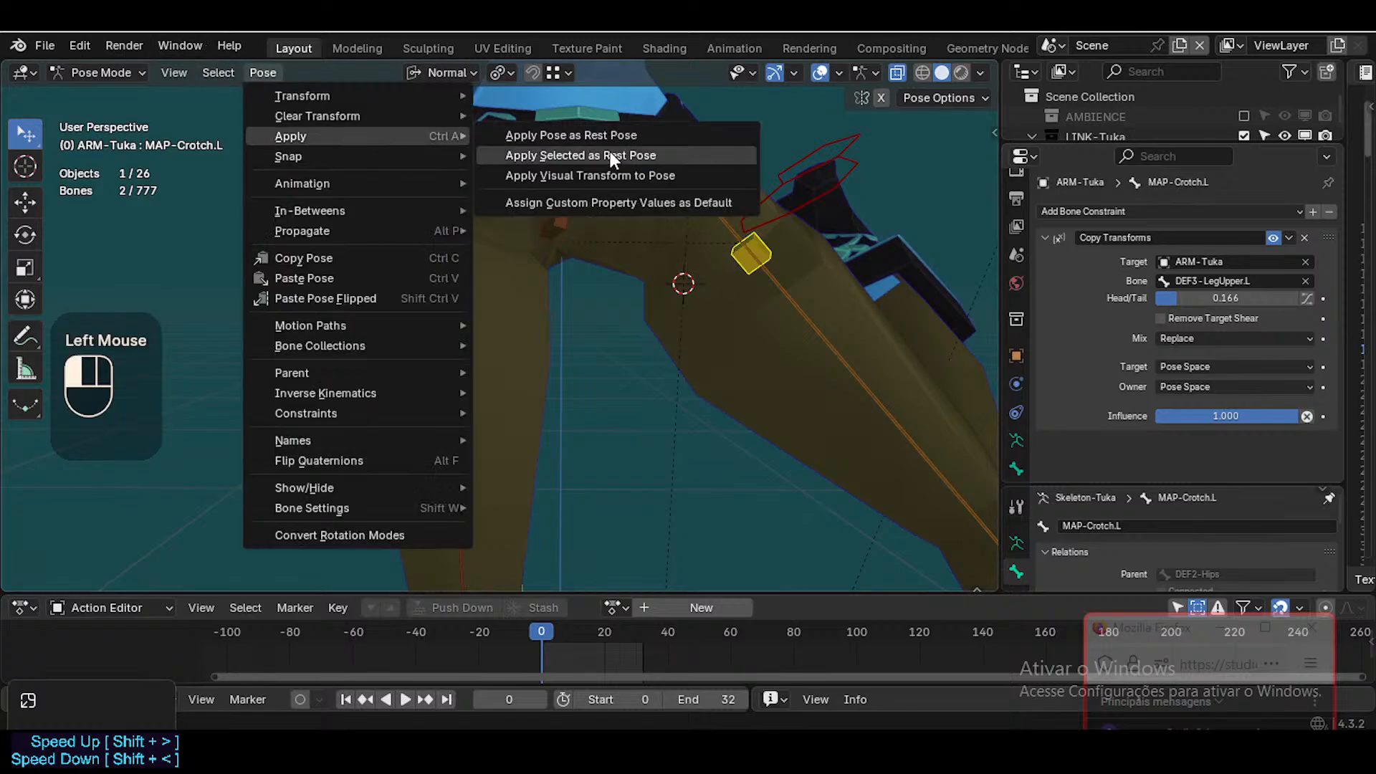
left_click(609, 154)
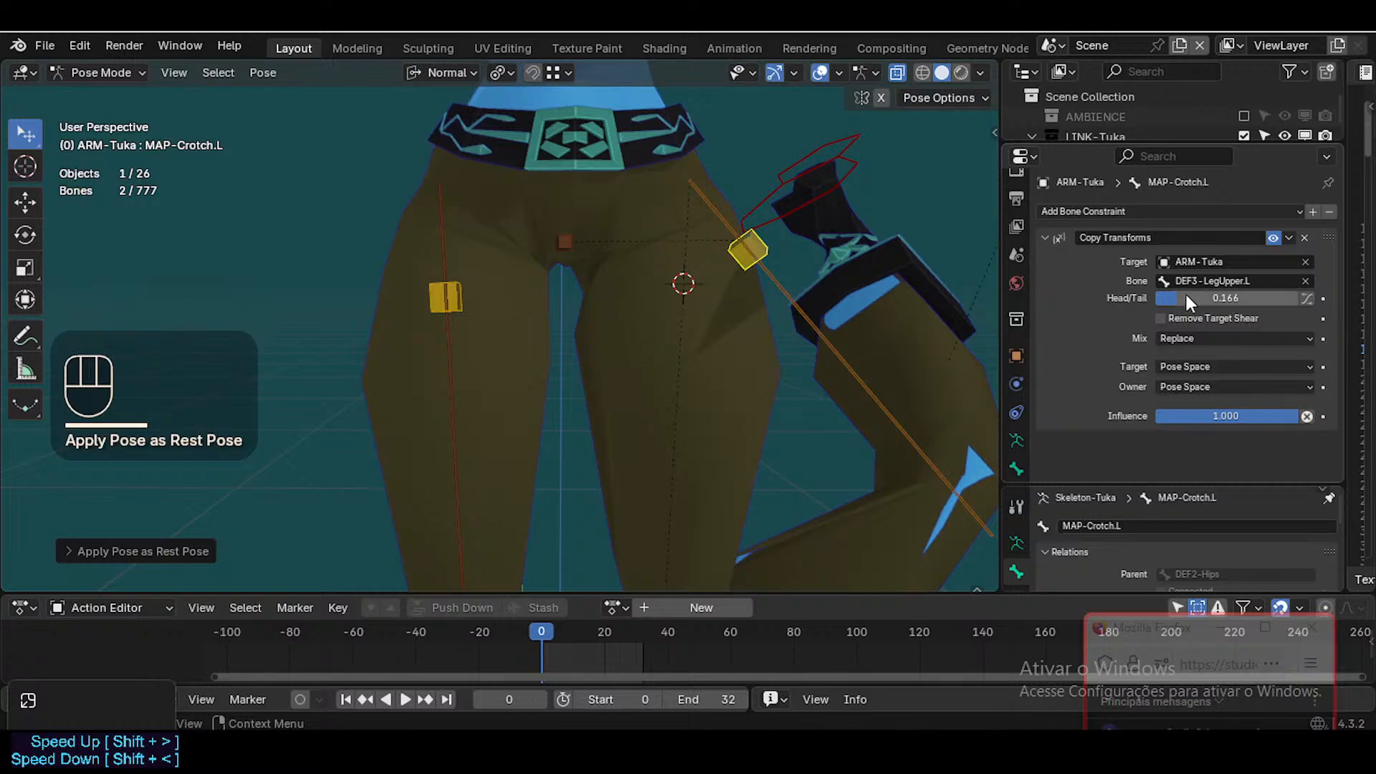
Reset the Head/Tail value of MAP-Crotch.L's Copy Transforms constraint to its default of 0
key("BackSpace")
key("BackSpace")
key("BackSpace")
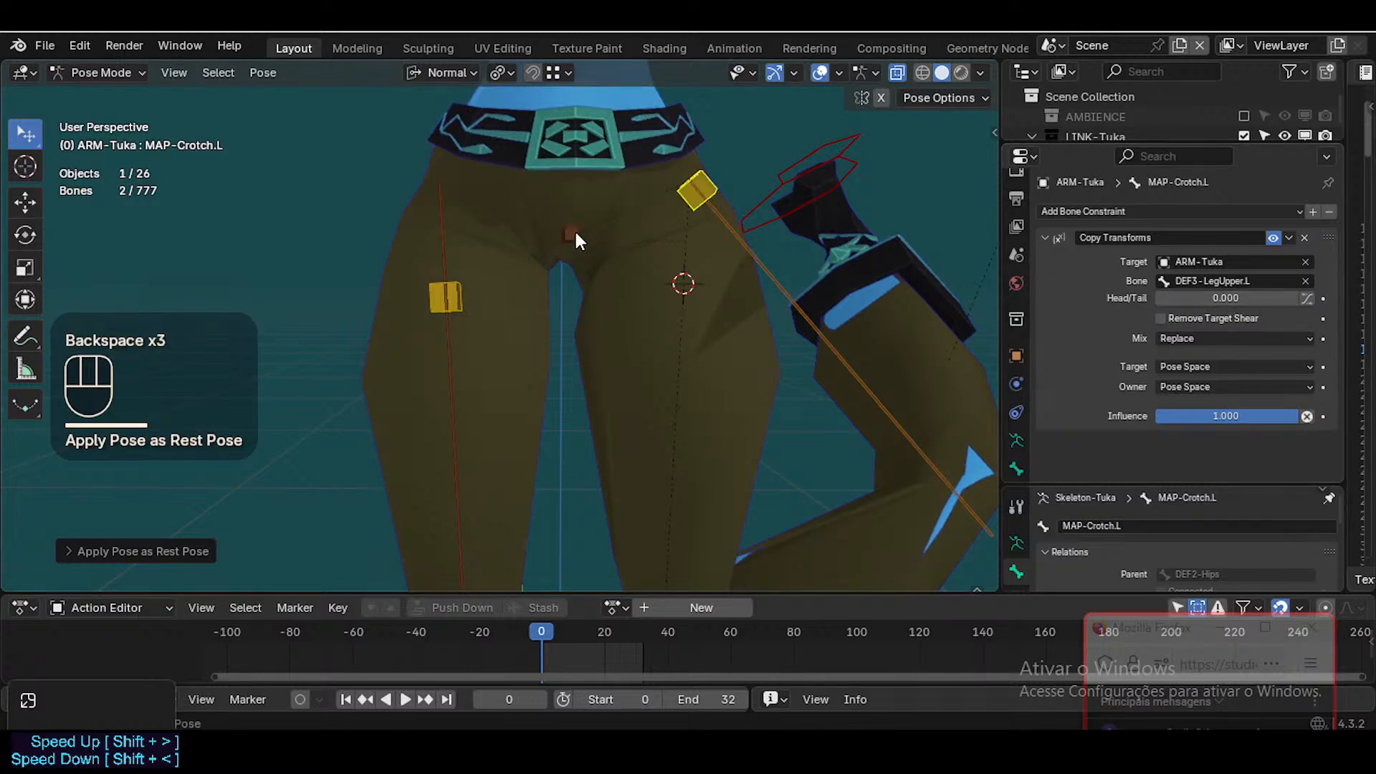
Clear the pose transforms of all visible bones and inspect how the hips and upper legs deform
key("Tab")
key("Tab")
key("a")
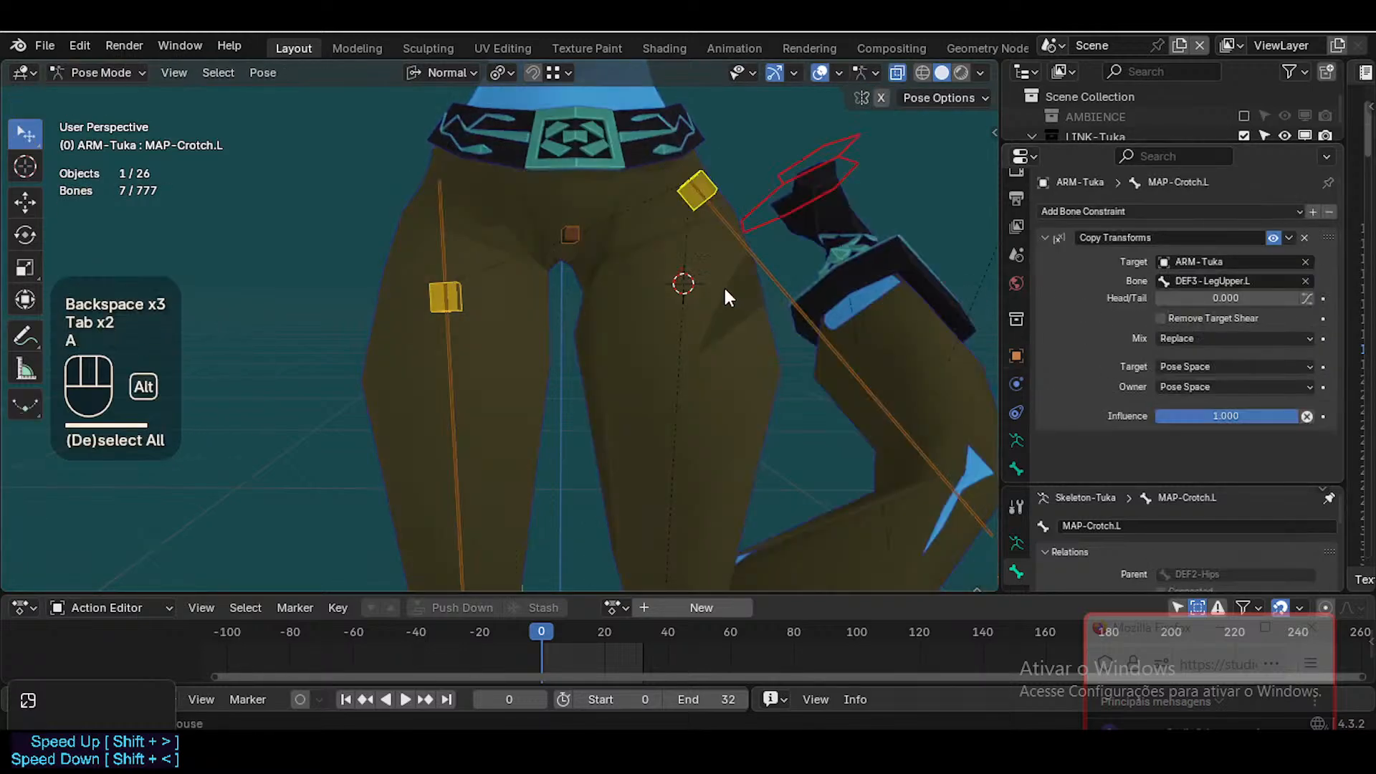
key("alt+q")
key("alt+q")
key("alt+q")
scroll(702, 337, "down", 1)
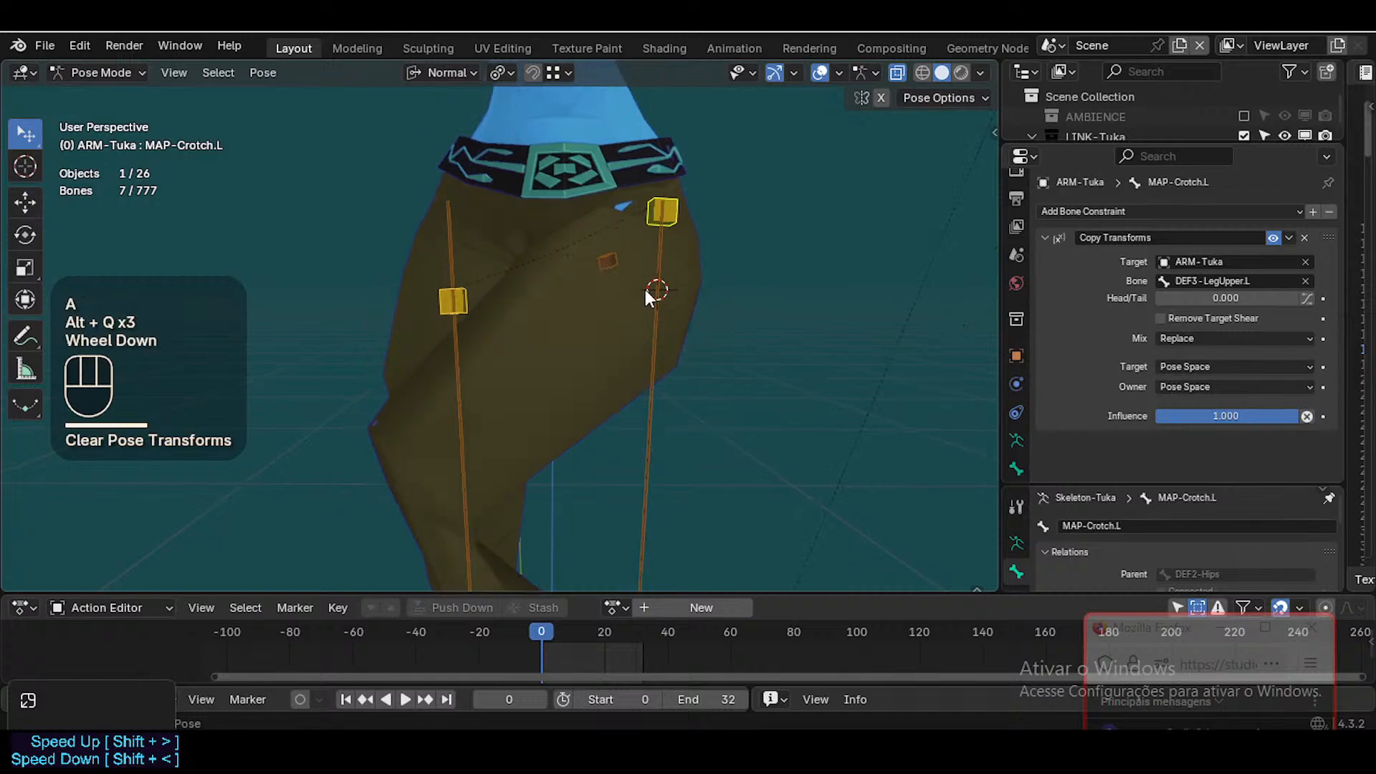
scroll(628, 280, "up", 1)
middle_click_drag(582, 283, 539, 321)
scroll(656, 265, "down", 2)
scroll(582, 277, "up", 1, "ctrl")
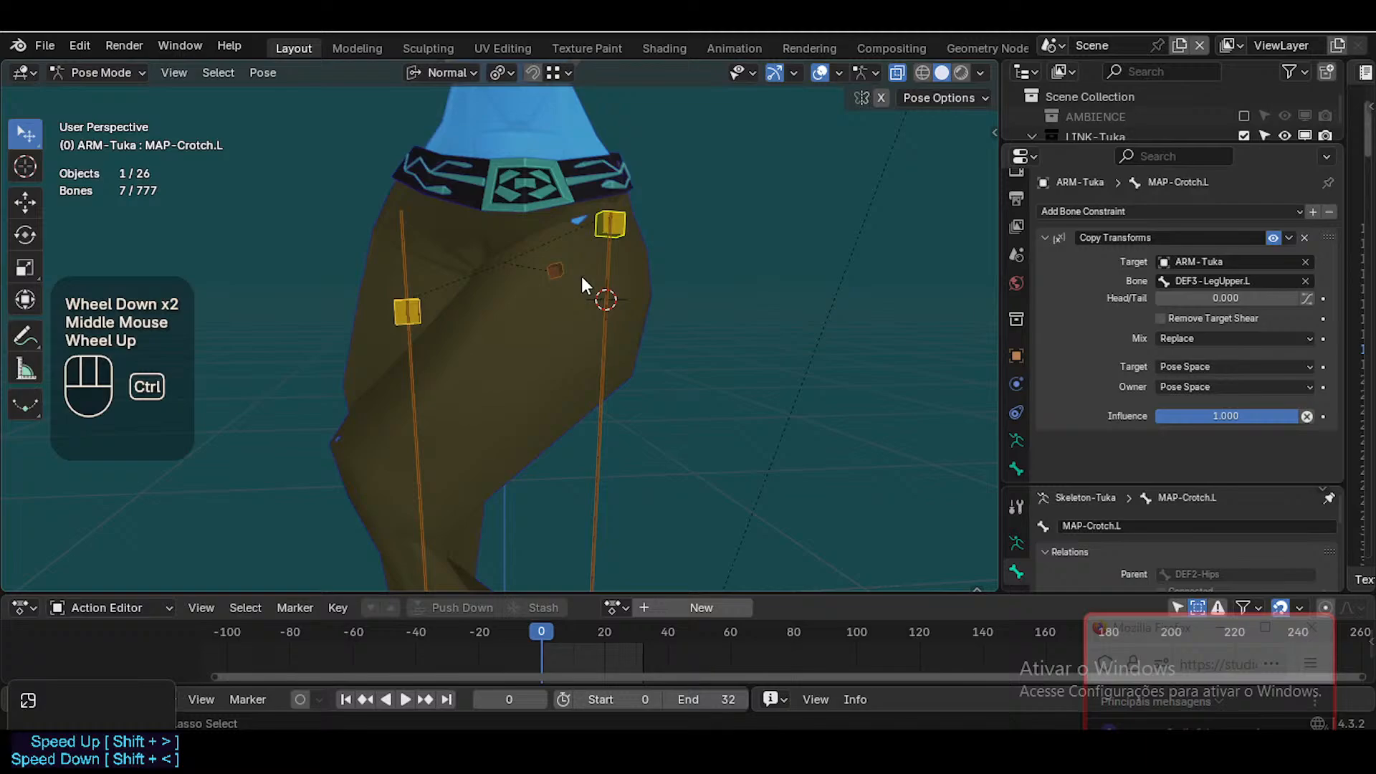
Undo the cleared pose transforms and the earlier applied rest pose of the crotch mapping bones
key("ctrl+z")
key("ctrl+z")
key("ctrl+z")
key("ctrl+z")
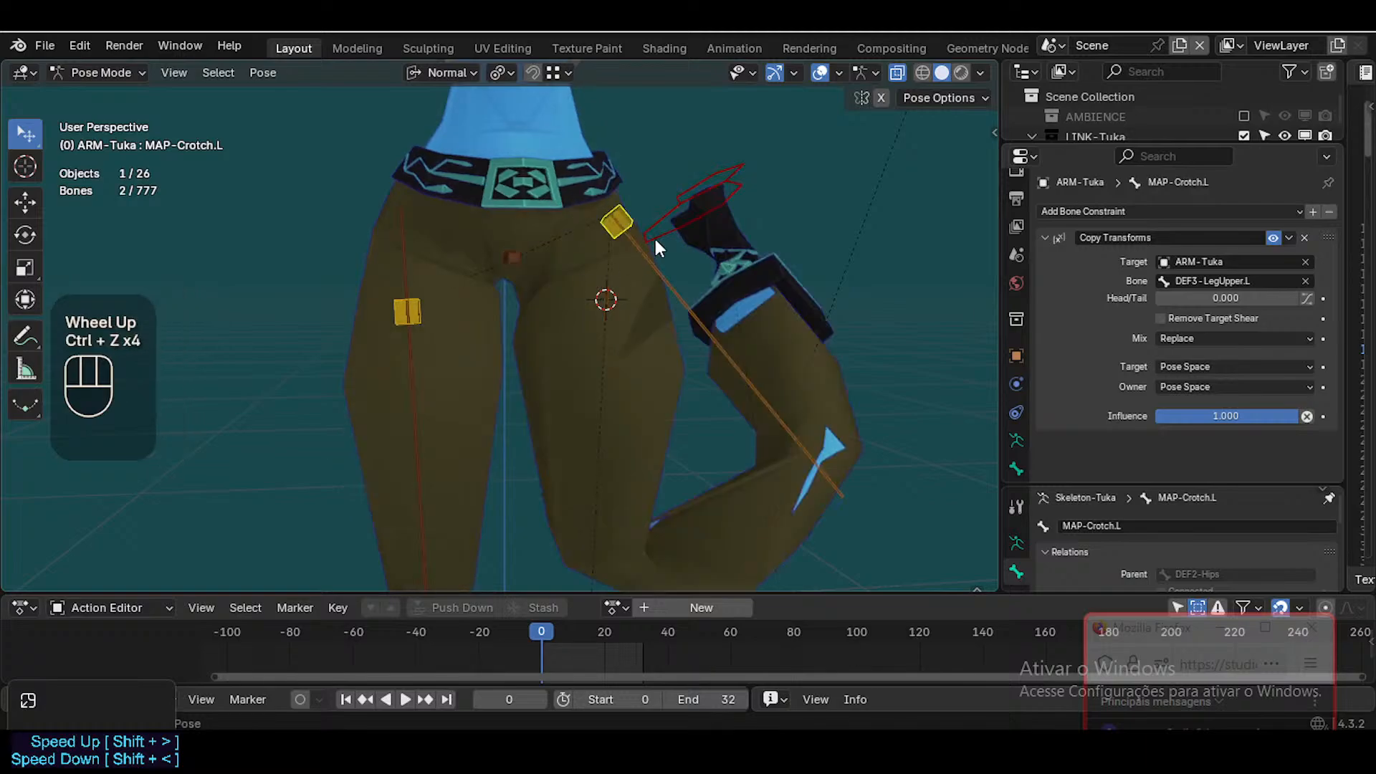
left_click(633, 217)
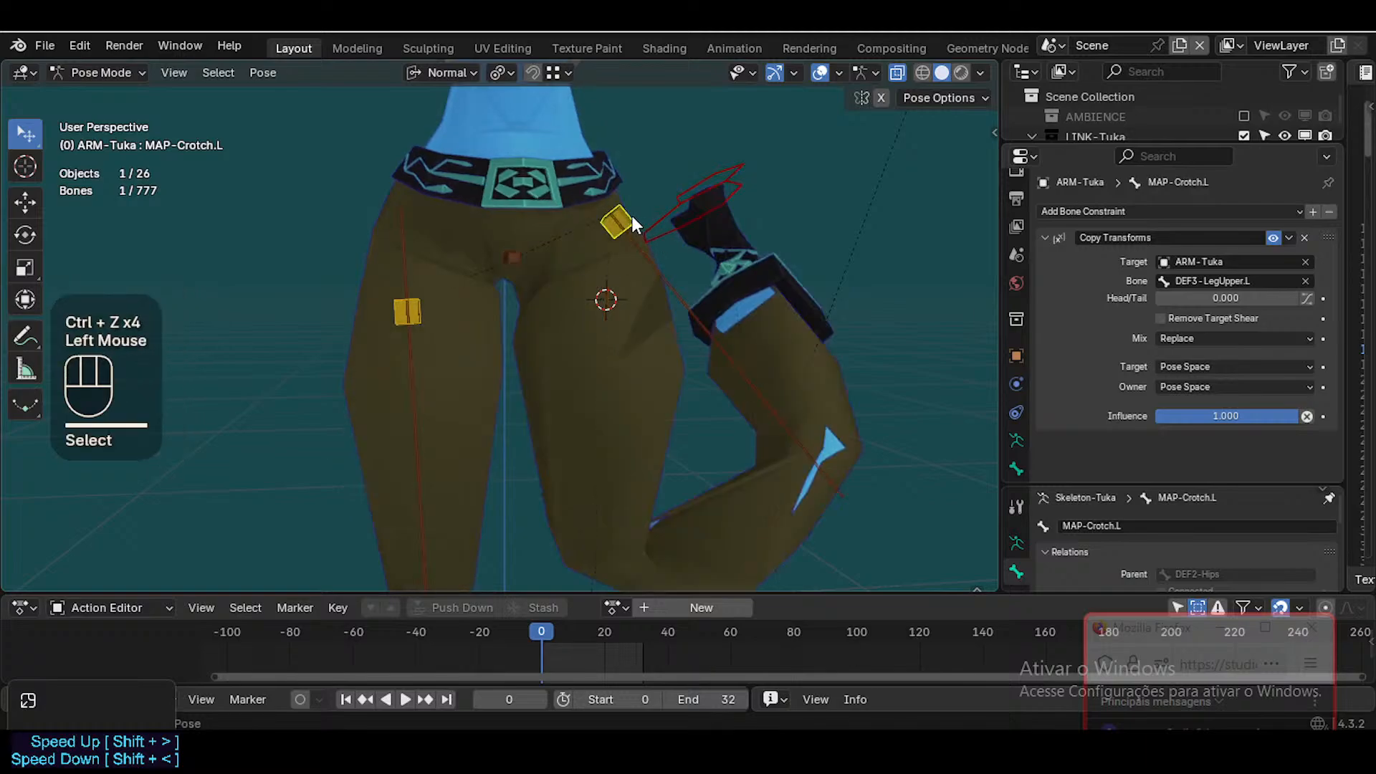
key("ctrl+z")
key("ctrl+z")
key("ctrl+z")
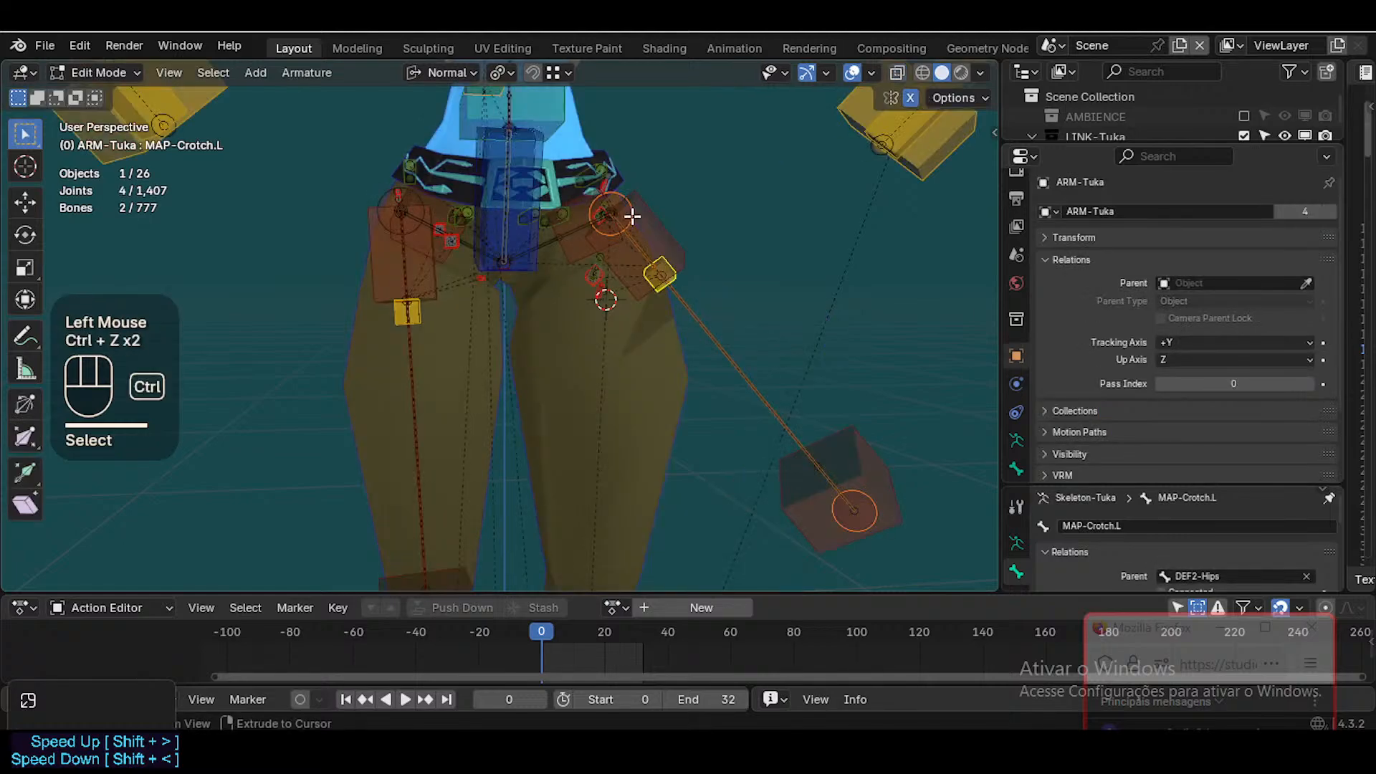
key("ctrl+z")
scroll(635, 225, "up", 1)
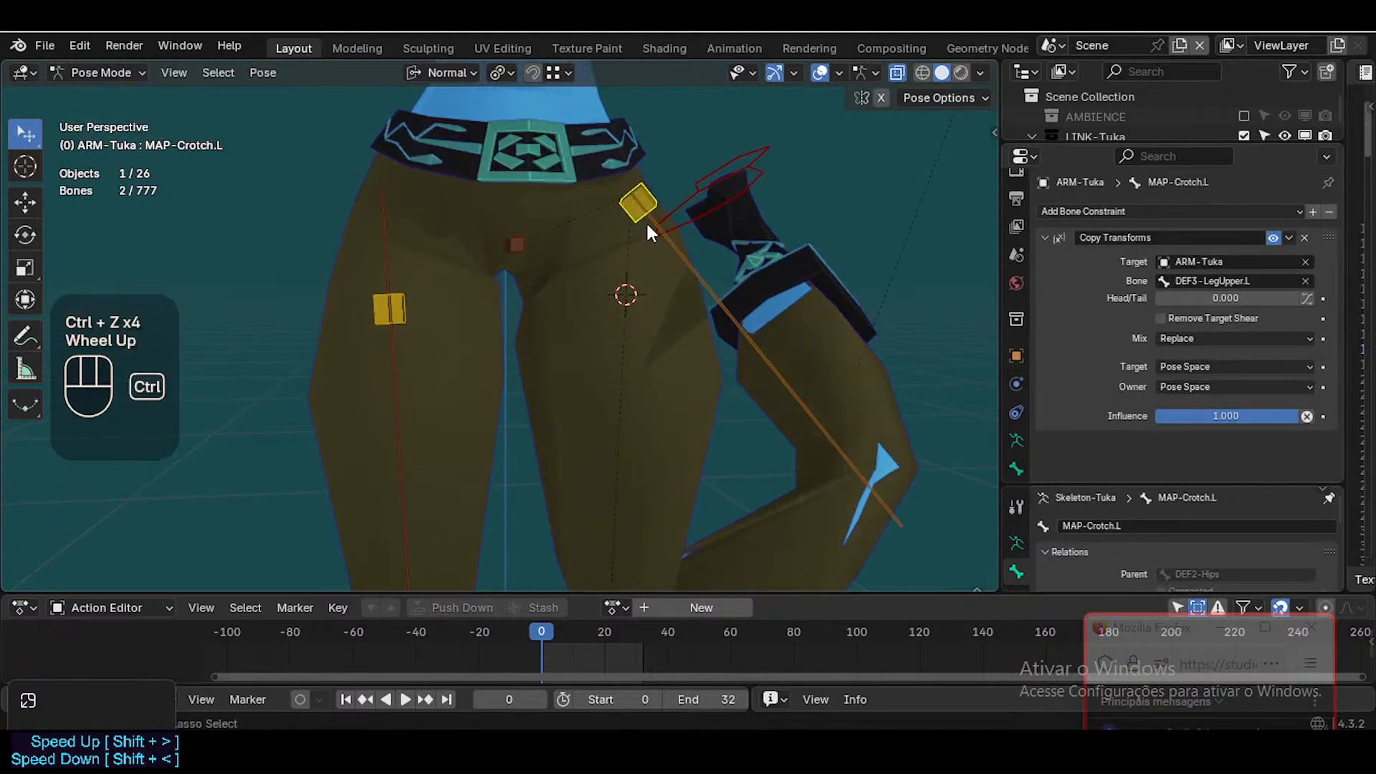
key("ctrl+z")
key("ctrl+z")
key("ctrl+z")
key("ctrl+z")
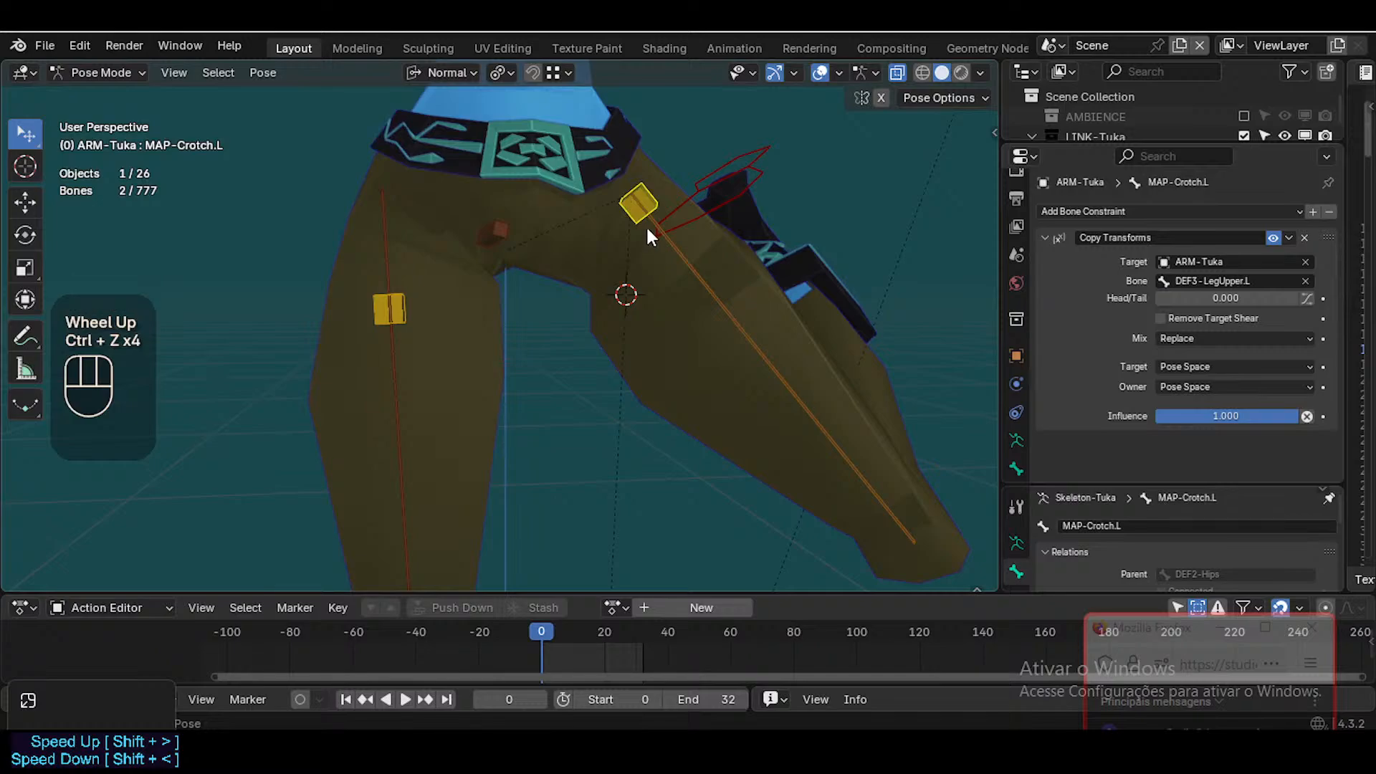
Compare MAP-Crotch.L's posed position with its rest position in Edit Mode
left_click(641, 186)
key("g")
key("Escape")
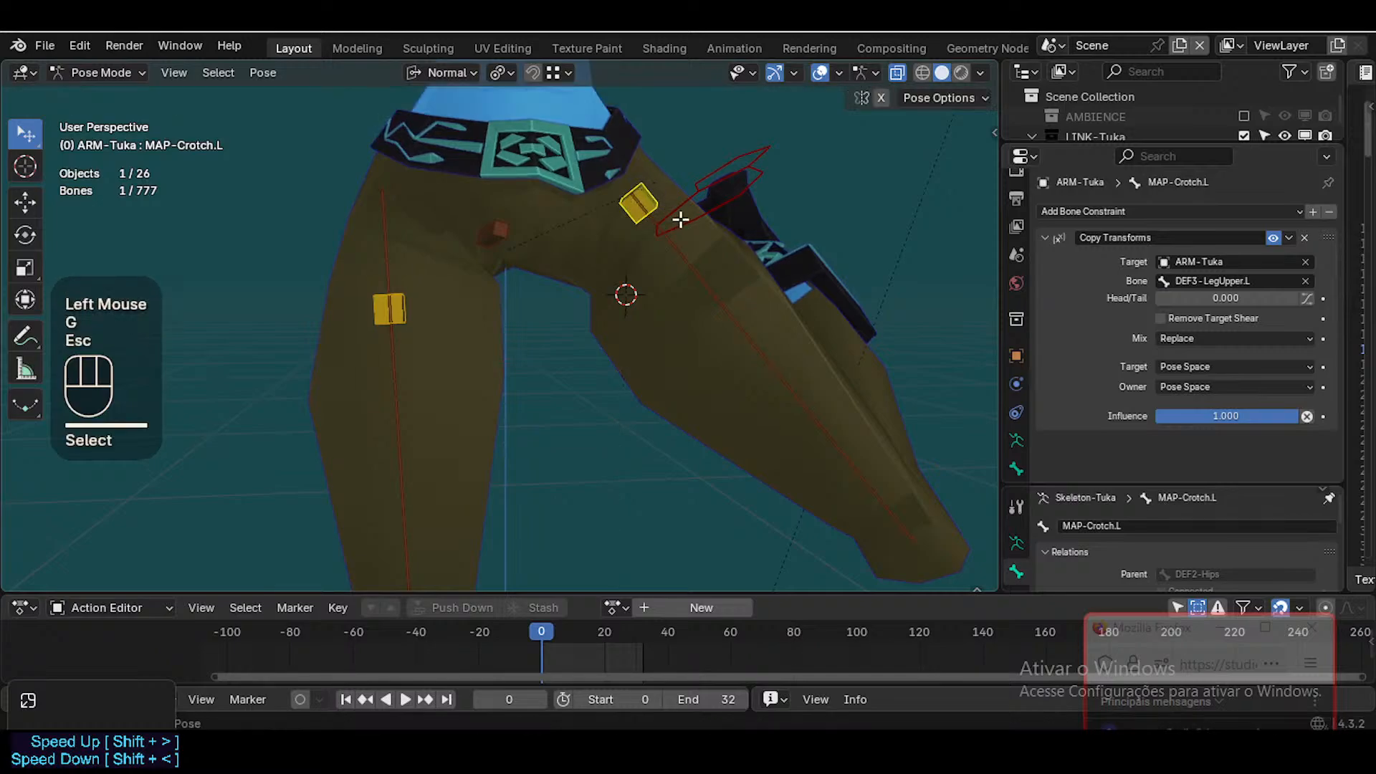
key("Tab")
key("Tab")
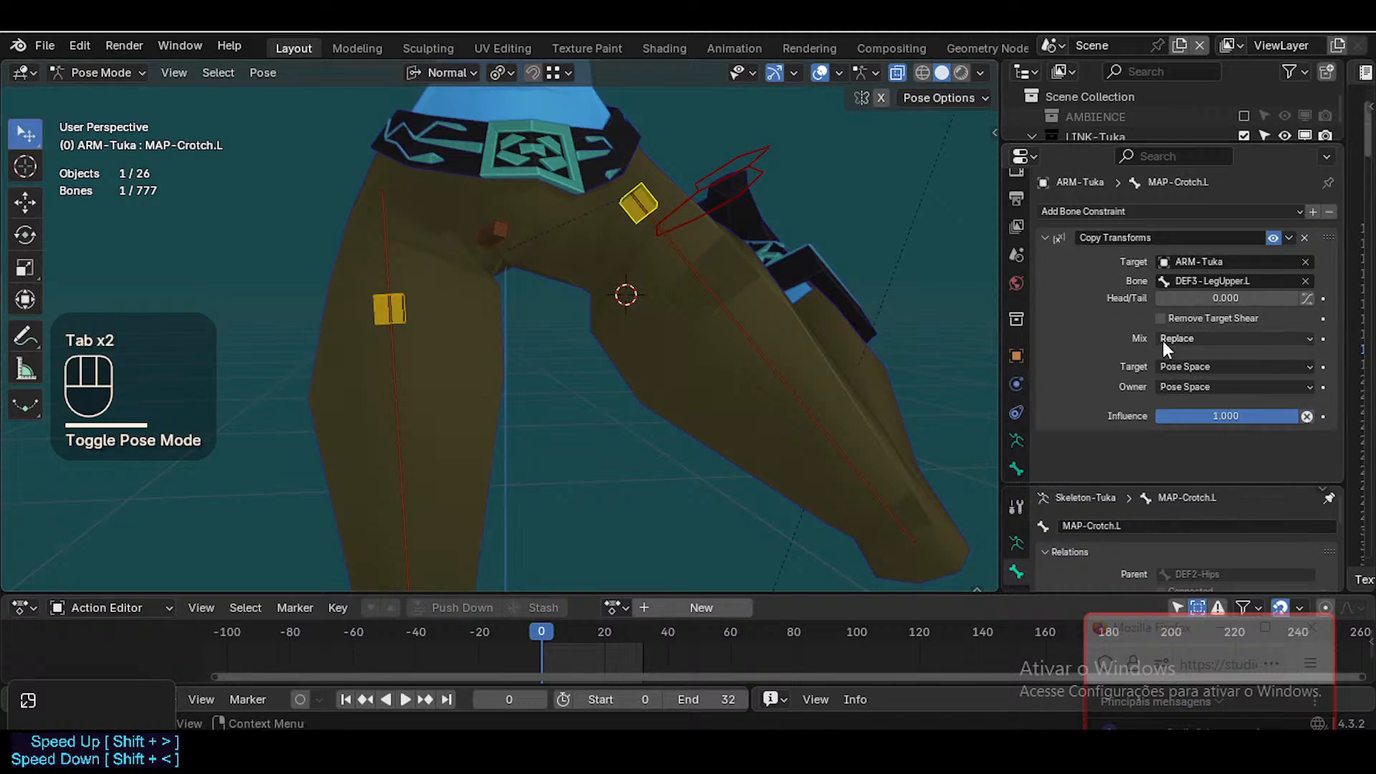
left_click_drag(1211, 298, 931, 301)
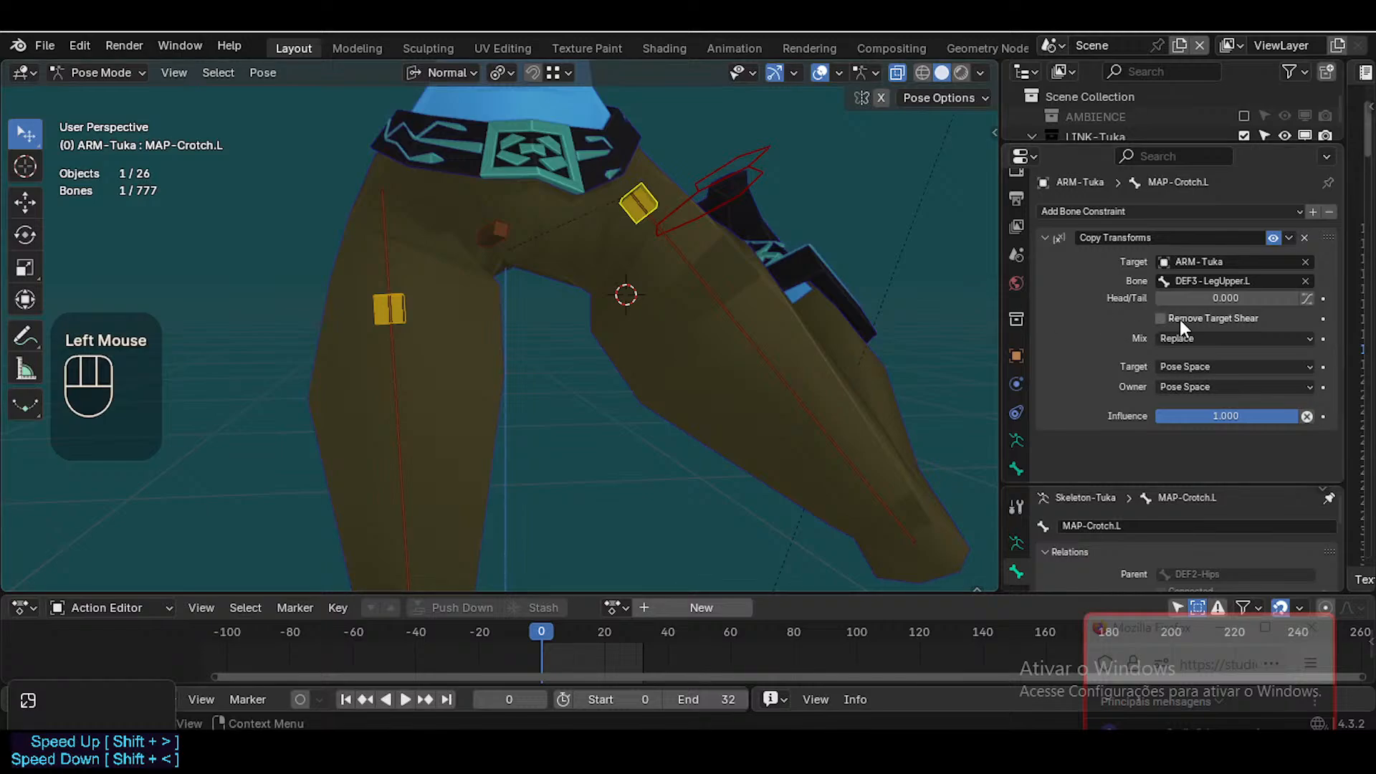
key("Tab")
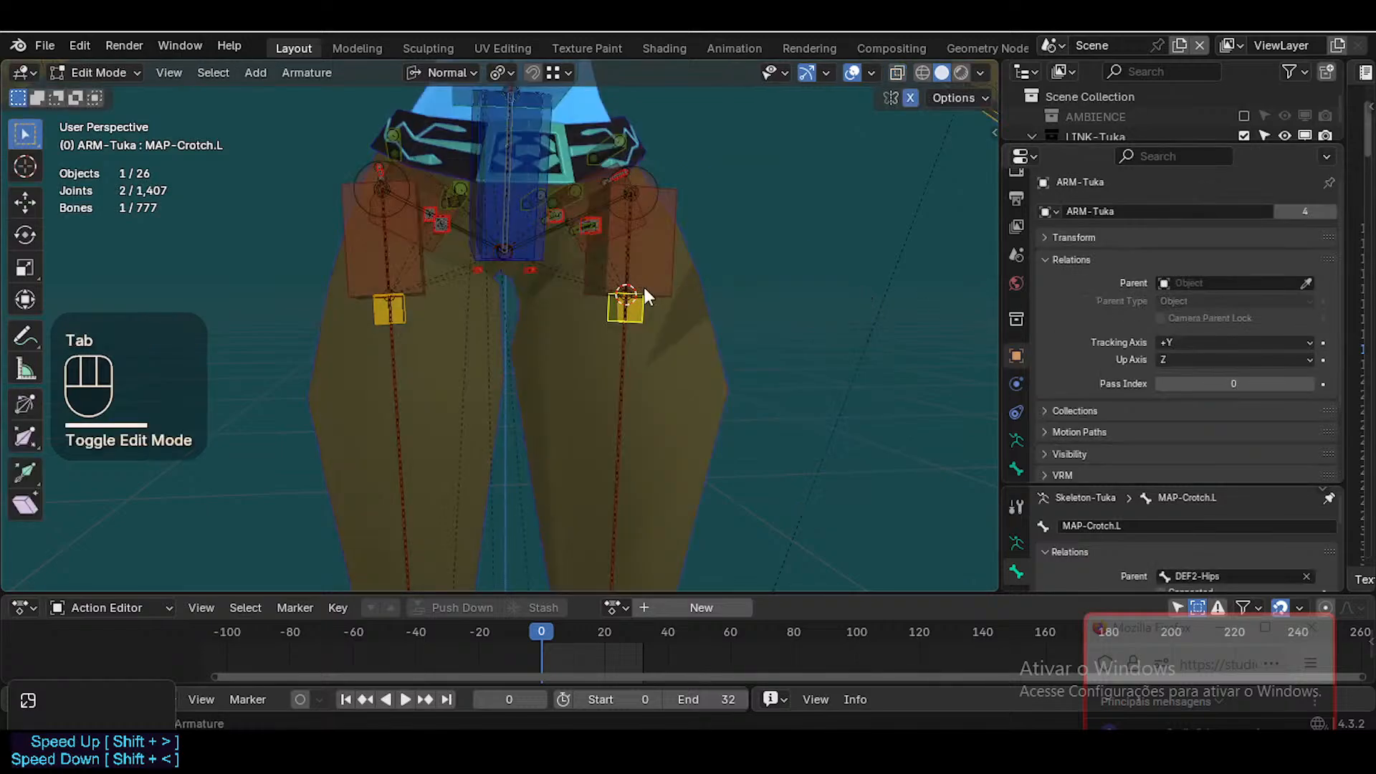
key("Tab")
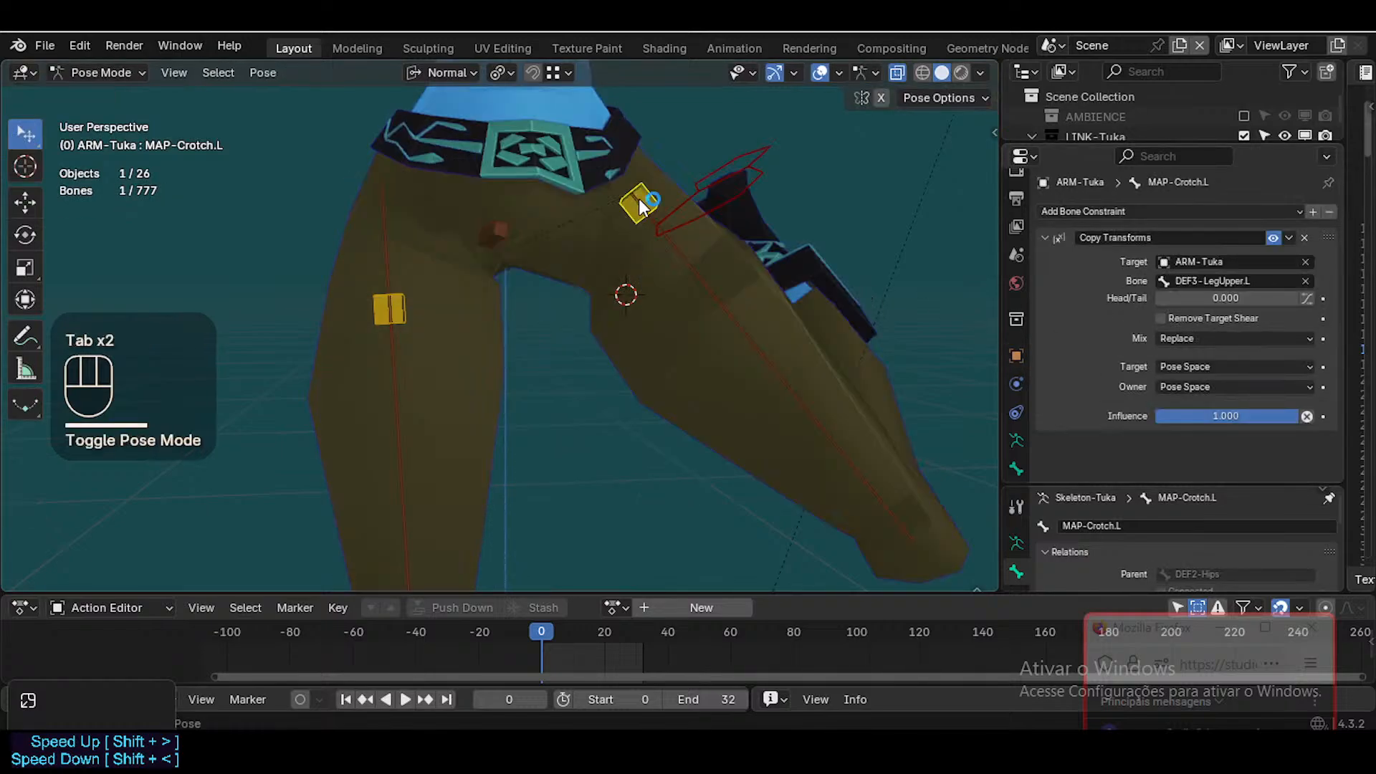
Try a Head/Tail value of about 0.177 on MAP-Crotch.L's Copy Transforms constraint and compare it with the rest position
left_click_drag(1180, 298, 1200, 298)
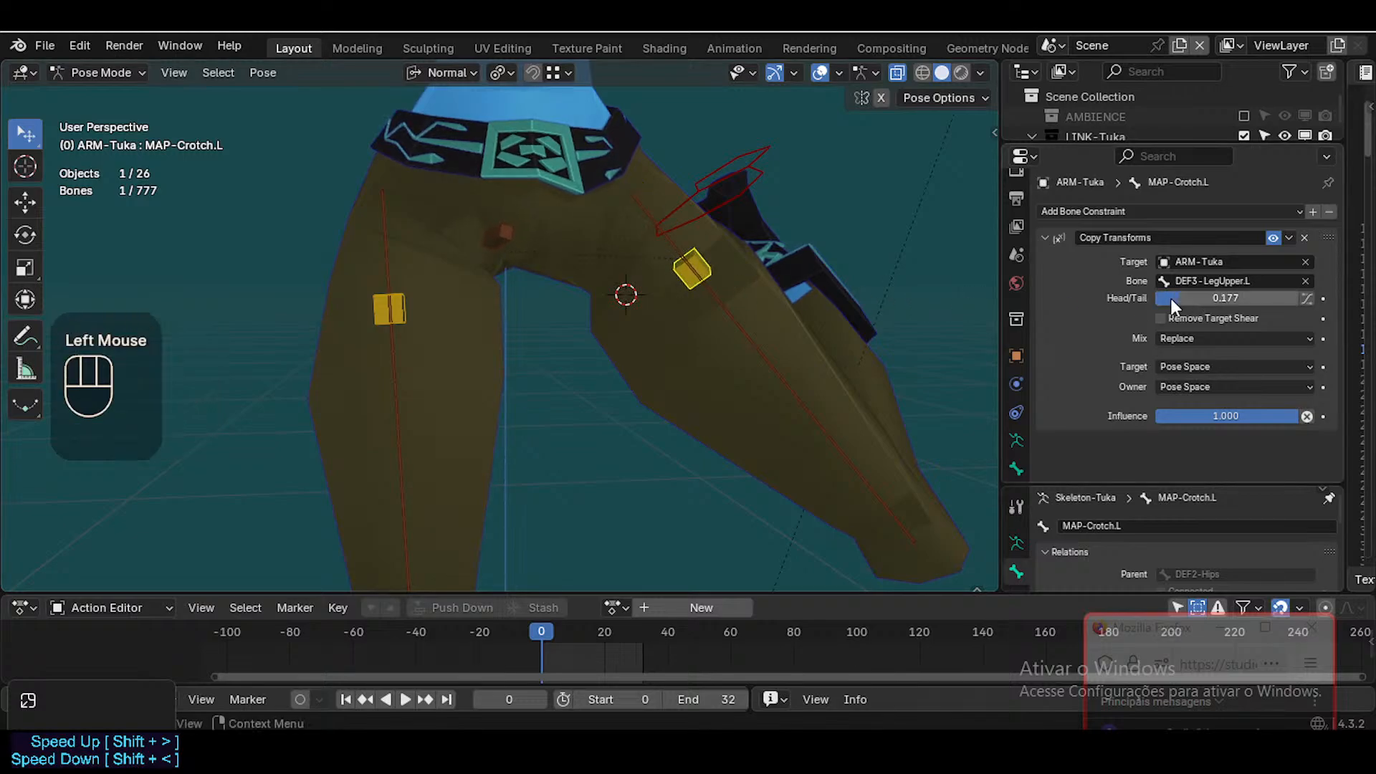
key("Tab")
key("Tab")
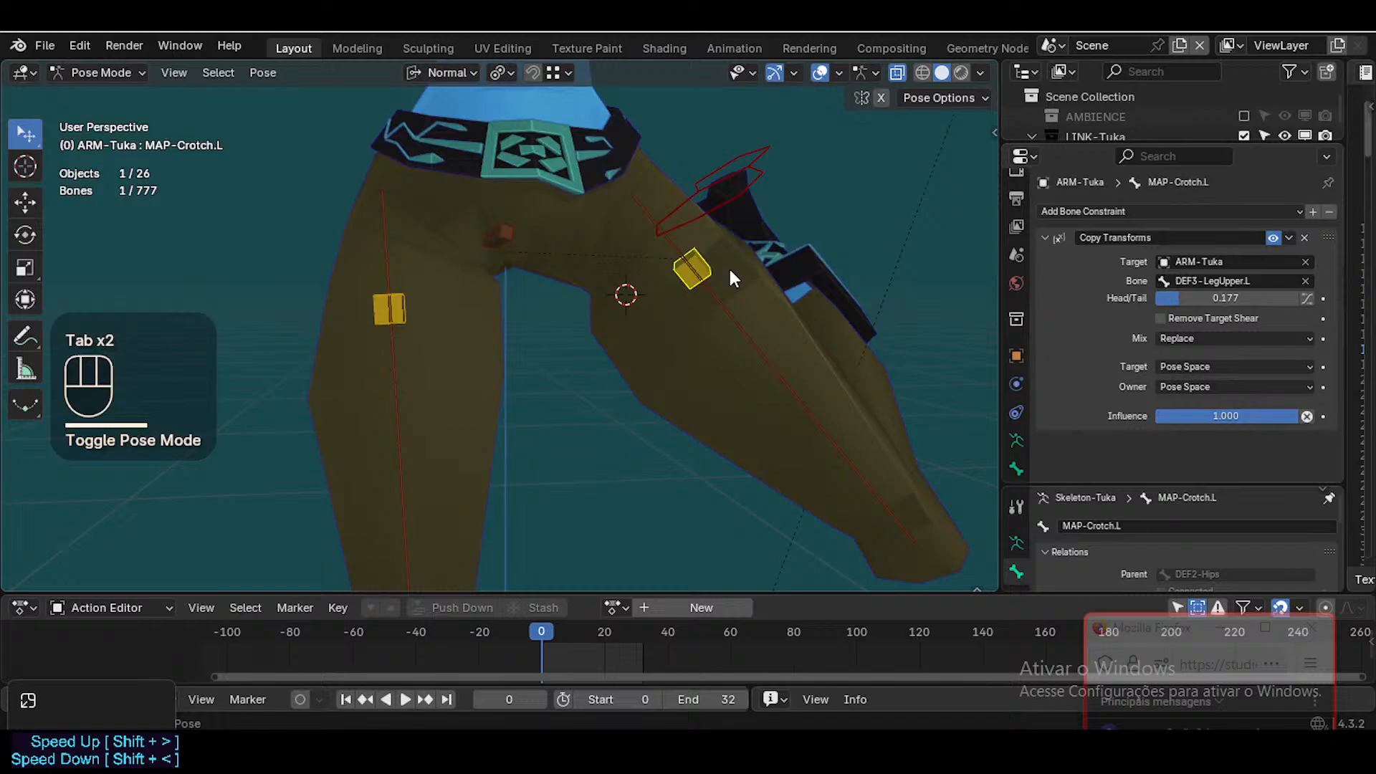
key("Tab")
key("Tab")
key("Tab")
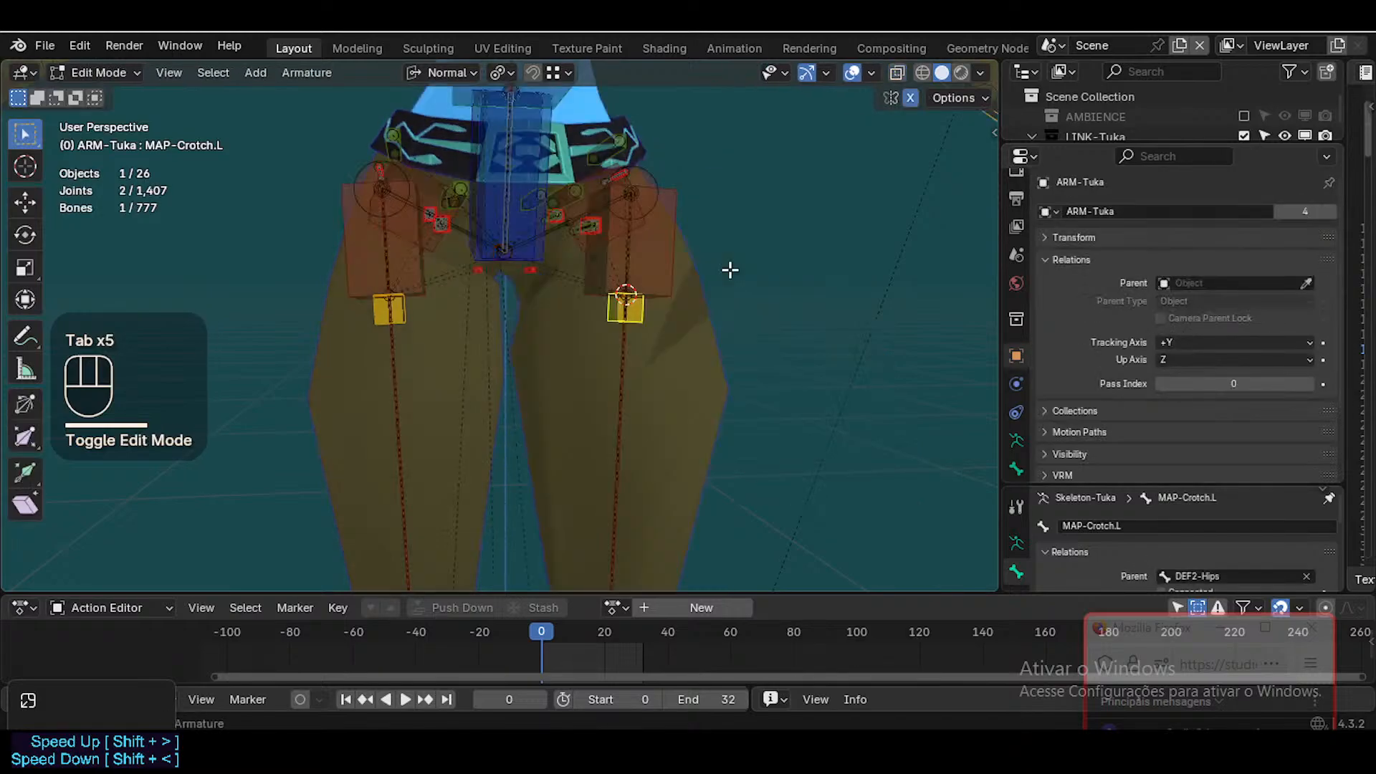
Clear the pose transforms of all visible bones and compare the cleared pose with the rest pose in Edit Mode
key("Tab")
key("a")
key("alt+q")
key("alt+q")
key("Tab")
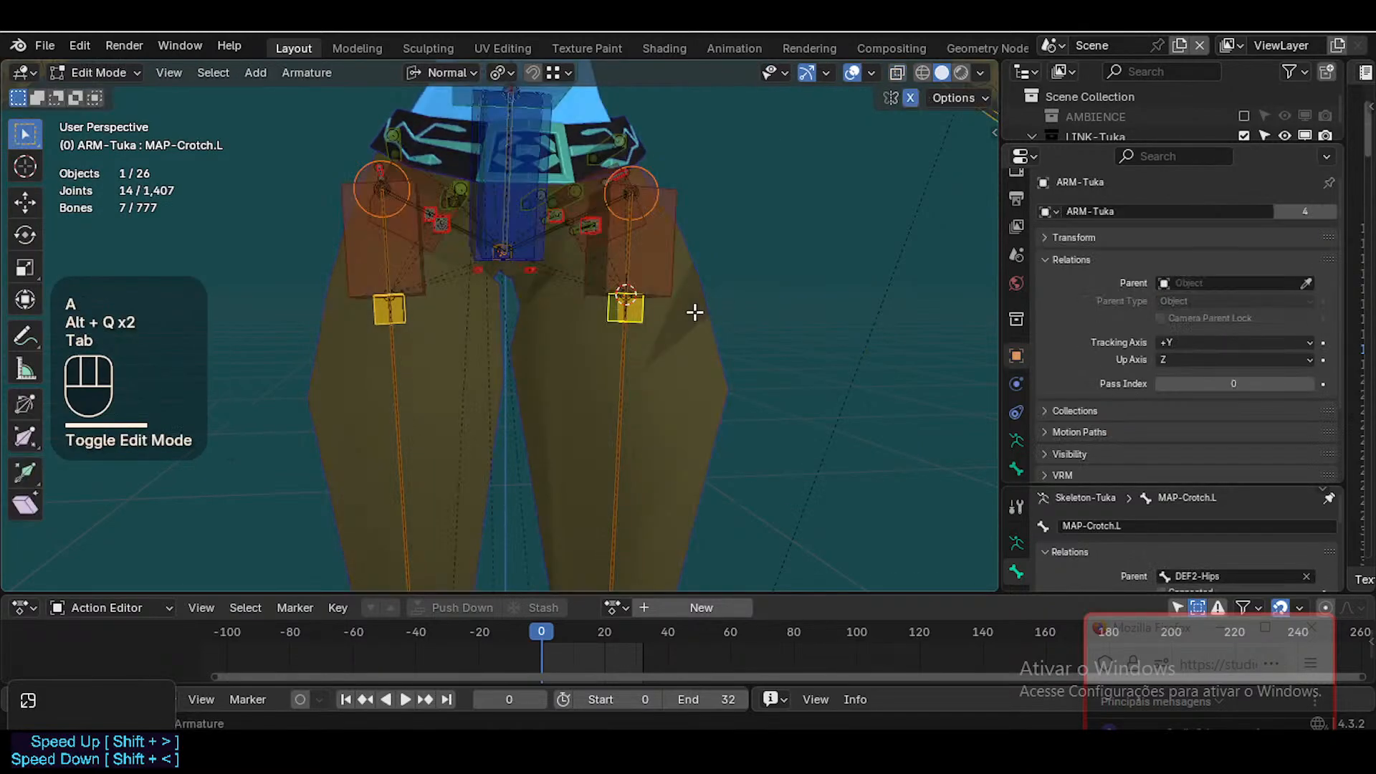
key("Tab")
key("Tab")
key("Tab")
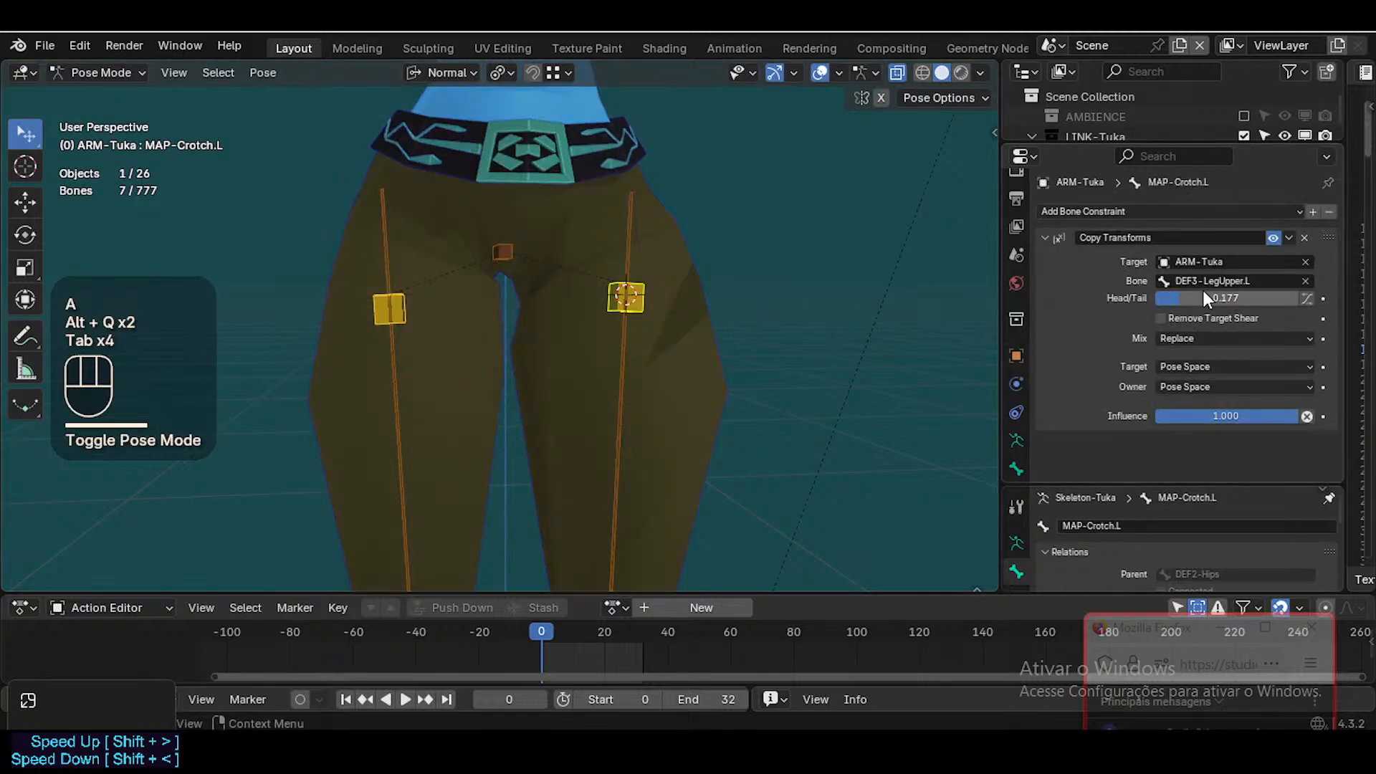
Try a Head/Tail value of about 0.214 on MAP-Crotch.L's constraint and check it against the rest position
mouse_move(1204, 298)
left_mouse_down()
mouse_move(1229, 298)
mouse_move(1184, 298)
left_mouse_up()
key("Tab")
key("Tab")
key("Tab")
key("Tab")
key("Tab")
key("Tab")
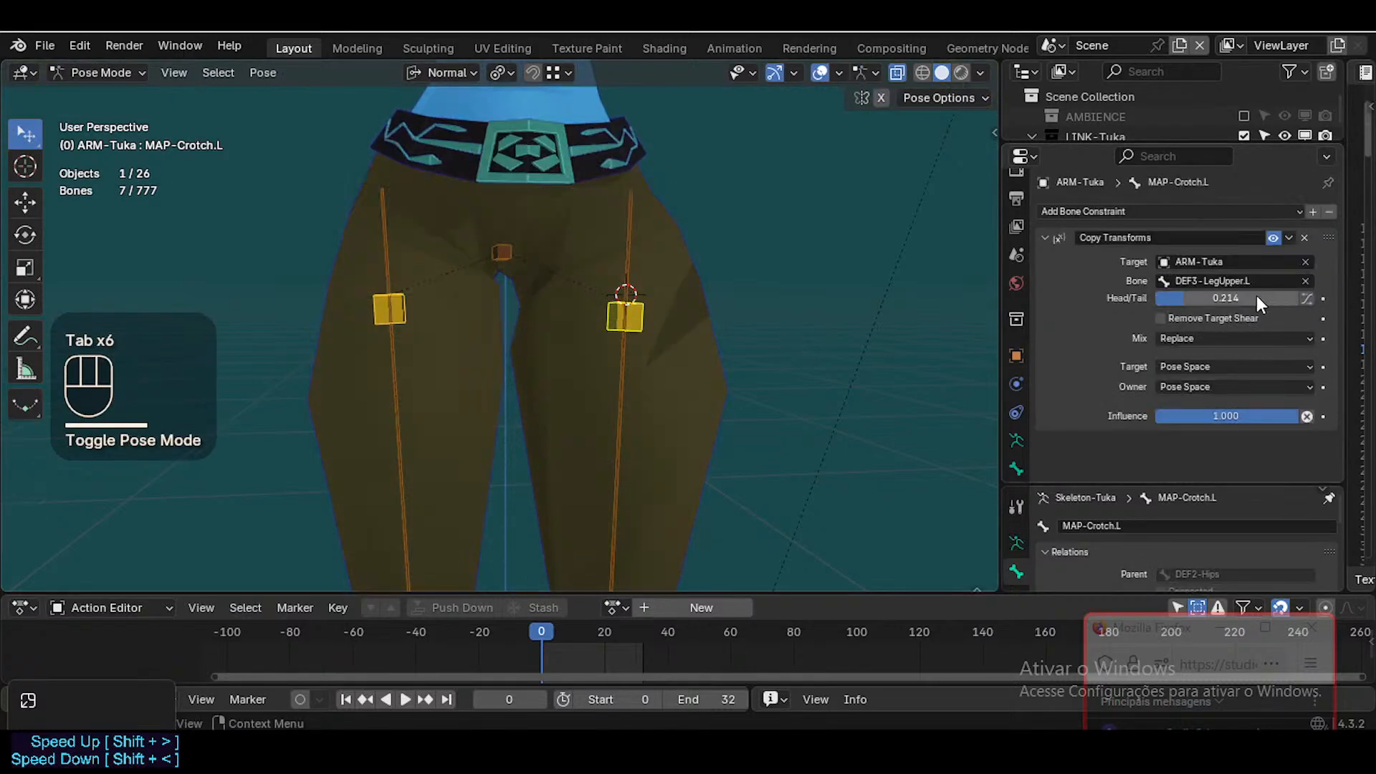
Set the Head/Tail of MAP-Crotch.L's Copy Transforms constraint to about 0.125 and compare it with the rest position
left_click_drag(1258, 298, 1172, 298, "shift")
key("Tab")
key("Tab")
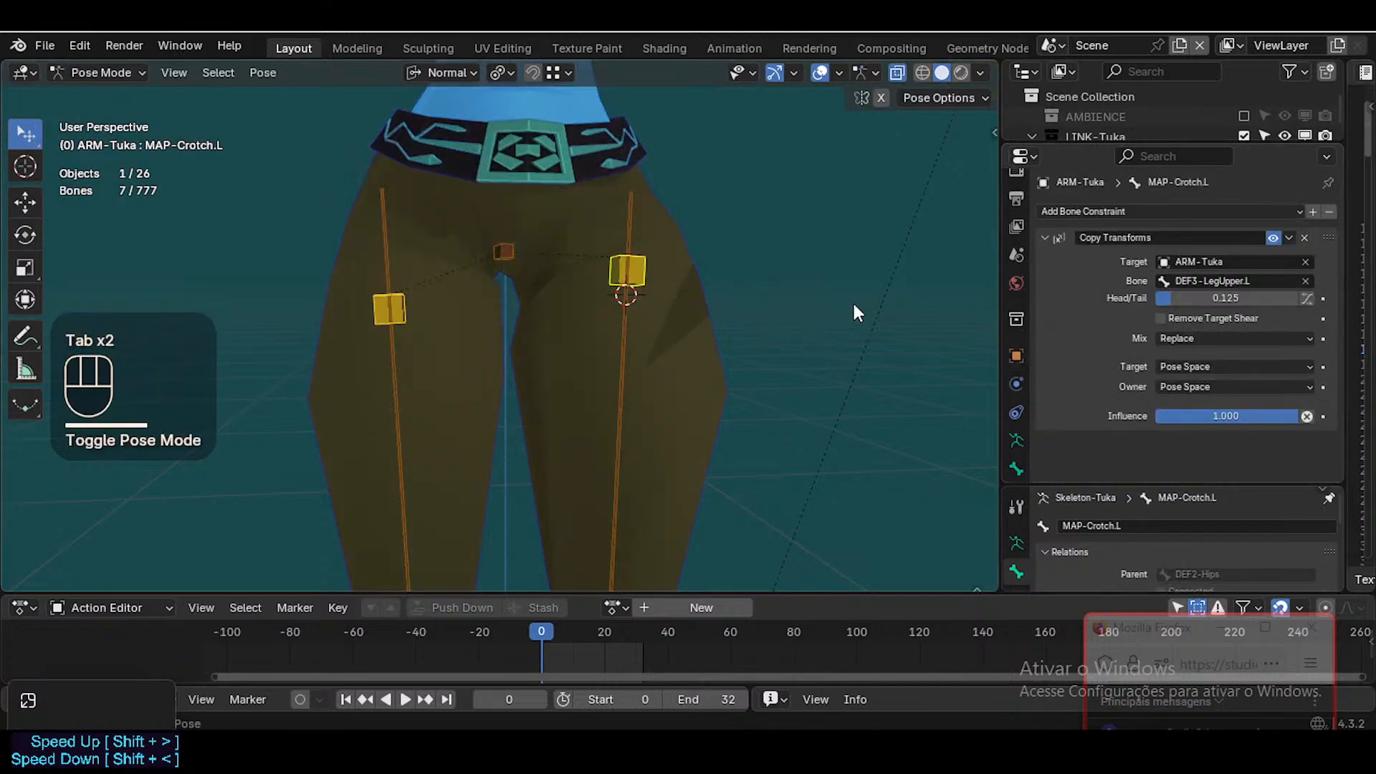
Symmetrize MAP-Crotch.L in Edit Mode so MAP-Crotch.R gets the same constraint settings, and select MAP-Crotch.R in Pose Mode
left_click(644, 268)
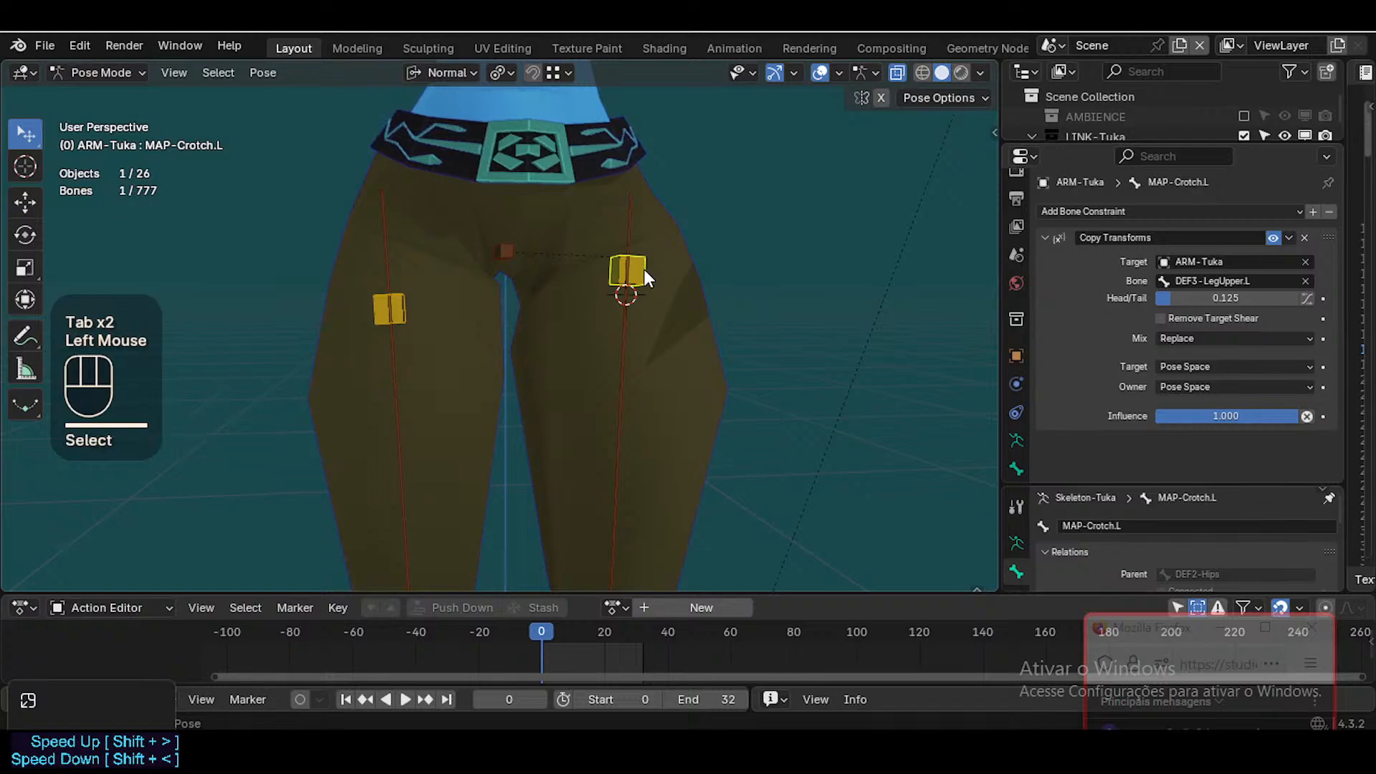
left_click(643, 269)
key("Tab")
right_click(638, 329)
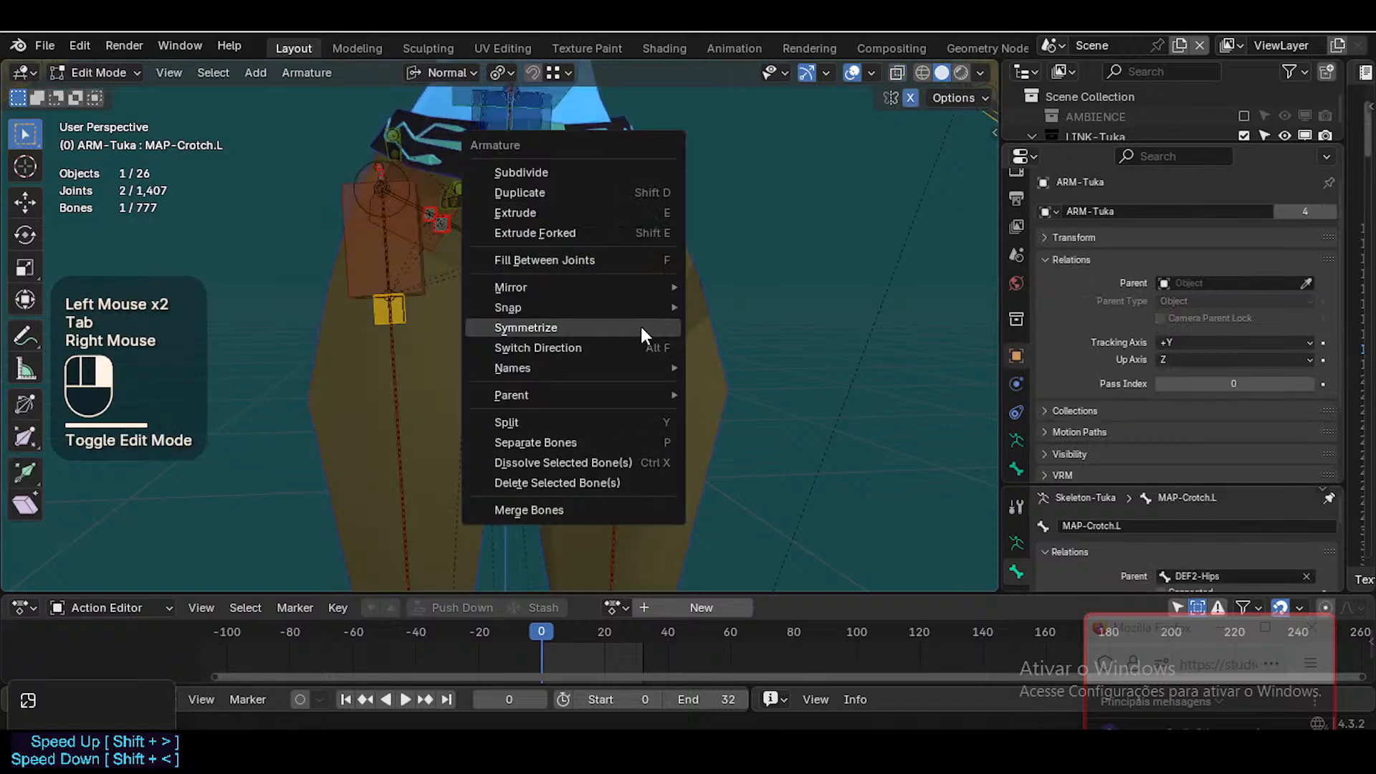
left_click(640, 324)
key("Tab")
left_click(639, 263)
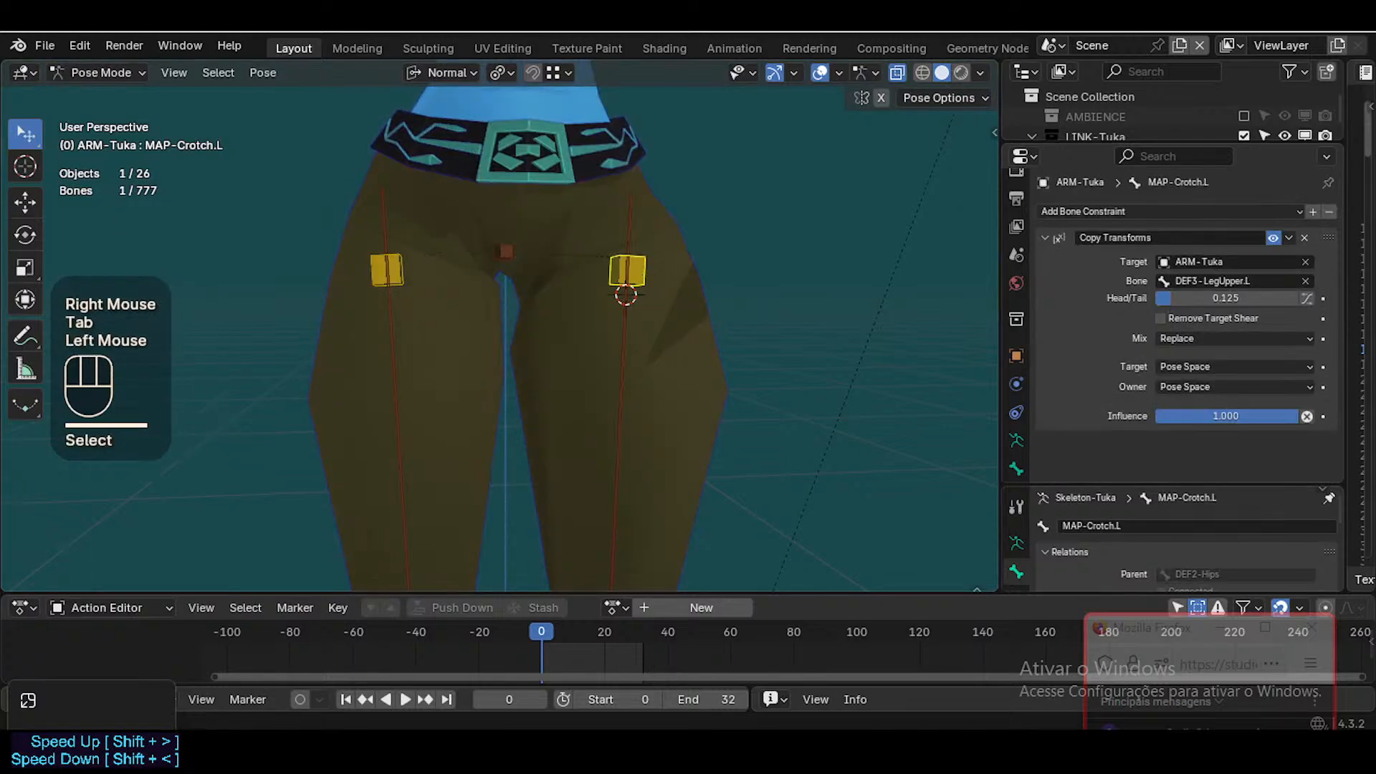
left_click(263, 71)
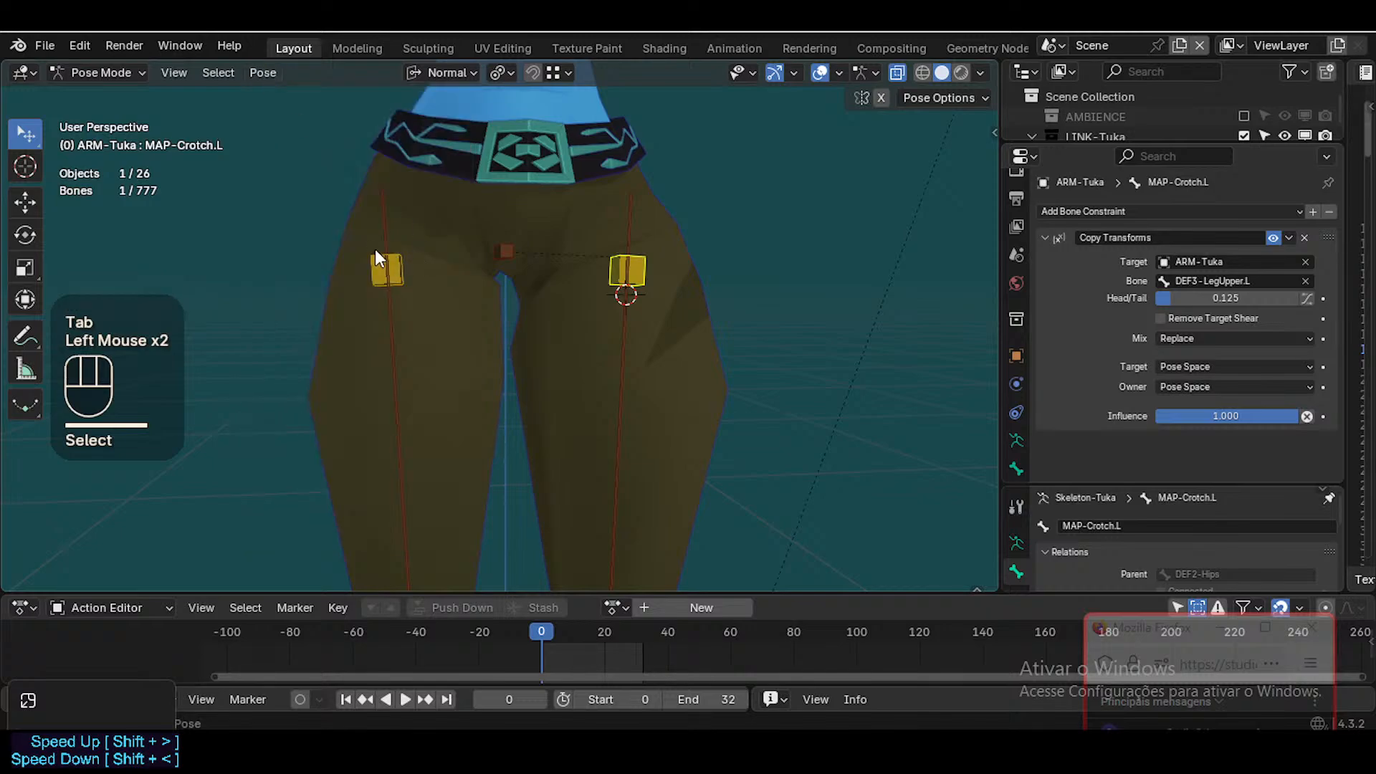
left_click(402, 272)
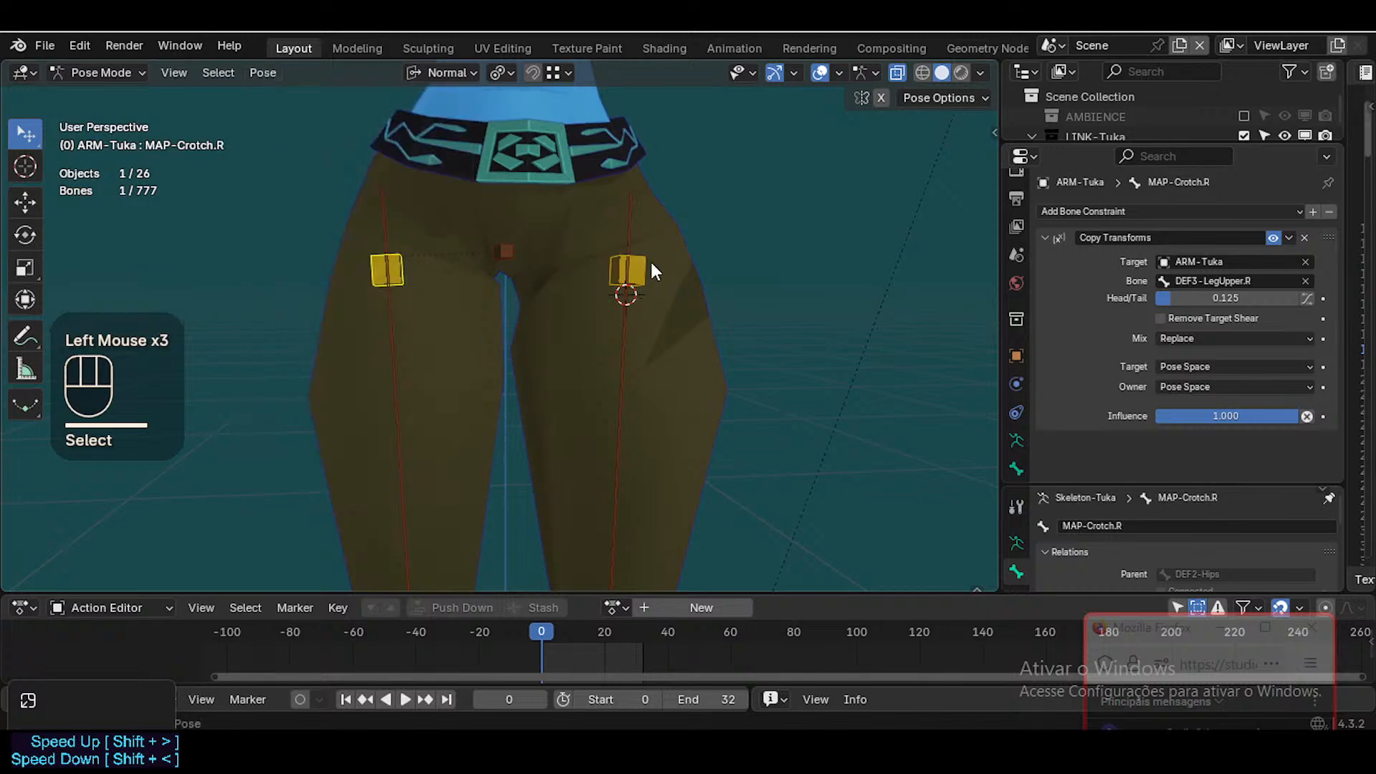
Apply the current pose of only MAP-Crotch.L and MAP-Crotch.R as their rest pose and compare both modes
left_click(648, 266)
left_click(402, 256, "shift")
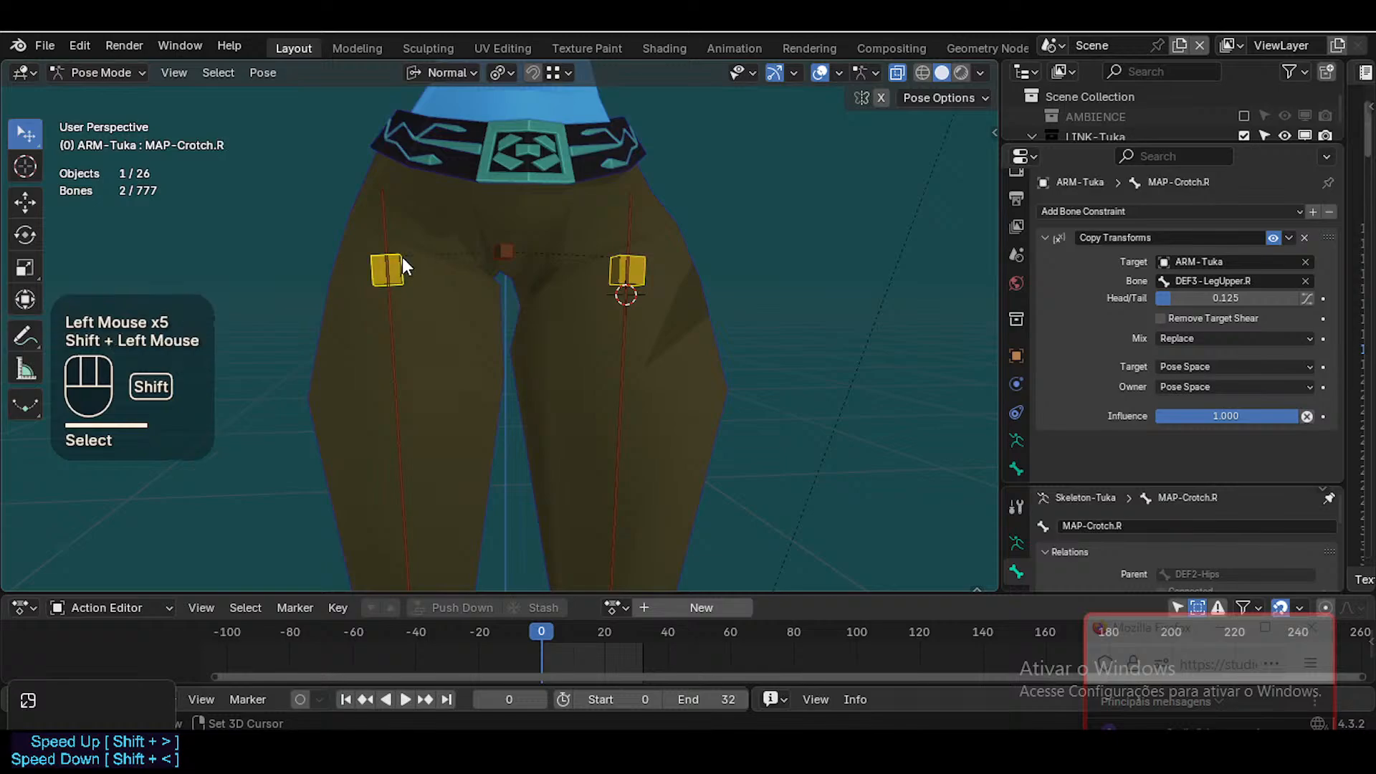
left_click(263, 72)
mouse_move(300, 136)
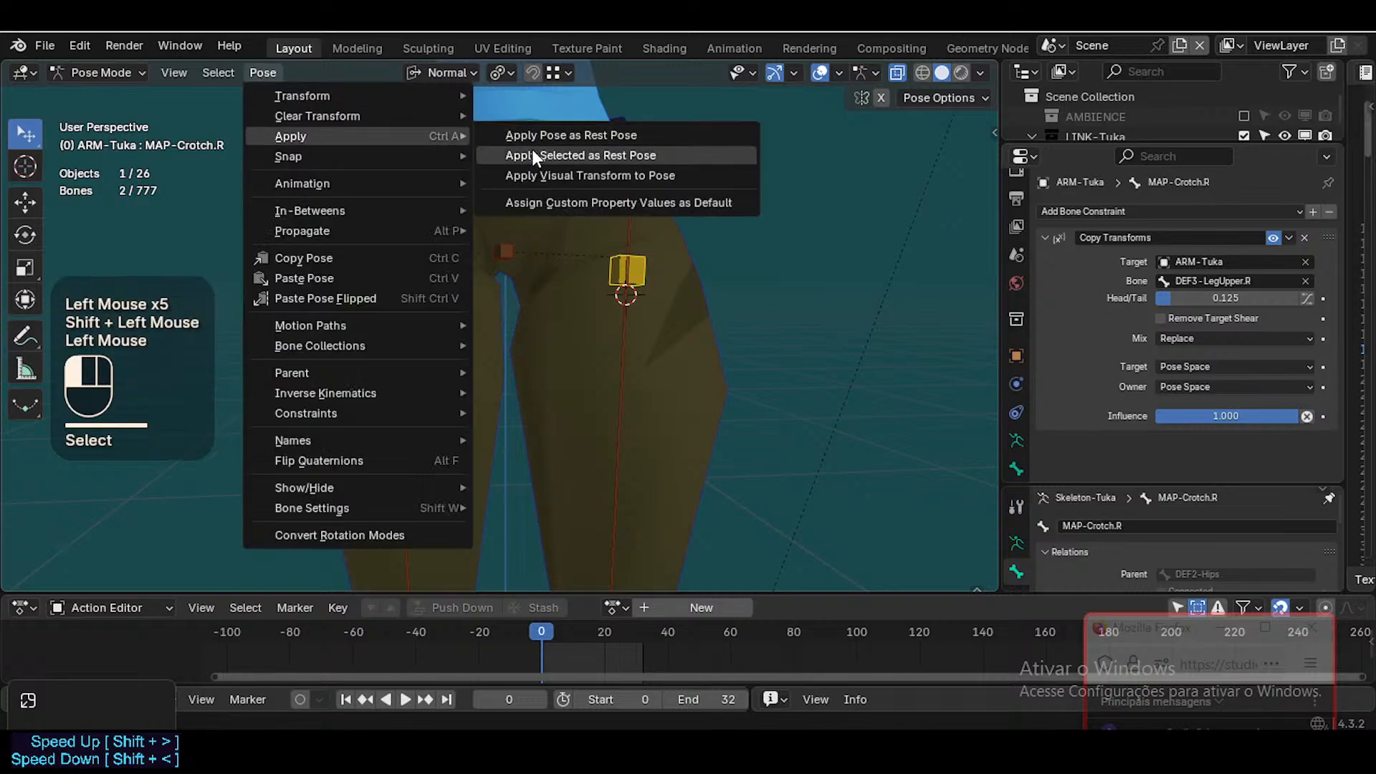
left_click(531, 153)
key("Tab")
key("Tab")
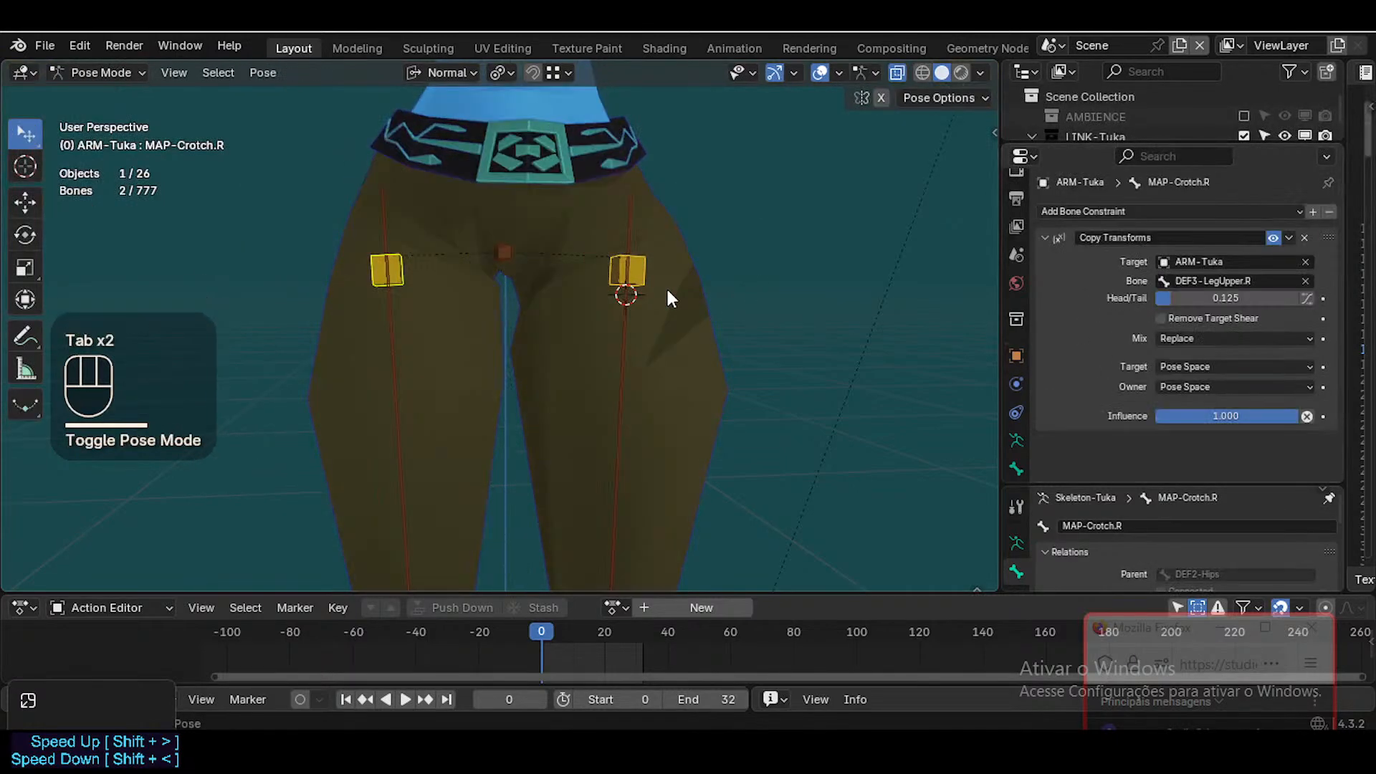
Test MAP-Crotch.R's Copy Transforms constraint by toggling it and trying a different Head/Tail value, and undo the change
left_click(1272, 239)
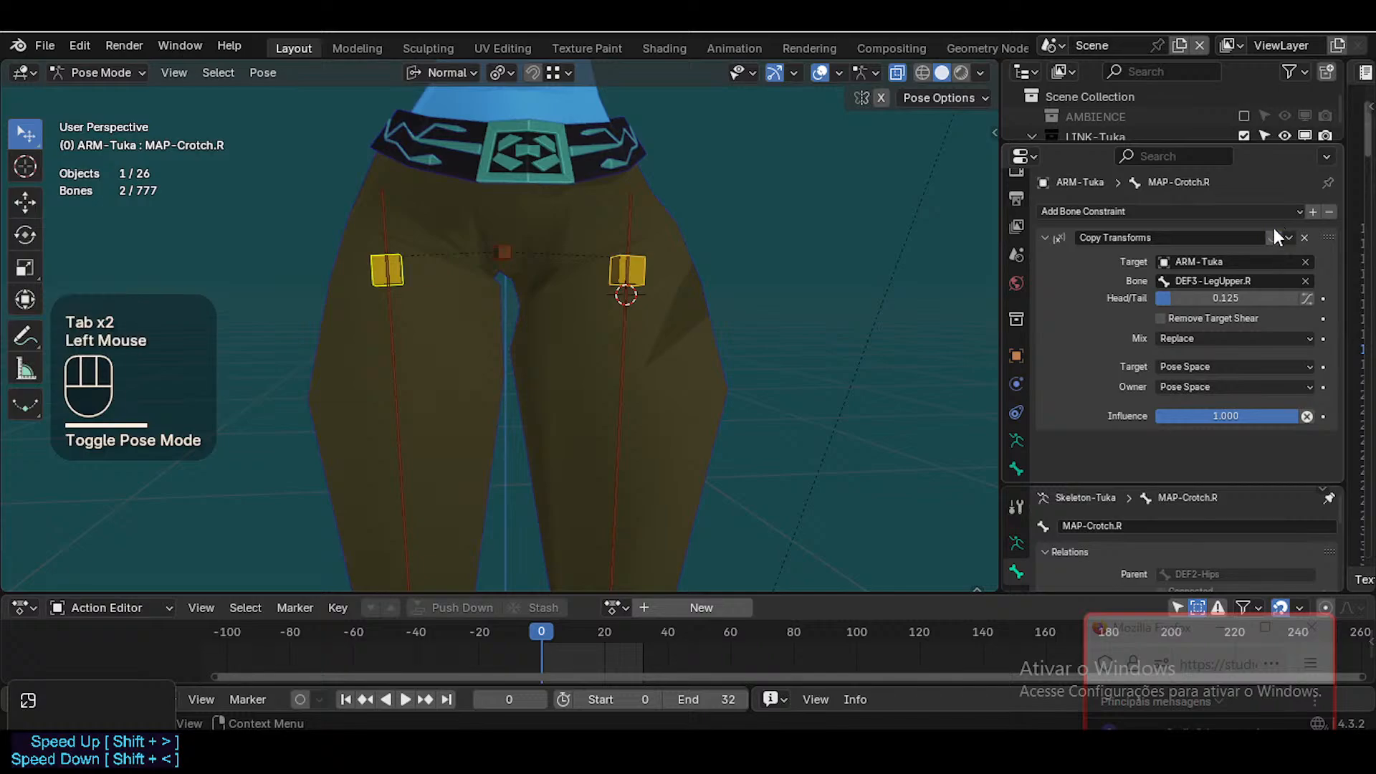
left_click(1275, 229)
left_click(1273, 237)
left_click(1044, 238)
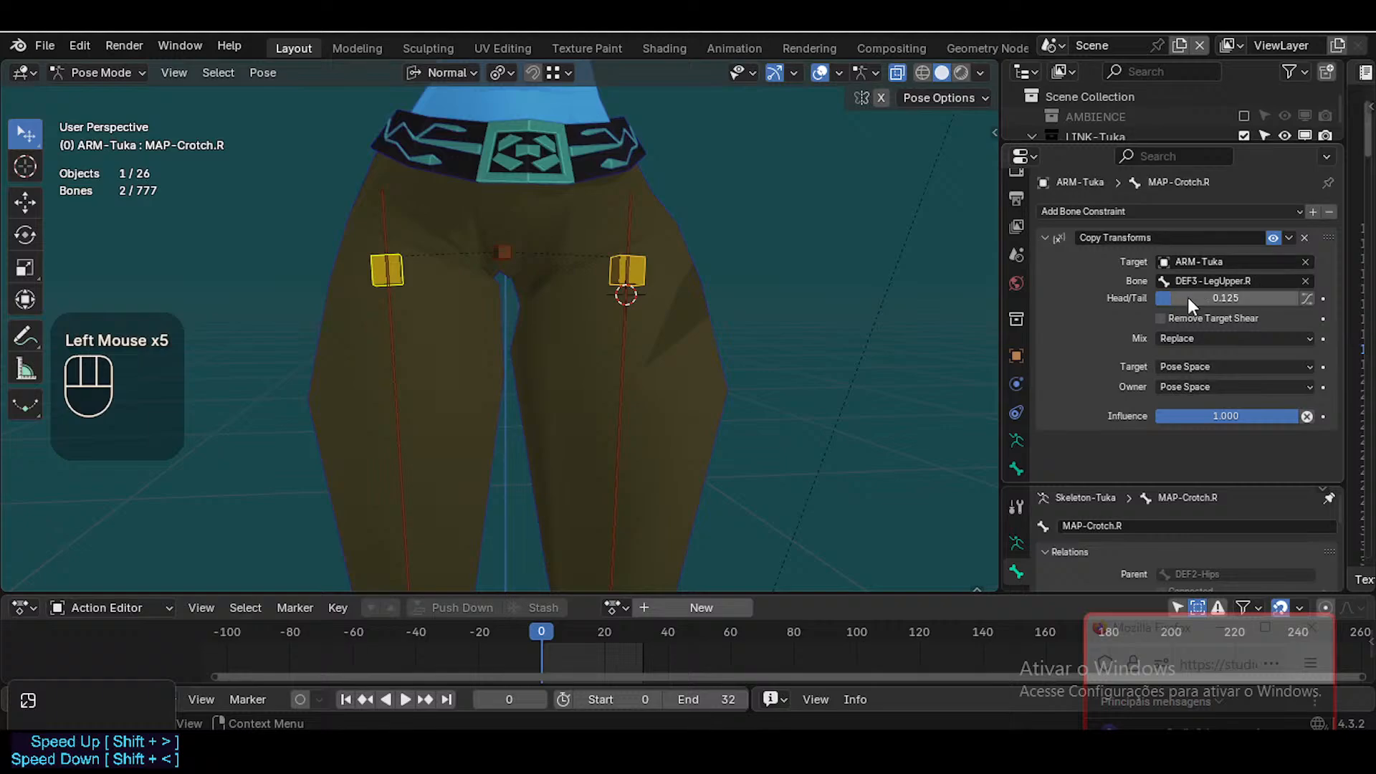
left_click(1273, 237)
mouse_move(1179, 292)
left_mouse_down()
mouse_move(1198, 296)
mouse_move(1177, 298)
left_mouse_up()
key("ctrl+z")
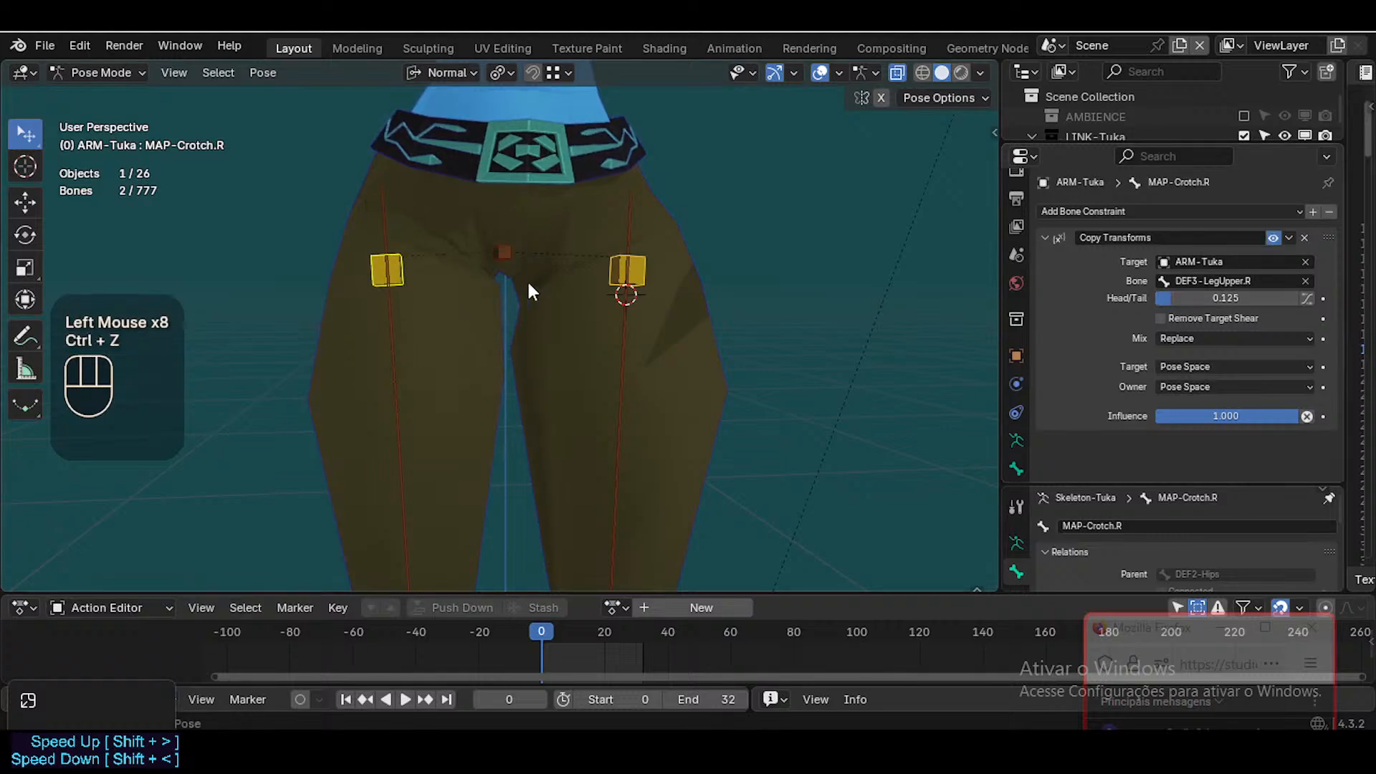
Test MAP-Crotch.L's constraint by trying another Head/Tail value, undoing it, and toggling the constraint off and on
left_click(643, 276)
left_click_drag(1286, 296, 1180, 296)
key("ctrl+z")
left_click(1273, 238)
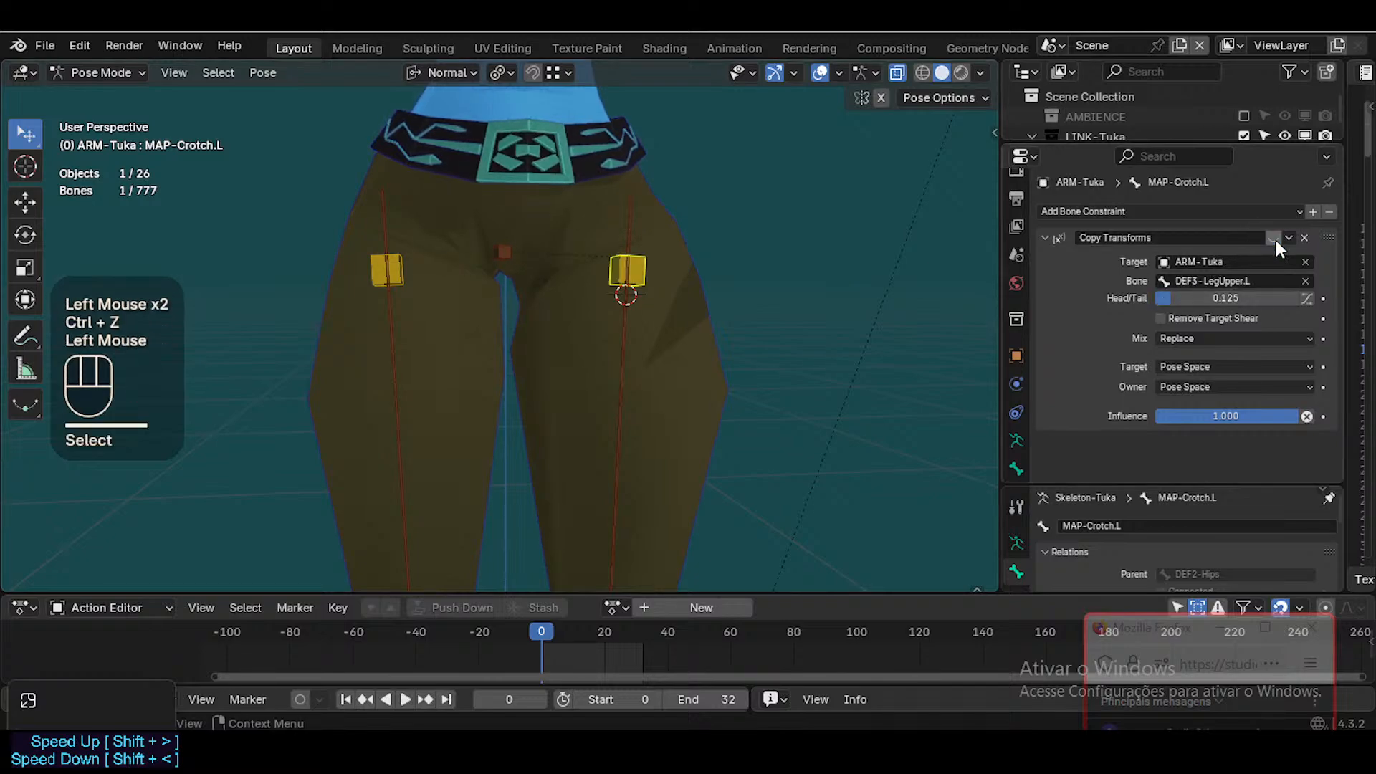
left_click(1274, 238)
Assign the action Armature|mixamo.com|Layer0 Retarget.002 to the armature to test the crotch rig in motion
left_click_drag(541, 623, 572, 629)
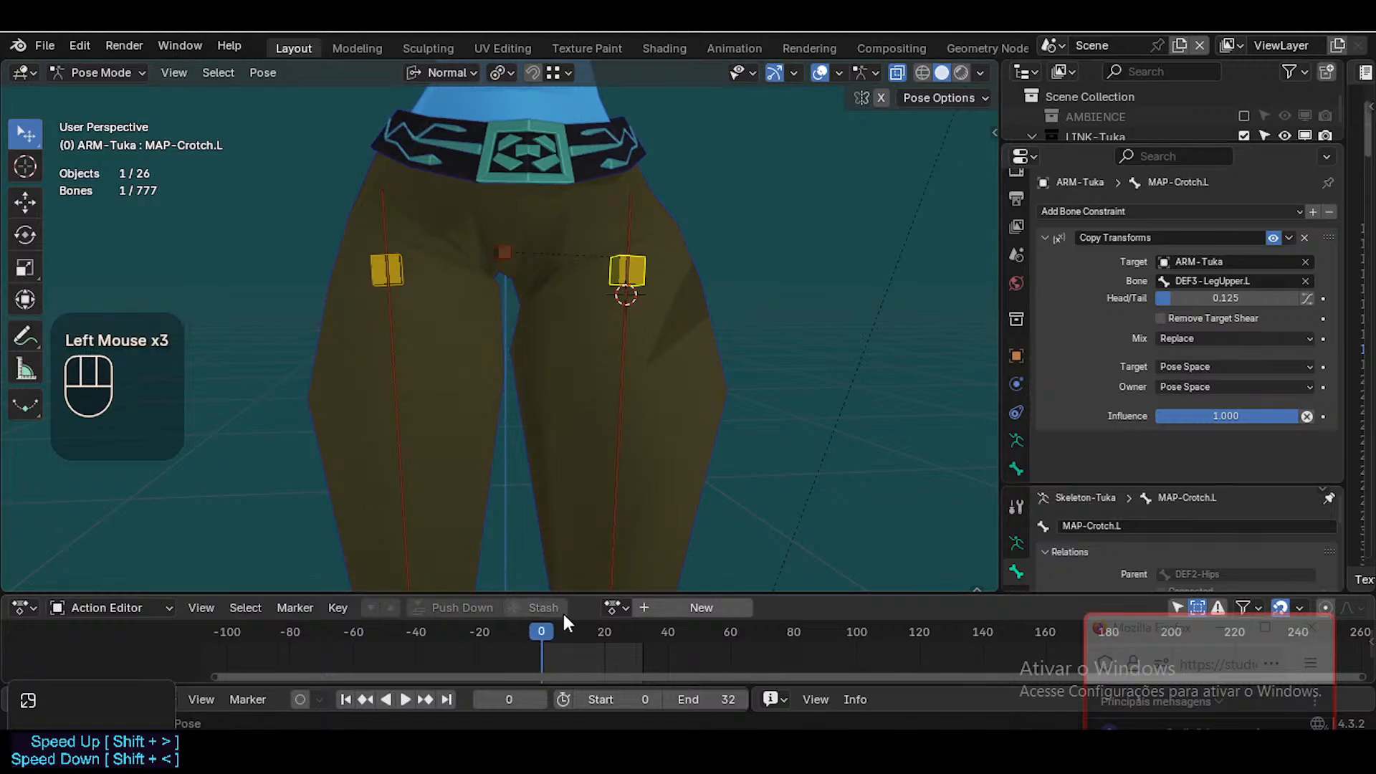
left_click(613, 607)
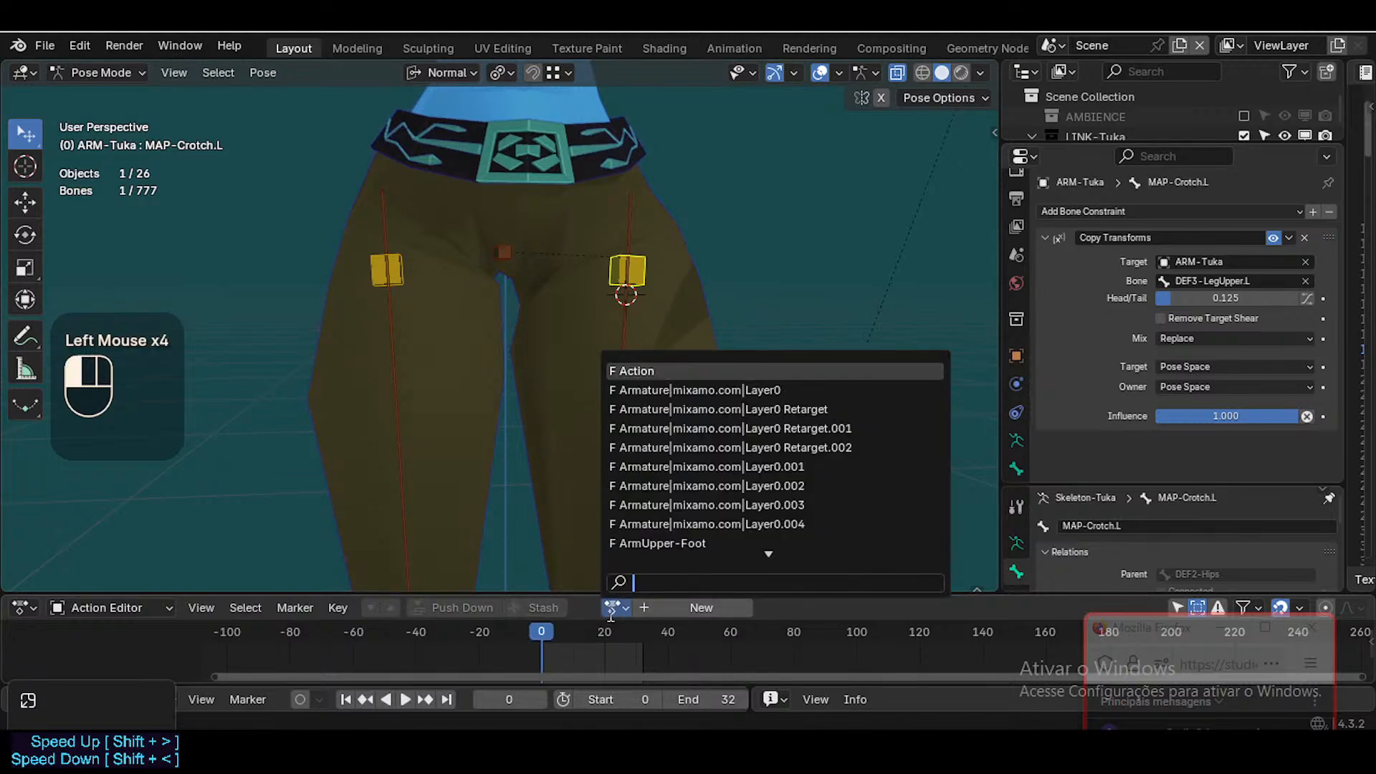
left_click(663, 447)
scroll(618, 566, "down", 2)
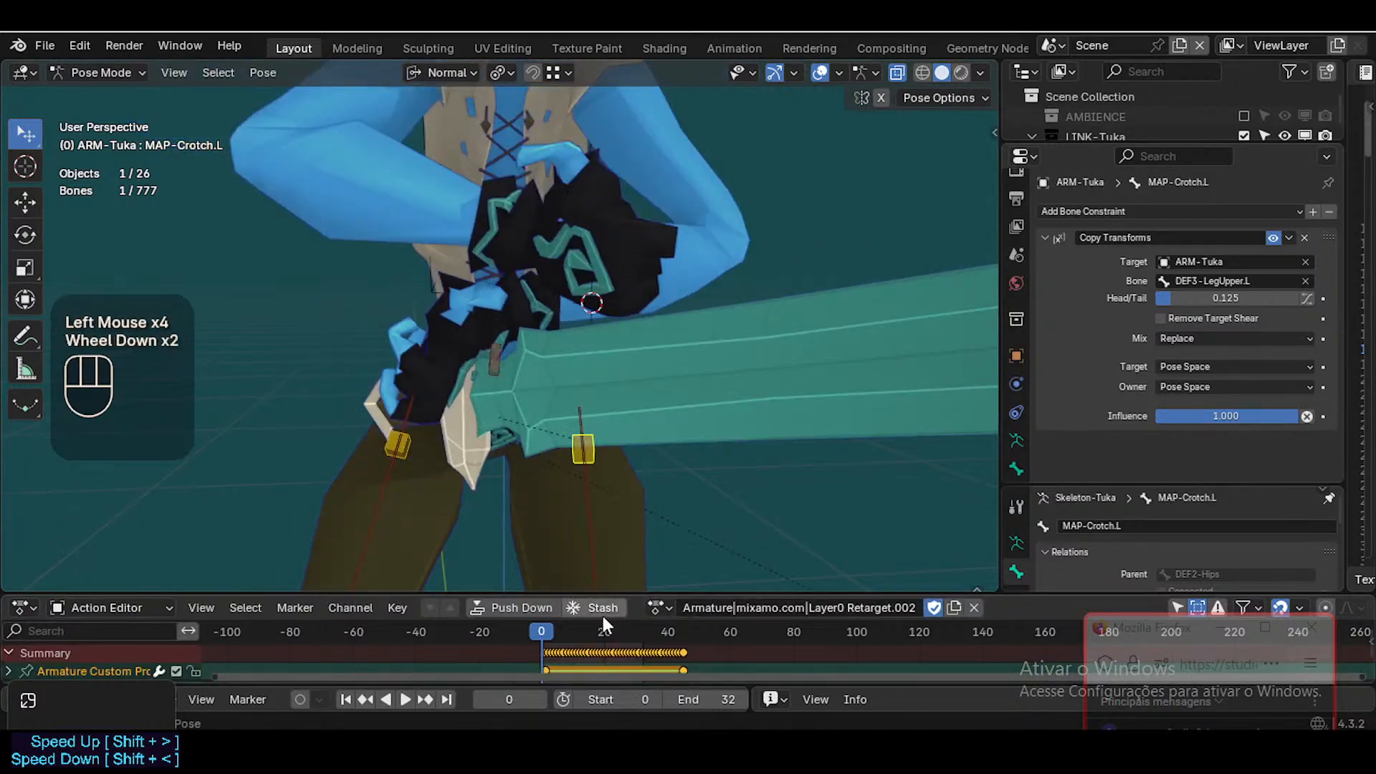
Scrub the Retarget.002 action to about frame 18 and examine how the crotch area deforms
left_click_drag(547, 623, 599, 616)
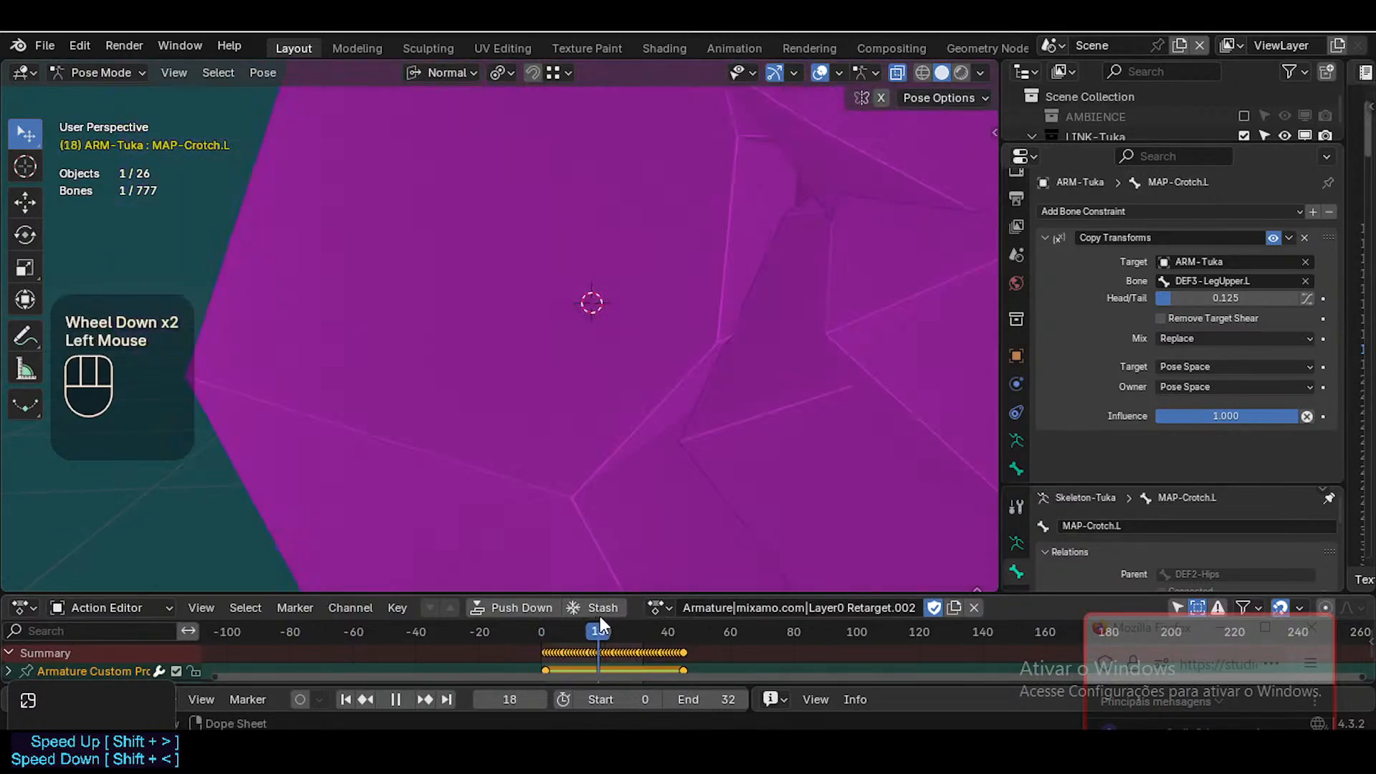
scroll(553, 412, "down", 5)
middle_click_drag(383, 498, 275, 414)
left_click(602, 632)
key("space")
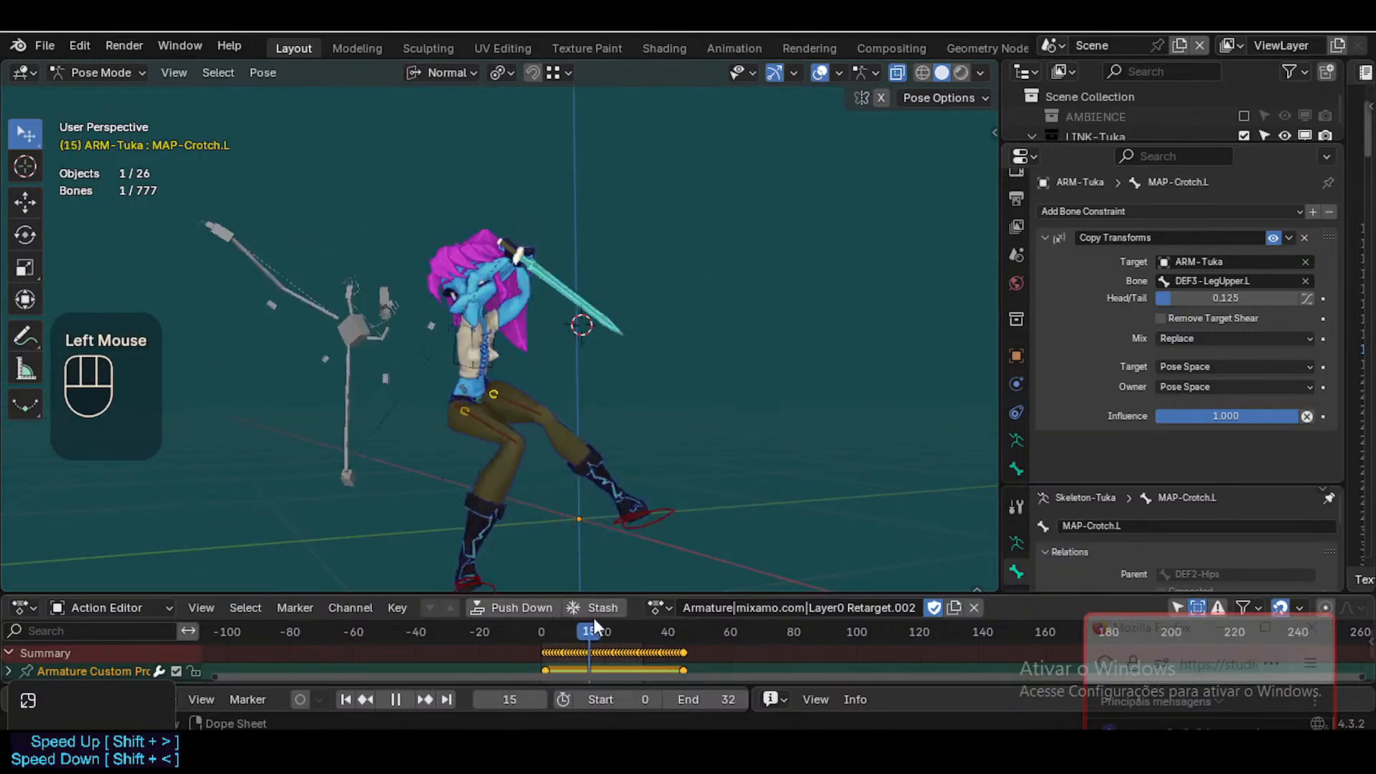
Preview the actions Armature|mixamo.com|Layer0.004, Layer0 and Layer0 Retarget on the armature, scrubbing the last one to frame 29
left_click(658, 607)
left_click(724, 524)
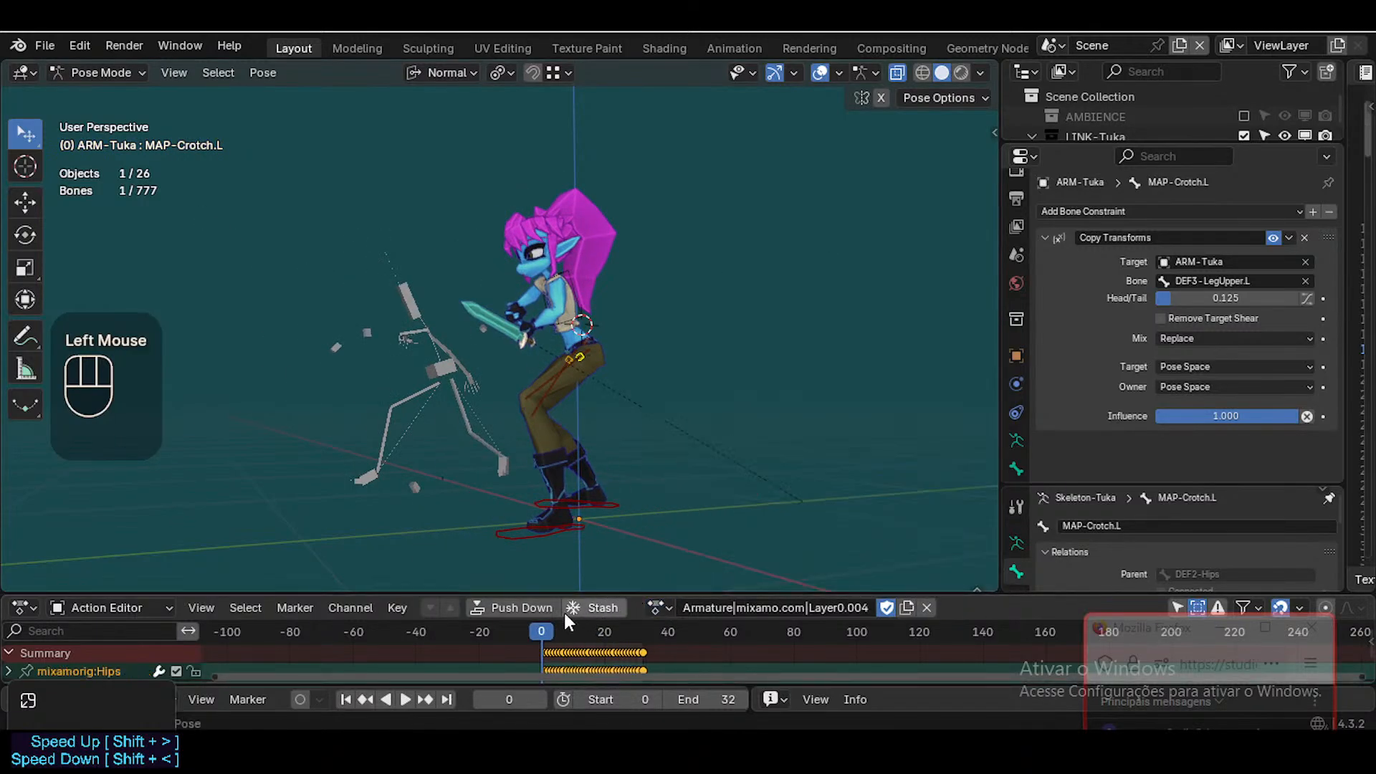
left_click(658, 607)
left_click(688, 390)
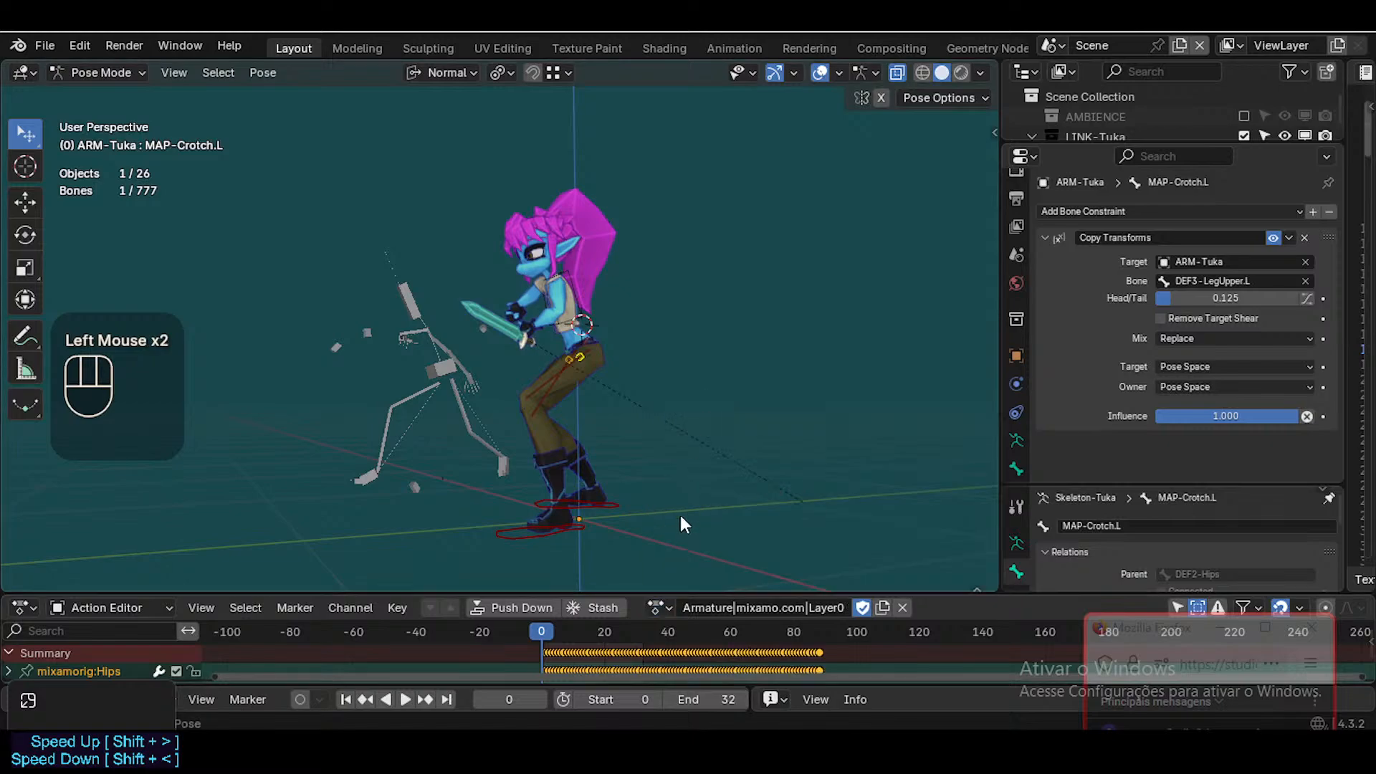
left_click(658, 607)
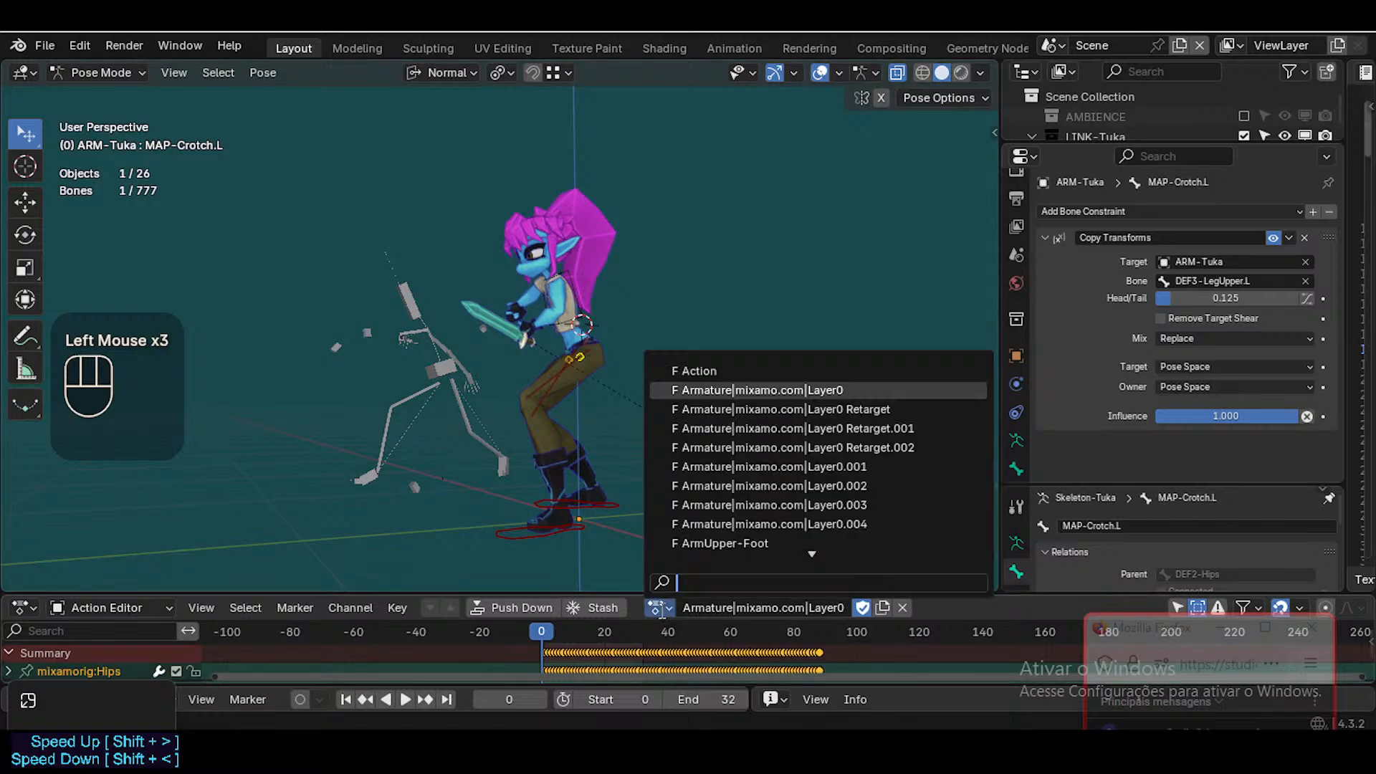
left_click(760, 409)
left_click_drag(539, 641, 634, 641)
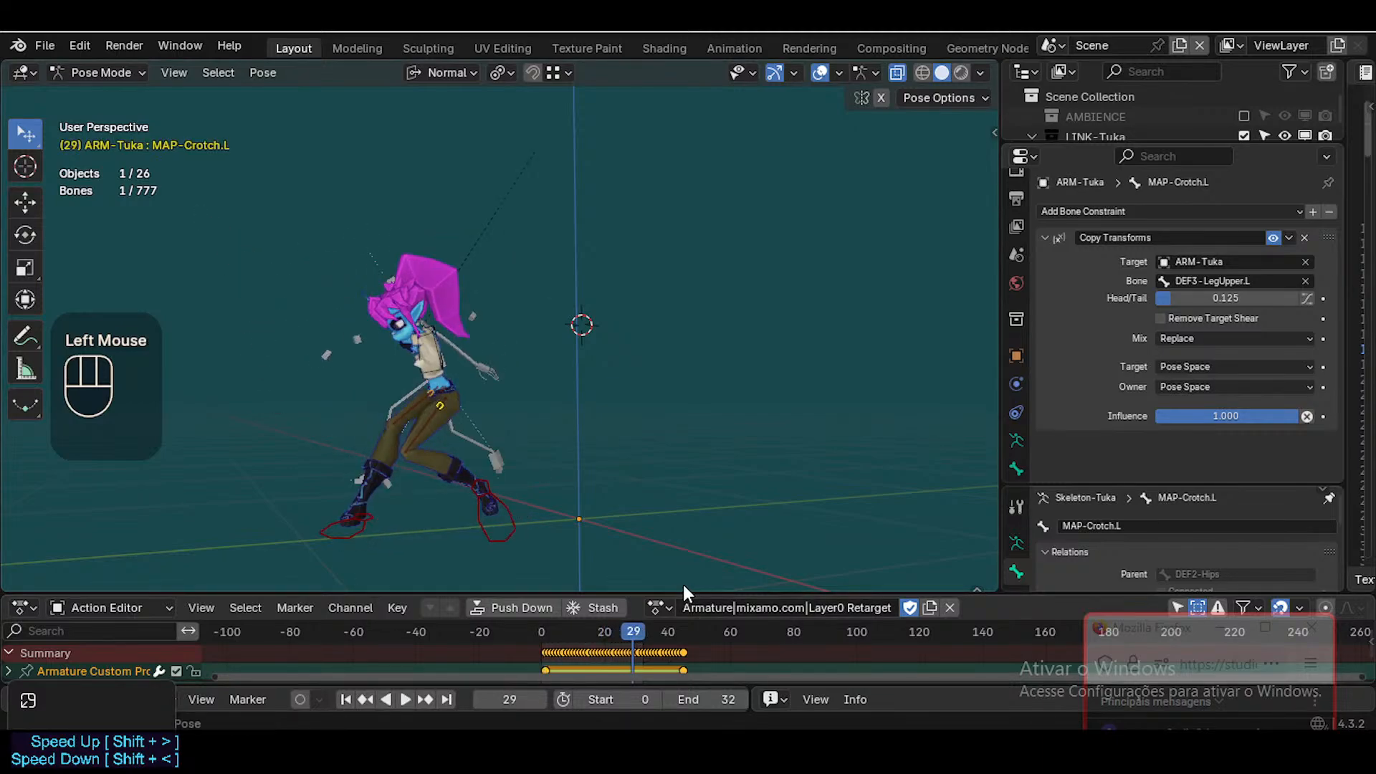
Assign the action MarteloKick Retarget.001 to the armature and scrub it to frame 31 to examine the hips
left_click(658, 608)
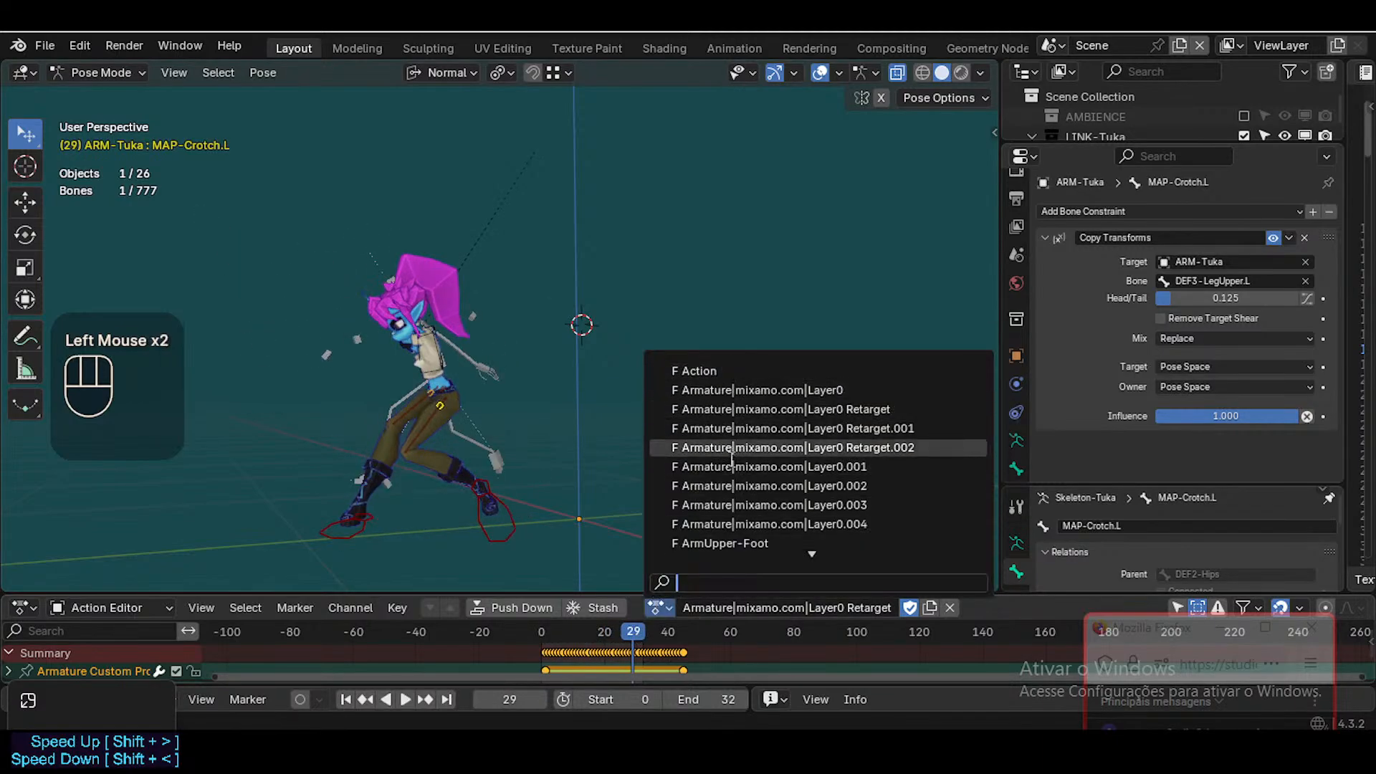
scroll(731, 458, "down", 12)
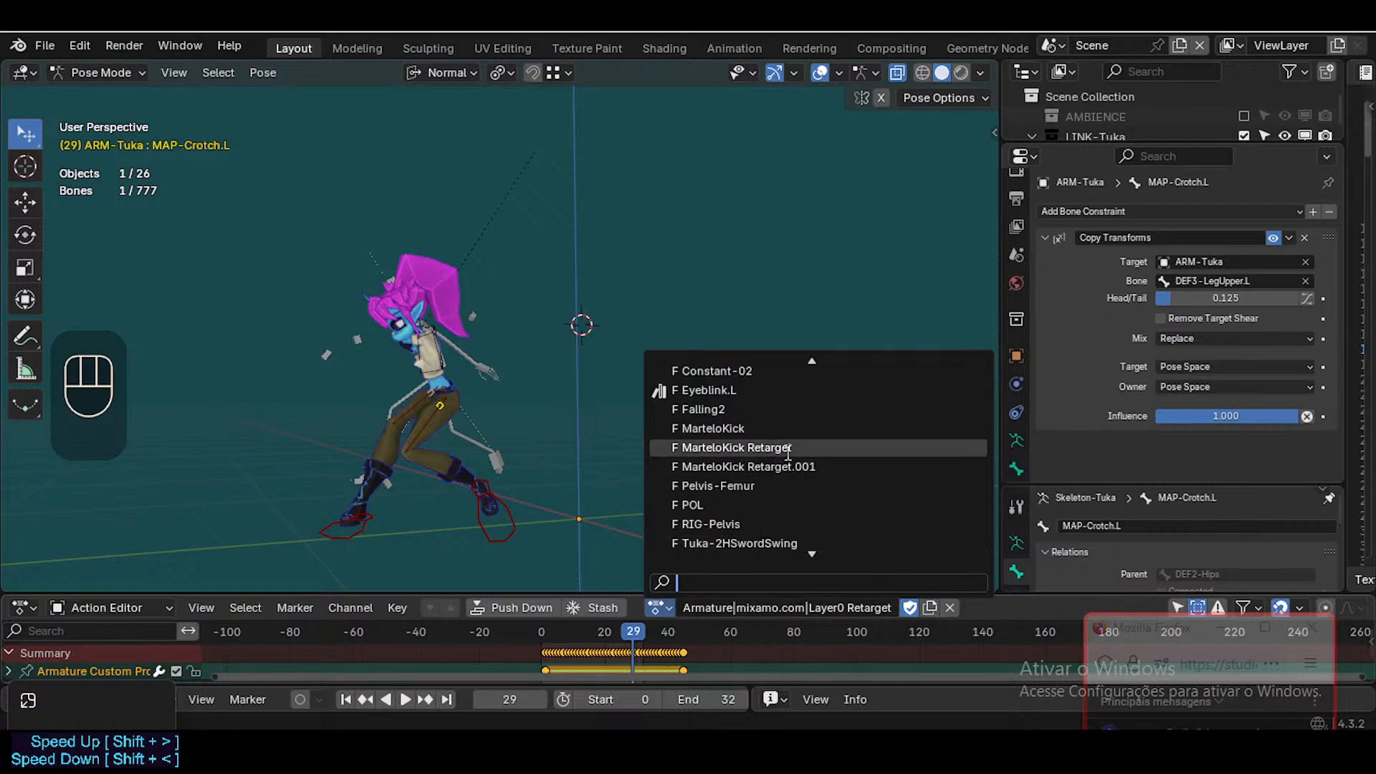
left_click(786, 465)
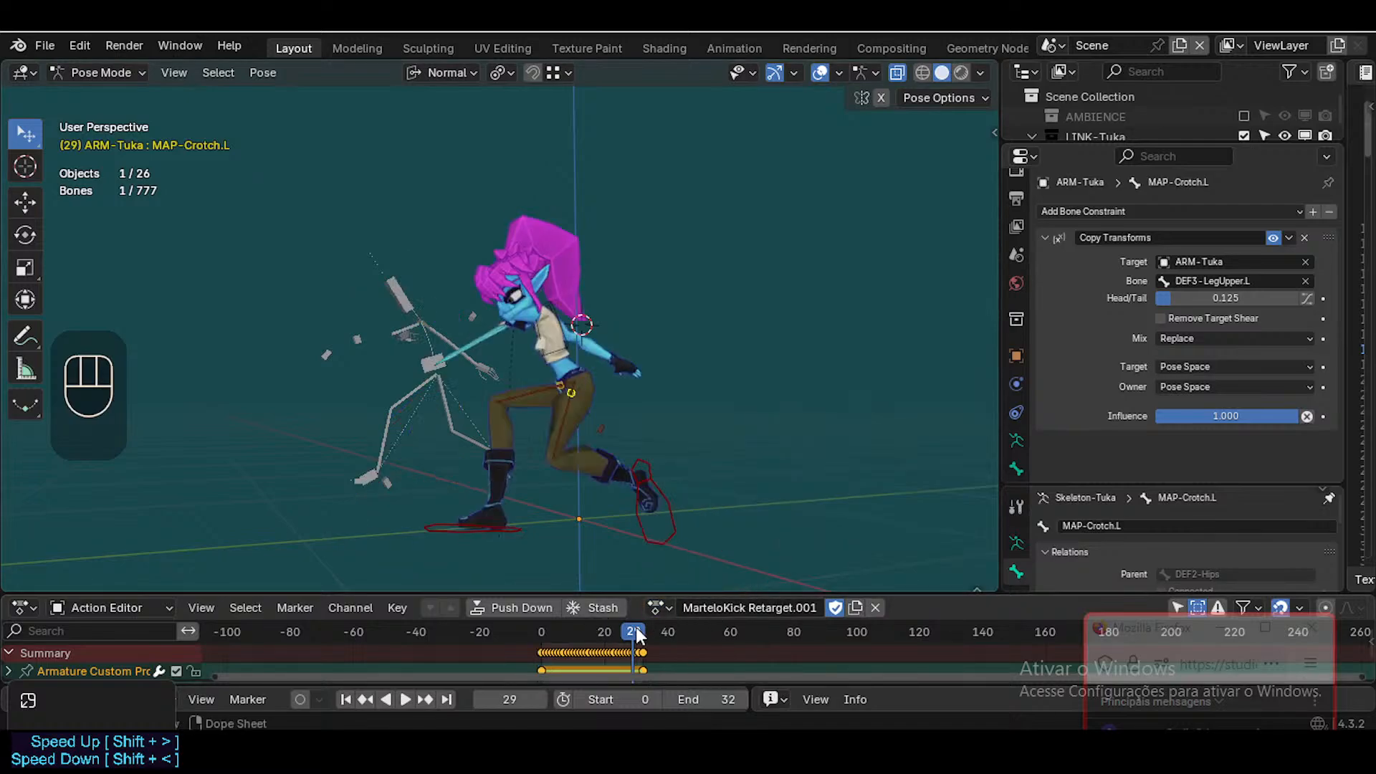
mouse_move(637, 634)
left_mouse_down()
mouse_move(574, 634)
mouse_move(639, 628)
left_mouse_up()
middle_click_drag(646, 459, 703, 521)
scroll(674, 449, "up", 4)
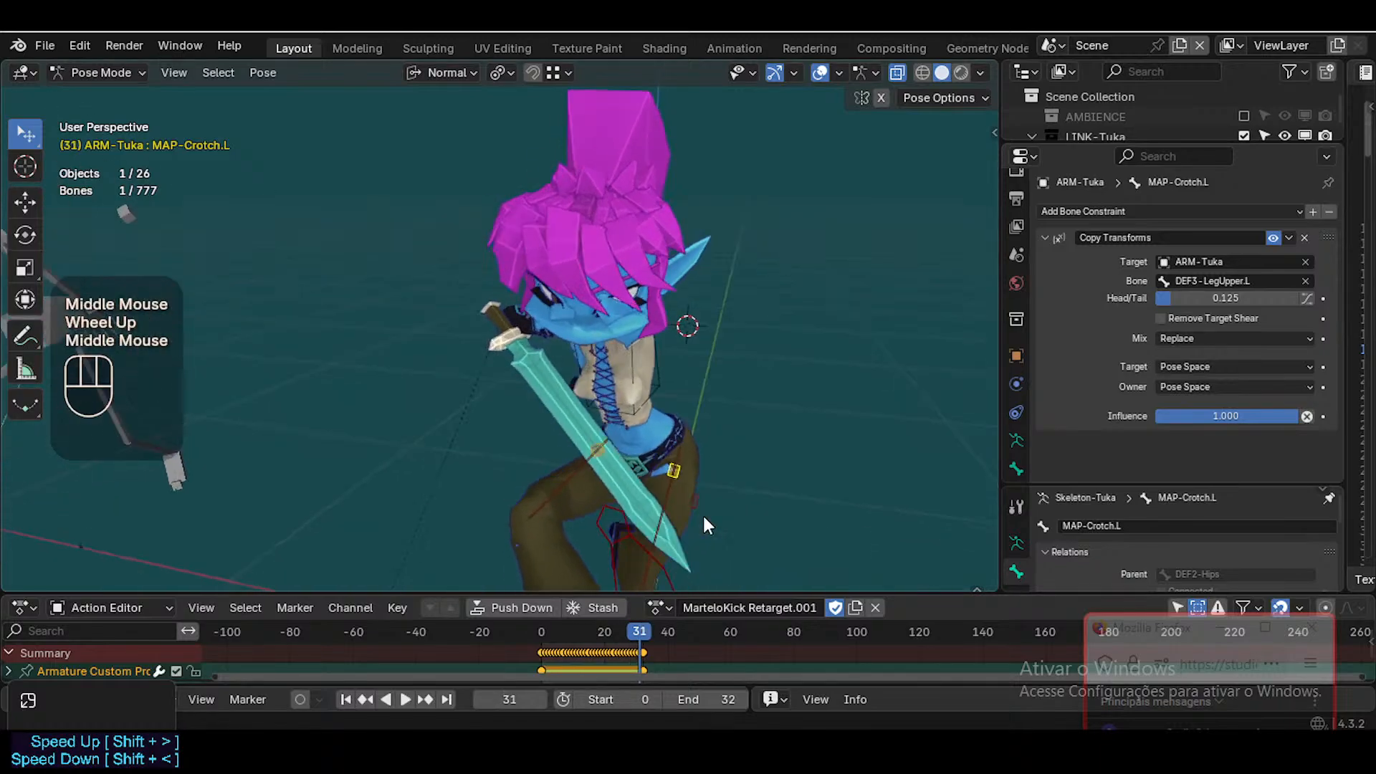
Keep MarteloKick Retarget.001 assigned and scrub to frame 35, examining the kneeling pose from the side
left_click(655, 608)
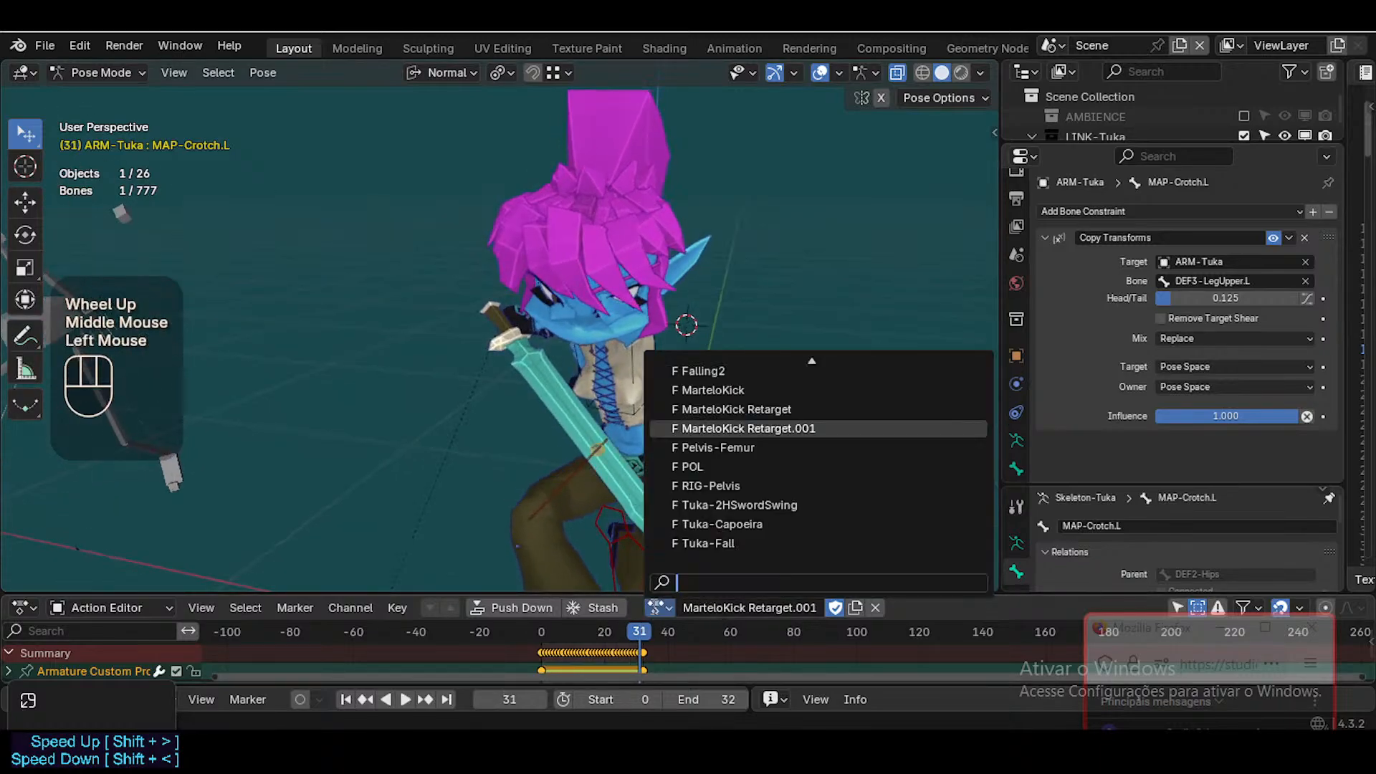
left_click(704, 432)
scroll(646, 437, "down", 1)
middle_click_drag(681, 430, 586, 431)
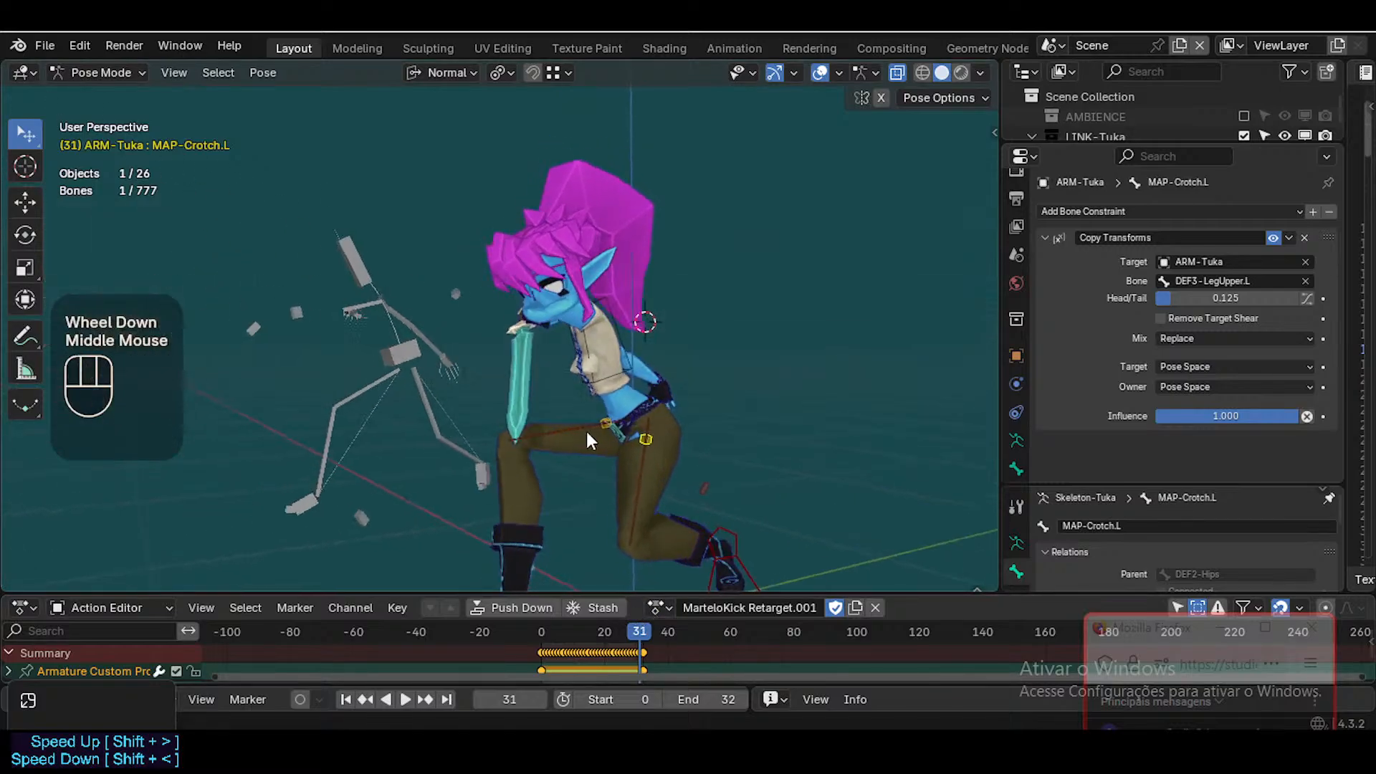
mouse_move(639, 632)
left_mouse_down()
mouse_move(536, 639)
mouse_move(652, 611)
left_mouse_up()
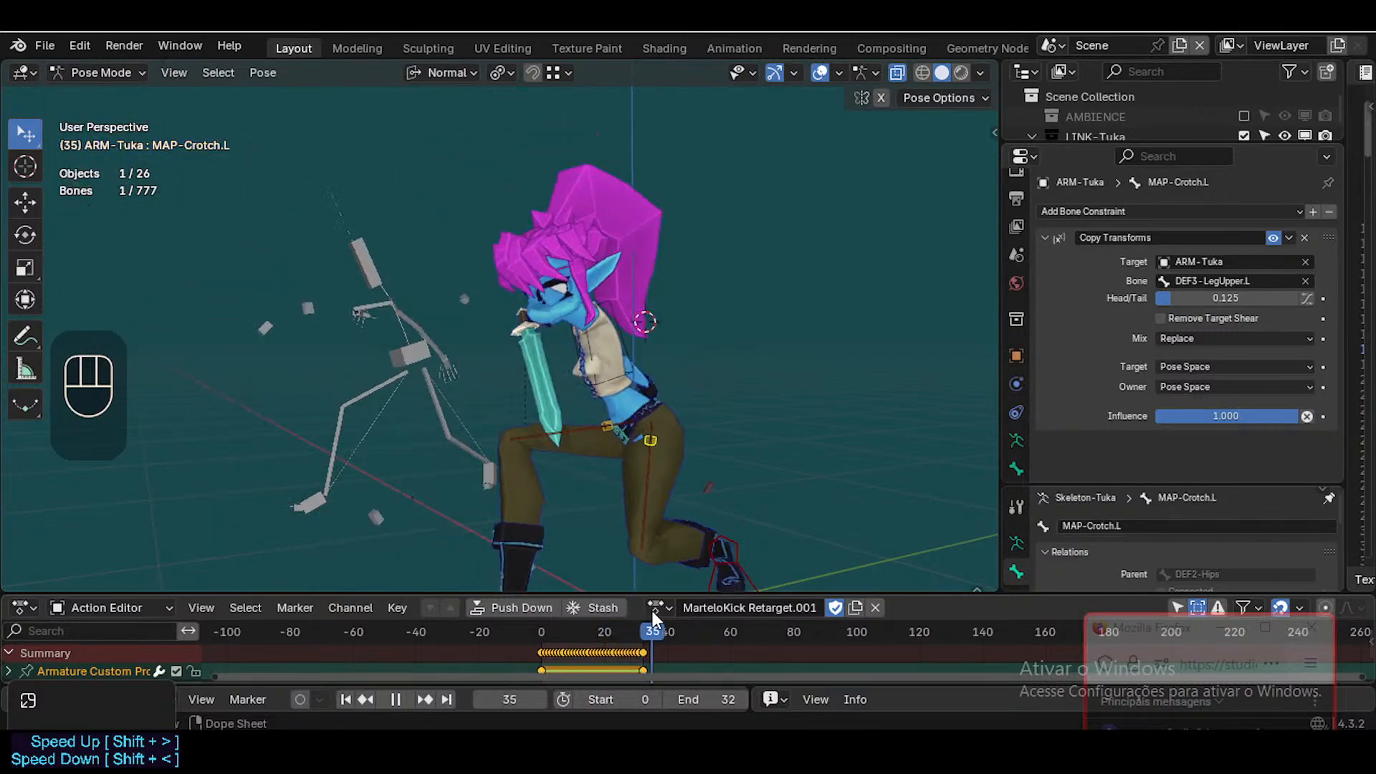
Unlink the MarteloKick Retarget.001 action from the armature and clear the pose transforms of the visible bones
left_click(874, 608)
scroll(534, 469, "up", 2)
key("a")
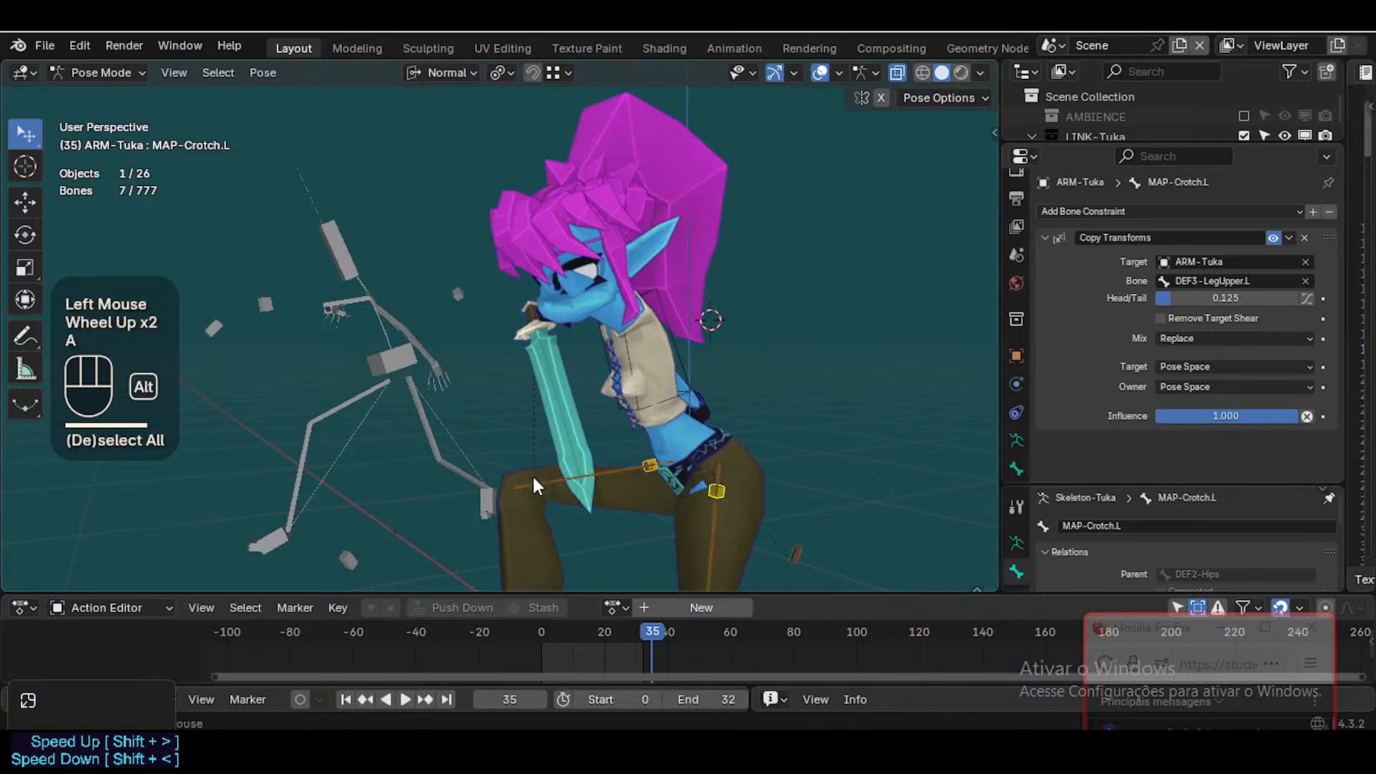
key("alt+q")
key("alt+q")
key("alt+q")
scroll(562, 494, "down", 1)
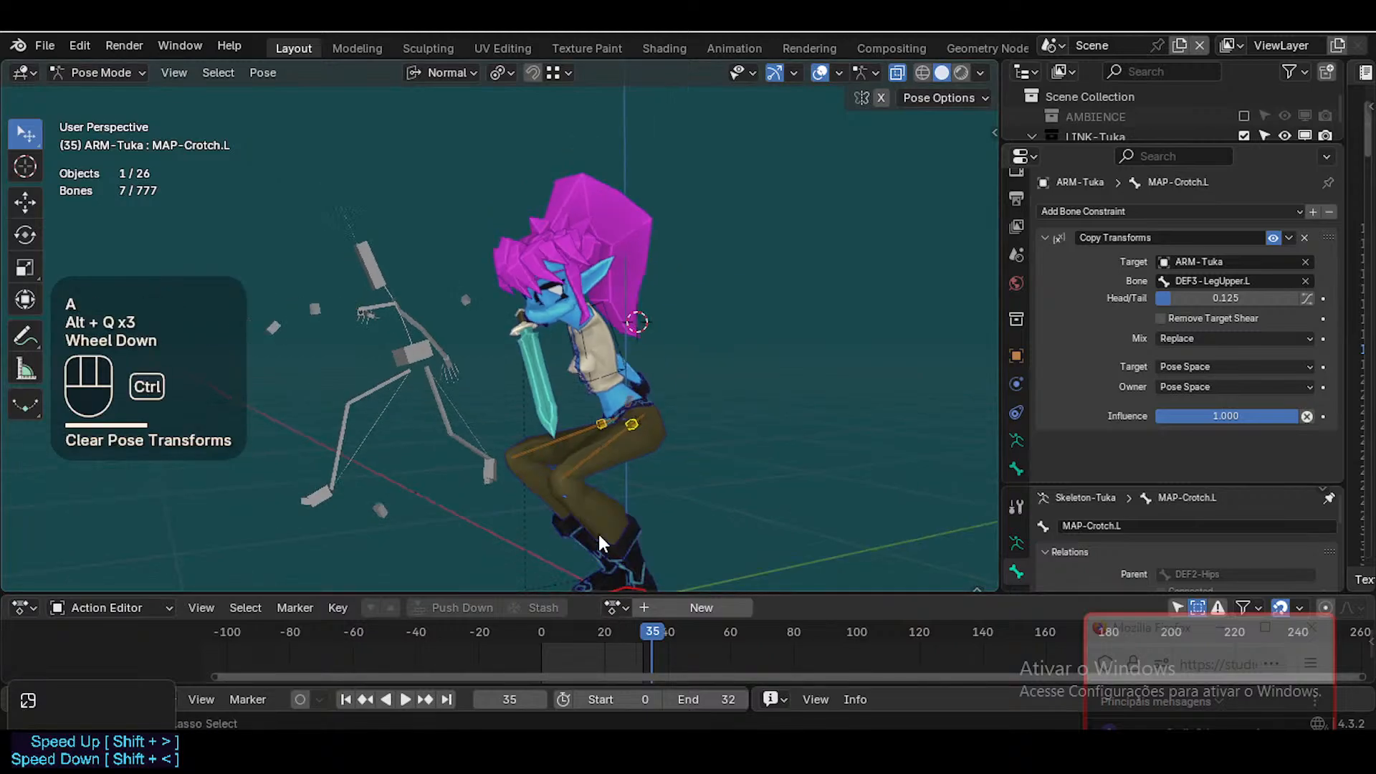
Un-solo all bone collections, clear the pose transforms of the shown bones, and unhide every hidden bone
key("ctrl+Tab")
key("ctrl+Tab")
key("a")
key("q")
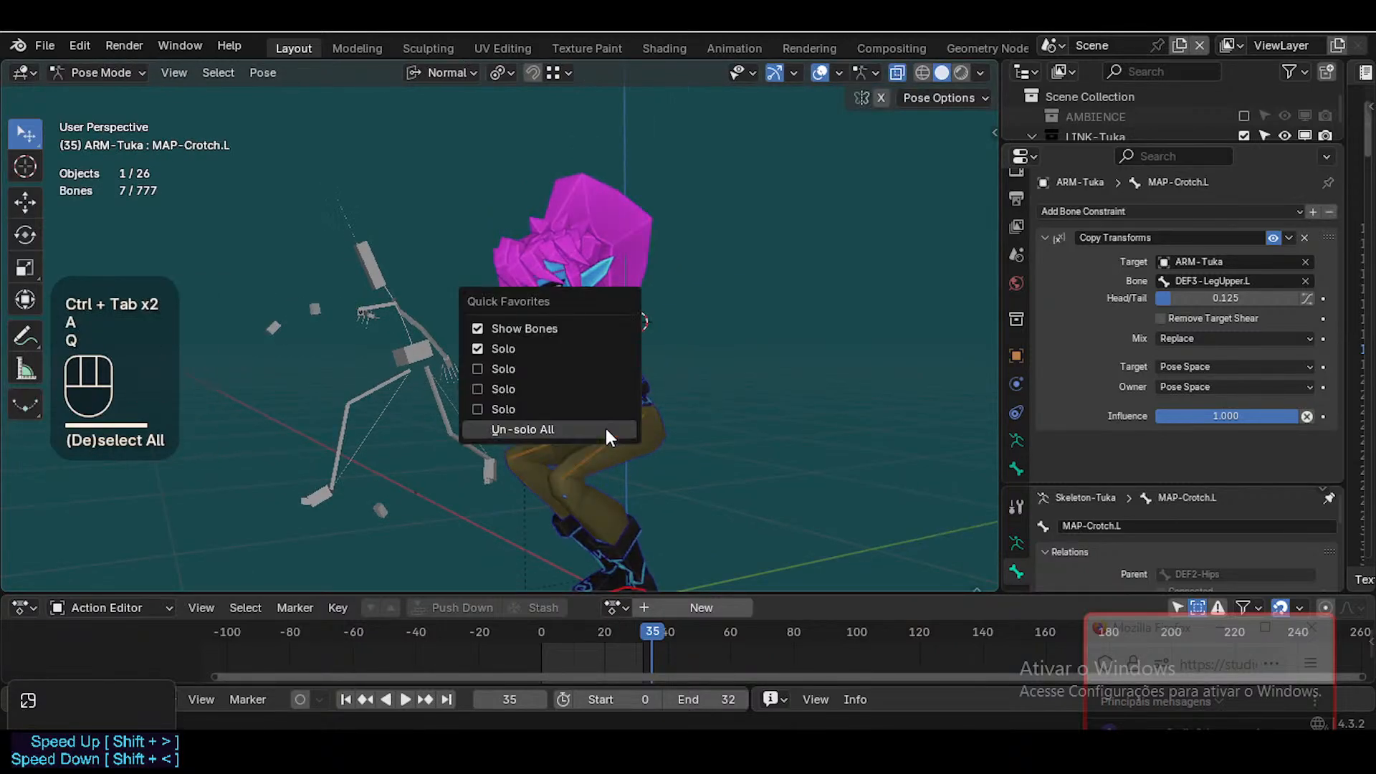
left_click(605, 428)
key("a")
key("alt+q")
key("alt+q")
key("alt+h")
Select all bones of the armature and clear their pose transforms to restore the rest pose
key("a")
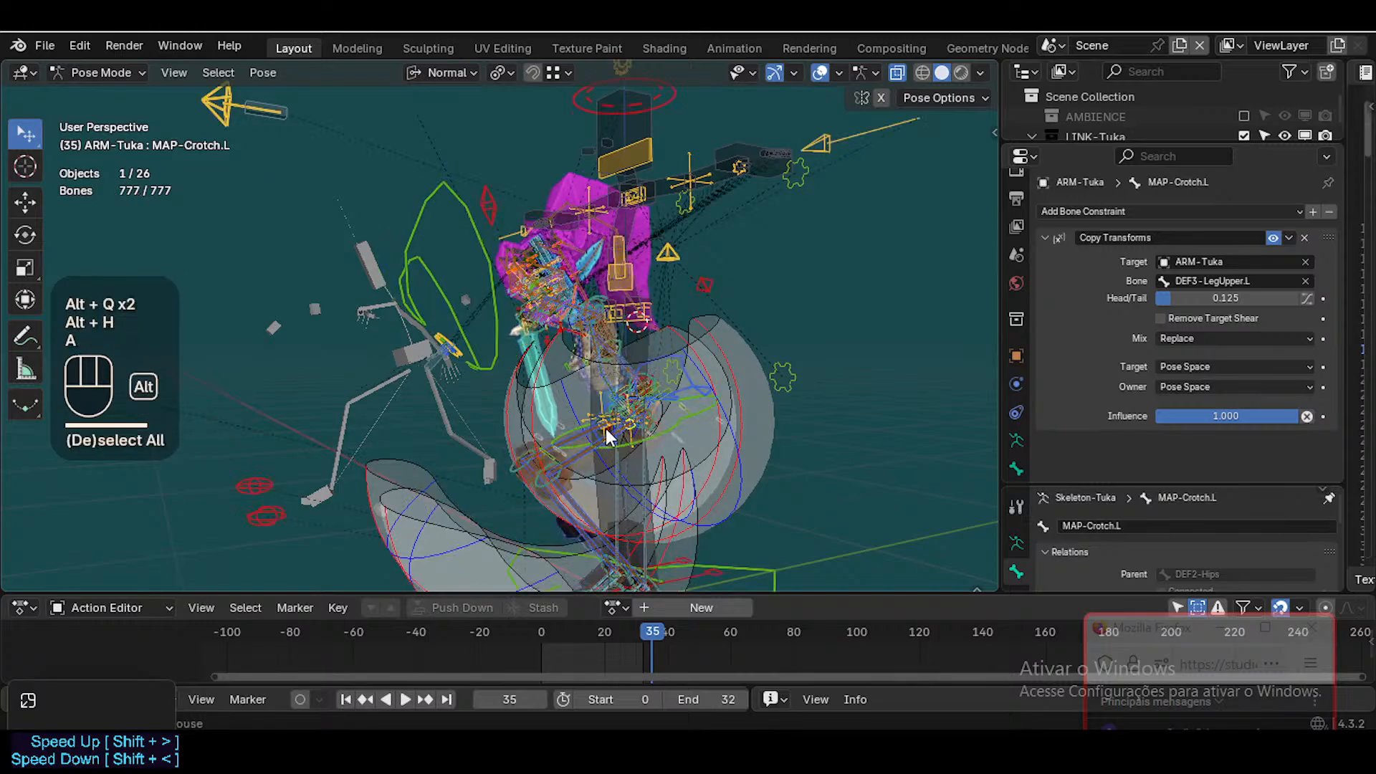
key("alt+q")
key("alt+q")
key("alt+h")
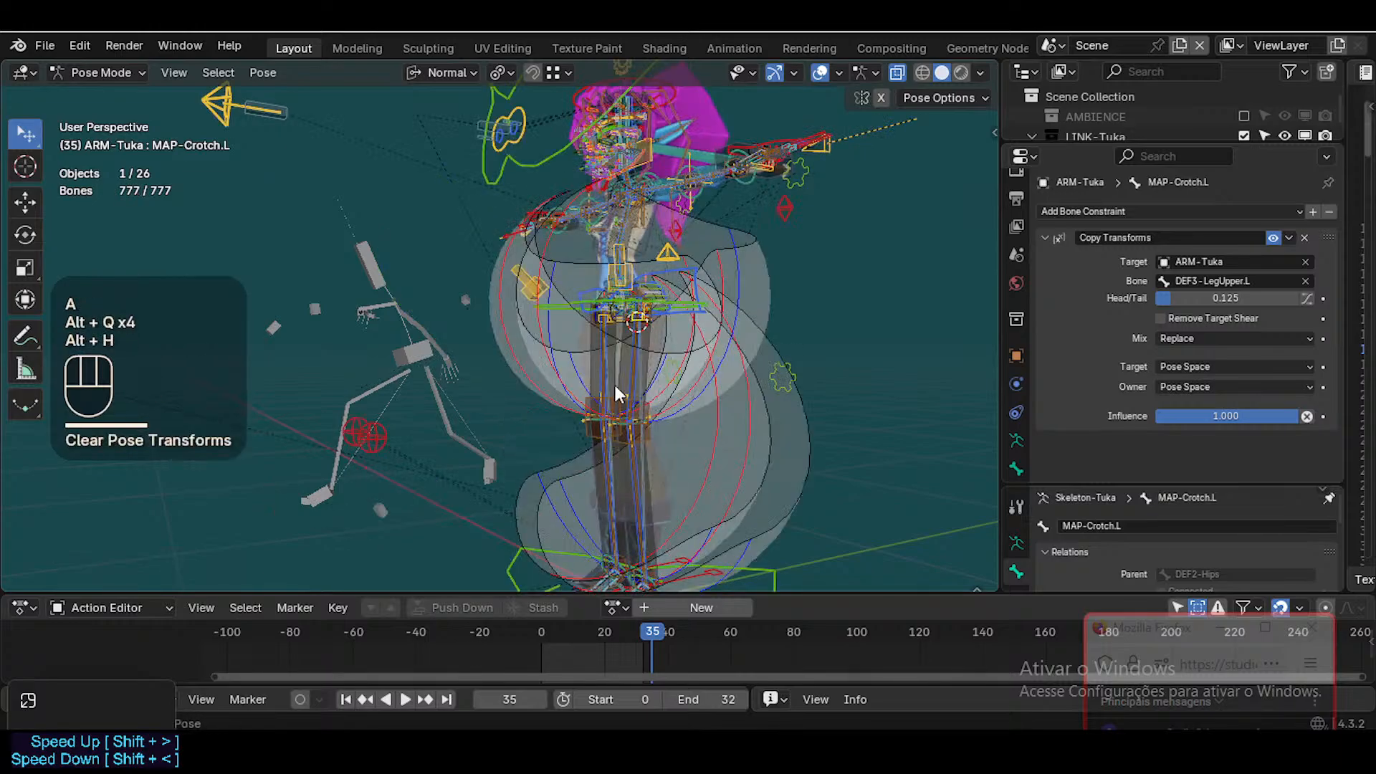
key("a")
key("alt+q")
key("alt+q")
key("alt+q")
Switch to Object Mode, select the Mixamo armature and then ARM-Tuka, and review ARM-Tuka's bone collections
key("ctrl+Tab")
left_click(424, 371)
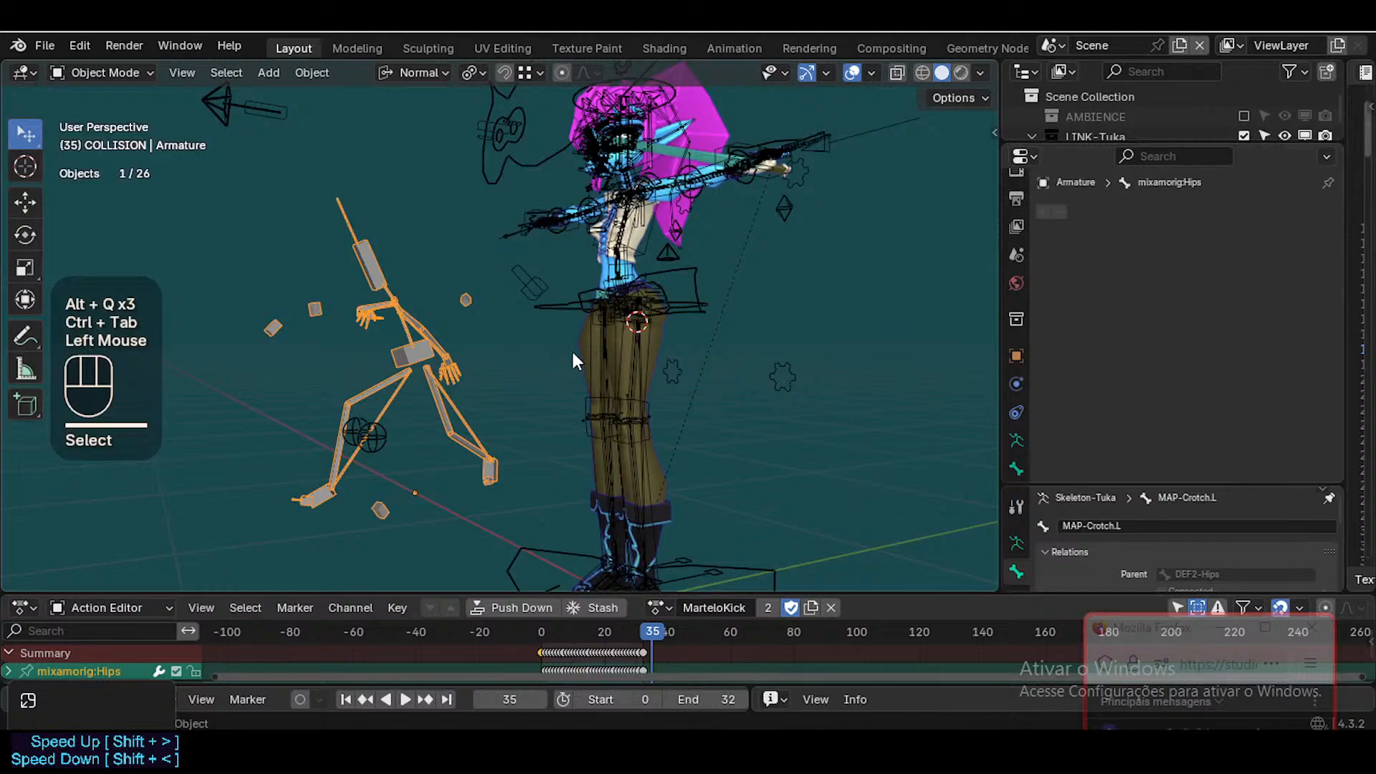
left_click(728, 290)
key("n")
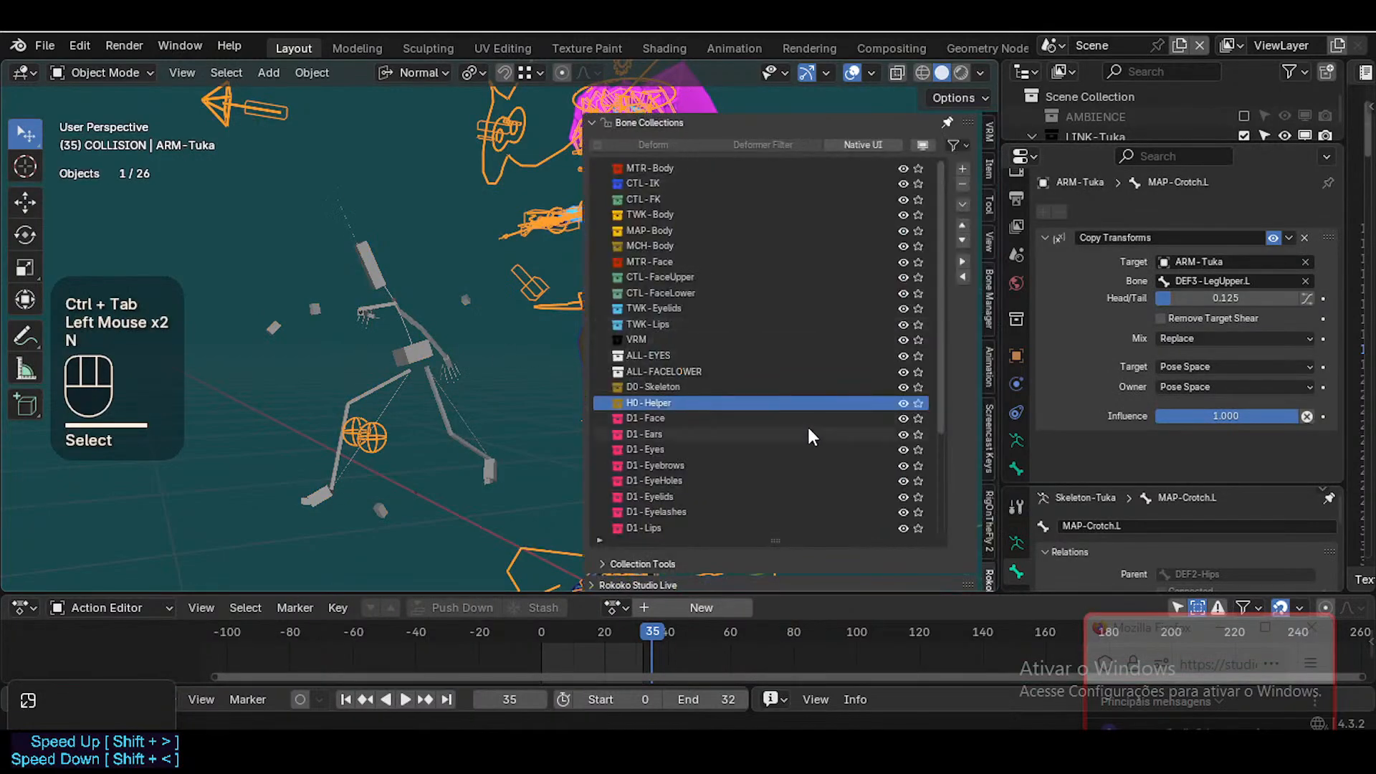
scroll(804, 430, "down", 6)
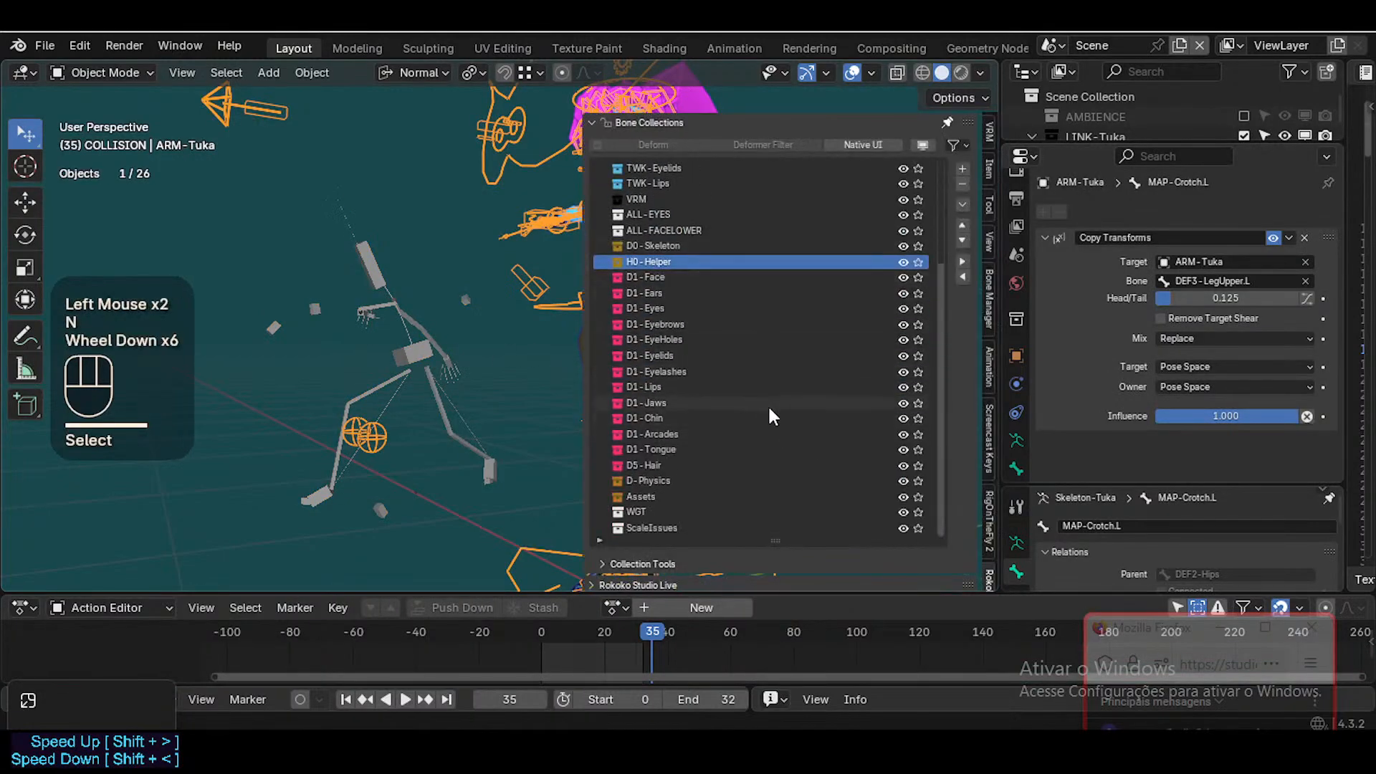
key("n")
Select the helper bone HLP2-Crotch in Pose Mode and examine its Copy Transforms constraint
scroll(603, 304, "up", 2)
middle_click_drag(635, 308, 670, 355)
scroll(724, 336, "up", 2)
middle_click_drag(681, 354, 603, 373, "shift")
scroll(764, 350, "up", 1)
middle_click_drag(765, 350, 576, 367, "shift")
scroll(700, 322, "up", 1)
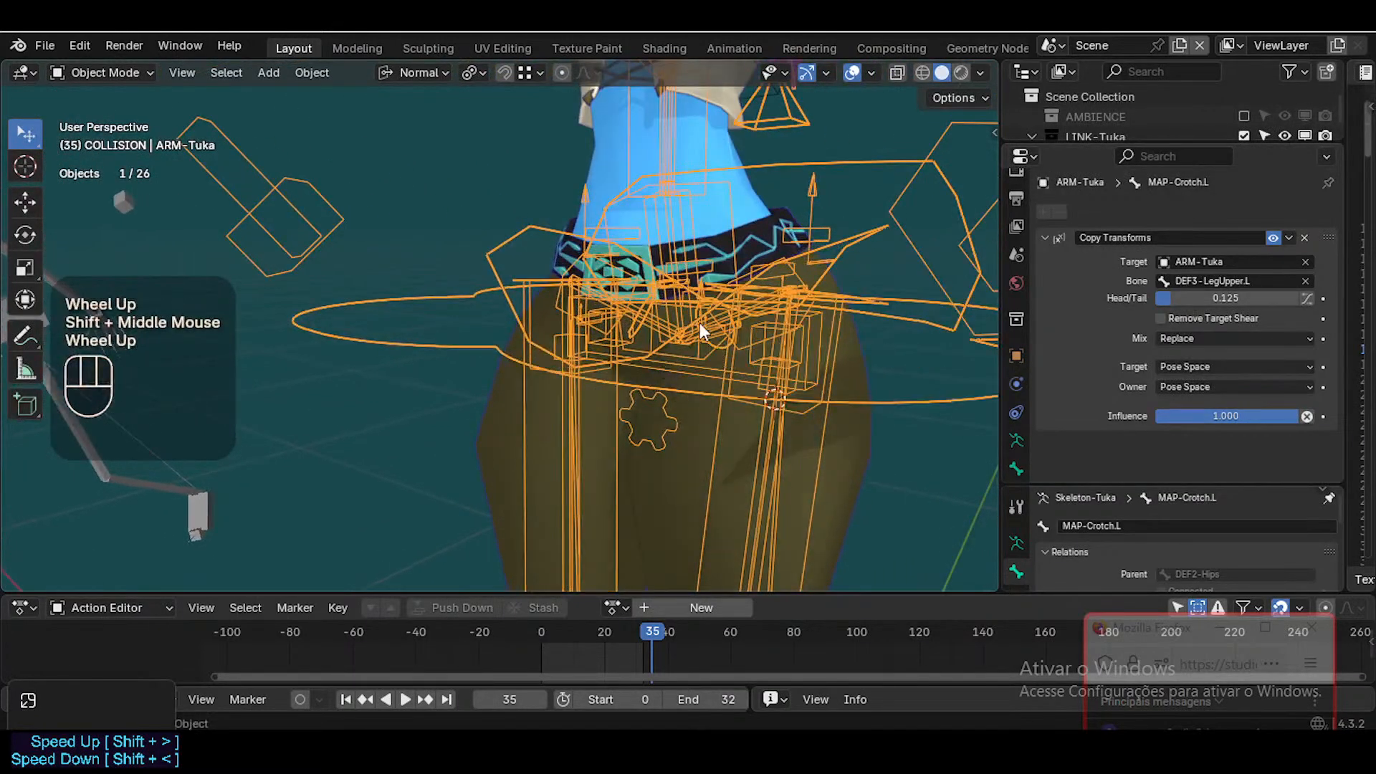
left_click(699, 323)
key("ctrl+Tab")
left_click(681, 332)
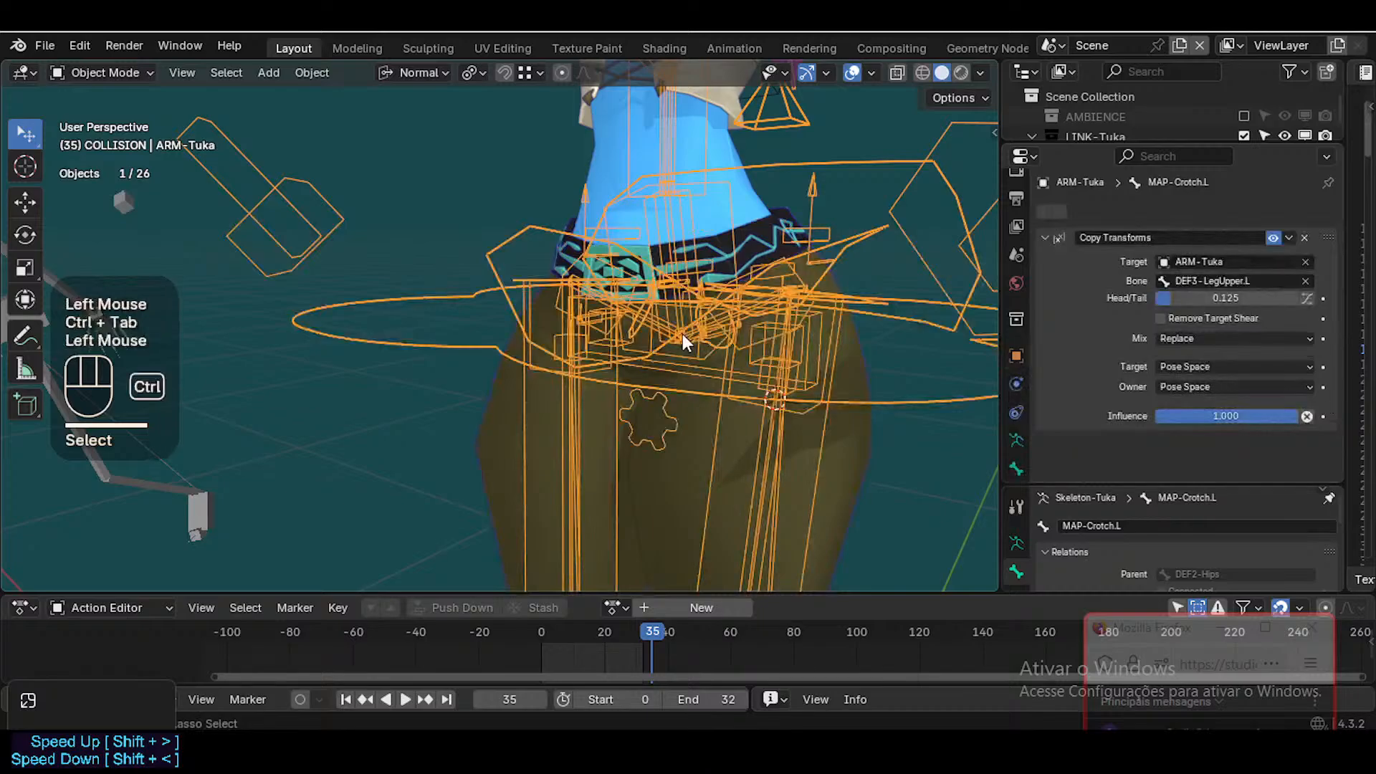
key("ctrl+Tab")
scroll(682, 343, "up", 1)
middle_click_drag(682, 351, 759, 387)
left_click(686, 311)
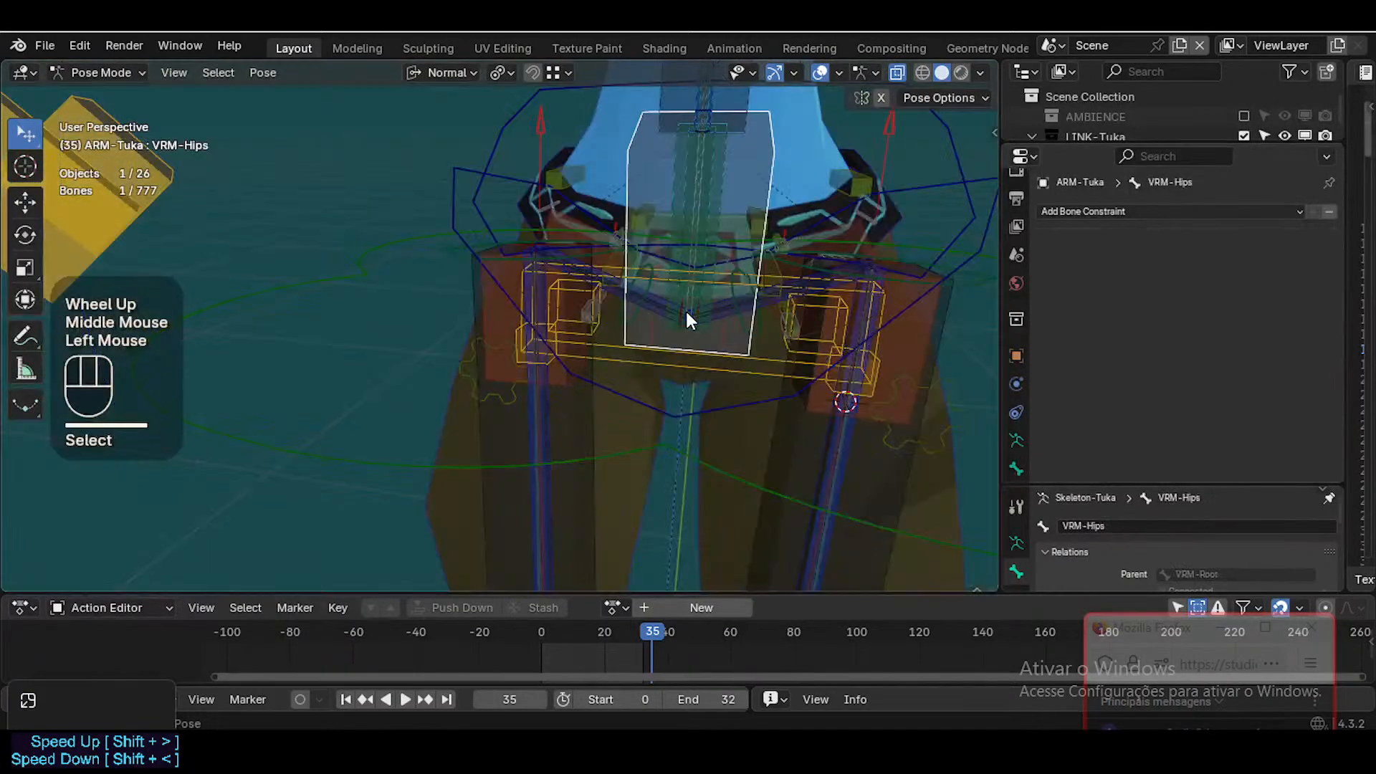
left_click(700, 308)
left_click(700, 308)
left_click(695, 309)
left_click(695, 310)
left_click(695, 310)
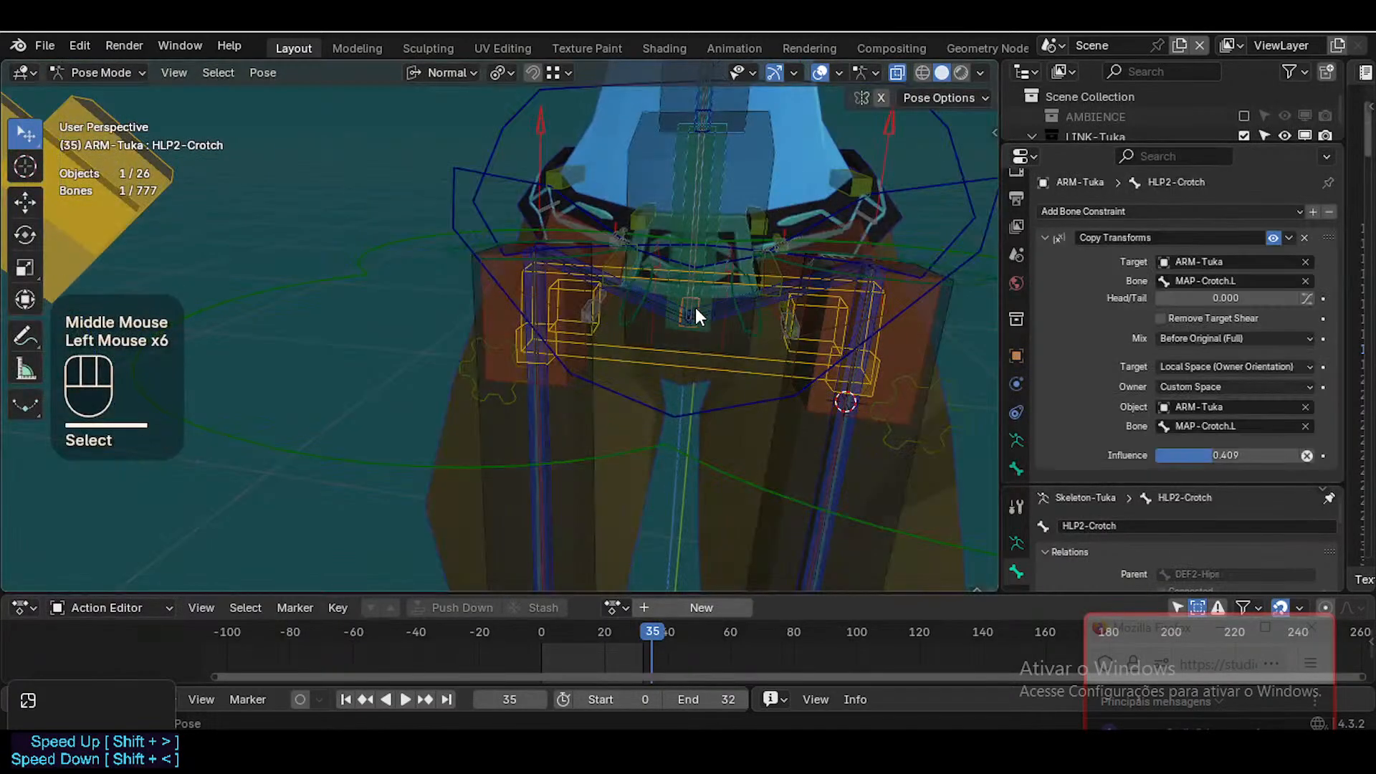
scroll(1103, 264, "down", 1)
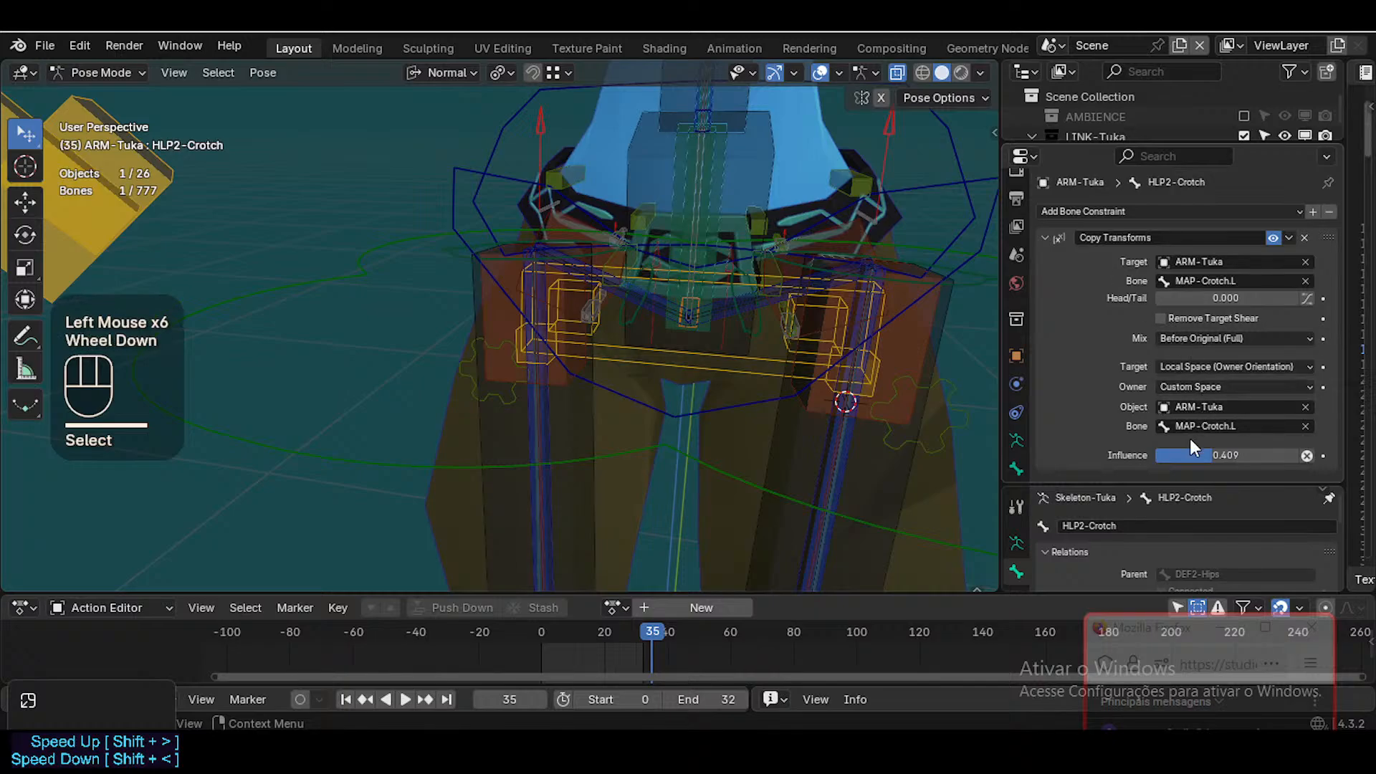
Move the left foot control MTR-IK-Foot.L up and forward to raise the left leg
scroll(656, 416, "down", 3)
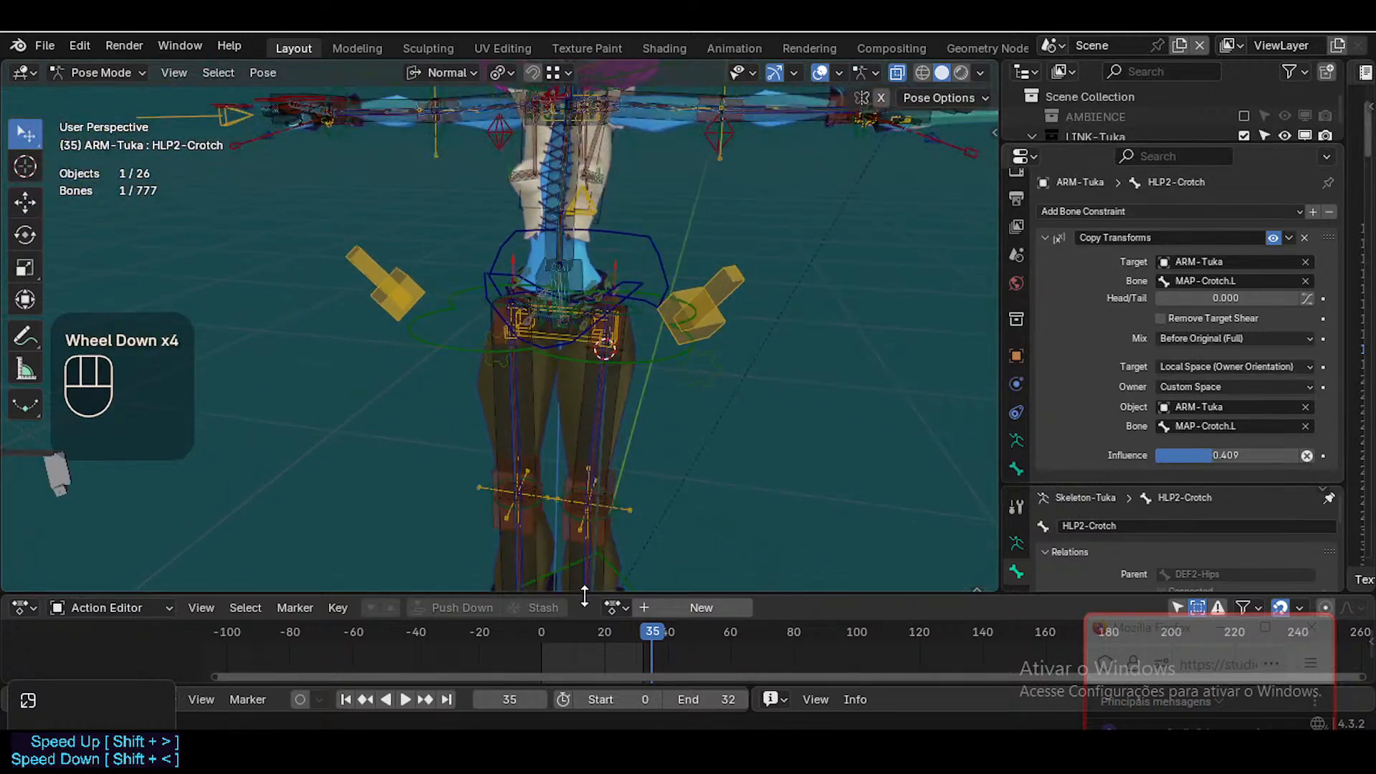
scroll(655, 467, "up", 3)
scroll(655, 466, "down", 5)
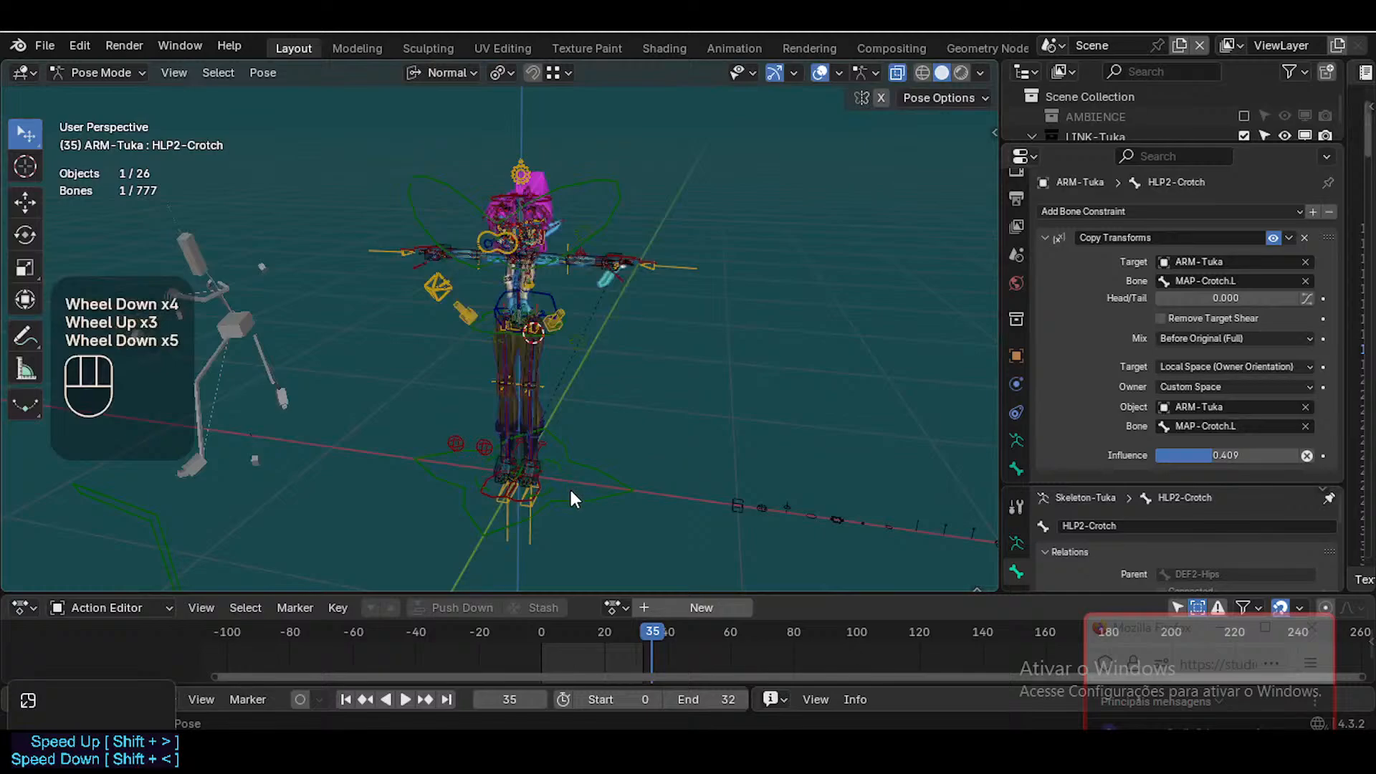
left_click(536, 497)
key("g")
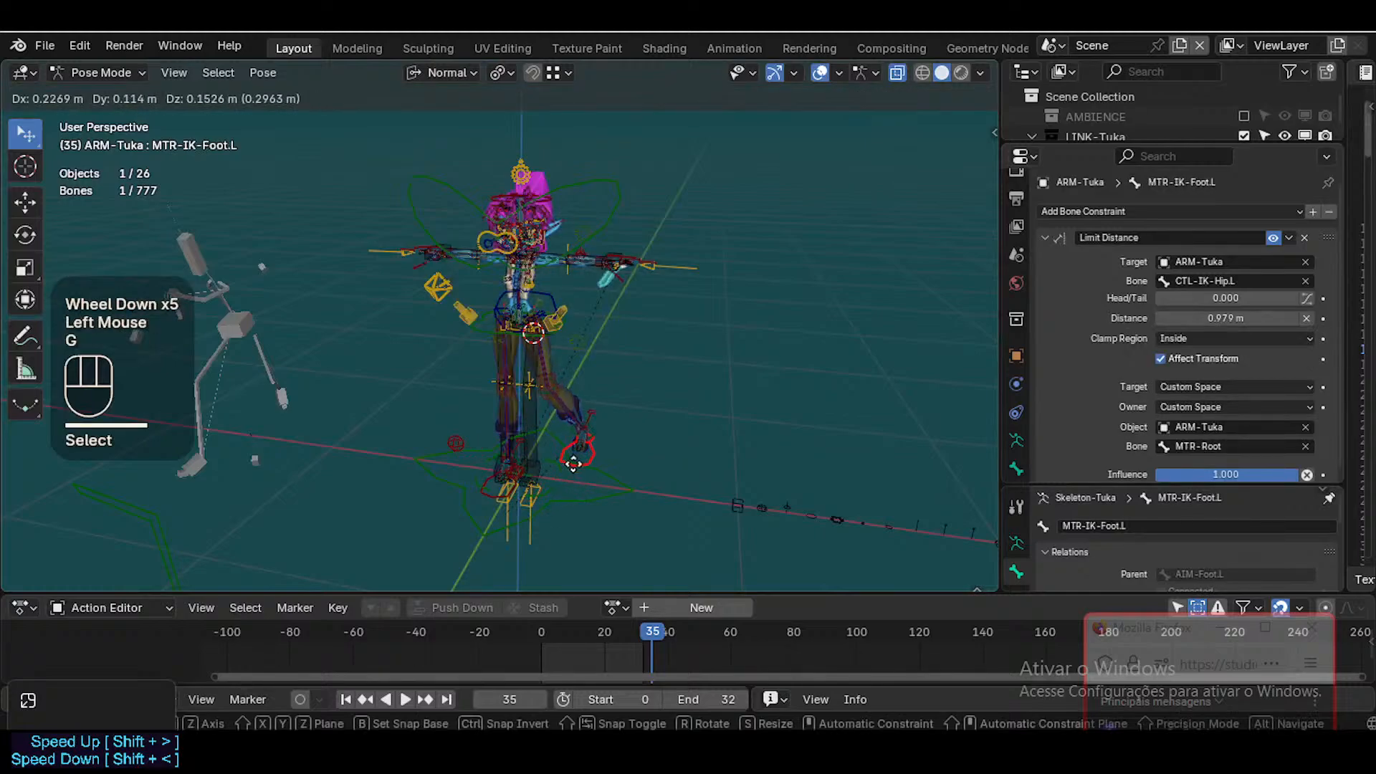
left_click(573, 464)
middle_click_drag(636, 427, 485, 433)
key("g")
left_click(539, 339)
Solo the bone collections D0-Skeleton, H0-Helper and MTR-Body
key("n")
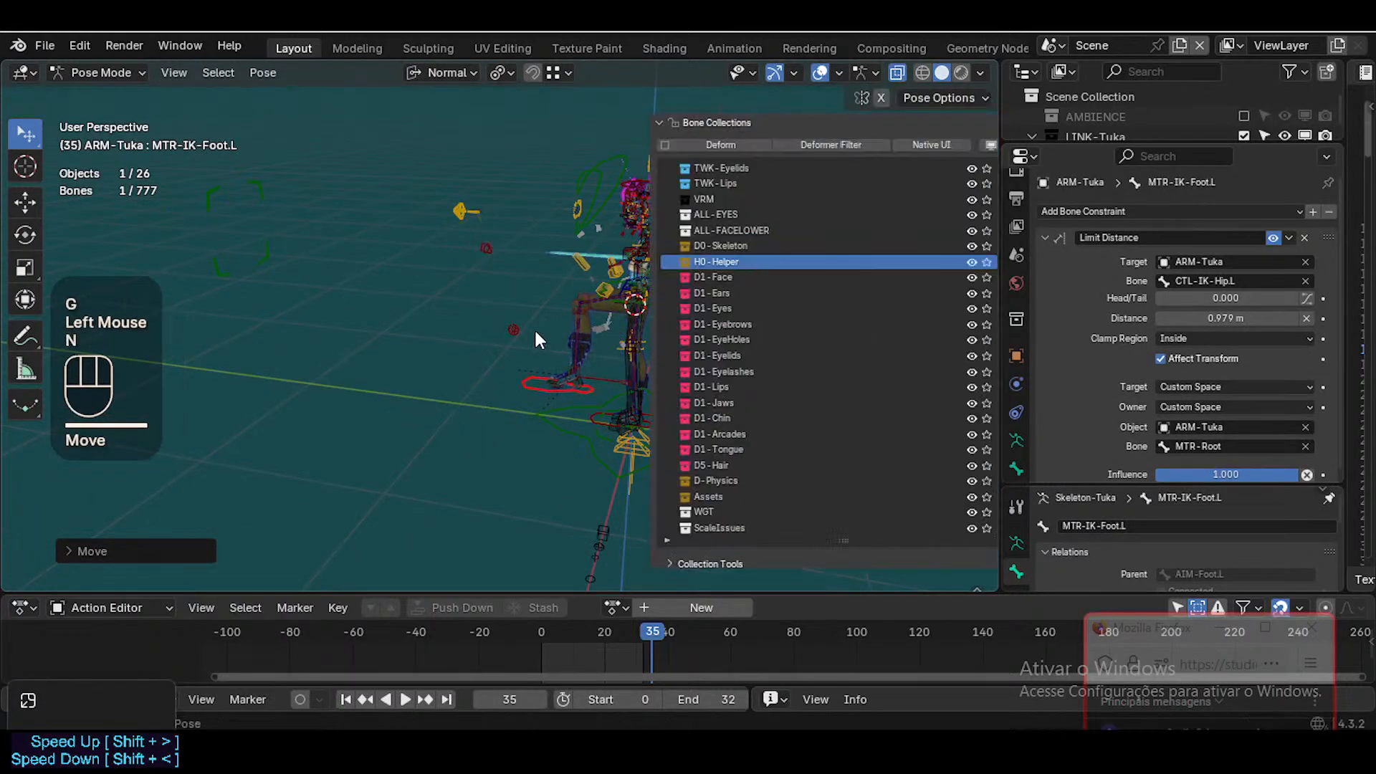
left_click(918, 246)
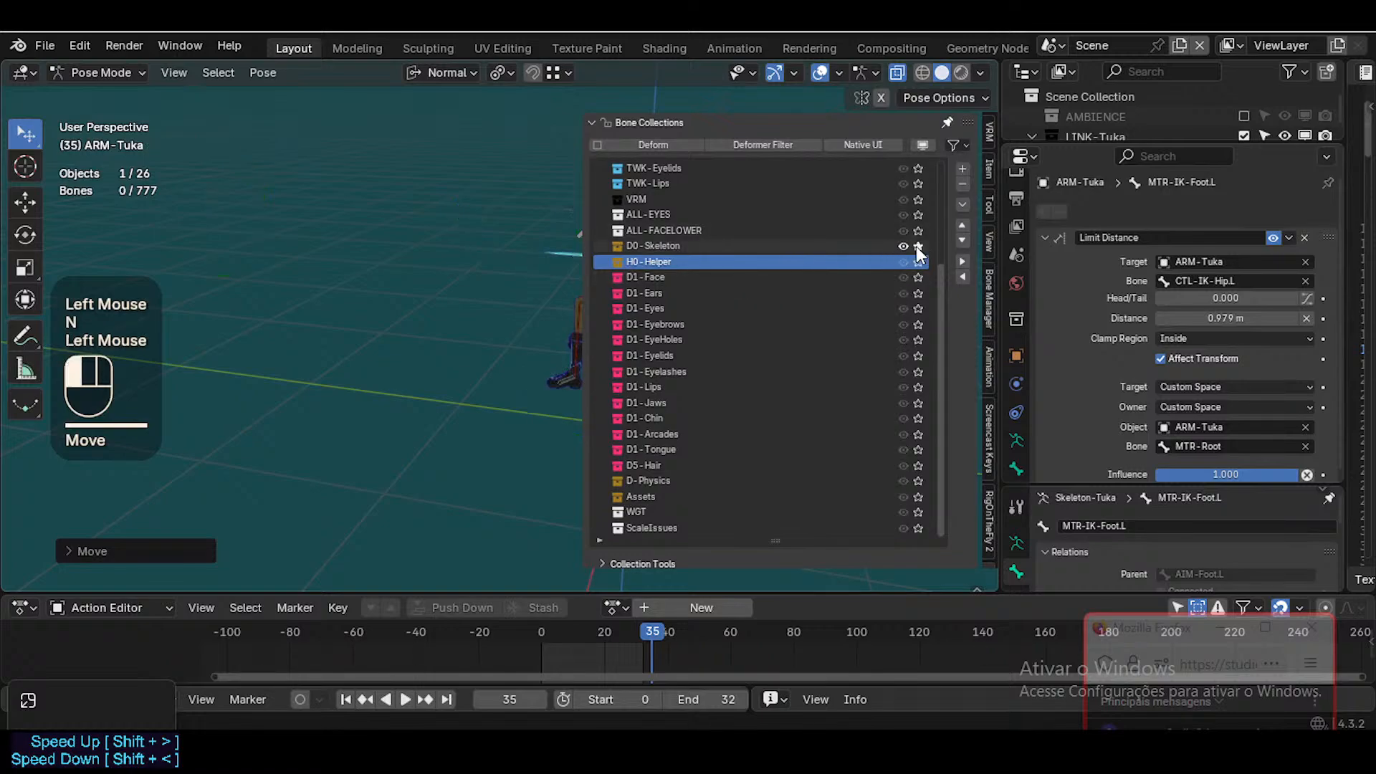
left_click(918, 261)
scroll(914, 223, "up", 2)
scroll(916, 208, "up", 3)
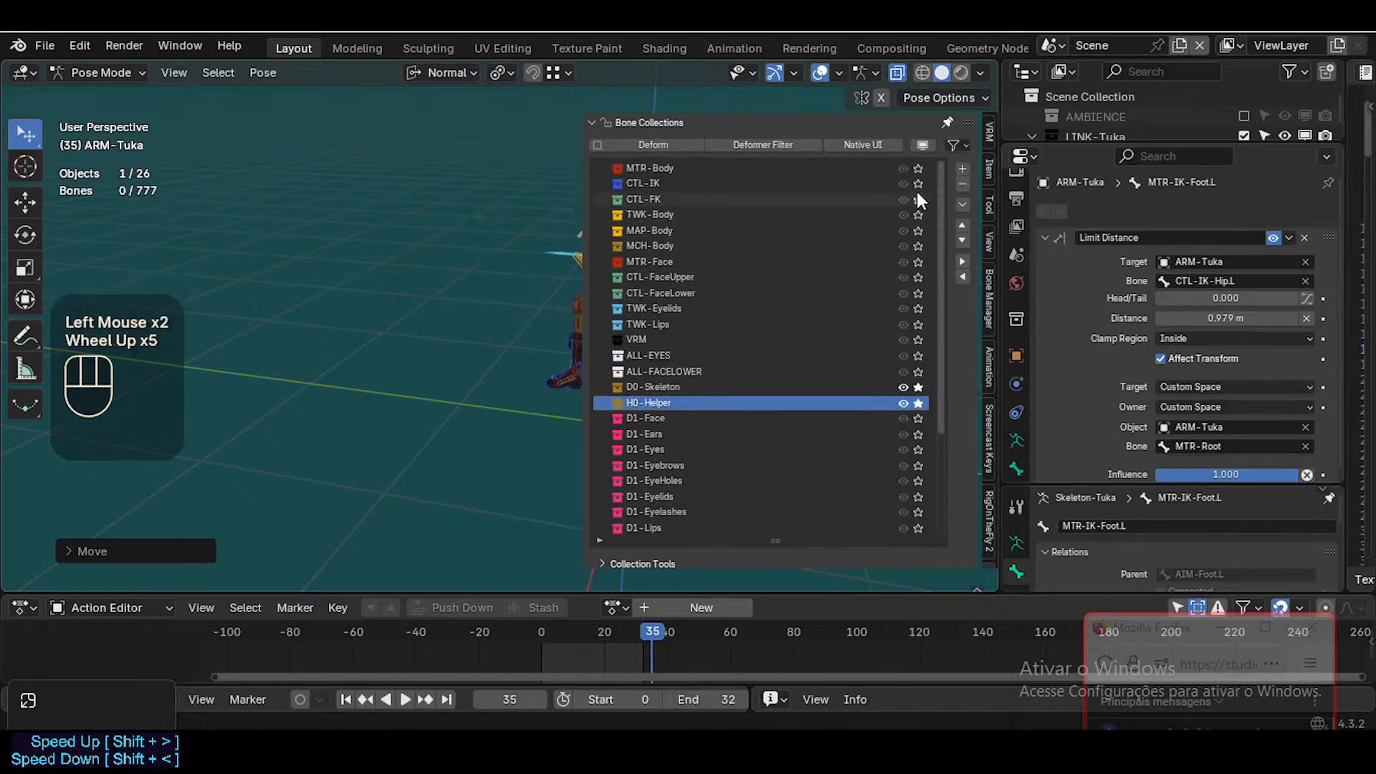
left_click(919, 169)
key("n")
Rotate MTR-IK-Foot.L freely and move it up and outward so the left leg extends sideways at hip height
scroll(552, 442, "up", 1)
middle_click_drag(552, 442, 652, 442)
scroll(627, 444, "up", 1)
scroll(671, 414, "up", 1)
left_click(688, 492)
key("r")
key("r")
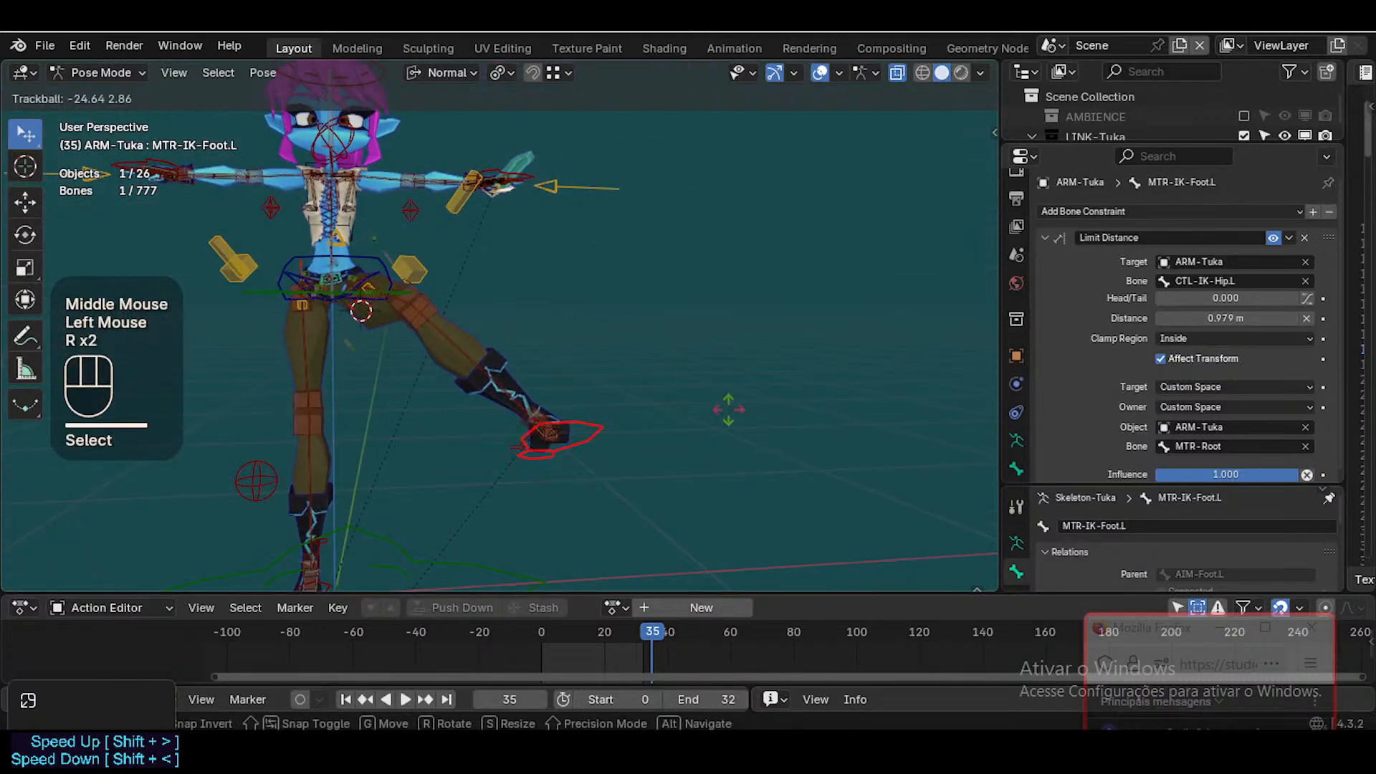
left_click(626, 469)
key("g")
left_click(694, 351)
middle_click_drag(694, 351, 698, 402, "shift")
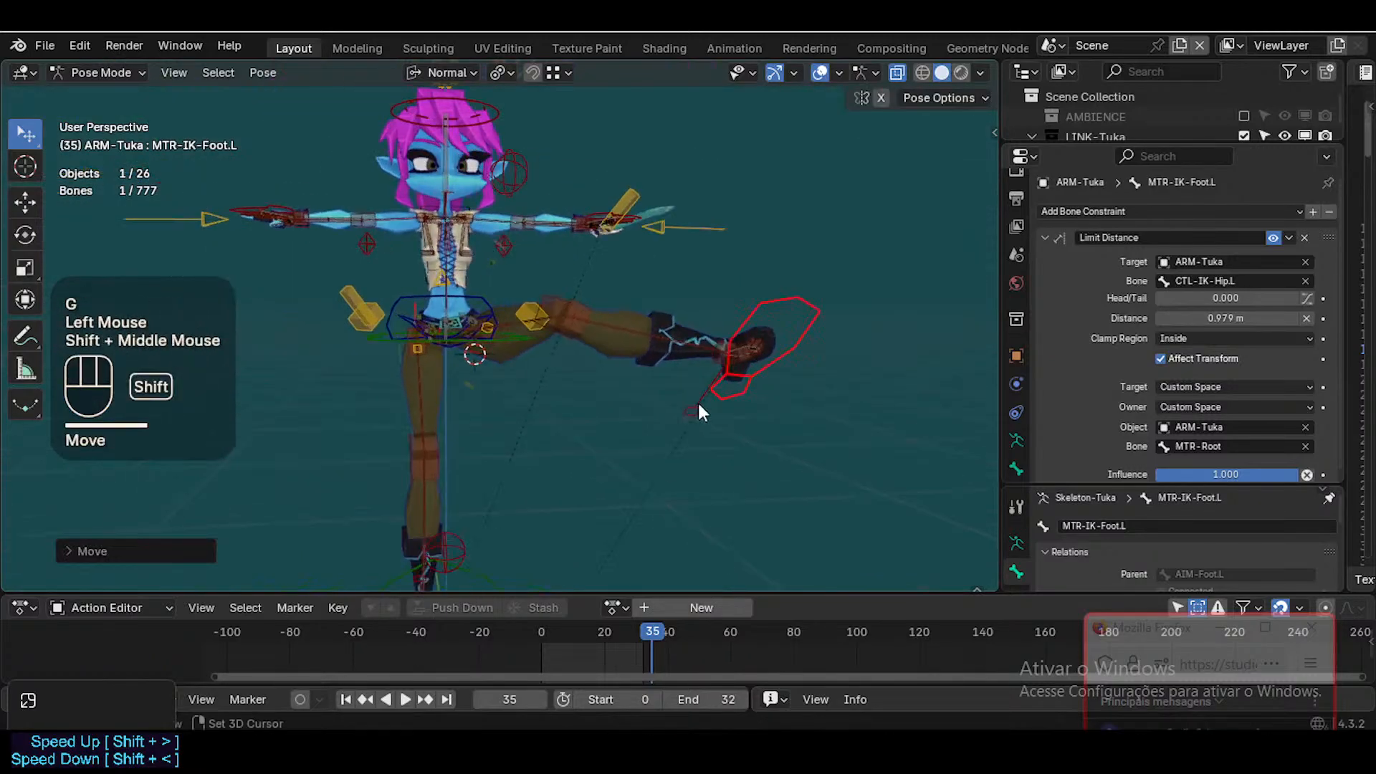
scroll(699, 401, "up", 1, "shift")
left_click_drag(1147, 630, 1161, 427)
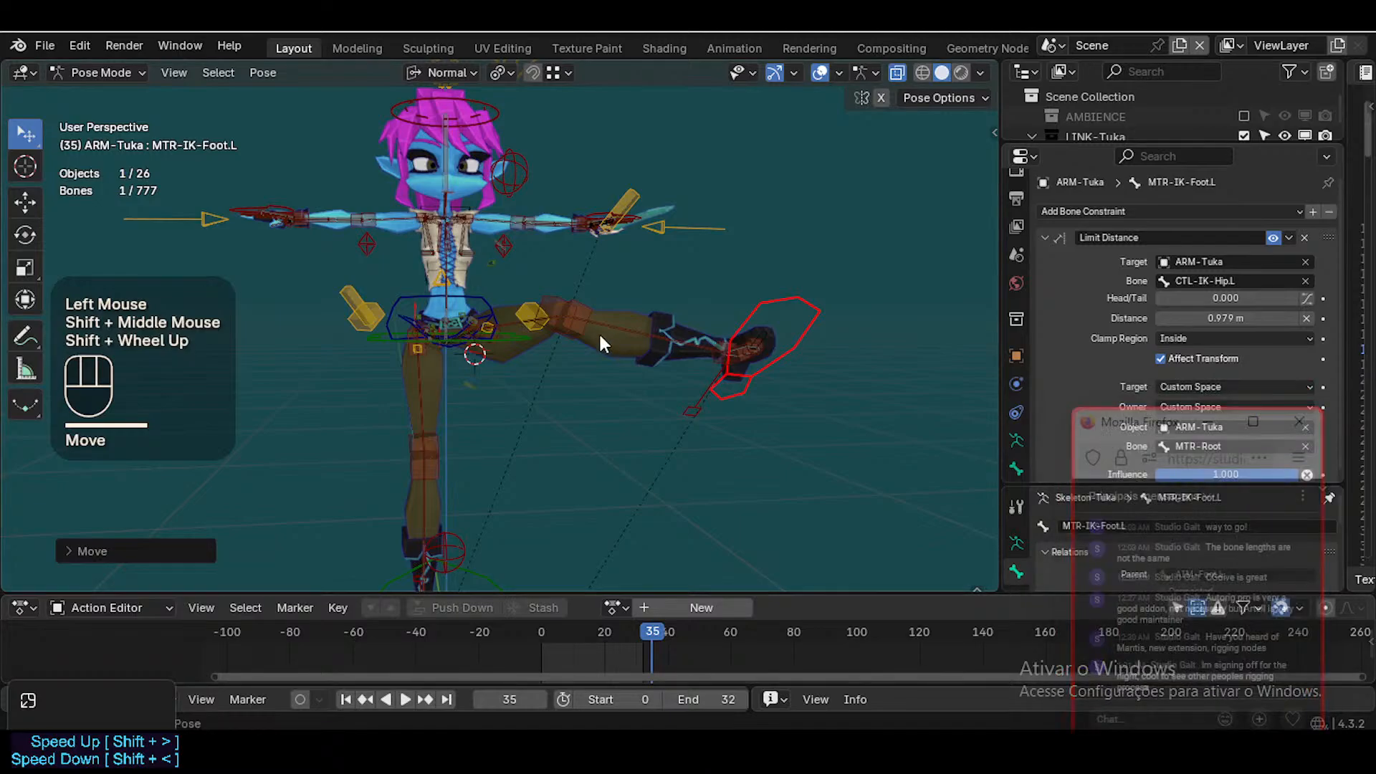
Save the file, select the helper bone HLP2-Crotch and move the floating chat window off its constraint settings
scroll(429, 315, "up", 4)
middle_click_drag(424, 311, 633, 396, "shift")
scroll(645, 334, "up", 1)
scroll(645, 333, "up", 1)
key("ctrl+s")
scroll(616, 335, "down", 1)
scroll(528, 372, "down", 1)
left_click(561, 277)
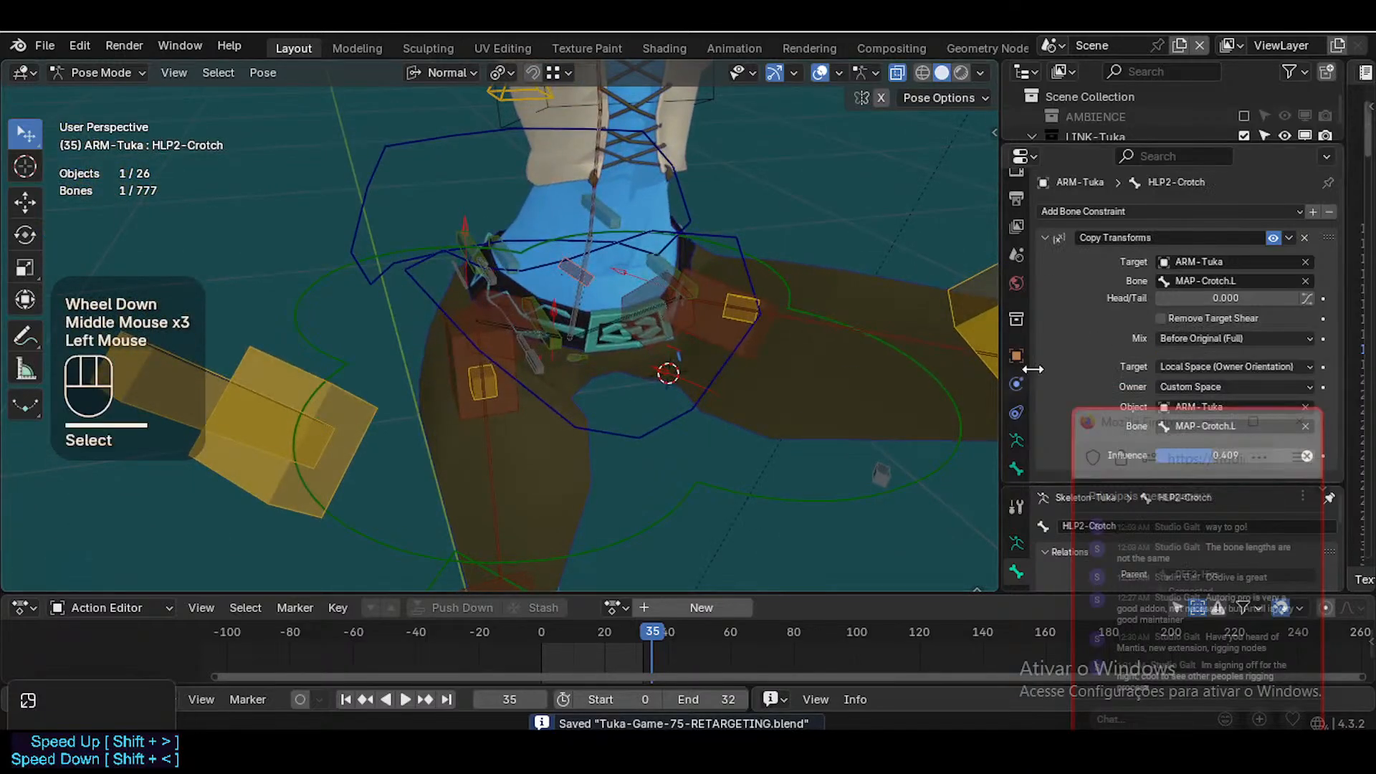
left_click_drag(1161, 423, 838, 498)
scroll(586, 315, "down", 2)
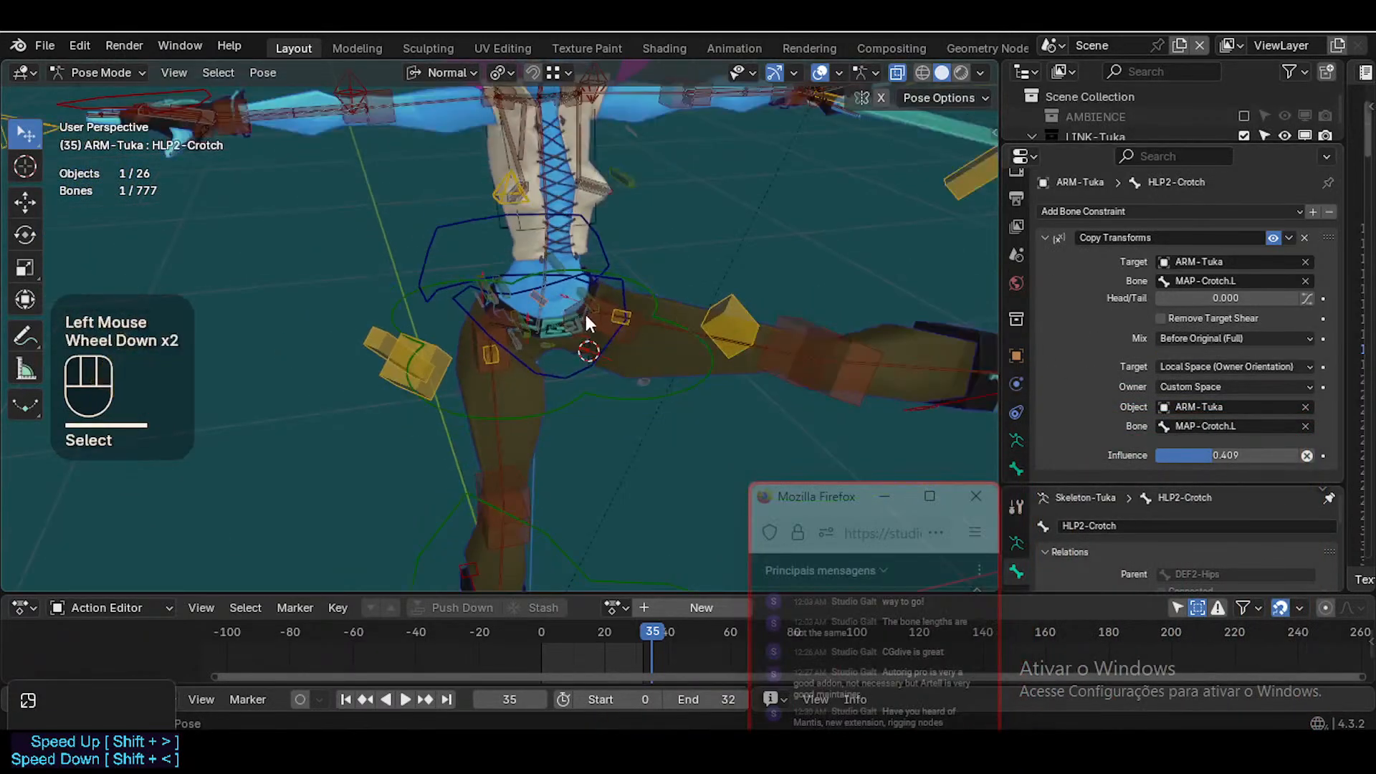
scroll(549, 294, "up", 1)
left_click(537, 289)
left_click(553, 283)
scroll(647, 373, "down", 1)
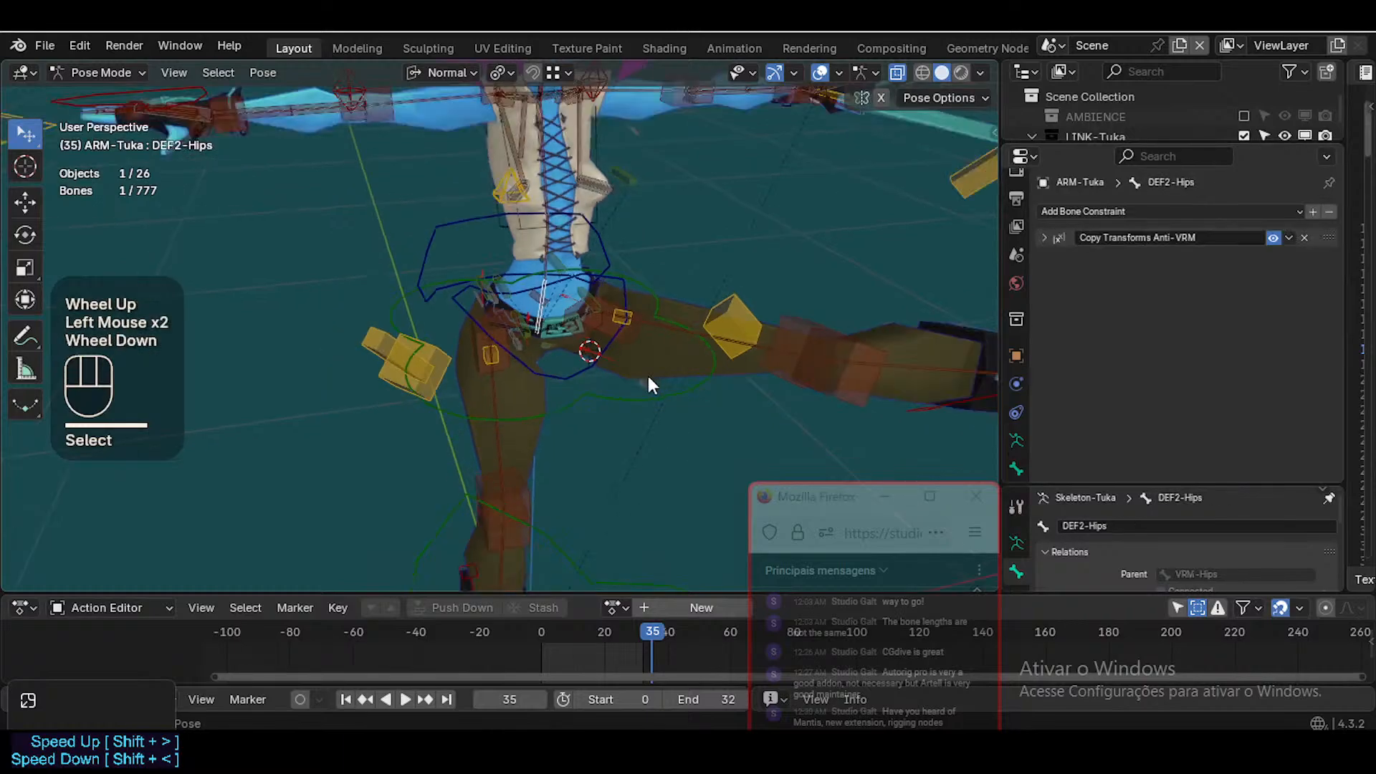
scroll(578, 298, "up", 2)
left_click(554, 278)
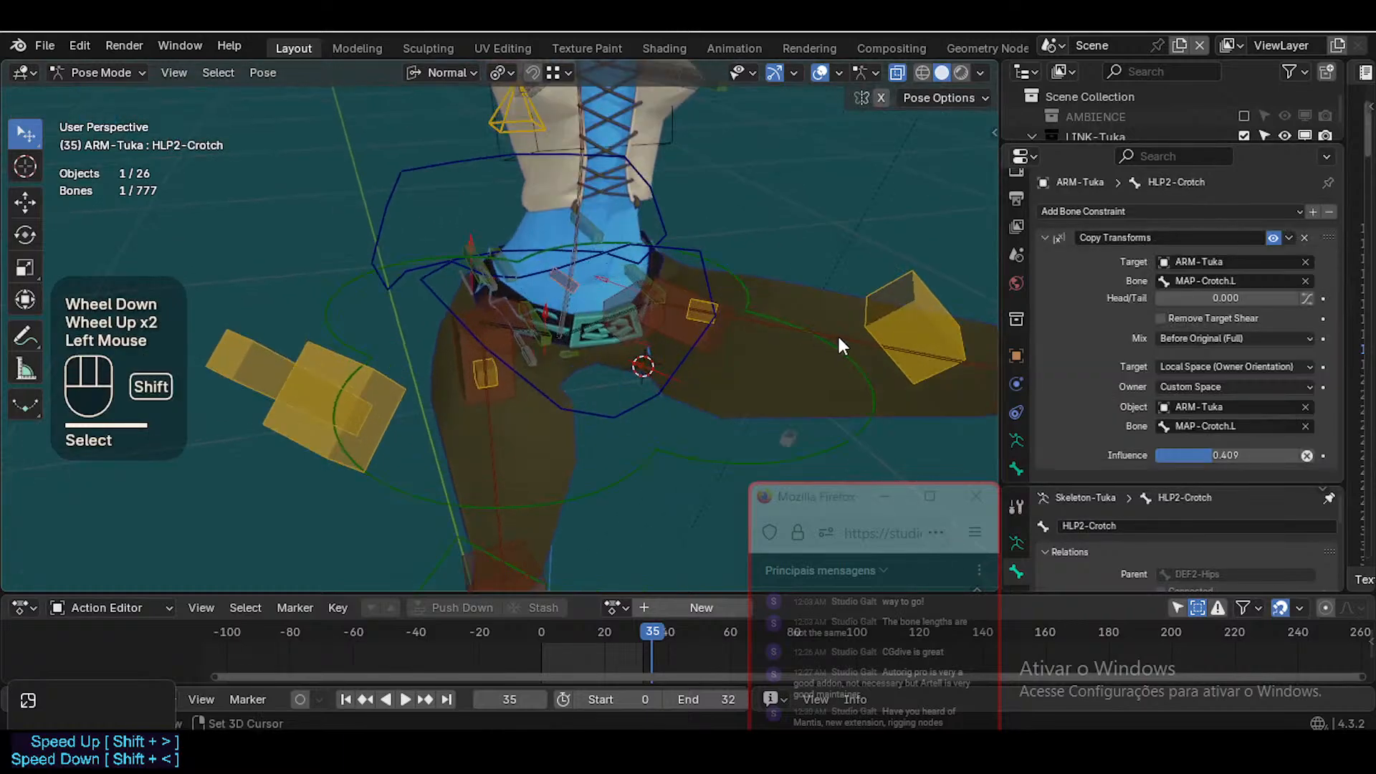
left_click(883, 323, "shift")
scroll(777, 323, "up", 1)
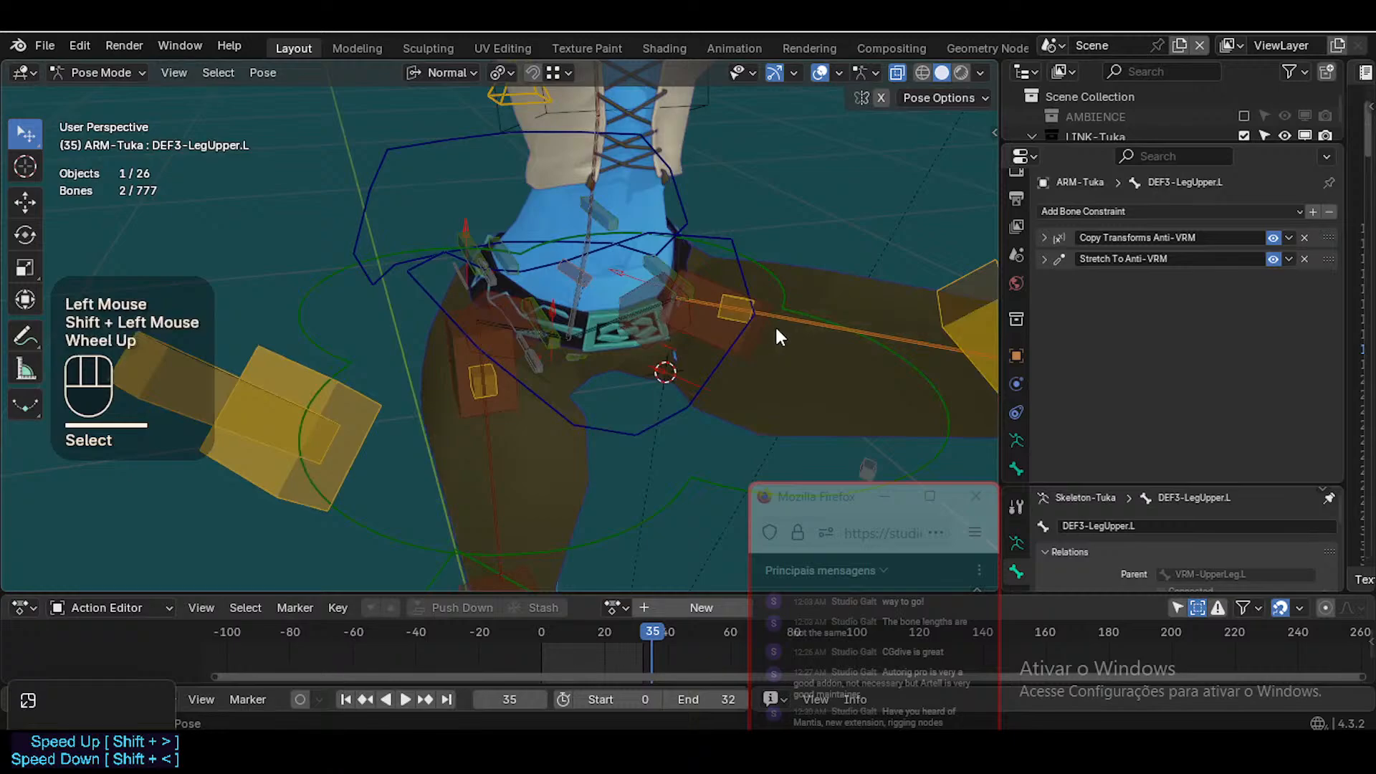
key("alt+a")
Select both upper leg bones, both crotch mapping bones, DEF2-Hips and HLP2-Crotch together
left_click(793, 325)
left_click(724, 301, "alt+shift")
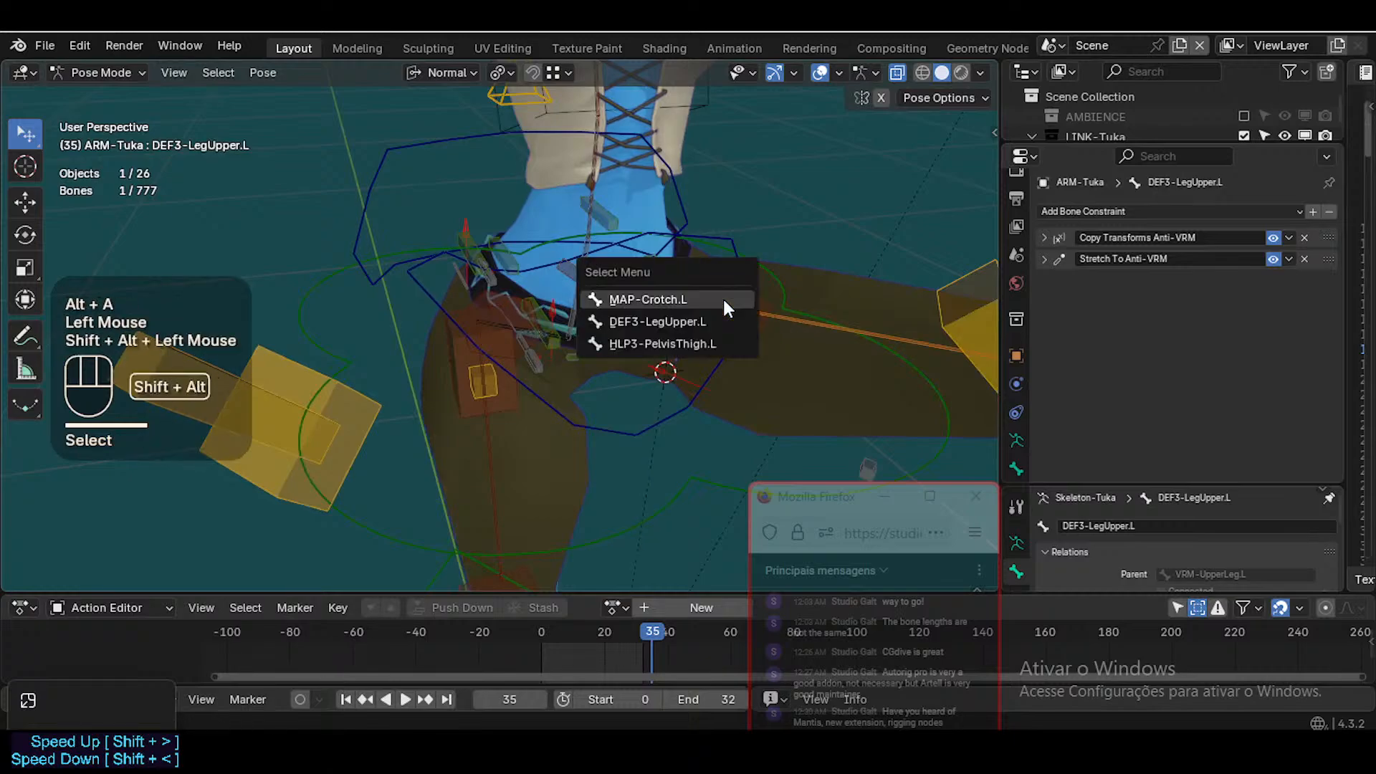
left_click(711, 298)
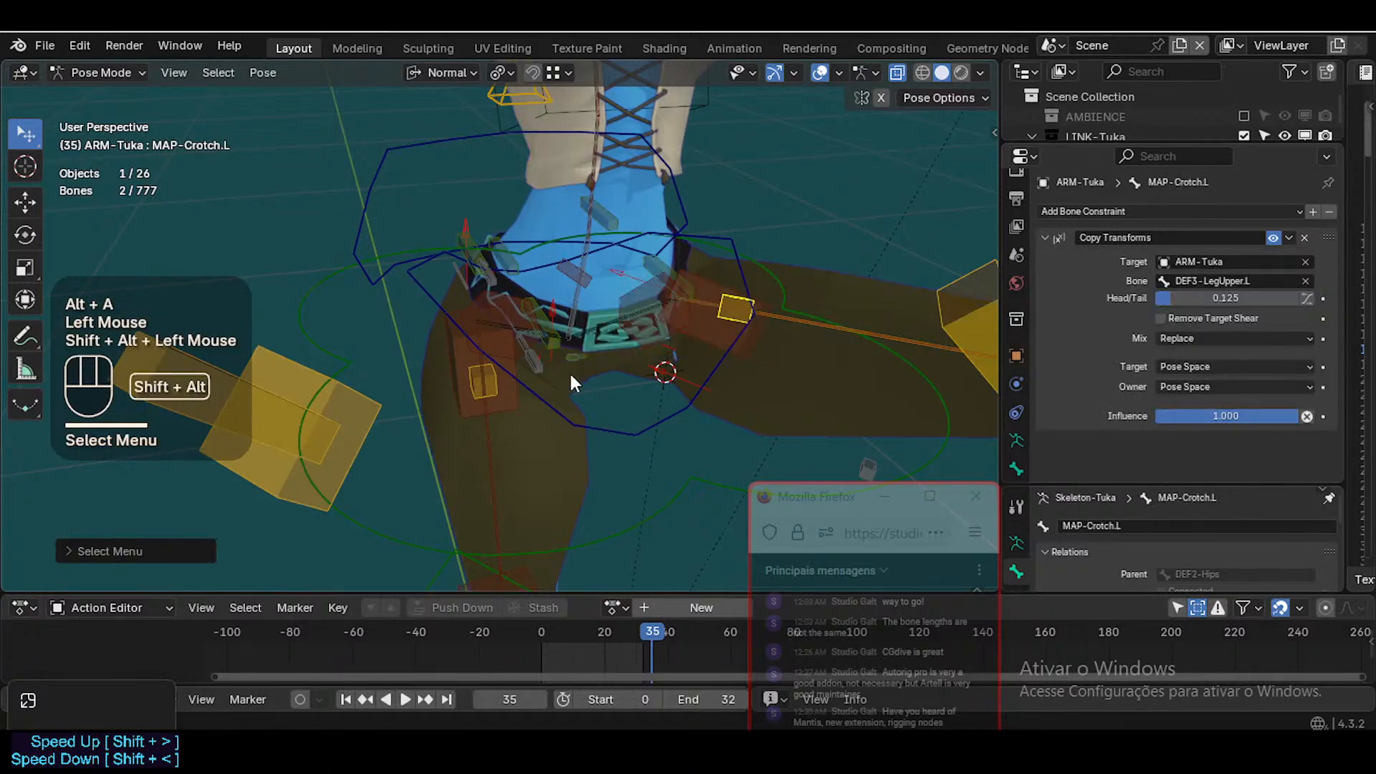
left_click(492, 381, "alt+shift")
left_click(481, 404)
left_click(489, 446, "alt+shift")
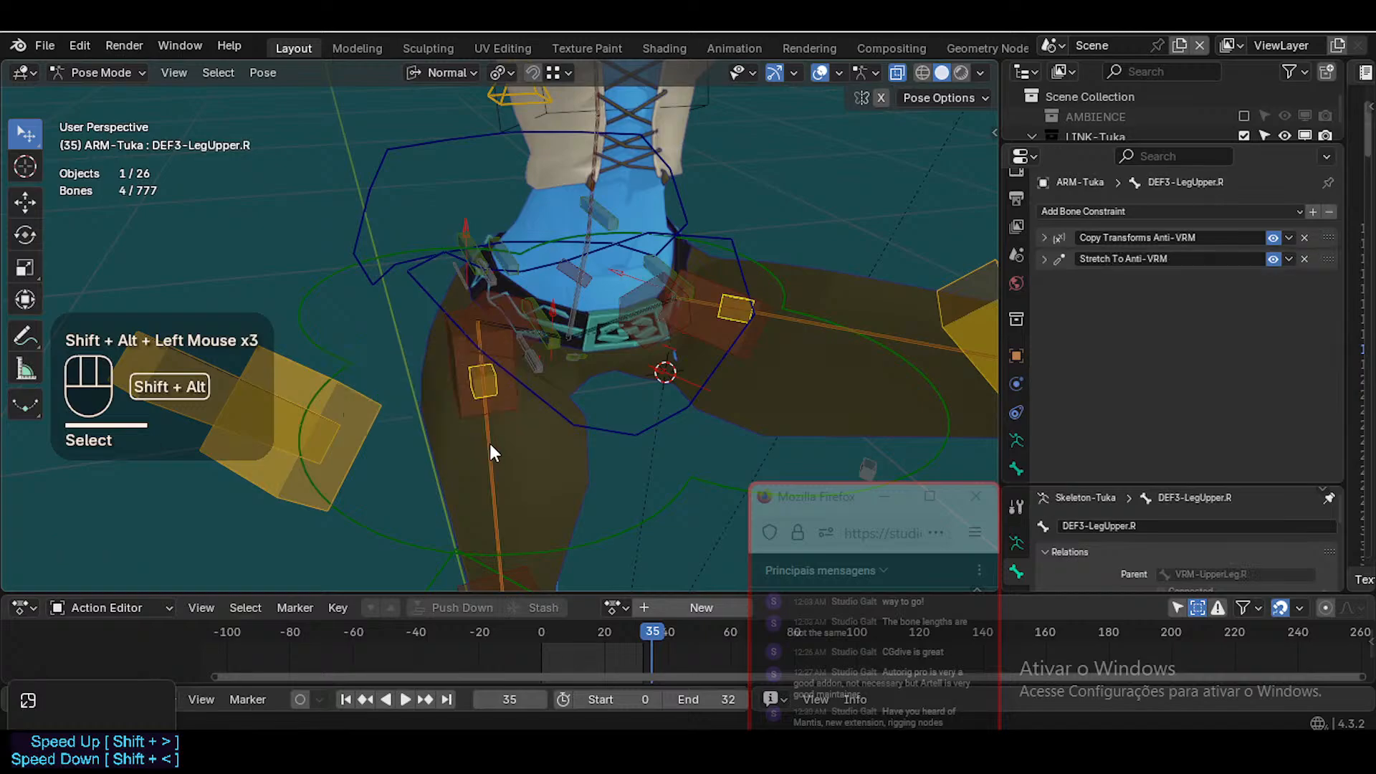
left_click(572, 321, "shift")
scroll(579, 369, "up", 1)
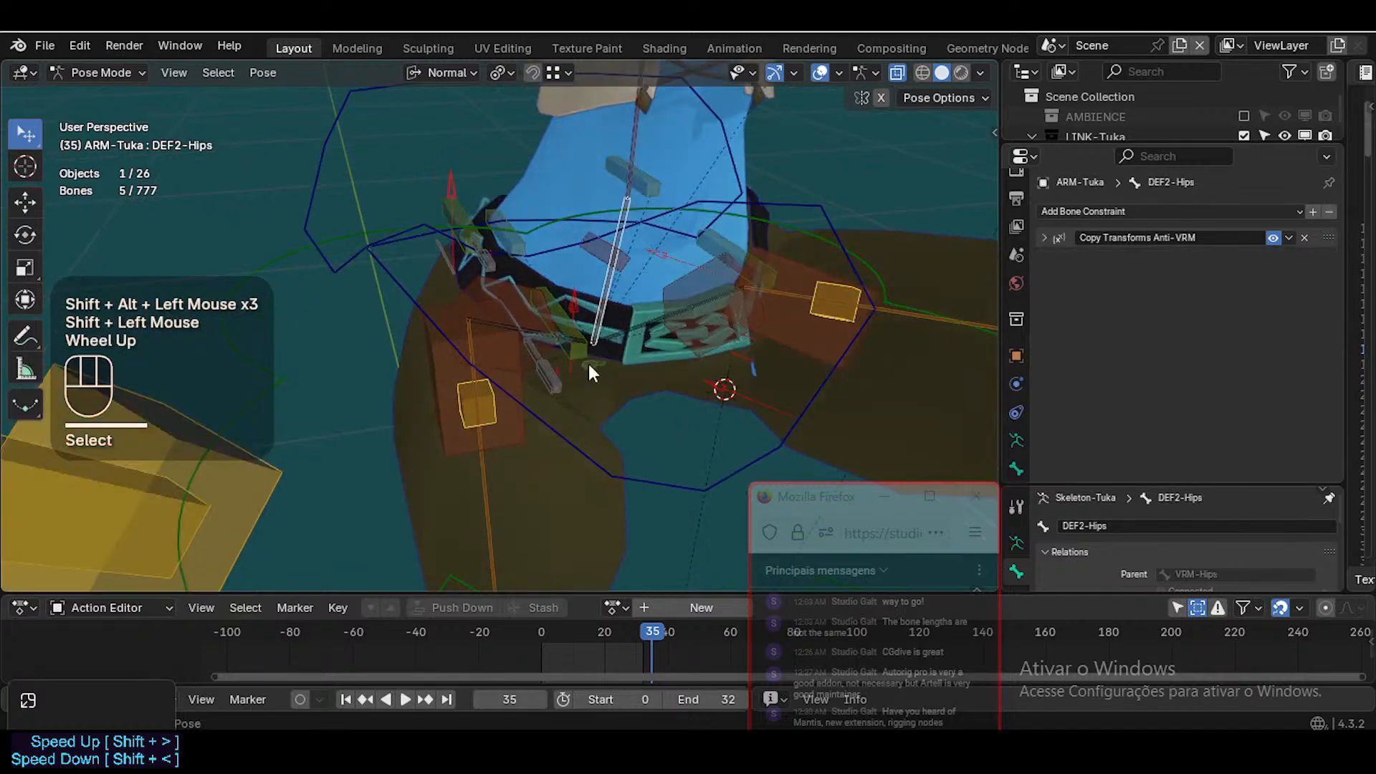
left_click(596, 263, "shift")
Add both foot controls to the selection, hide all unselected bones and save the file
scroll(605, 377, "down", 4)
scroll(608, 390, "down", 1)
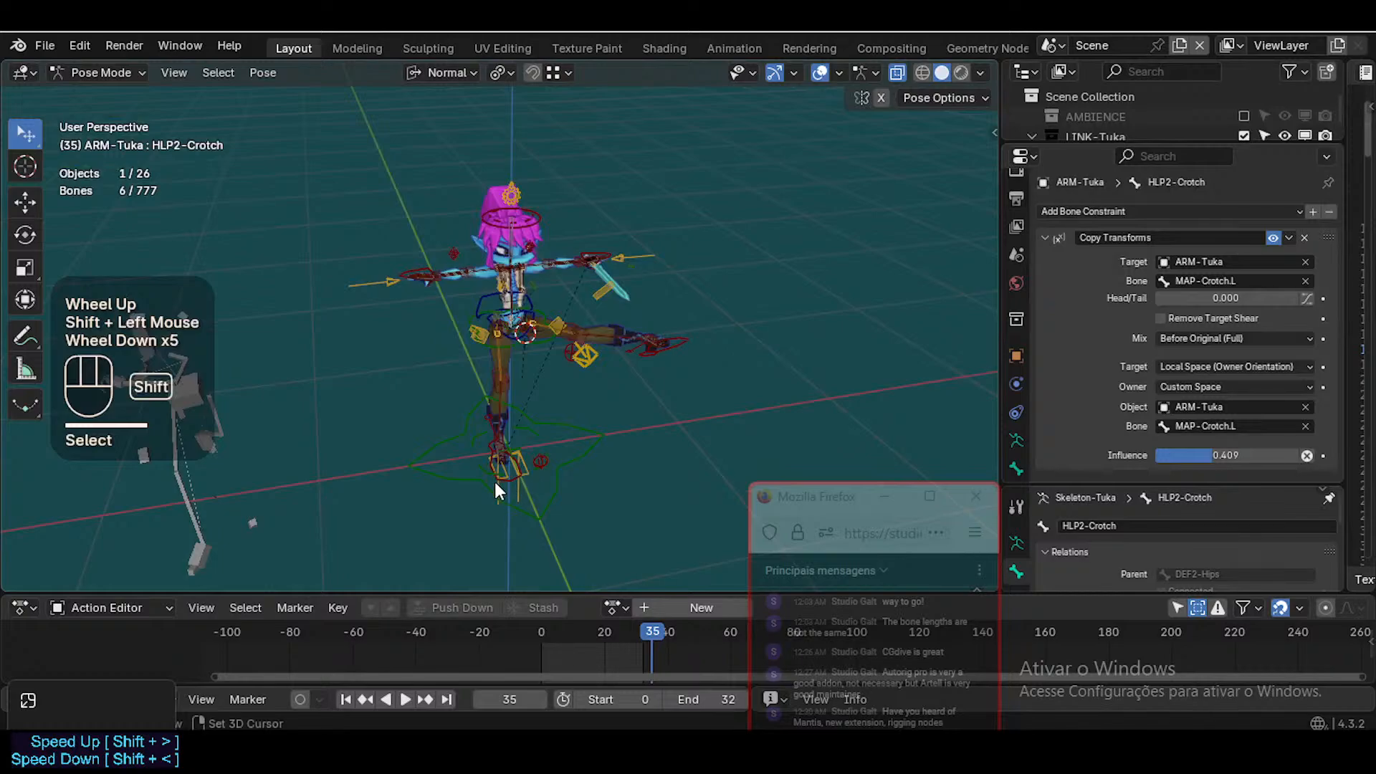
left_click(495, 480, "shift")
left_click(685, 339, "shift")
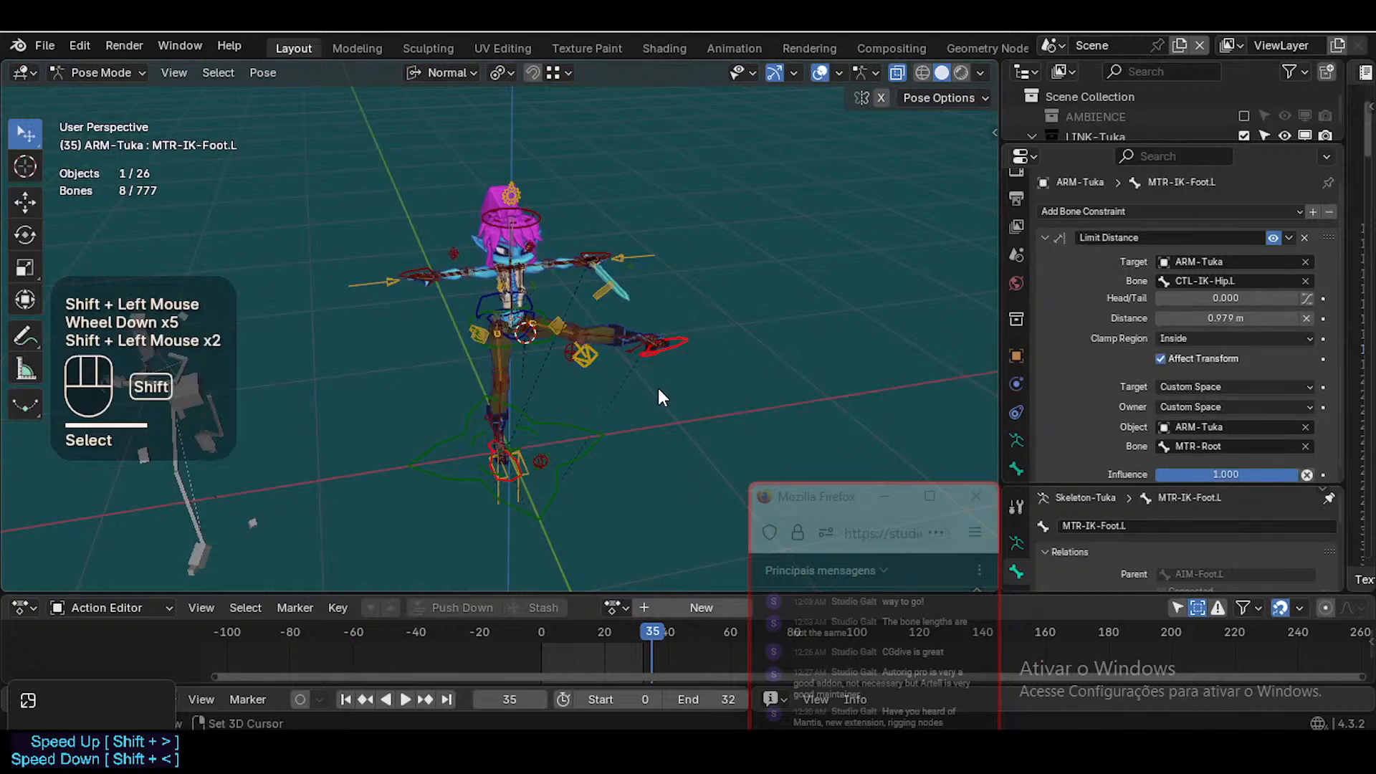
key("shift+h")
scroll(655, 385, "up", 2)
key("ctrl+s")
middle_click_drag(879, 420, 683, 420, "shift")
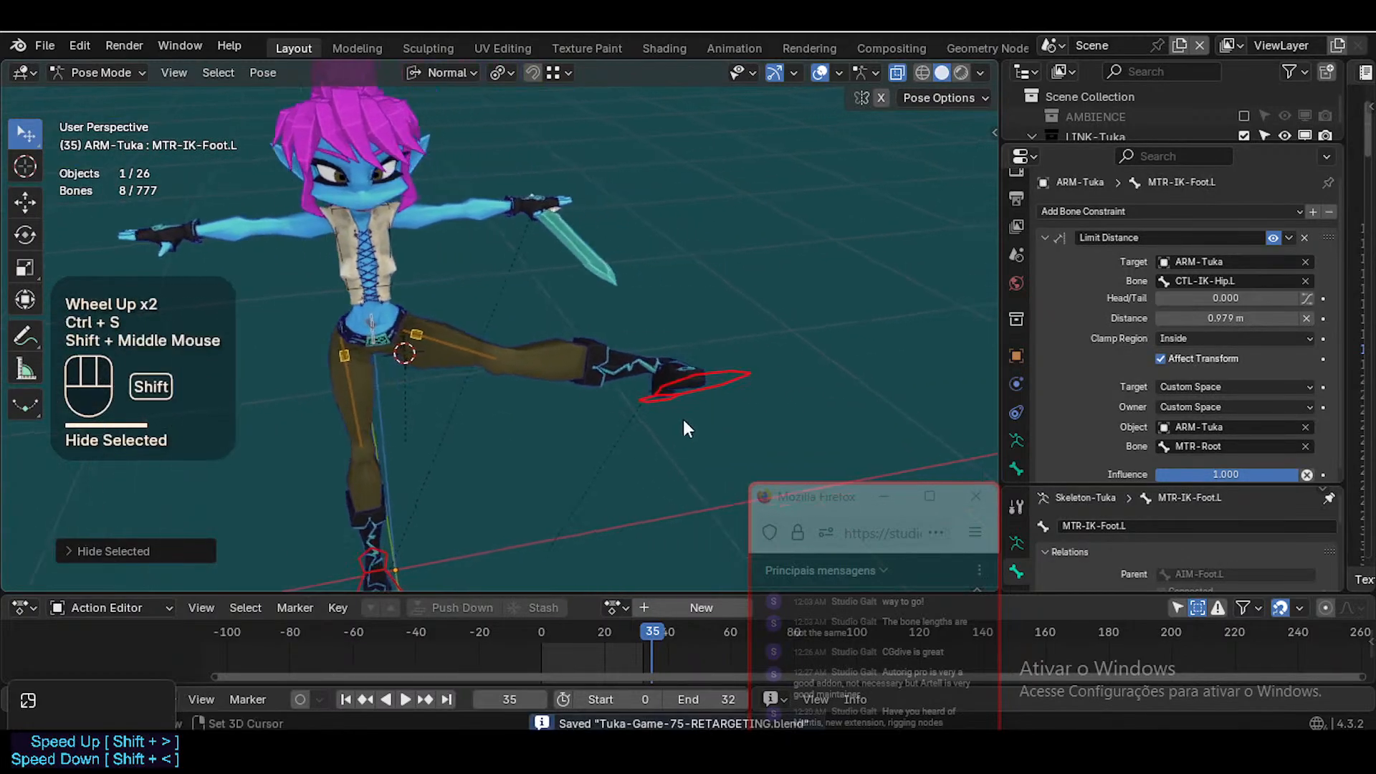
Try rotating the left foot control MTR-IK-Foot.L freely to reorient the raised foot
left_click(739, 376)
key("r")
key("r")
left_click(682, 444)
scroll(683, 445, "up", 1)
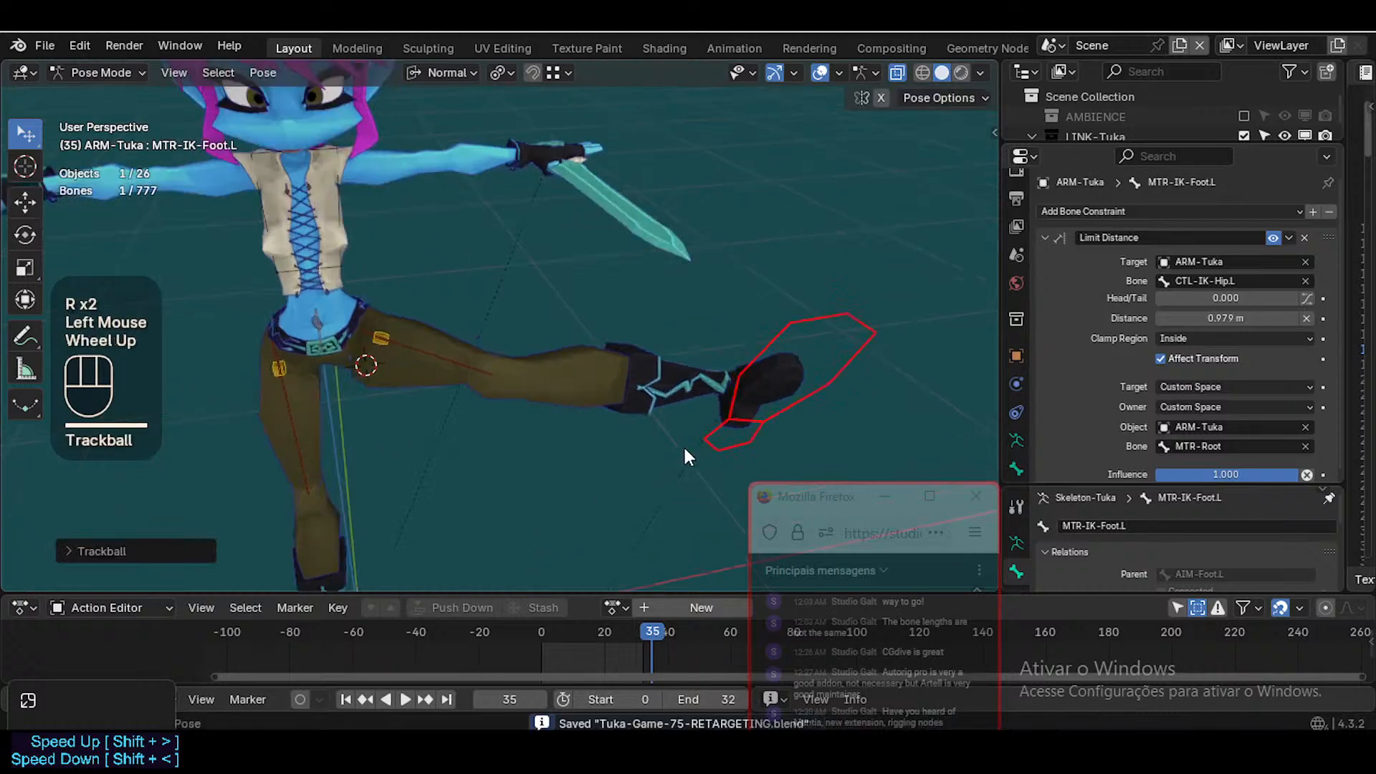
key("r")
key("r")
left_click(755, 441)
Clear the rotation of MTR-IK-Foot.L and rotate it about its normal Y axis
key("alt+r")
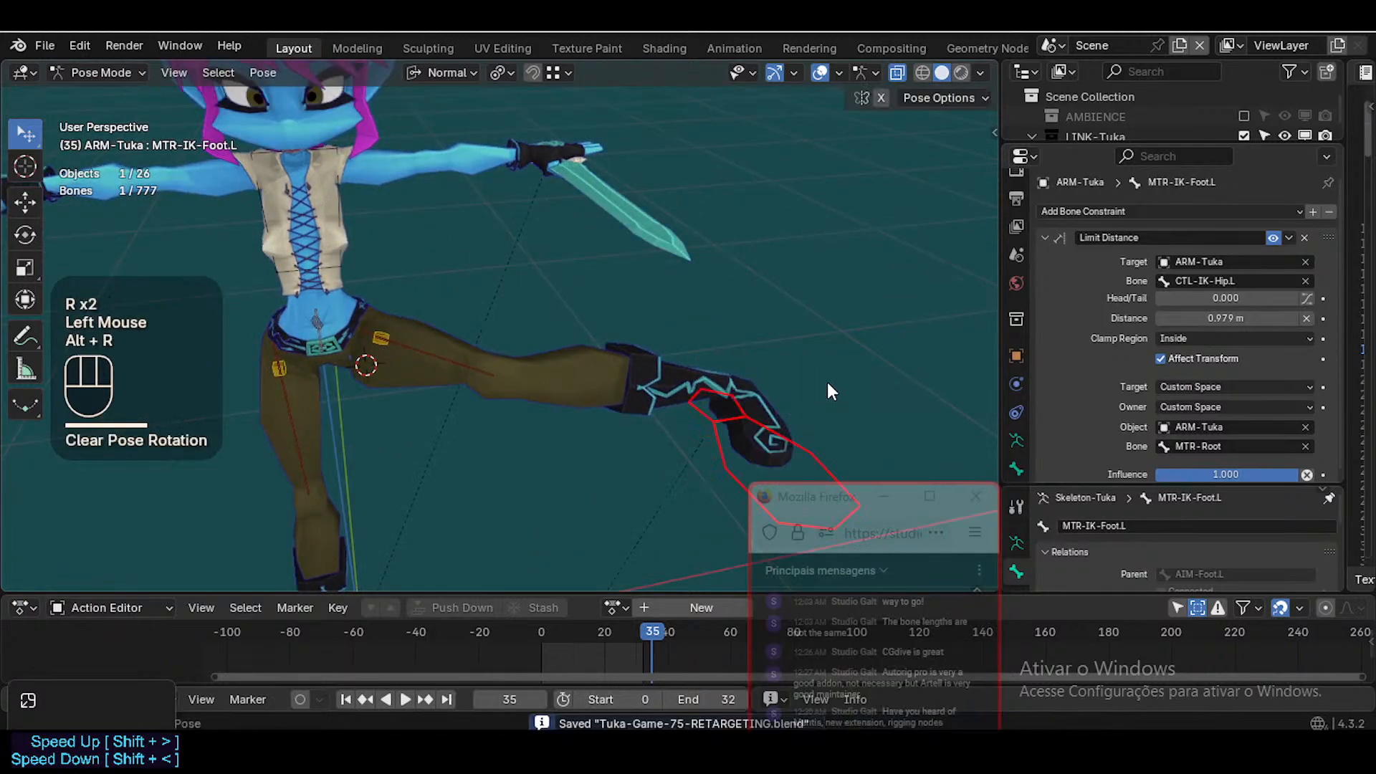
key("r")
key("x")
key("y")
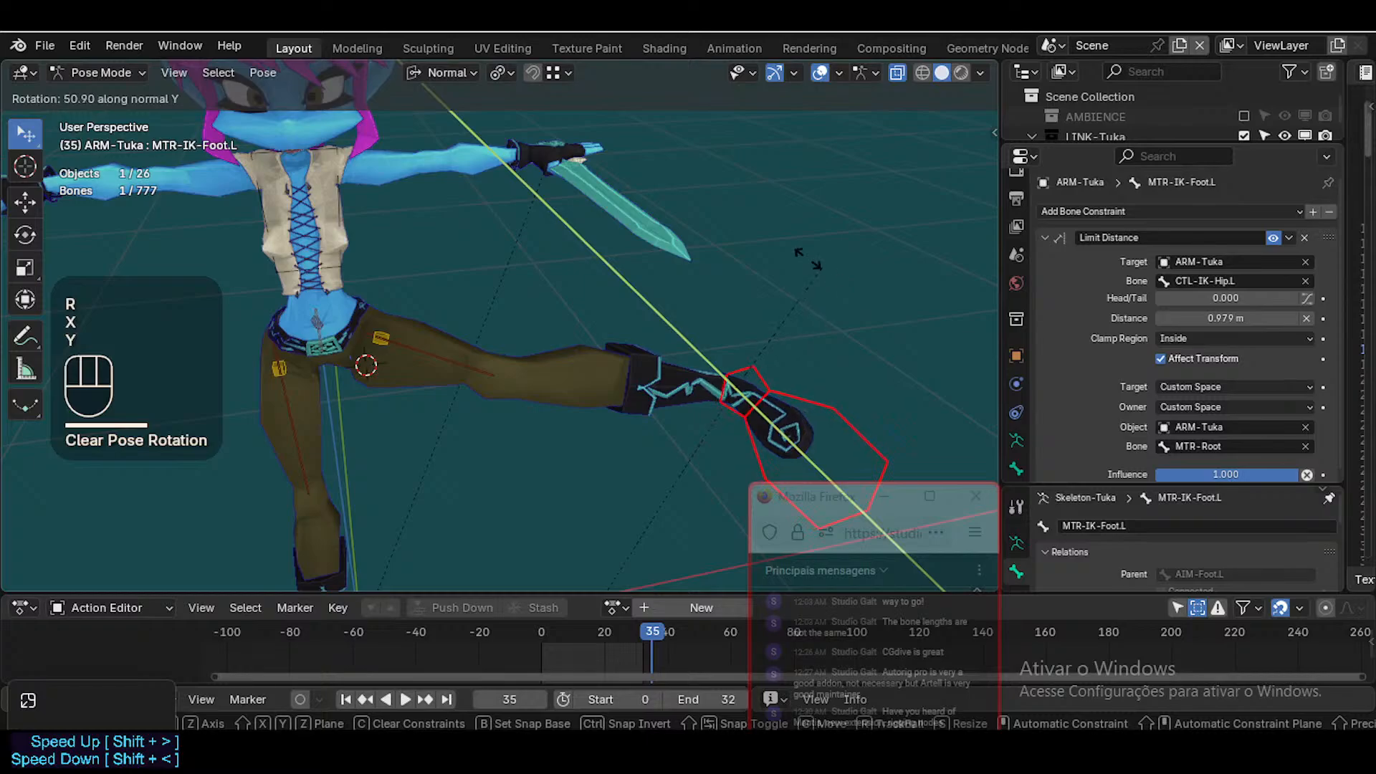
left_click(773, 365)
Move MTR-IK-Foot.L through several test positions, leaving the left leg extended sideways slightly below hip height
key("g")
left_click(629, 381)
middle_click_drag(630, 380, 674, 381)
middle_click_drag(674, 381, 785, 247, "shift")
key("g")
left_click(790, 363)
key("g")
left_click(729, 272)
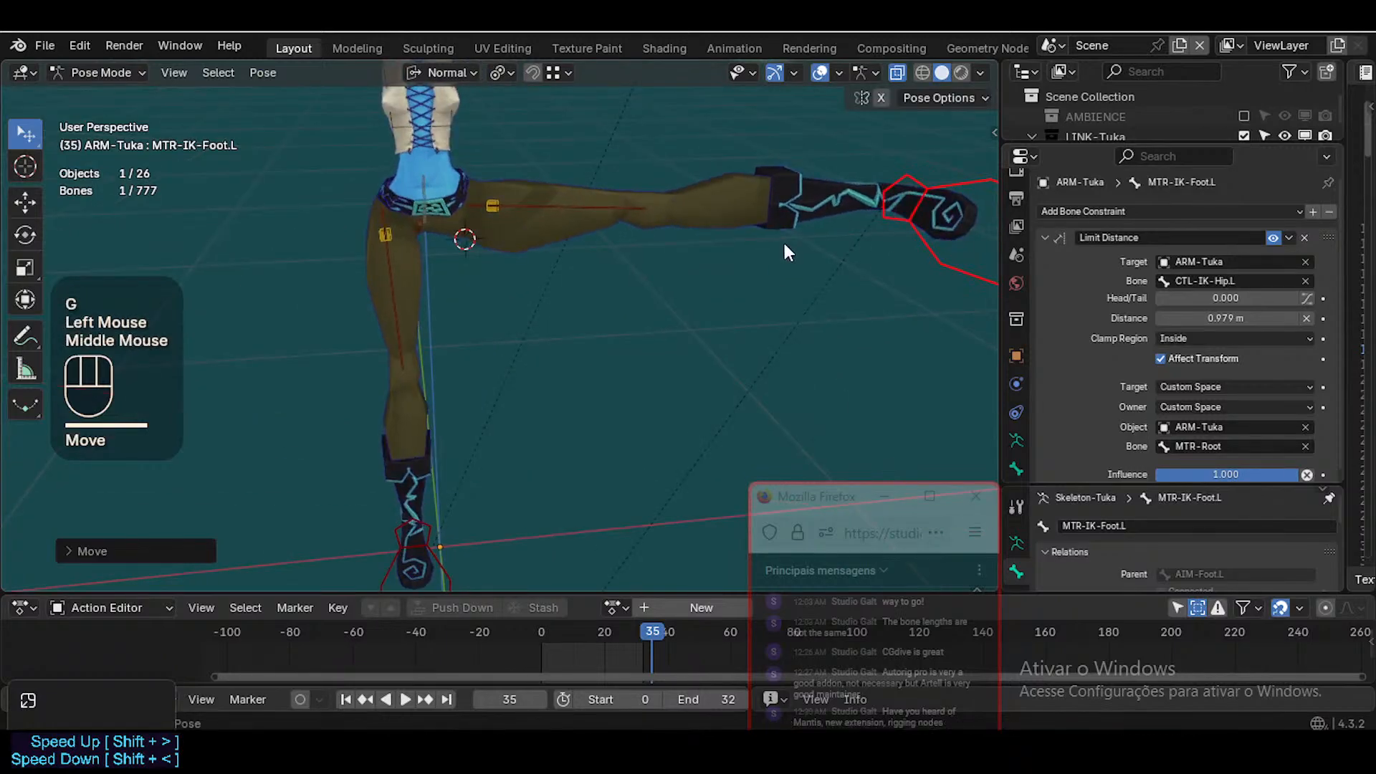
key("g")
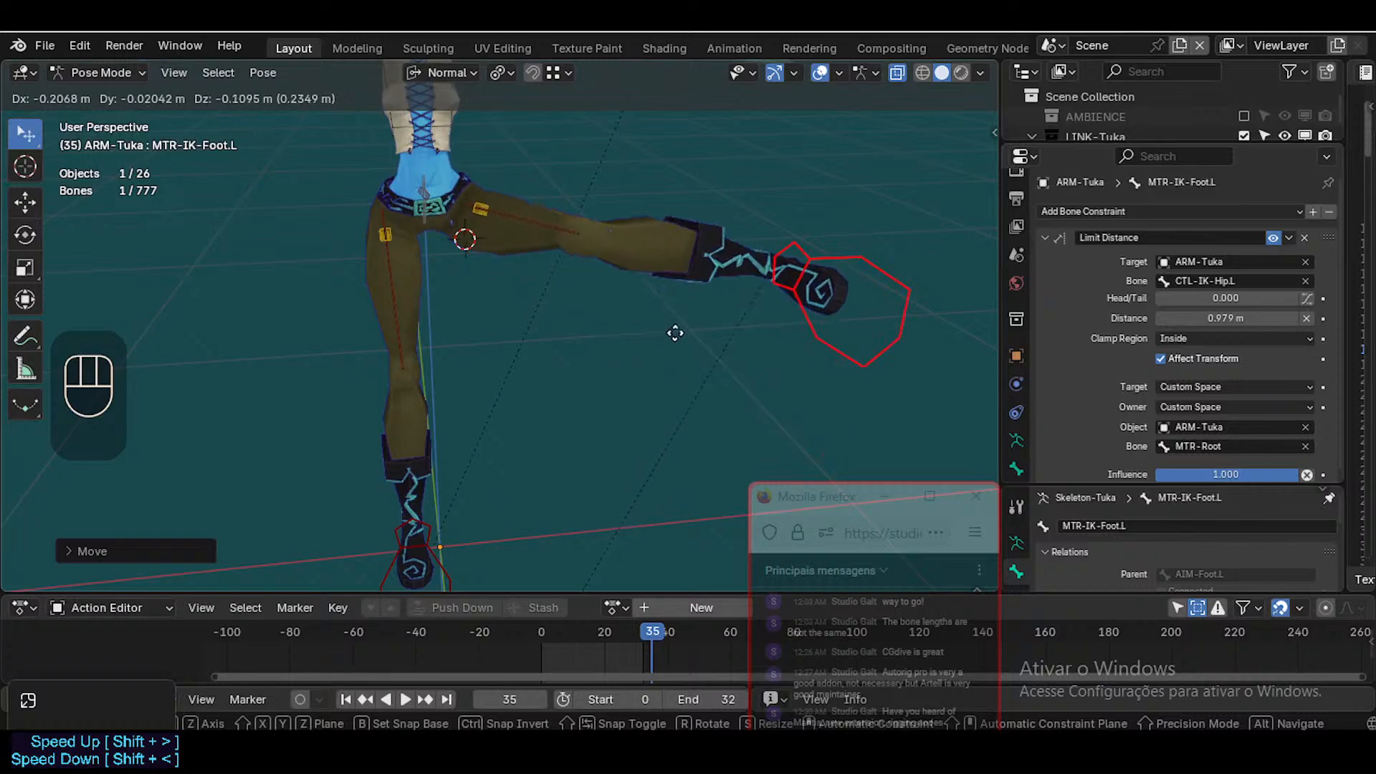
left_click(663, 344)
Clear the custom space object and bone from HLP2-Crotch's Copy Transforms constraint and set its owner space to Local Space
double_click(418, 191)
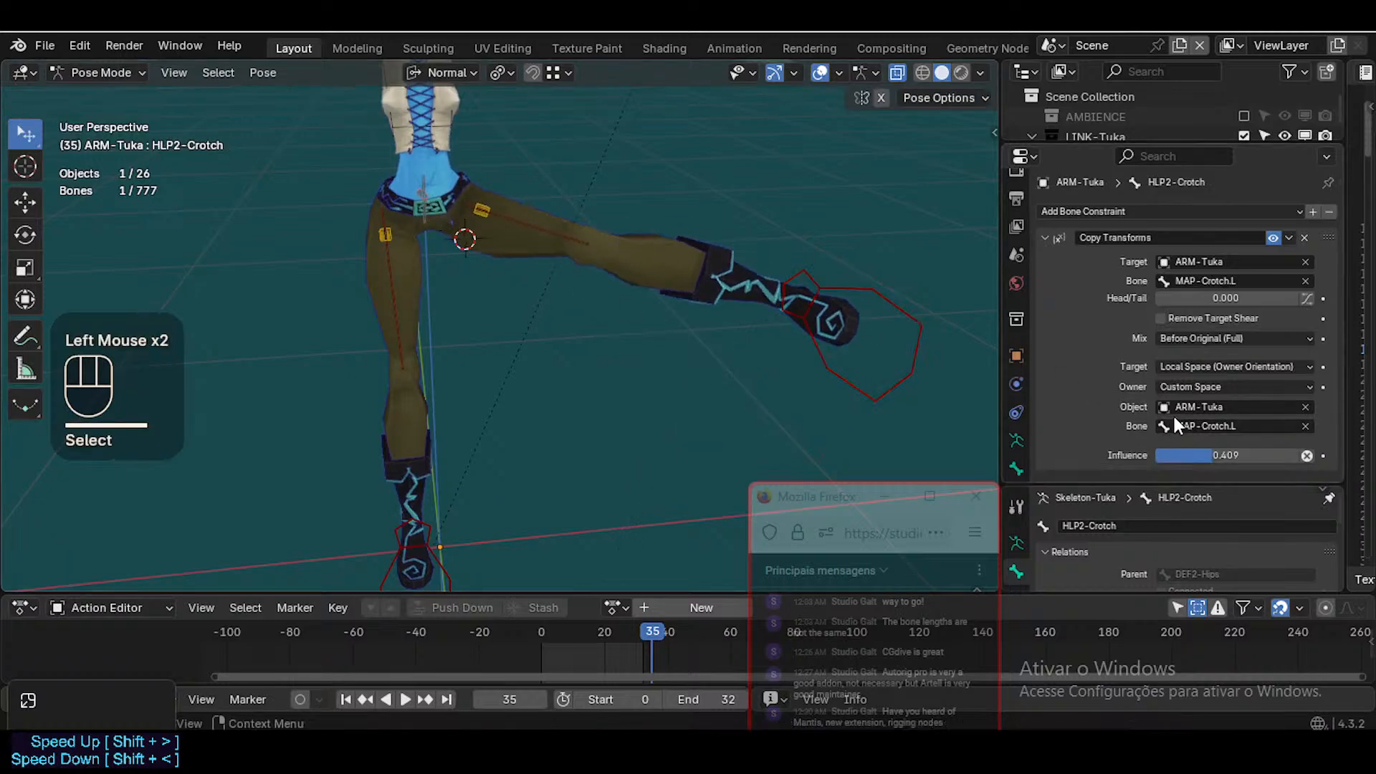
left_click(1303, 409)
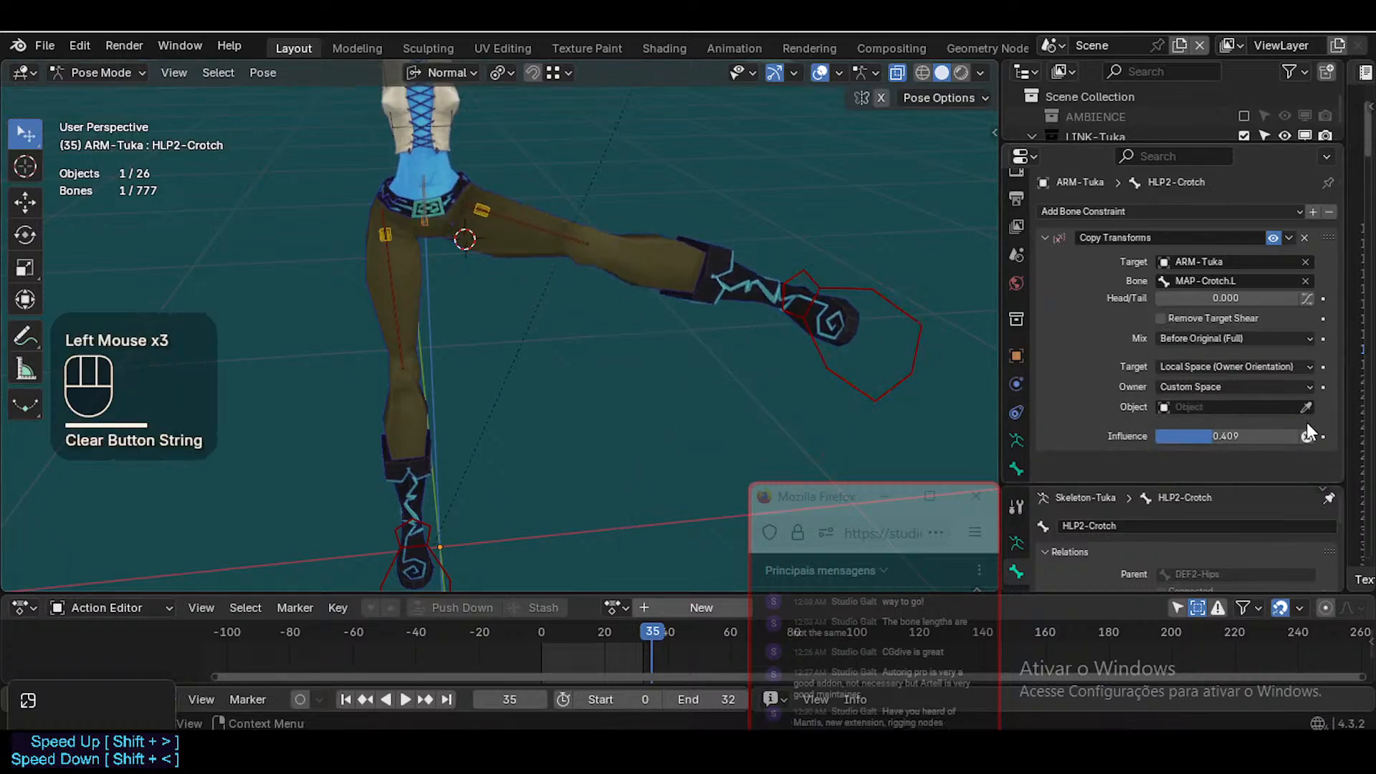
key("ctrl+z")
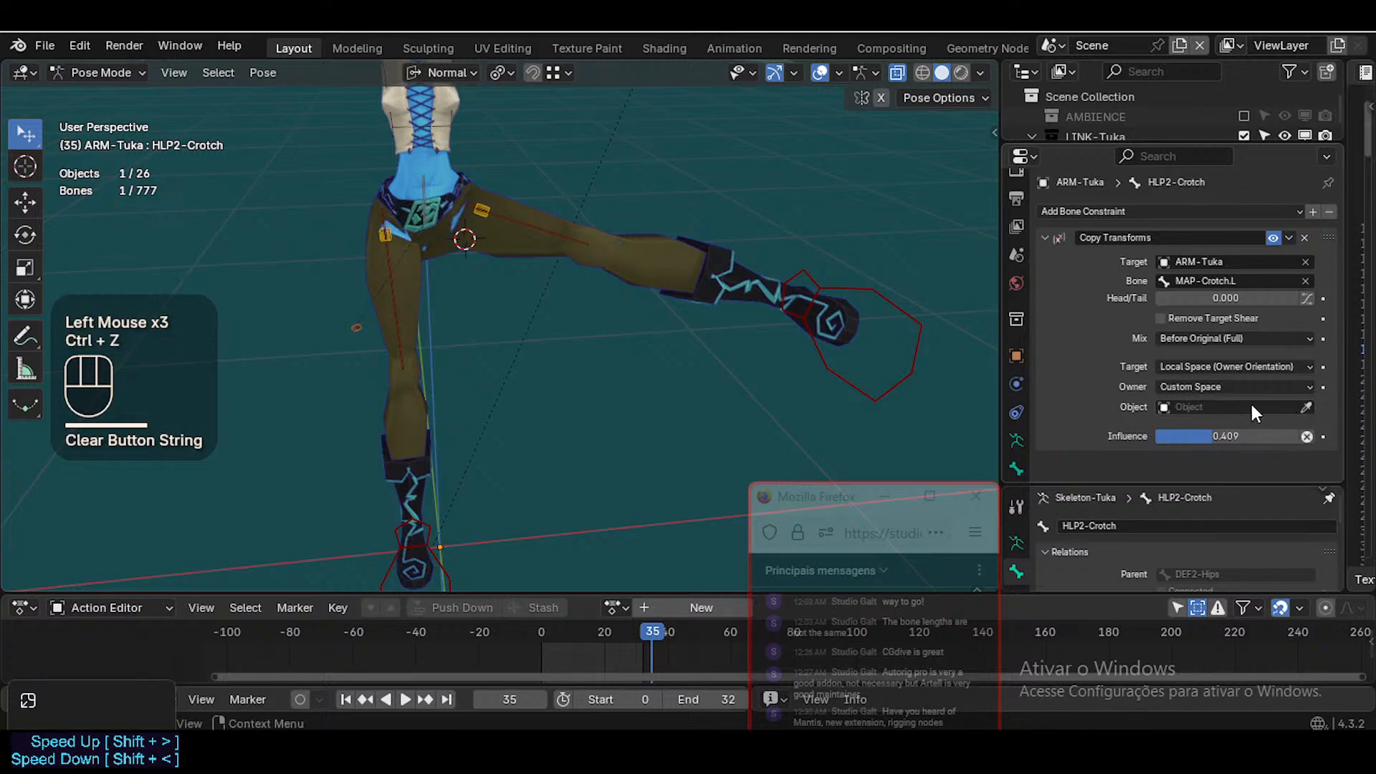
left_click(1252, 406)
left_click(1270, 433)
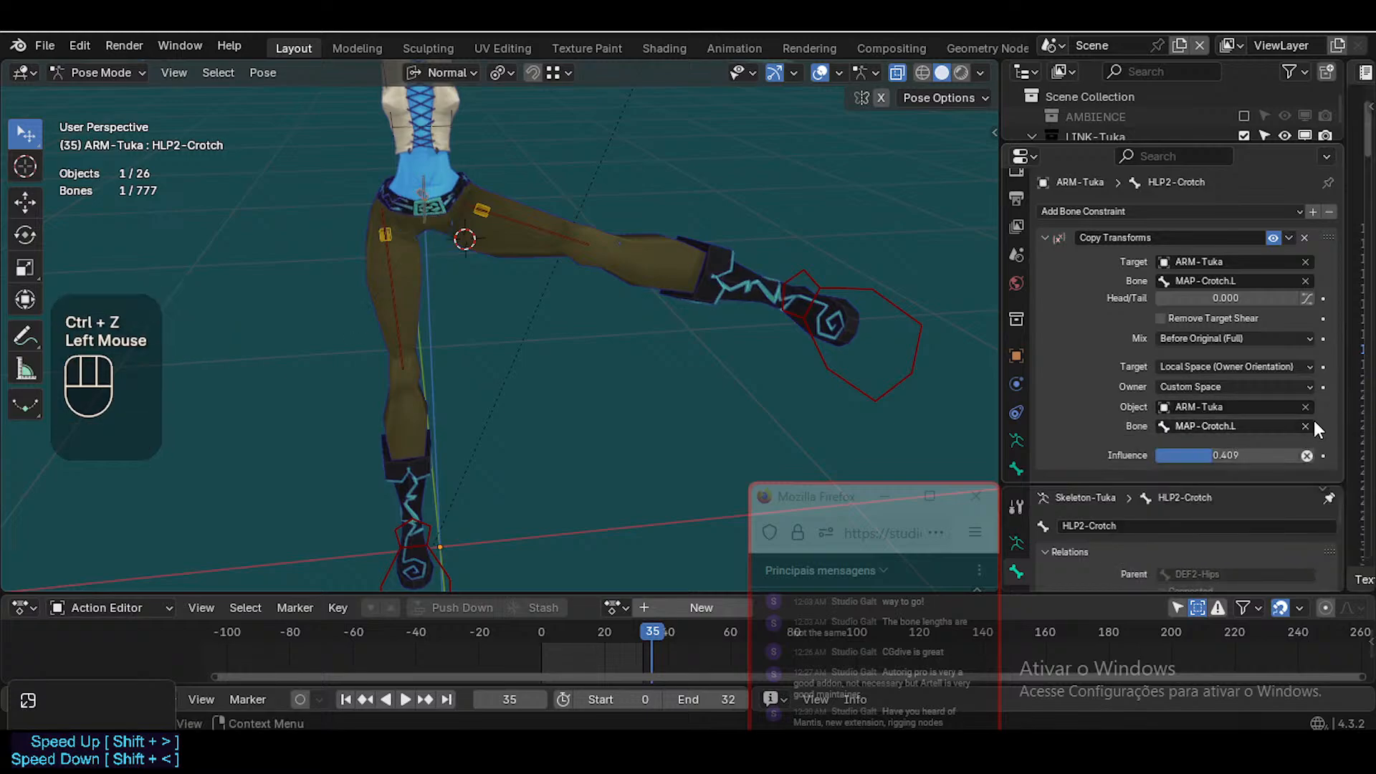
left_click(1308, 423)
left_click(1306, 407)
left_click_drag(1301, 388, 1236, 477)
left_click(1206, 364)
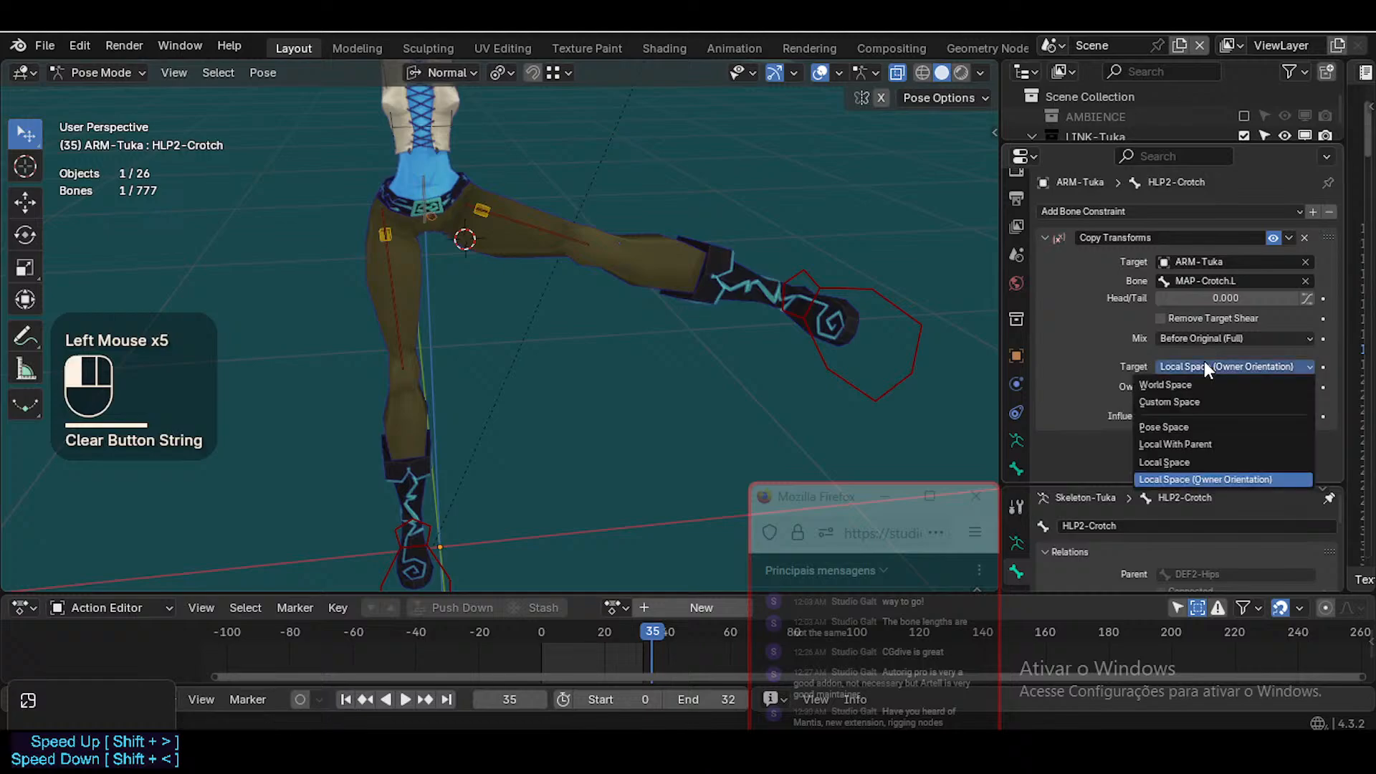
Move MTR-IK-Foot.L toward the standing leg and back outward and up to test the crotch deformation
left_click(841, 383)
key("g")
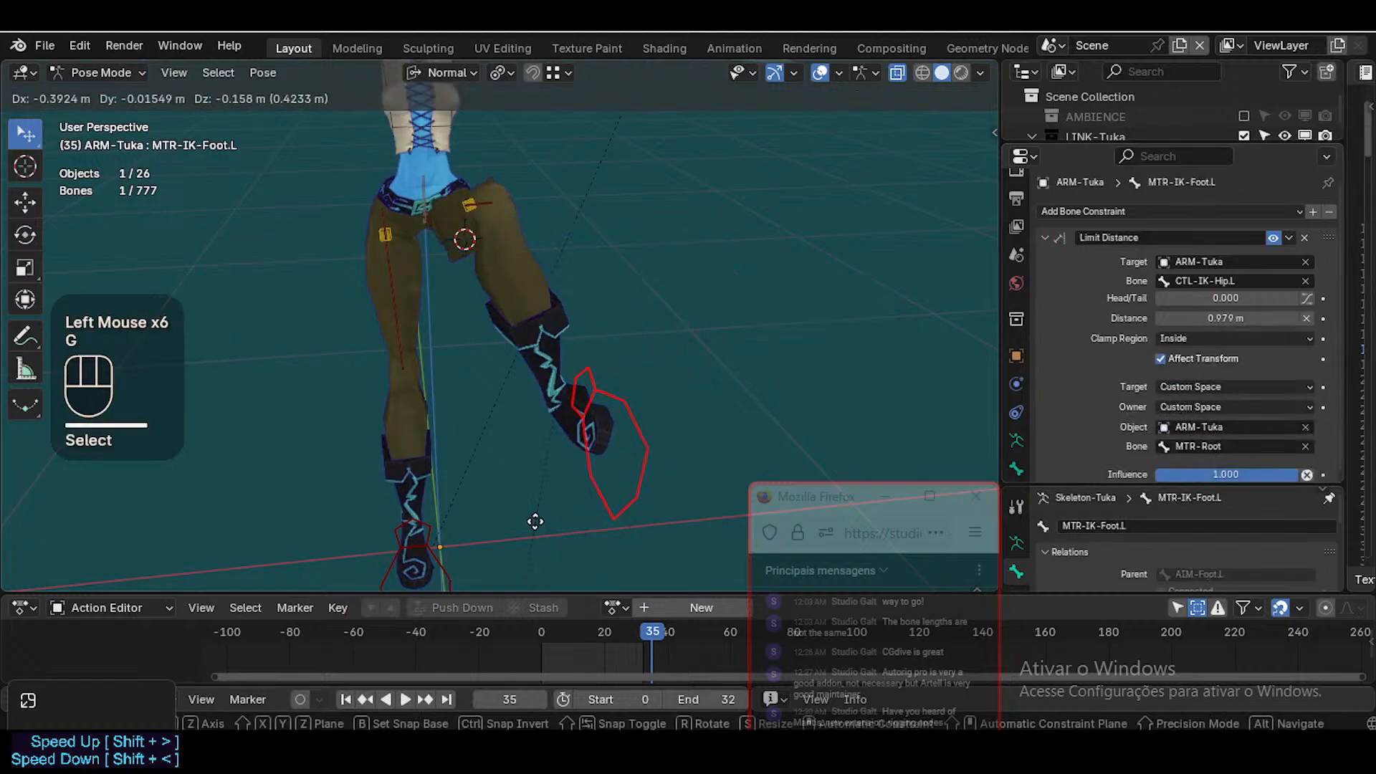
left_click(772, 387)
scroll(770, 380, "up", 3)
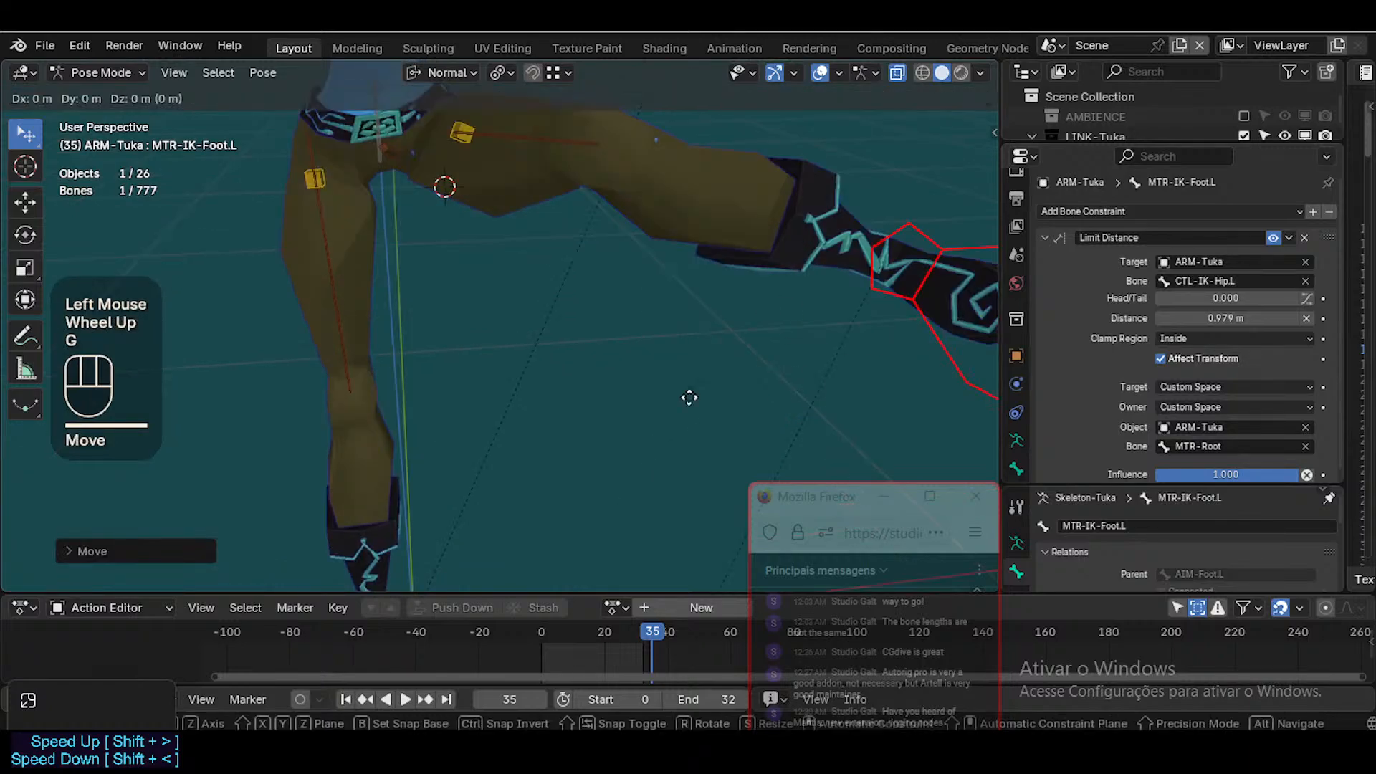
key("g")
left_click(738, 176)
middle_click_drag(741, 188, 906, 175)
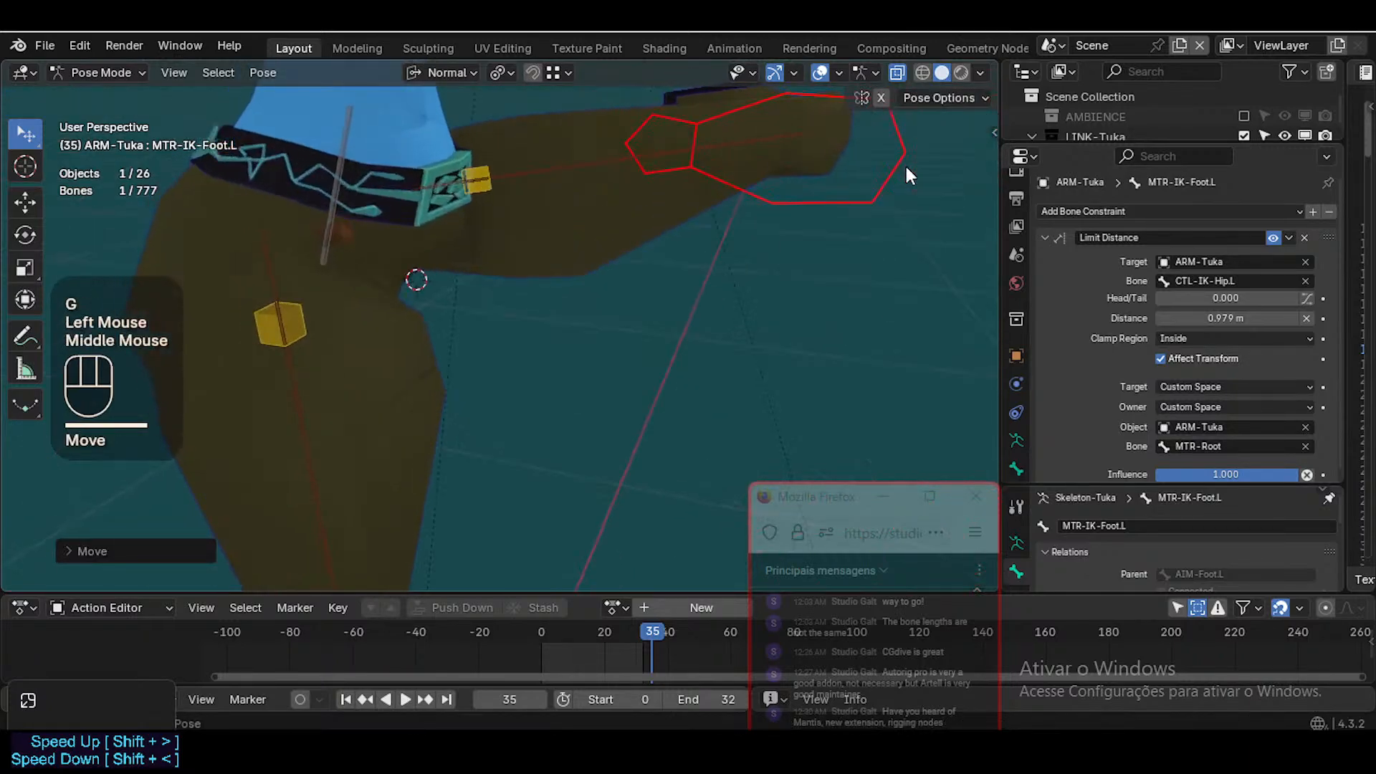
Swing MTR-IK-Foot.L through further raised and lowered leg positions, then clear its pose transforms
key("g")
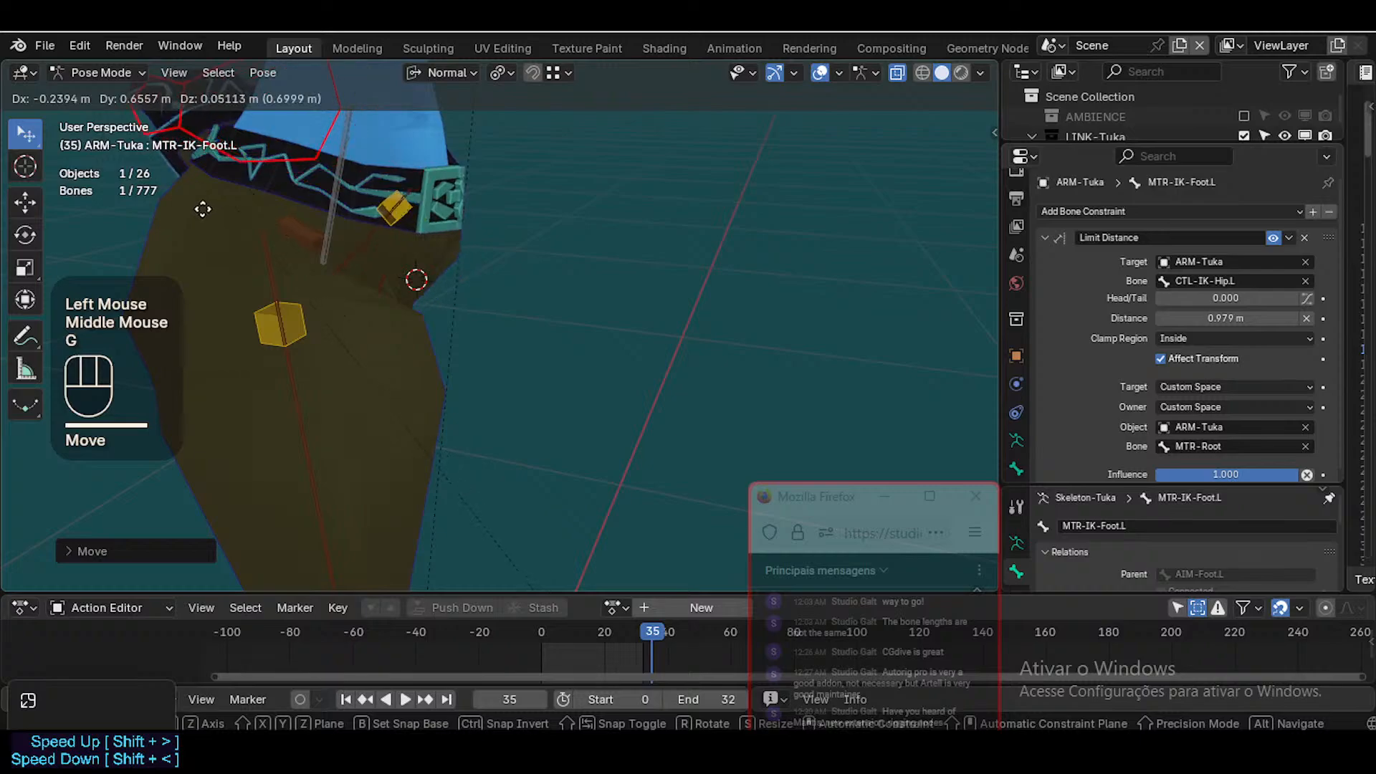
left_click(679, 119)
middle_click_drag(680, 119, 564, 215)
middle_click_drag(699, 212, 676, 240, "shift")
key("KP_4")
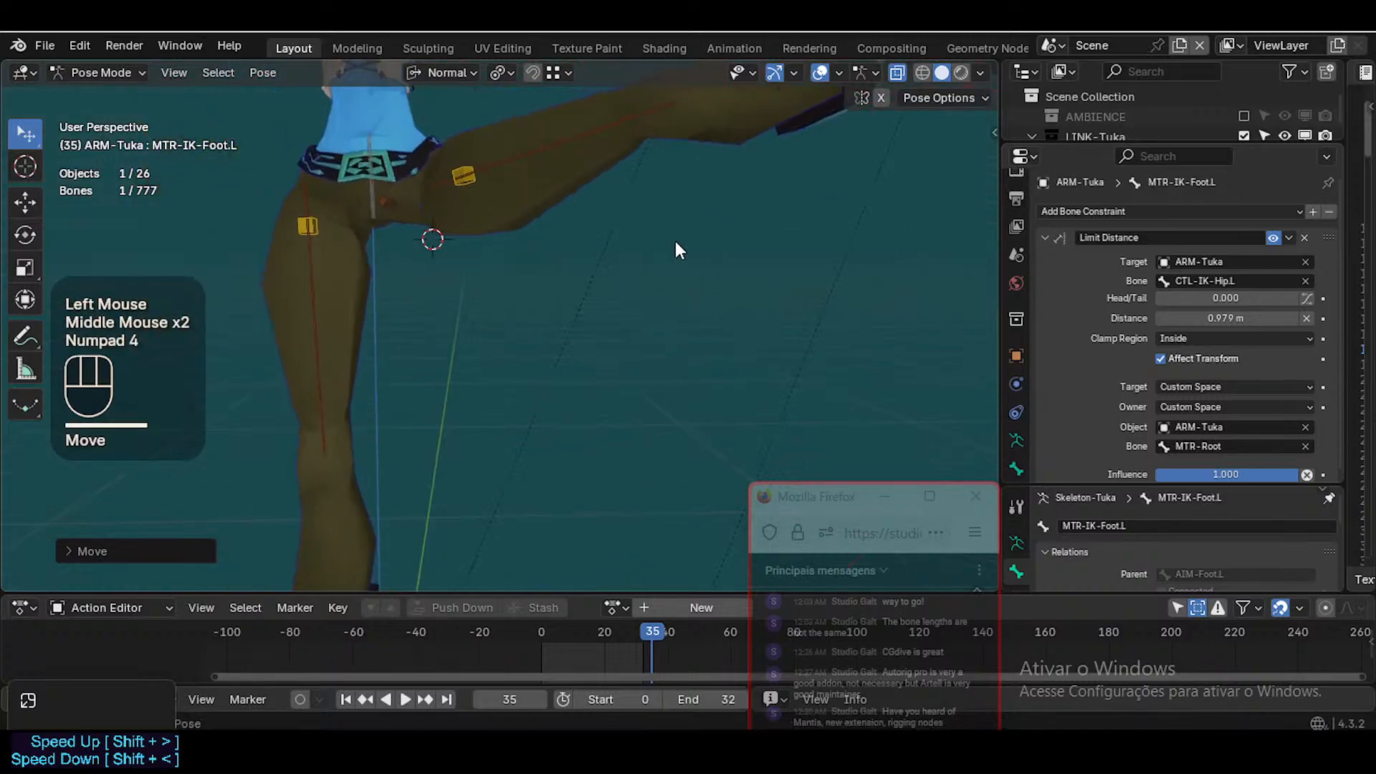
key("g")
left_click(634, 410)
key("alt+q")
key("alt+q")
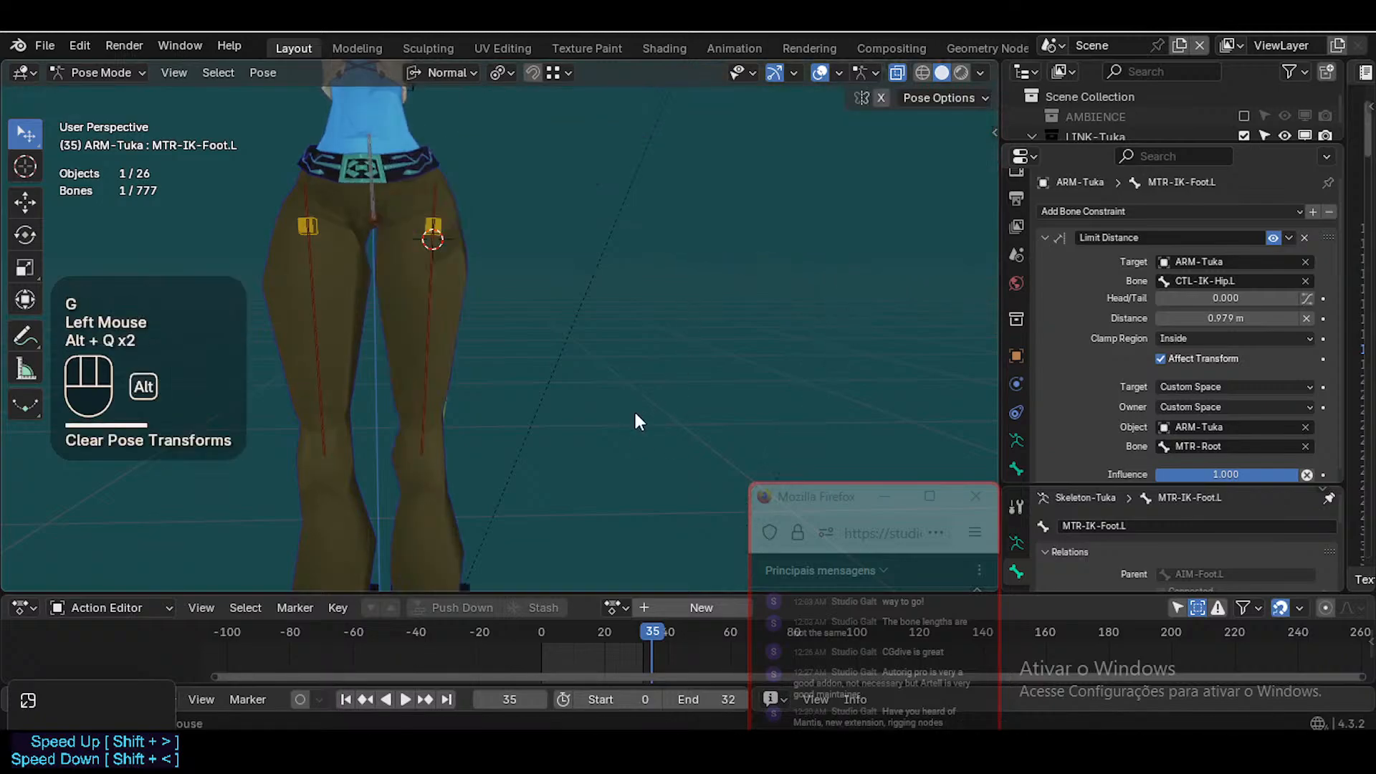
Raise the left leg sideways to hip height with MTR-IK-Foot.L and examine the Copy Transforms constraint on MAP-Crotch.L
key("g")
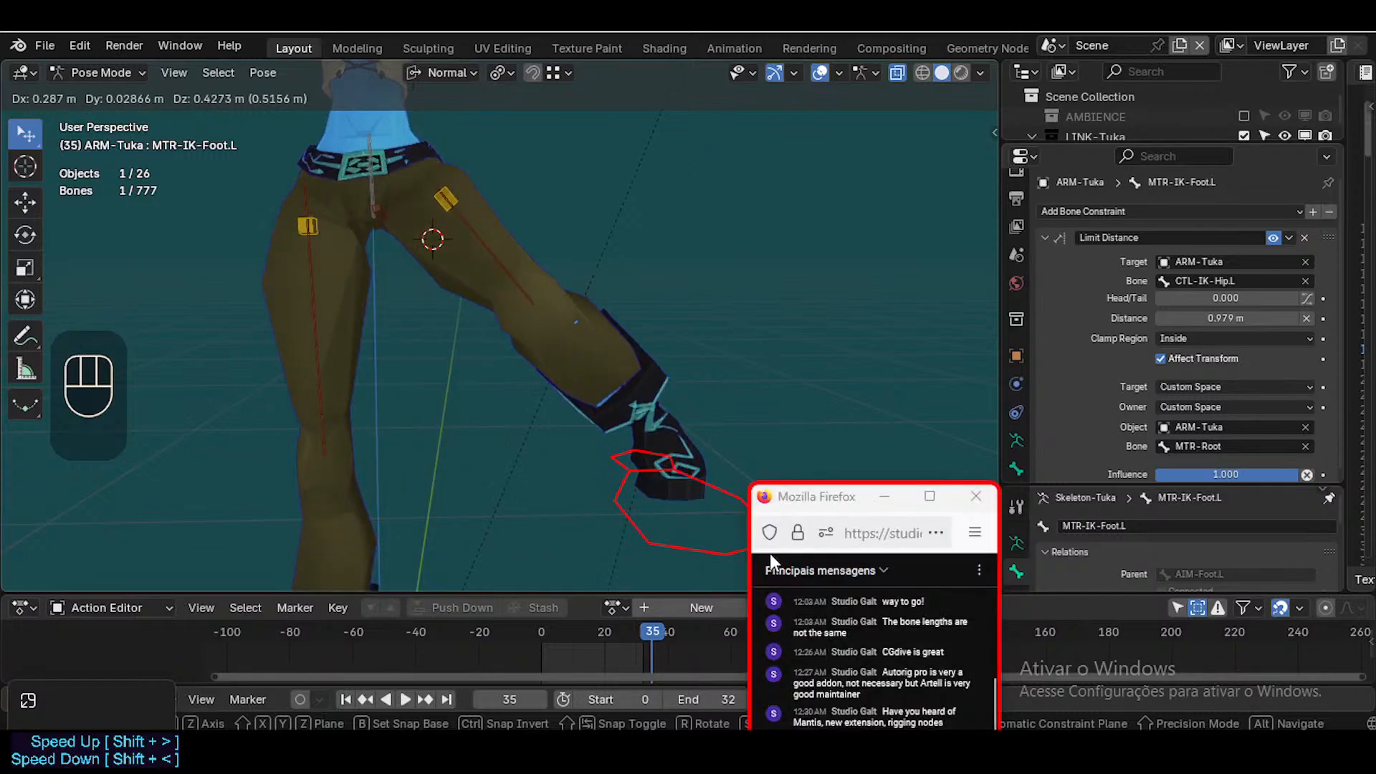
left_click(885, 298)
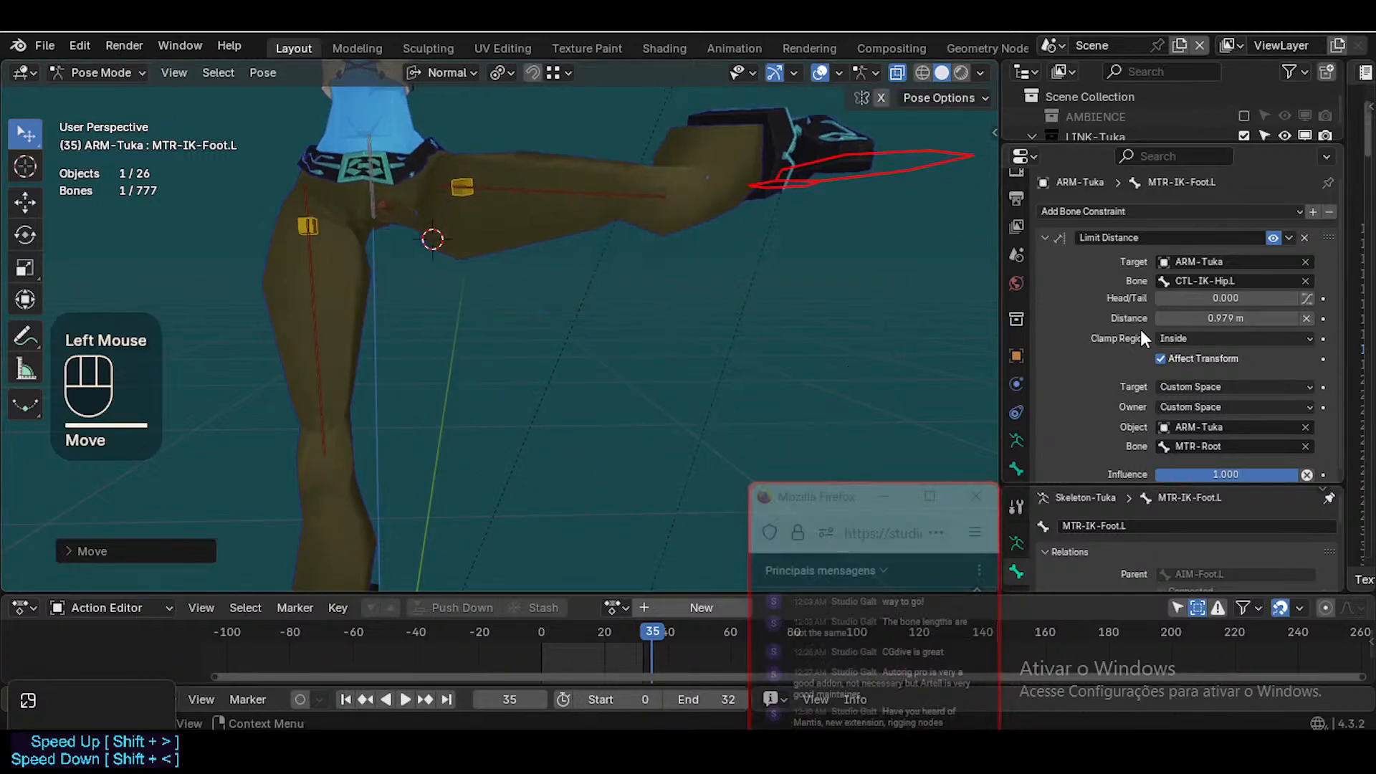
left_click(463, 190)
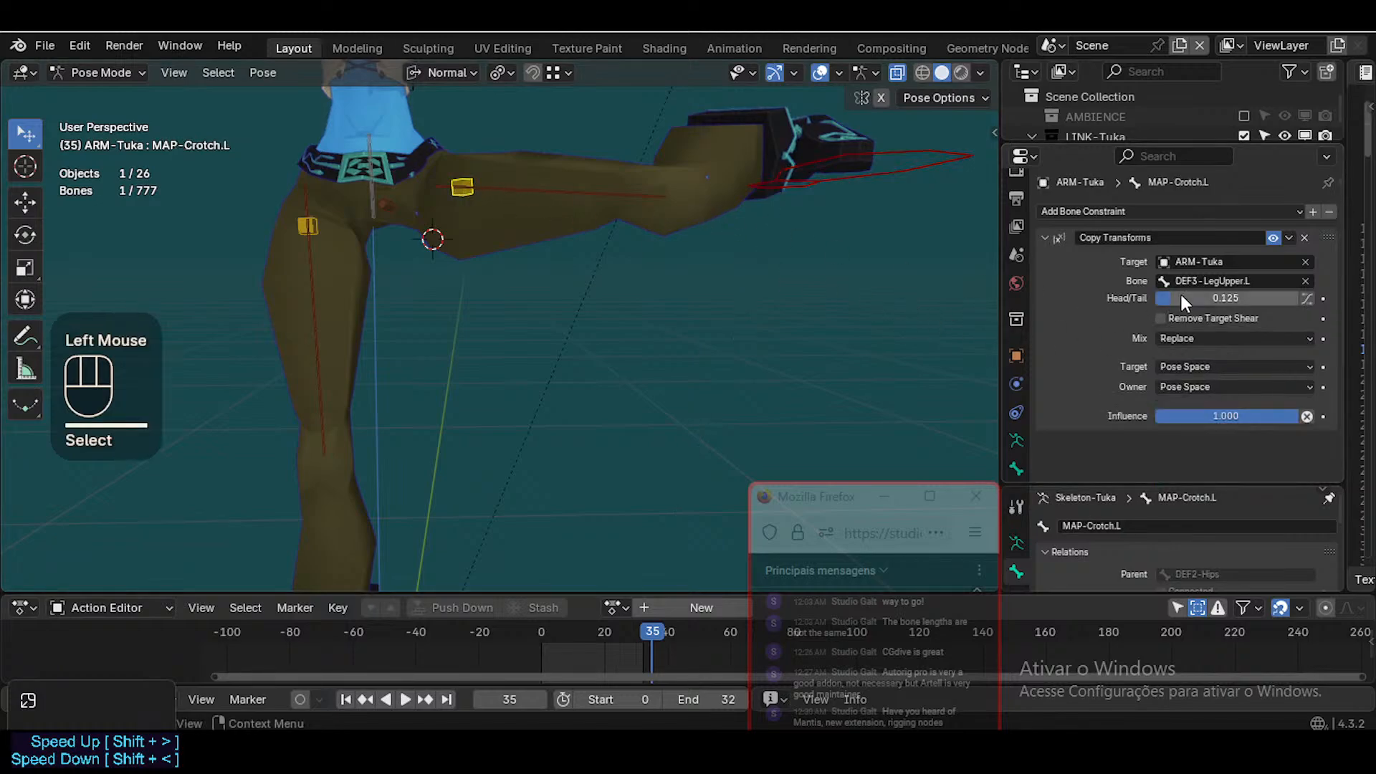
Duplicate the Copy Transforms constraint on the helper bone HLP2-Crotch
left_click(386, 202)
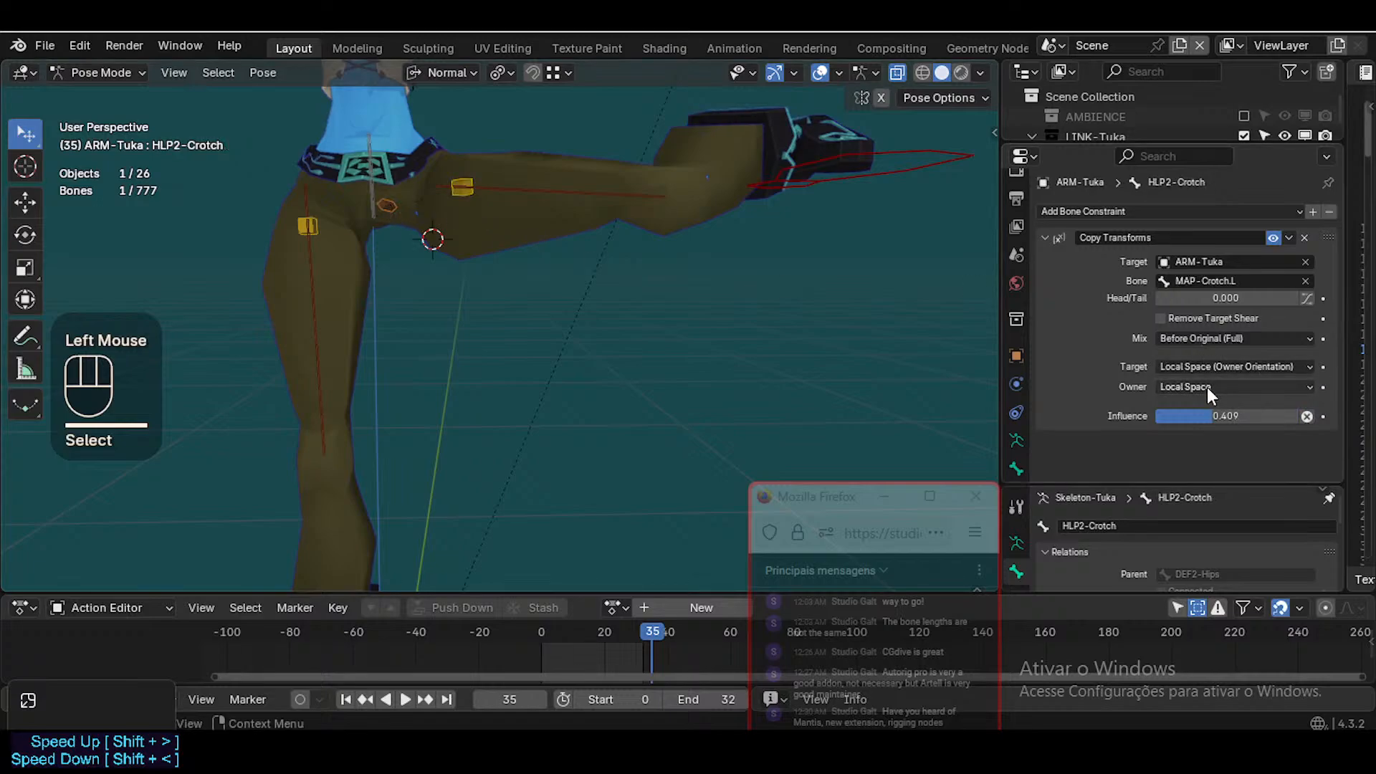
left_click(1052, 234)
key("shift+d")
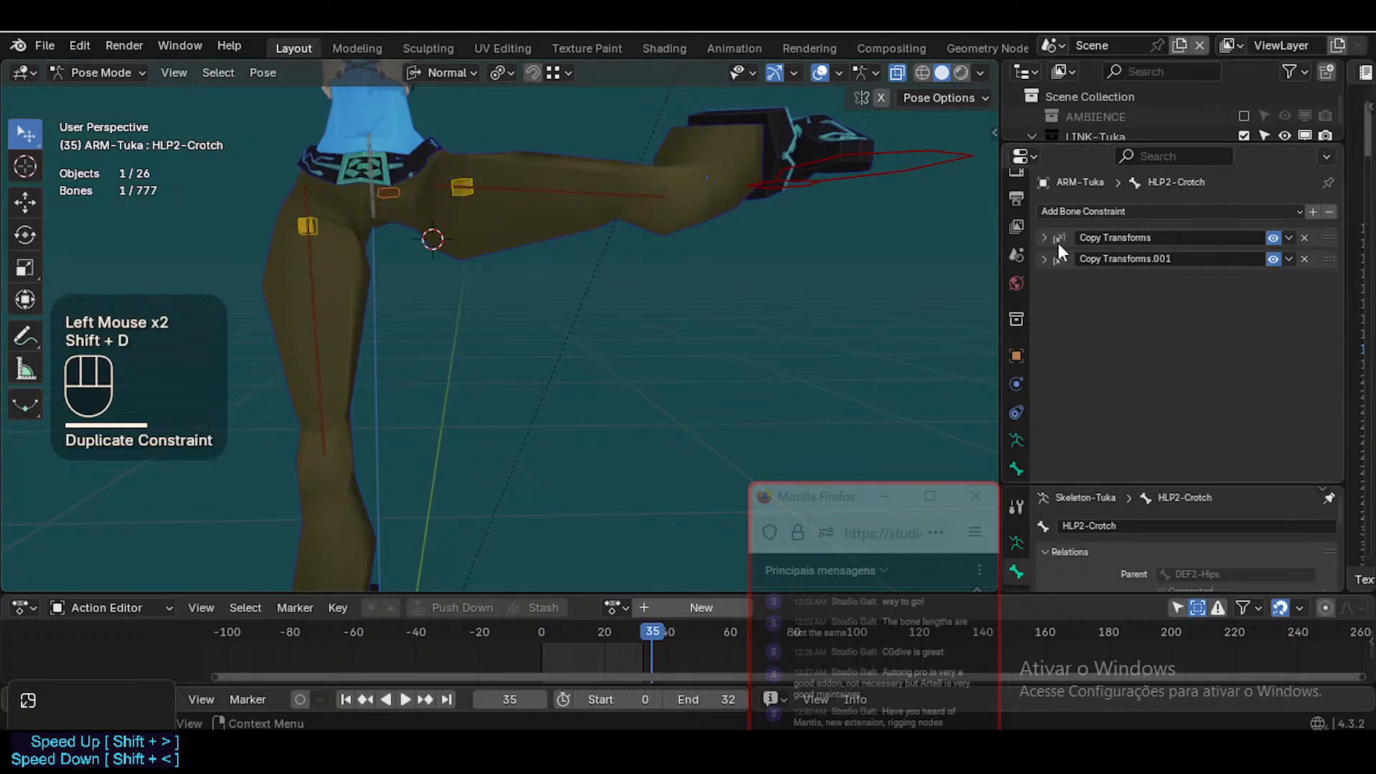
Rename the two Copy Transforms constraints on HLP2-Crotch as "Copy Transforms Left" and "Copy Transforms Right"
left_click(1172, 235)
type("Left")
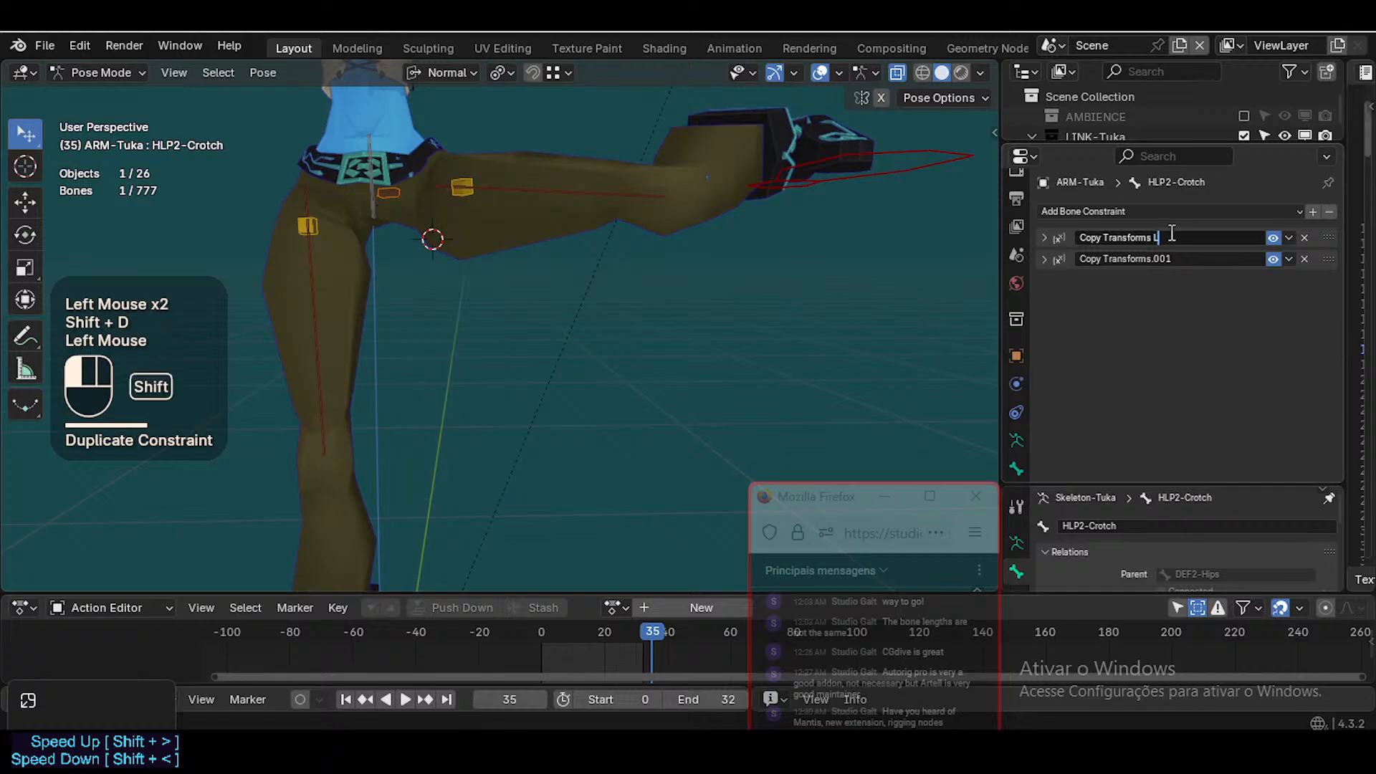
double_click(1168, 255)
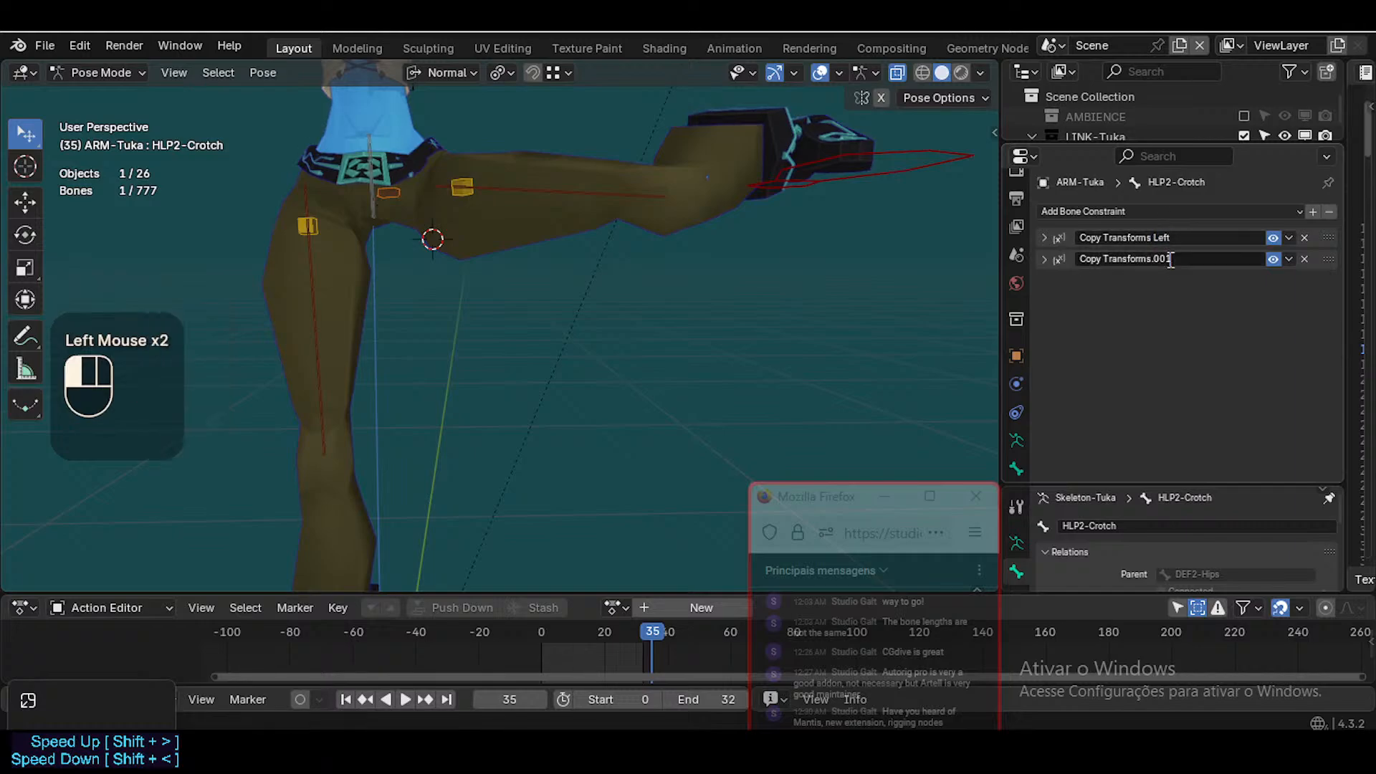
key("BackSpace")
key("BackSpace")
type("Right")
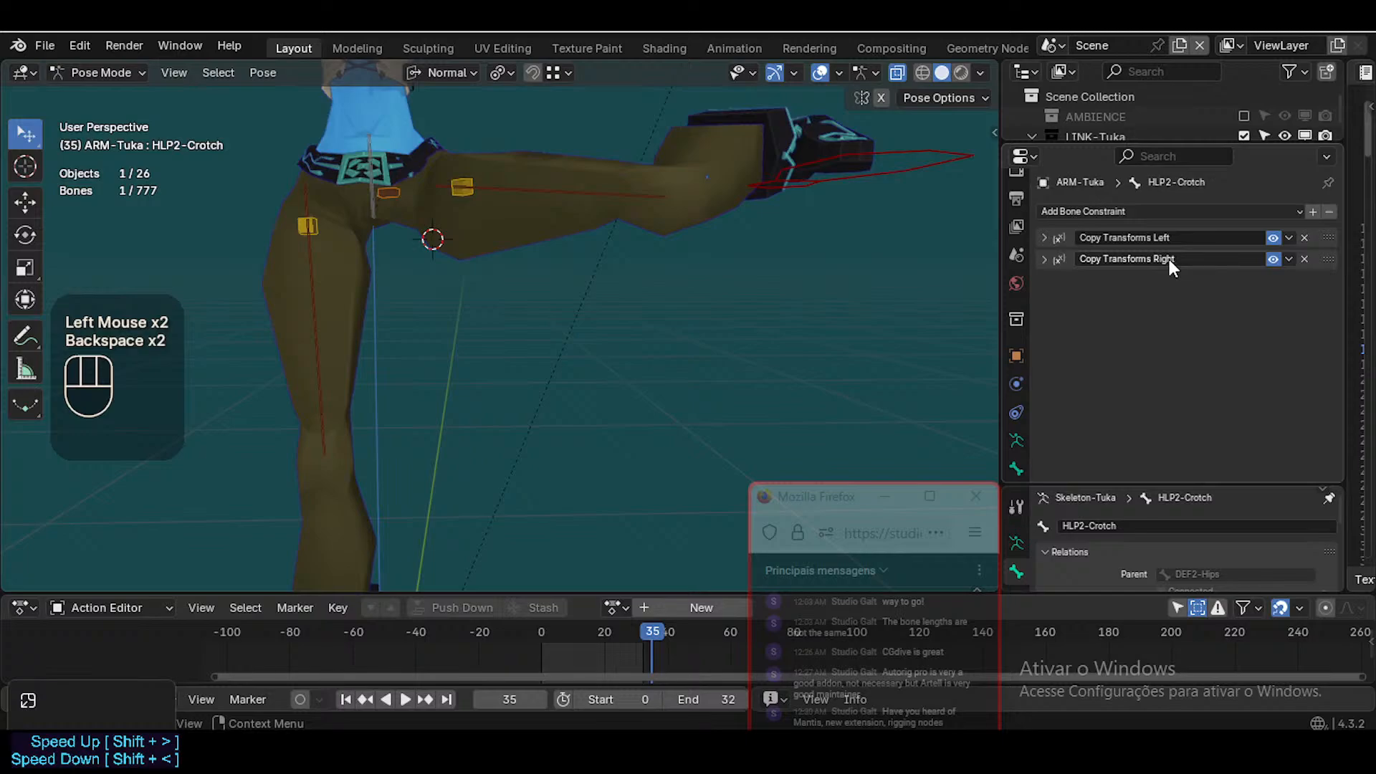
key("Return")
Set the target bone of the Copy Transforms Right constraint to MAP-Crotch.R
left_click(1055, 259)
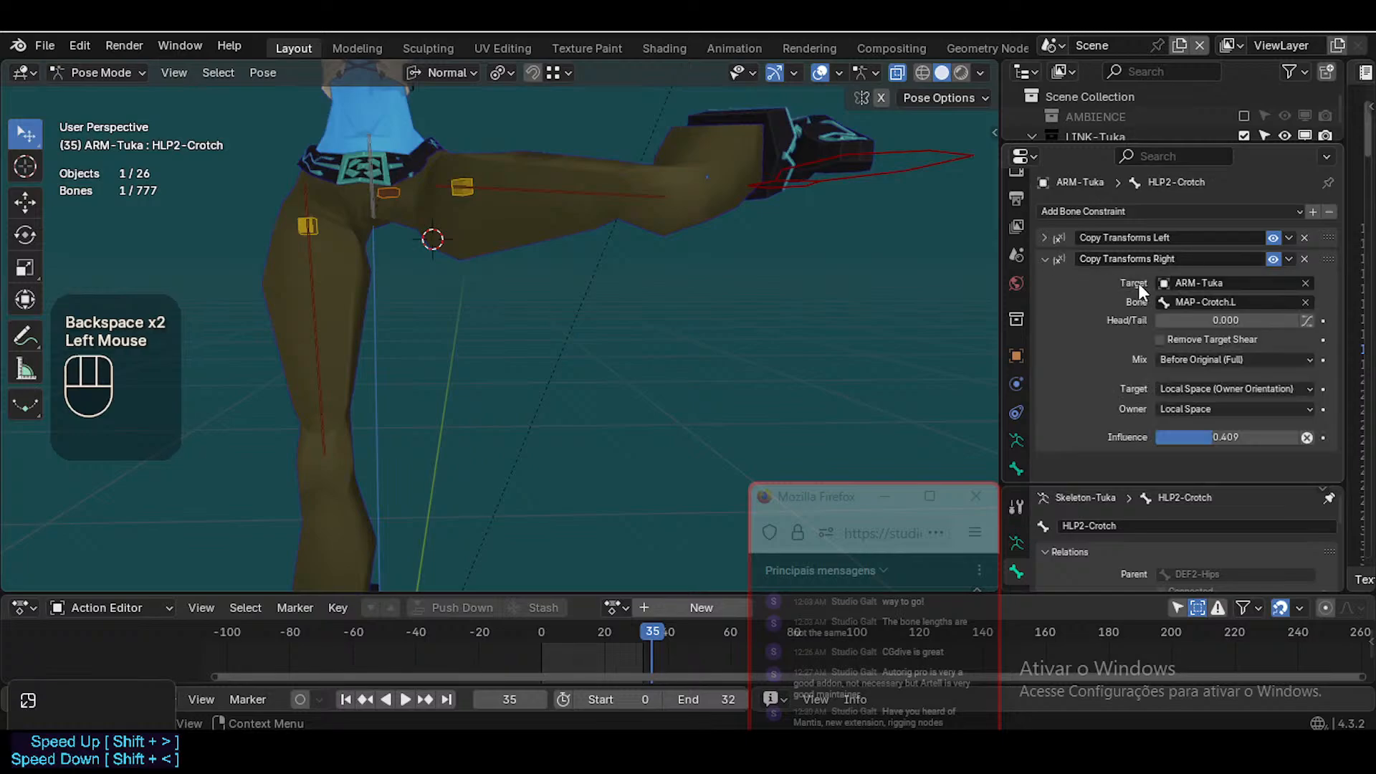
left_click(1236, 302)
key("BackSpace")
type("R")
key("Return")
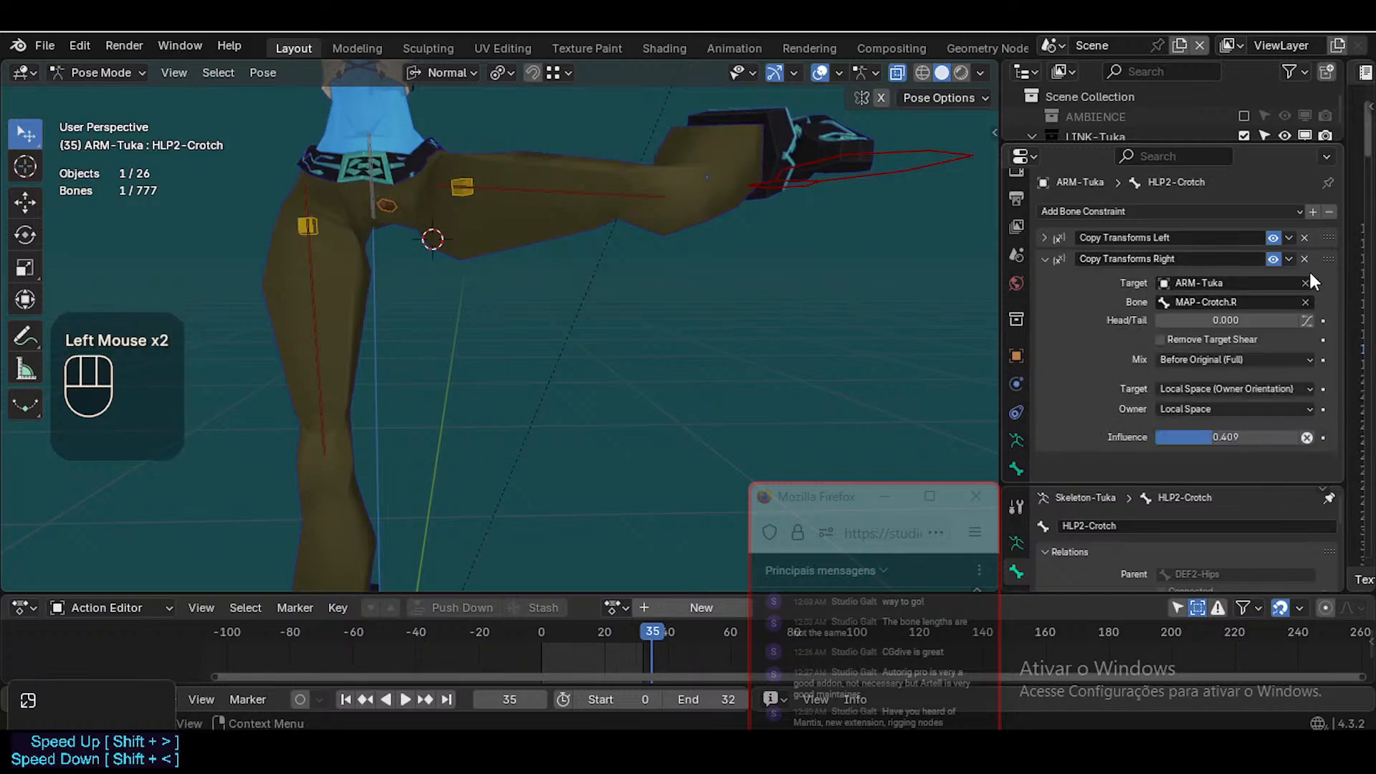
left_click(1048, 231)
left_click(1048, 231)
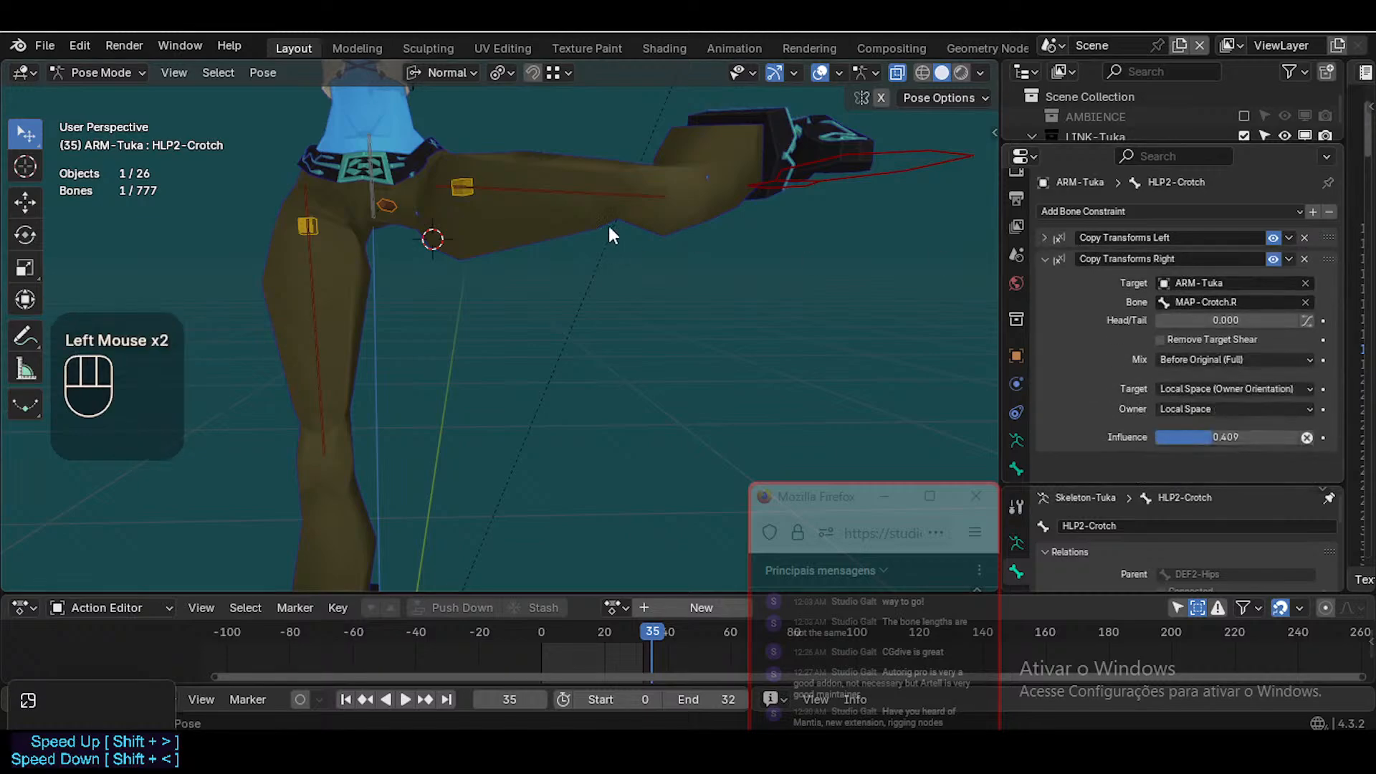
Lower the raised MTR-IK-Foot.L a little and rotate the foot so its toes point outward and down
left_click(881, 165)
key("g")
left_click(884, 252)
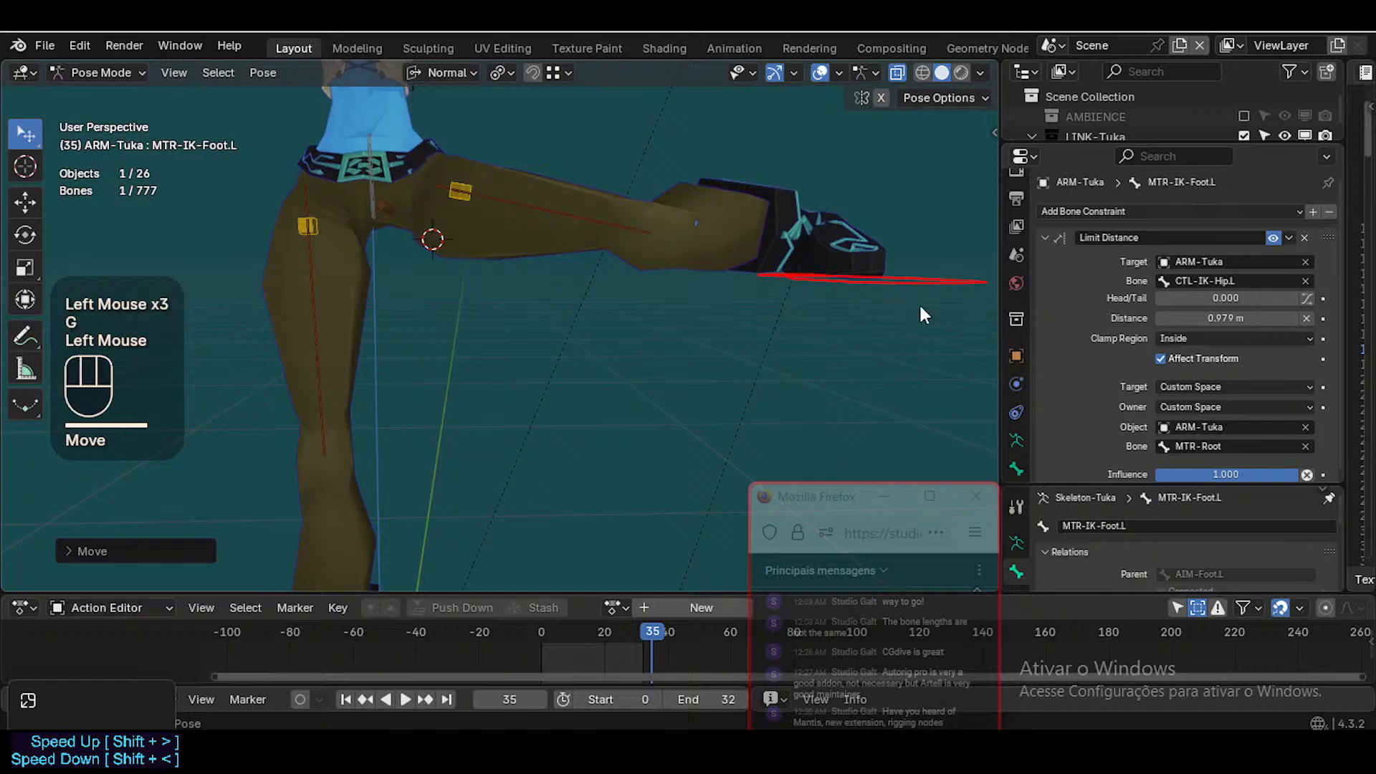
key("r")
key("r")
left_click(876, 346)
key("r")
key("y")
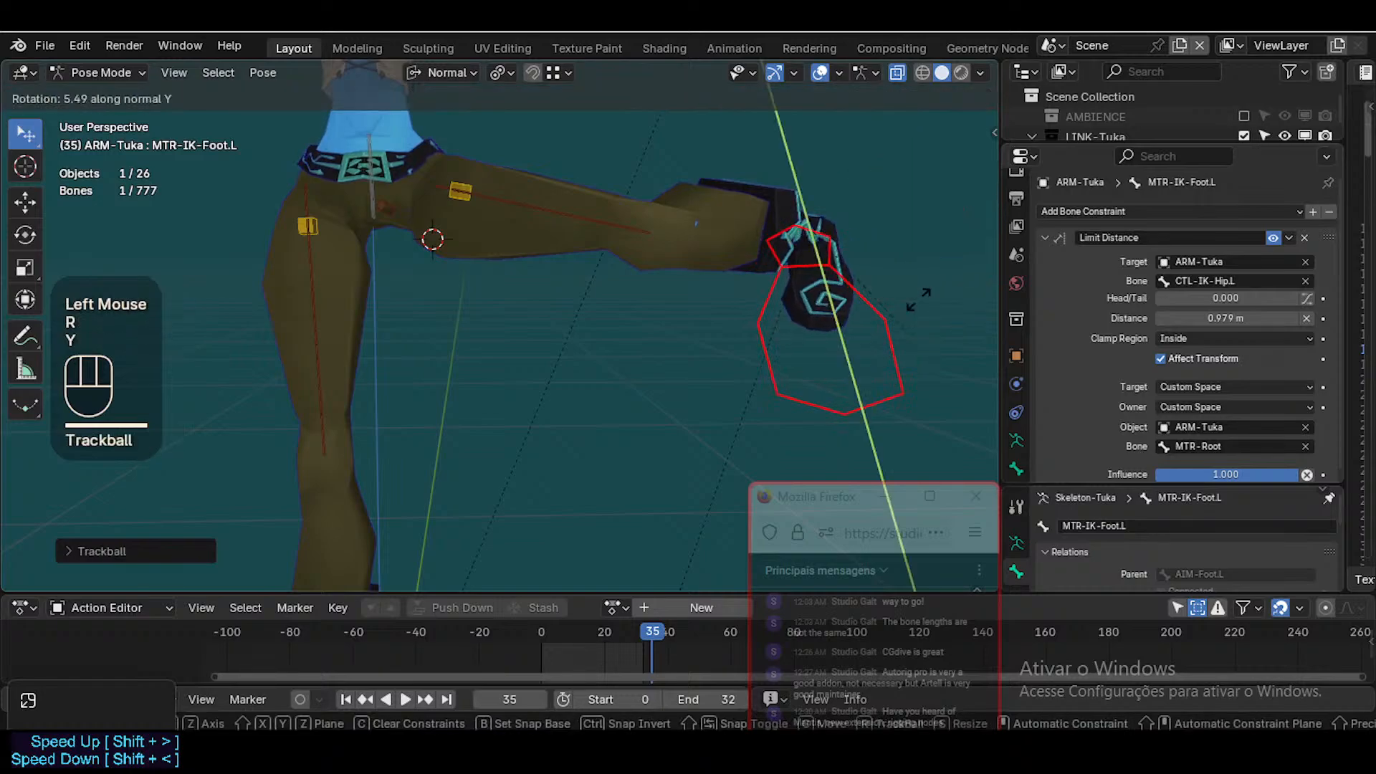
left_click(636, 366)
scroll(636, 365, "down", 1)
key("r")
key("r")
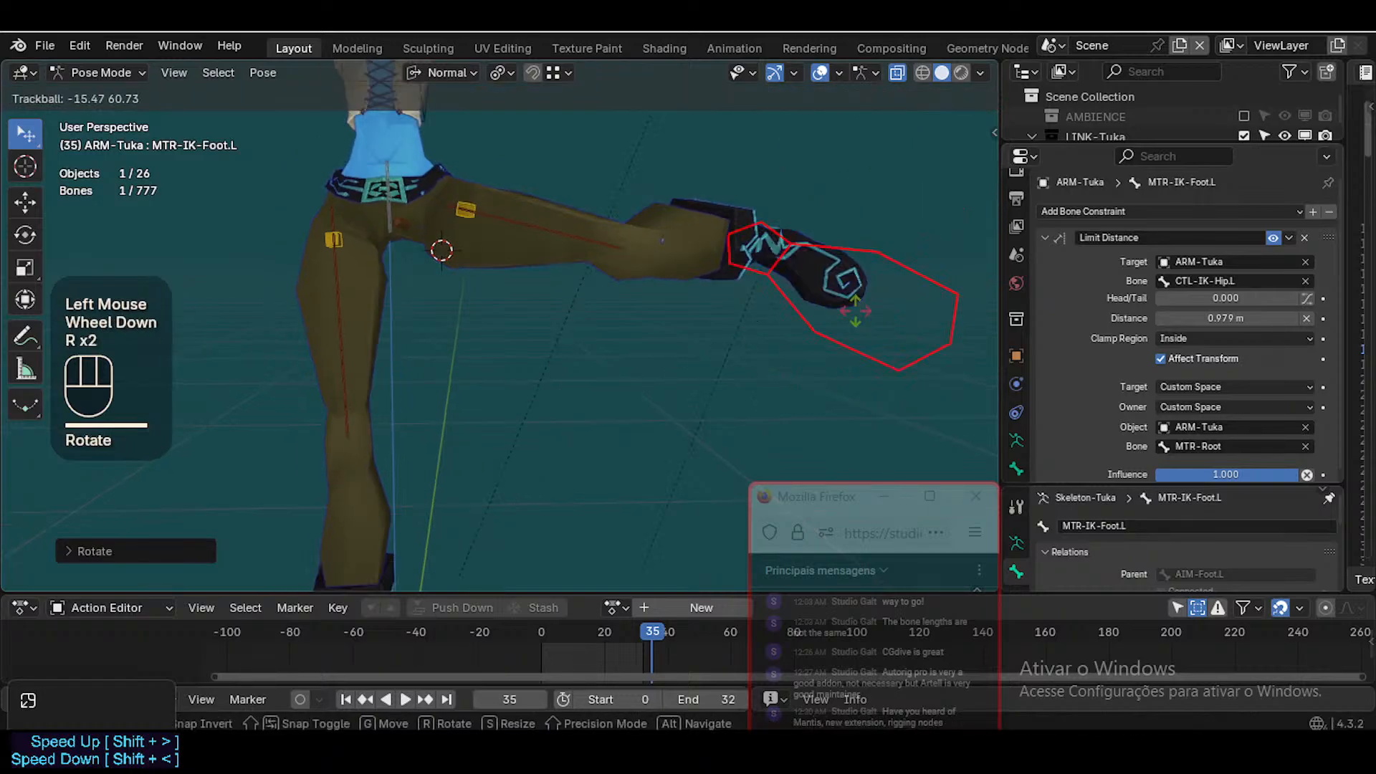
left_click(375, 519)
Lift MTR-IK-Foot.R off the ground and move it out to the character's right side
scroll(376, 519, "down", 1)
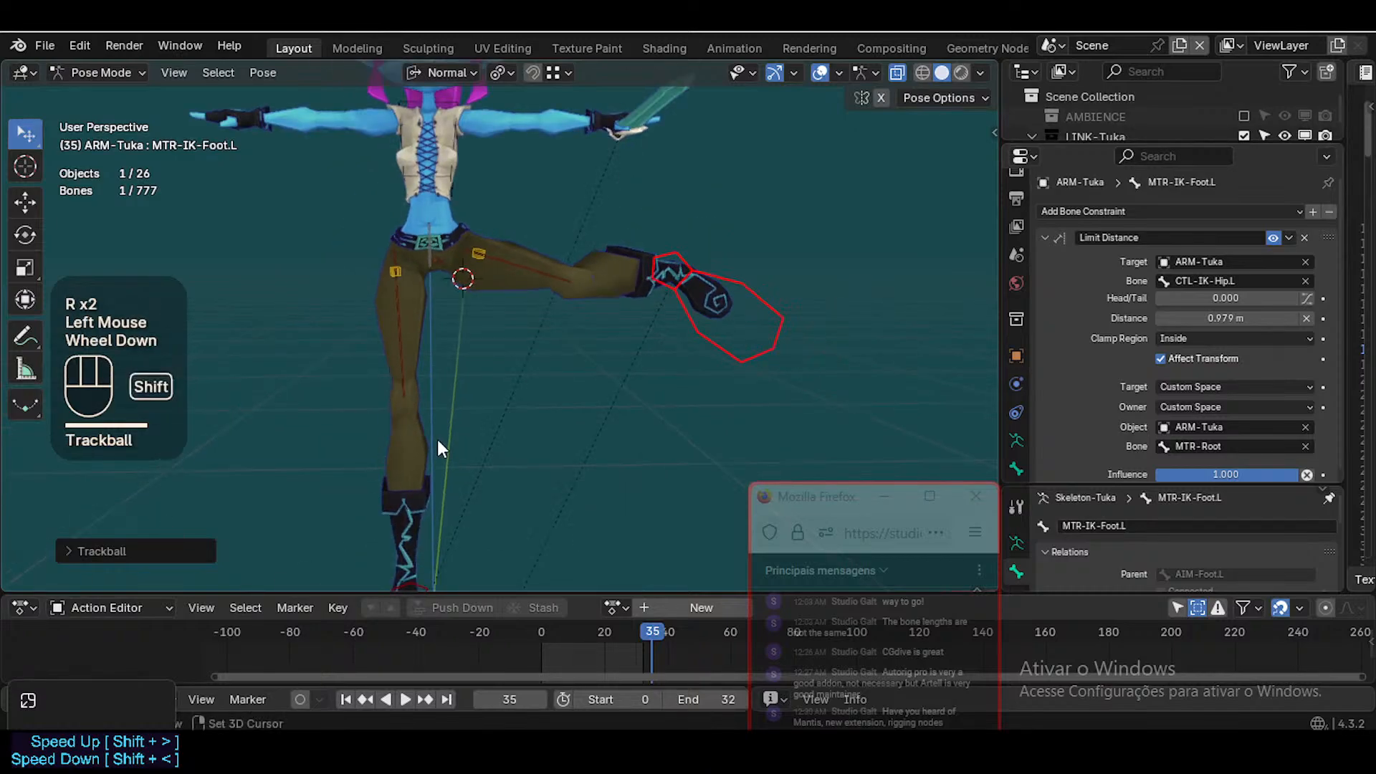
scroll(439, 447, "down", 1)
middle_click_drag(439, 482, 438, 553, "shift")
left_click(443, 495)
key("g")
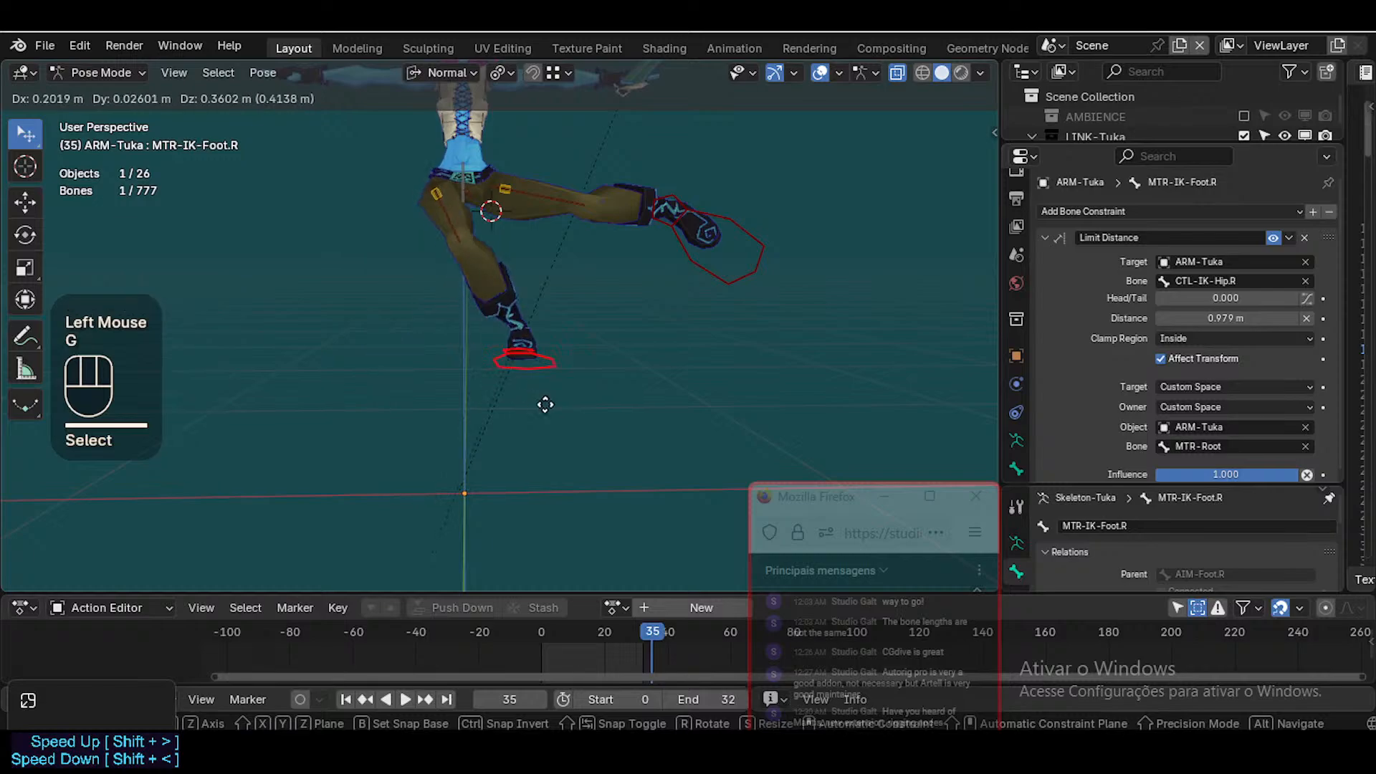
left_click(320, 430)
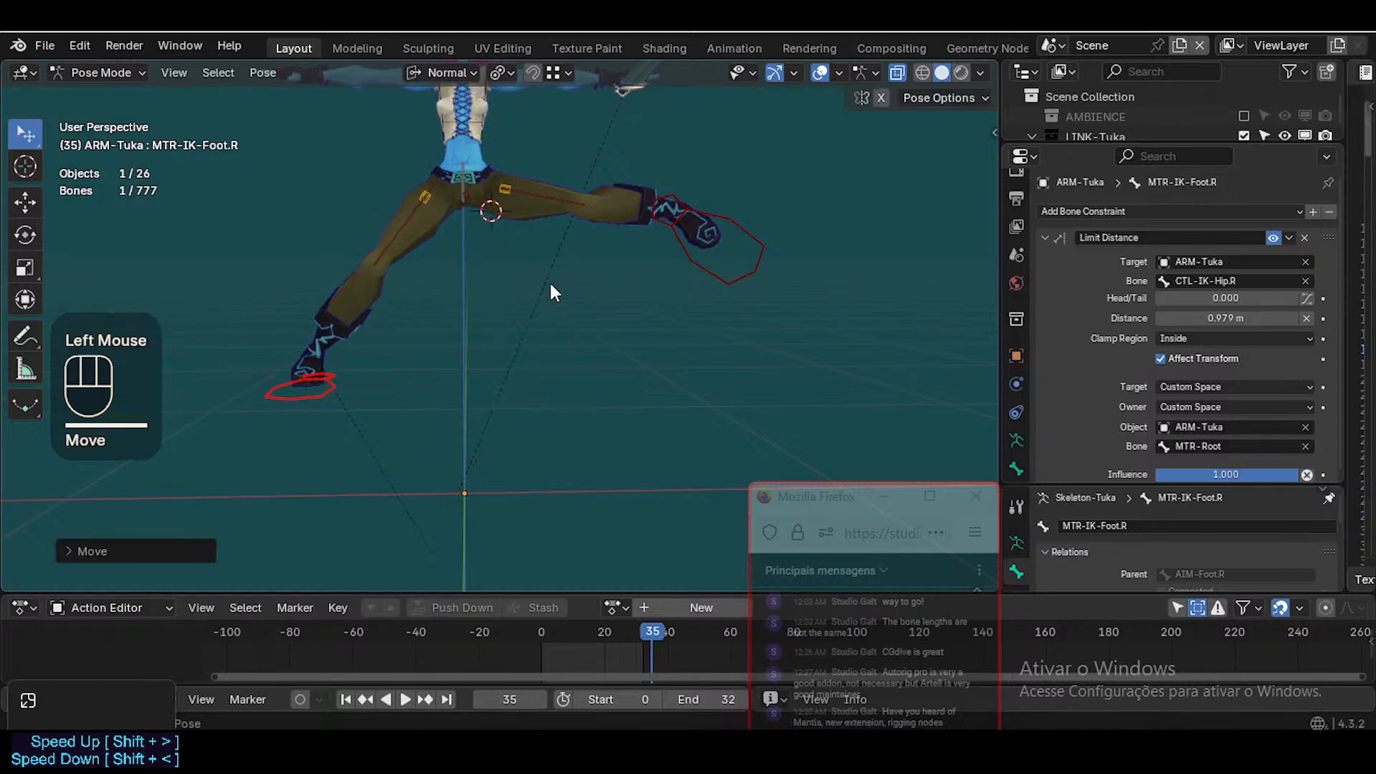
Bring MTR-IK-Foot.L down beneath the hips, then swing it up behind the body to test the crotch deformation
left_click(718, 263)
key("g")
left_click(502, 443)
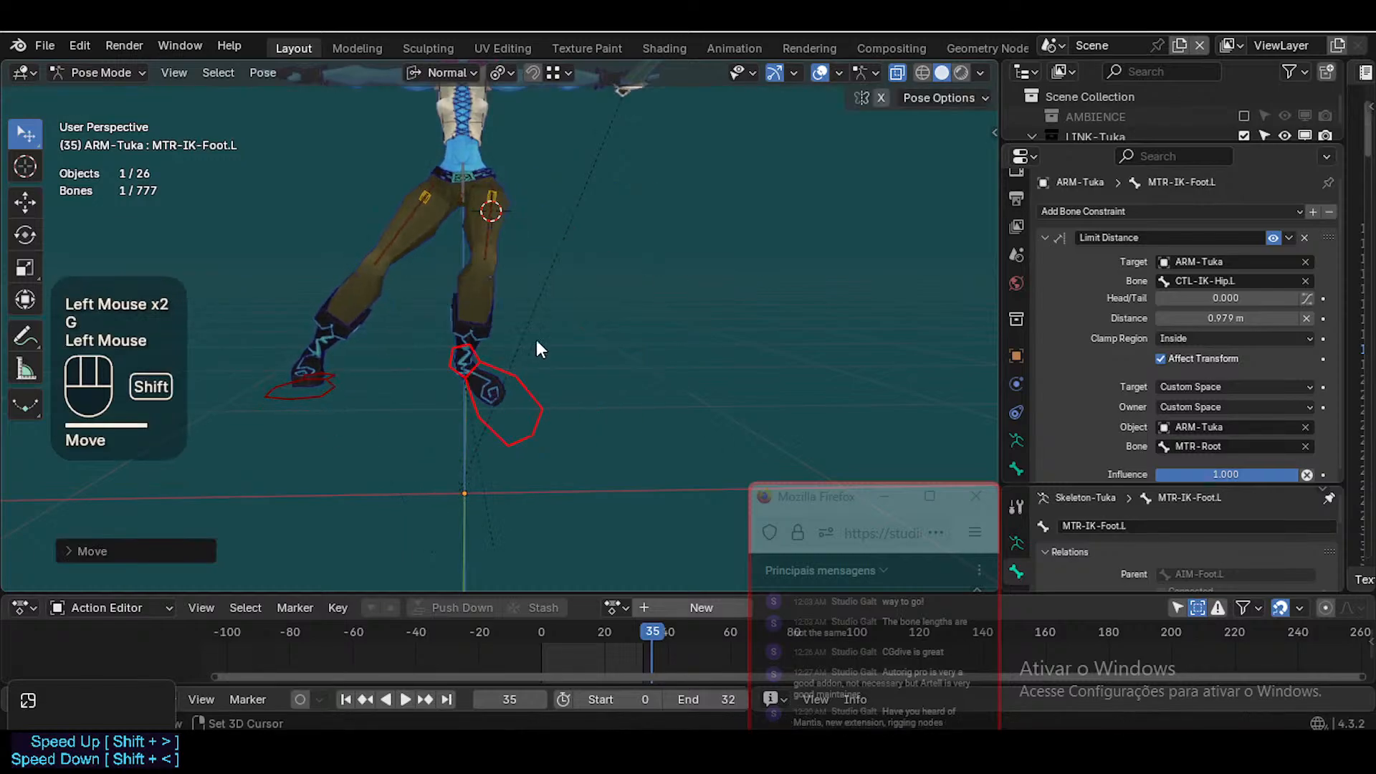
middle_click_drag(536, 341, 376, 418, "shift")
scroll(584, 299, "up", 1)
scroll(526, 366, "up", 2)
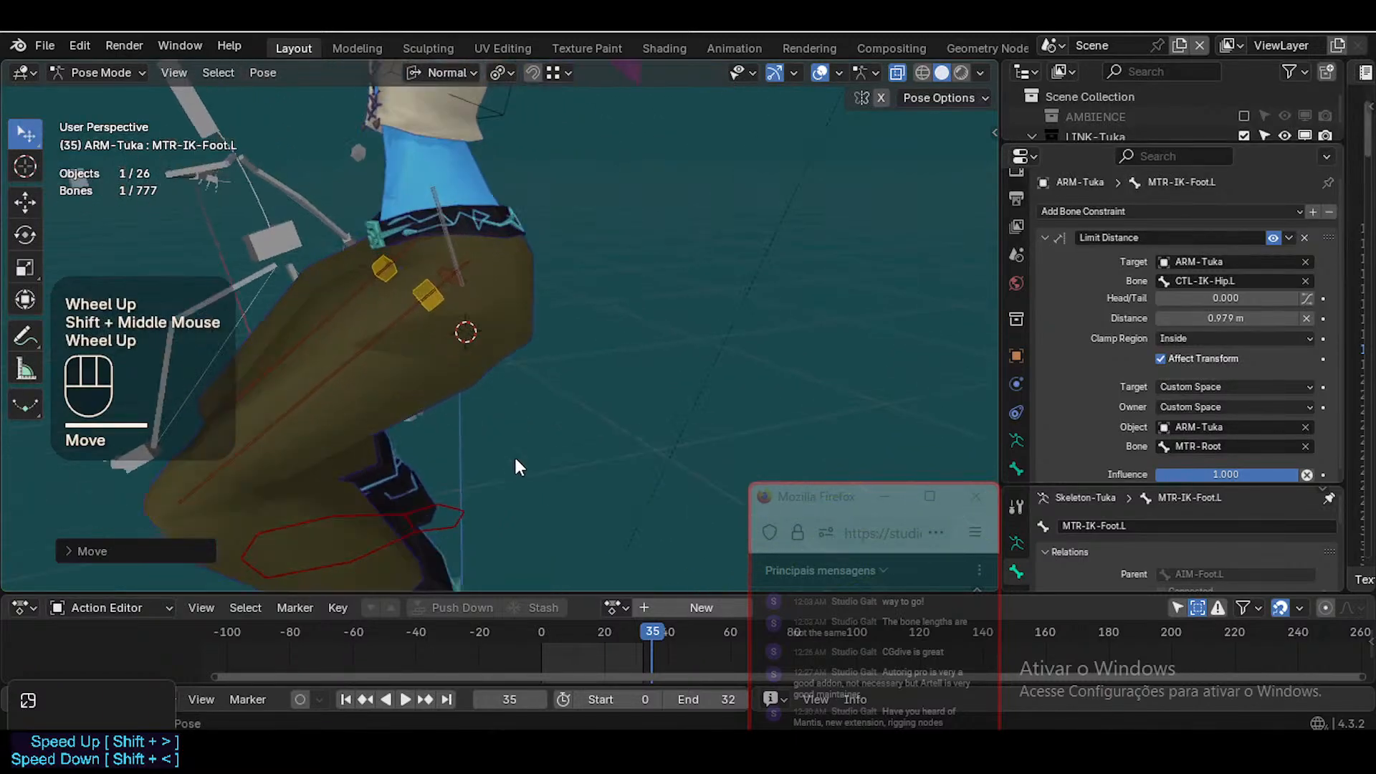
key("g")
left_click(963, 82)
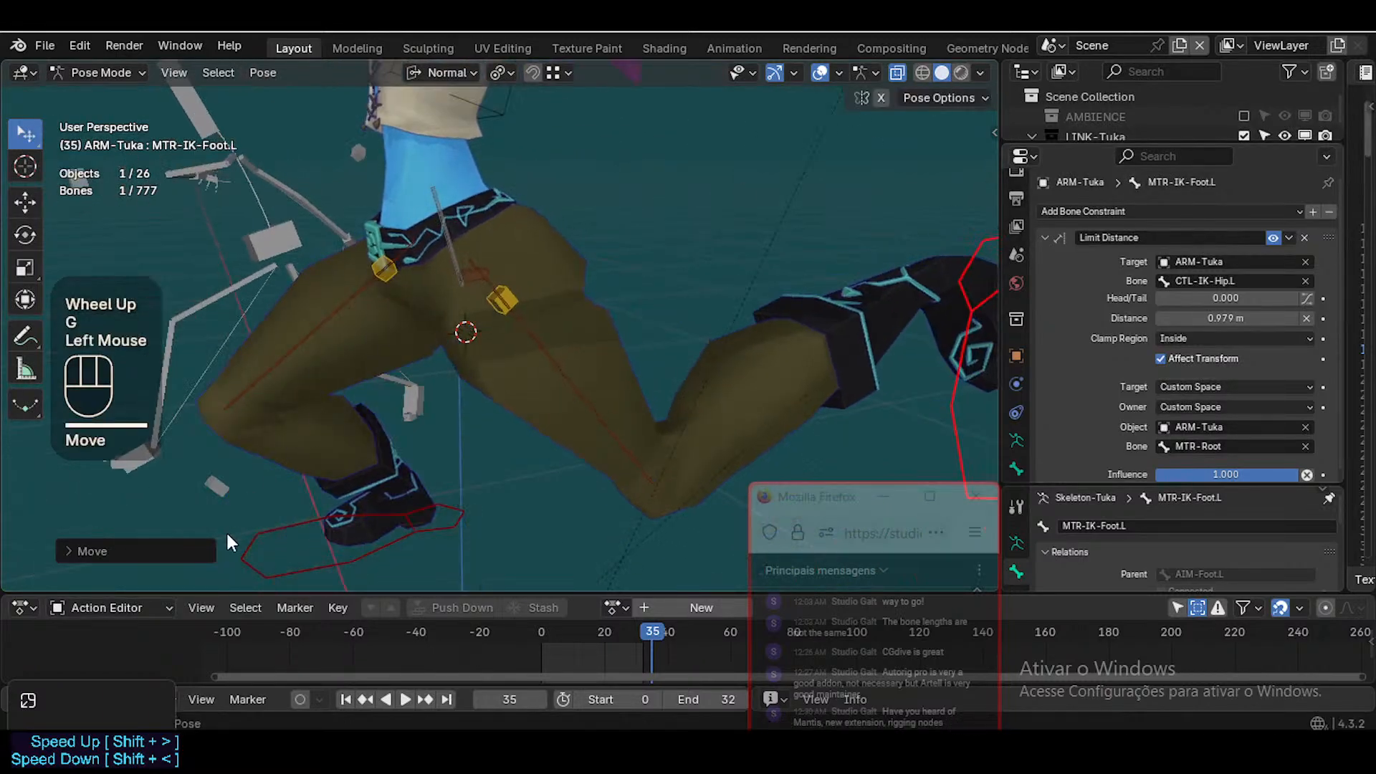
Move MTR-IK-Foot.R backward beneath the body, then out to the character's right side to test the crotch helper
left_click(252, 550)
key("g")
left_click(630, 504)
middle_click_drag(630, 504, 502, 315)
scroll(608, 292, "down", 1)
middle_click_drag(608, 293, 447, 471)
scroll(547, 355, "down", 2)
key("g")
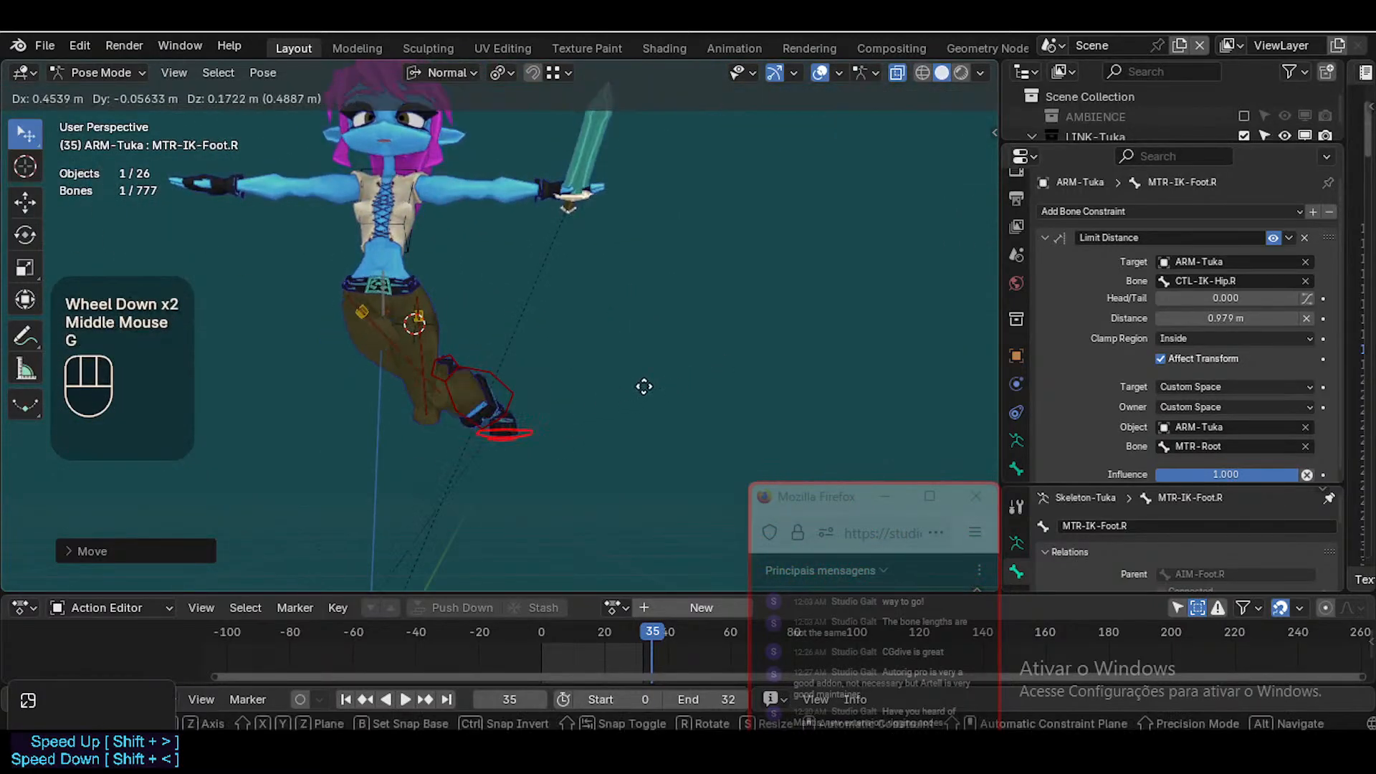
left_click(486, 446)
Reposition MTR-IK-Foot.L below the hips and move MTR-IK-Foot.R to a slightly raised stance, checking the crotch area
left_click(484, 437)
key("g")
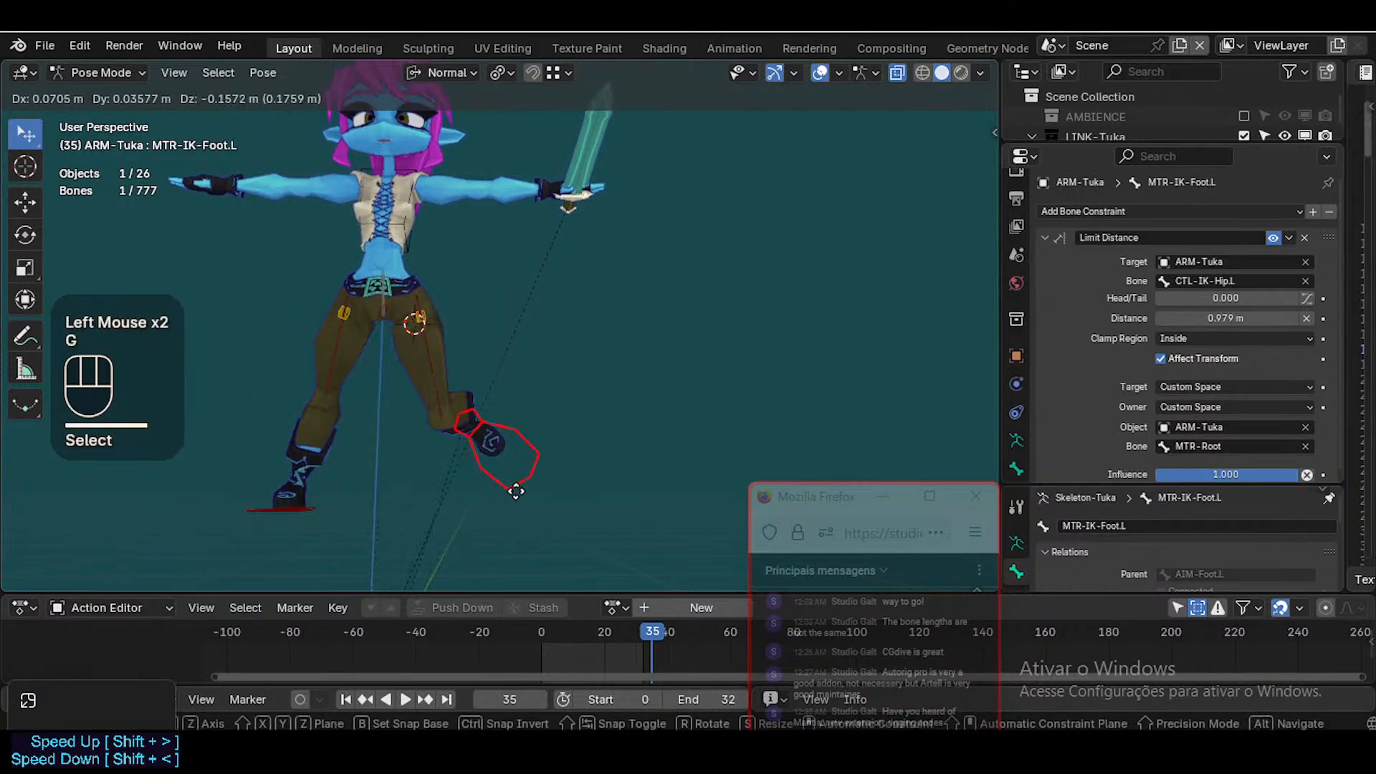
left_click(476, 497)
left_click(262, 512)
key("g")
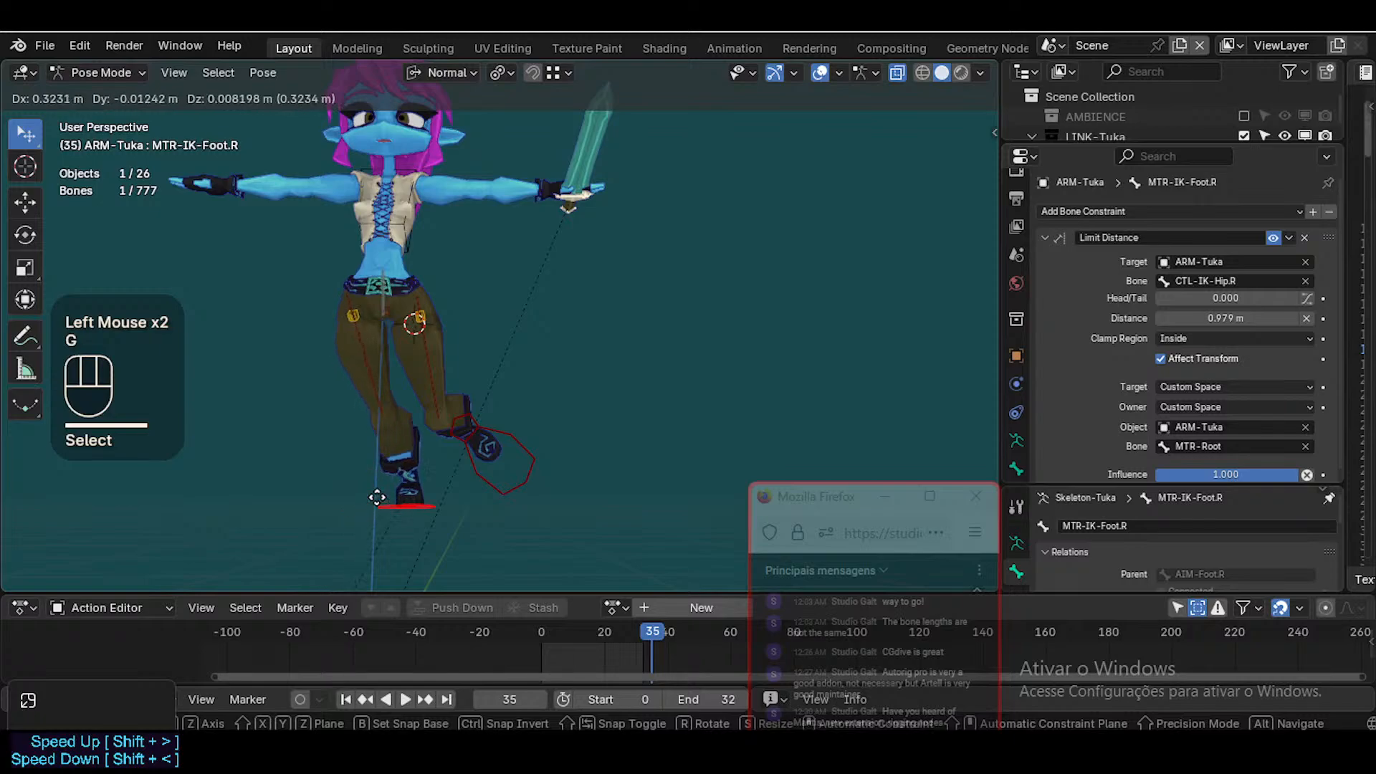
left_click(300, 465)
left_click(480, 479)
scroll(281, 307, "up", 4)
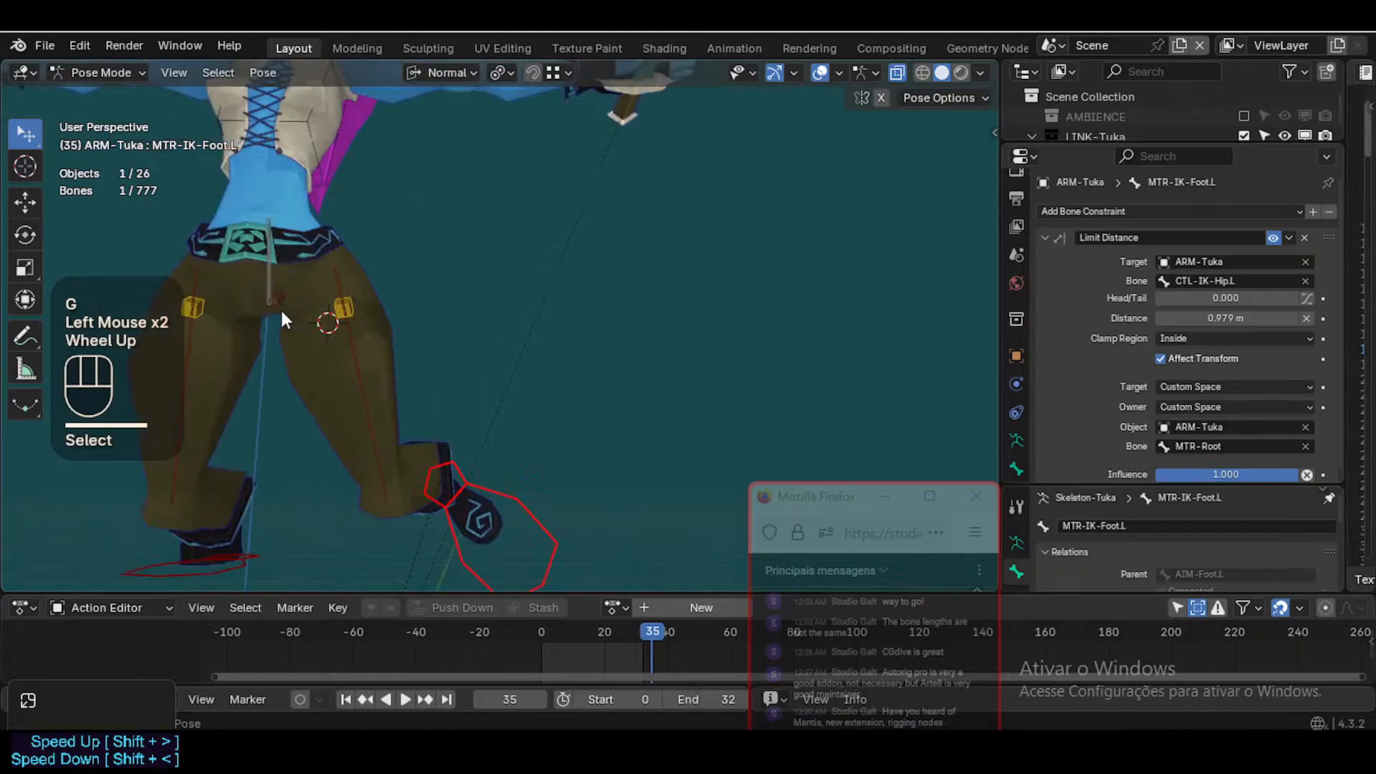
Select HLP2-Crotch together with all other visible bones and clear their pose transforms
left_click(284, 294)
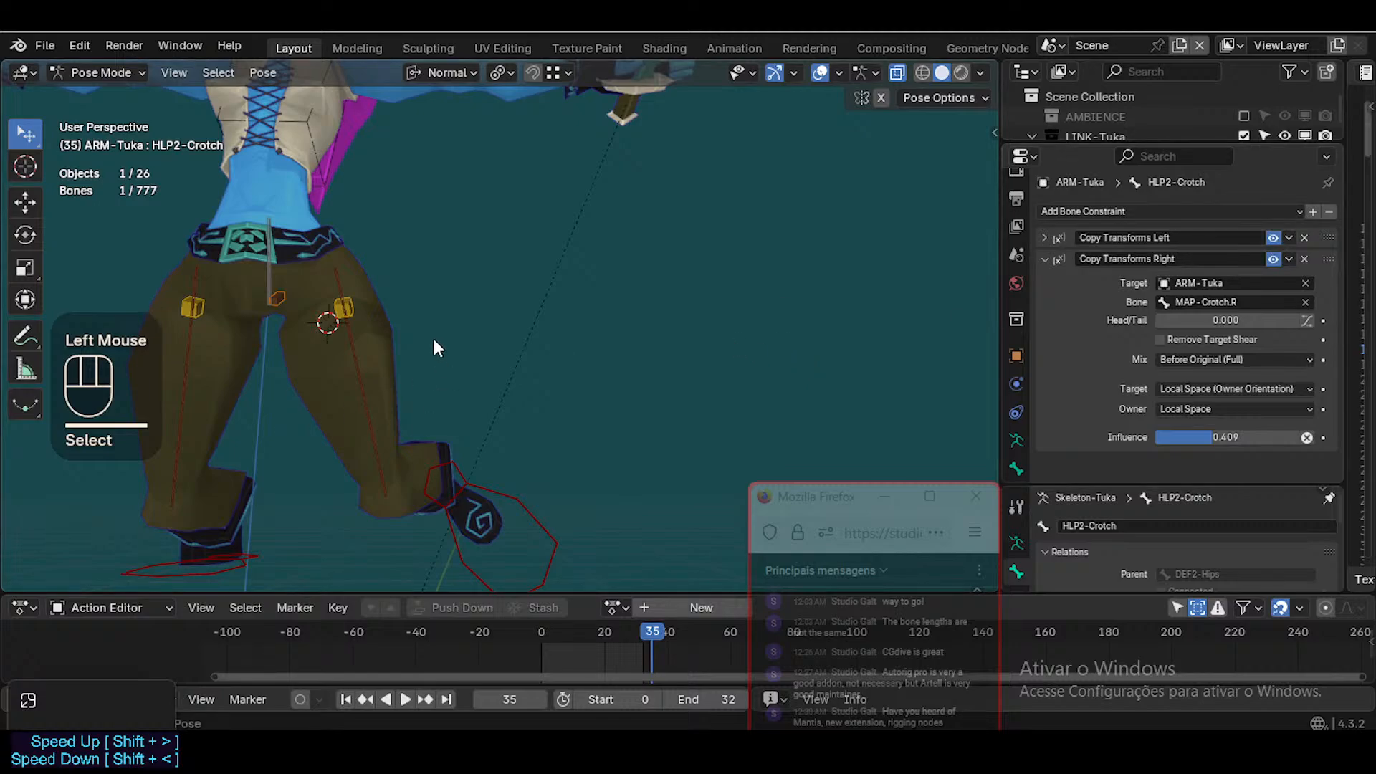
key("a")
key("alt+q")
key("alt+q")
scroll(432, 339, "down", 3)
scroll(437, 357, "up", 1)
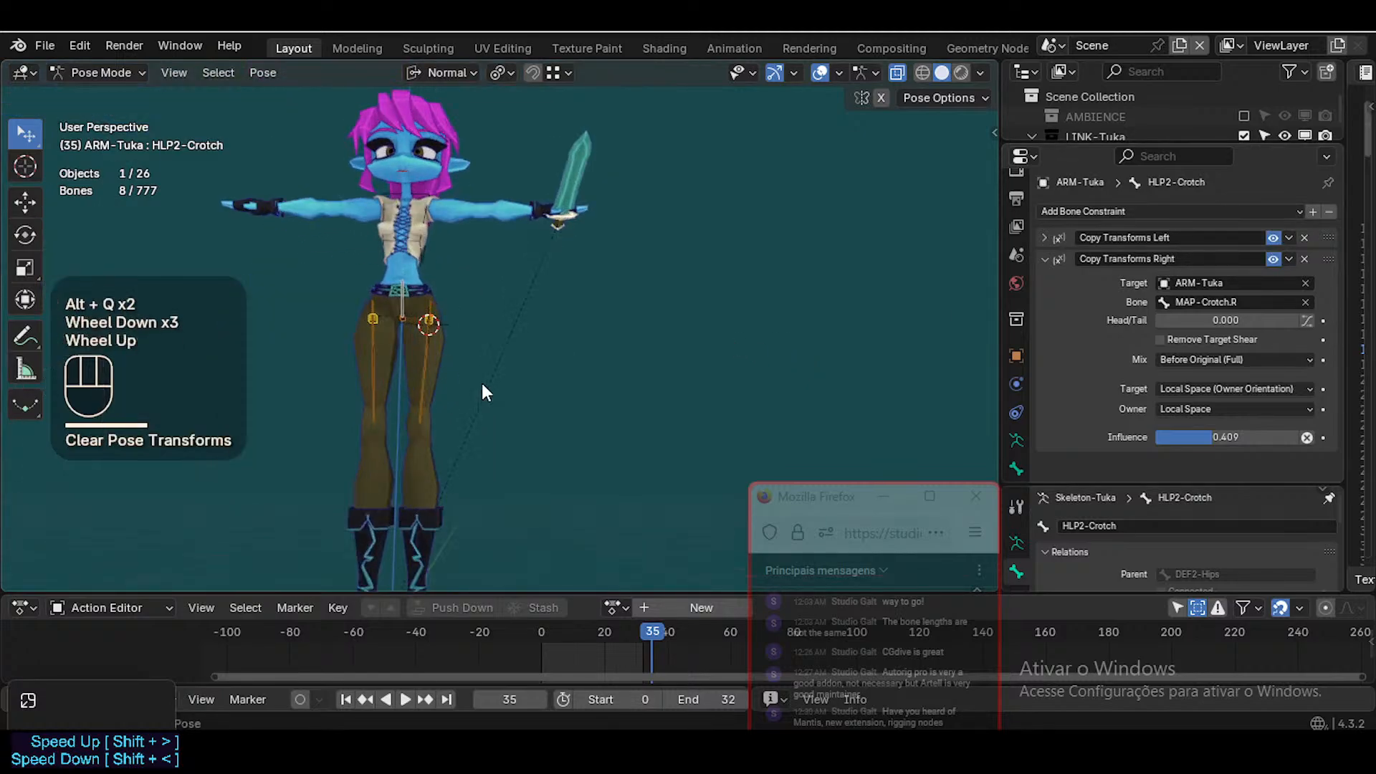
Save the blend file with the character in its rest pose and move the floating chat window aside
middle_click_drag(480, 384, 359, 427)
key("shift+grave")
key("a")
key("w")
key("s")
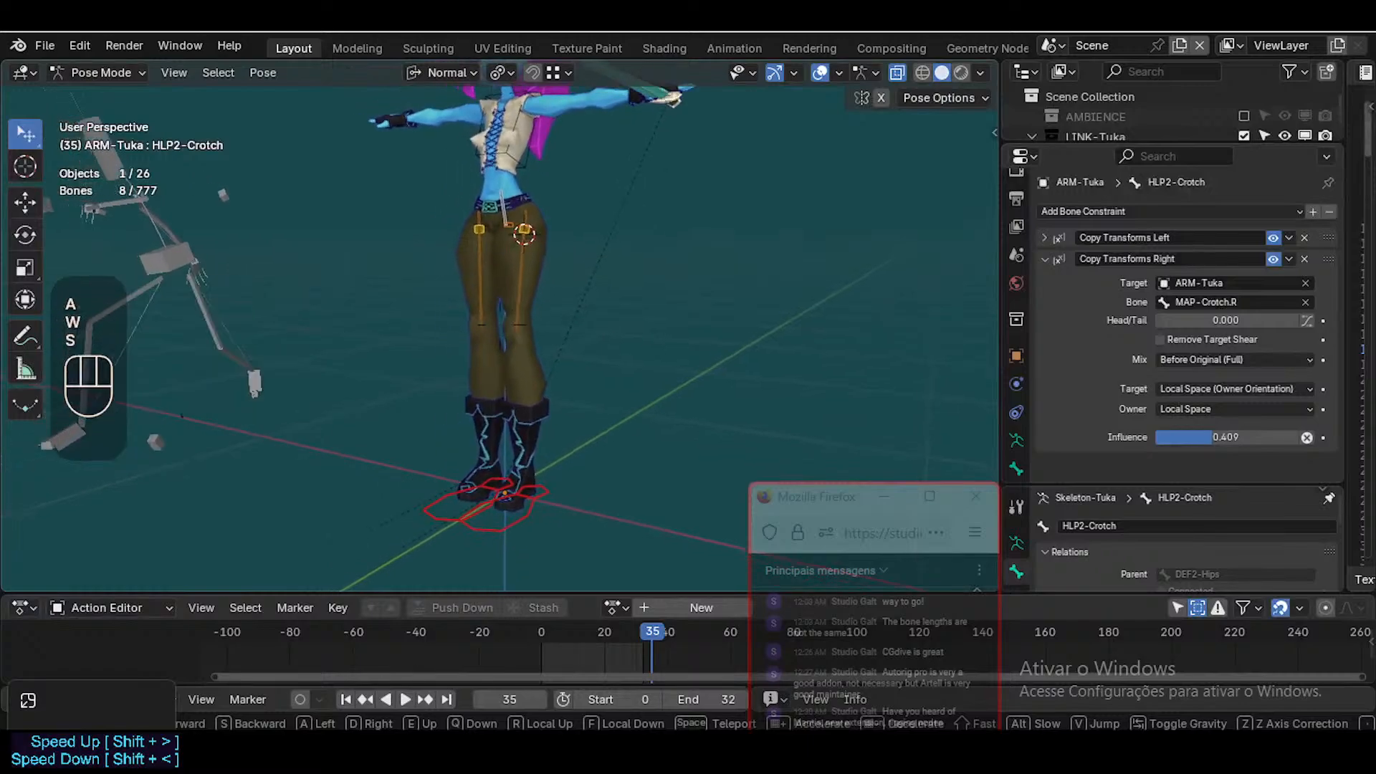
key("e")
key("w")
left_click(448, 395)
key("ctrl+s")
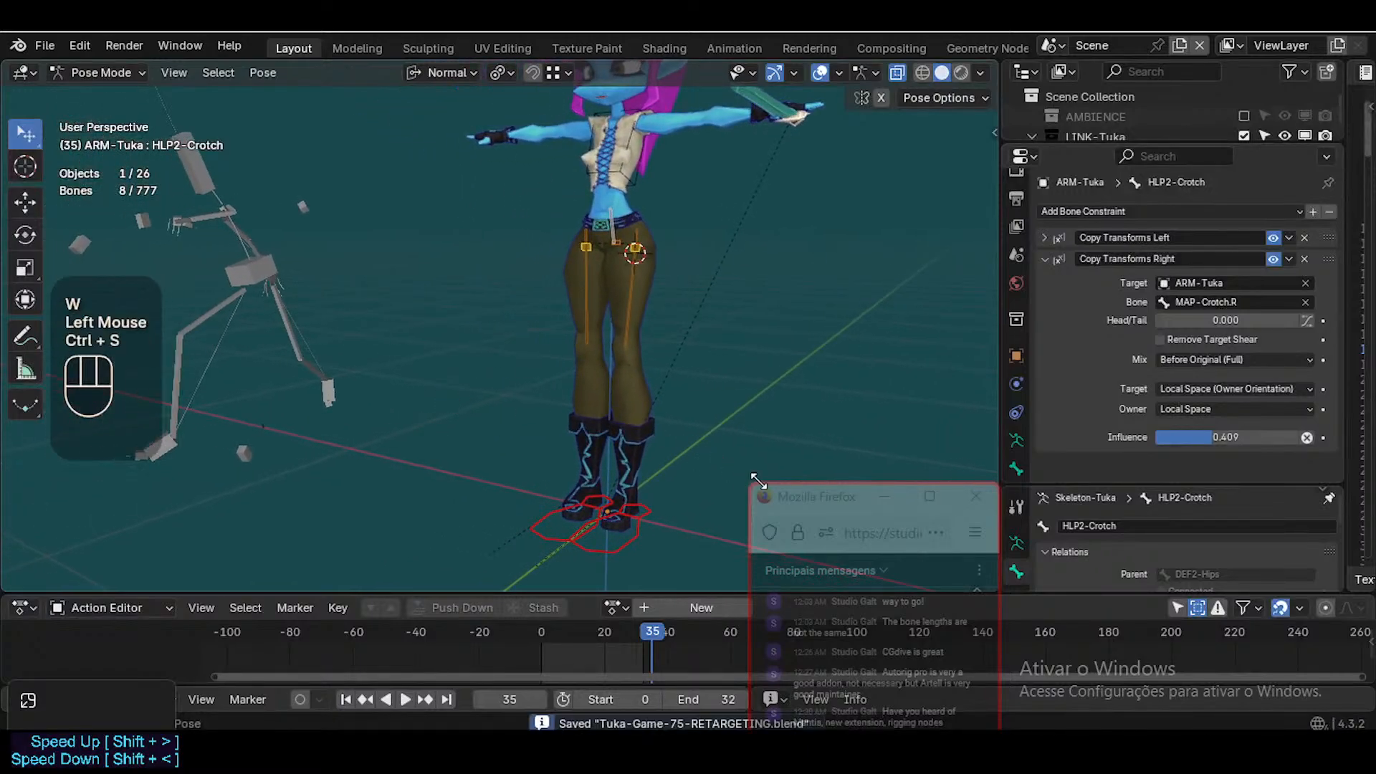
left_click_drag(806, 502, 900, 560)
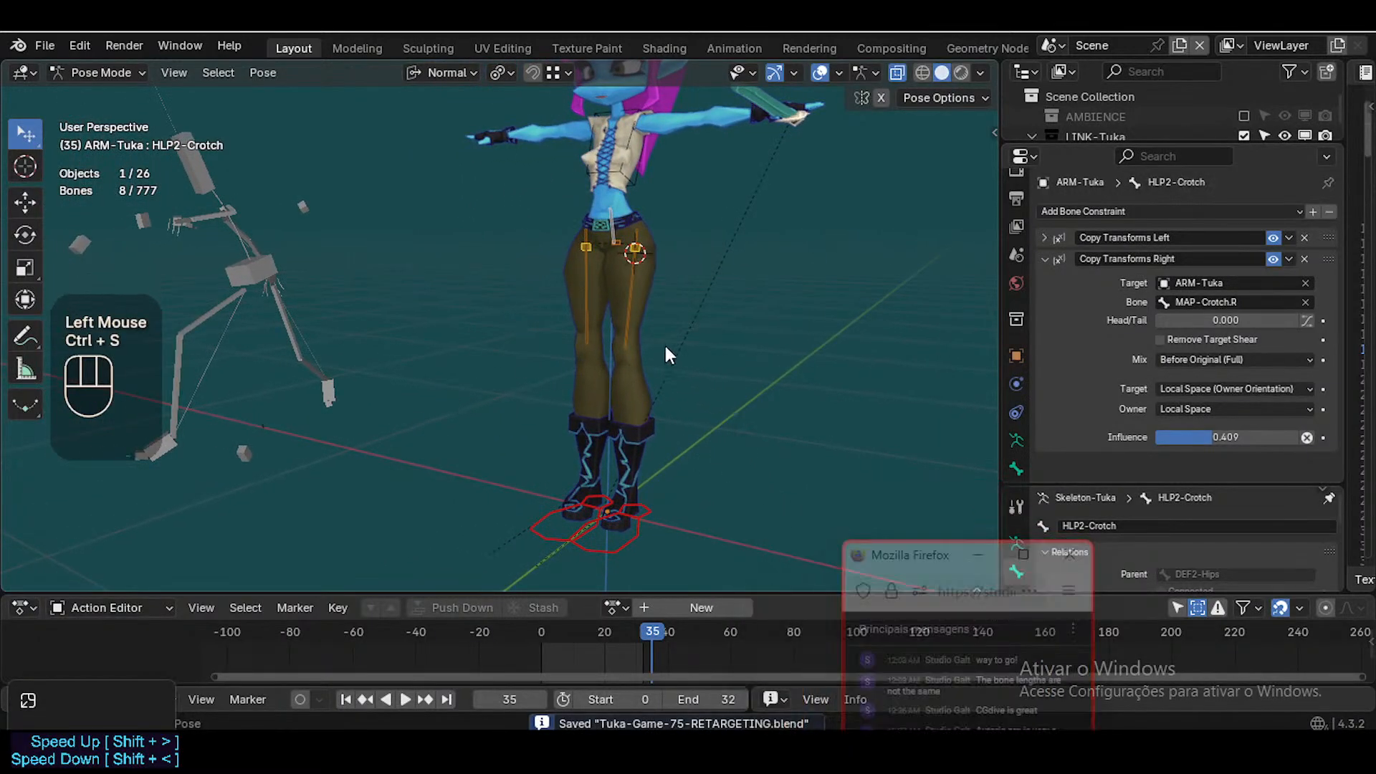
Deselect the bones and un-solo all bone collections of the character rig
left_click(708, 259)
key("q")
key("Escape")
key("q")
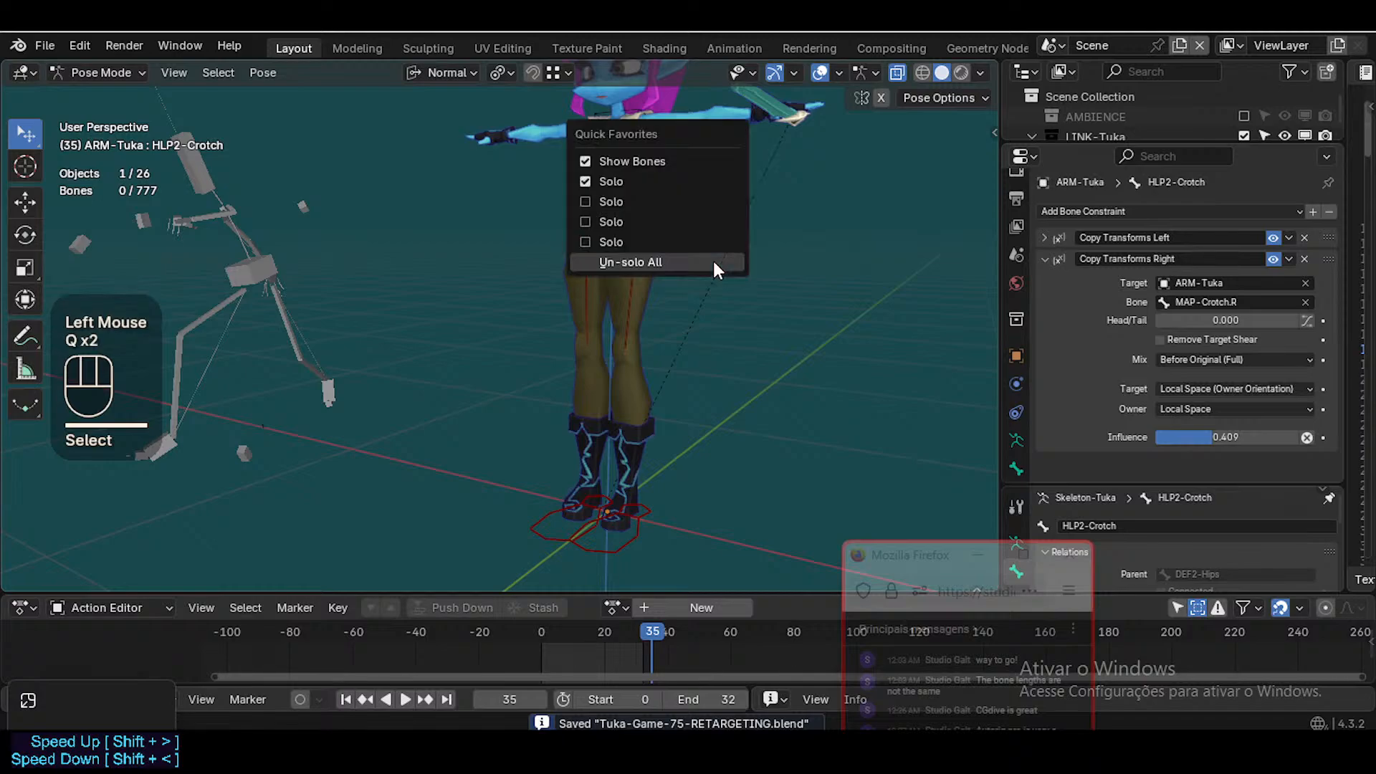
left_click(713, 261)
key("shift+grave")
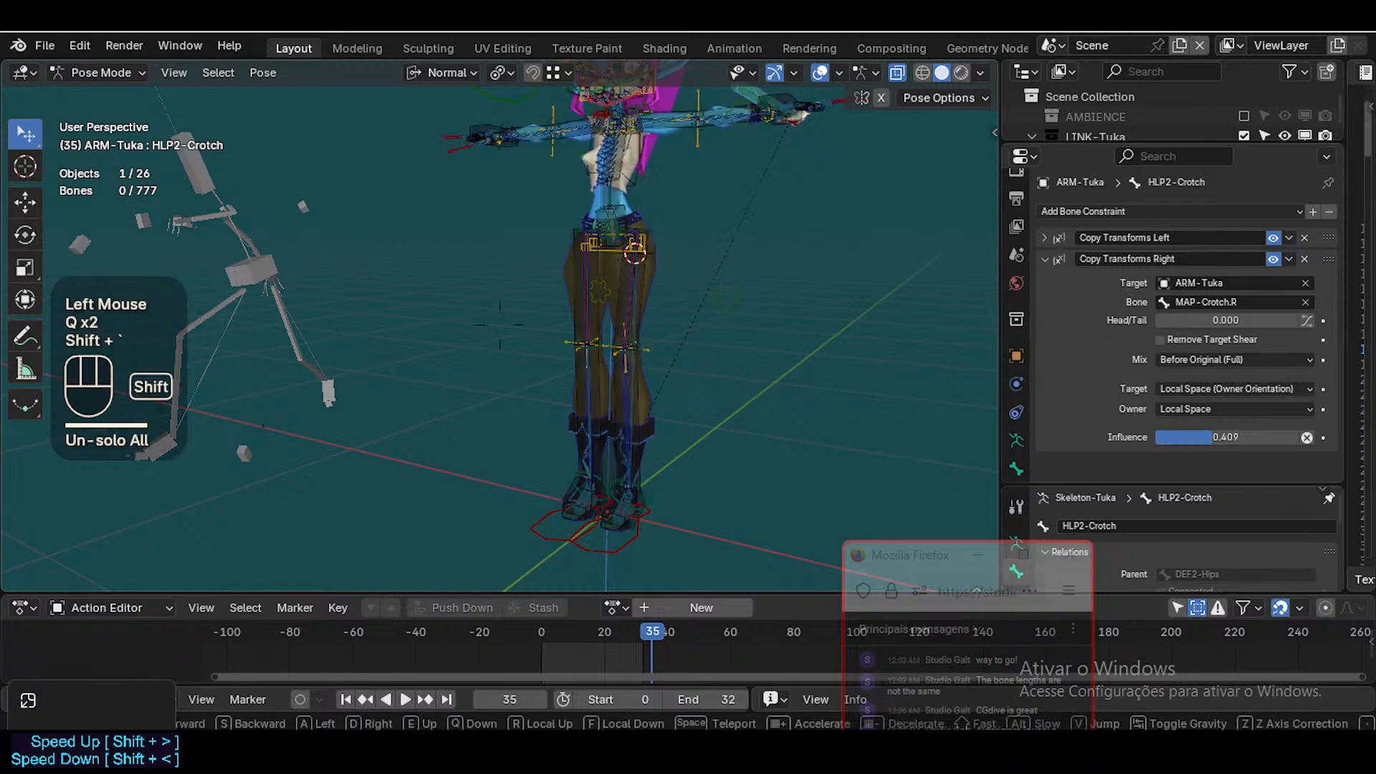
key("w")
key("e")
left_click(675, 263)
Save the blend file from Pose Mode and return ARM-Tuka to Object Mode
key("ctrl+Tab")
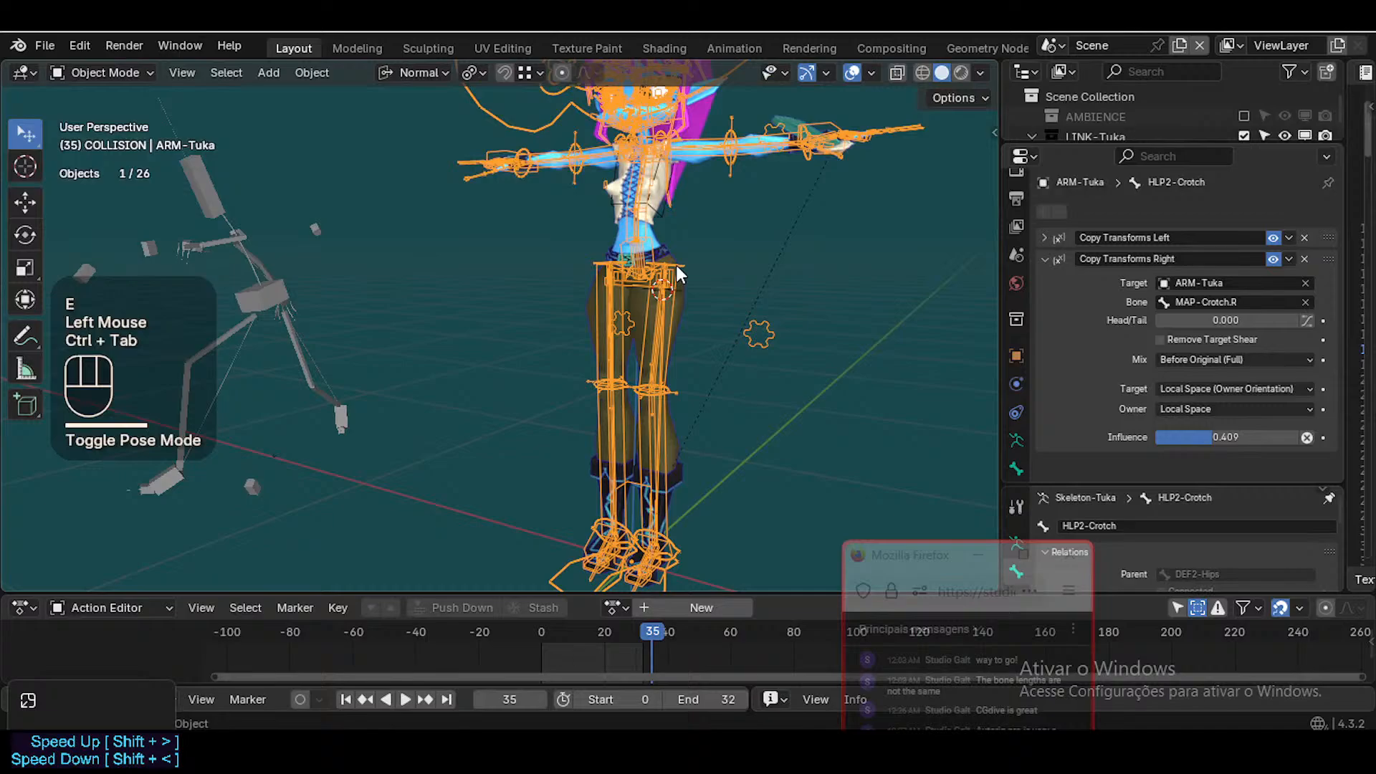
key("ctrl+Tab")
key("ctrl+s")
scroll(677, 347, "down", 2)
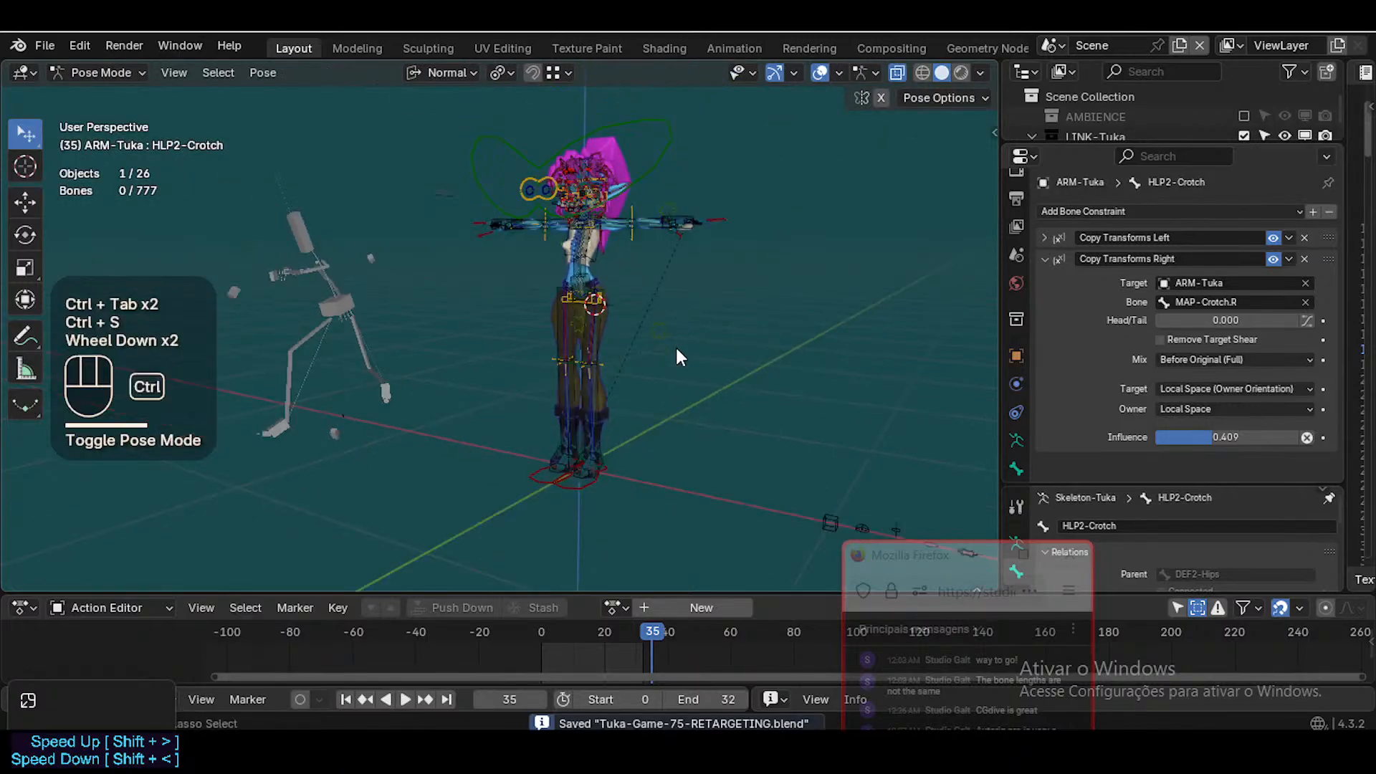
key("ctrl+Tab")
scroll(505, 326, "up", 1)
Examine the bone collections list of ARM-Tuka, moving the chat window clear of it
key("n")
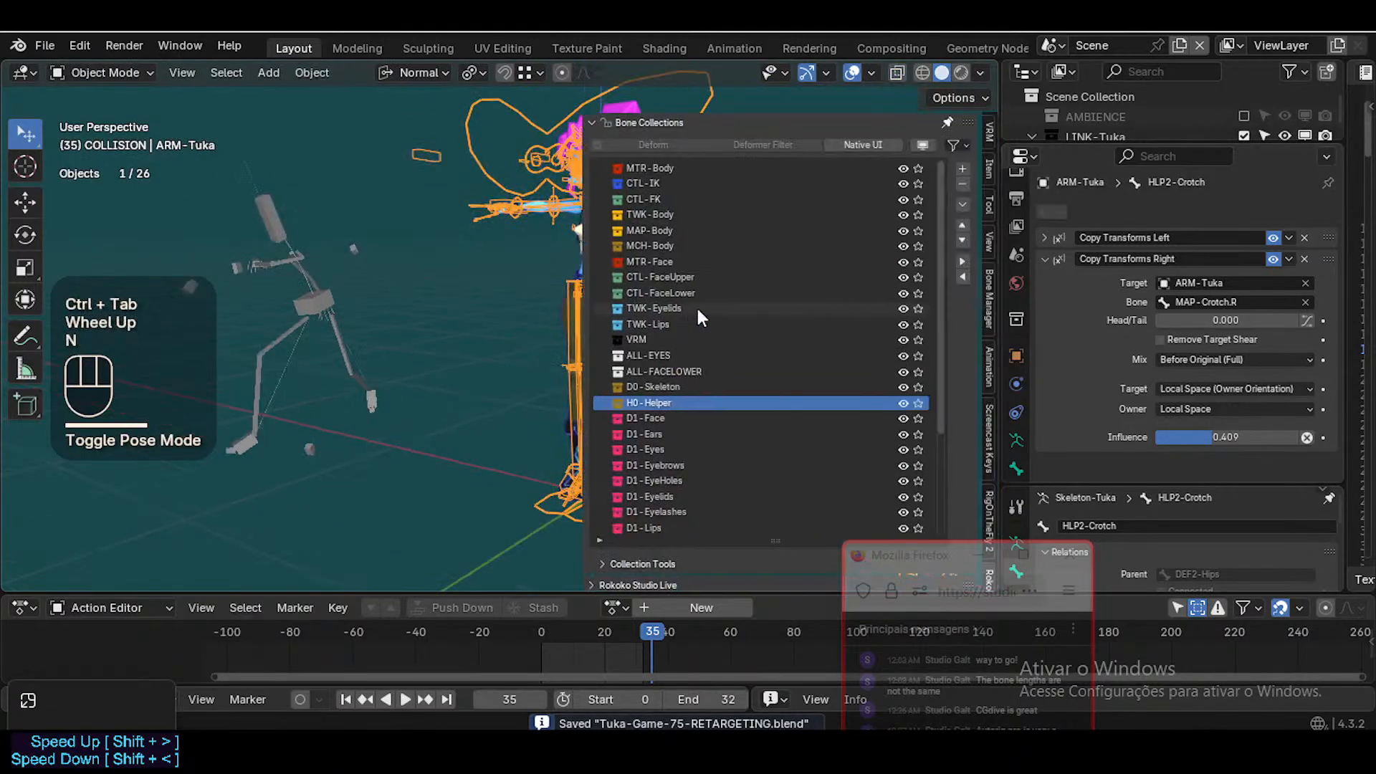
left_click_drag(899, 561, 1058, 554)
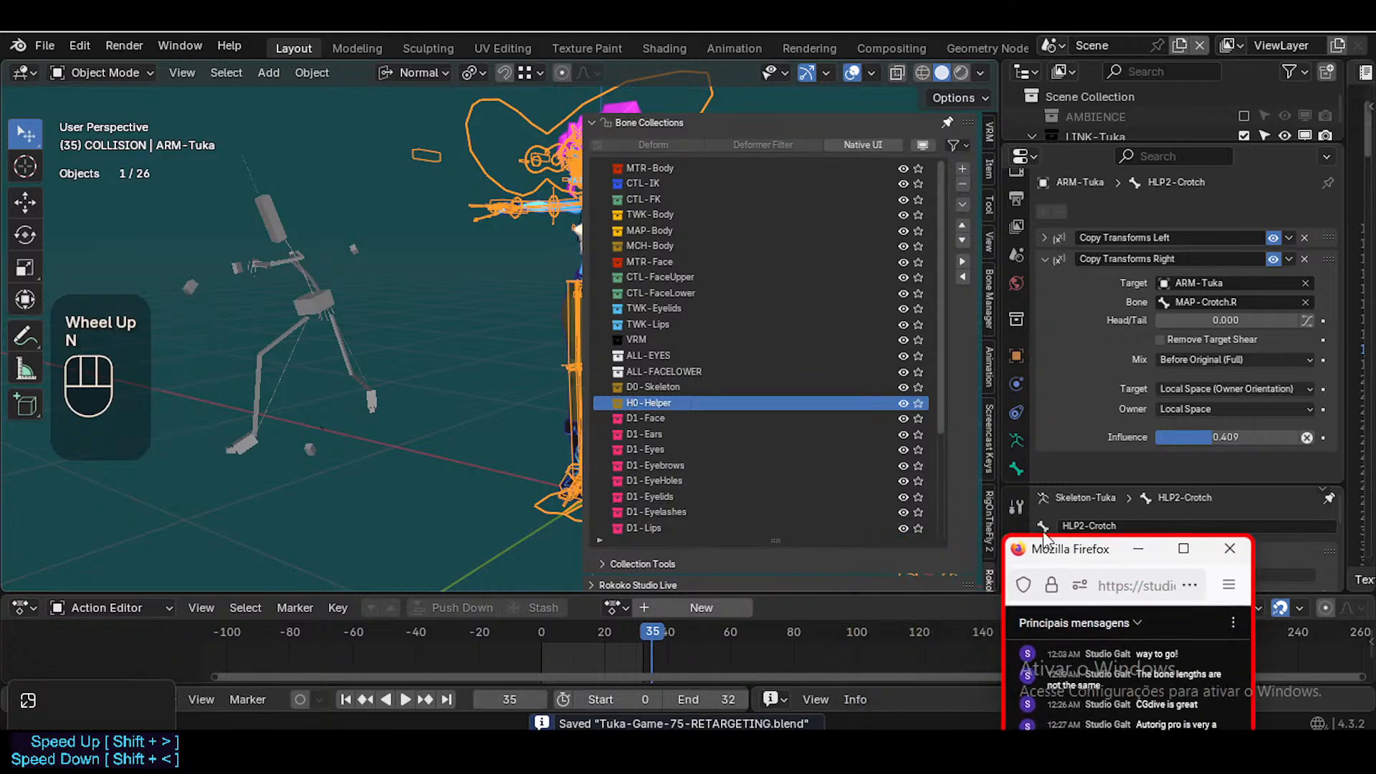
left_click_drag(943, 384, 941, 340)
key("n")
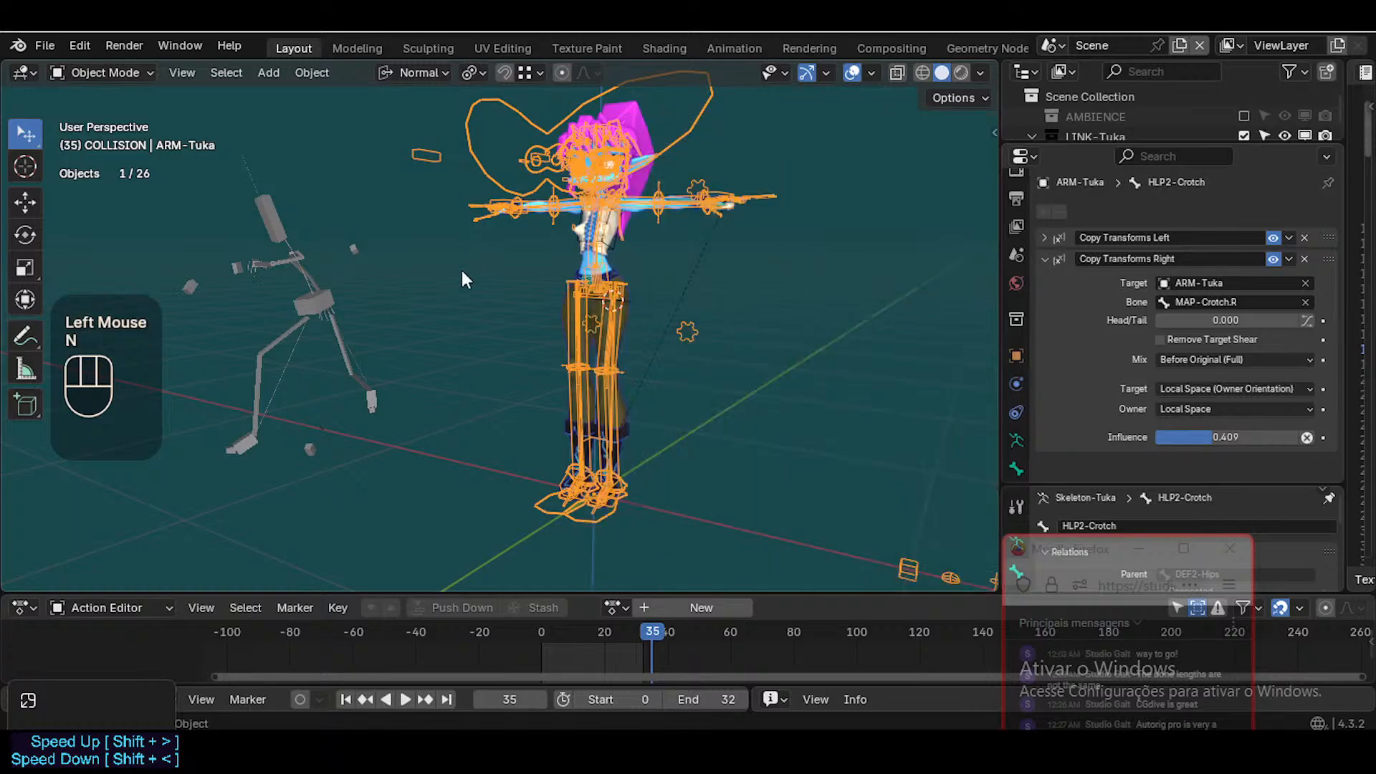
Clear the pose transforms of all bones in the Mixamo armature and return it to Object Mode
left_click(281, 295)
key("ctrl+Tab")
key("a")
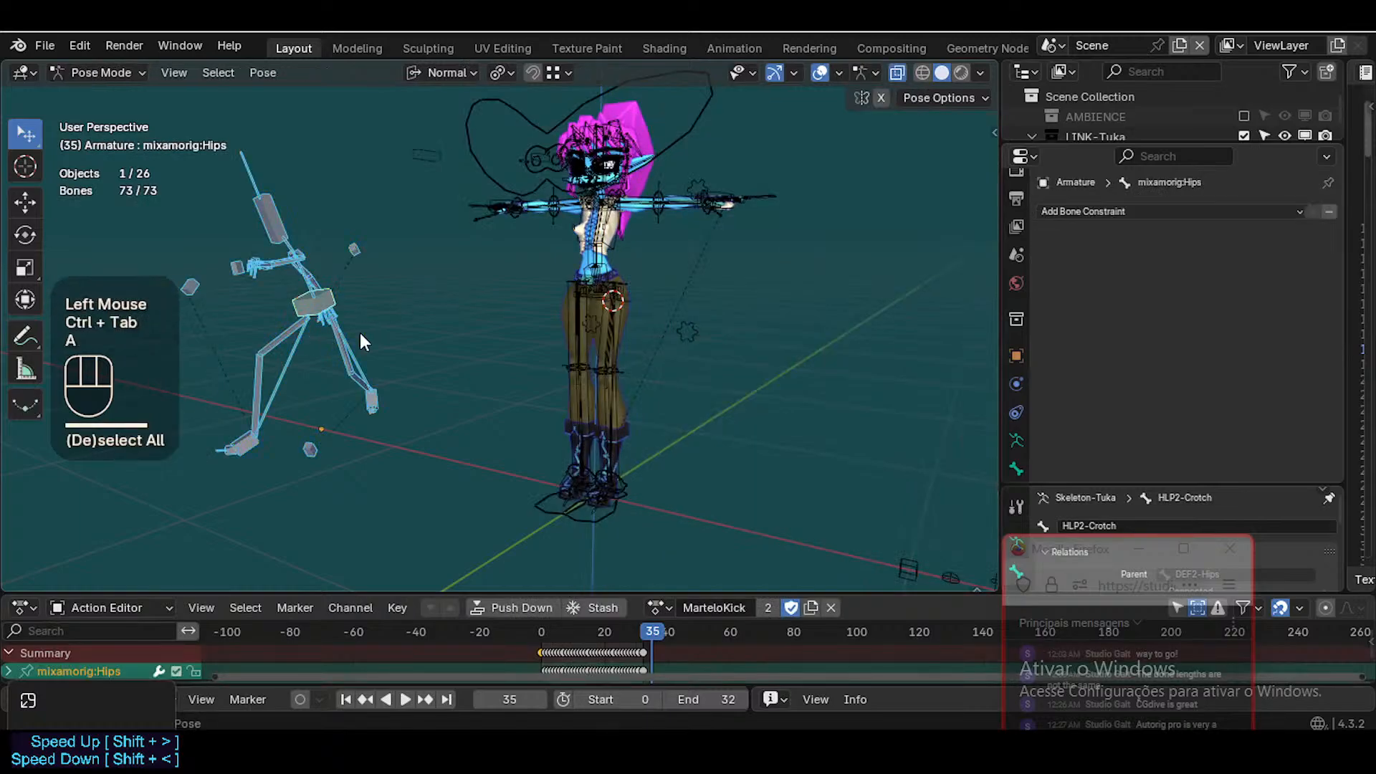
key("alt+q")
key("alt+q")
key("ctrl+Tab")
Select ARM-Tuka and save the blend file
left_click(614, 294)
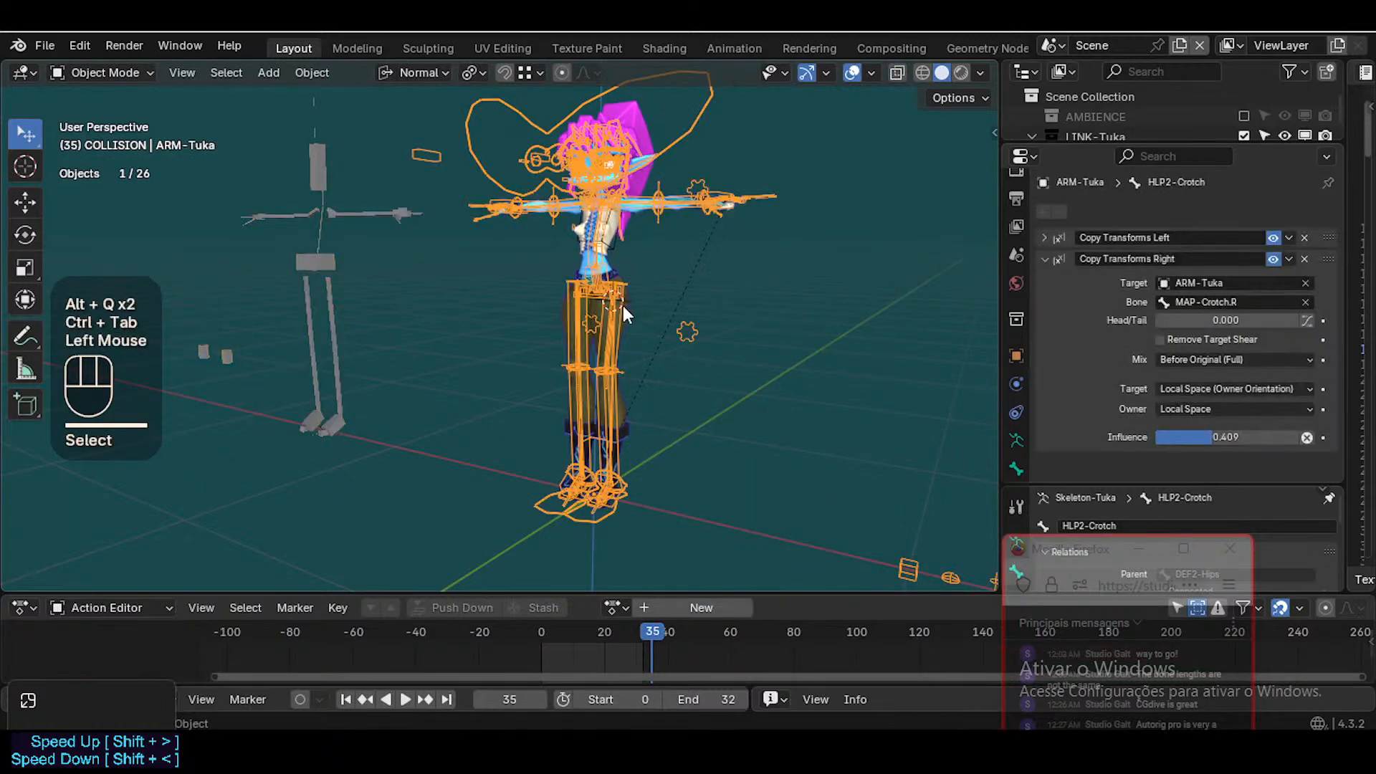
scroll(622, 305, "up", 2)
key("ctrl+s")
scroll(622, 305, "down", 1)
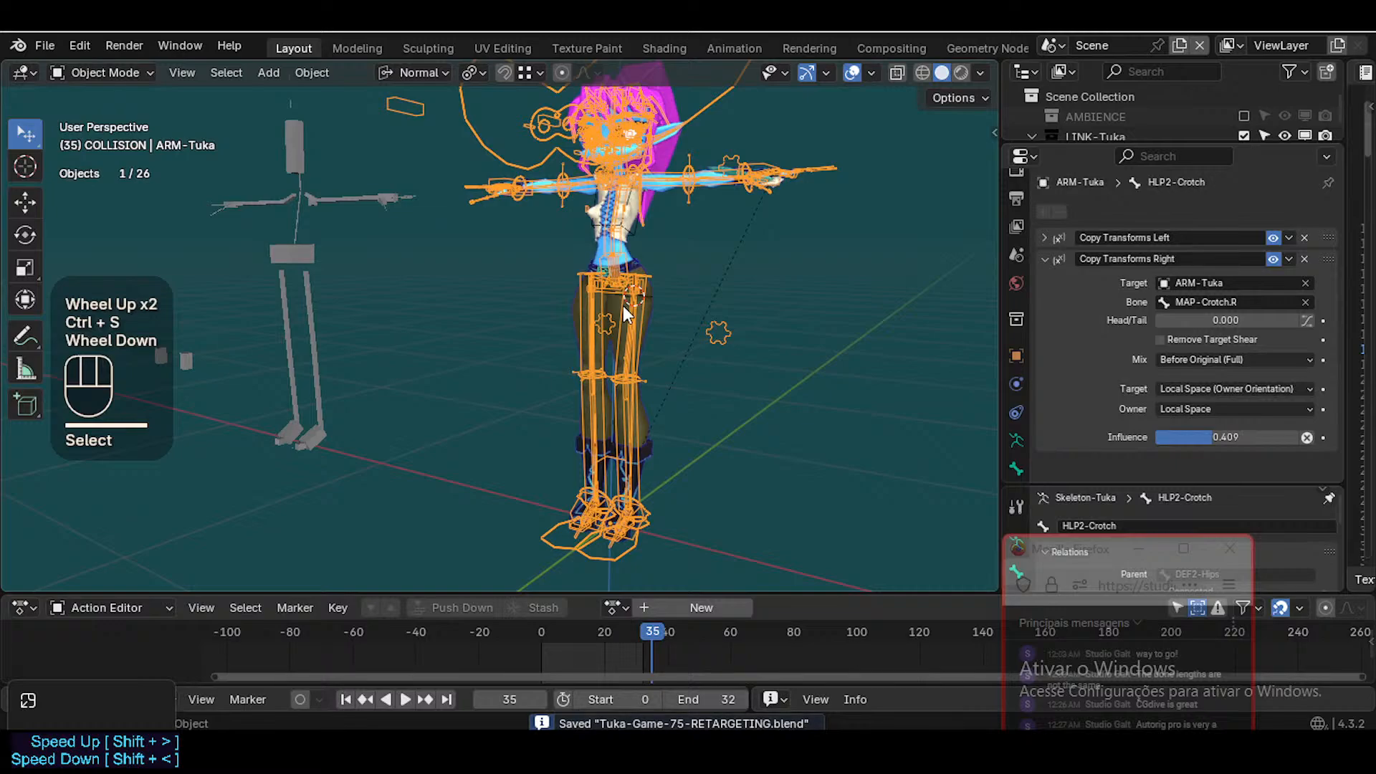
Collapse the Copy Transforms Right constraint on HLP2-Crotch and expand Copy Transforms Left to examine its settings
left_click(1044, 259)
left_click(1045, 238)
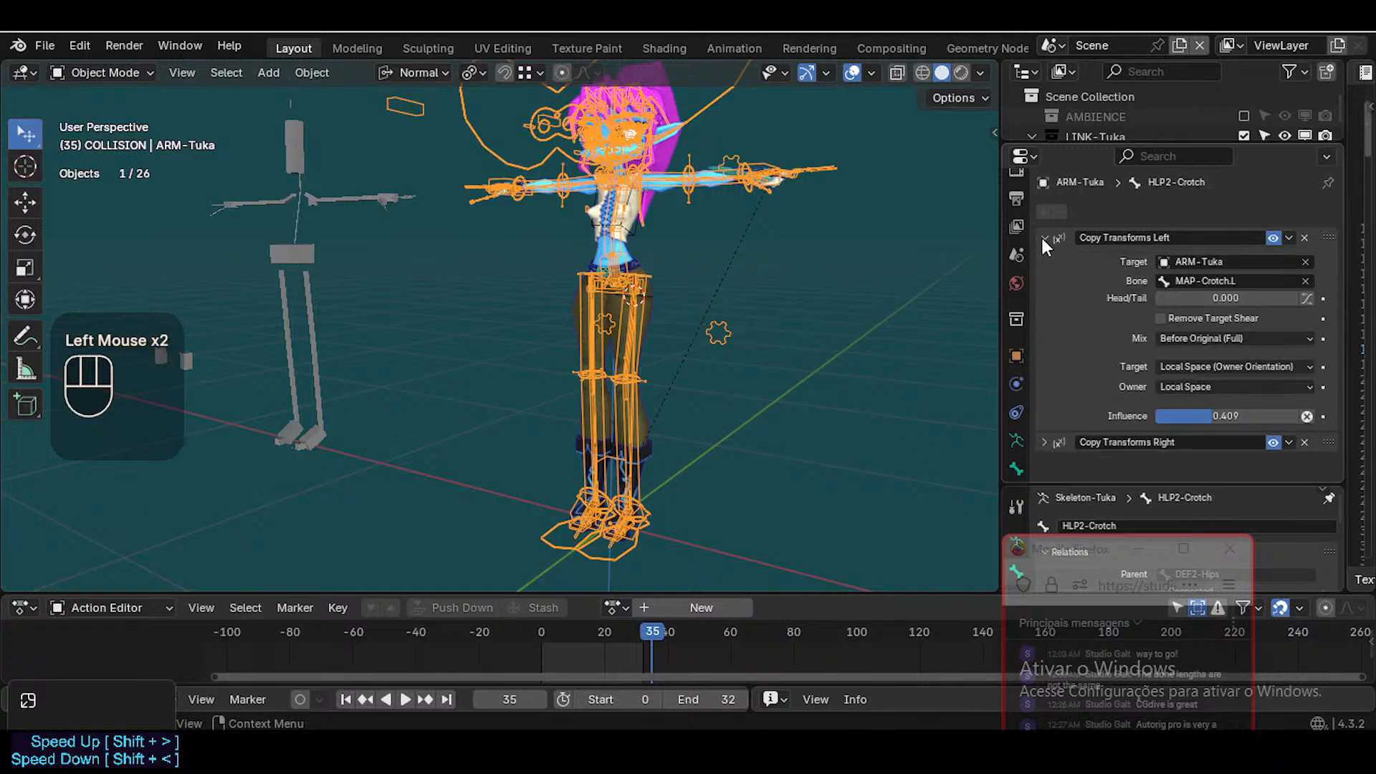
Collapse the Copy Transforms Left constraint on HLP2-Crotch and save the blend file with nothing selected
left_click(1045, 238)
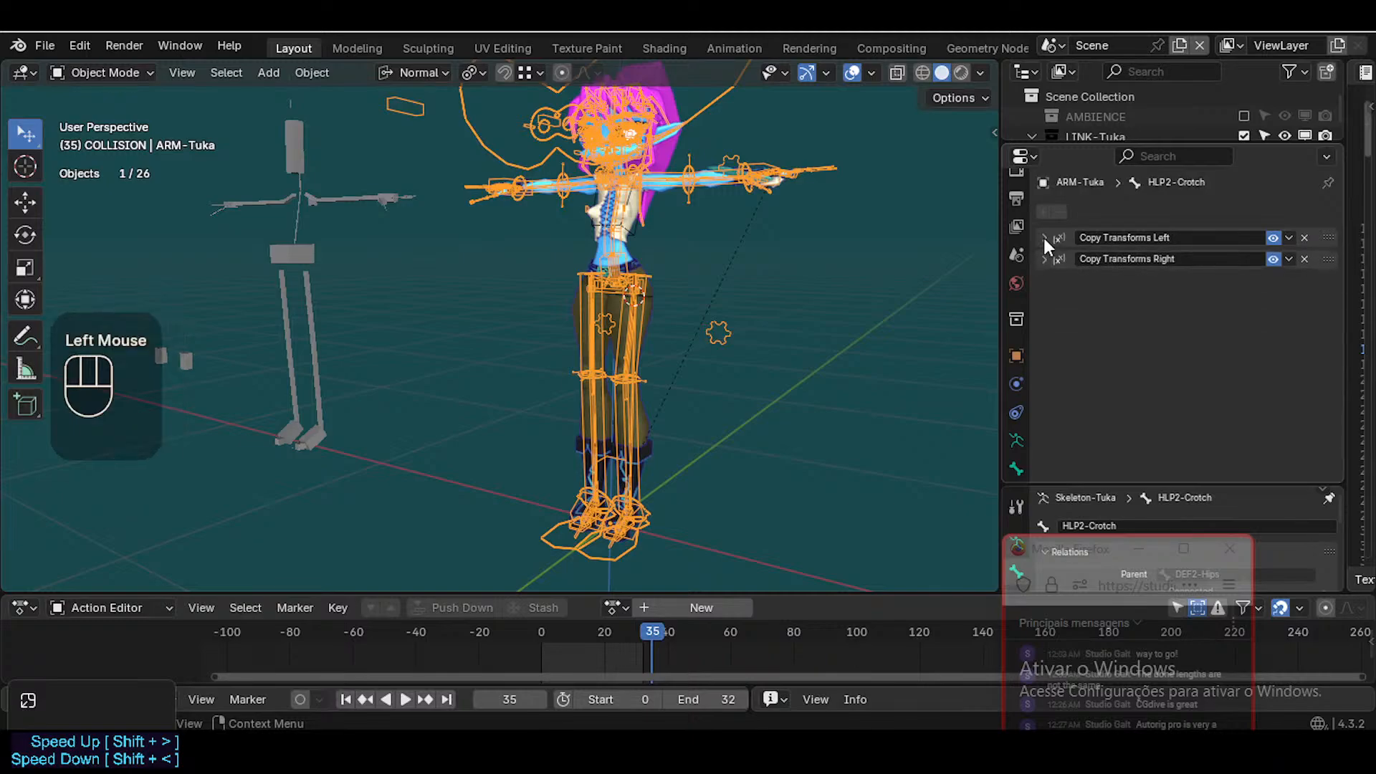
mouse_move(1330, 258)
left_mouse_down()
mouse_move(1329, 228)
mouse_move(1327, 261)
left_mouse_up()
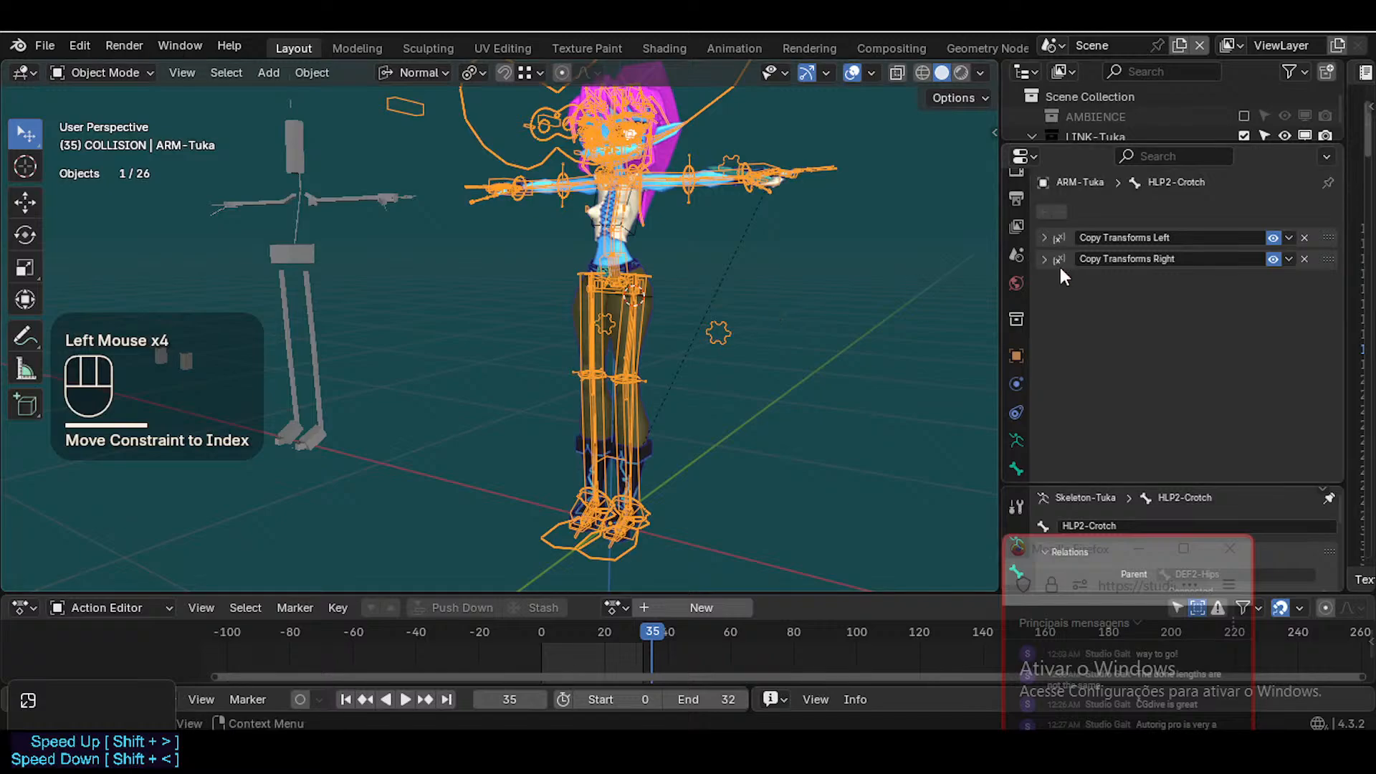
scroll(554, 301, "down", 1)
left_click(738, 288)
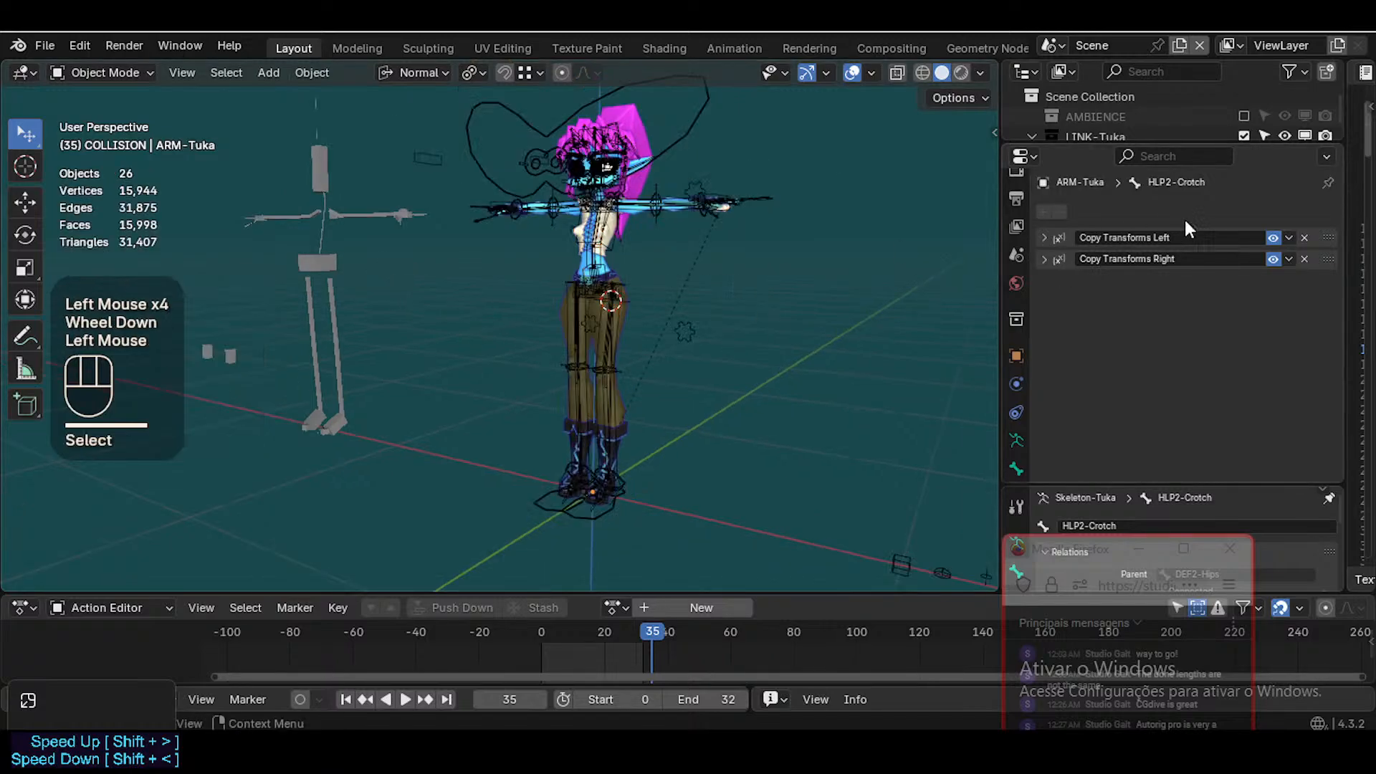
scroll(768, 369, "up", 1)
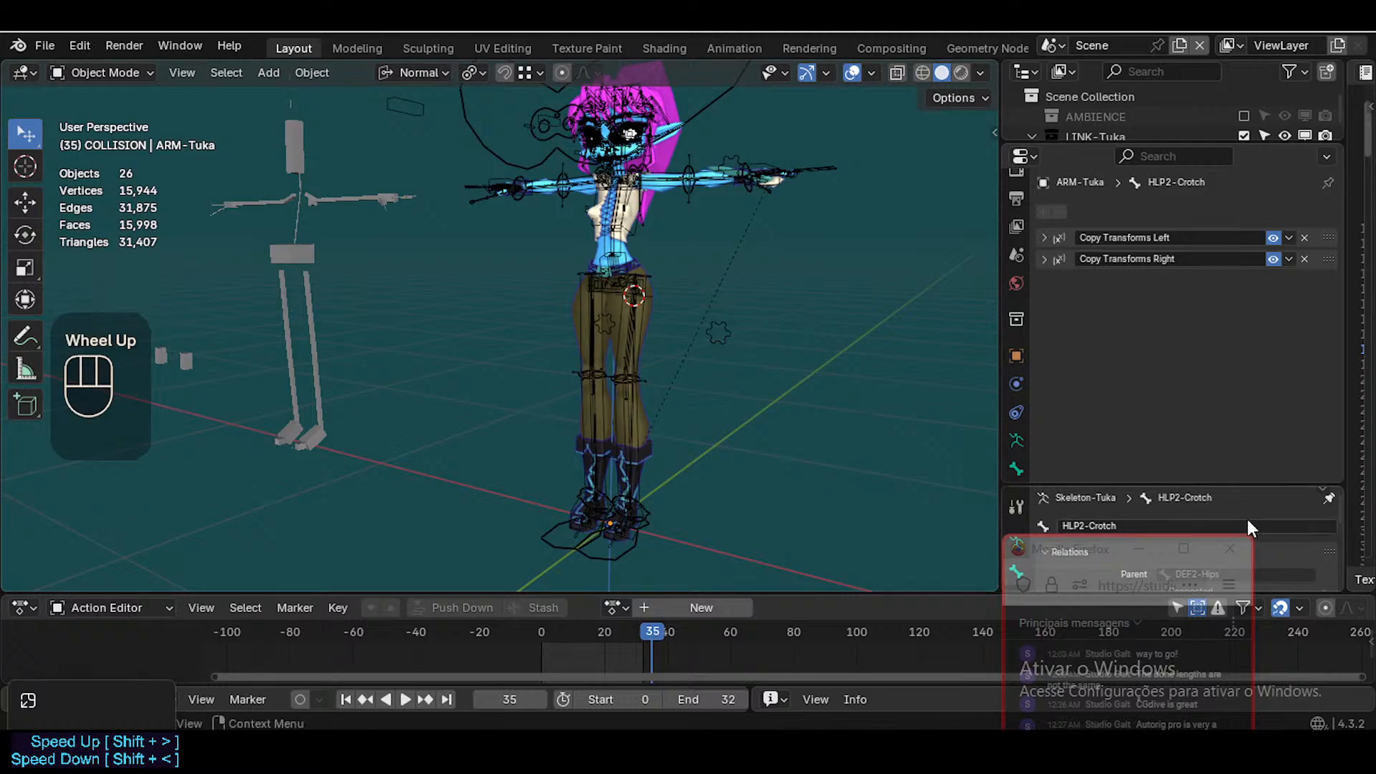
scroll(444, 425, "down", 1)
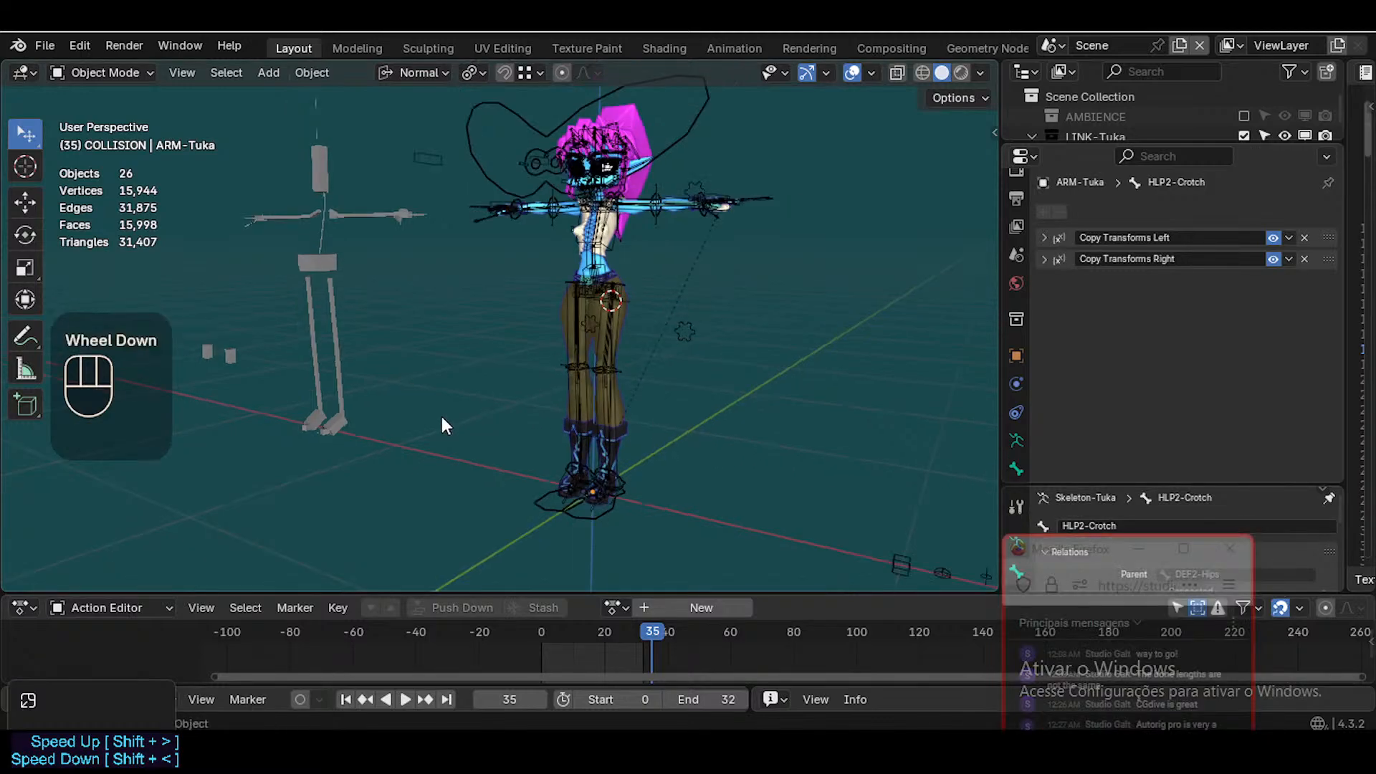
key("ctrl+s")
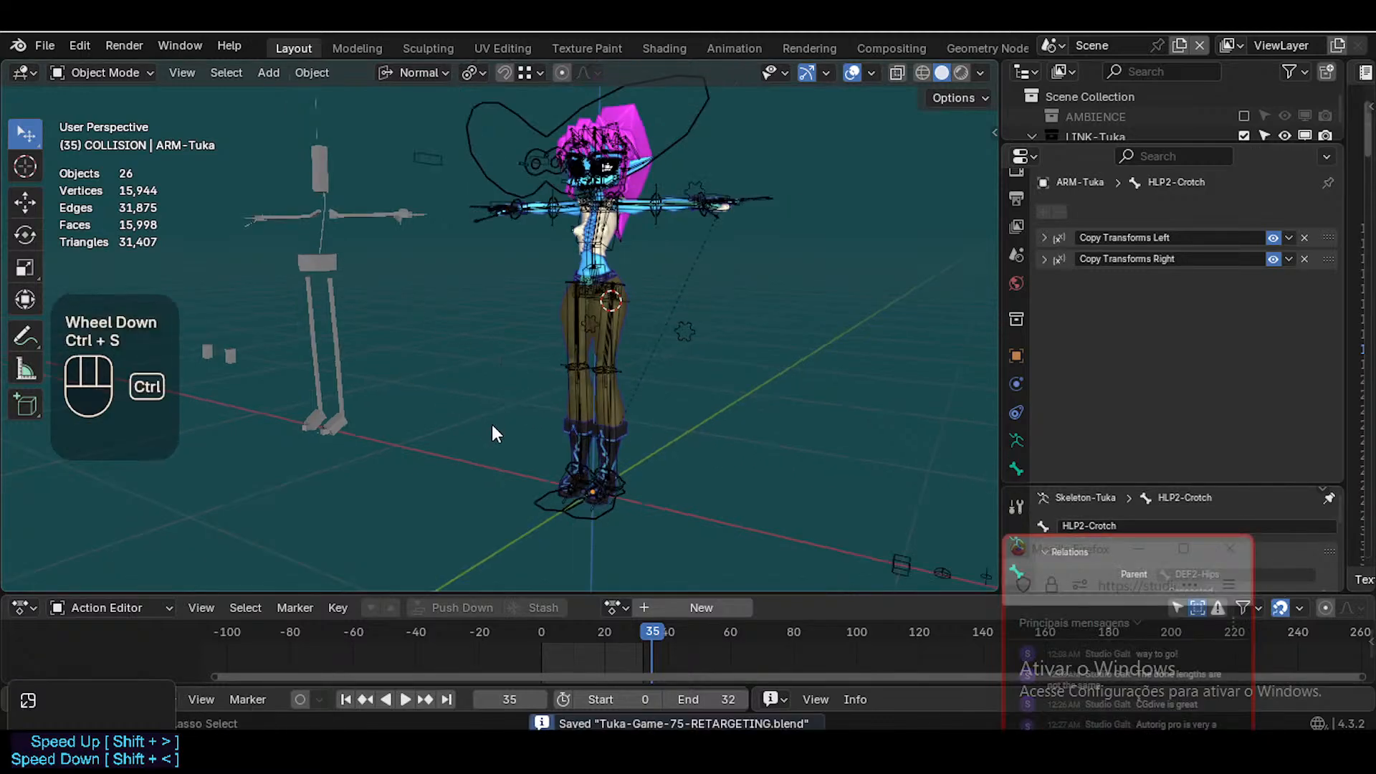
Select ARM-Tuka in the viewport and save the blend file again
left_click(607, 279)
scroll(615, 287, "up", 2)
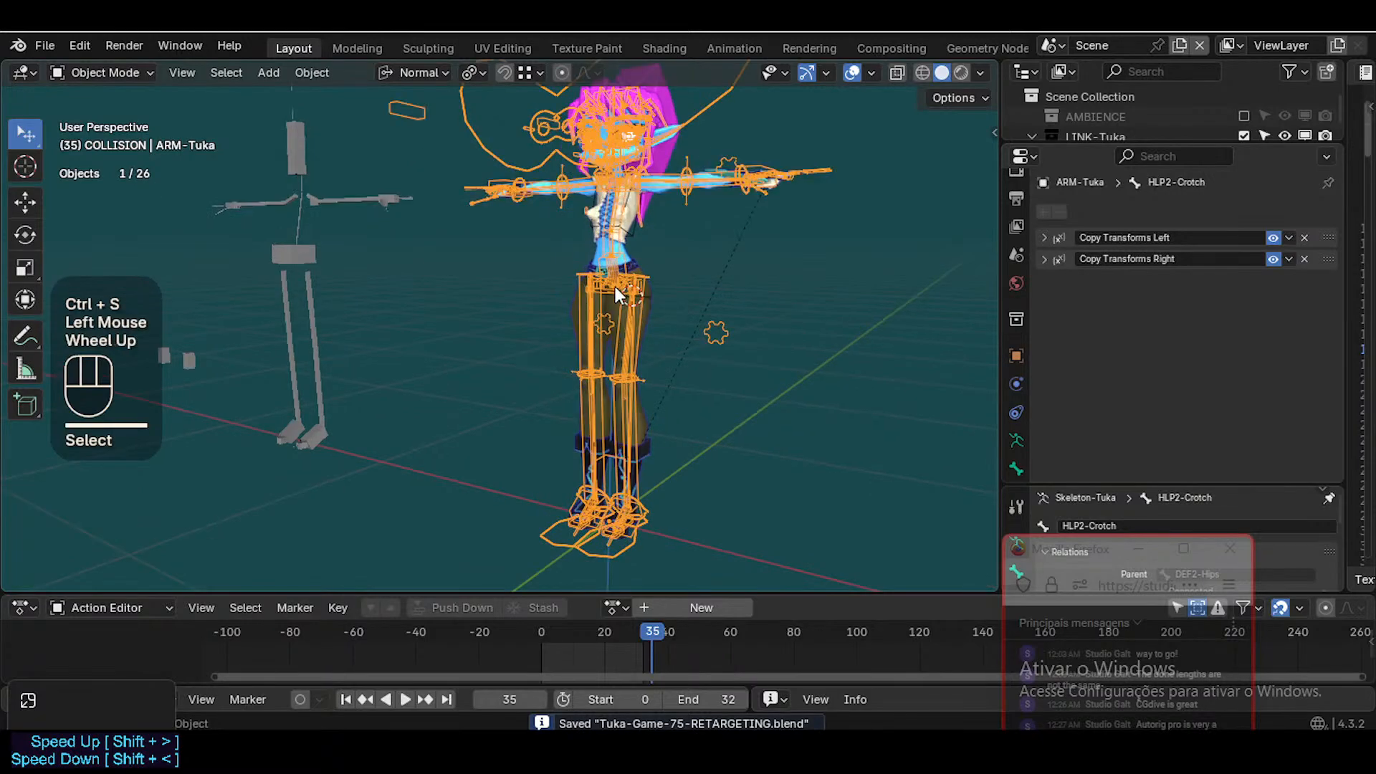
scroll(615, 287, "down", 2)
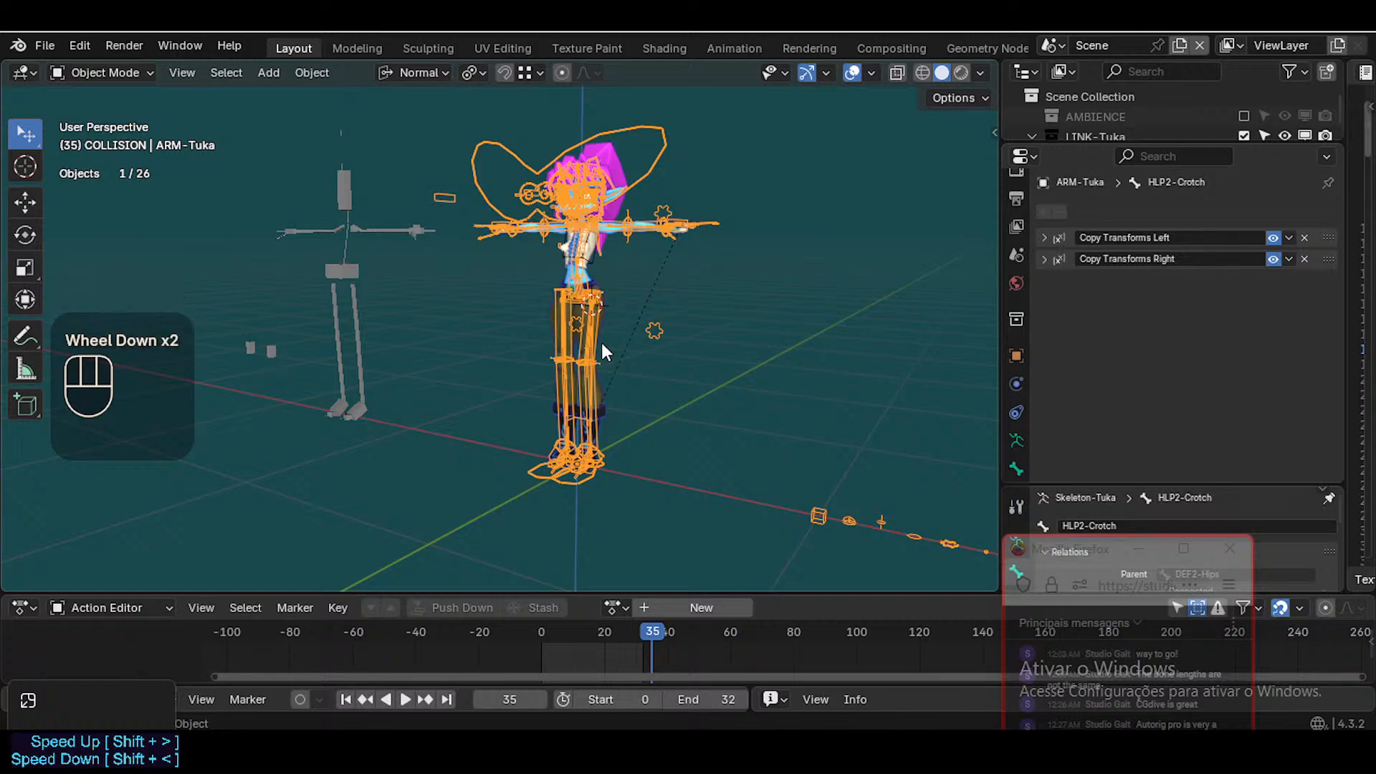
key("ctrl+s")
Collapse the Bone Collections list of ARM-Tuka to give access to the Rokoko retargeting tools
key("n")
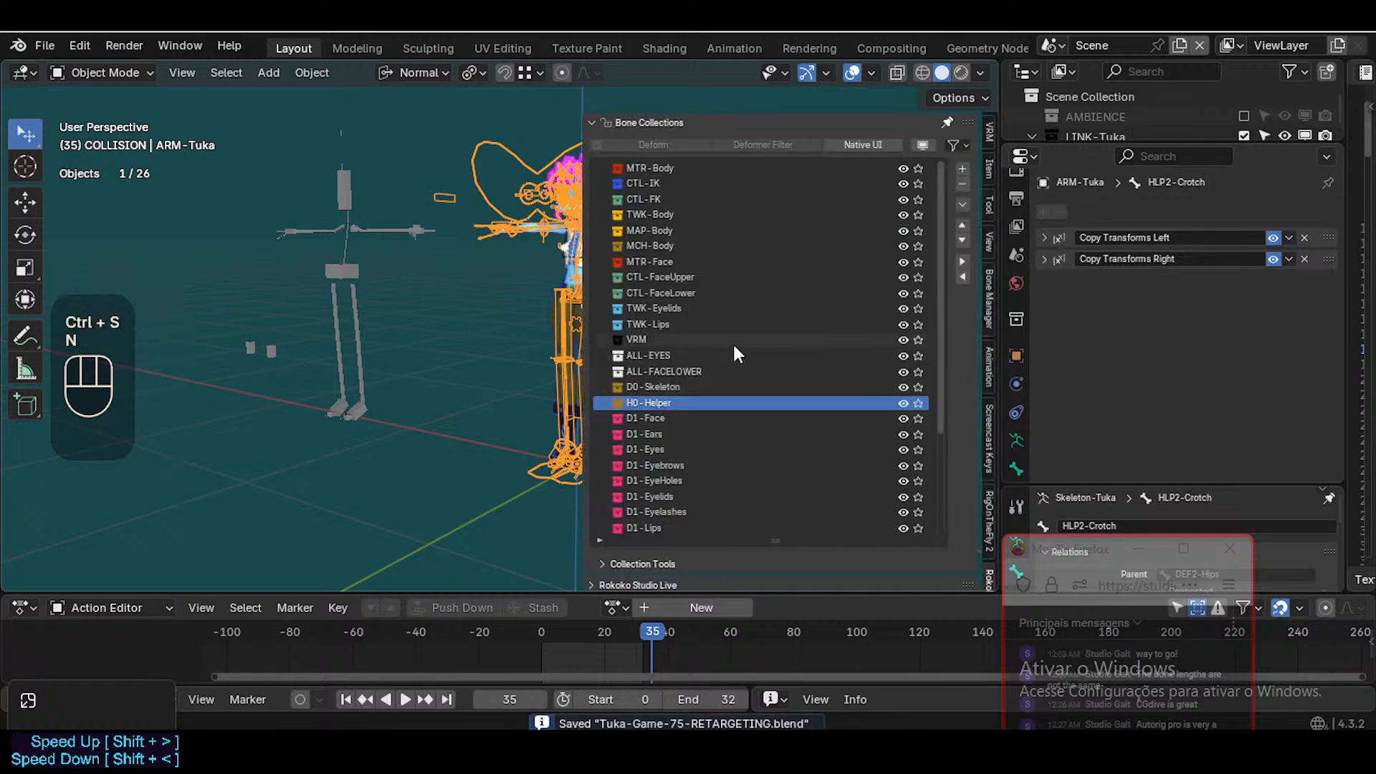
scroll(743, 360, "up", 2)
scroll(743, 360, "up", 1)
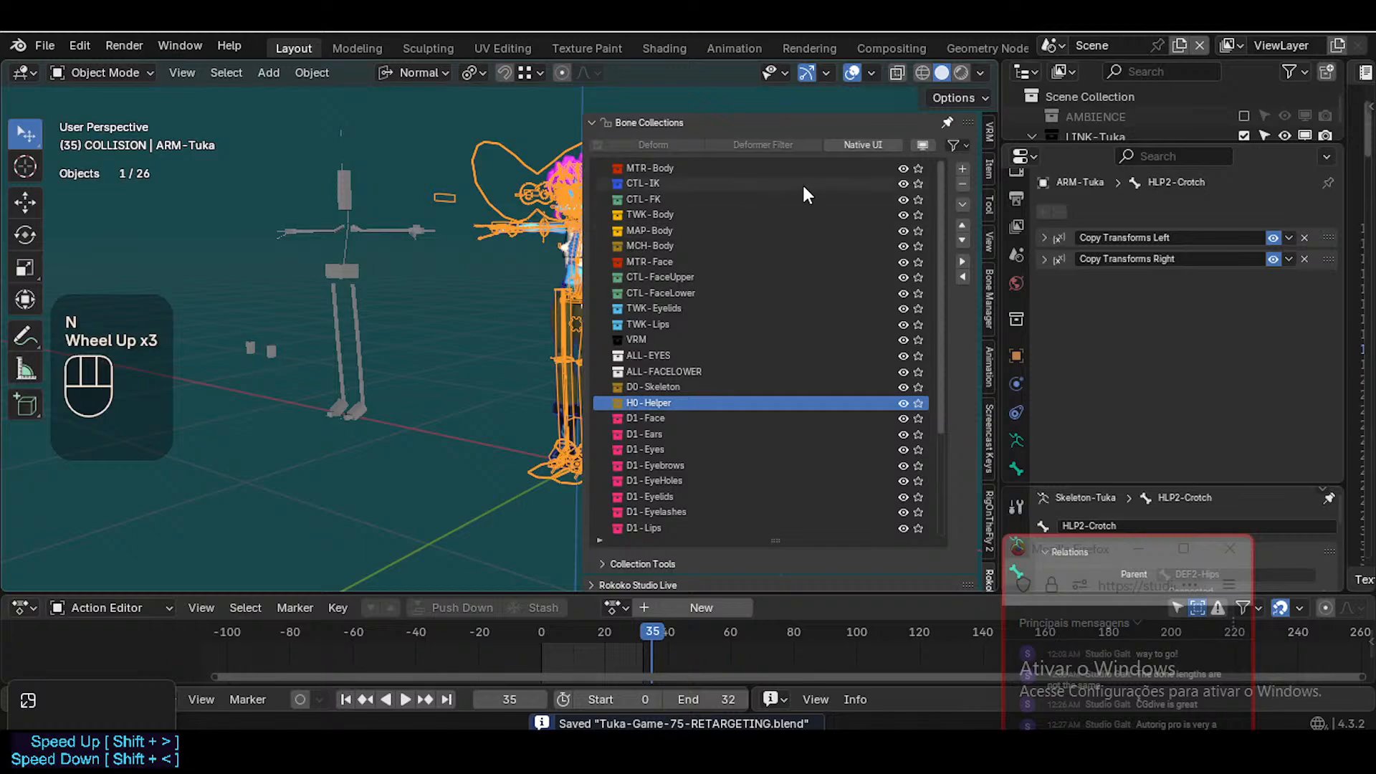
key("n")
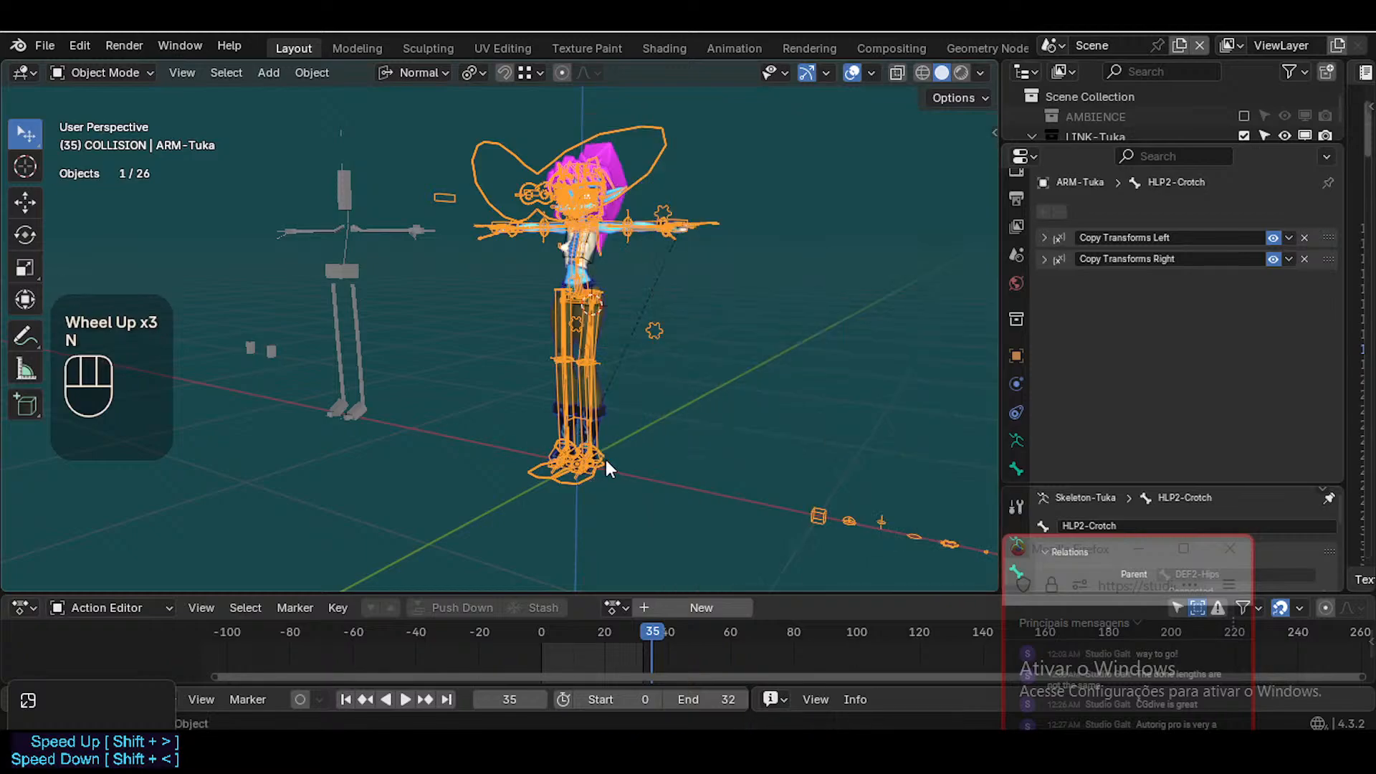
key("n")
scroll(760, 423, "down", 2)
scroll(760, 359, "up", 1)
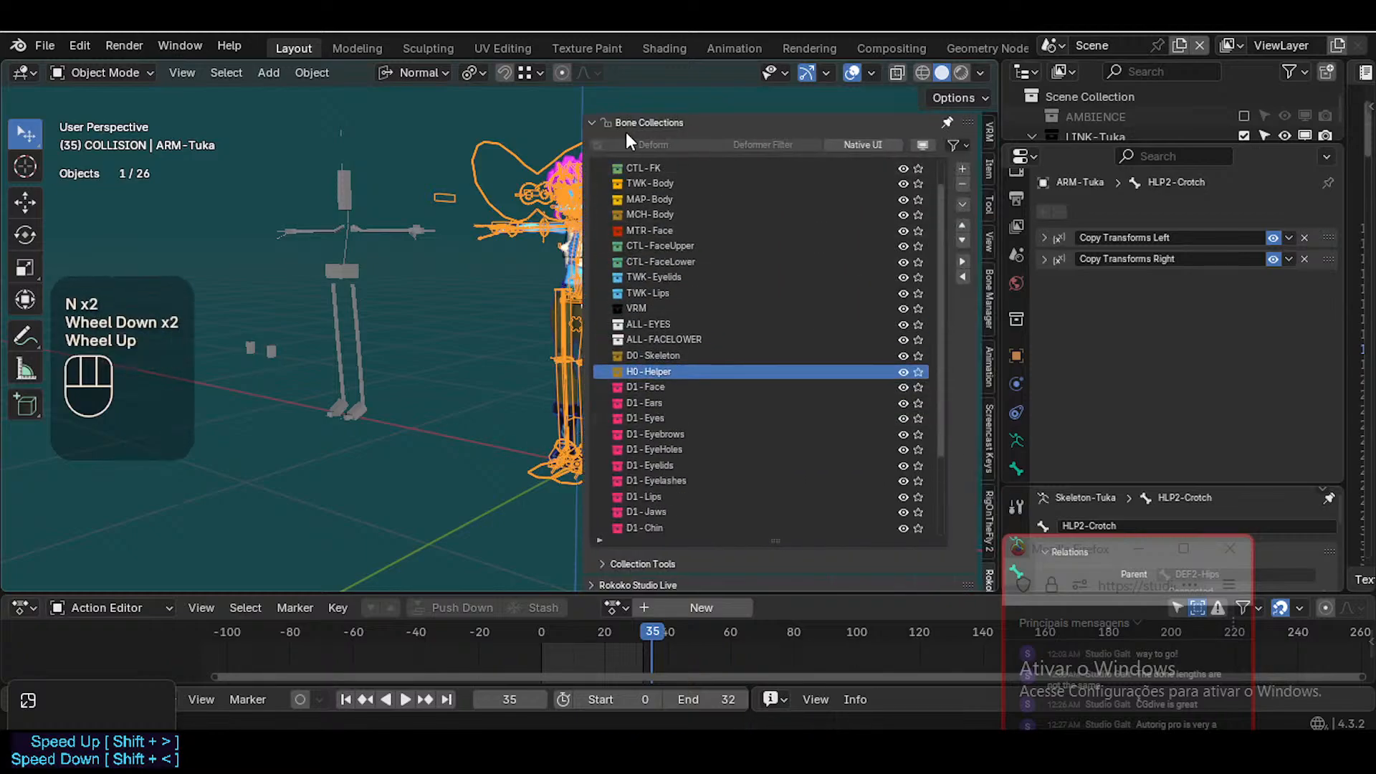
left_click(627, 132)
scroll(989, 444, "down", 3)
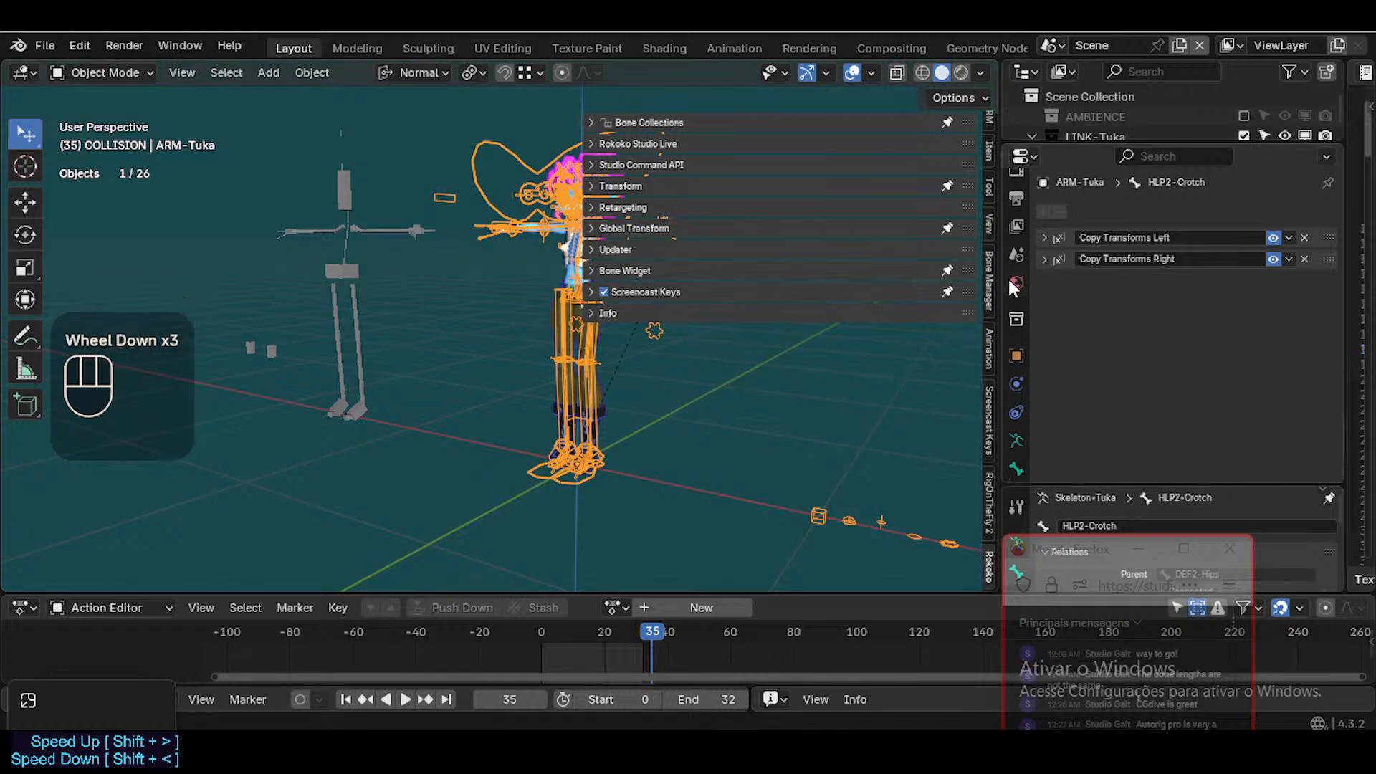
Save the blend file and retarget the animation from Armature onto ARM-Tuka using the existing bone mapping
left_click(643, 207)
scroll(823, 422, "down", 5)
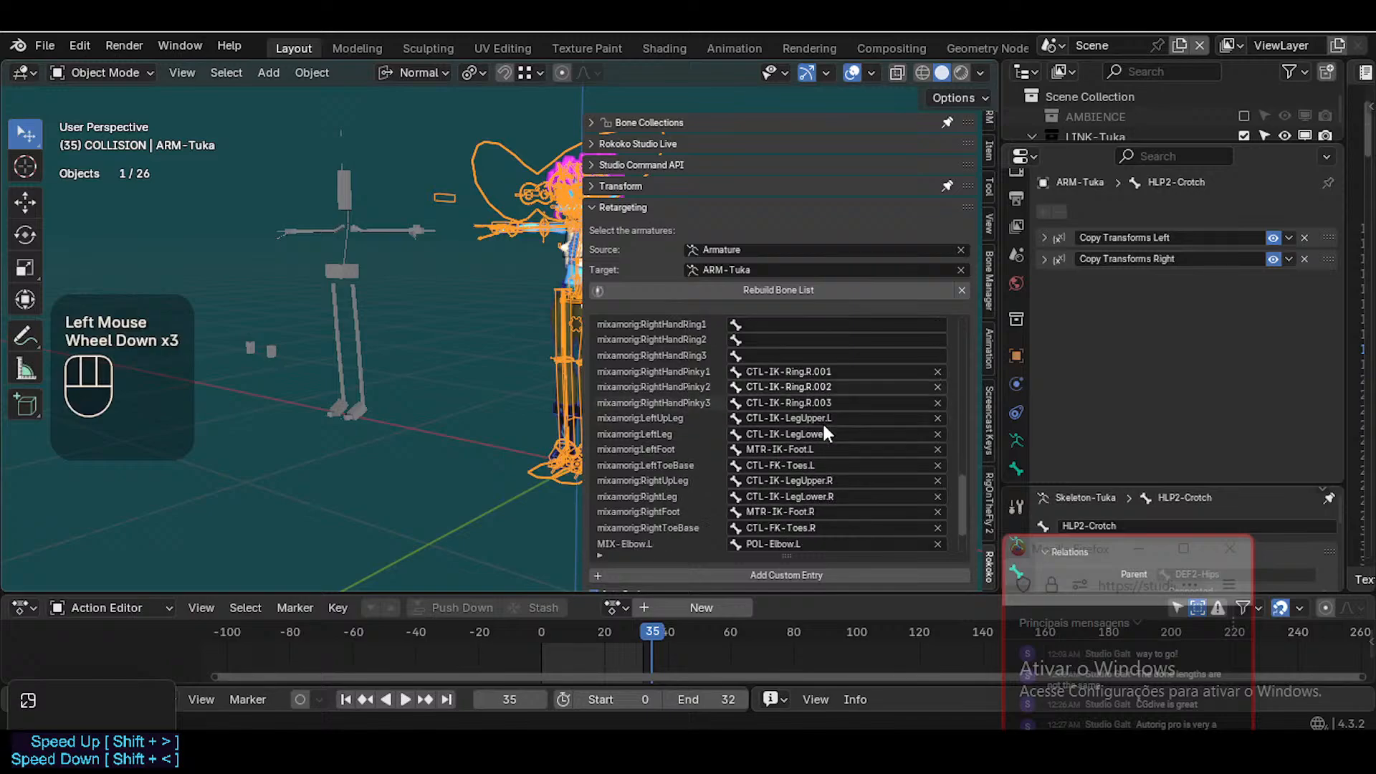
scroll(961, 490, "down", 2)
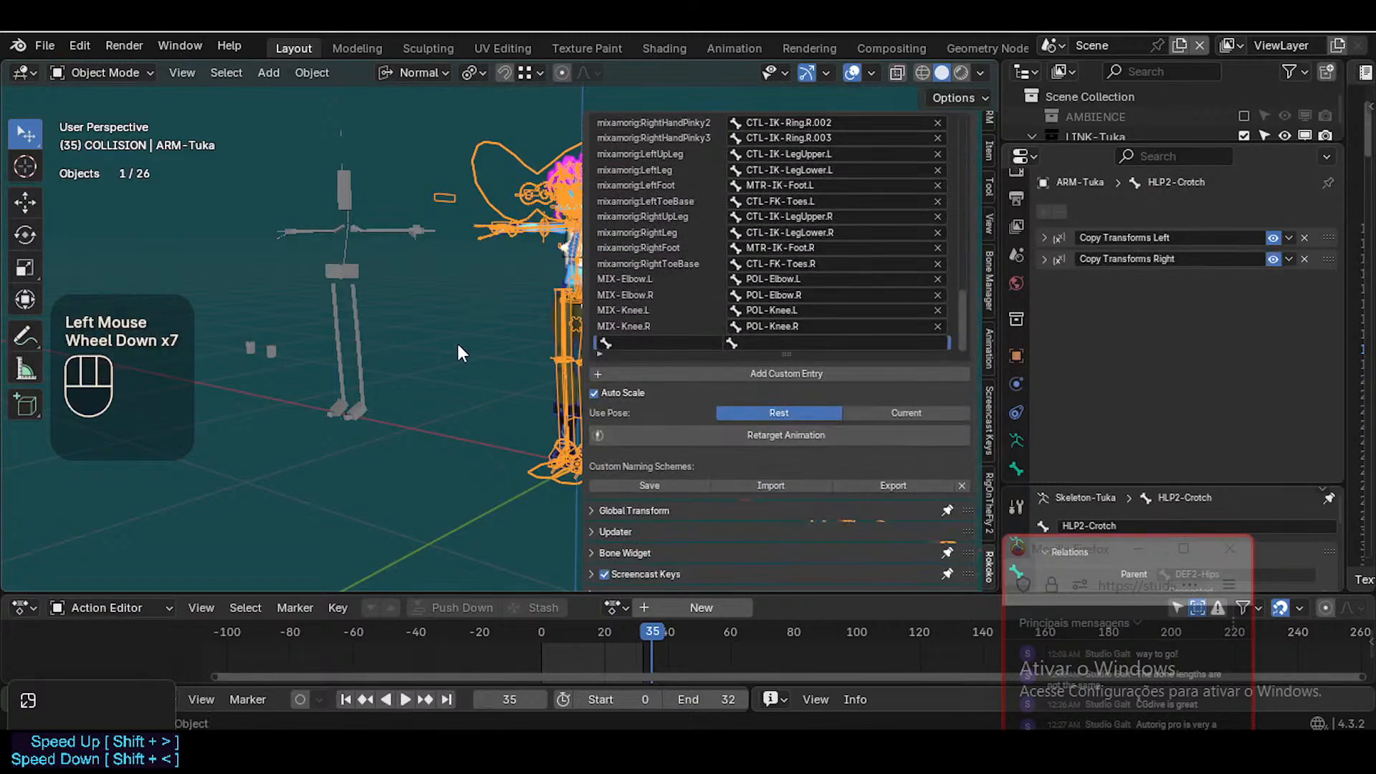
key("ctrl+s")
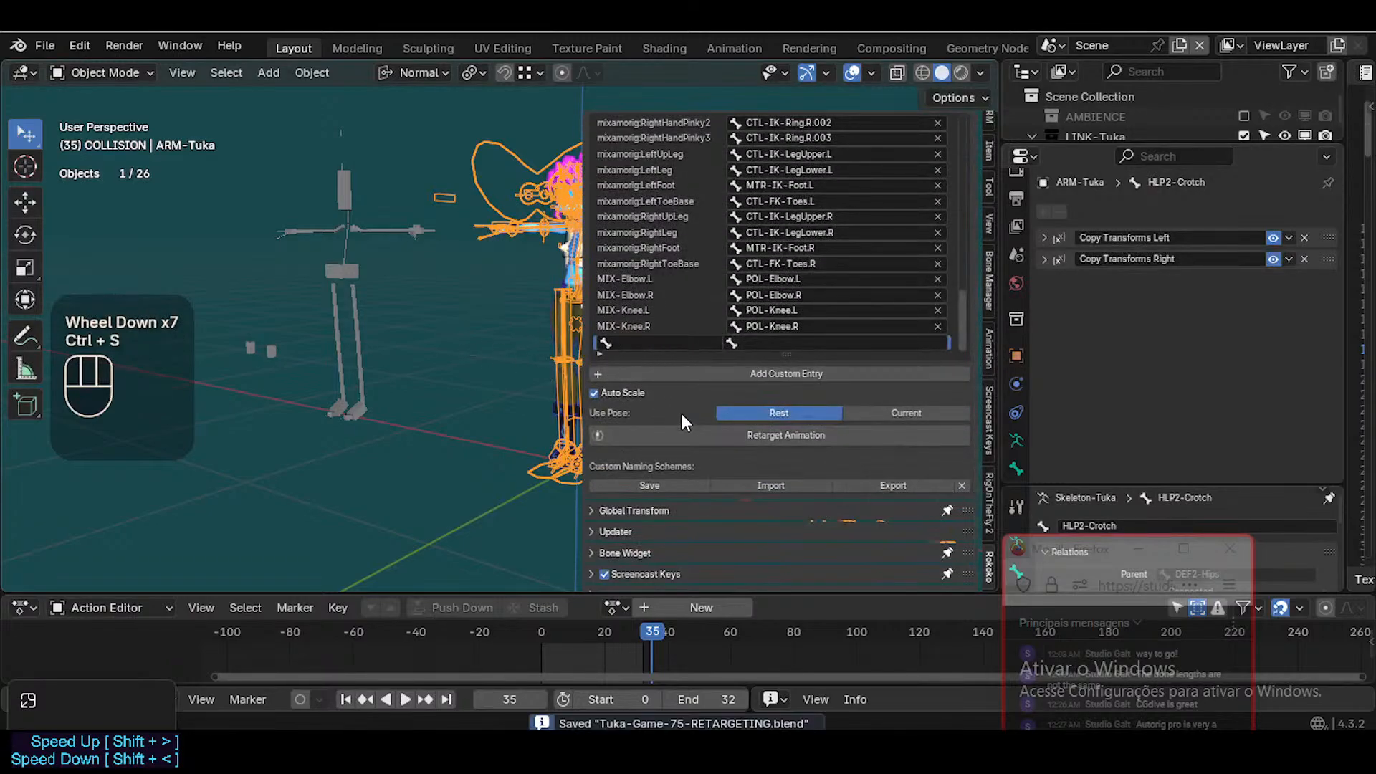
left_click(702, 434)
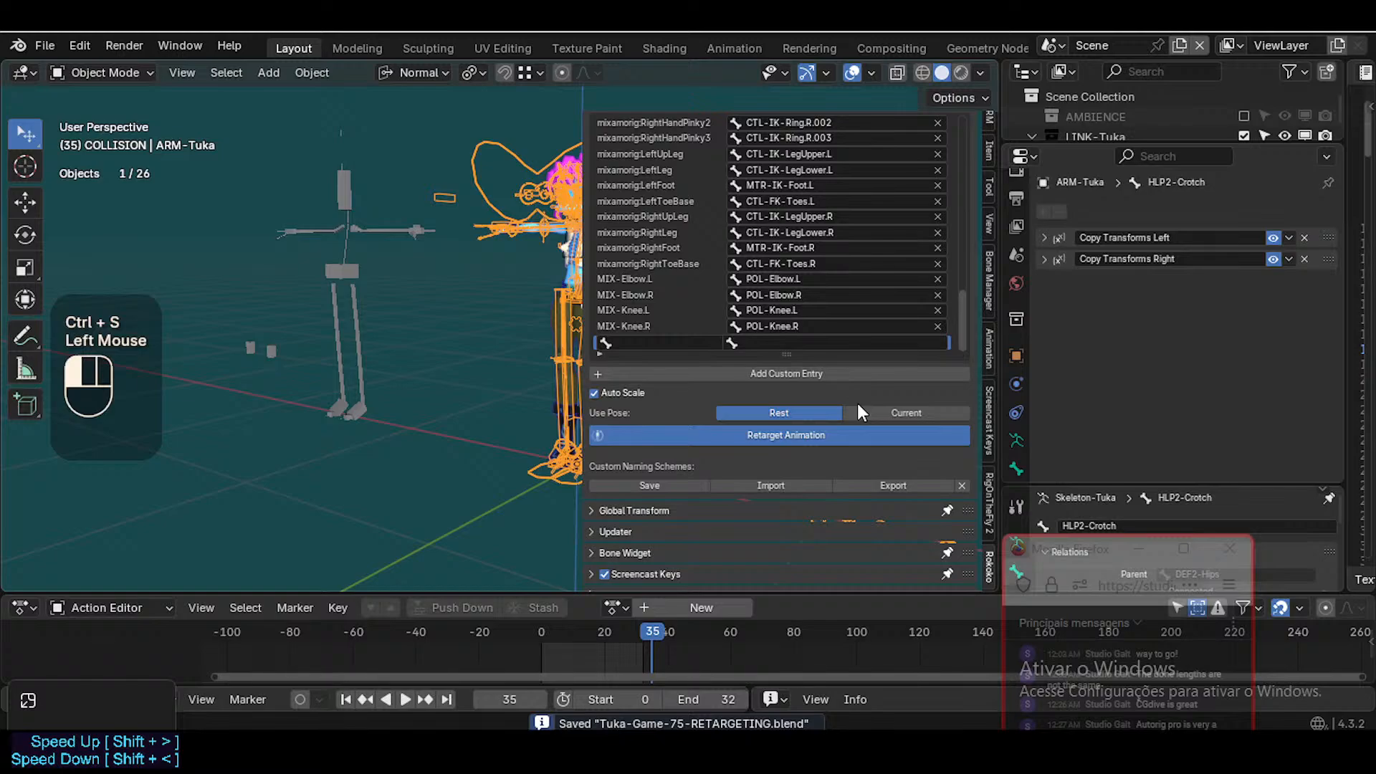
key("n")
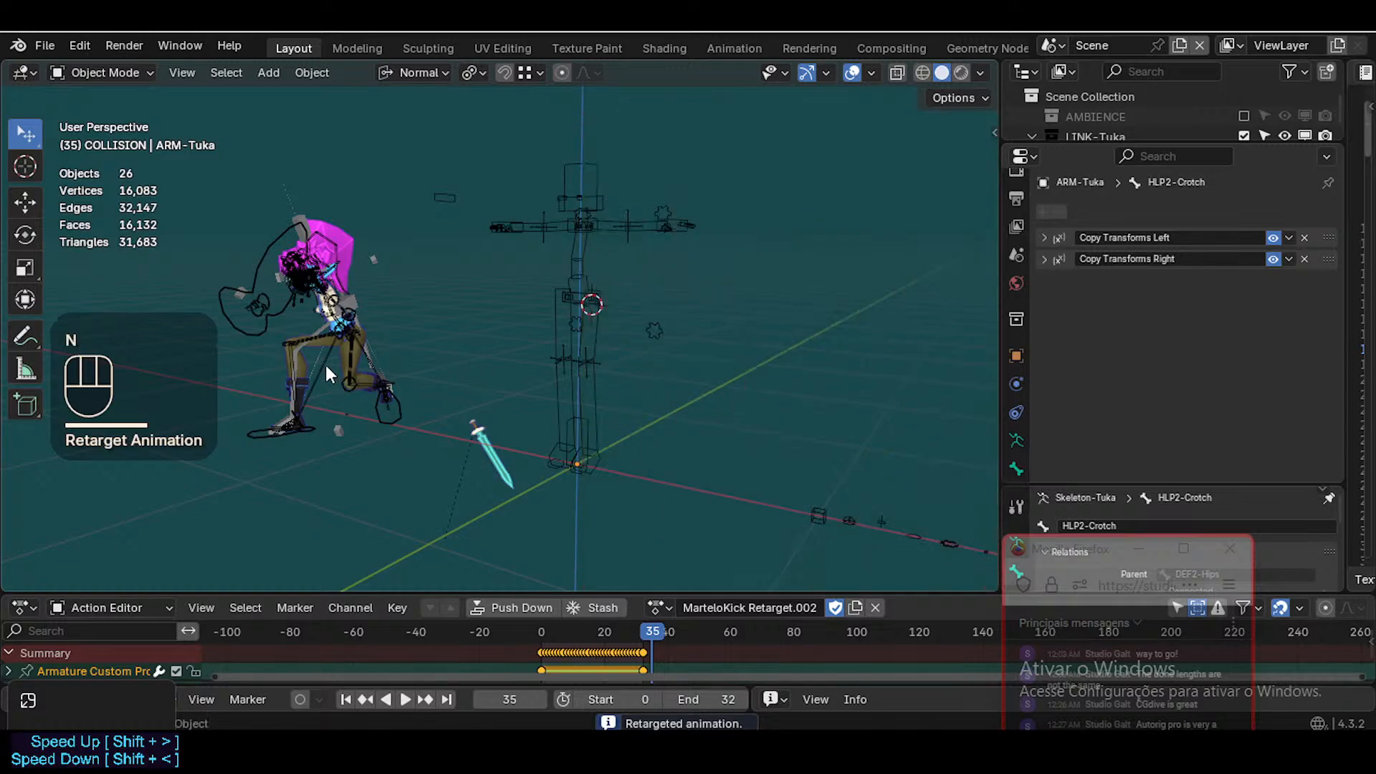
Play the retargeted kick animation on ARM-Tuka and pause it at frame 12 with the character in close view
middle_click_drag(325, 364, 453, 380)
key("space")
key("space")
scroll(453, 382, "up", 1)
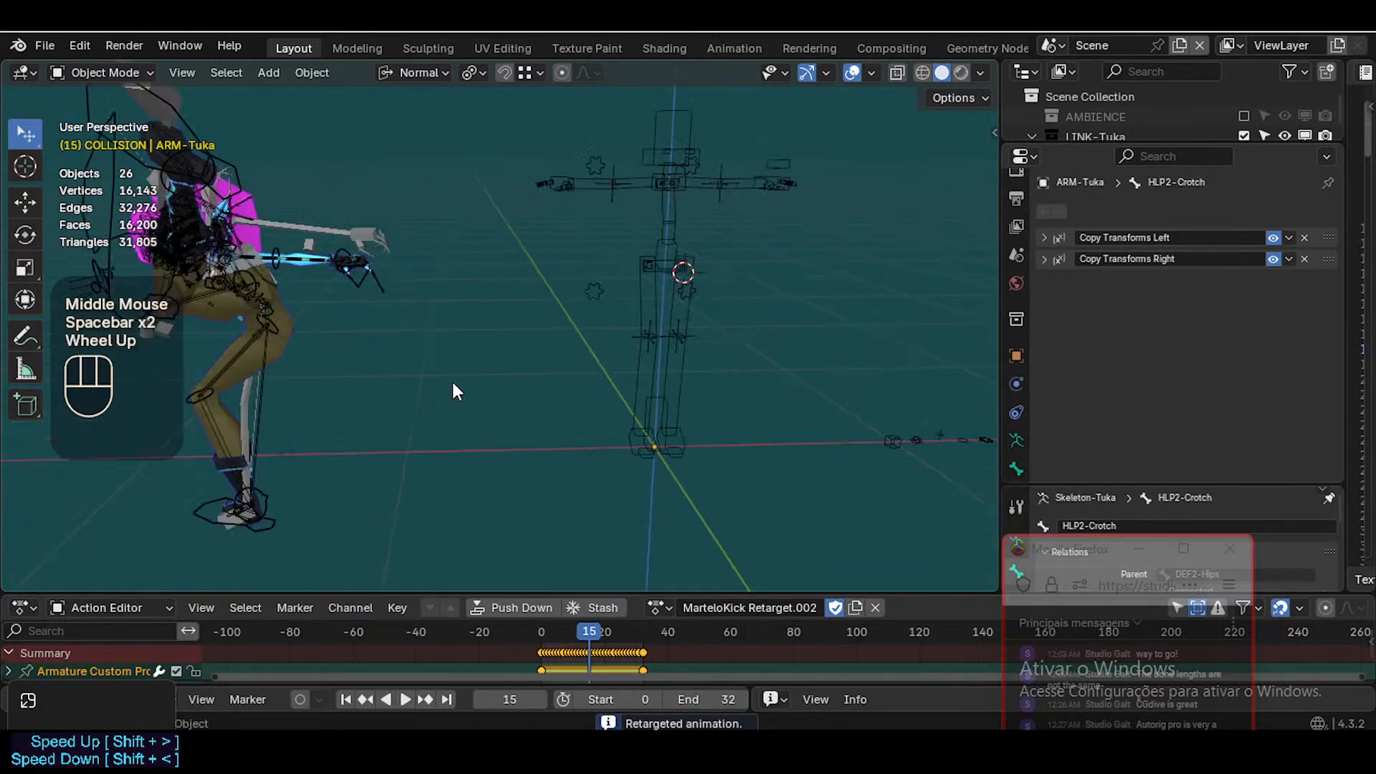
key("space")
key("shift+grave")
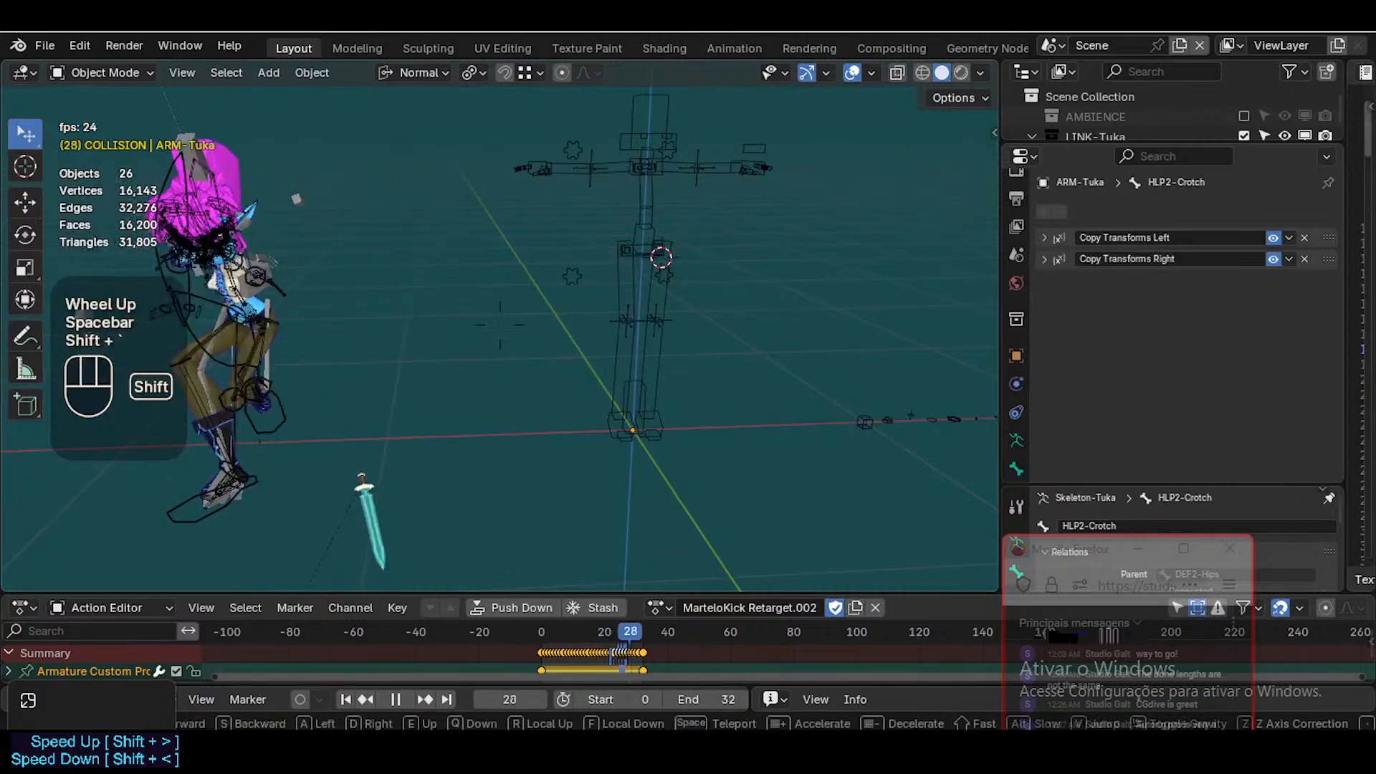
key("a")
key("shift+w")
key("a")
key("w")
key("shift+w")
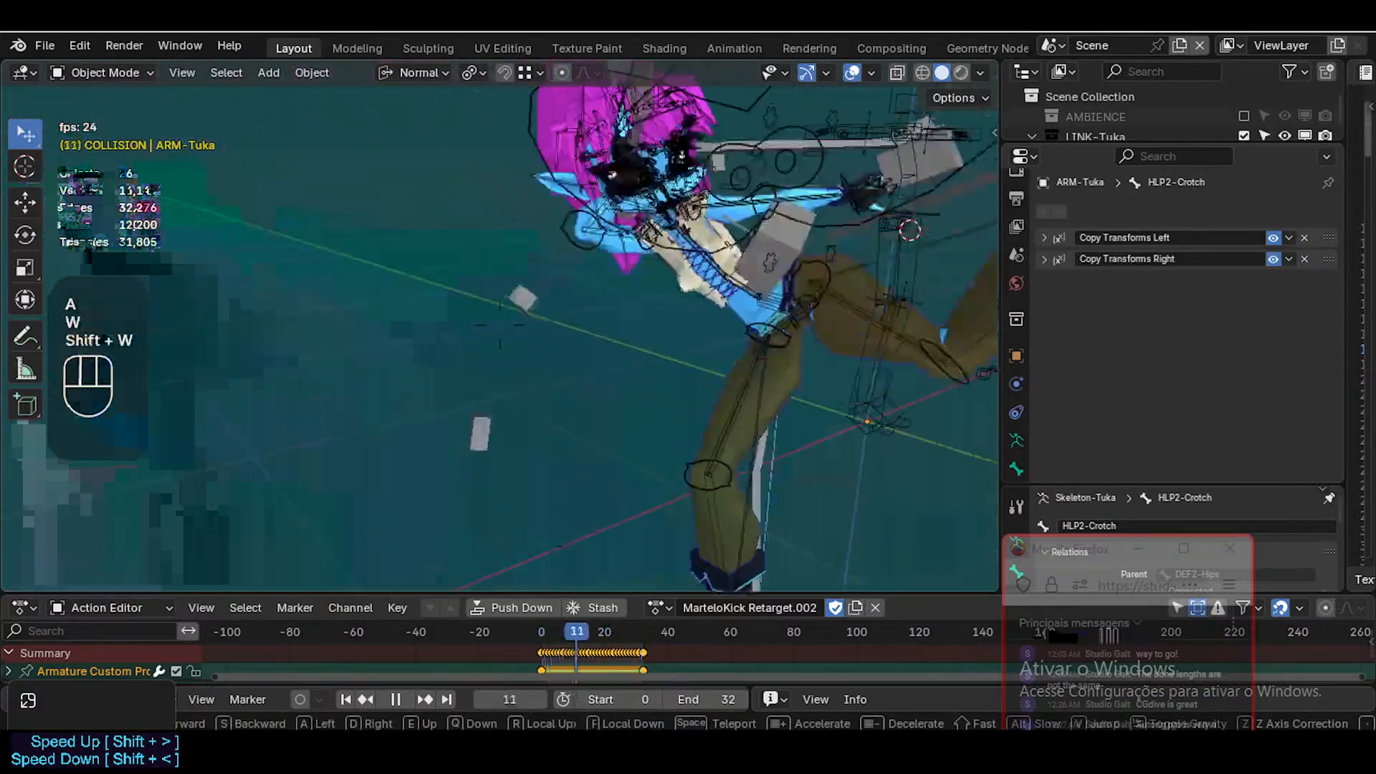
left_click(443, 397)
key("space")
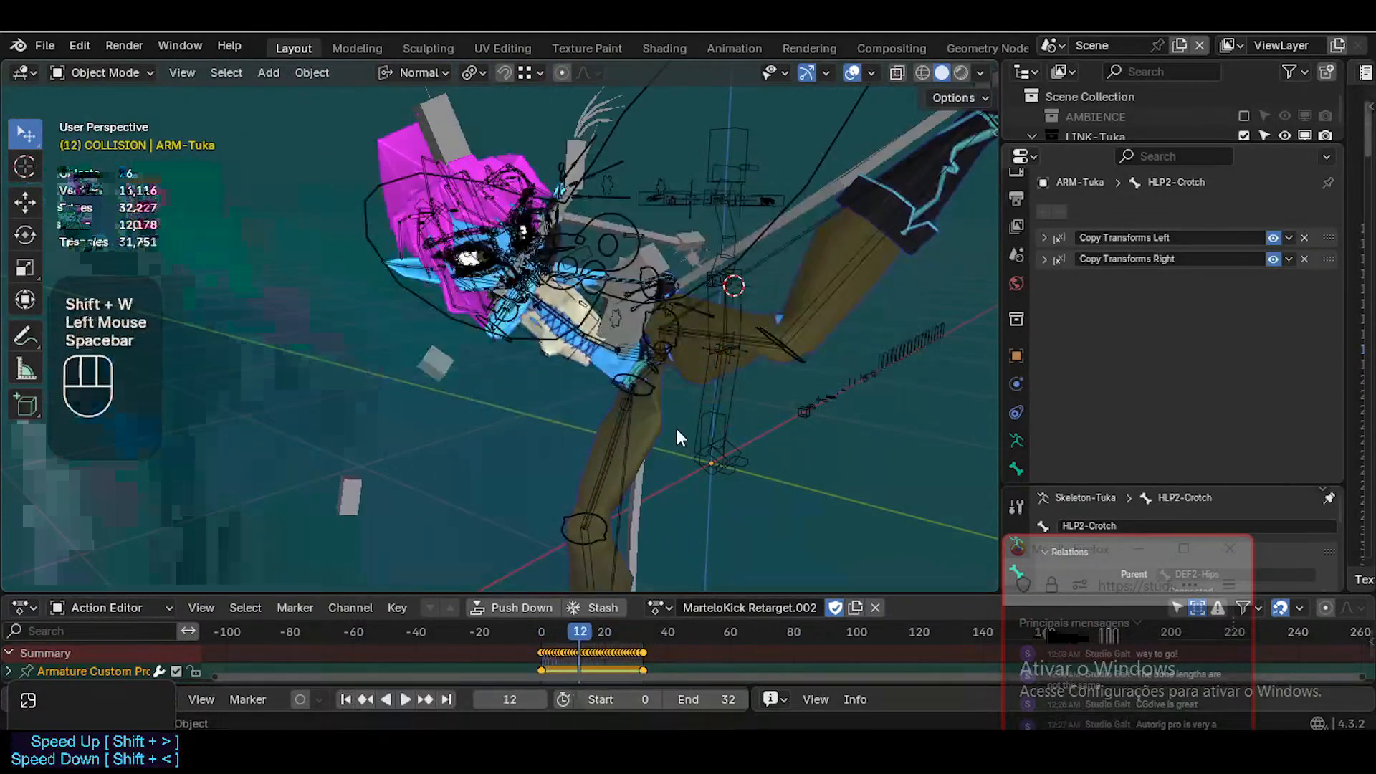
Examine the crotch and hip deformation of the kick pose at frame 12 from several angles
key("shift+grave")
key("w")
key("a")
key("a")
key("q")
key("d")
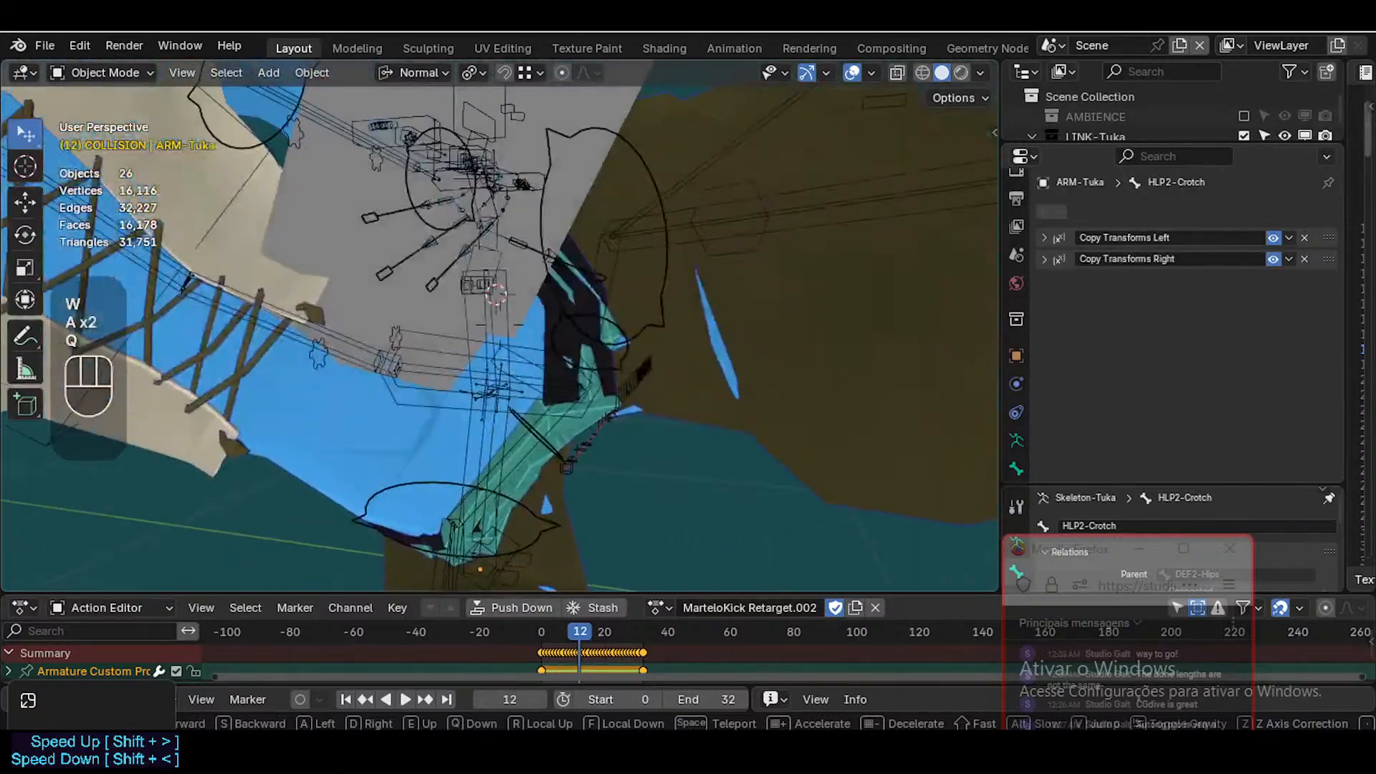
key("s")
key("d")
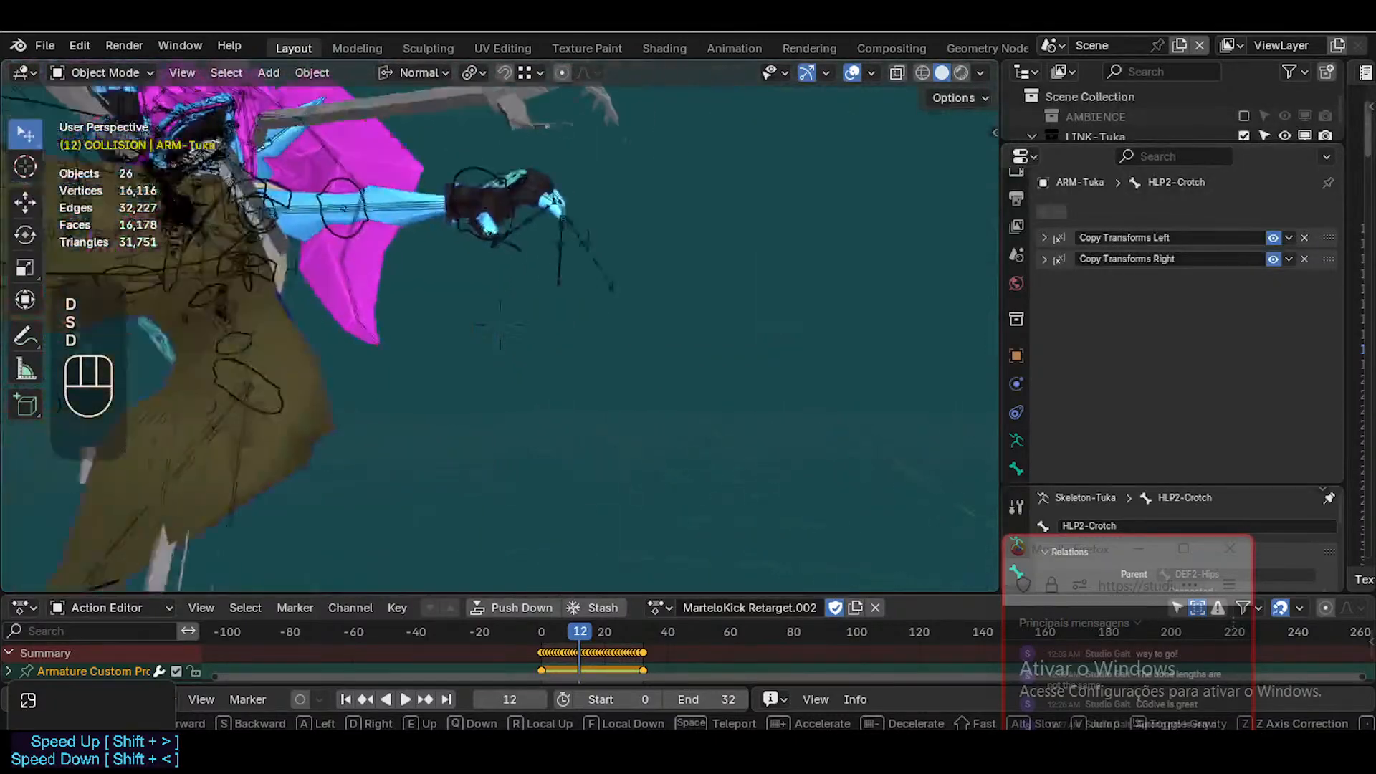
key("s")
key("d")
key("d")
key("w")
key("w")
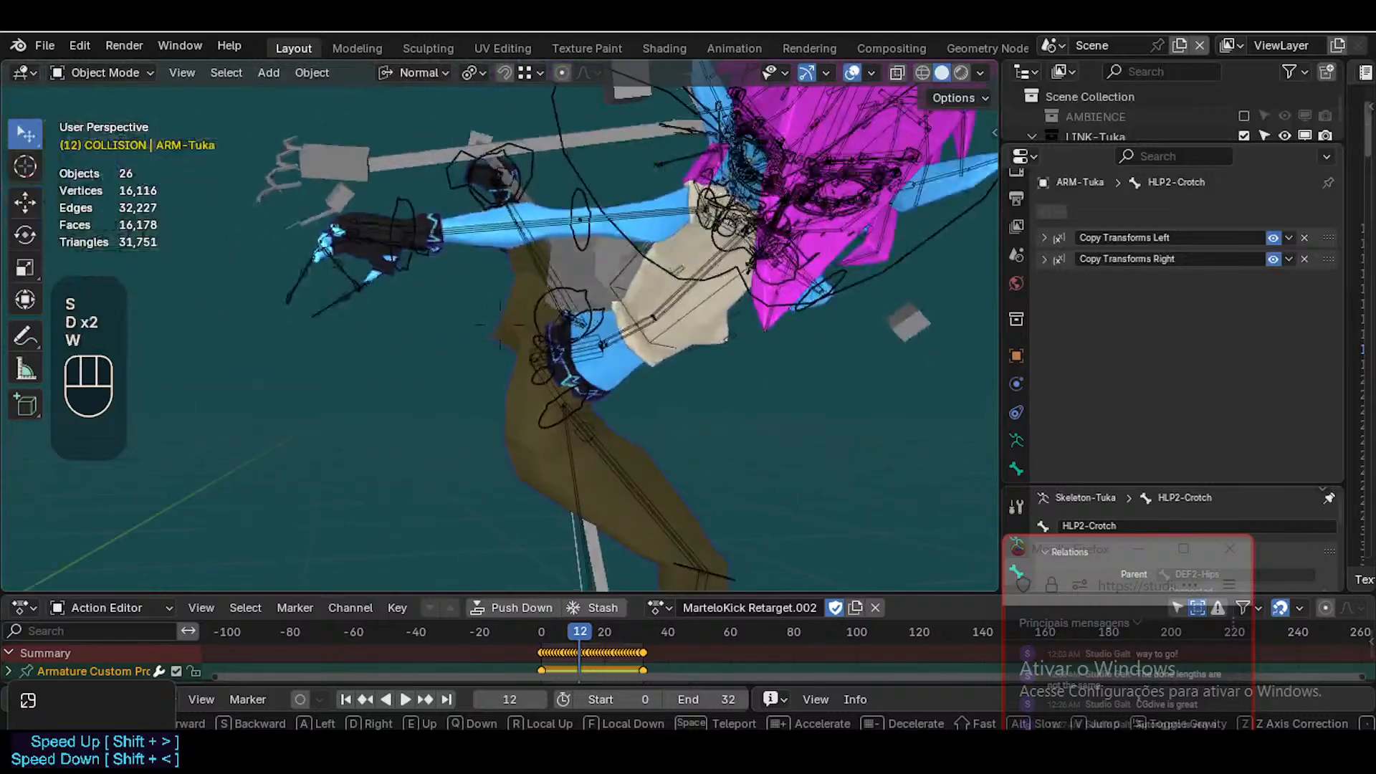
key("d")
key("w")
key("shift")
key("d")
key("s")
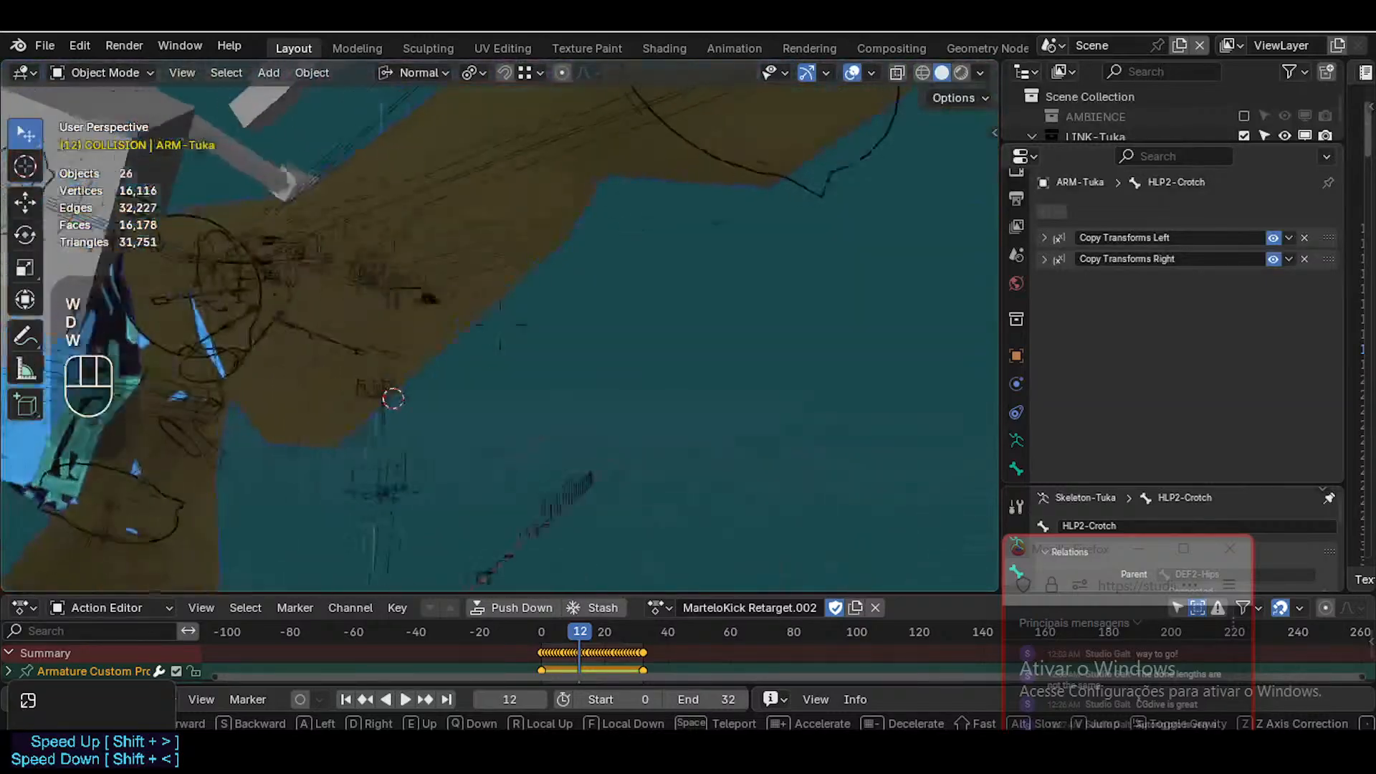
key("a")
key("a")
key("w")
left_click(629, 347)
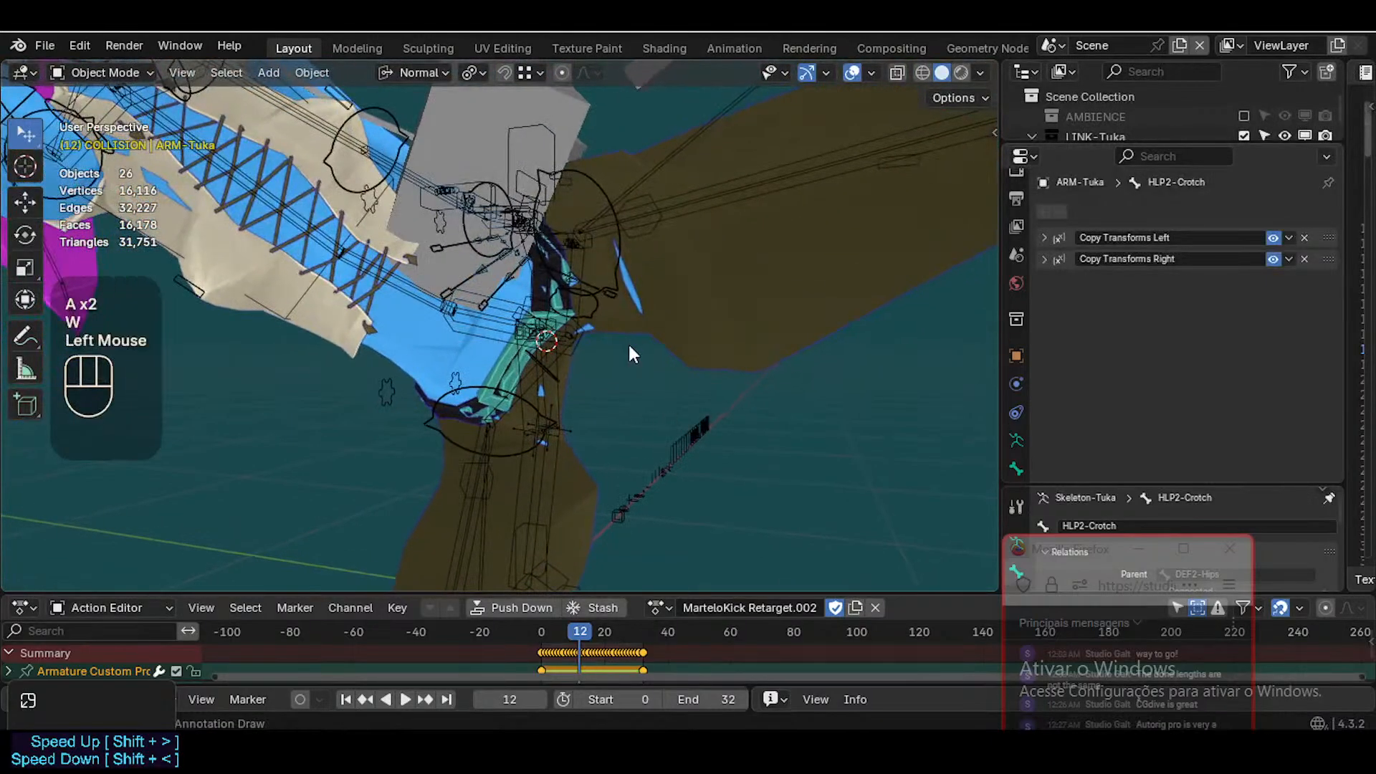
mouse_move(602, 369)
middle_mouse_down()
mouse_move(577, 371)
mouse_move(606, 370)
middle_mouse_up()
scroll(635, 462, "down", 5)
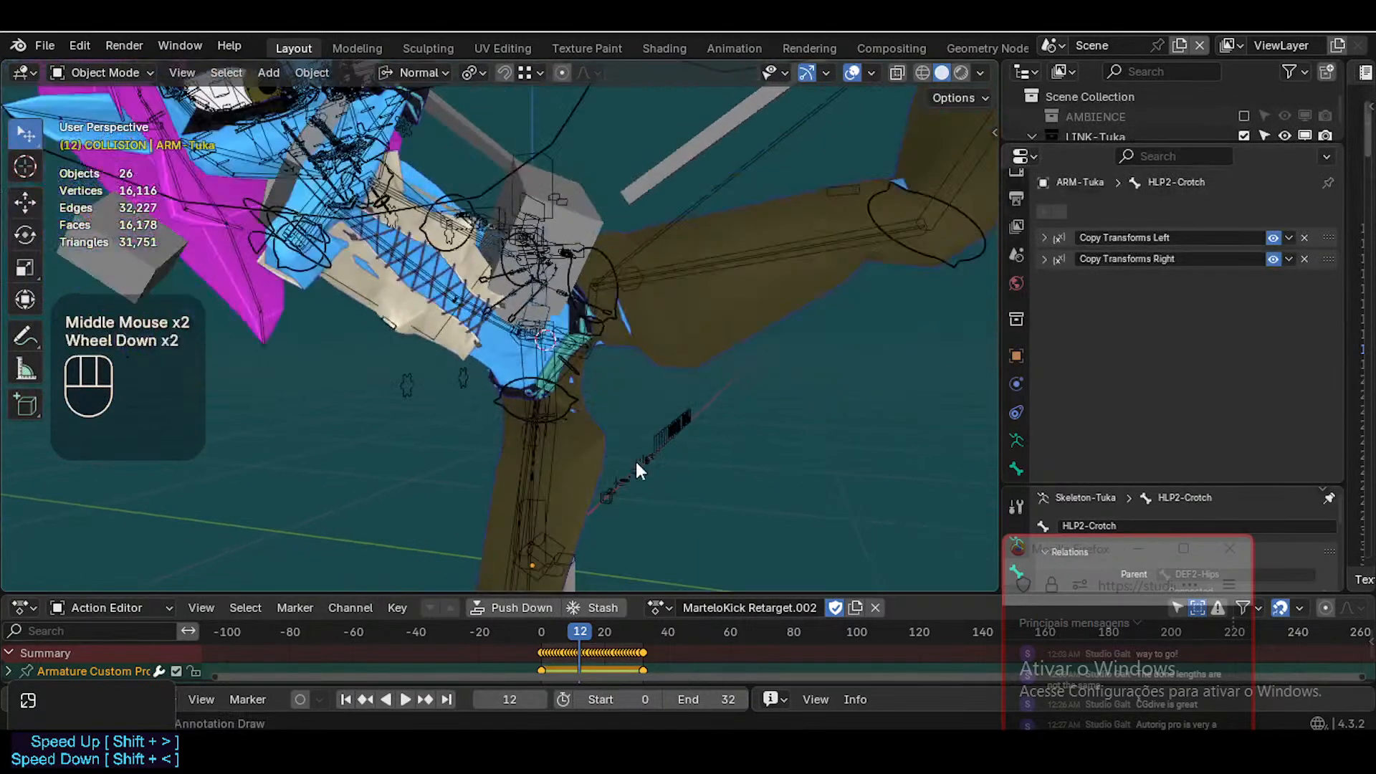
Play the animation on, pause it at frame 14 and examine the crotch area in that pose
key("space")
scroll(595, 470, "up", 2)
key("space")
key("space")
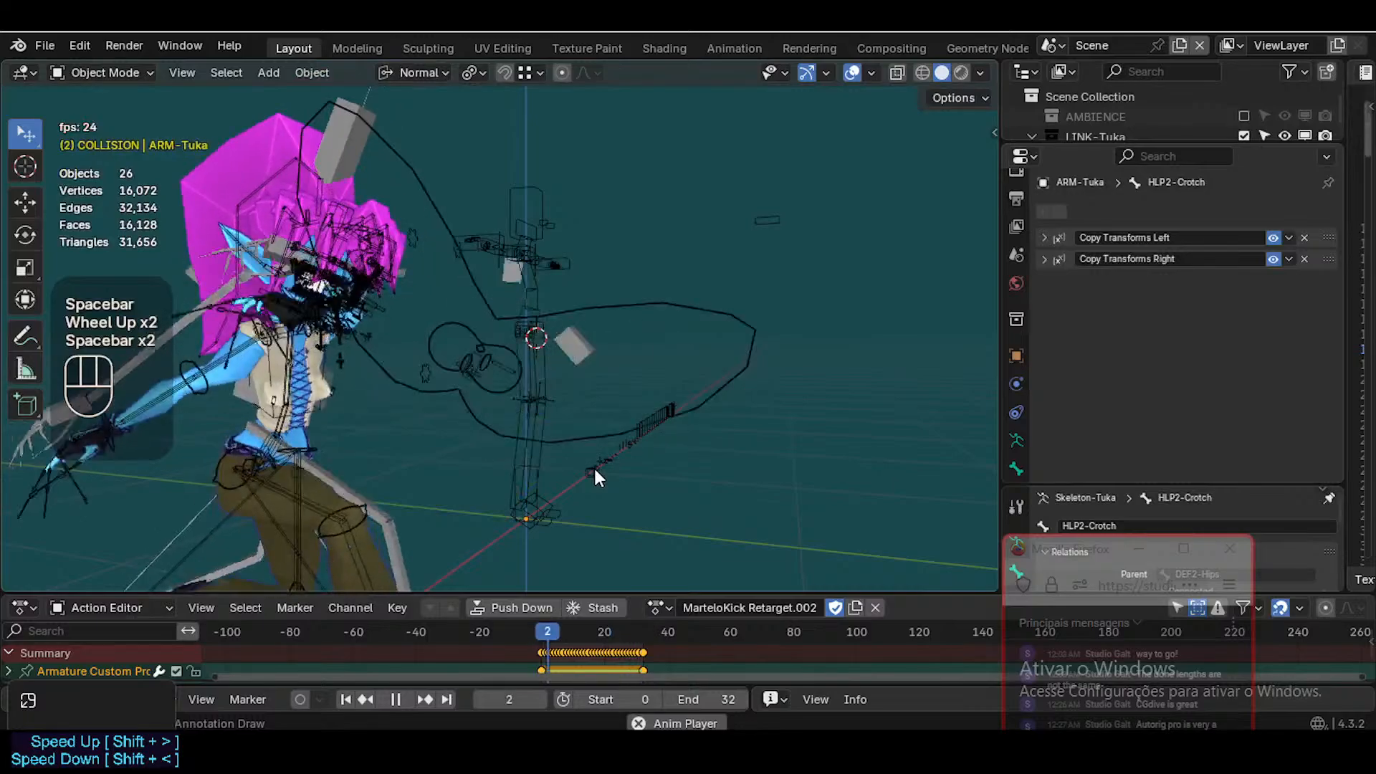
key("space")
scroll(593, 466, "up", 2)
scroll(631, 434, "down", 1)
middle_click_drag(630, 434, 682, 364)
scroll(539, 396, "down", 3)
scroll(681, 387, "up", 1)
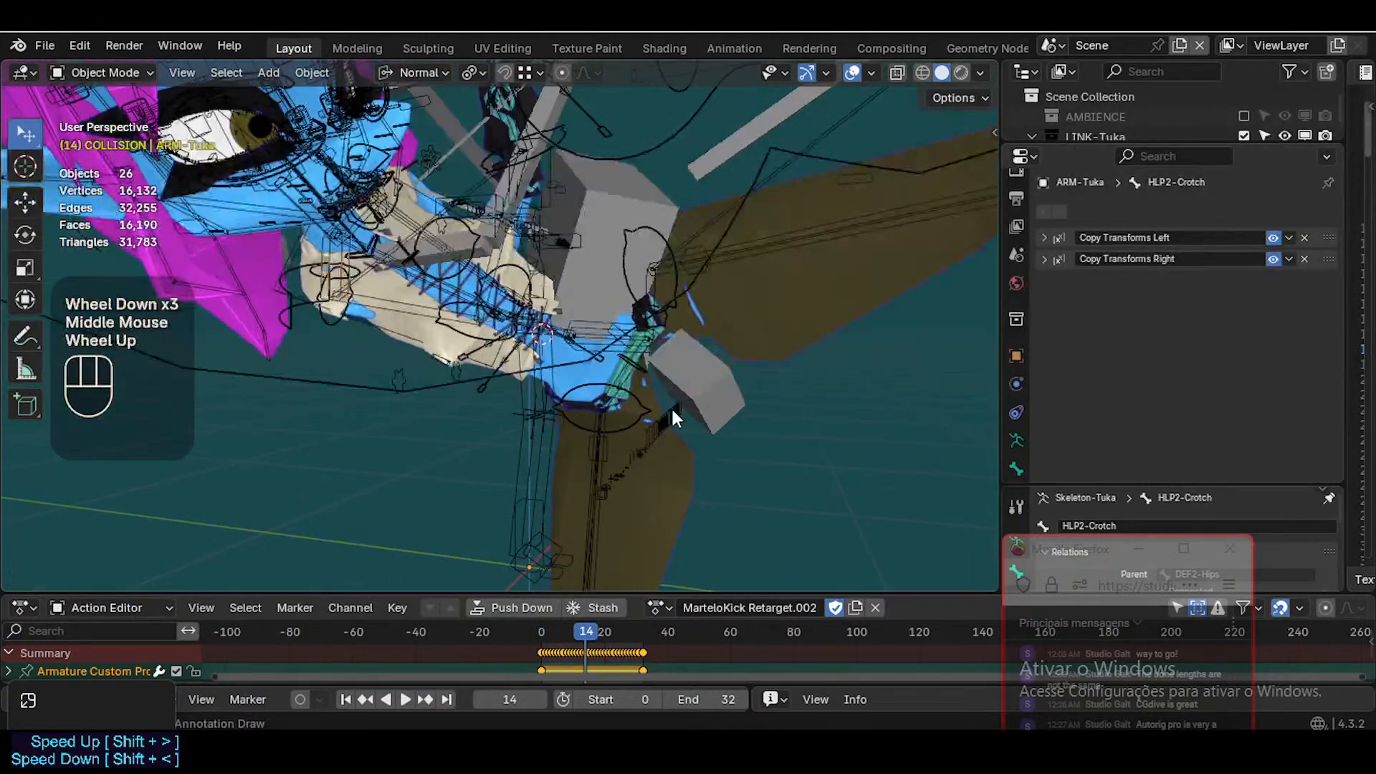
Hide the grey Mixamo armature and switch ARM-Tuka to Pose Mode
left_click(664, 320)
key("ctrl+Tab")
key("ctrl+Tab")
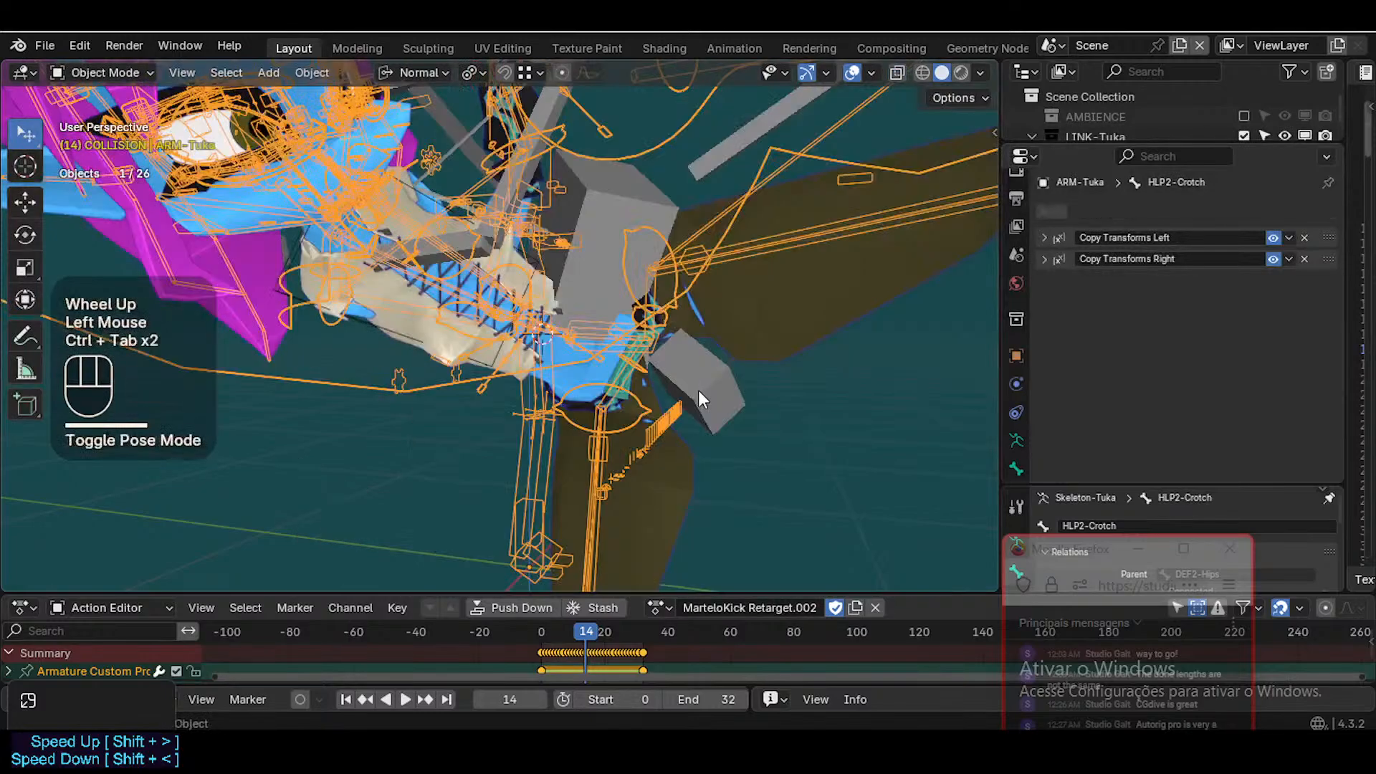
left_click(698, 392)
key("h")
middle_click_drag(699, 394, 660, 399)
left_click(661, 399)
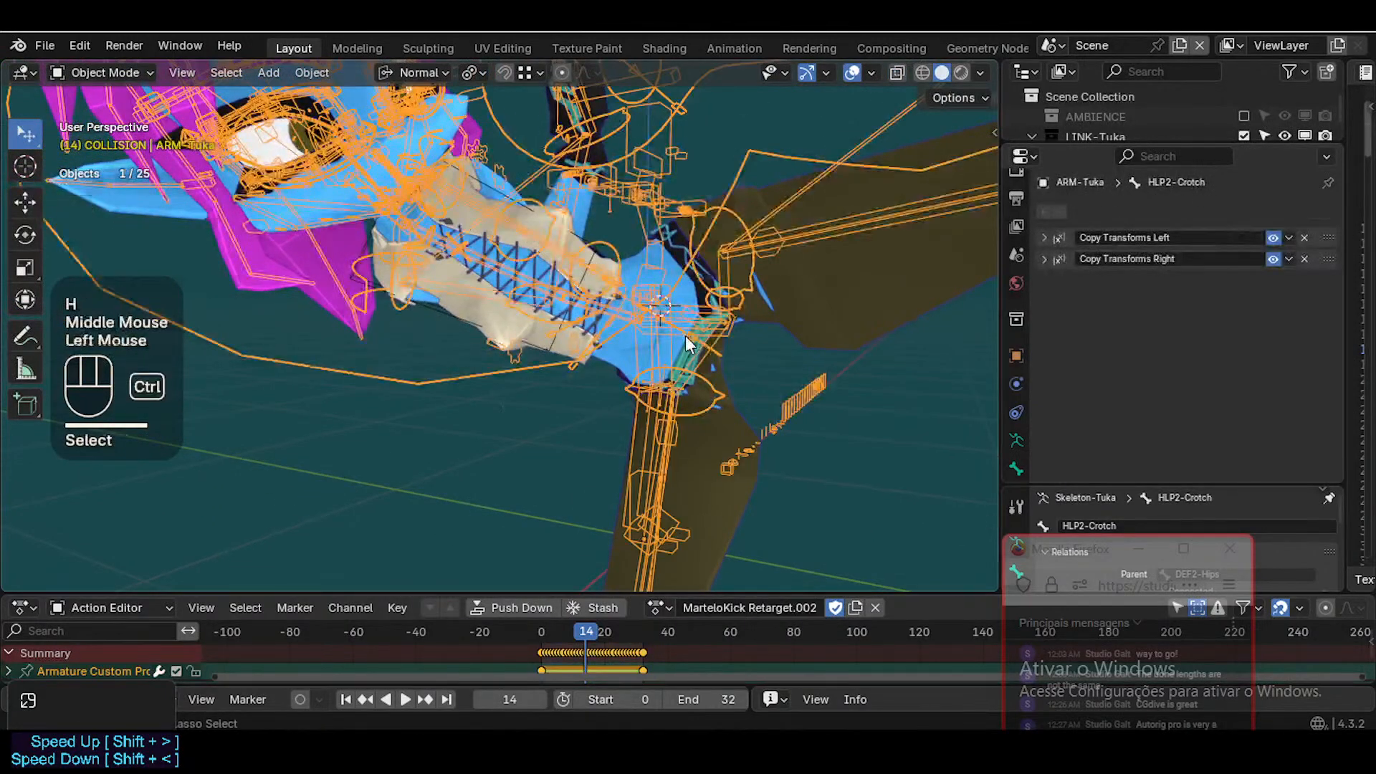
key("ctrl+Tab")
Examine the hip and crotch bones of the kick pose from close up and from several sides
key("shift+grave")
key("d")
key("w")
key("w")
key("d")
key("a")
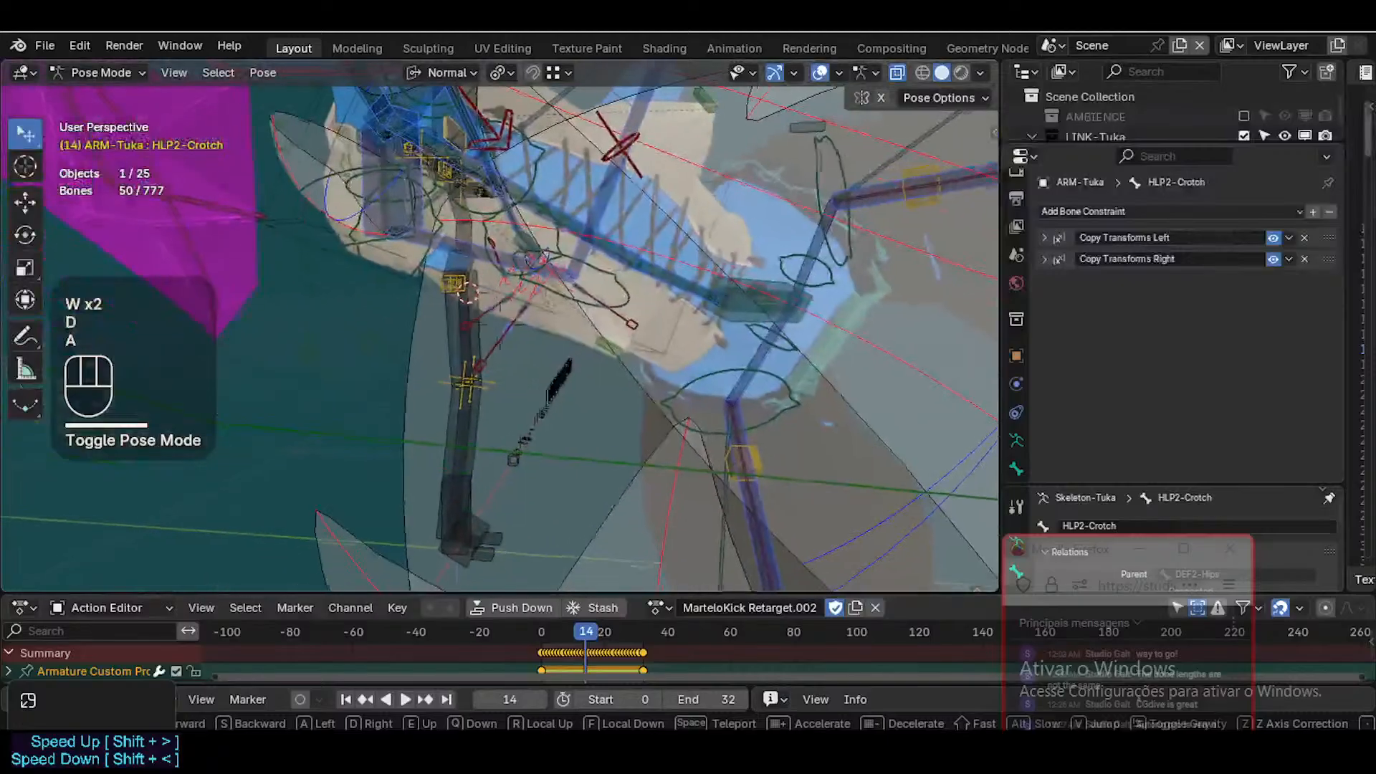
key("d")
key("s")
key("a")
key("shift+a")
key("shift+d")
key("shift+w")
key("shift+w")
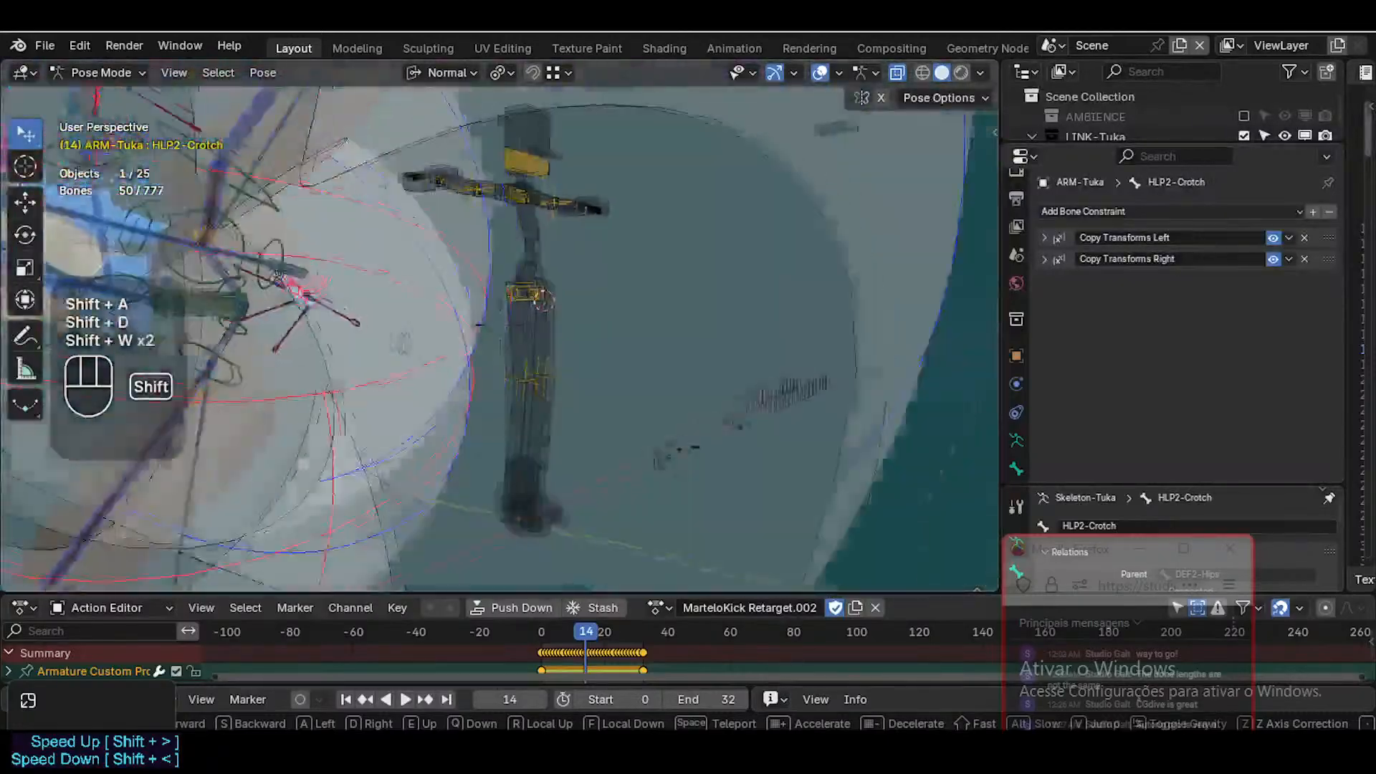
key("s")
key("w")
key("a")
key("a")
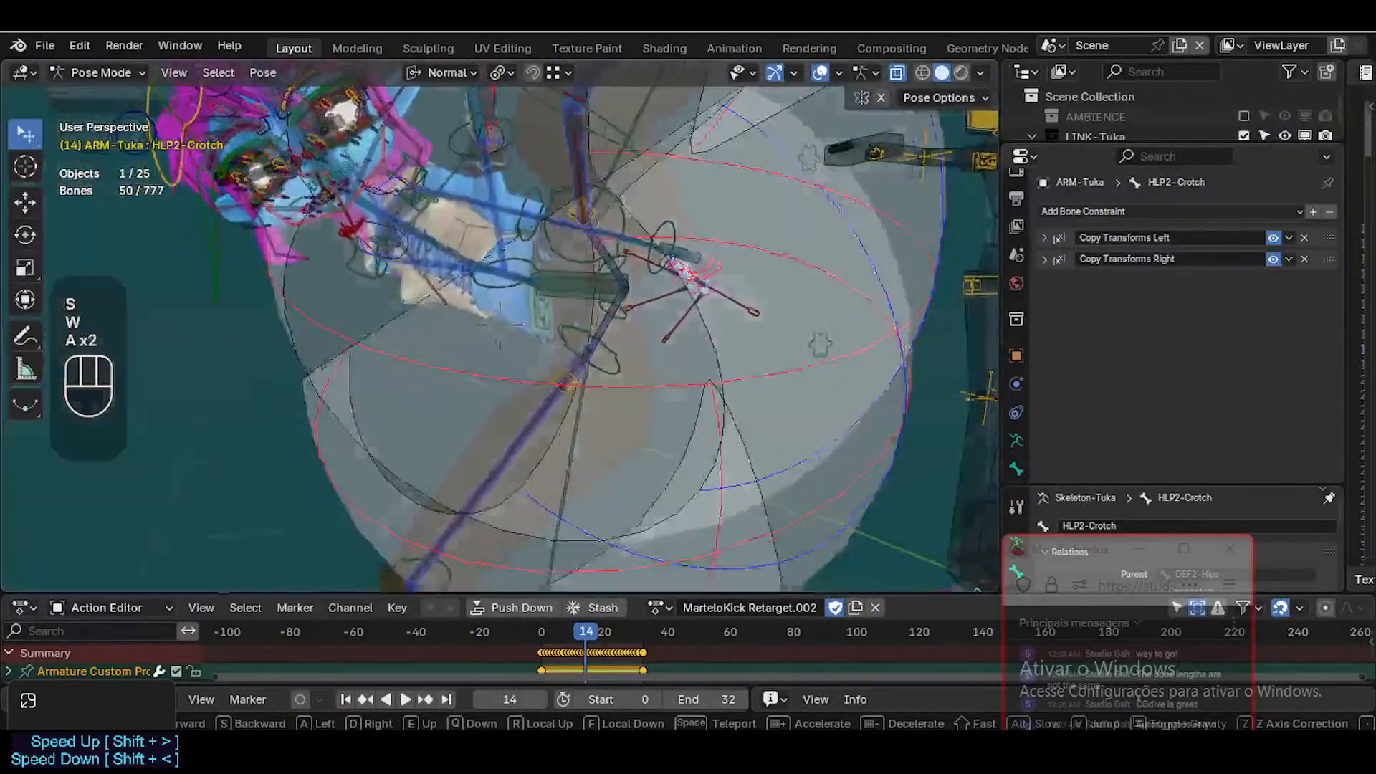
Select the HLP2-Crotch bone among the overlapping hip bones of ARM-Tuka
left_click(734, 311)
left_click(621, 261)
left_click(617, 259)
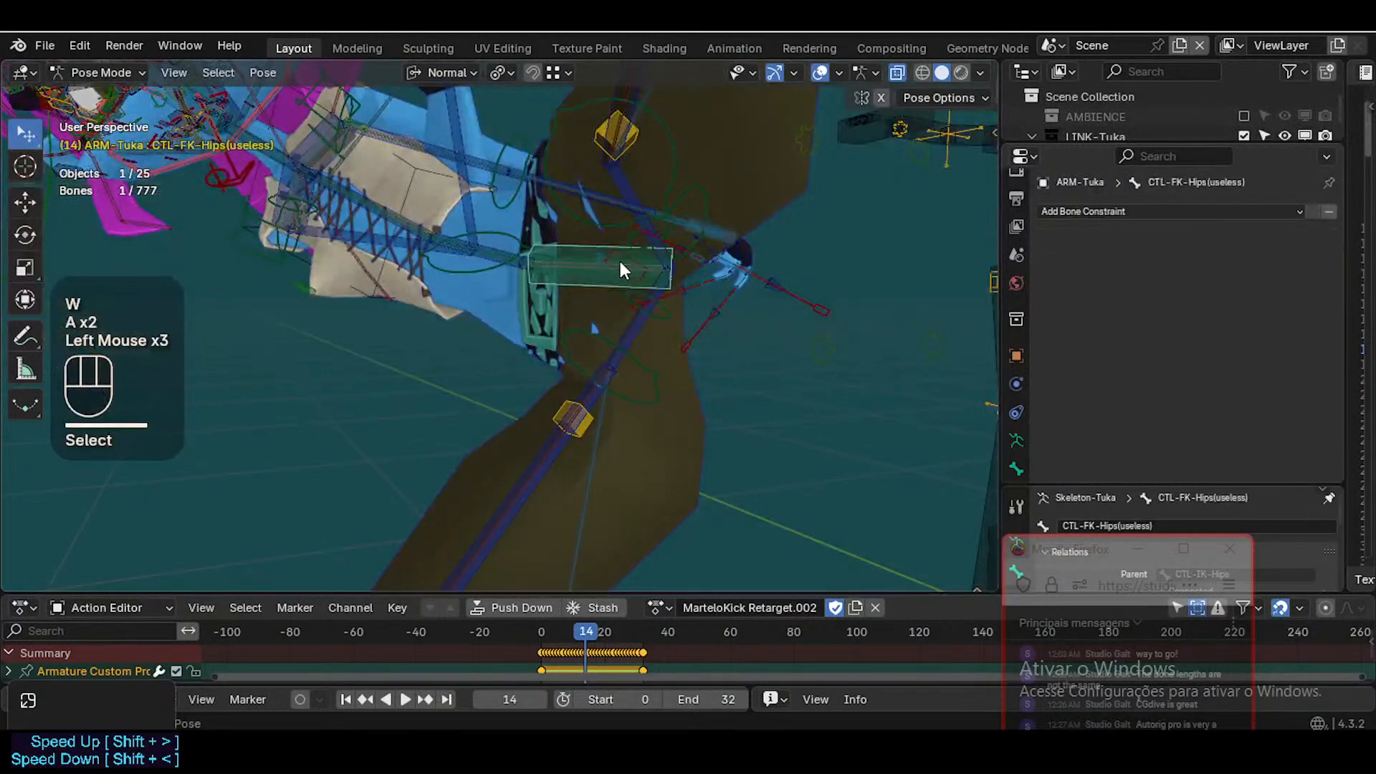
left_click(647, 295)
middle_click_drag(646, 296, 745, 338)
scroll(625, 252, "up", 1)
left_click(673, 262)
left_click(673, 262)
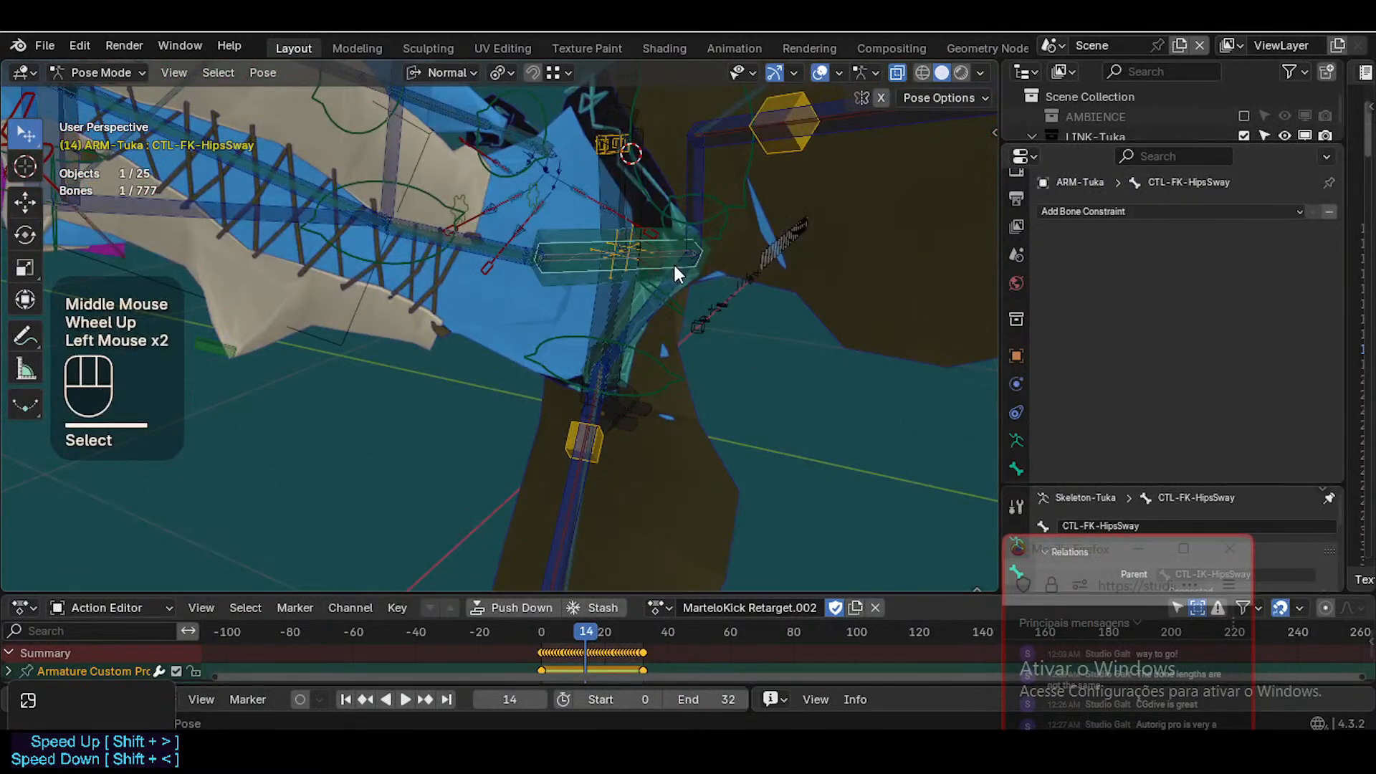
left_click(656, 265)
left_click(657, 265)
left_click(657, 266)
left_click(657, 265)
middle_click_drag(657, 265, 728, 316)
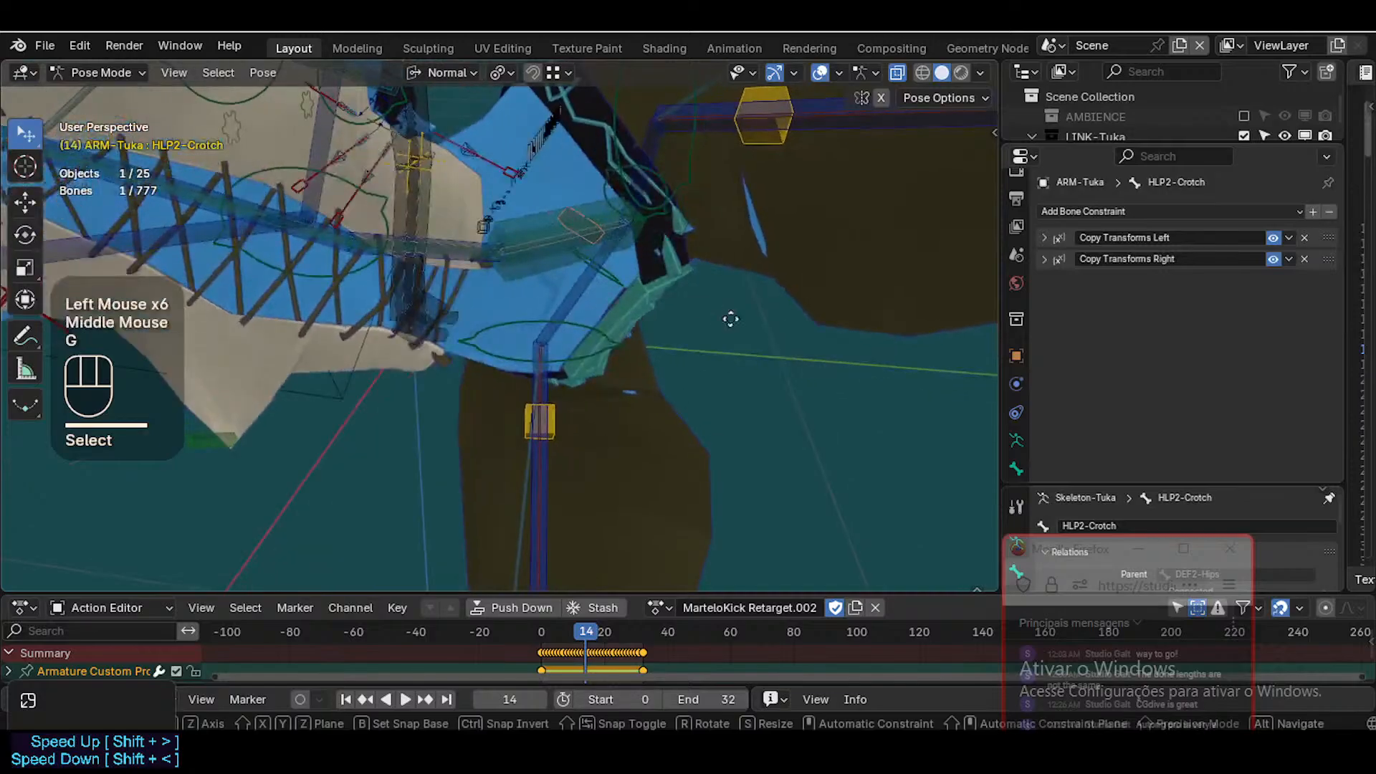
Try moving the HLP2-Crotch bone away from the hips, cancelling each move, to test its effect on the mesh
key("g")
key("Escape")
middle_click_drag(814, 453, 695, 367)
key("g")
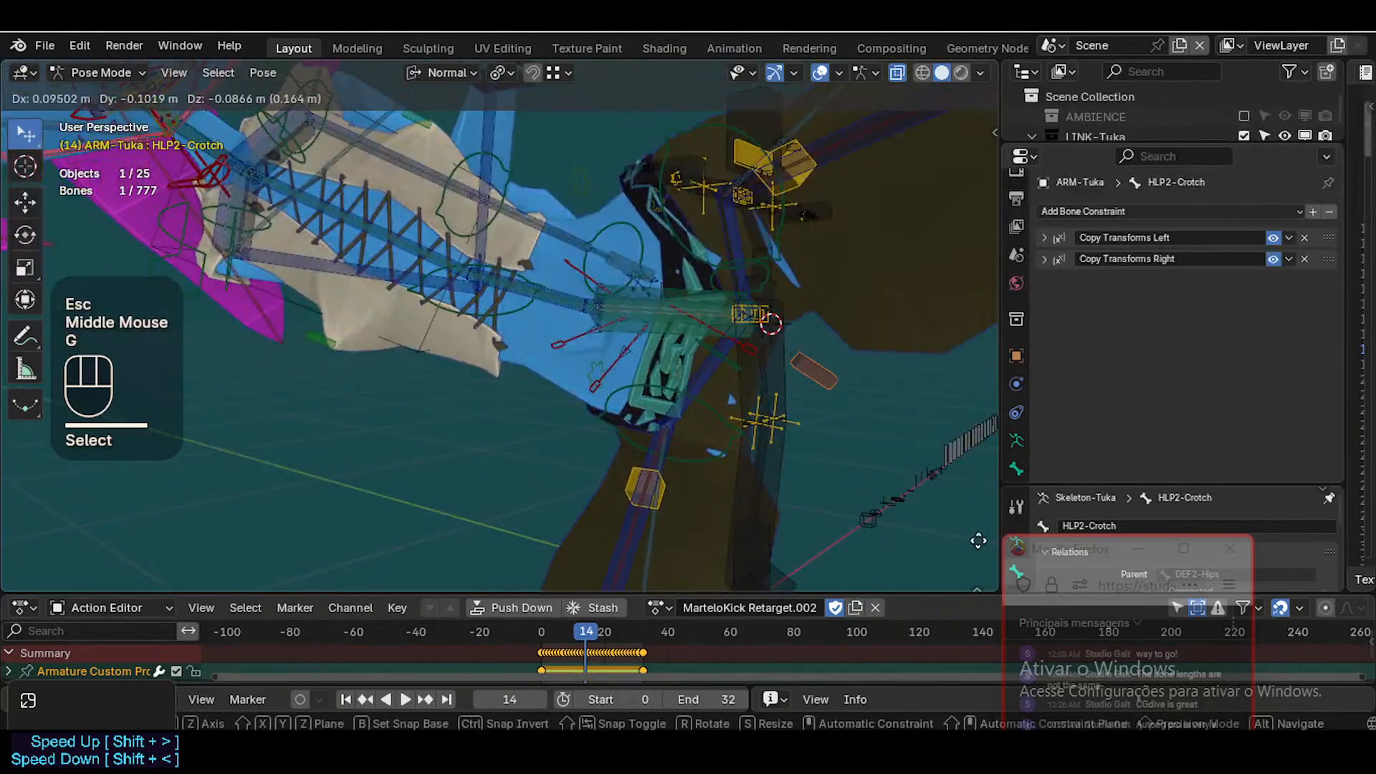
key("Escape")
scroll(759, 424, "down", 2)
middle_click_drag(760, 424, 663, 347)
scroll(664, 347, "up", 1)
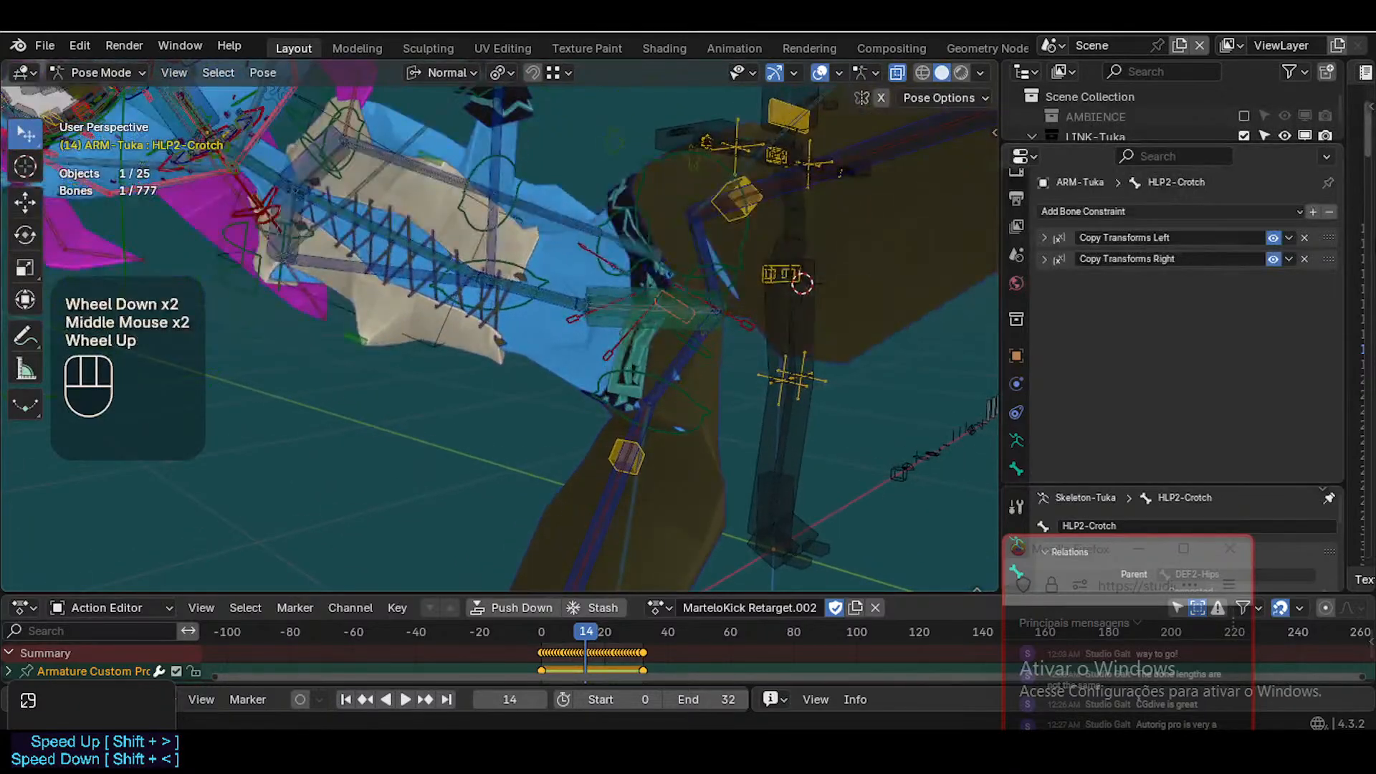
Try an influence of 0.210 on HLP2-Crotch's Copy Transforms Right constraint, then undo it and collapse the constraint's settings
mouse_move(1326, 238)
left_mouse_down()
mouse_move(1329, 276)
mouse_move(1329, 212)
left_mouse_up()
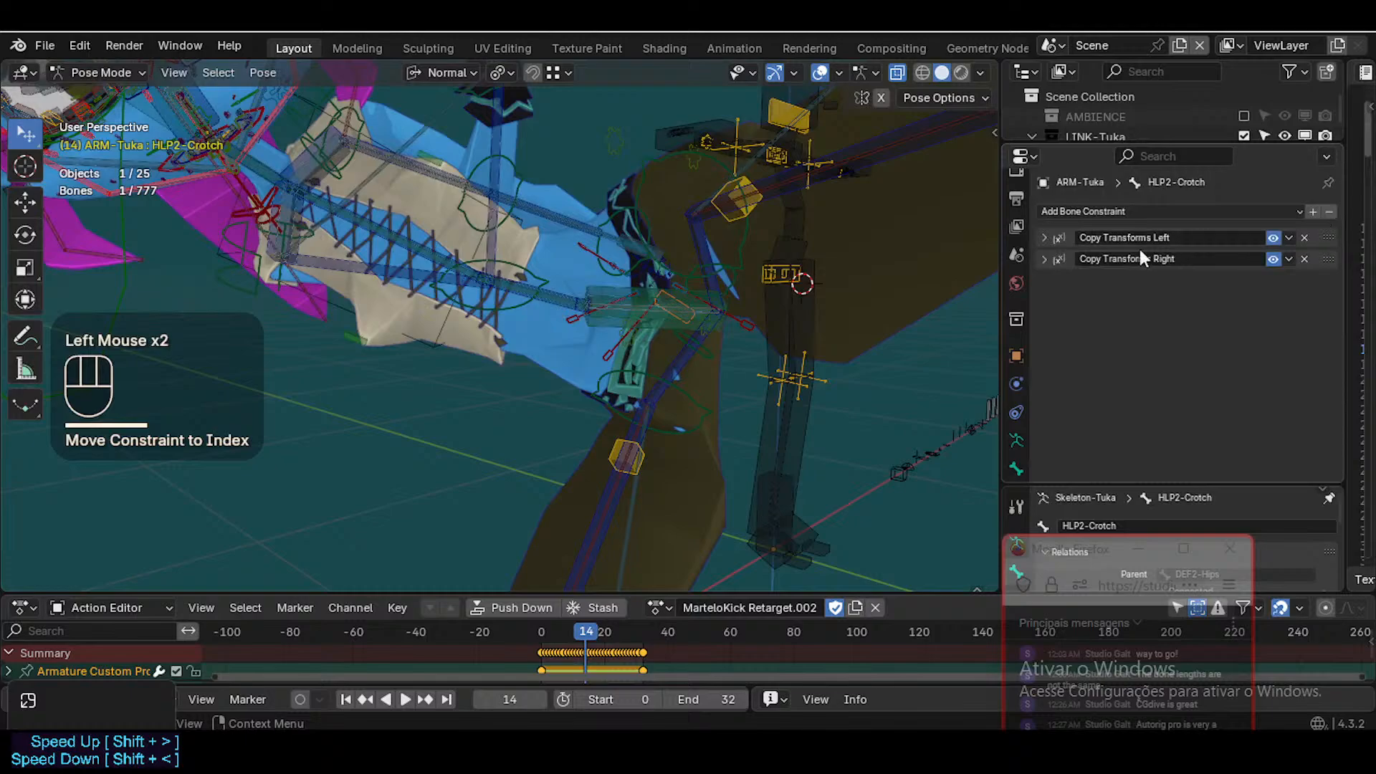
left_click(1044, 259)
mouse_move(1211, 436)
left_mouse_down()
mouse_move(1118, 437)
mouse_move(1185, 437)
left_mouse_up()
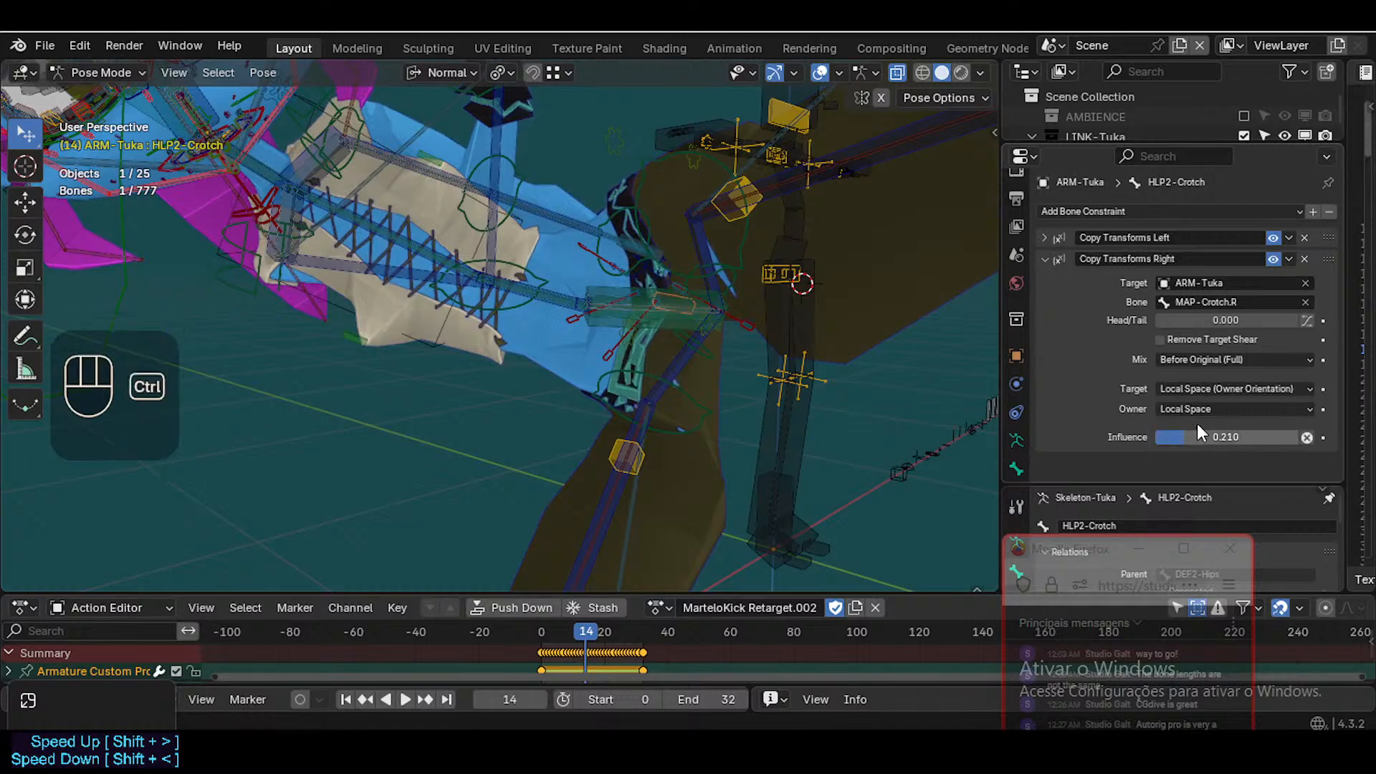
key("ctrl+z")
left_click(1043, 257)
left_click(1043, 258)
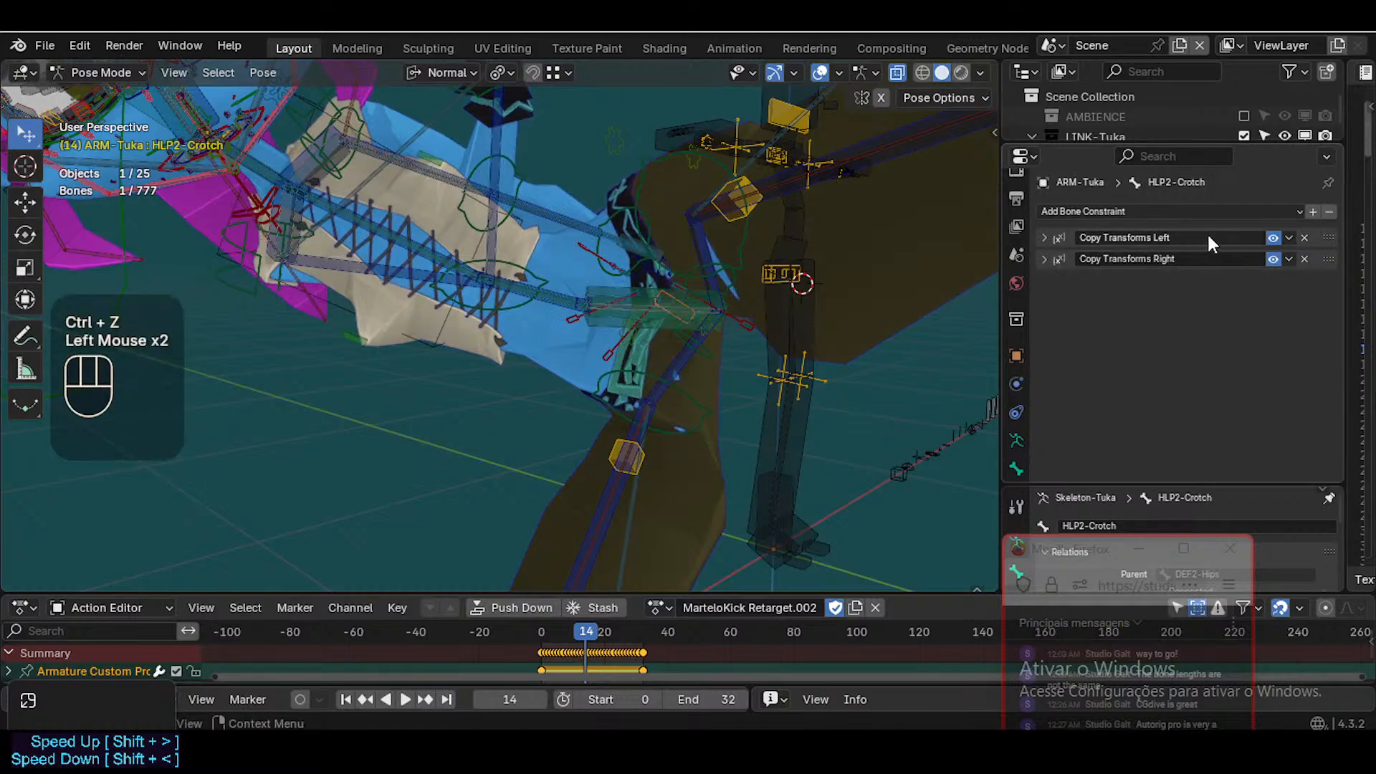
Disable the Copy Transforms Left and Copy Transforms Right constraints on HLP2-Crotch and inspect the crotch area
left_click(1272, 239)
left_click(1272, 258)
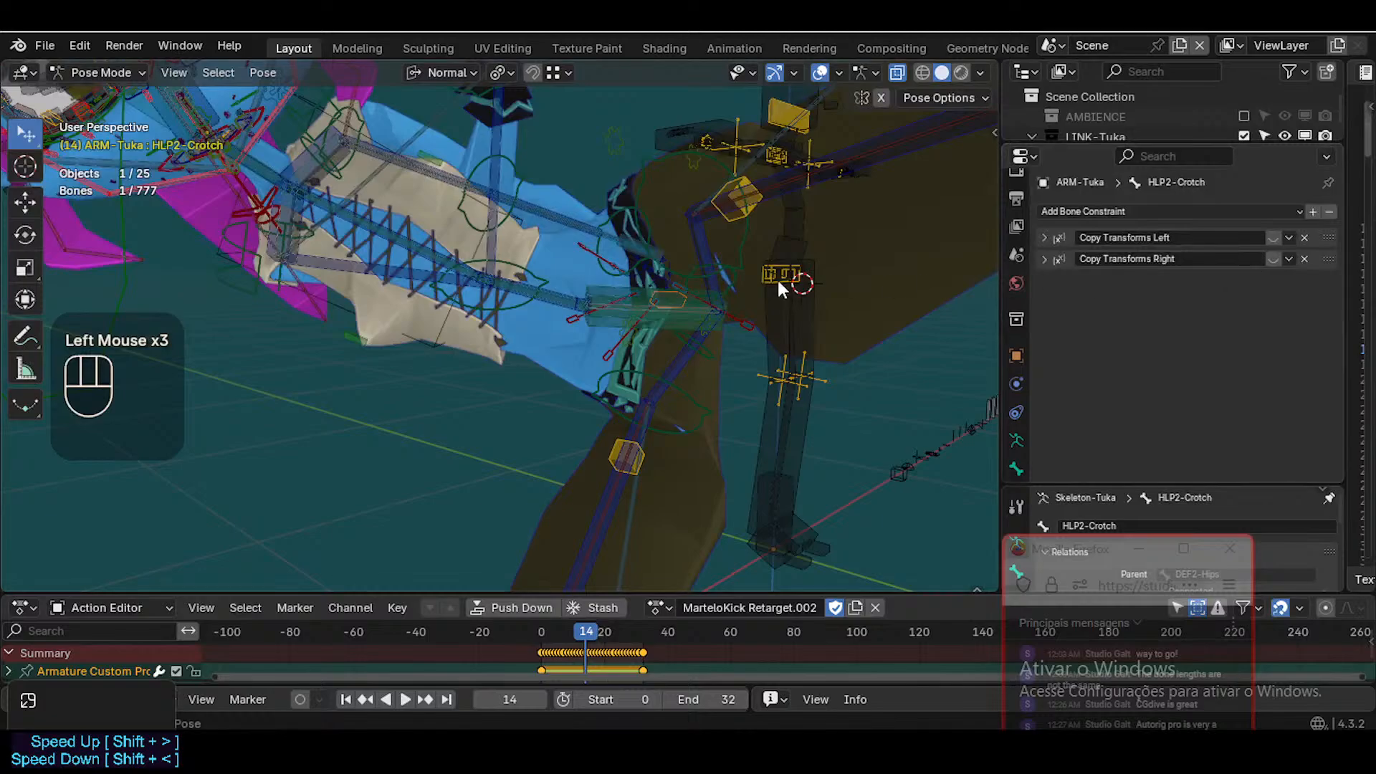
middle_click_drag(777, 277, 498, 283)
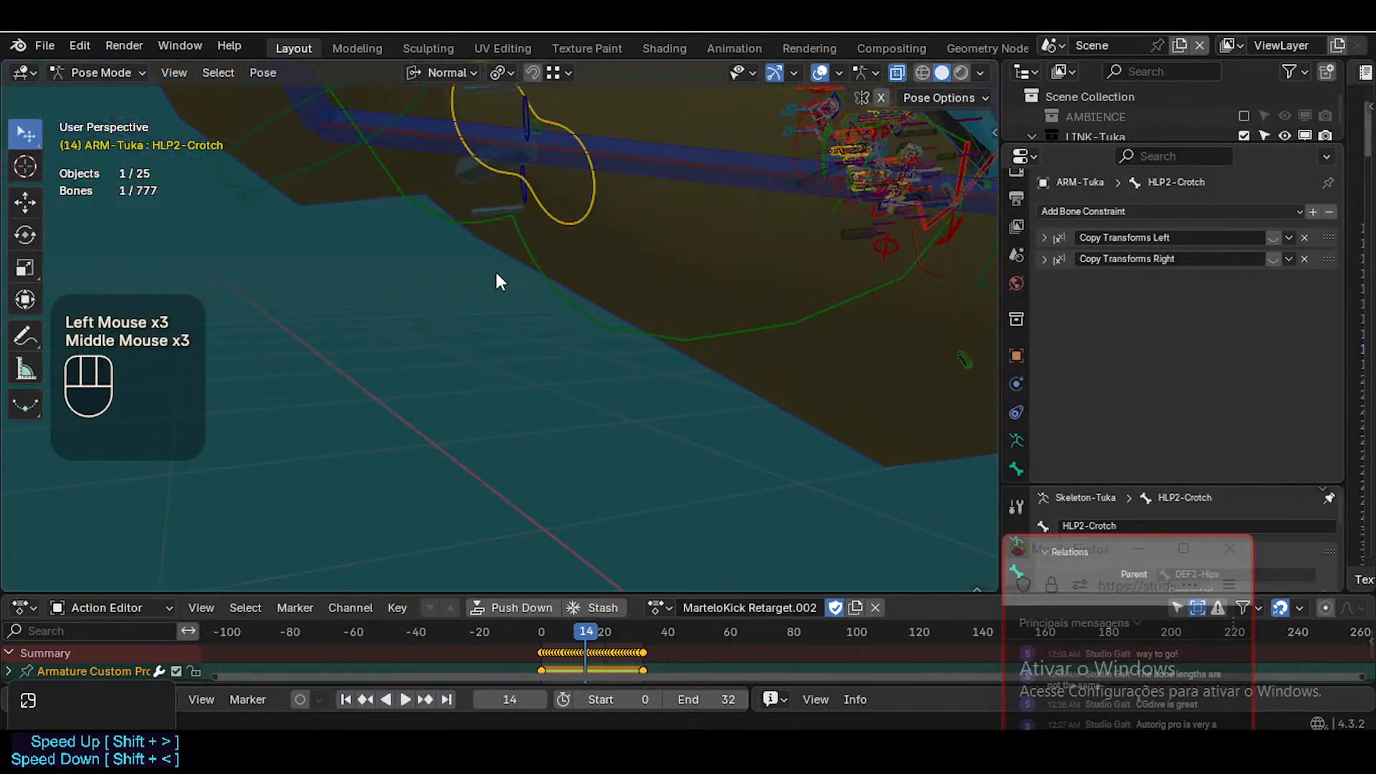
scroll(710, 273, "down", 2)
middle_click_drag(710, 273, 524, 335, "shift")
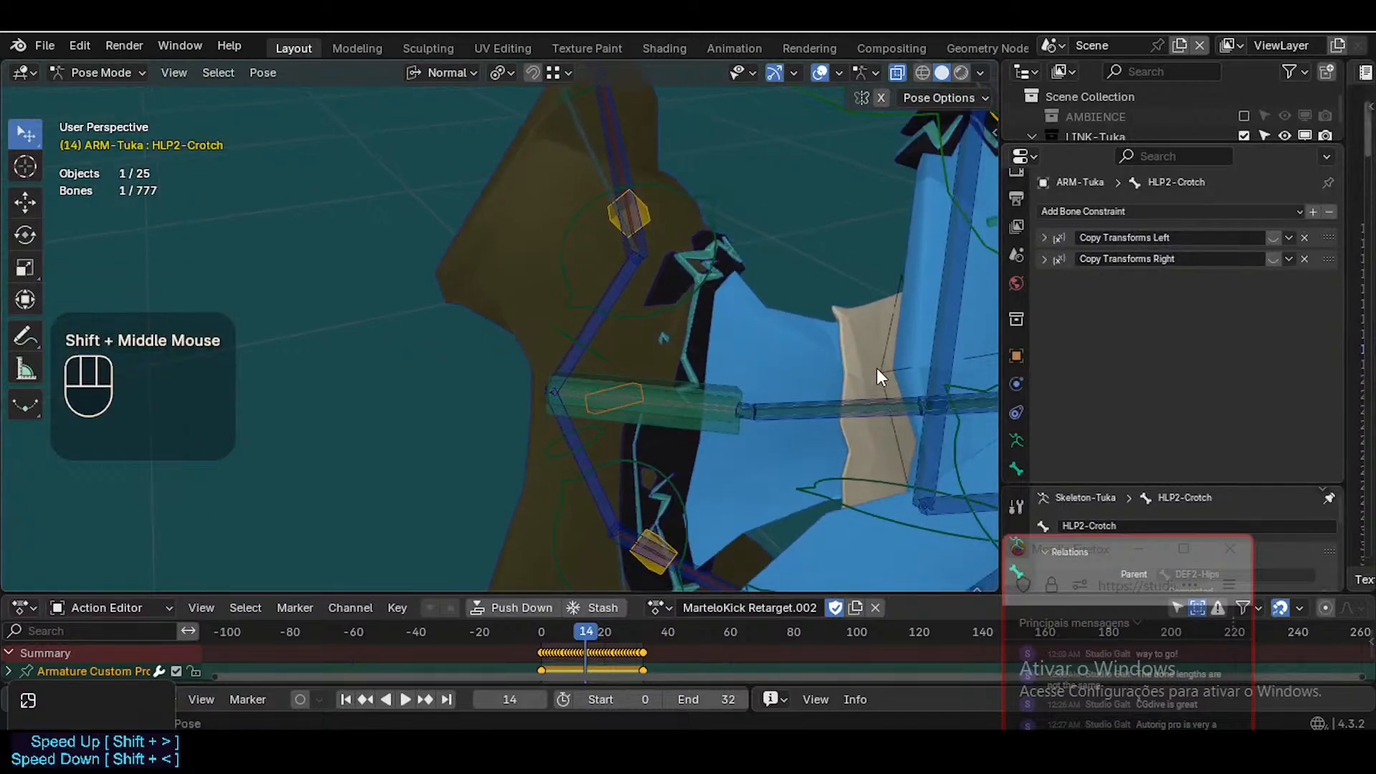
middle_click_drag(562, 421, 510, 458)
Briefly check the armature in Edit Mode, then try moving the HLP2-Crotch bone in Pose Mode and undo the move
key("Tab")
scroll(583, 408, "down", 3)
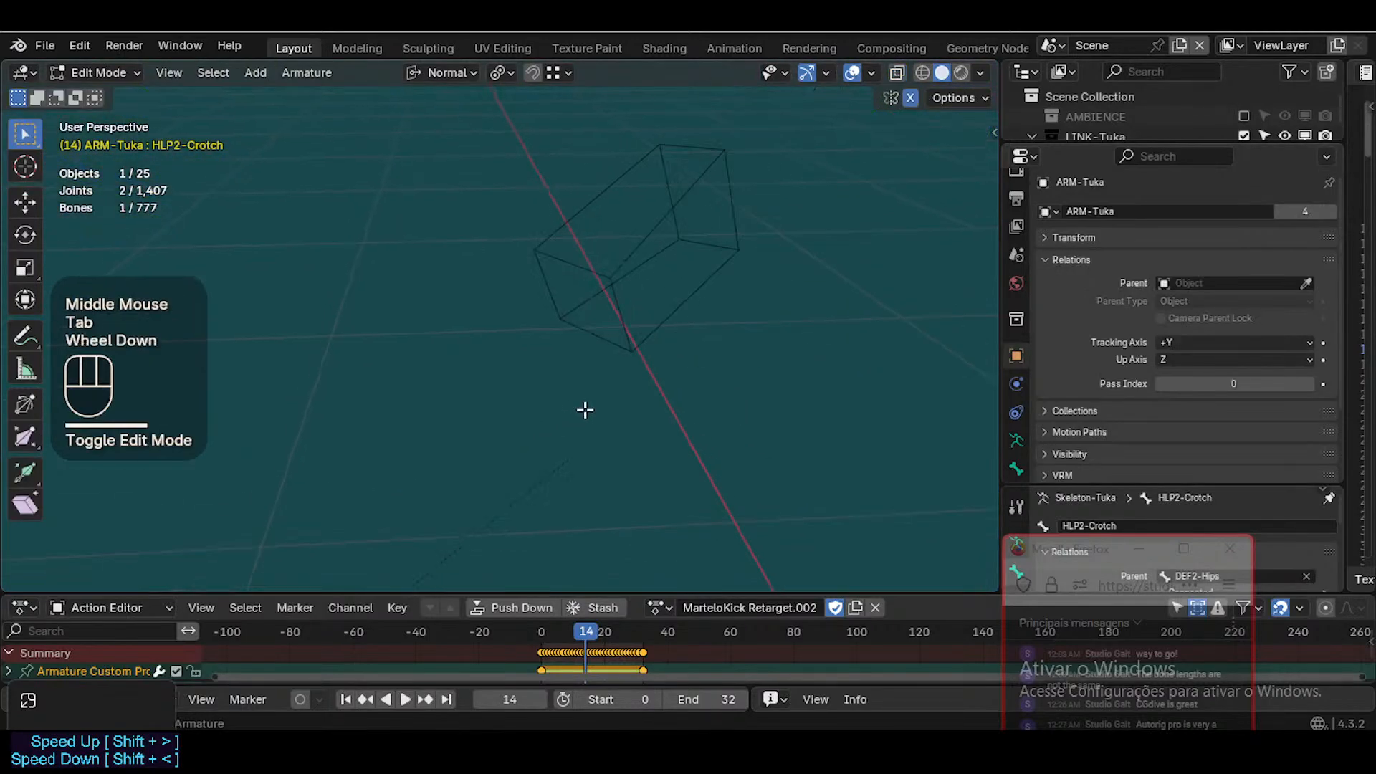
key("Tab")
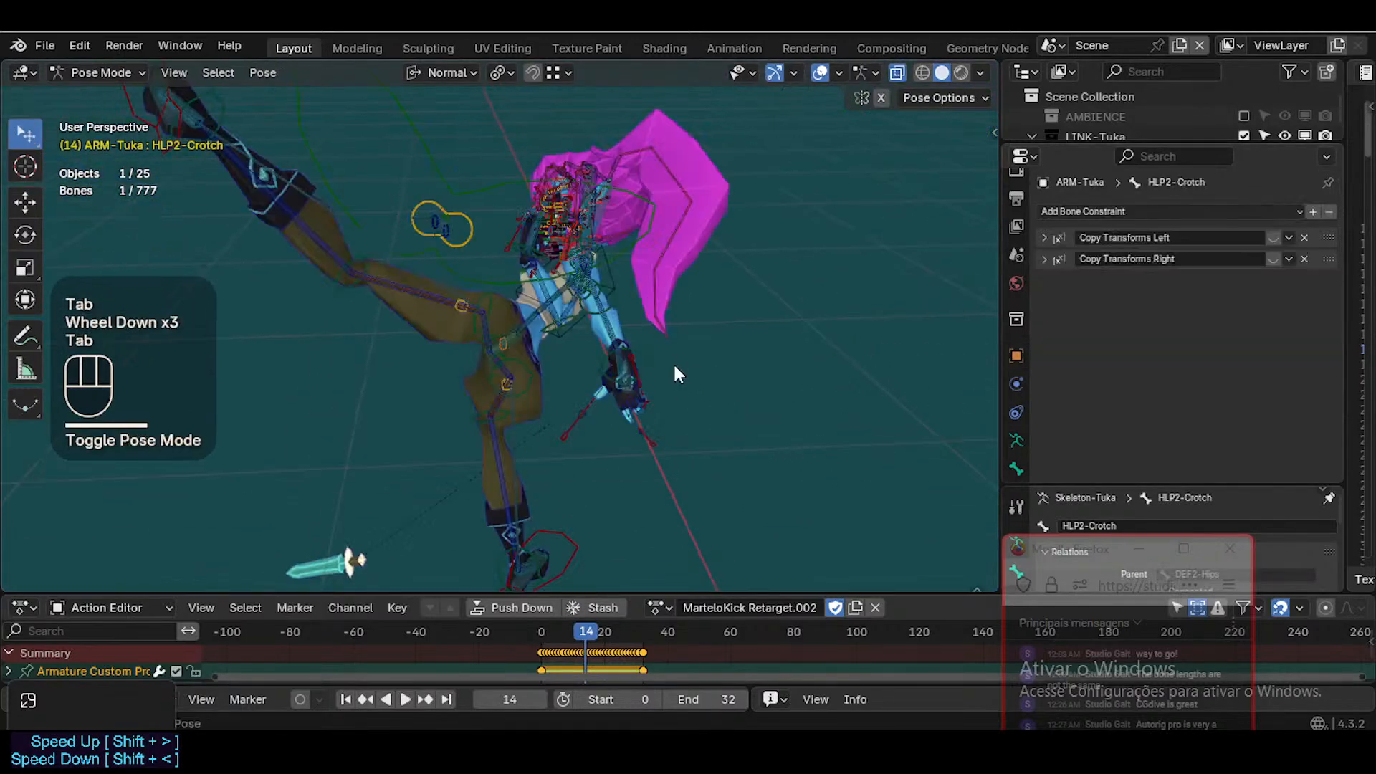
scroll(597, 383, "down", 2)
scroll(591, 388, "up", 3)
middle_click_drag(440, 416, 506, 447)
key("g")
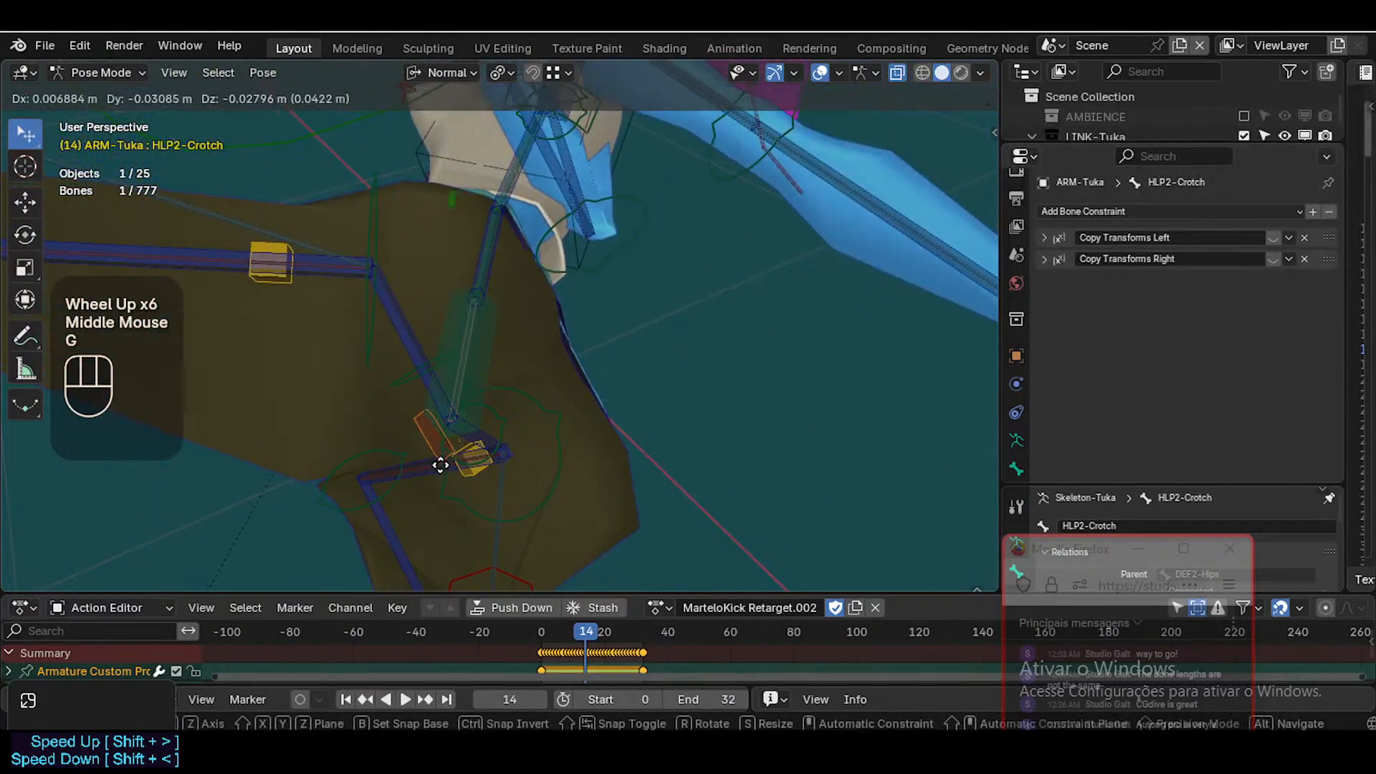
left_click(450, 441)
key("Escape")
key("ctrl+z")
Test-move the unconstrained HLP2-Crotch bone several times while viewing the front of the hips, cancelling each move
middle_click_drag(404, 467, 538, 358)
scroll(344, 493, "down", 2)
key("g")
key("Escape")
scroll(641, 360, "down", 1)
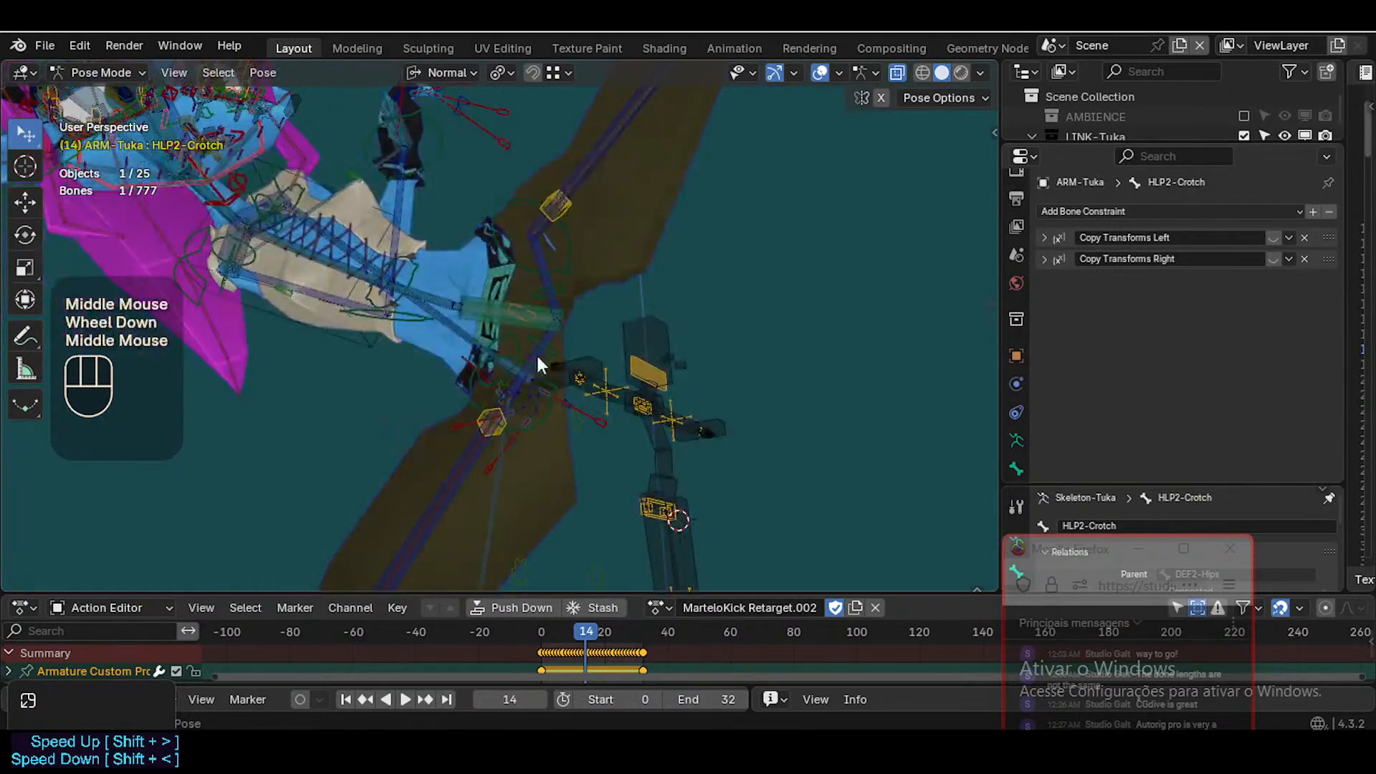
scroll(539, 364, "up", 1)
key("g")
key("Escape")
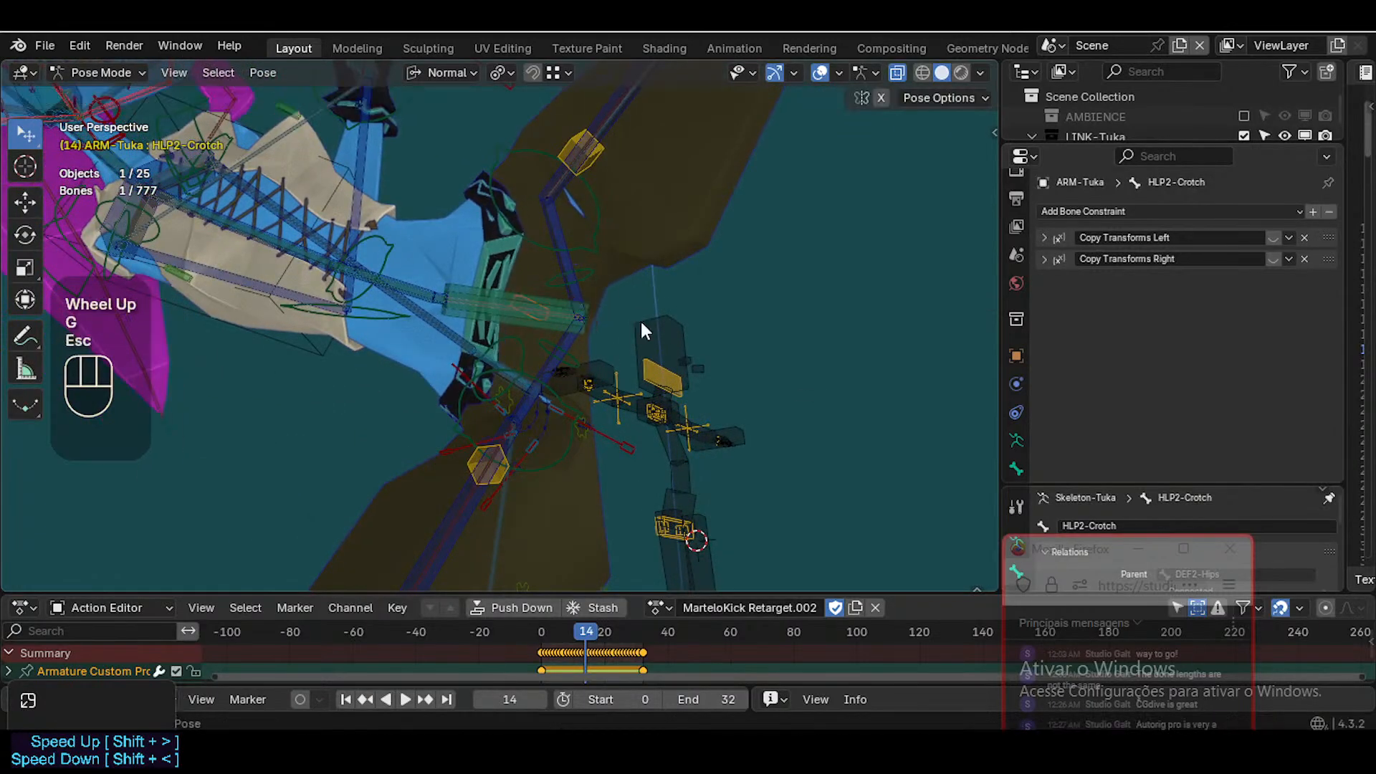
middle_click_drag(640, 319, 699, 350)
key("g")
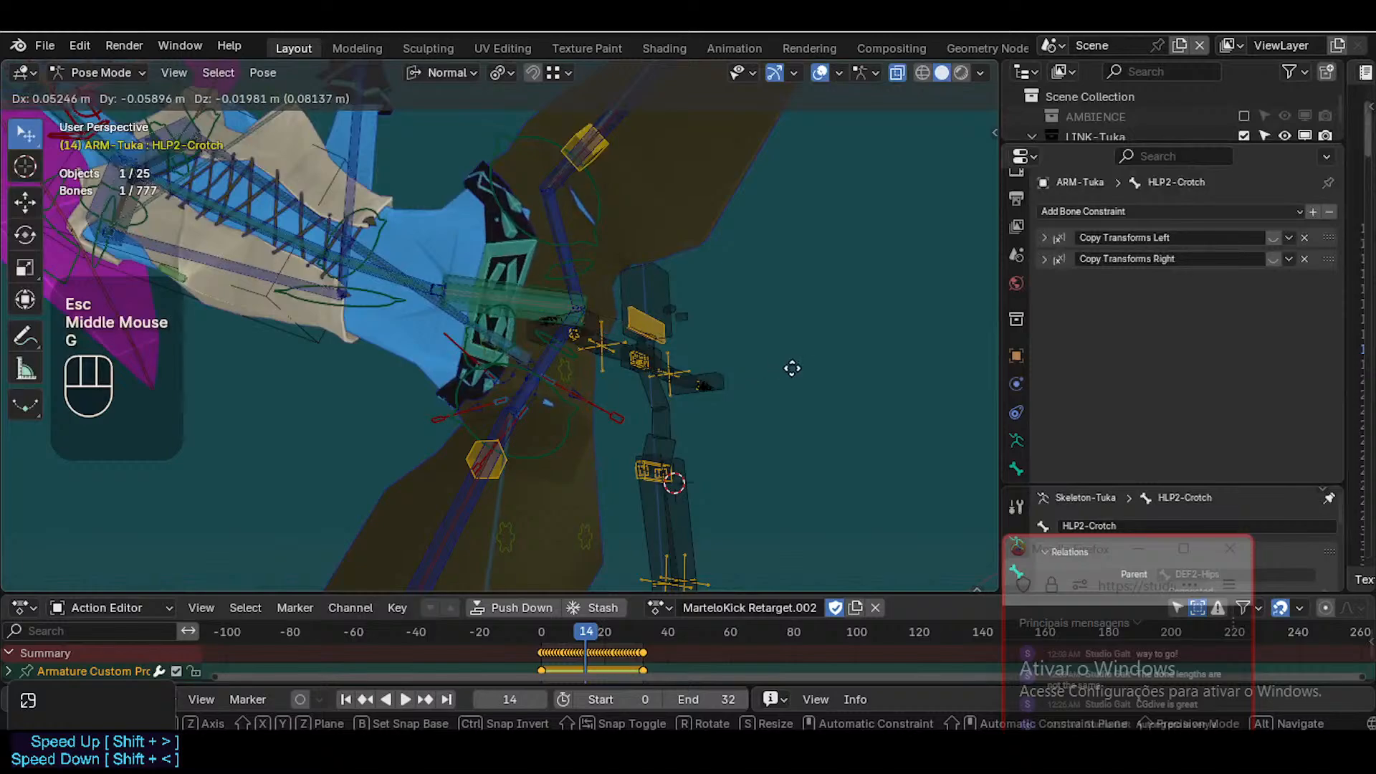
key("Escape")
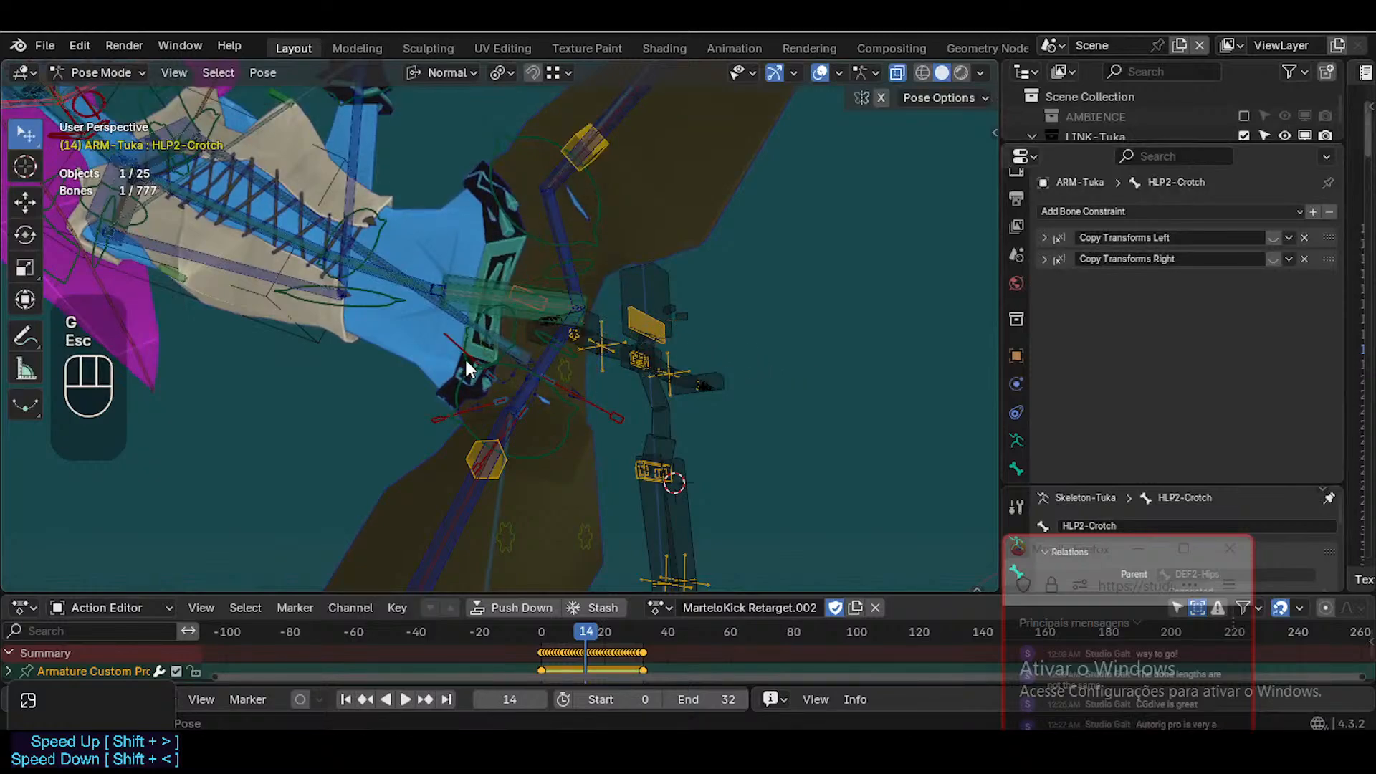
Test-move the unconstrained HLP2-Crotch bone below the pelvis from other viewing angles, cancelling each move
middle_click_drag(465, 357, 399, 403)
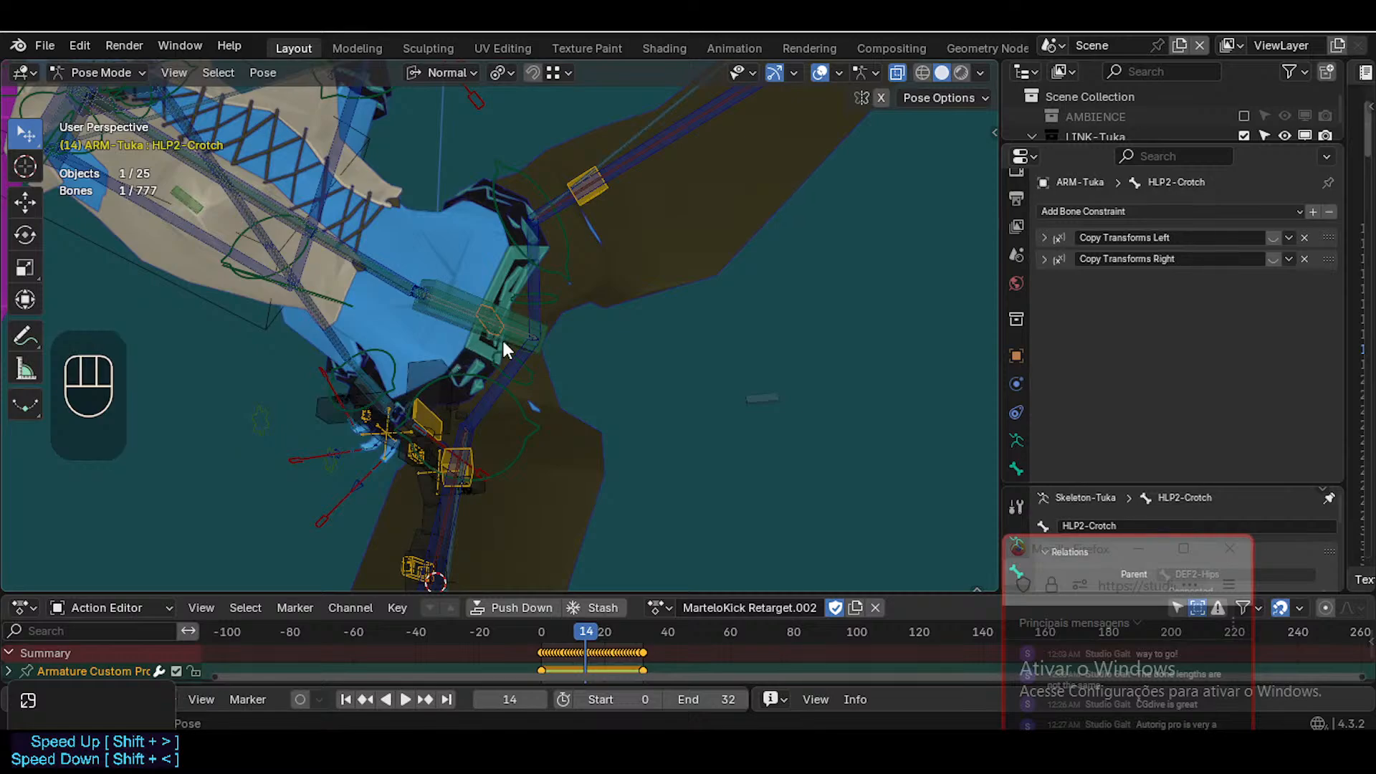
middle_click_drag(531, 351, 270, 291)
scroll(471, 287, "down", 2)
middle_click_drag(470, 287, 479, 296)
key("g")
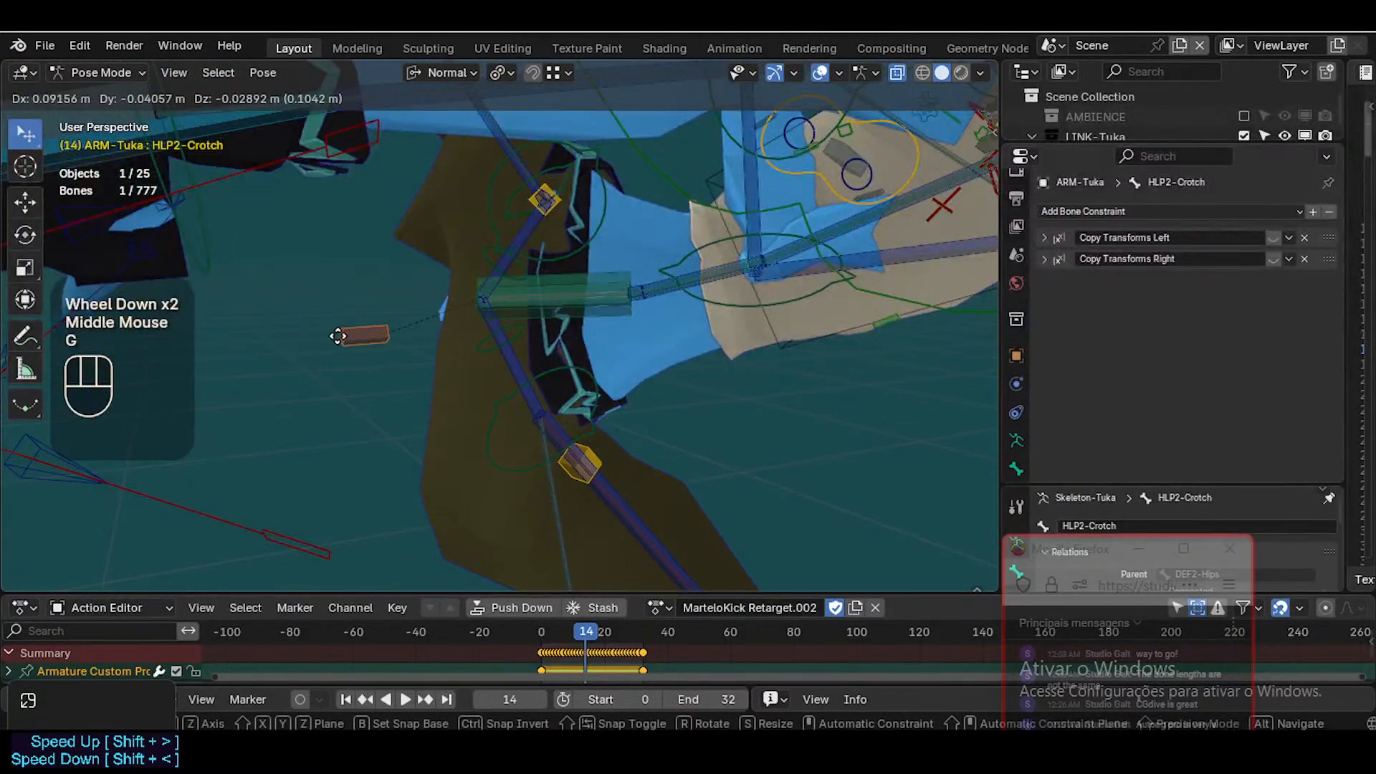
key("Escape")
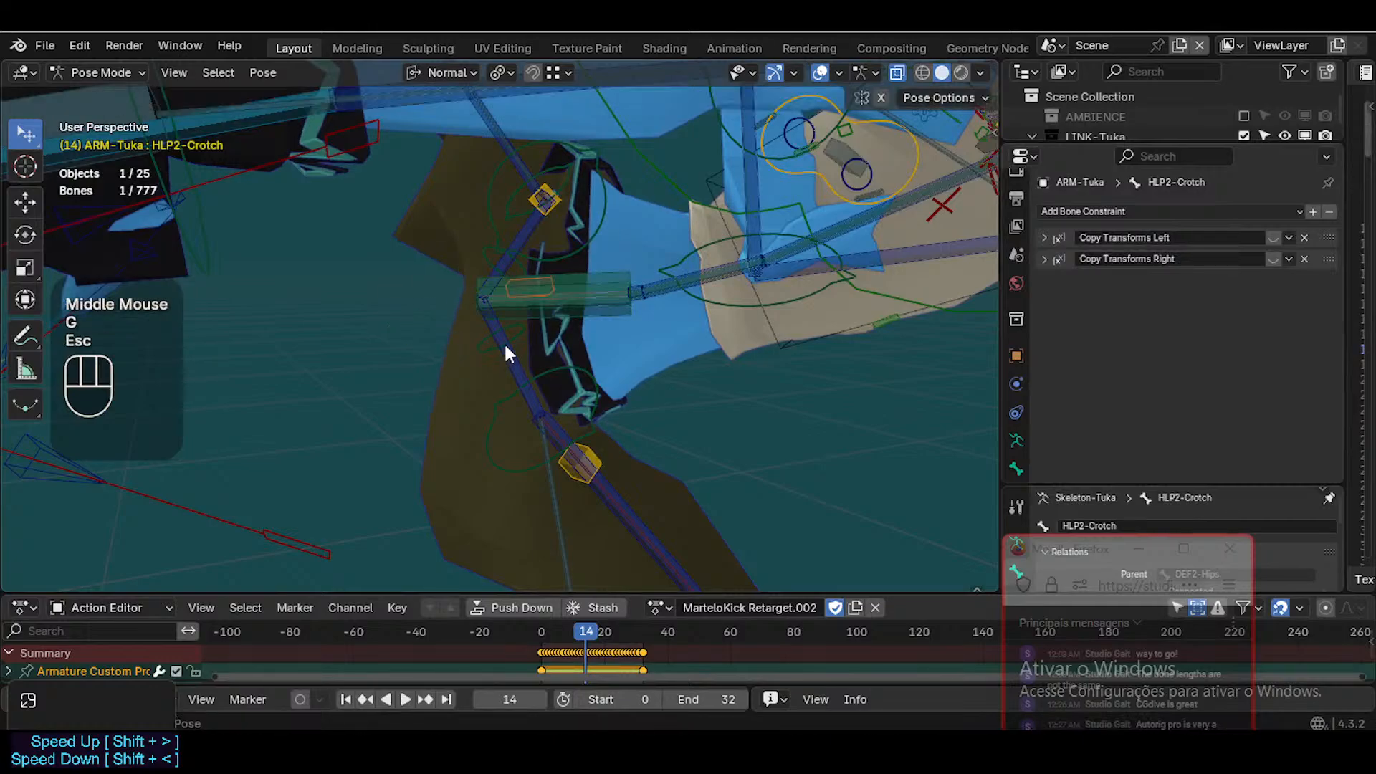
mouse_move(506, 347)
middle_mouse_down()
mouse_move(482, 322)
mouse_move(528, 338)
middle_mouse_up()
key("g")
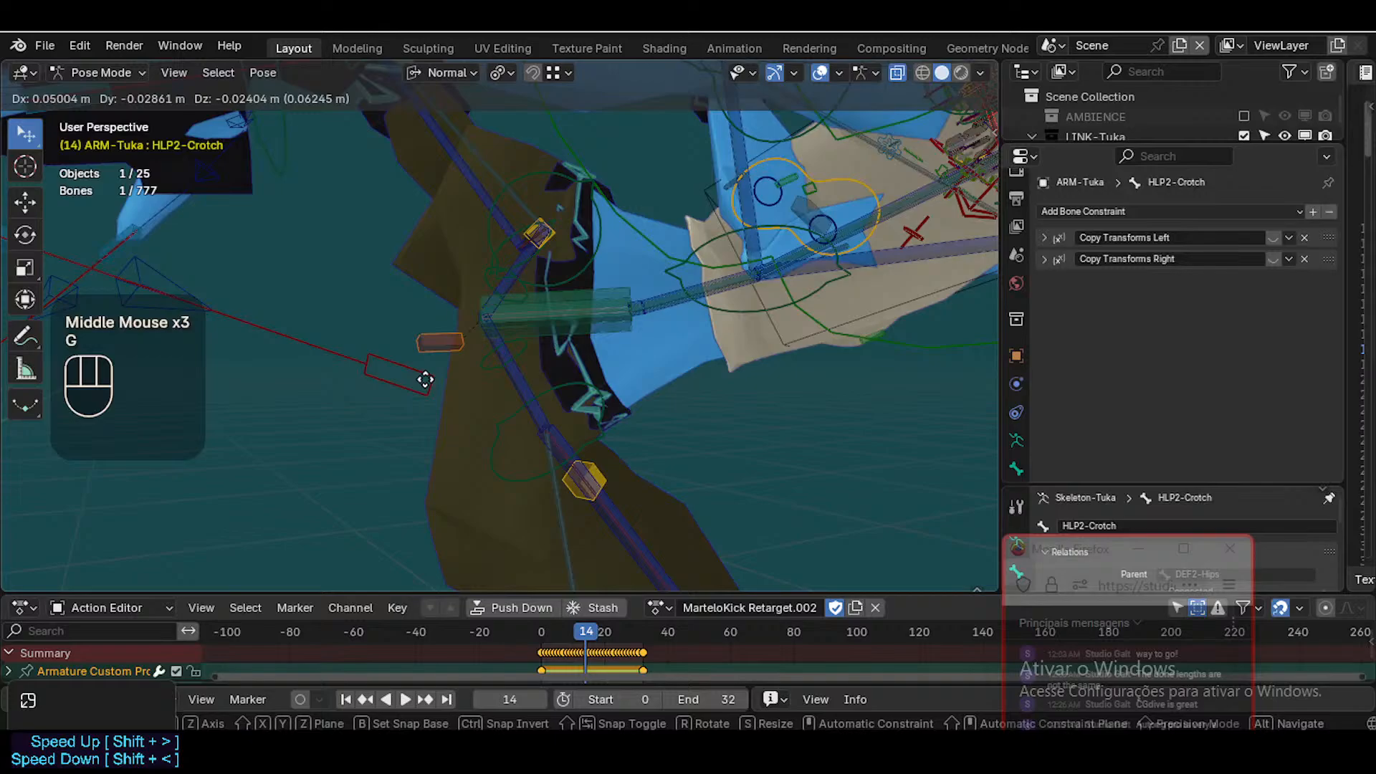
key("Escape")
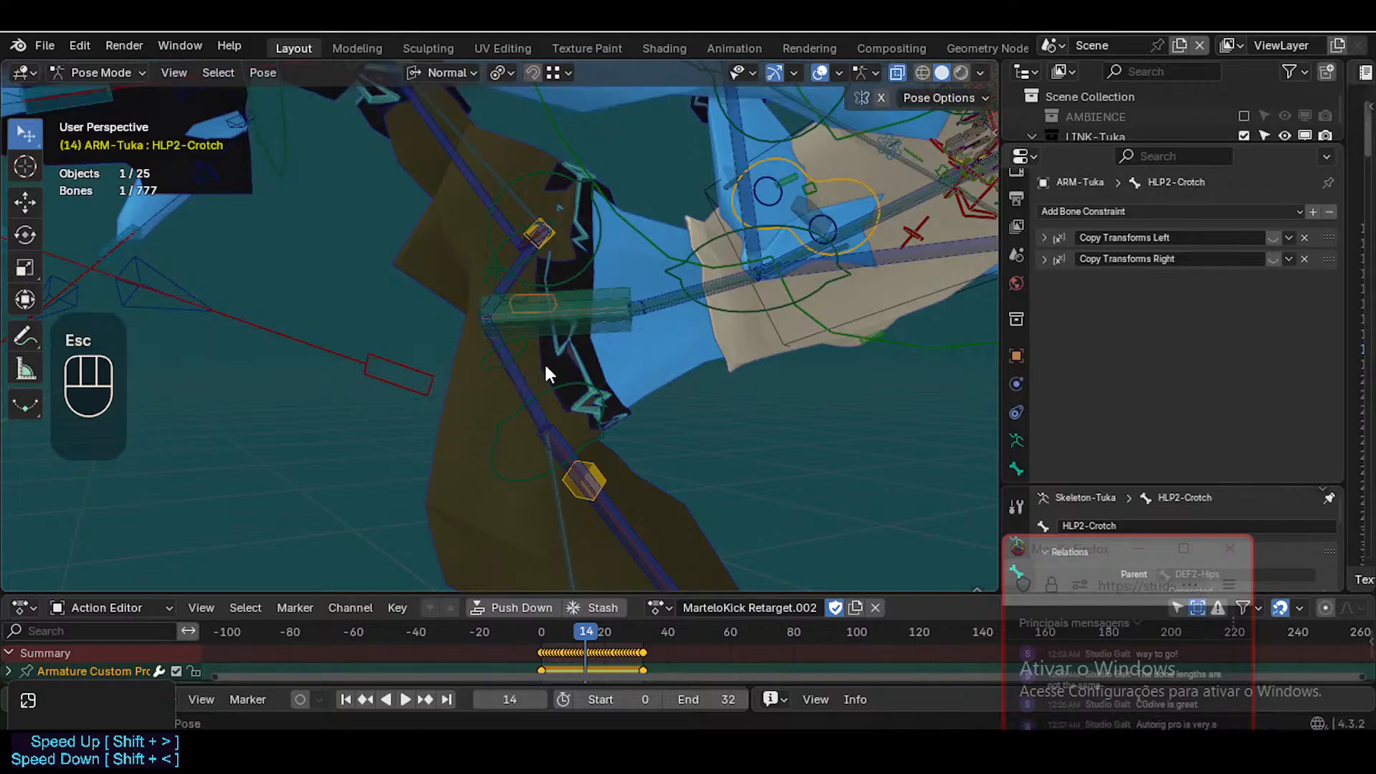
middle_click_drag(546, 373, 549, 334)
scroll(549, 334, "up", 3)
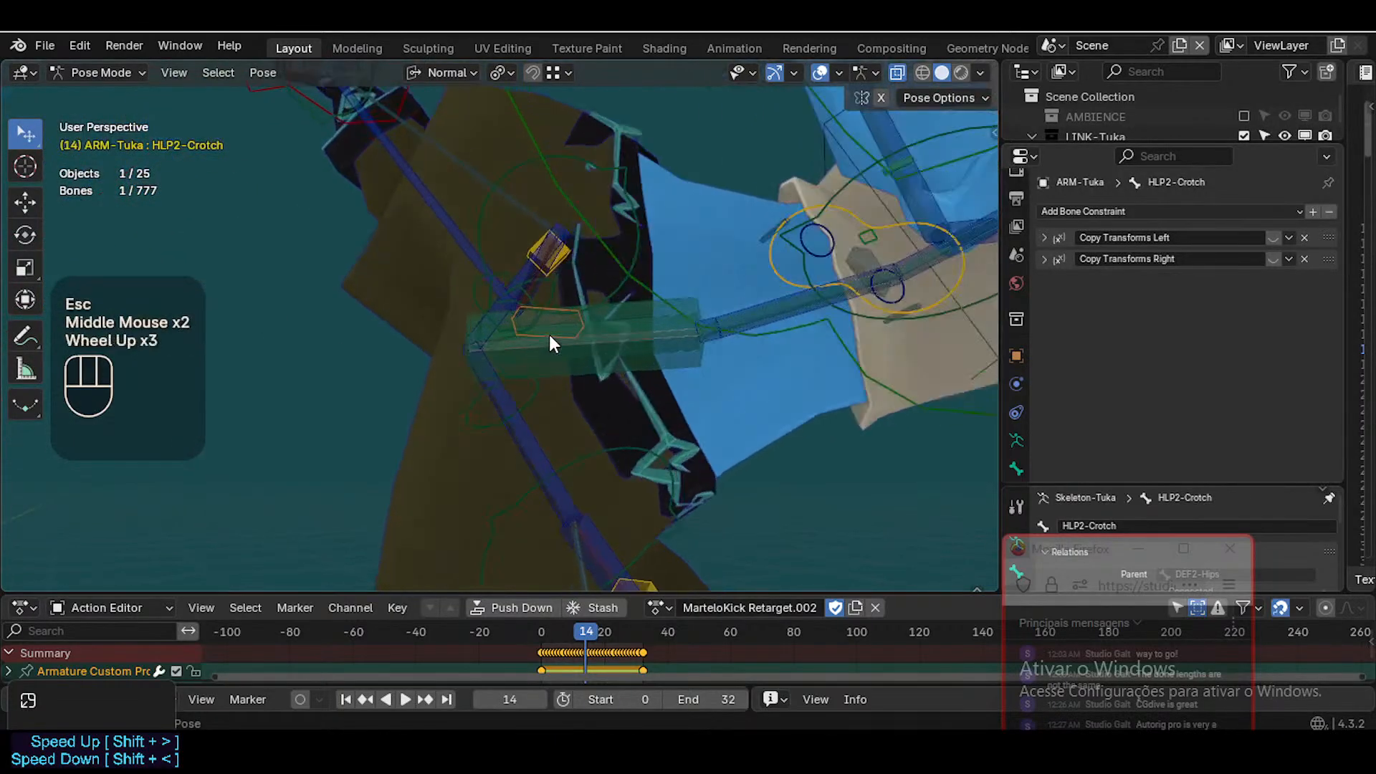
key("g")
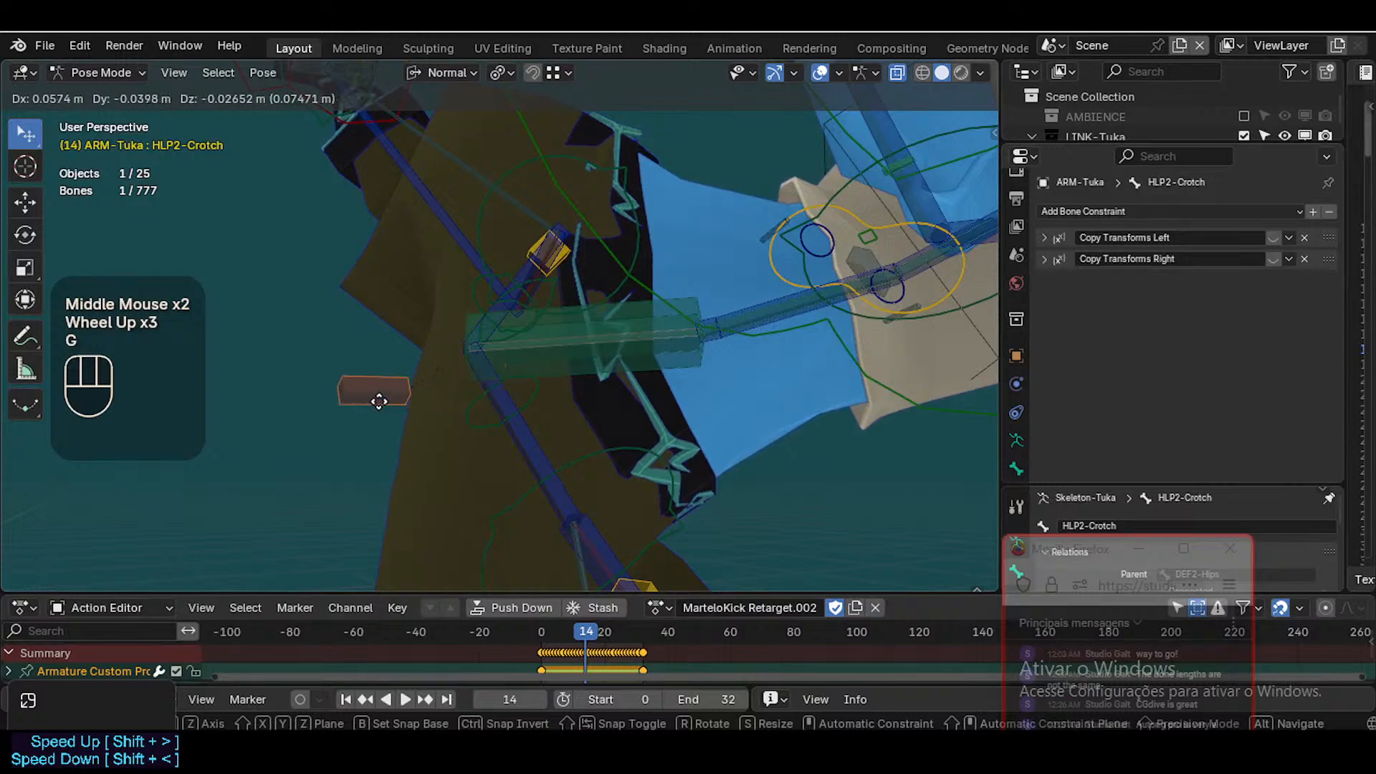
key("Escape")
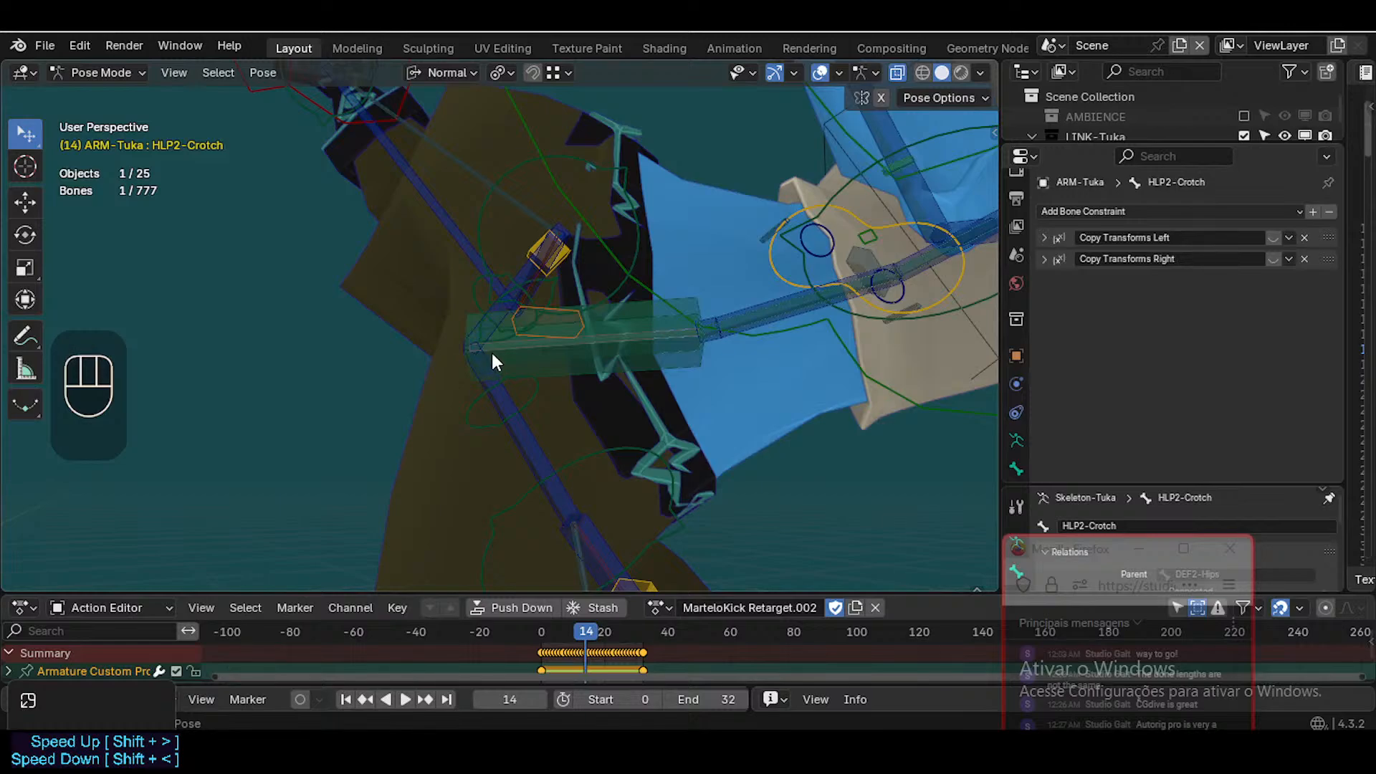
Re-enable the Copy Transforms Left and Copy Transforms Right constraints on HLP2-Crotch and view the hips
left_click(1273, 238)
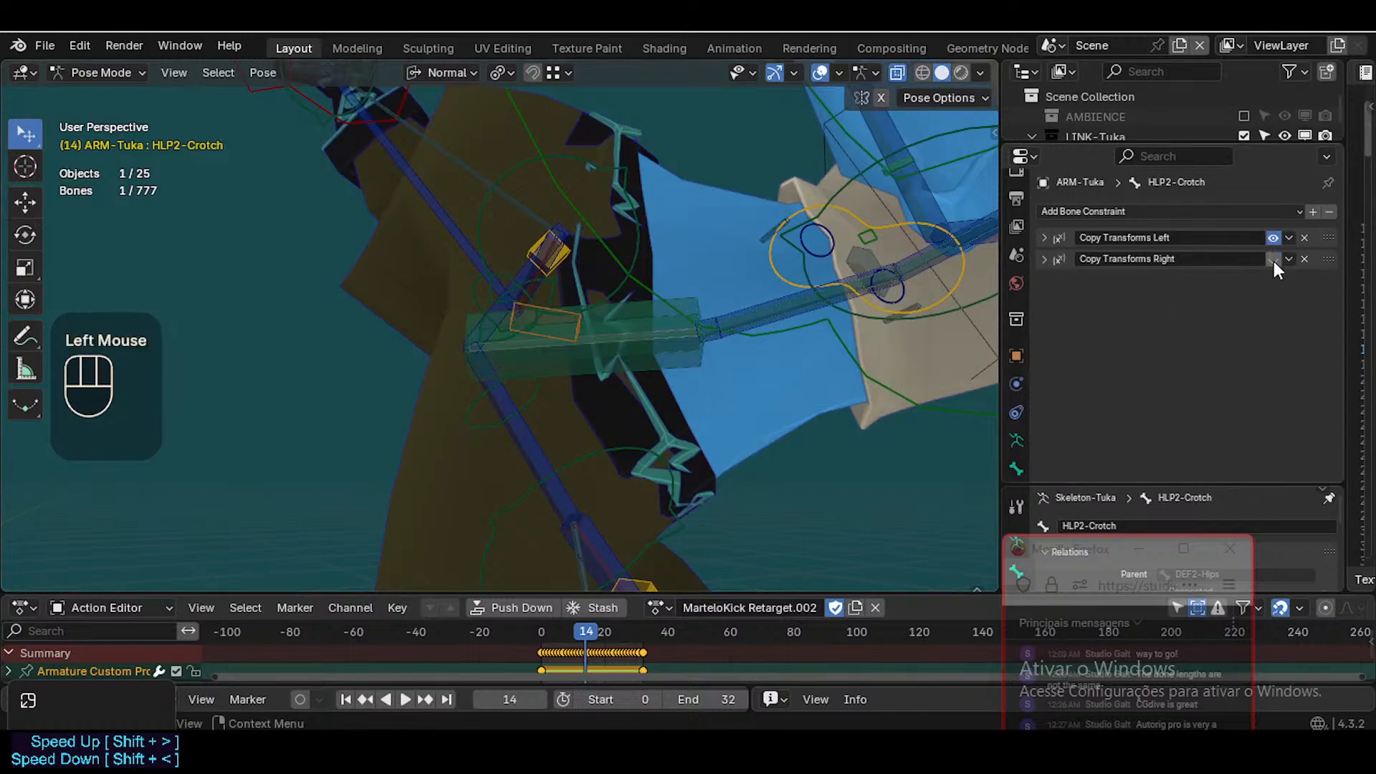
left_click(1273, 260)
middle_click_drag(514, 417, 312, 380)
scroll(313, 380, "down", 3)
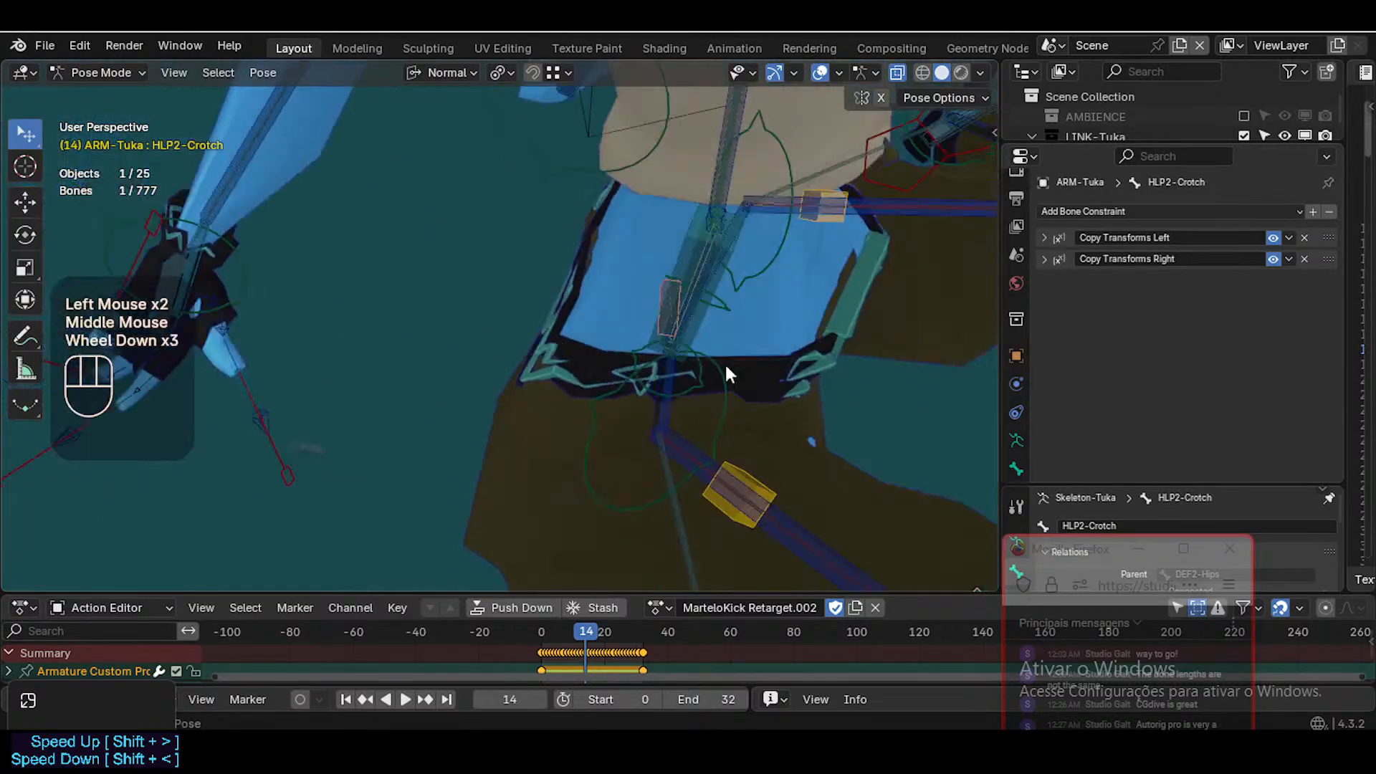
Try moving the HLP2-Crotch bone with both Copy Transforms constraints active, then cancel the move
middle_click(1187, 380)
middle_click(1187, 380)
middle_click_drag(932, 387, 675, 387)
key("g")
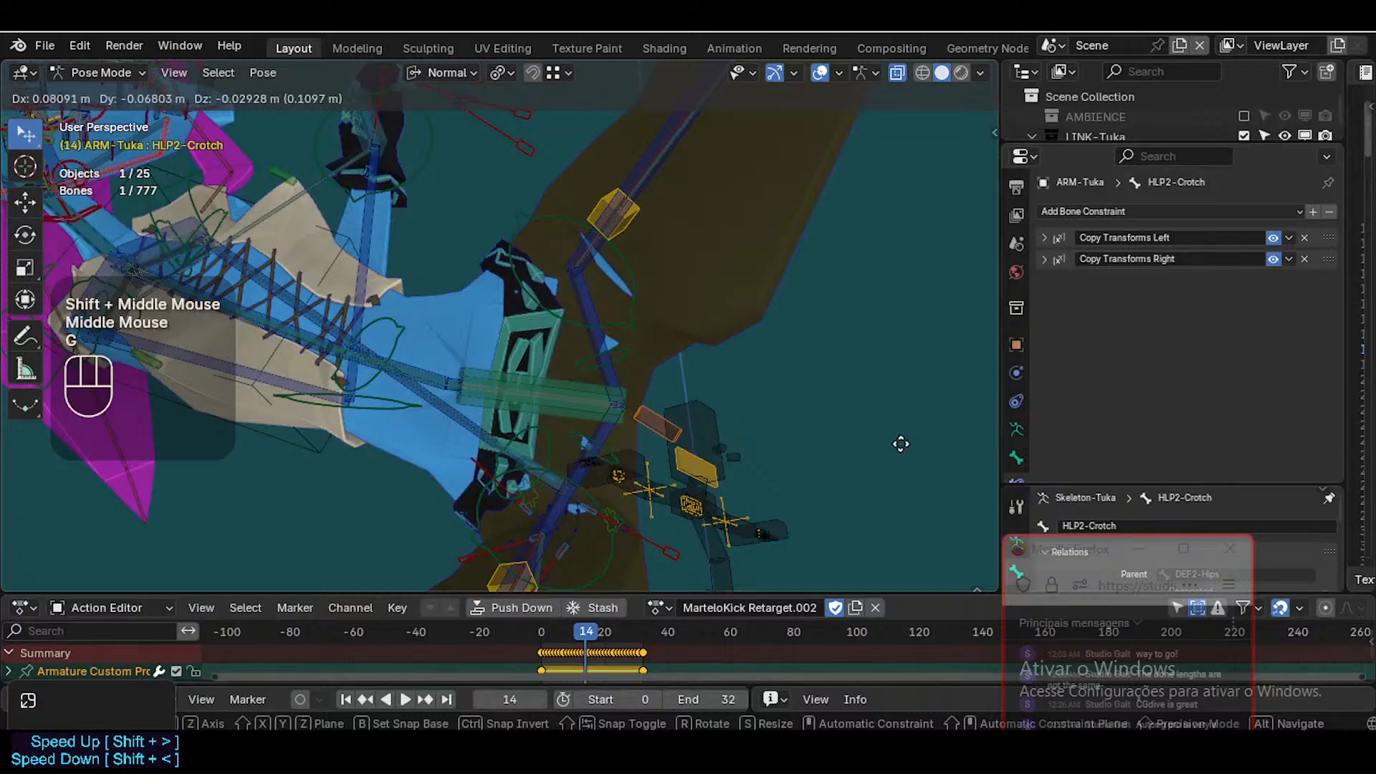
key("Escape")
middle_click_drag(805, 436, 597, 417)
Scrub the animation back to frame 0 and view the whole character in its starting pose
left_click_drag(566, 634, 541, 633)
scroll(488, 430, "down", 2)
middle_click_drag(488, 430, 461, 365, "shift")
scroll(536, 303, "down", 1)
scroll(425, 354, "down", 1)
middle_click_drag(536, 303, 553, 534)
scroll(464, 367, "down", 1)
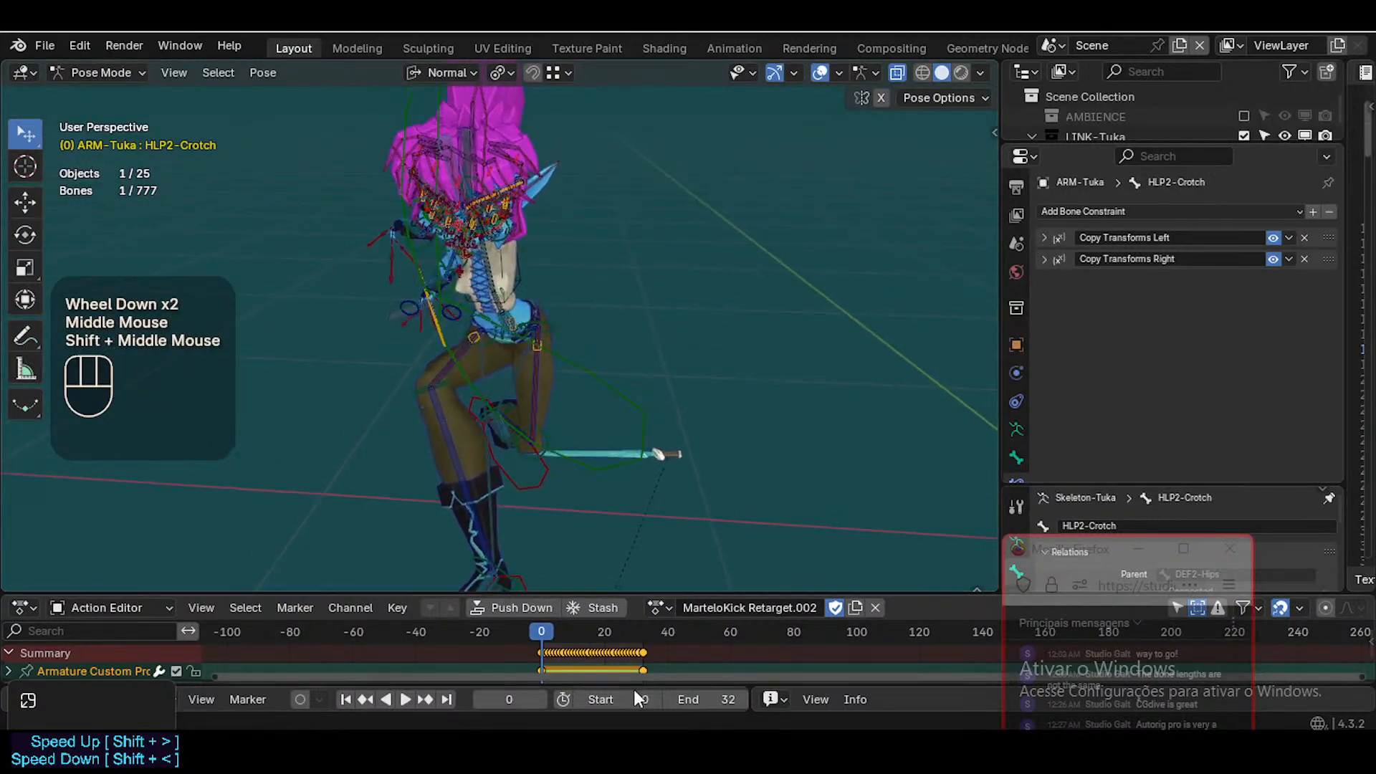
Scrub the animation to frame 14 and examine the full kick pose from several angles
left_click_drag(545, 643, 587, 636)
middle_click_drag(585, 502, 470, 423)
middle_click_drag(529, 347, 560, 362)
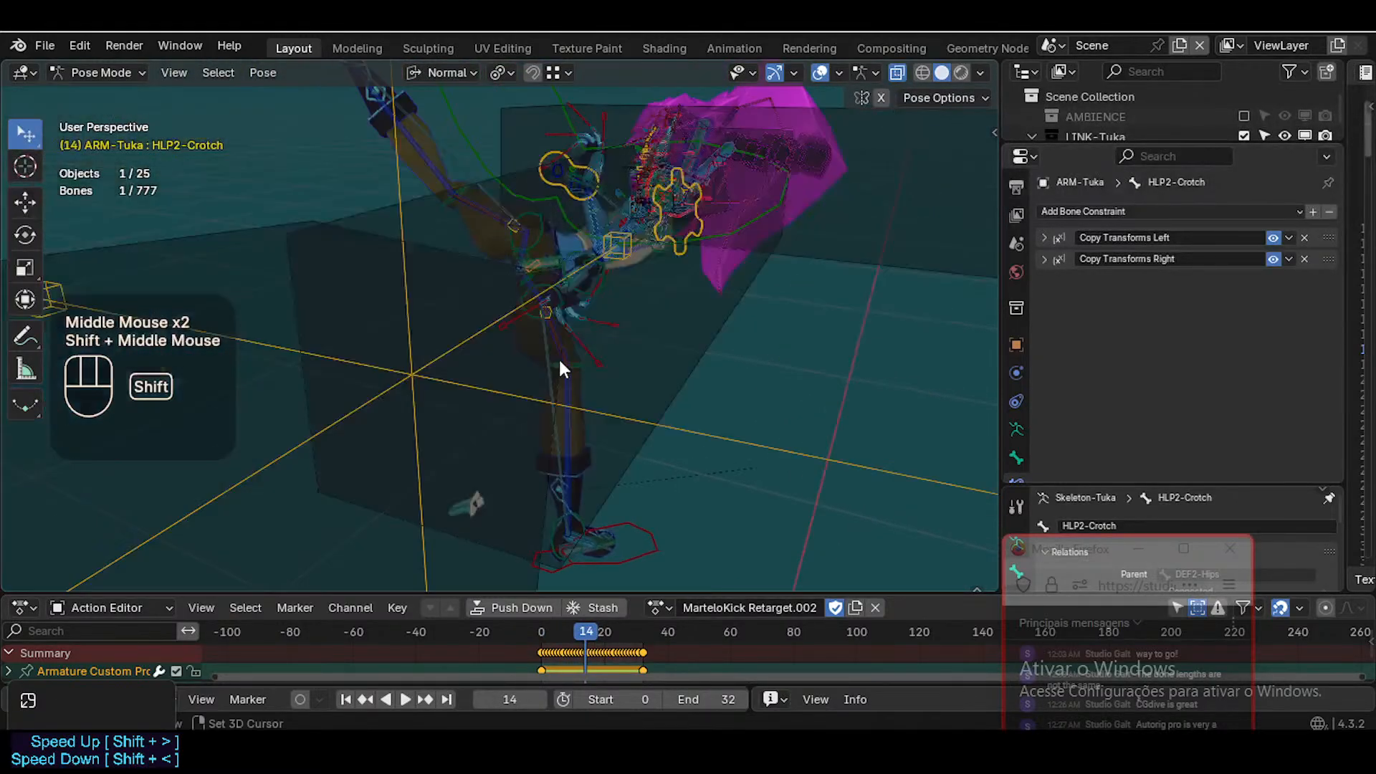
middle_click_drag(430, 331, 688, 298)
scroll(539, 407, "up", 1)
scroll(595, 320, "up", 2)
scroll(651, 354, "down", 2)
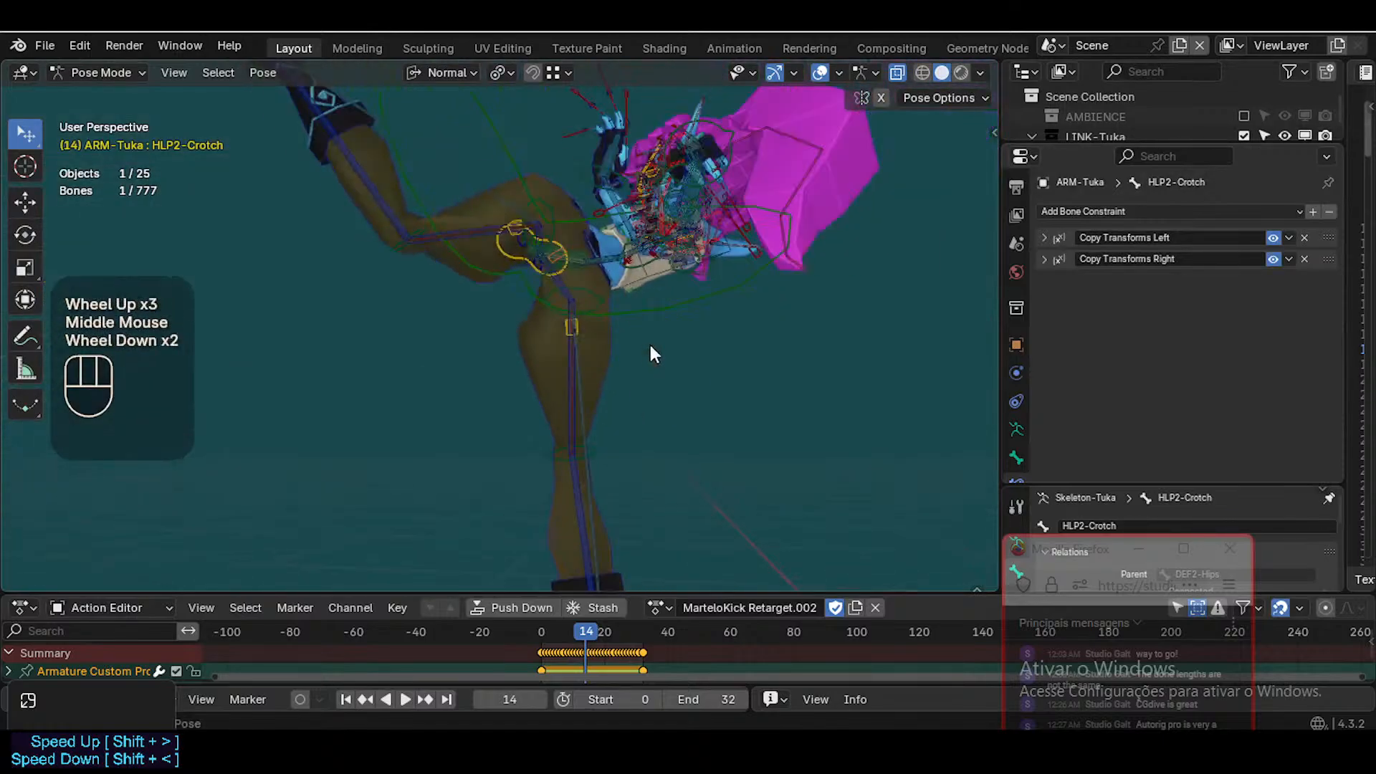
Collapse the retargeting bone-list settings, hide the sidebar again and return to the whole kick pose
middle_click_drag(651, 354, 635, 414, "shift")
key("n")
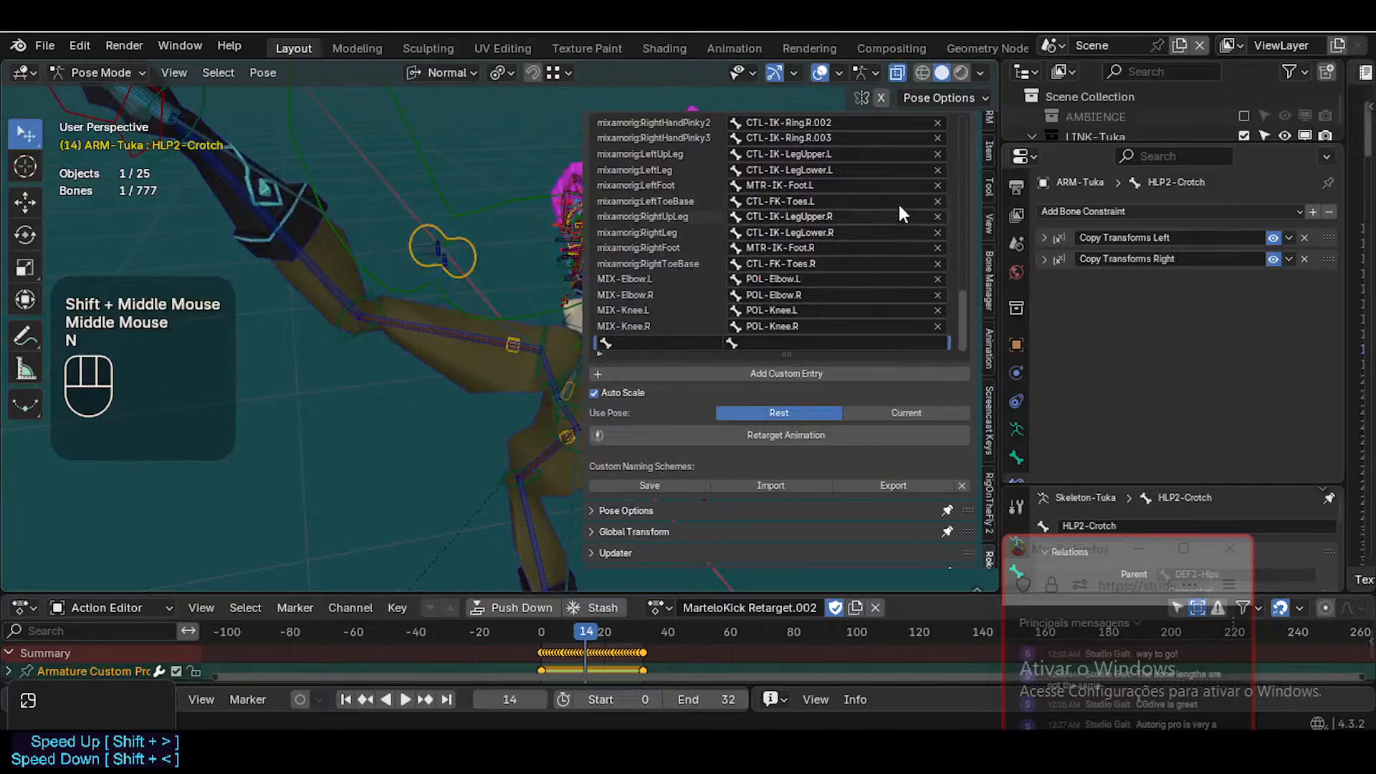
scroll(946, 265, "up", 2)
scroll(946, 266, "down", 1)
scroll(824, 548, "up", 5)
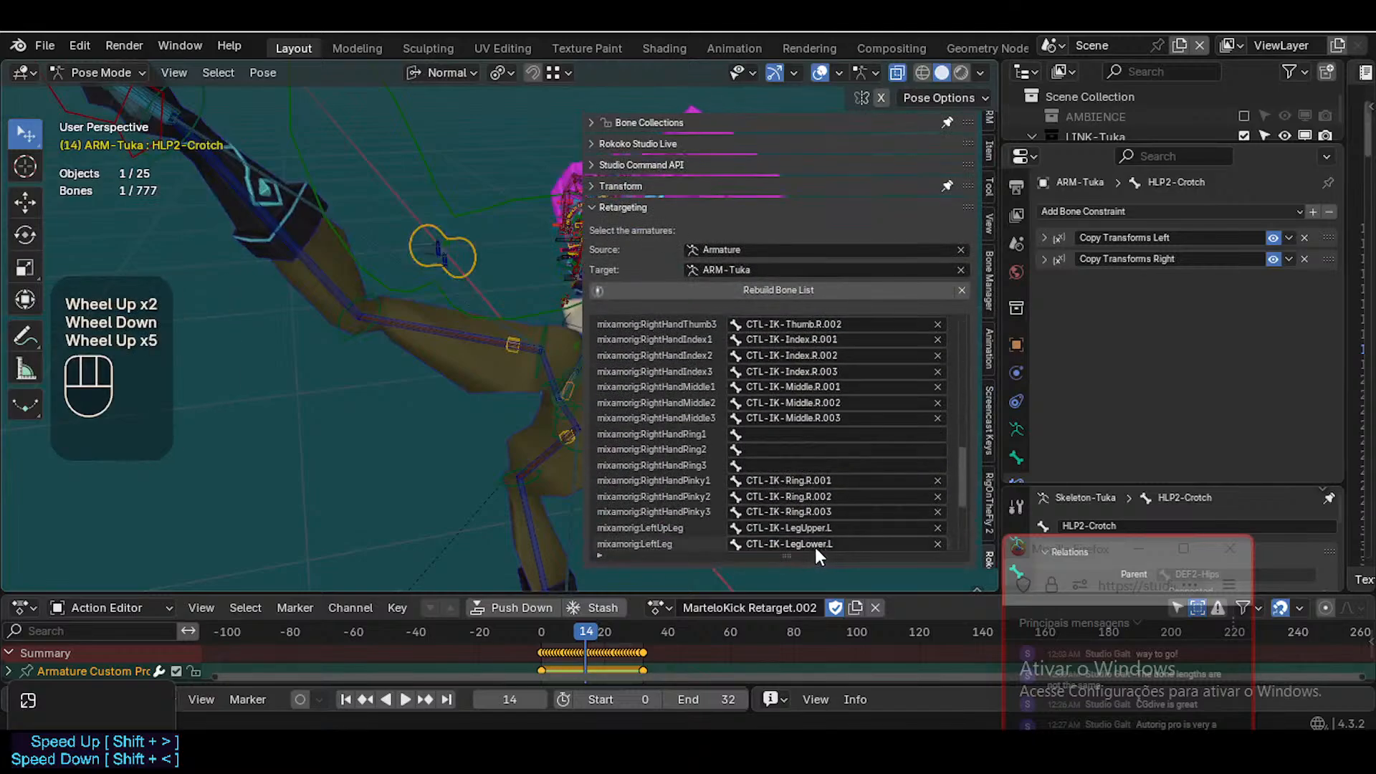
left_click(643, 209)
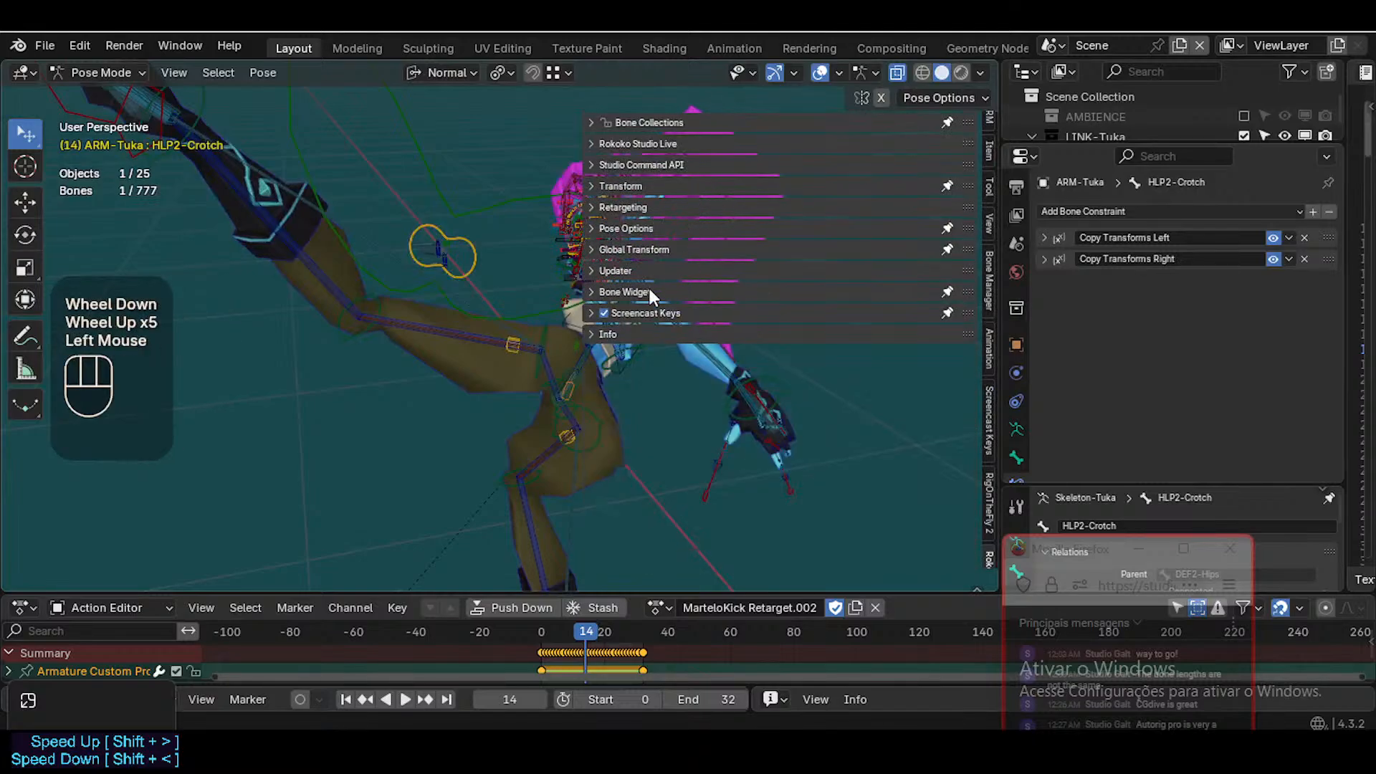
key("n")
middle_click_drag(540, 431, 641, 670)
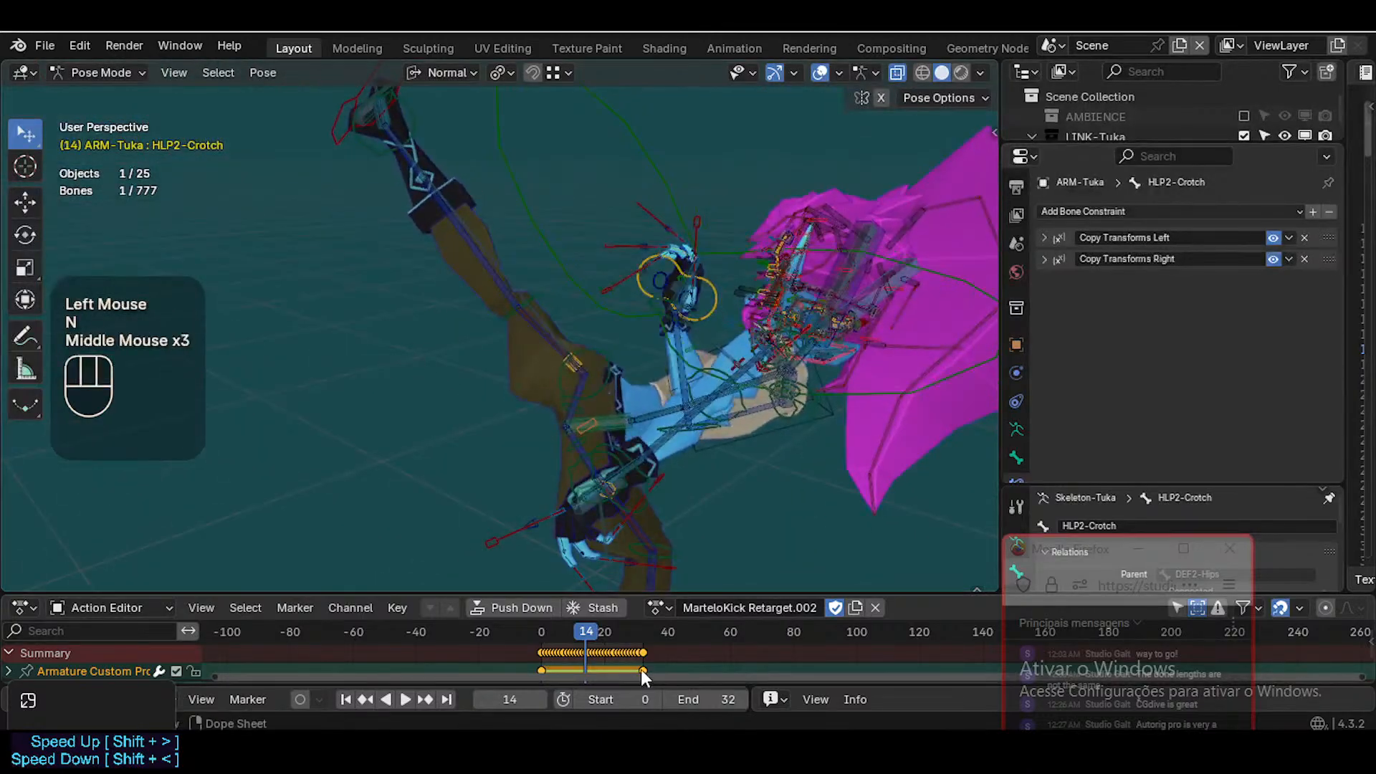
Scrub the animation to frame 13 and examine the raised leg and its bent knee up close
mouse_move(586, 629)
left_mouse_down()
mouse_move(543, 632)
mouse_move(617, 618)
mouse_move(576, 622)
mouse_move(587, 611)
left_mouse_up()
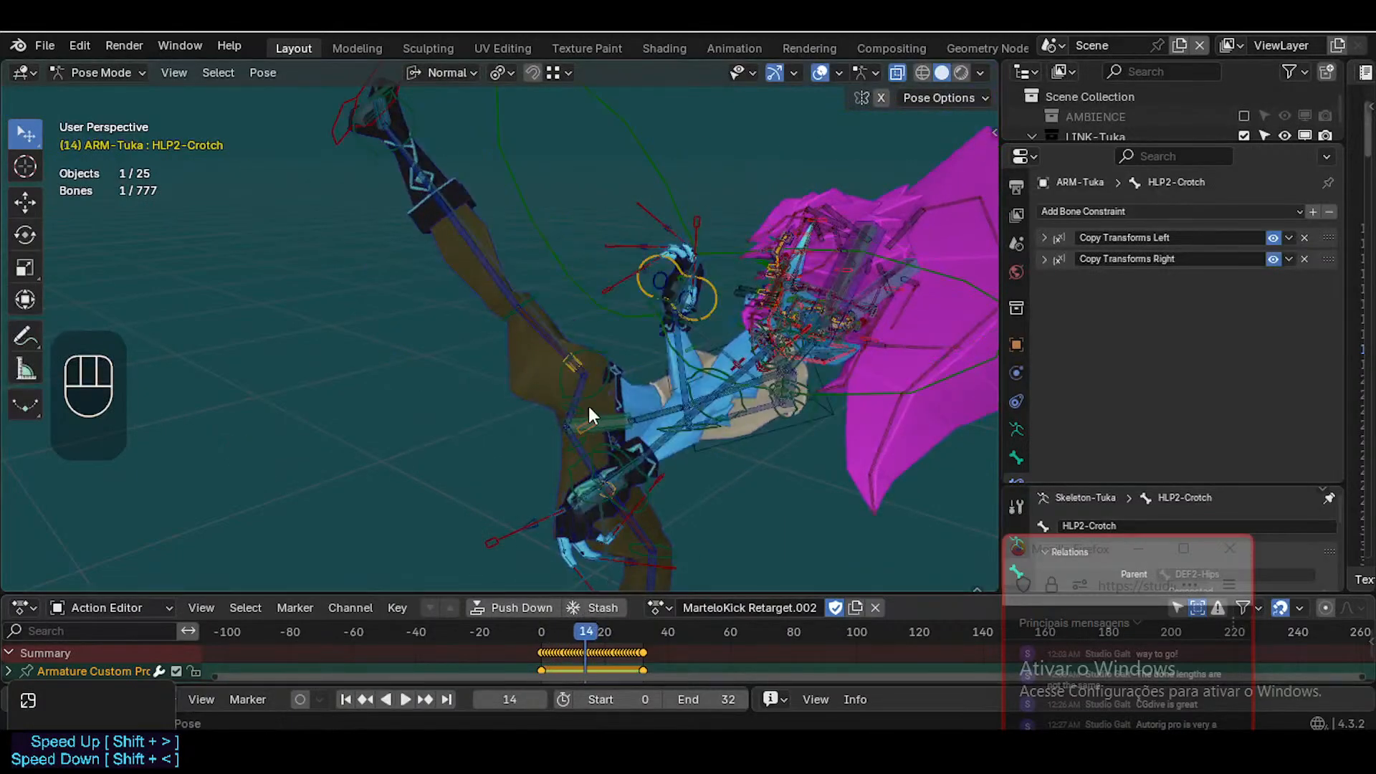
middle_click_drag(591, 408, 529, 344)
scroll(383, 373, "down", 2)
scroll(578, 409, "up", 2)
scroll(529, 345, "up", 3)
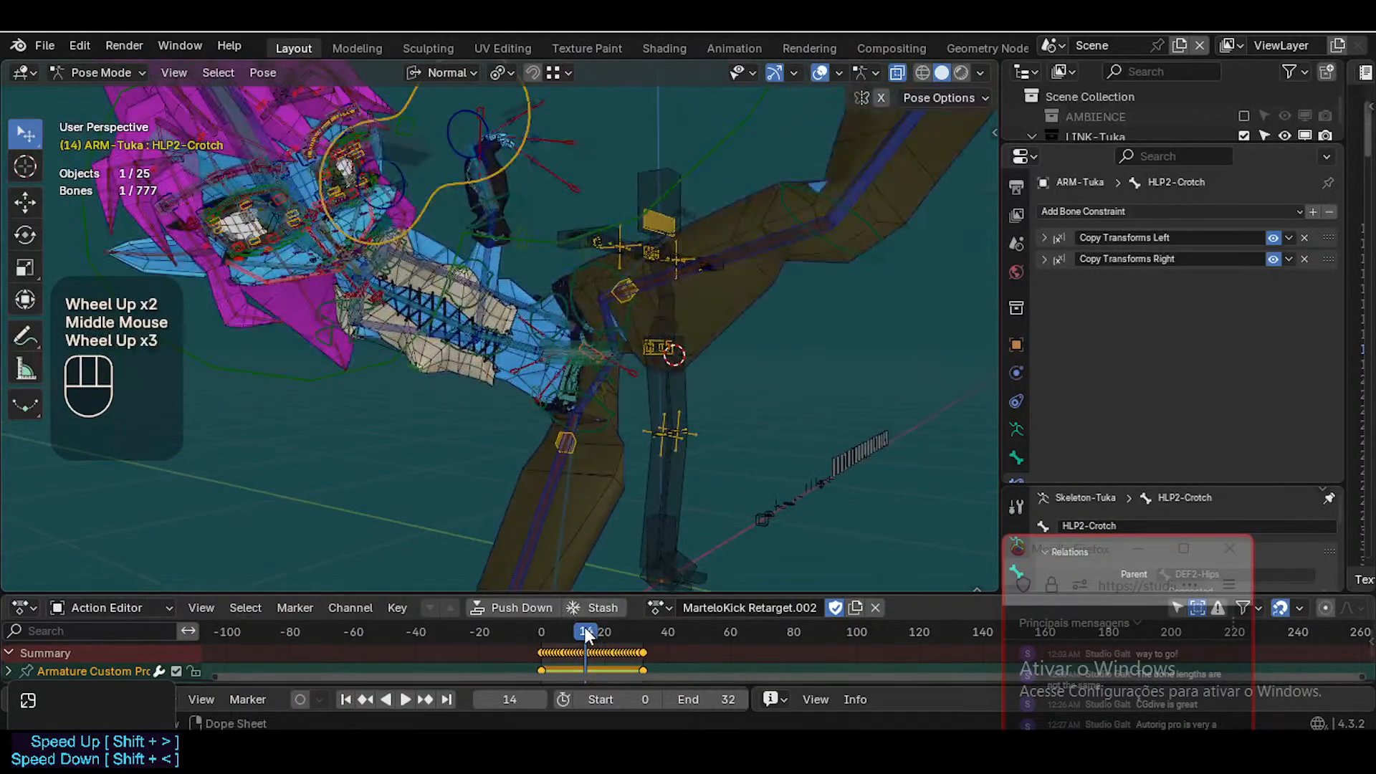
mouse_move(586, 635)
left_mouse_down()
mouse_move(522, 638)
mouse_move(600, 639)
mouse_move(583, 645)
left_mouse_up()
middle_click_drag(721, 289, 757, 351, "shift")
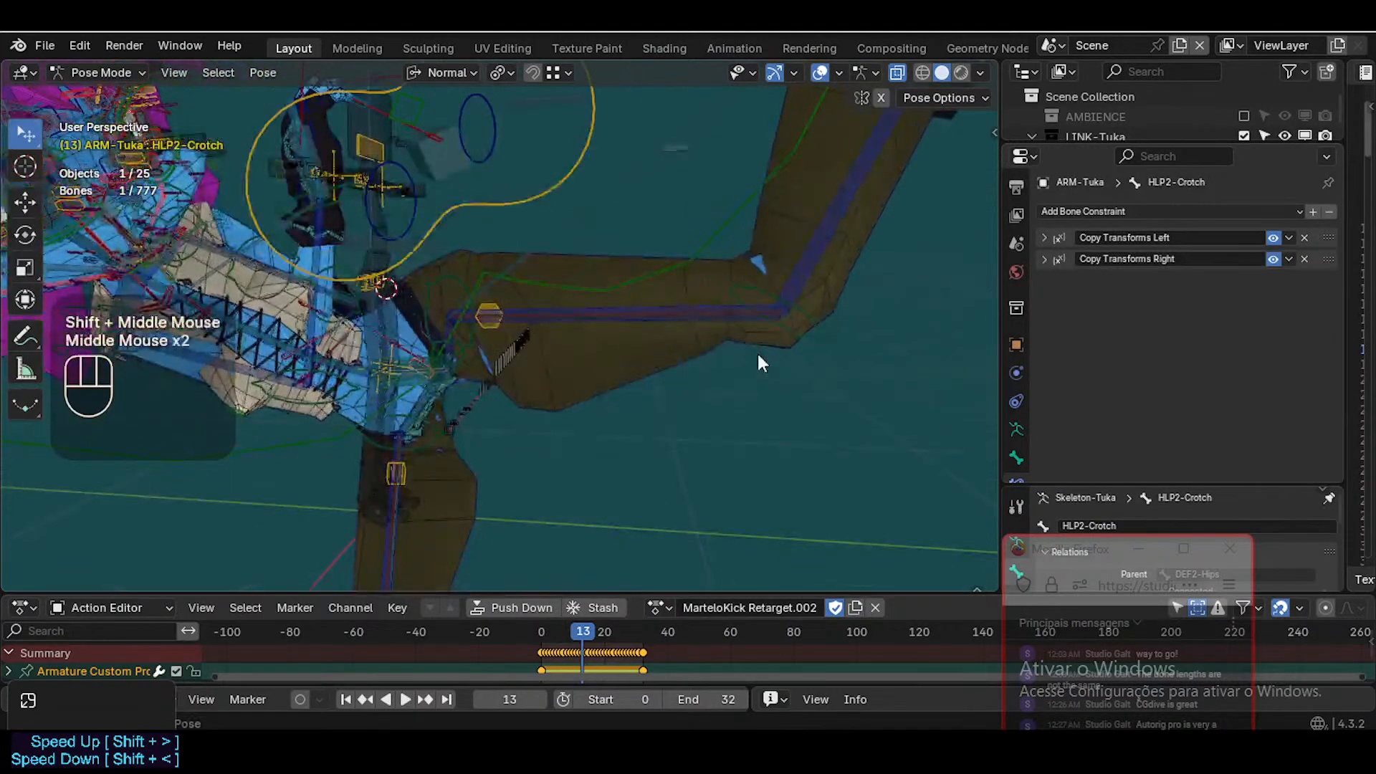
Isolate the H0-Helper bone collection and reveal all of its hidden bones around the raised leg
key("n")
left_click(663, 124)
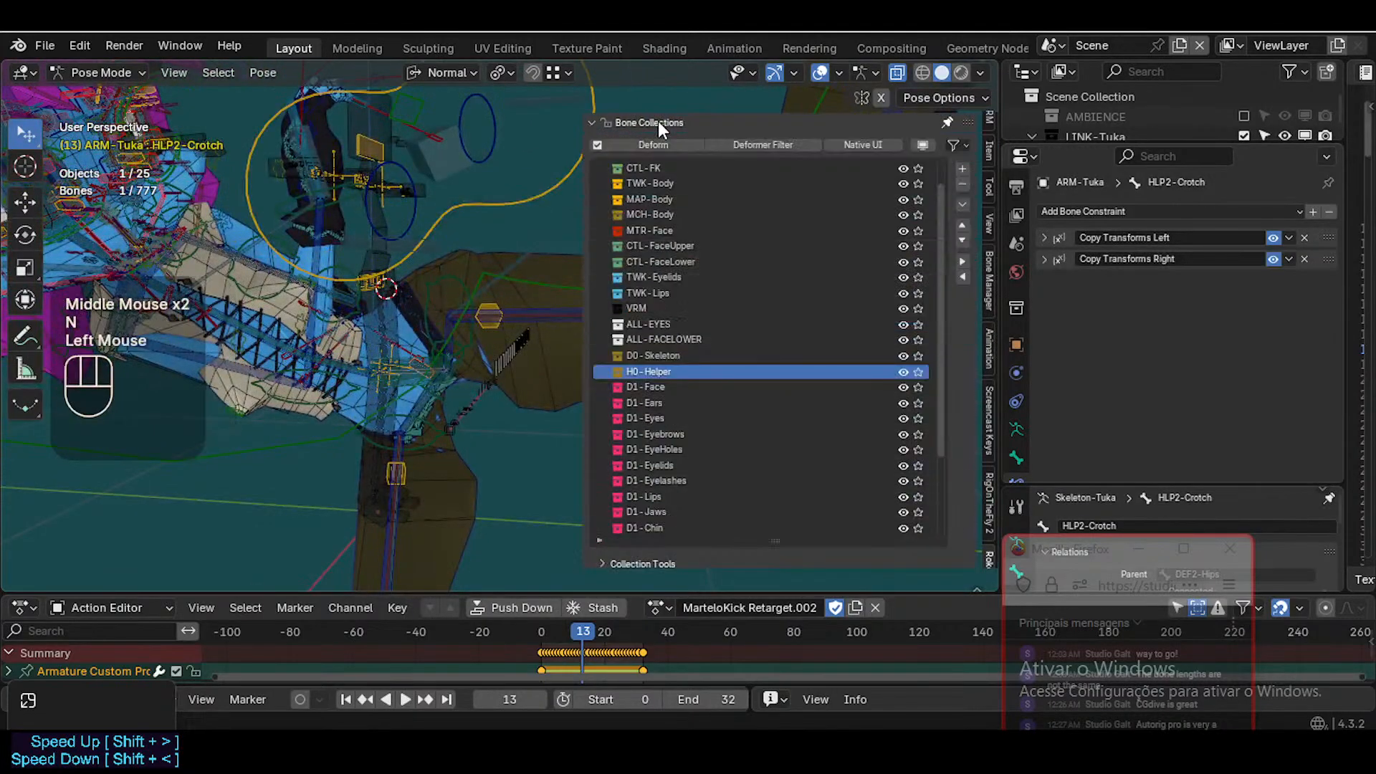
left_click(918, 371)
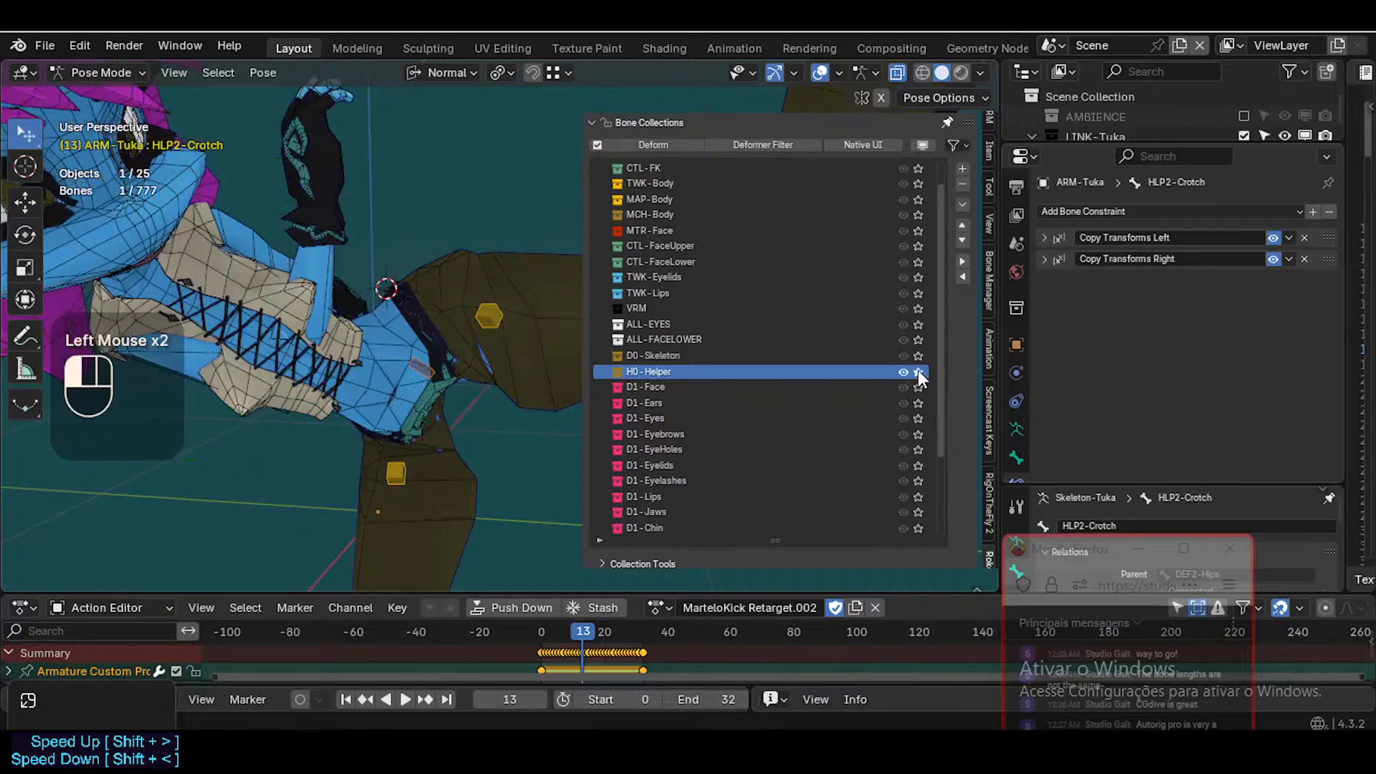
key("n")
key("alt+h")
middle_click_drag(780, 342, 712, 363, "shift")
scroll(713, 340, "up", 2)
scroll(724, 344, "down", 2)
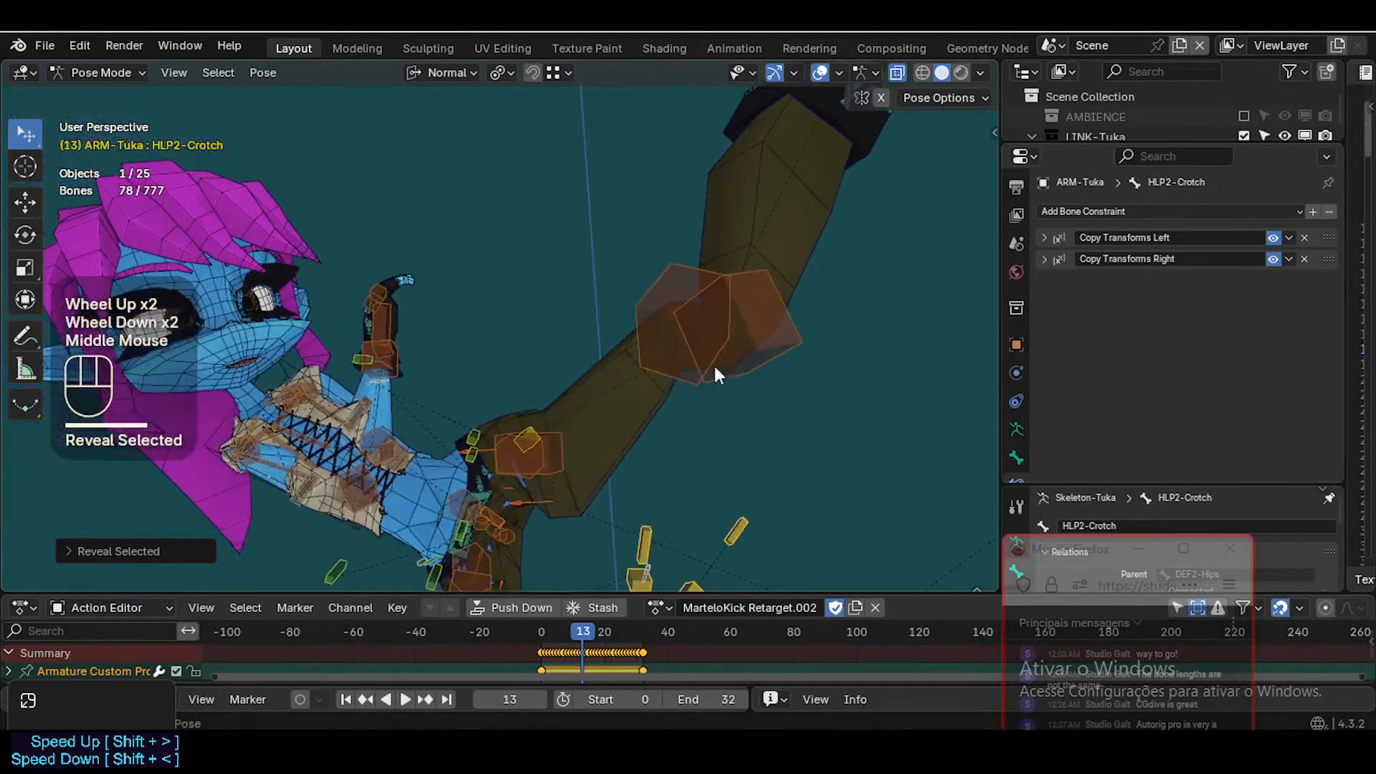
Try moving HLP3-KneeShin.L and rotating HLP3-KneeThigh.L at the raised knee, cancelling each transform
left_click(762, 303)
key("g")
key("Escape")
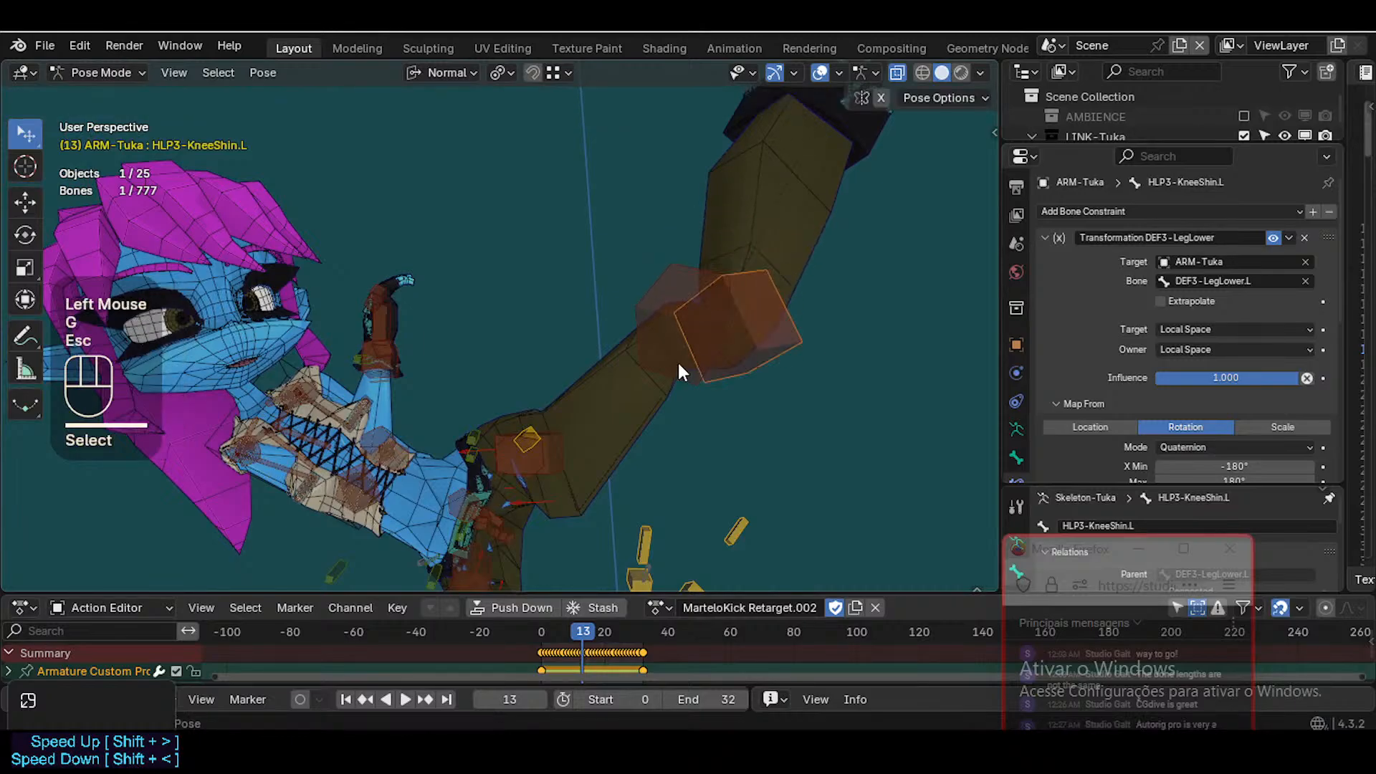
left_click(681, 358)
key("r")
key("Escape")
key("r")
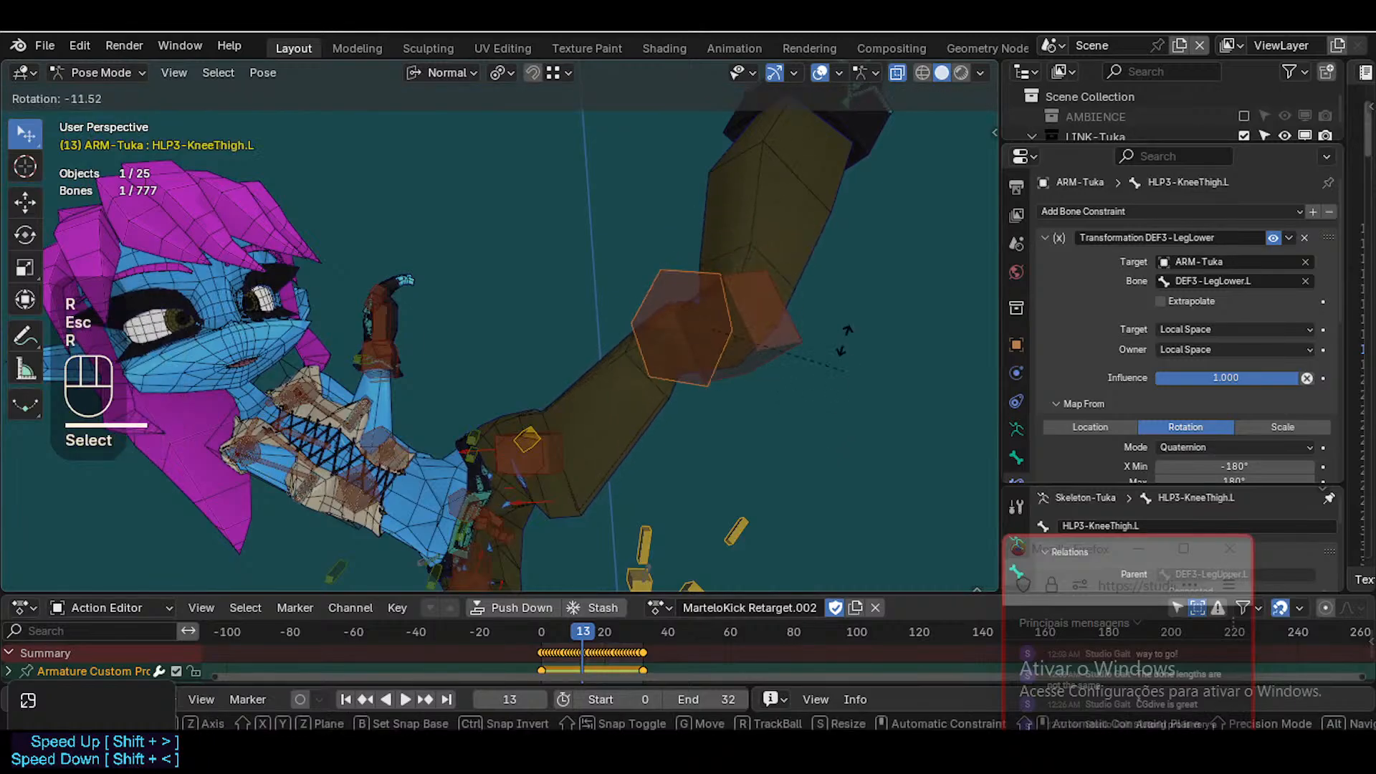
key("Escape")
left_click(778, 307)
key("g")
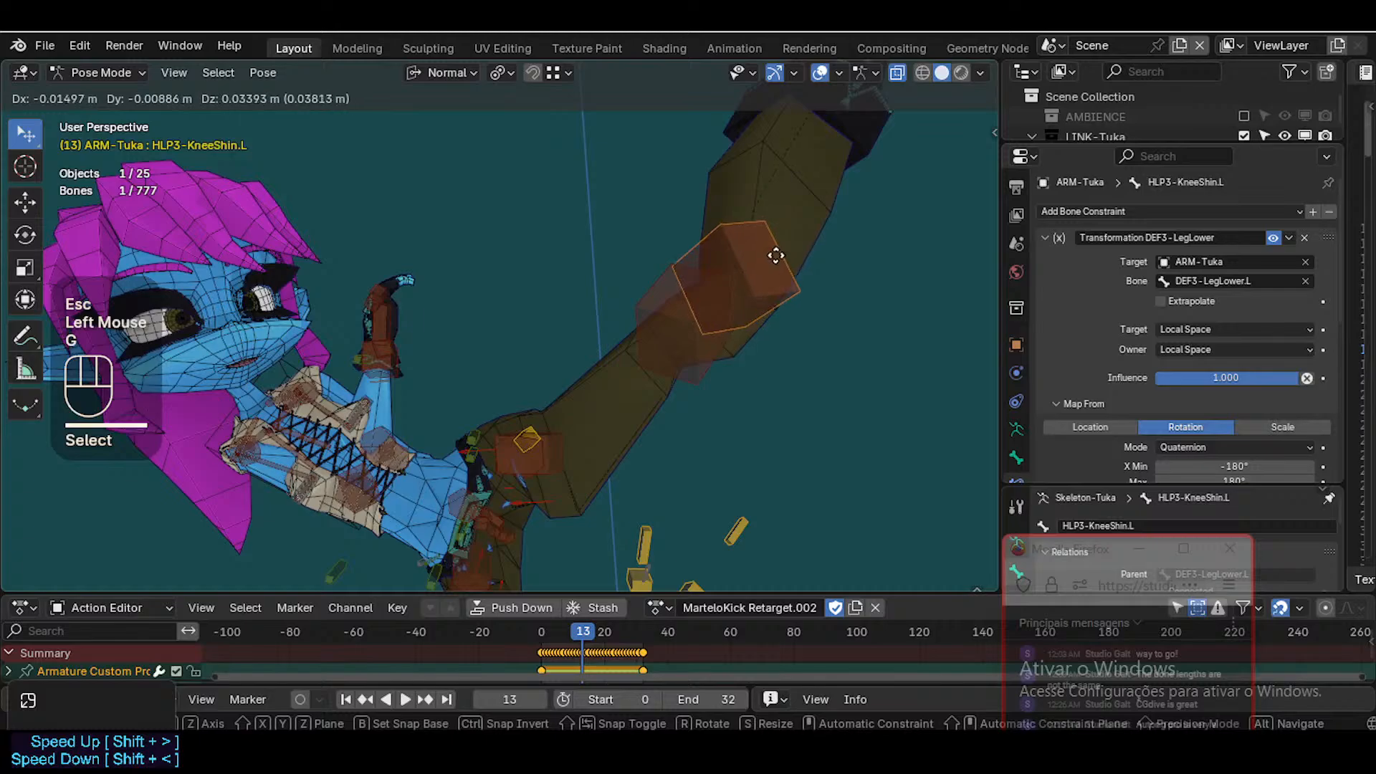
key("Escape")
Move the Firefox chat window clear of the bone properties and examine the Map To rotation limits of HLP3-KneeShin.L's Transformation constraint
middle_click_drag(774, 258, 793, 402)
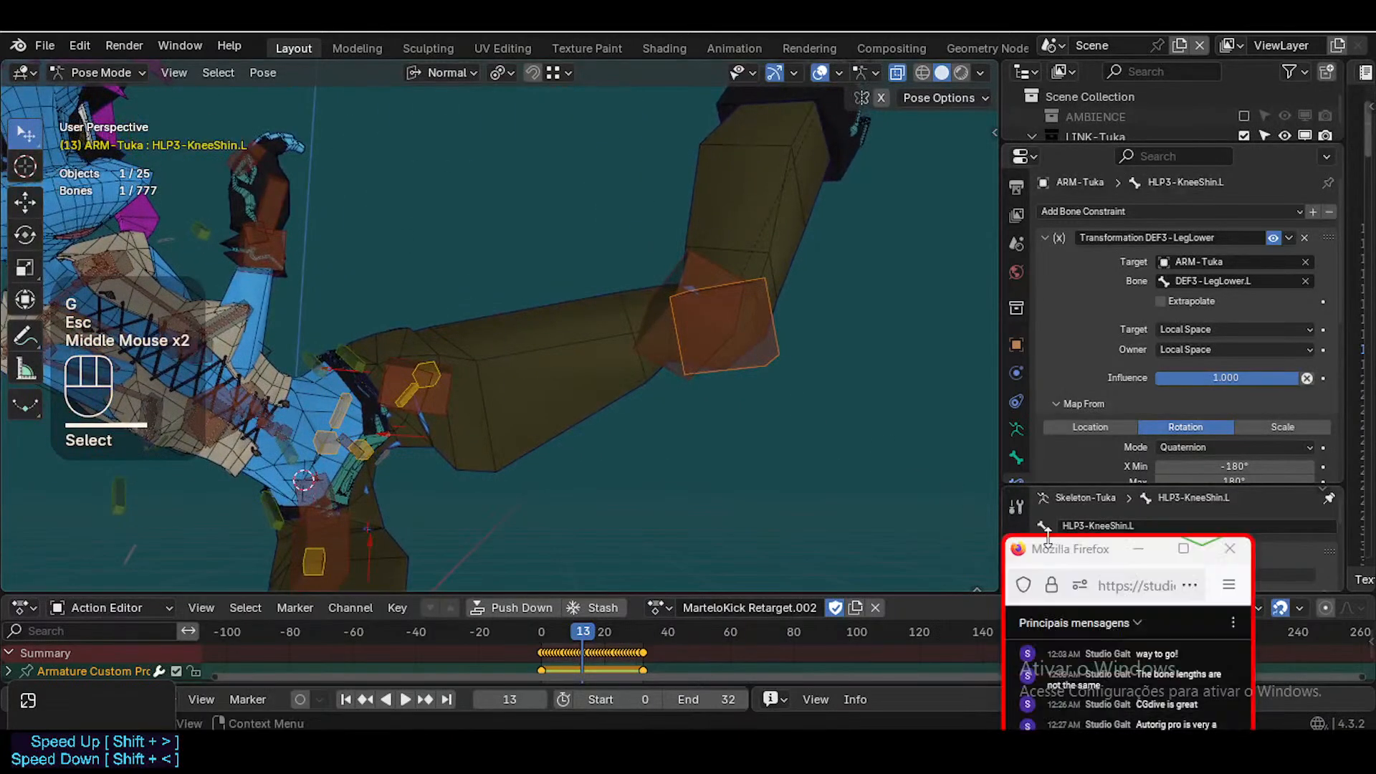
left_click_drag(1080, 549, 716, 516)
scroll(1150, 414, "down", 3)
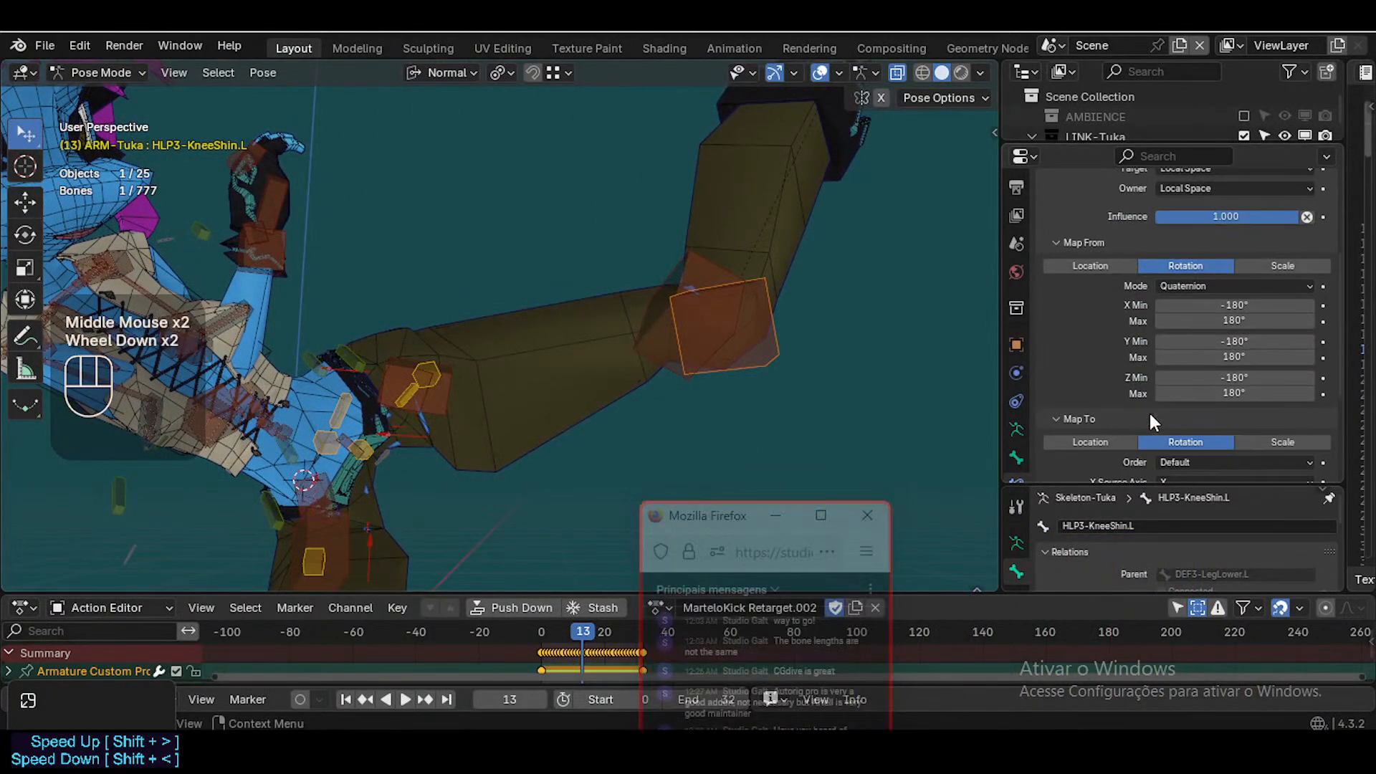
scroll(1150, 415, "down", 2)
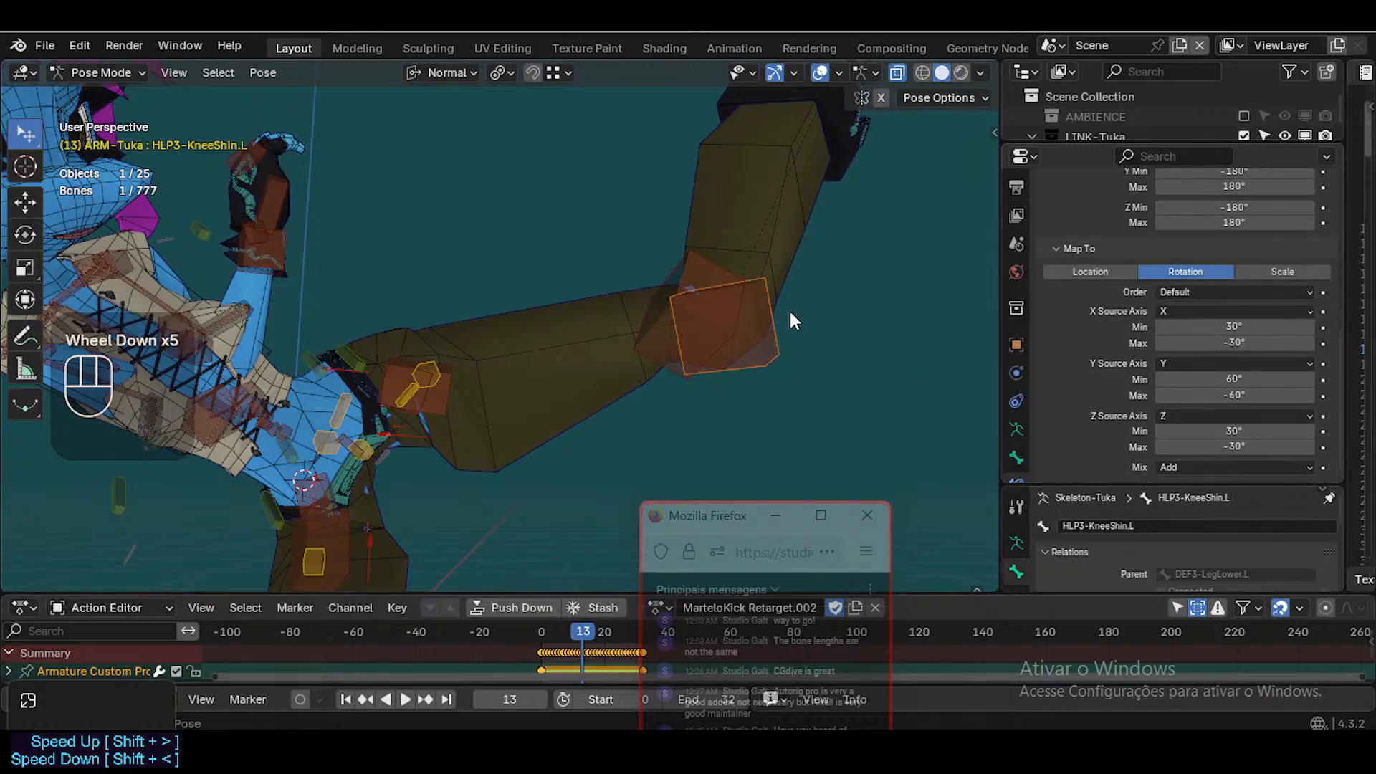
Try rotating HLP3-KneeShin.L and HLP3-KneeThigh.L about their Y axes, cancelling both rotations
left_click(753, 364)
left_click(752, 364)
key("r")
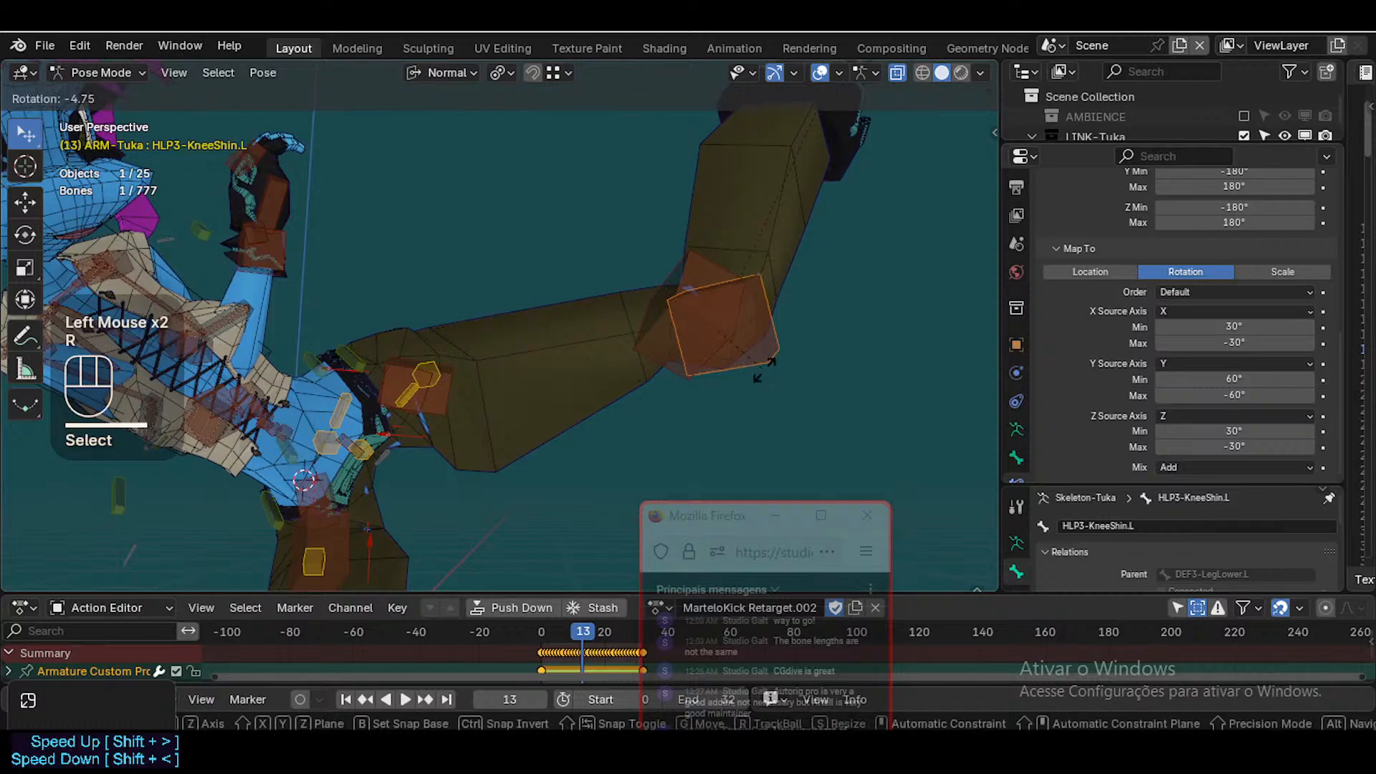
key("y")
key("Escape")
left_click(681, 354)
key("r")
key("y")
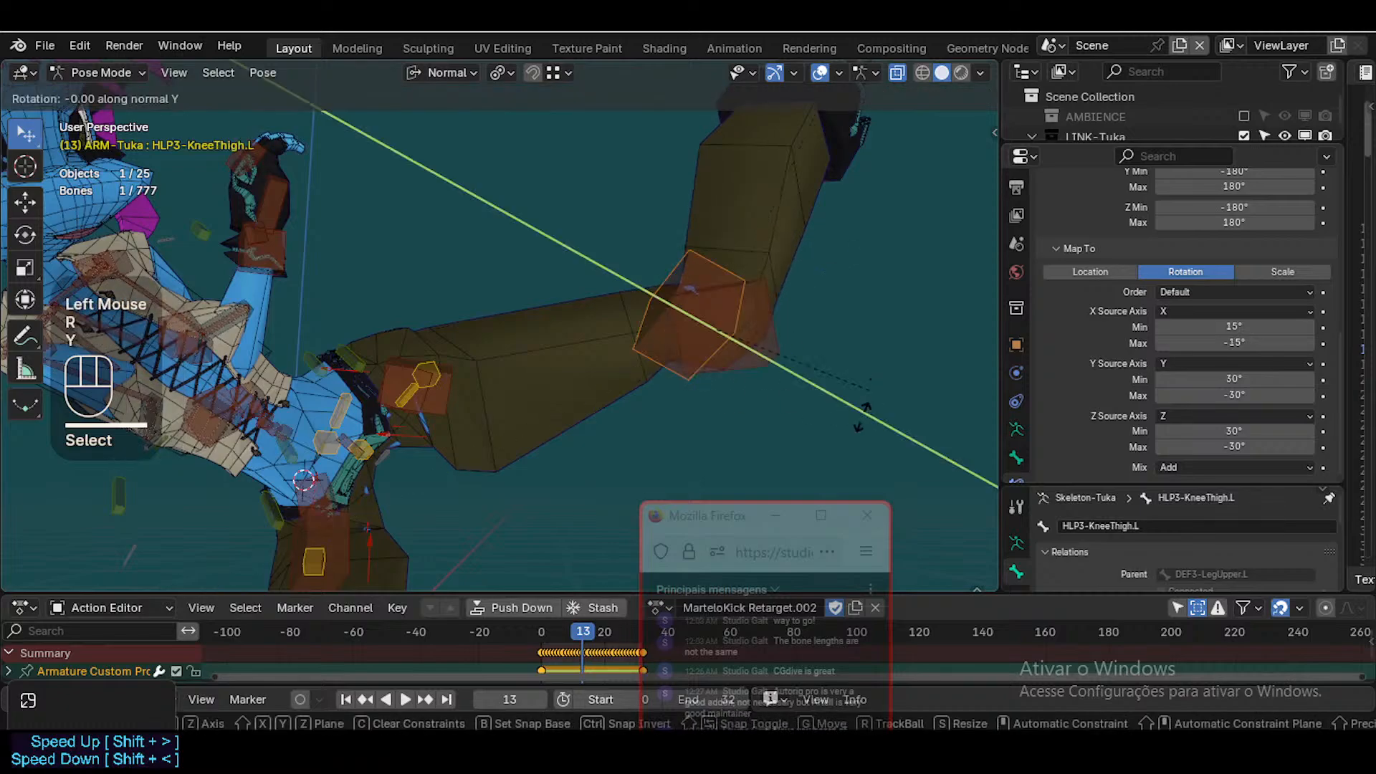
key("Escape")
Select both left knee helper bones and toggle their Transformation DEF3-LegLower constraints off and on to compare the knee's shape
scroll(1150, 343, "up", 5)
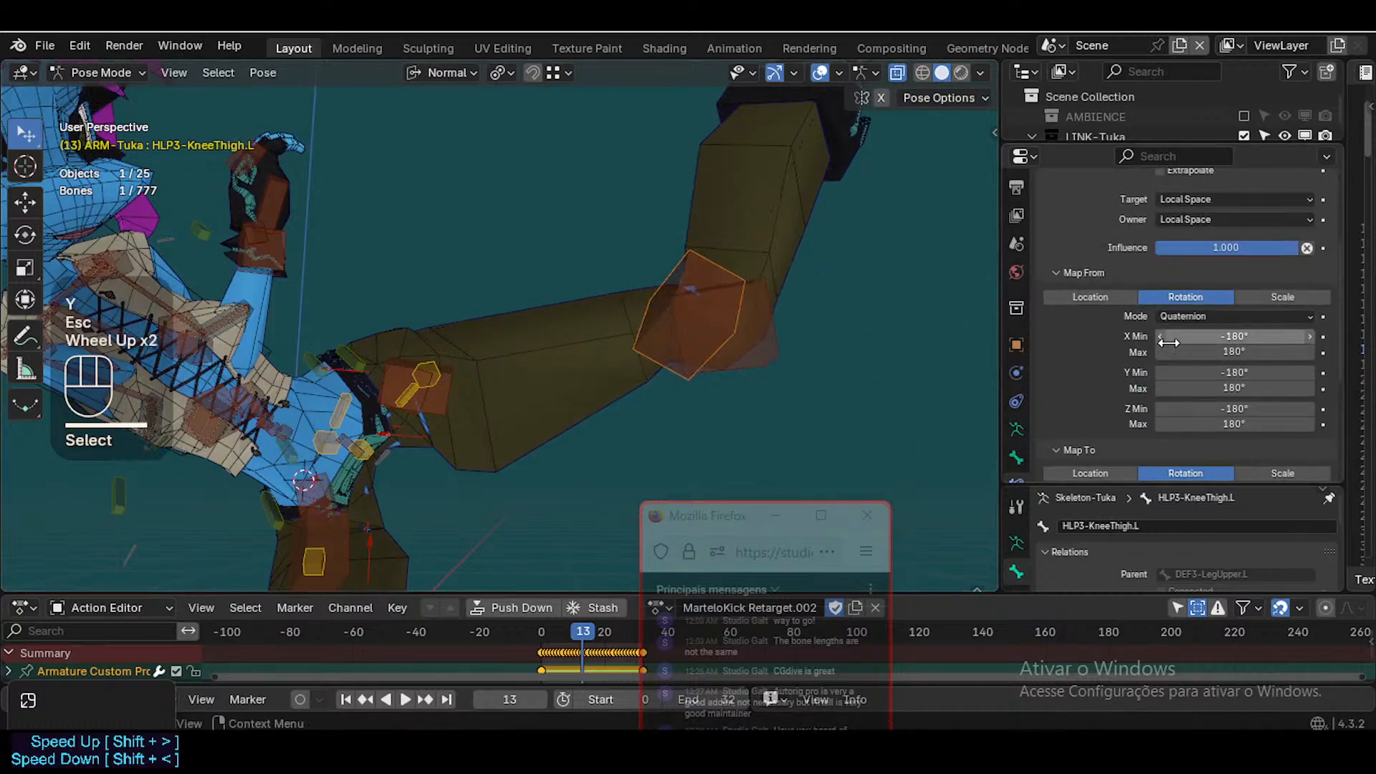
left_click(777, 347, "shift")
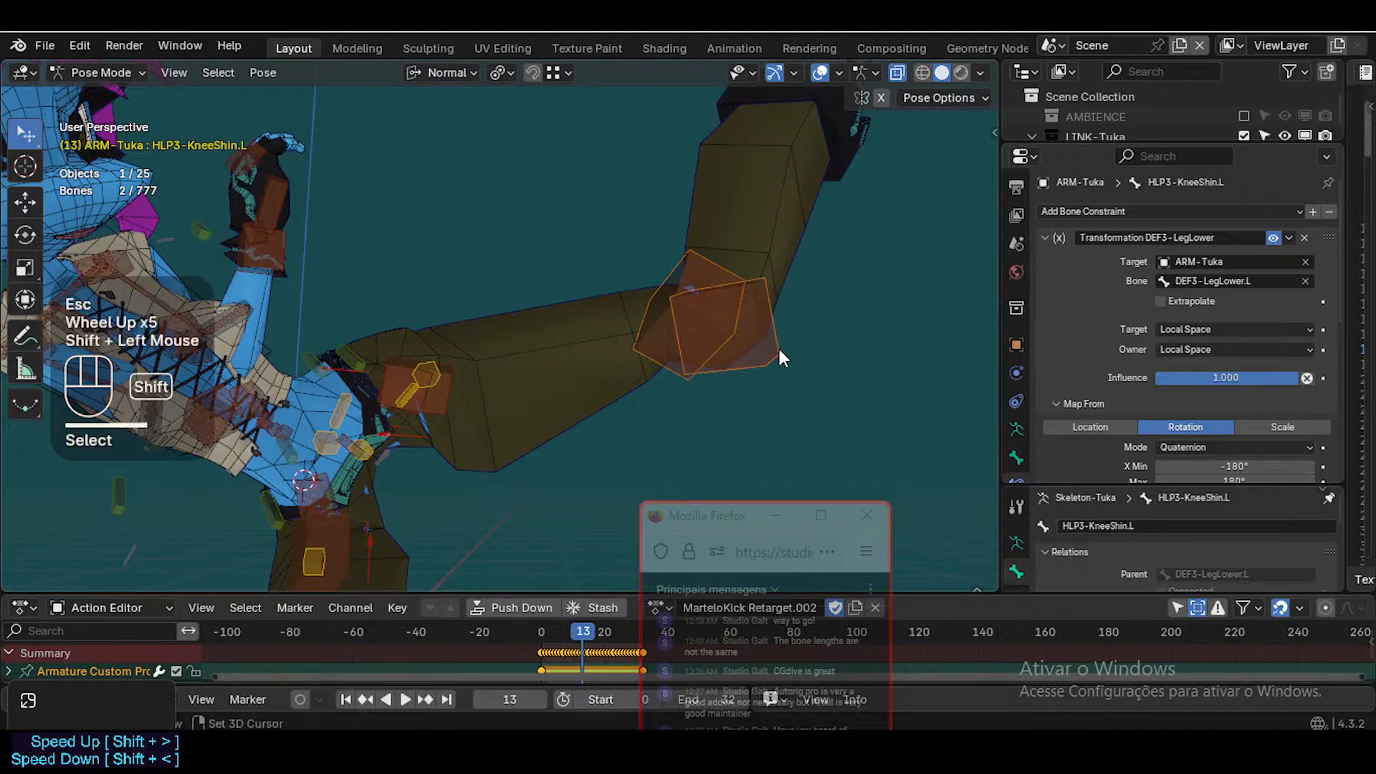
left_click(1275, 237, "alt")
middle_click_drag(925, 287, 790, 281)
left_click(1273, 237, "alt")
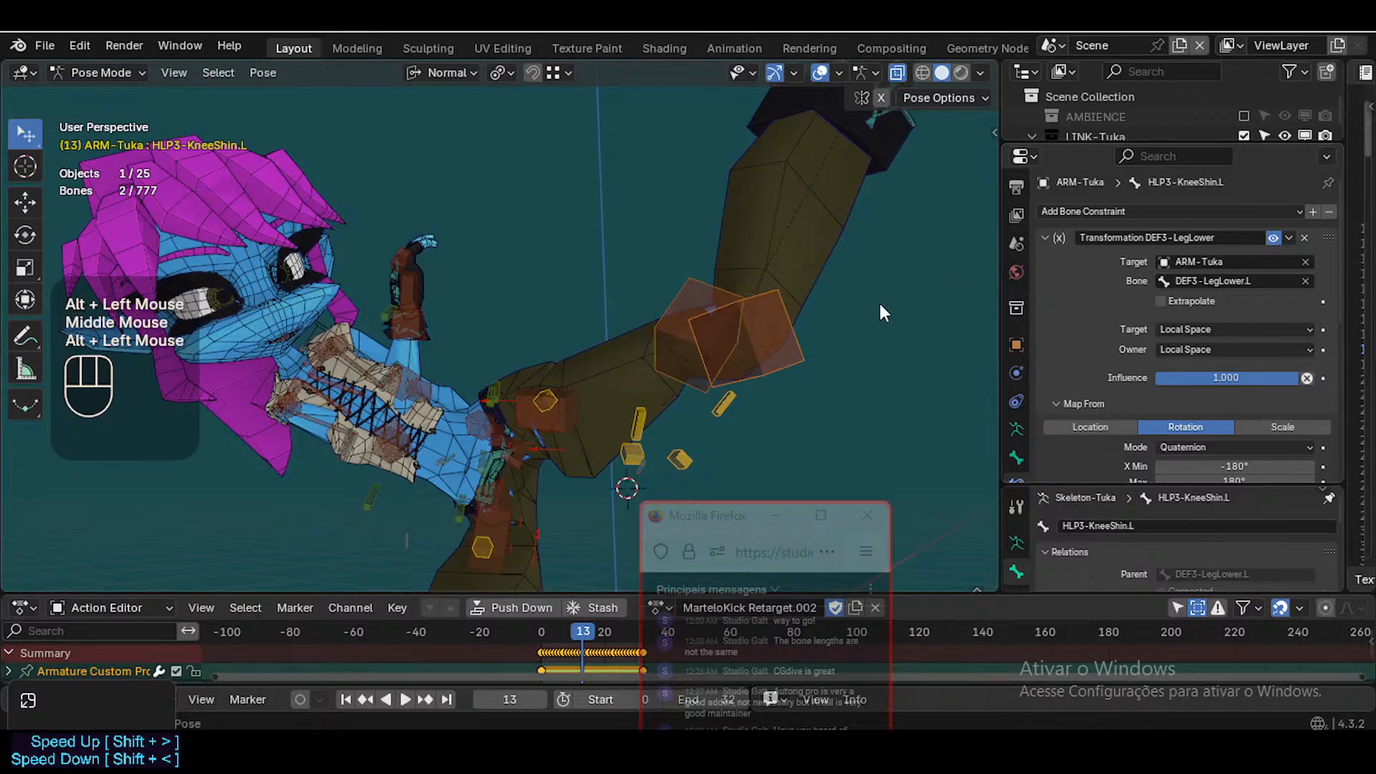
scroll(772, 372, "up", 2)
middle_click_drag(772, 373, 878, 358)
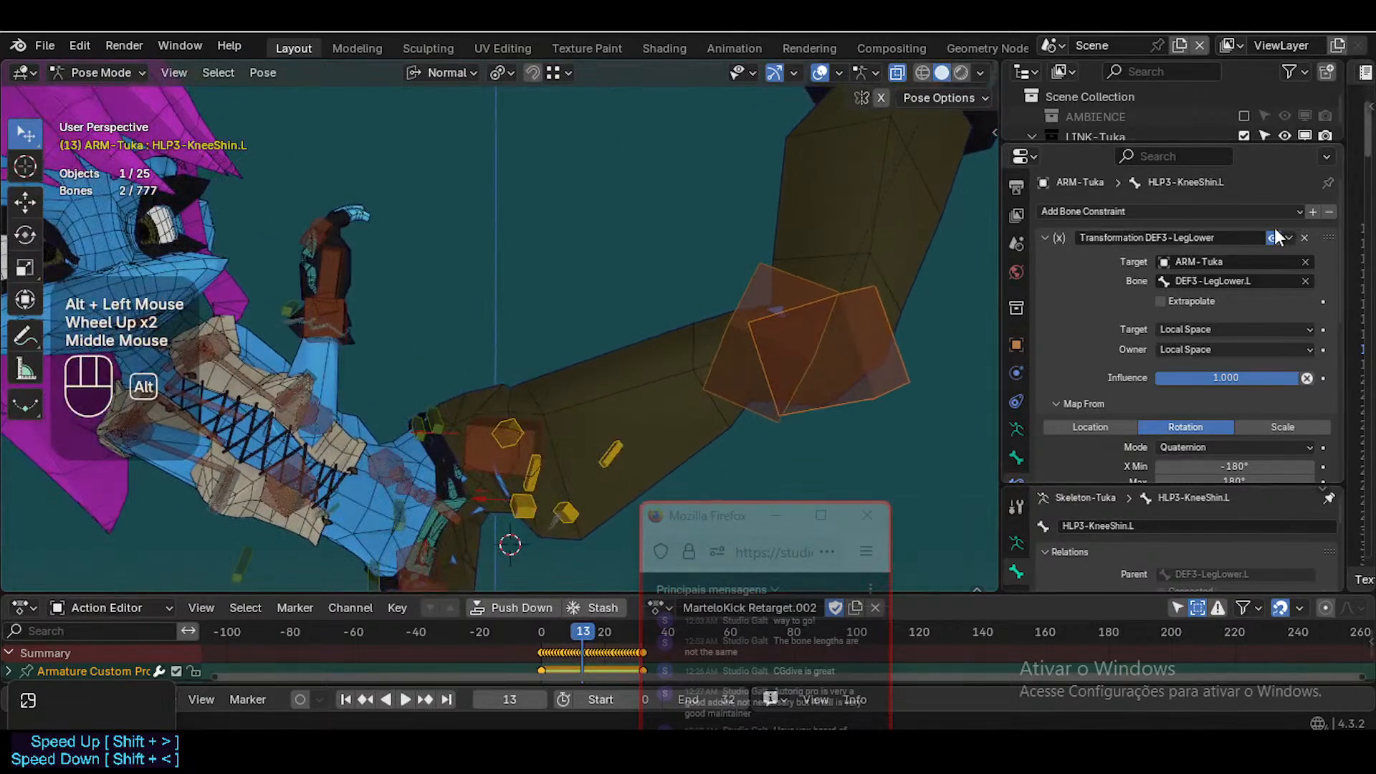
left_click(1275, 230, "alt")
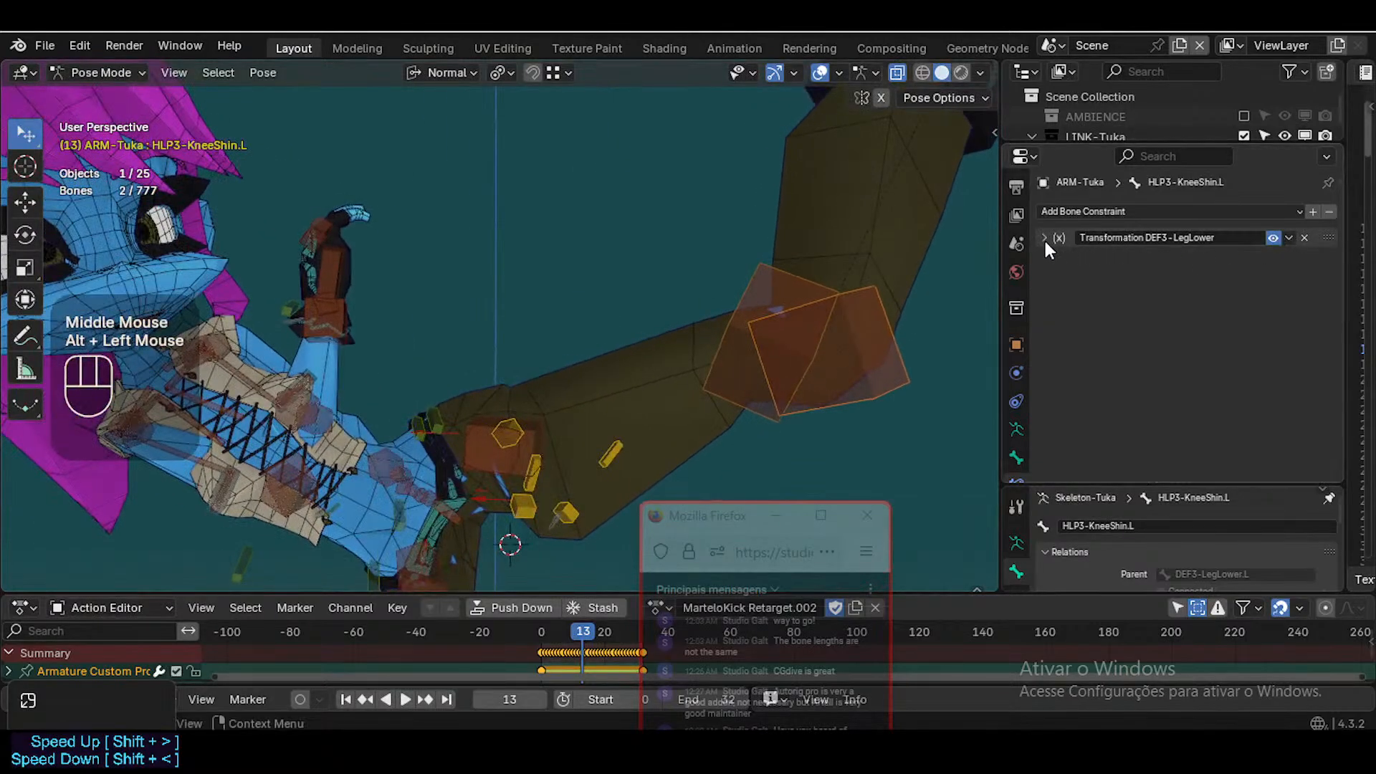
left_click(1045, 240)
left_click(1273, 238, "alt")
left_click(1271, 242, "alt")
left_click(1271, 243, "alt")
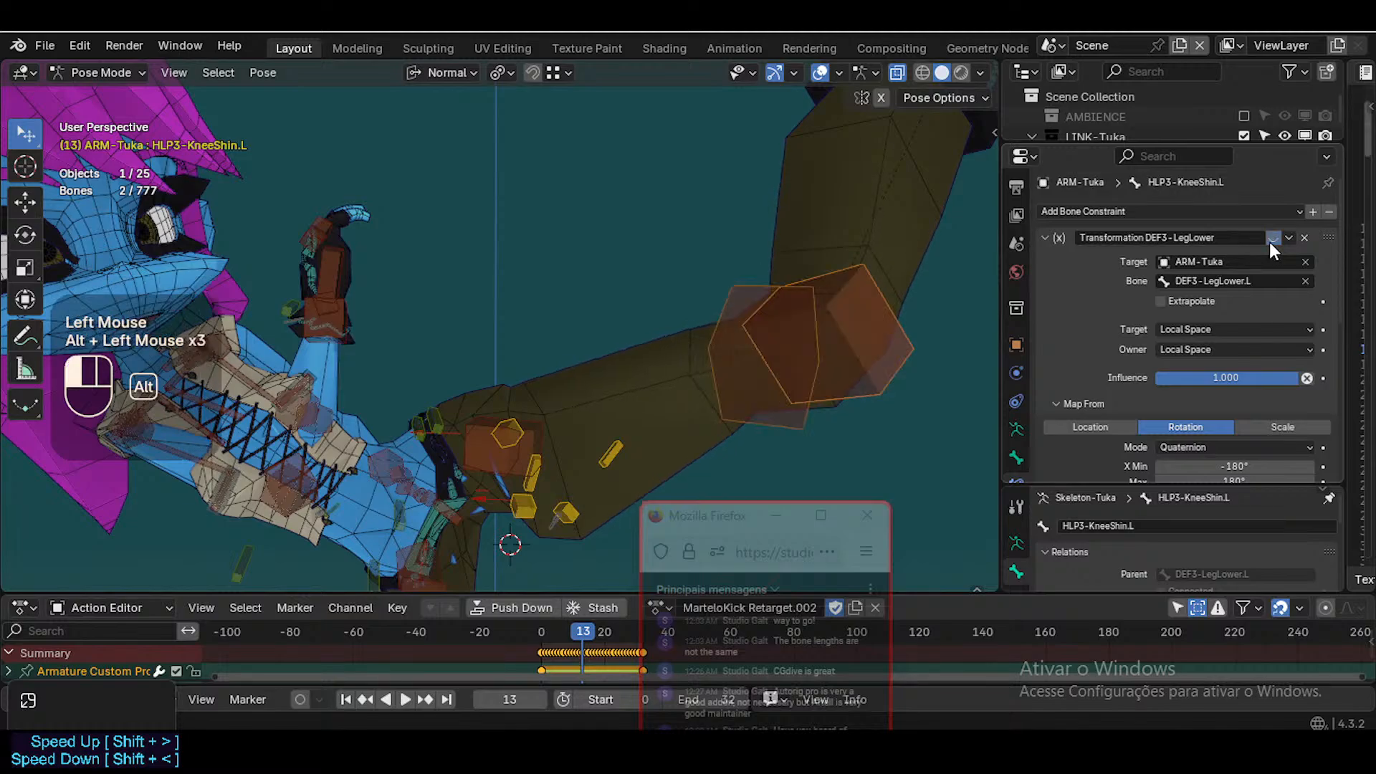
left_click(1270, 242, "alt")
Set the Map To Z rotation of HLP3-KneeShin.L's Transformation constraint to a minimum of 15° and a maximum of -15°
left_click(963, 340)
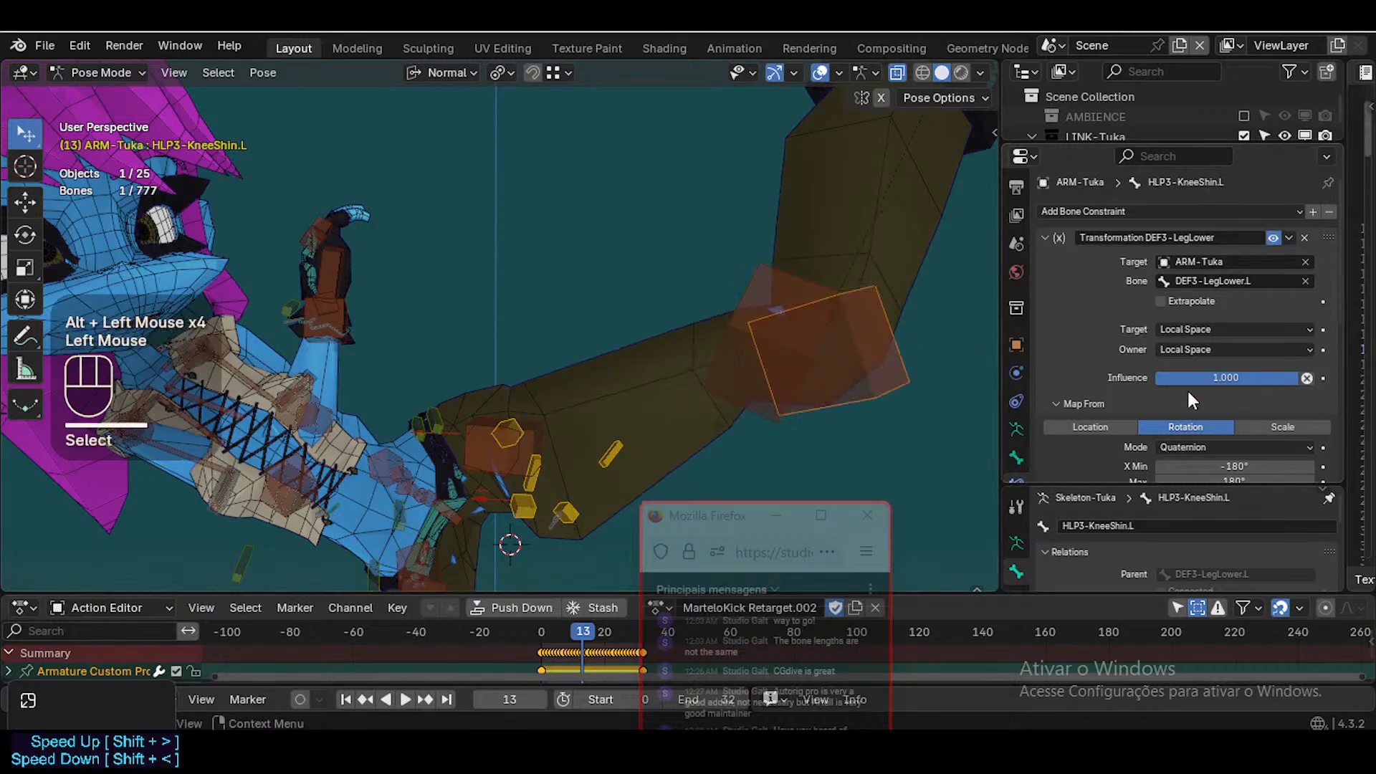
scroll(1225, 402, "down", 4)
scroll(1225, 402, "down", 3)
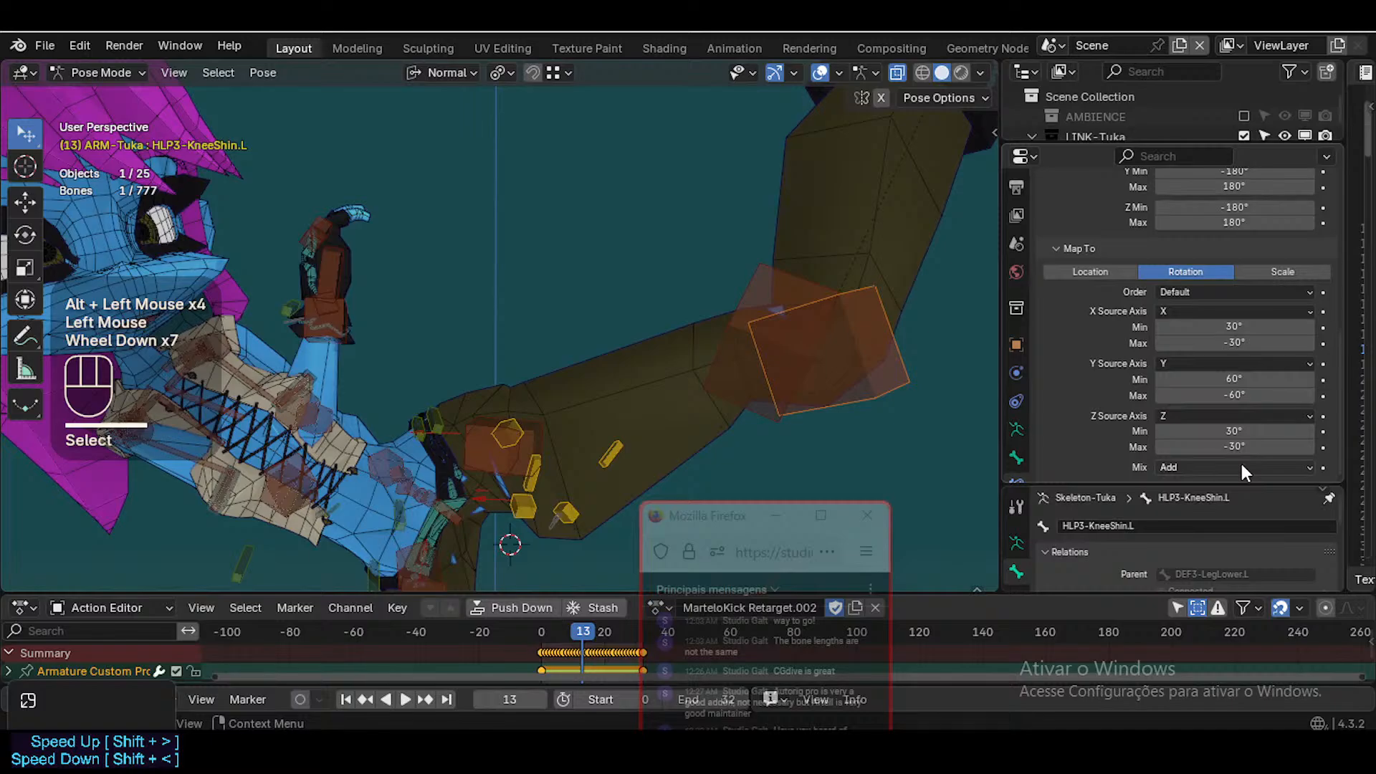
left_click(1234, 430)
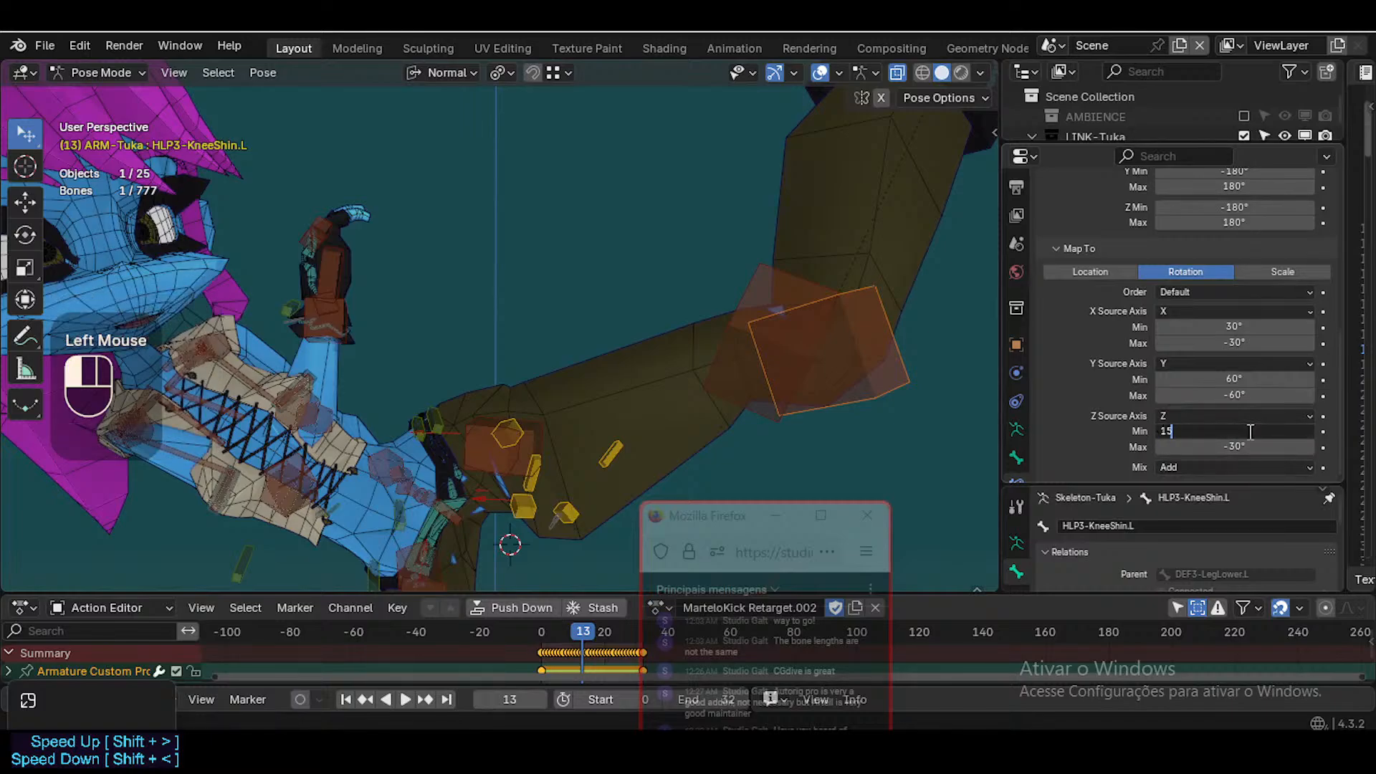
key("Return")
left_click(1250, 447)
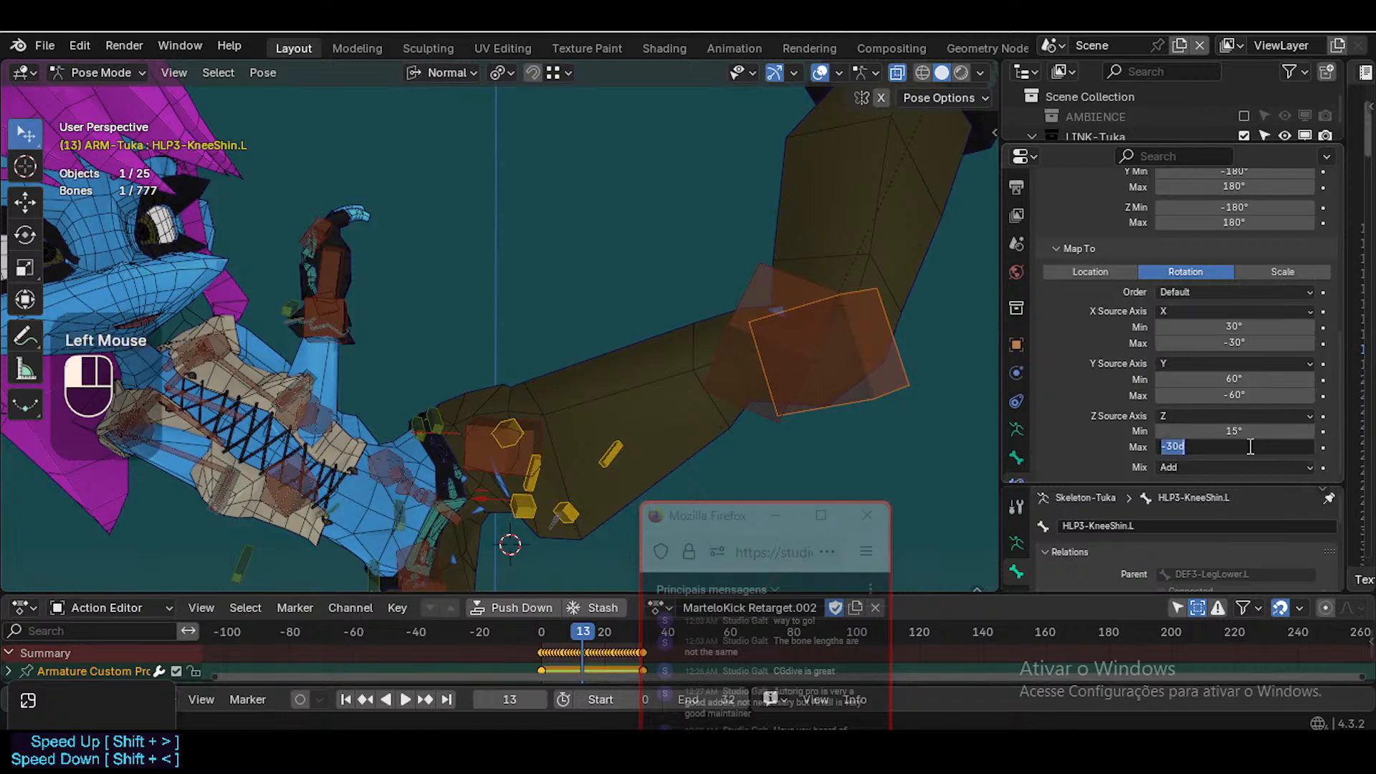
type("-15")
key("Return")
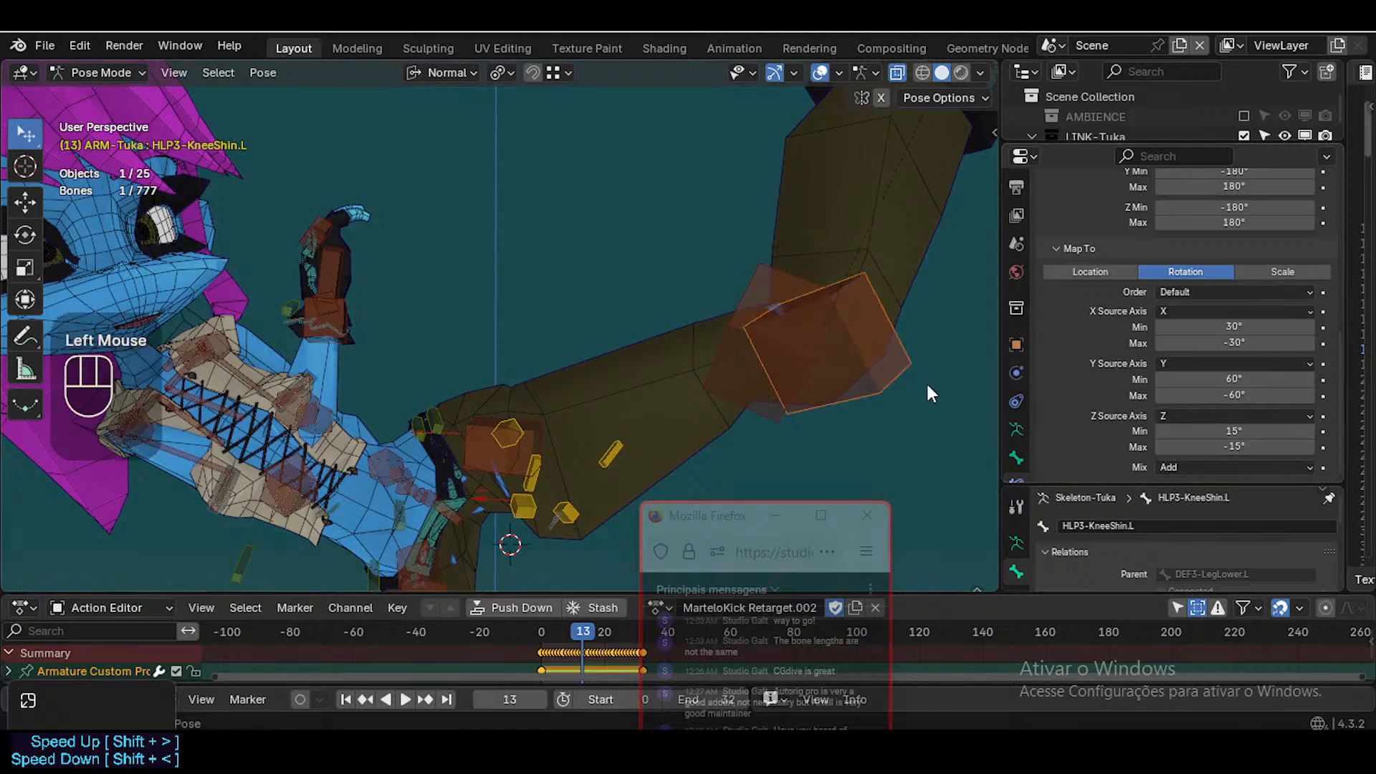
Set the Map To Z rotation of HLP3-KneeThigh.L's Transformation constraint to a minimum of 15° and a maximum of -15°
left_click(747, 380)
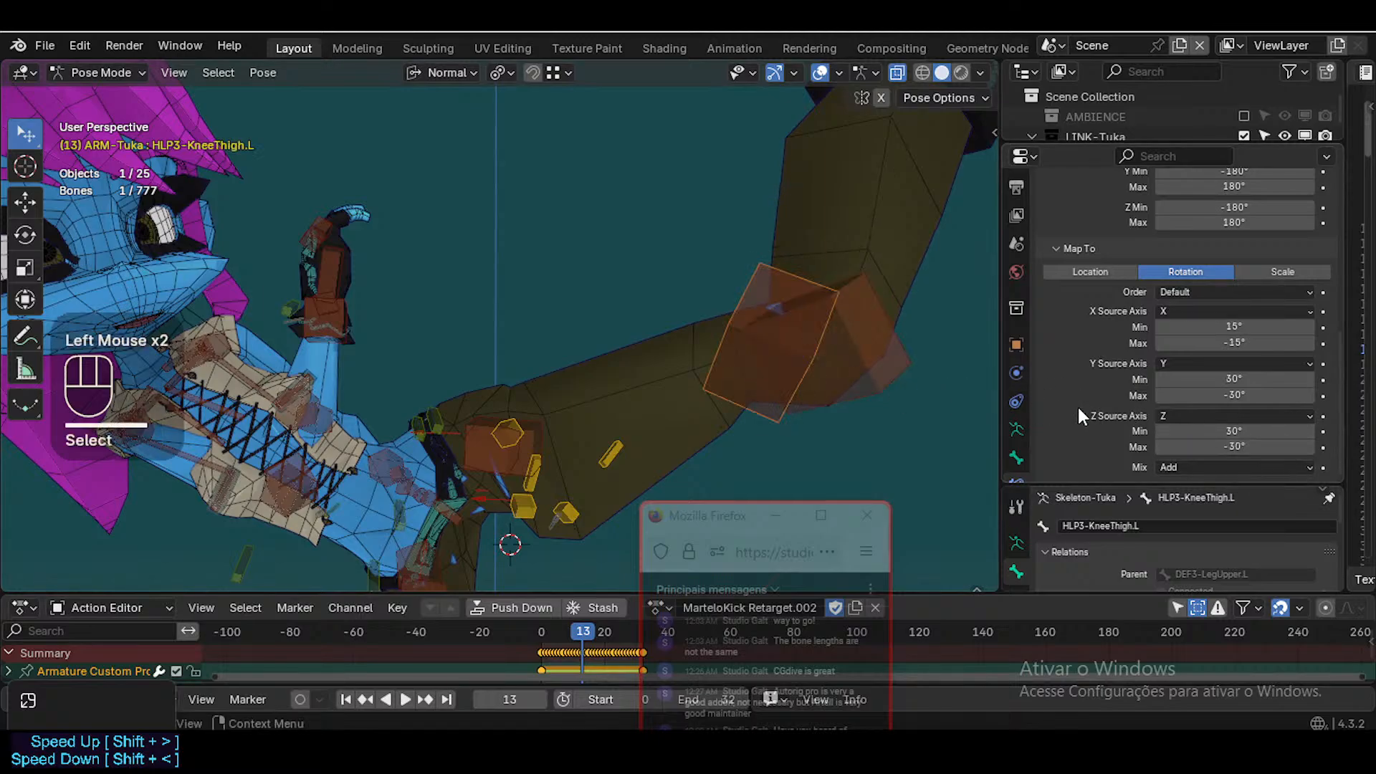
left_click(1239, 447)
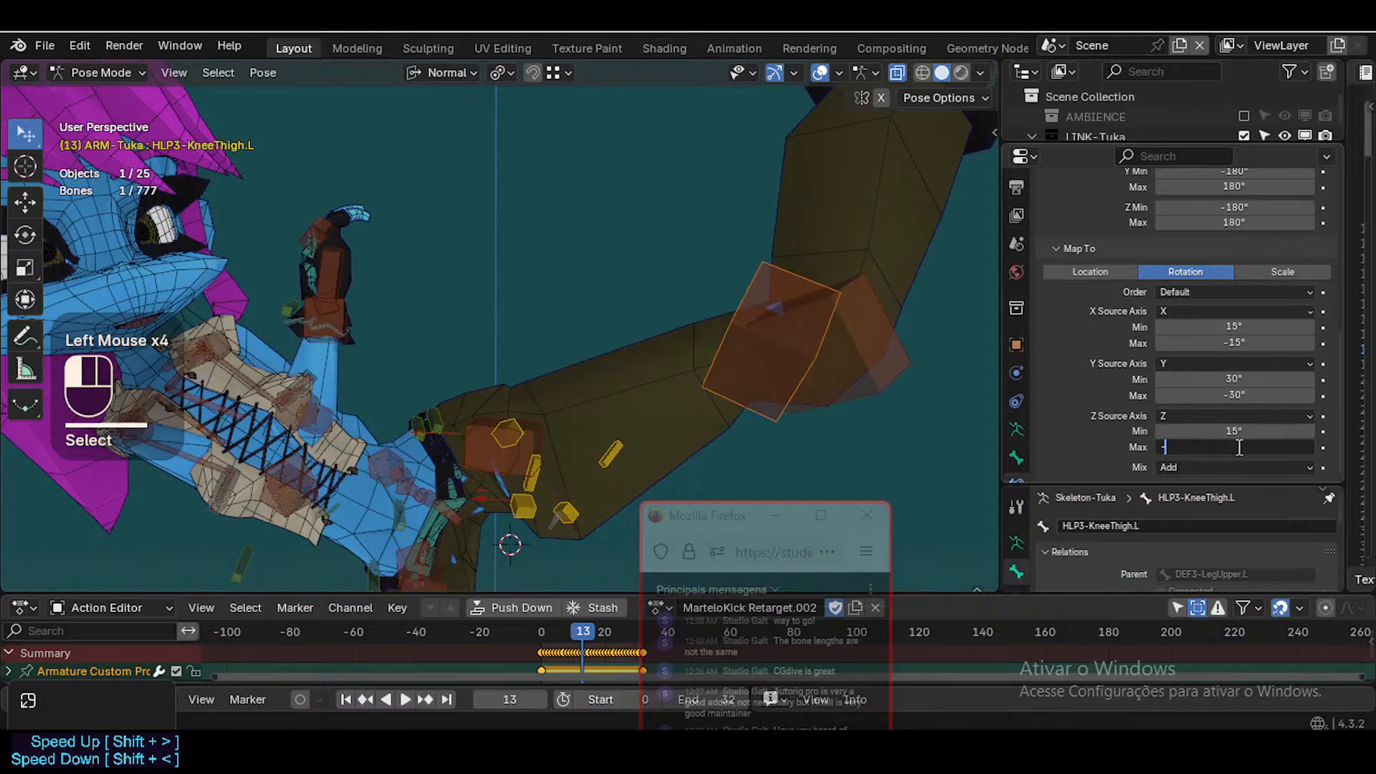
type("-15")
key("Return")
Rotate HLP3-KneeThigh.L about 23° around its own Z axis
middle_click_drag(802, 385, 728, 374)
key("r")
key("Escape")
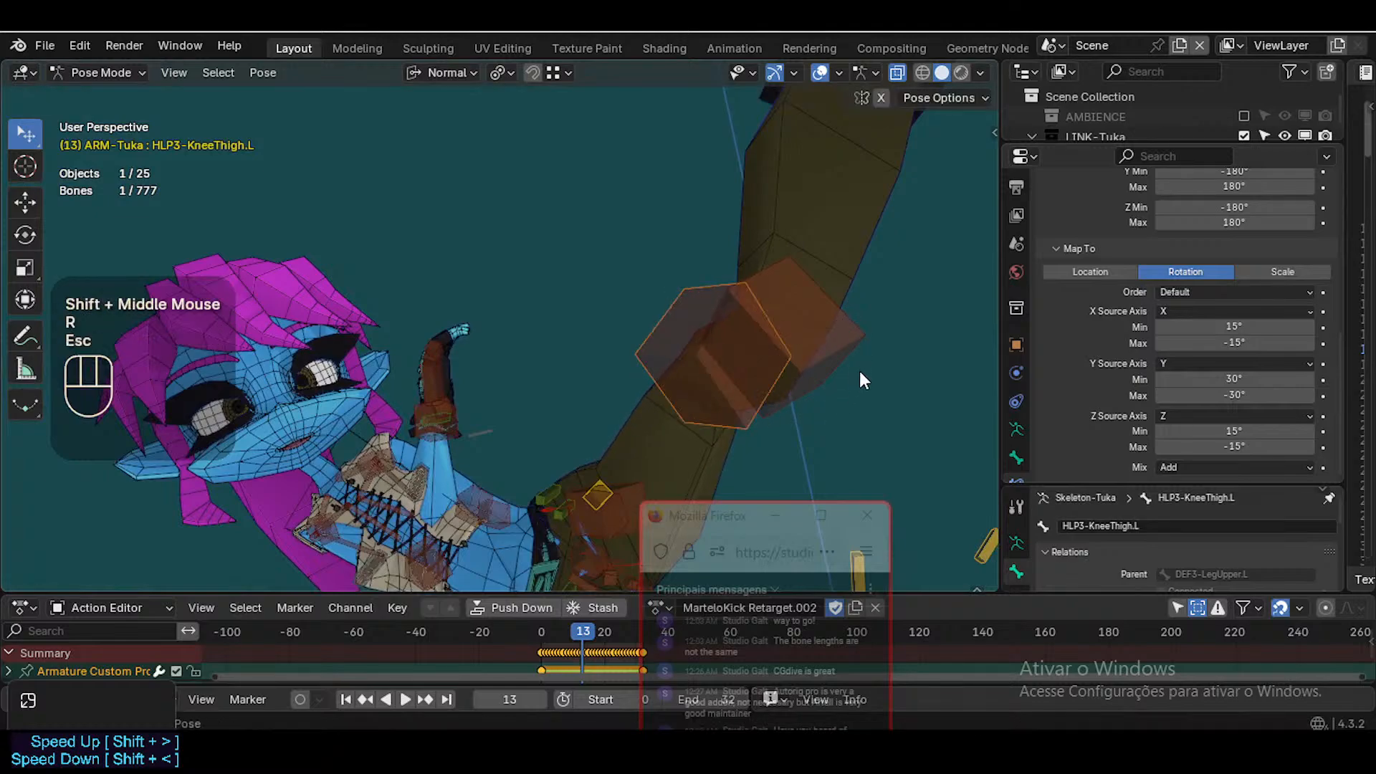
key("r")
key("z")
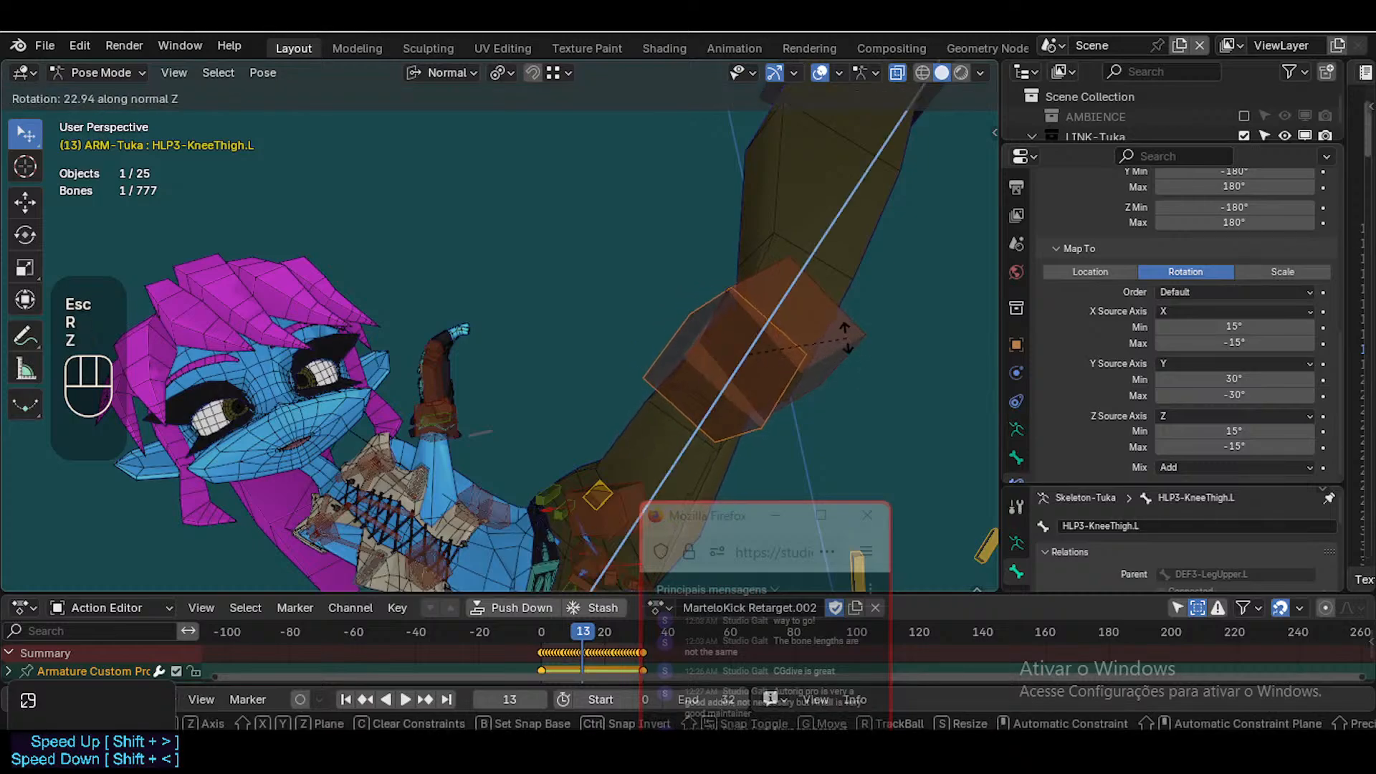
left_click(834, 330)
Rotate HLP3-KneeShin.L about 20° around its own Z axis as a test and clear its pose transforms
left_click(863, 347)
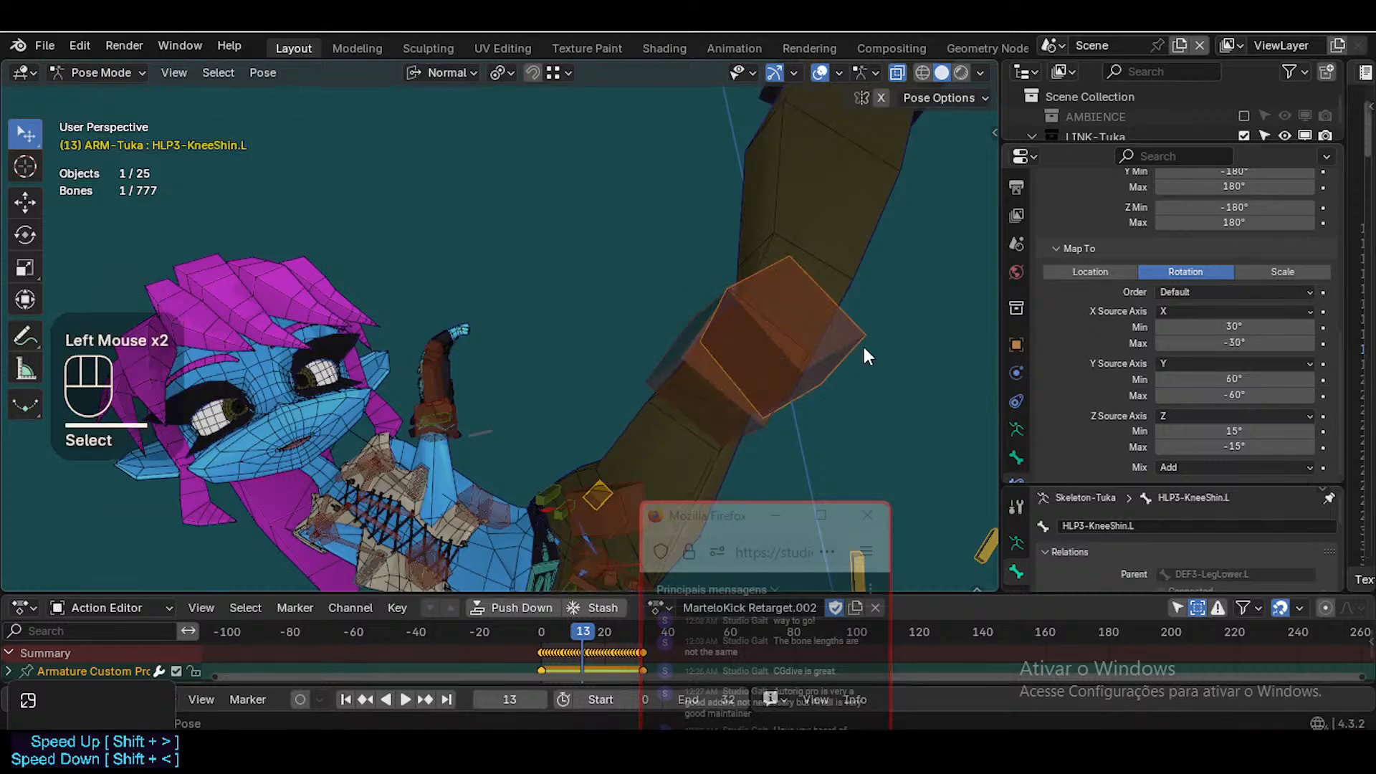
key("r")
key("z")
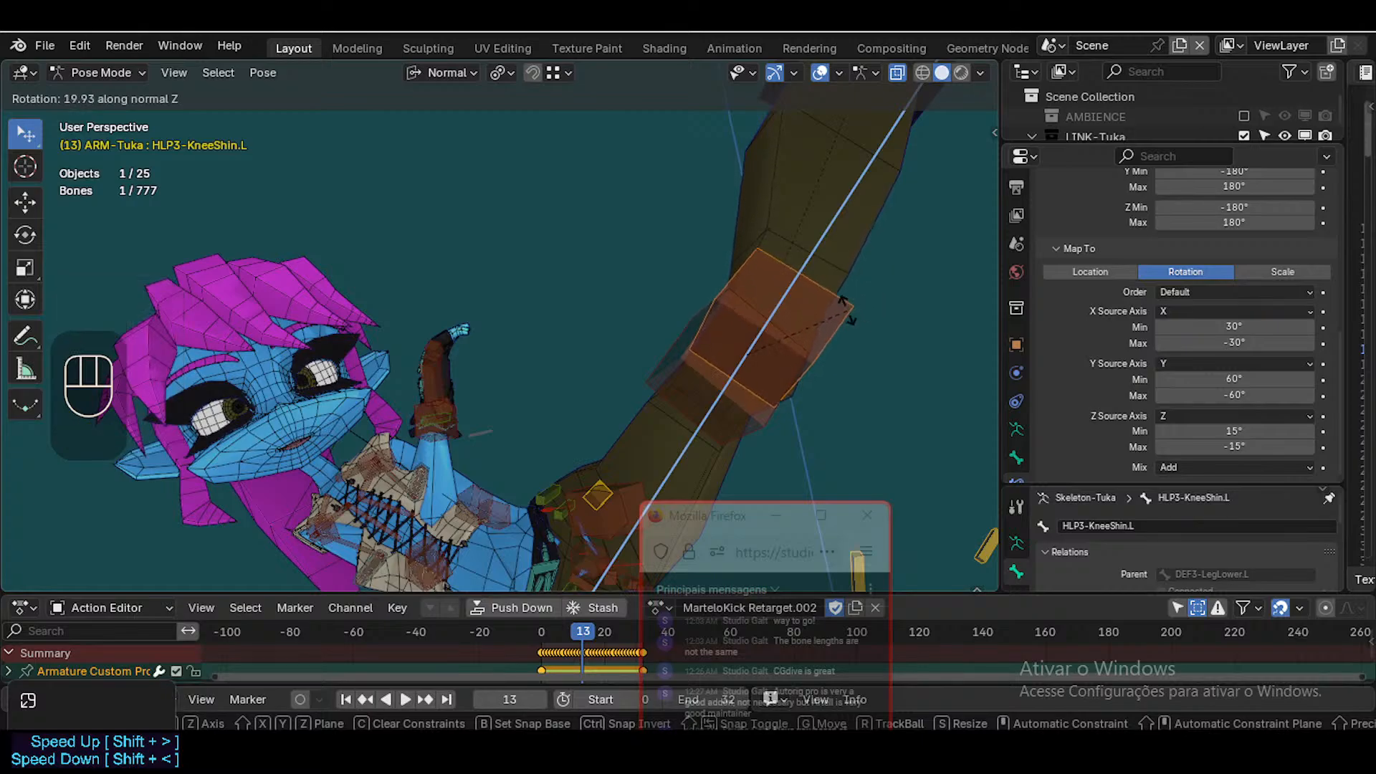
left_click(853, 331)
key("alt+q")
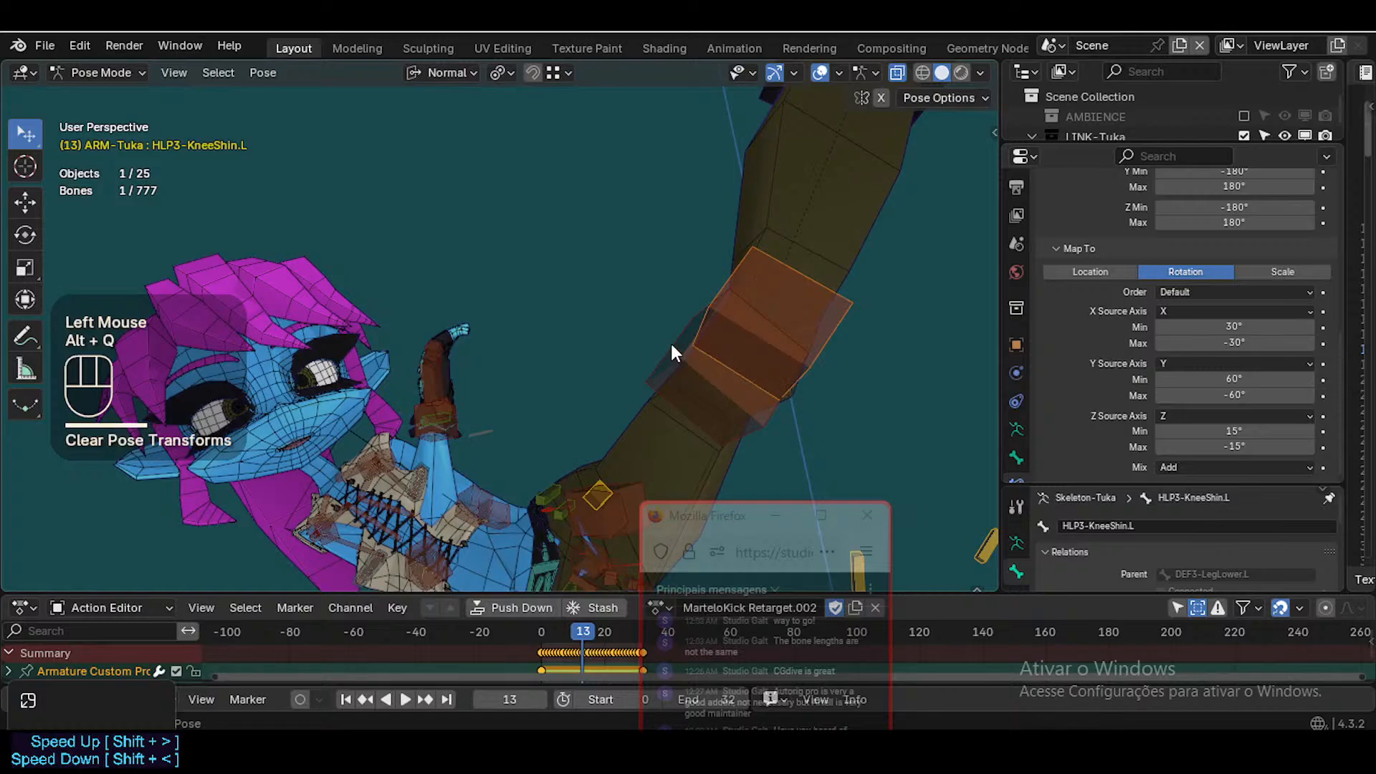
Clear the pose transforms of HLP3-KneeThigh.L
left_click(655, 351)
left_click(673, 354)
key("alt+q")
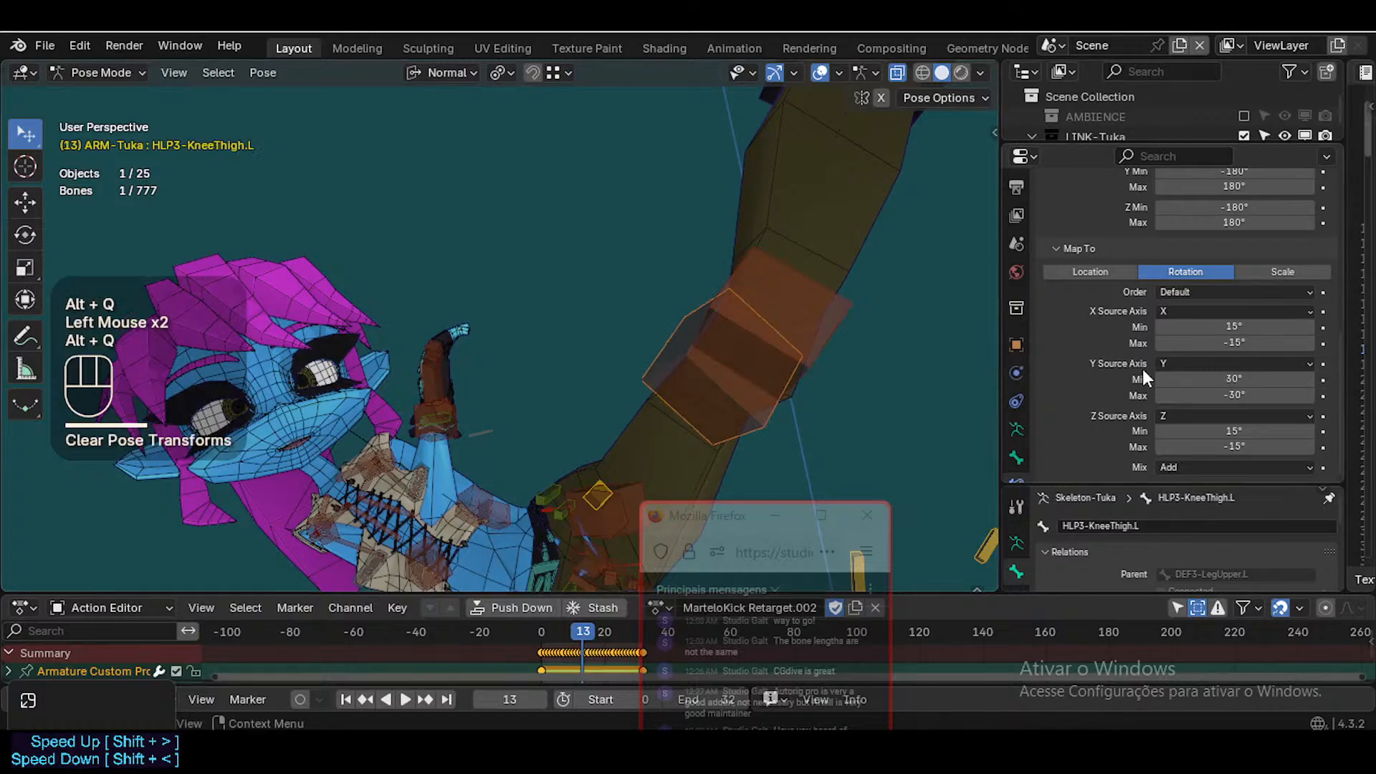
left_click(1232, 429)
left_click(951, 359)
middle_click_drag(950, 360, 793, 346)
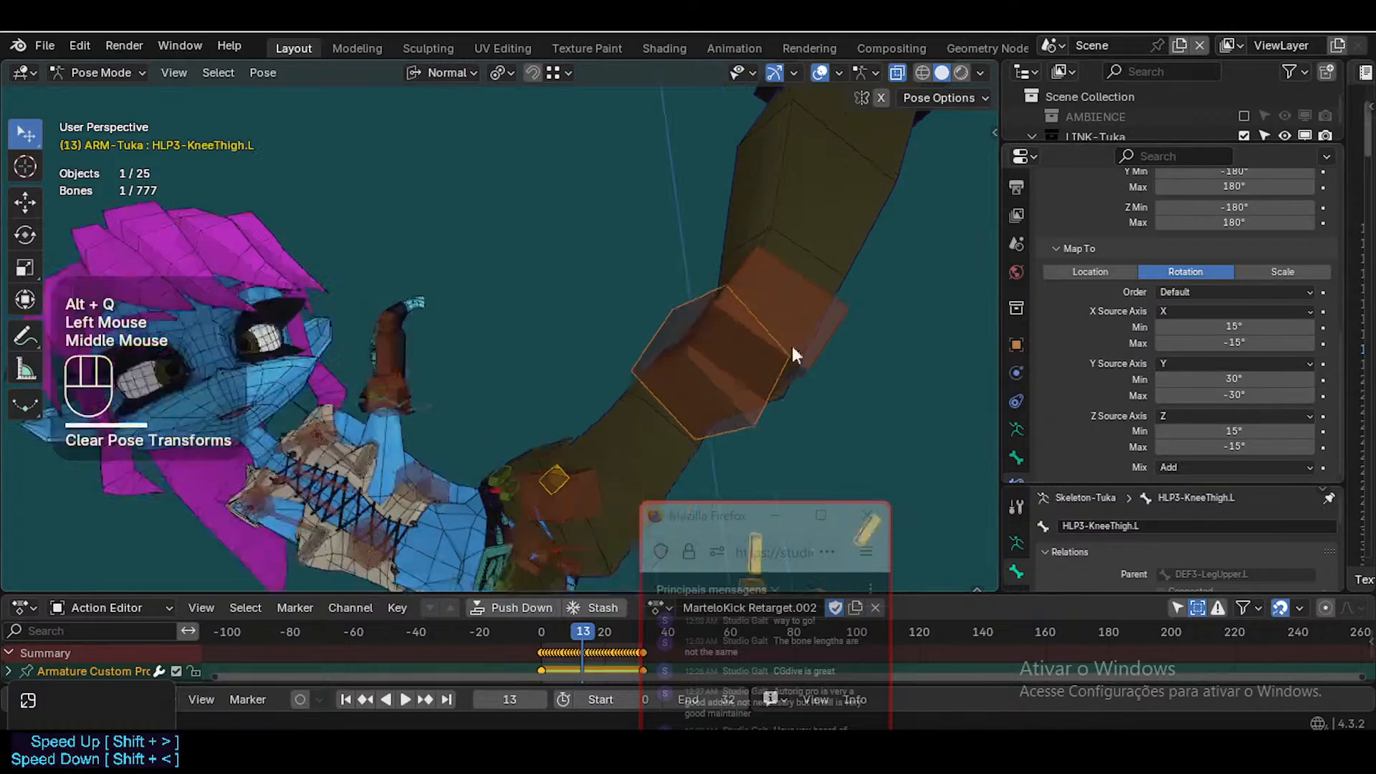
scroll(866, 369, "down", 4)
middle_click_drag(846, 397, 832, 380)
middle_click_drag(831, 380, 817, 368, "shift")
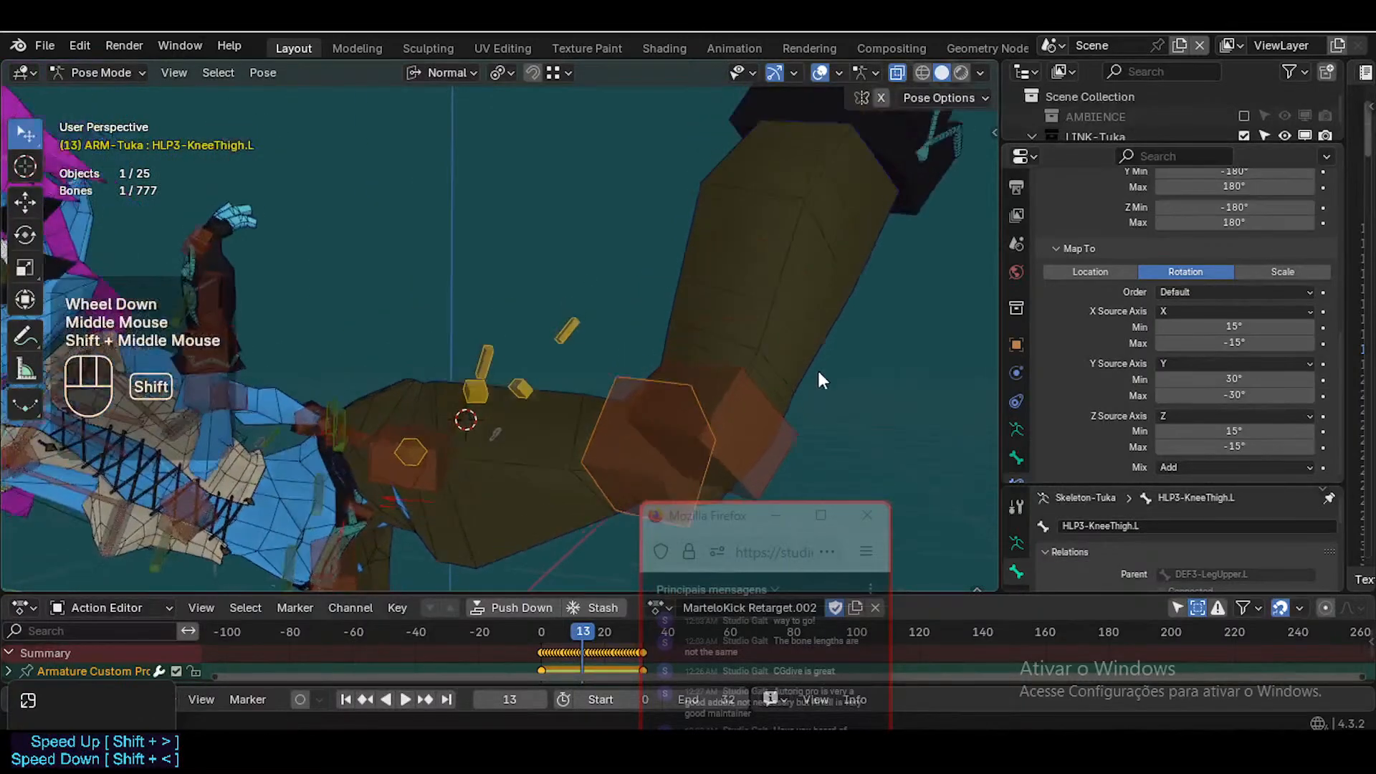
left_click(666, 401)
key("alt+q")
scroll(643, 364, "down", 1)
scroll(643, 363, "down", 1)
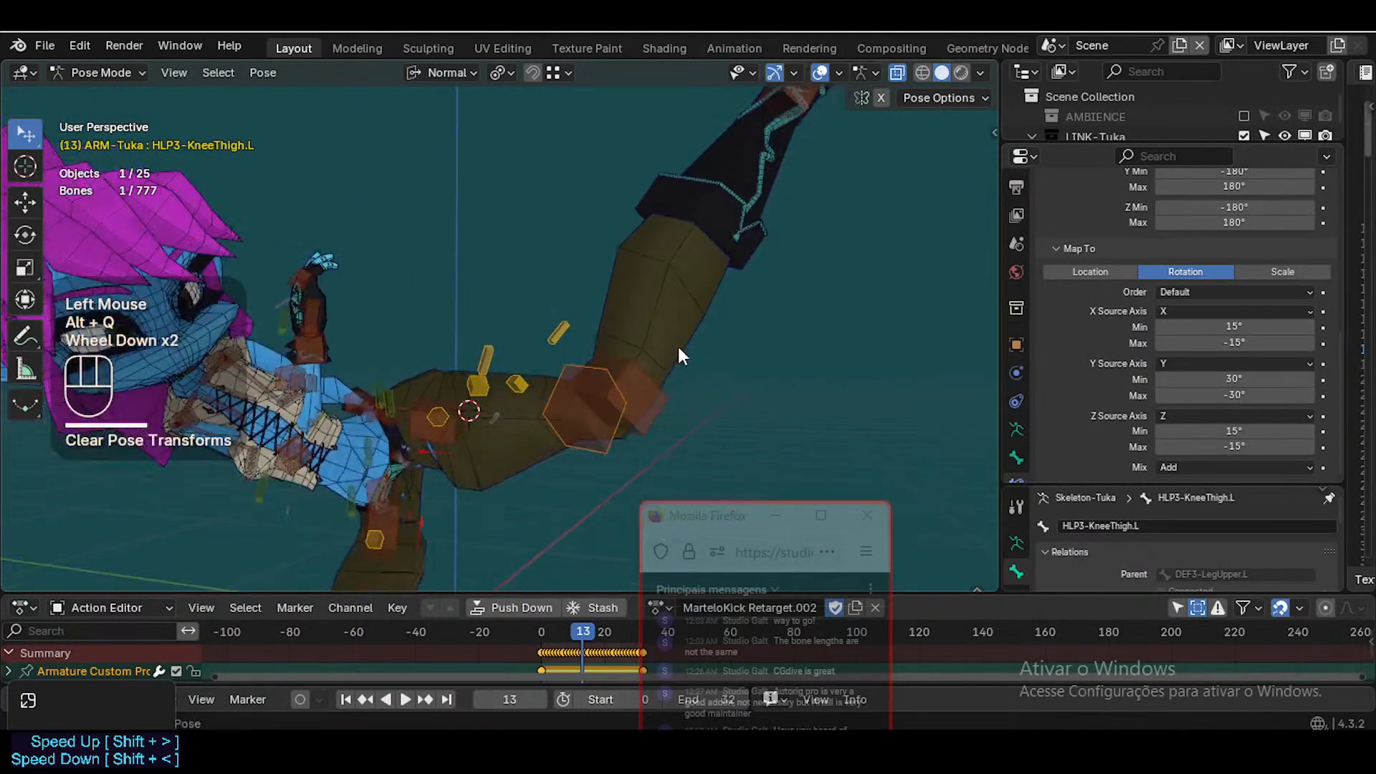
Scrub between frames 12 and 14 and examine how the left knee deforms from several angles
middle_click_drag(678, 347, 652, 576)
mouse_move(587, 635)
left_mouse_down()
mouse_move(573, 635)
mouse_move(585, 634)
left_mouse_up()
scroll(604, 475, "up", 1)
middle_click_drag(604, 475, 518, 457, "shift")
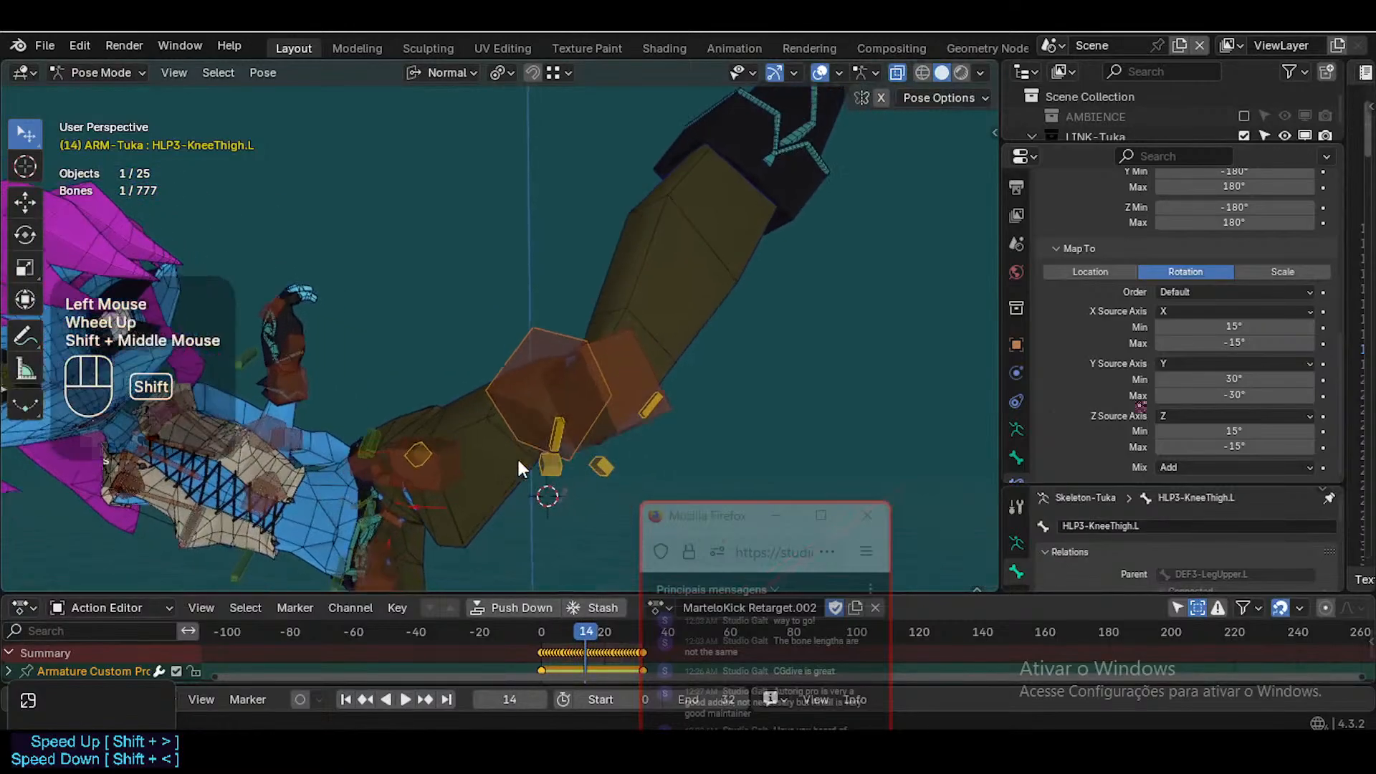
scroll(517, 458, "down", 1, "shift")
scroll(562, 476, "up", 1)
left_click(595, 633)
left_click_drag(595, 633, 582, 638)
middle_click_drag(552, 389, 567, 218, "shift")
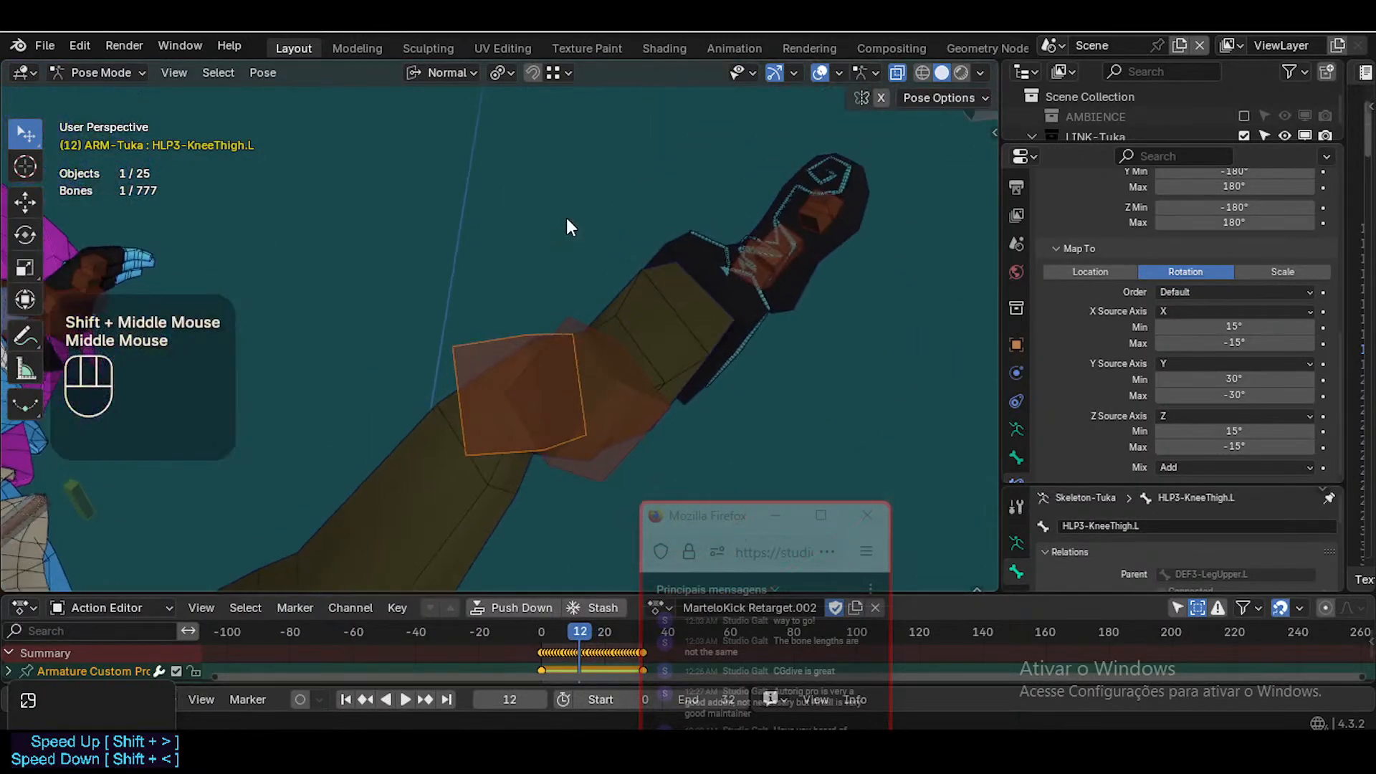
middle_click_drag(500, 463, 544, 442, "shift")
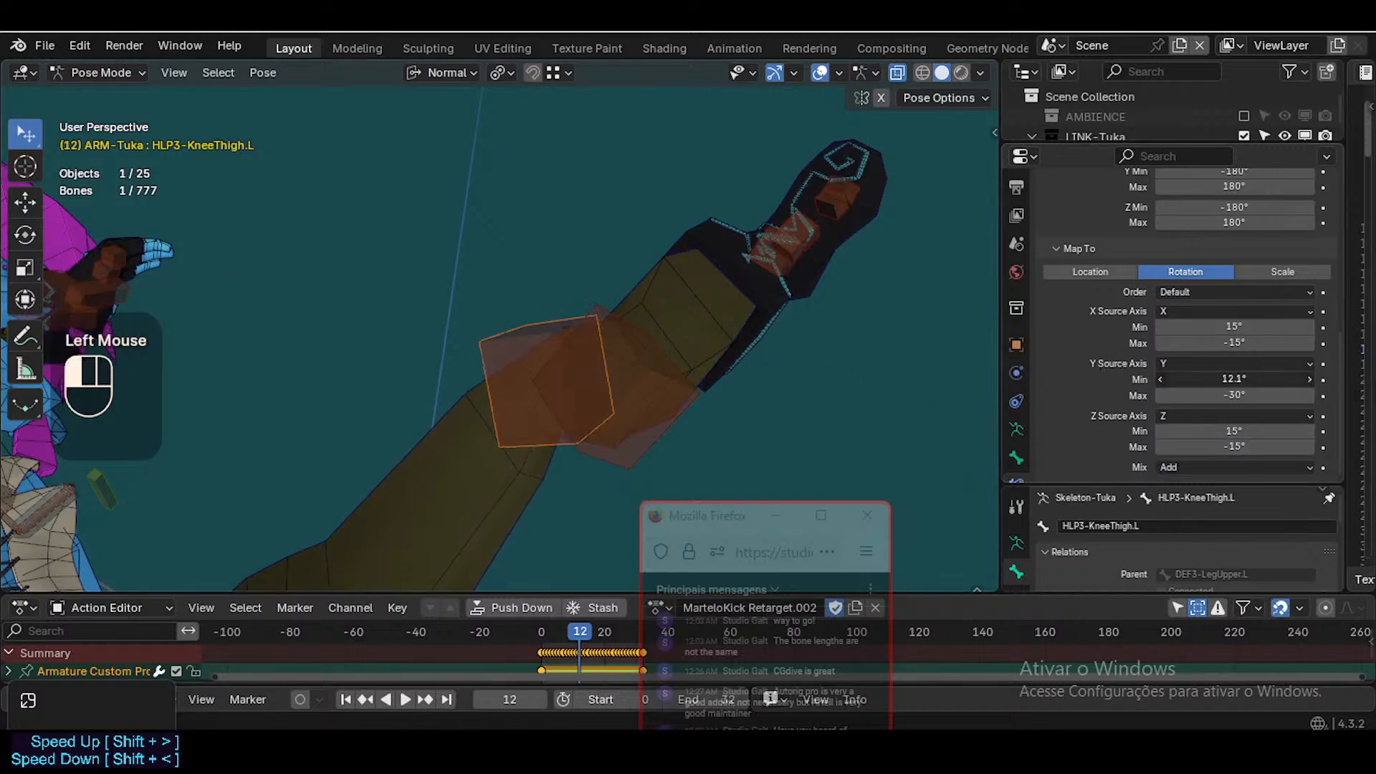
Try a Map To Z rotation minimum of 5° and maximum of -5° on HLP3-KneeThigh.L's Transformation constraint
key("ctrl+z")
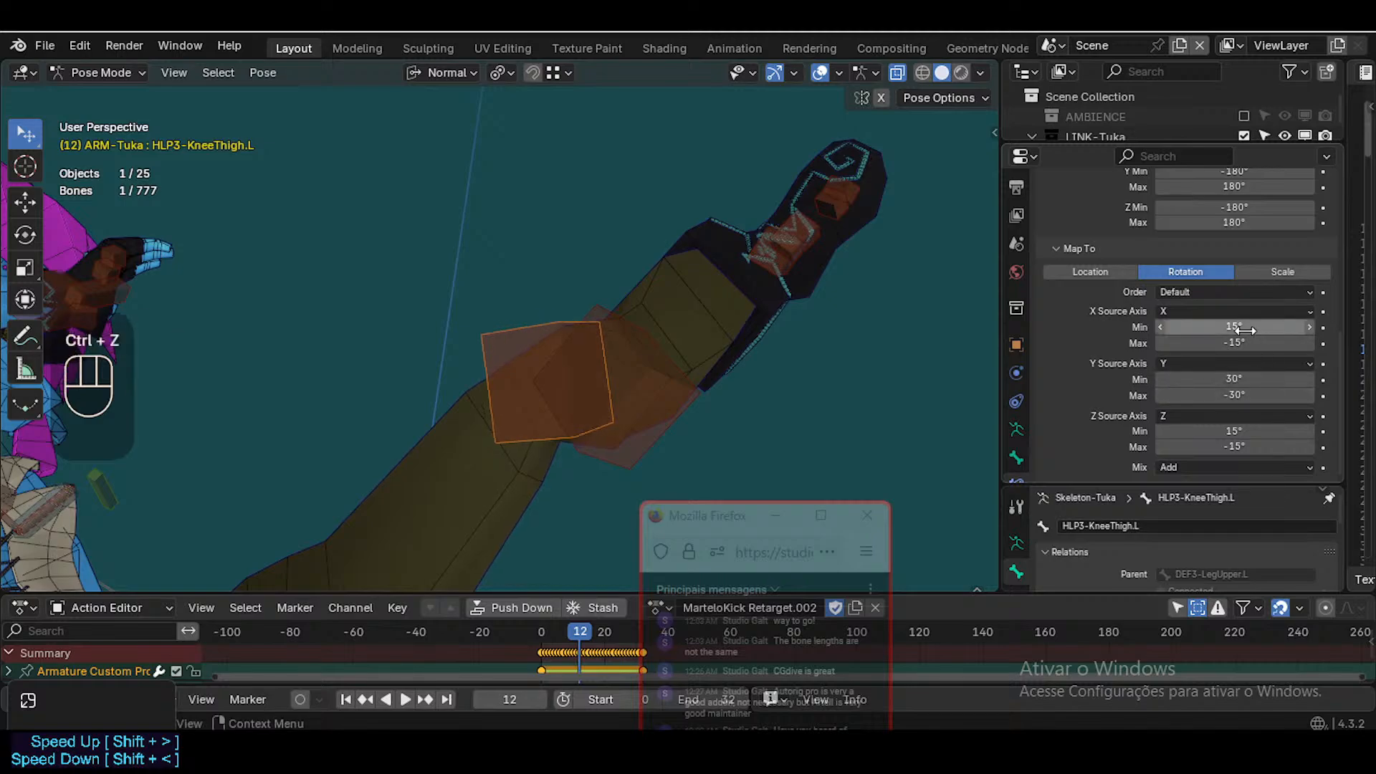
left_click(1244, 433)
type("5")
key("Return")
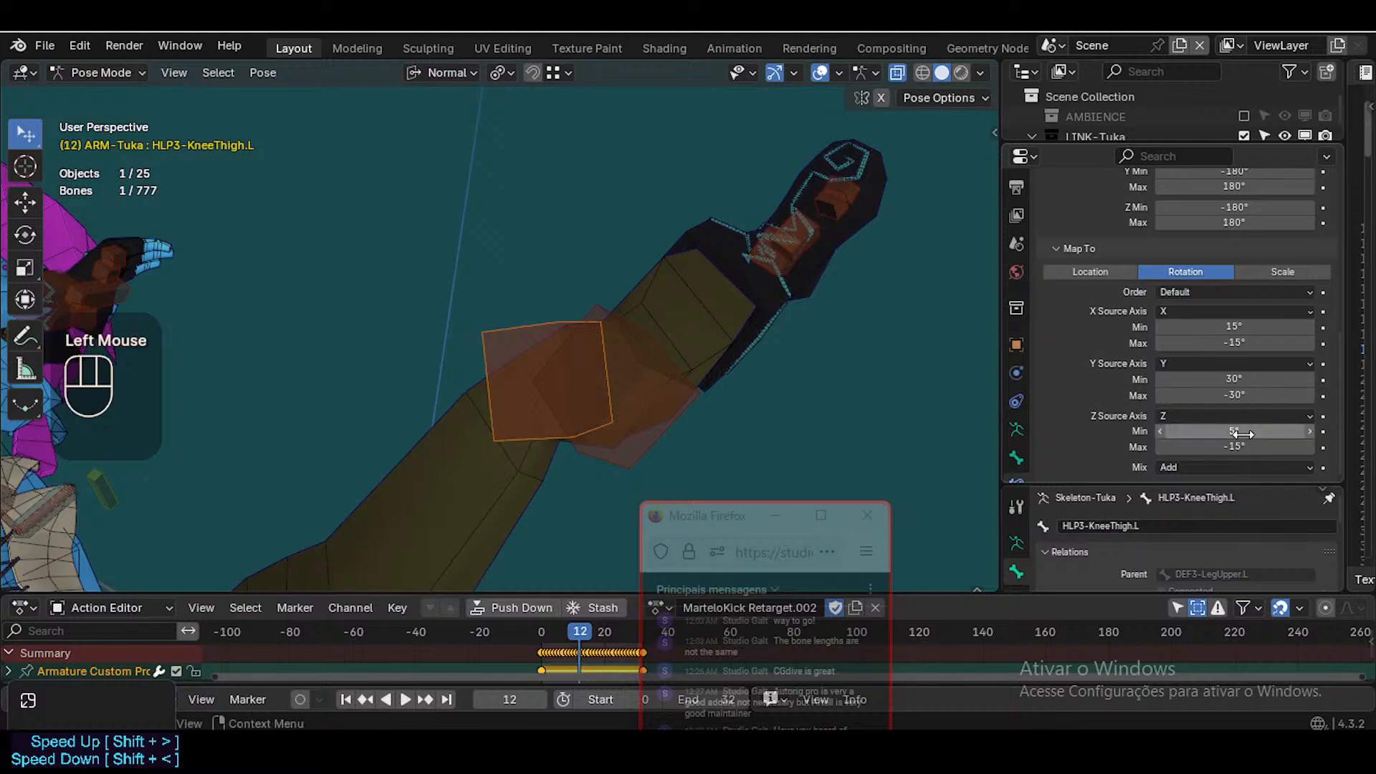
double_click(1240, 447)
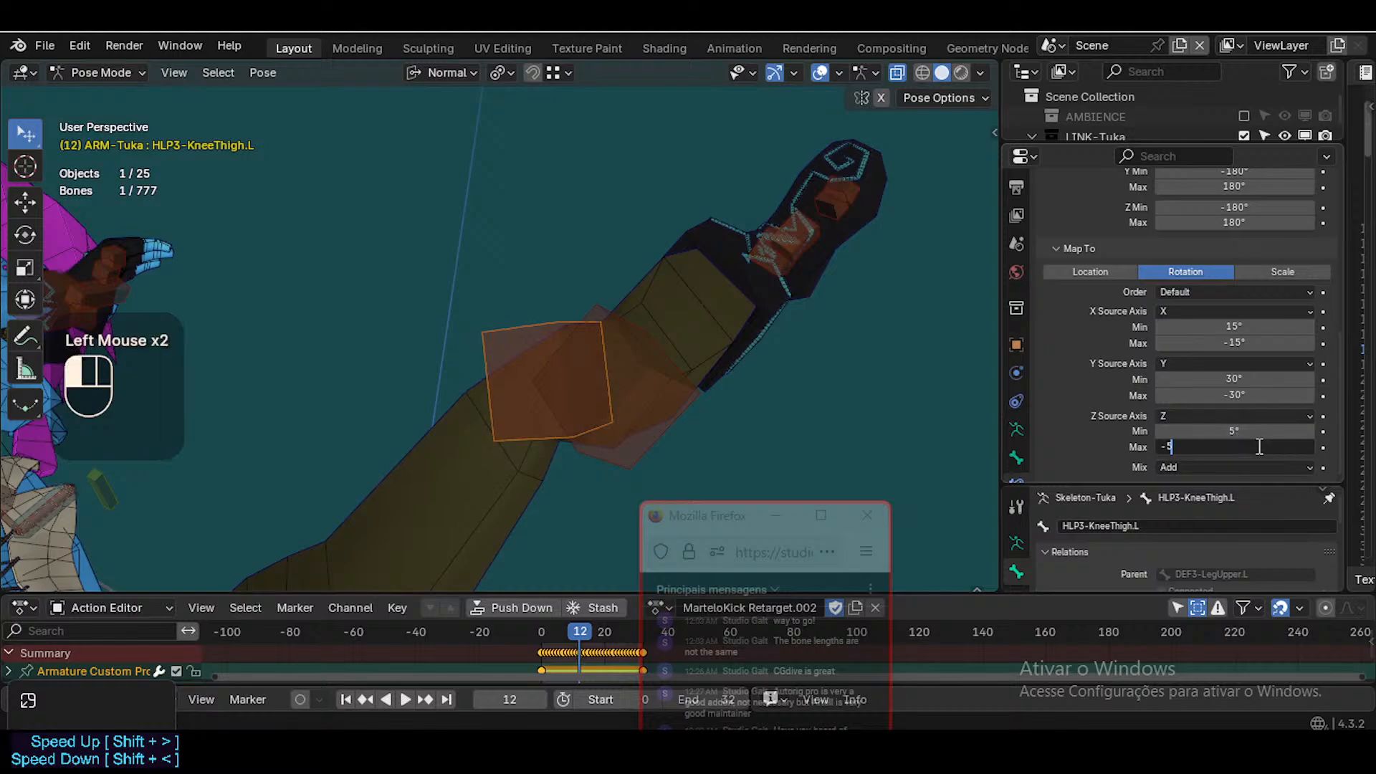
key("Return")
mouse_move(685, 358)
middle_mouse_down()
mouse_move(770, 315)
mouse_move(729, 328)
mouse_move(686, 369)
middle_mouse_up()
Try a Map To Z rotation minimum of 5° and maximum of -5° on HLP3-KneeShin.L's Transformation constraint
left_click(668, 396)
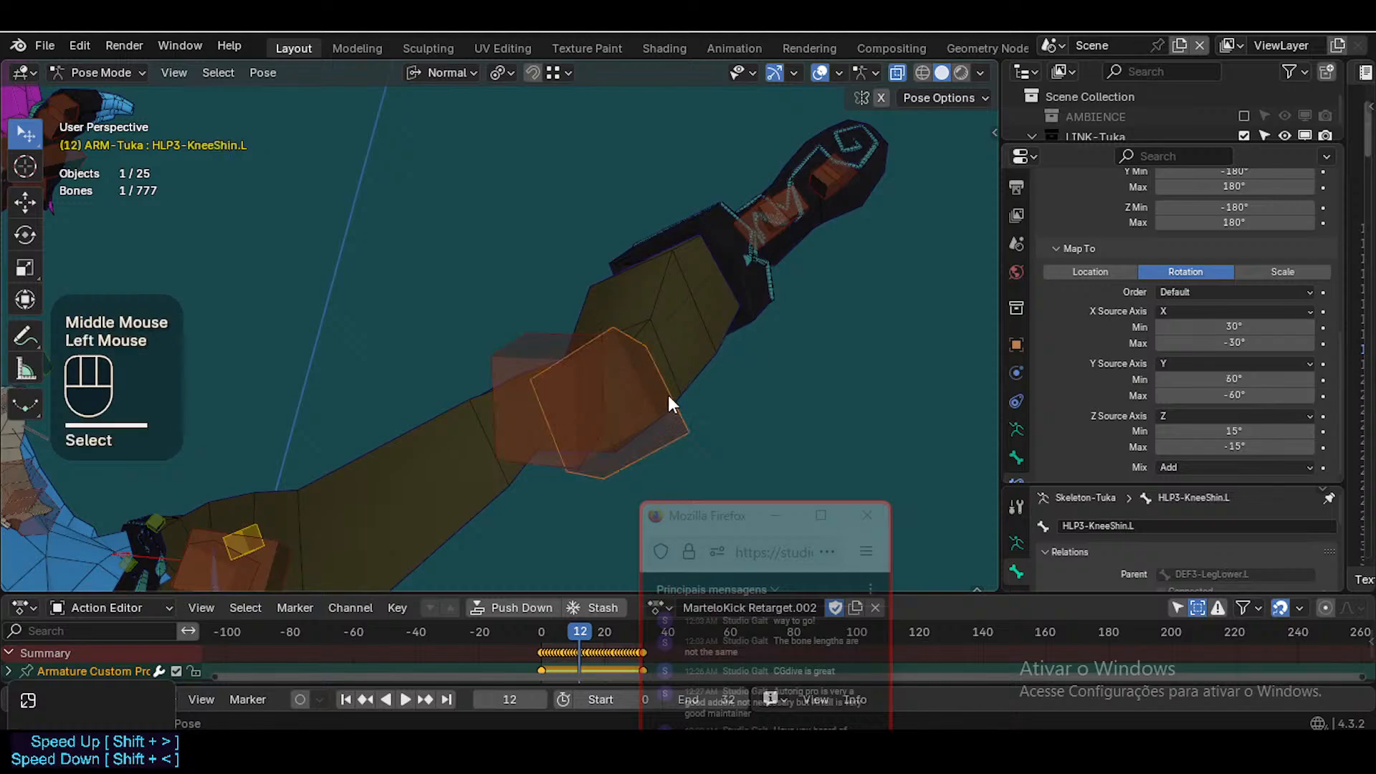
double_click(1297, 430)
type("5")
left_click(1248, 447)
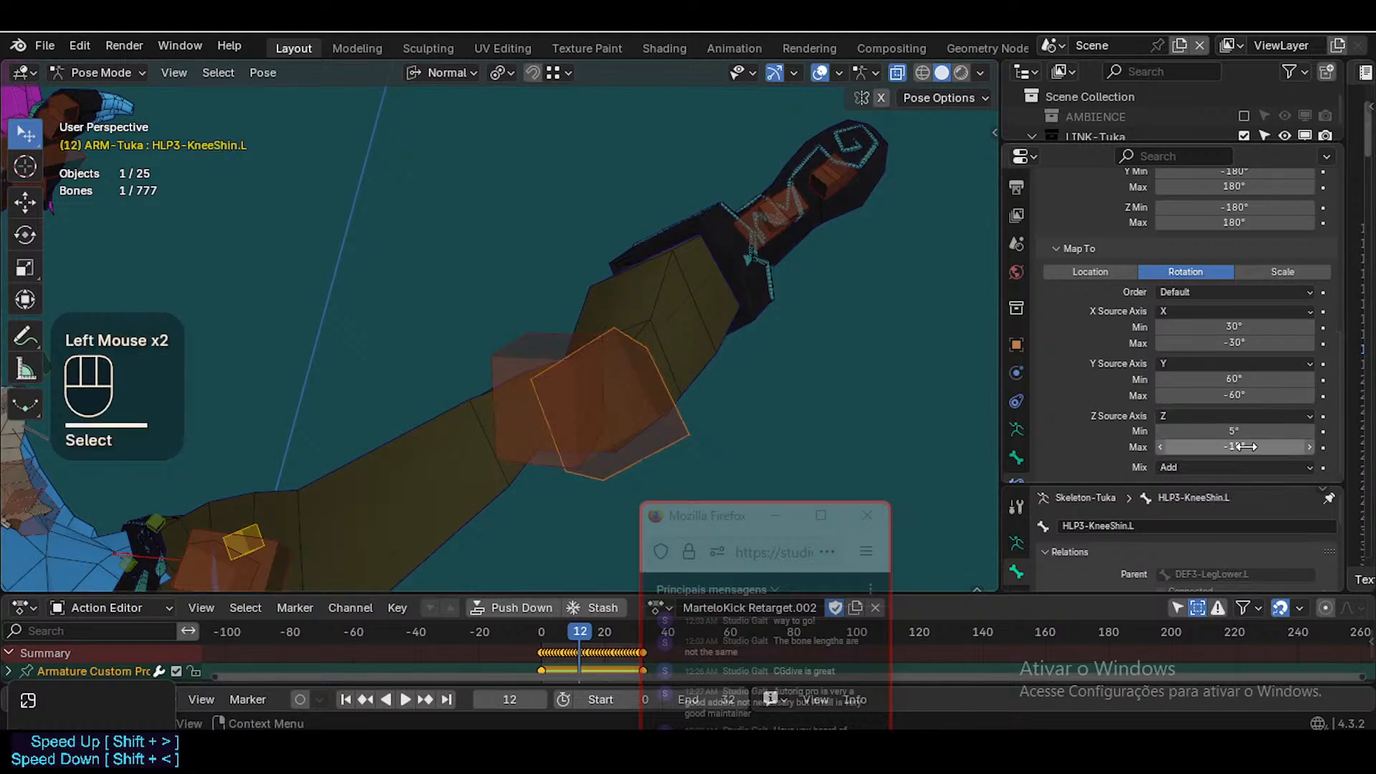
type("-5")
key("Return")
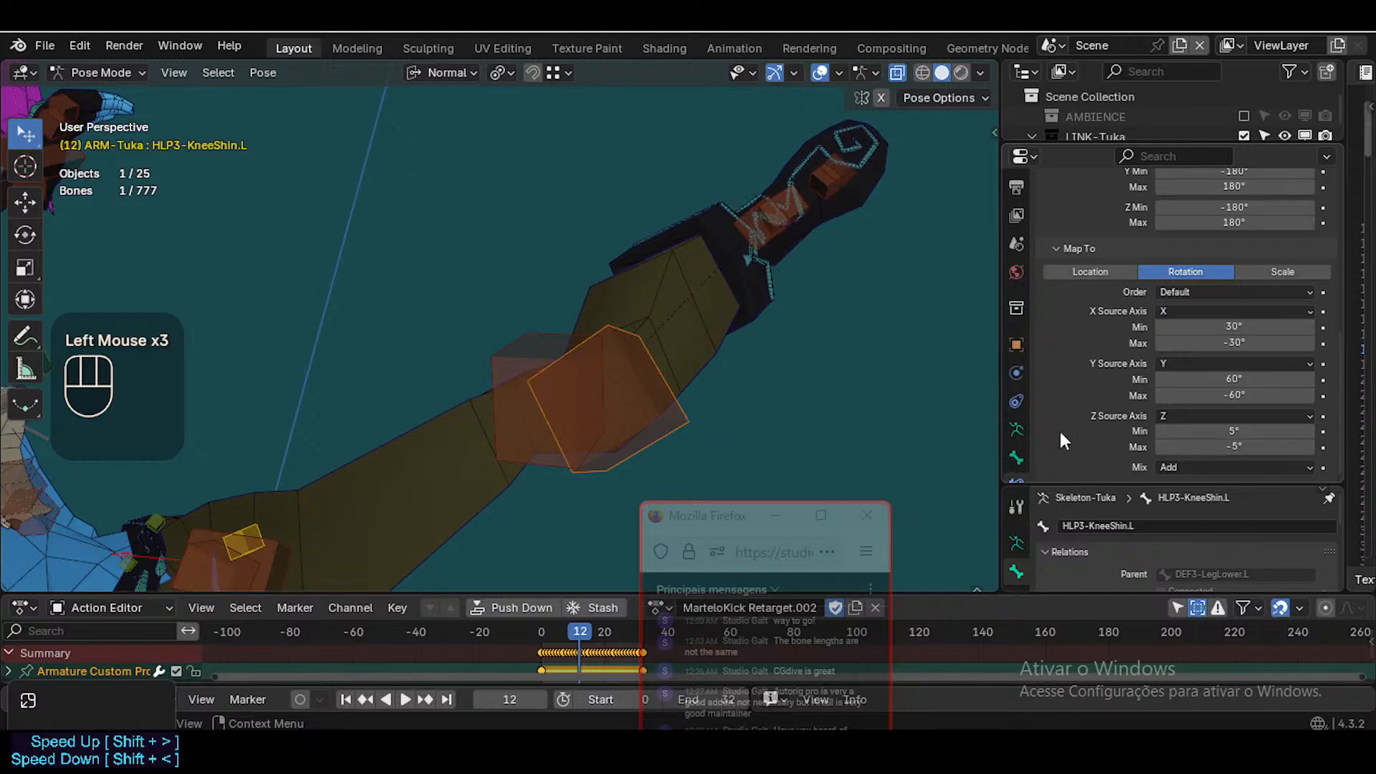
middle_click_drag(663, 384, 719, 380)
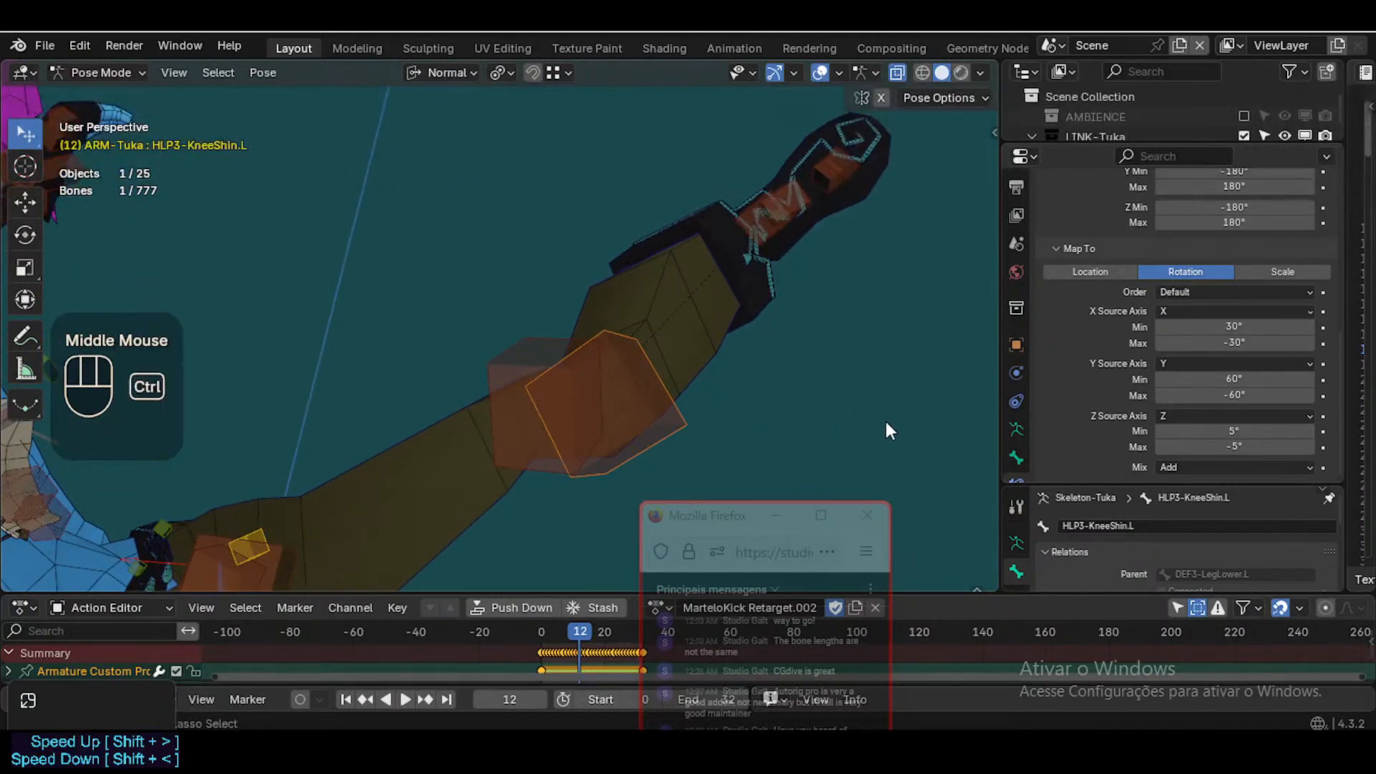
Undo the Map To Z rotation changes on both left knee helper bones
key("ctrl+z")
key("ctrl+z")
key("ctrl+z")
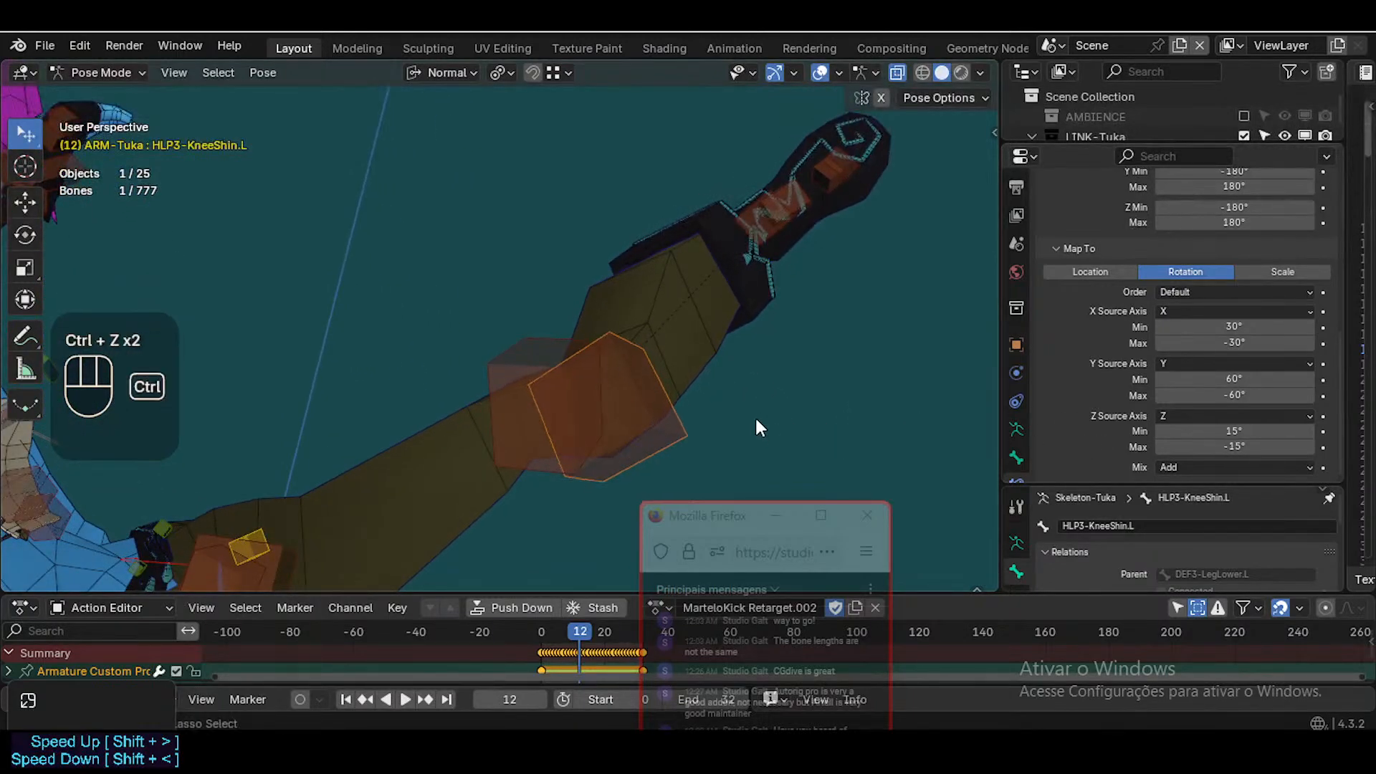
key("ctrl+z")
key("ctrl+z")
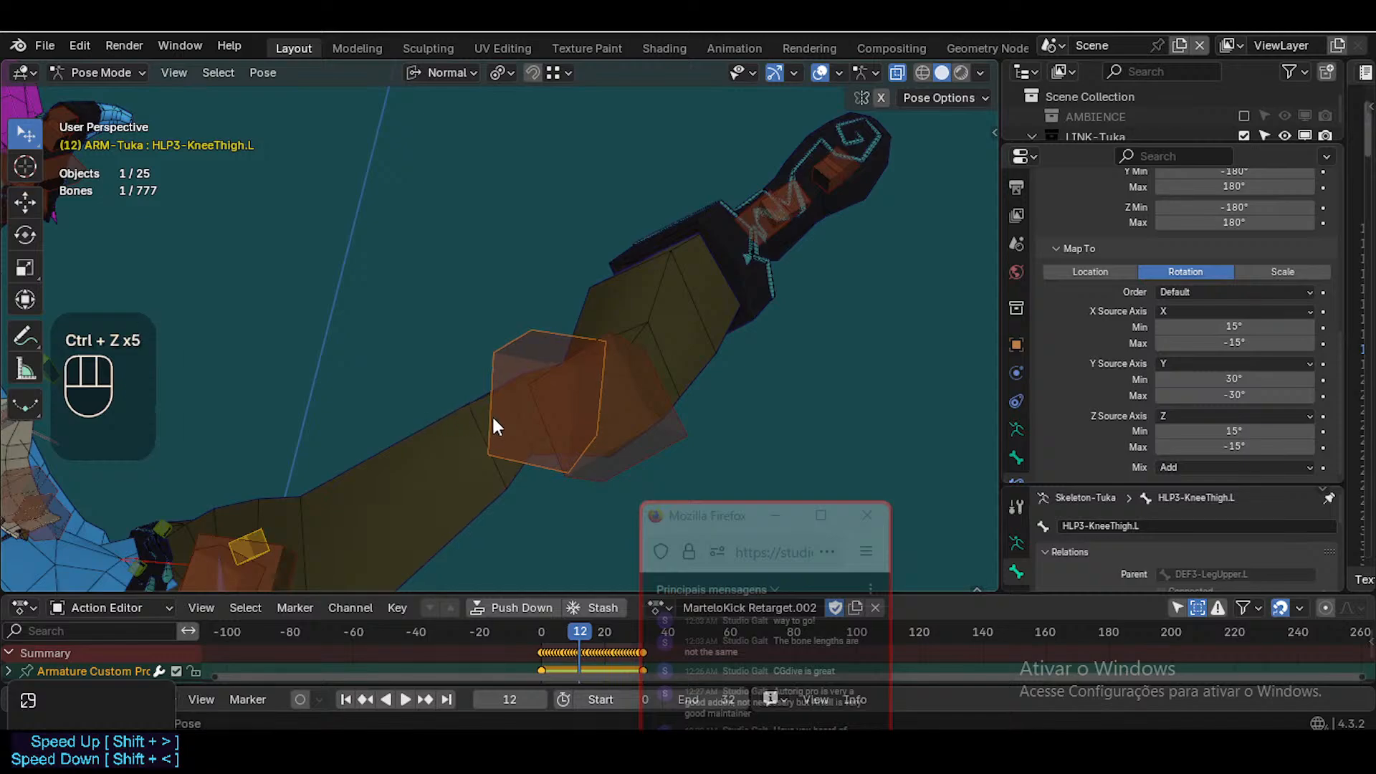
Select both left knee helper bones and try a Map To Y rotation maximum of -15° on their Transformation constraints
left_click(1238, 378)
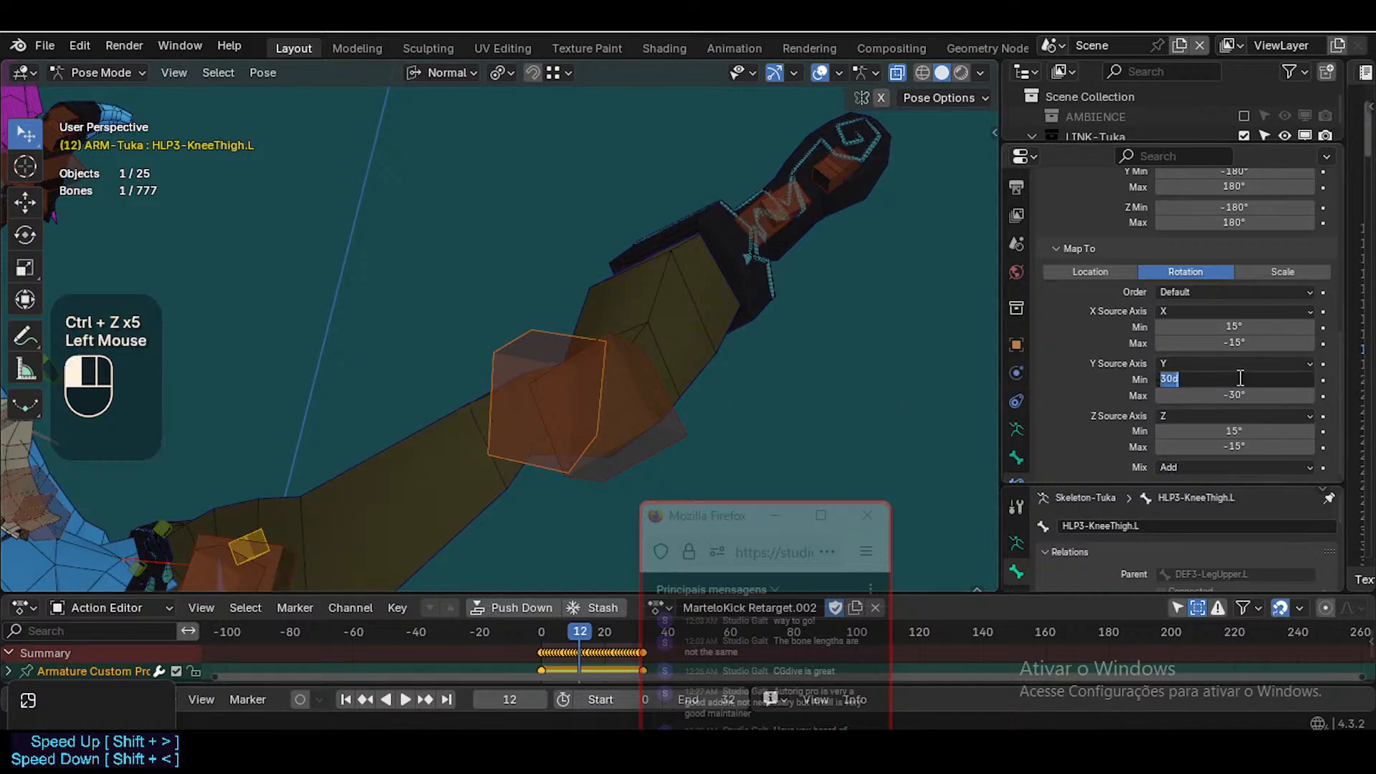
left_click_drag(1238, 377, 1214, 380)
left_click(669, 394, "shift")
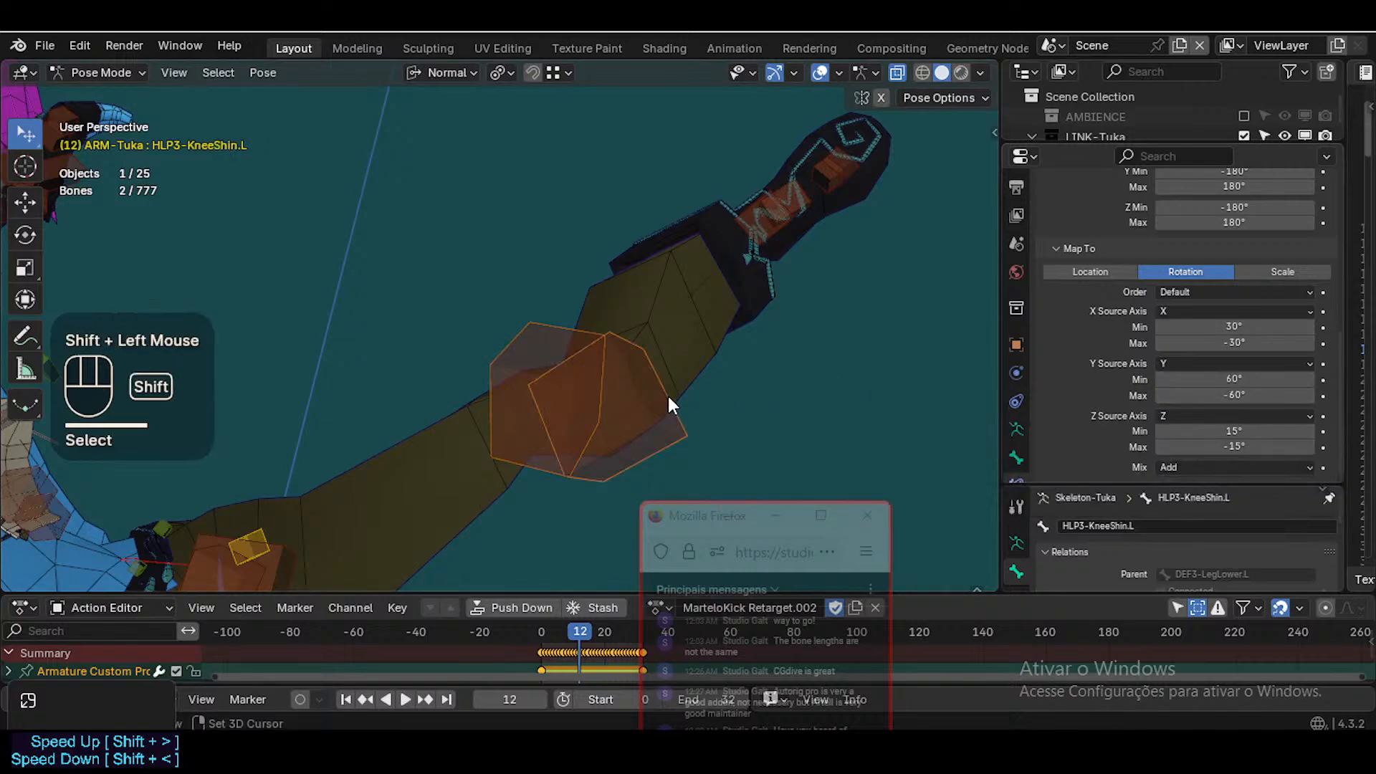
left_click(1238, 394, "alt")
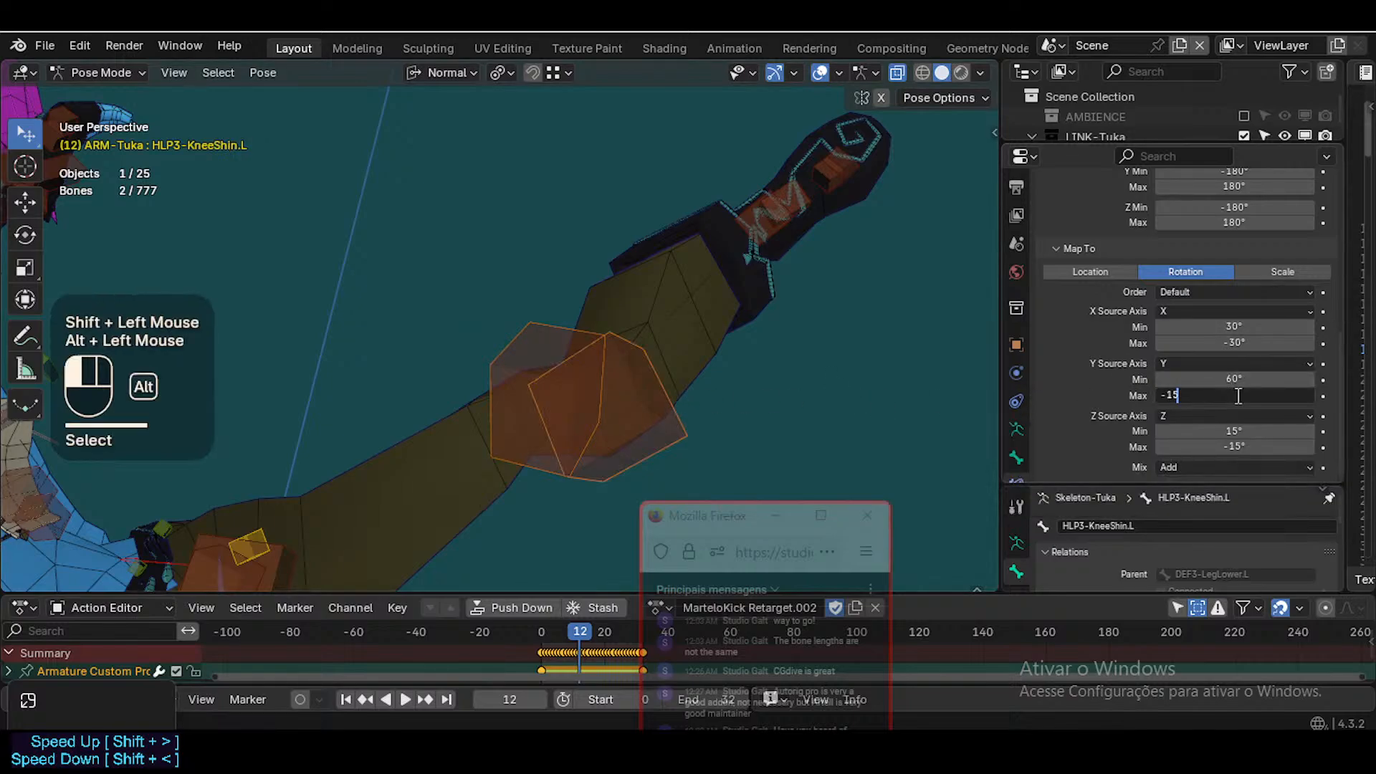
key("Return")
Try a Map To Y rotation minimum of 5° and maximum of -5° on both left knee helper bones
left_click(1240, 379, "alt")
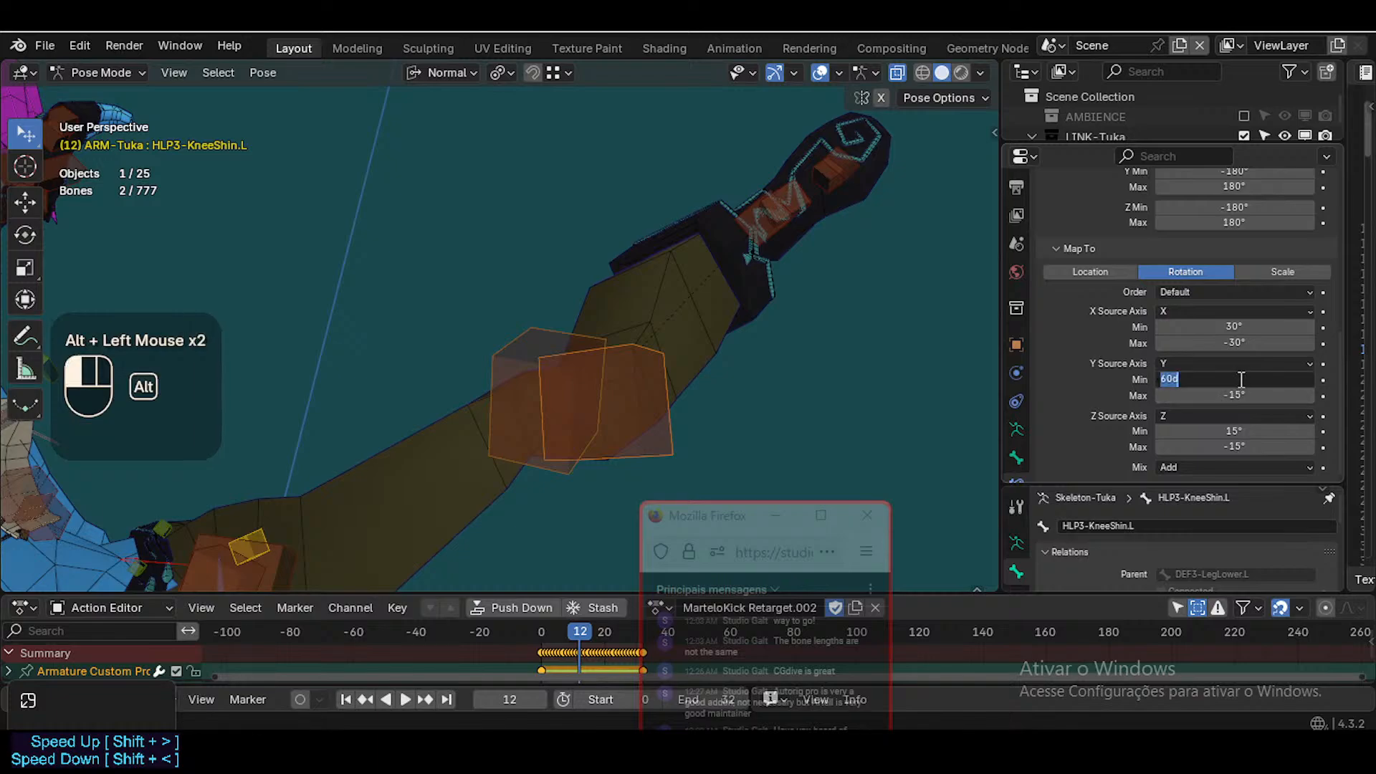
type("5")
key("Return")
left_click(1241, 396, "alt")
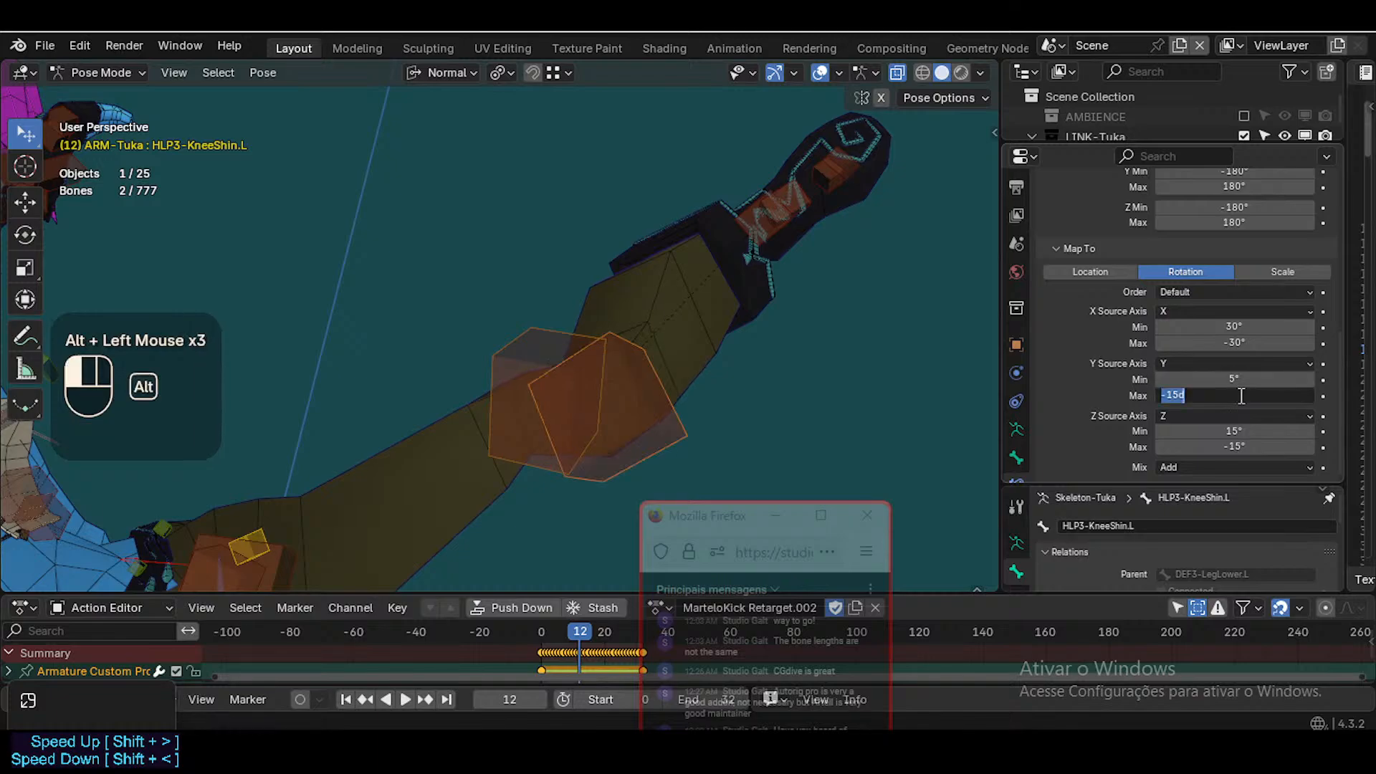
type("-5")
key("Return")
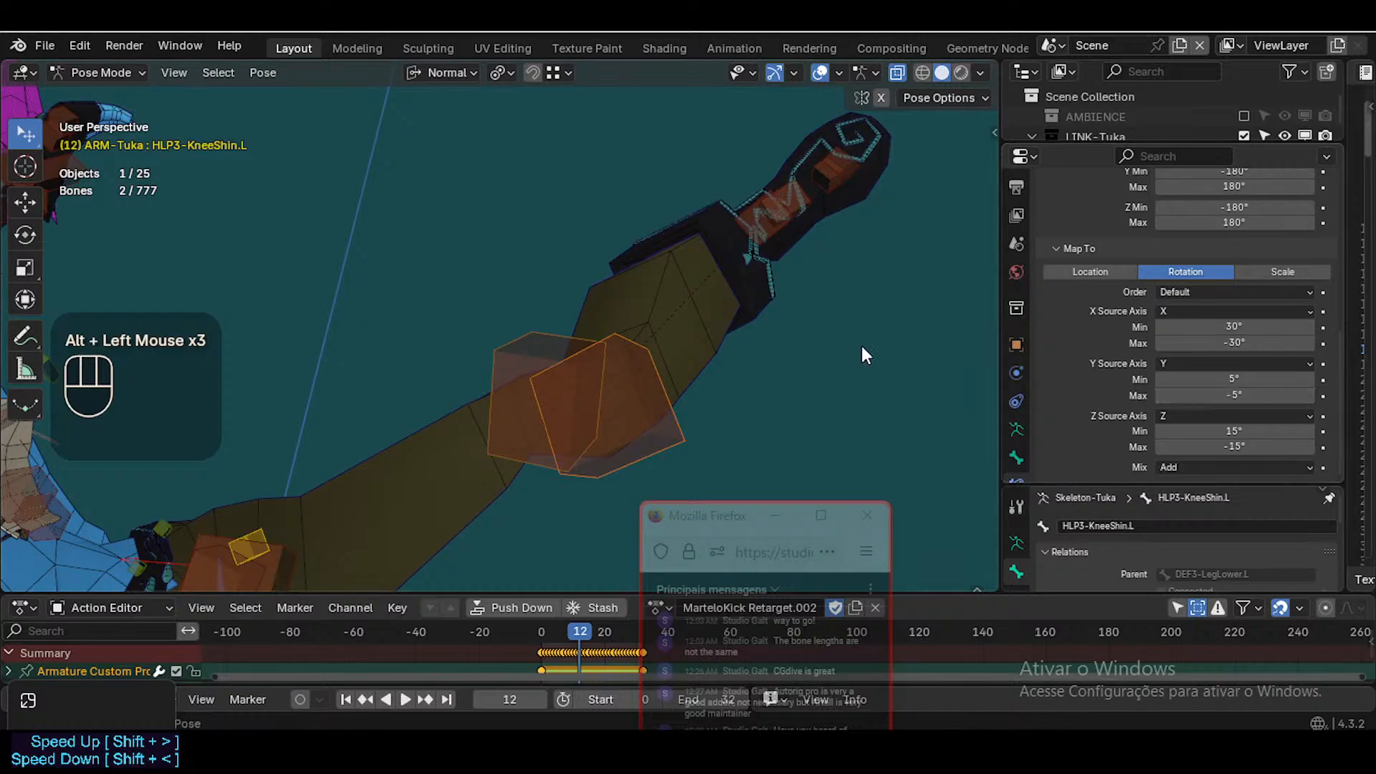
left_click(529, 414)
left_click(583, 426)
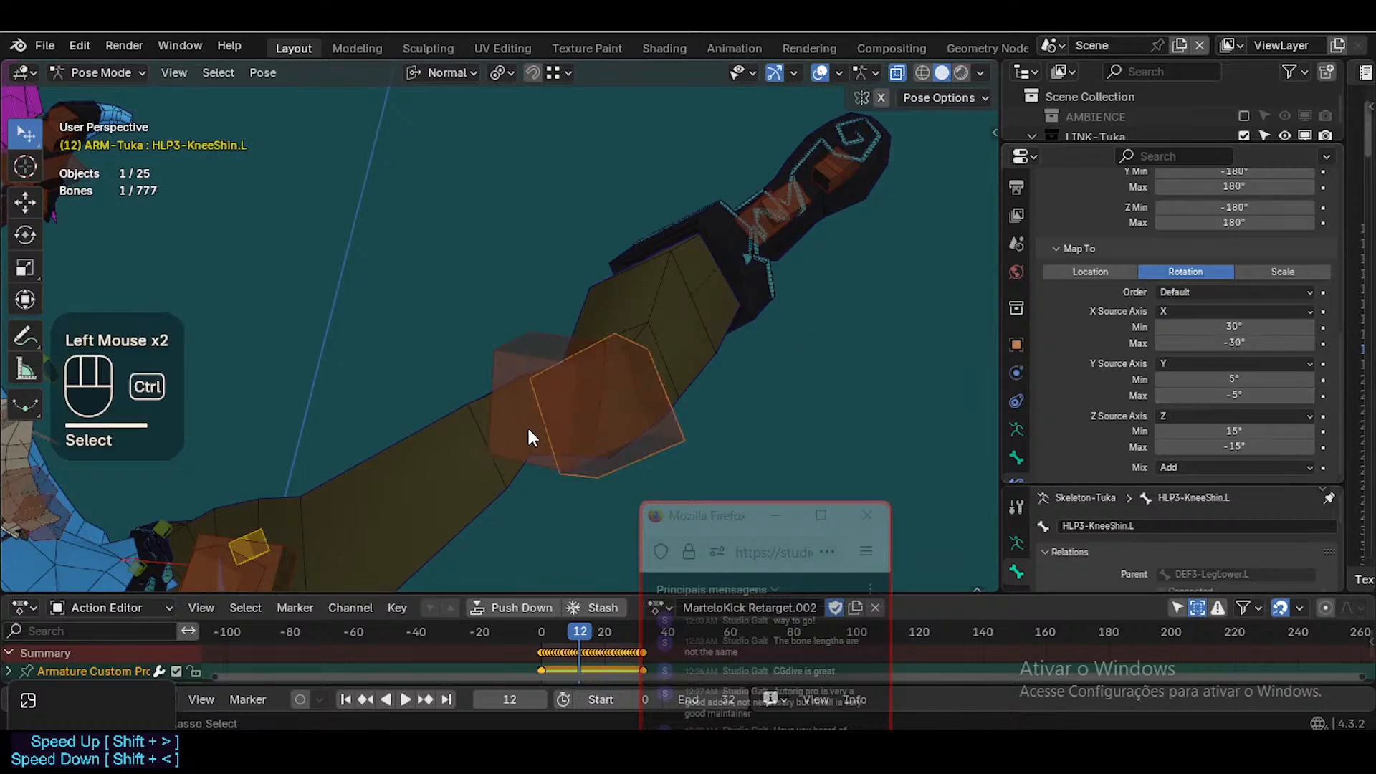
Undo the Map To Y rotation changes on the knee helper bones and return to frame 13
key("ctrl+z")
key("ctrl+z")
key("ctrl+z")
key("ctrl+z")
key("ctrl+z")
key("ctrl+z")
key("ctrl+z")
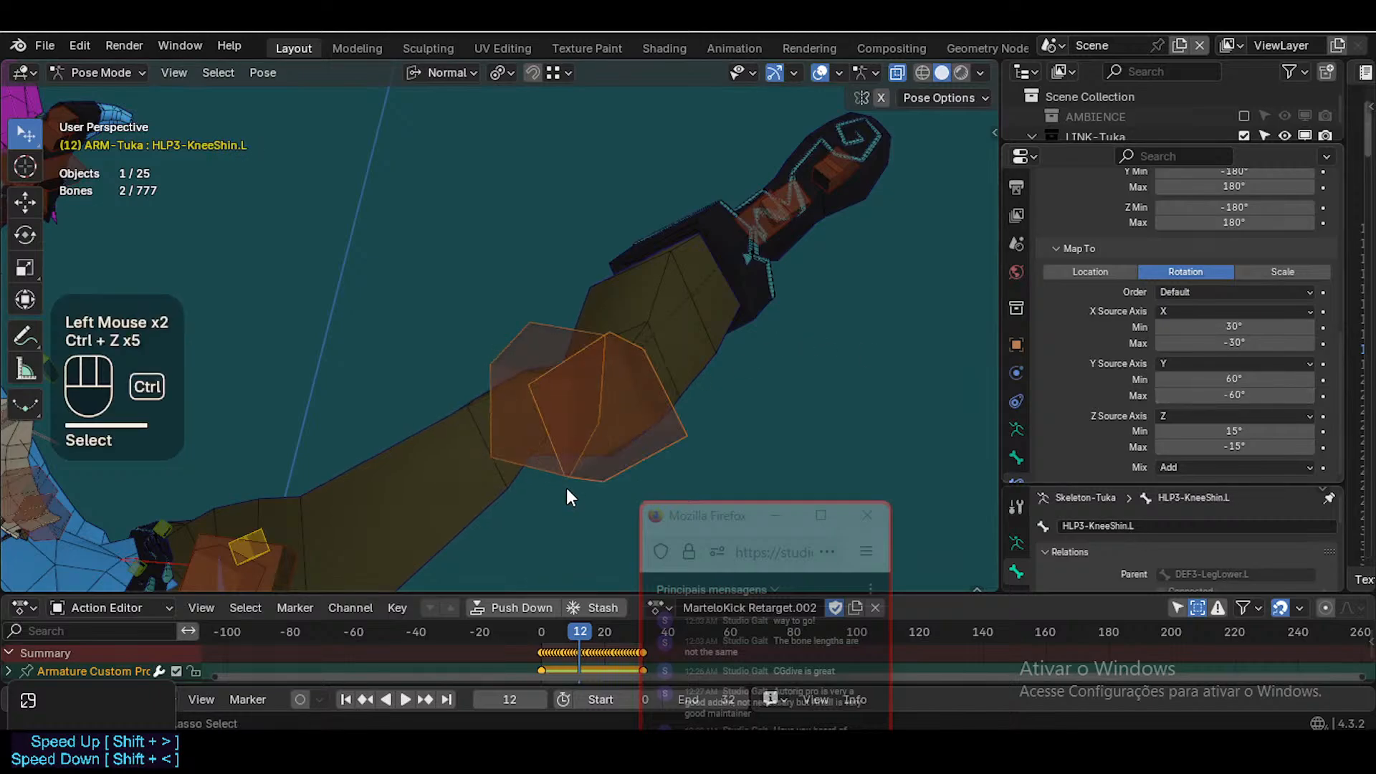
key("ctrl+z")
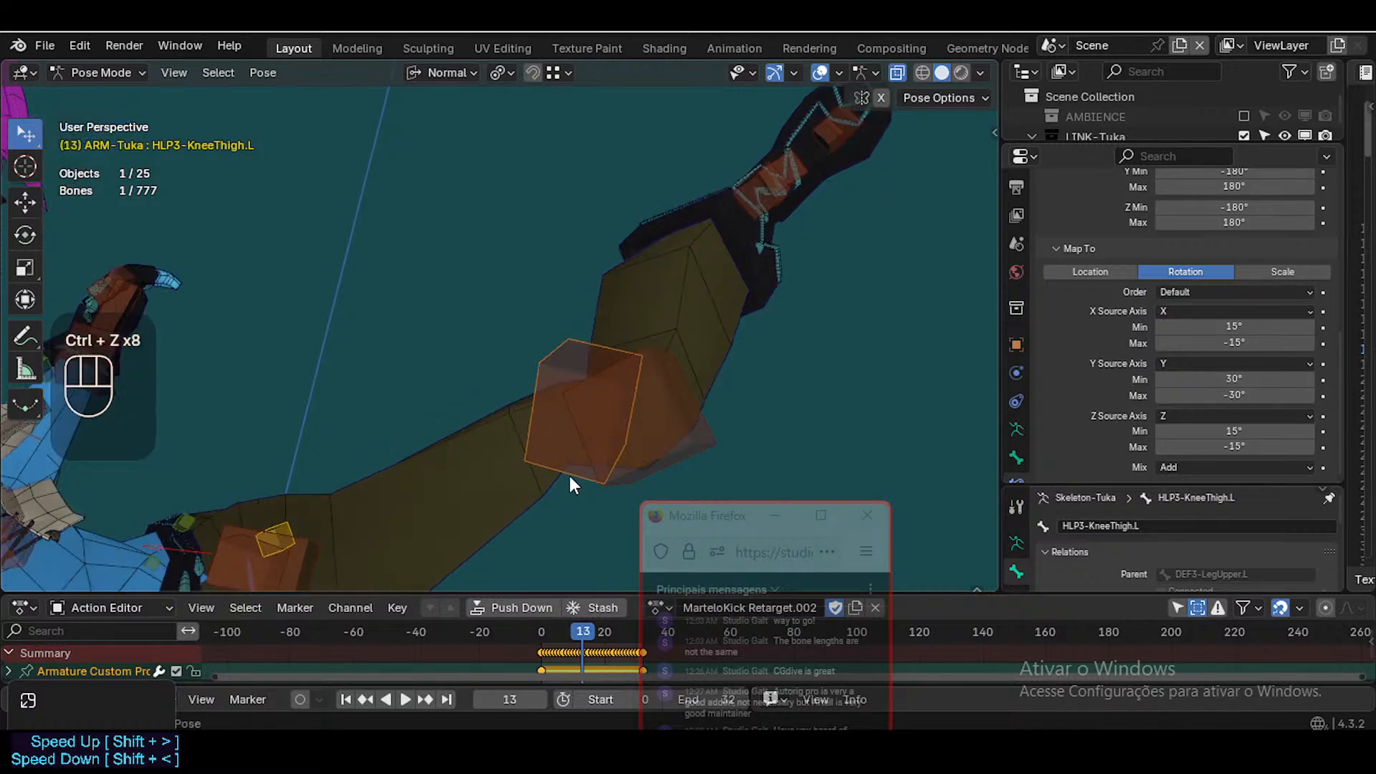
Set the Map To Y rotation of HLP3-KneeShin.L's Transformation constraint to a minimum of 30° and a maximum of -30°
left_click(660, 439)
left_click(613, 441)
left_click(642, 437)
left_click(682, 437)
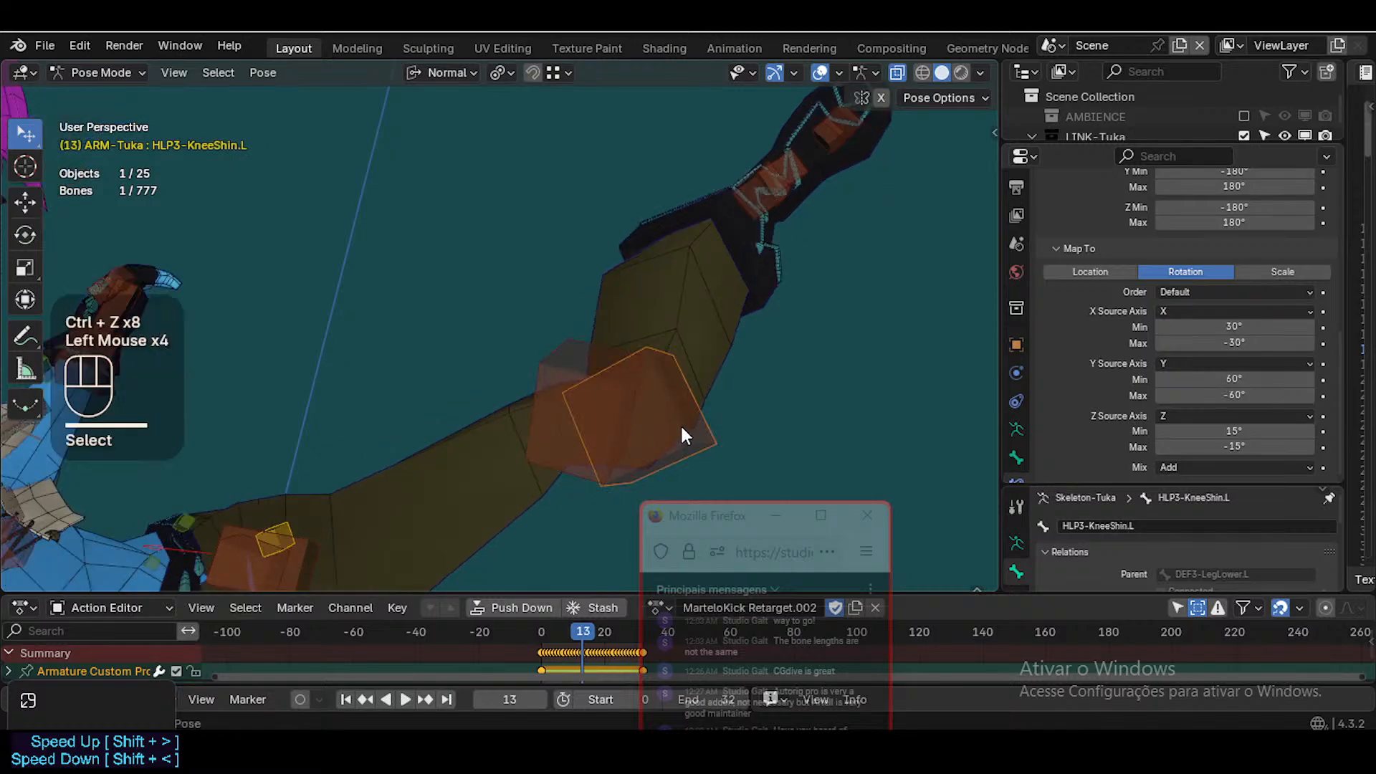
left_click(663, 433)
left_click(661, 425)
left_click(1202, 378)
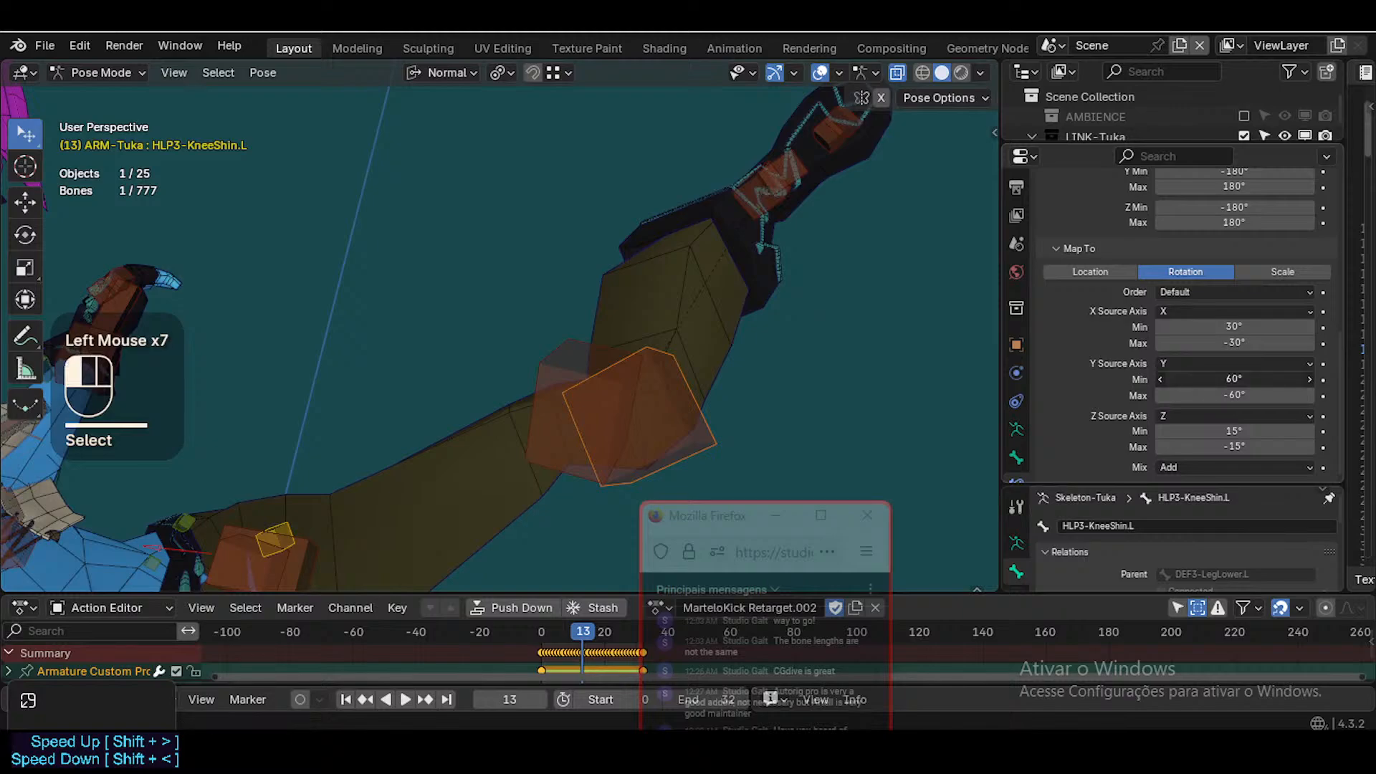
type("30")
key("Return")
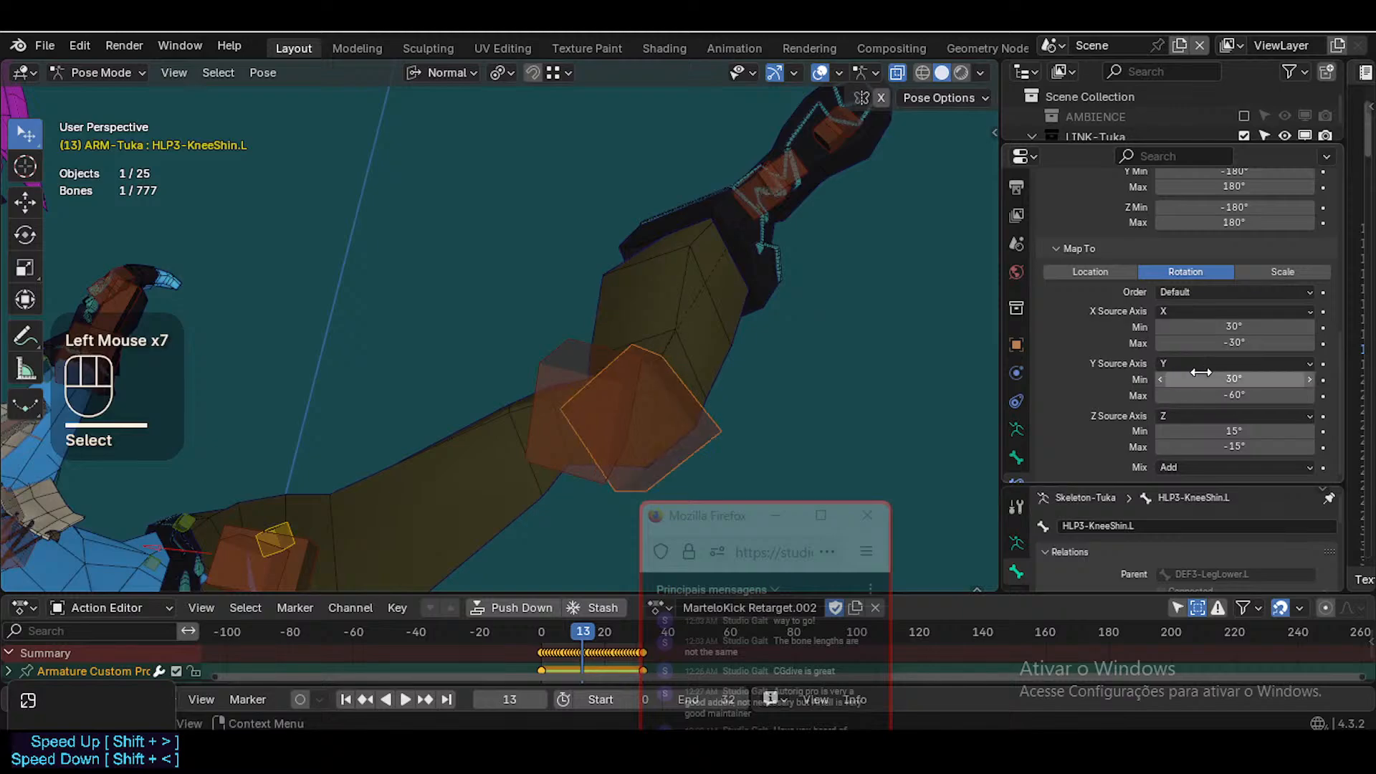
left_click(1234, 395)
type("-30")
key("Return")
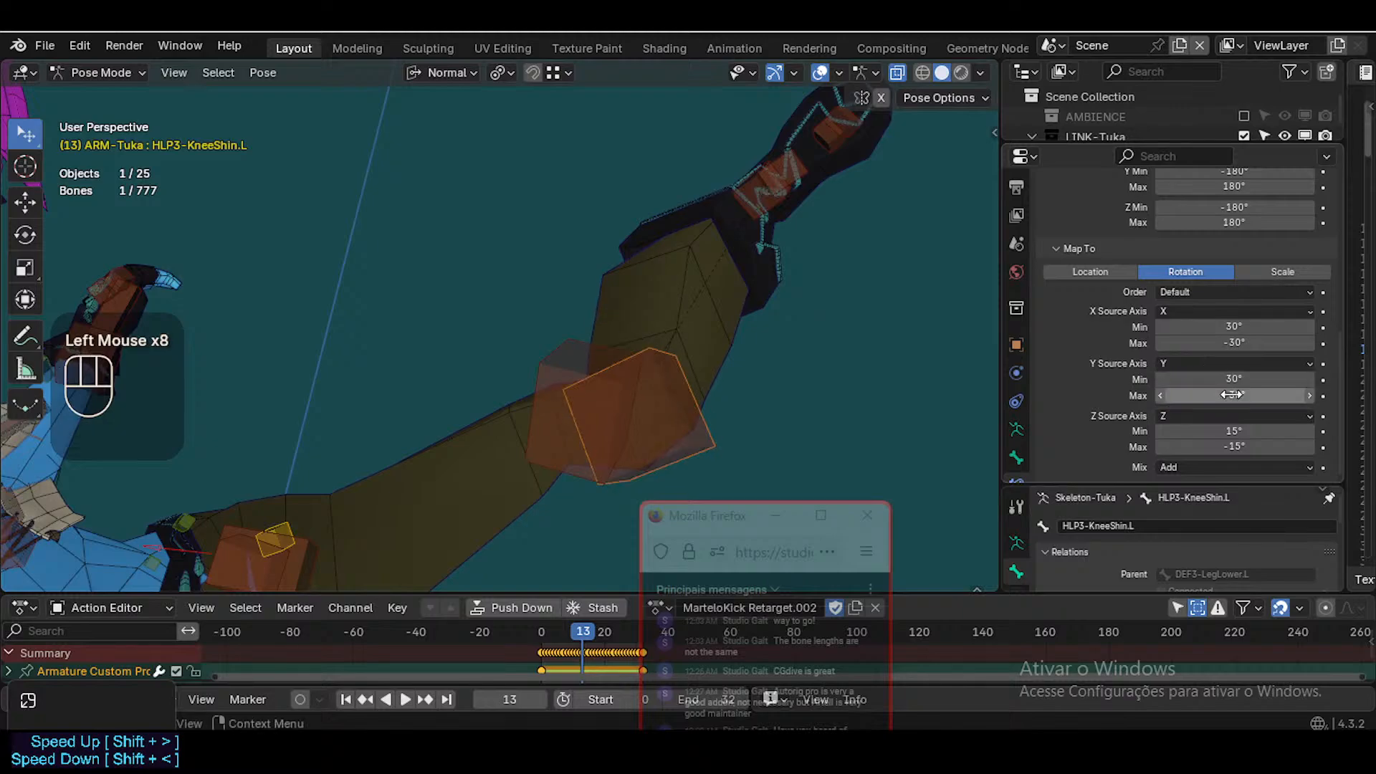
Set the Map To Y rotation of HLP3-KneeThigh.L's Transformation constraint to a minimum of 15° and a maximum of -15°
left_click(537, 419)
left_click(541, 420)
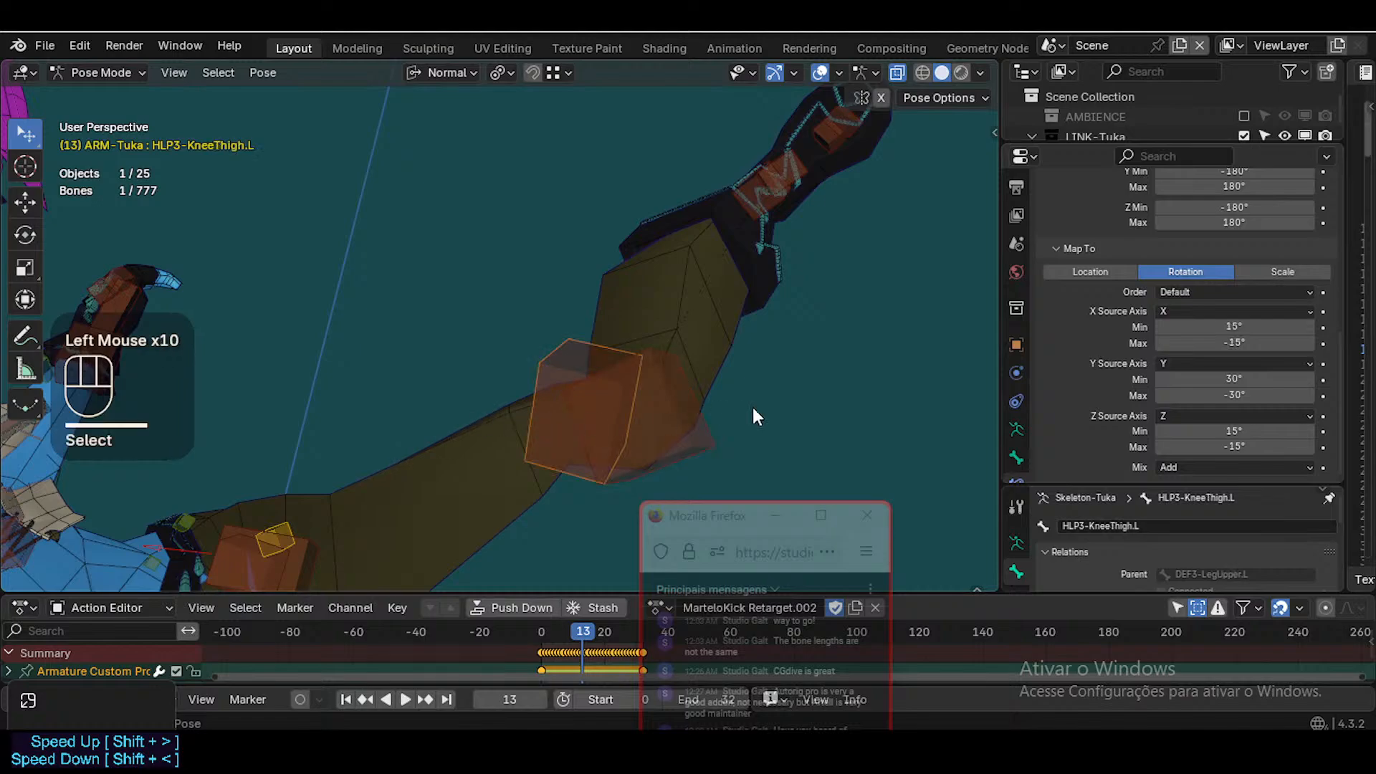
left_click(676, 417)
scroll(677, 417, "down", 3)
scroll(629, 416, "up", 1)
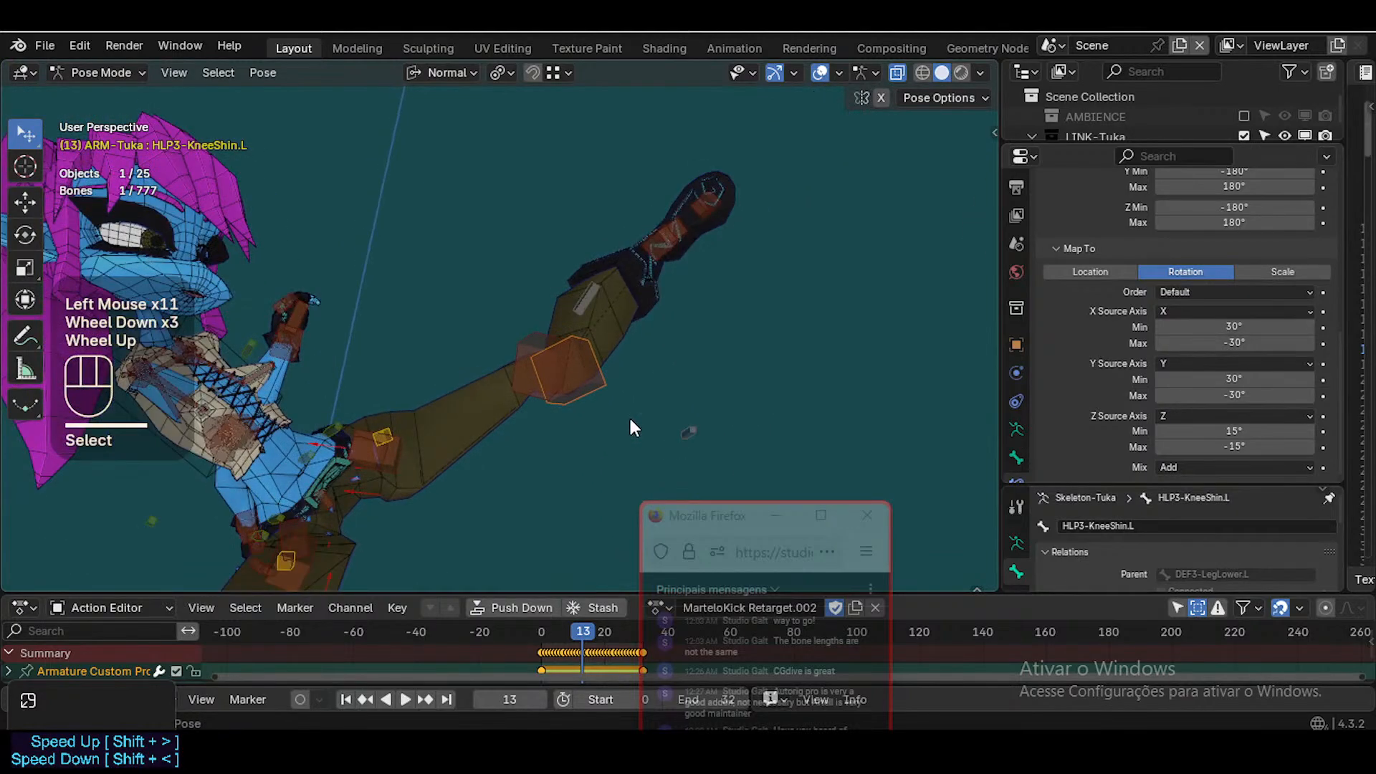
left_click(513, 362)
left_click(1181, 381)
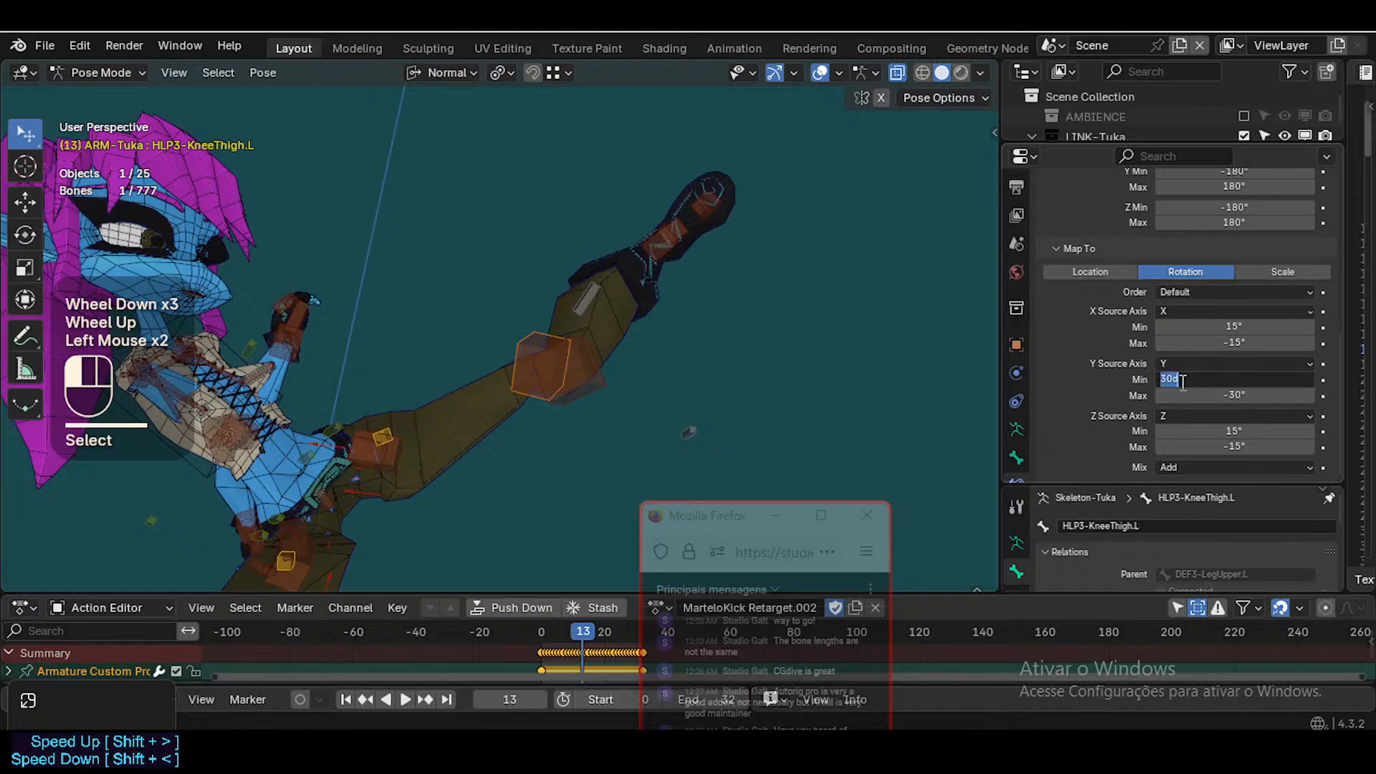
type("15")
key("Return")
left_click(1215, 394)
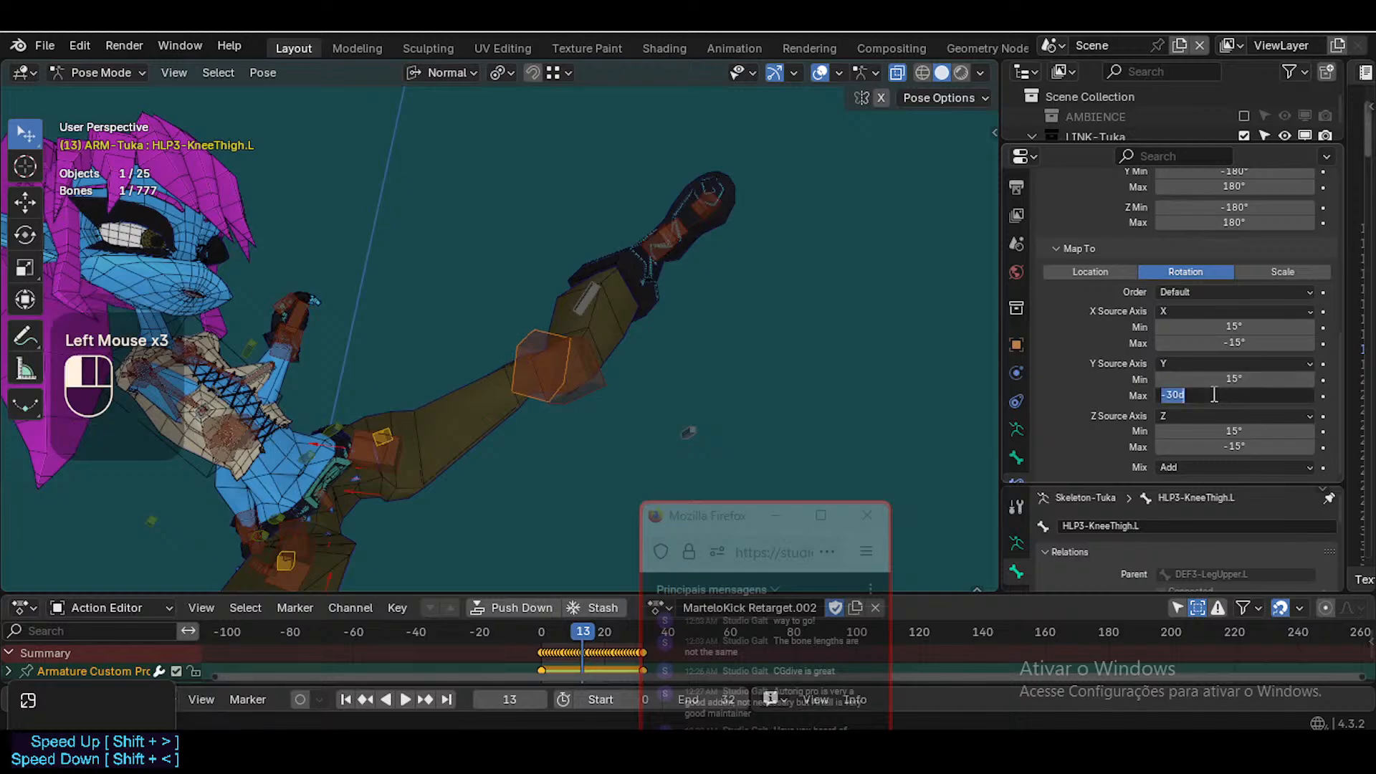
type("-15")
key("Return")
middle_click_drag(588, 426, 578, 429, "shift")
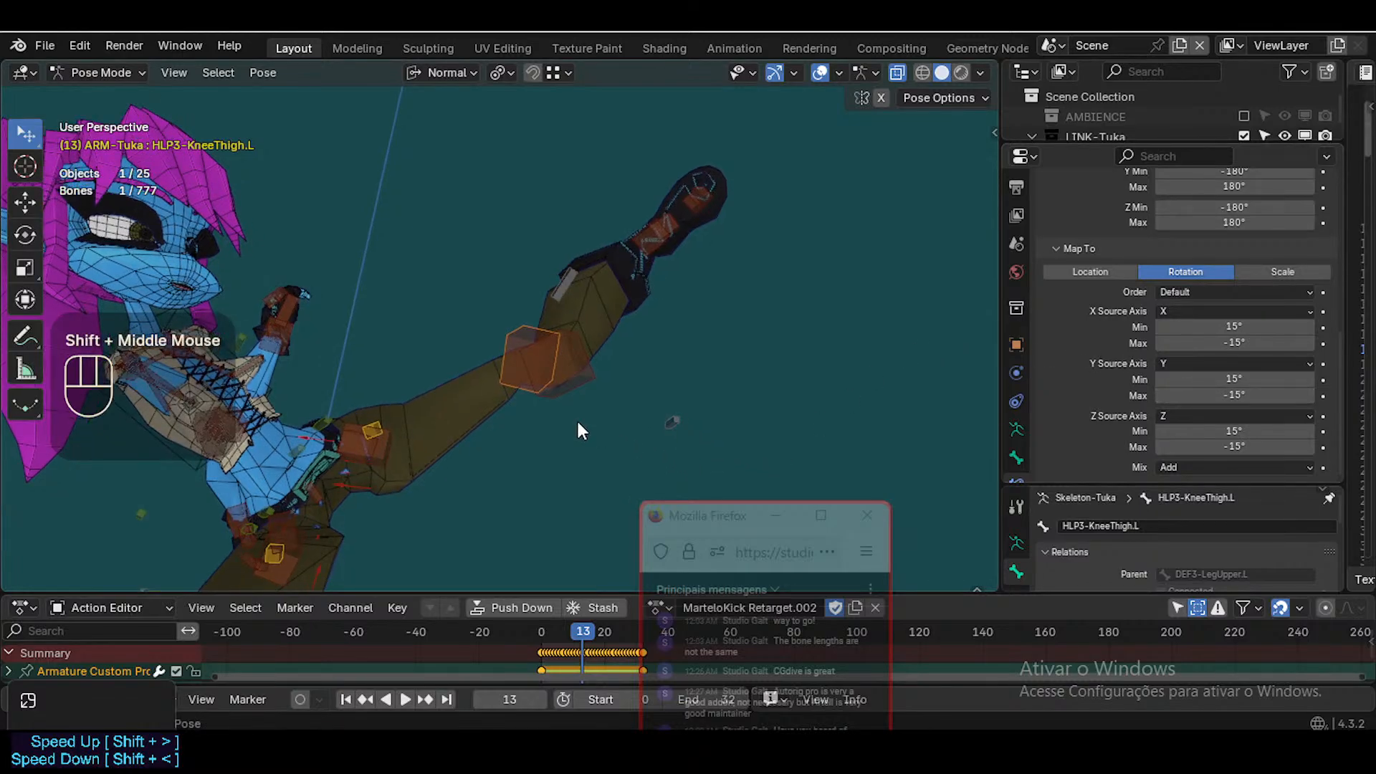
Compare the Transformation constraint settings of HLP3-KneeShin.L and HLP3-KneeThigh.L by selecting each bone alternately
scroll(574, 416, "up", 1)
left_click(566, 388)
scroll(595, 437, "up", 2)
left_click(547, 367)
left_click(547, 367)
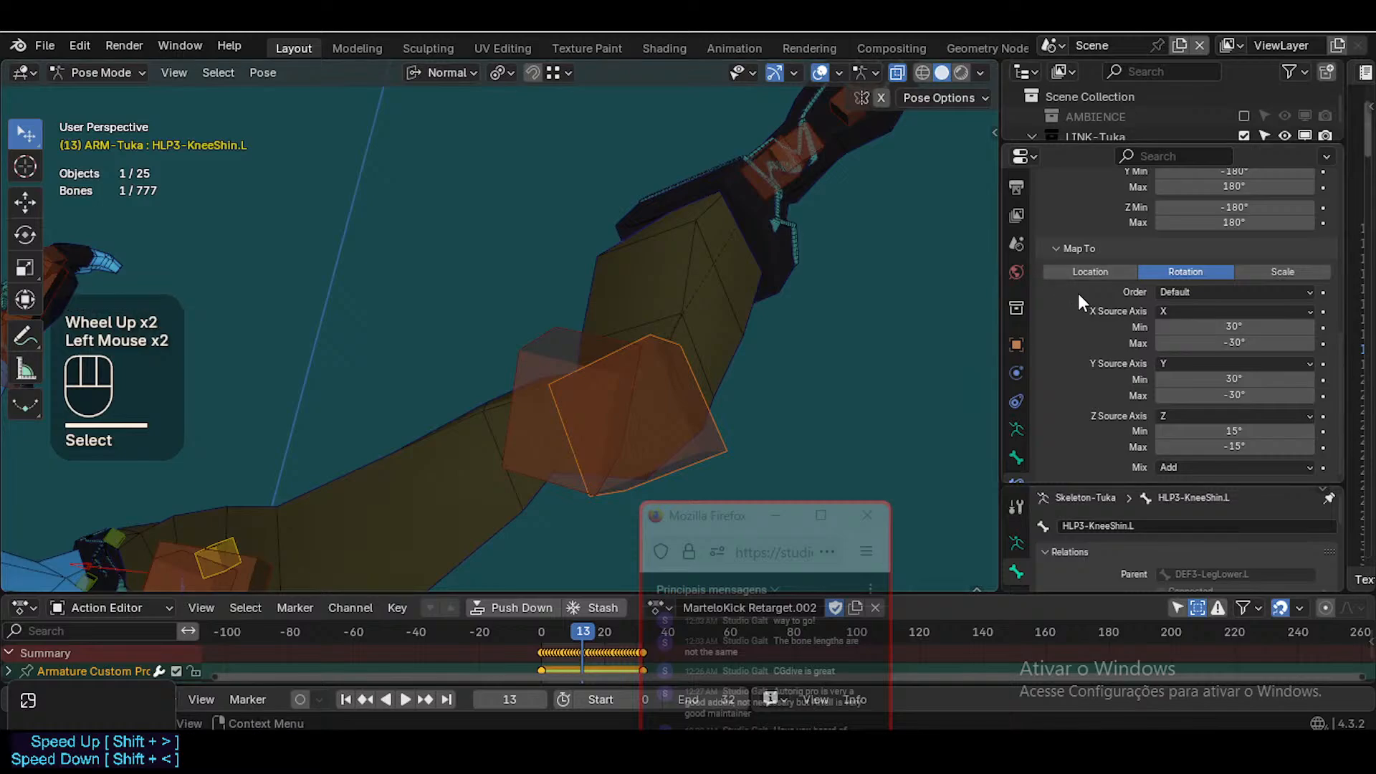
scroll(1118, 297, "up", 3)
scroll(1189, 301, "up", 2)
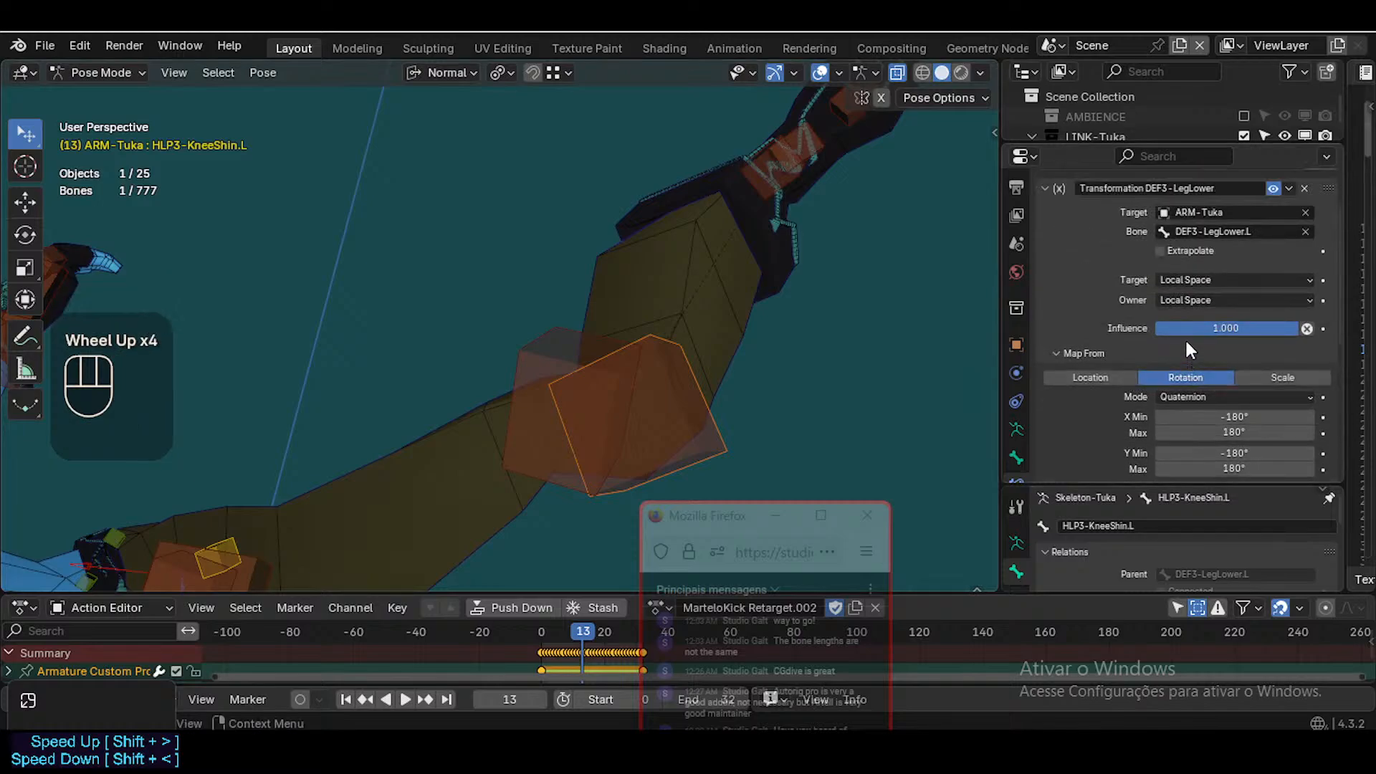
scroll(1270, 423, "down", 3)
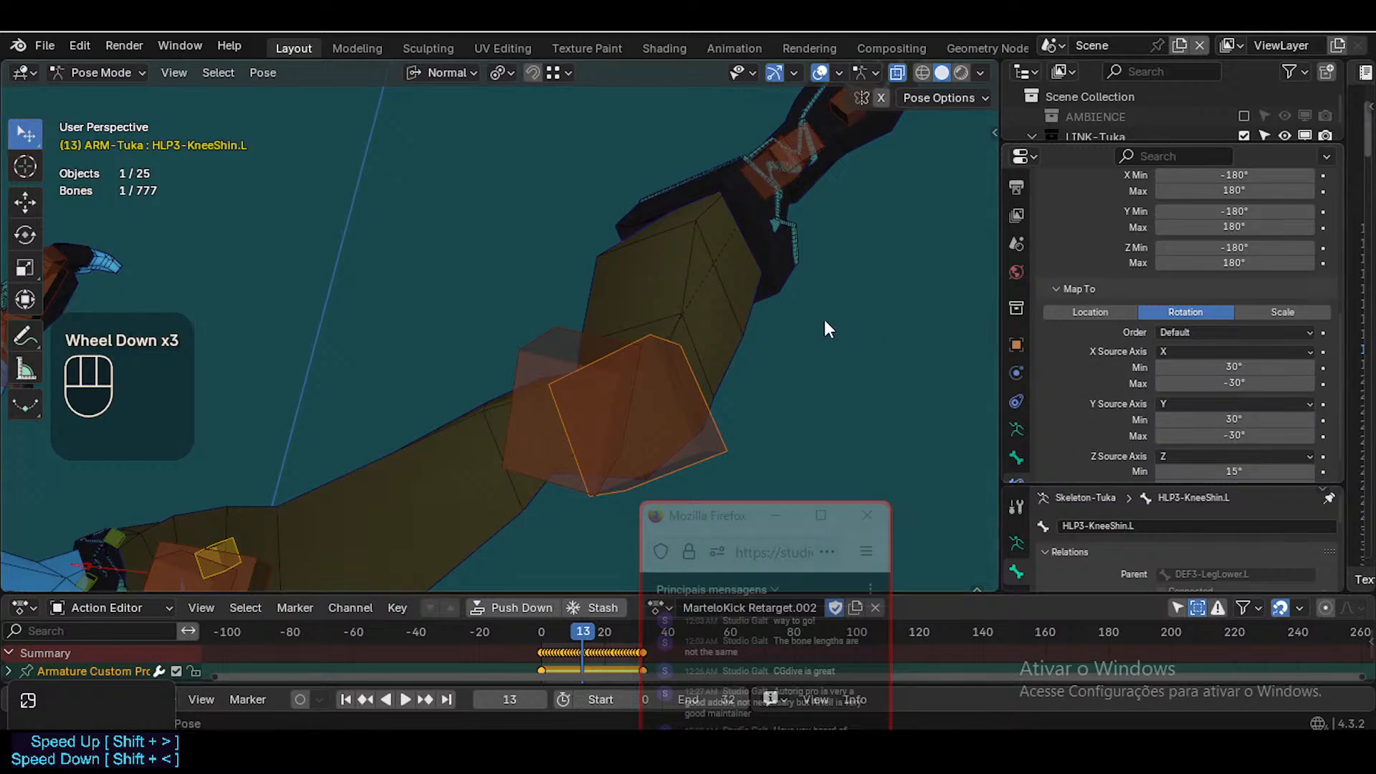
left_click(545, 408)
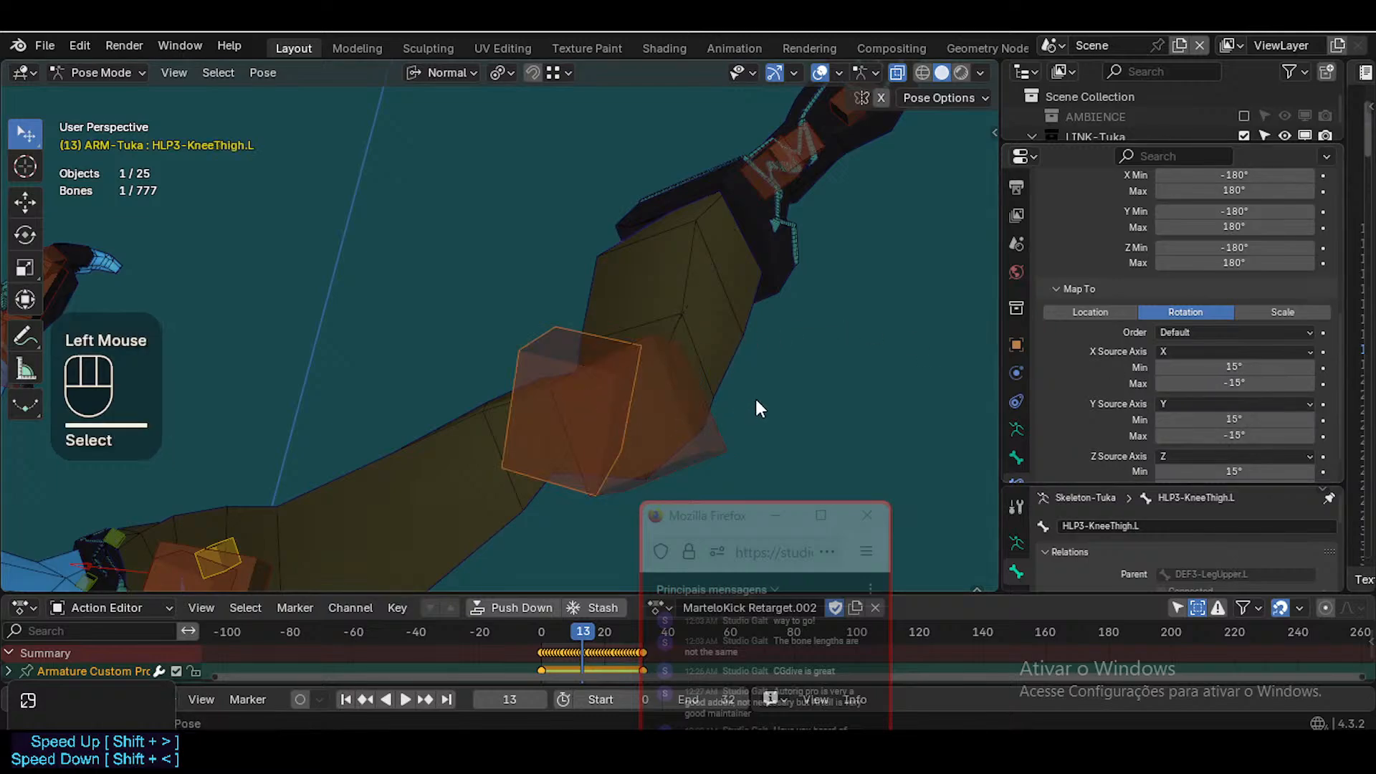
scroll(1226, 401, "up", 4)
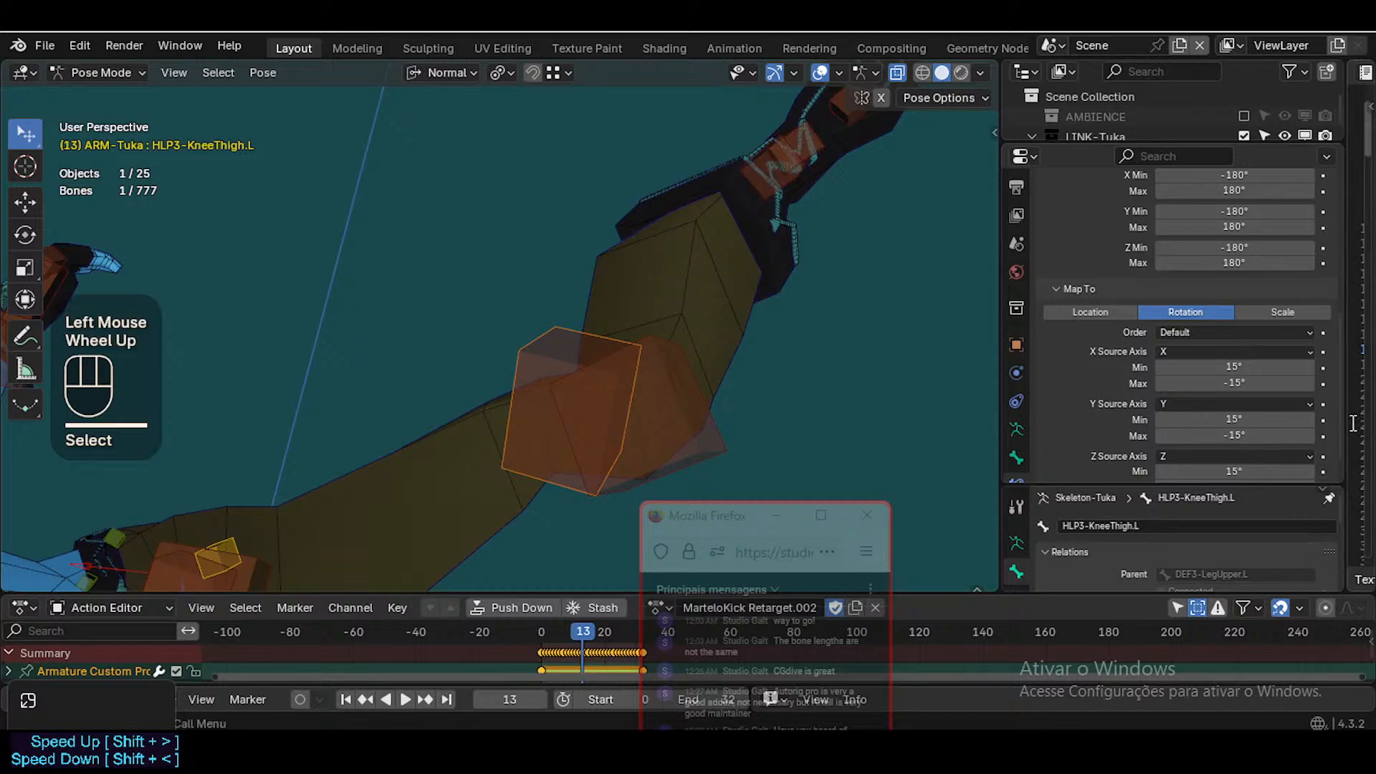
scroll(1158, 325, "down", 5)
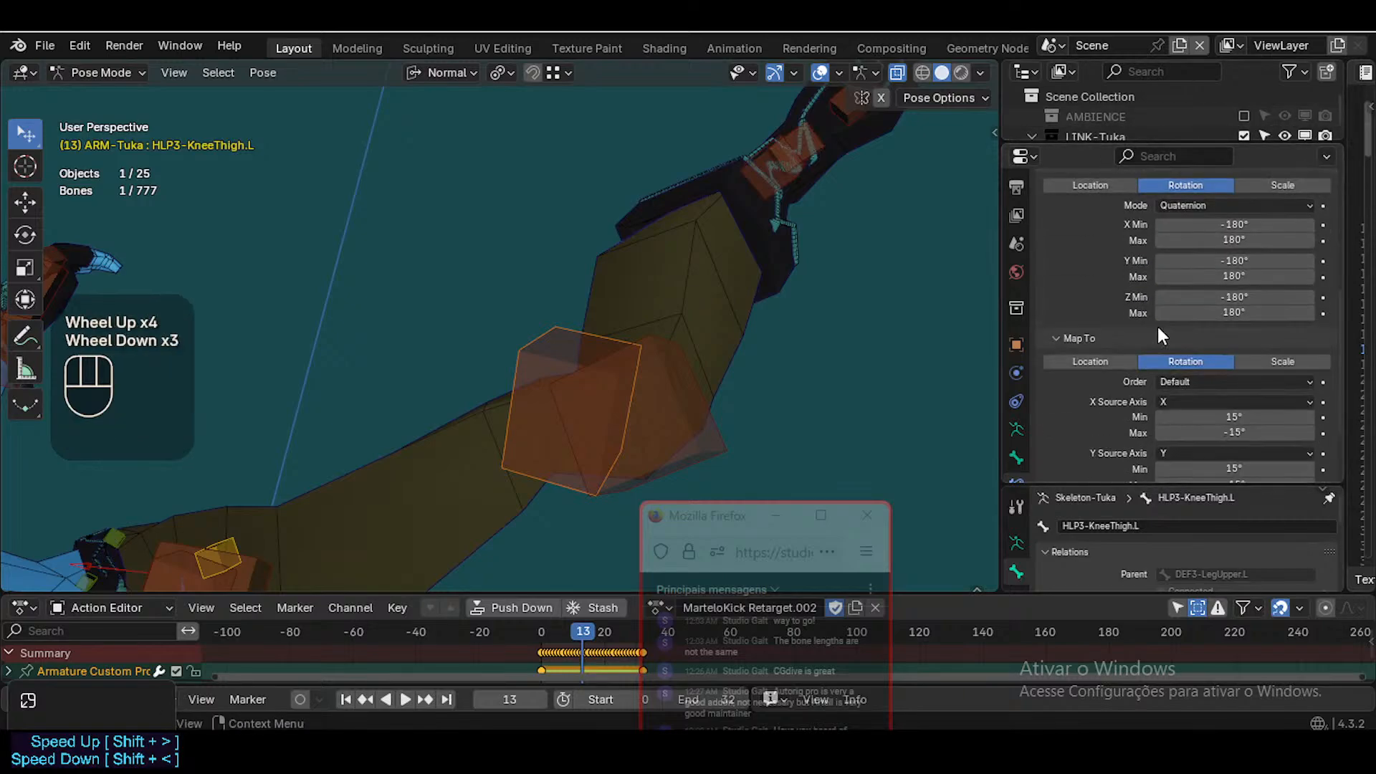
left_click(696, 400)
left_click(598, 418)
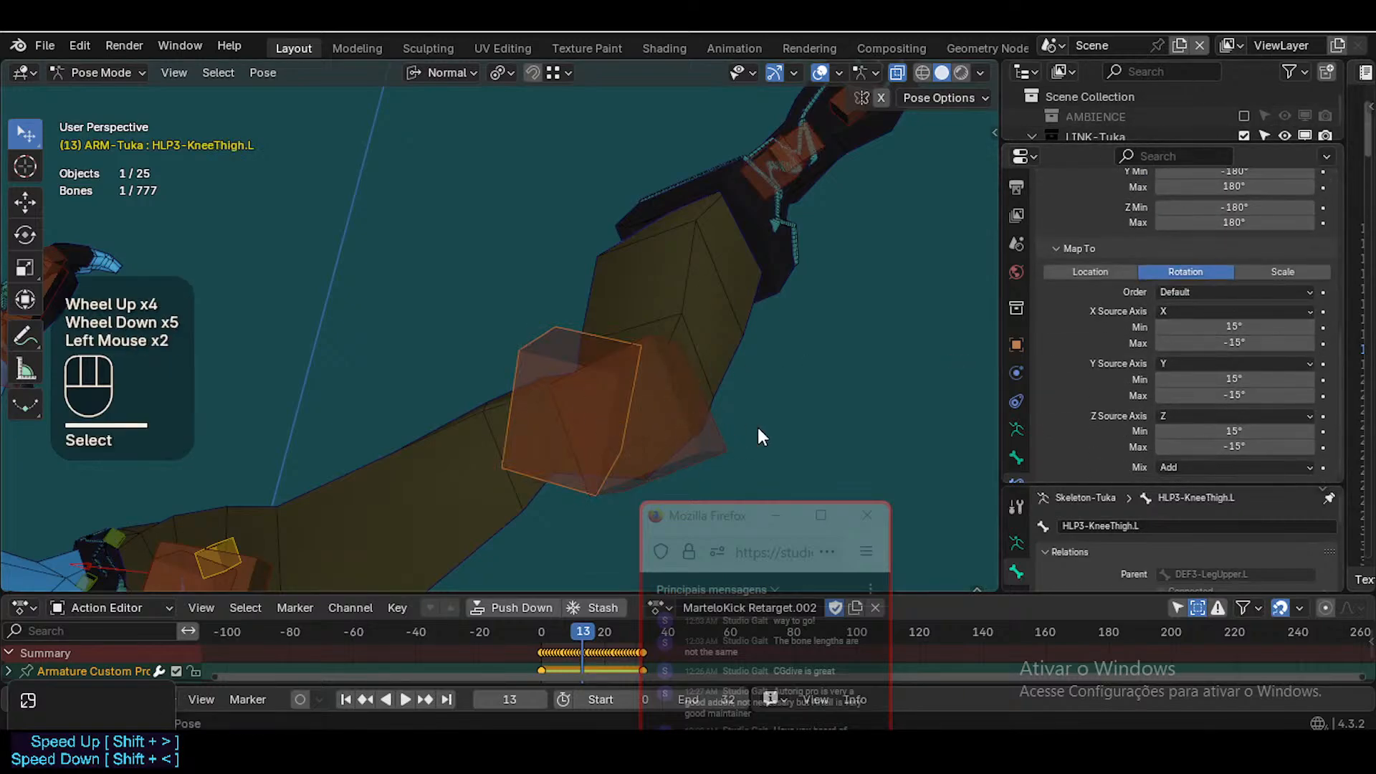
left_click(759, 429)
left_click(597, 419)
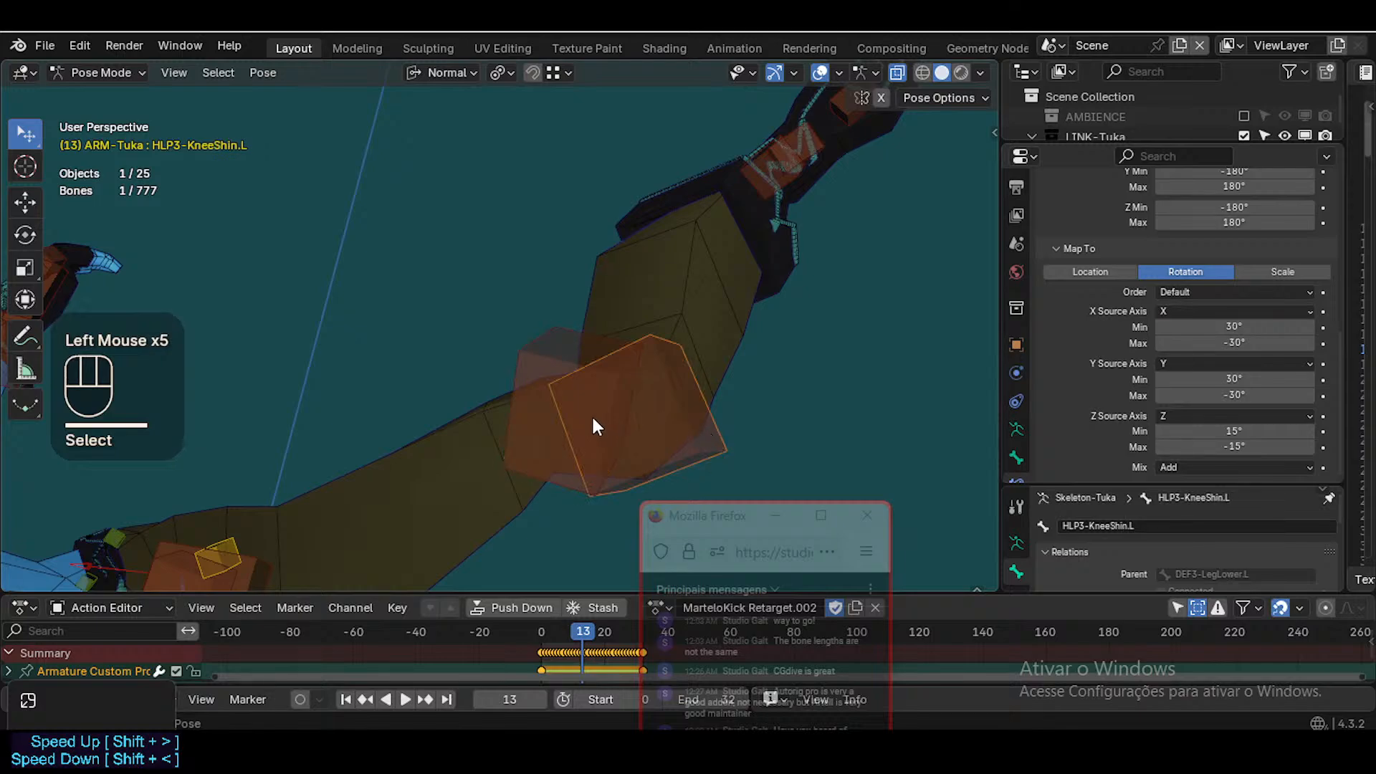
left_click(667, 420)
left_click(571, 407)
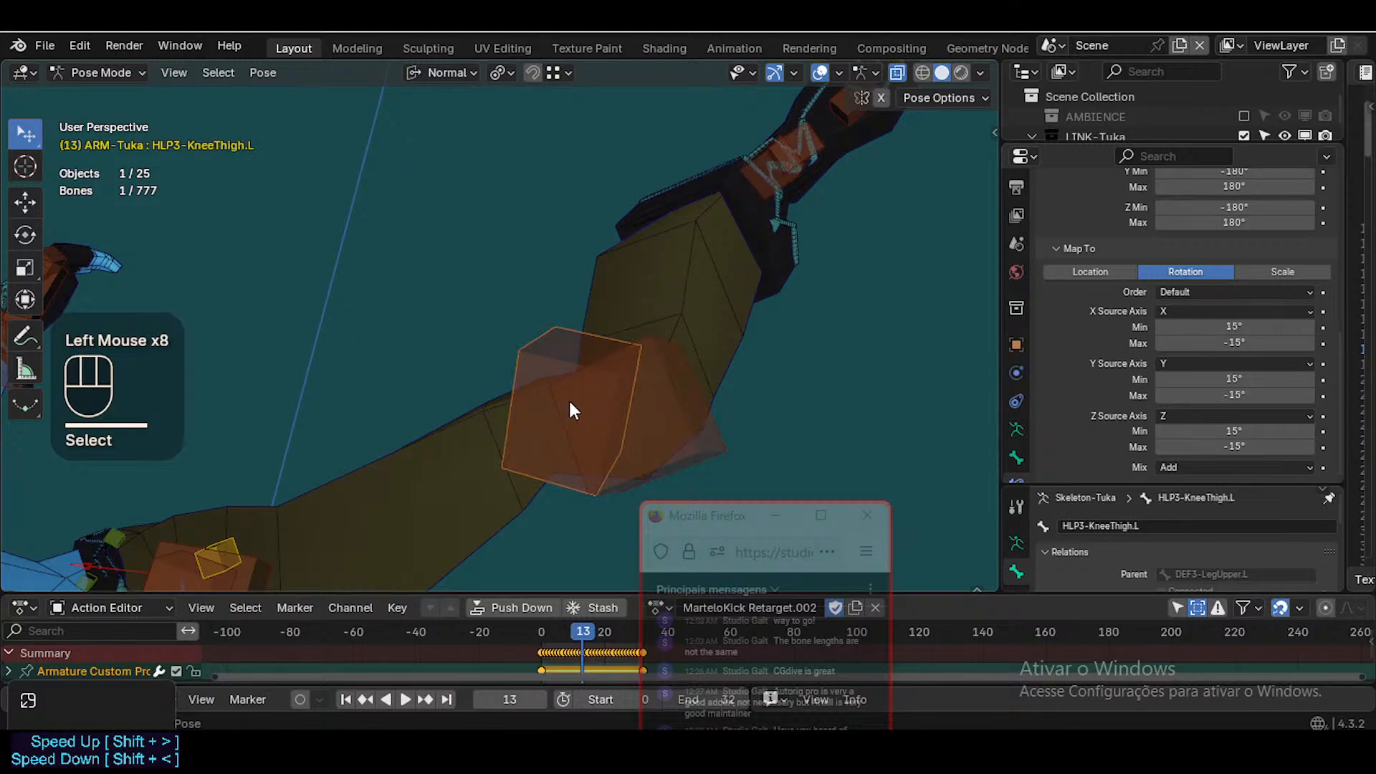
Select both left knee helper bones and symmetrize them to the right side in Edit Mode, returning to Pose Mode
left_click(616, 420)
left_click(626, 420, "shift")
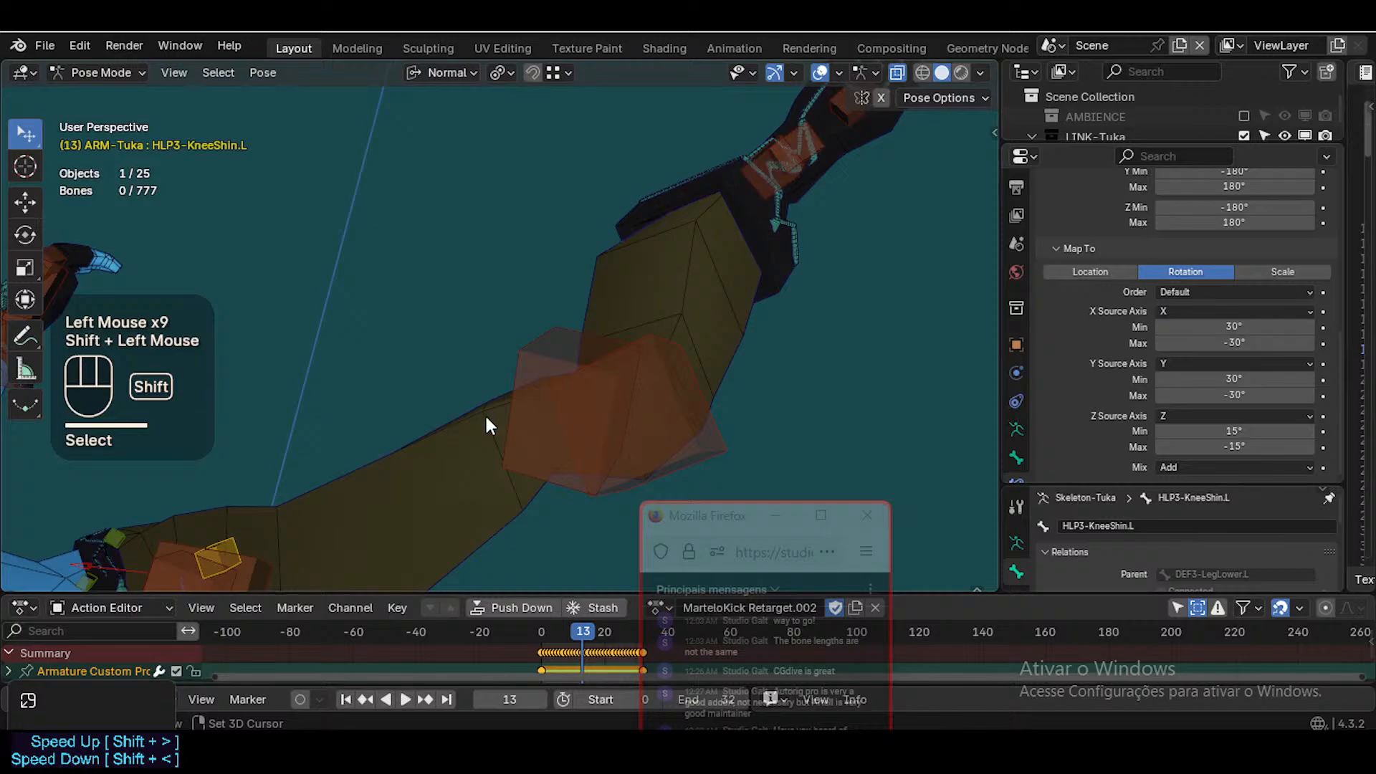
left_click(575, 397, "shift")
left_click(664, 398)
left_click(648, 416)
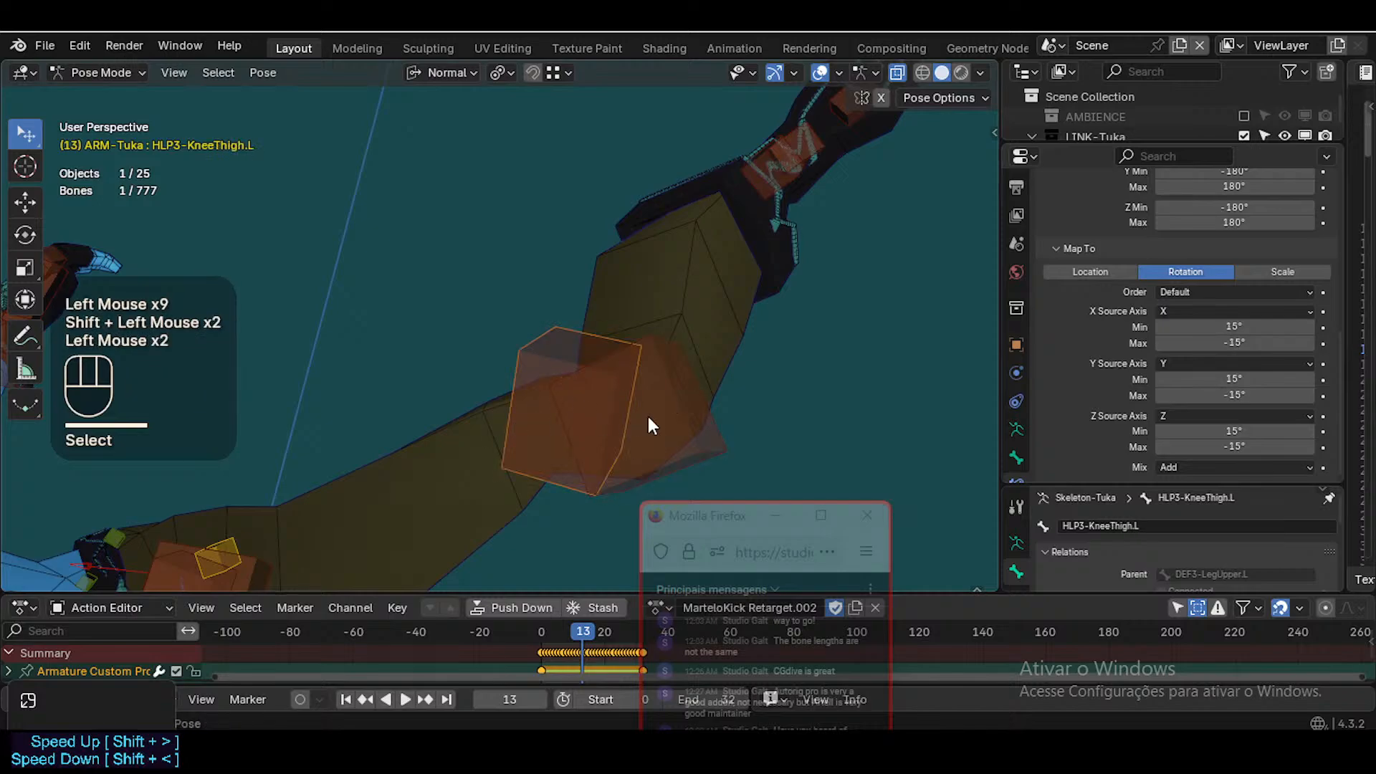
left_click(647, 417, "shift")
key("Tab")
scroll(562, 421, "down", 5)
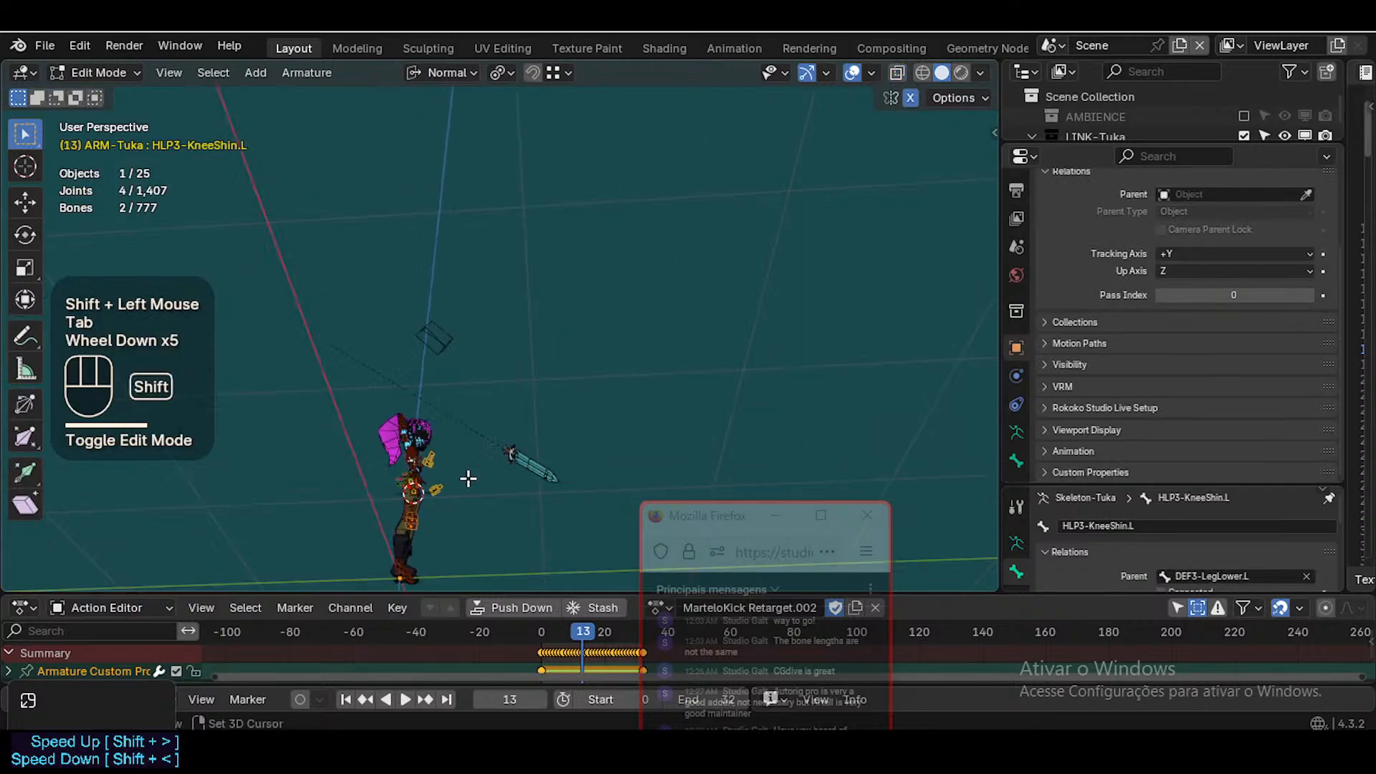
middle_click_drag(467, 476, 455, 287, "shift")
scroll(479, 240, "up", 1)
key("shift+grave")
key("e")
key("w")
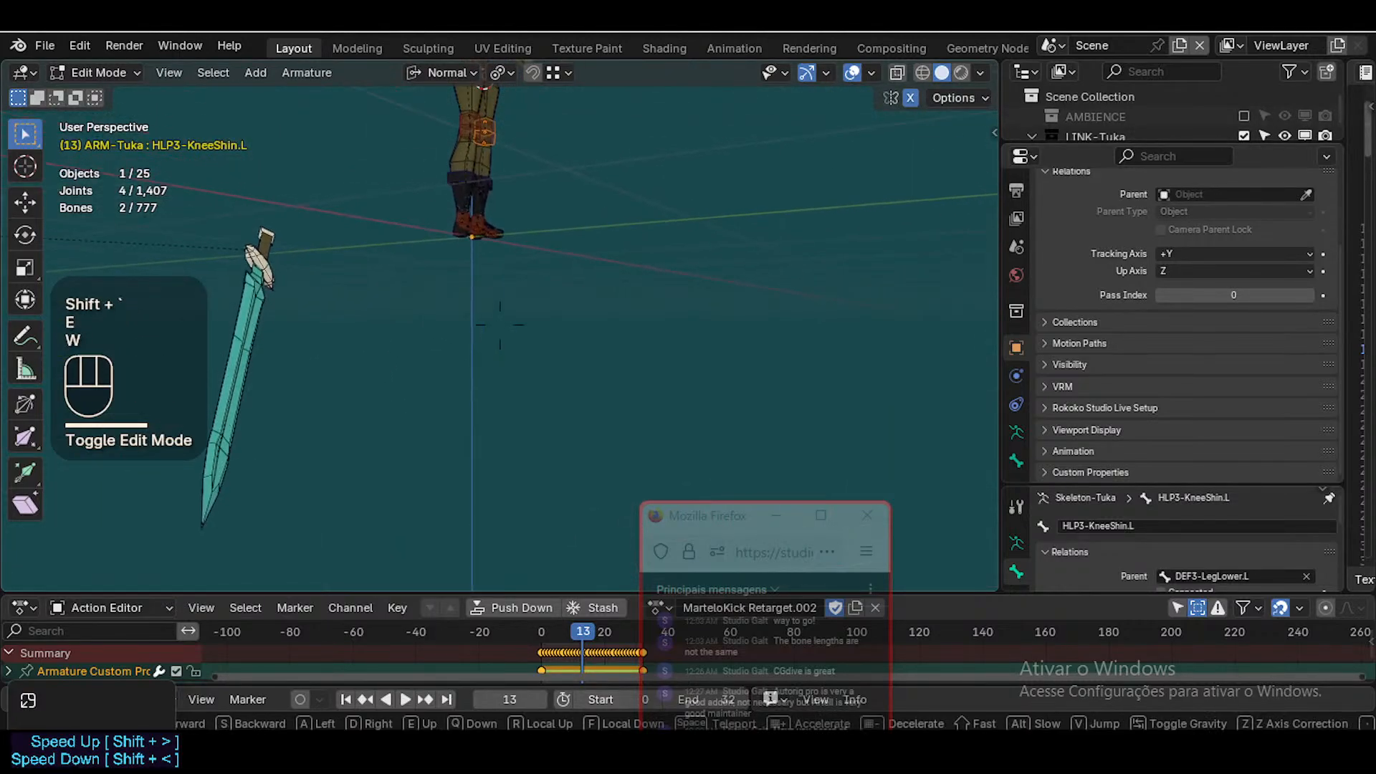
key("shift+e")
left_click(485, 238)
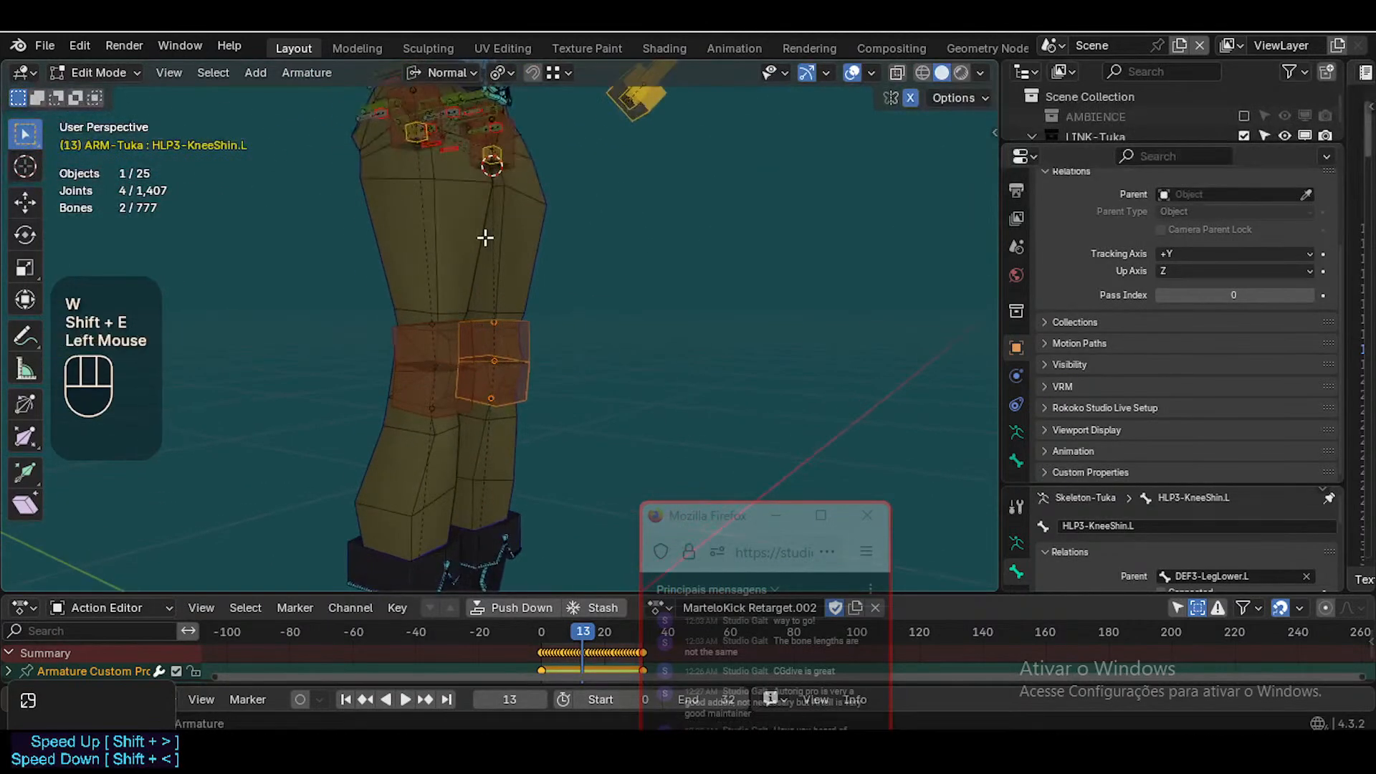
right_click(525, 331)
left_click(521, 329)
key("Tab")
Examine the left knee's deformation up close in the kick animation at frame 12
scroll(519, 330, "down", 3)
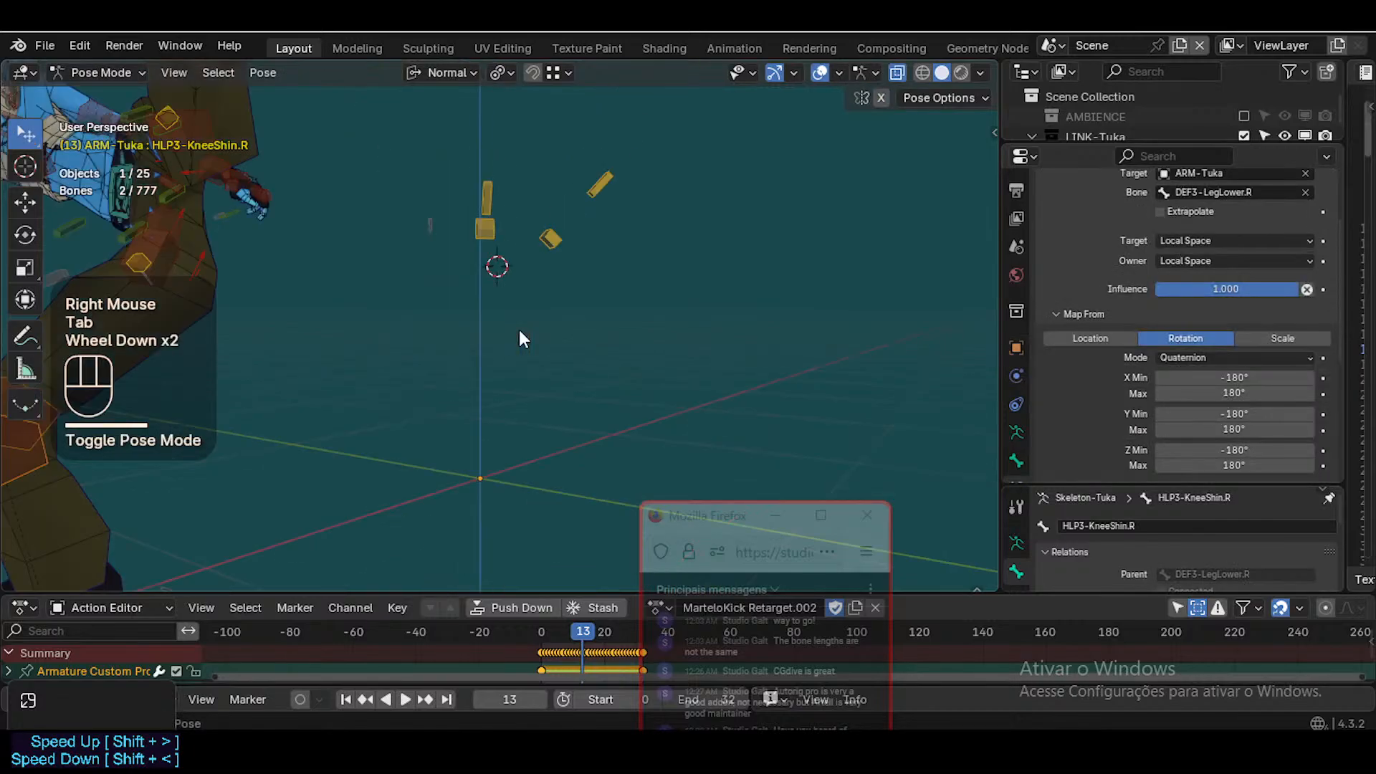
key("shift+grave")
key("w")
key("shift+a")
key("d")
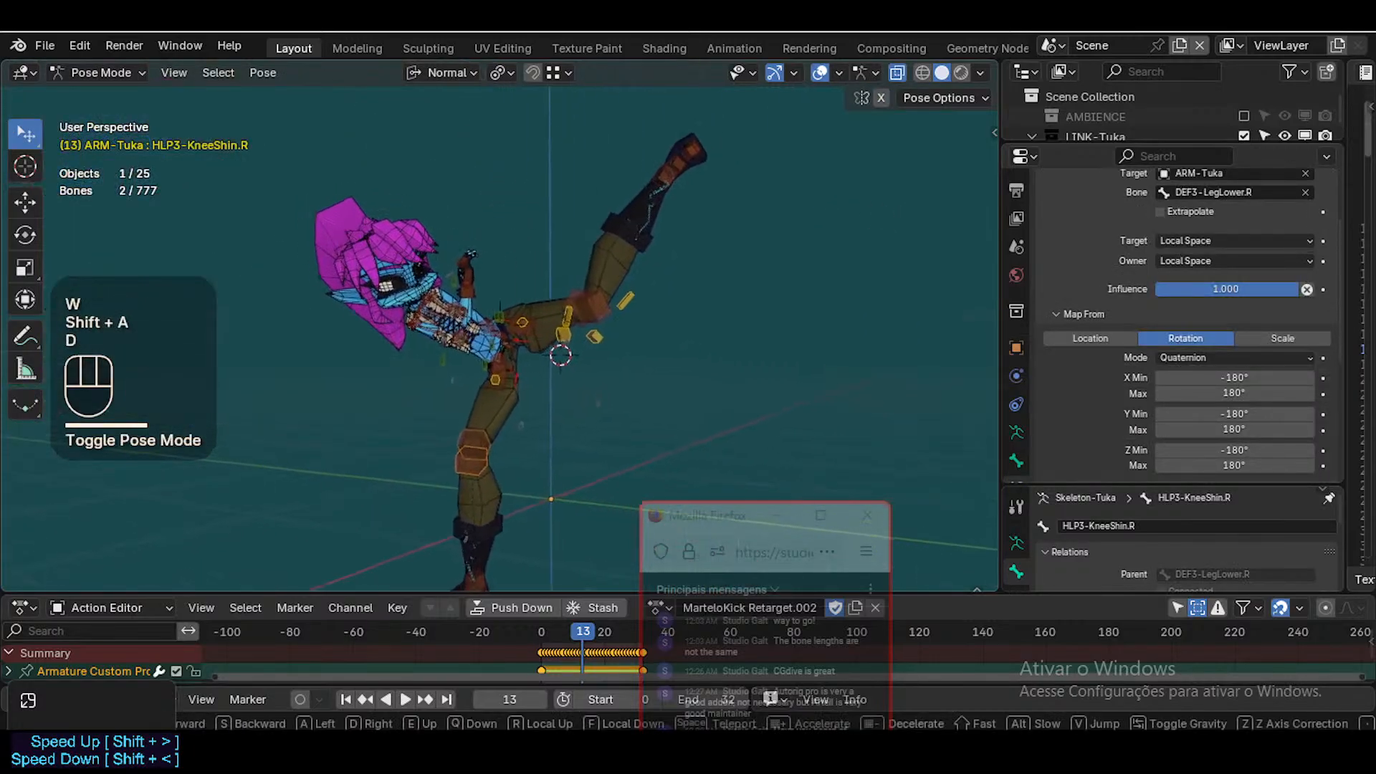
key("shift+a")
key("w")
left_click(569, 447)
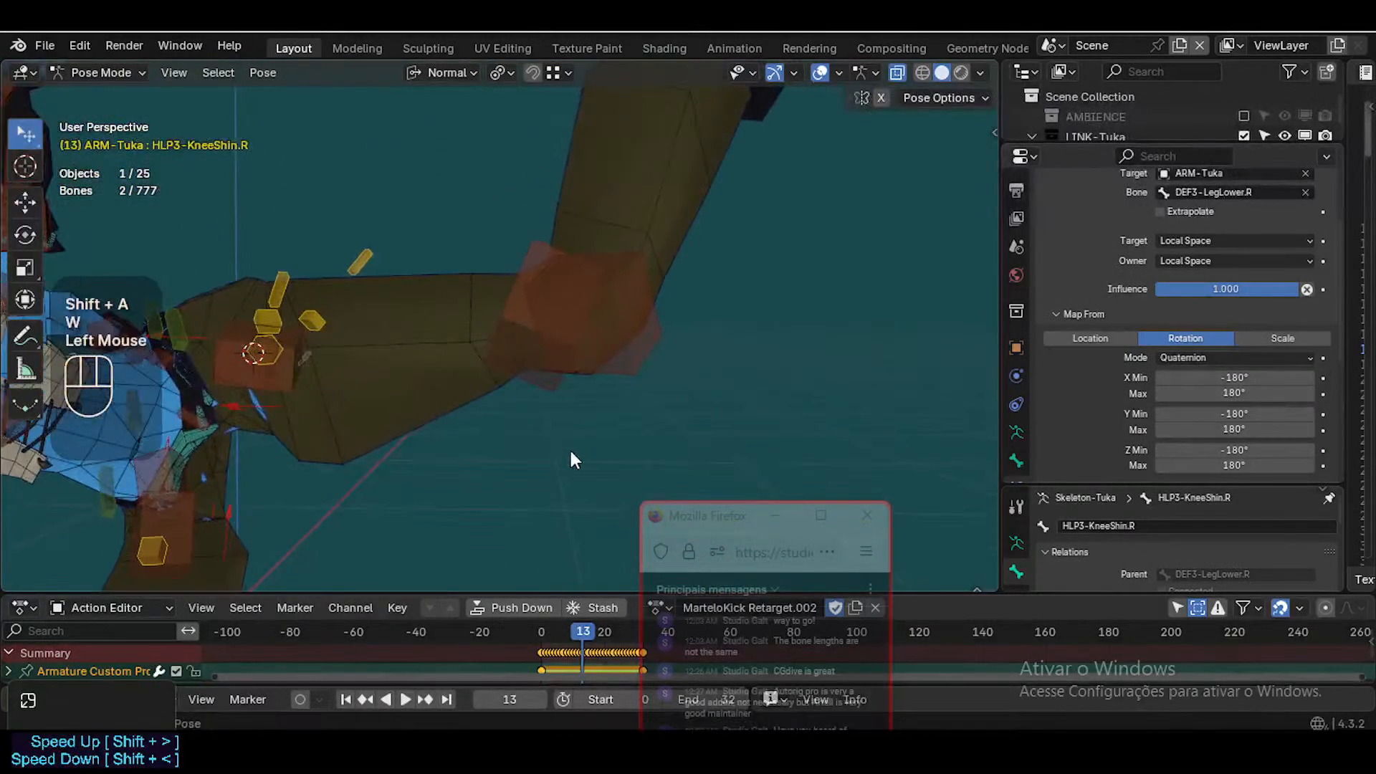
mouse_move(582, 635)
left_mouse_down()
mouse_move(554, 641)
mouse_move(580, 629)
left_mouse_up()
key("w")
key("w")
key("w")
key("w")
key("w")
key("w")
key("w")
key("w")
key("w")
key("w")
key("w")
key("w")
key("w")
key("w")
key("w")
key("w")
left_click_drag(715, 523, 1075, 485)
Display the bone axes and test-rotate HLP3-KneeThigh.L around its local Z axis, cancelling each rotation
scroll(519, 275, "down", 1)
middle_click_drag(519, 275, 602, 208)
left_click(515, 291)
middle_click_drag(515, 293, 538, 236)
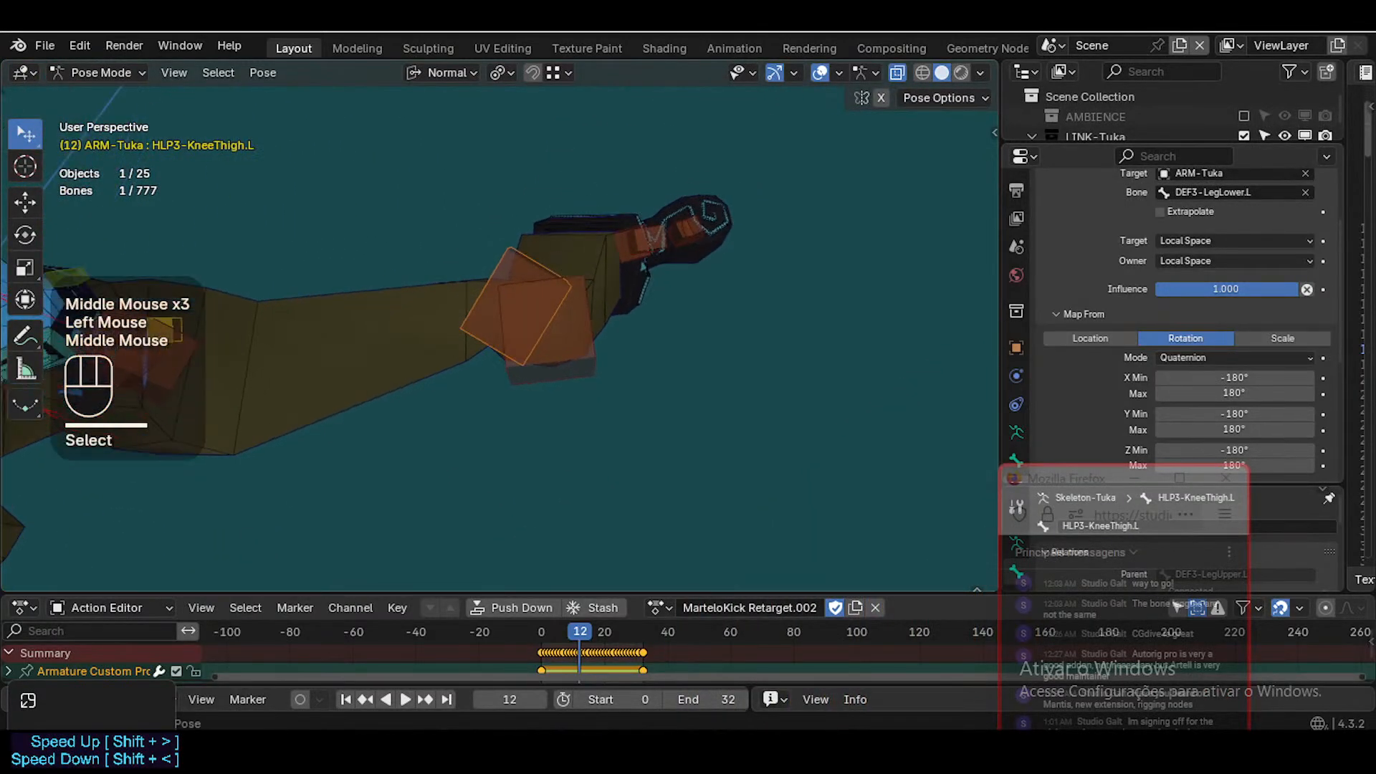
key("r")
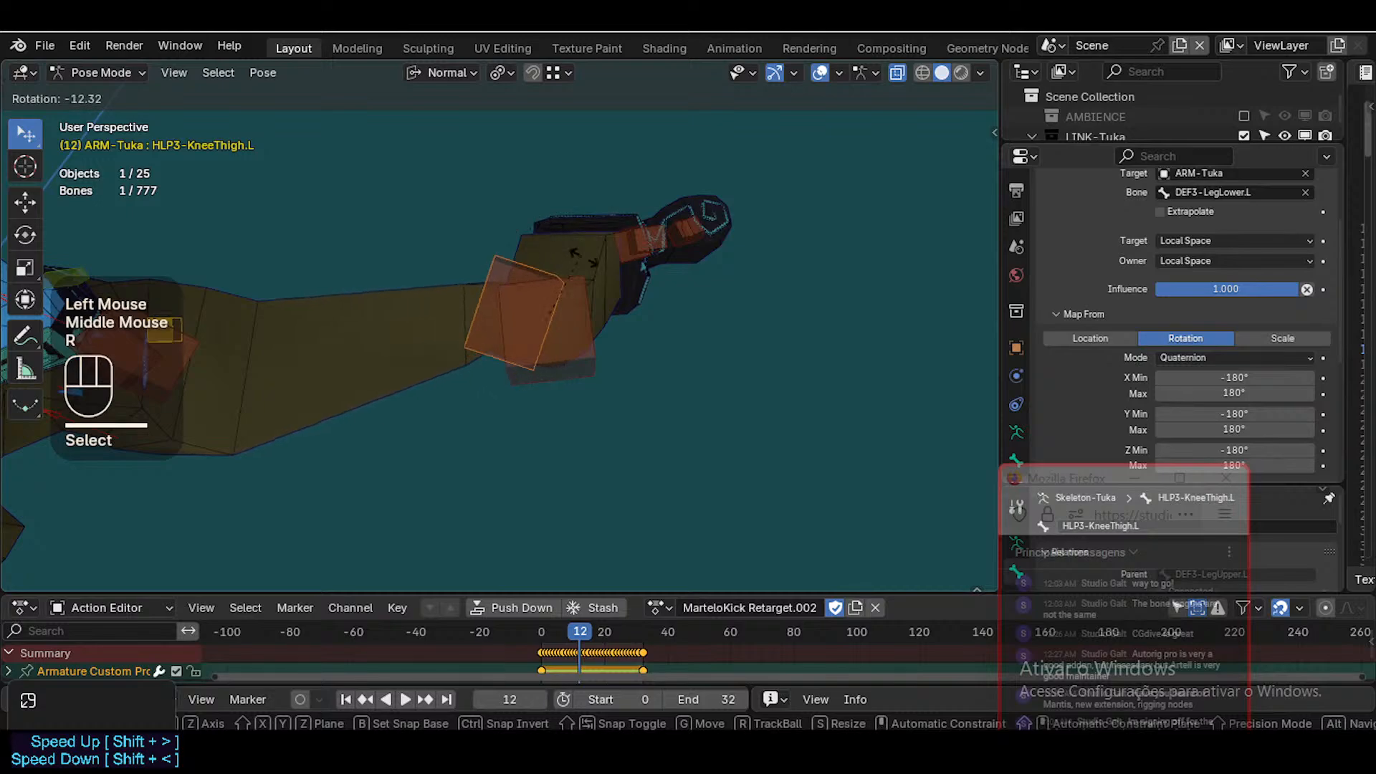
key("Escape")
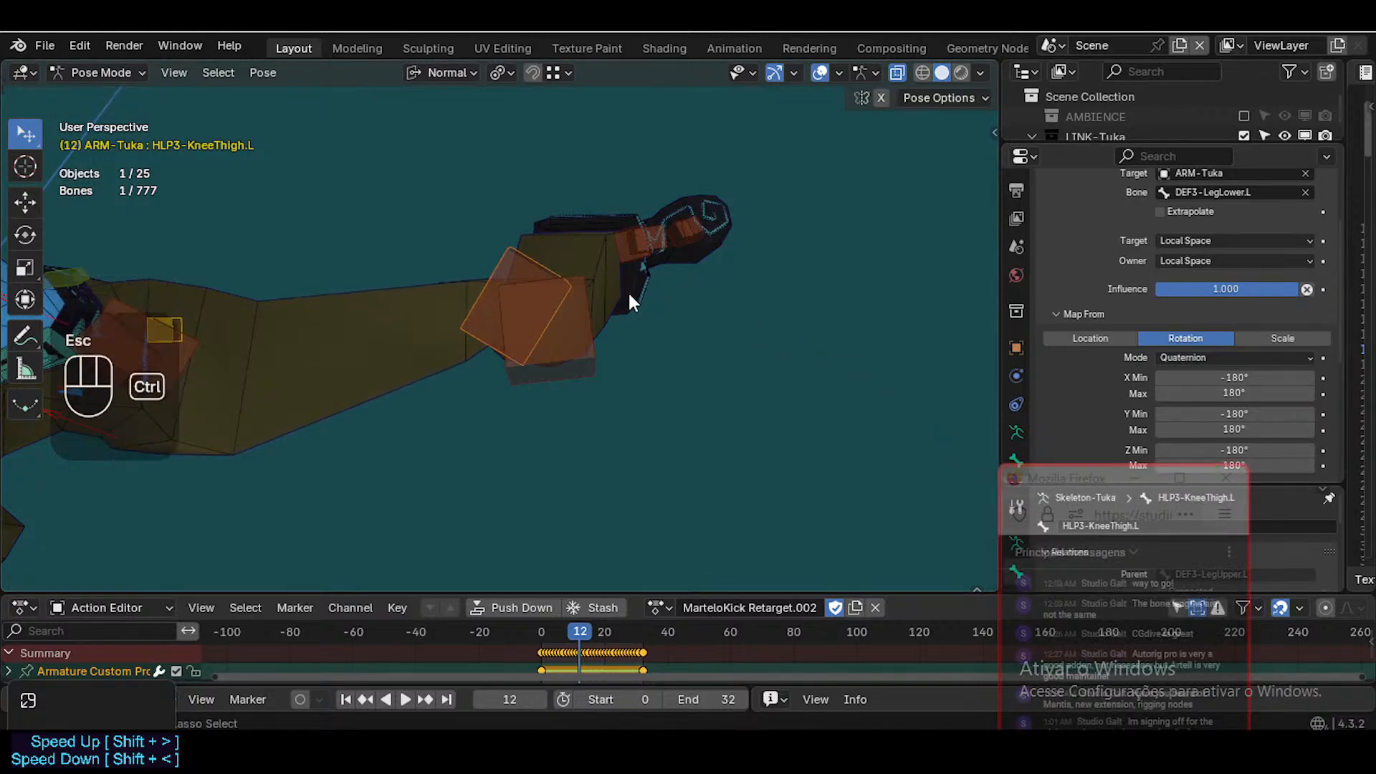
key("ctrl+3")
key("r")
key("z")
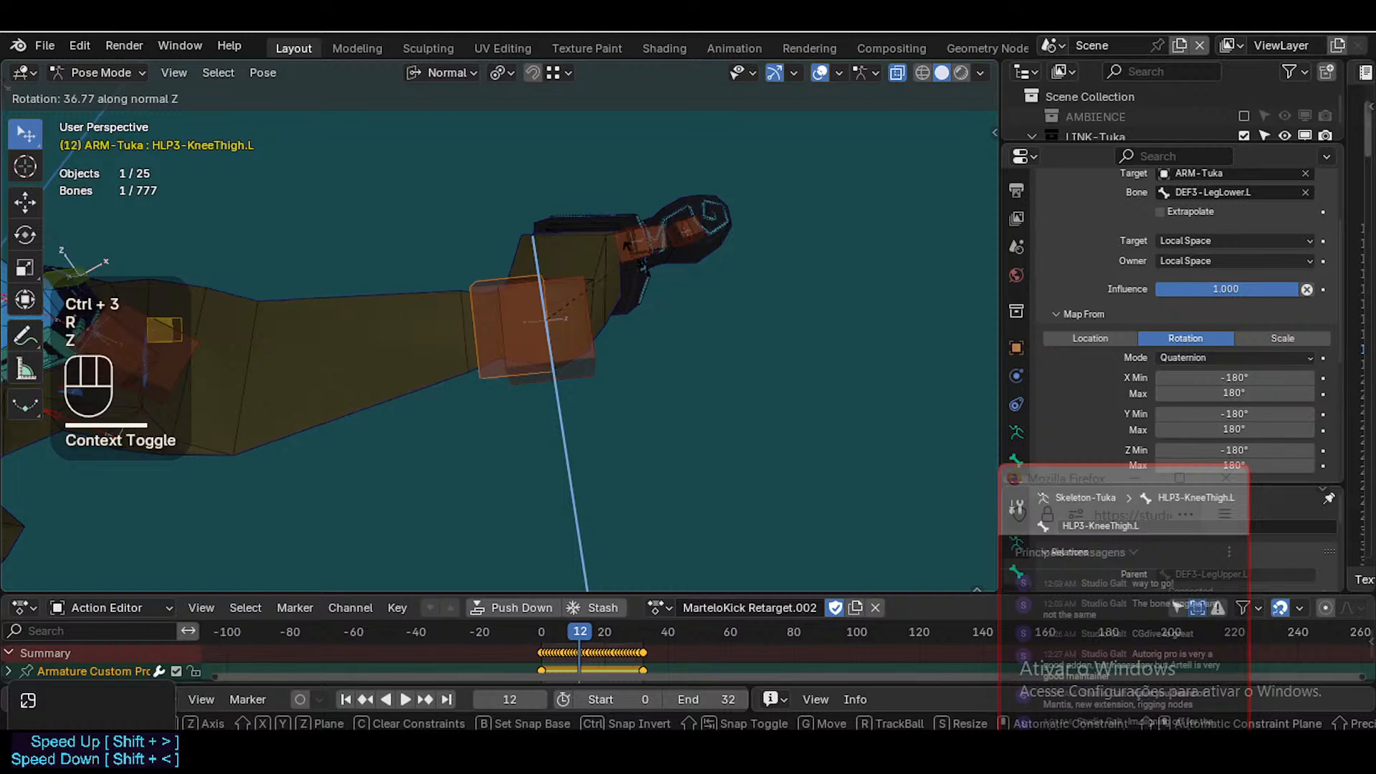
key("Escape")
key("r")
key("z")
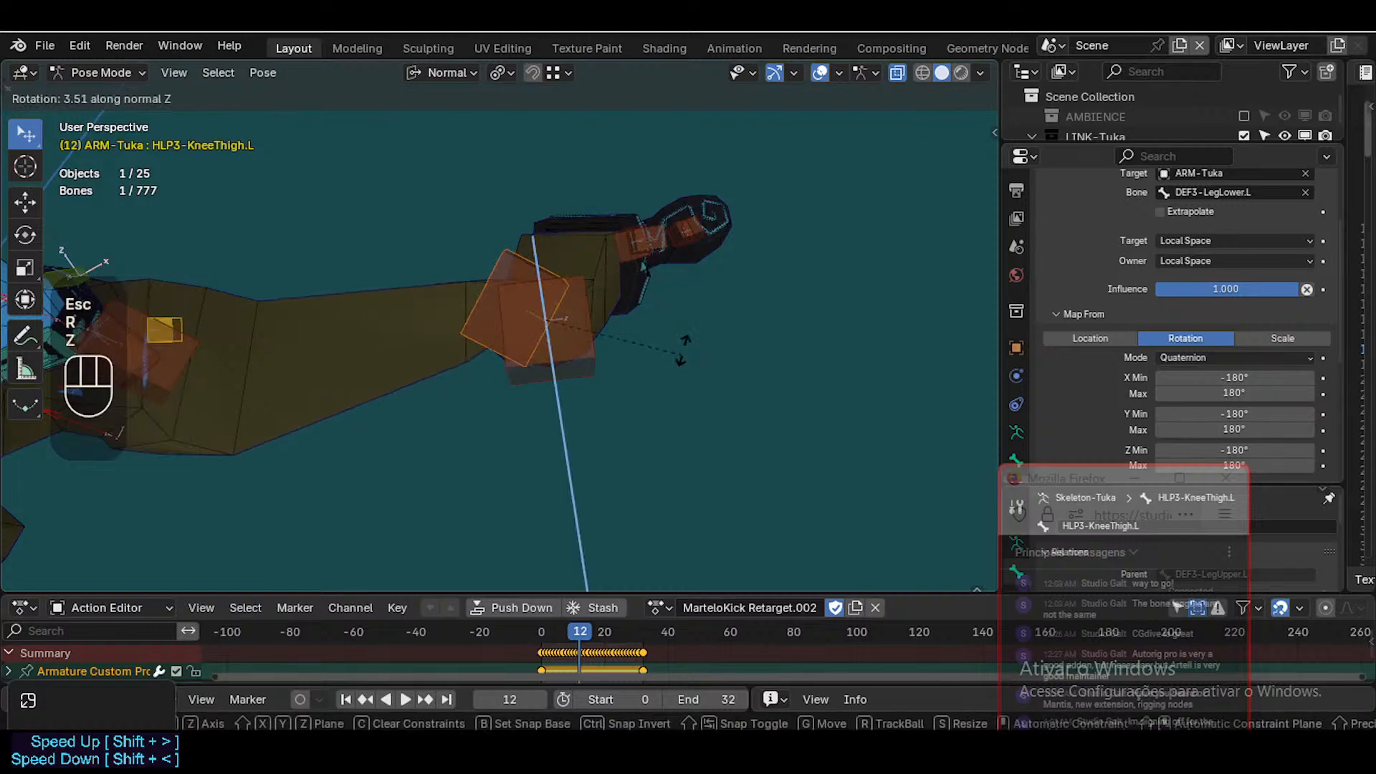
key("Escape")
Test-rotate HLP3-KneeShin.L around its local Z axis and cancel the rotation
middle_click_drag(661, 340, 599, 360)
left_click(602, 364)
key("r")
key("z")
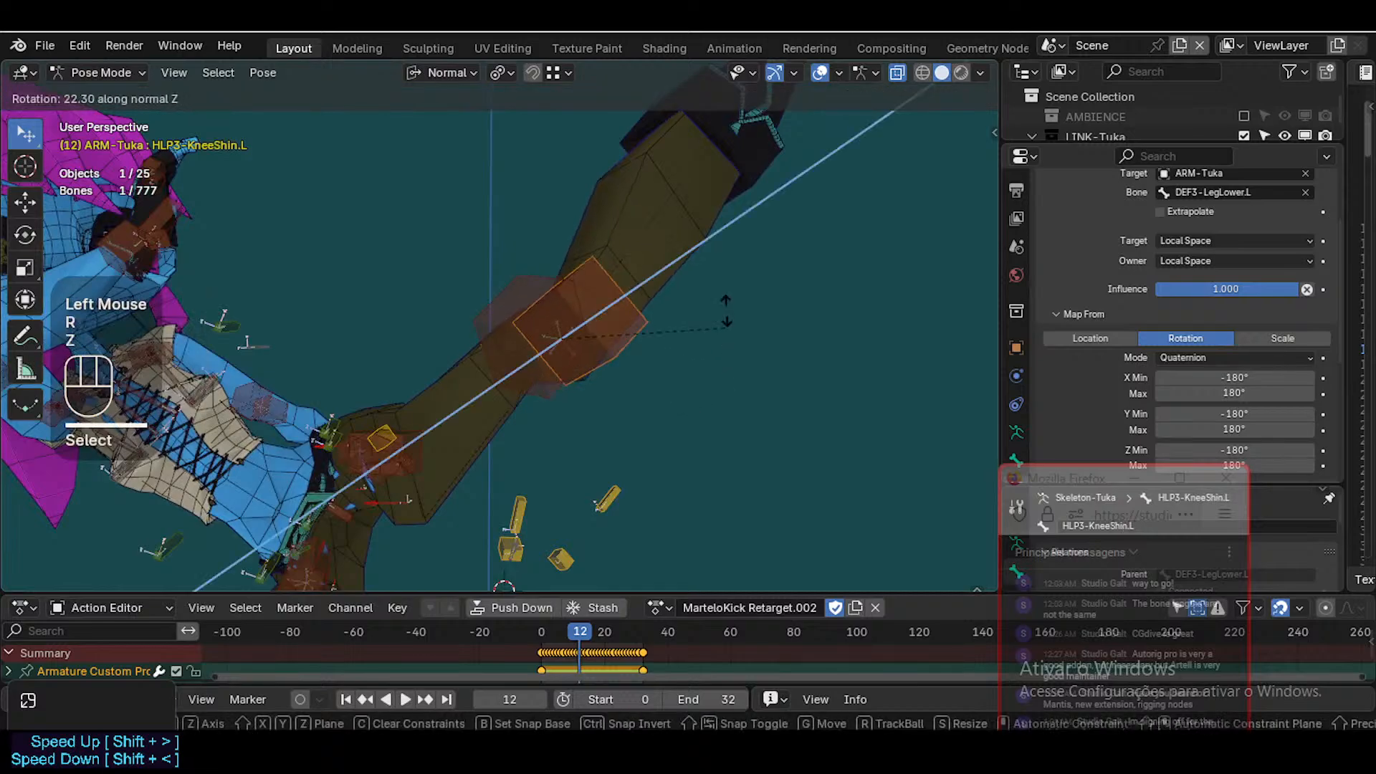
key("Escape")
Reset the Map To Z rotation minimum and maximum of HLP3-KneeThigh.L's Transformation constraint to their defaults
left_click(497, 294)
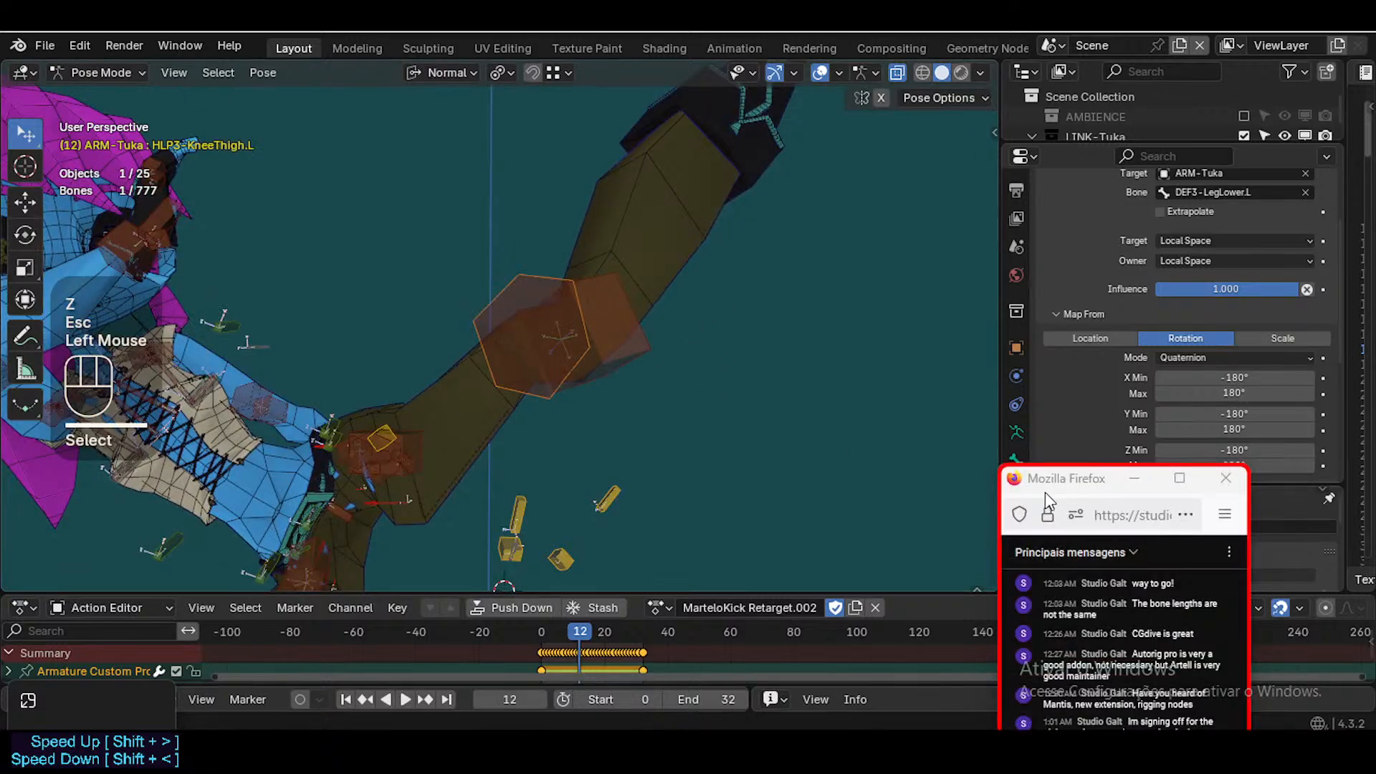
left_click_drag(1057, 460, 758, 443)
scroll(1215, 401, "down", 6)
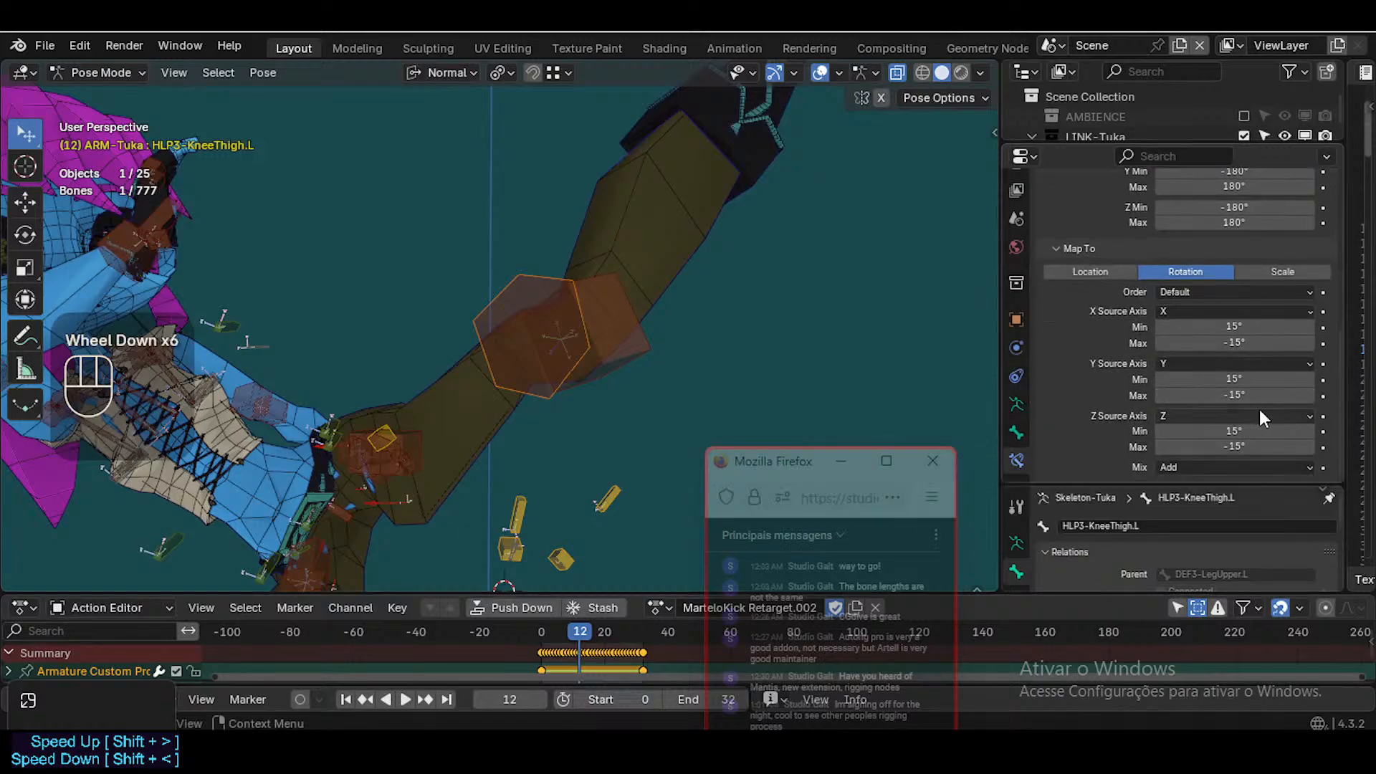
left_click(1261, 431)
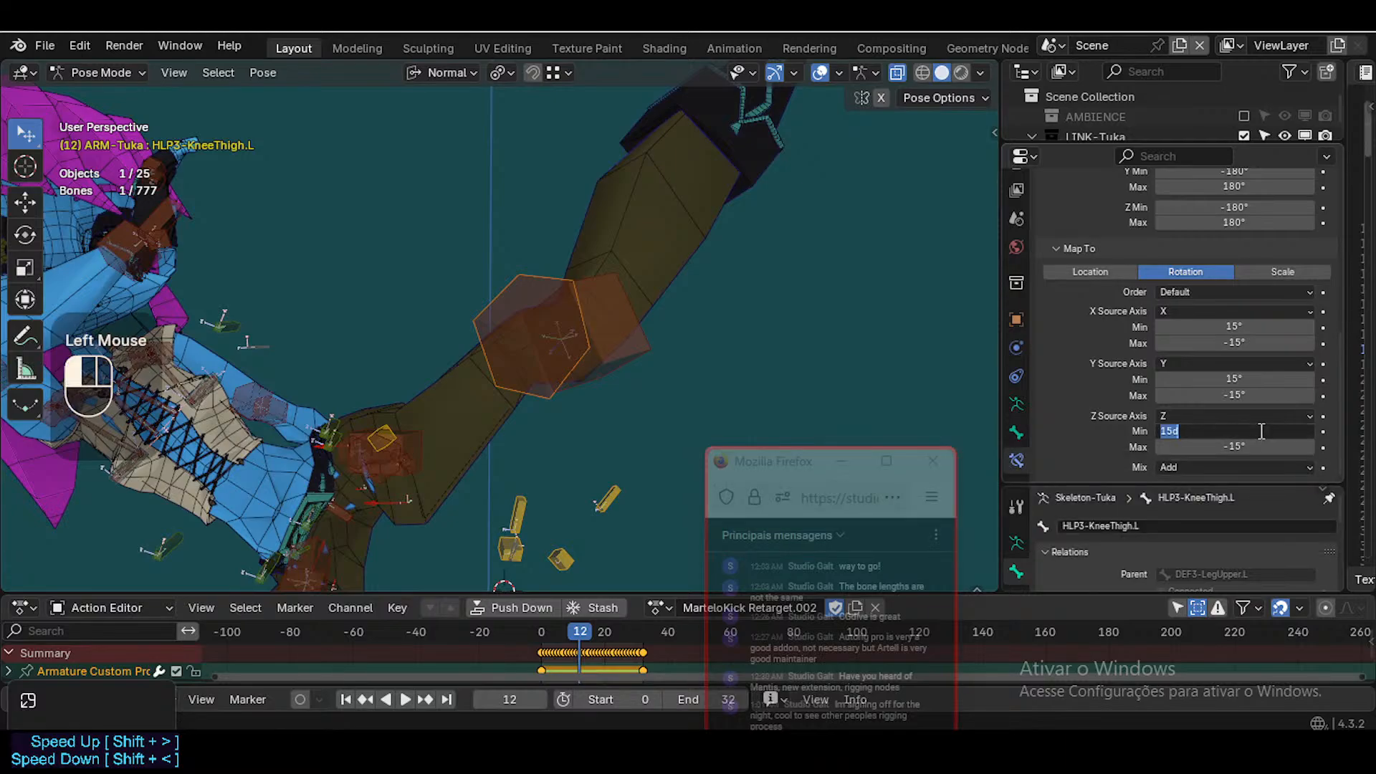
key("Escape")
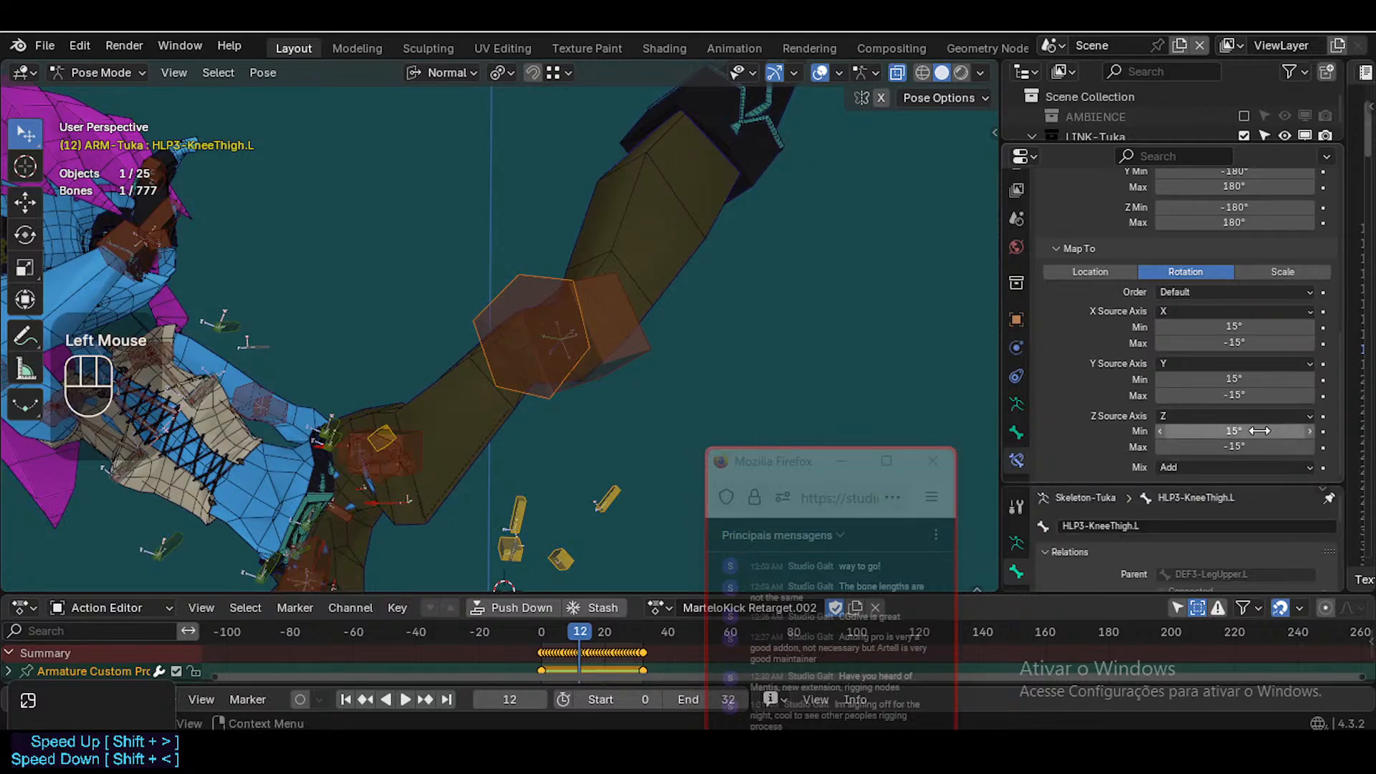
key("BackSpace")
key("BackSpace")
key("BackSpace")
key("BackSpace")
key("BackSpace")
key("BackSpace")
key("BackSpace")
key("BackSpace")
Reset the Map To Z rotation minimum and maximum of HLP3-KneeShin.L's Transformation constraint to 0°
left_click(628, 342)
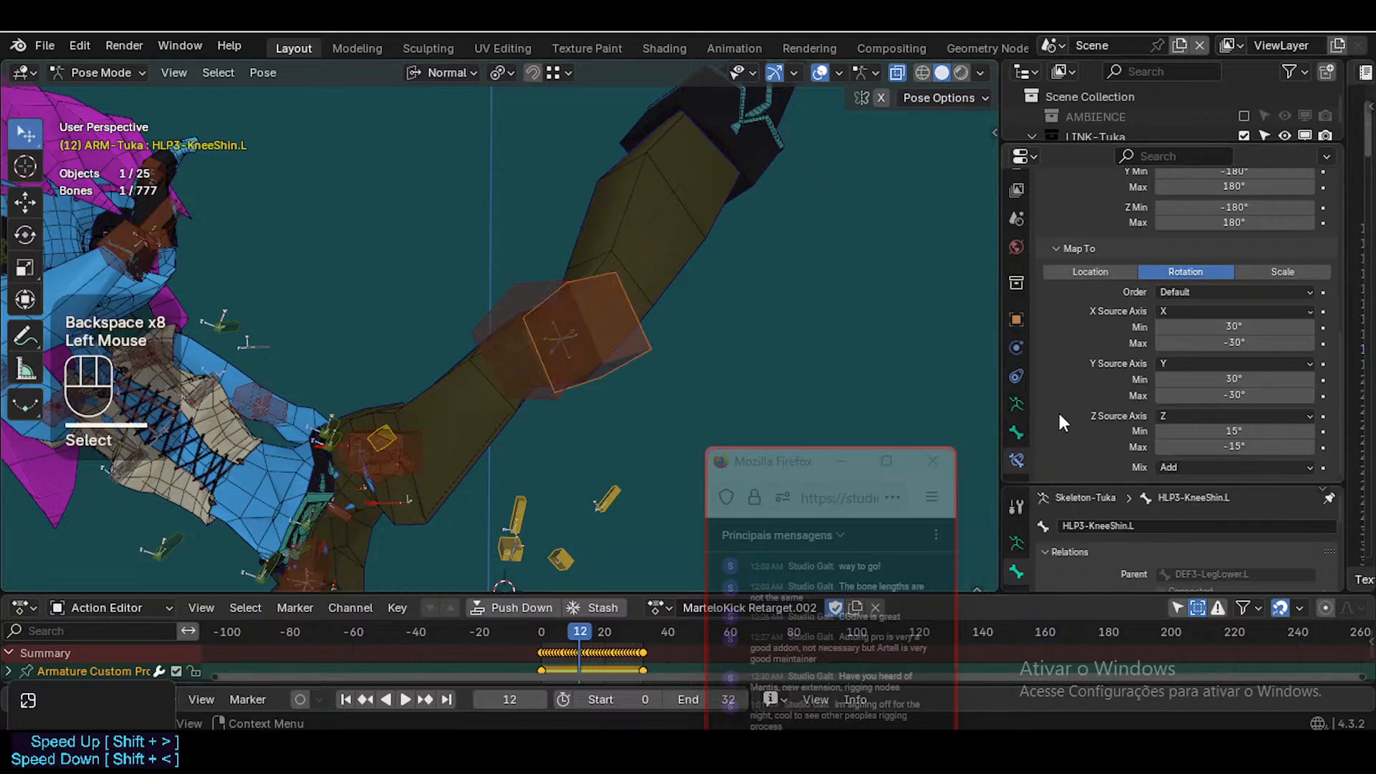
key("BackSpace")
key("BackSpace")
key("BackSpace")
key("BackSpace")
key("BackSpace")
key("BackSpace")
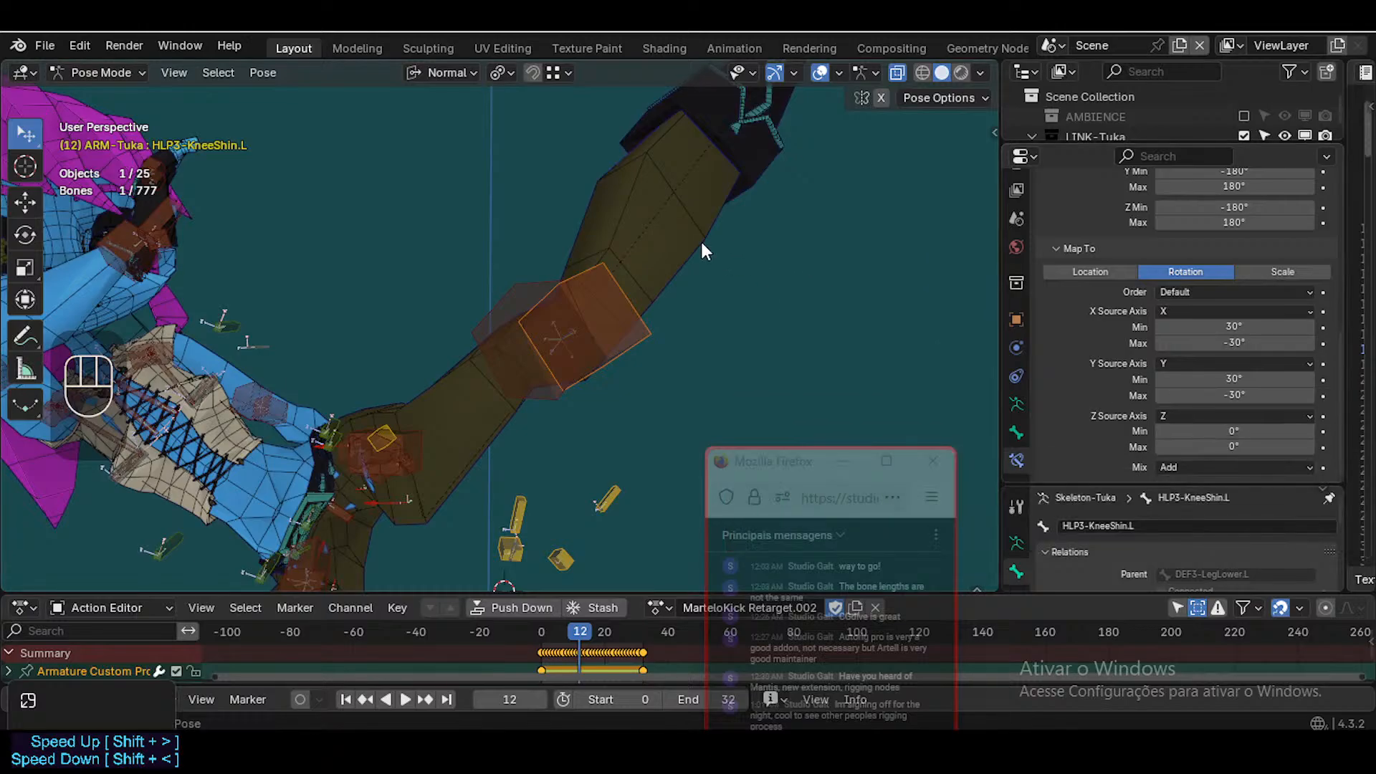
scroll(421, 446, "down", 2)
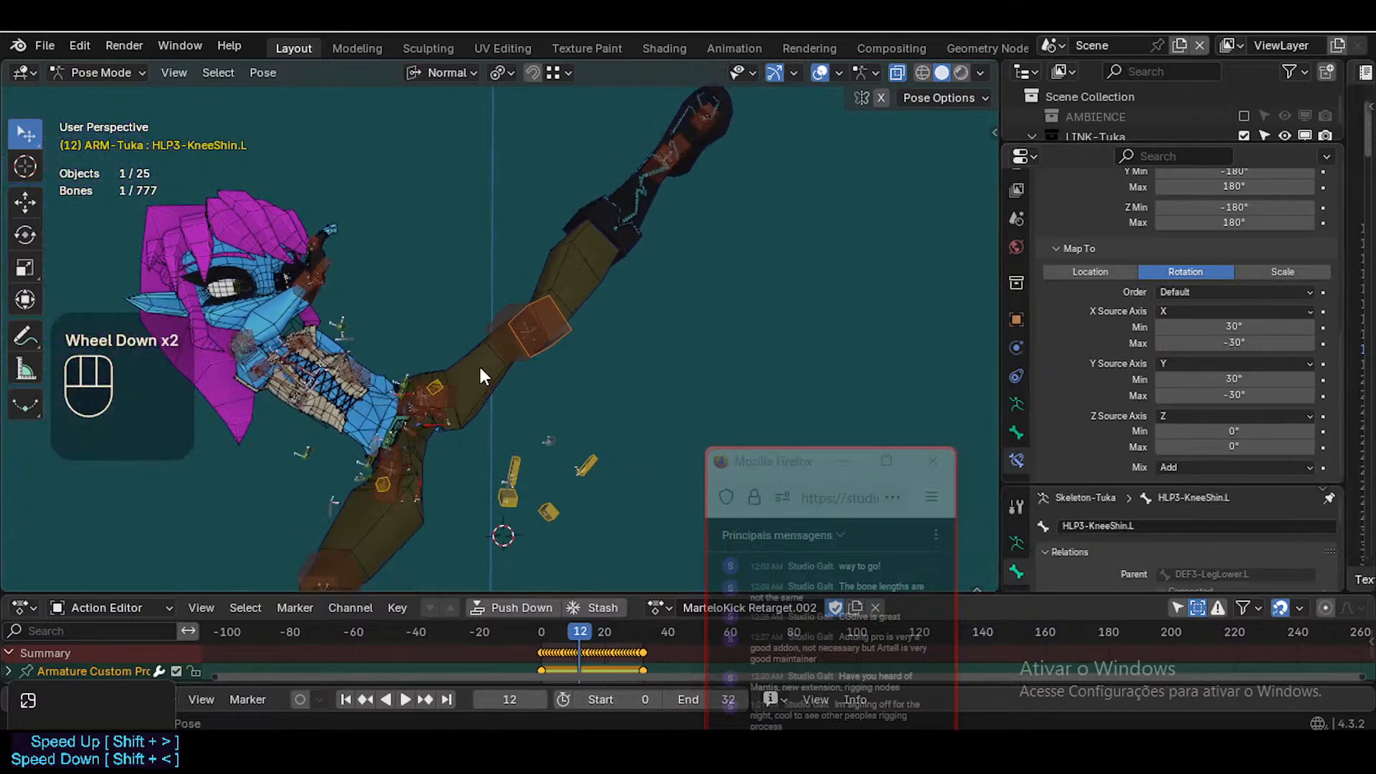
Examine the left knee's deformation in the frame 12 kick pose from several angles, moving the chat window out of the way
middle_click_drag(463, 322, 485, 394)
scroll(476, 430, "up", 2)
scroll(376, 405, "down", 1)
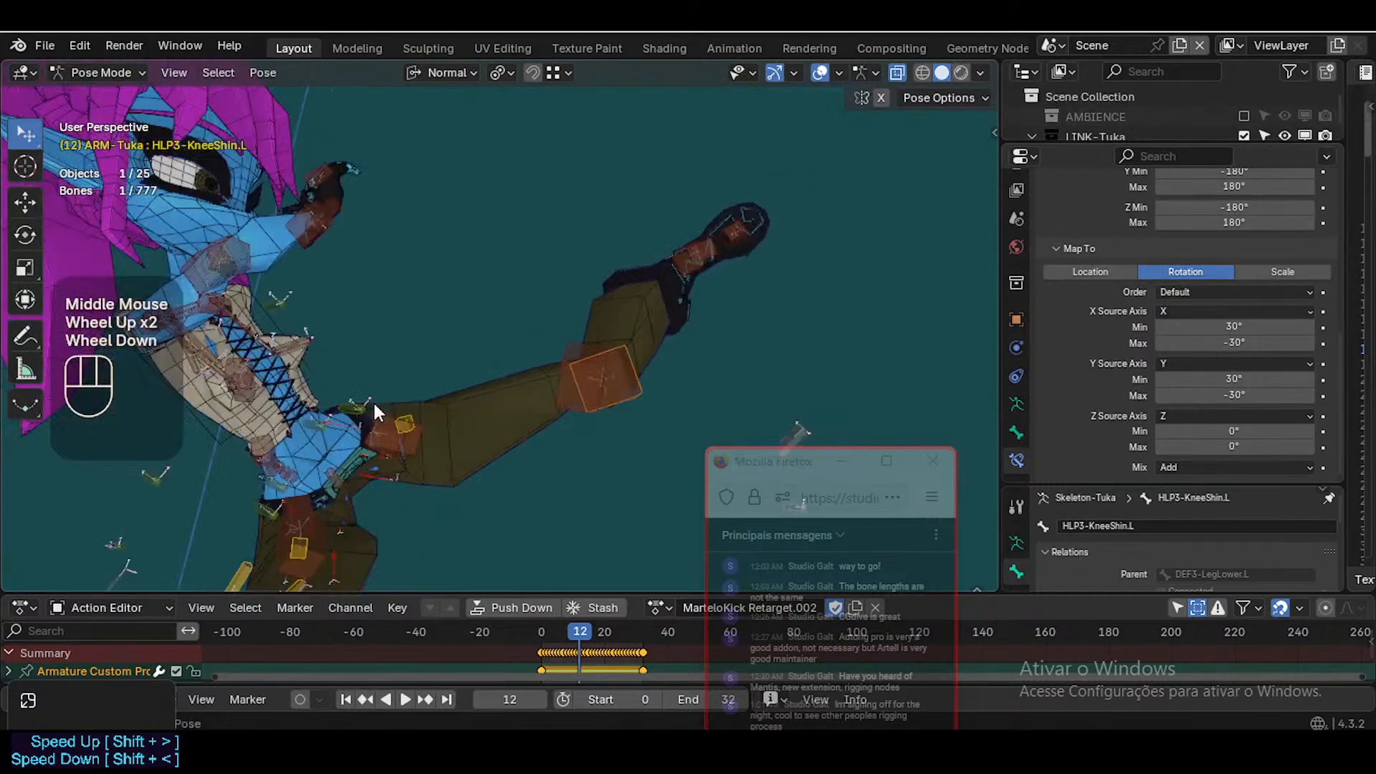
scroll(373, 400, "down", 1)
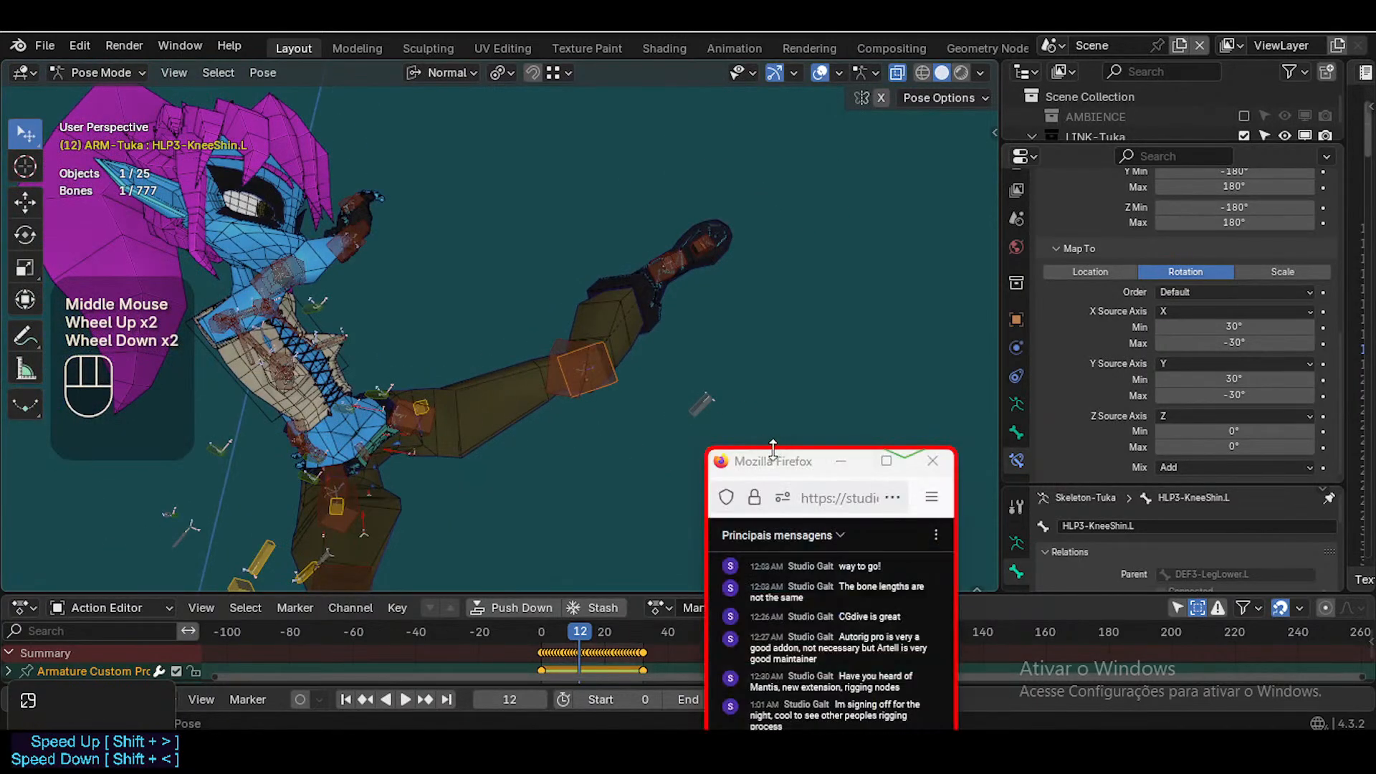
left_click_drag(773, 459, 835, 234)
scroll(686, 248, "down", 1)
middle_click_drag(645, 273, 641, 439)
scroll(641, 439, "up", 2)
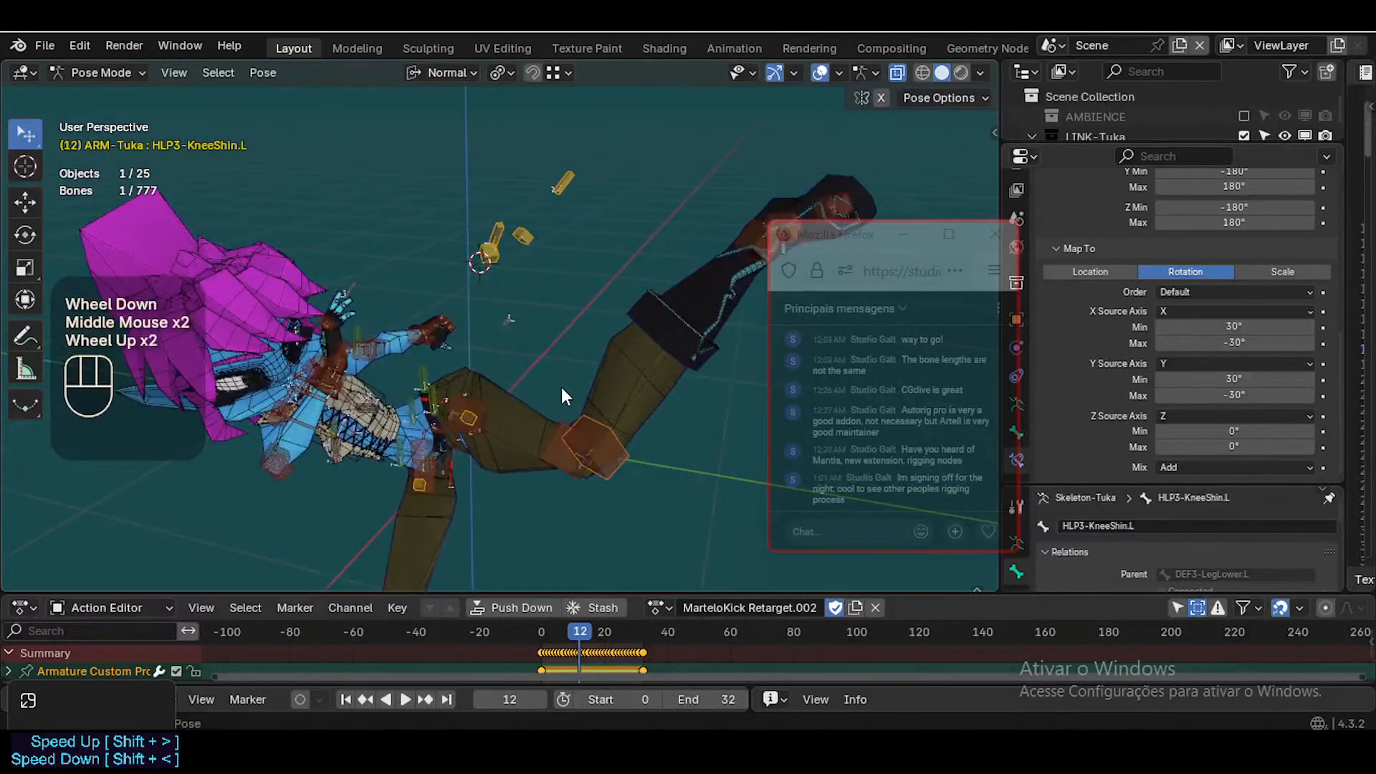
middle_click_drag(557, 405, 341, 436)
middle_click_drag(581, 367, 440, 347)
scroll(440, 347, "down", 1)
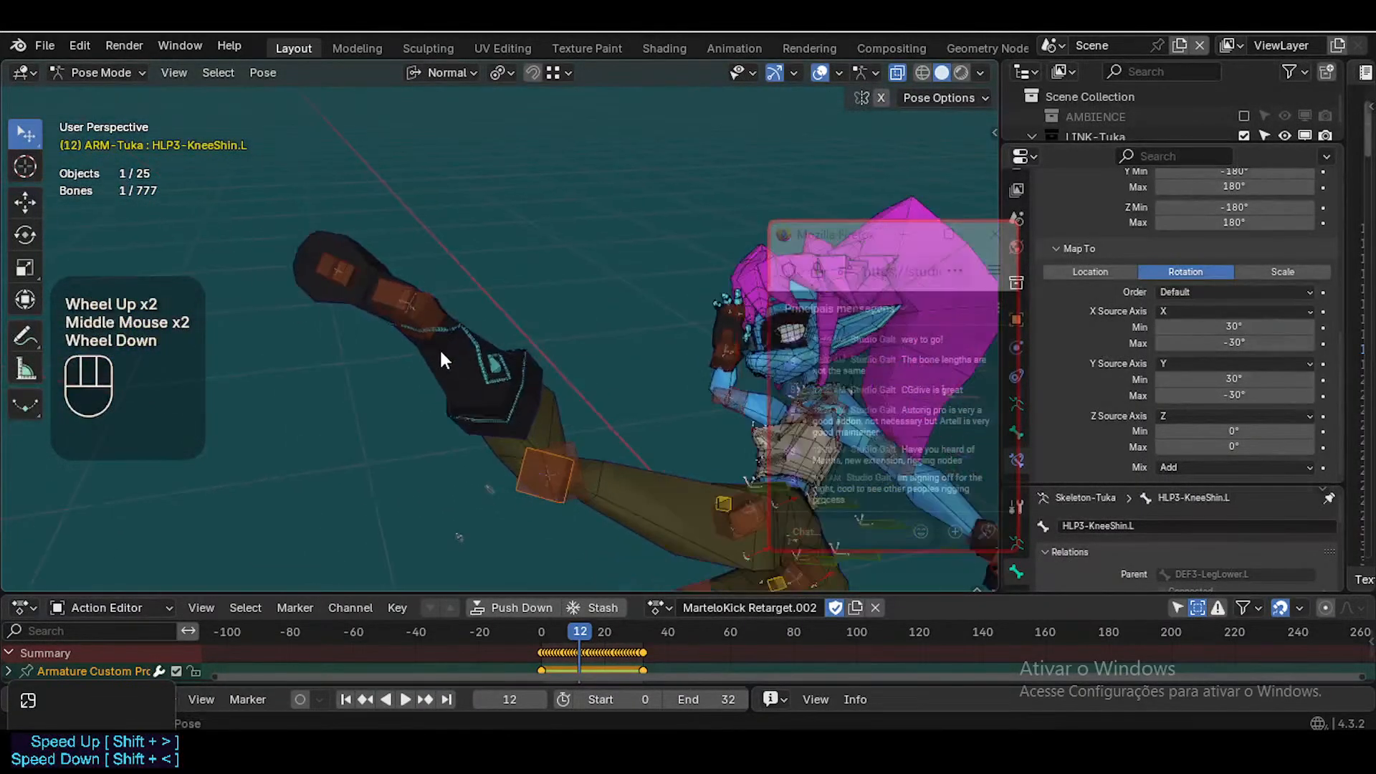
scroll(526, 384, "down", 1)
scroll(539, 389, "up", 1)
middle_click_drag(539, 389, 506, 439)
scroll(614, 420, "down", 1)
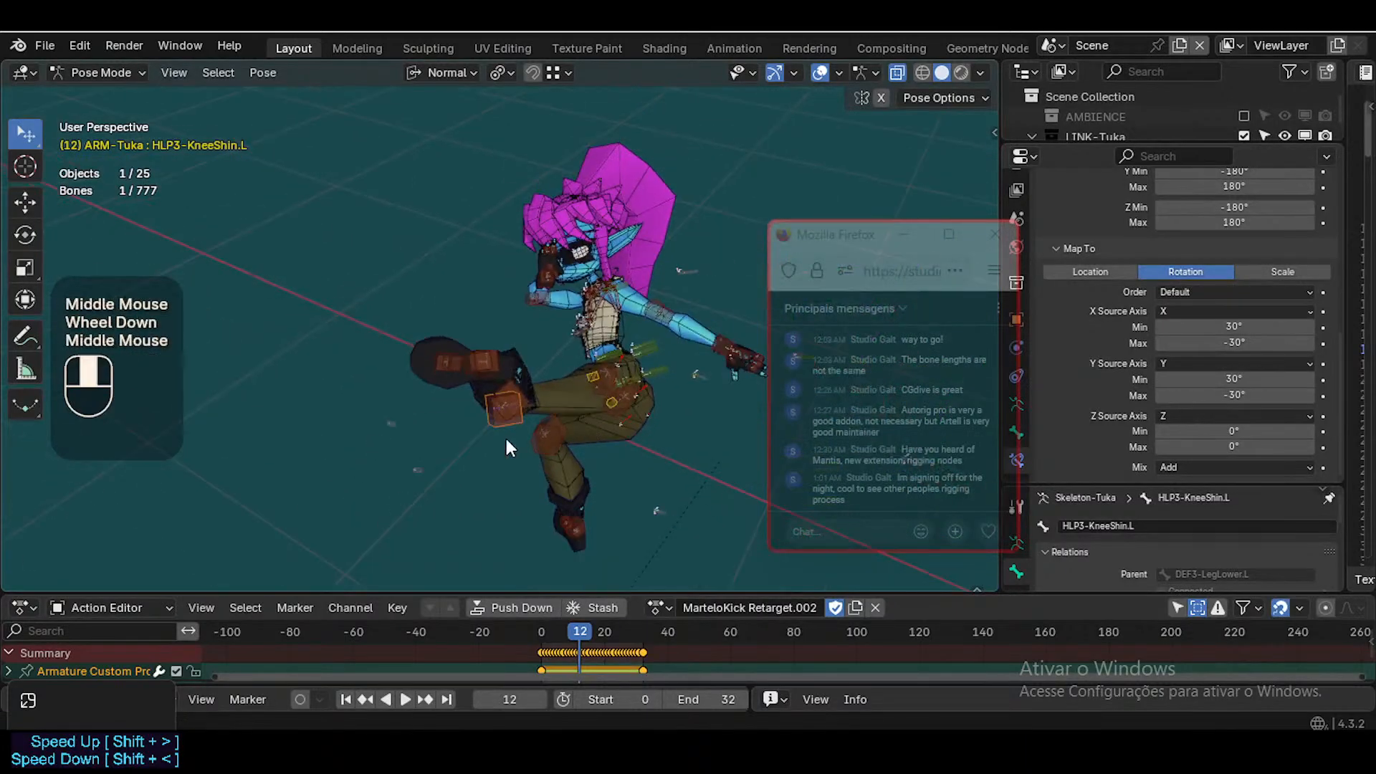
scroll(548, 414, "up", 1)
scroll(402, 394, "up", 1)
middle_click_drag(402, 395, 492, 398)
scroll(471, 425, "down", 2)
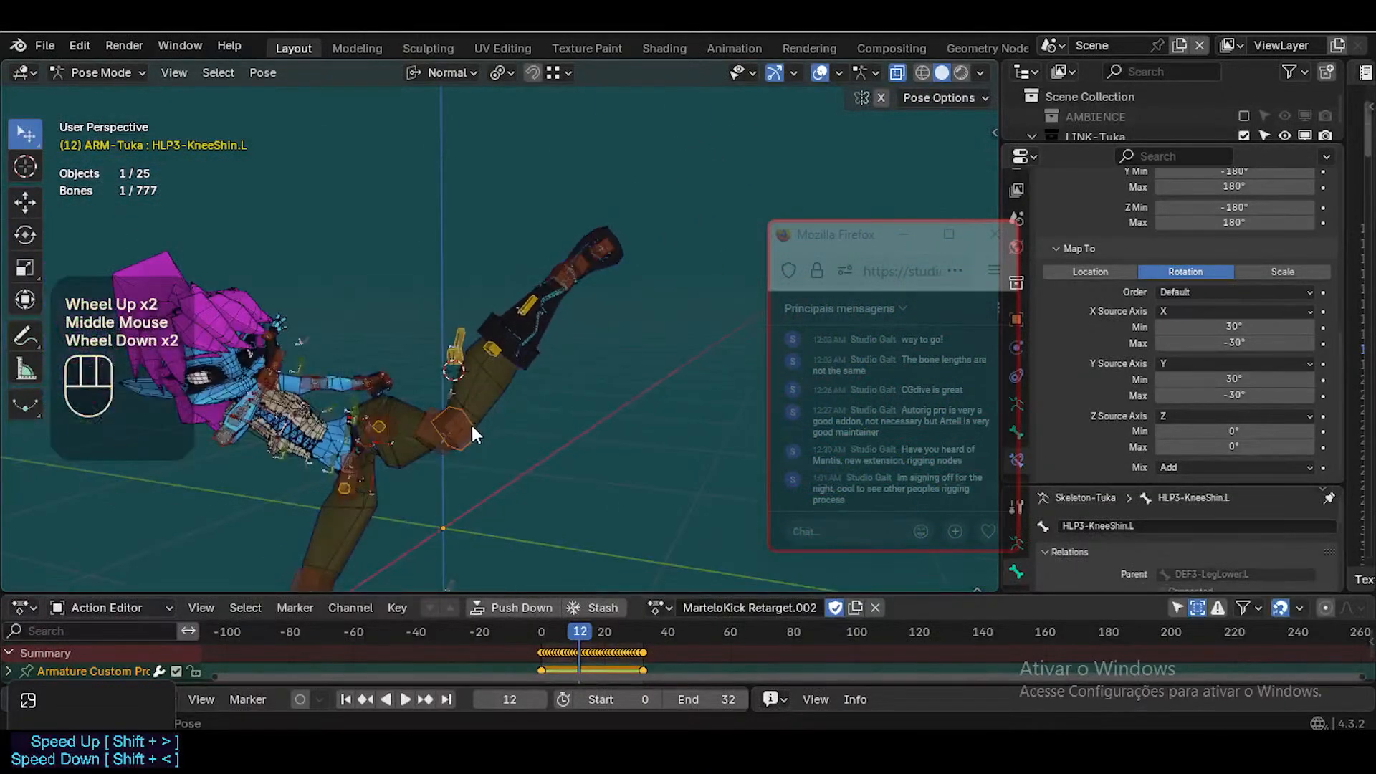
middle_click_drag(360, 506, 548, 319, "shift")
scroll(542, 330, "up", 2)
key("ctrl+3")
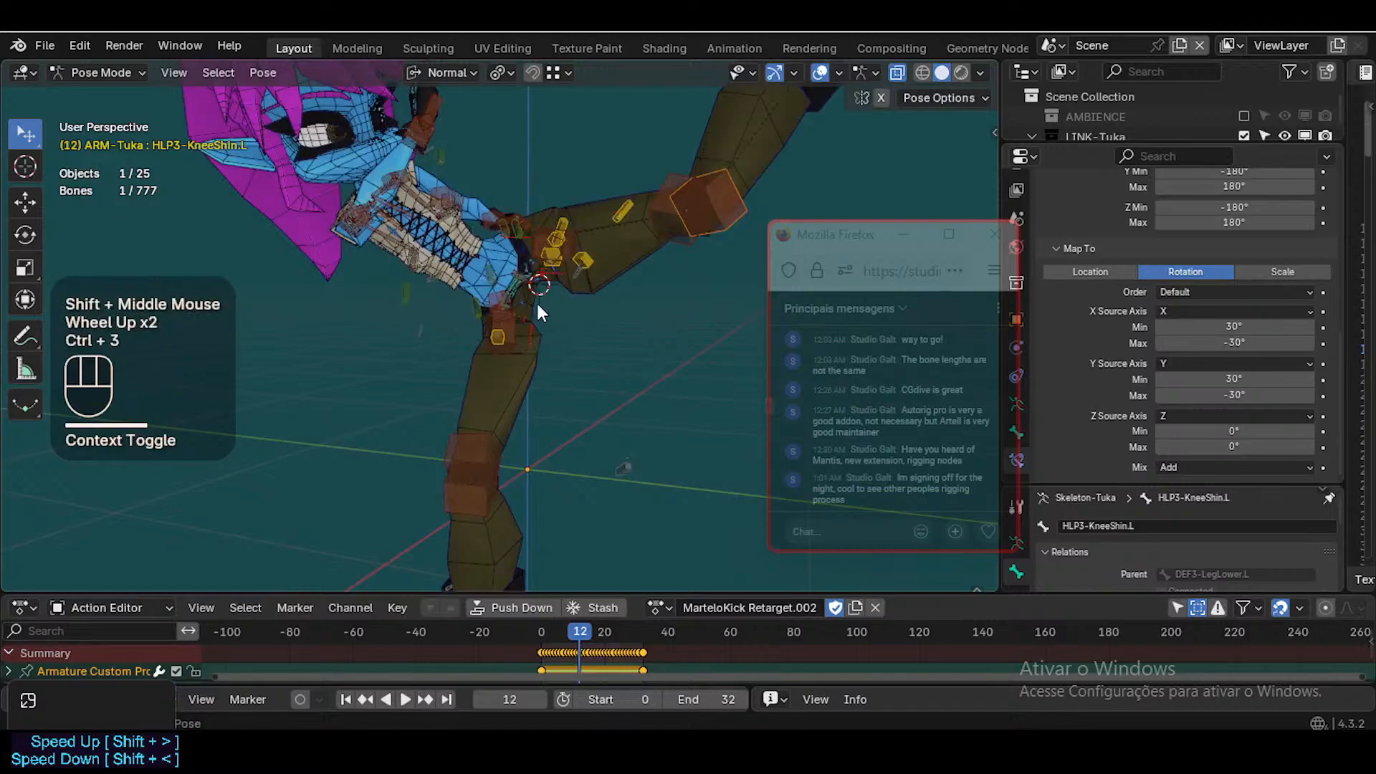
scroll(539, 306, "down", 1)
scroll(486, 269, "down", 1)
middle_click_drag(486, 269, 350, 359, "shift")
scroll(350, 359, "up", 1)
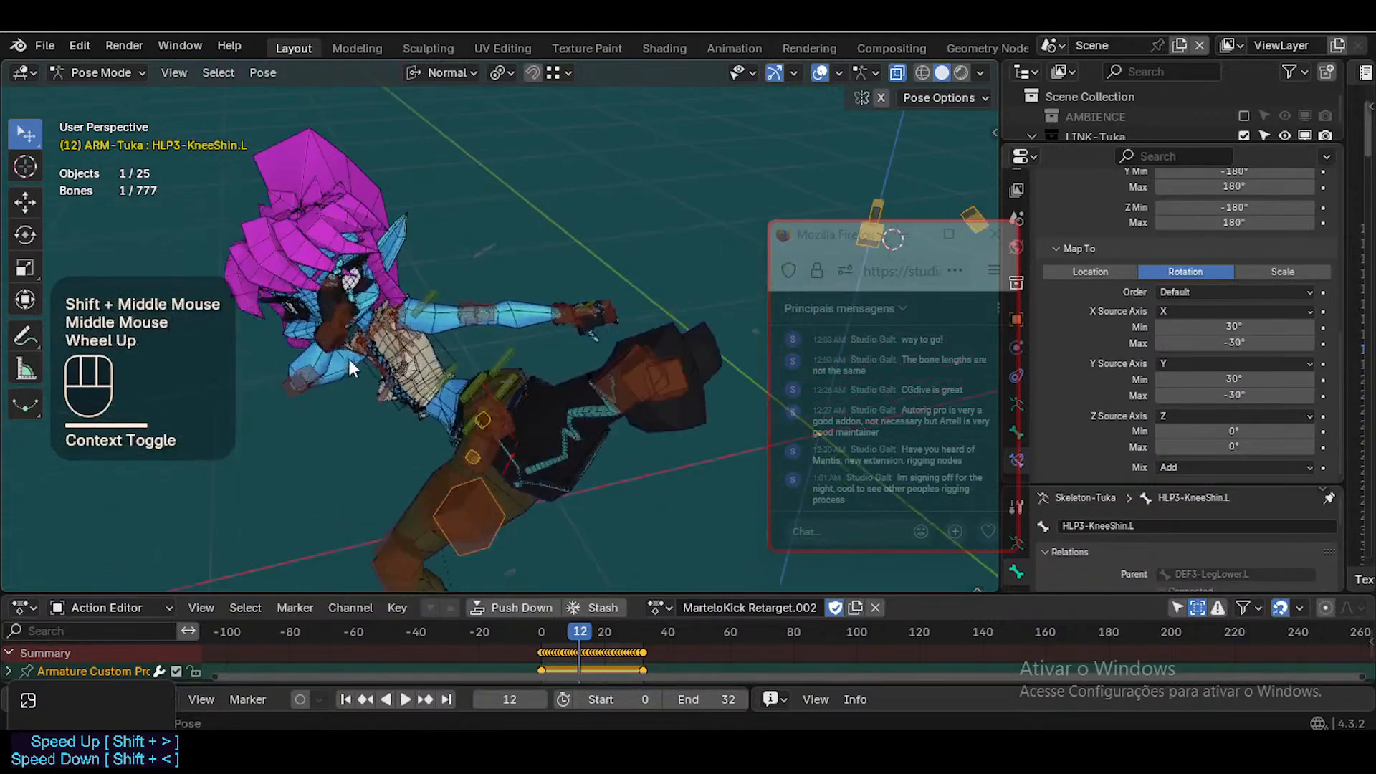
scroll(452, 329, "up", 2)
scroll(452, 329, "down", 2)
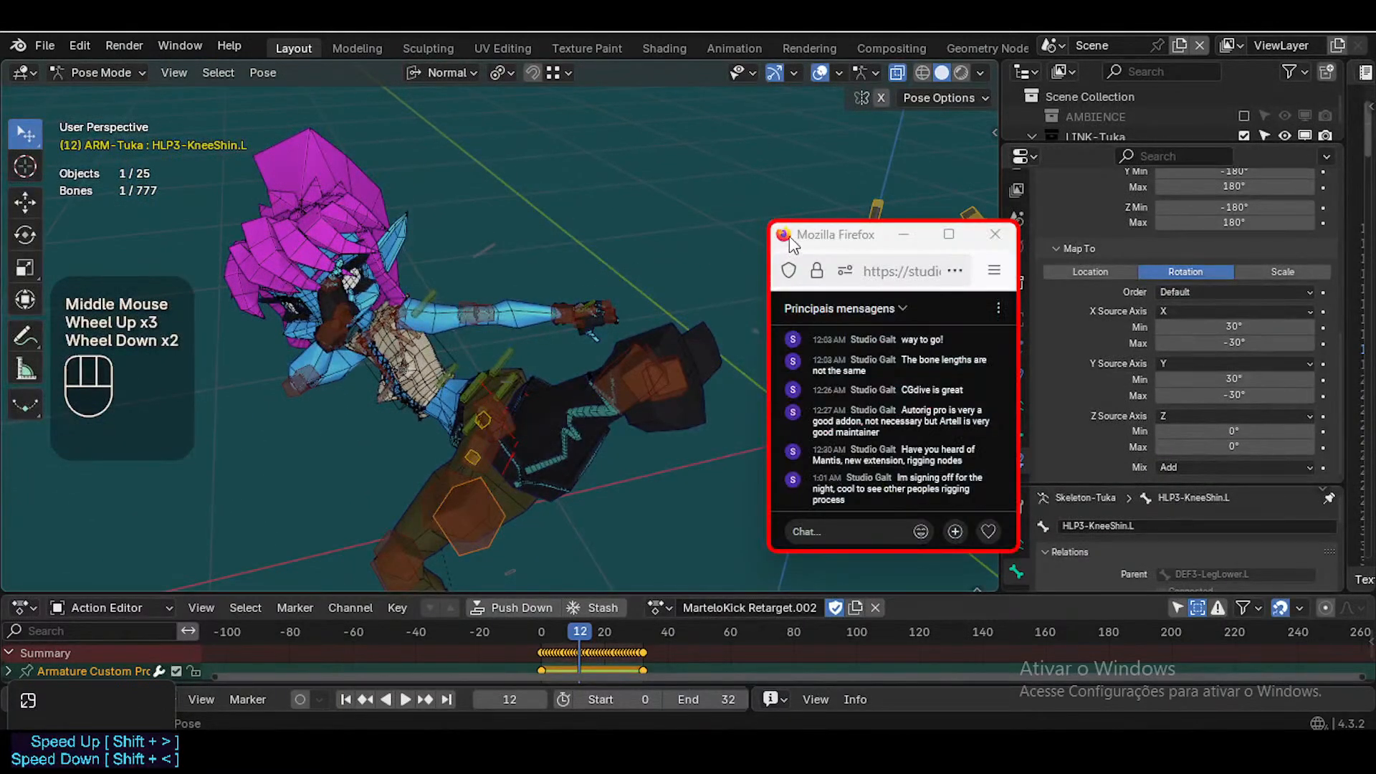
left_click_drag(834, 228, 1019, 237)
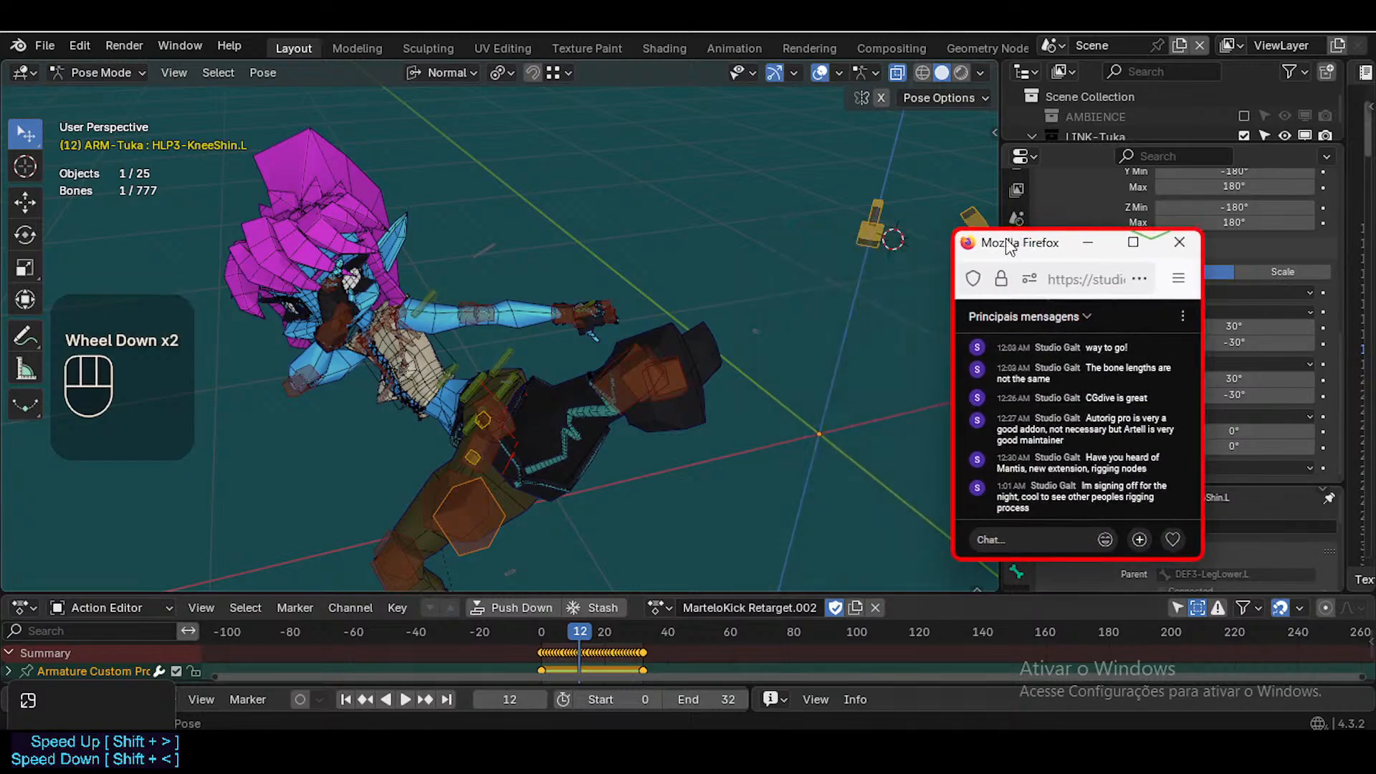
scroll(452, 308, "up", 1)
middle_click_drag(440, 317, 648, 258)
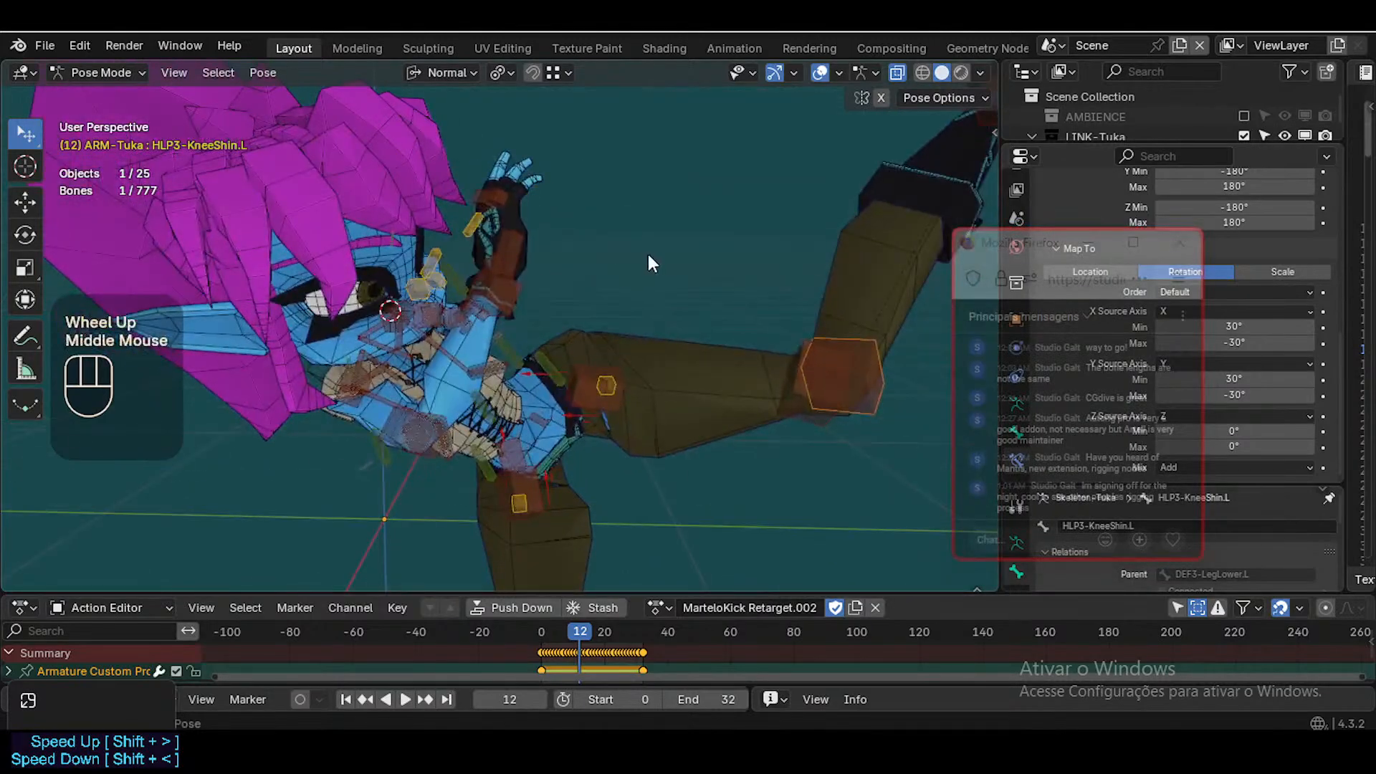
scroll(614, 294, "down", 1)
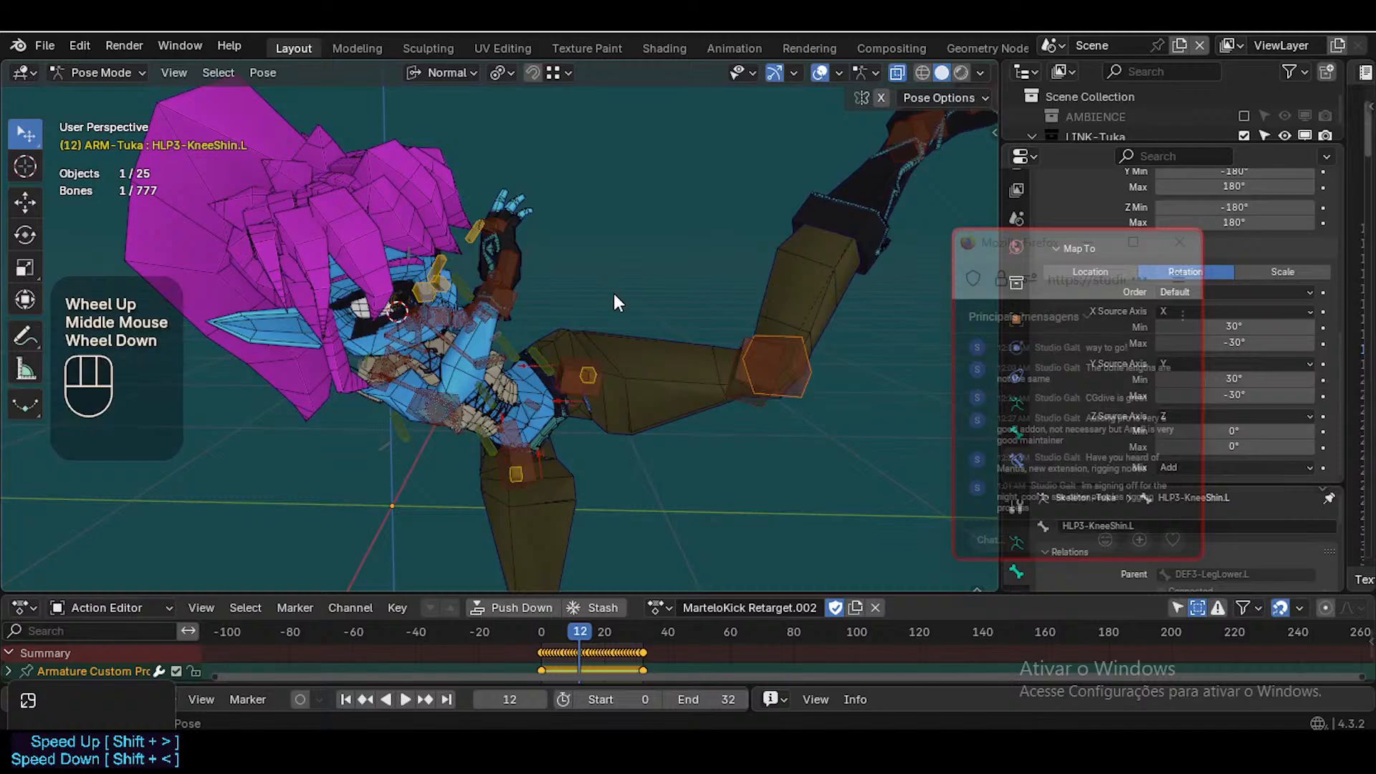
Switch to the Rokoko retargeting tutorial page in Firefox, look it over and return to Blender
left_click(648, 655)
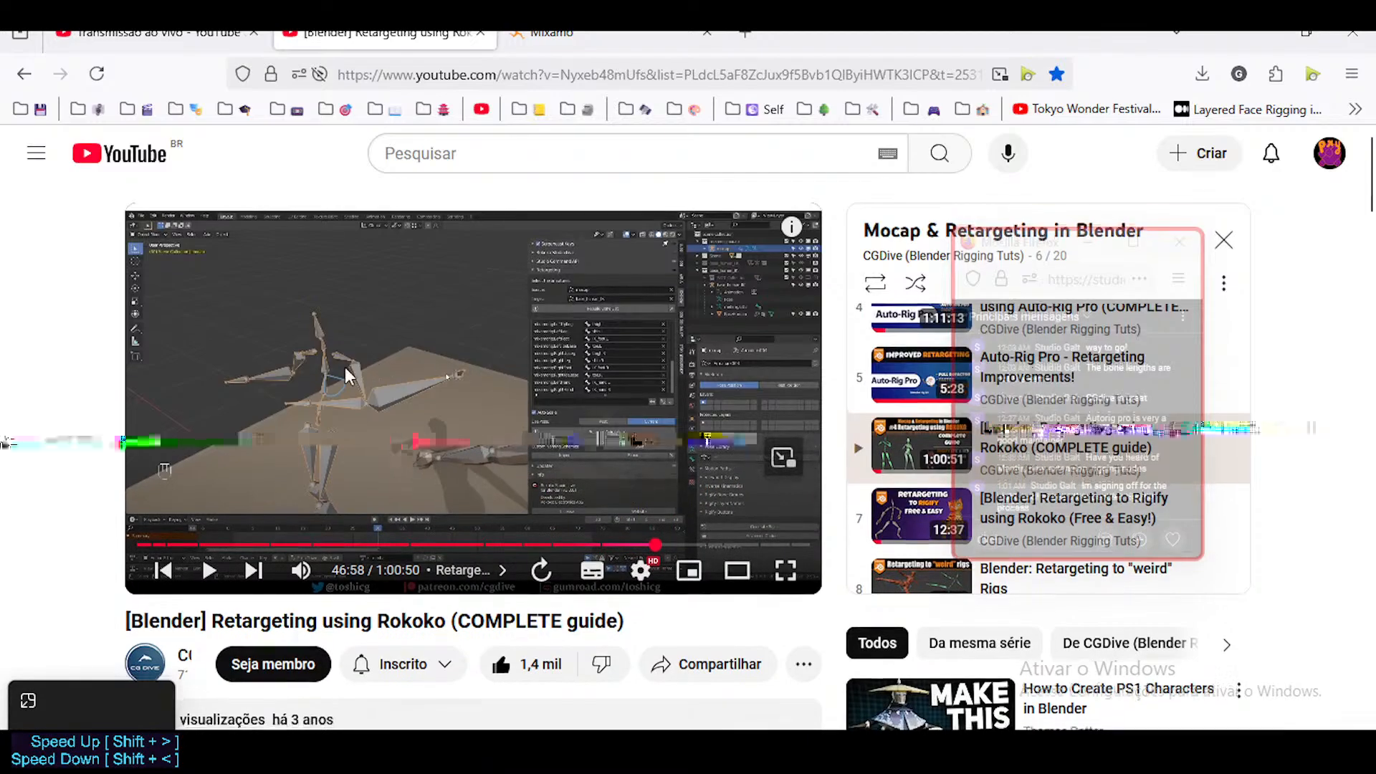
scroll(119, 428, "down", 5)
scroll(118, 429, "up", 5)
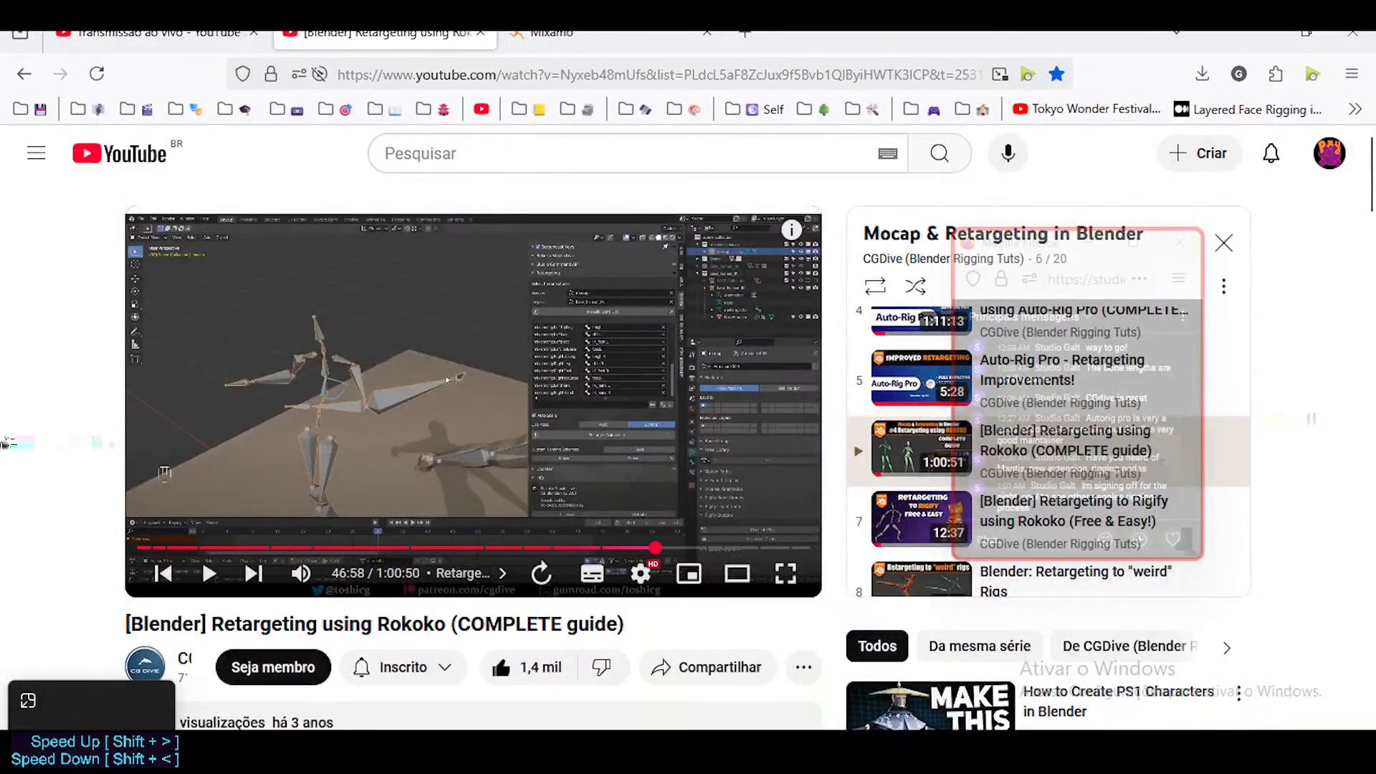
left_click(970, 746)
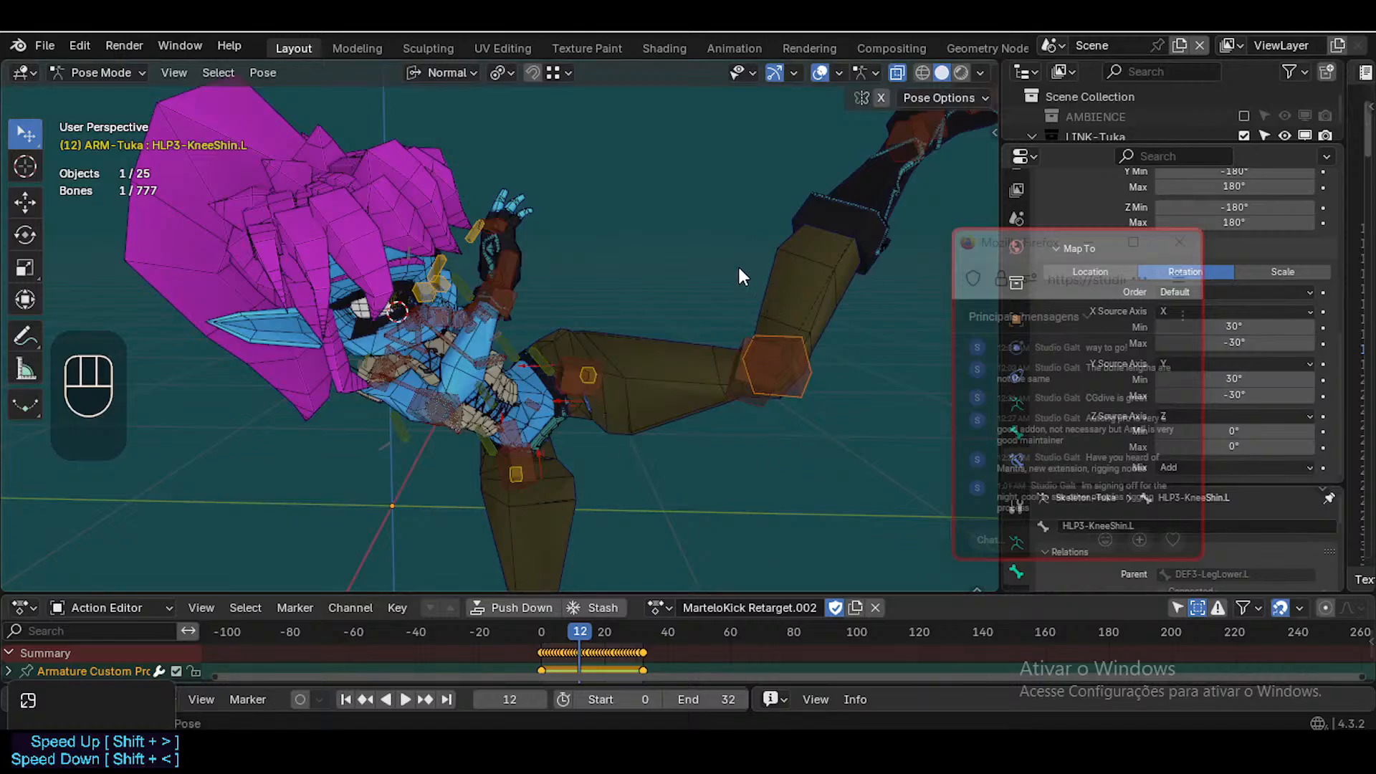
Inspect the hips and both knees of the kick pose from the front, back and side
scroll(717, 294, "down", 2)
middle_click_drag(710, 297, 557, 327)
scroll(622, 444, "up", 3)
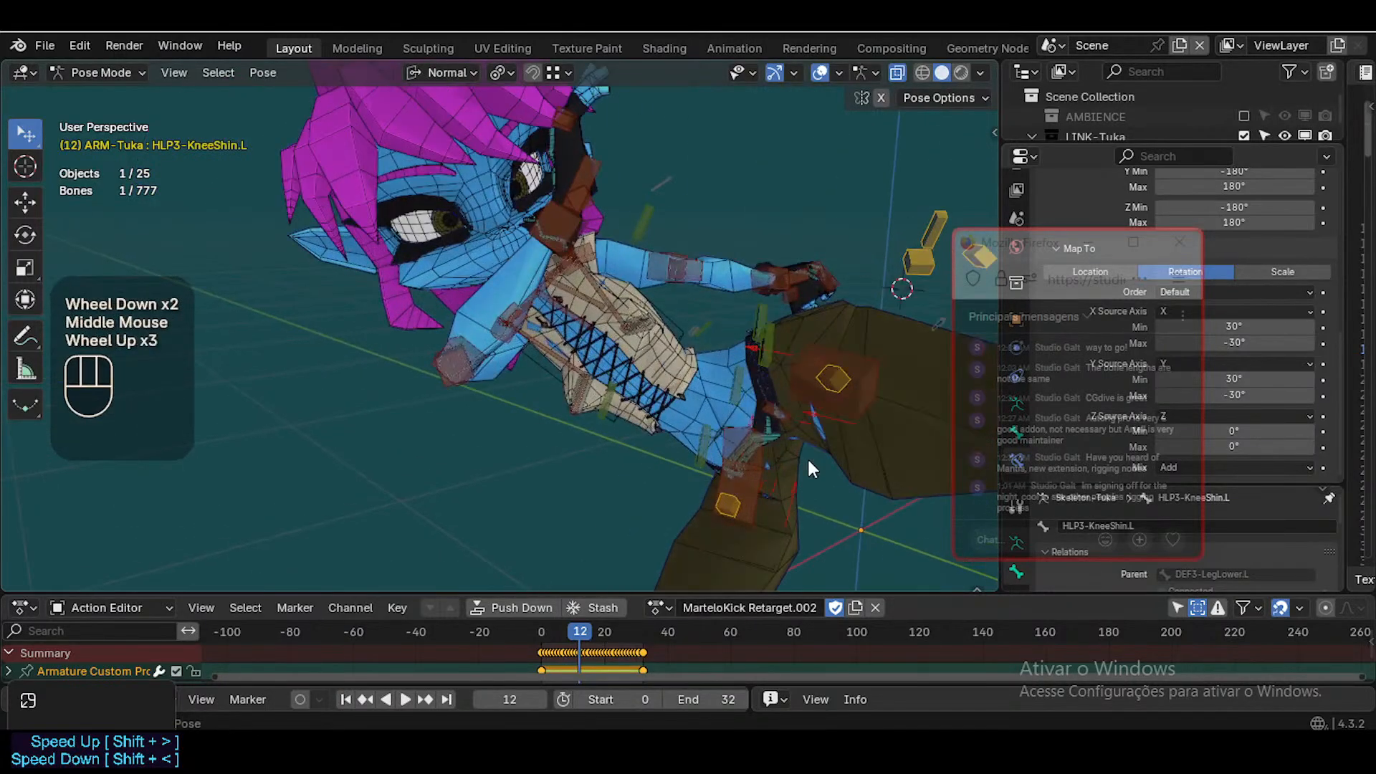
scroll(666, 427, "down", 1)
middle_click_drag(665, 427, 783, 216)
scroll(566, 326, "up", 2)
scroll(542, 294, "up", 1)
middle_click_drag(542, 293, 756, 349)
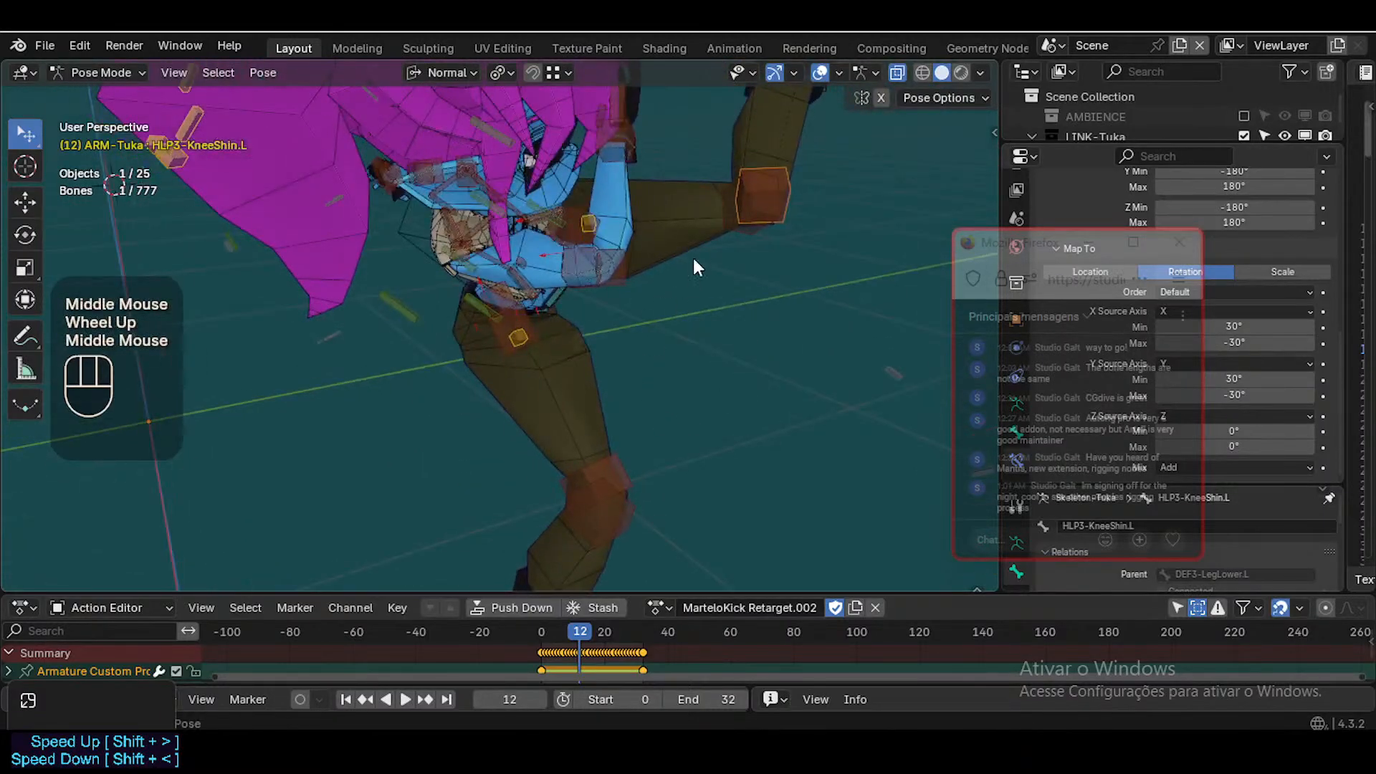
scroll(693, 259, "down", 1)
middle_click_drag(694, 260, 552, 231)
middle_click_drag(706, 226, 717, 187)
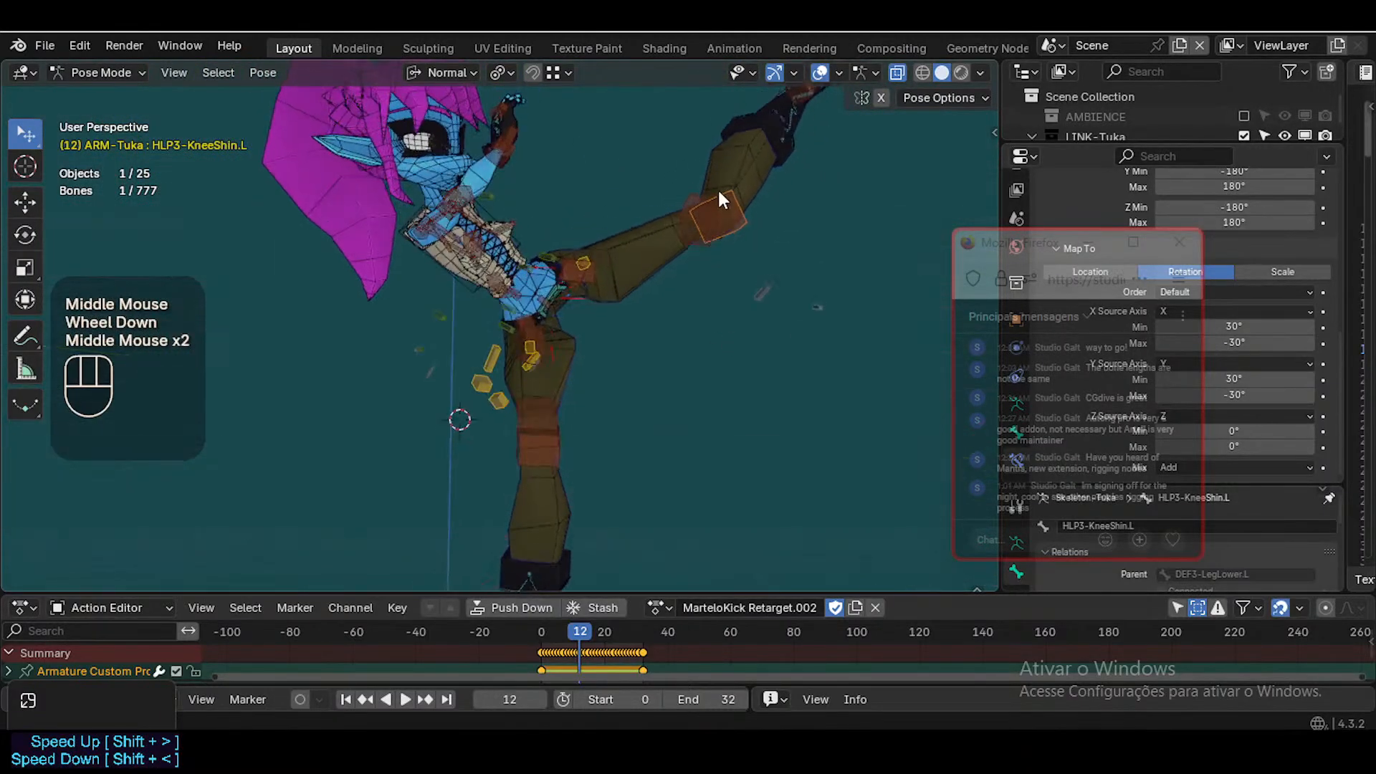
scroll(717, 187, "up", 1)
scroll(724, 212, "down", 2)
Select HLP3-KneeThigh.L and HLP3-KneeShin.L in turn to compare their Map To rotation ranges, ending on HLP3-KneeThigh.L
left_click(700, 237)
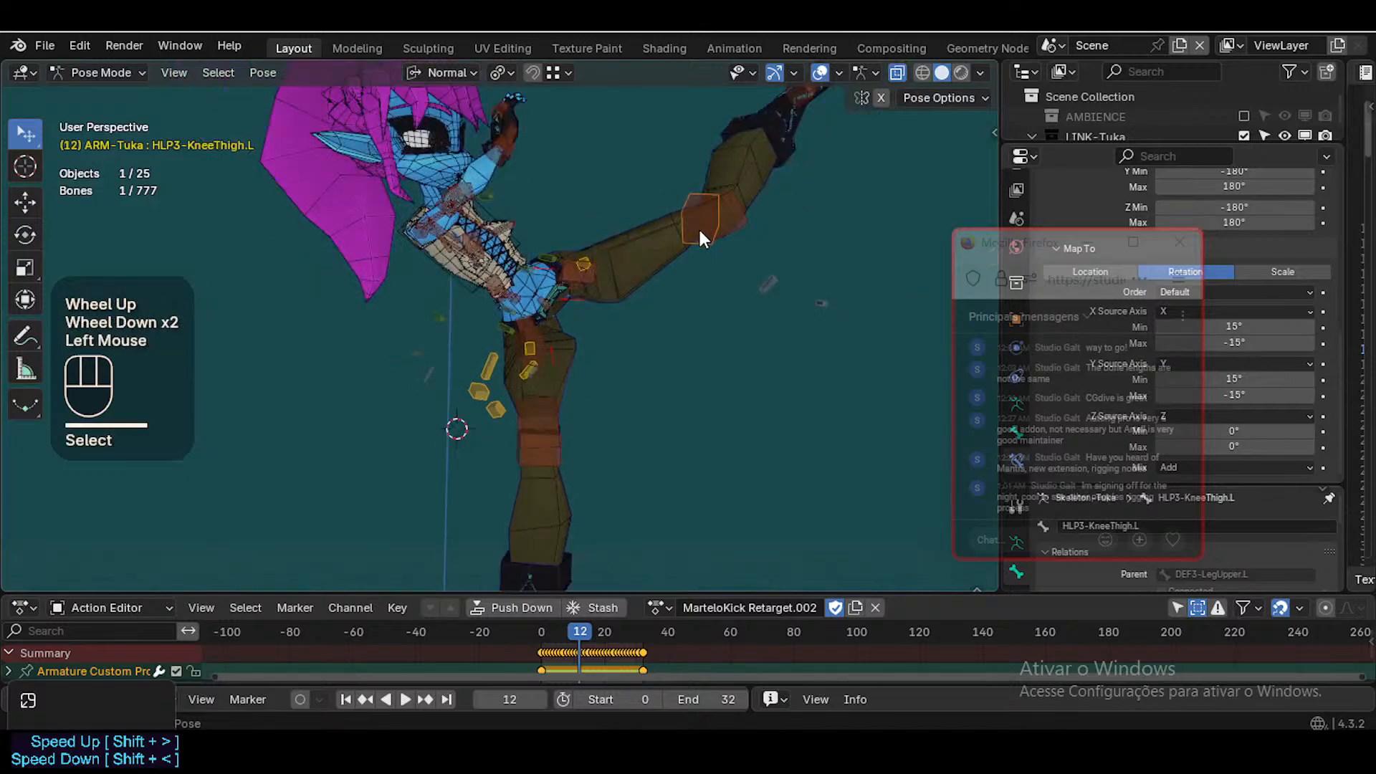
left_click(727, 216)
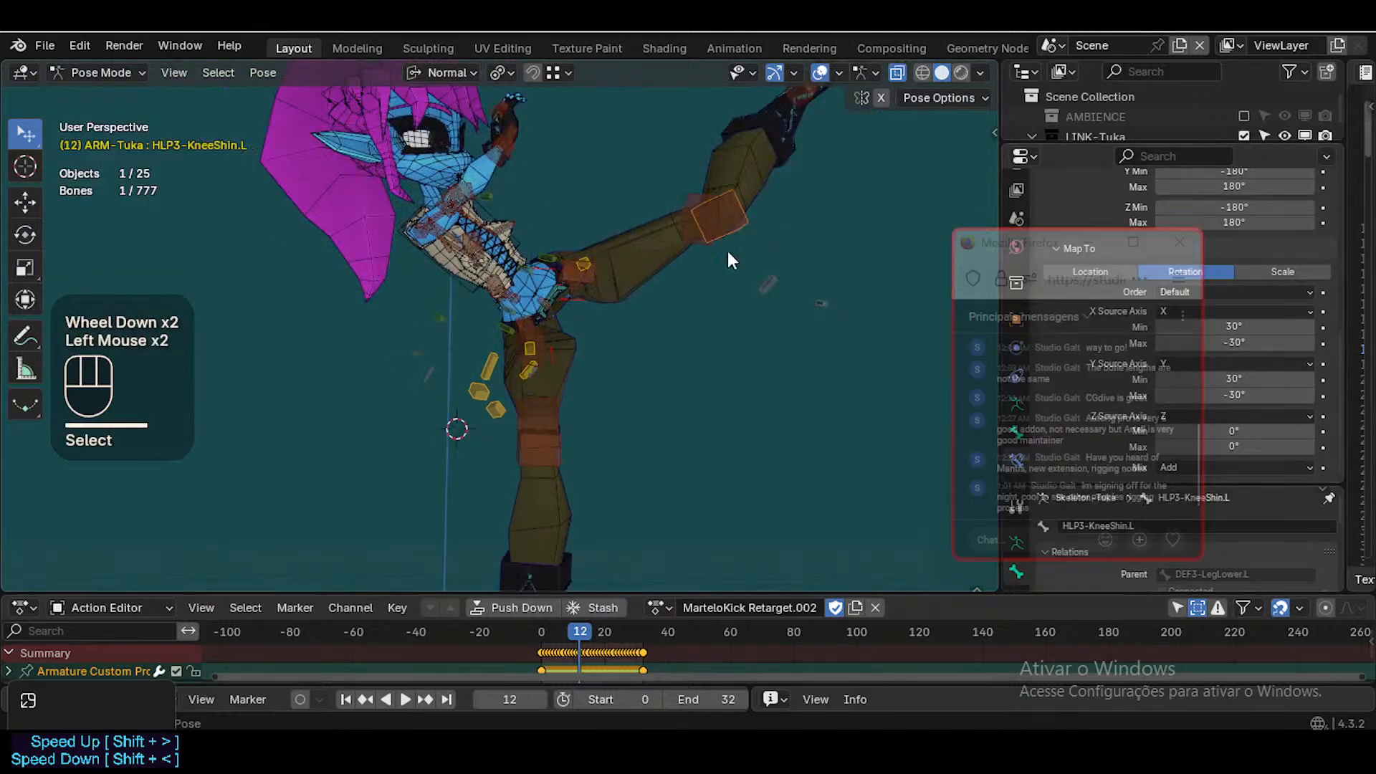
left_click(705, 251)
key("alt+F4")
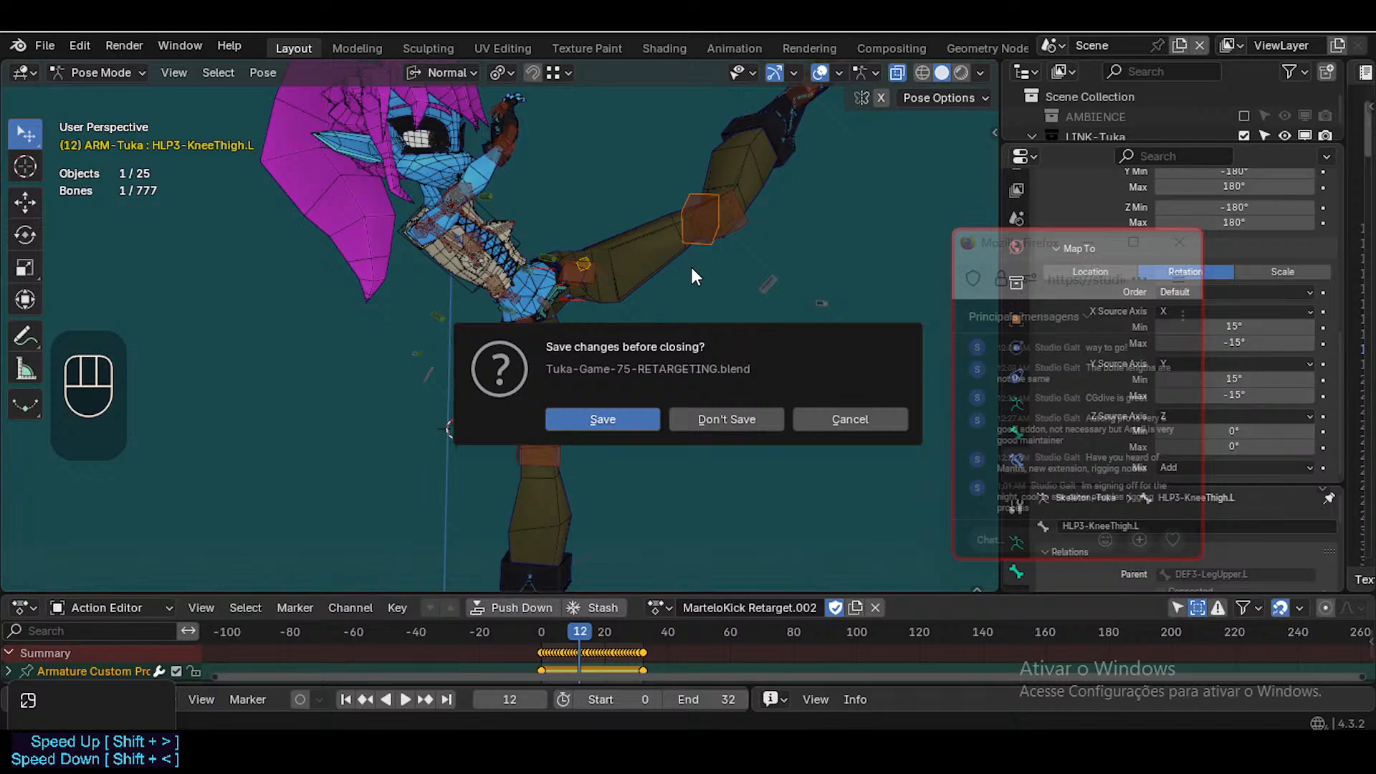
left_click(846, 419)
Play the MarteloKick Retarget.002 action, review the leg deformation from different angles and stop the playback
key("space")
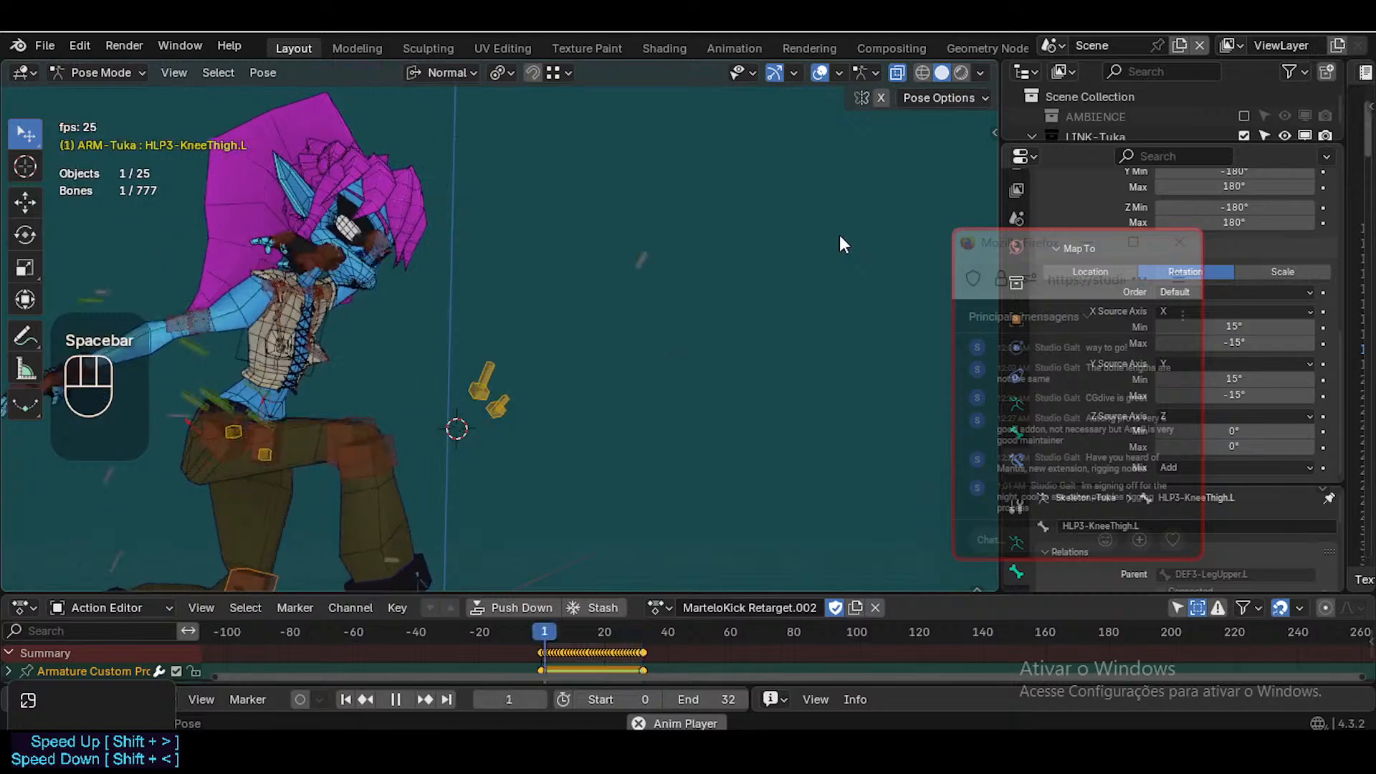
scroll(797, 263, "down", 2)
middle_click_drag(781, 313, 678, 322)
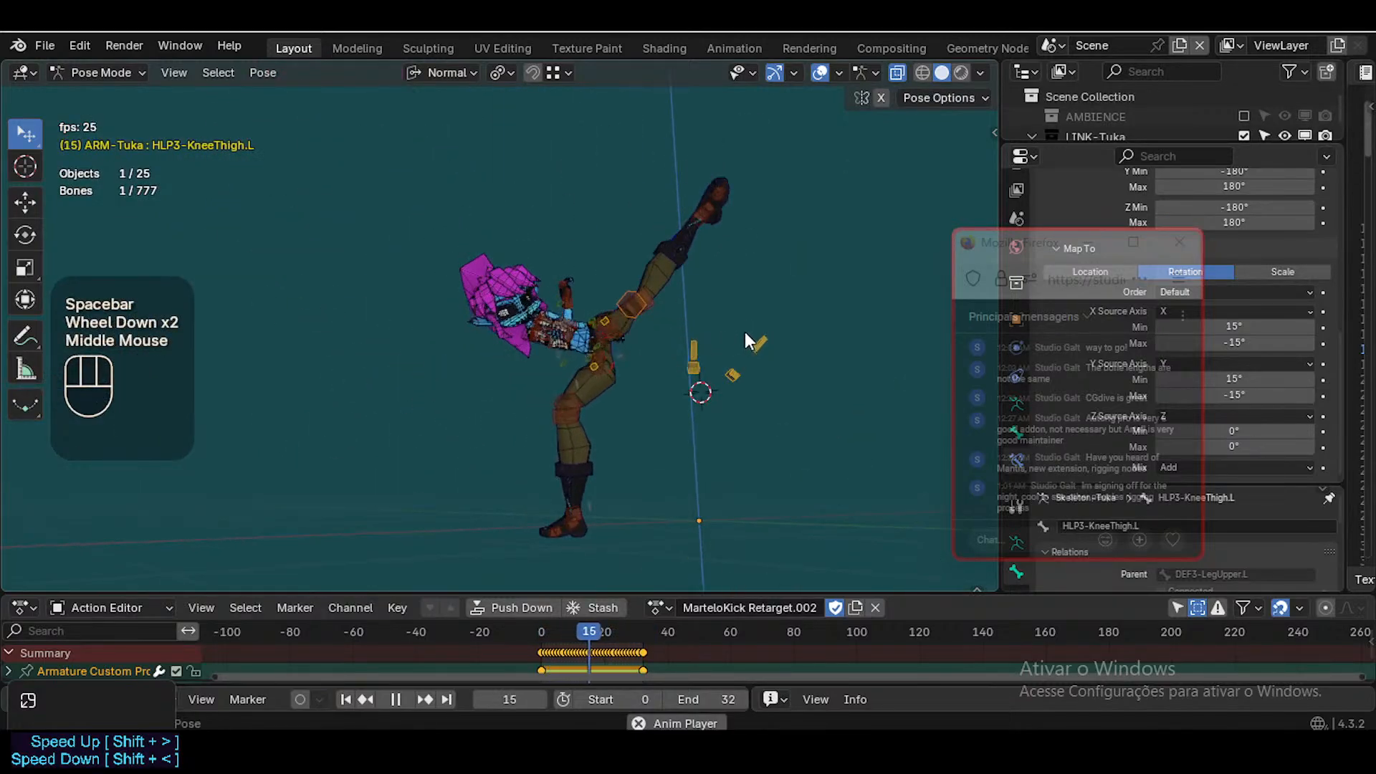
middle_click_drag(719, 281, 618, 318)
scroll(618, 318, "down", 1)
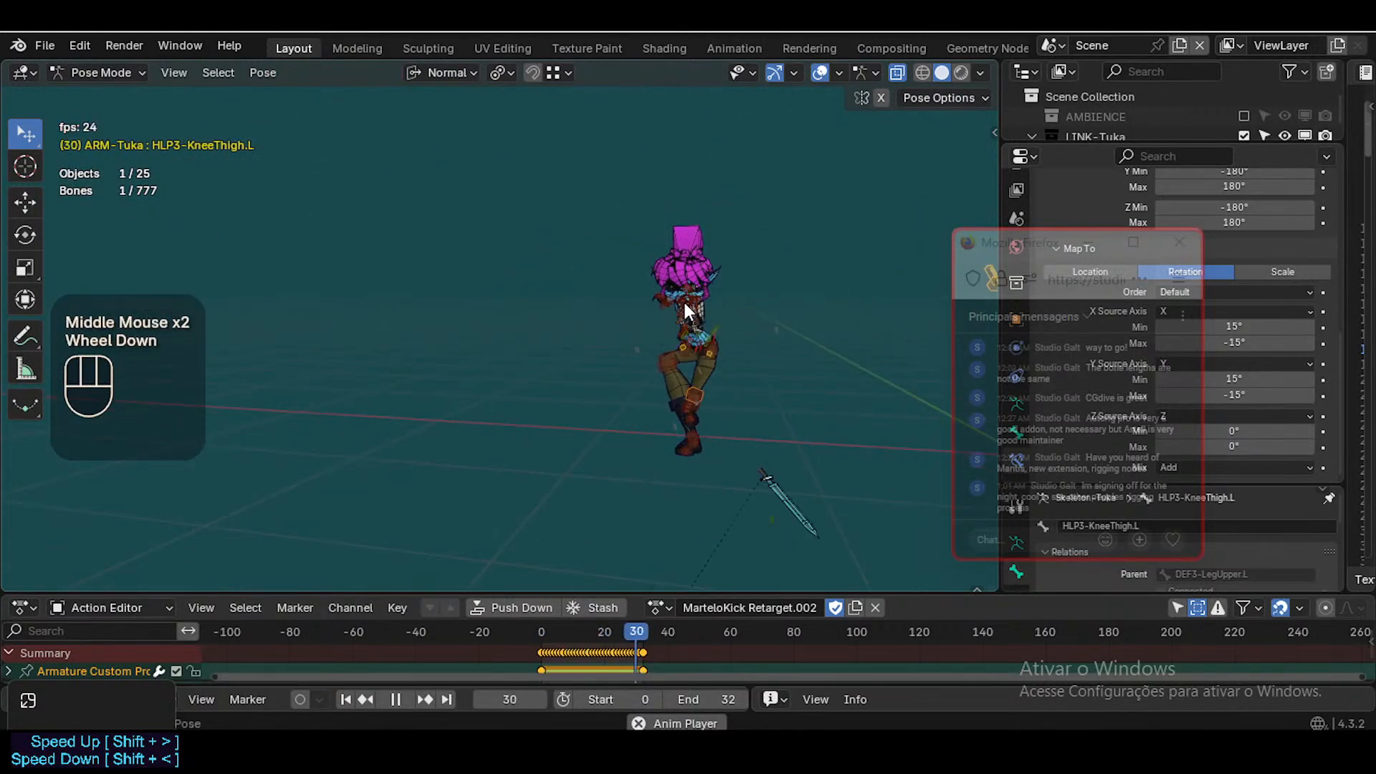
scroll(676, 320, "up", 1)
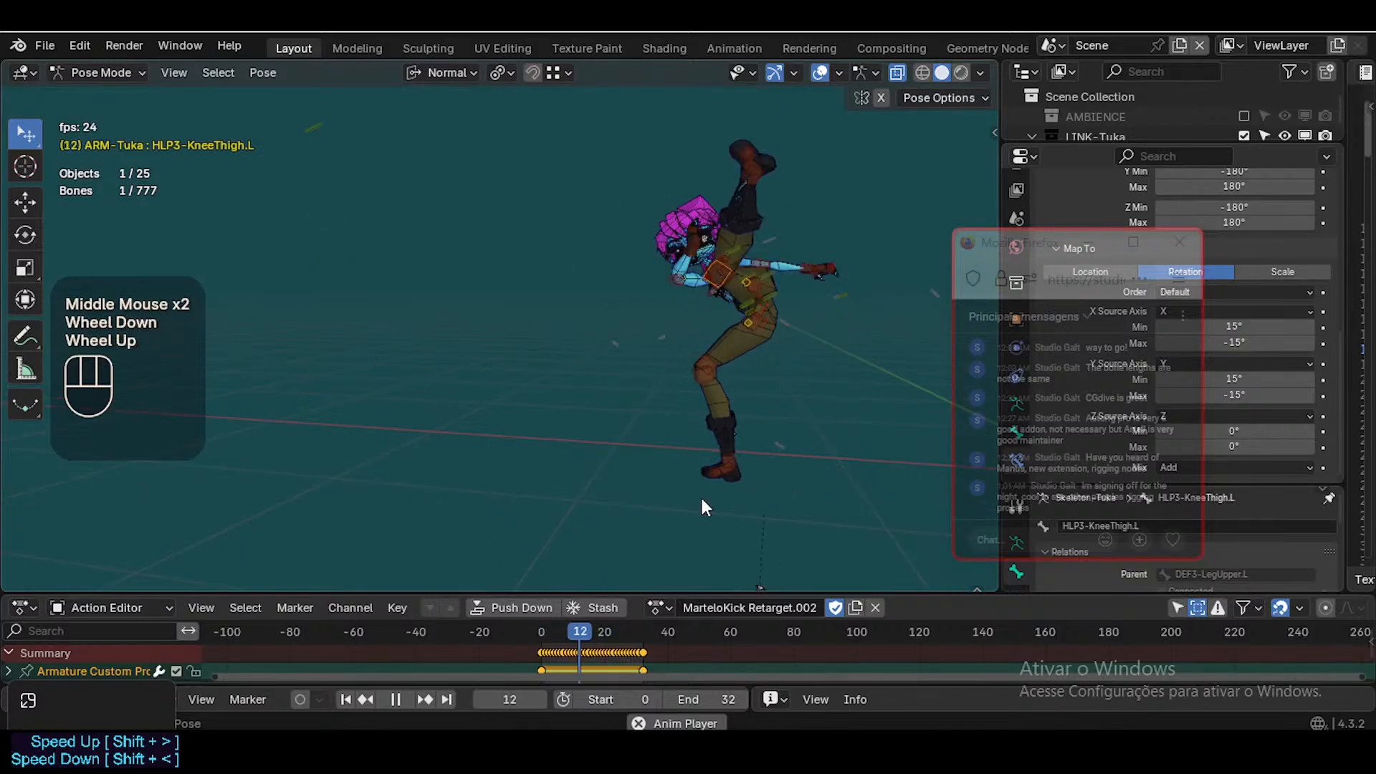
scroll(631, 505, "down", 2)
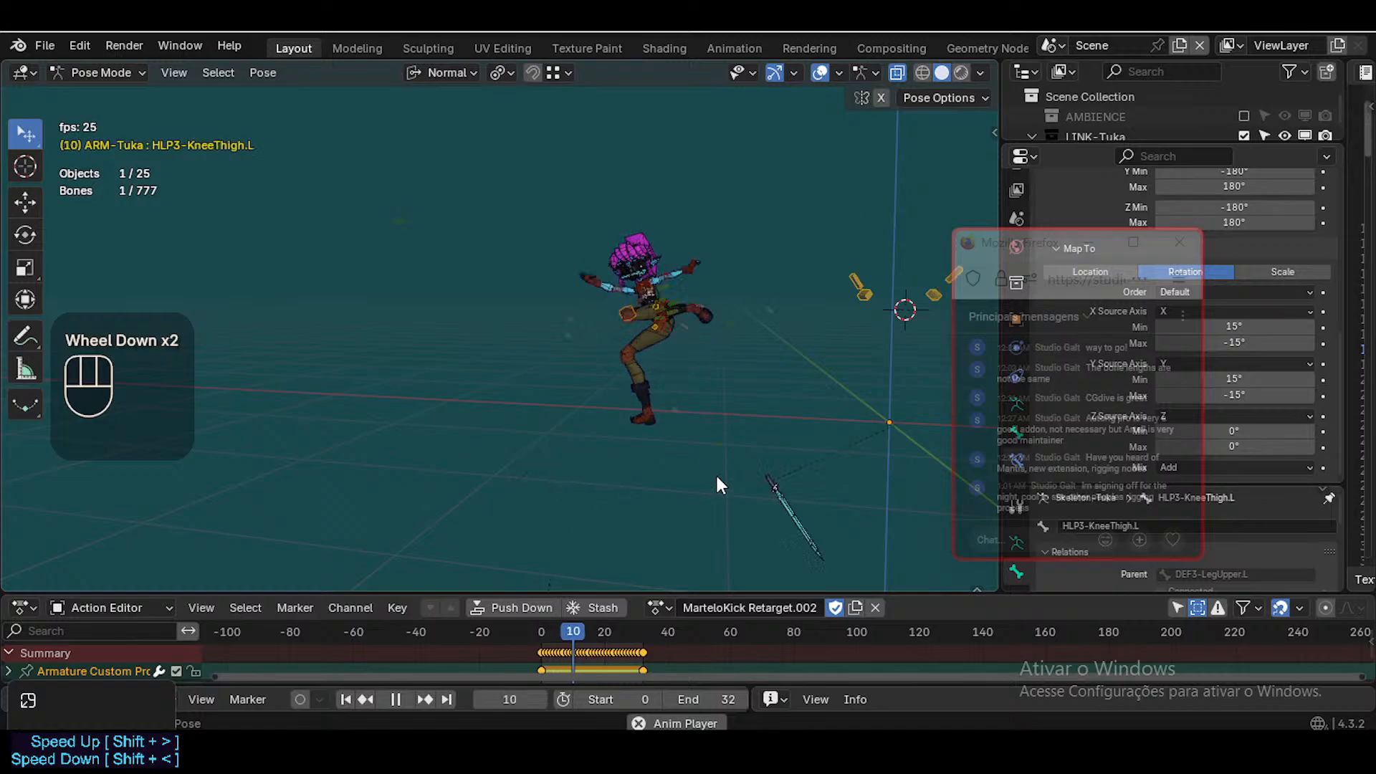
key("space")
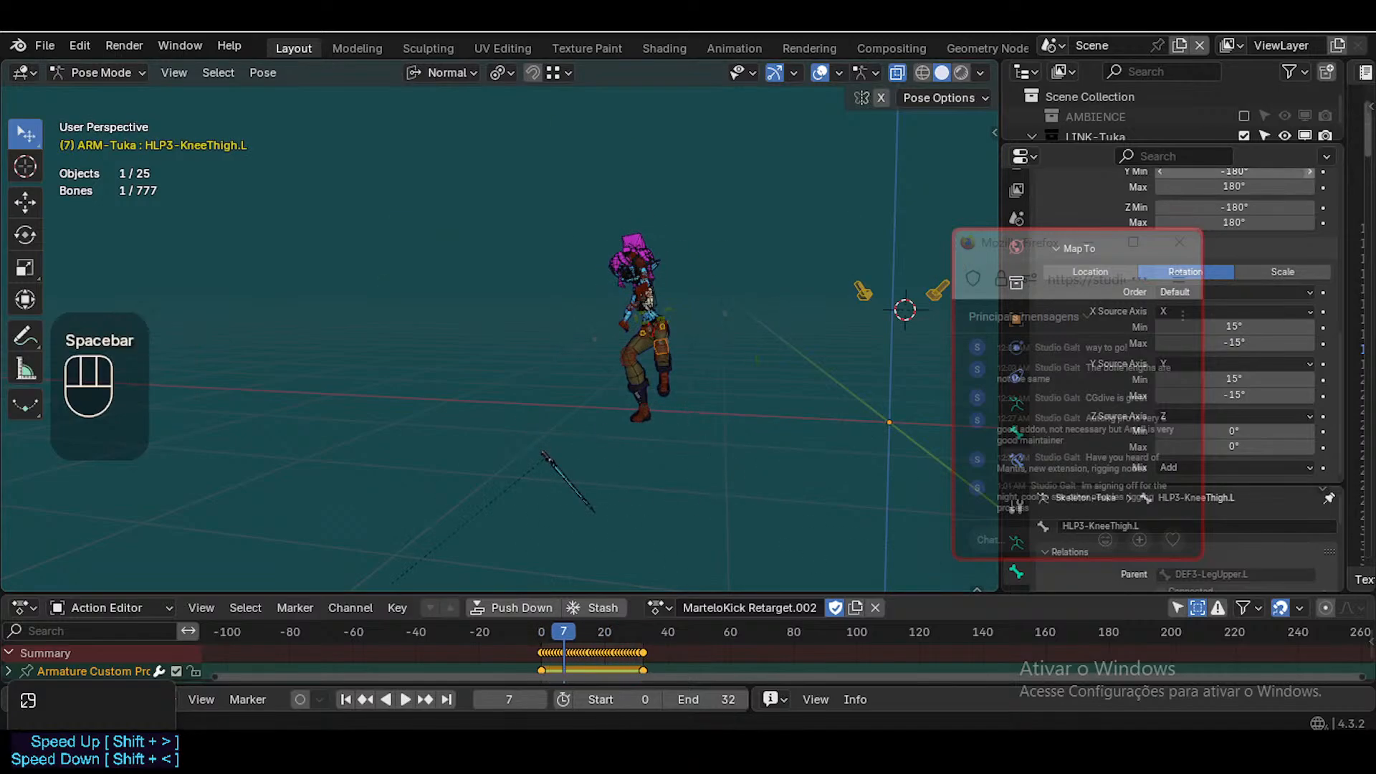